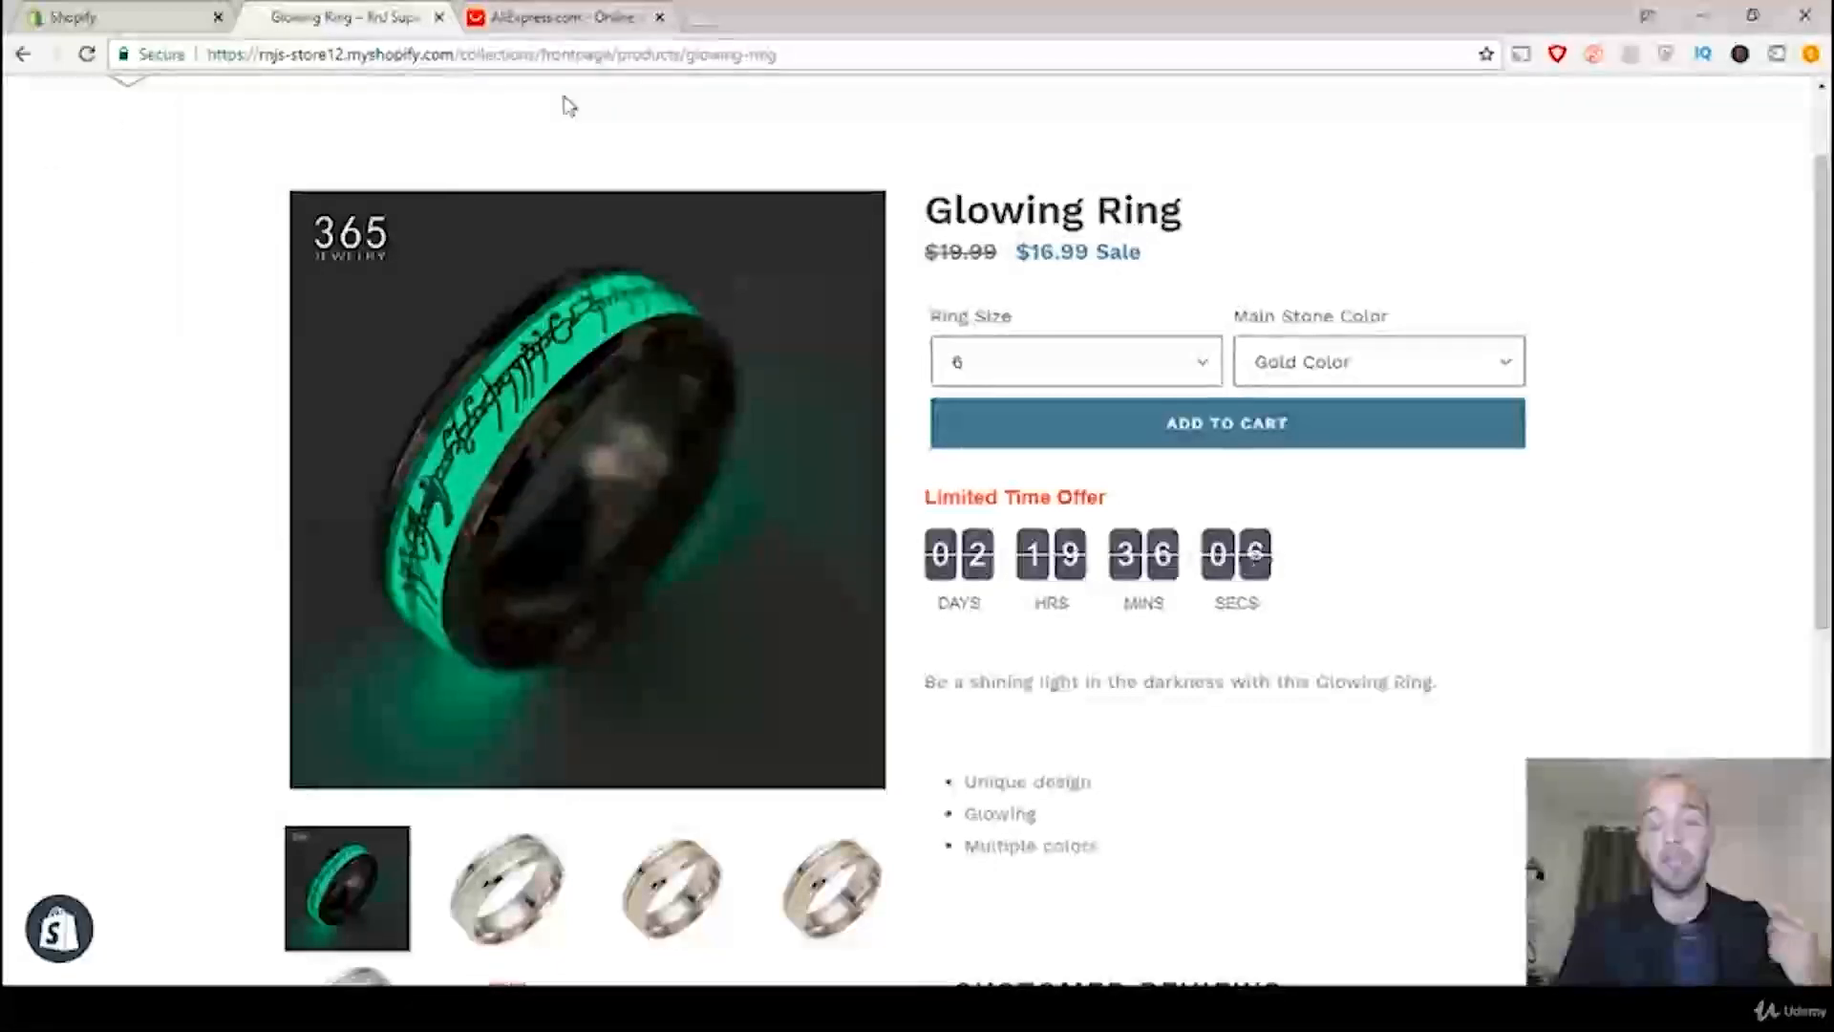
Step: Search AliExpress for "glowing steel ring"
left_click(564, 17)
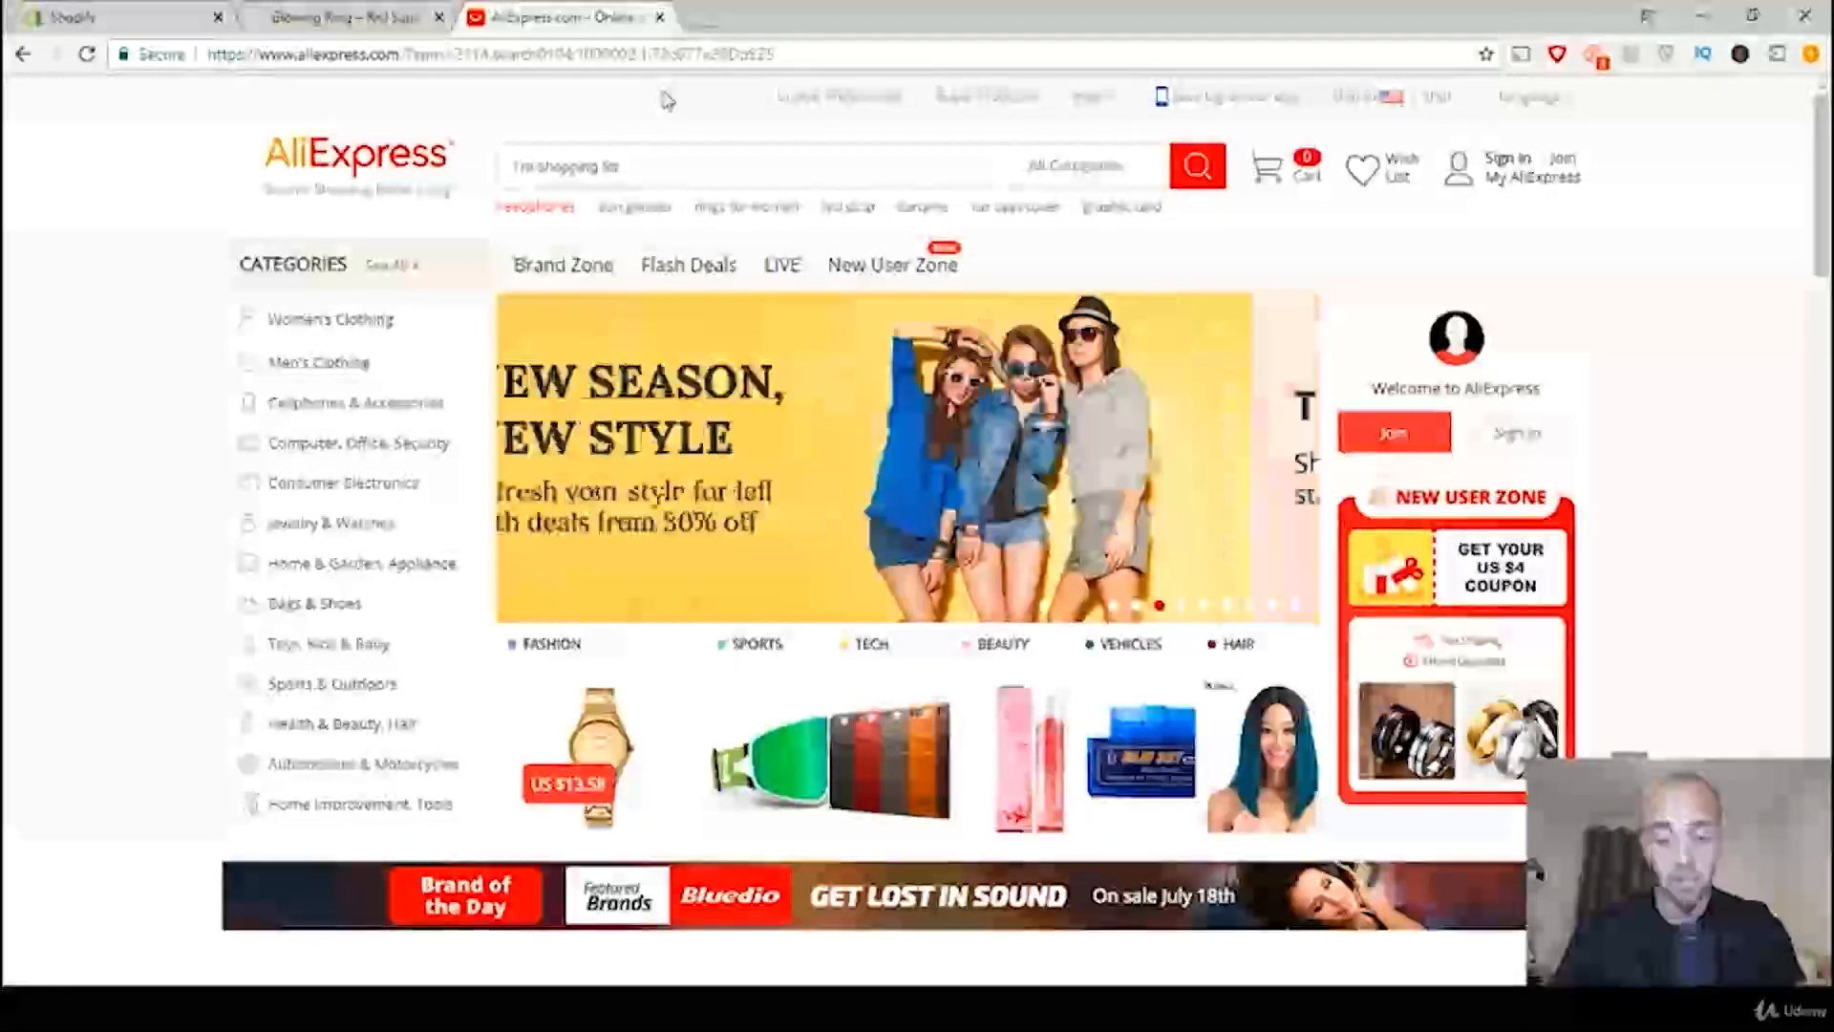
type("glowing ")
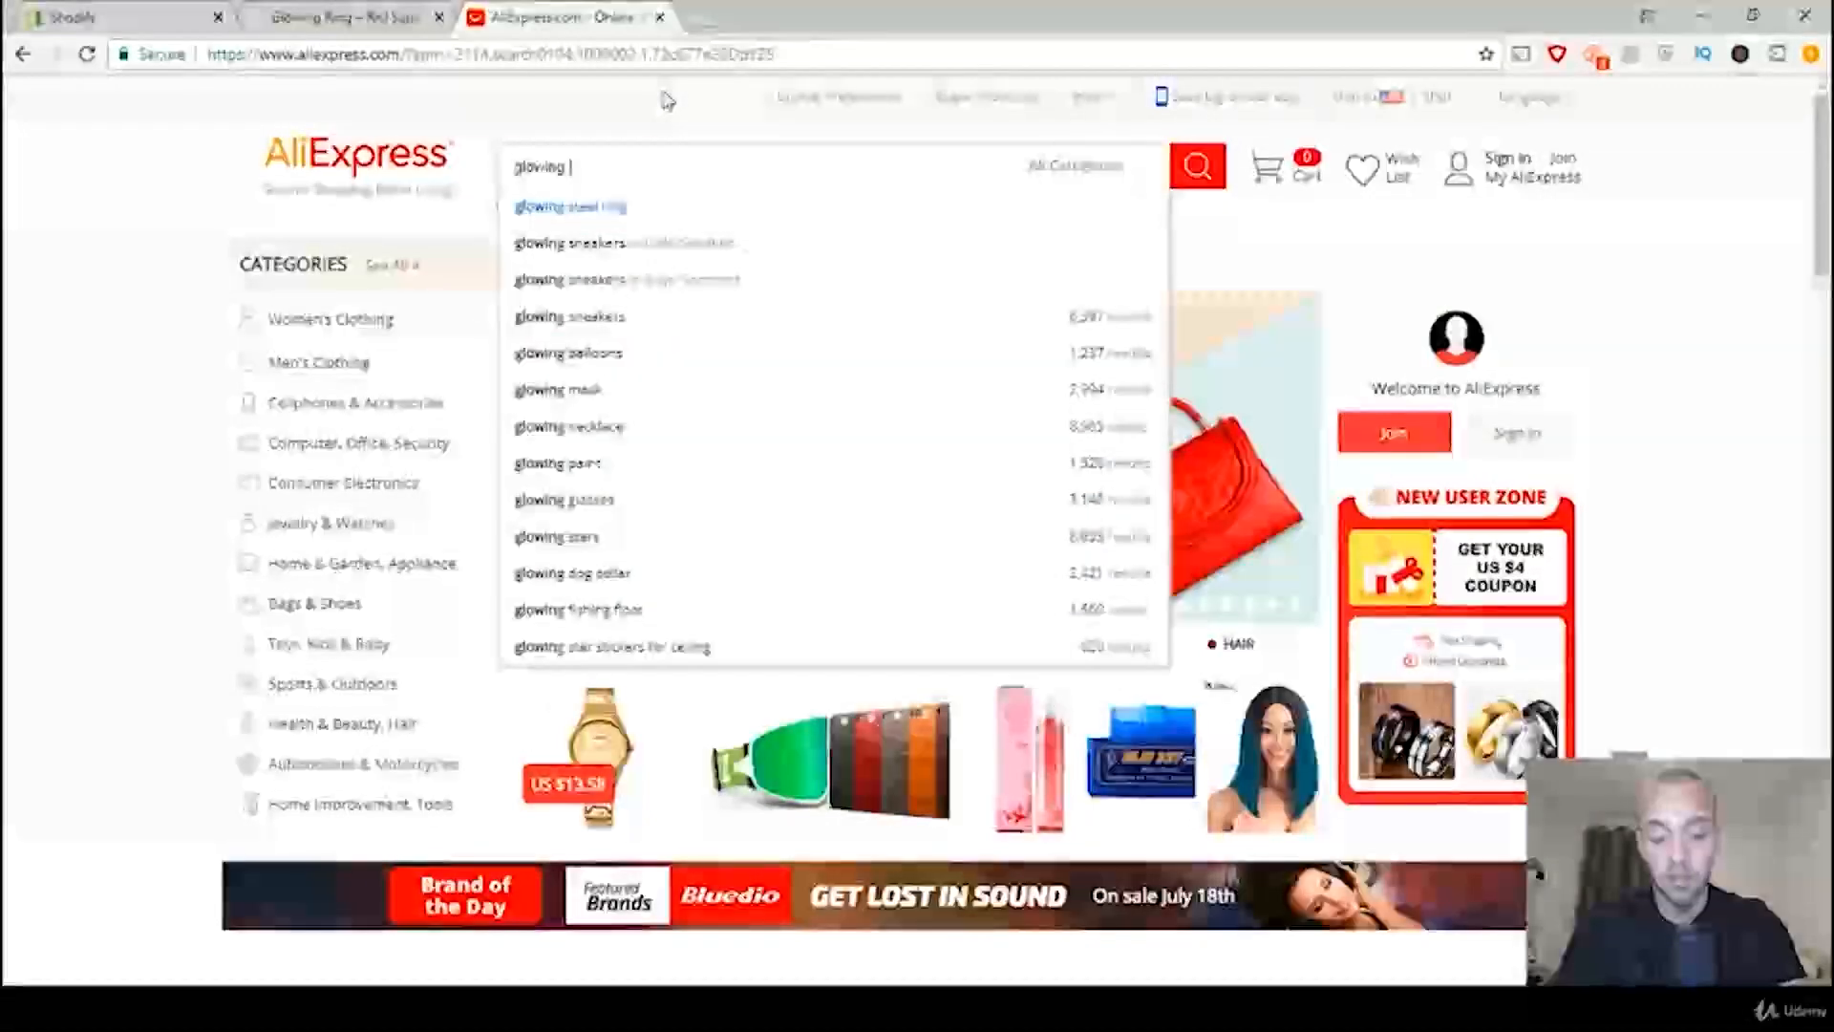
type("steel ")
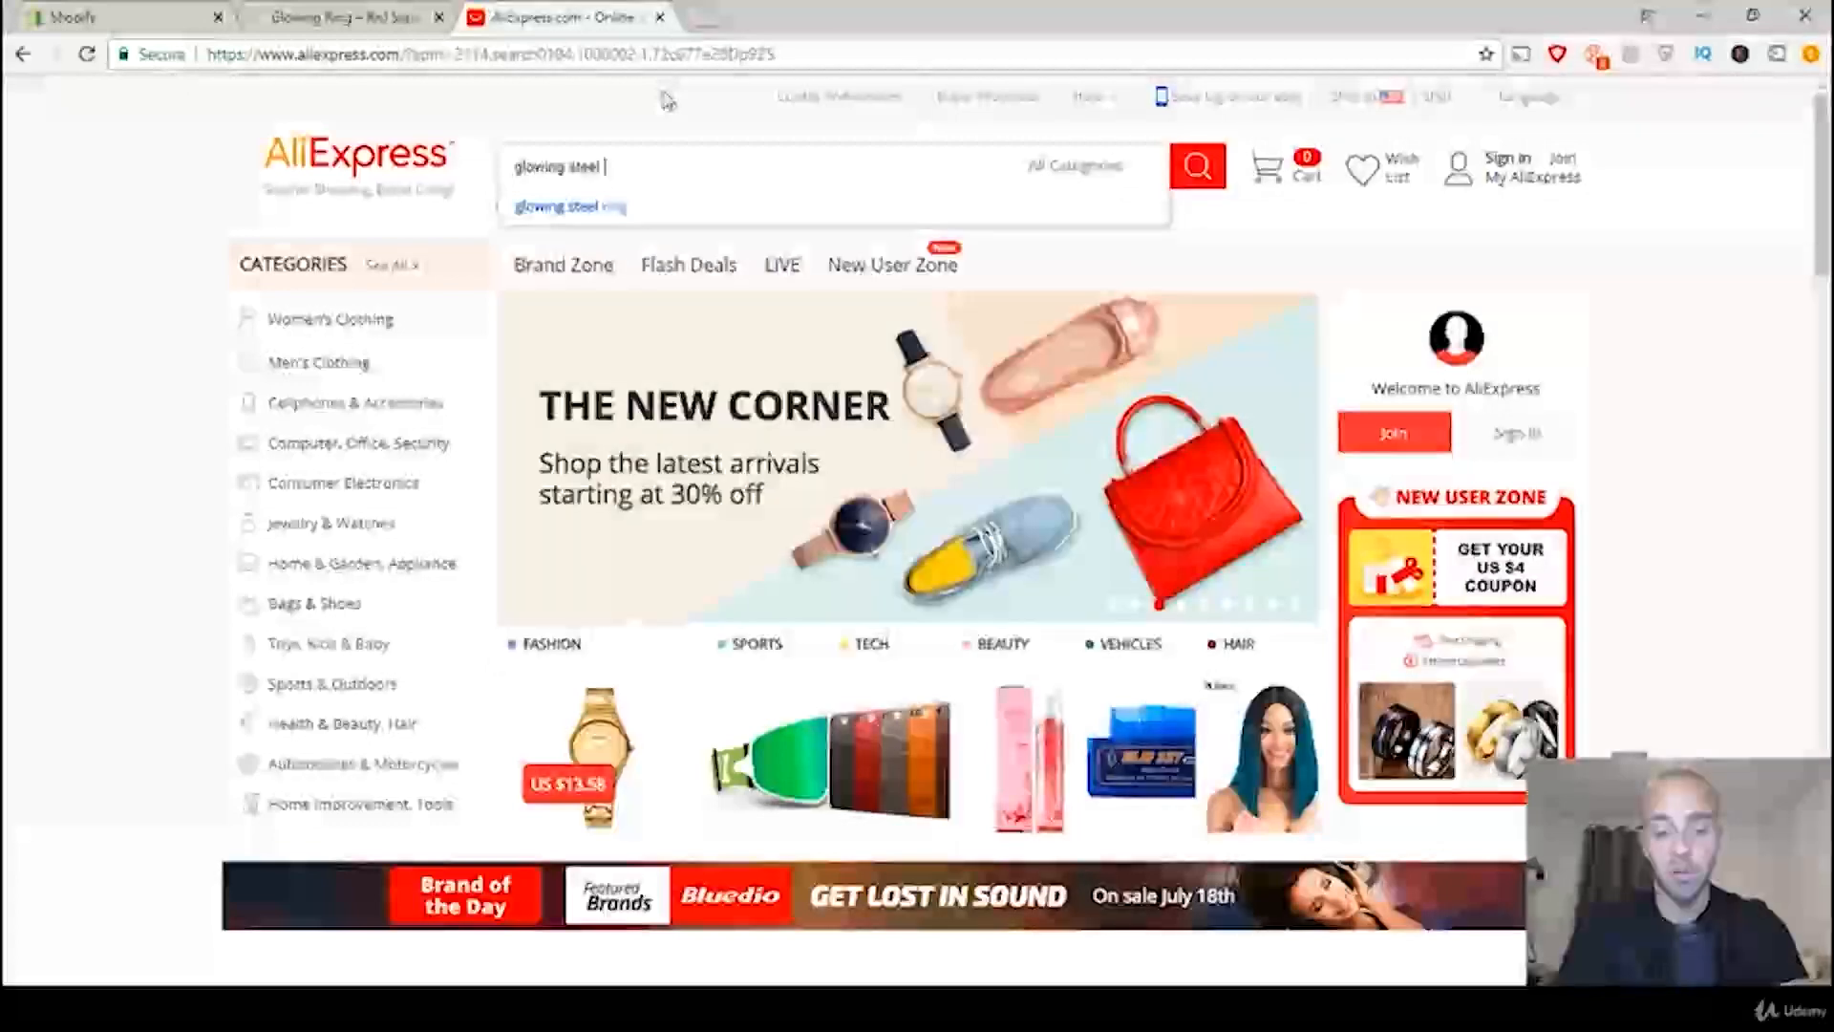
type("ring")
key("Return")
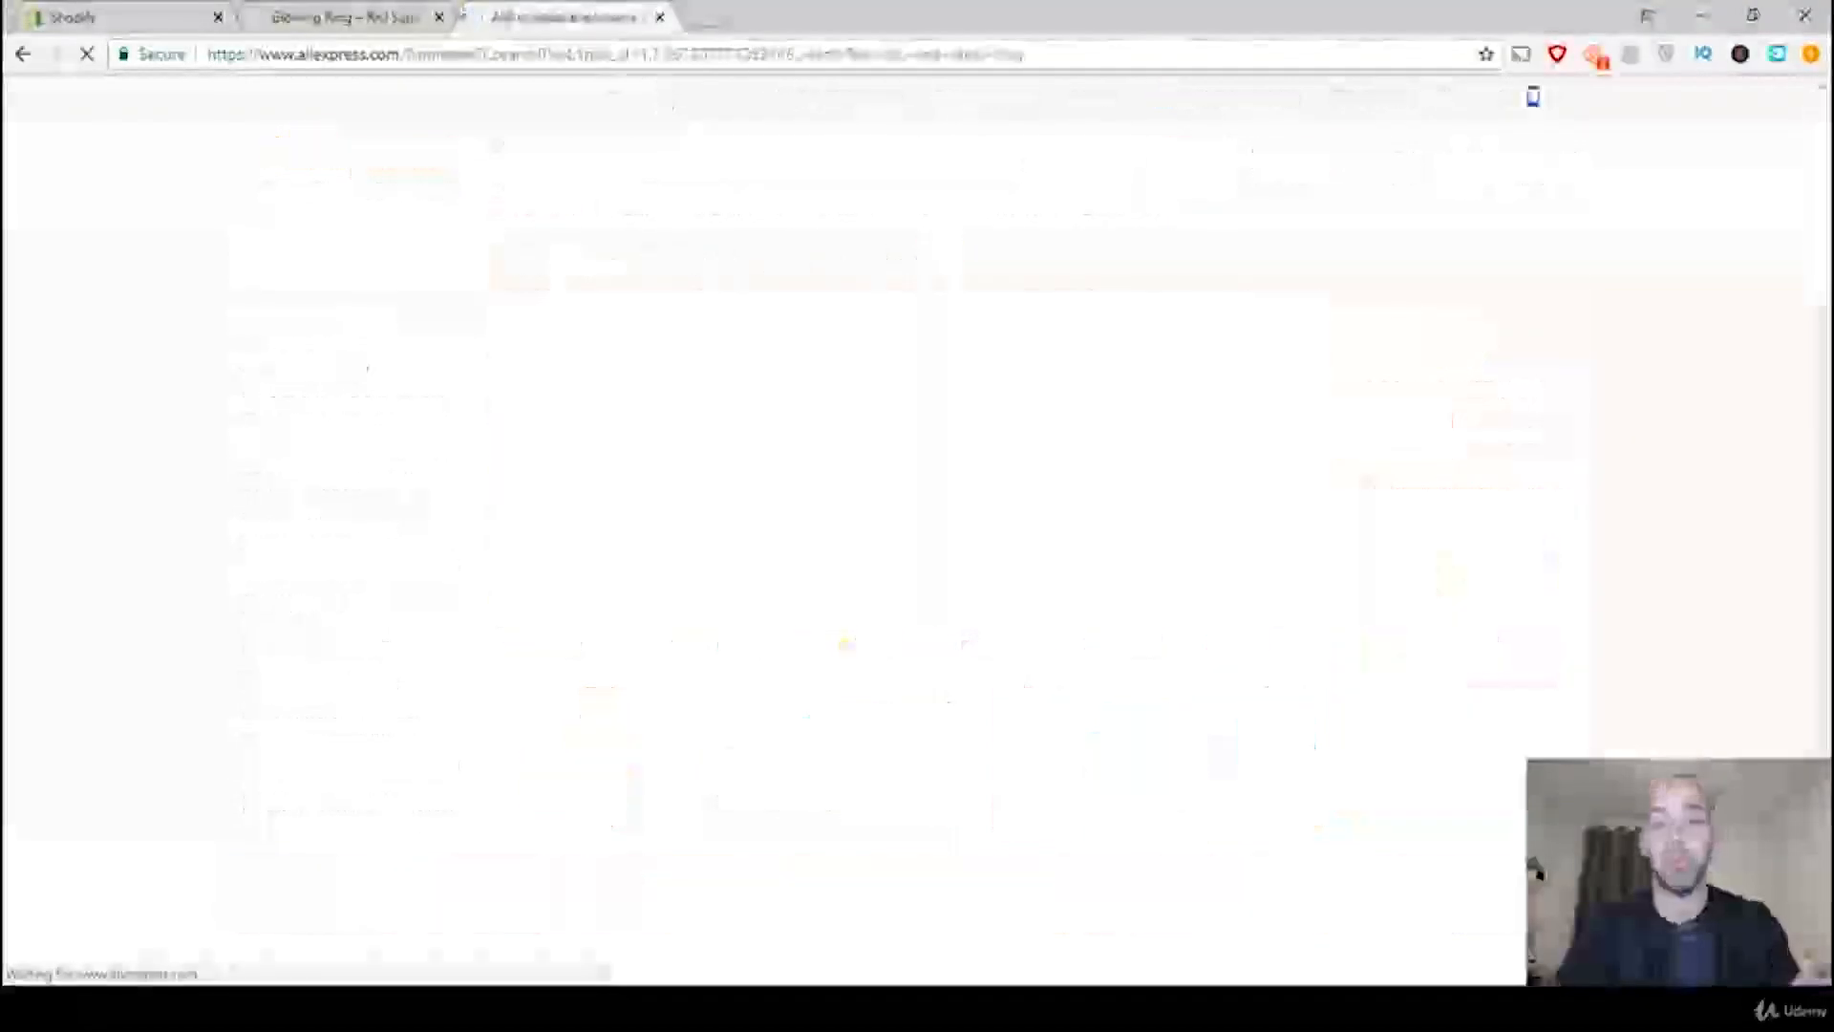
Step: Examine the AliExpress search results for rings with the same design as the store's Glowing Ring product
left_click(344, 18)
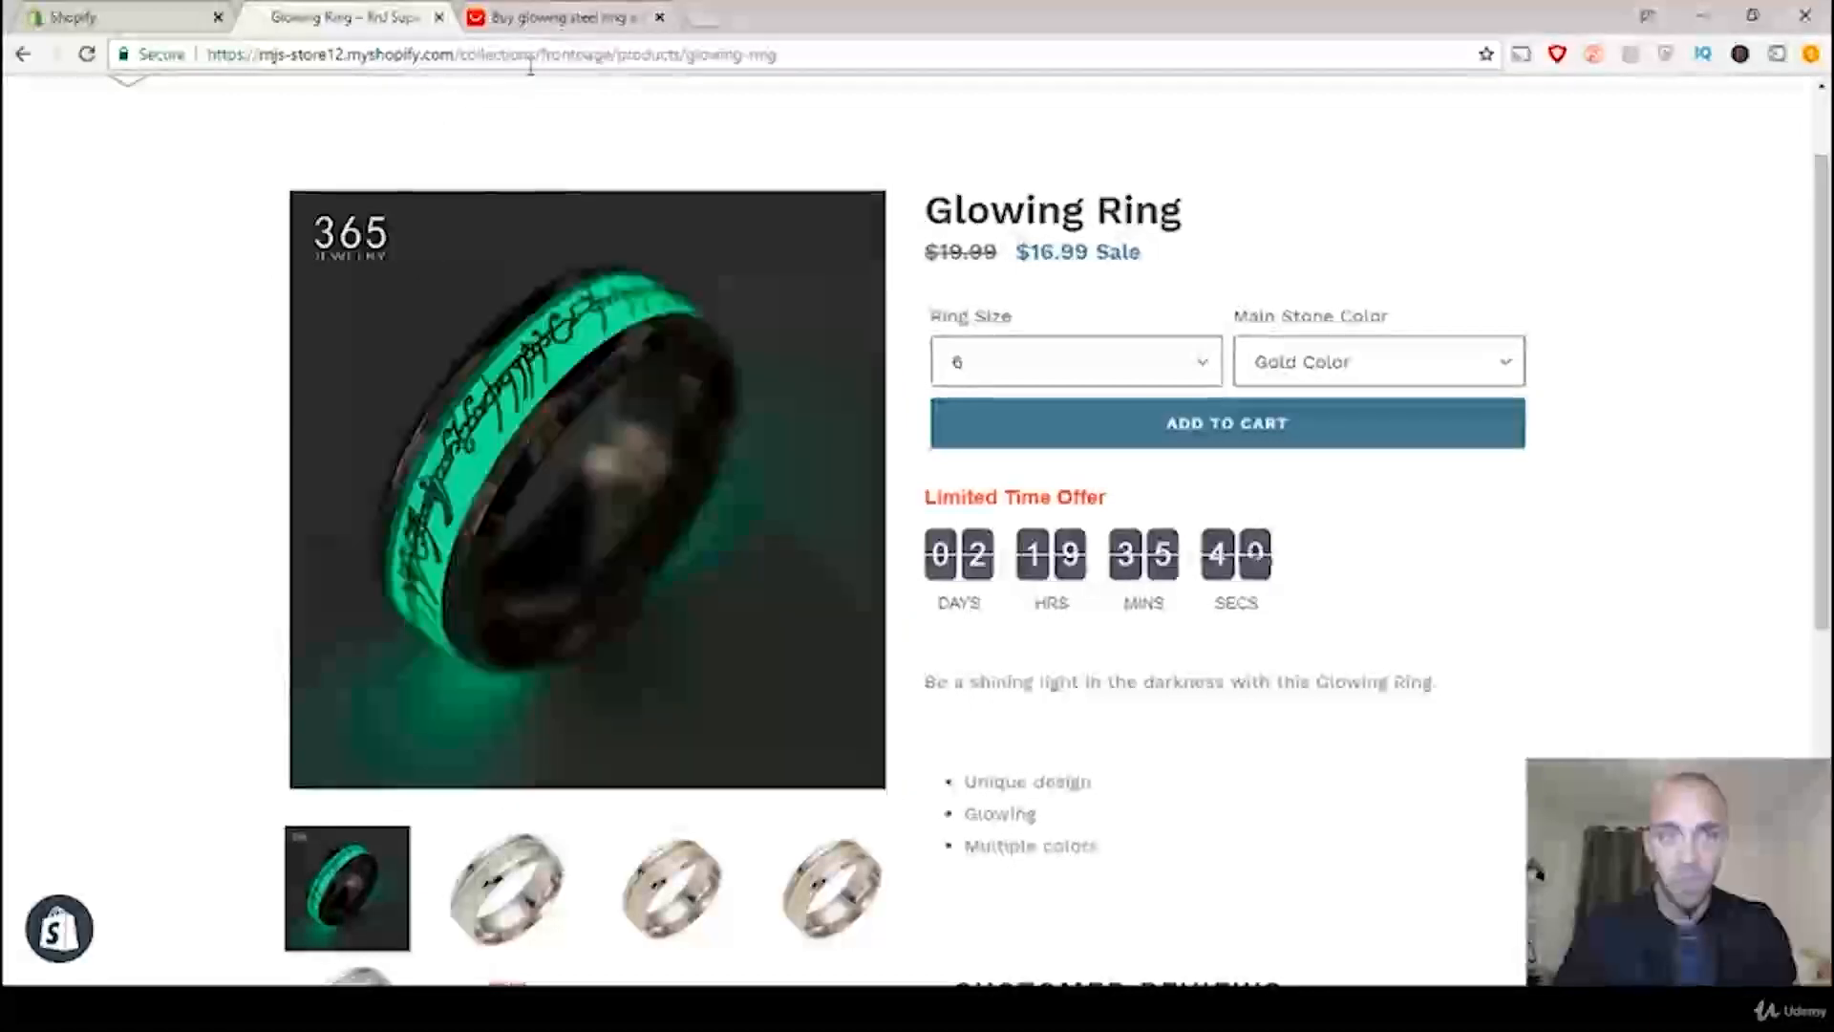
left_click(562, 16)
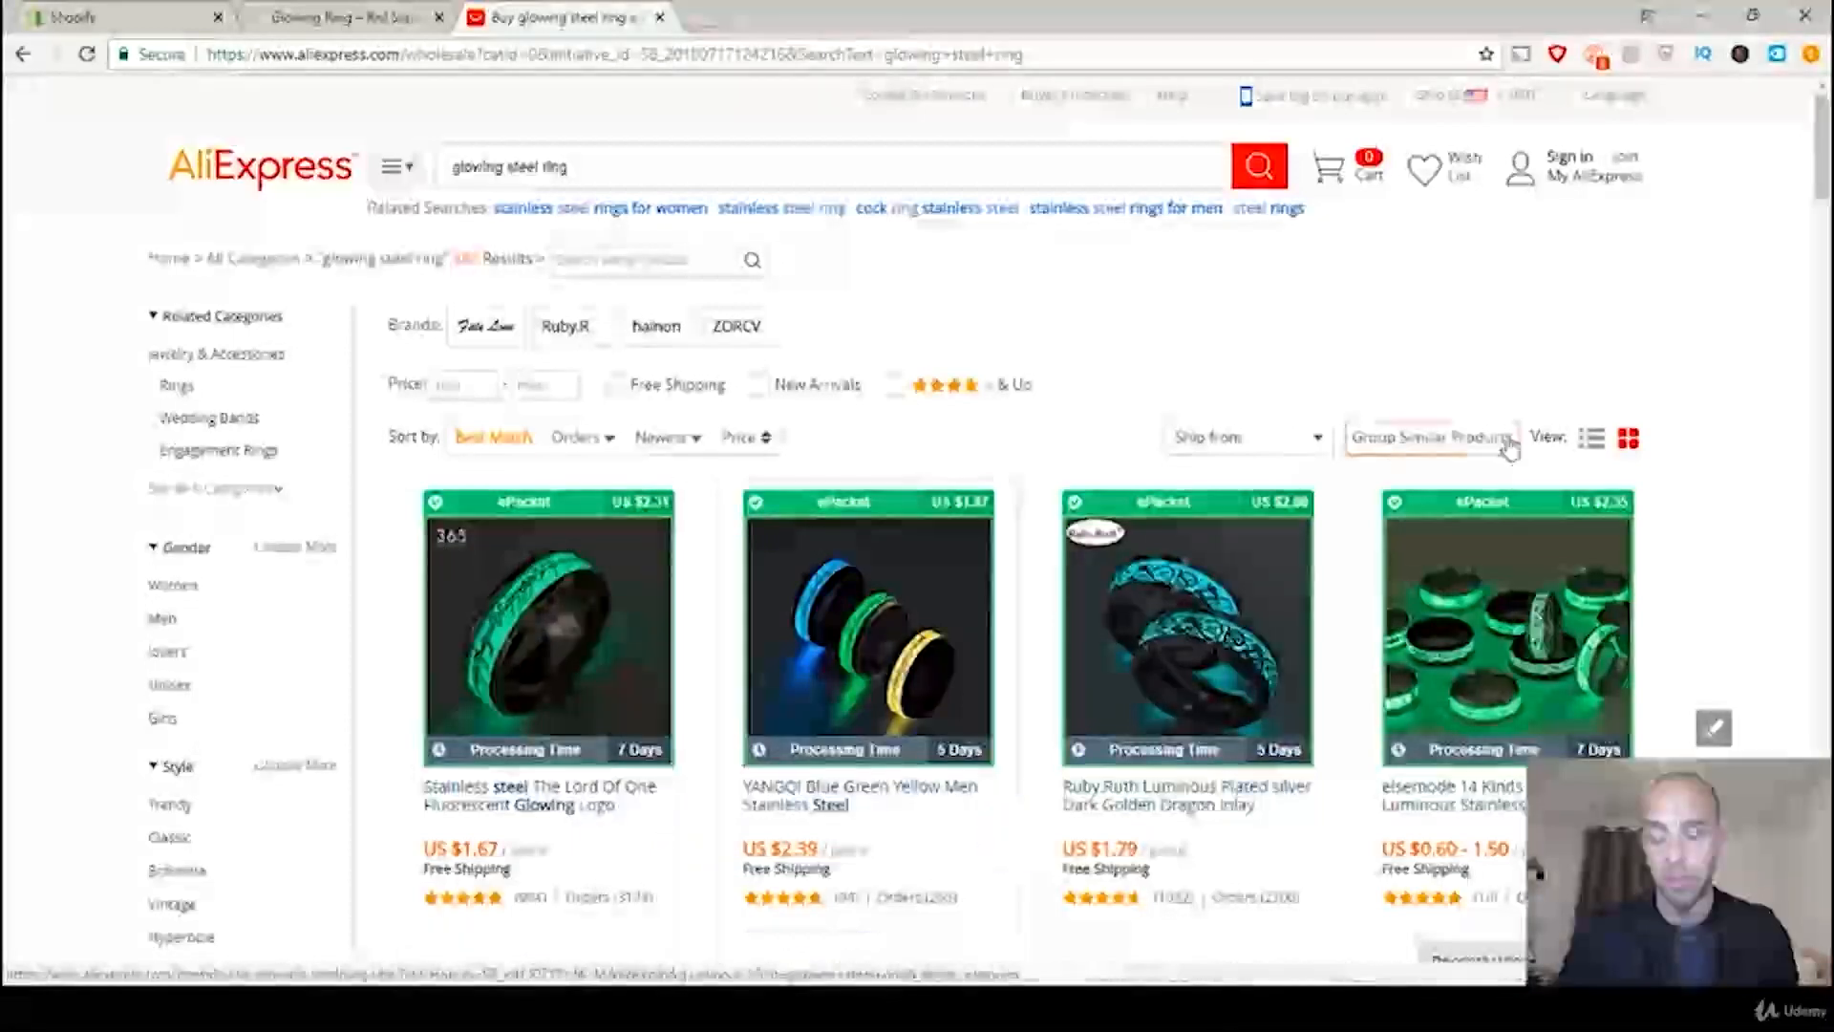
scroll(1668, 411, "down", 1)
scroll(1667, 411, "down", 1)
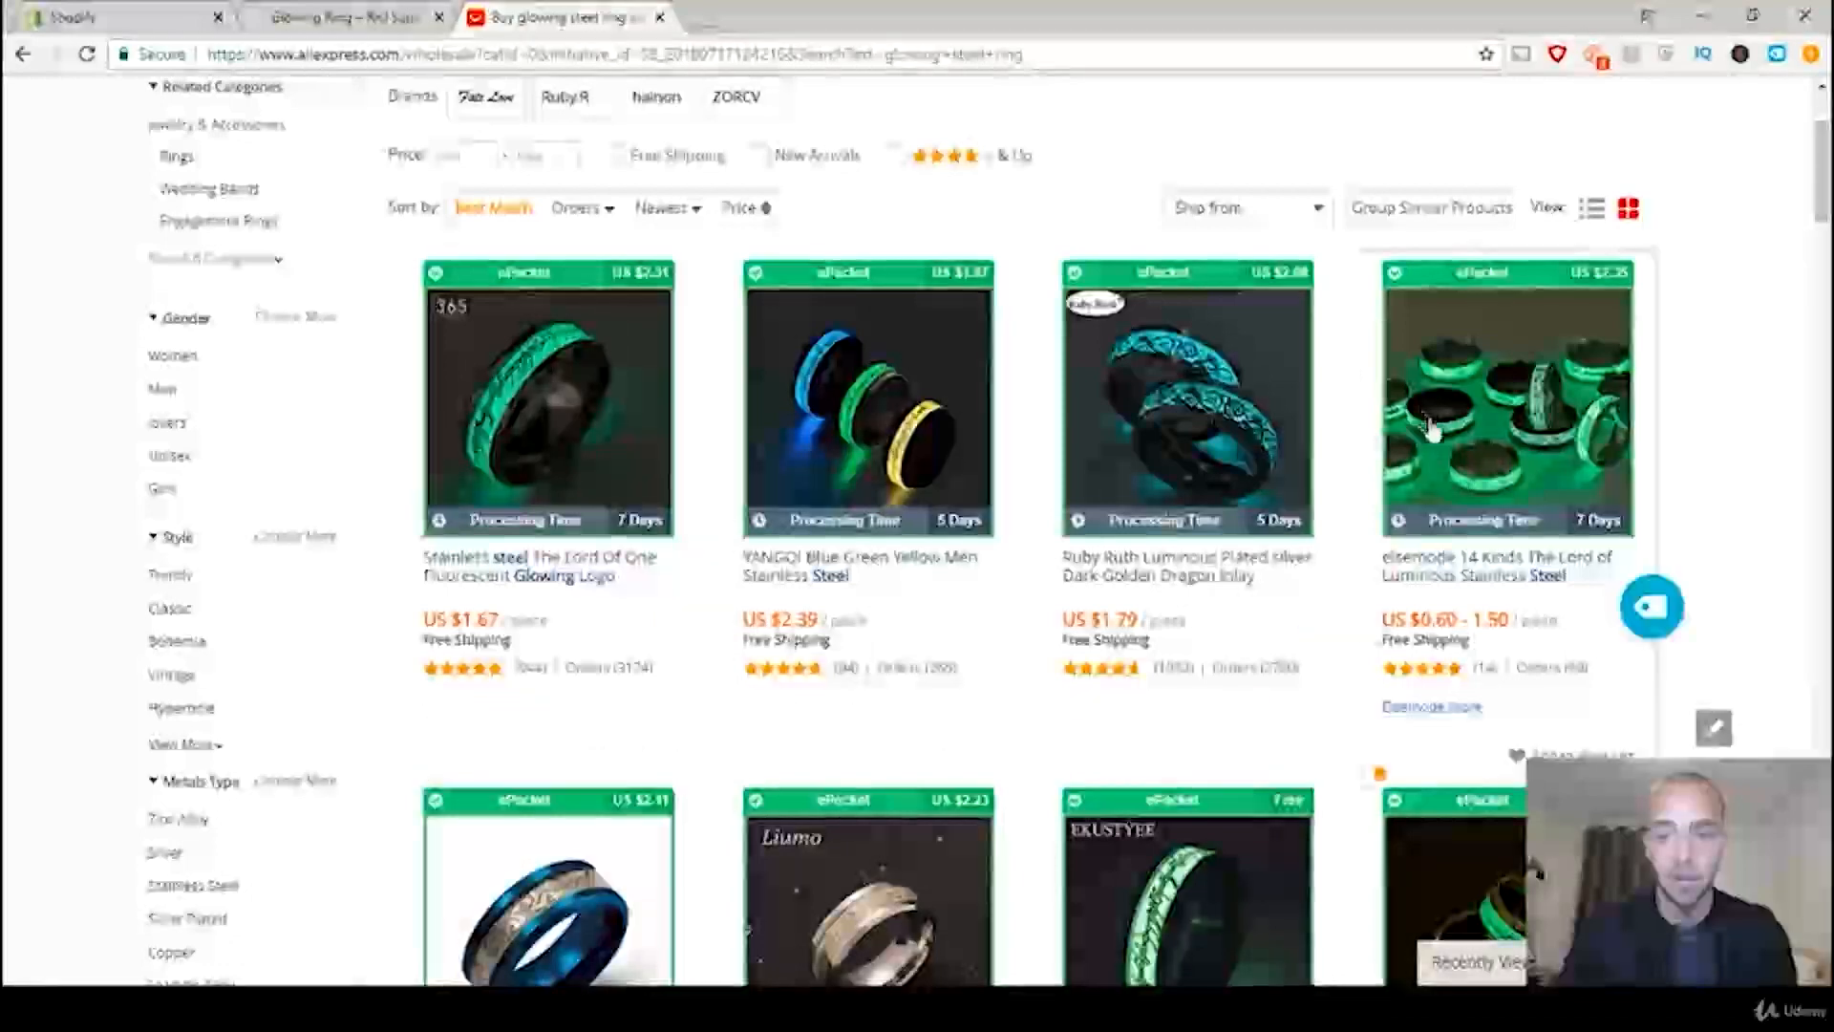
scroll(1662, 449, "down", 3)
scroll(1720, 462, "down", 4)
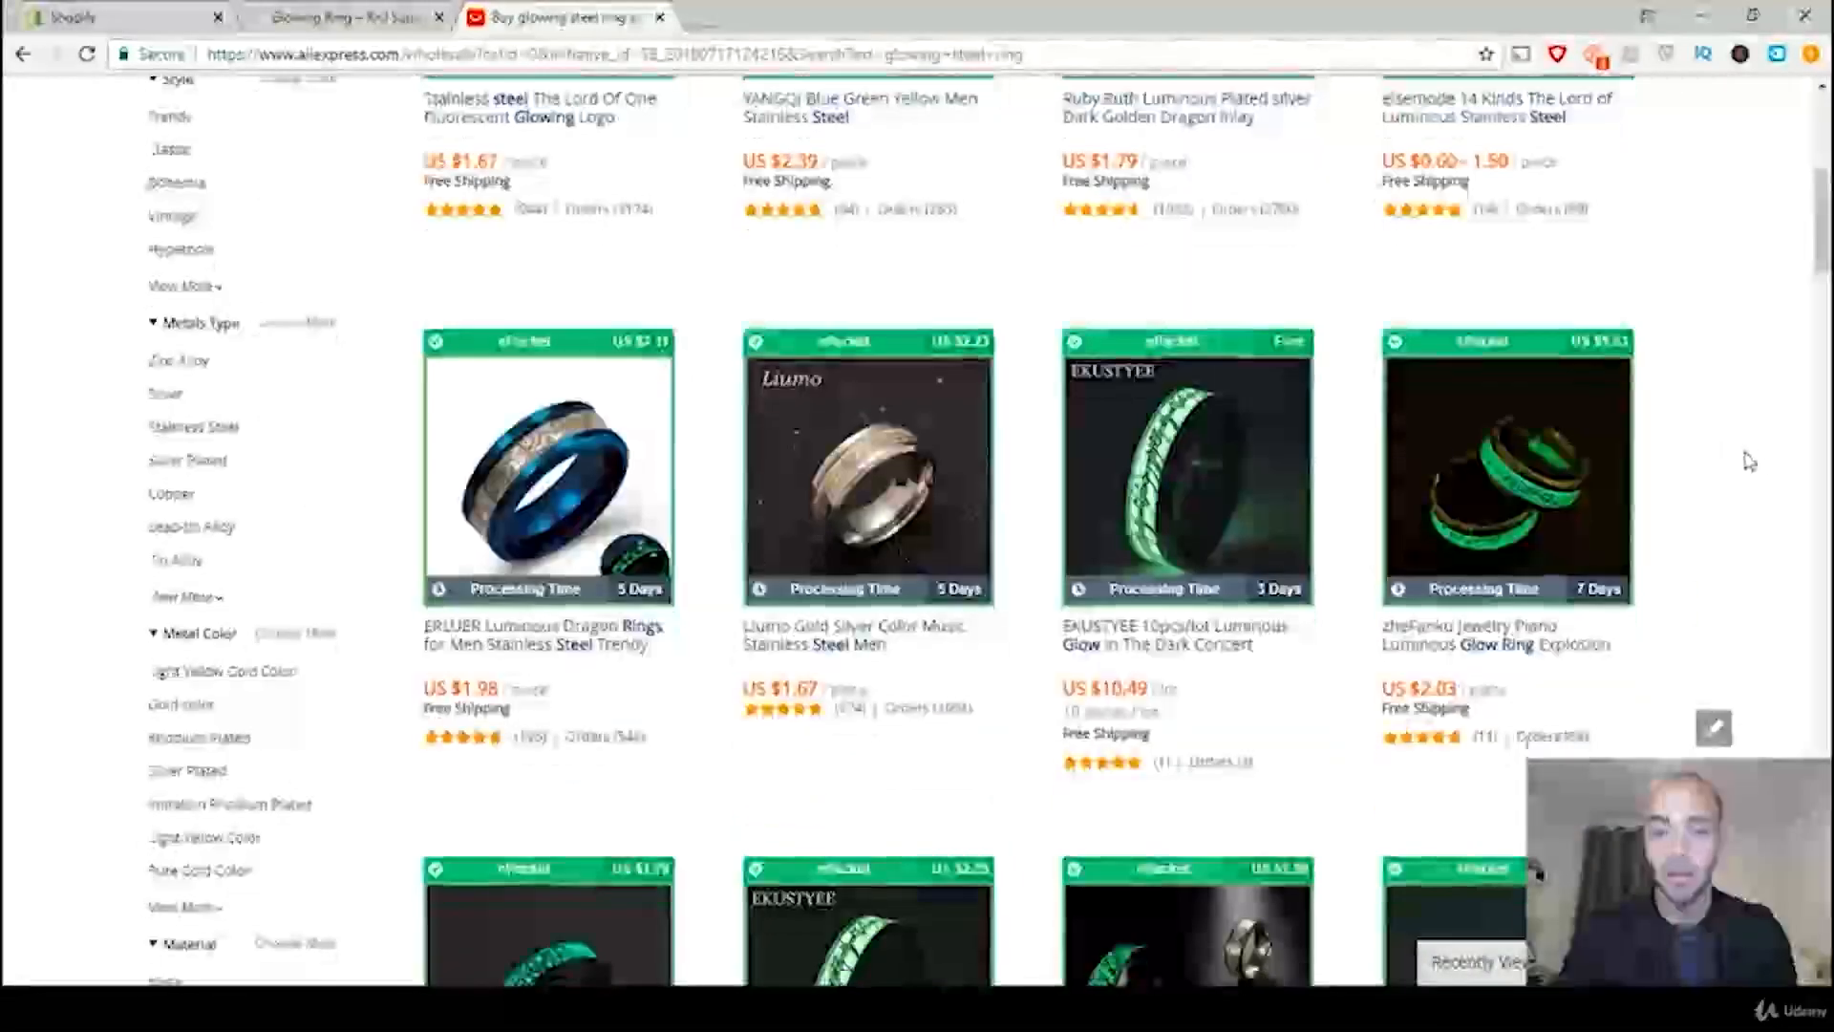
scroll(1768, 463, "down", 1)
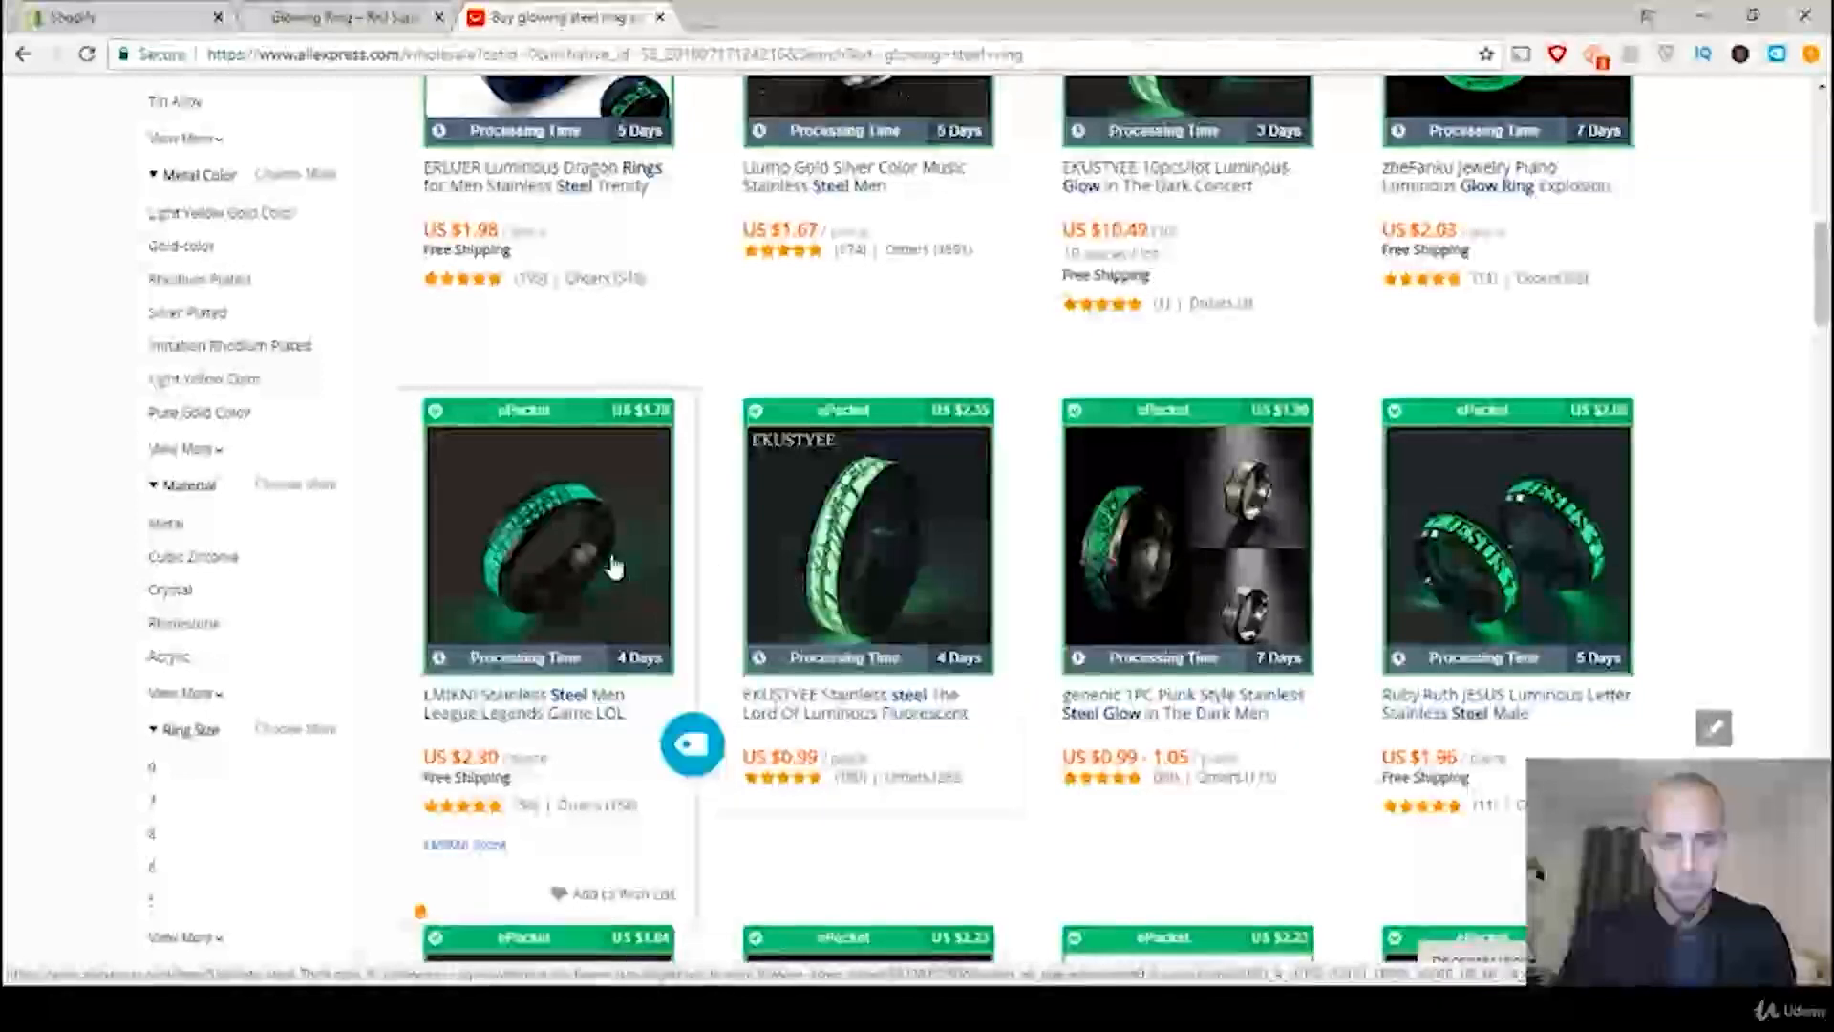
scroll(843, 461, "down", 3)
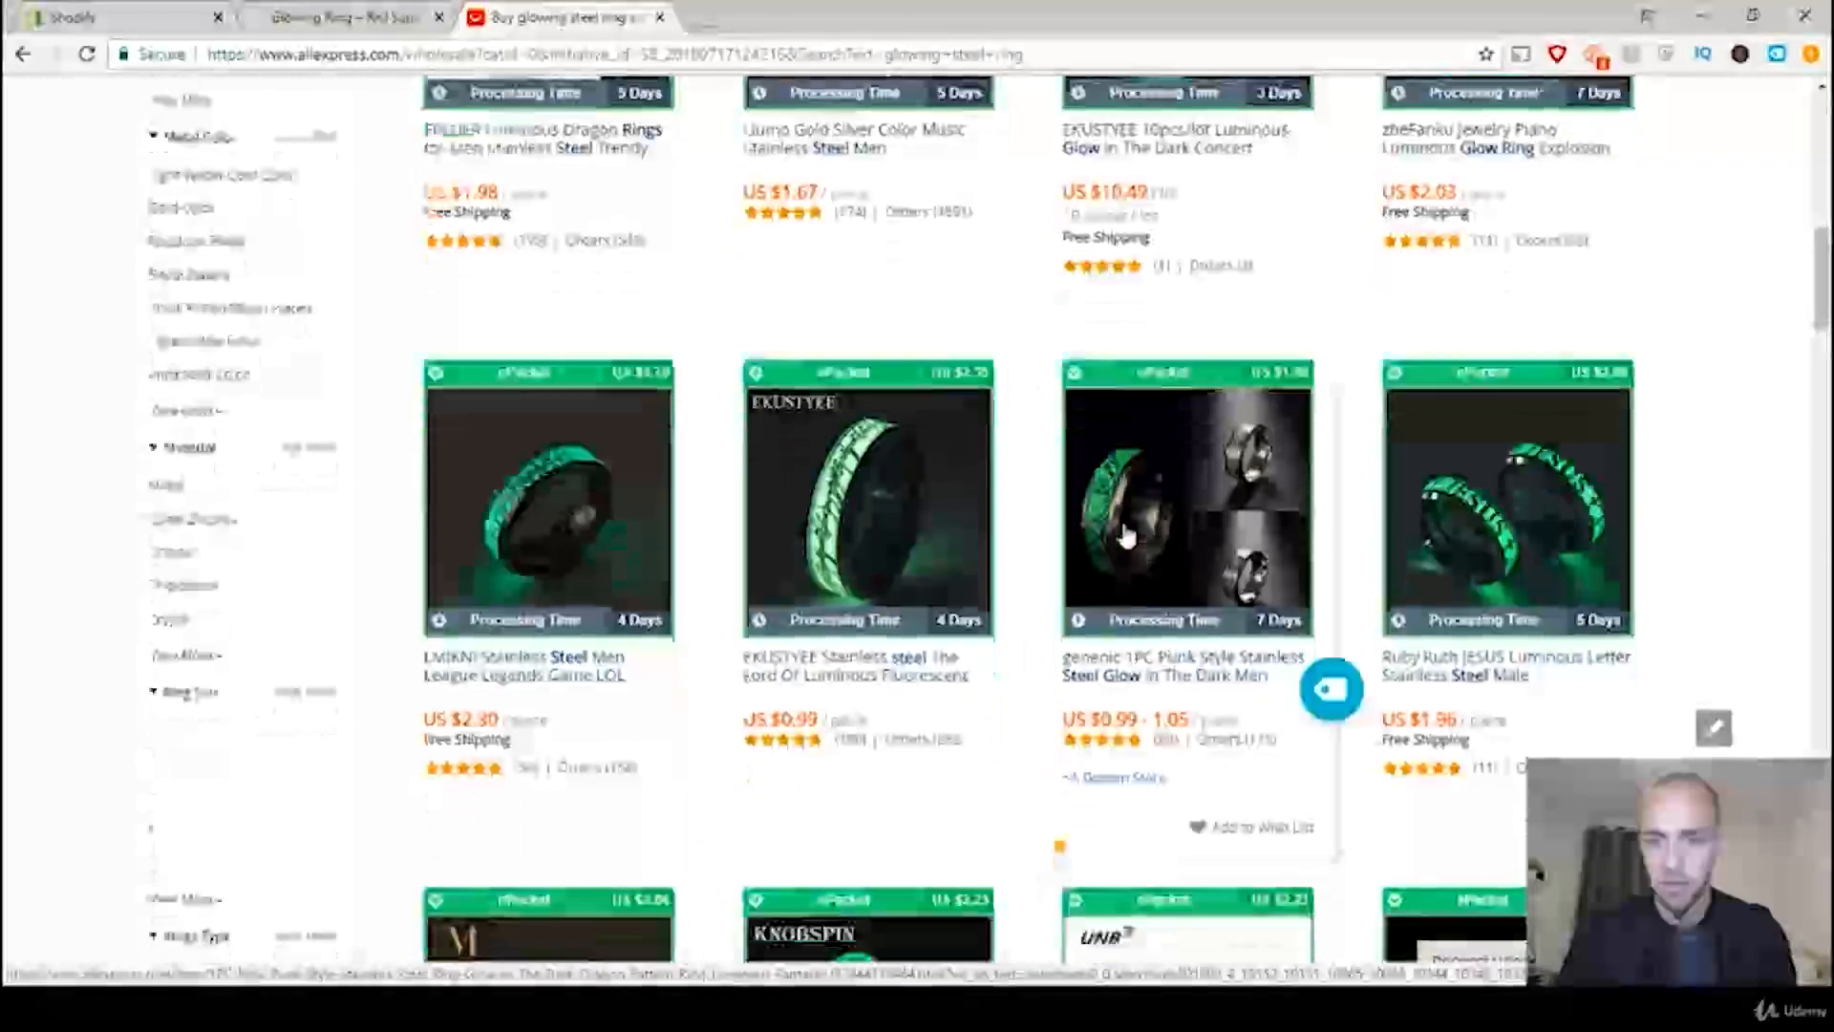
scroll(1611, 646, "down", 1)
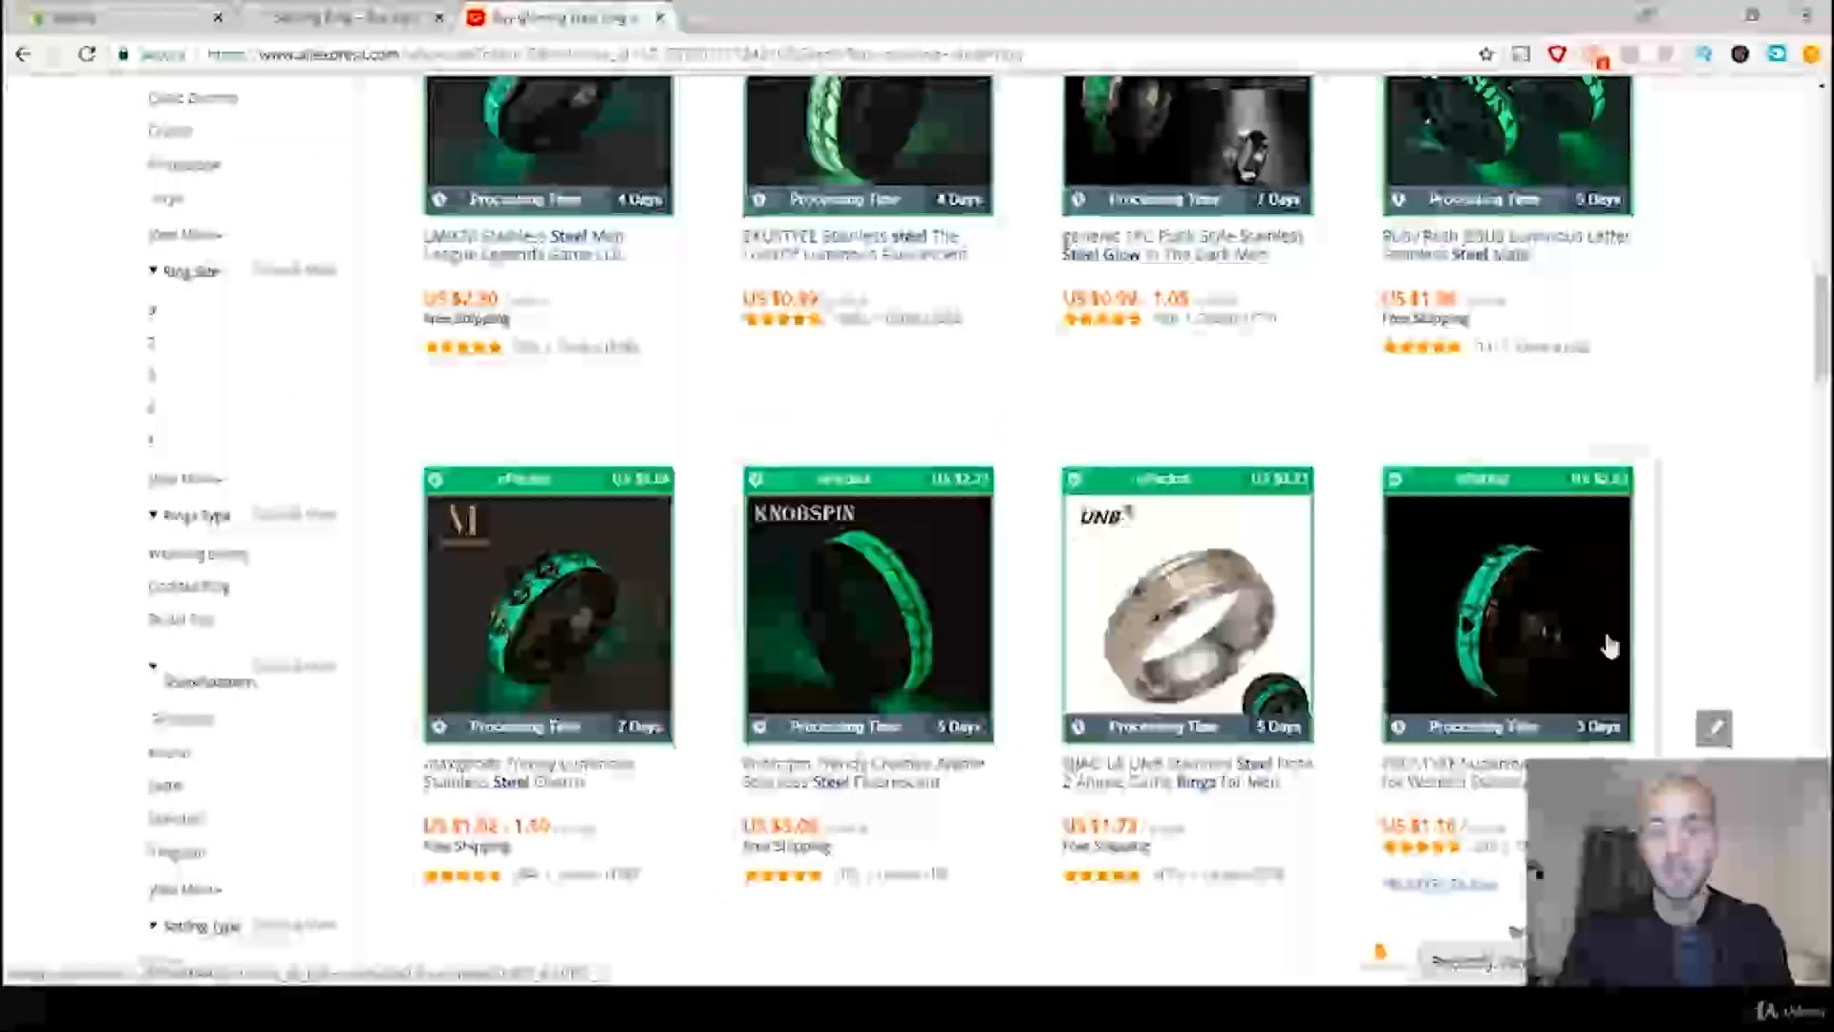
scroll(1704, 614, "down", 2)
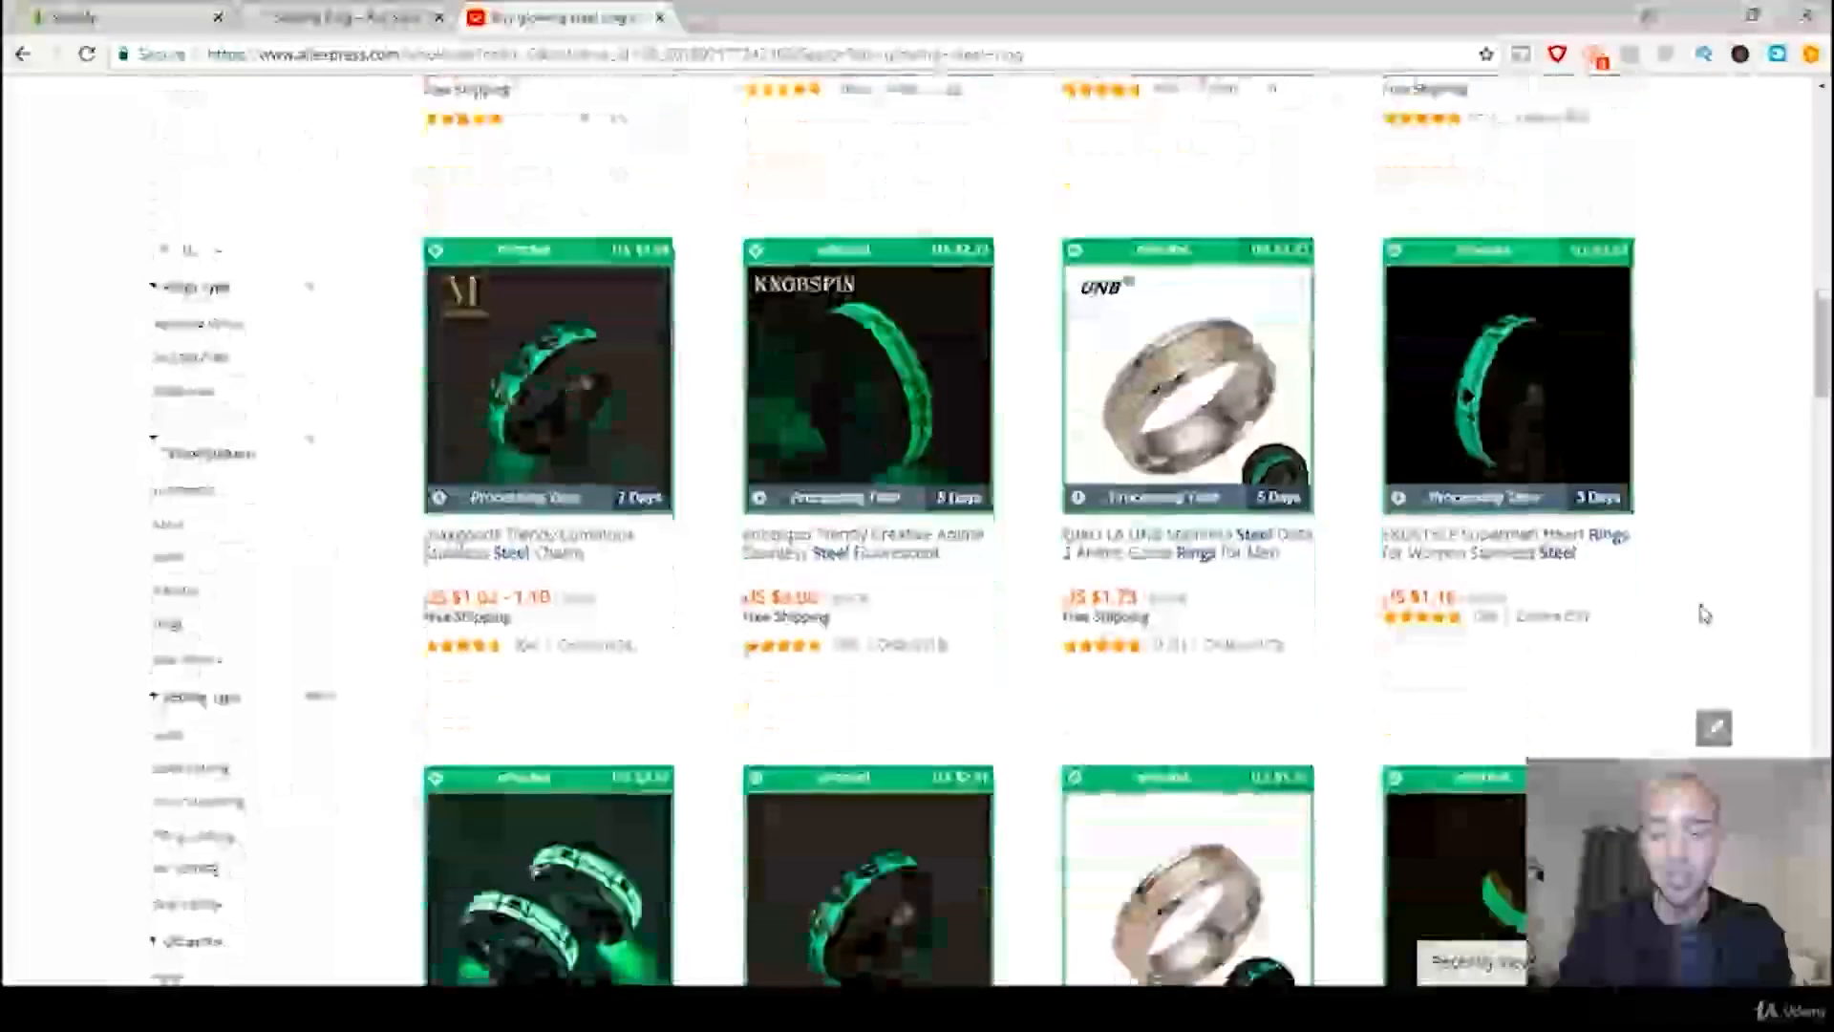
scroll(1703, 615, "down", 2)
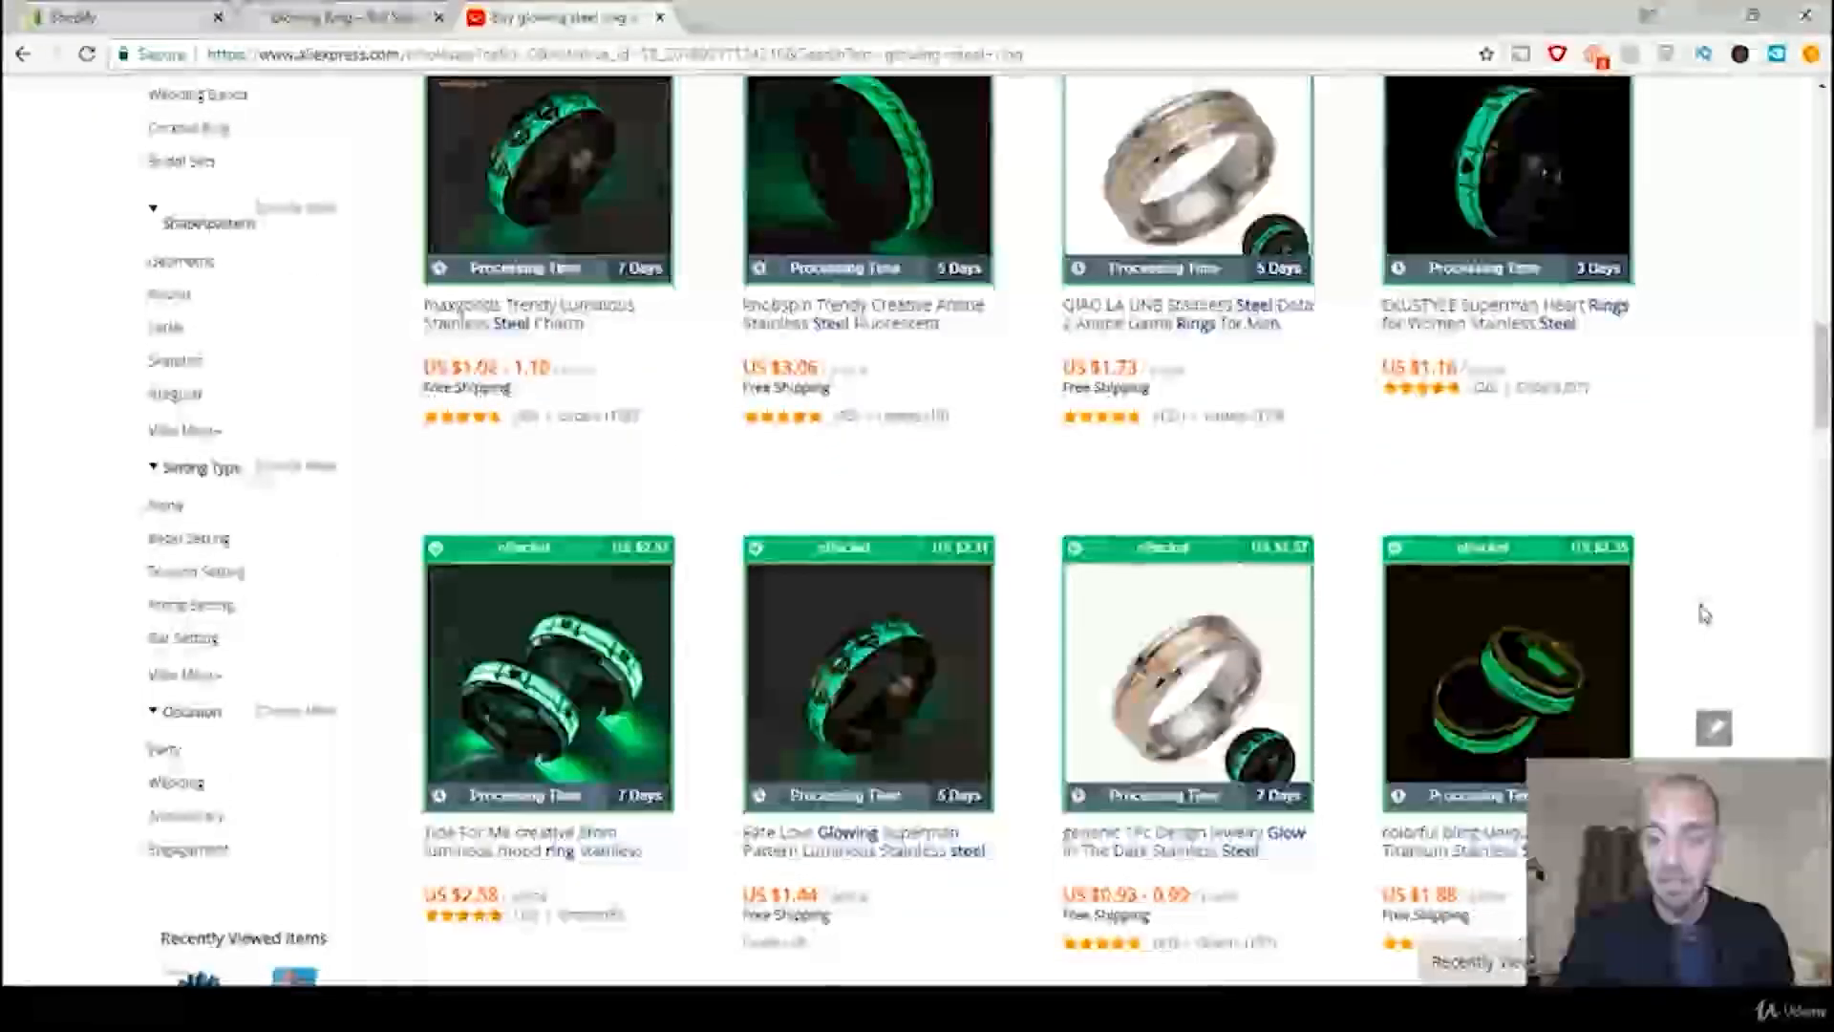
scroll(1704, 614, "down", 4)
scroll(1704, 615, "down", 1)
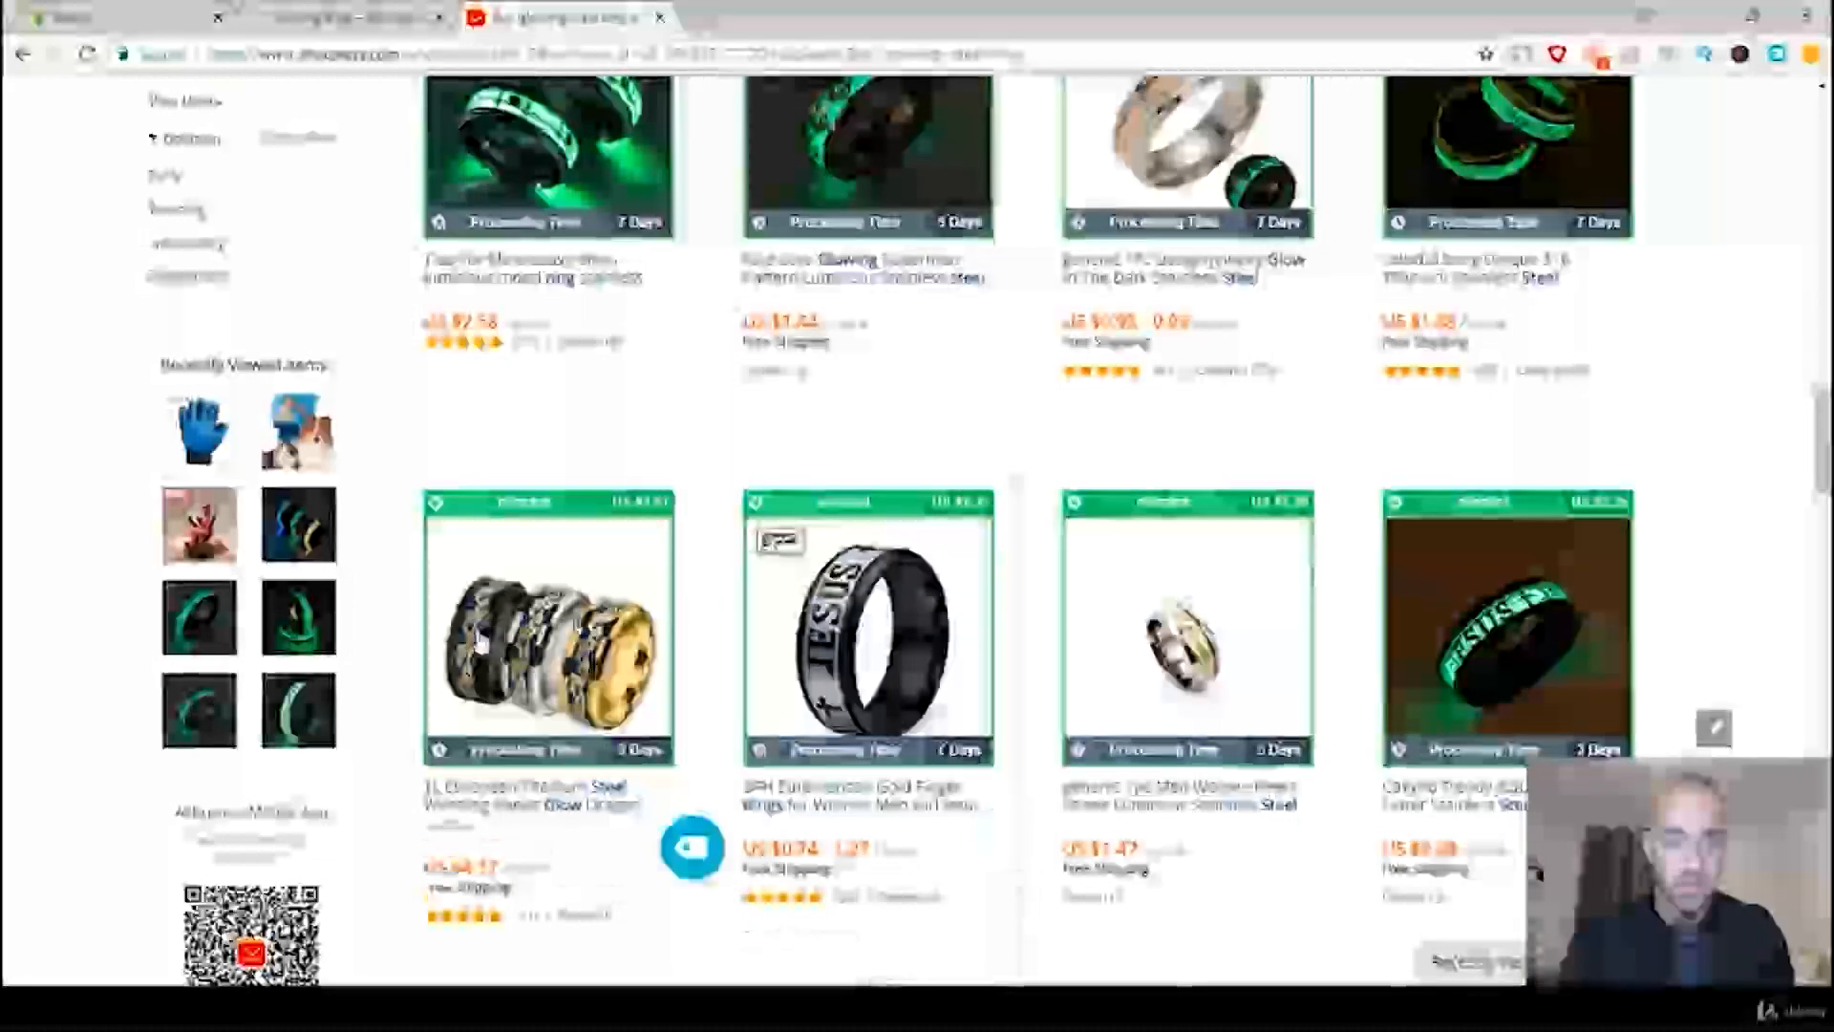
scroll(1740, 590, "down", 1)
scroll(1740, 591, "down", 6)
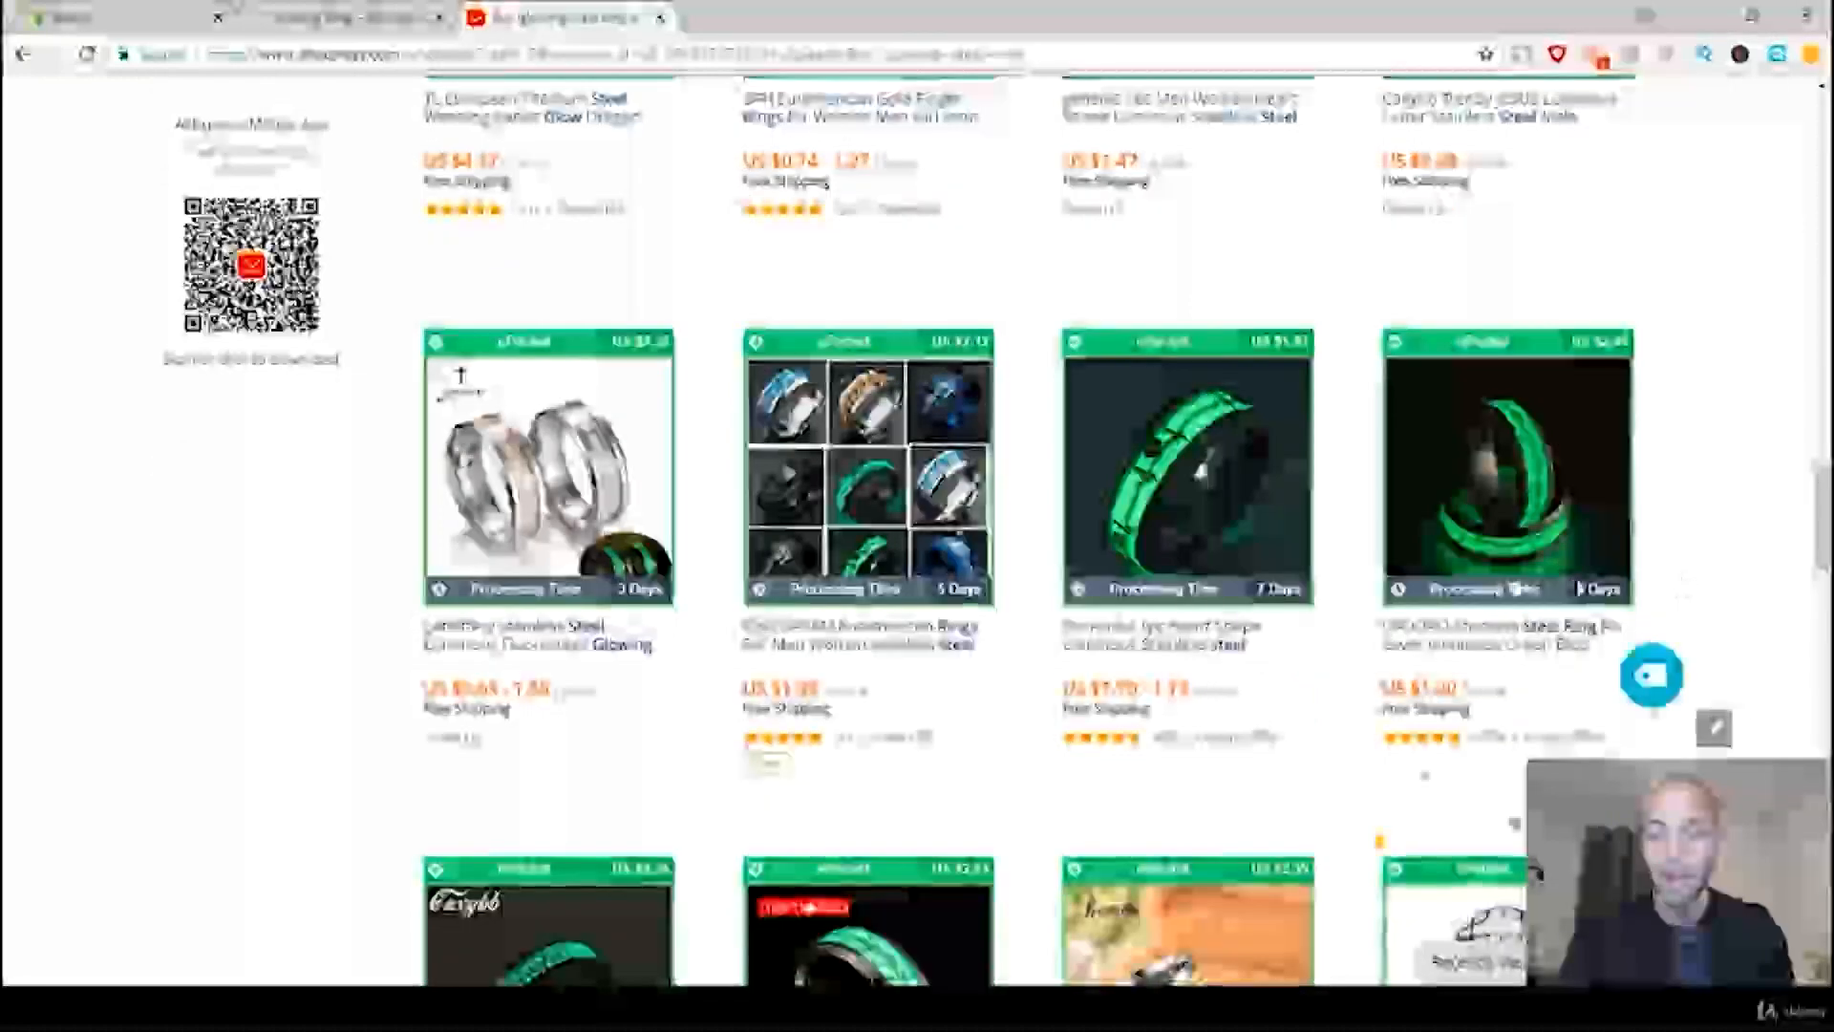
Step: Open the "Hot Stainless Steel Ring" listing showing two green glowing bands and place its tab directly after the store's Glowing Ring page
left_click(1507, 482)
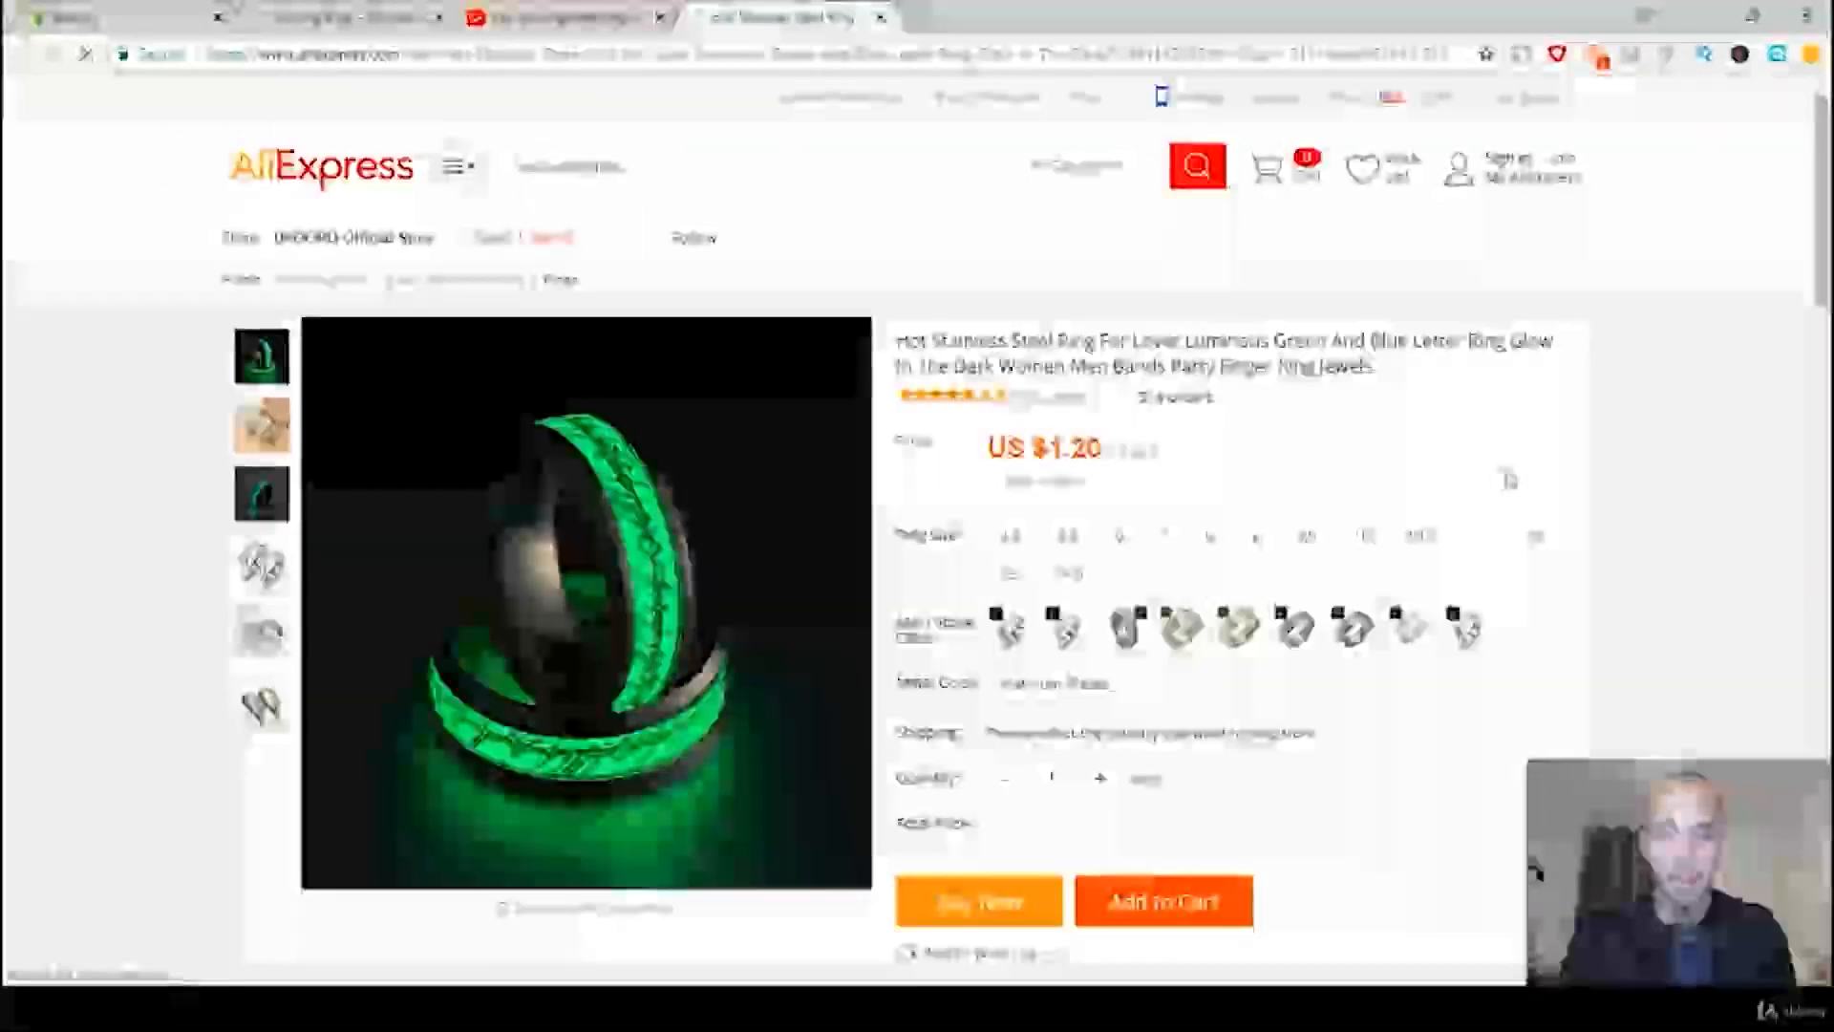
mouse_move(655, 650)
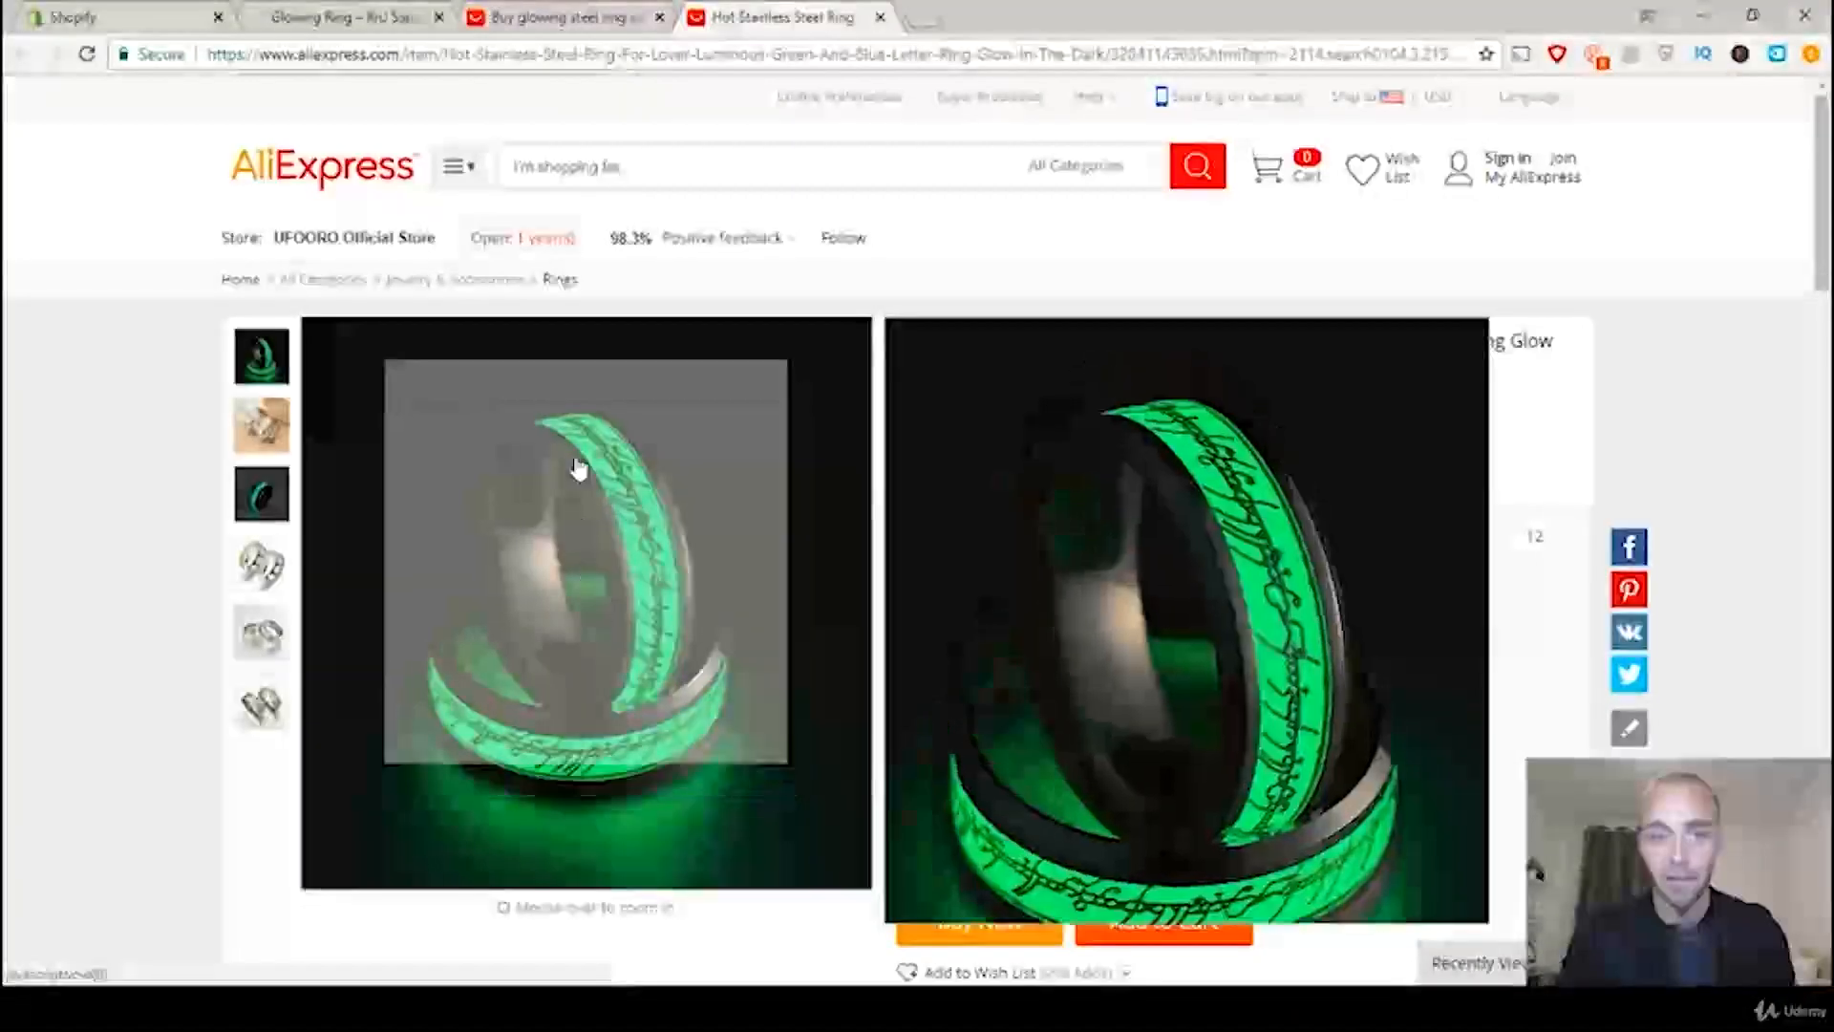
left_click(574, 27)
left_click(292, 19)
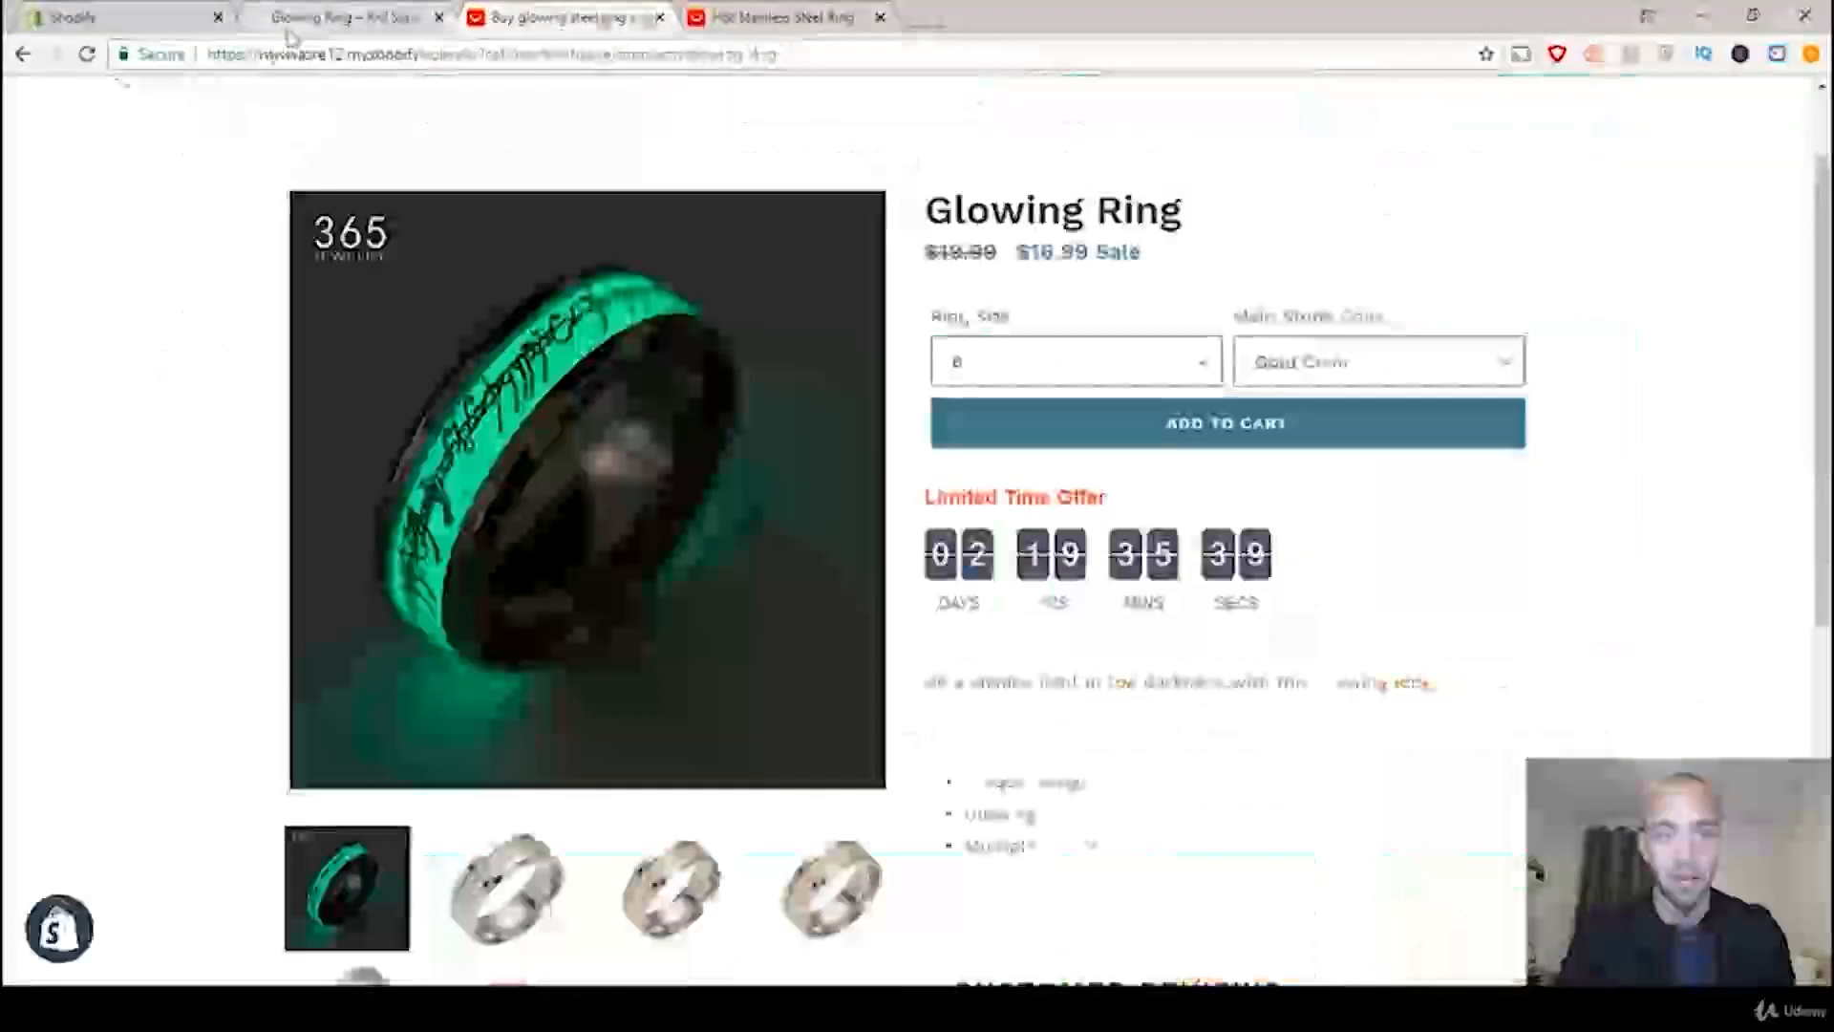
left_click_drag(718, 11, 501, 17)
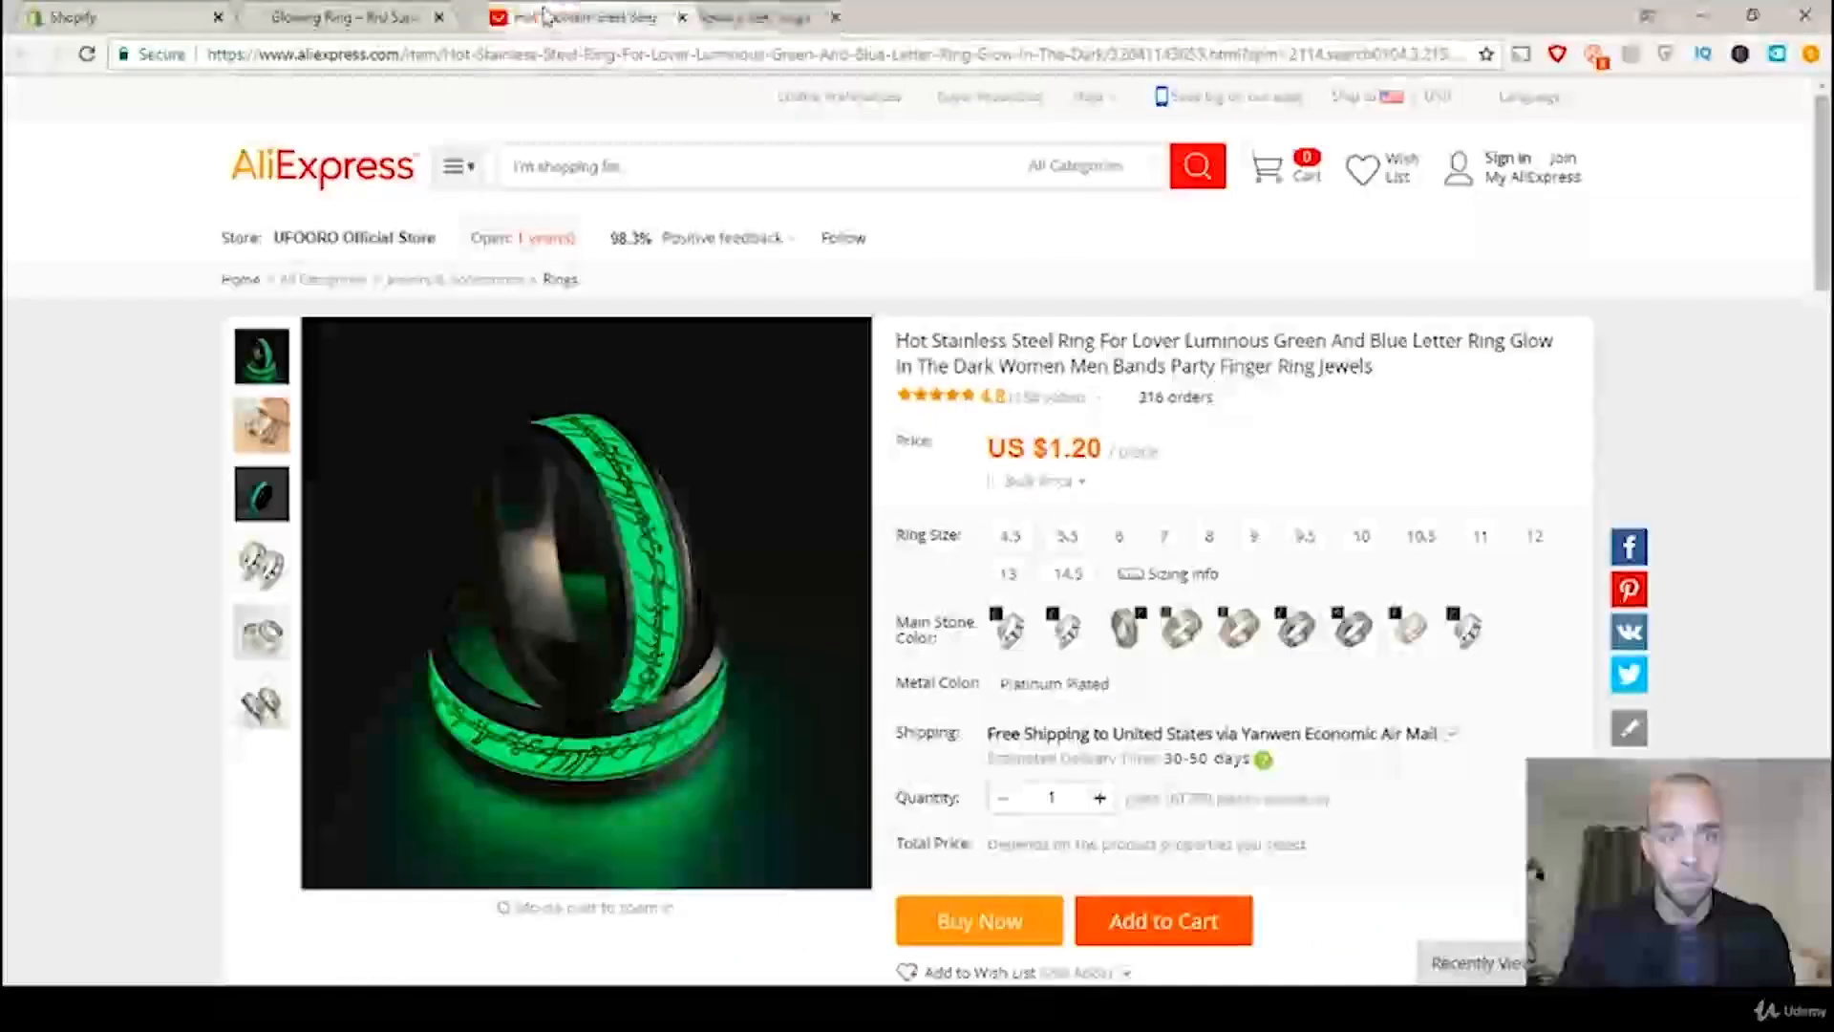
Step: Compare the store's Glowing Ring product photo with the main photo of the Hot Stainless Steel Ring listing
left_click(368, 23)
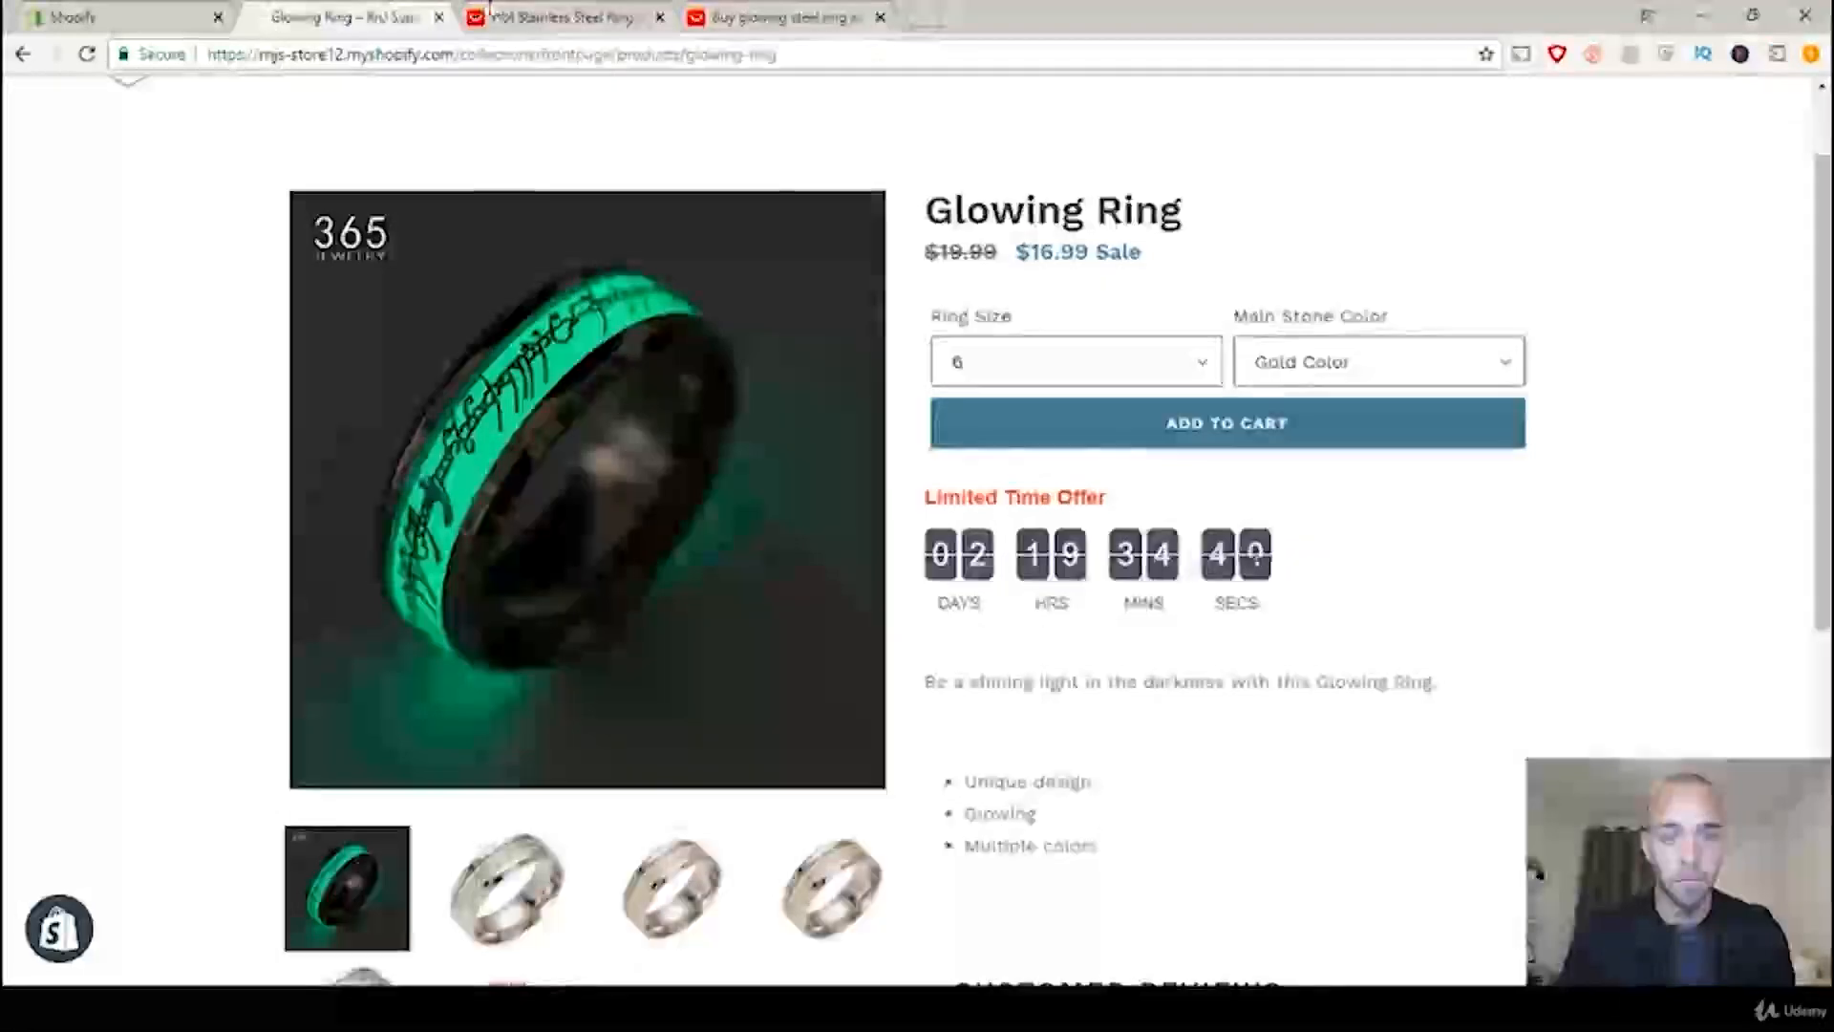
left_click(523, 13)
left_click(406, 10)
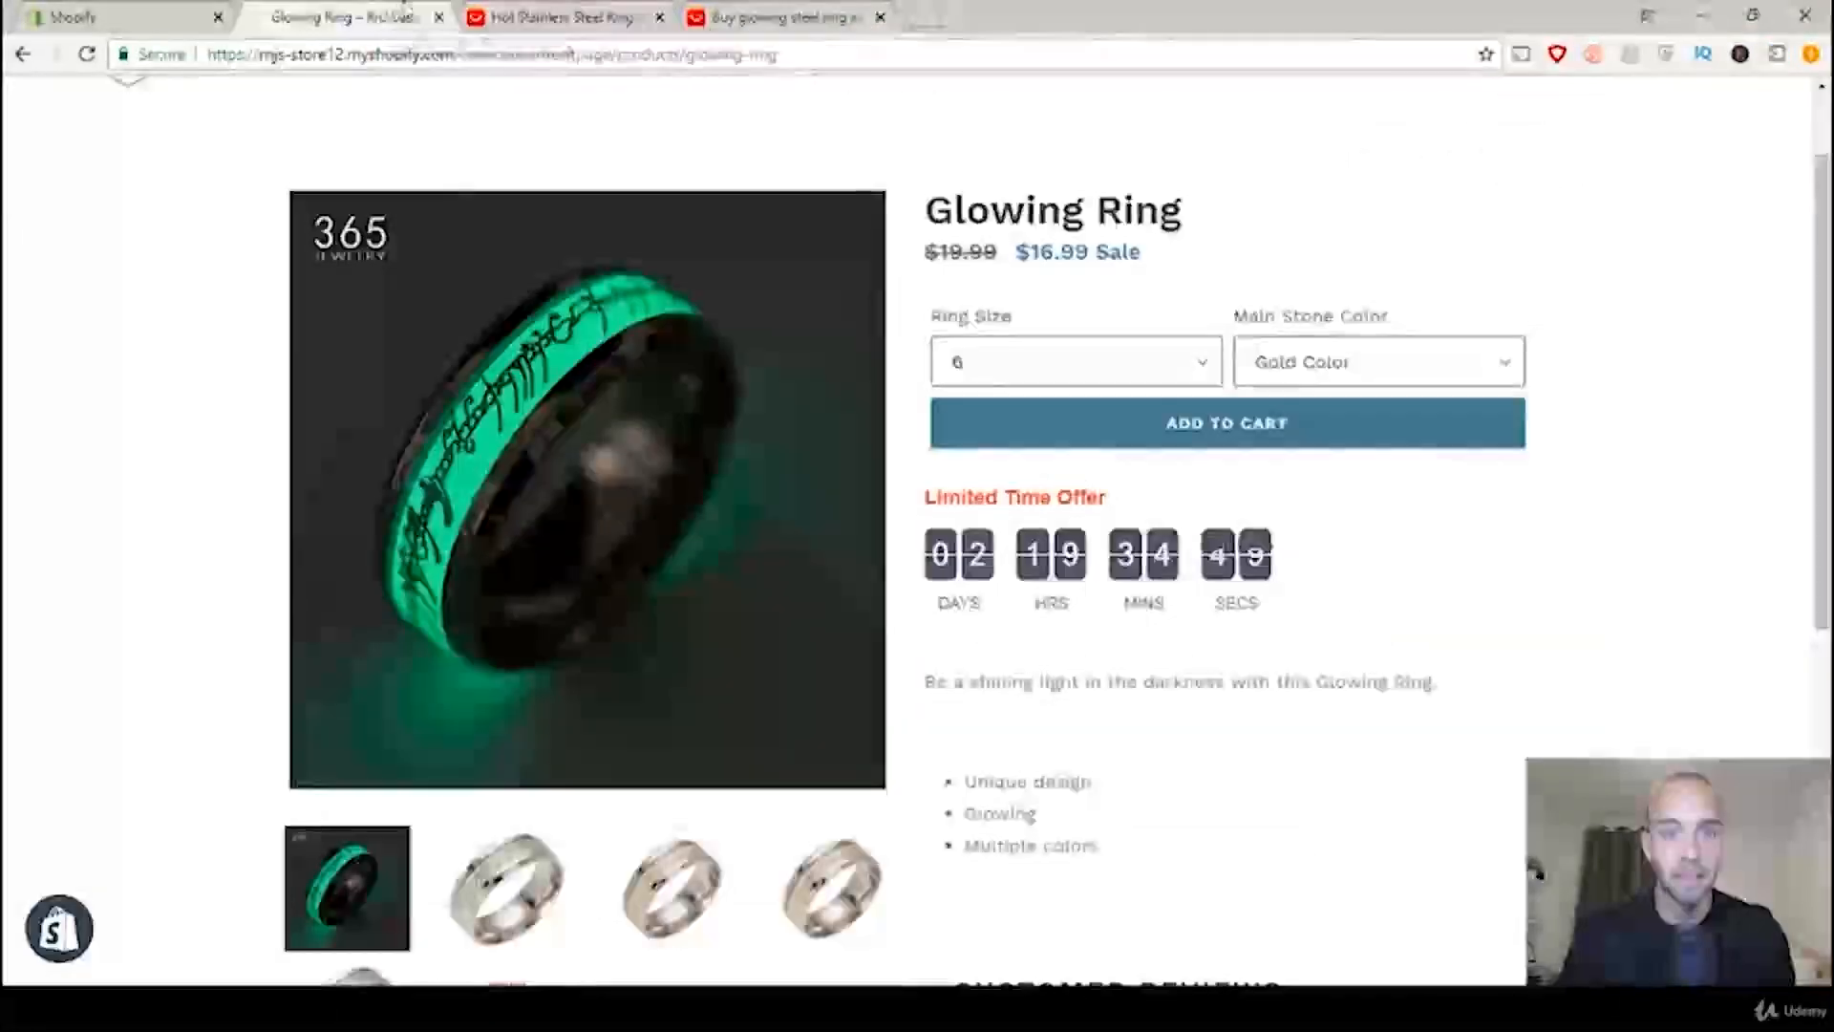
left_click(598, 9)
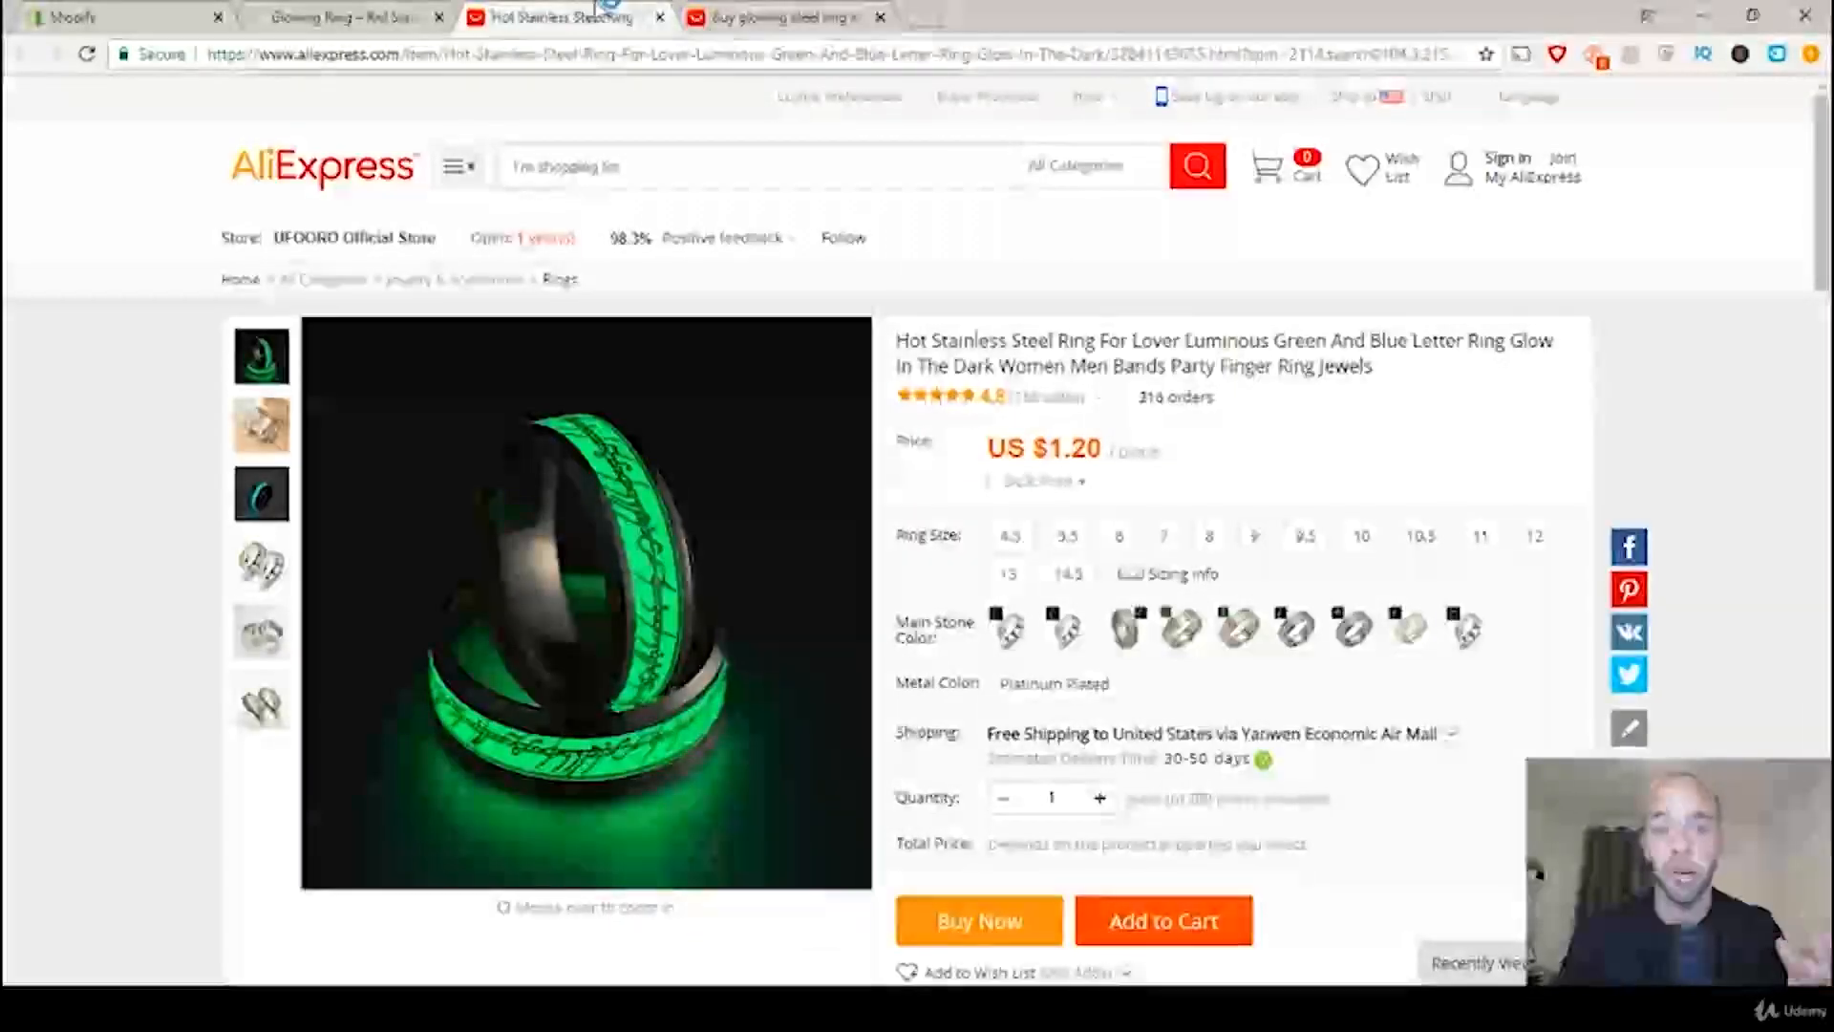
left_click(406, 15)
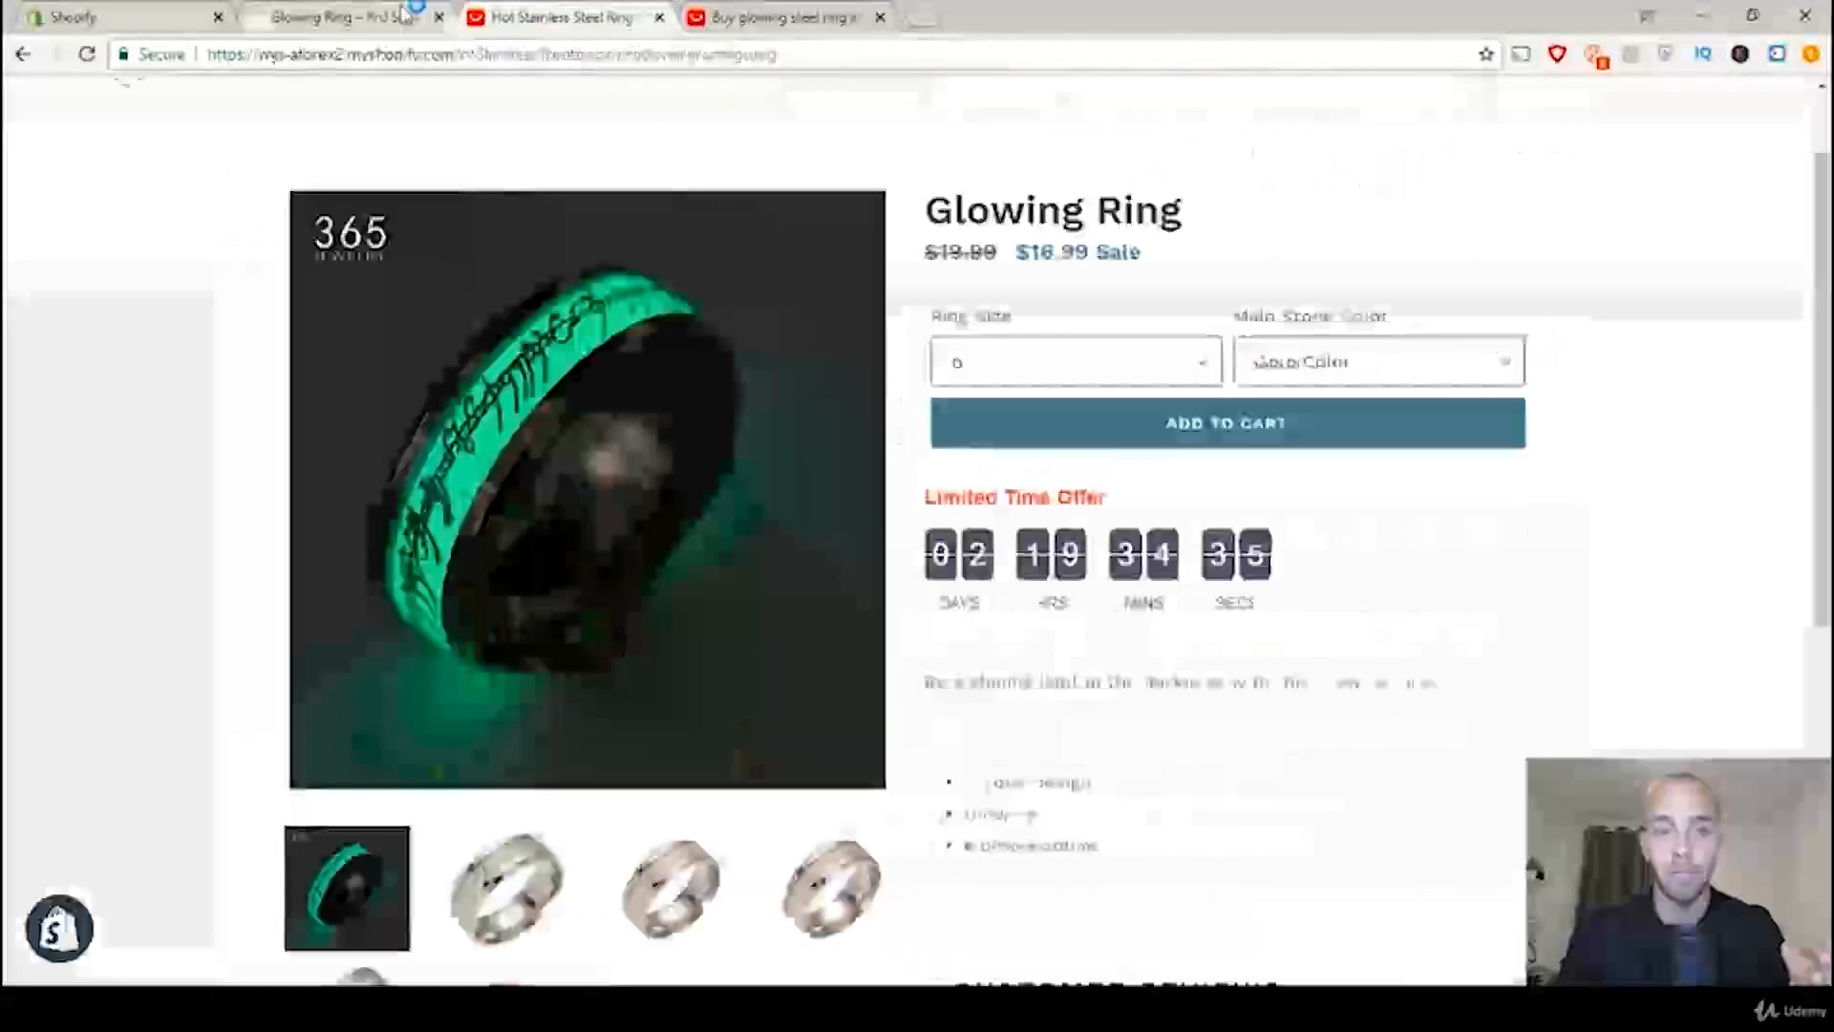
left_click(622, 16)
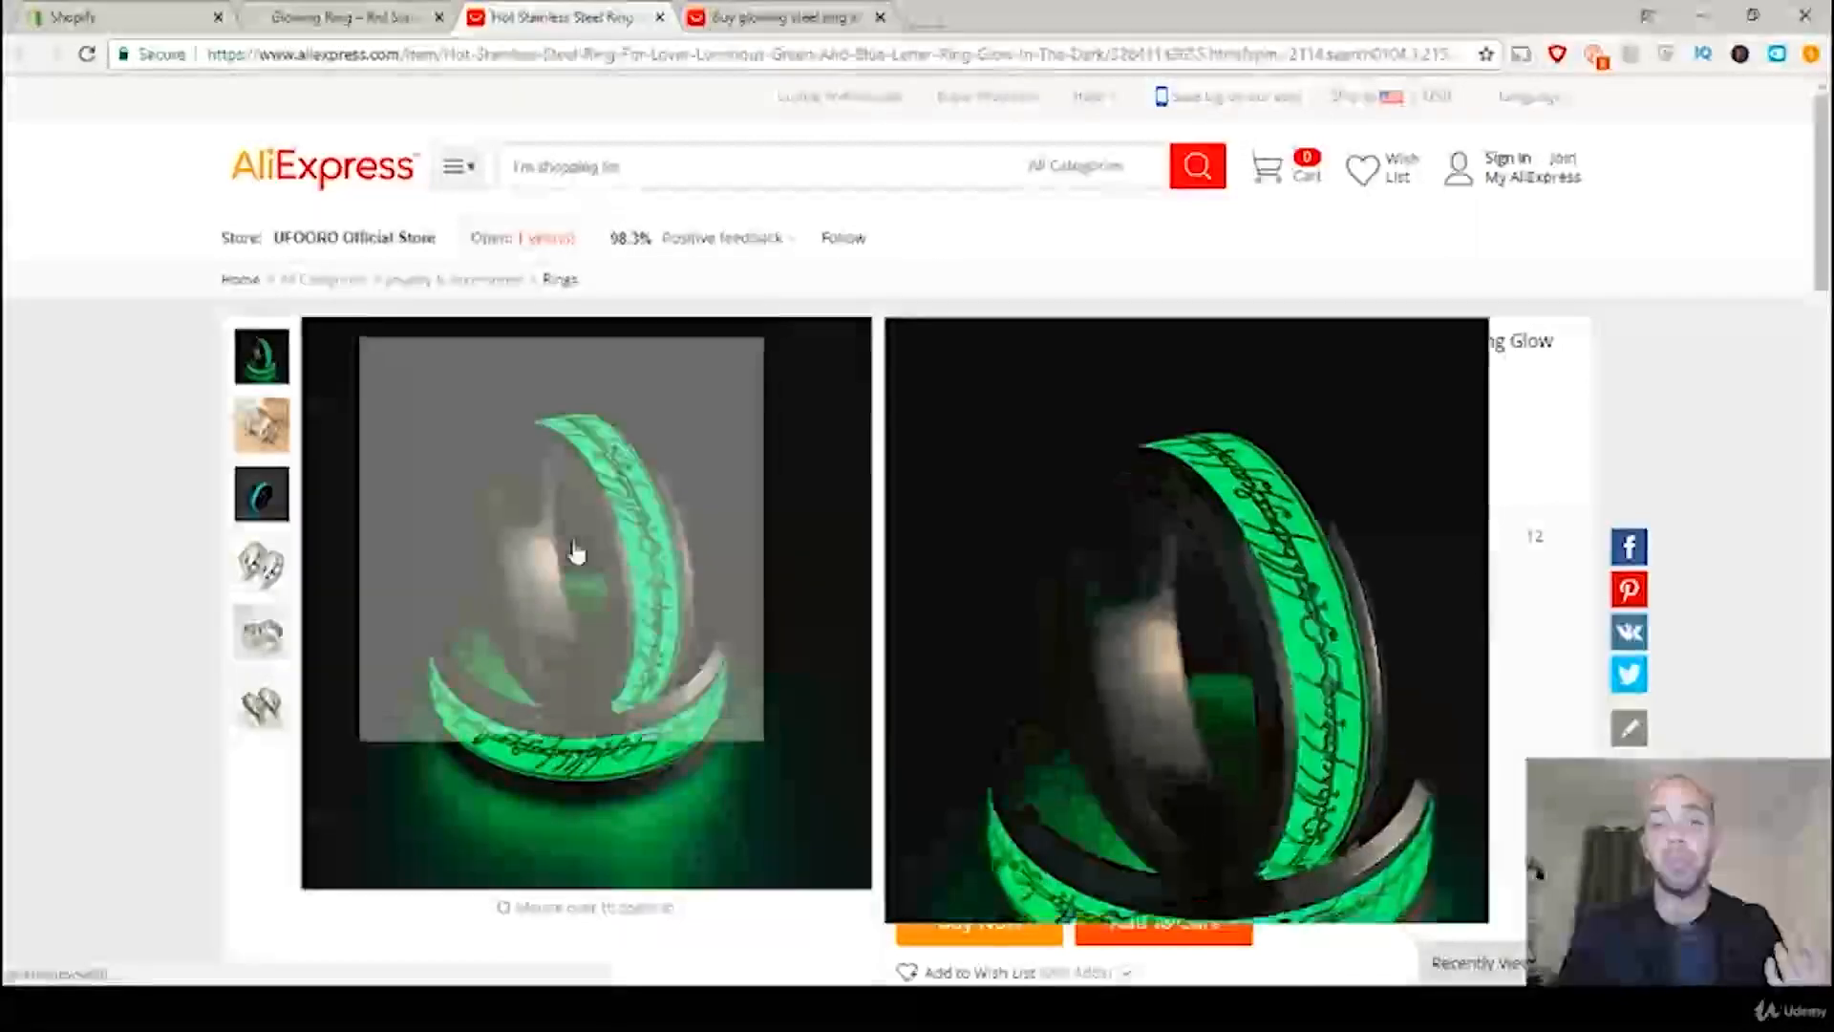
Step: Examine the ring photos in the product description of the Hot Stainless Steel Ring listing
scroll(1094, 330, "down", 15)
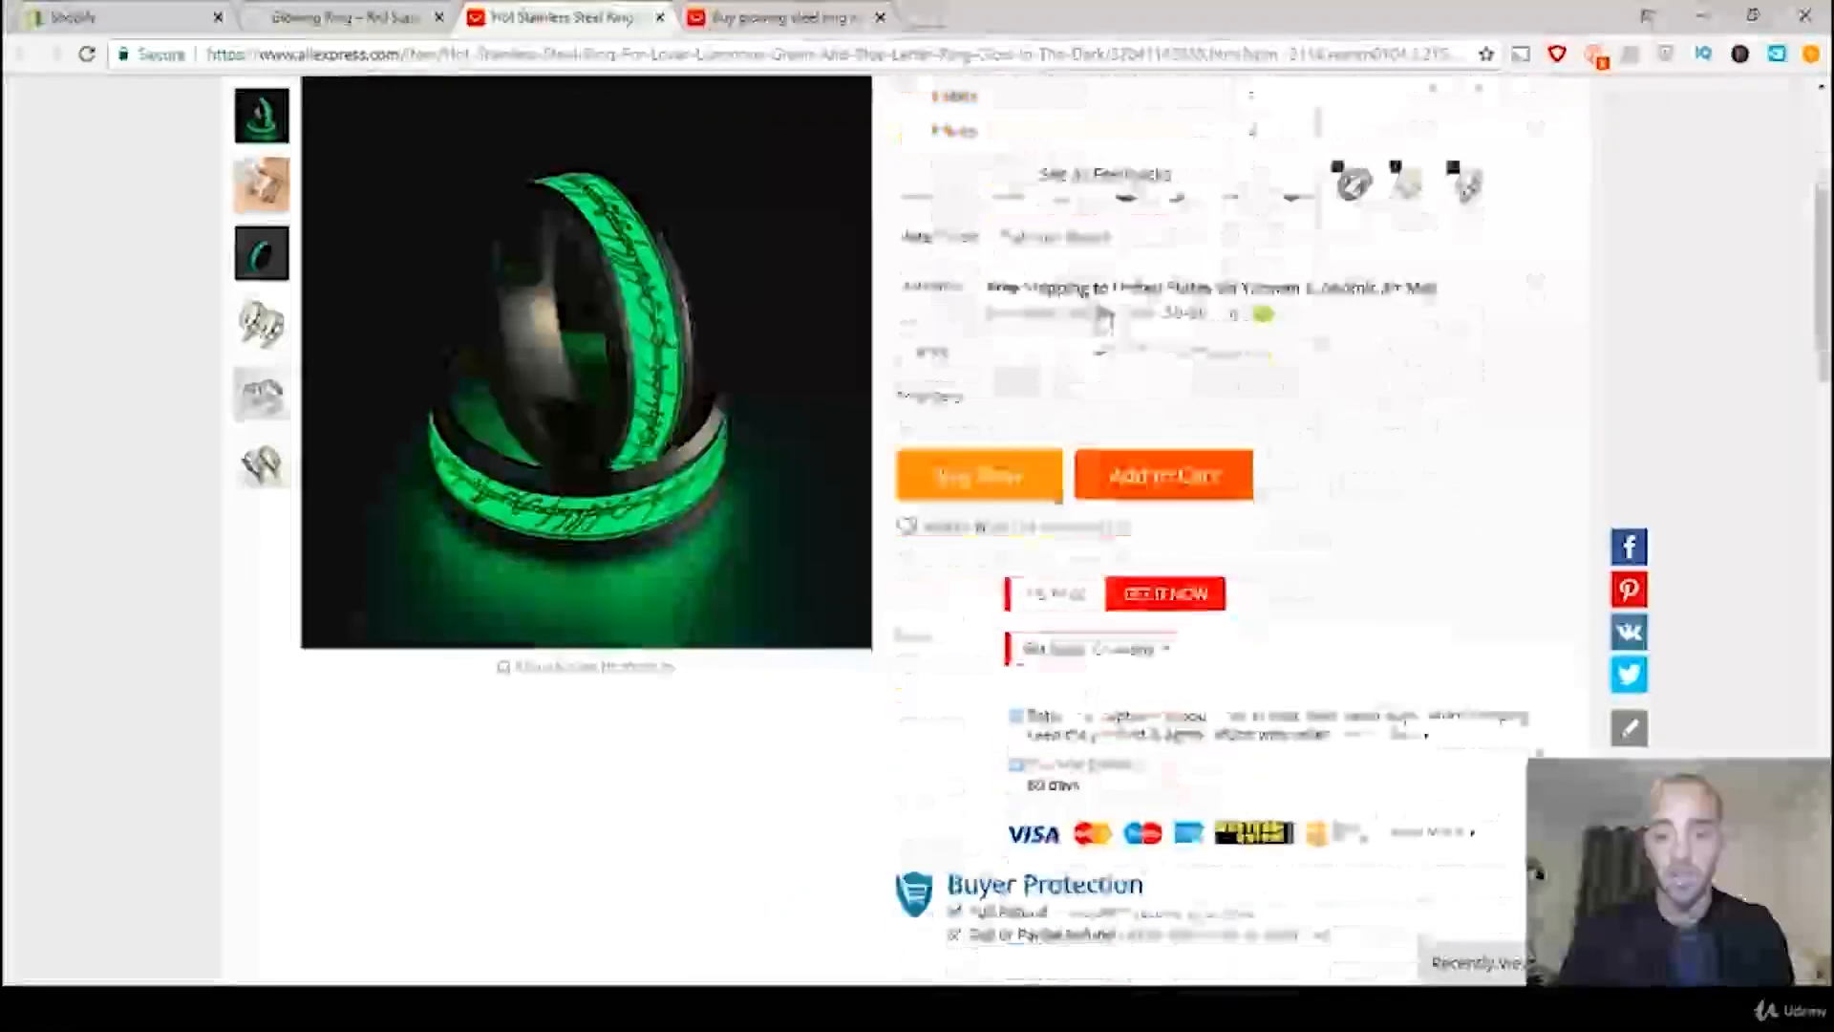
scroll(1146, 305, "down", 15)
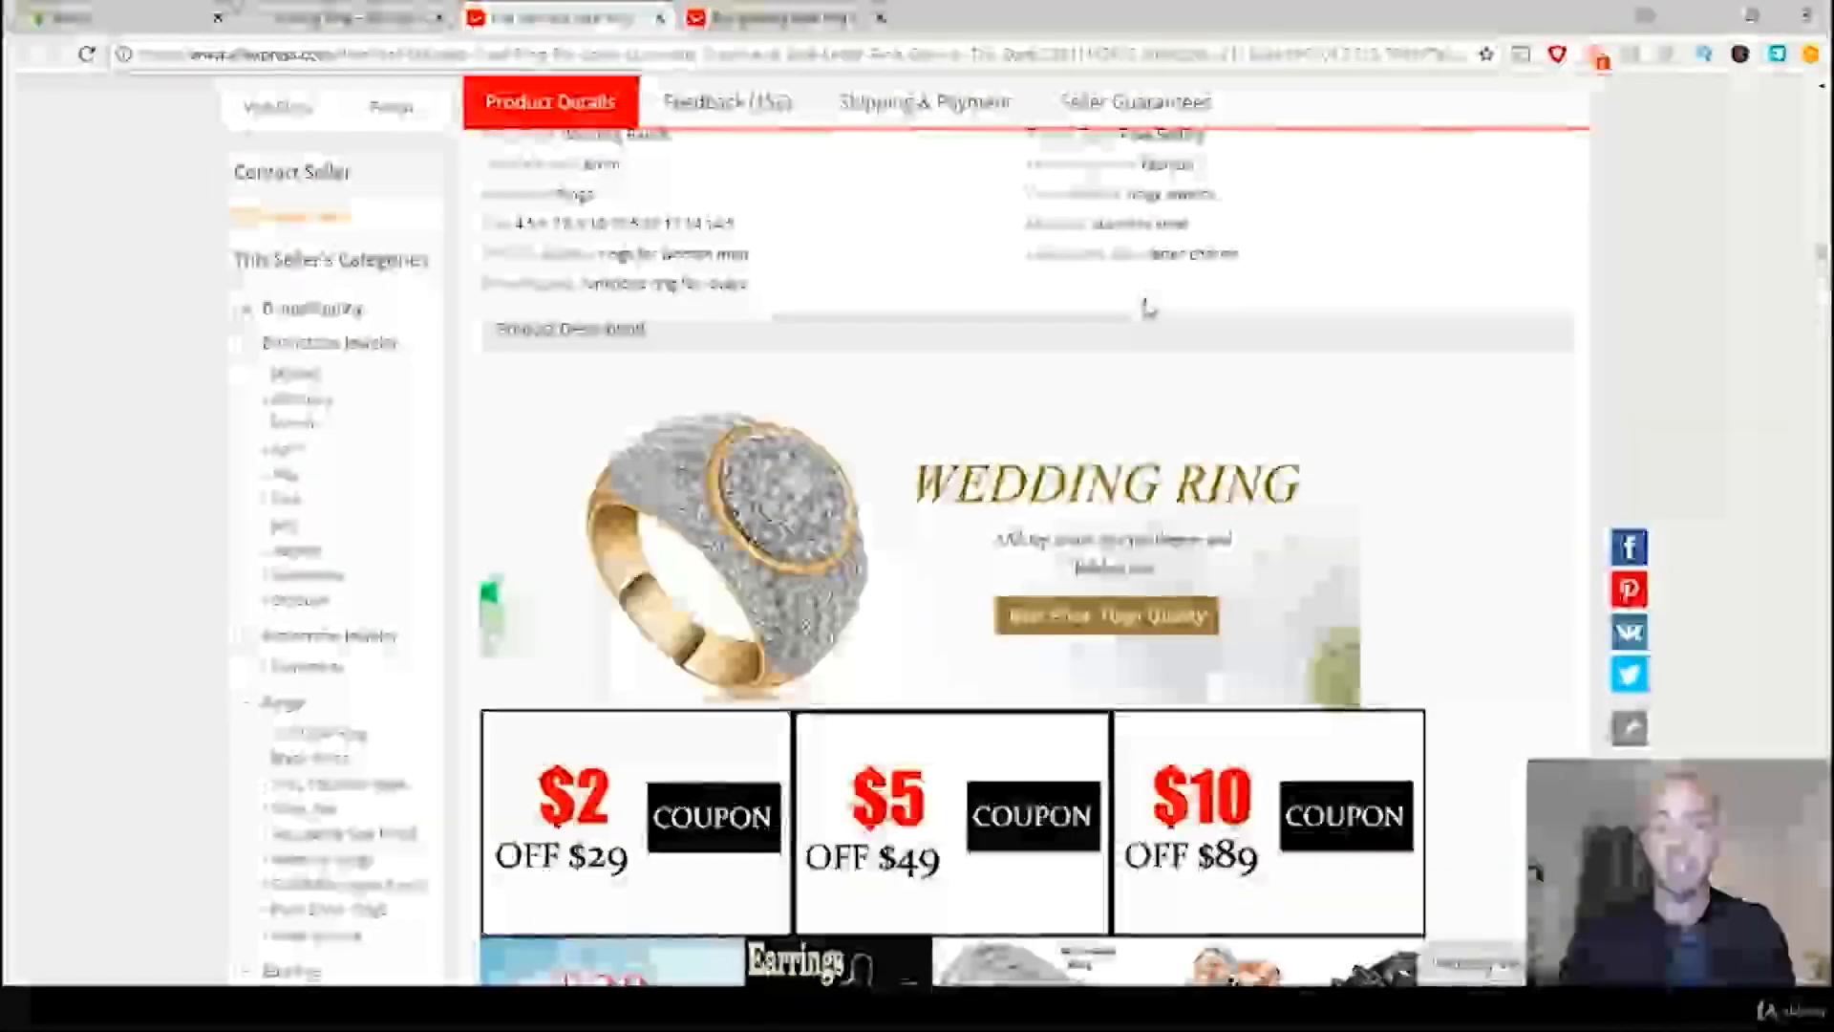
scroll(1286, 314, "down", 12)
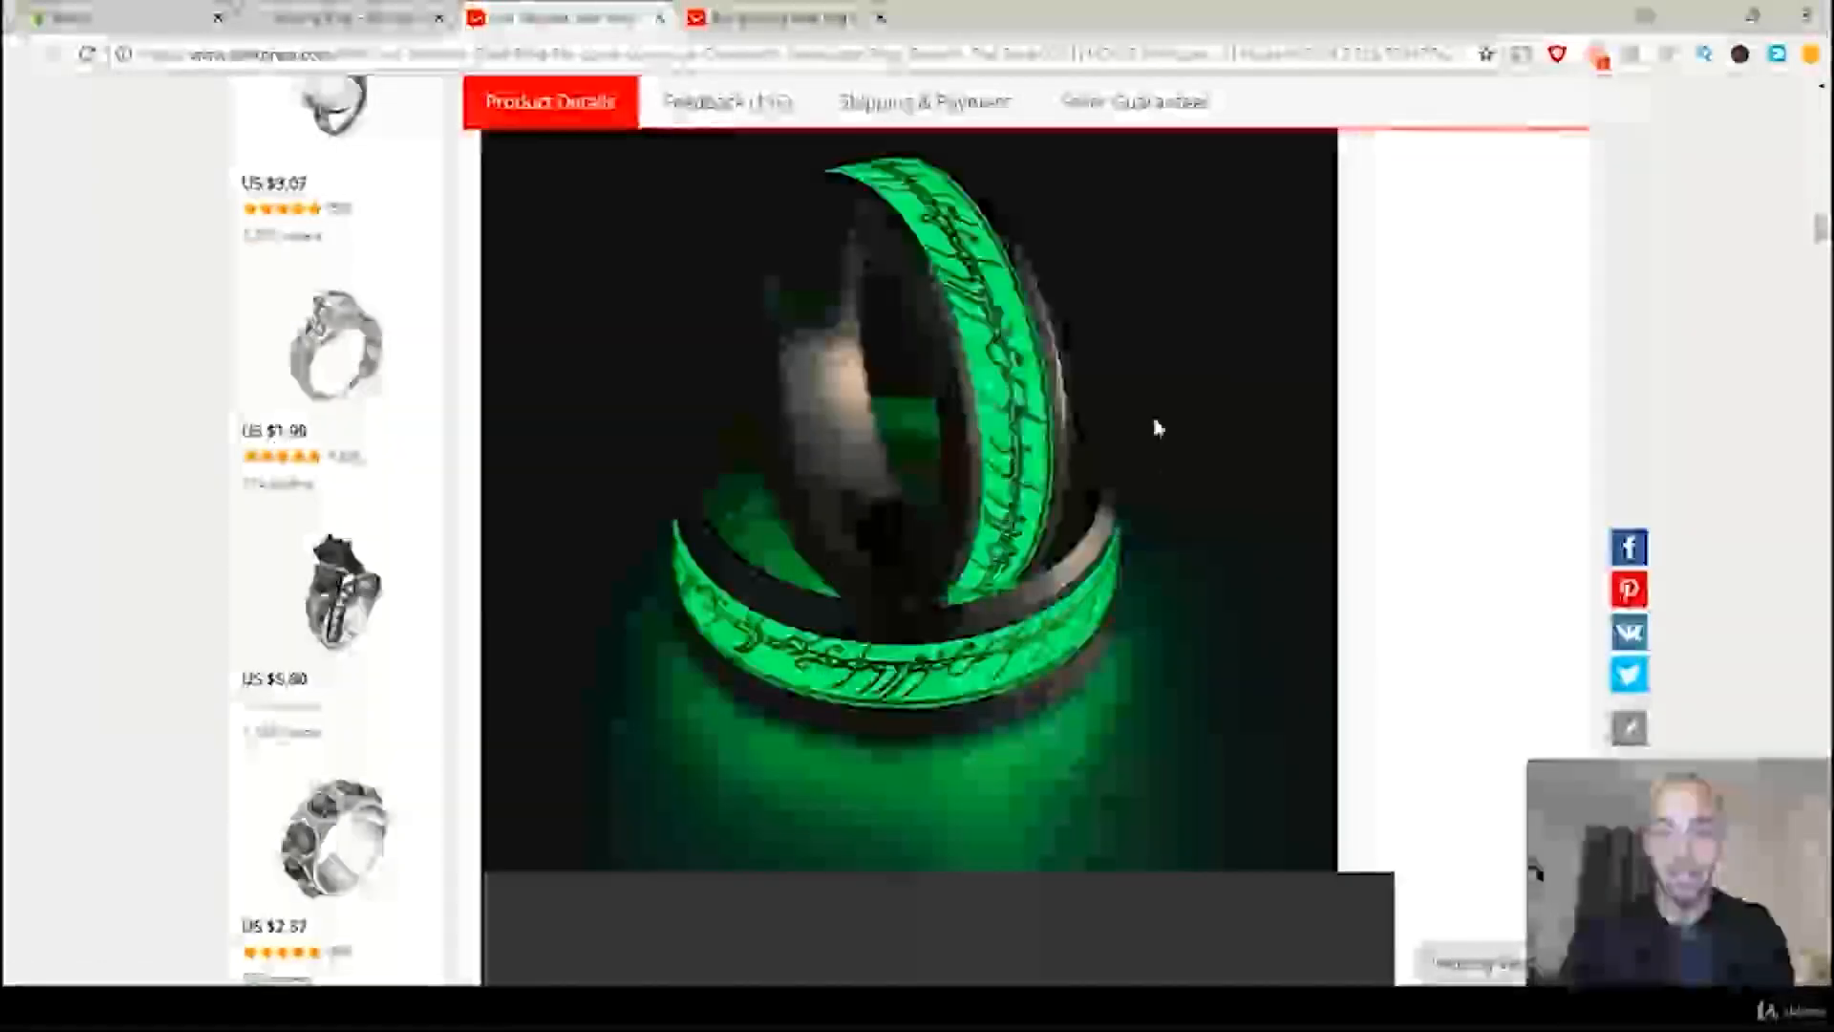
scroll(1011, 421, "down", 5)
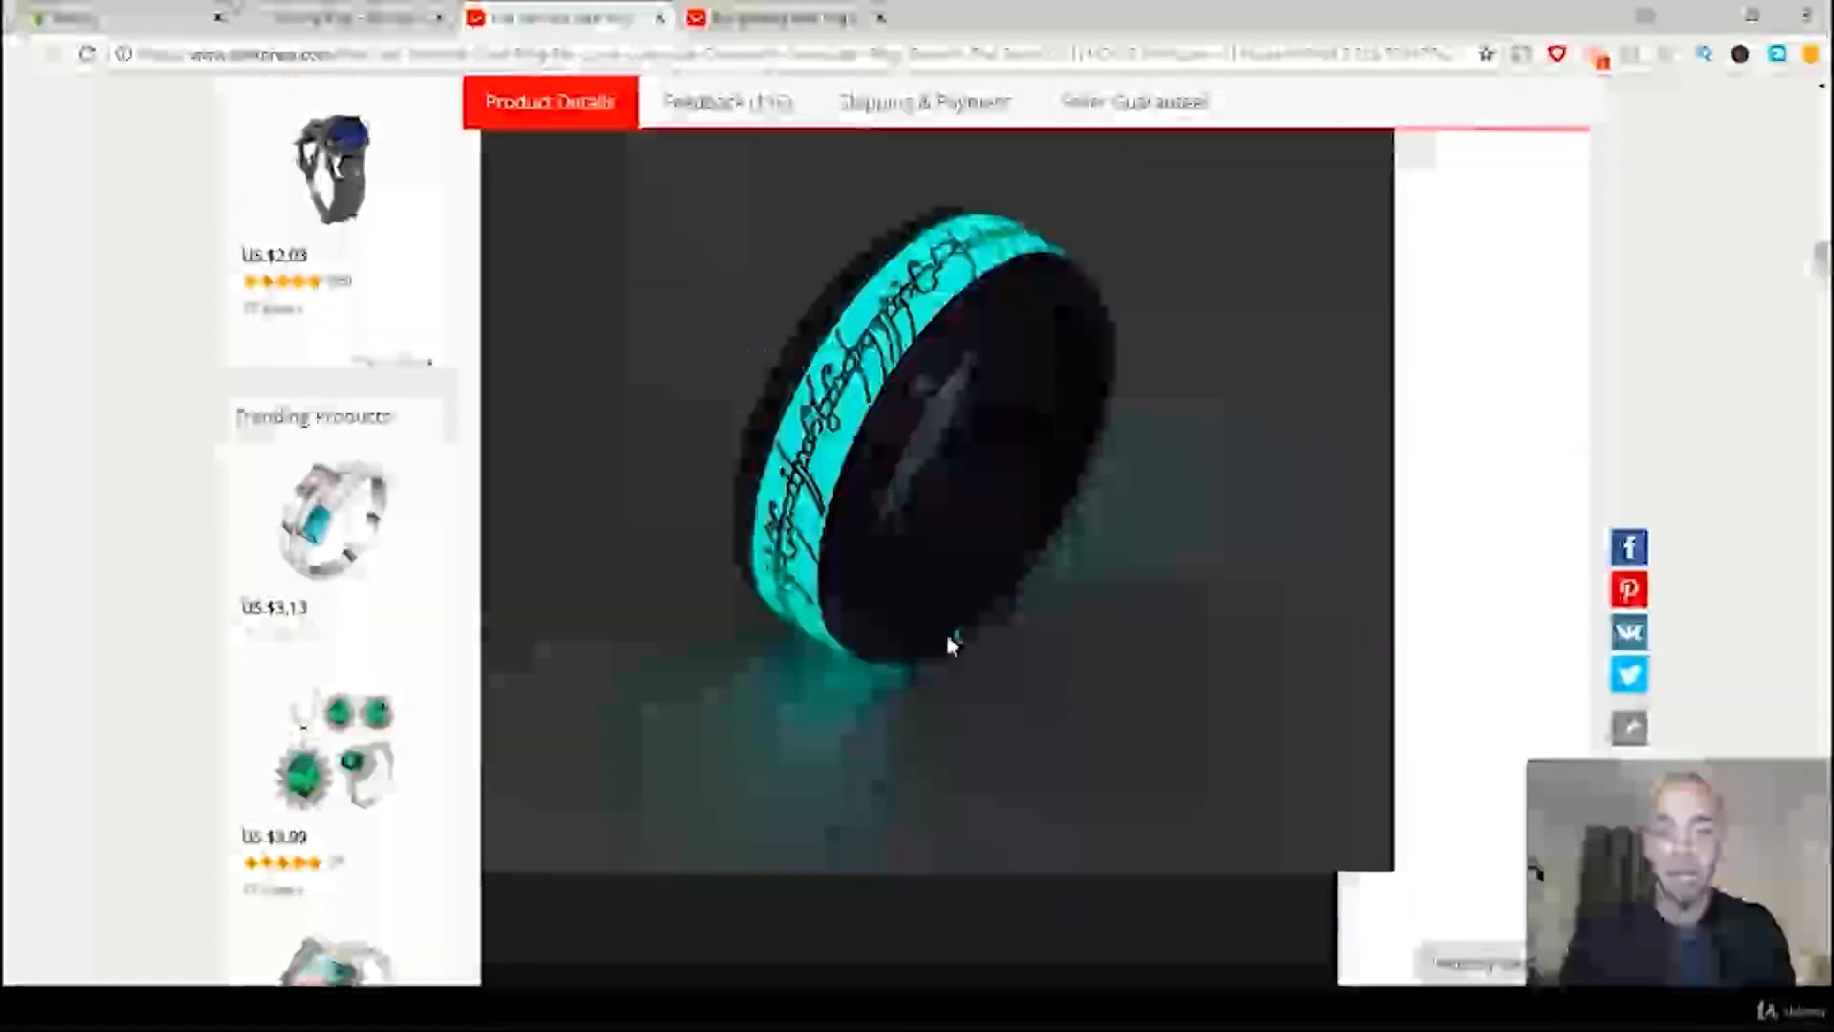
scroll(1072, 421, "down", 5)
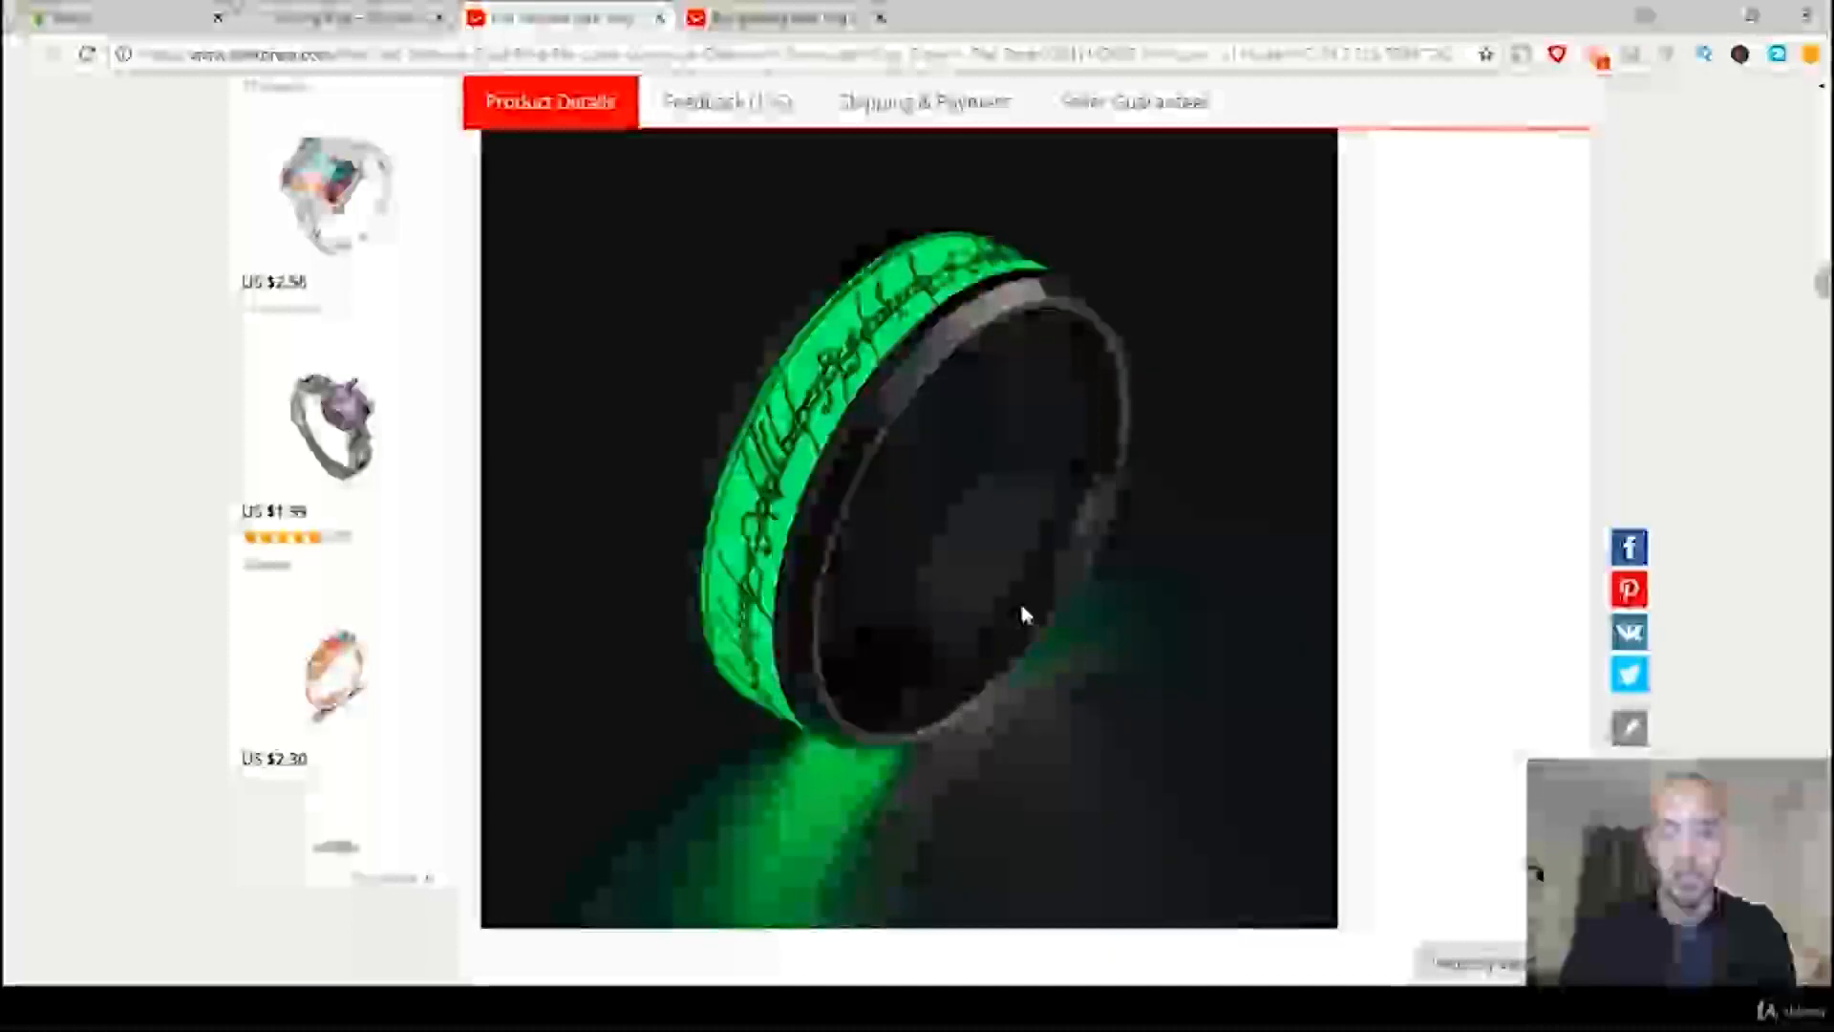
scroll(1020, 612, "down", 8)
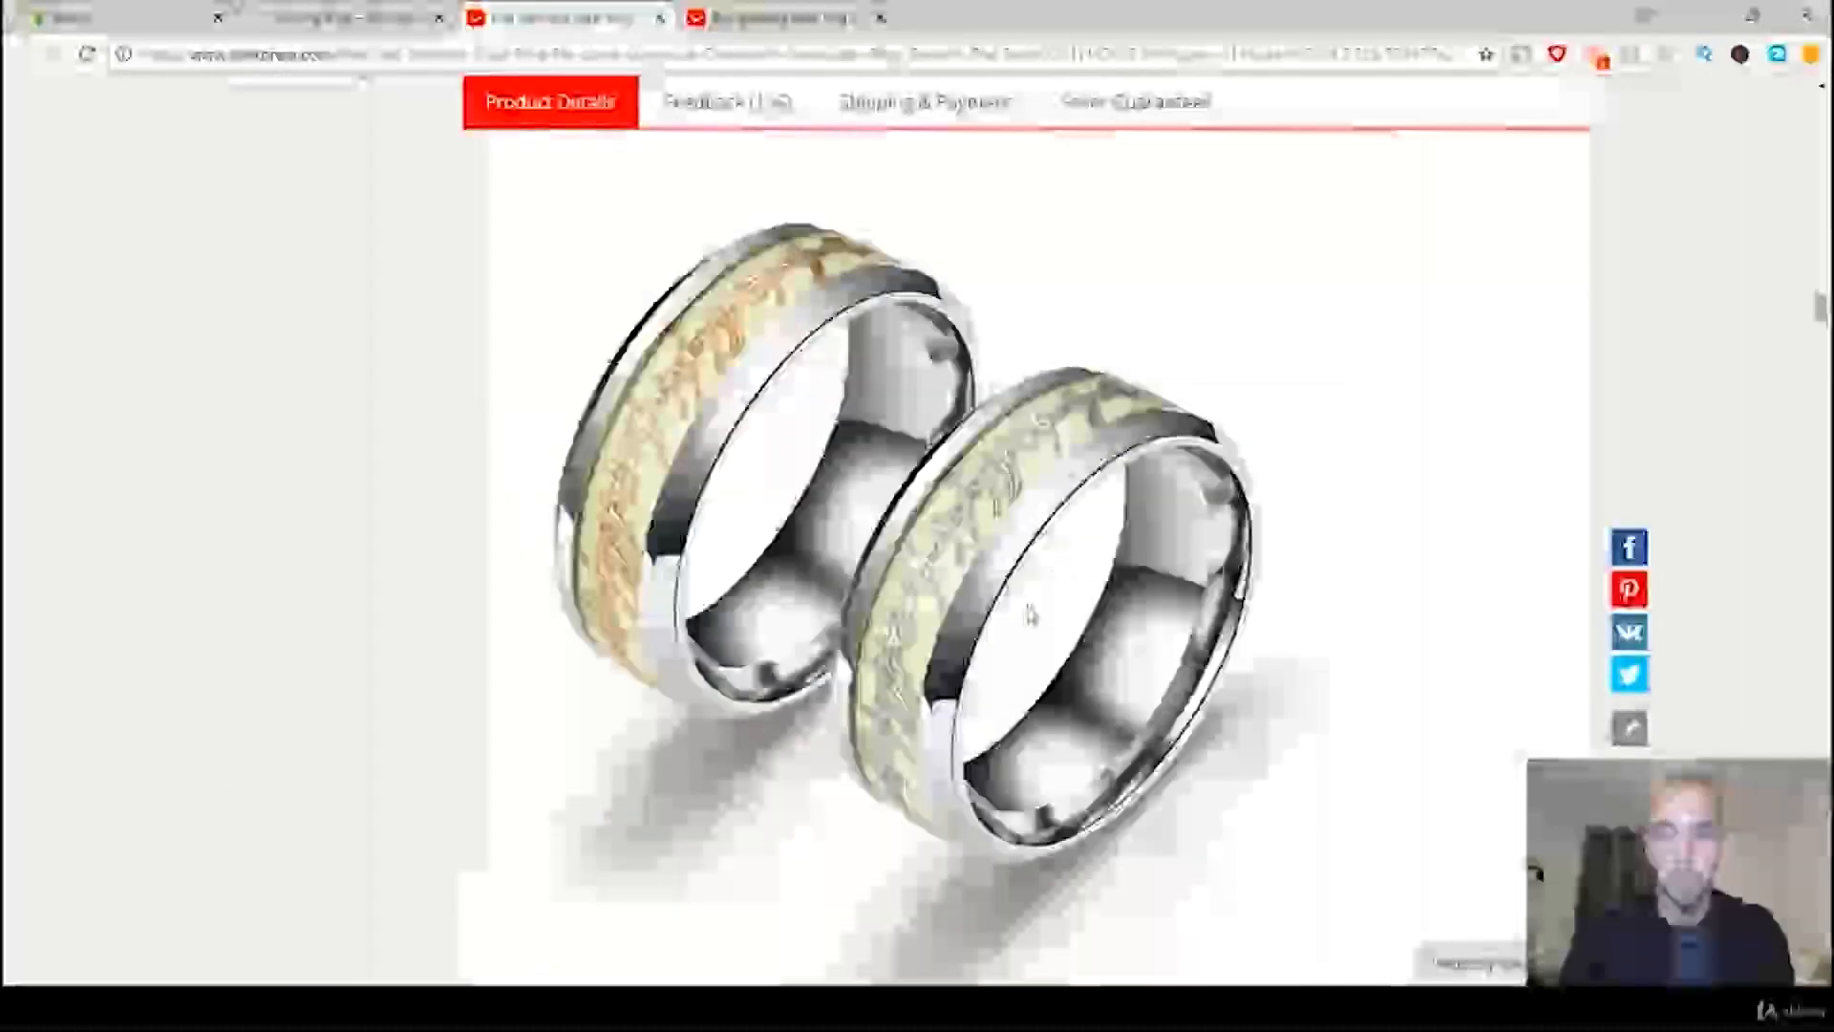
Step: Save the listing's description photo of the two stacked green glowing bands to the desktop as ring.jpg
scroll(1077, 557, "up", 8)
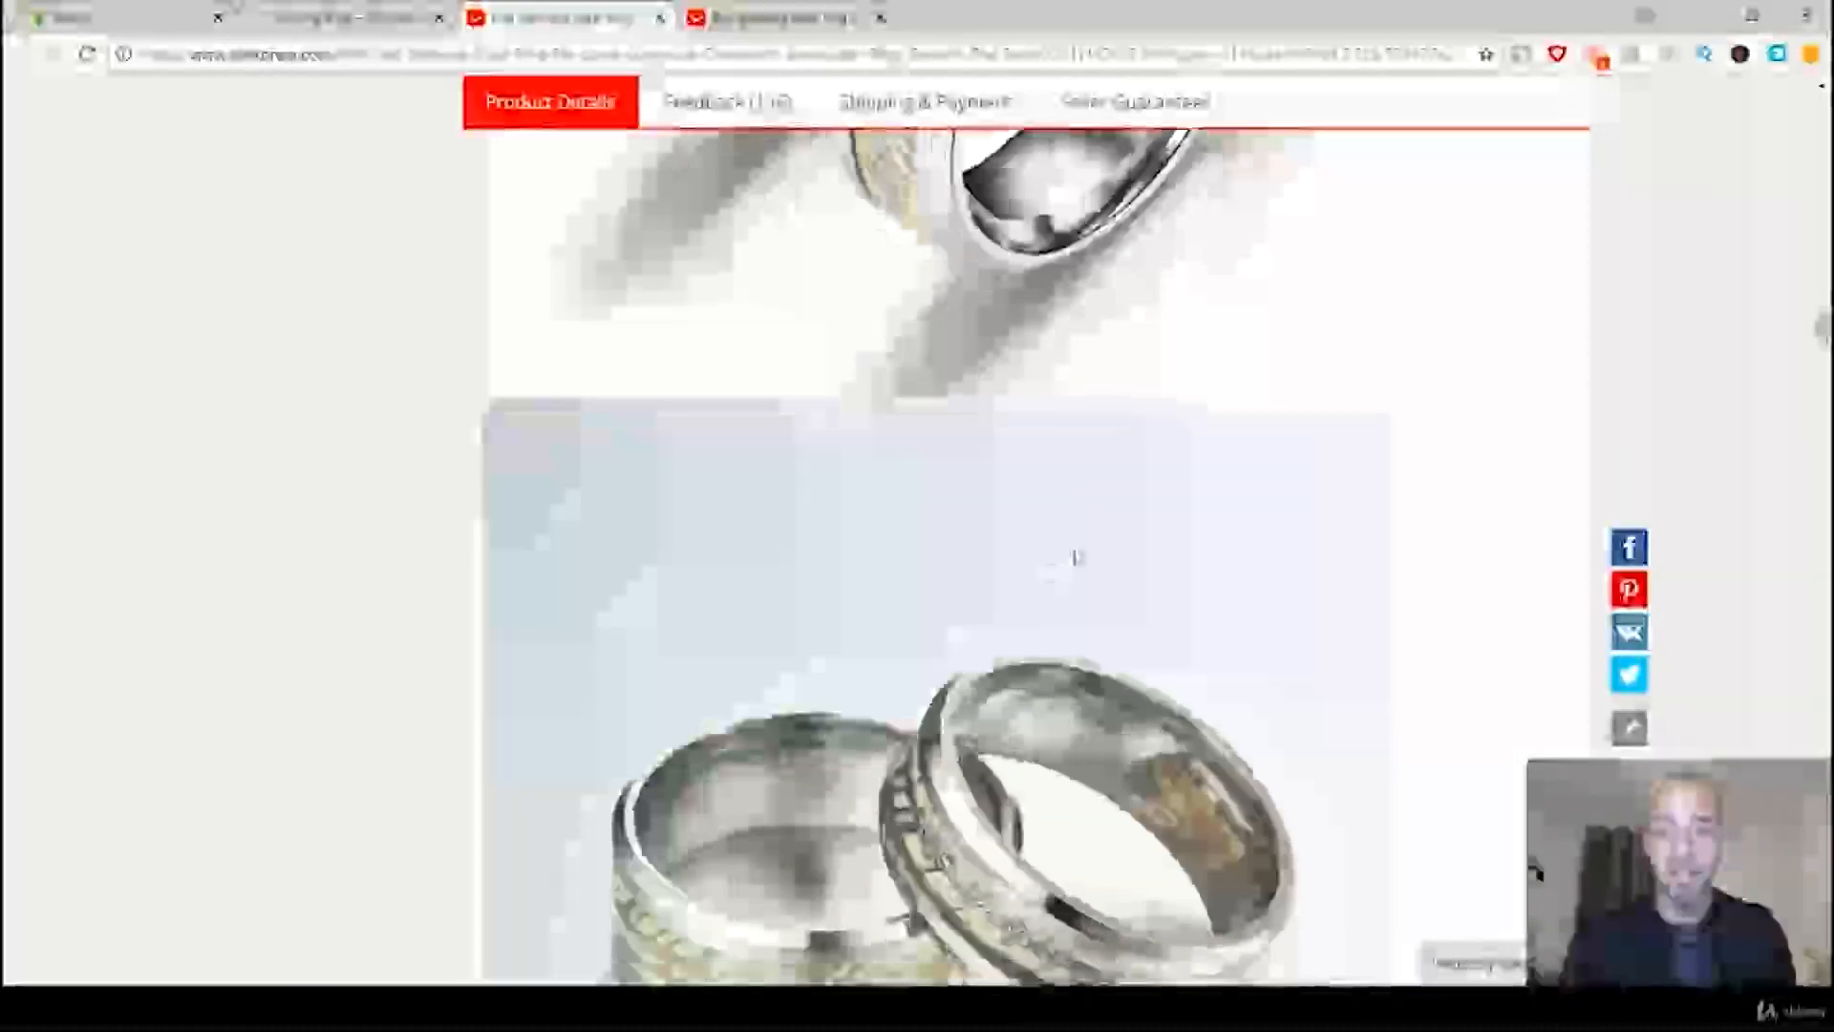
scroll(1079, 568, "up", 10)
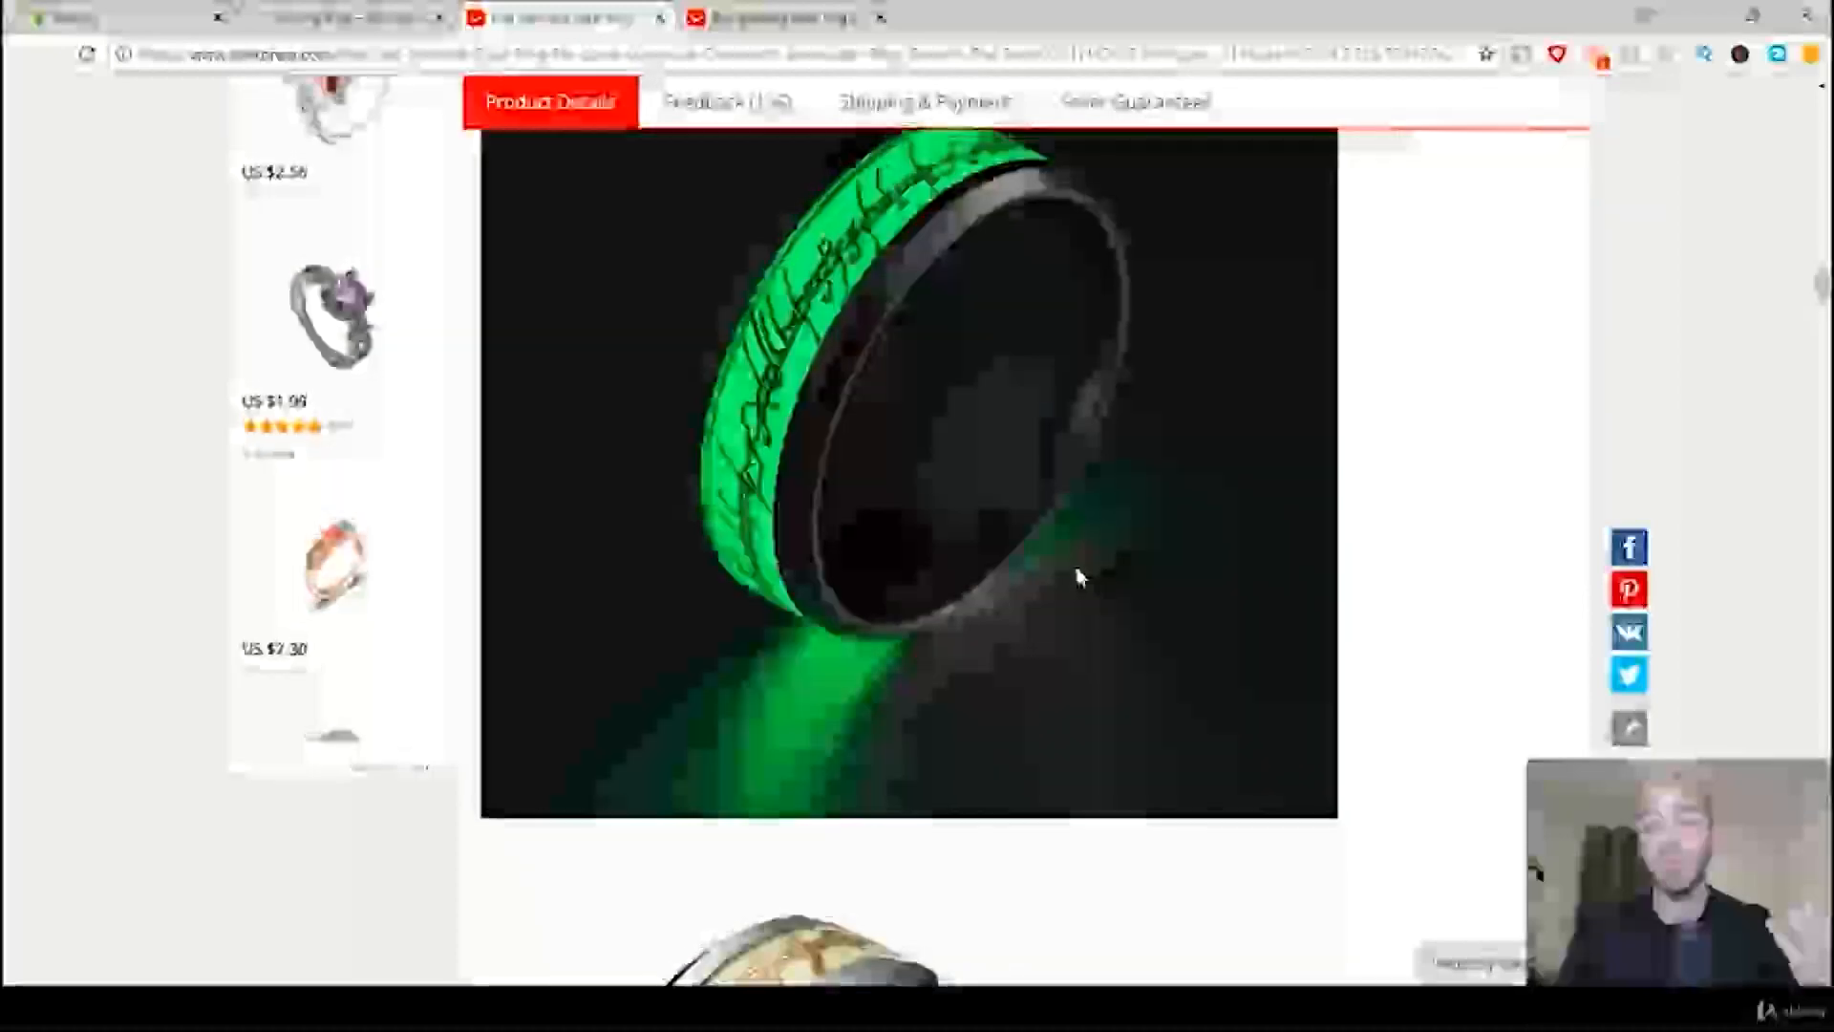
scroll(1076, 585, "up", 10)
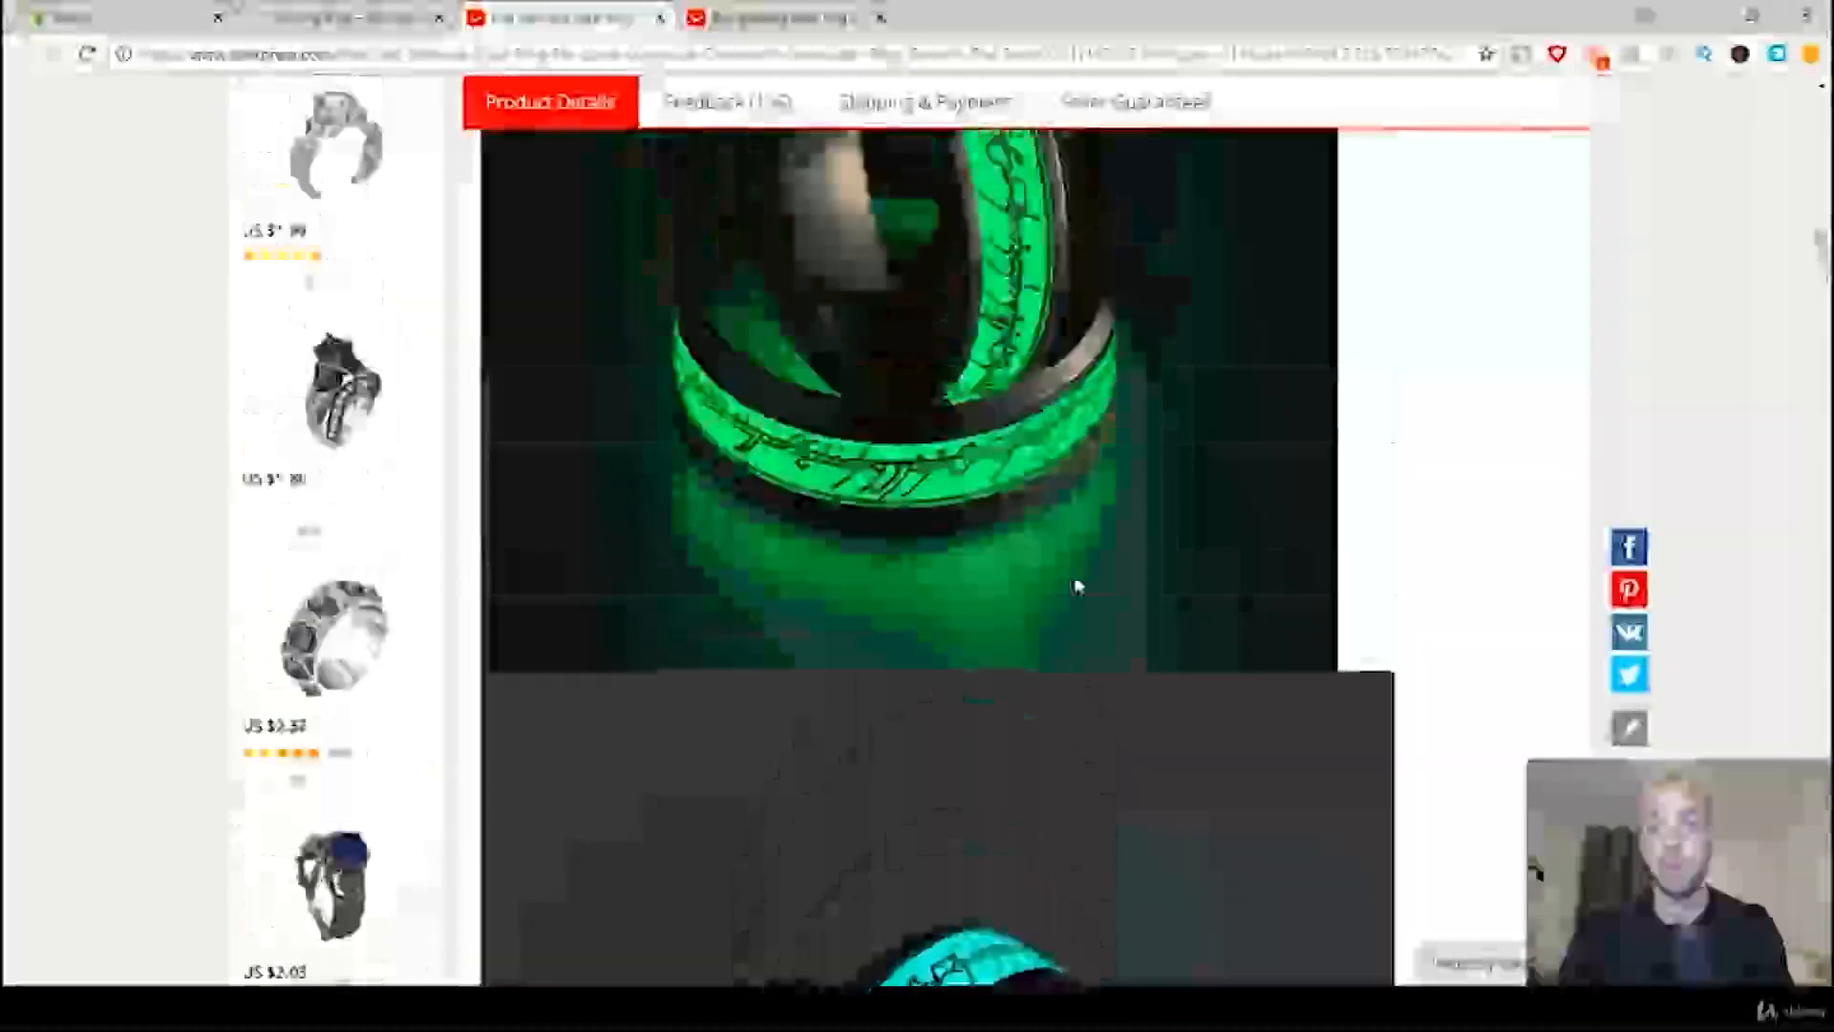
scroll(1041, 612, "down", 1)
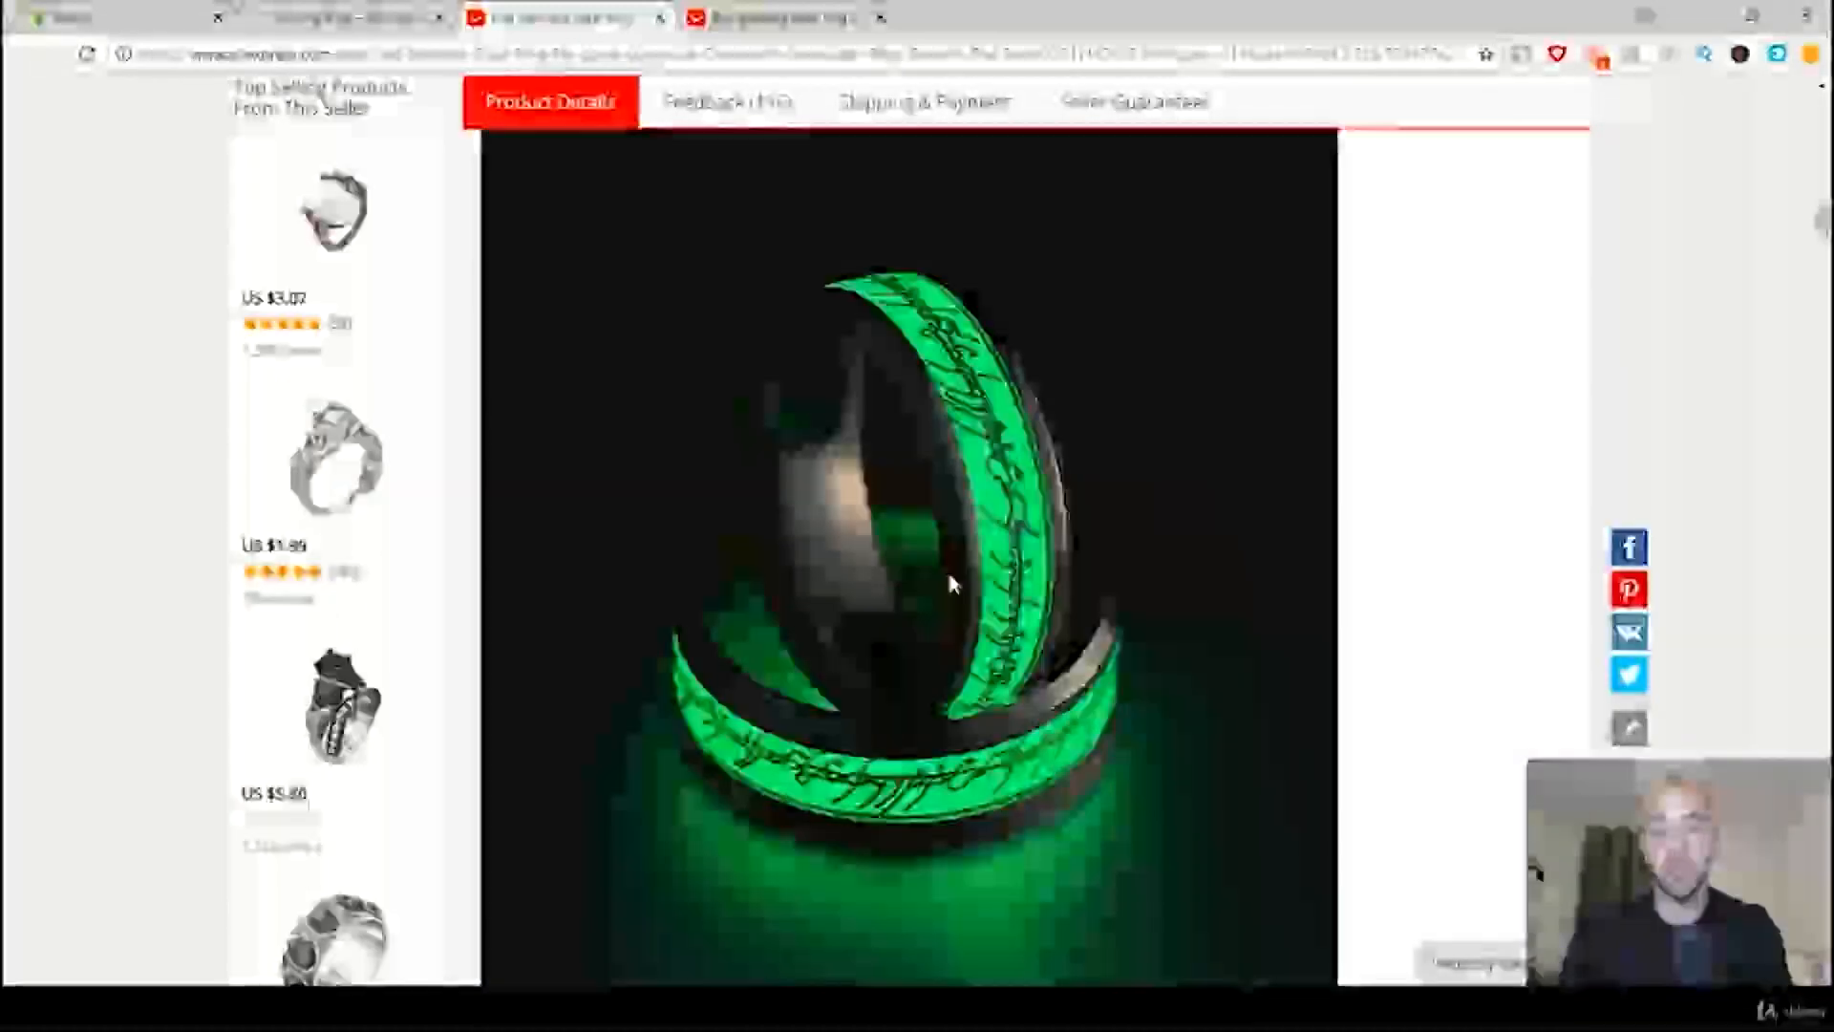
right_click(950, 572)
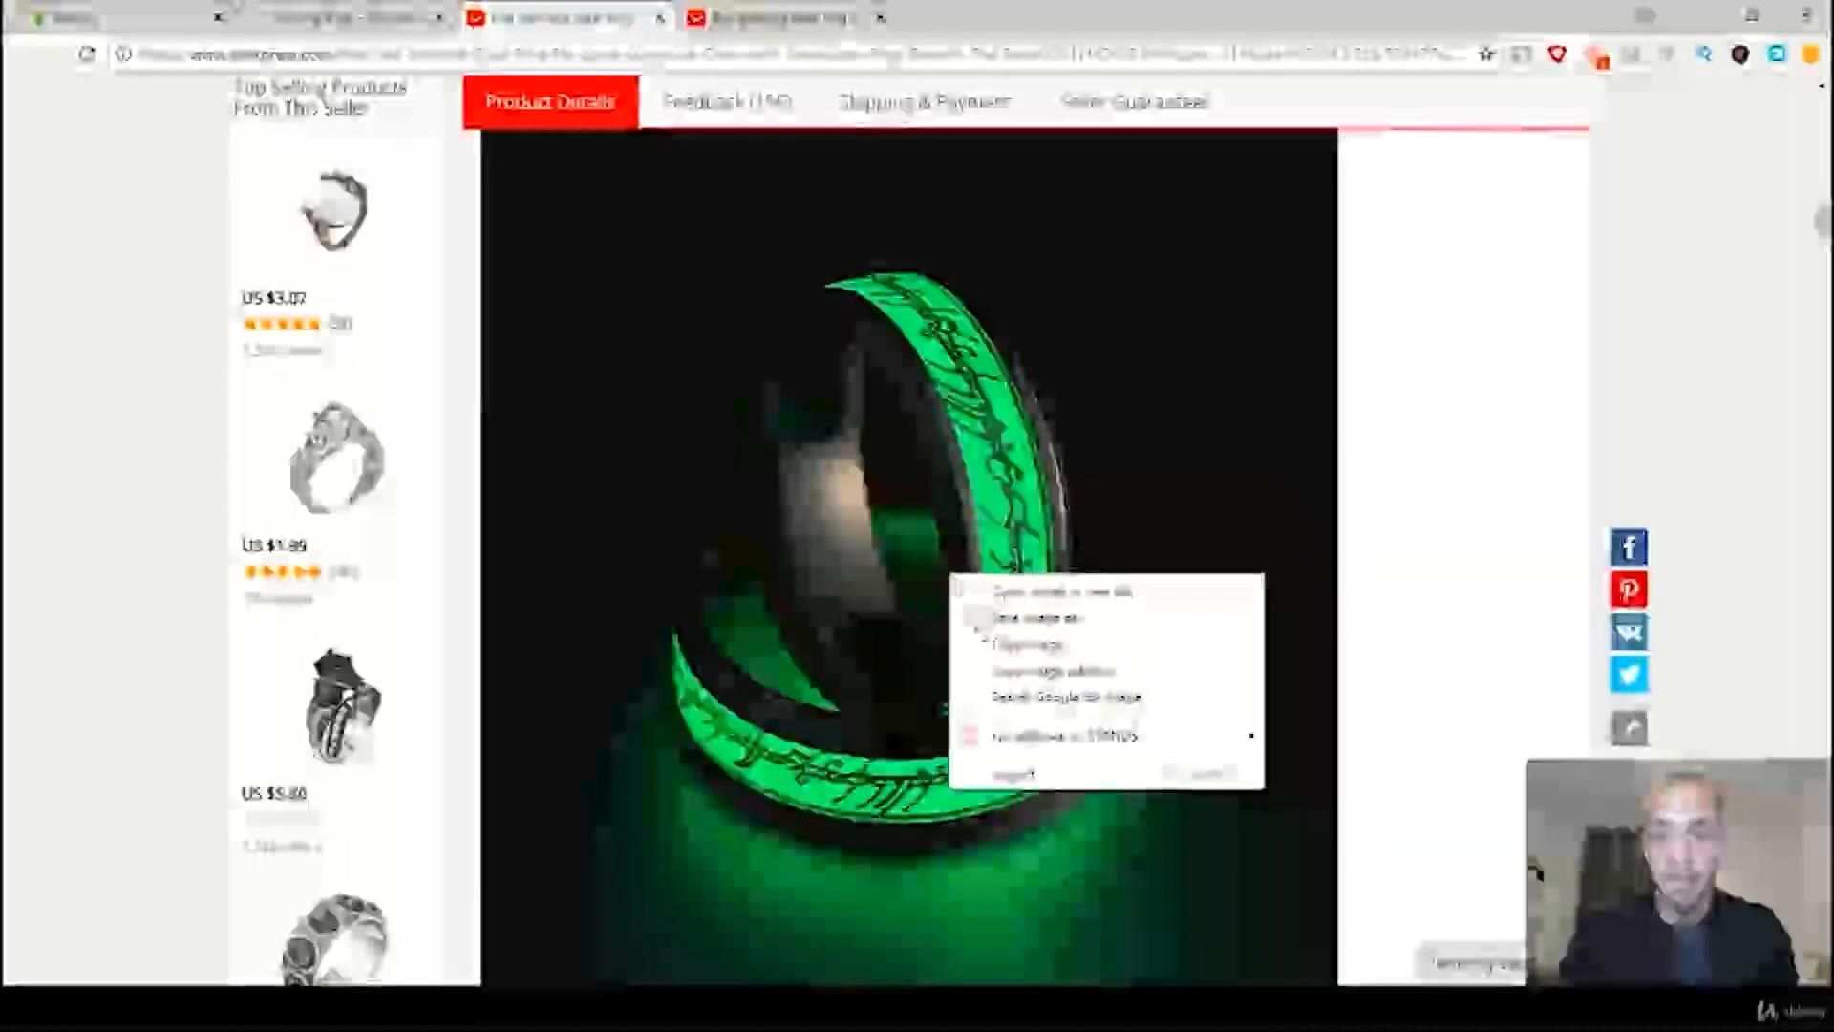
left_click(1015, 621)
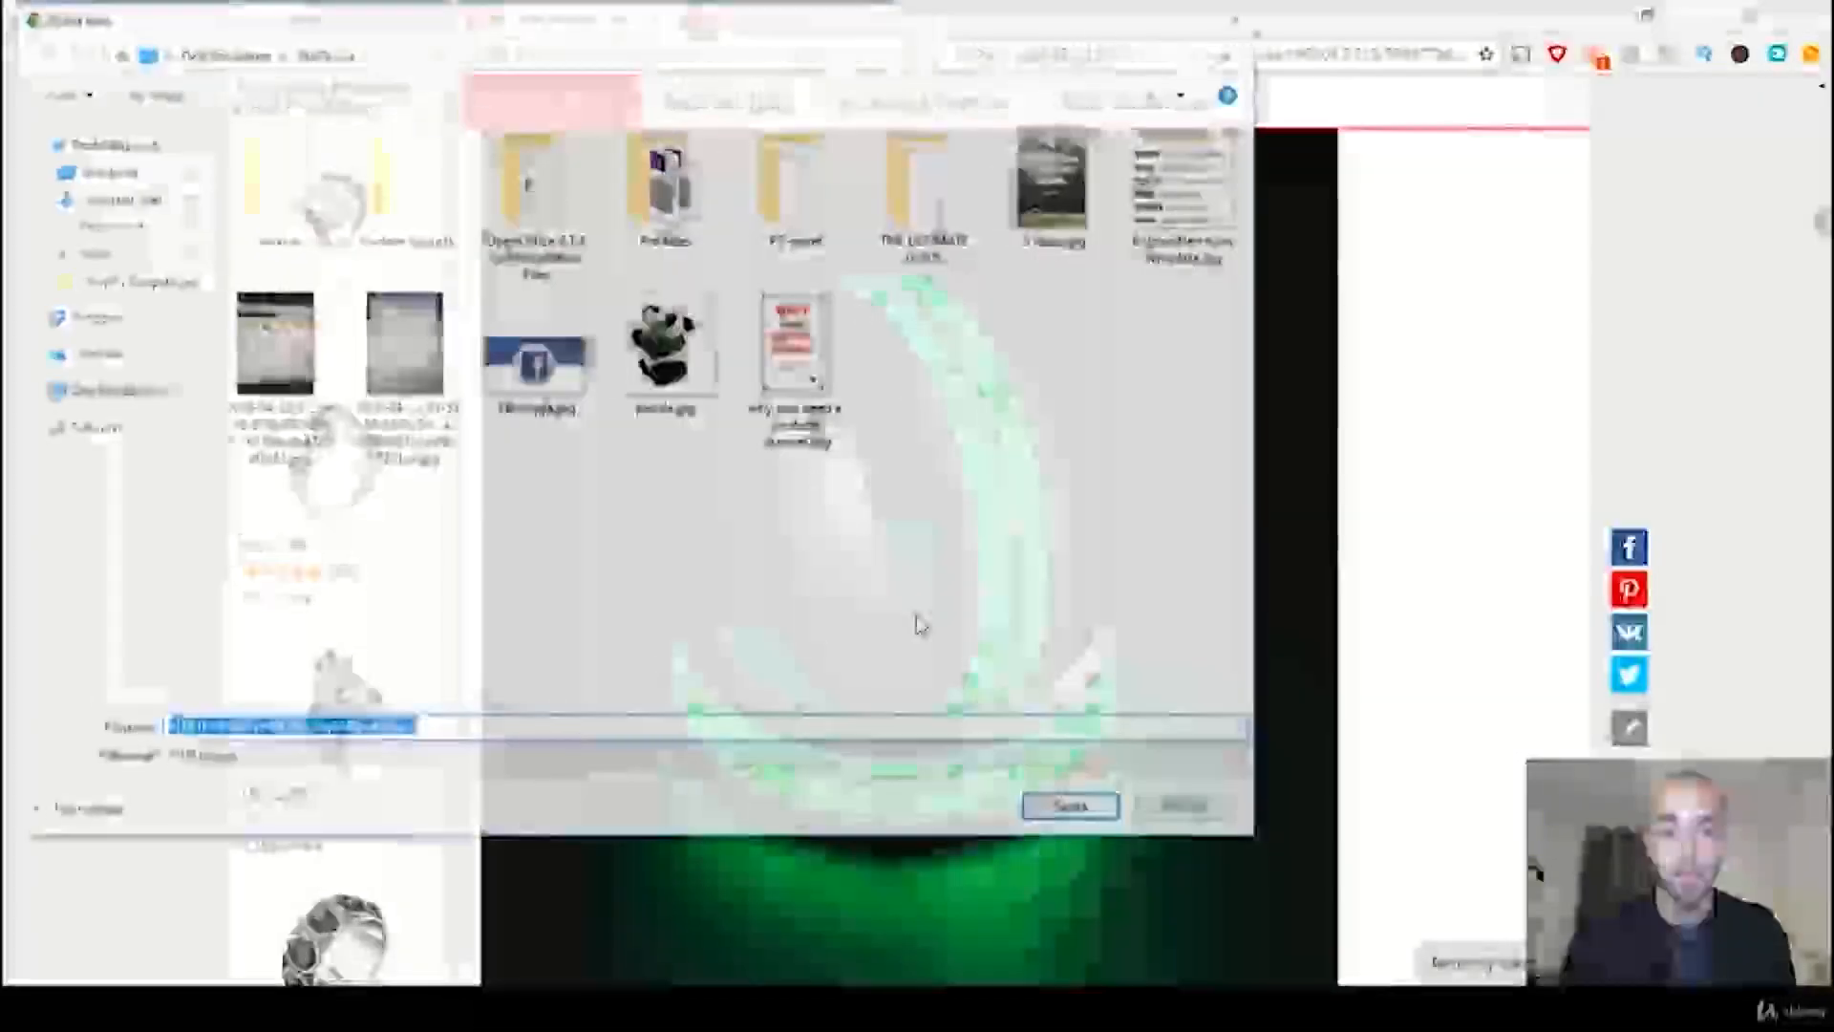
type("ring")
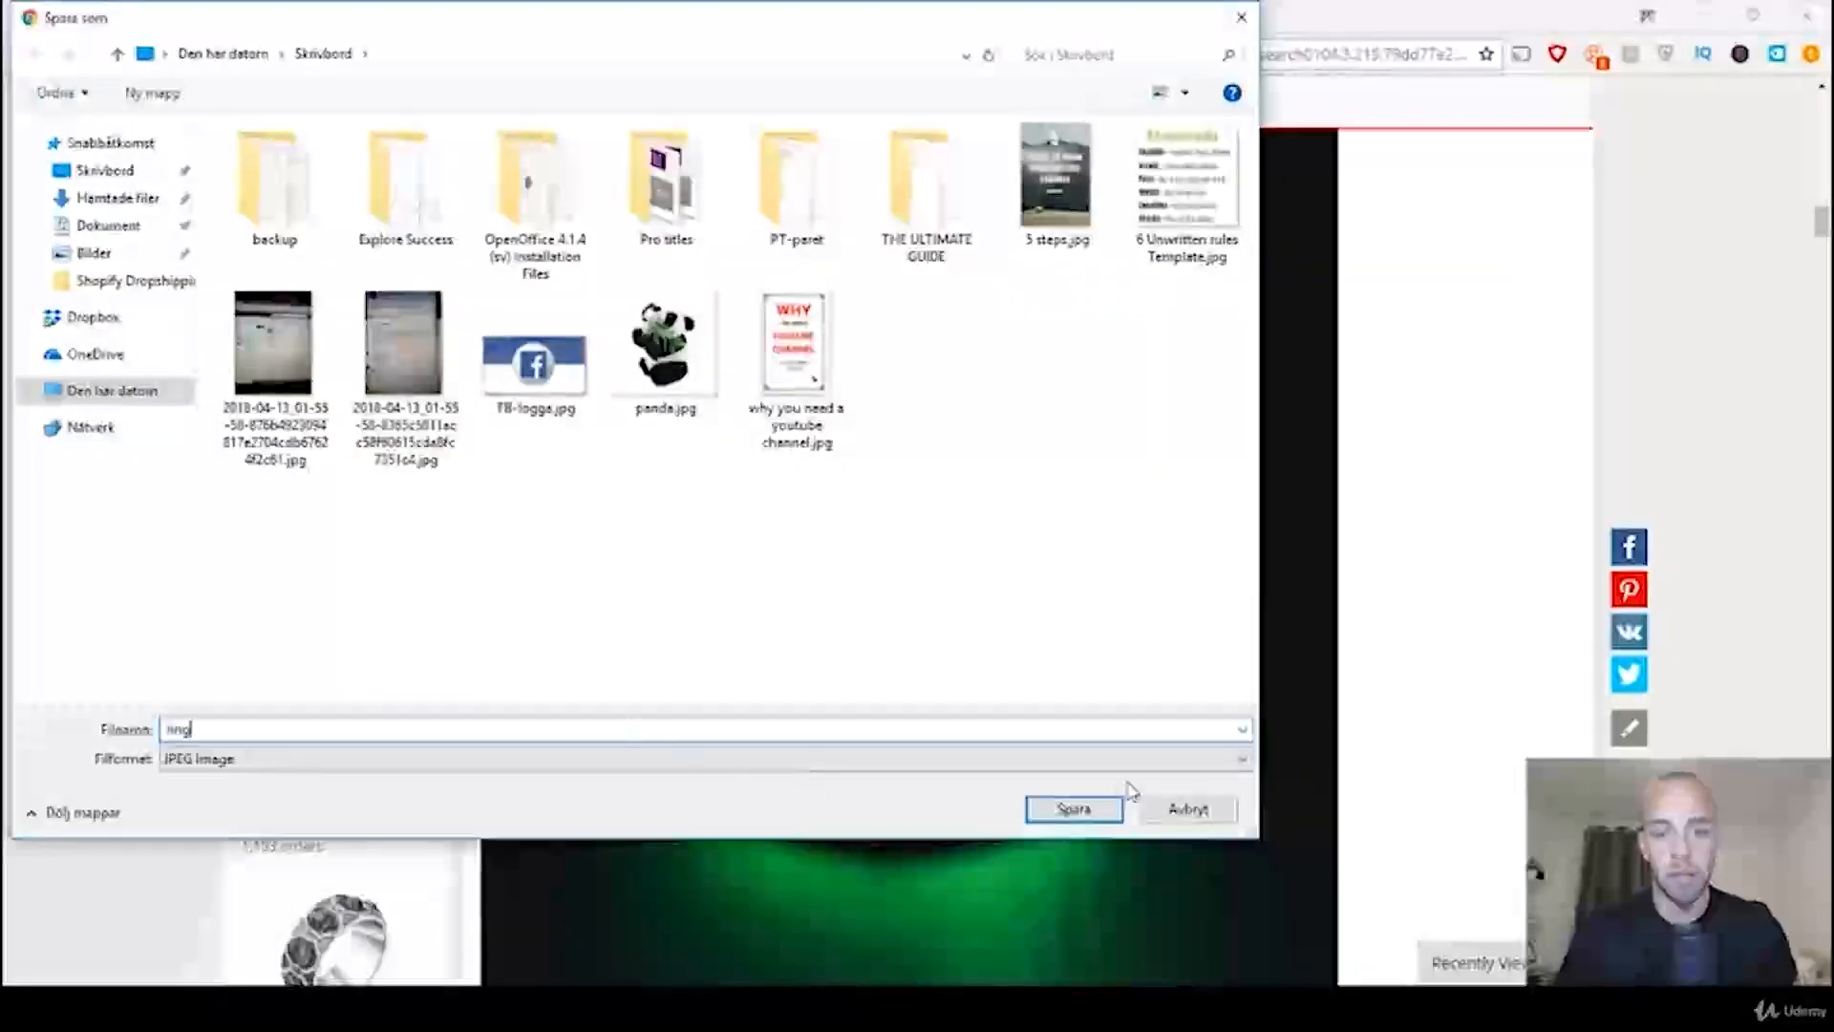
left_click(1074, 808)
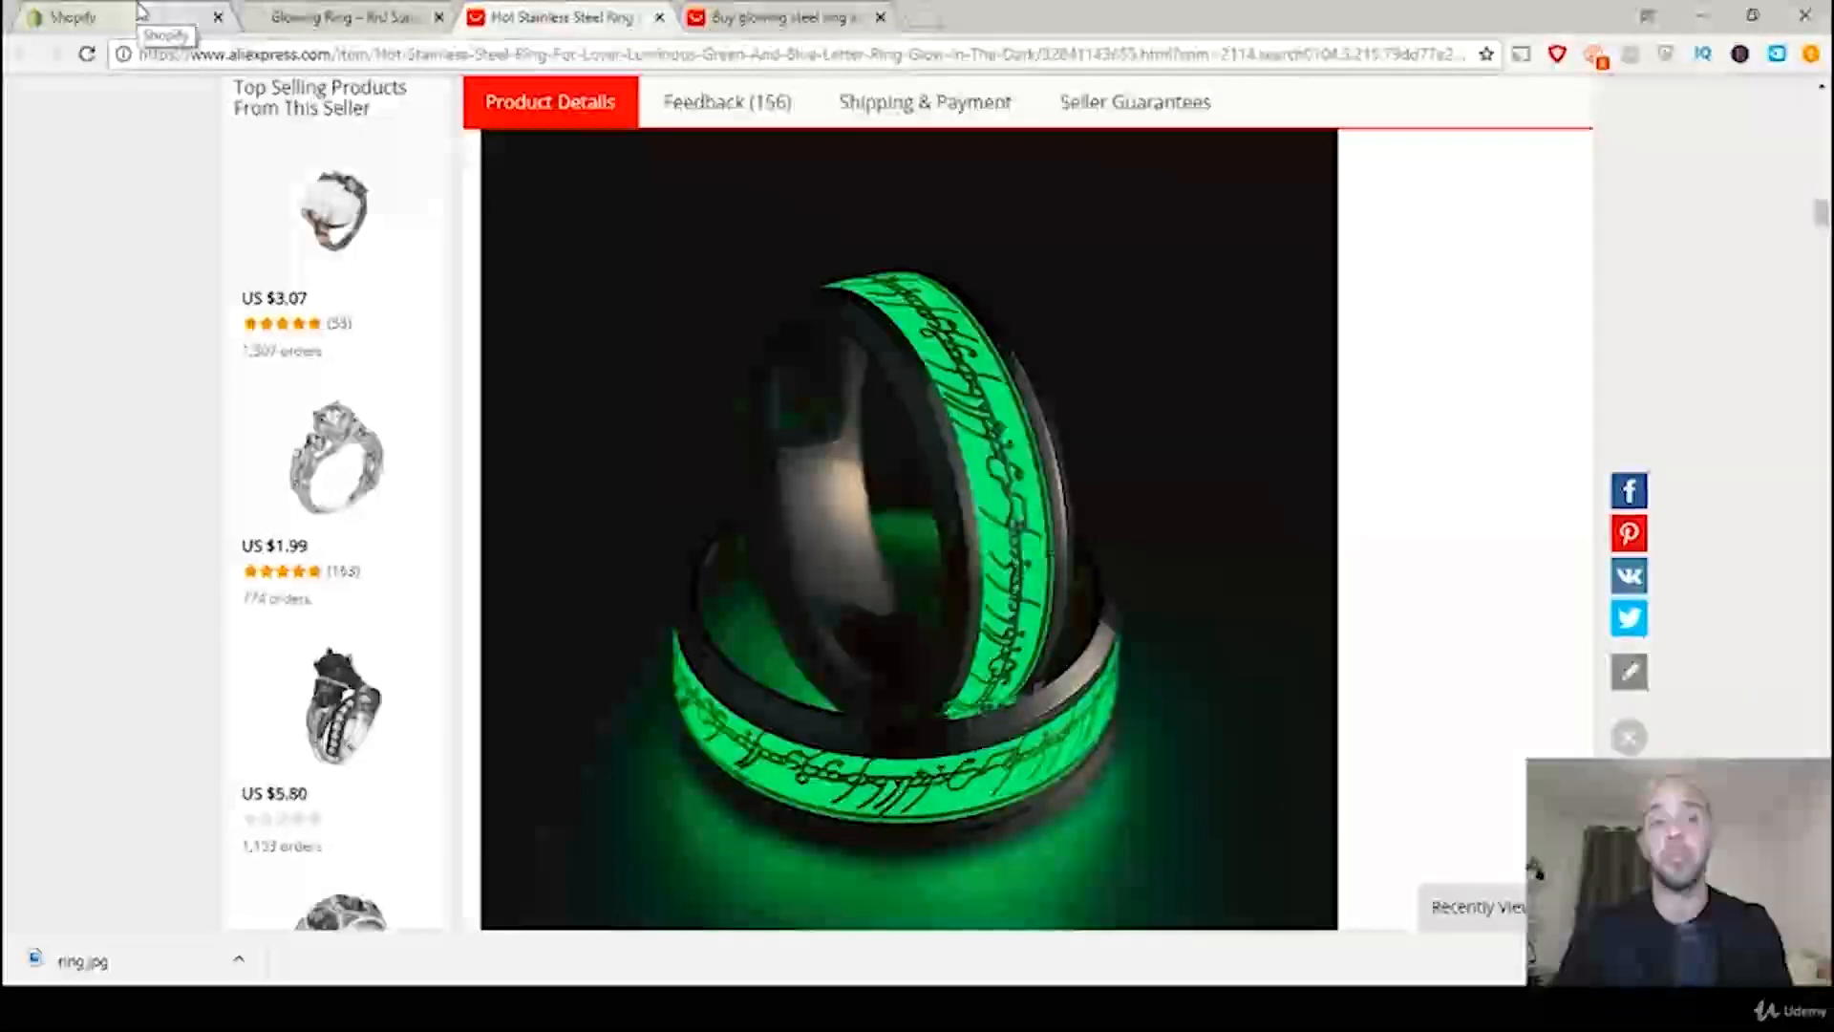
Step: Switch to the Shopify admin and open the Glowing Ring product from the product list
left_click(140, 10)
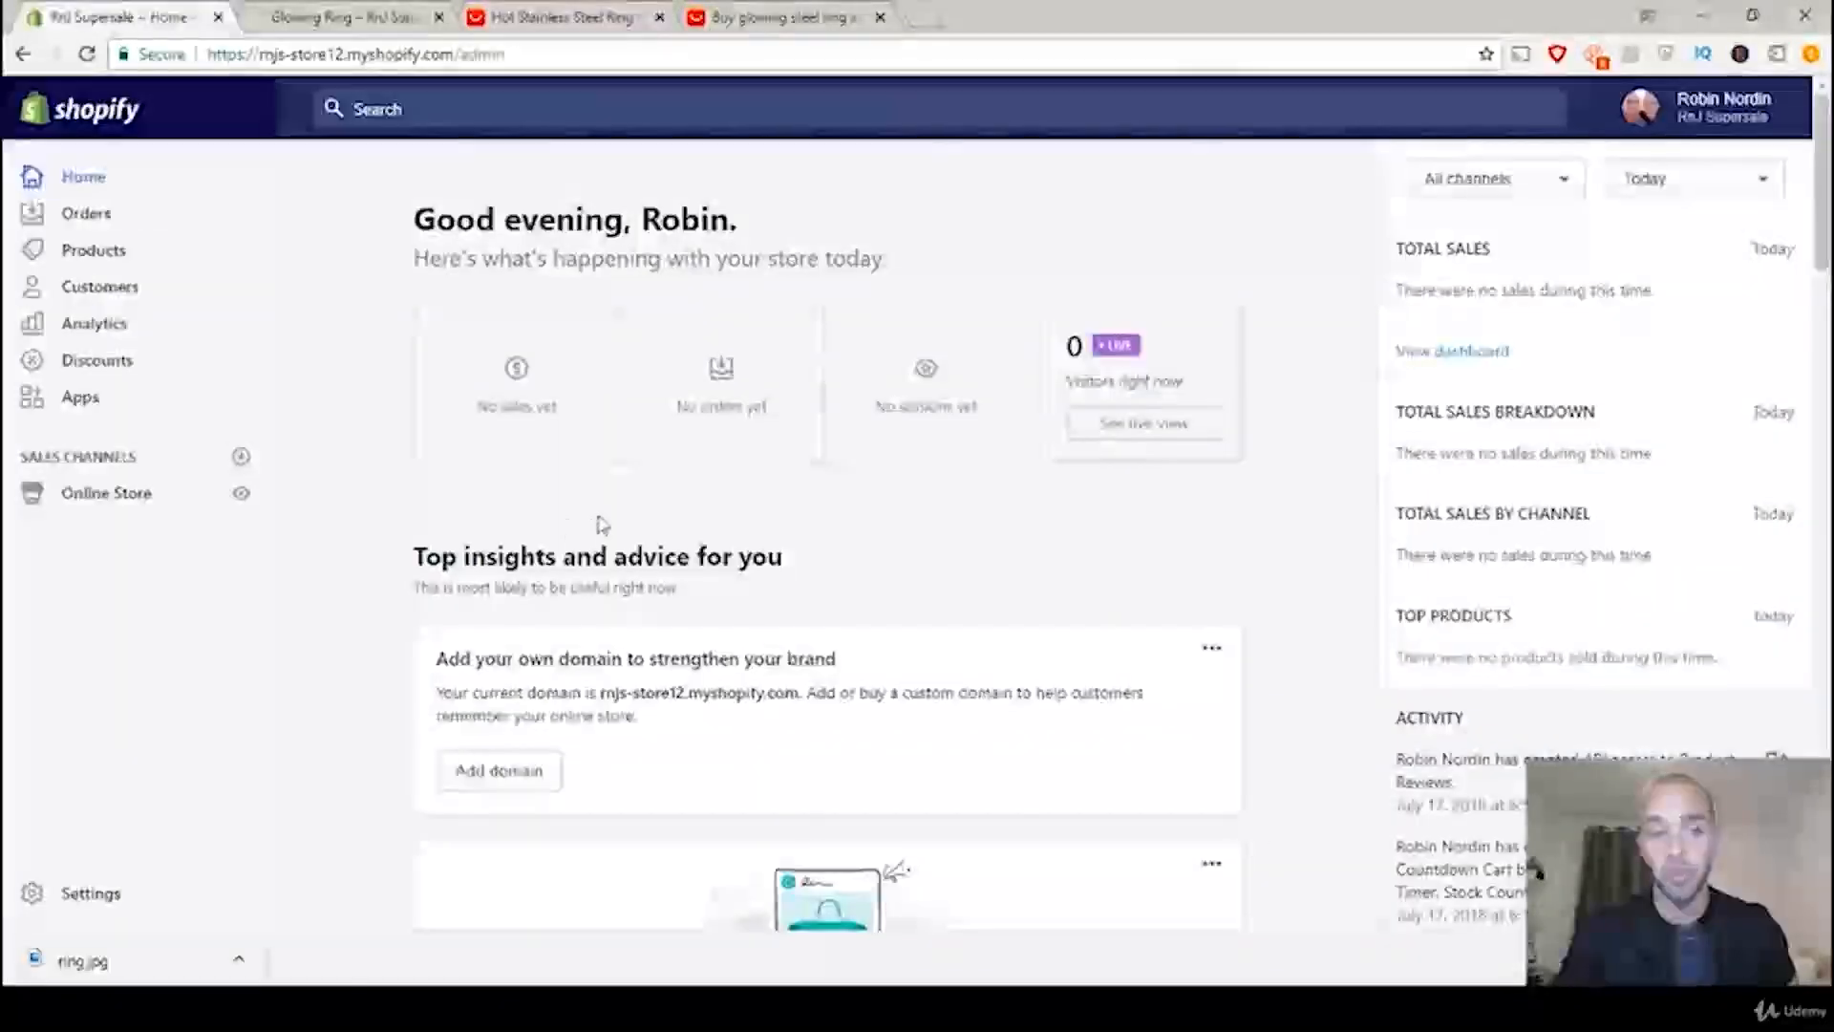
left_click(101, 253)
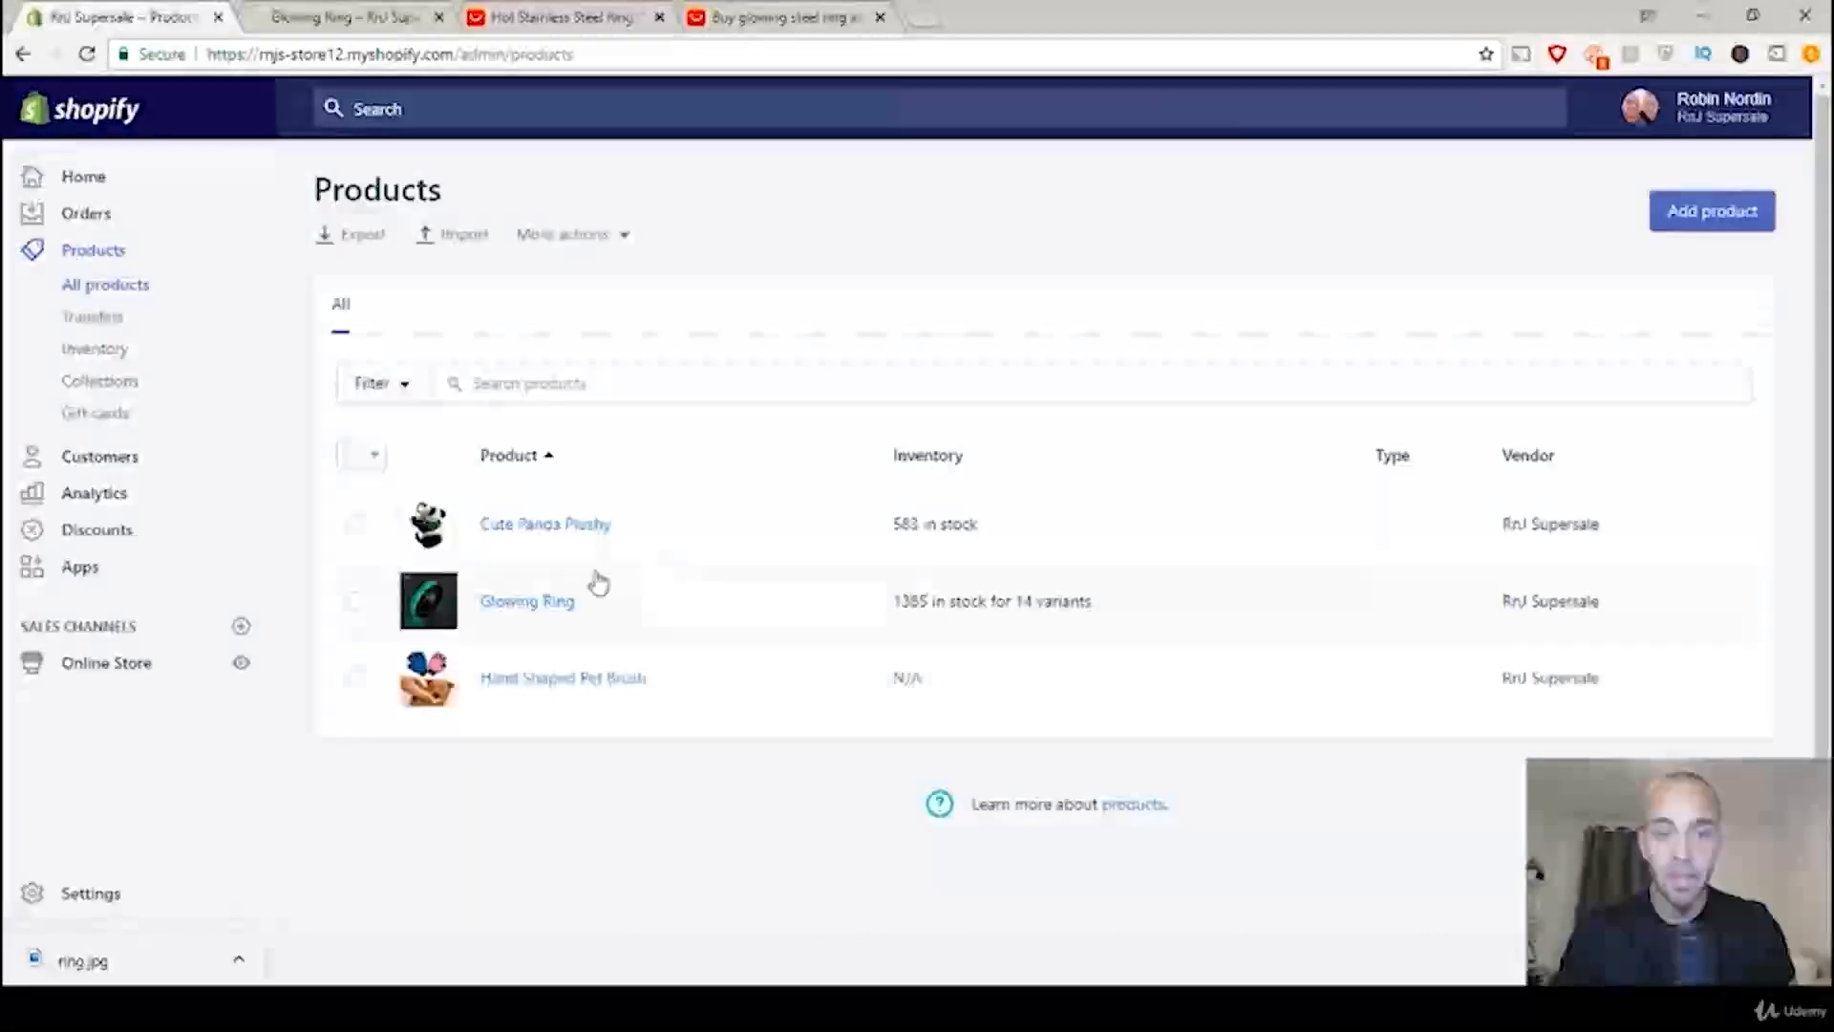
left_click(531, 612)
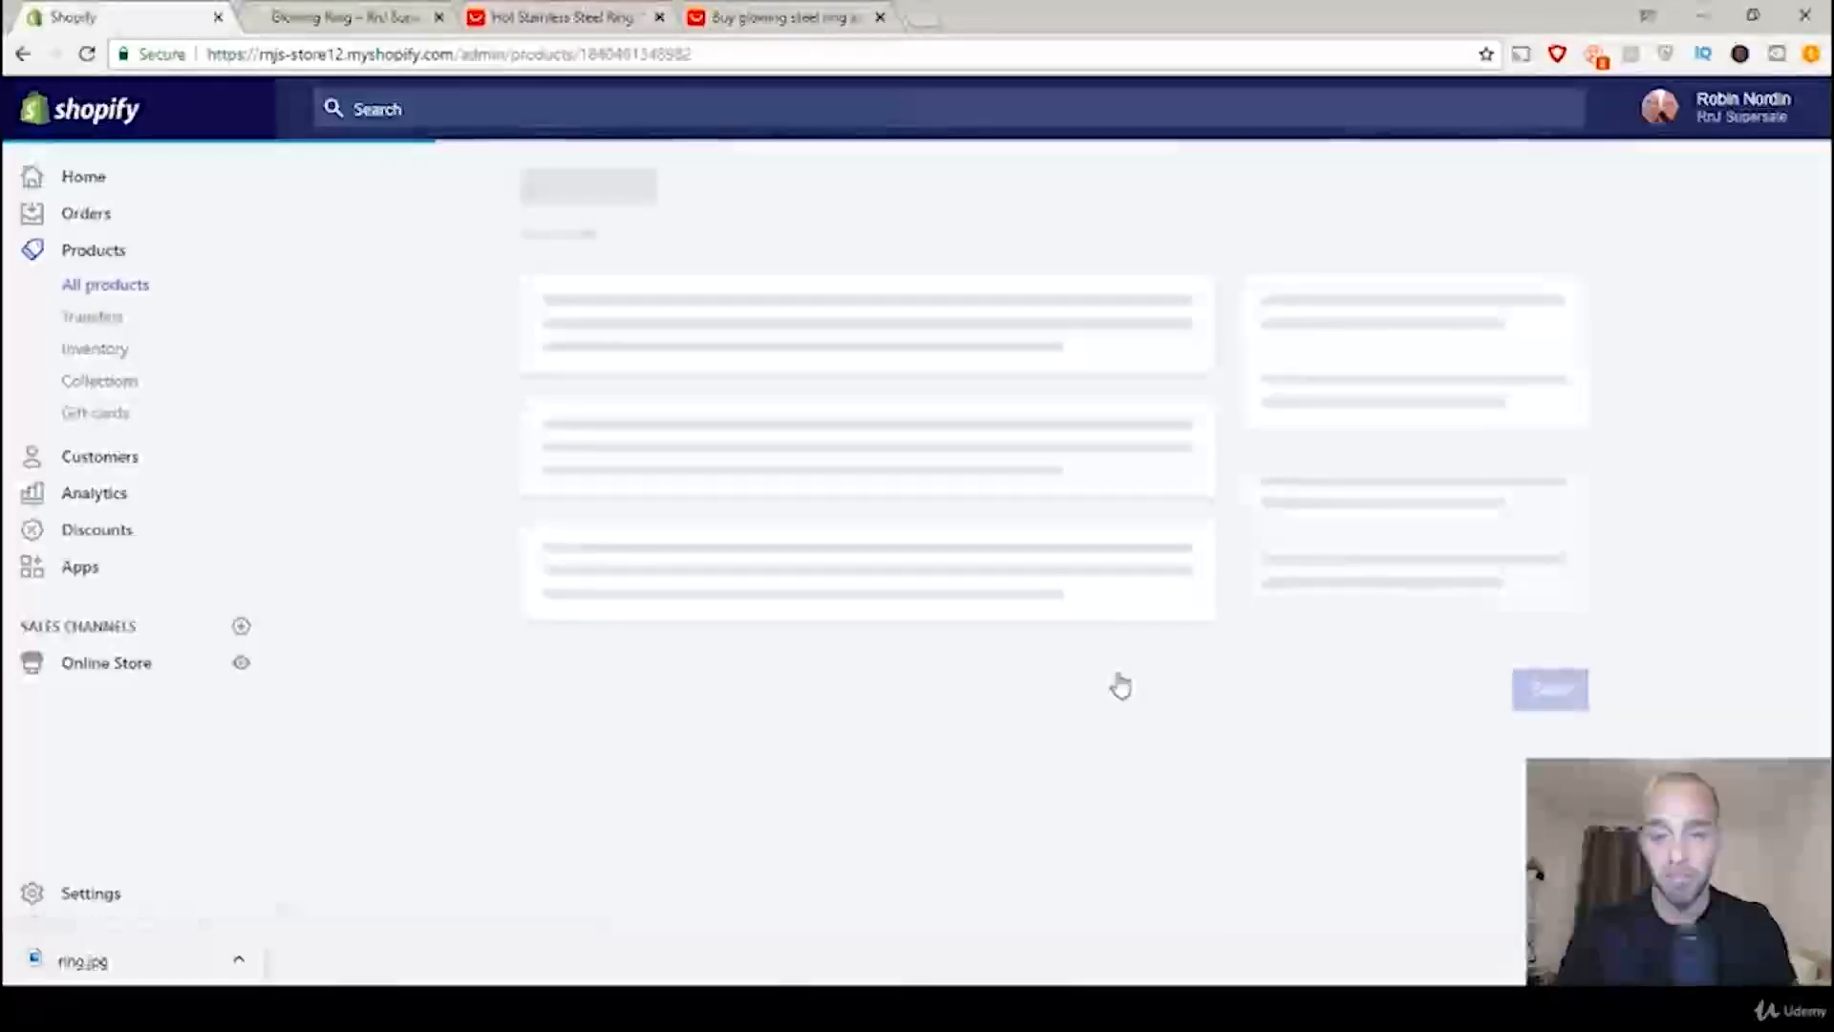
Step: Delete the main image with the 365 Jewelry logo from the Glowing Ring product
scroll(1127, 536, "down", 5)
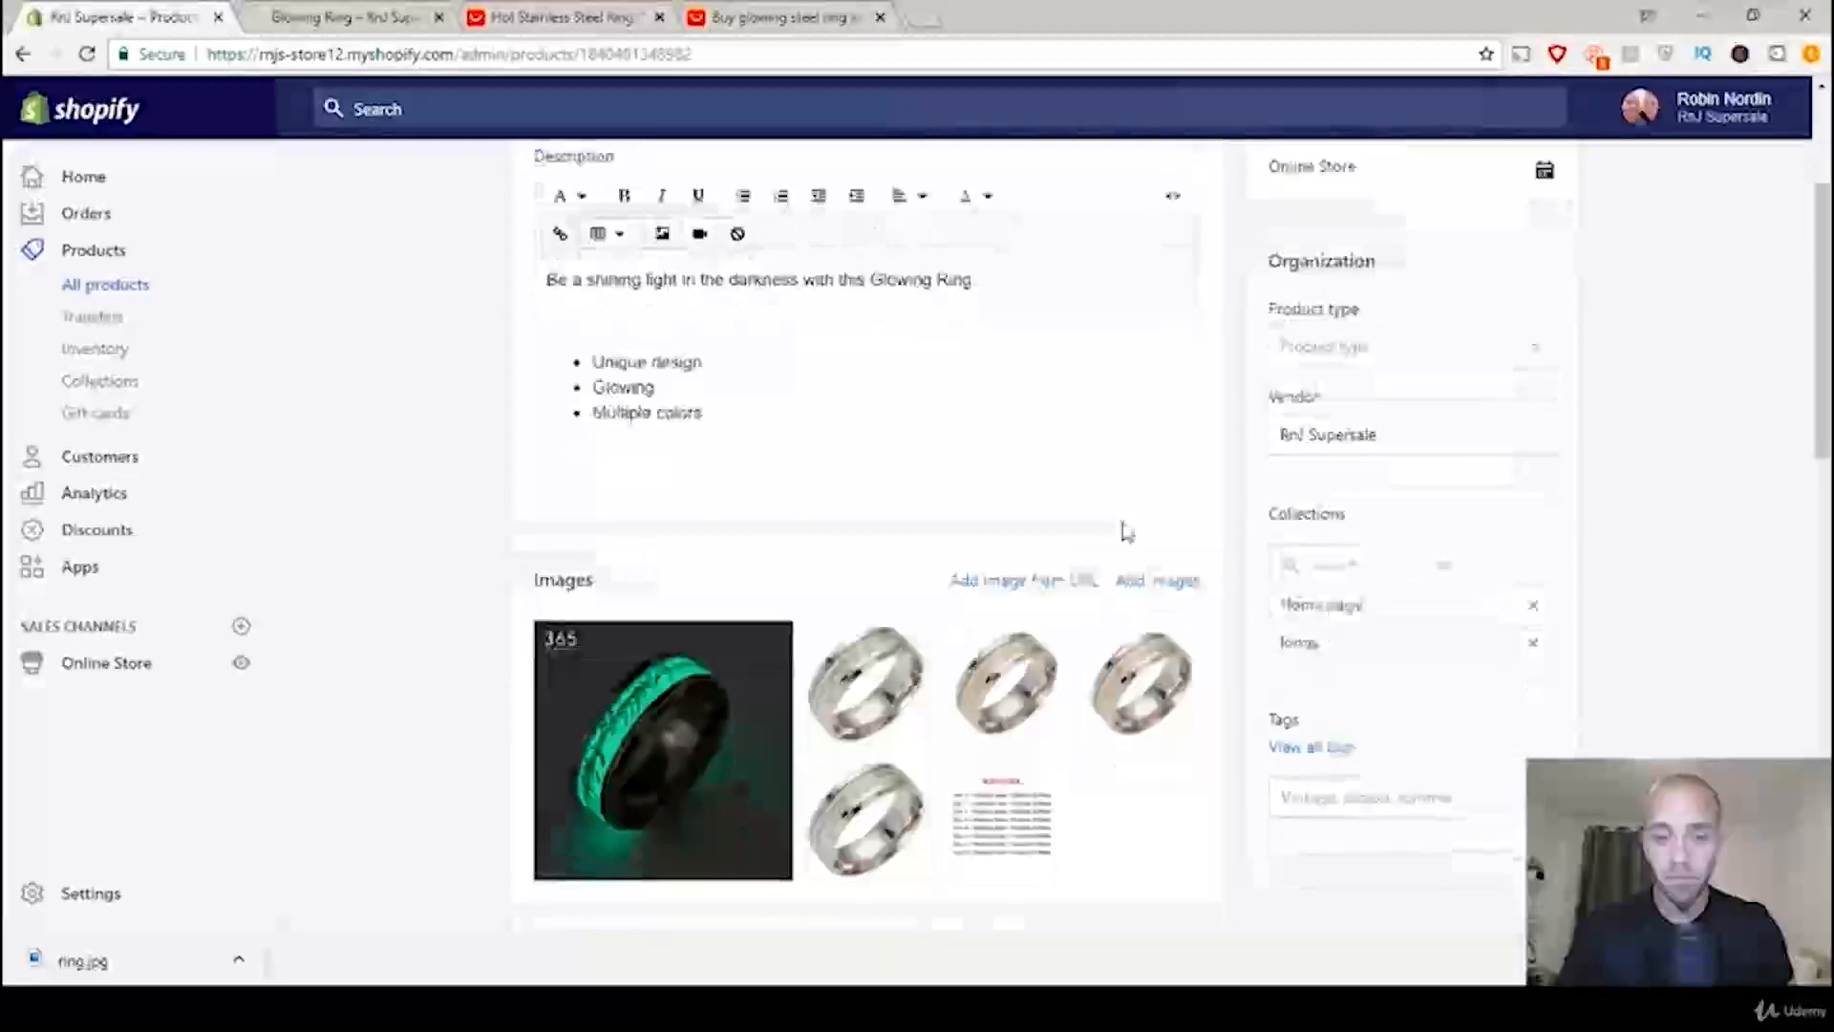
mouse_move(718, 543)
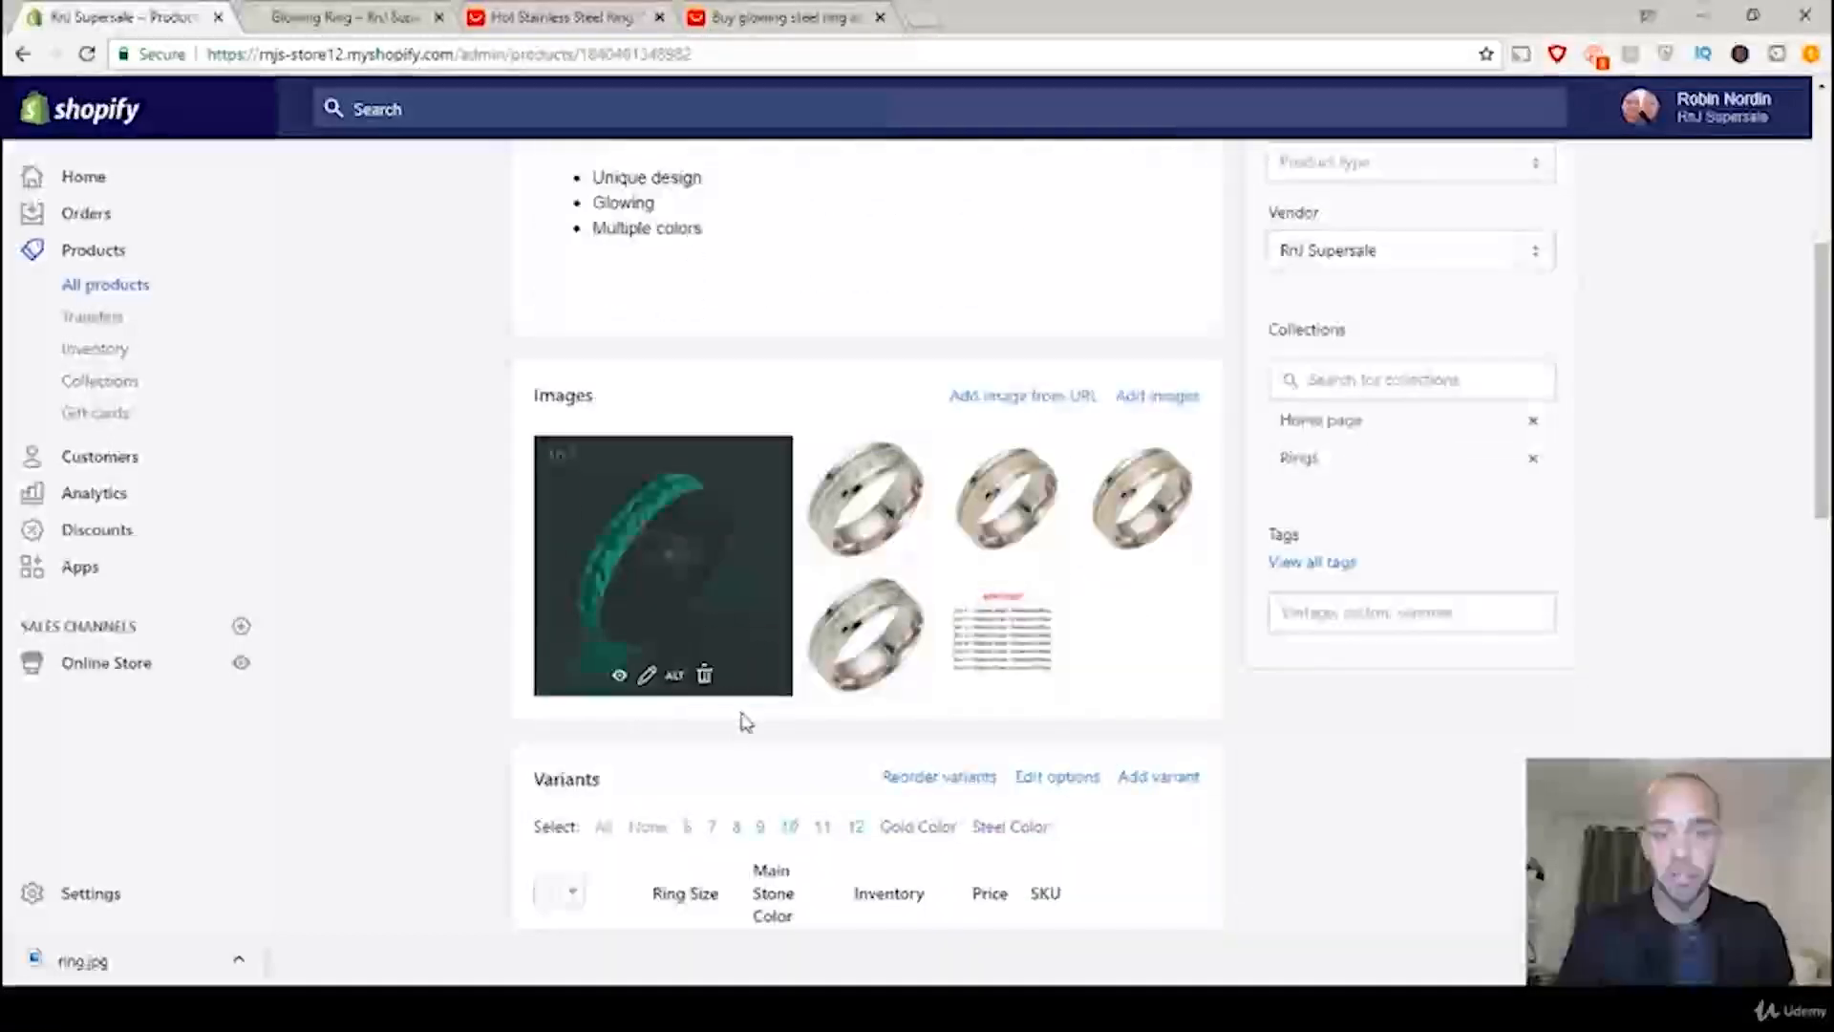
left_click(704, 677)
left_click(1187, 354)
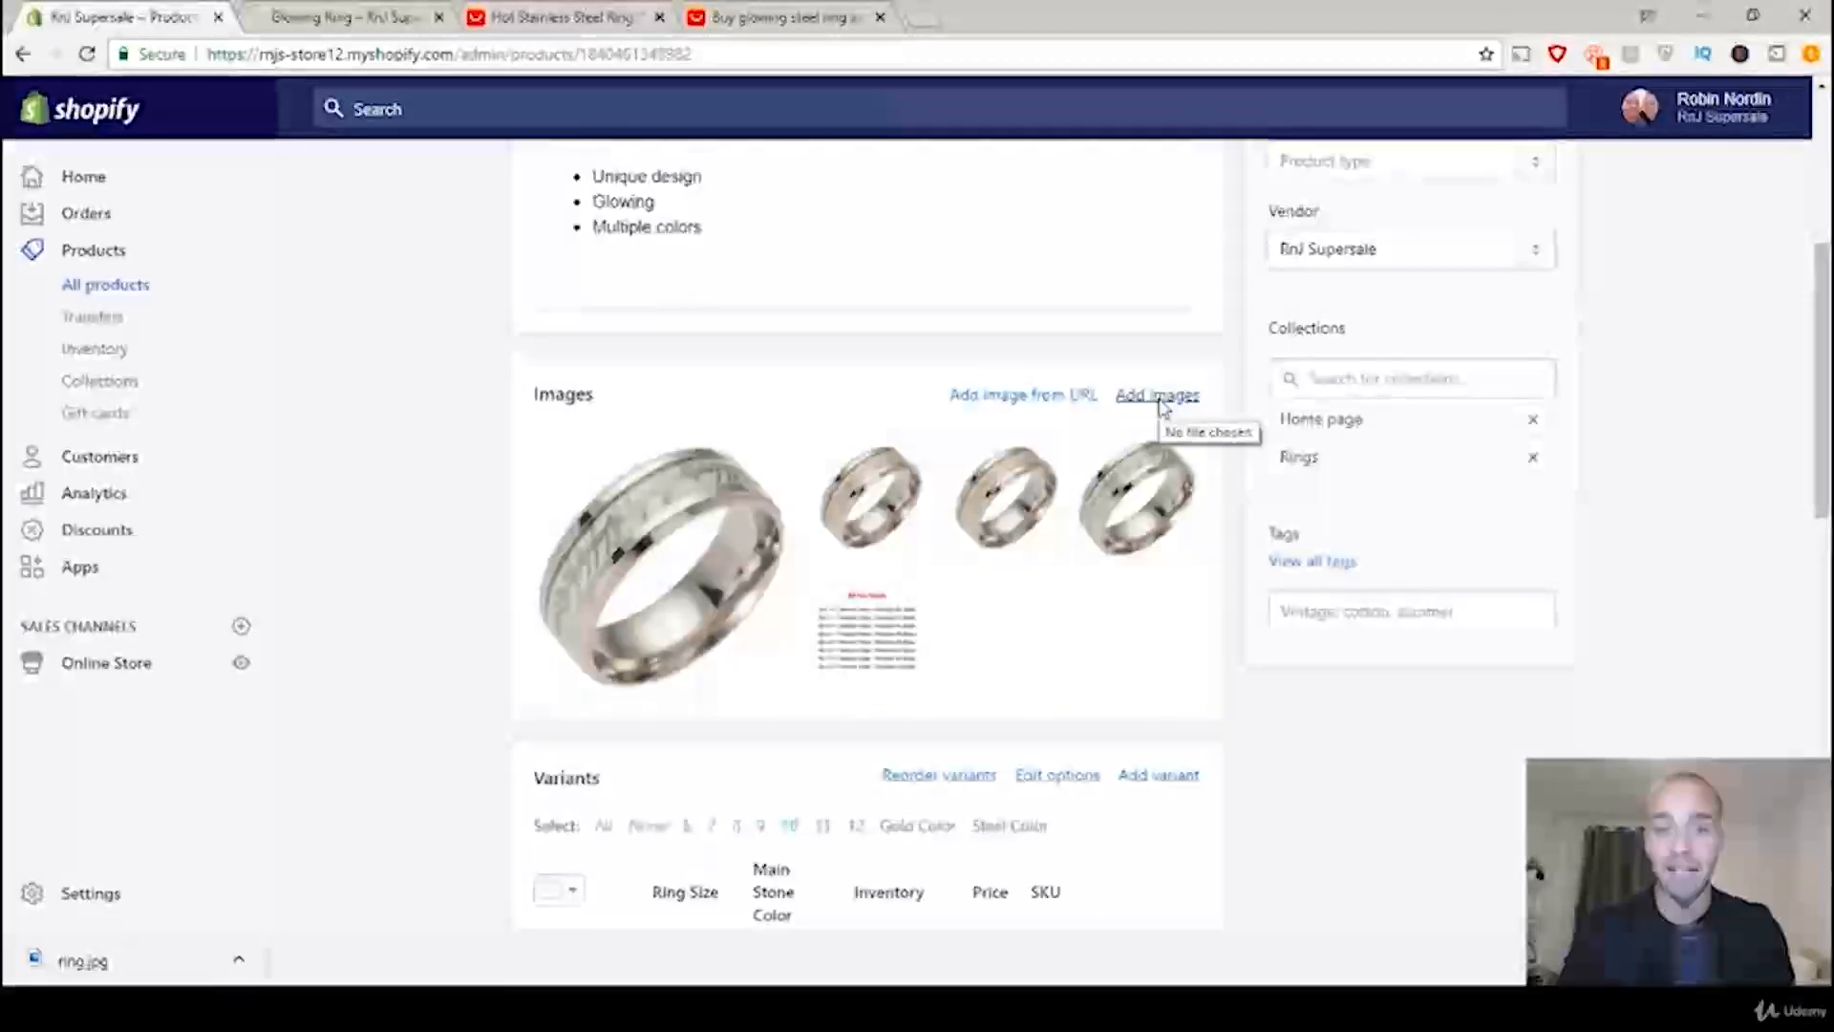
Step: Upload ring.jpg to the Glowing Ring product and move it to the first place as main image
left_click(1162, 399)
double_click(286, 515)
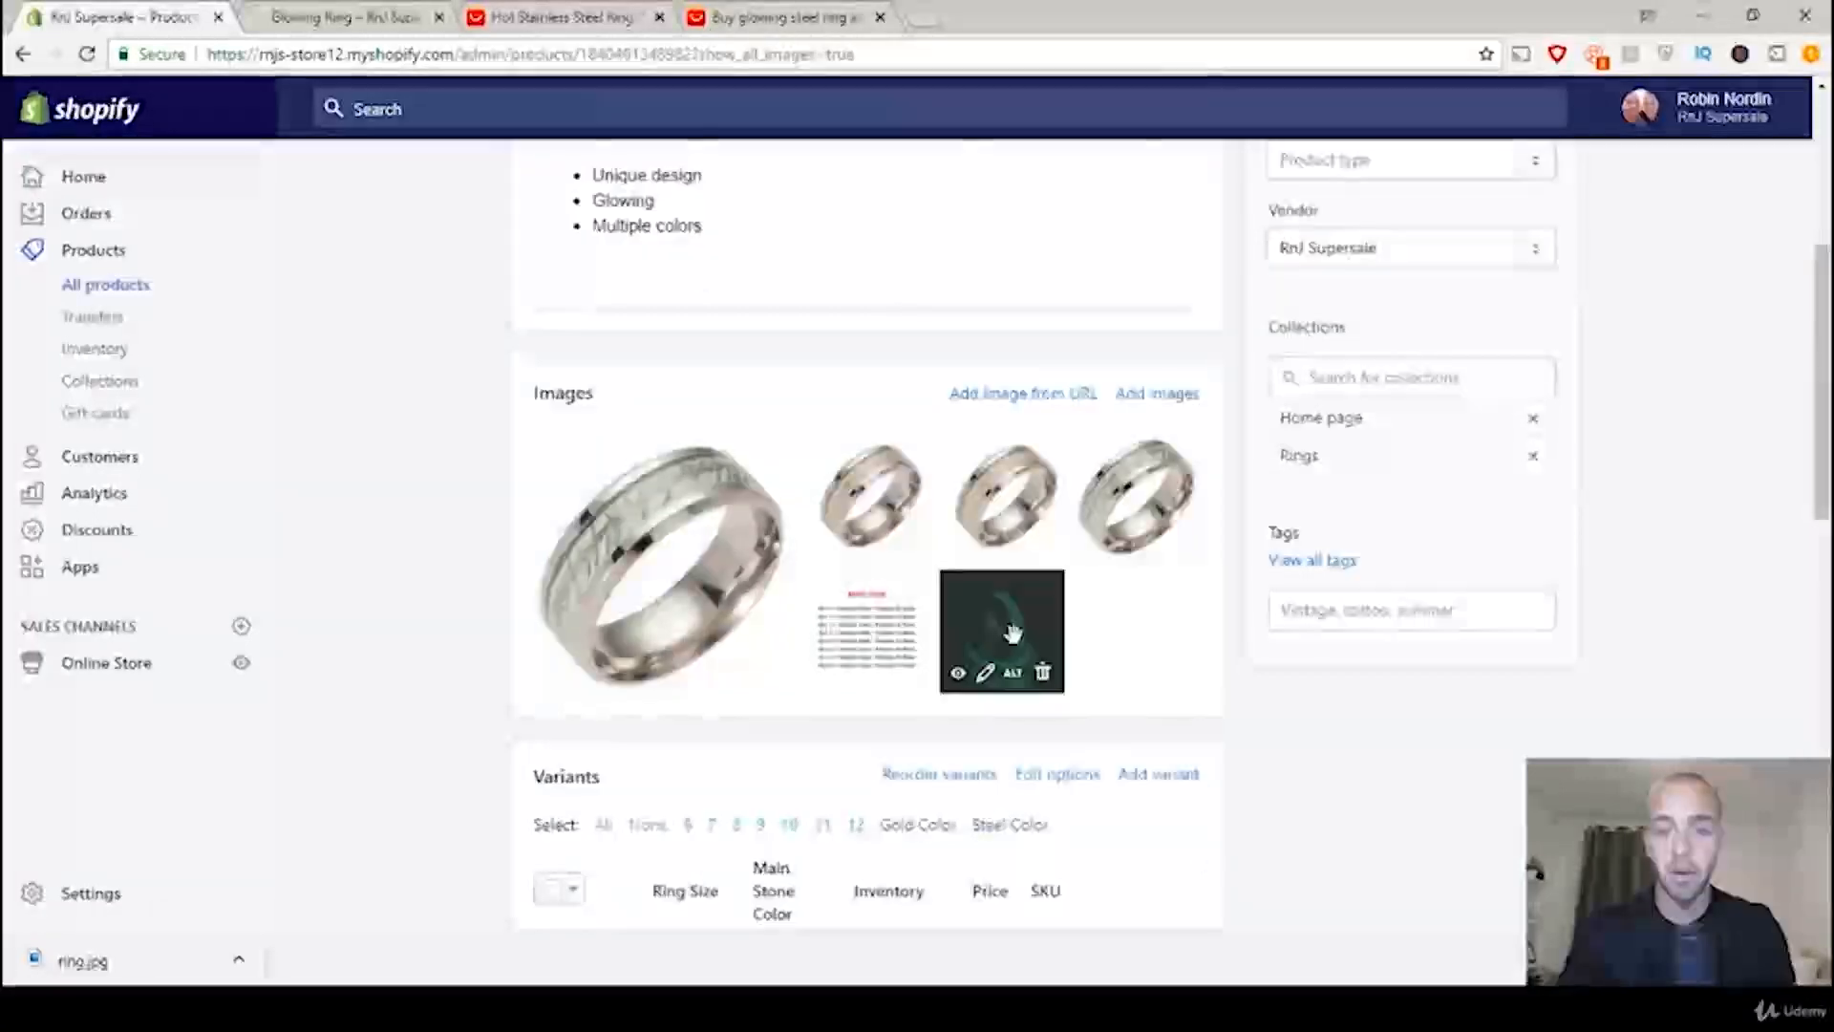
left_click_drag(1012, 638, 657, 526)
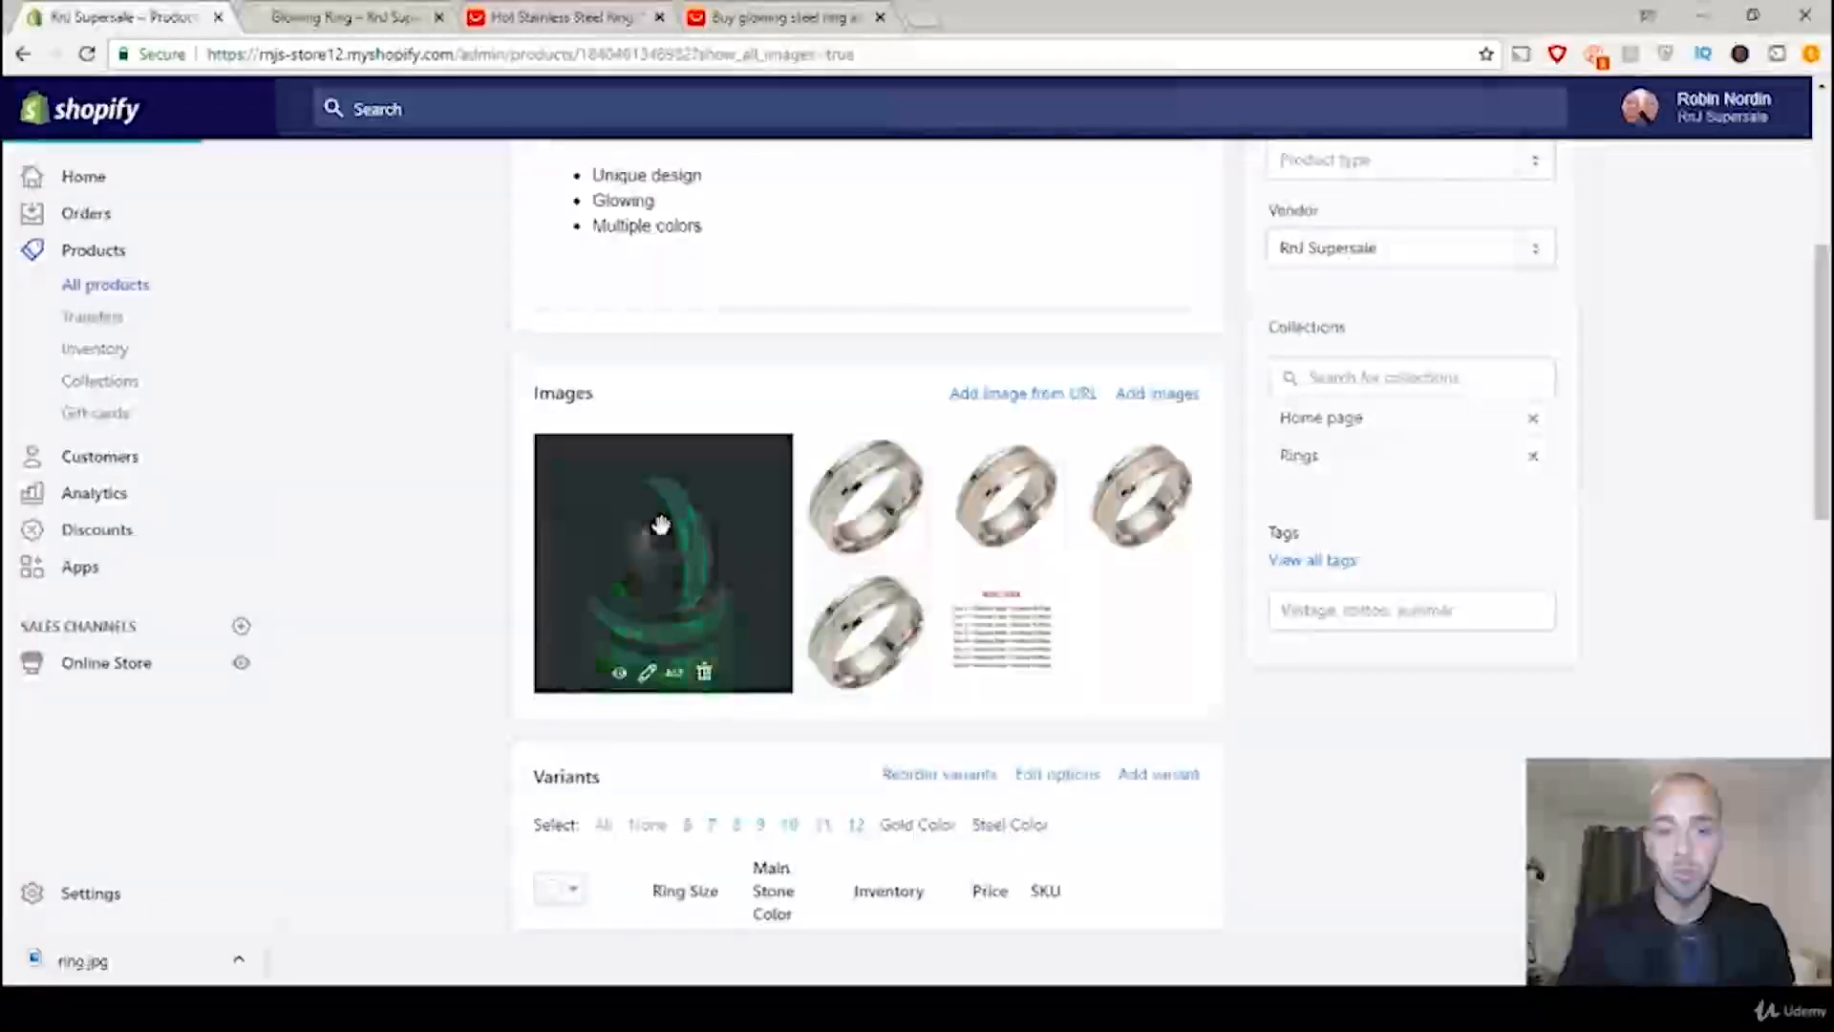
Step: Reload the store's Glowing Ring page and check its main photo and thumbnails
scroll(1237, 772, "down", 15)
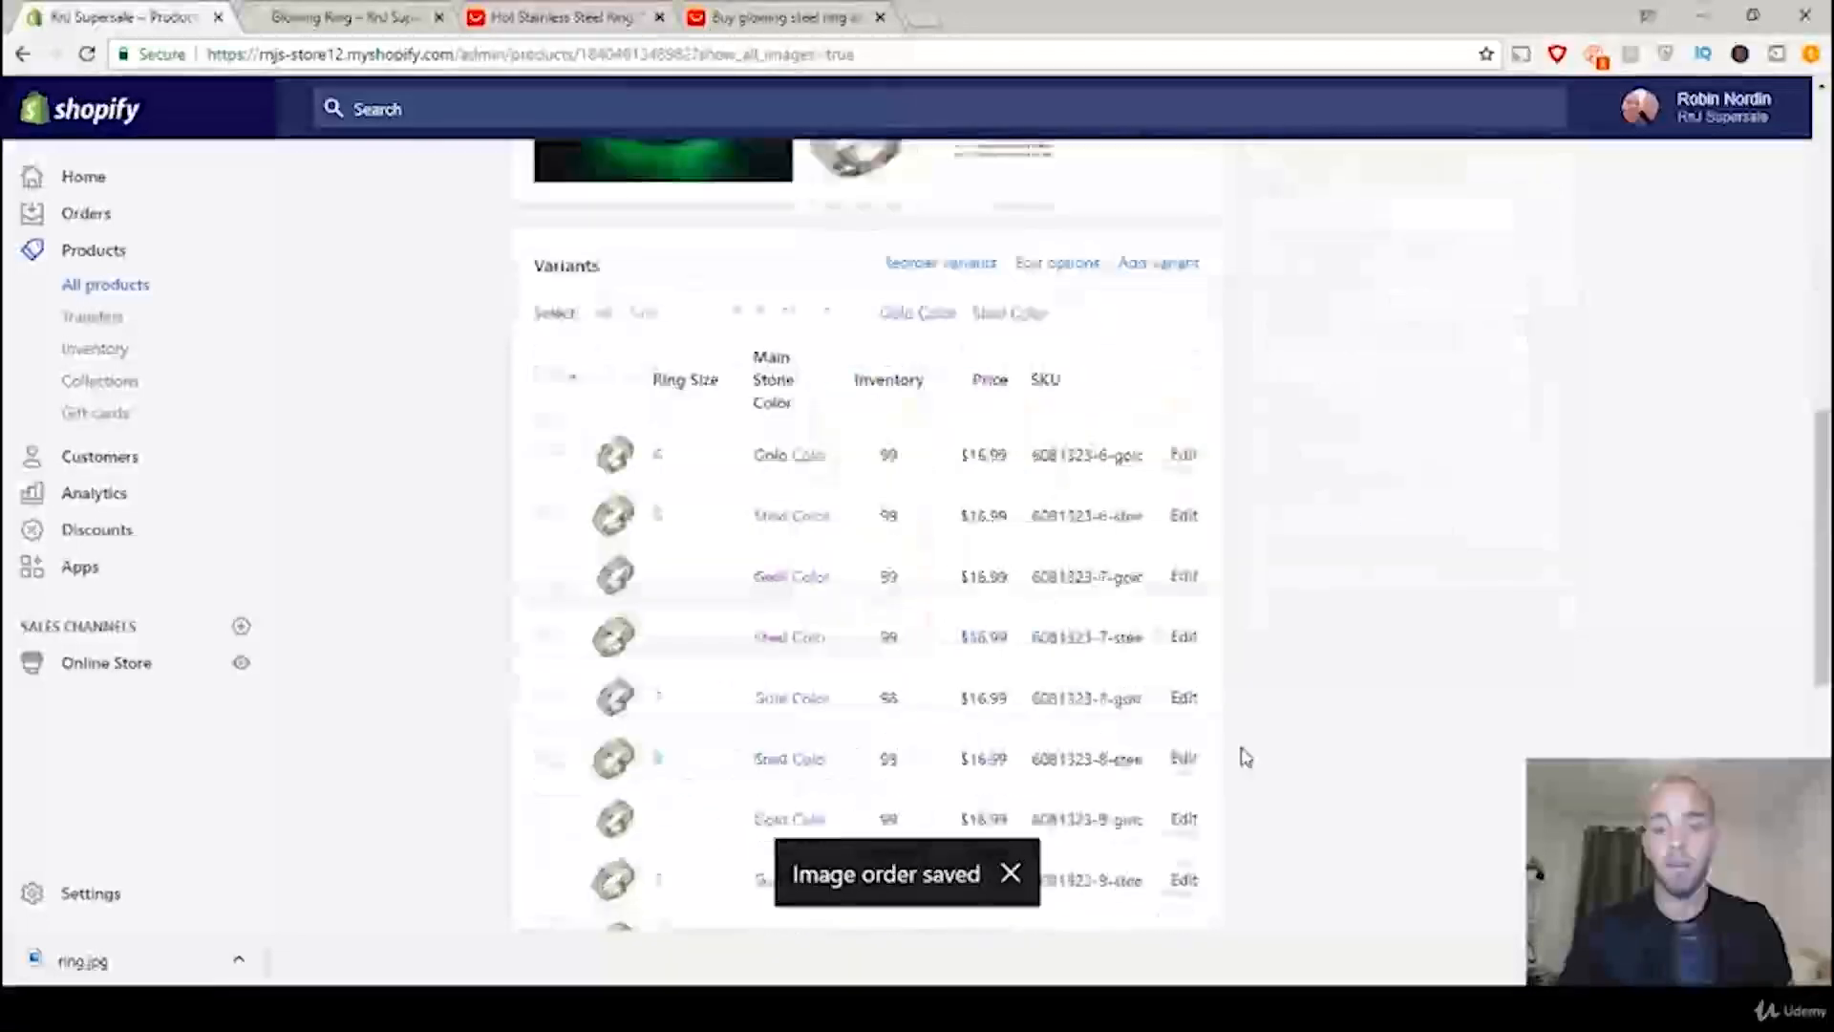
scroll(1315, 815, "up", 15)
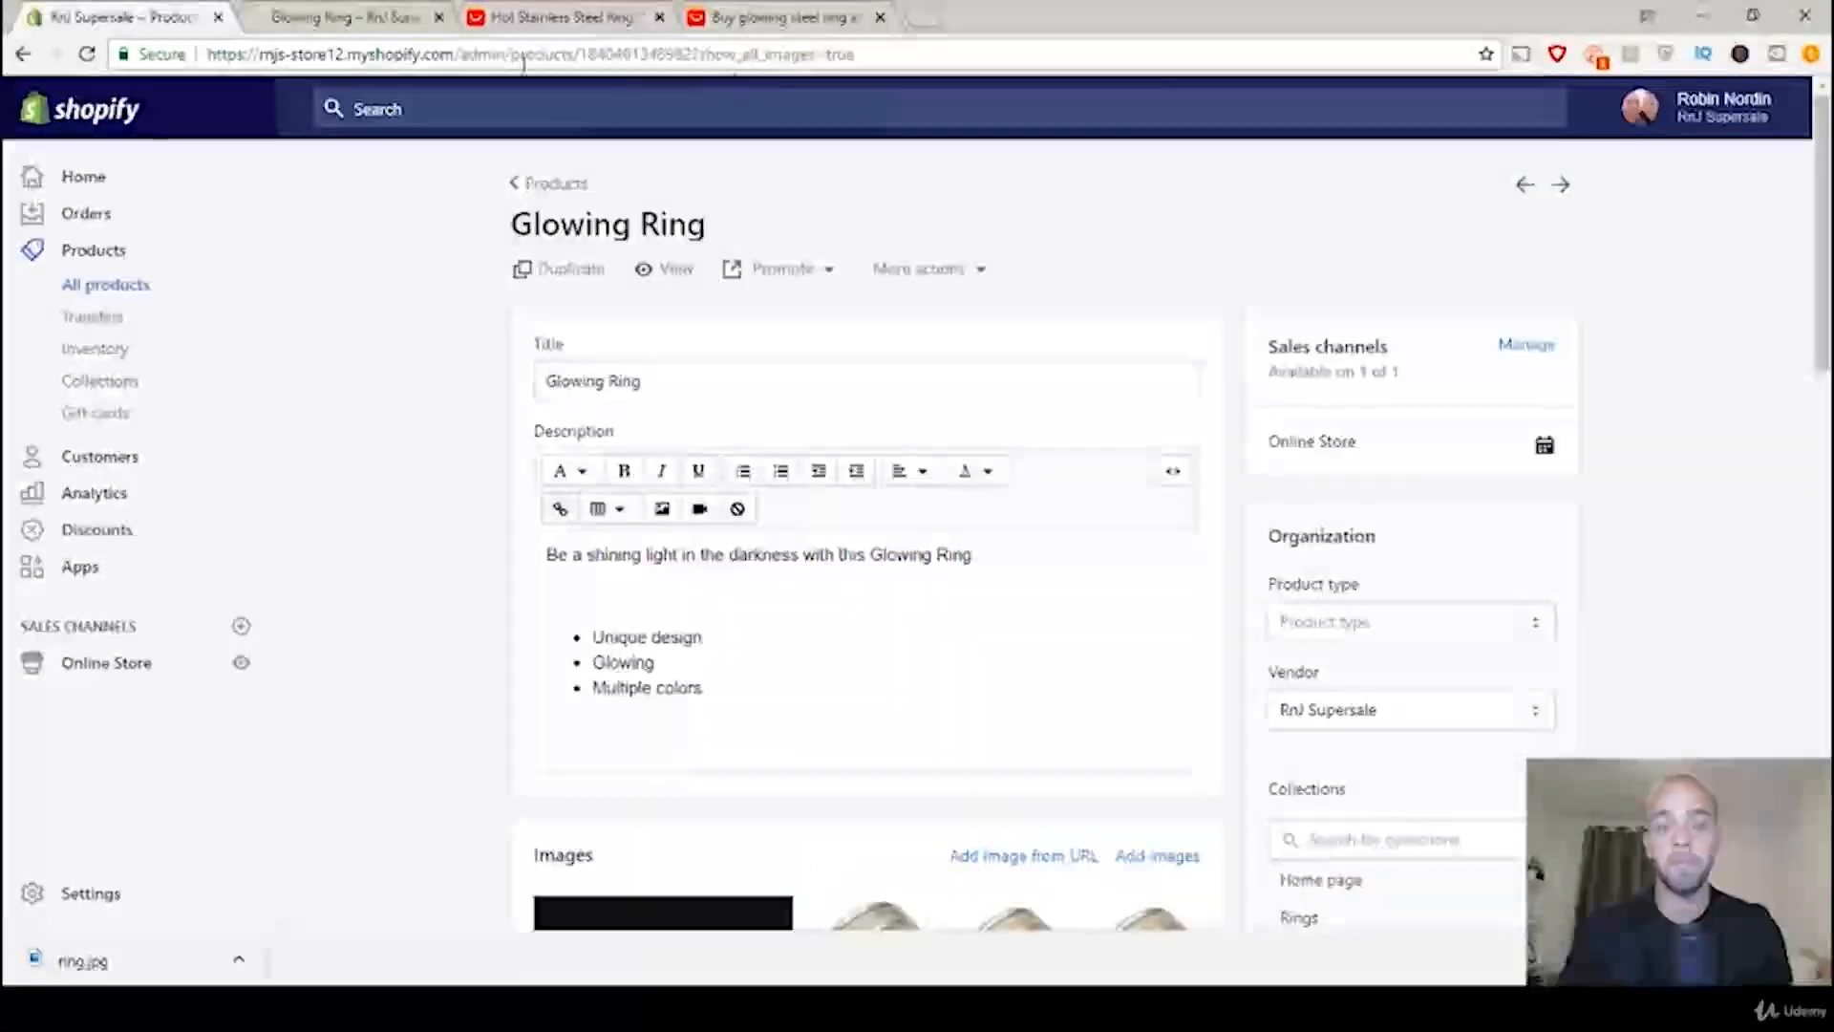
left_click(360, 21)
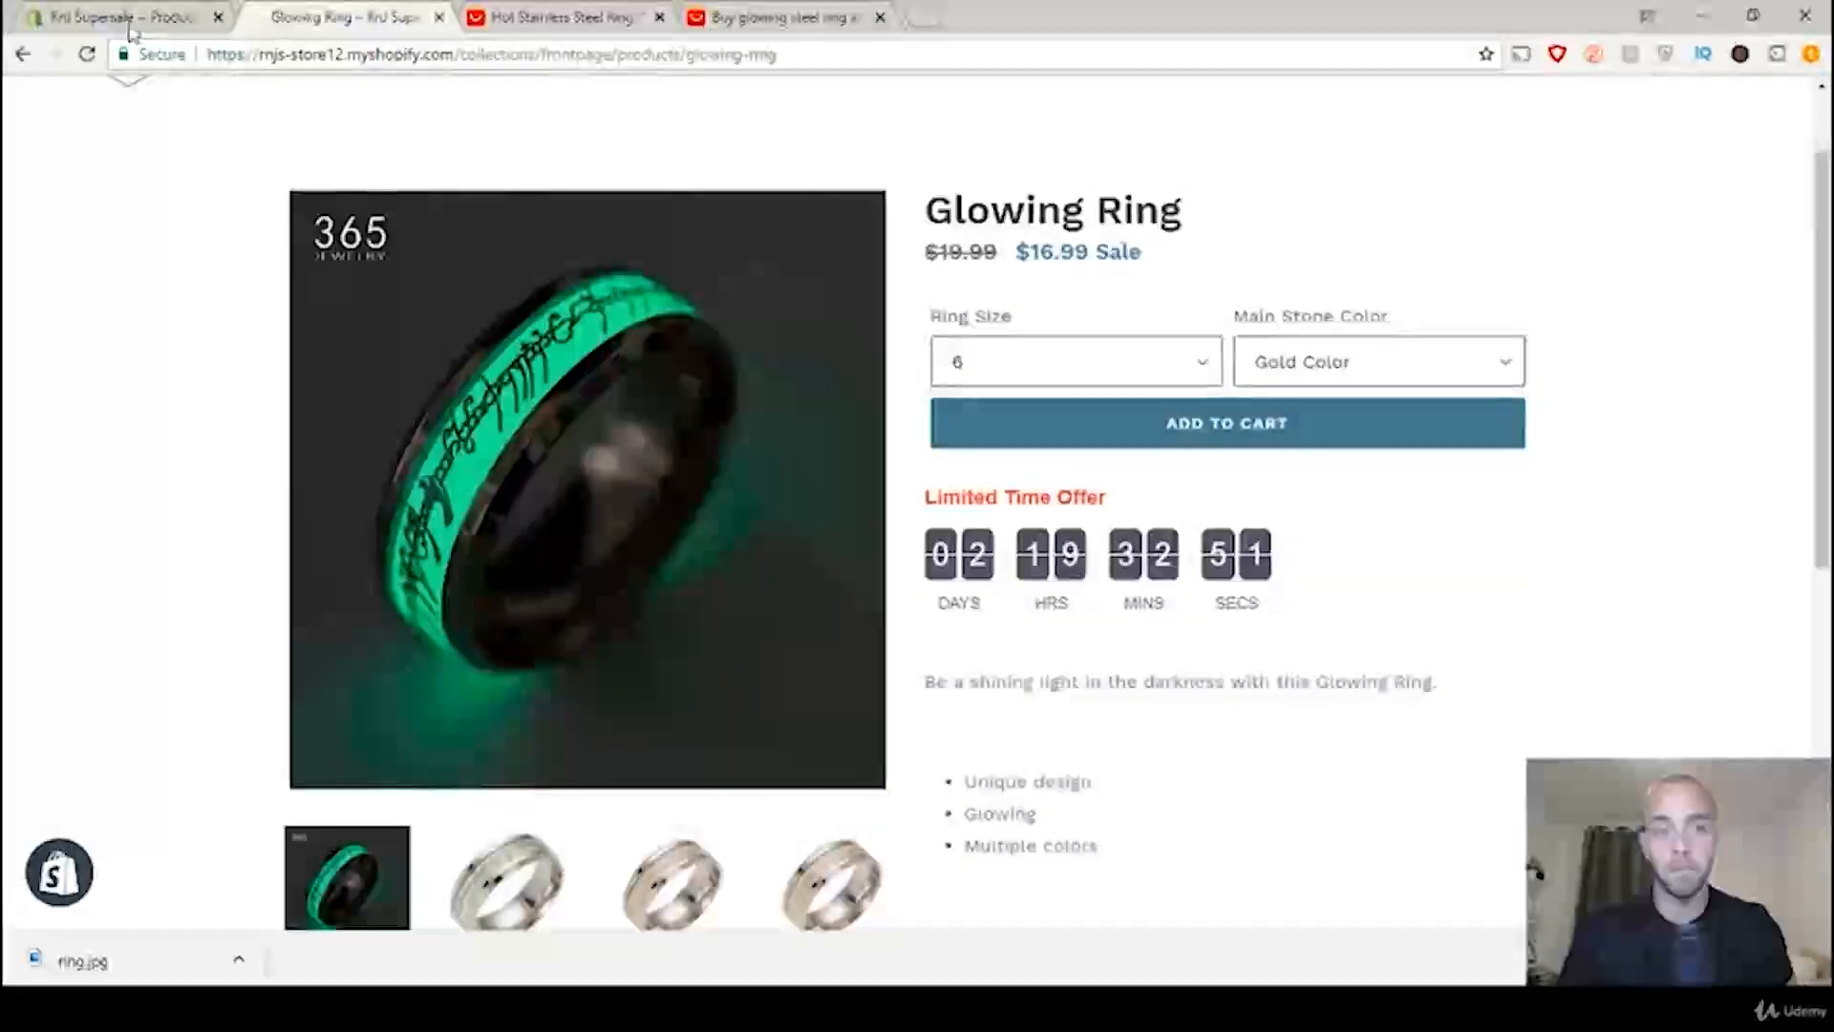
left_click(85, 55)
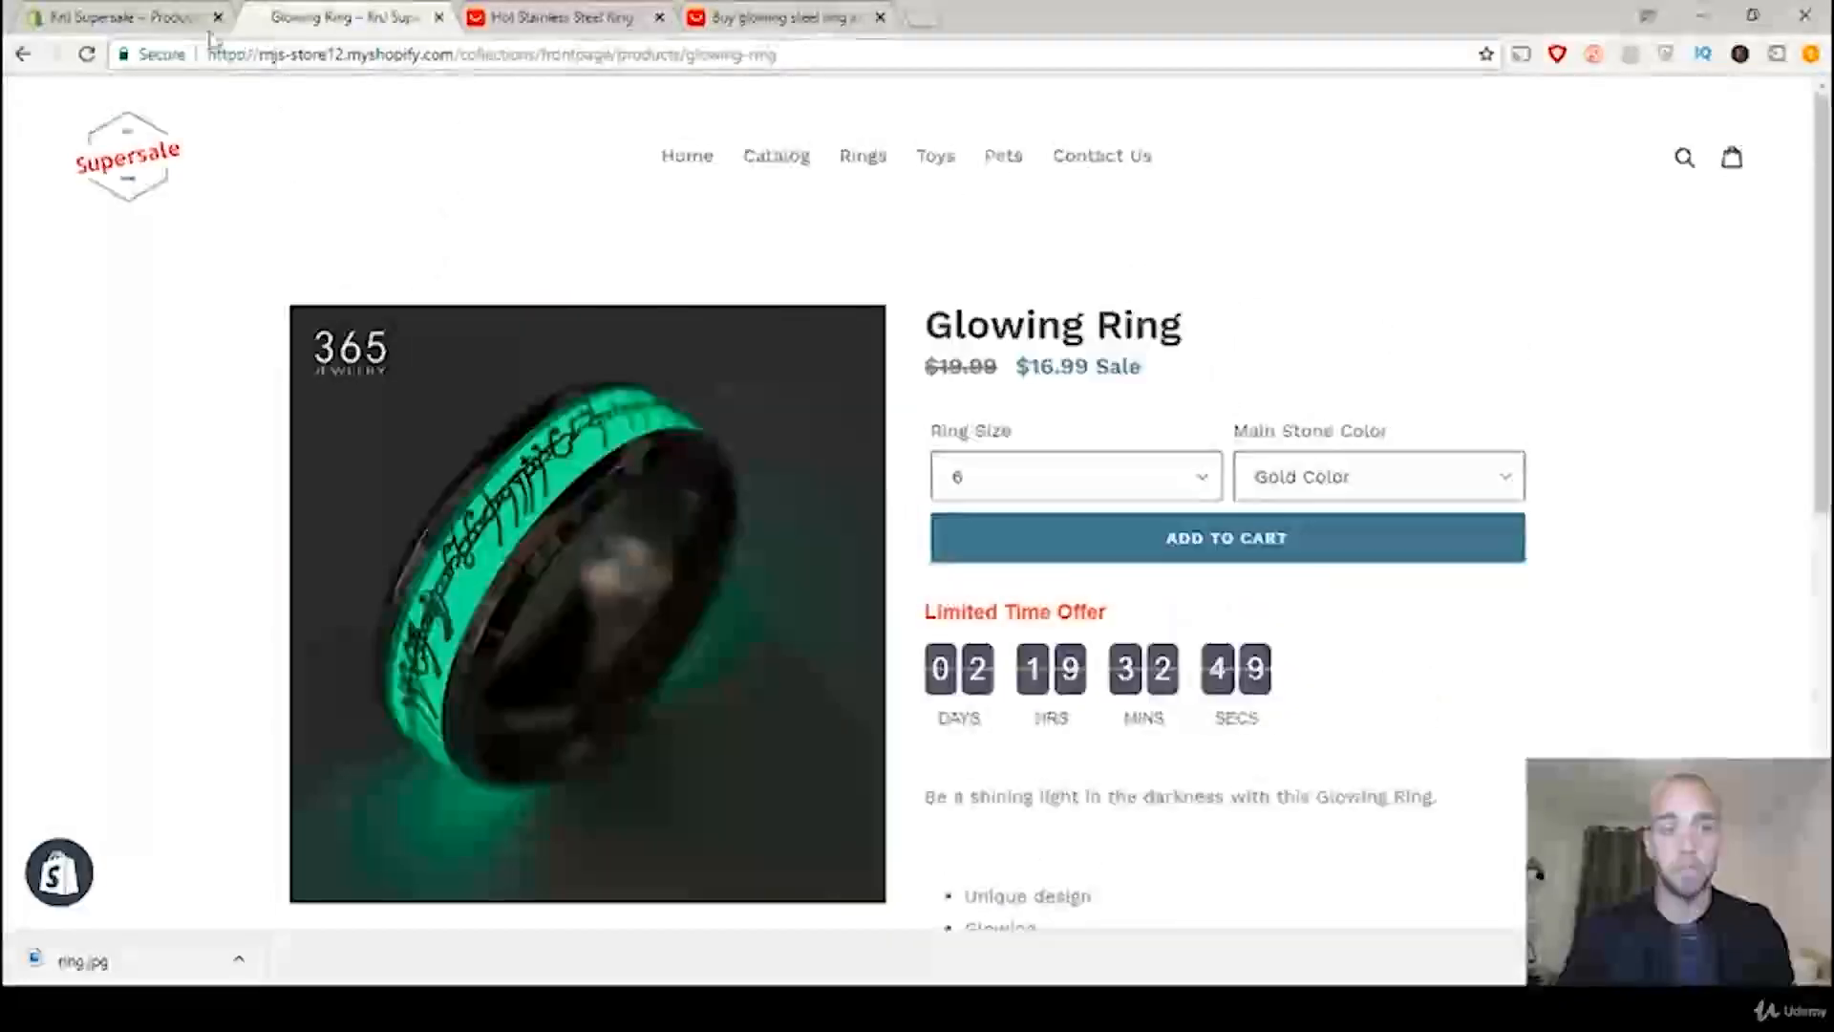
left_click(85, 56)
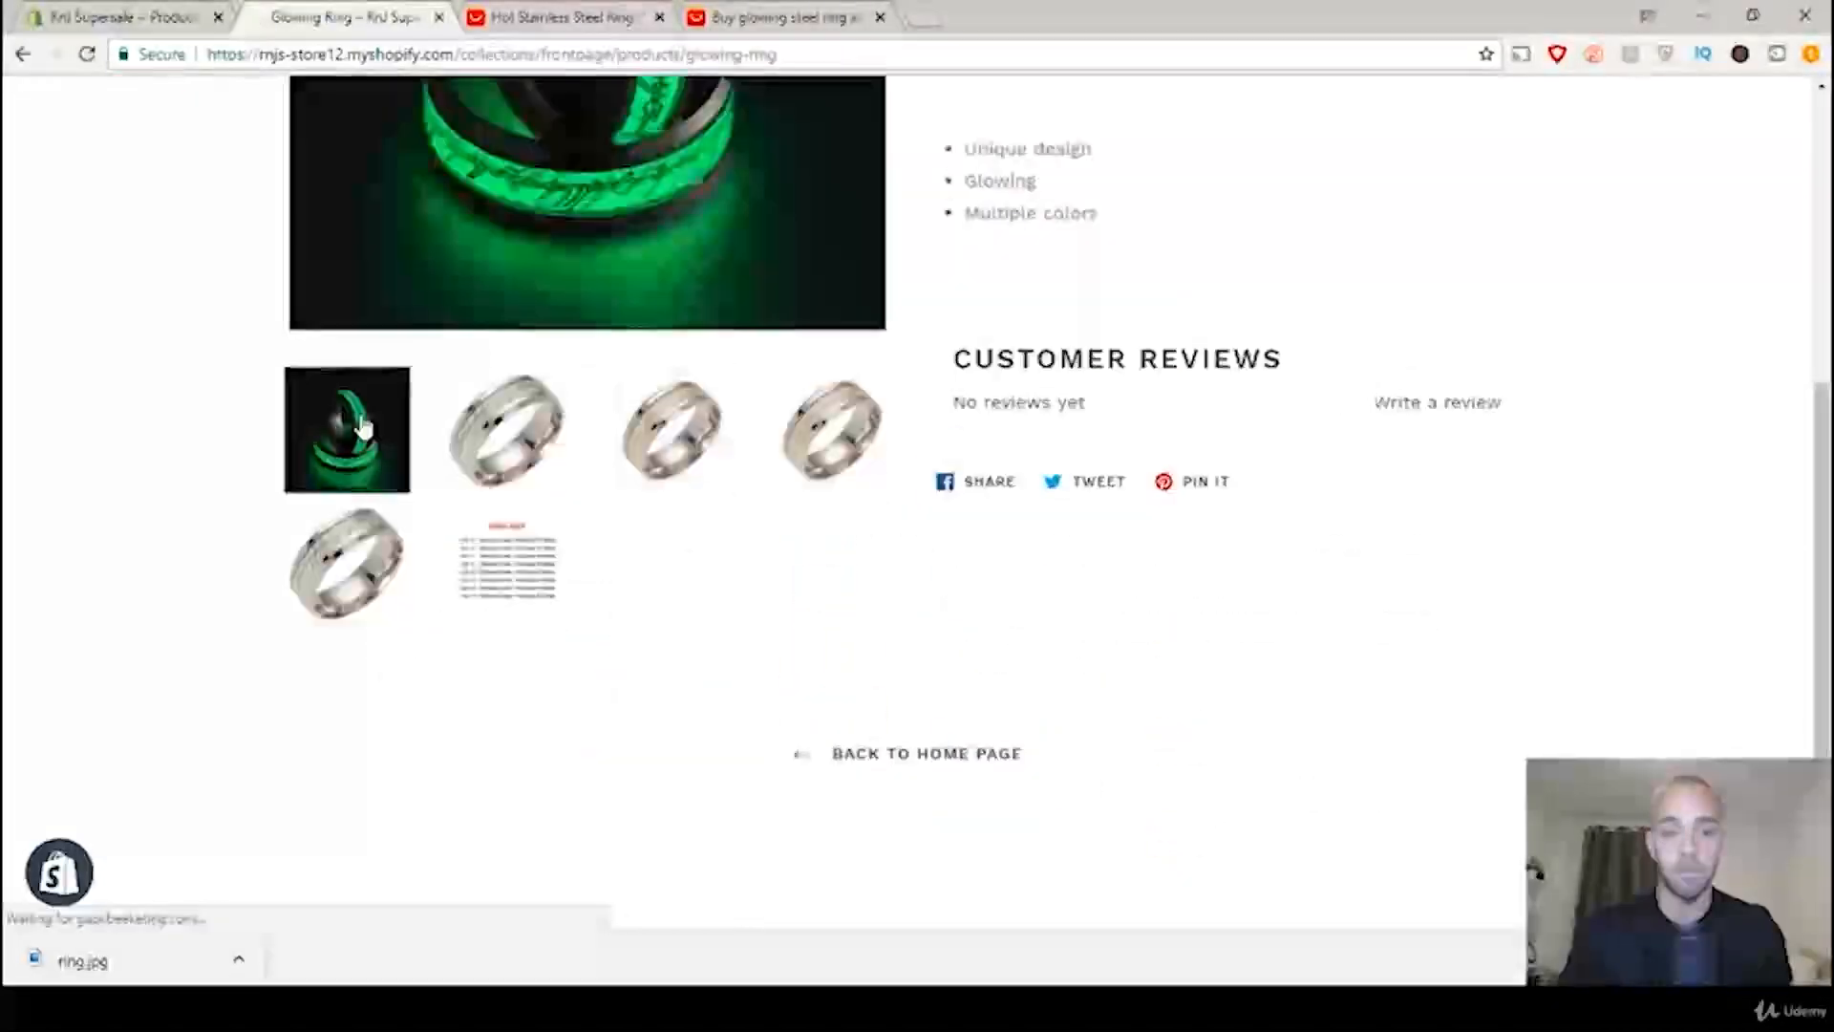
scroll(1511, 466, "down", 1)
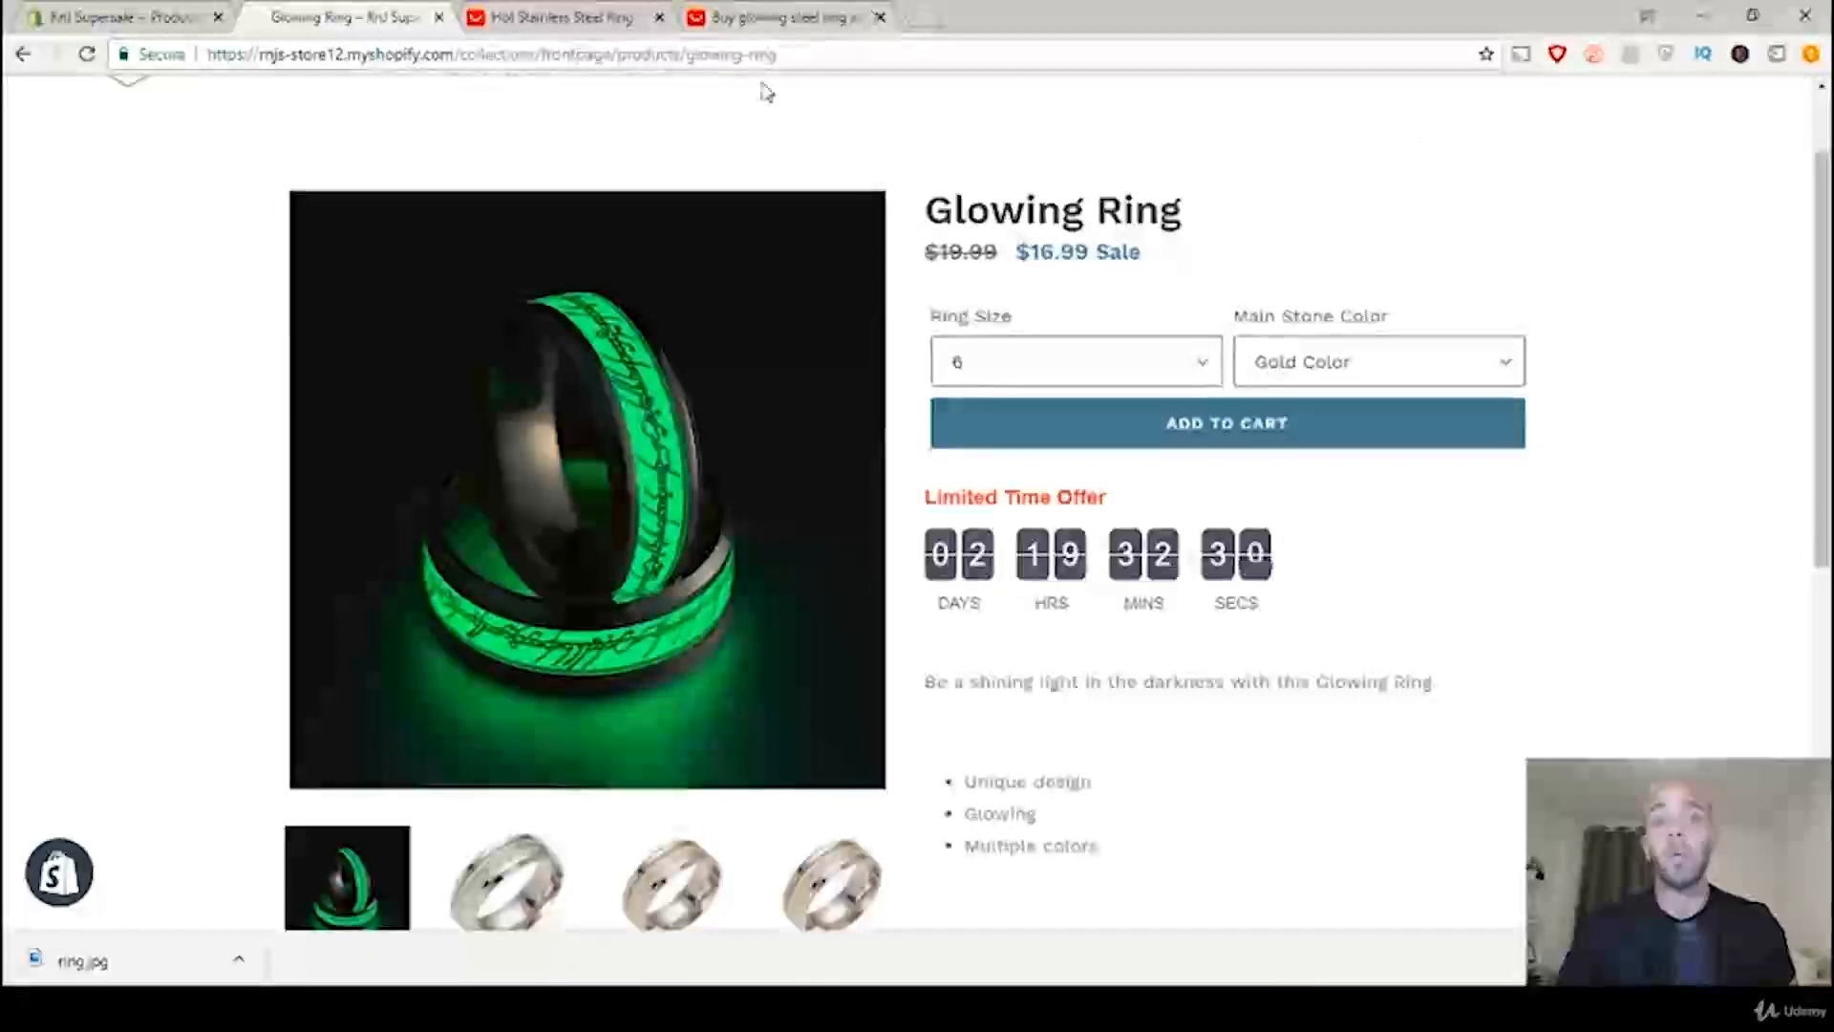
Step: Revisit the two-band photo in the Hot Stainless Steel Ring description and view the options for saving or copying it
left_click(535, 19)
scroll(653, 304, "up", 20)
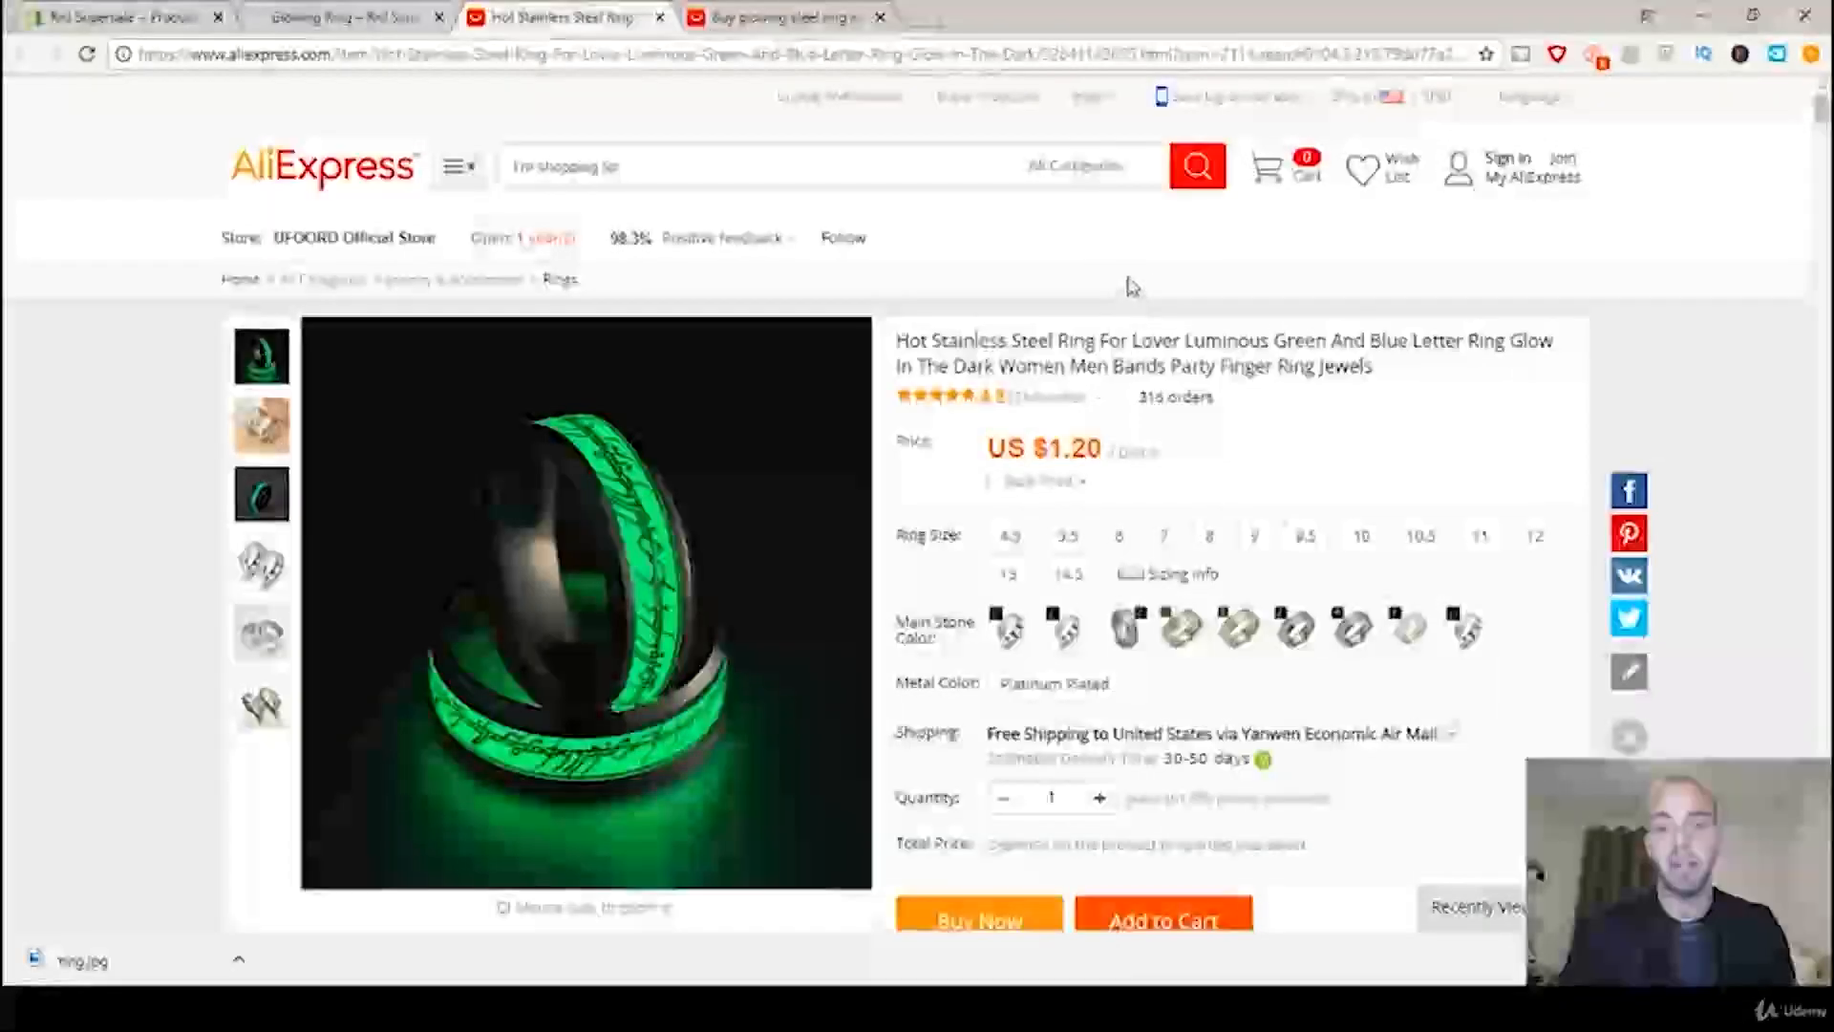
scroll(1135, 287, "down", 2)
scroll(1132, 284, "down", 20)
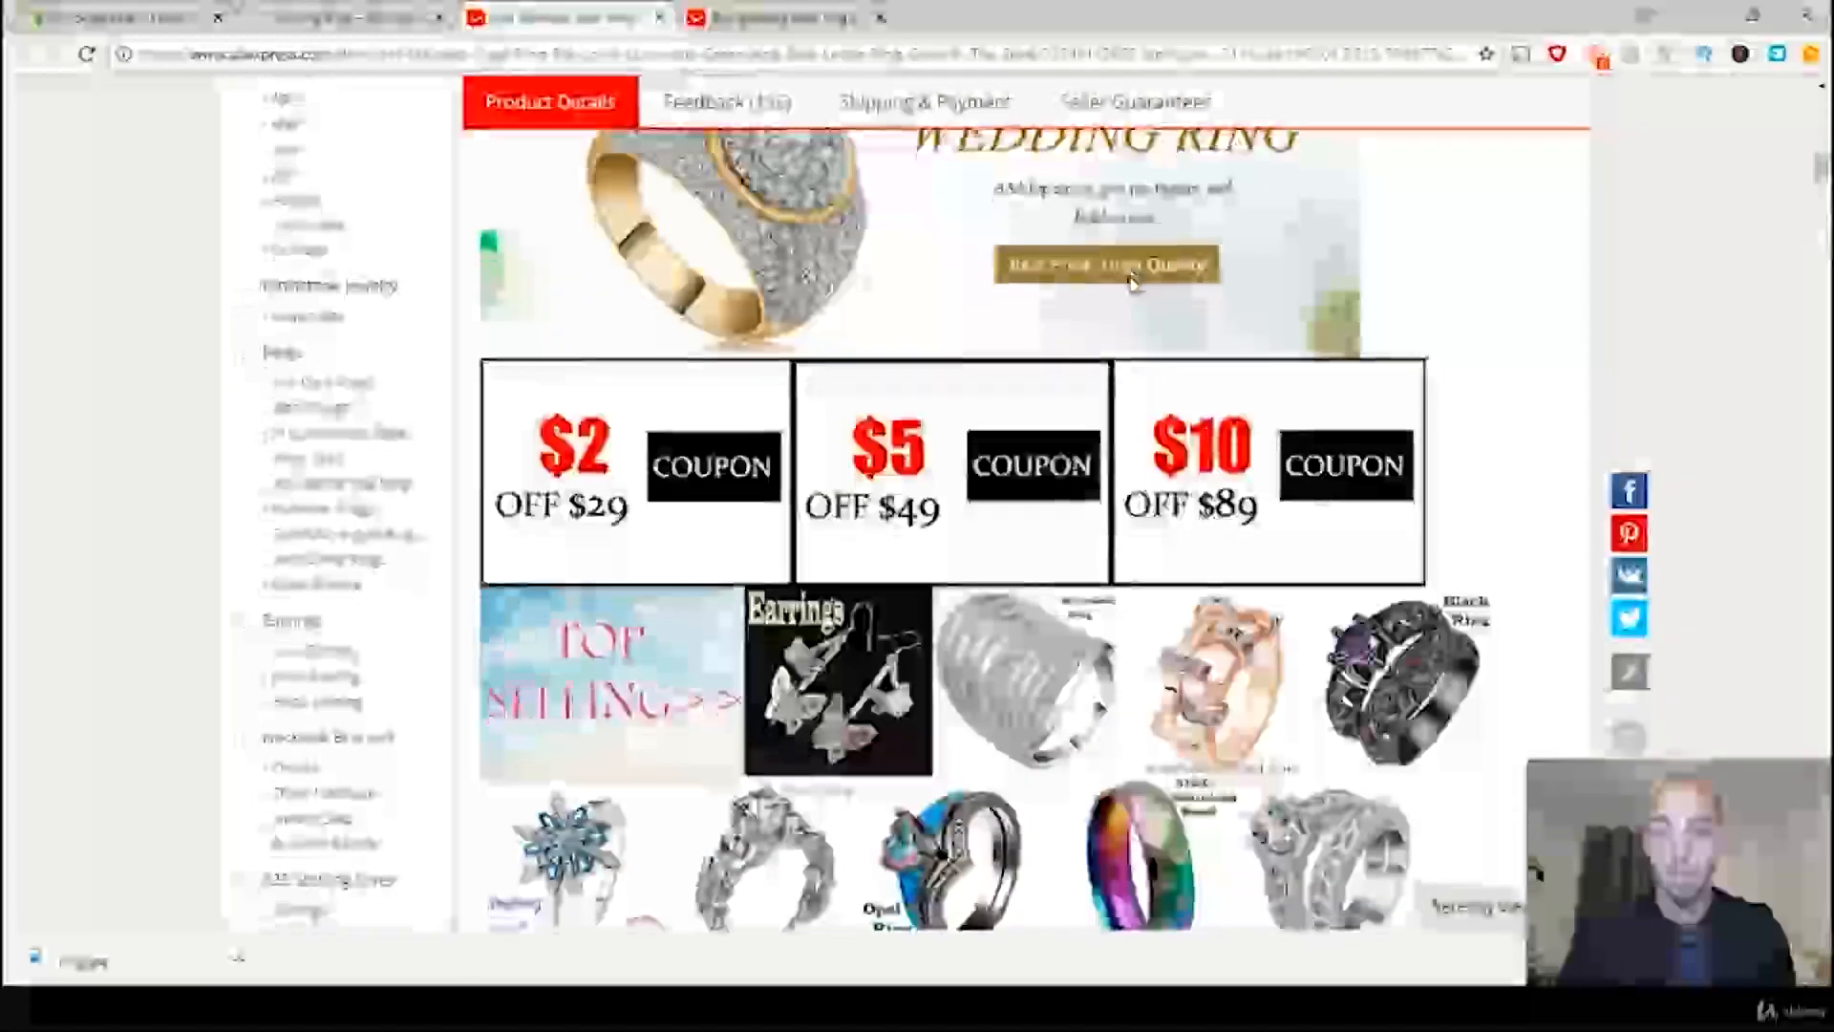
scroll(1132, 285, "down", 9)
scroll(1146, 296, "up", 3)
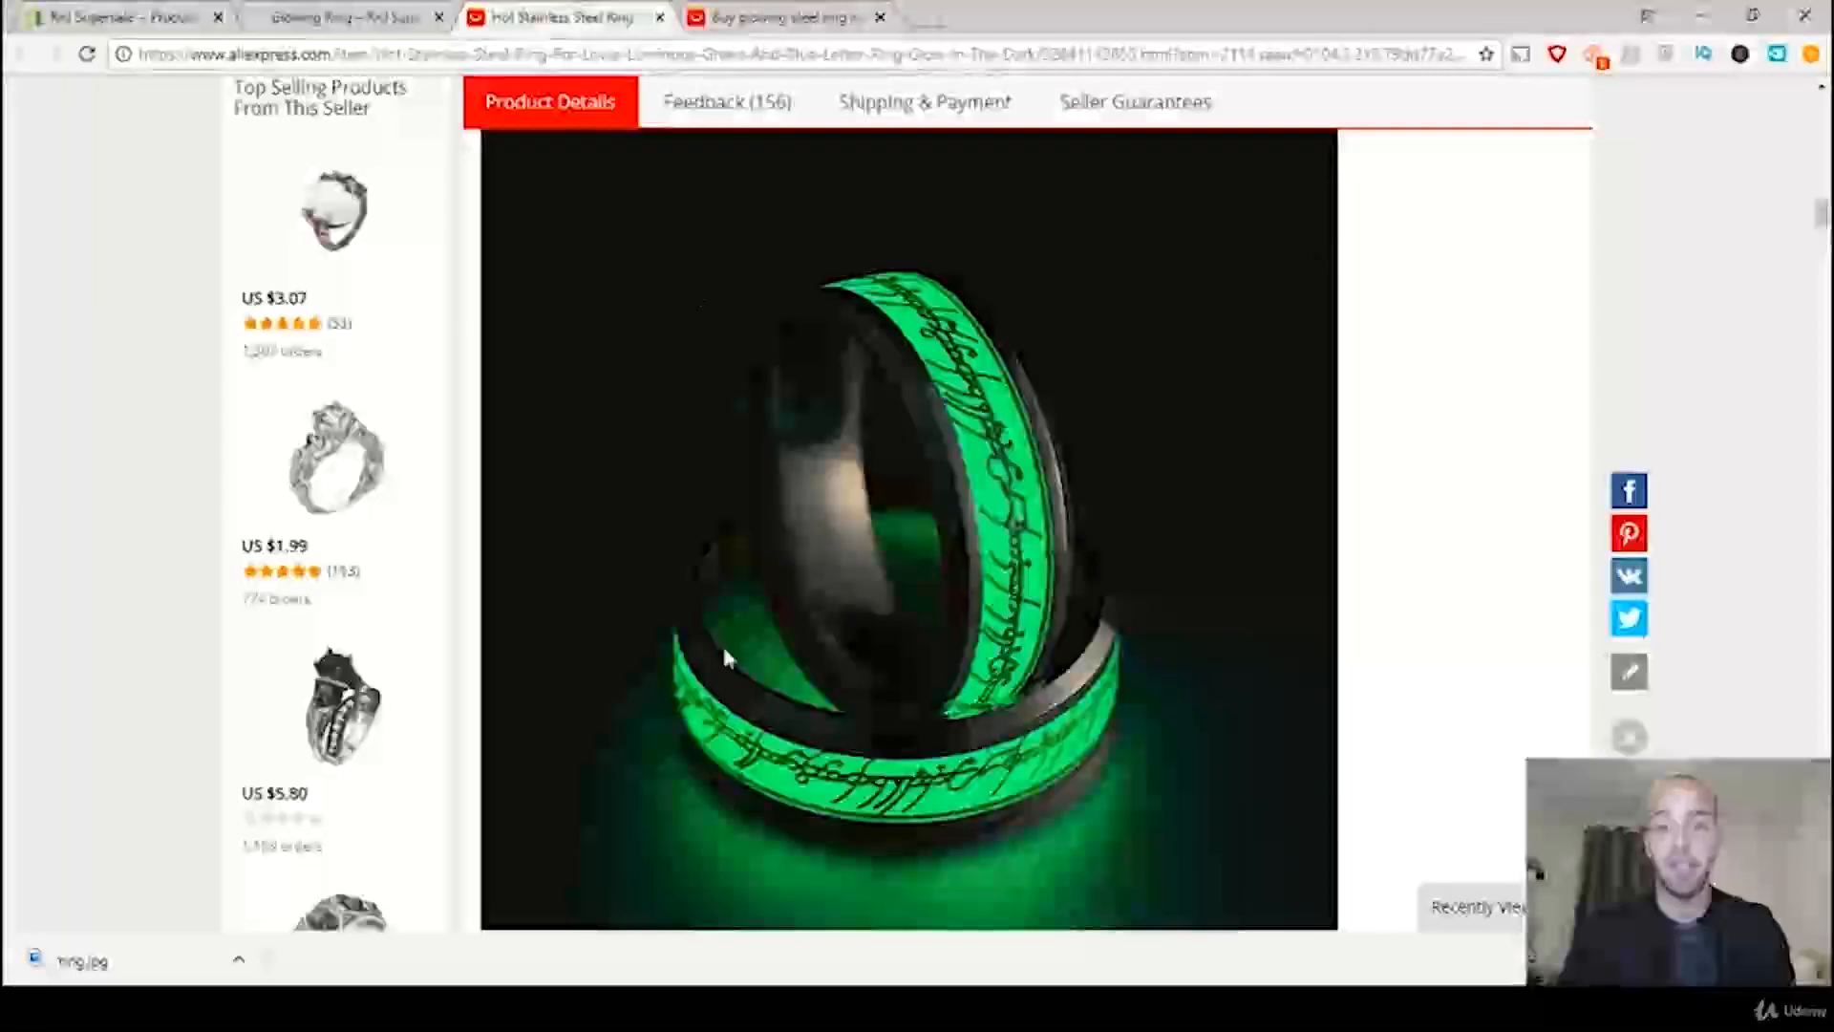
right_click(931, 516)
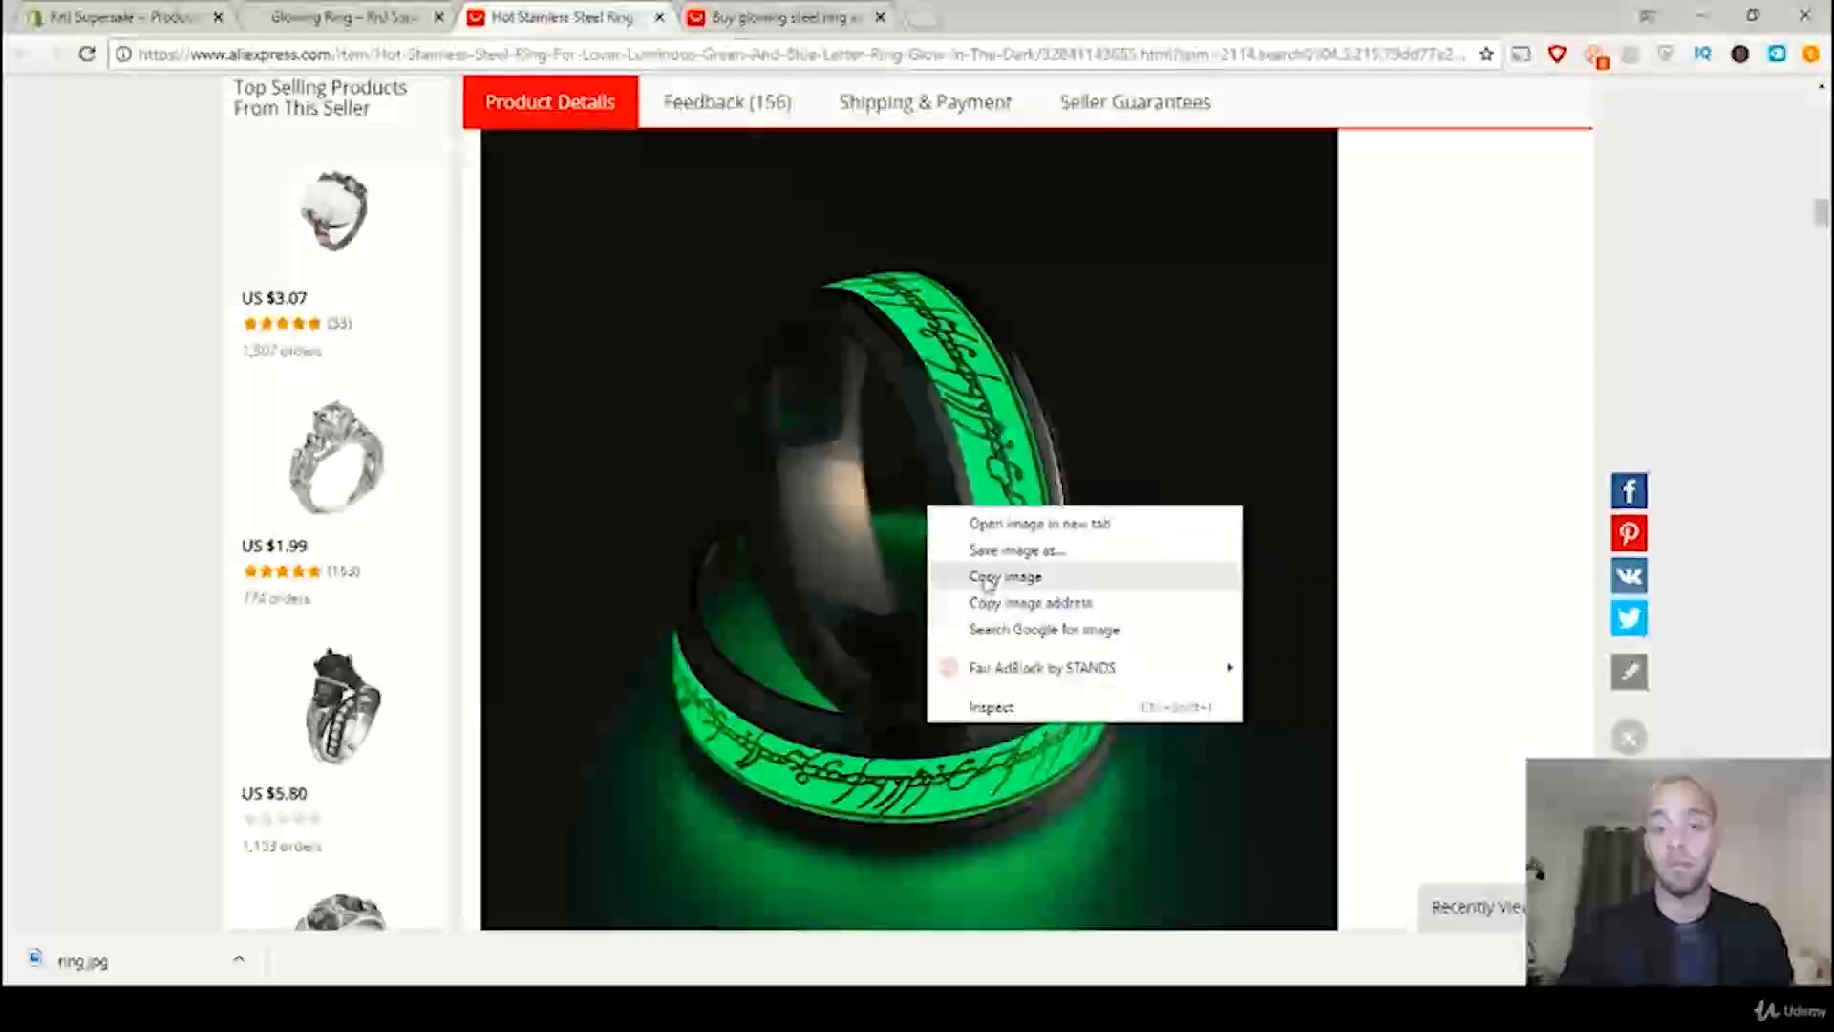
left_click(1533, 377)
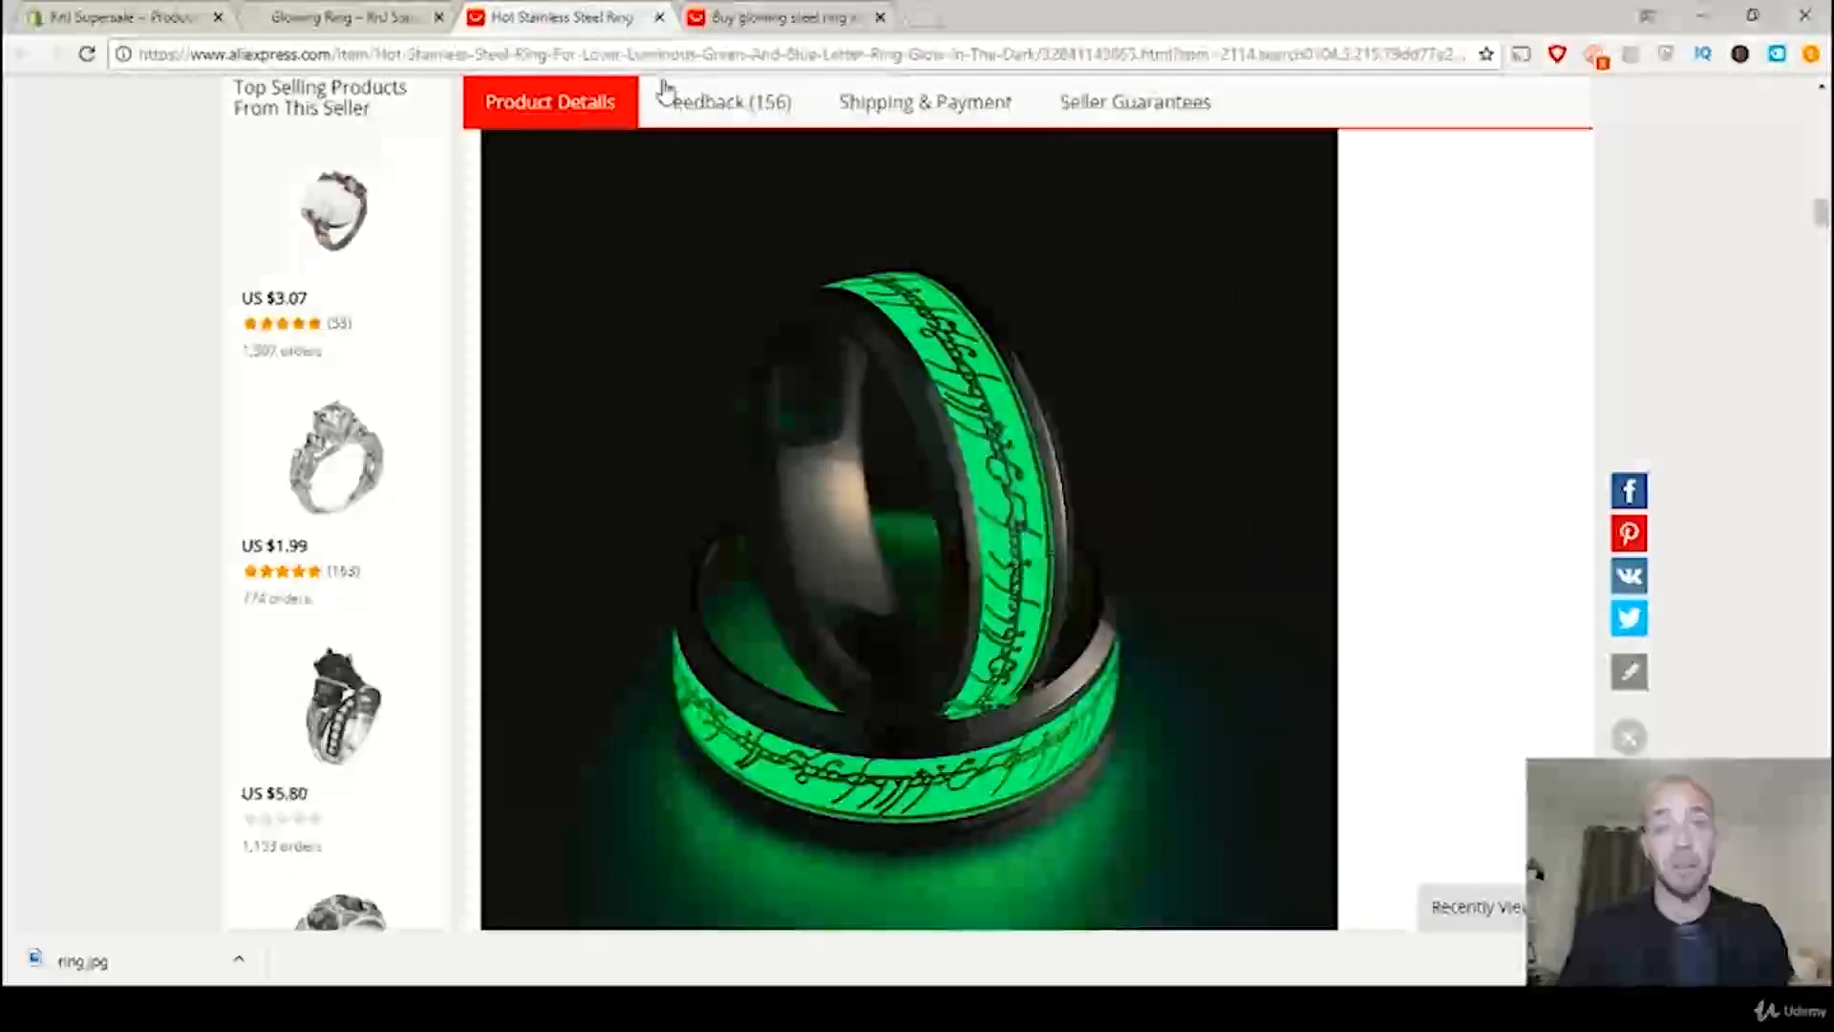
Step: Reopen the Glowing Ring product from the Shopify product list and review its images
left_click(113, 20)
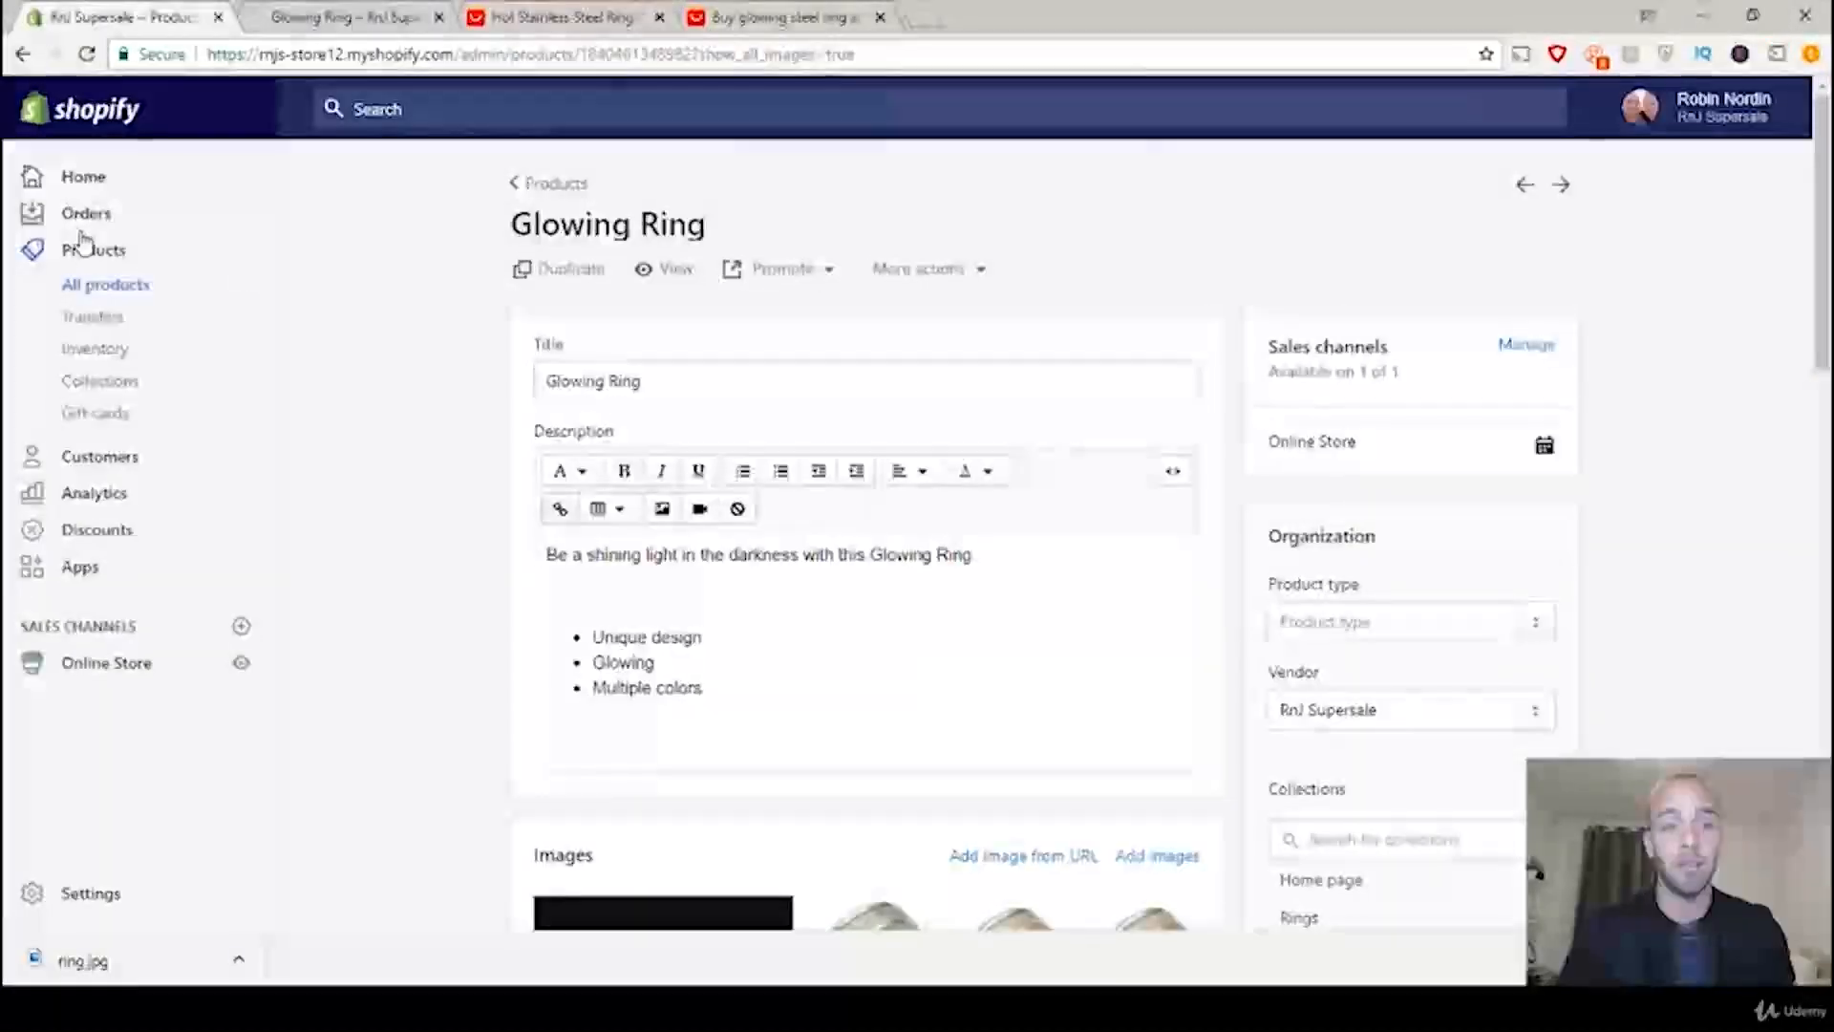
left_click(96, 296)
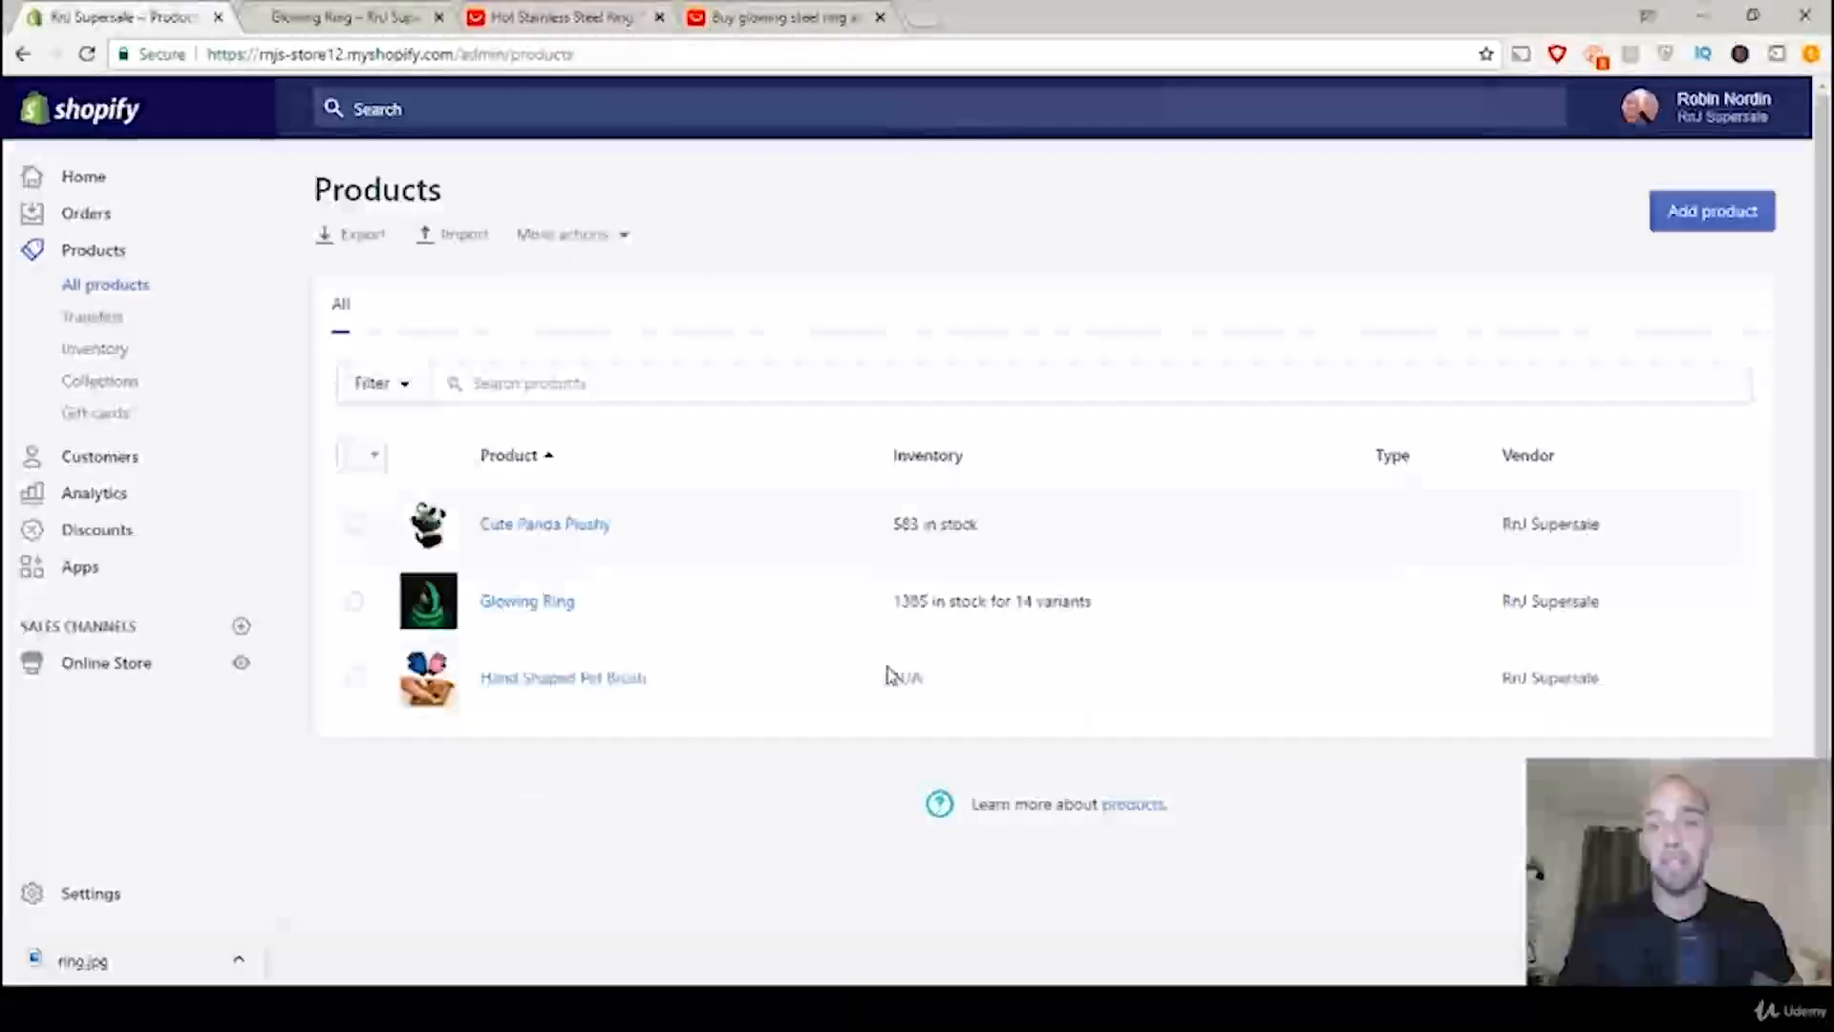
left_click(535, 607)
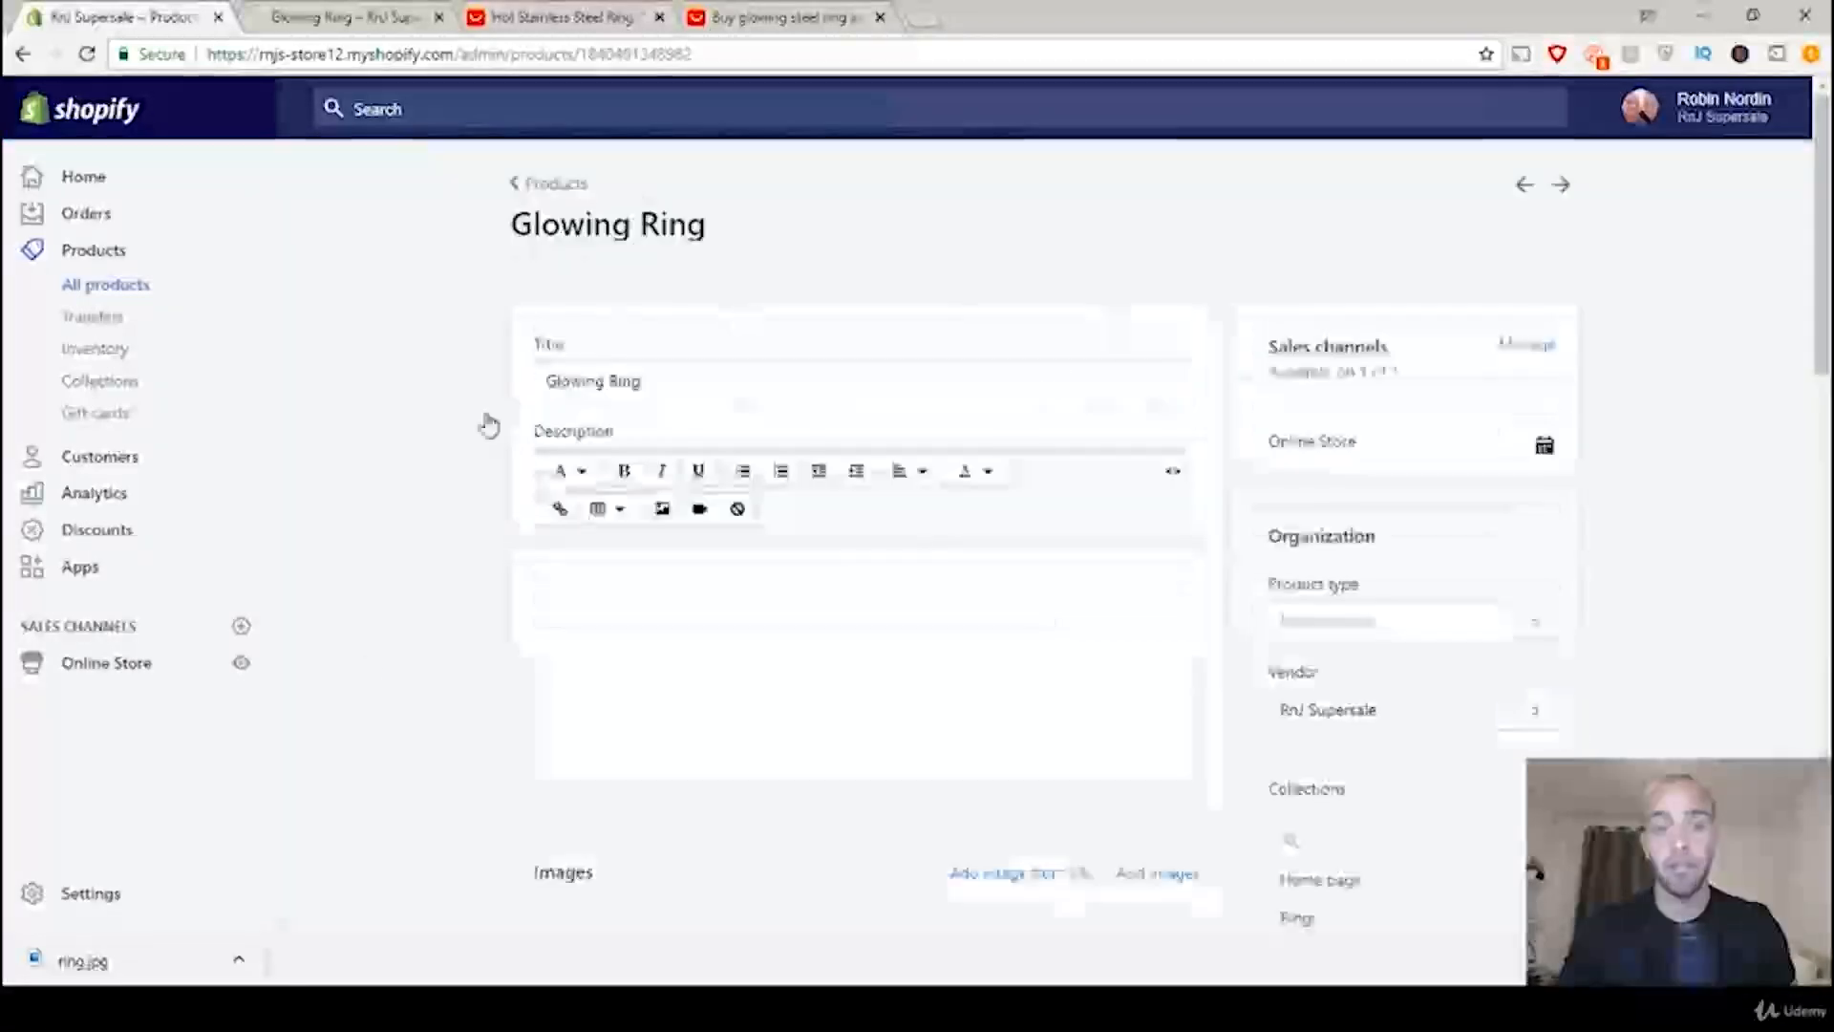
scroll(975, 564, "down", 5)
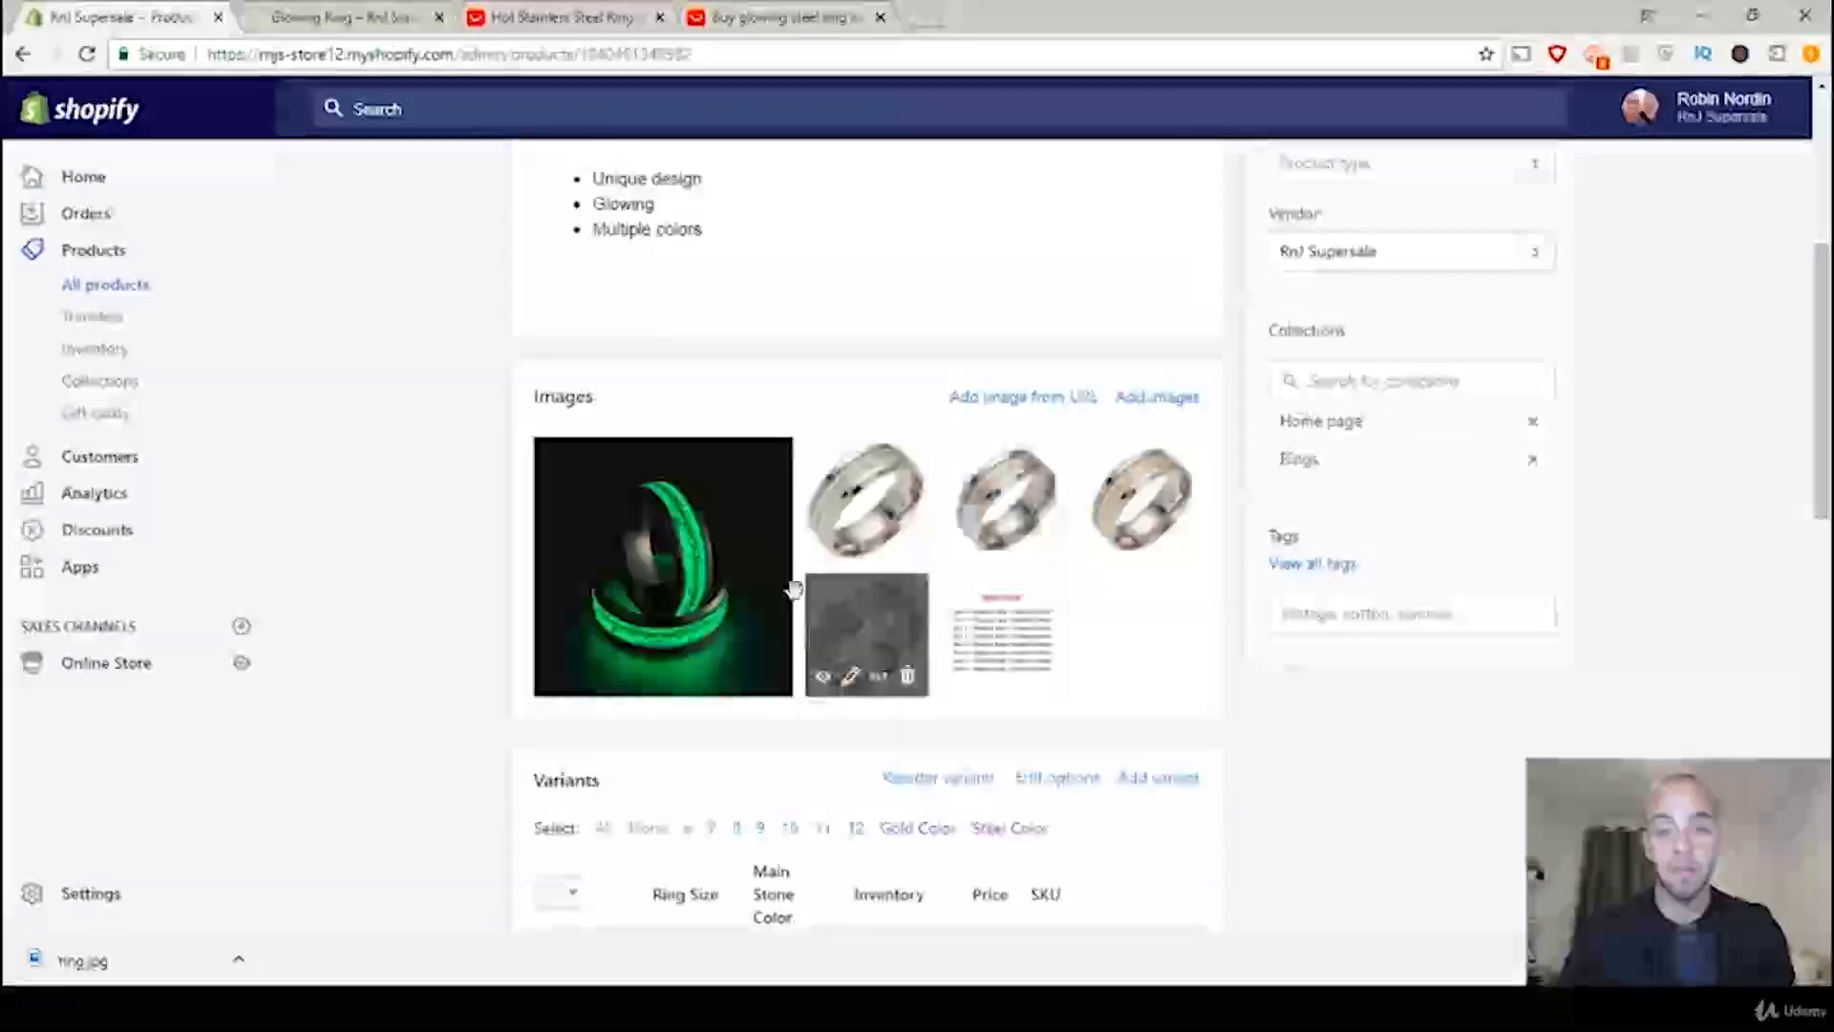
mouse_move(712, 690)
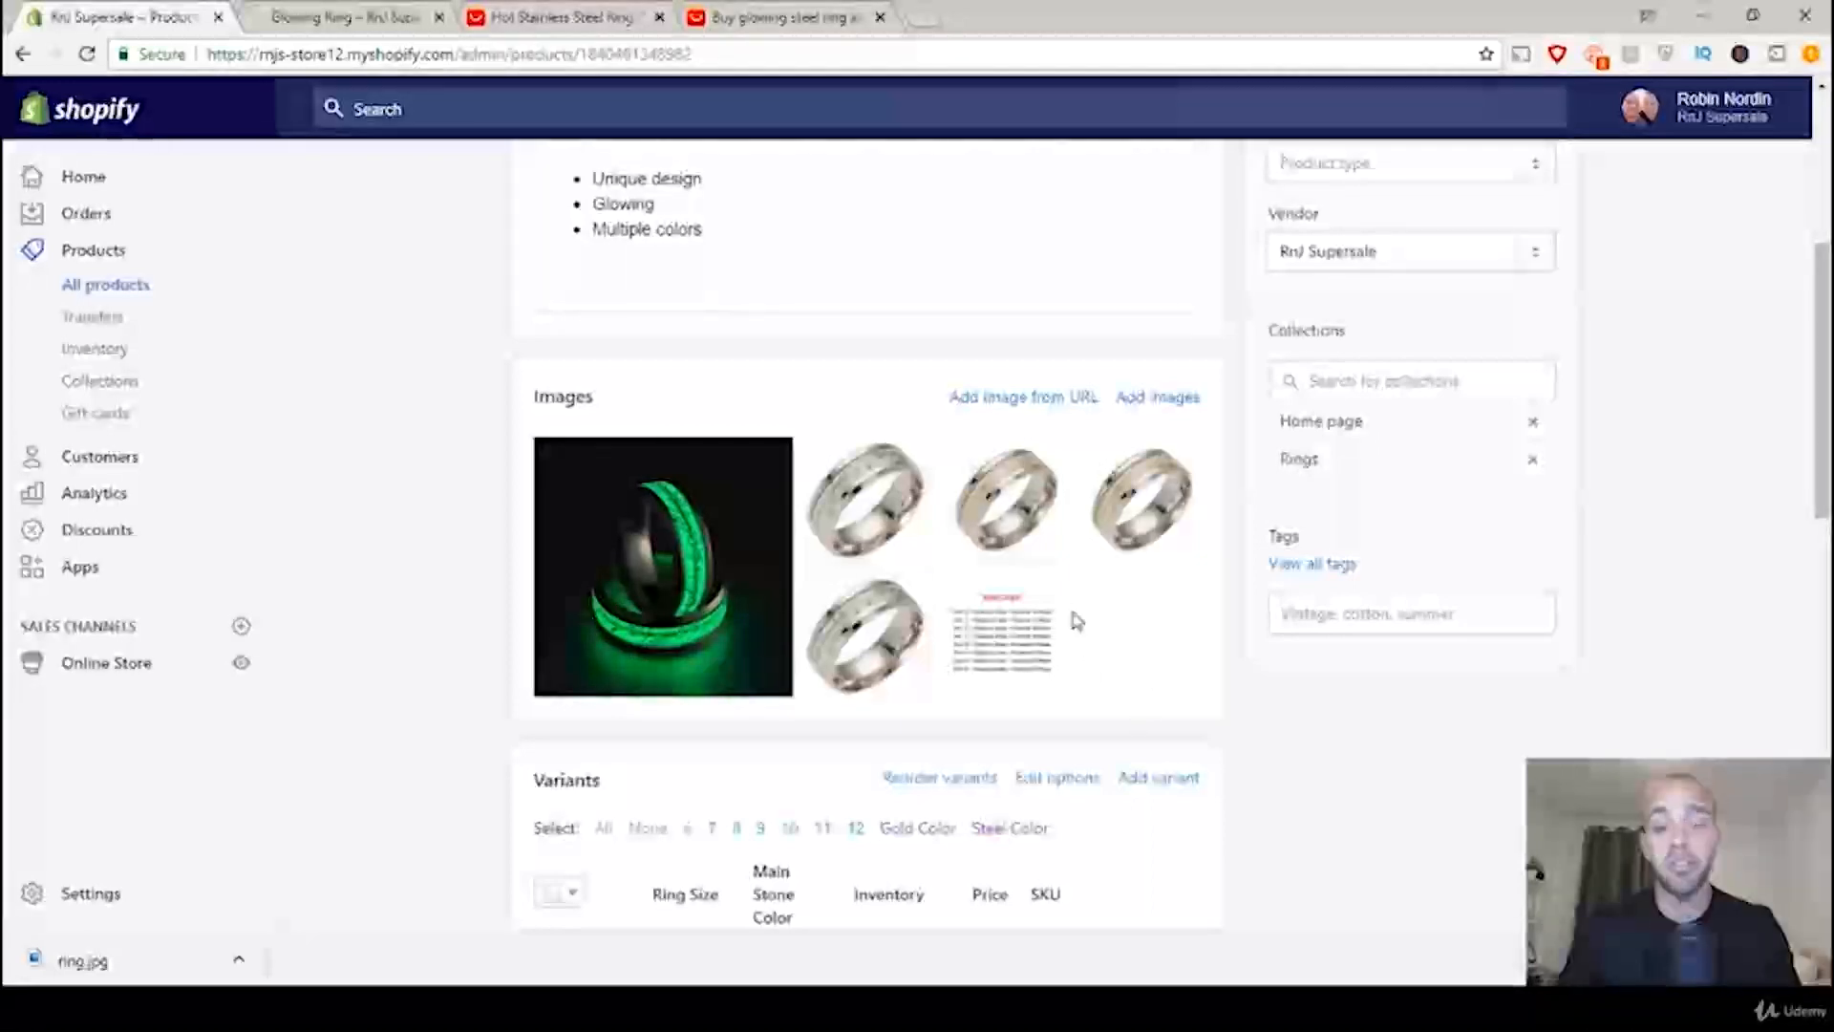
mouse_move(639, 548)
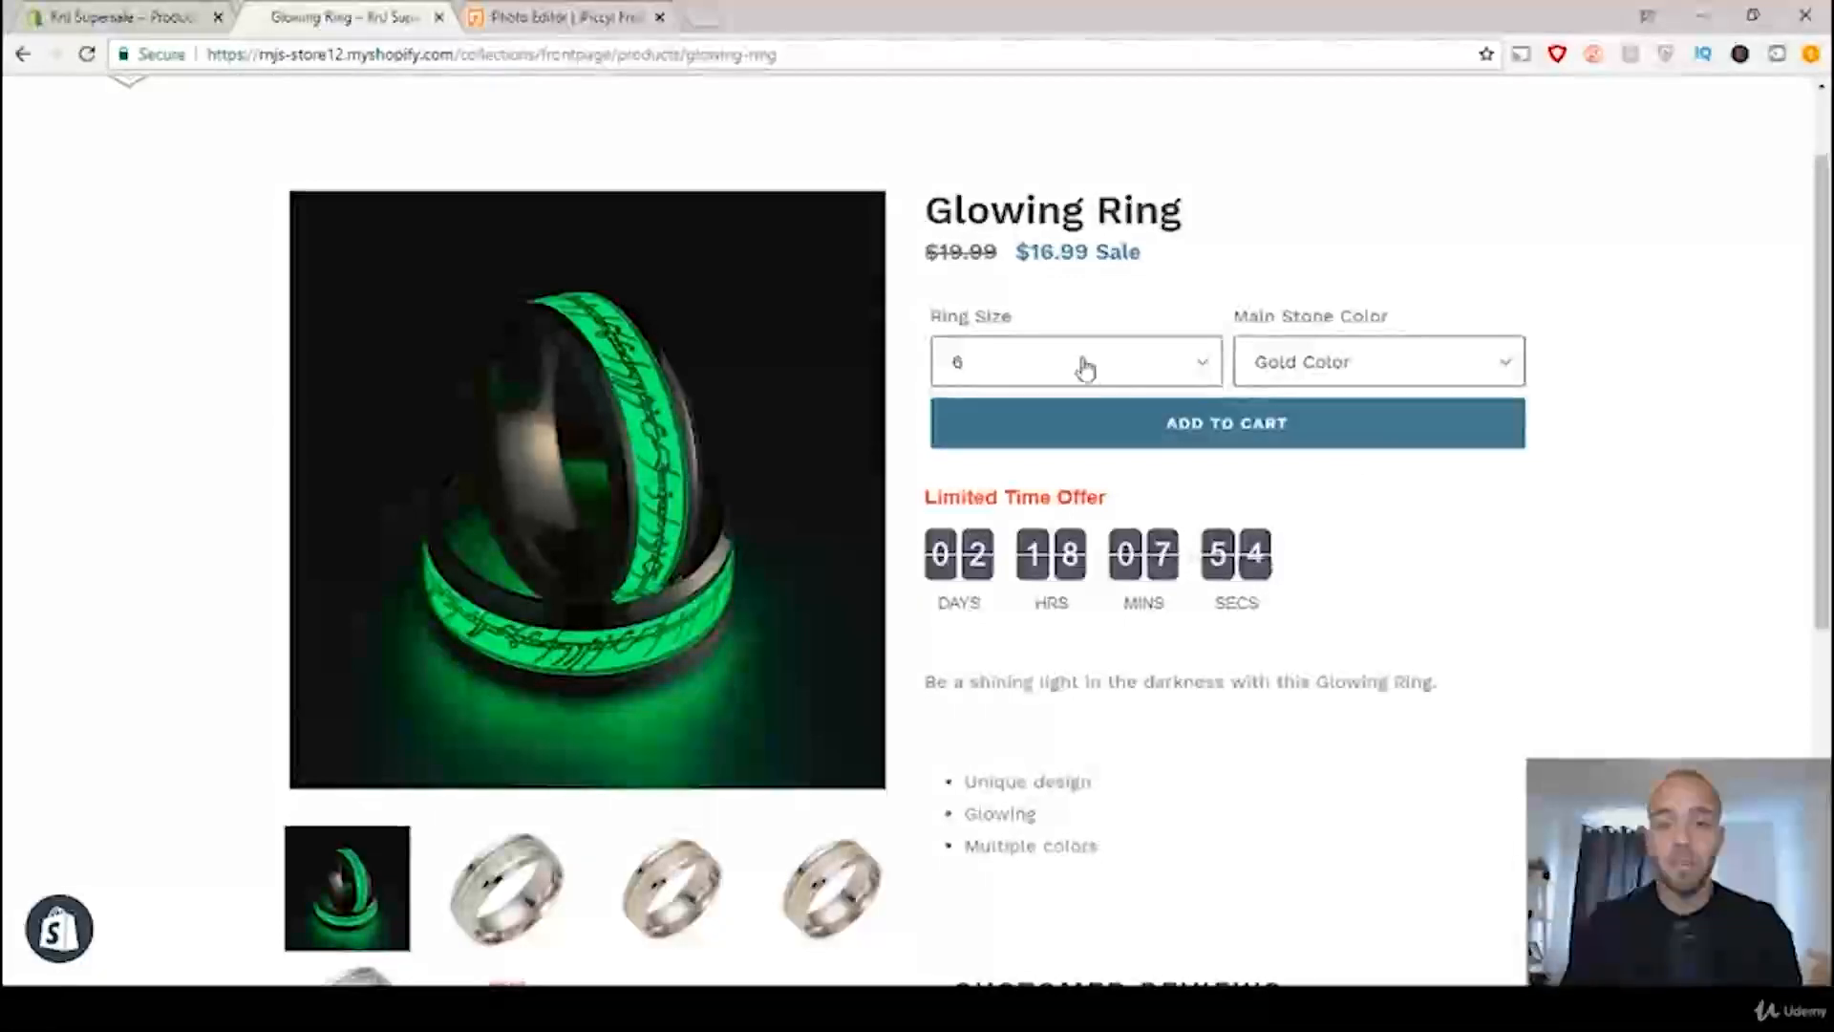
Step: Inspect the main photo on the store's Glowing Ring page up close and switch to the iPiccy photo editor
mouse_move(655, 328)
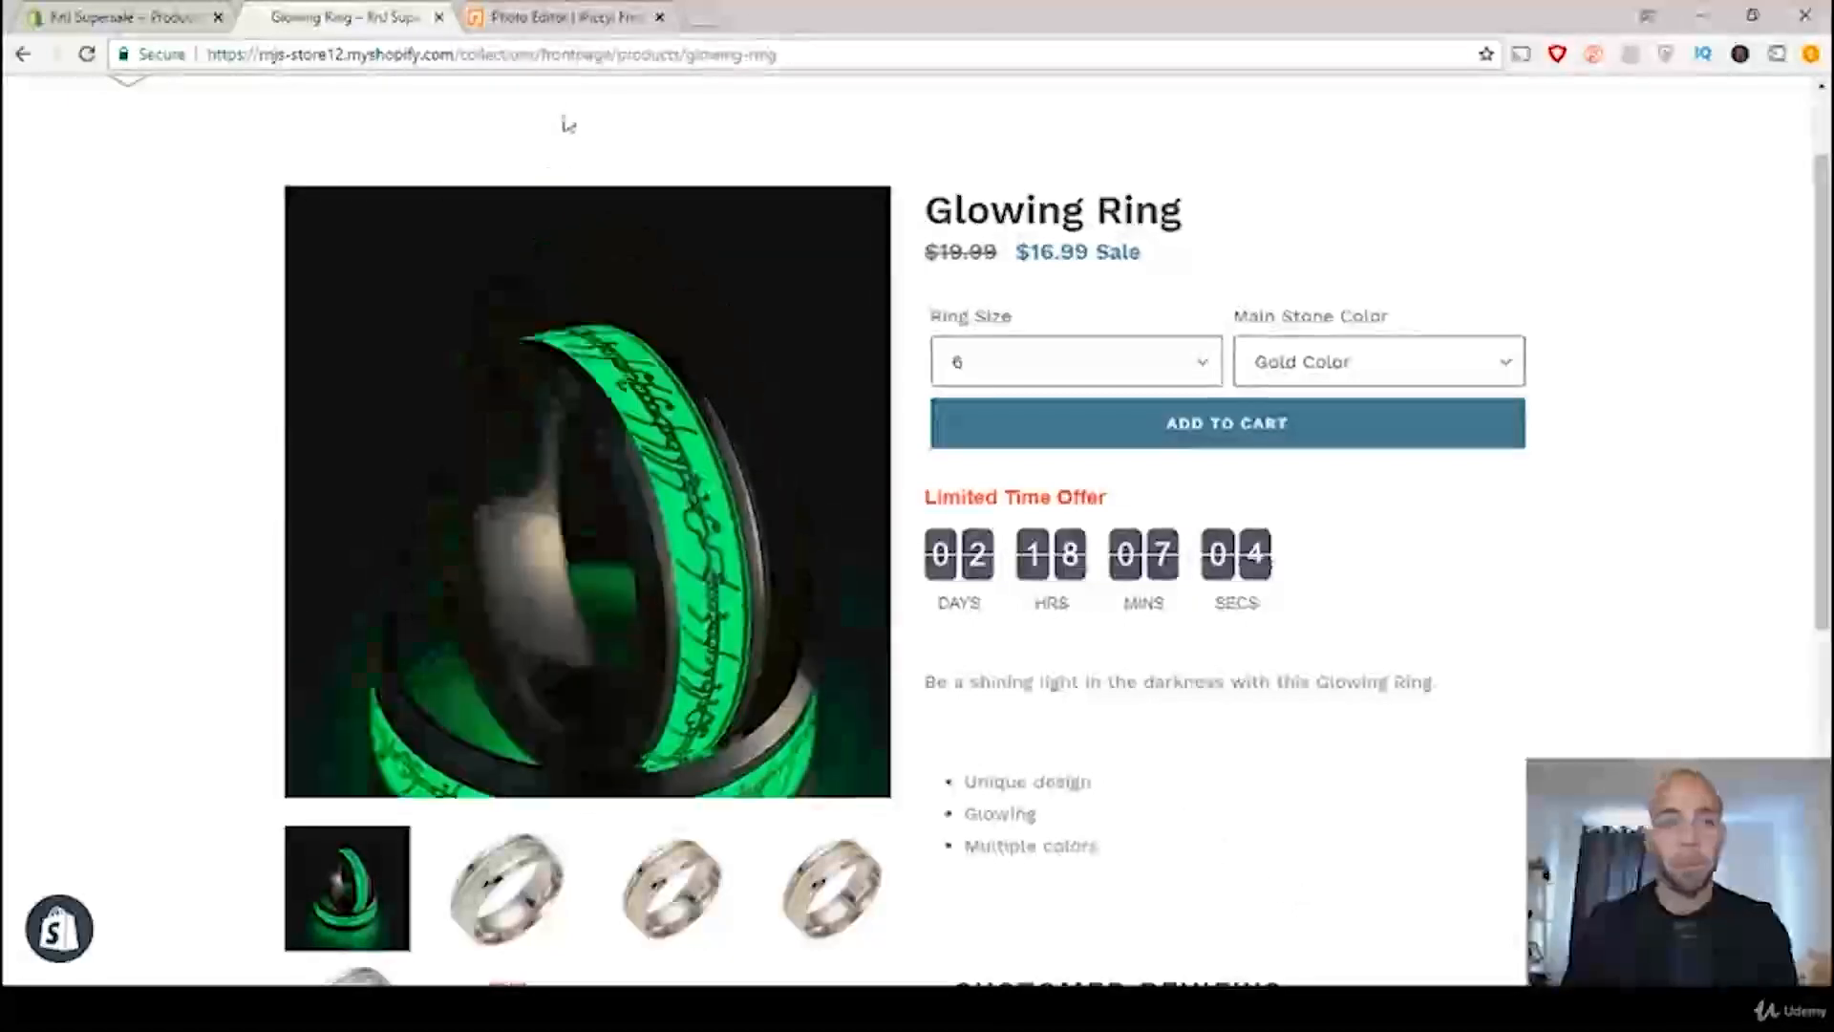
left_click(563, 21)
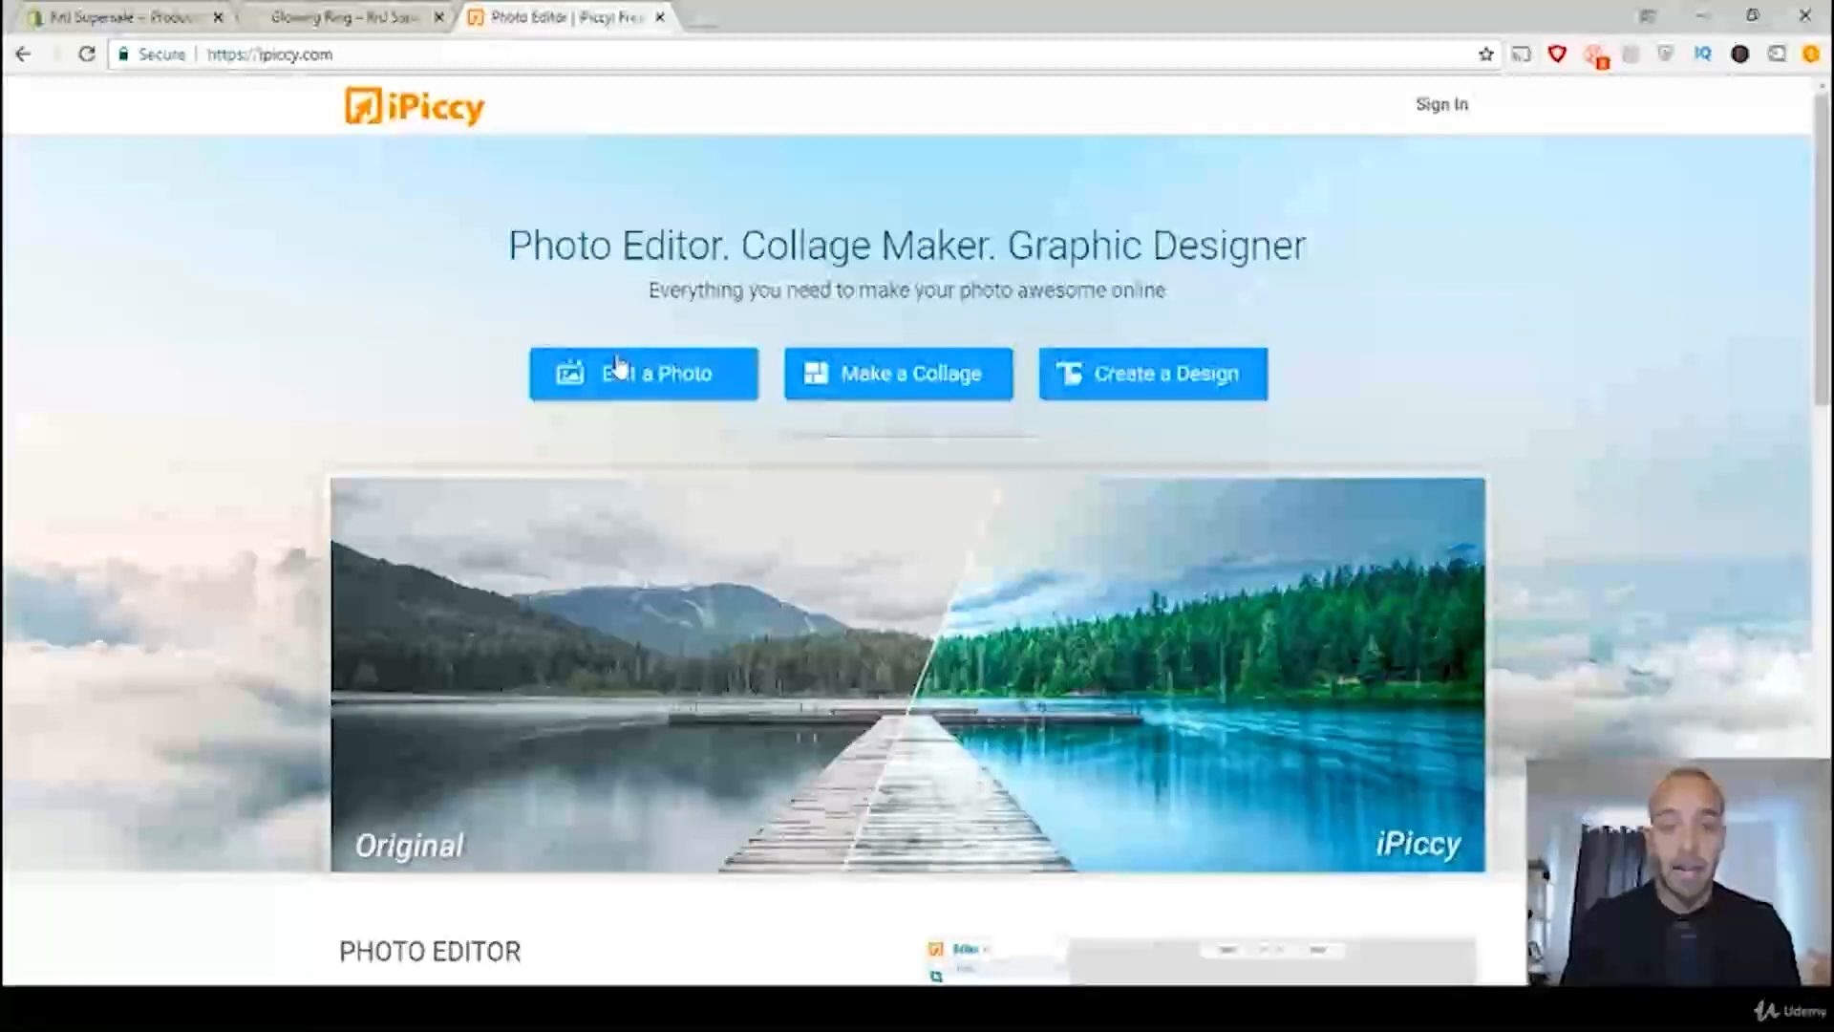
Step: Start iPiccy's photo editor, dismiss the sample-photo prompt and open Ring.jpg from the computer's desktop folder
left_click(633, 387)
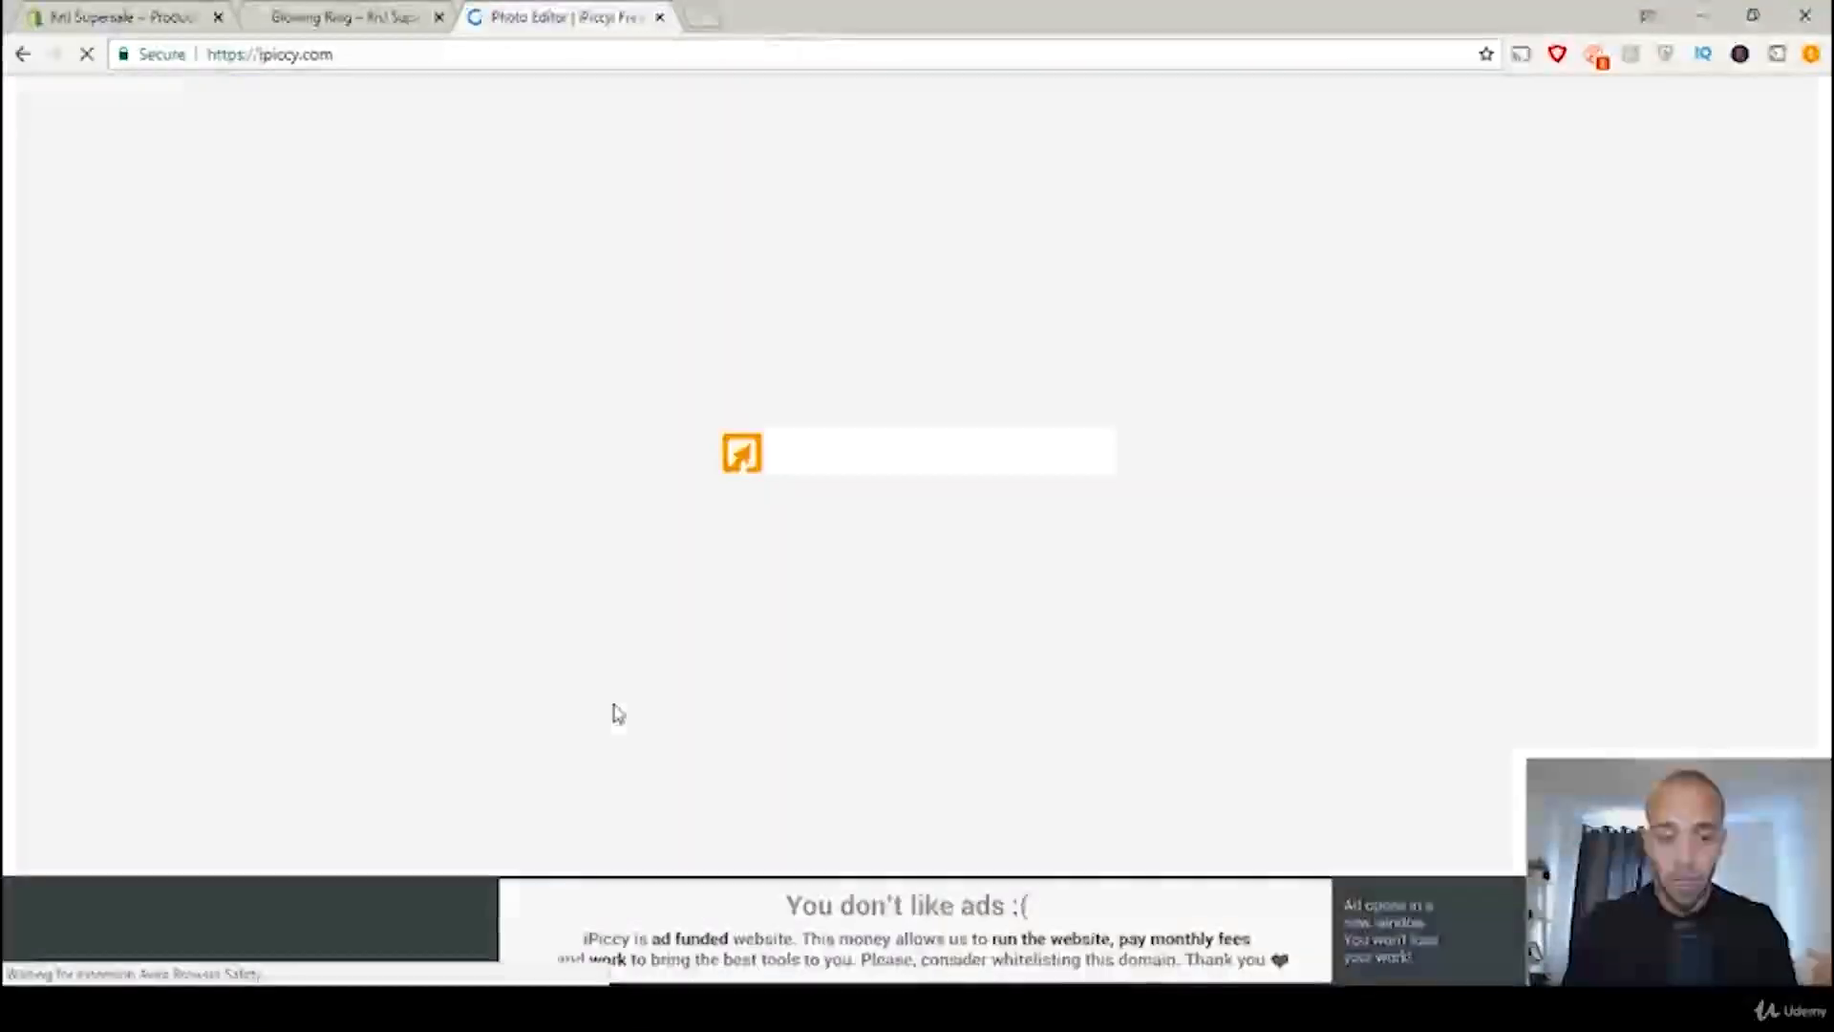
left_click(405, 1008)
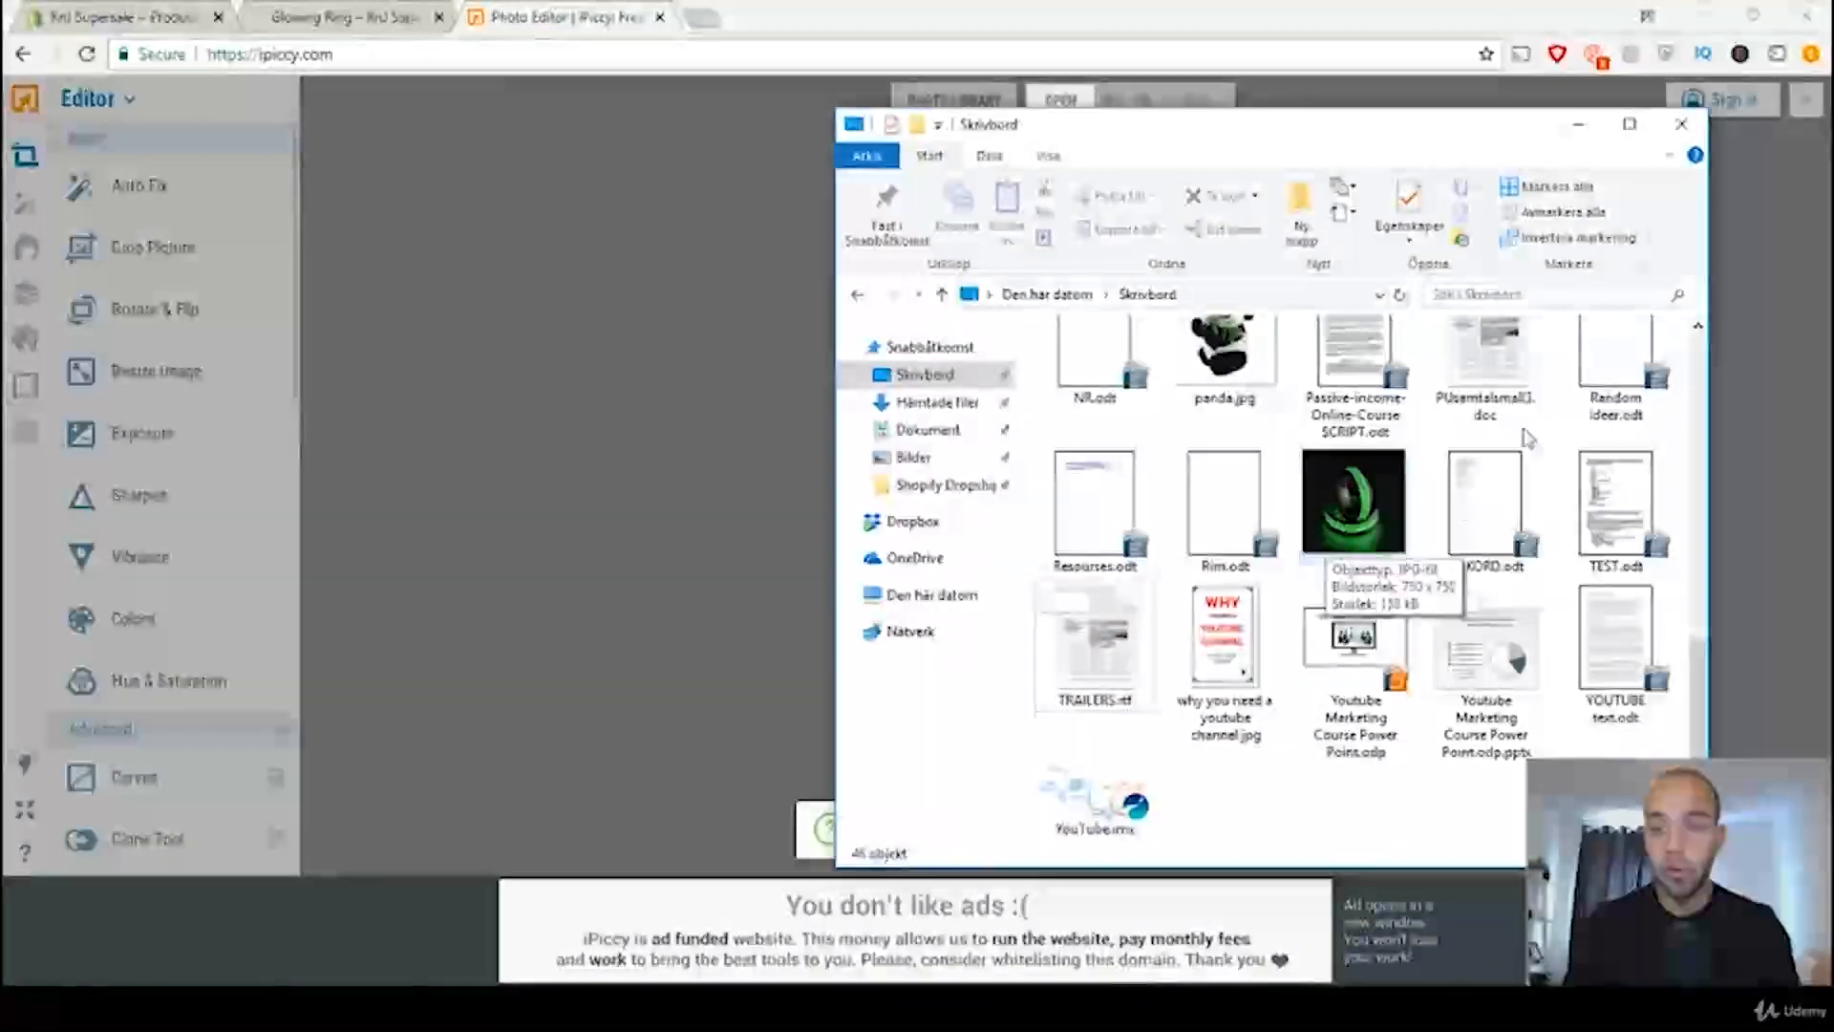
left_click(1576, 133)
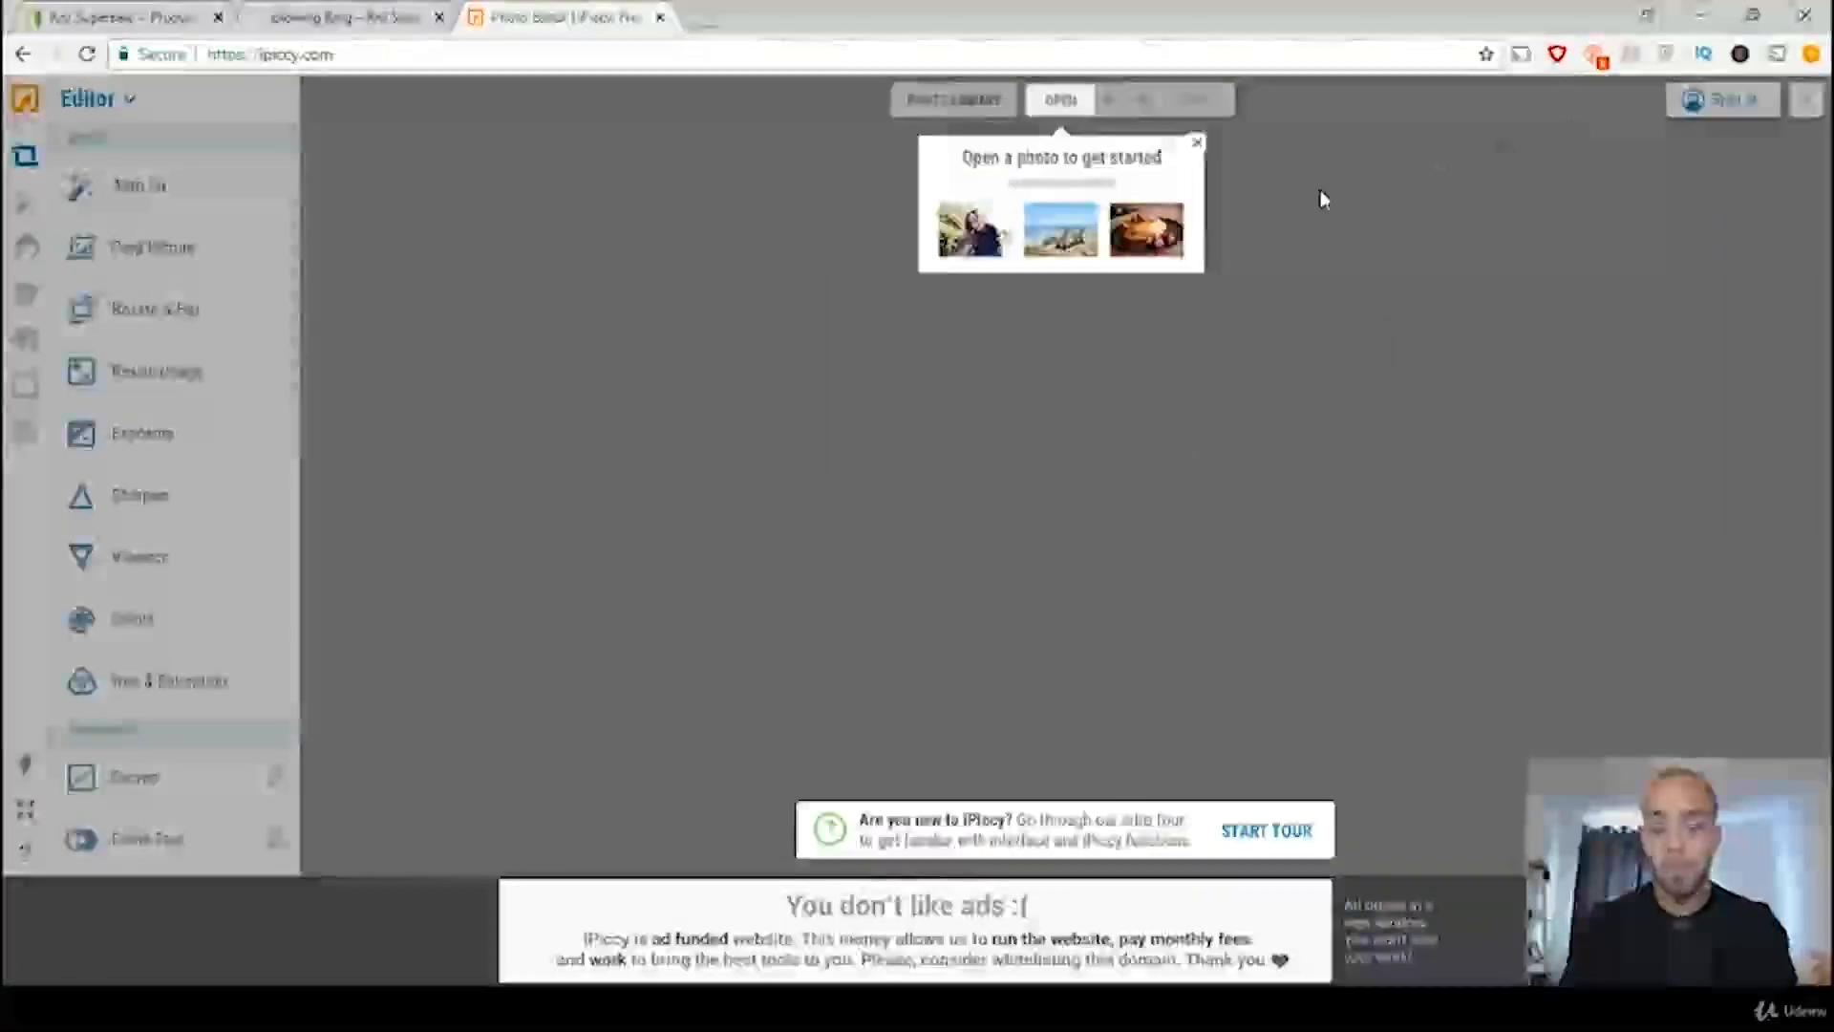
left_click(1196, 143)
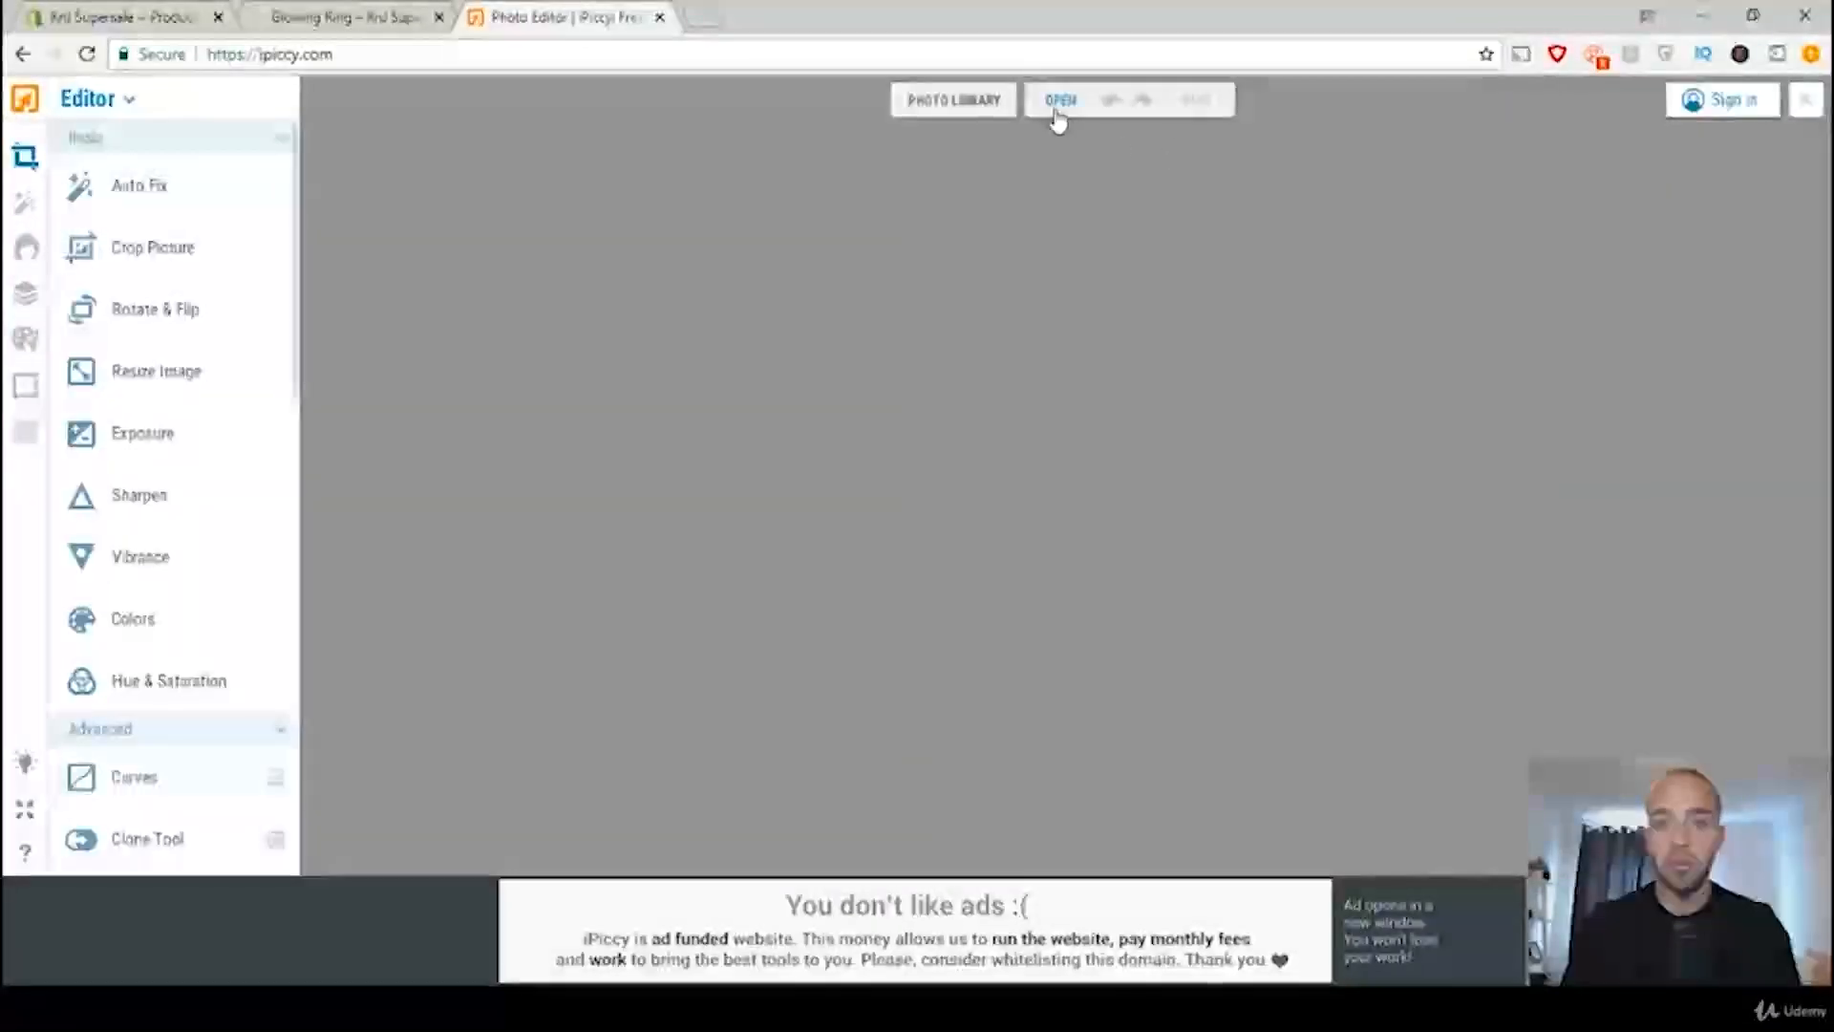
left_click(1058, 113)
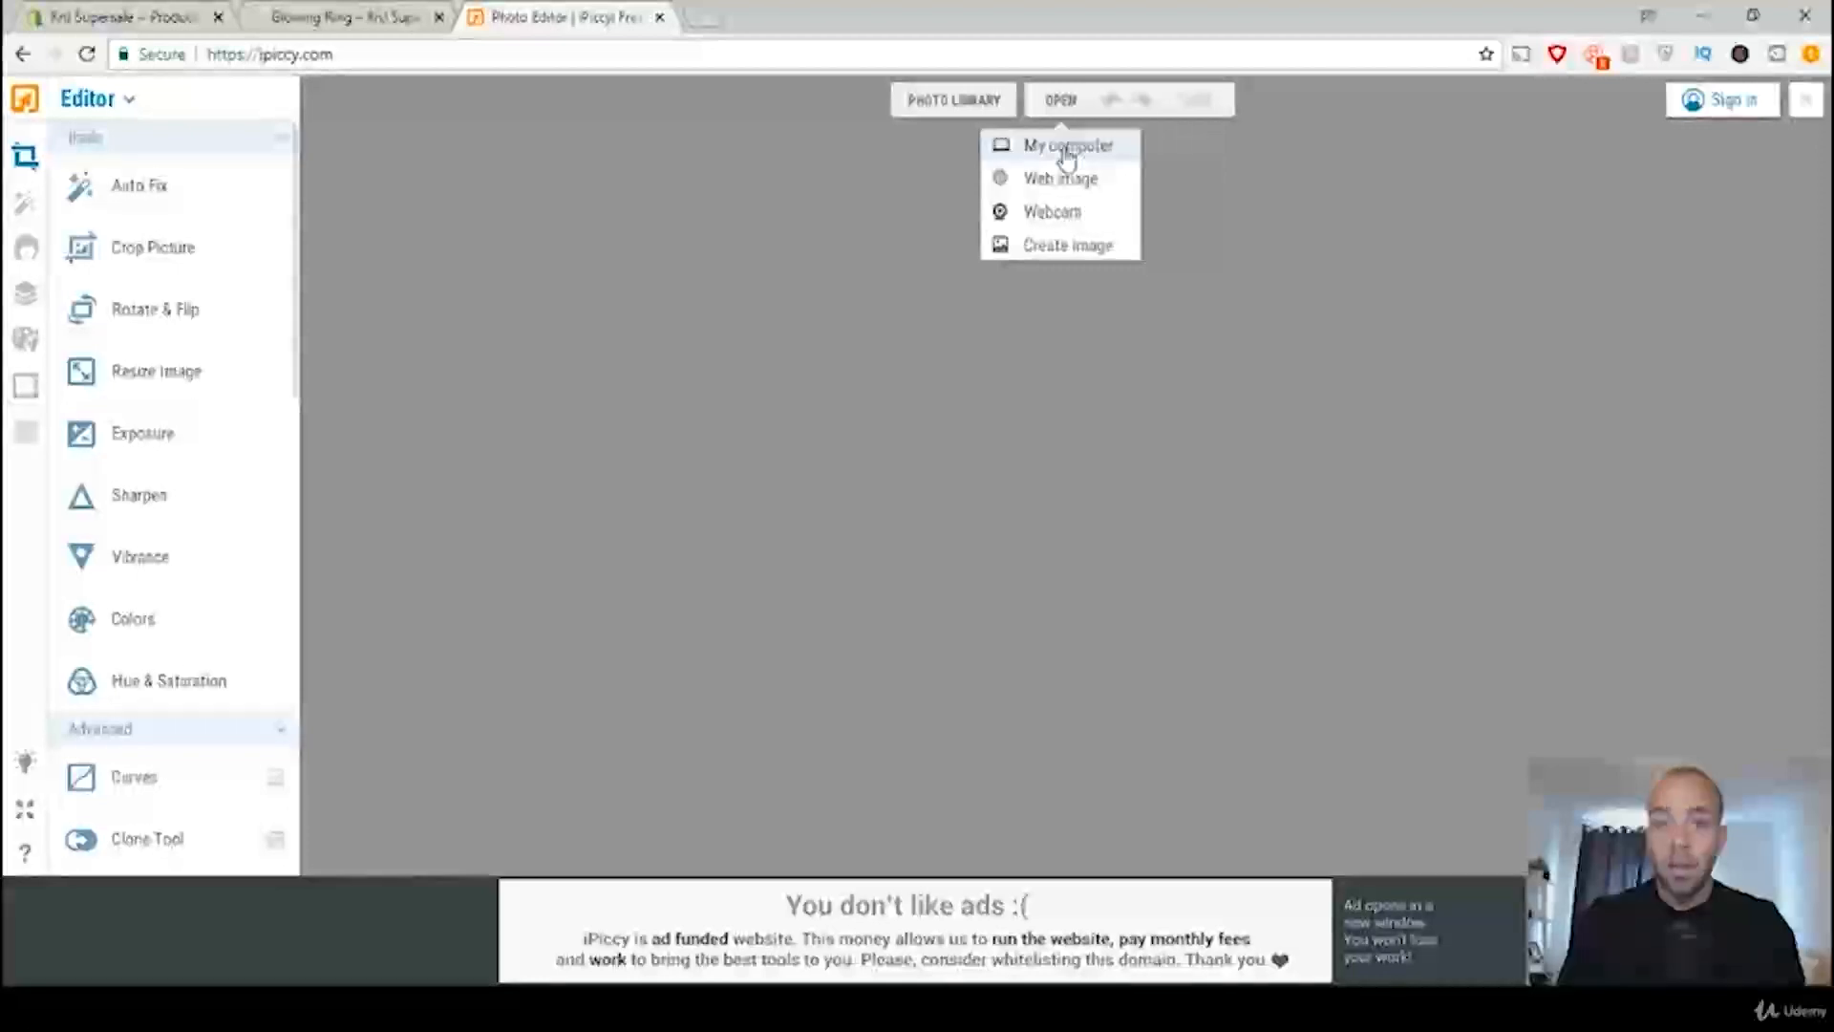
left_click(1067, 153)
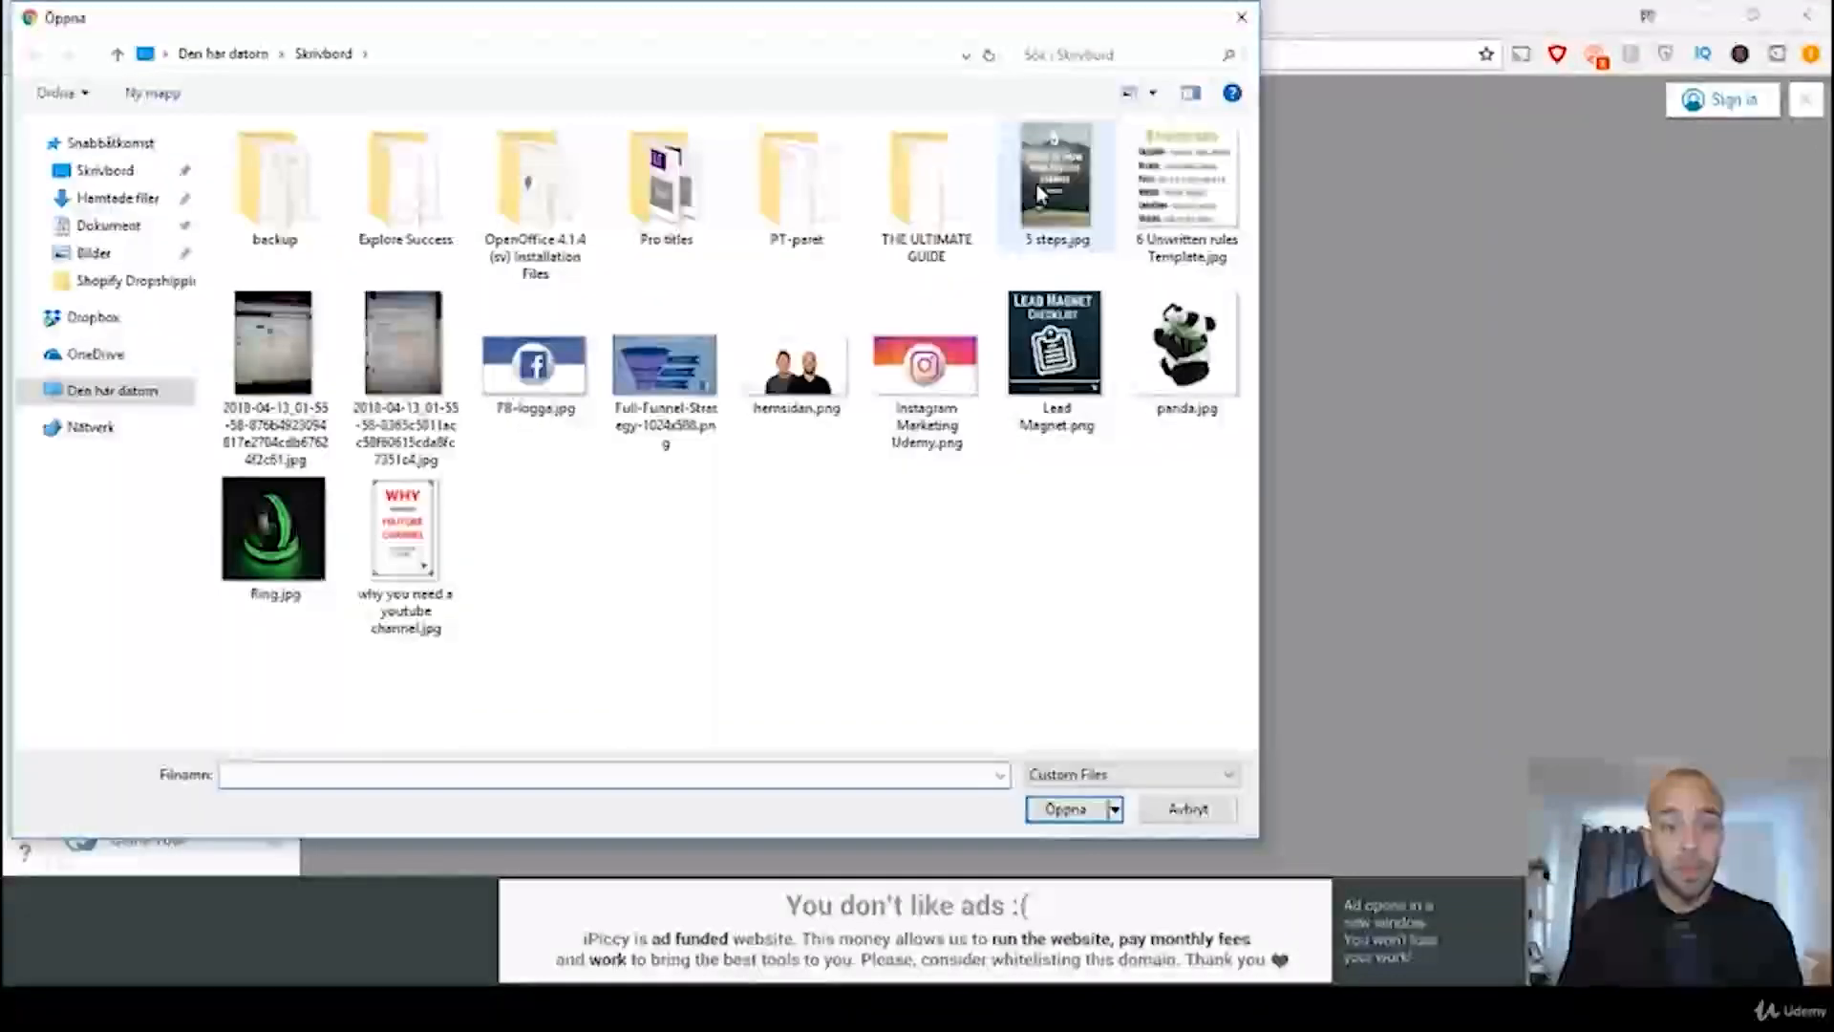
double_click(295, 512)
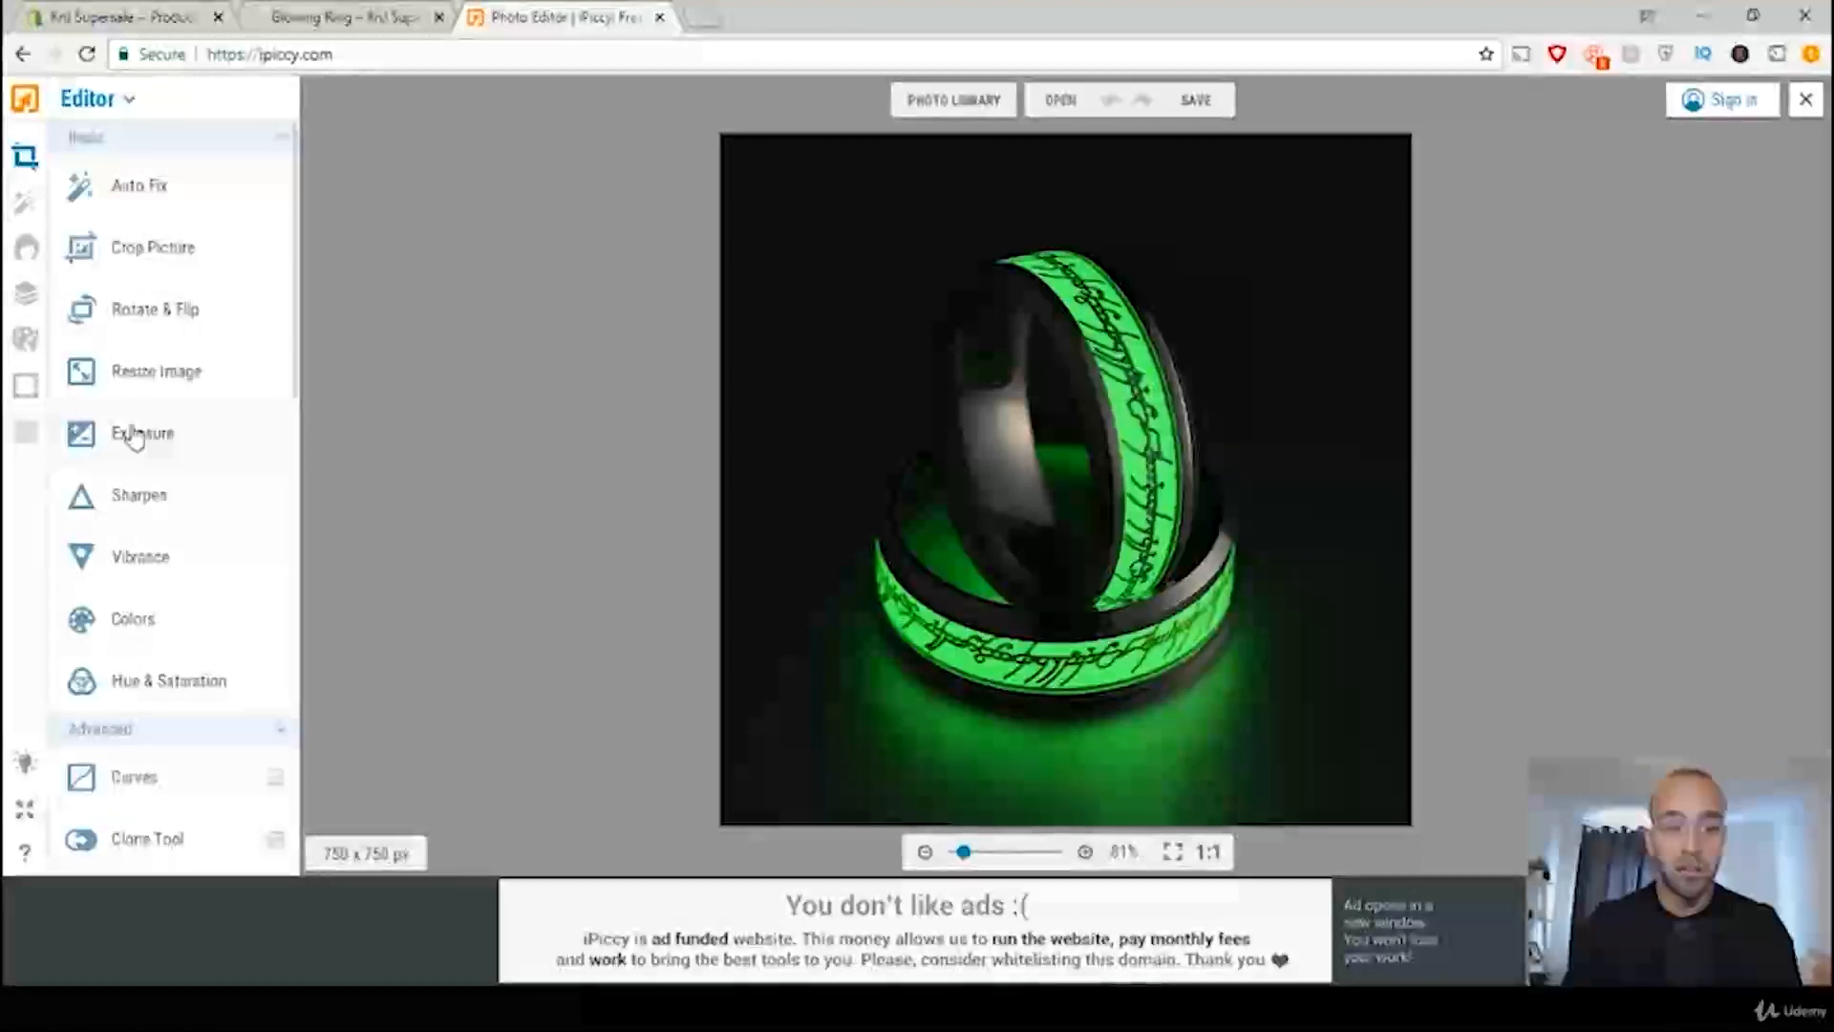
Step: Choose the Eye Bright retouch effect, set its brush size to 105 and paint over both rings
scroll(143, 612, "down", 2)
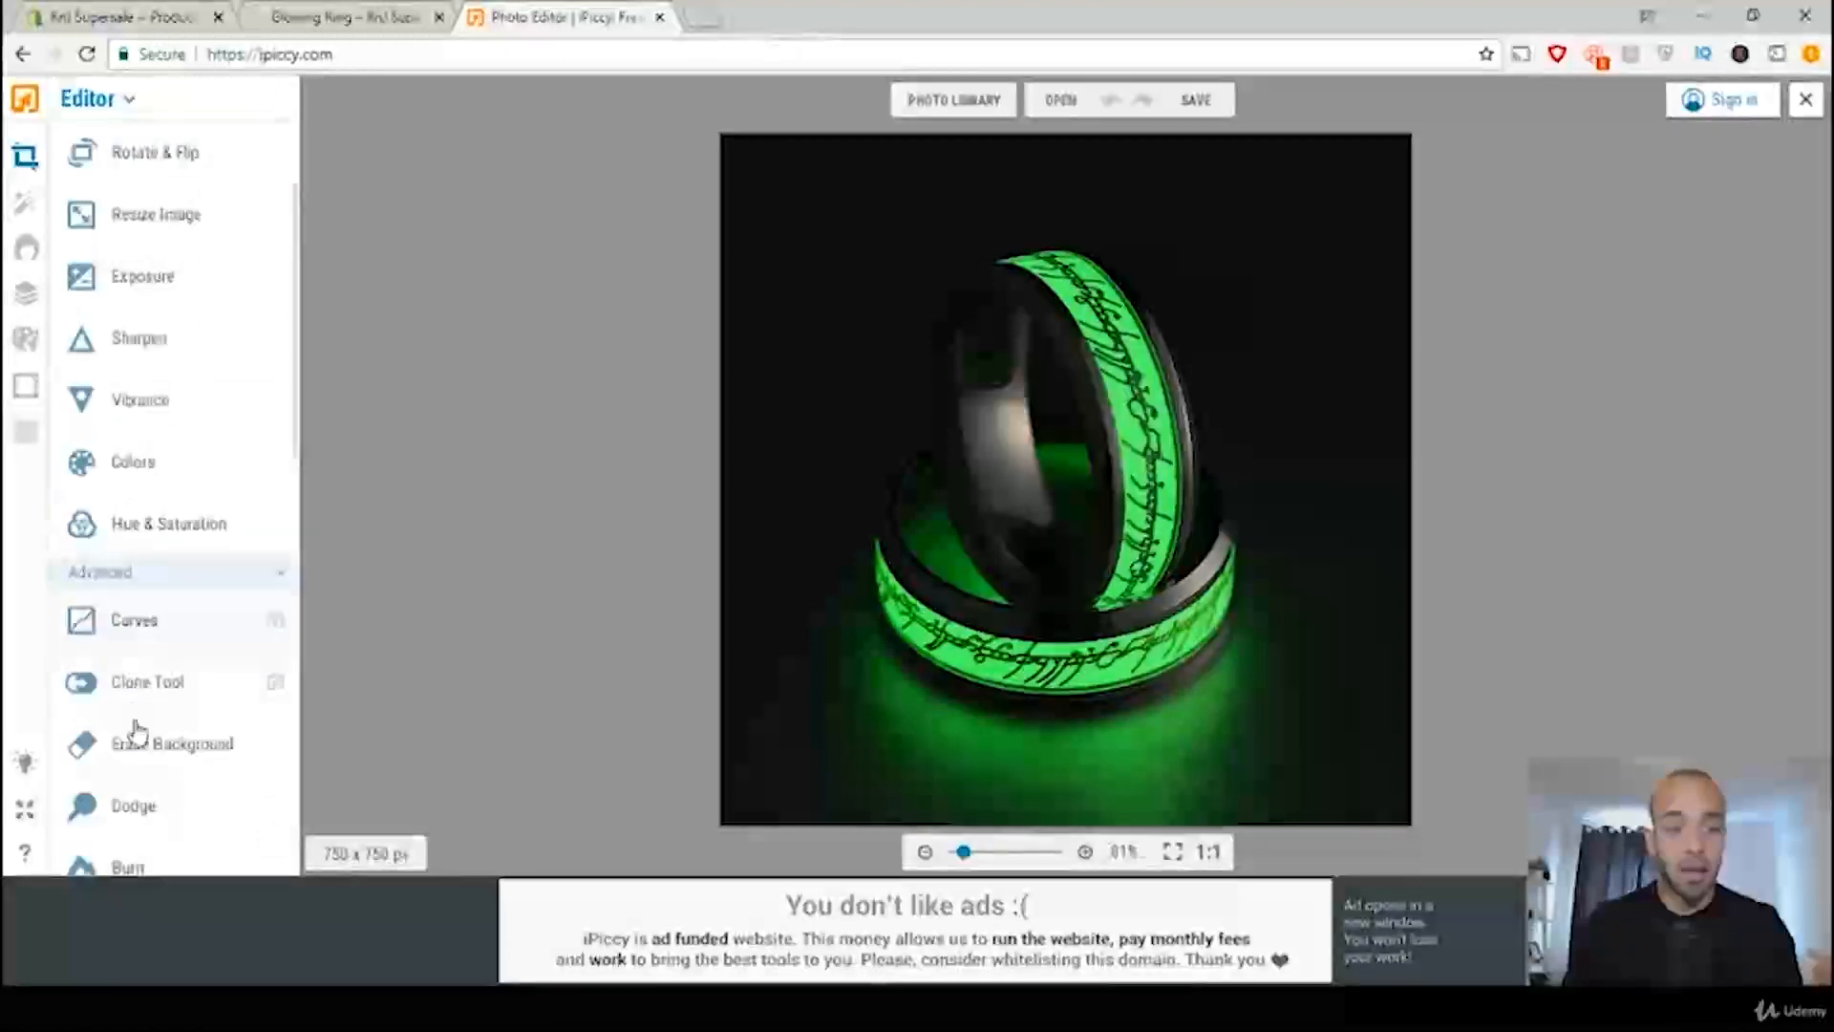
scroll(172, 721, "down", 1)
scroll(134, 726, "up", 3)
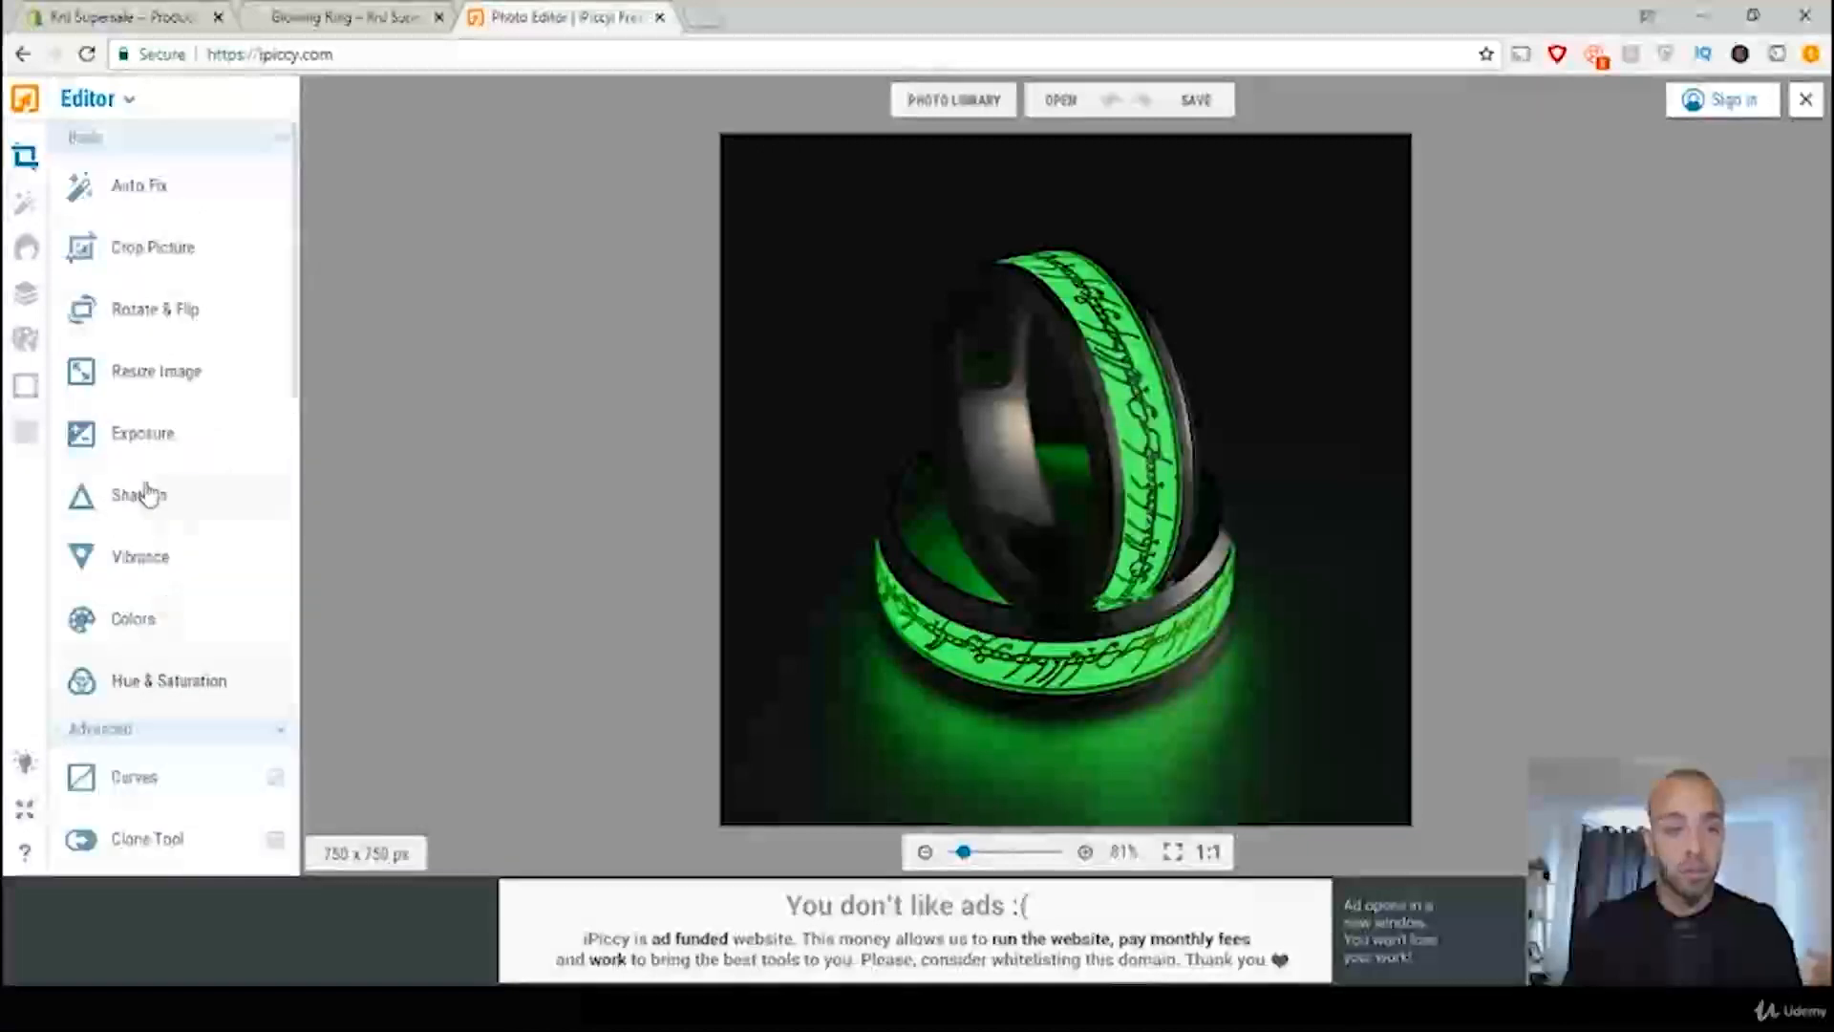
left_click(27, 266)
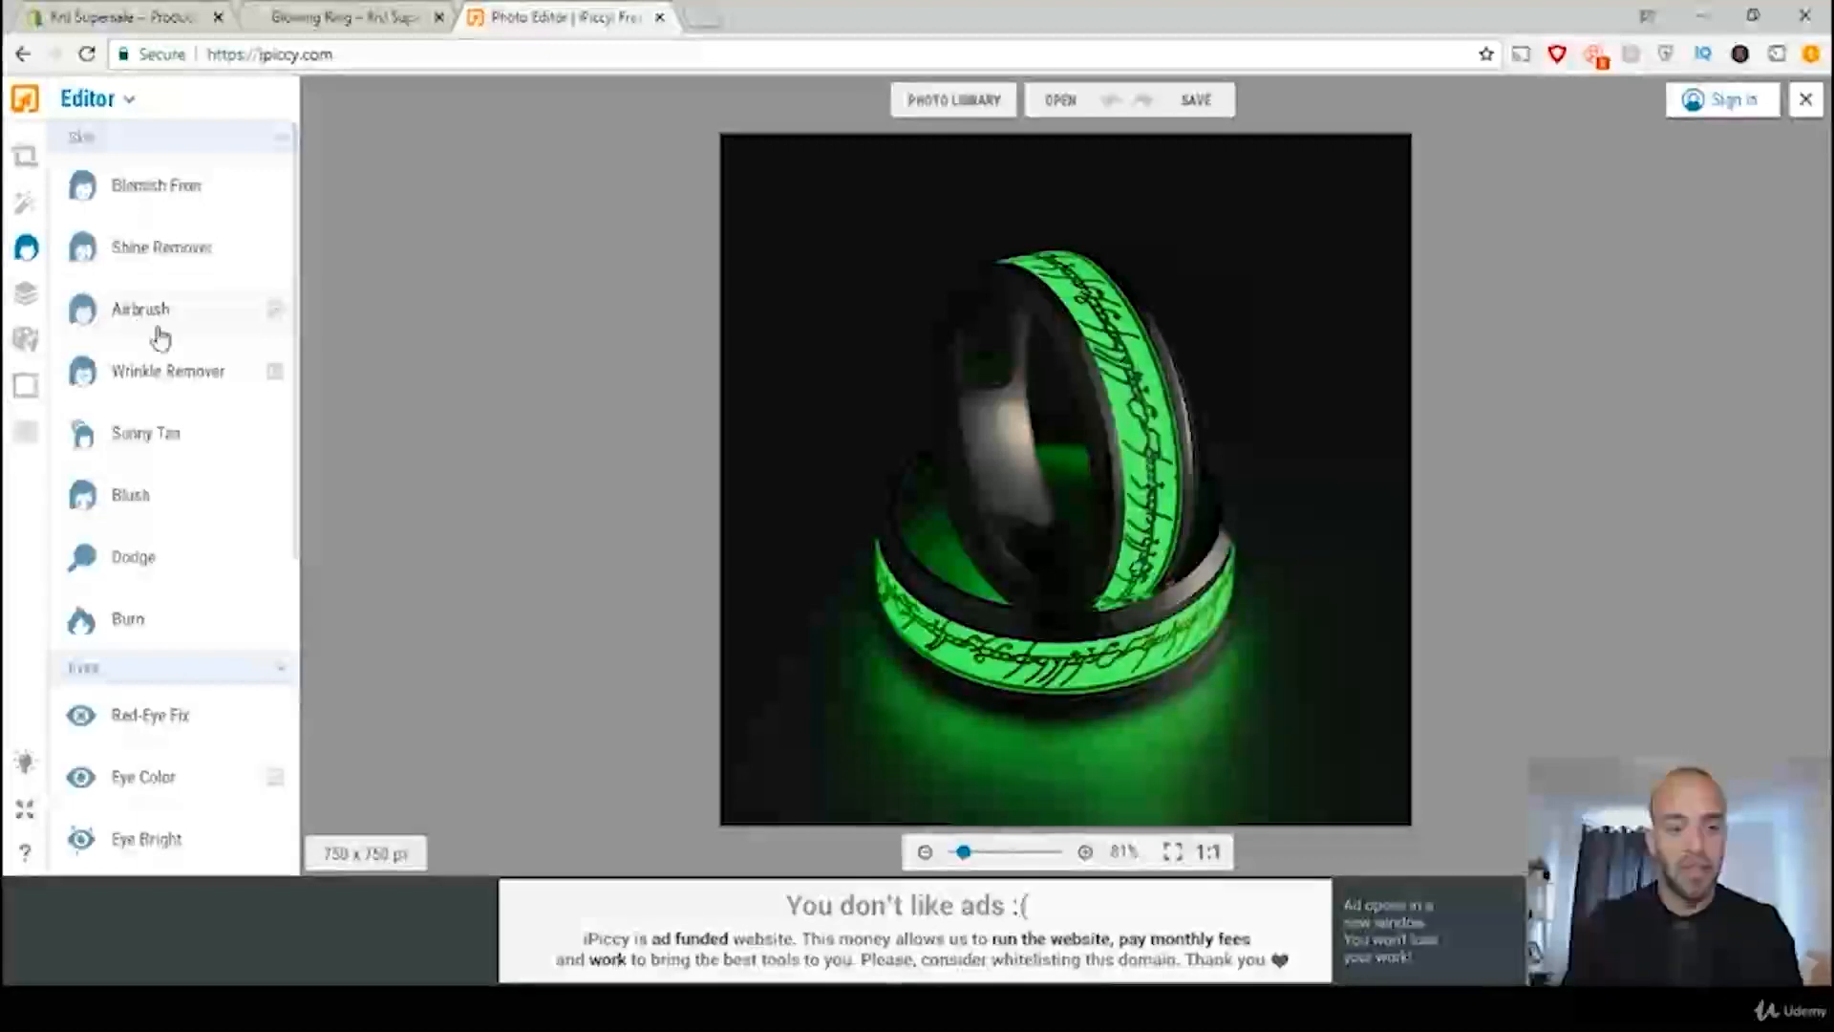
scroll(105, 607, "down", 2)
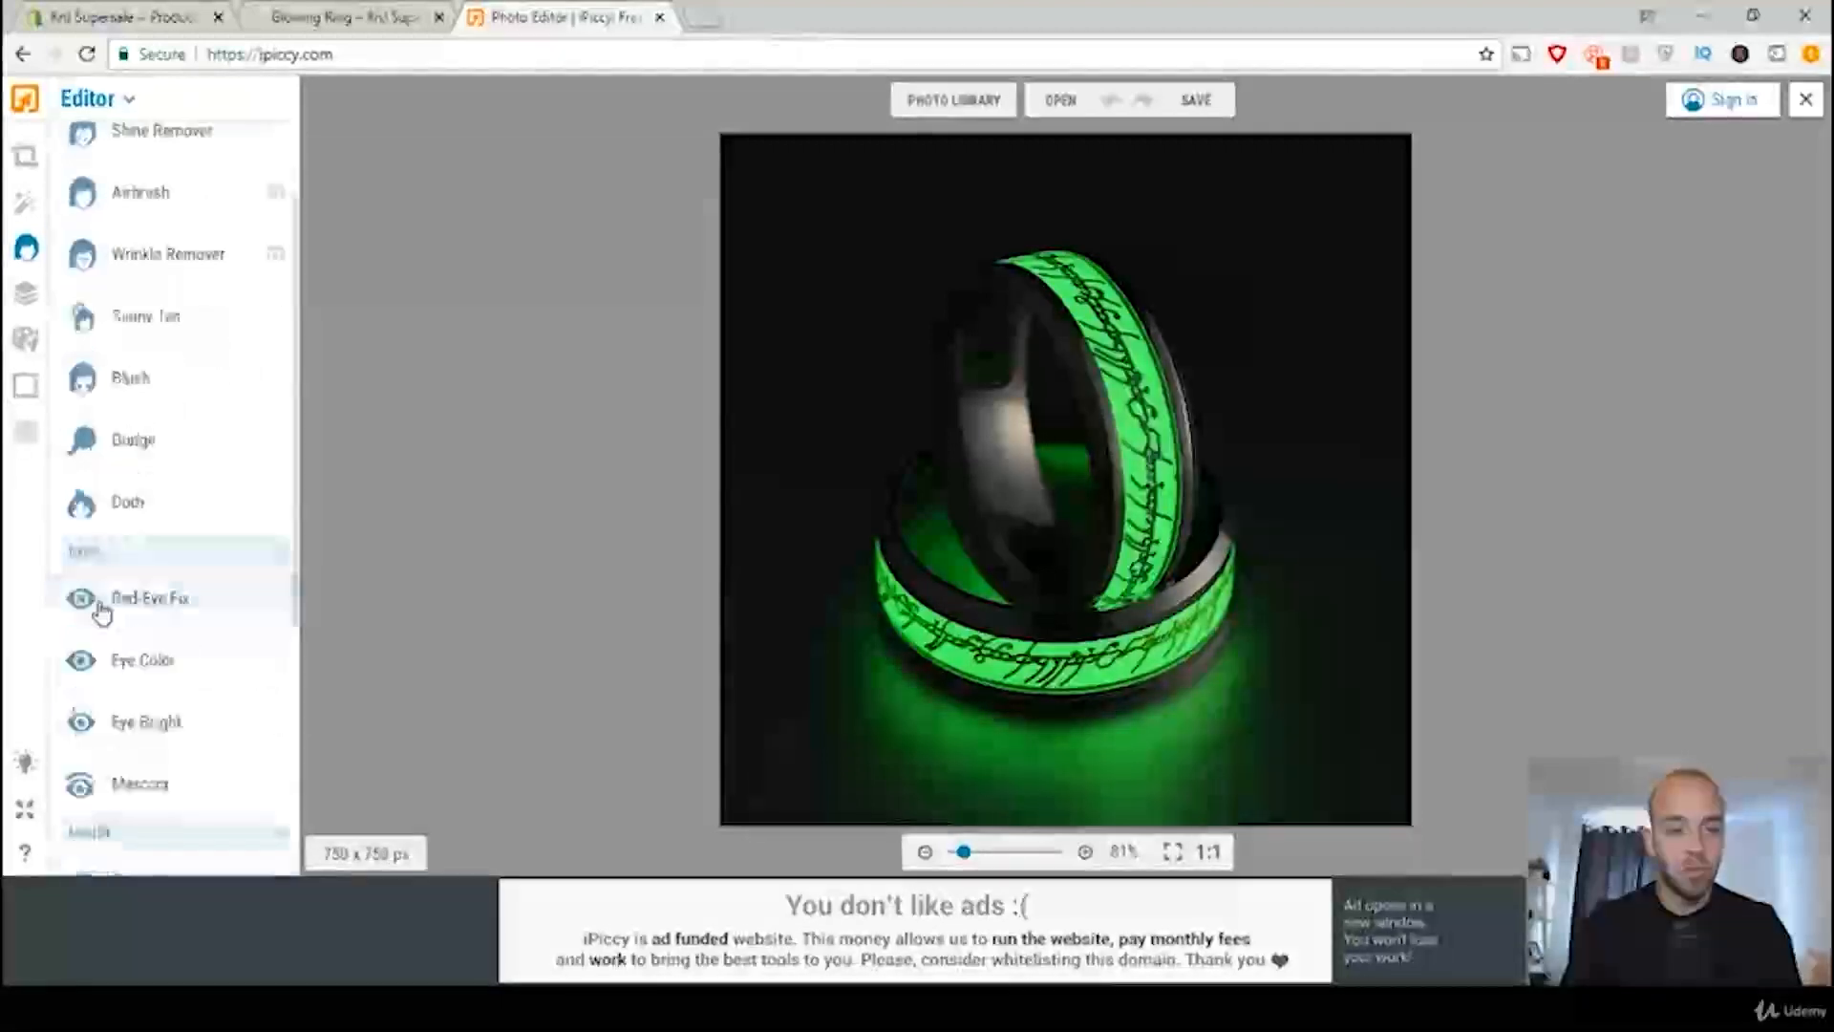
scroll(124, 621, "down", 1)
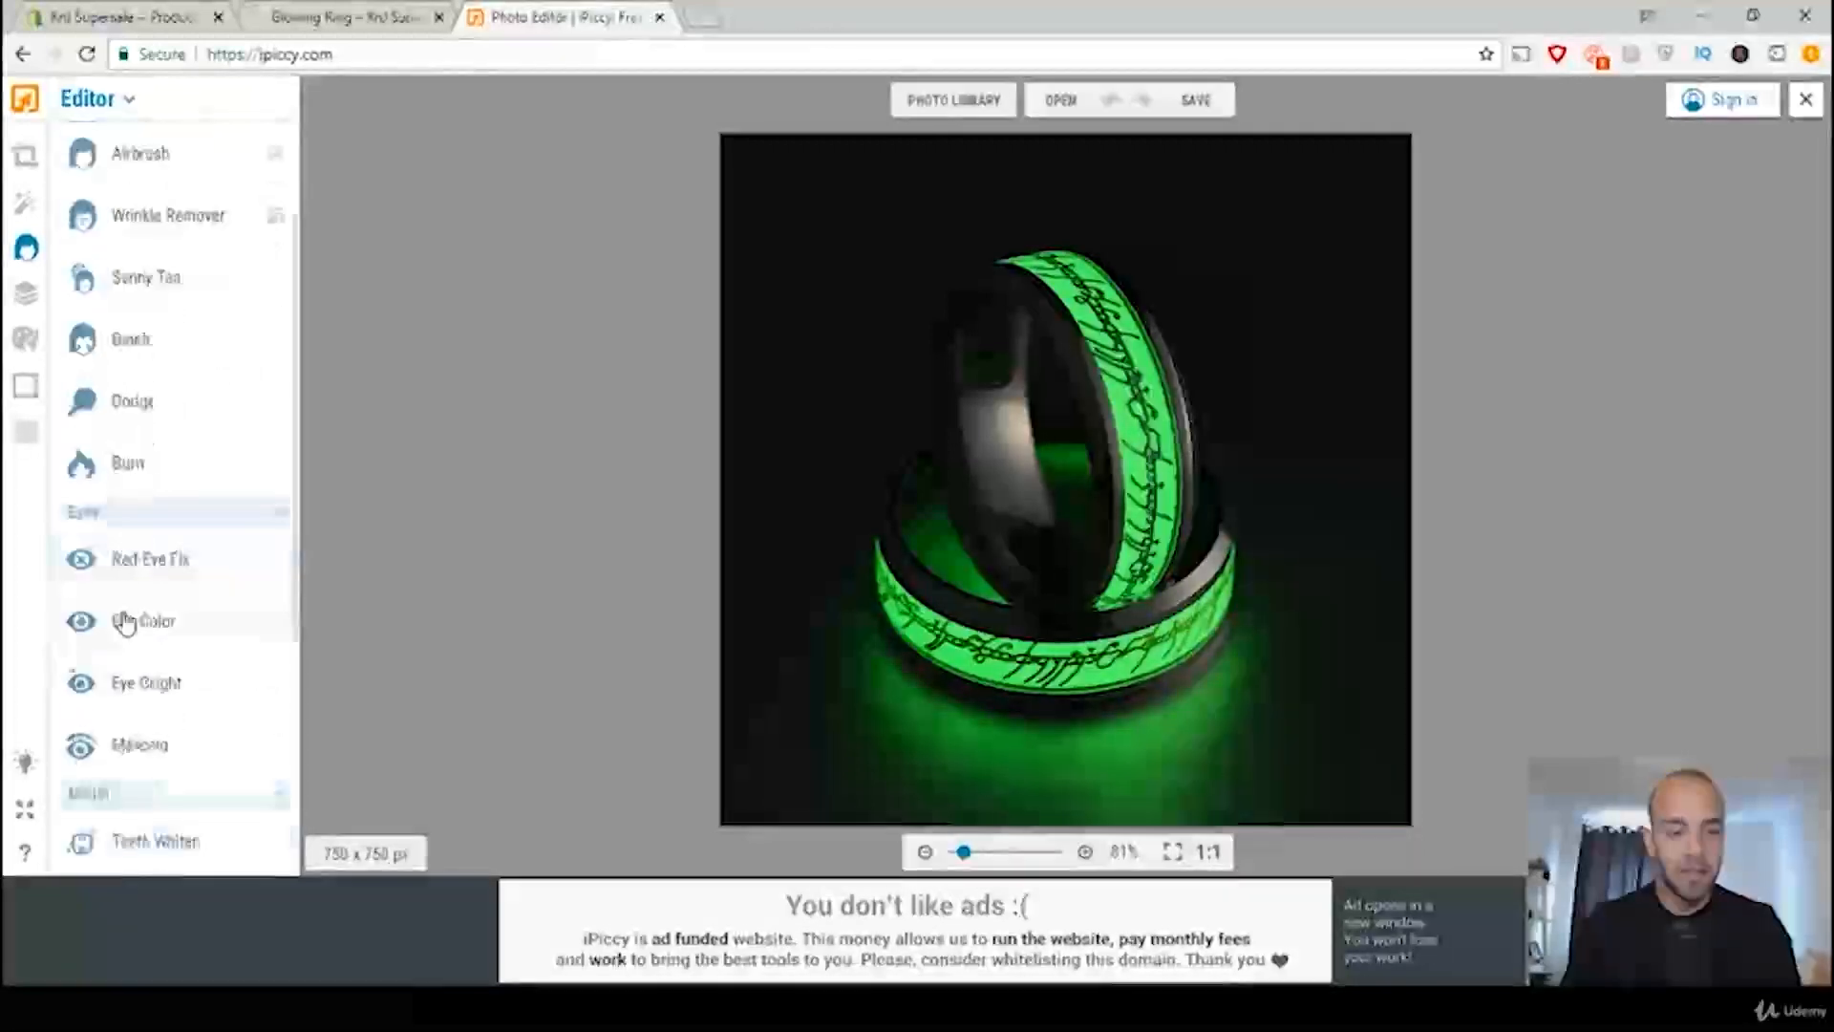
left_click(141, 704)
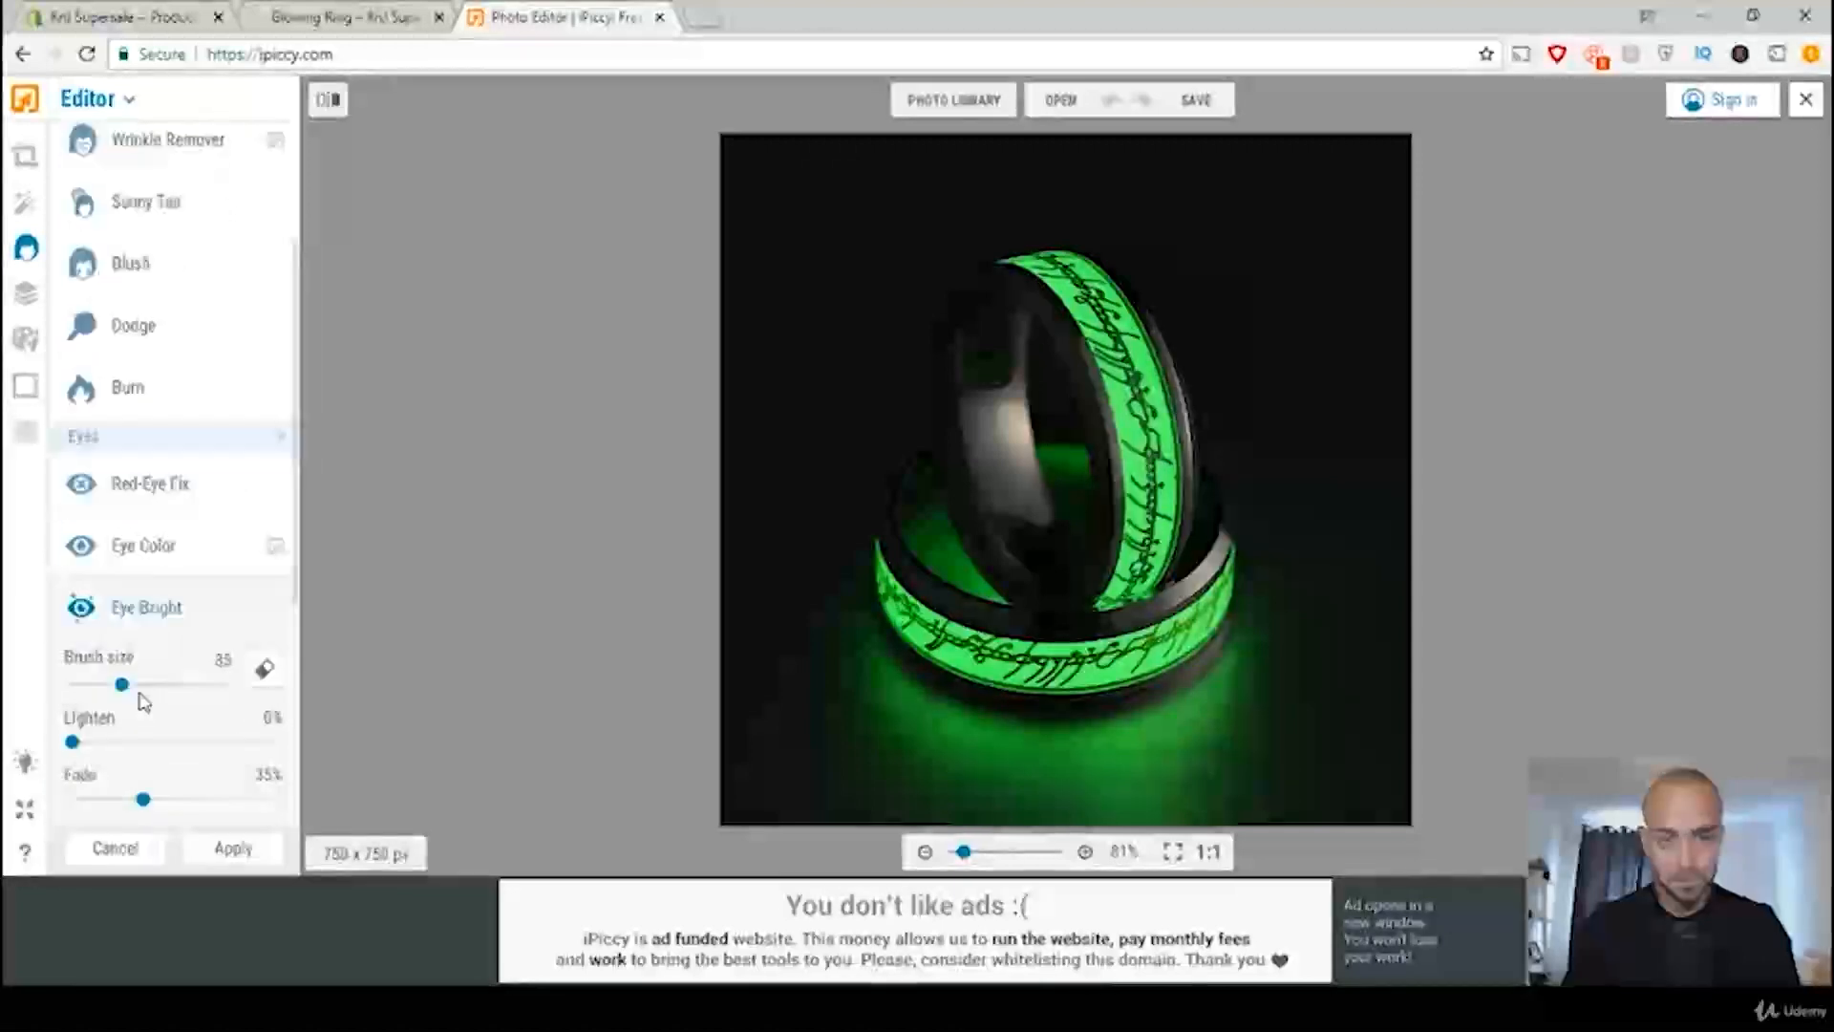
scroll(174, 687, "down", 2)
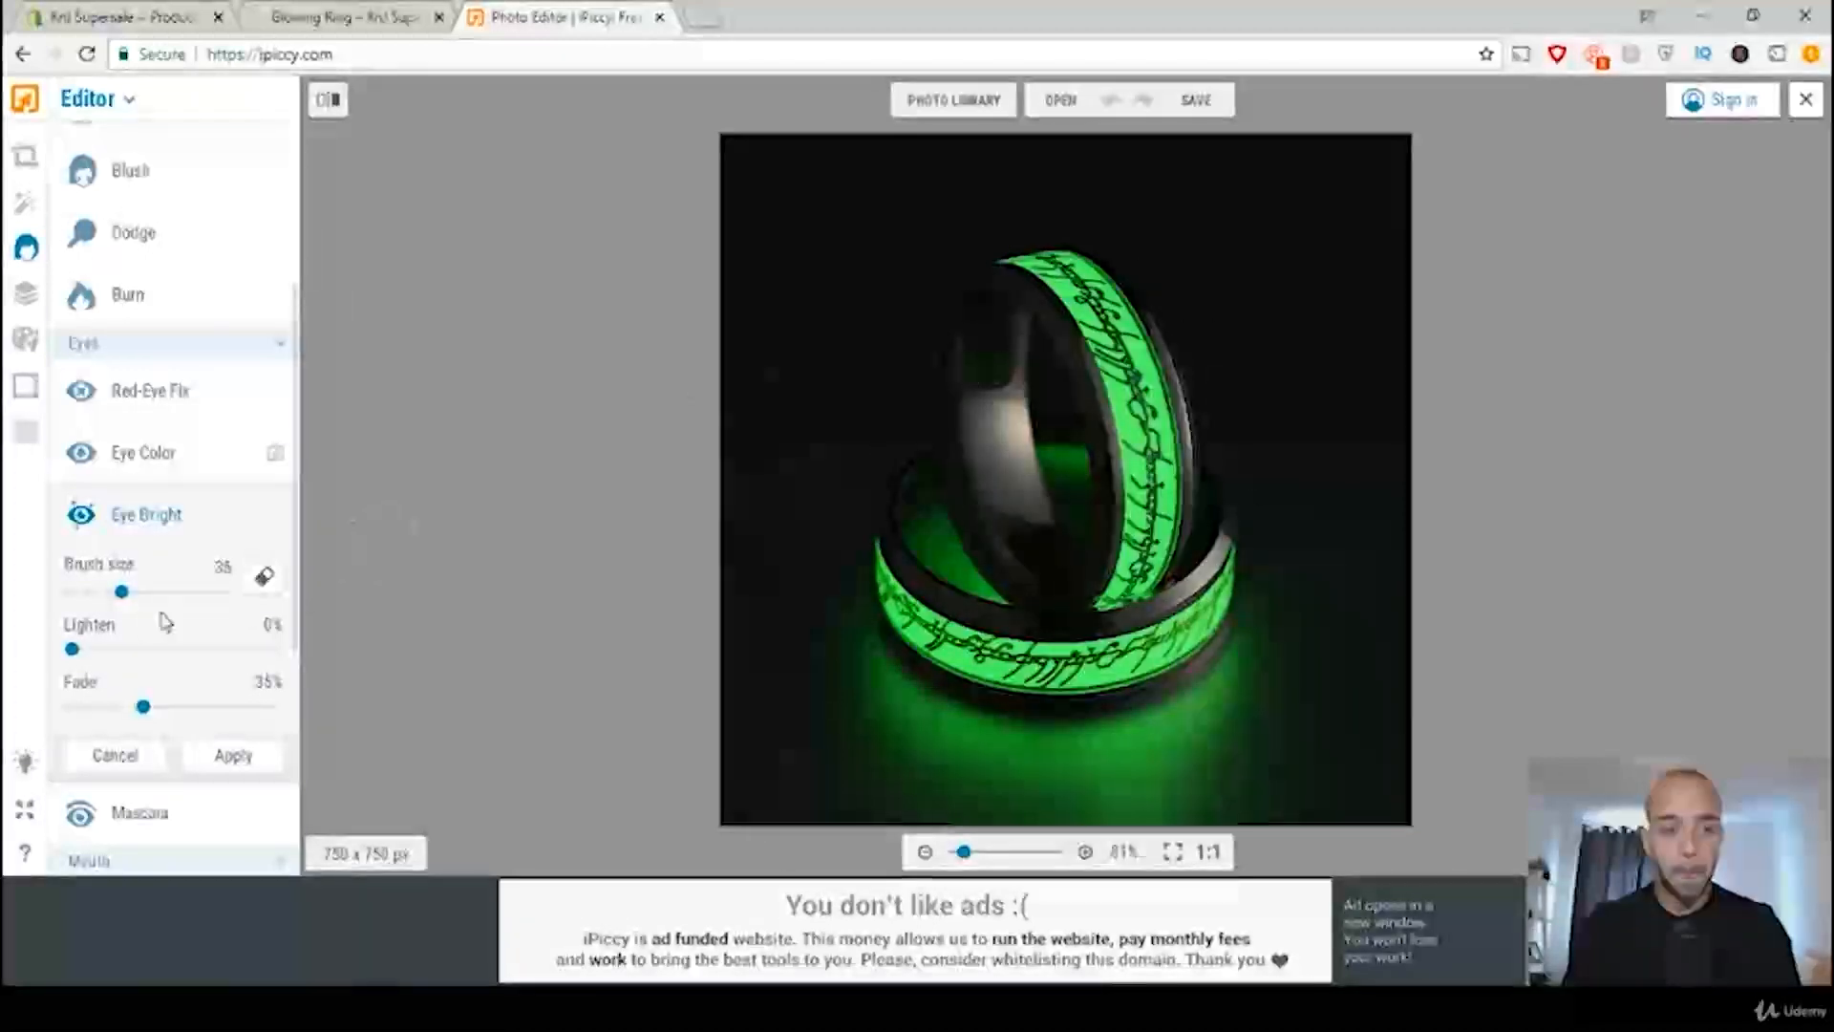
mouse_move(126, 602)
left_mouse_down()
mouse_move(246, 614)
mouse_move(223, 618)
left_mouse_up()
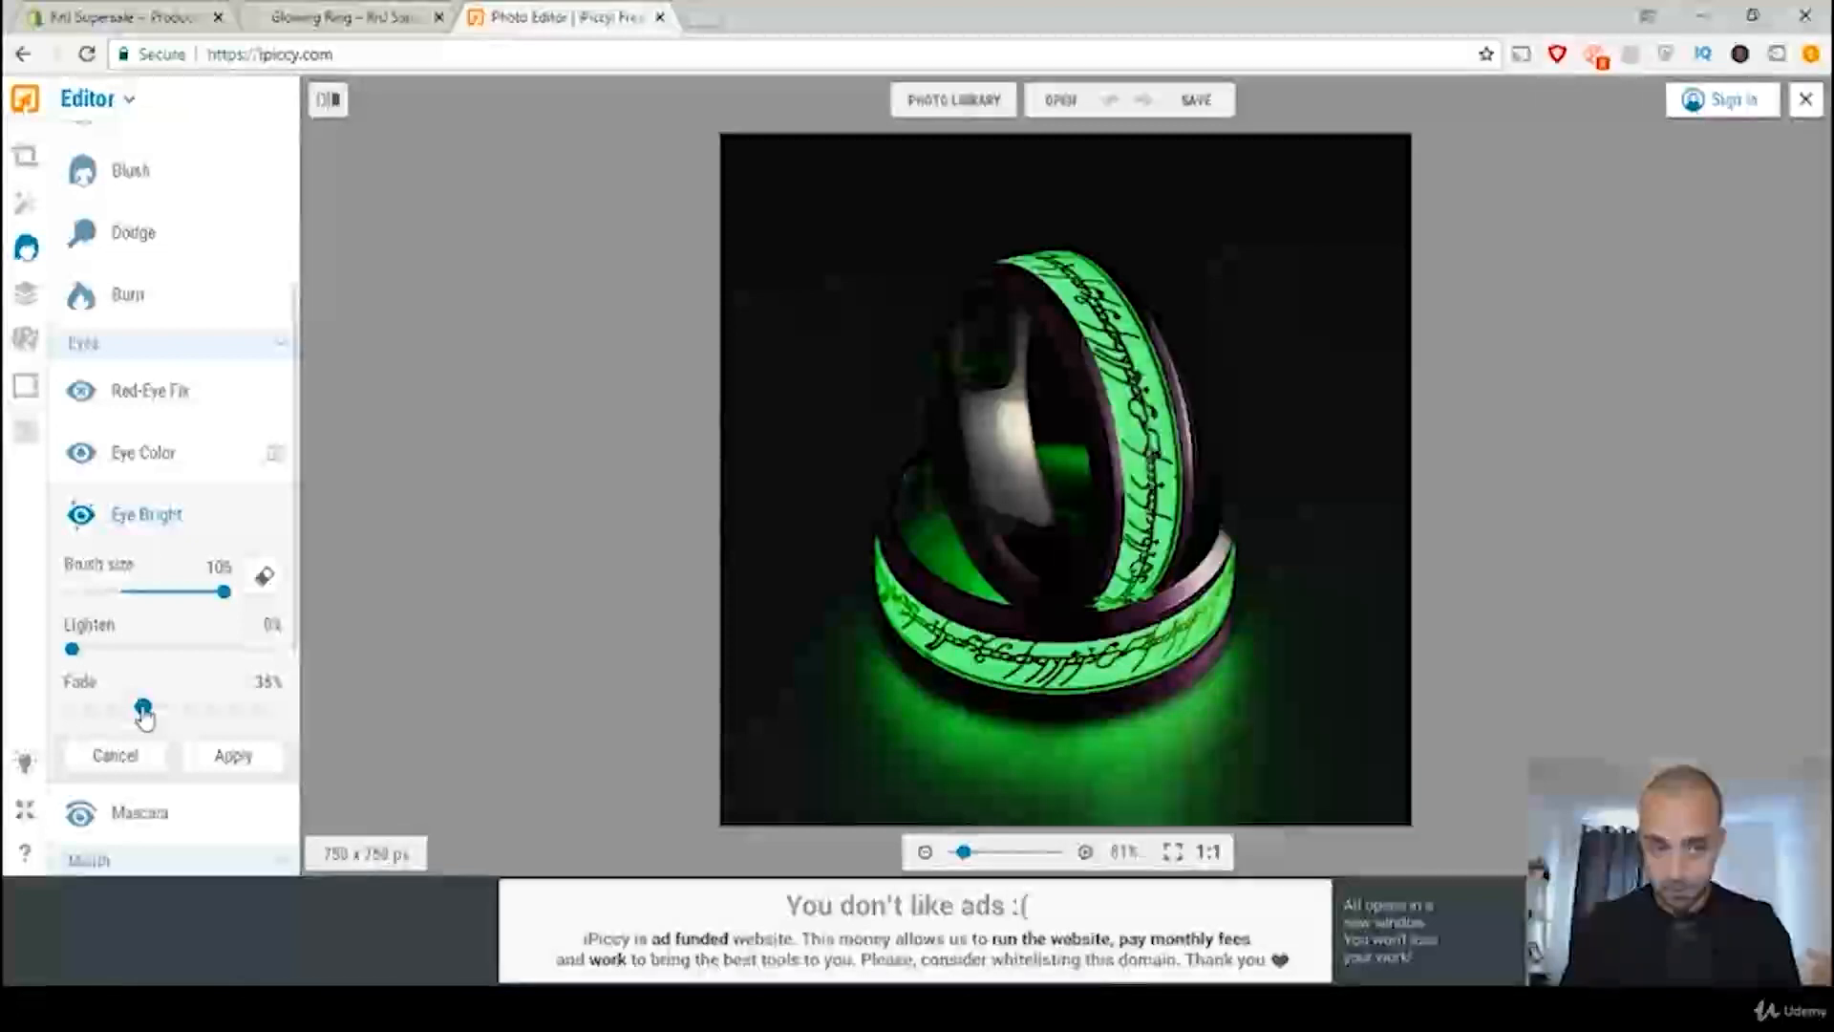
Step: Compare Eye Bright fade levels of 100% and 0%, settle on 20% and apply the effect to the ring photo
mouse_move(144, 709)
left_mouse_down()
mouse_move(8, 715)
mouse_move(400, 726)
left_mouse_up()
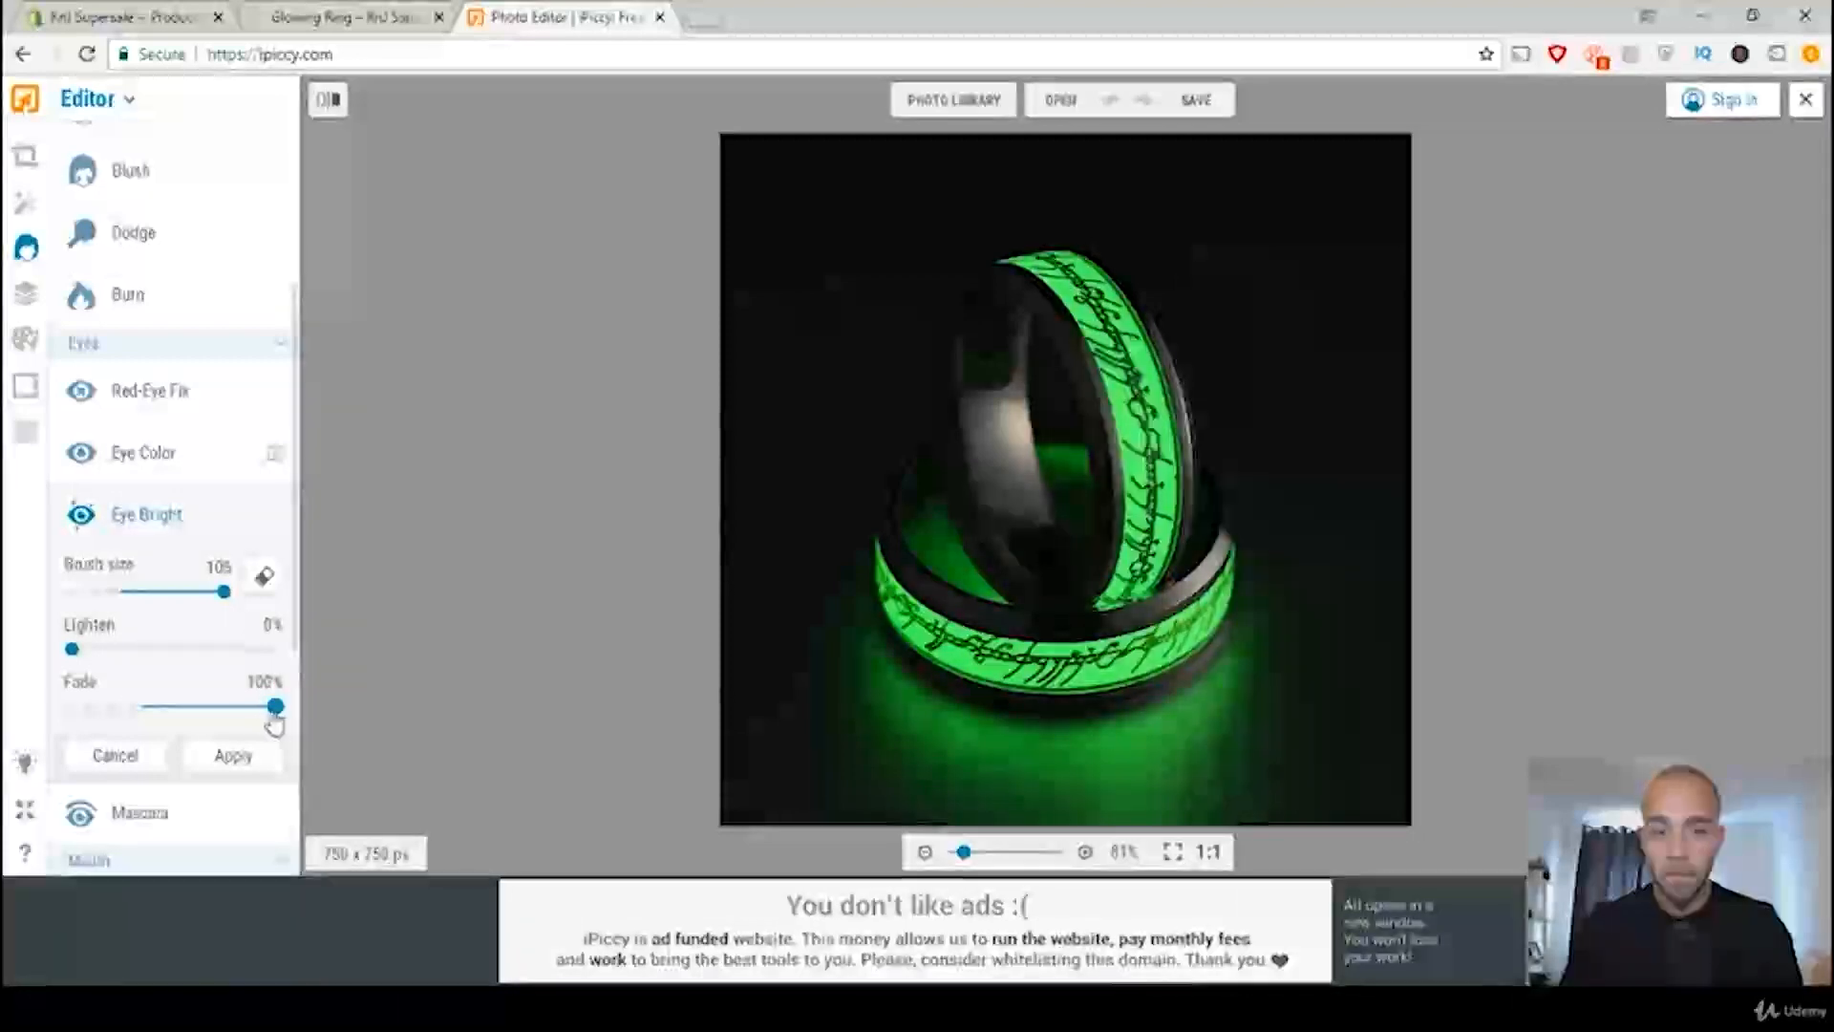
left_click_drag(248, 718, 52, 716)
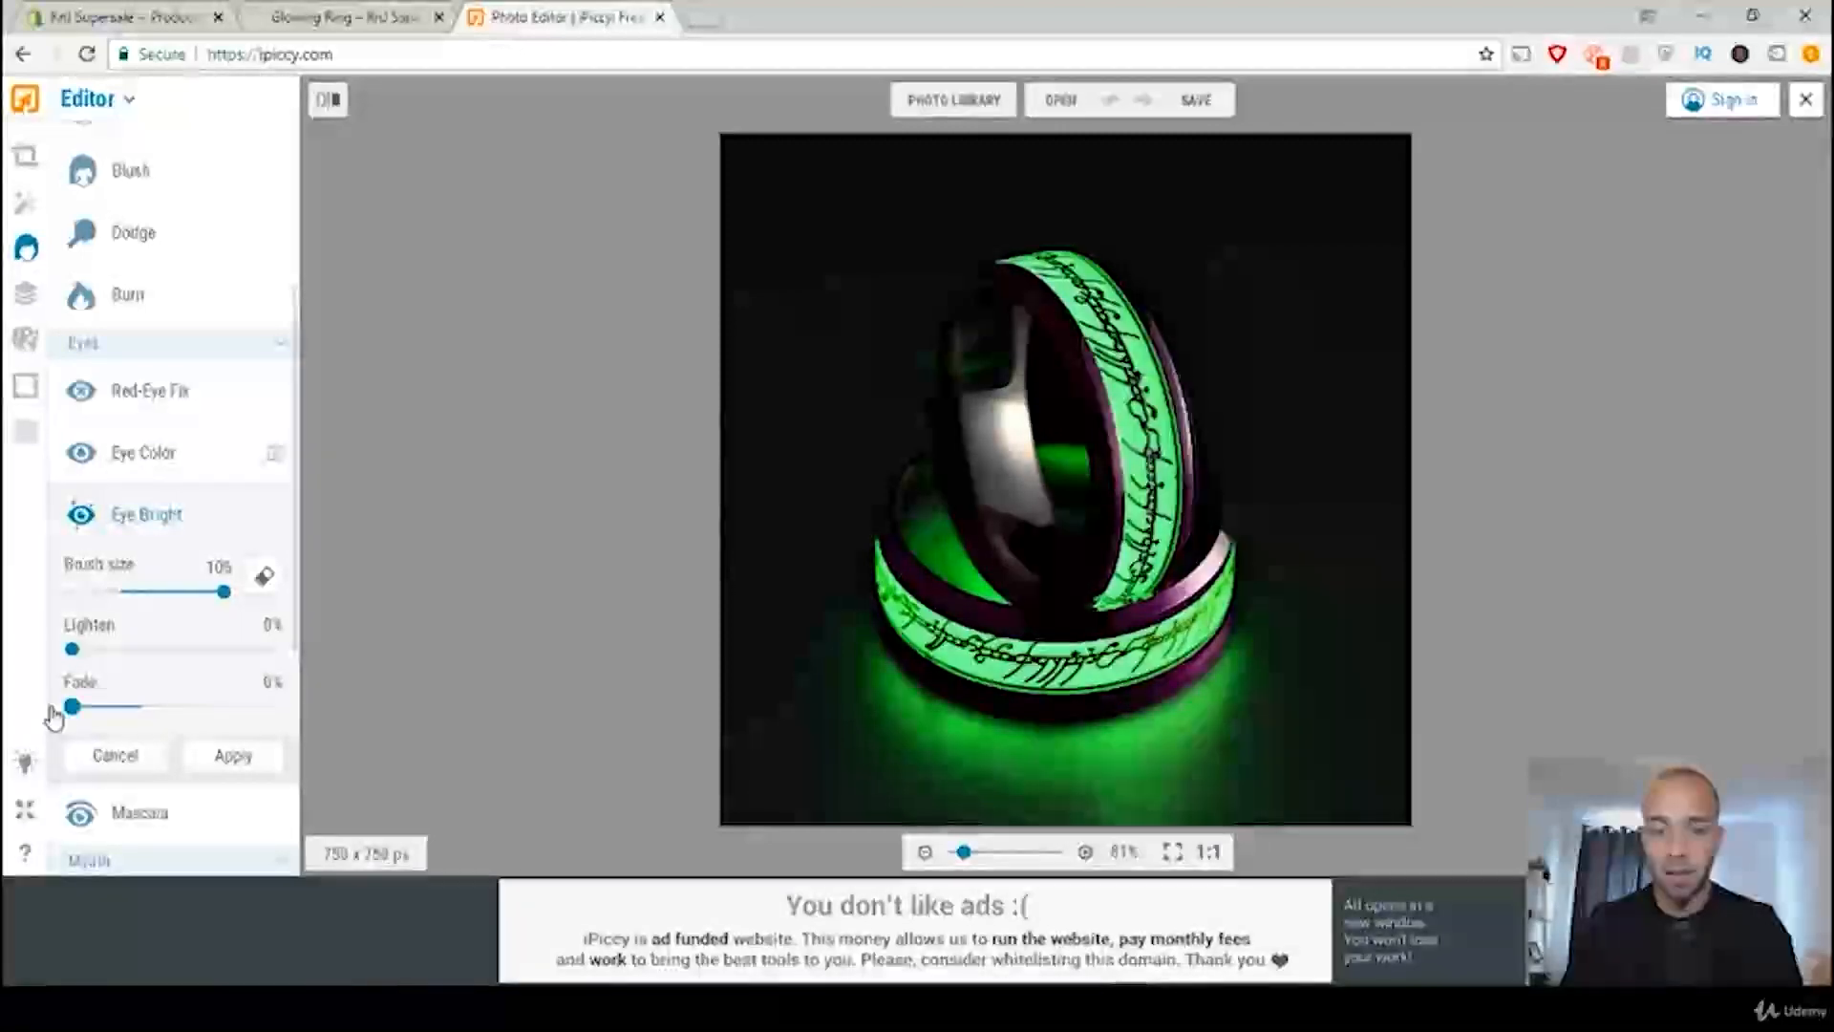
left_click_drag(75, 720, 114, 724)
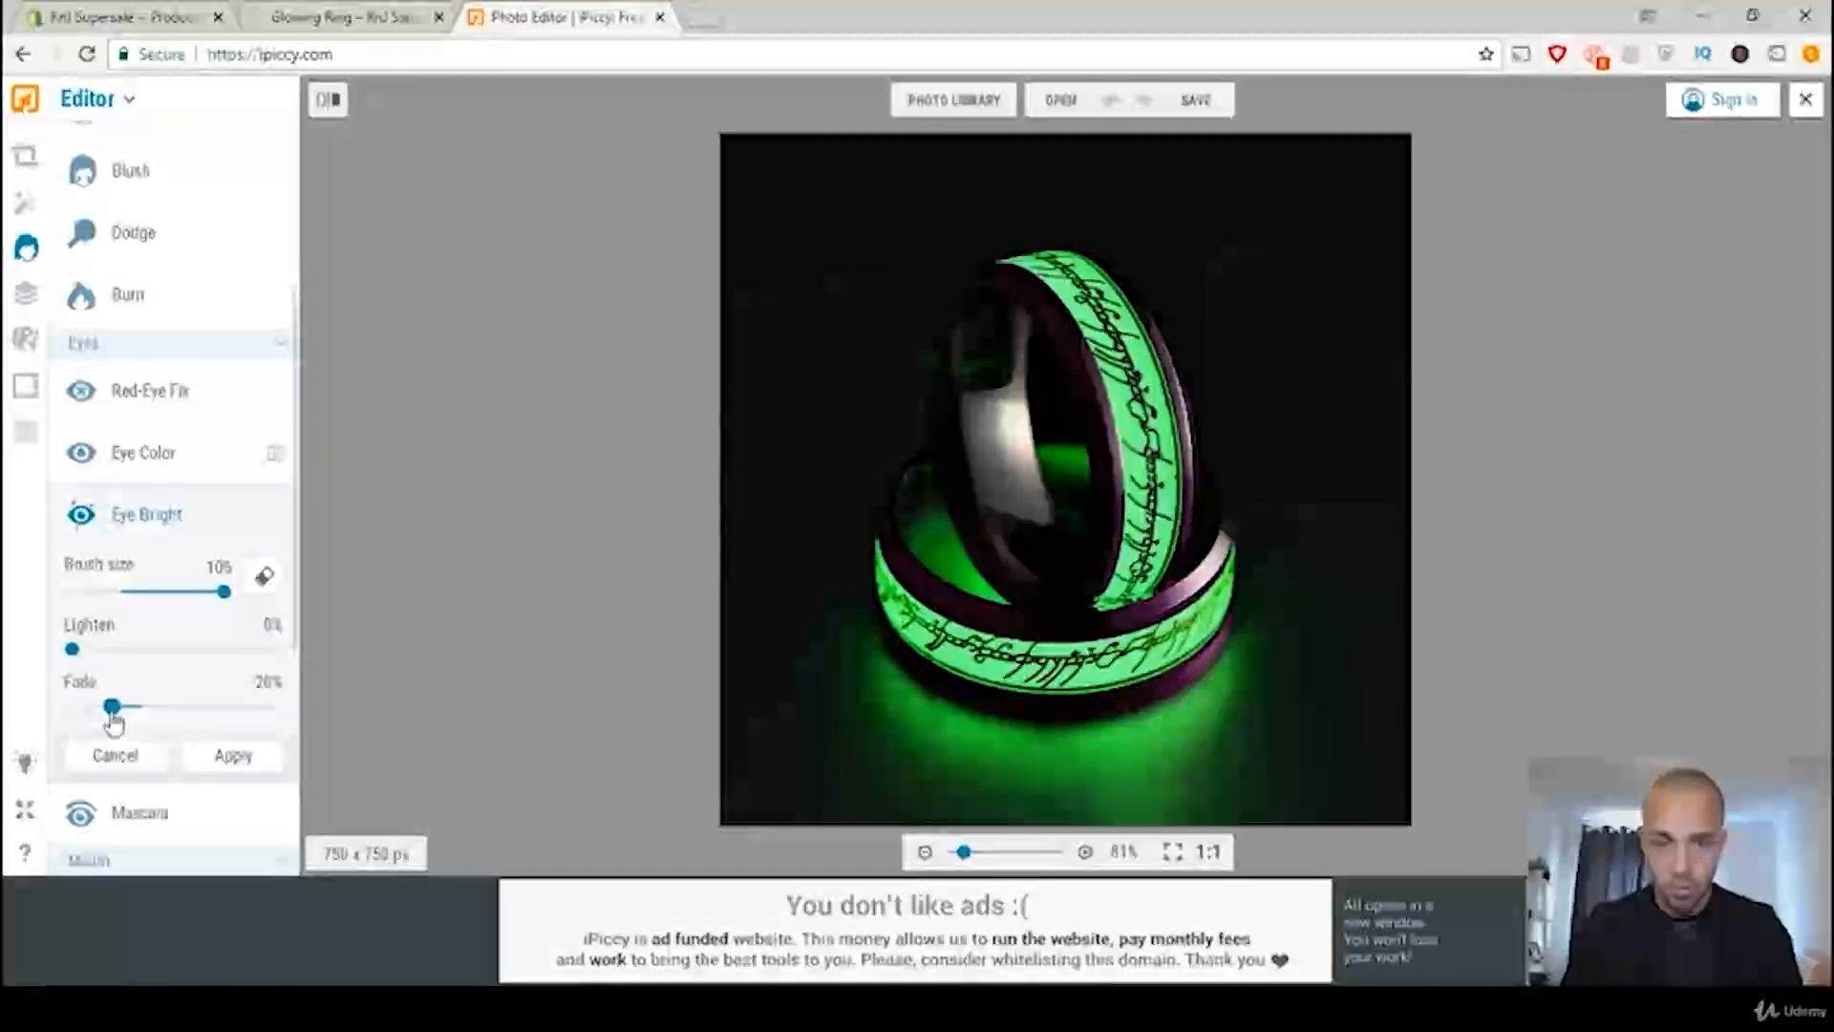
left_click(238, 761)
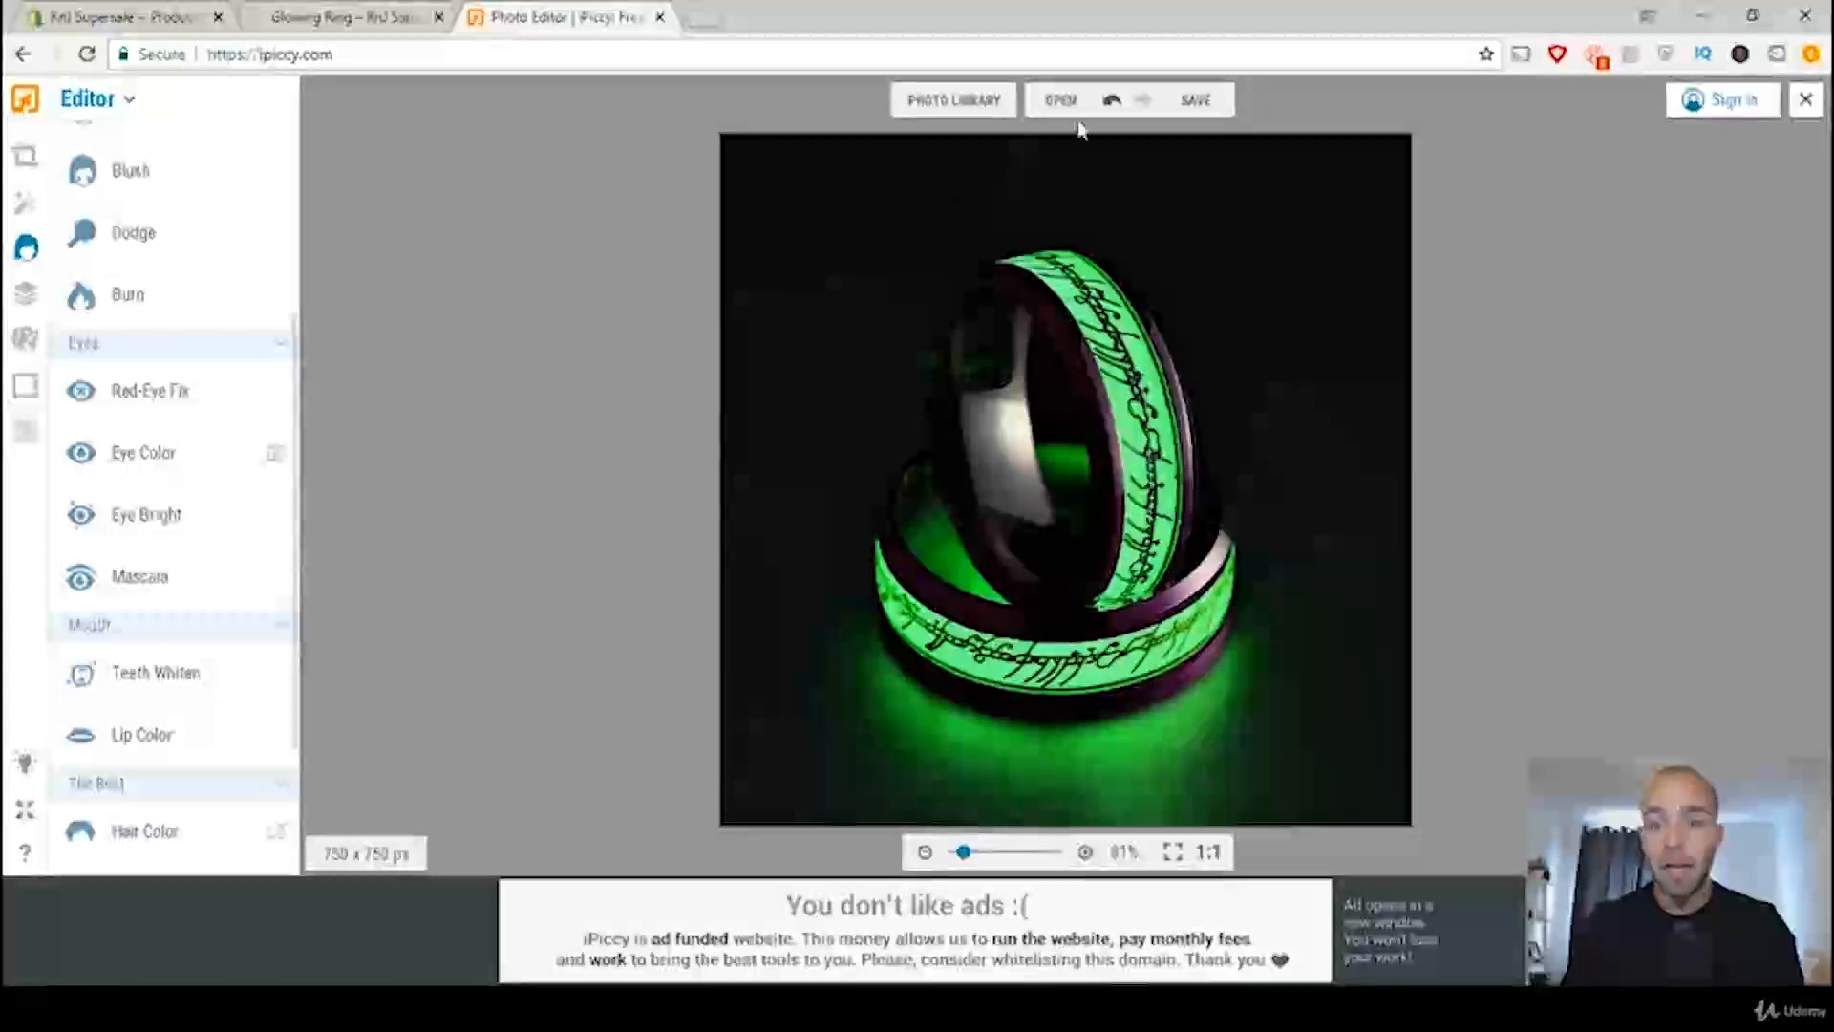
Step: Start saving the edited photo to the computer and name the file "Ring Eye Brighteining"
left_click(1200, 101)
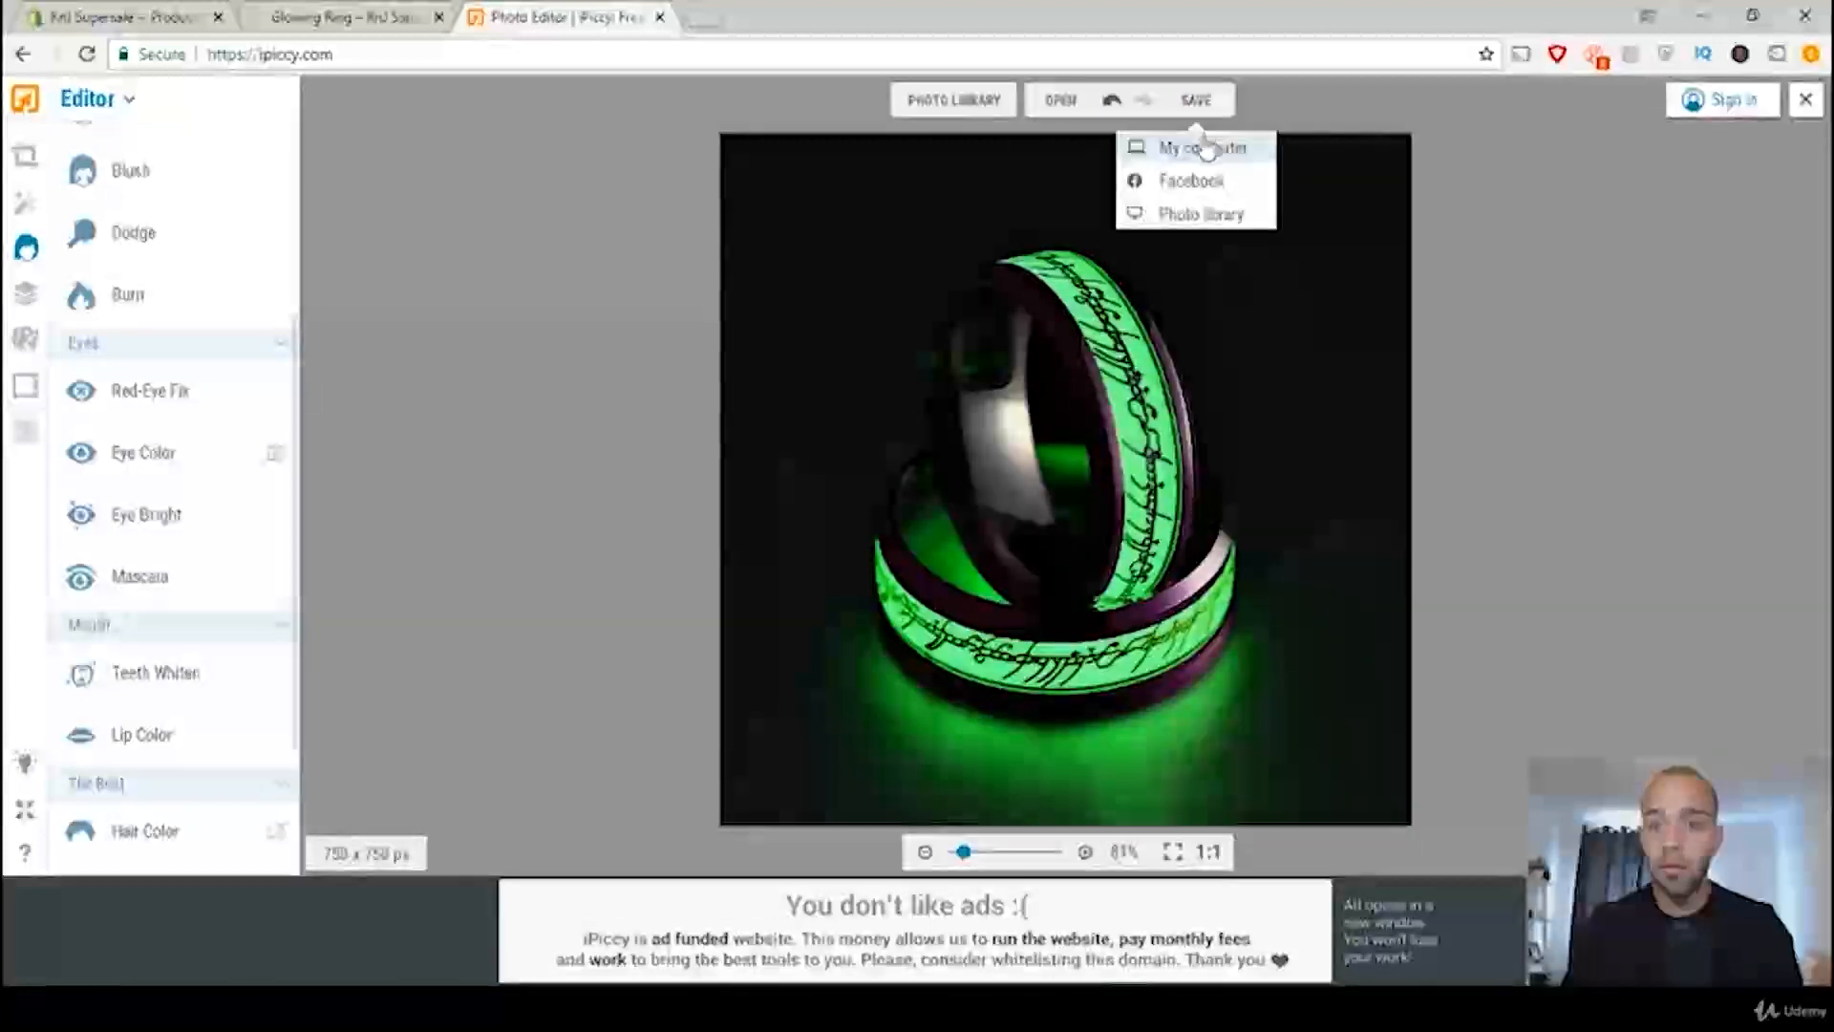
left_click(1195, 148)
left_click(1007, 424)
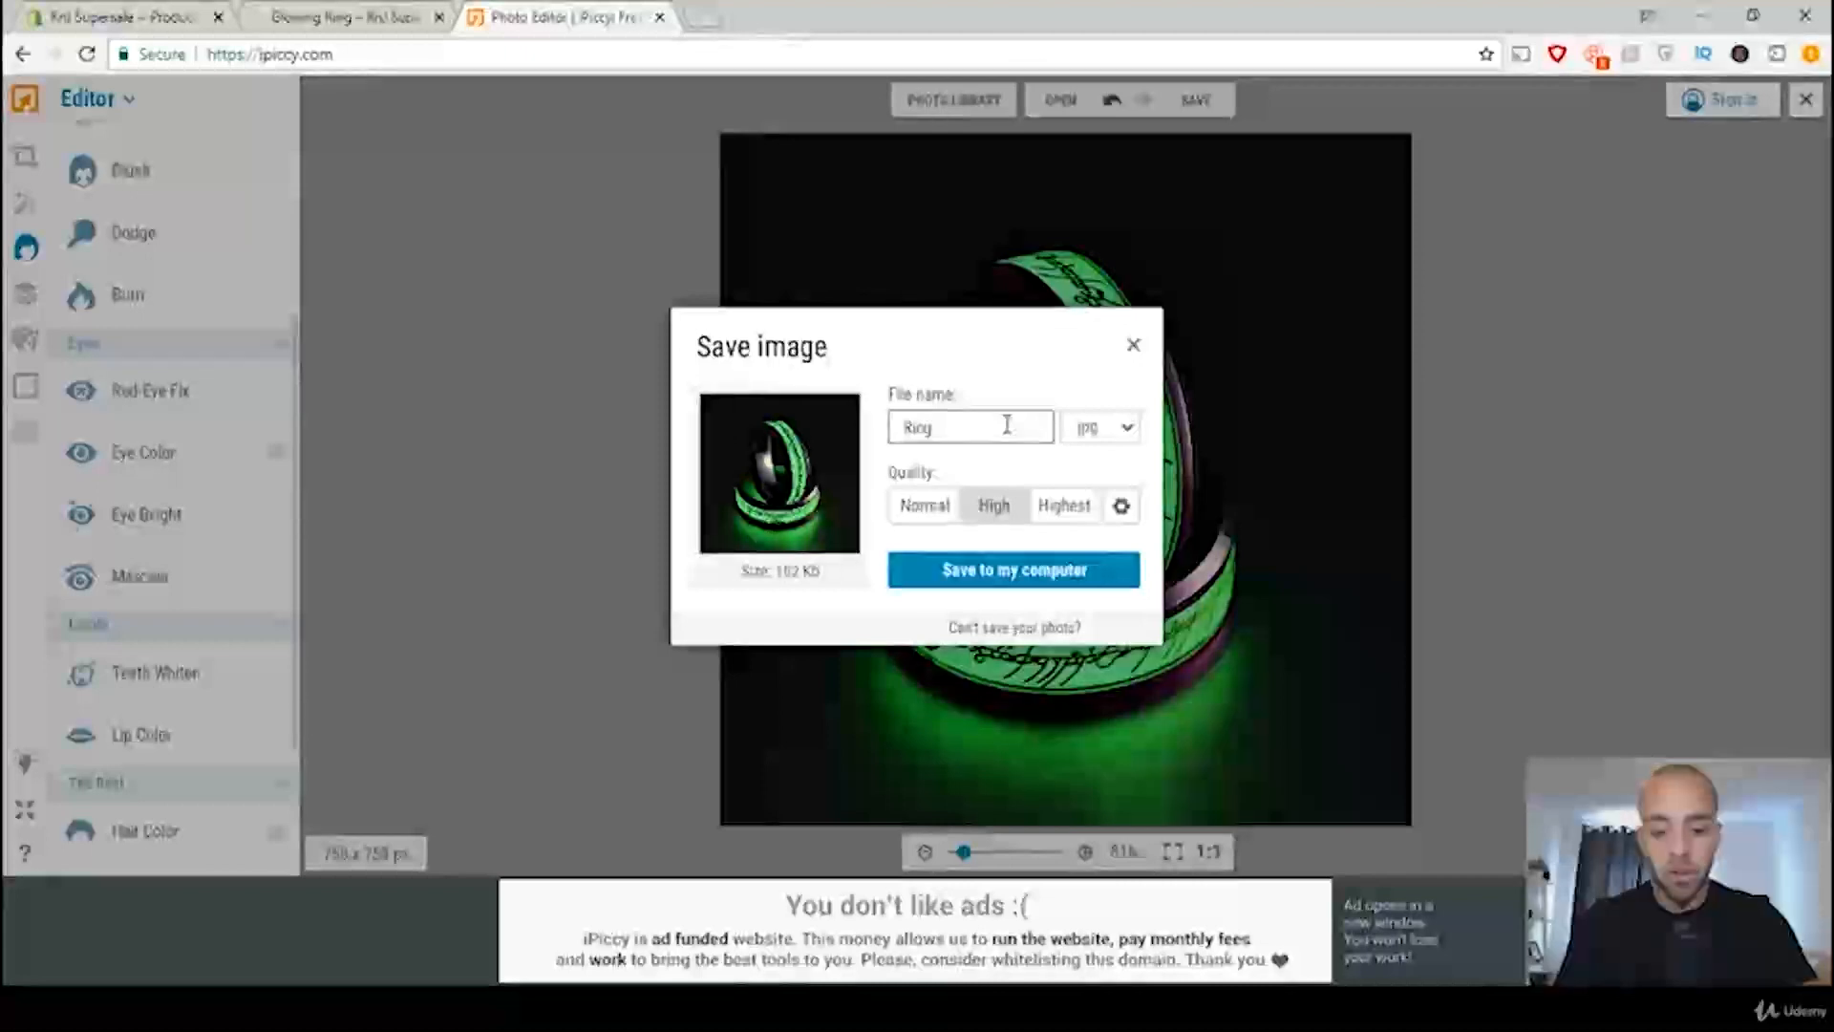
type("Eye")
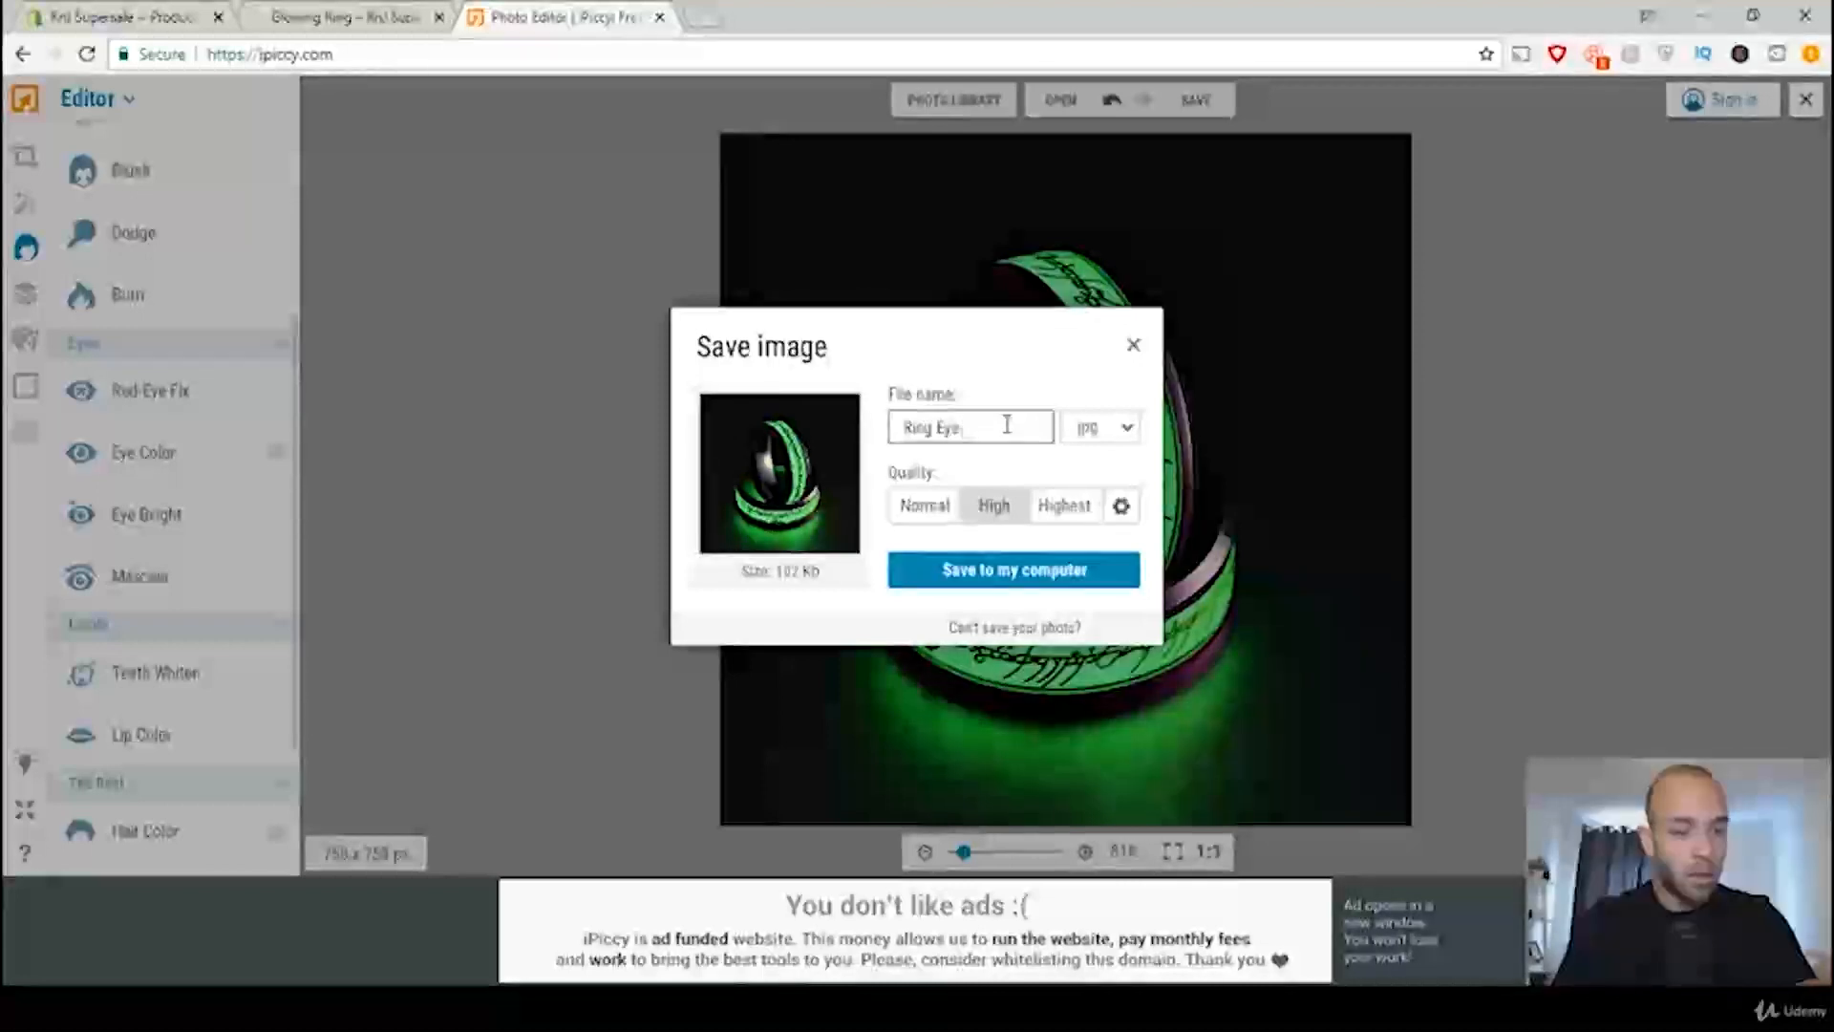
type(" Bl")
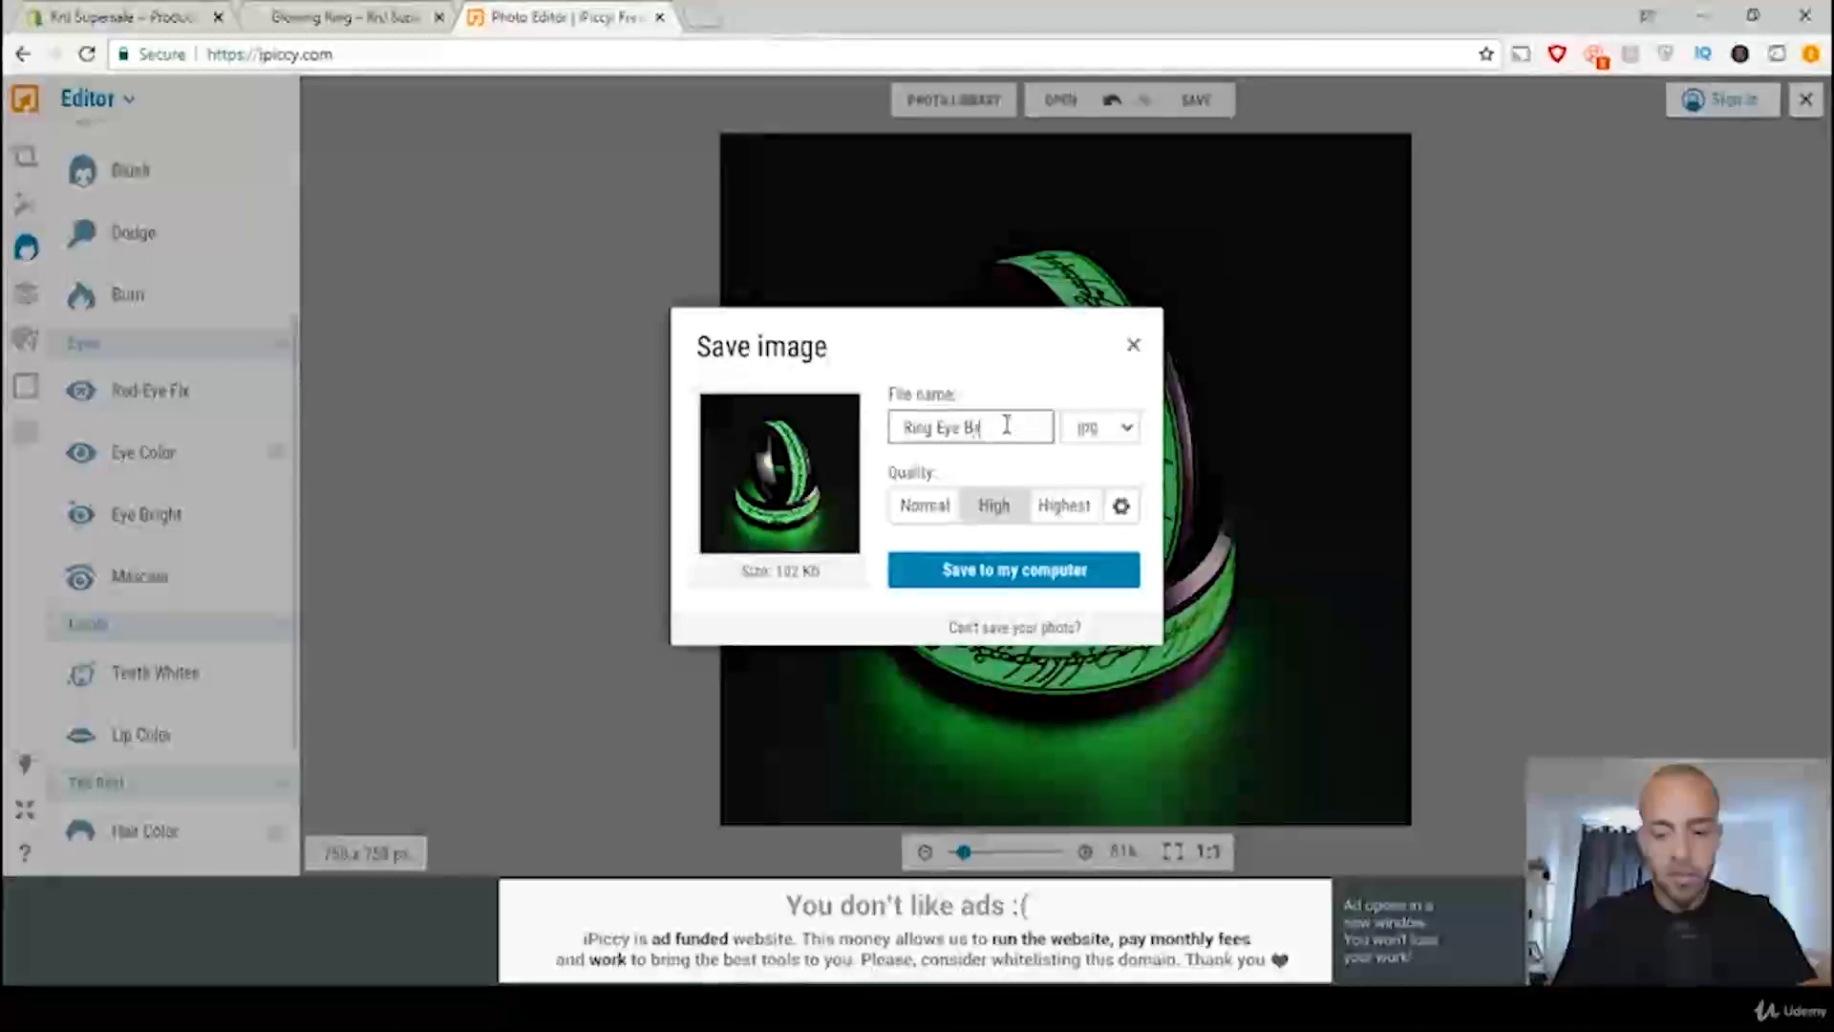
type("ight")
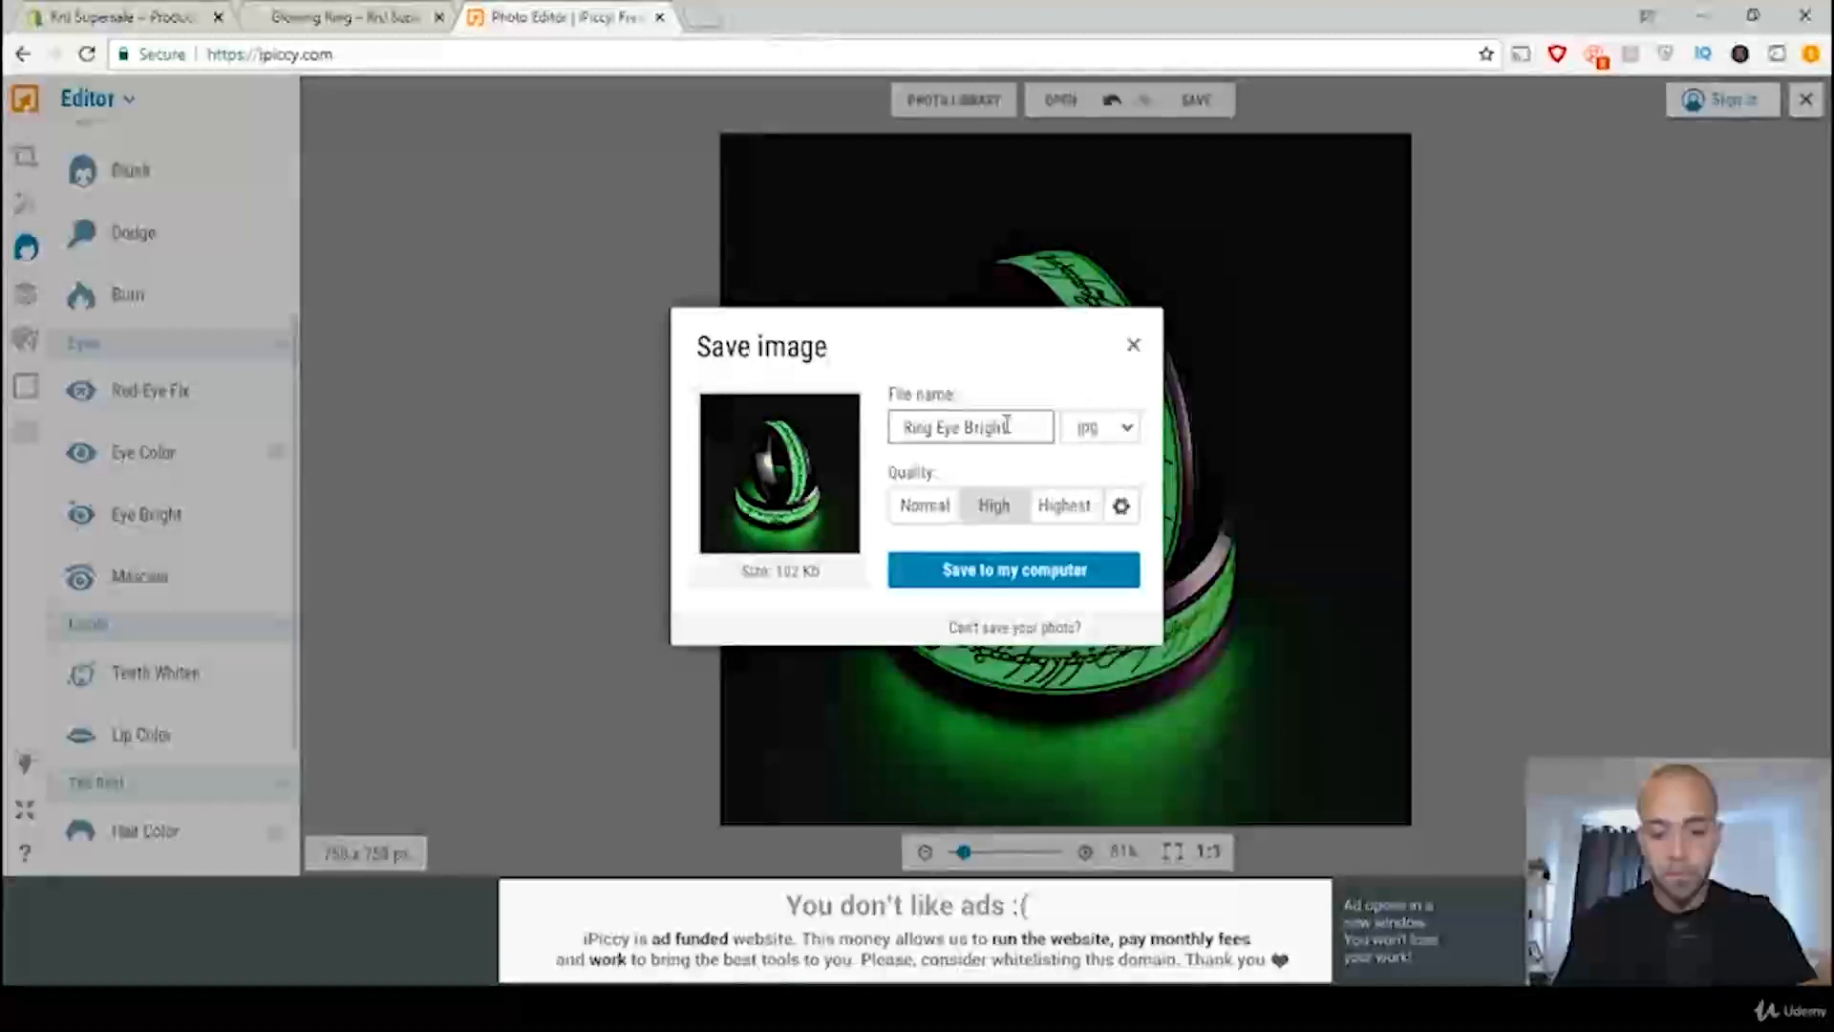
type("en")
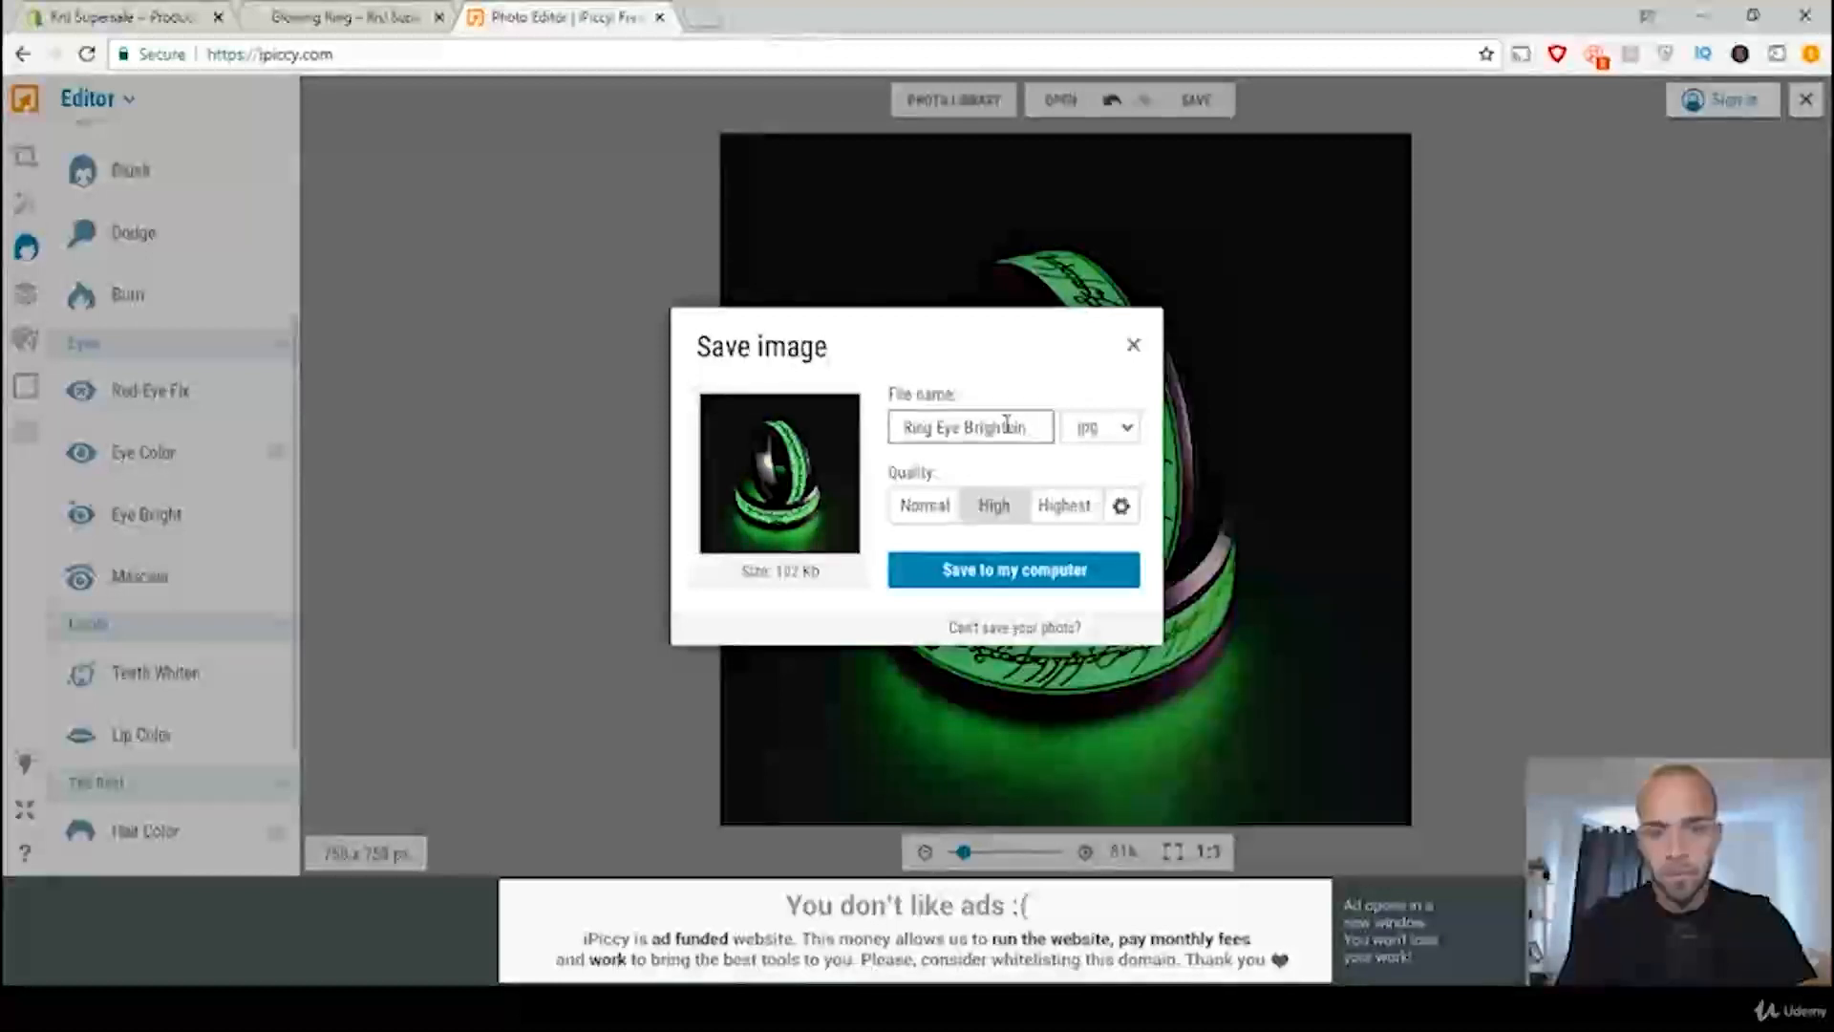
type("ing")
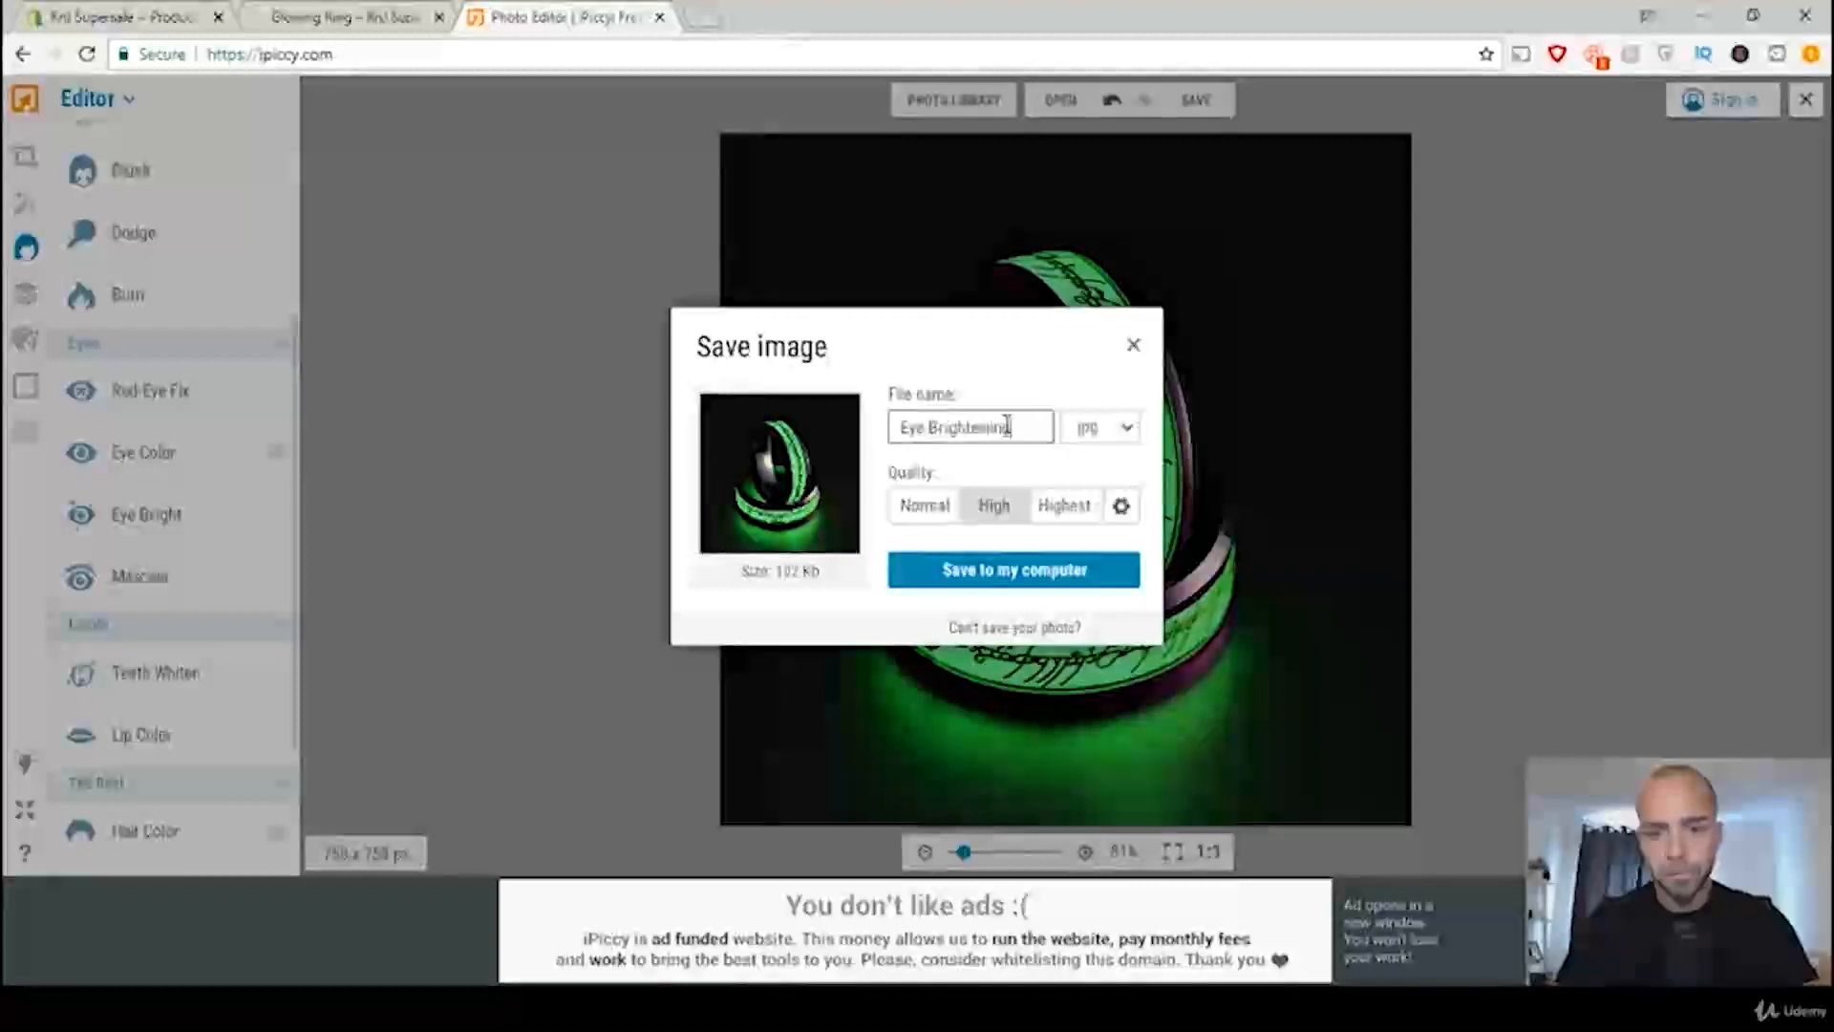
Step: Choose PNG as the file format and save the edited ring photo to the desktop folder
left_click(1127, 430)
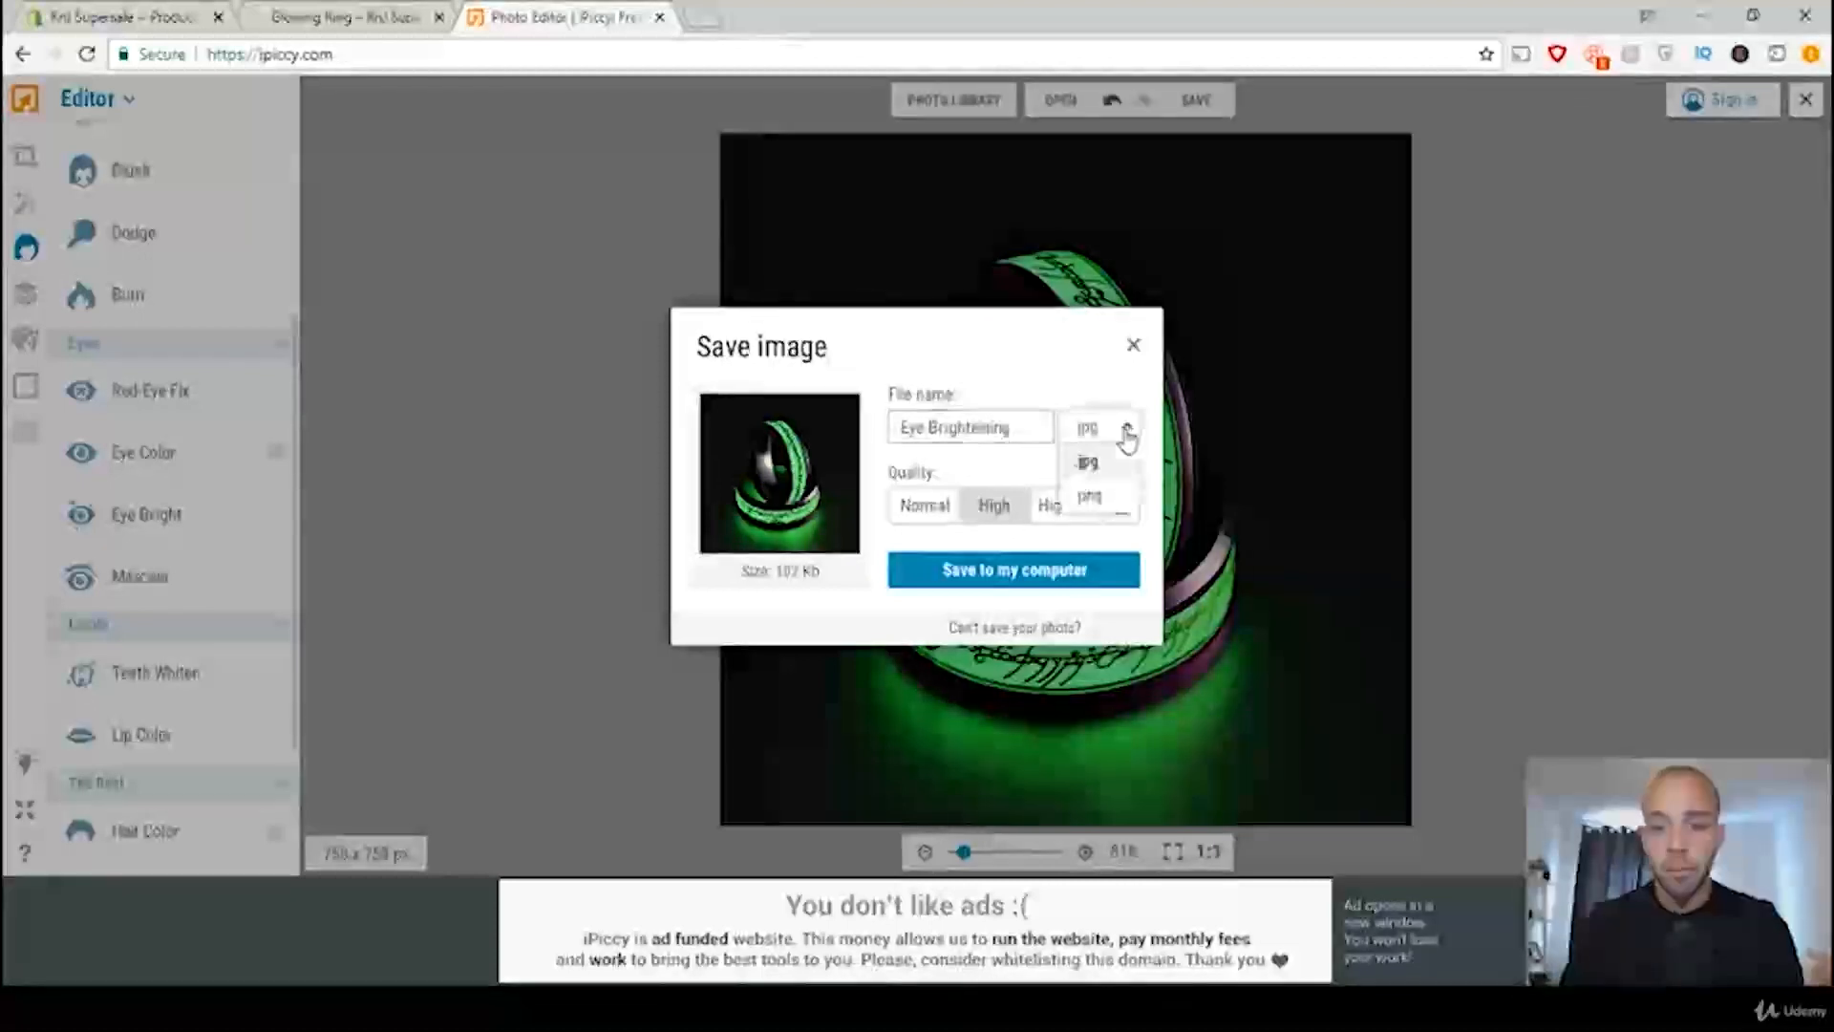
left_click(1094, 504)
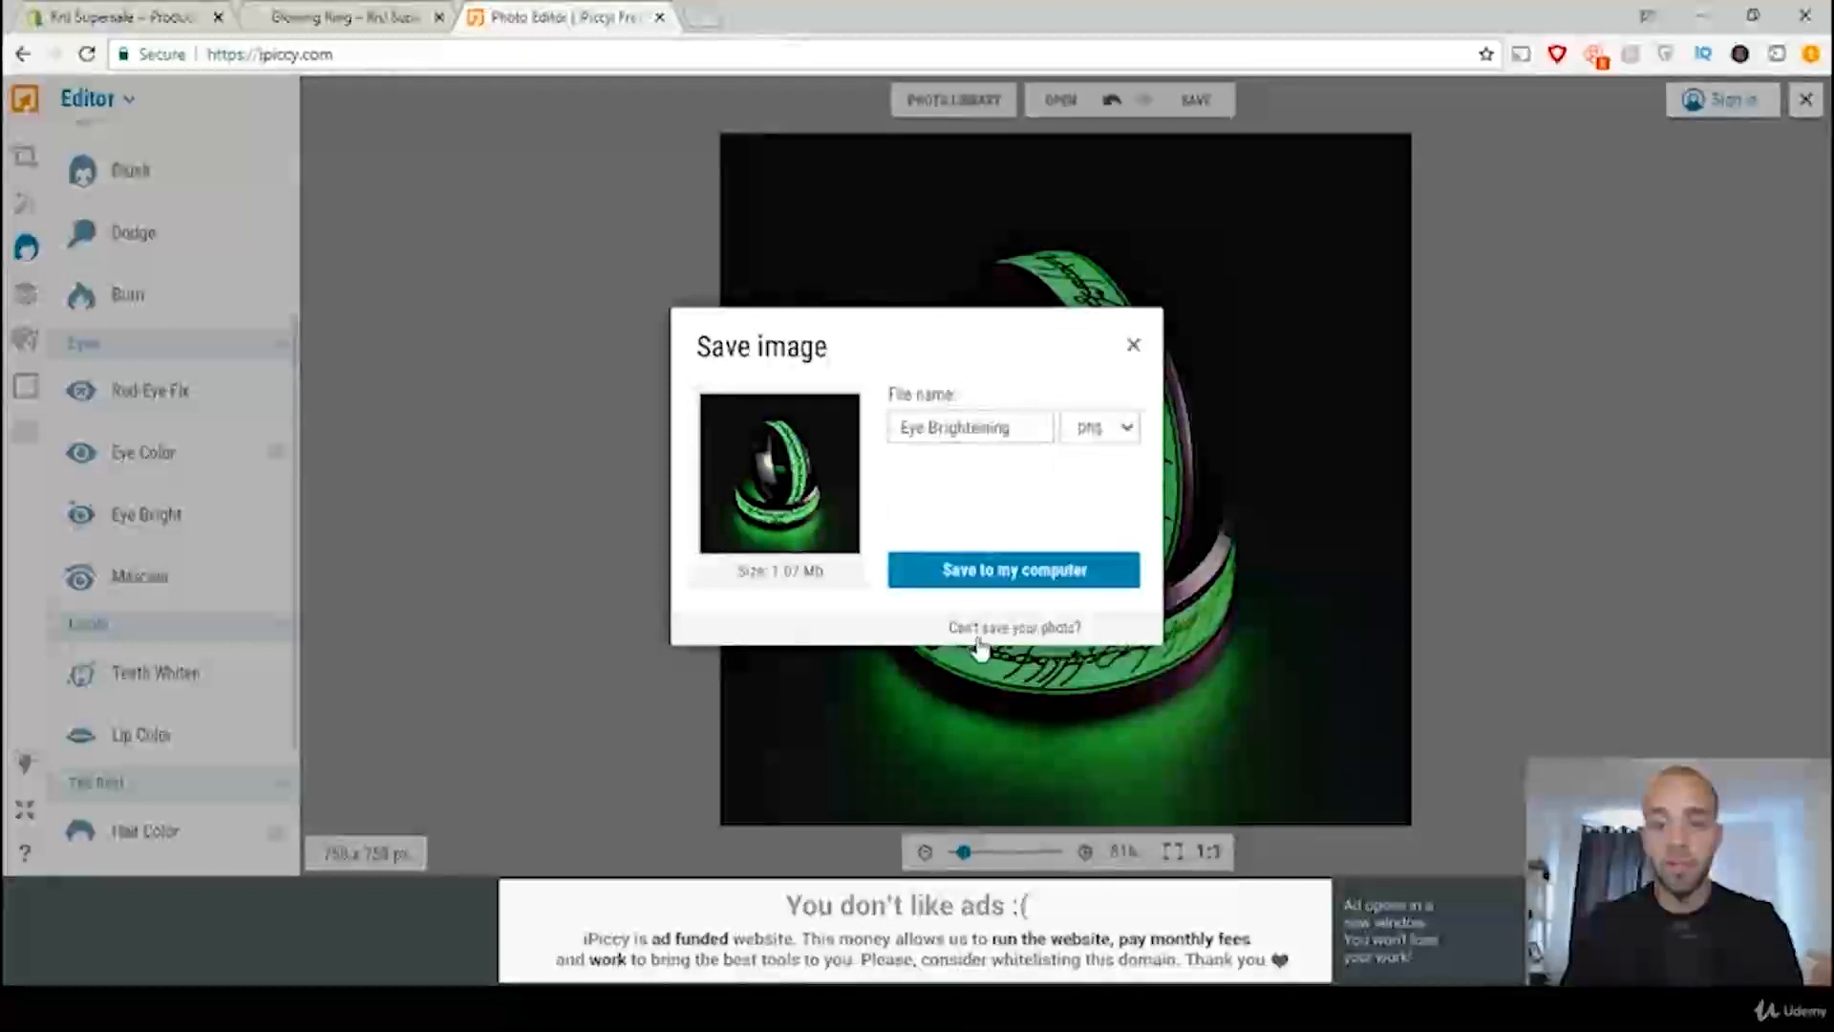
left_click(1015, 573)
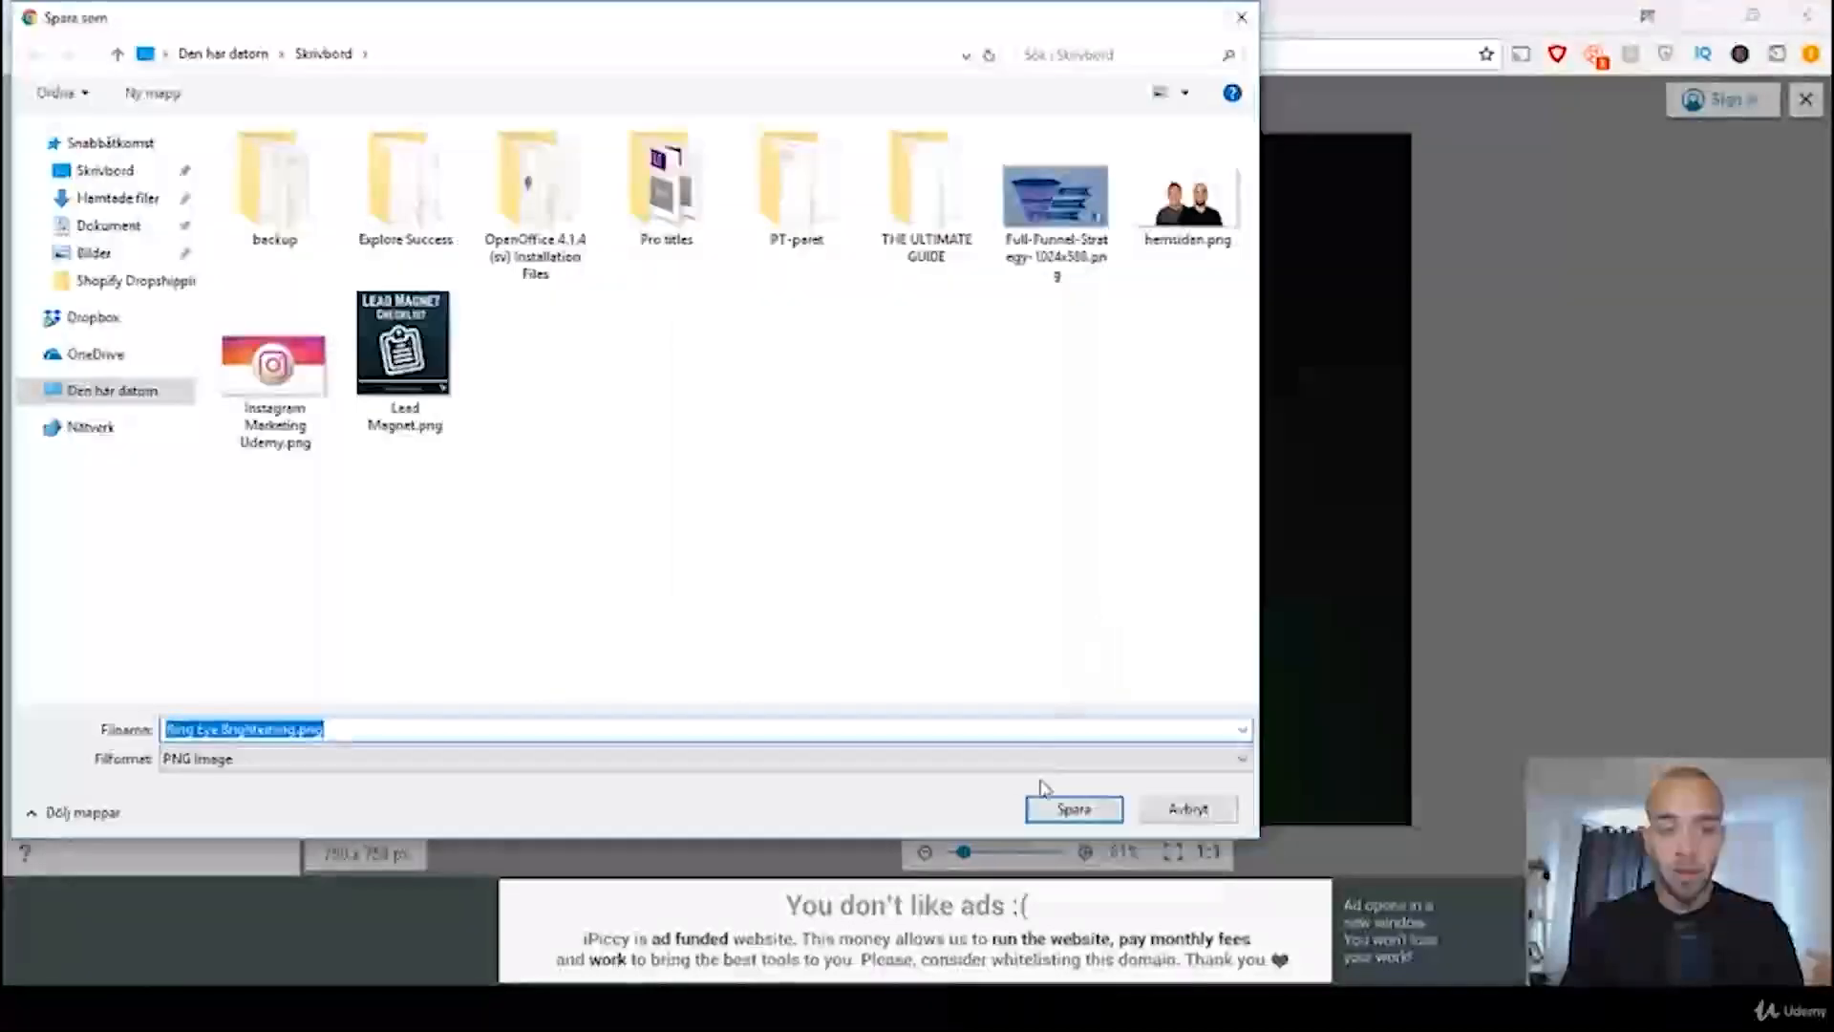
left_click(1062, 810)
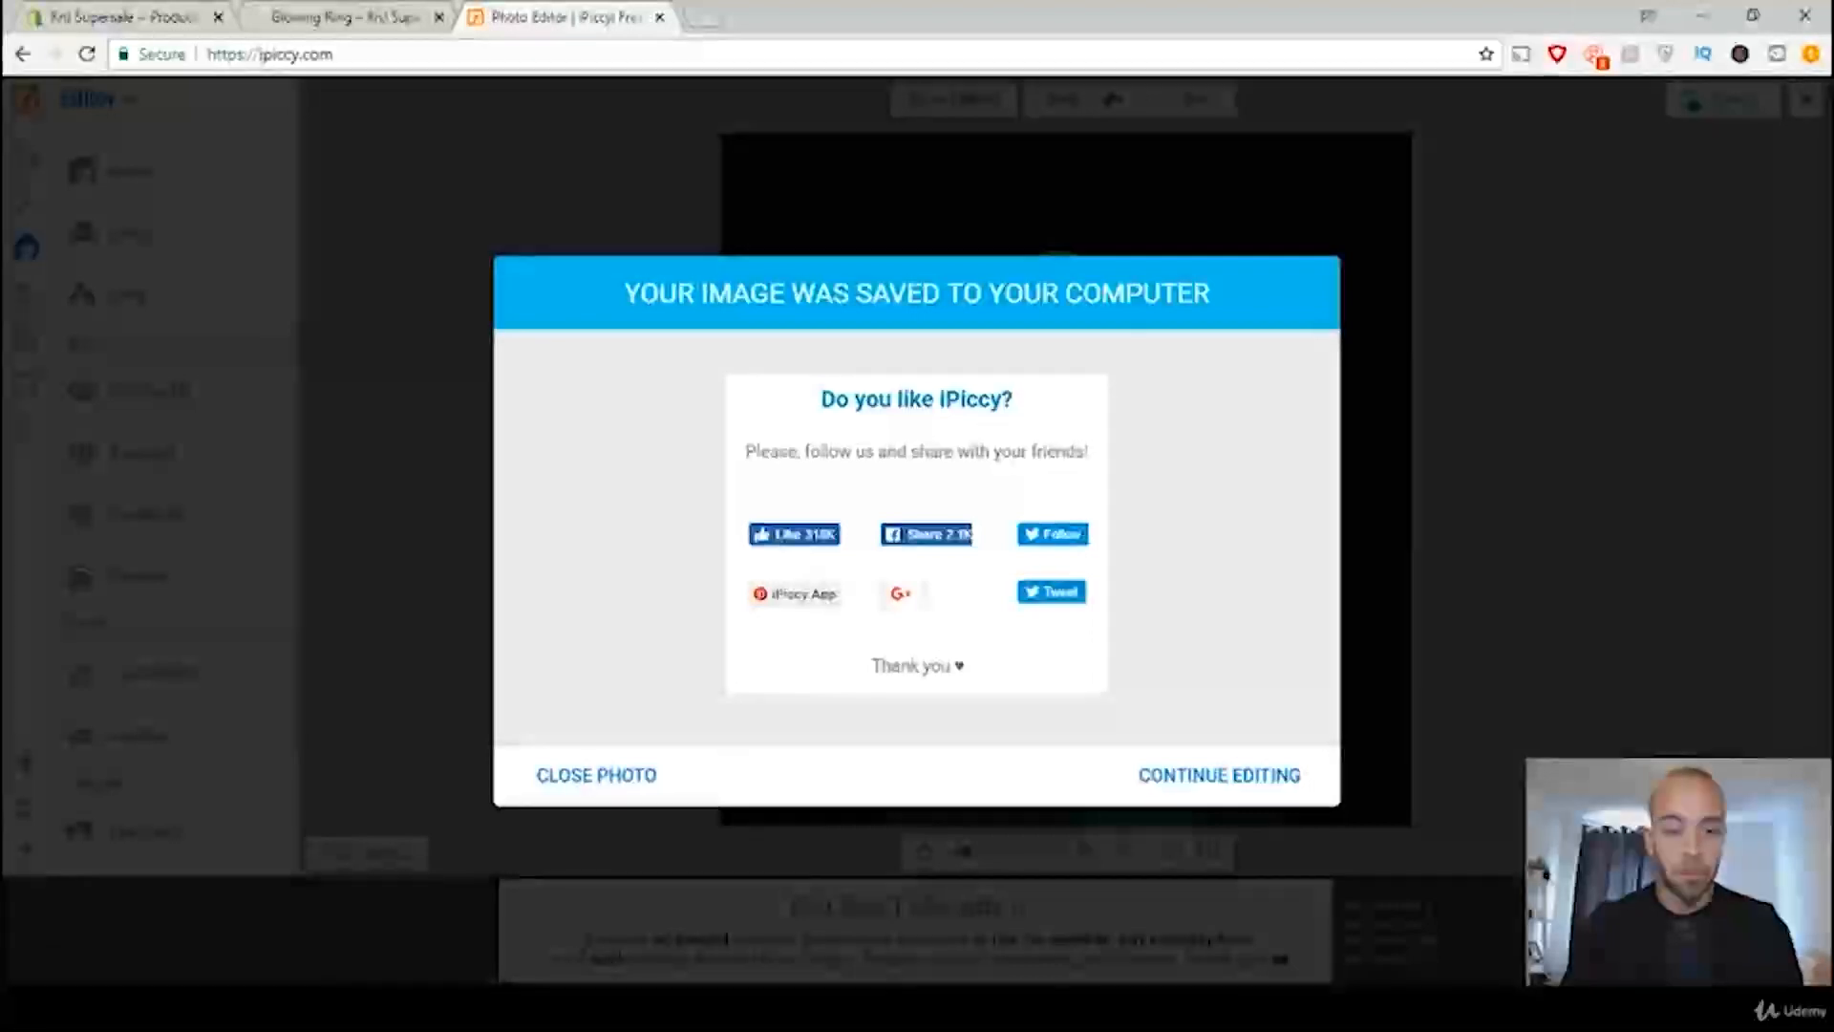
Step: Open the original Ring.jpg from the desktop folder and compare it full screen with Ring Eye Brighteining.png
left_click(330, 1009)
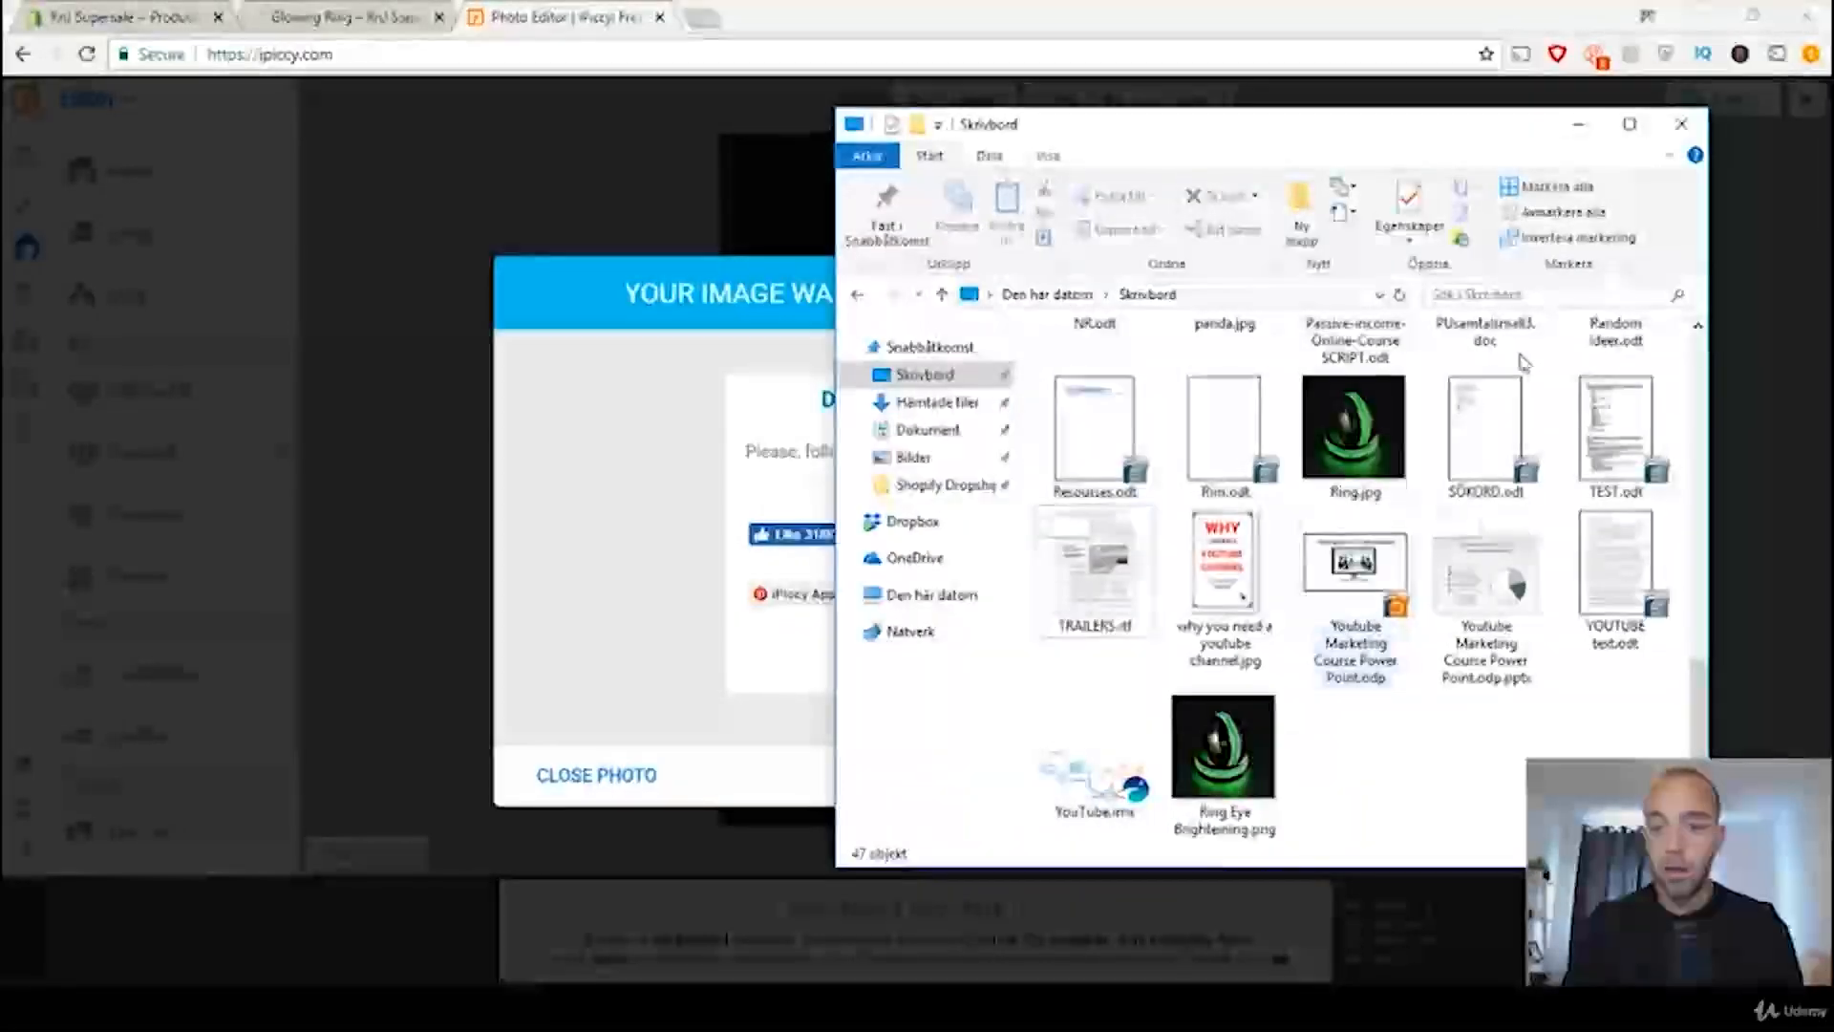
left_click(1373, 404)
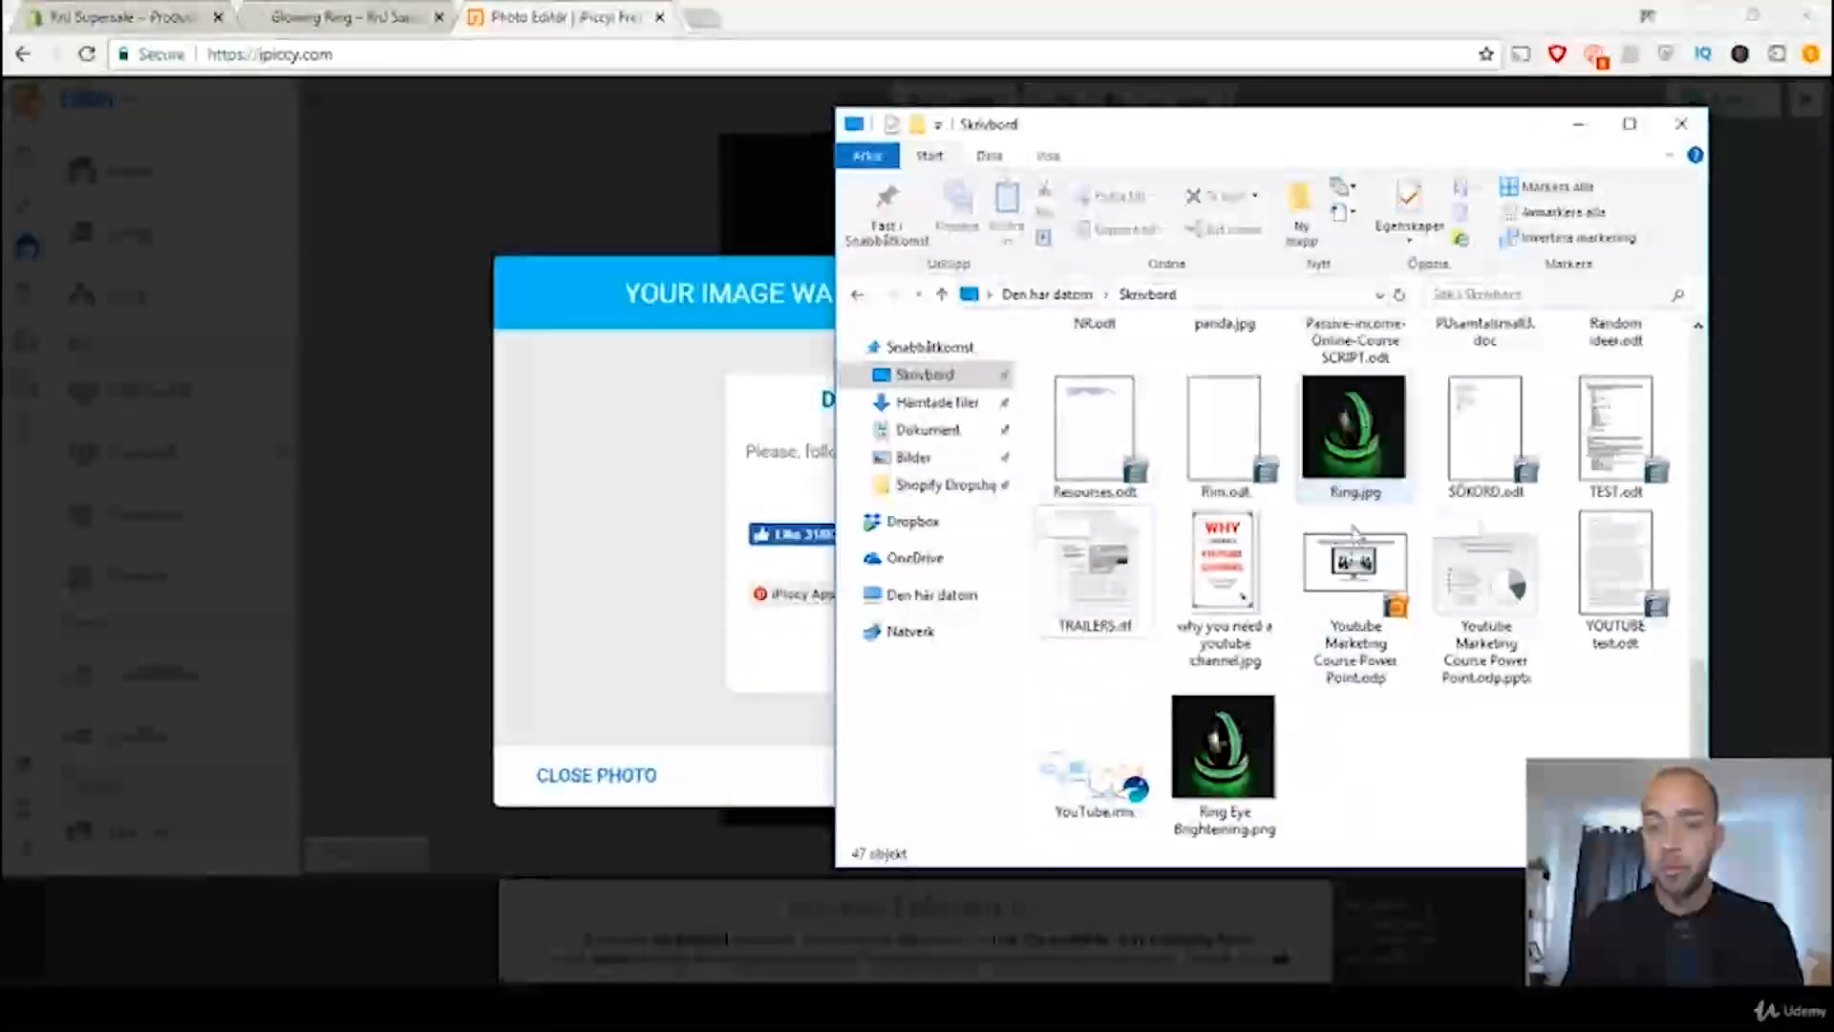
double_click(1340, 430)
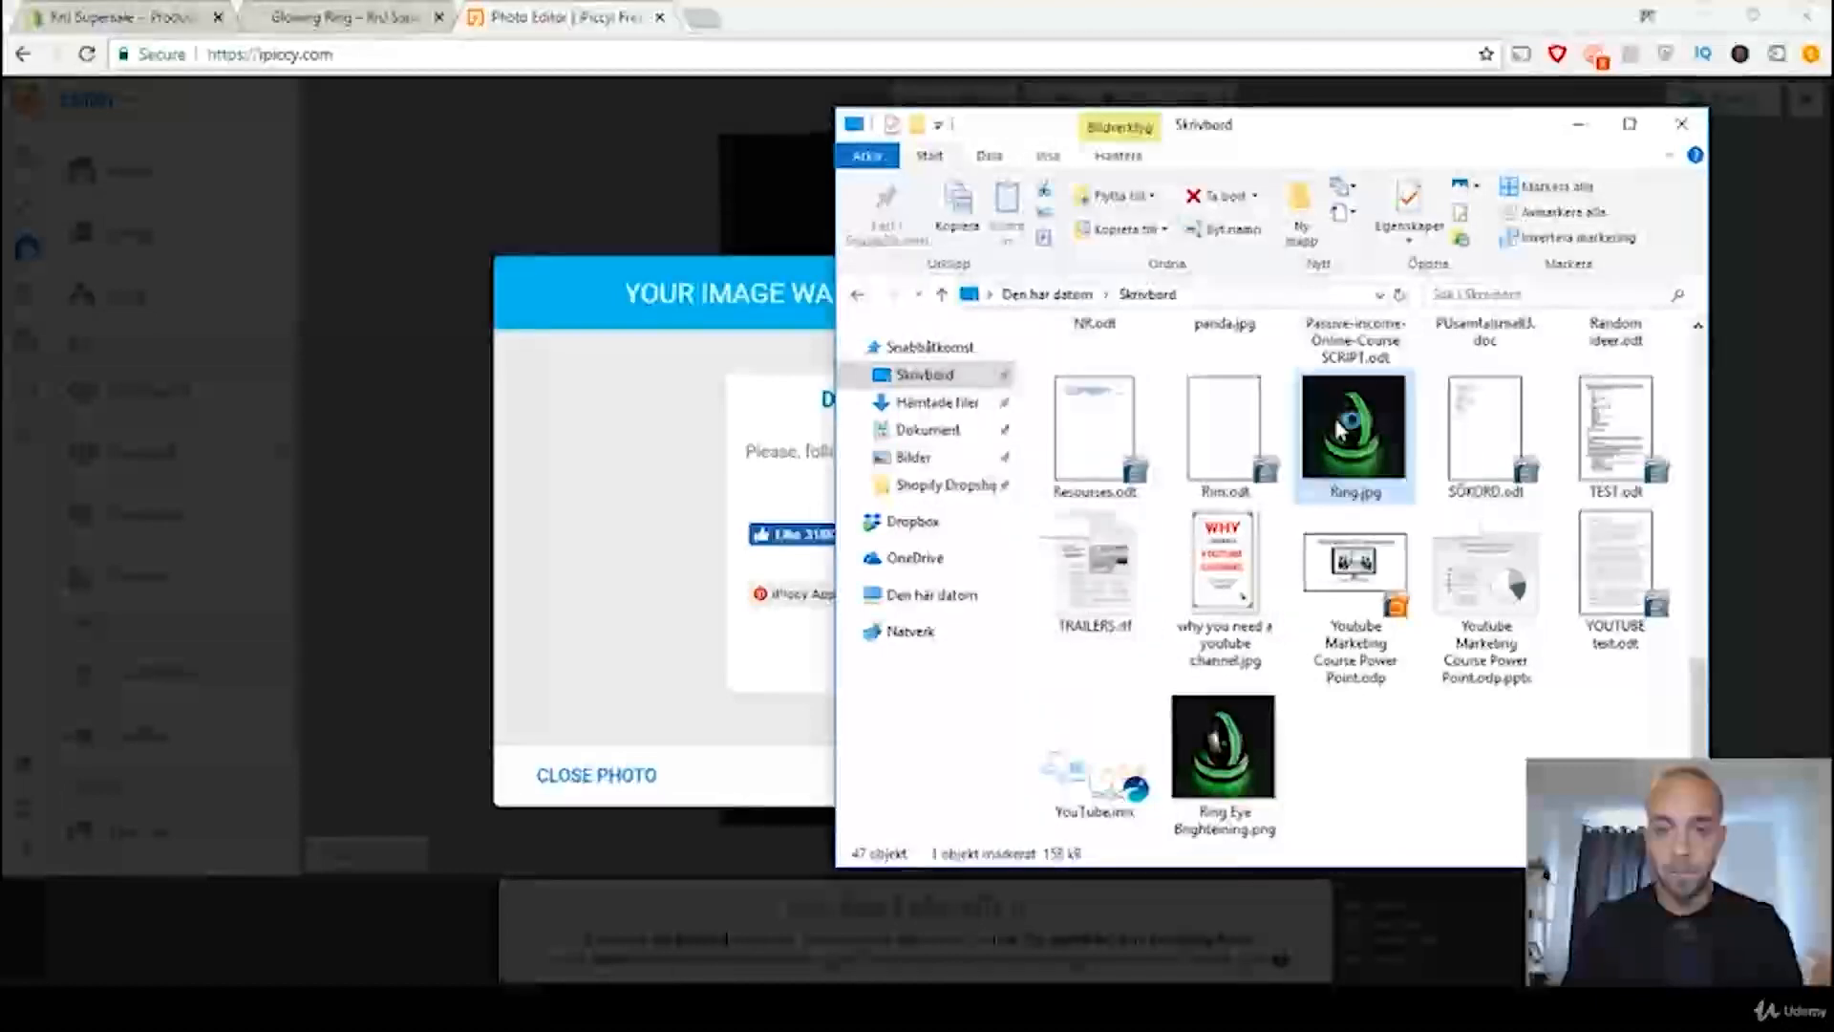
left_click_drag(1431, 38, 599, 75)
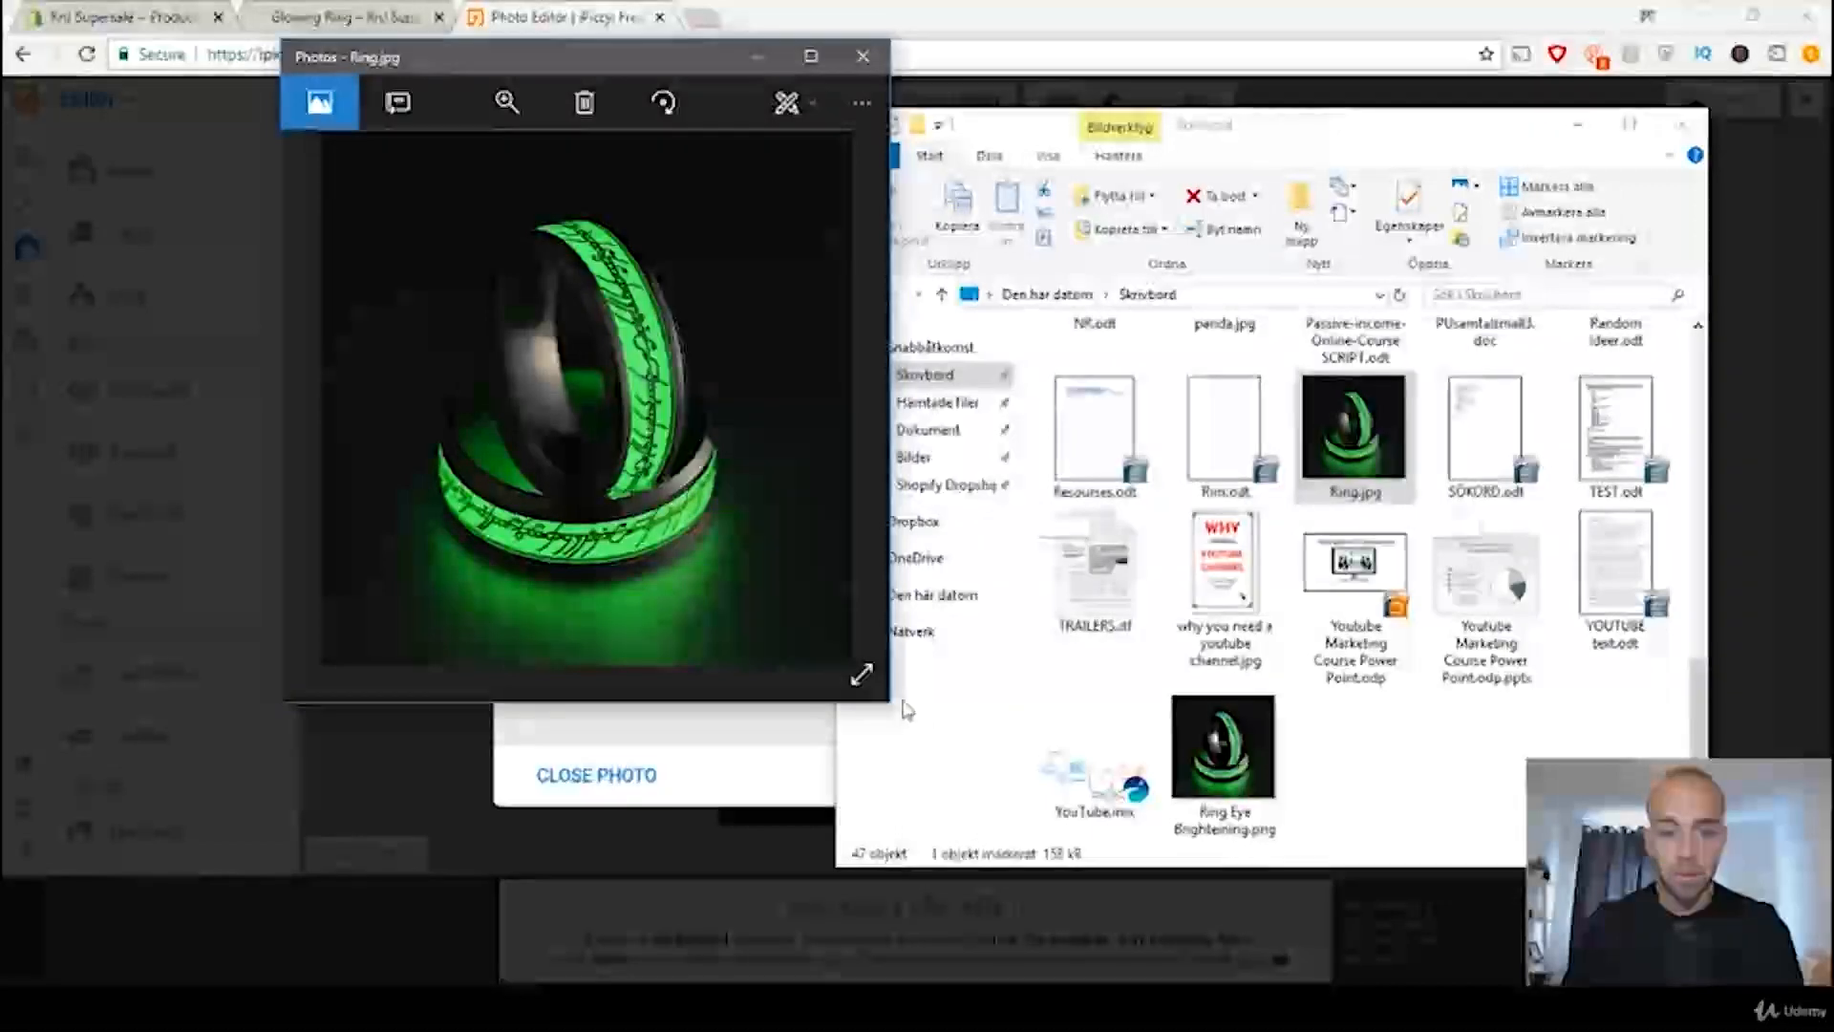
left_click(862, 675)
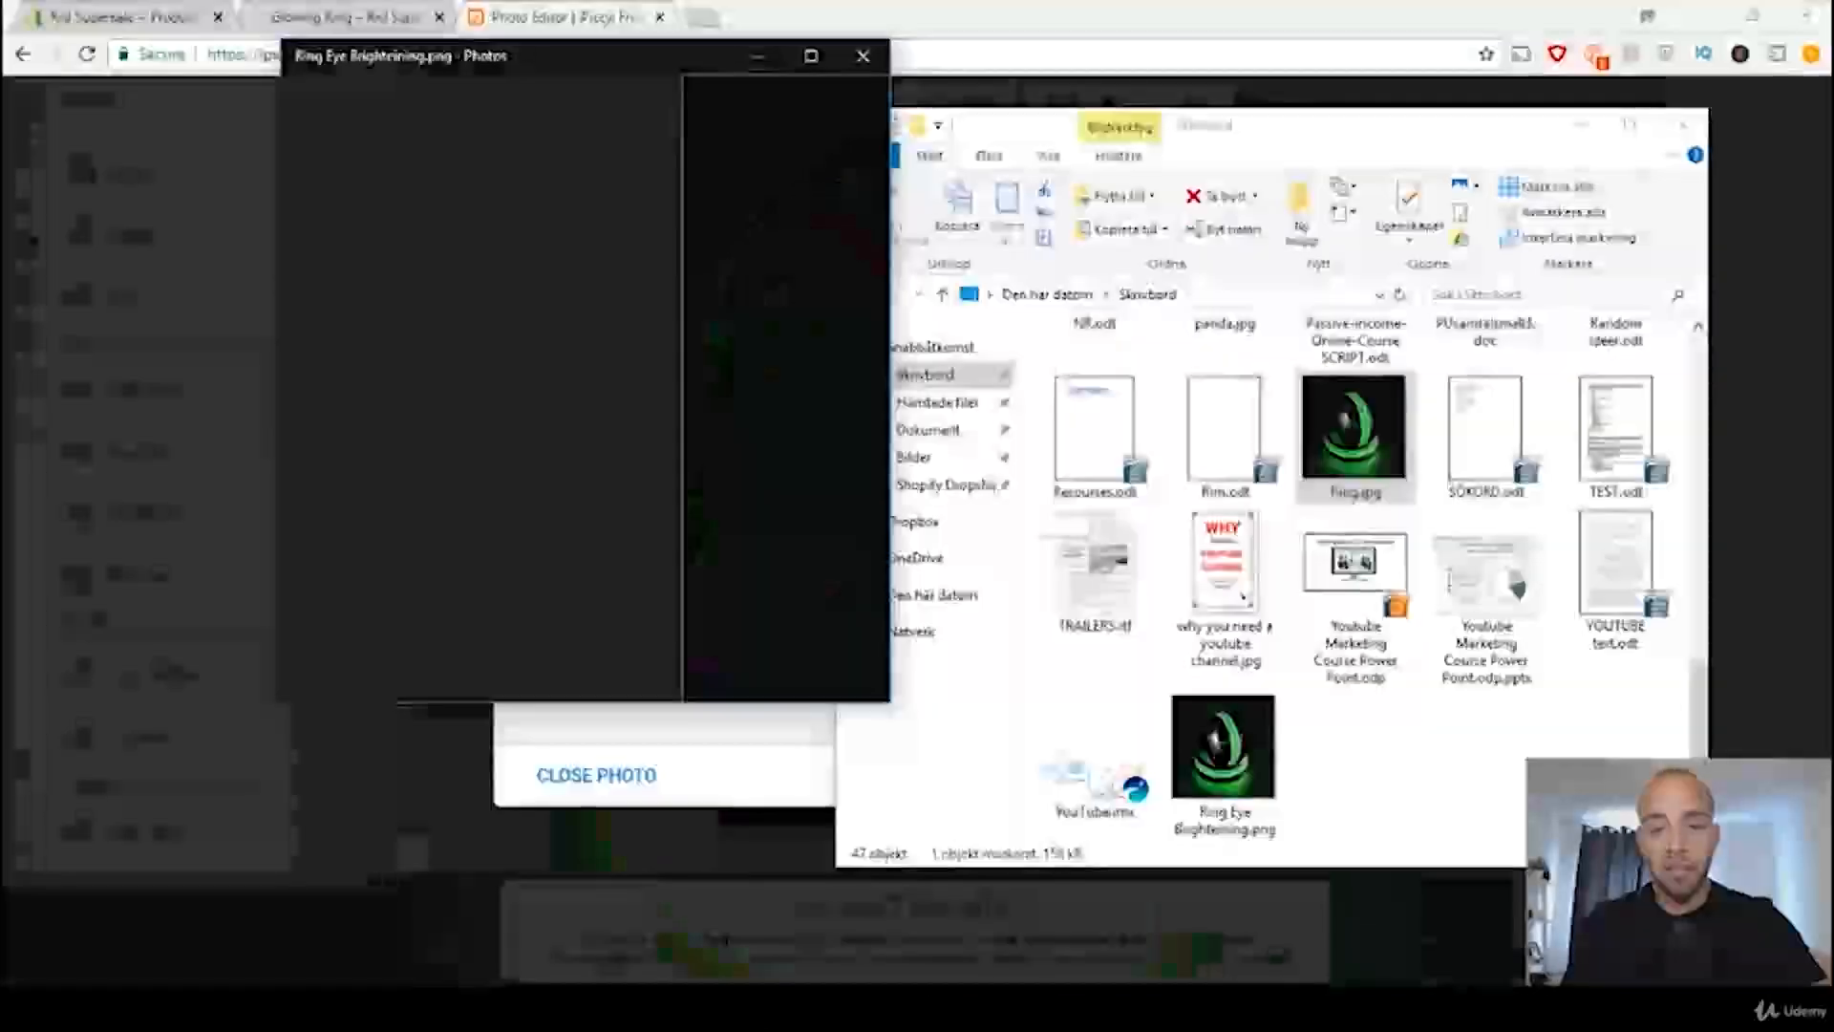
Step: Return to the Glowing Ring product in the Shopify admin and delete its green main image
left_click_drag(652, 69, 855, 87)
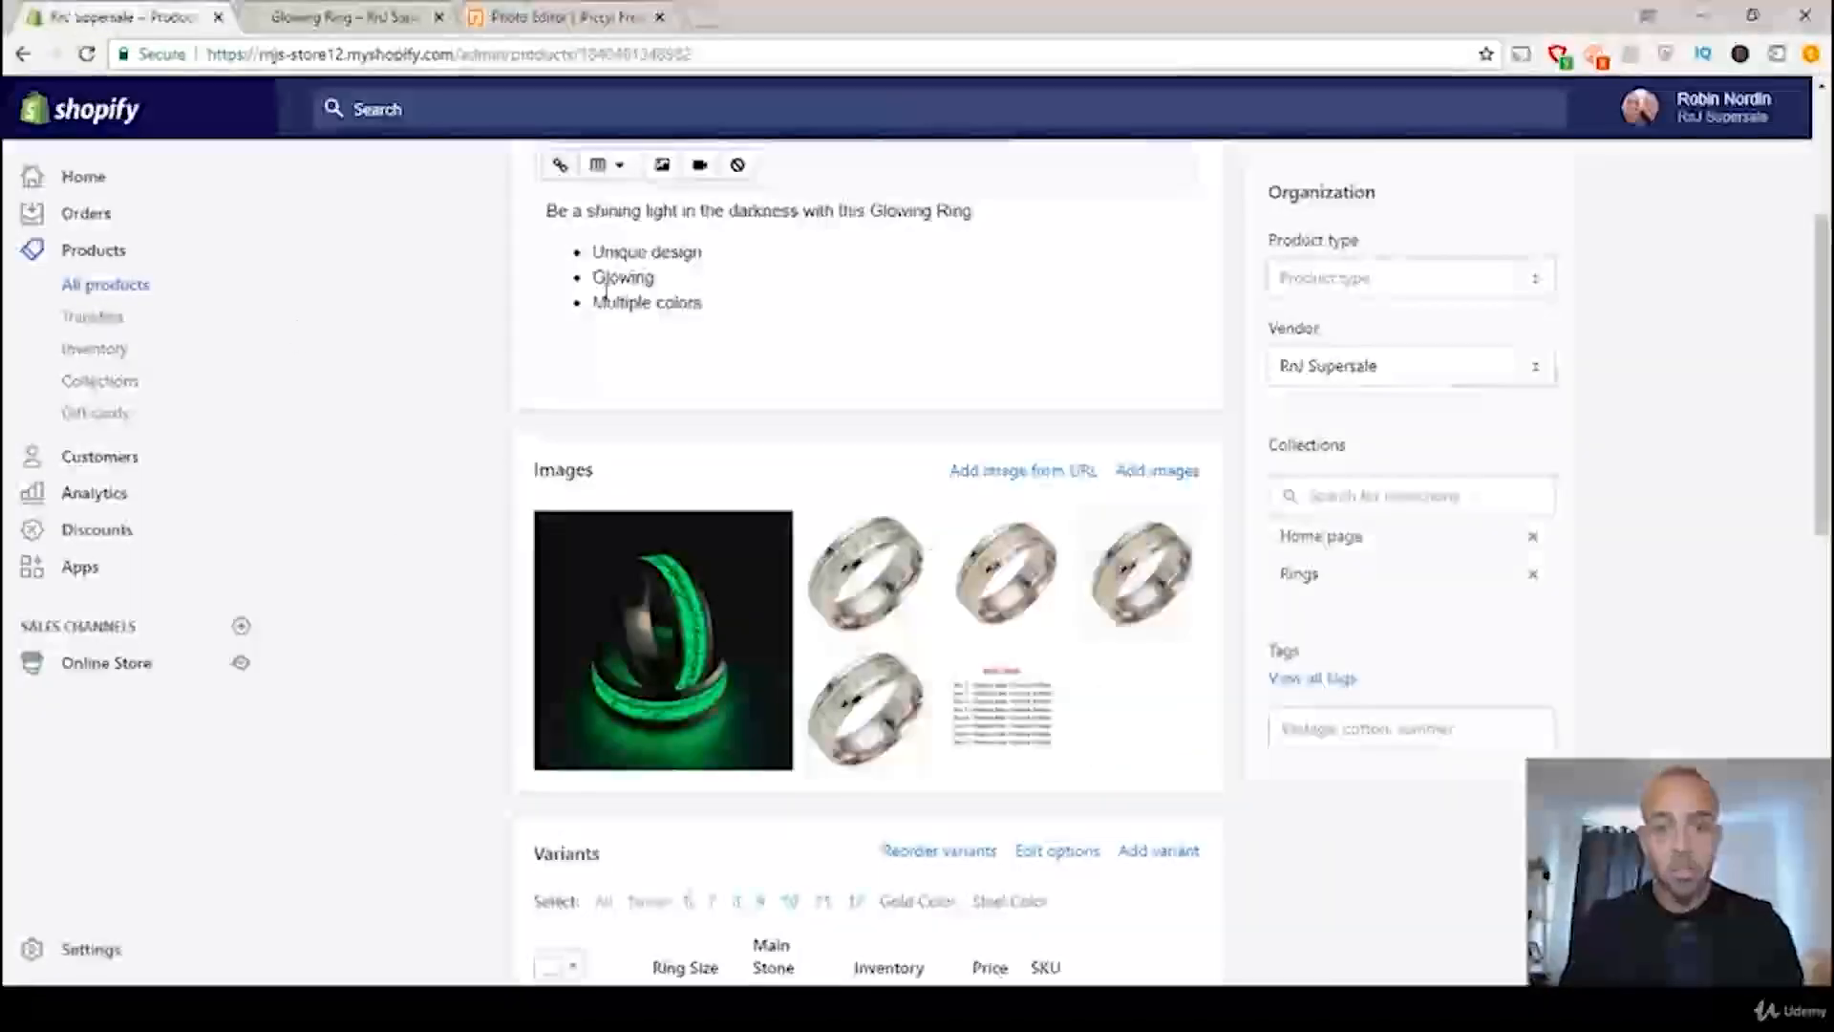
mouse_move(608, 627)
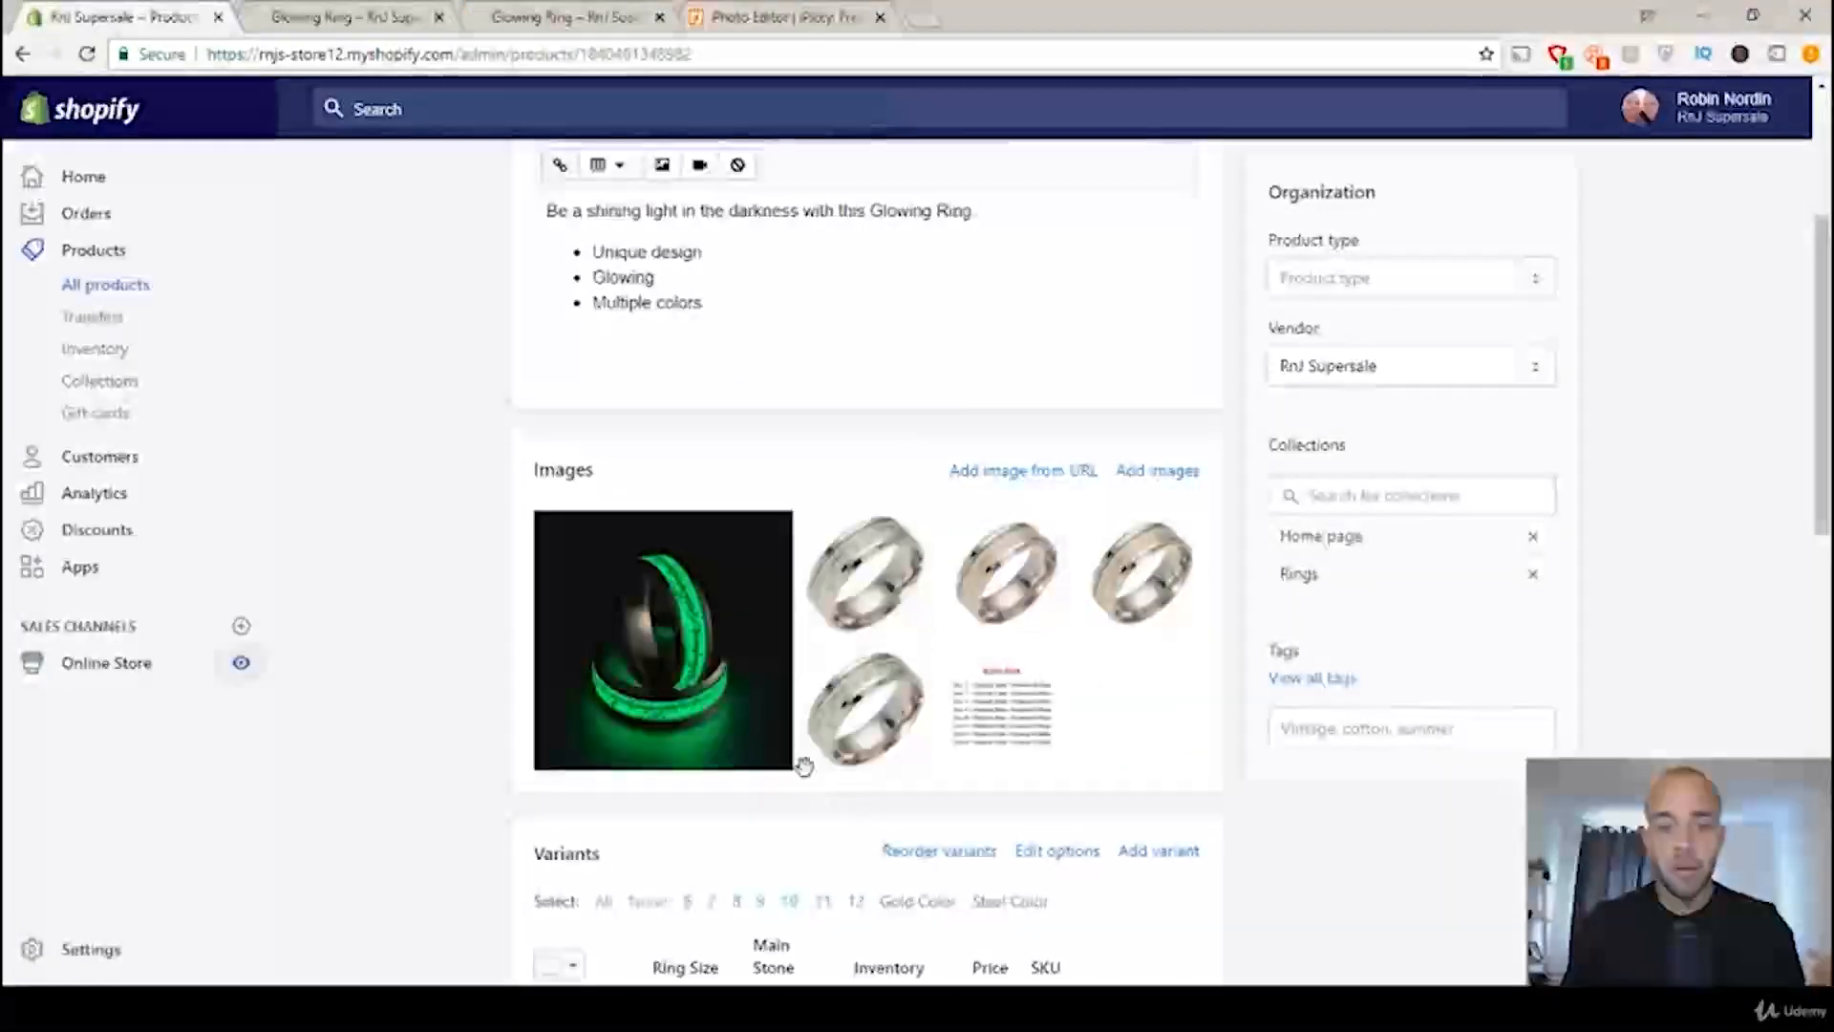
left_click(705, 749)
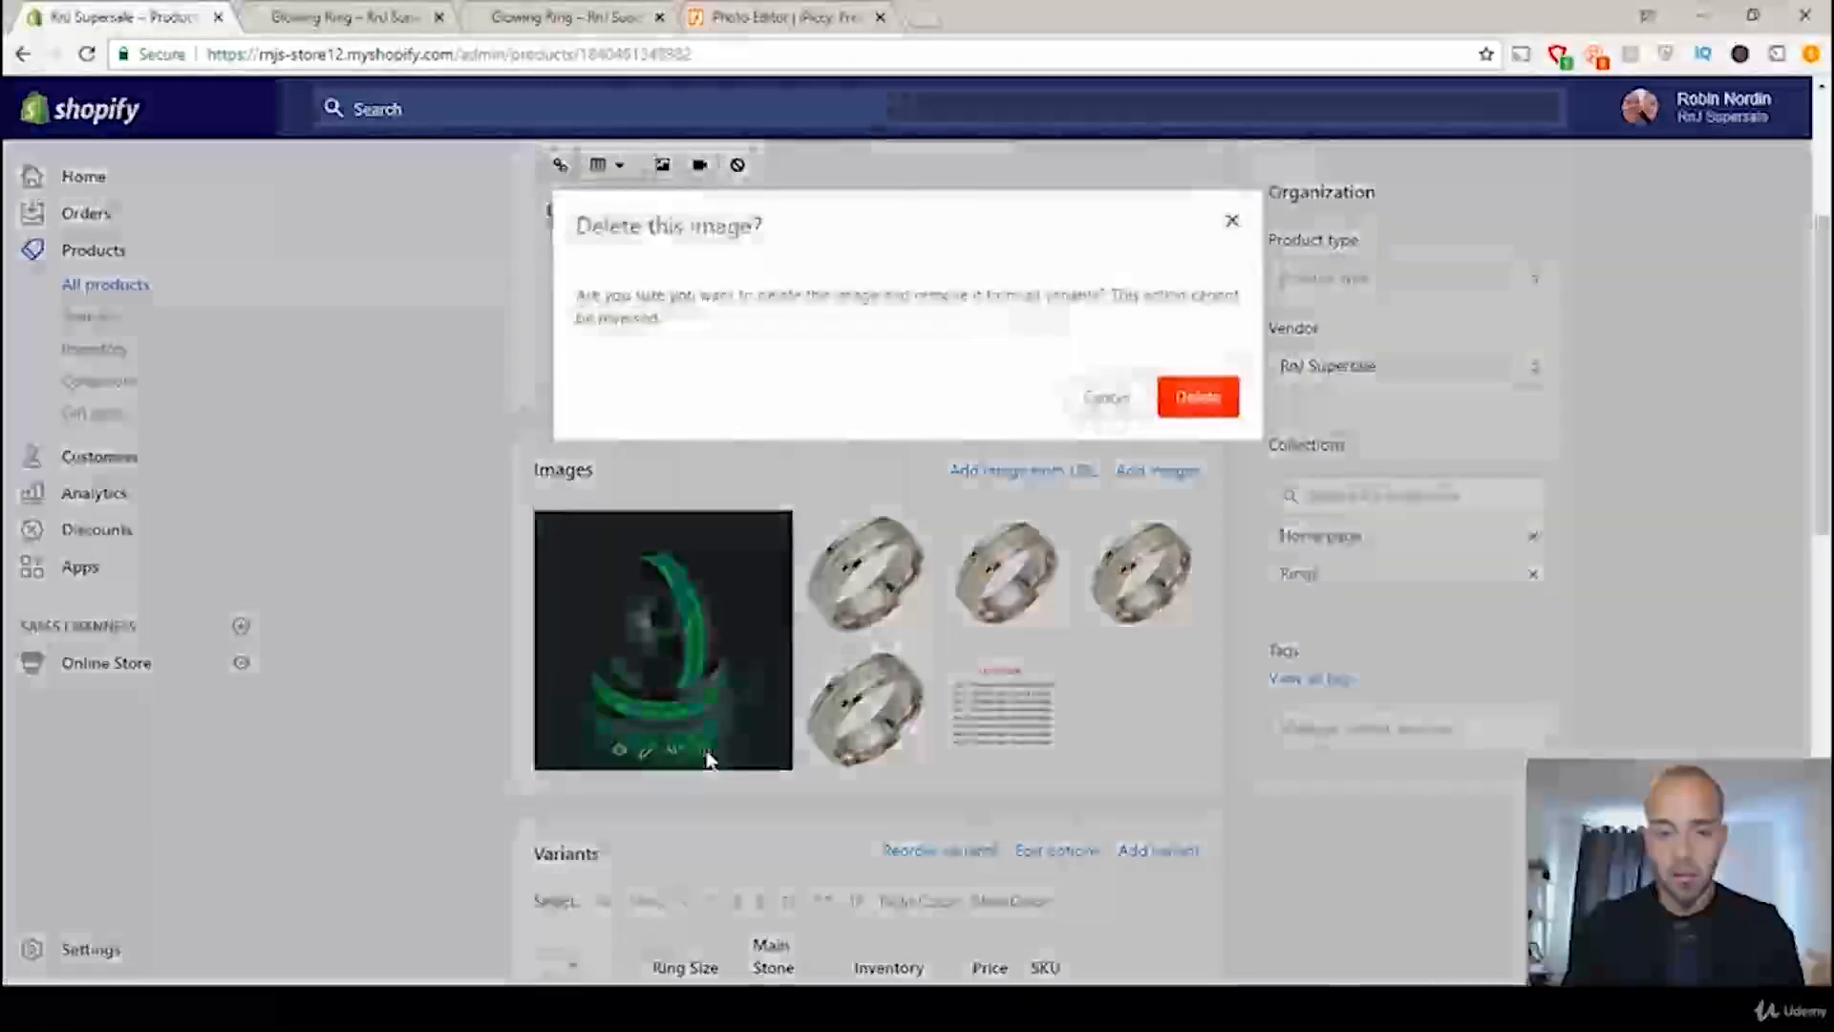
left_click(1198, 399)
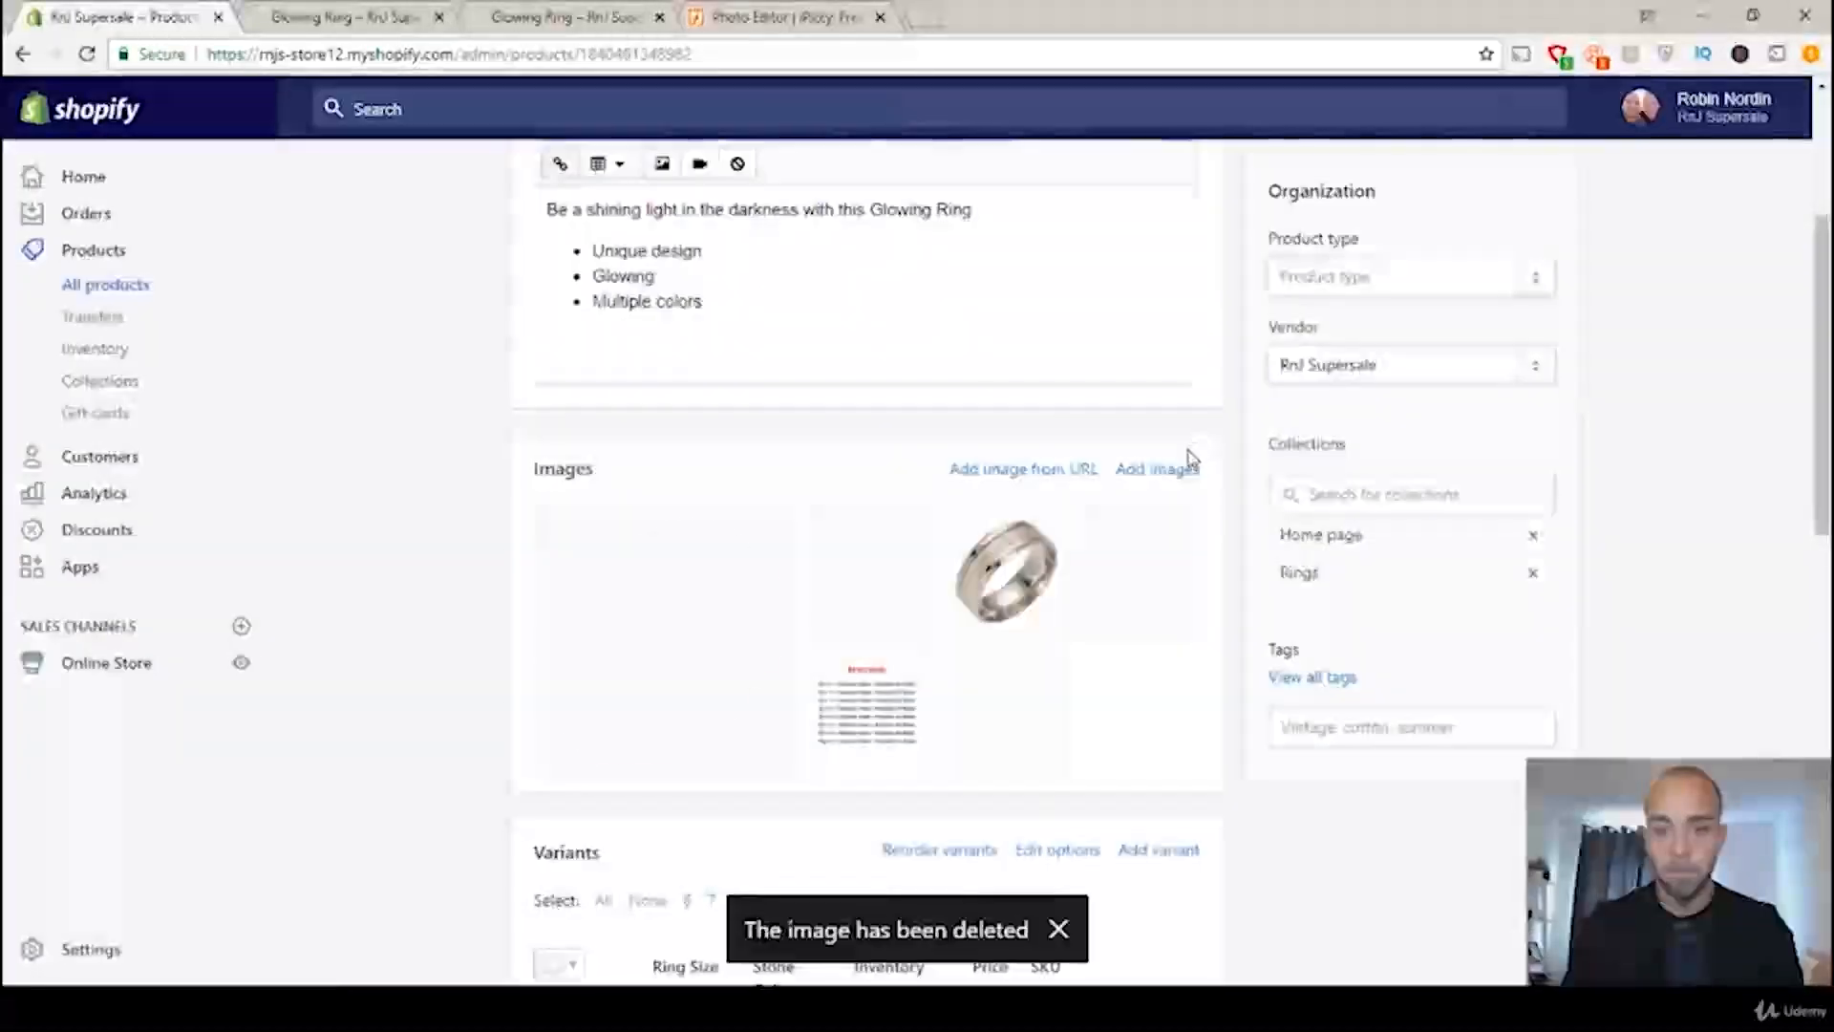
Step: Upload Ring Eye Brighteining.png to the Glowing Ring product and move it to the first image position
left_click(1158, 469)
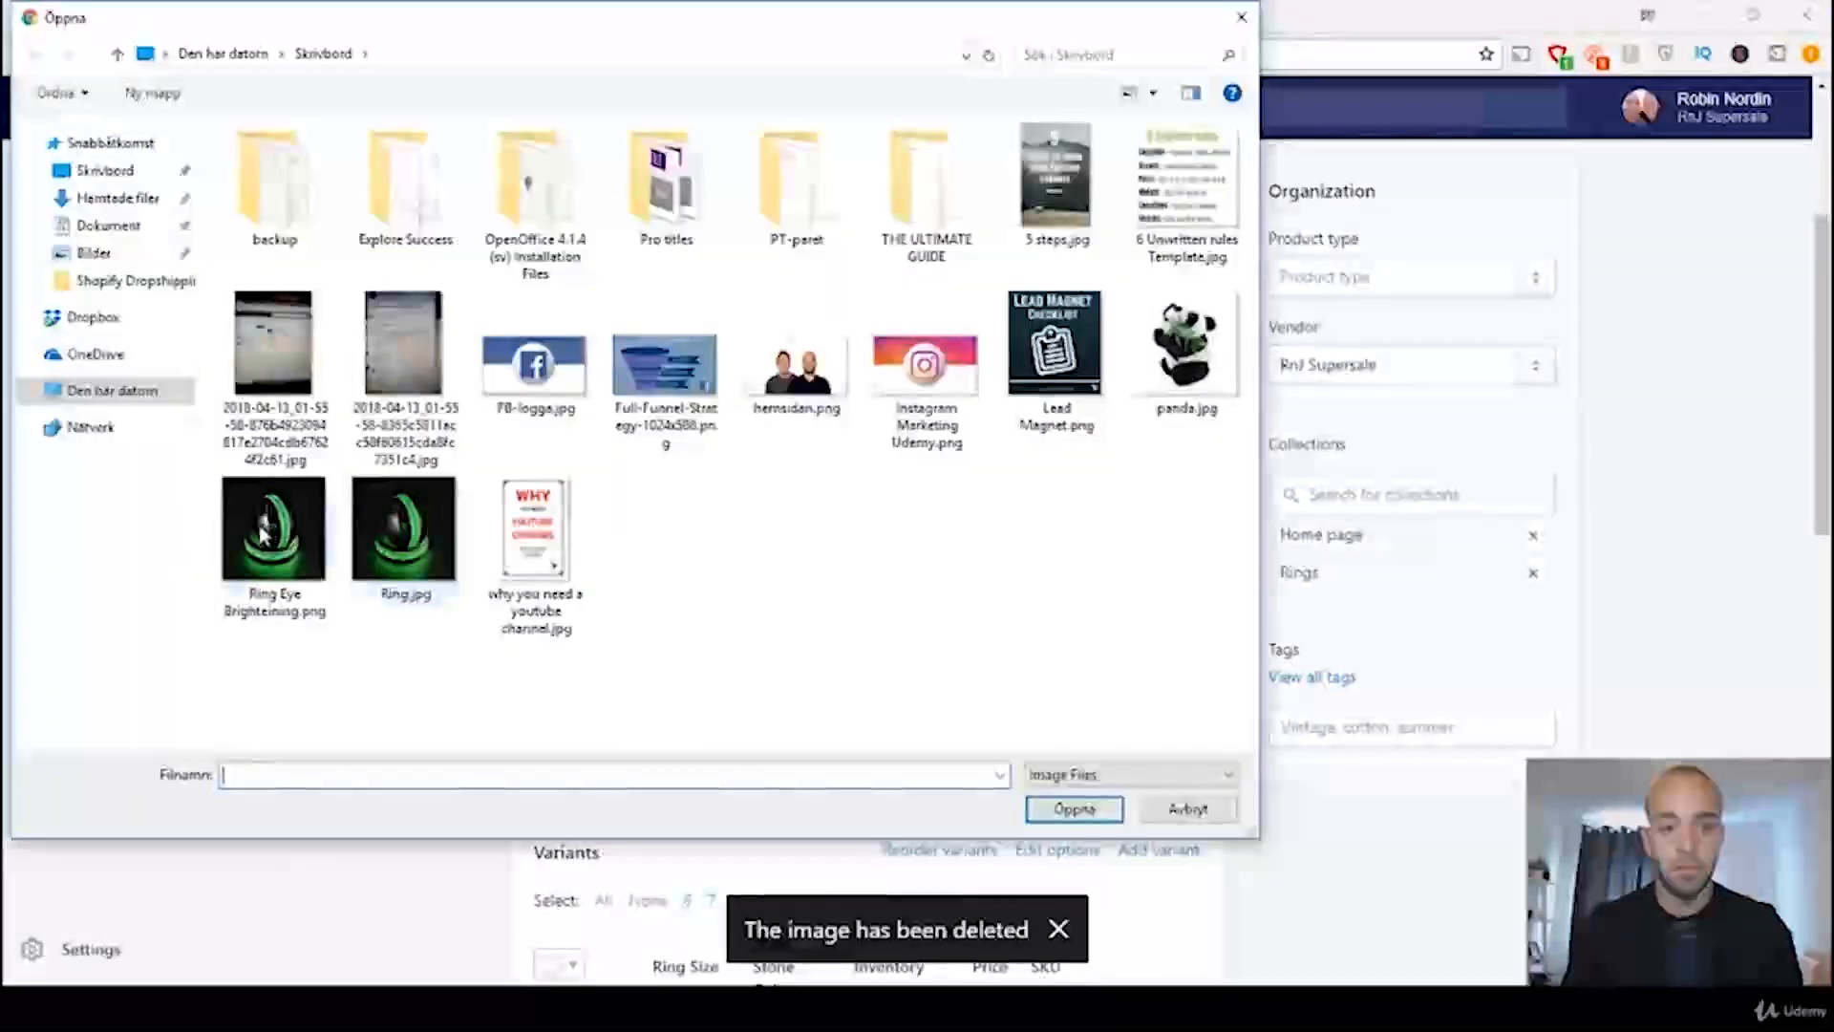
double_click(260, 527)
right_click(260, 525)
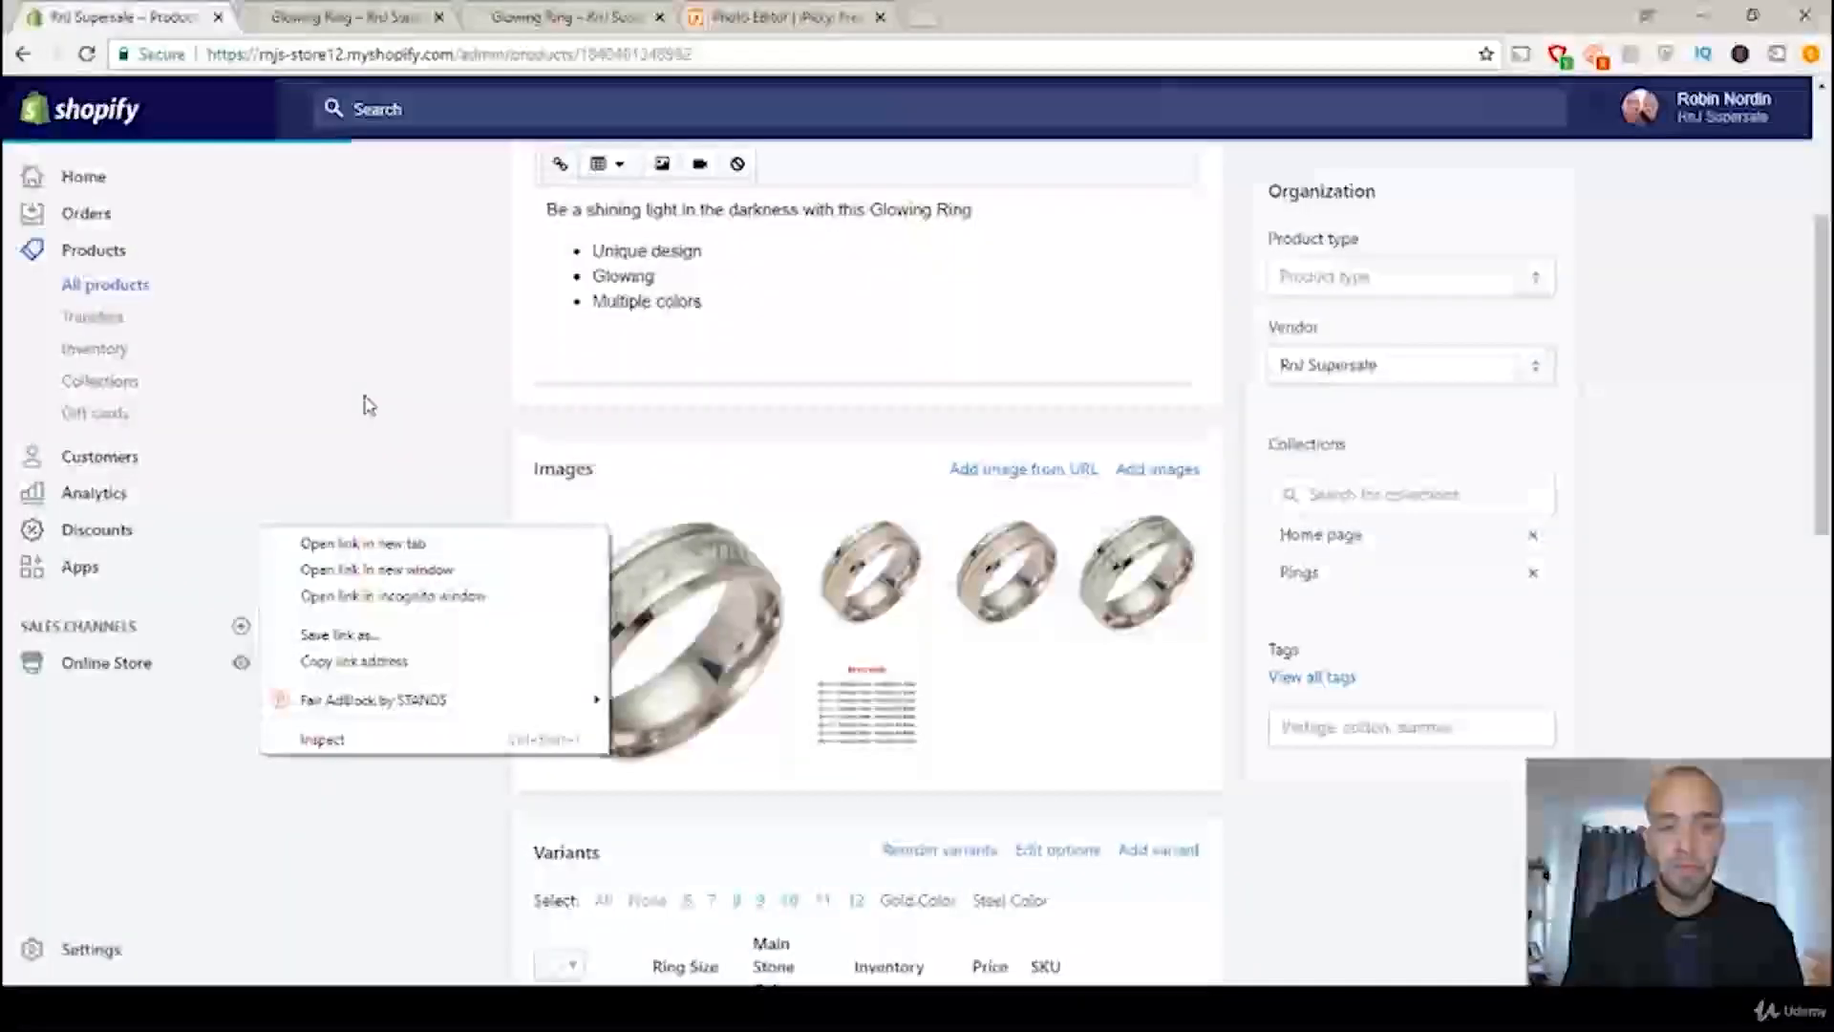
left_click(437, 380)
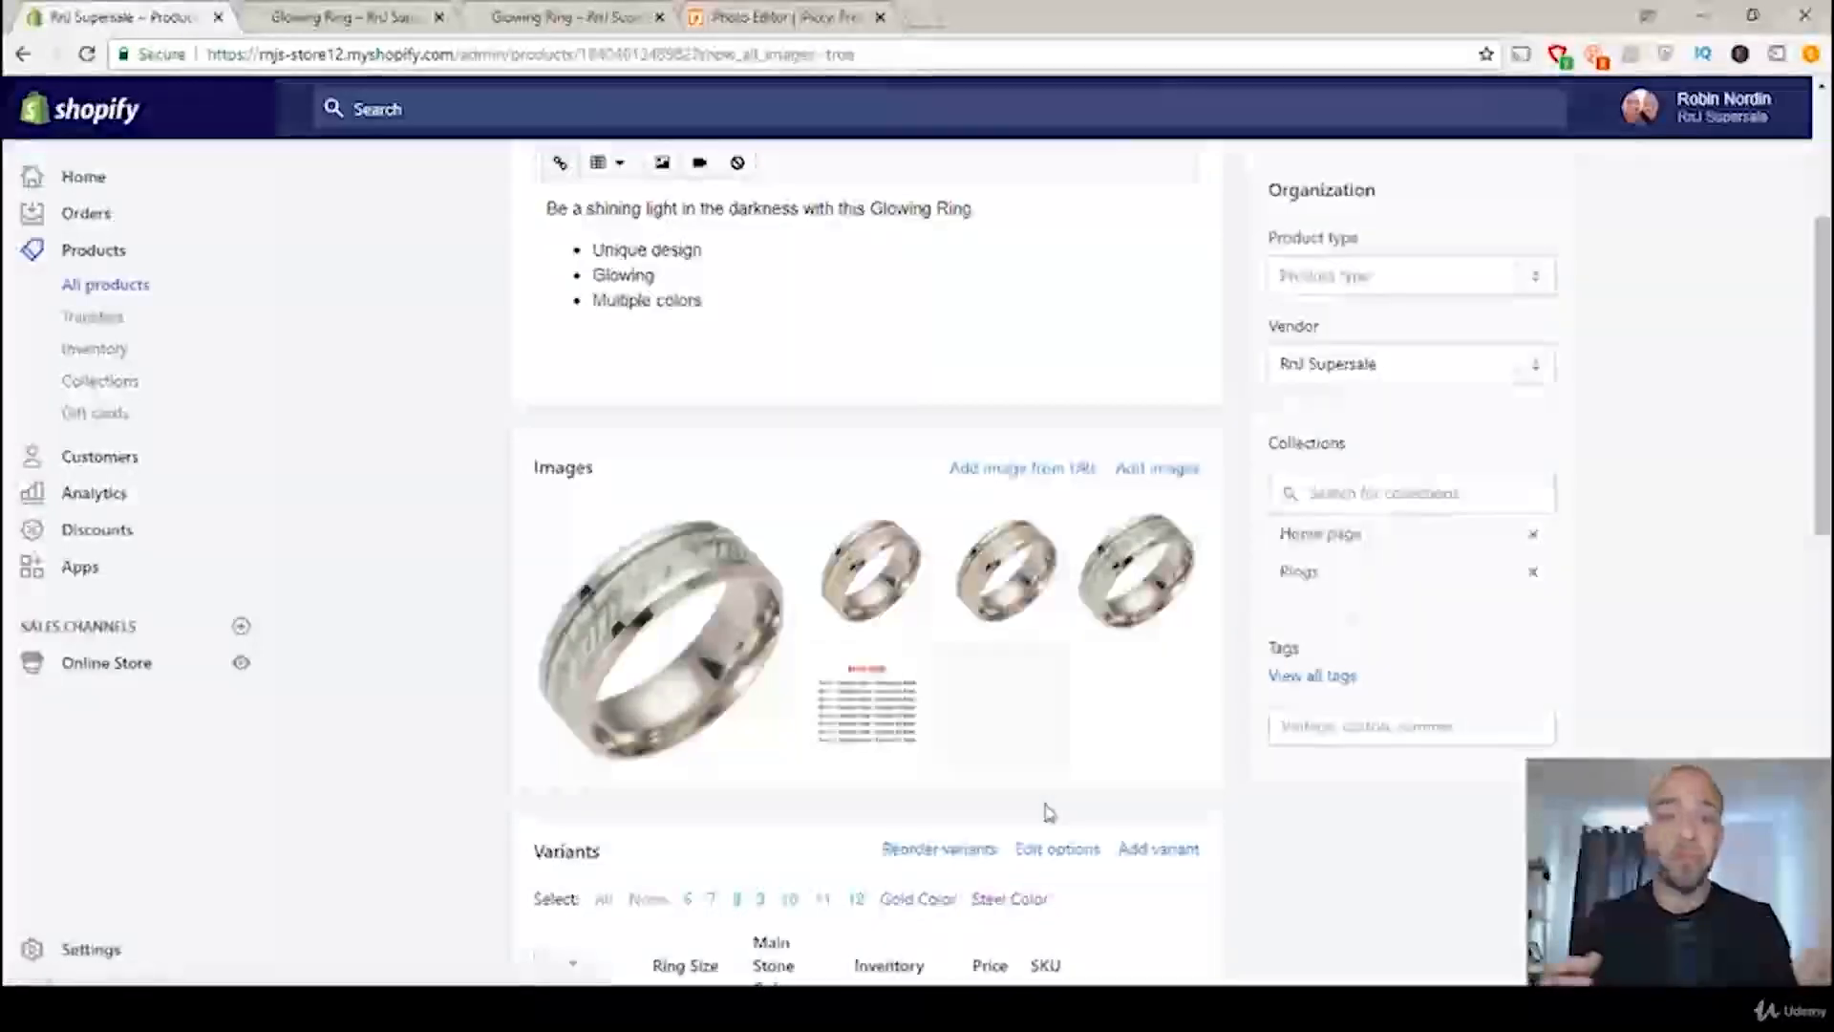
left_click_drag(993, 726, 626, 599)
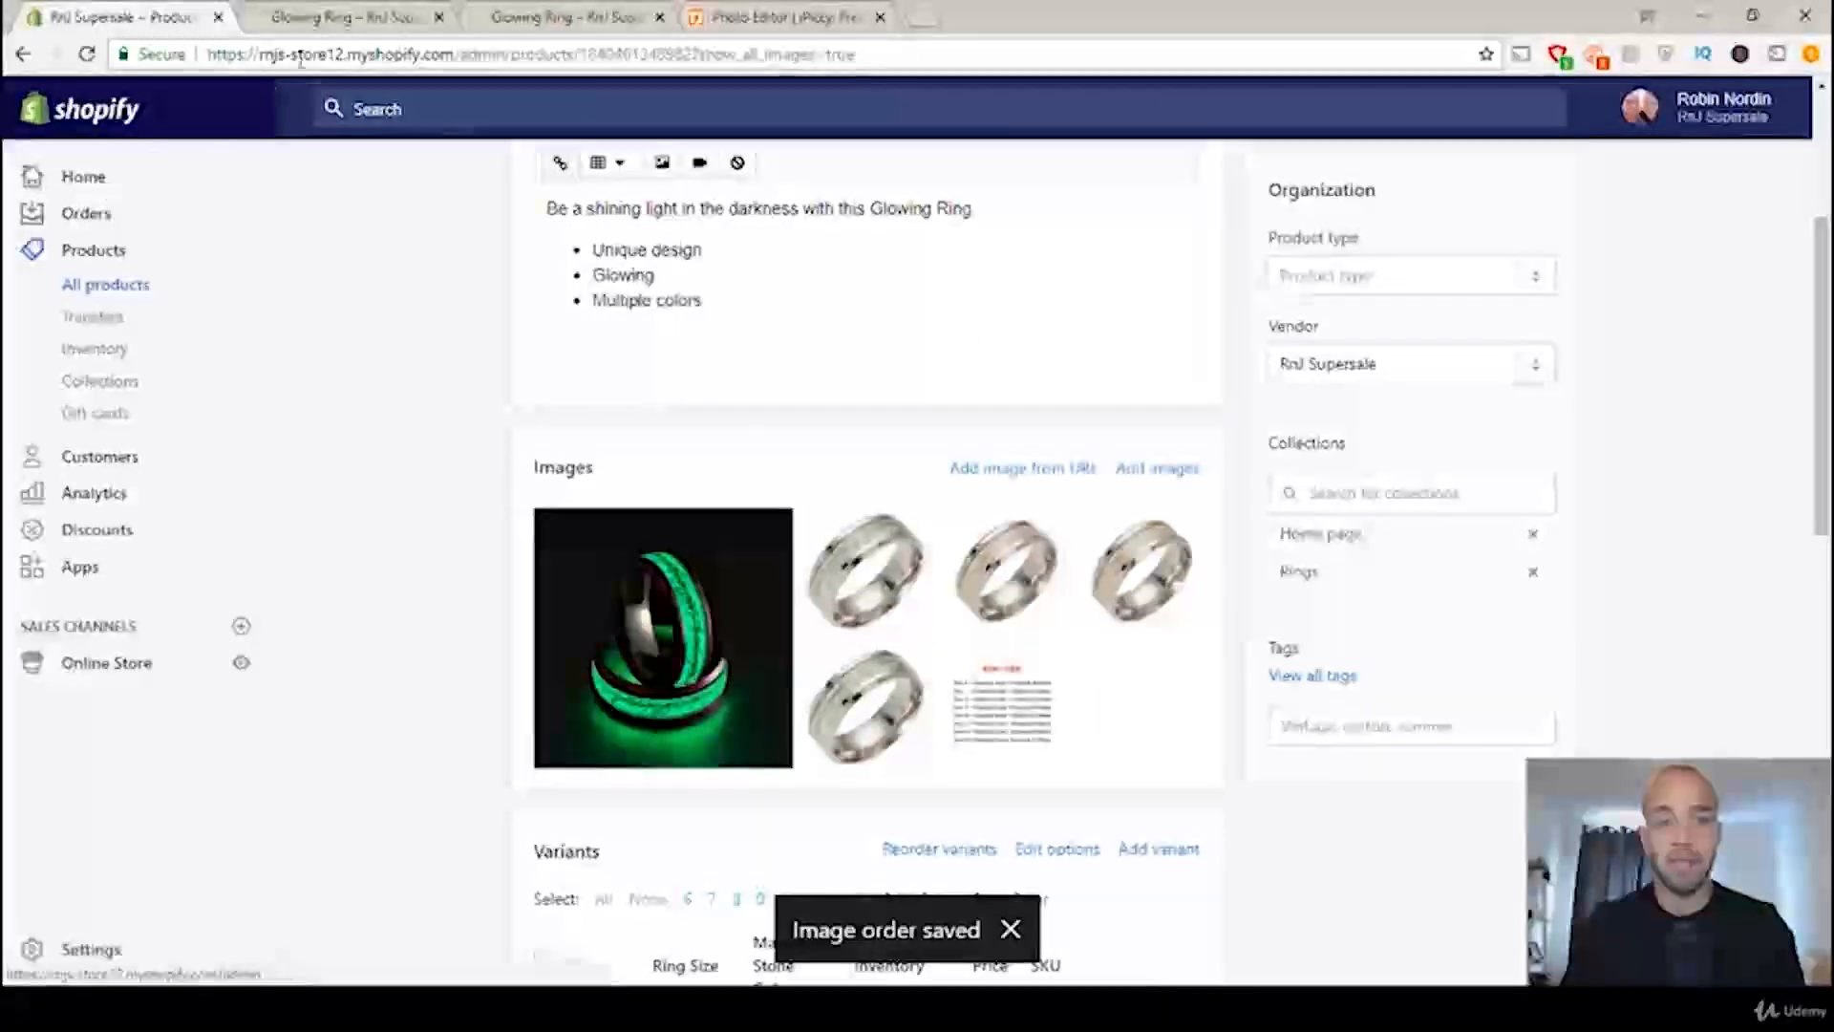
Step: Reload the Rings collection's Glowing Ring store page and display the new green main photo
left_click(336, 12)
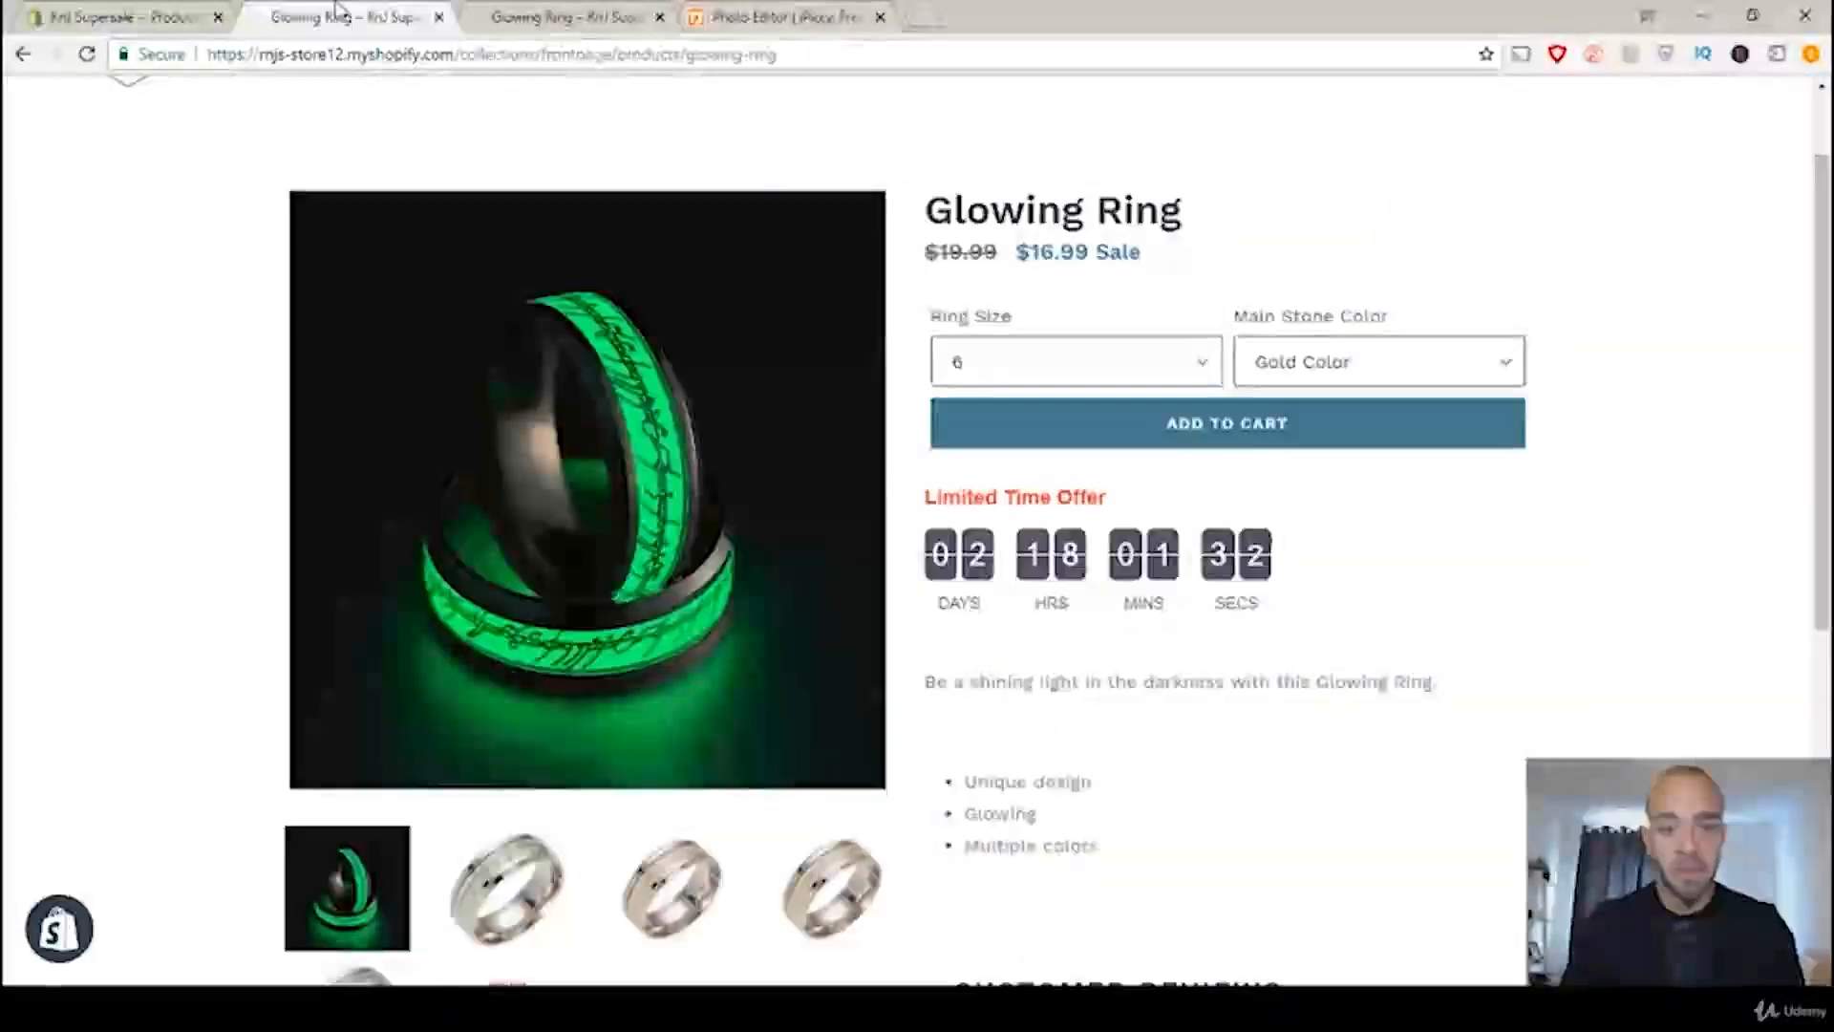
left_click(606, 16)
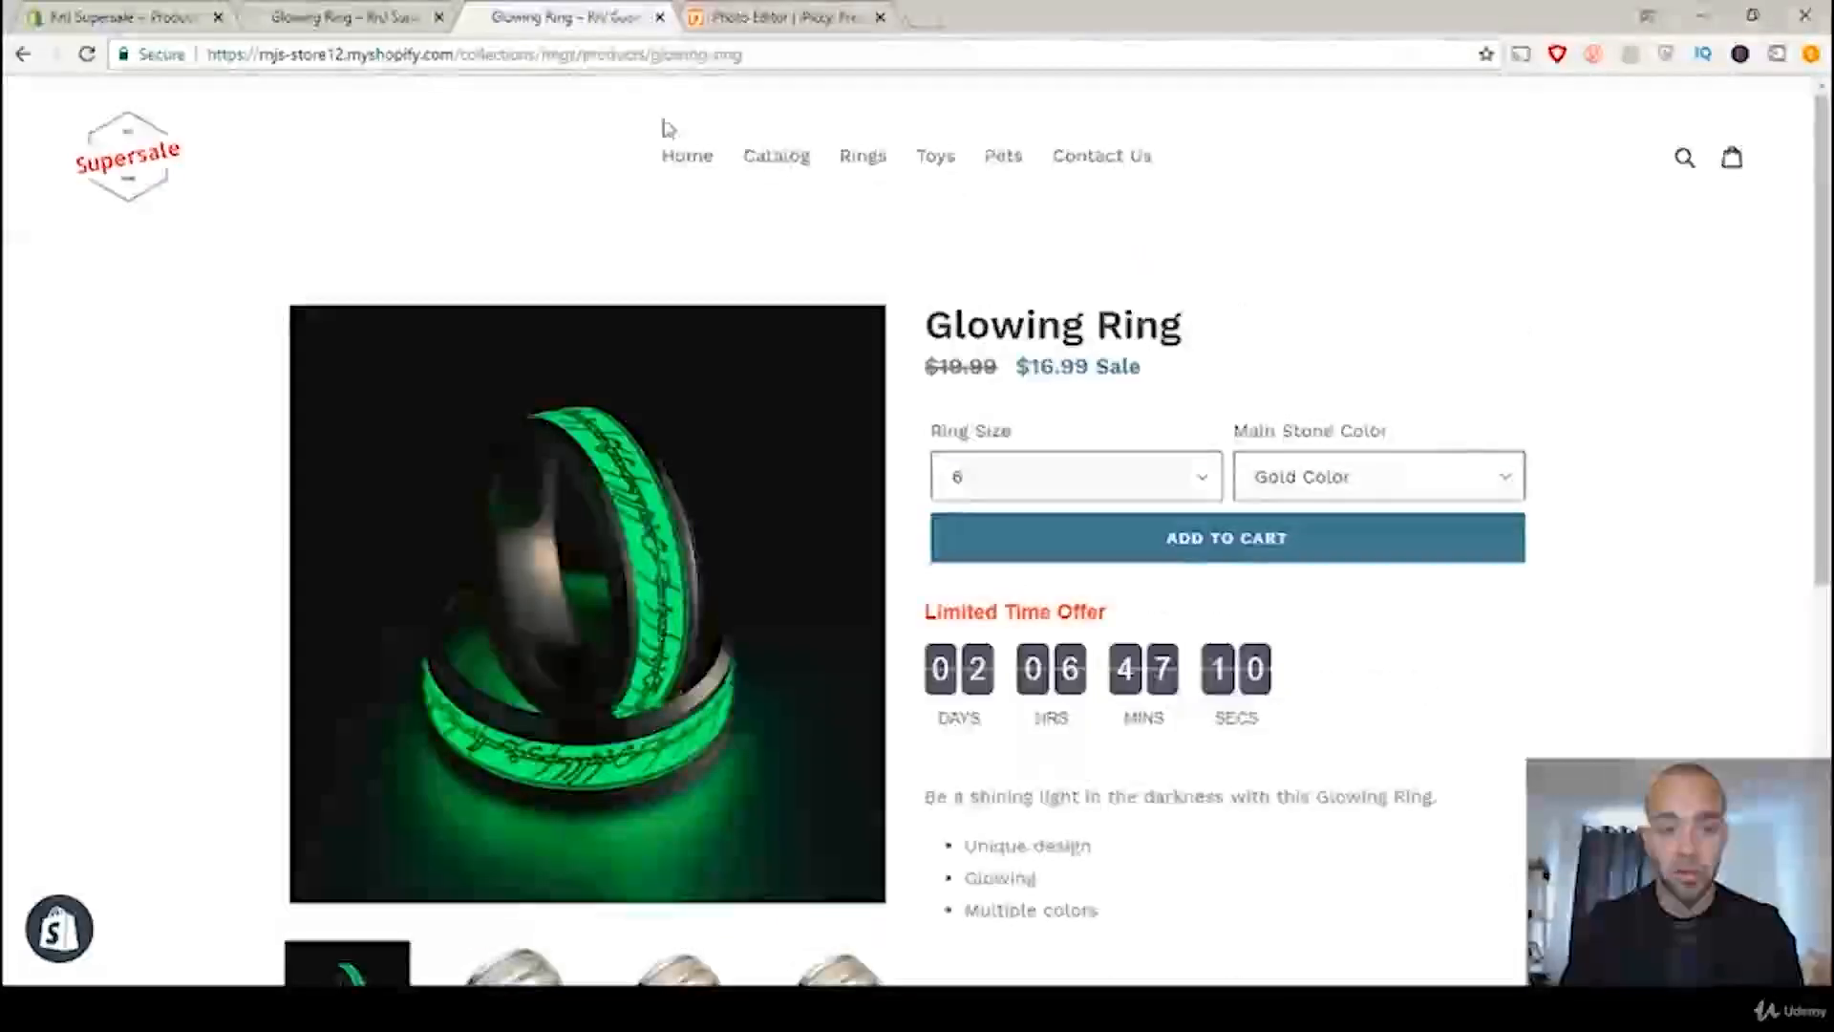
scroll(741, 381, "down", 1)
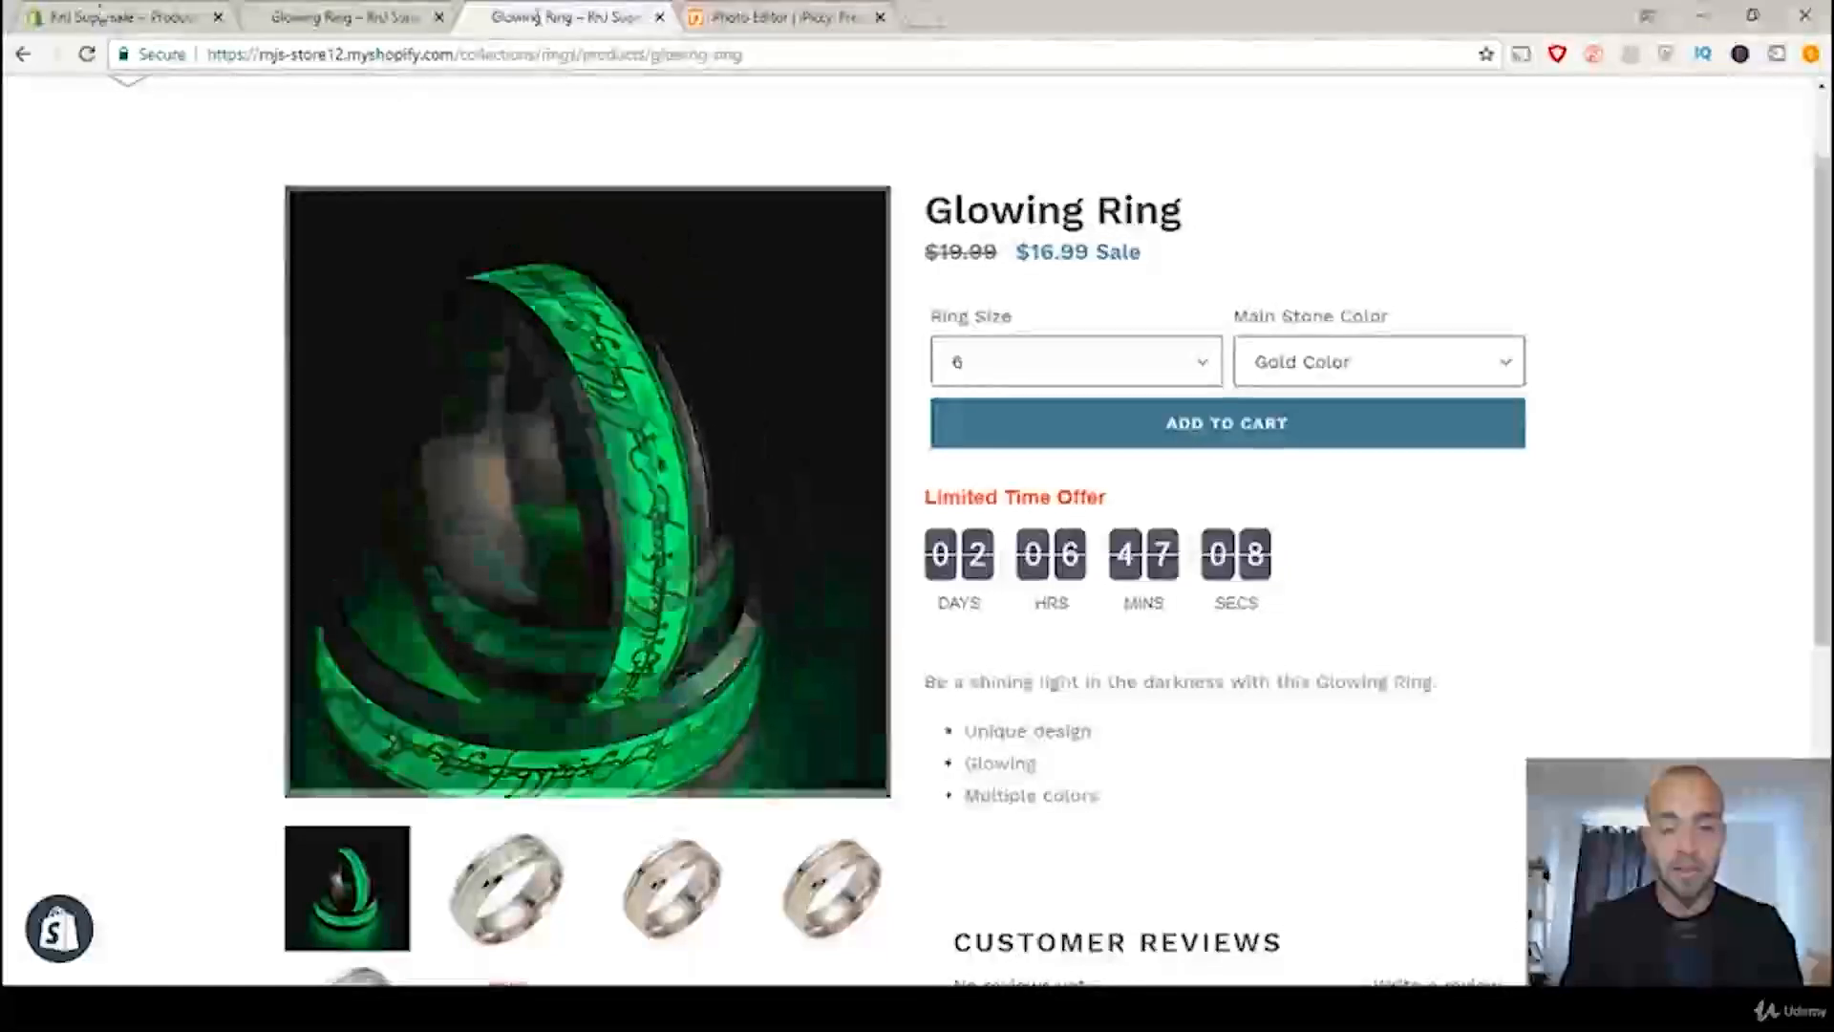
left_click(87, 55)
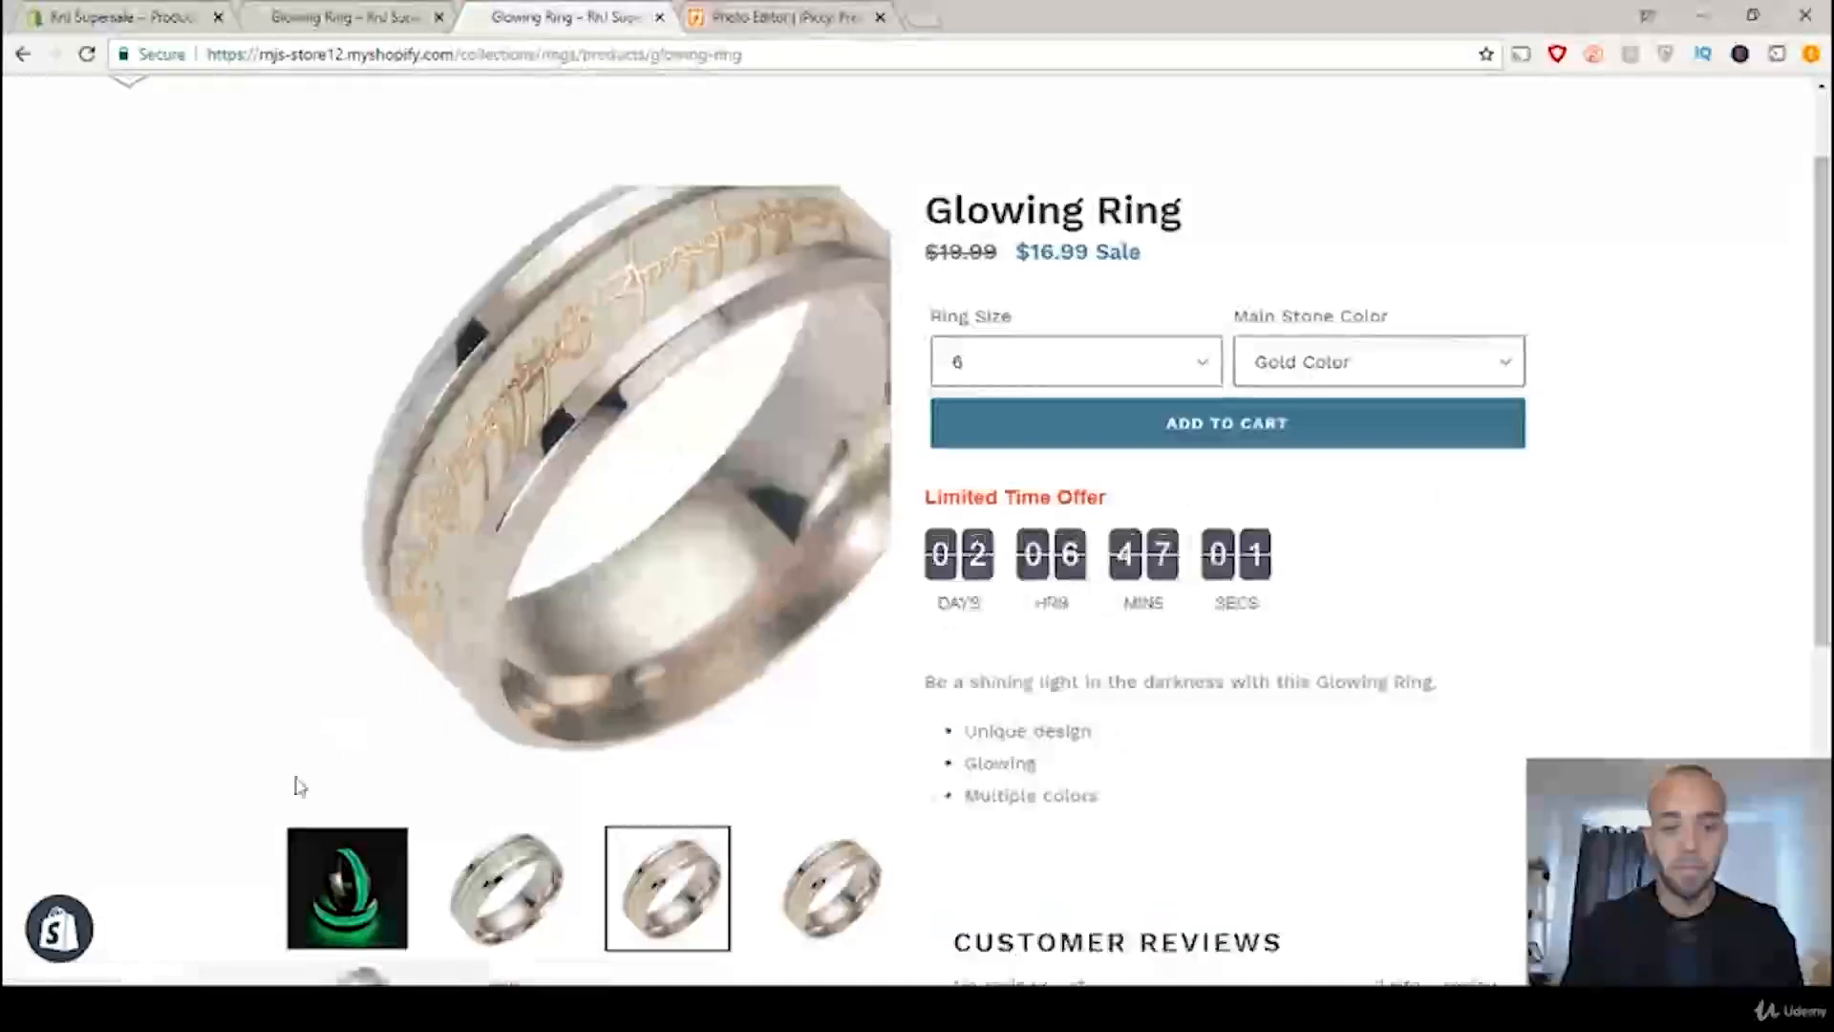
left_click(341, 890)
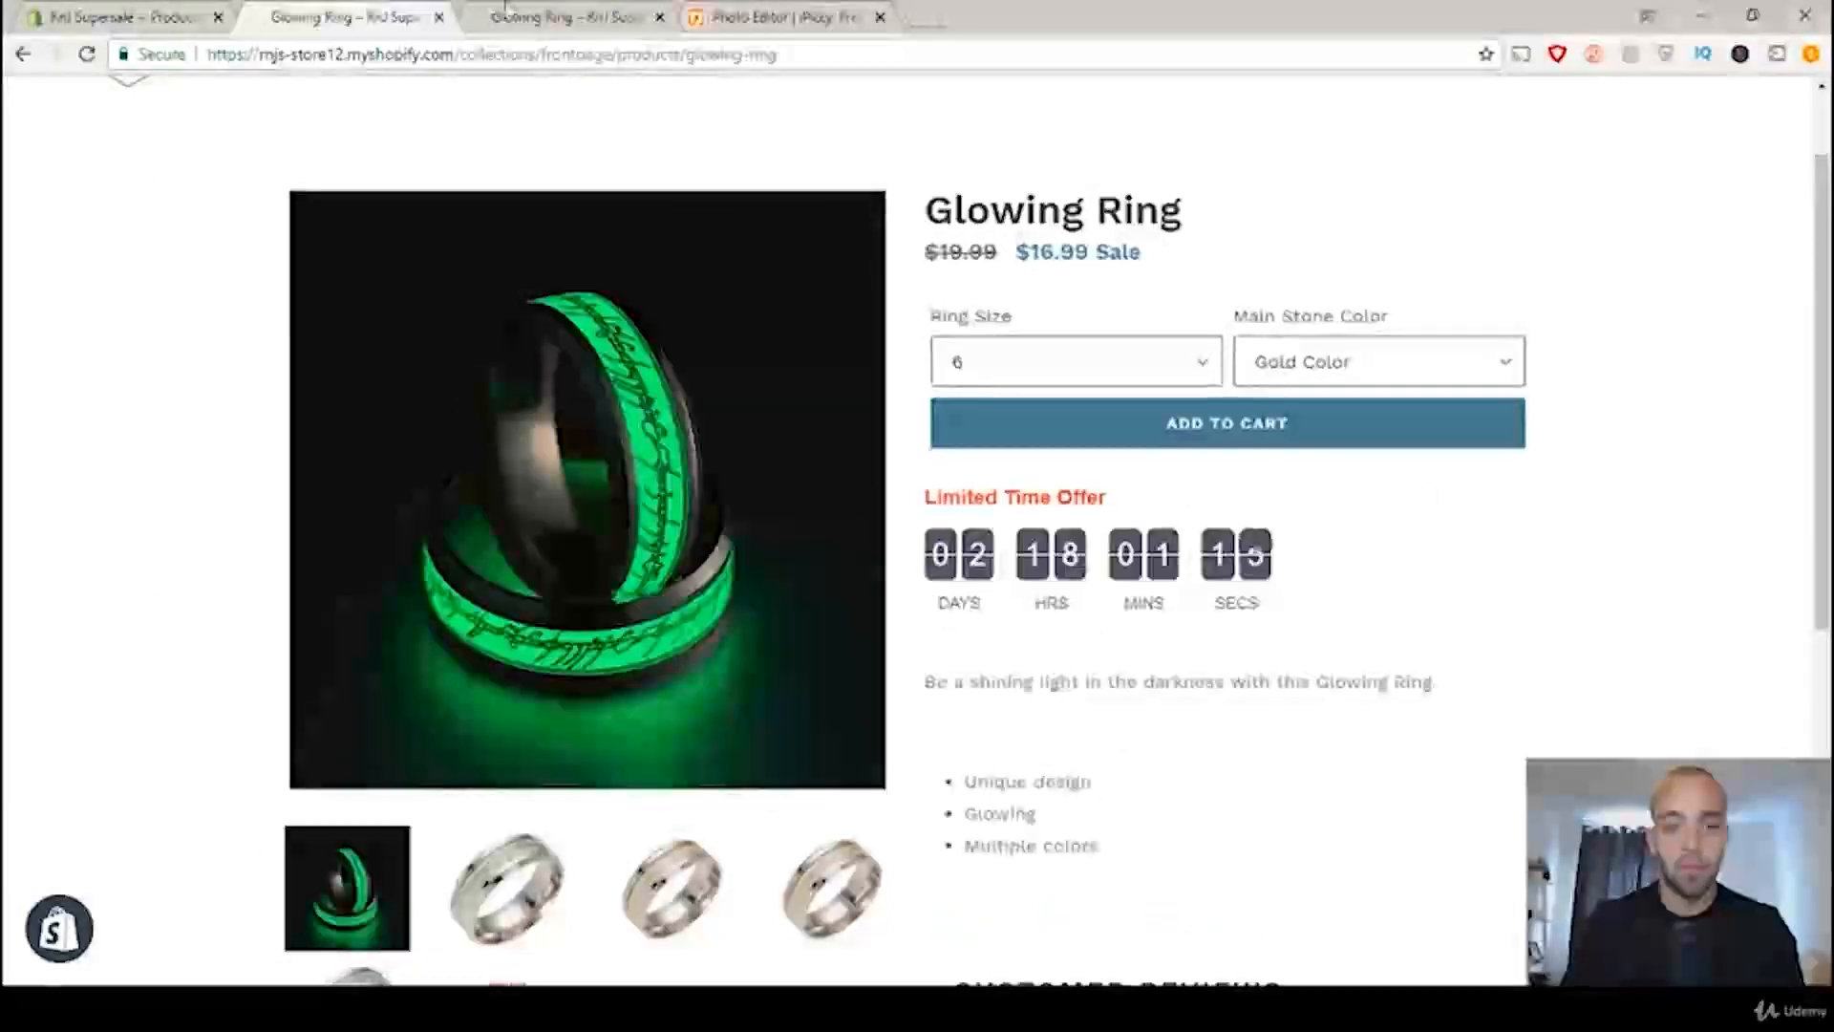
Step: Alternate between the two open Glowing Ring store pages to compare the original main photo with the brightened one
left_click(382, 14)
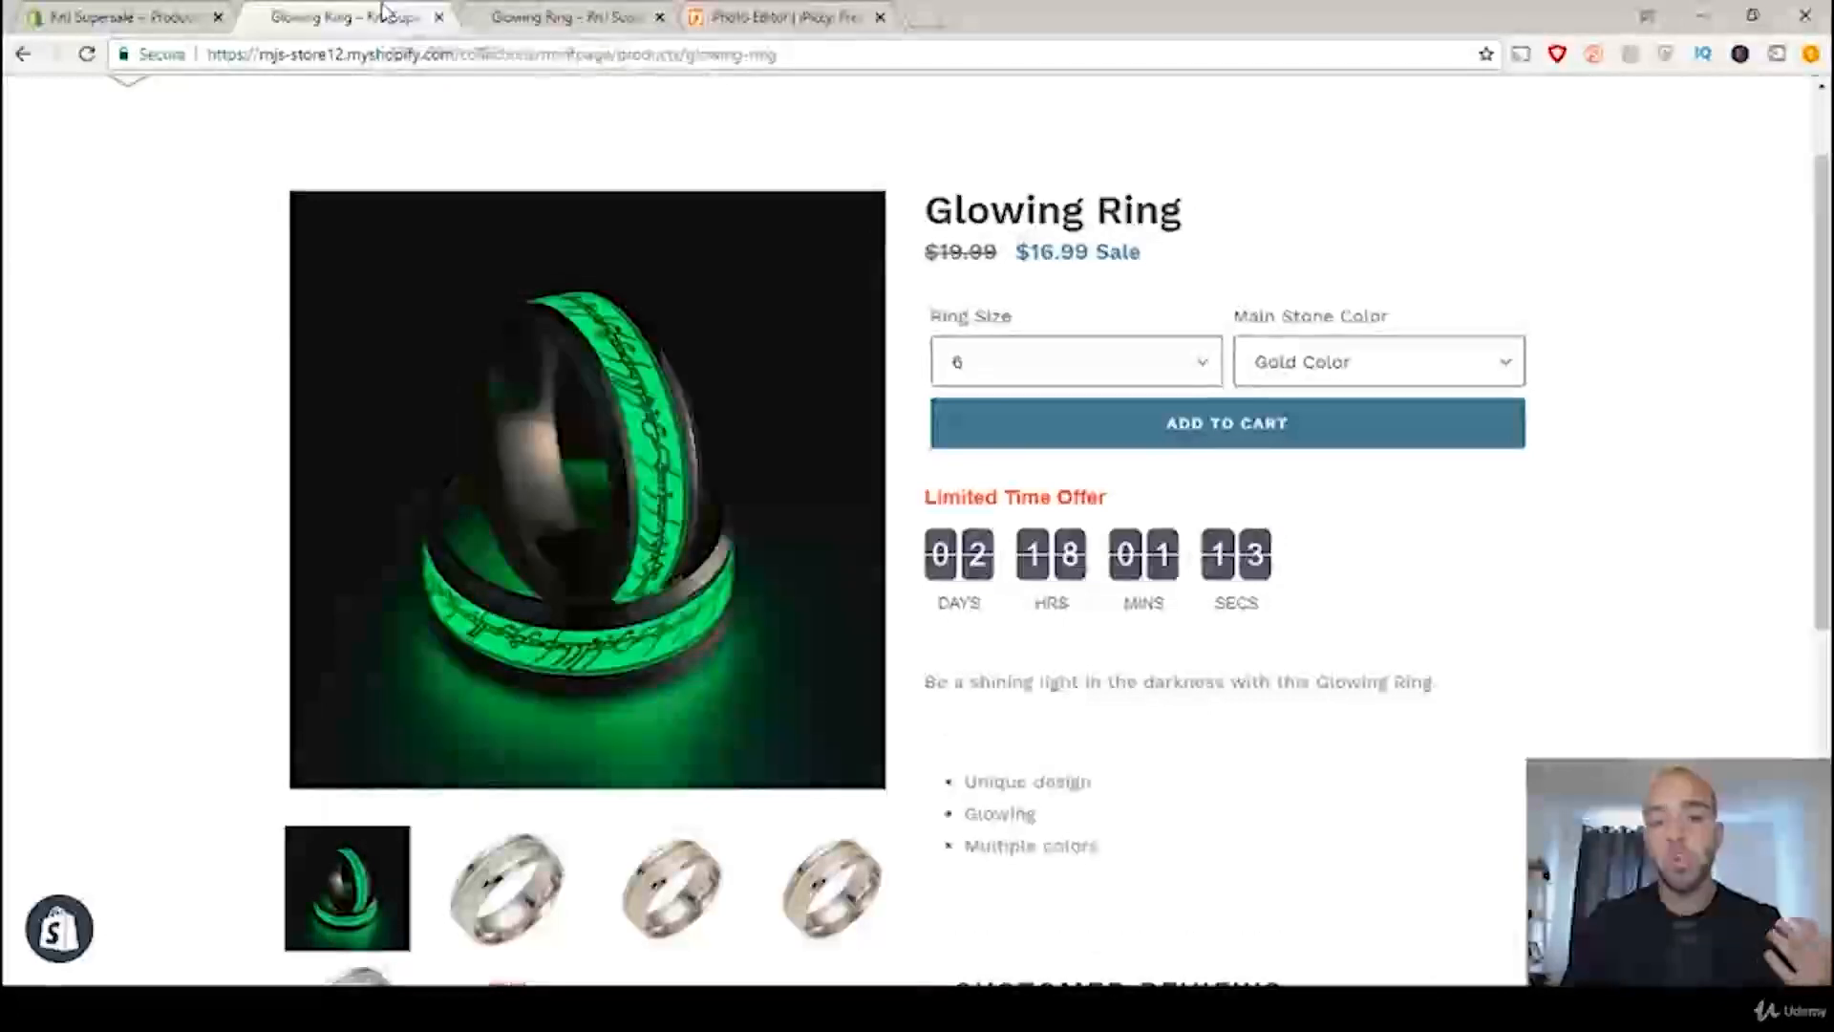
left_click(537, 13)
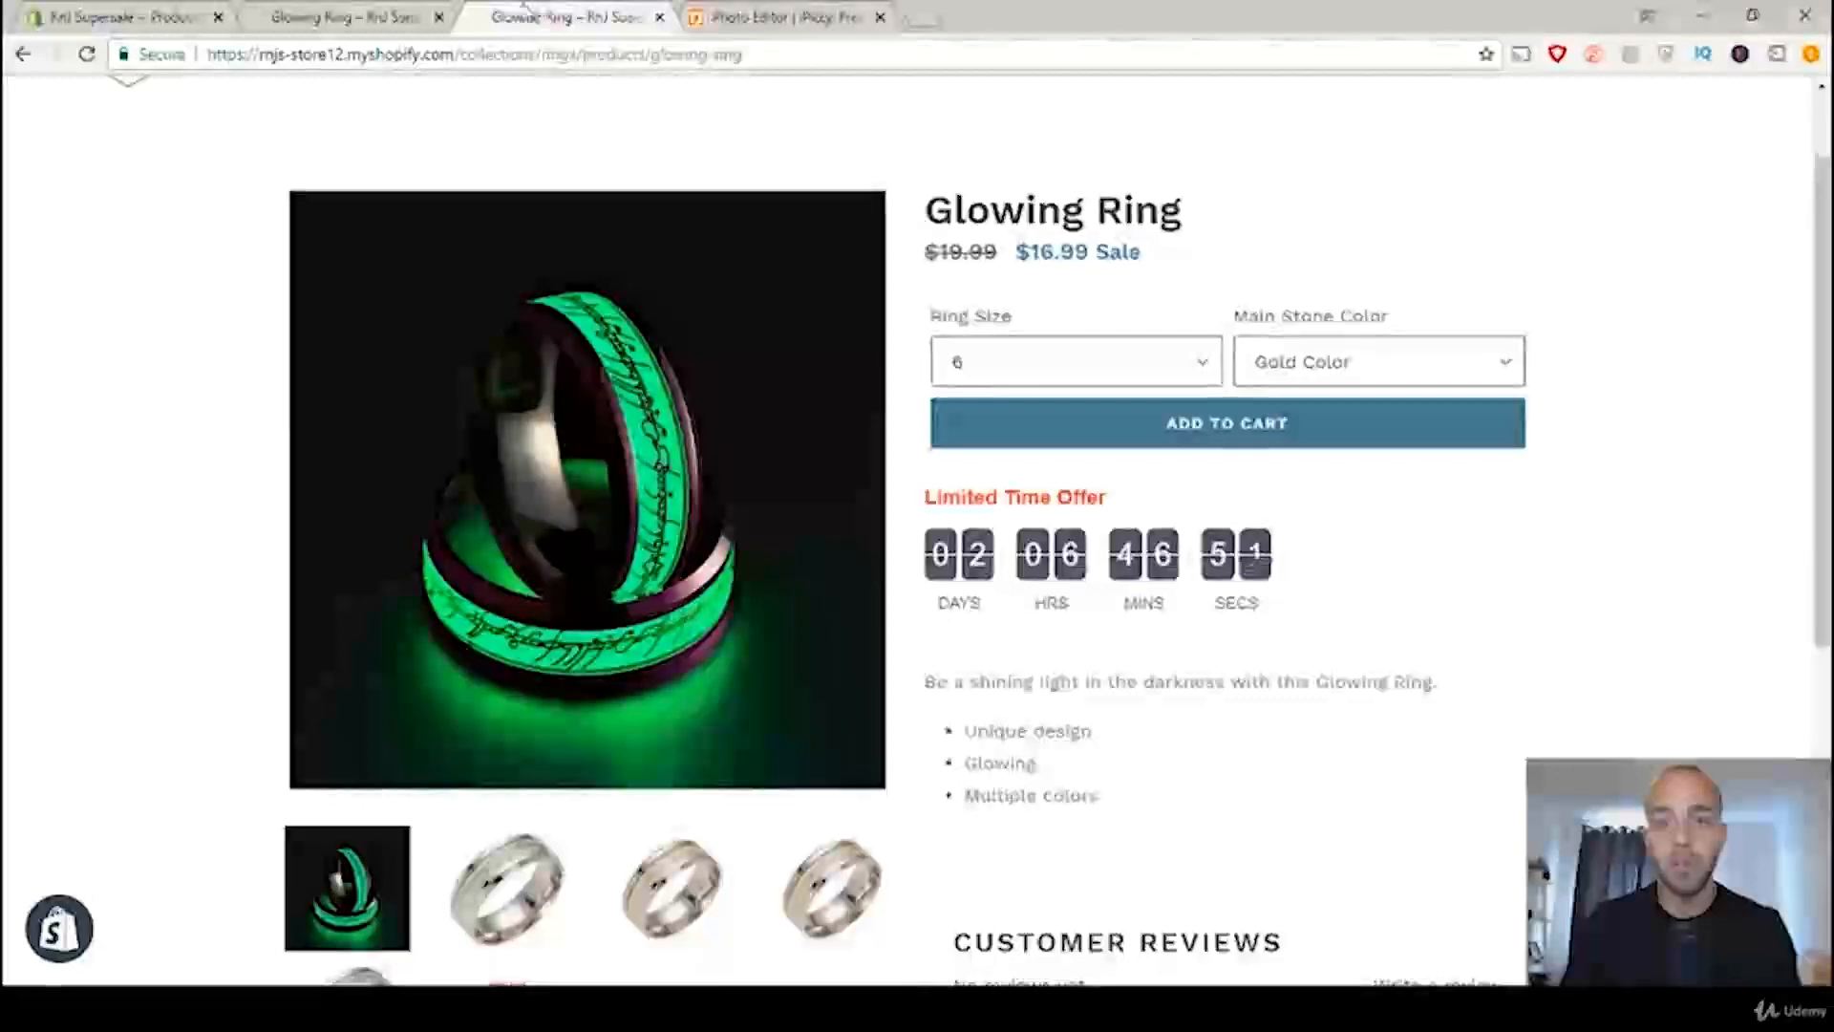
left_click(367, 9)
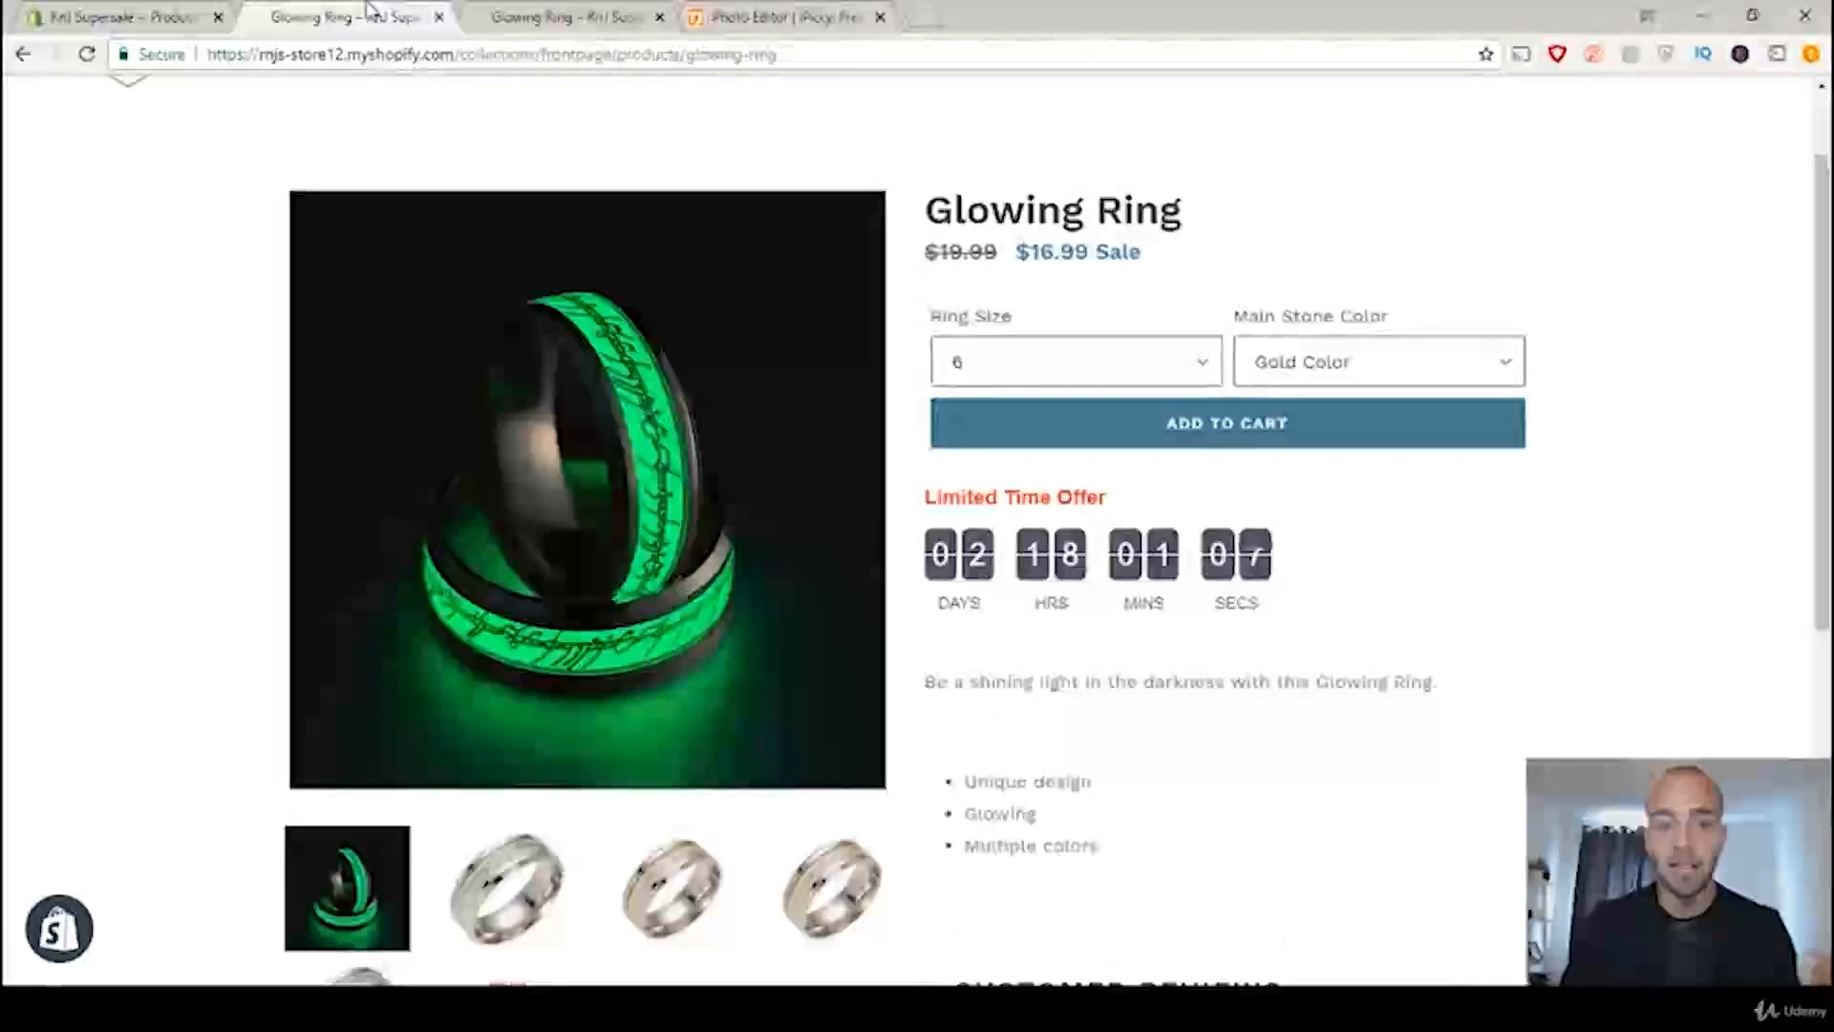
left_click(550, 11)
left_click(352, 11)
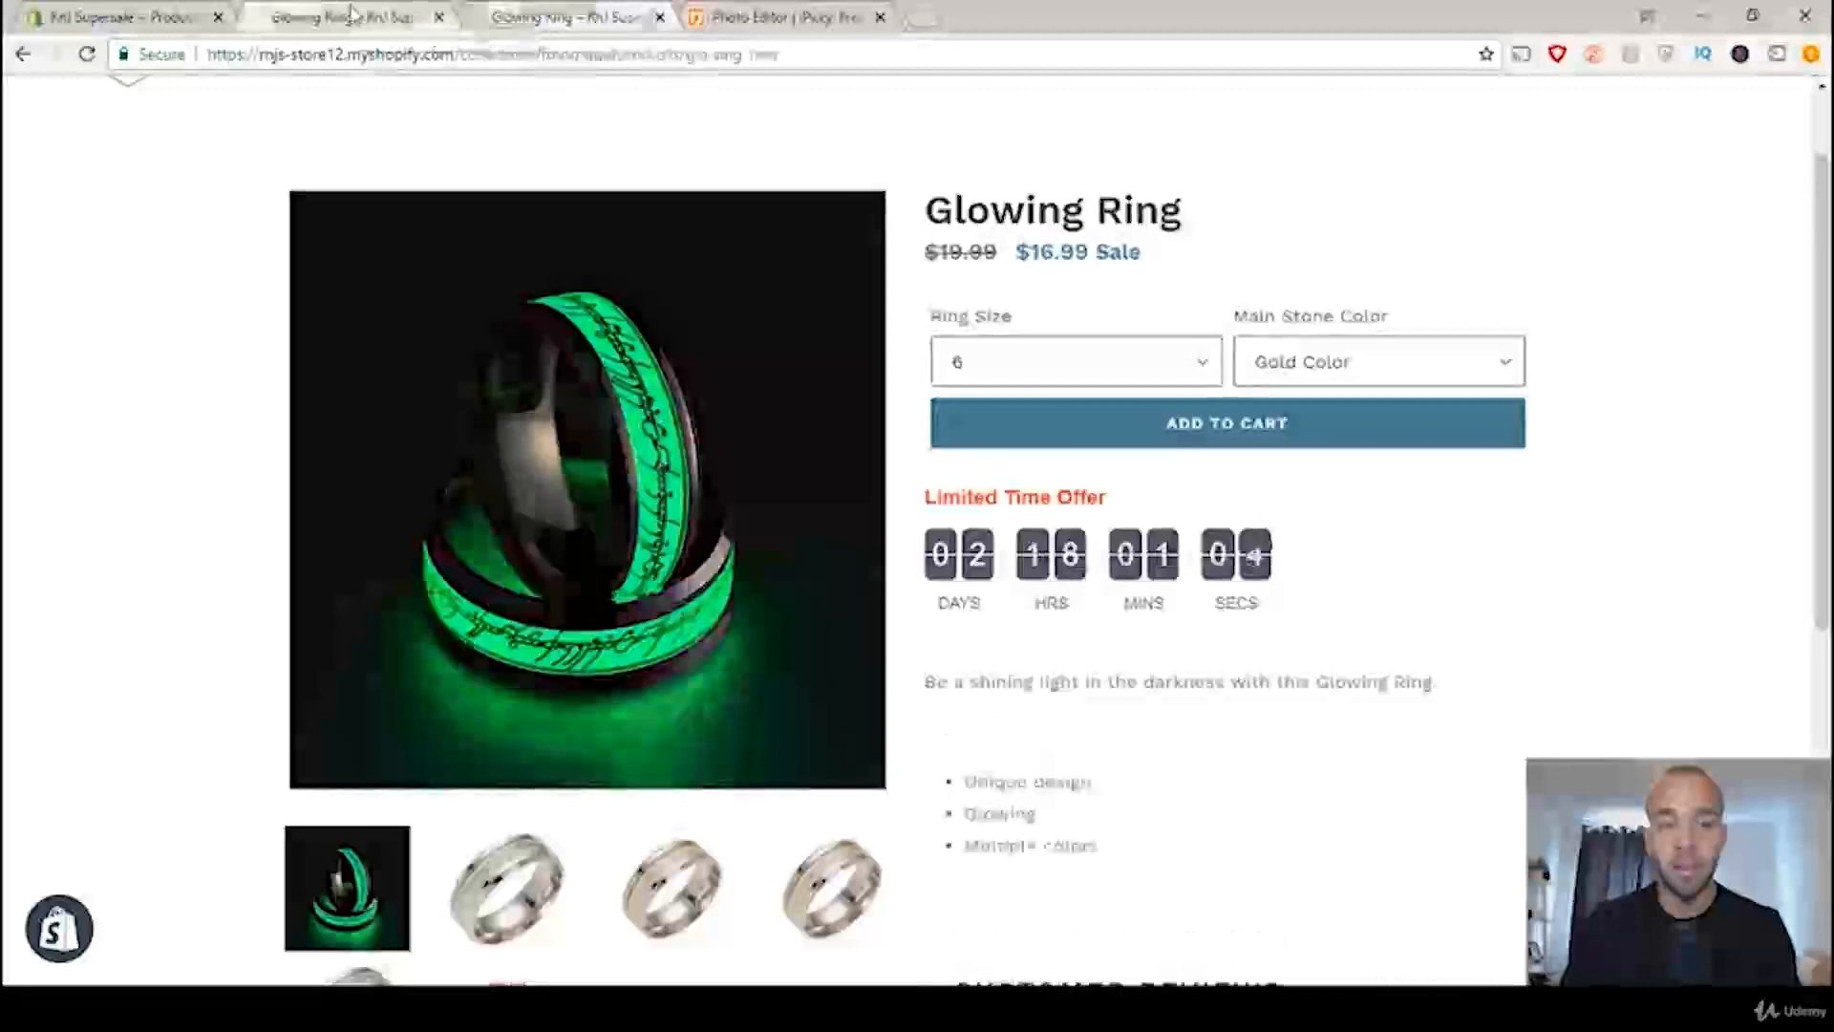
left_click(547, 11)
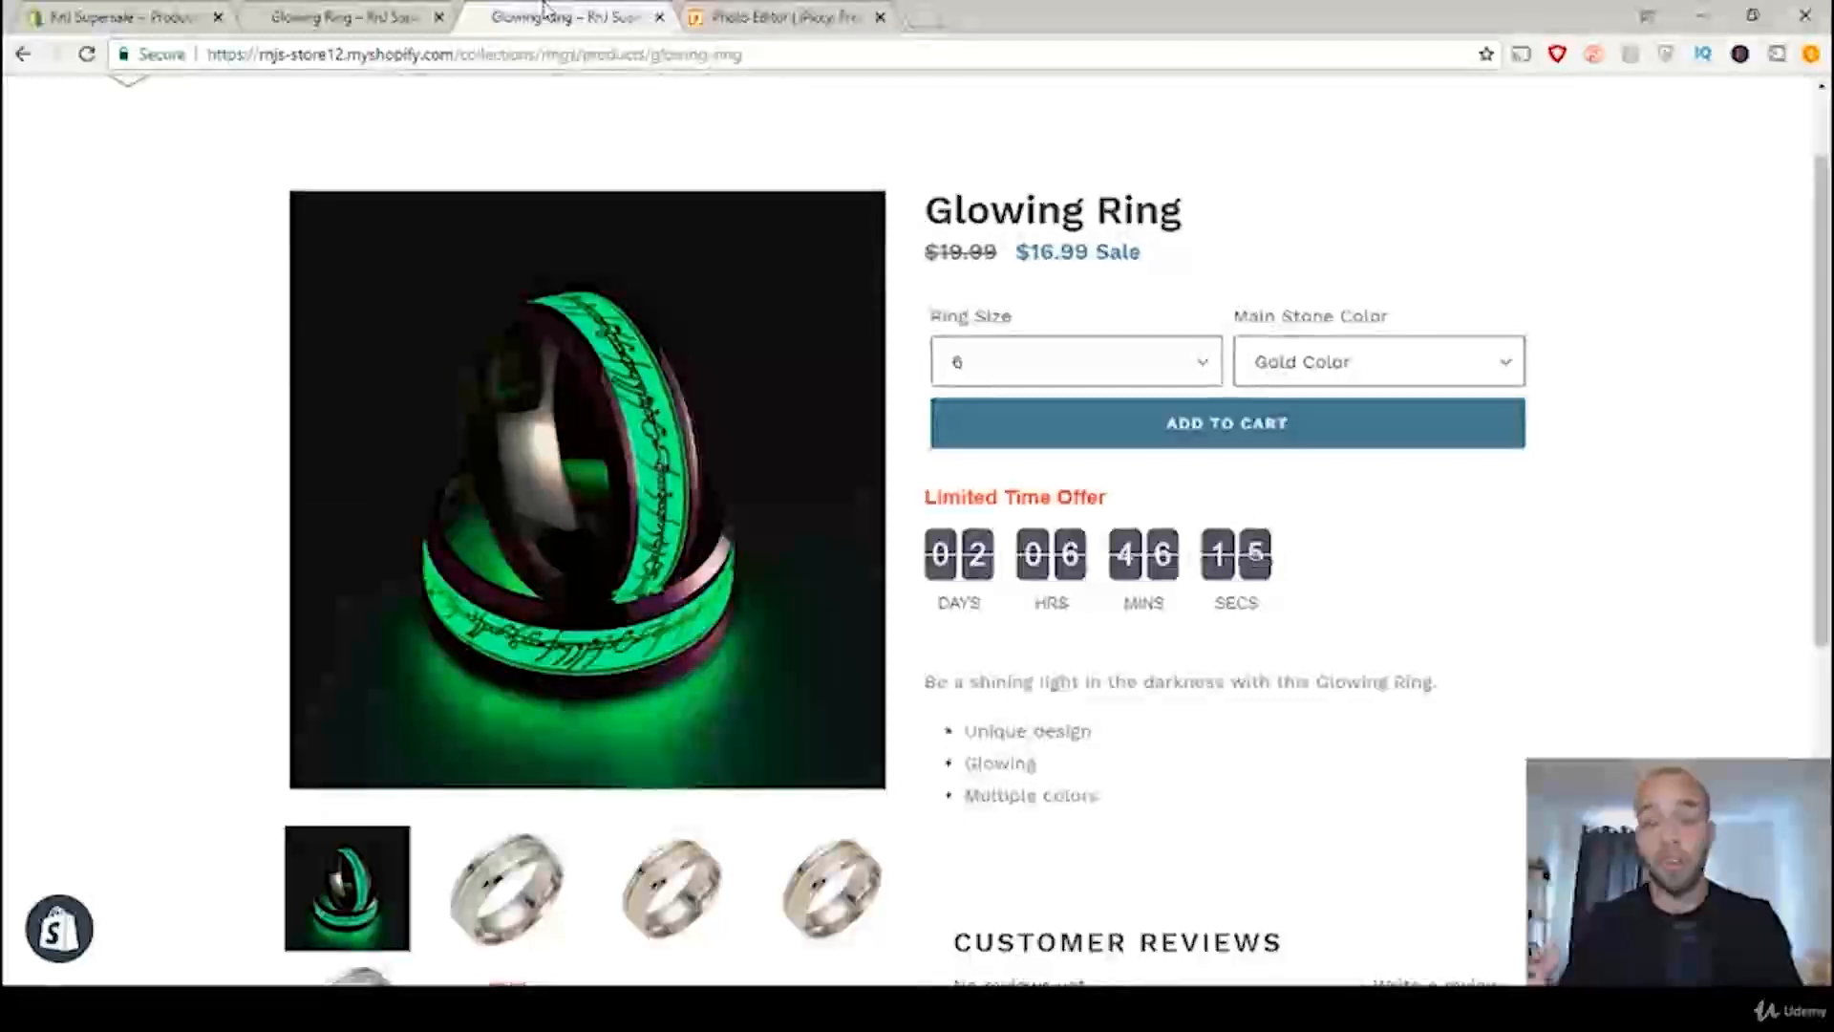
left_click(348, 14)
left_click(518, 17)
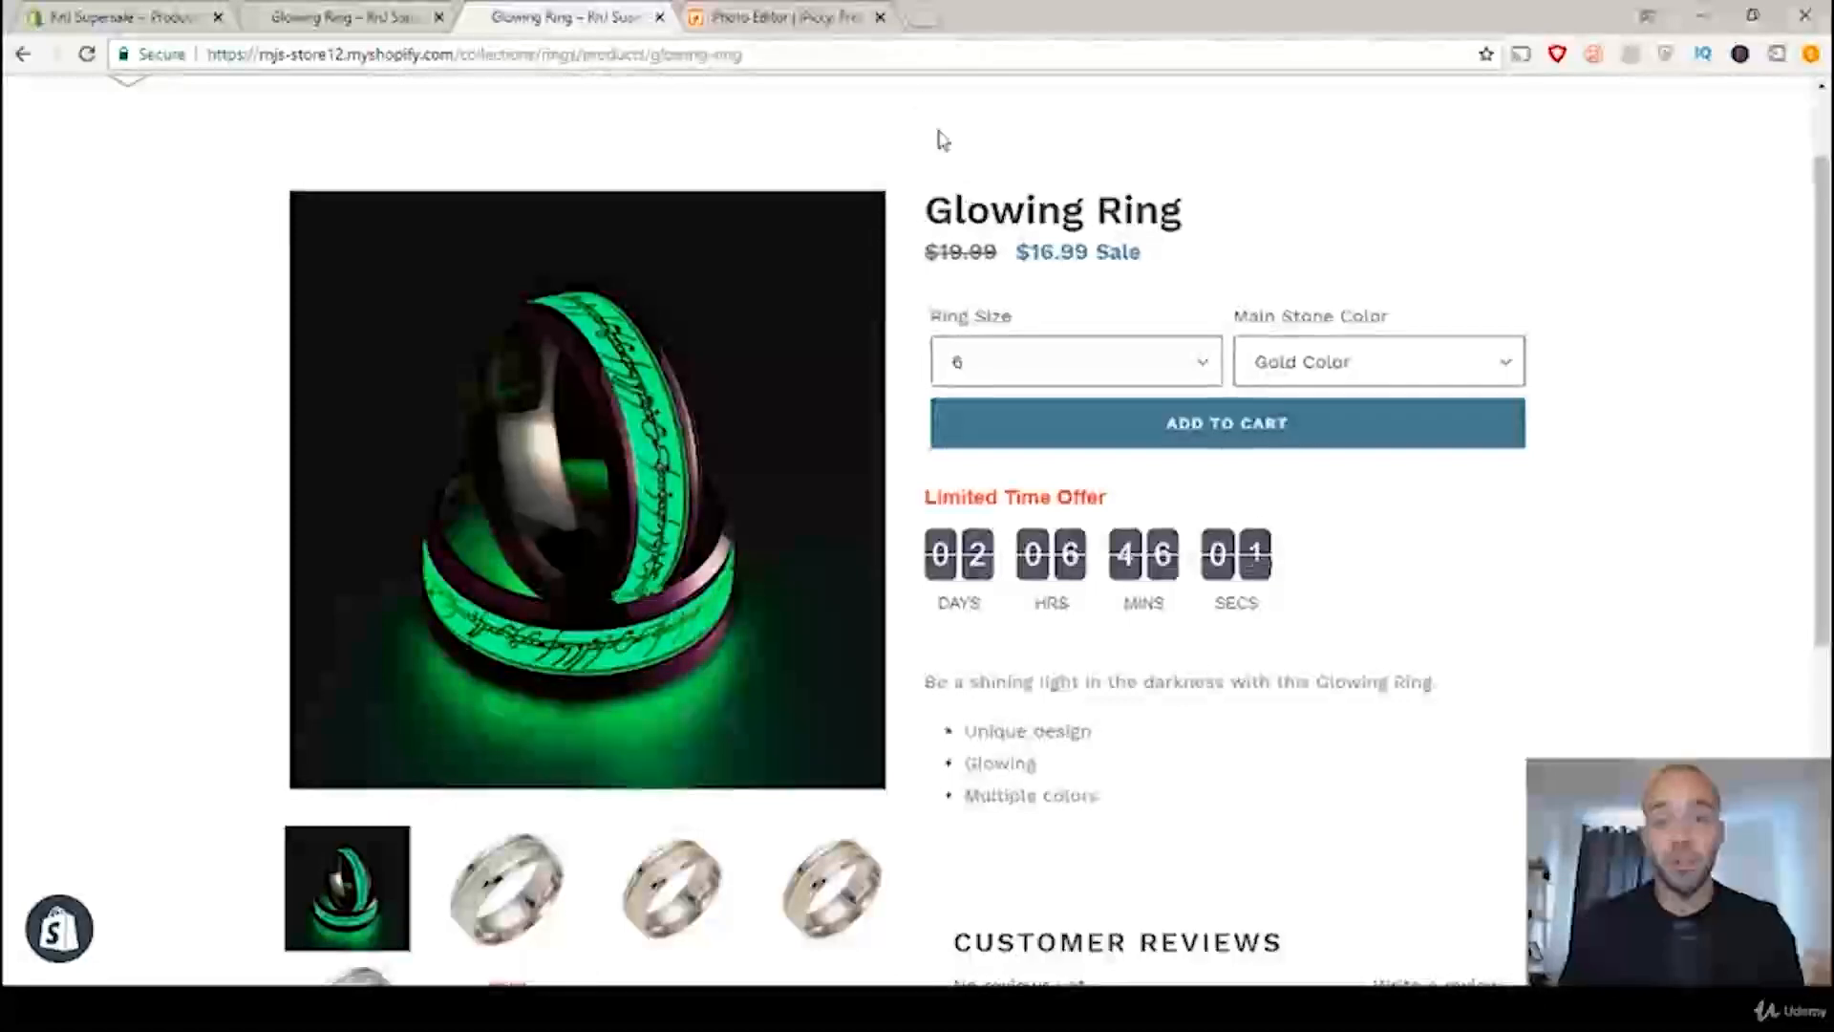
Step: Switch to iPiccy, close the saved photo, reload the site and start its photo editor again
left_click(756, 19)
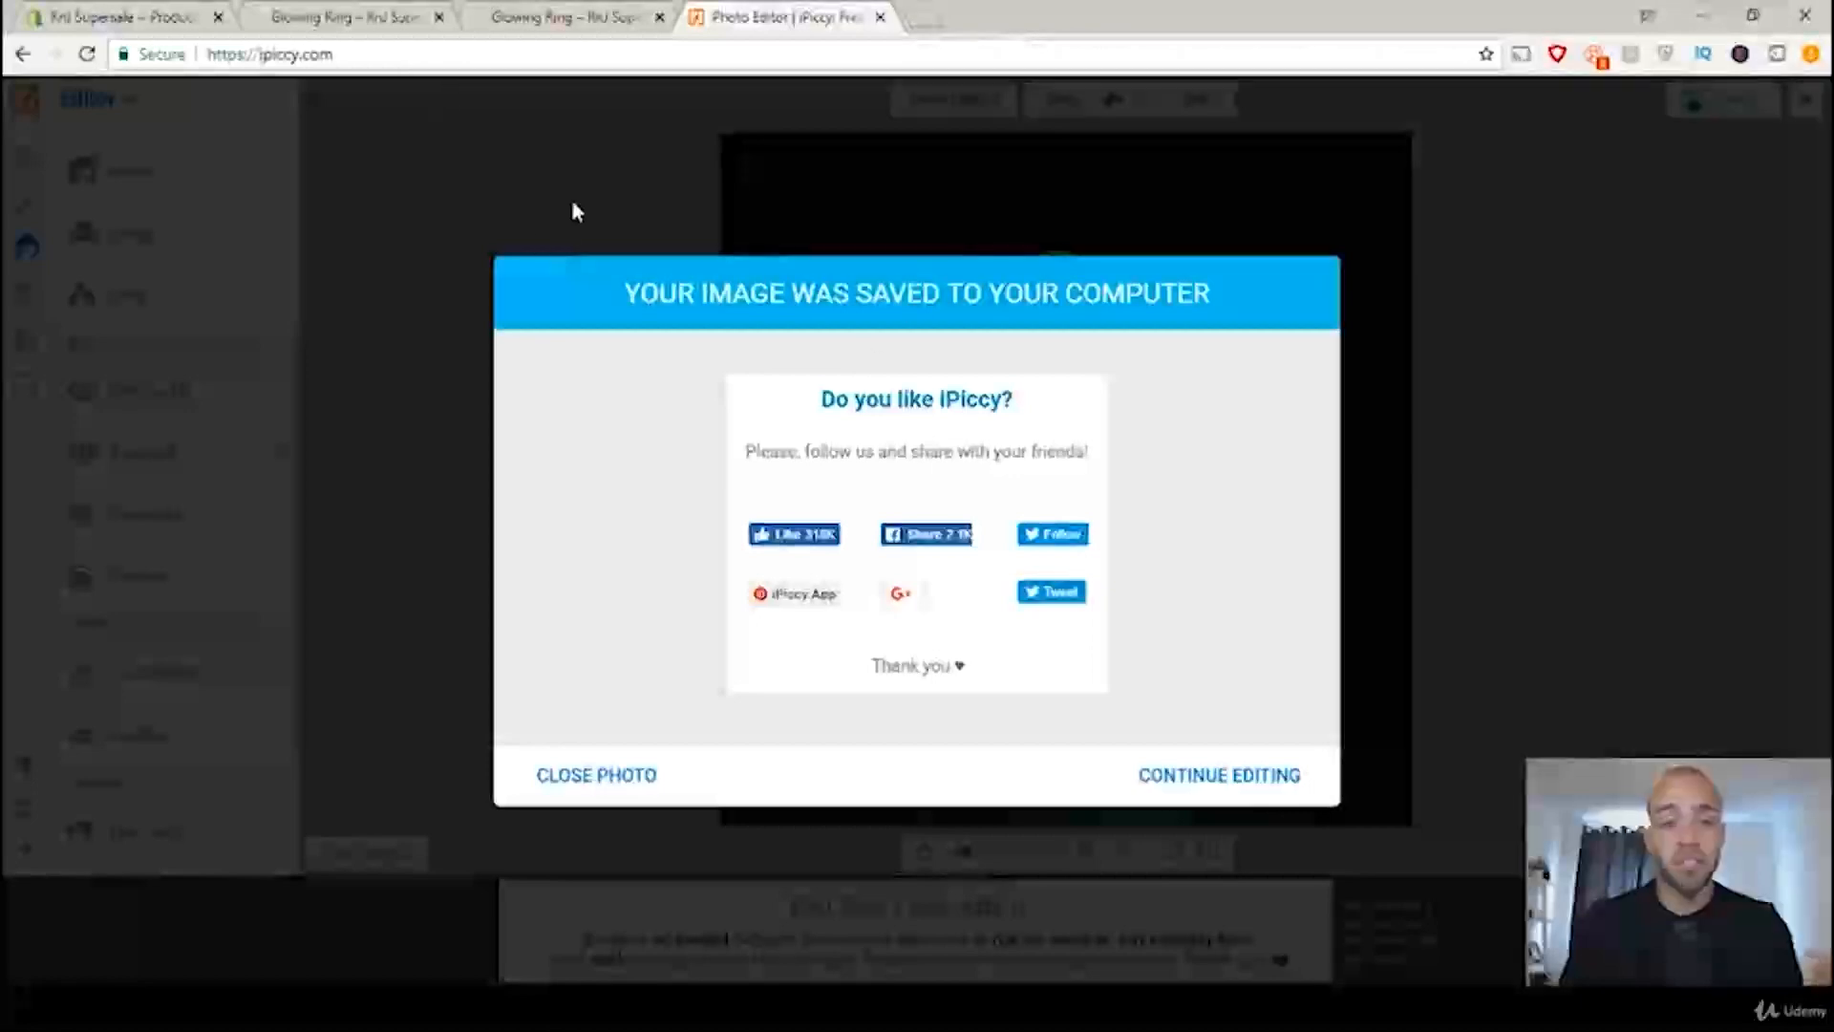
left_click(623, 793)
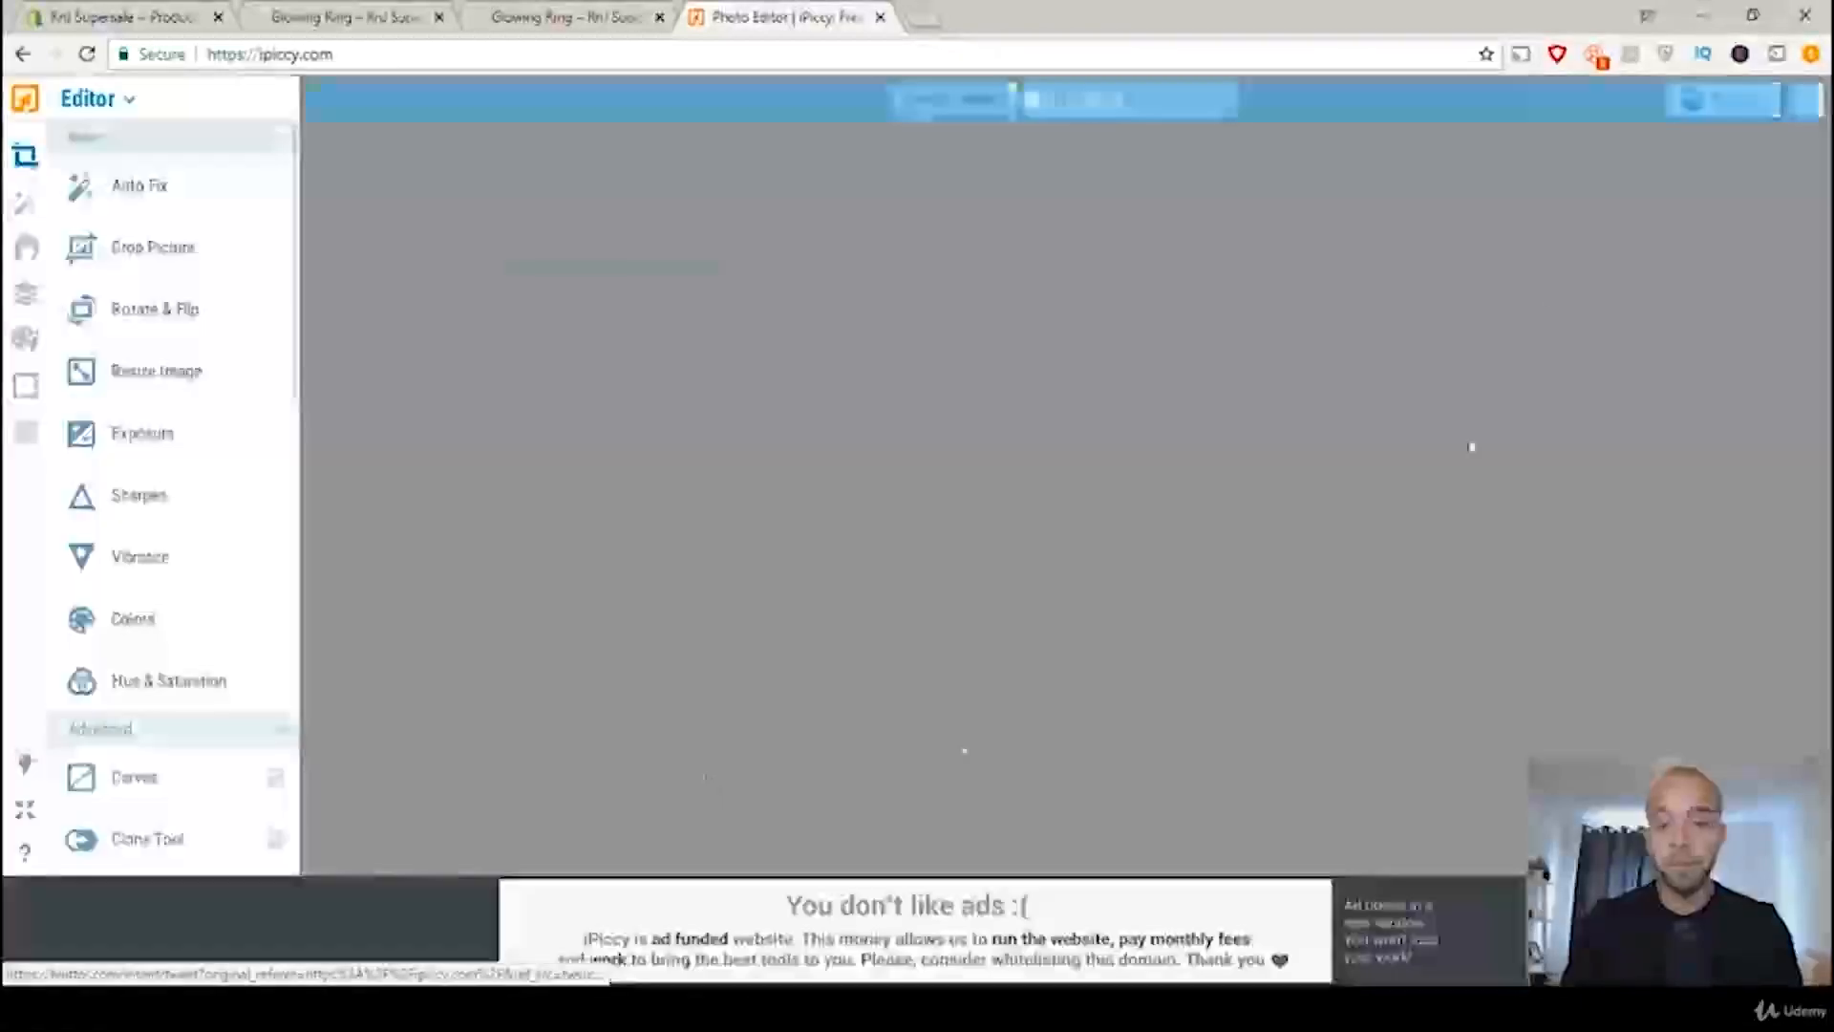
left_click(361, 53)
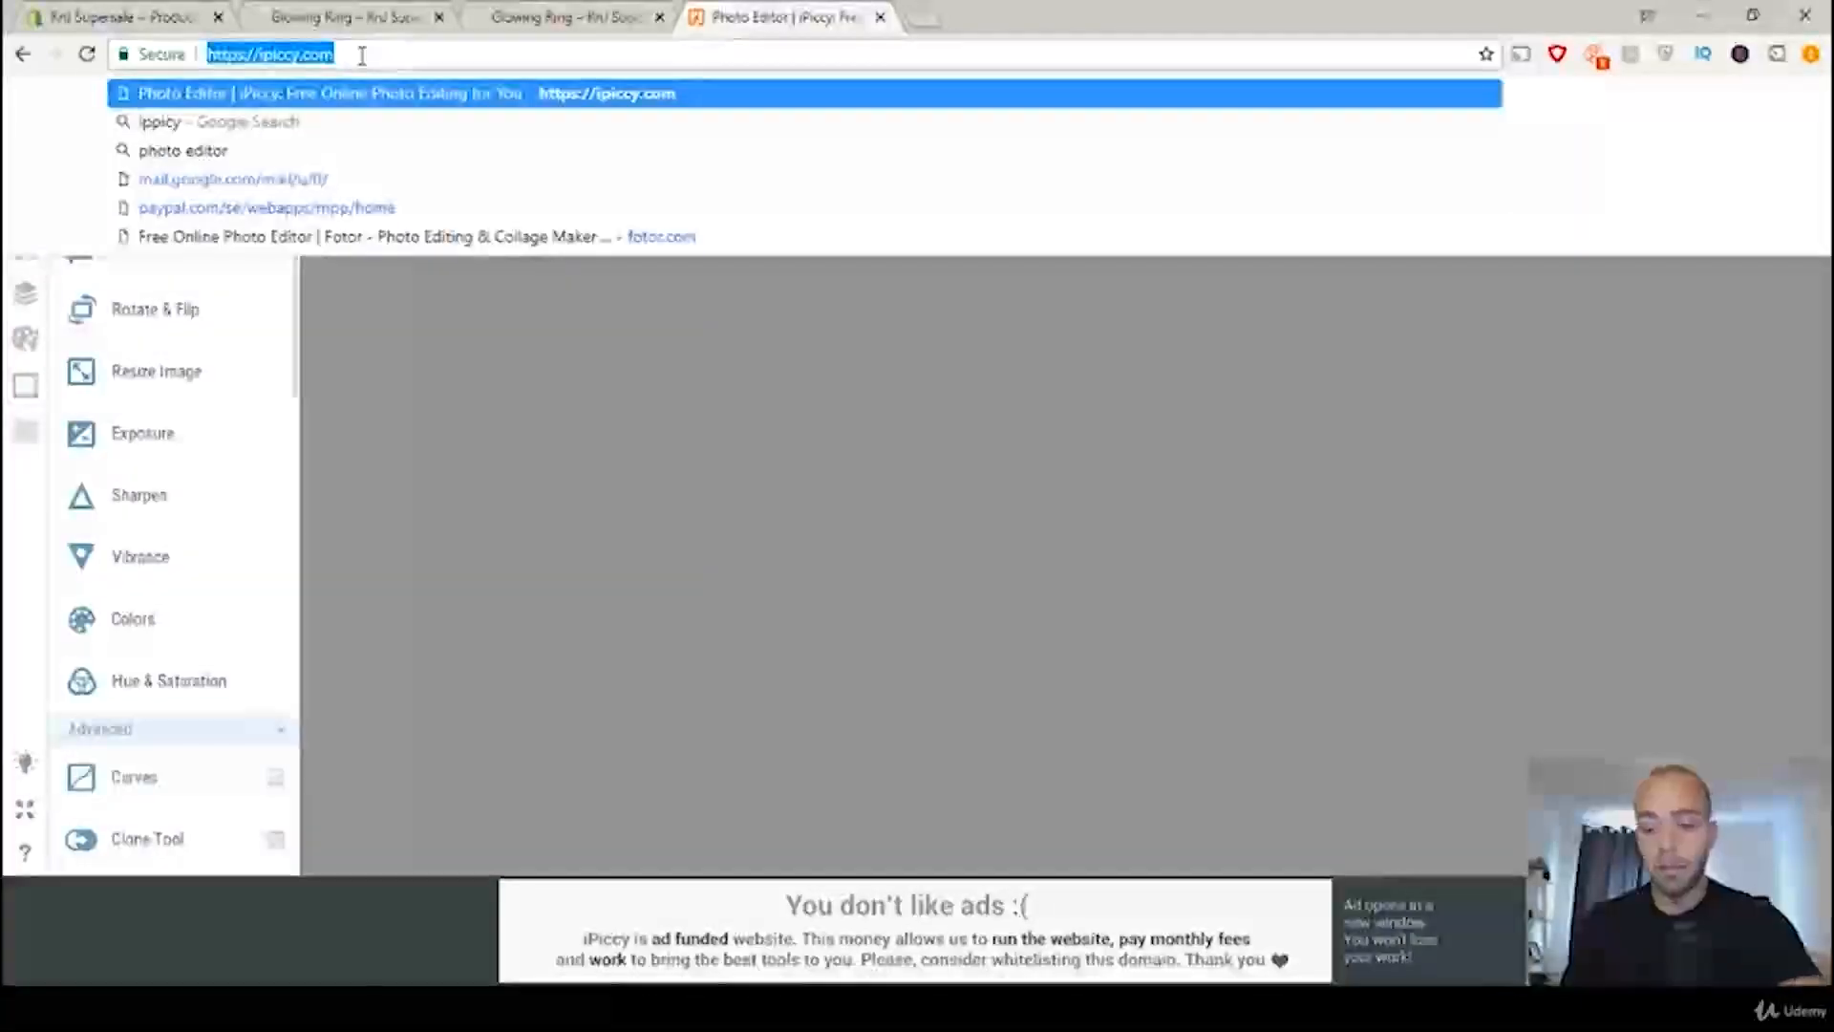
key("Return")
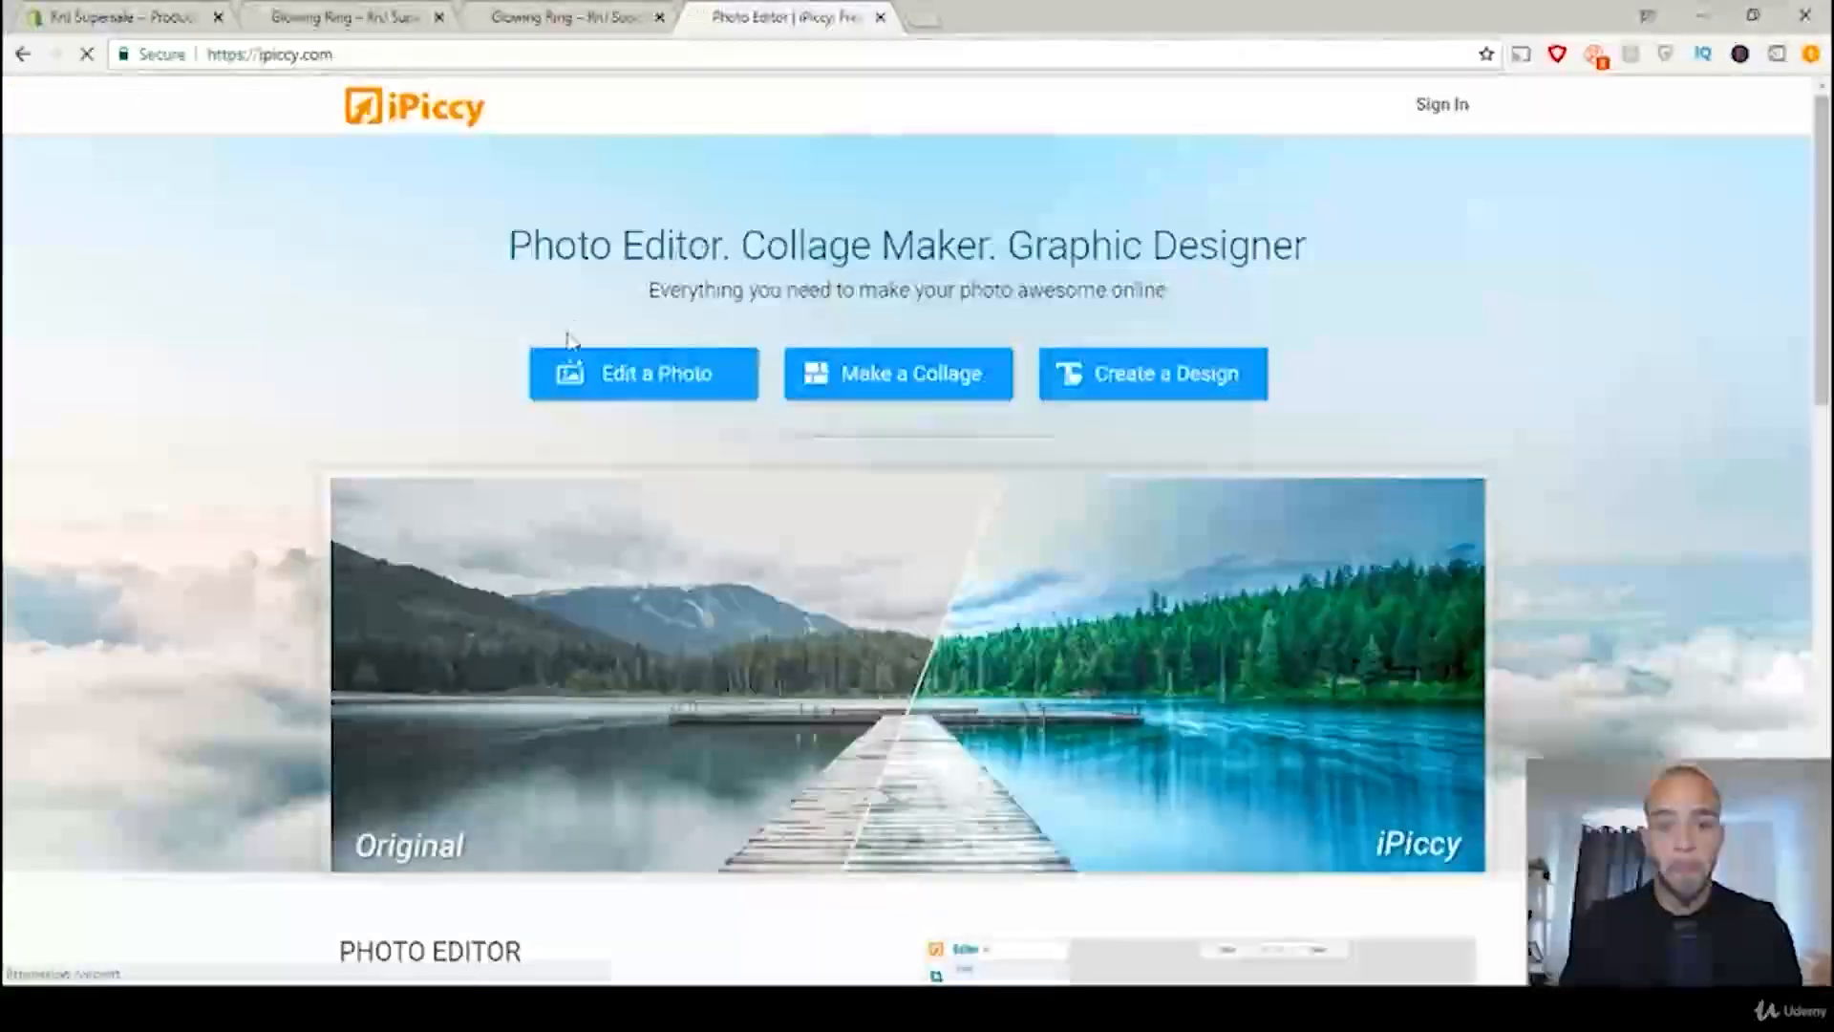
left_click(607, 382)
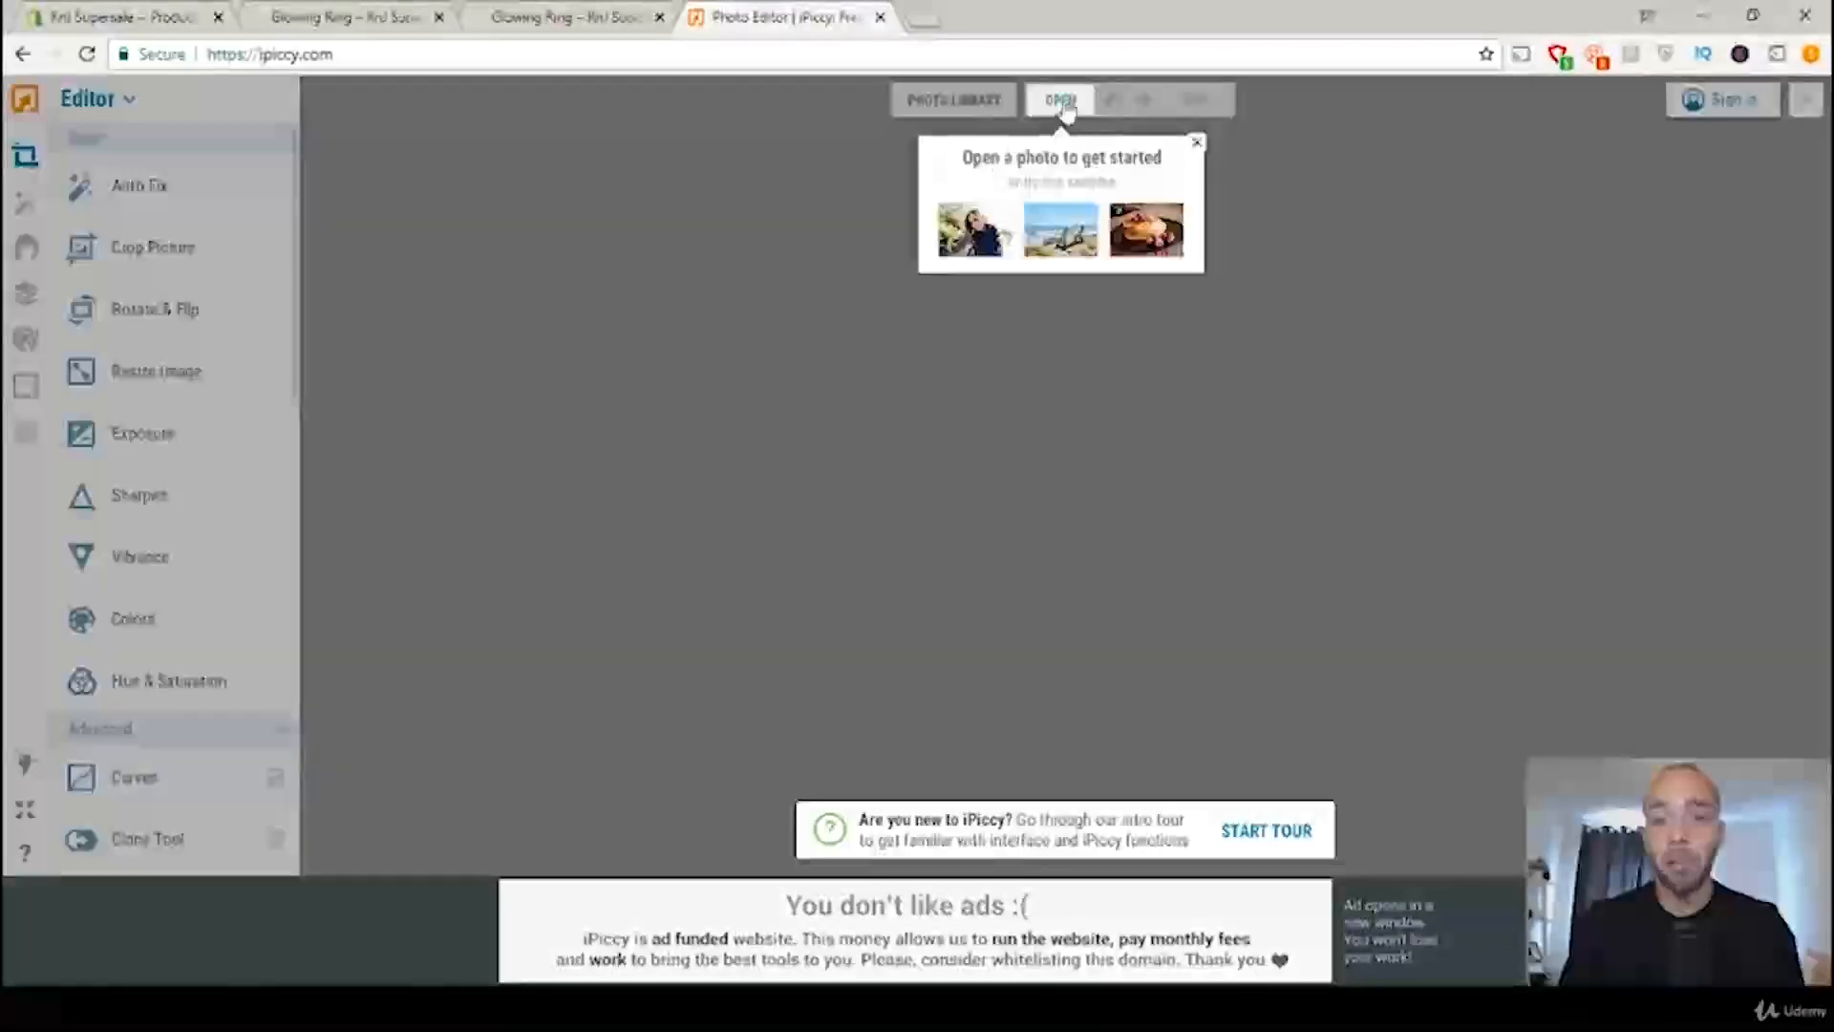
Step: Open the original Ring.jpg from the computer's desktop folder in the photo editor
left_click(1064, 103)
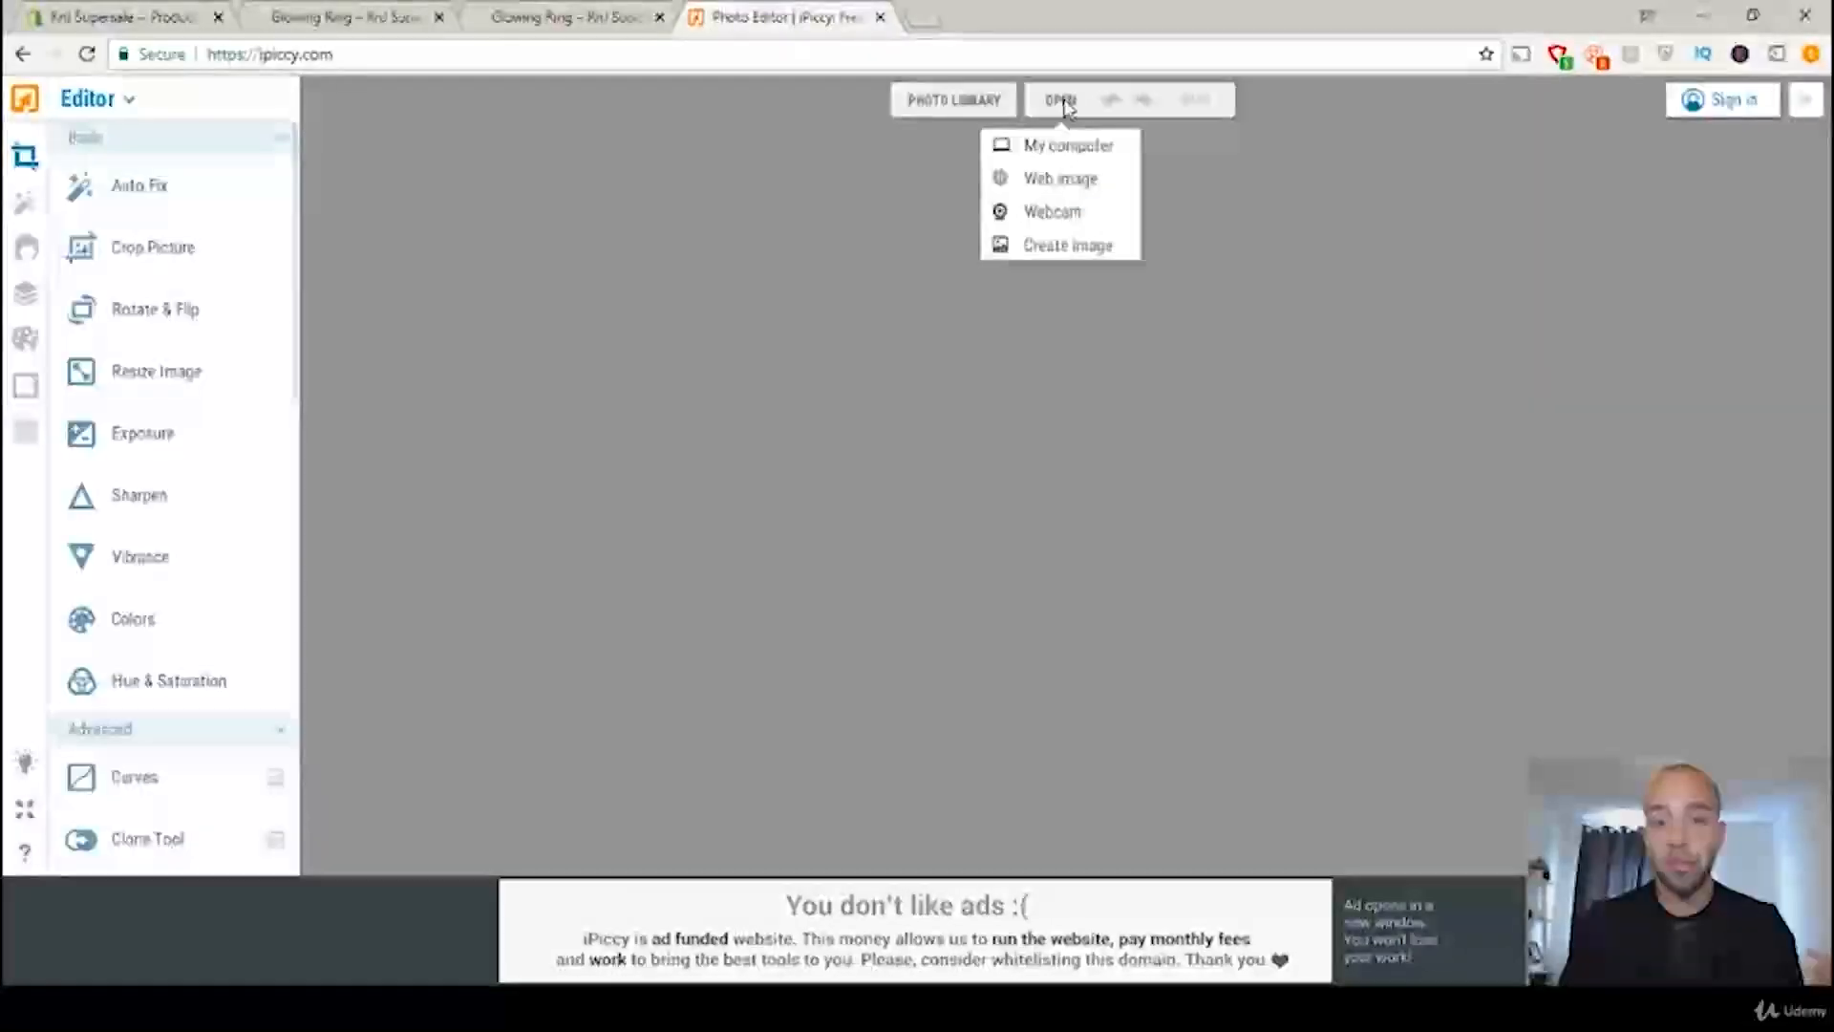
left_click(1067, 145)
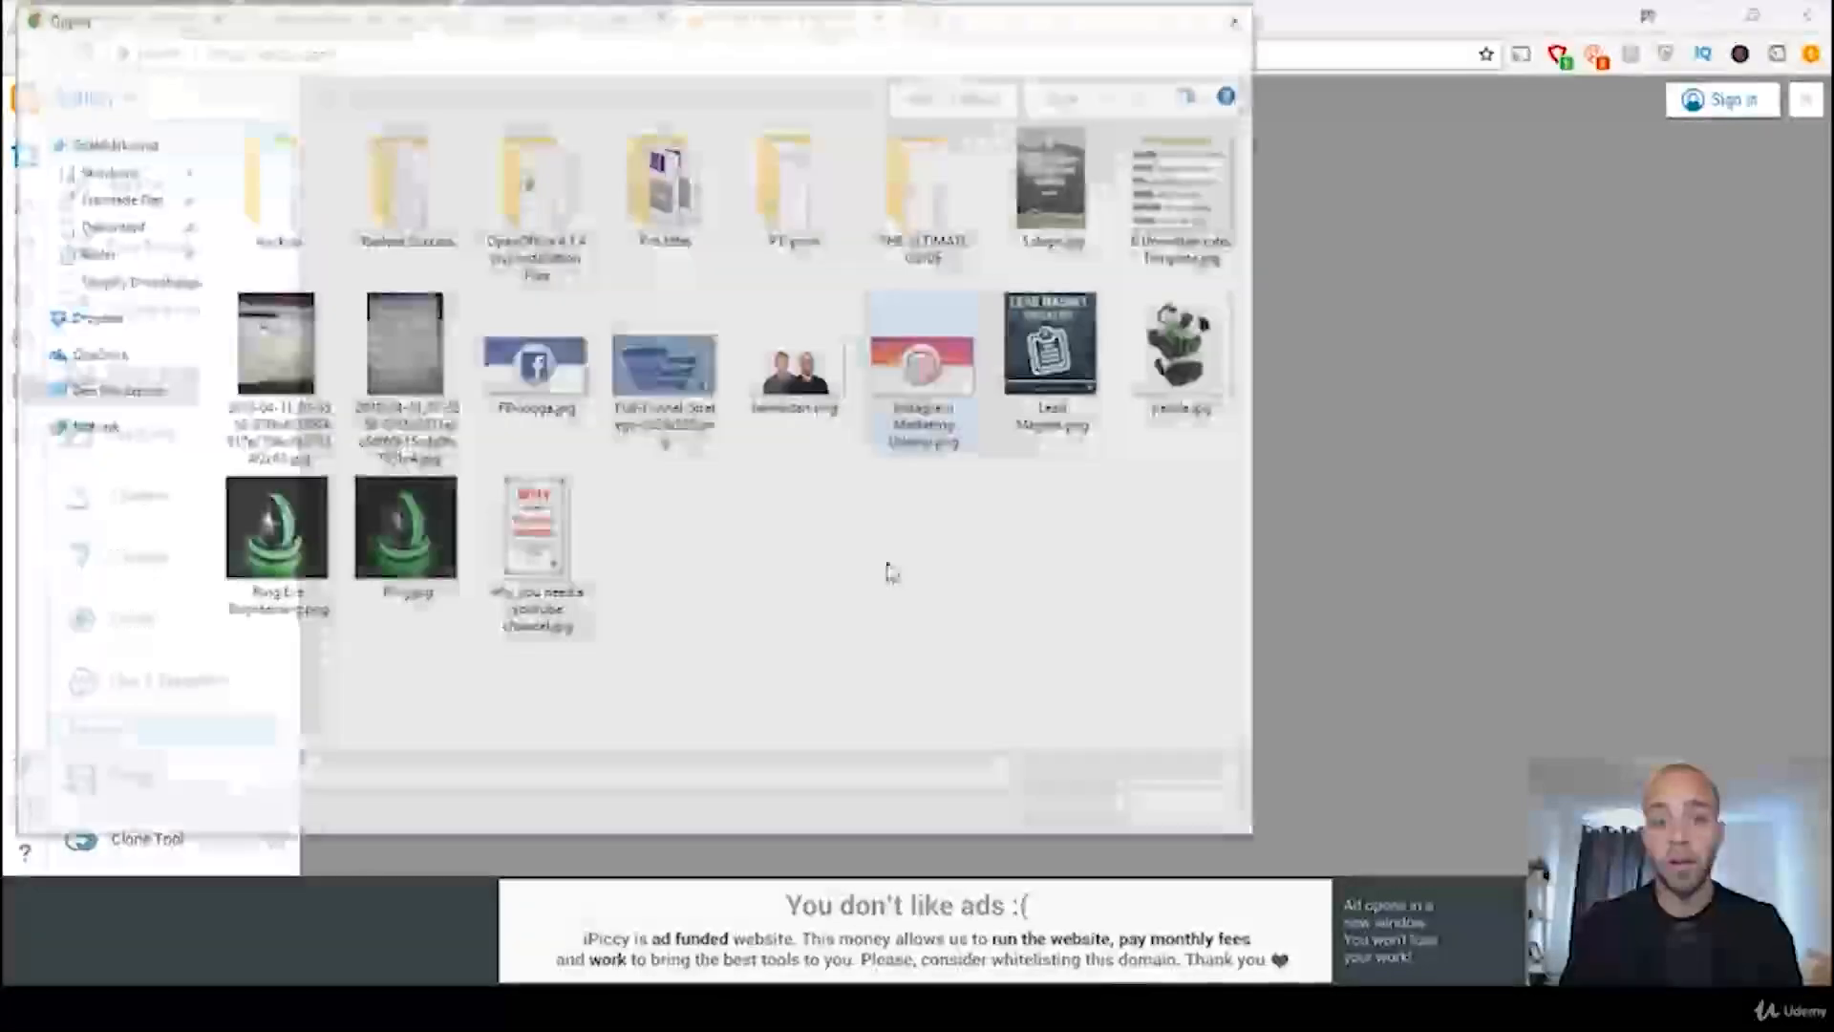
left_click(394, 557)
double_click(393, 556)
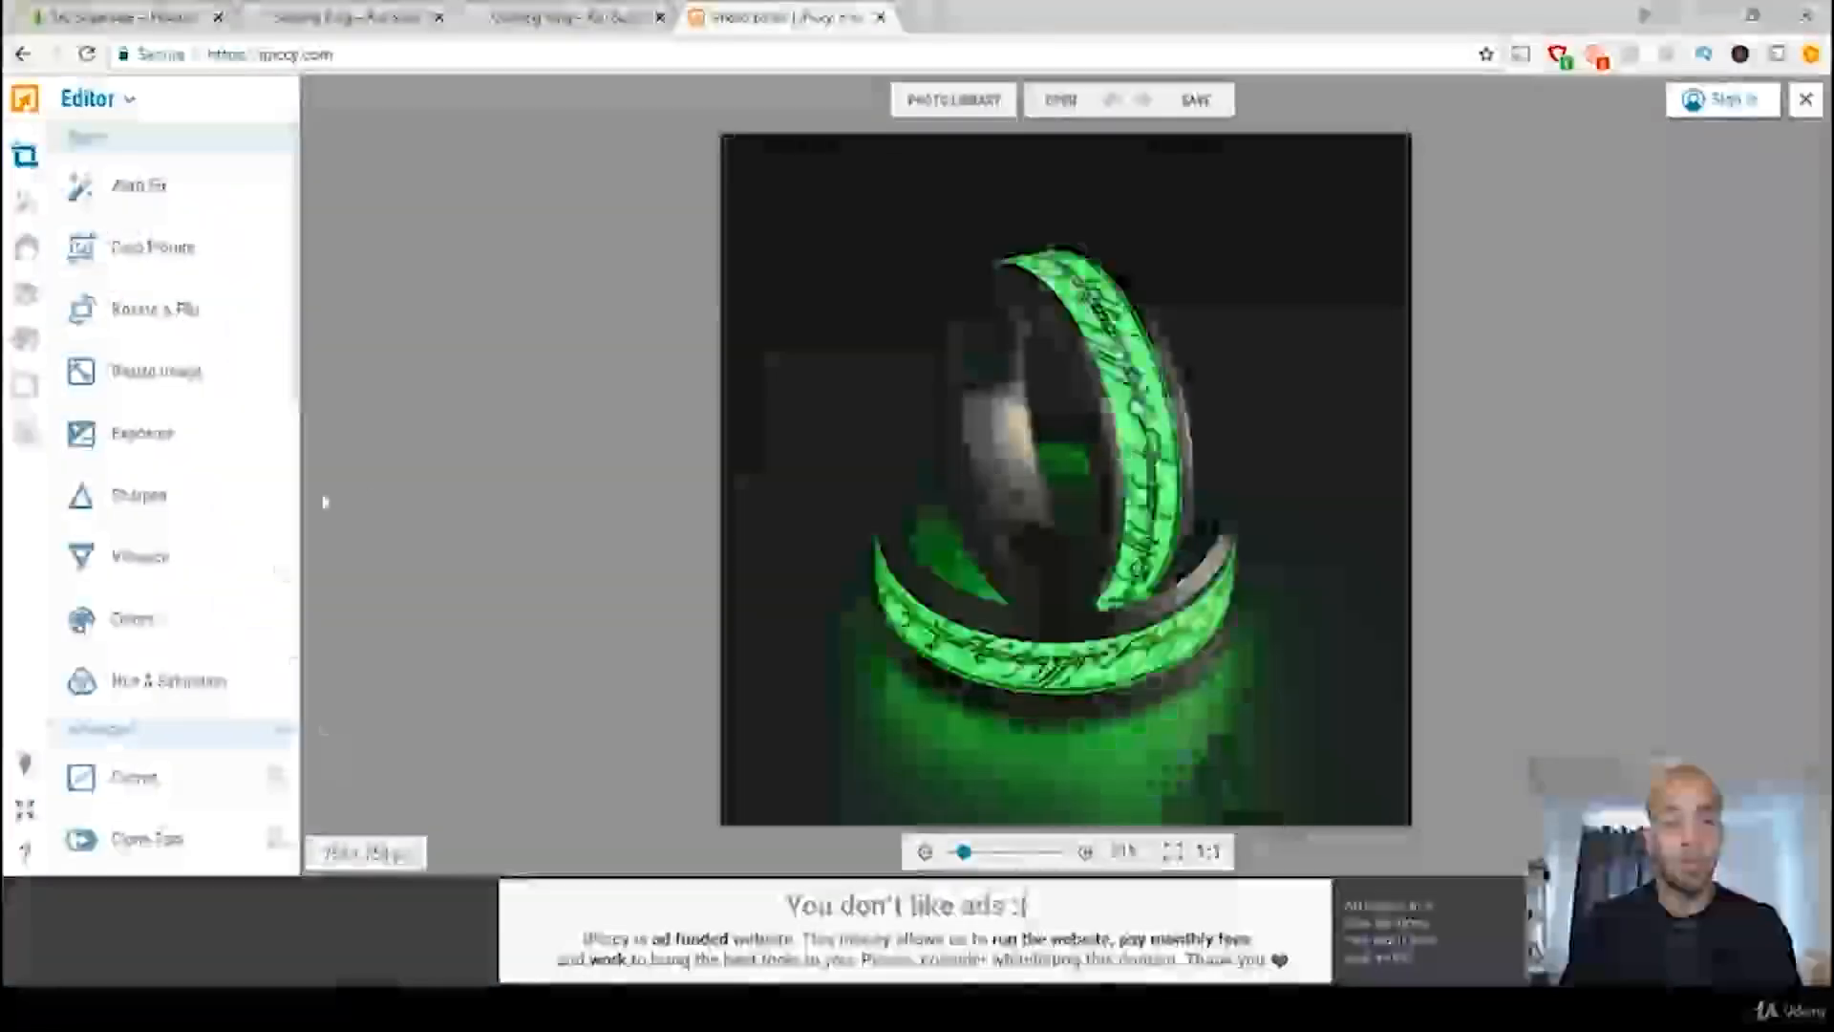
Step: Choose the Eye Bright retouch effect and set its brush size to 63 and fade to 58%
left_click(27, 252)
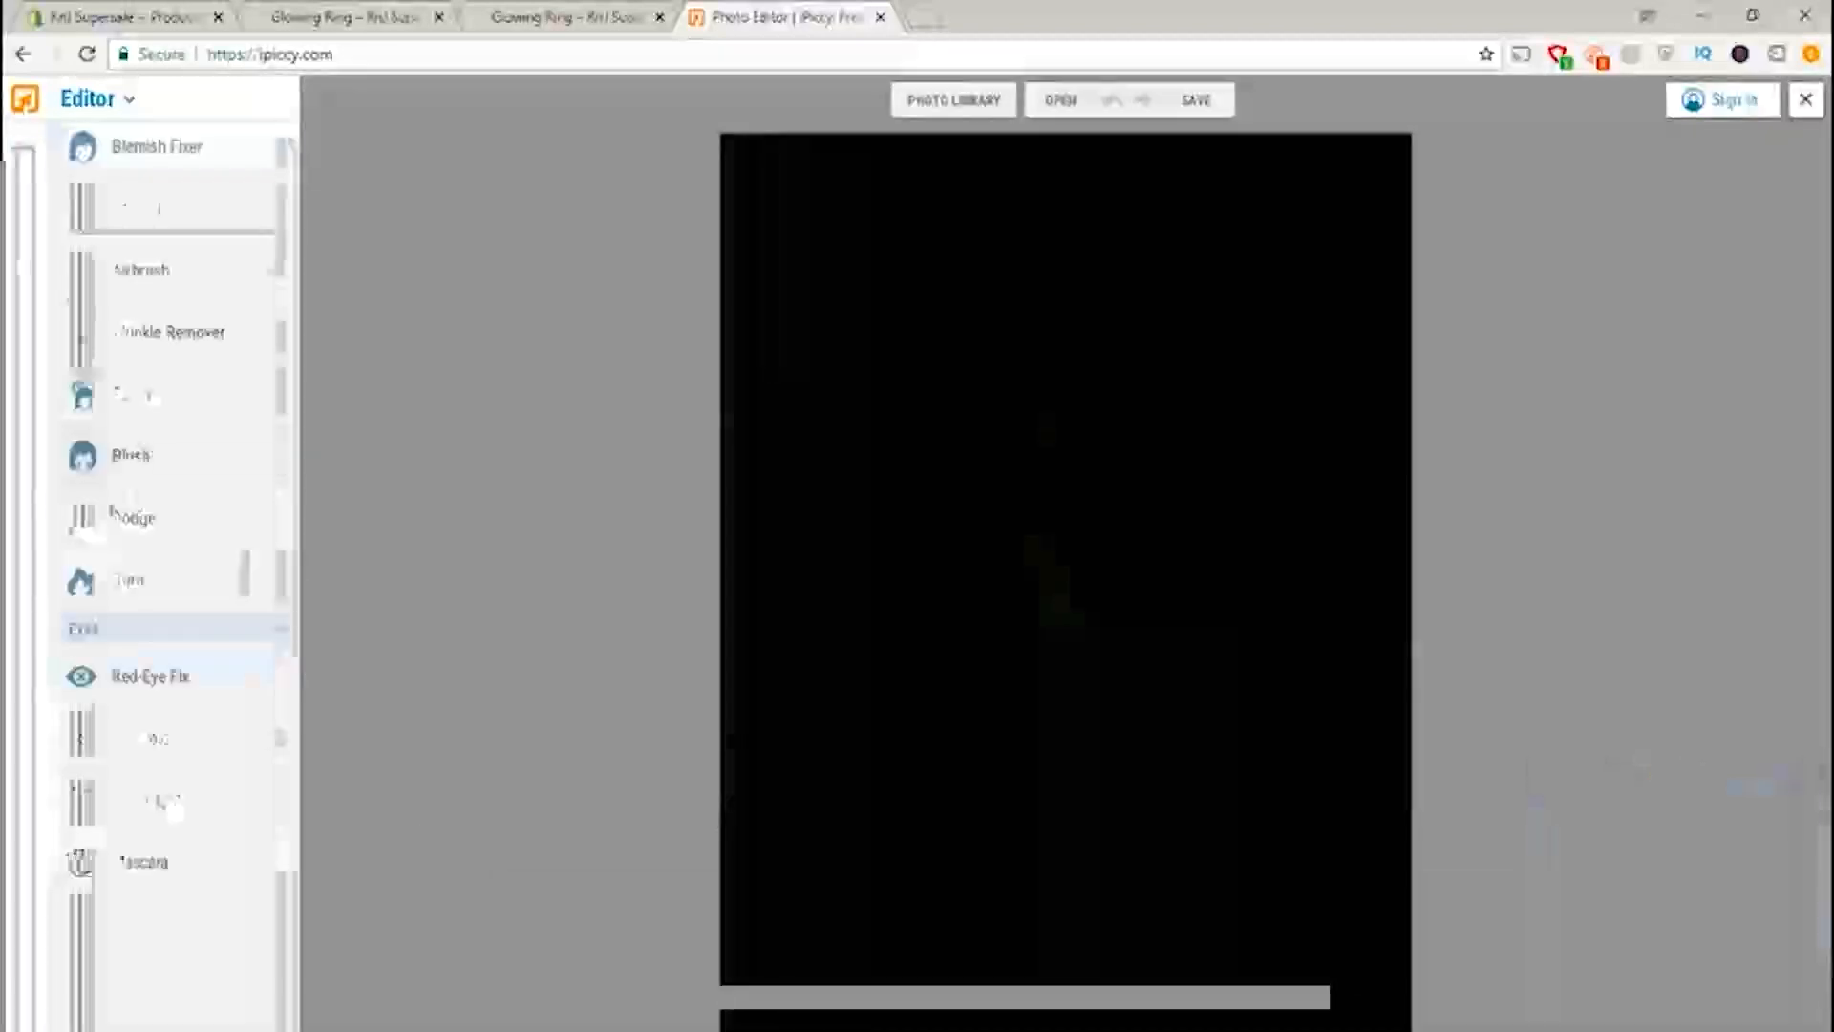
left_click(160, 721)
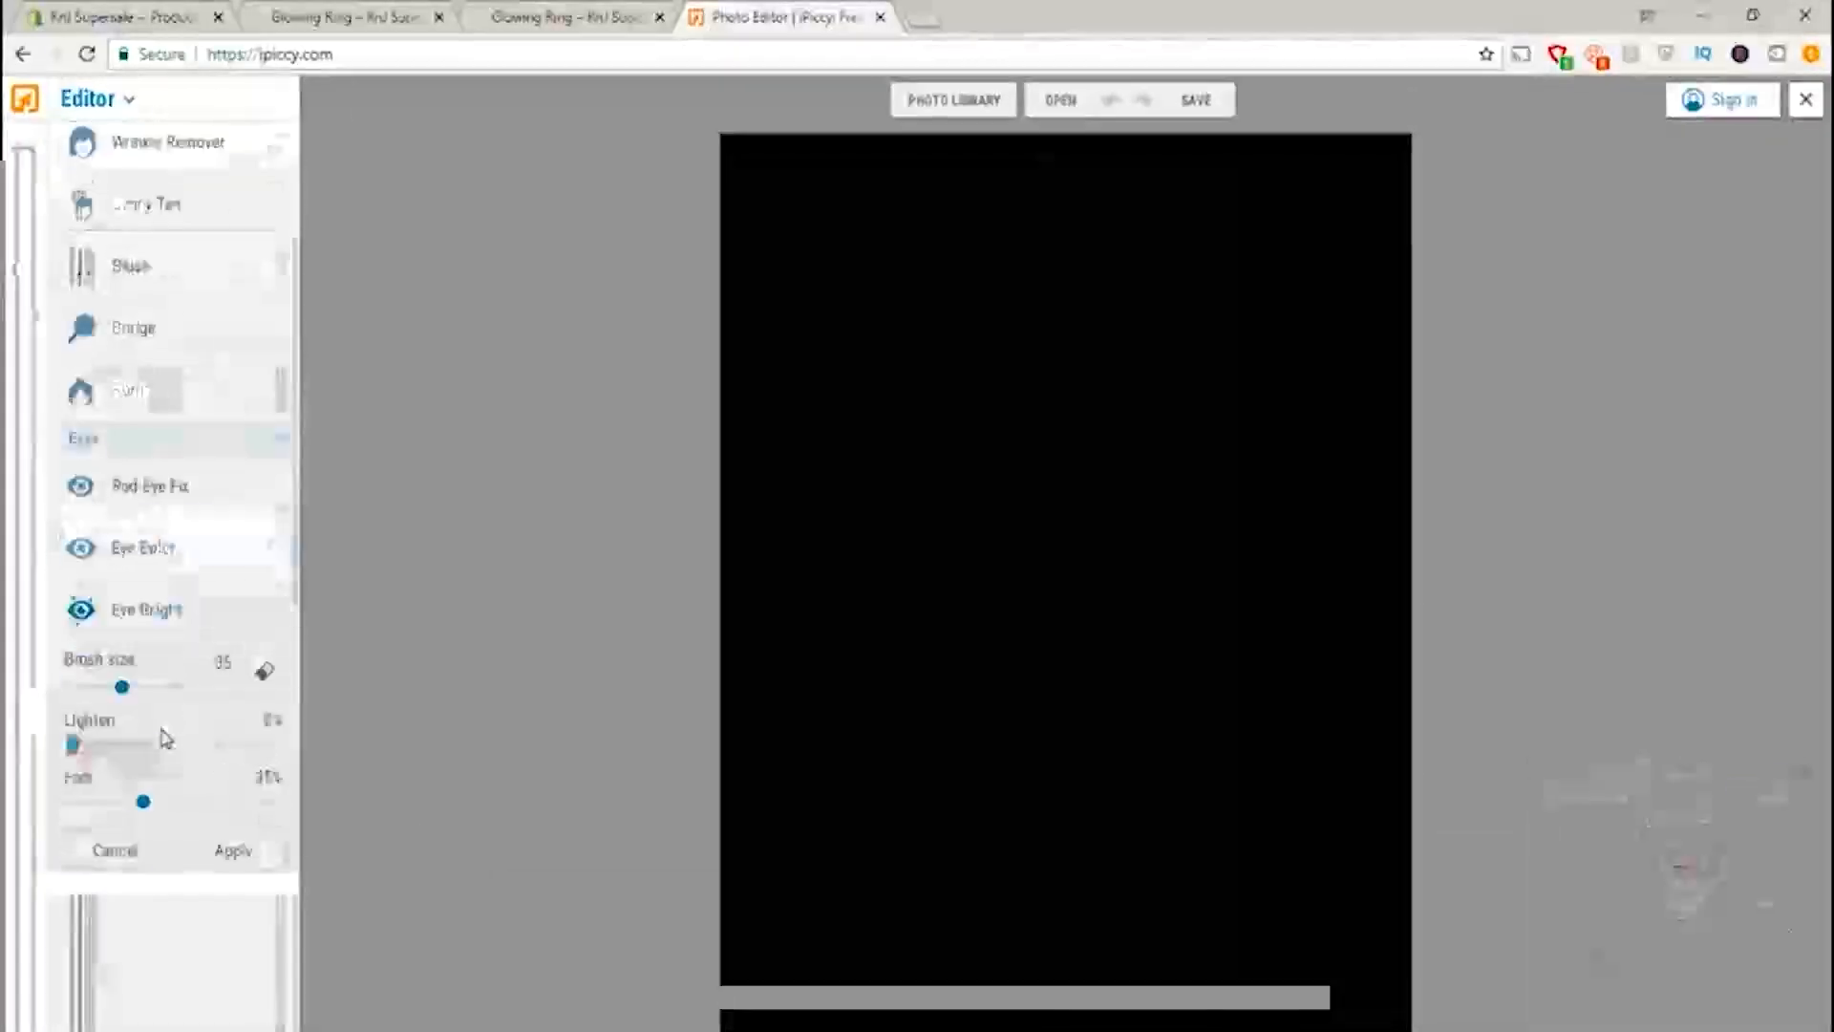
left_click_drag(122, 685, 163, 685)
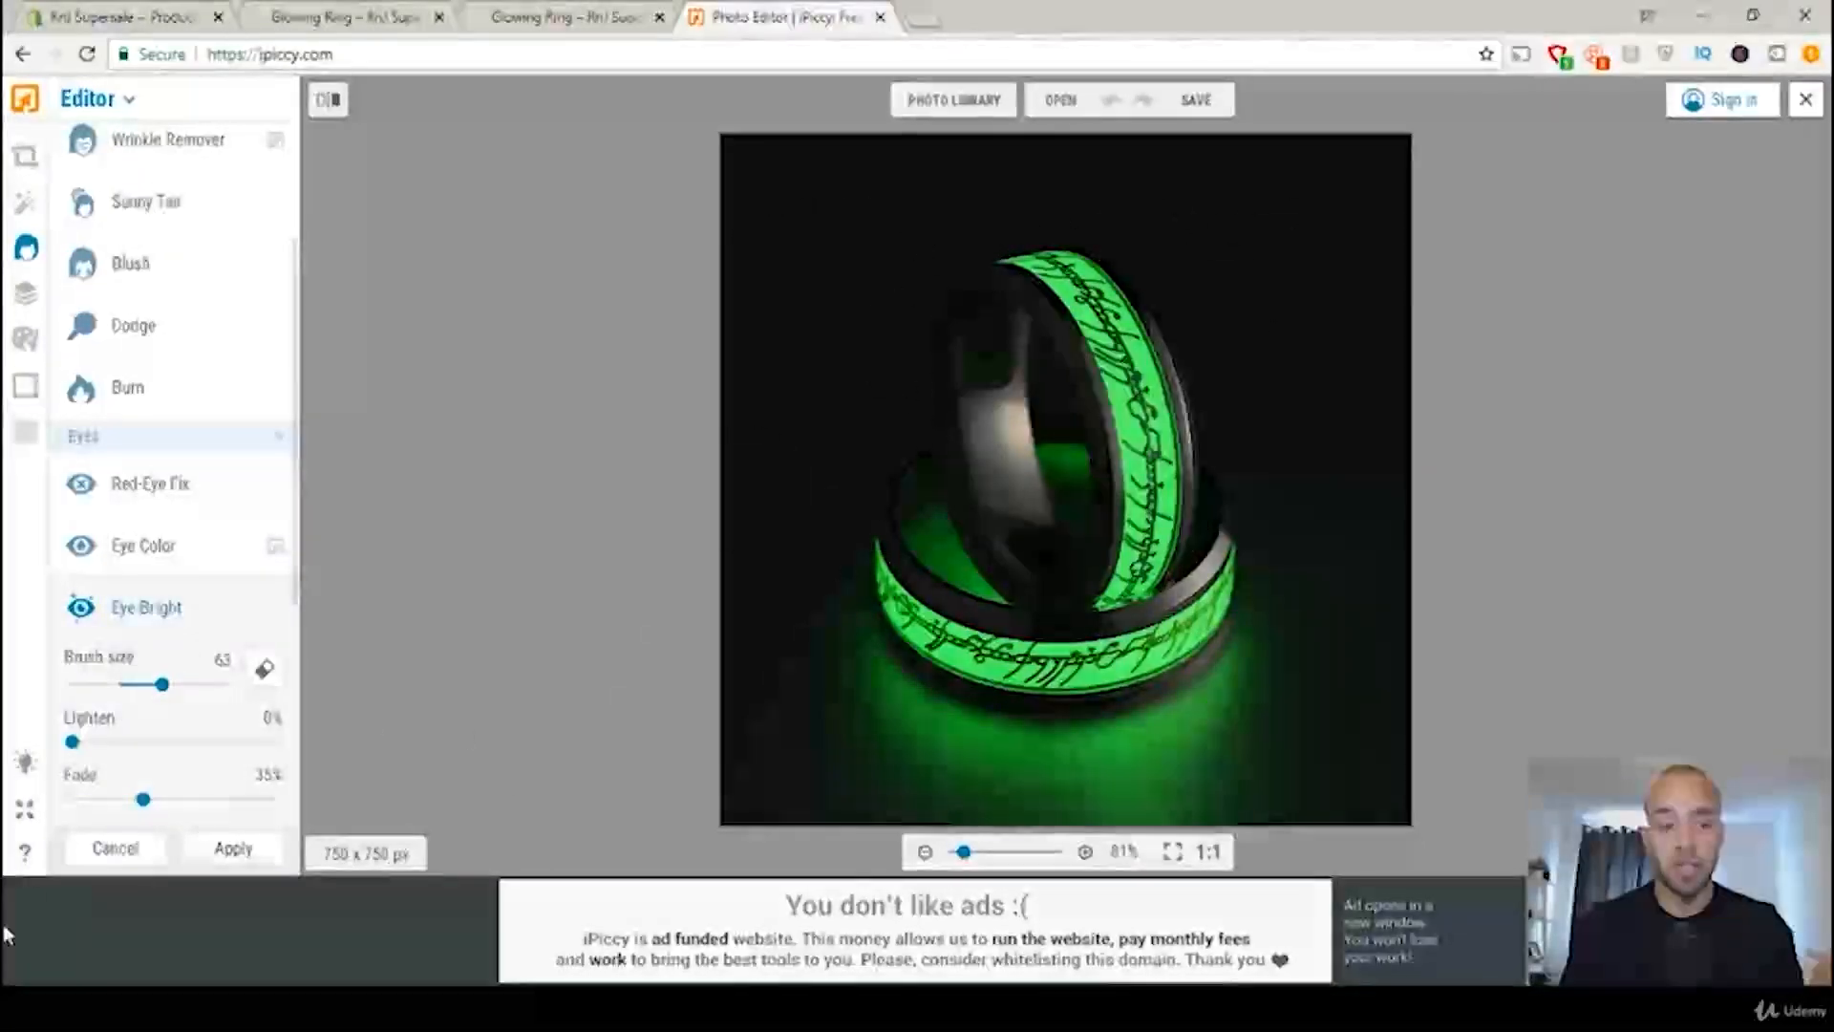
left_click_drag(121, 810, 190, 802)
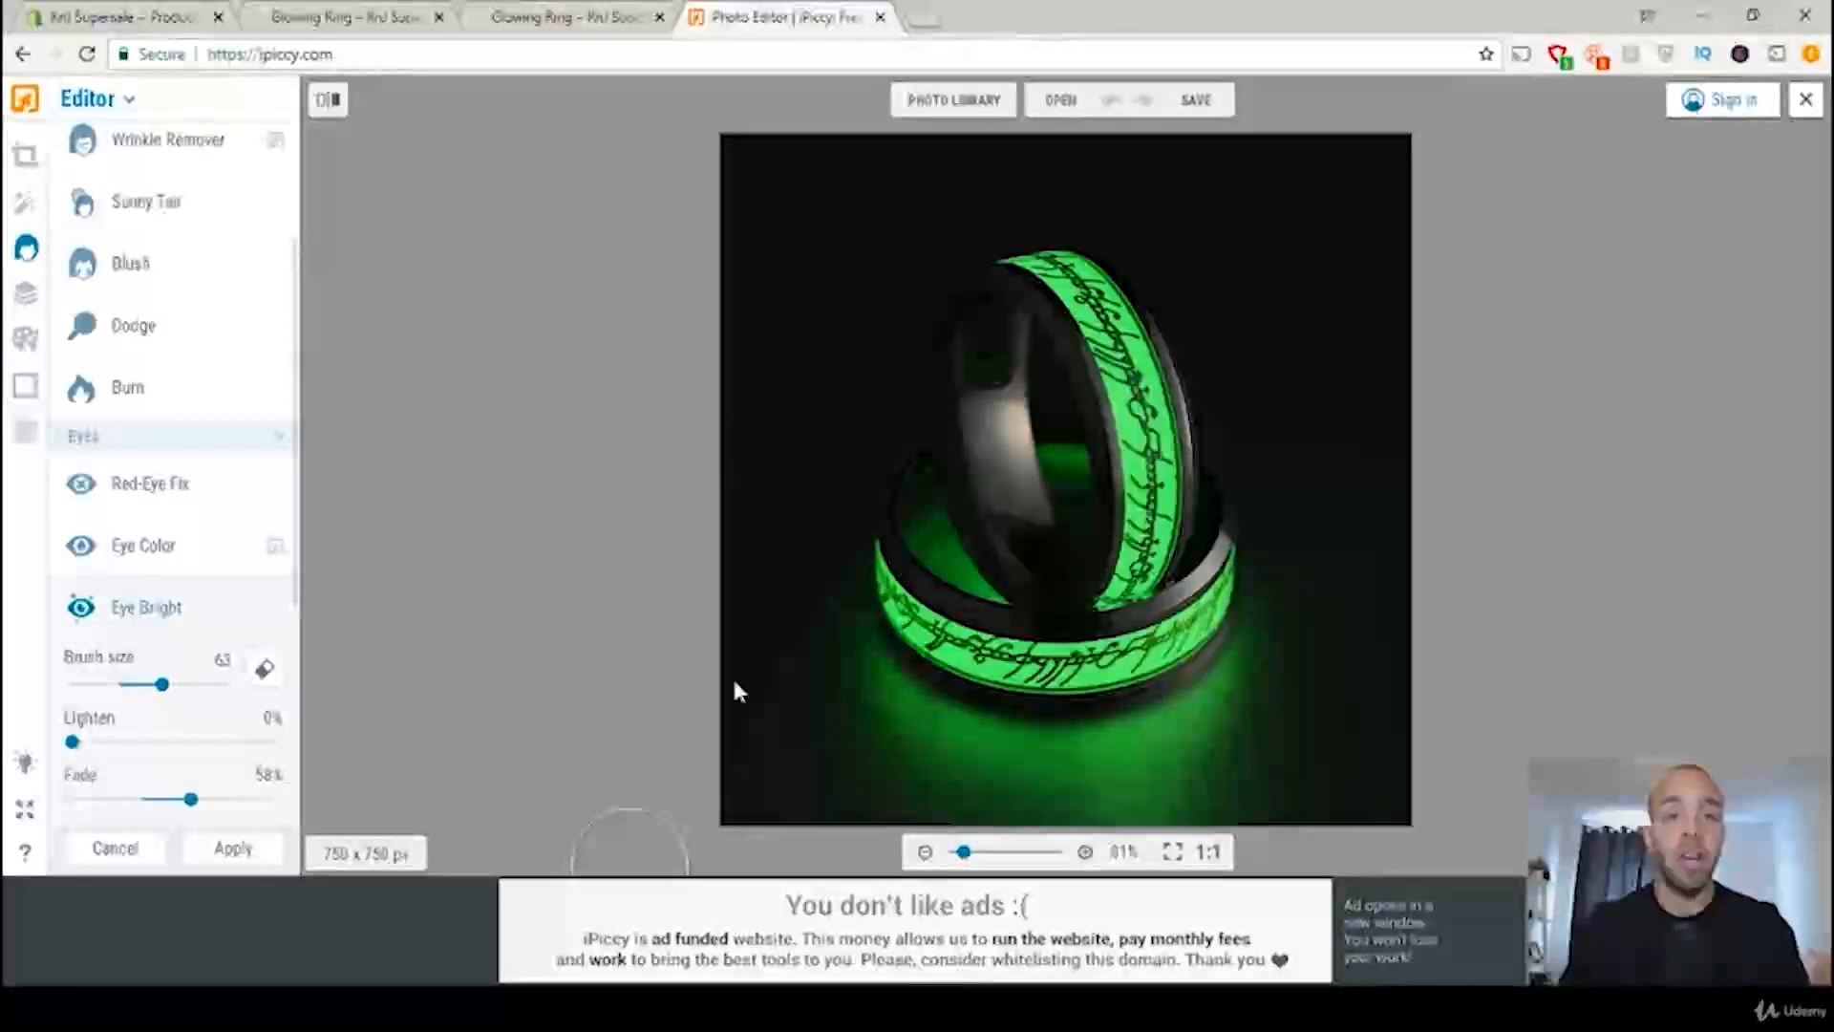
Step: In the AliExpress glowing steel ring results, open the Lord Of One fluorescent ring priced US $1.67 and examine its main photo enlarged
left_click(131, 17)
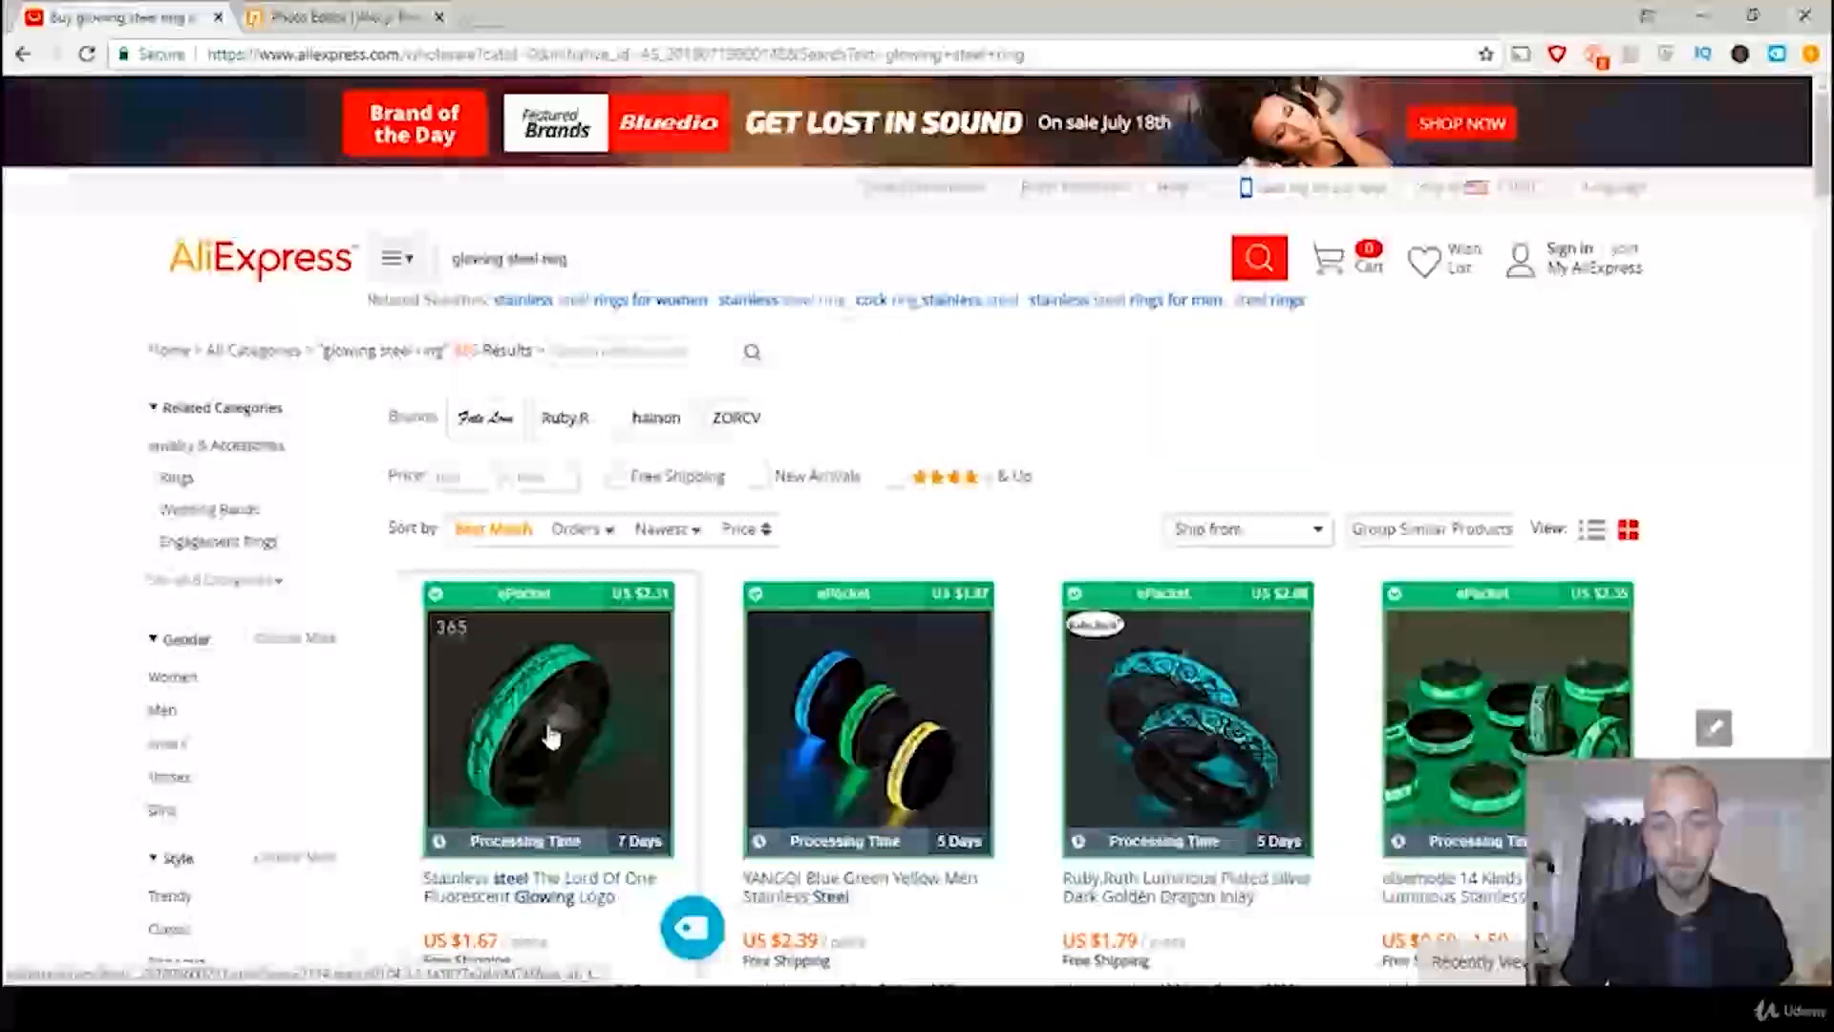
scroll(546, 731, "down", 3)
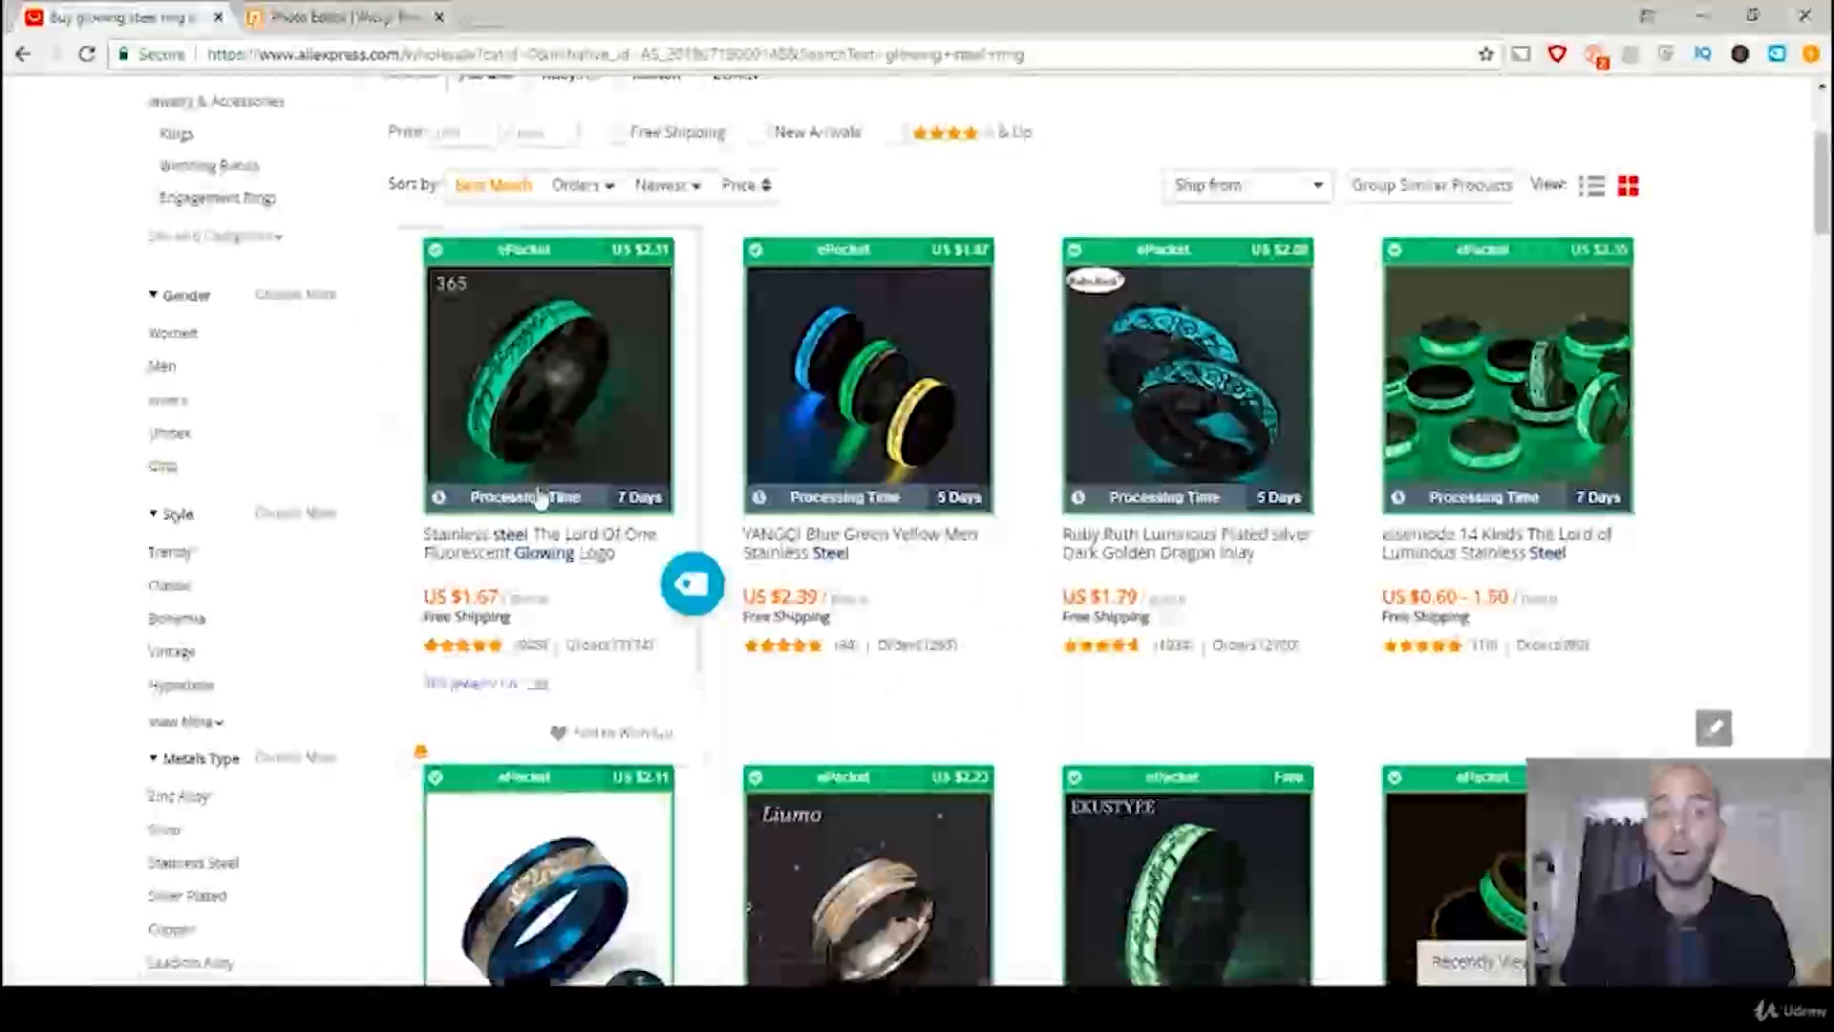
left_click(561, 379)
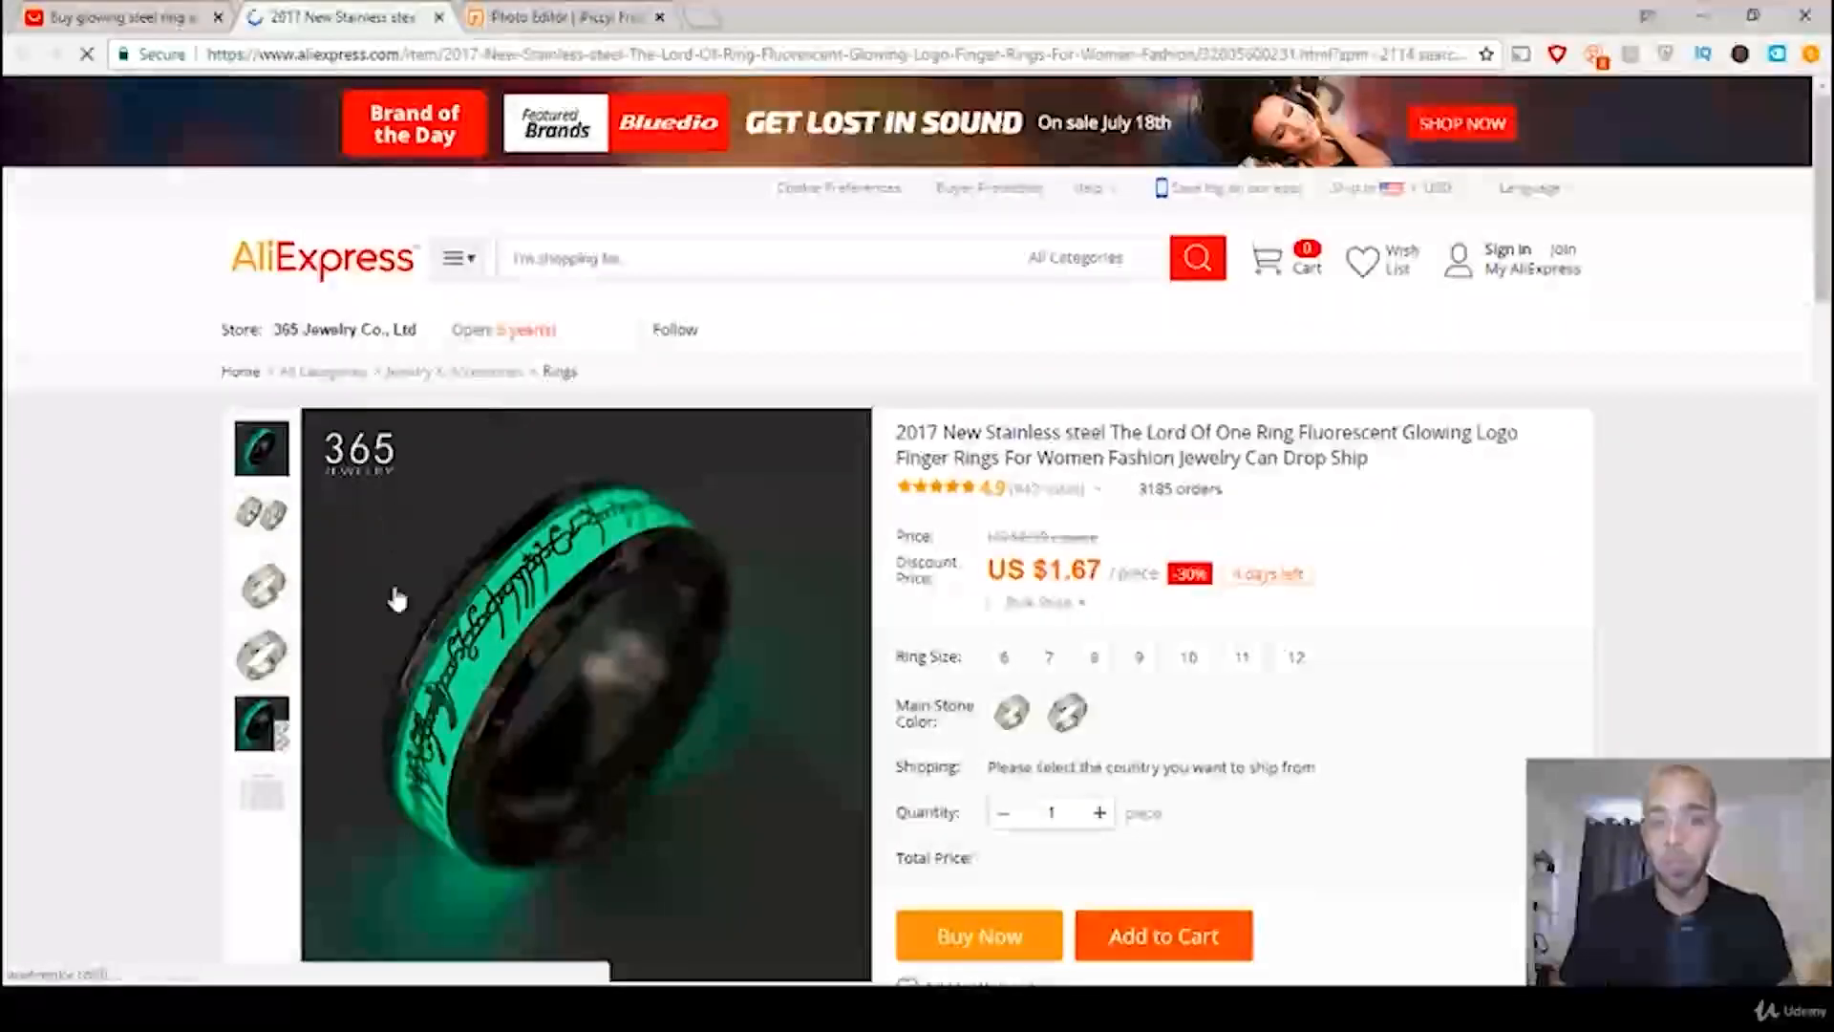
mouse_move(476, 723)
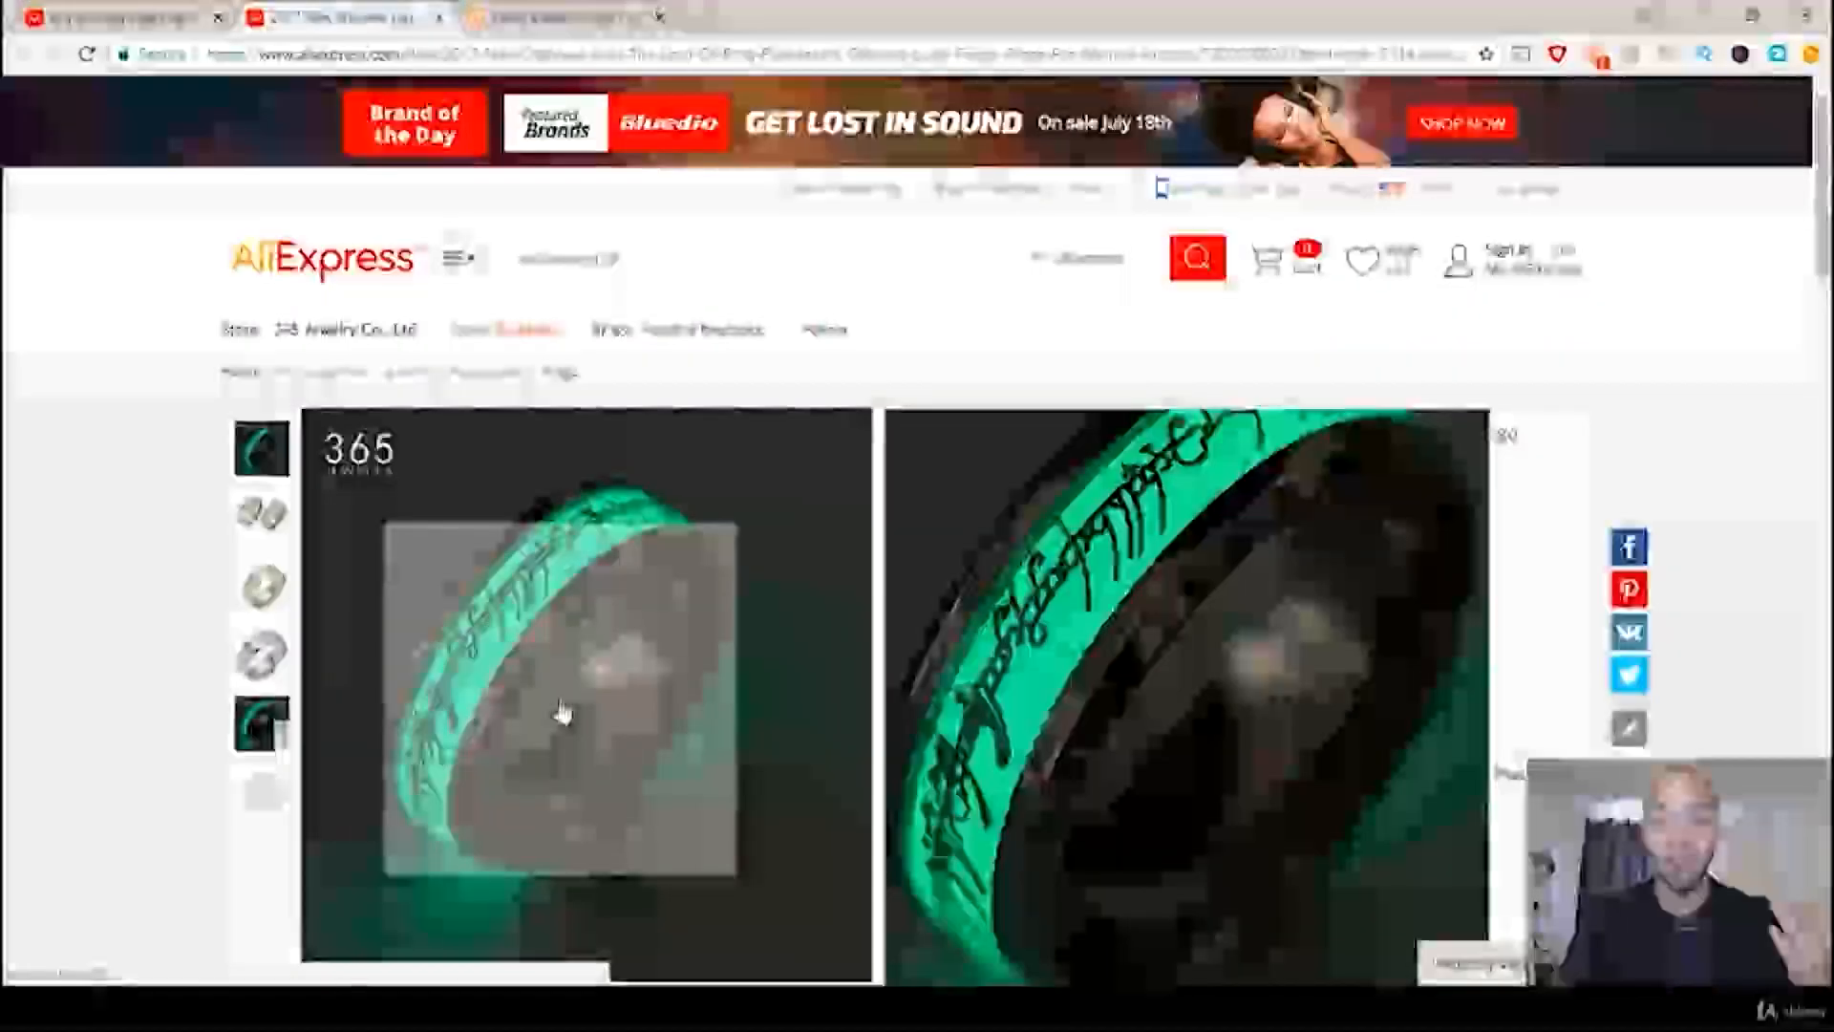
Step: Examine the ring listing's gallery photos, including the silver variants, the glowing main photo and the ring size chart
scroll(908, 435, "down", 1)
mouse_move(343, 354)
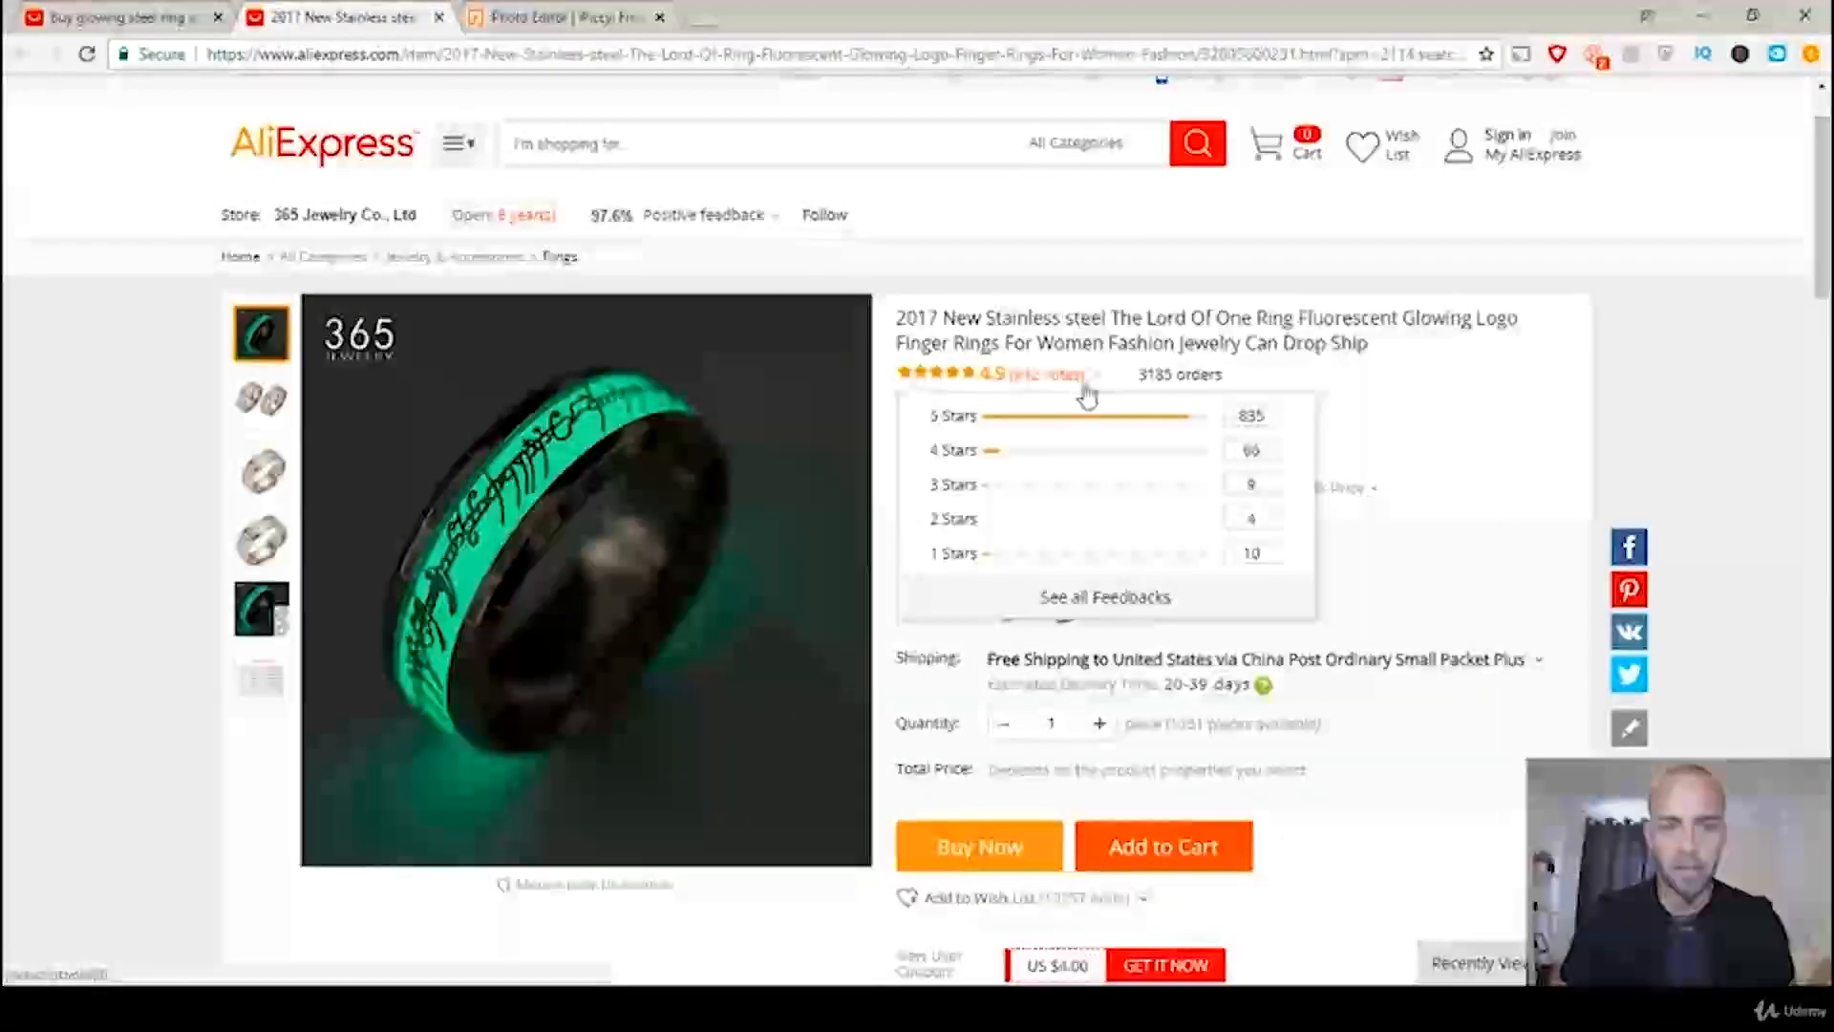
mouse_move(250, 445)
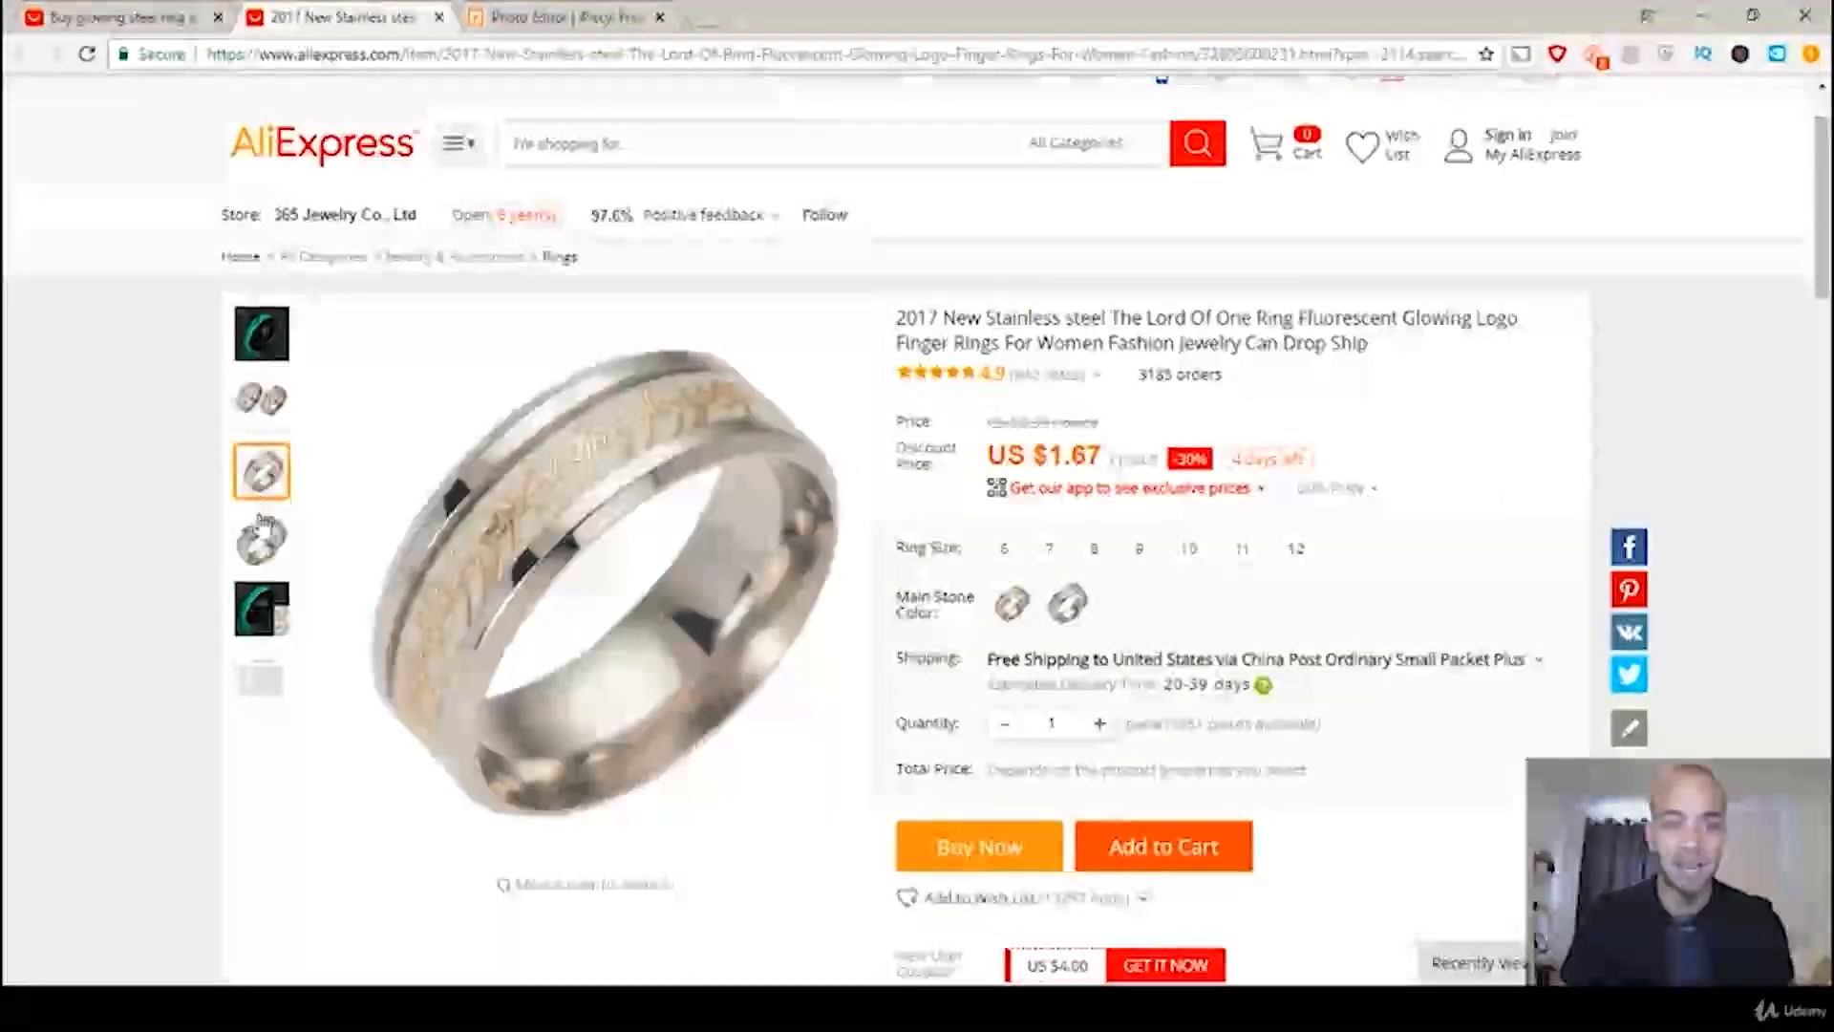
mouse_move(261, 535)
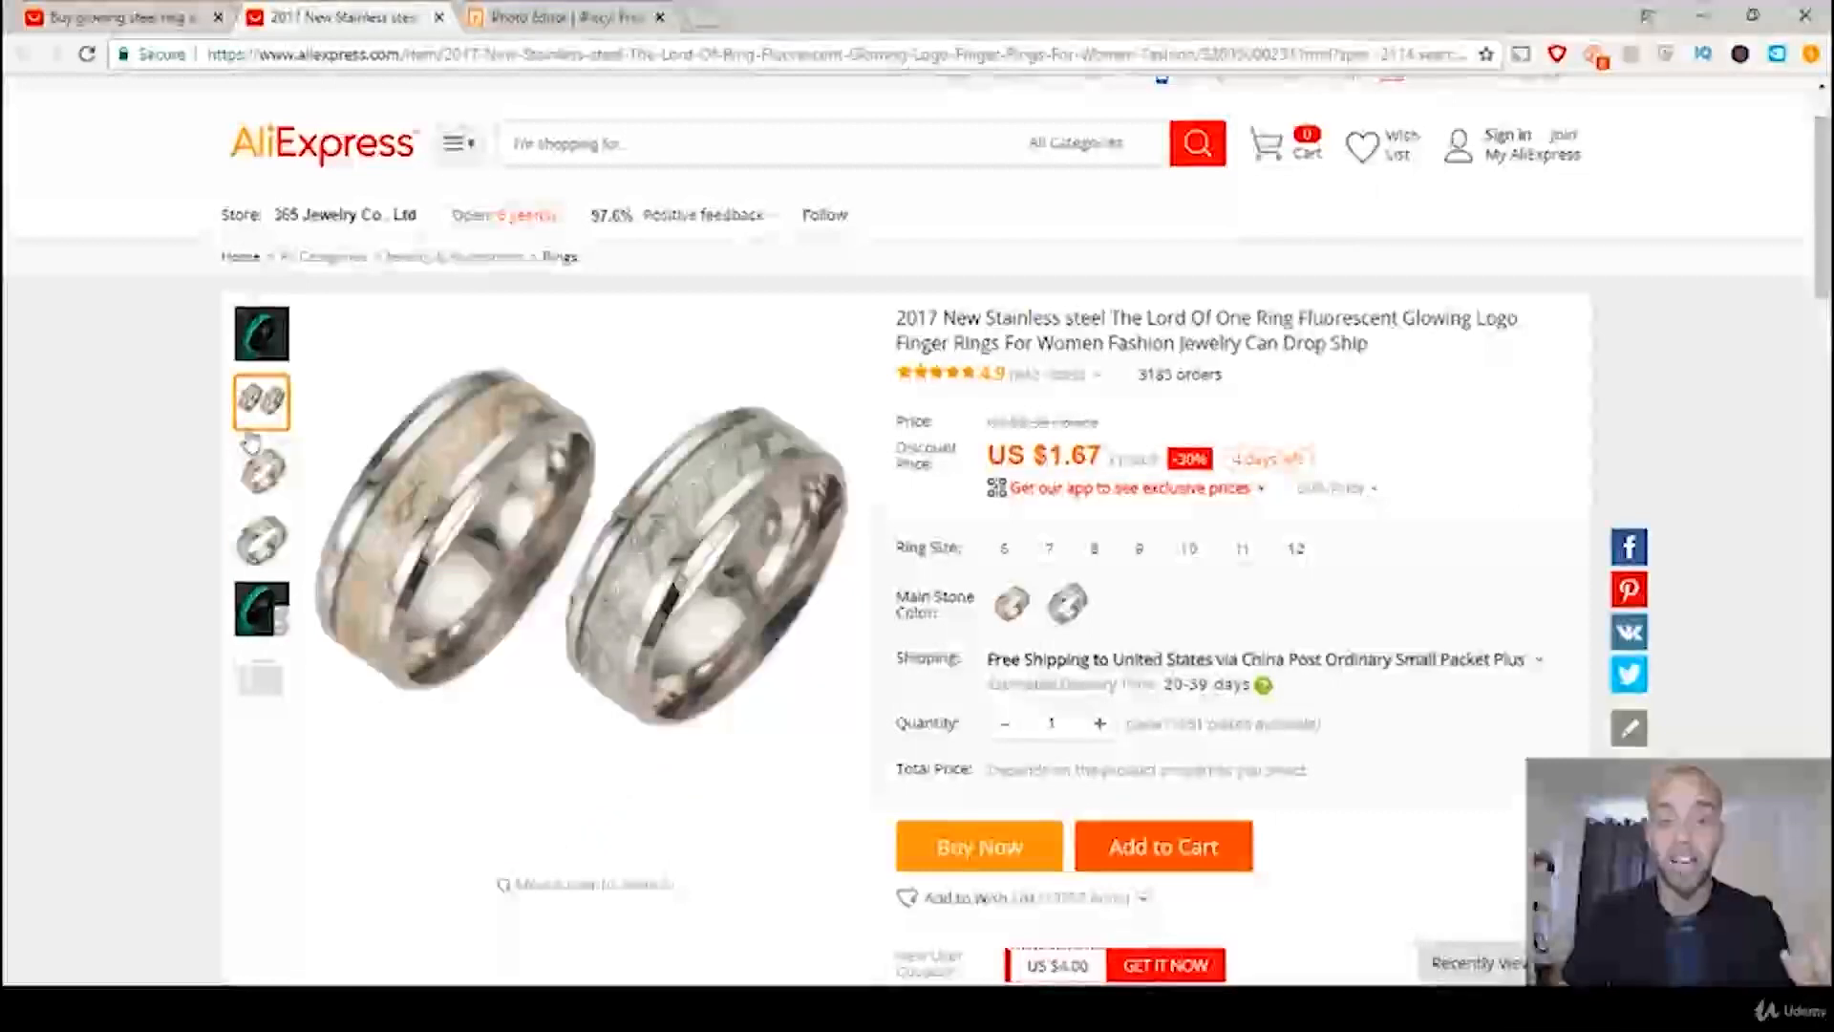
mouse_move(263, 354)
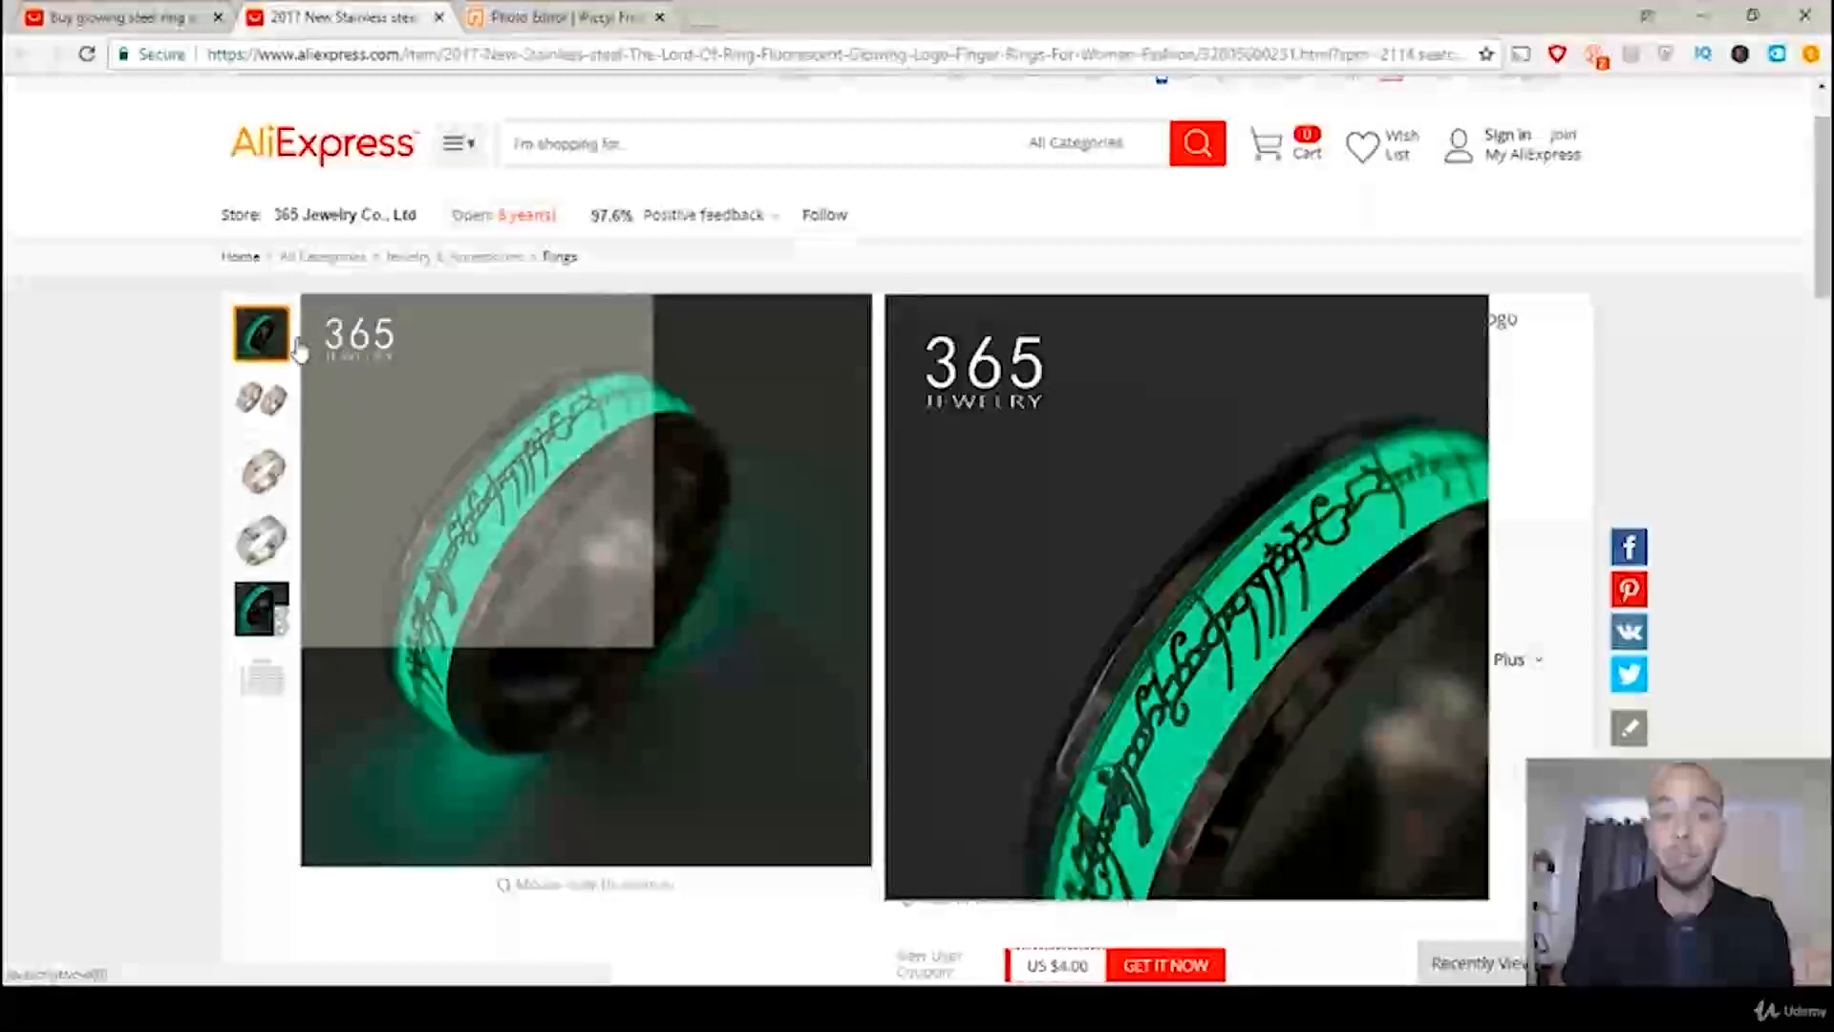
mouse_move(262, 677)
mouse_move(530, 543)
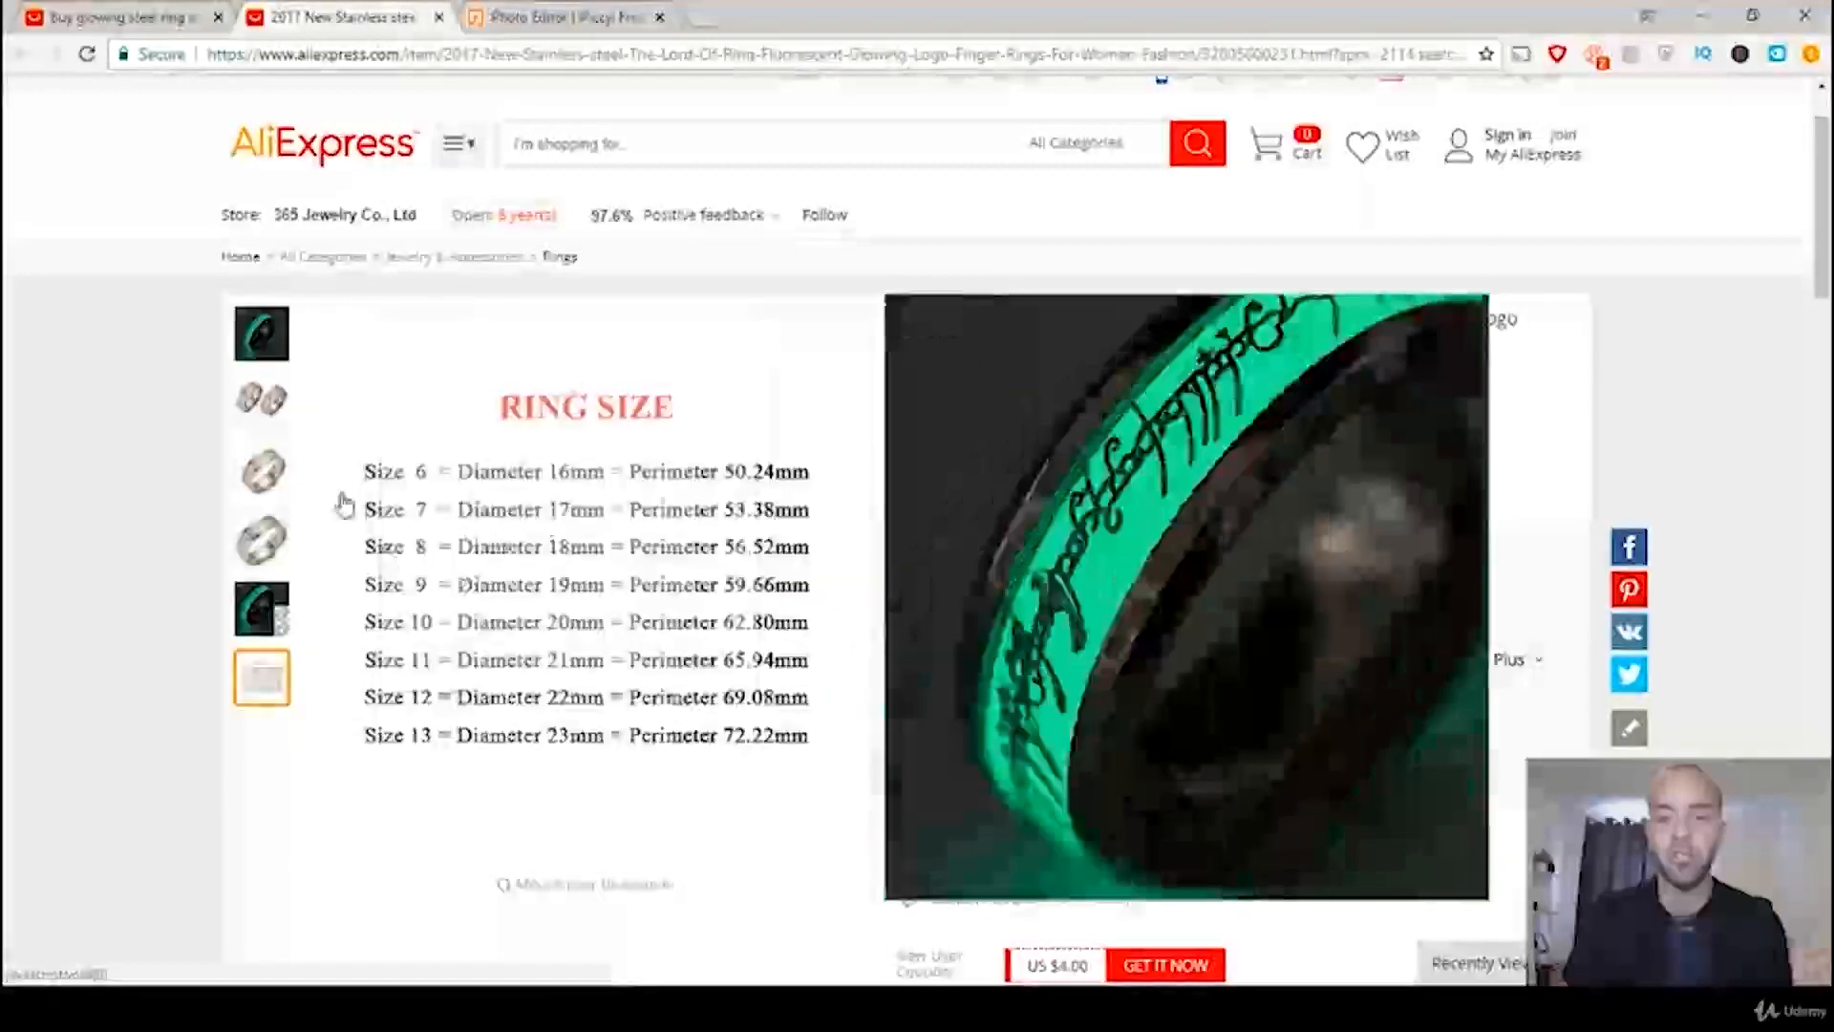
mouse_move(571, 501)
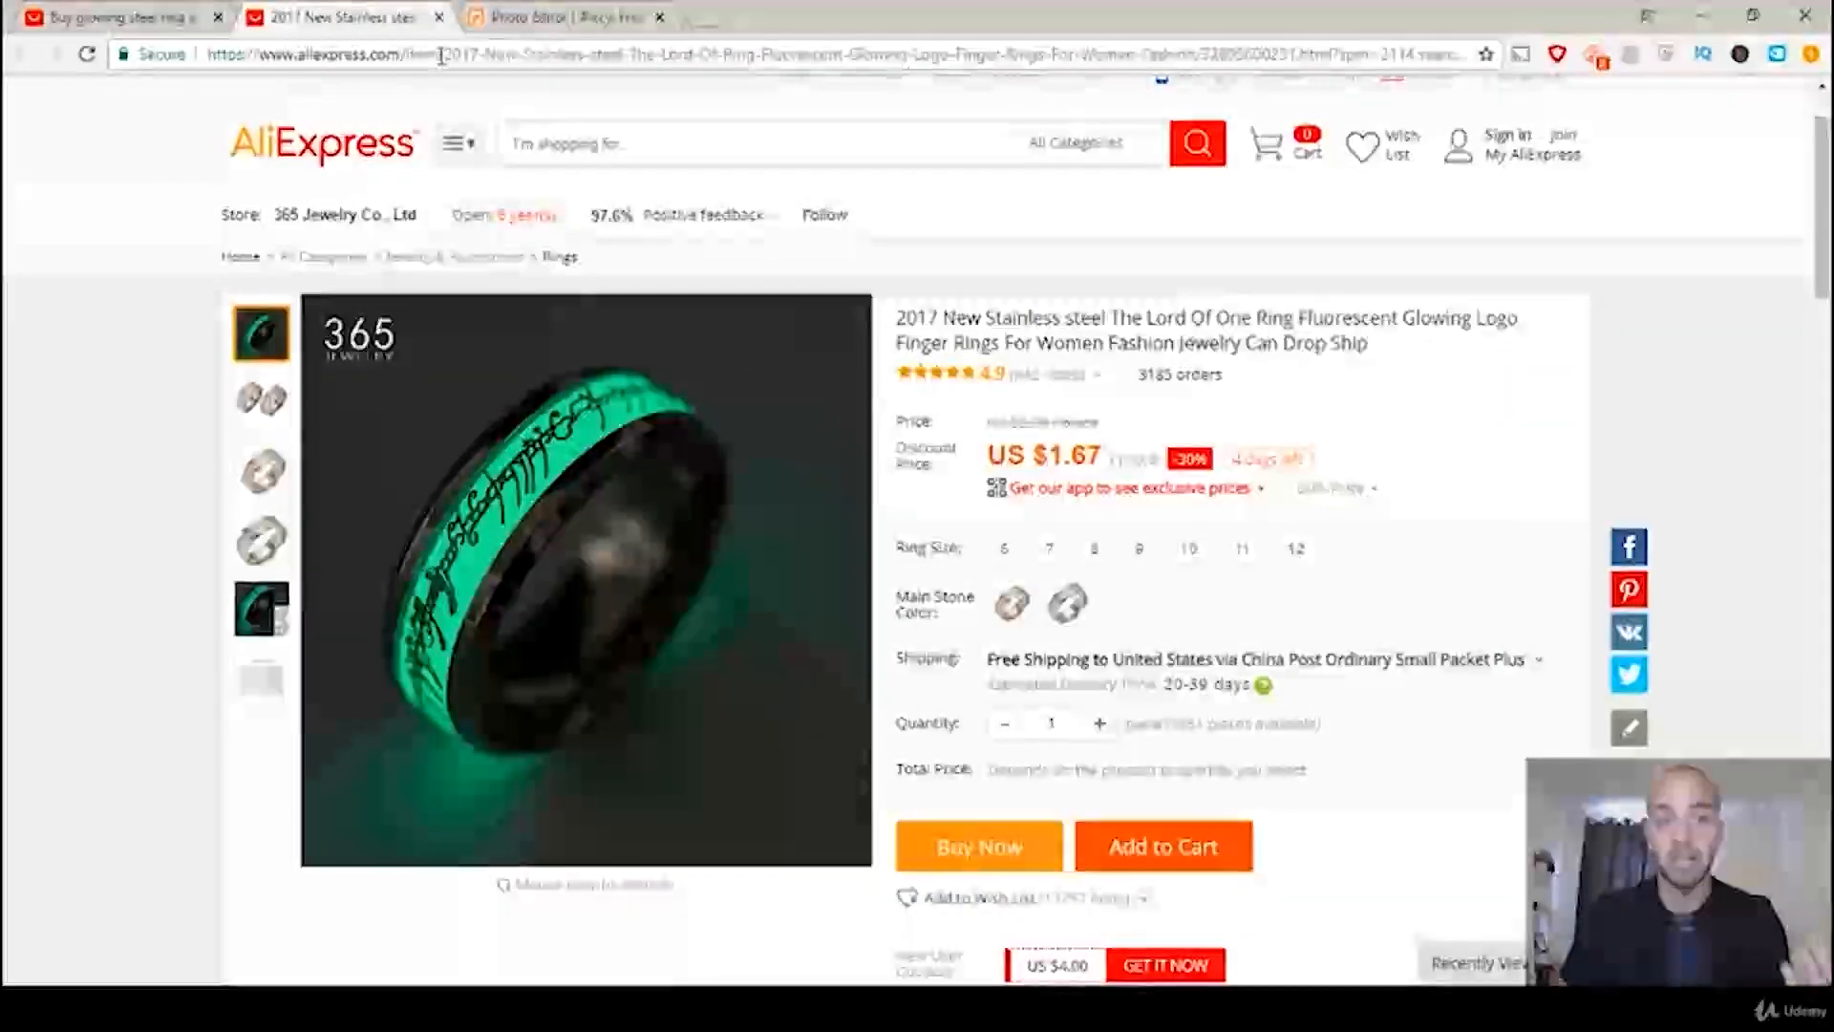
Step: Switch to iPiccy and start its photo editor
left_click(540, 29)
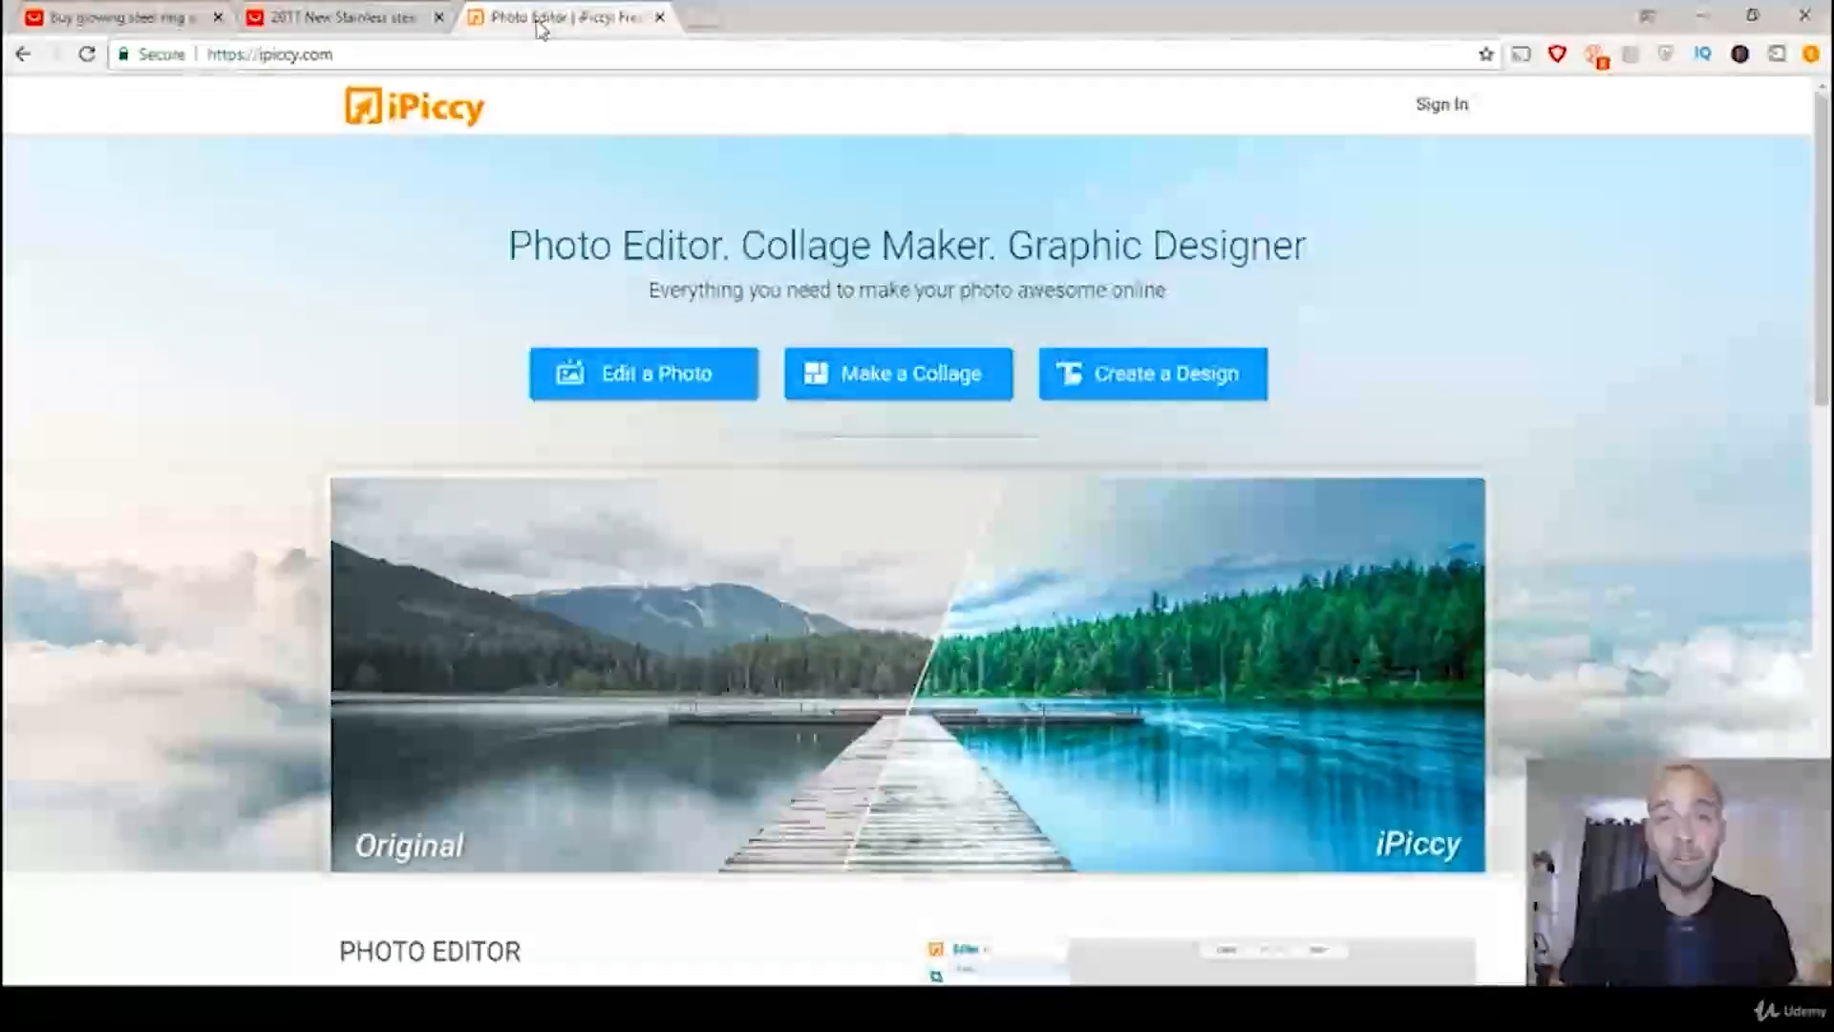
left_click(666, 390)
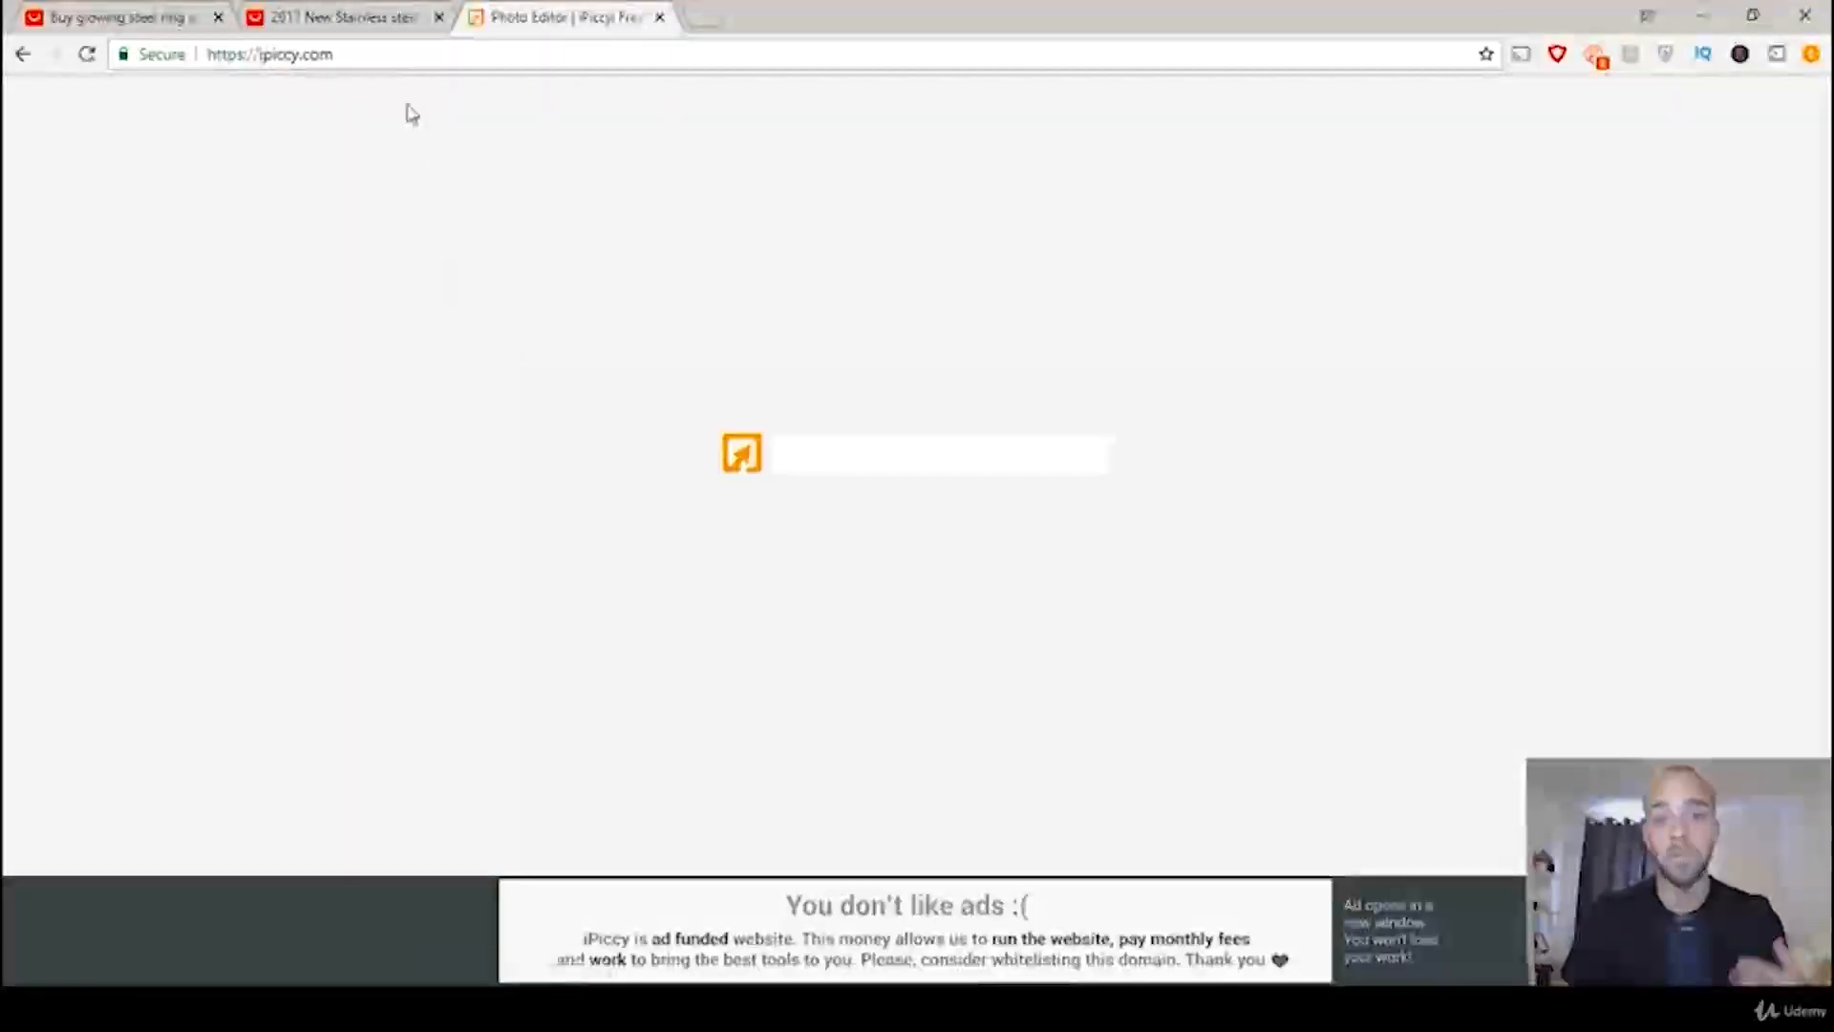
Step: Return to the AliExpress ring listing and save the large 365 Jewelry glowing ring photo from its product details to the desktop as Branded
left_click(372, 19)
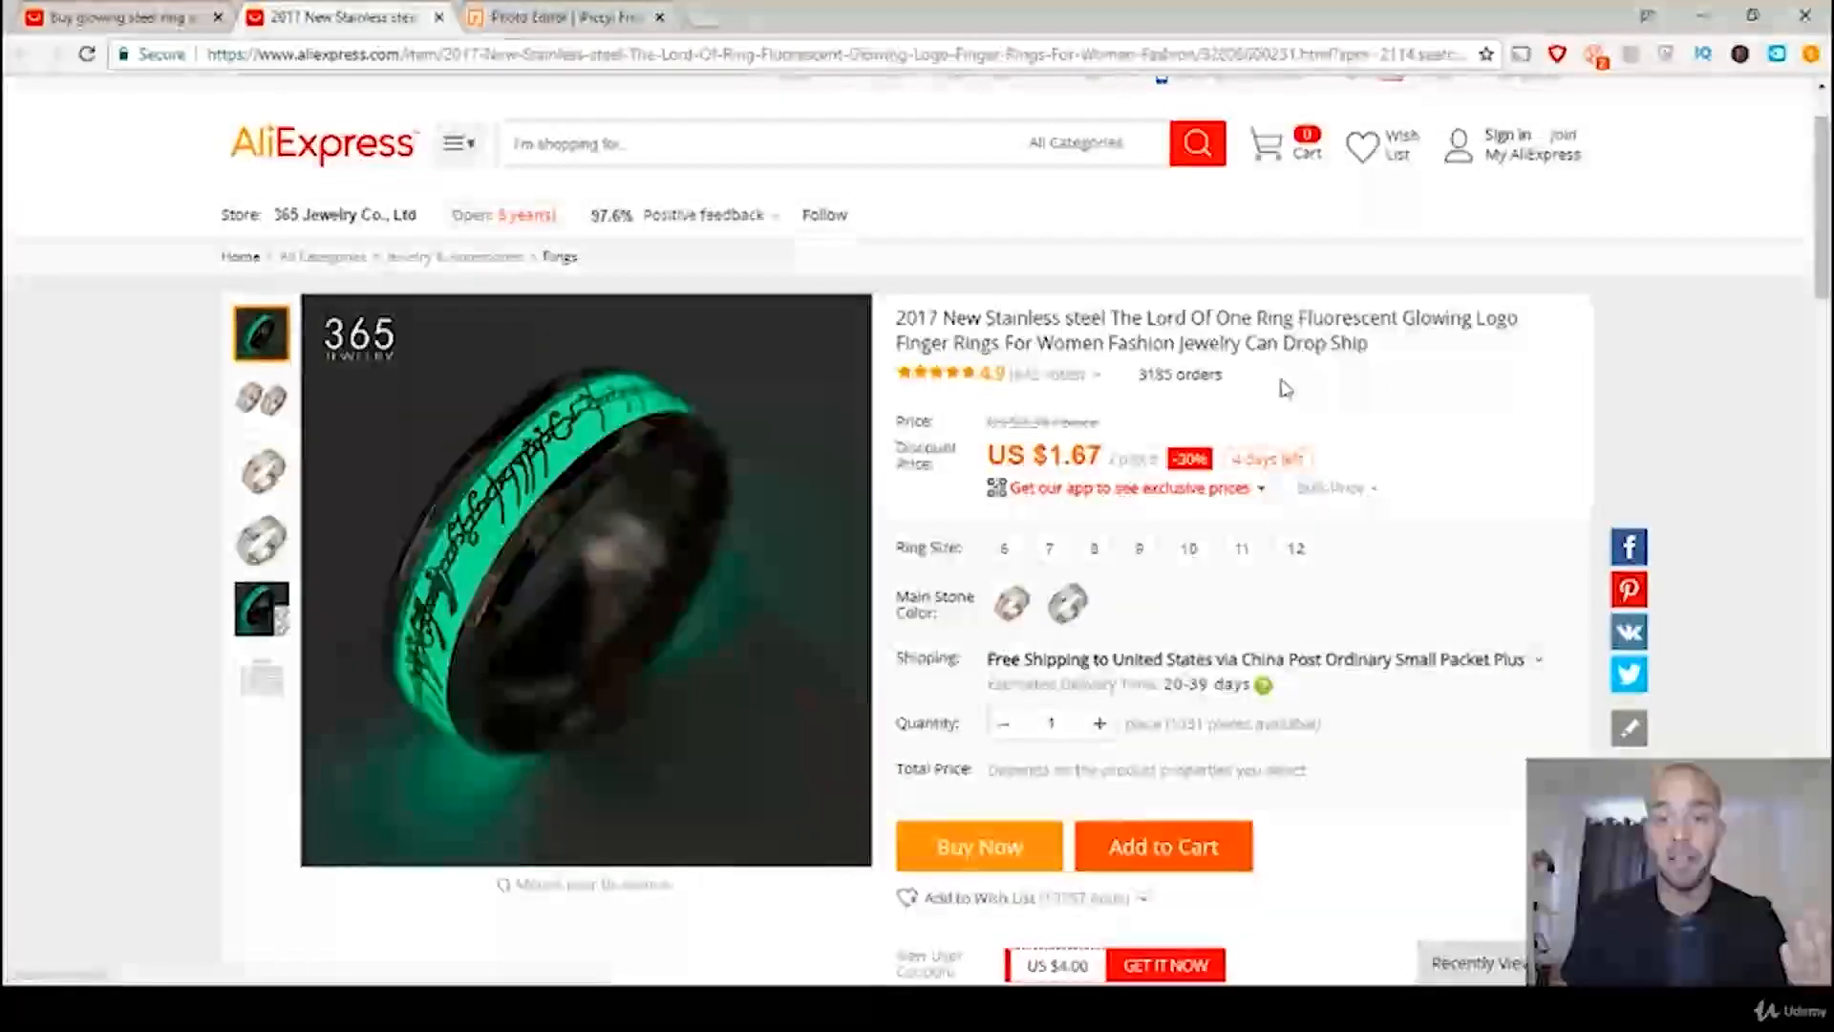
scroll(1285, 390, "down", 2)
scroll(1285, 390, "down", 10)
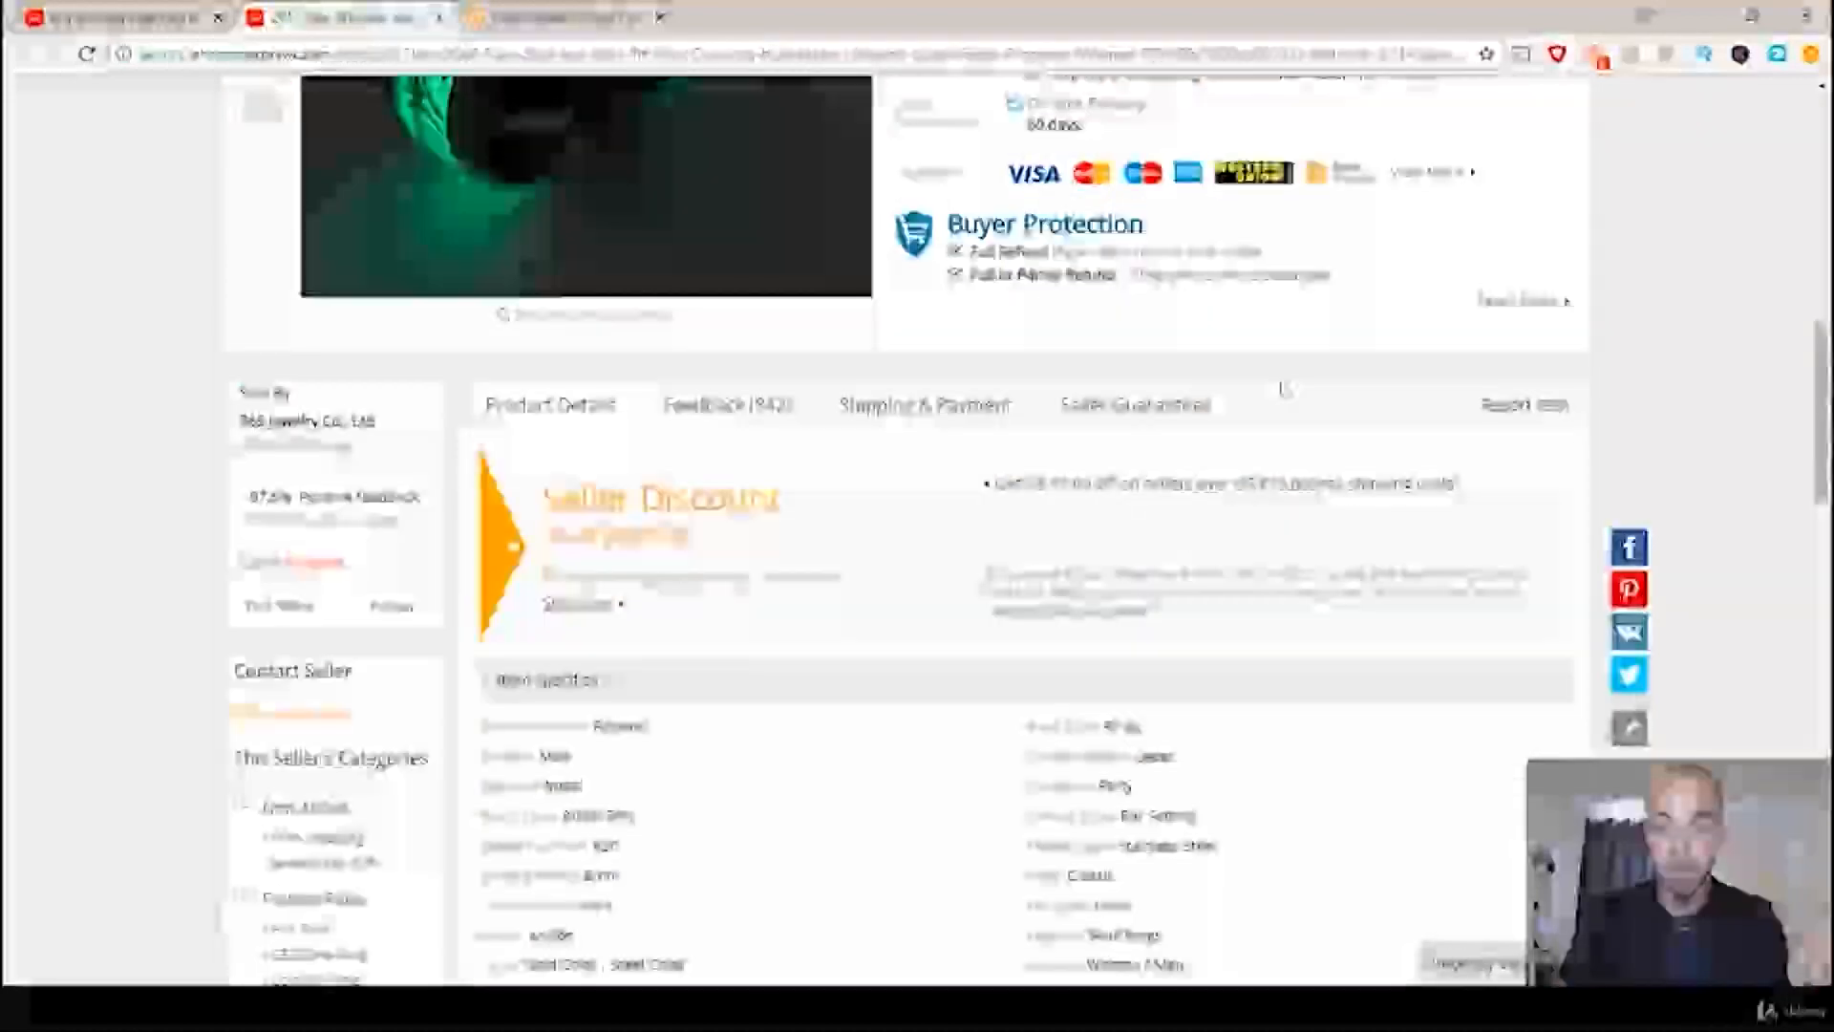
scroll(1285, 390, "down", 11)
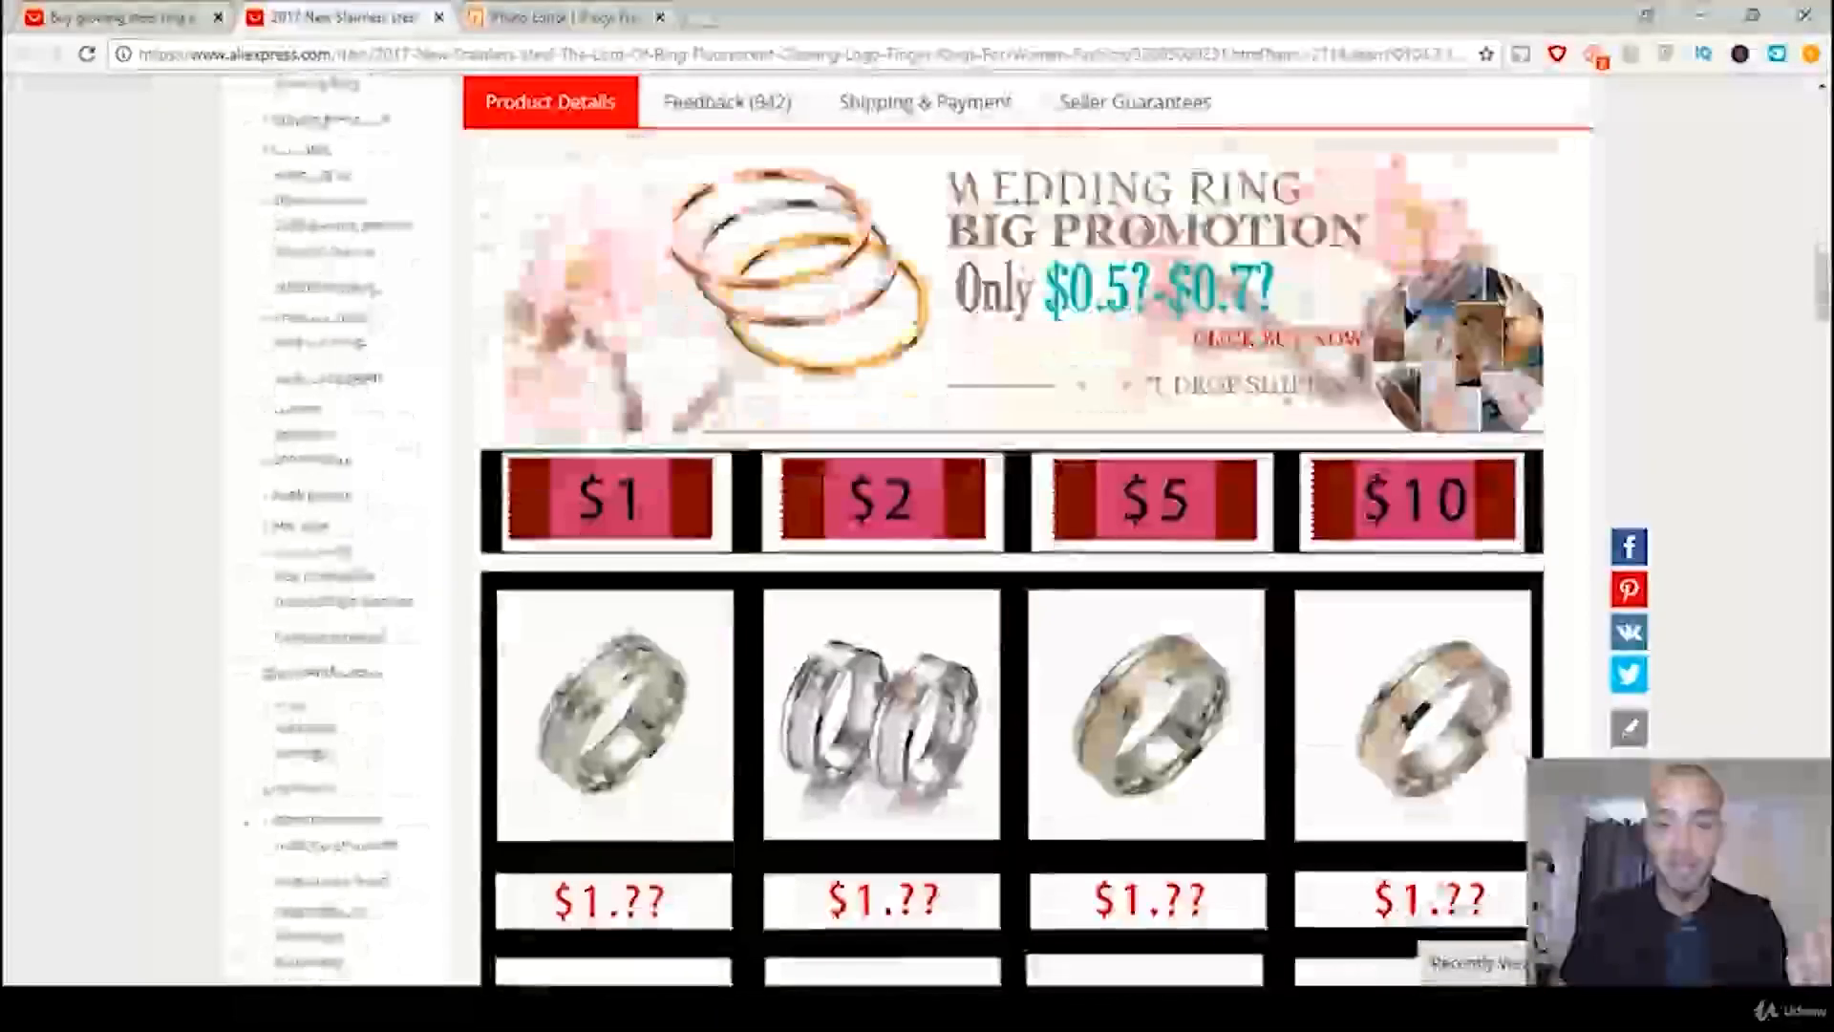
scroll(1283, 392, "down", 13)
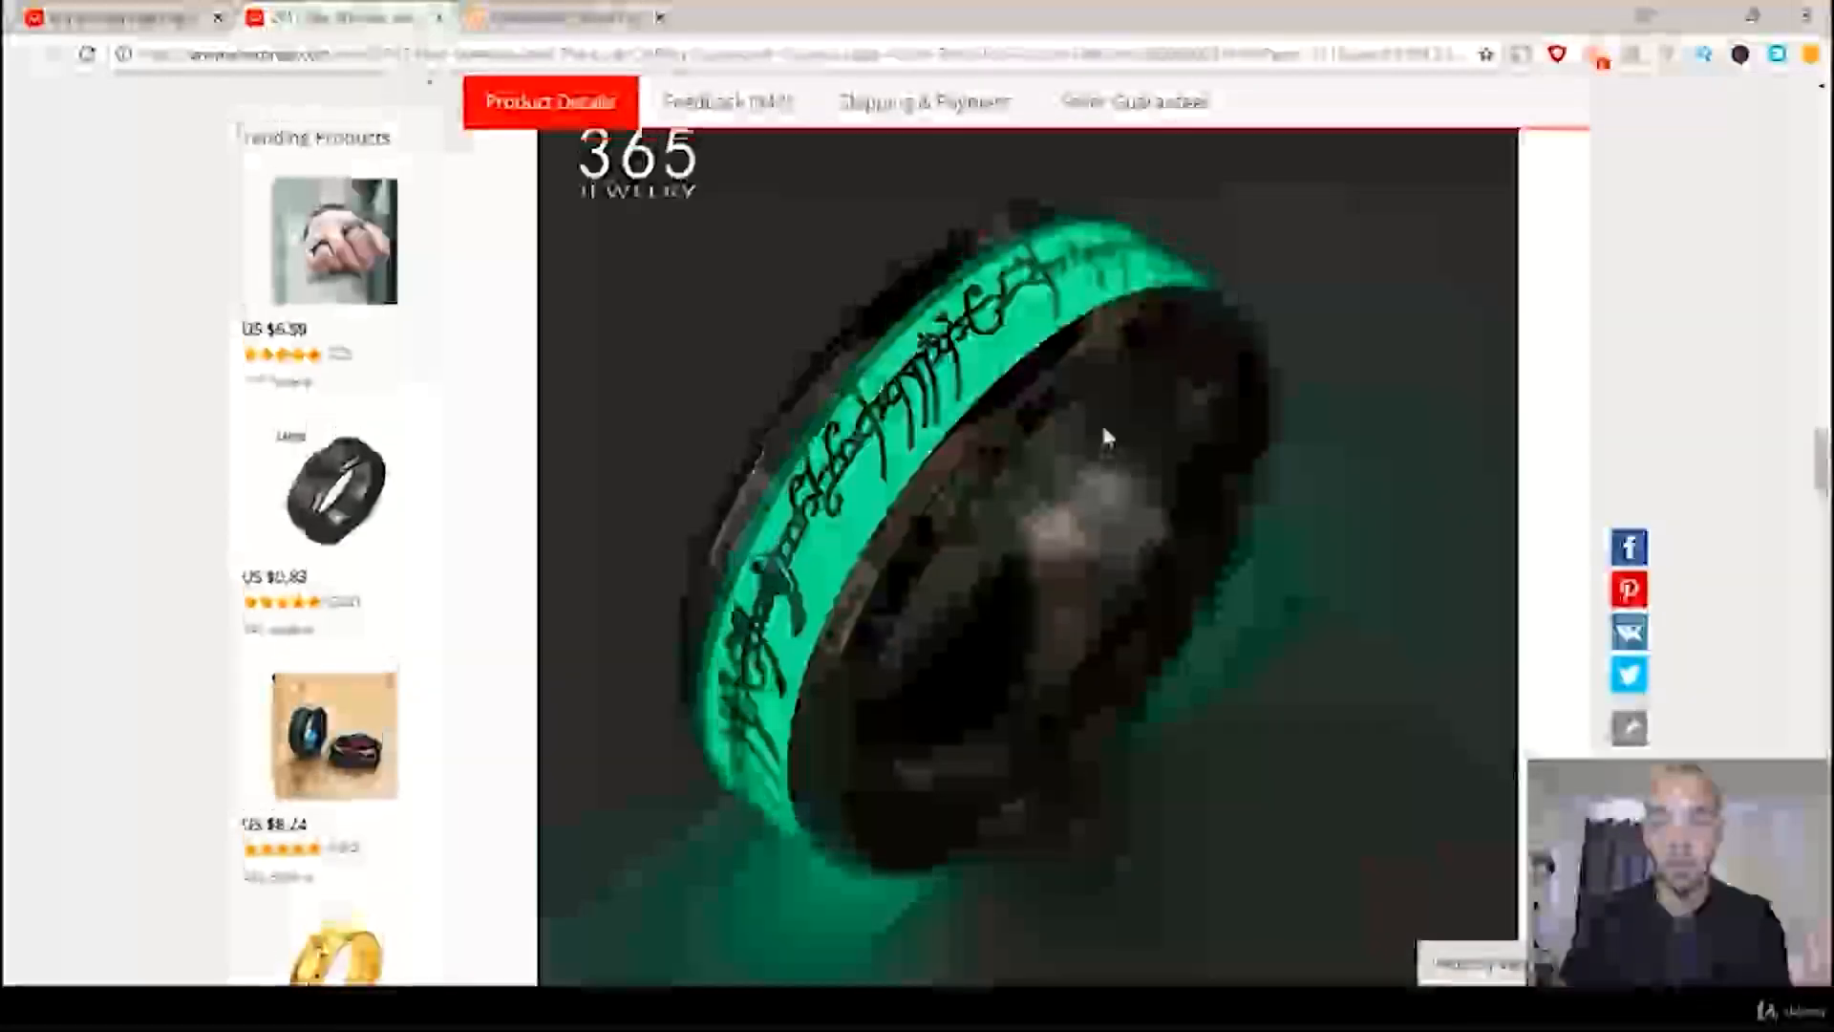
scroll(1100, 420, "up", 1)
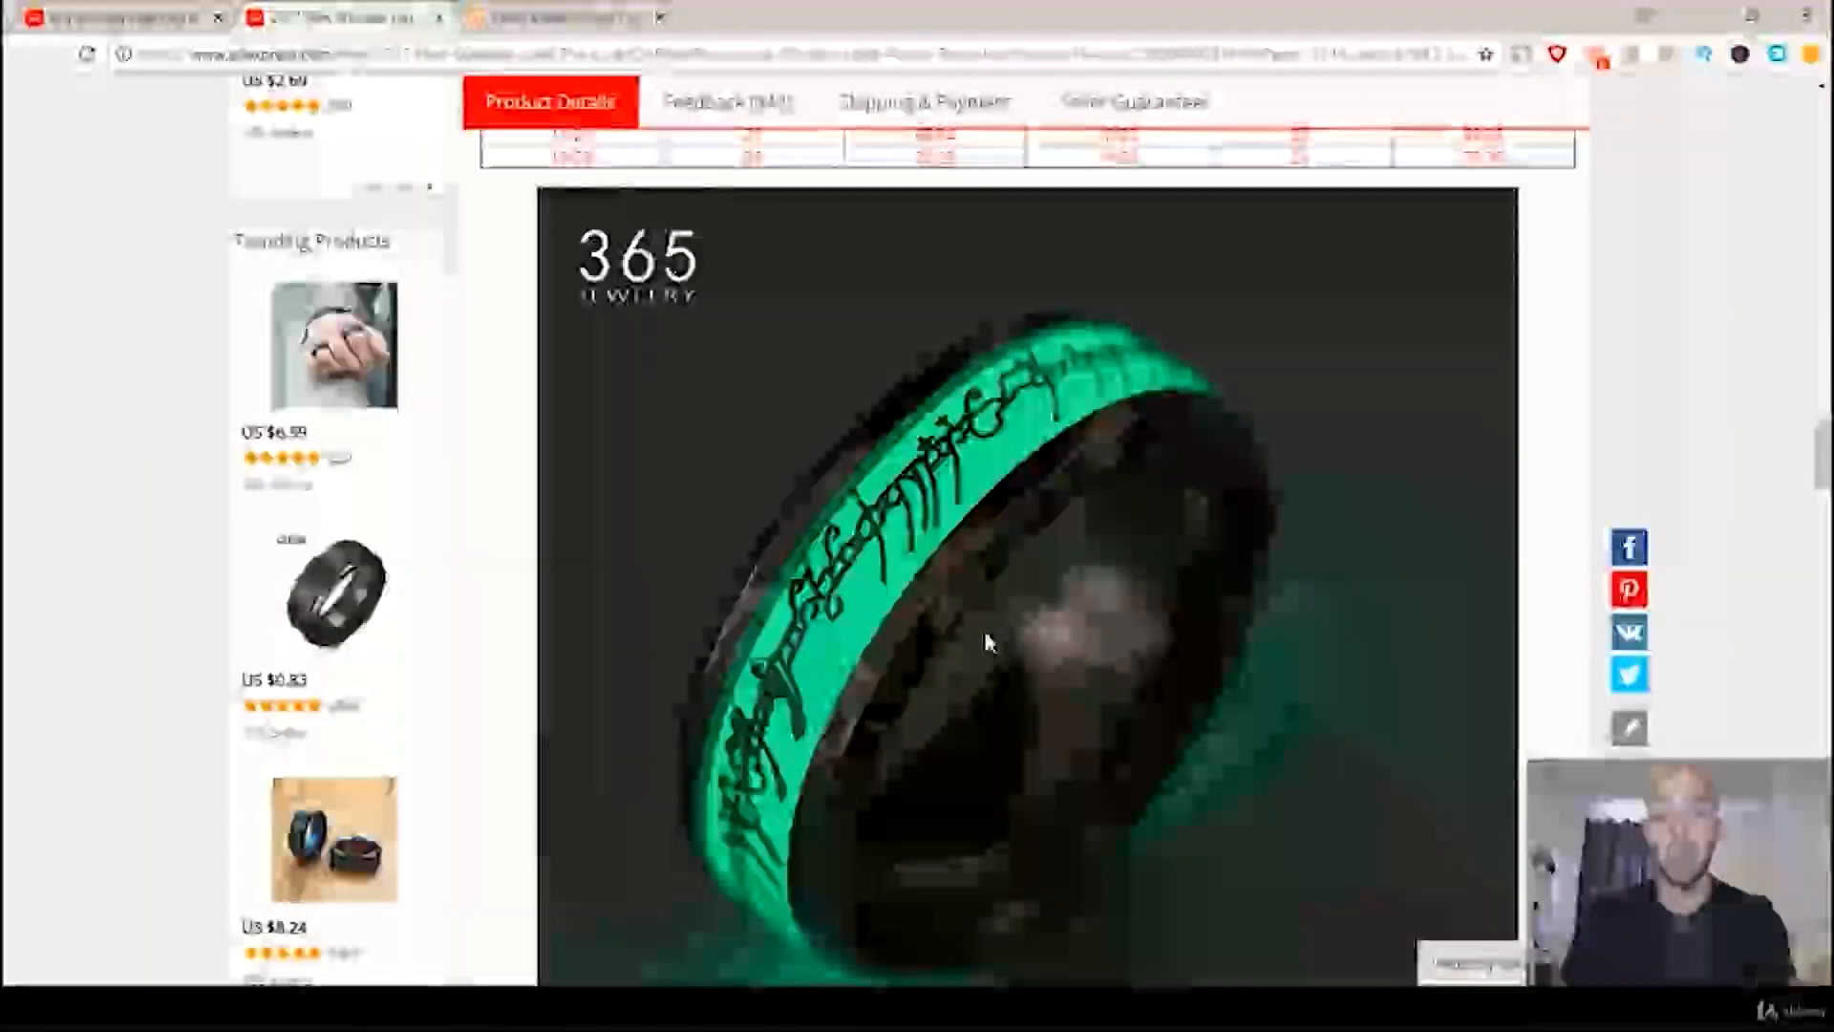
right_click(986, 635)
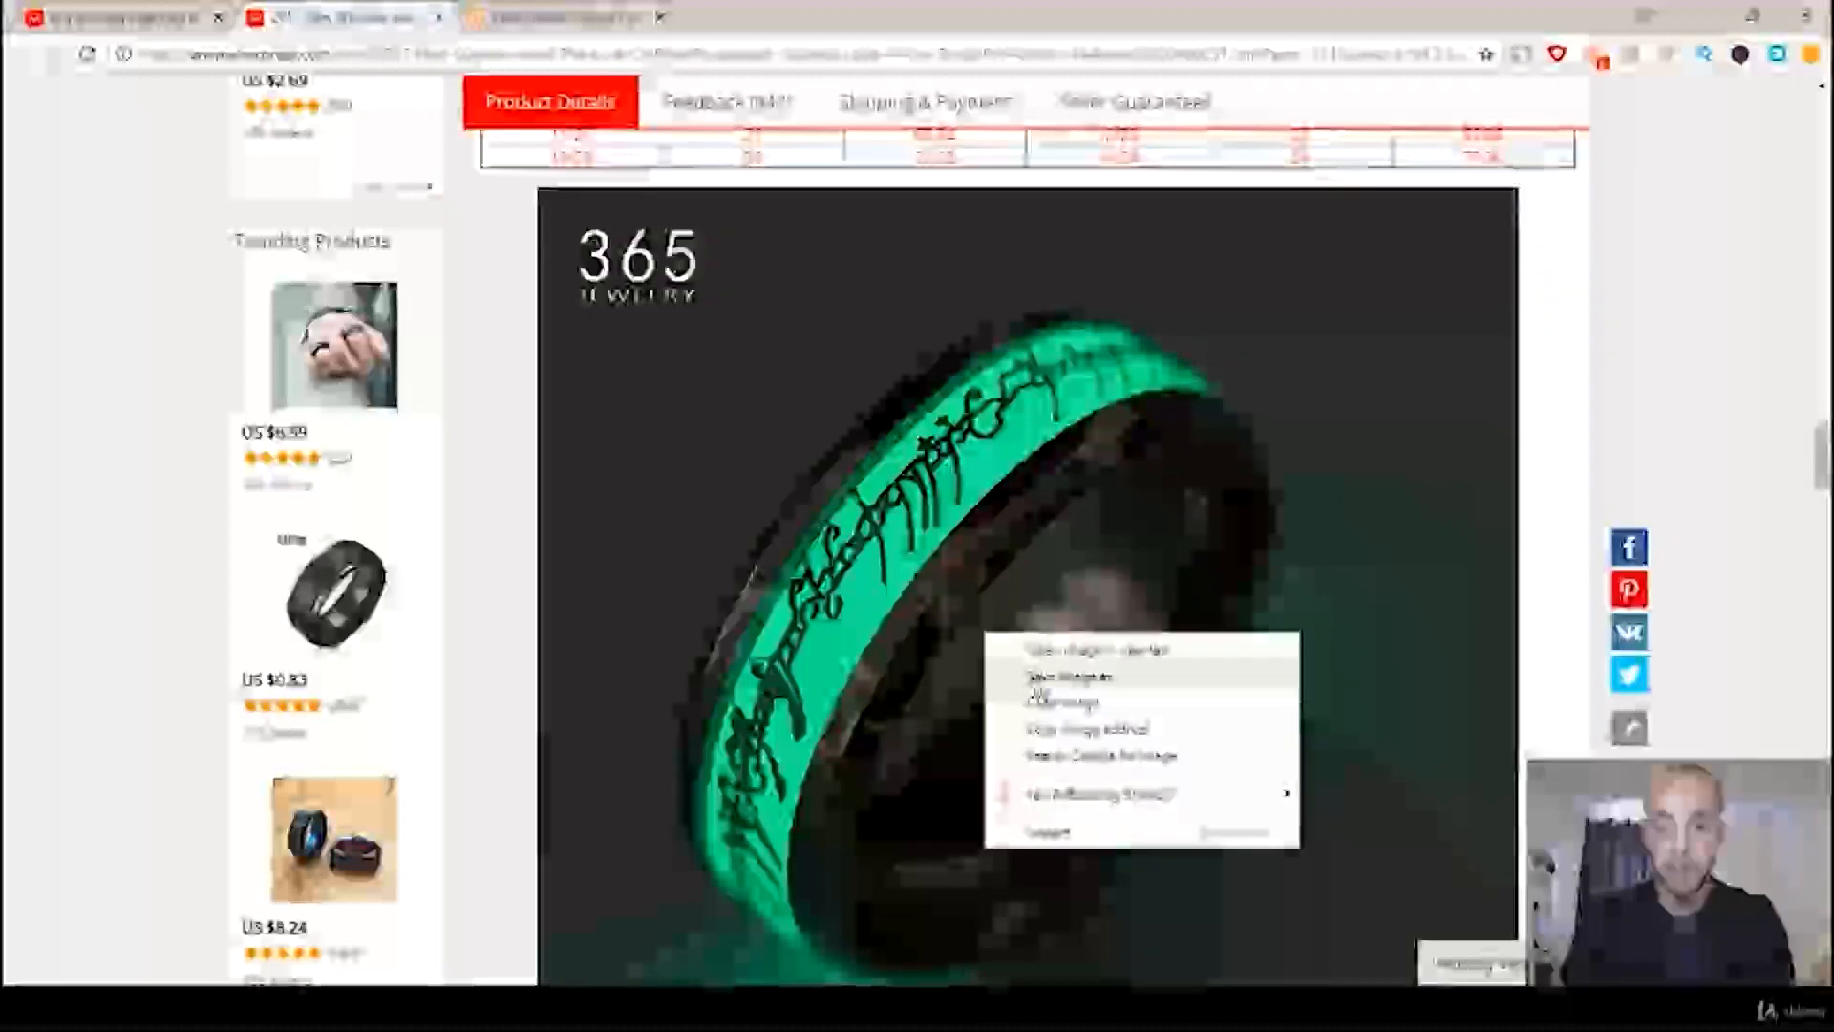
left_click(1039, 676)
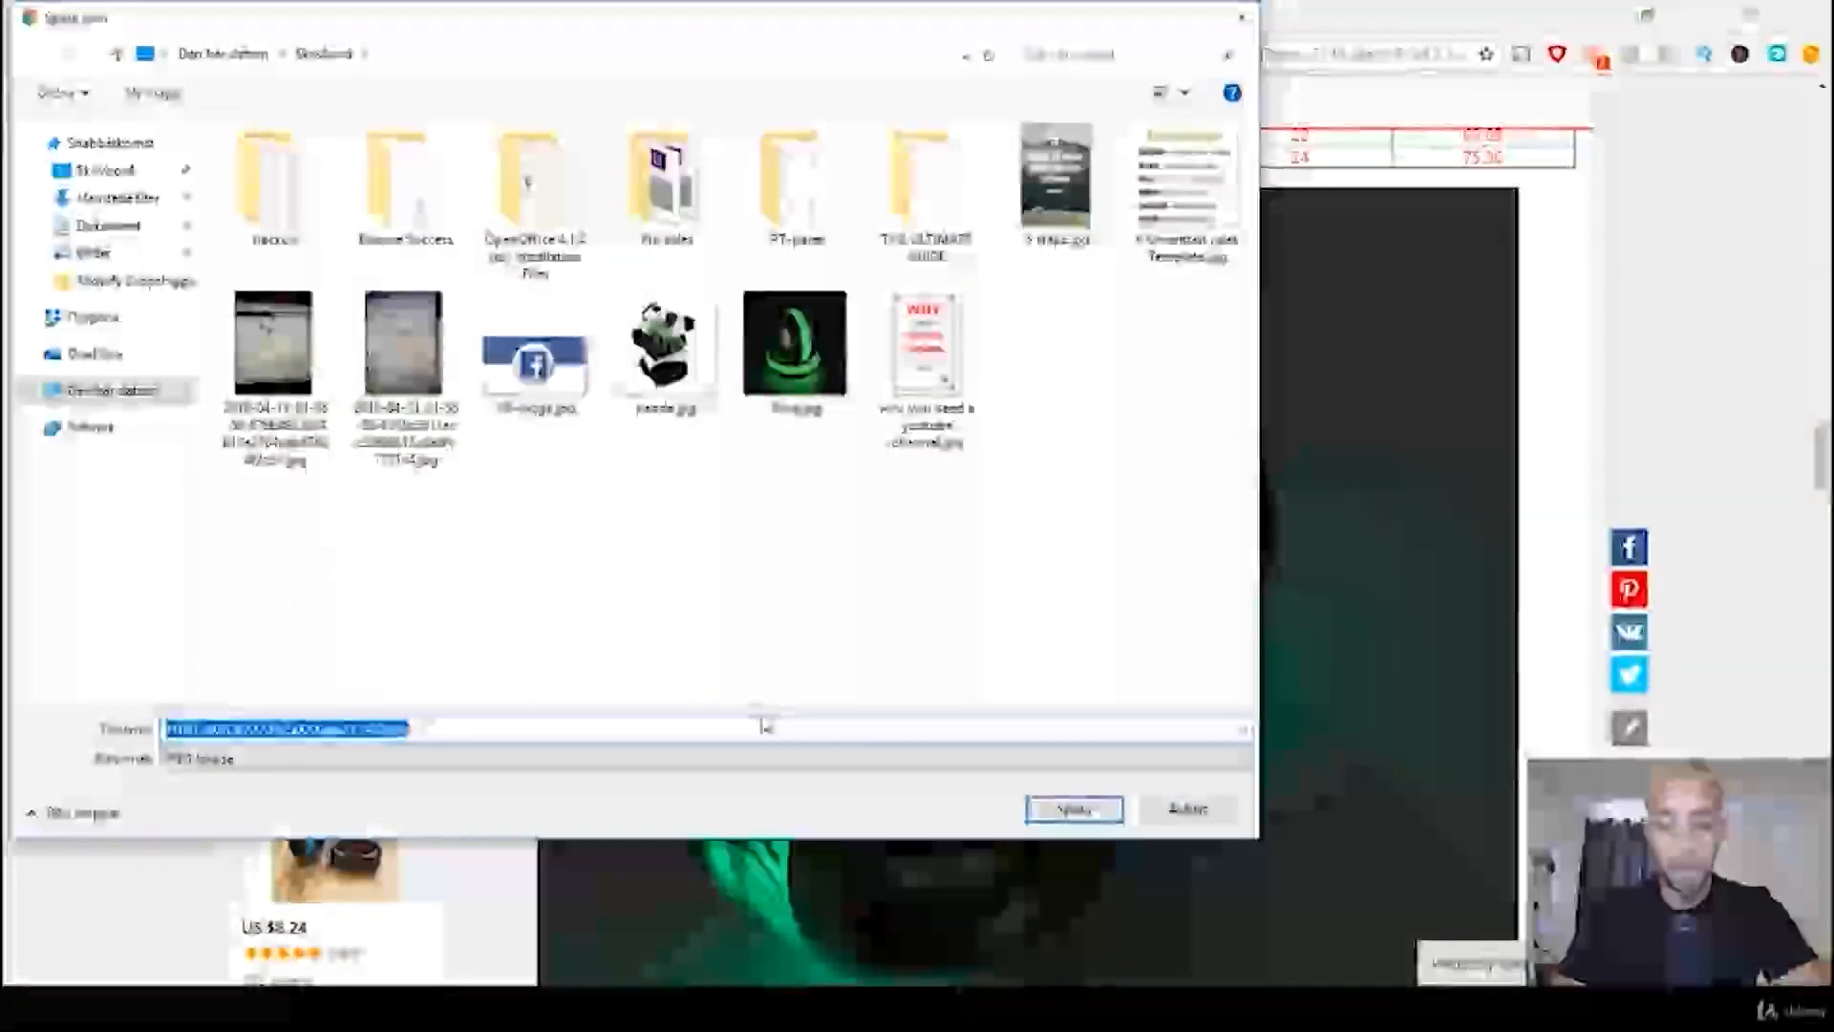
type("Branded")
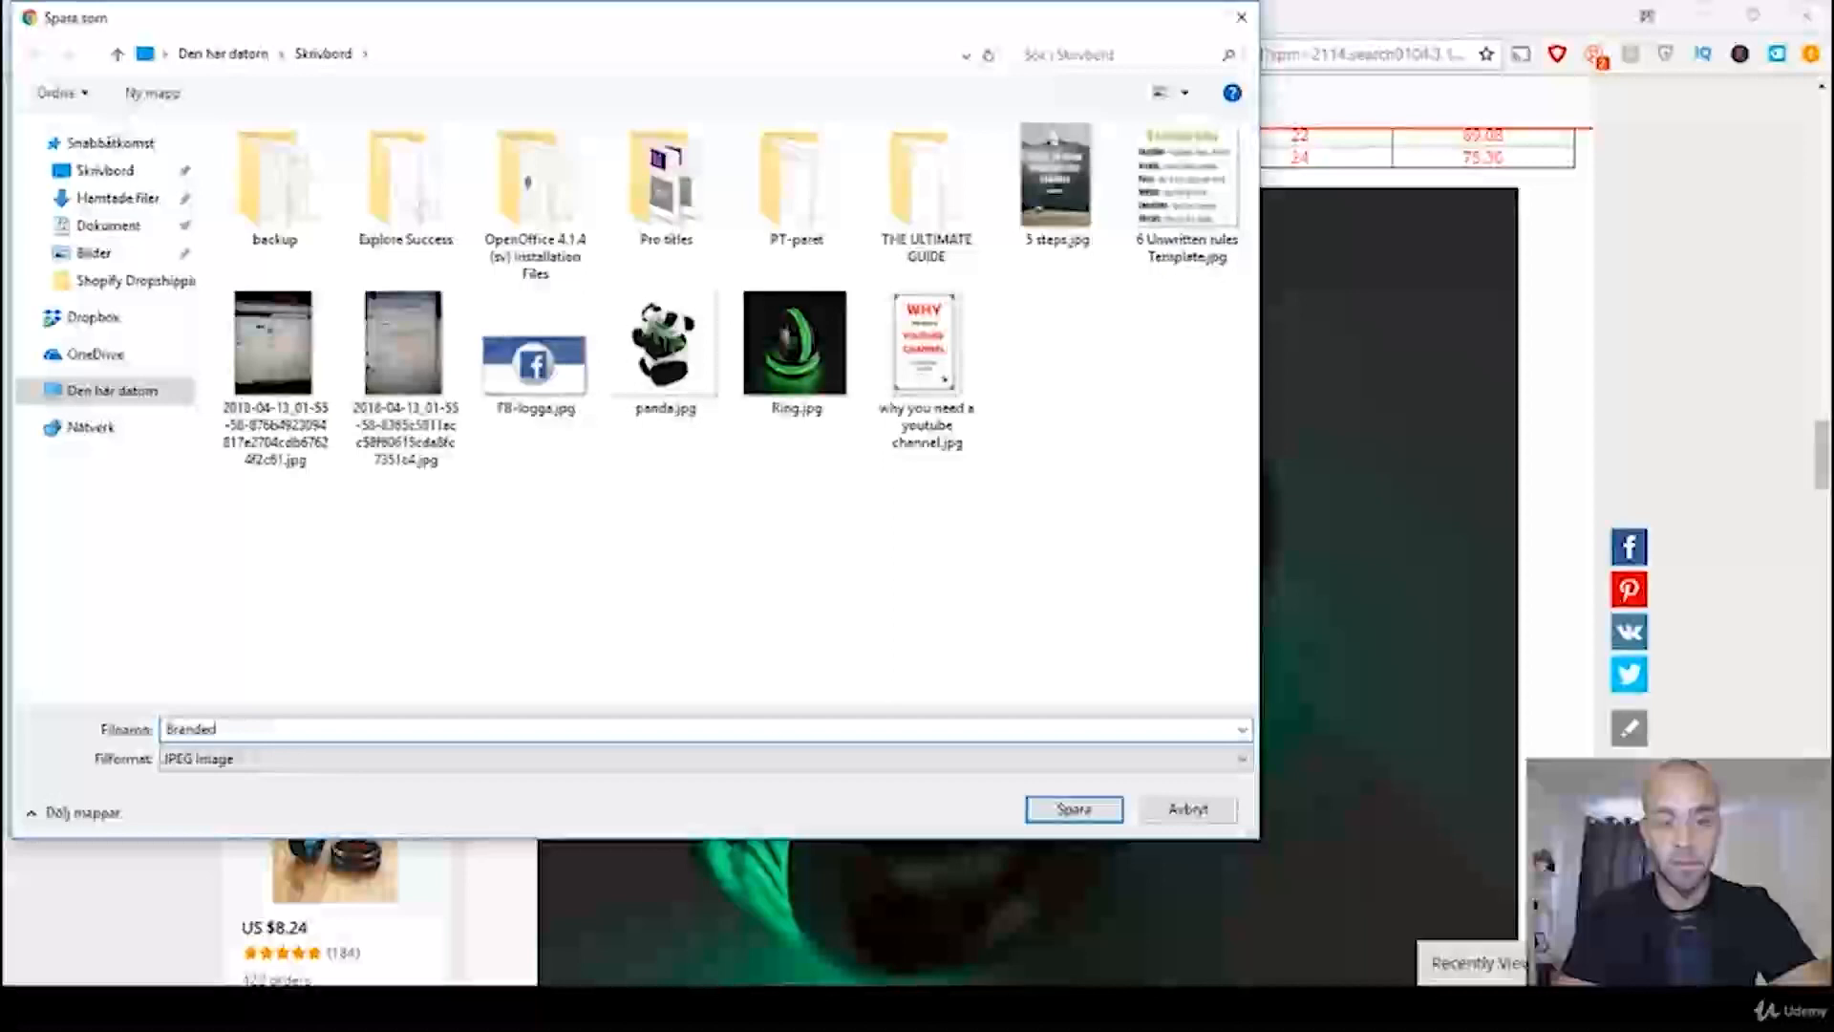
key("Return")
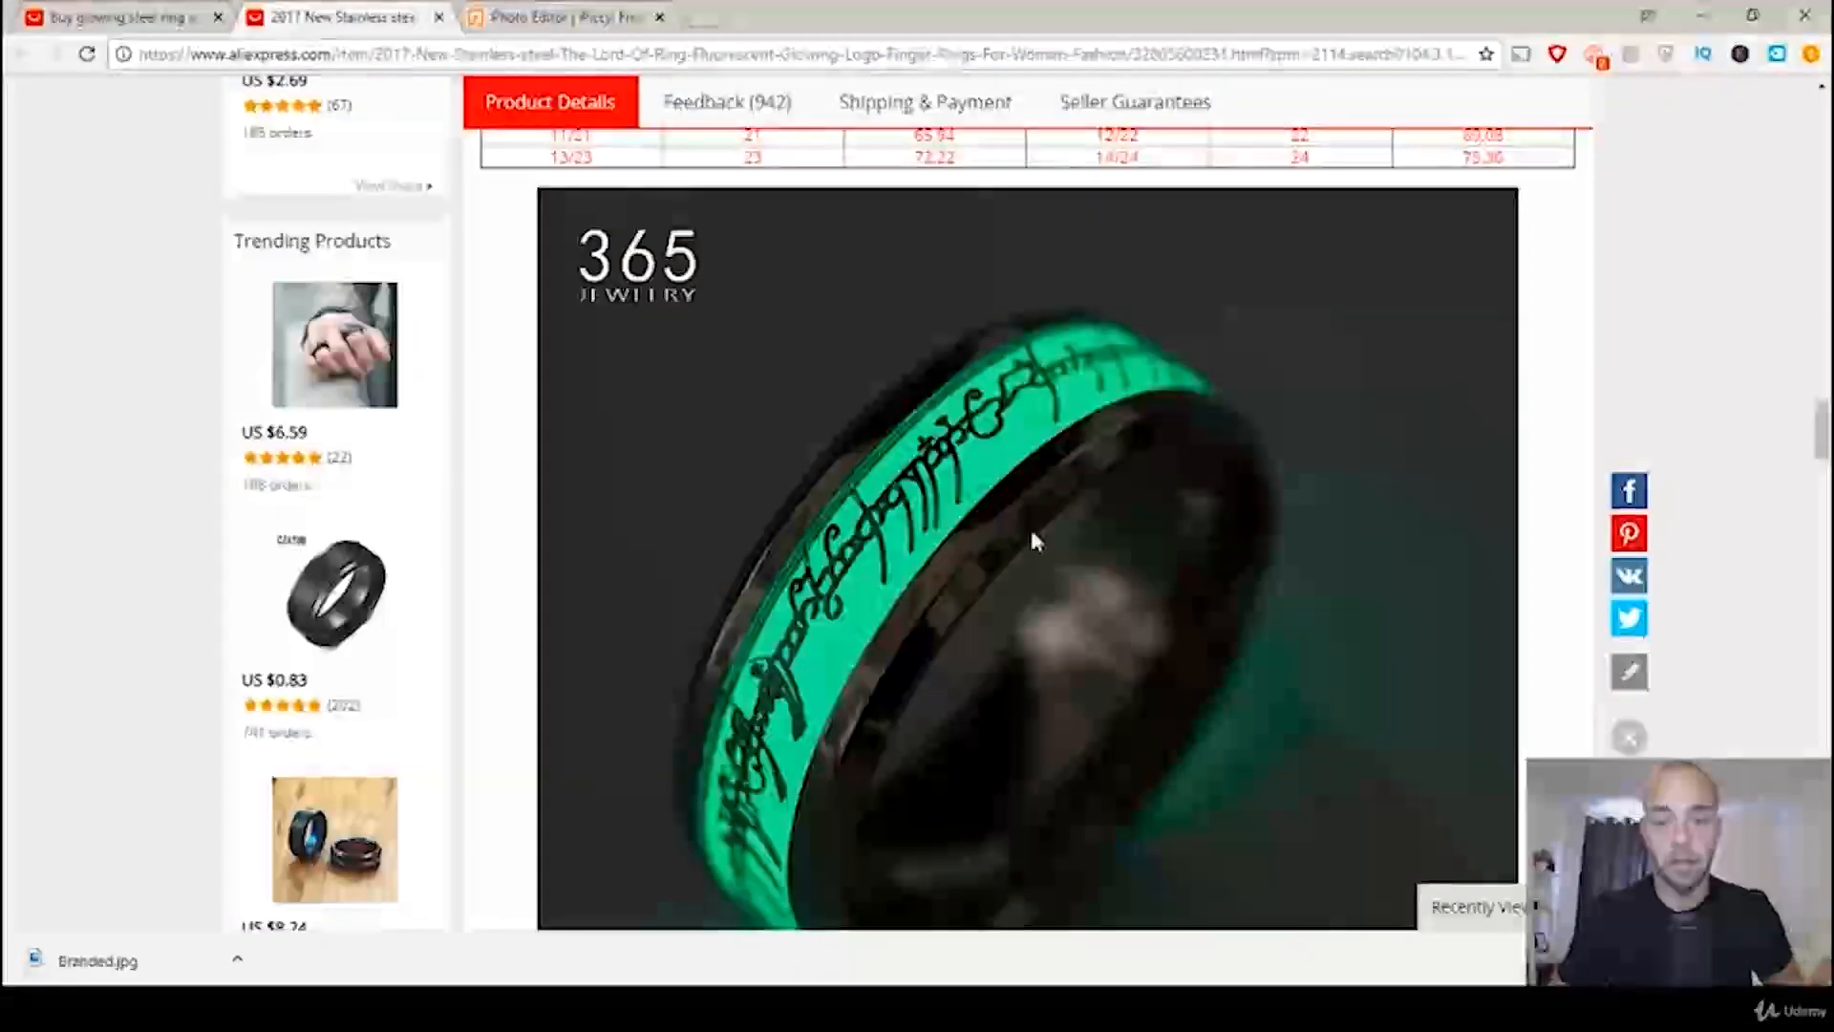
left_click(1809, 959)
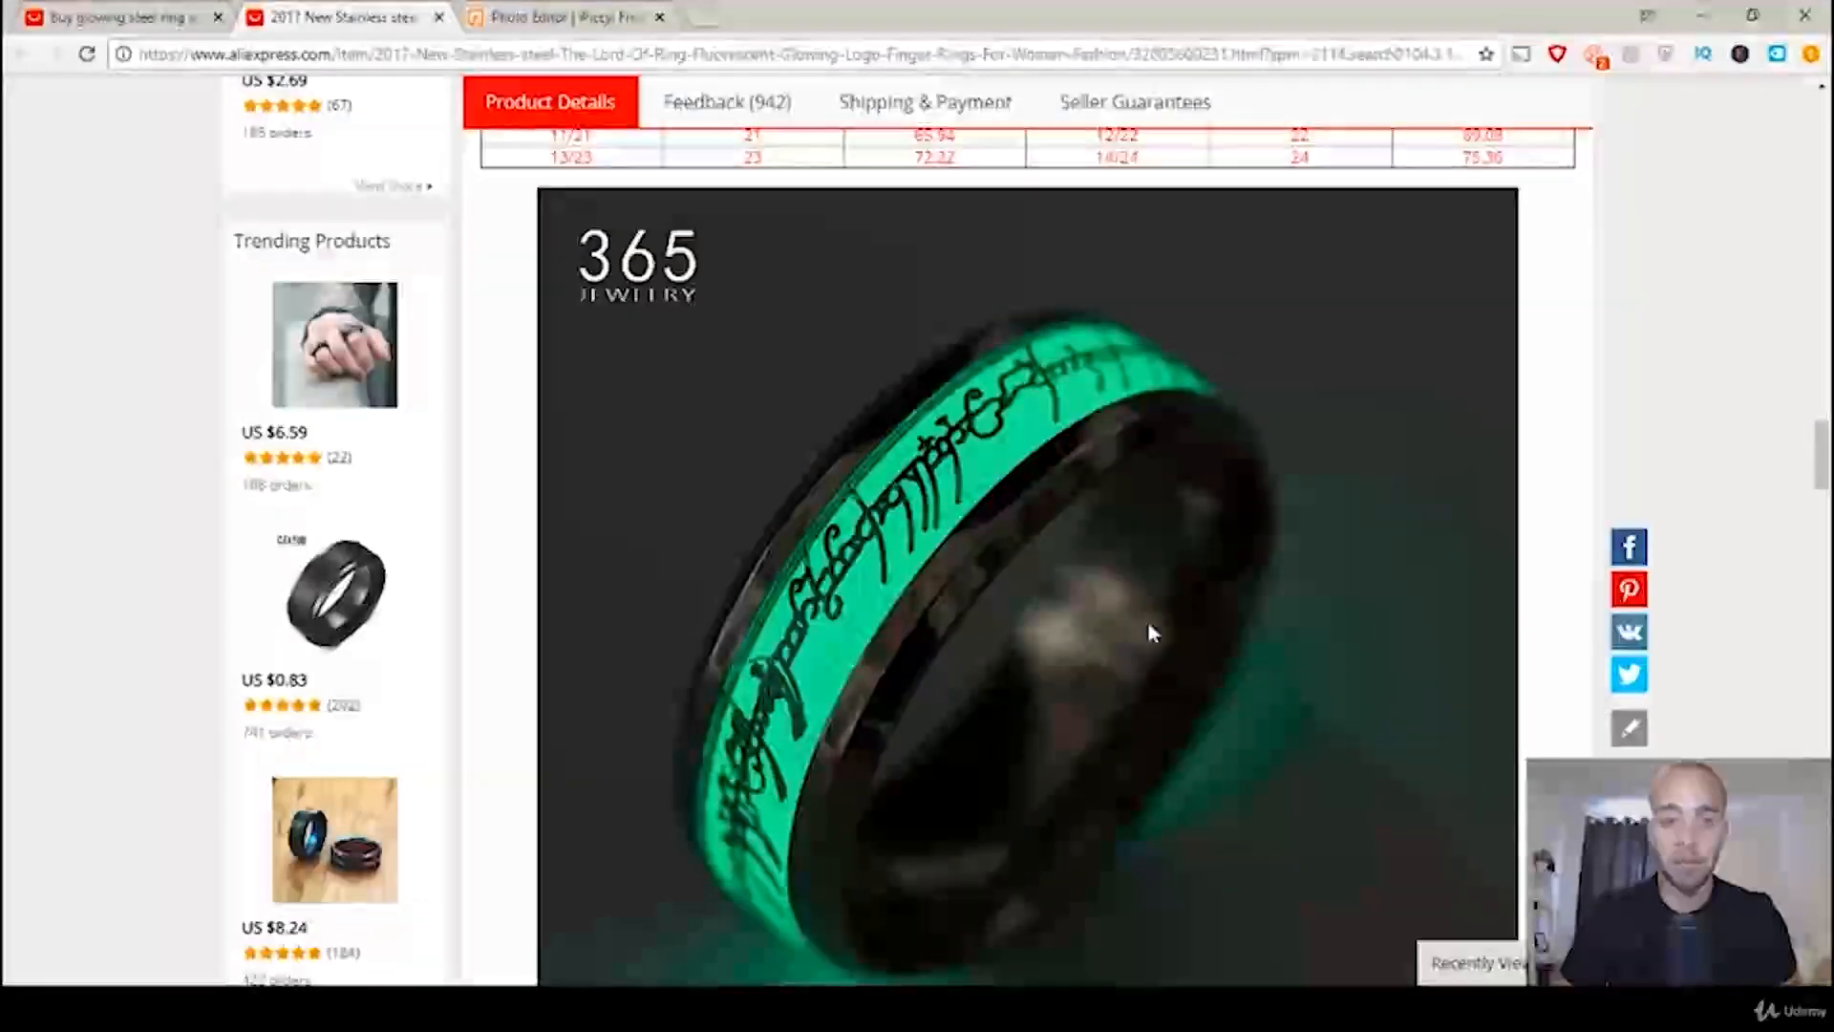
Step: Switch to iPiccy, reload the site and start its photo editor again
left_click(535, 13)
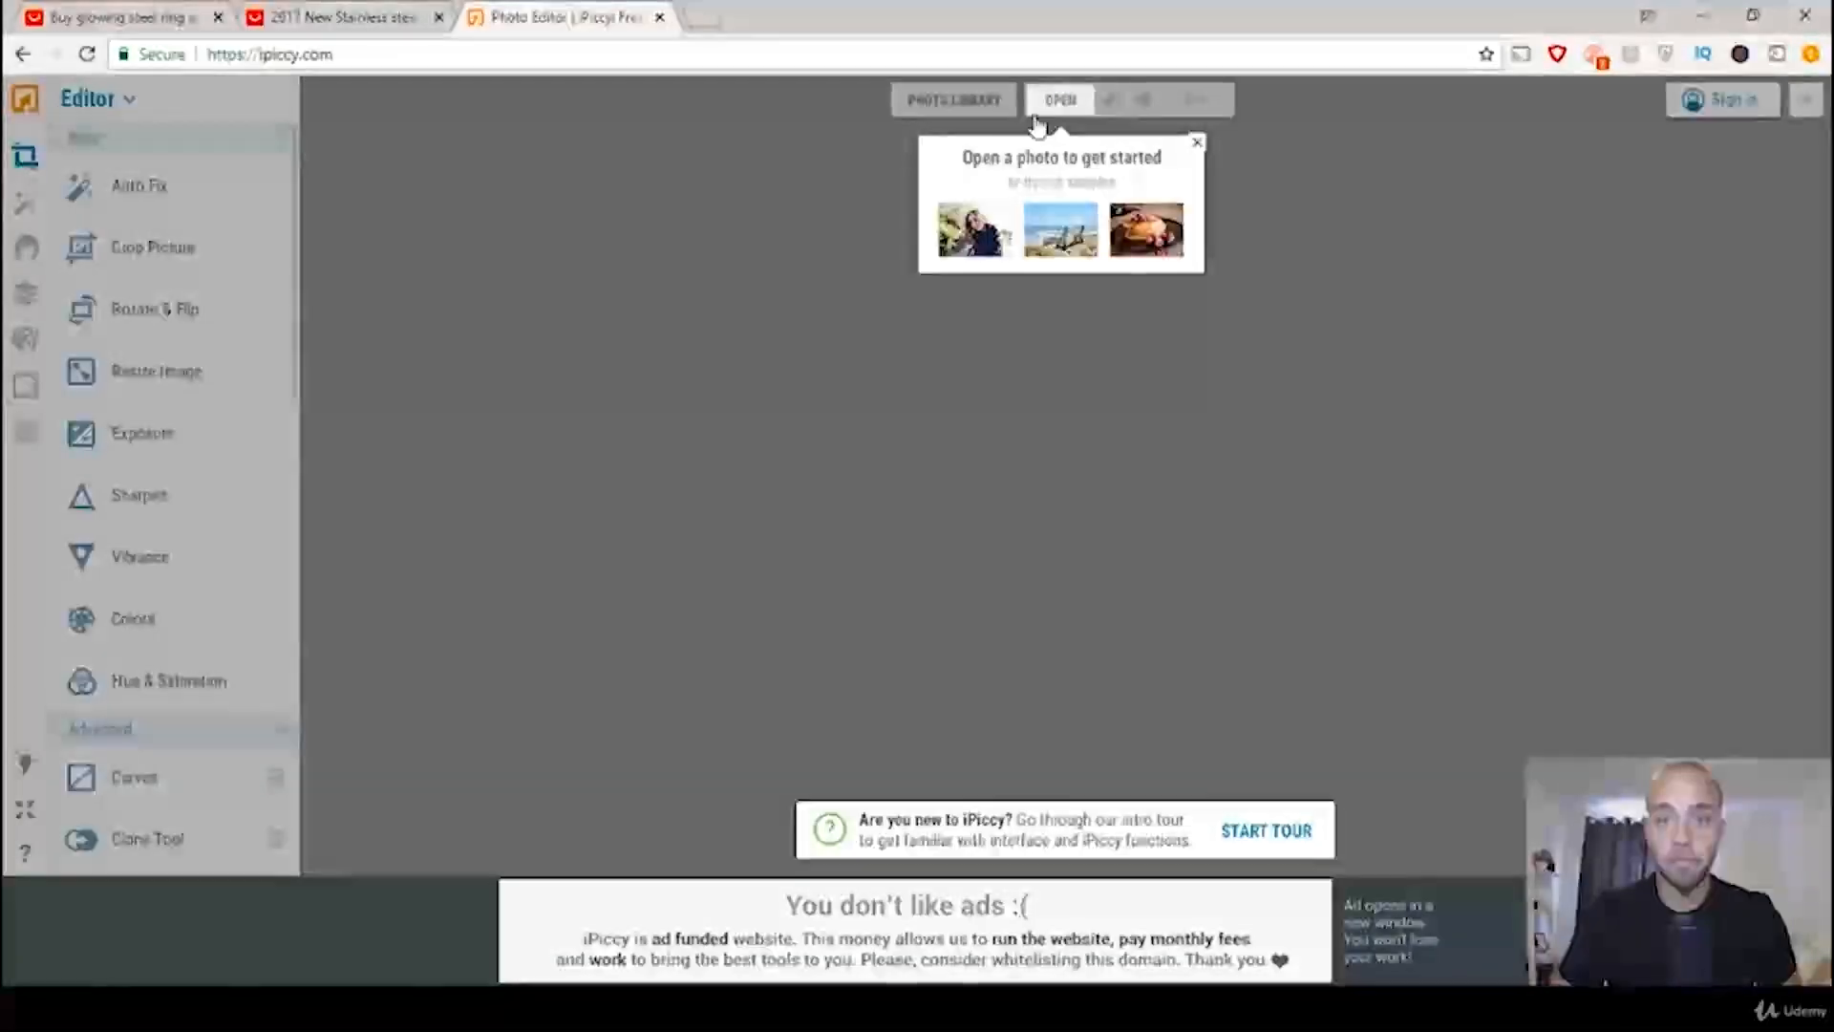
left_click(551, 57)
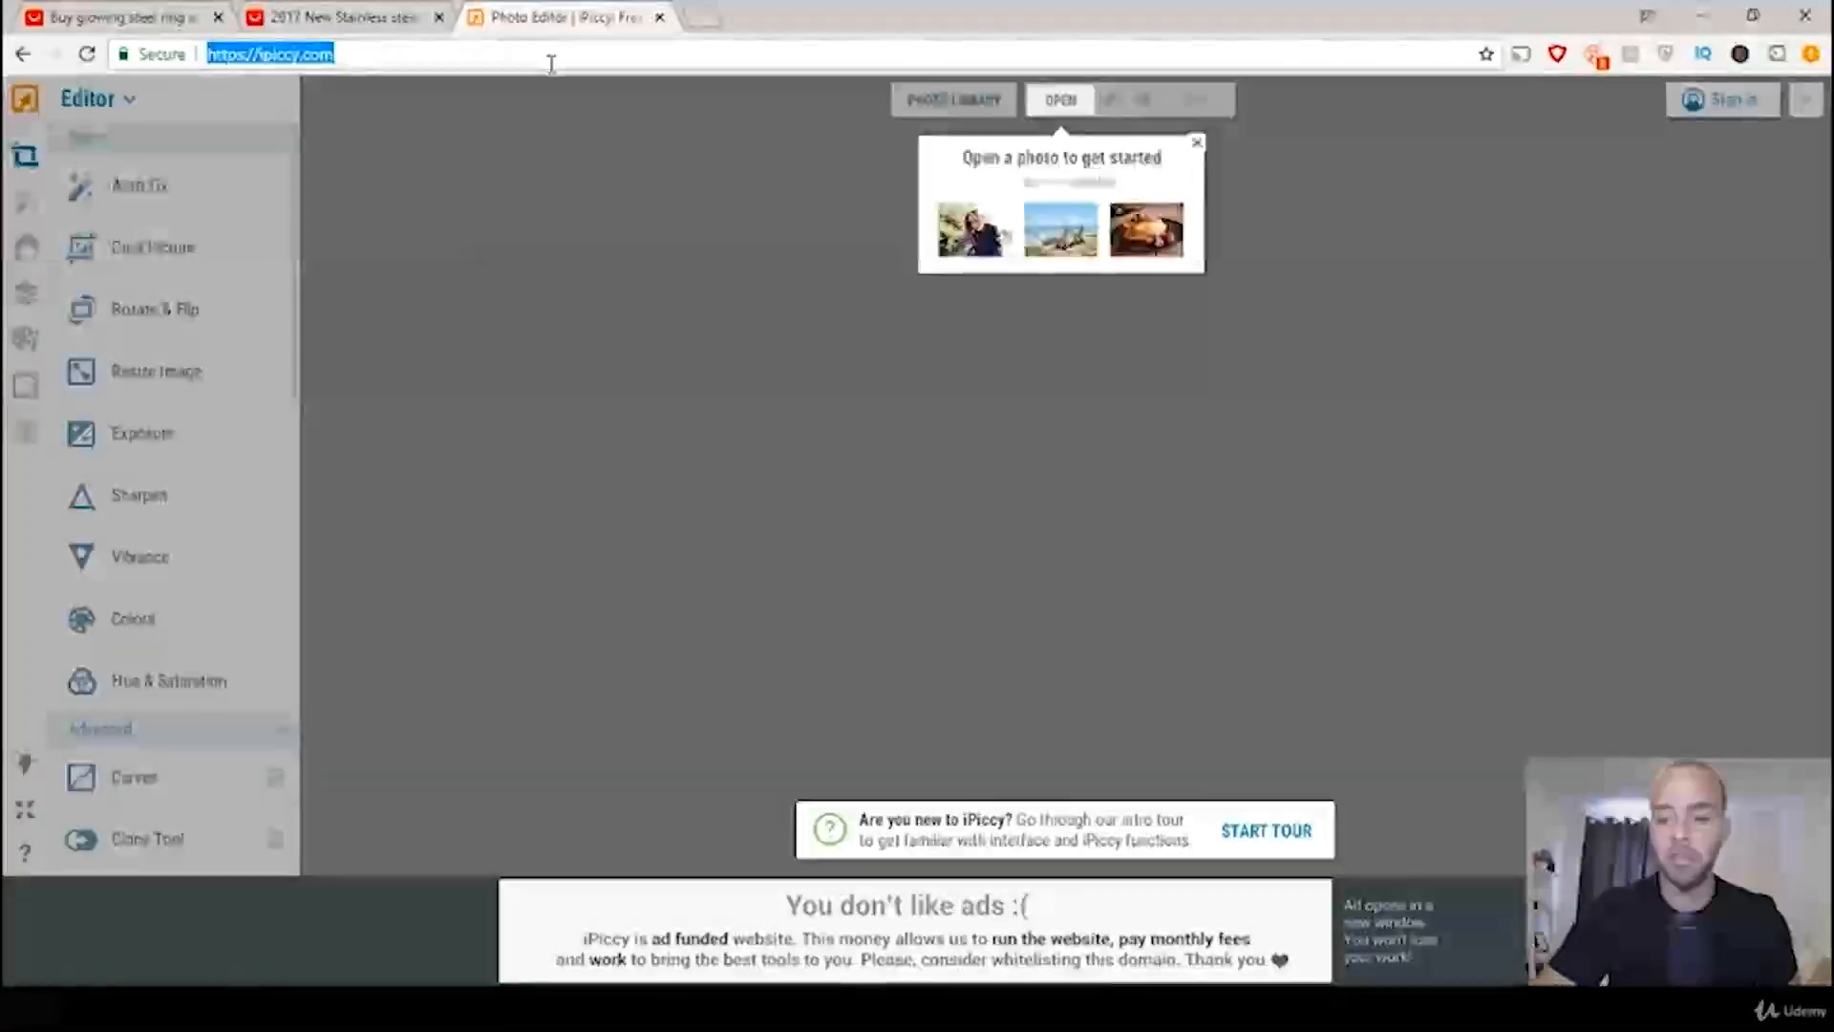
key("Return")
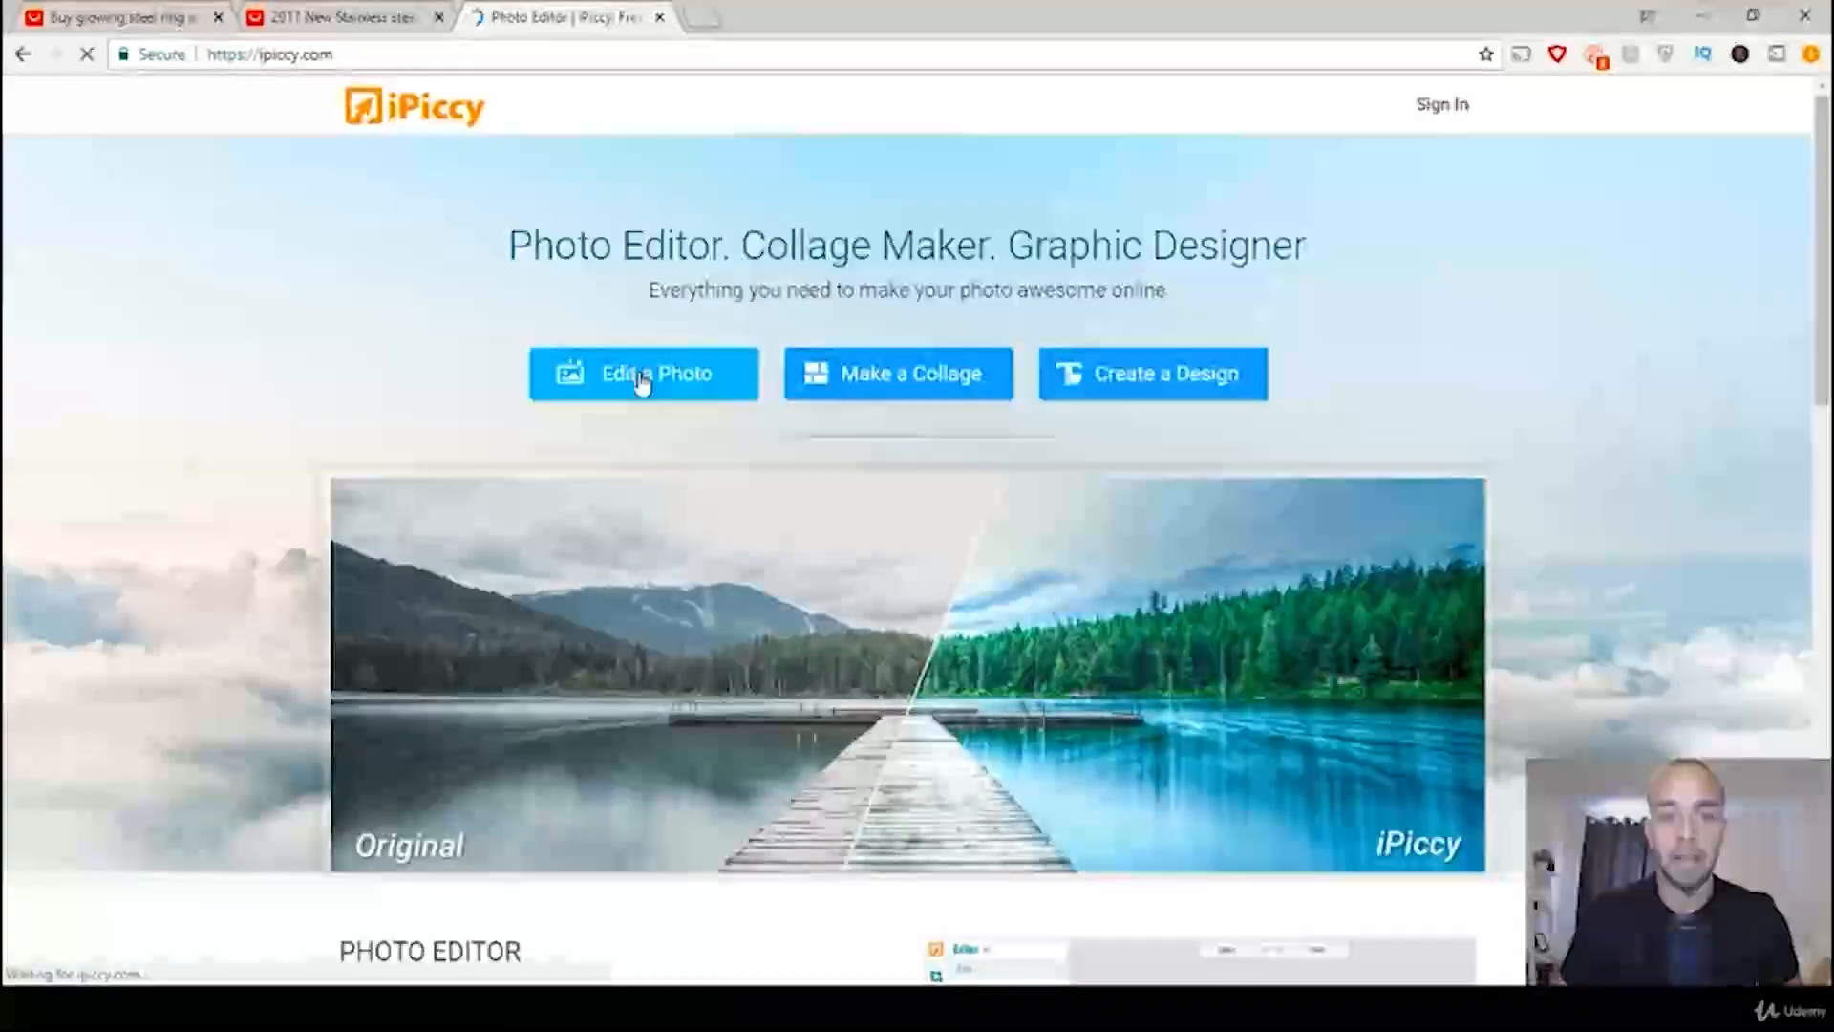
left_click(642, 380)
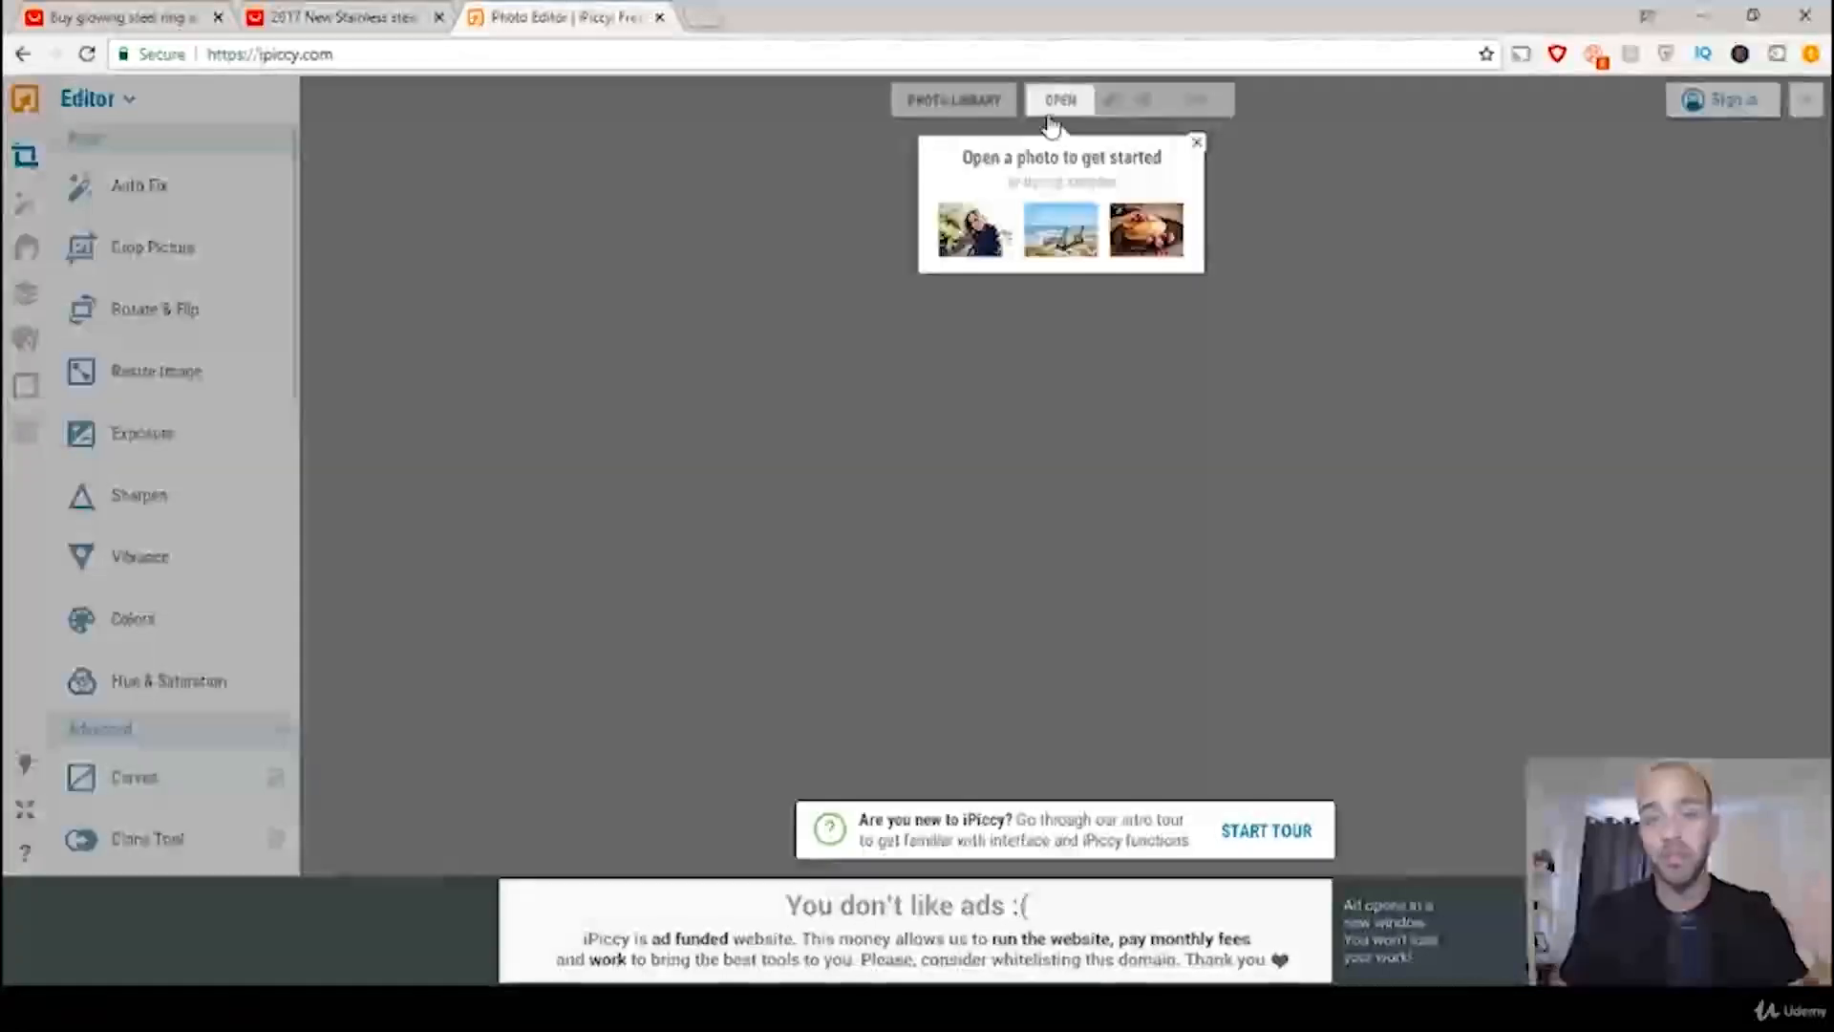
Step: Open Branded.jpg from the computer's desktop folder in the photo editor
left_click(1055, 103)
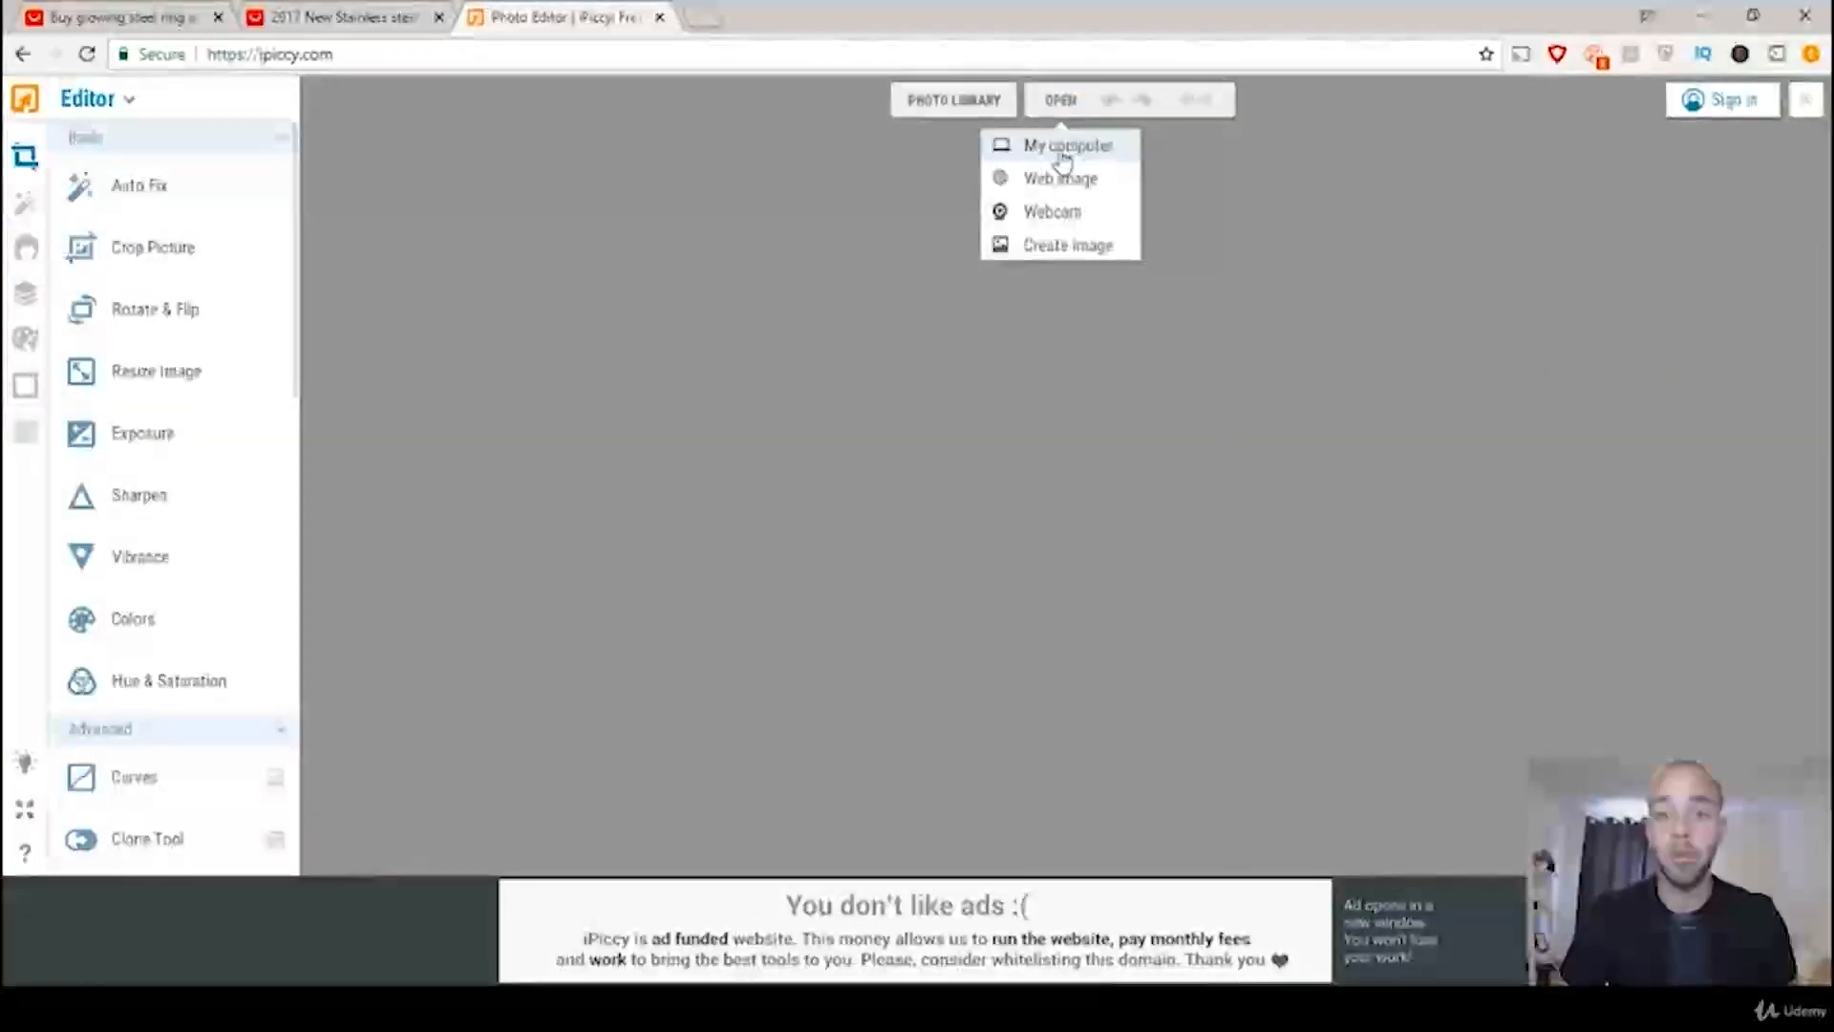
left_click(1063, 151)
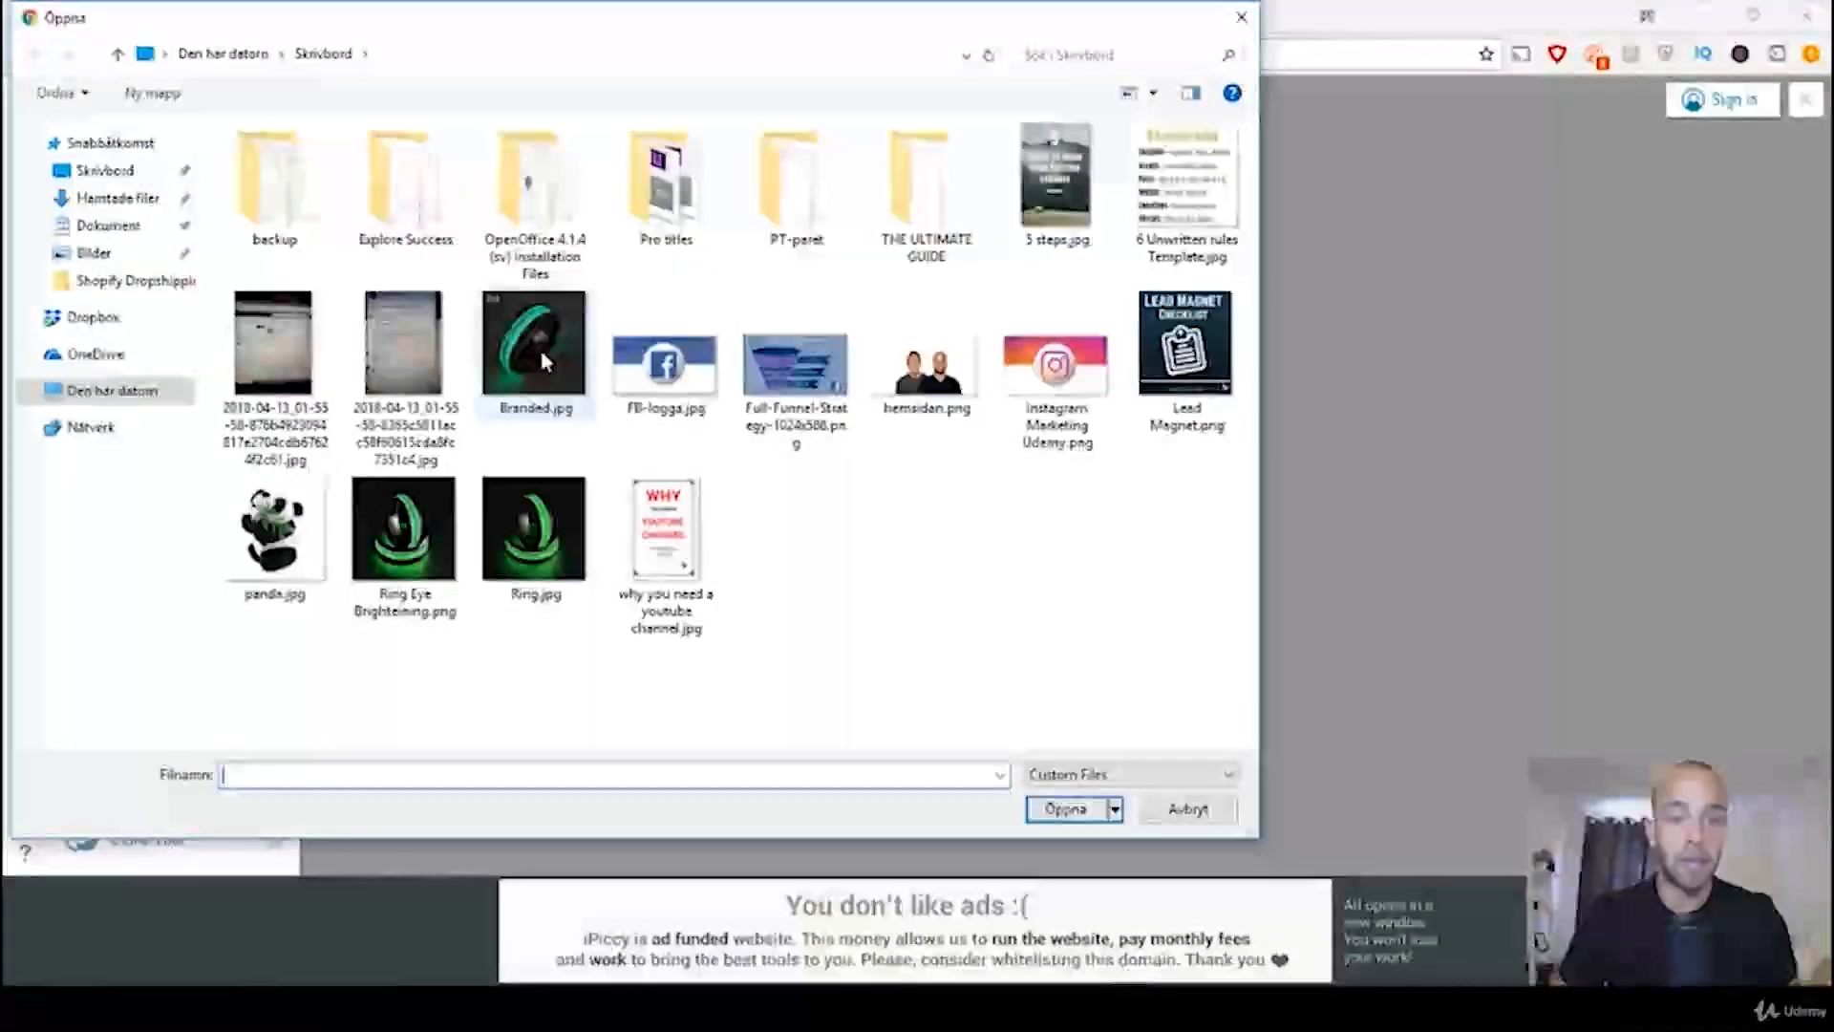
double_click(541, 349)
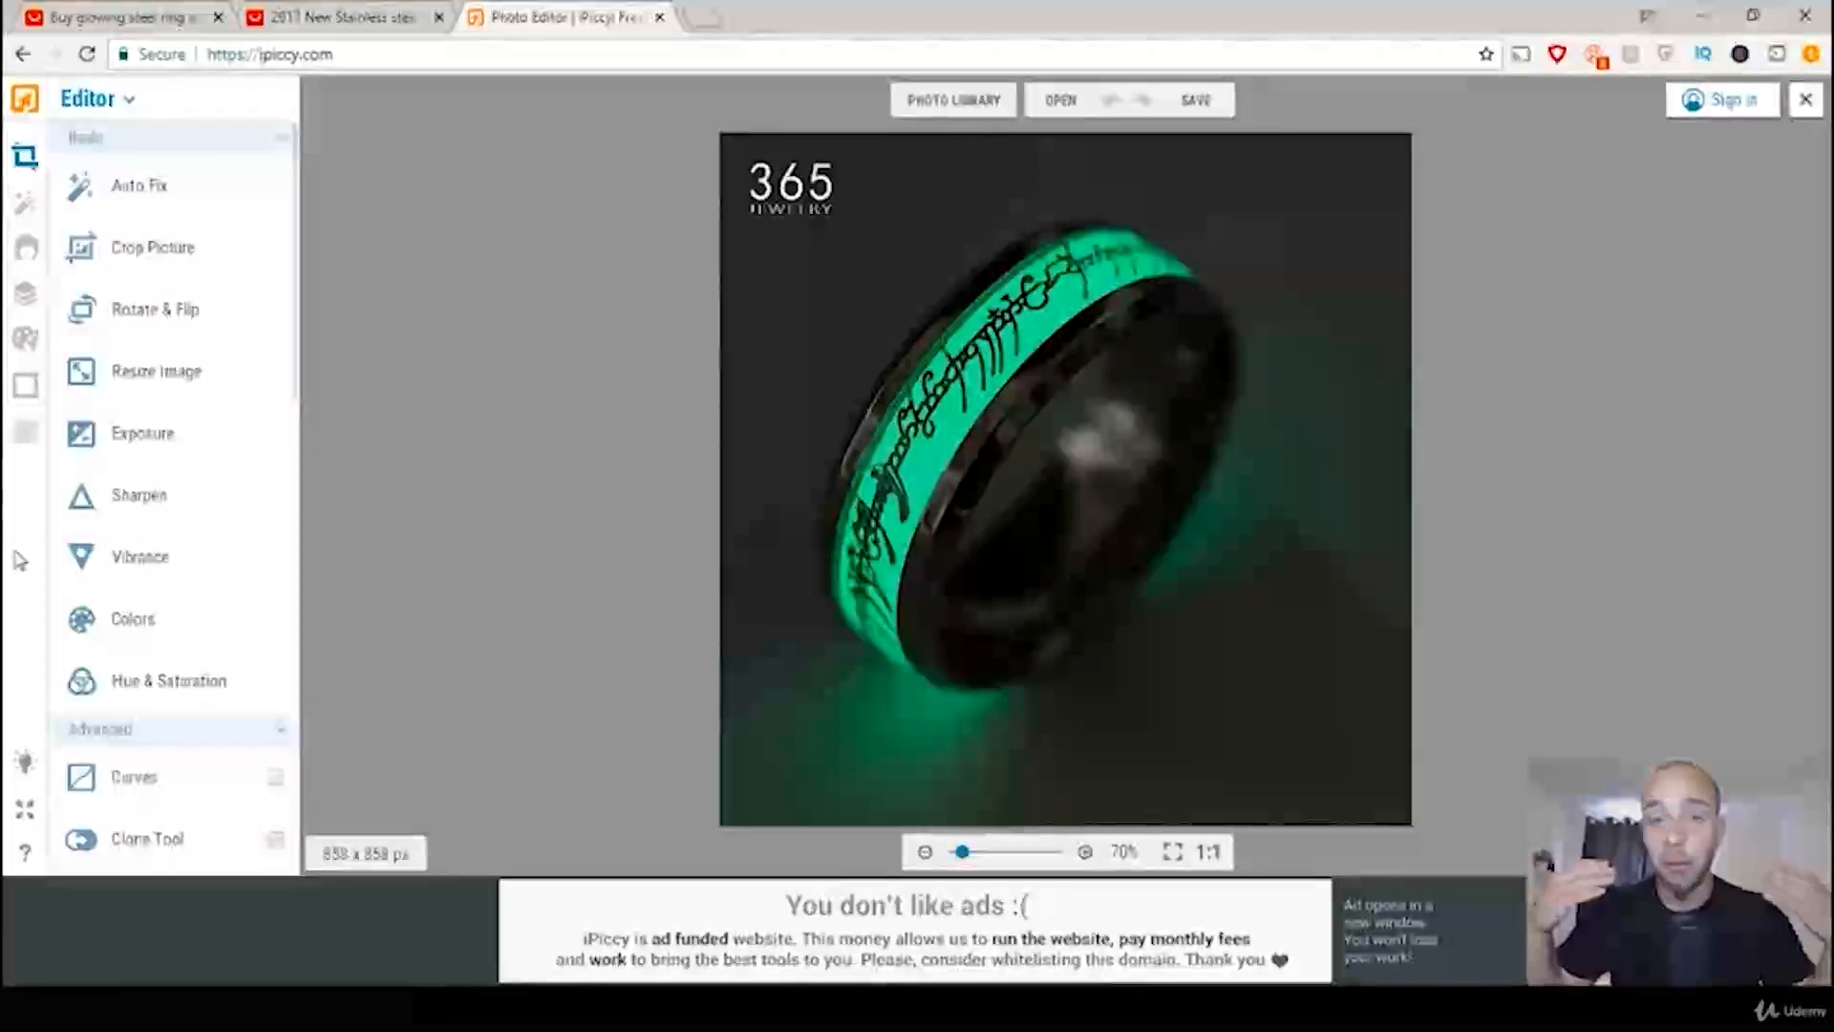
Step: In Painter, use the Eyedropper to sample the dark background colour beside the 365 Jewelry logo
left_click(25, 344)
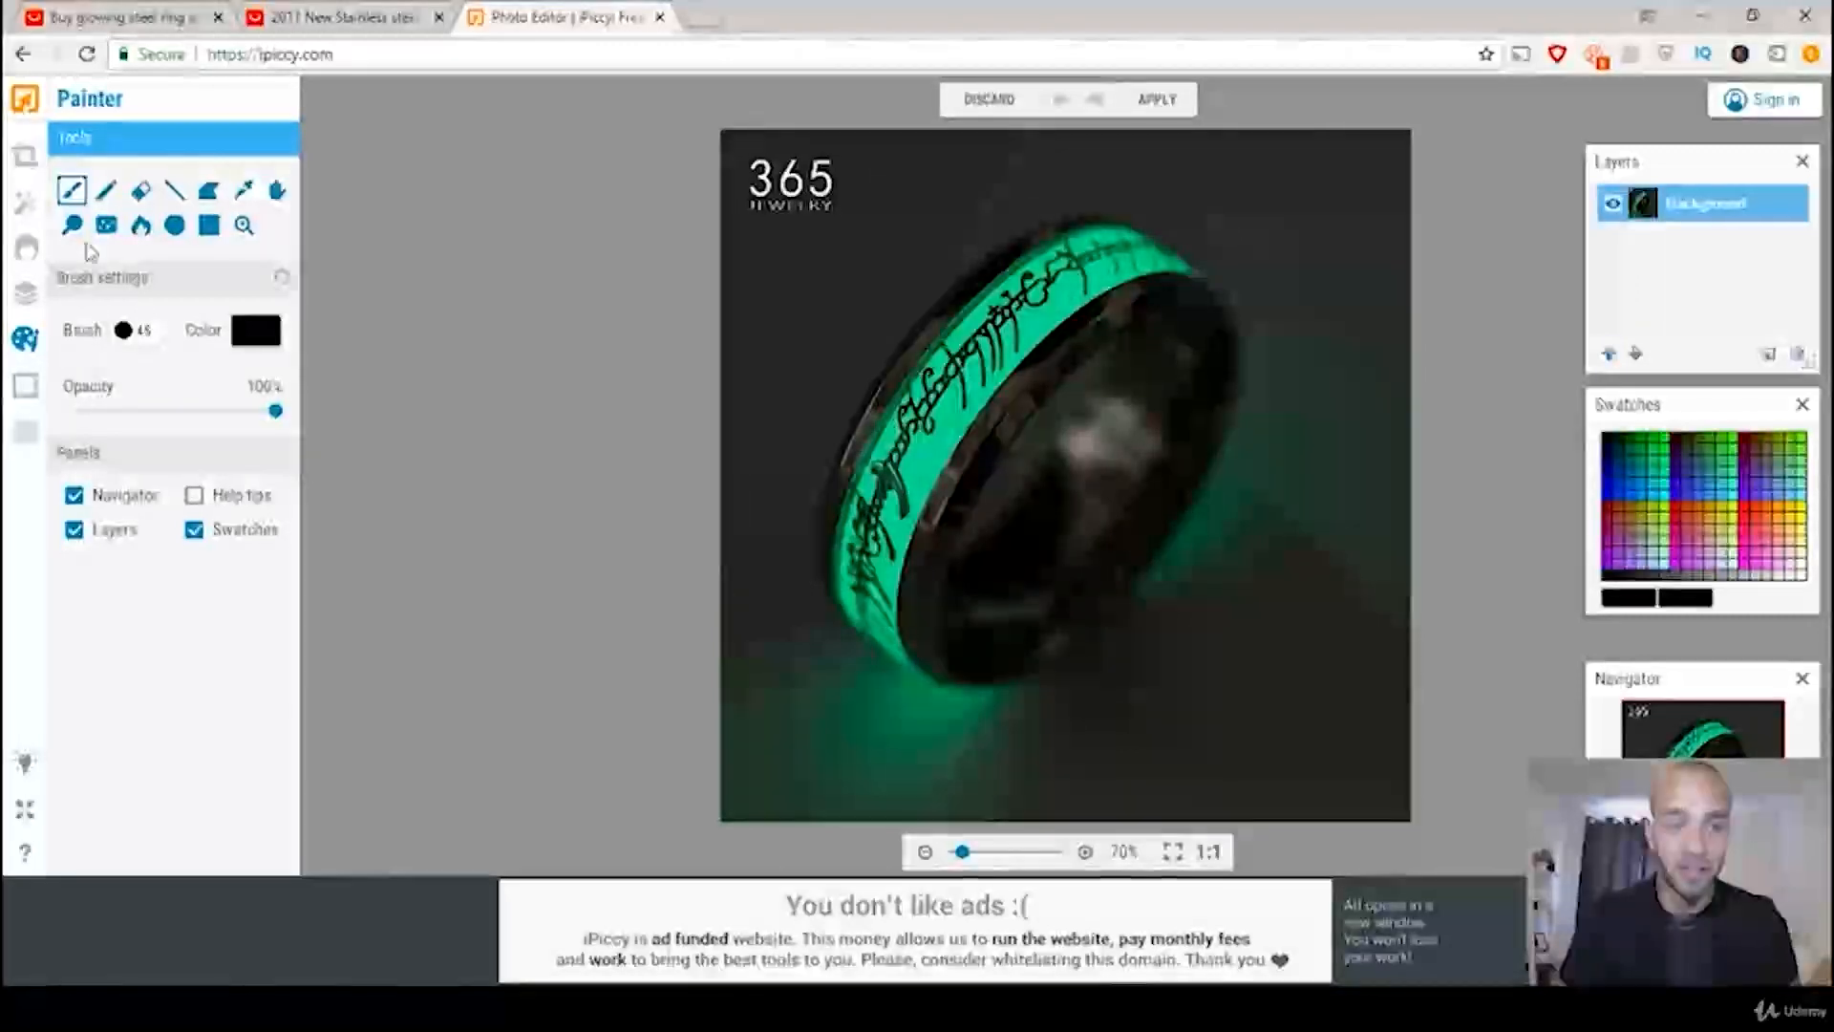
left_click(244, 192)
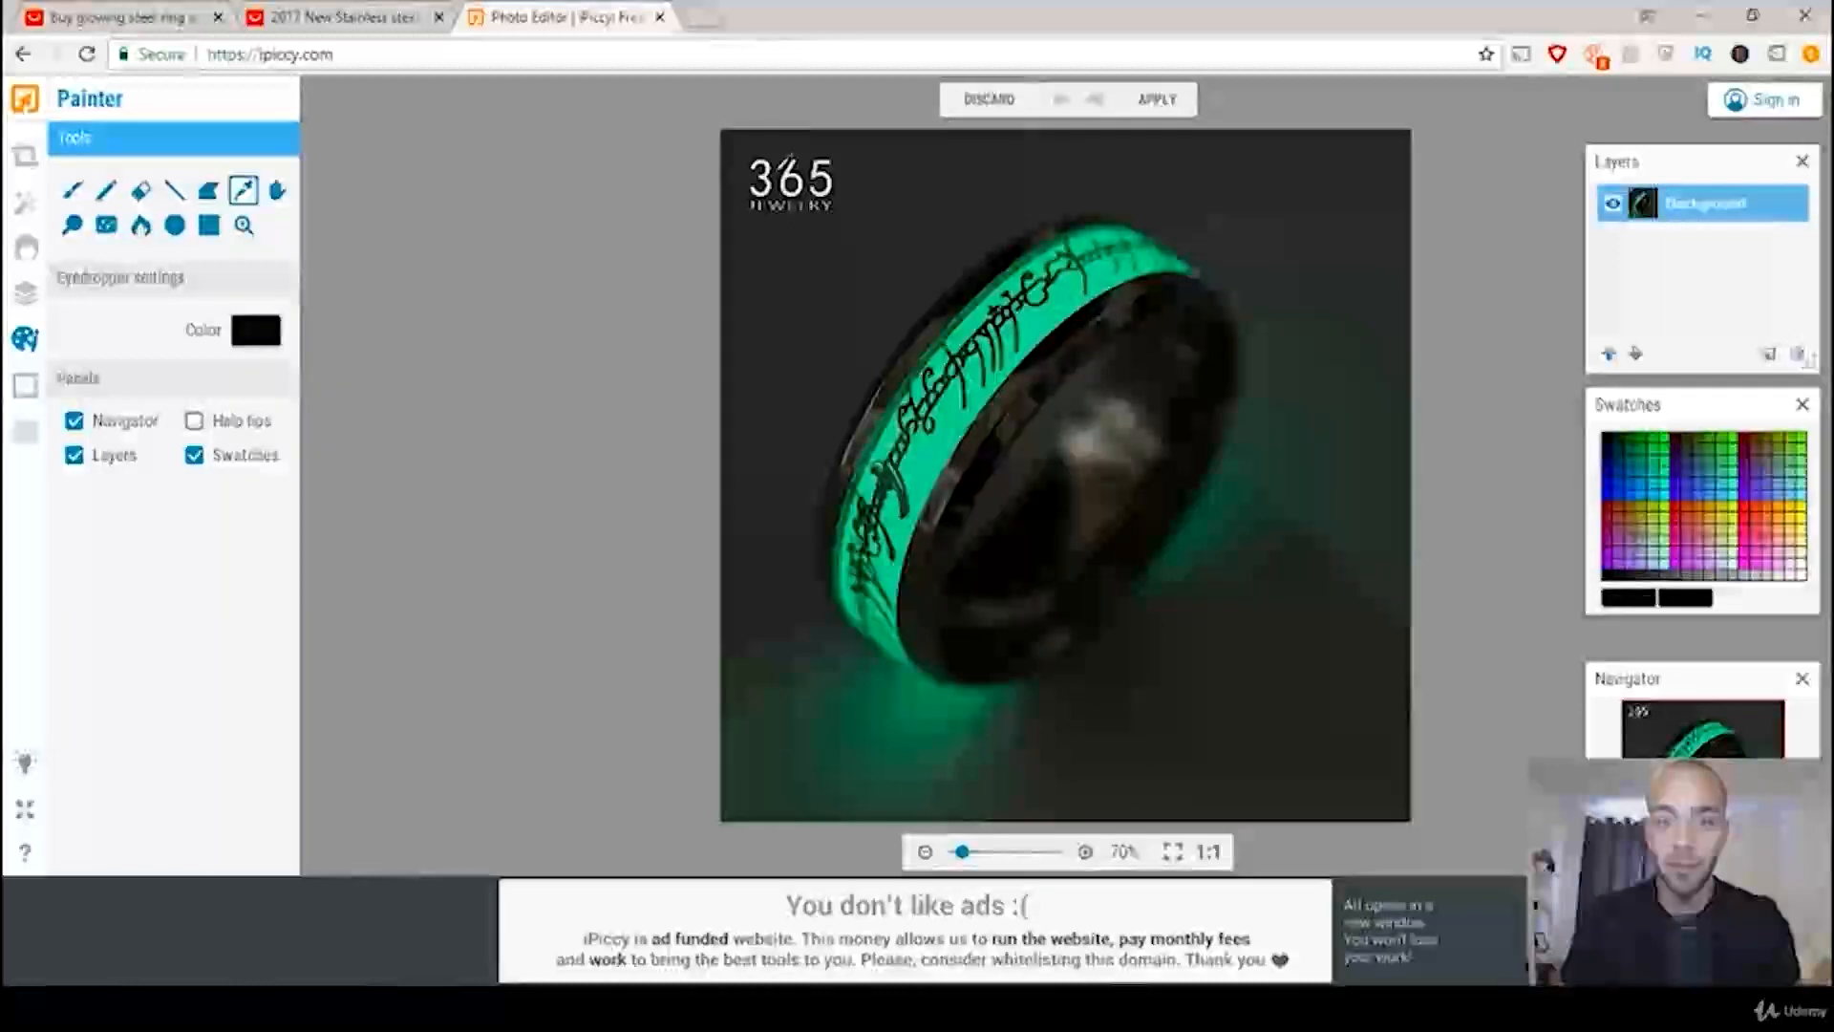
left_click(785, 163)
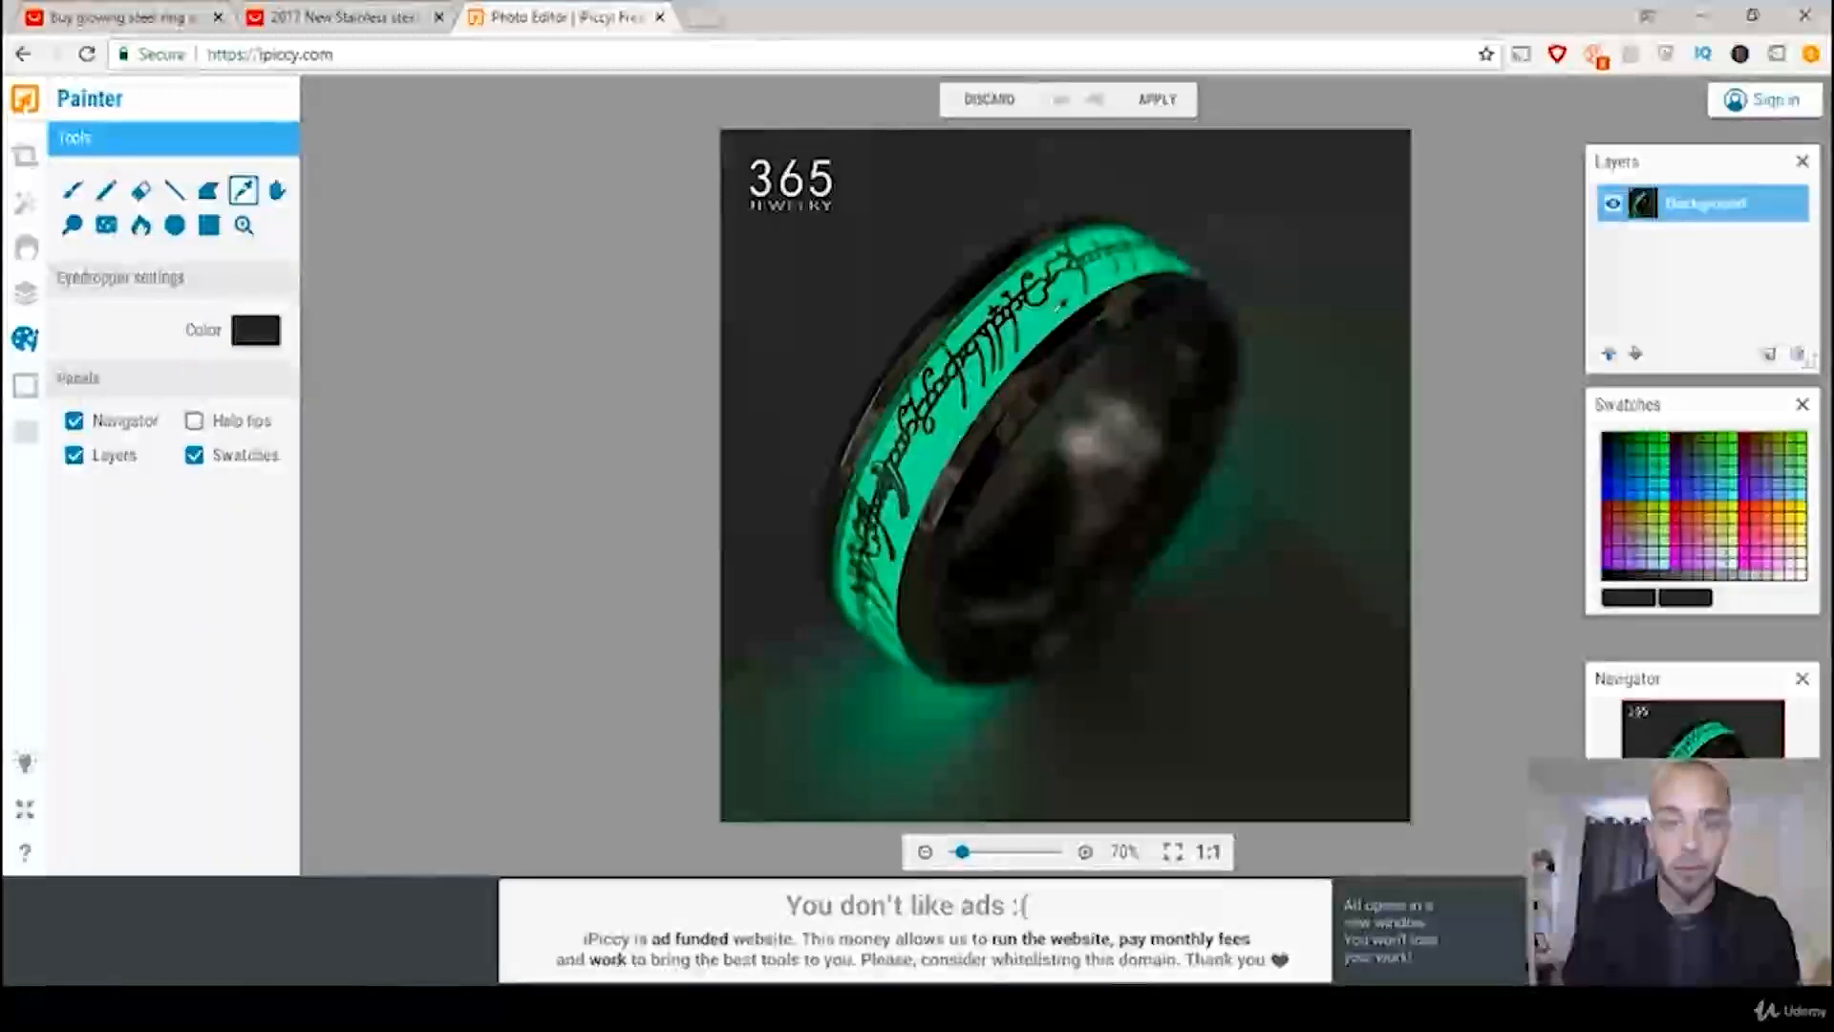
left_click(1062, 305)
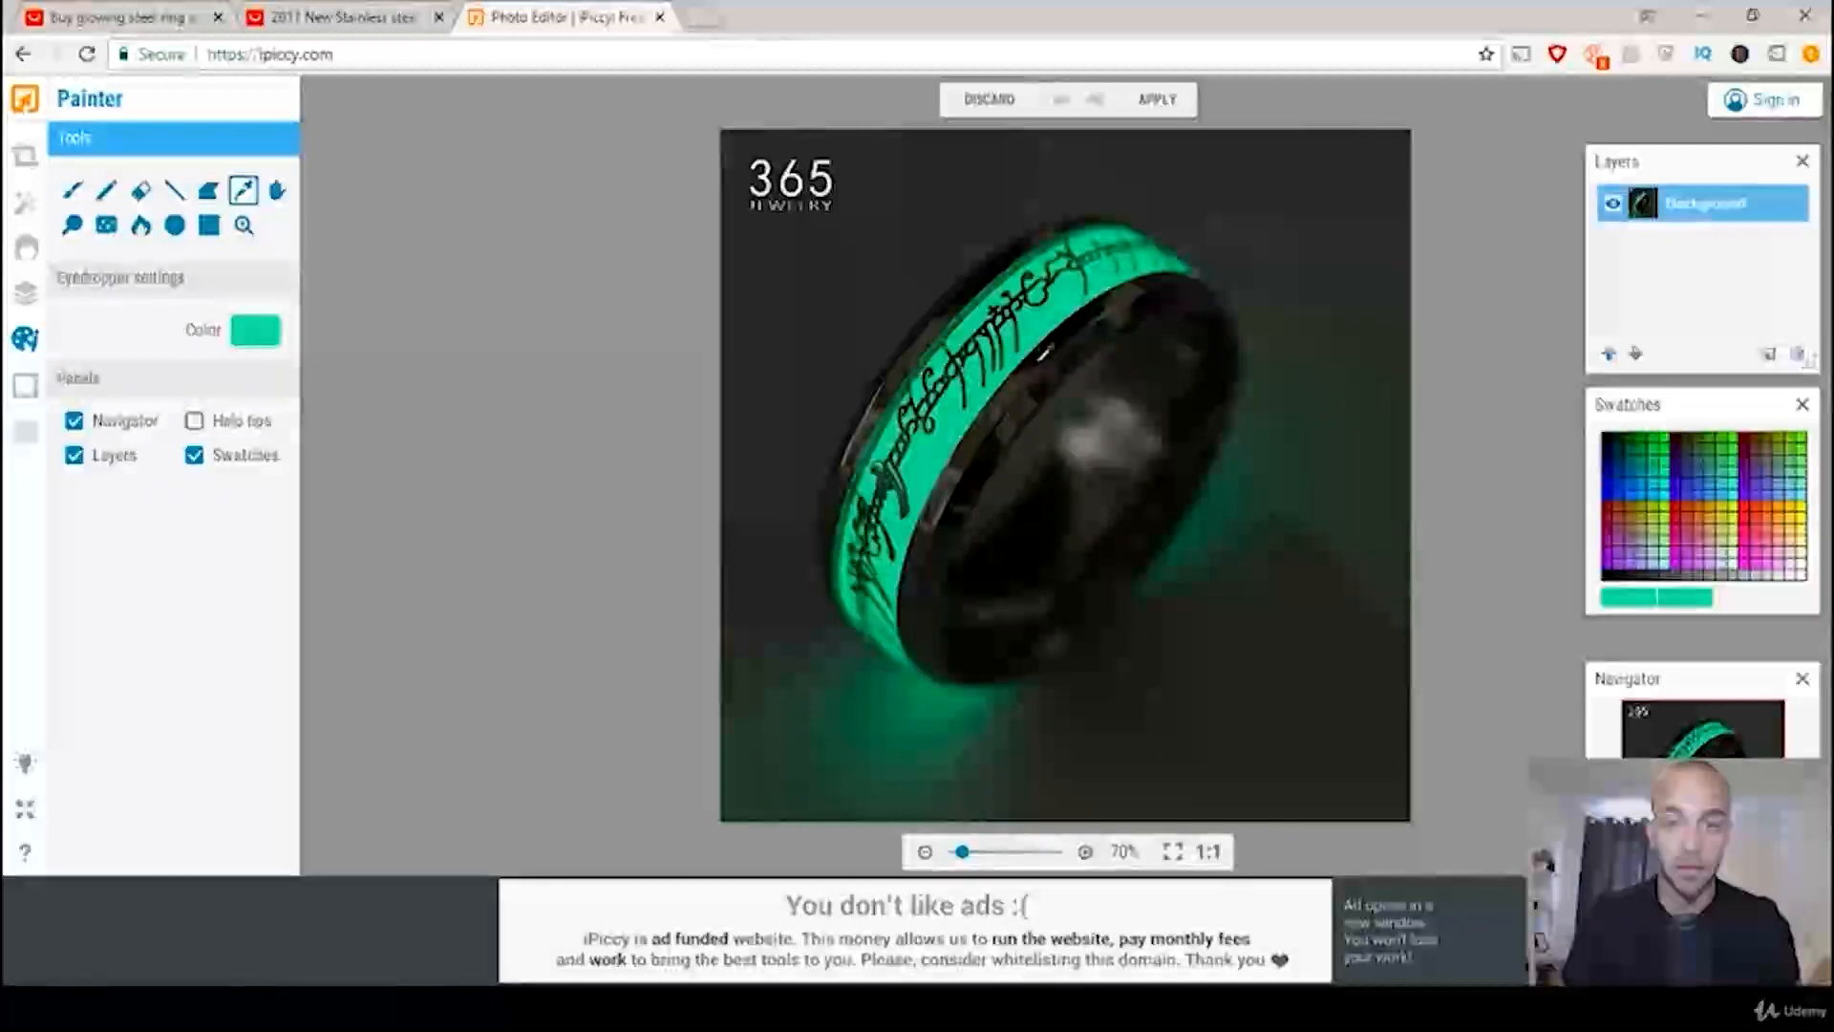
left_click(1048, 362)
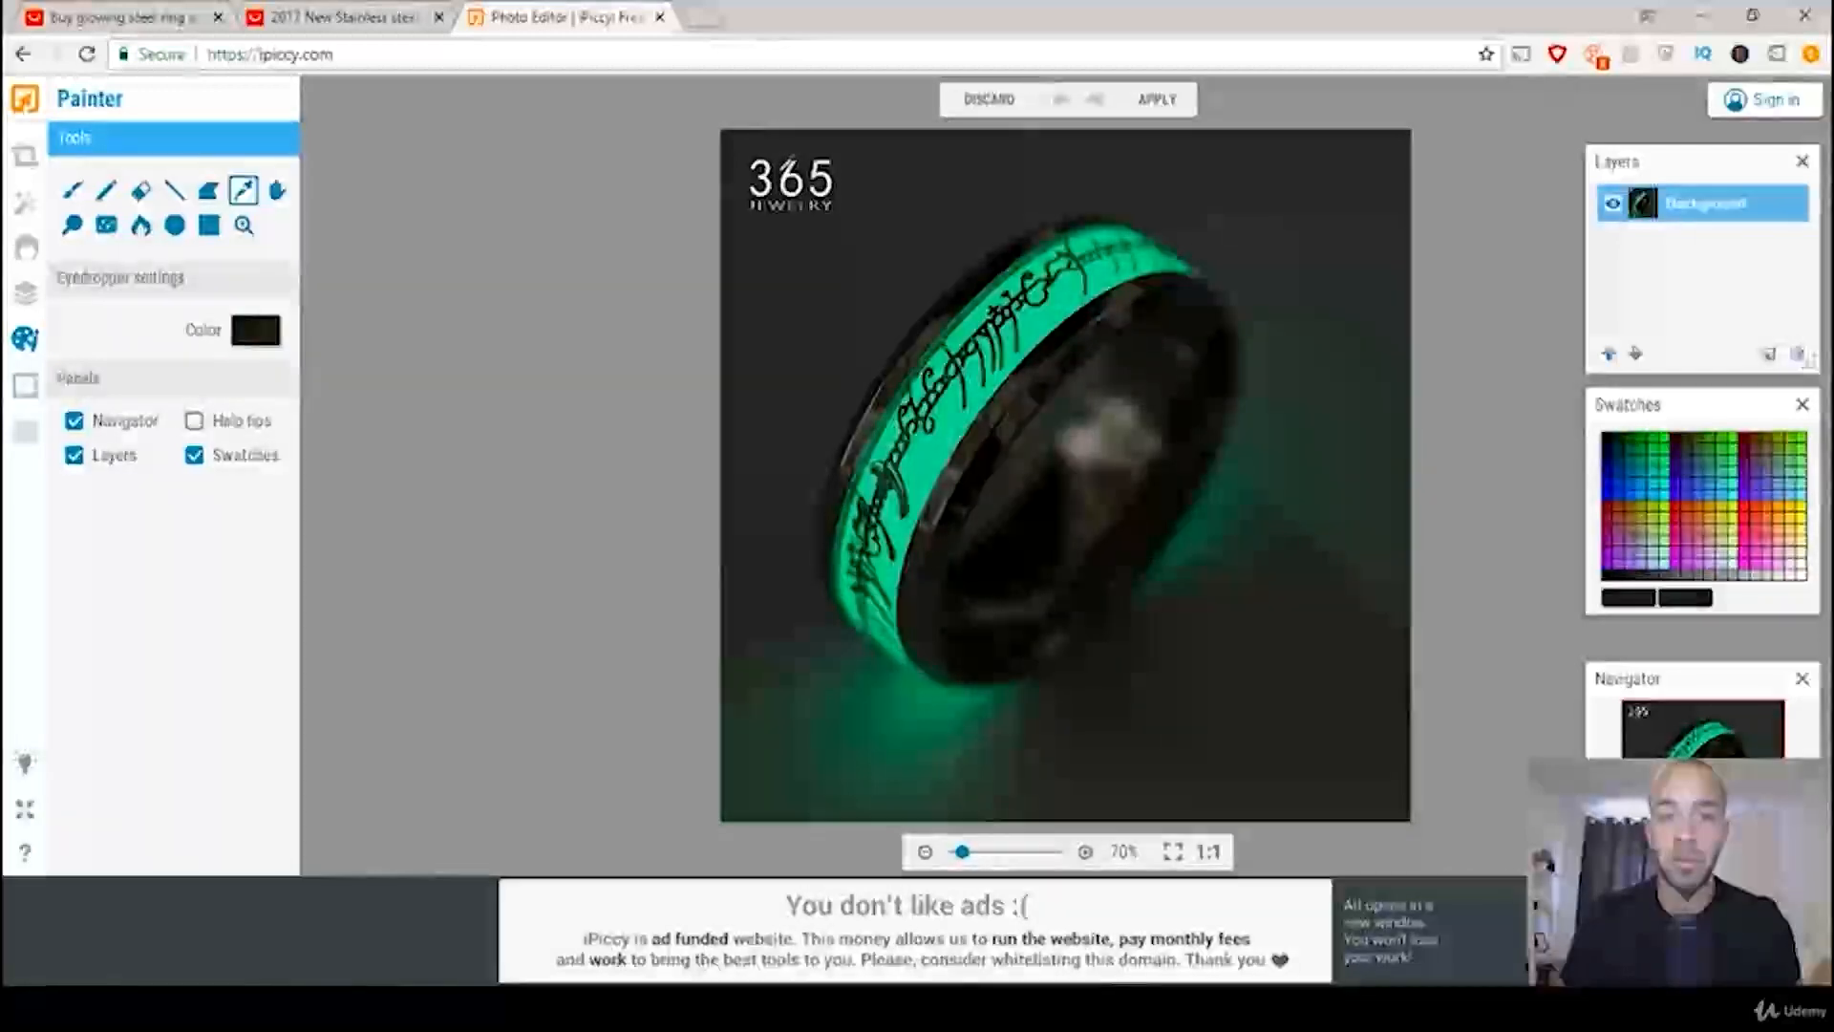
left_click(785, 164)
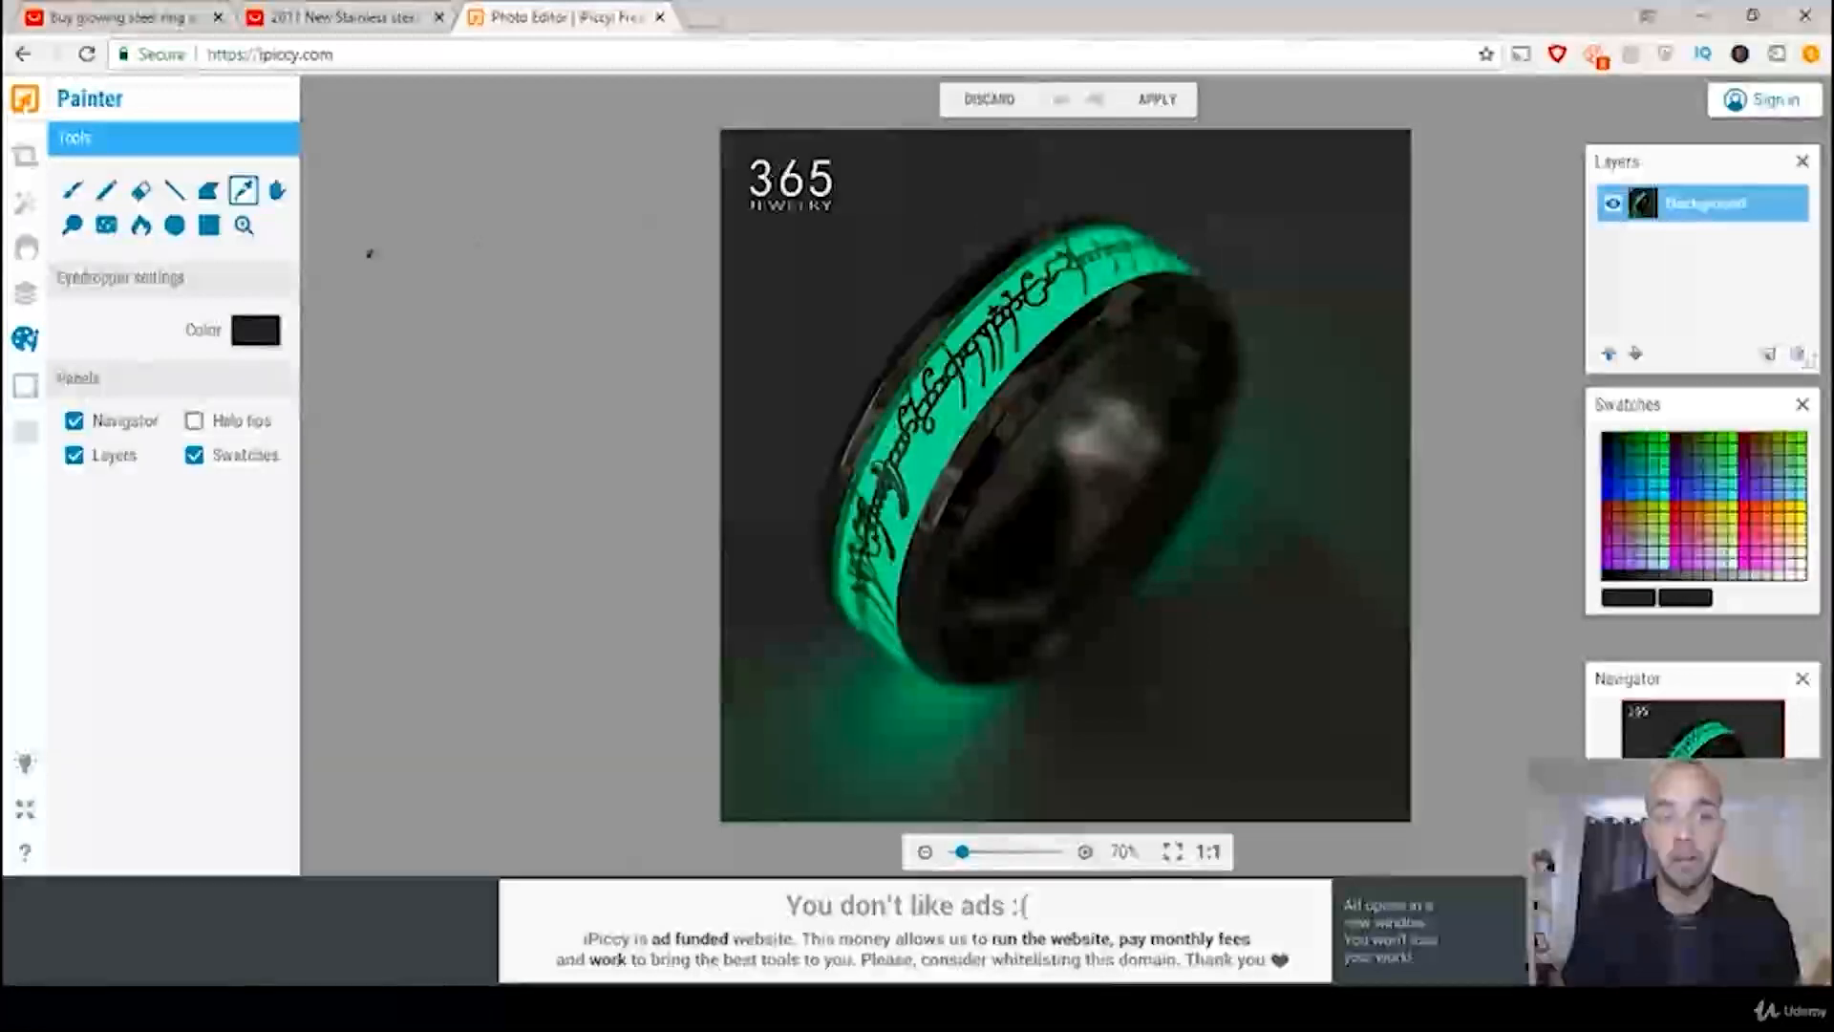
Step: Cover the 365 Jewelry logo with a filled rectangle in the sampled colour and apply the Painter changes to the photo
left_click(209, 229)
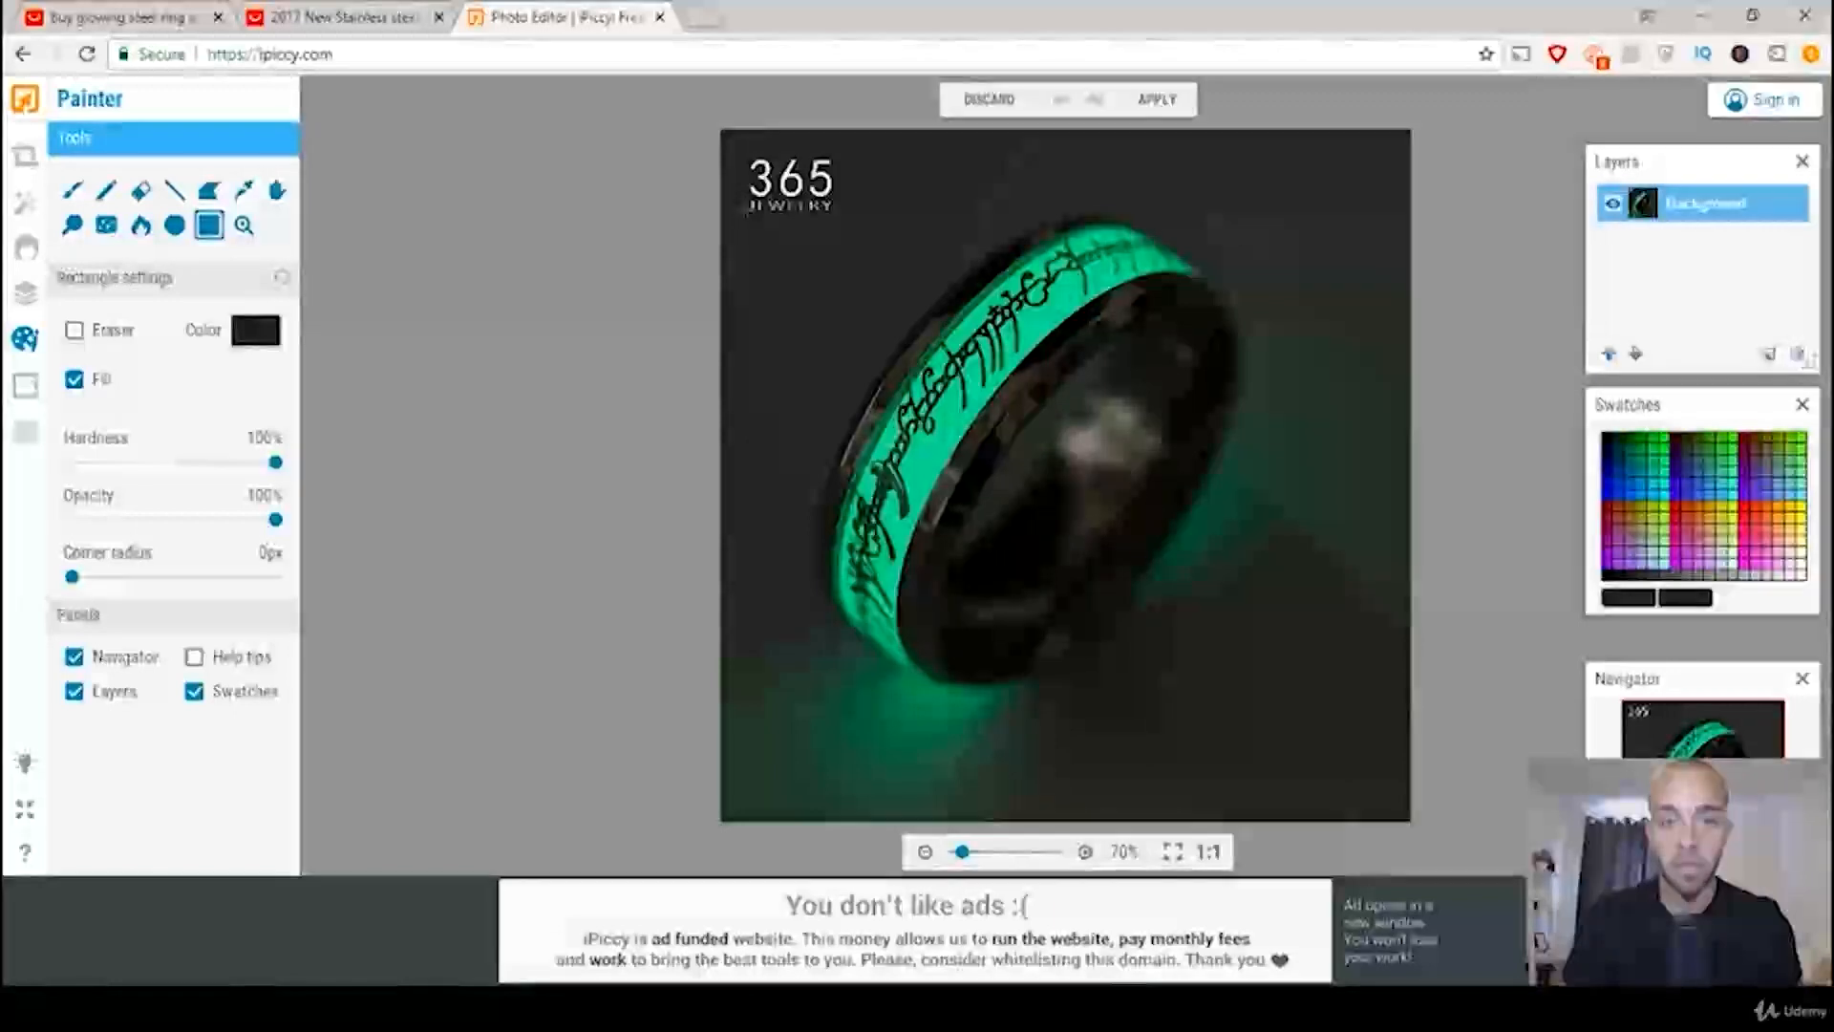
left_click_drag(765, 214, 839, 214)
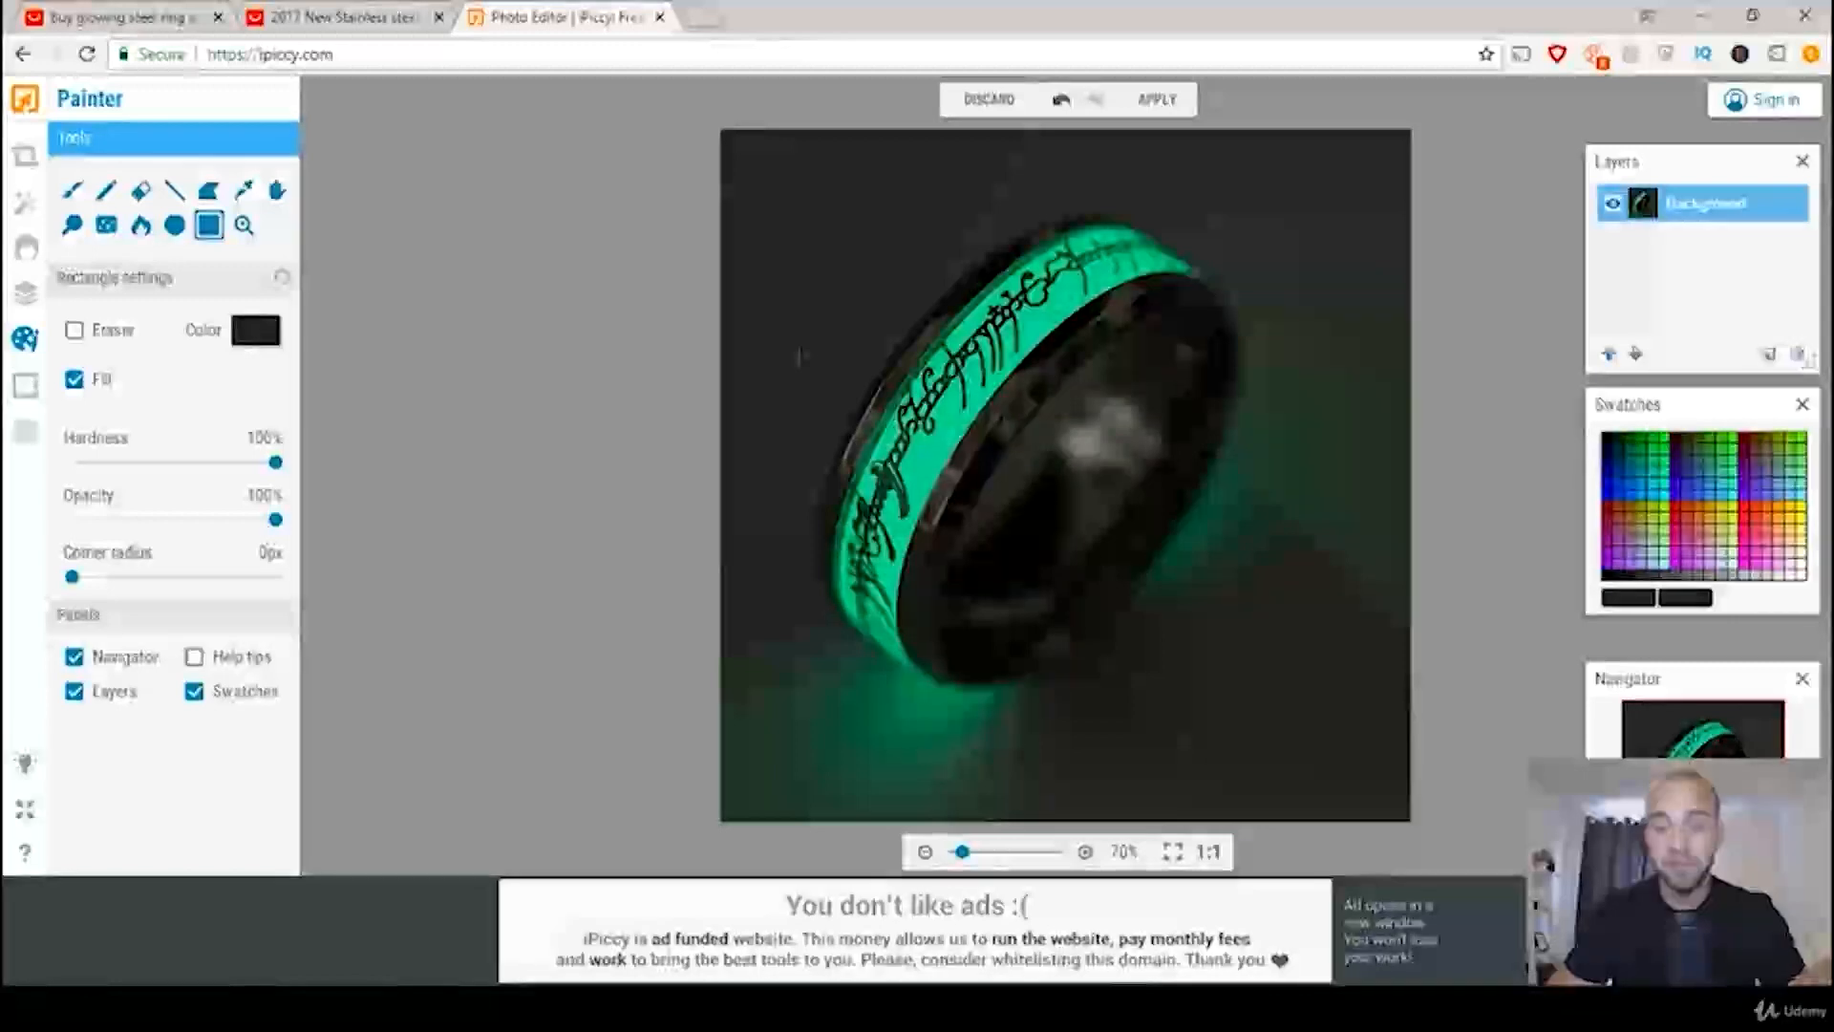
left_click(1158, 102)
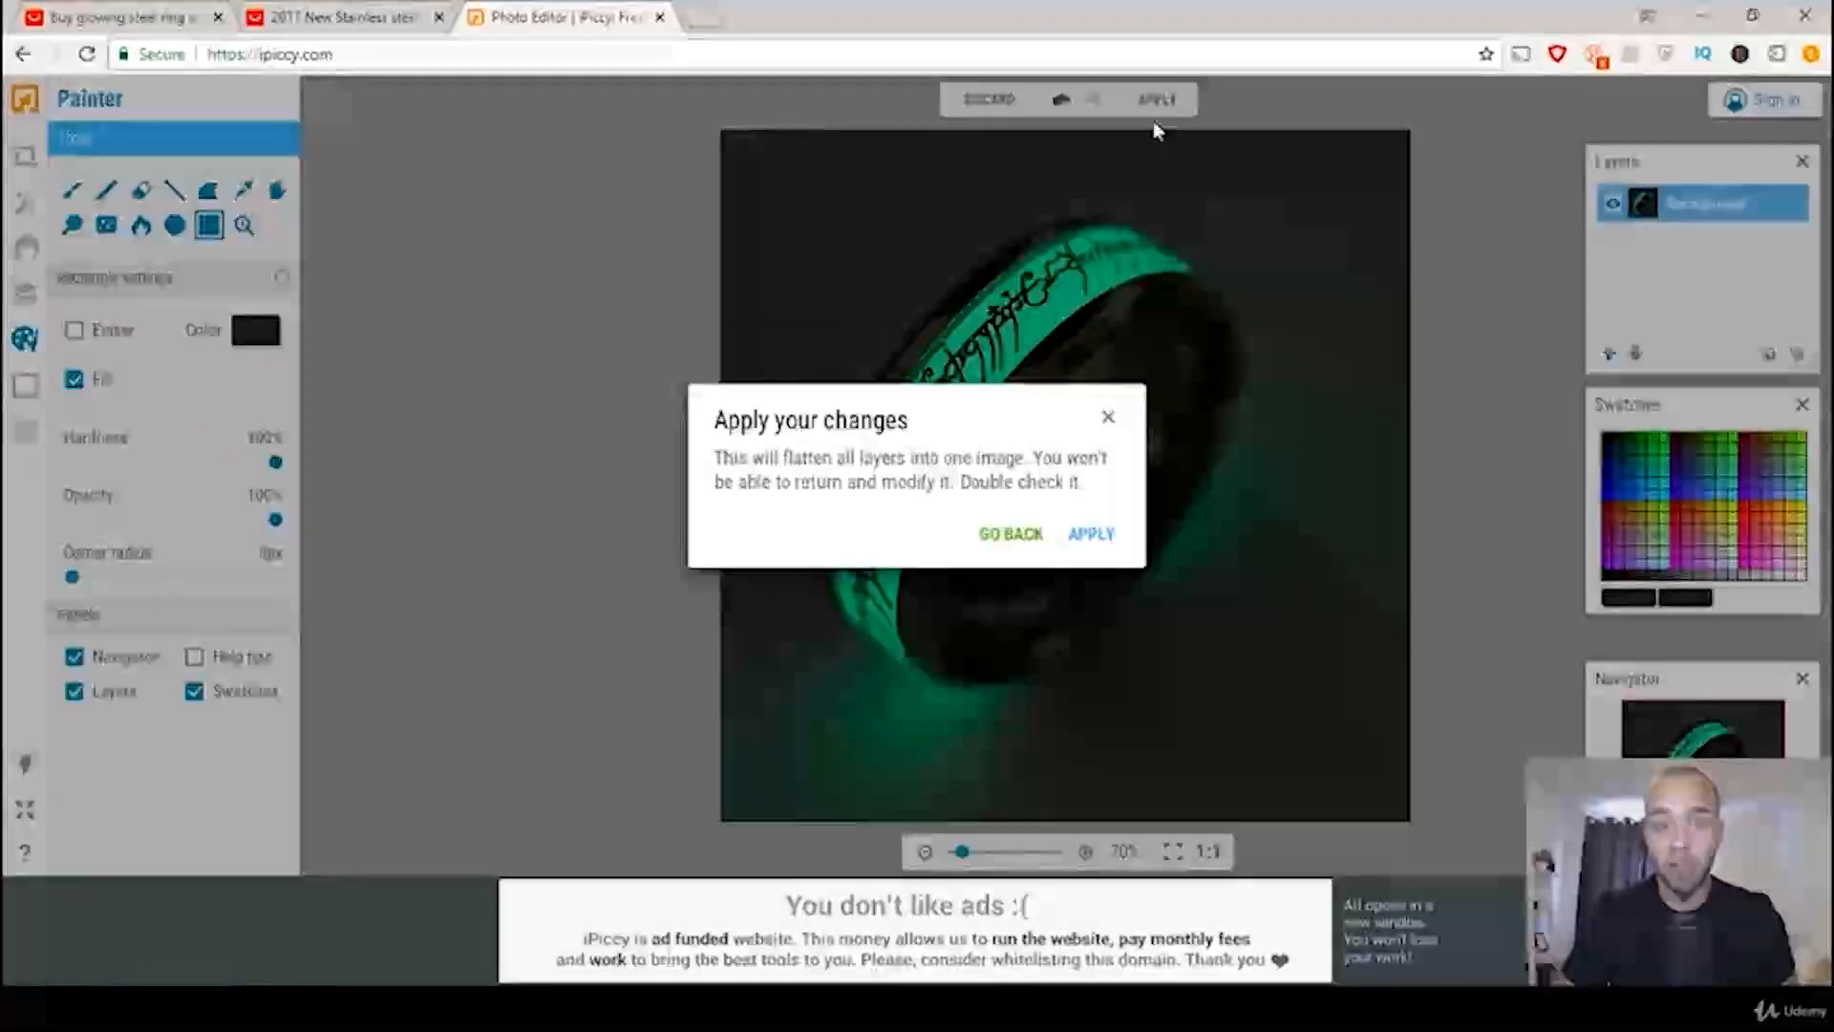
left_click(1091, 533)
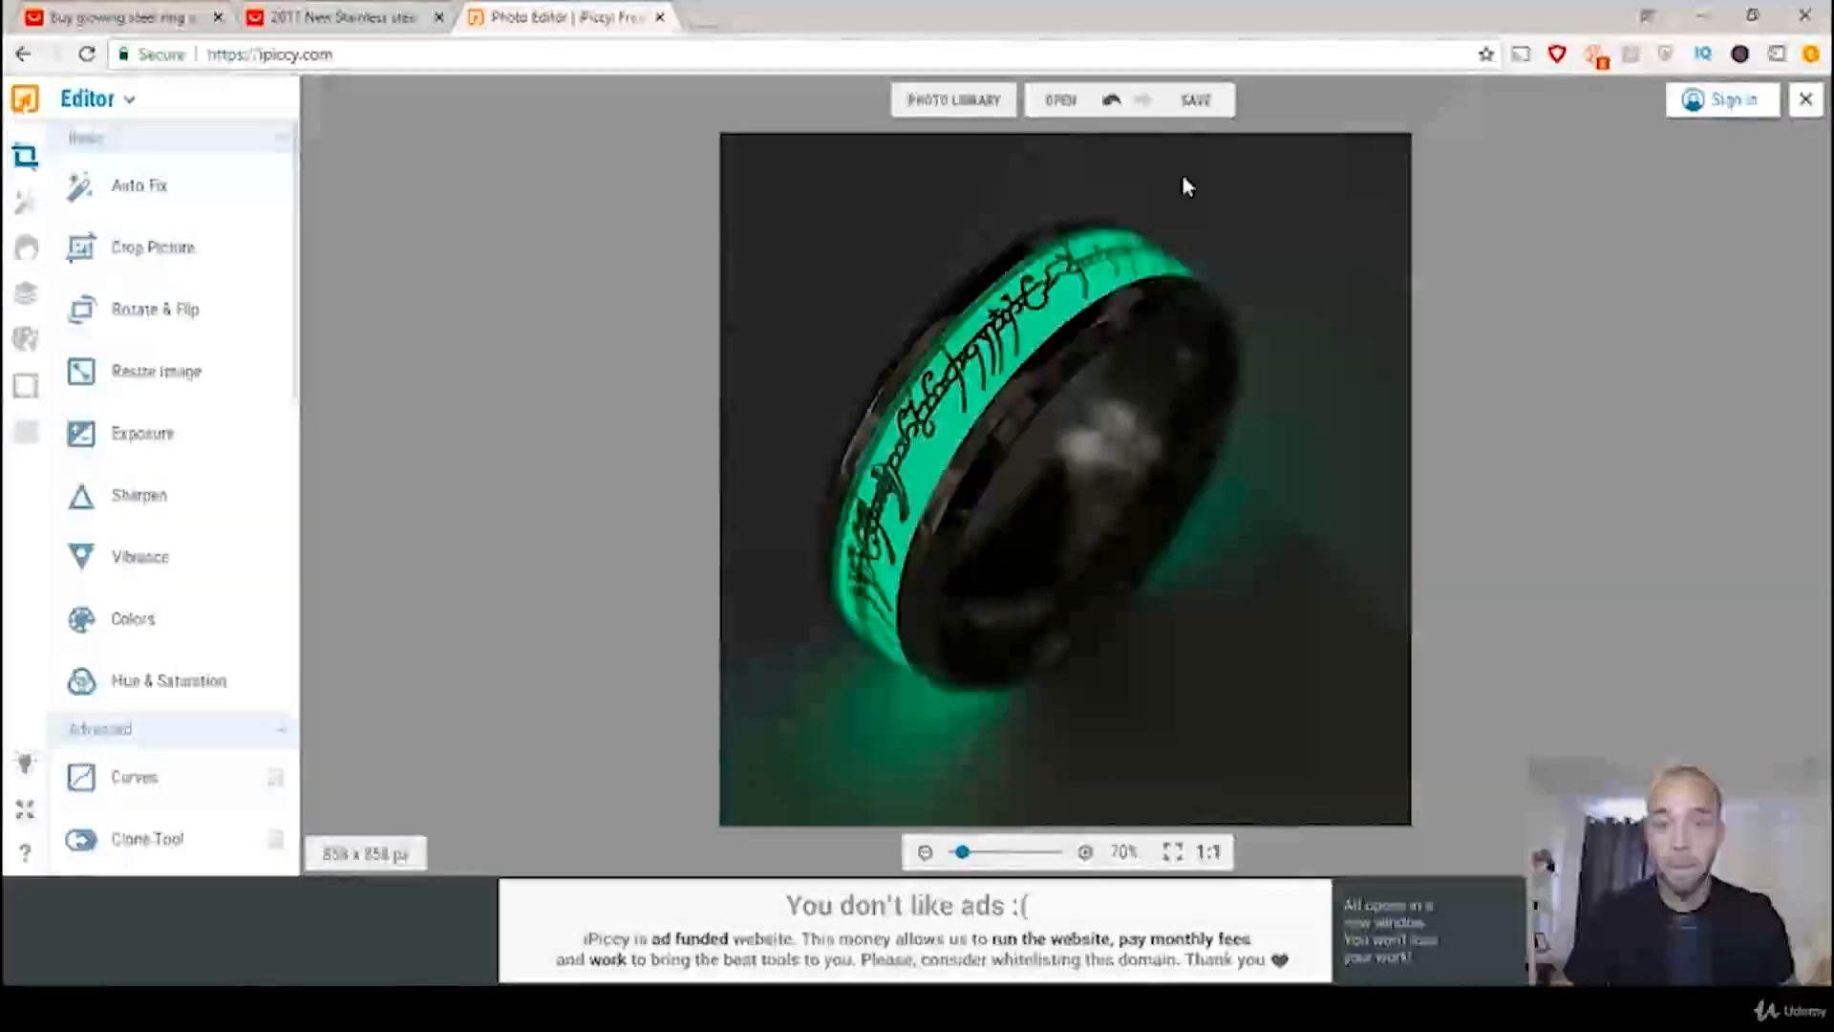
Step: Save the edited photo to the computer's desktop as a PNG file named Not Branded
left_click(1192, 101)
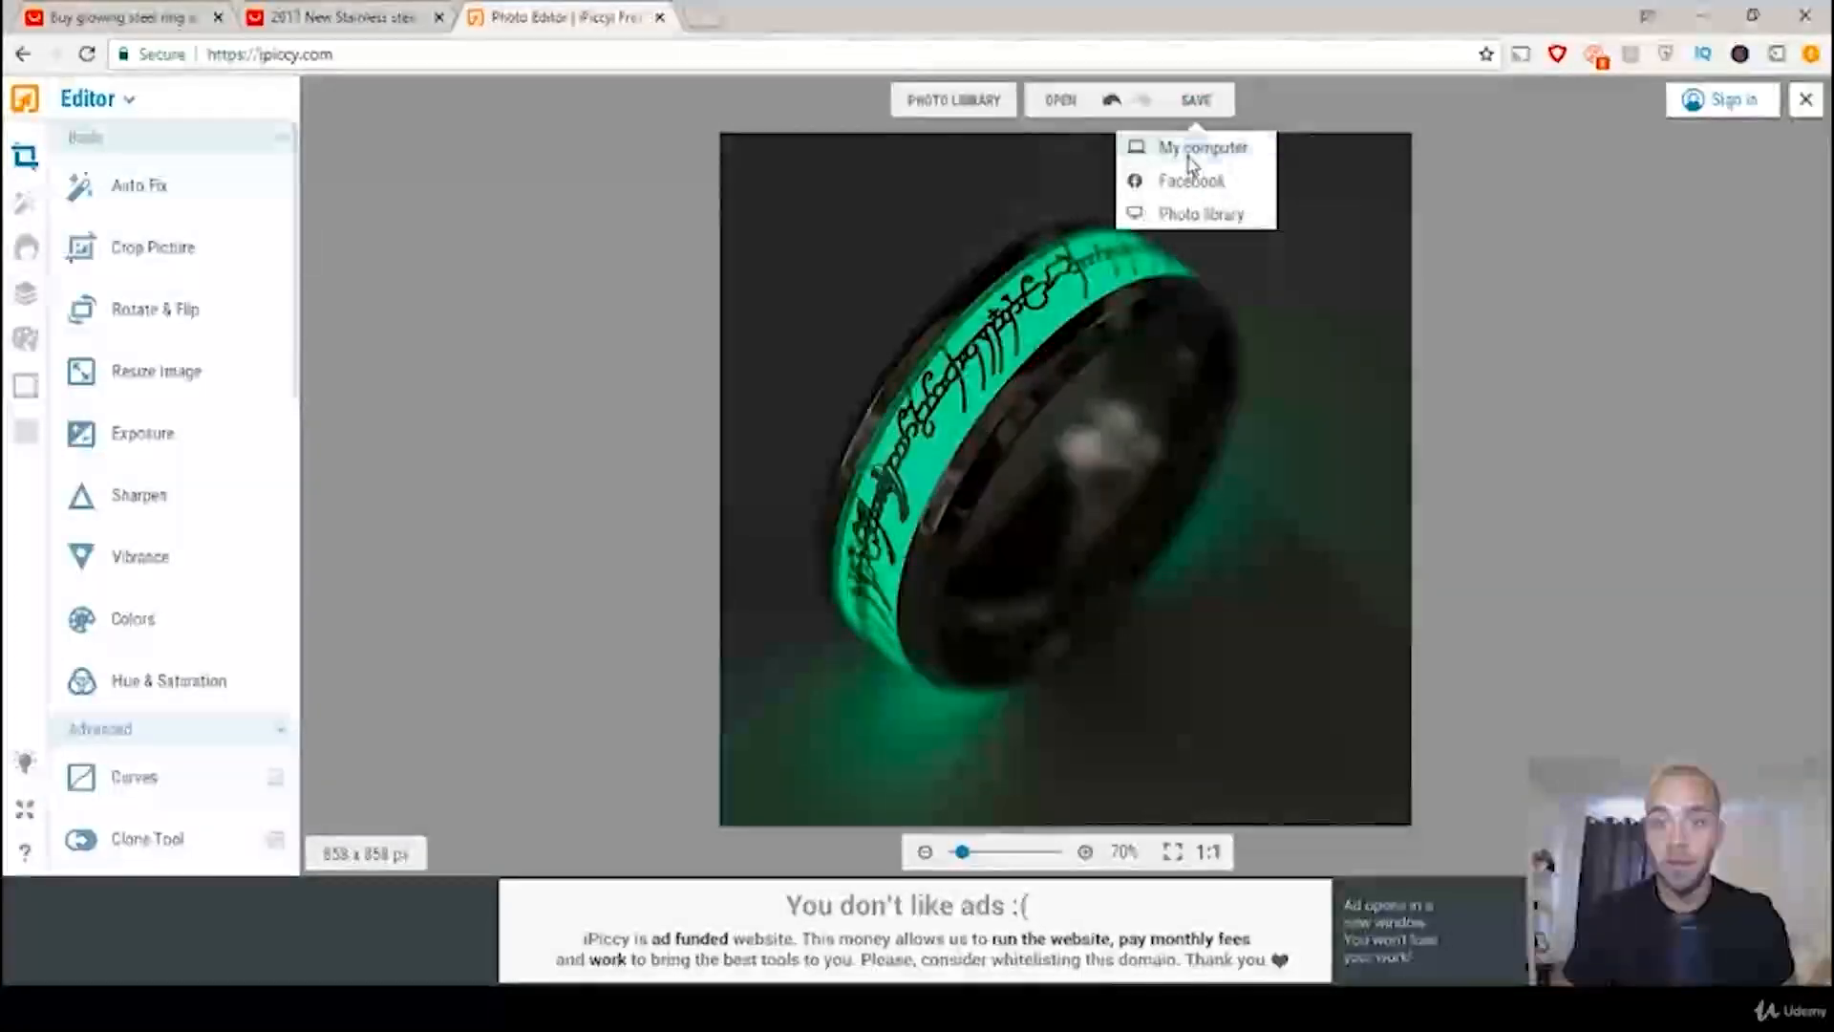
left_click(1188, 148)
left_click(987, 422)
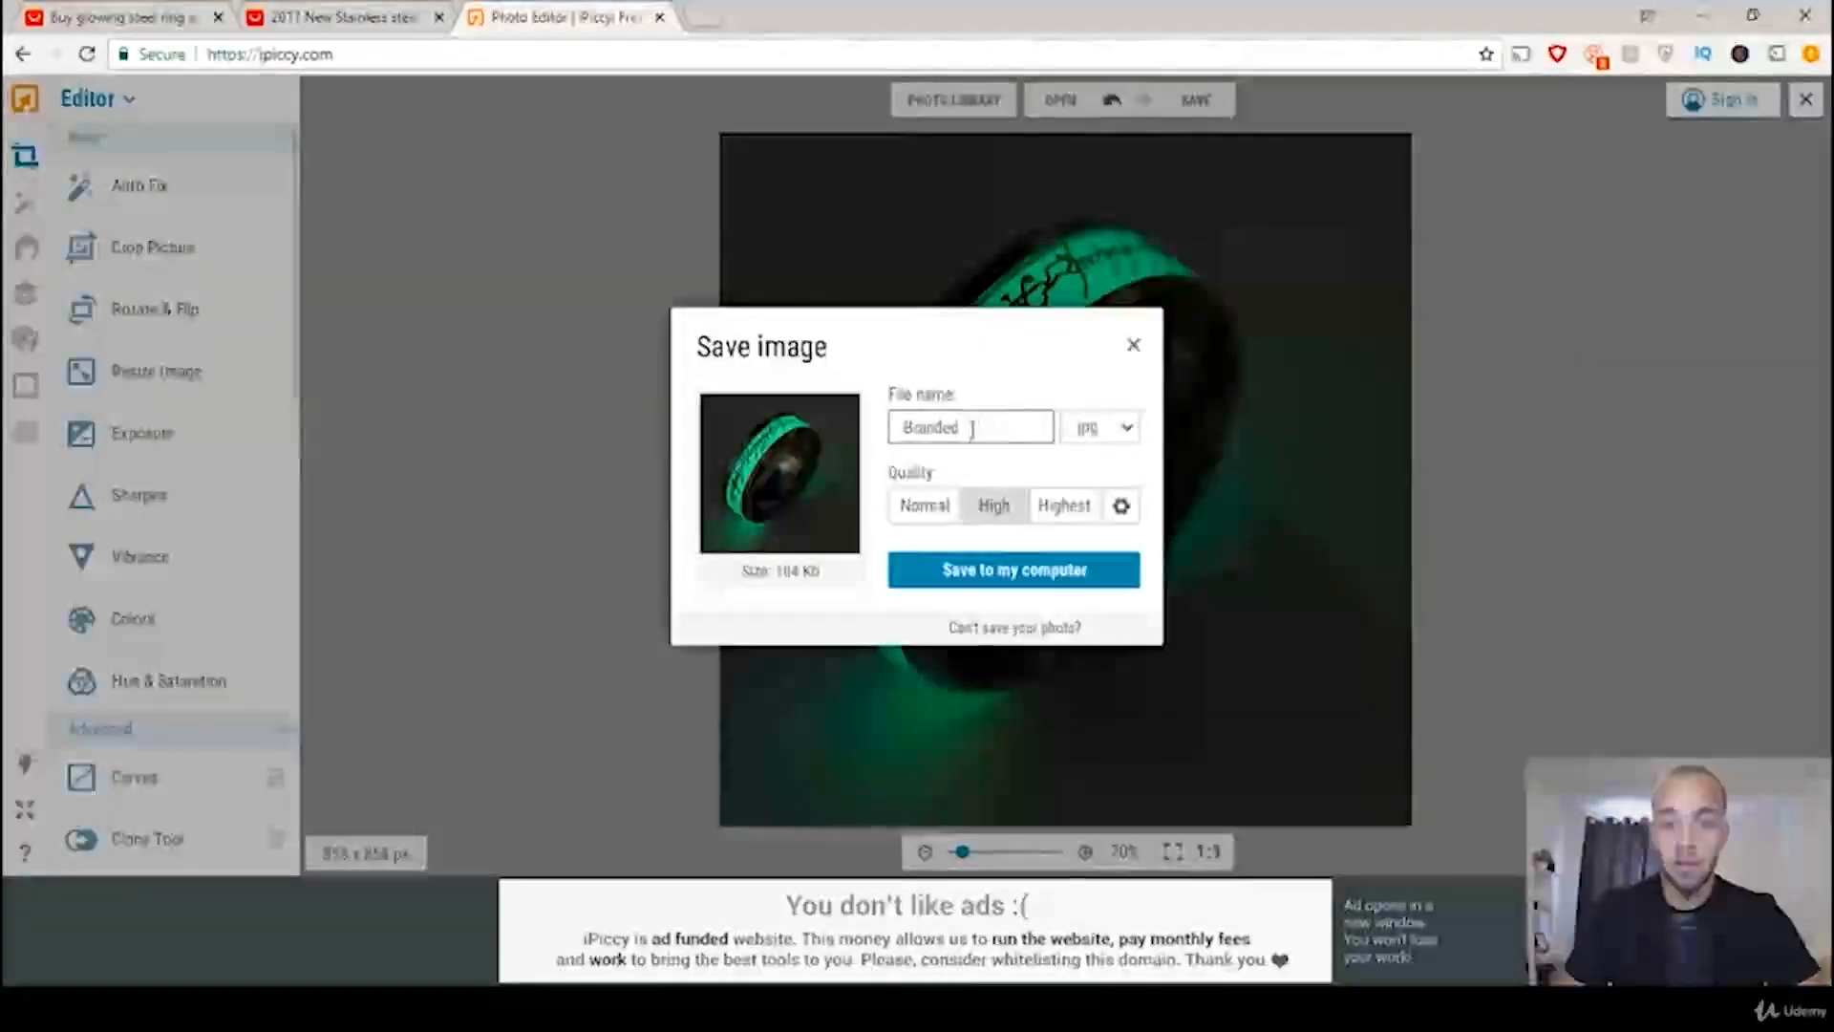
left_click(900, 427)
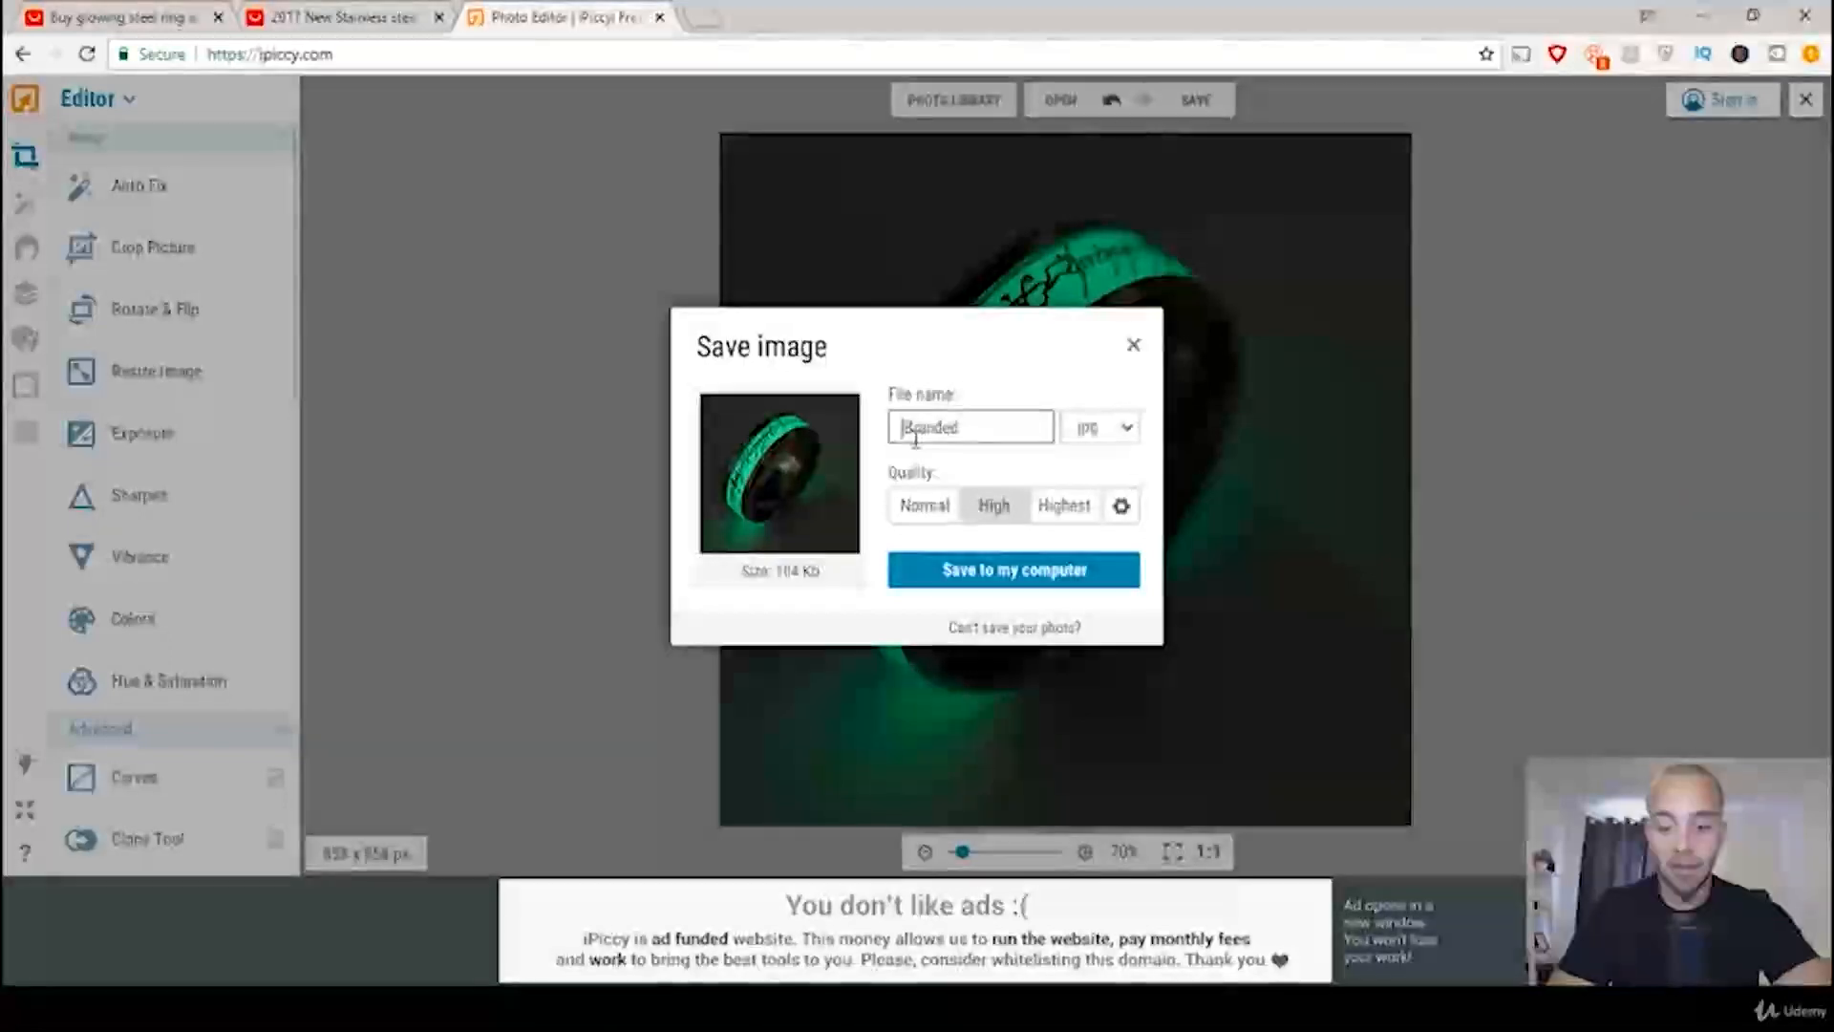
type("My ")
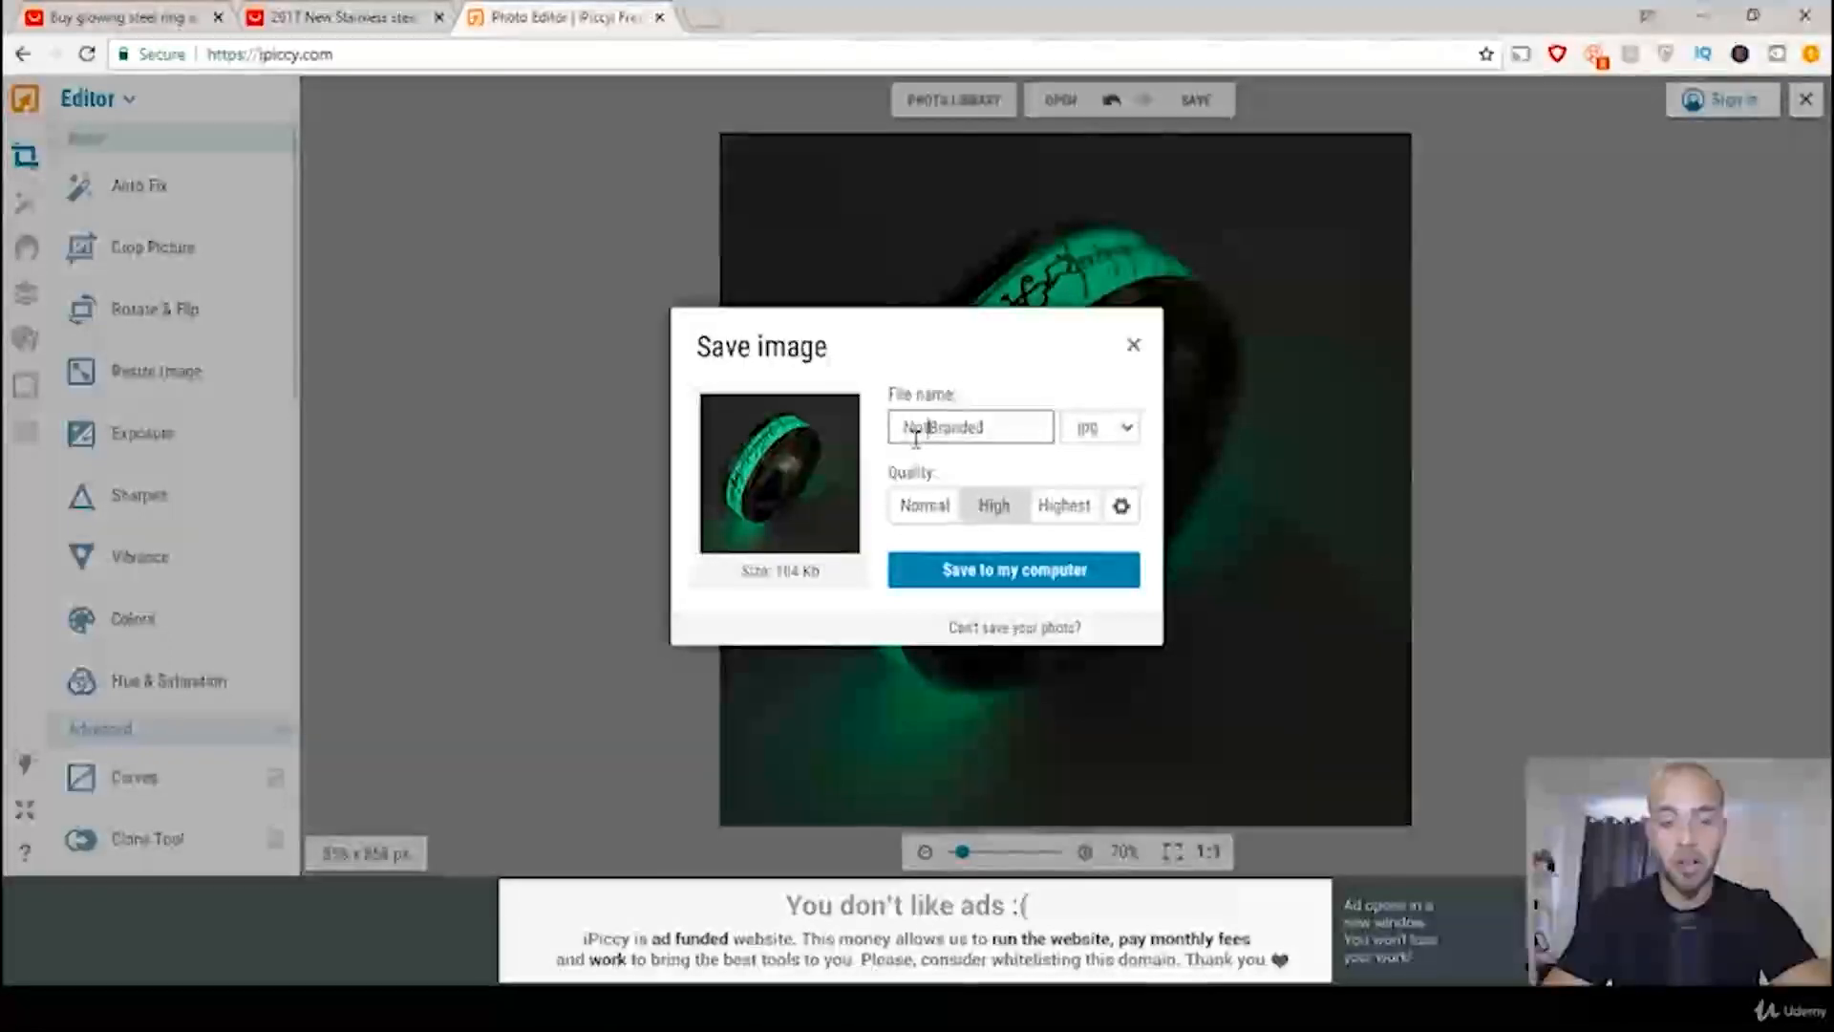
type("t")
left_click(1100, 432)
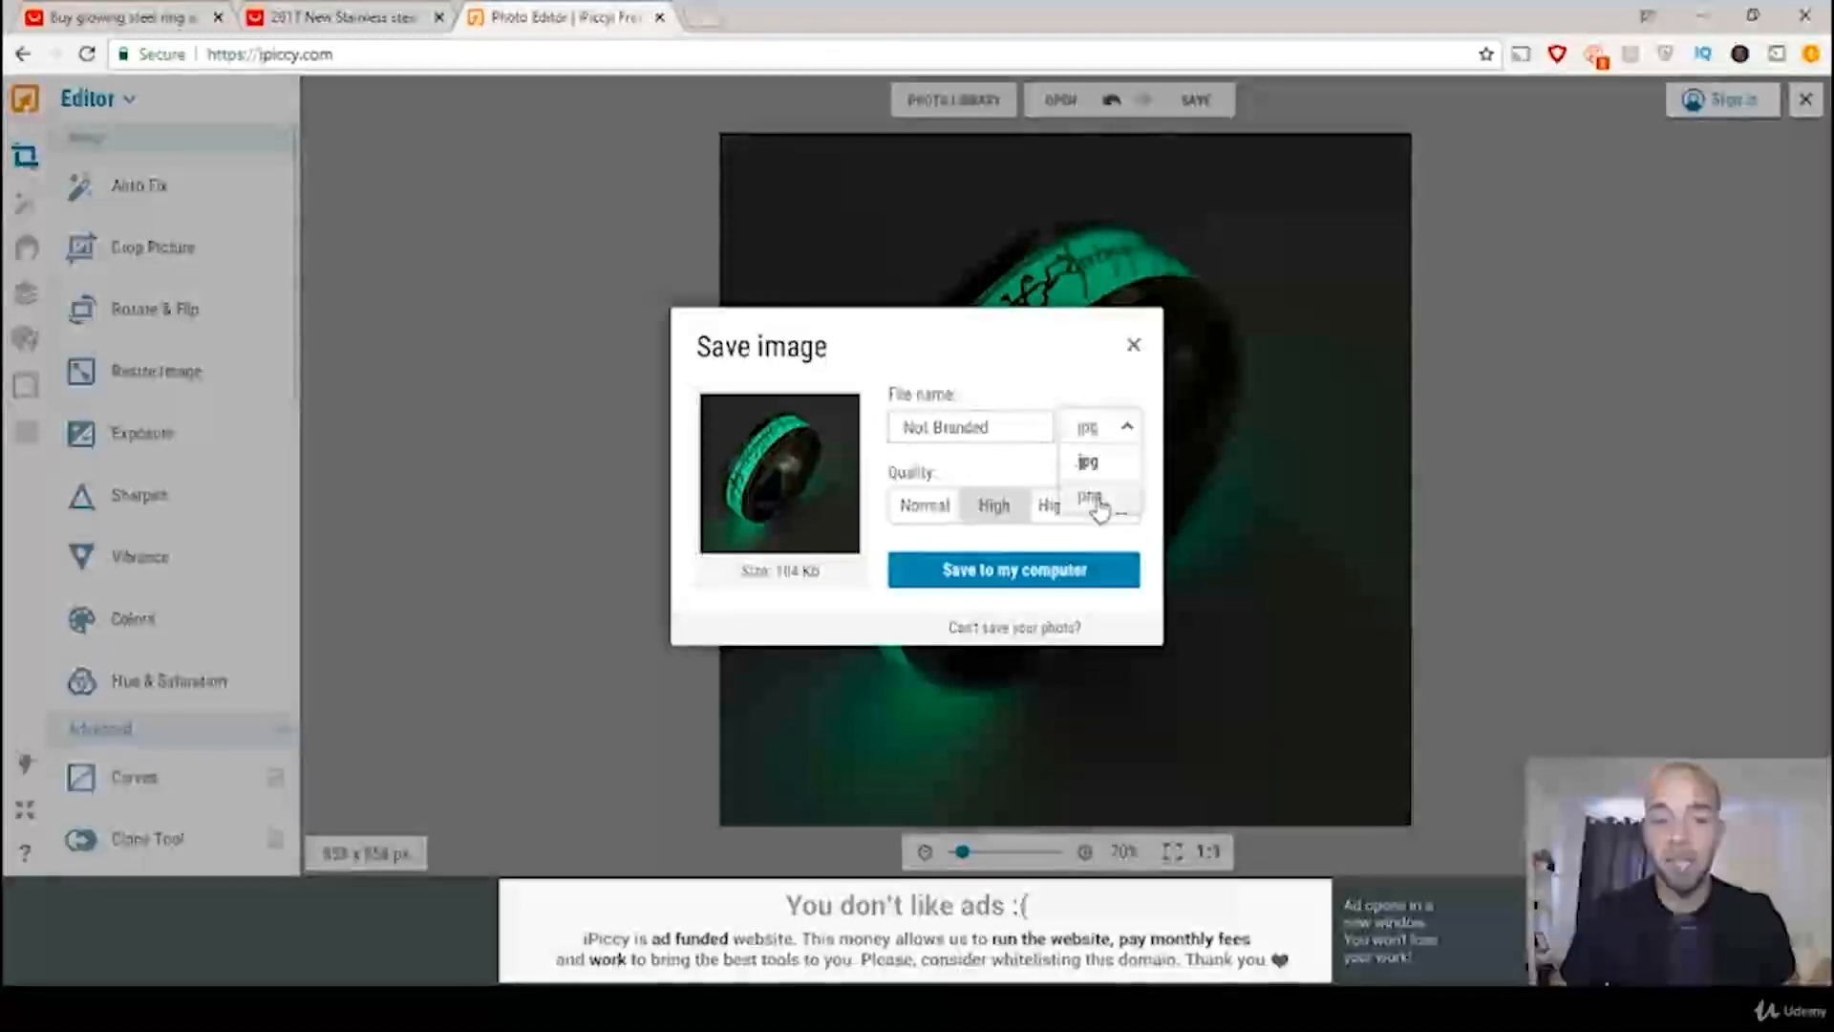
left_click(1097, 505)
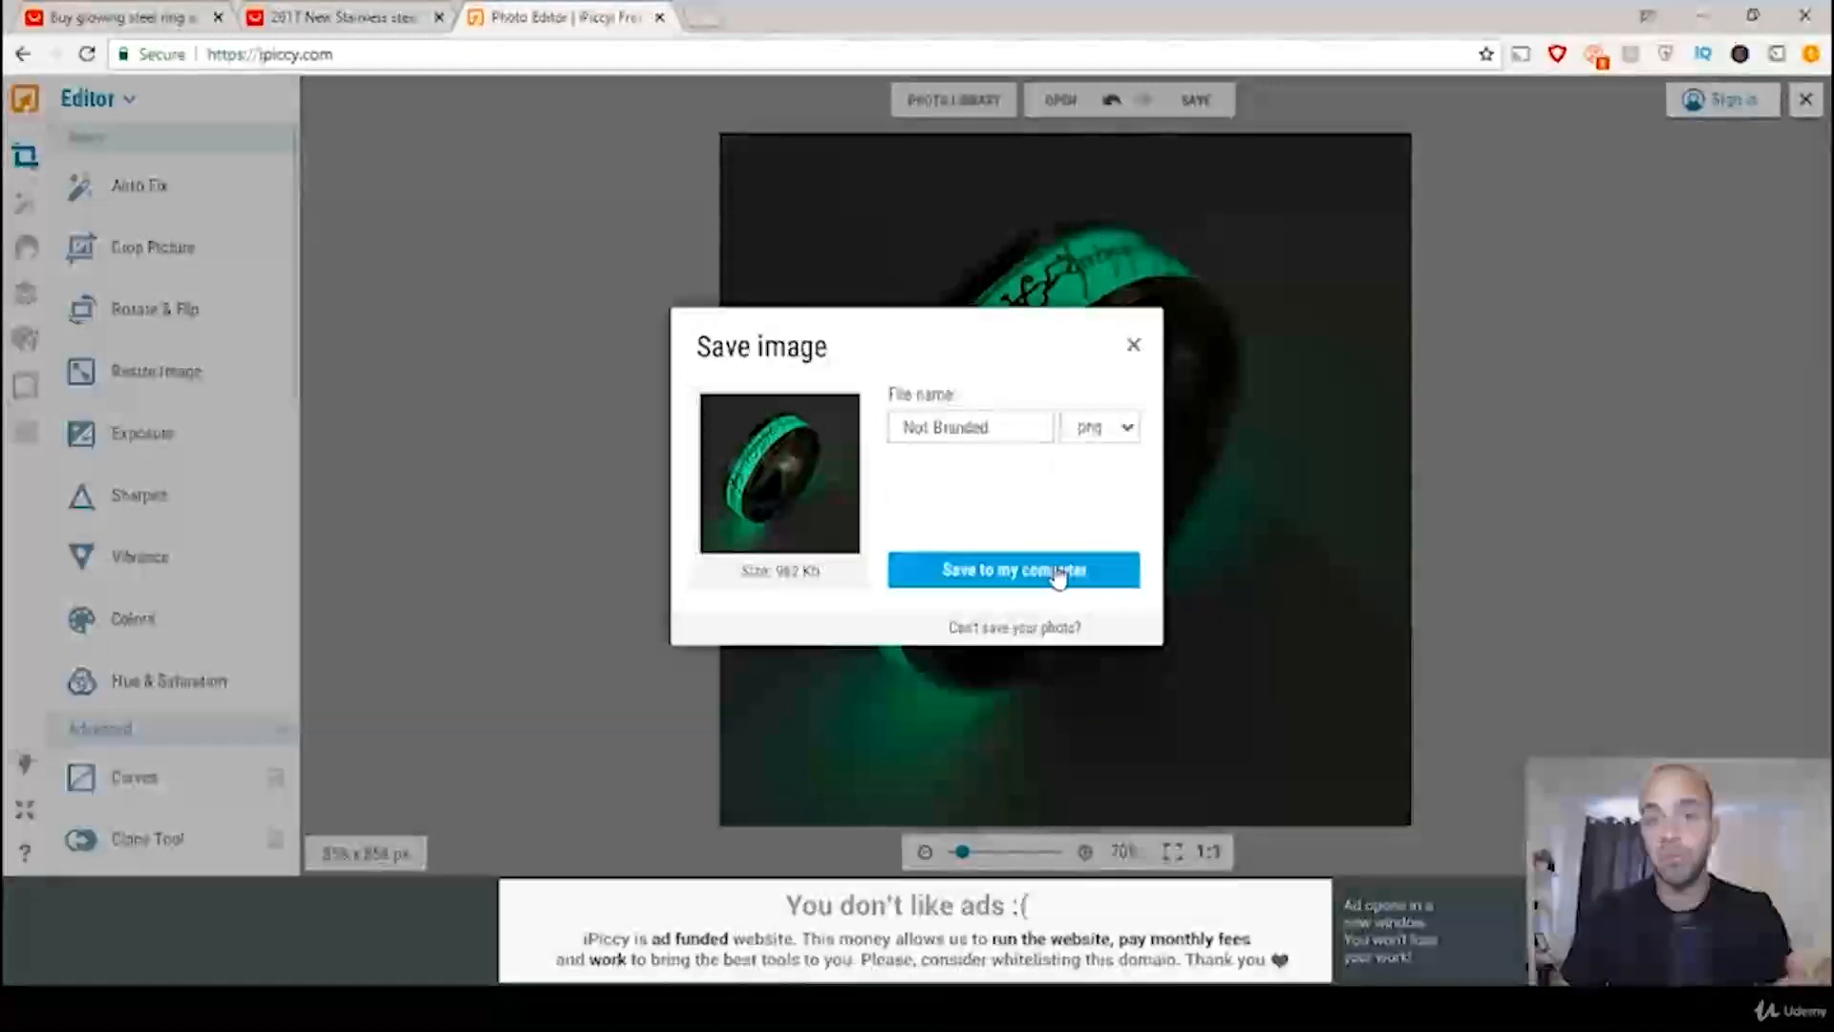
left_click(1058, 575)
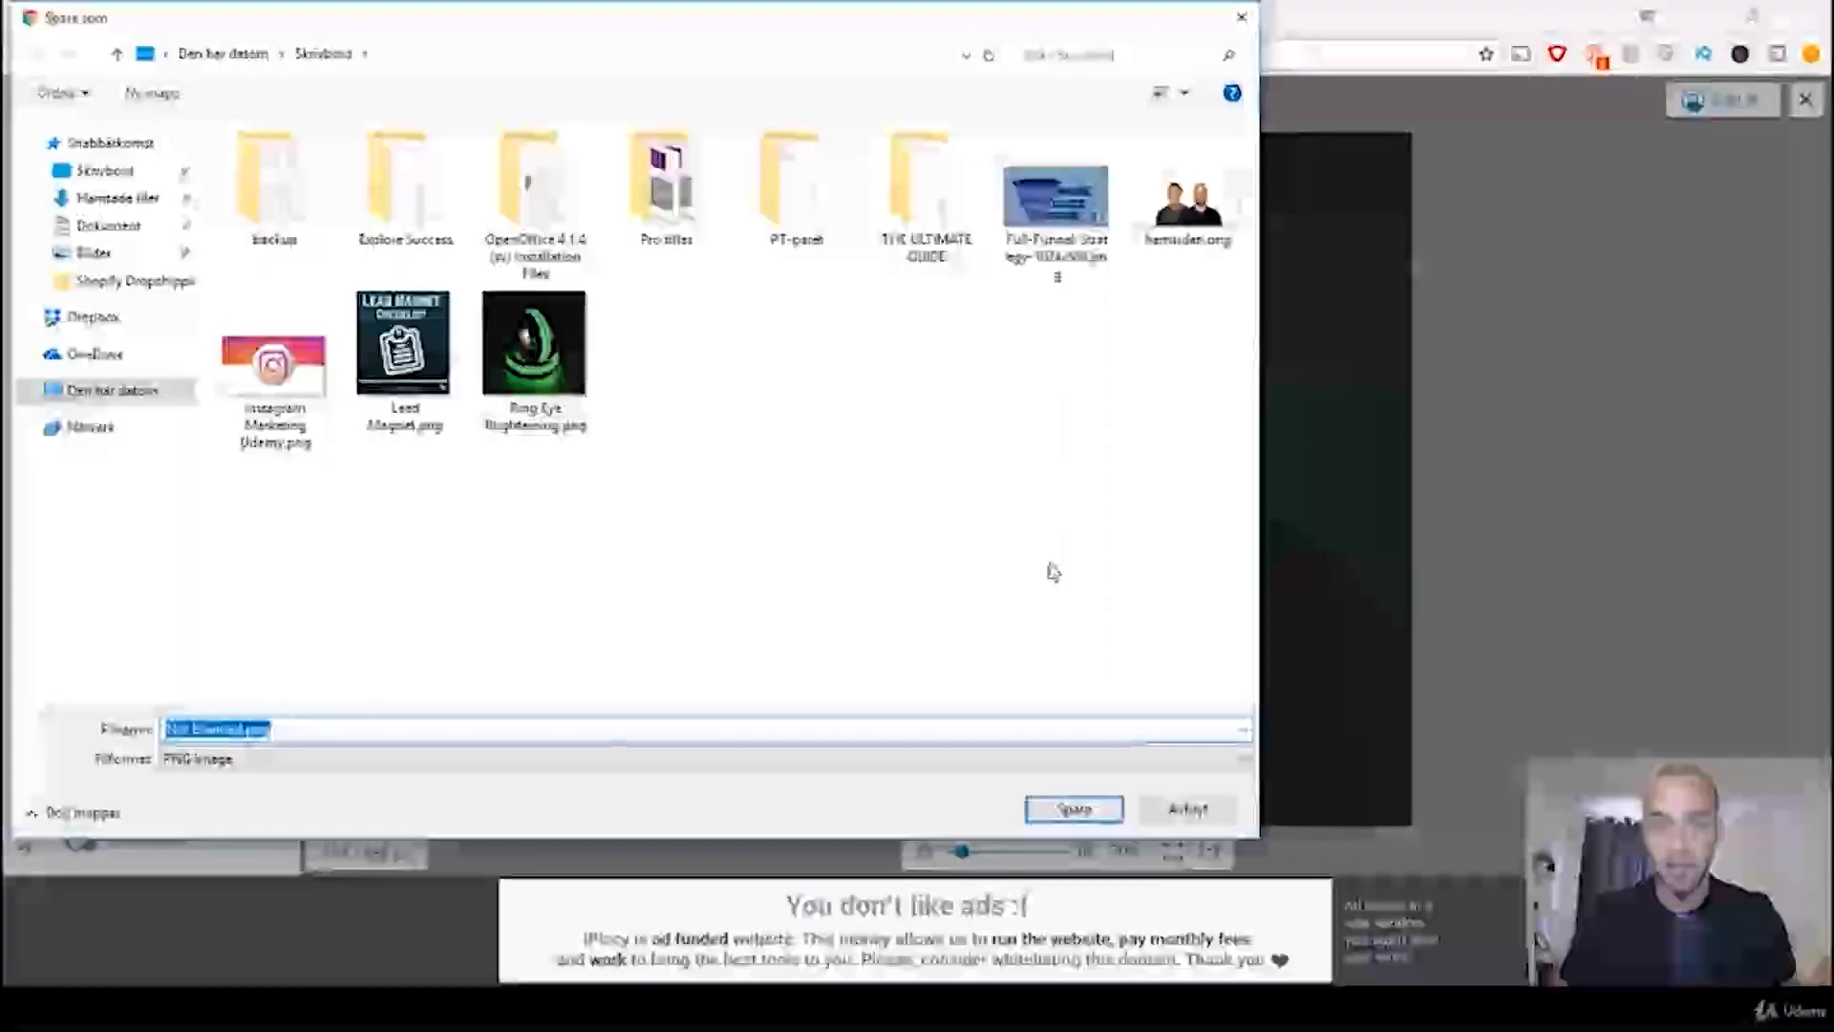
left_click(1087, 814)
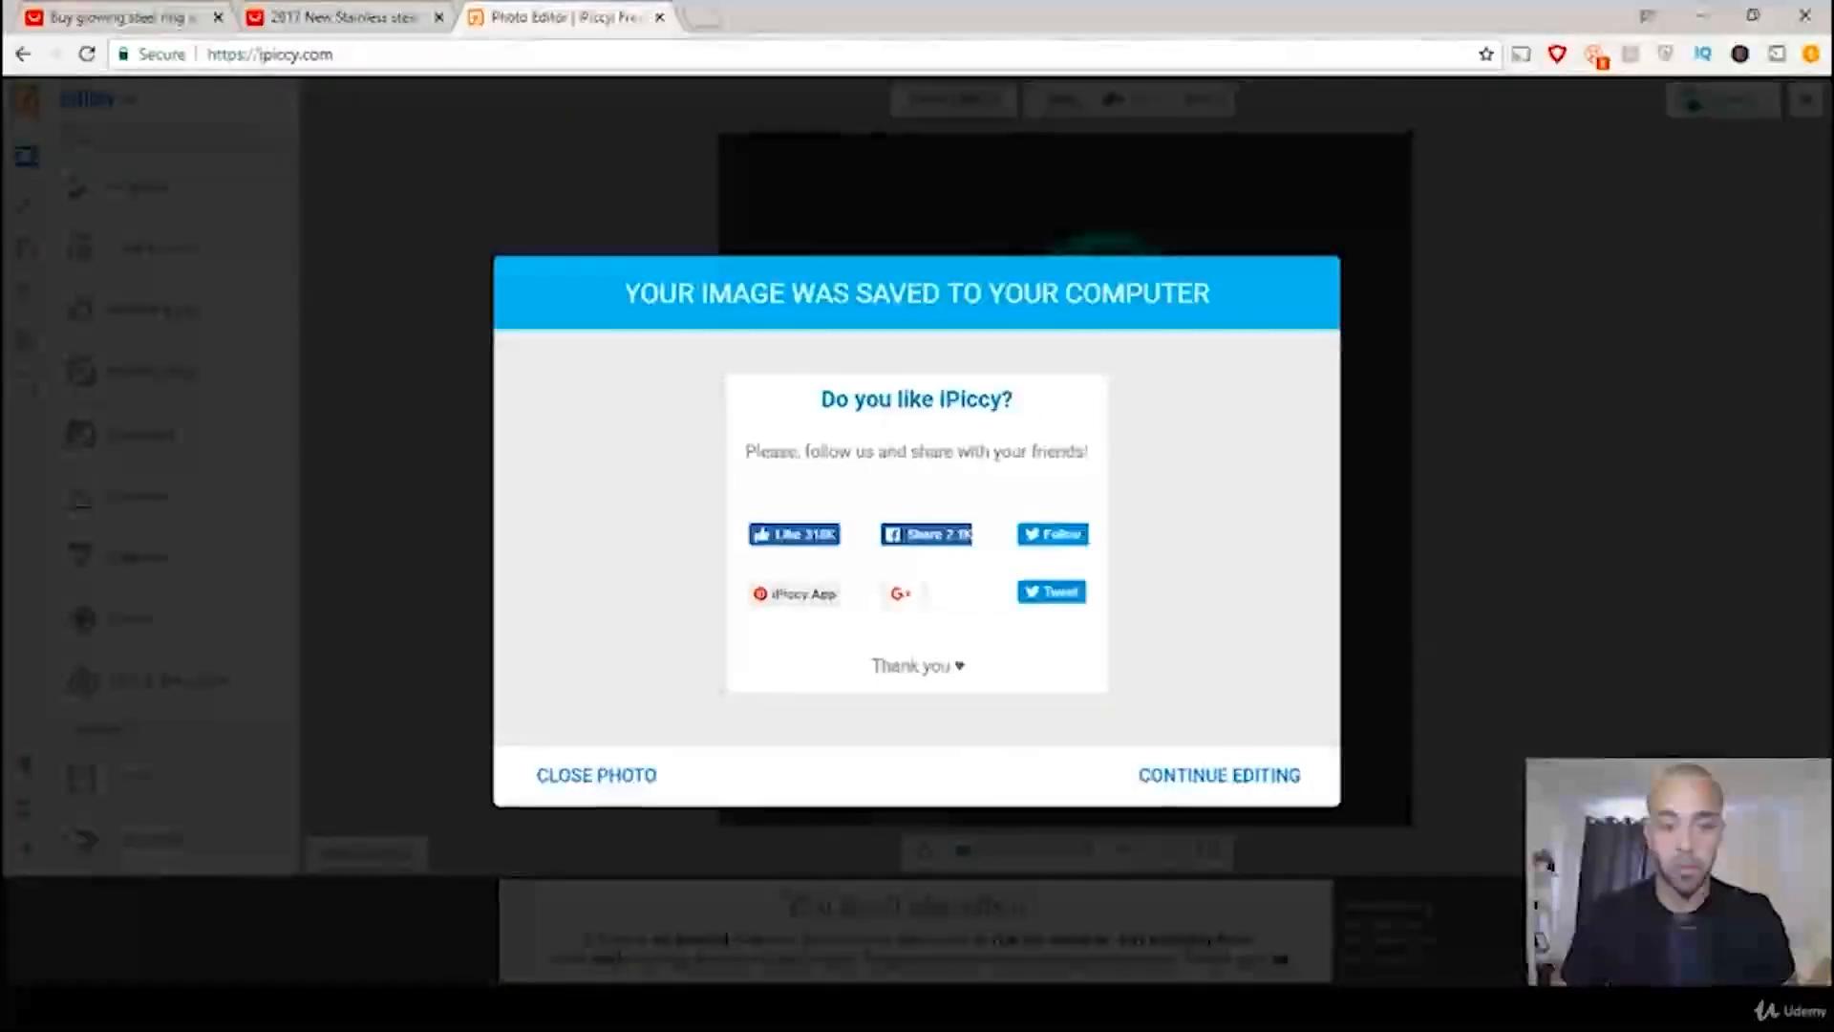
Step: Compare Branded.jpg with Not Branded.png from the desktop folder in the photo viewer, including full screen, and minimise both windows
left_click(253, 1008)
left_click(172, 917)
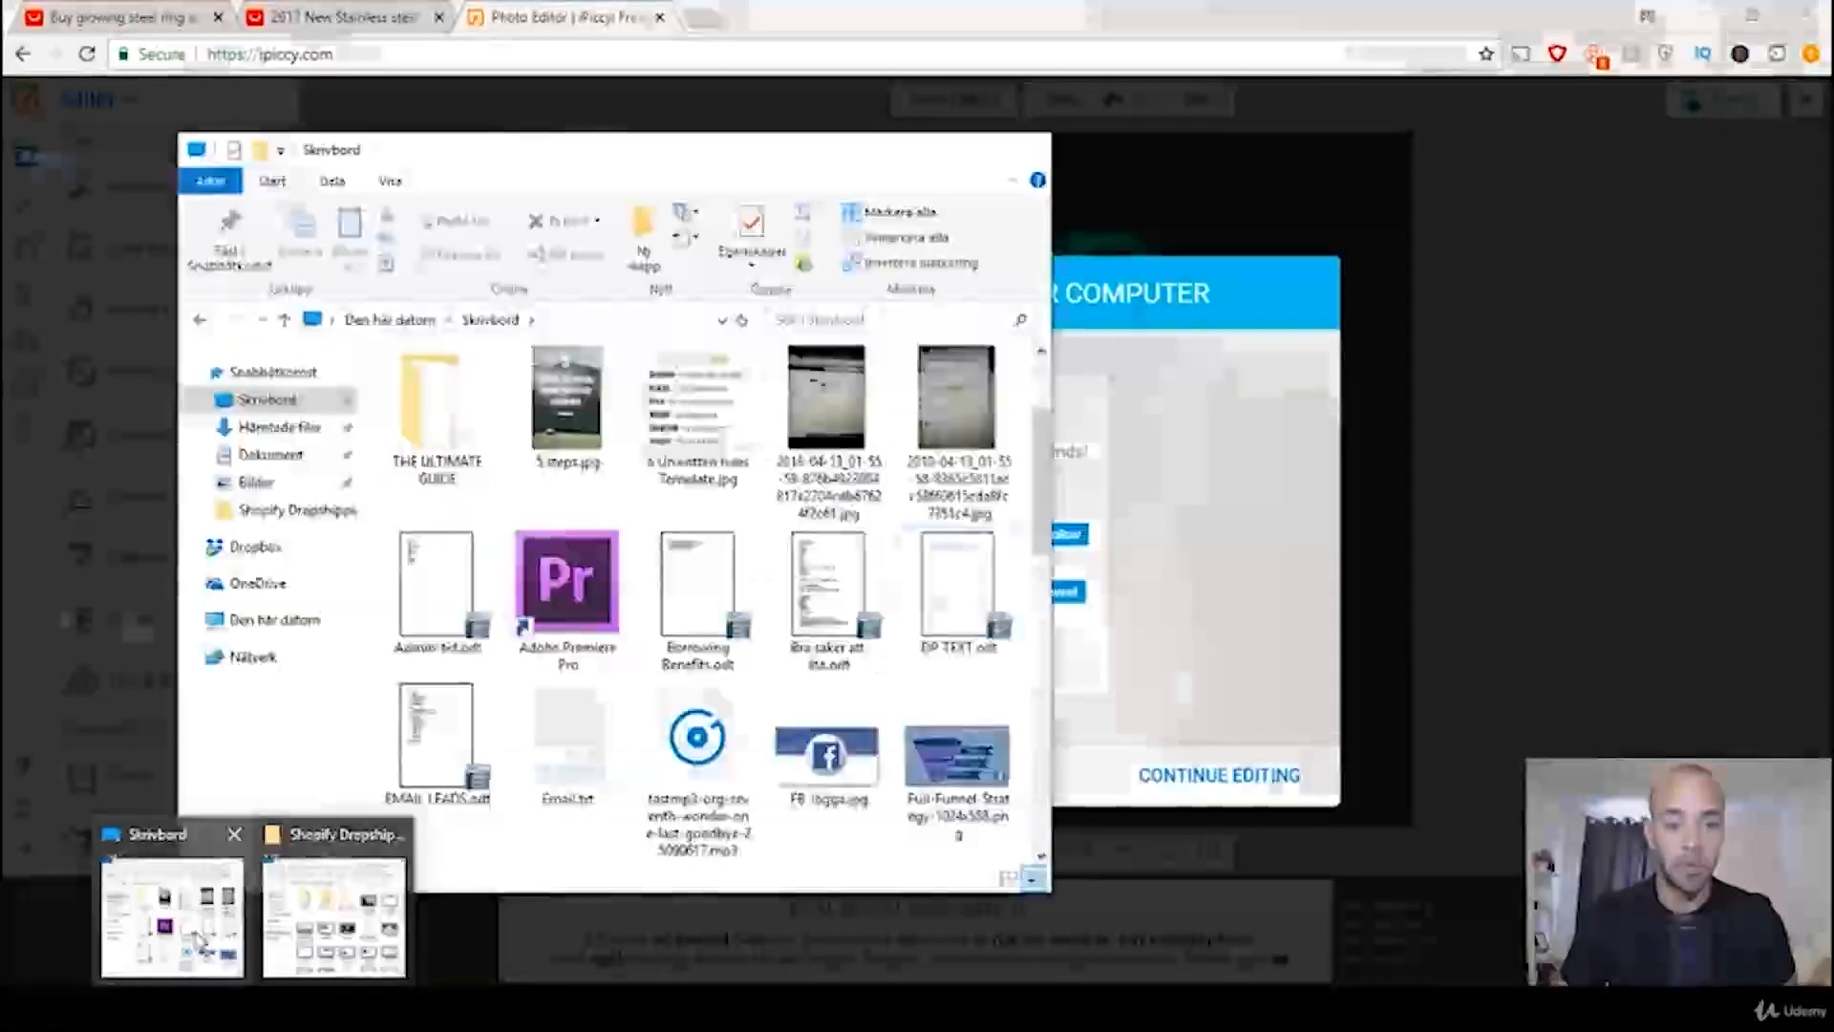
scroll(695, 837, "down", 5)
double_click(695, 837)
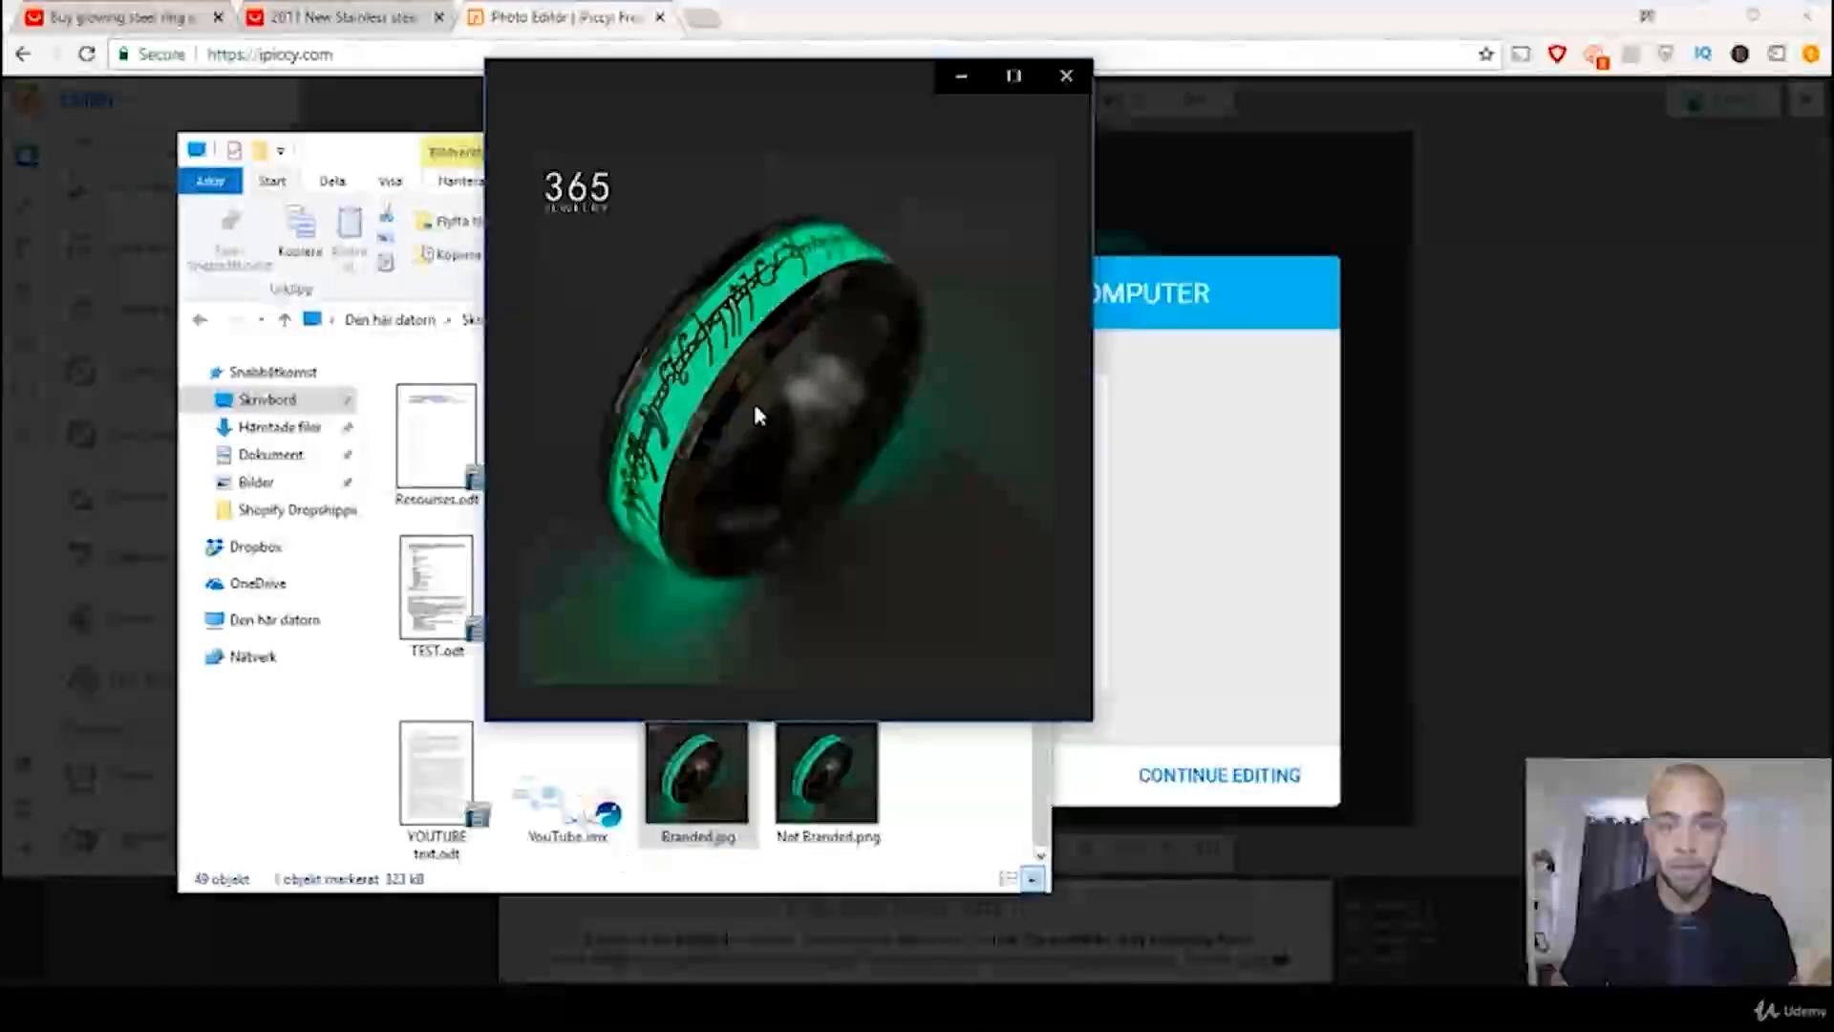
left_click(1062, 686)
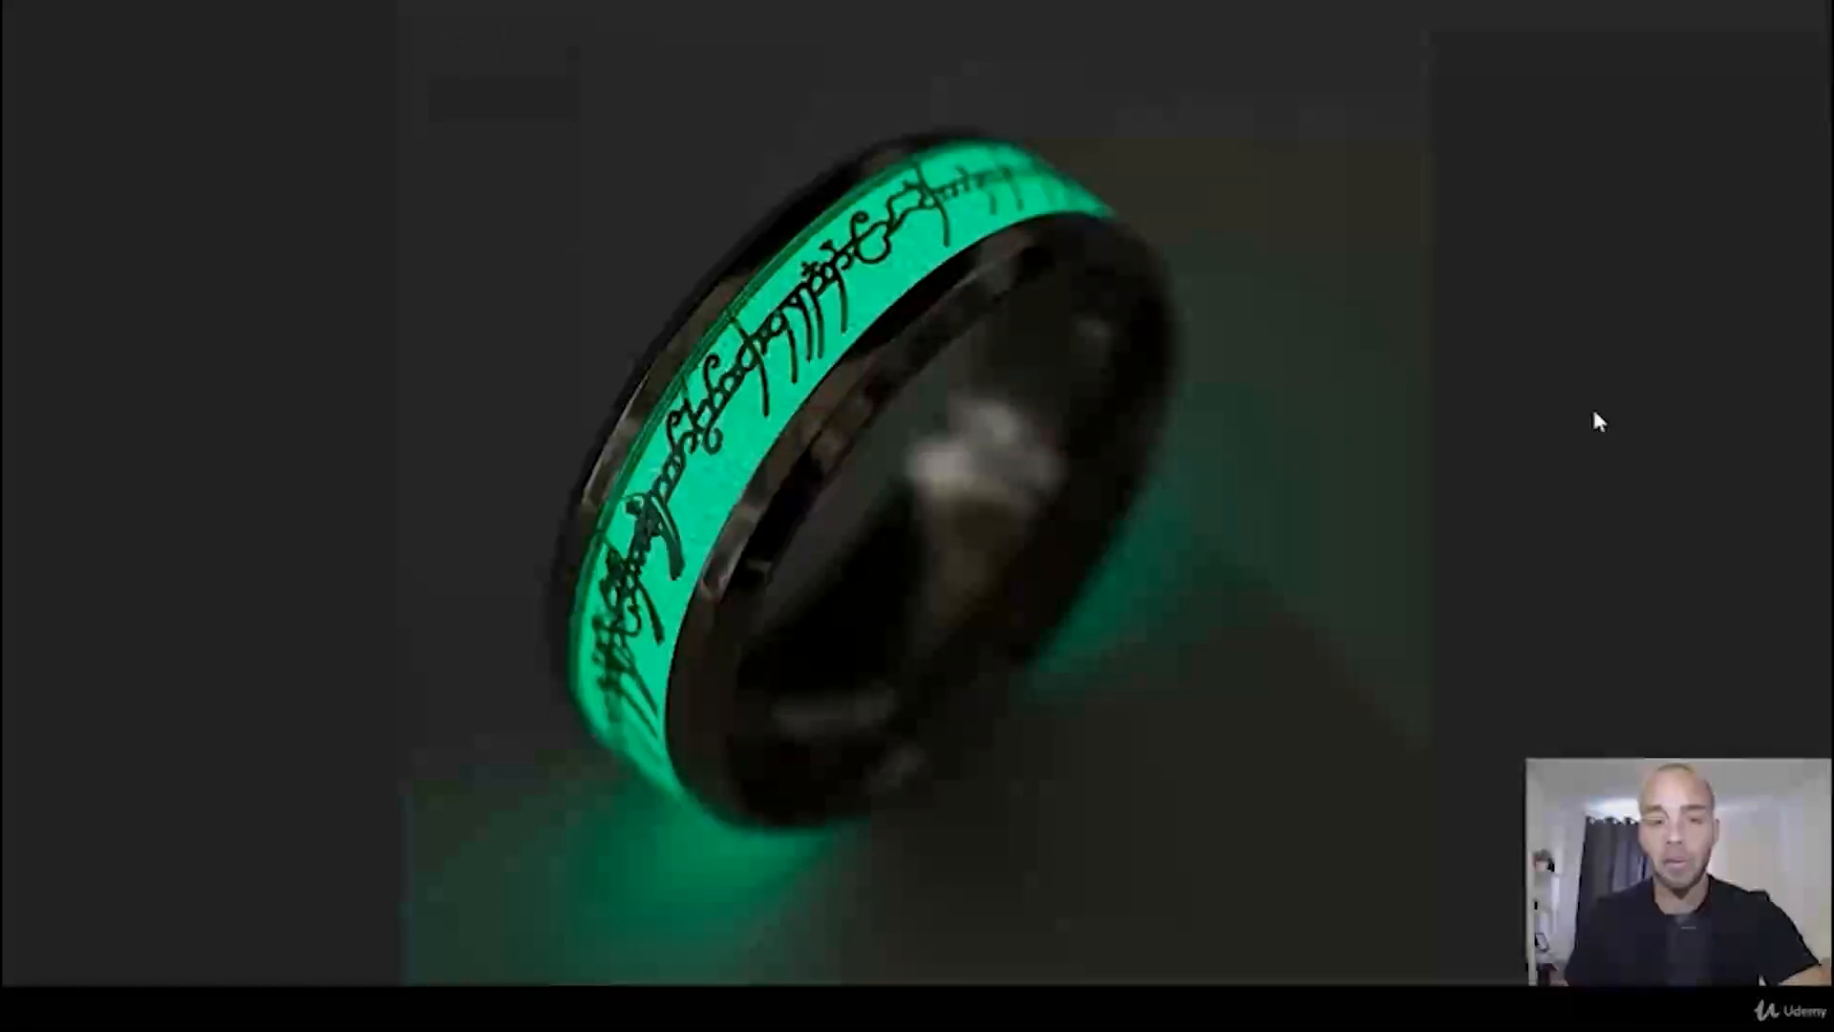
key("Escape")
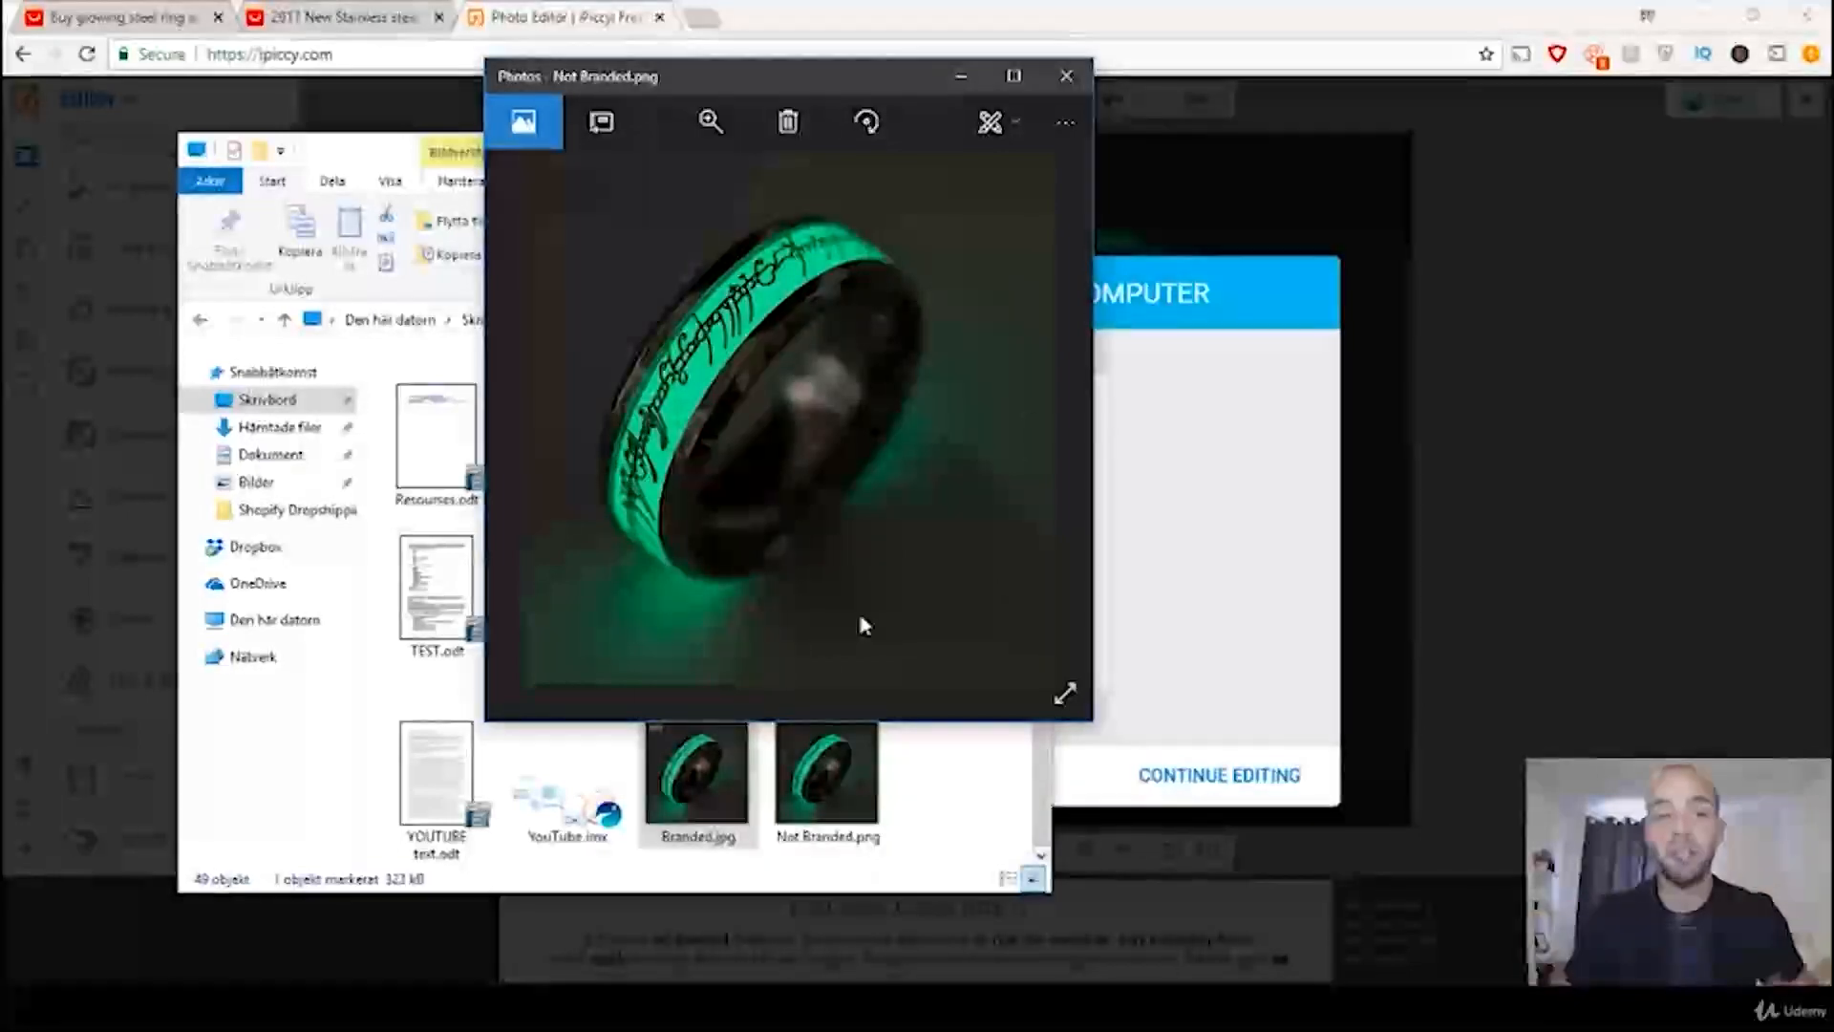
left_click(966, 78)
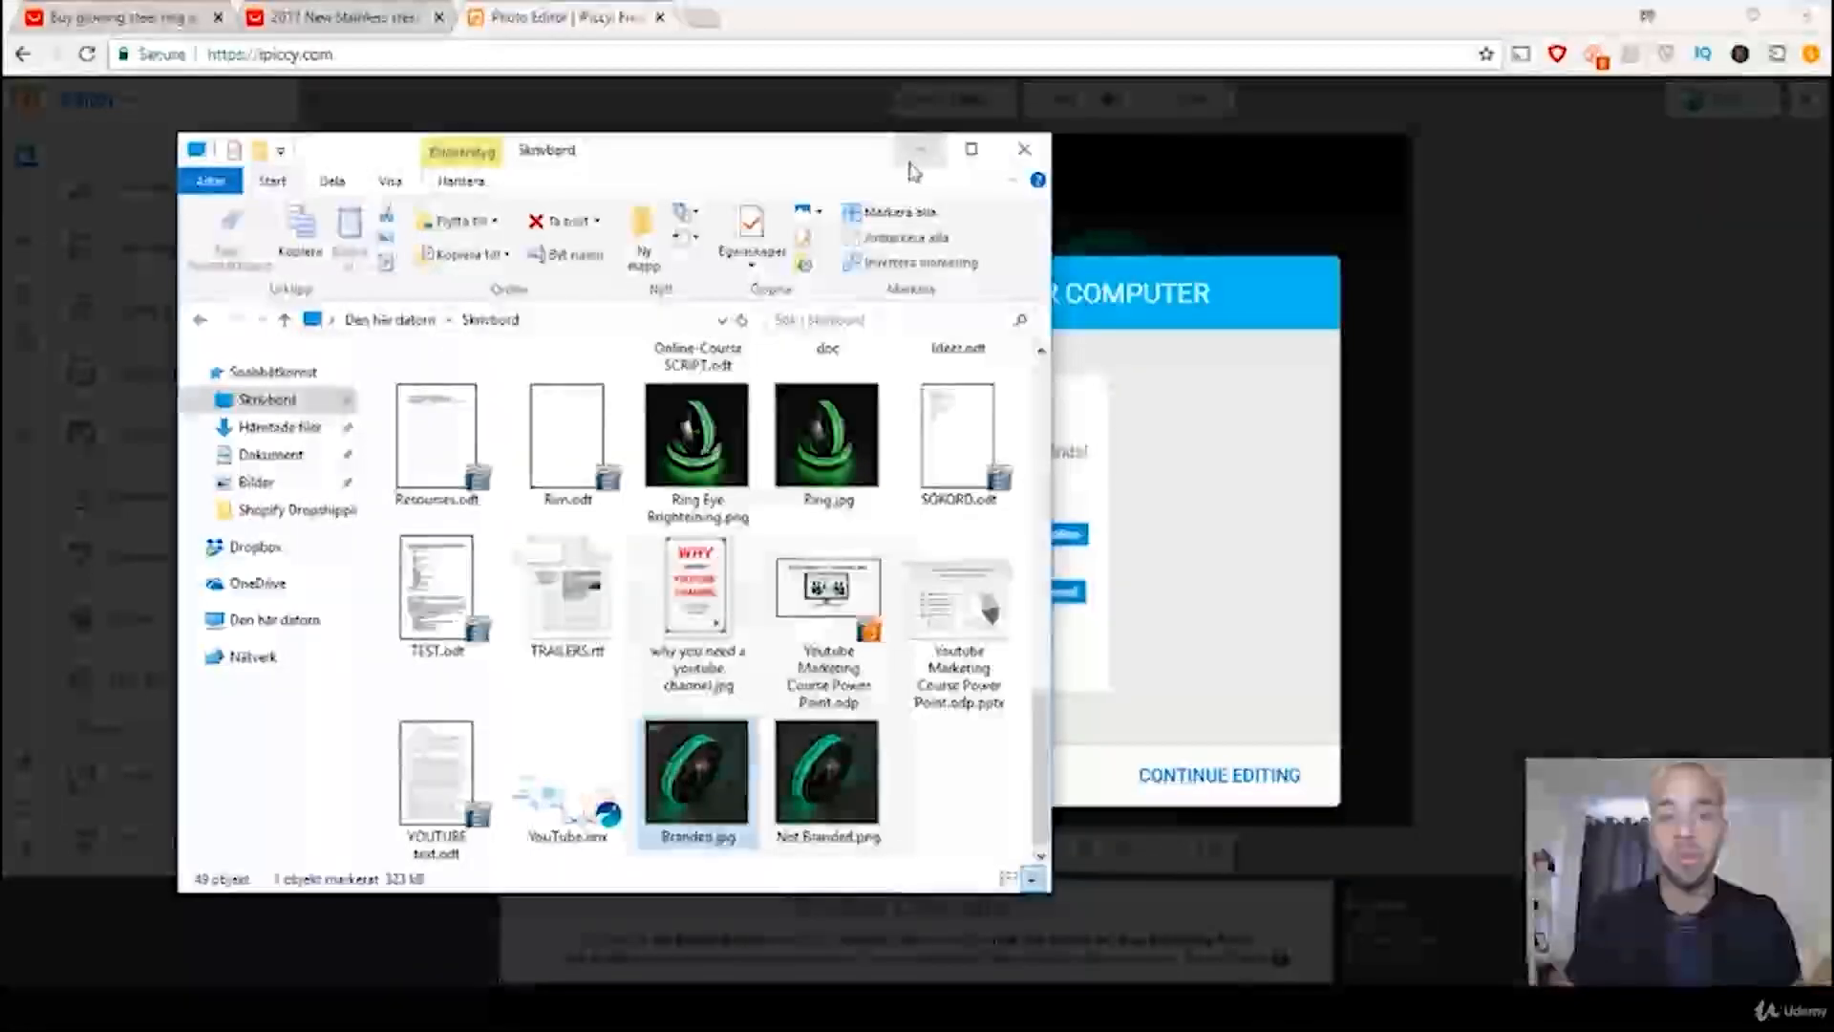
left_click(946, 150)
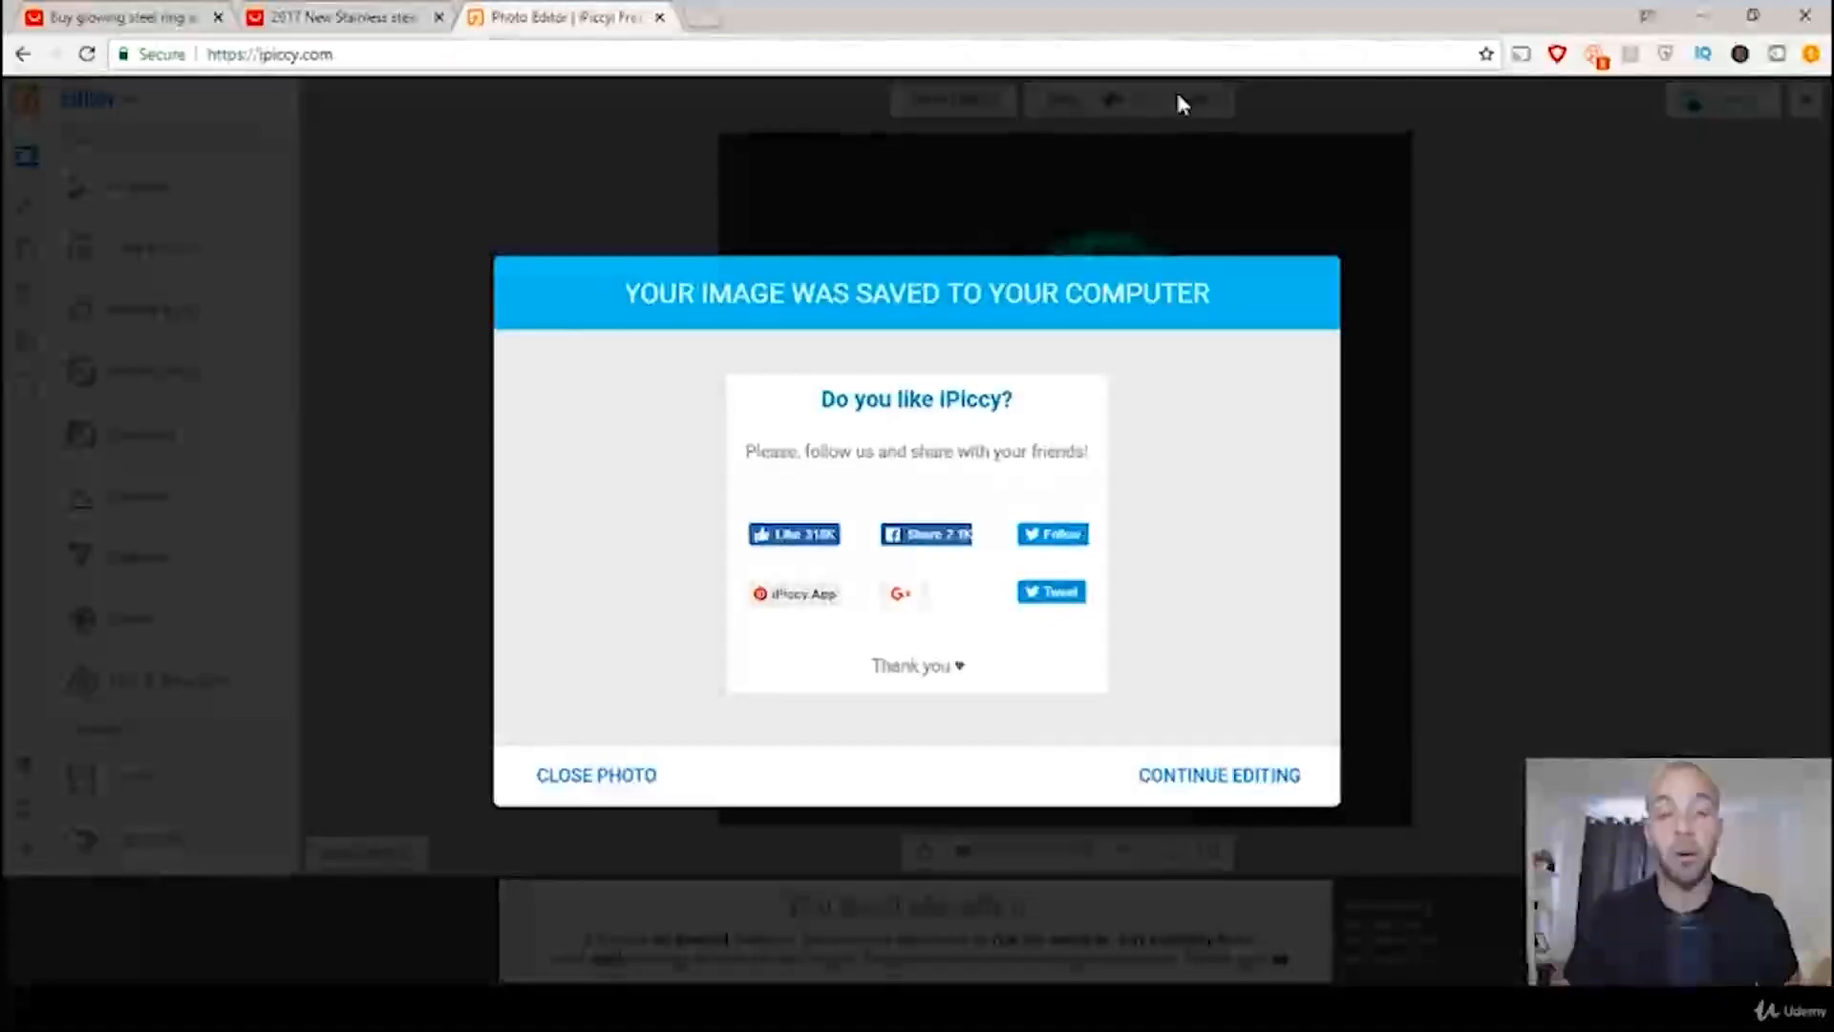
Step: Reload the iPiccy site, leaving the current edit, and start its photo editor again
left_click(861, 53)
key("Return")
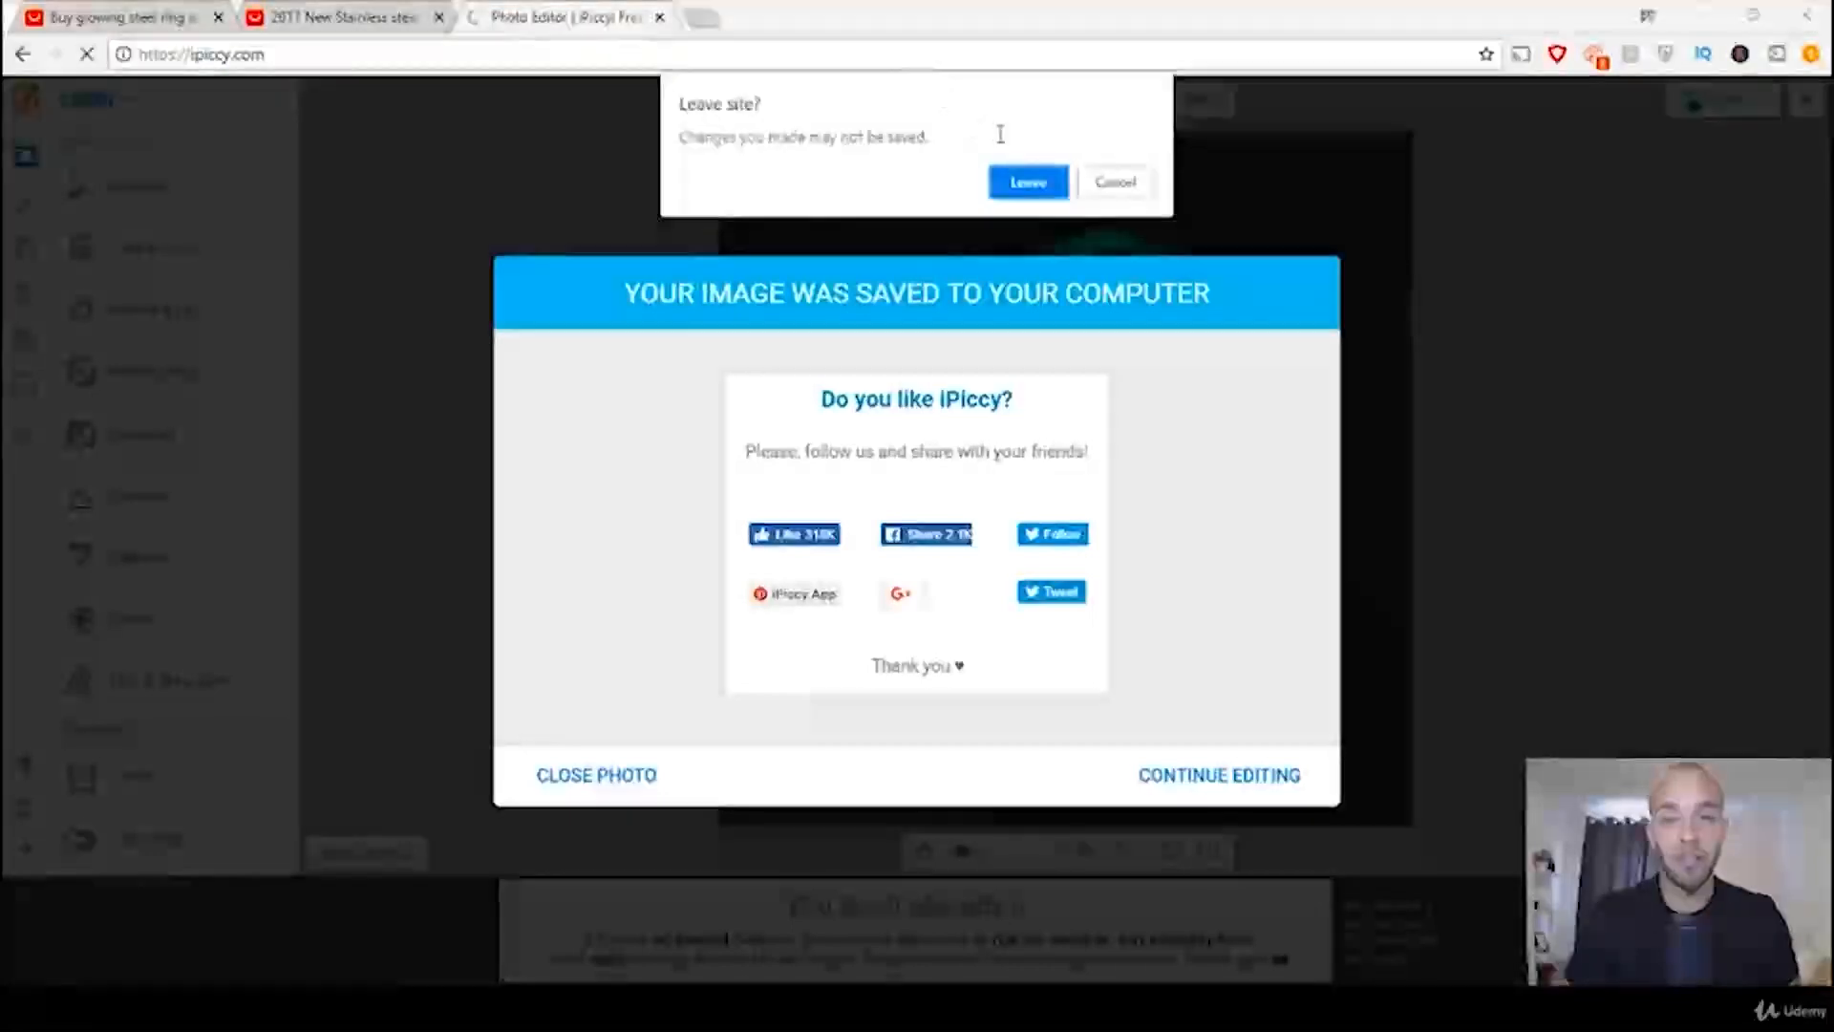
left_click(1022, 181)
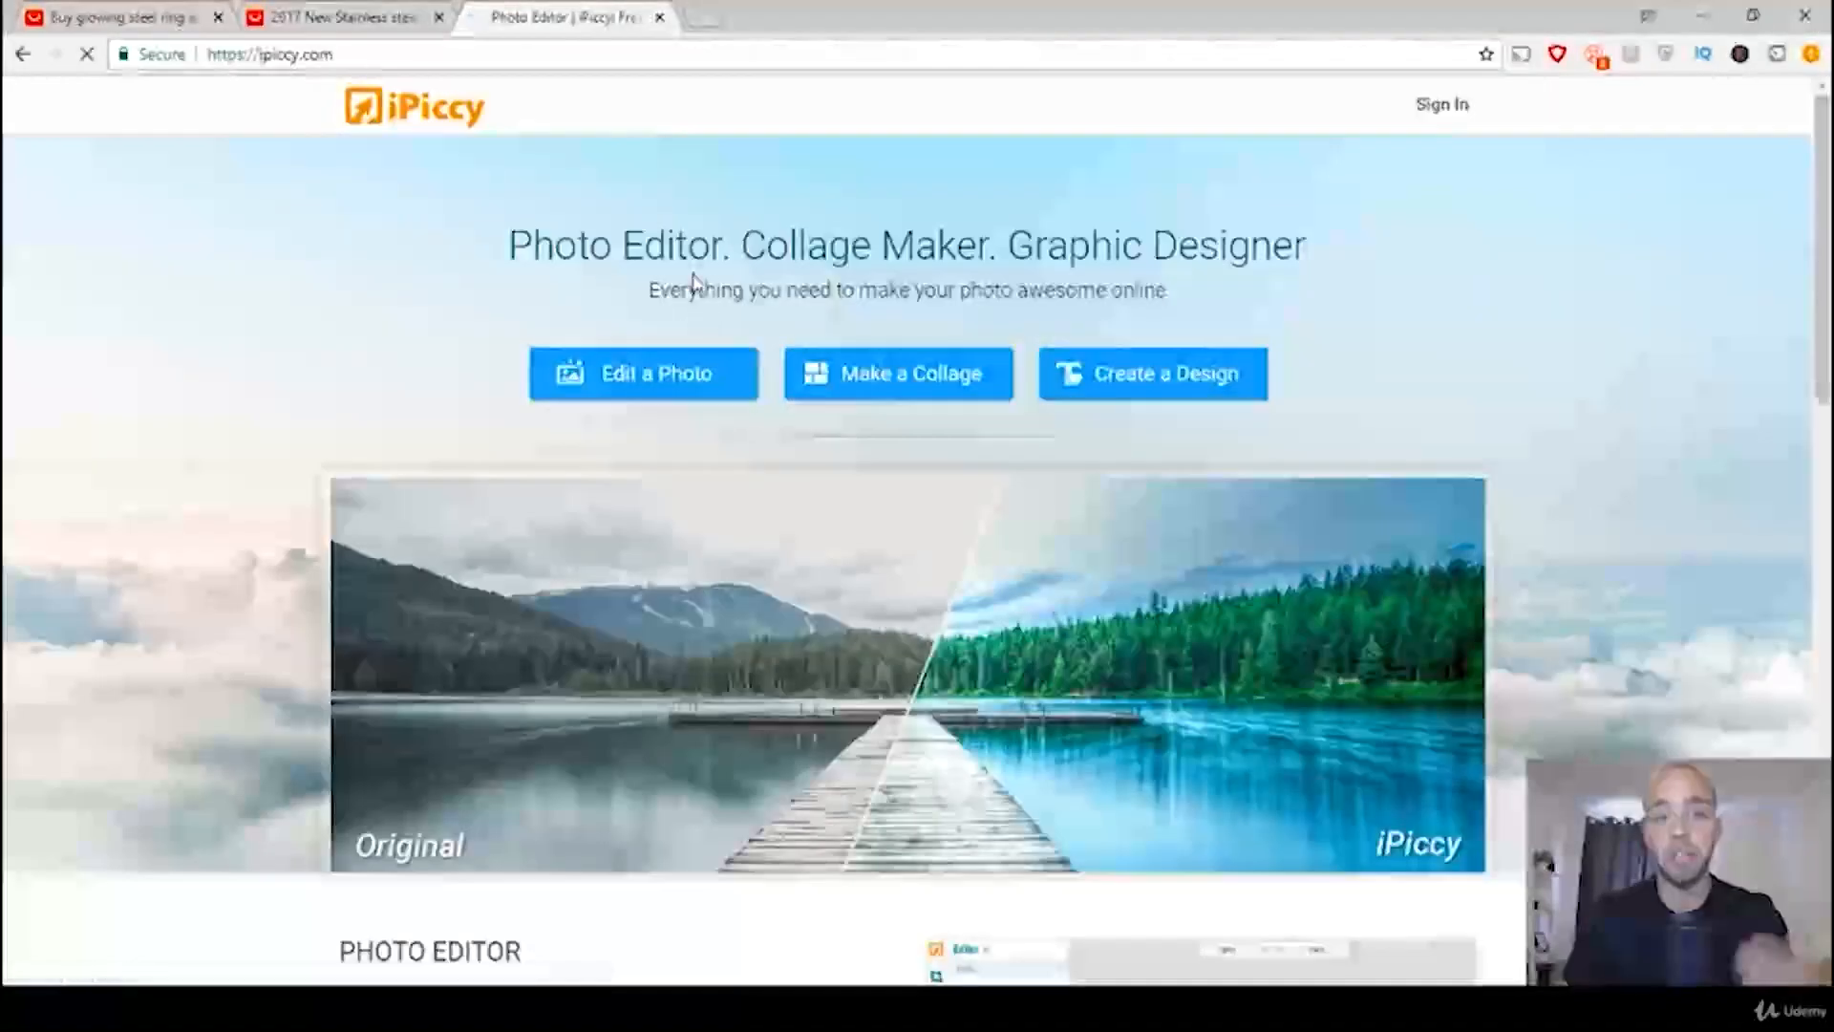
left_click(669, 384)
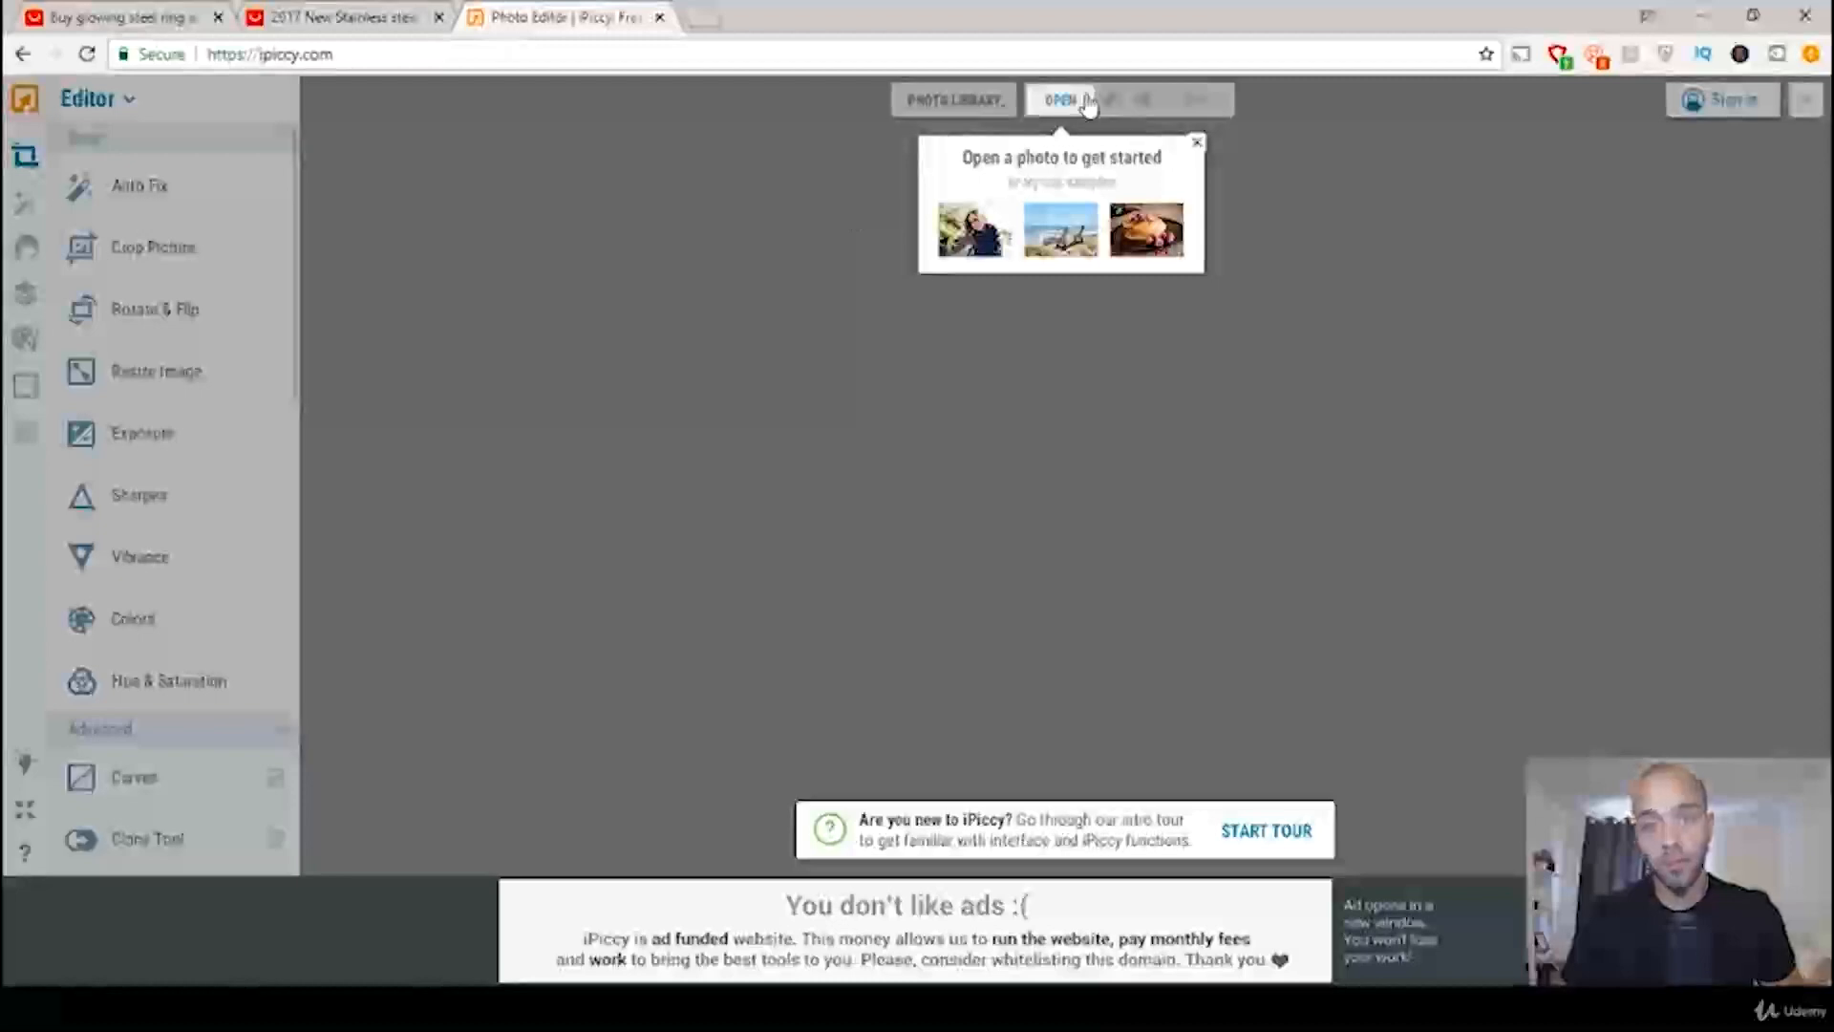
Step: Open the original Branded.jpg from the computer's desktop folder in the photo editor
left_click(1087, 105)
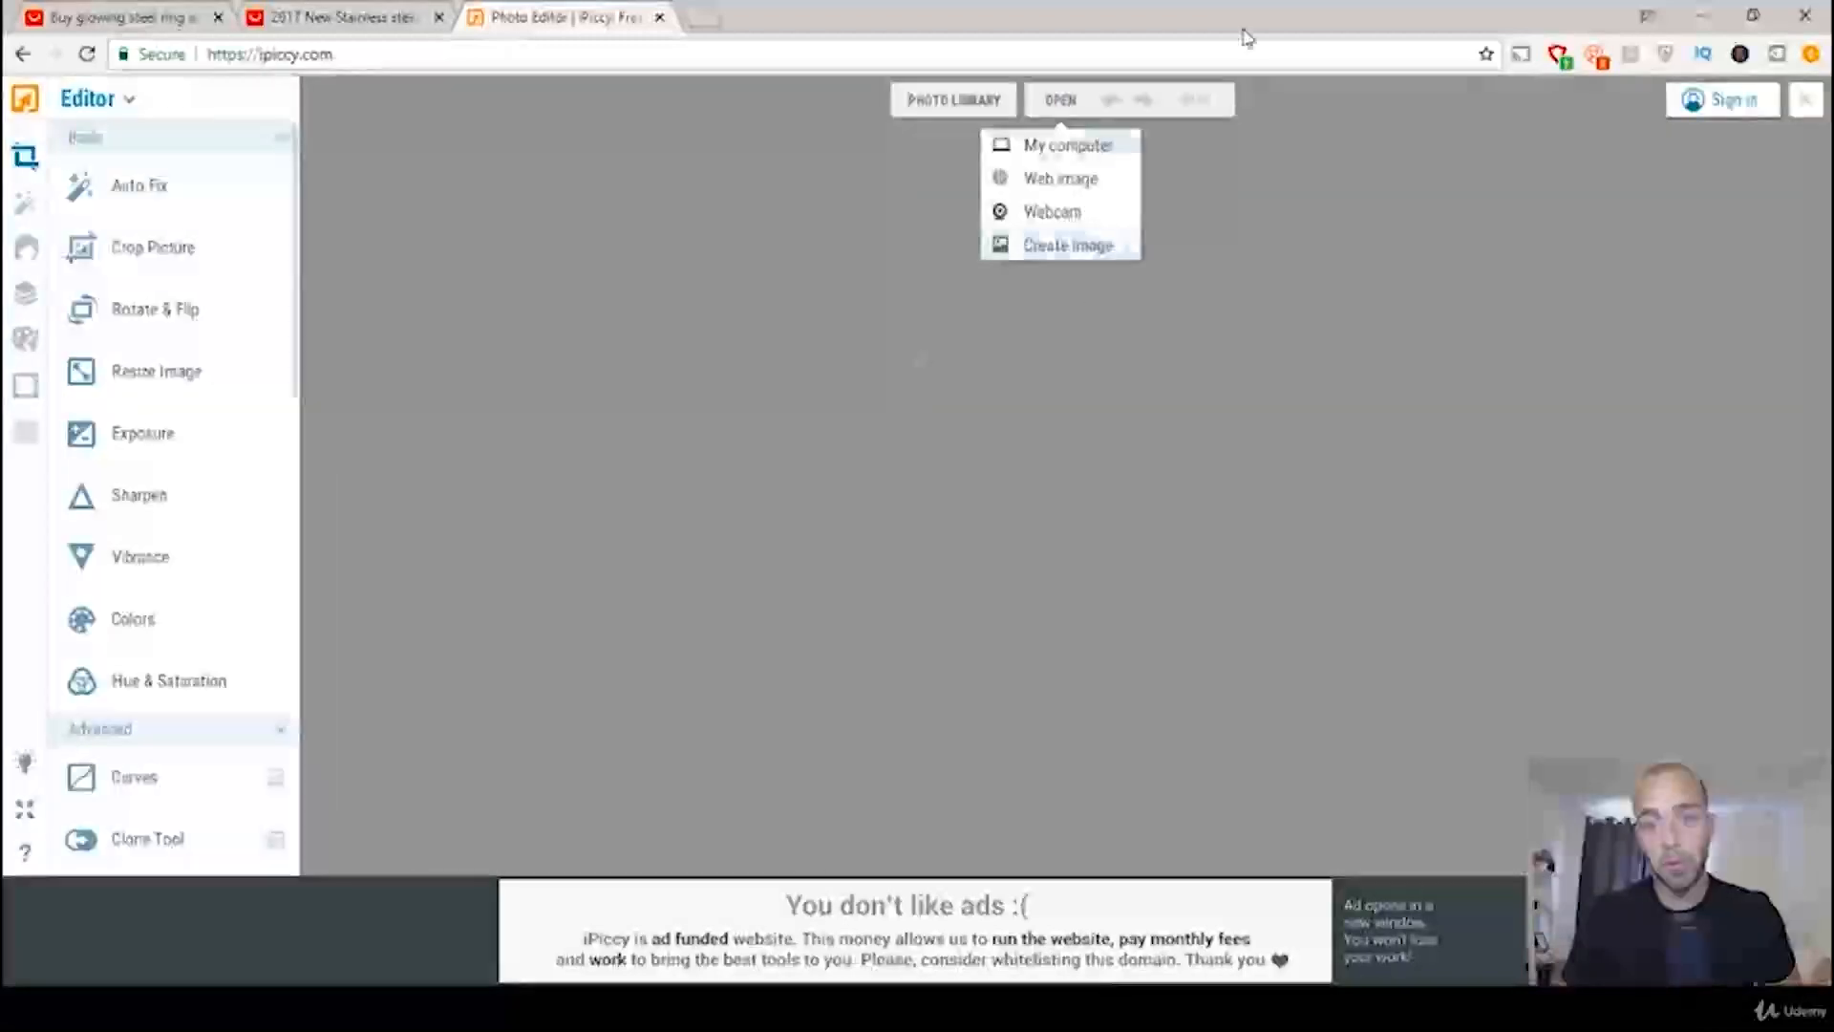
left_click(1093, 143)
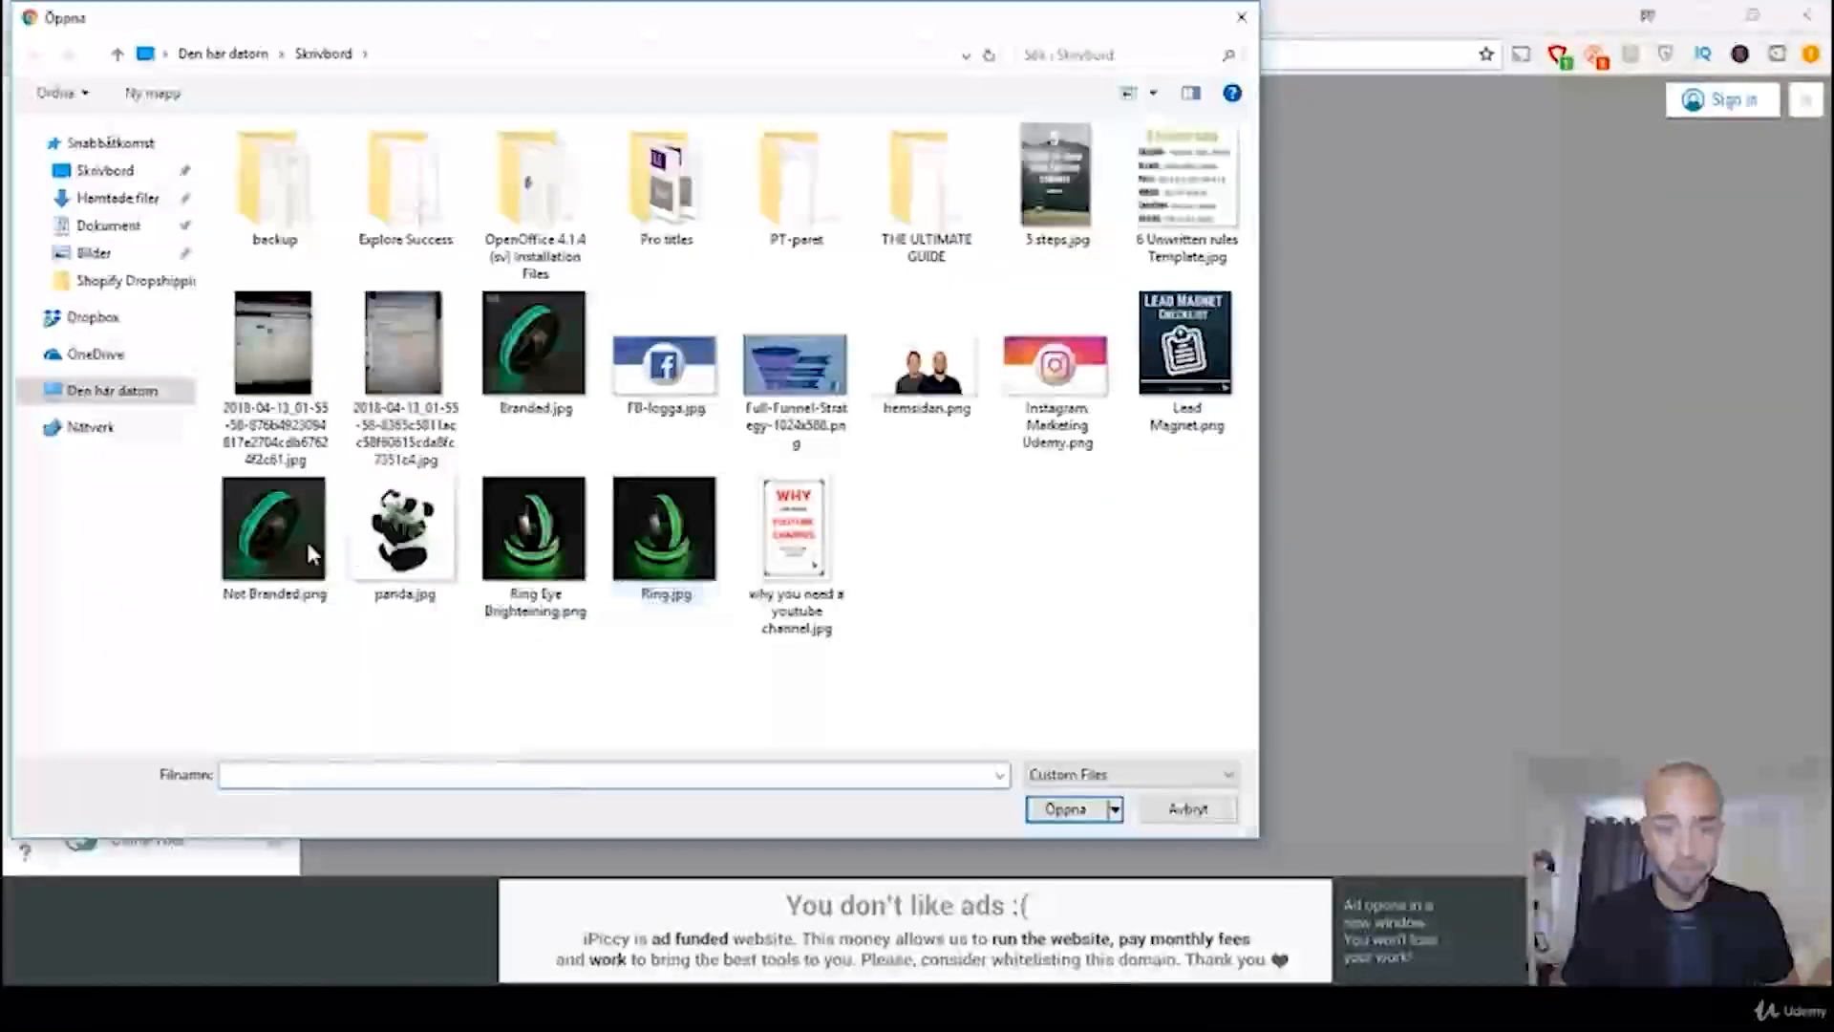
double_click(513, 359)
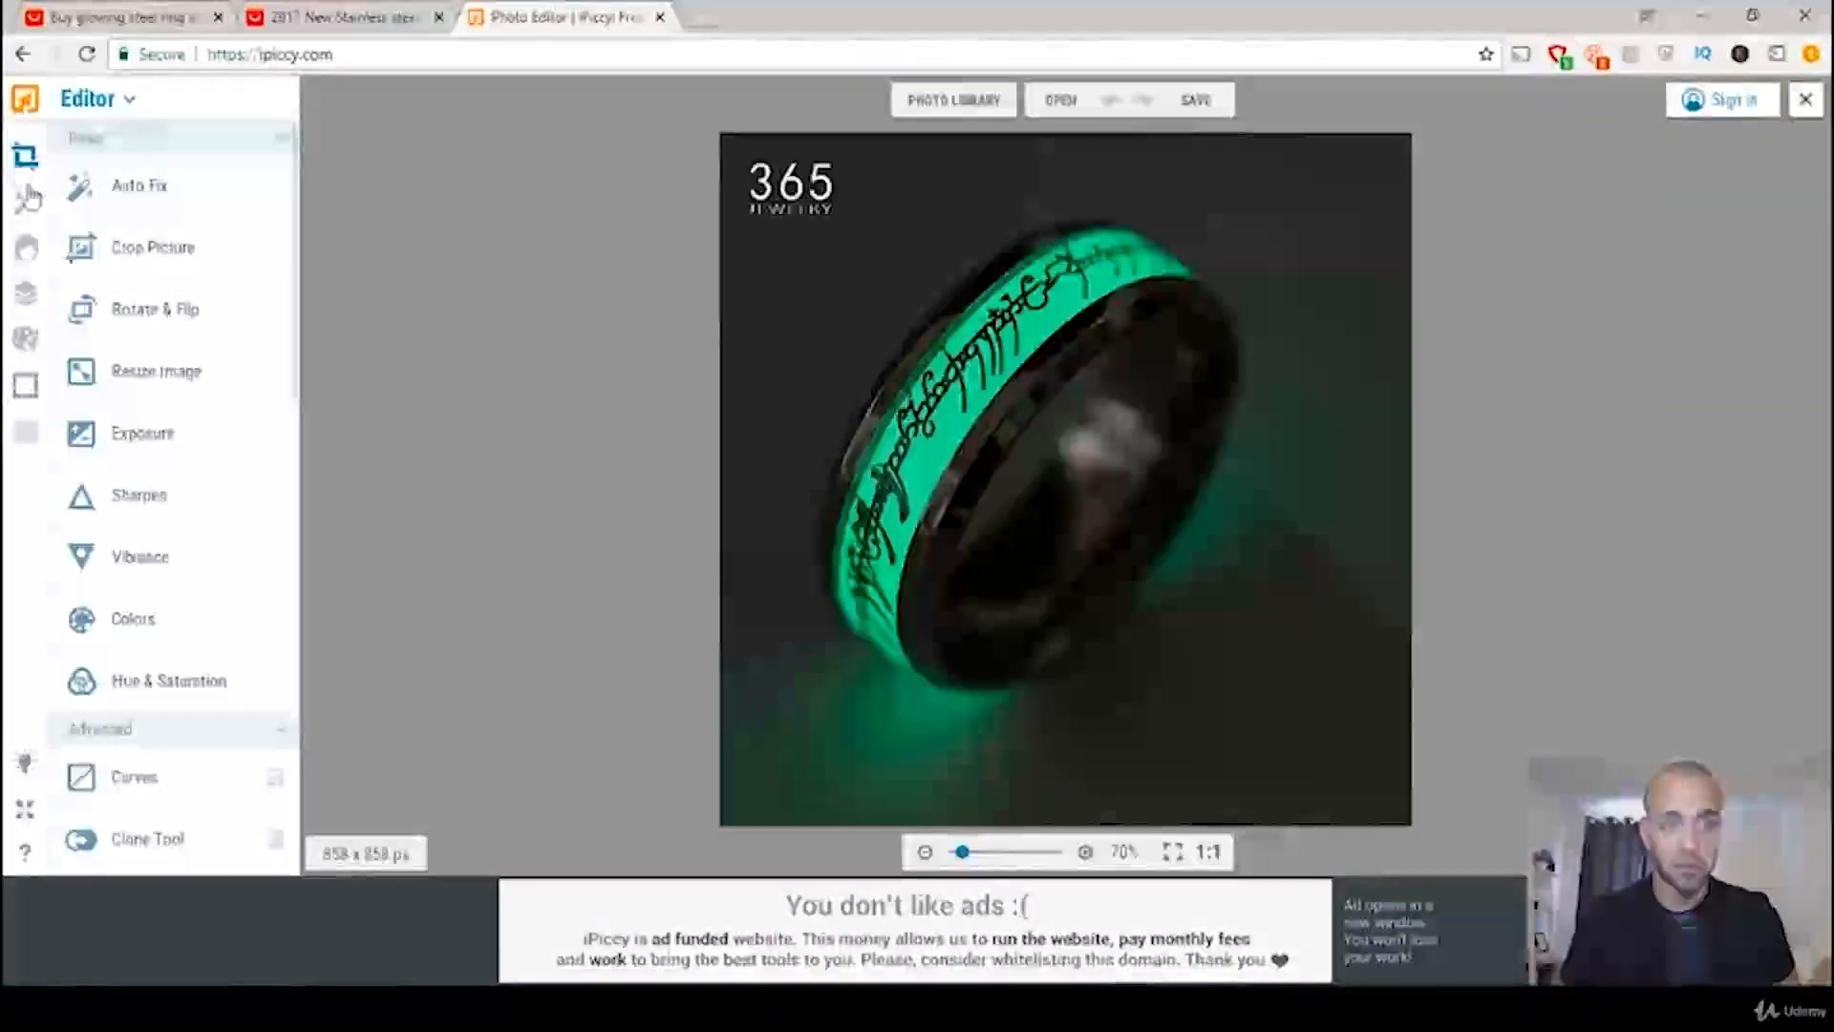
Step: In Painter, sample the dark background beside the 365 Jewelry logo with the Eyedropper and cover the logo with a filled rectangle
left_click(24, 340)
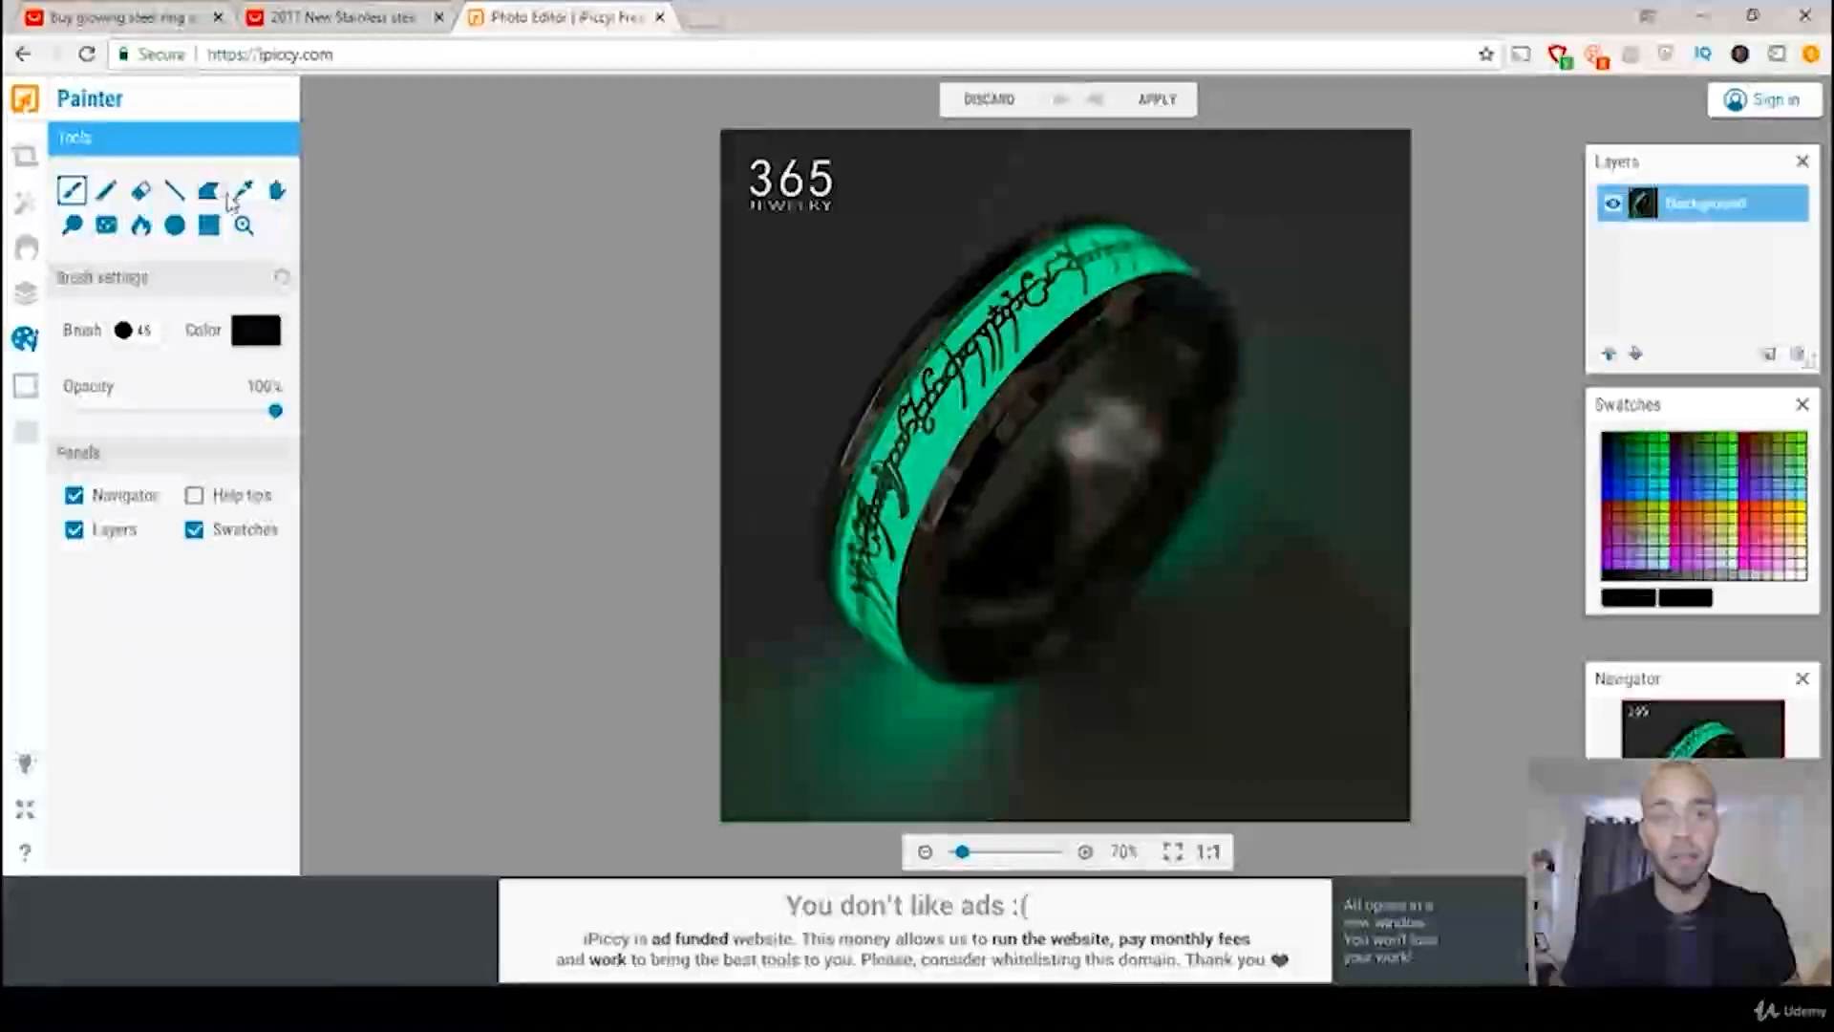
left_click(243, 193)
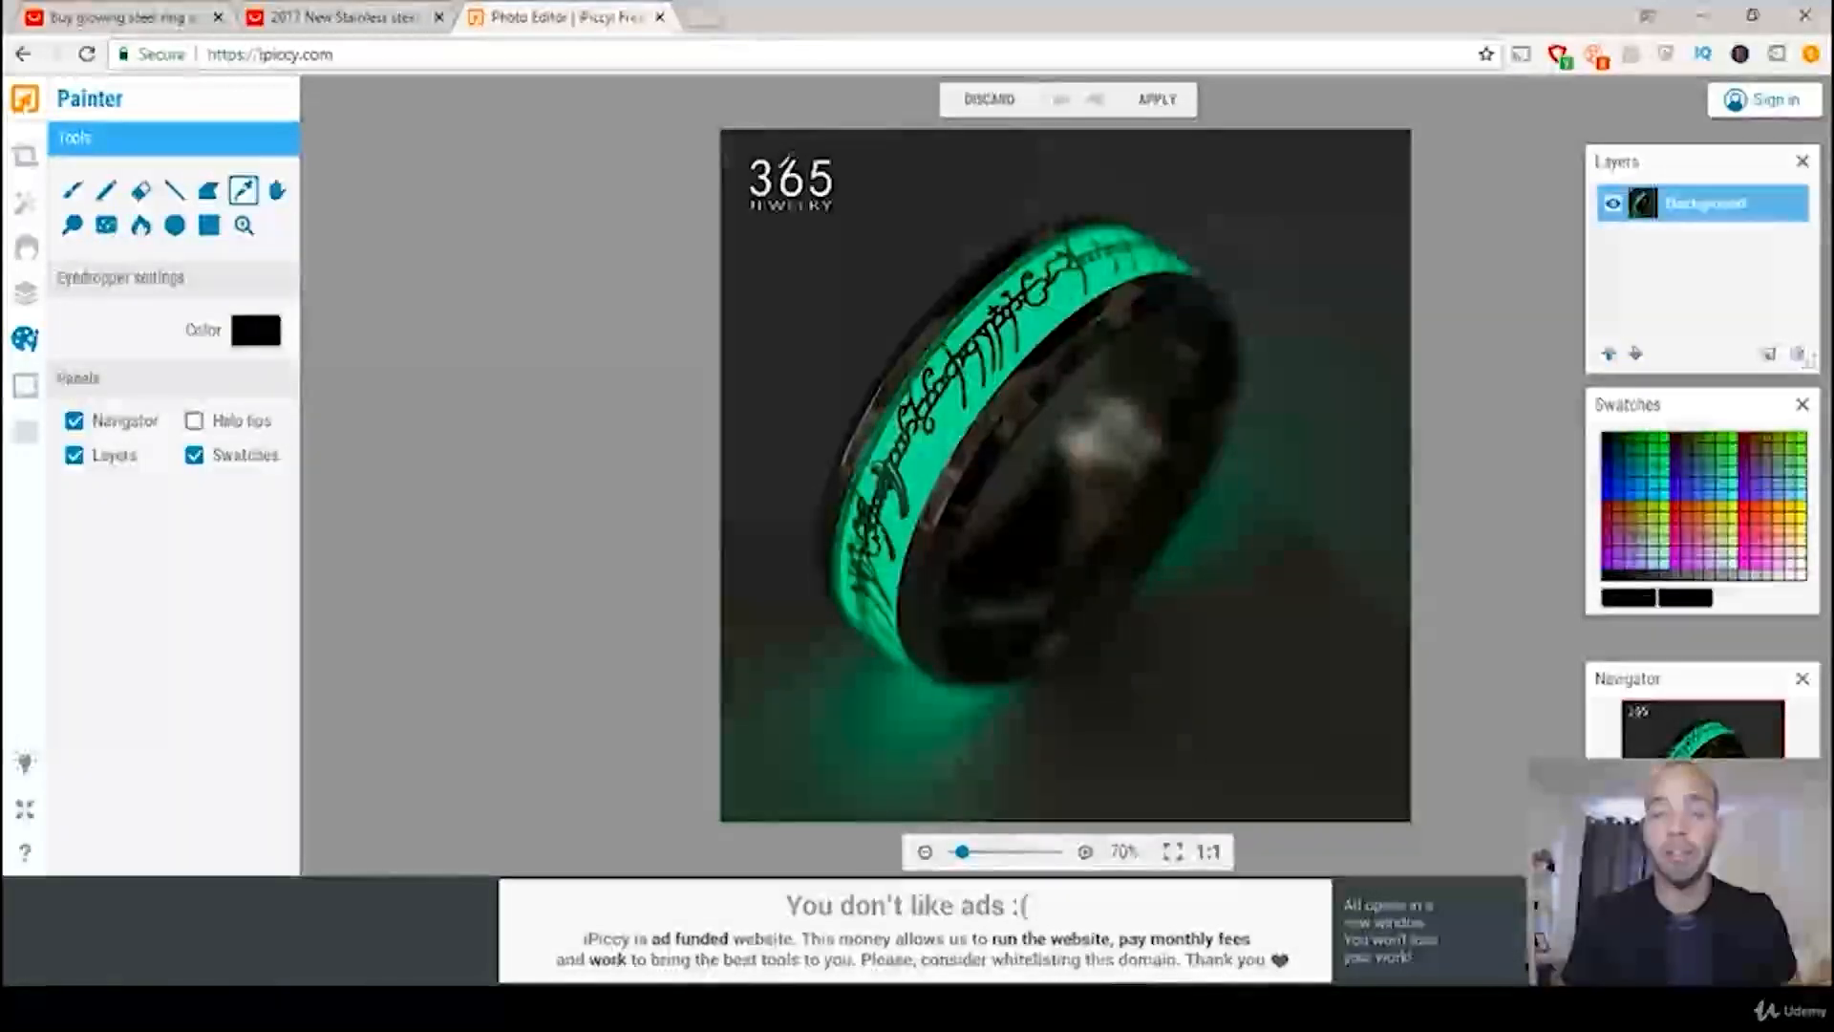
left_click(785, 160)
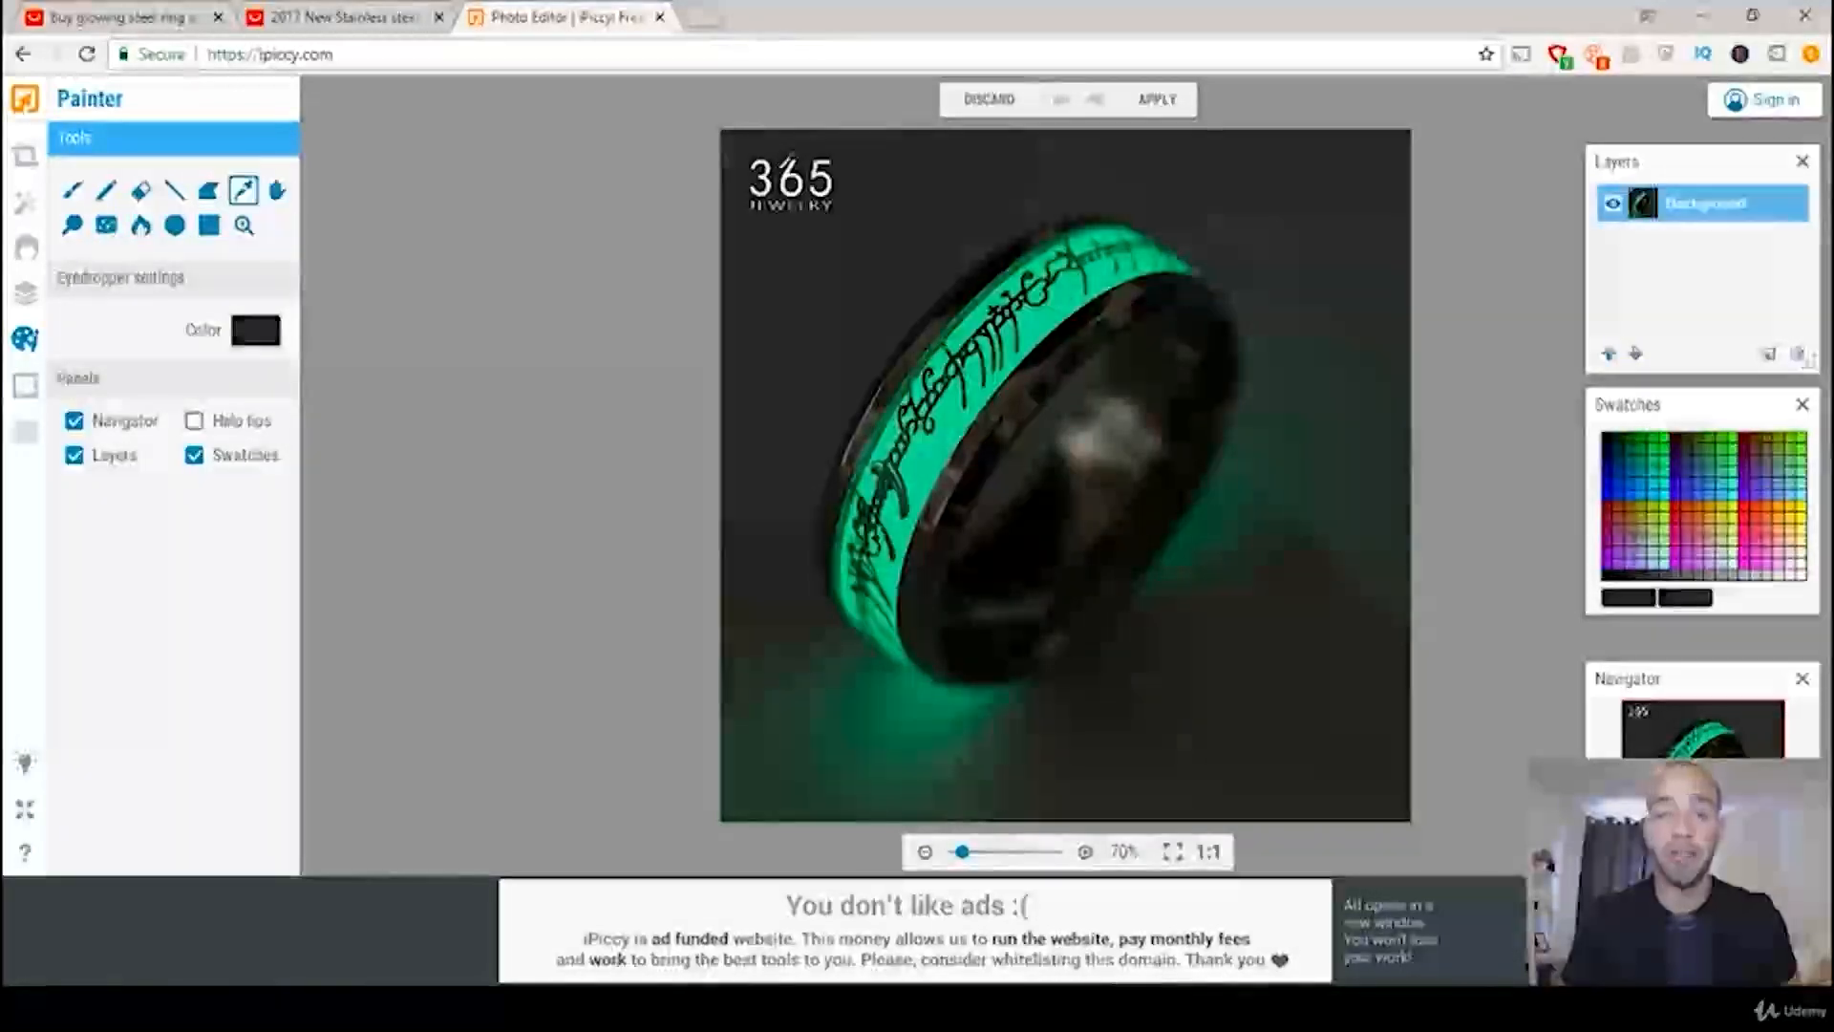
left_click(210, 225)
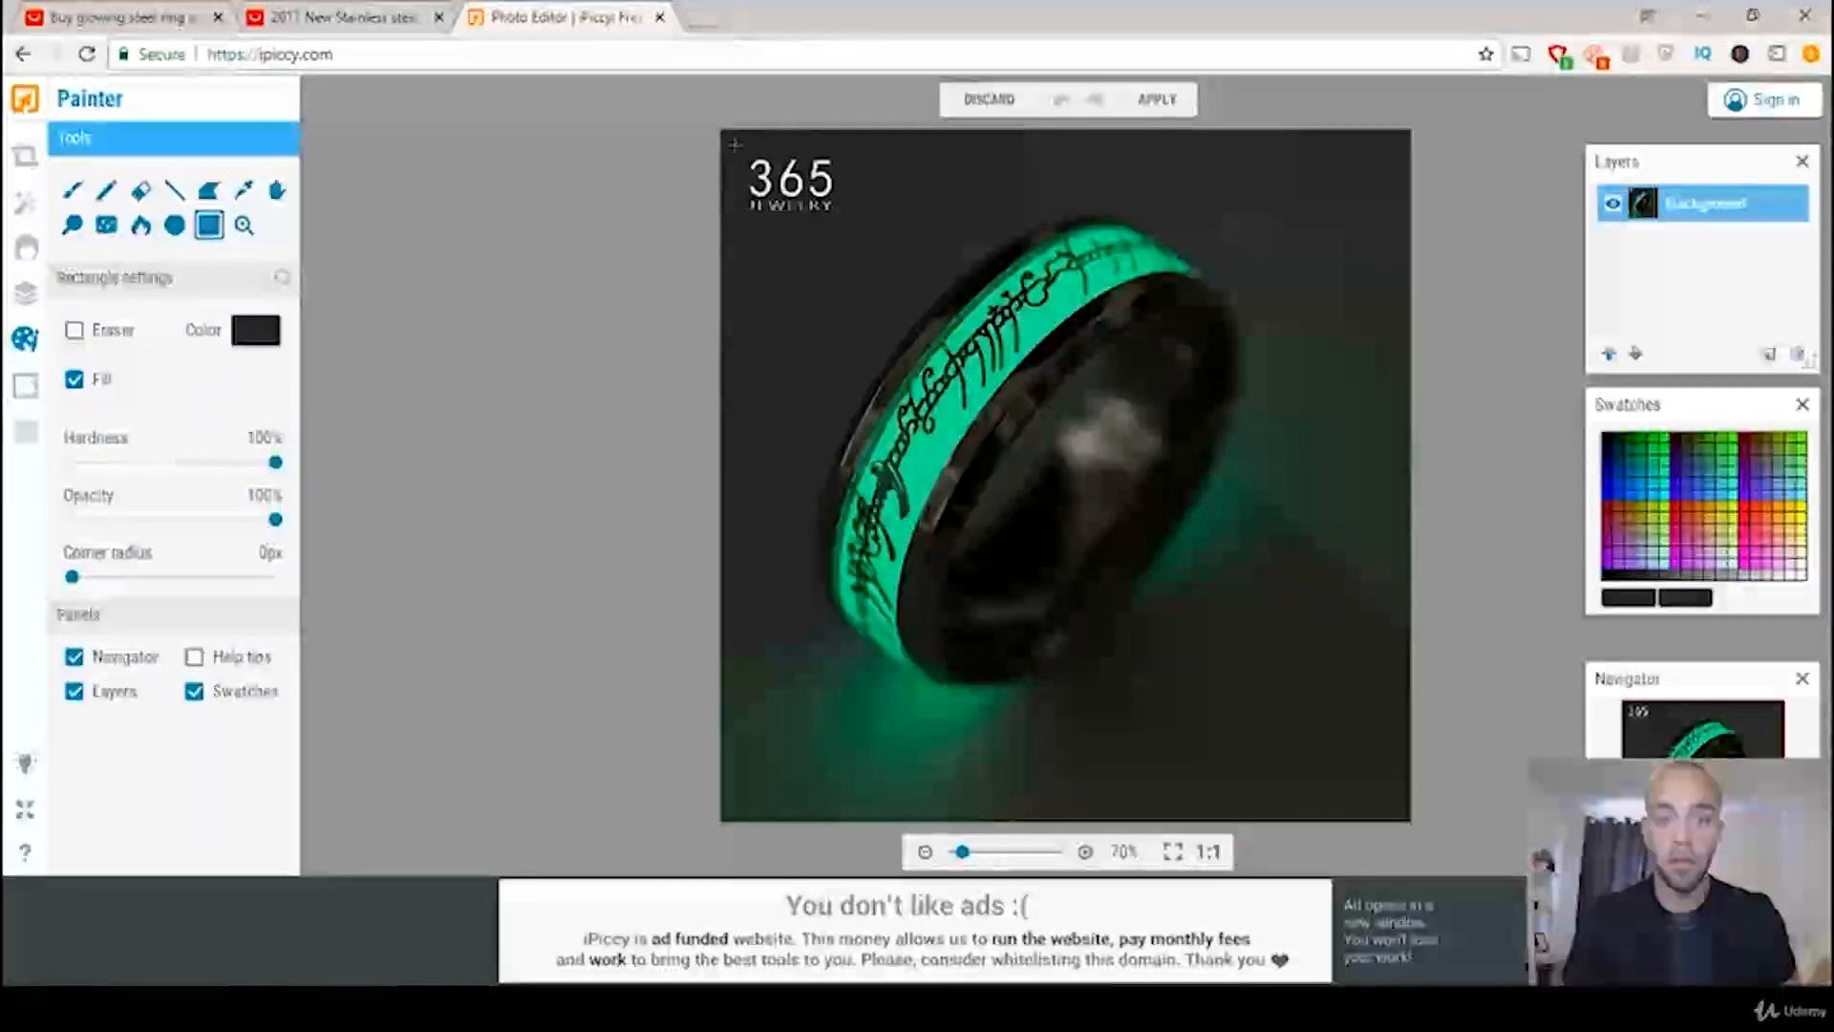
left_click_drag(756, 221, 830, 182)
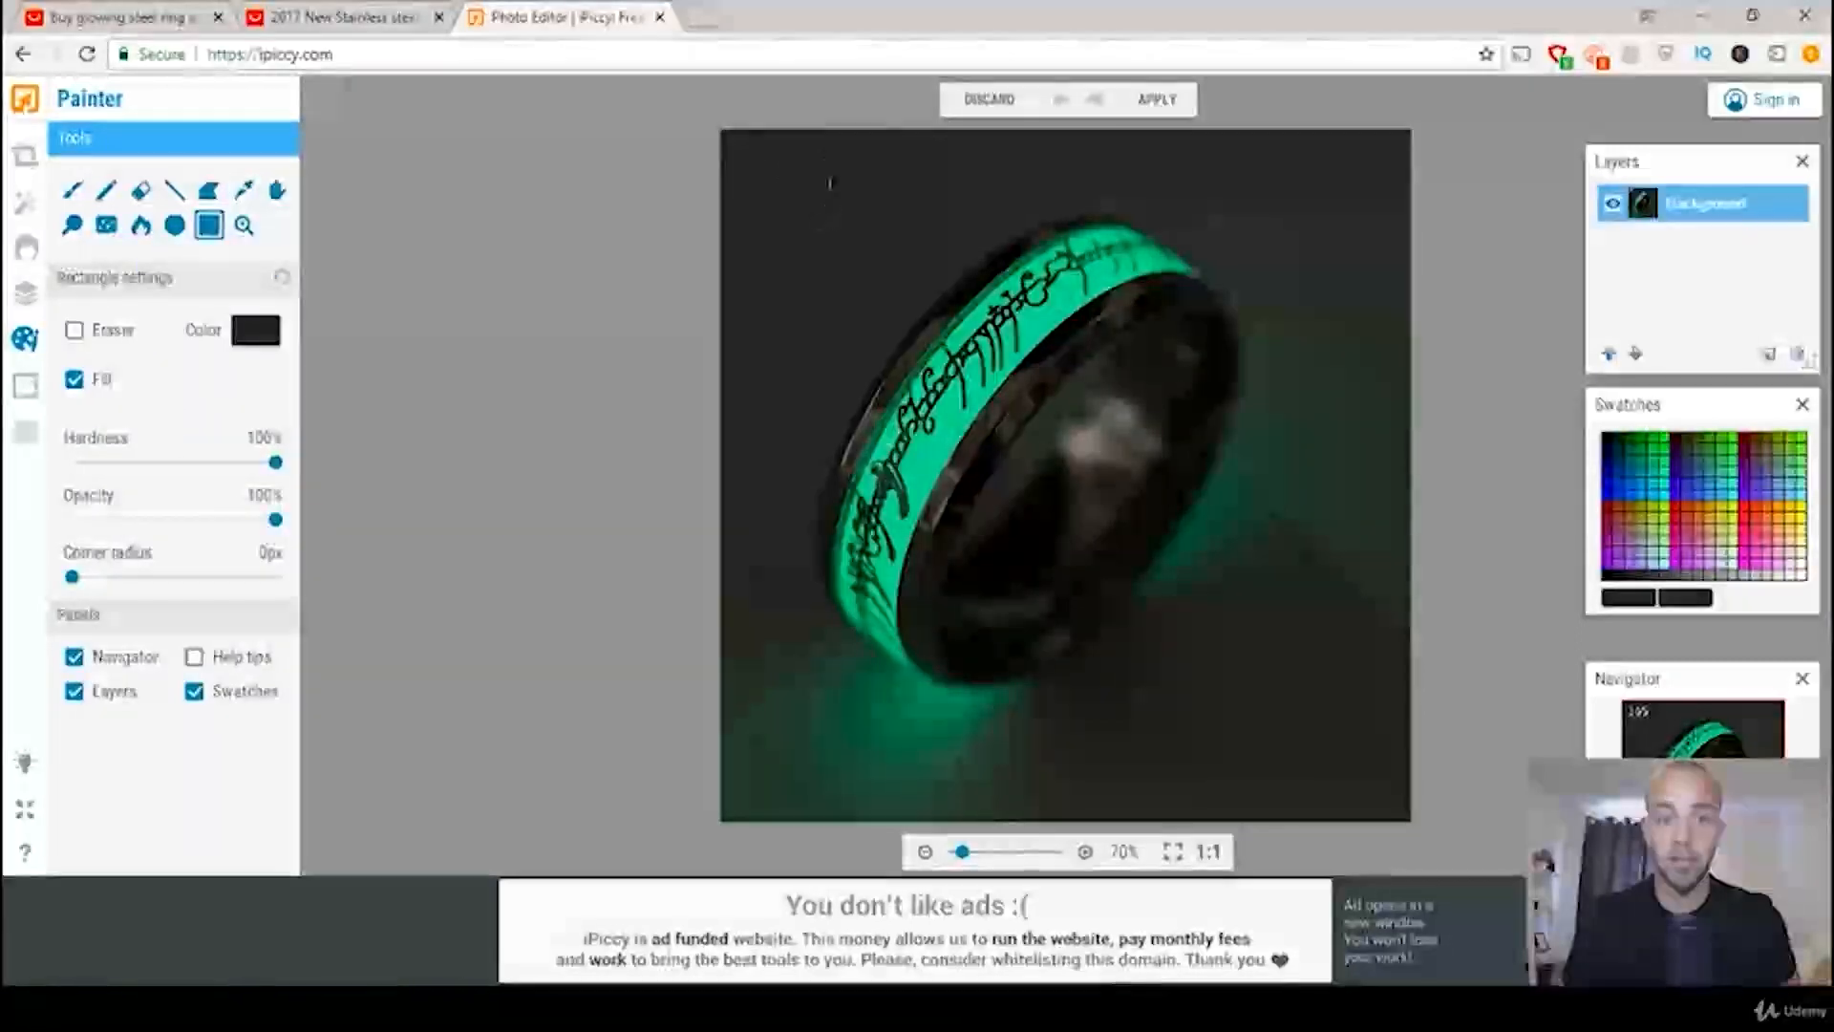
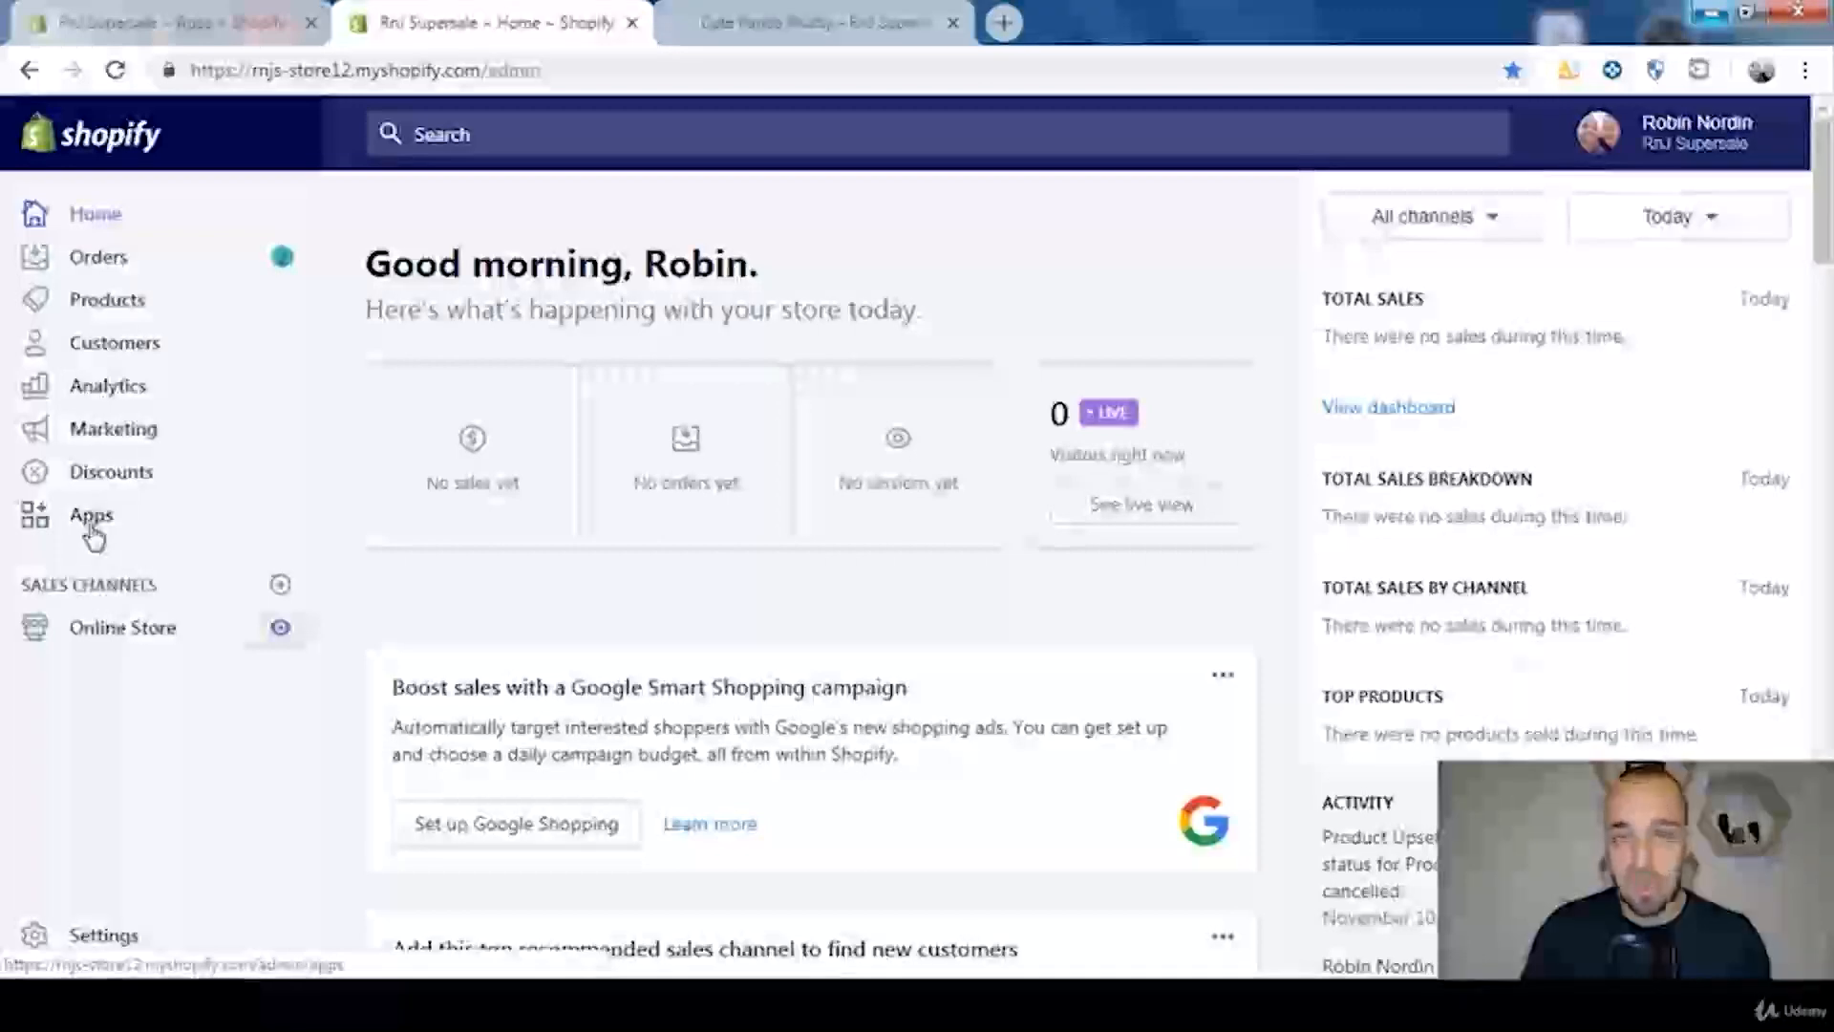
Step: Visit the Shopify App Store from the store's apps page, search for "bold upsell" and open the Bold Upsell - Upsell Smarter listing
left_click(92, 525)
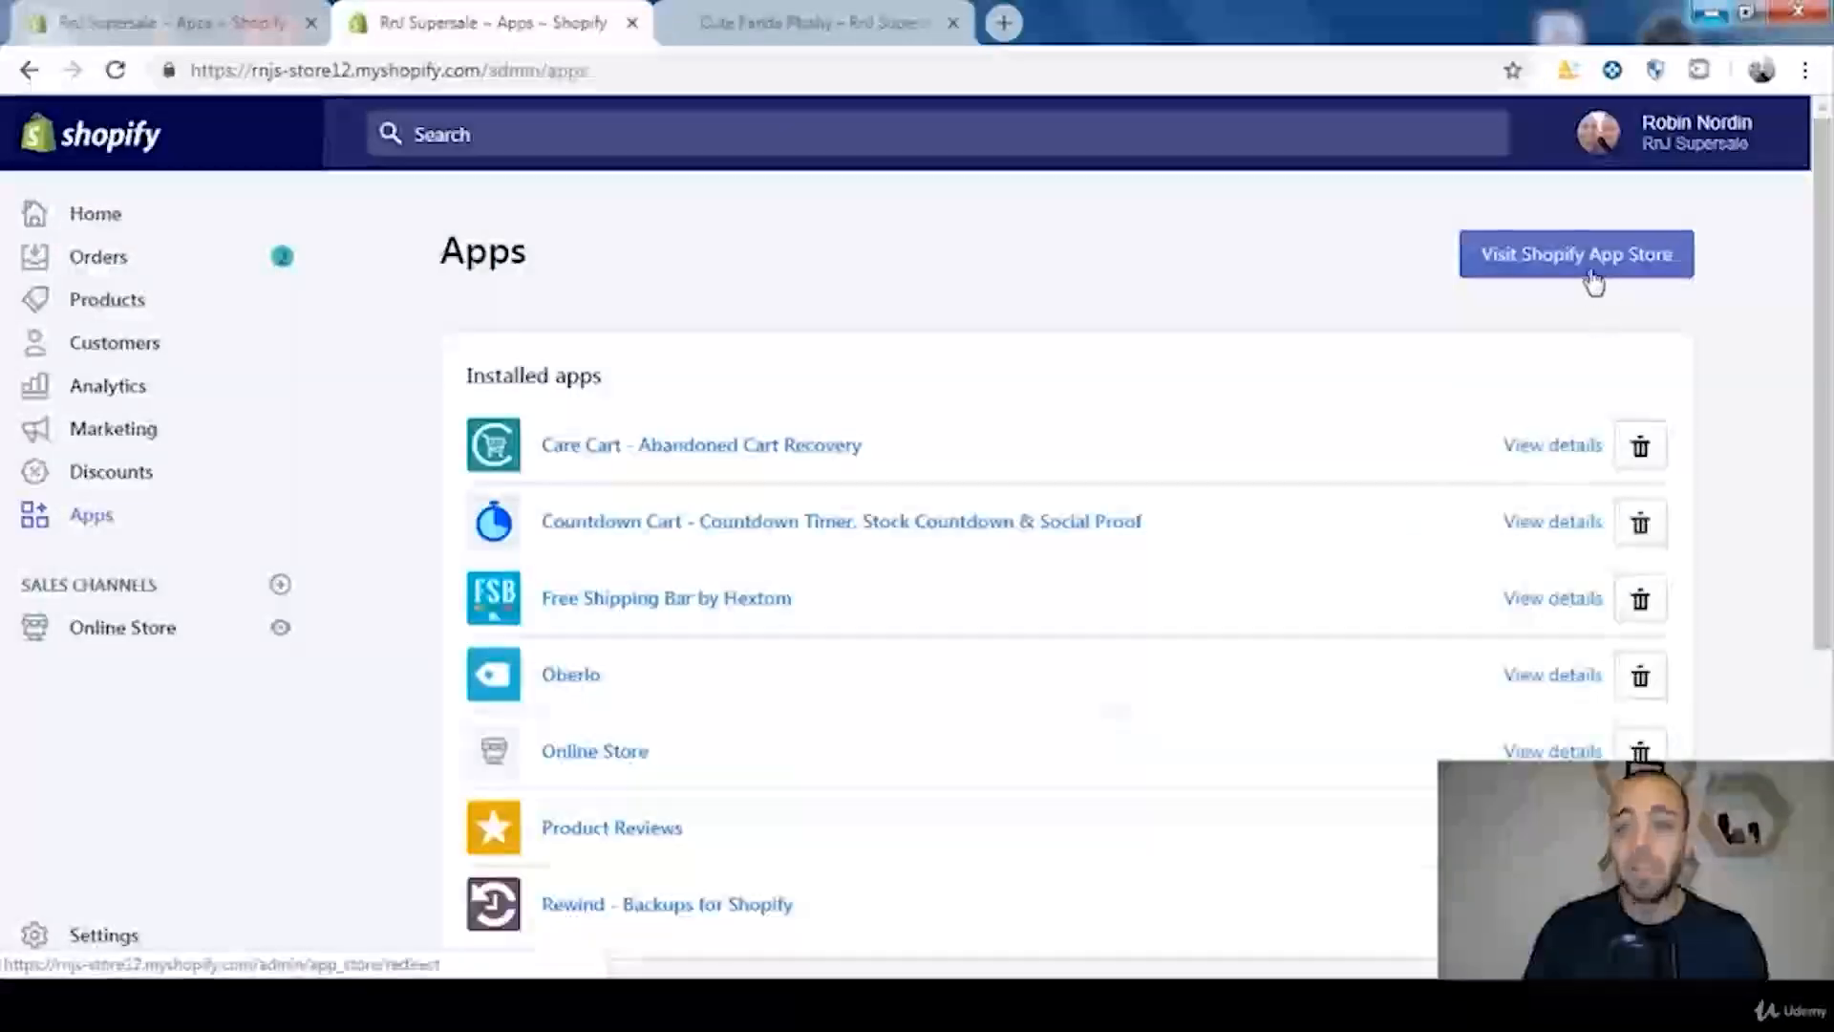
left_click(1594, 283)
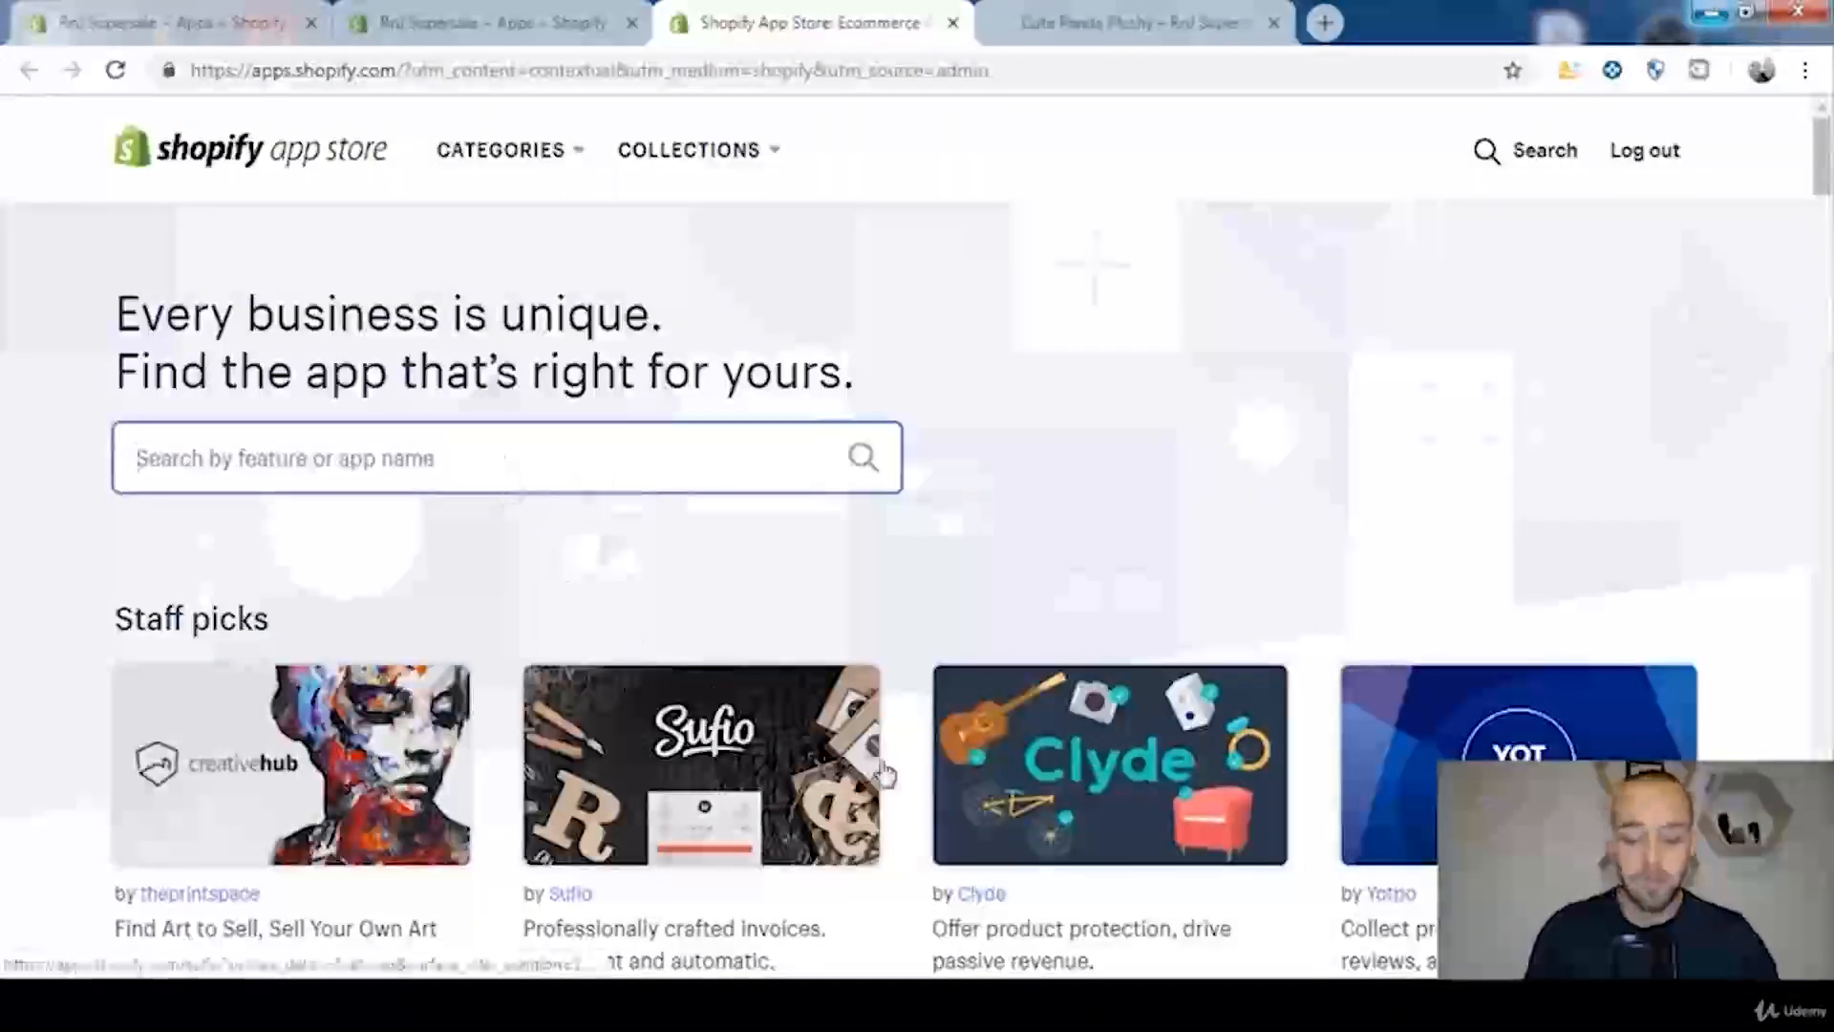
type("bold upsell")
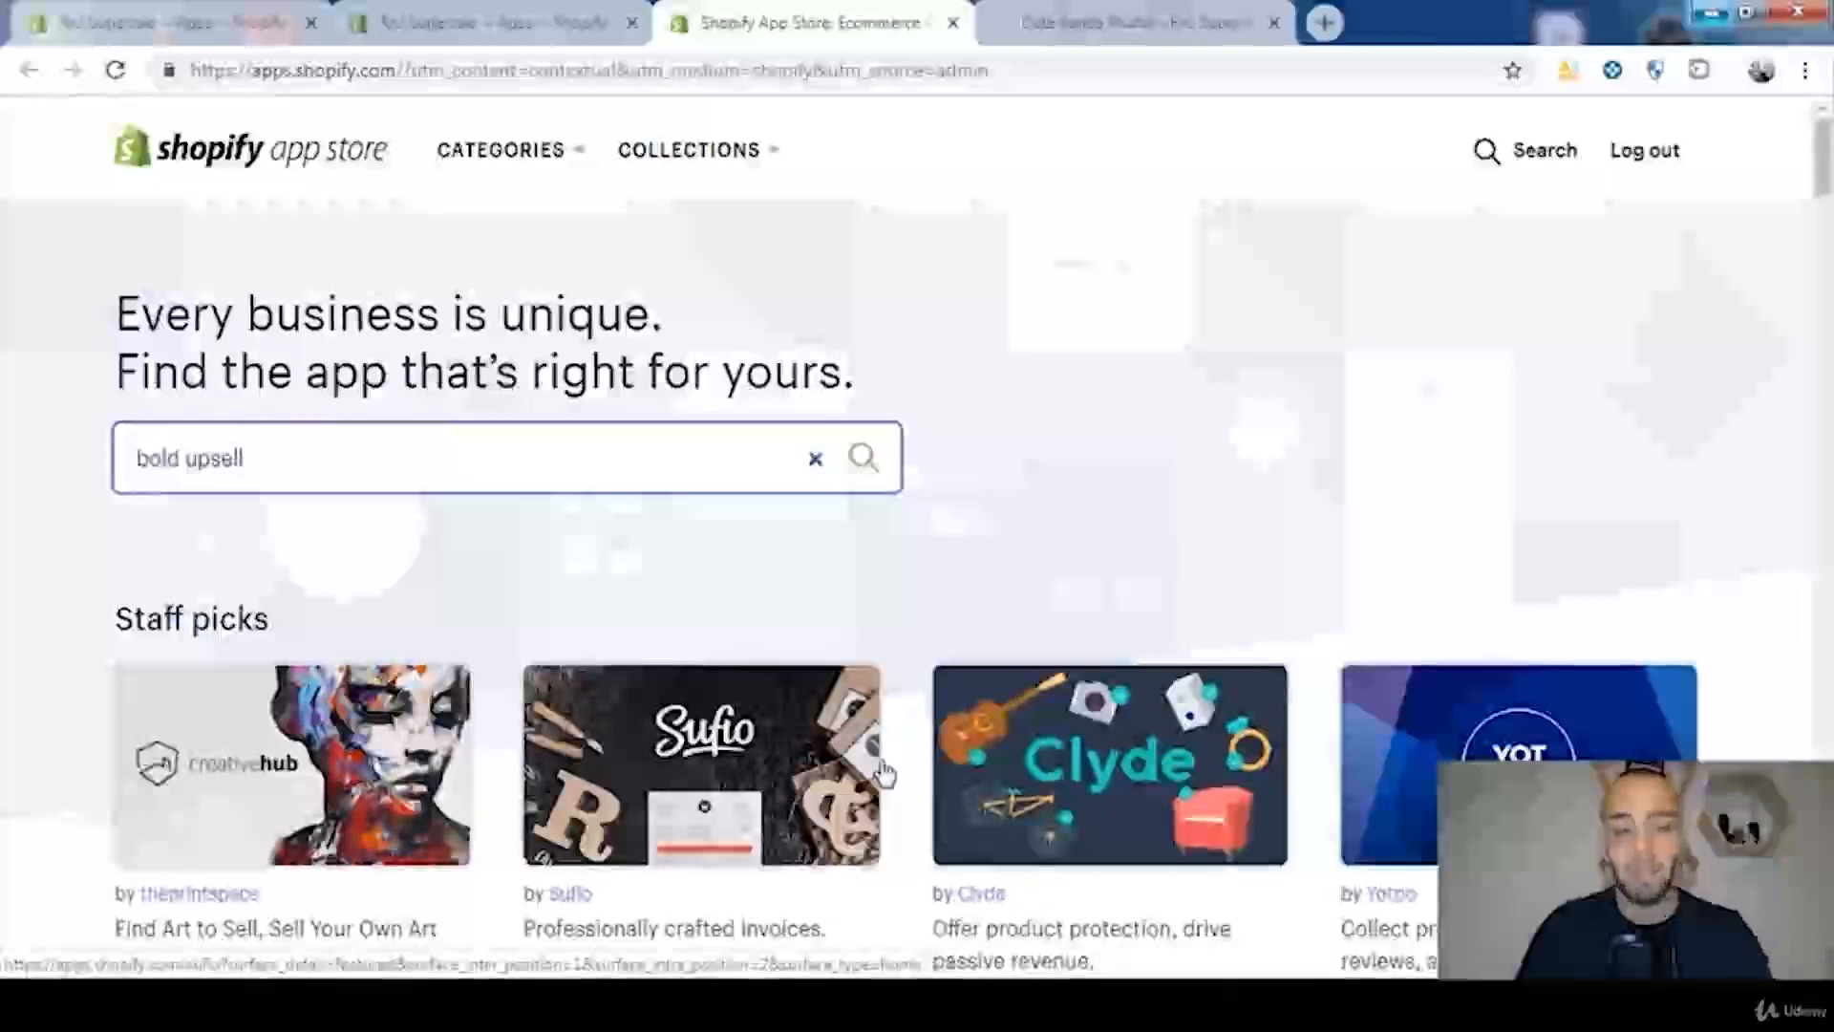
key("Return")
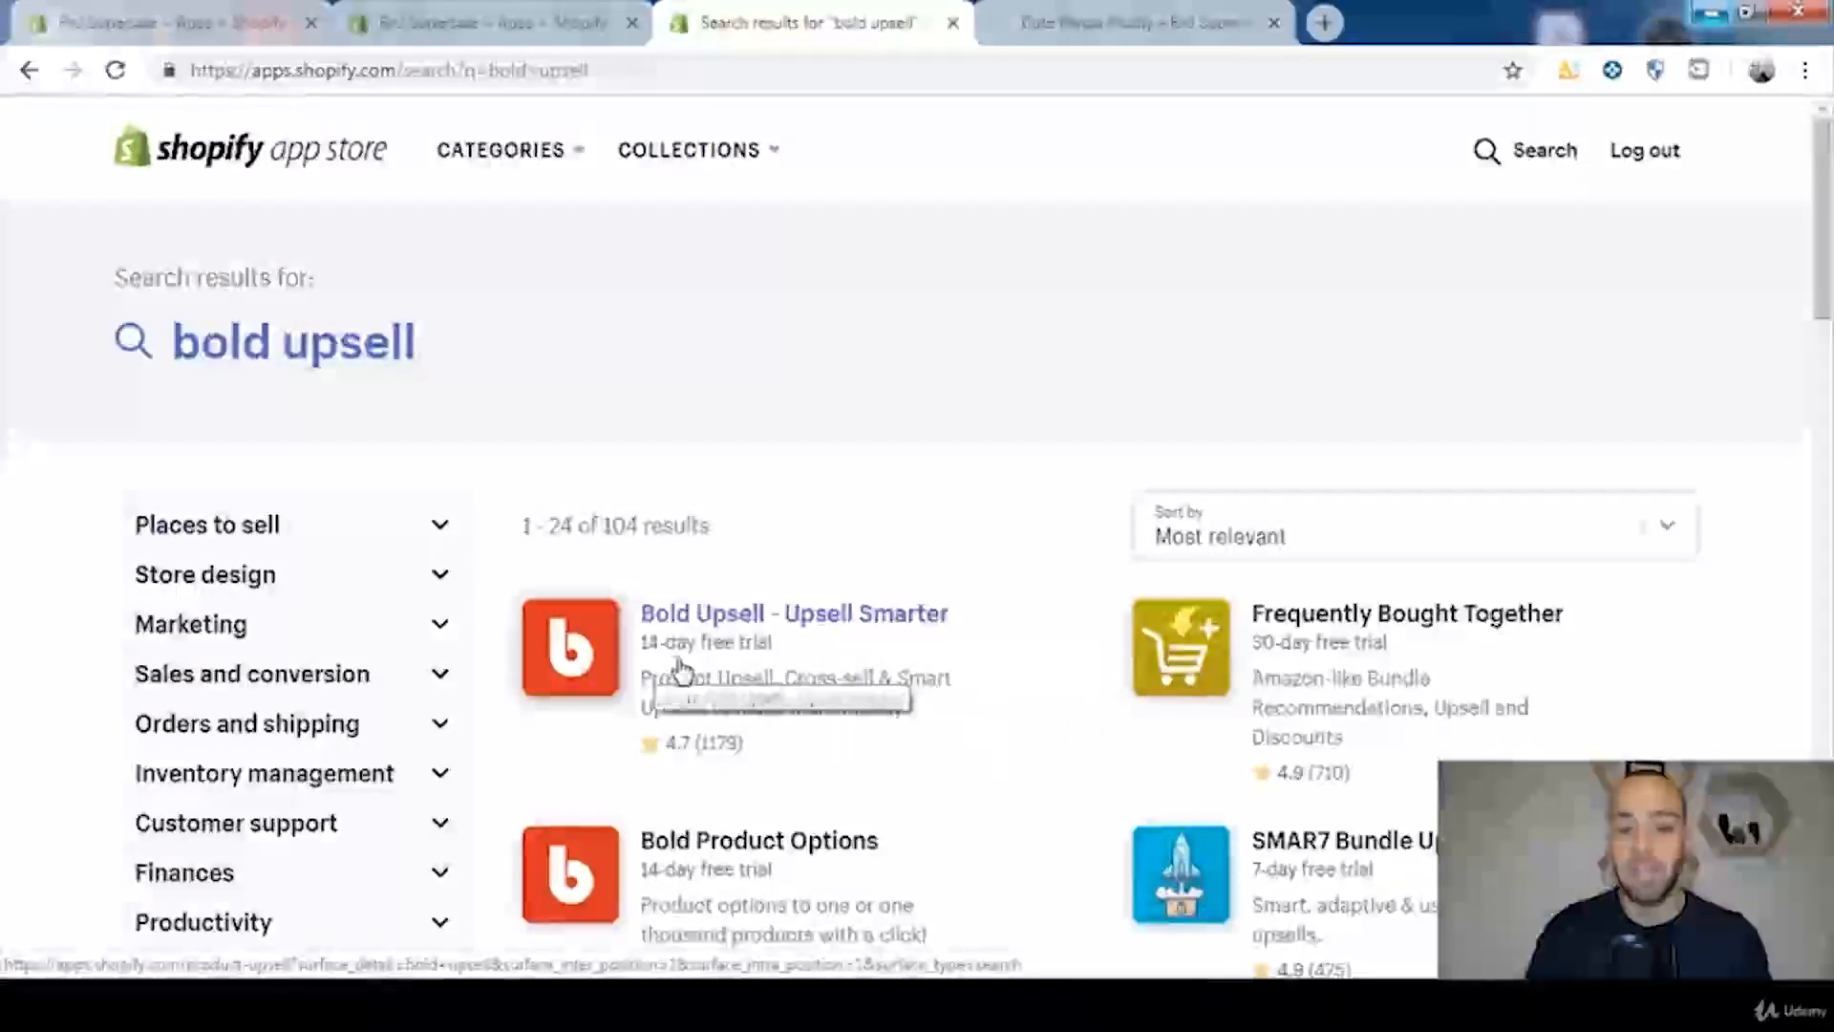
left_click(793, 616)
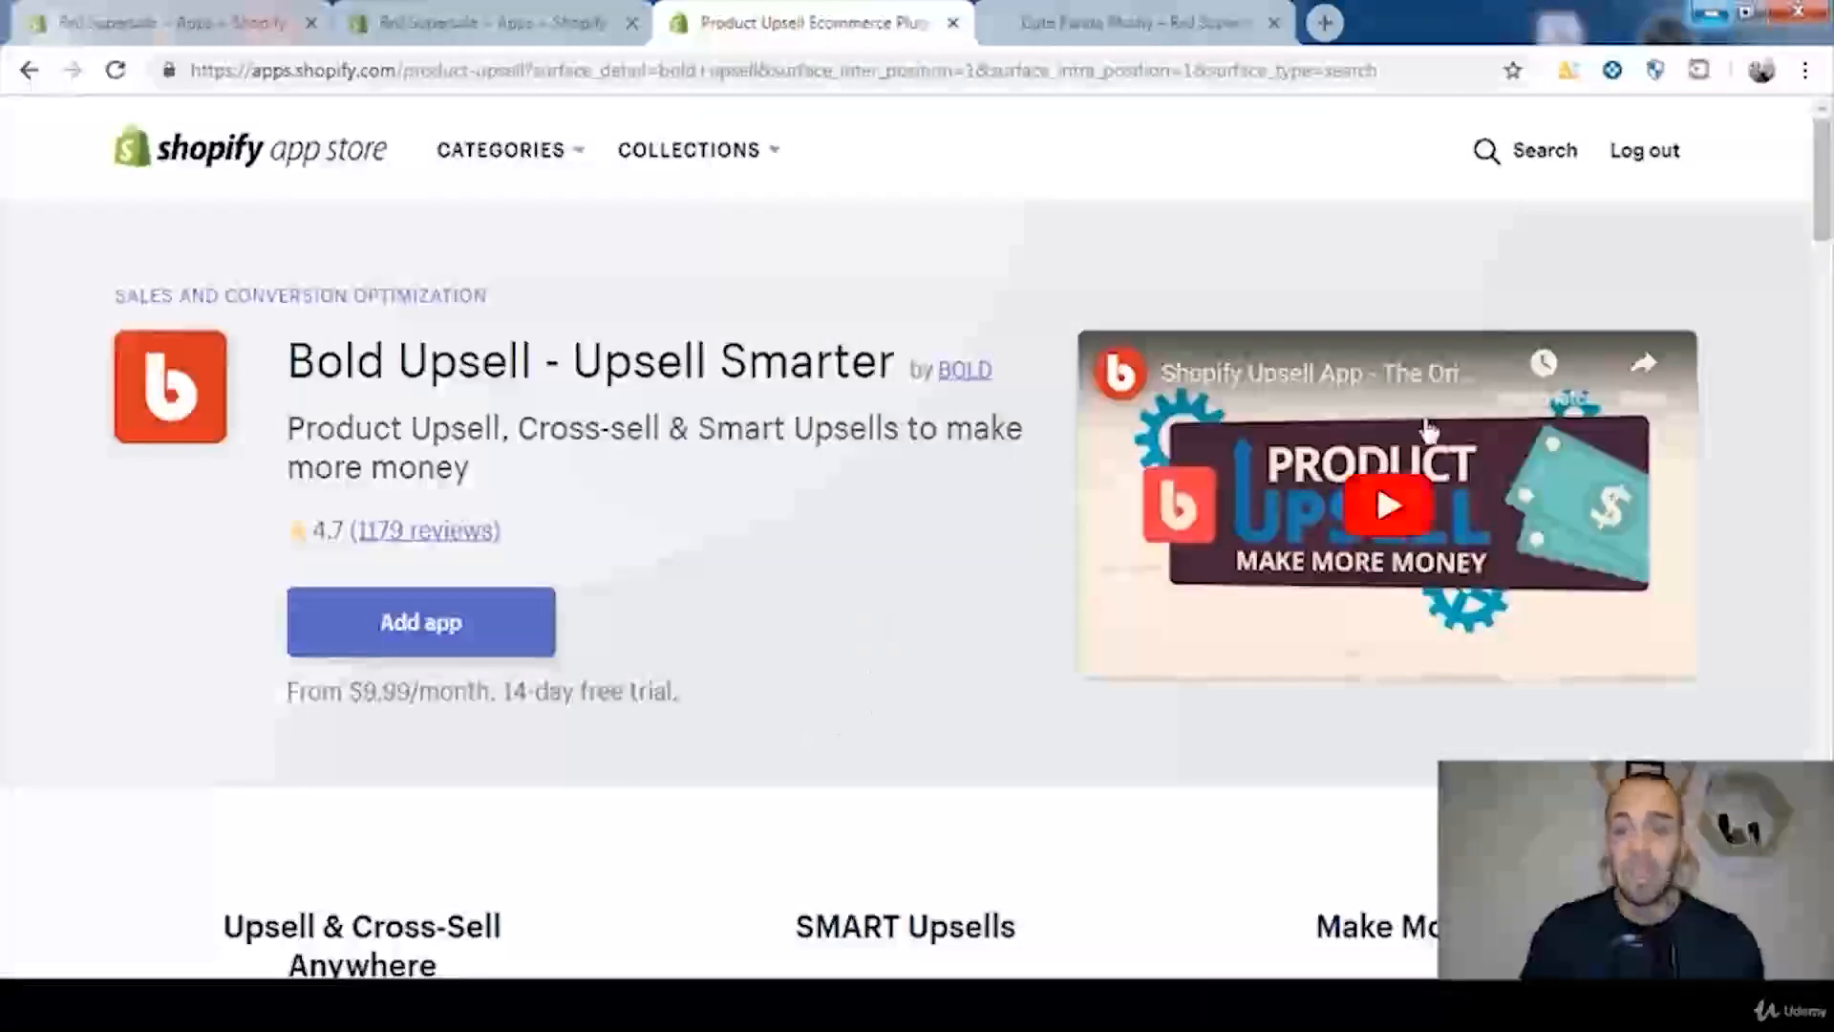
Step: Compare the monthly prices of the Starter, Plus, Premium and Pro plans in the listing's Pricing section
scroll(1790, 192, "down", 1)
left_click_drag(1825, 186, 1826, 560)
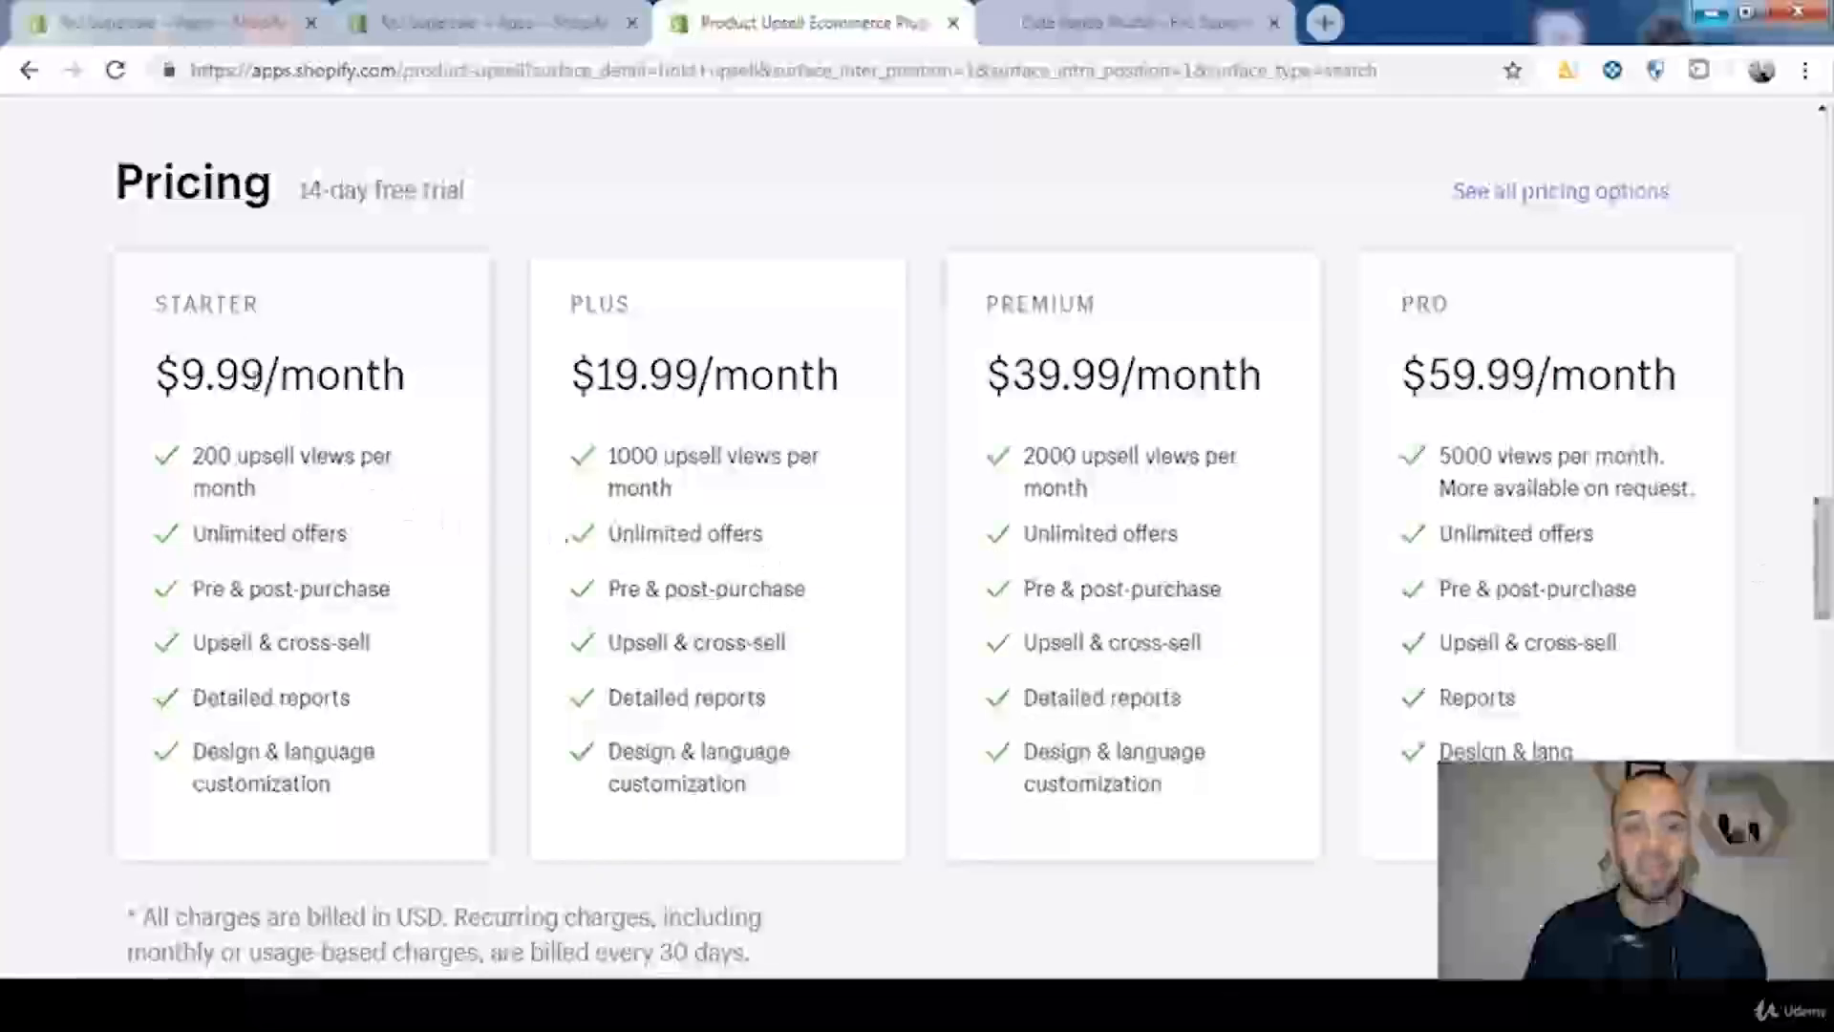
left_click_drag(170, 374, 409, 378)
left_click(404, 379)
left_click_drag(576, 378, 723, 378)
left_click(886, 387)
left_click_drag(1048, 377, 1244, 377)
left_click(1442, 373)
left_click_drag(1412, 378, 1550, 377)
left_click(1534, 375)
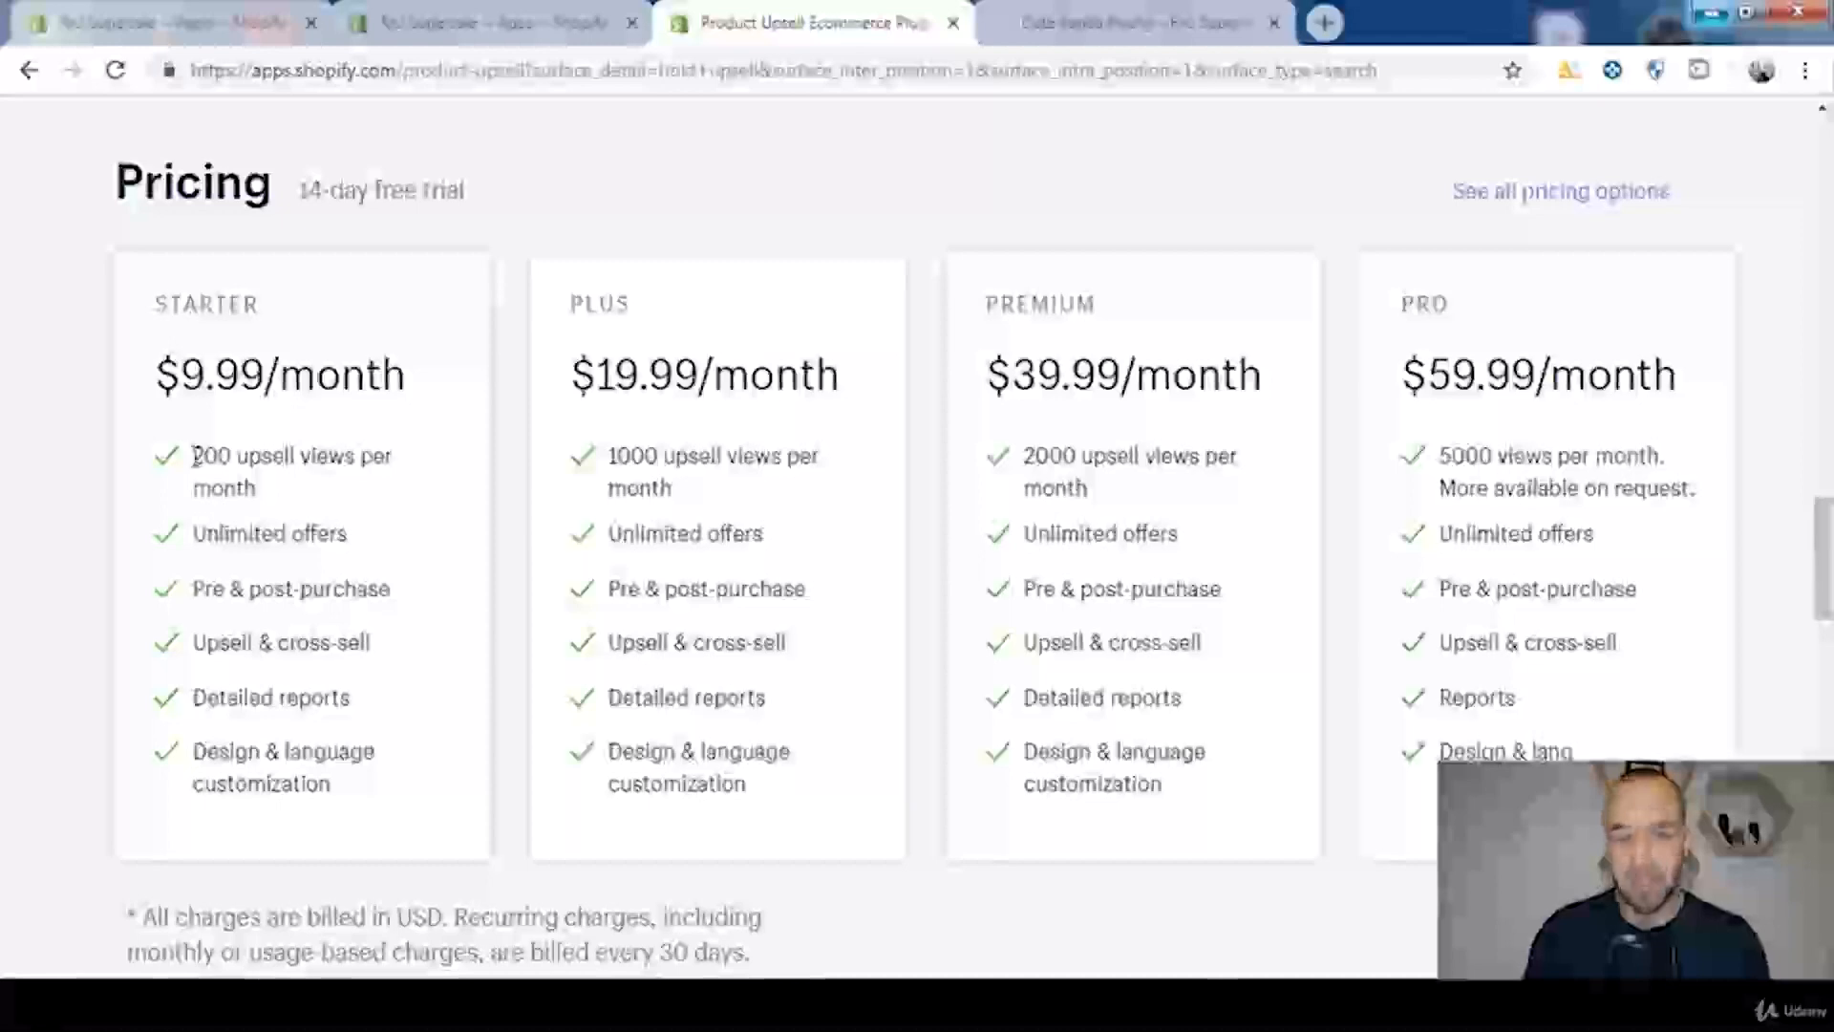
Step: Compare the monthly upsell view limits of the four plans and check the free trial length beside the Pricing heading
left_click_drag(194, 456, 234, 455)
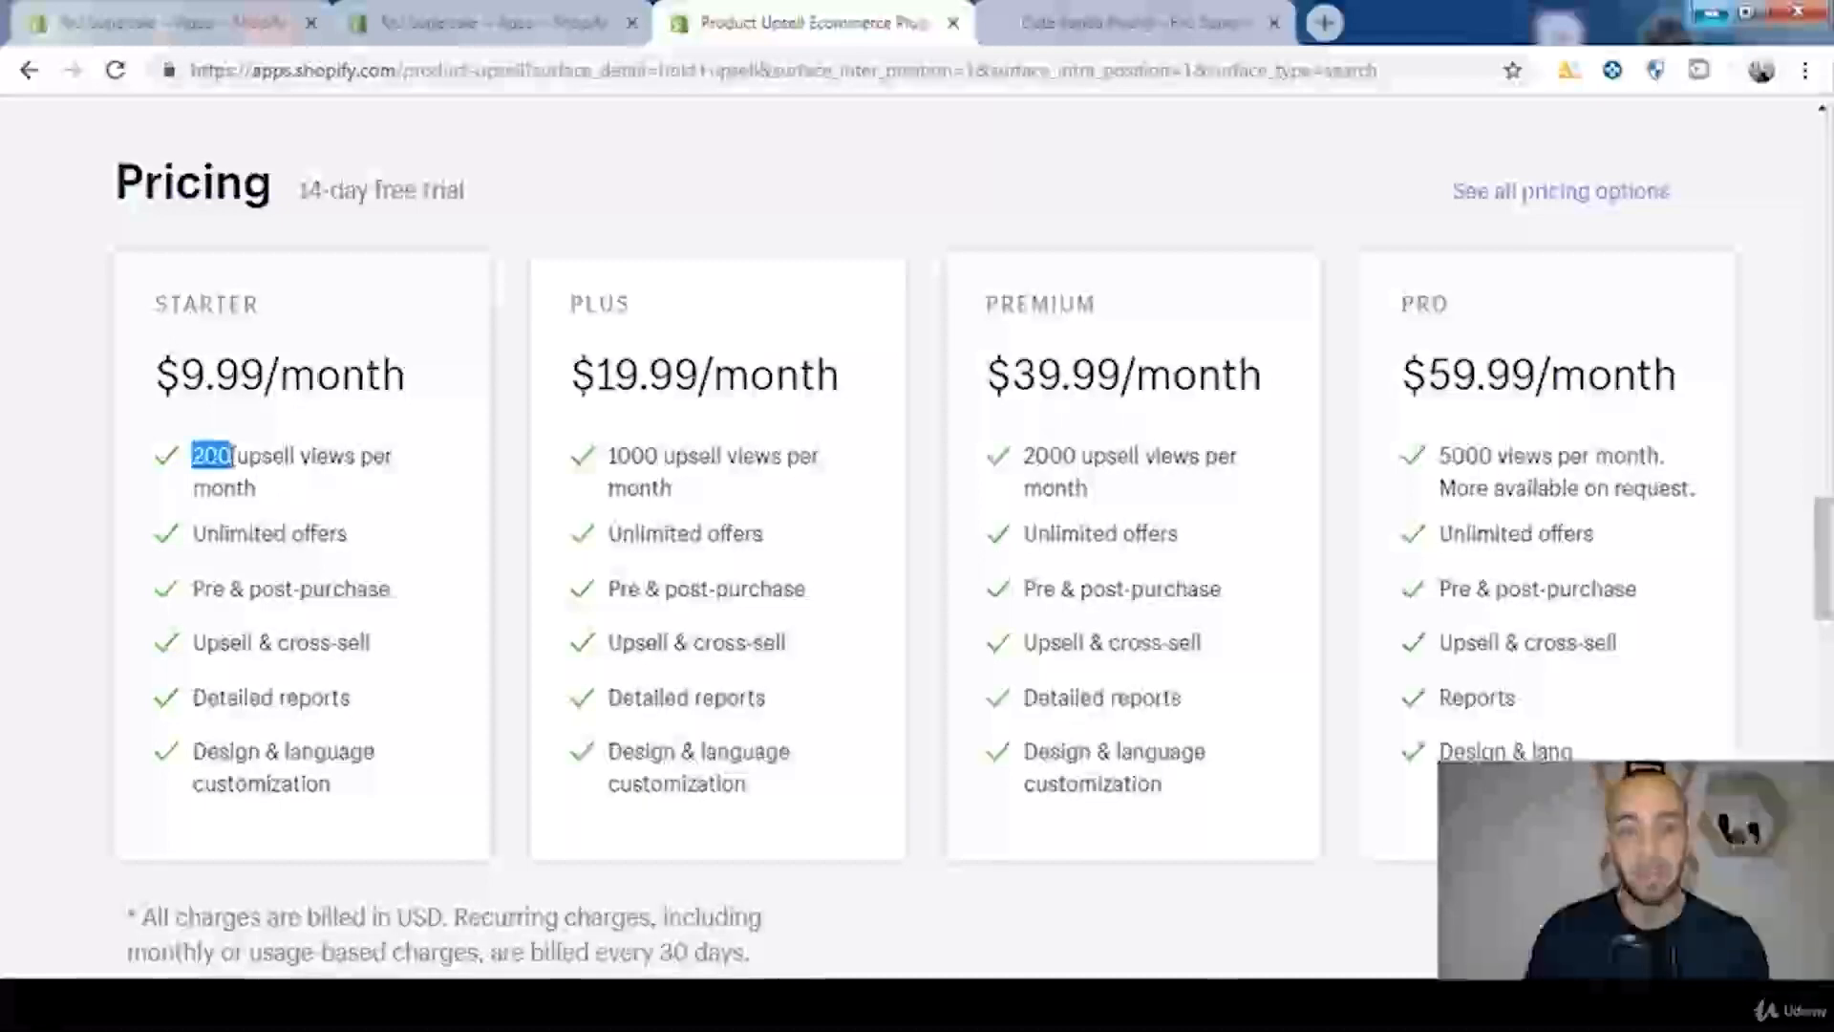
left_click(256, 457)
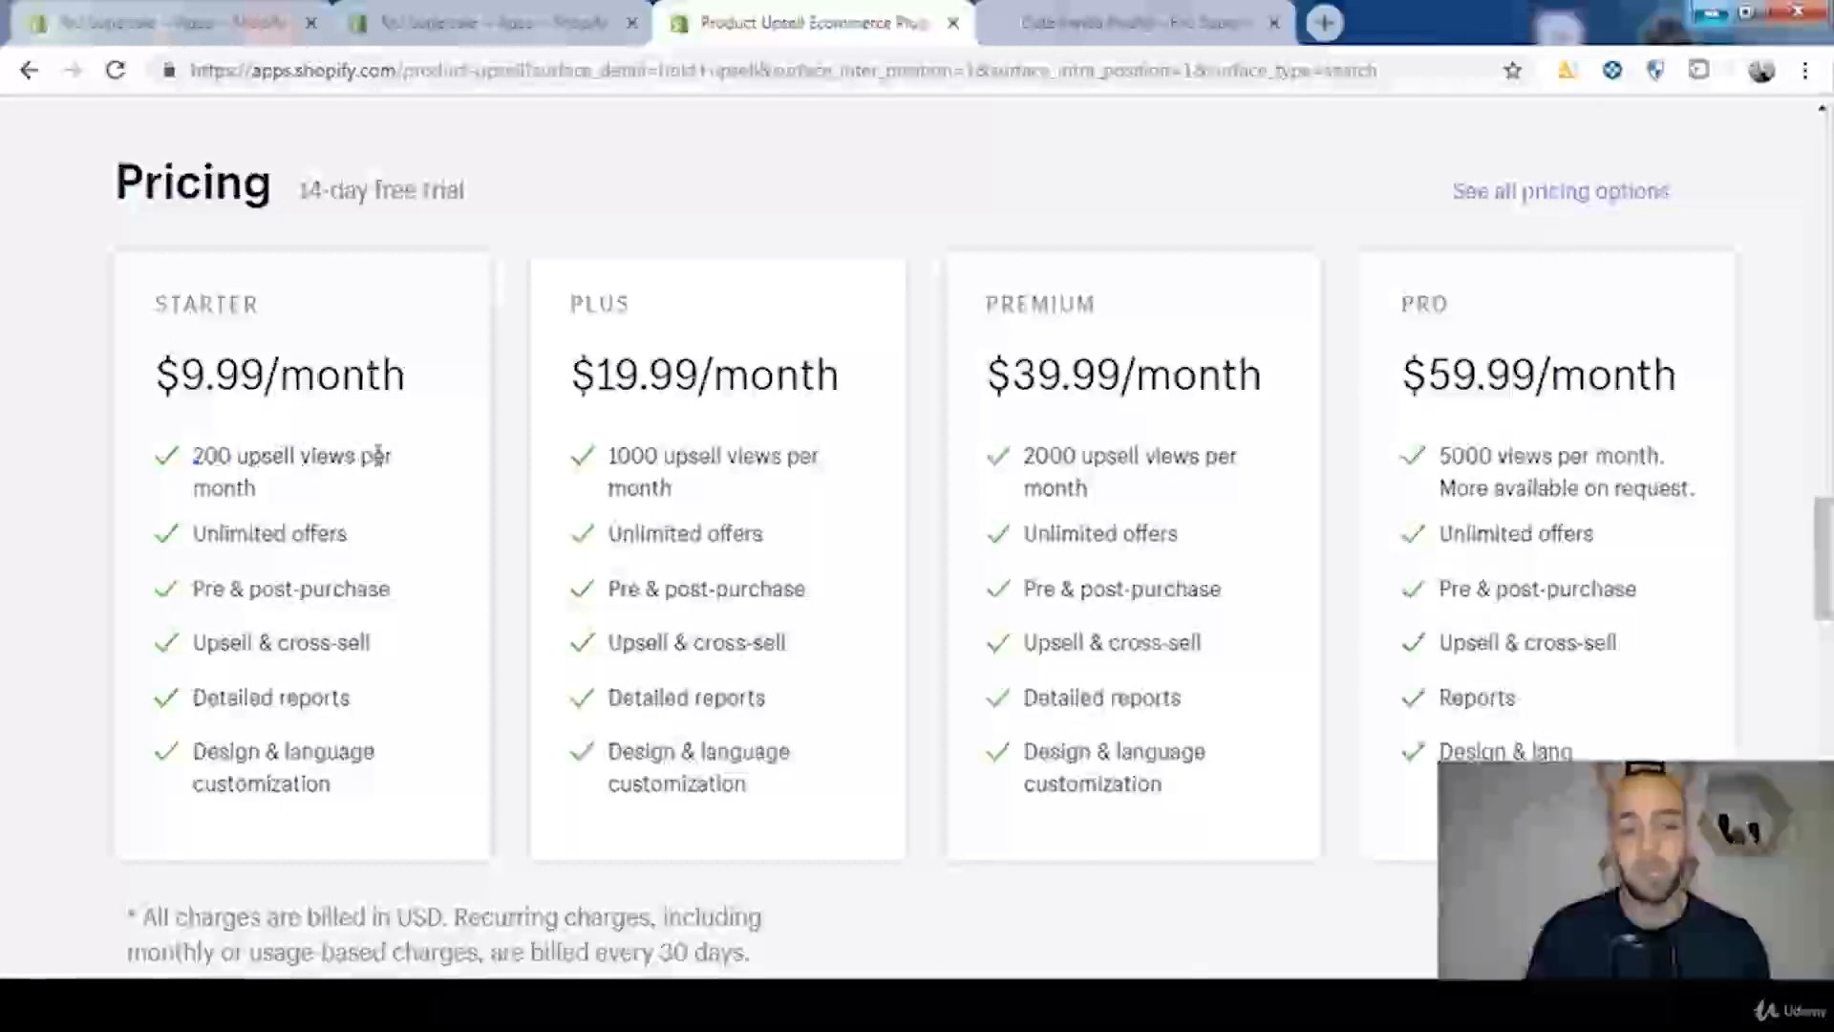
left_click_drag(610, 455, 661, 456)
left_click_drag(1048, 455, 1120, 457)
left_click_drag(1451, 456, 1503, 458)
left_click(1500, 460)
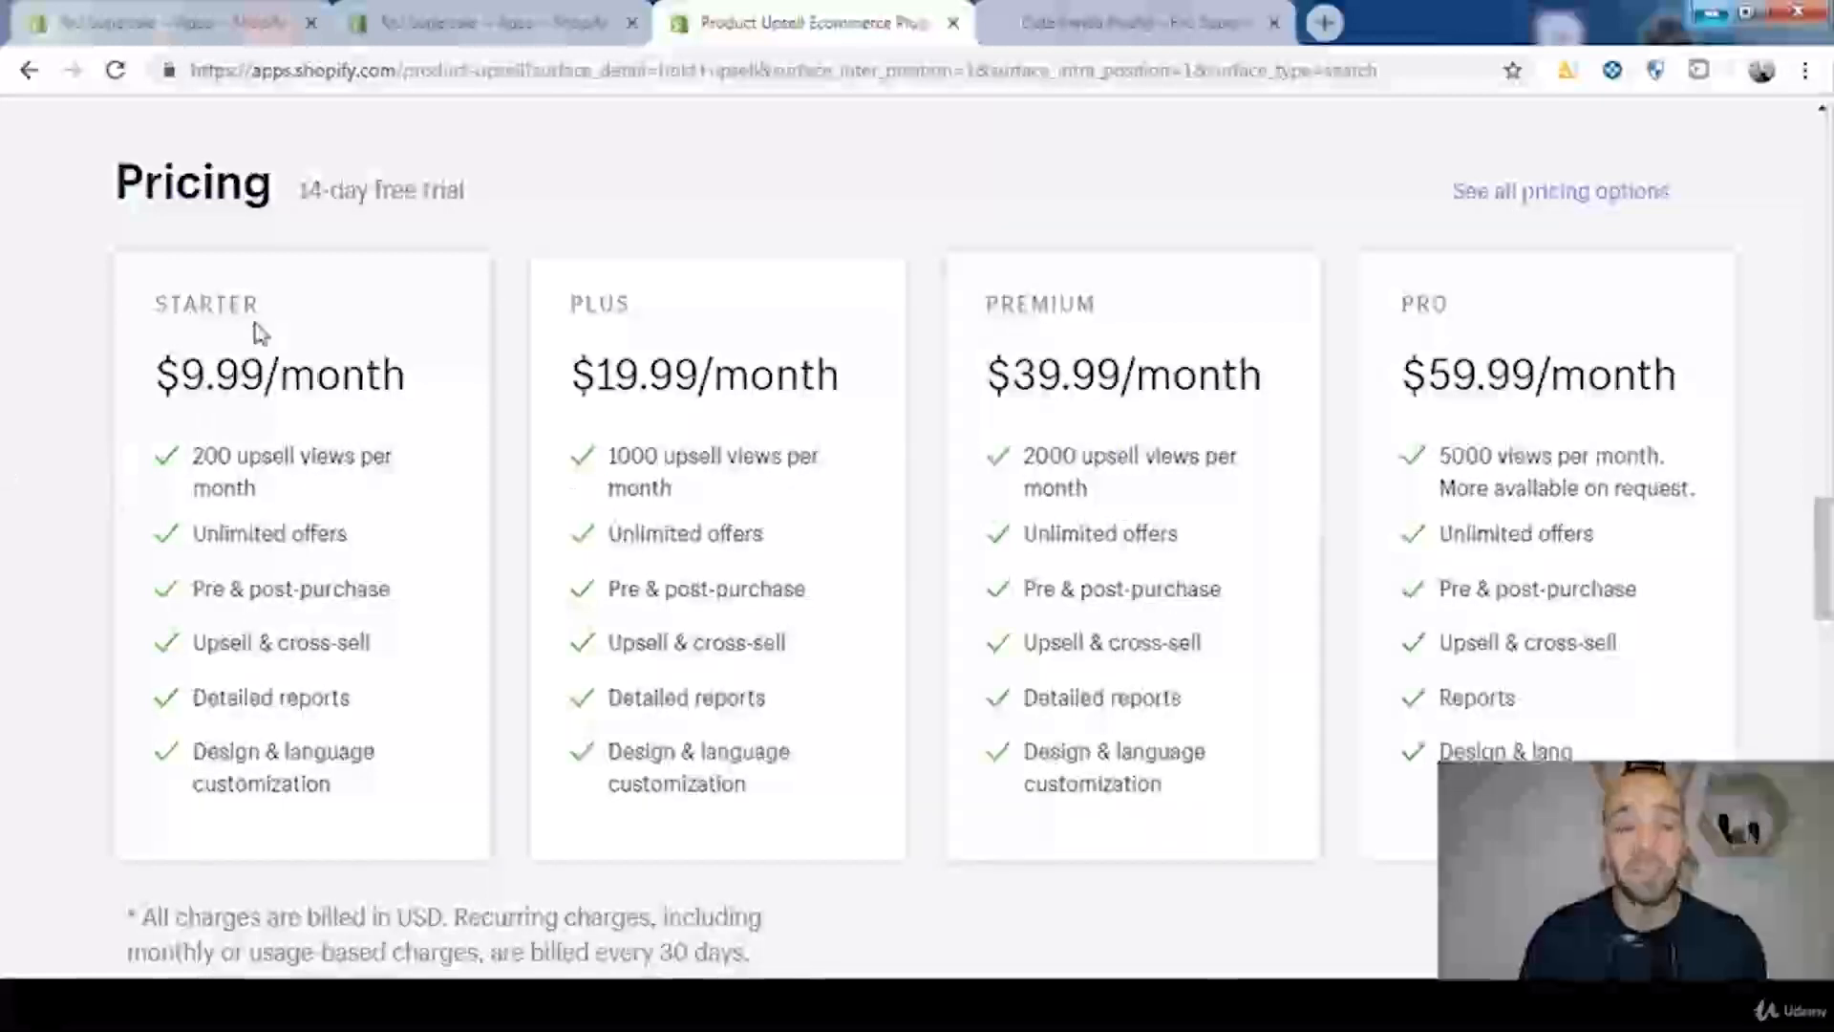
left_click_drag(302, 196, 475, 194)
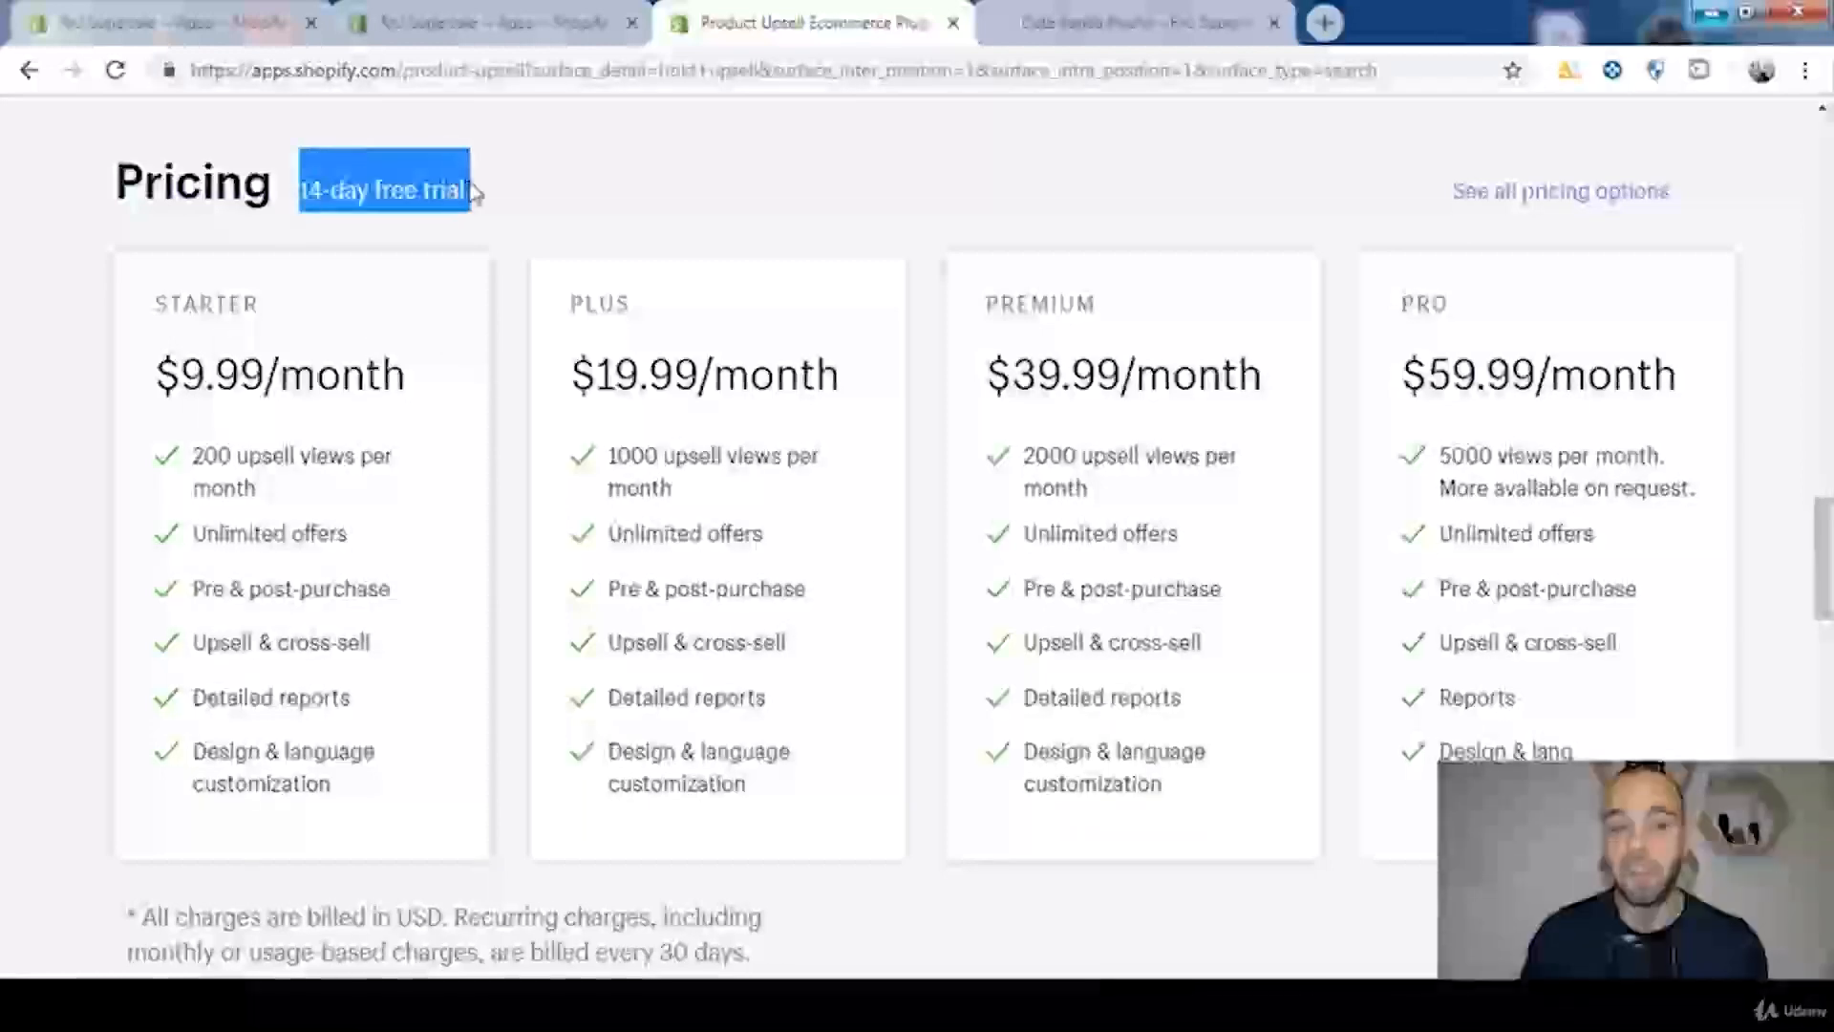
left_click(563, 192)
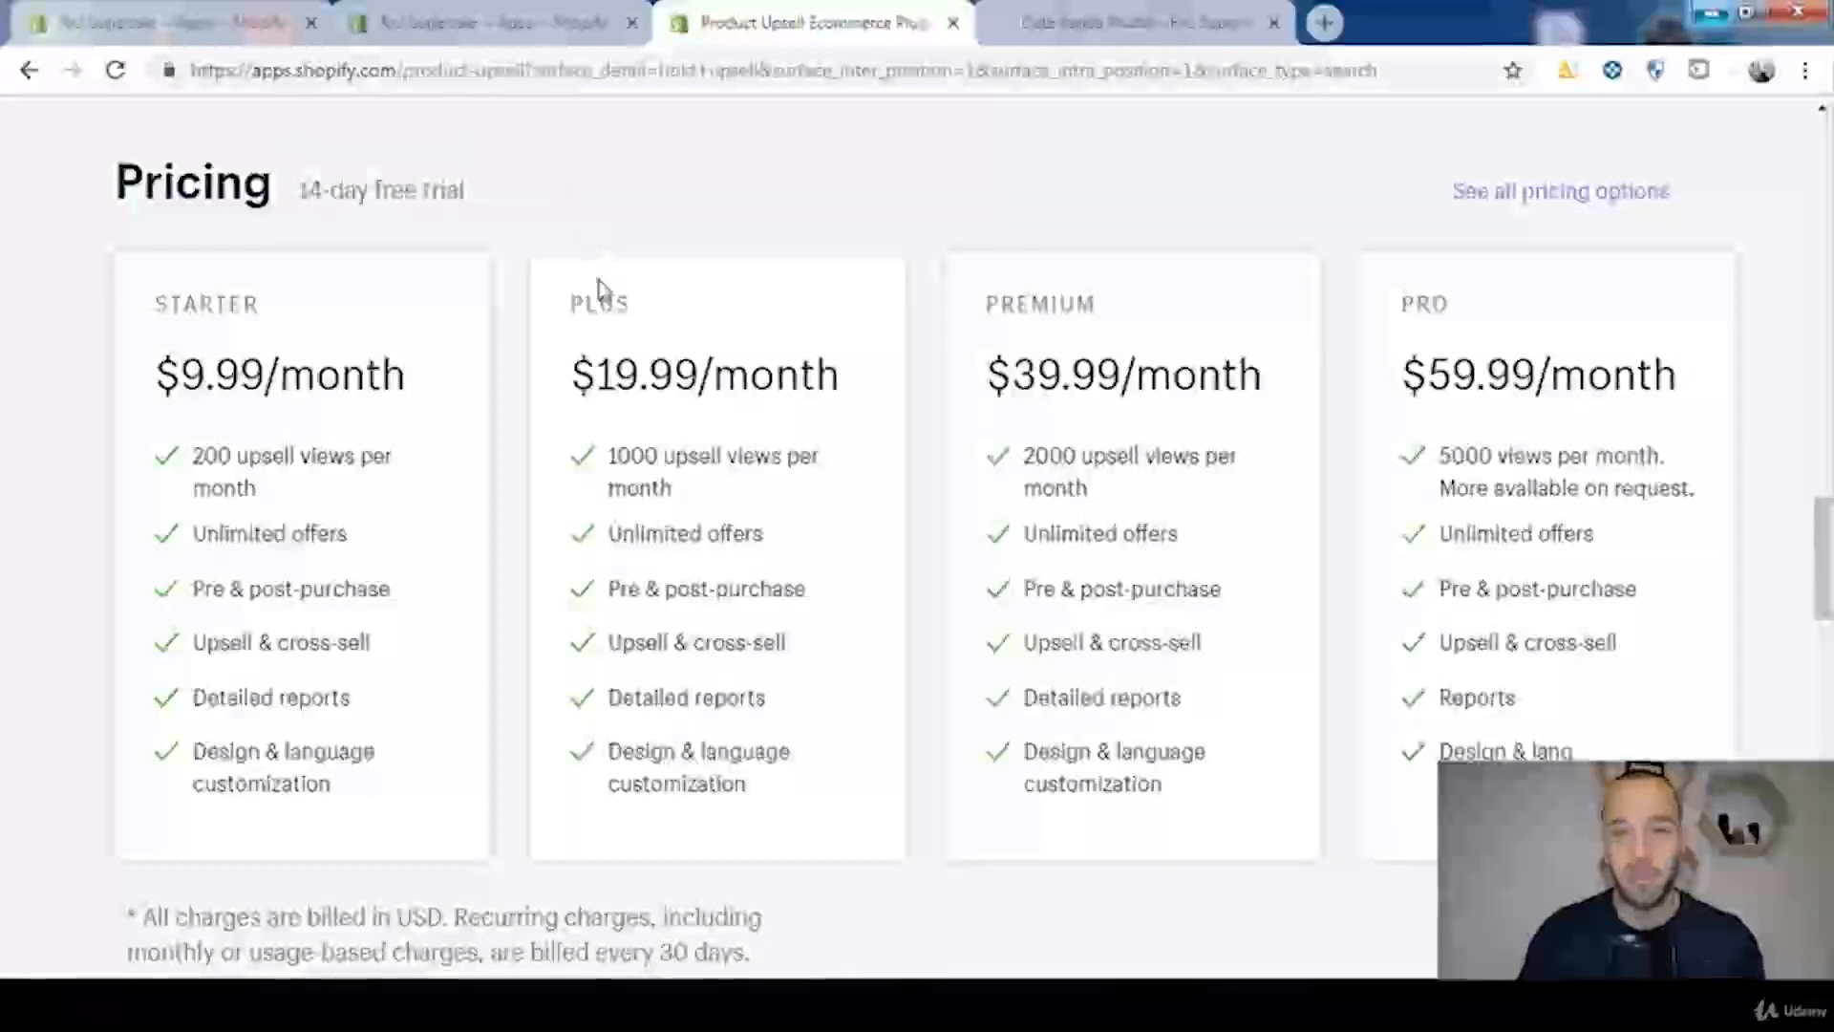
Step: Add the Bold Upsell app to the store and approve its installation
scroll(608, 360, "up", 15)
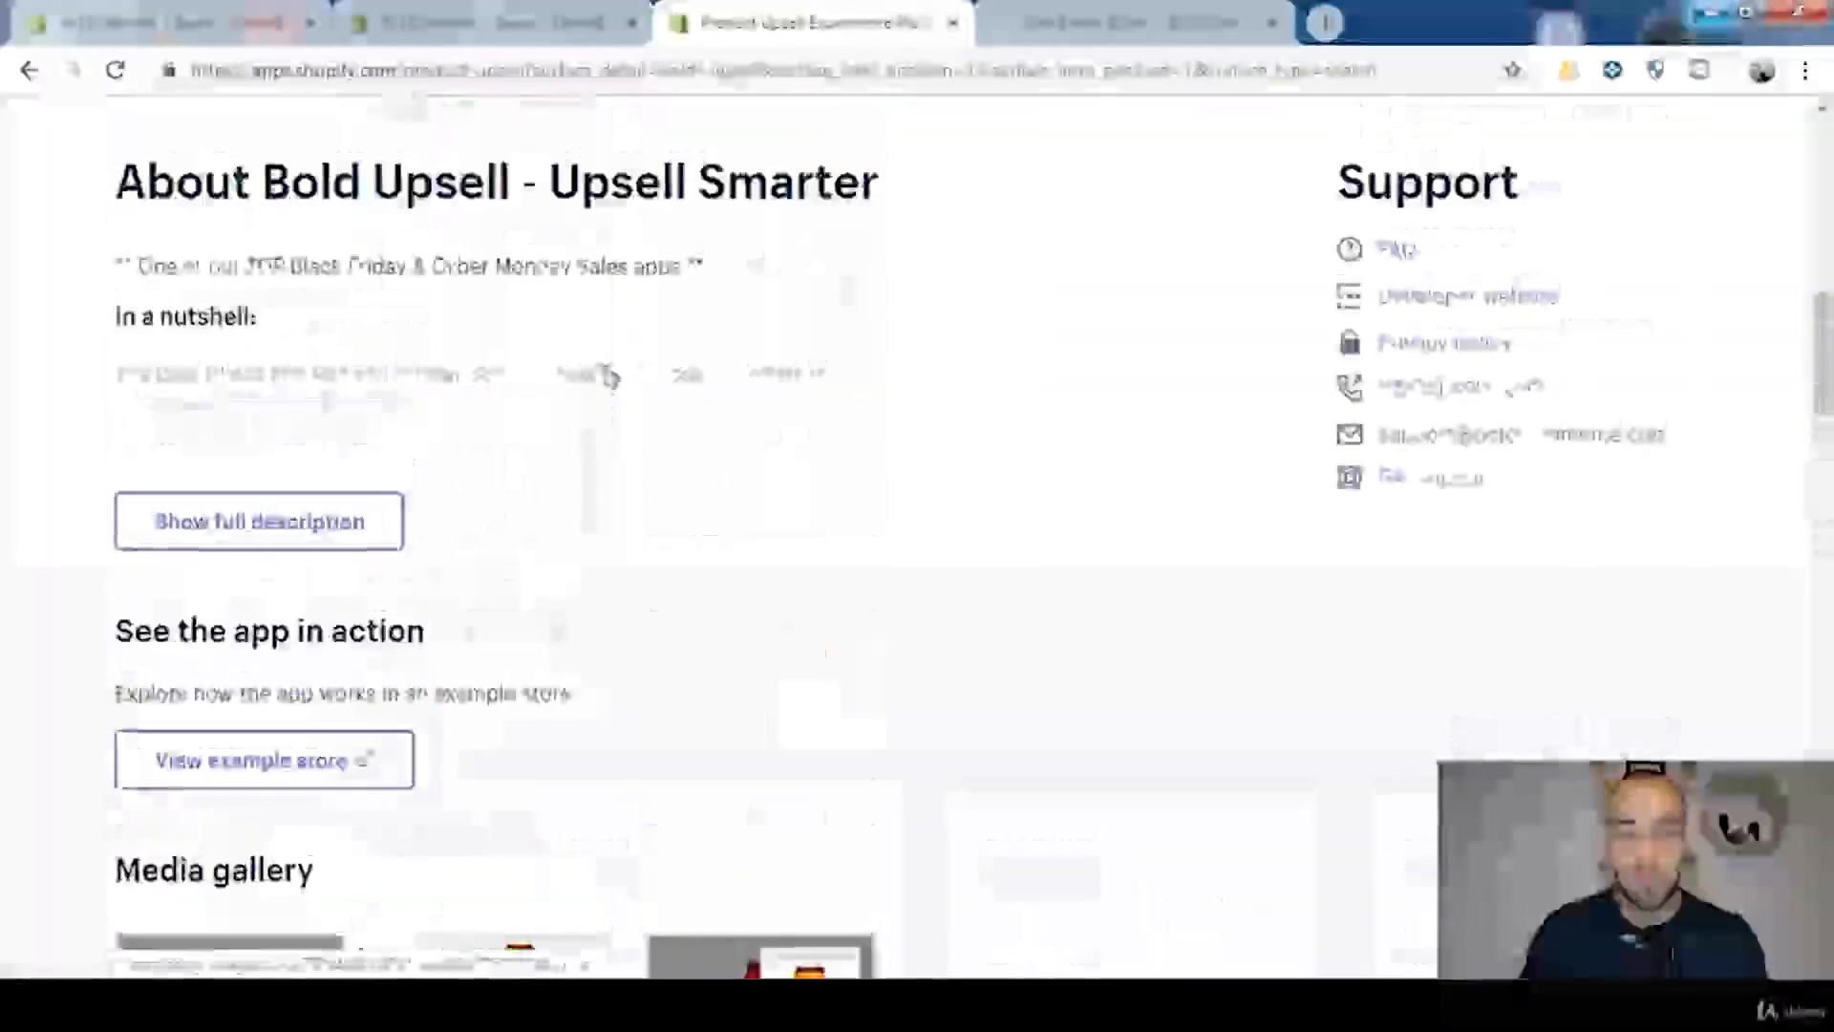
scroll(608, 375, "up", 10)
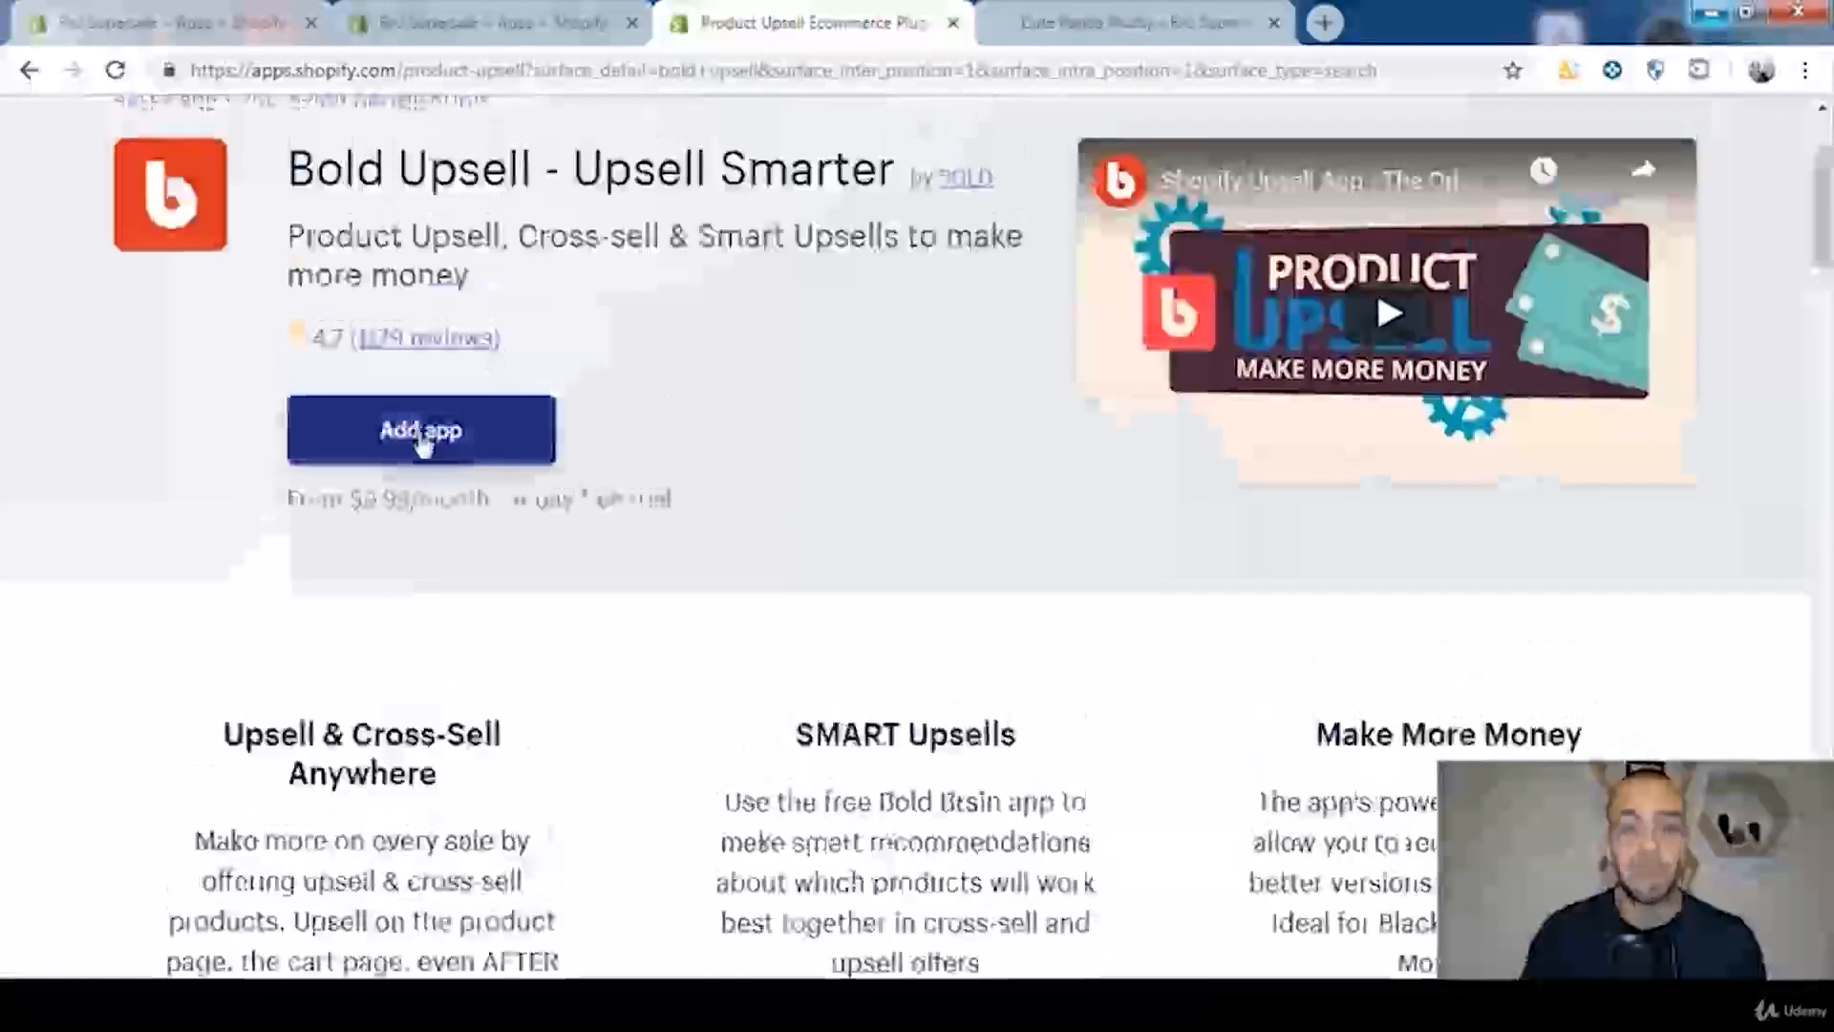
left_click(421, 439)
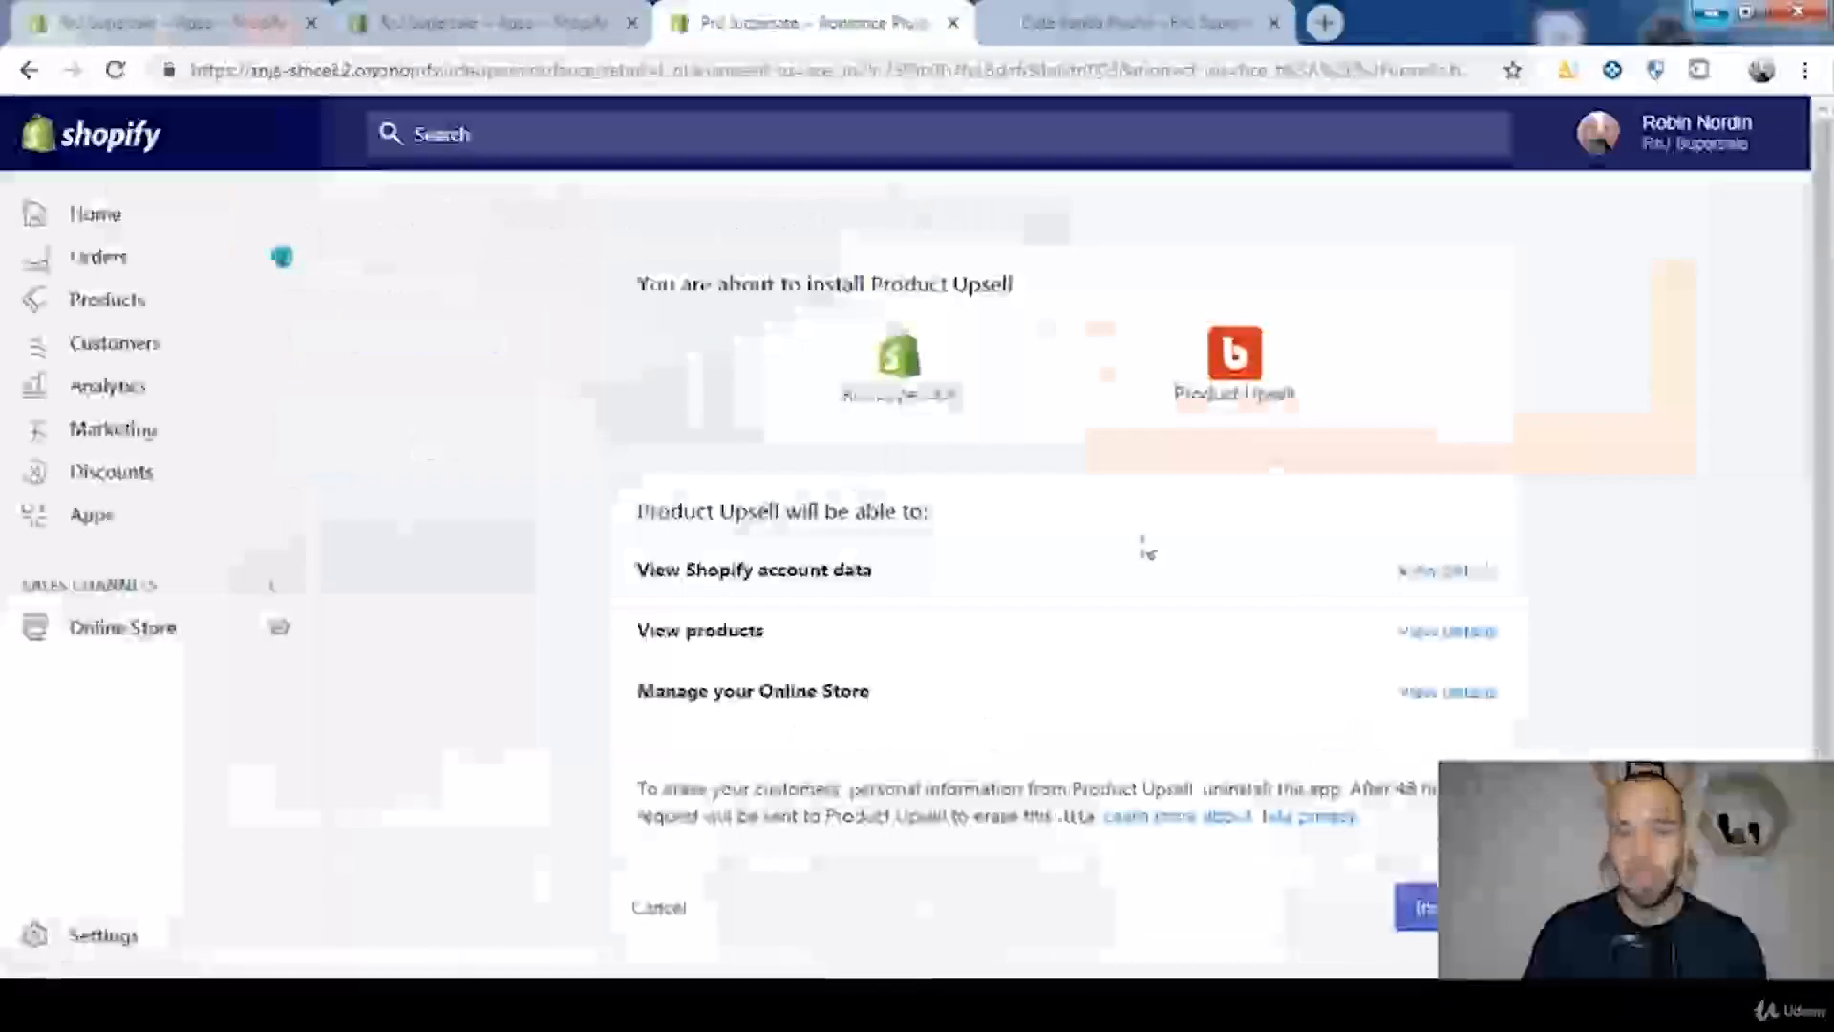
scroll(1442, 755, "down", 2)
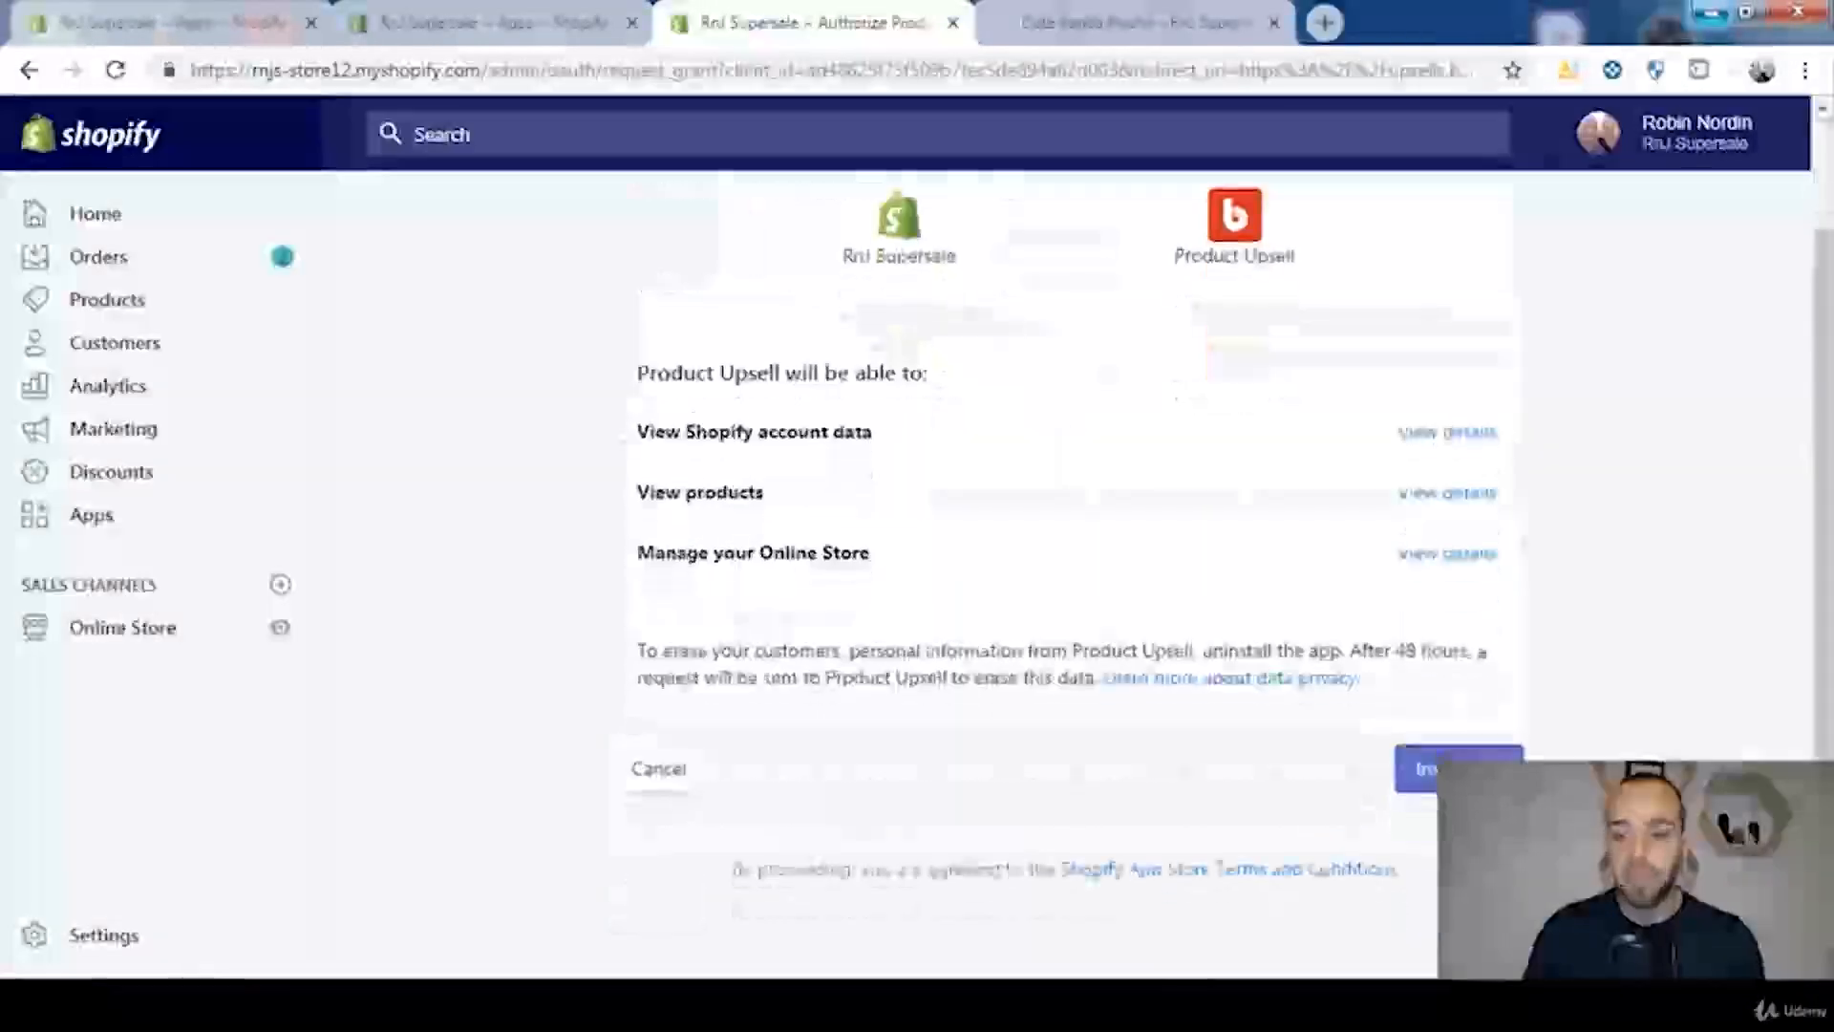
left_click(1430, 778)
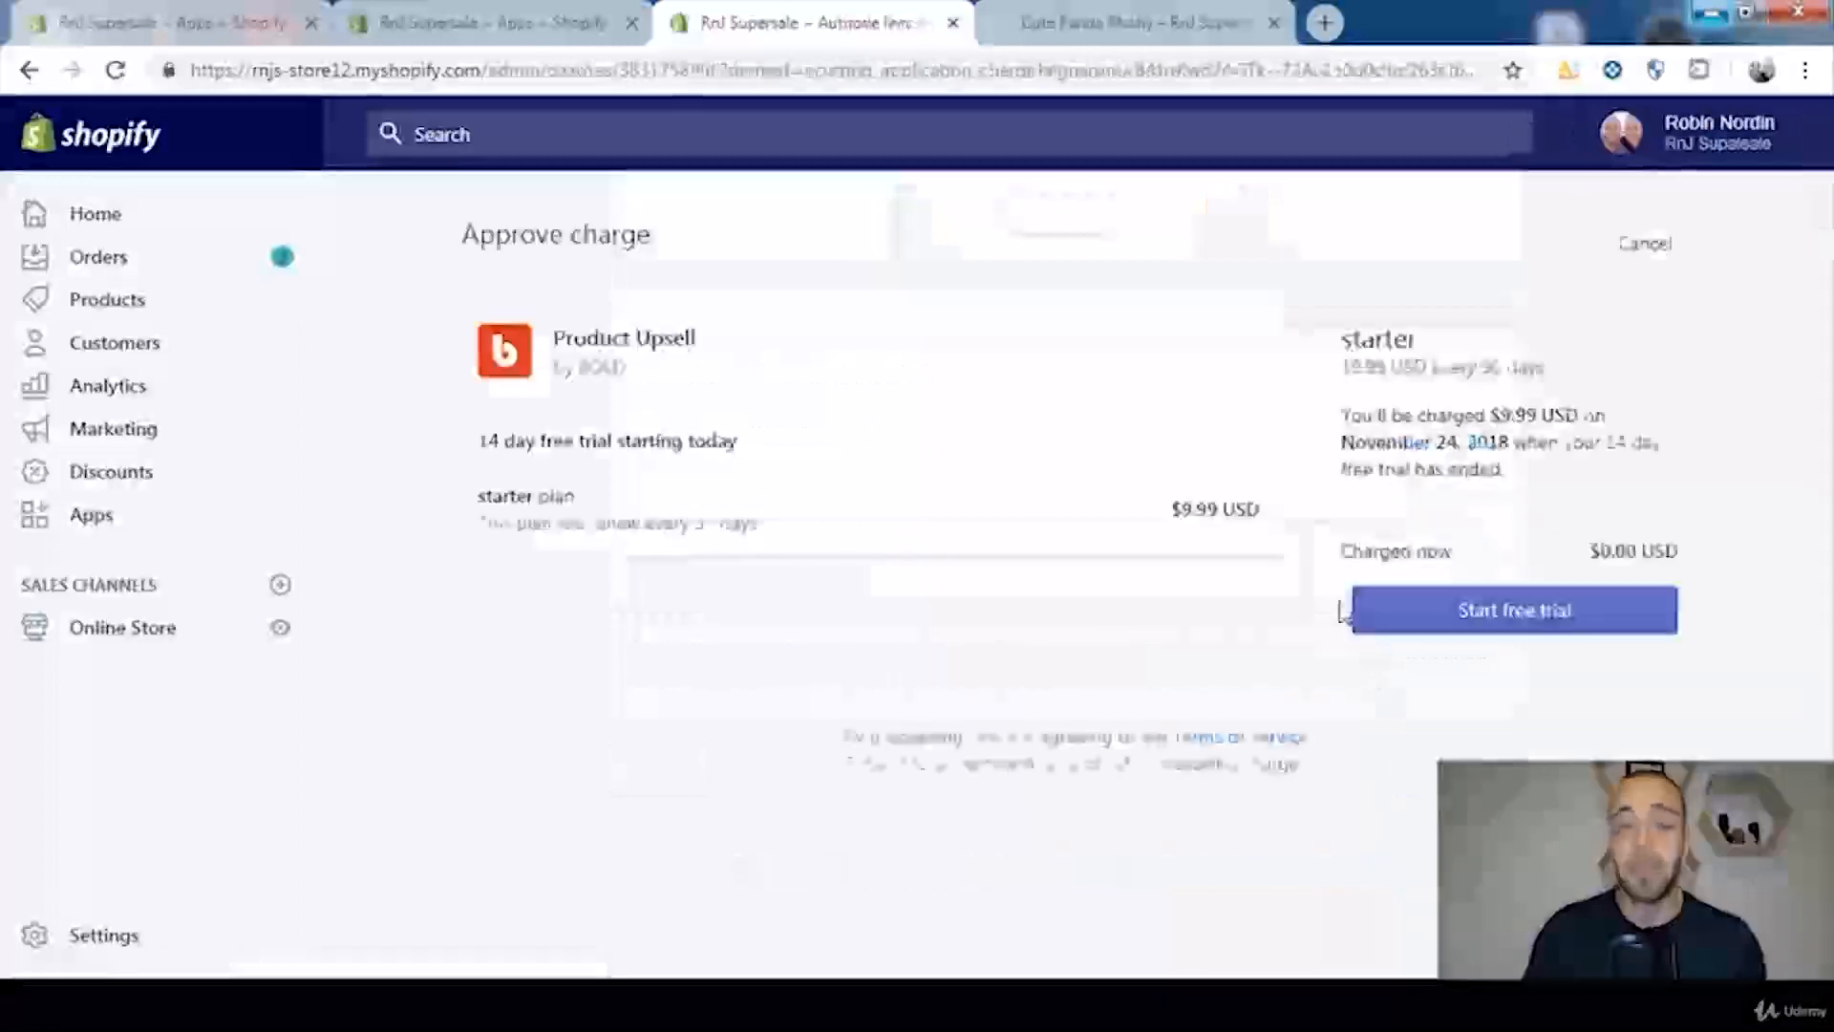
Step: Read when the starter plan's first charge falls due and start the free trial of Product Upsell
left_click_drag(1343, 416, 1652, 472)
left_click(1624, 449)
left_click(1651, 479)
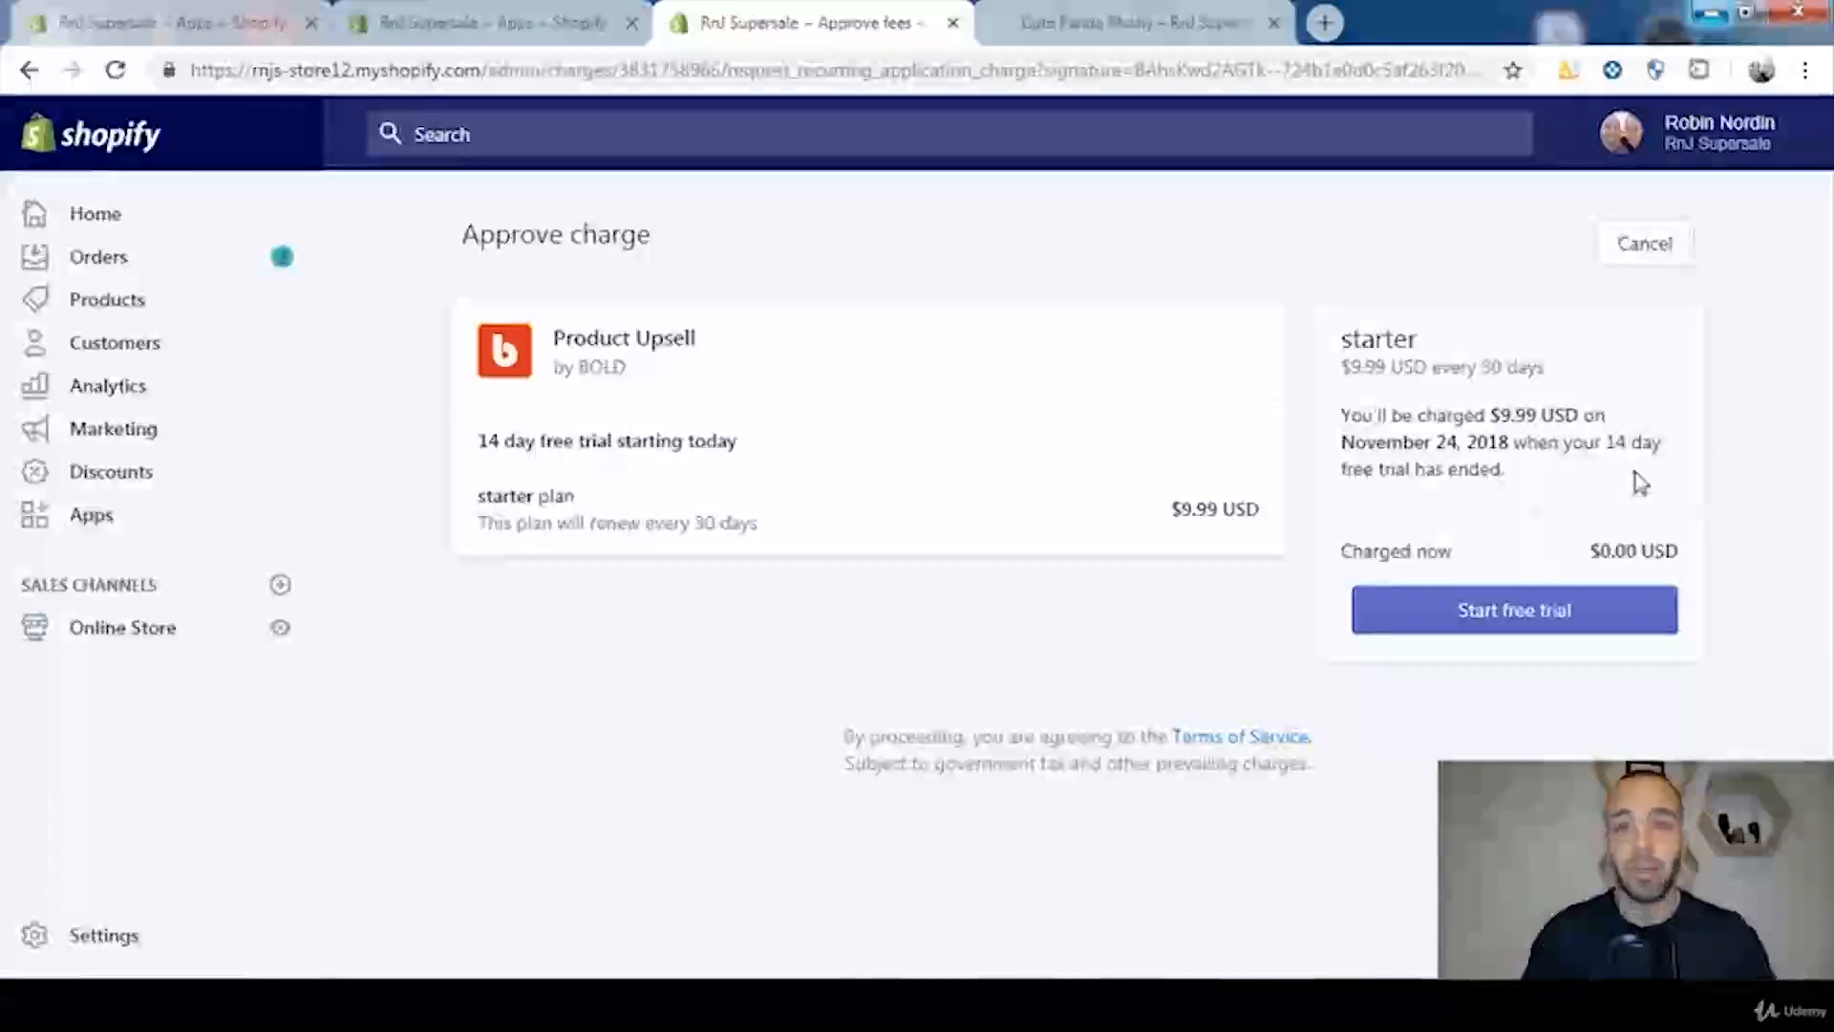
left_click(1473, 629)
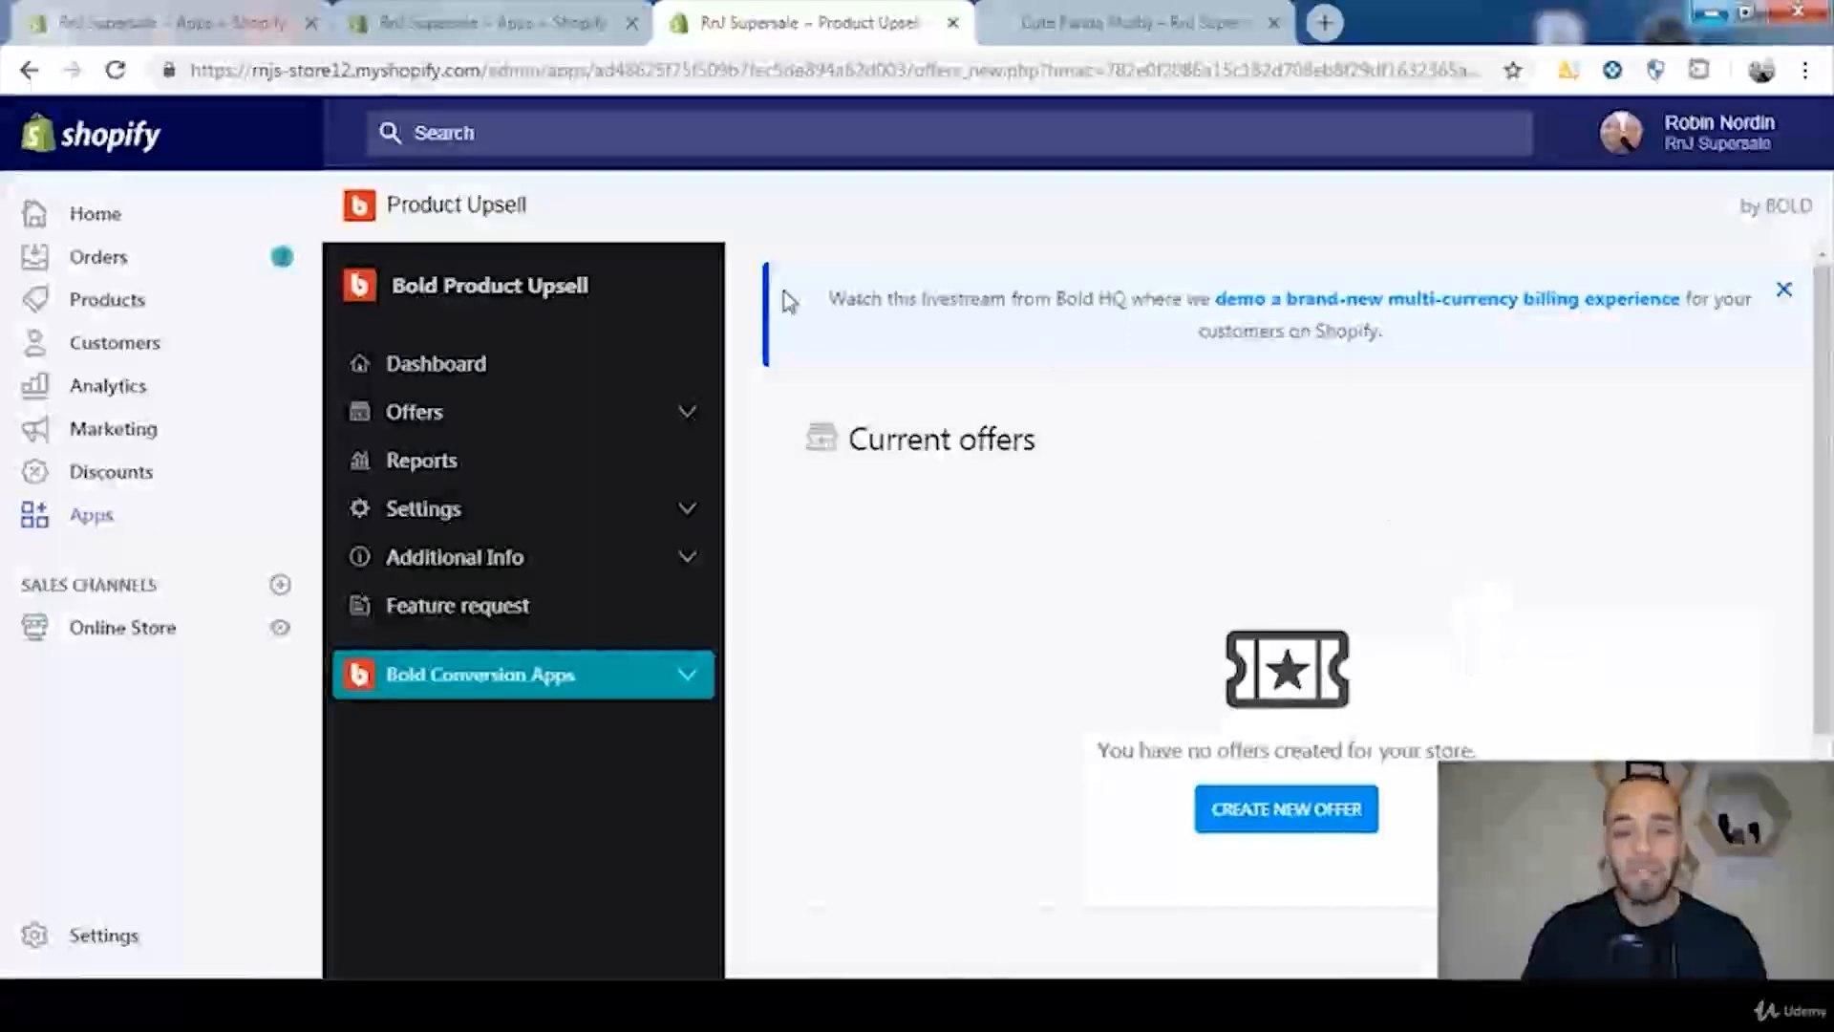
Step: Show Product Upsell's dashboard and examine the Views metric and the available date ranges
left_click(485, 365)
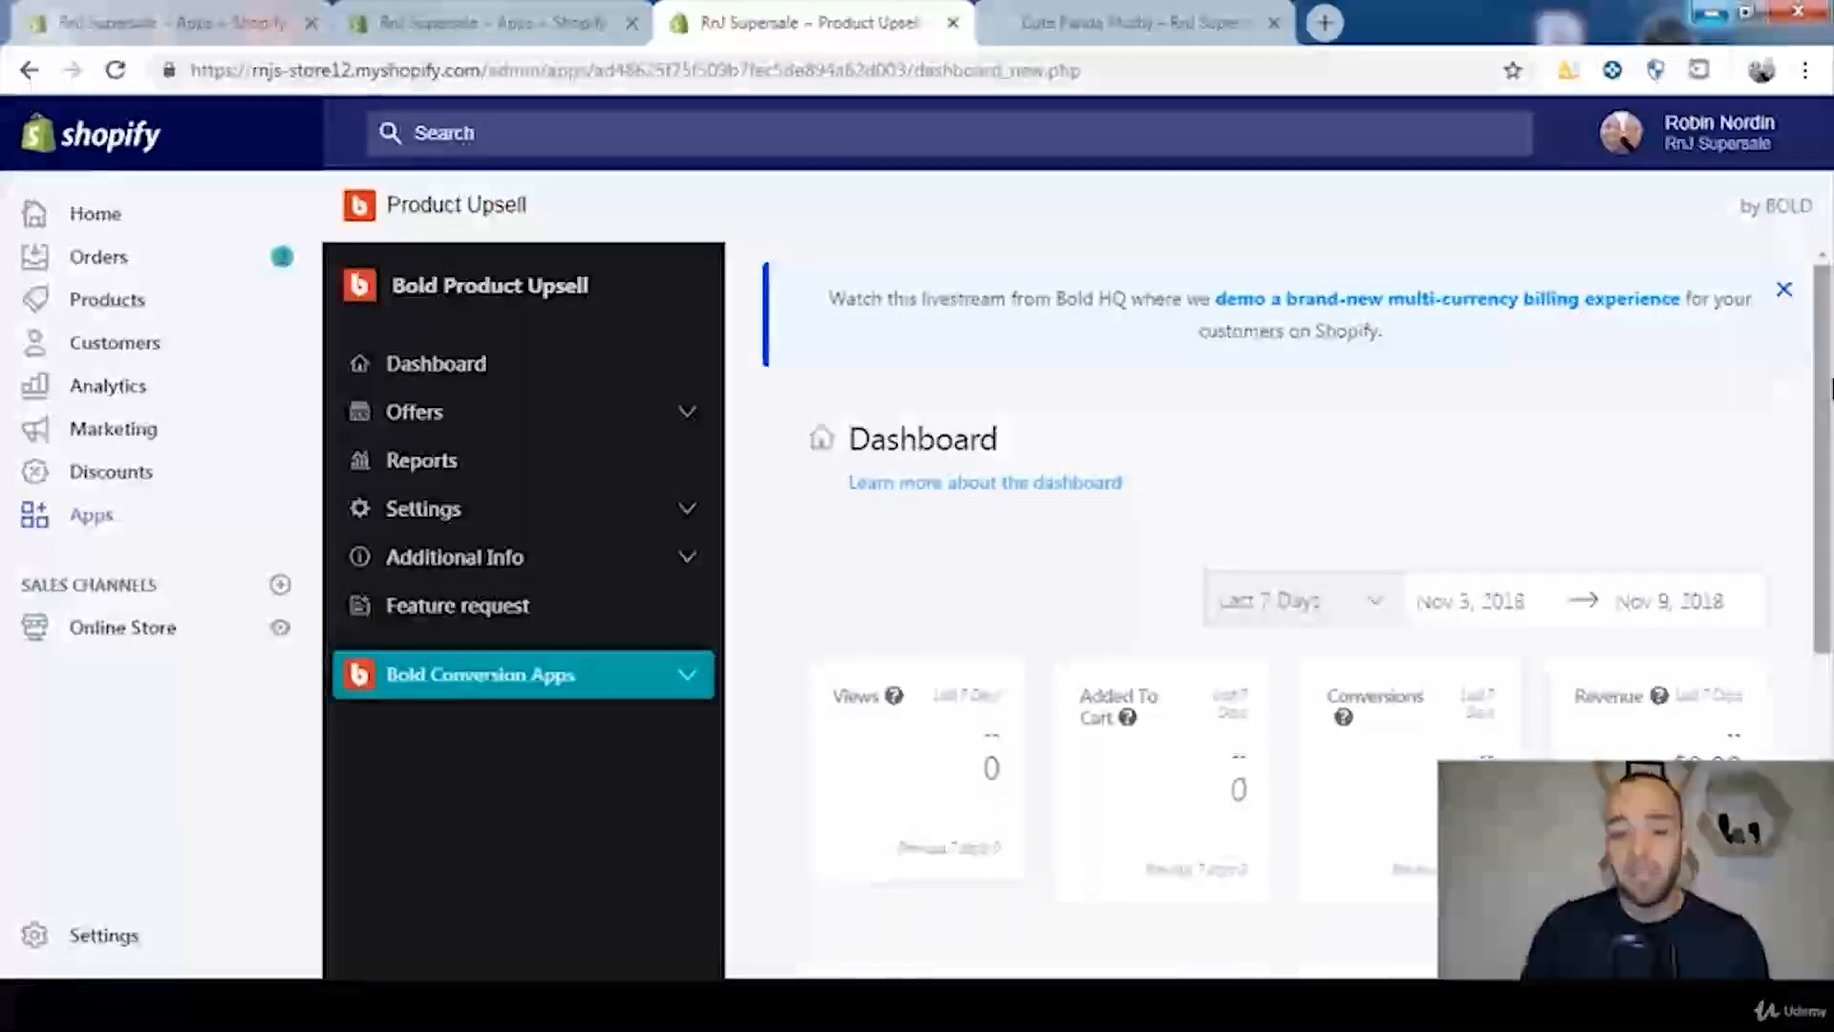
left_click_drag(1830, 387, 1830, 463)
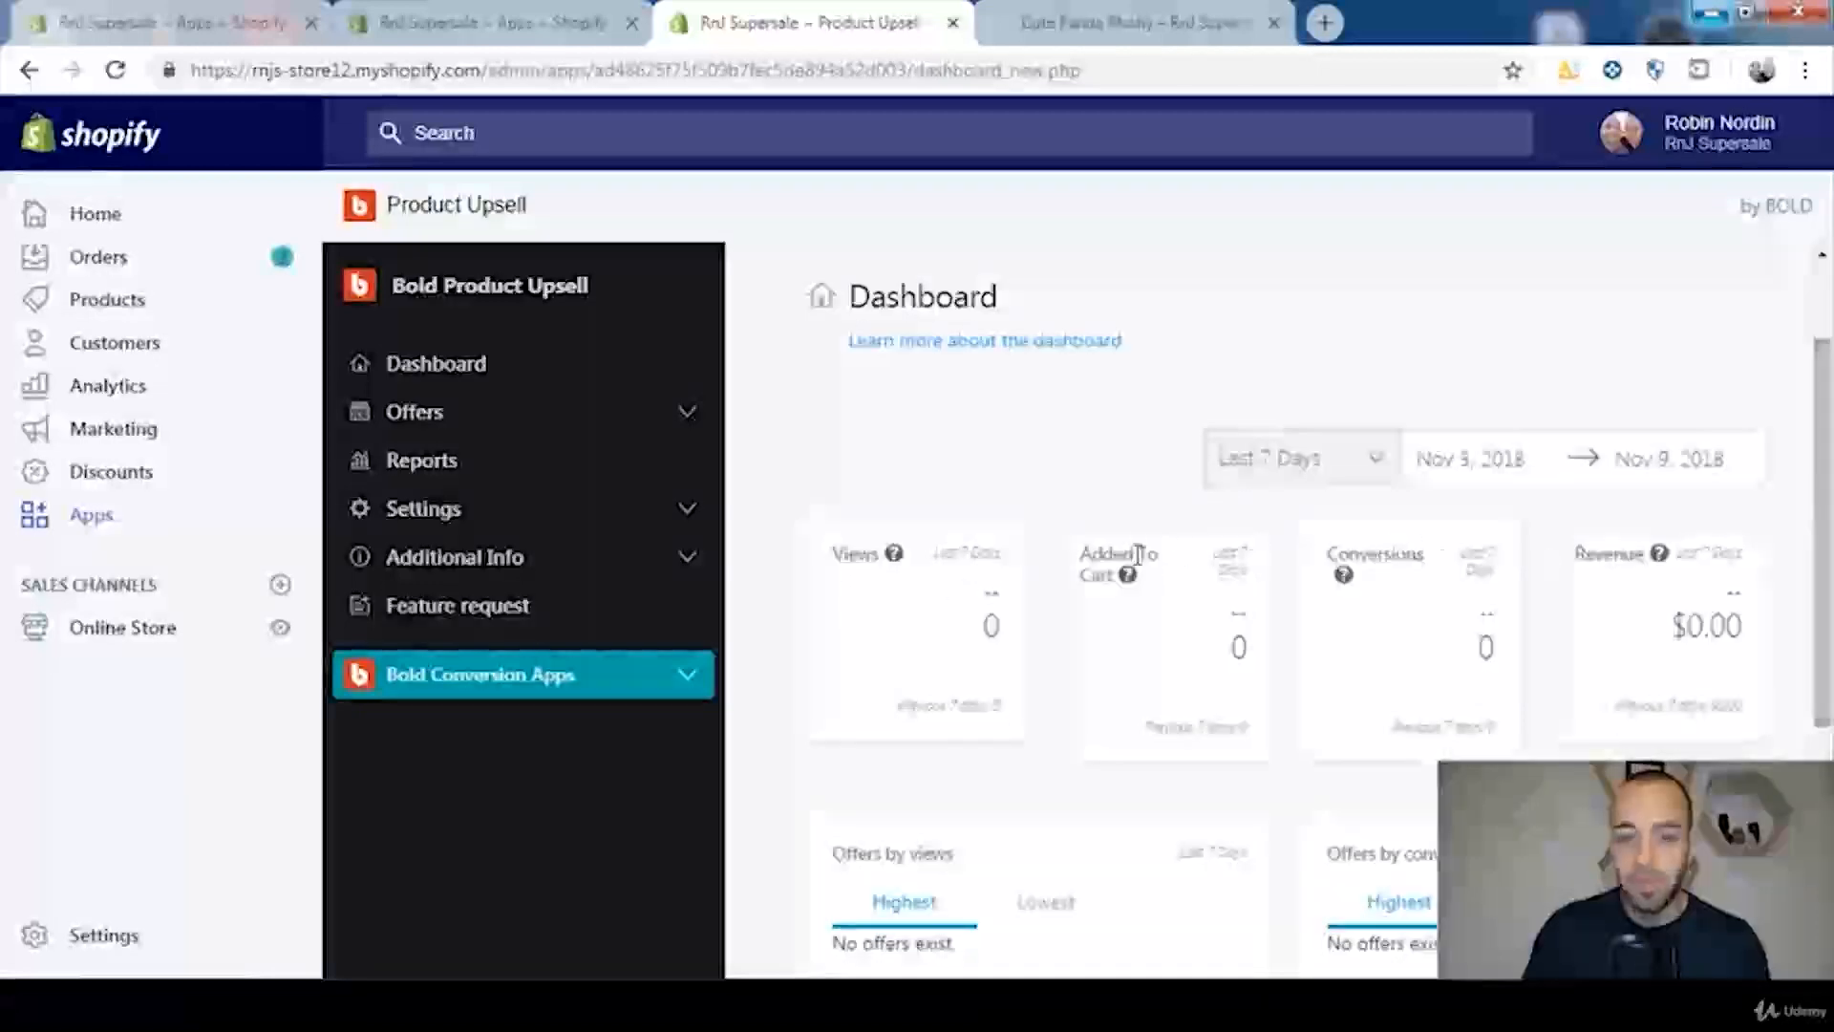
double_click(853, 555)
mouse_move(852, 560)
left_mouse_down()
mouse_move(835, 564)
mouse_move(839, 548)
left_mouse_up()
left_click(944, 547)
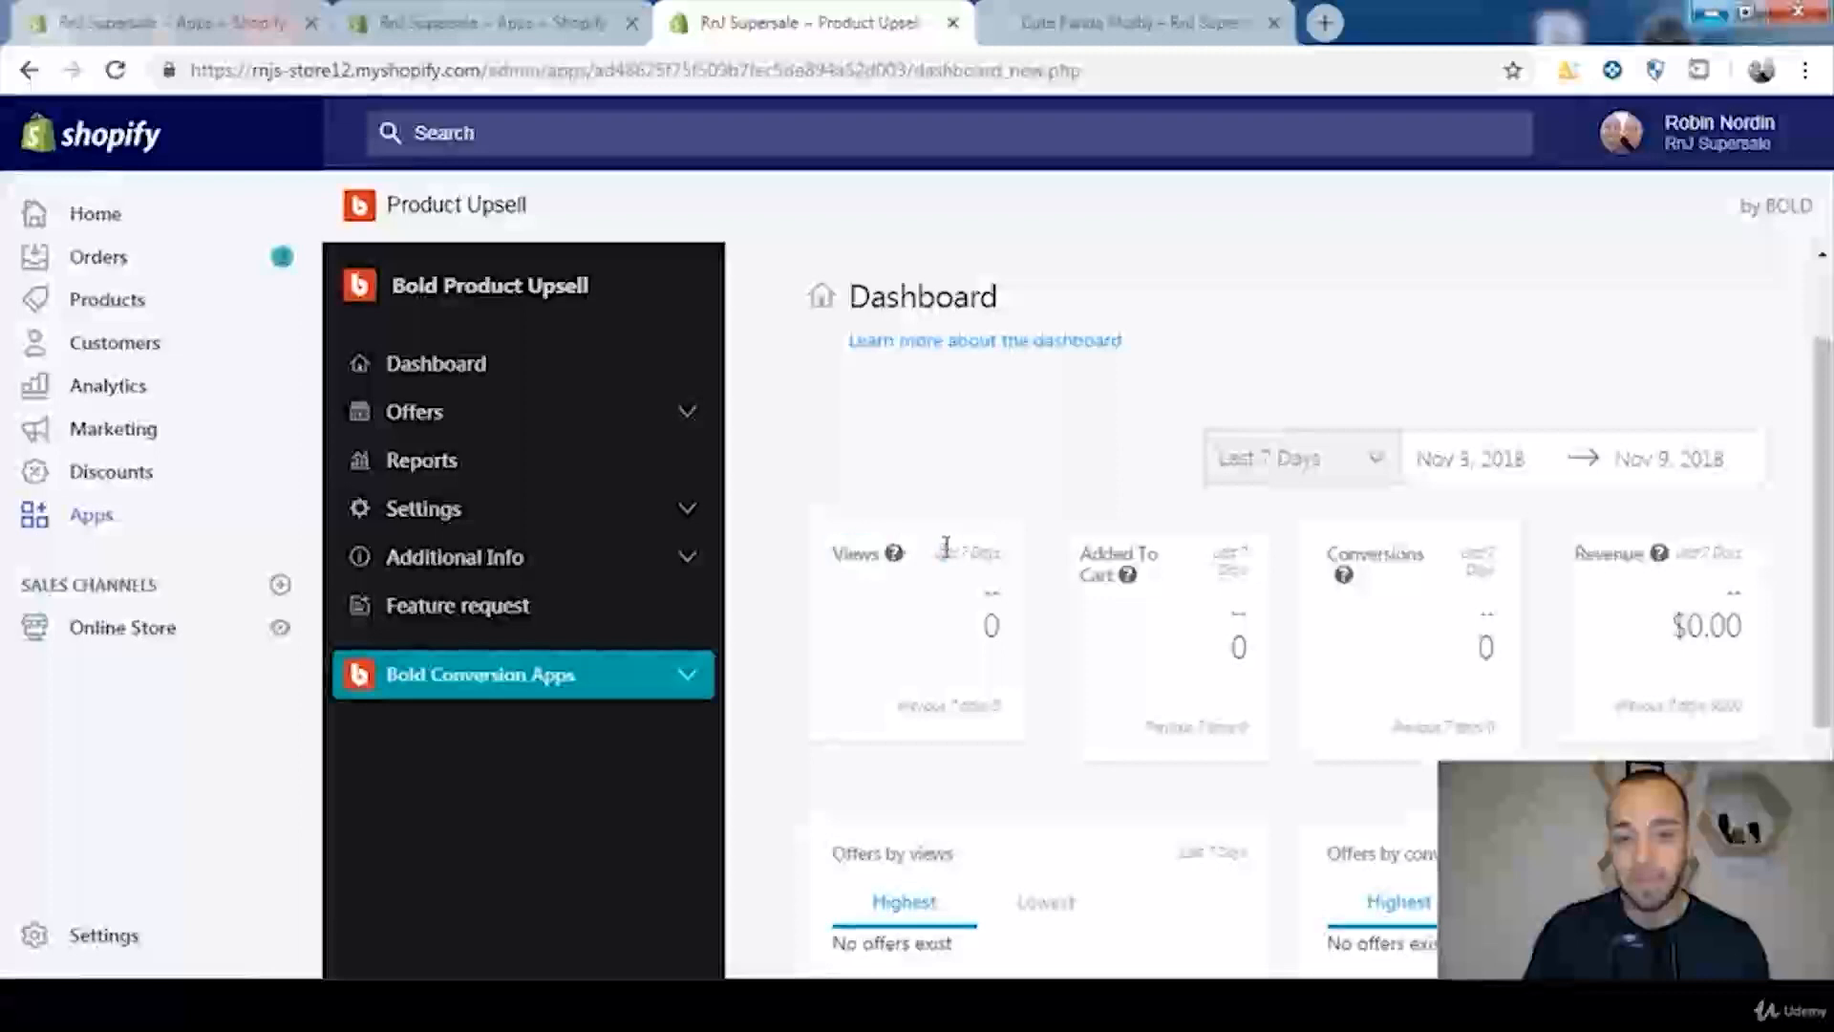
left_click(1368, 456)
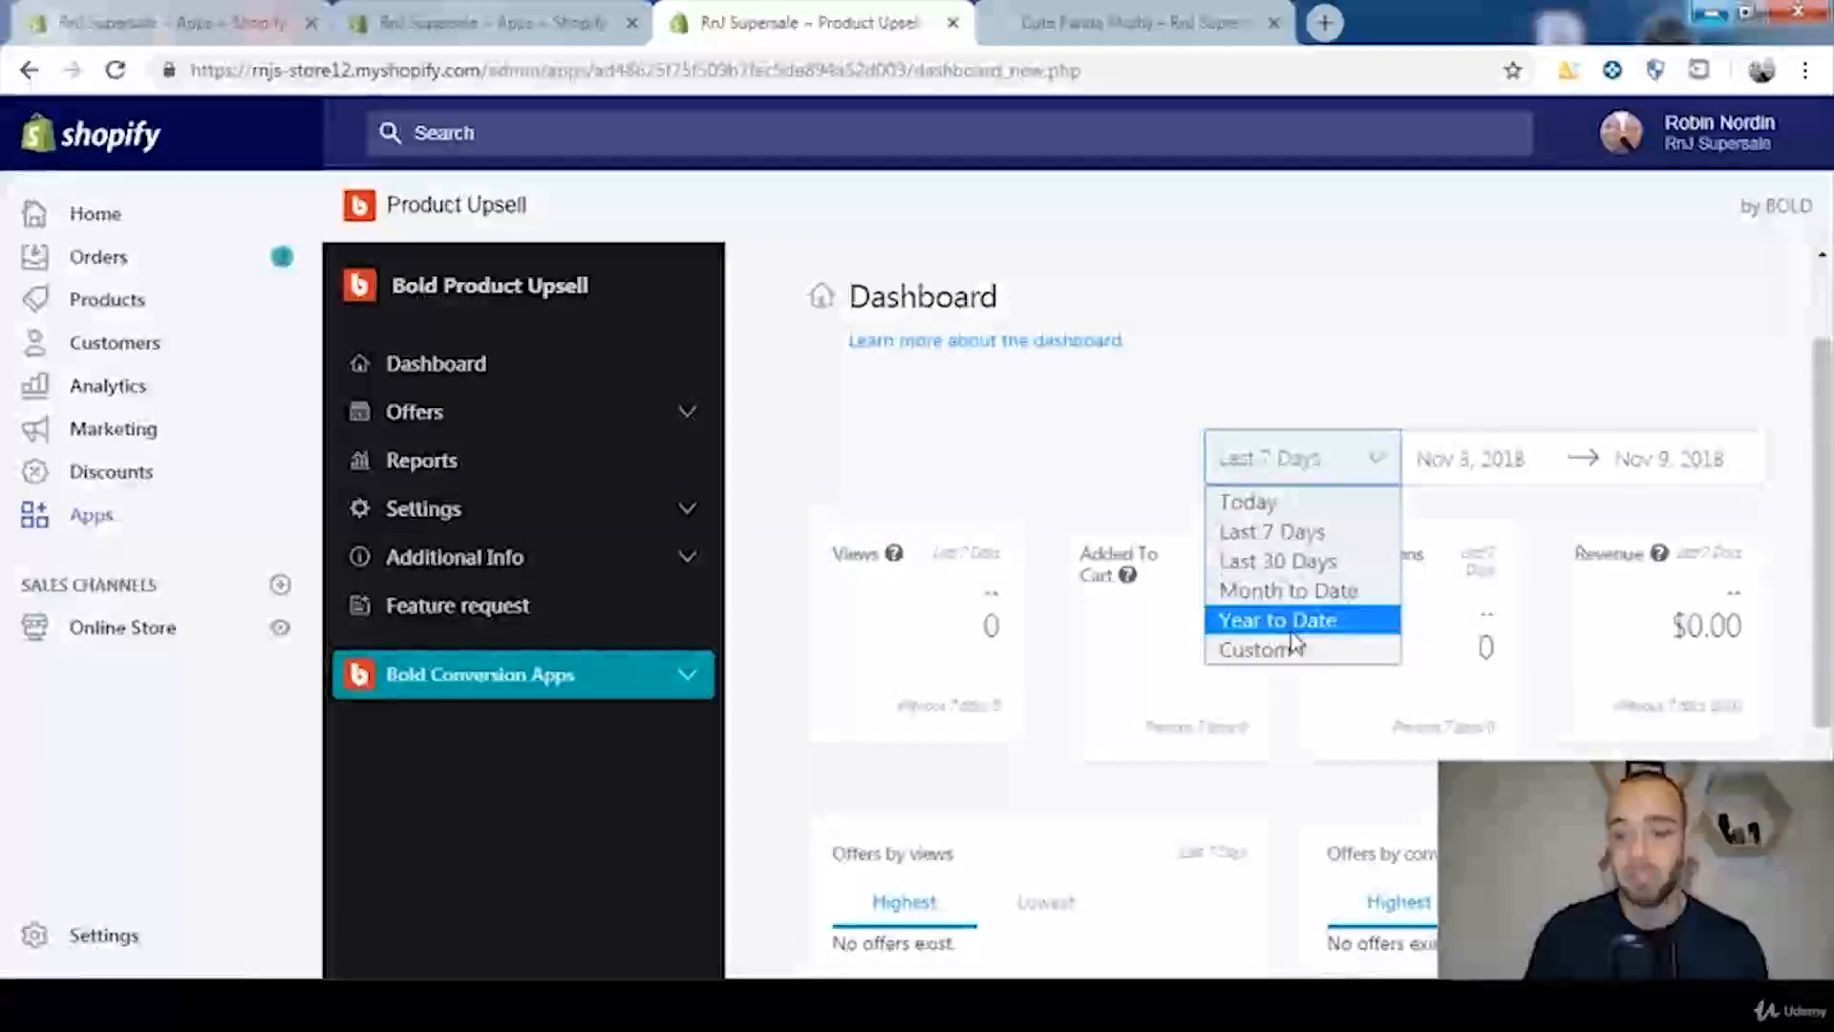
left_click(1121, 486)
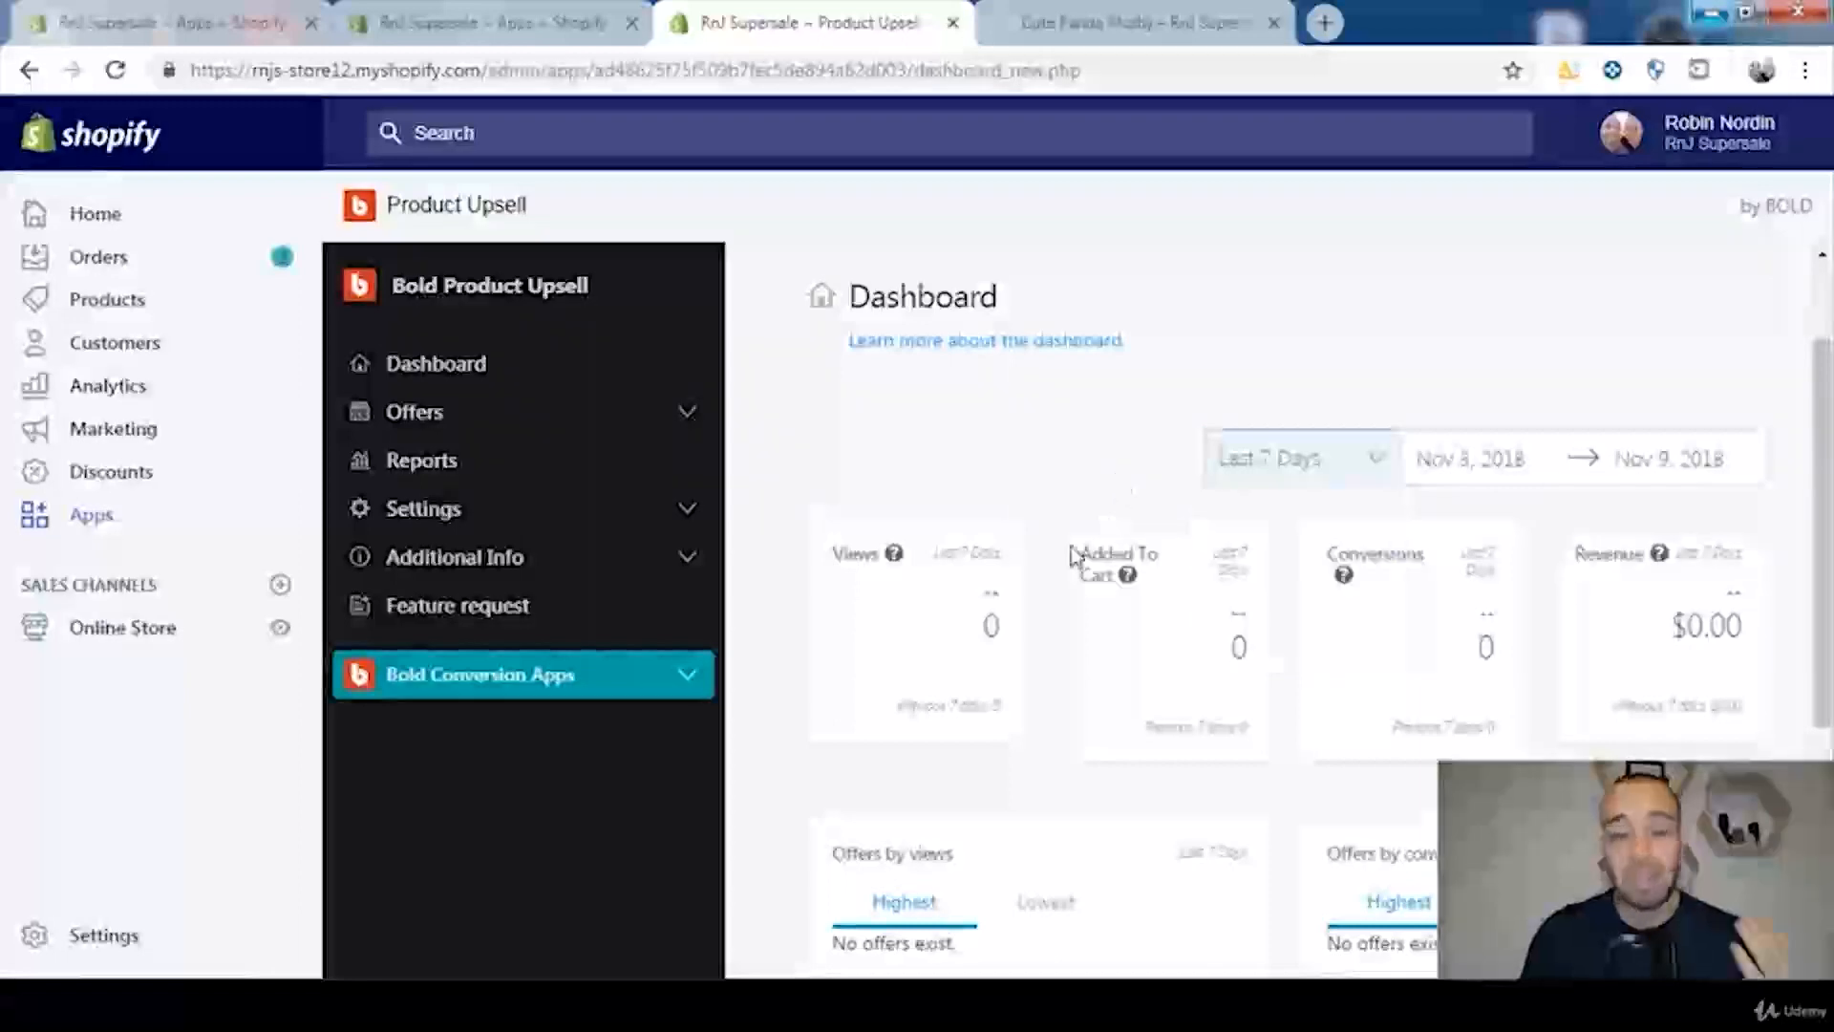
Step: Examine the Added To Cart, Conversions and Revenue metrics on the dashboard
left_click_drag(1073, 554, 1084, 553)
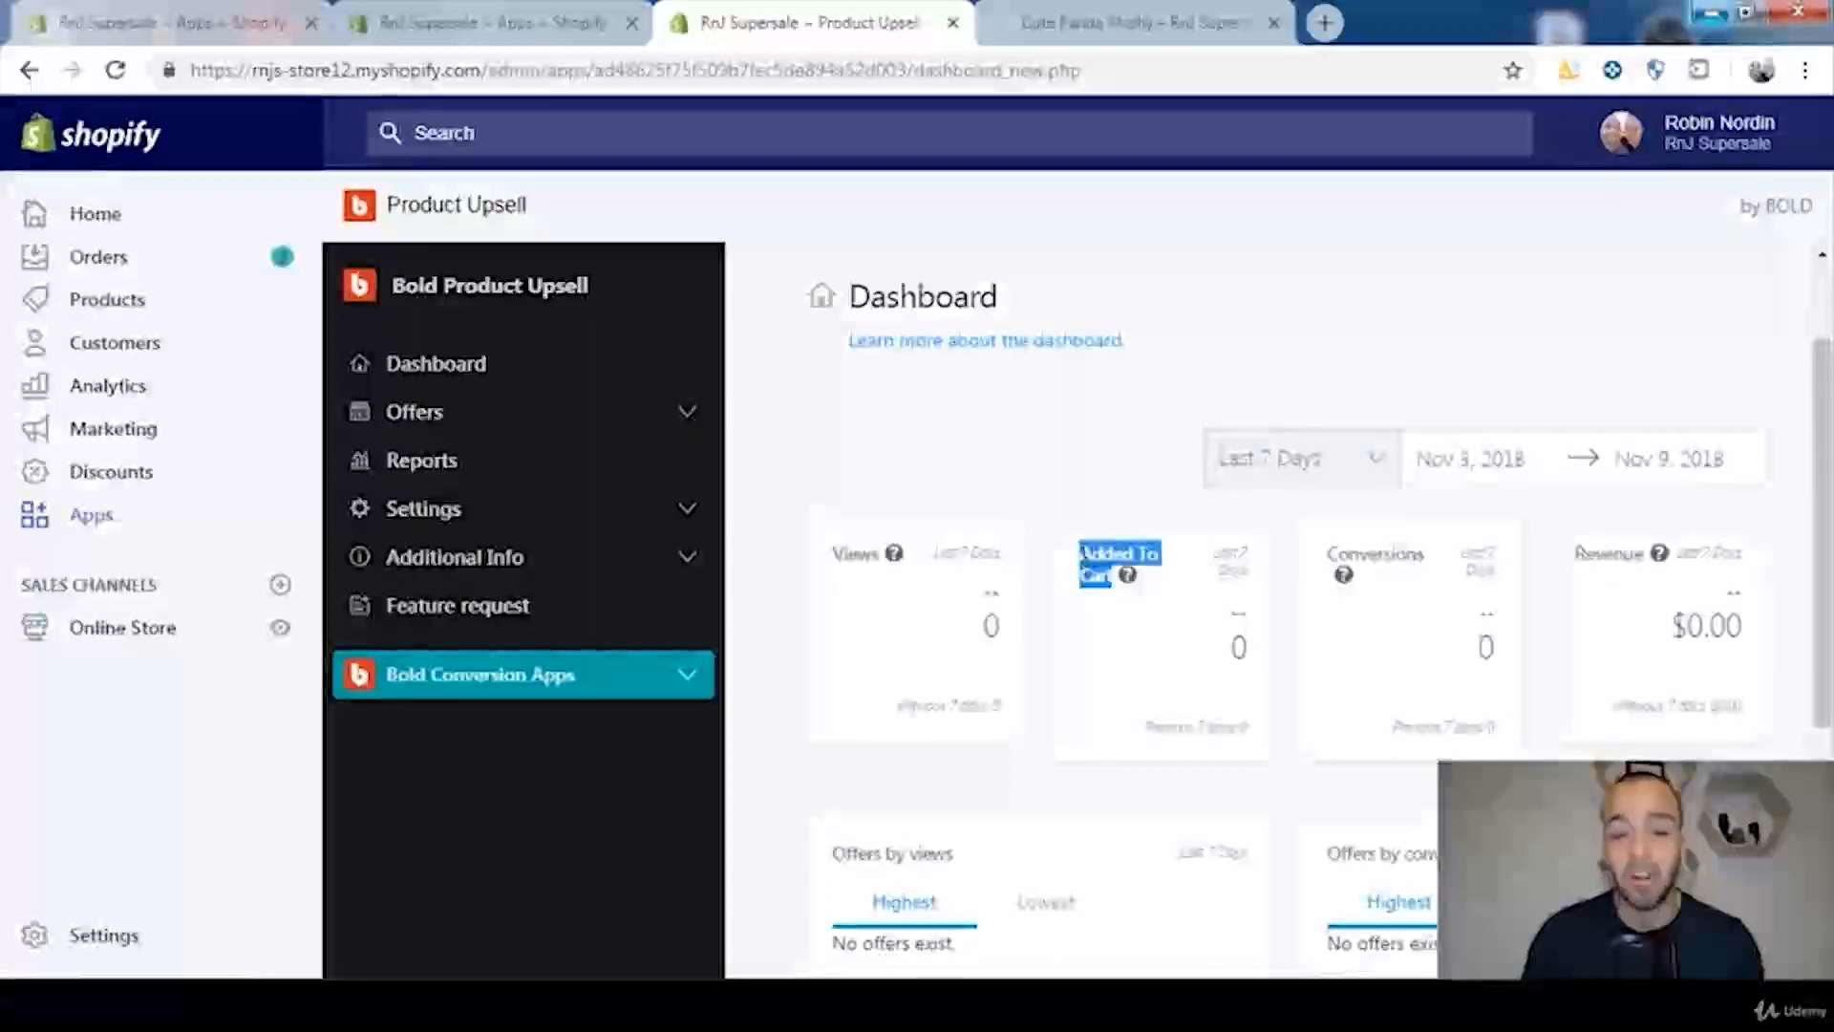
left_click_drag(1325, 553, 1341, 557)
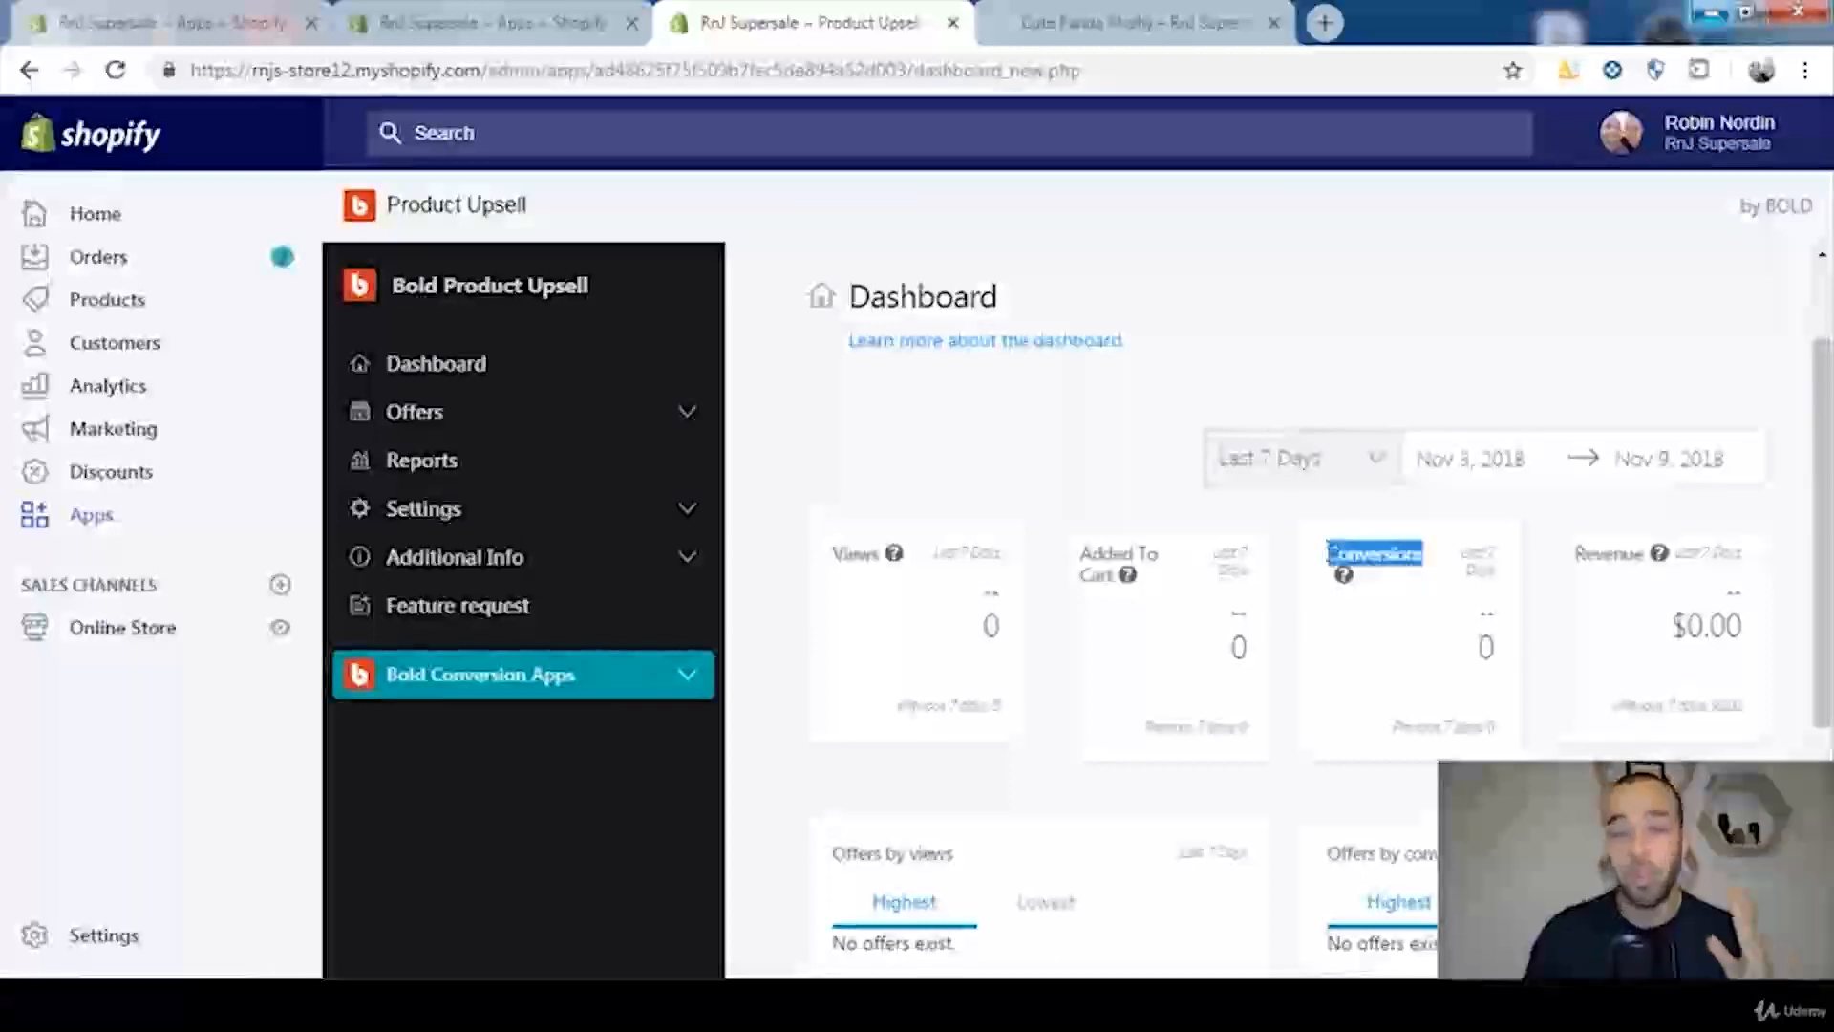
left_click(1468, 578)
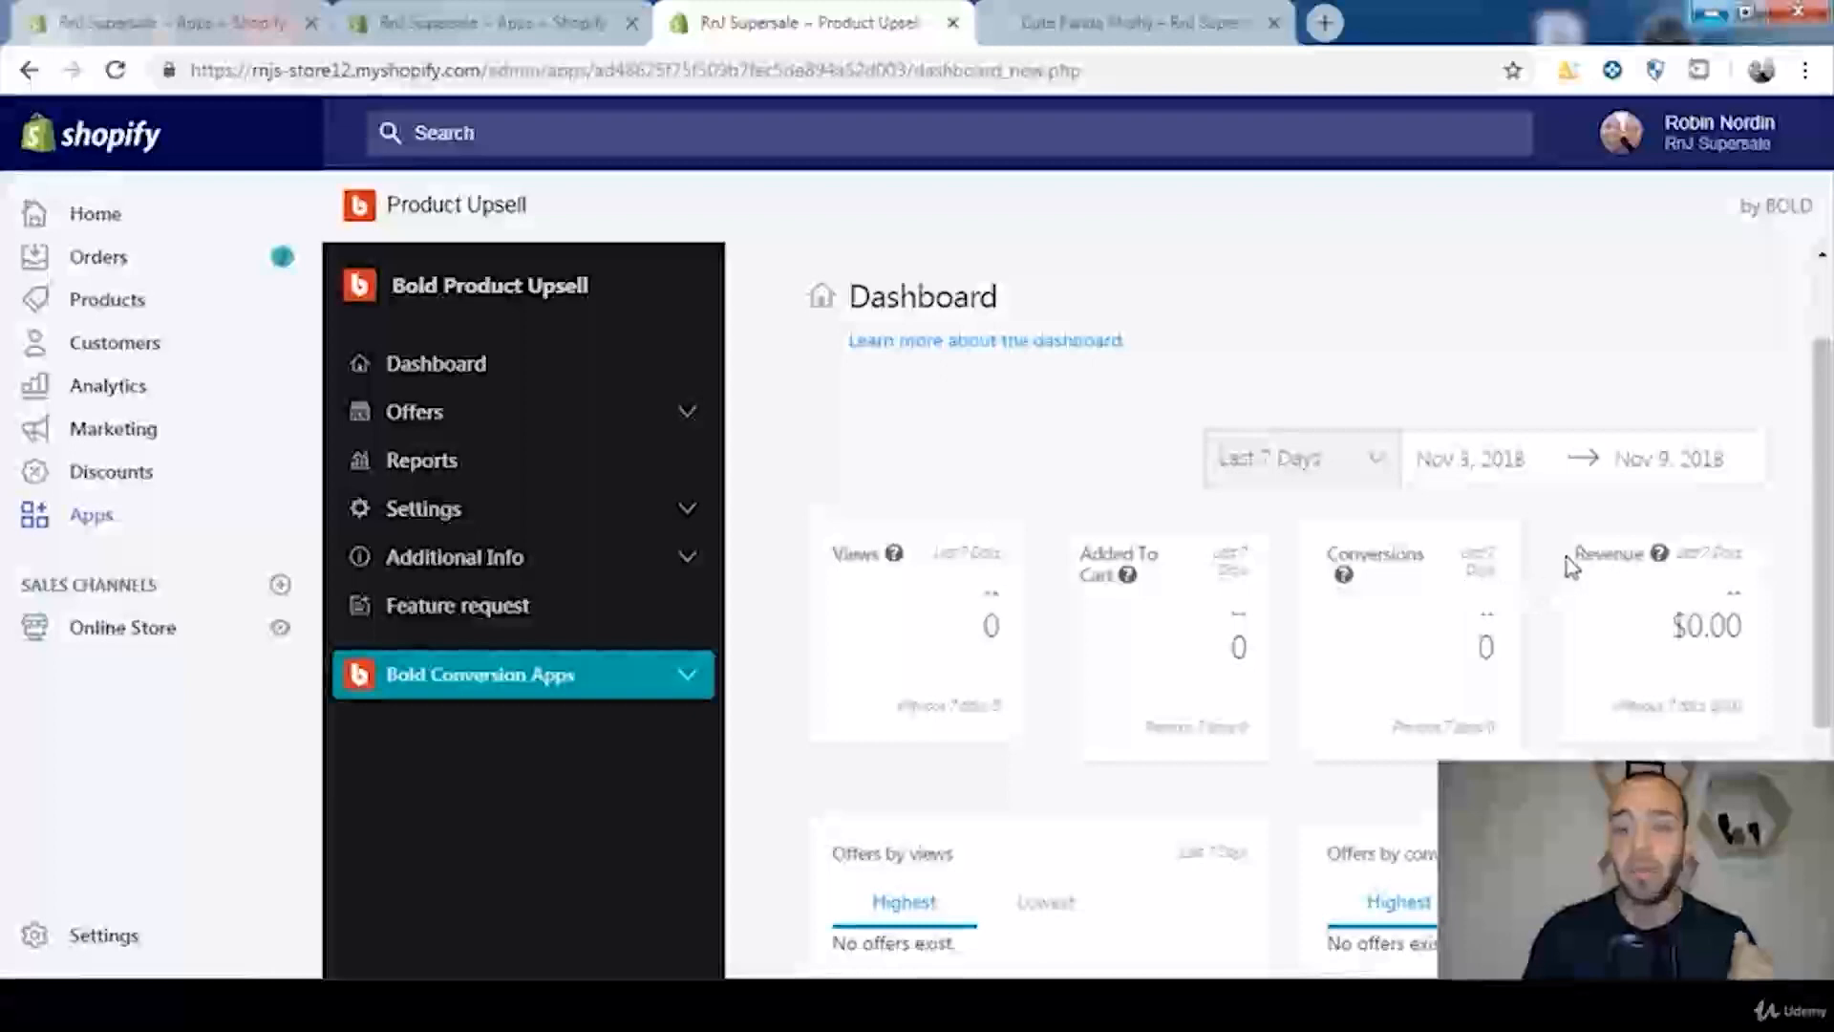
left_click_drag(1604, 554, 1645, 554)
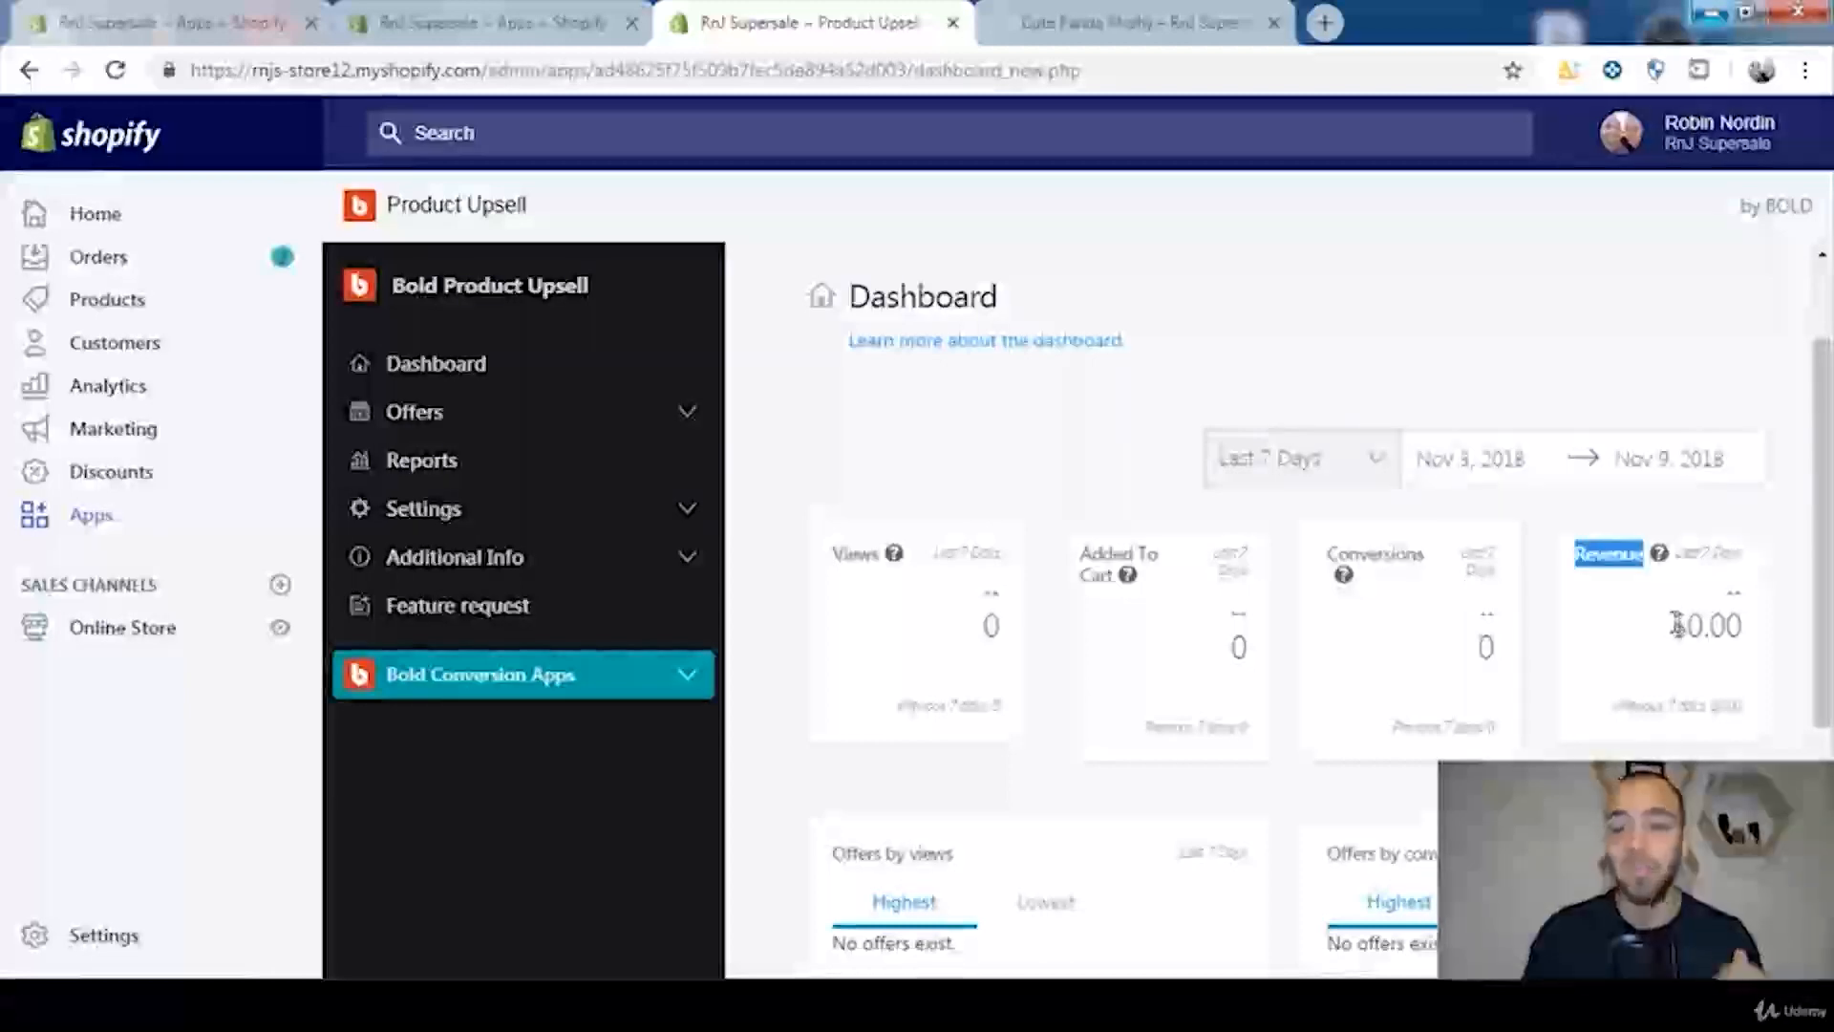
left_click_drag(1671, 626, 1750, 648)
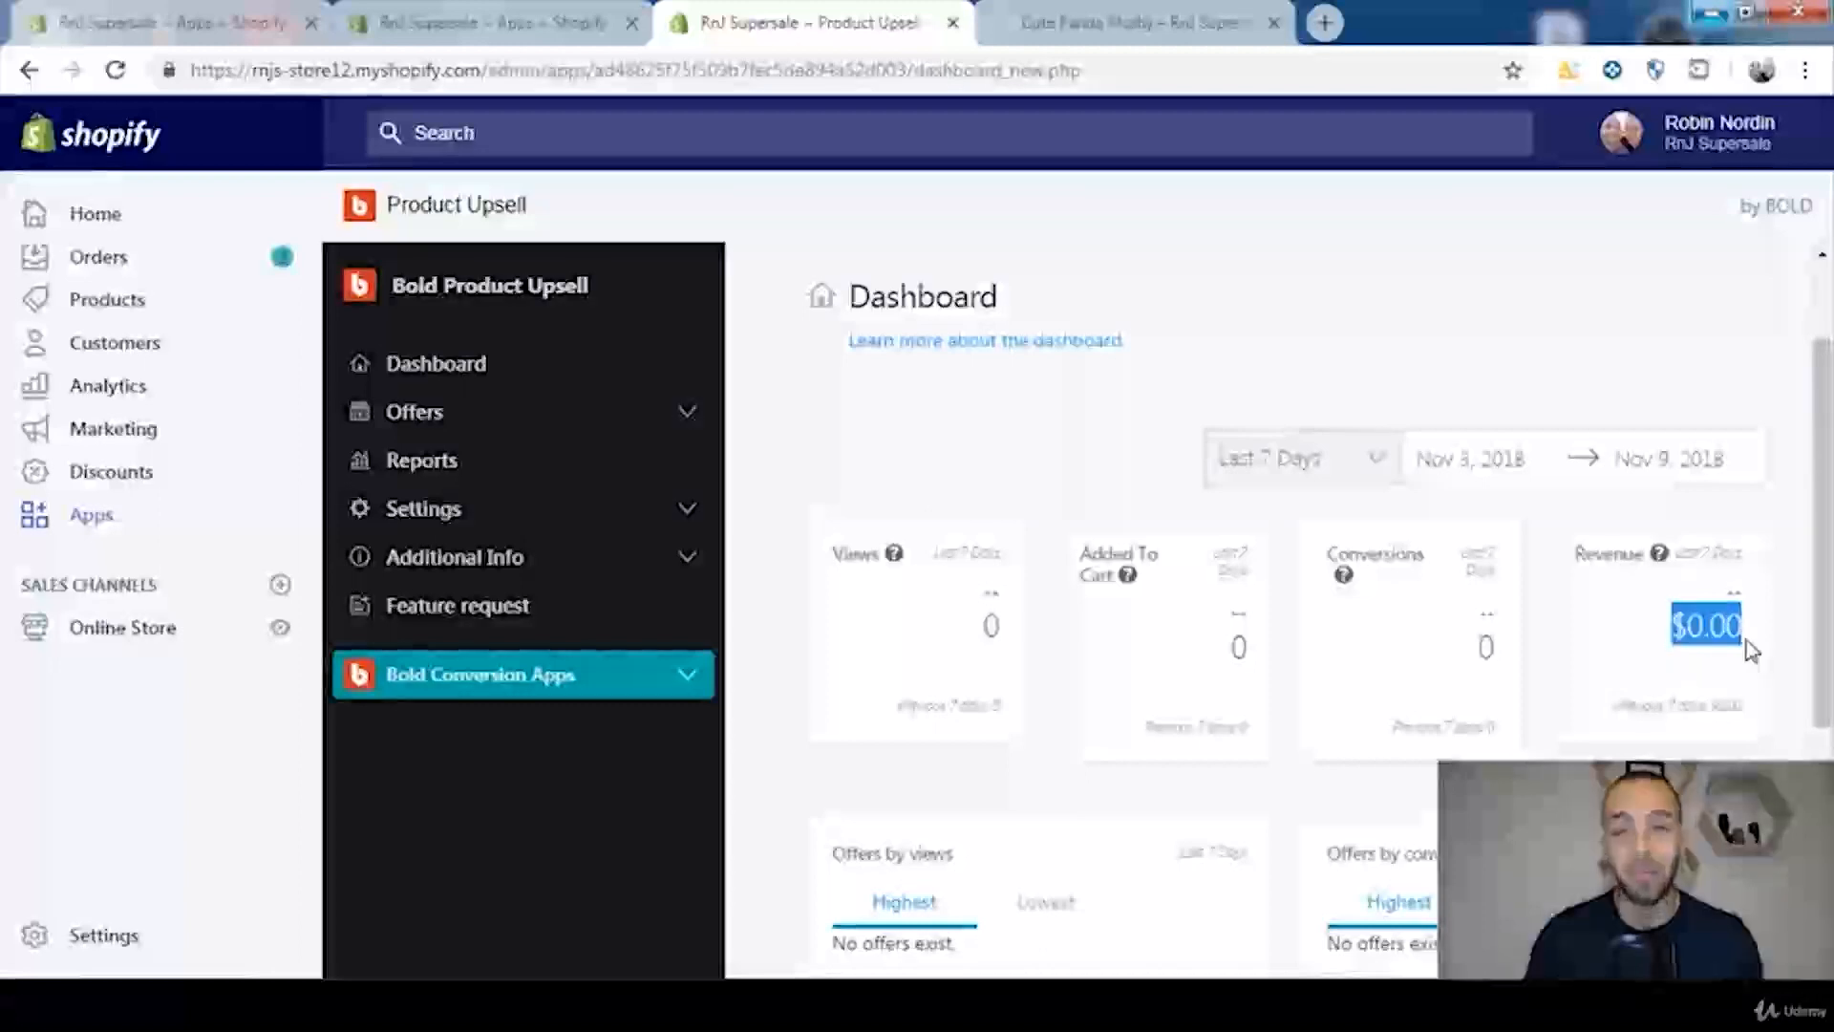
Step: Start a new upsell offer, check the Cute Panda Plushy product page in the store and return to the offer form
left_click(690, 421)
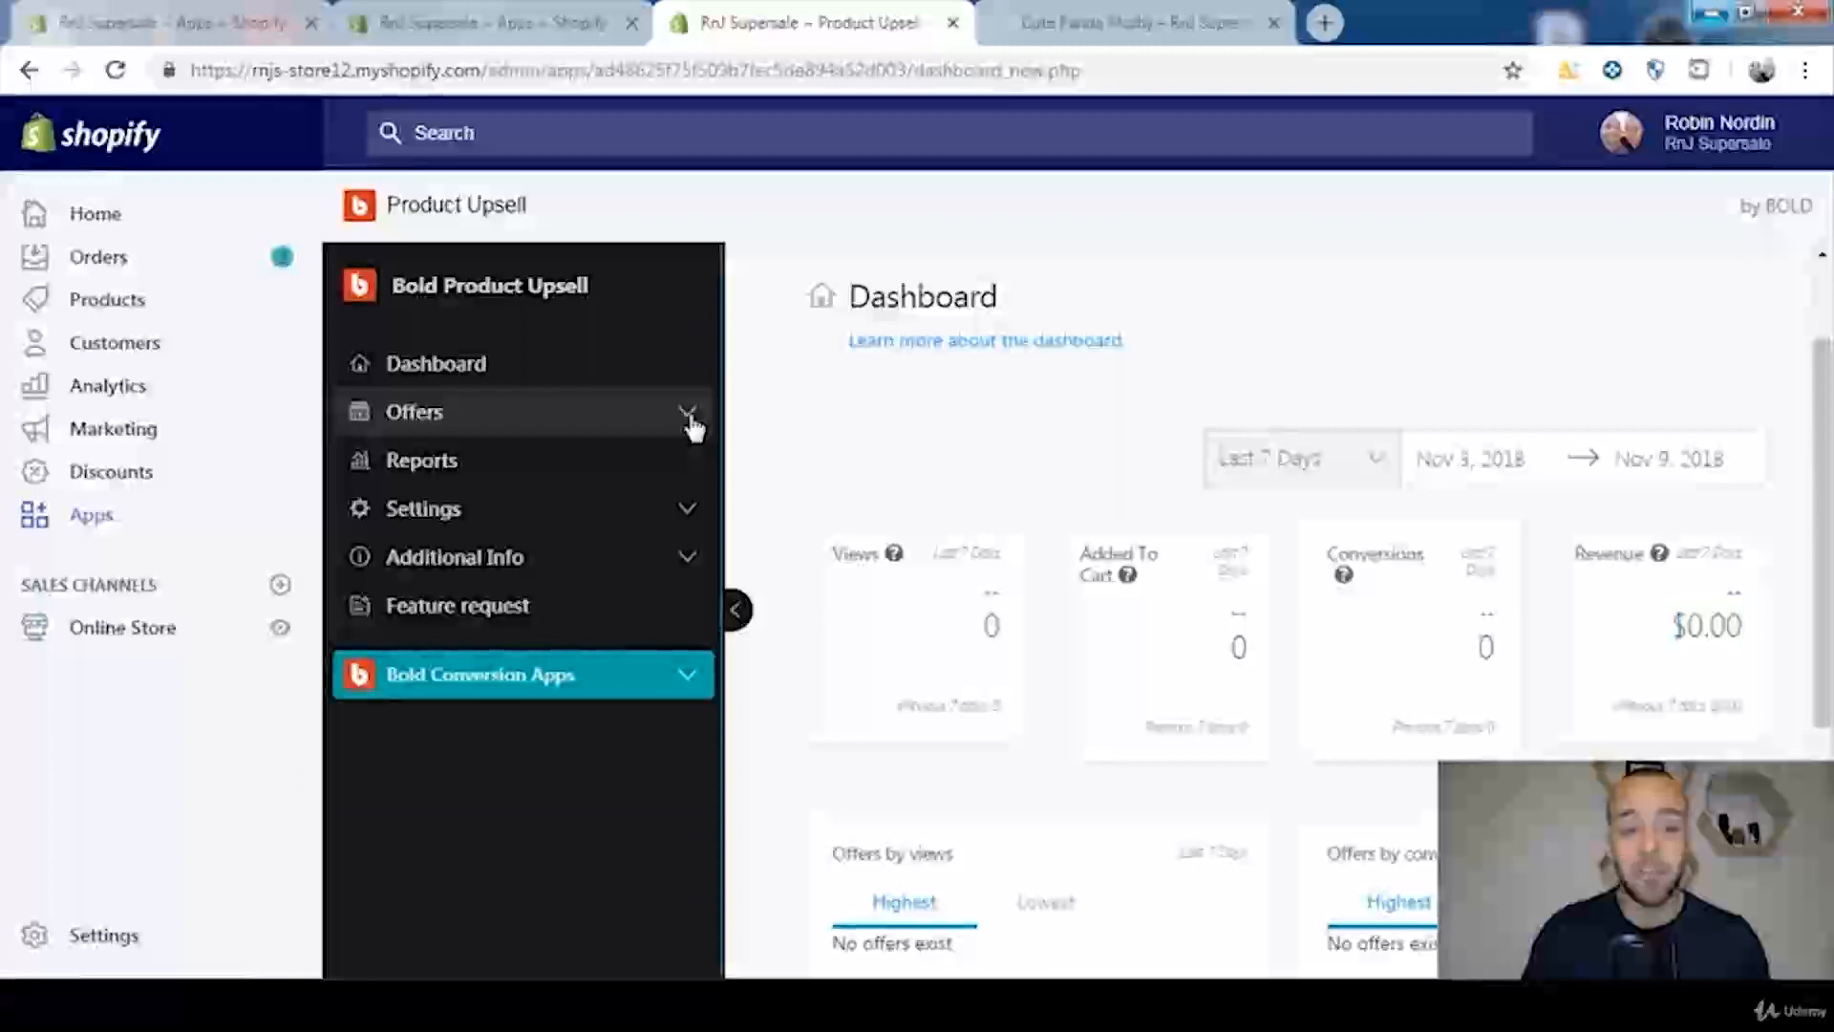
left_click(449, 511)
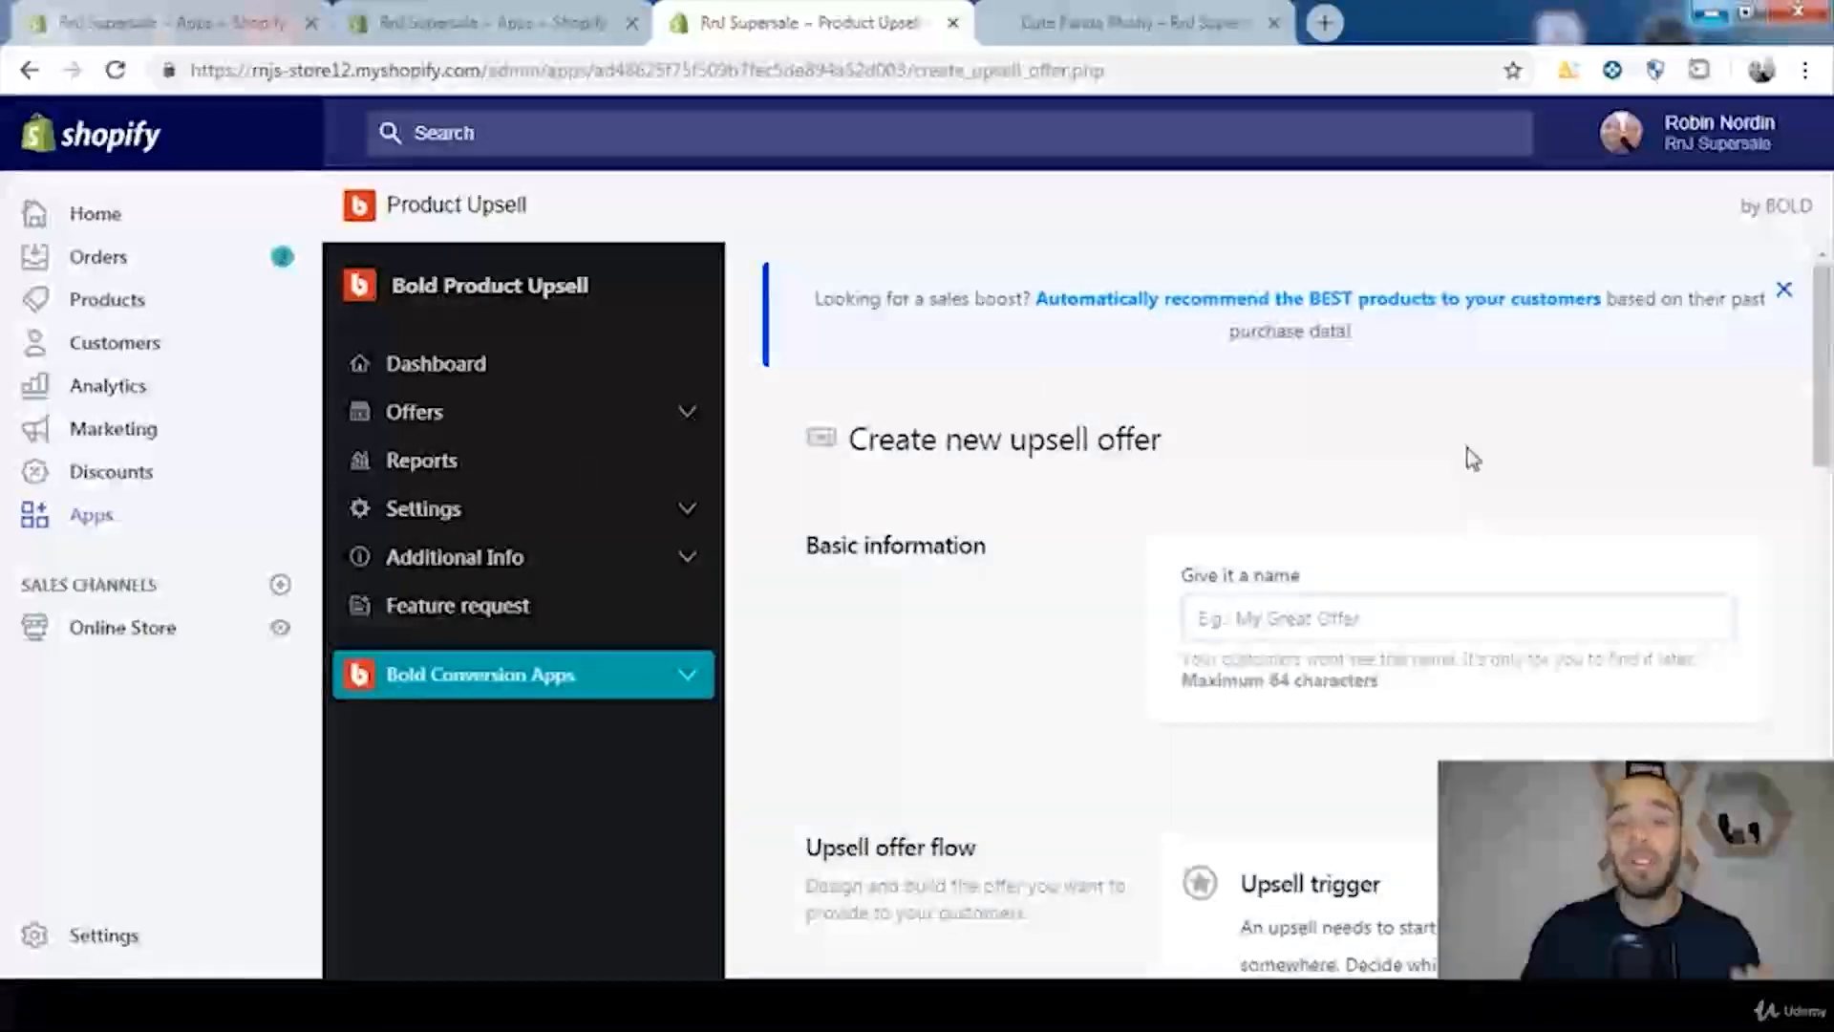
key("ctrl+Tab")
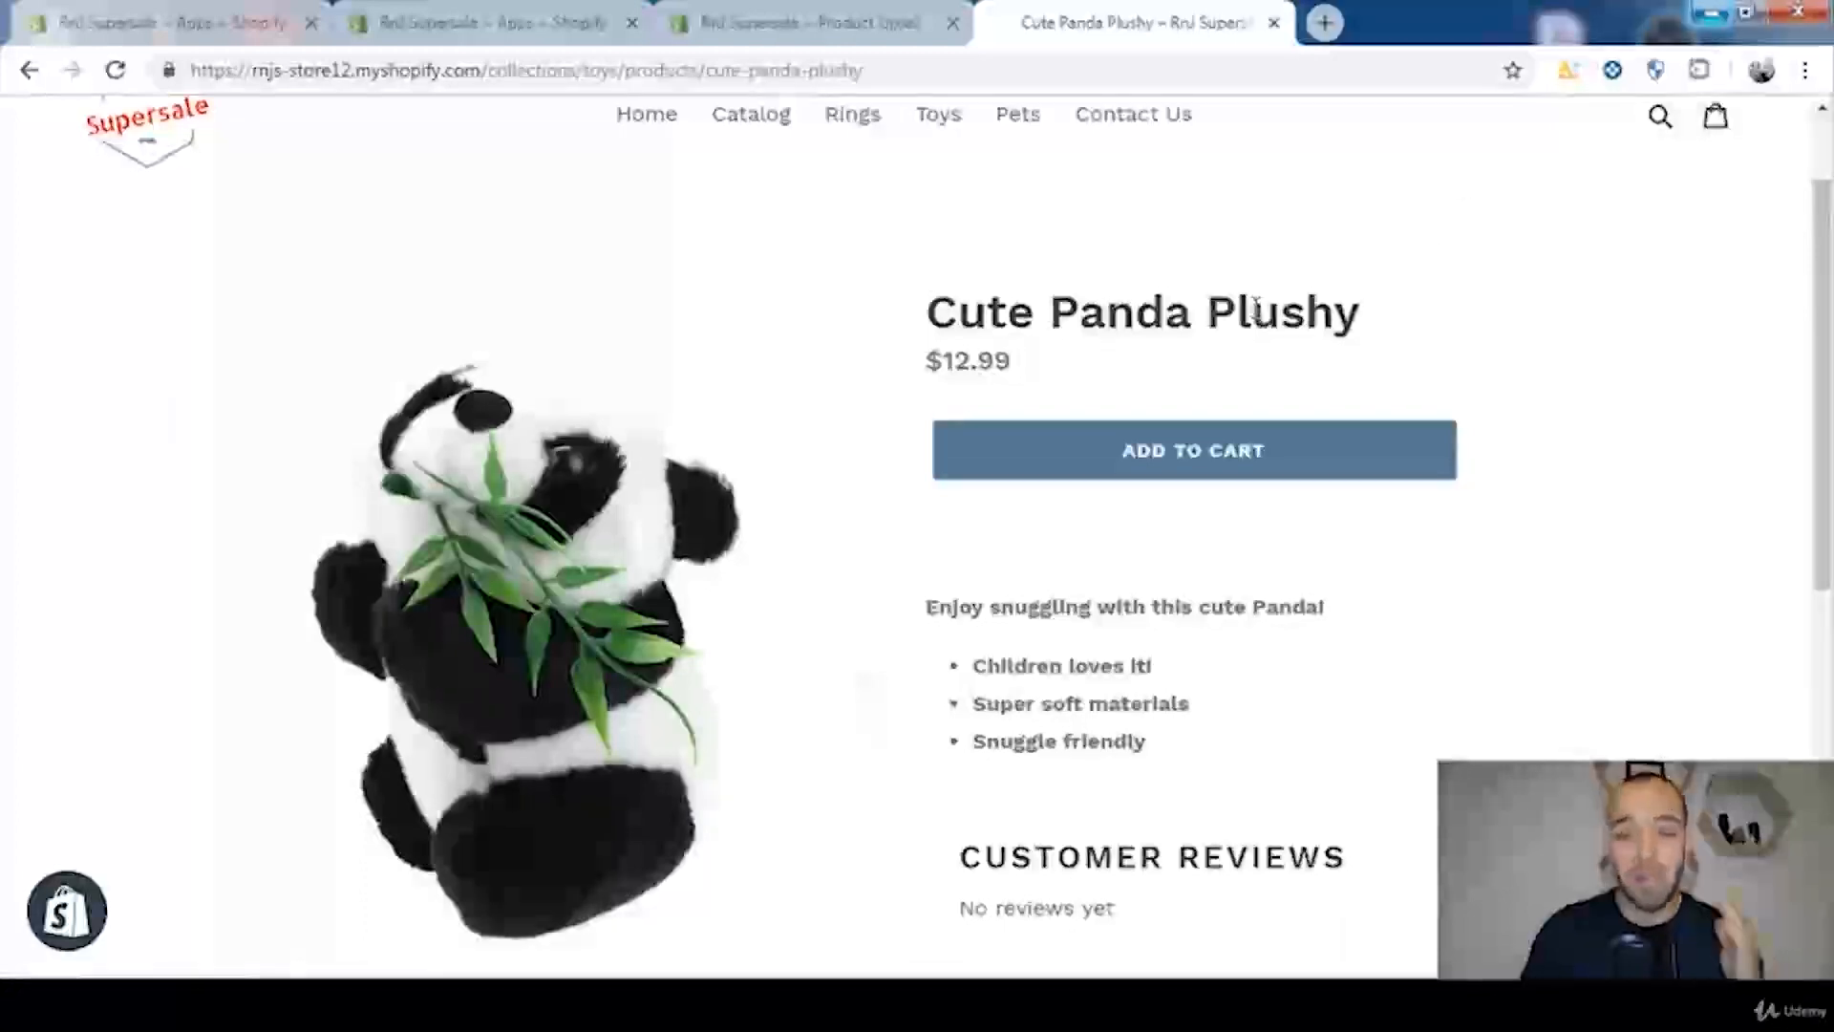
left_click(841, 23)
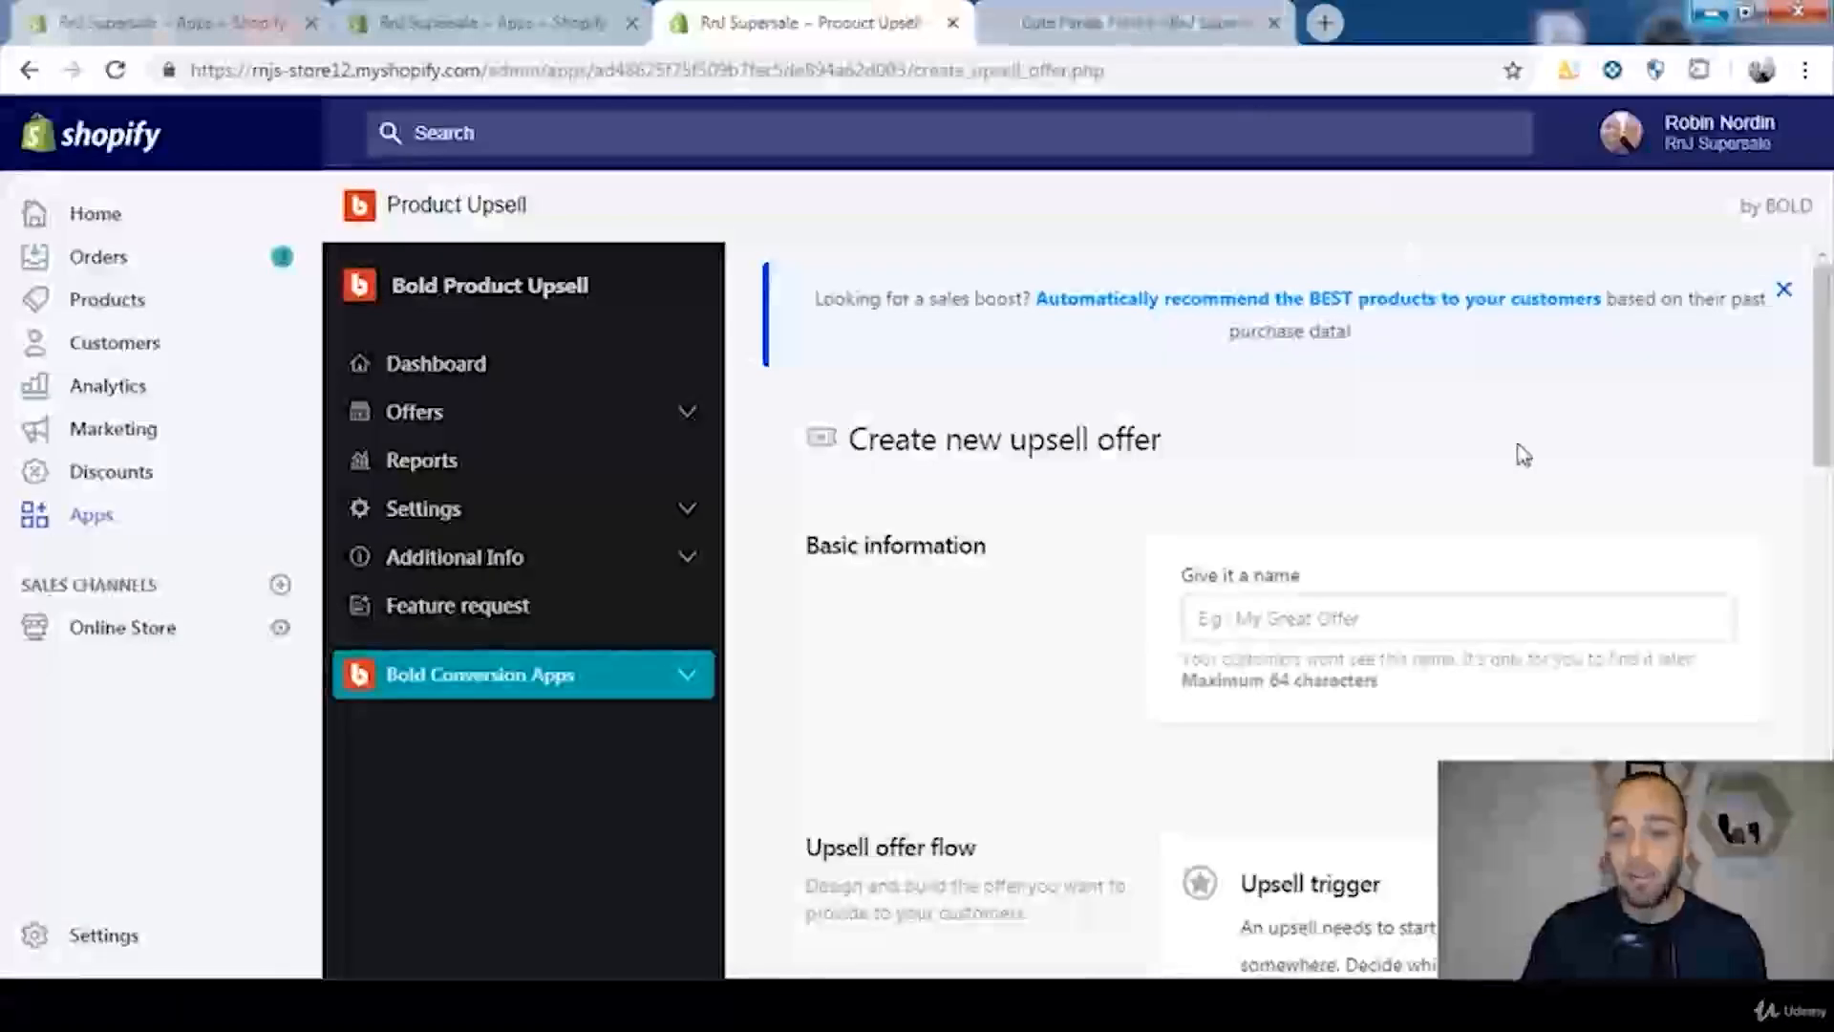
Step: Name the new upsell offer "Cute Panda Plushy" and bring up its Upsell offer flow section
scroll(1519, 455, "down", 2)
left_click(1271, 484)
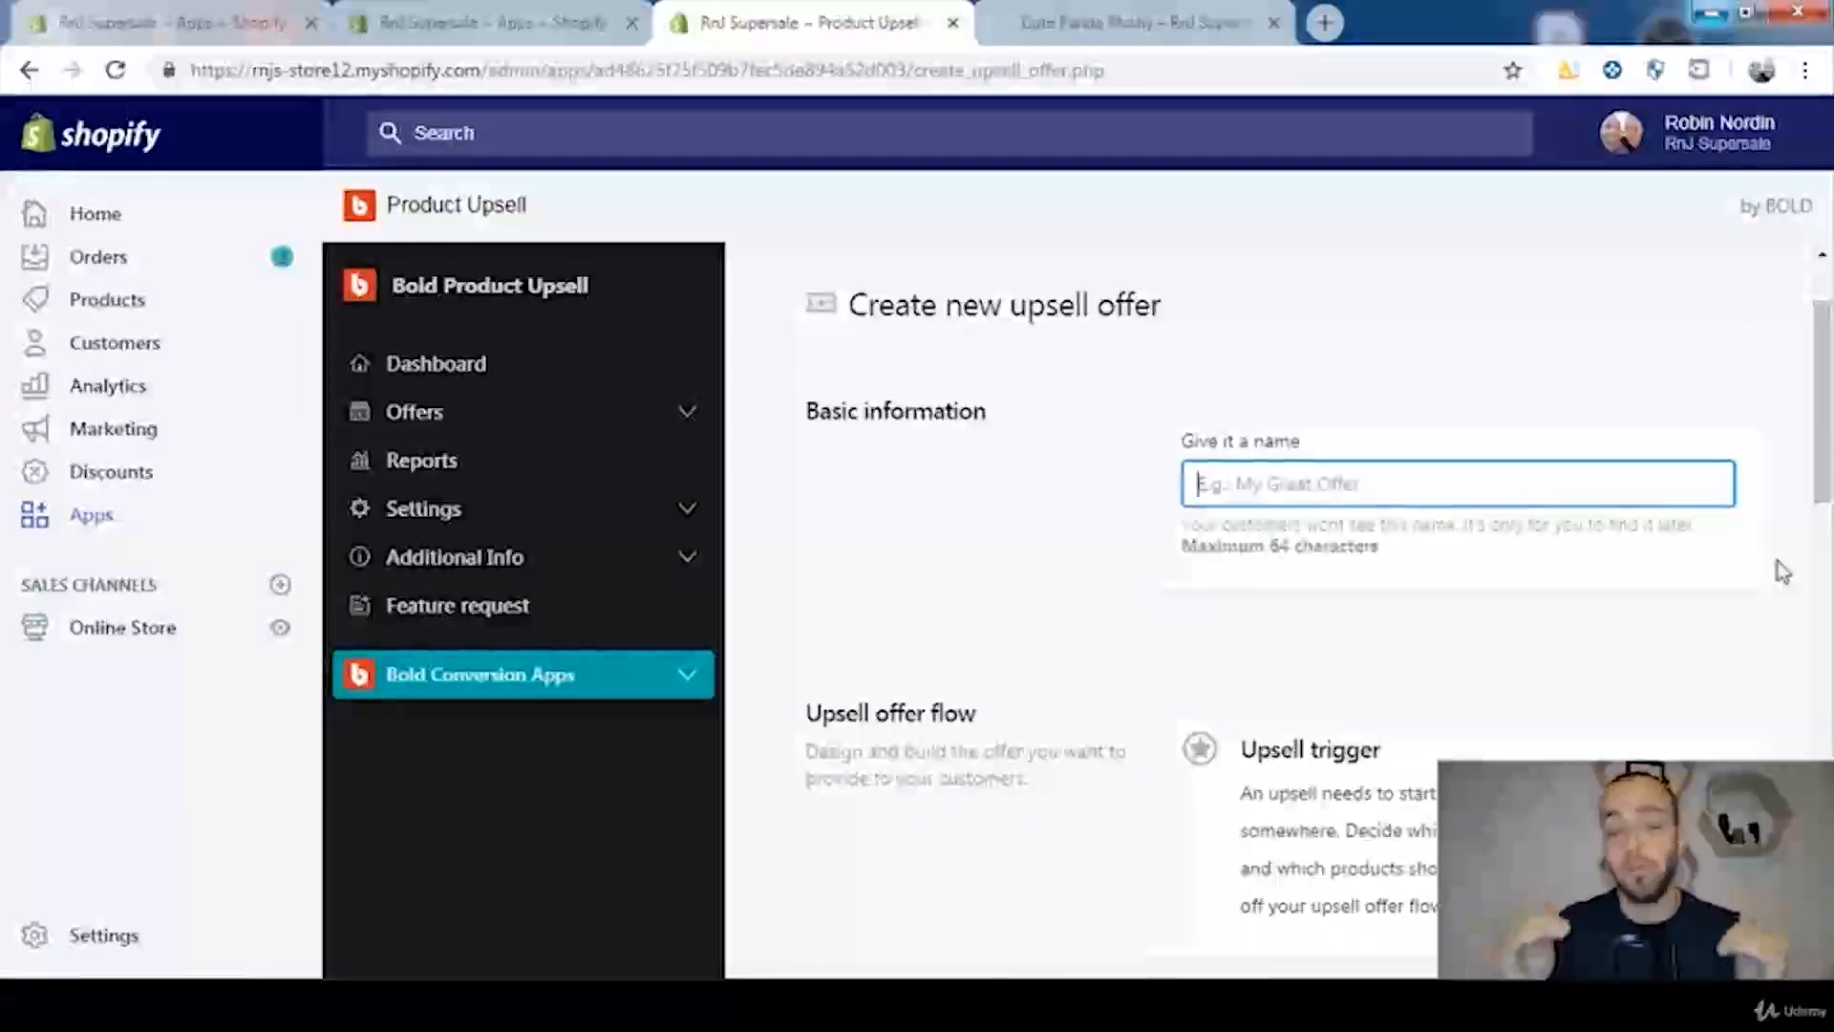
type("Cute Panda Plushy")
scroll(1735, 554, "down", 5)
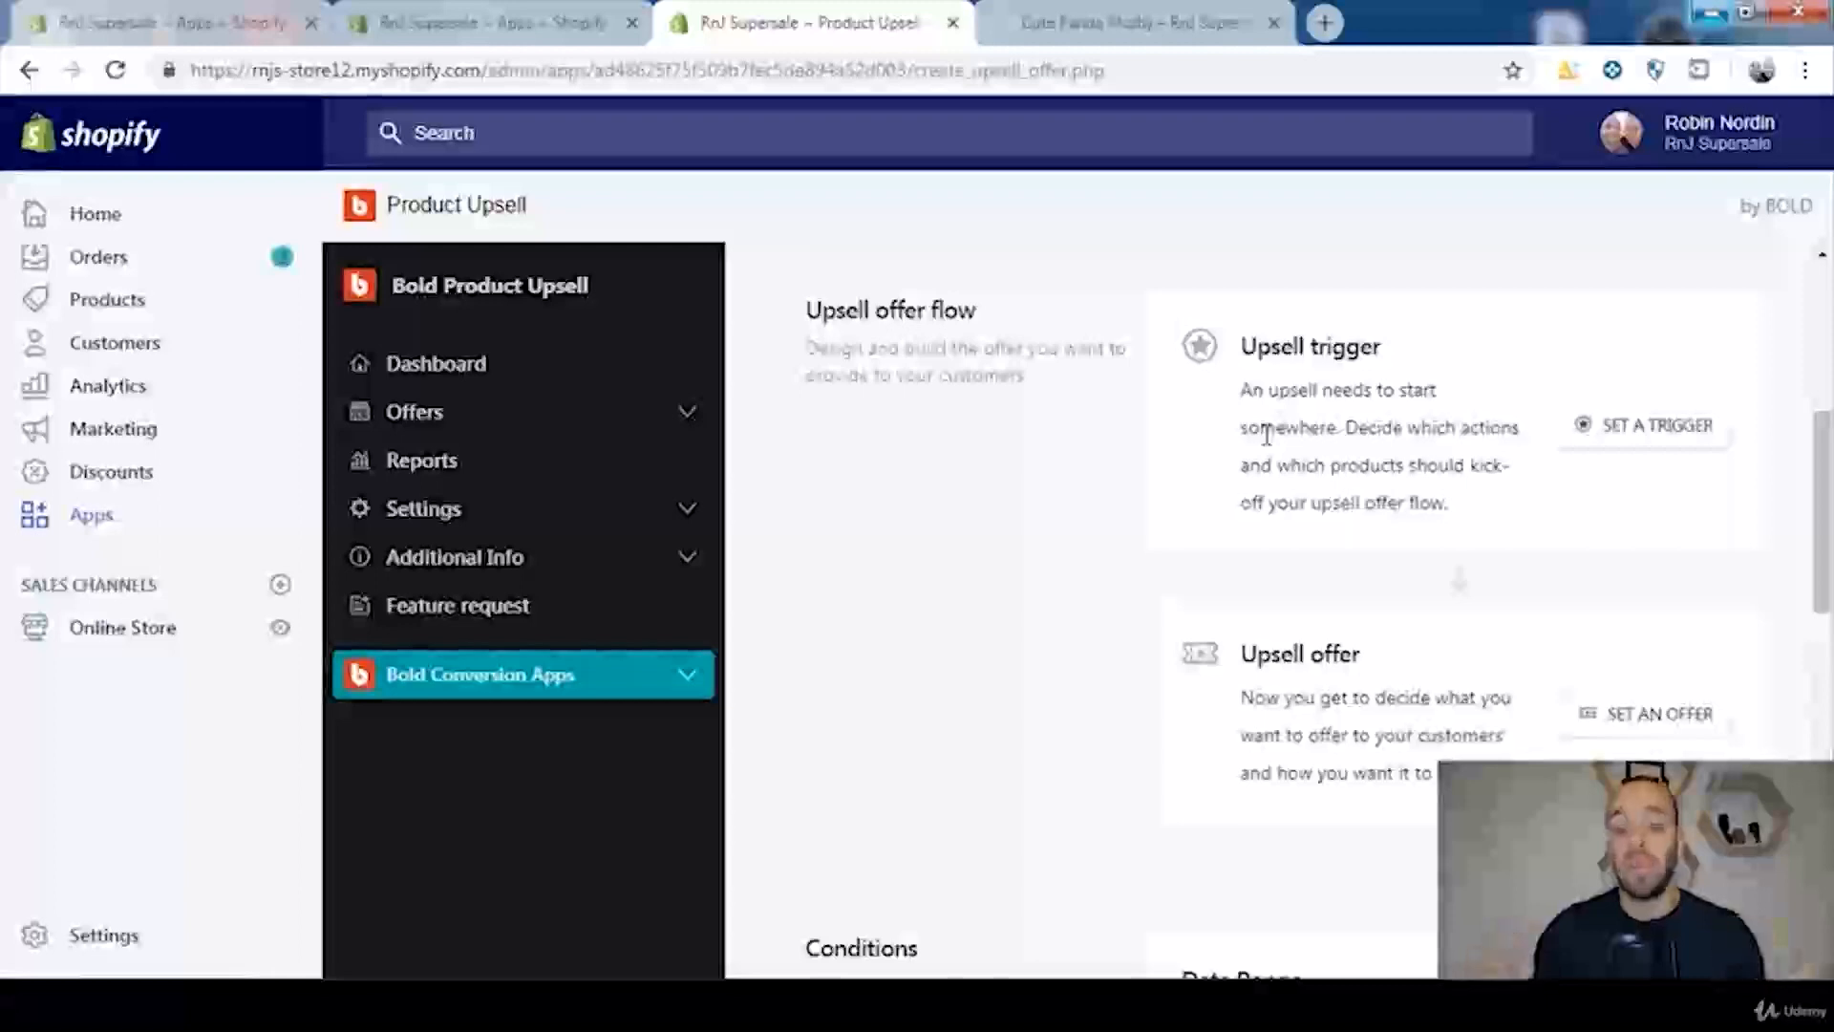
Step: Set the upsell trigger event to Add to cart, keeping Cross-sell as the cart option
left_click(1652, 444)
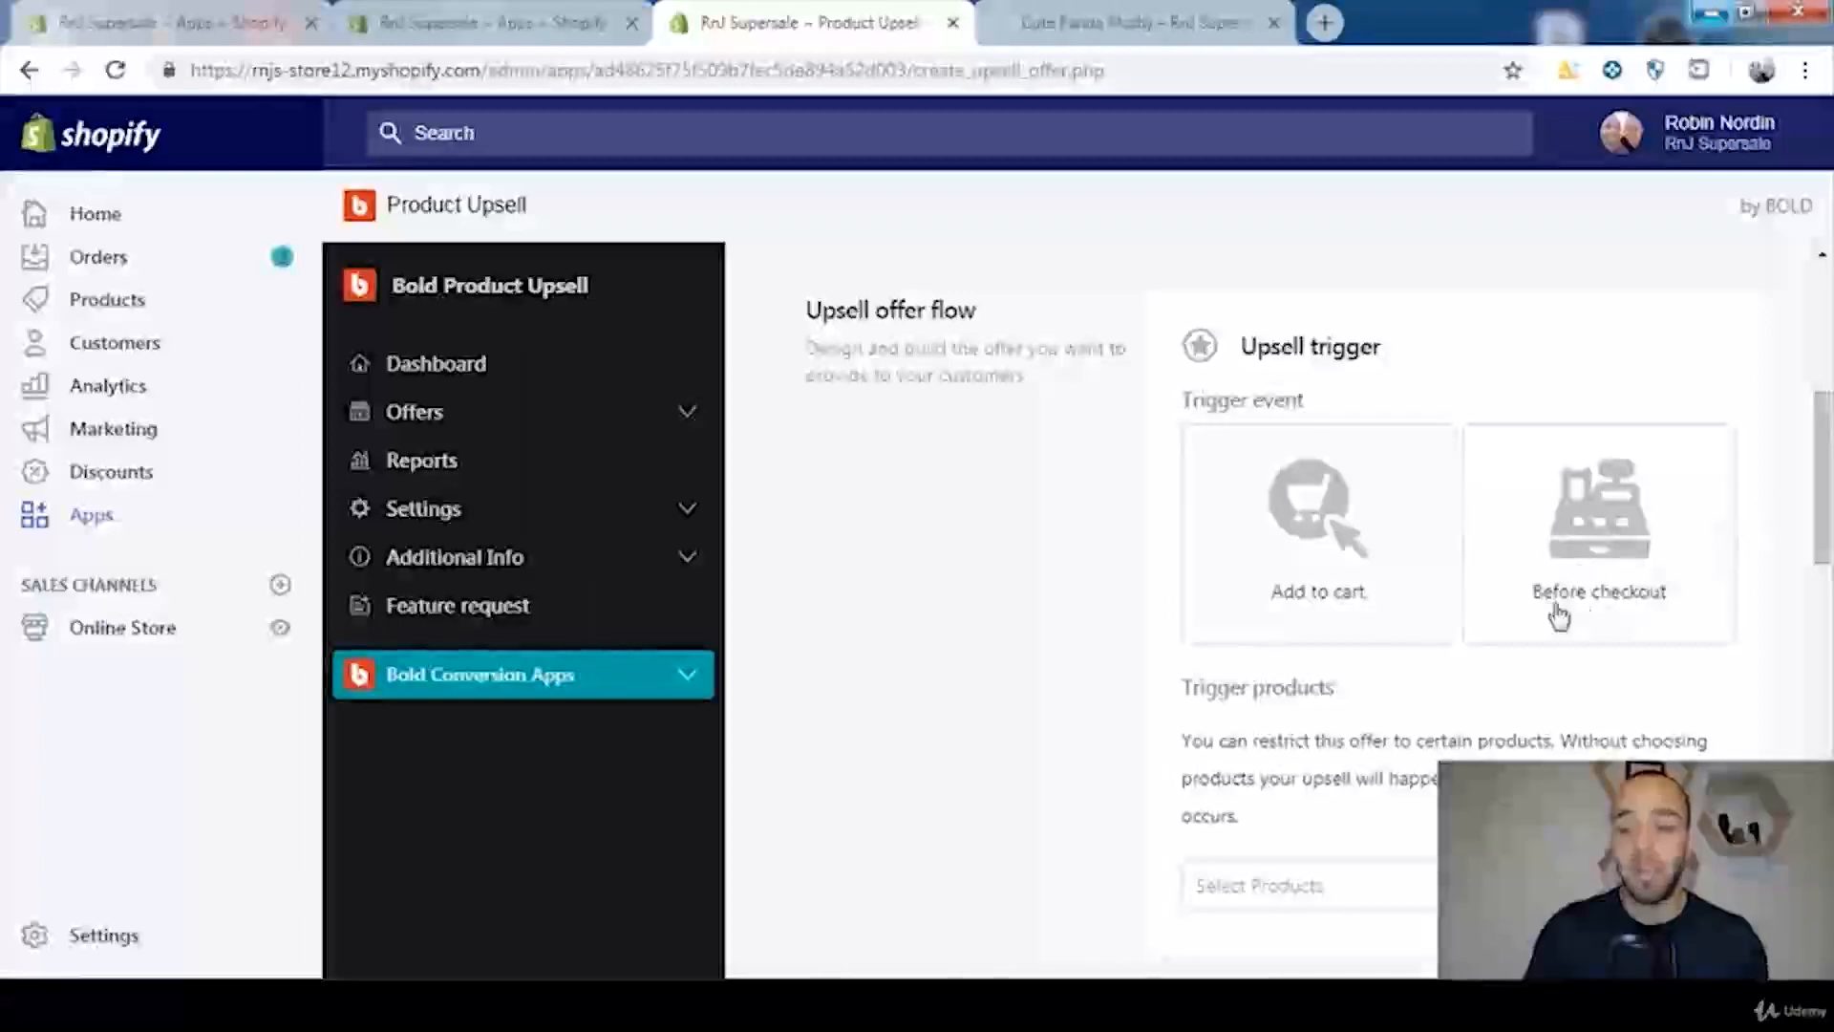
left_click_drag(1827, 527, 1827, 530)
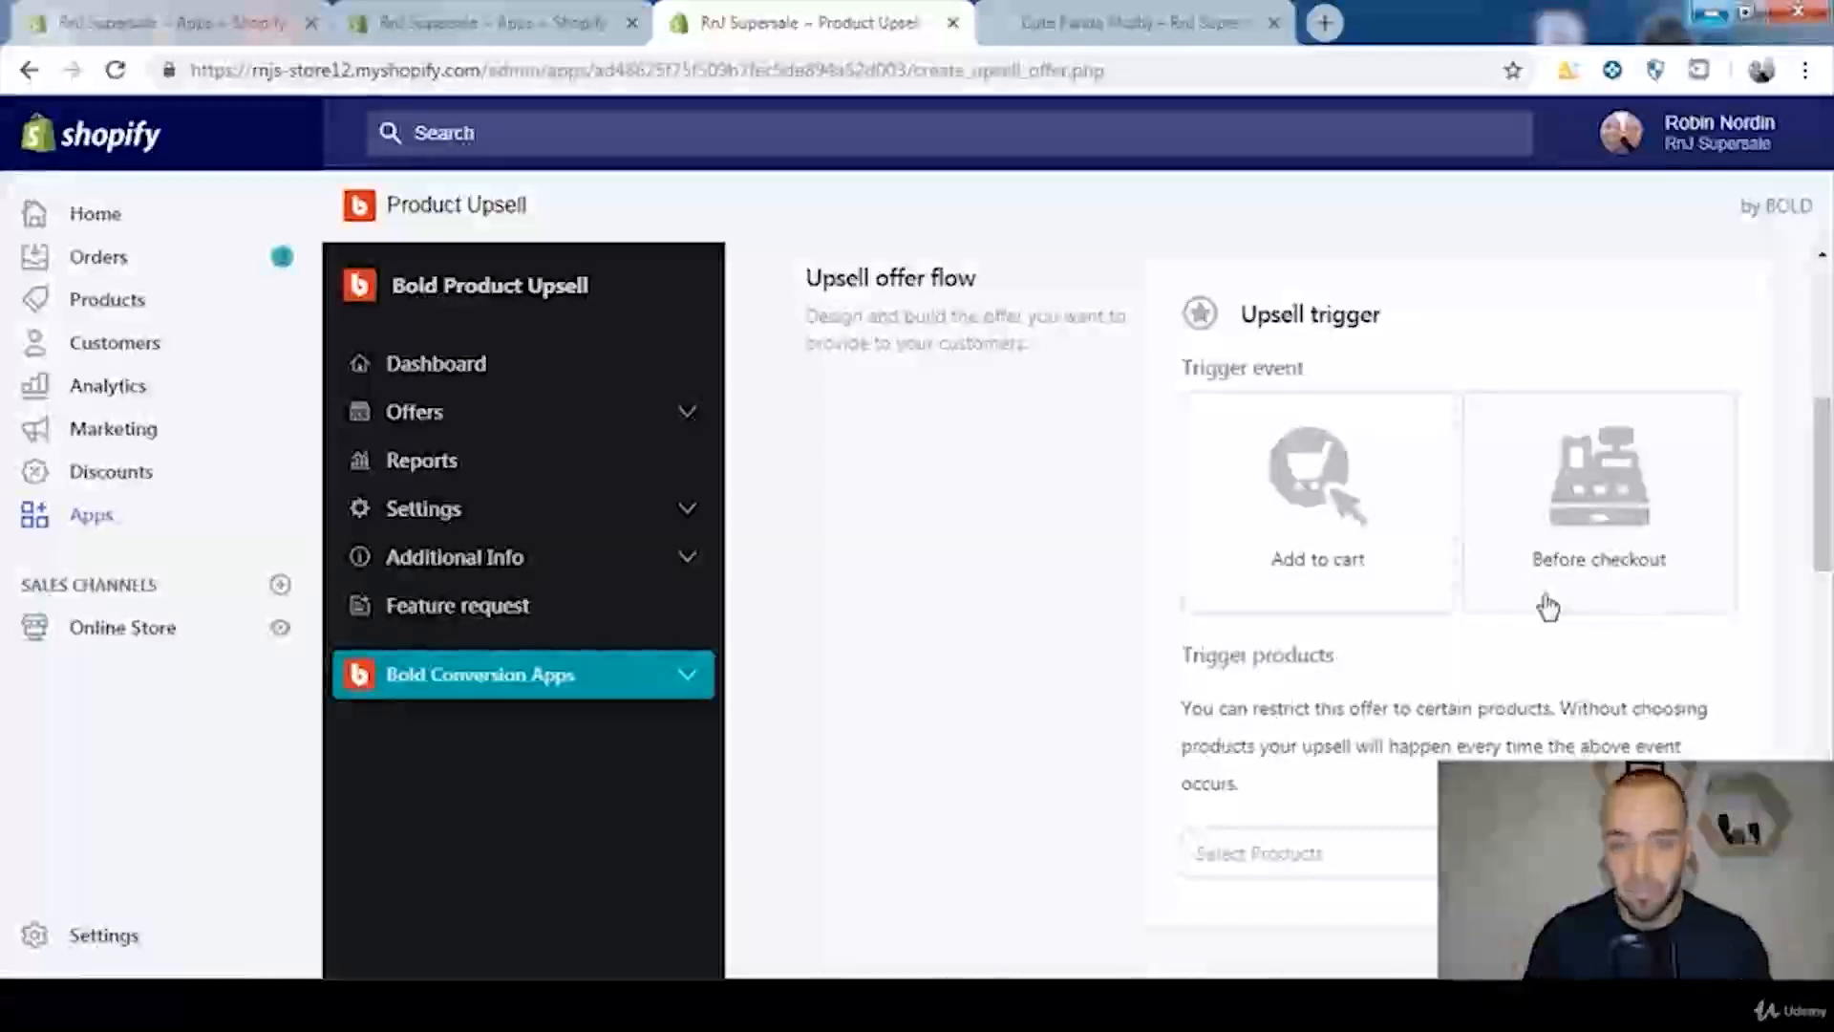
left_click(1325, 570)
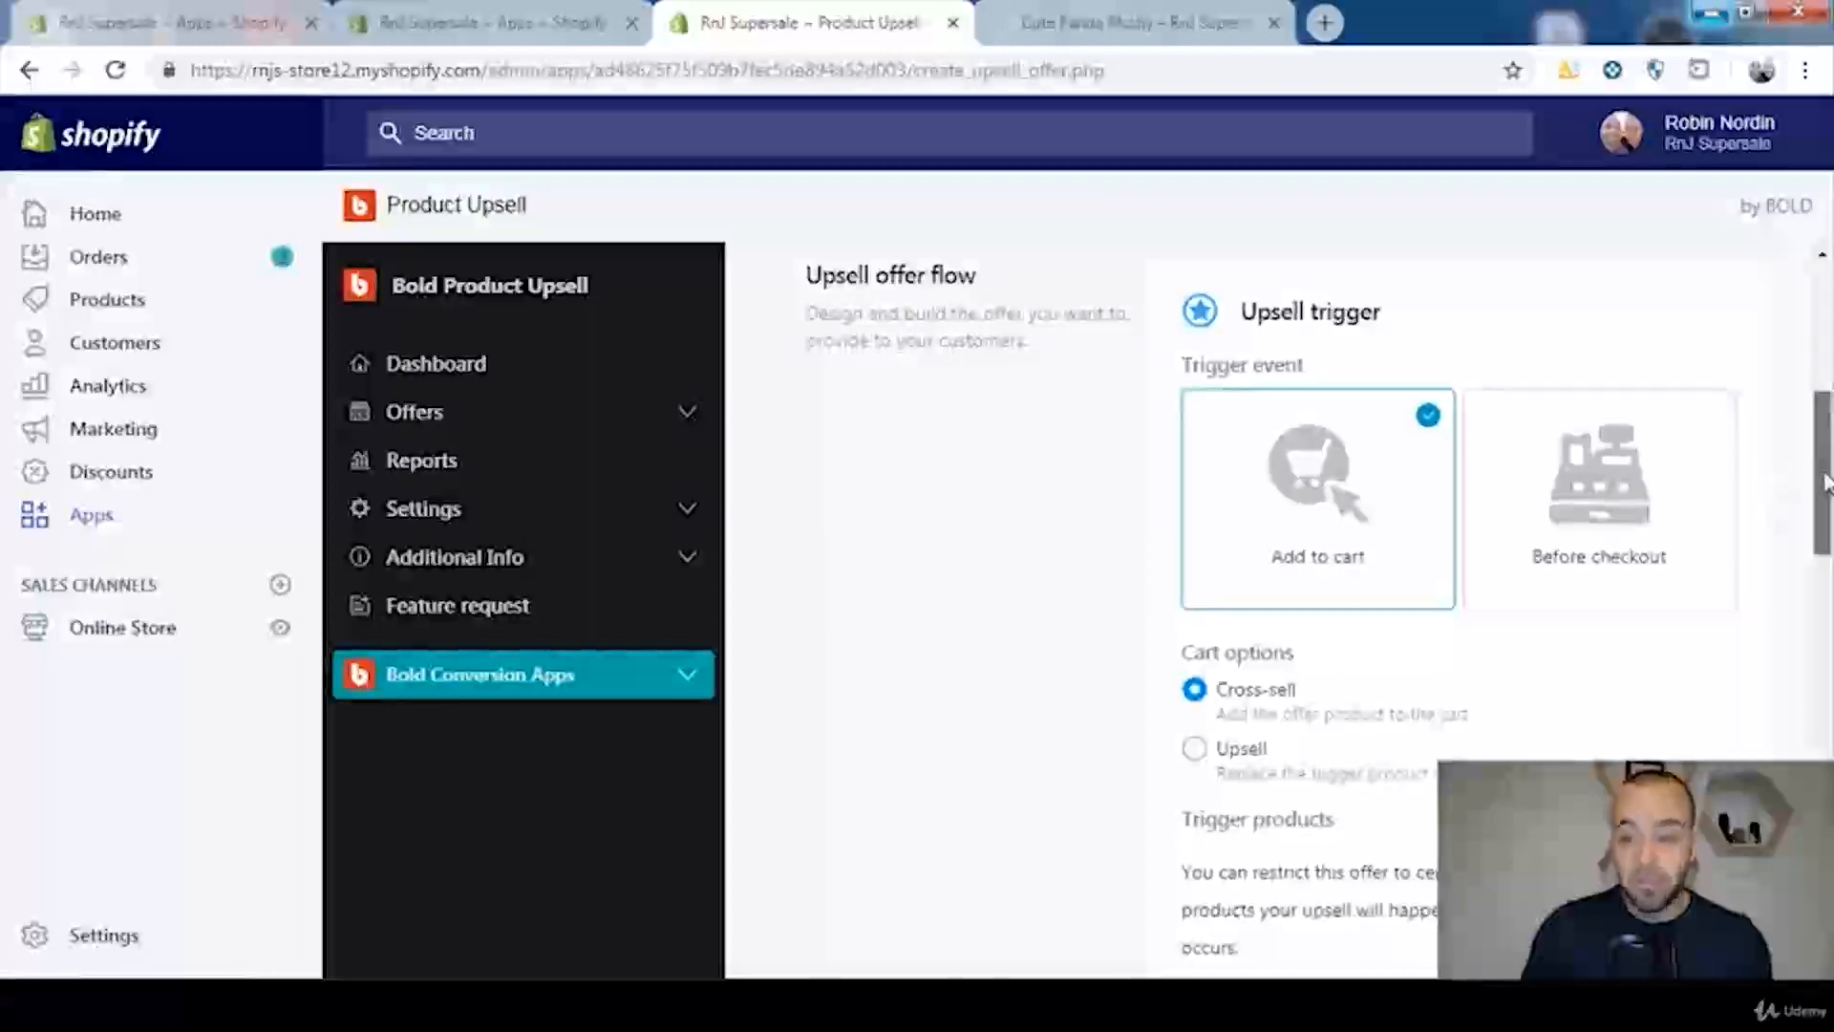
scroll(1817, 468, "down", 1)
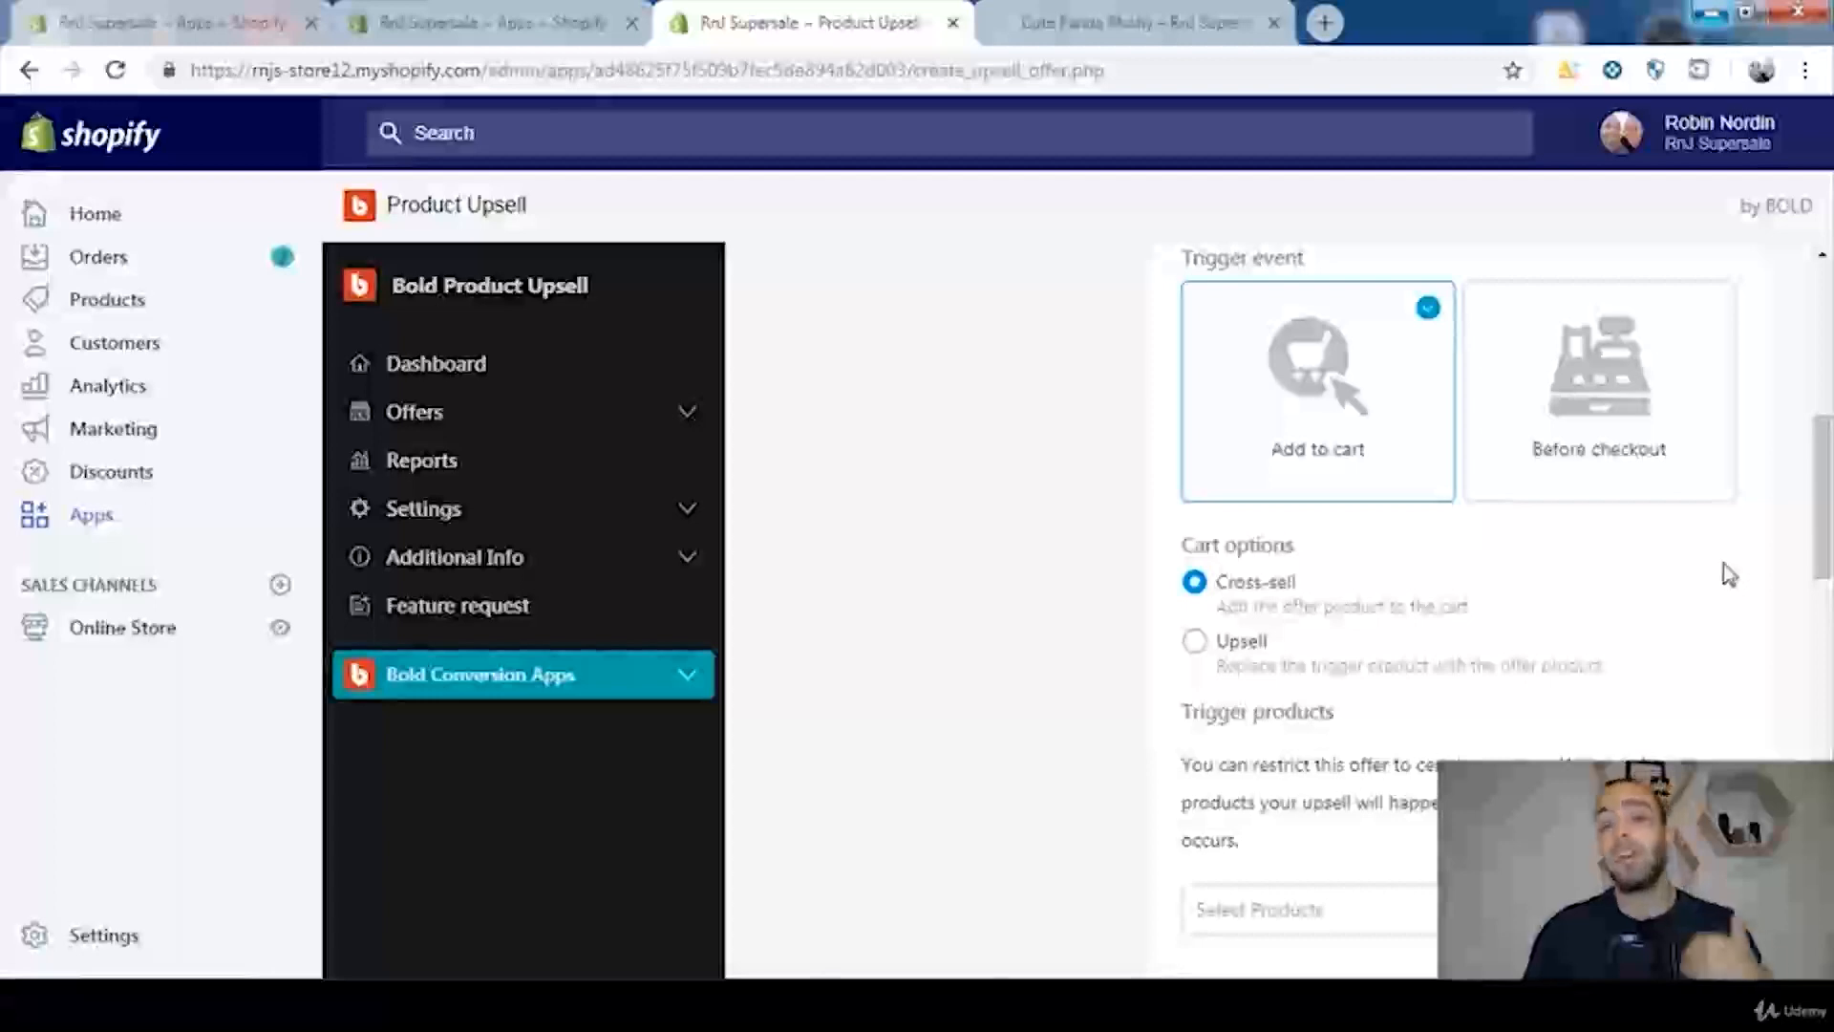
left_click_drag(1822, 497, 1825, 521)
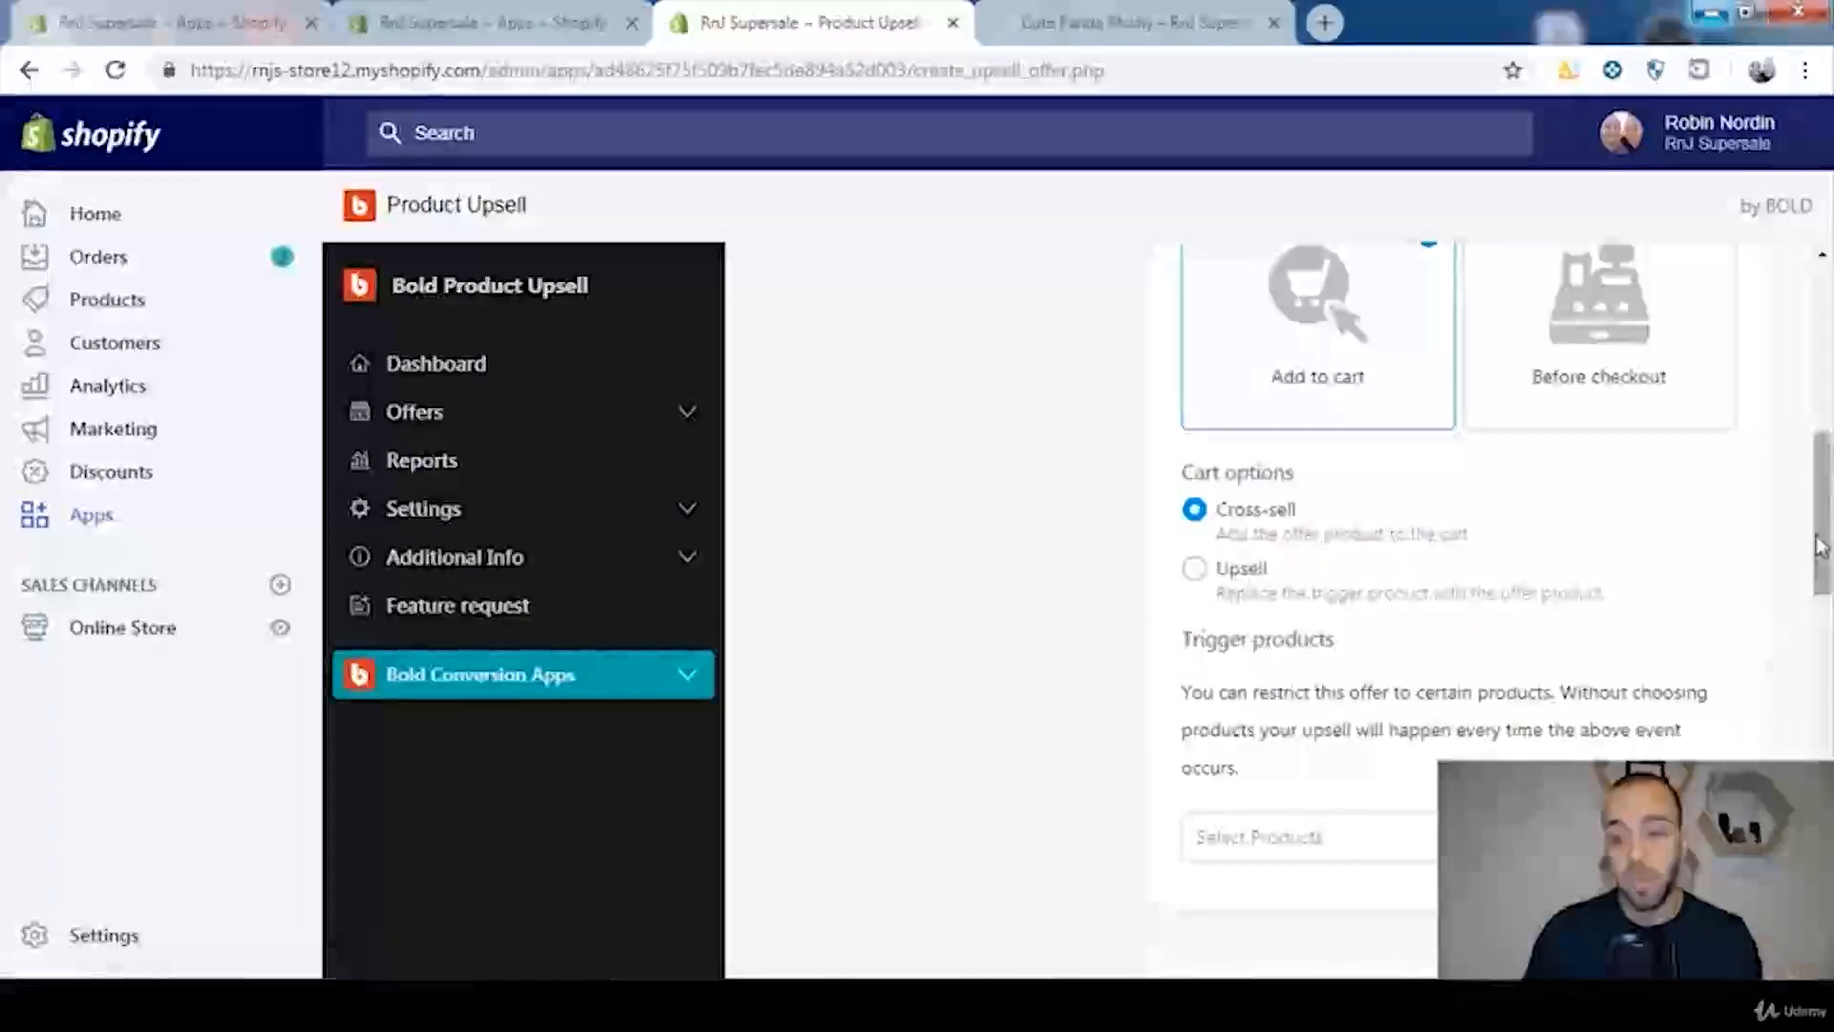
Step: Select the Cute Panda Plushy as the trigger product, checking the product filters and results-per-page choices first, and continue with the selection
left_click_drag(1822, 541, 1828, 623)
left_click(1611, 478)
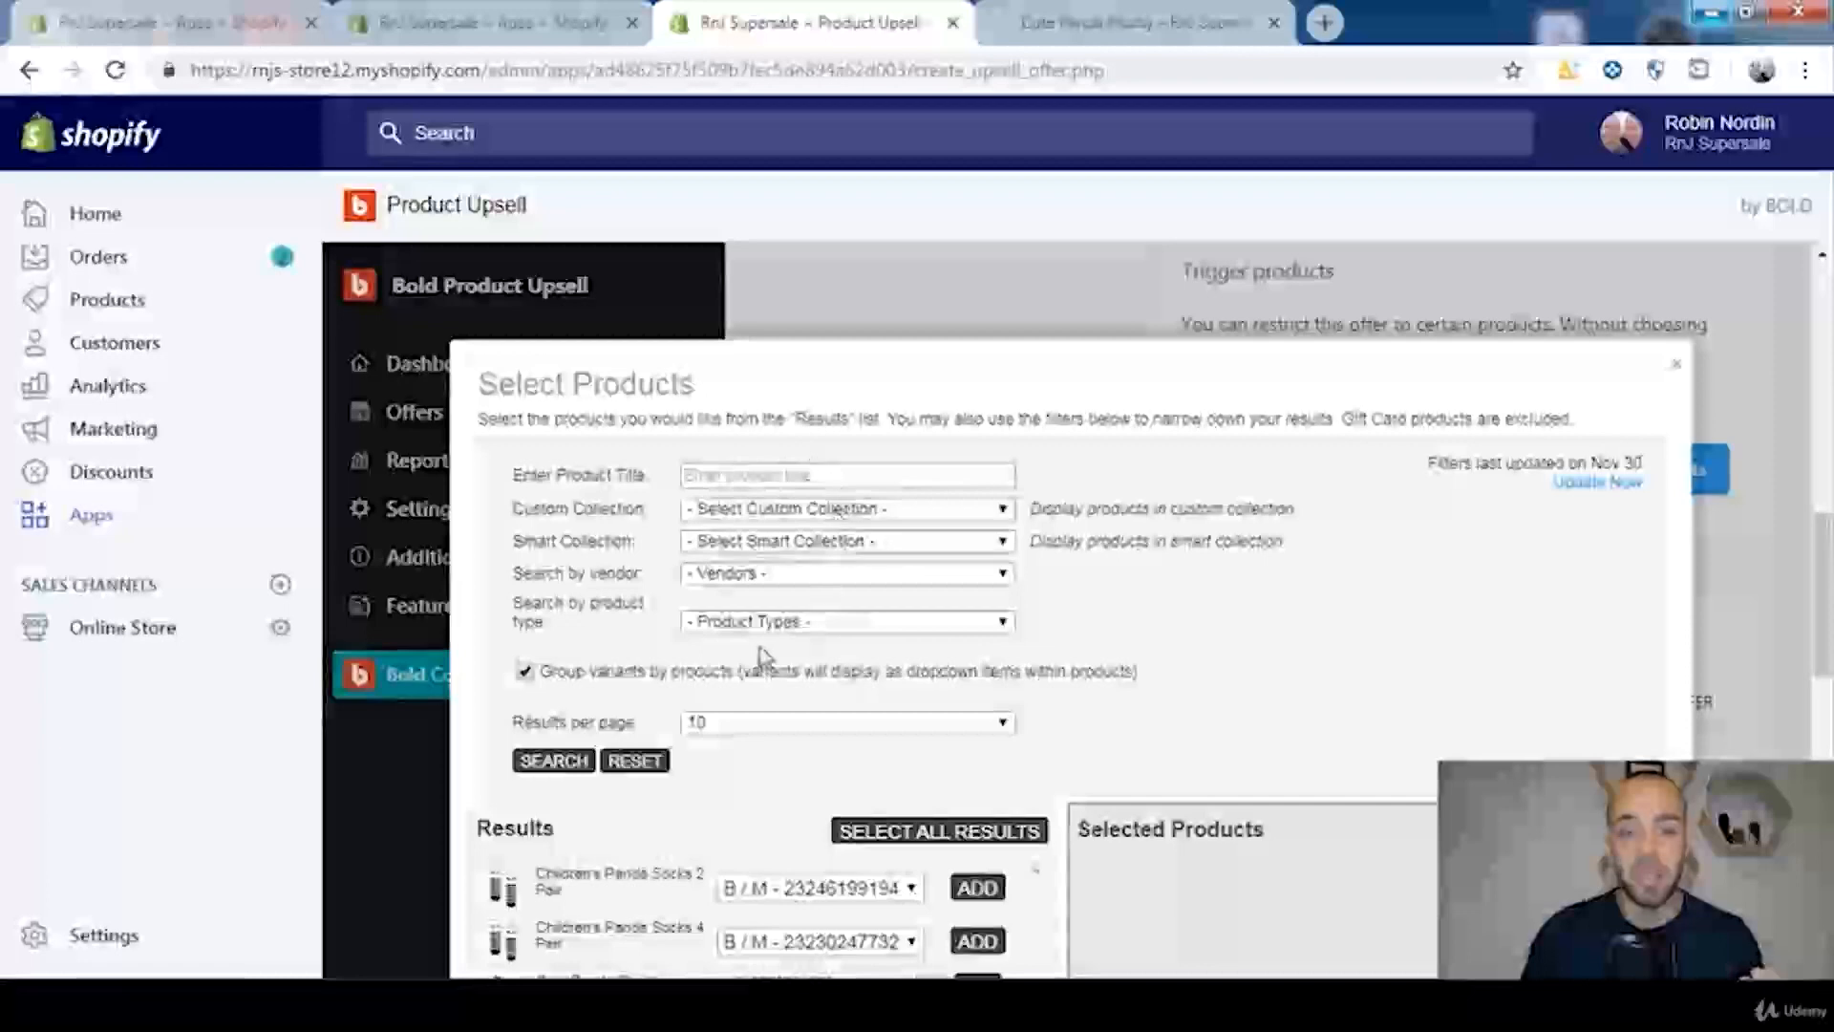
left_click(552, 761)
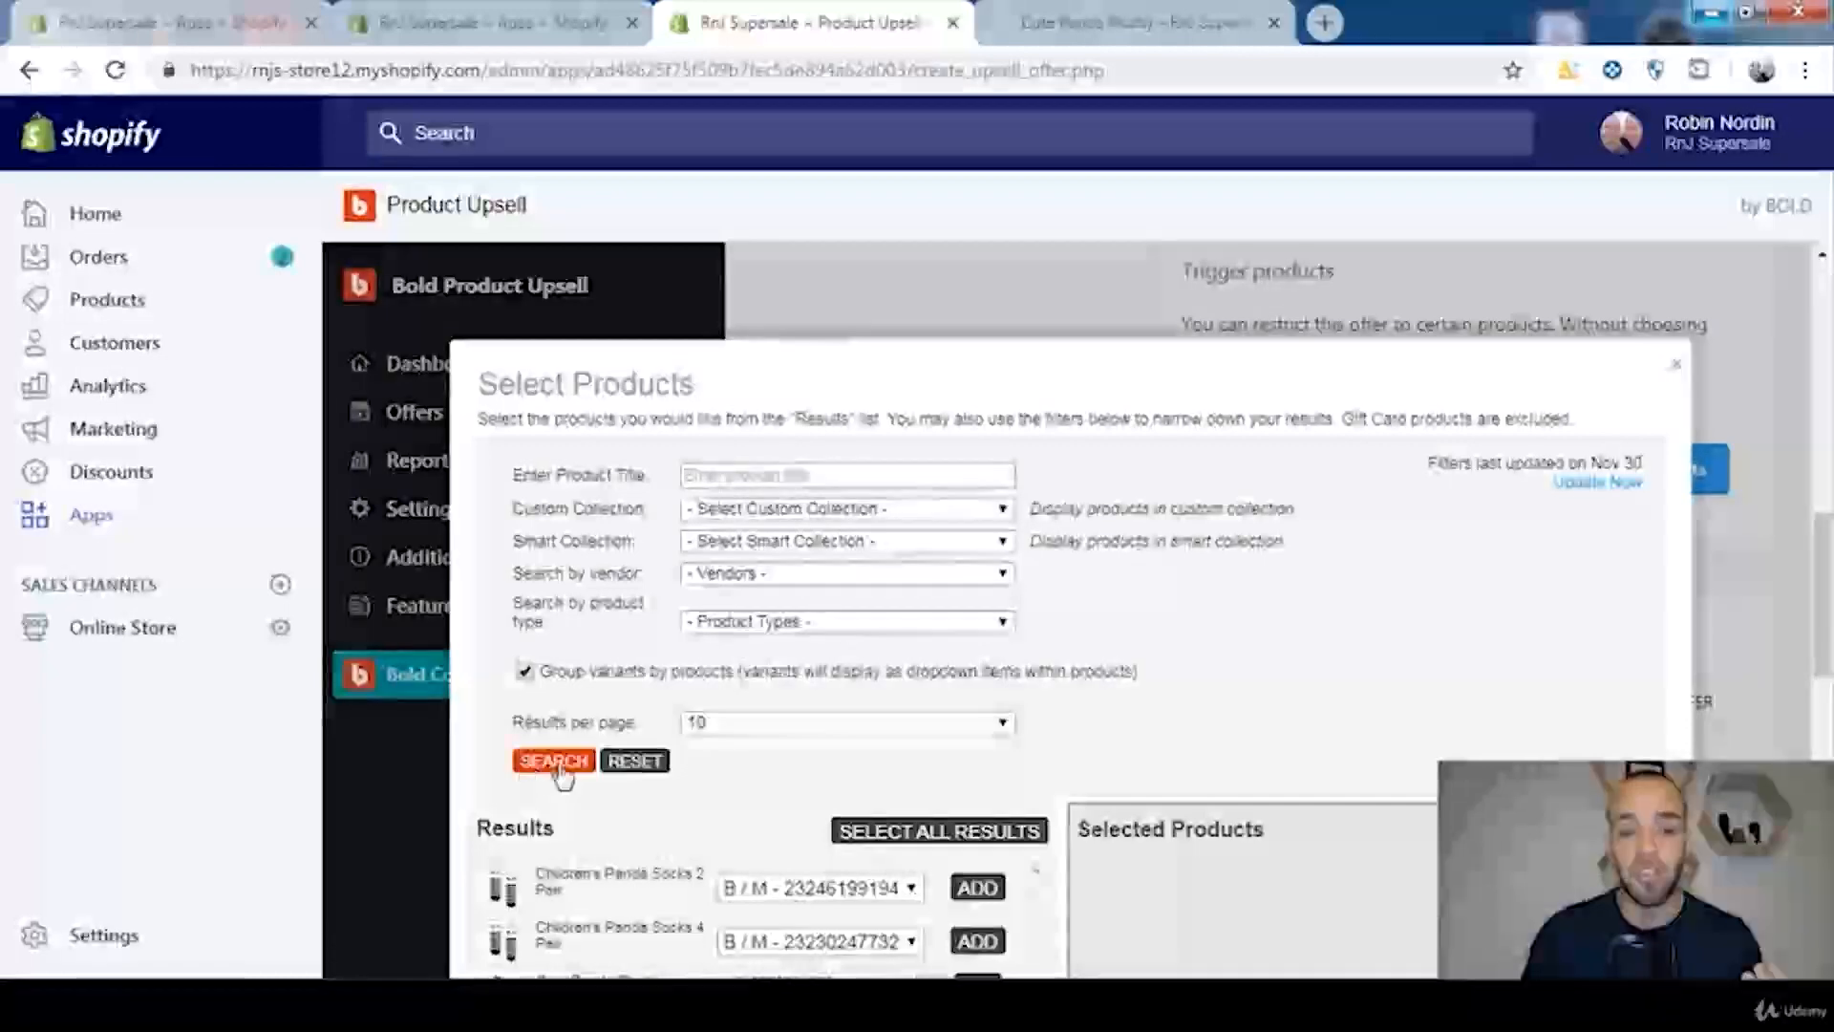
left_click(798, 727)
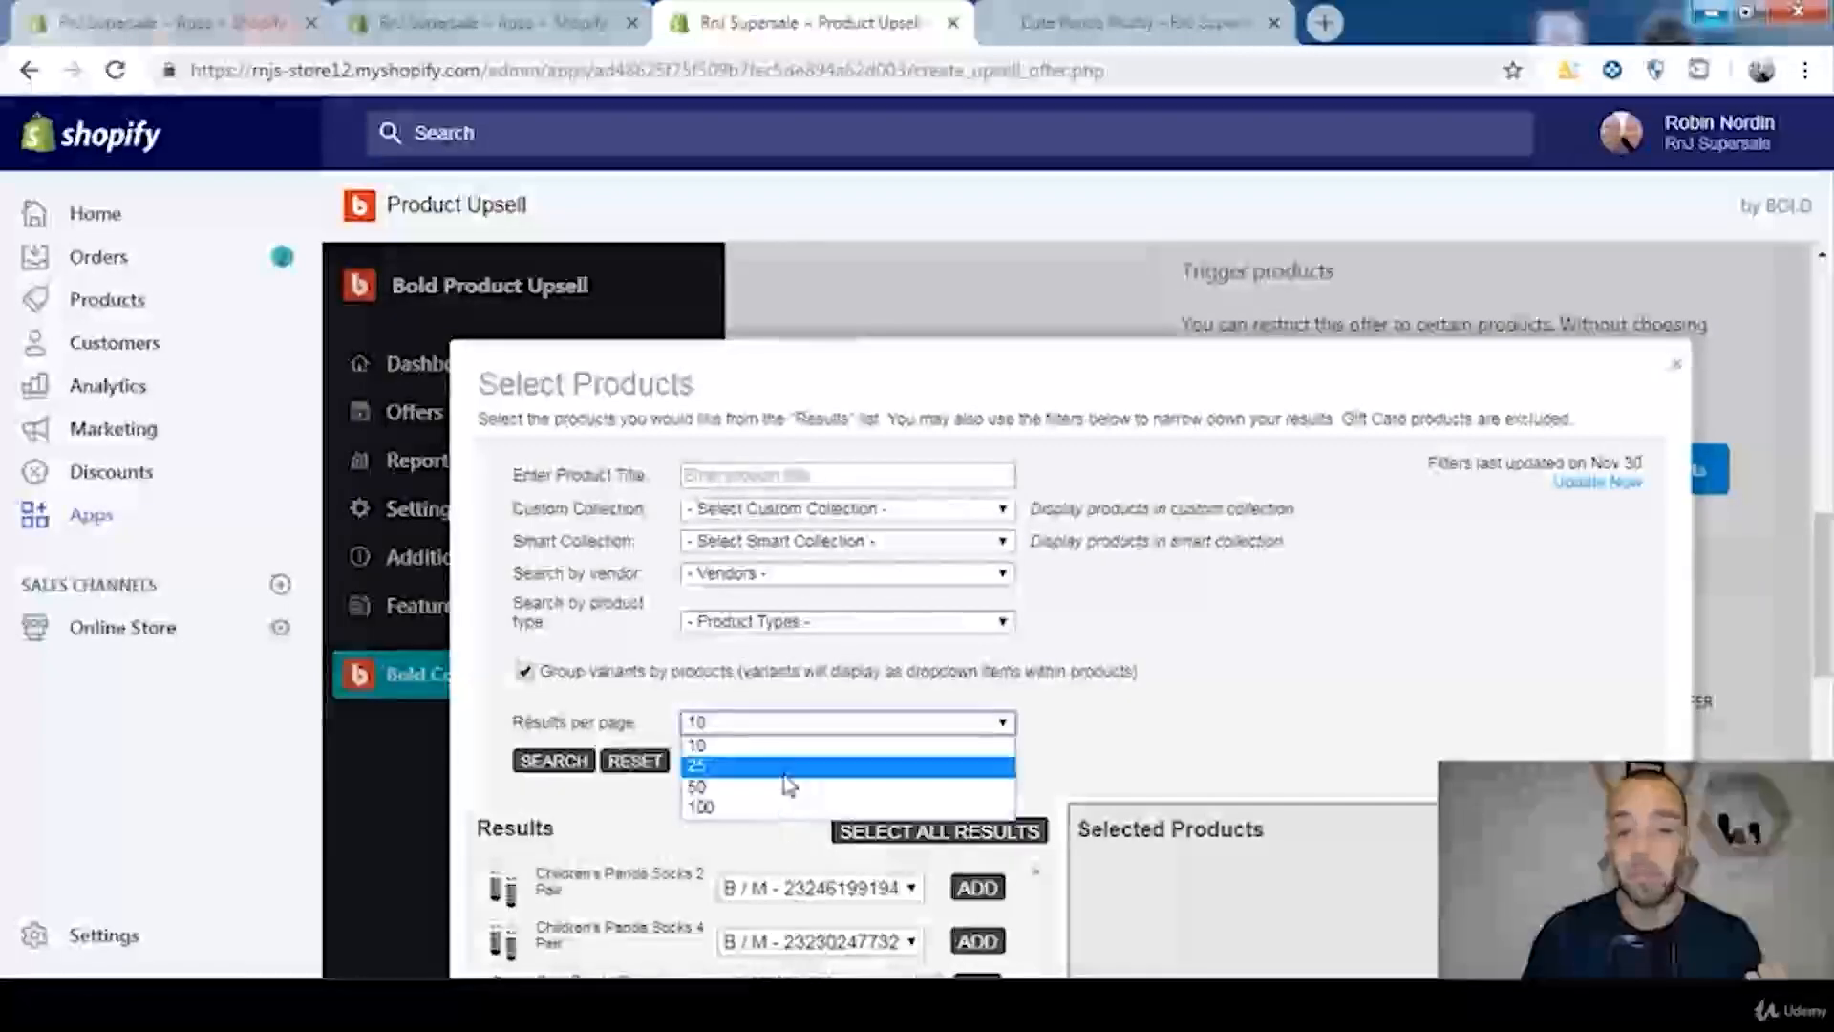
left_click(1150, 700)
scroll(1153, 692, "down", 3)
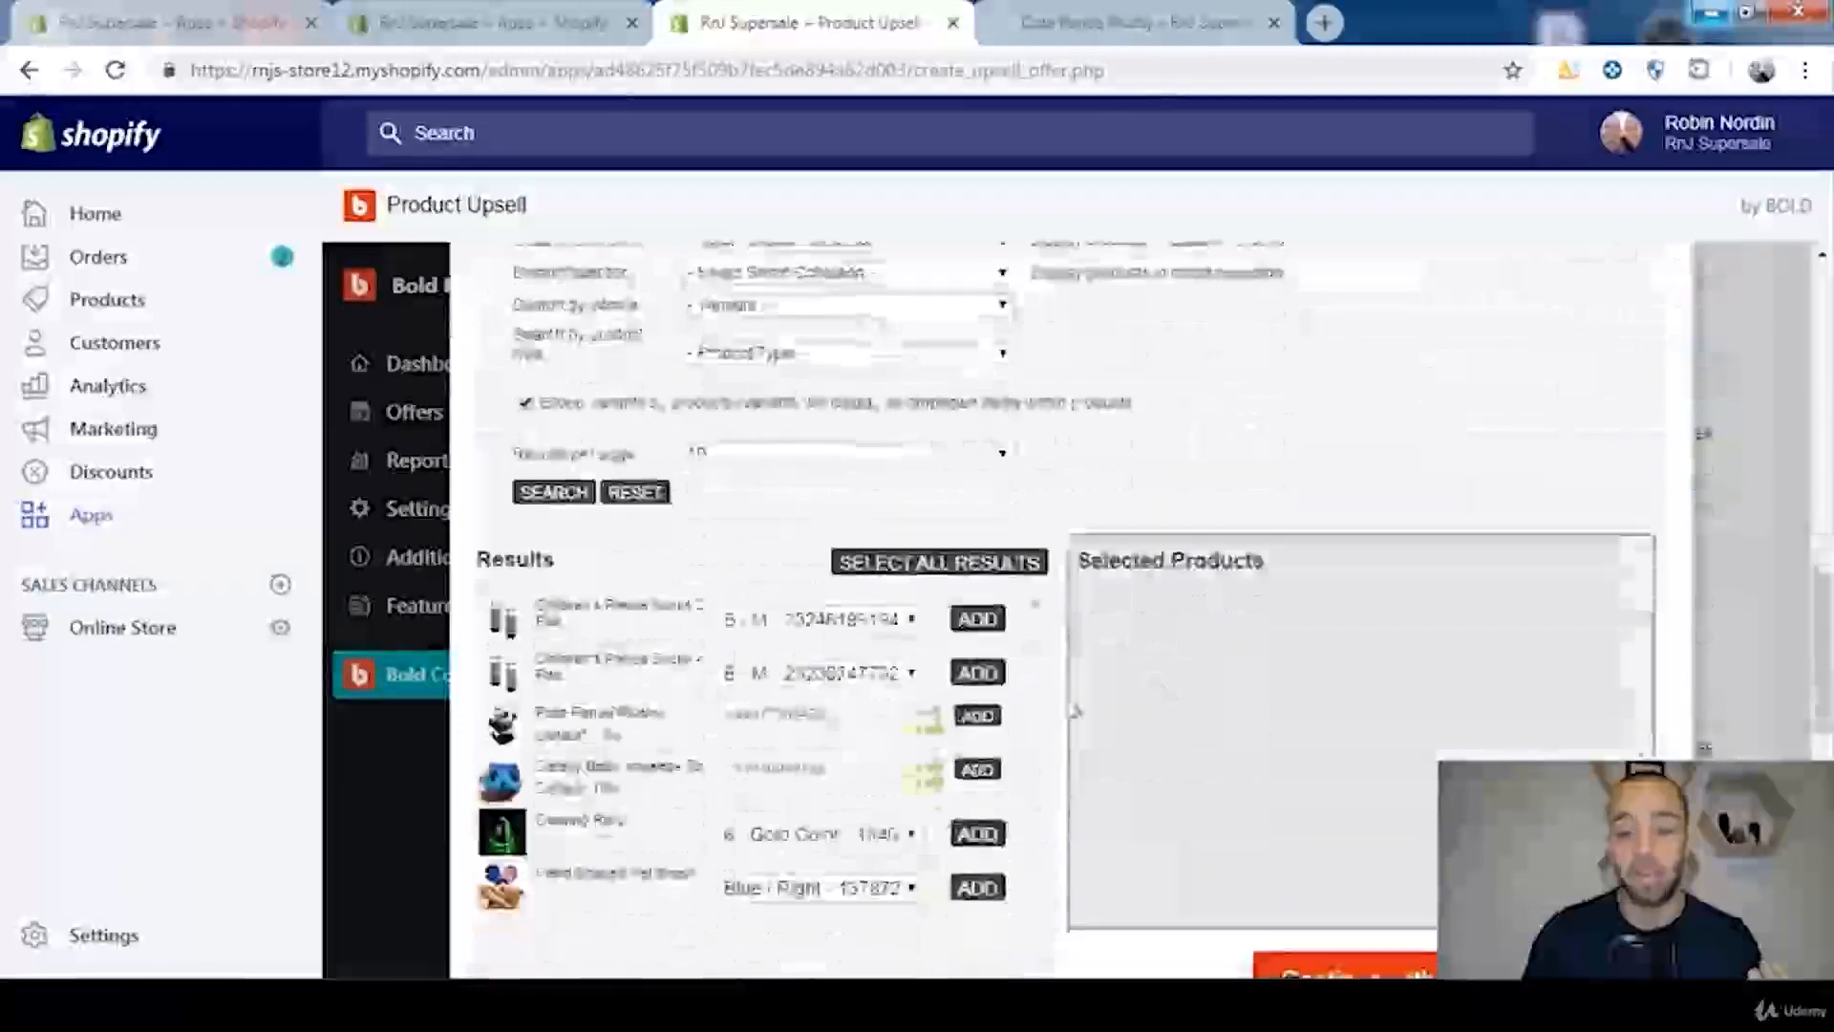
scroll(1101, 632, "up", 2)
scroll(1101, 632, "up", 1)
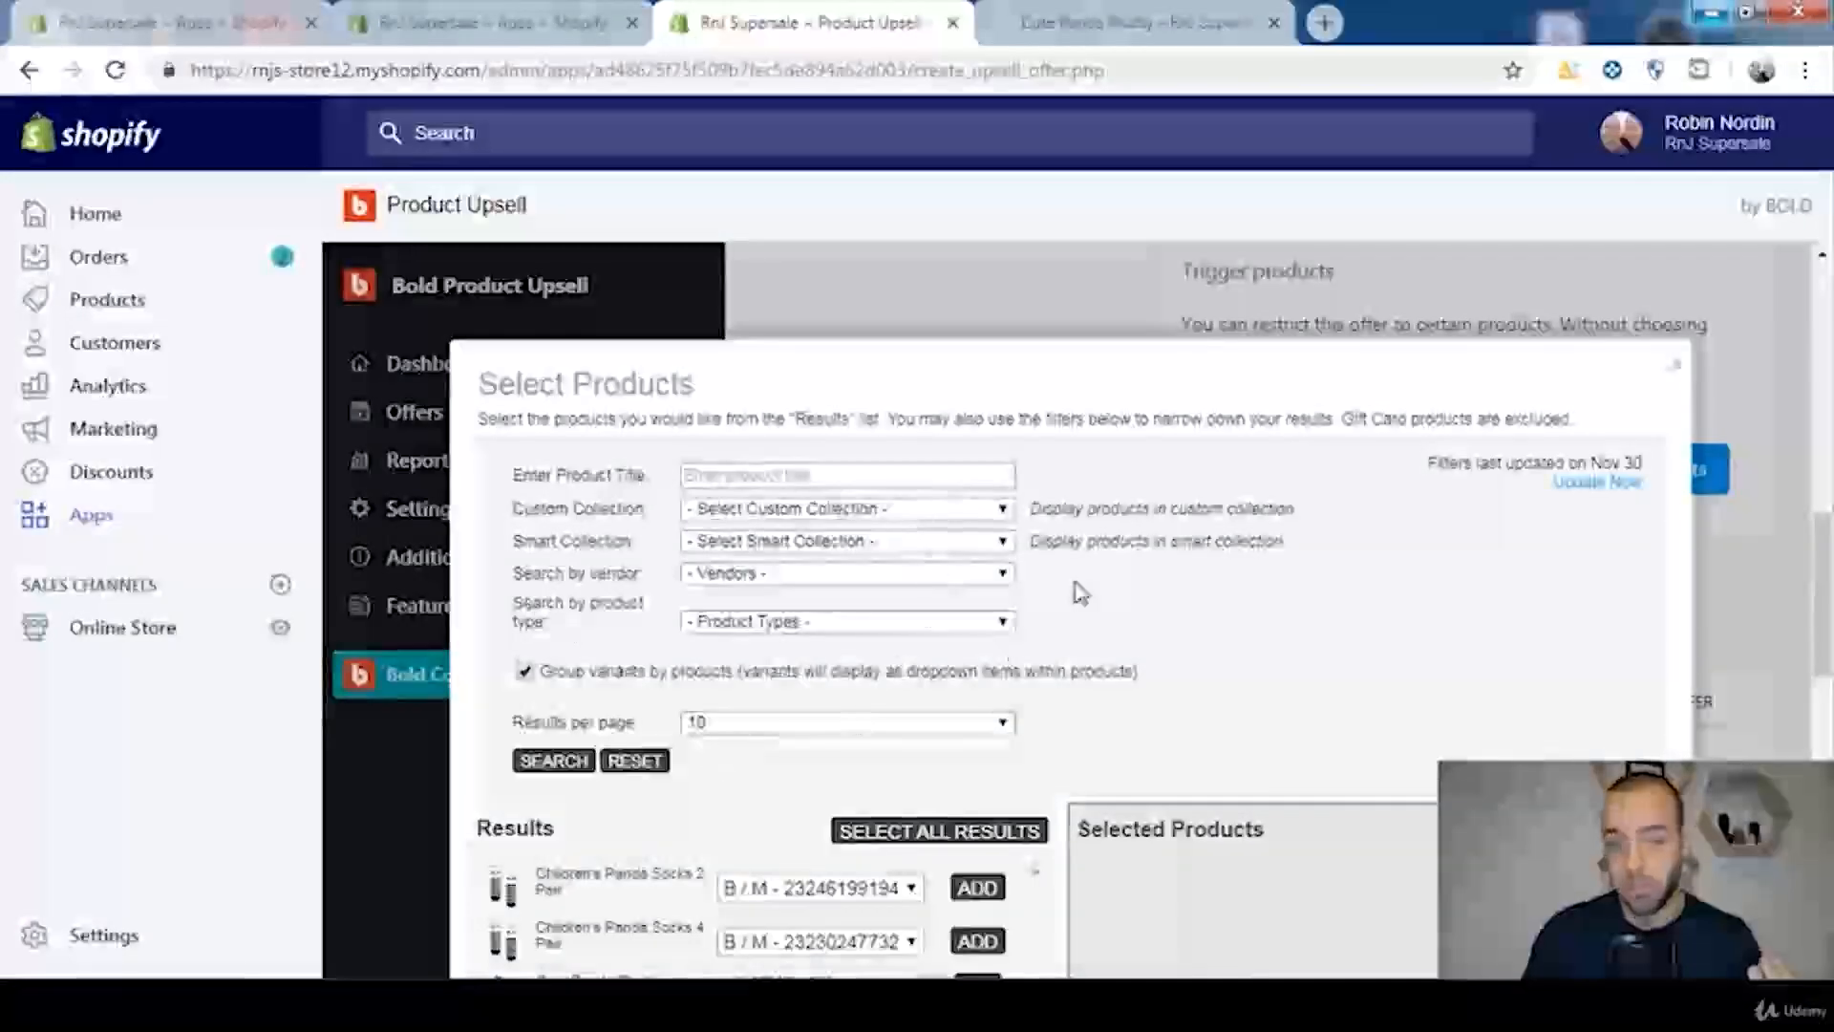
scroll(1255, 539, "down", 3)
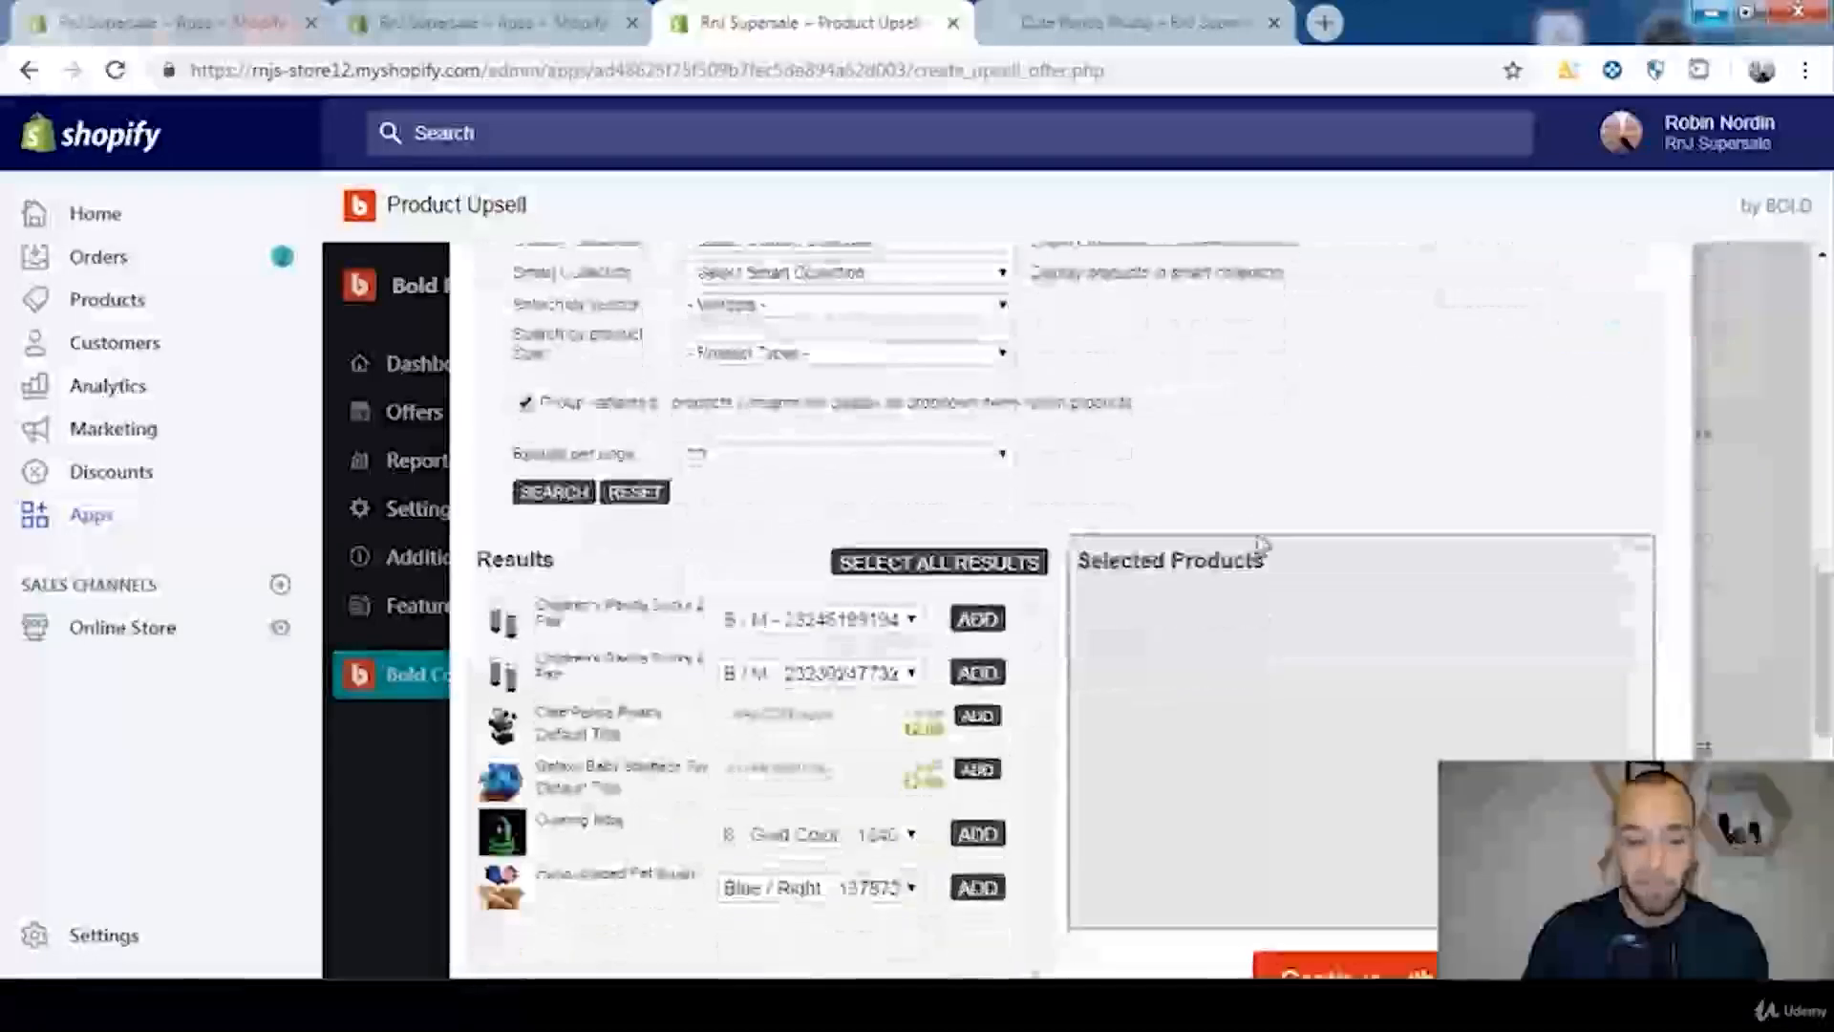
scroll(1242, 550, "down", 1)
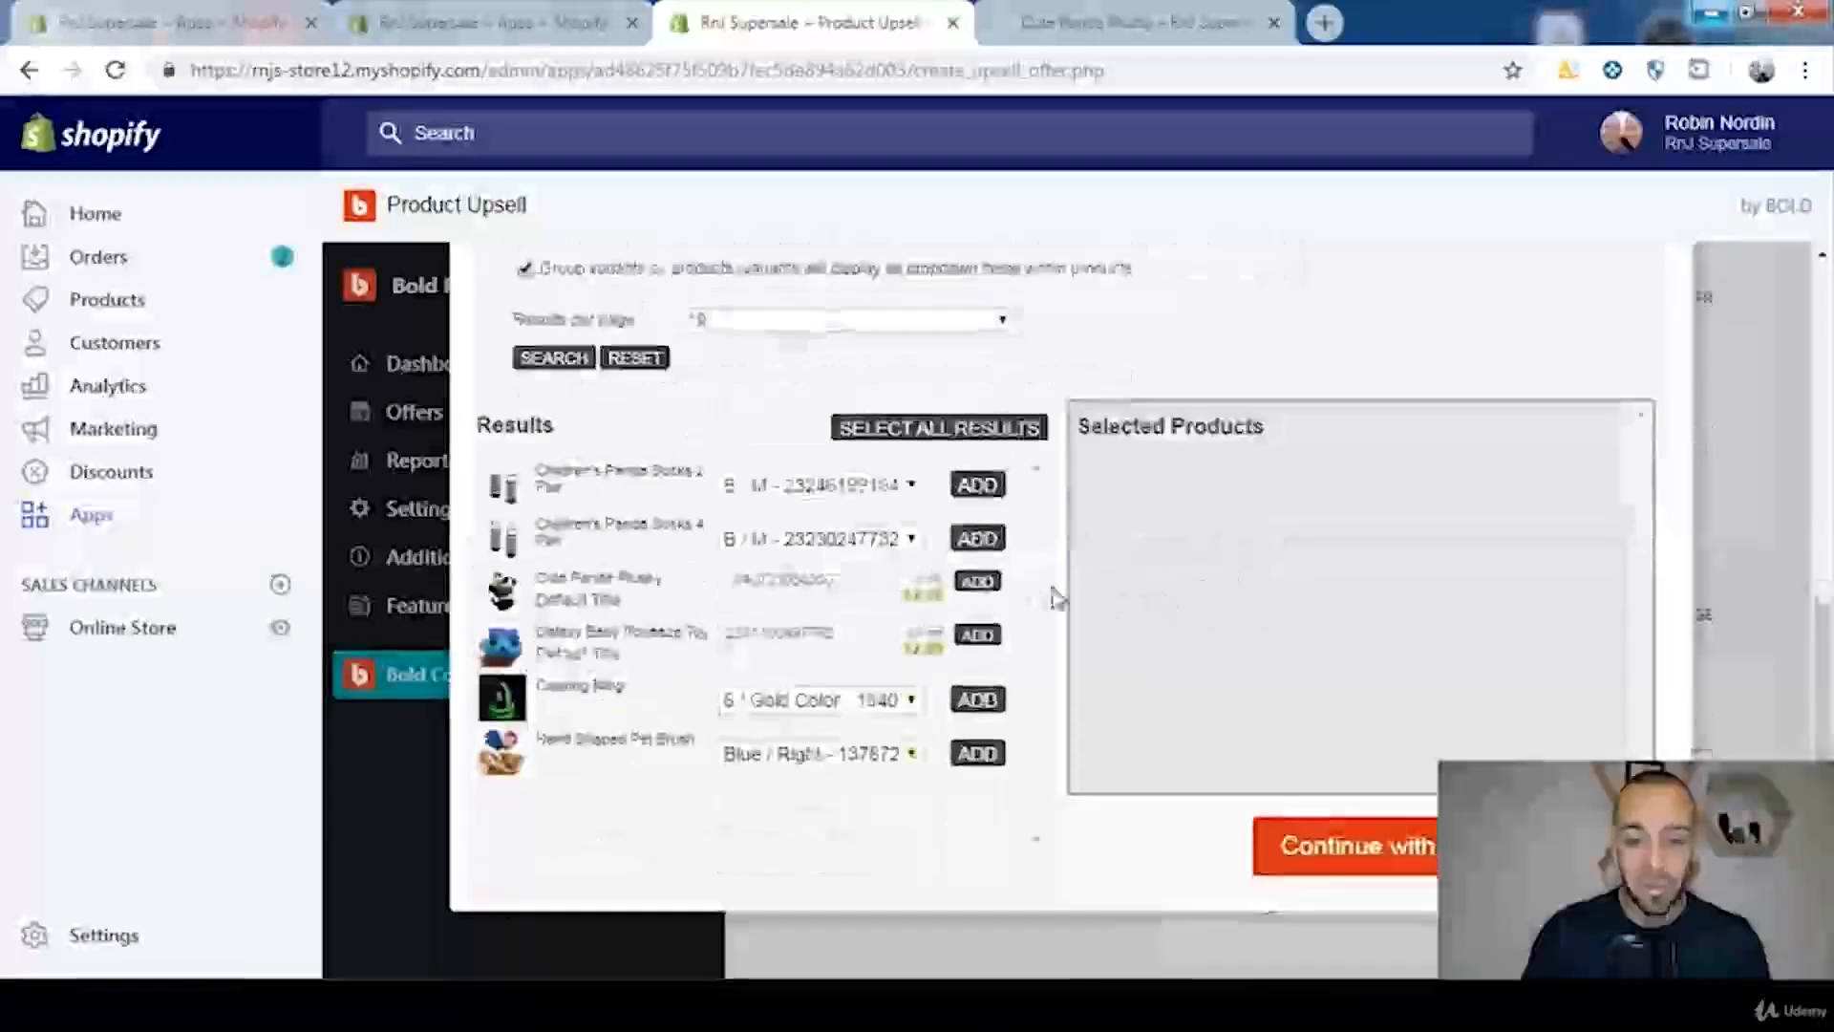
left_click(978, 582)
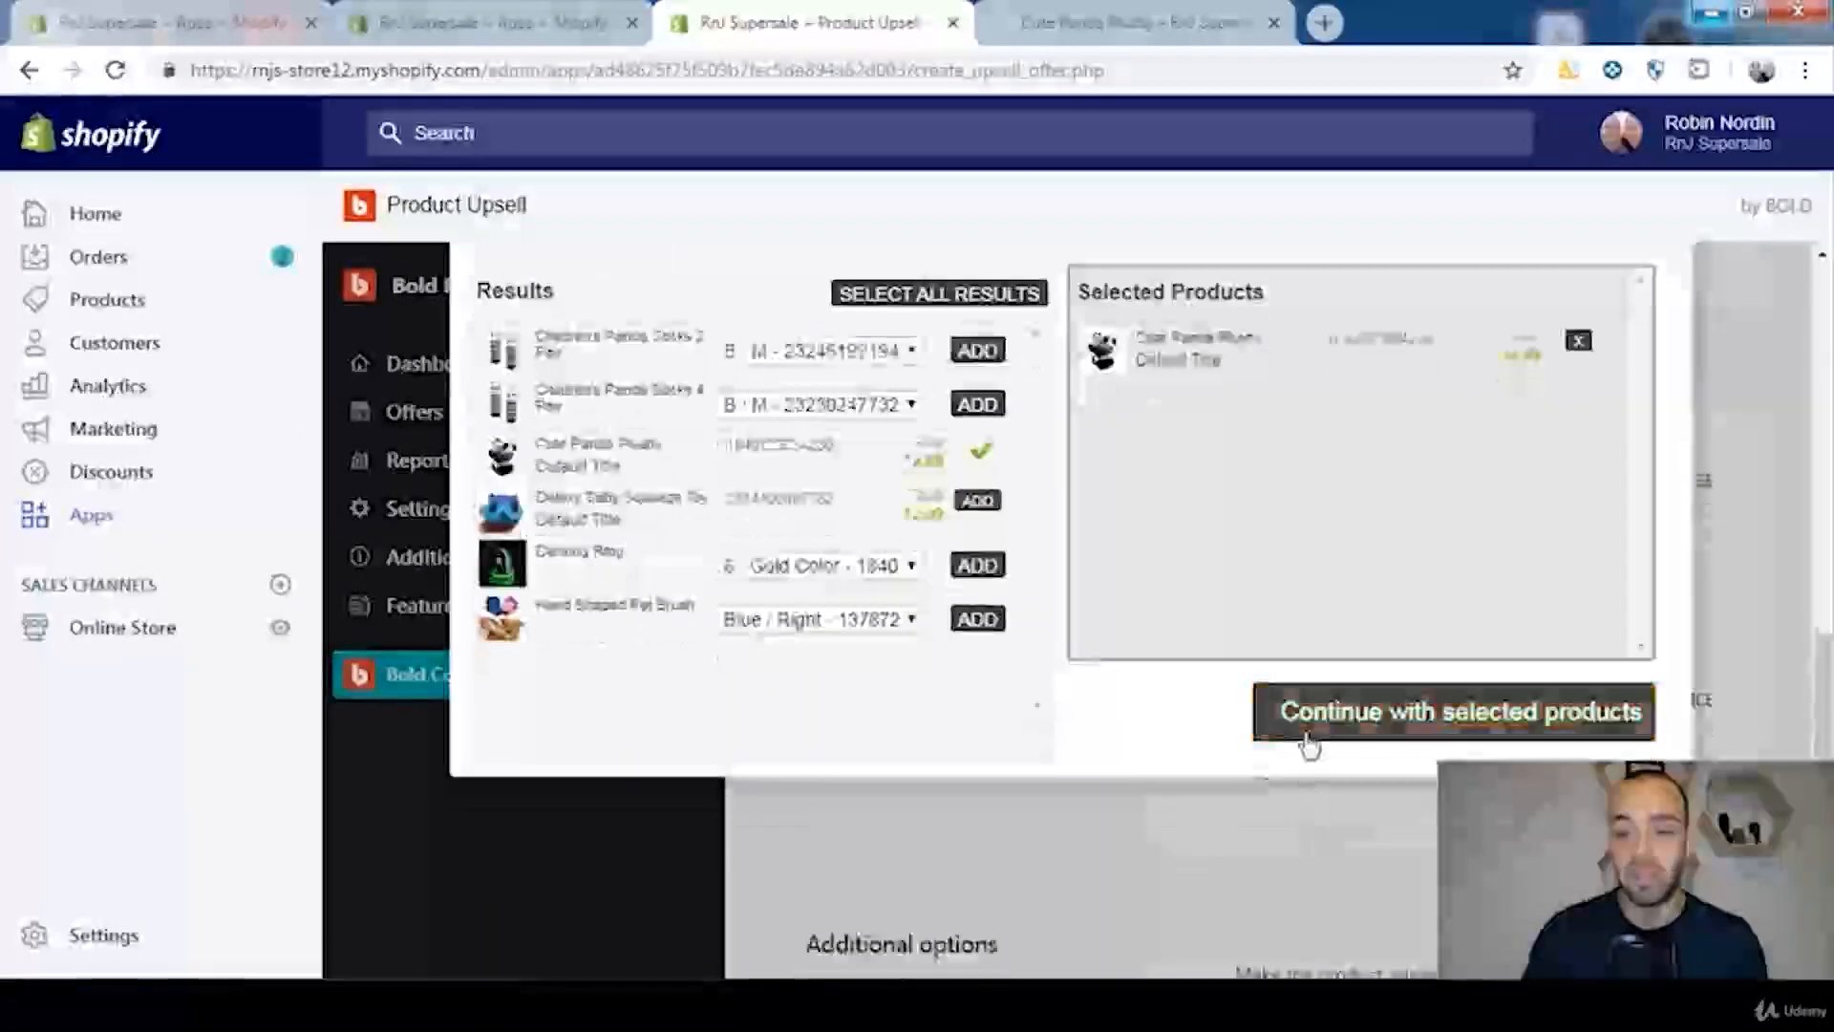
left_click(1305, 746)
Step: Set up the upsell offer and give its popup the title "EXCLUSIVE OFFER TODAY!"
left_click_drag(1822, 703, 1830, 652)
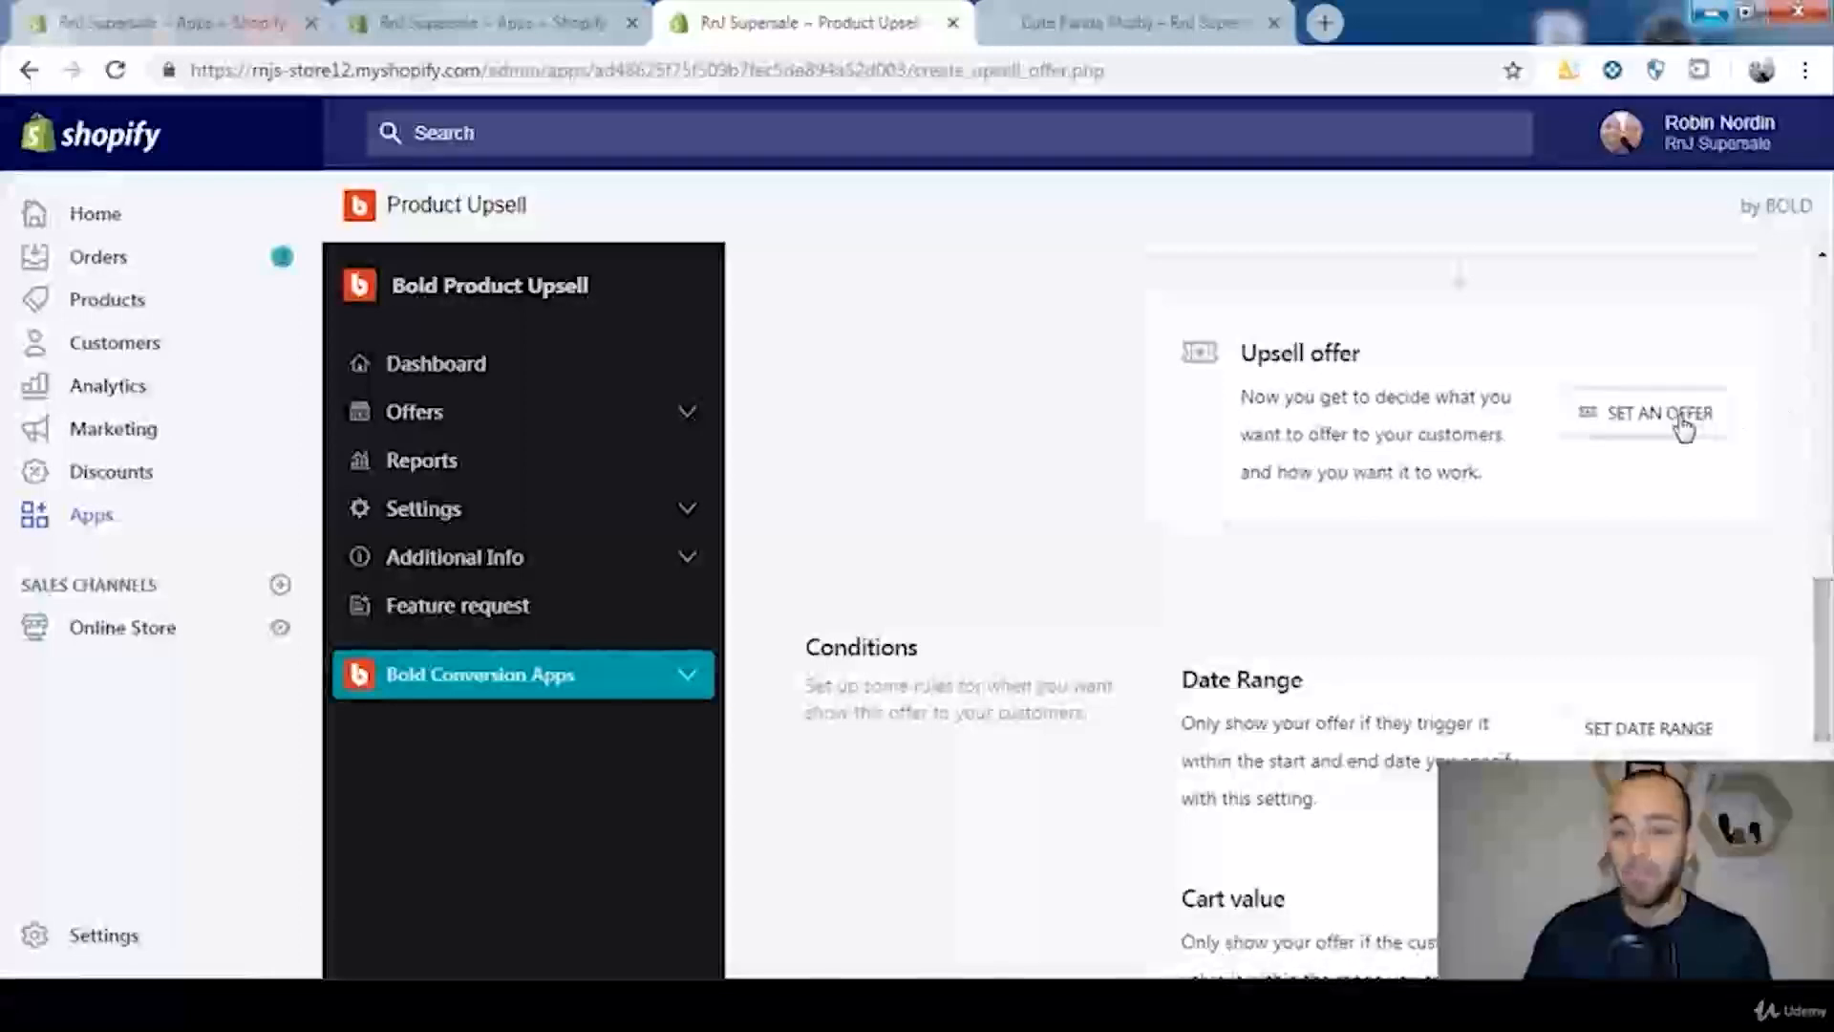
left_click(1650, 430)
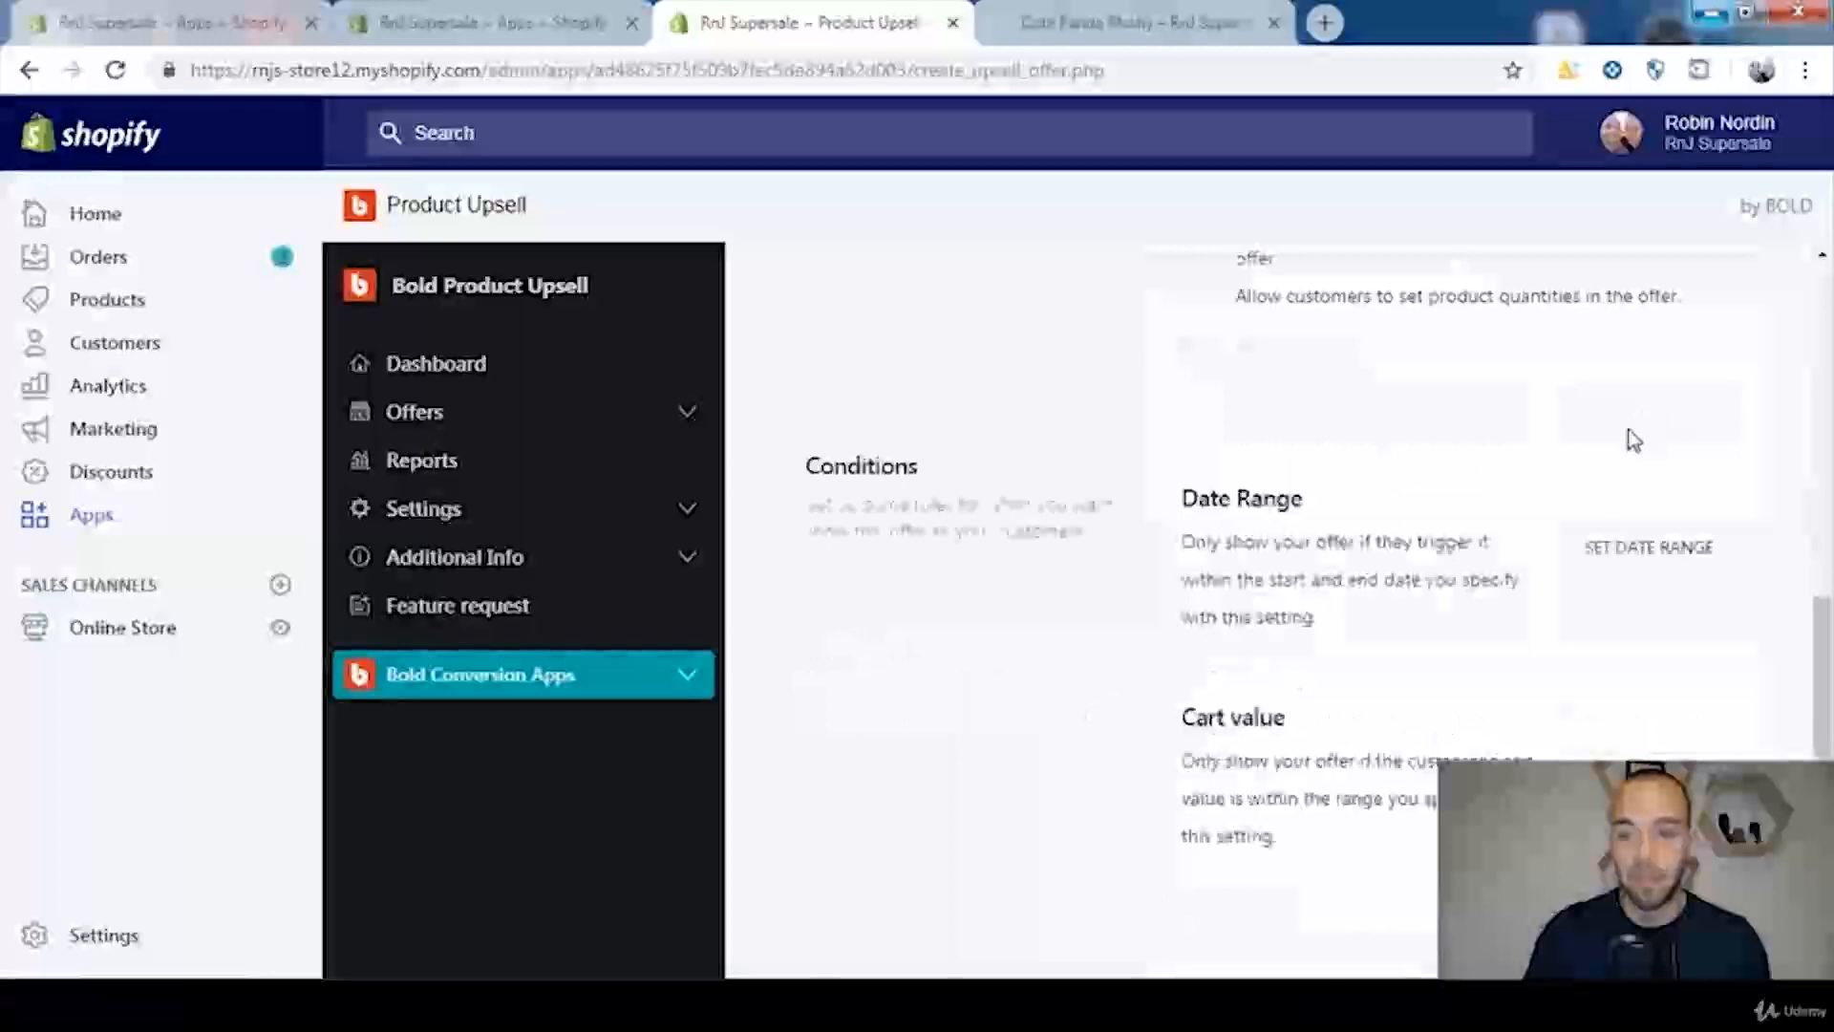
scroll(1637, 450, "up", 5)
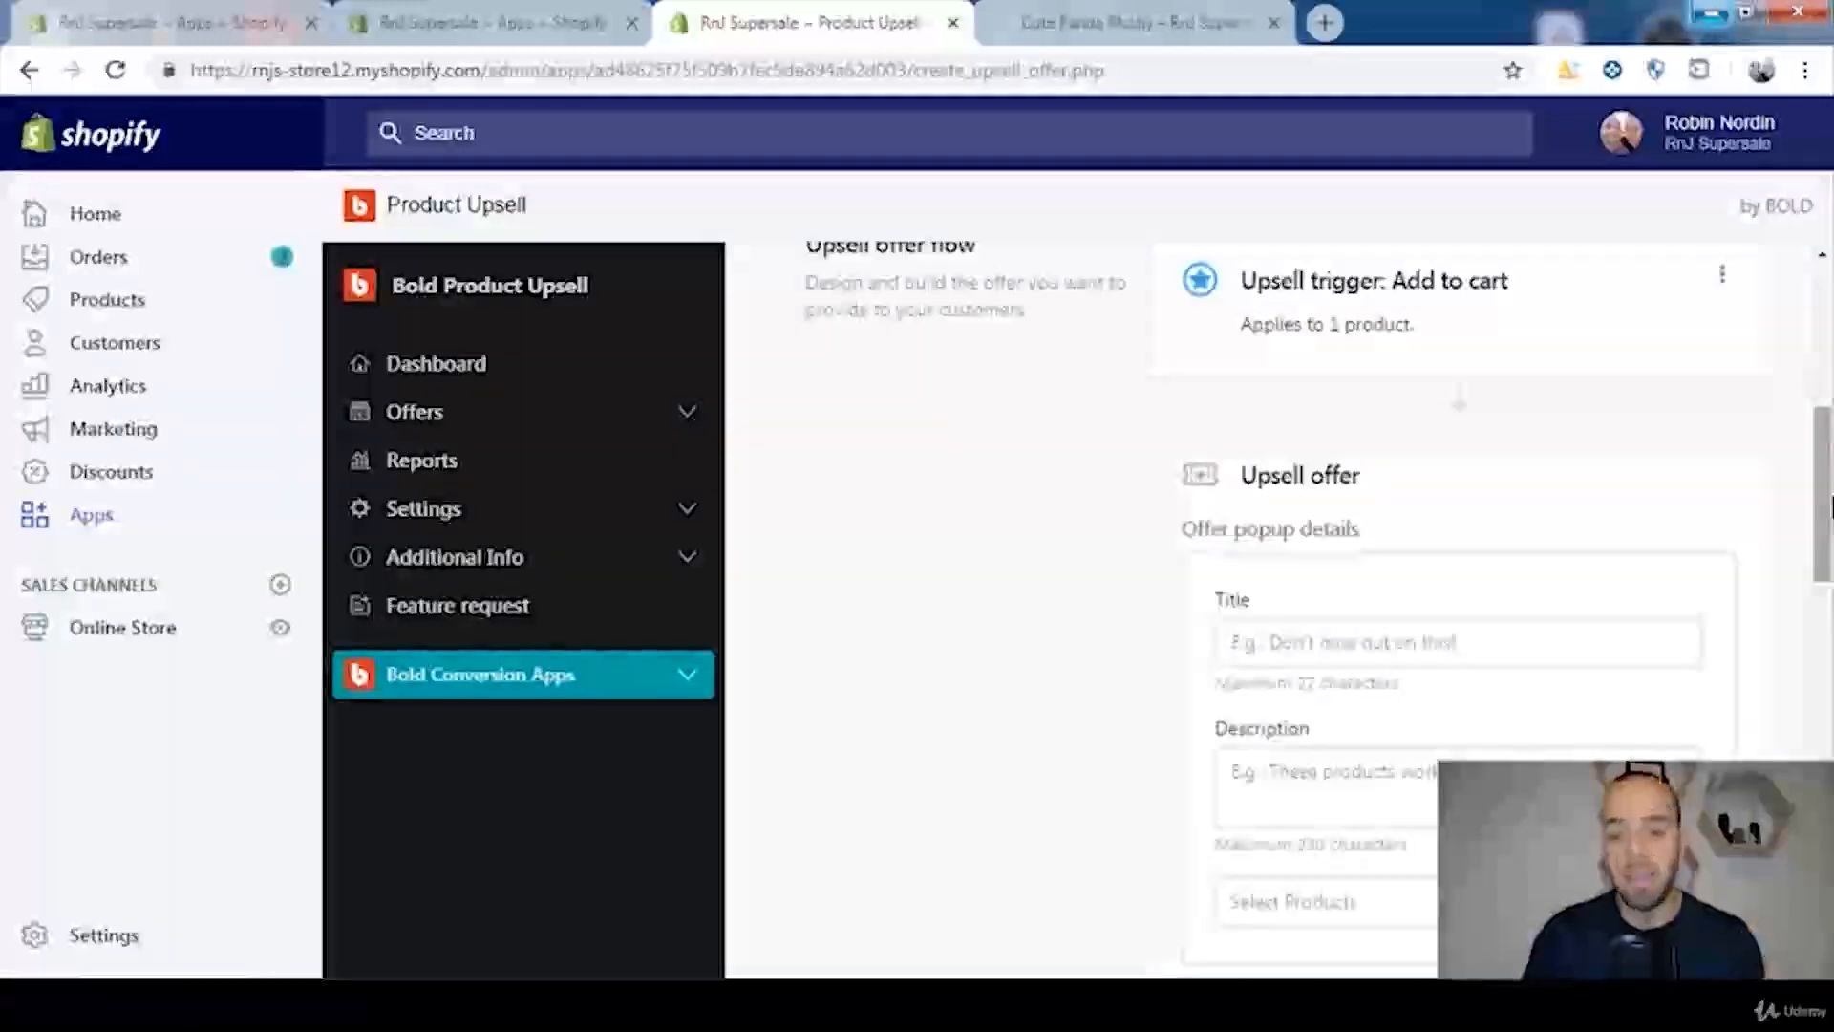
left_click(1400, 657)
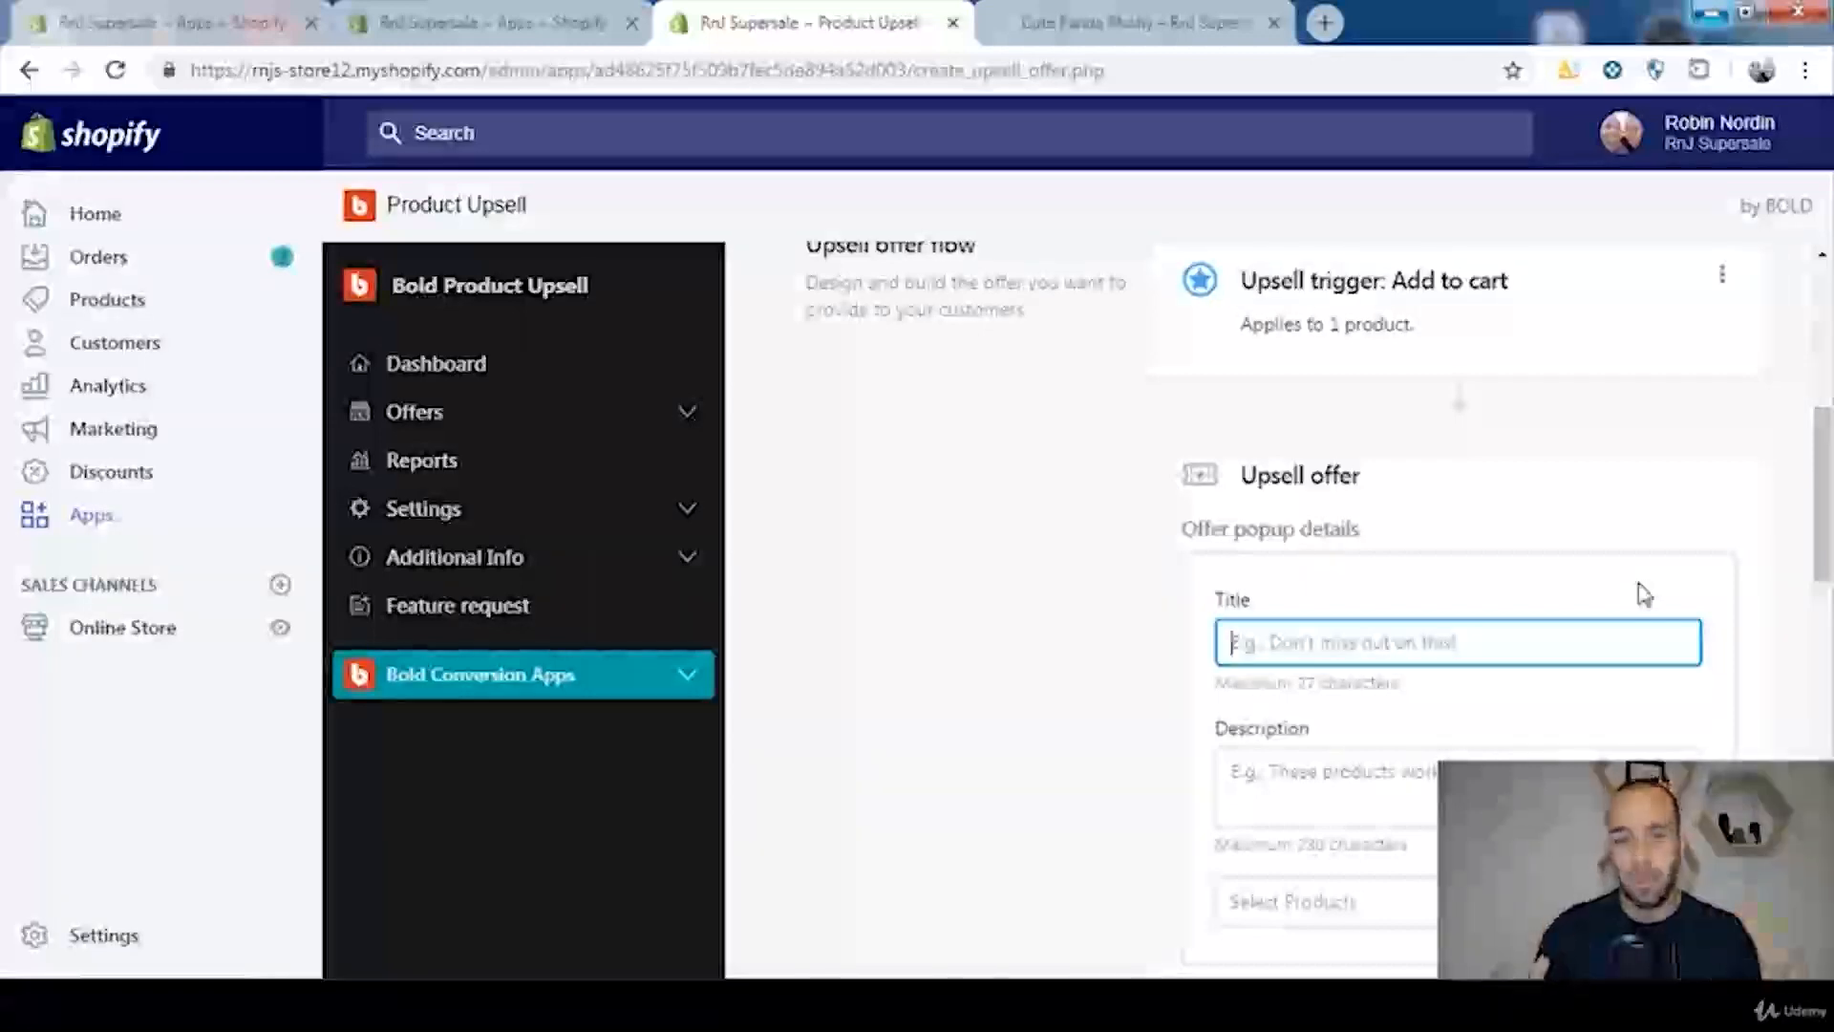
type("E")
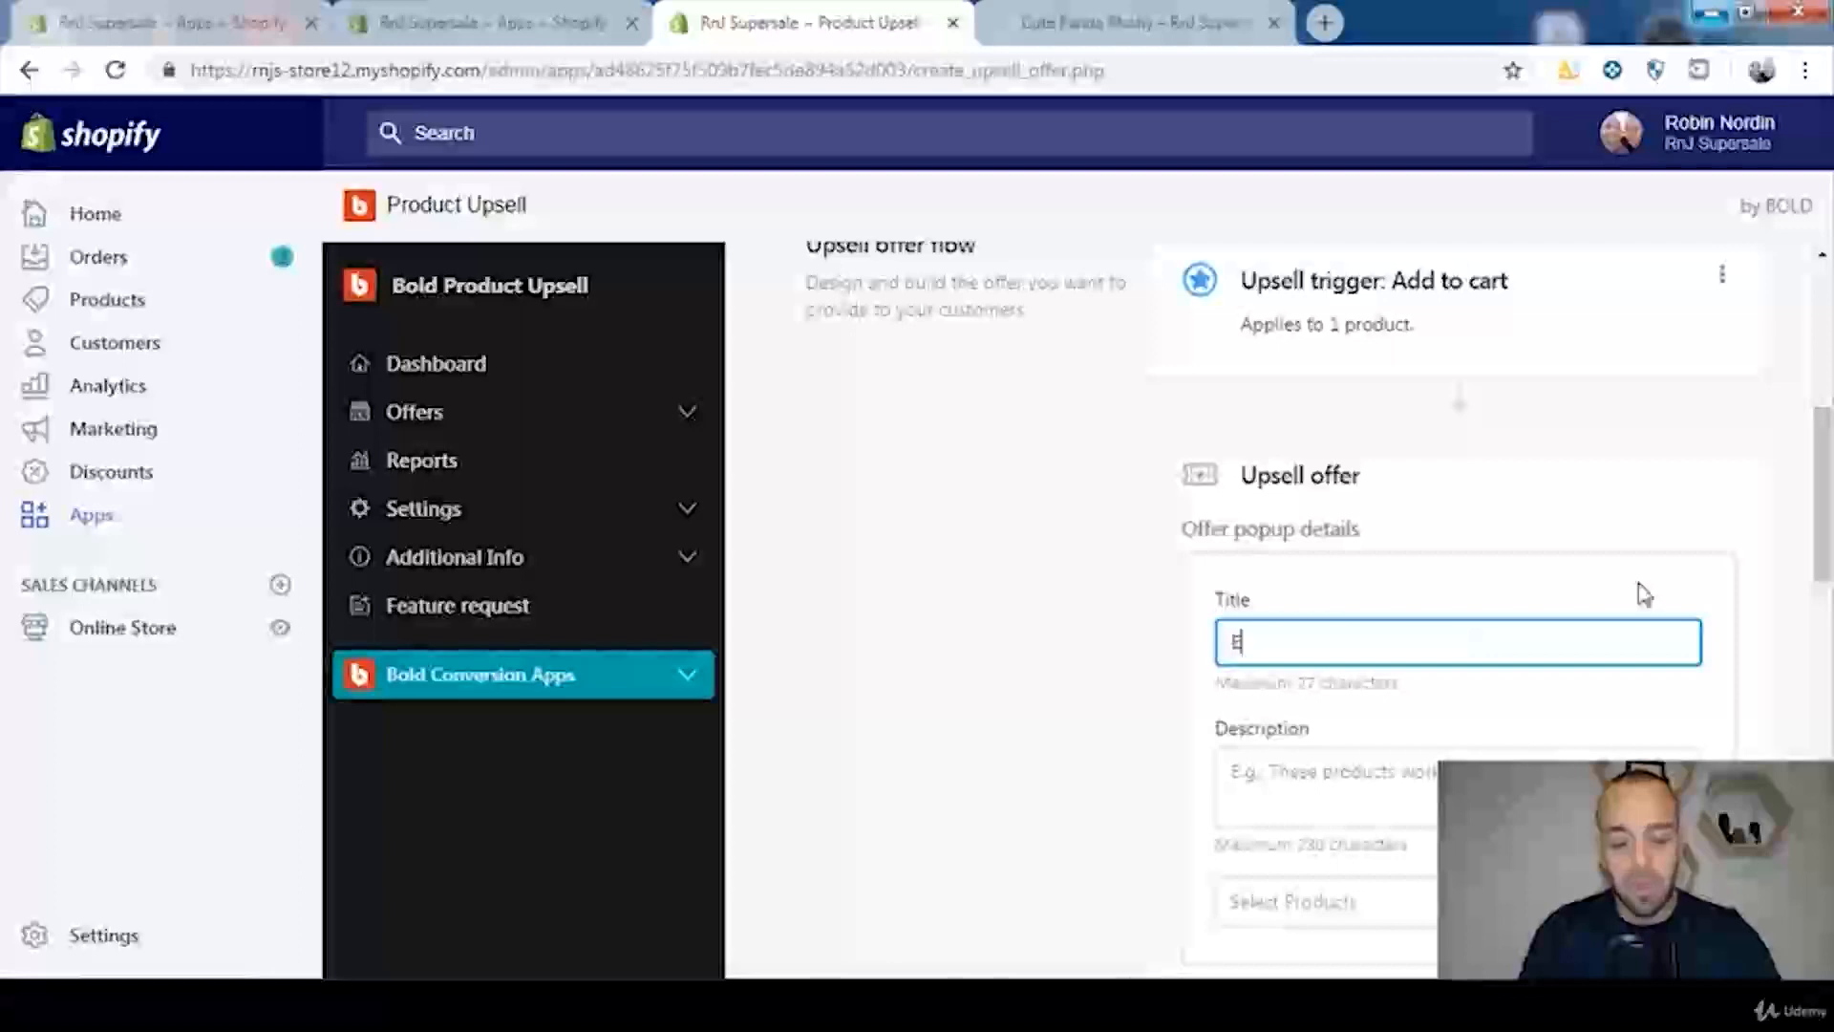
type("XCLUSIVE OFFER TODA")
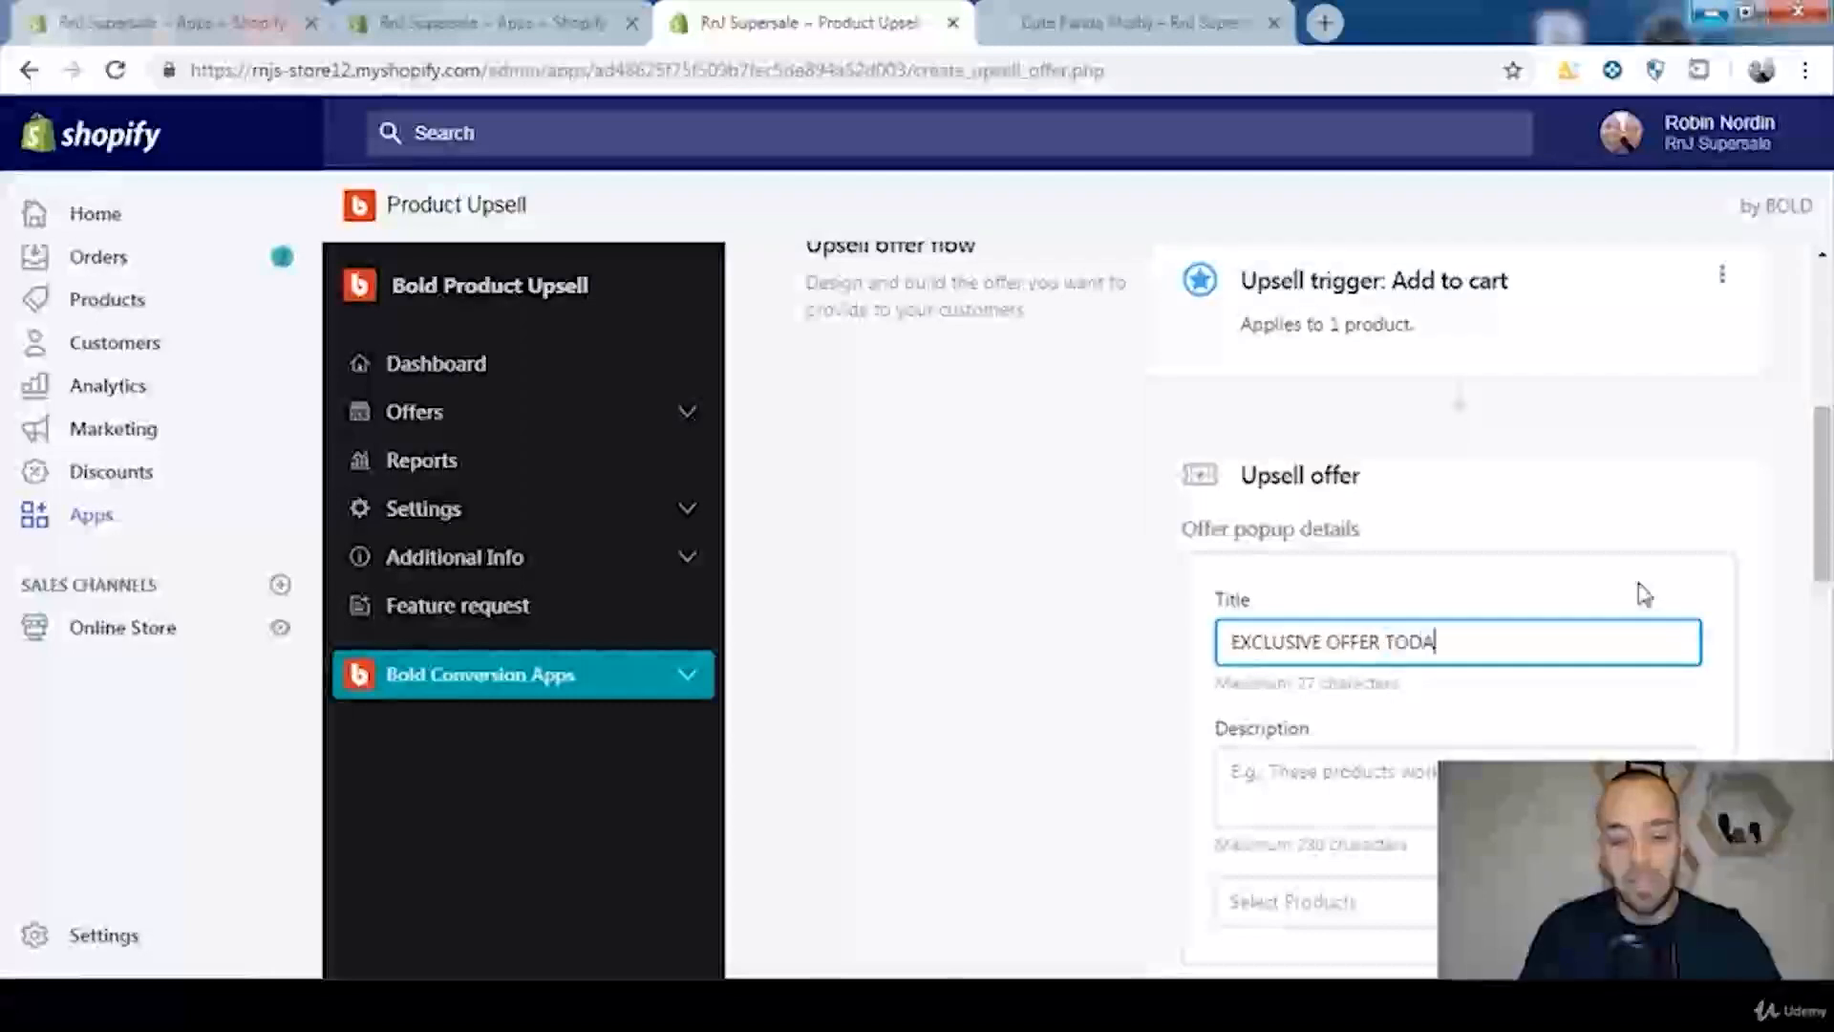
type("Y!")
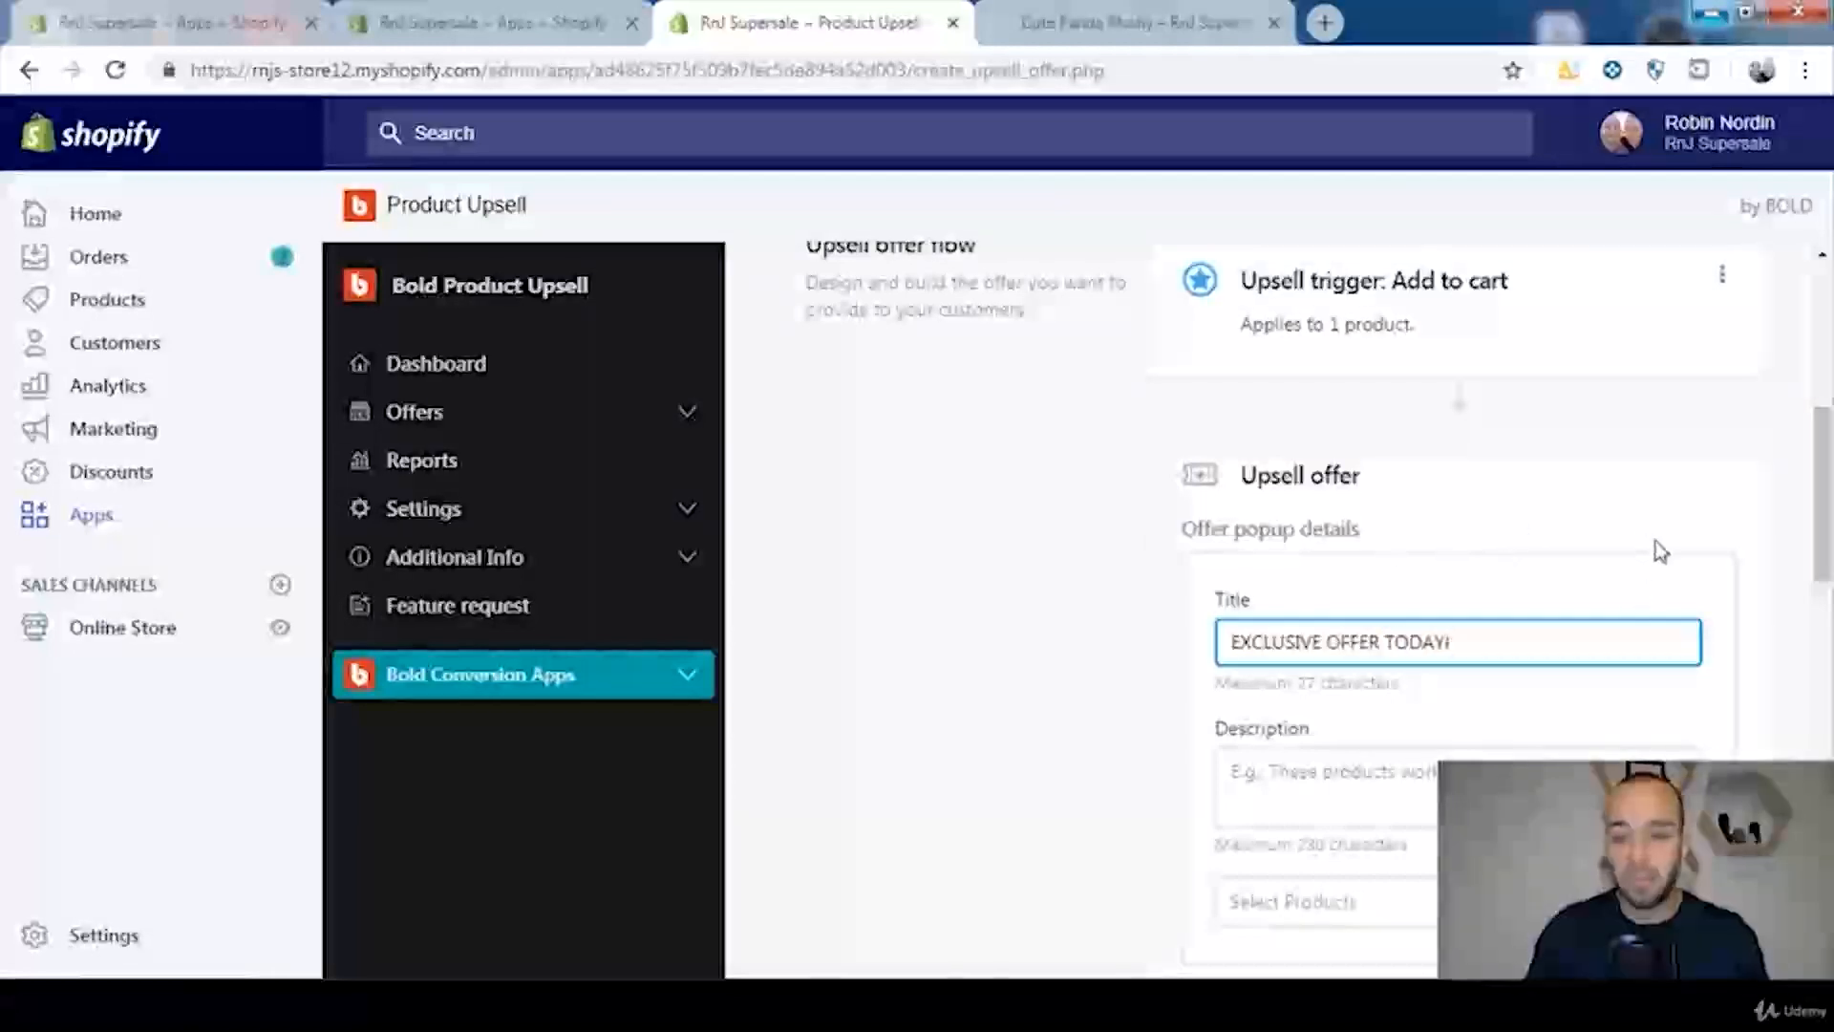
Step: Enter the offer popup description "Why Buy One Toy, When Two Toys Are More Fun?"
scroll(1658, 545, "down", 2)
left_click(1303, 655)
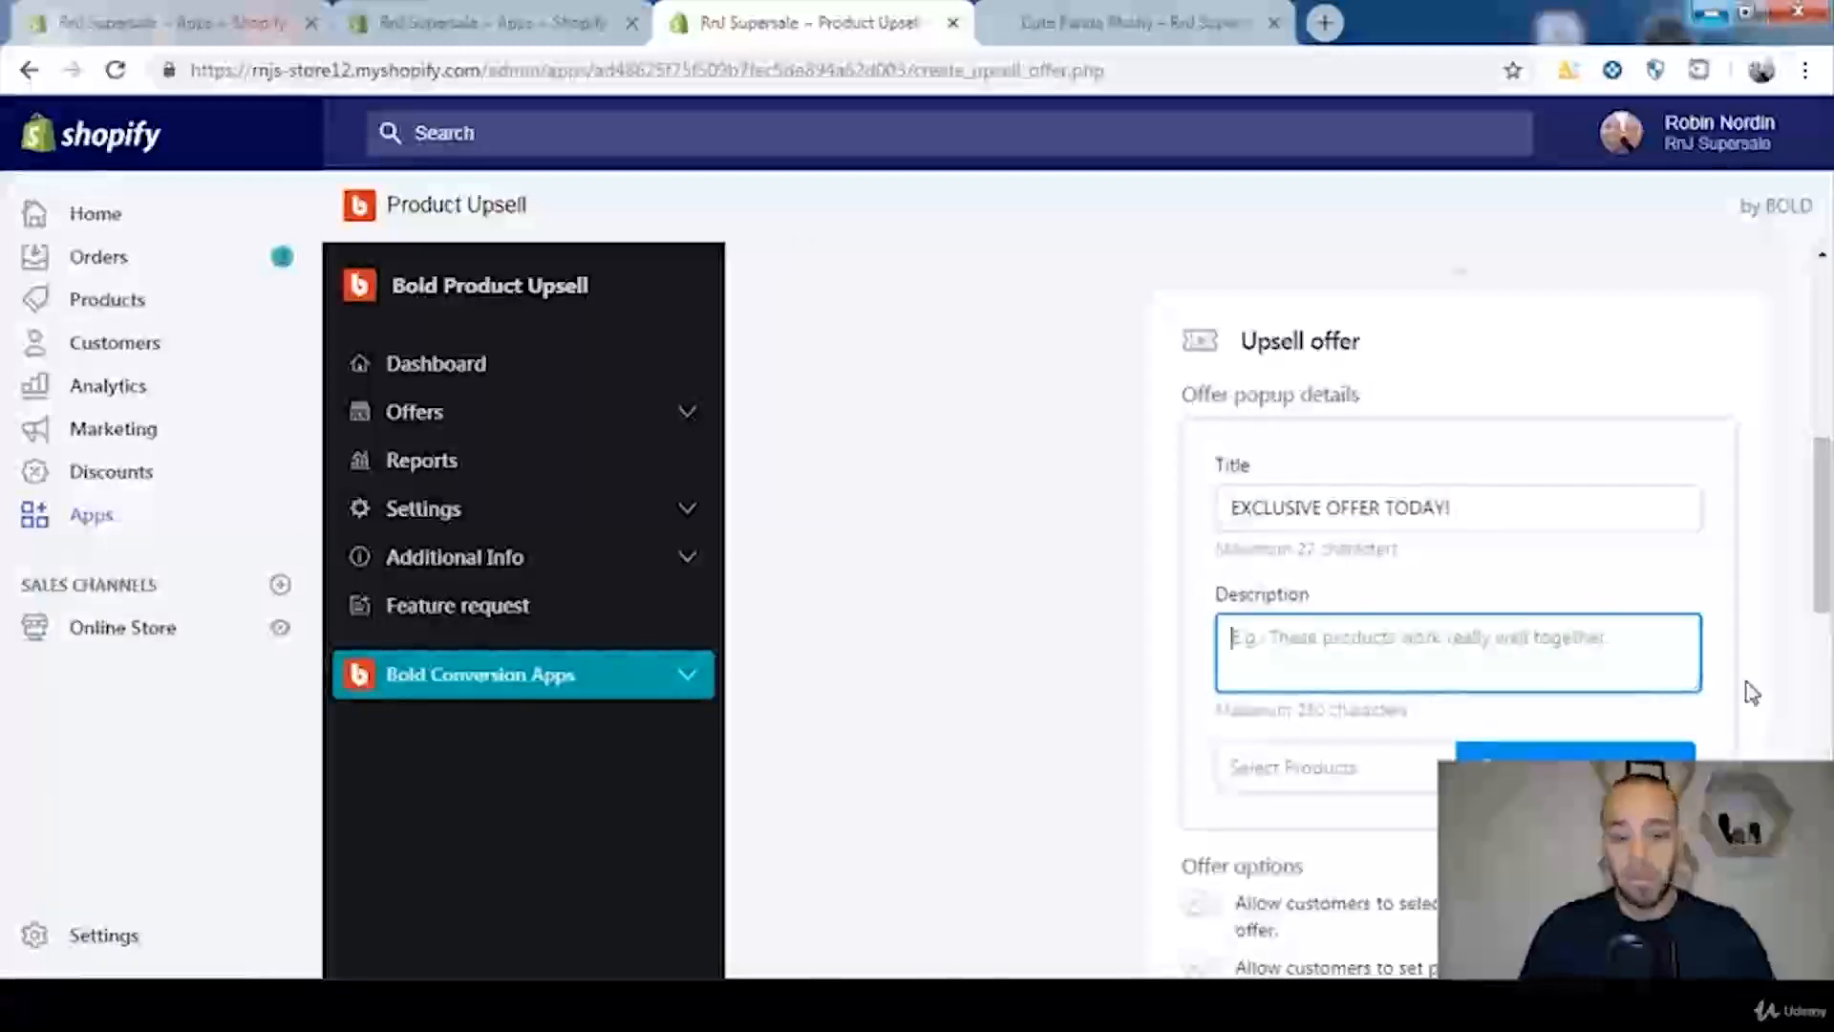
type("Why Buy One Toy, When ")
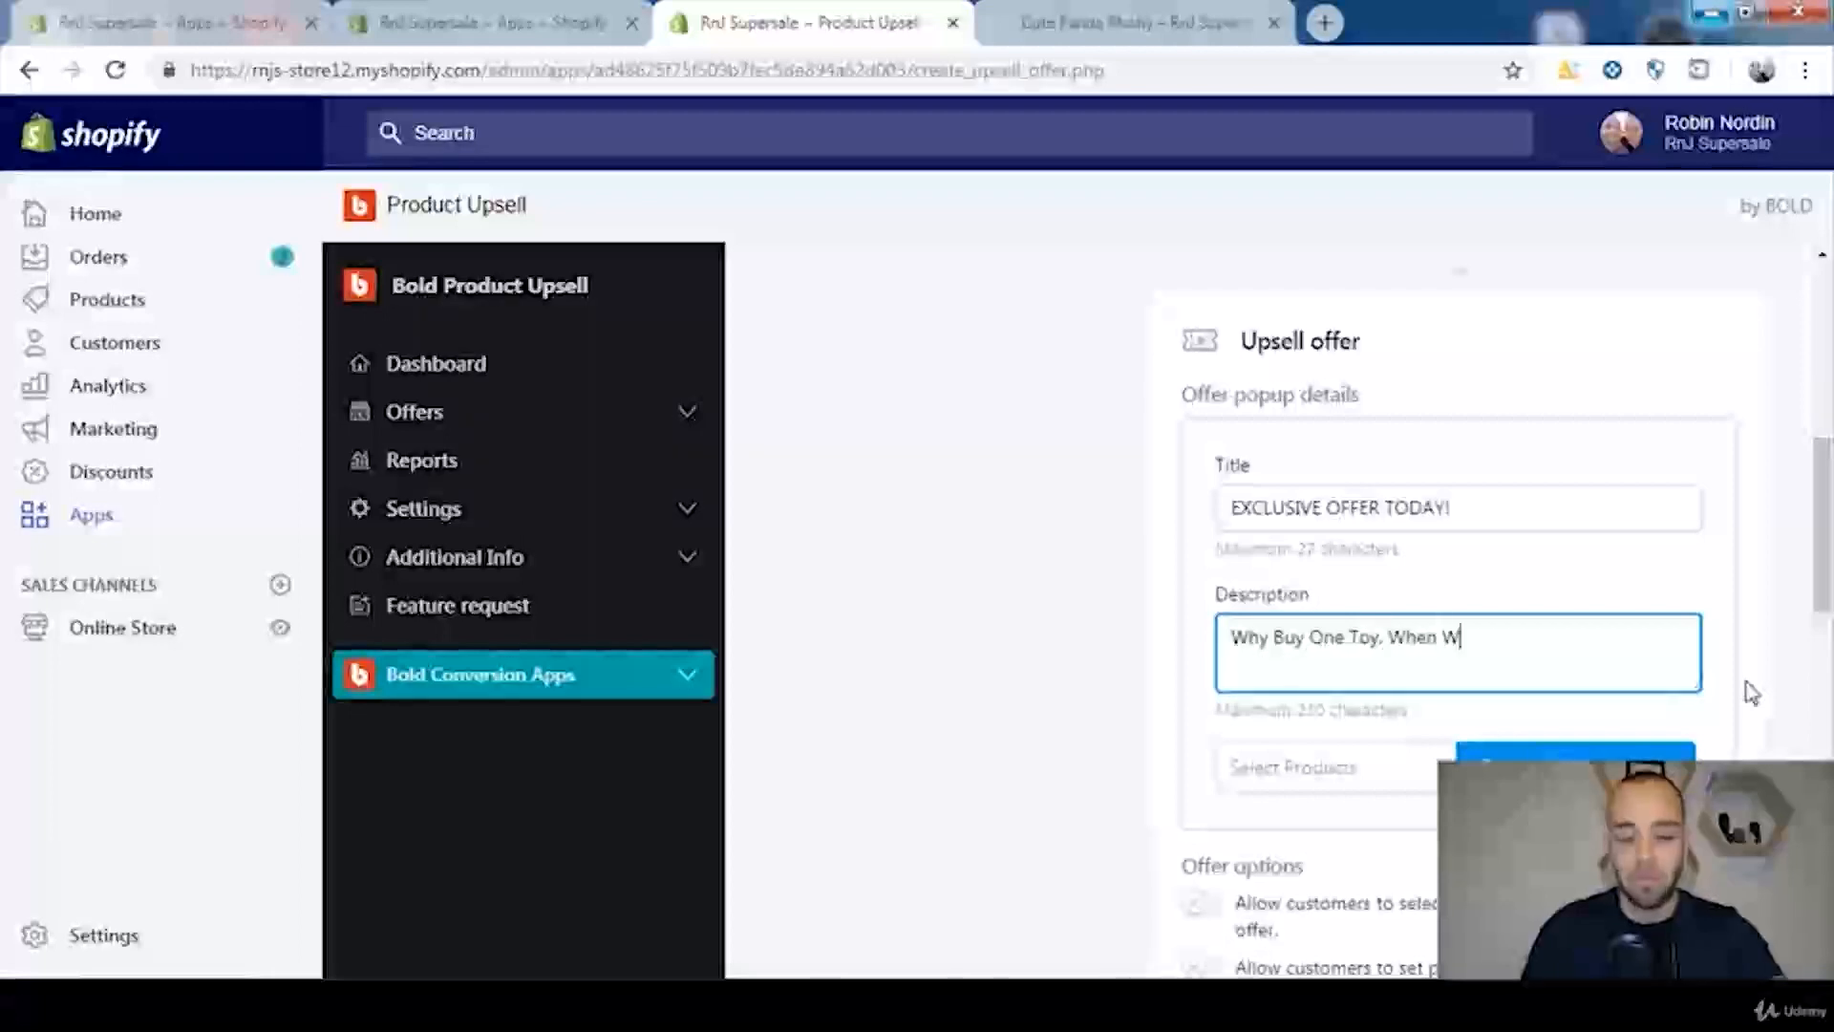
type("Tw")
key("BackSpace")
type("Toys Are More F")
key("BackSpace")
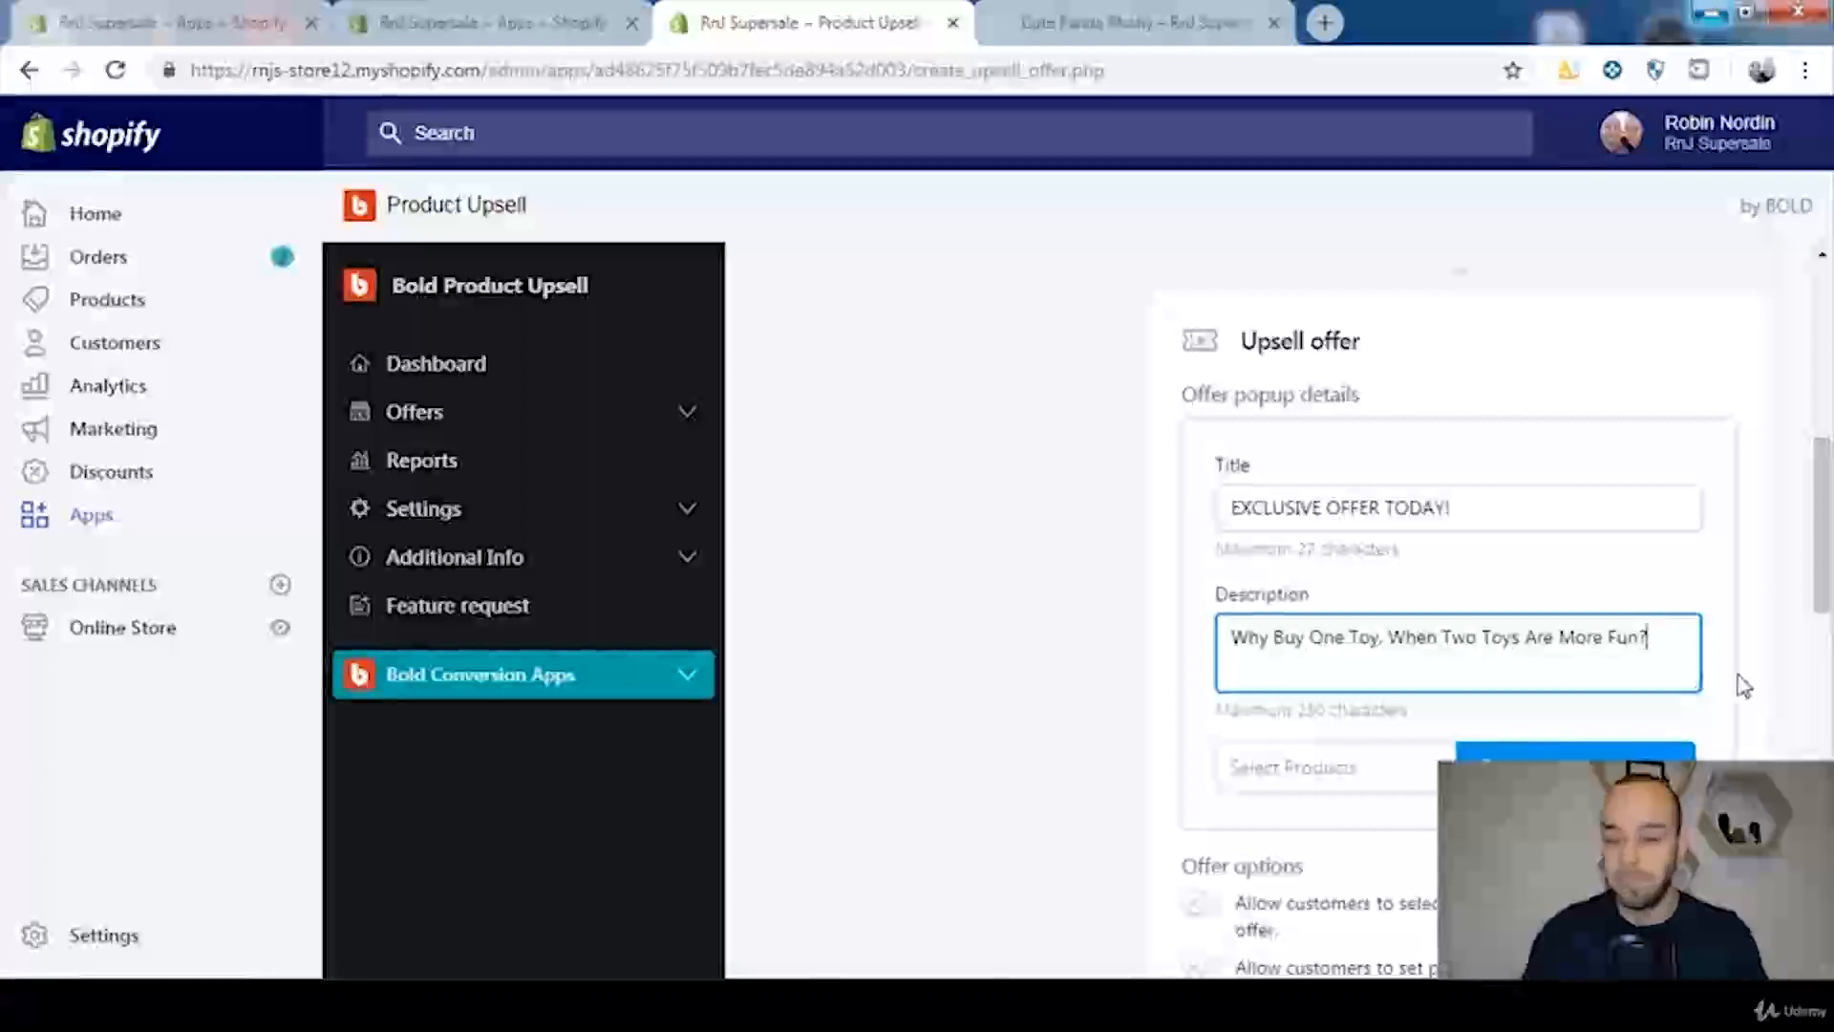
Step: Open the product selection for the upsell offer and bring up the list of available products
scroll(1754, 702, "down", 2)
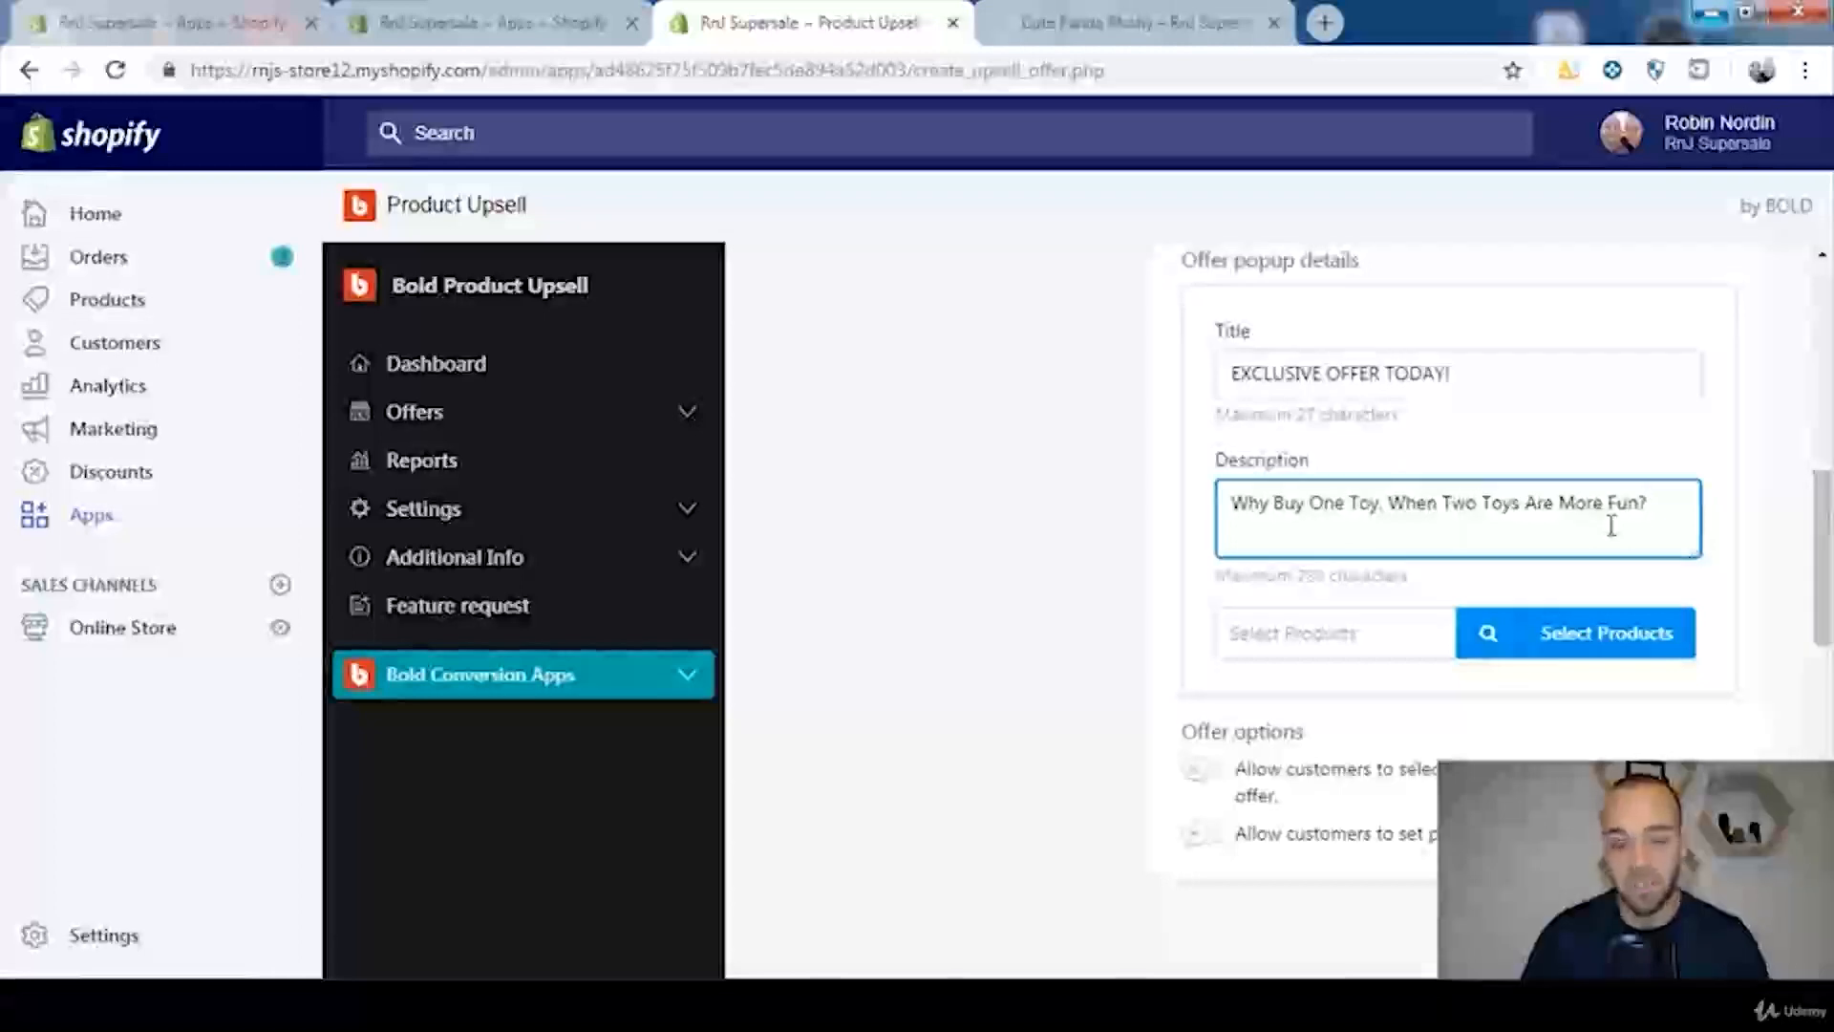
left_click(1589, 650)
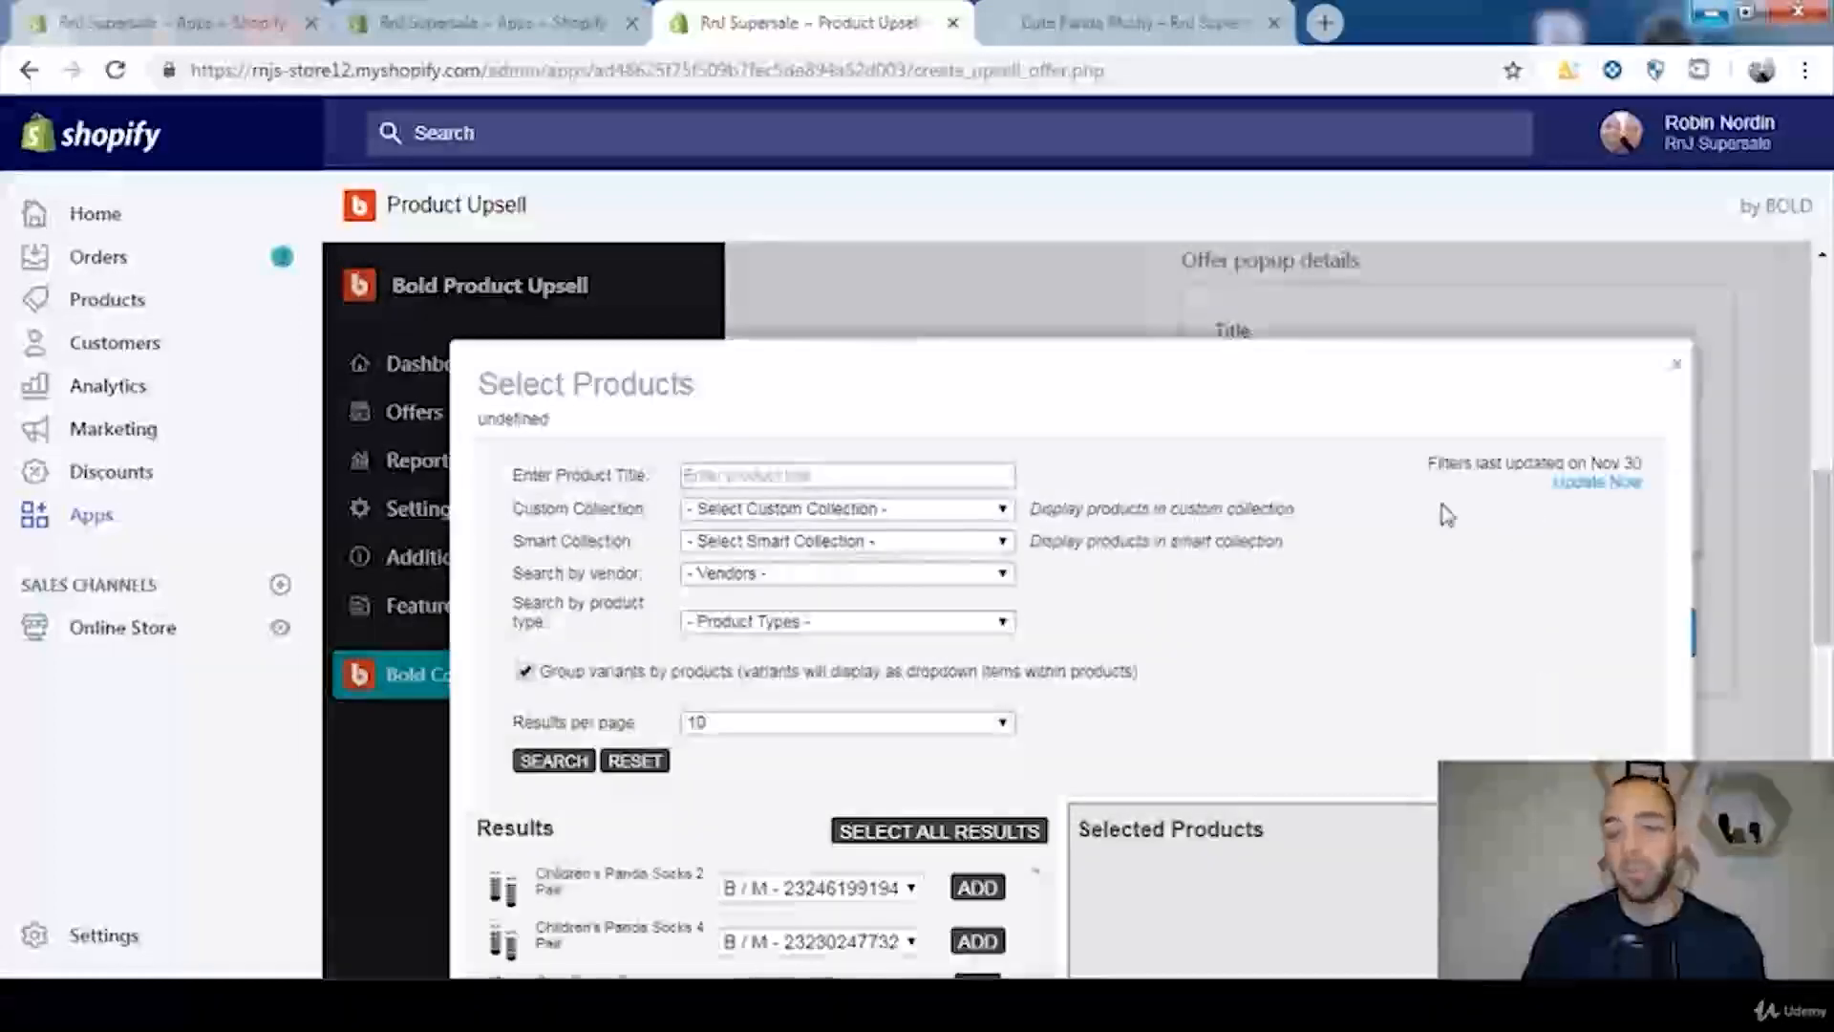
scroll(1418, 516, "down", 5)
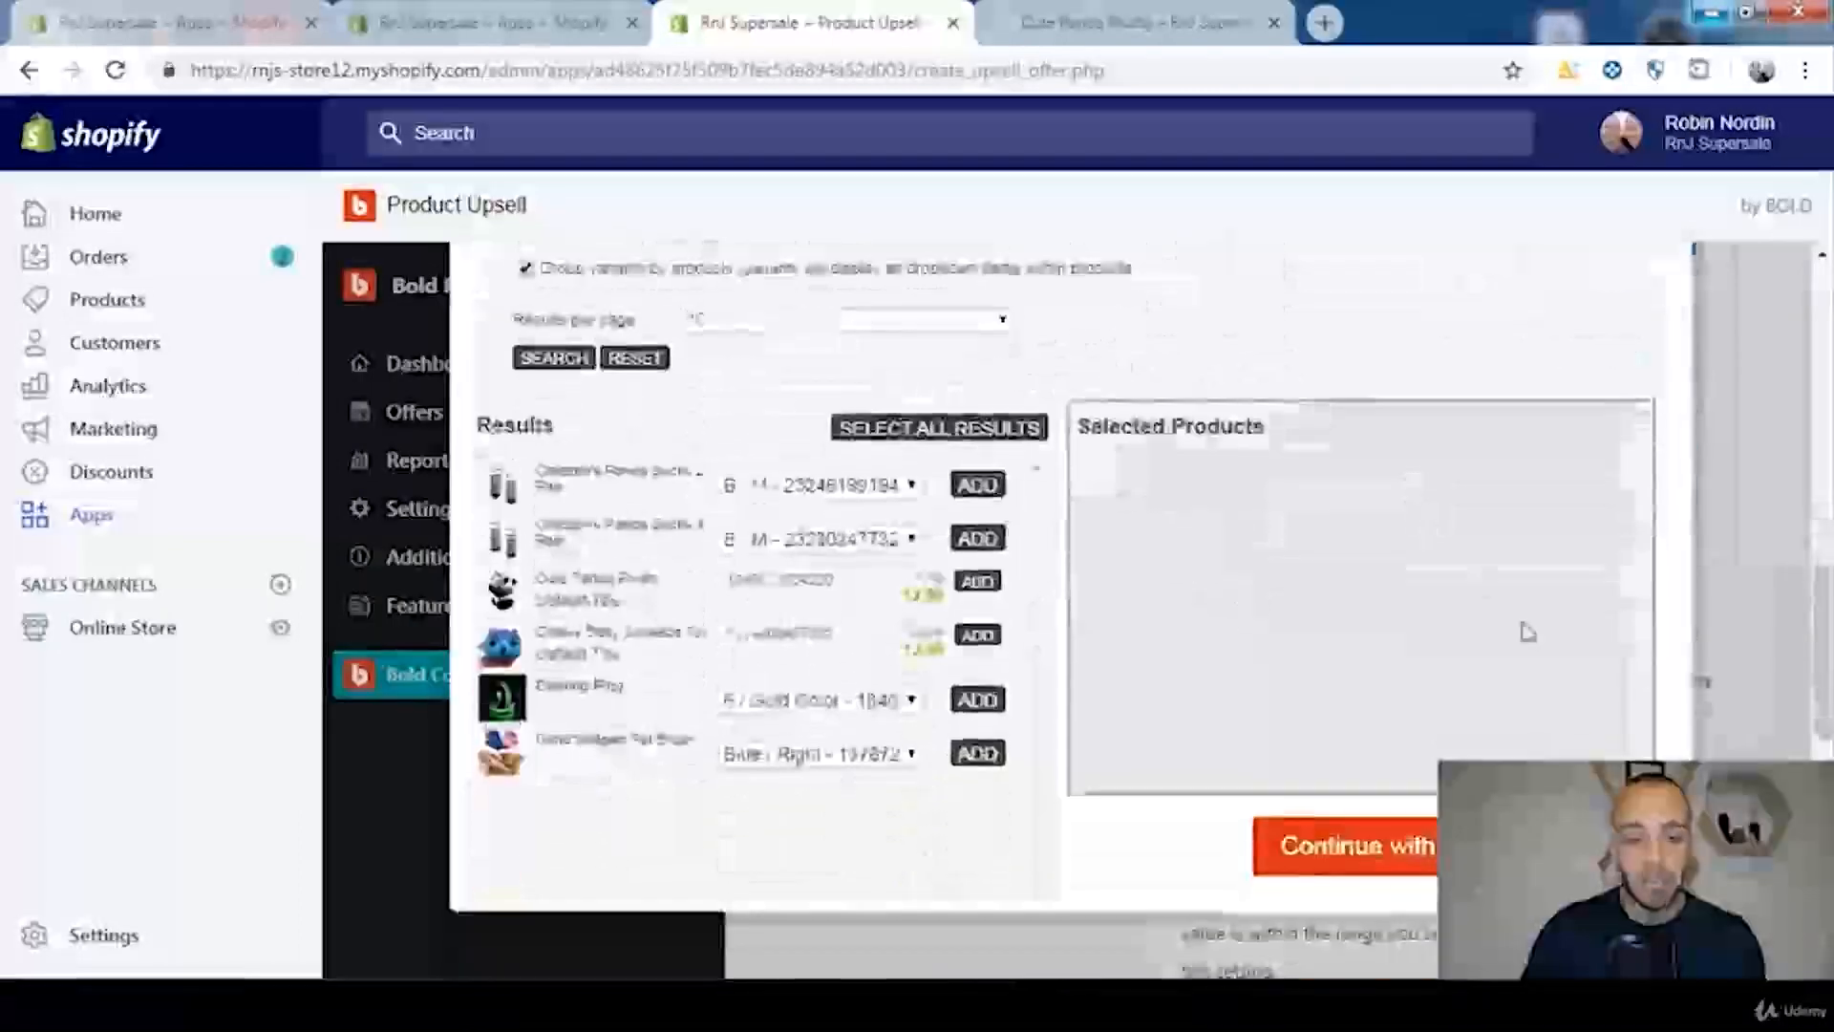
Step: Switch to the storefront, browse the Toys collection and examine the Galaxy Baby Squeeze Toy product page
left_click(1147, 22)
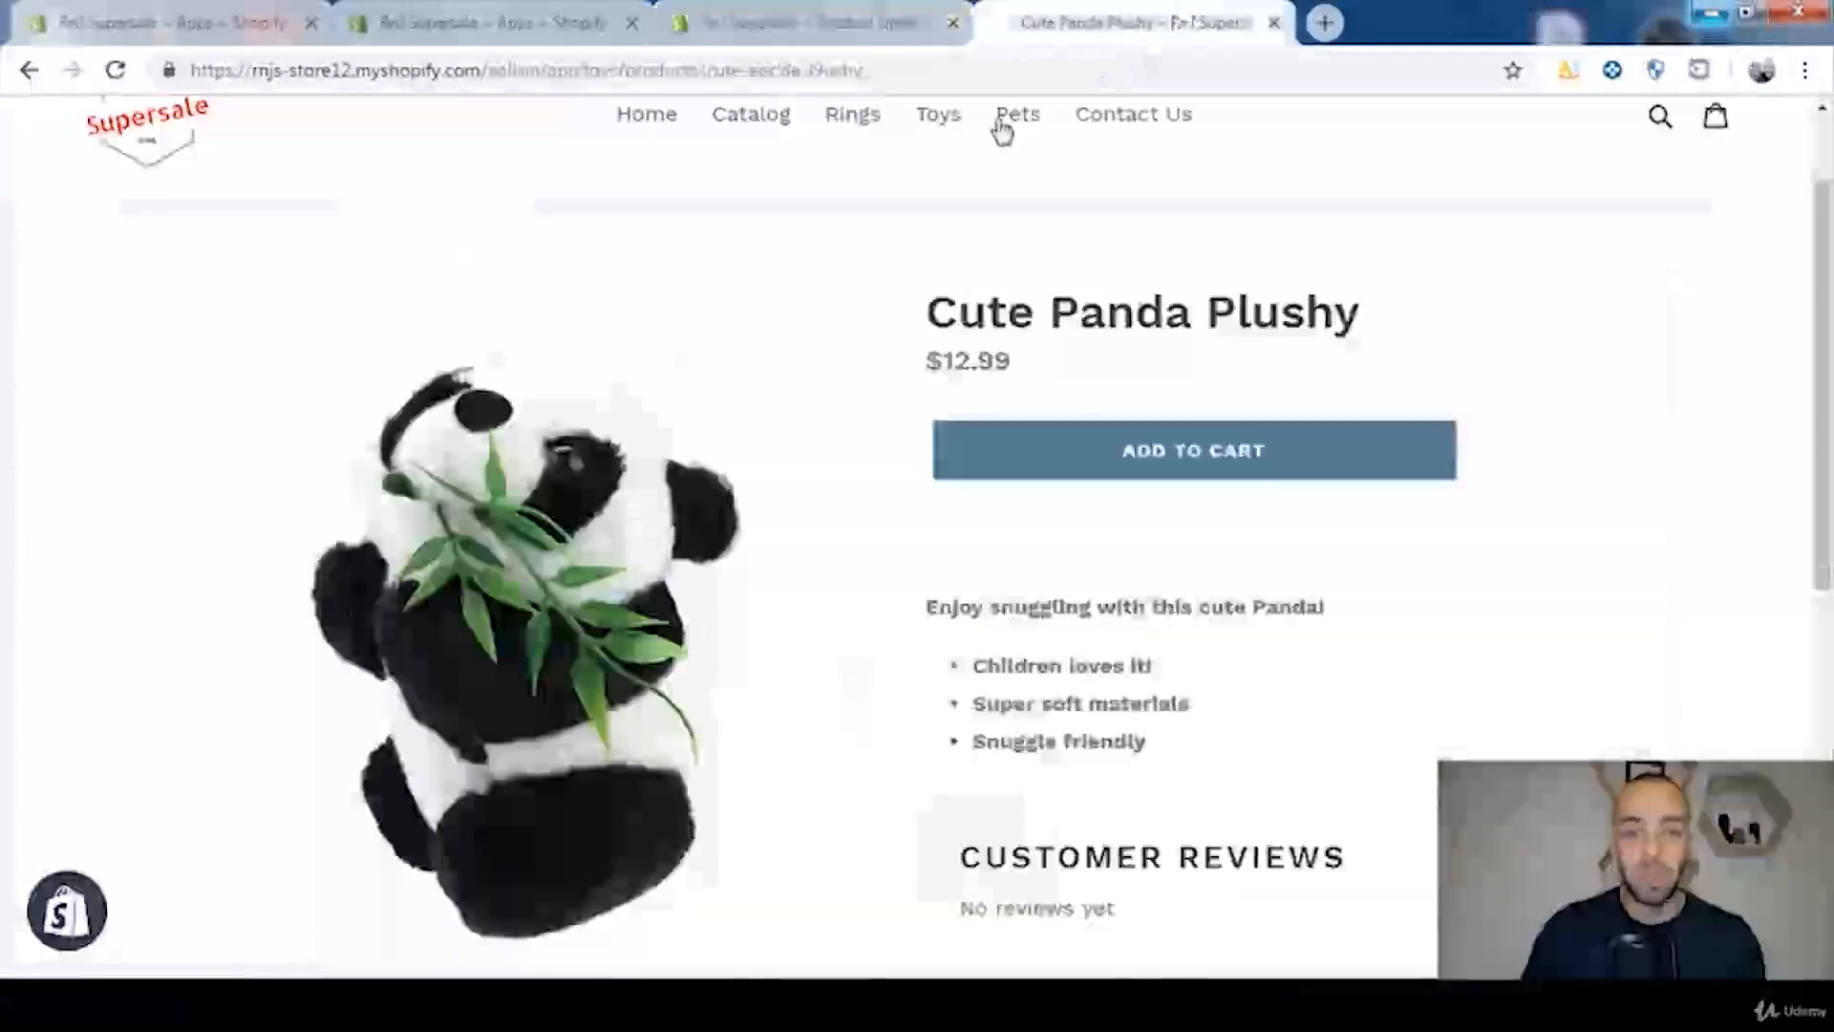
left_click(940, 119)
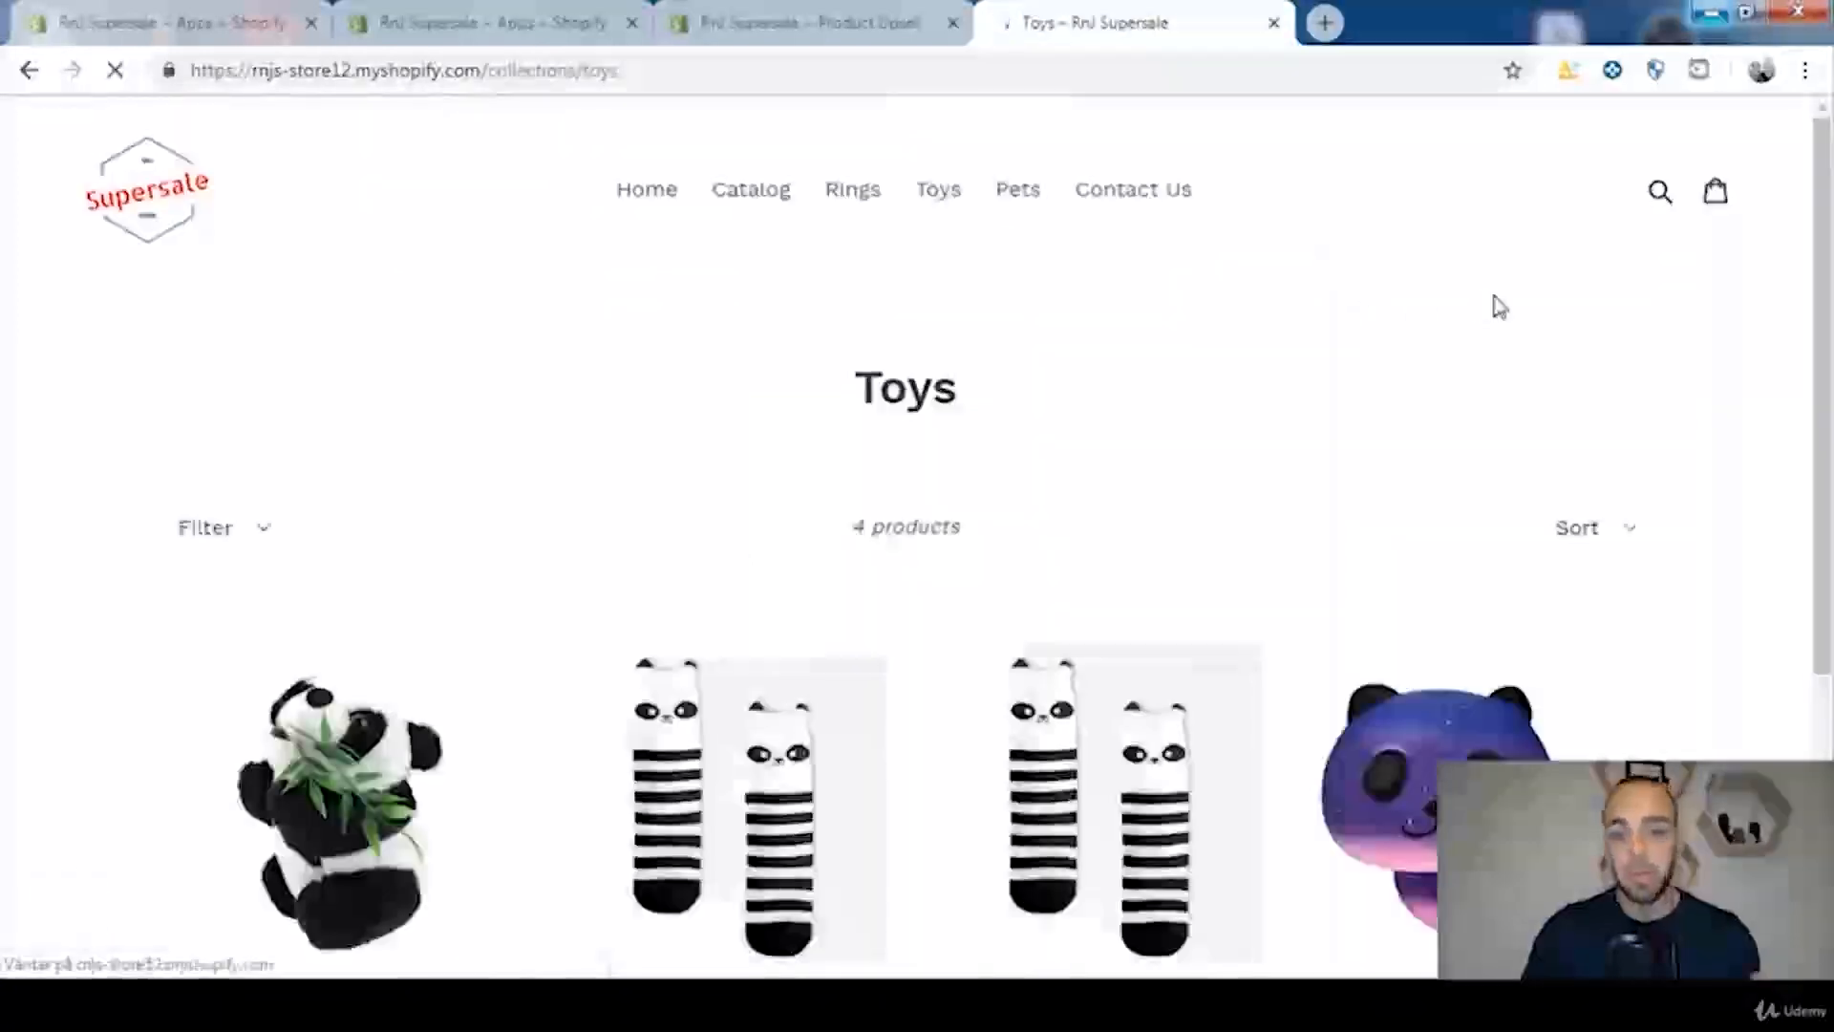
scroll(1500, 303, "down", 3)
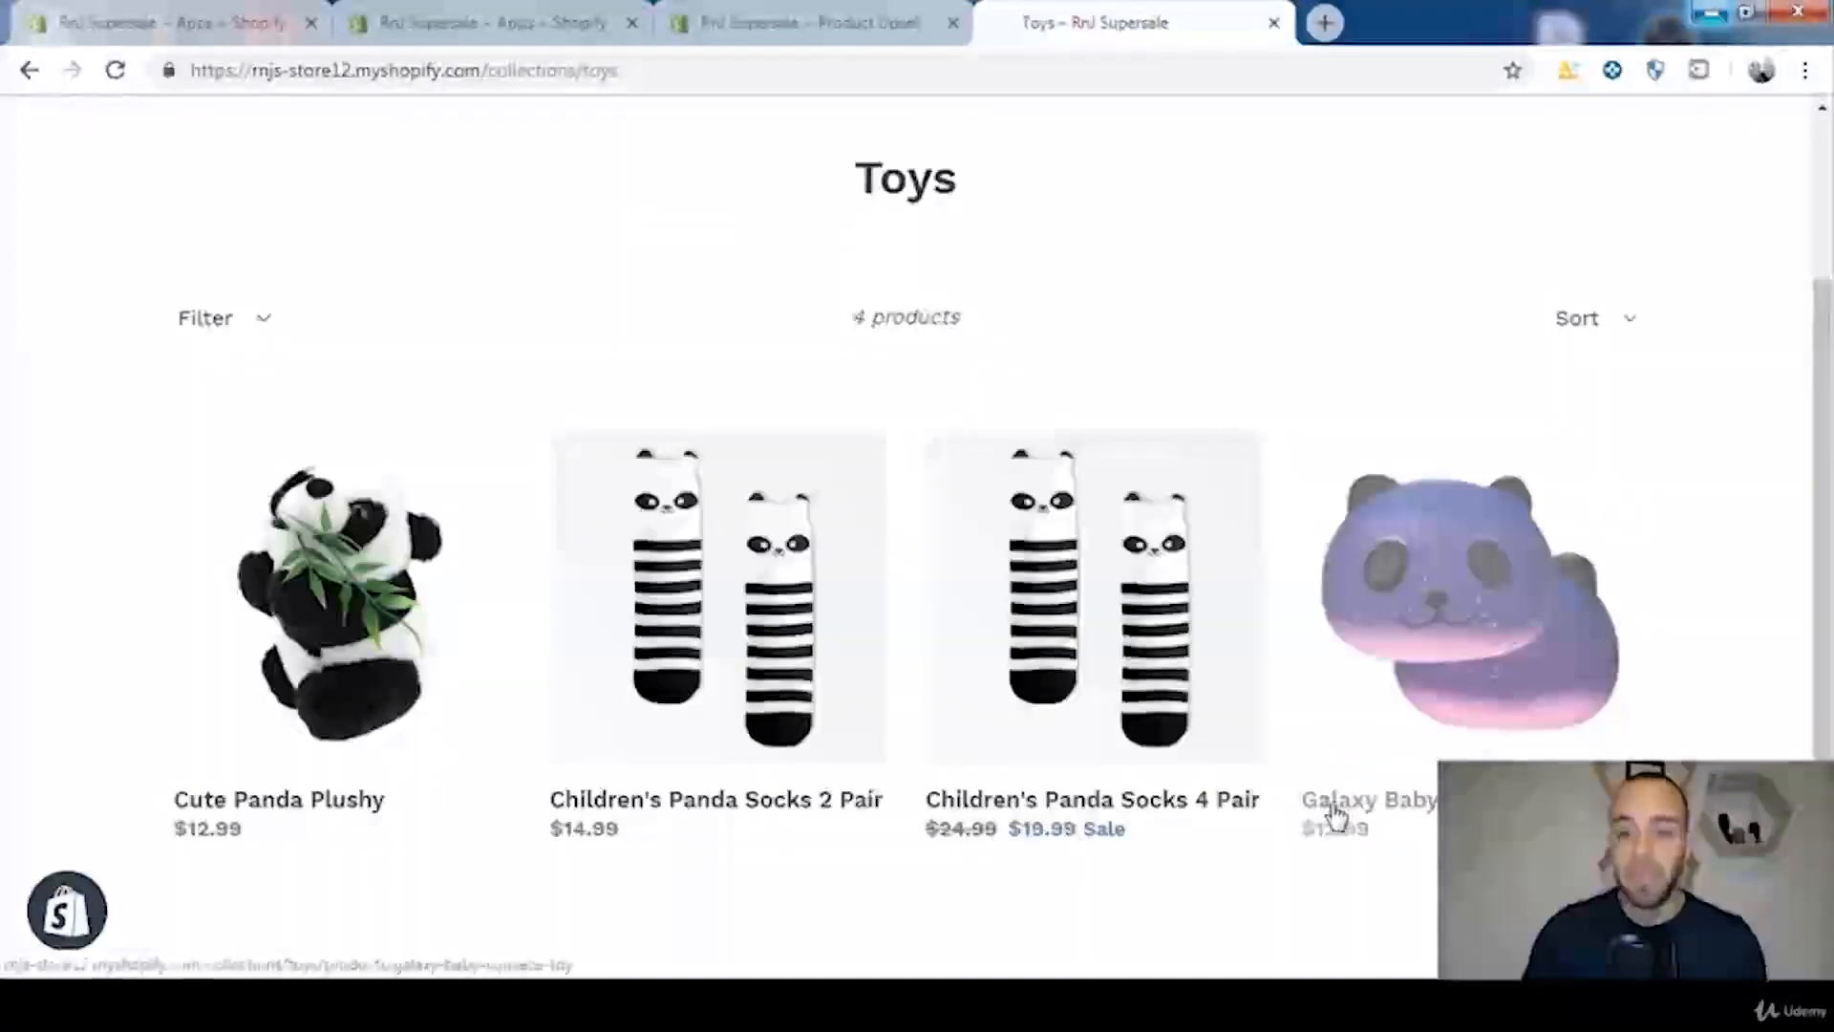
left_click(1458, 658)
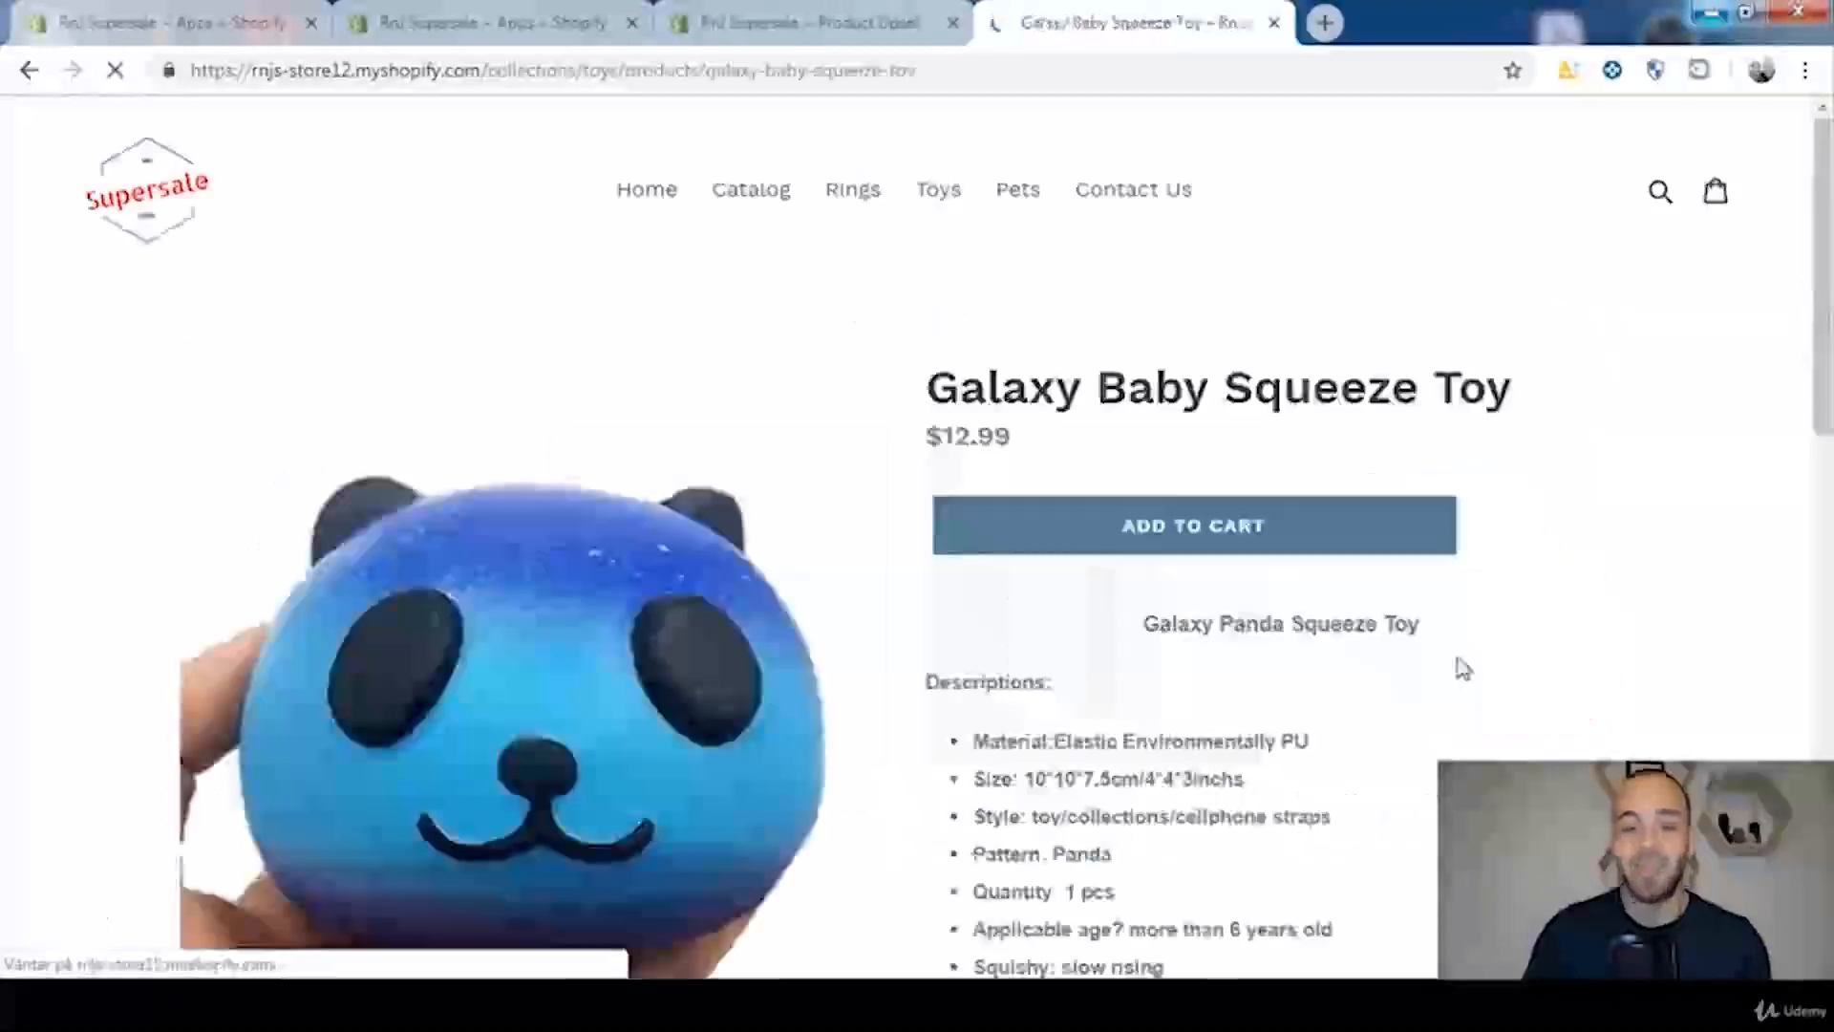
scroll(1585, 542, "down", 1)
left_click_drag(1826, 330, 1827, 349)
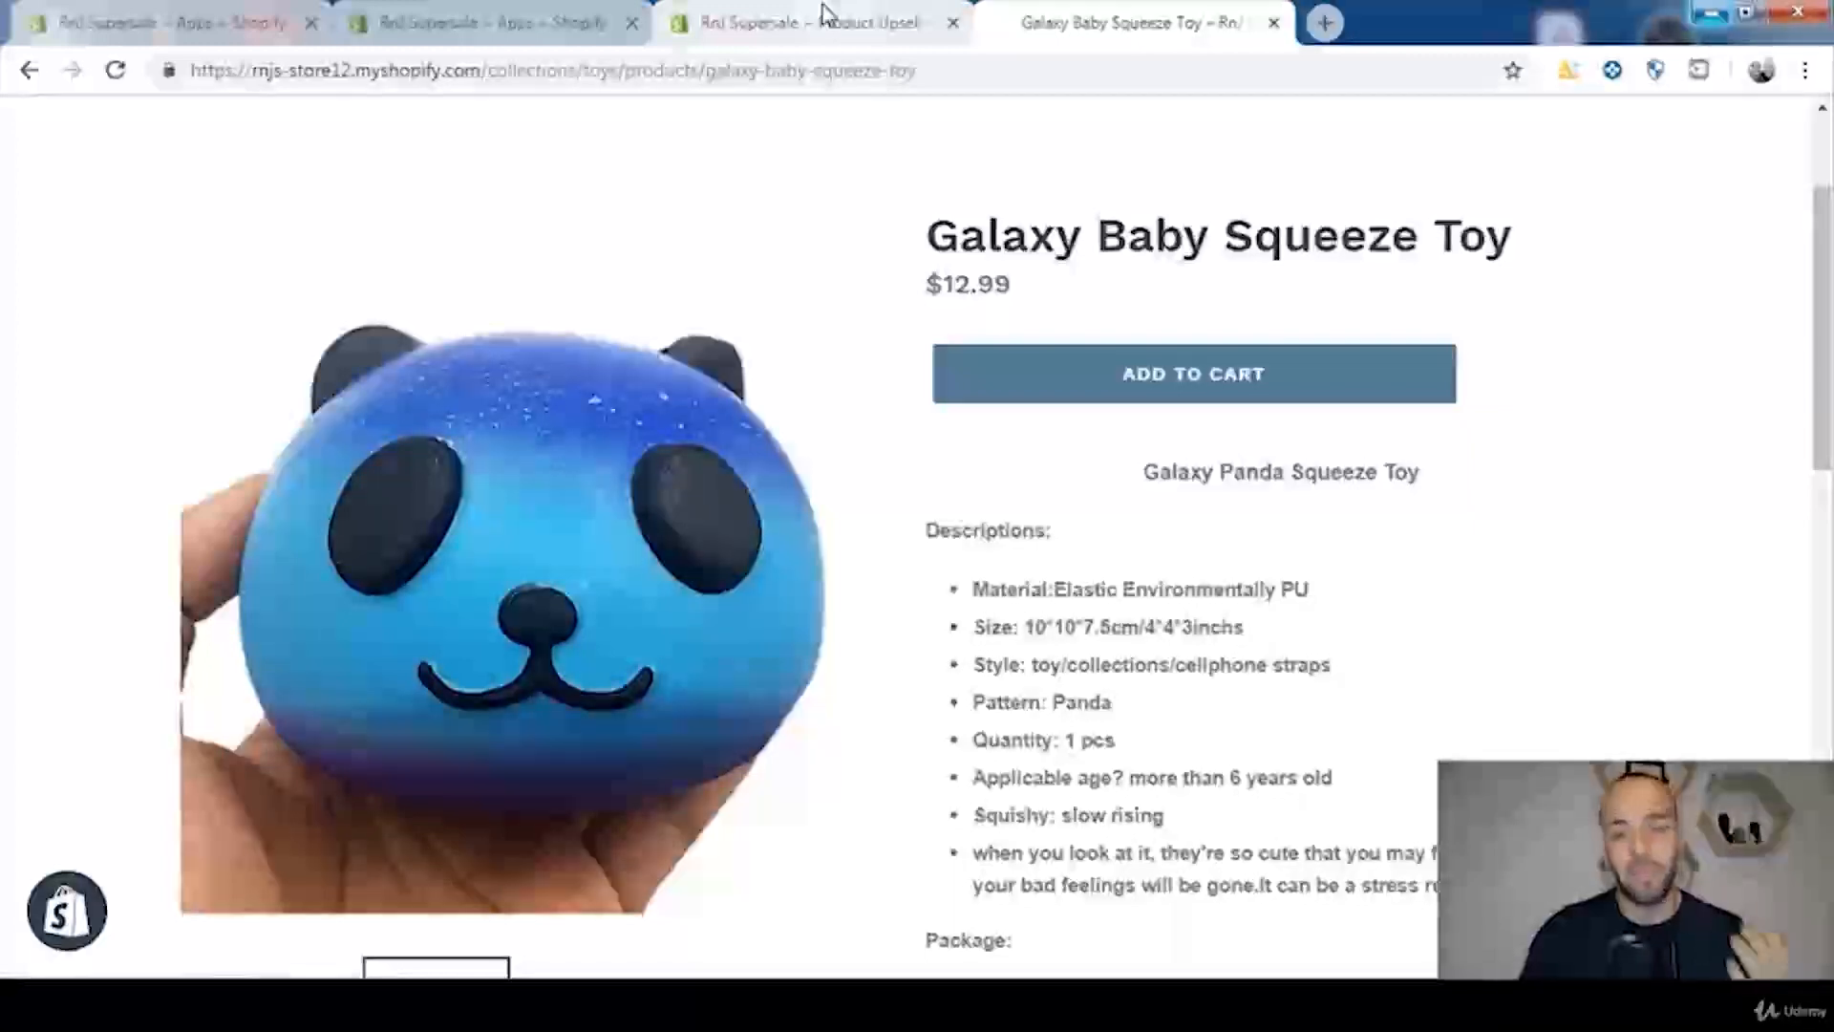
Step: Return to the offer form, select the Galaxy Baby Squeeze Toy as the offered product and continue with the selection
left_click(823, 13)
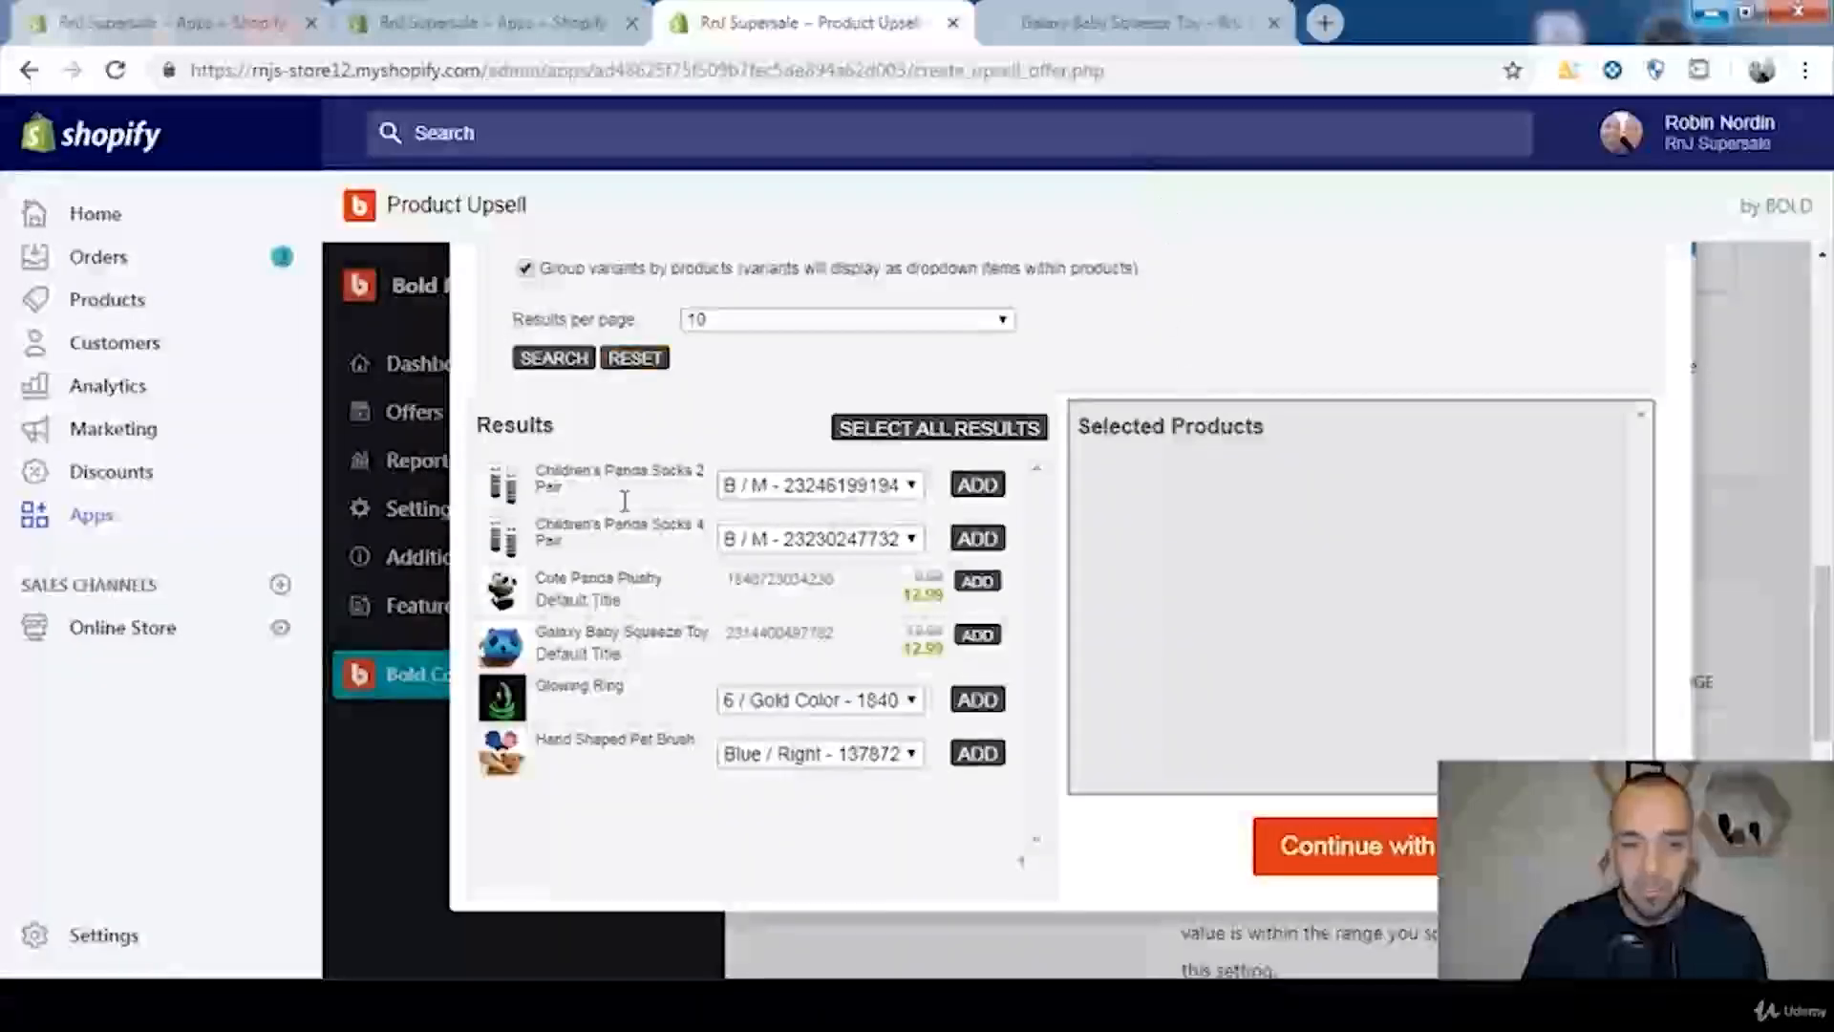
left_click(978, 635)
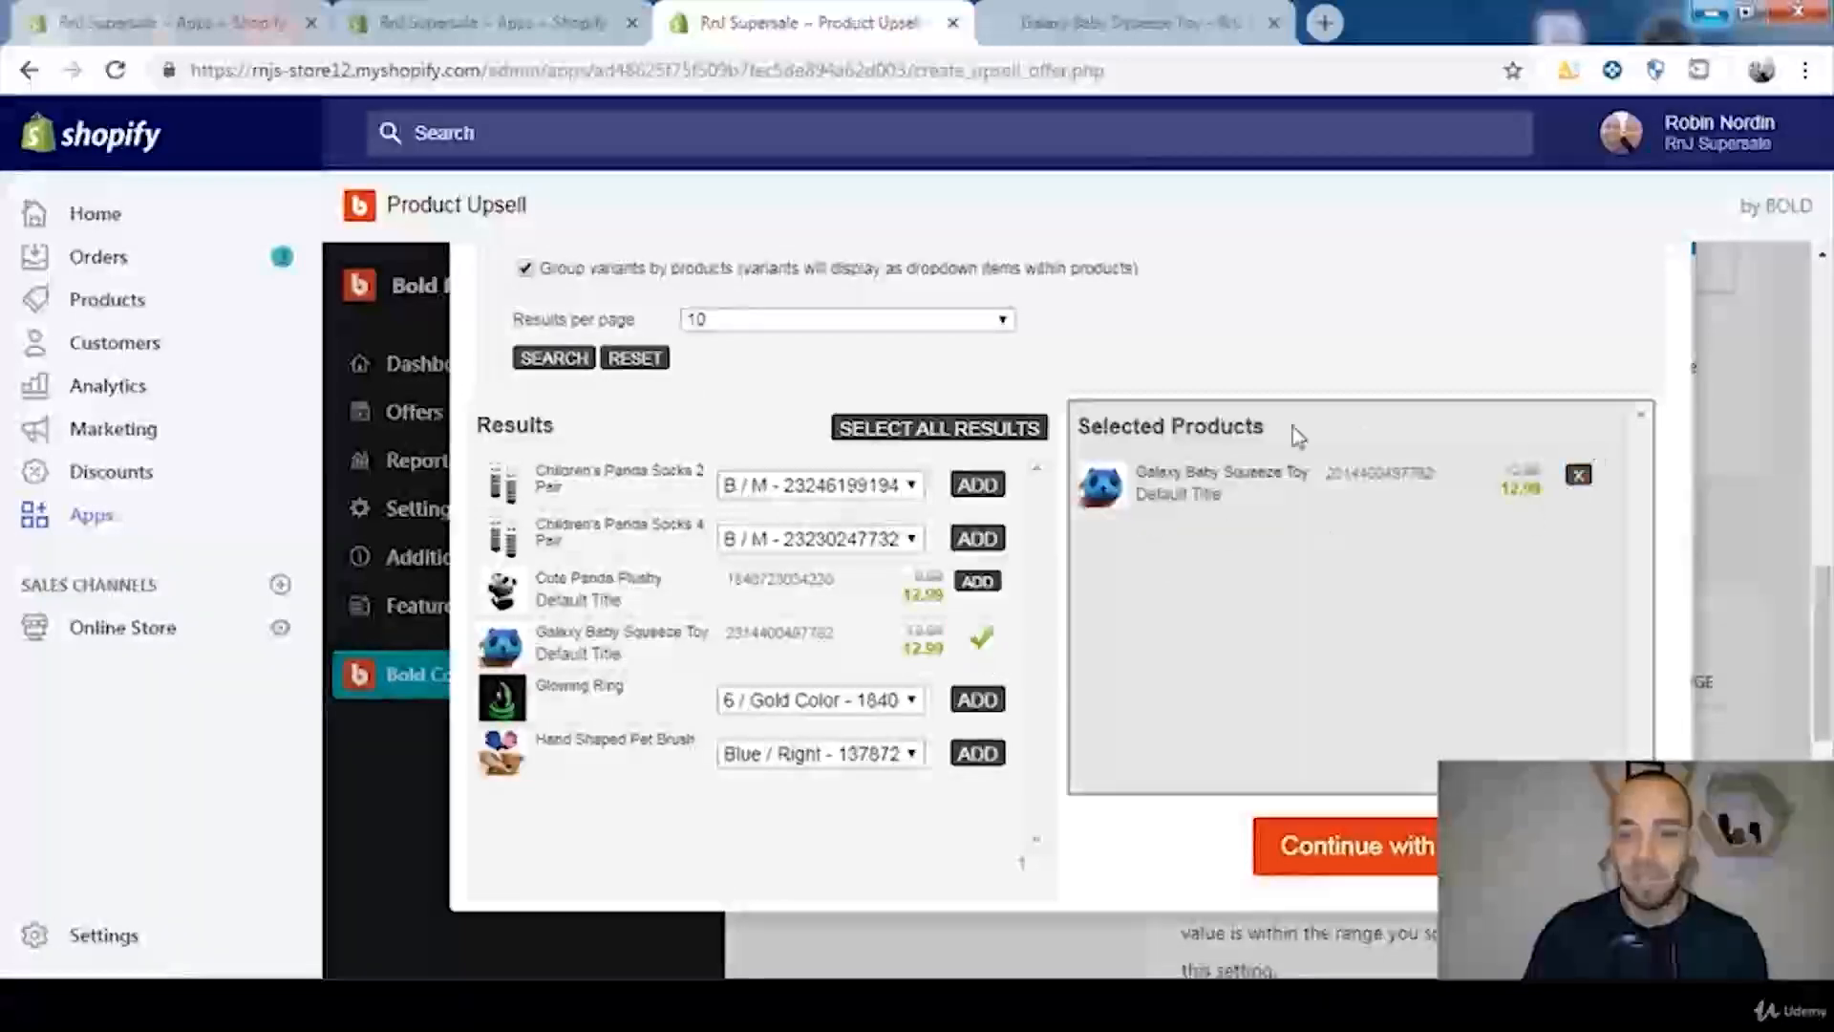
left_click(1307, 859)
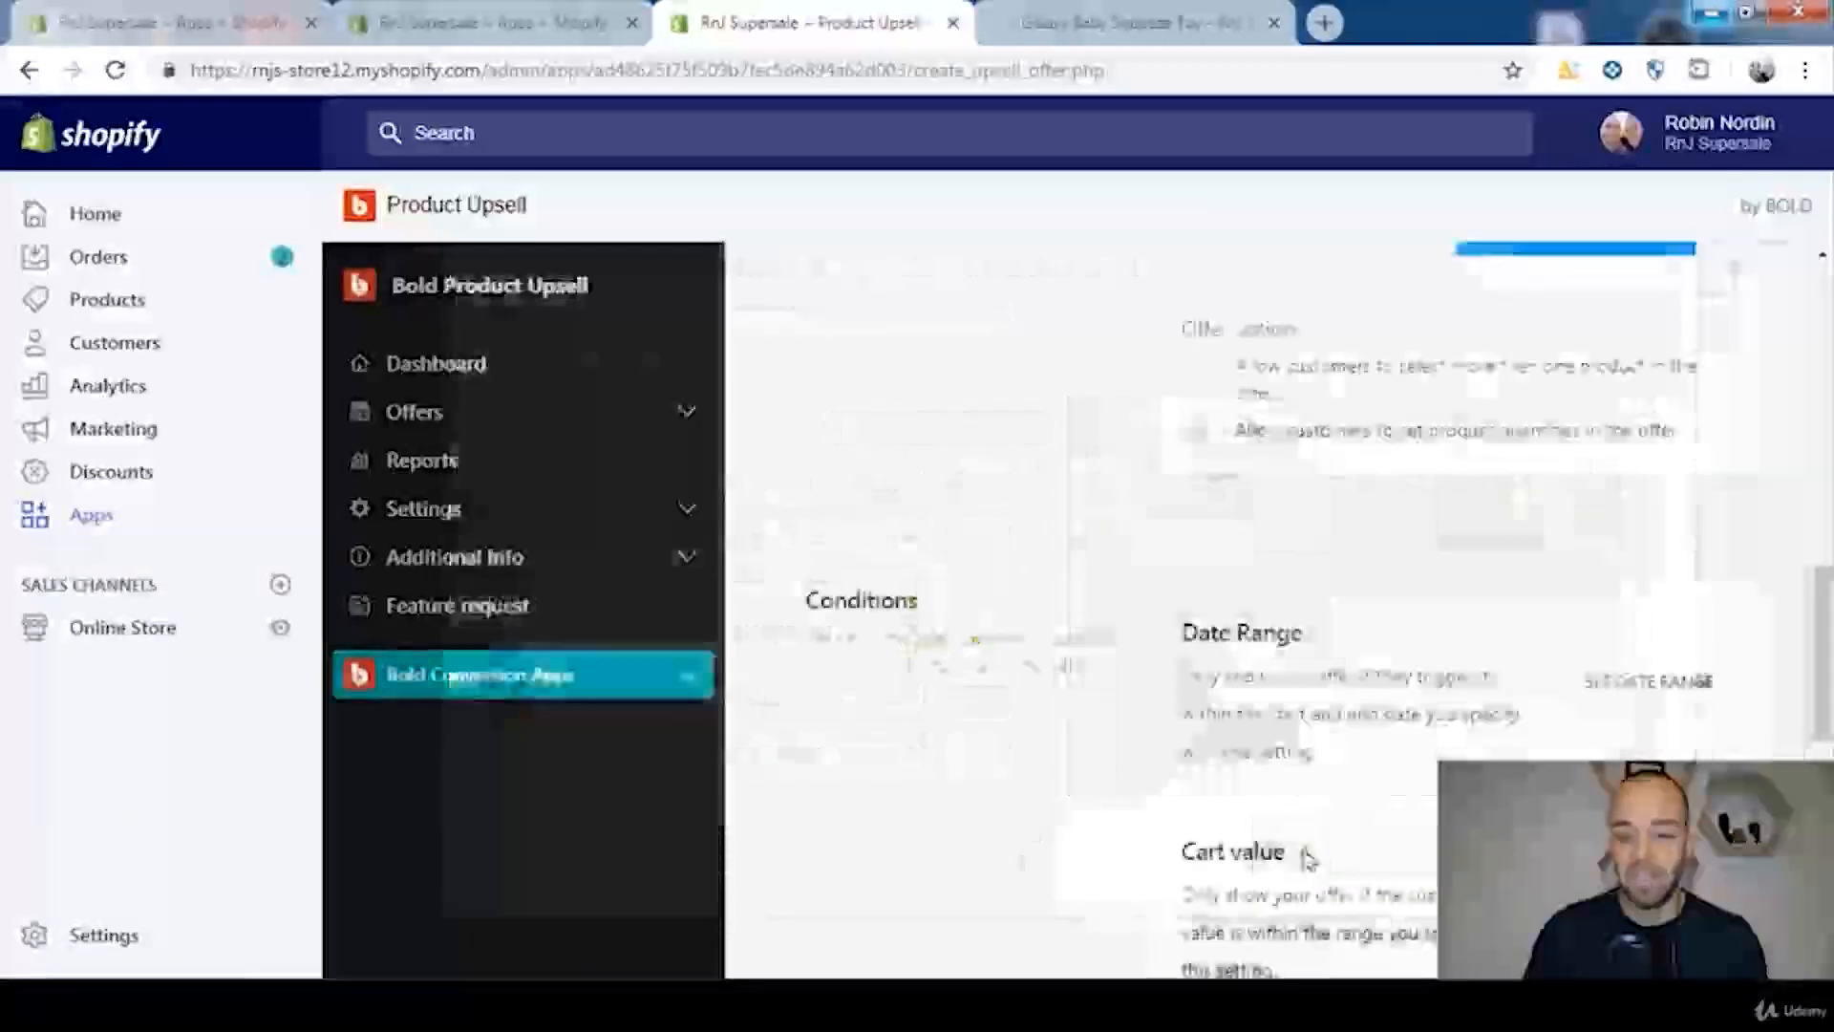
left_click_drag(1830, 659, 1821, 544)
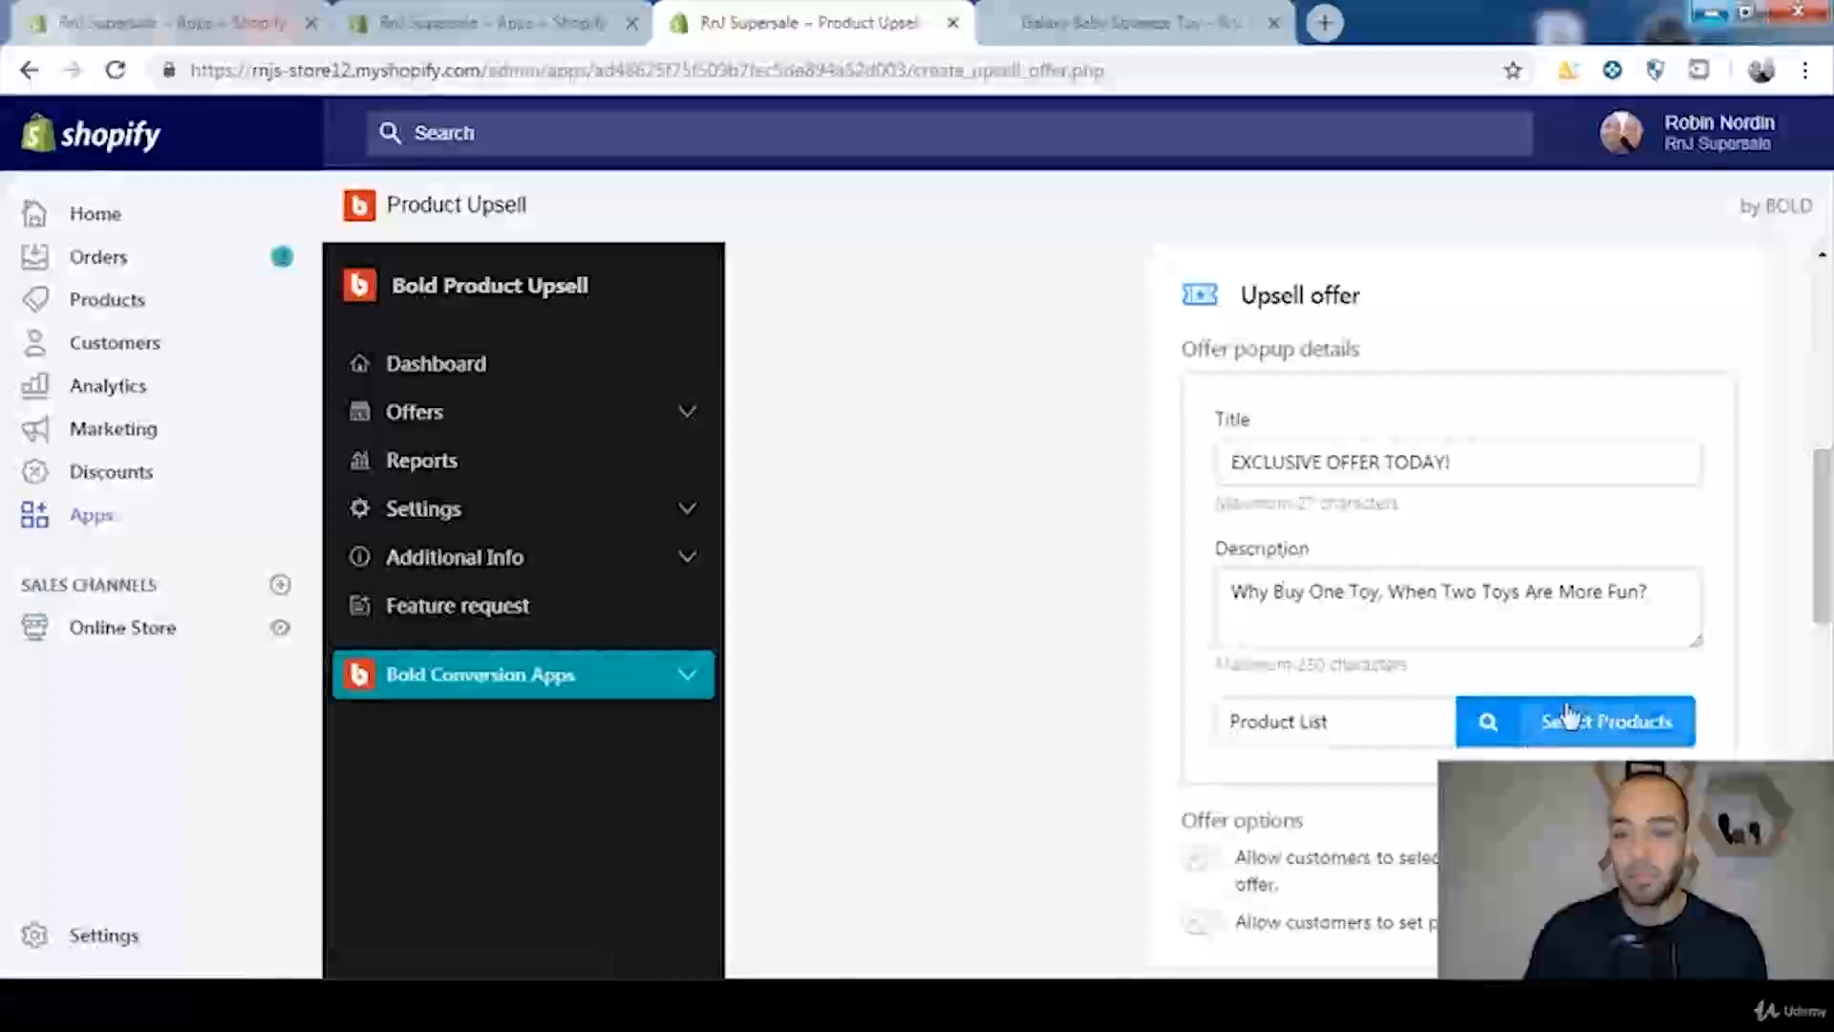
Step: Try adding a date range condition to the upsell offer and clear it again
left_click_drag(1826, 589, 1831, 757)
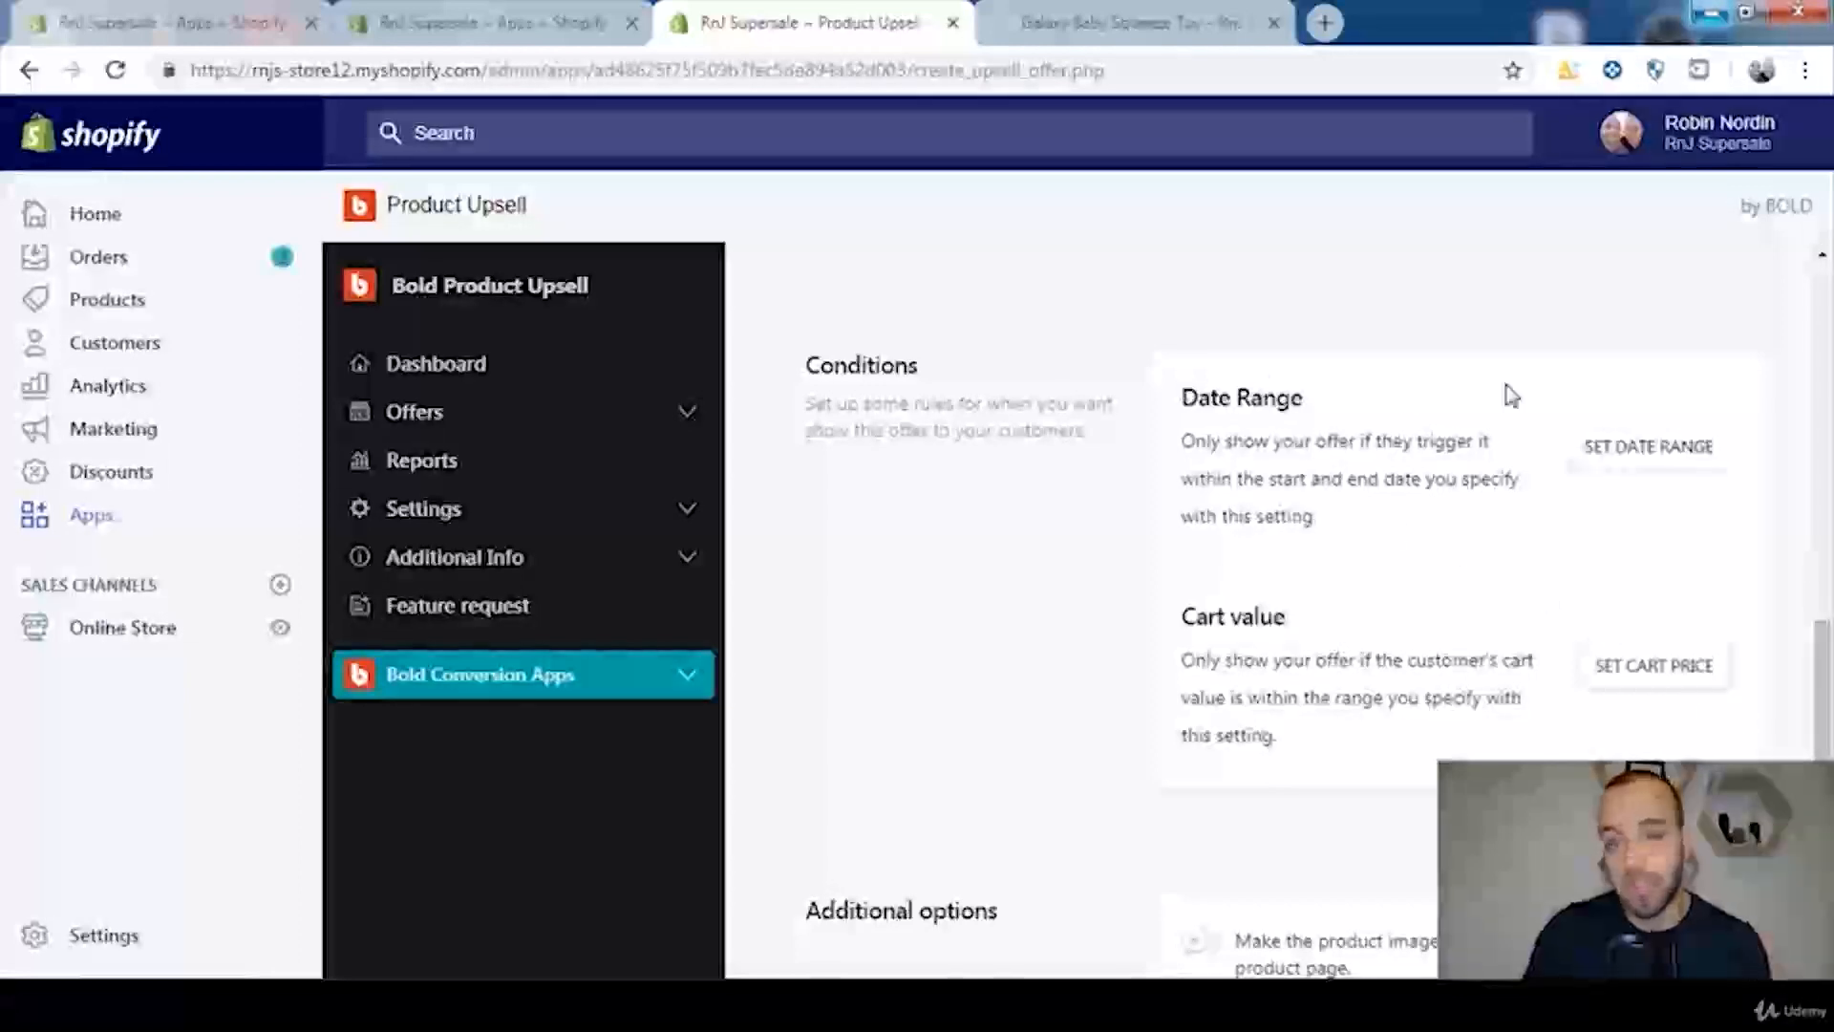
left_click(1621, 471)
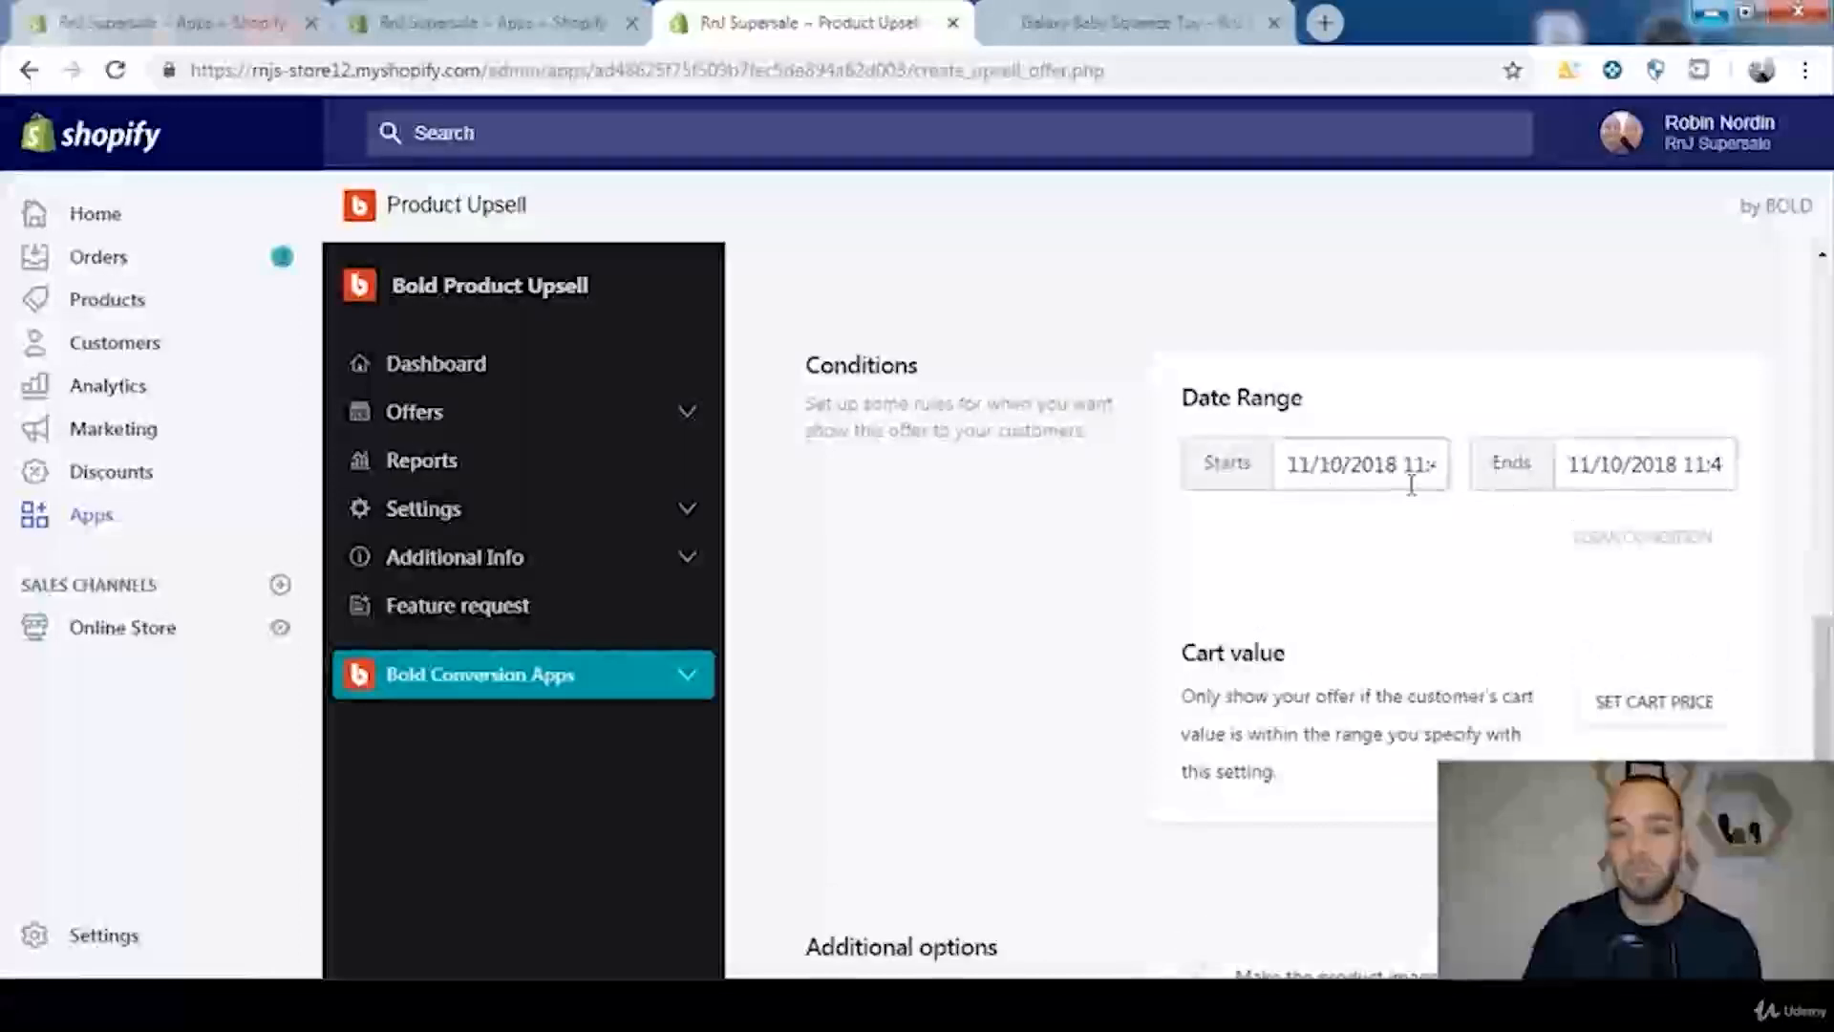
left_click(1603, 541)
scroll(1586, 575, "down", 1)
scroll(1615, 585, "up", 1)
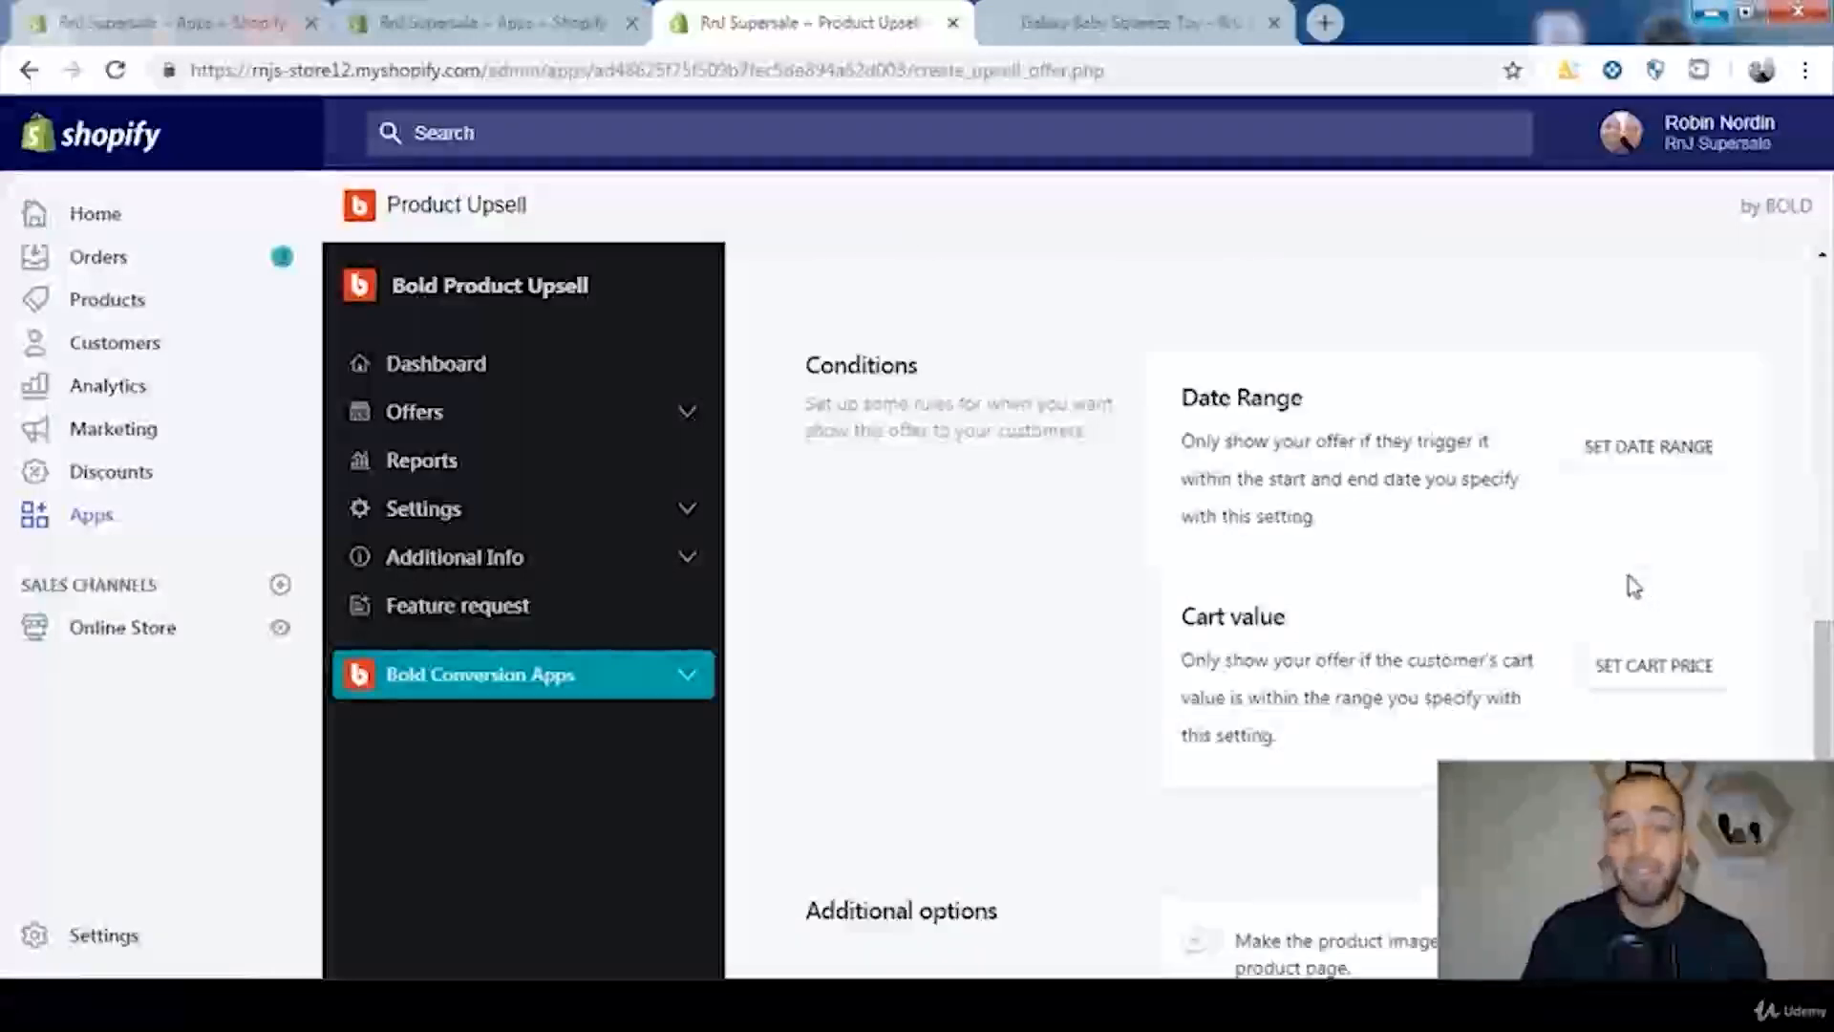
Step: Add a cart value condition to the offer with a minimum of 50 and a maximum of 100
left_click(1634, 672)
scroll(1528, 631, "down", 1)
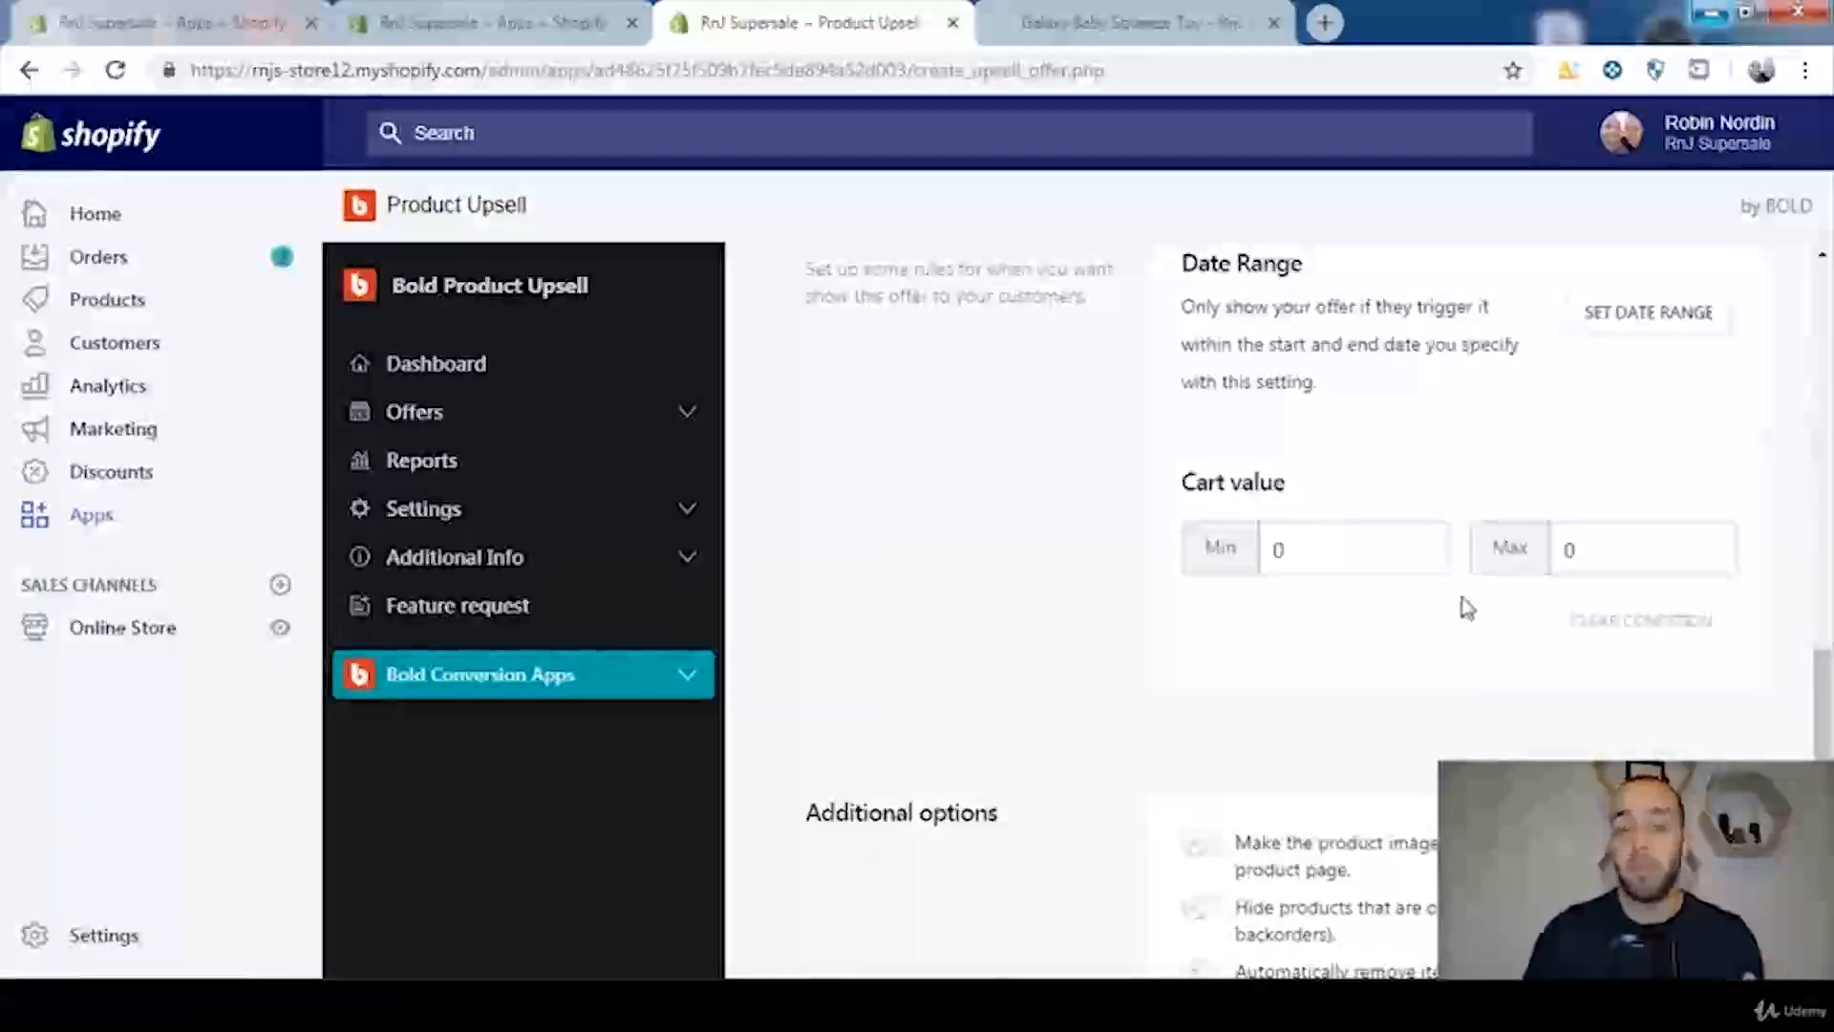
double_click(1314, 544)
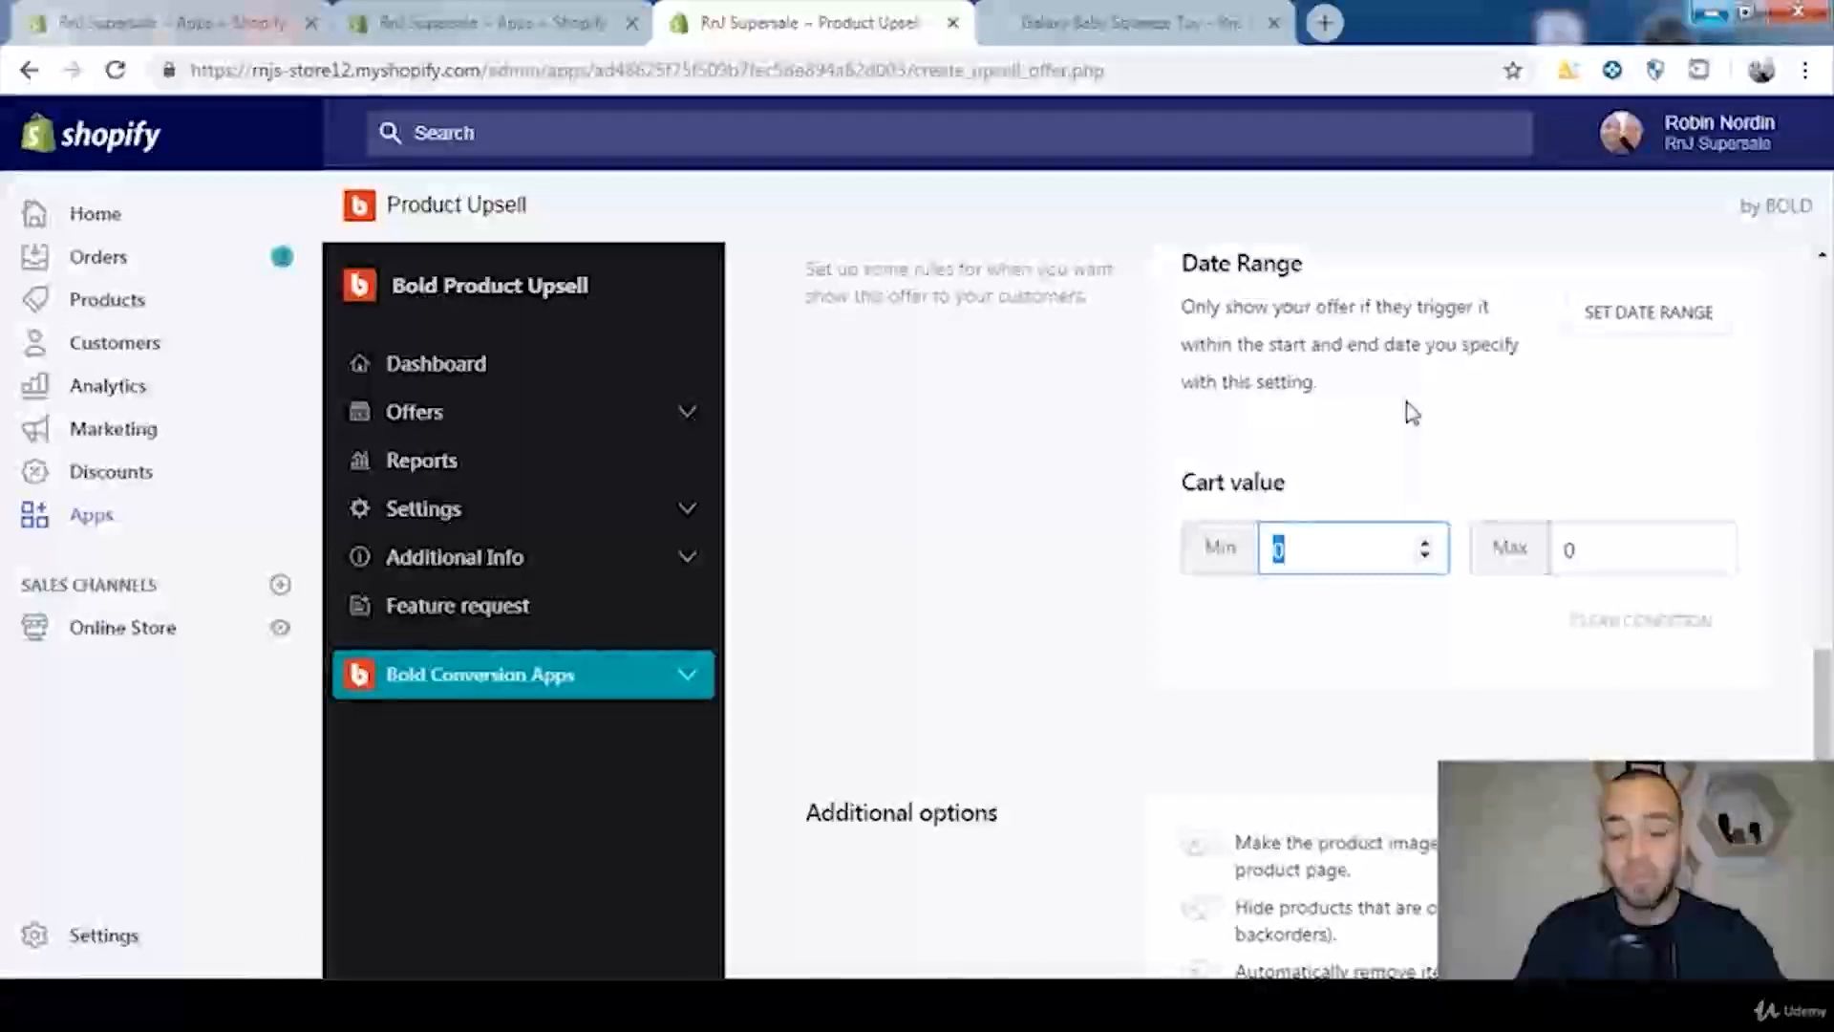
type("50")
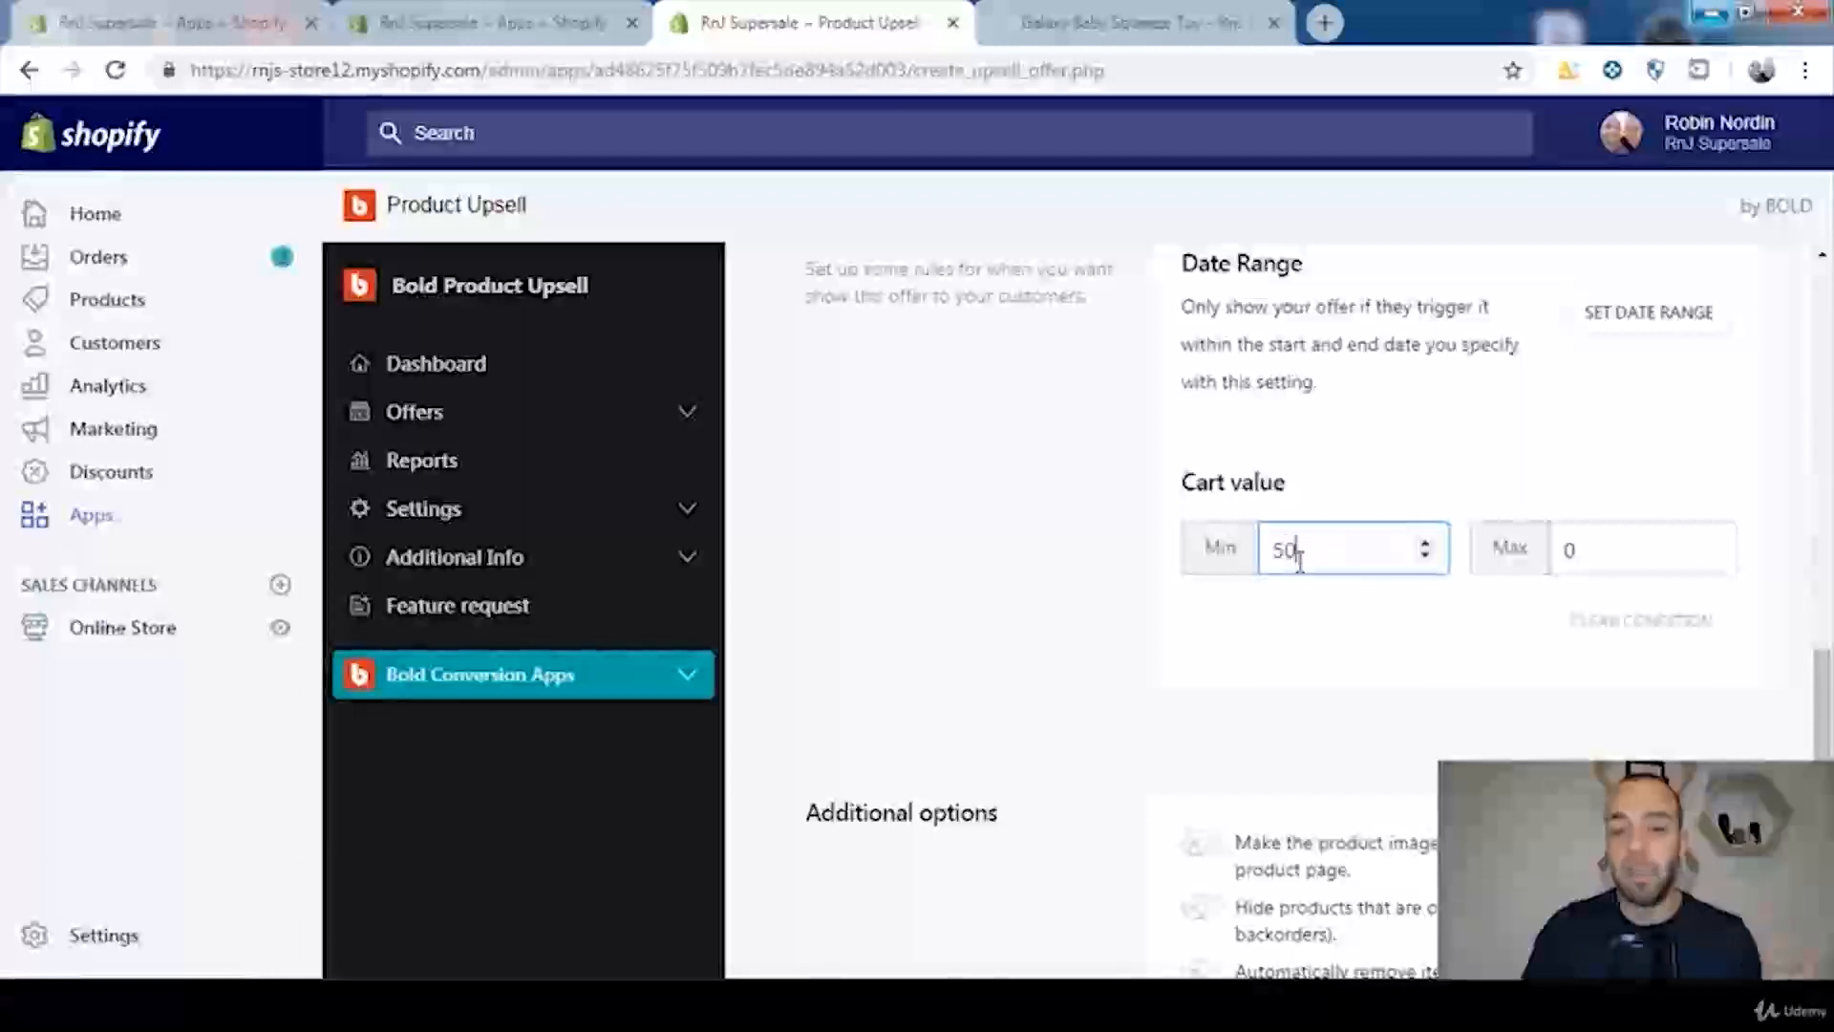
left_click(1536, 561)
type("100")
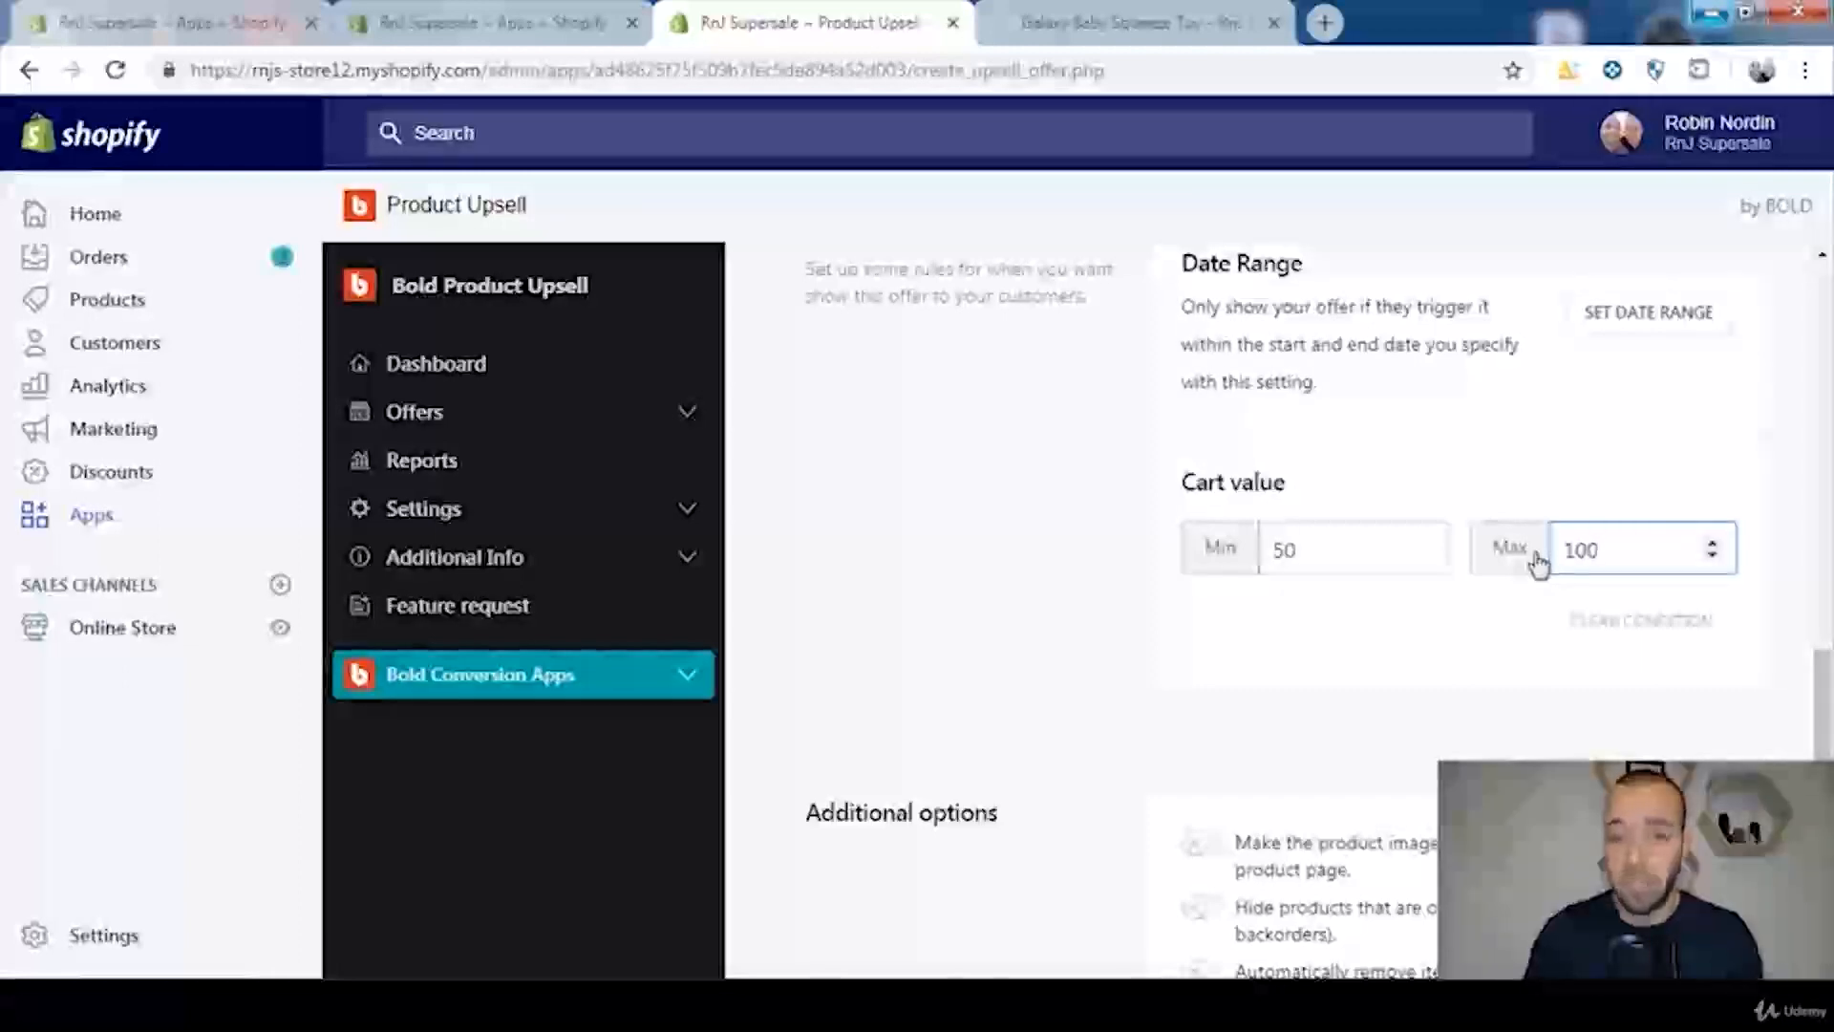
Step: Empty the maximum and minimum values of the offer's cart value condition
left_click(1293, 546)
double_click(1288, 547)
left_click(1646, 555)
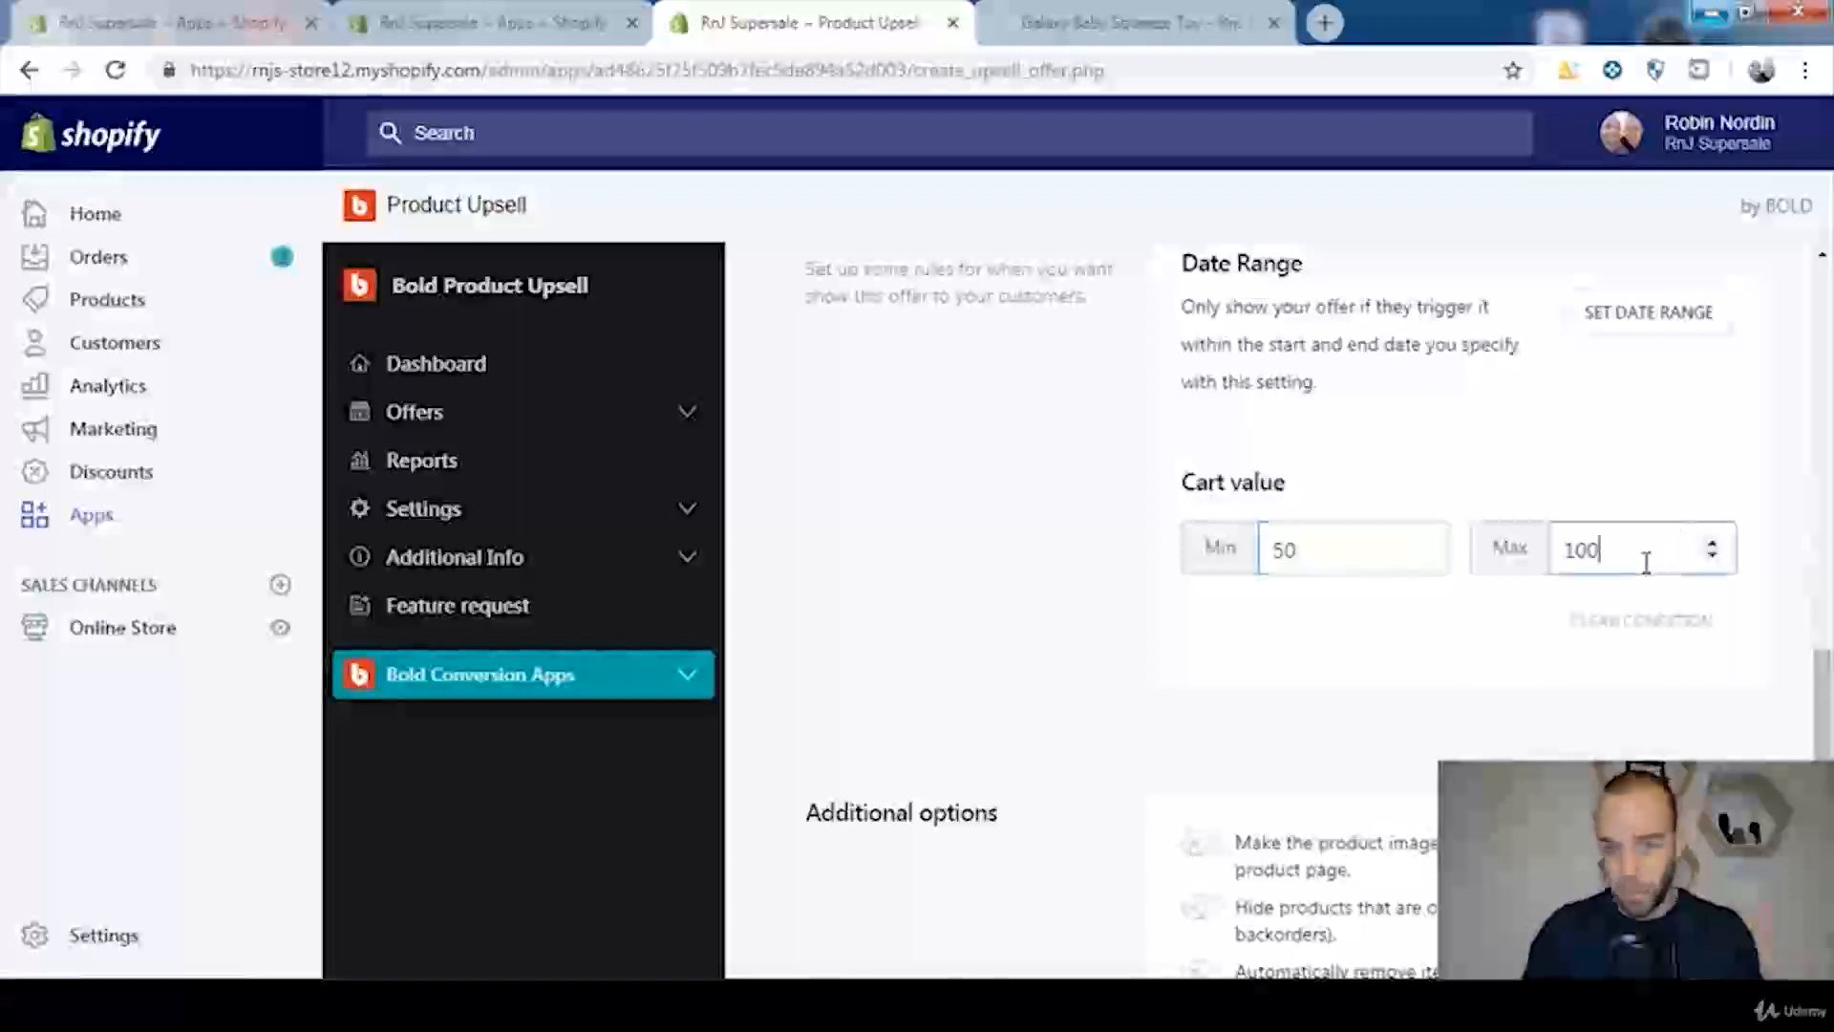
double_click(1659, 548)
key("BackSpace")
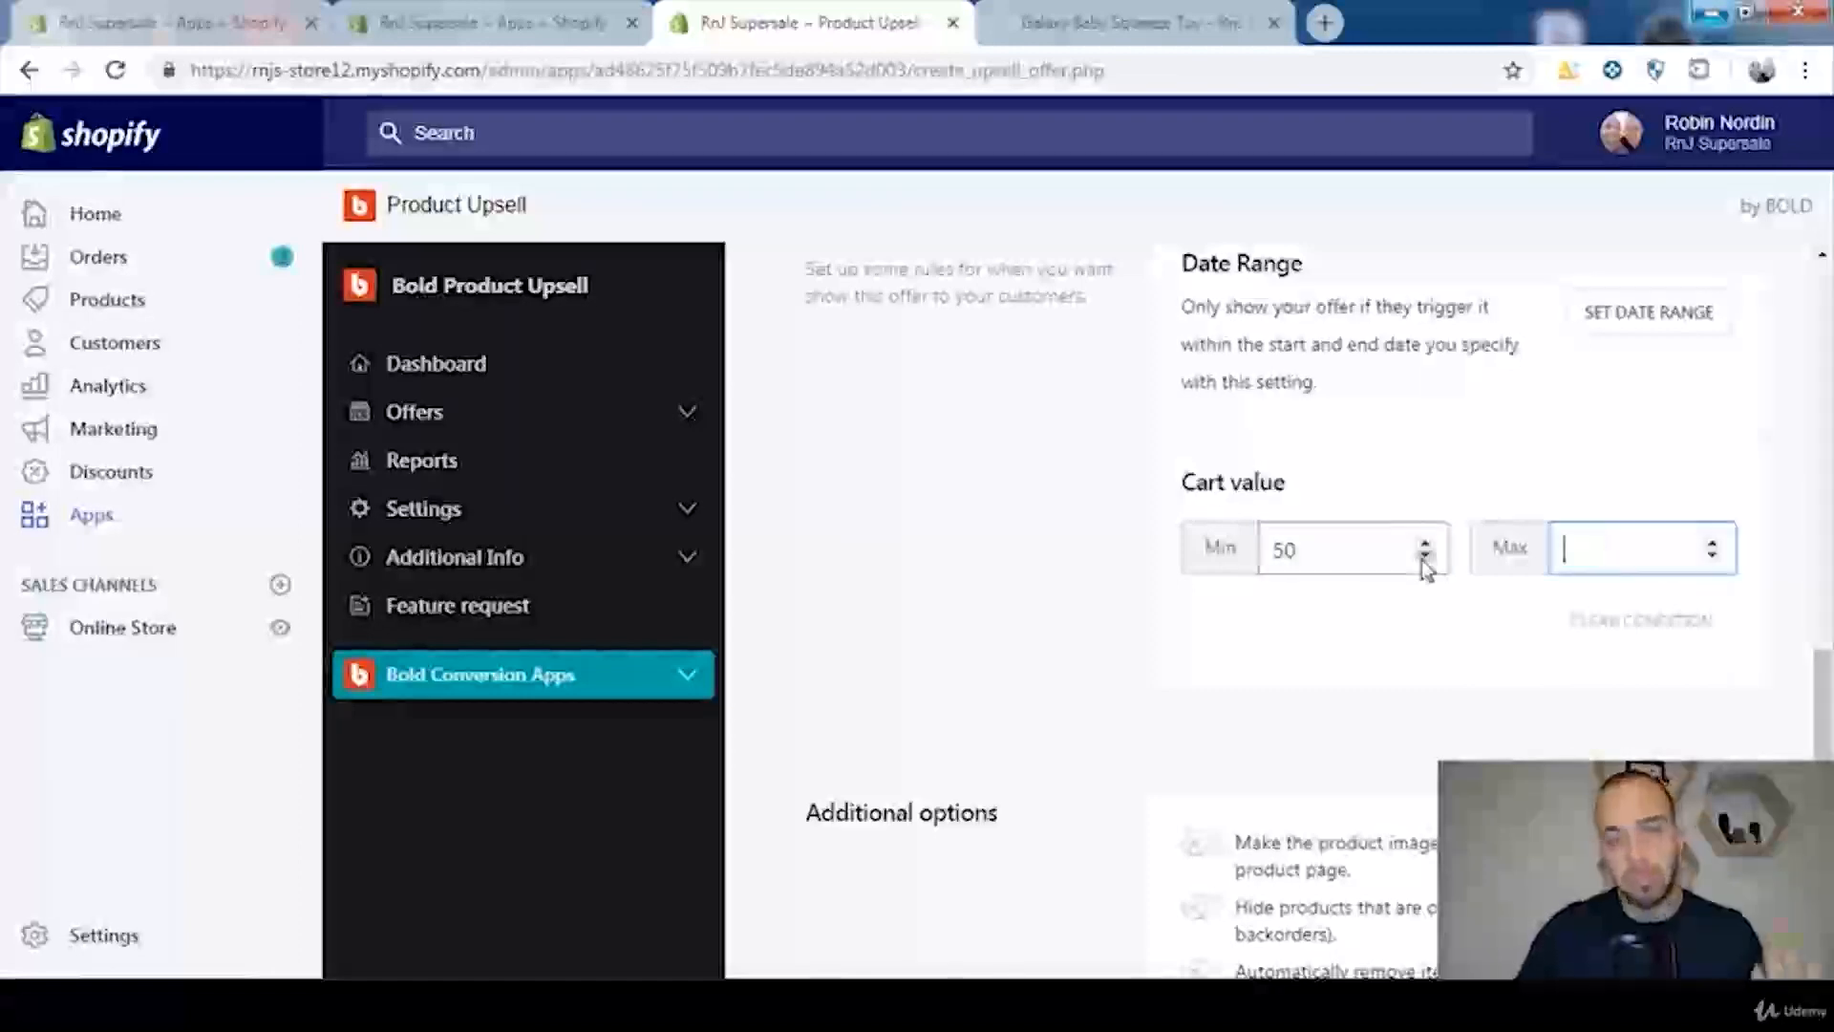
left_click(1385, 559)
key("BackSpace")
key("BackSpace")
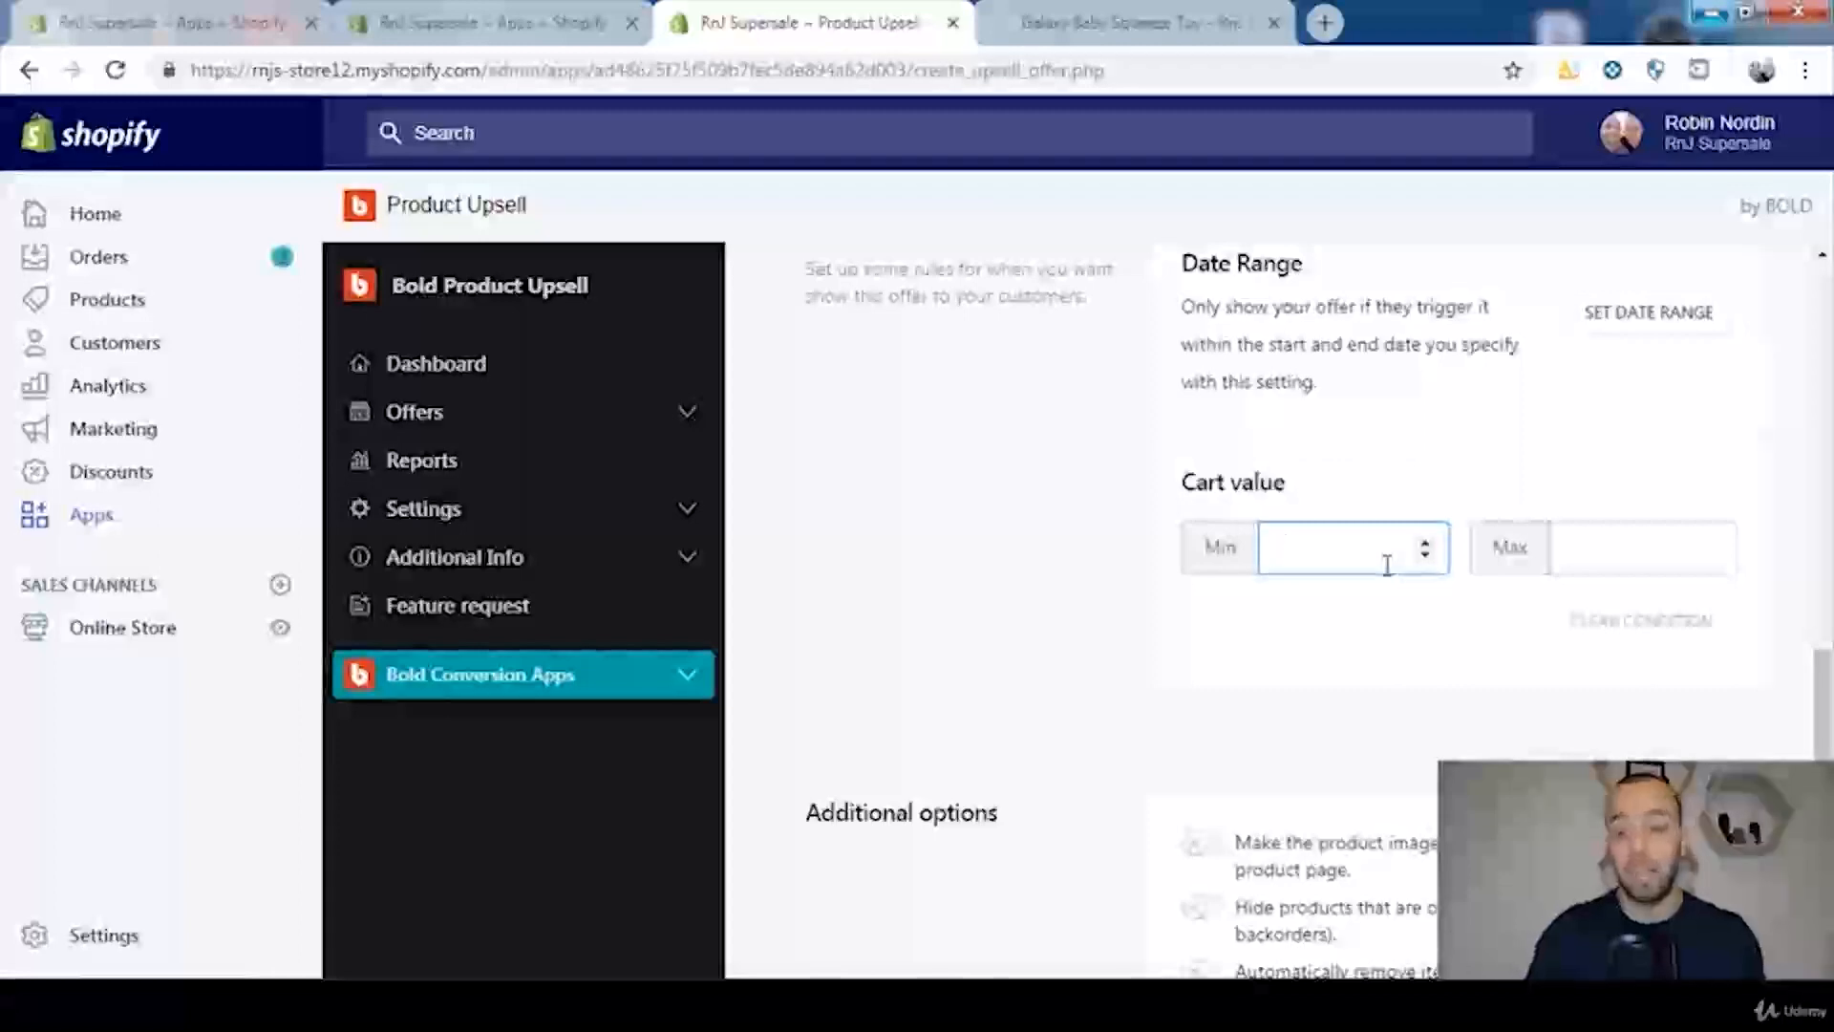
left_click(1211, 680)
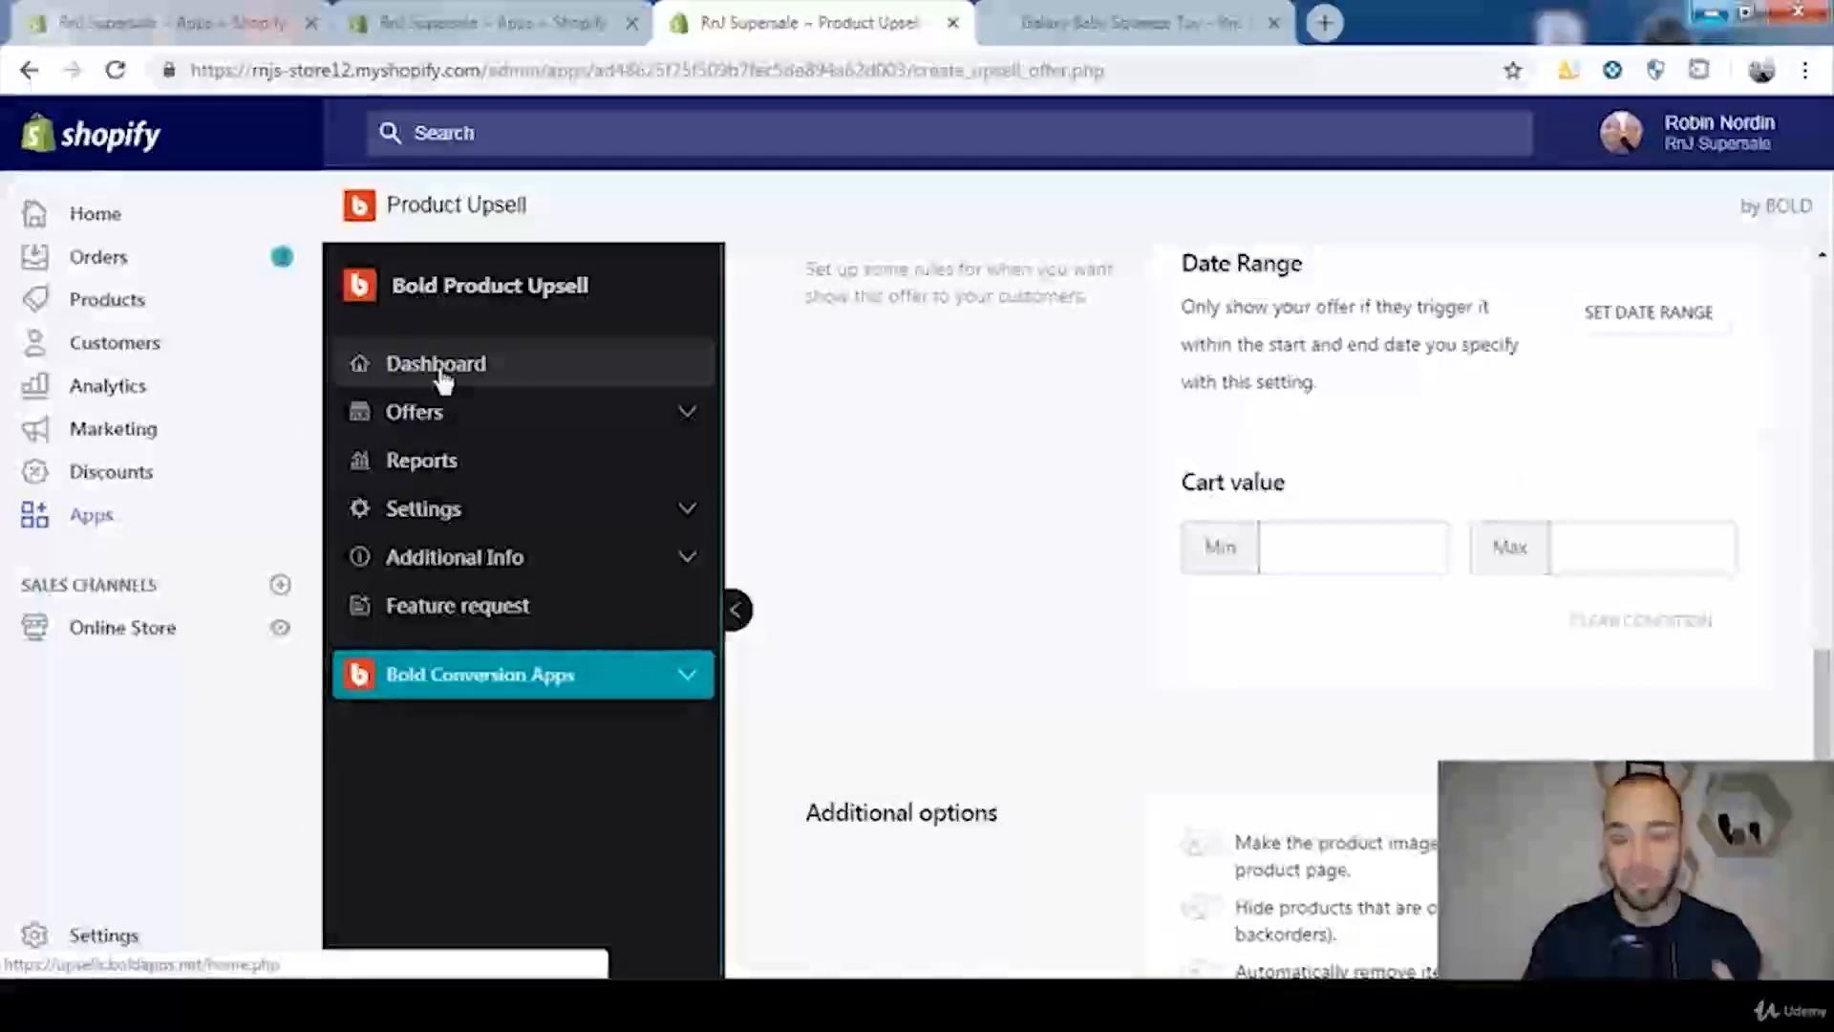
Step: Try the additional option that links product images or names to the product page, and turn it back off
scroll(1828, 695, "down", 1)
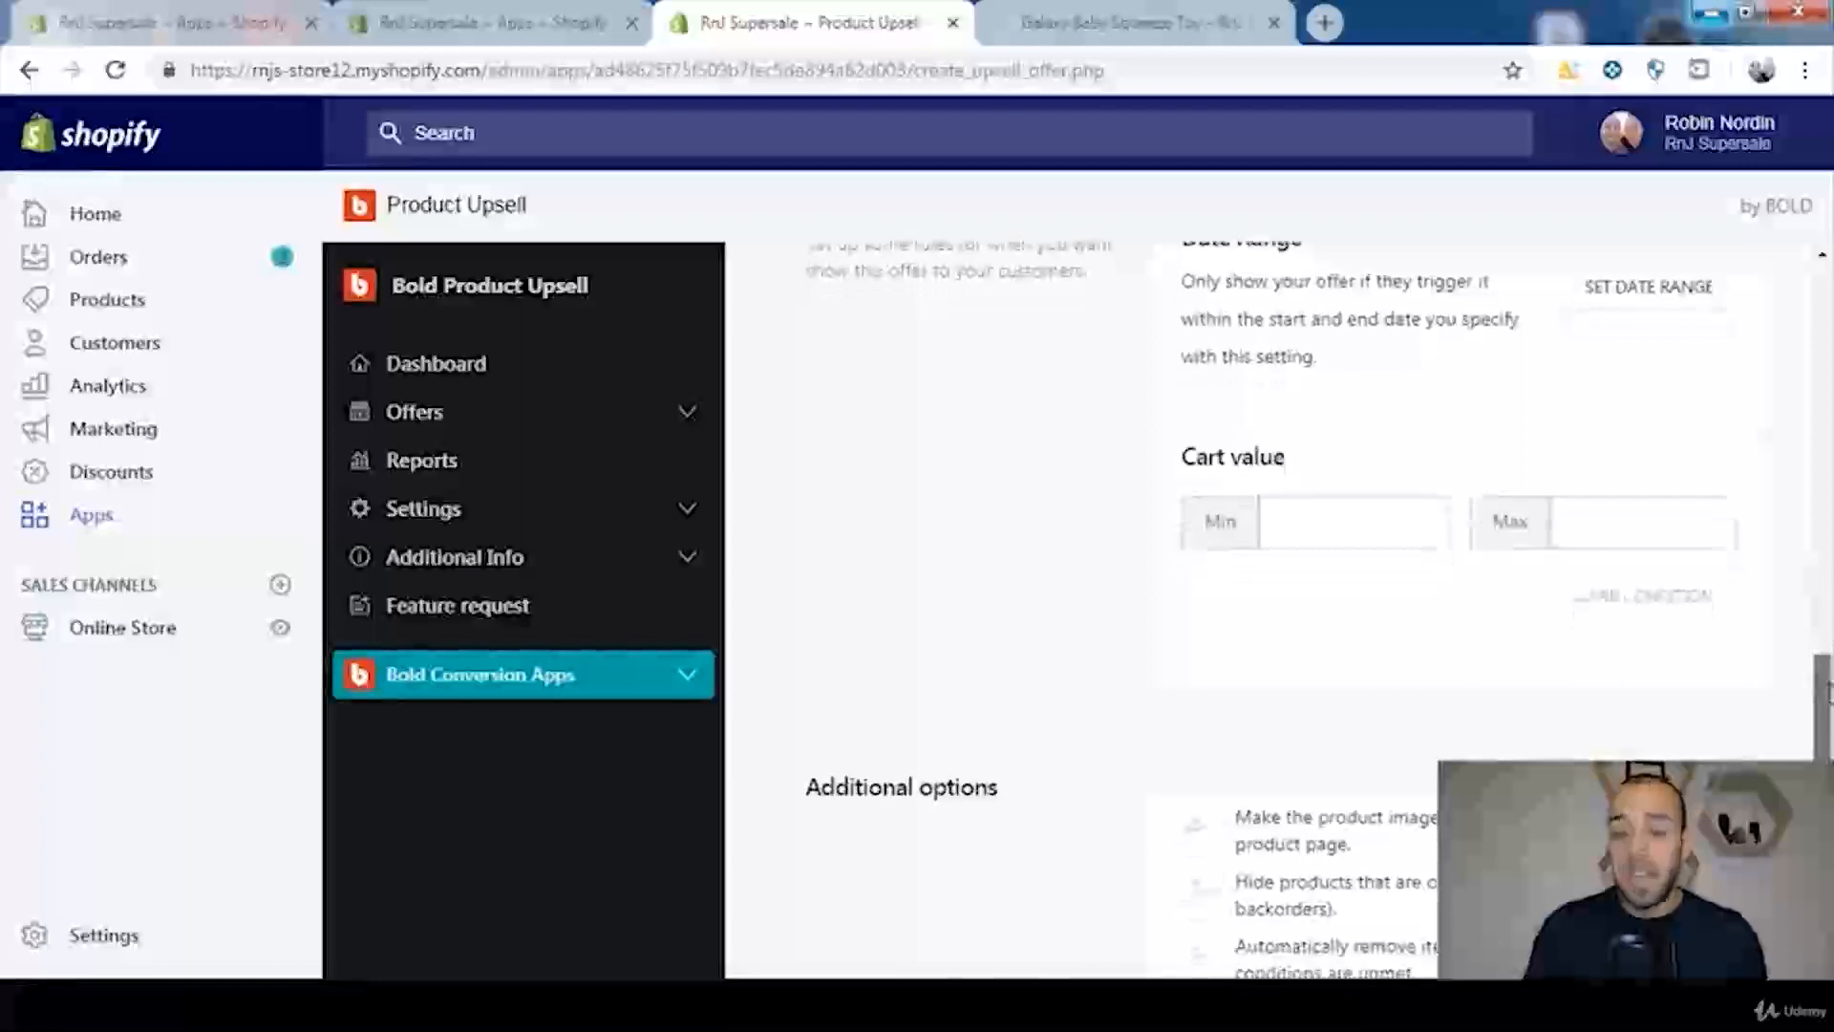
scroll(1828, 695, "down", 4)
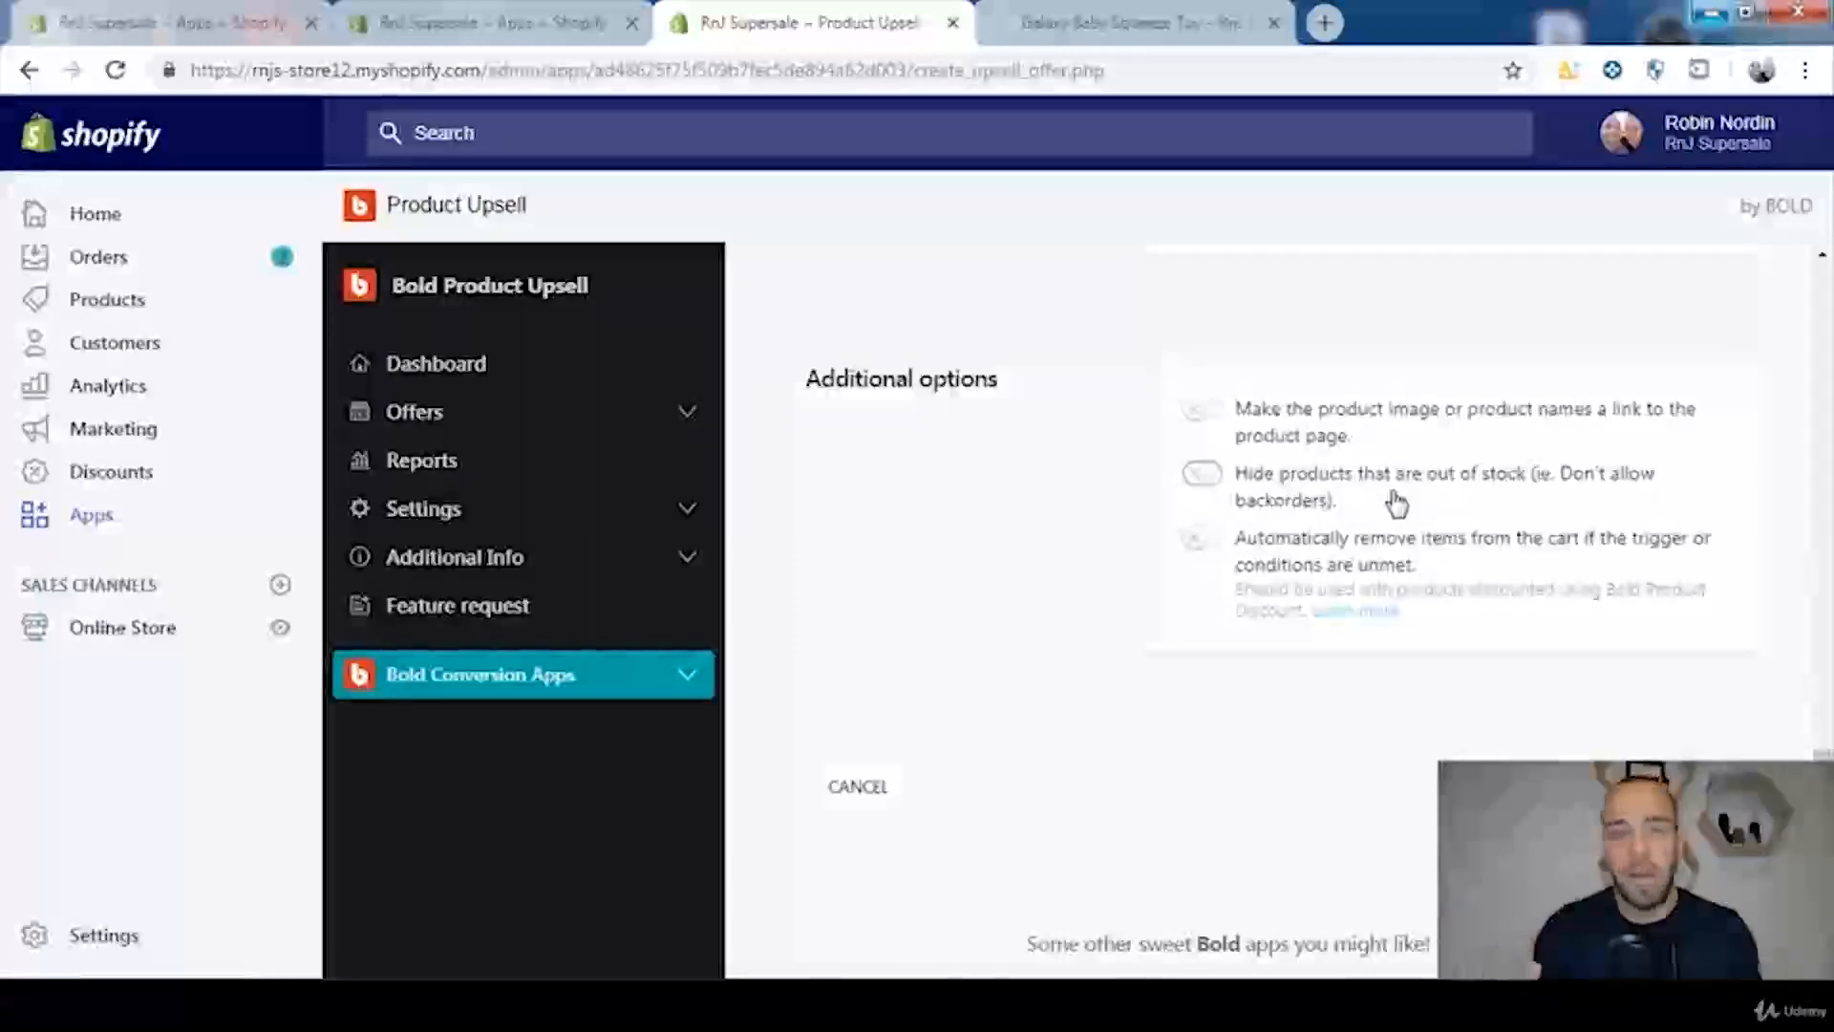
left_click(1202, 416)
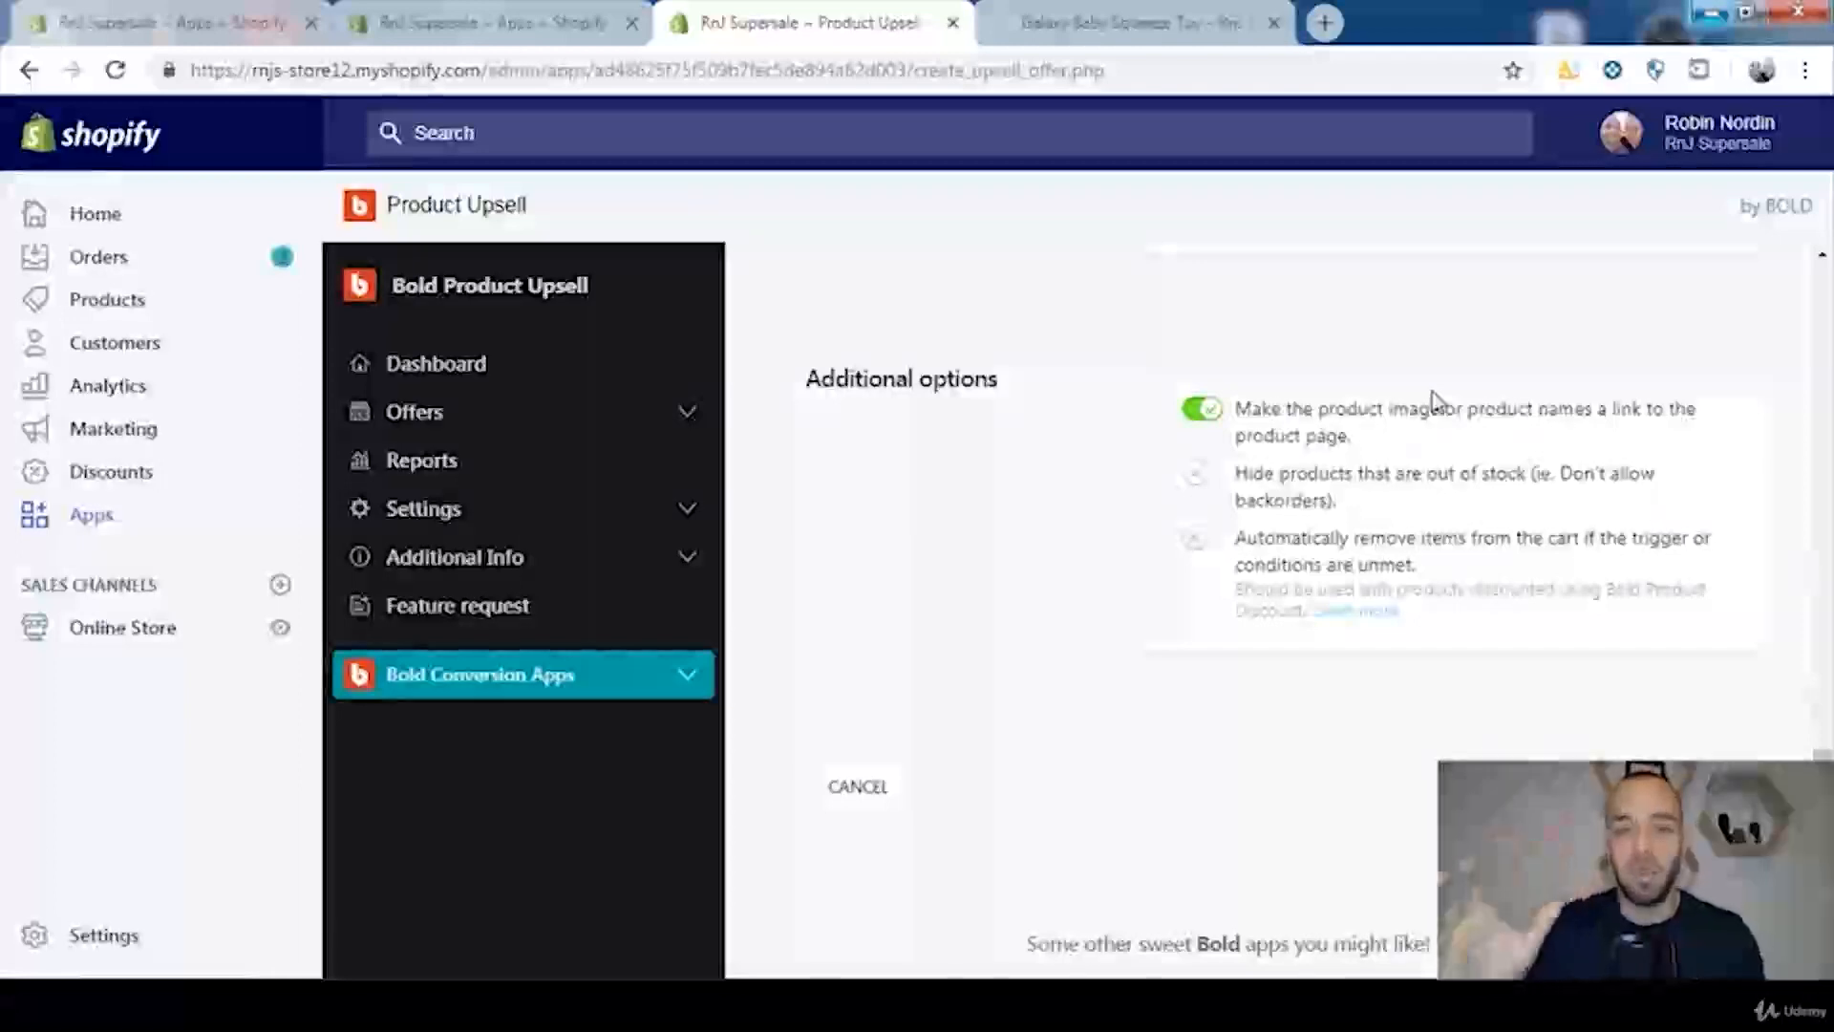
left_click(1220, 418)
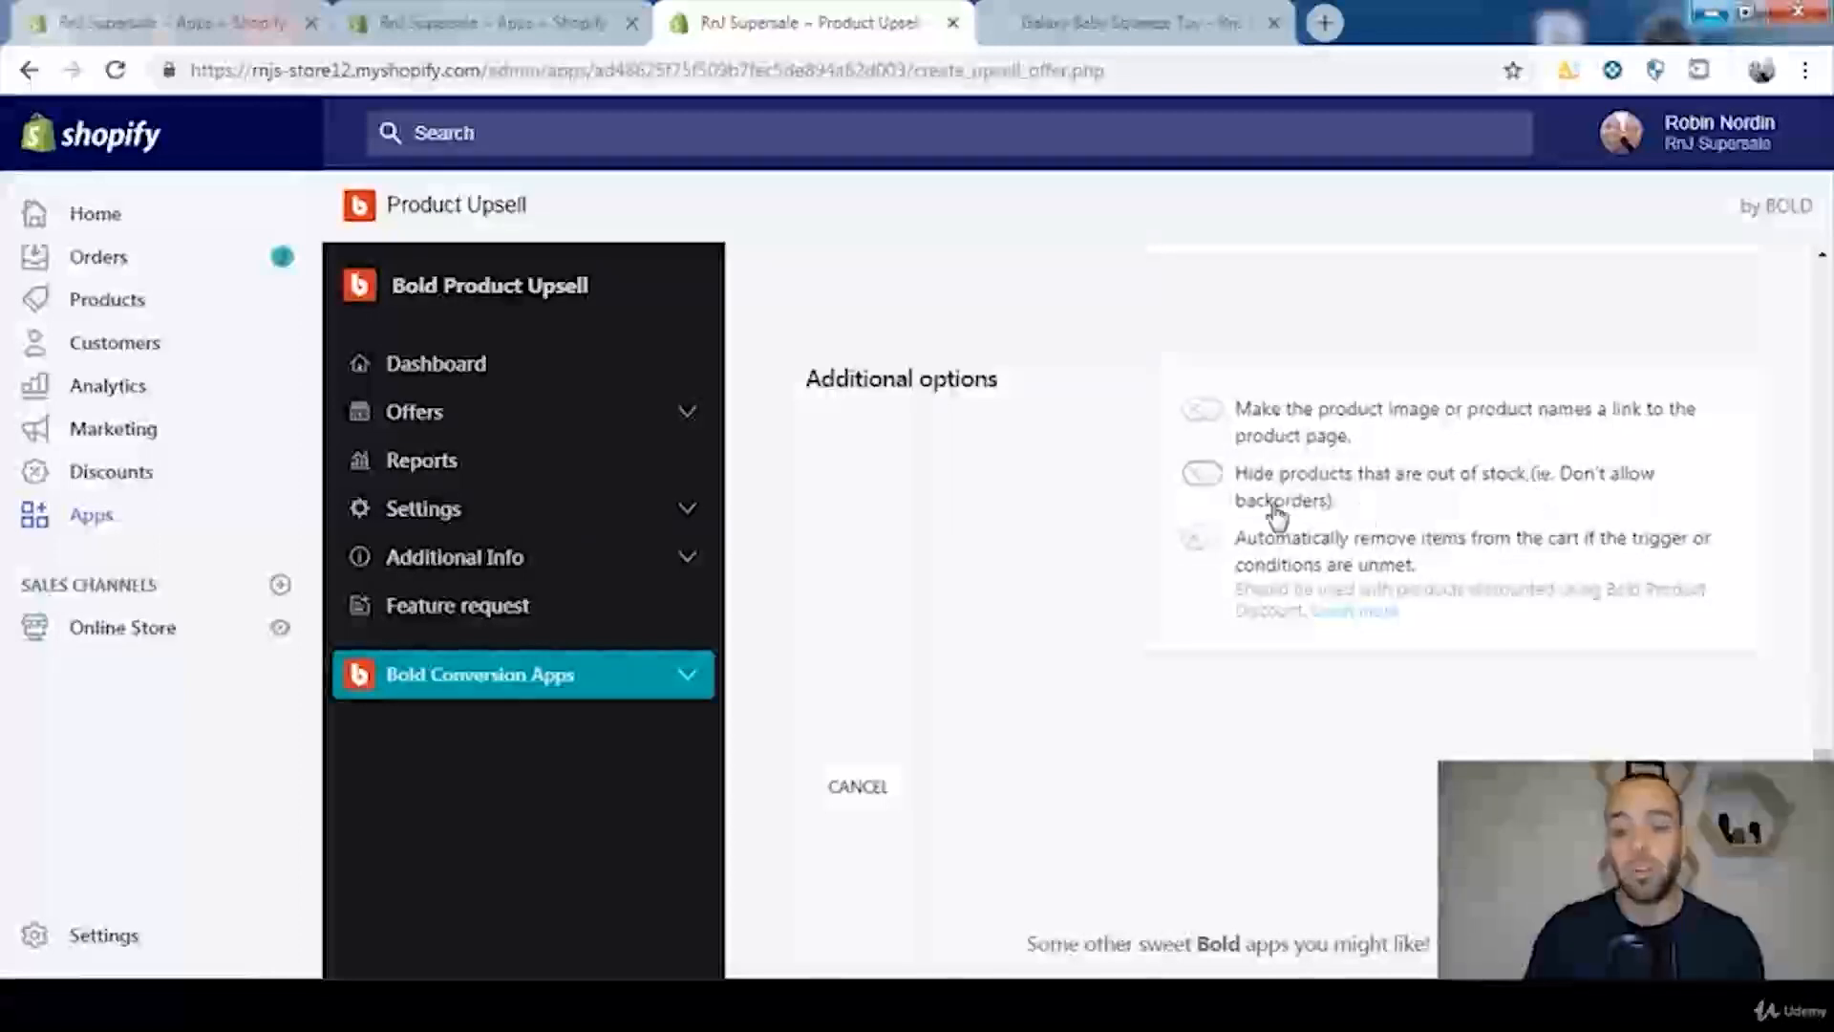
Step: Enable the additional option that hides products that are out of stock
left_click(1200, 475)
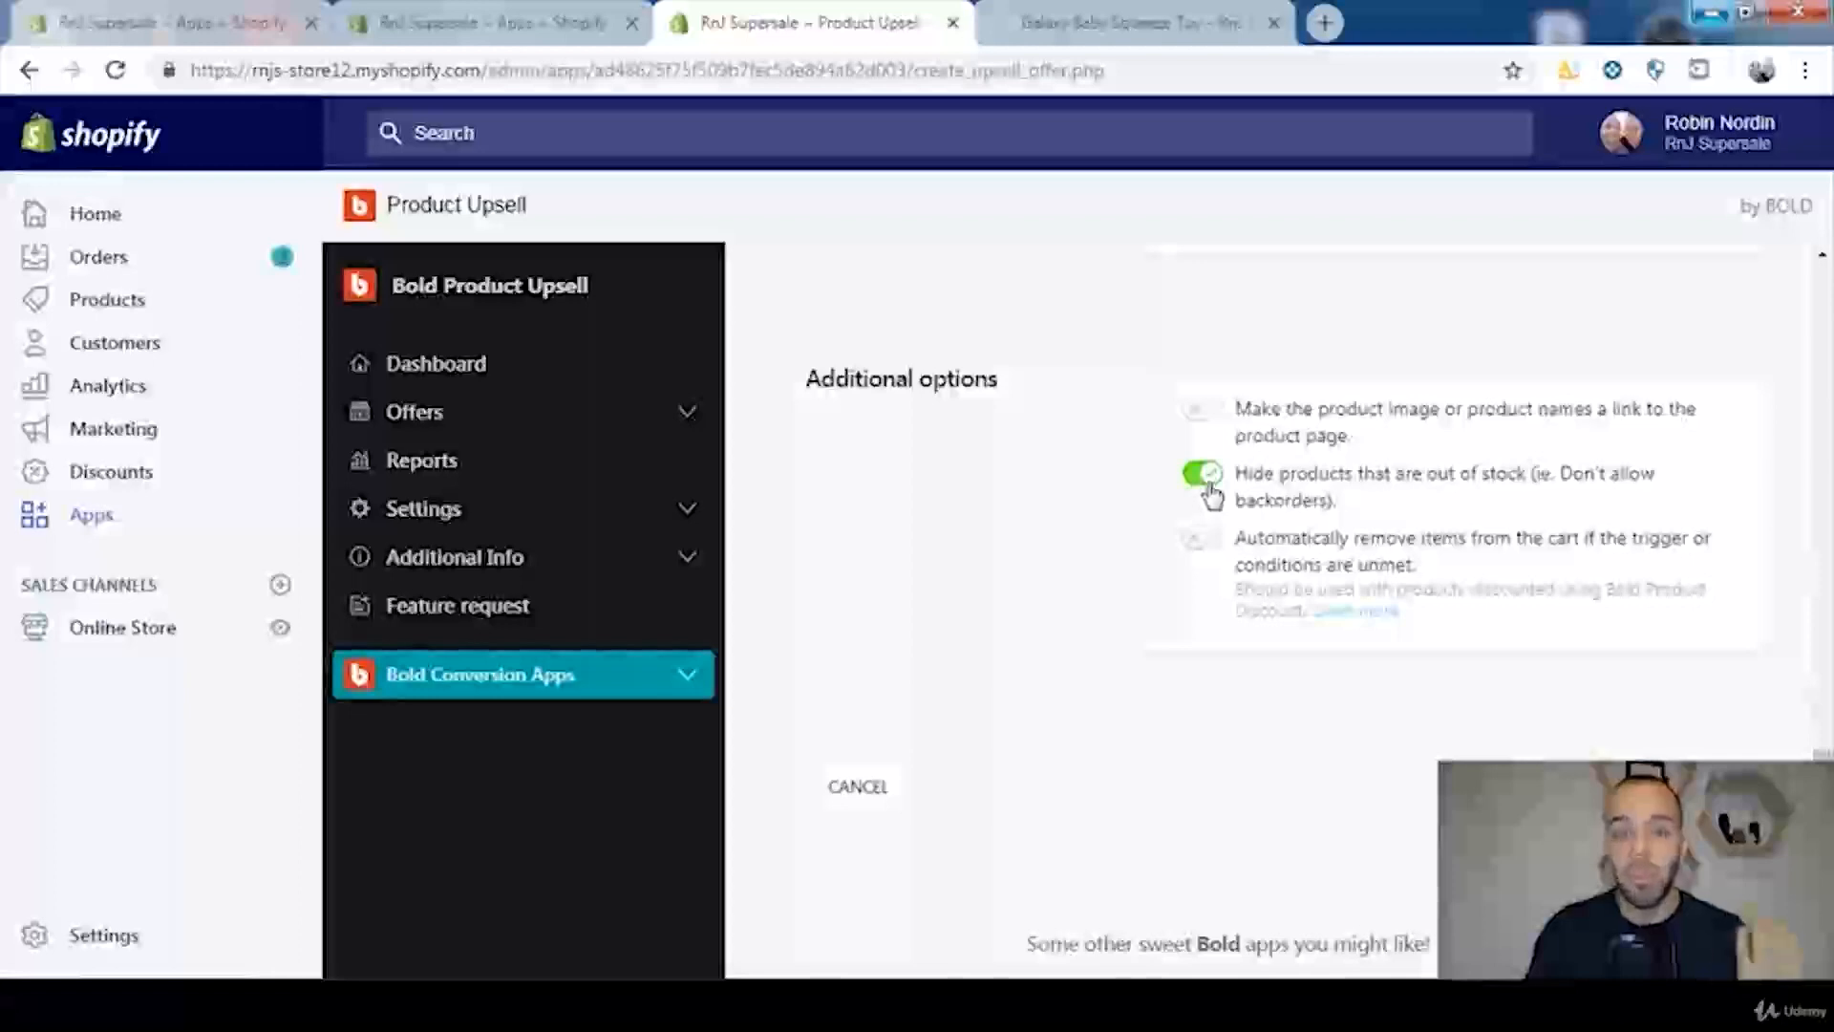
scroll(1472, 556, "down", 1)
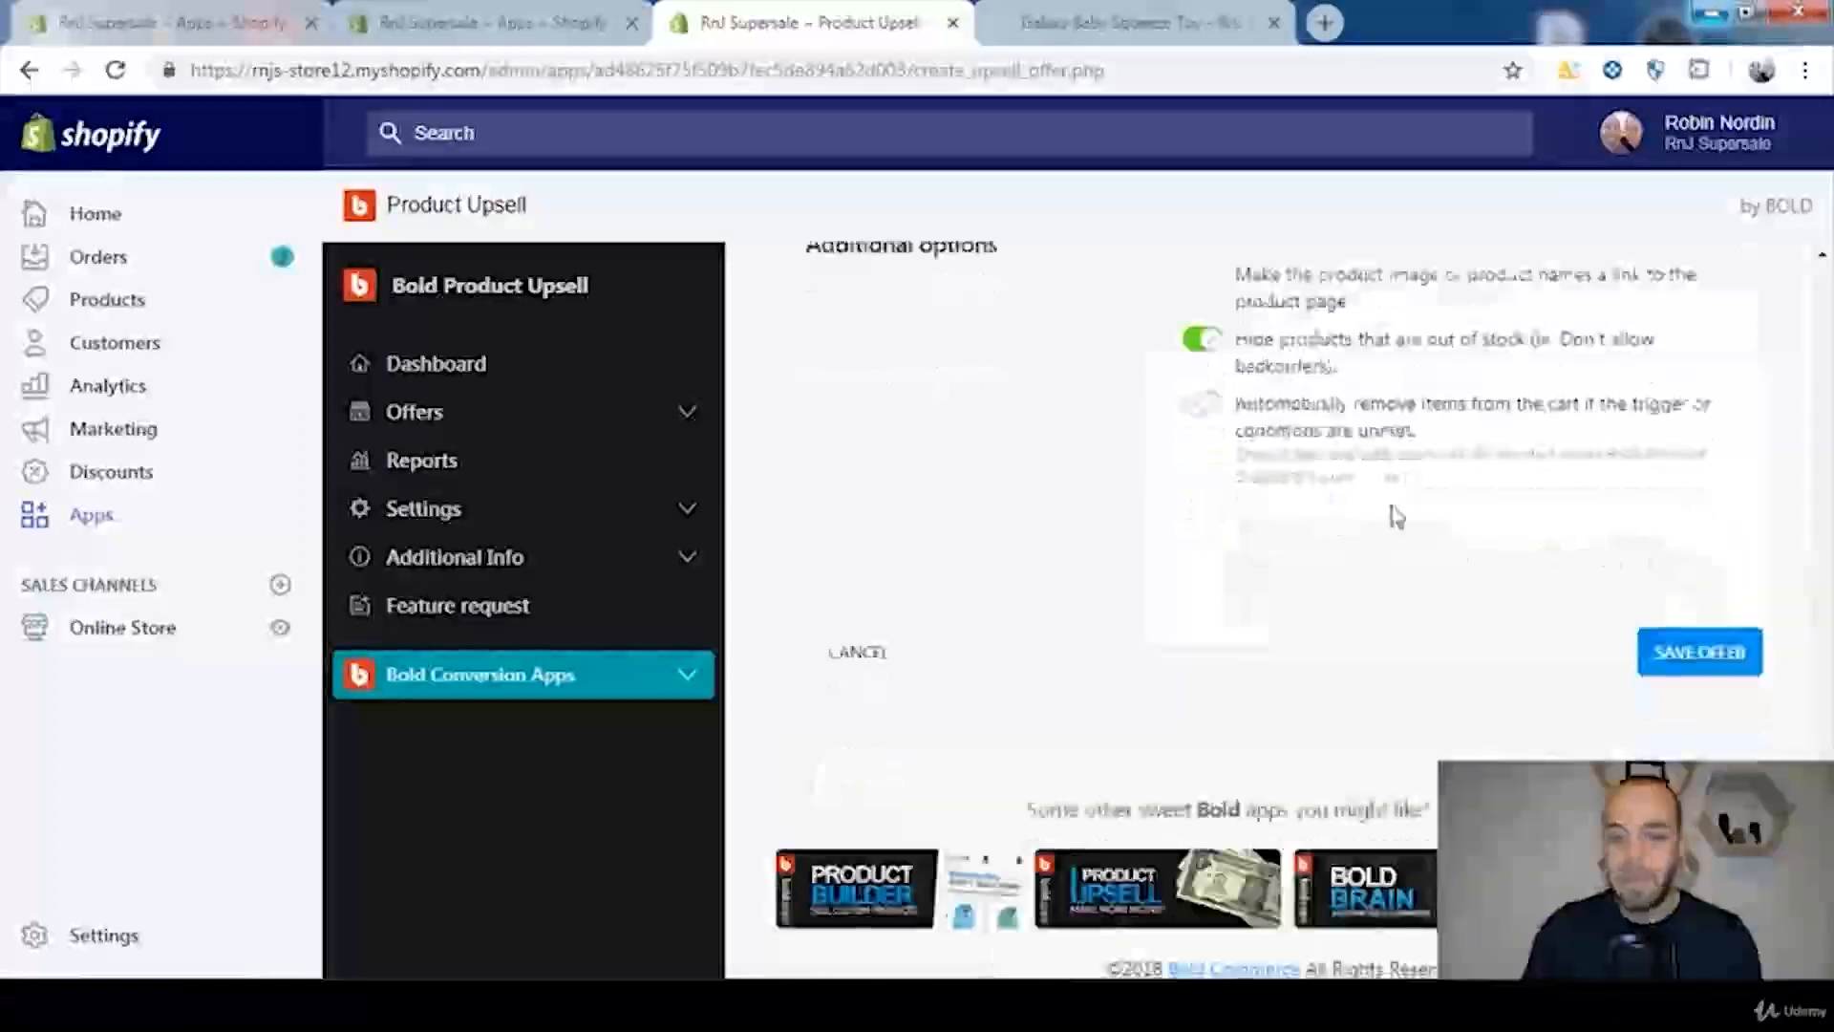
scroll(1395, 526, "up", 1)
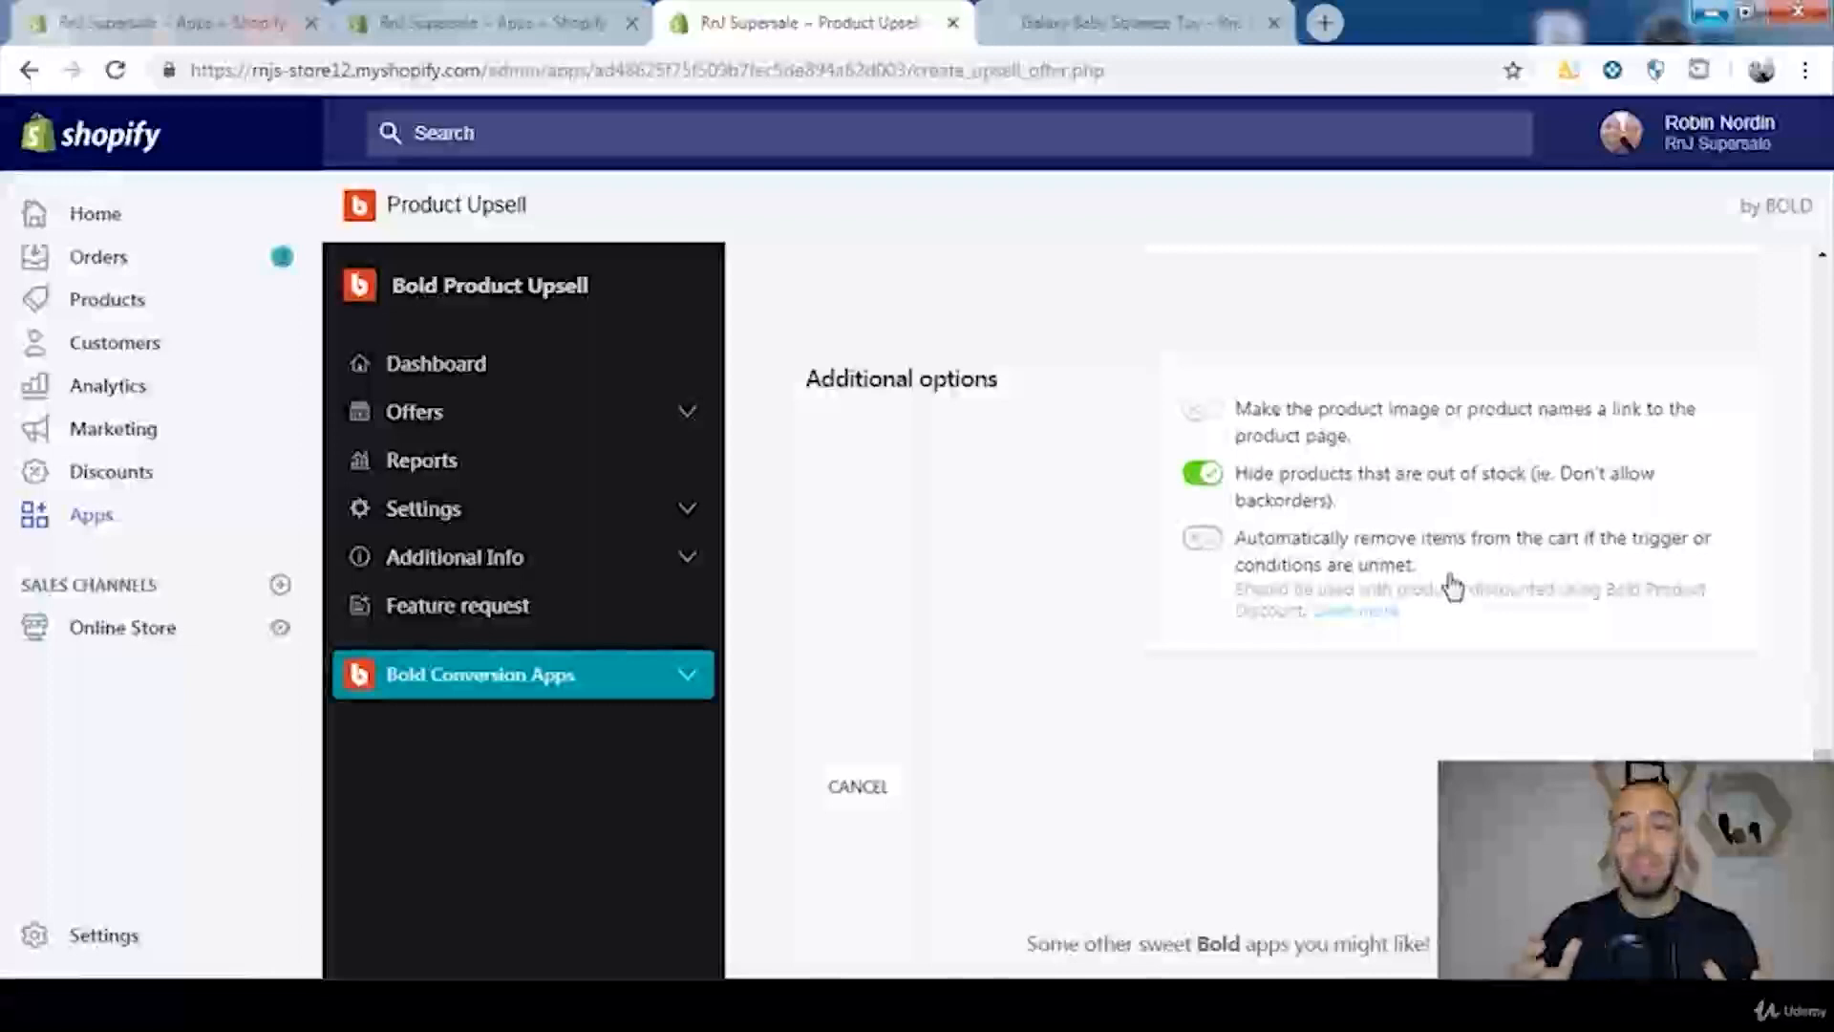
Step: Review the Galaxy Baby Squeeze Toy's storefront page alongside the offer's option for automatically removing items from the cart
left_click(1146, 27)
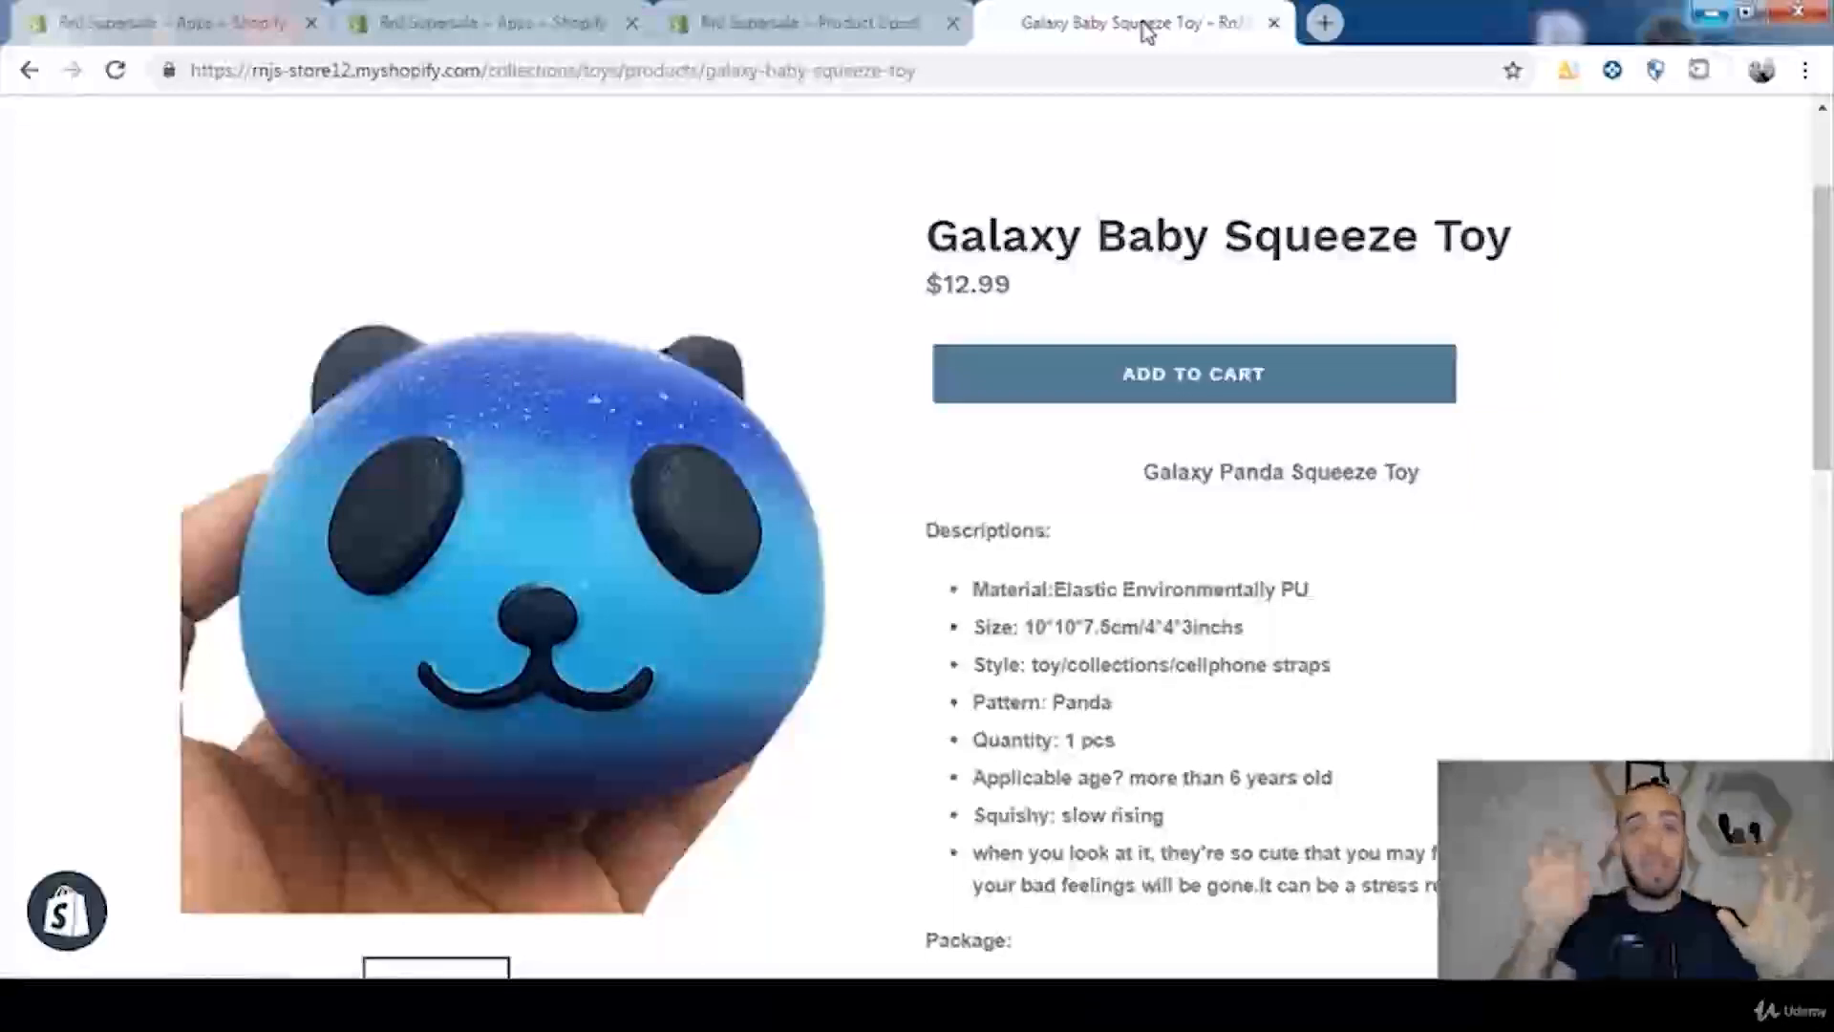
left_click(913, 21)
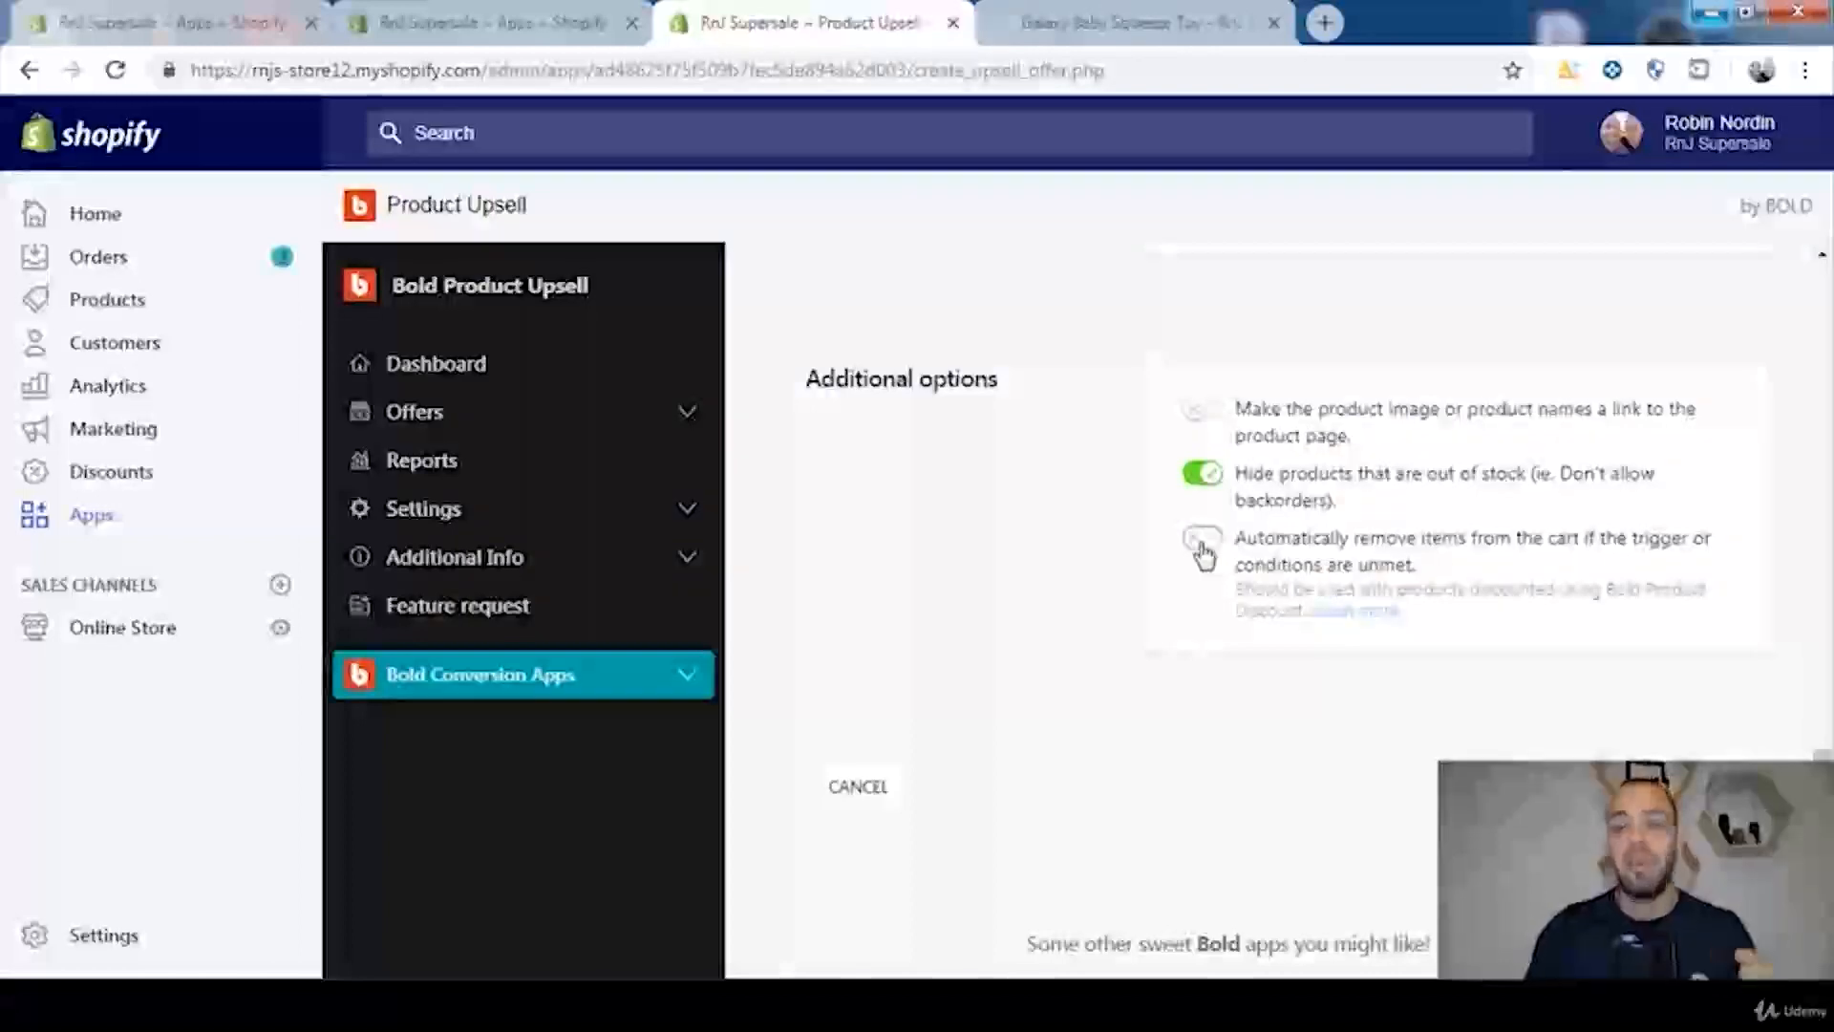
left_click(1145, 22)
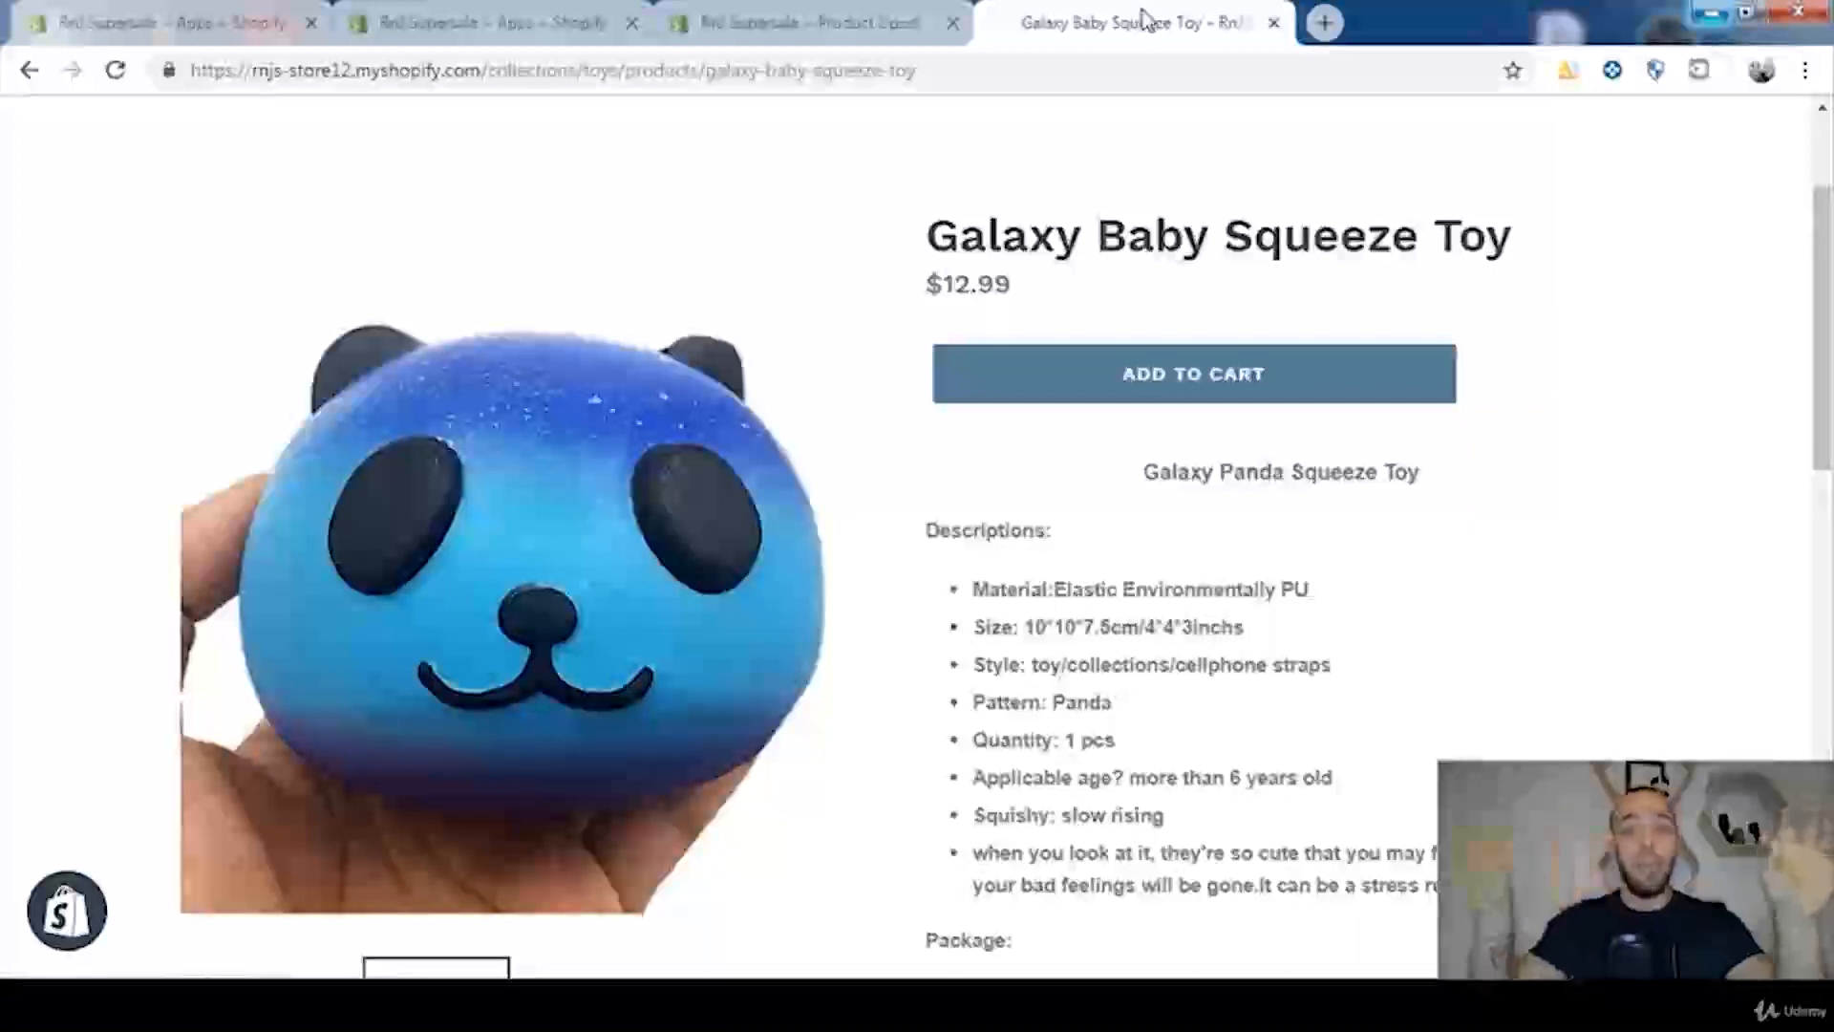
left_click(822, 22)
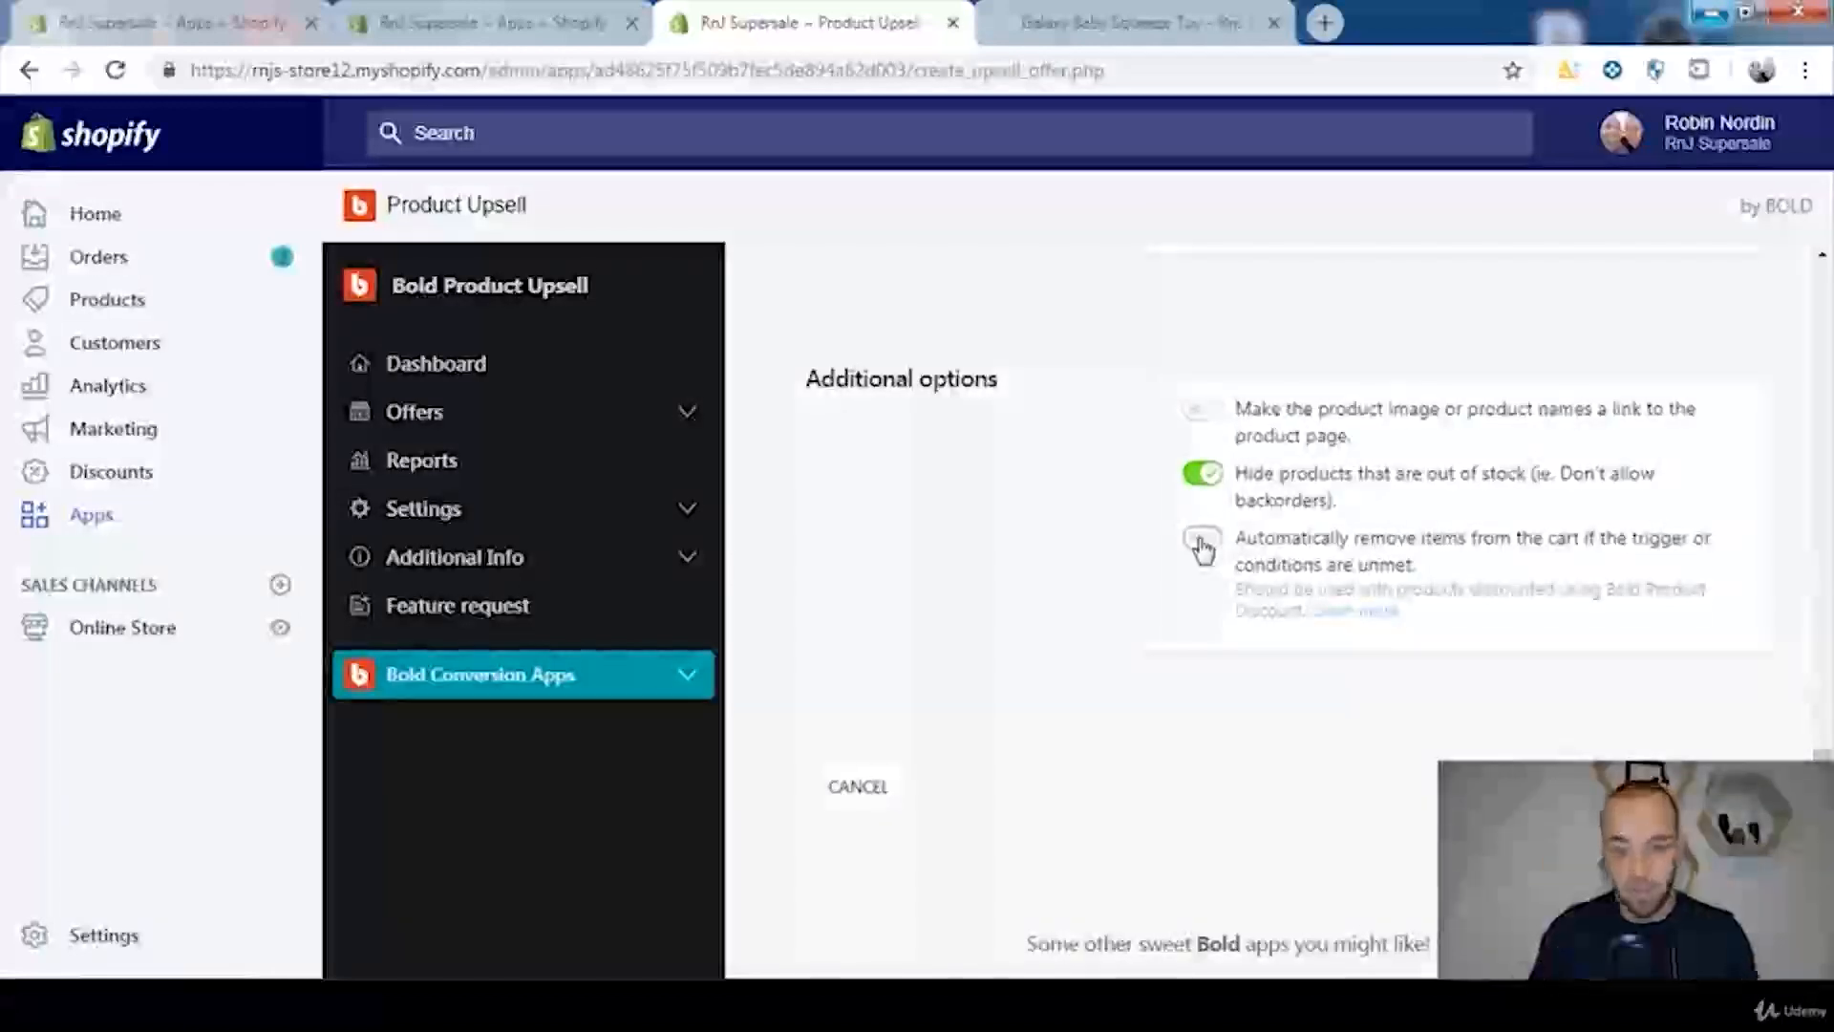
Step: Save the upsell offer and bring up its entry in the list of current offers
scroll(1298, 643, "up", 1)
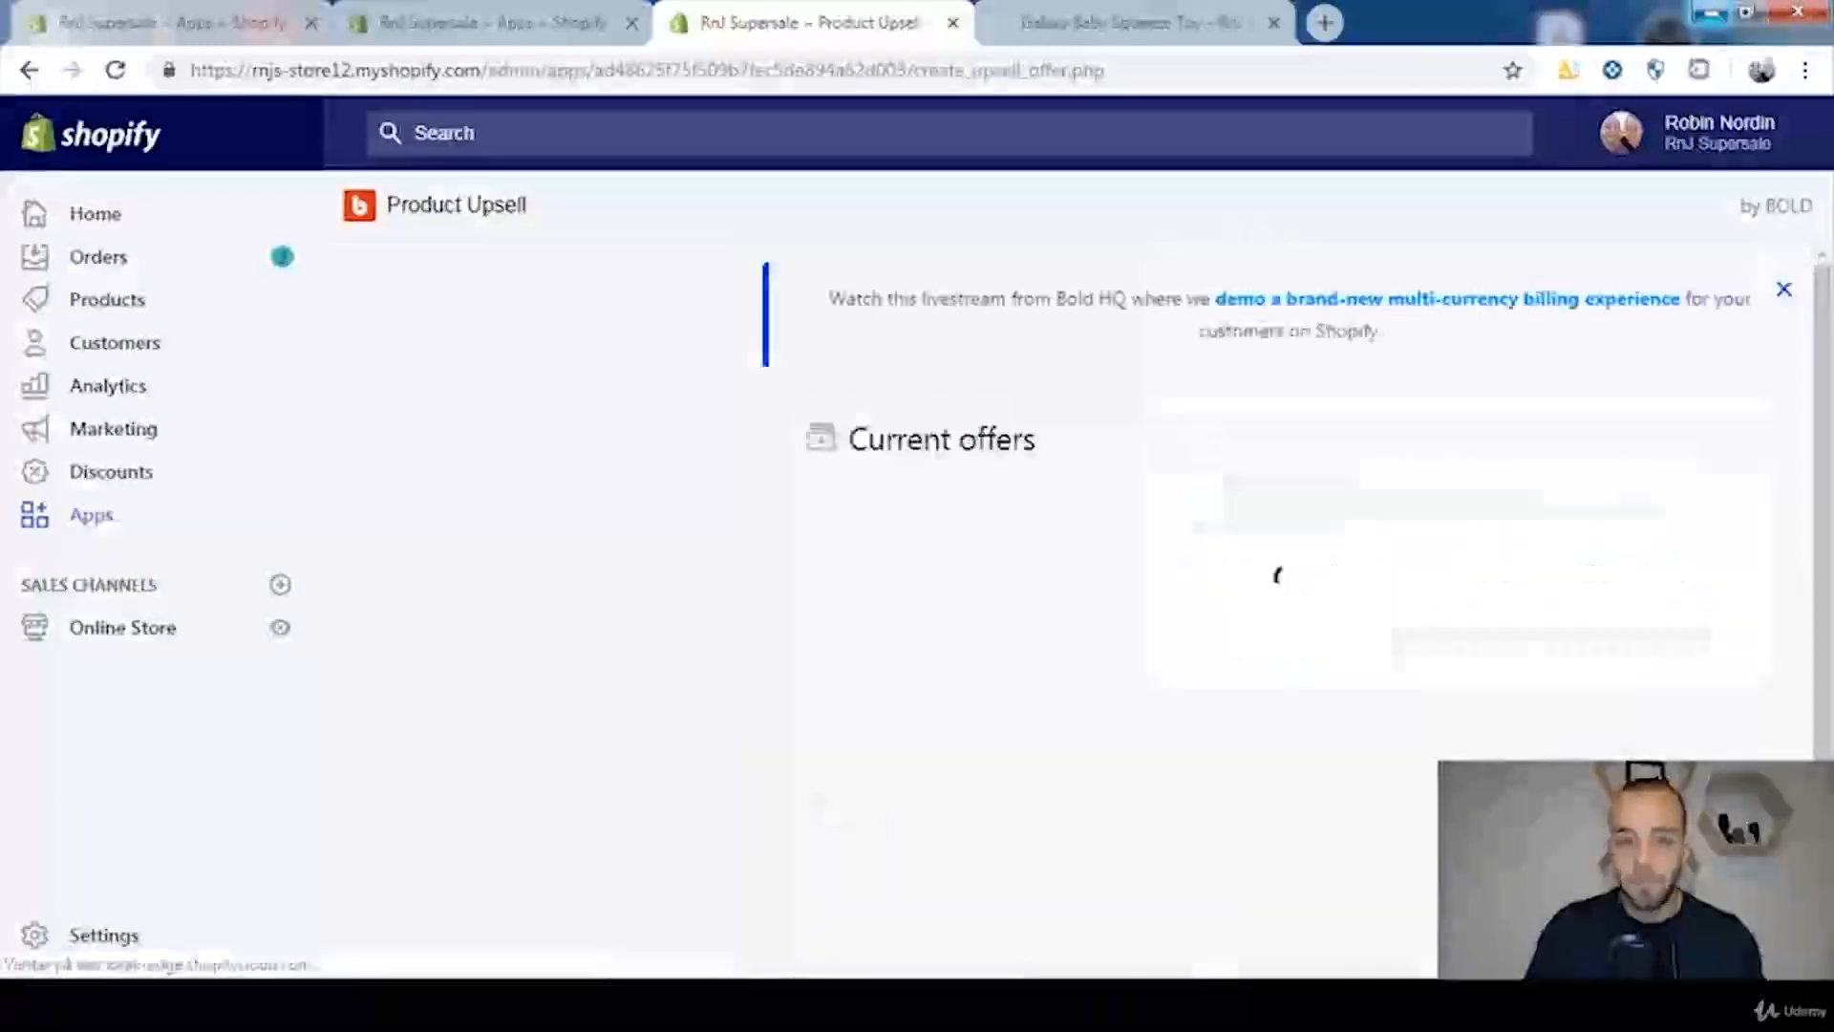
left_click_drag(1831, 506, 1825, 539)
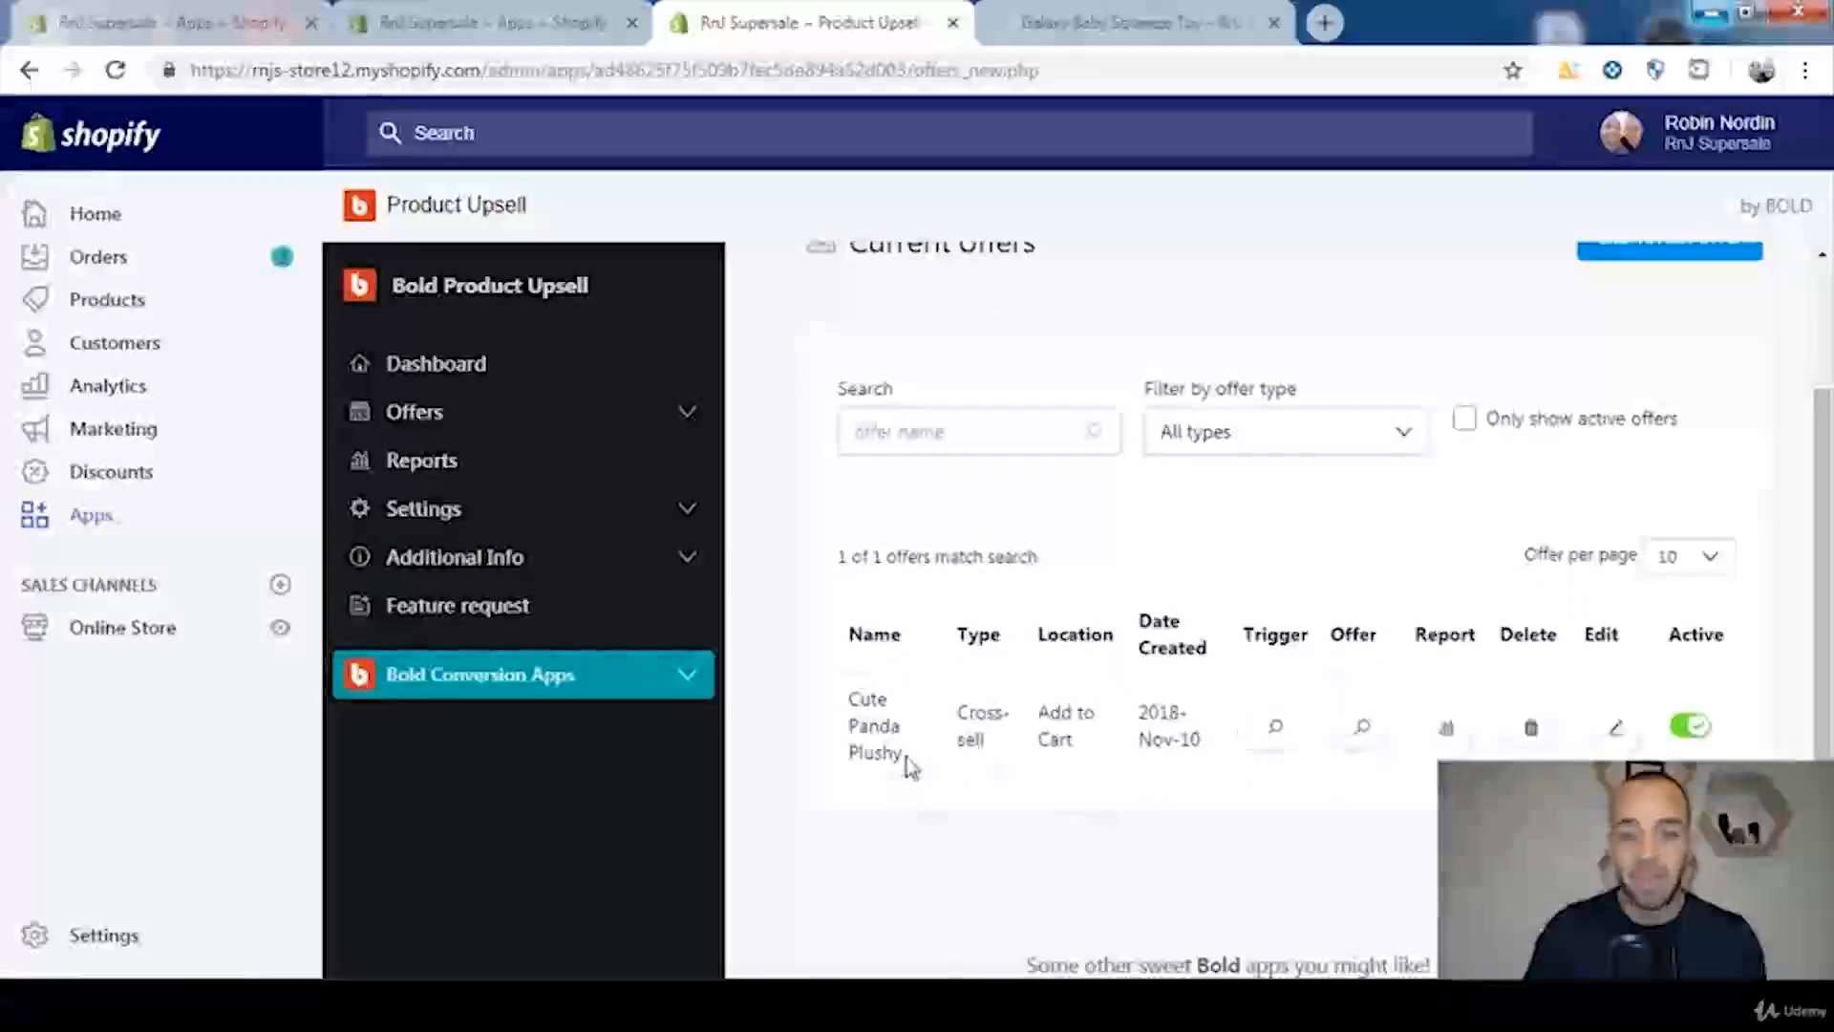
Step: Examine the name, type, location and active status of the Cute Panda Plushy offer in the current offers list
left_click_drag(908, 762, 853, 716)
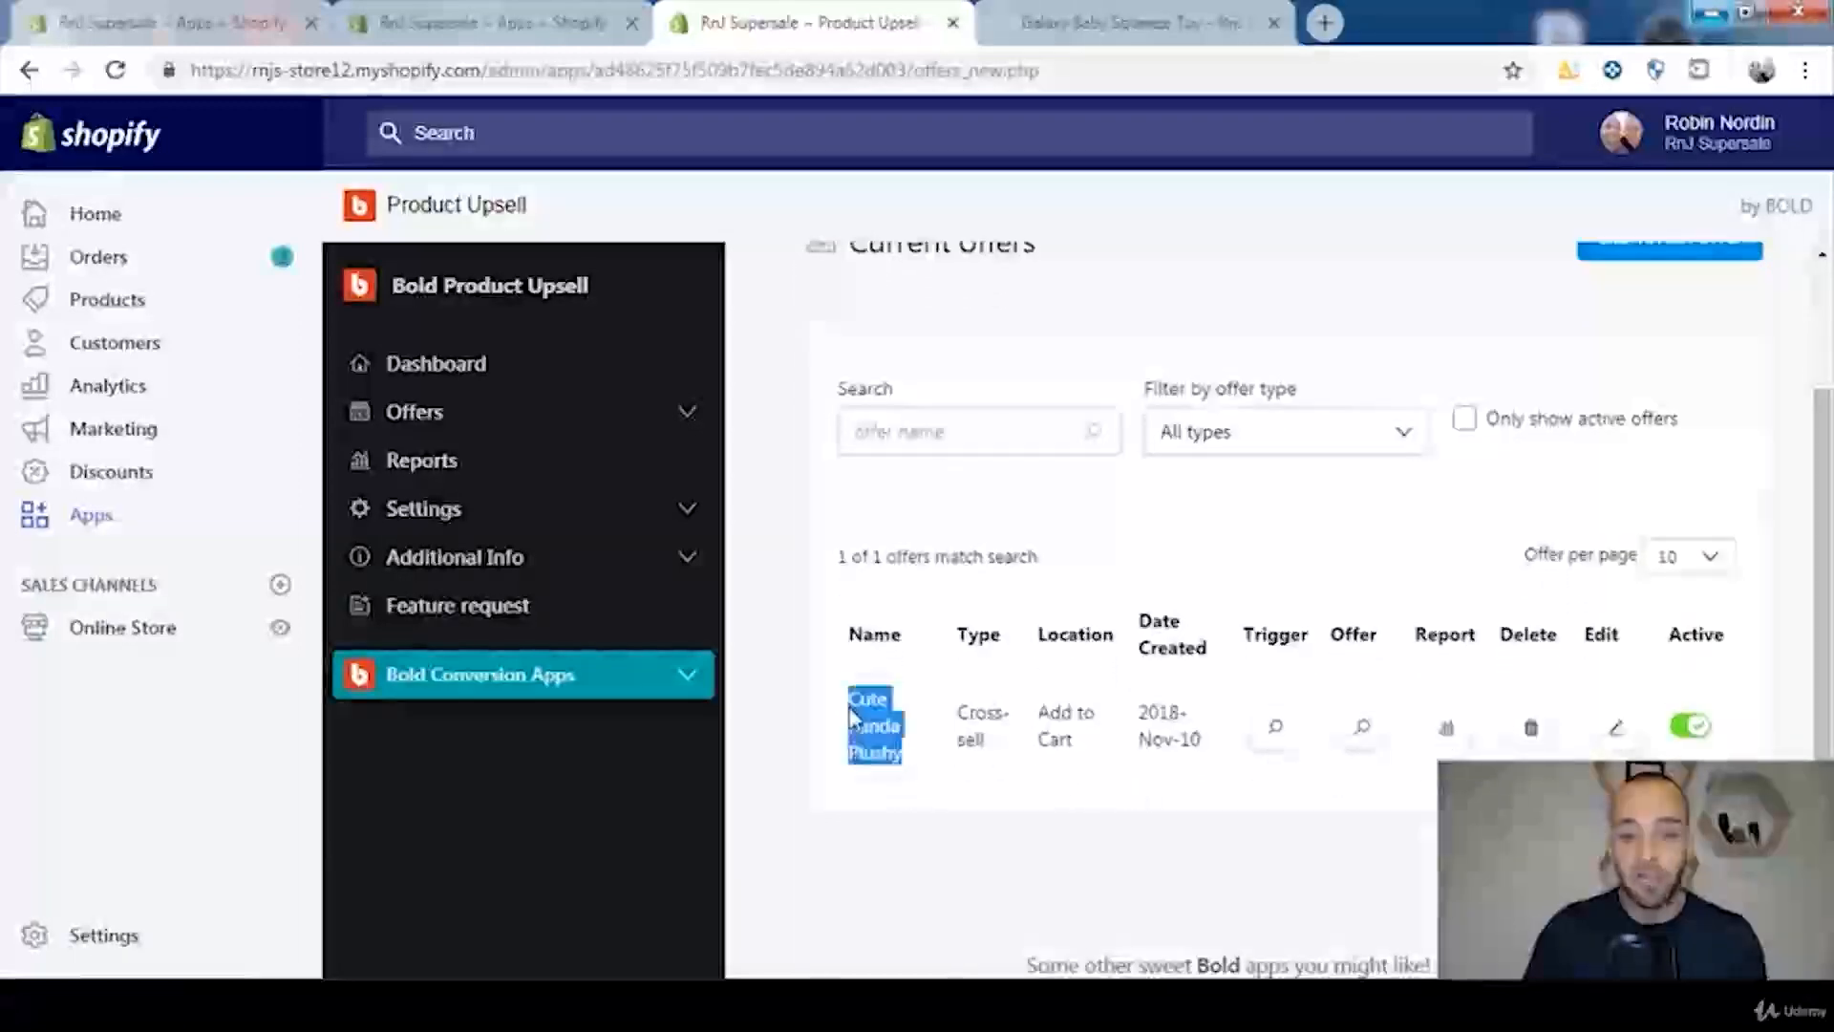
left_click(856, 719)
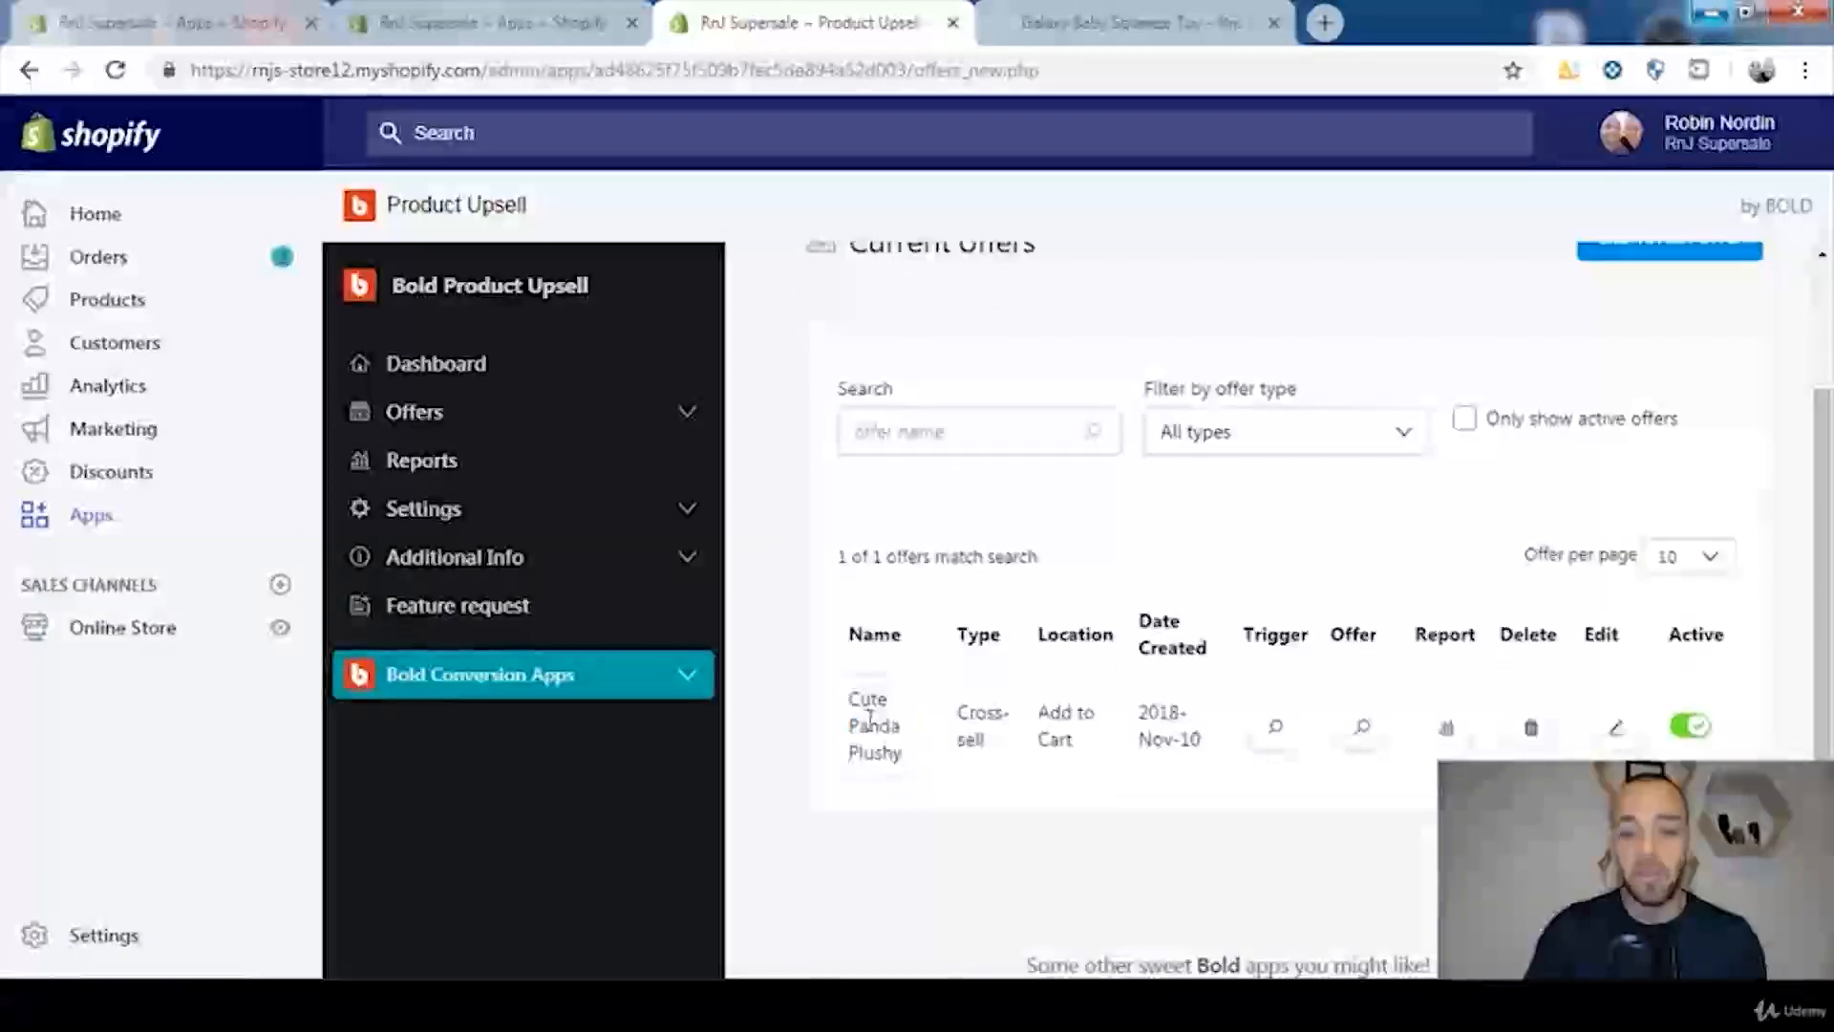
left_click_drag(851, 704, 847, 713)
left_click(919, 764)
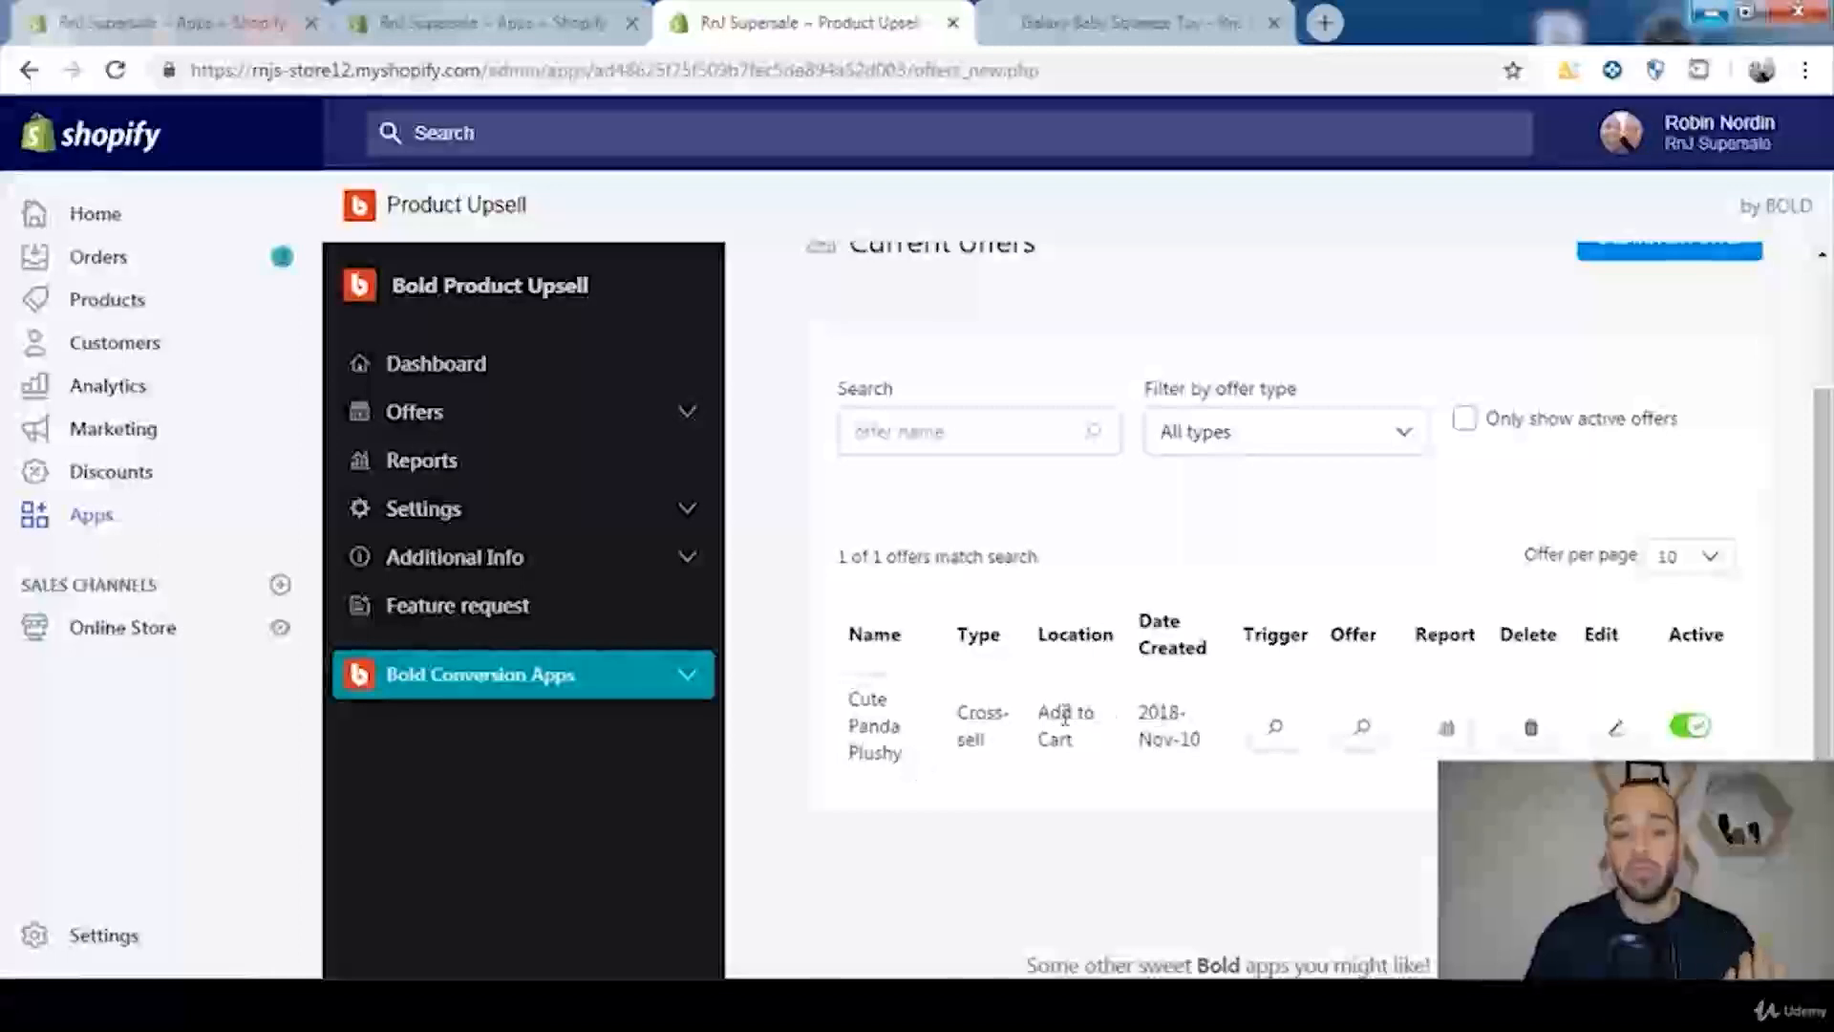
mouse_move(1004, 759)
left_mouse_down()
mouse_move(956, 718)
mouse_move(1001, 764)
left_mouse_up()
left_click(997, 755)
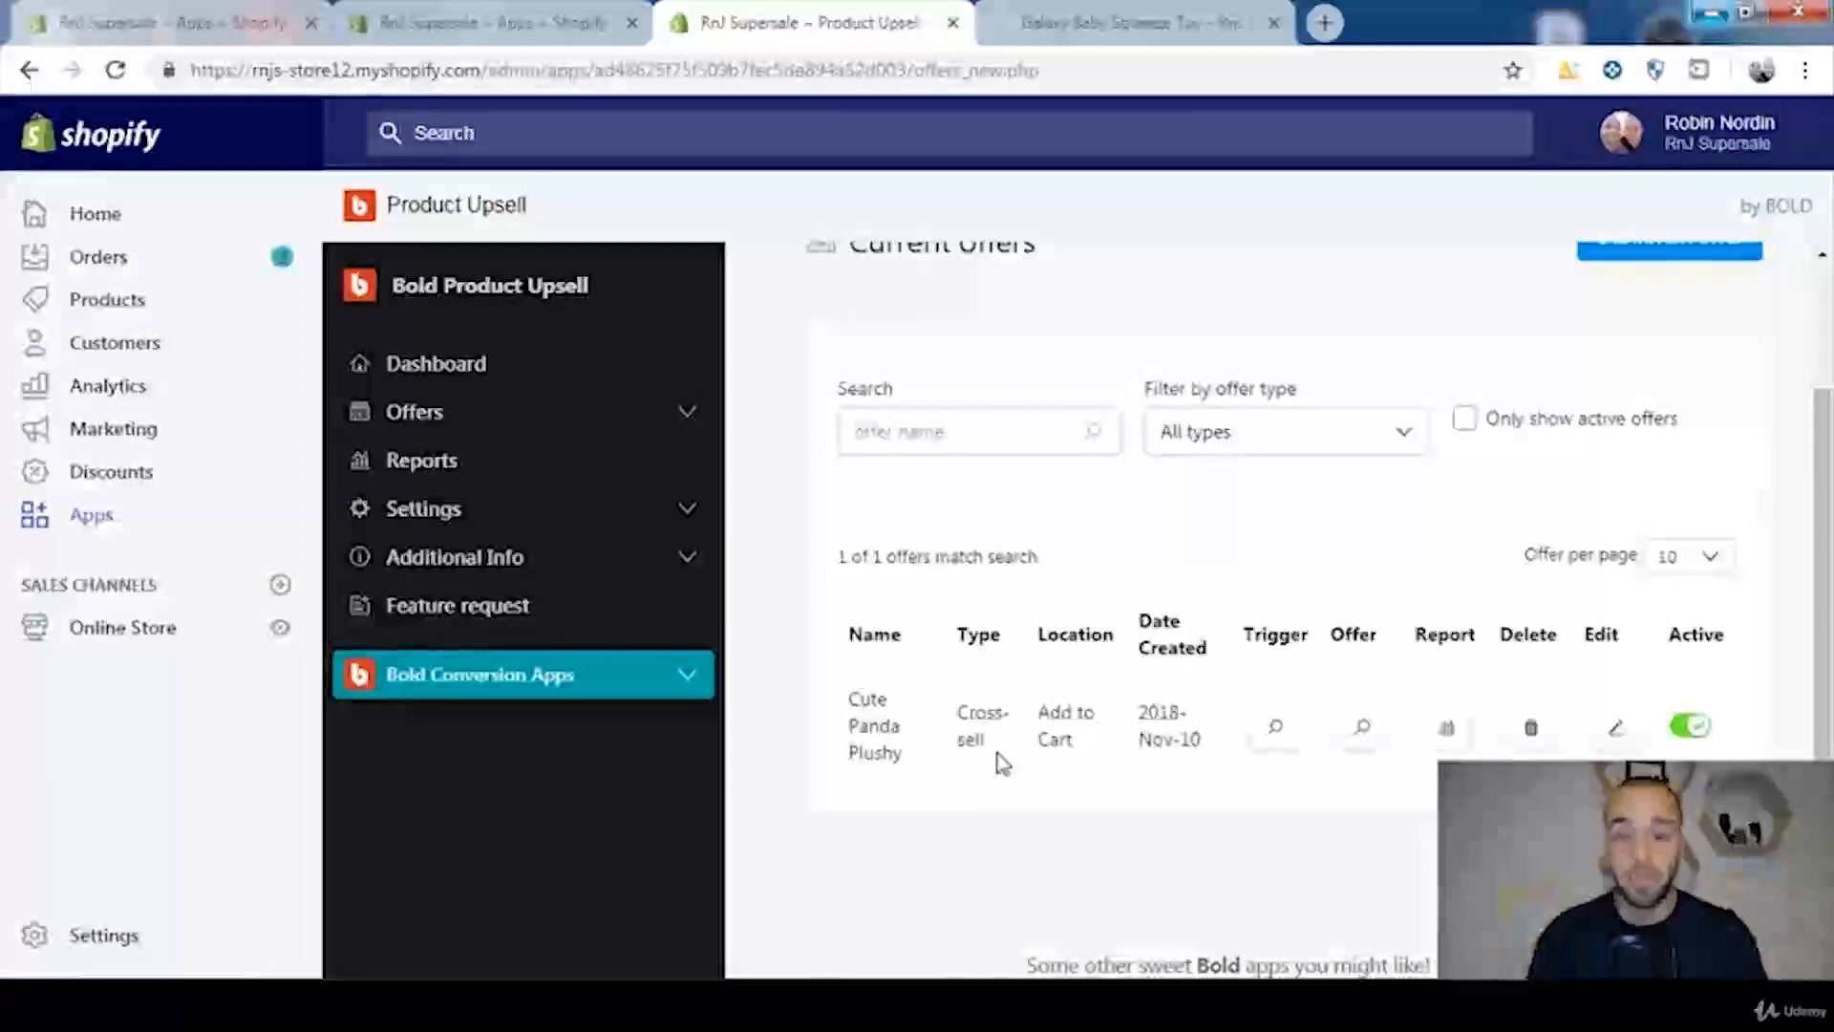
left_click_drag(851, 705, 913, 762)
left_click(913, 762)
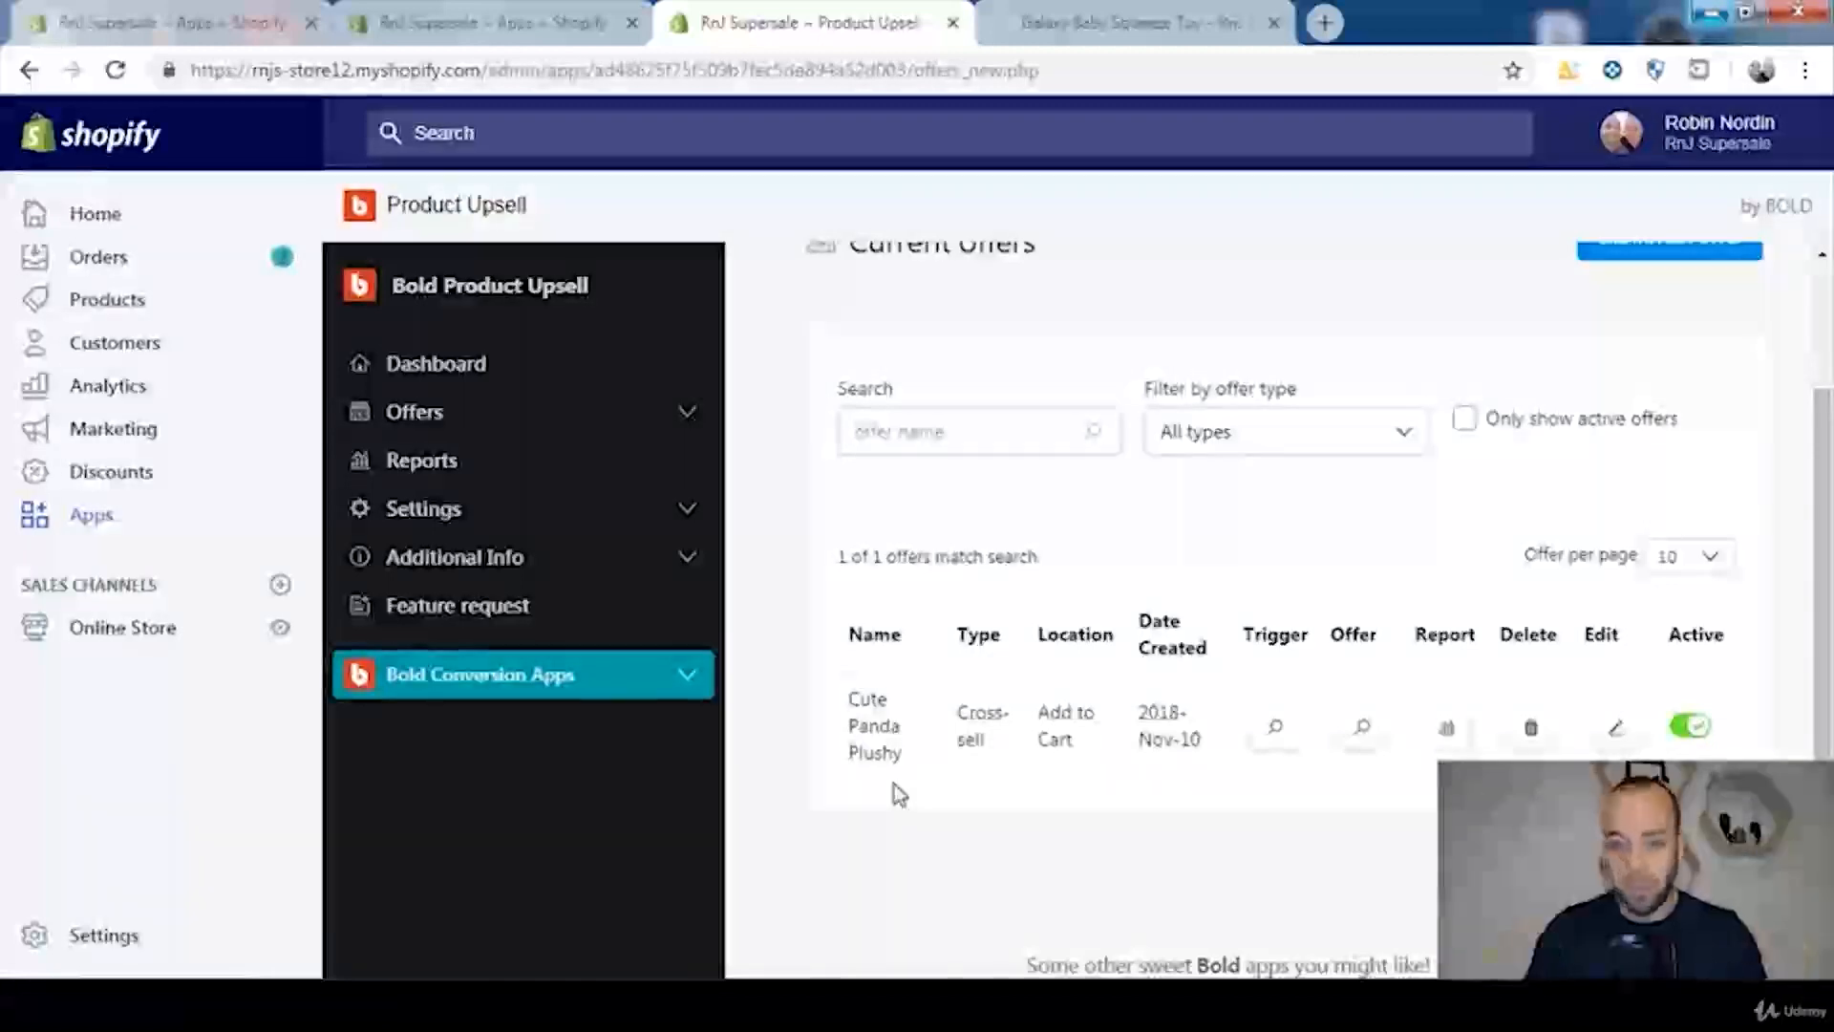
scroll(1027, 707, "up", 3)
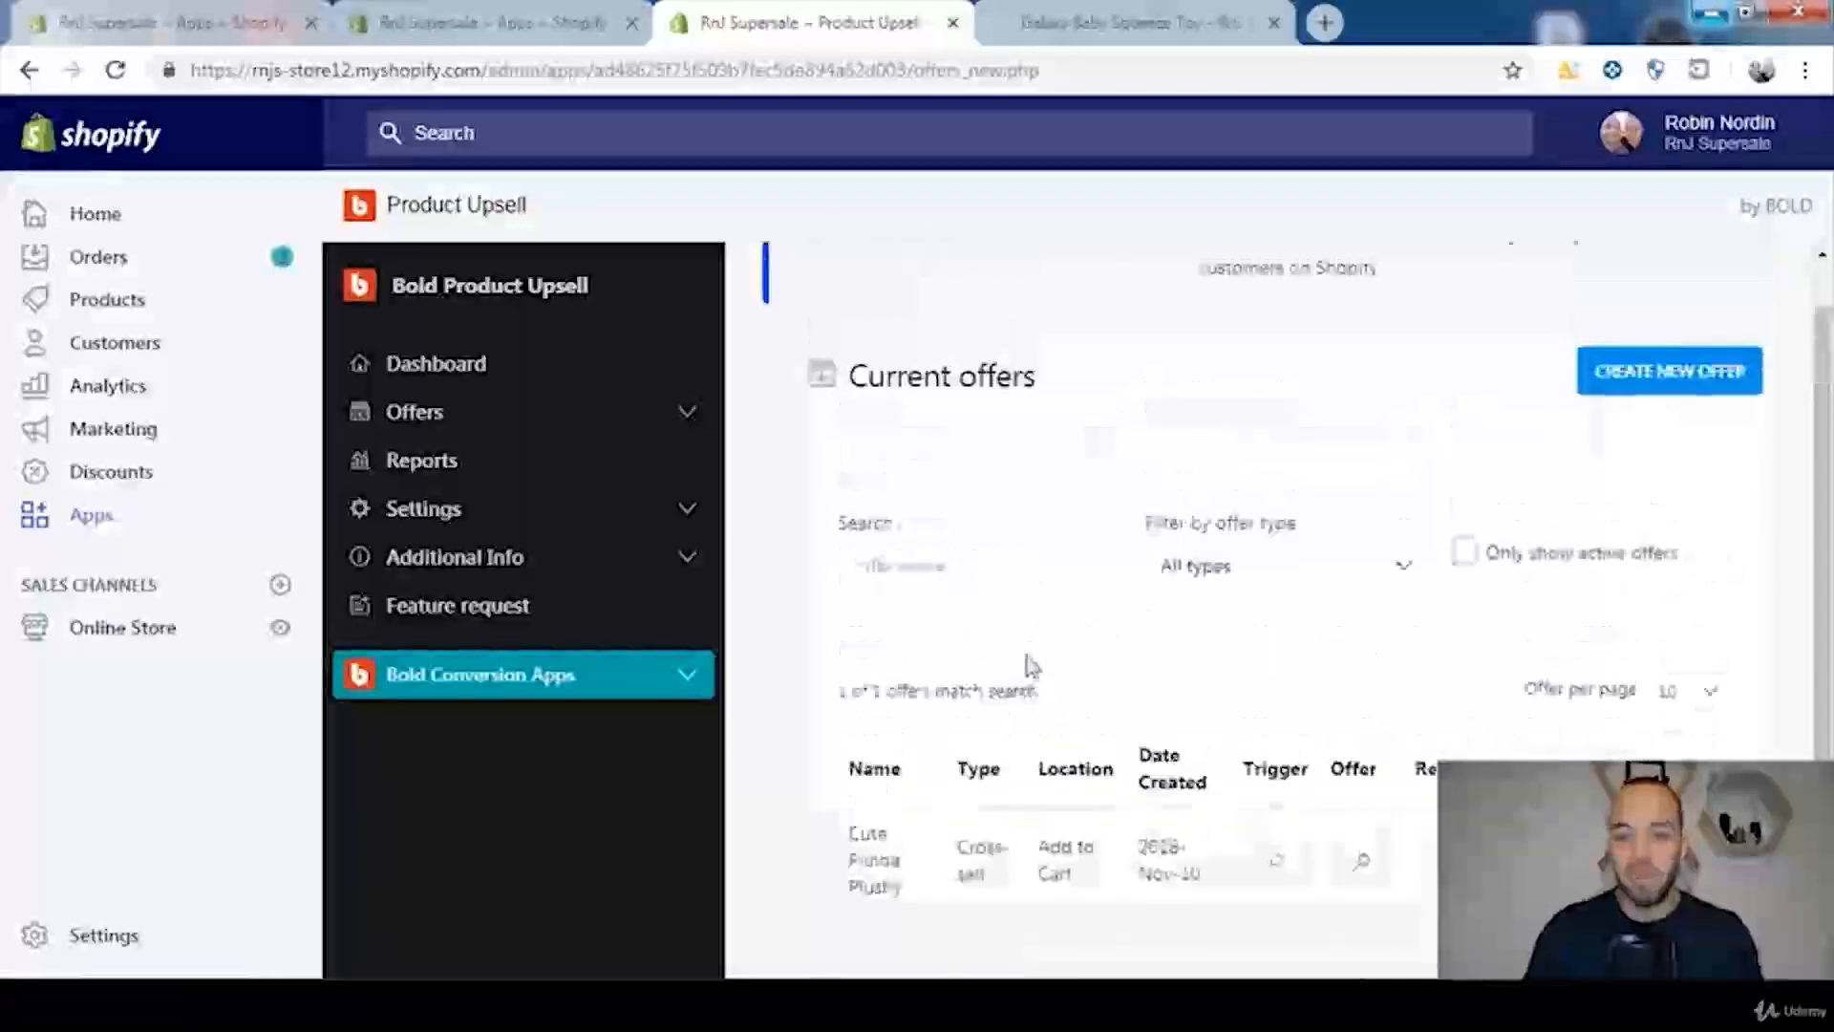
scroll(1054, 641, "down", 2)
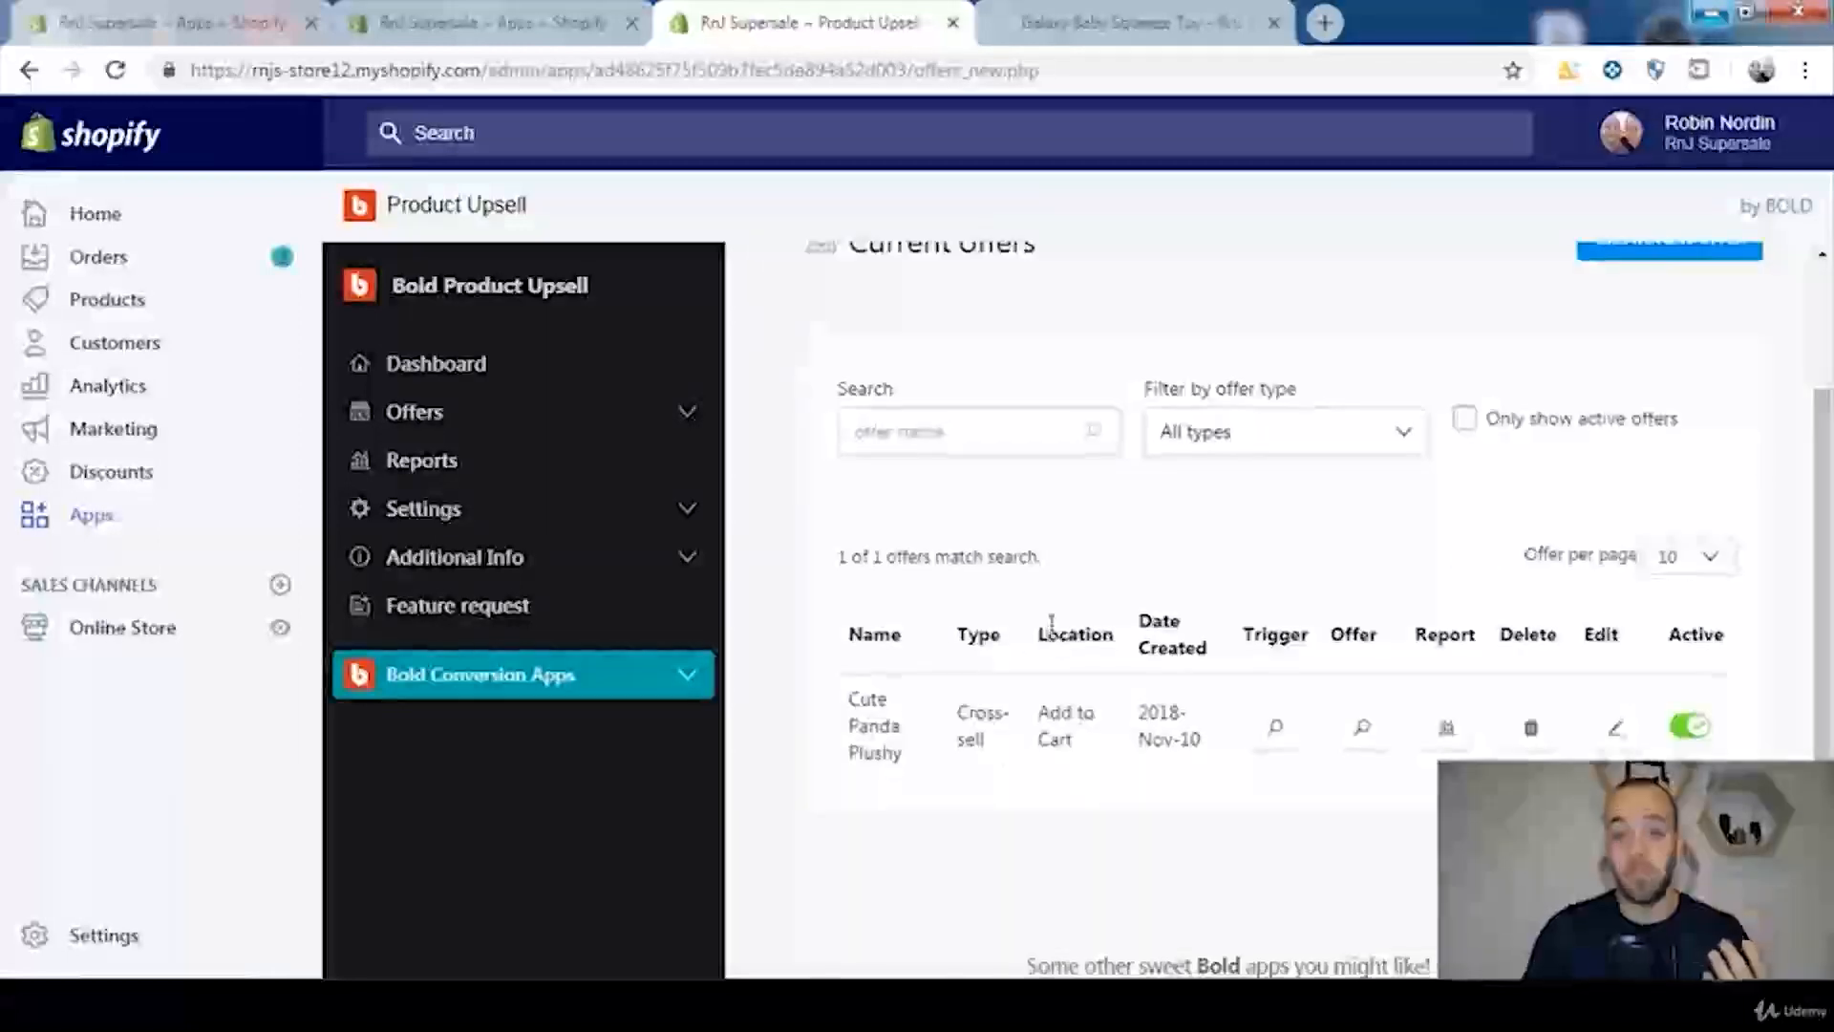
Step: Switch to the storefront, open the Cute Panda Plushy from the Toys collection and add it to the cart to test the offer popup
left_click(1175, 27)
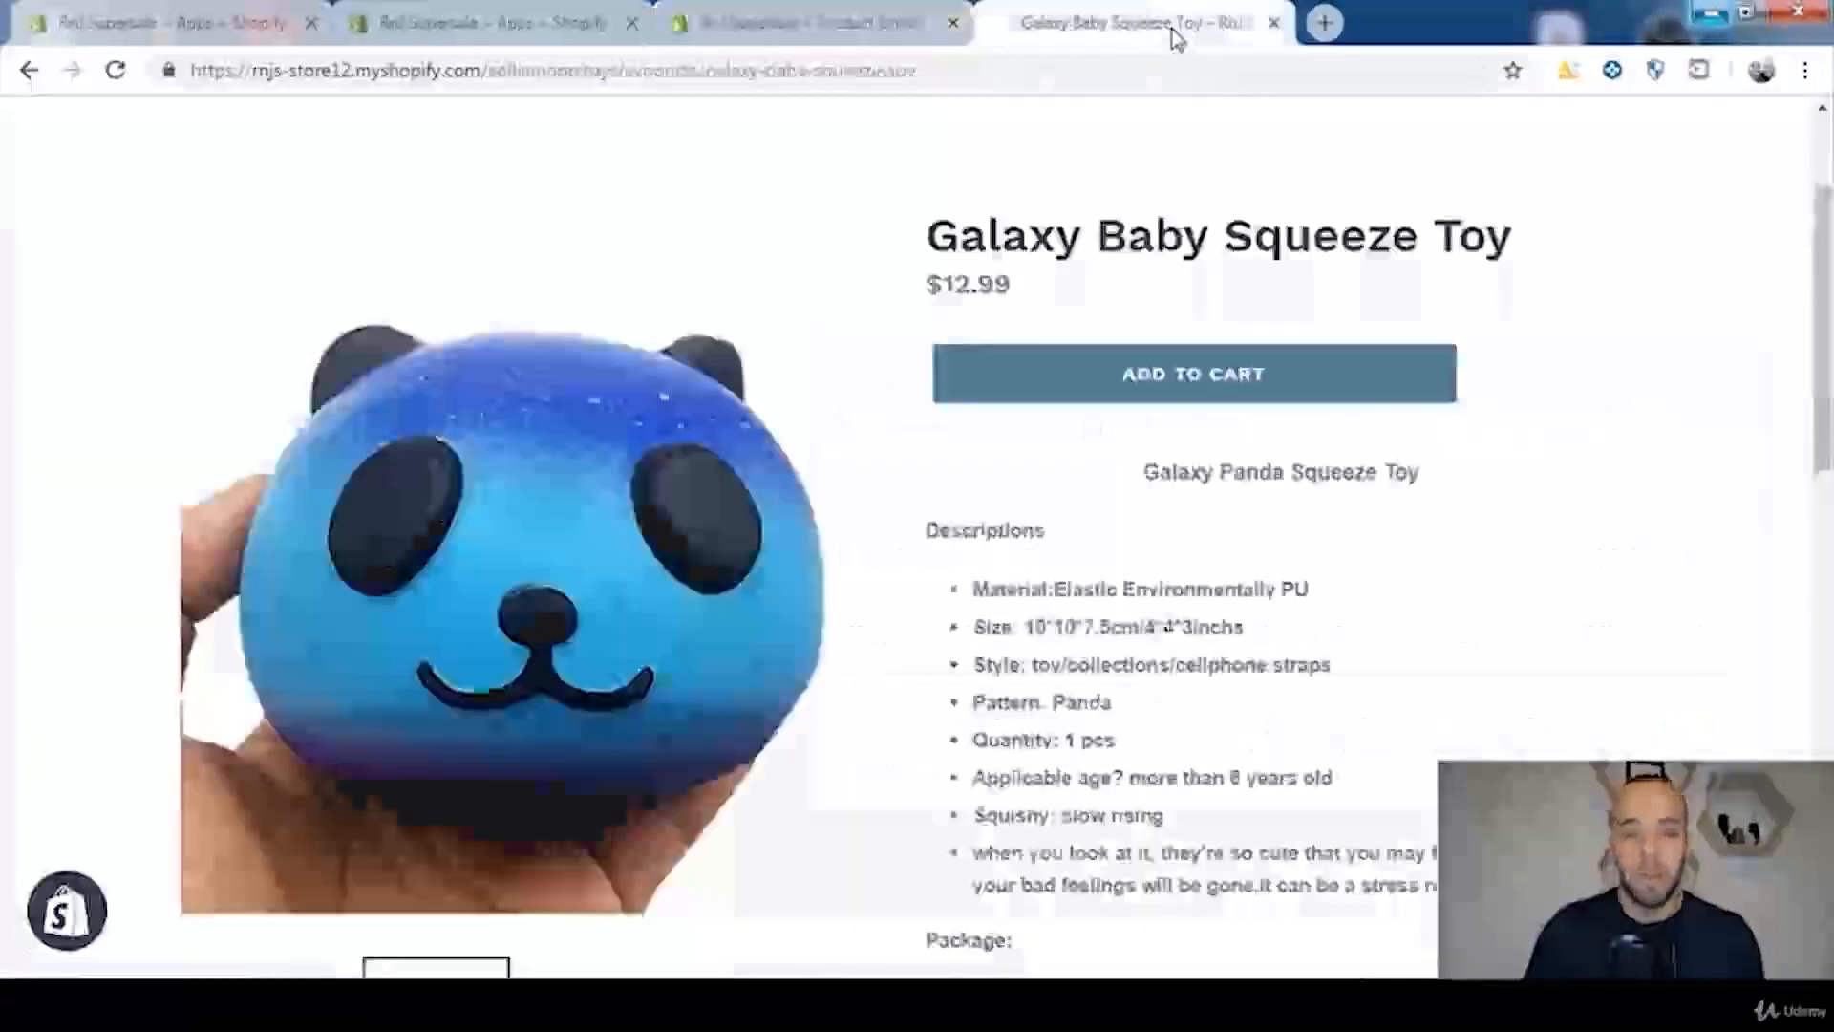
left_click(29, 70)
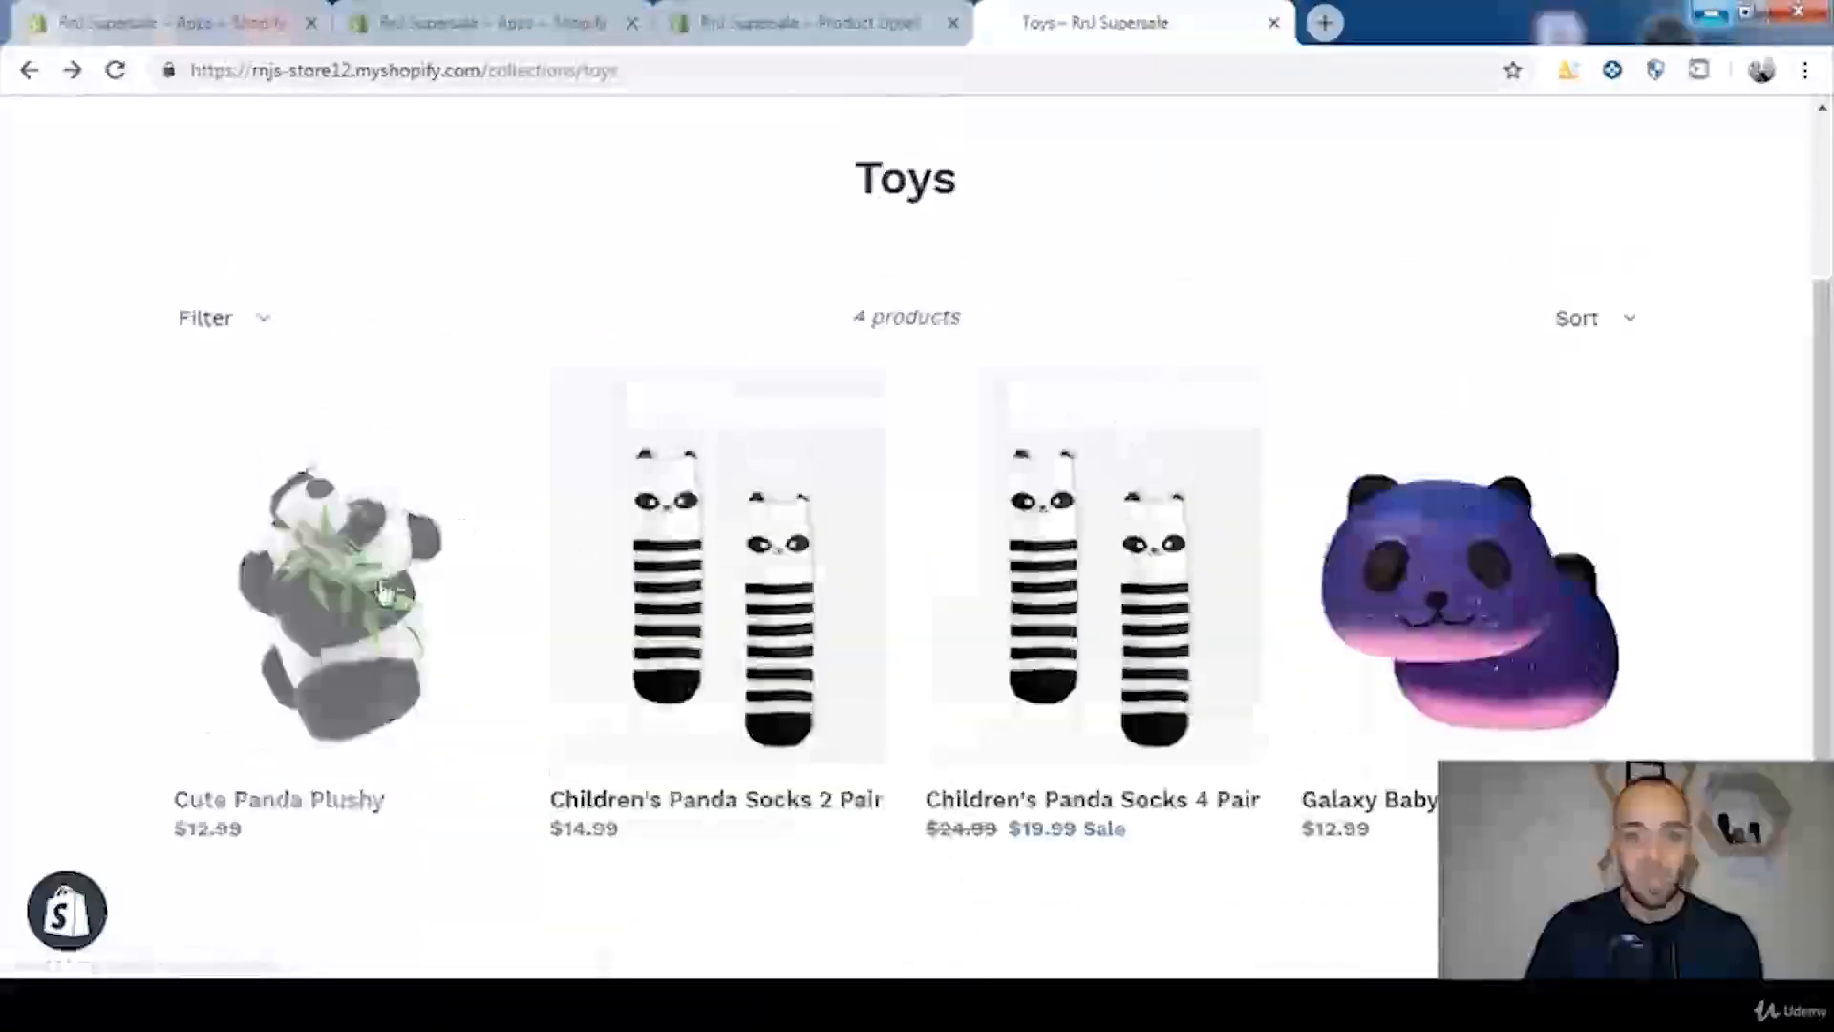
left_click(372, 598)
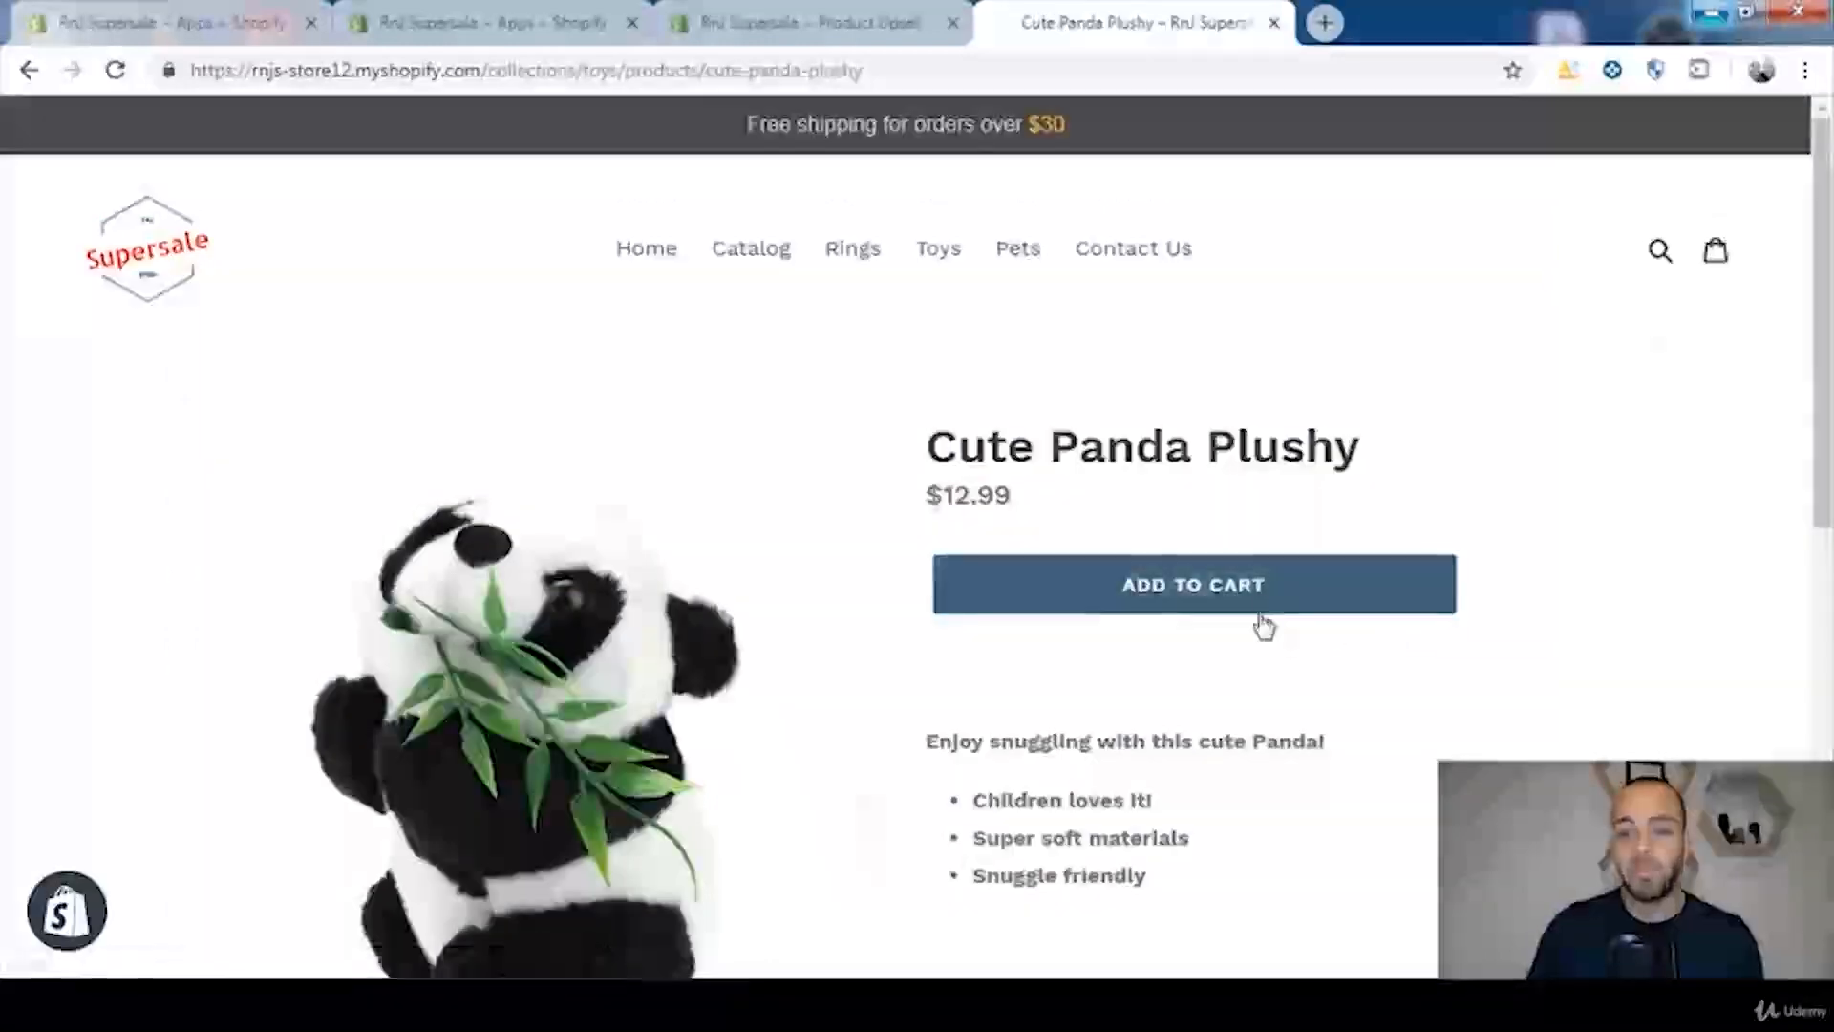
left_click(1264, 610)
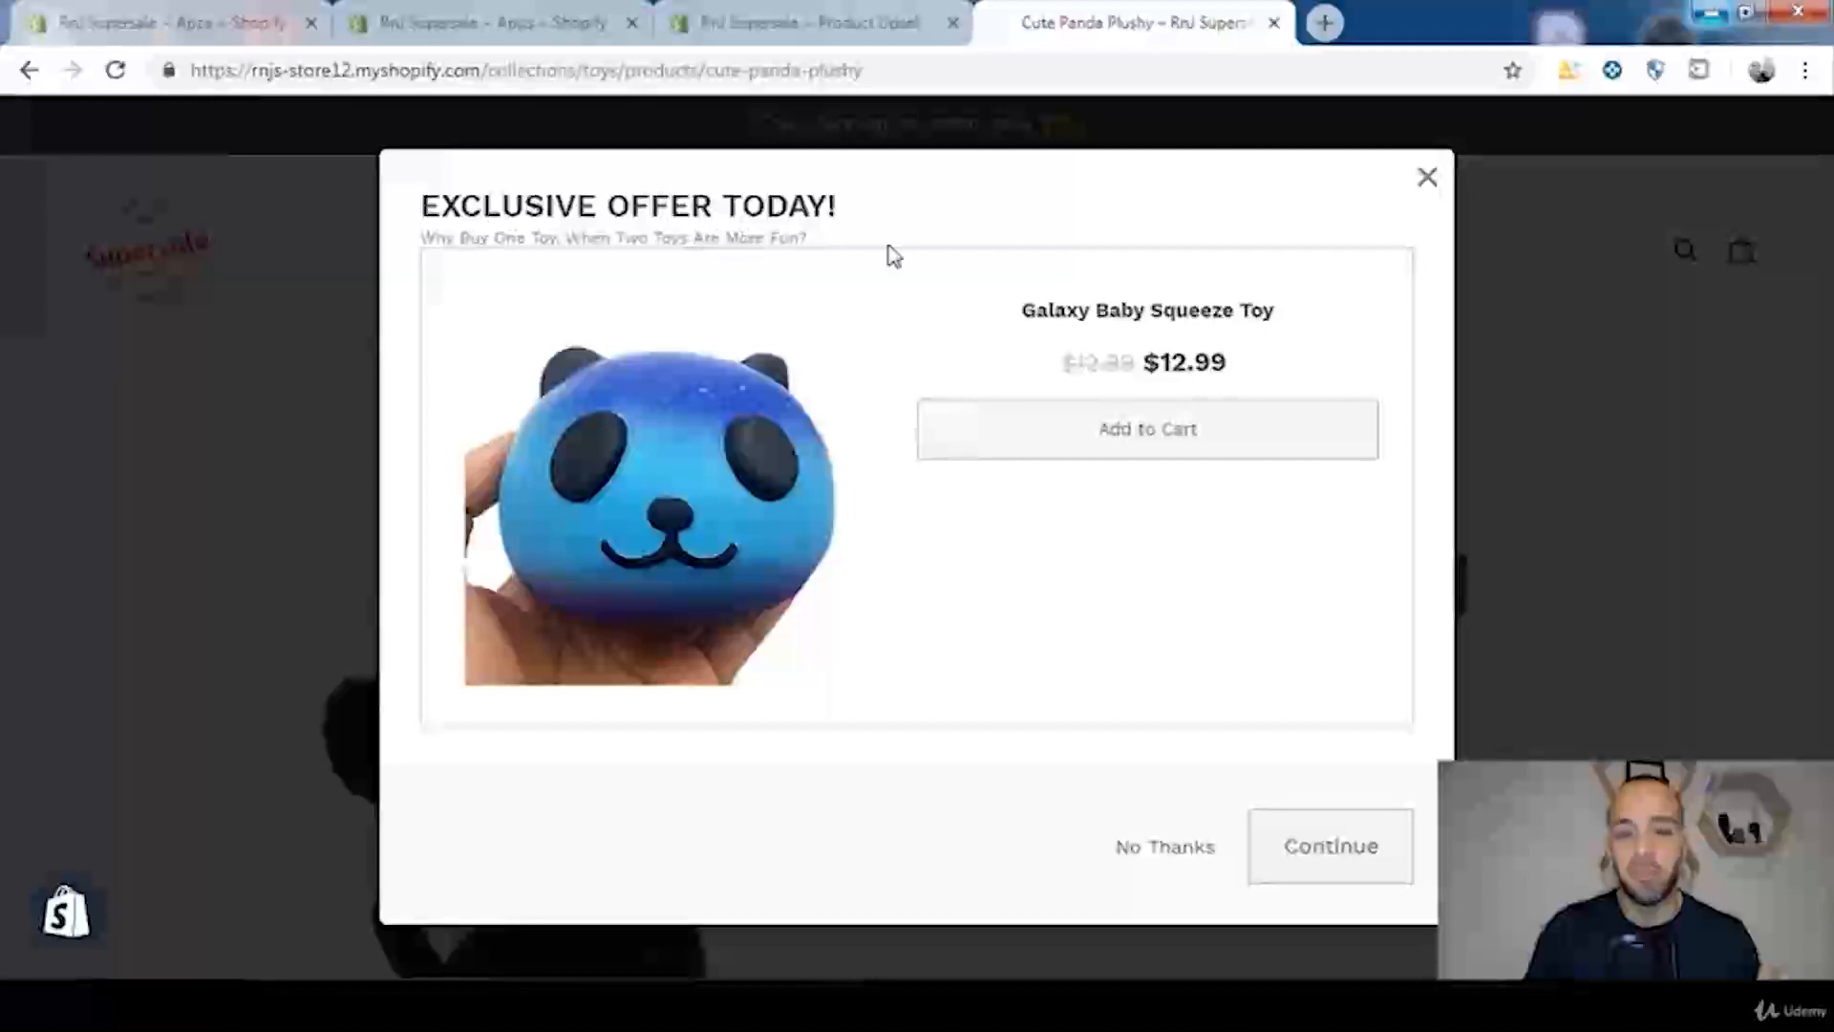
Step: Accept the Galaxy Baby Squeeze Toy from the offer popup and check both toys in the shopping cart
left_click(1149, 457)
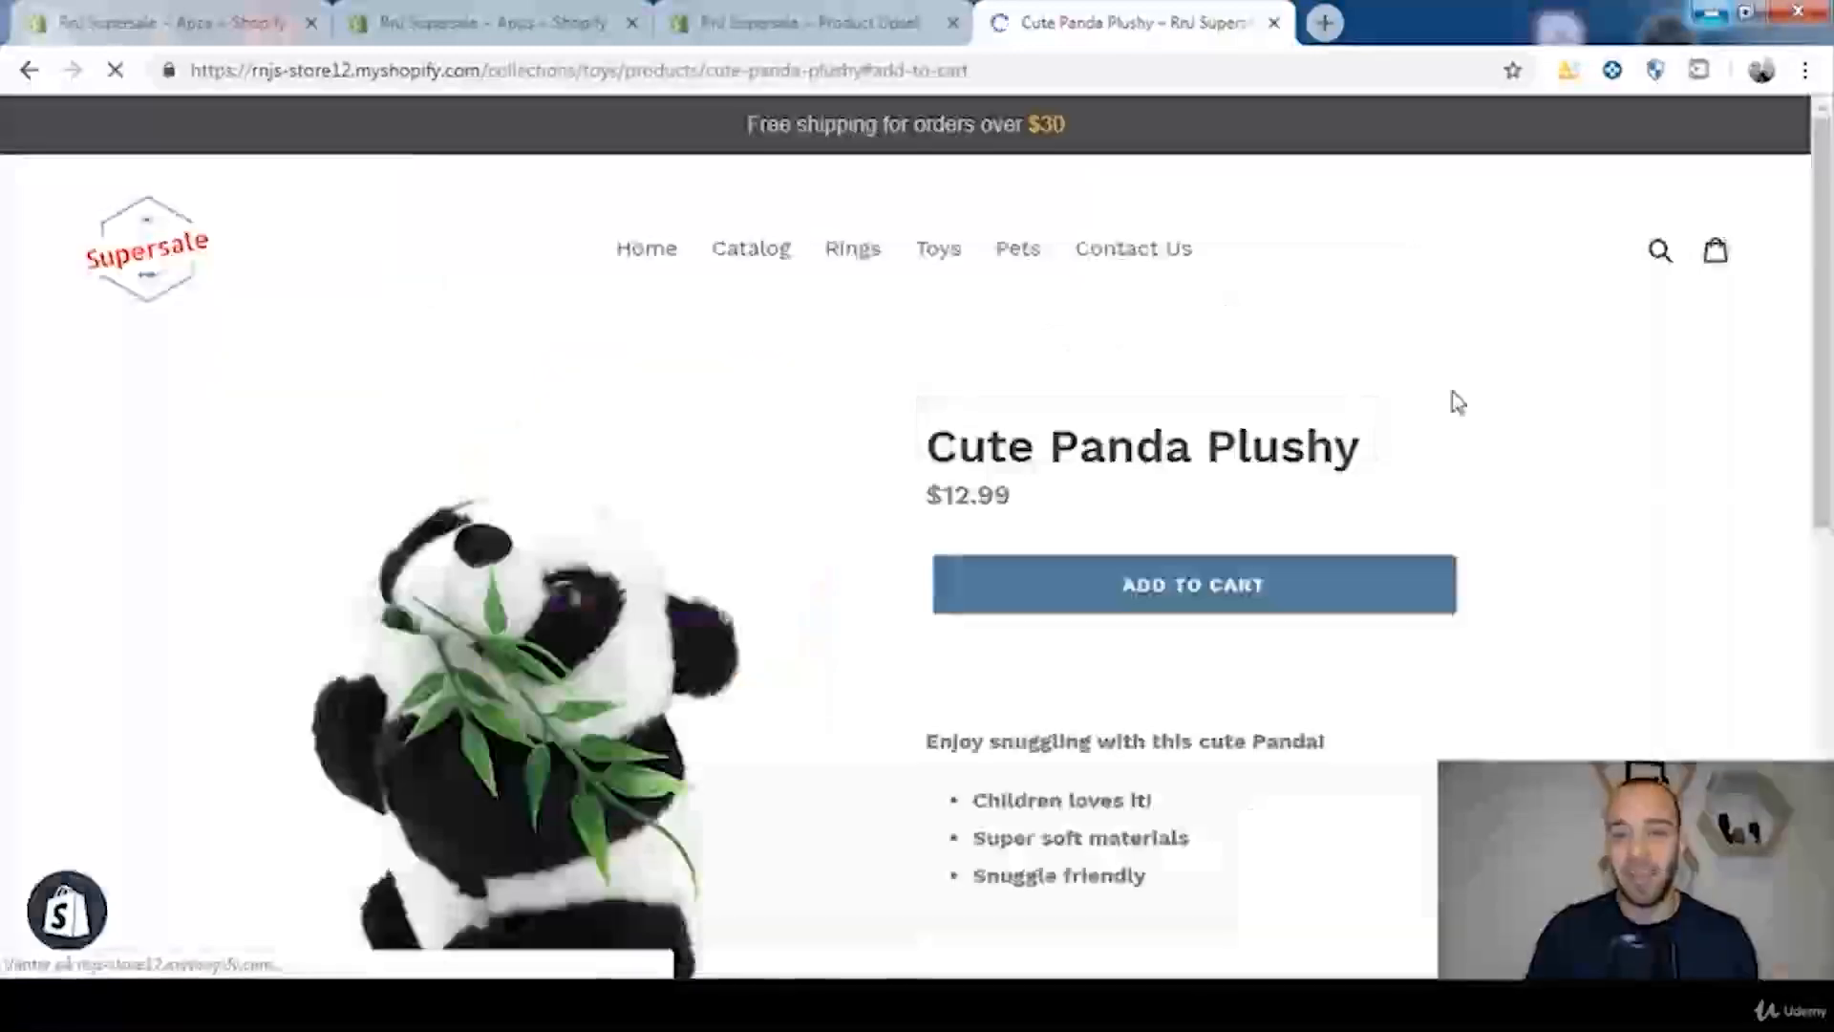
scroll(1680, 537, "down", 3)
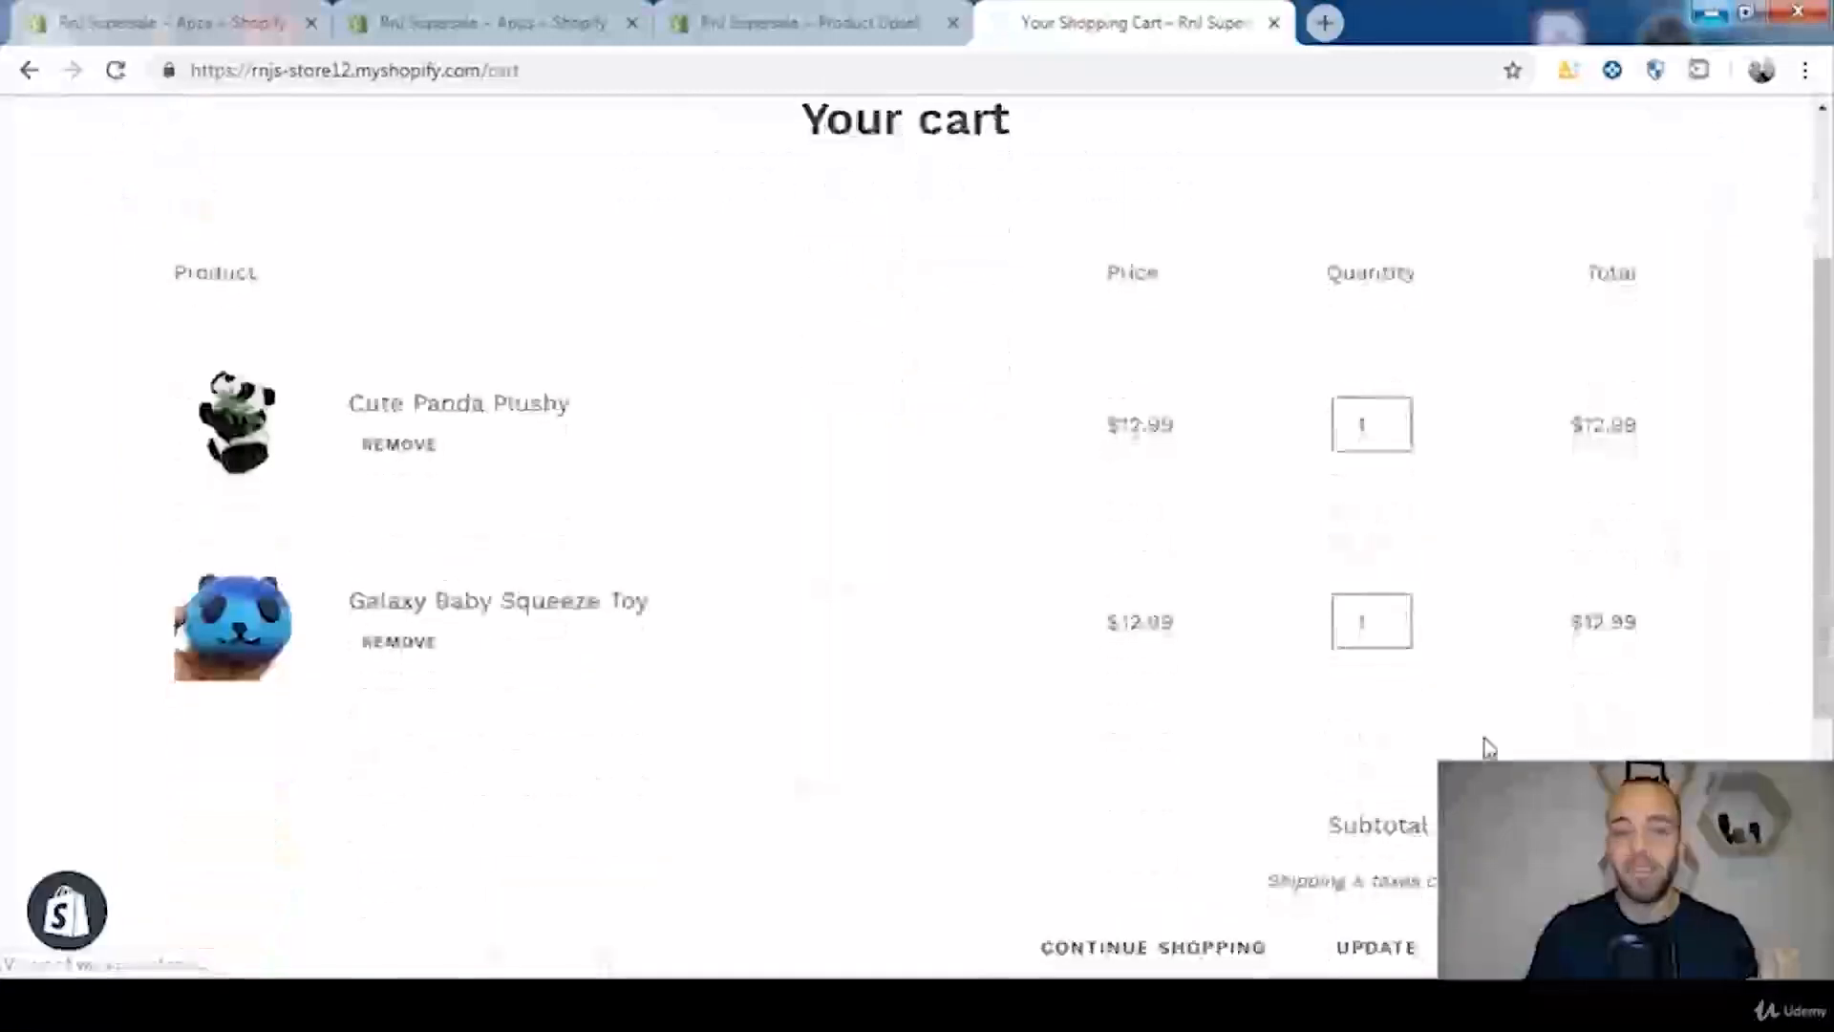
scroll(1624, 573, "down", 2)
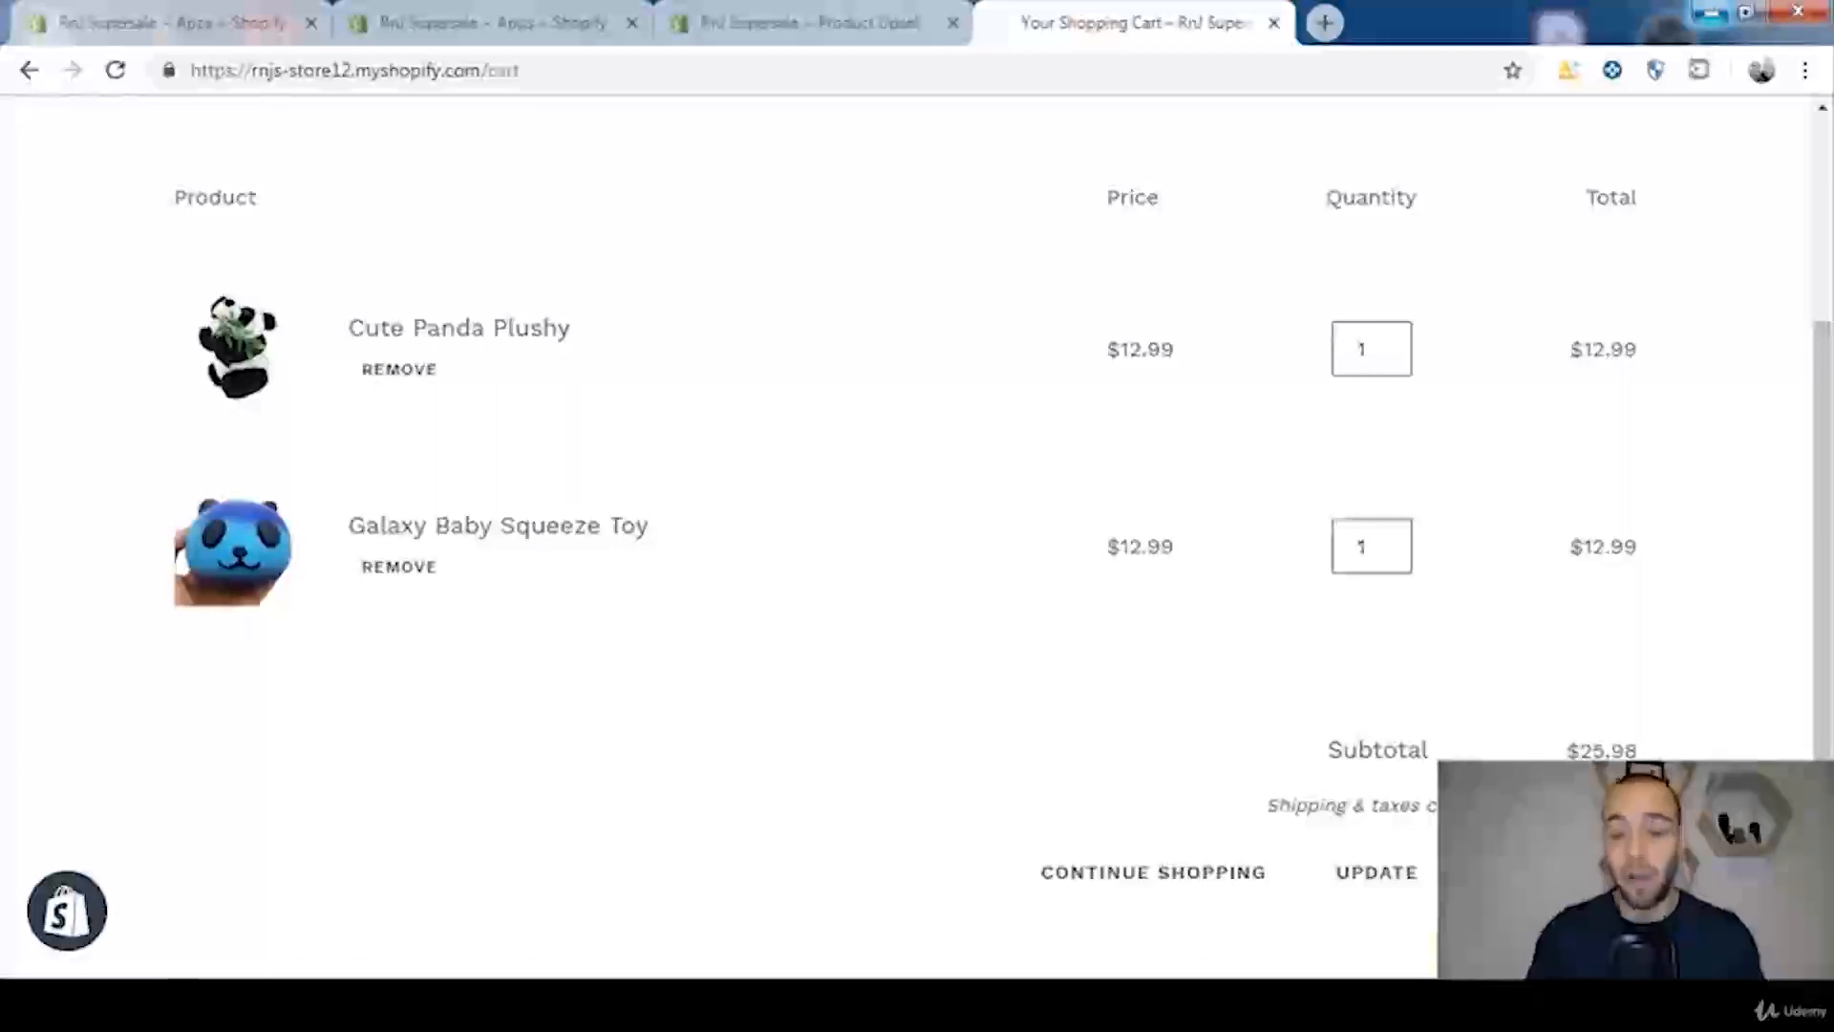
Step: Switch back to the Product Upsell app and look over the list of current offers
left_click(821, 21)
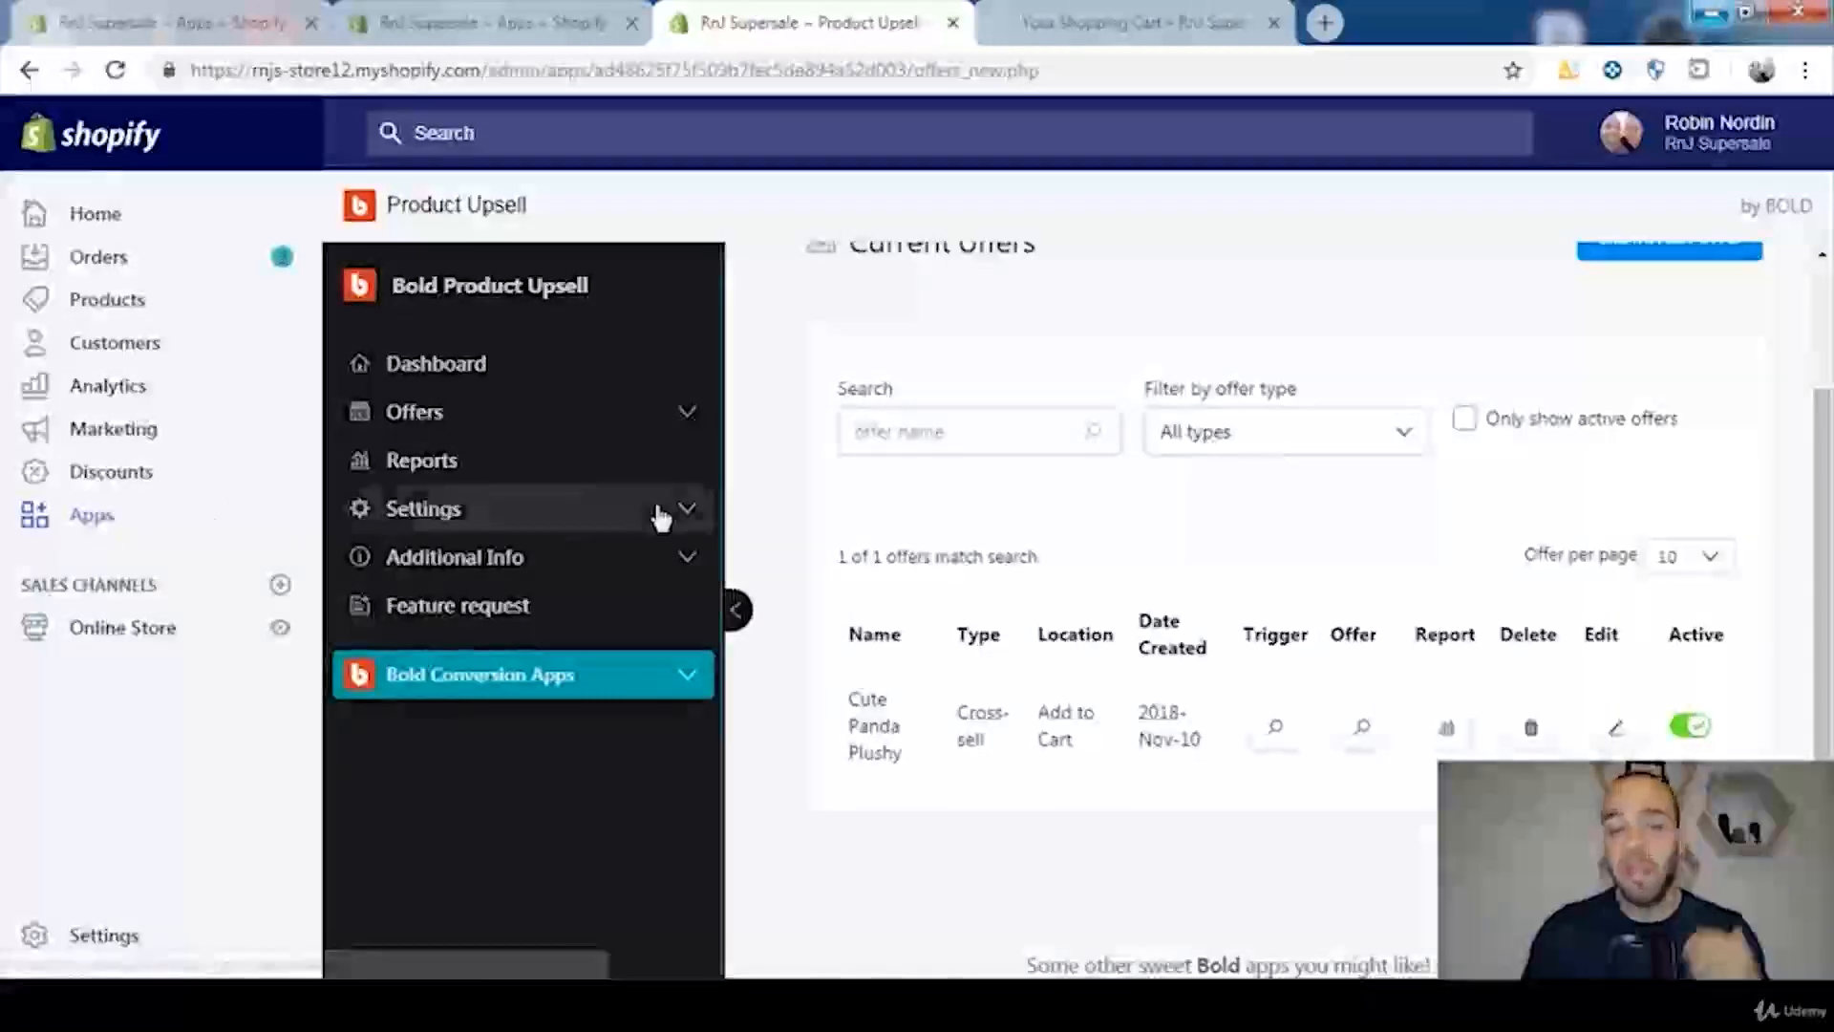
scroll(1829, 440, "up", 1)
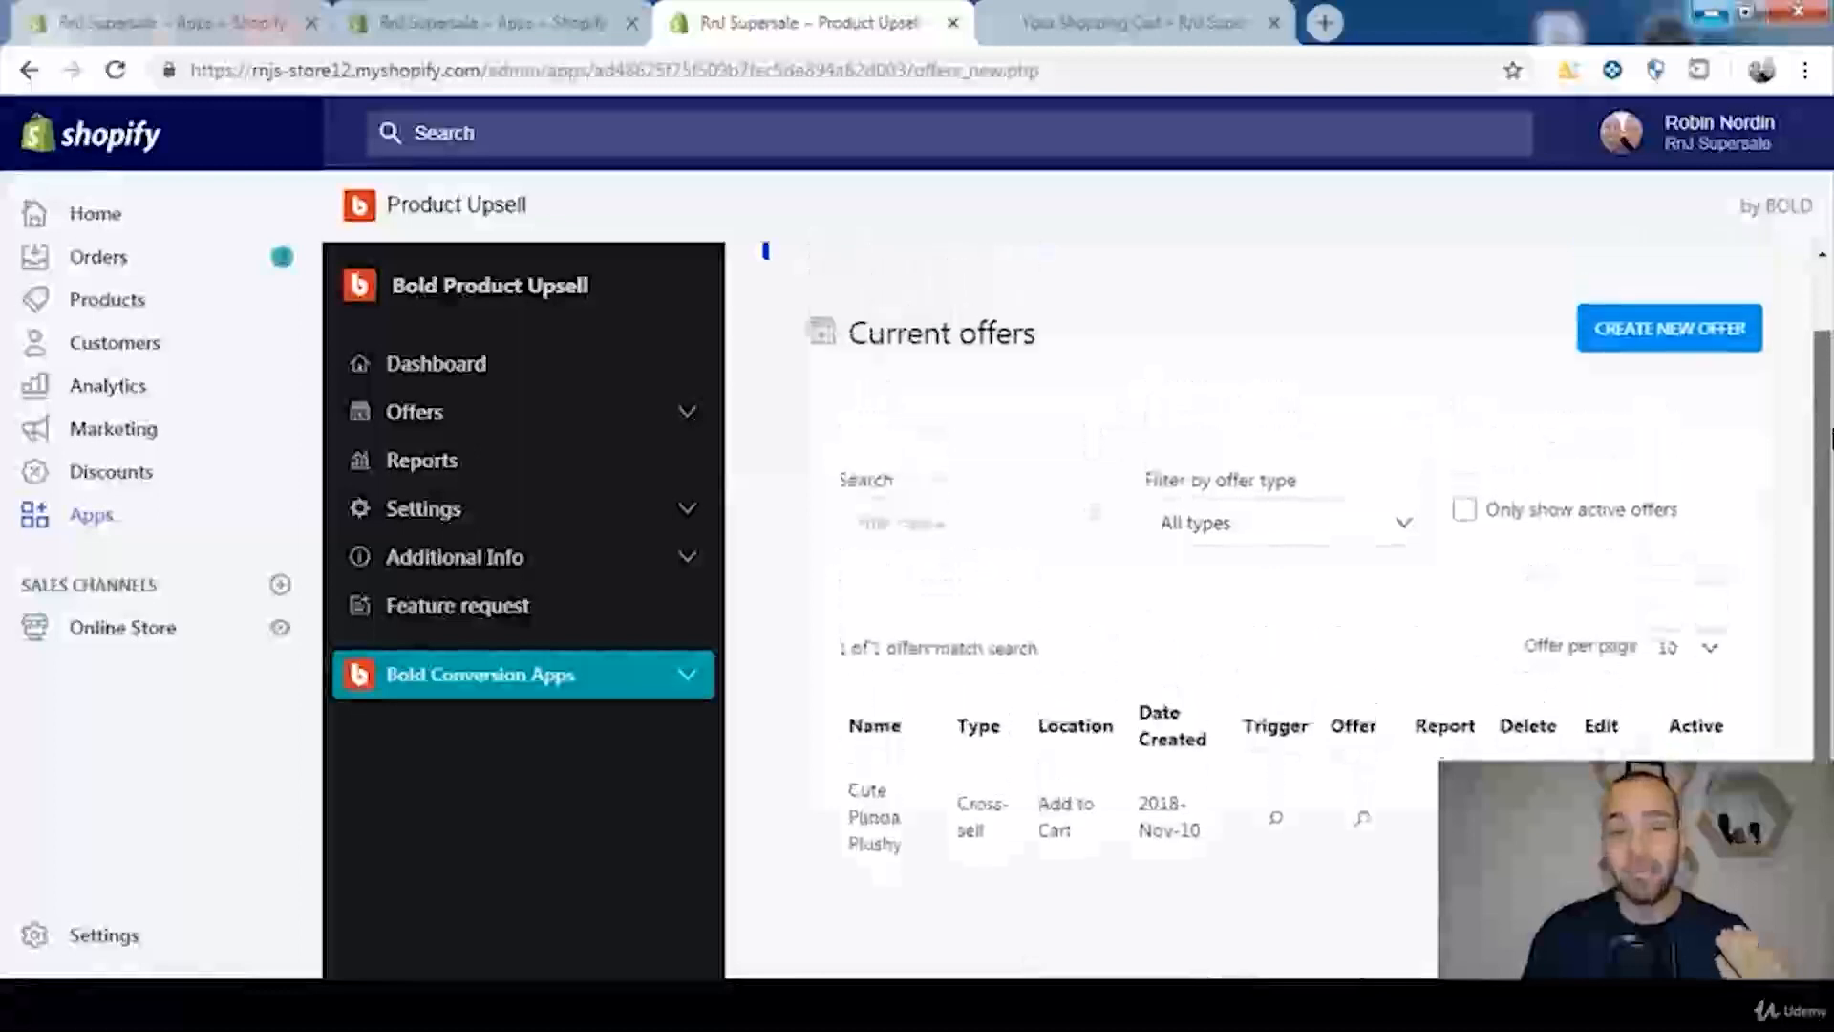
scroll(1830, 440, "up", 1)
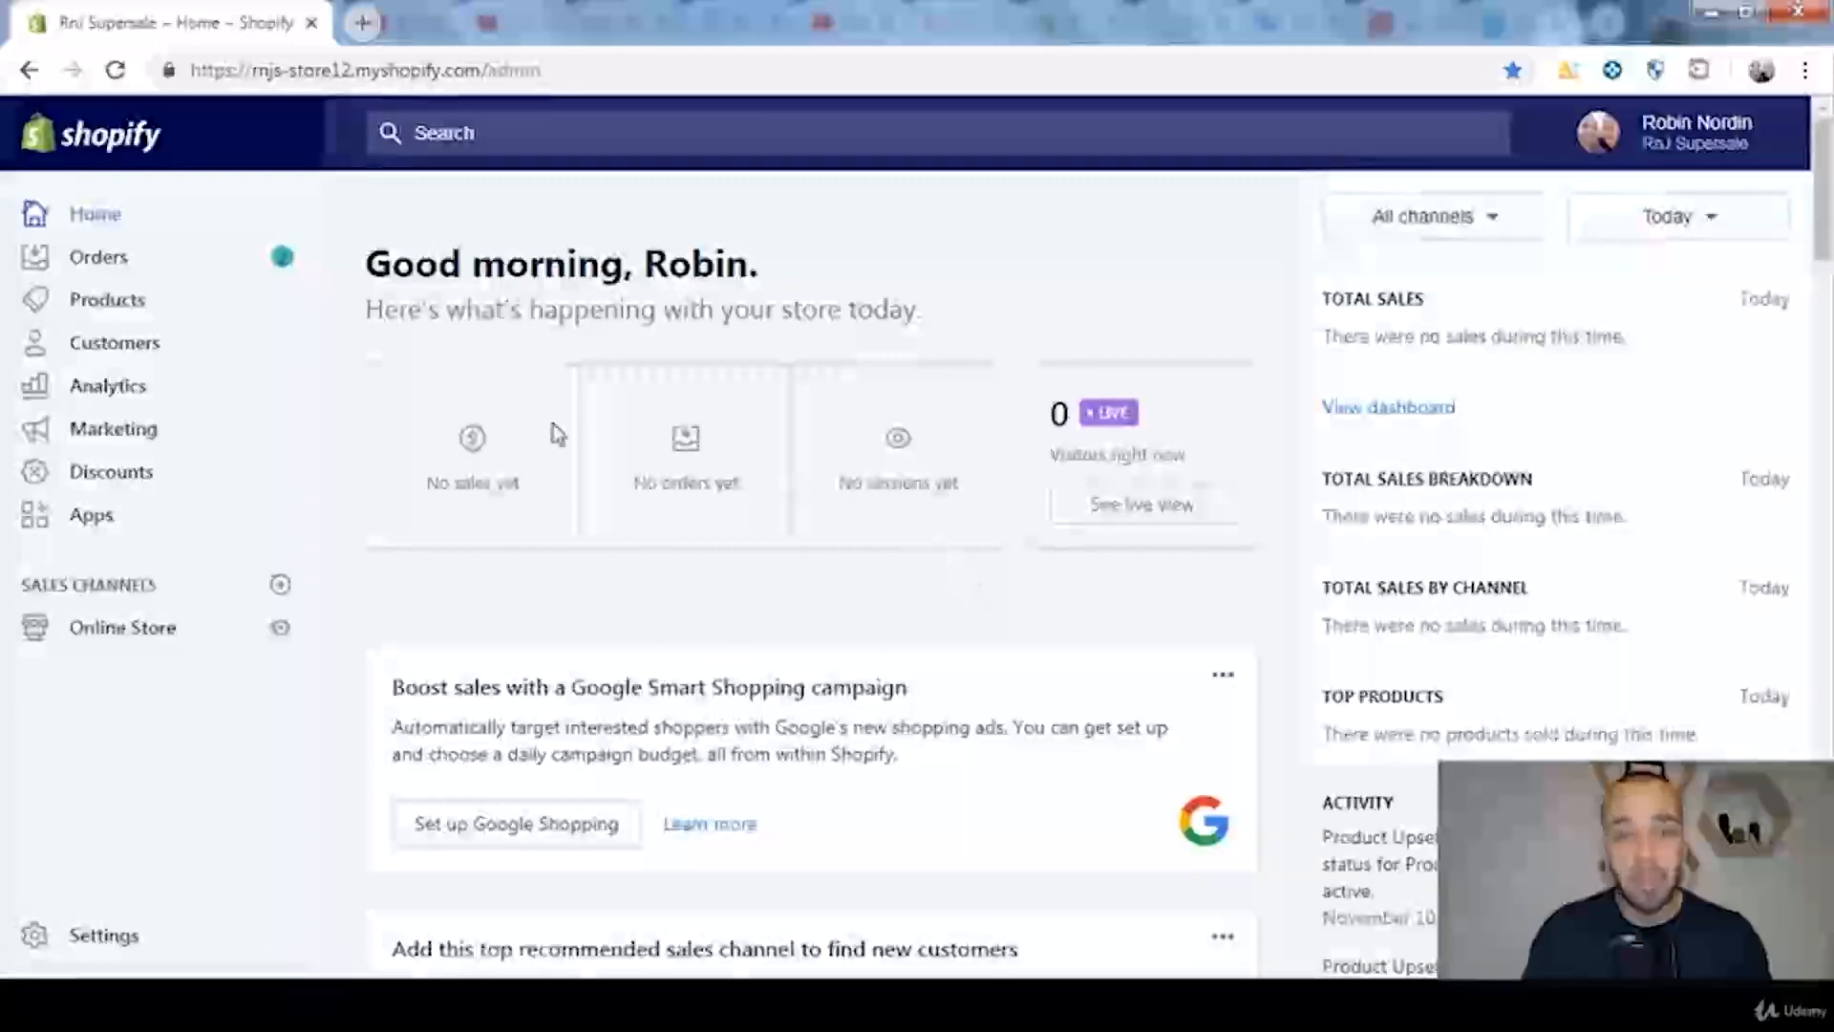
Step: Open Product Upsell from the store's installed apps and start creating a new upsell offer
left_click(105, 526)
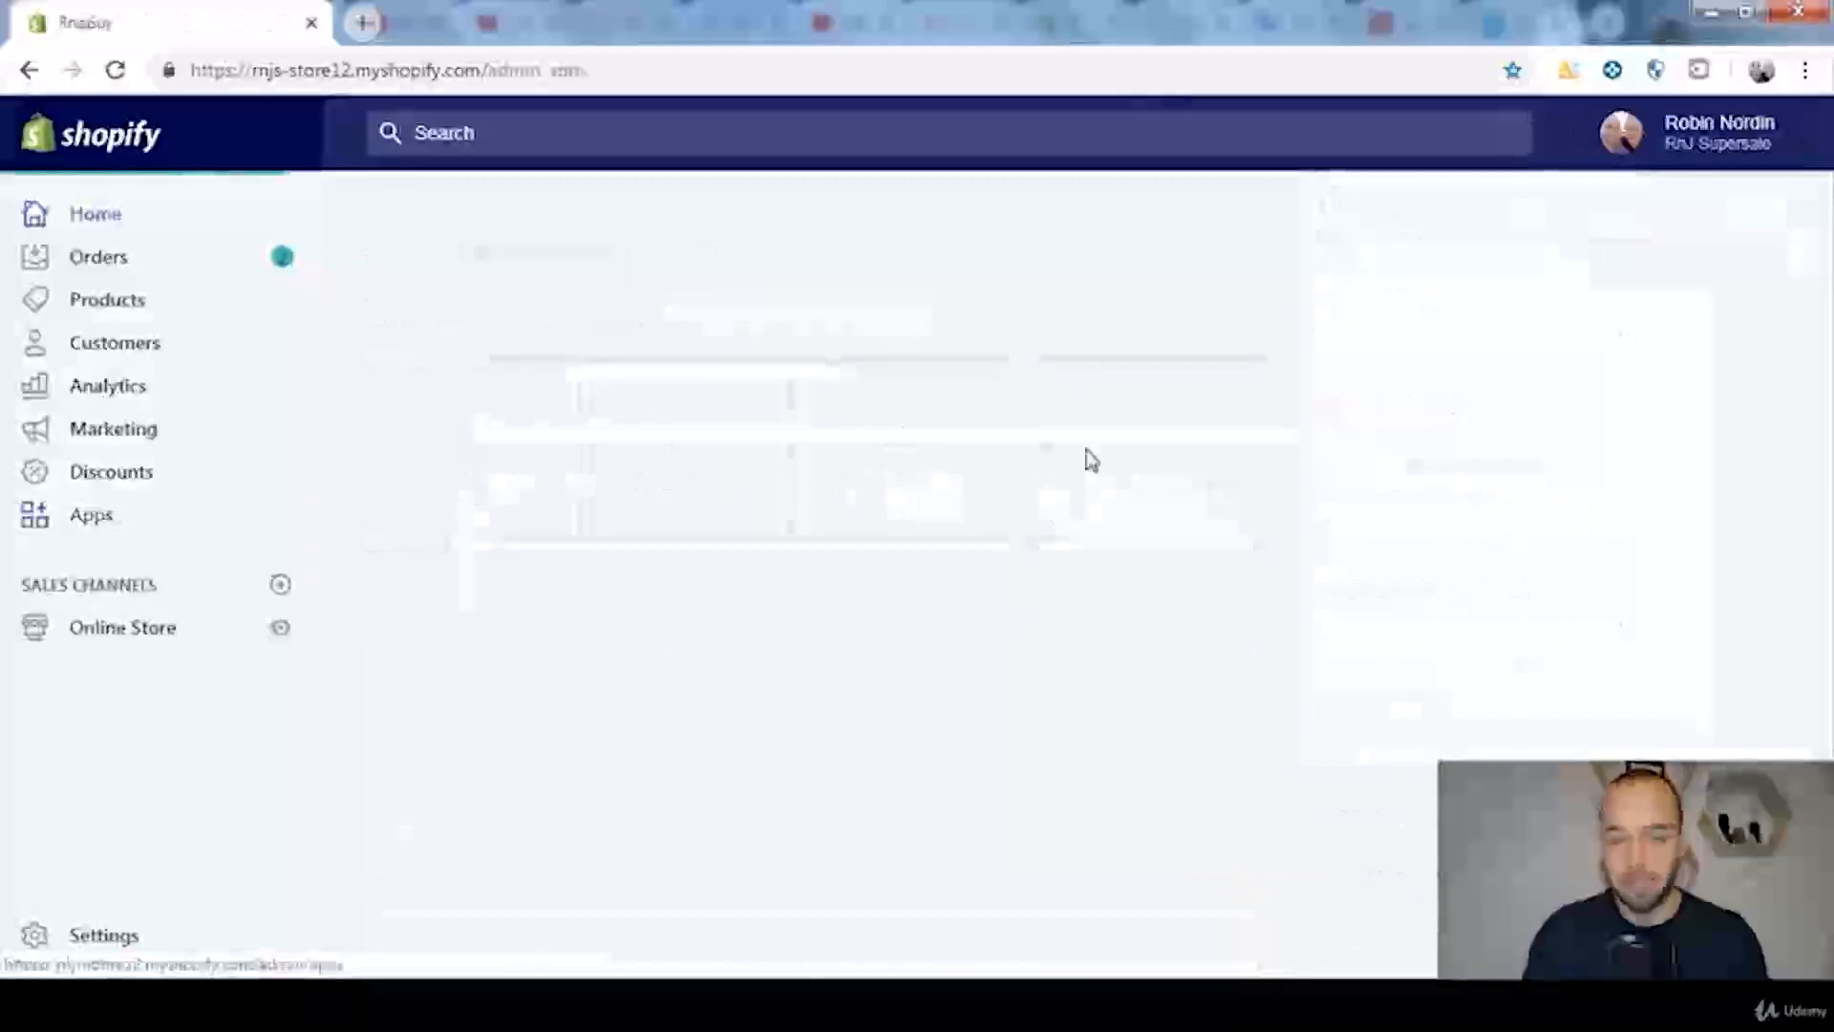
scroll(1354, 522, "down", 1)
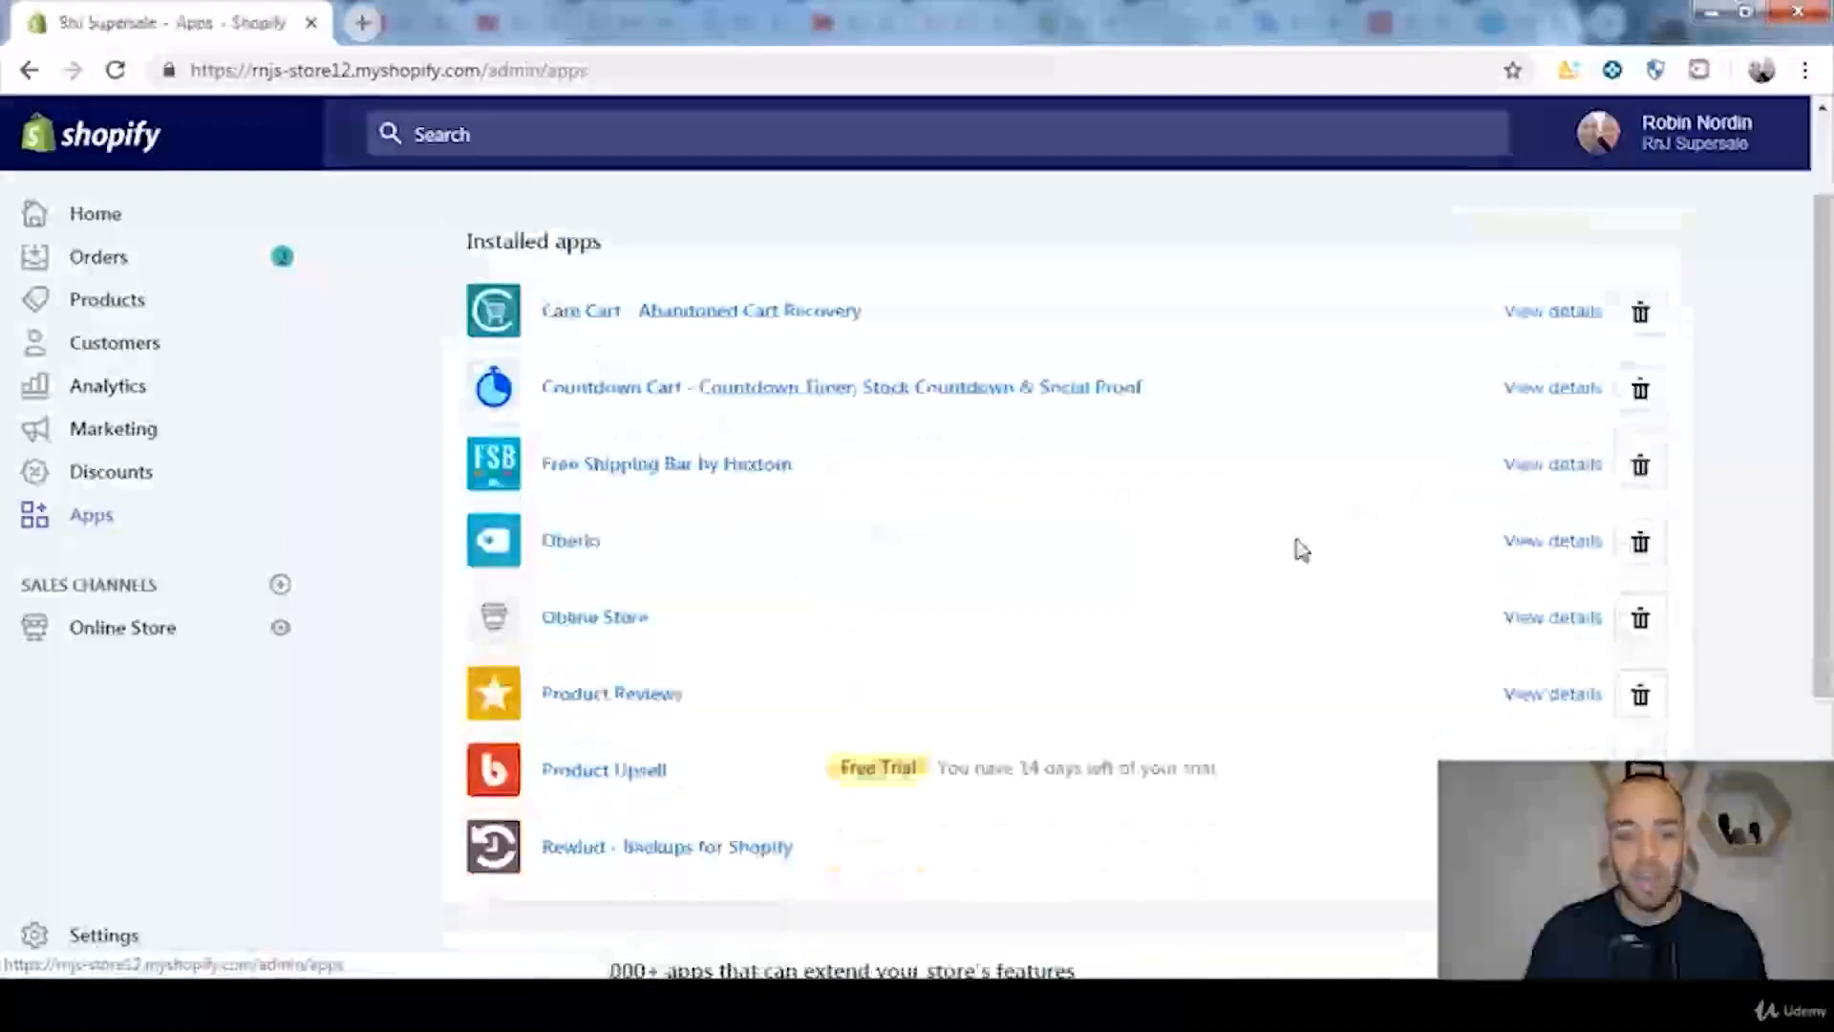
left_click(609, 783)
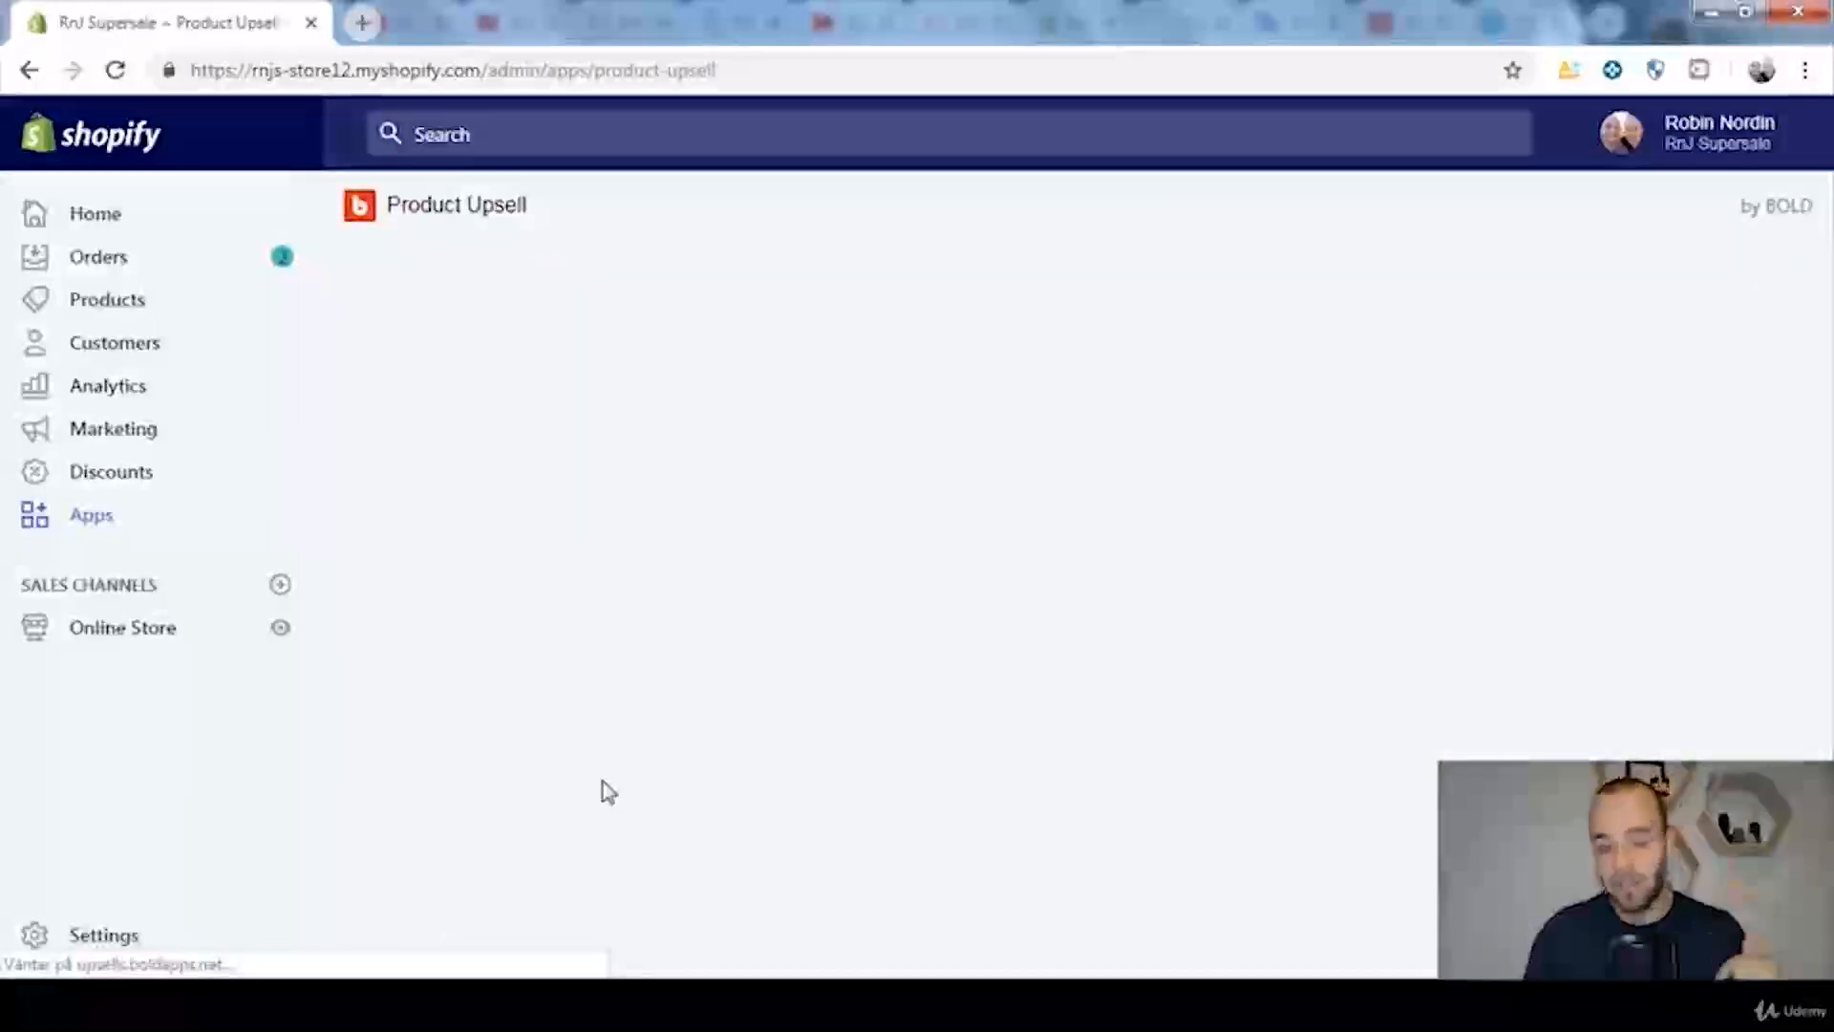
scroll(941, 712, "down", 2)
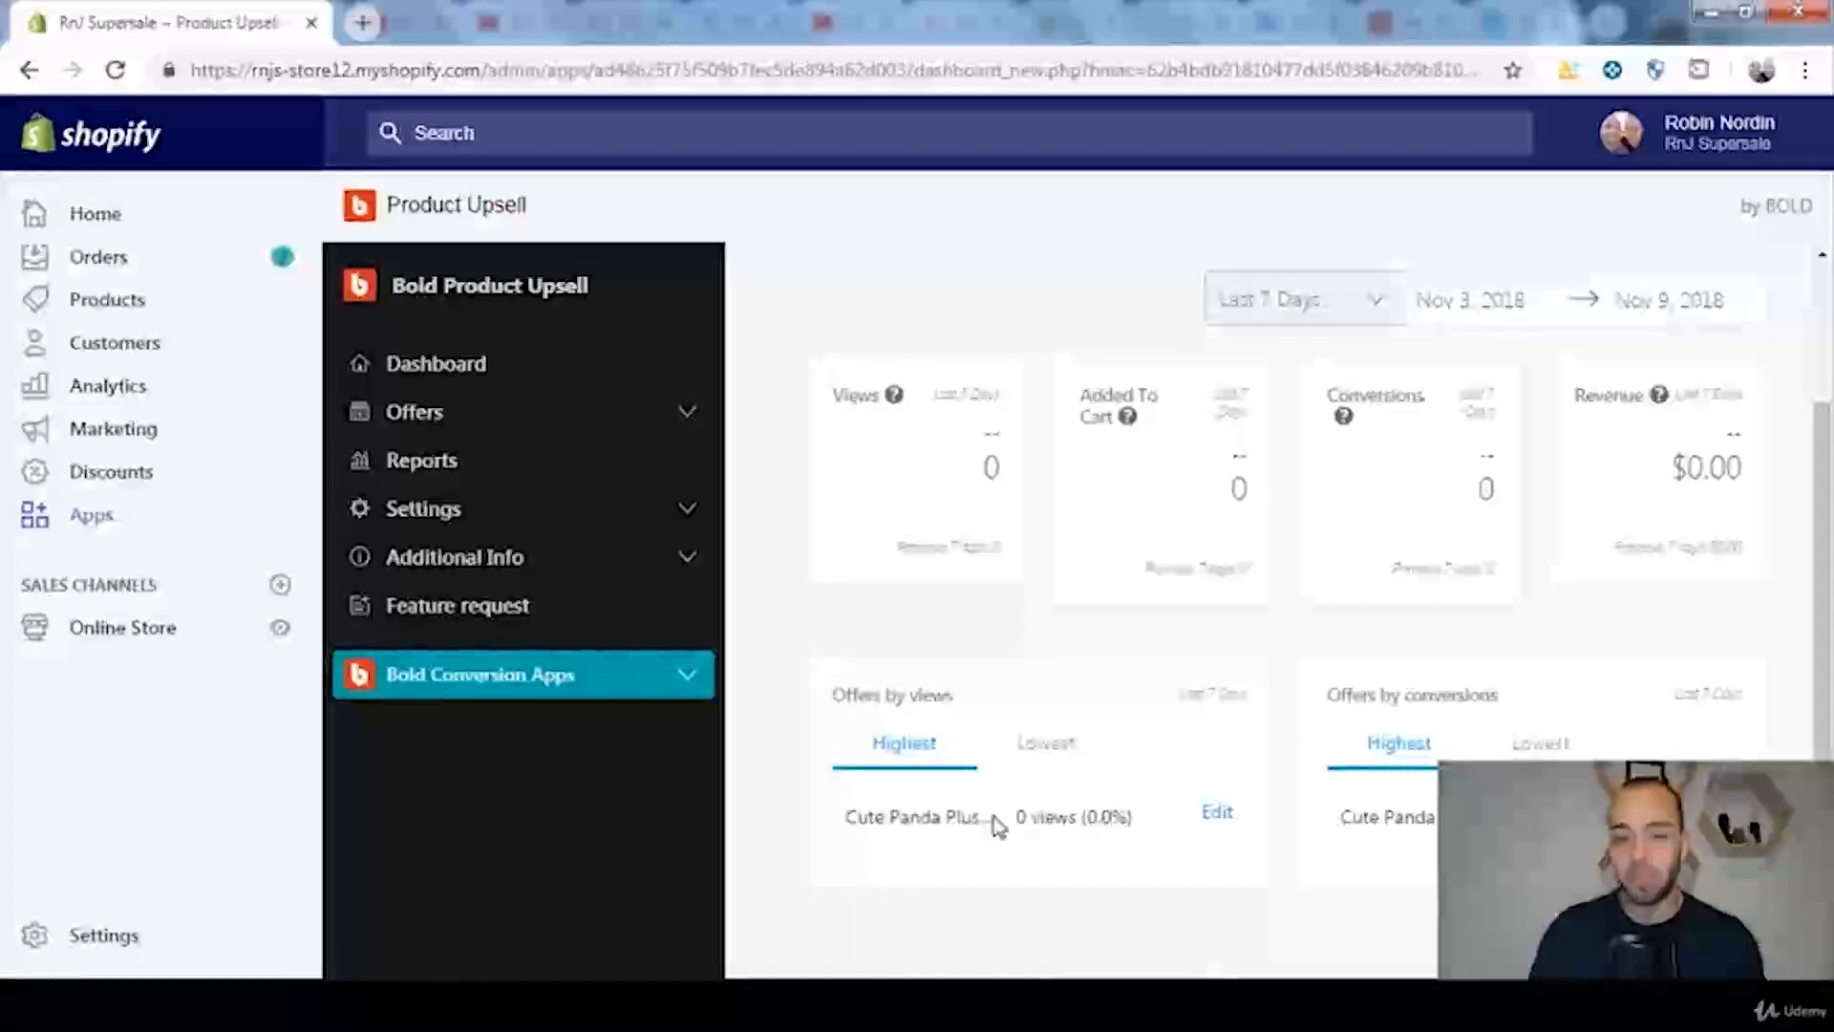
left_click(685, 421)
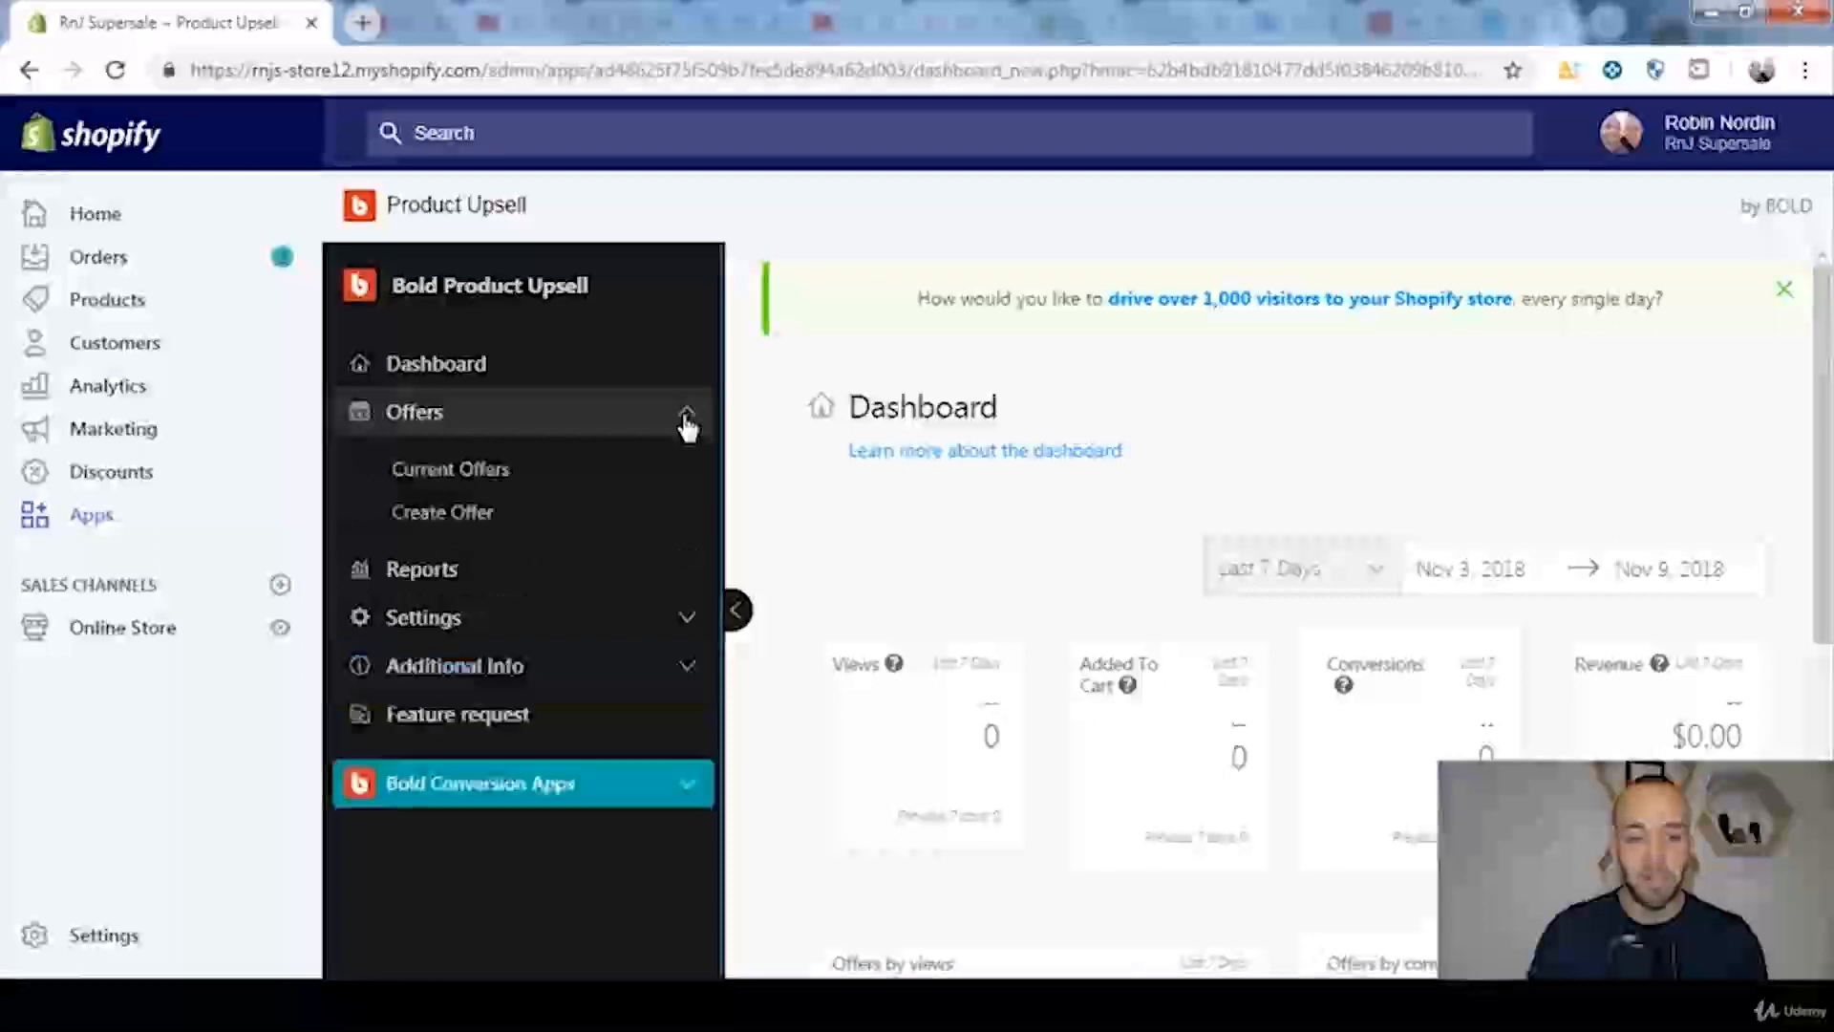
left_click(547, 520)
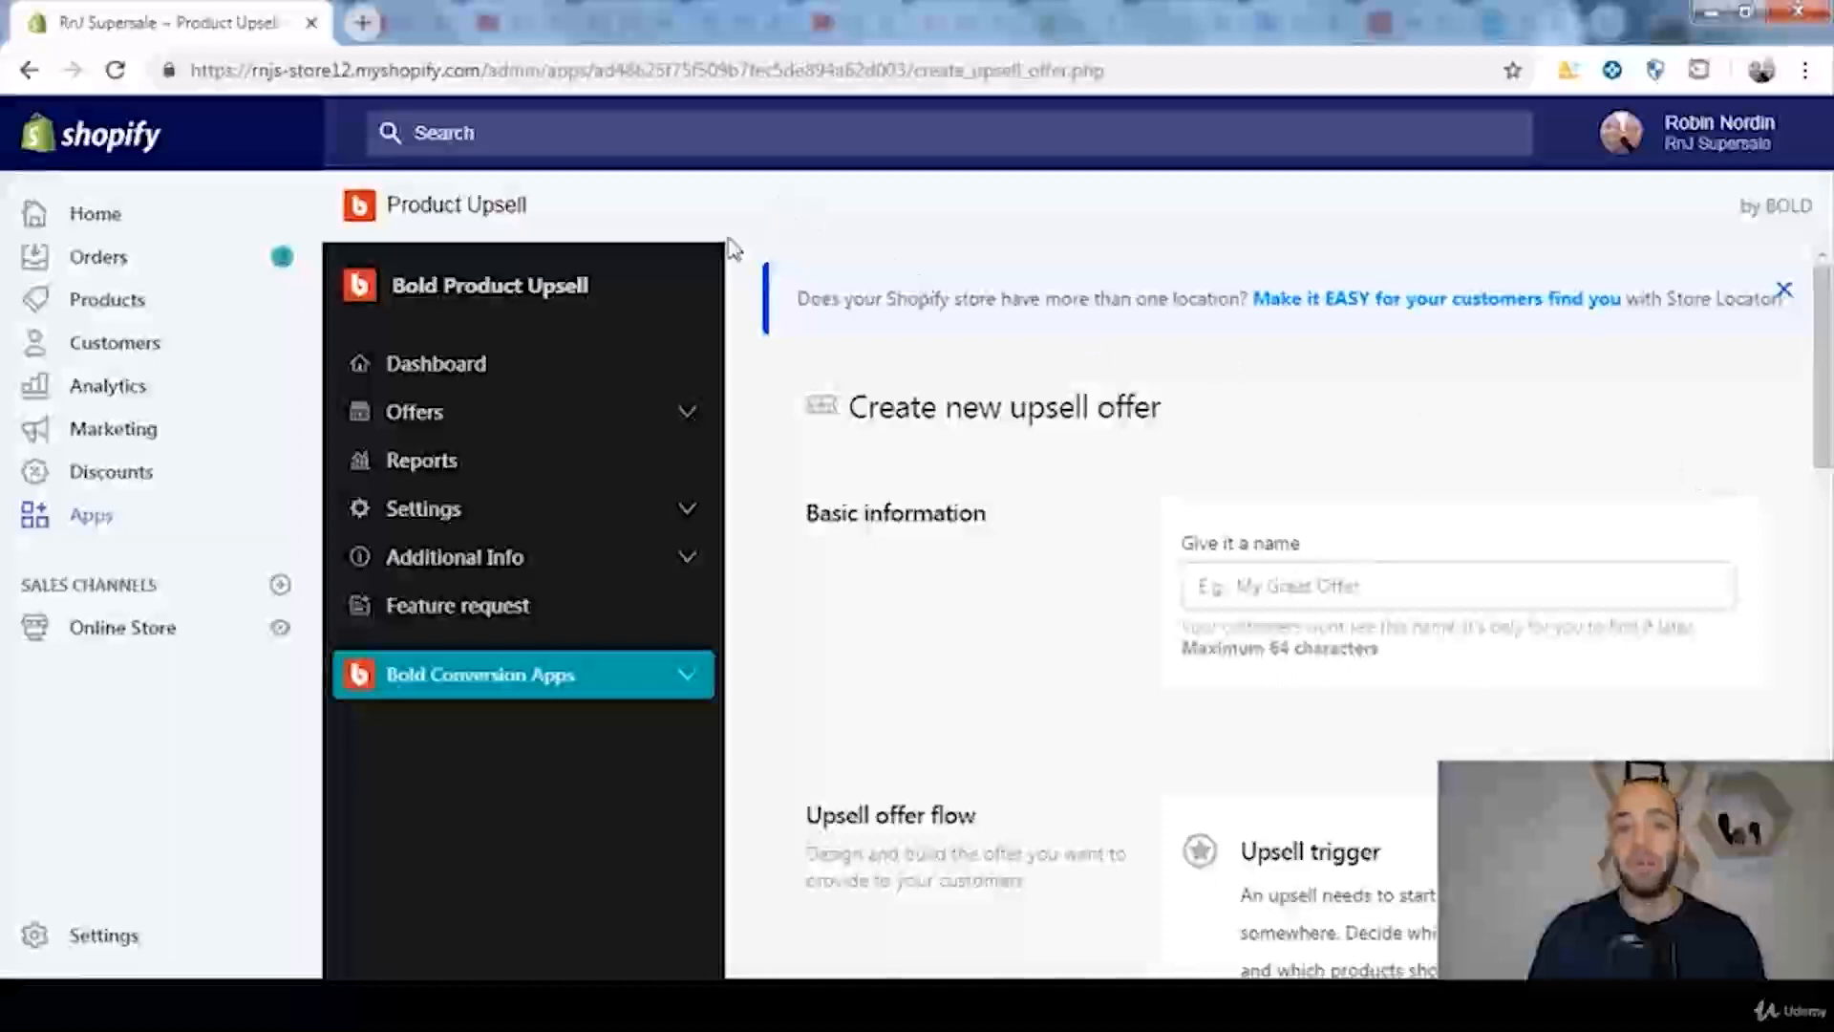
Step: View the online store's Toys collection and examine the Children's Panda Socks 2 Pair product page
left_click(294, 635)
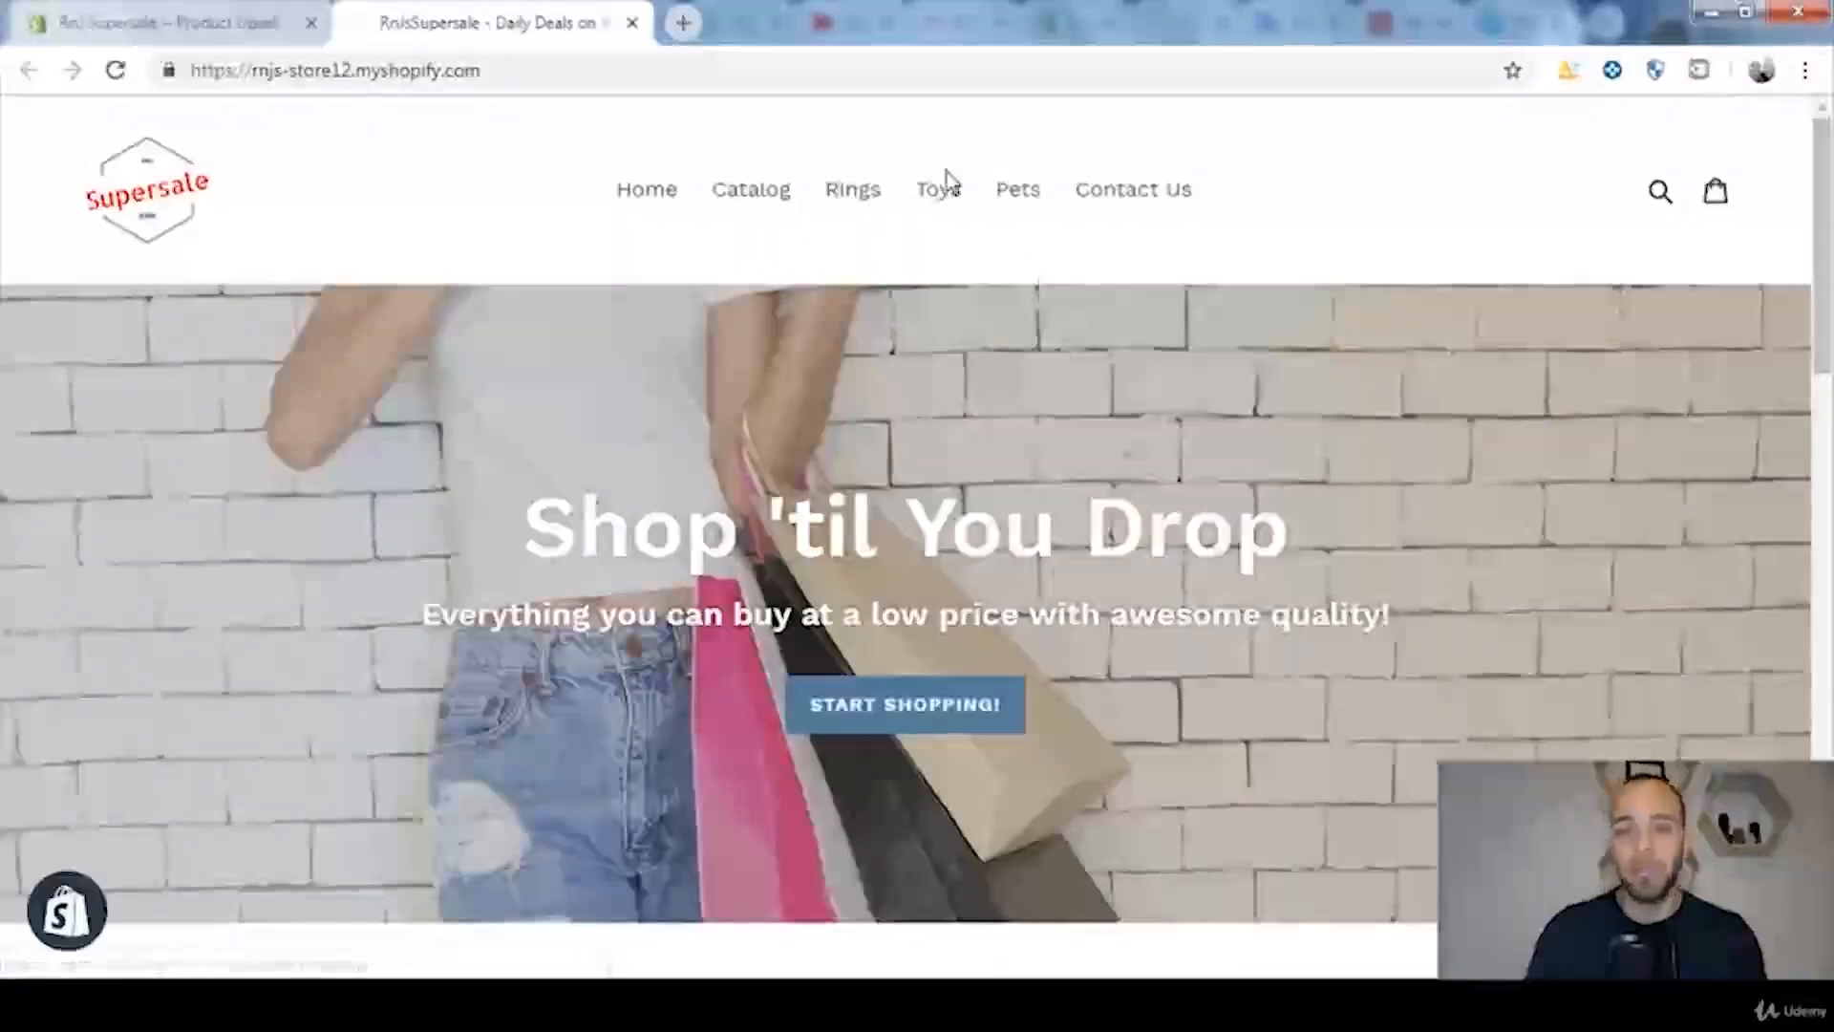
left_click(946, 182)
scroll(1491, 348, "down", 3)
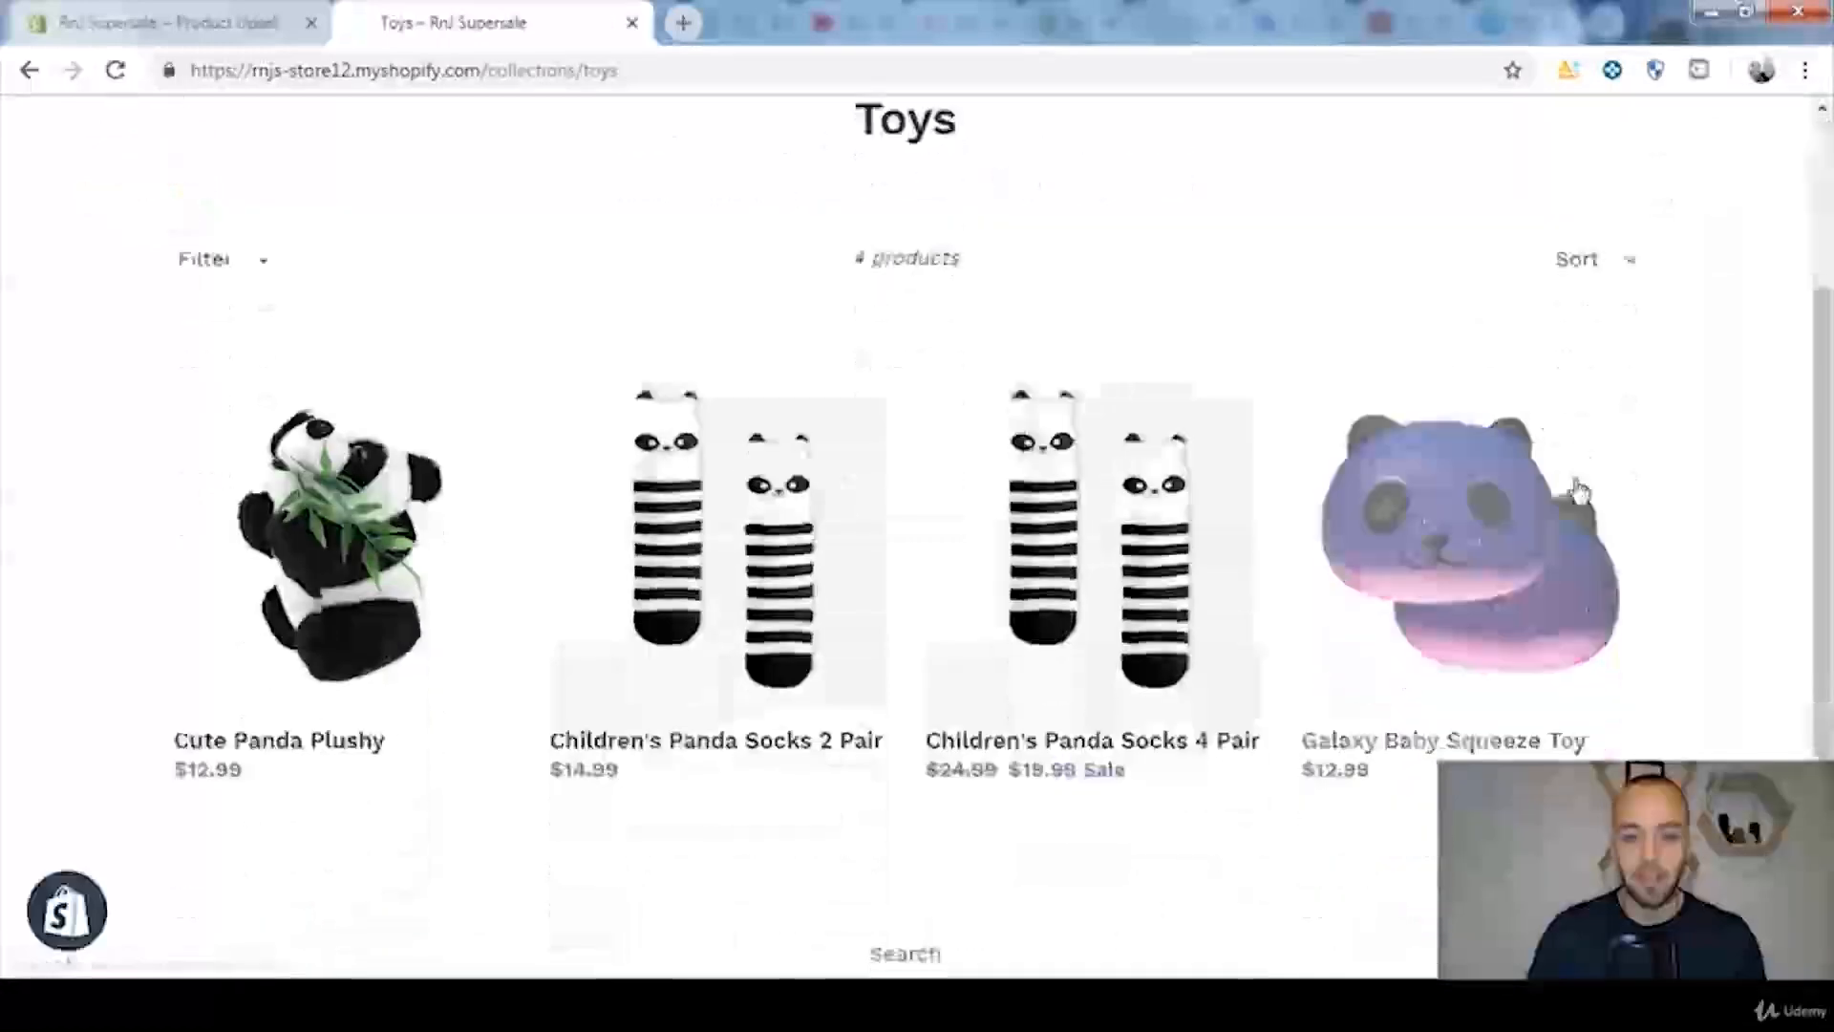
left_click(808, 556)
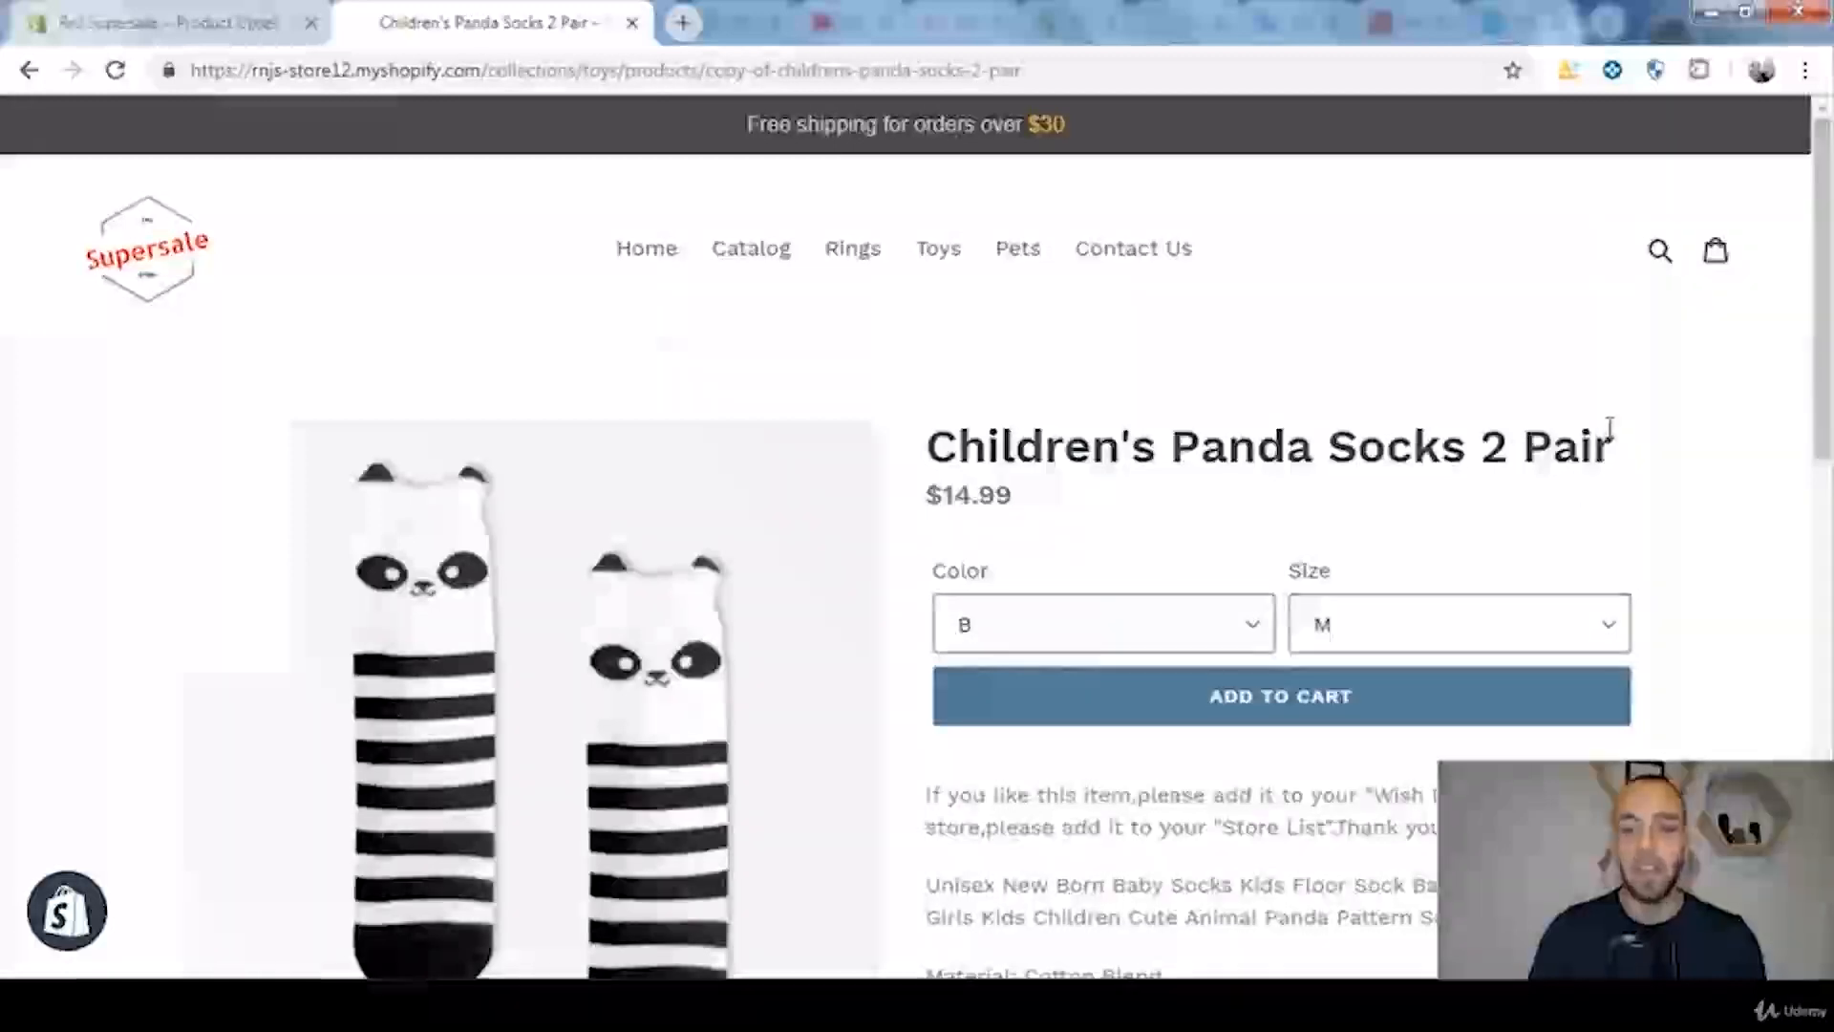
left_click(30, 70)
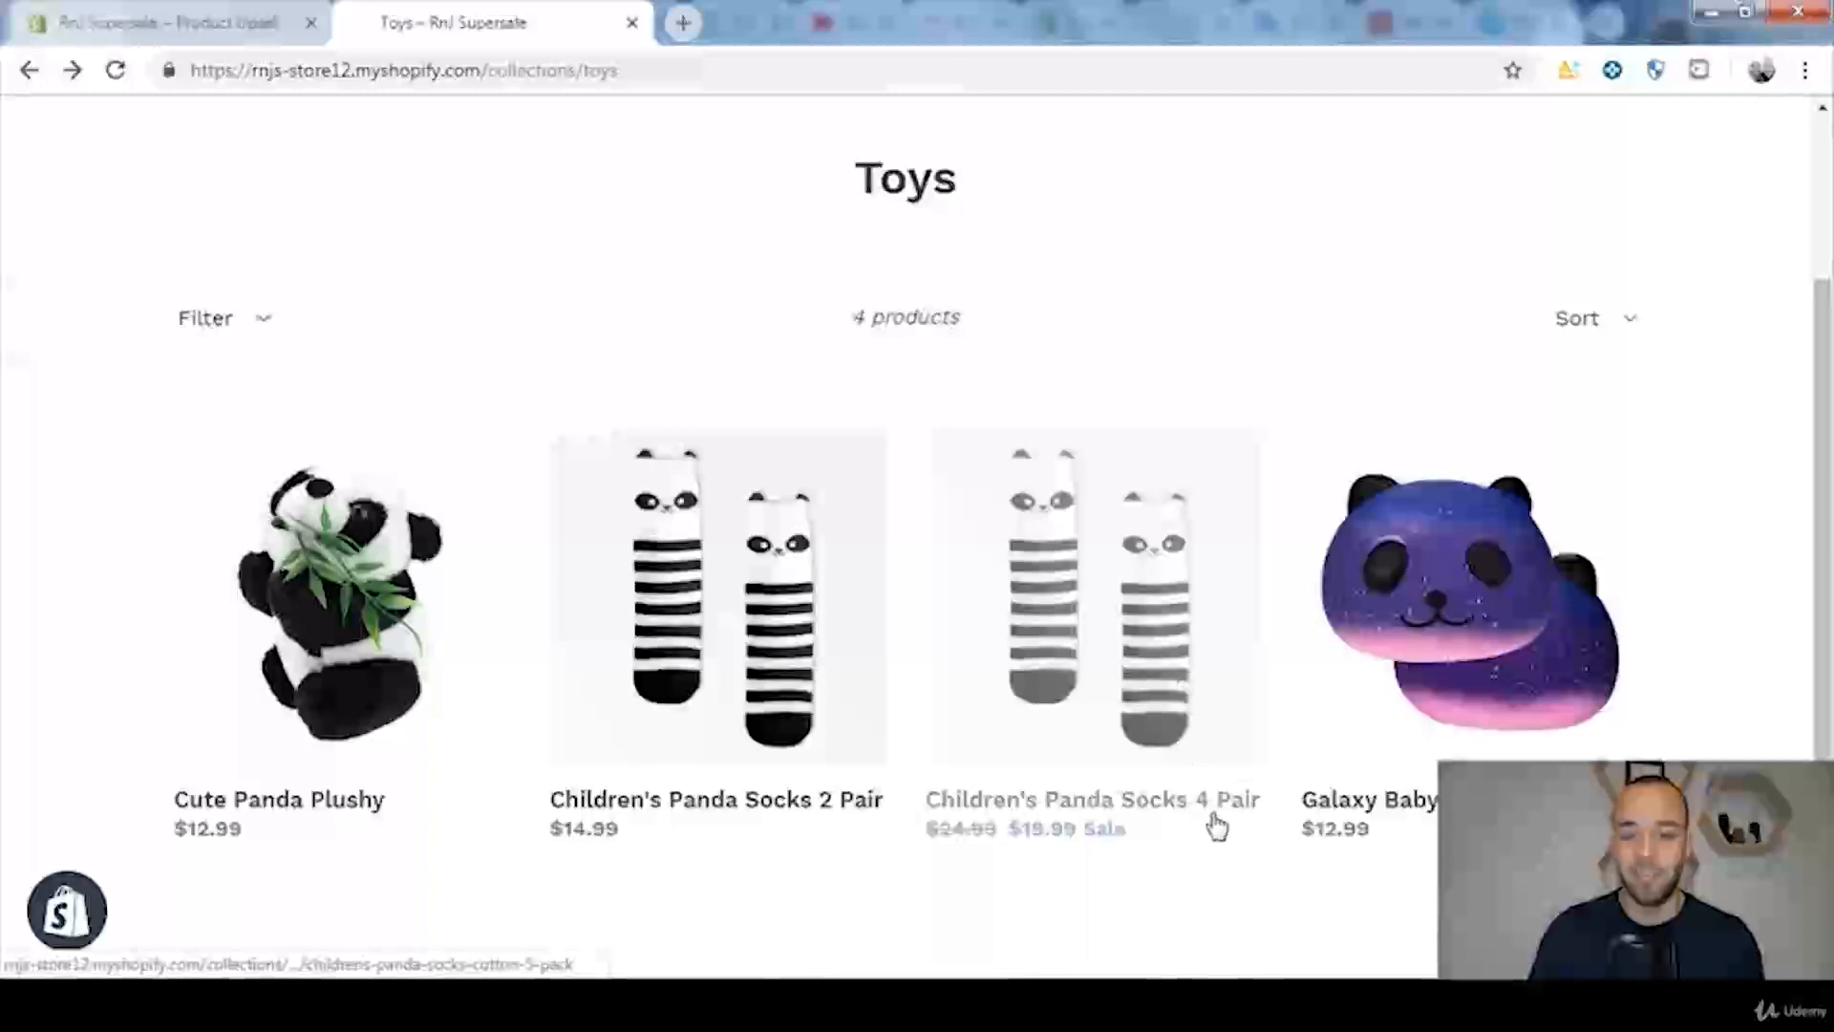
left_click(748, 580)
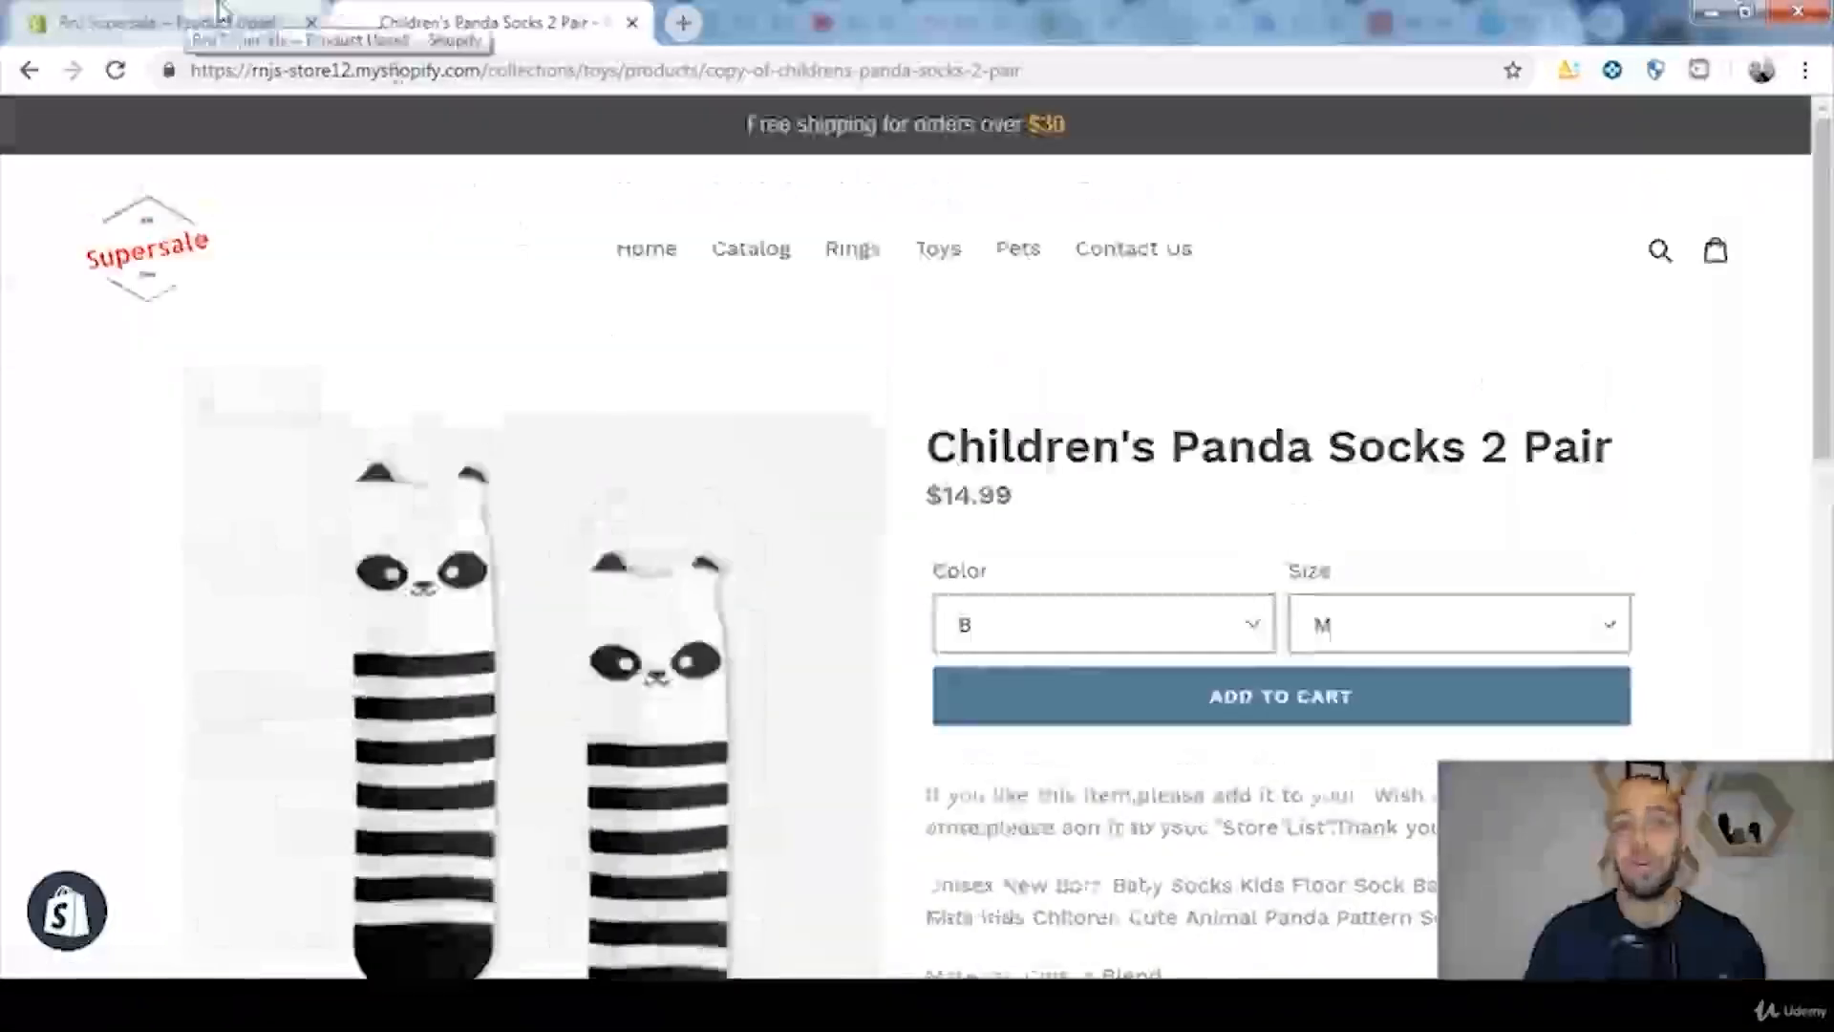
Step: Return to the new upsell offer form and name the offer "Children's Panda Socks 2 Pair"
left_click(169, 27)
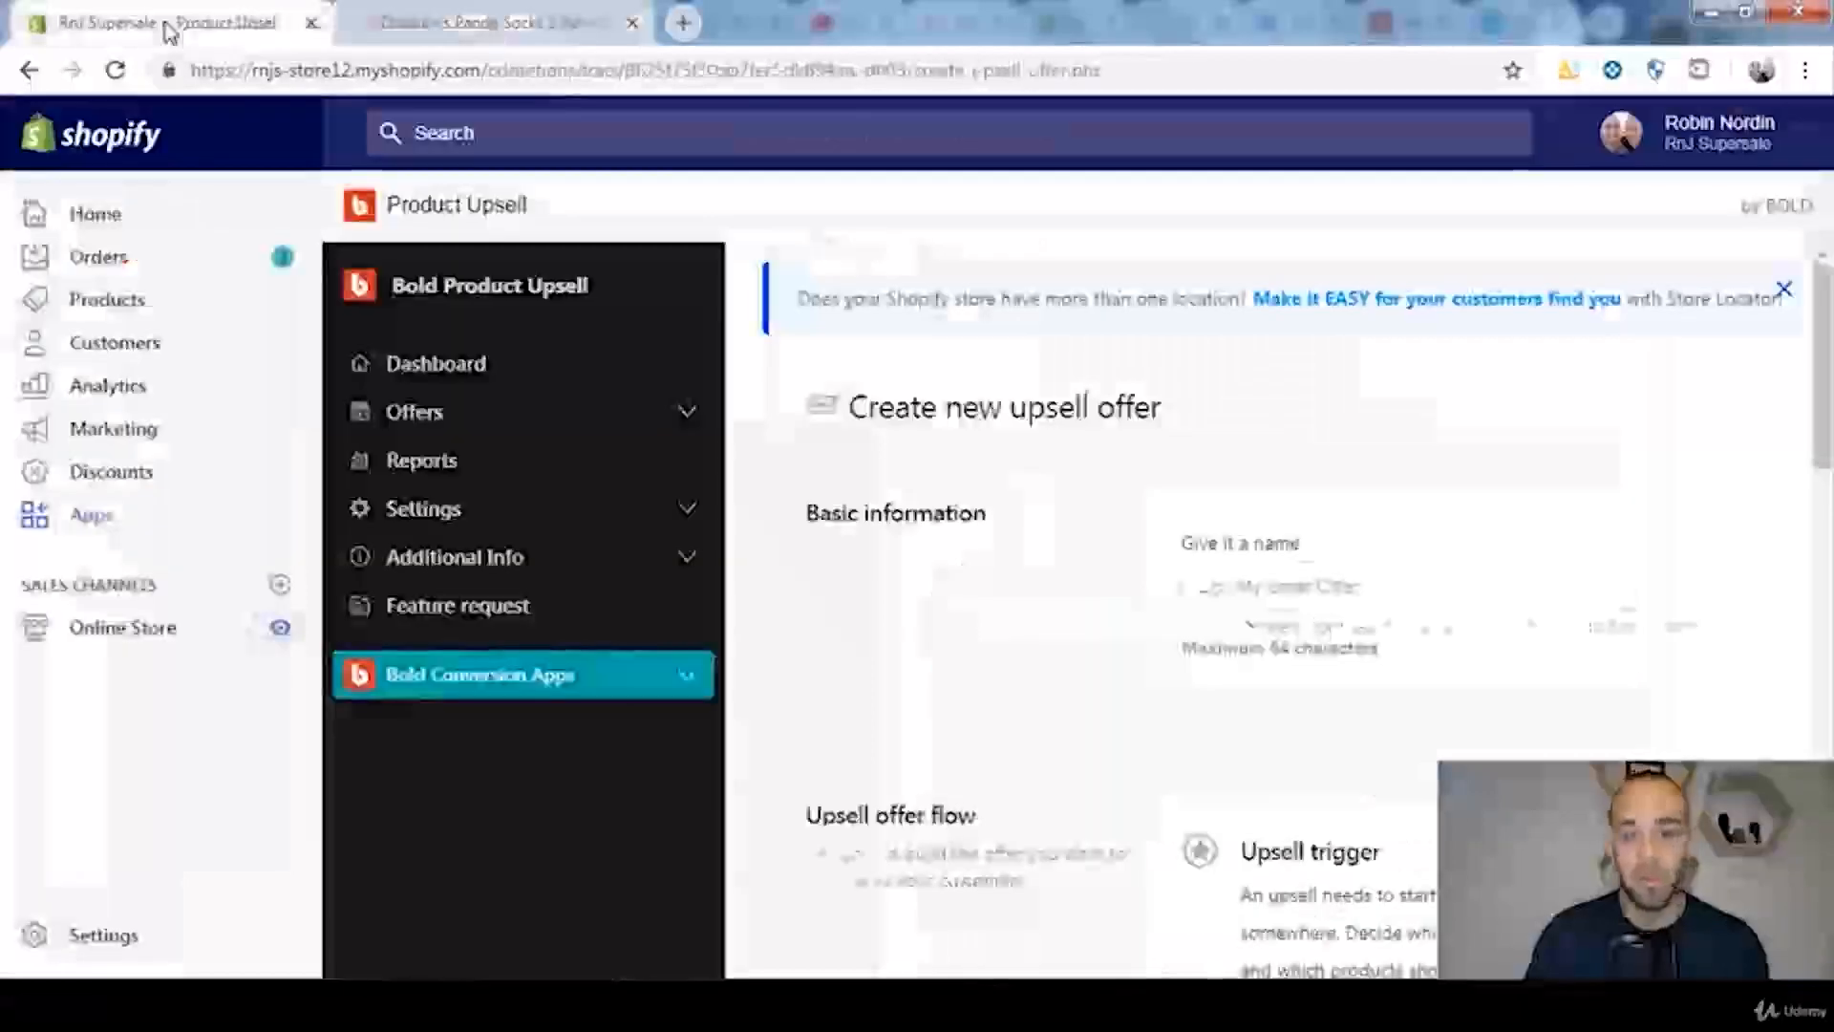
left_click(1402, 594)
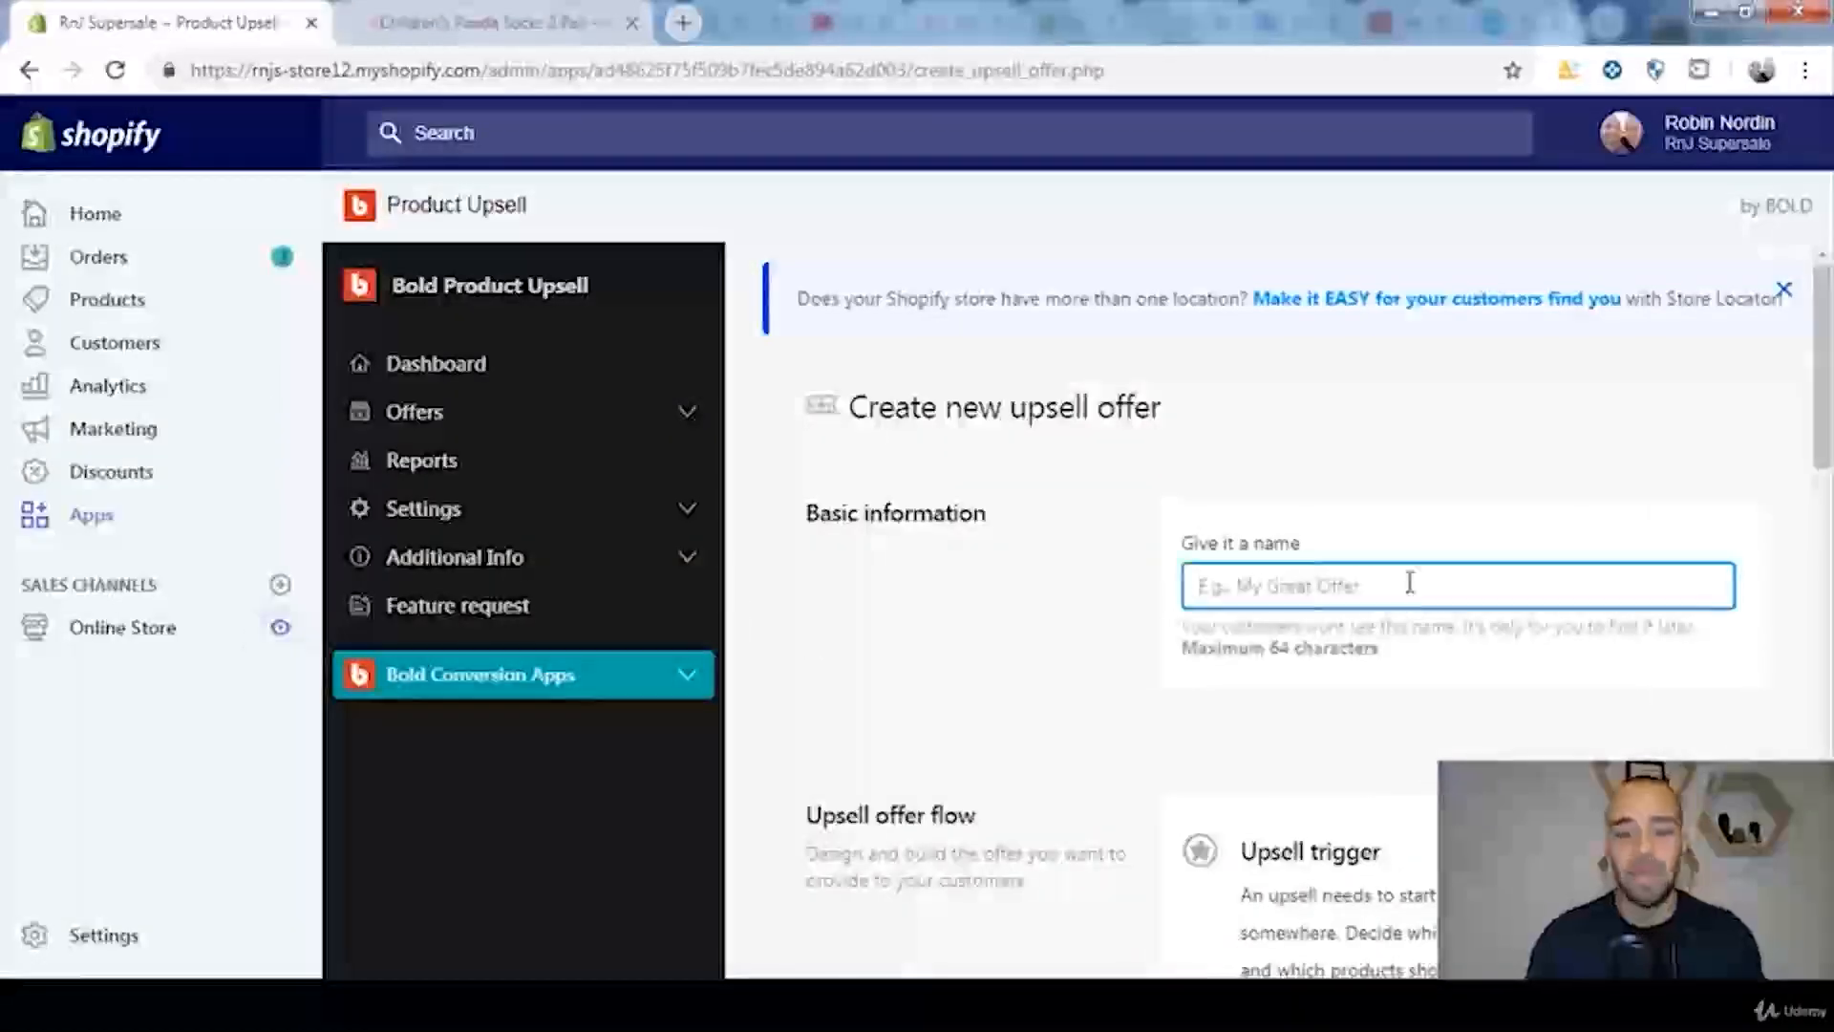
type("Children's Panda Socks 2 Pair")
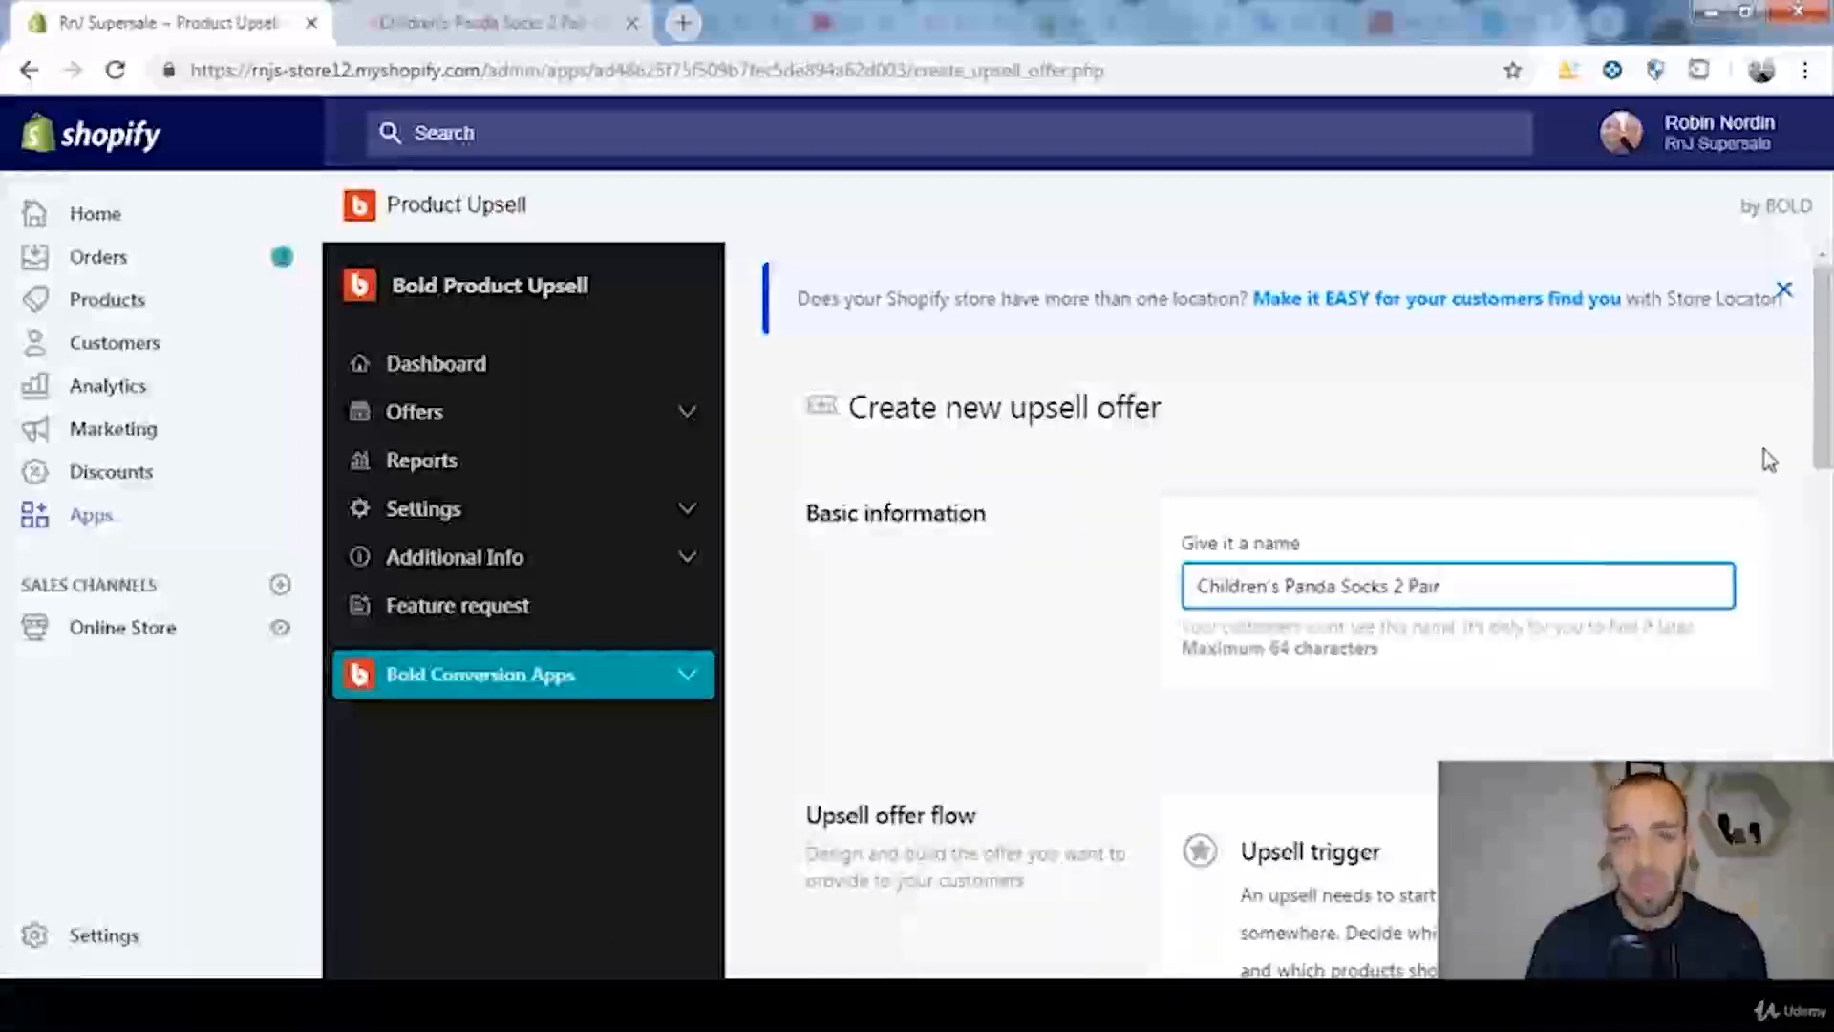
Step: Open the offer's upsell trigger settings and review the trigger events alongside the Children's Panda Socks 2 Pair storefront page
scroll(1724, 449, "down", 4)
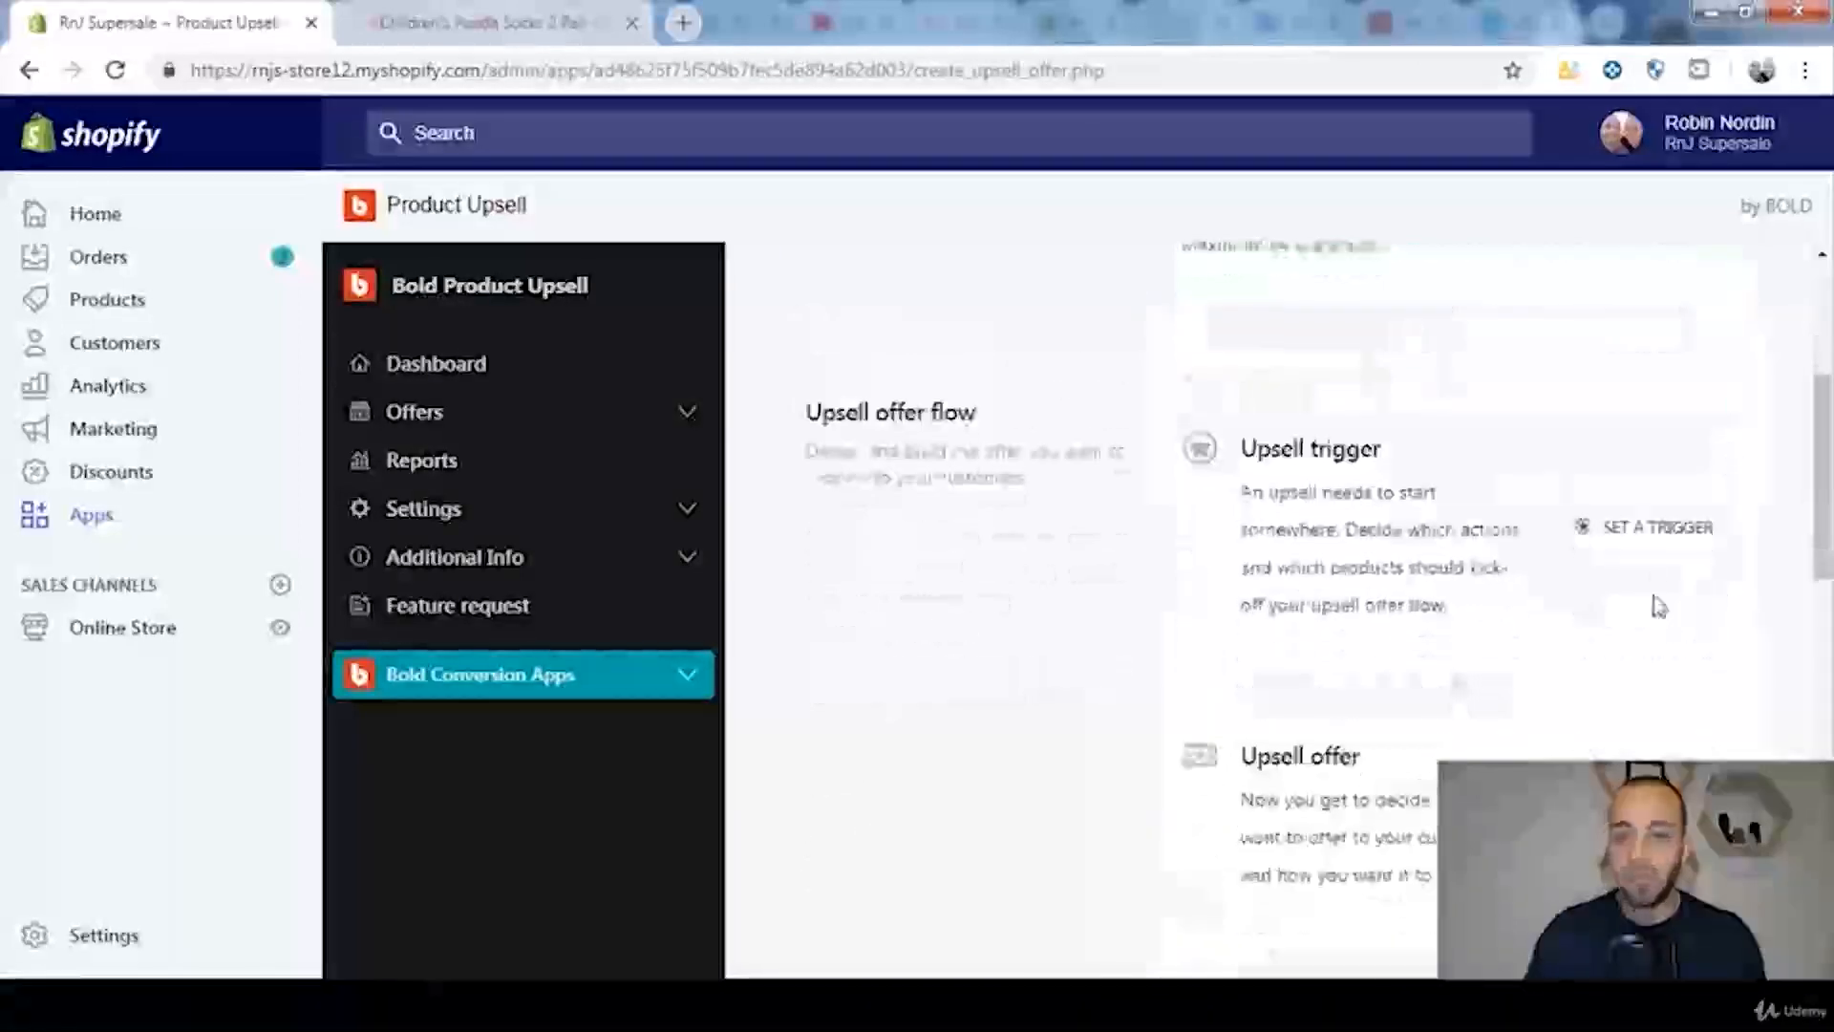
left_click(1616, 544)
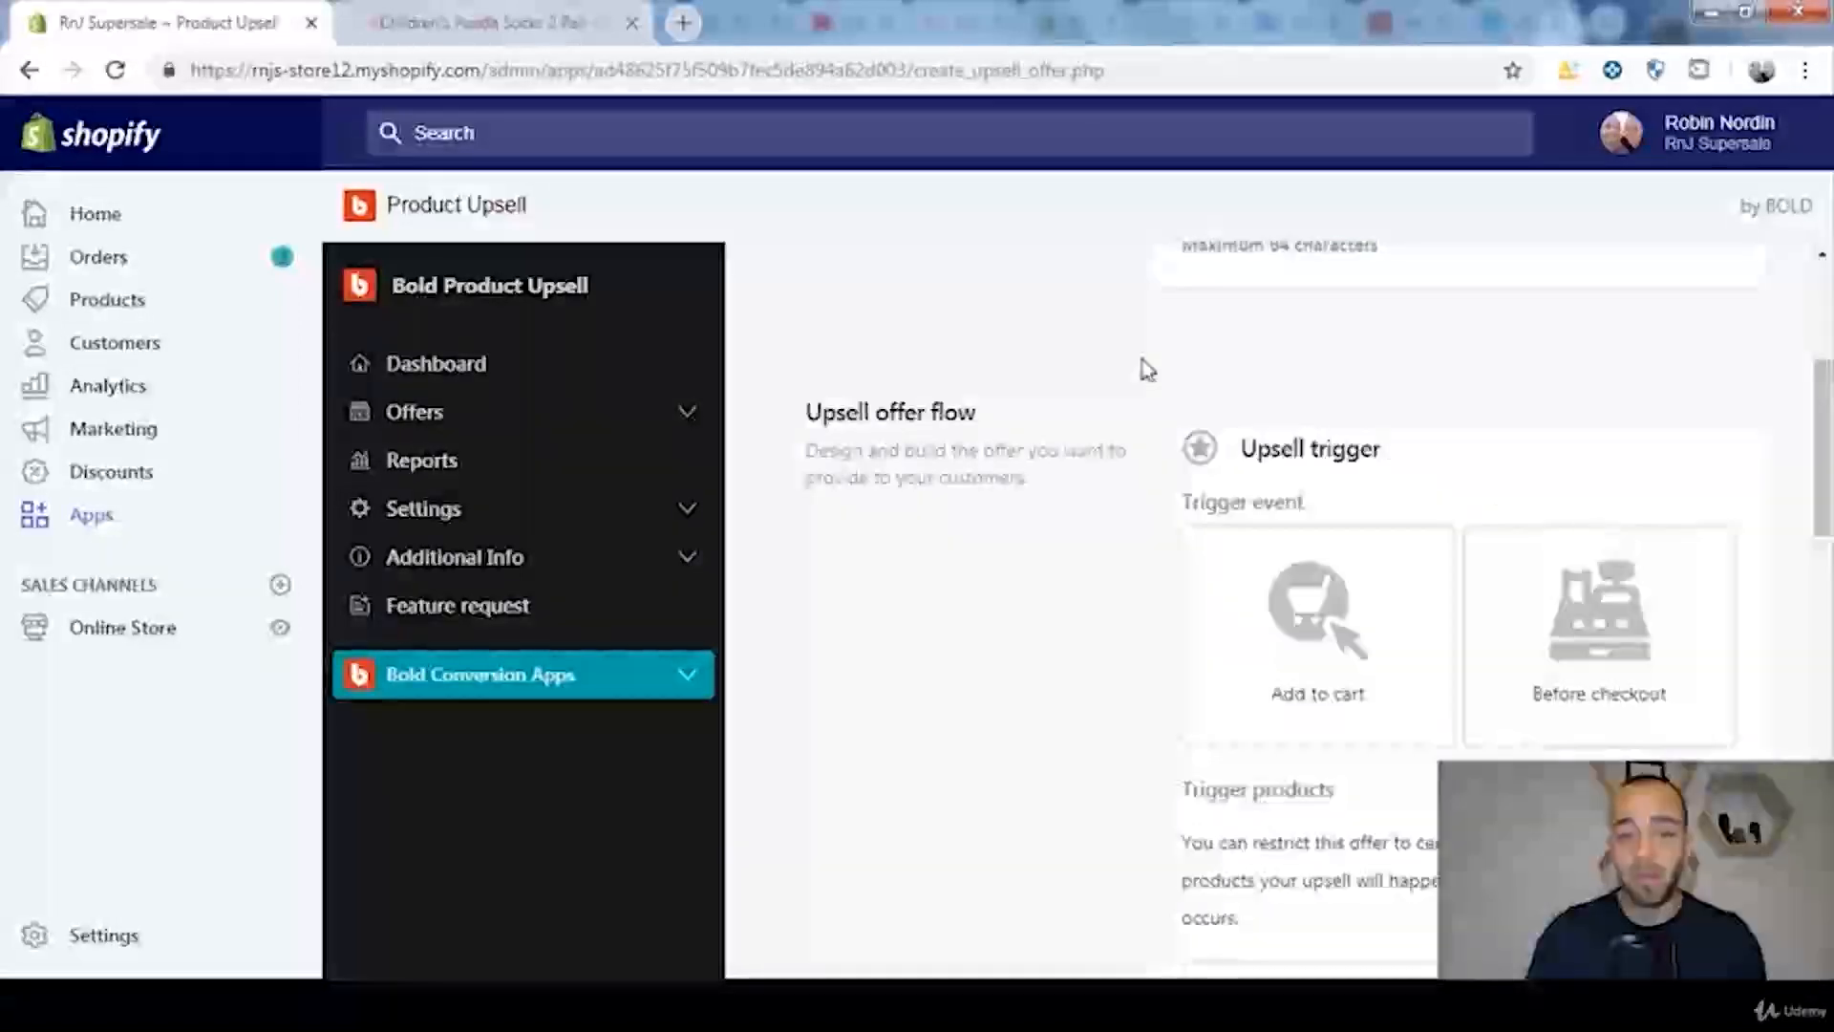
left_click(482, 22)
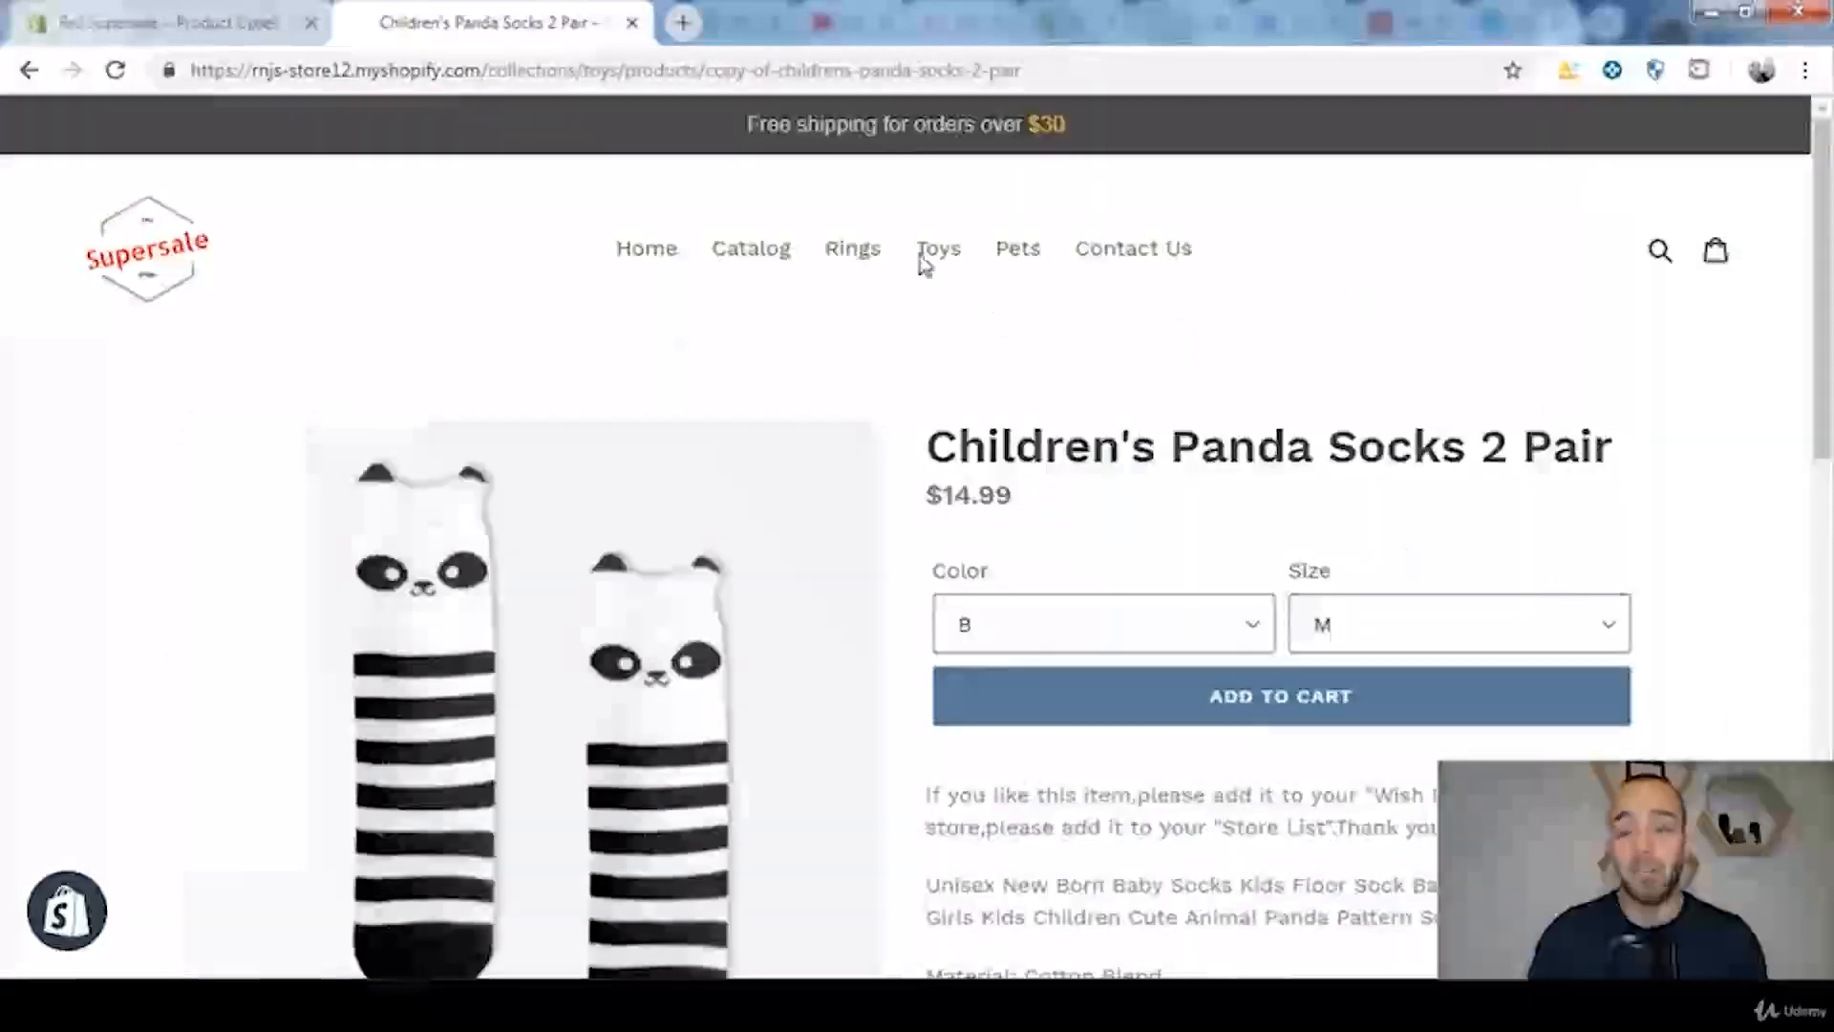
left_click(201, 11)
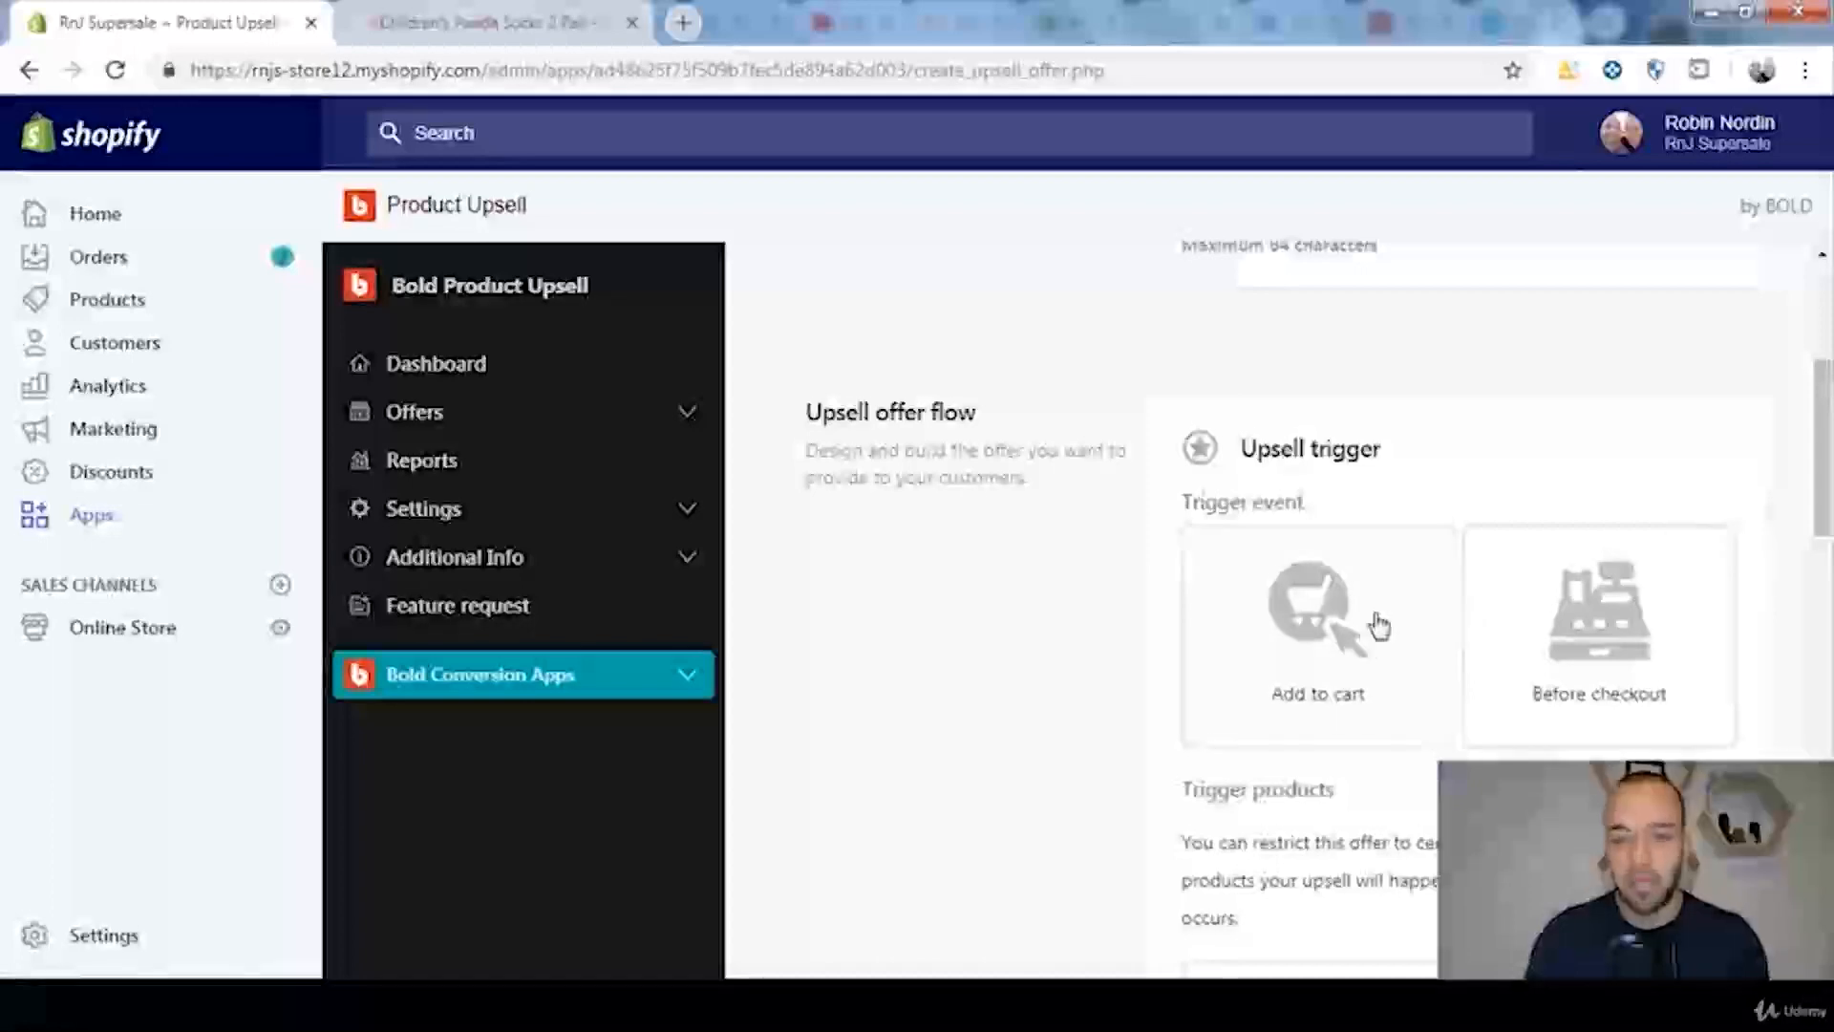
scroll(1380, 620, "down", 1)
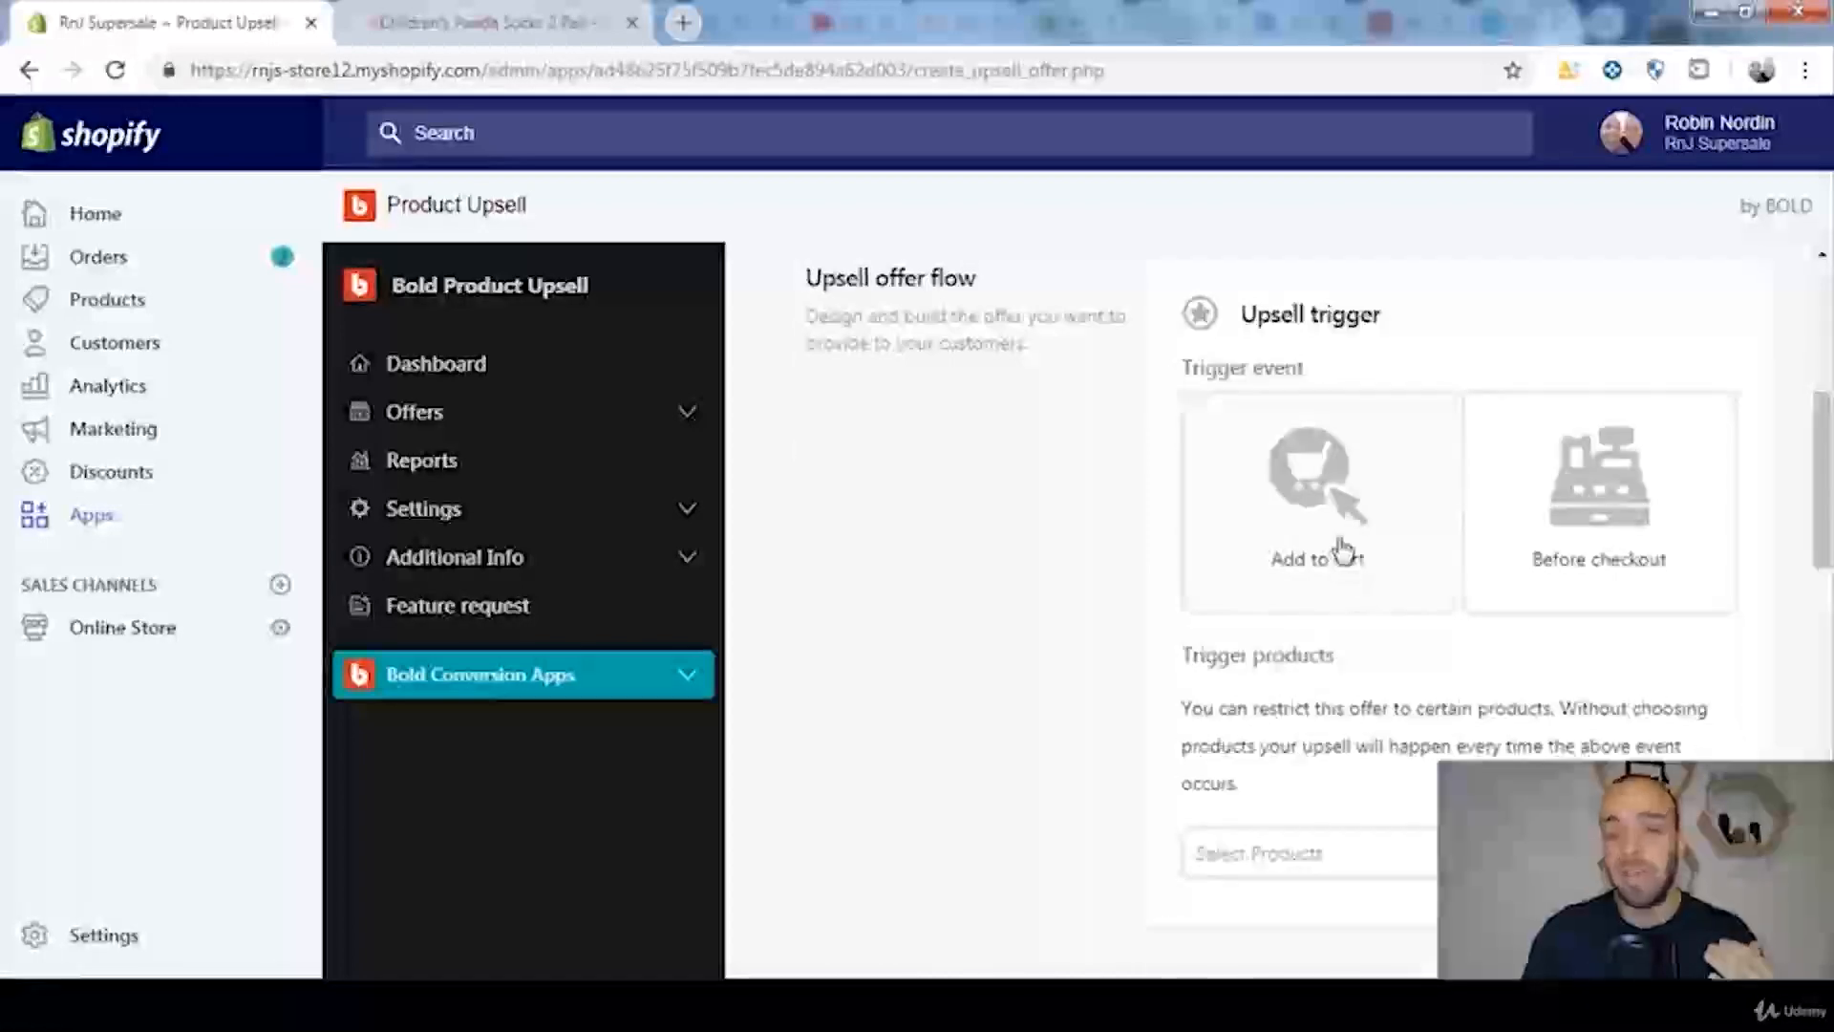
left_click(396, 11)
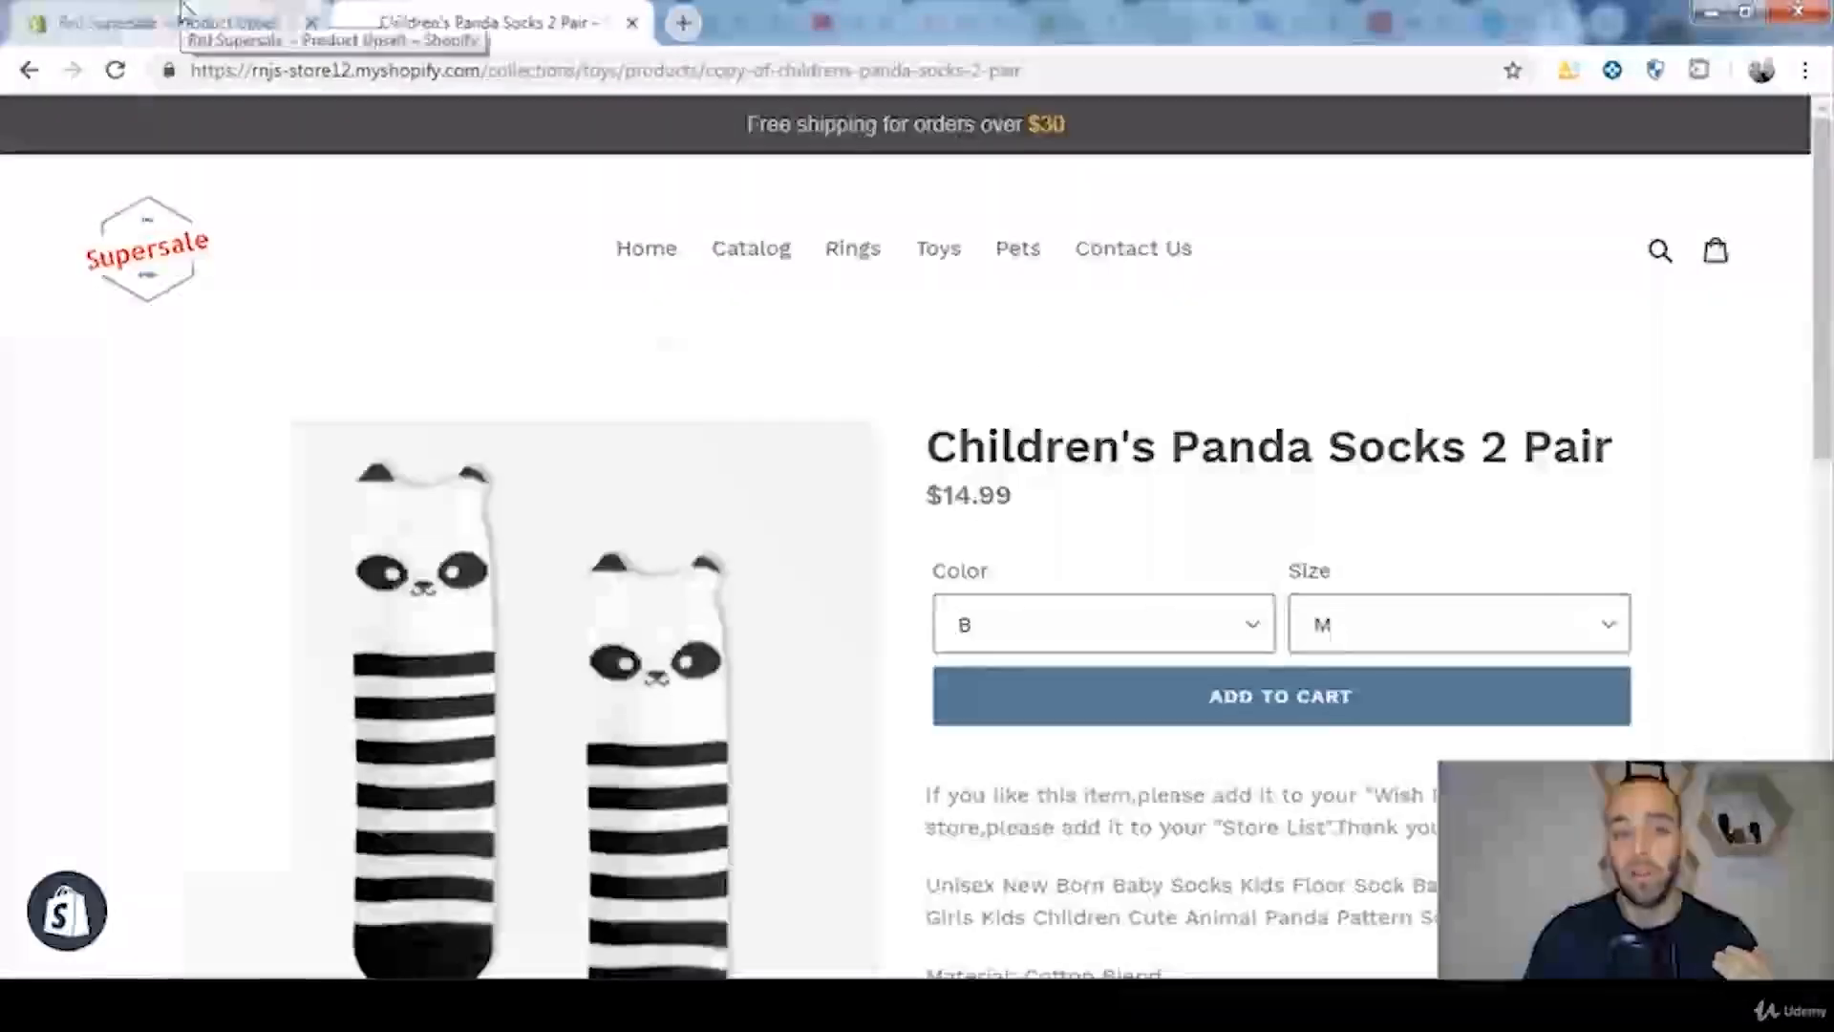
left_click(172, 21)
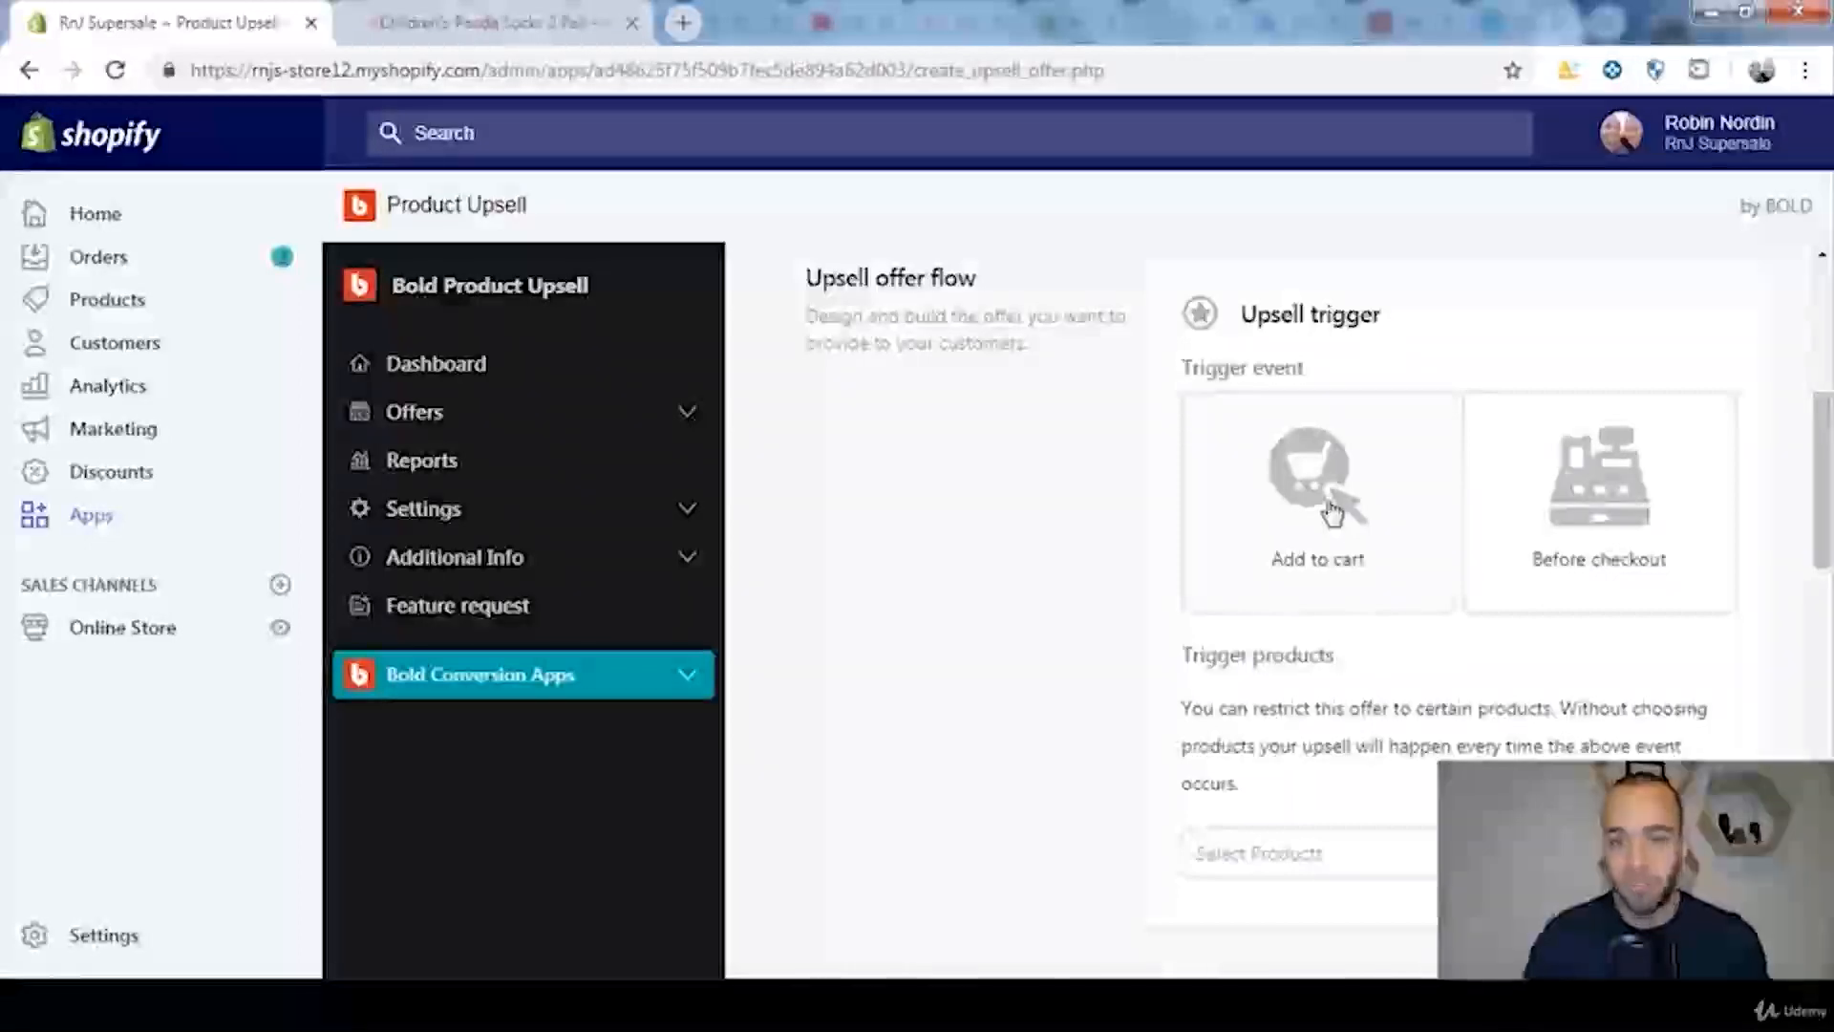
Step: Set the trigger event to Add to cart with the Upsell cart option that replaces the trigger product
left_click(1333, 513)
scroll(1357, 554, "down", 2)
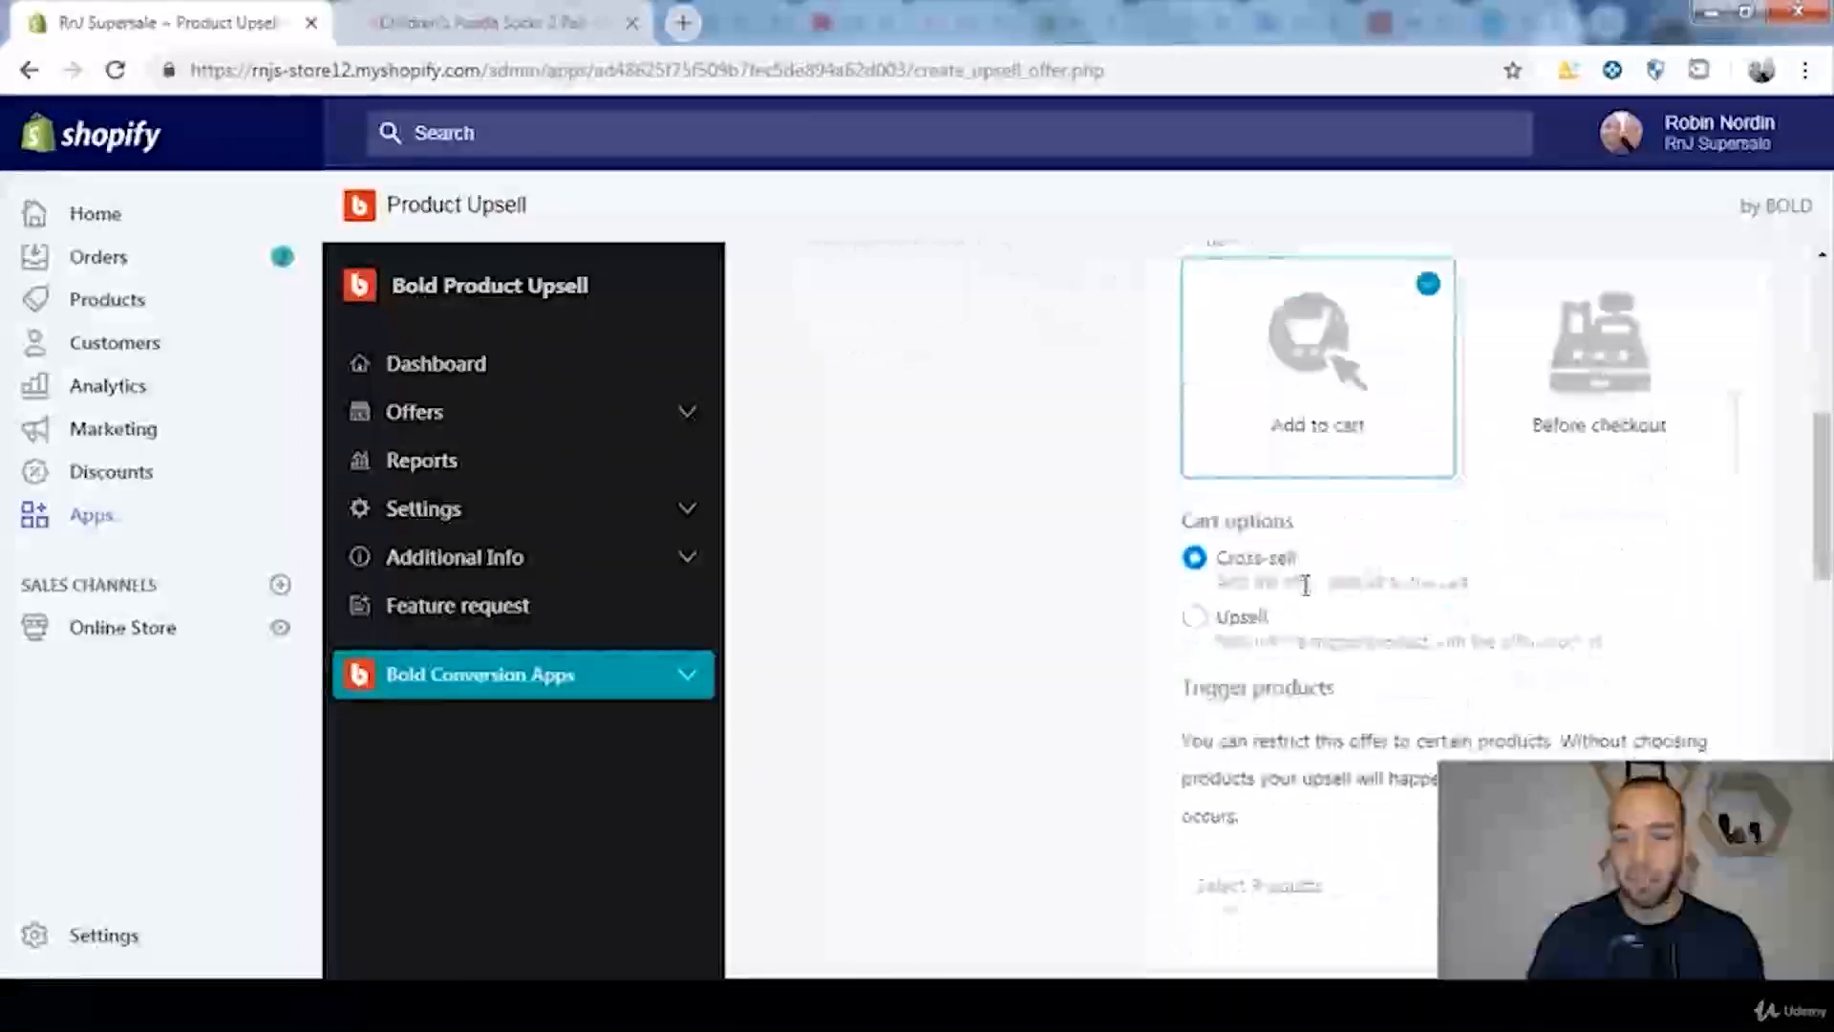
left_click(1195, 621)
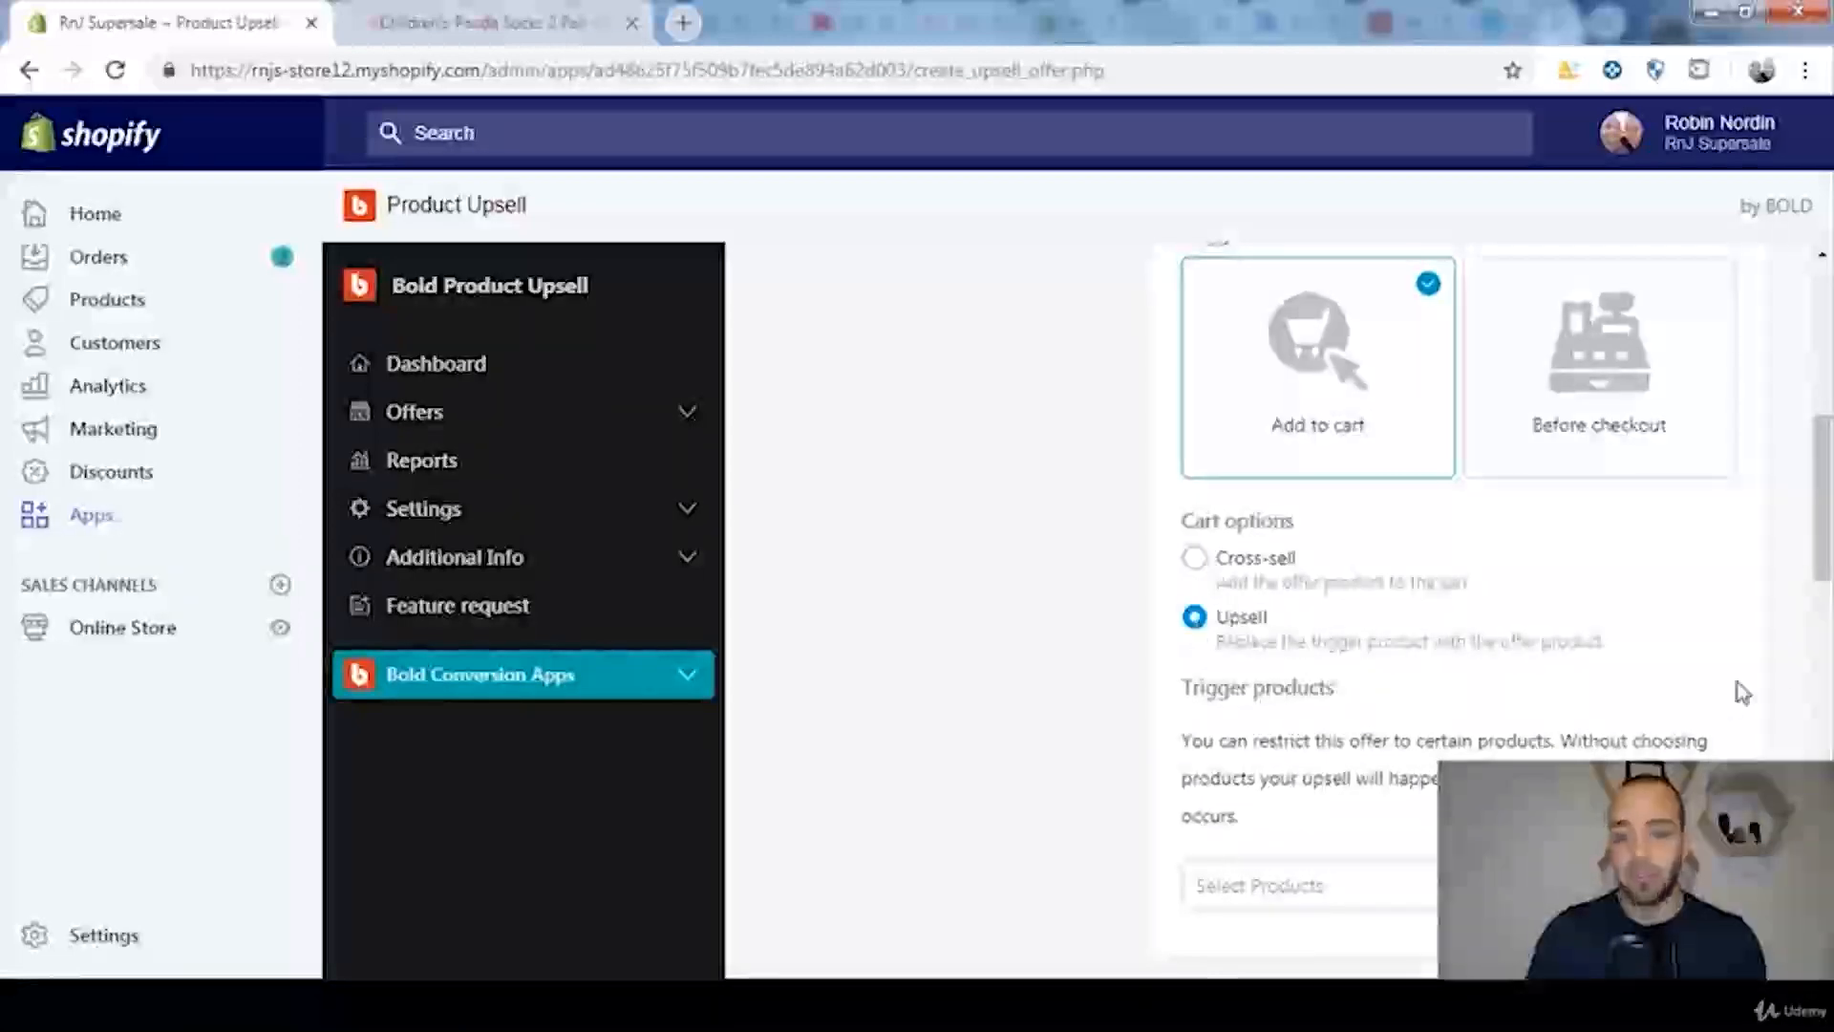
Step: Choose Children's Panda Socks 2 Pair as the offer's trigger product and confirm the selection
scroll(1734, 694, "down", 2)
scroll(1624, 630, "down", 3)
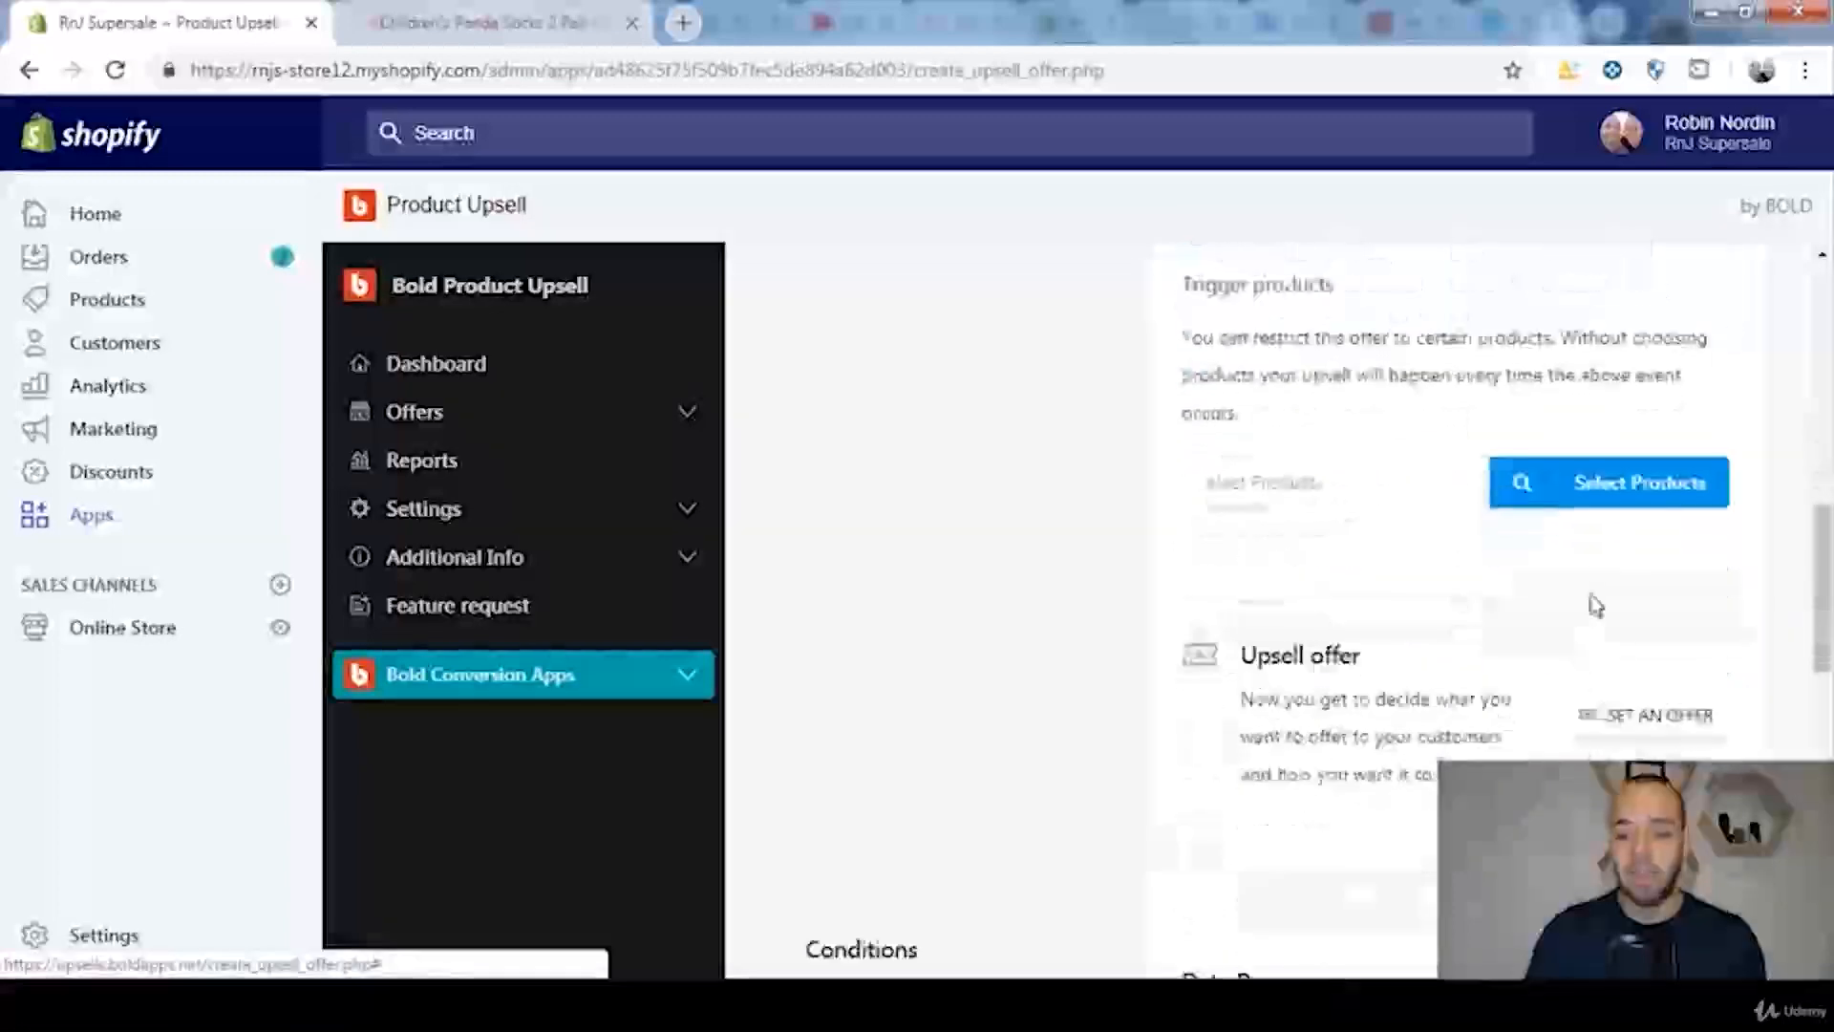
left_click(1609, 486)
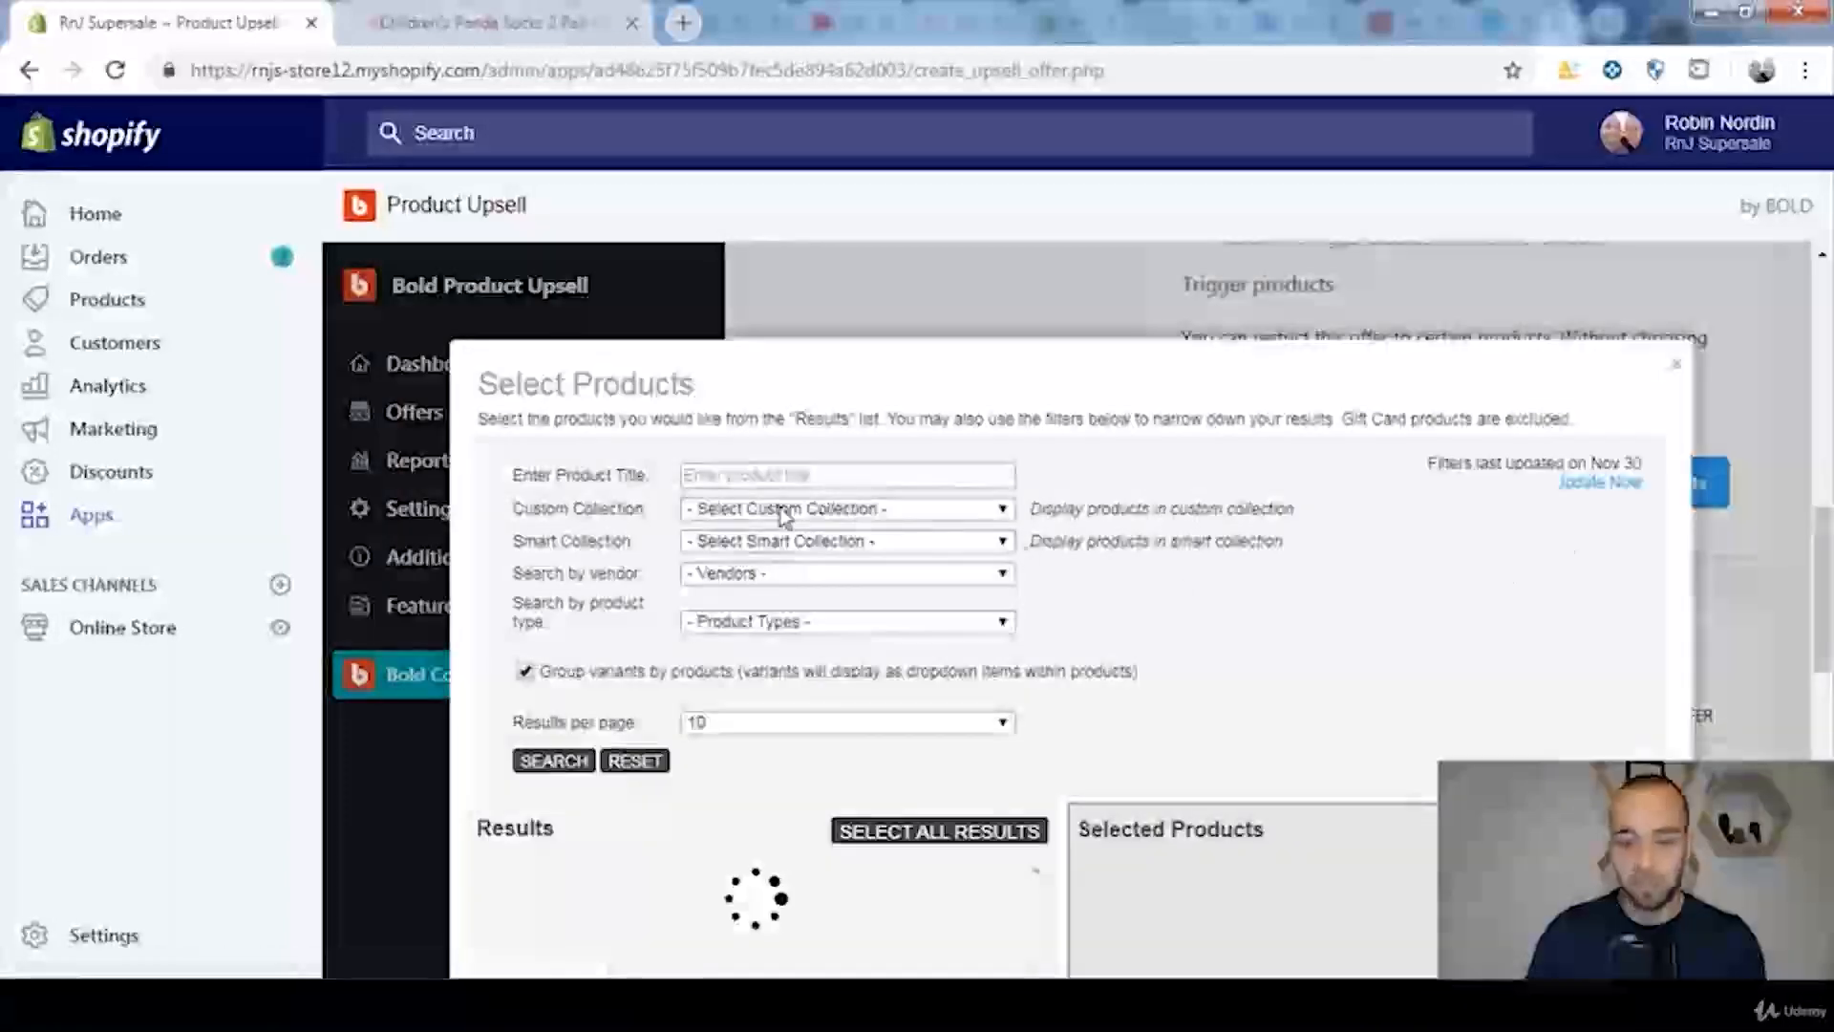
scroll(1191, 611, "down", 1)
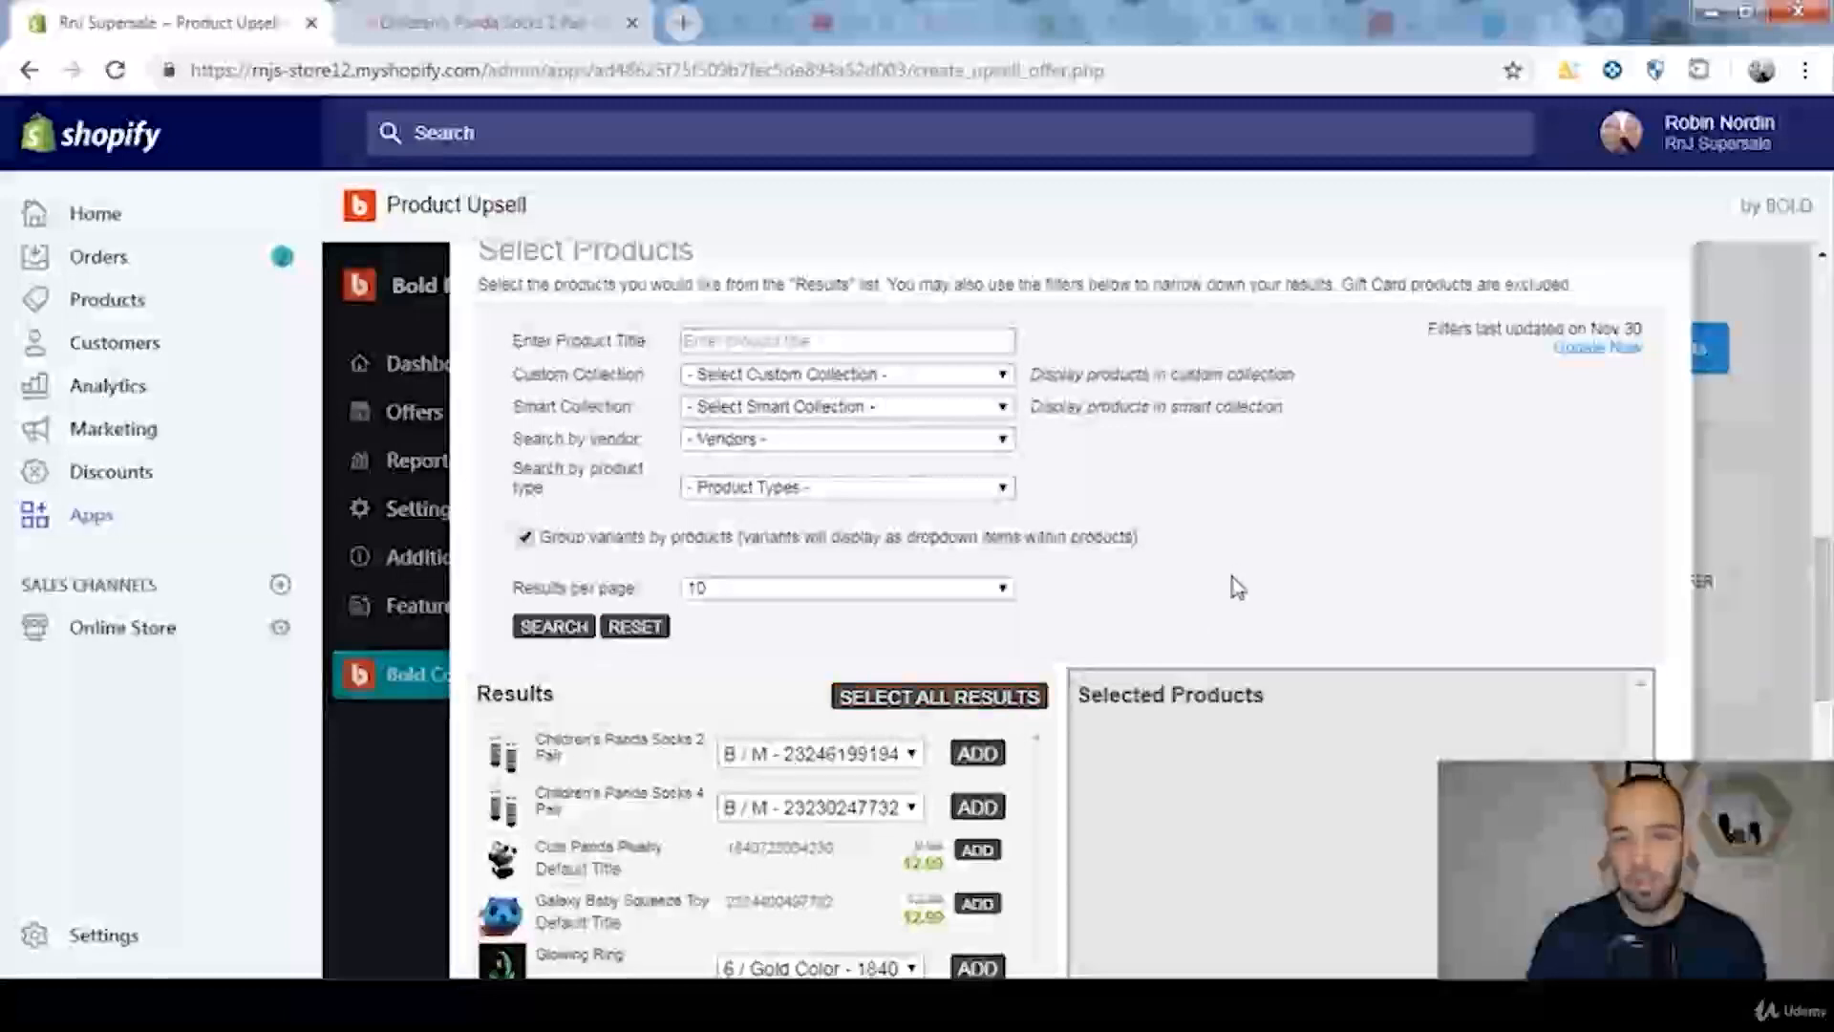
scroll(1232, 582, "down", 3)
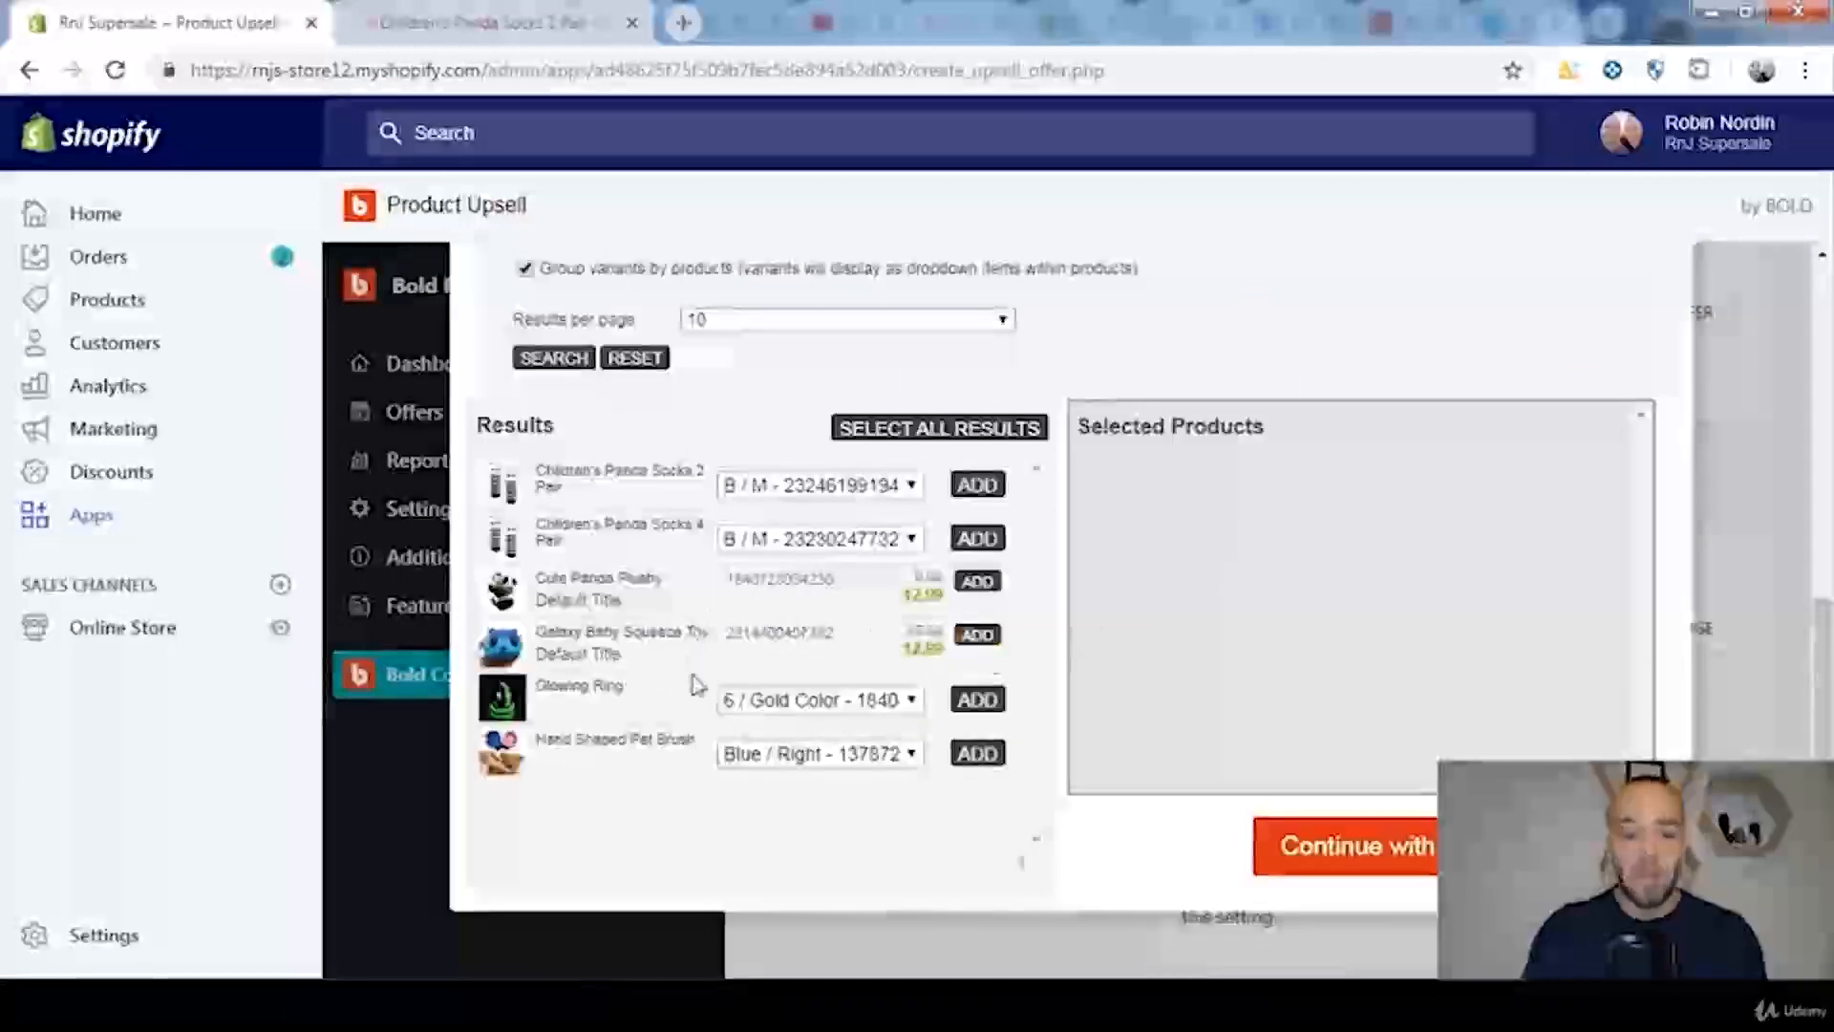
left_click(979, 489)
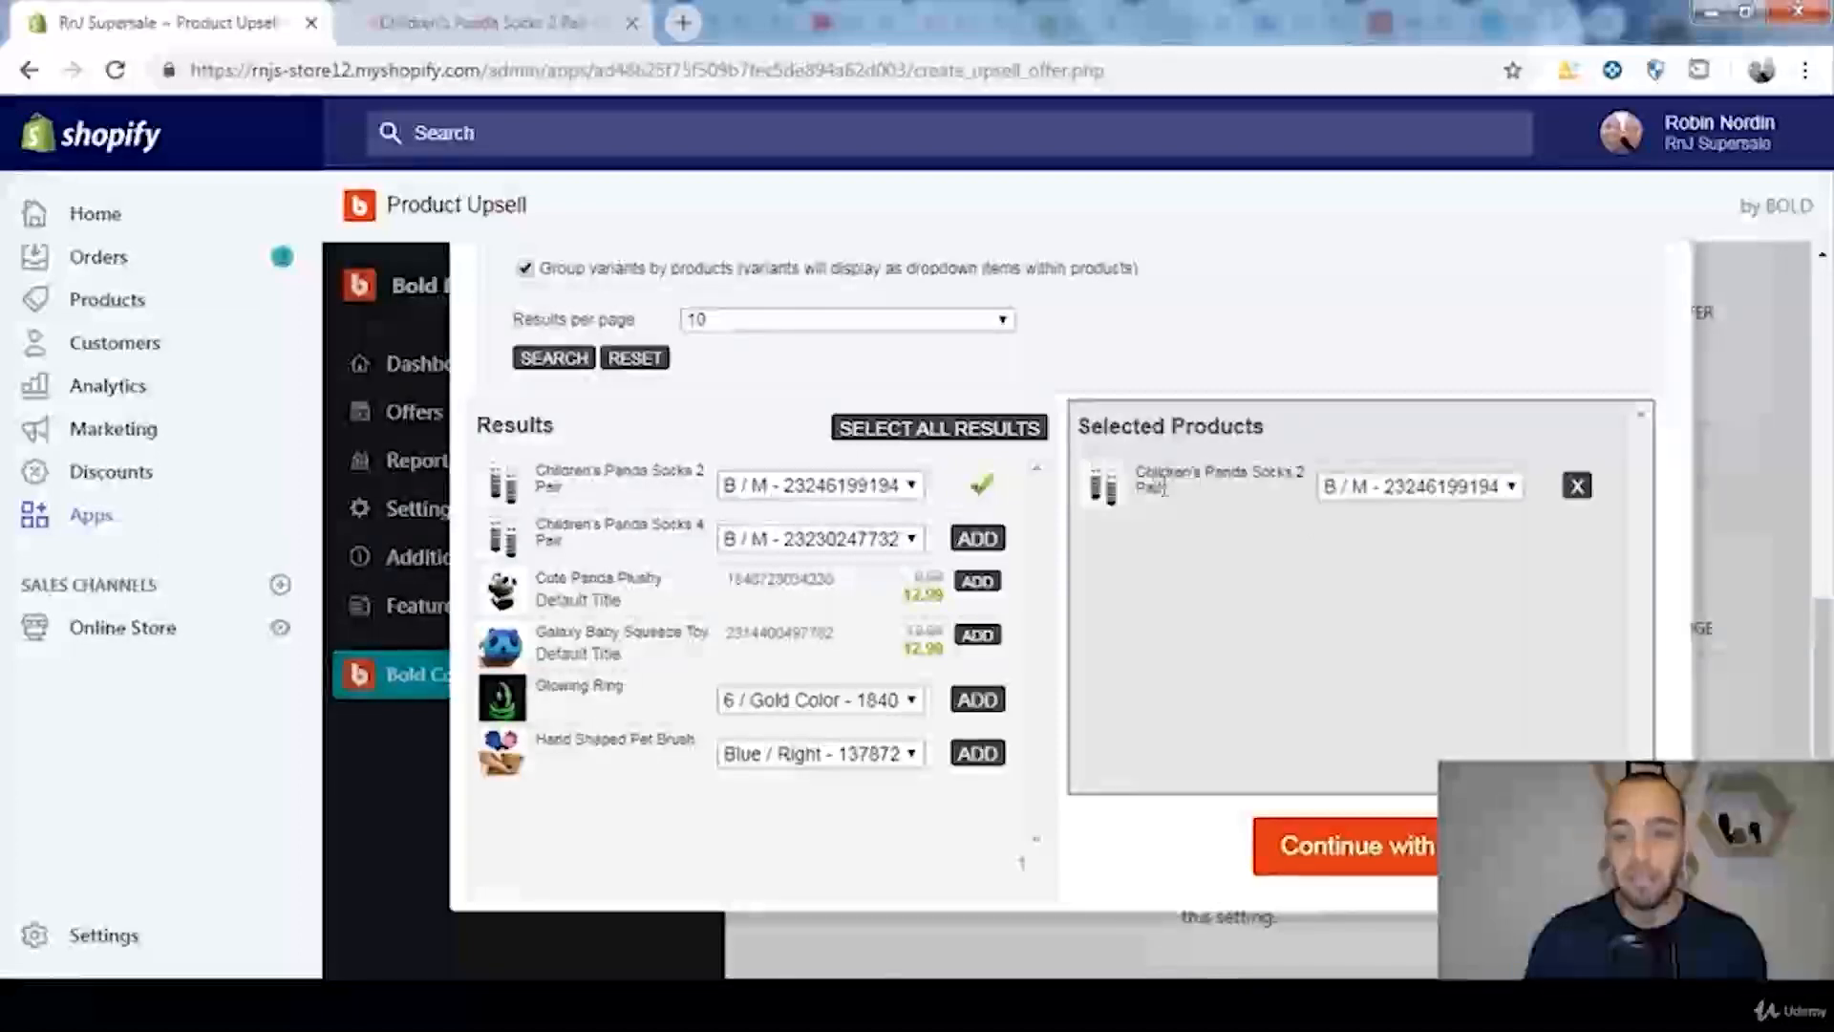
left_click(1297, 847)
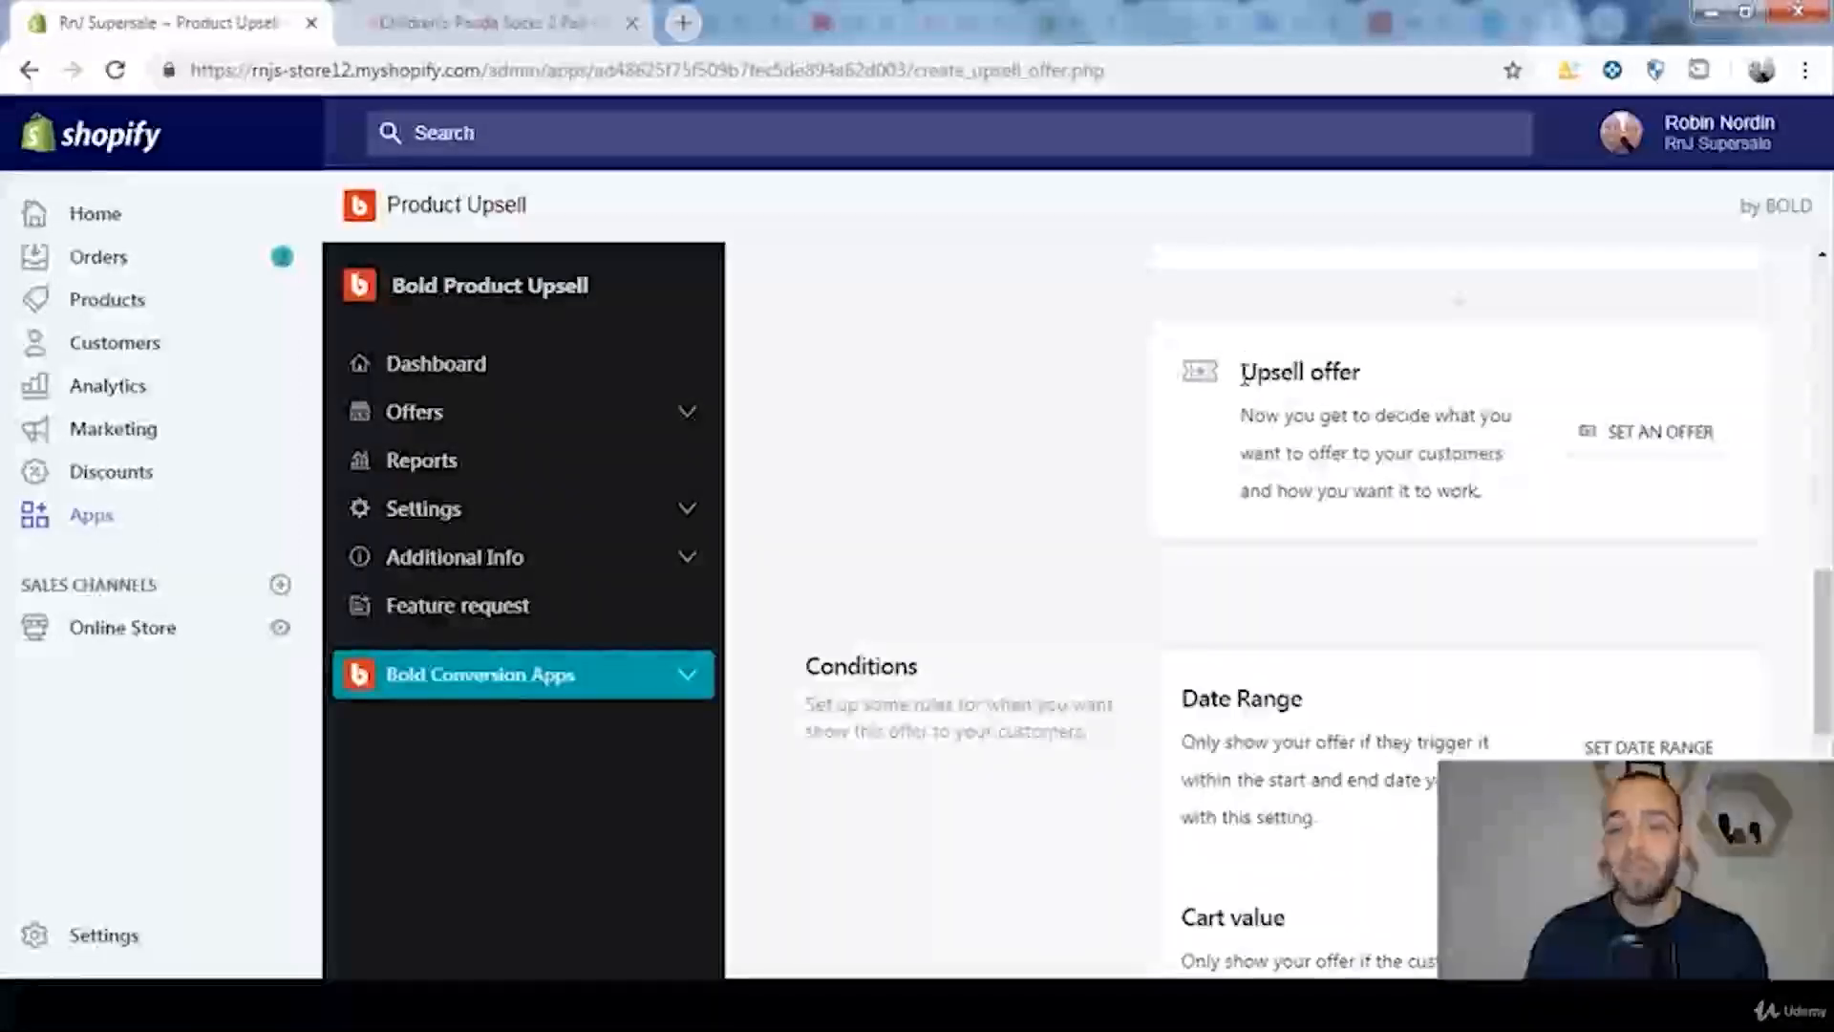
Step: Open the upsell offer's popup details and set the title to "1 LAST OFFER!"
left_click_drag(1242, 374, 1375, 372)
left_click(1375, 375)
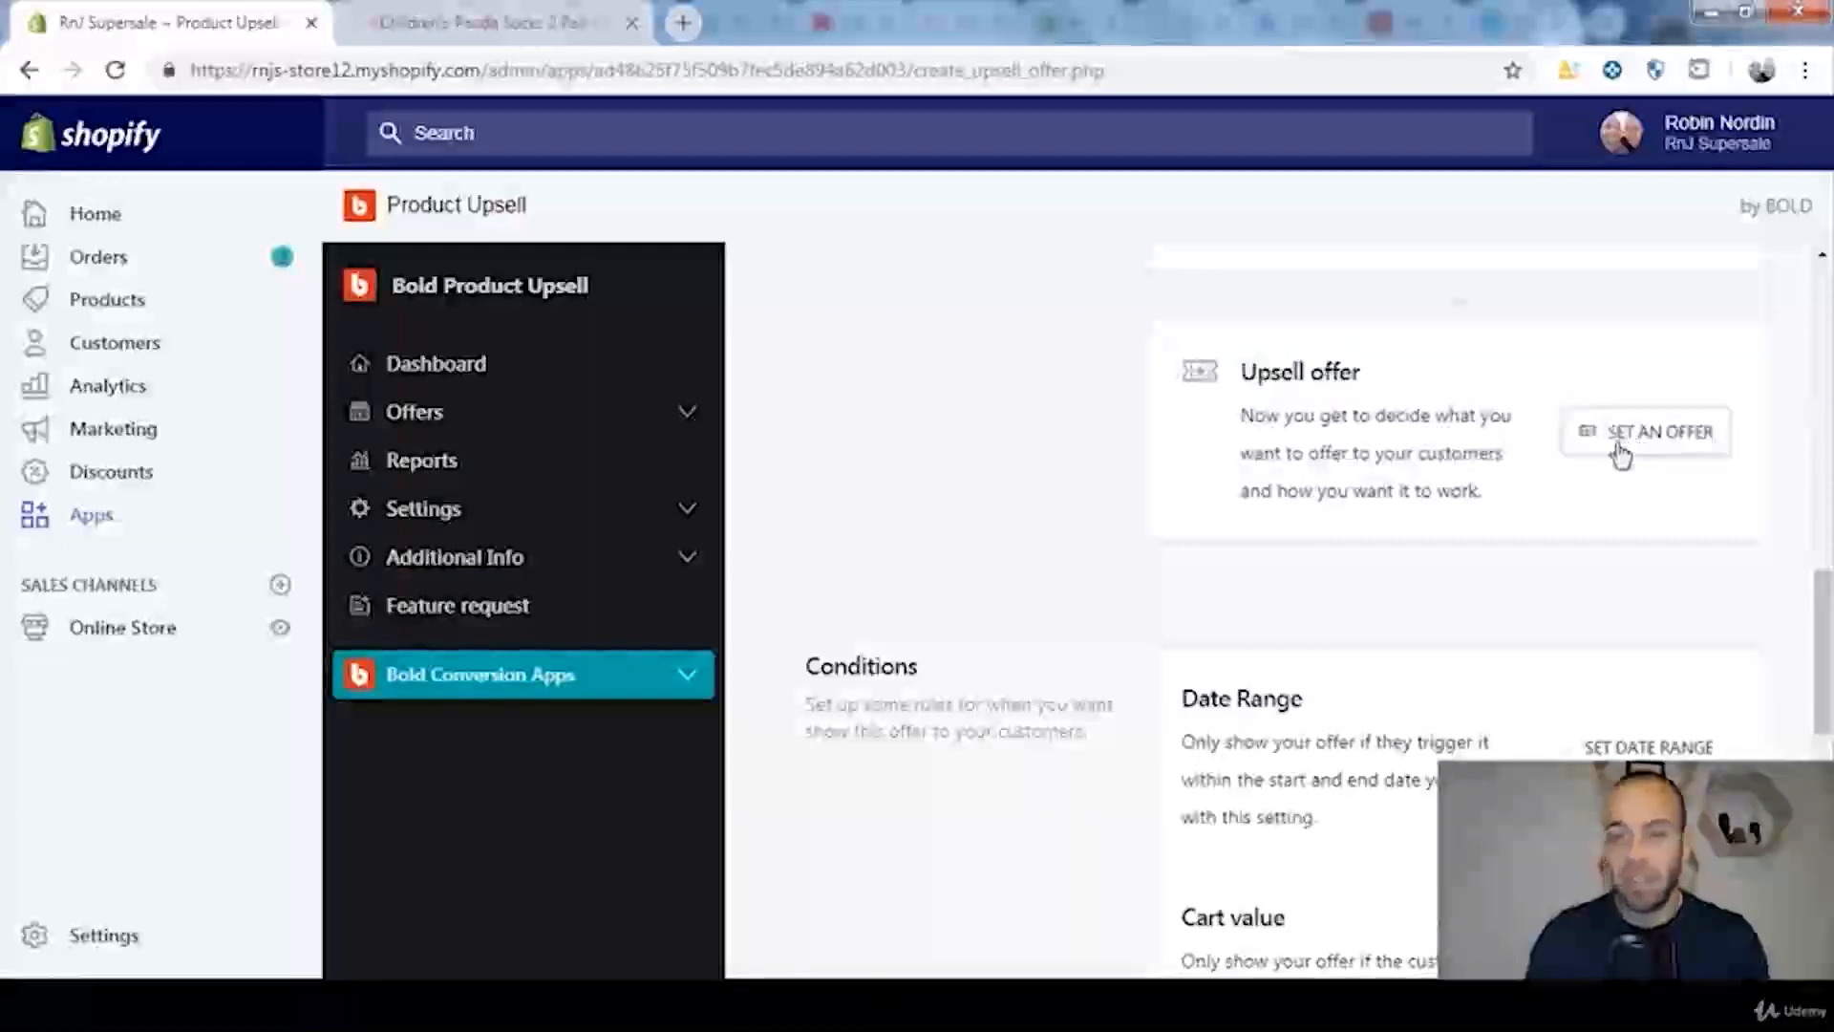
scroll(1620, 452, "down", 2)
left_click_drag(1826, 613, 1827, 473)
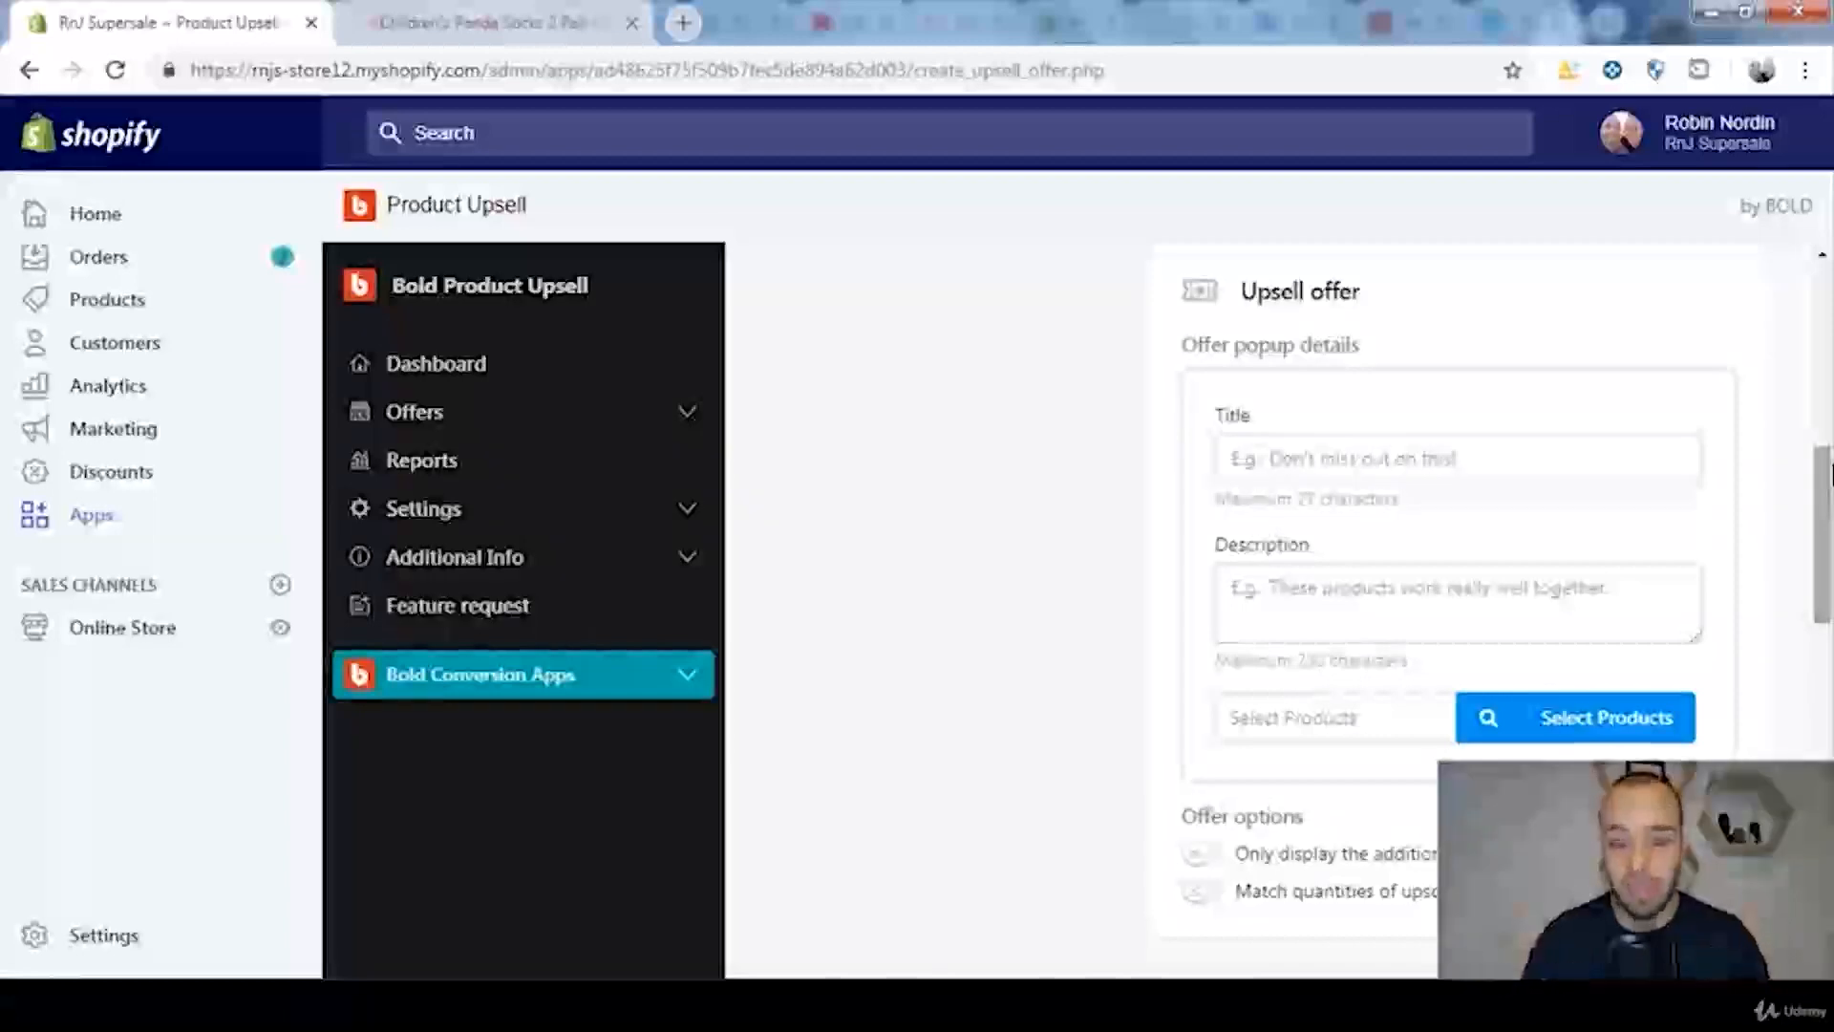
left_click(1316, 456)
type("1 LAST OFFER!")
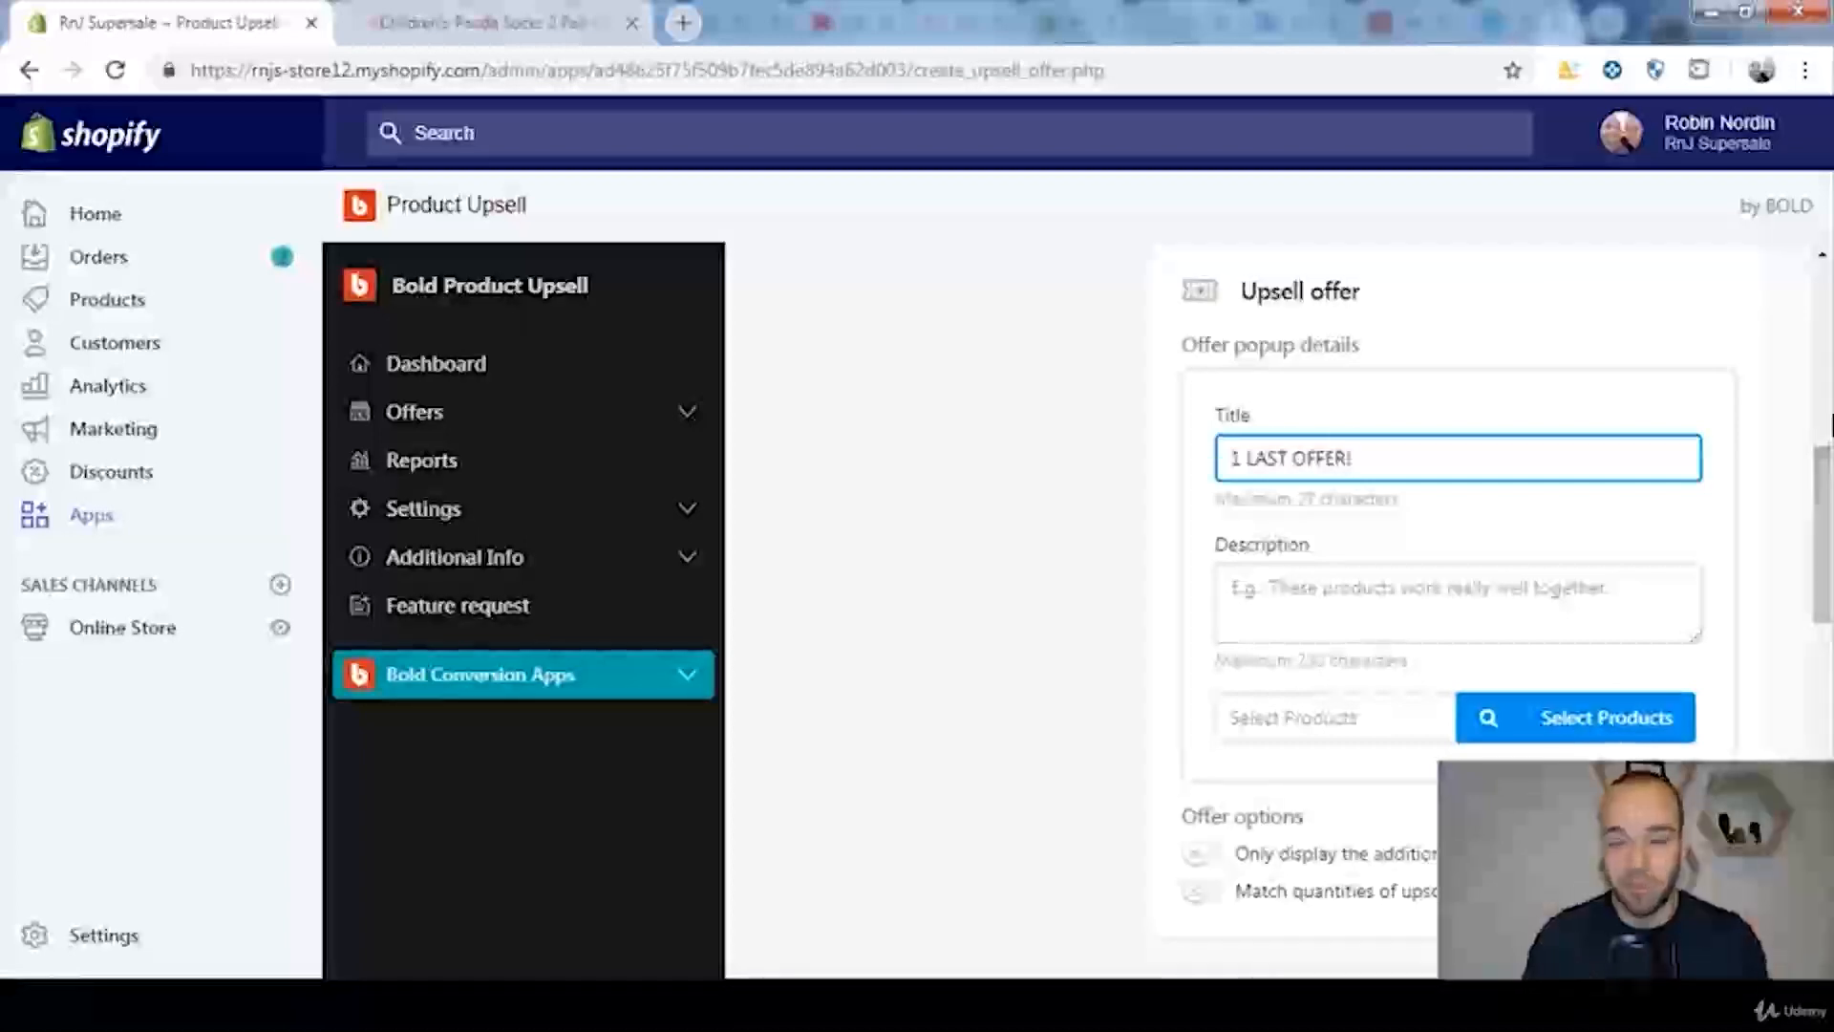
Step: Set the offer popup's description to "Why Buy 2 Pairs When 4 Pair Is Better?"
left_click(1550, 591)
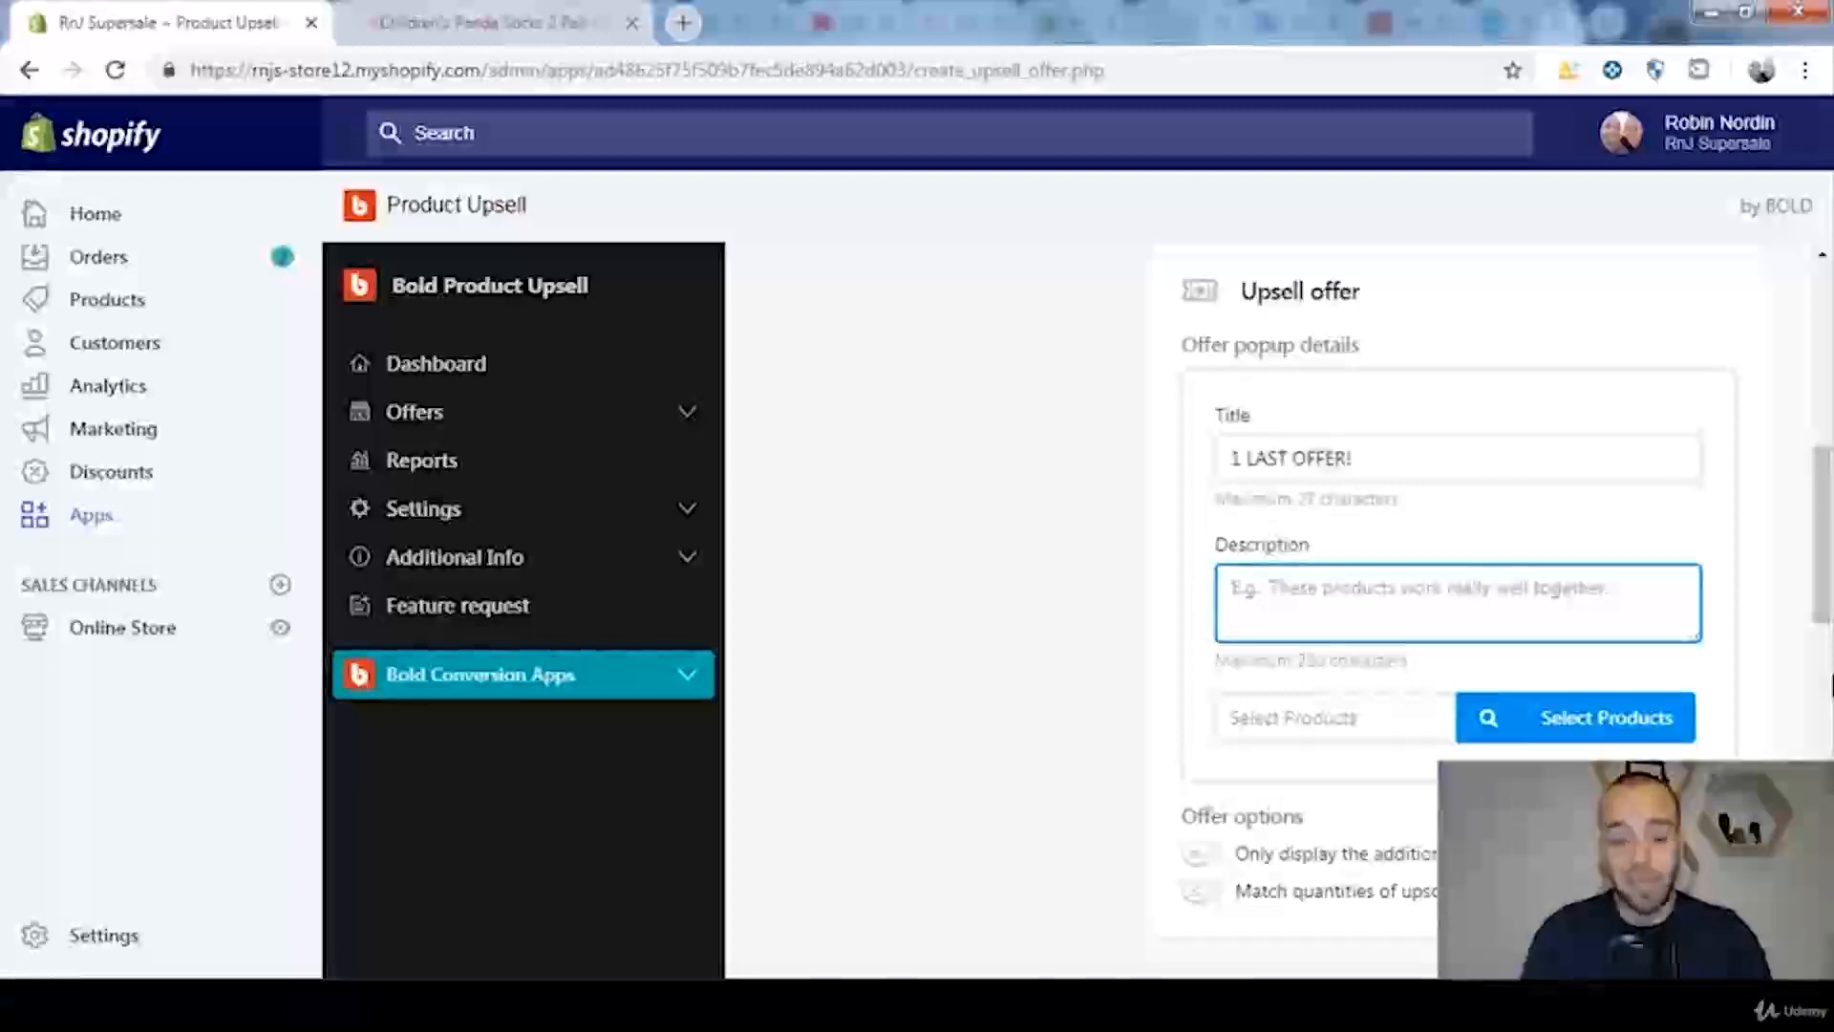
type("Why")
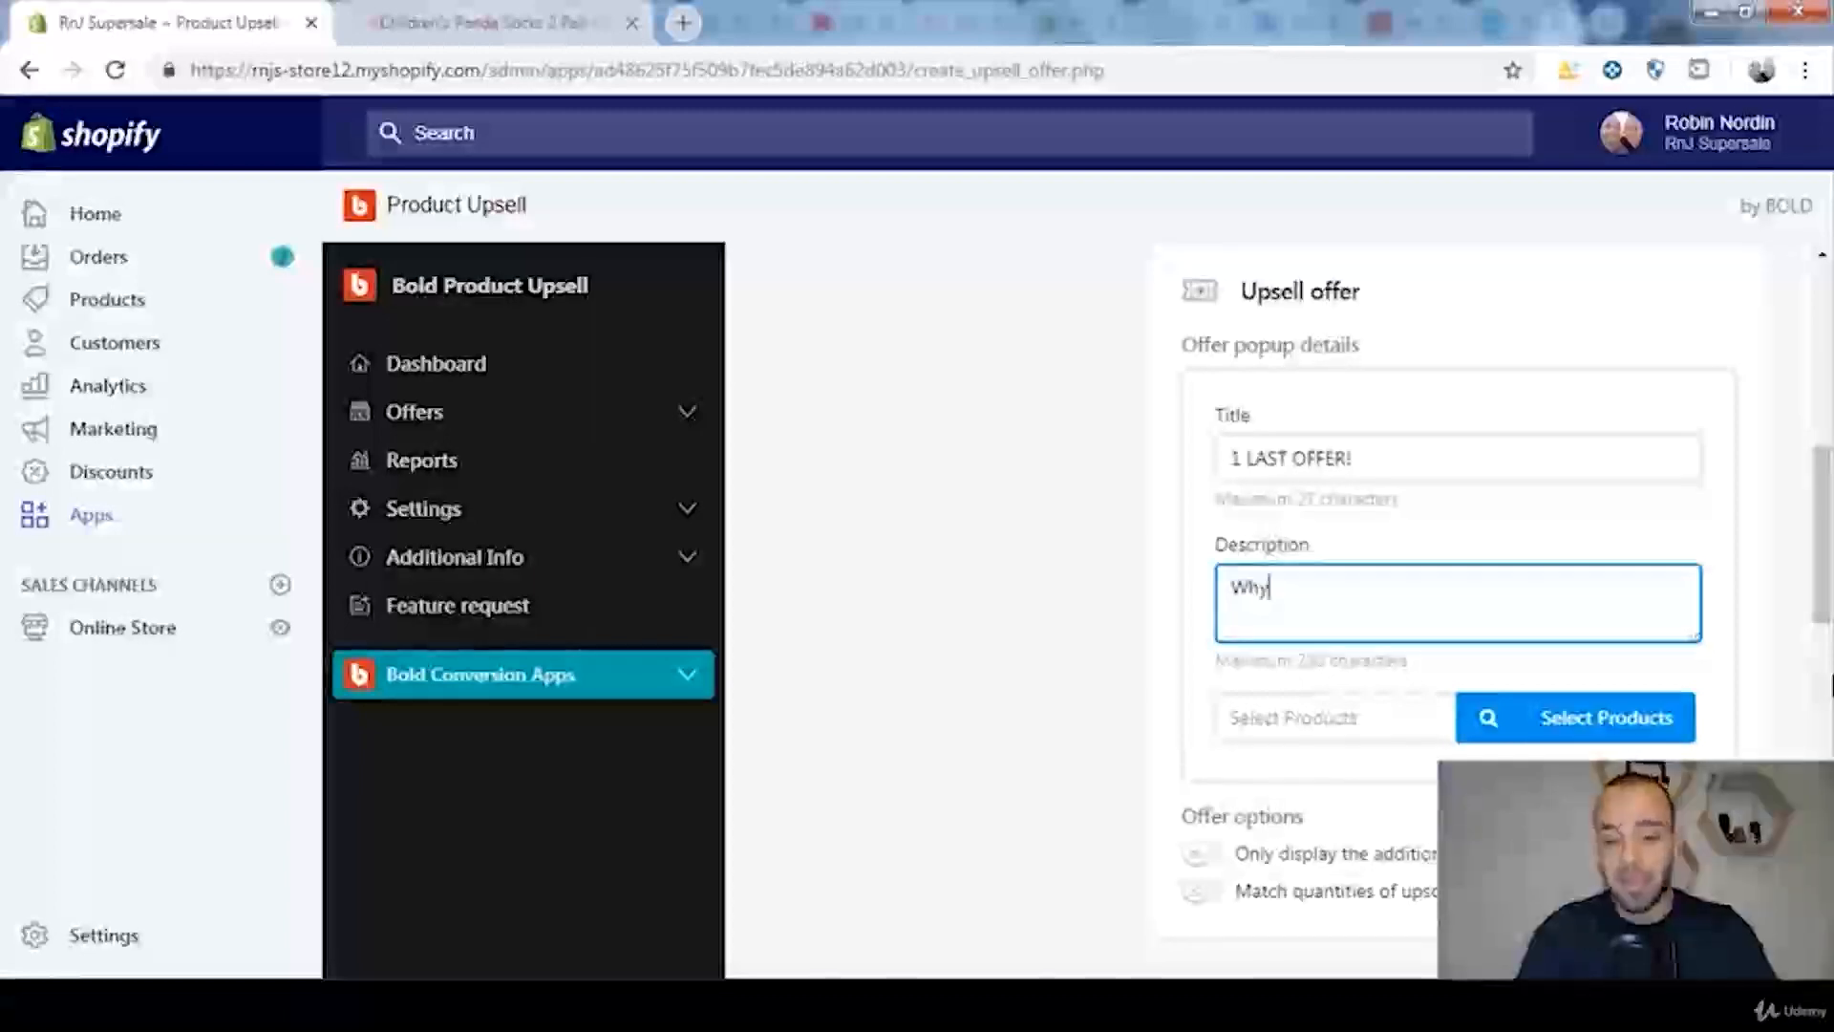
type(" Buy 2 ")
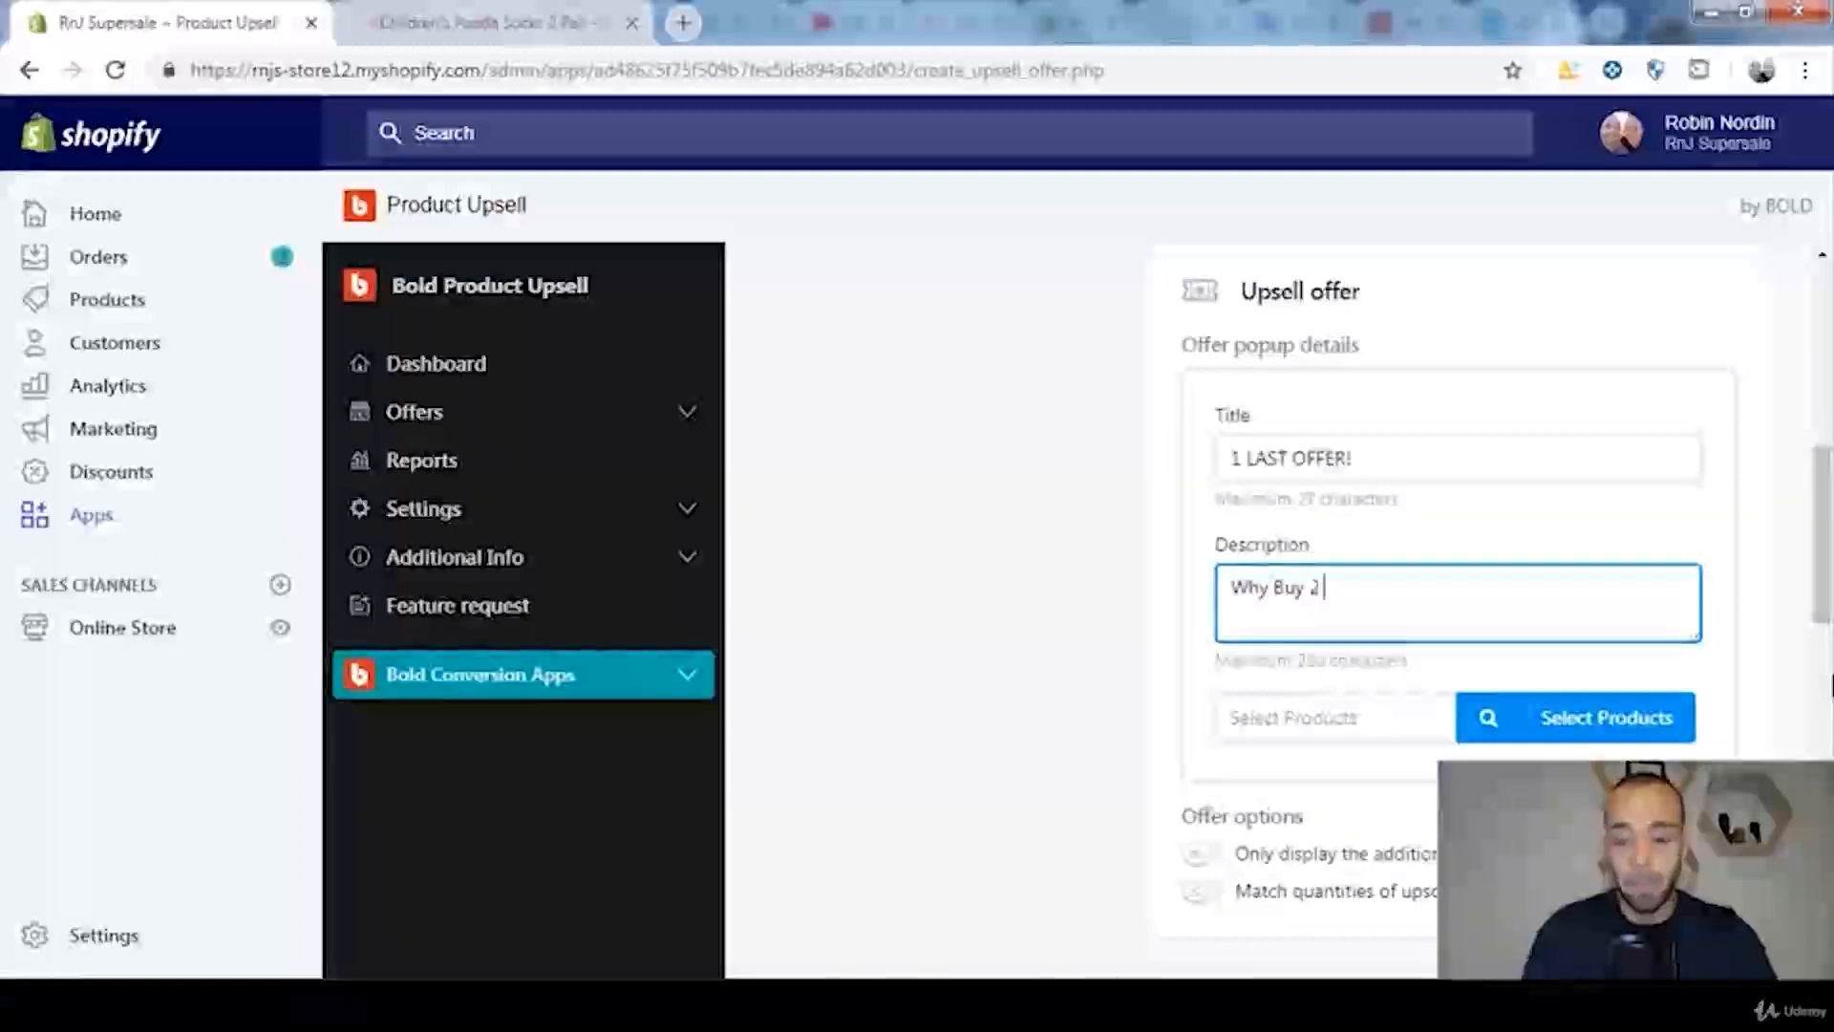
type("Pairs When 4 Pair Is Better?")
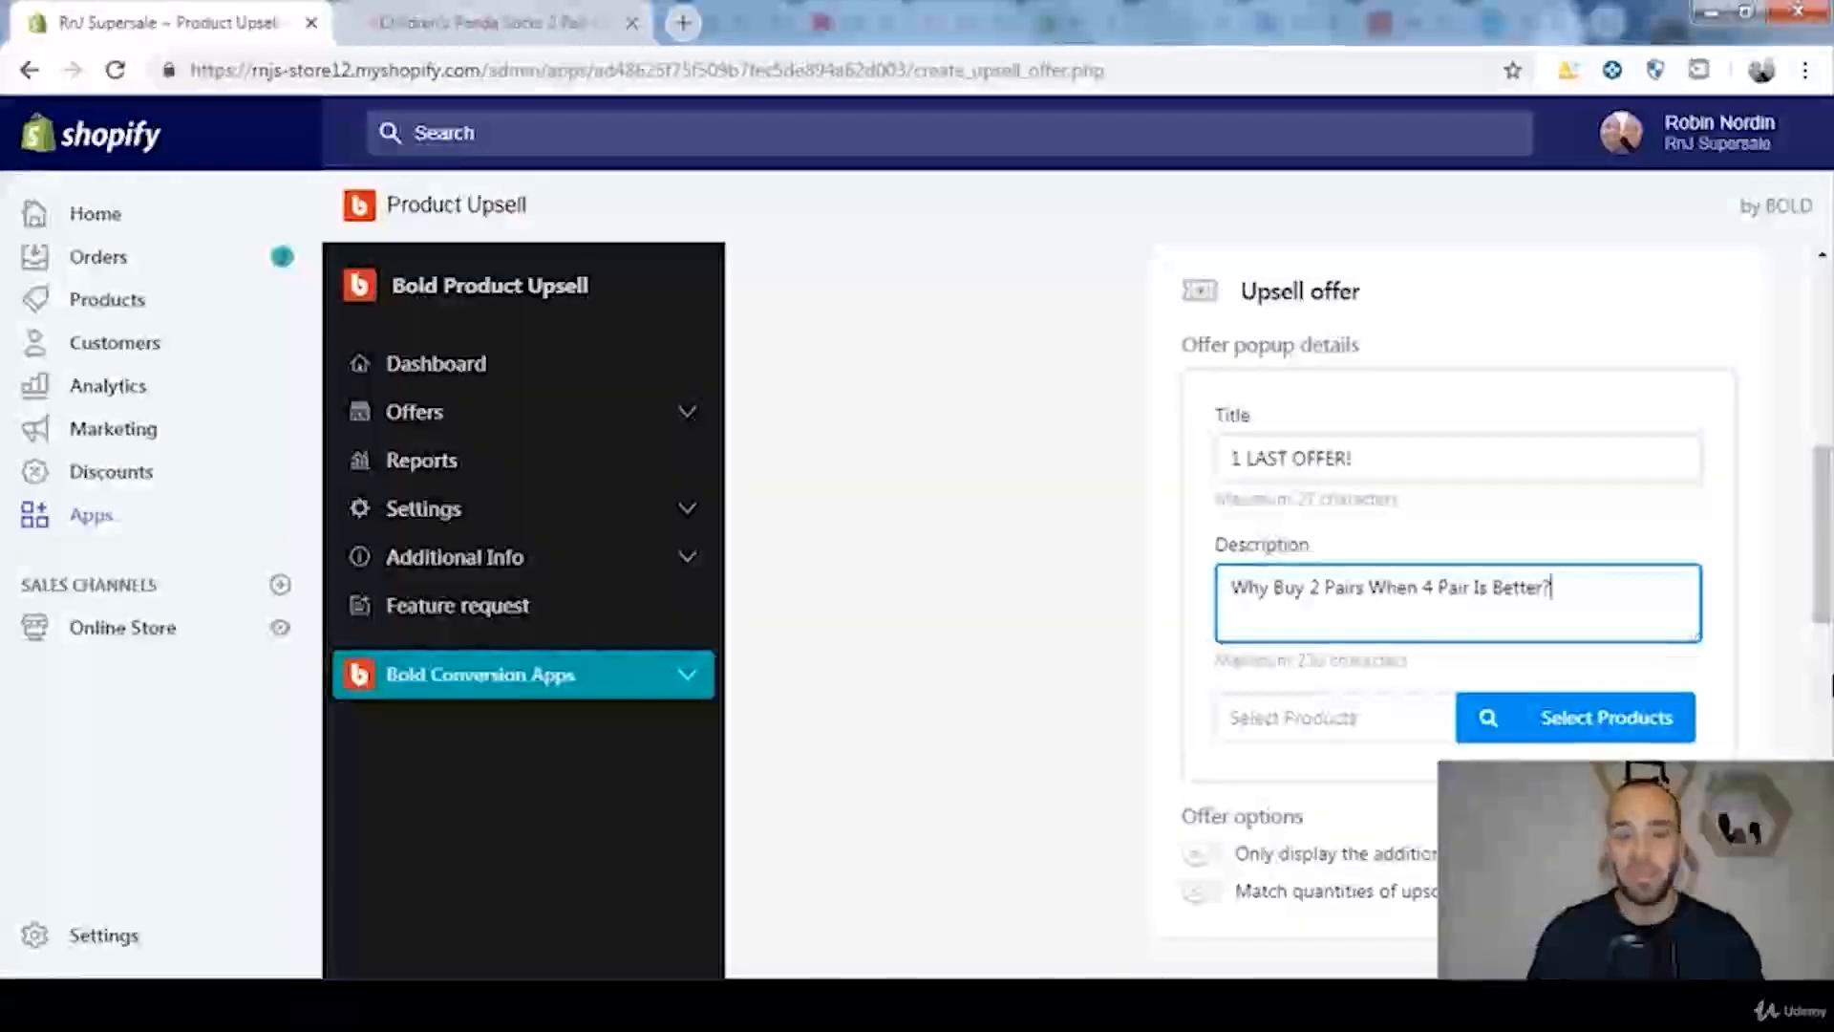
Step: Choose Children's Panda Socks 4 Pair as the product offered in the upsell and confirm the selection
left_click(1638, 737)
left_click_drag(1827, 561, 1829, 608)
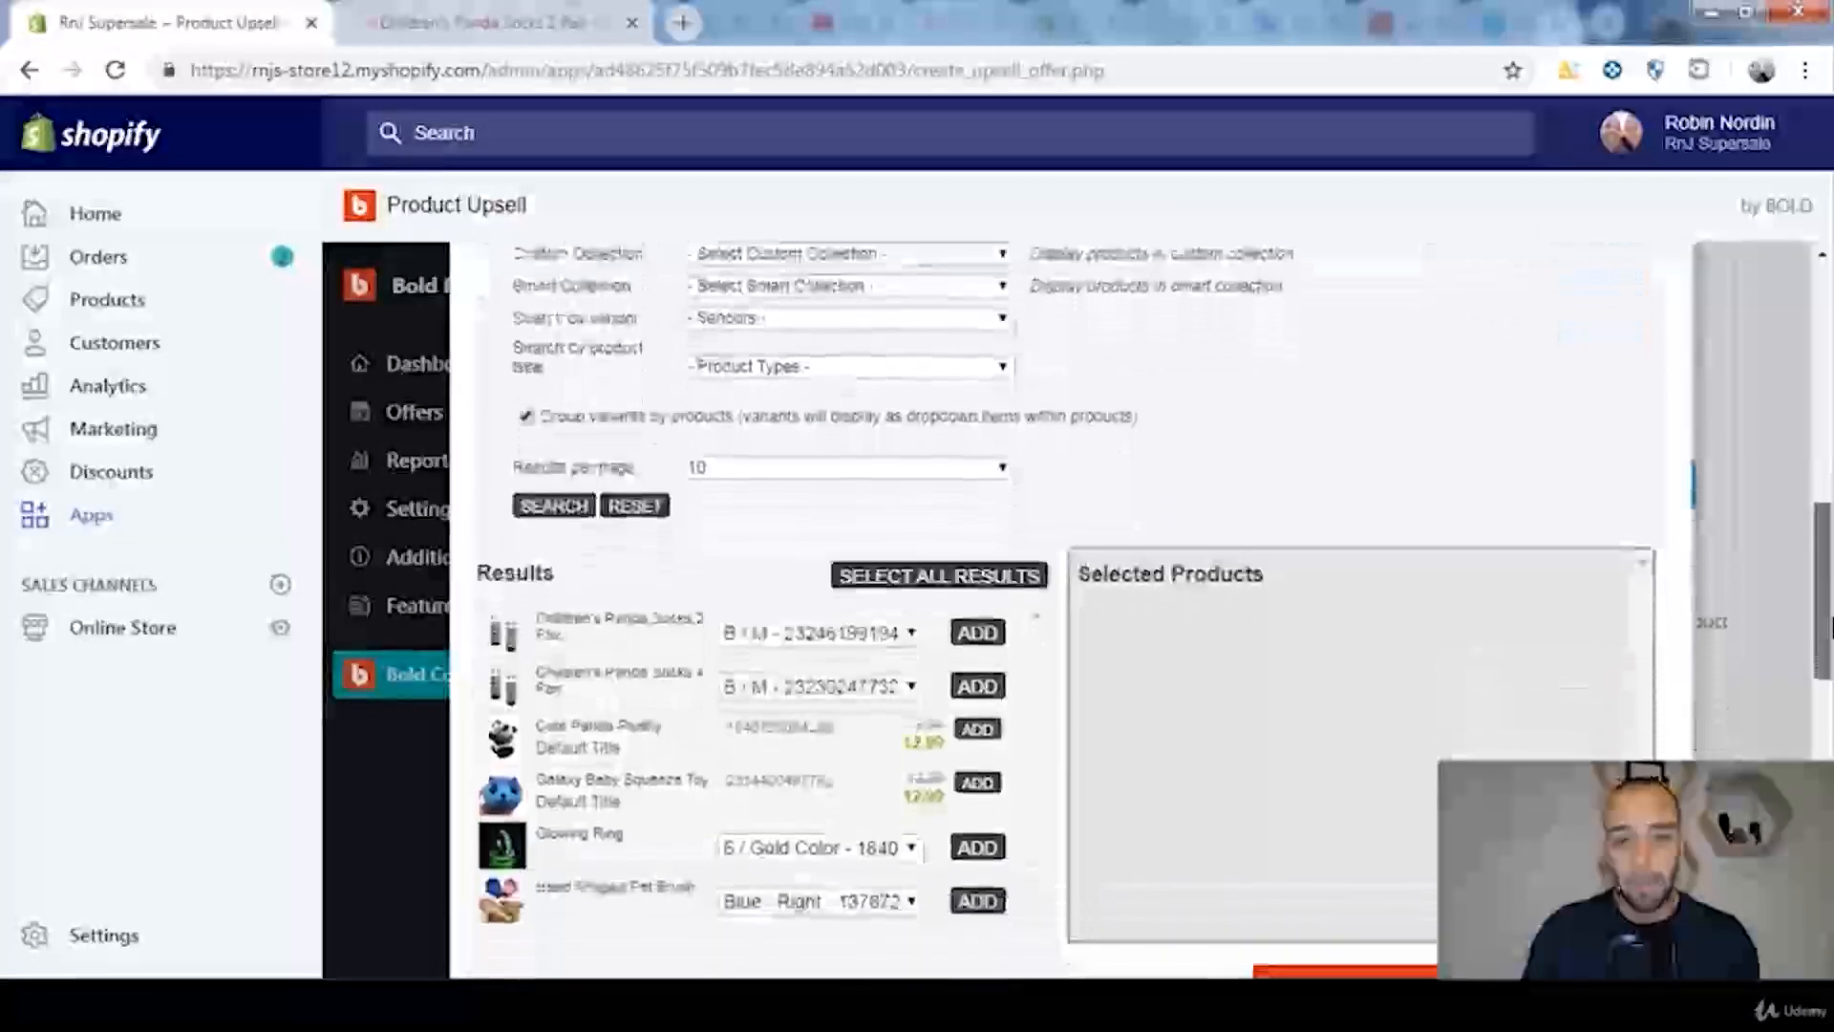
left_click(980, 680)
scroll(1080, 729, "down", 3)
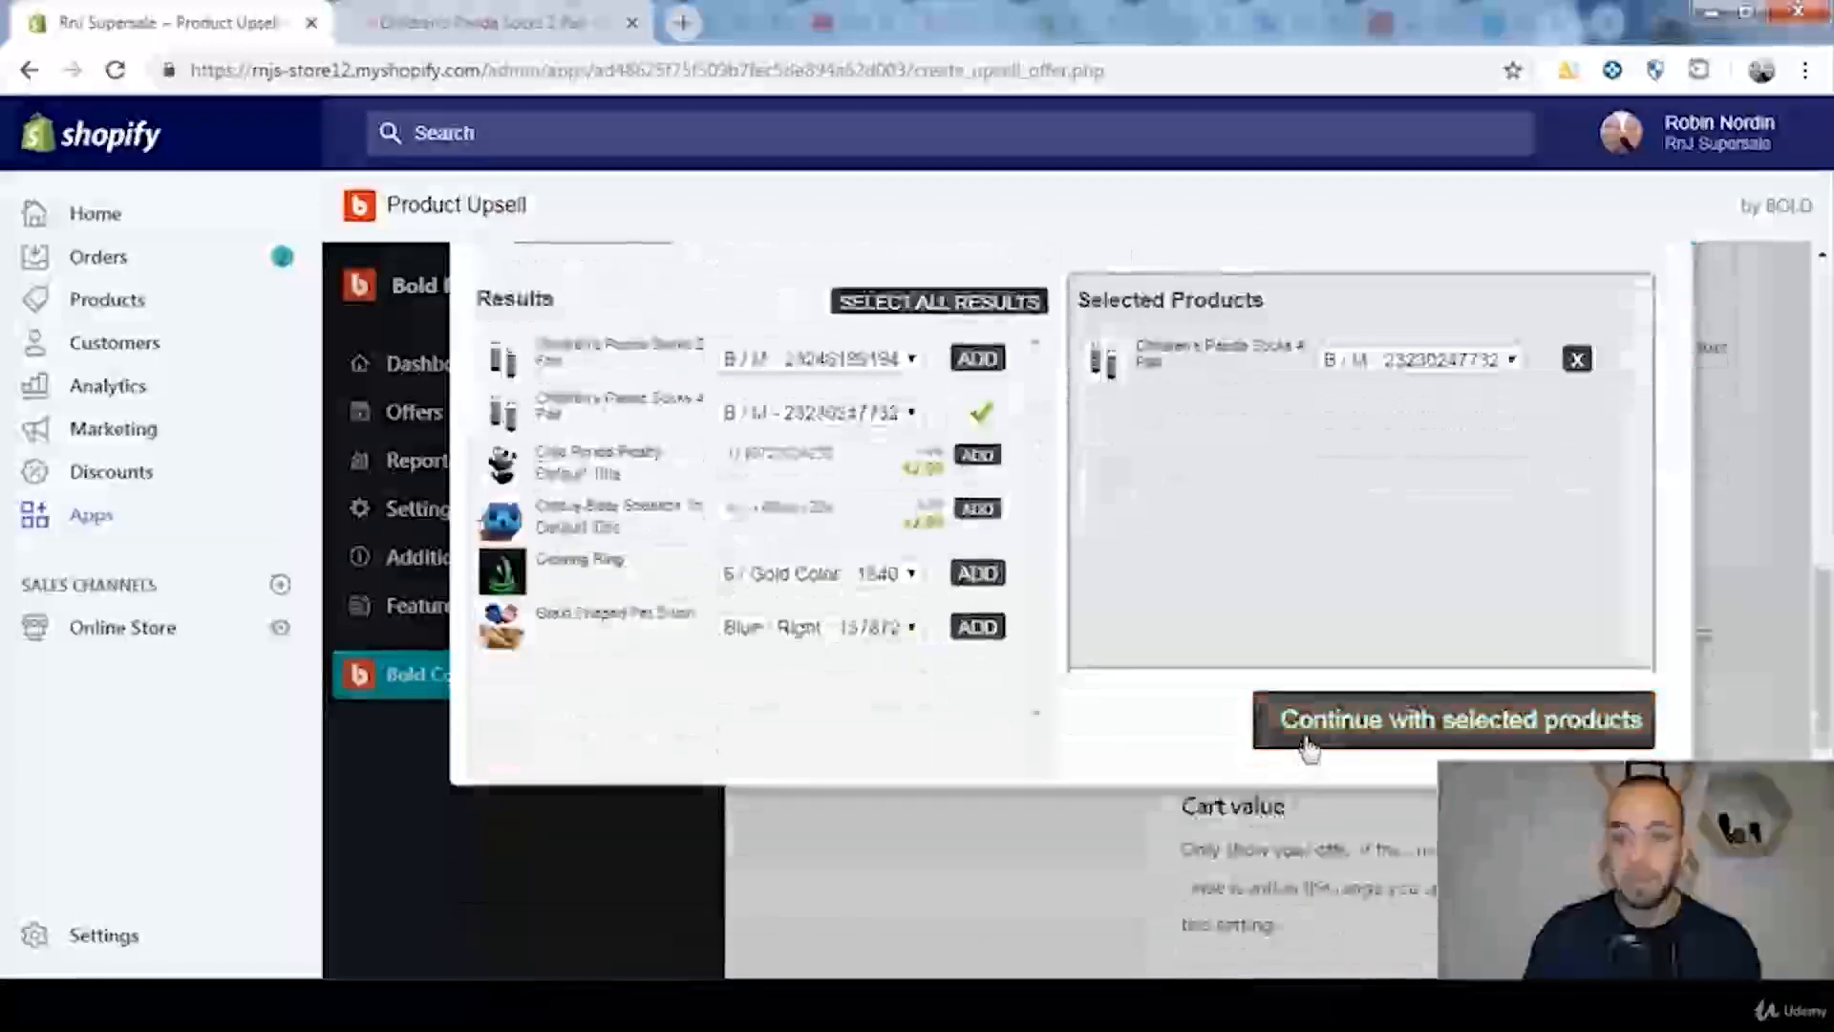
left_click(1309, 750)
scroll(1347, 562, "up", 1)
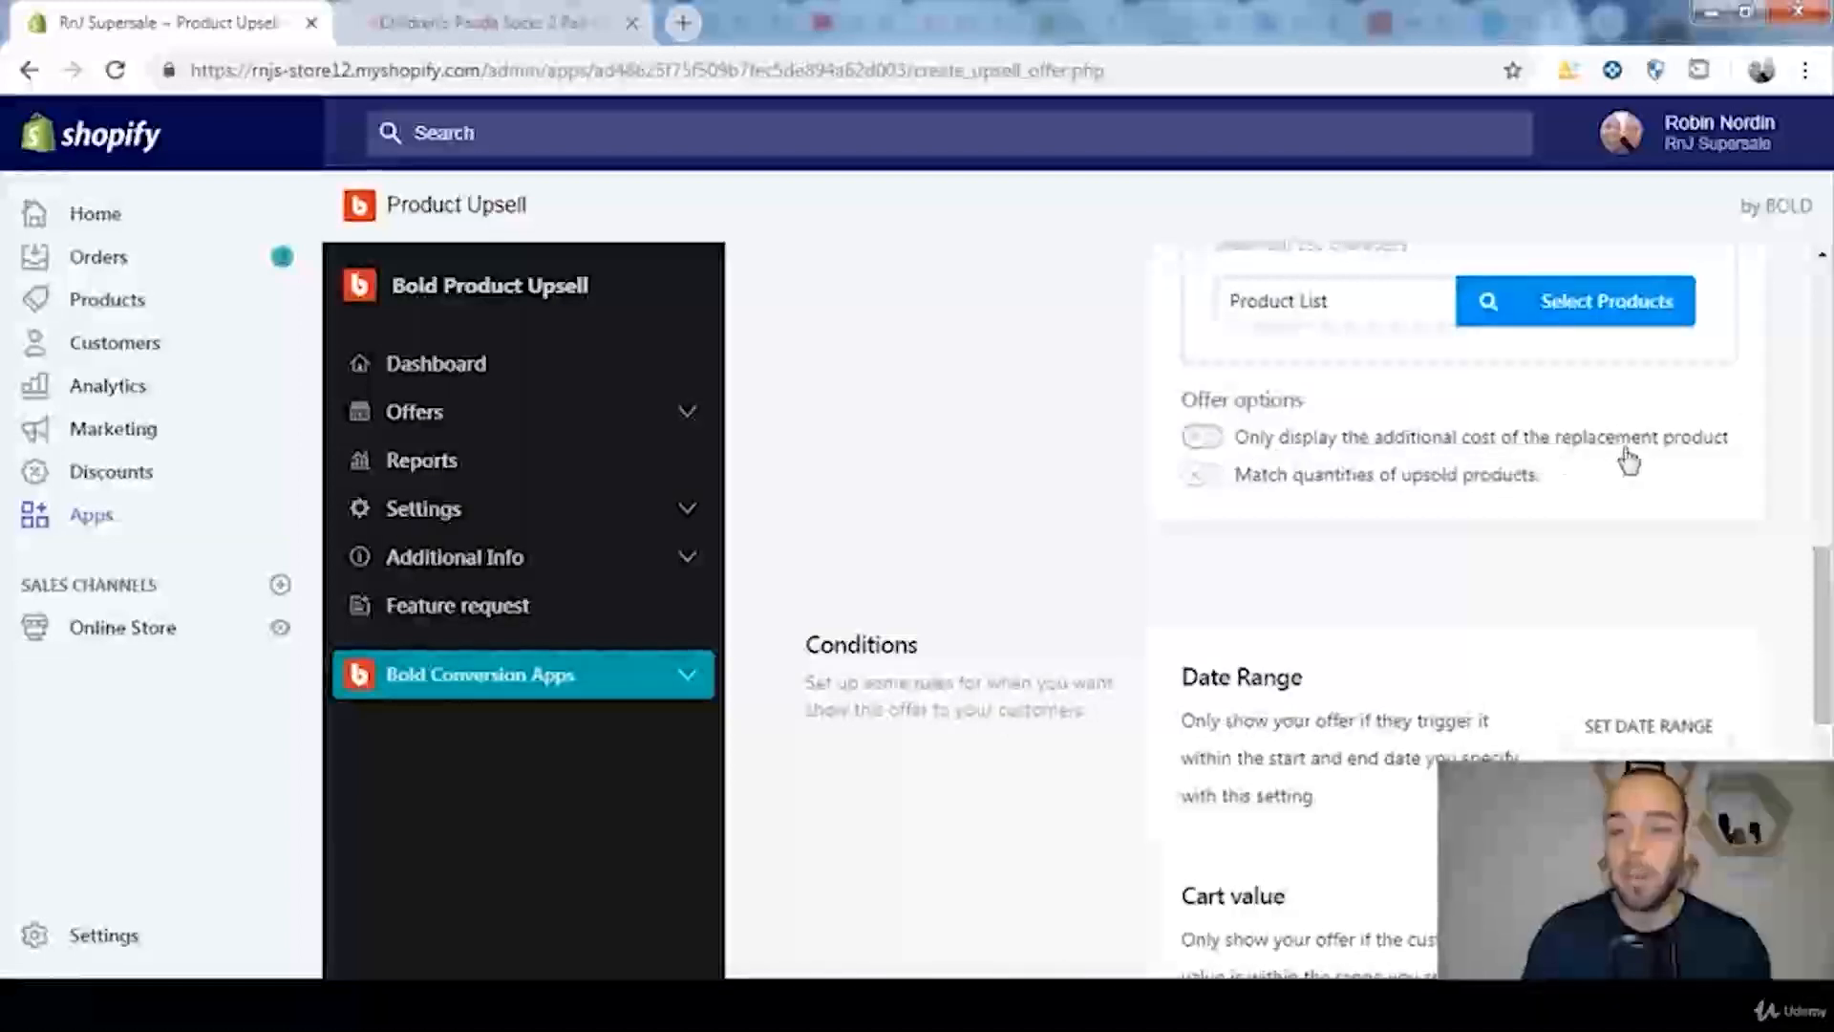
Step: Try the option to only display the replacement product's additional cost, and try adding a date range condition
left_click(1200, 441)
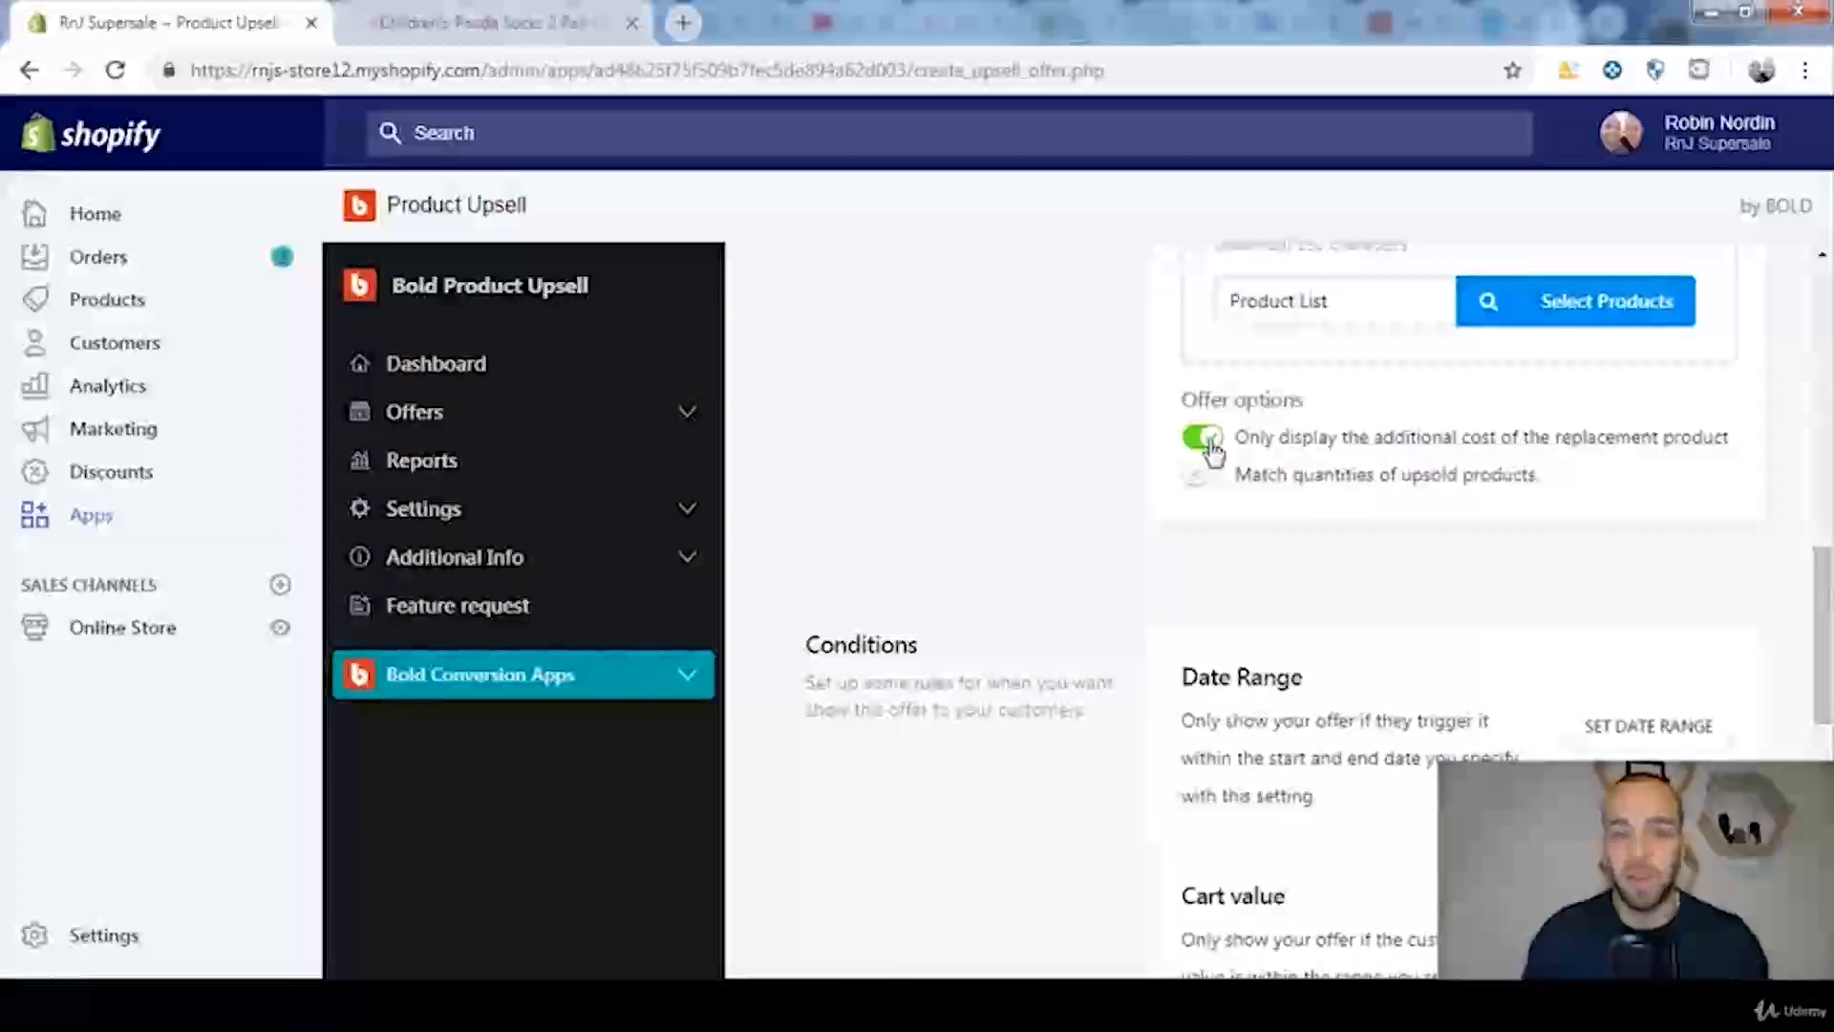
left_click(1206, 440)
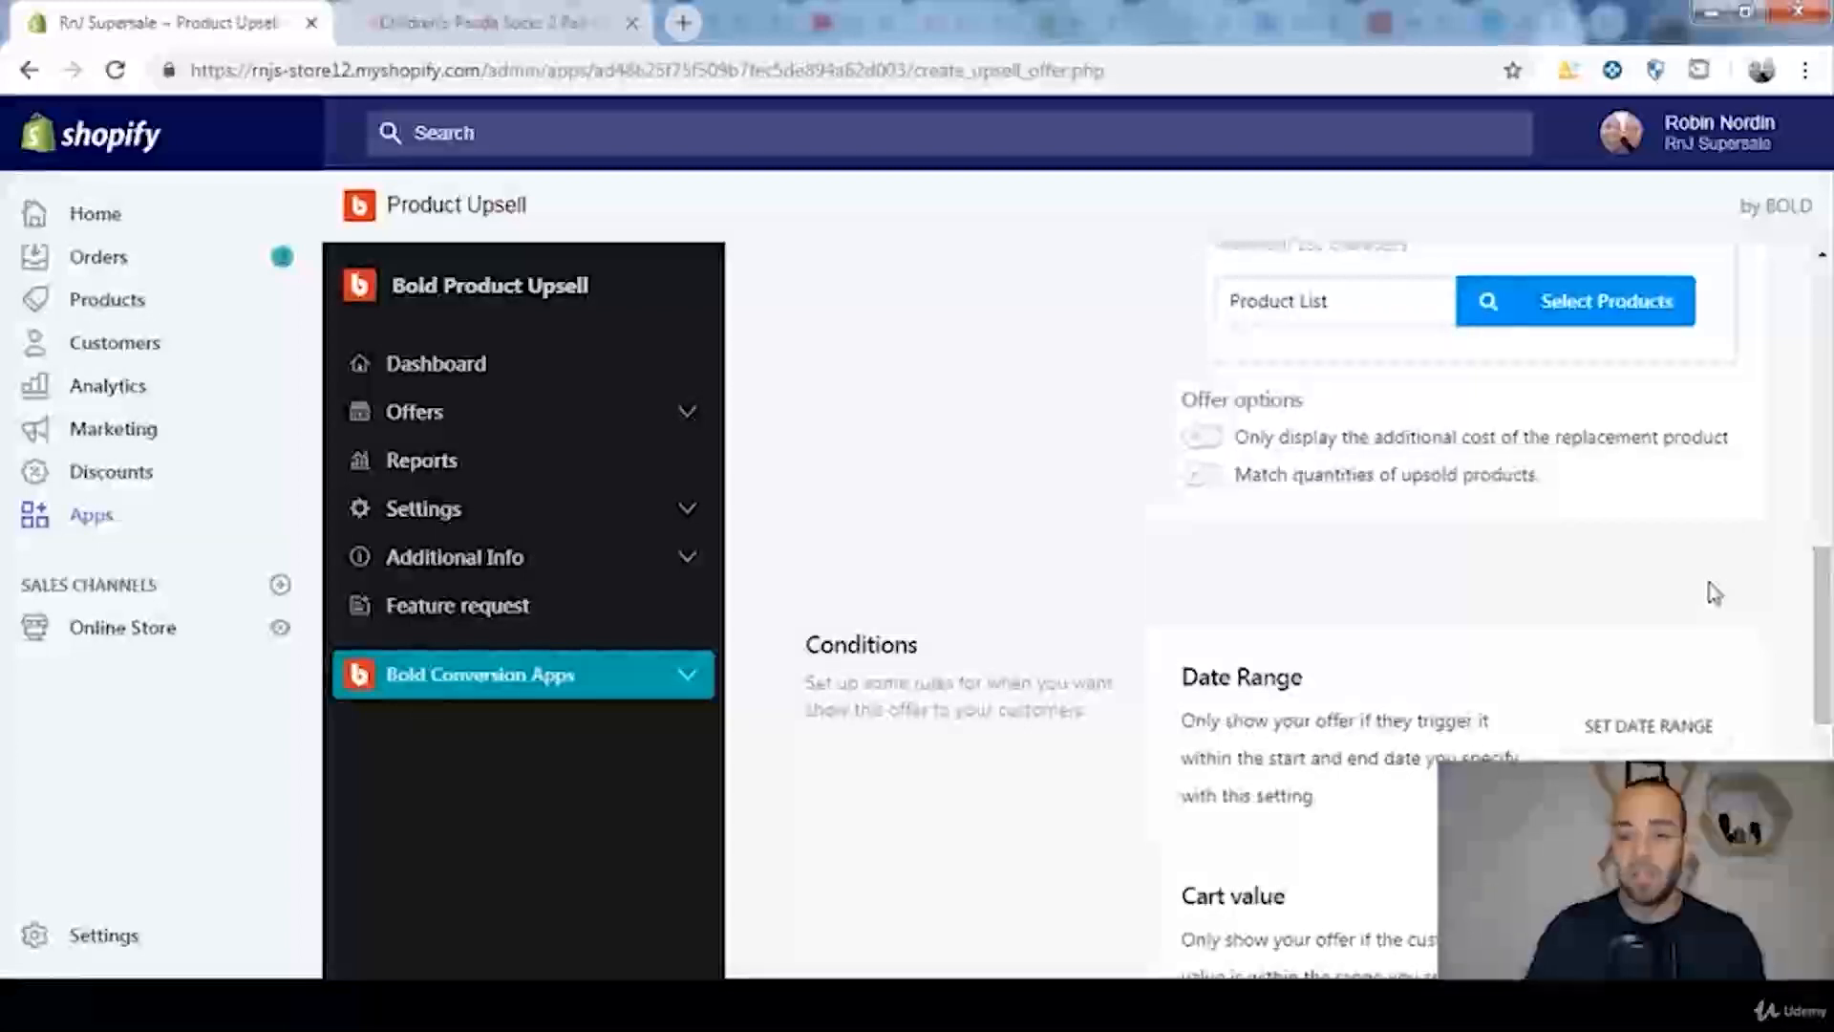
scroll(1713, 592, "down", 2)
scroll(1720, 590, "down", 2)
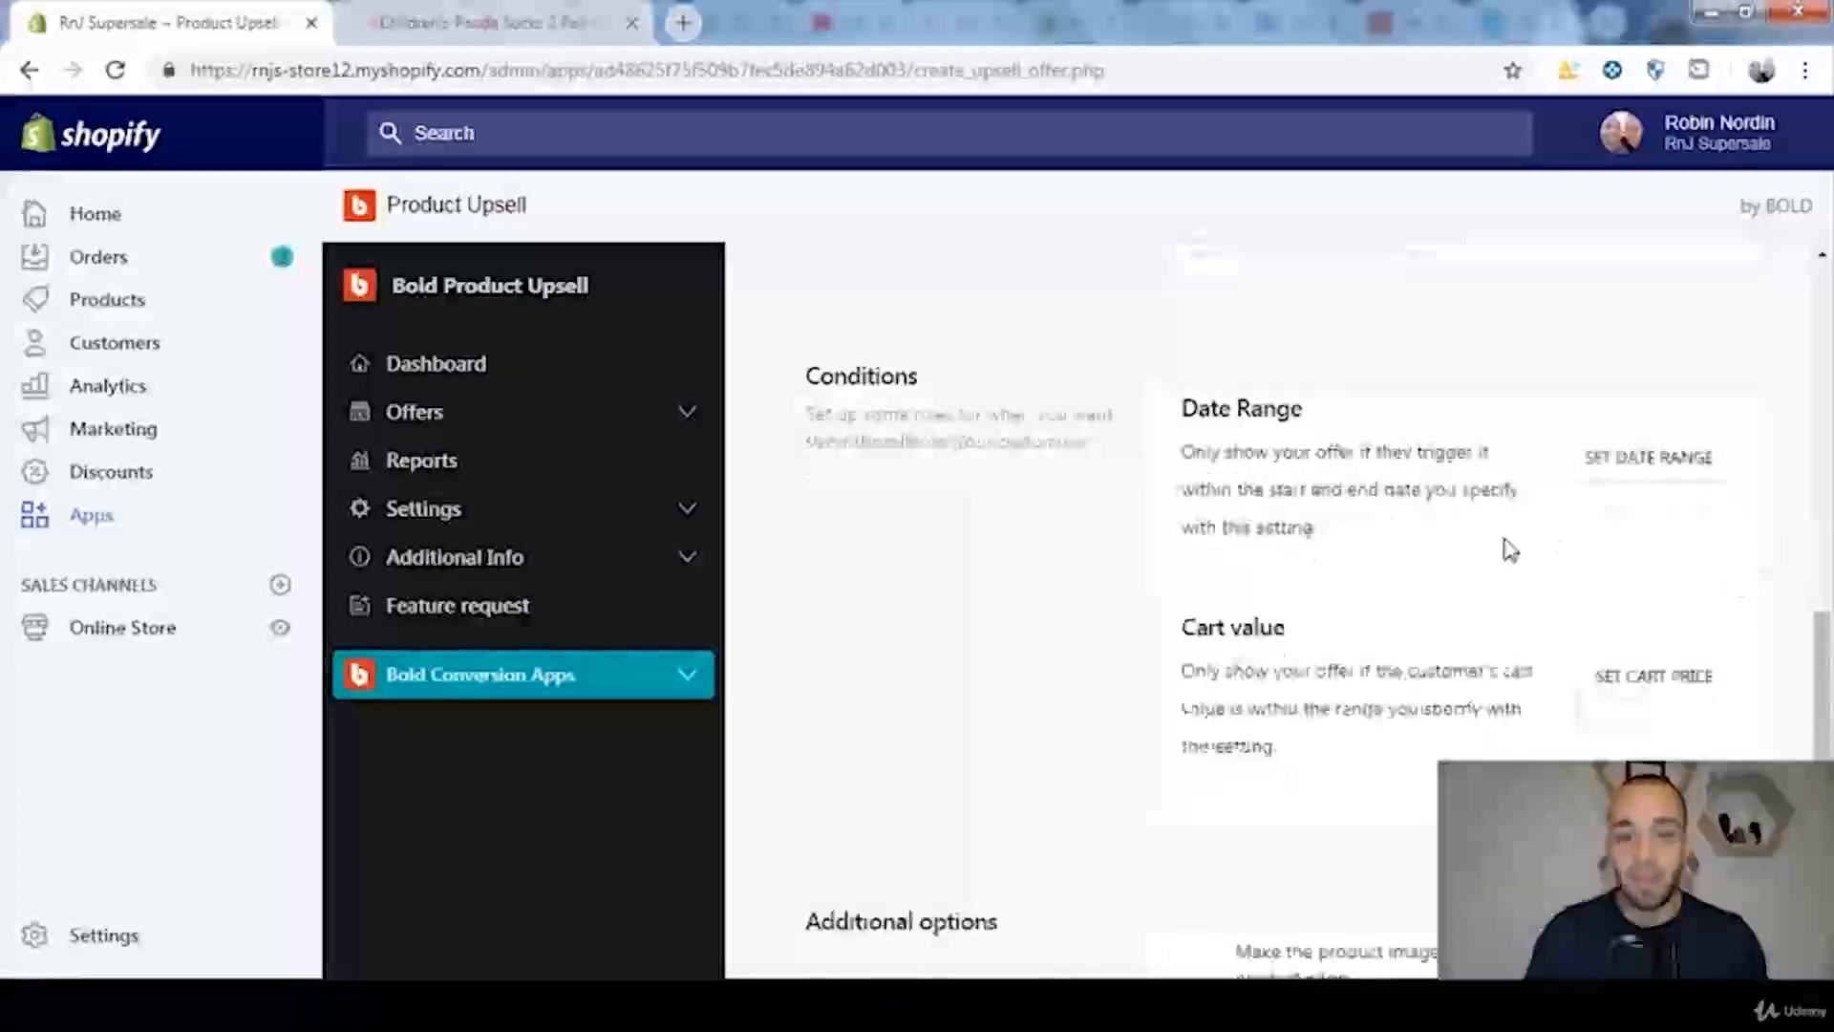
left_click(1679, 463)
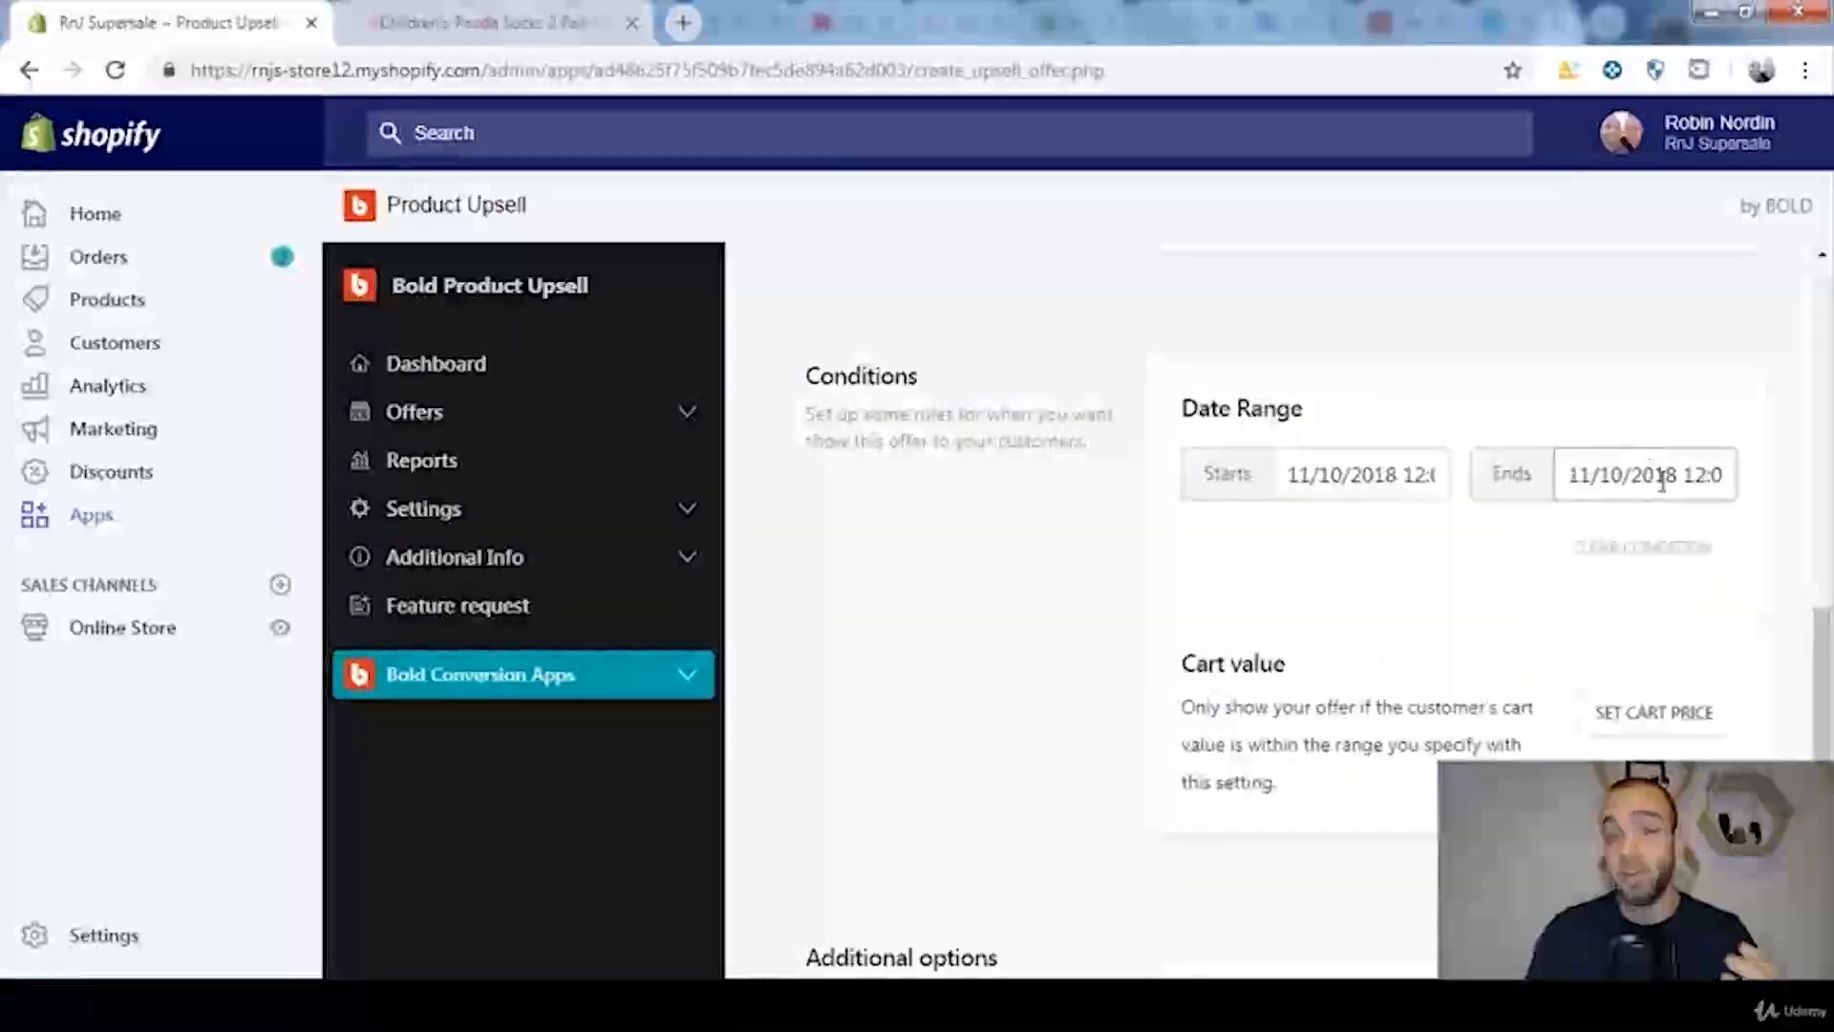
left_click(1660, 557)
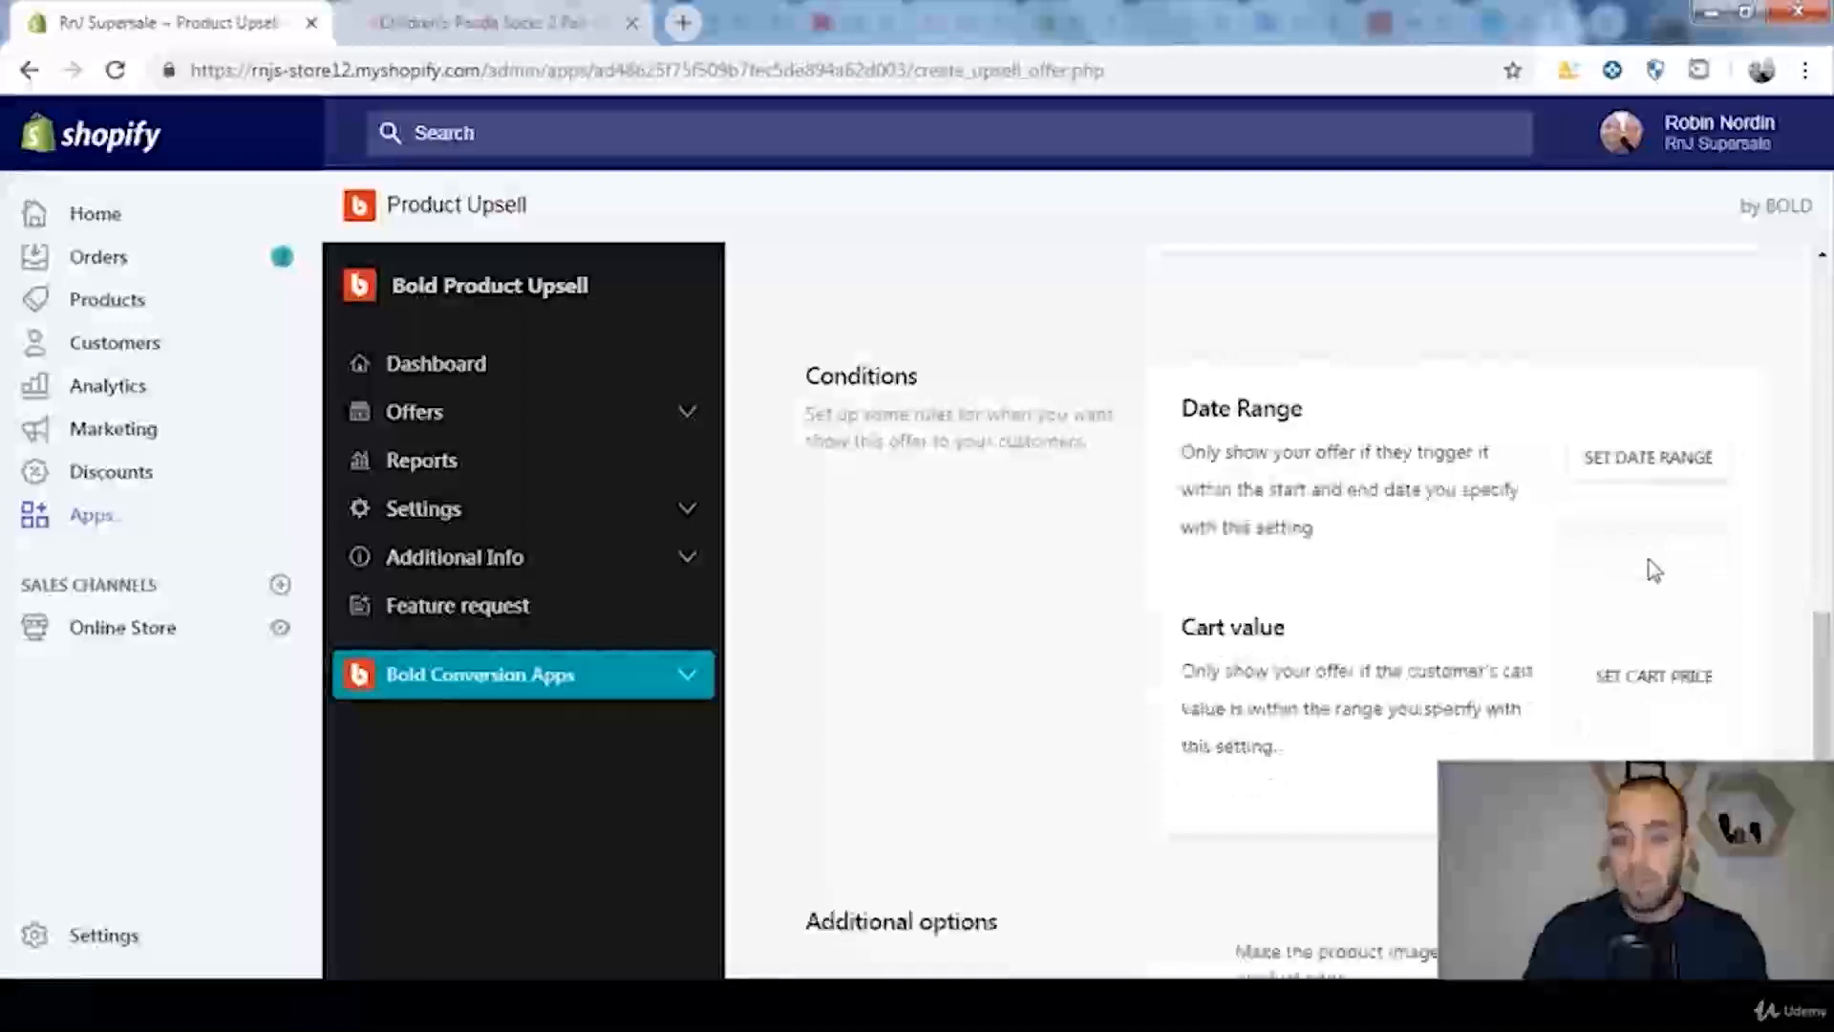
Step: Try a cart value condition with a minimum of 50 and a maximum of 100
left_click(1686, 686)
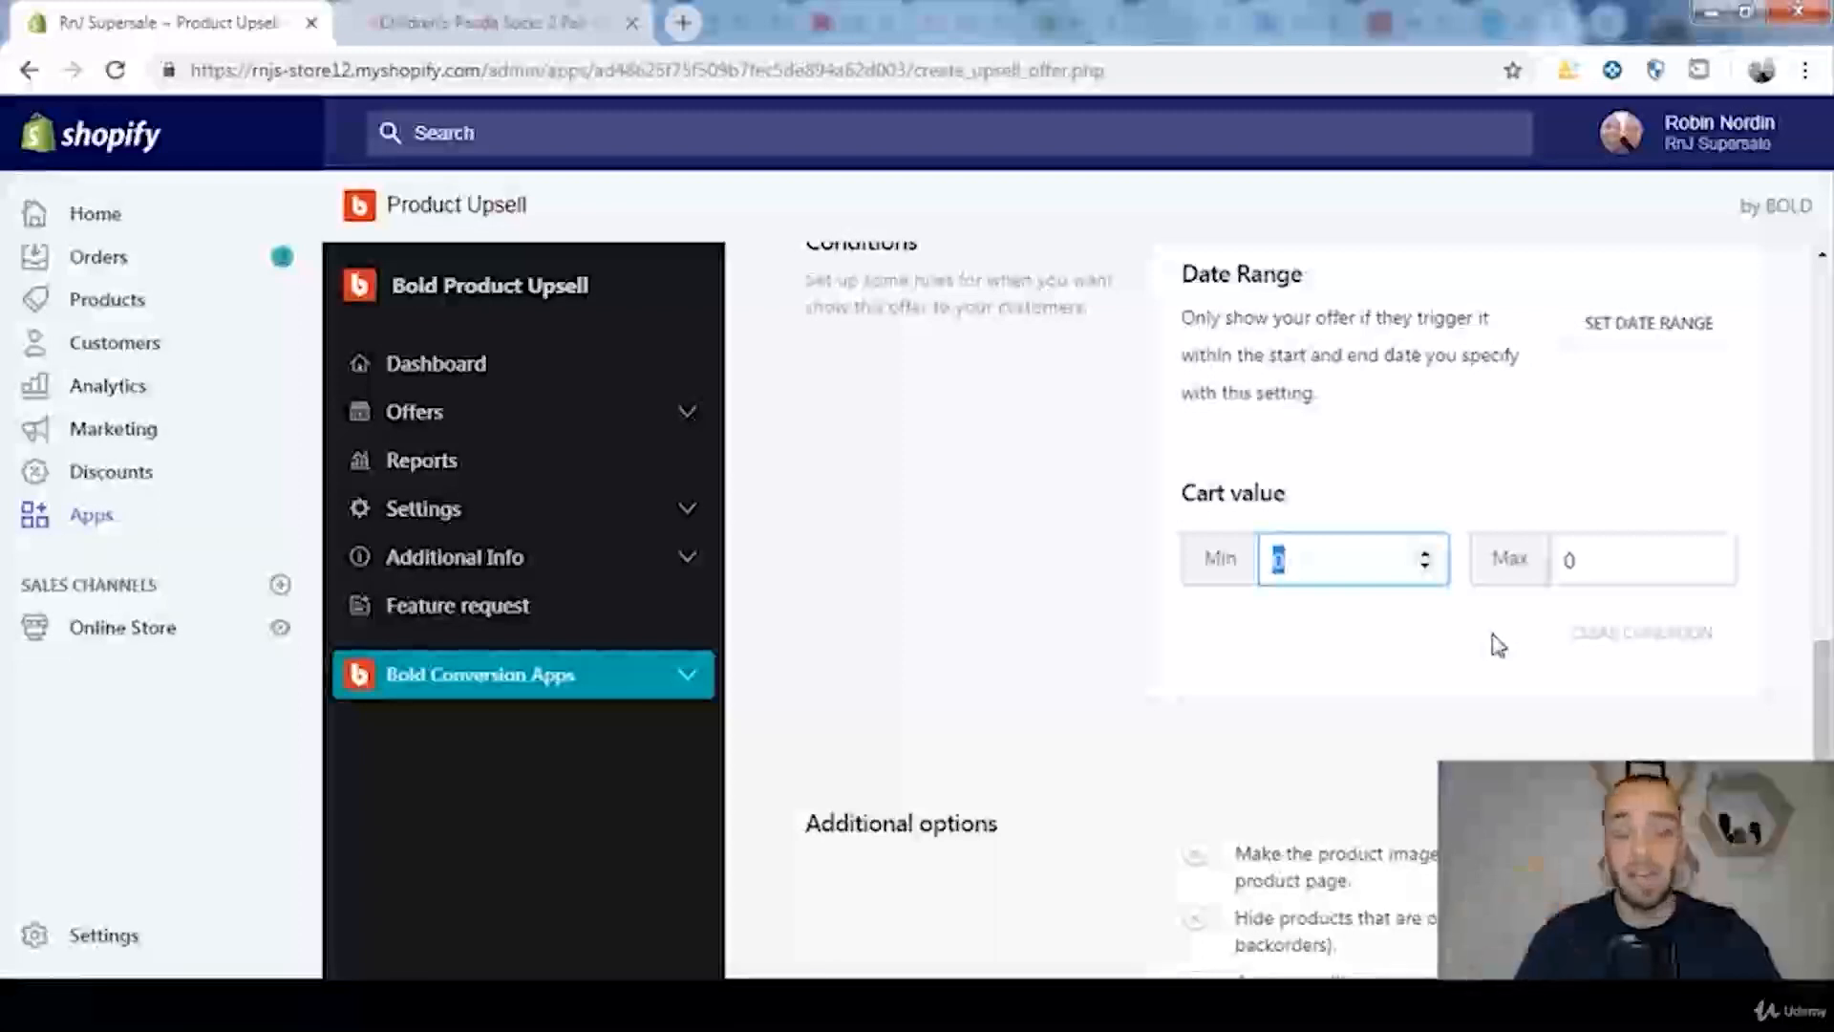
type("0")
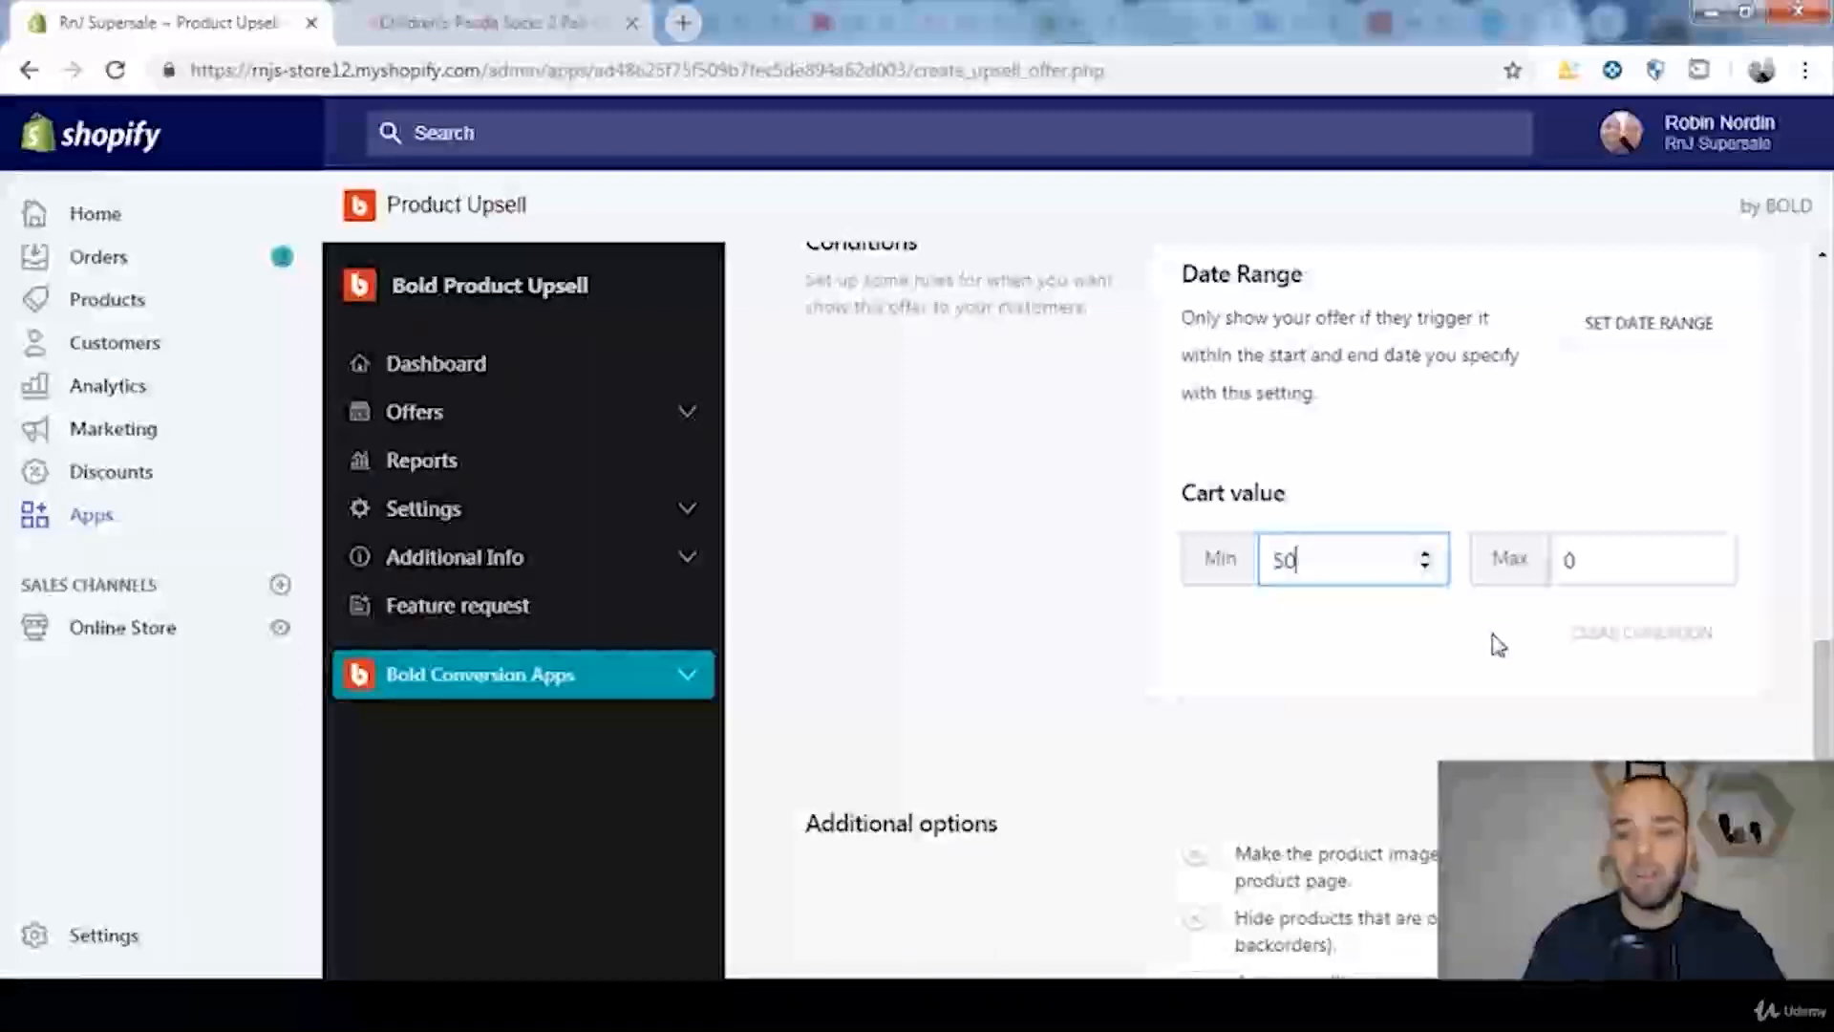
double_click(1628, 573)
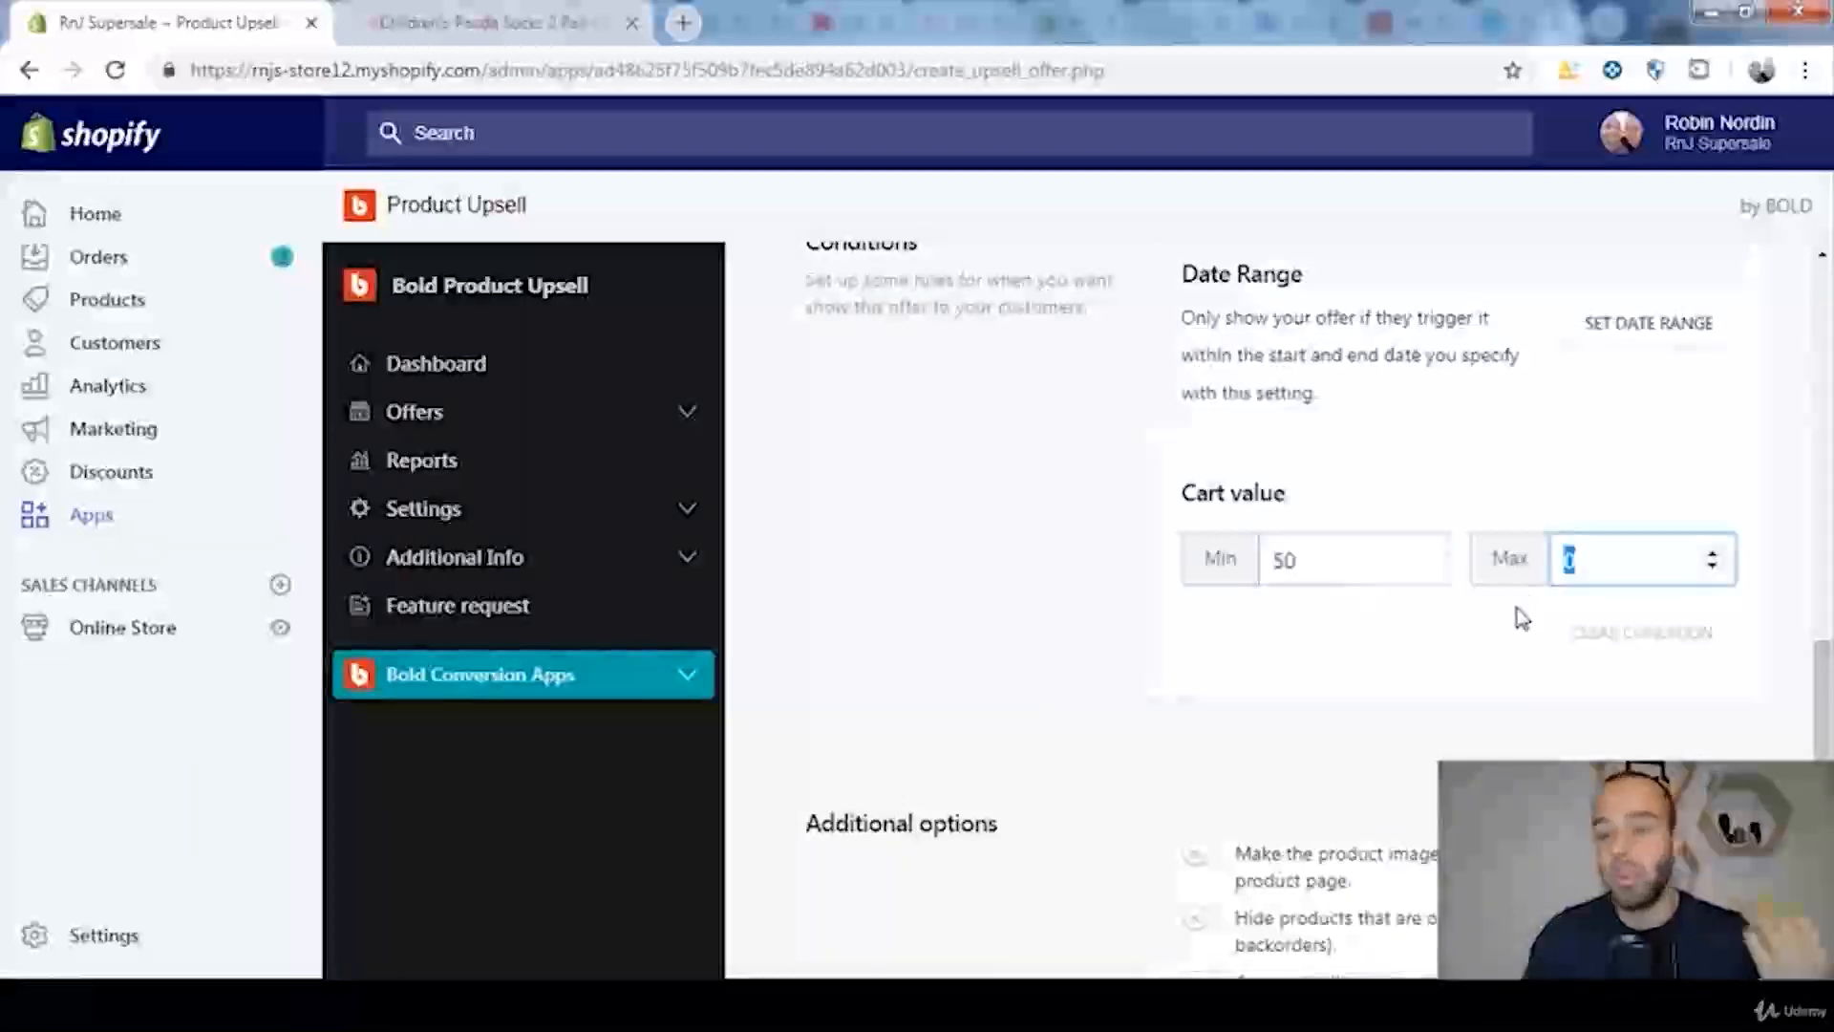
type("100")
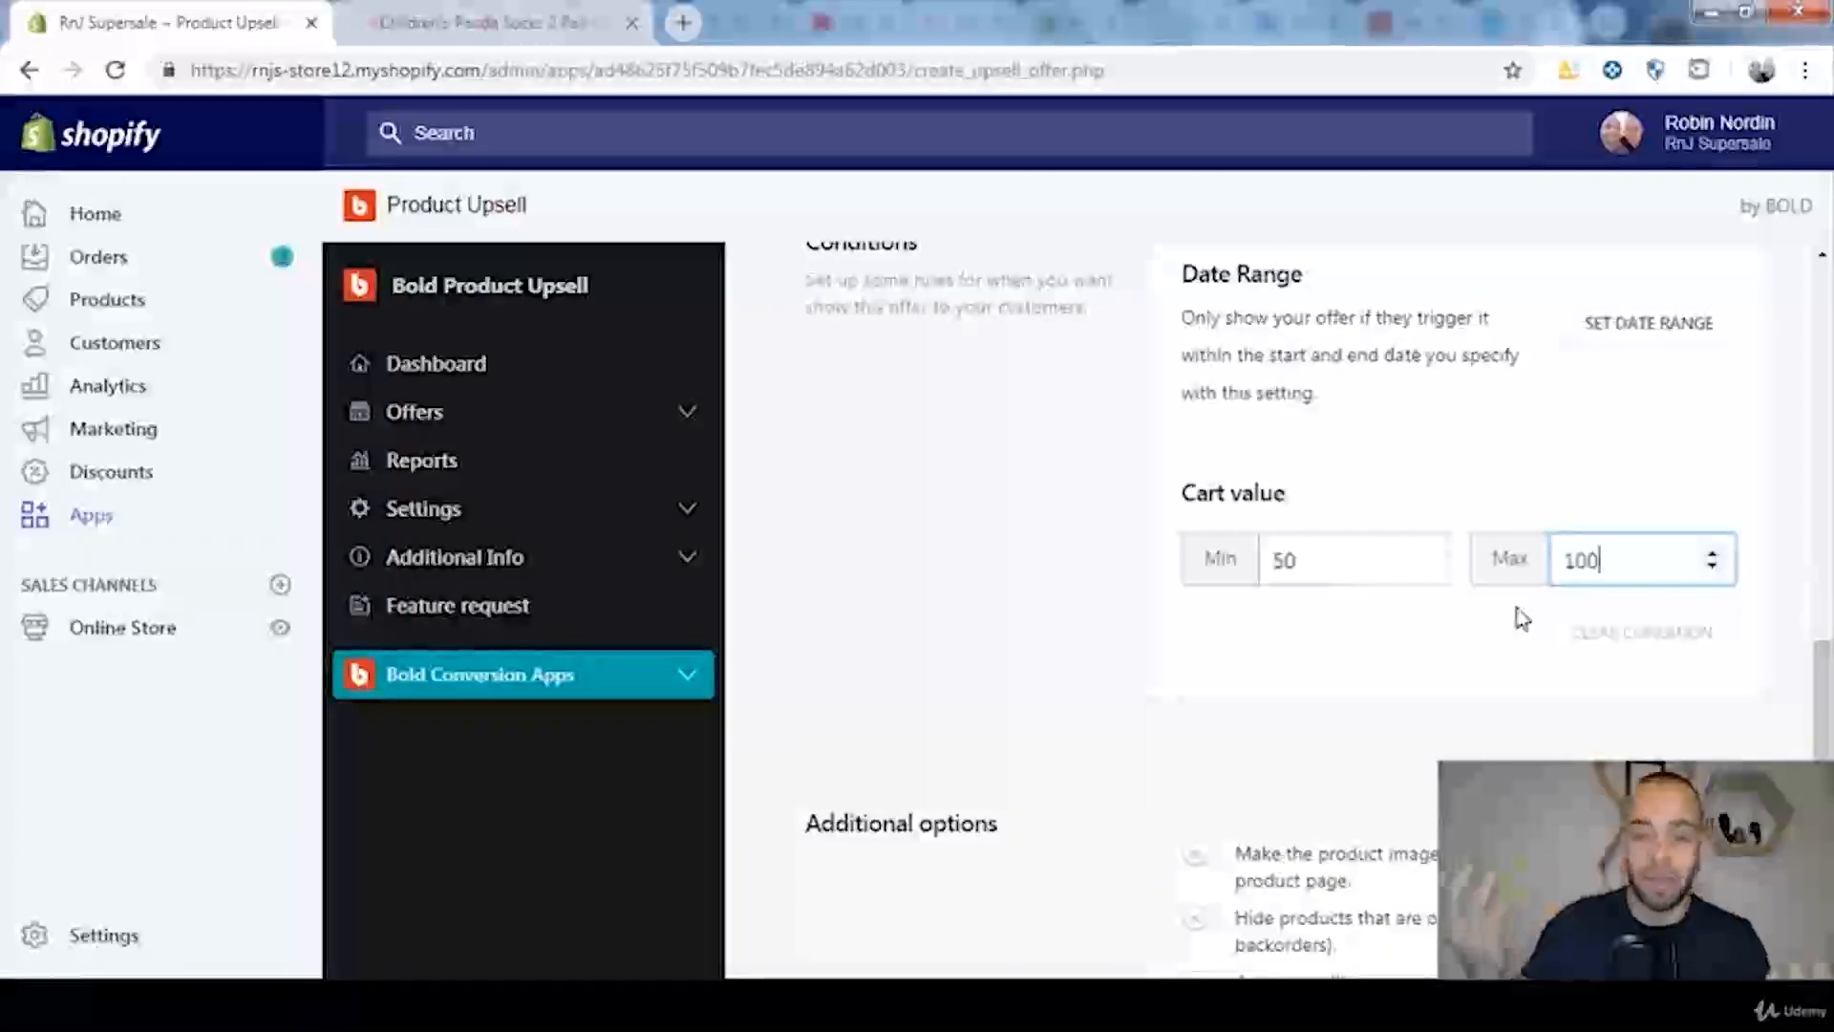
left_click(1614, 635)
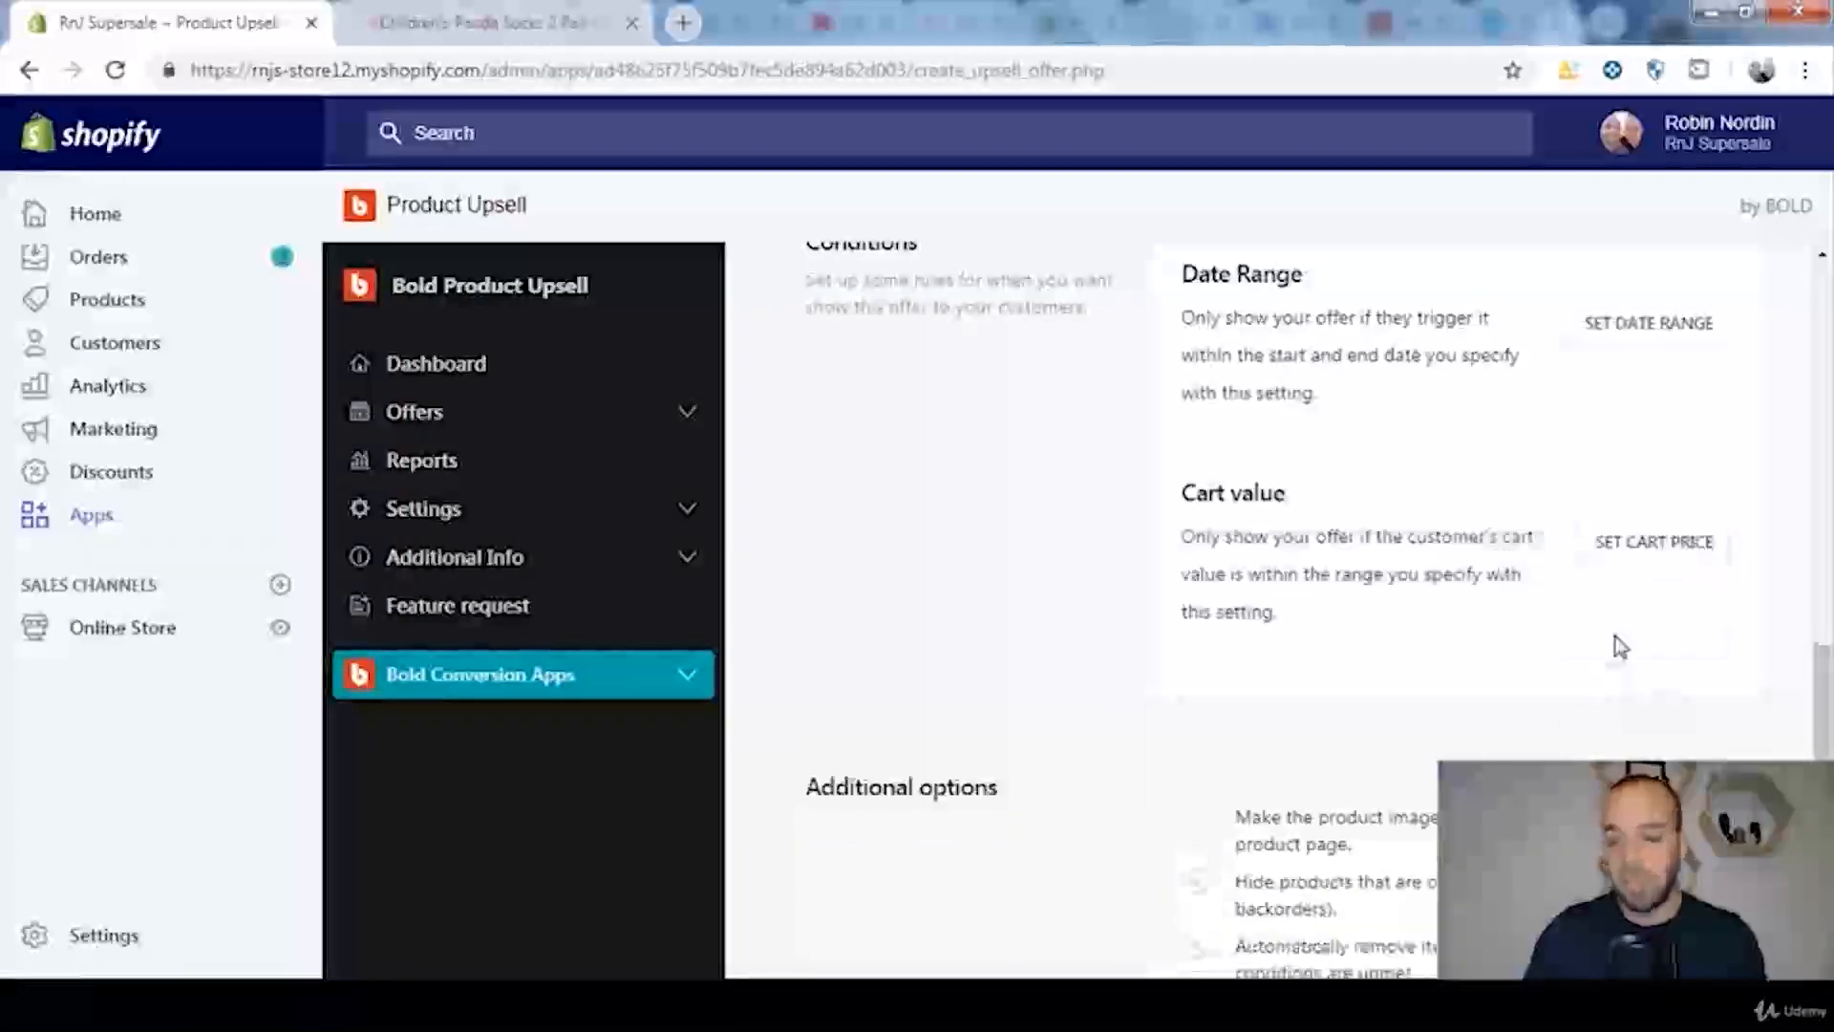
Step: Try the additional option that automatically removes items from the cart if the trigger or conditions are unmet
scroll(1618, 643, "down", 3)
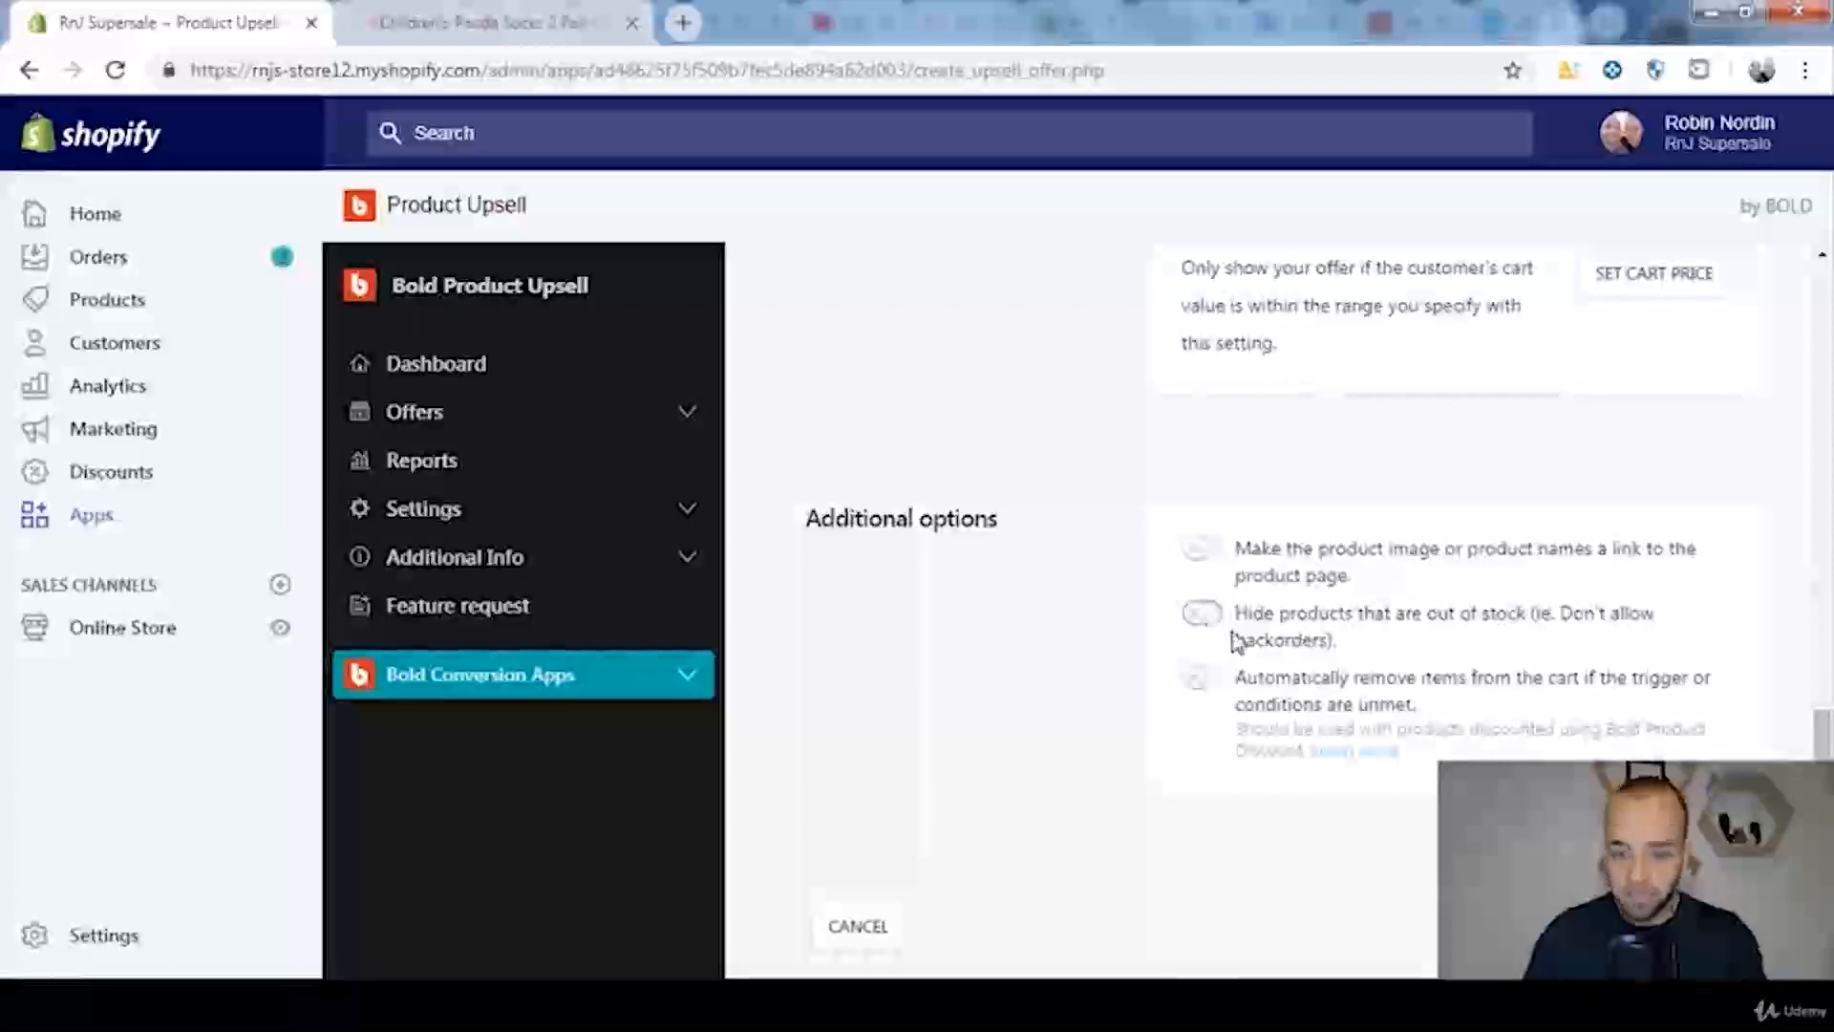
left_click(1203, 680)
left_click(1206, 680)
left_click(1207, 680)
left_click(1200, 681)
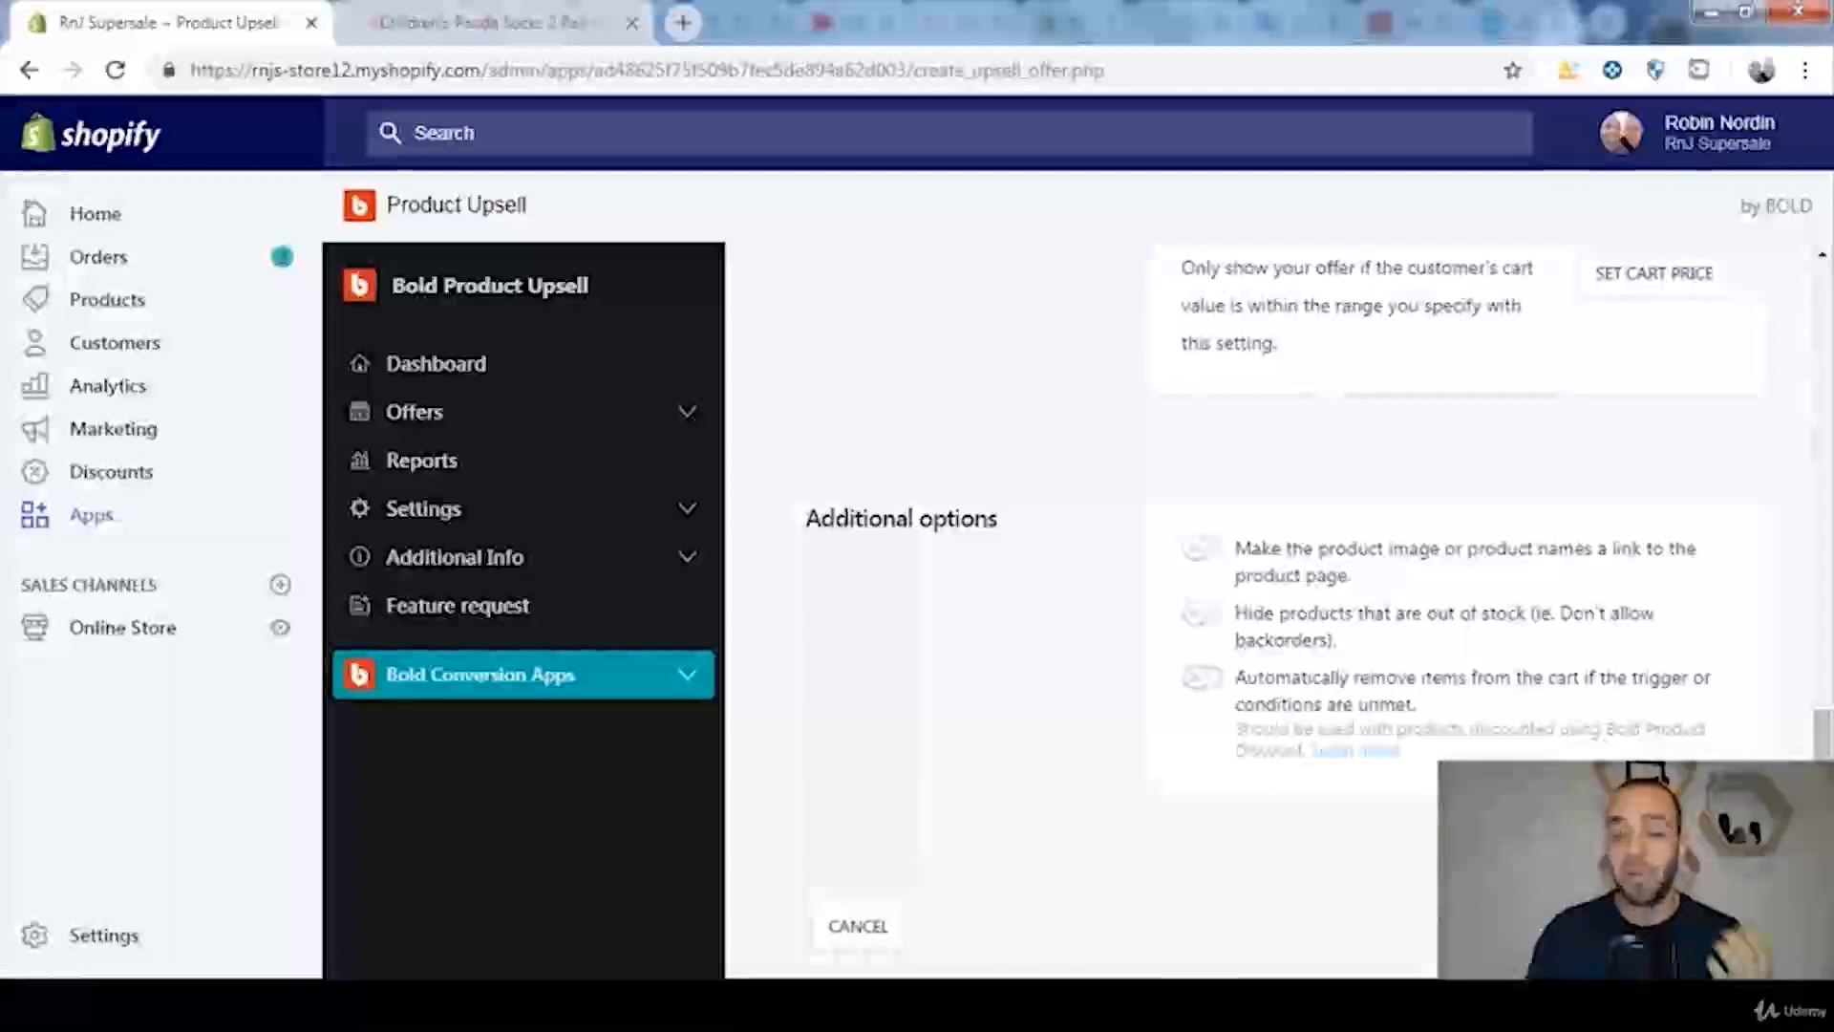
Step: Save the new upsell offer and check the Children's Panda Socks 2 Pair and Cute Panda Plushy entries among the current offers
left_click(858, 926)
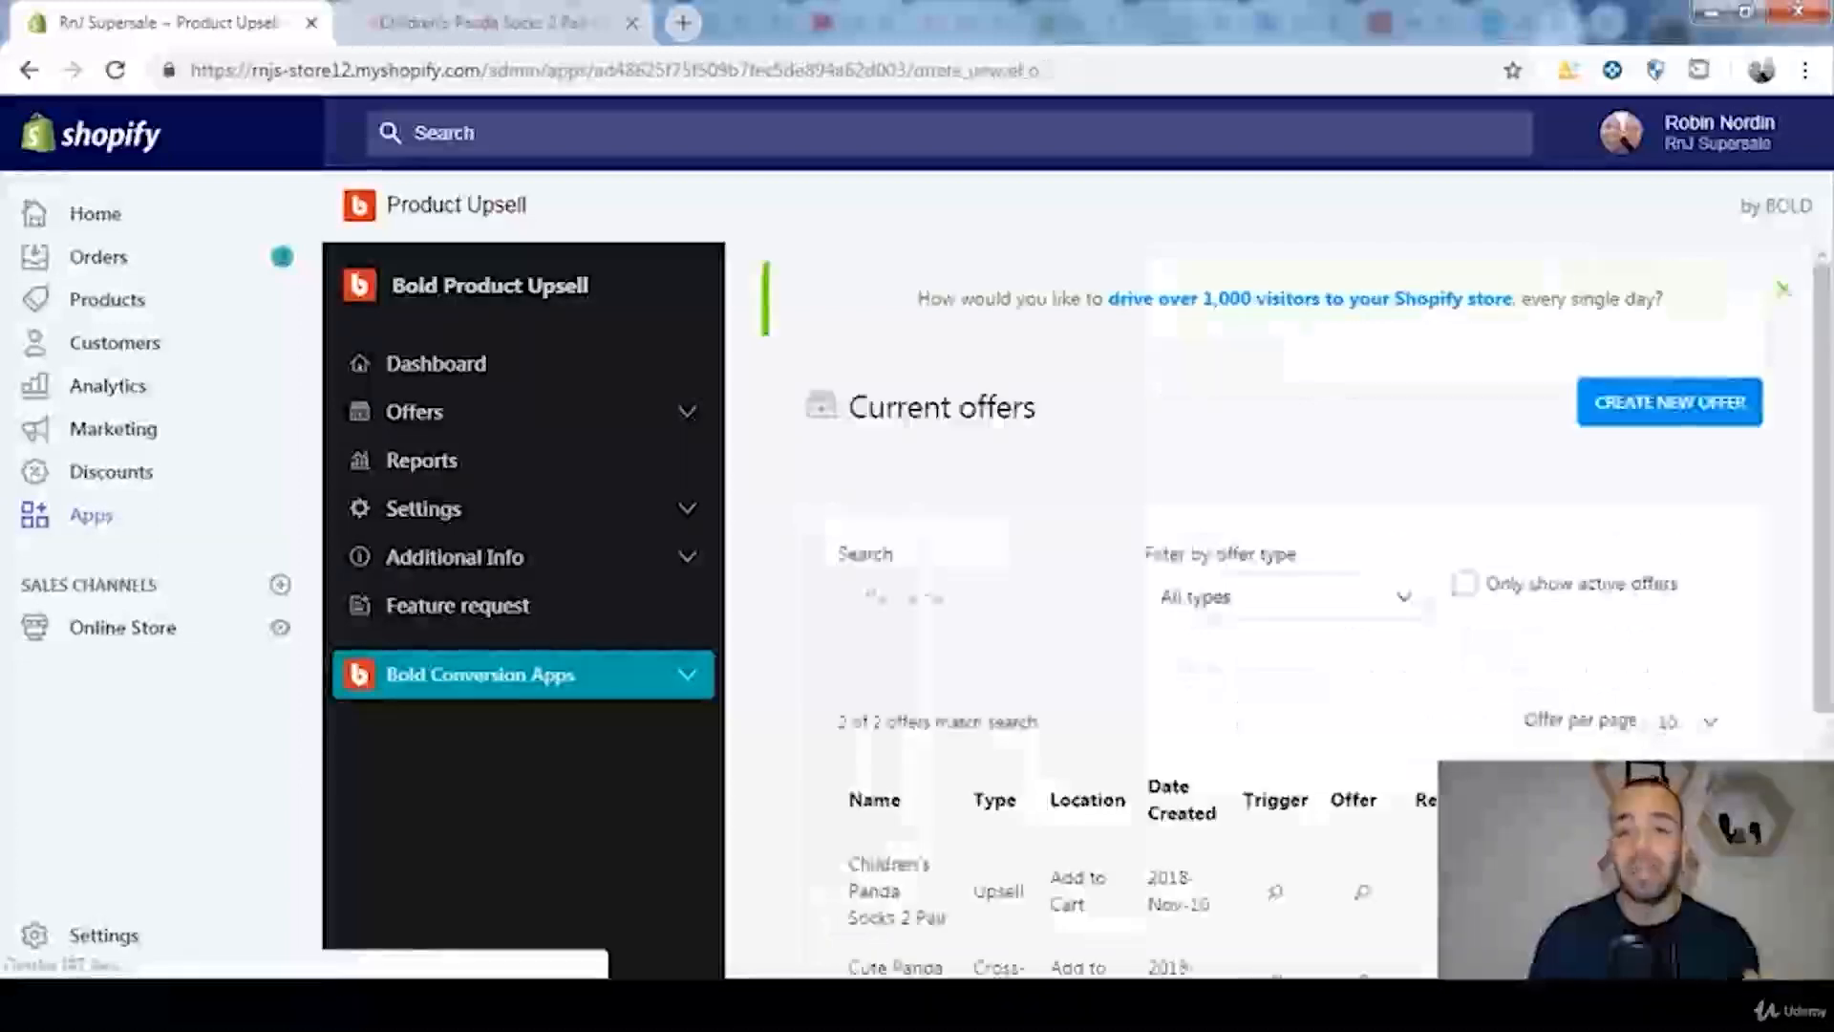
scroll(1113, 871, "down", 3)
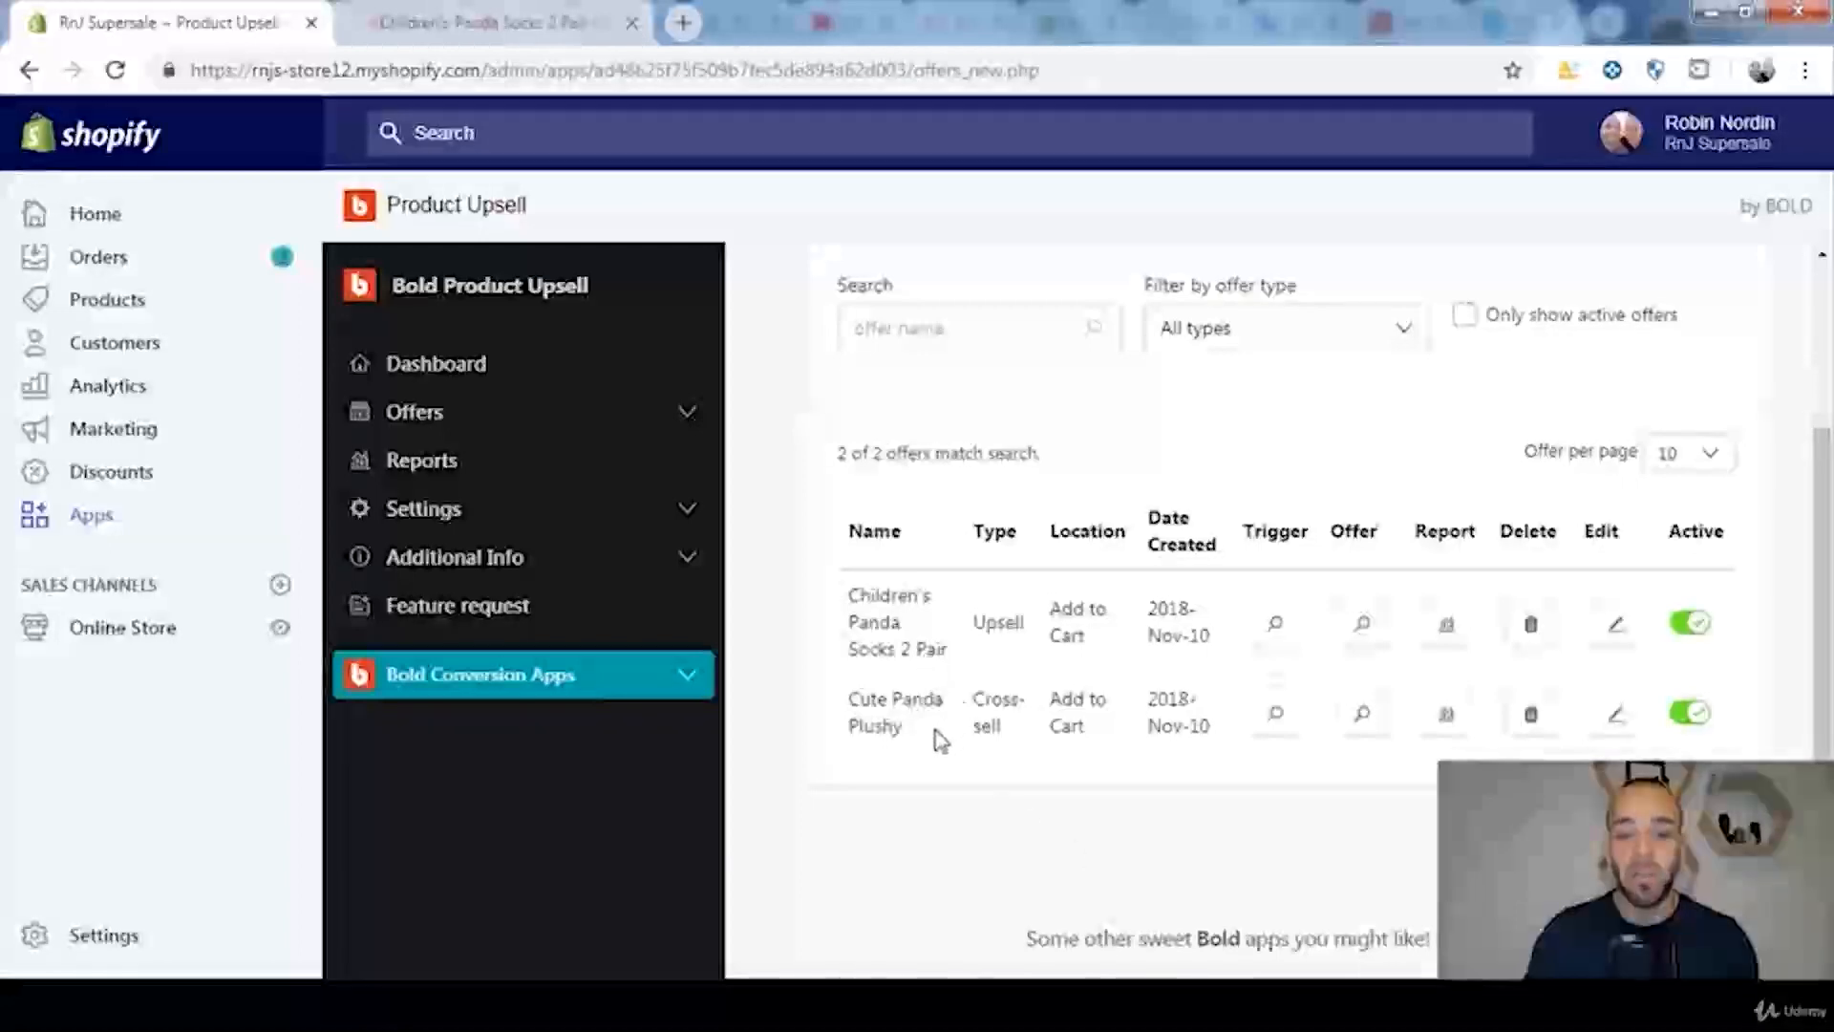
left_click_drag(898, 730, 845, 712)
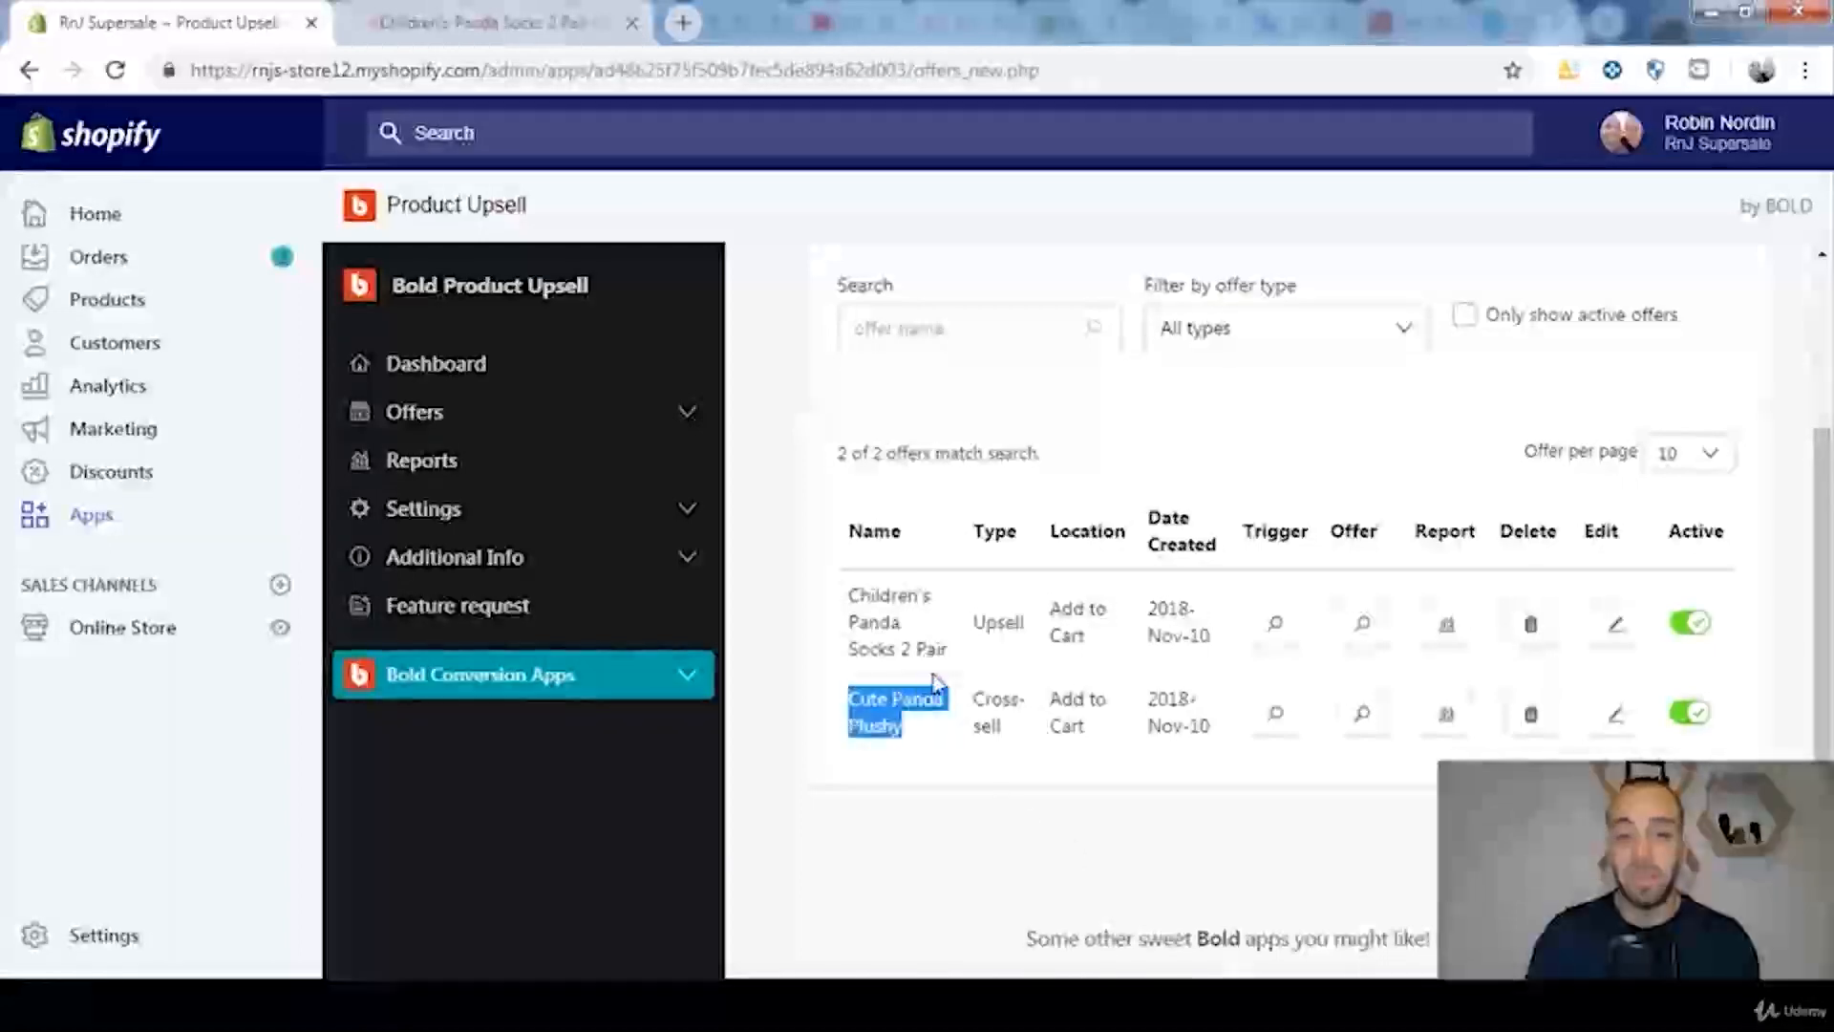
left_click(964, 658)
left_click_drag(953, 655, 840, 607)
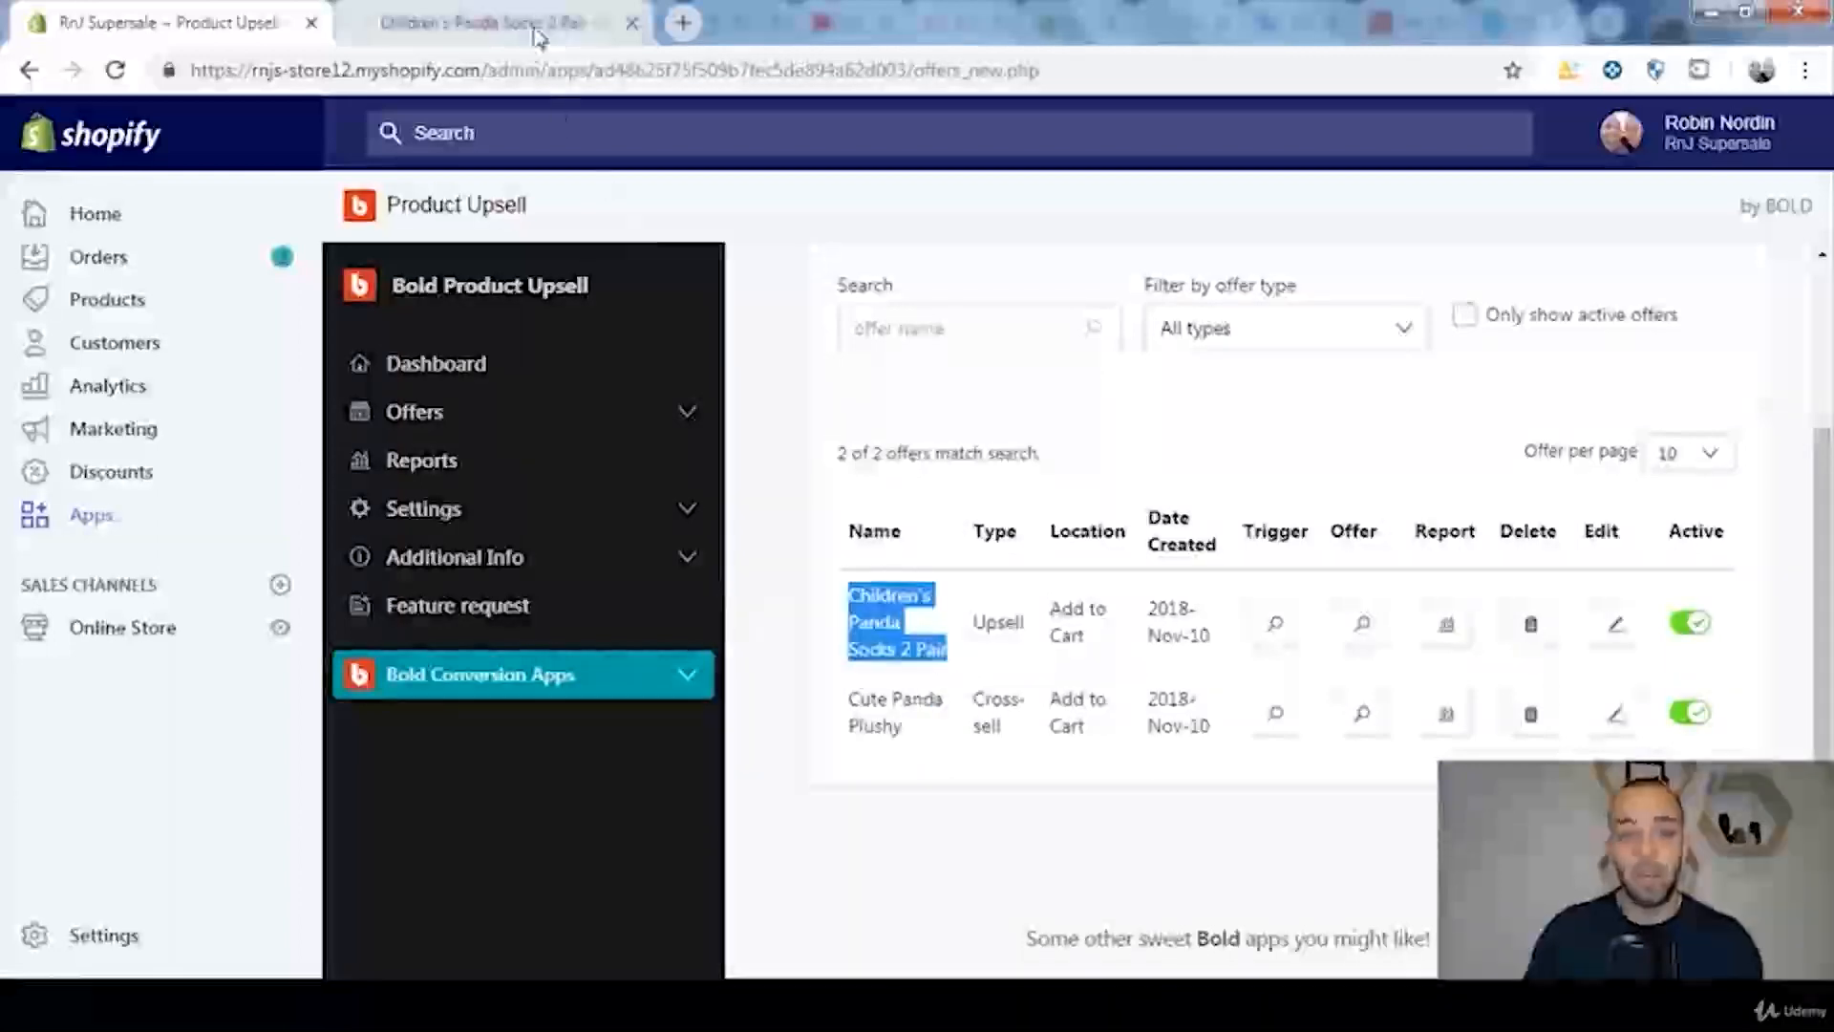
Step: Switch to the Children's Panda Socks 2 Pair storefront page and add the product to the cart to trigger the upsell
left_click(487, 22)
left_click_drag(1832, 289, 1831, 311)
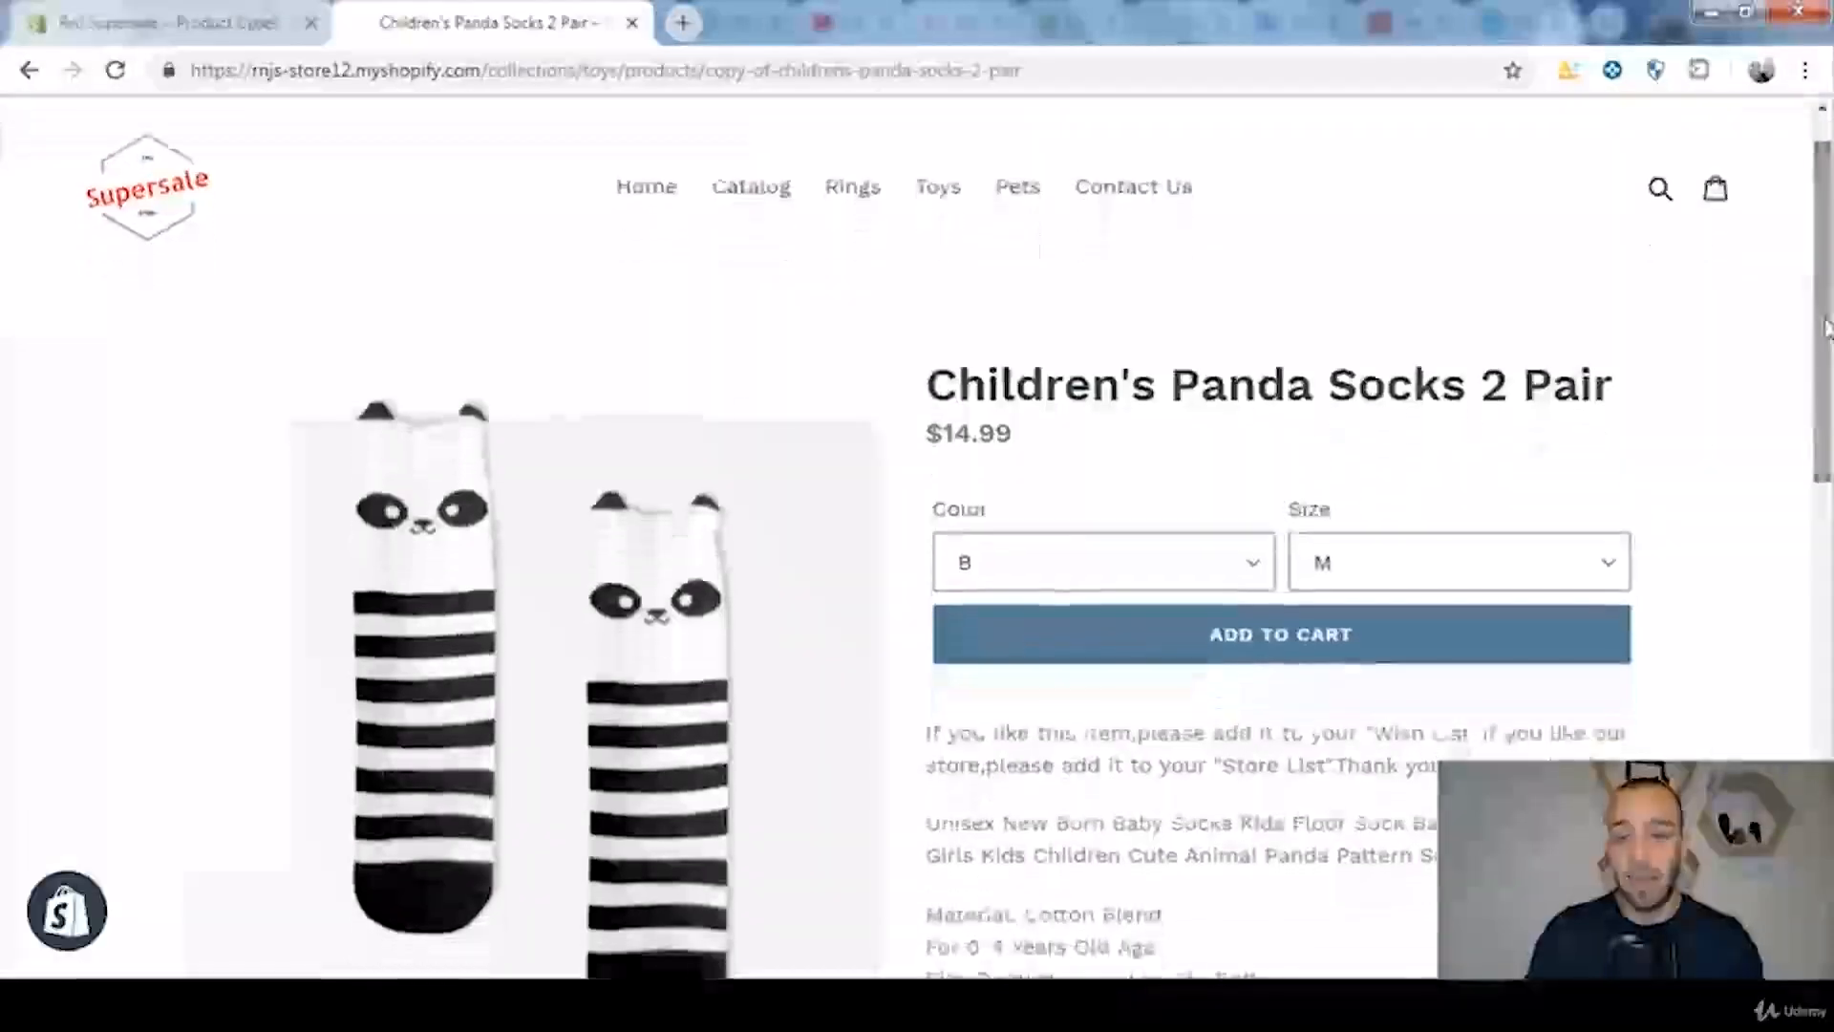
left_click(1273, 646)
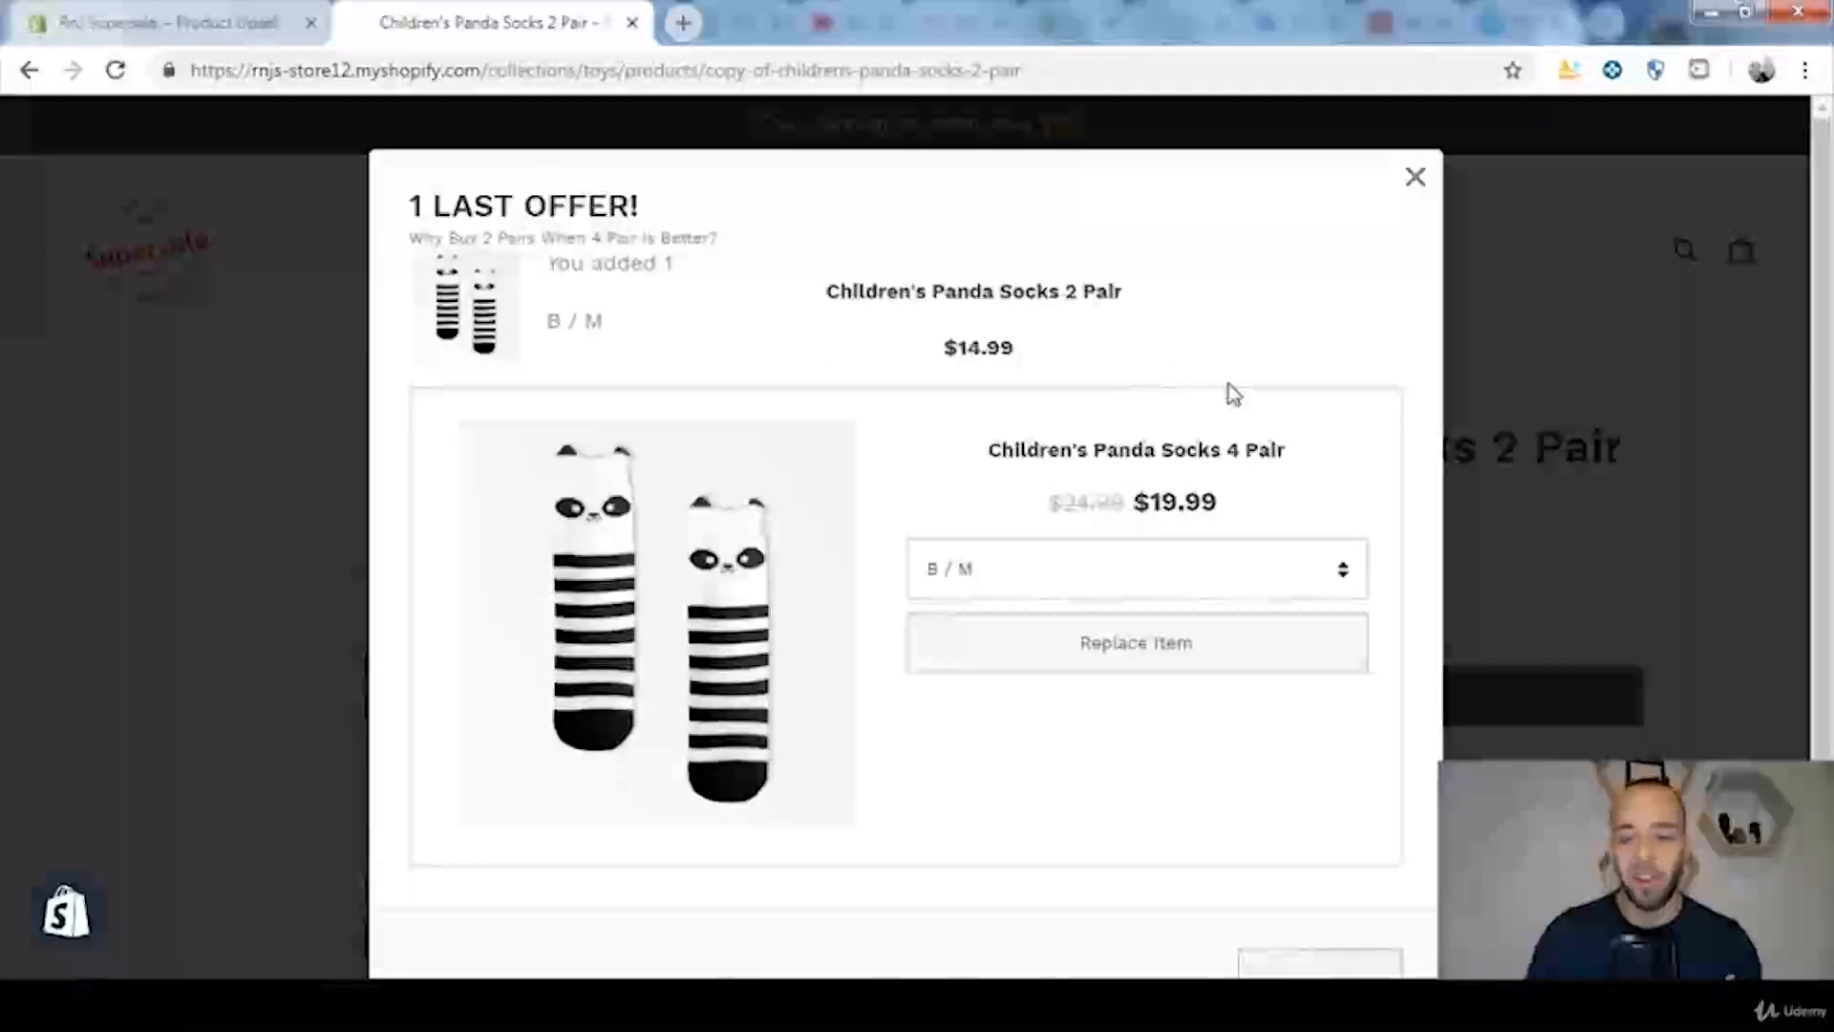
Step: Examine the upsell popup, comparing the 2 Pair product with the 4 Pair replacement's name, sale price and crossed-out price
left_click_drag(827, 291, 1127, 356)
left_click(968, 356)
left_click_drag(1057, 291, 1160, 294)
left_click(1160, 294)
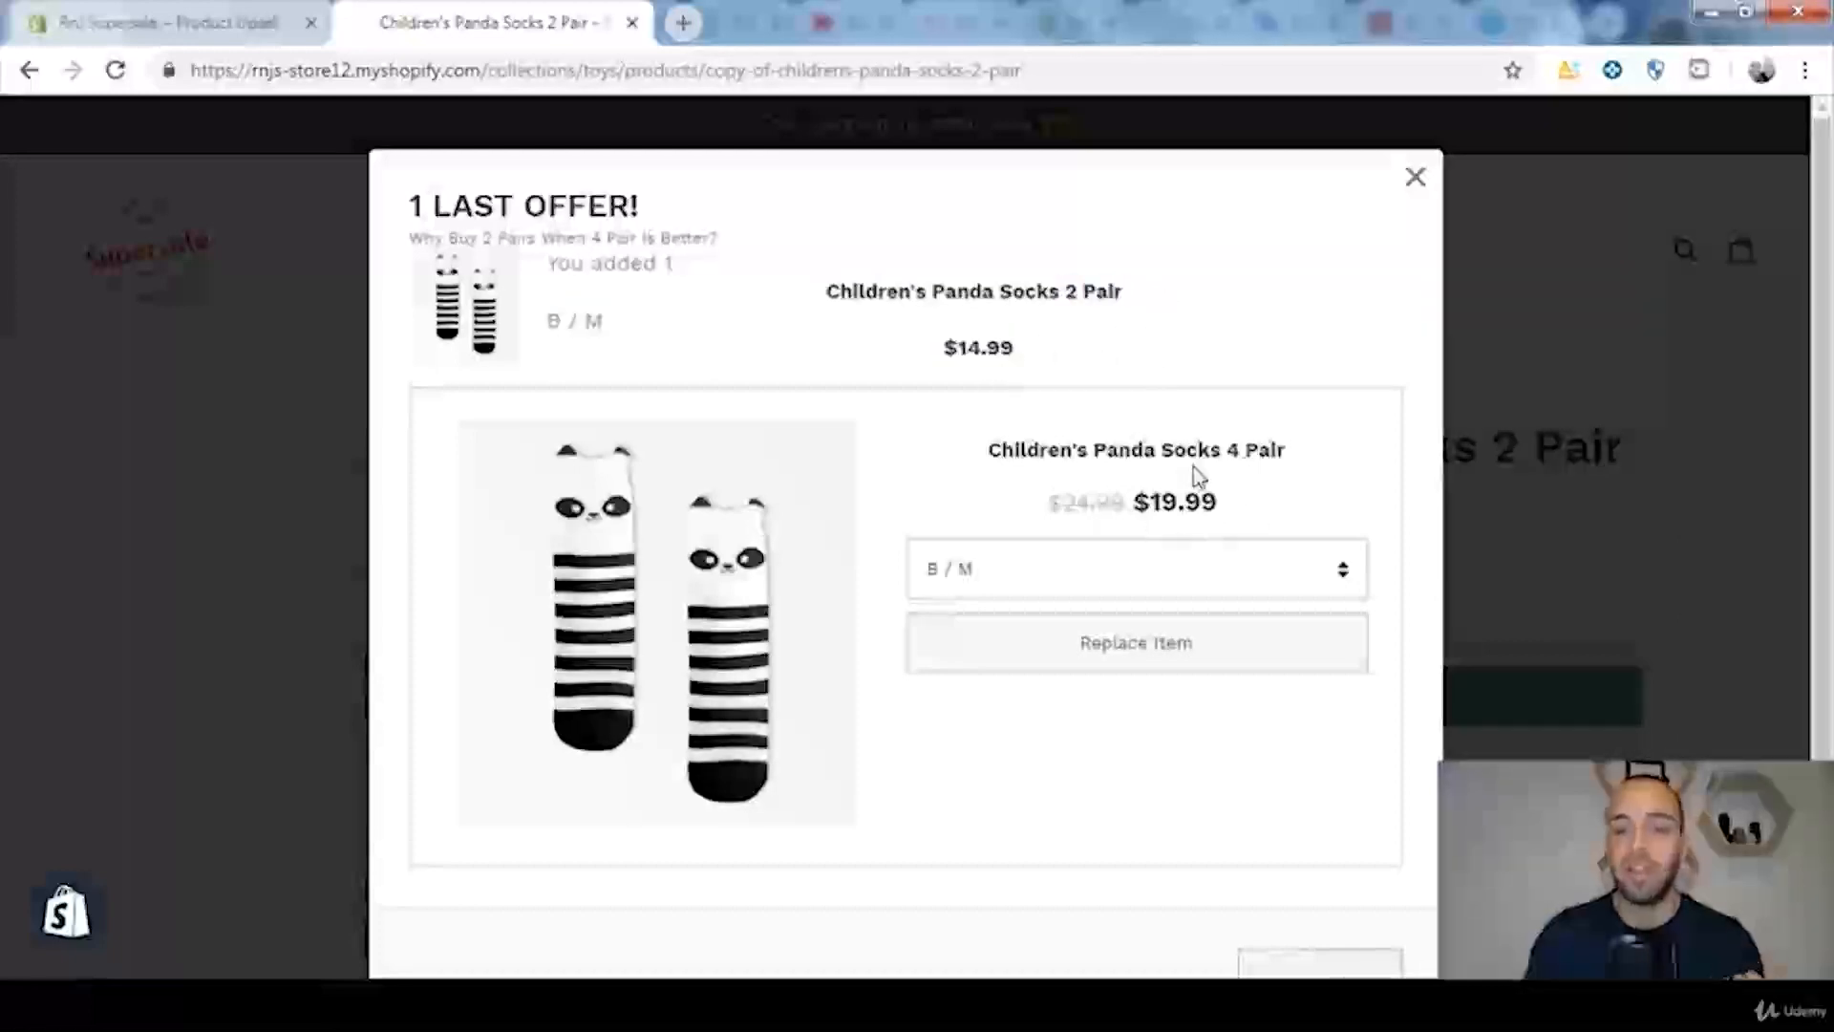
left_click_drag(1226, 449, 1285, 452)
left_click(1209, 488)
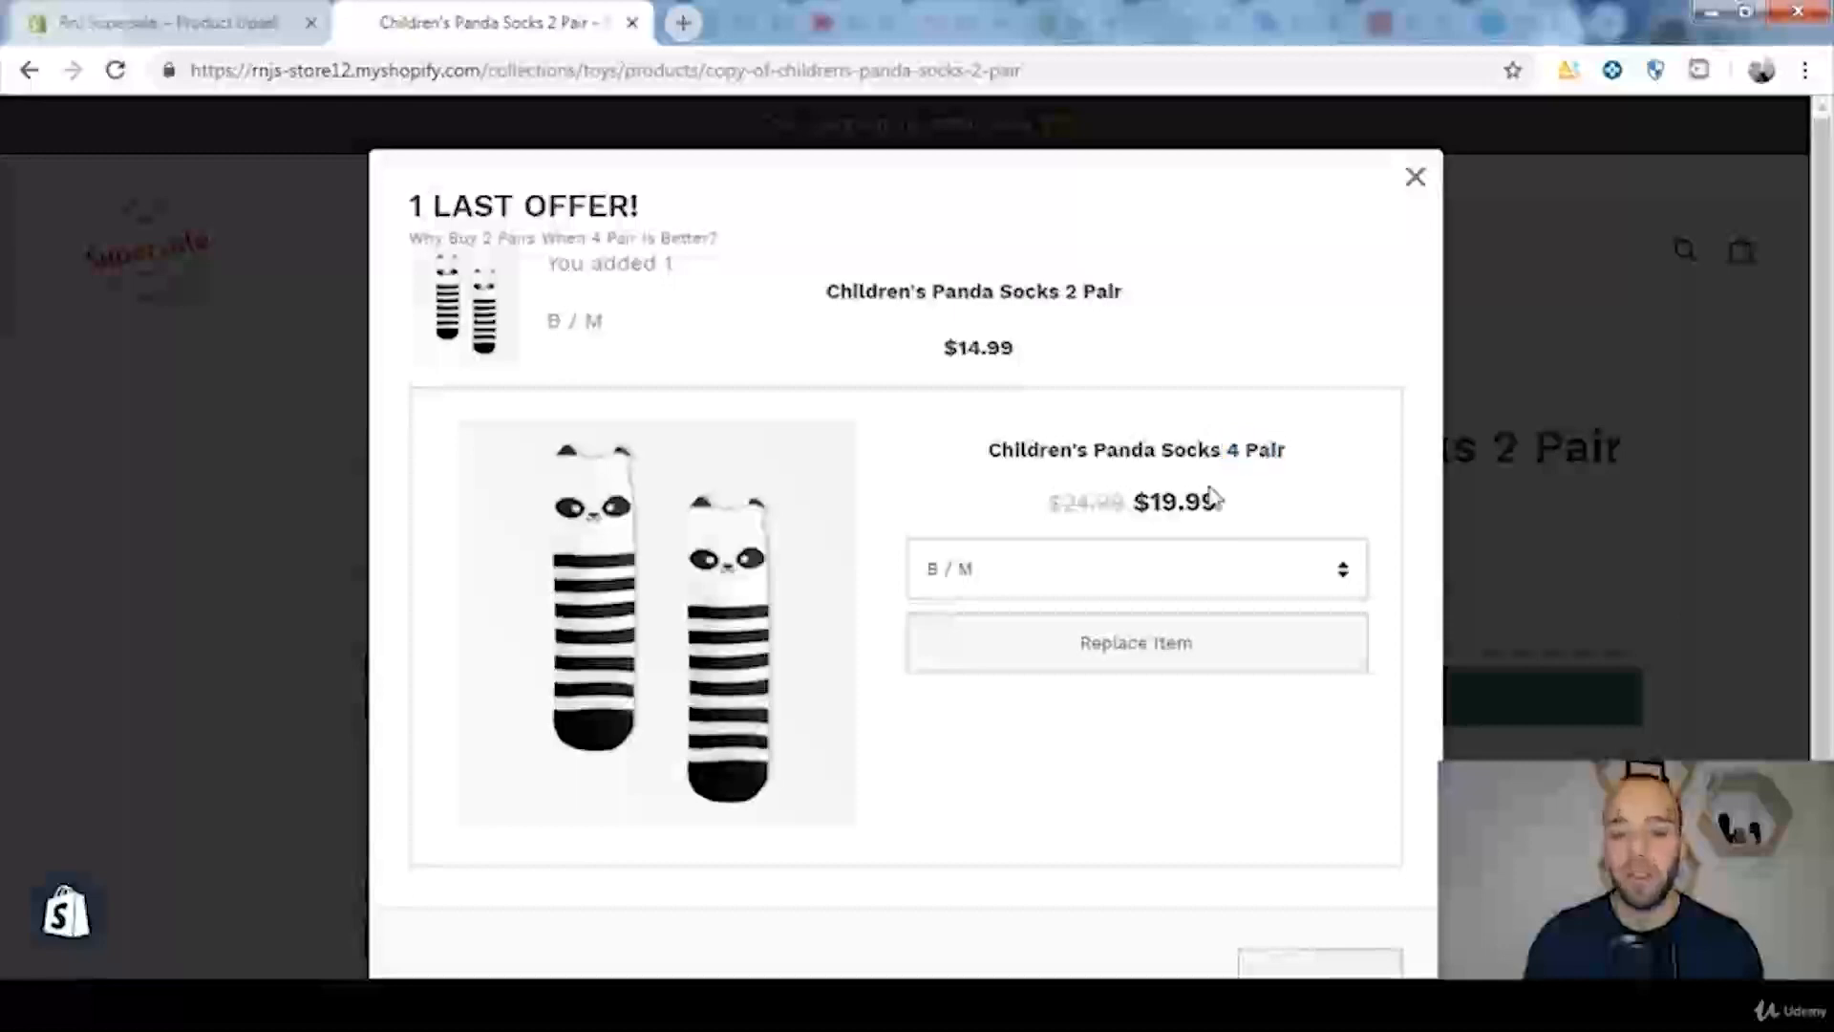
left_click_drag(1137, 502, 1221, 502)
left_click(1166, 518)
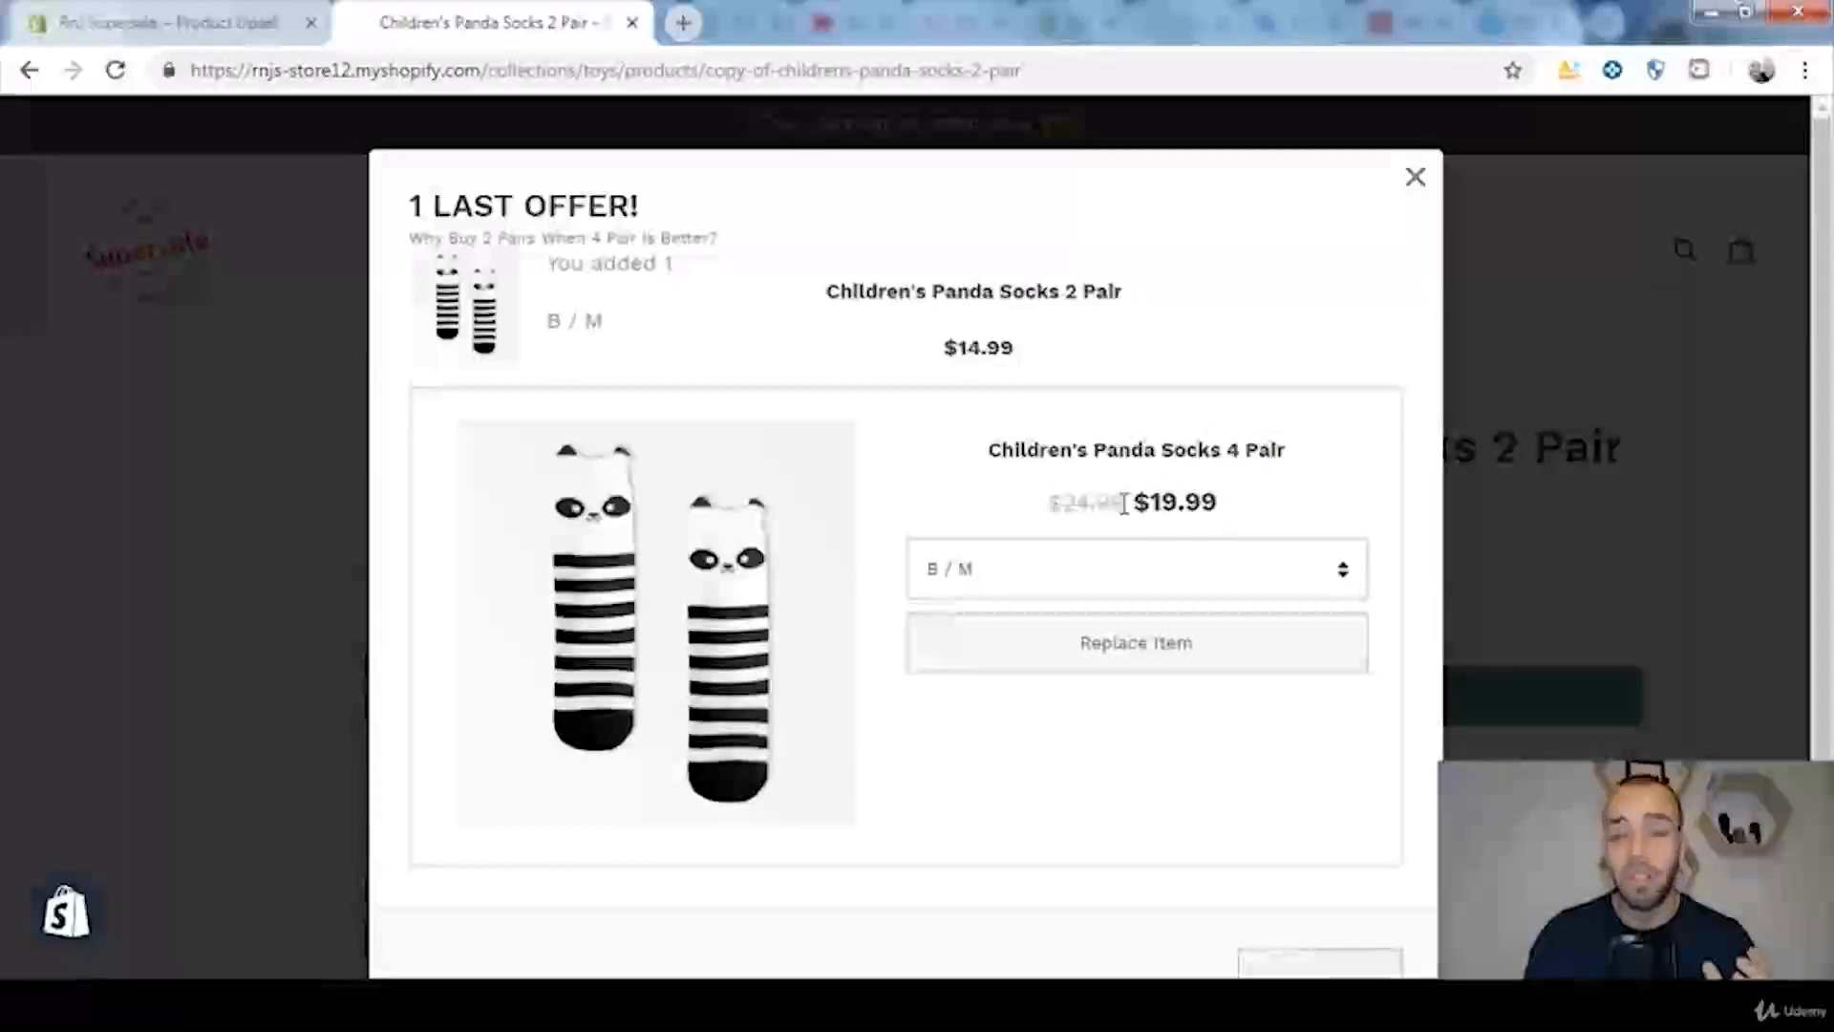
left_click_drag(1118, 501, 1054, 502)
left_click(1148, 492)
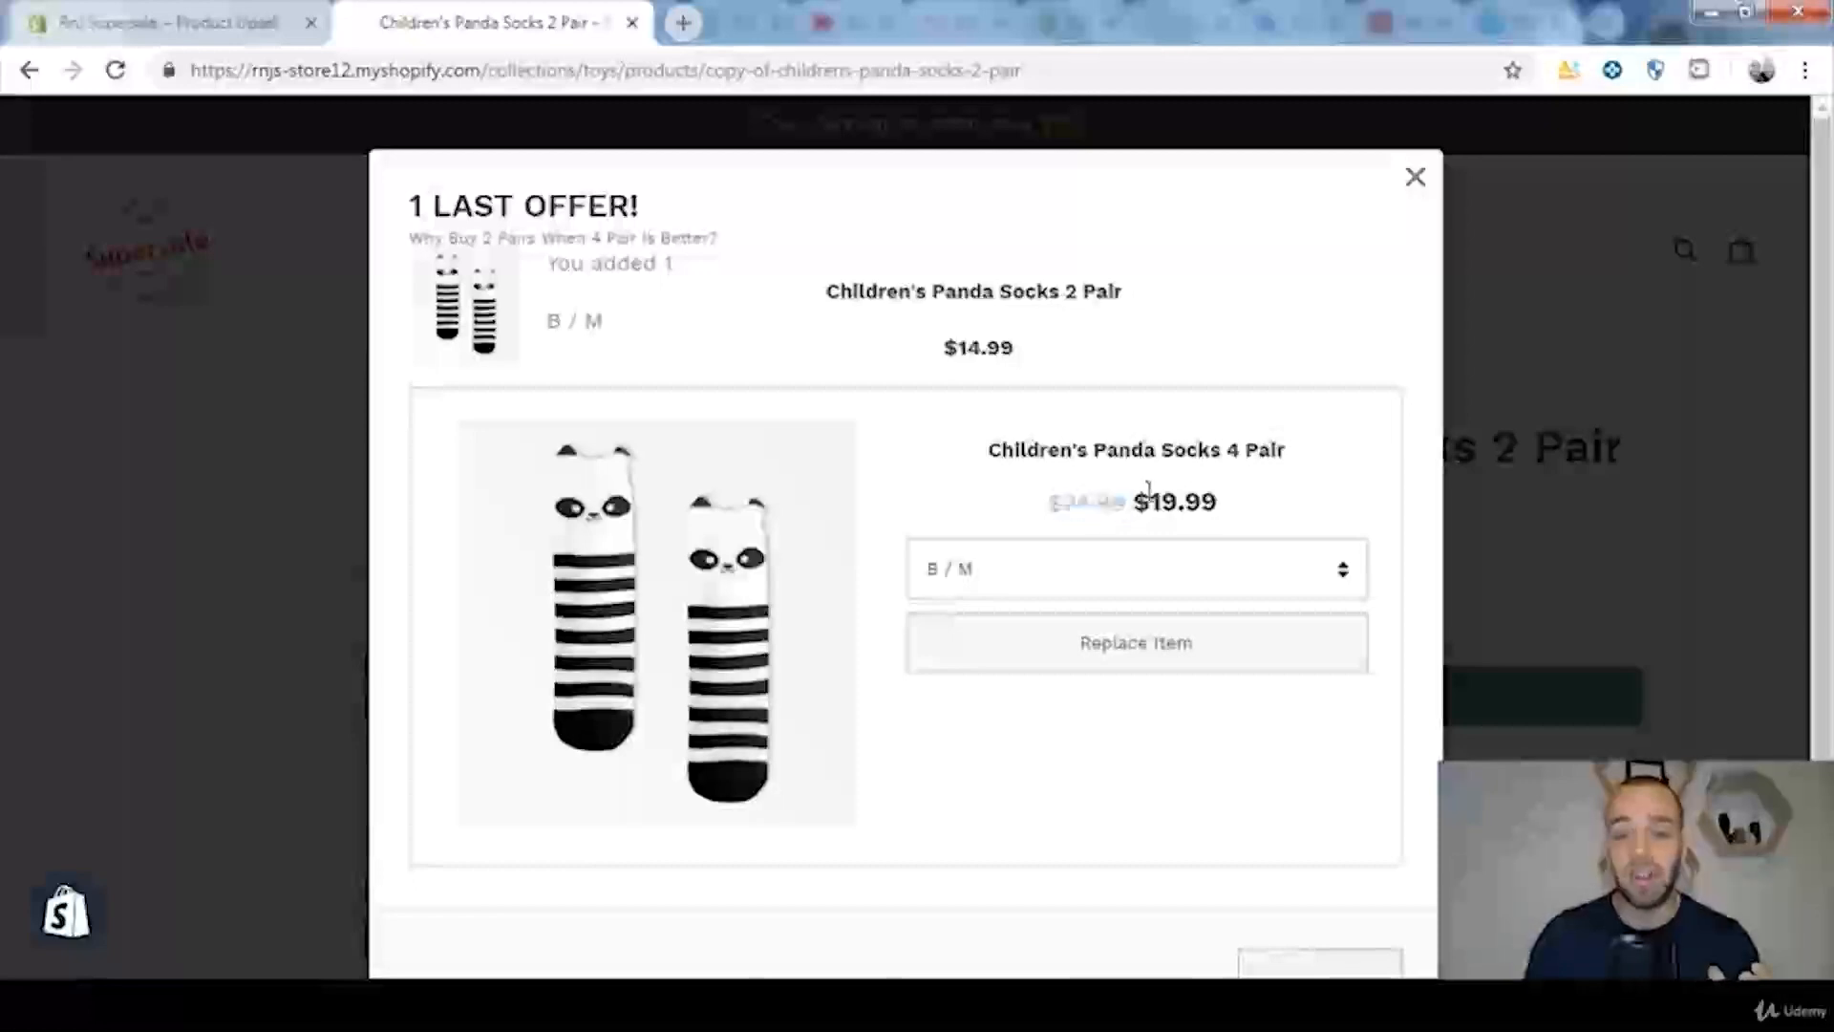
Step: Accept the 4 Pair replacement in the popup, review the cart contents, and return to the Bold Product Upsell offers list
left_click(1146, 657)
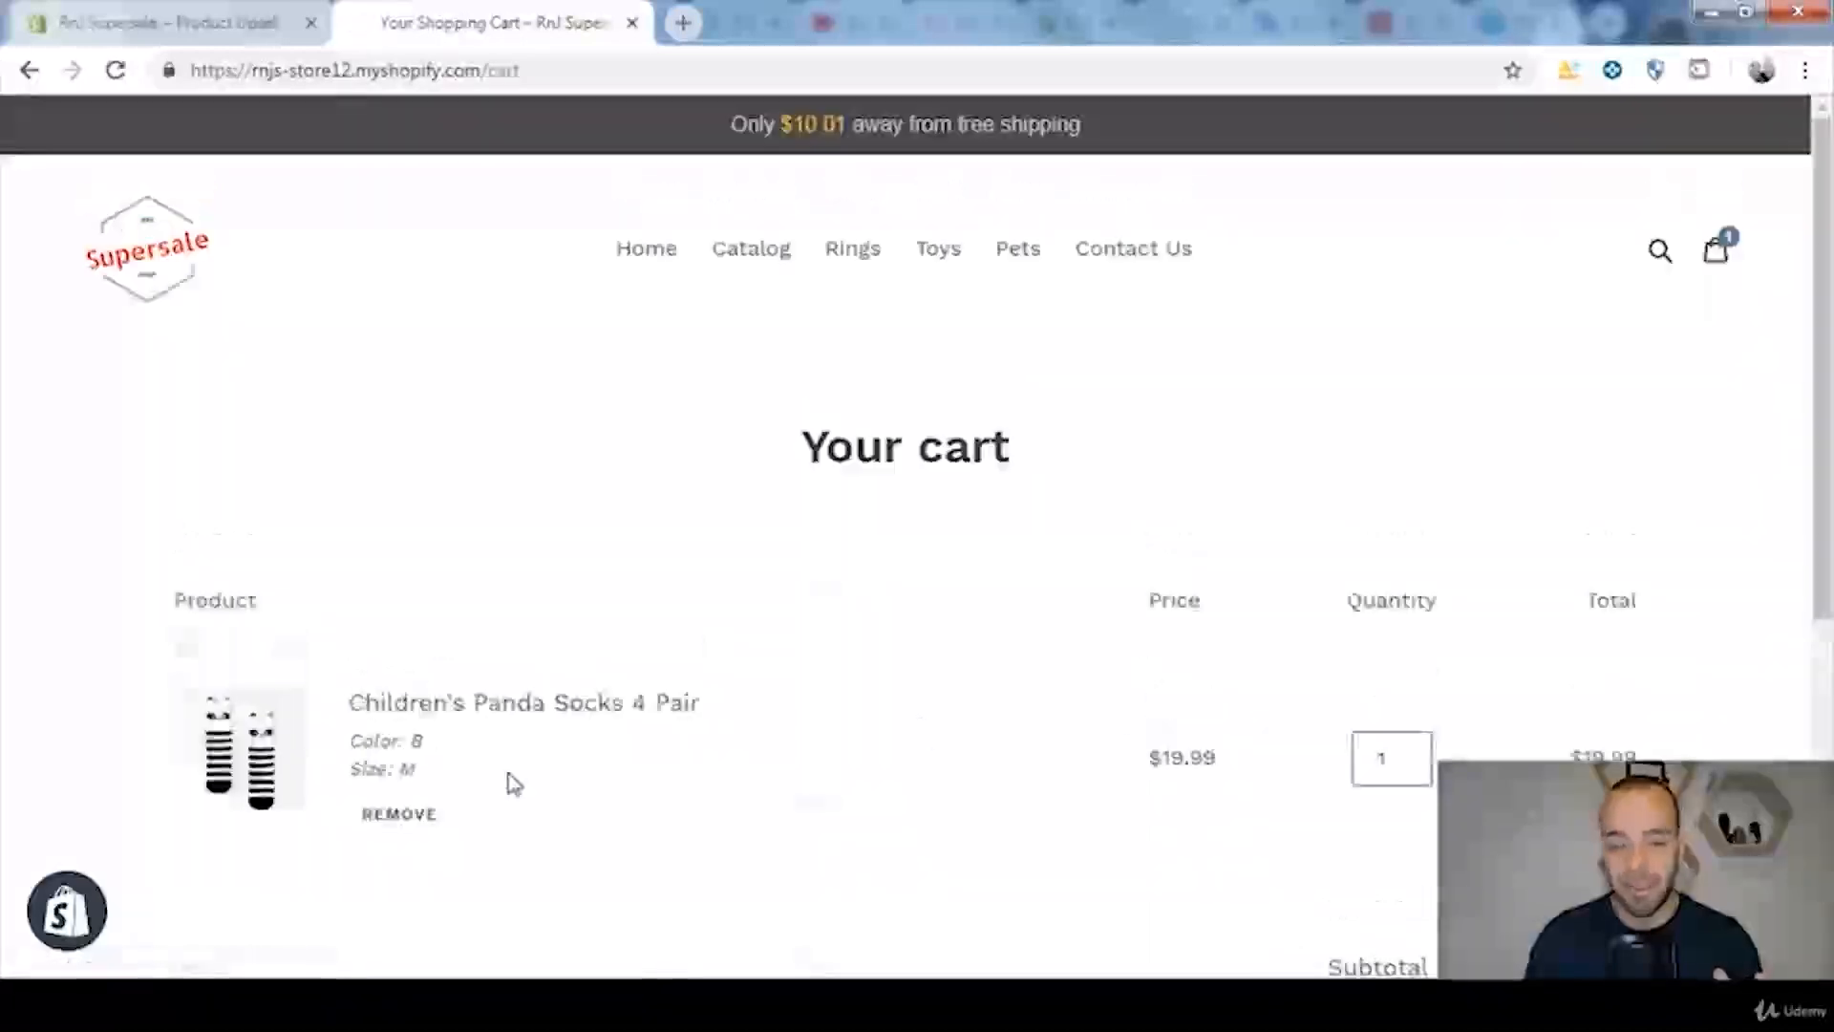
scroll(1678, 715, "down", 3)
scroll(1642, 712, "up", 2)
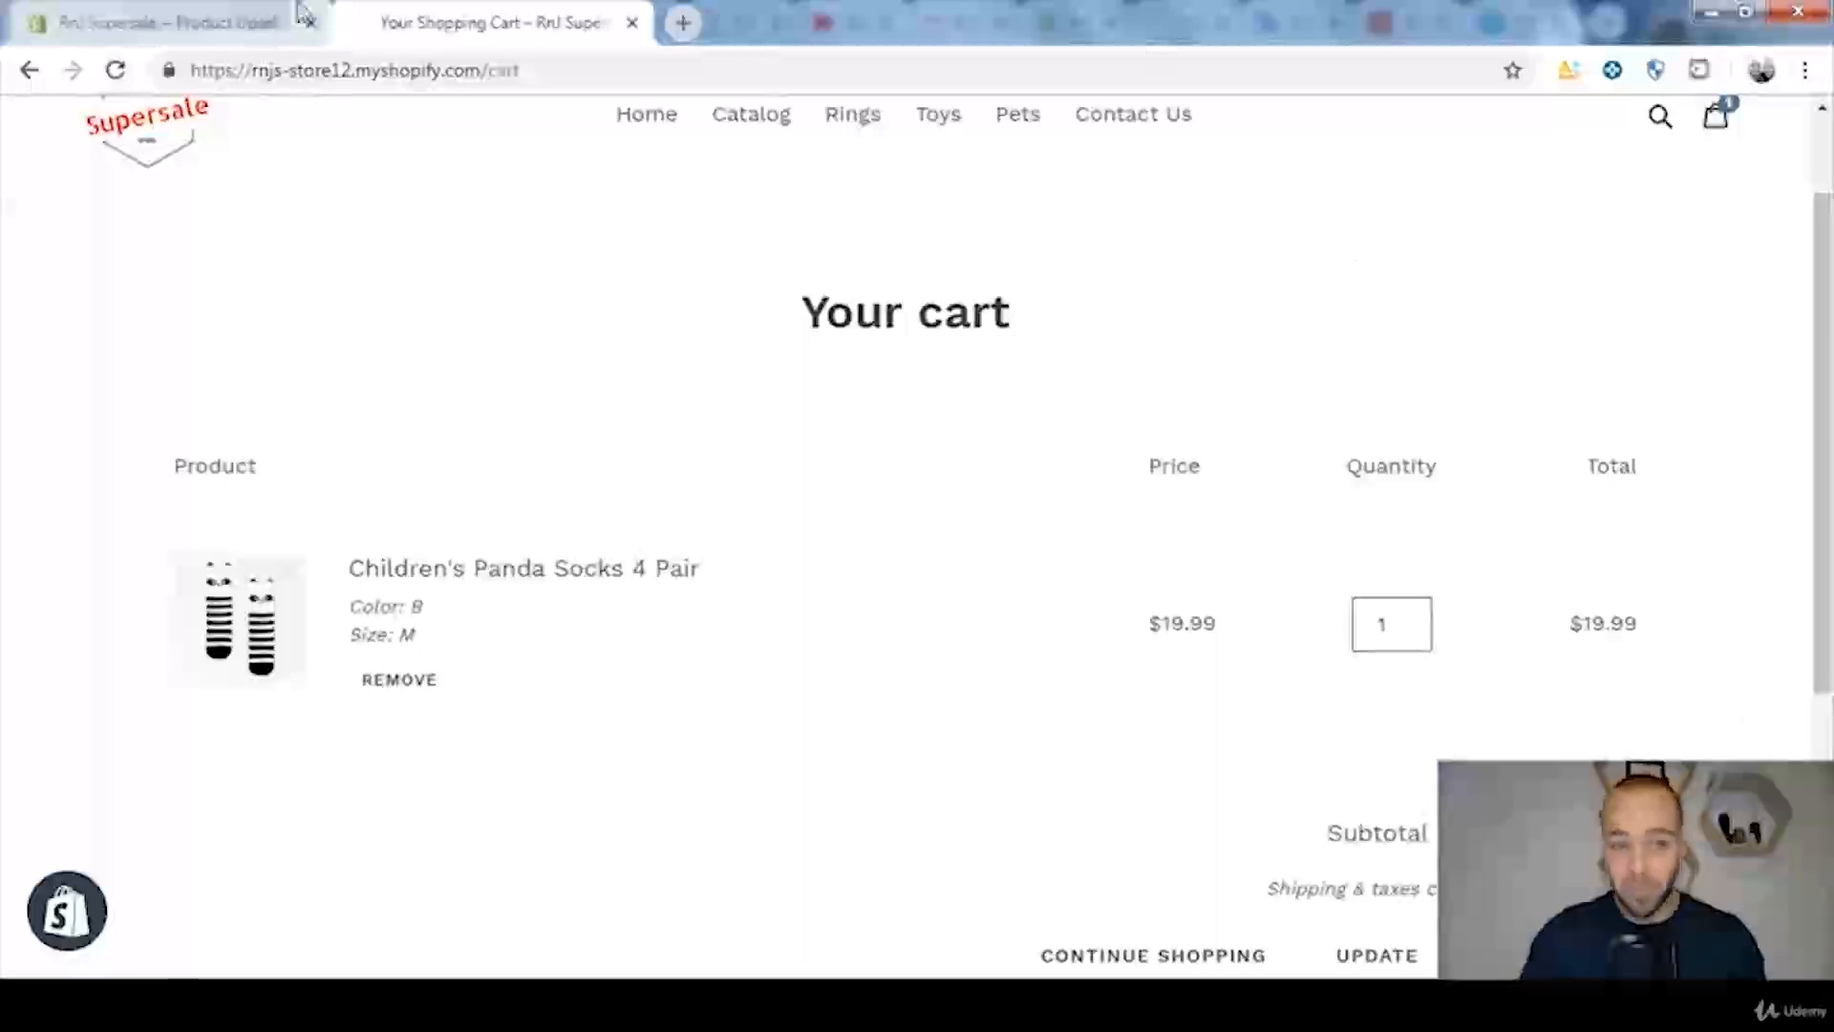
left_click(238, 21)
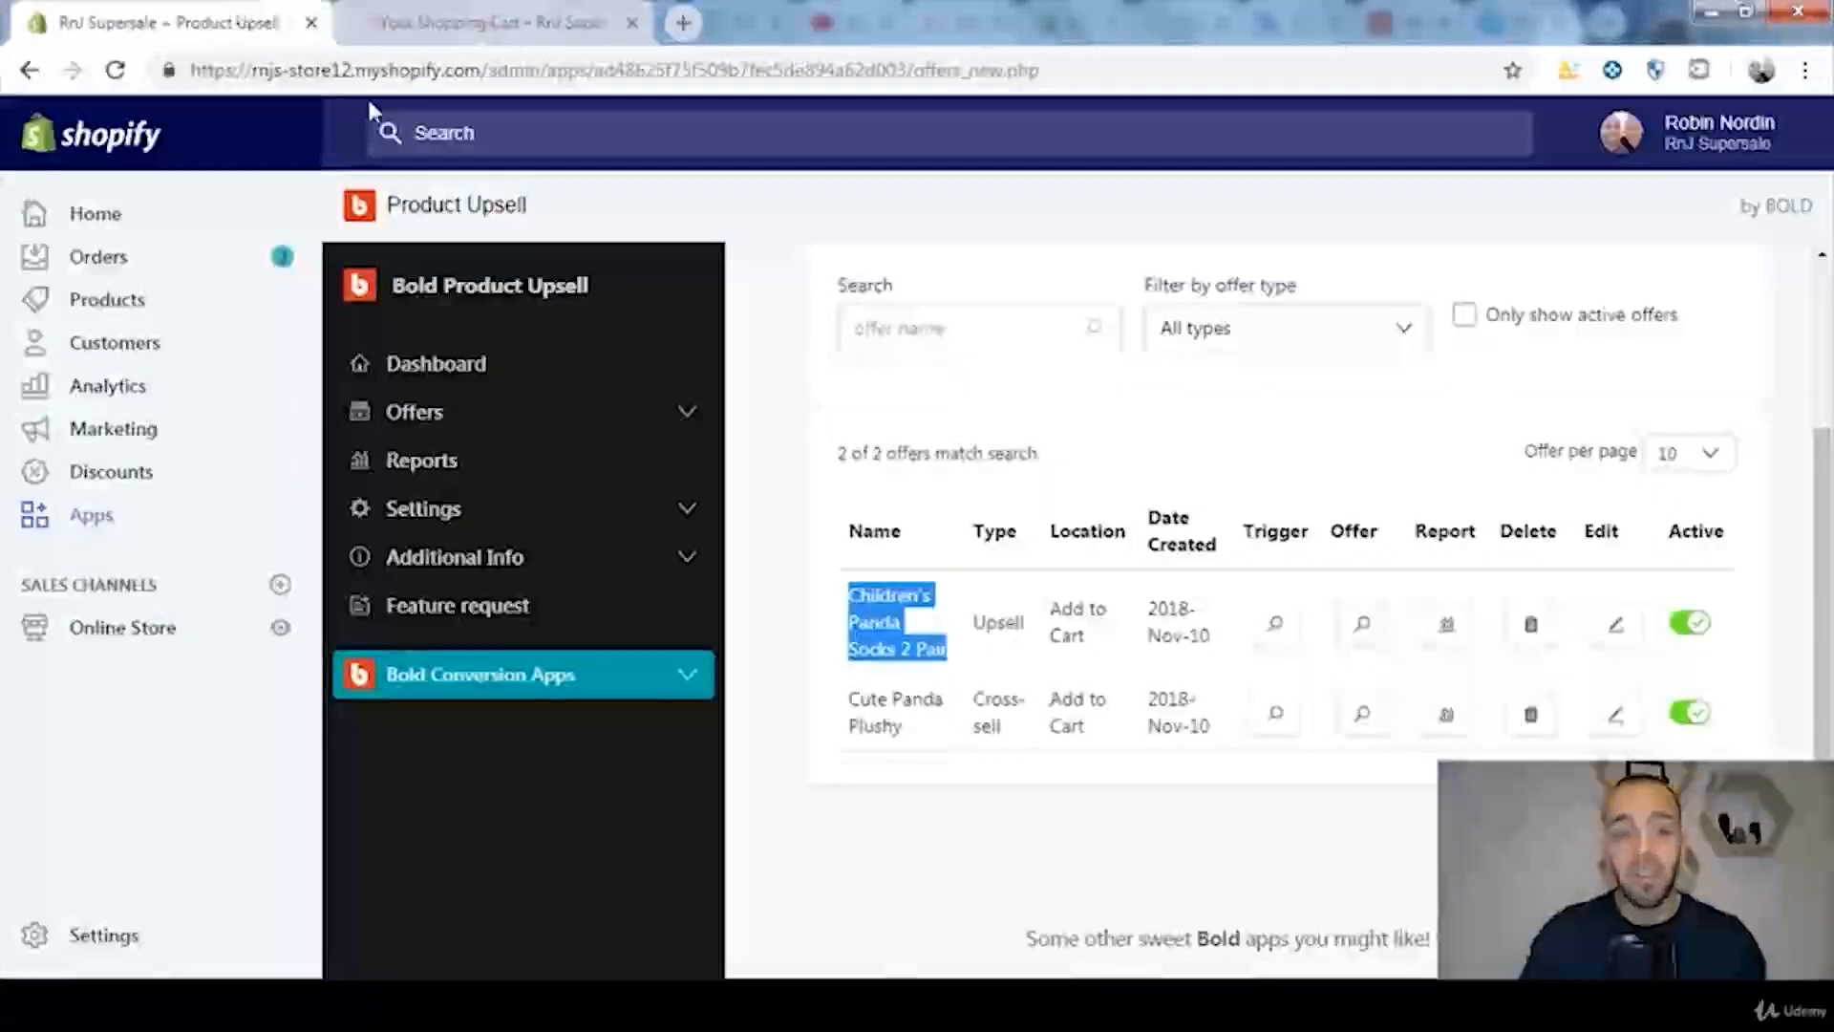
Step: Open the Product Upsell app from the store's installed apps and start creating a new upsell offer
left_click(693, 421)
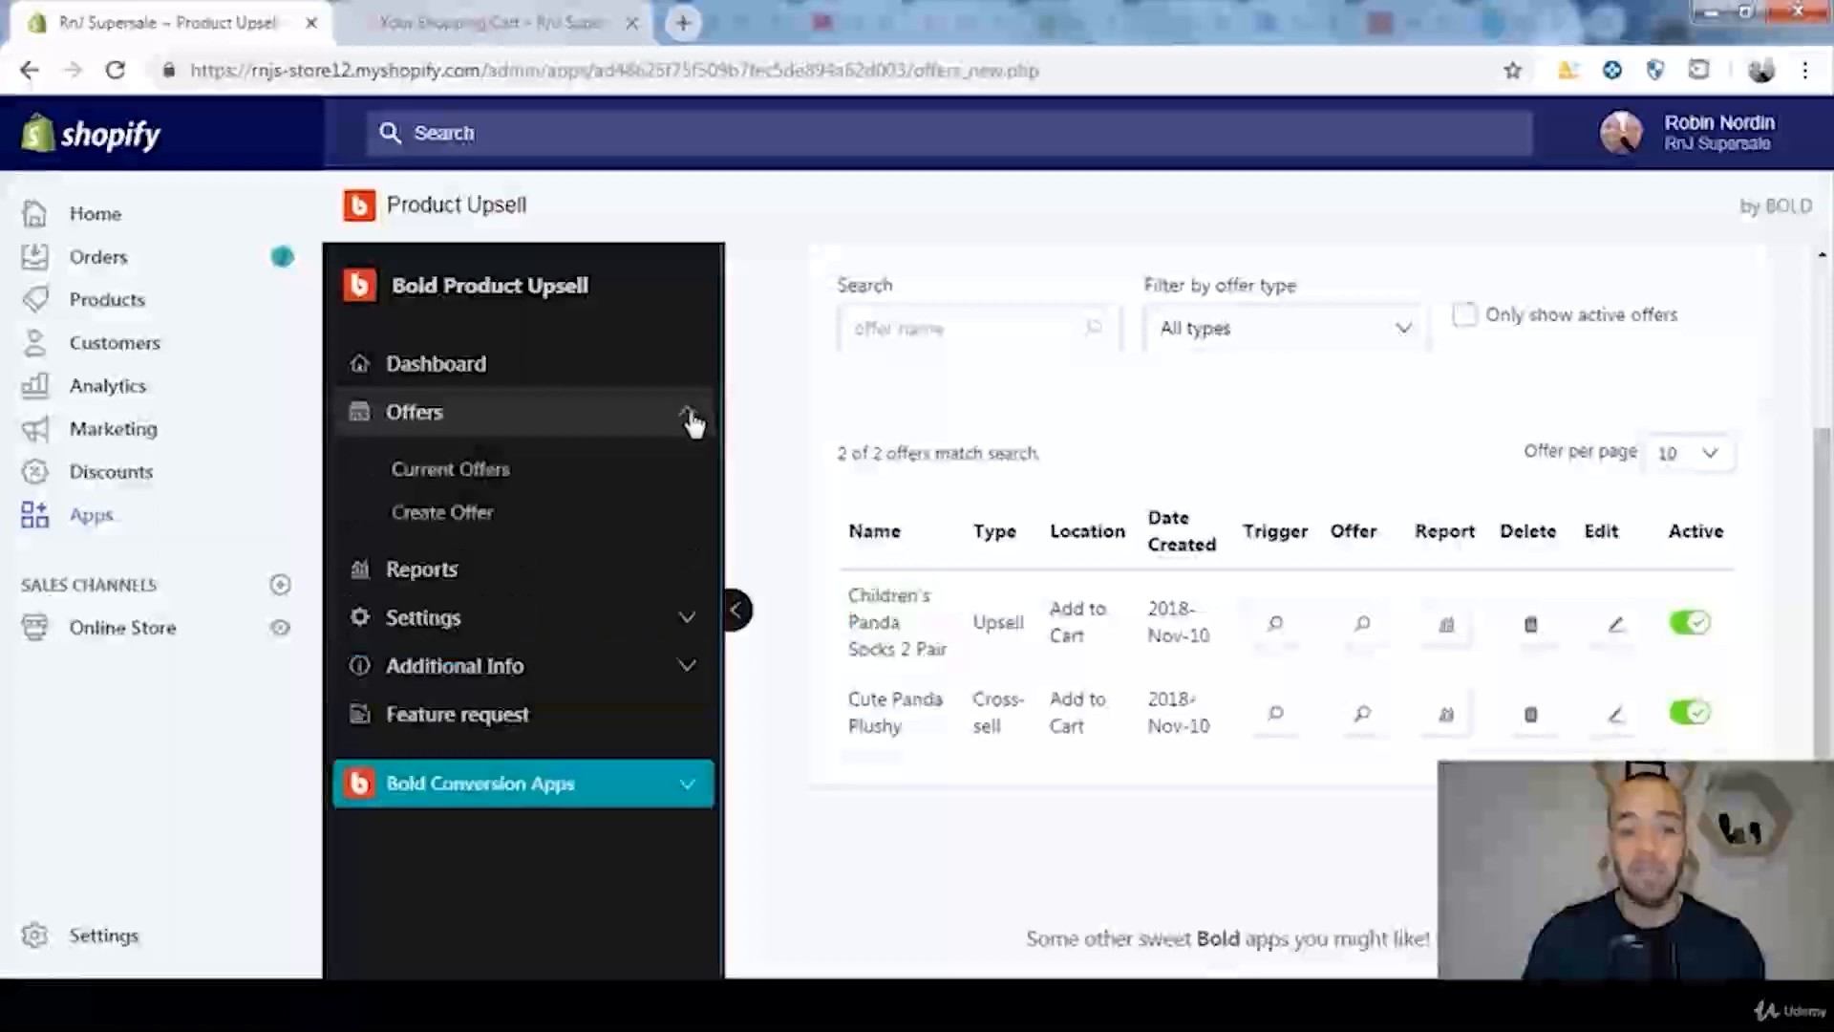
left_click(656, 509)
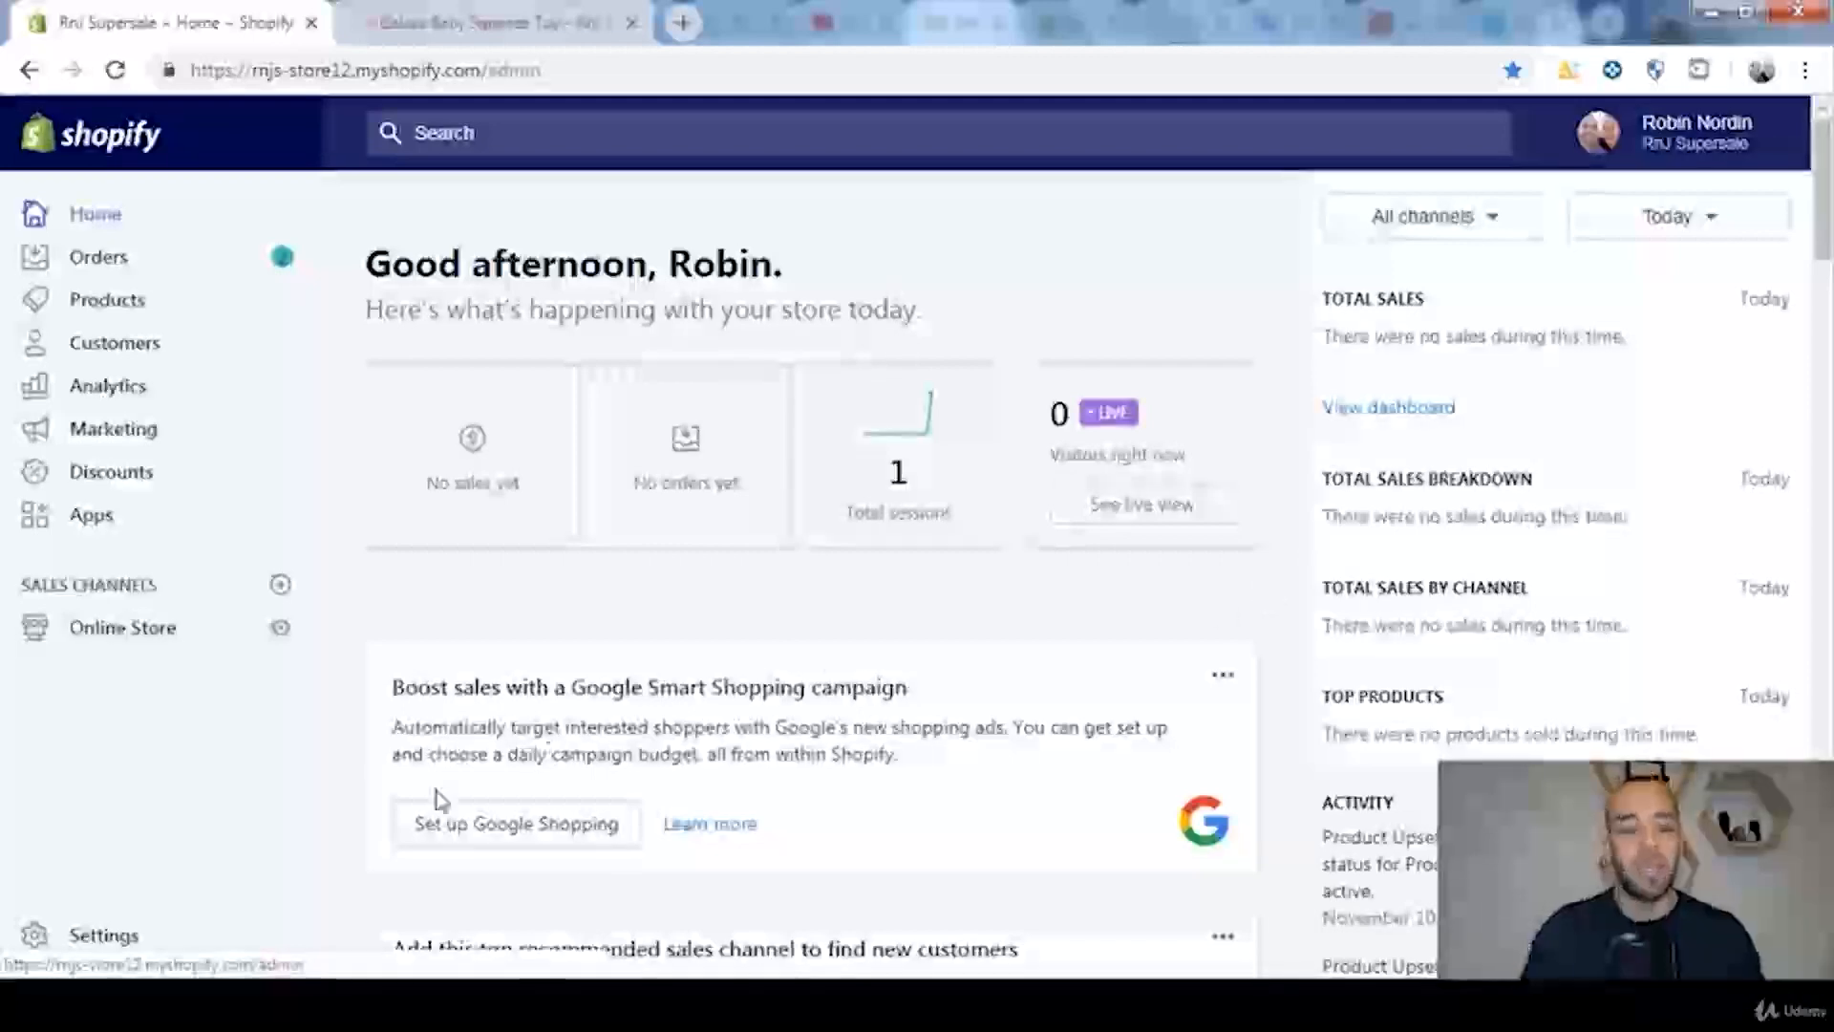
left_click(90, 521)
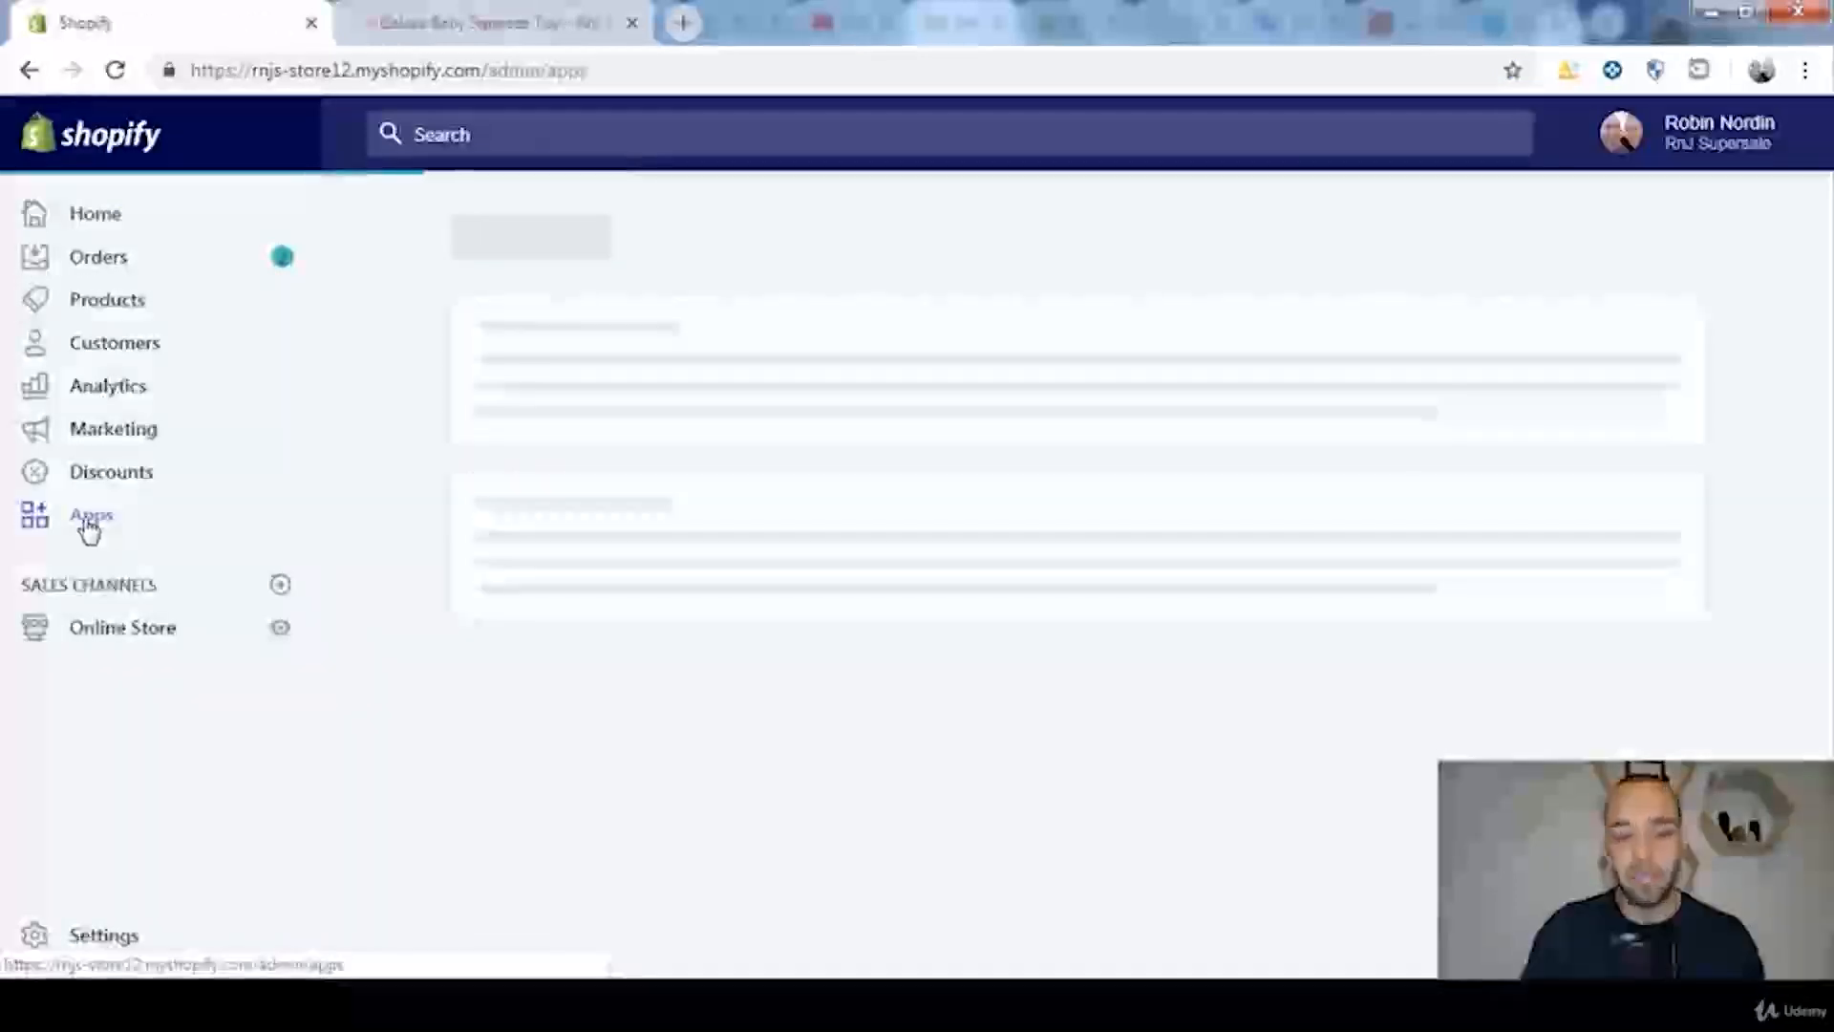
scroll(602, 931, "down", 1)
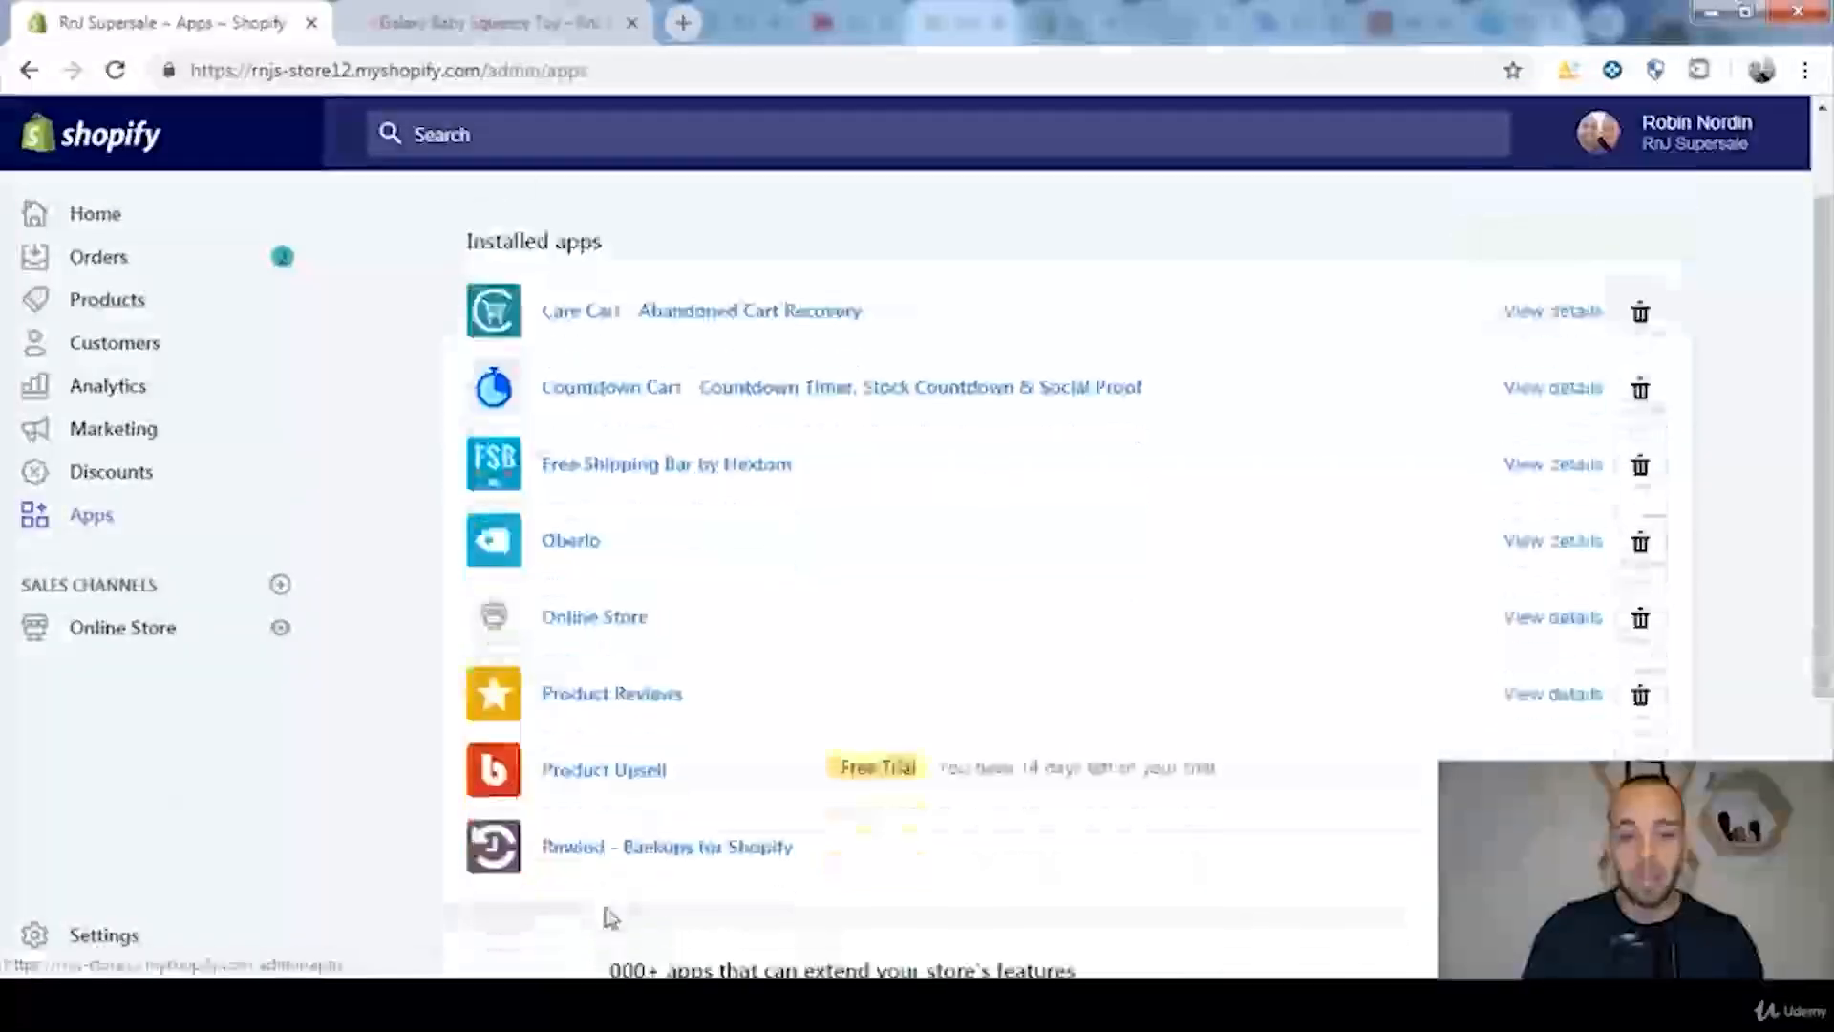
left_click(594, 779)
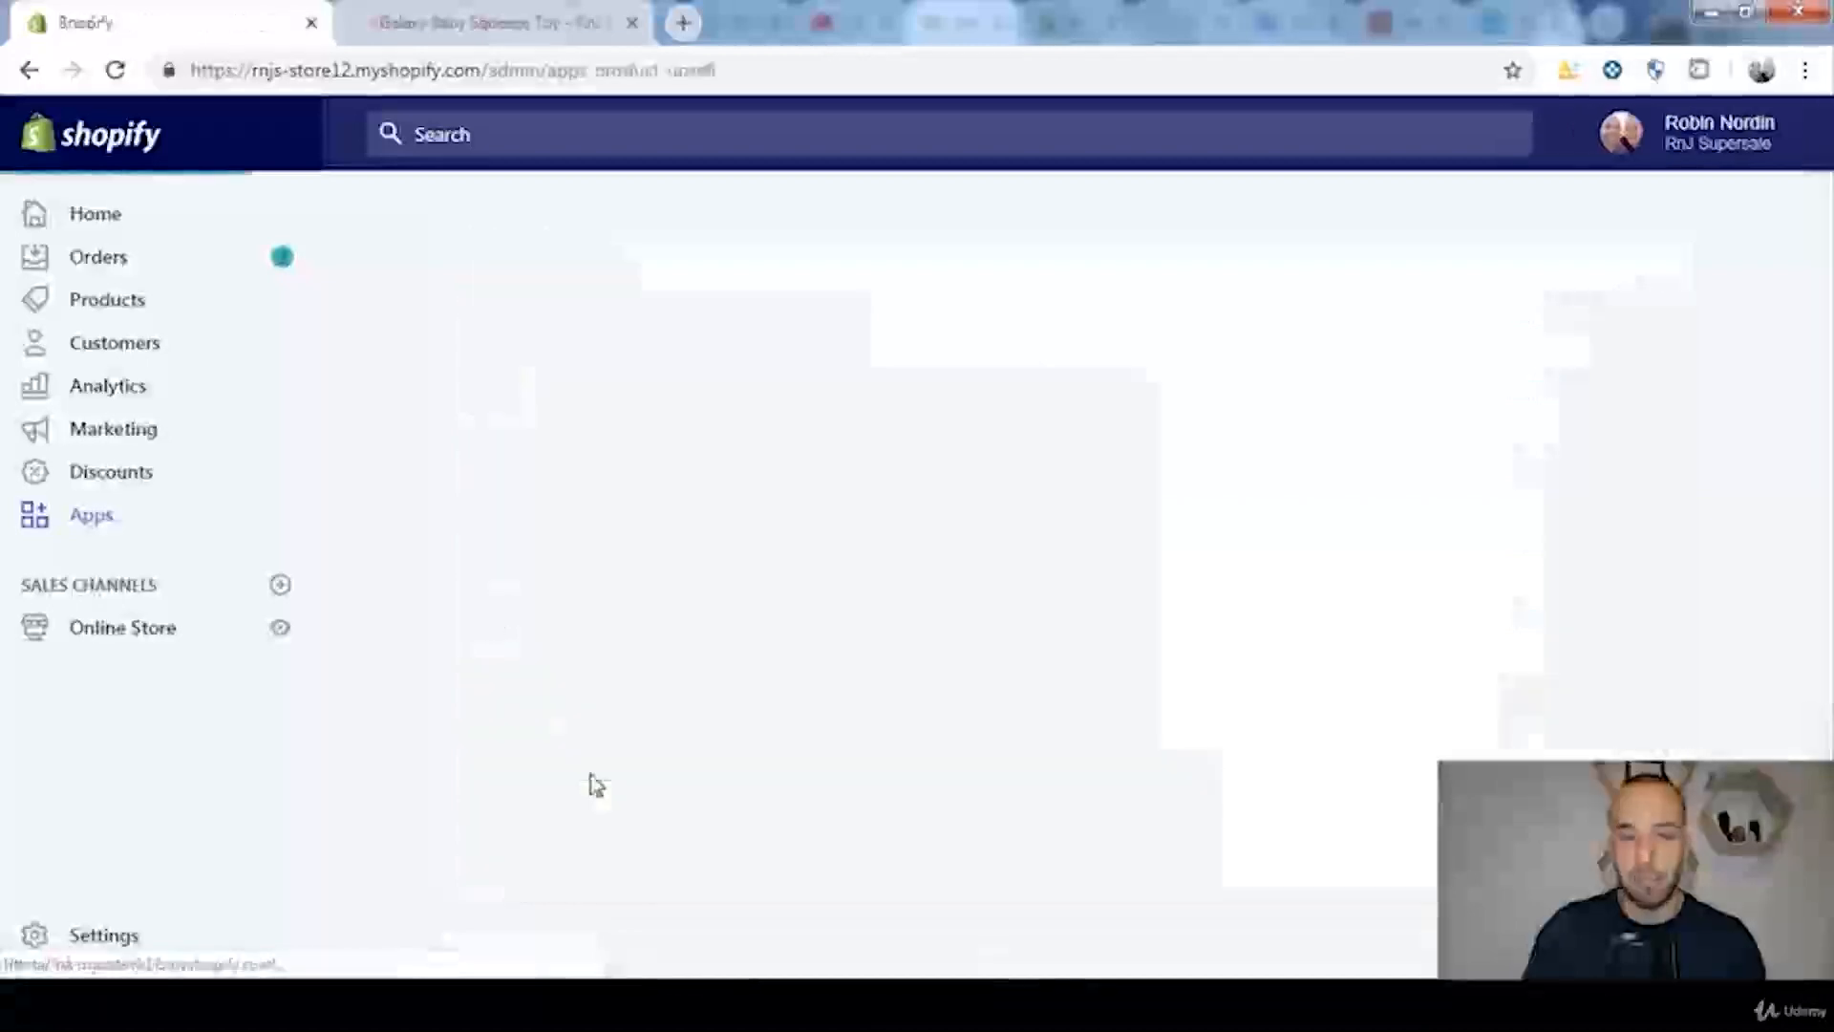
scroll(1086, 696, "down", 2)
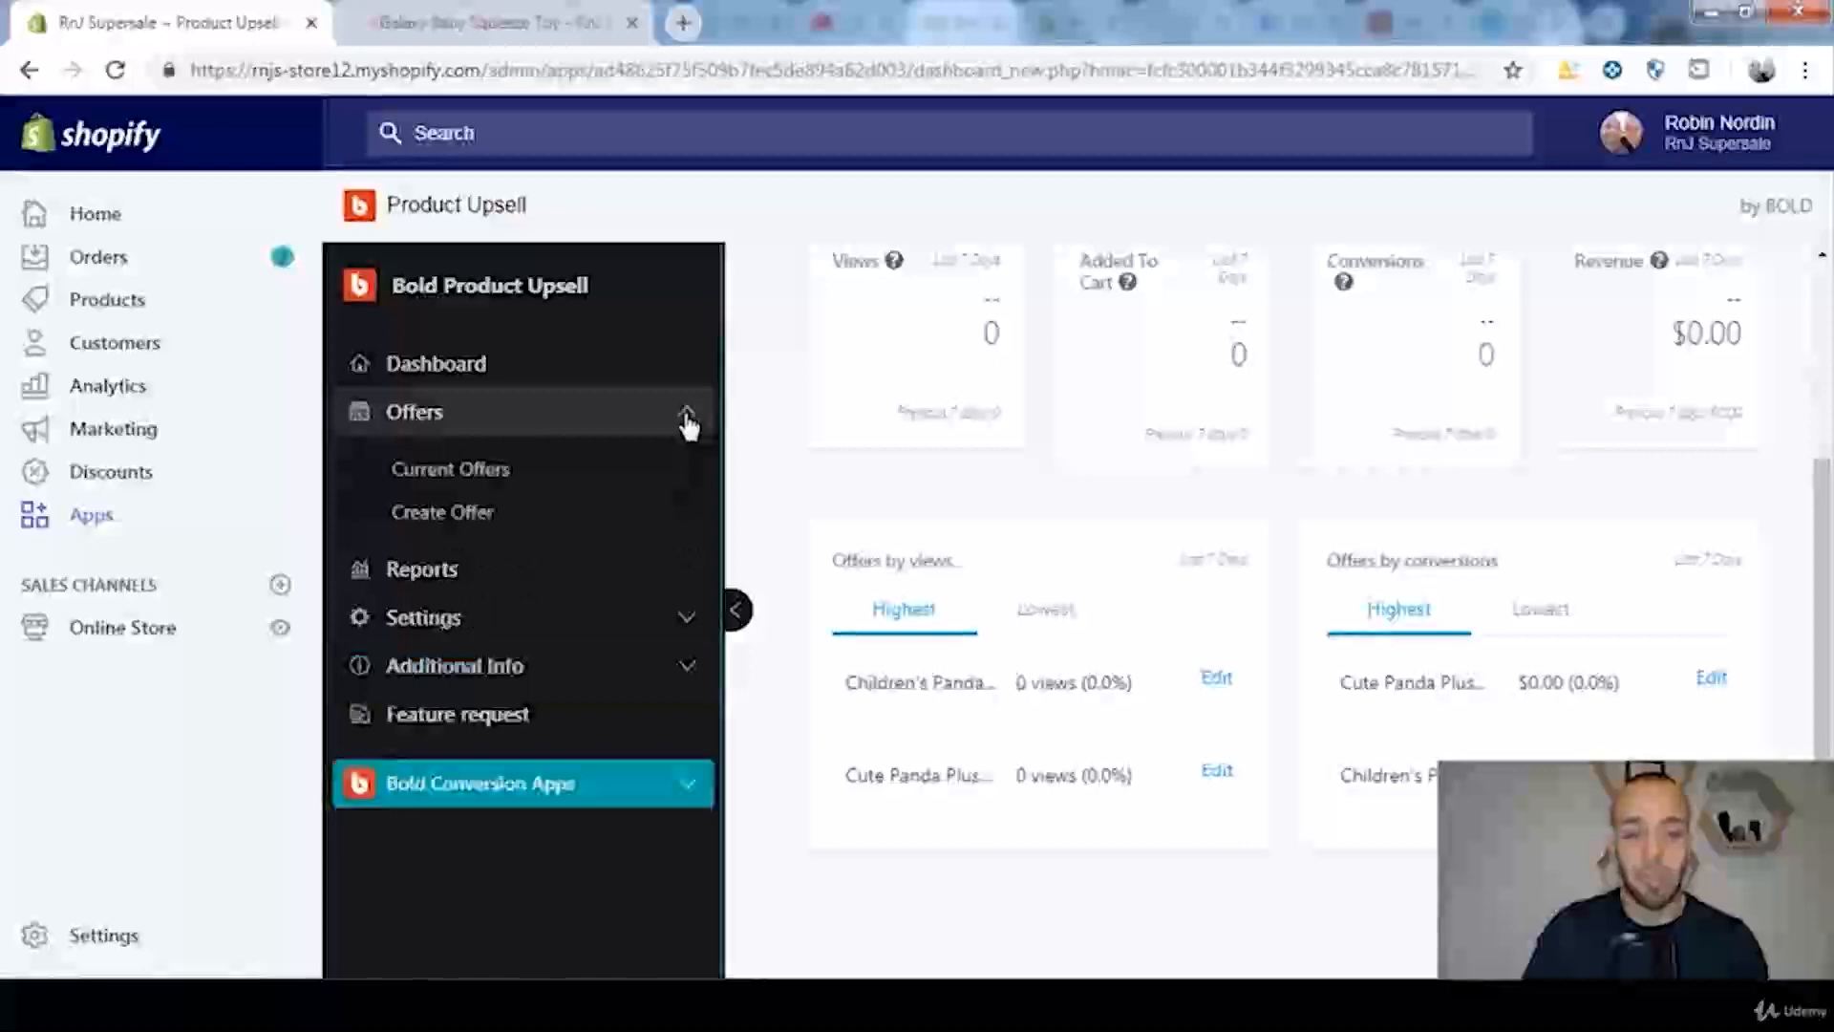
left_click(478, 515)
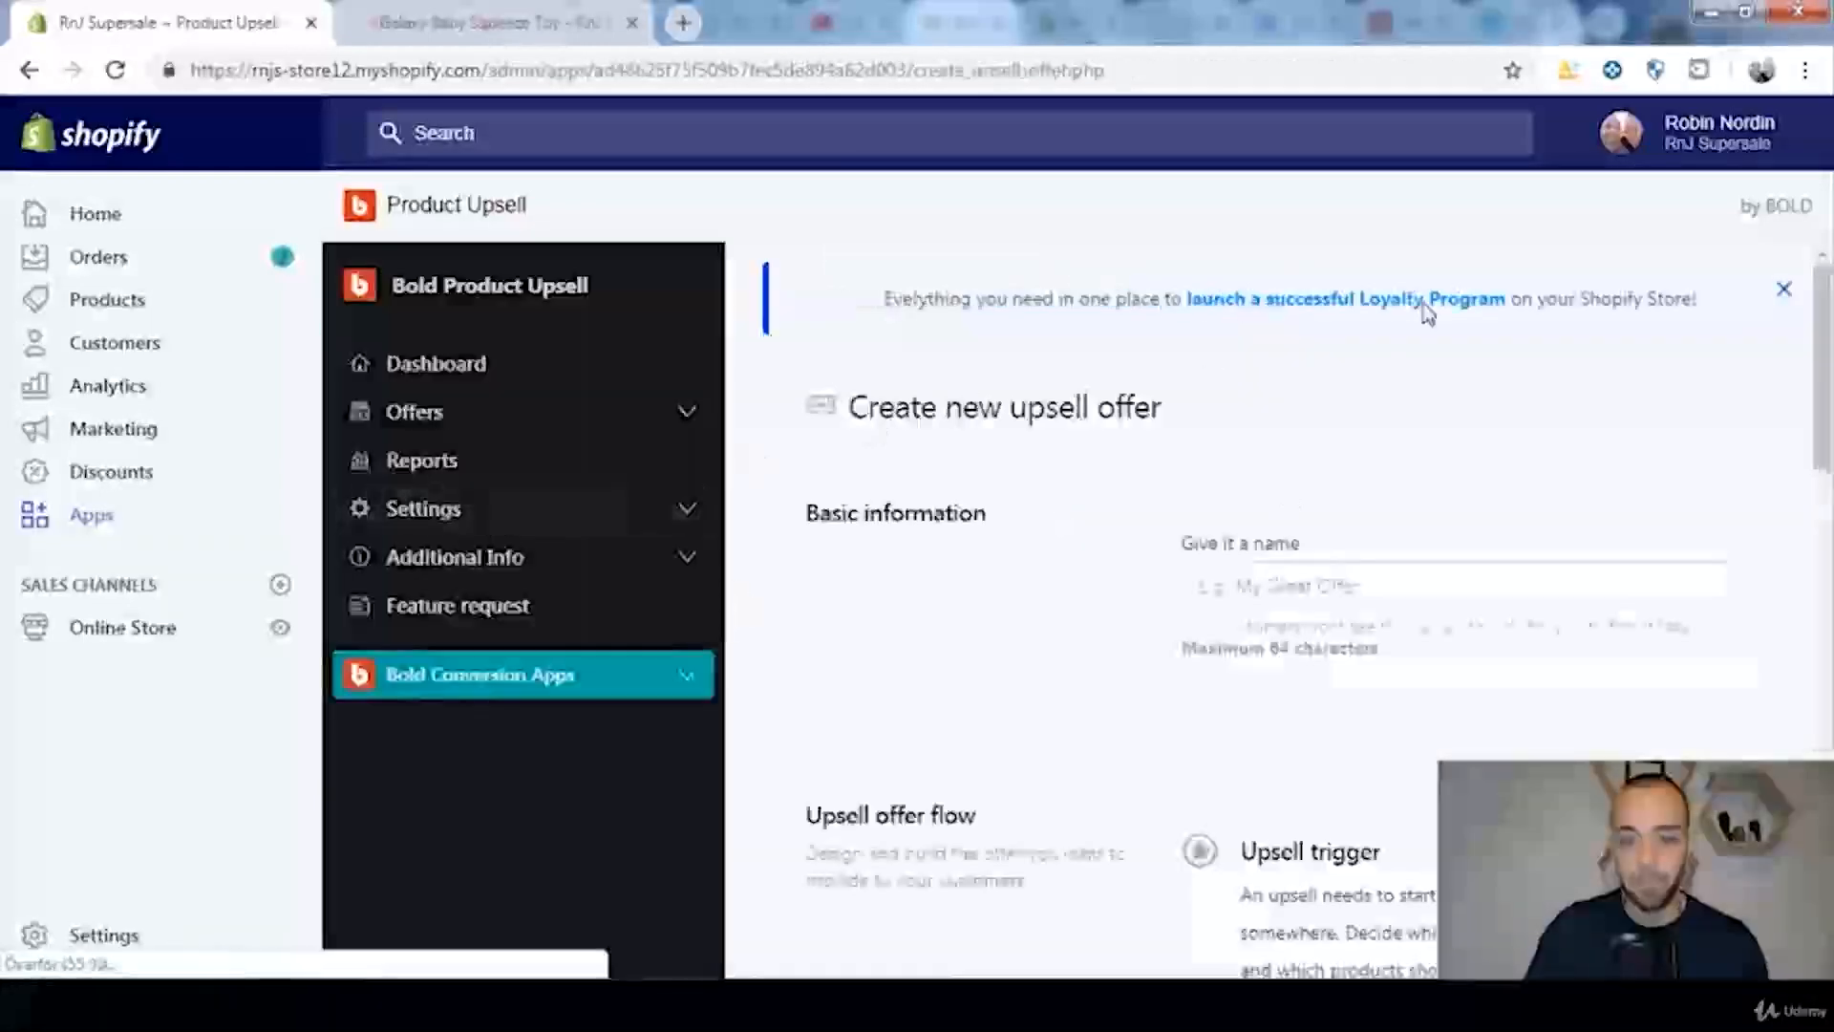
Step: Check the product name on the storefront page and name the new offer "Galaxy Baby Squeeze Toy"
left_click_drag(1823, 293, 1824, 325)
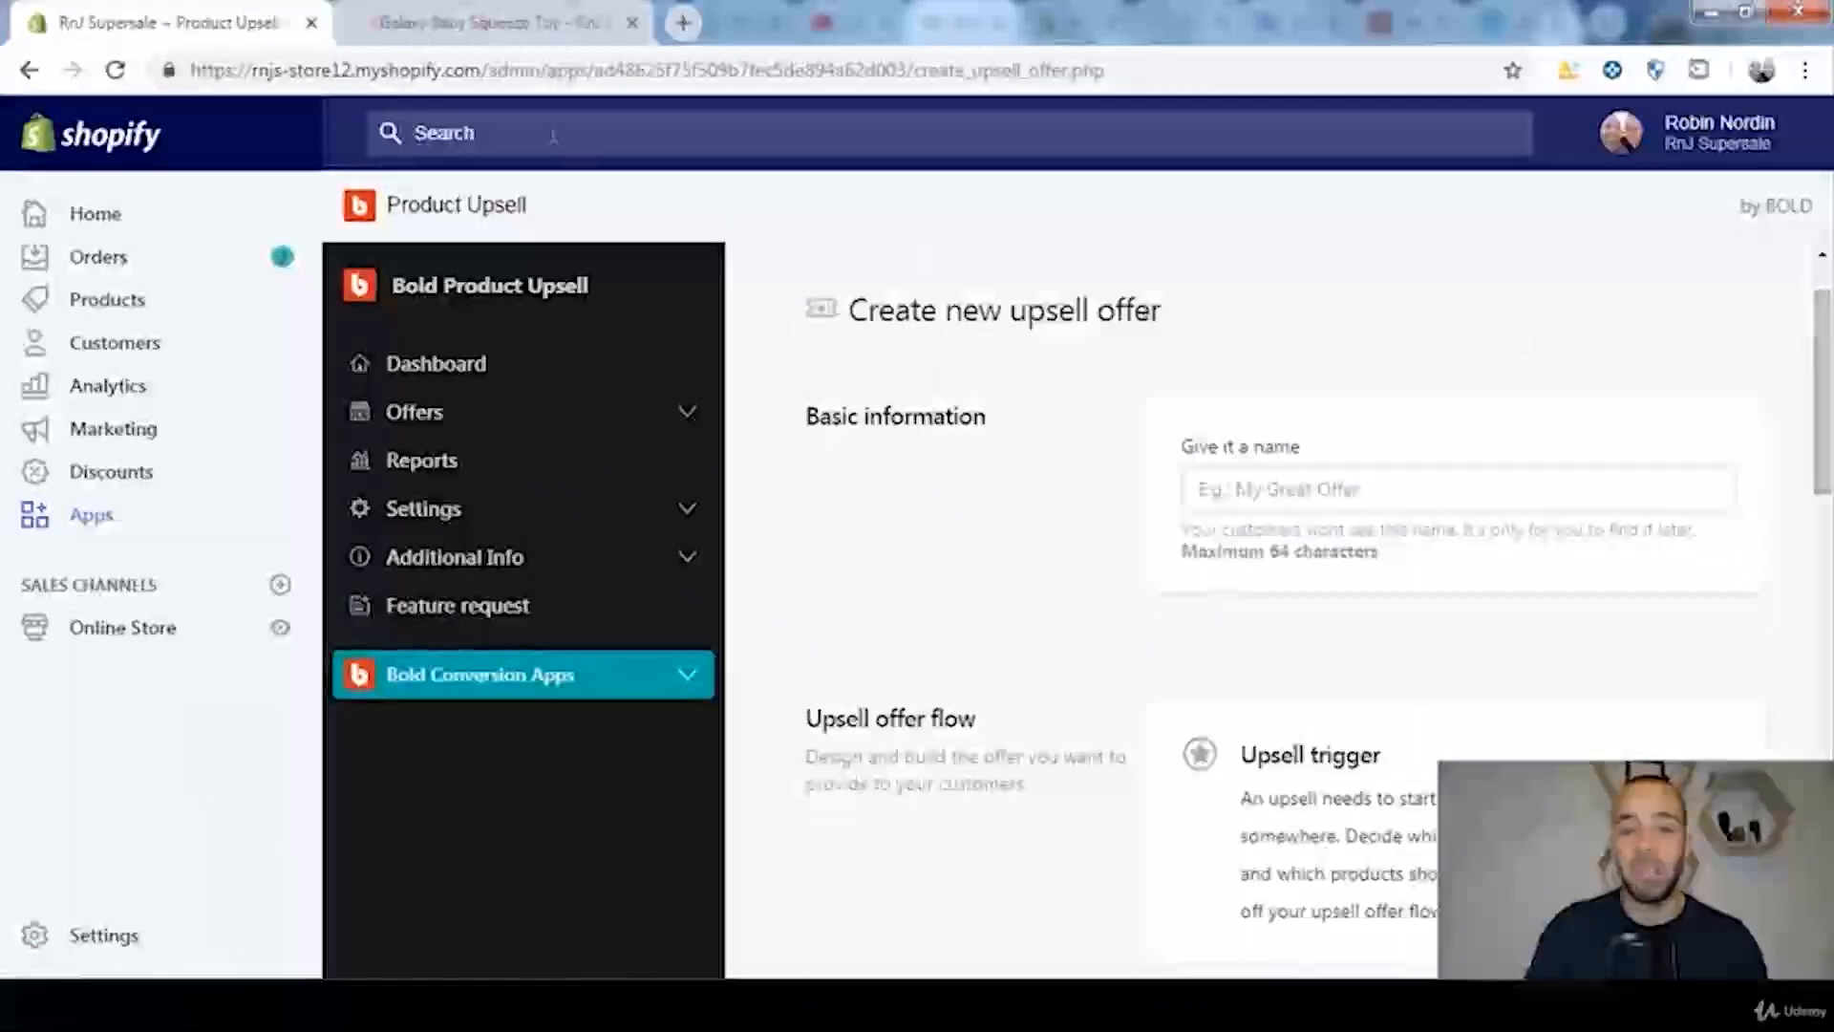
left_click(481, 36)
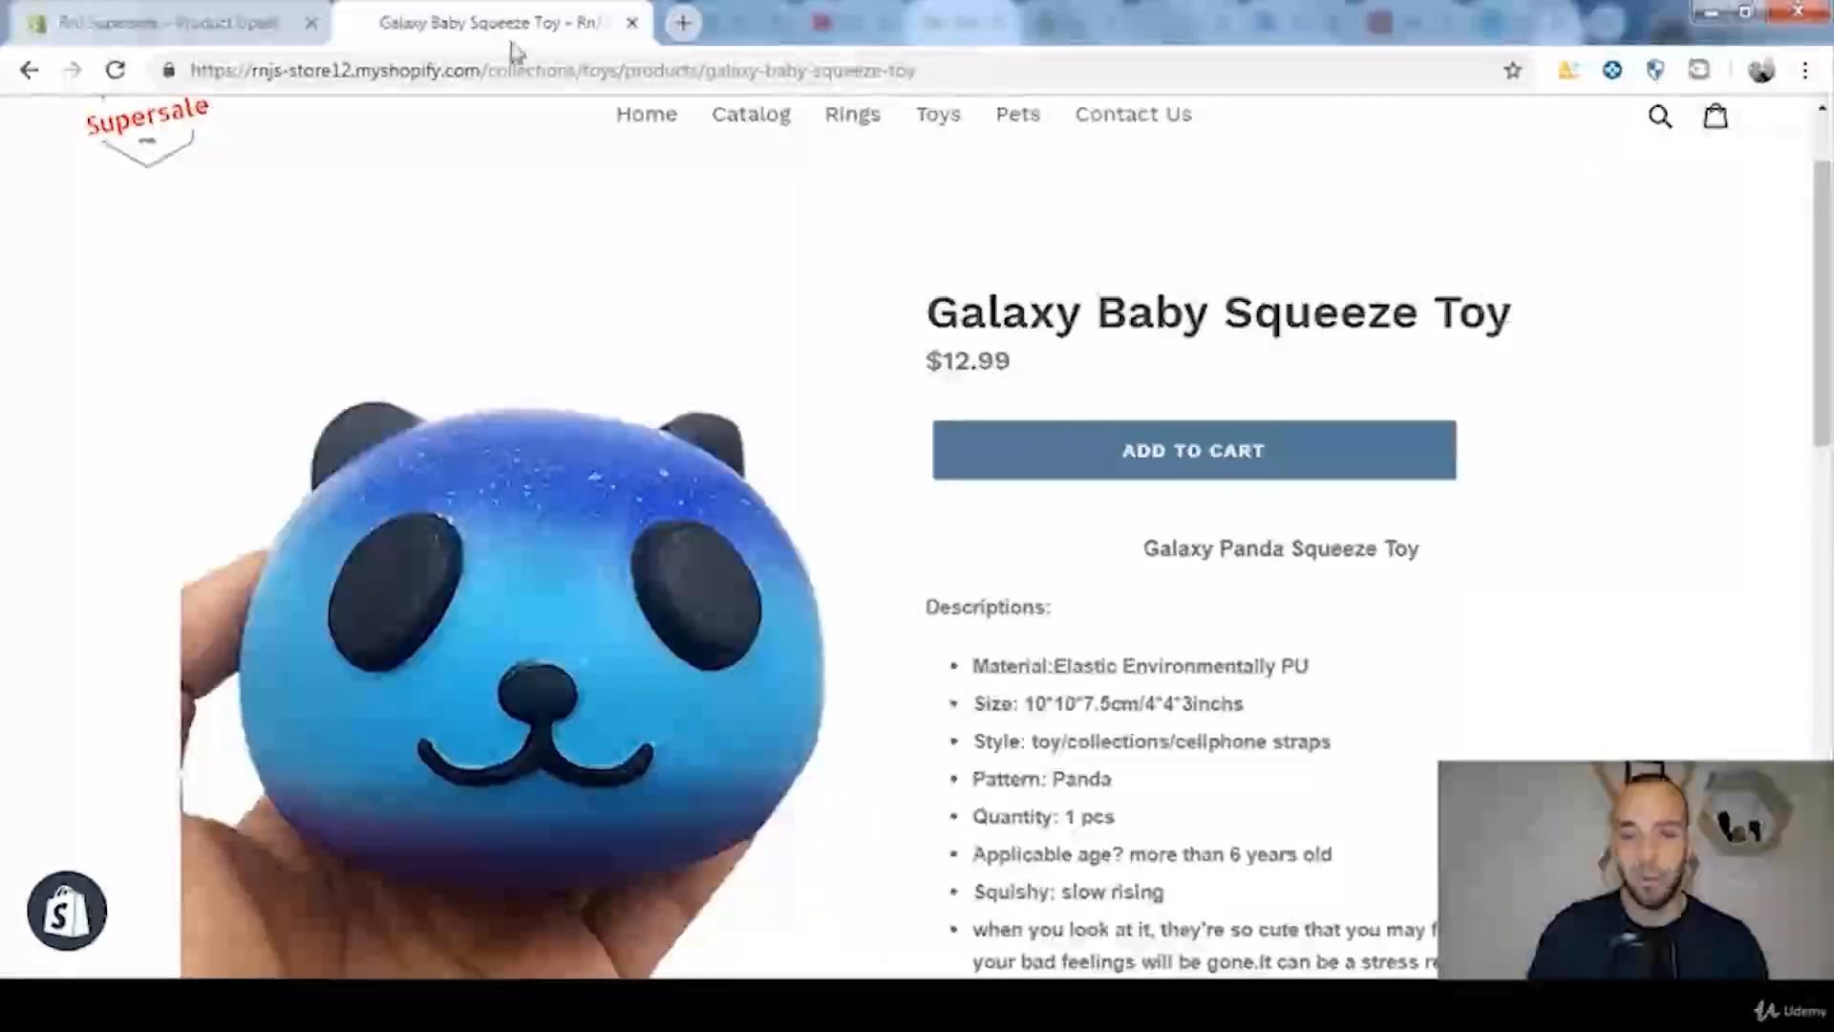
left_click(202, 12)
left_click(1271, 484)
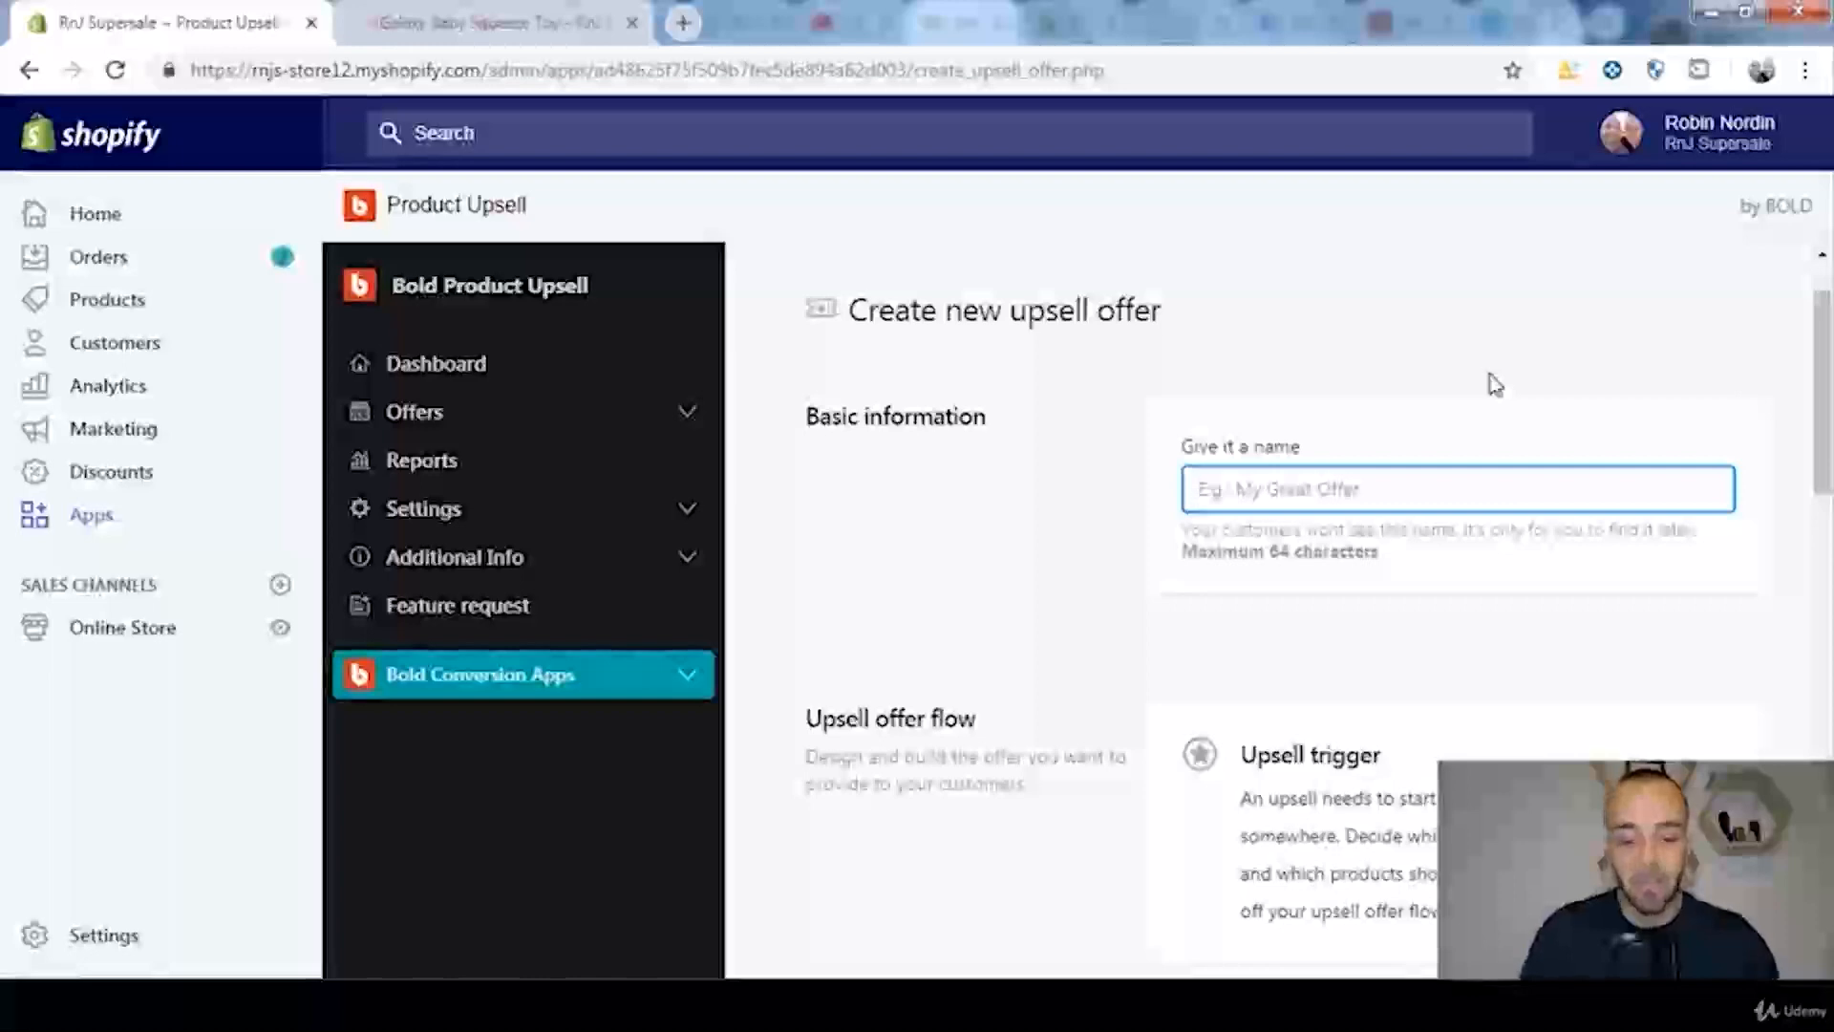
type("Galaxy Baby Squeeze Toy")
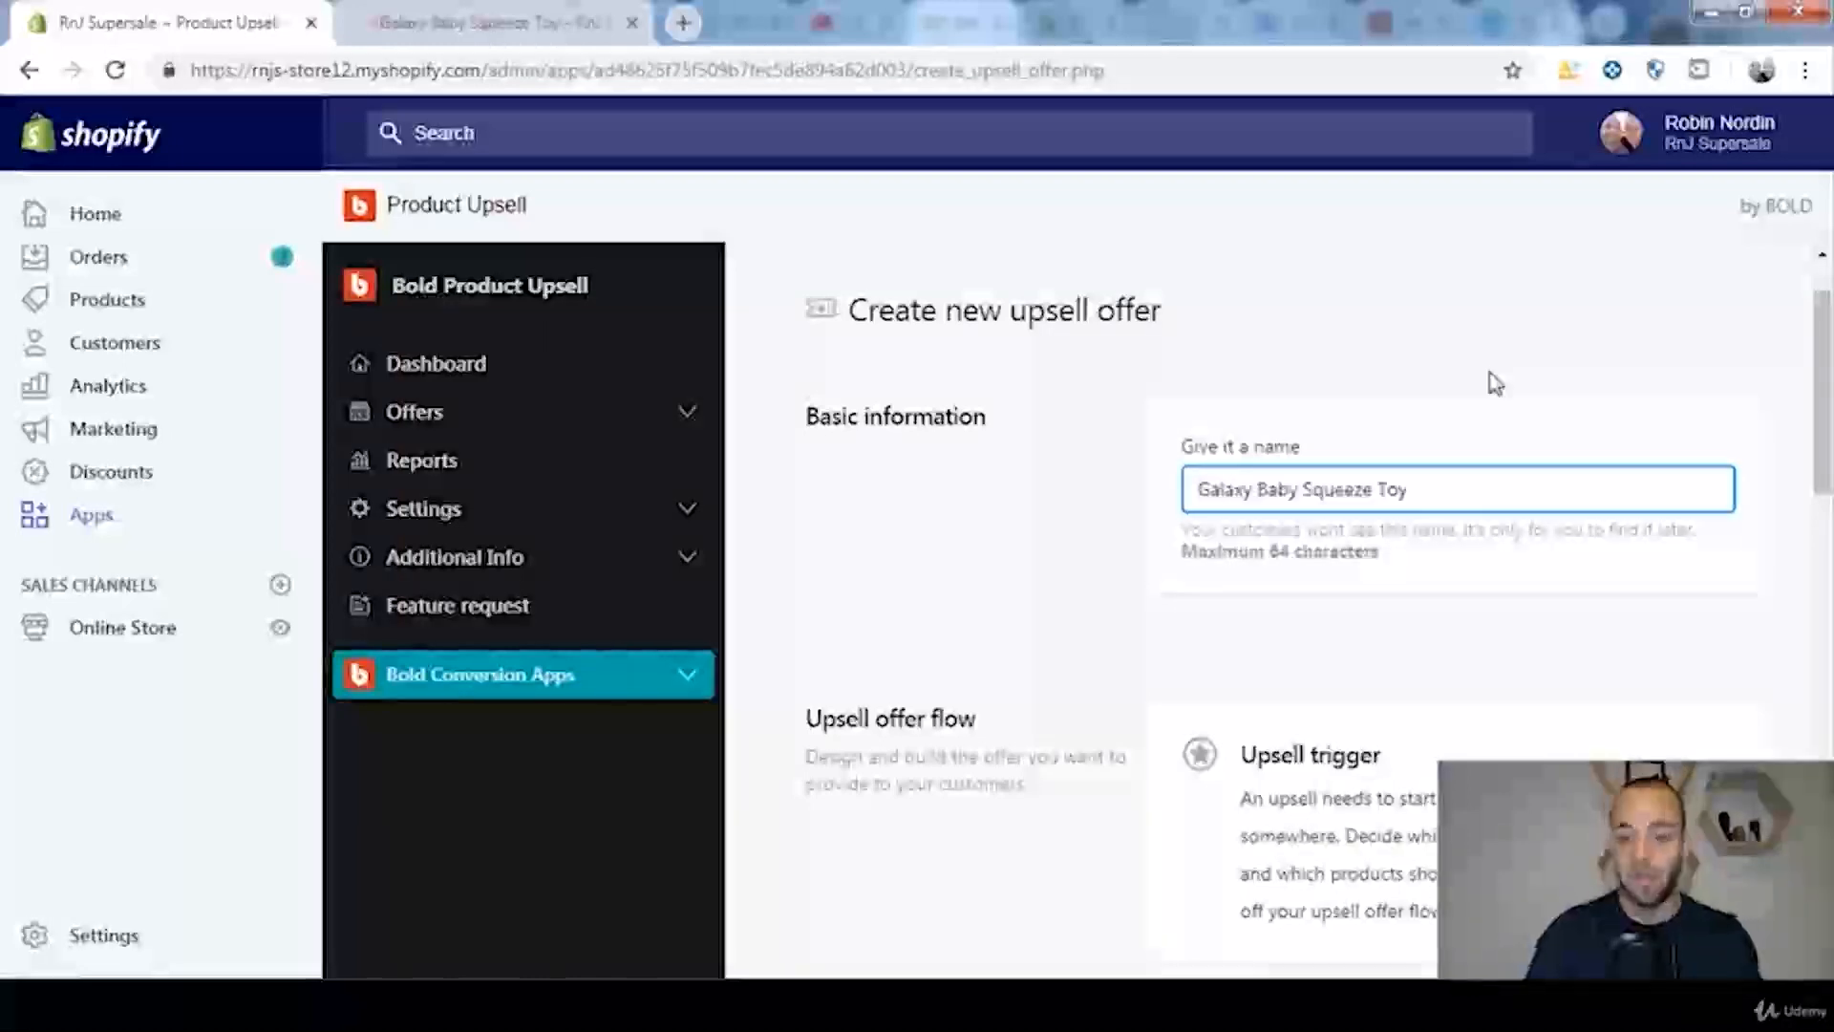
Step: Add an upsell trigger to the offer flow with Before checkout as the trigger event
scroll(1504, 387, "down", 3)
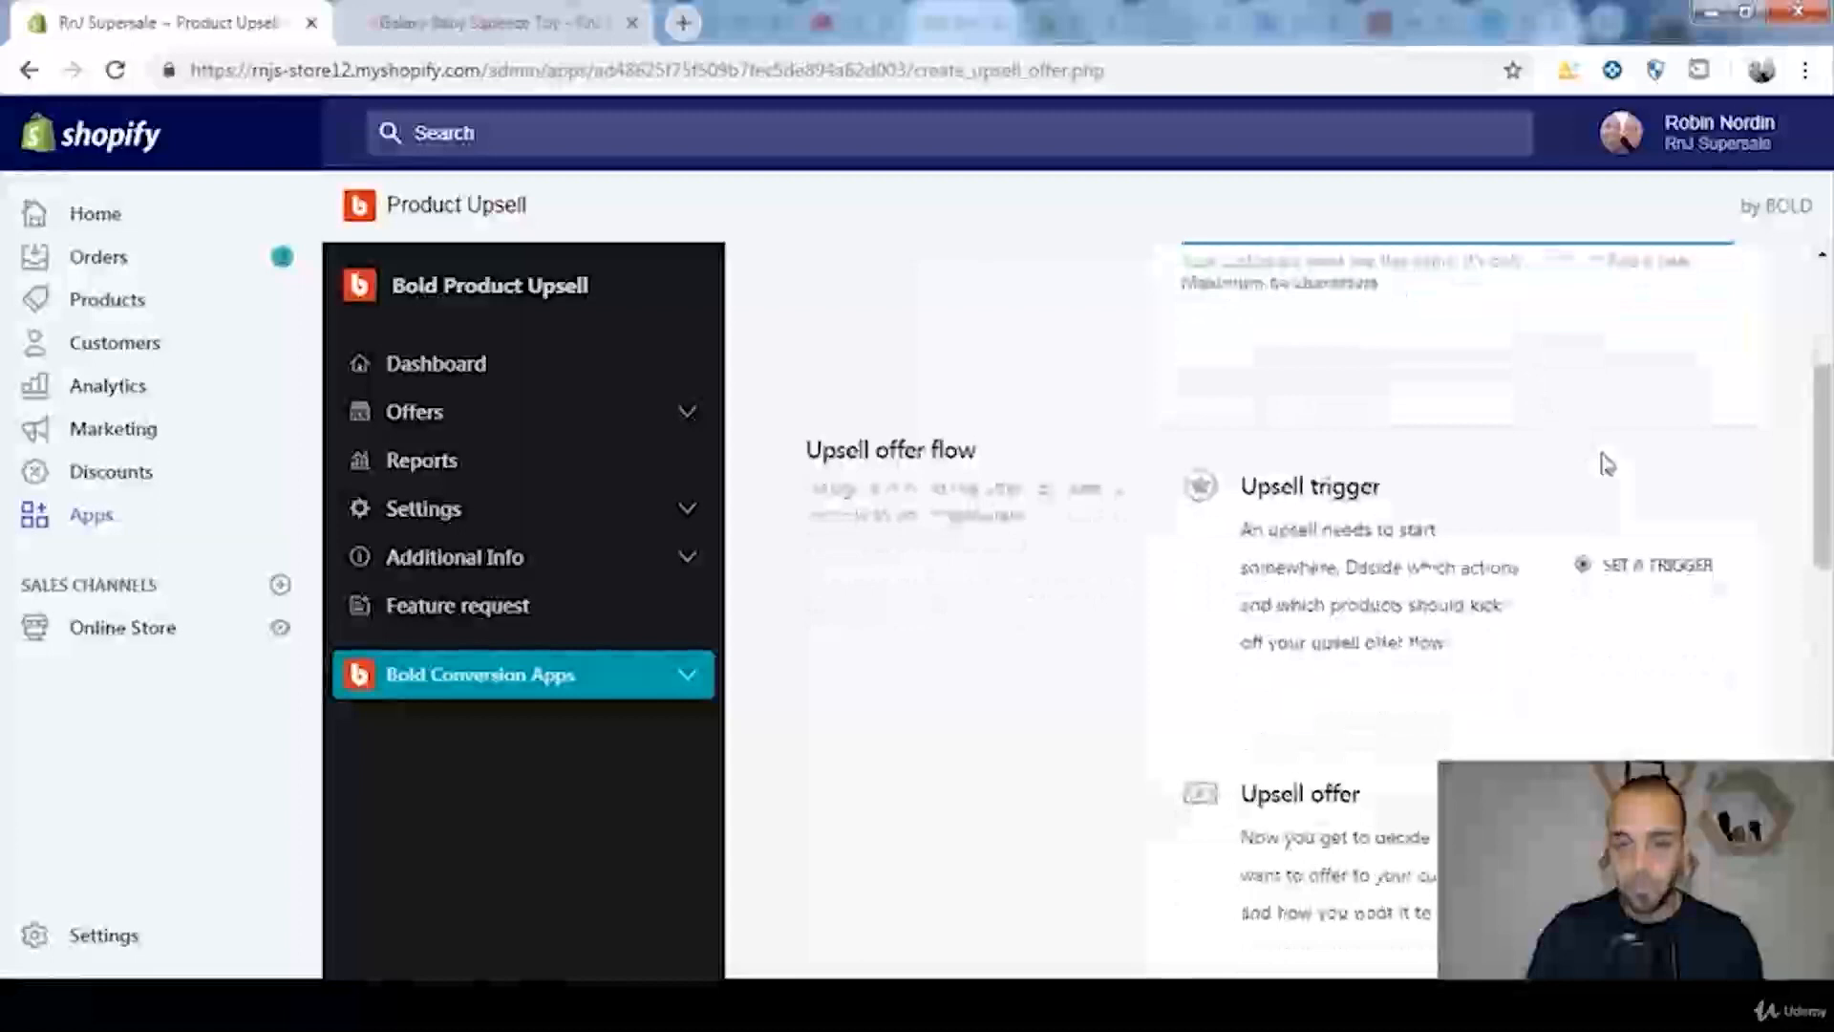
left_click(1674, 571)
scroll(1515, 688, "down", 2)
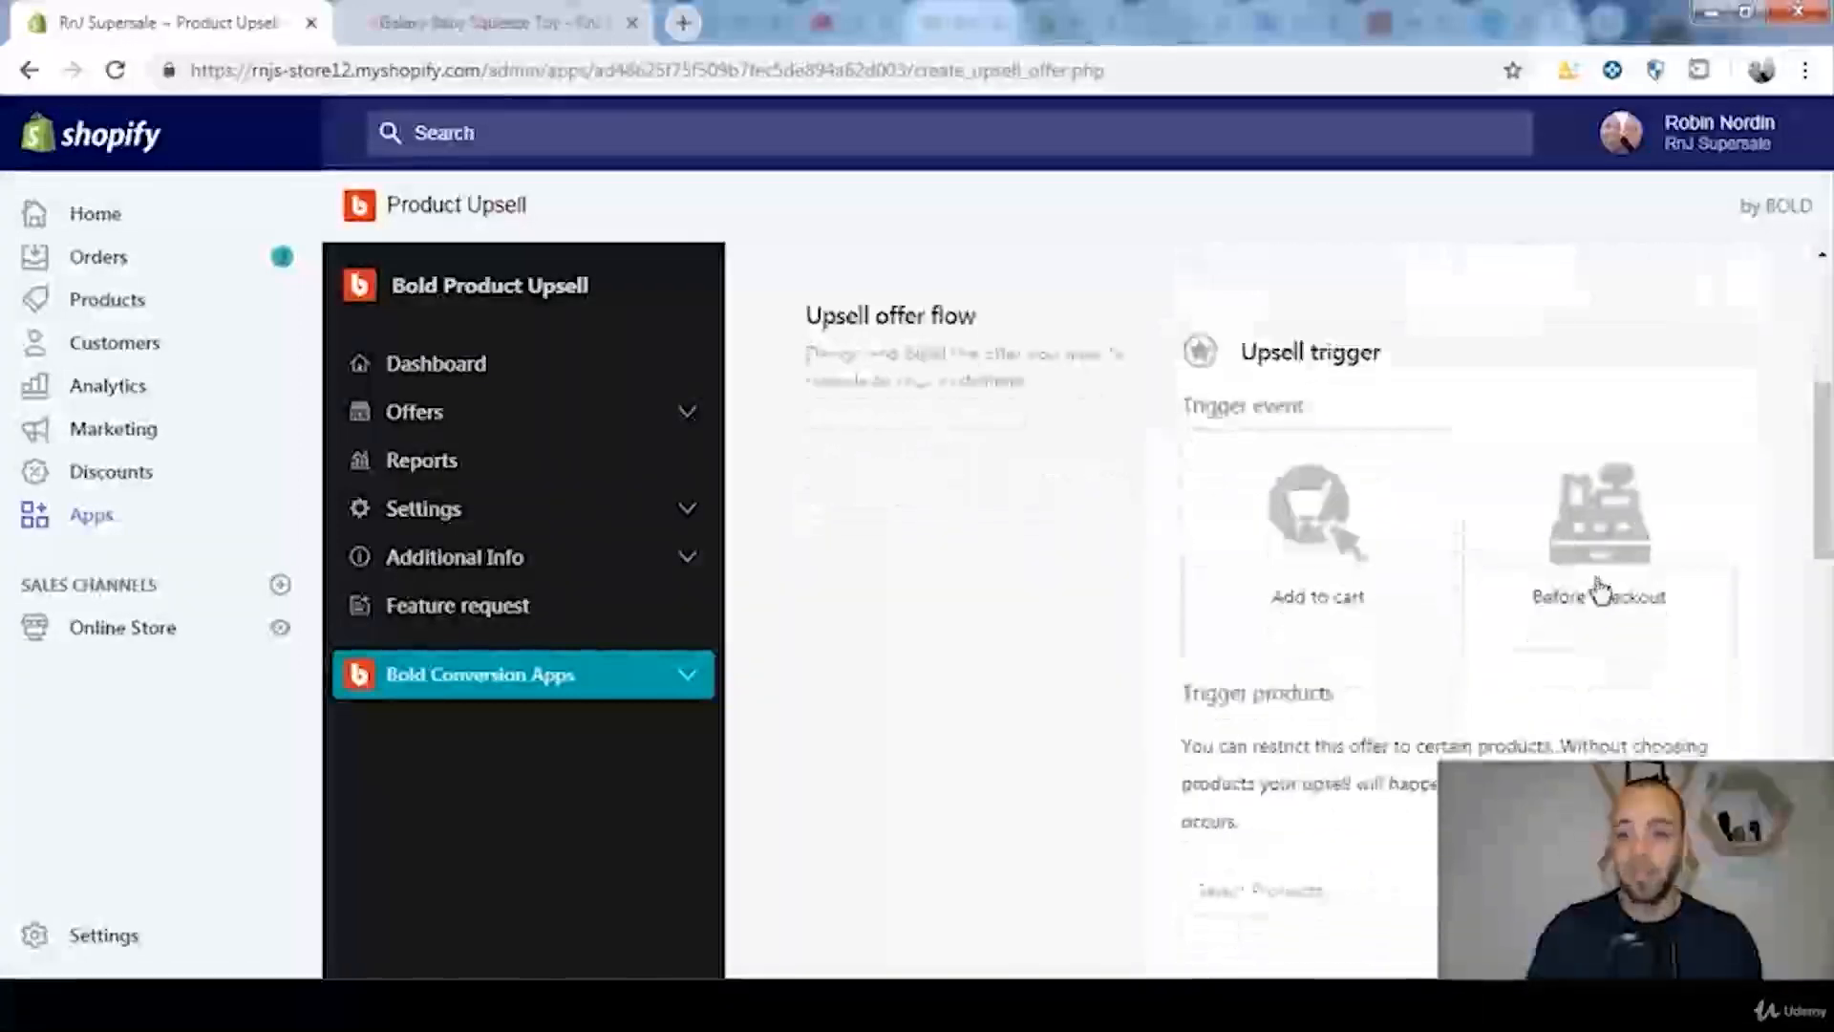
left_click(1675, 513)
Step: Select Galaxy Baby Squeeze Toy as the trigger product and confirm the product selection
scroll(1691, 621, "down", 2)
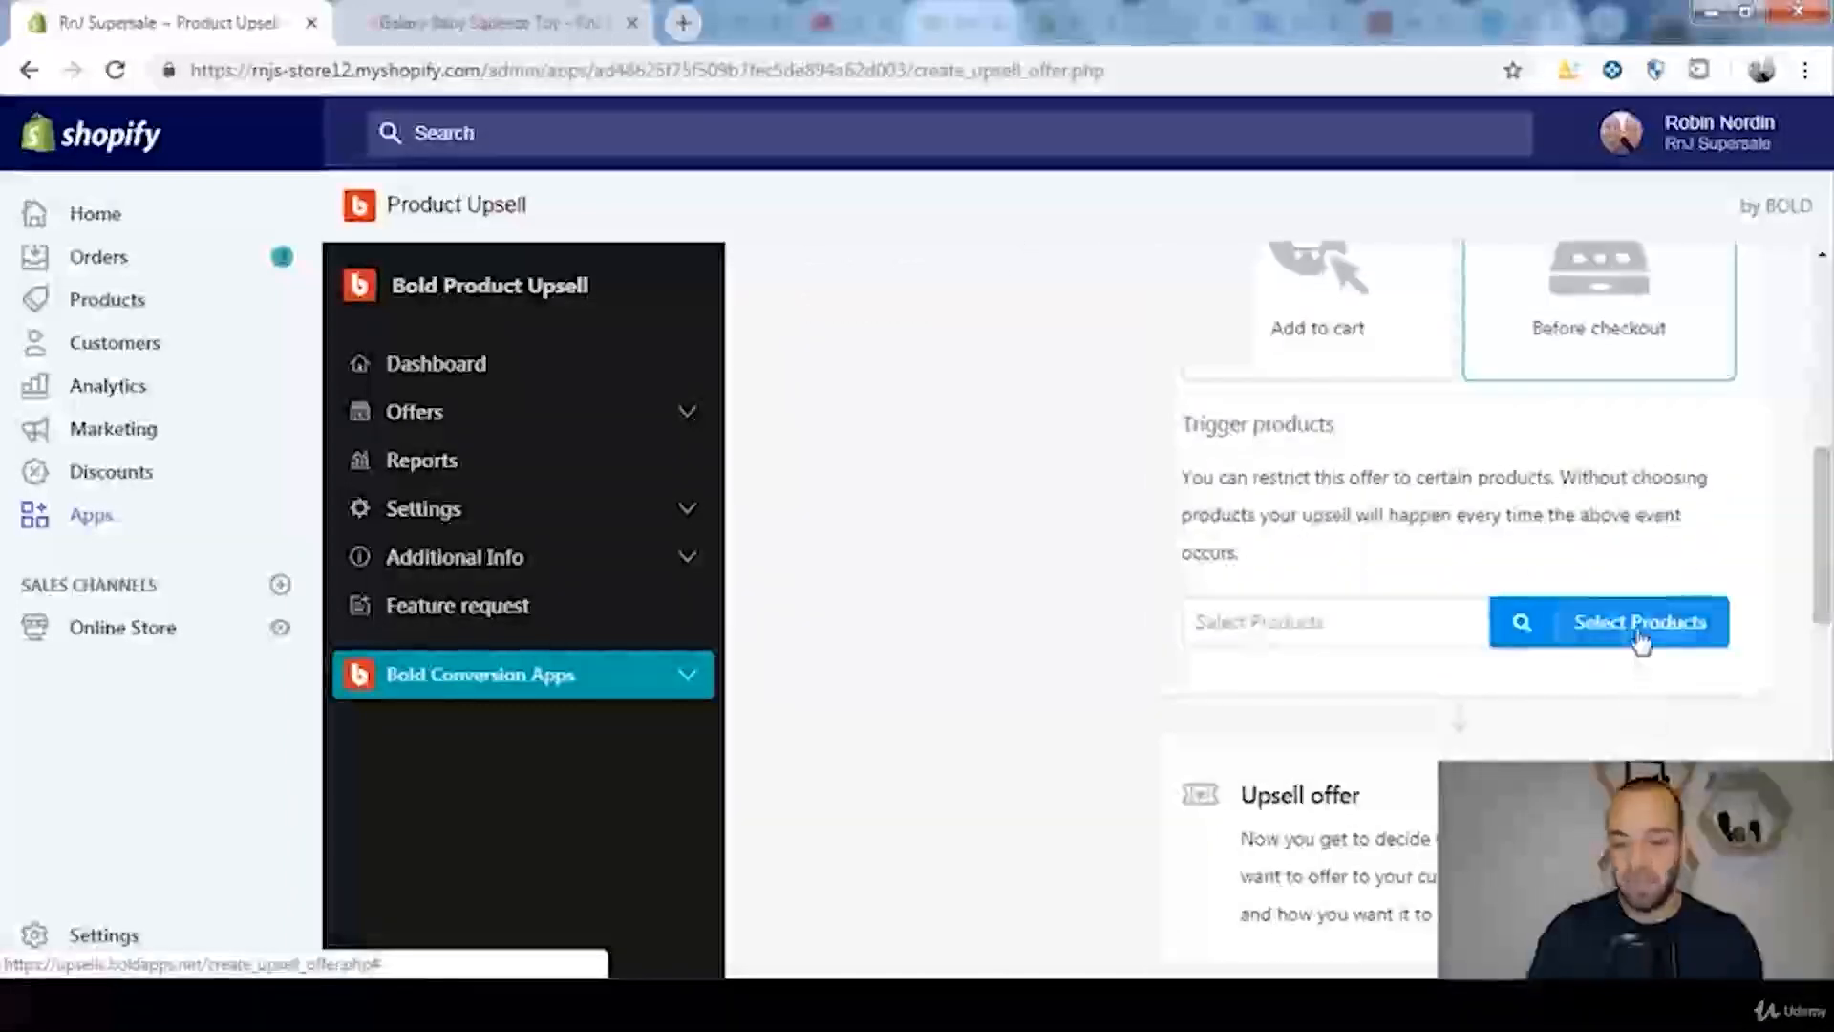
left_click(1643, 645)
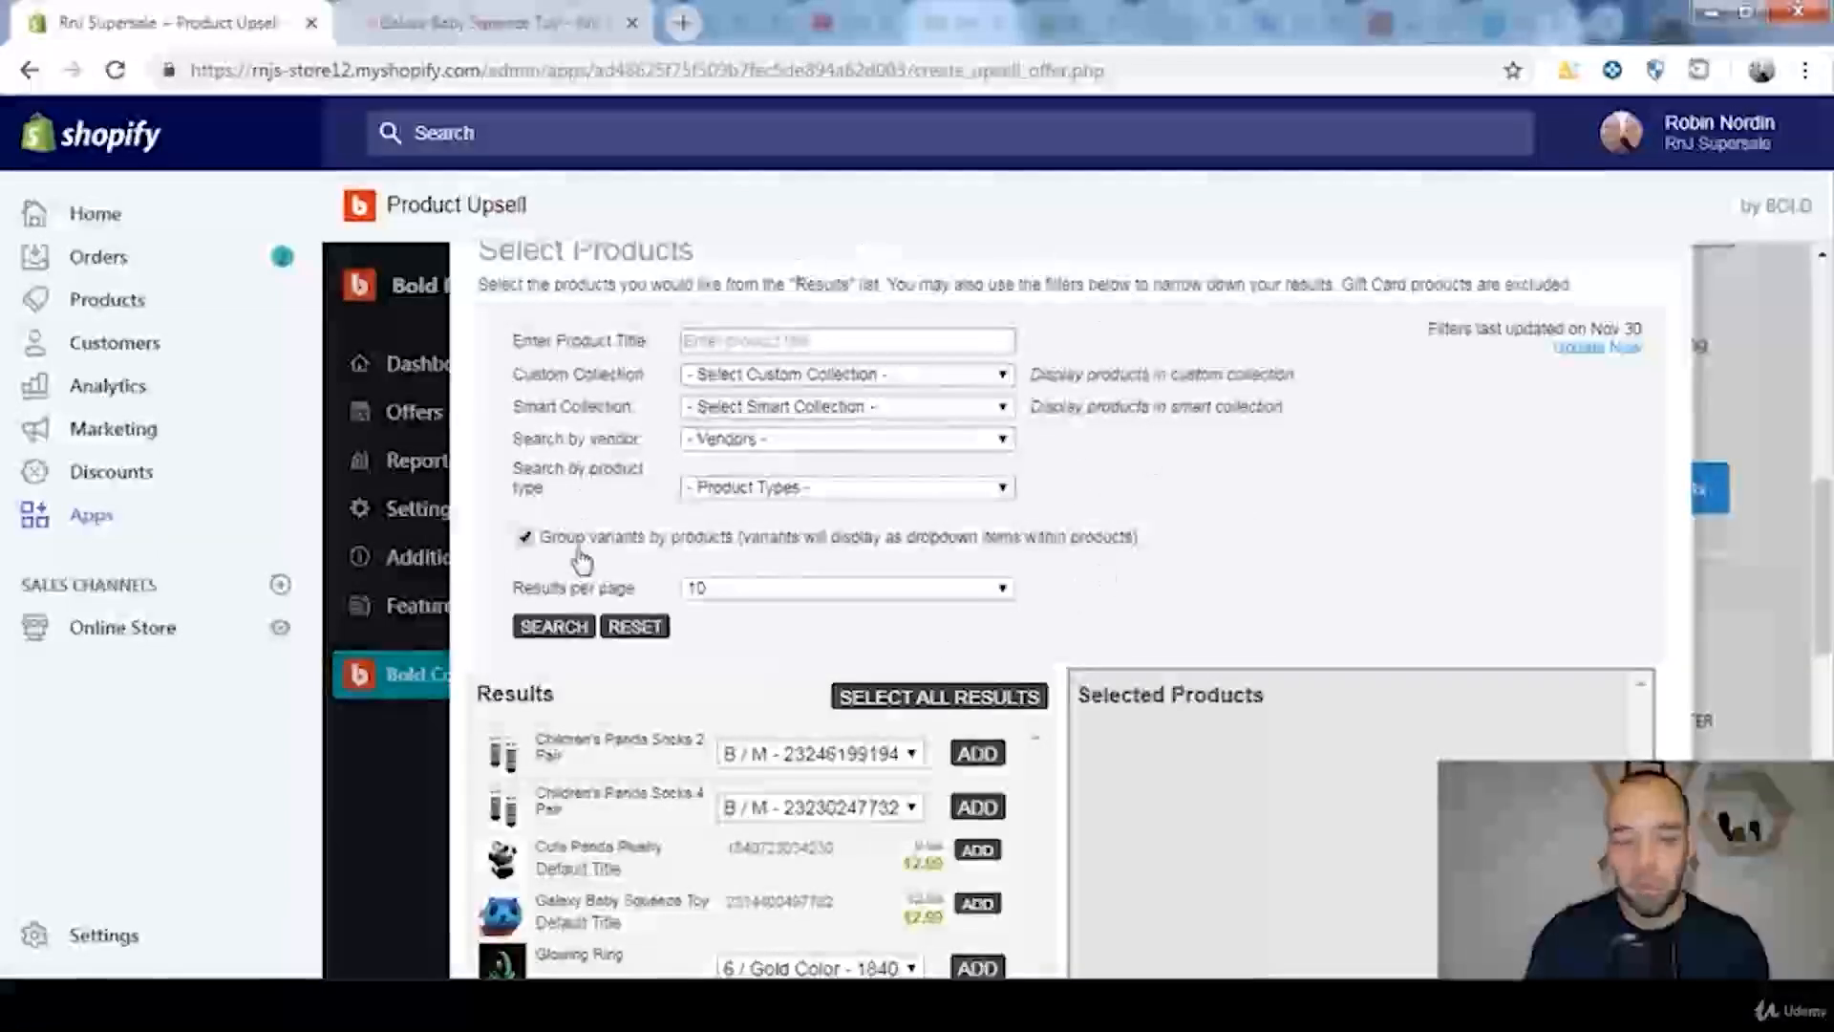
scroll(1142, 487, "down", 2)
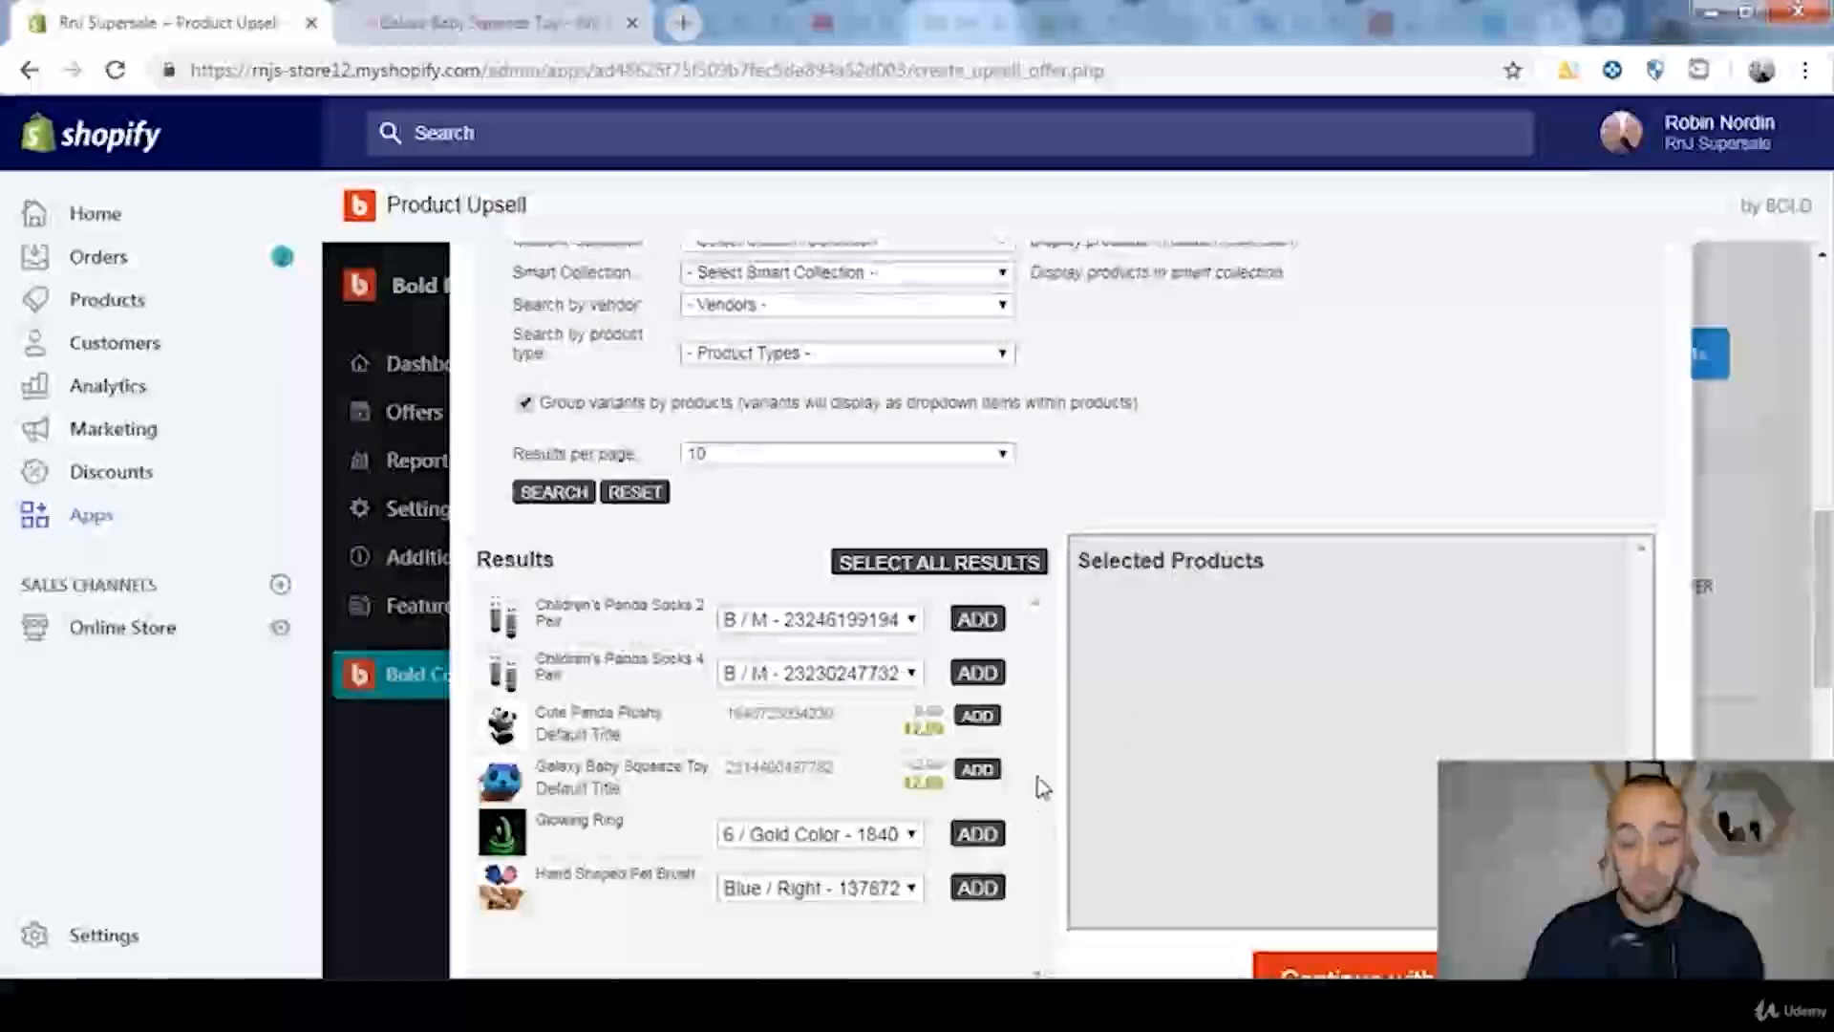
left_click(976, 770)
scroll(1423, 707, "down", 1)
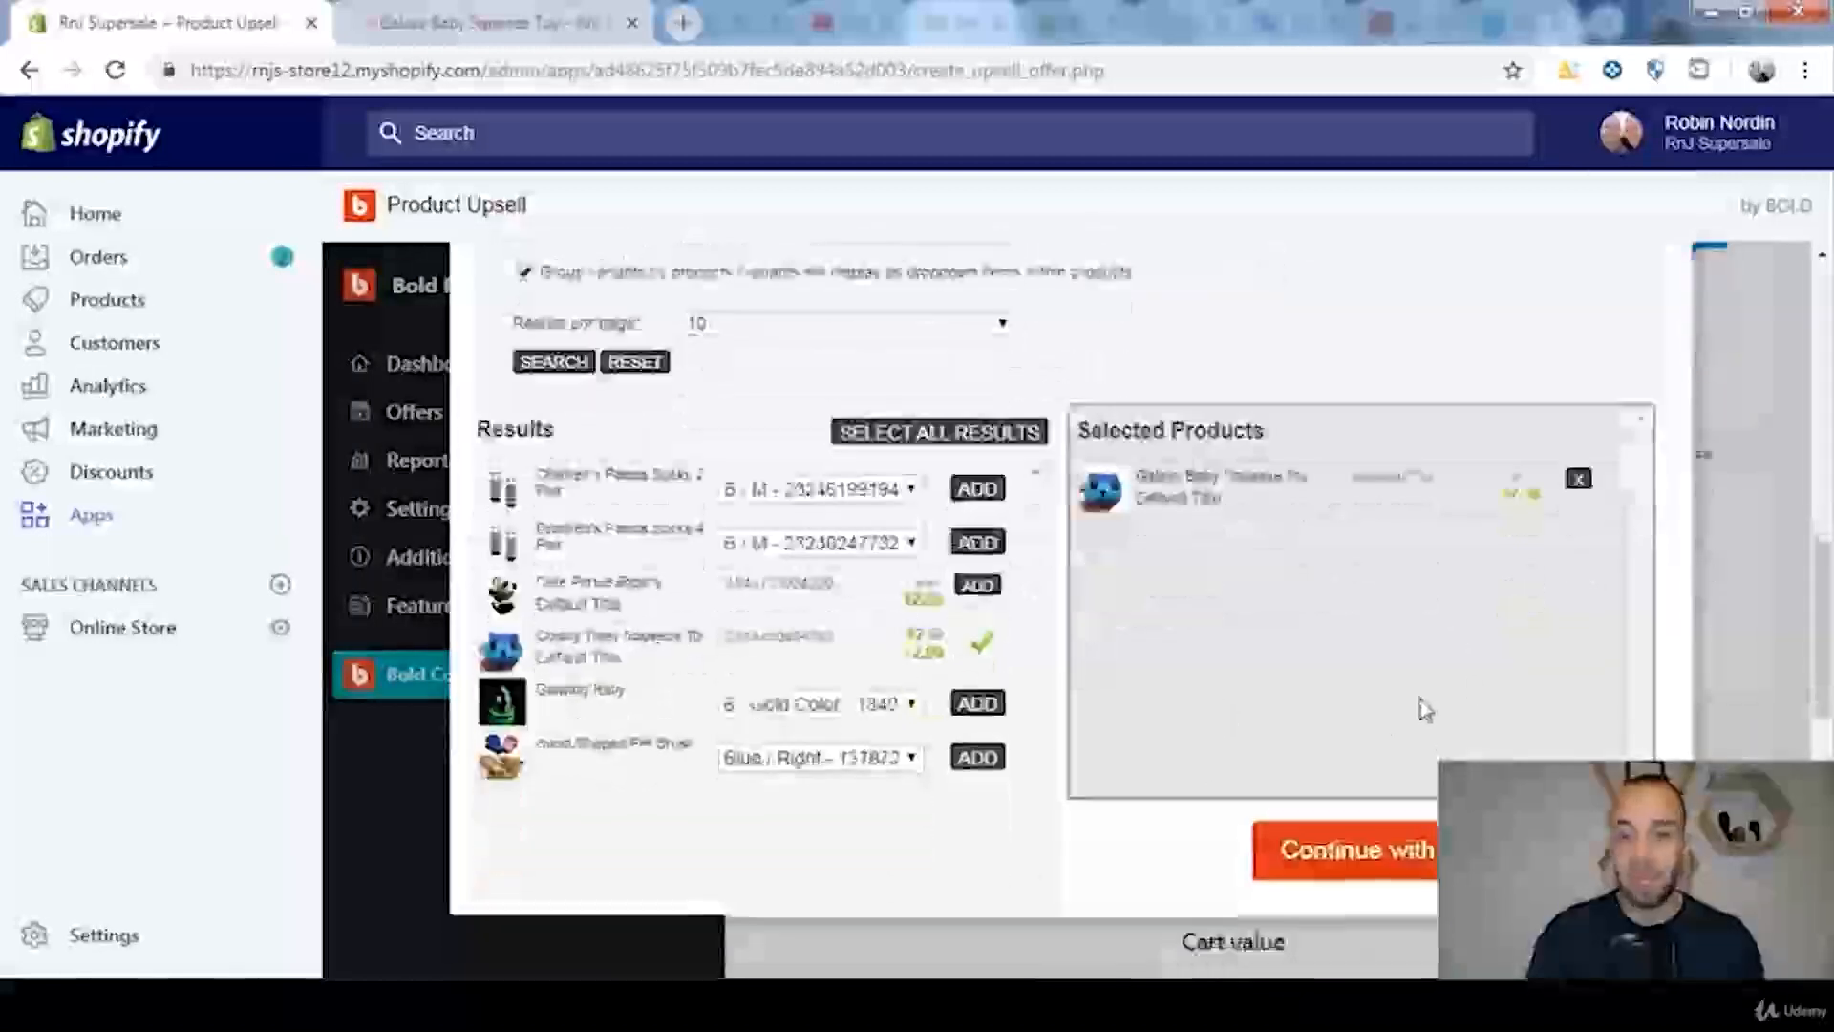
left_click(1307, 864)
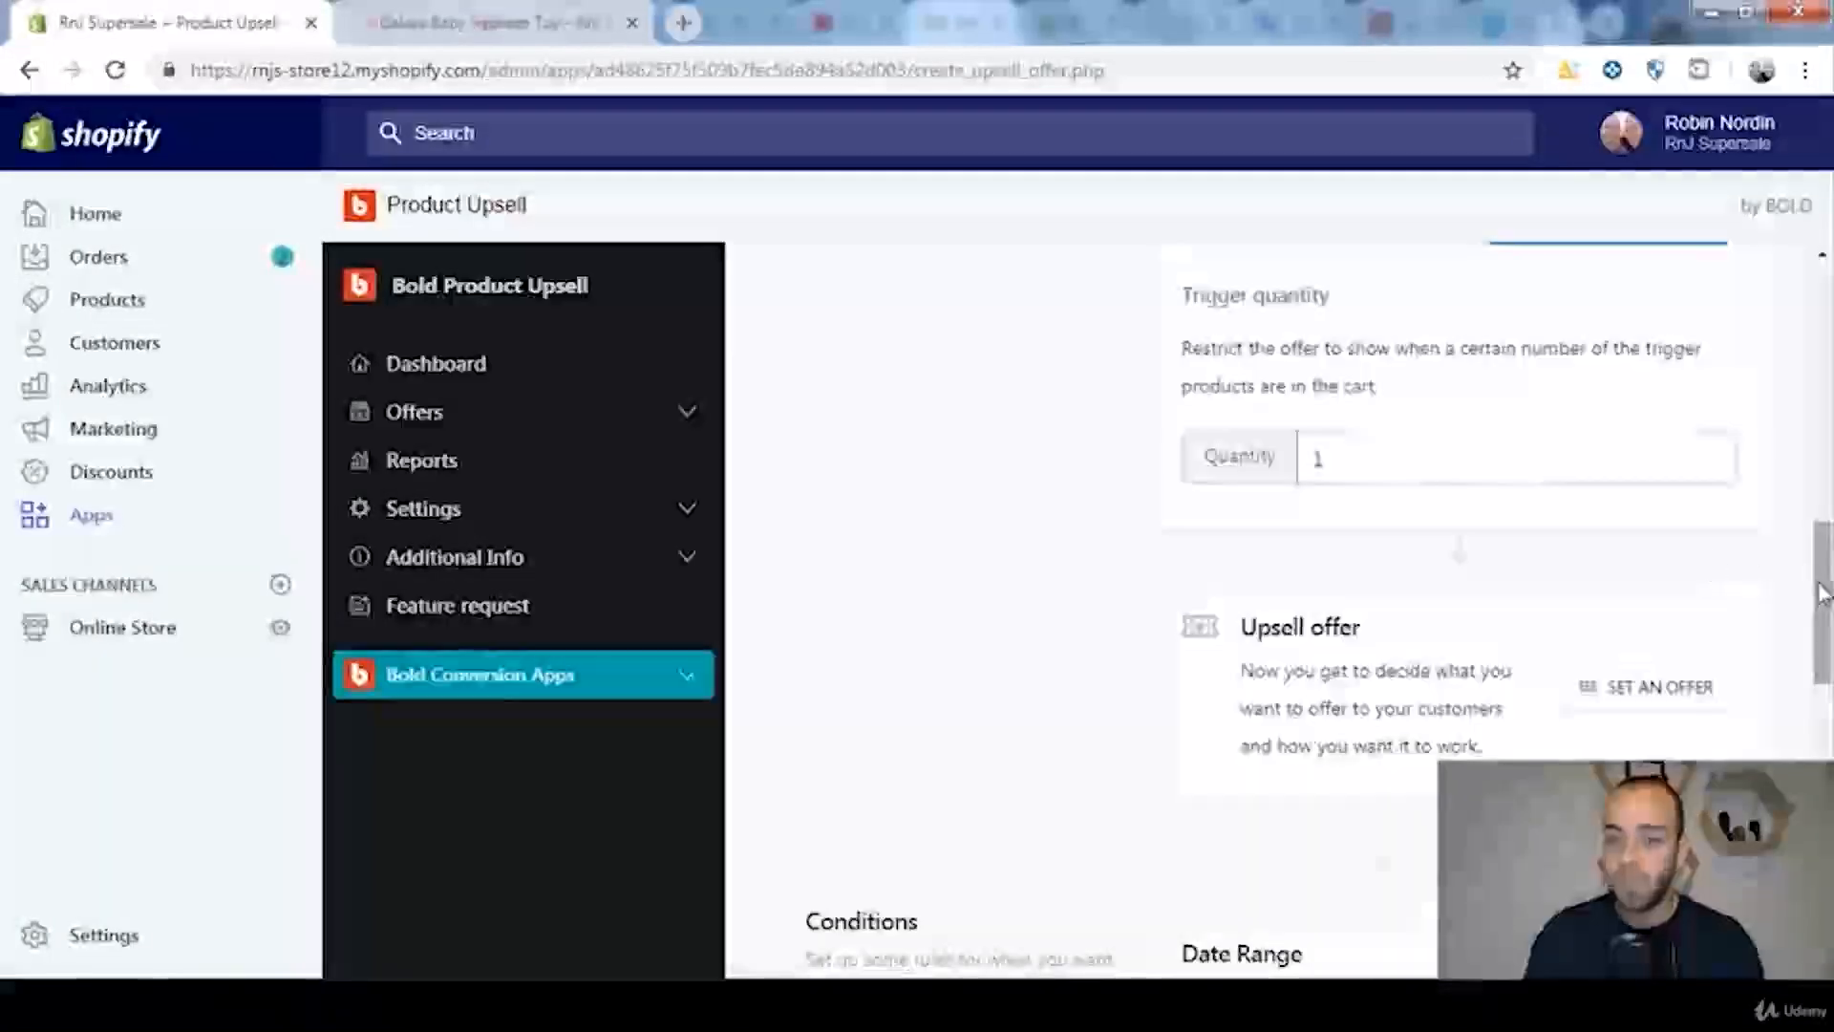
Step: Try a trigger quantity of 4 and set it back to 1
scroll(1818, 592, "up", 1)
left_click(1353, 570)
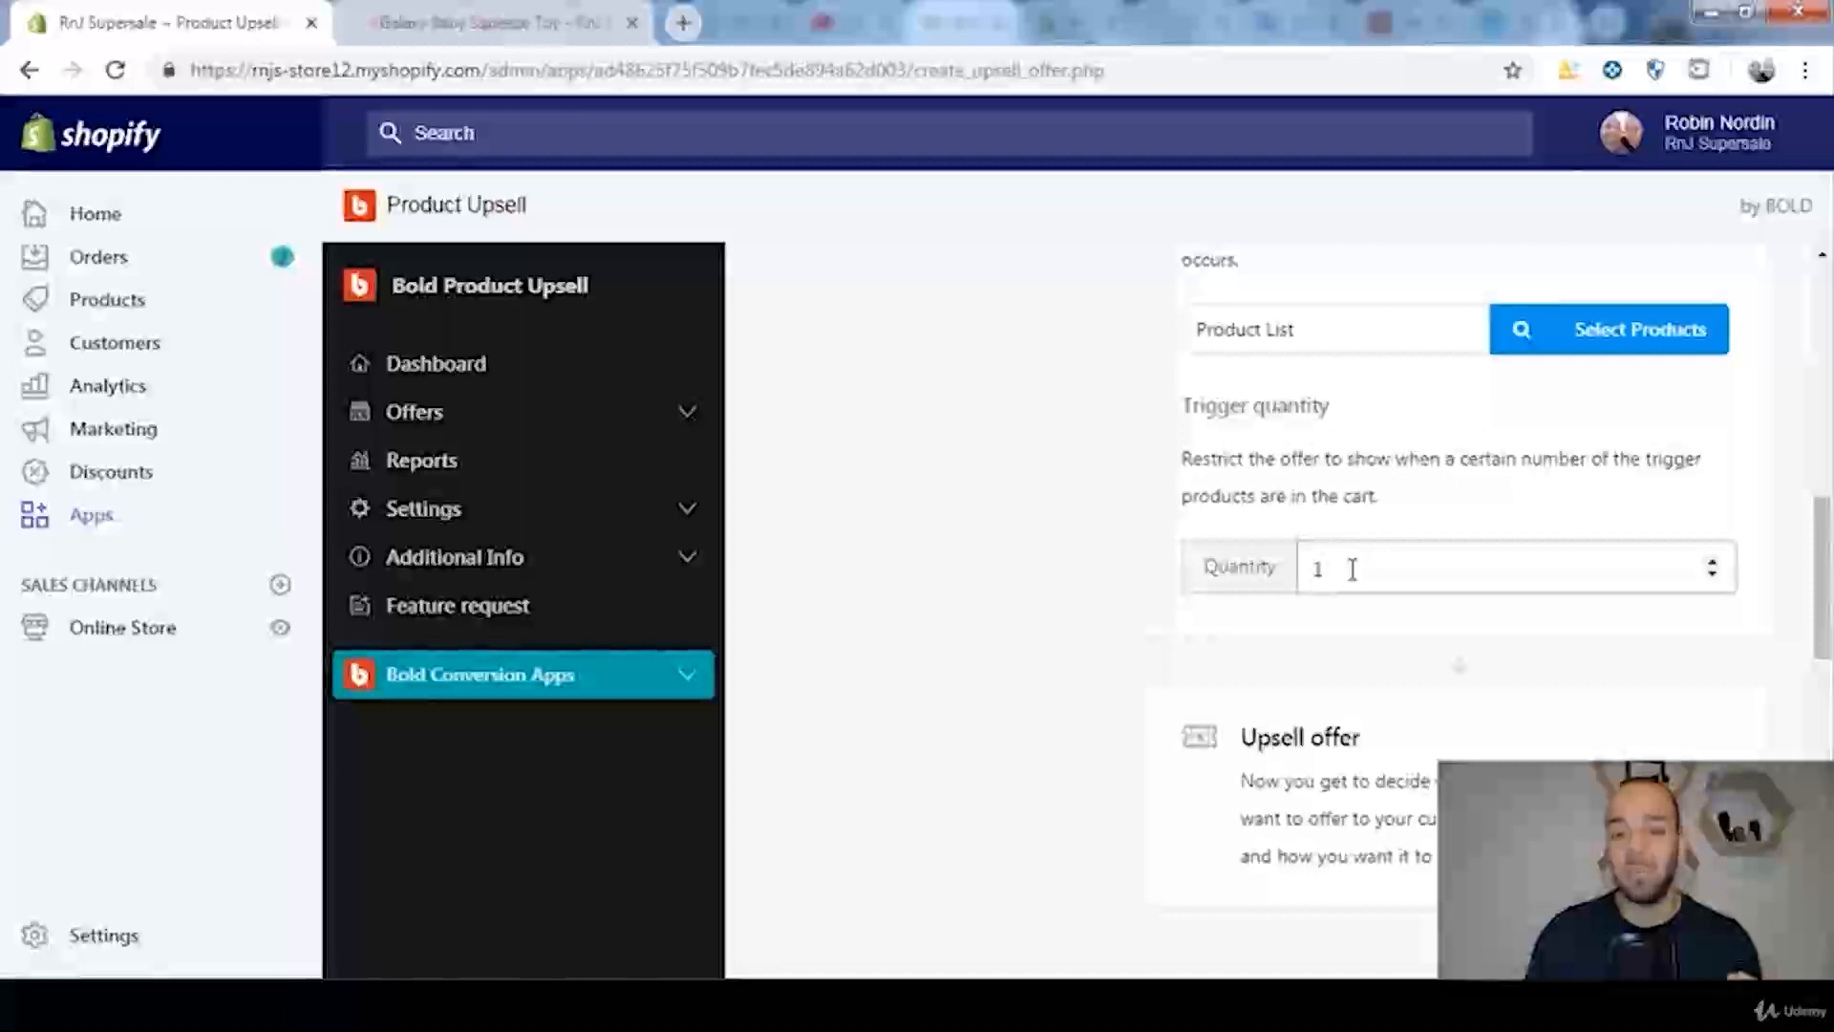
left_click(1712, 561)
left_click(1712, 561)
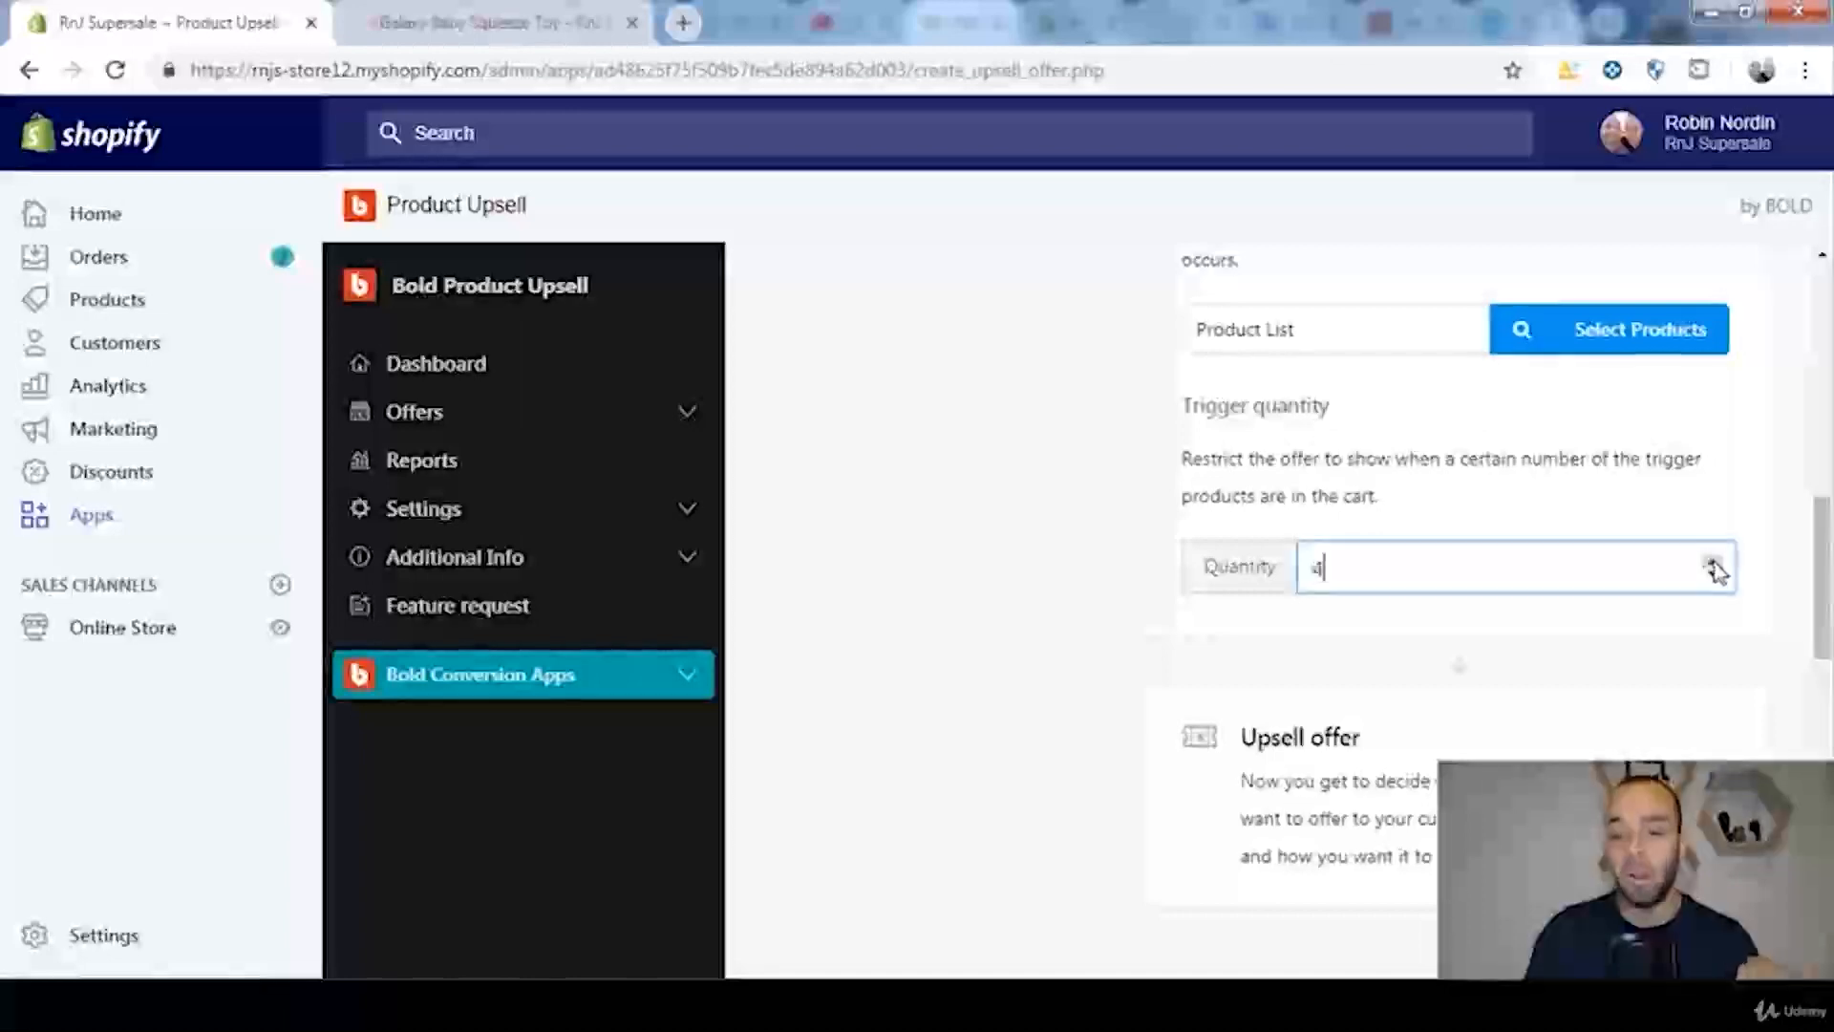
left_click(1713, 576)
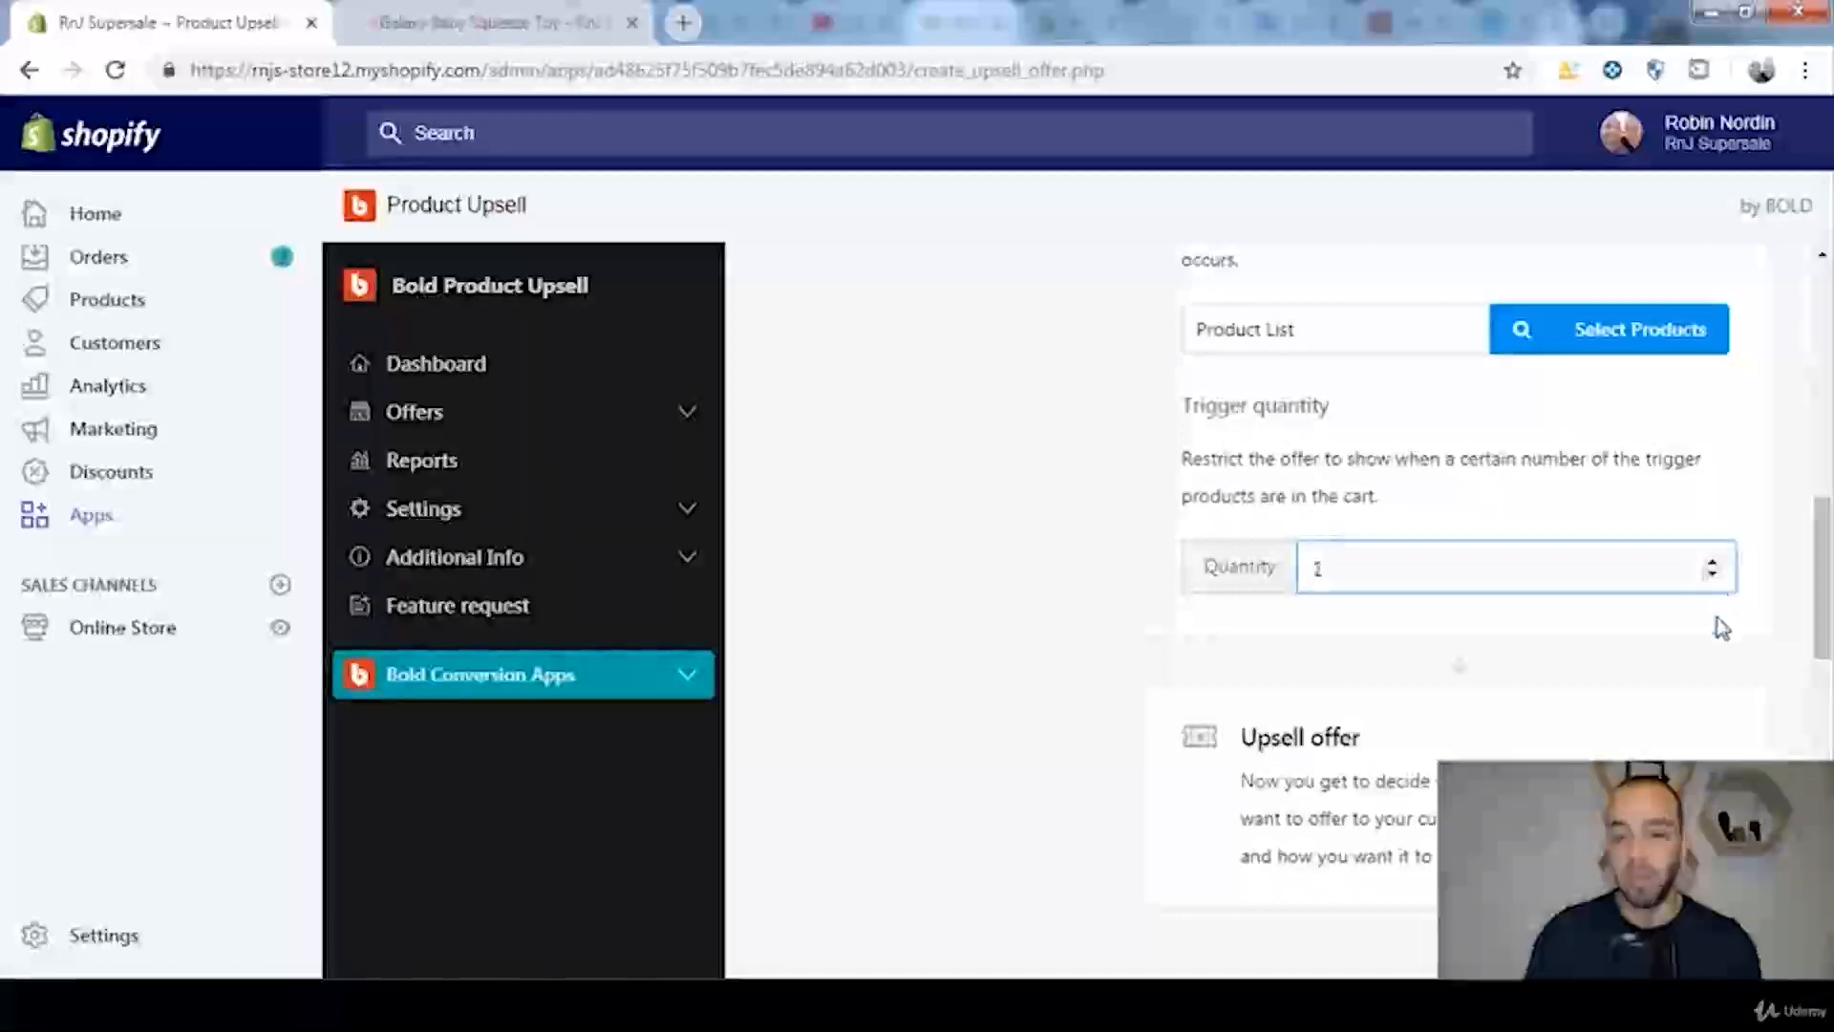
Step: Start setting the upsell offer and review its popup details, offer options and display conditions
scroll(1720, 631, "down", 3)
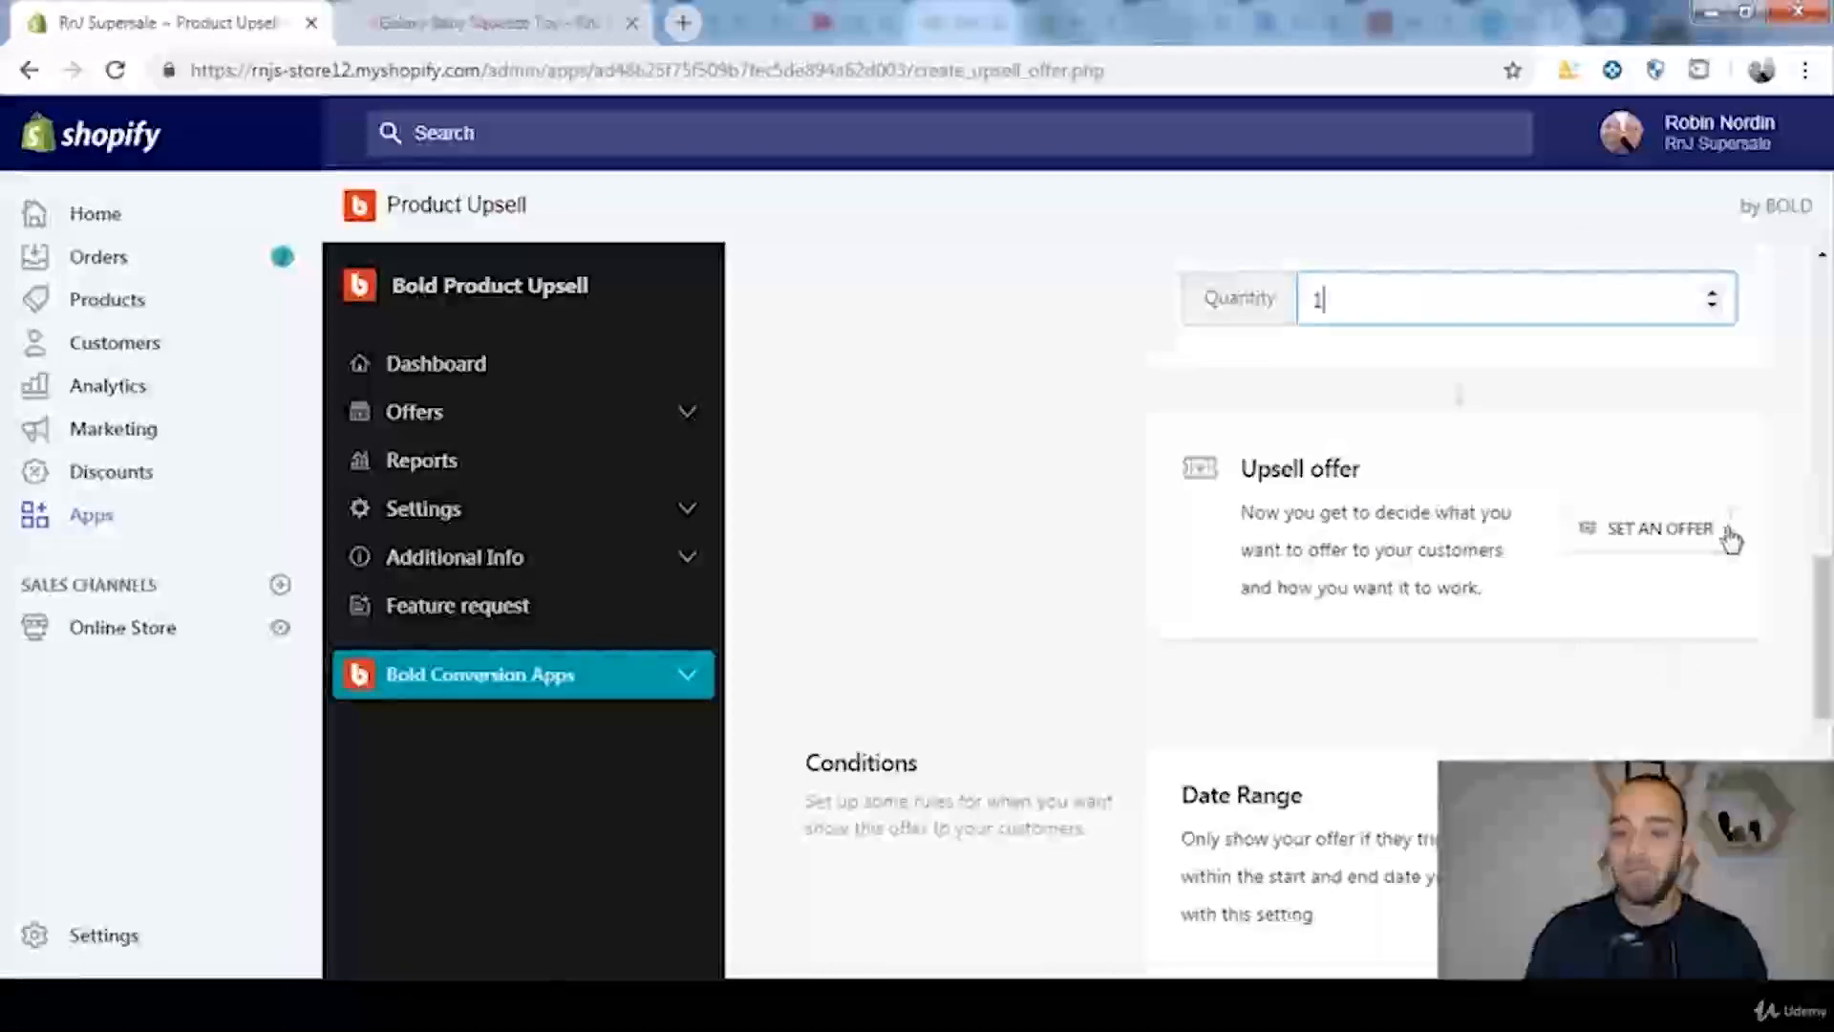
left_click(1655, 540)
scroll(1643, 544, "down", 5)
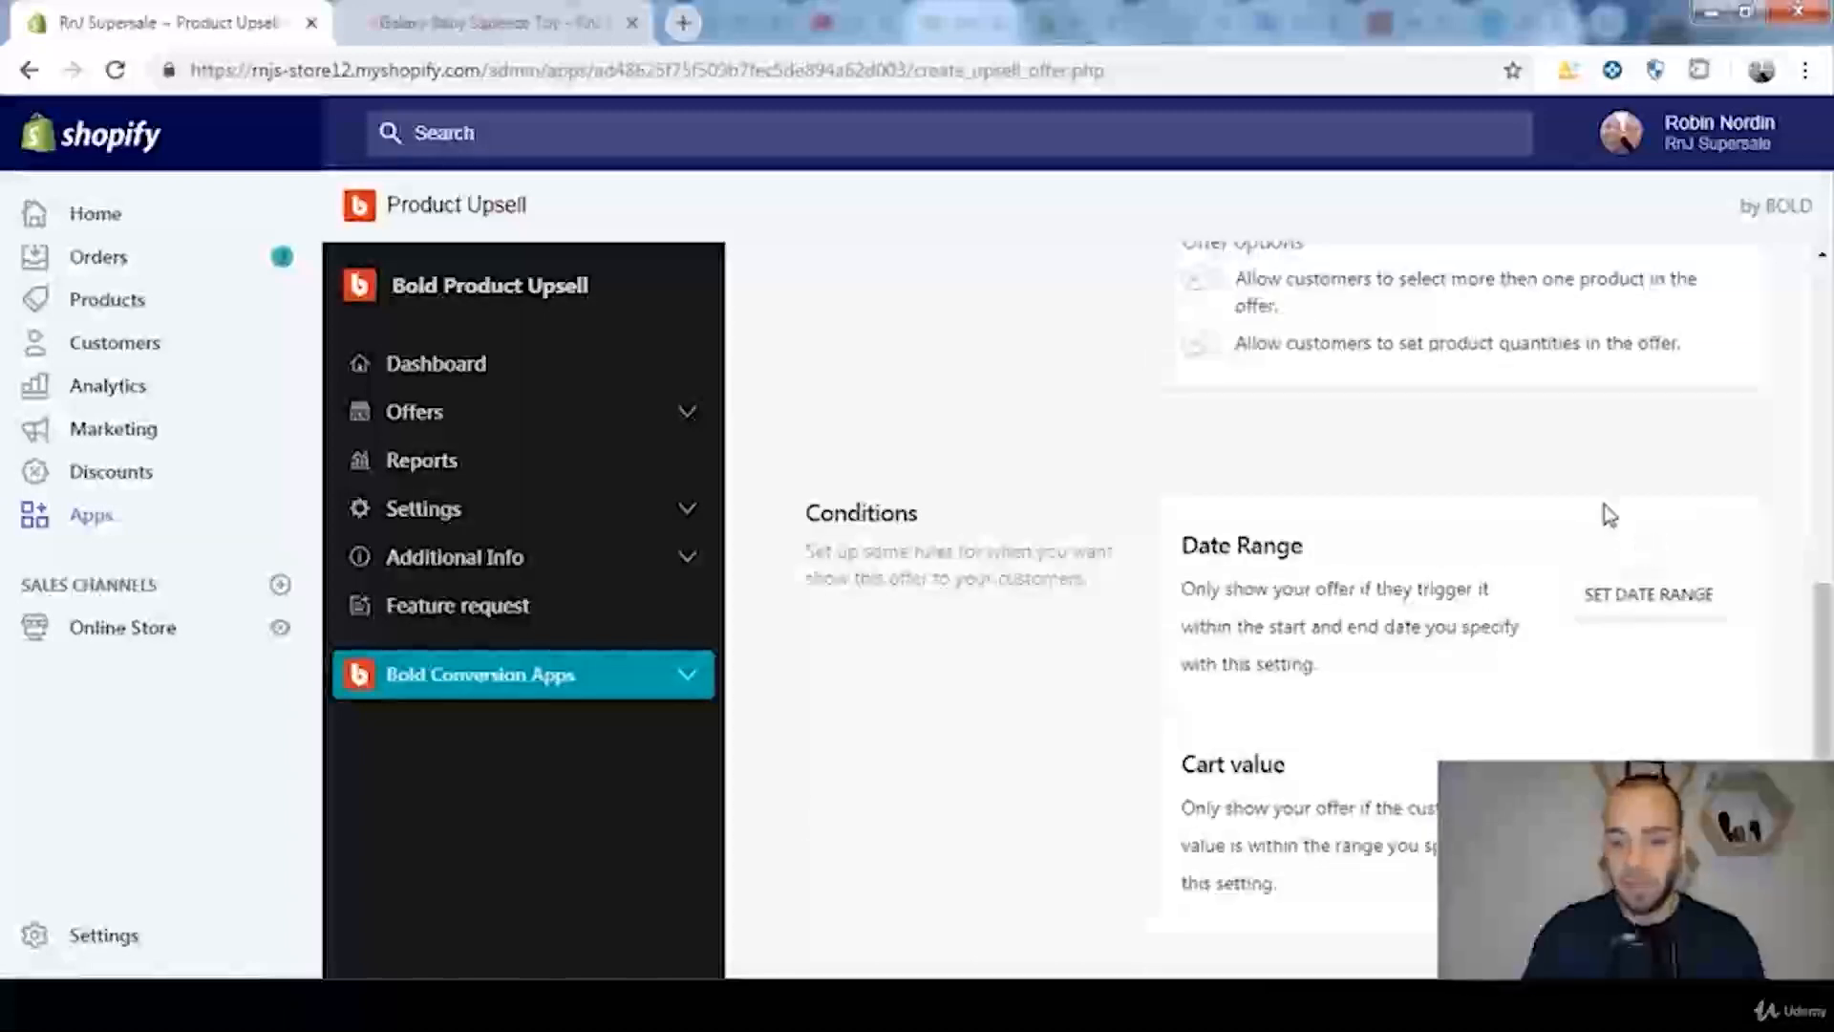
scroll(1607, 516, "up", 6)
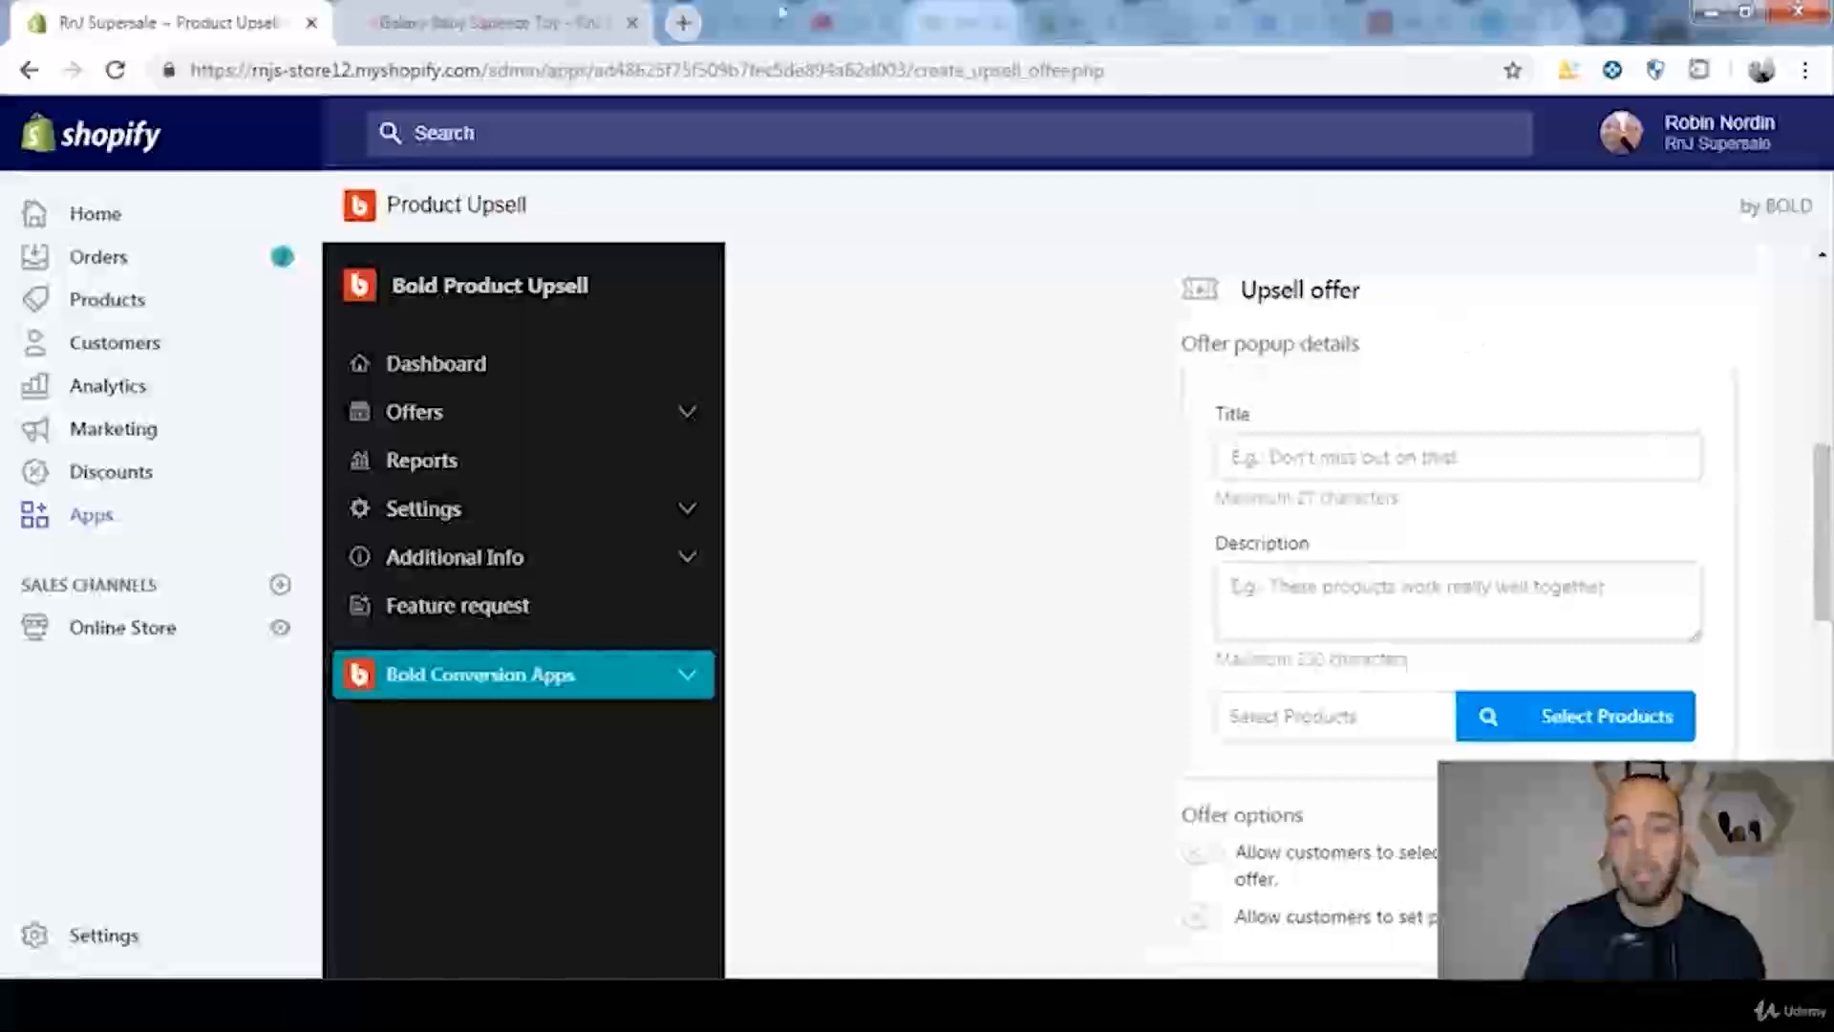
Step: View the Cute Panda Plushy product page in the storefront's Toys collection and return to the offer form
left_click(535, 22)
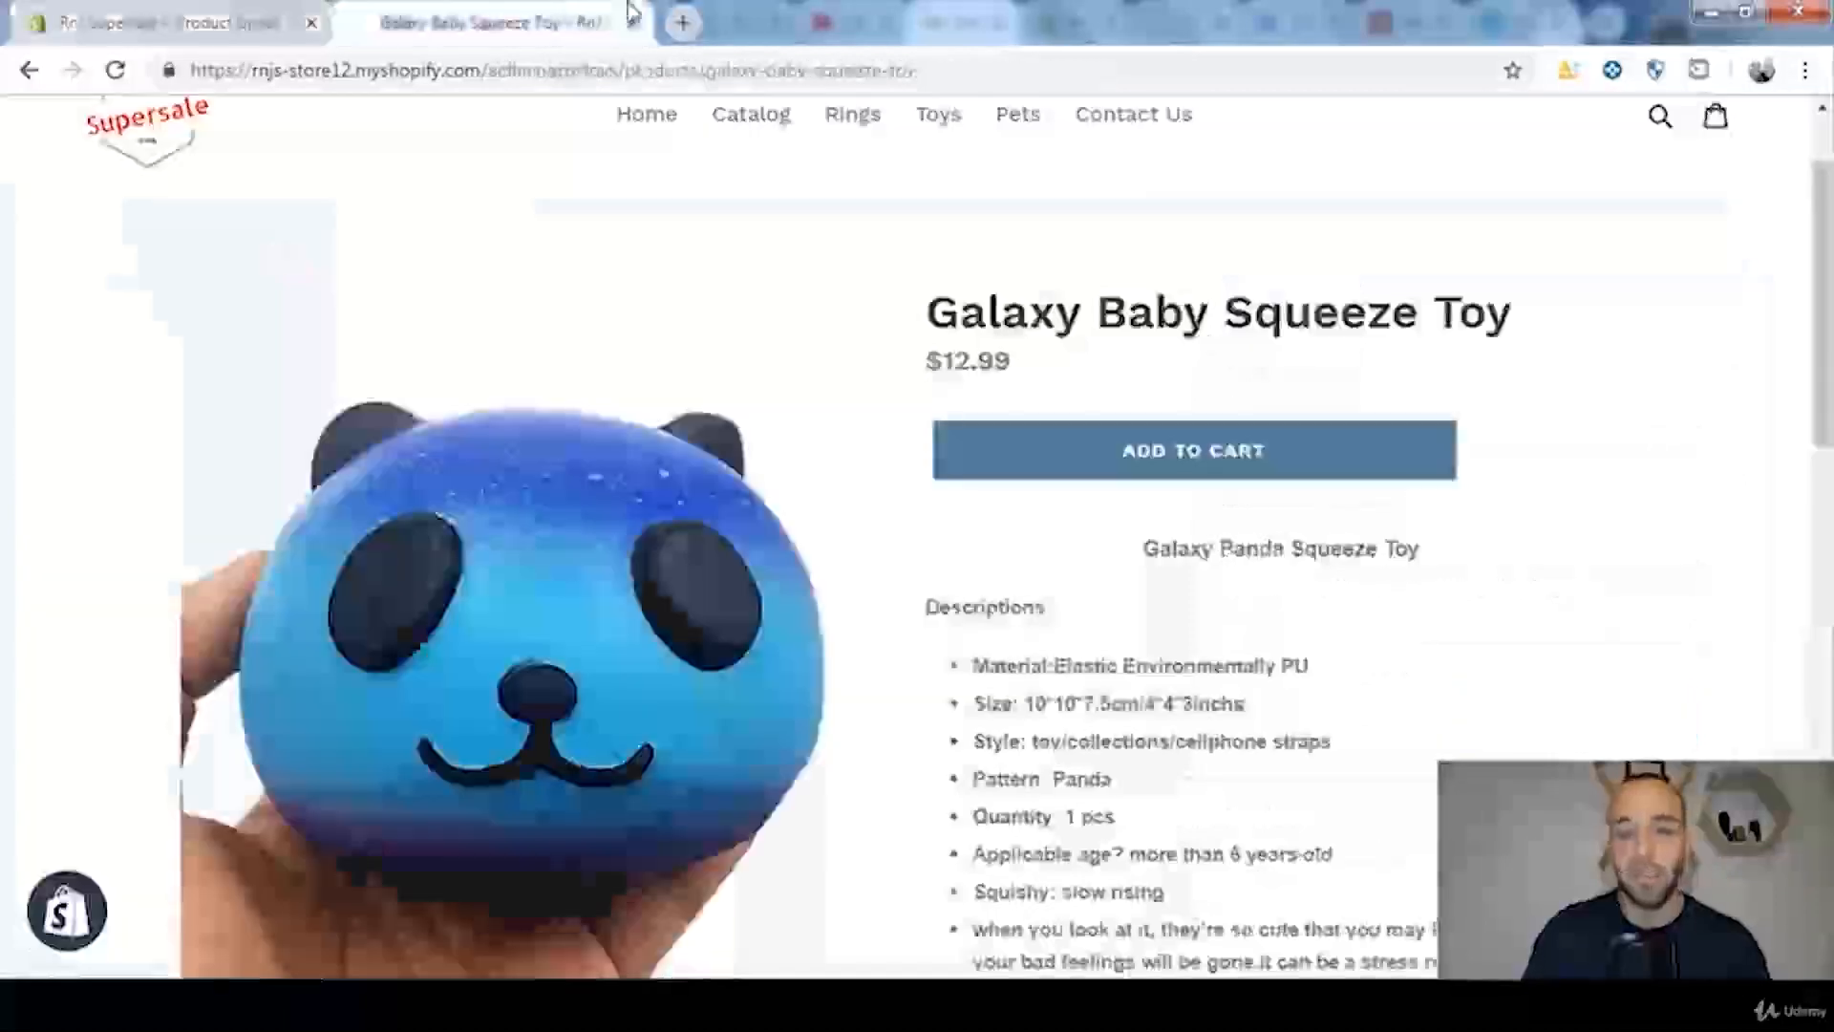
left_click(939, 116)
scroll(577, 528, "down", 1)
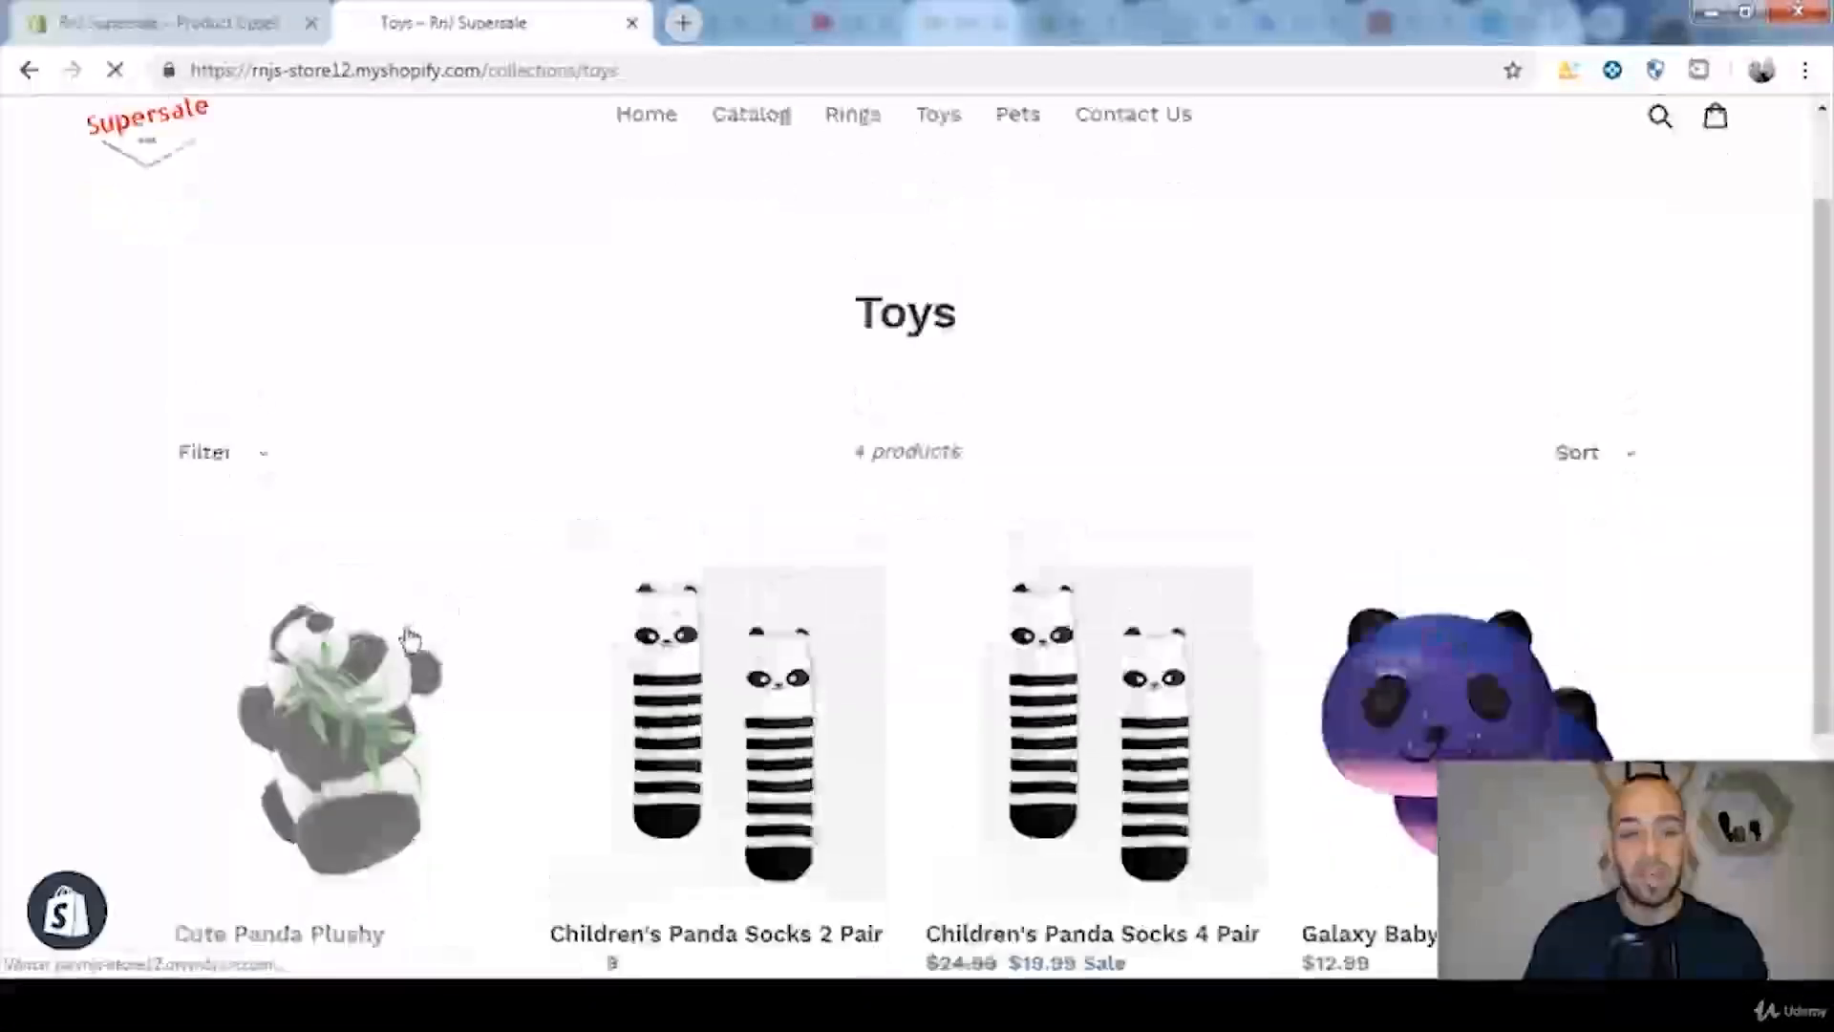
left_click(411, 638)
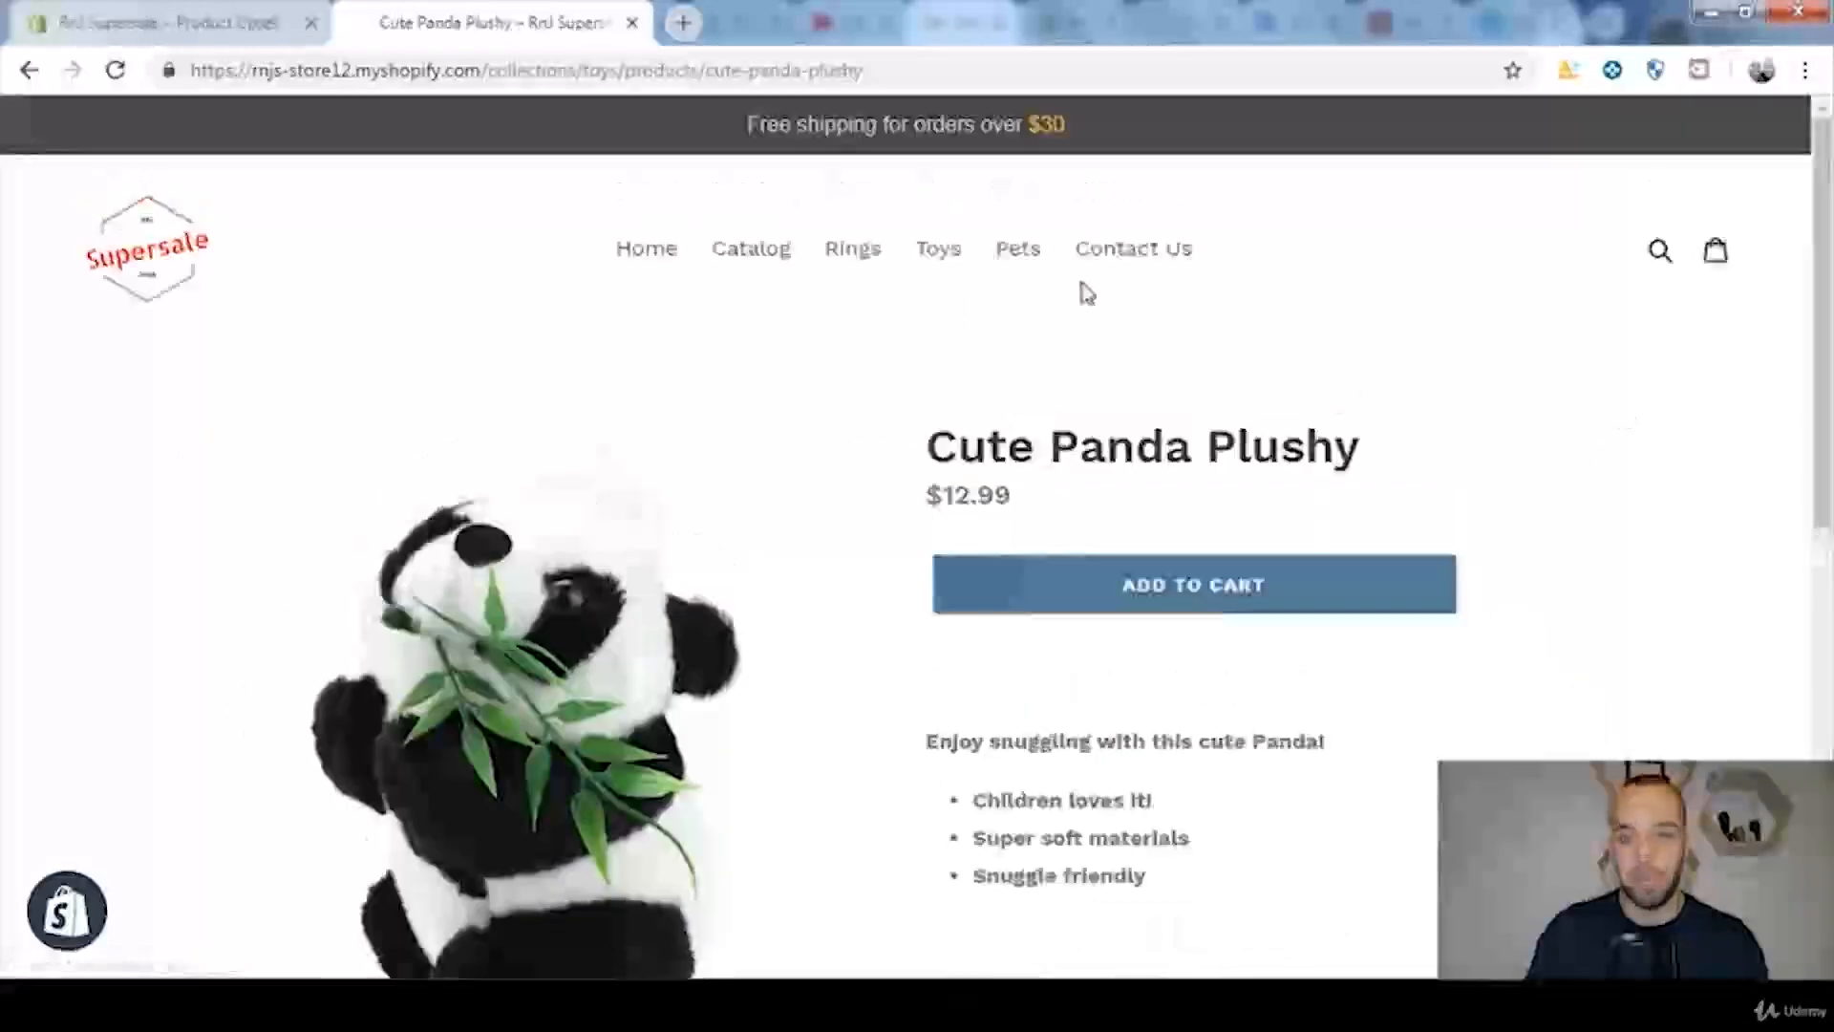
scroll(1050, 296, "down", 1)
left_click(181, 21)
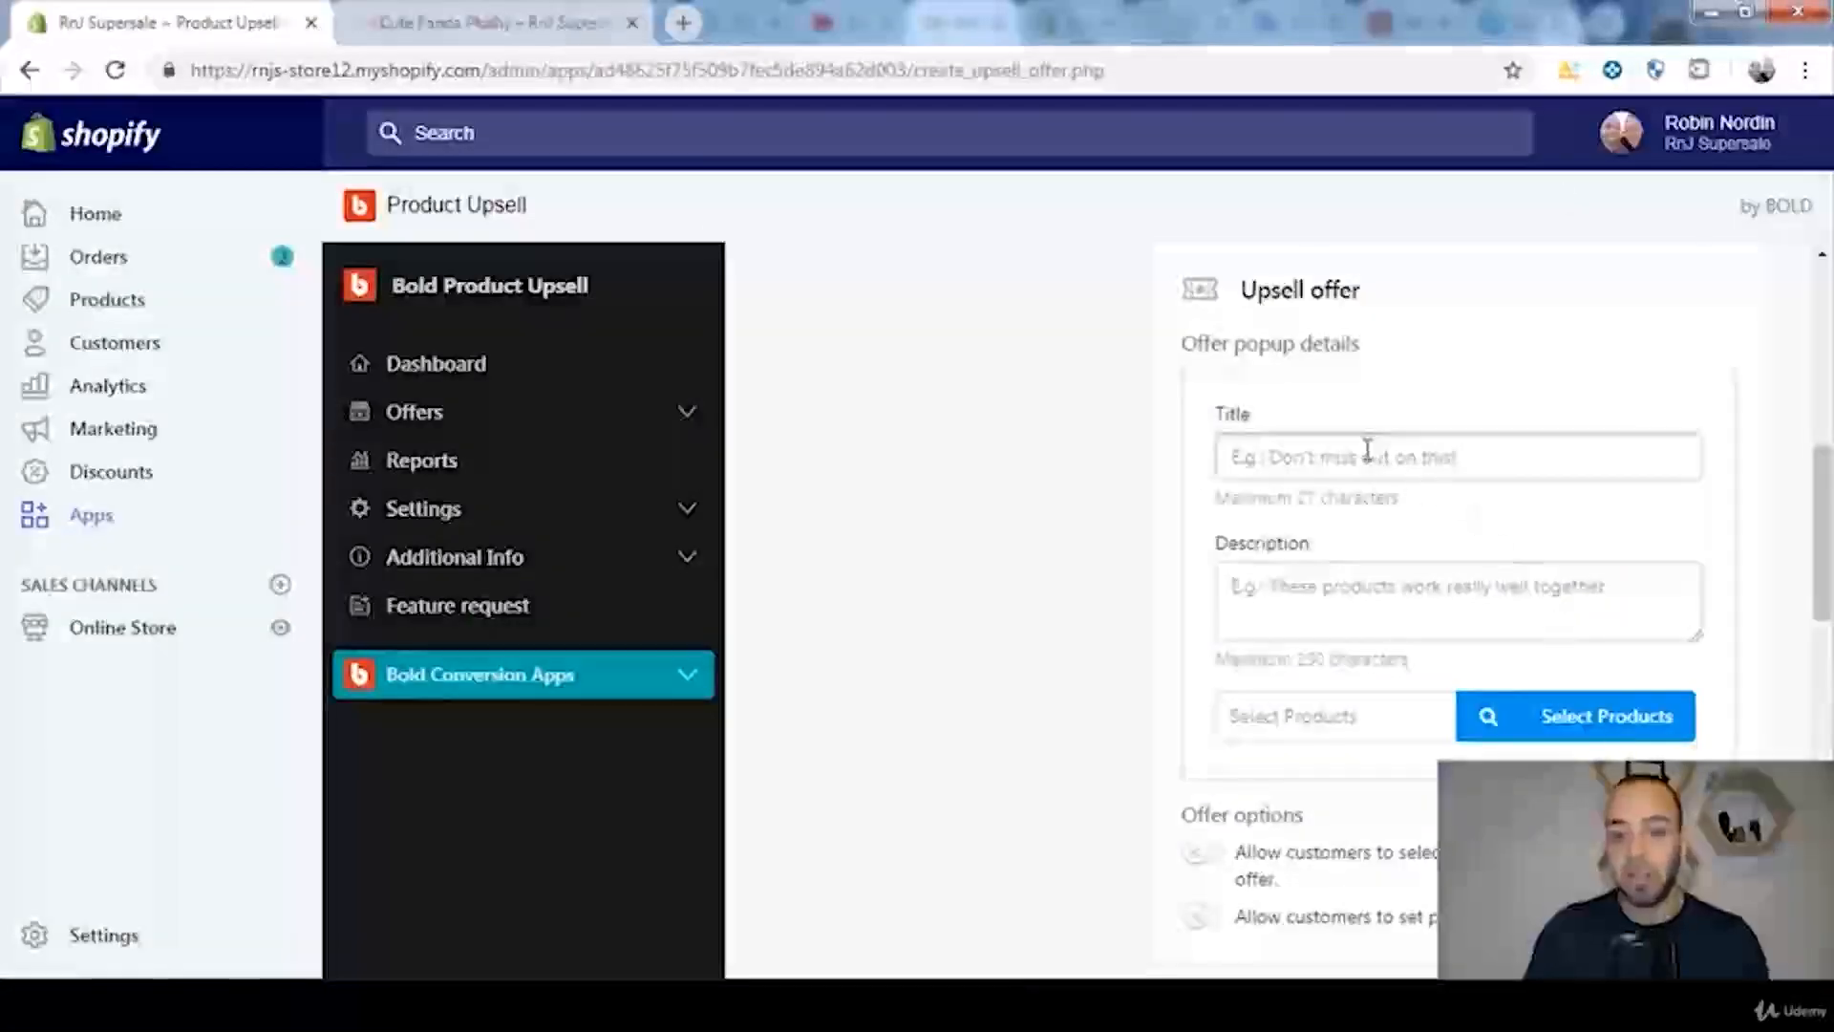
Step: Set the offer popup's title to "1 TIME OFFER!"
left_click(1368, 455)
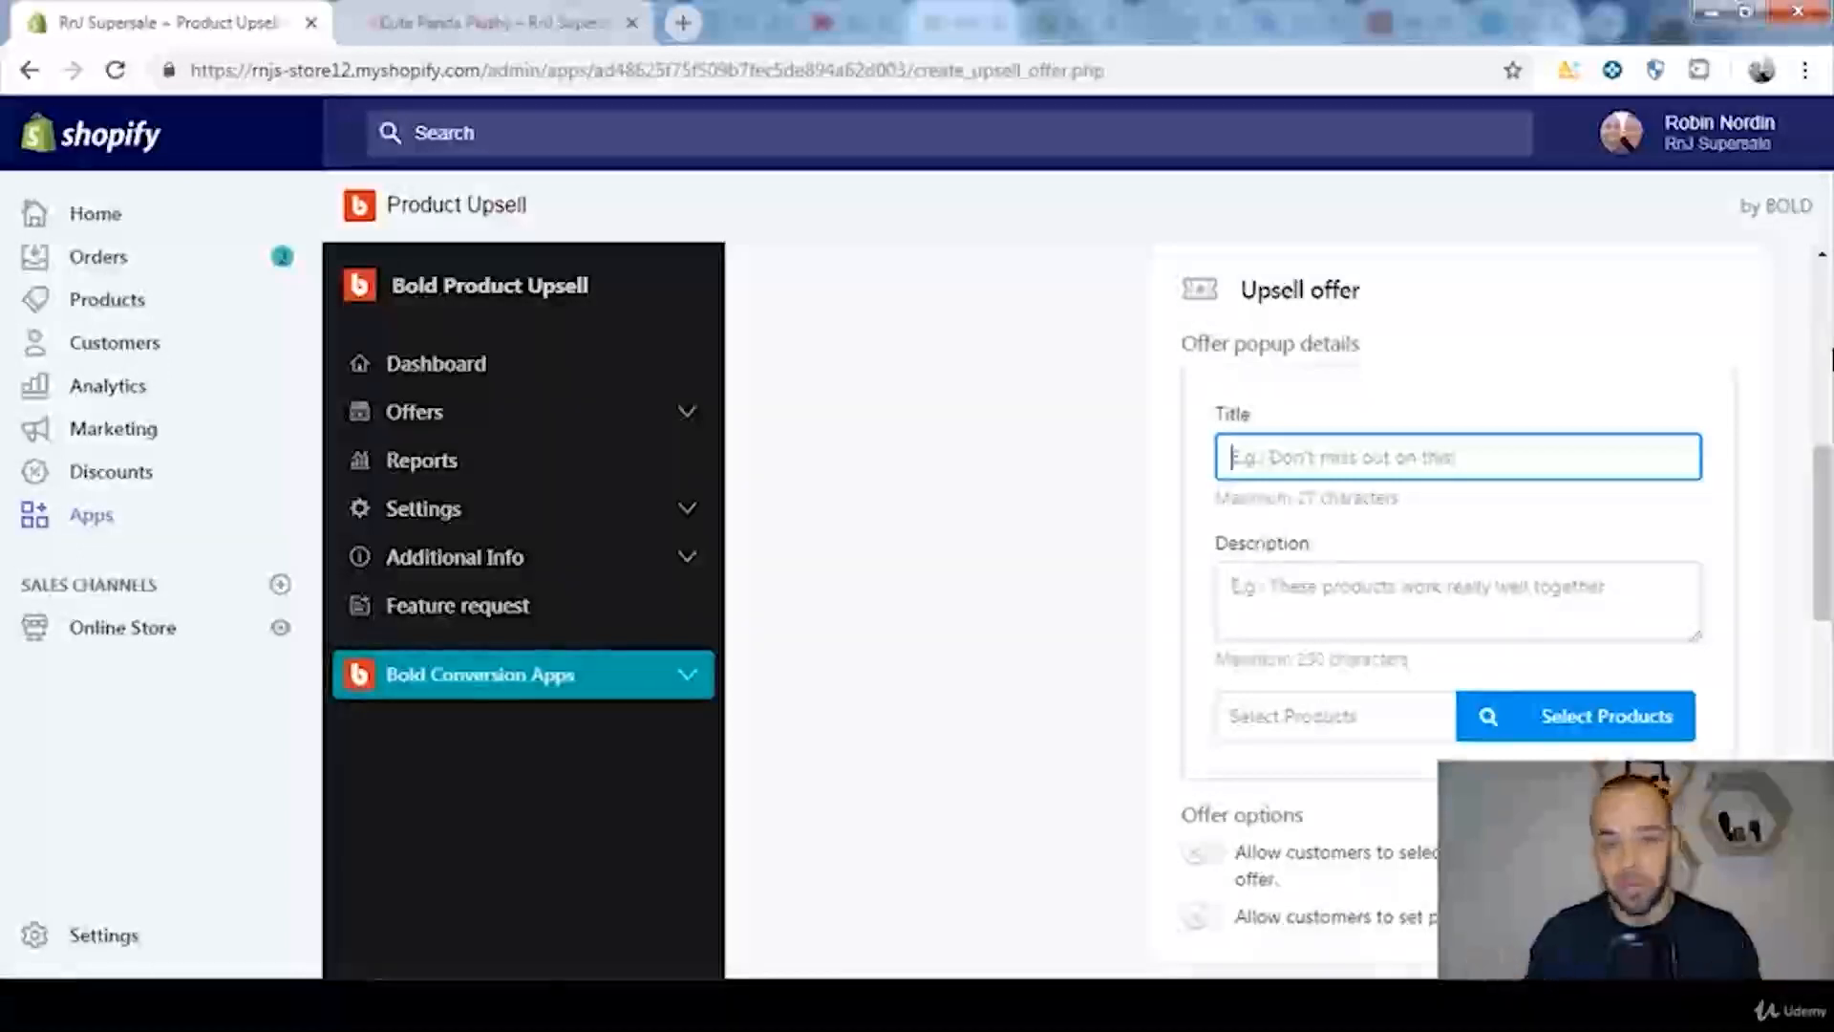
type("1 TIME OFFER!")
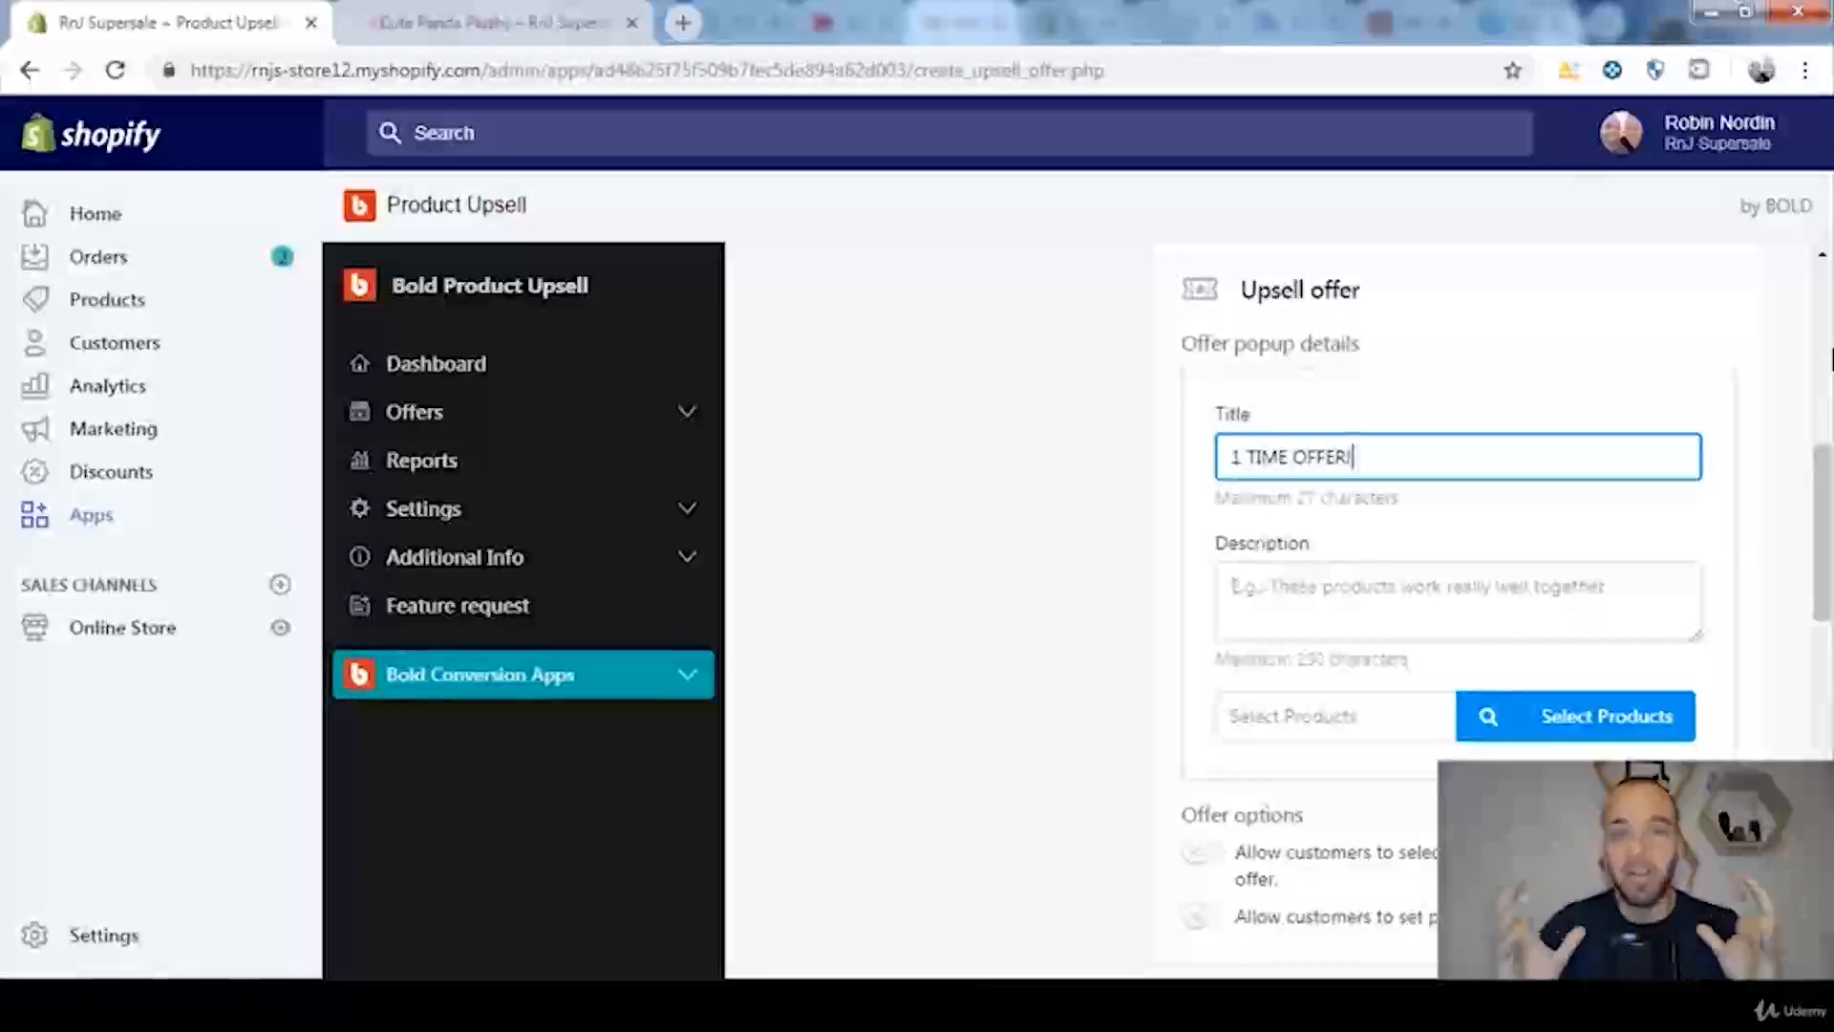
Step: Set the offer popup's description to "Do You Love Pandas? Two Is More Fun!"
left_click(1386, 607)
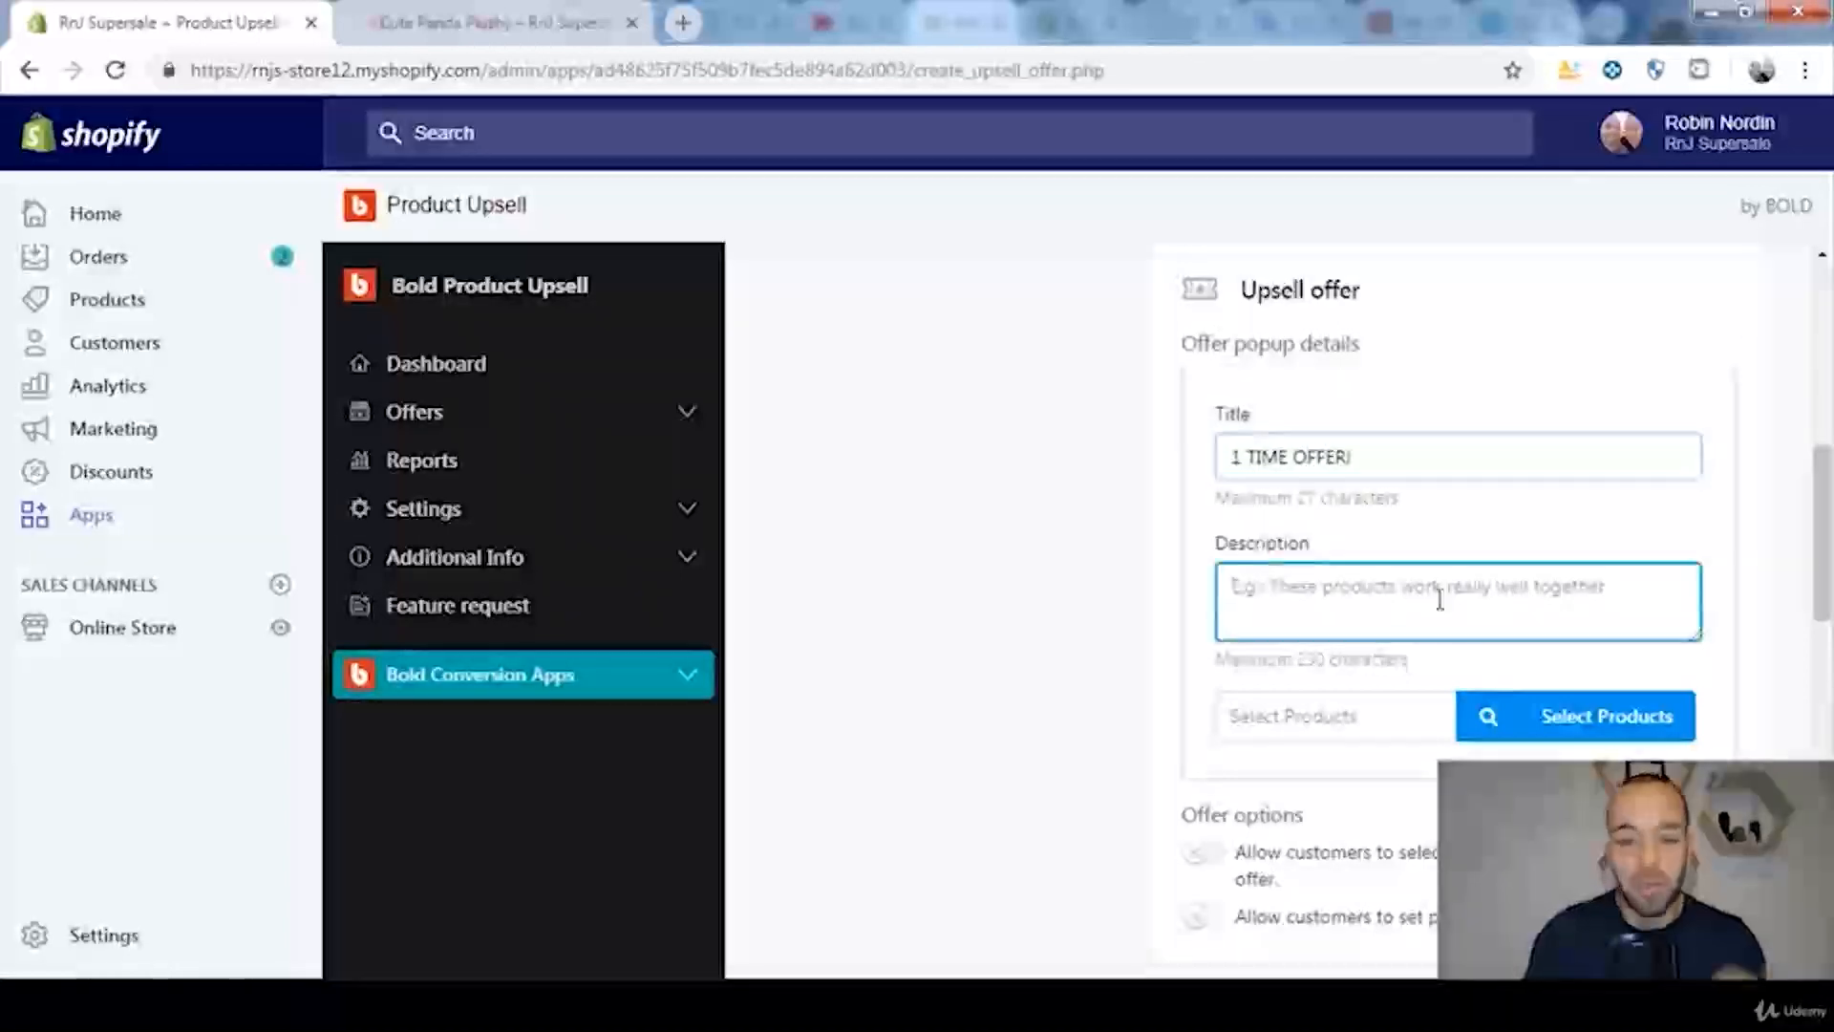
type("D")
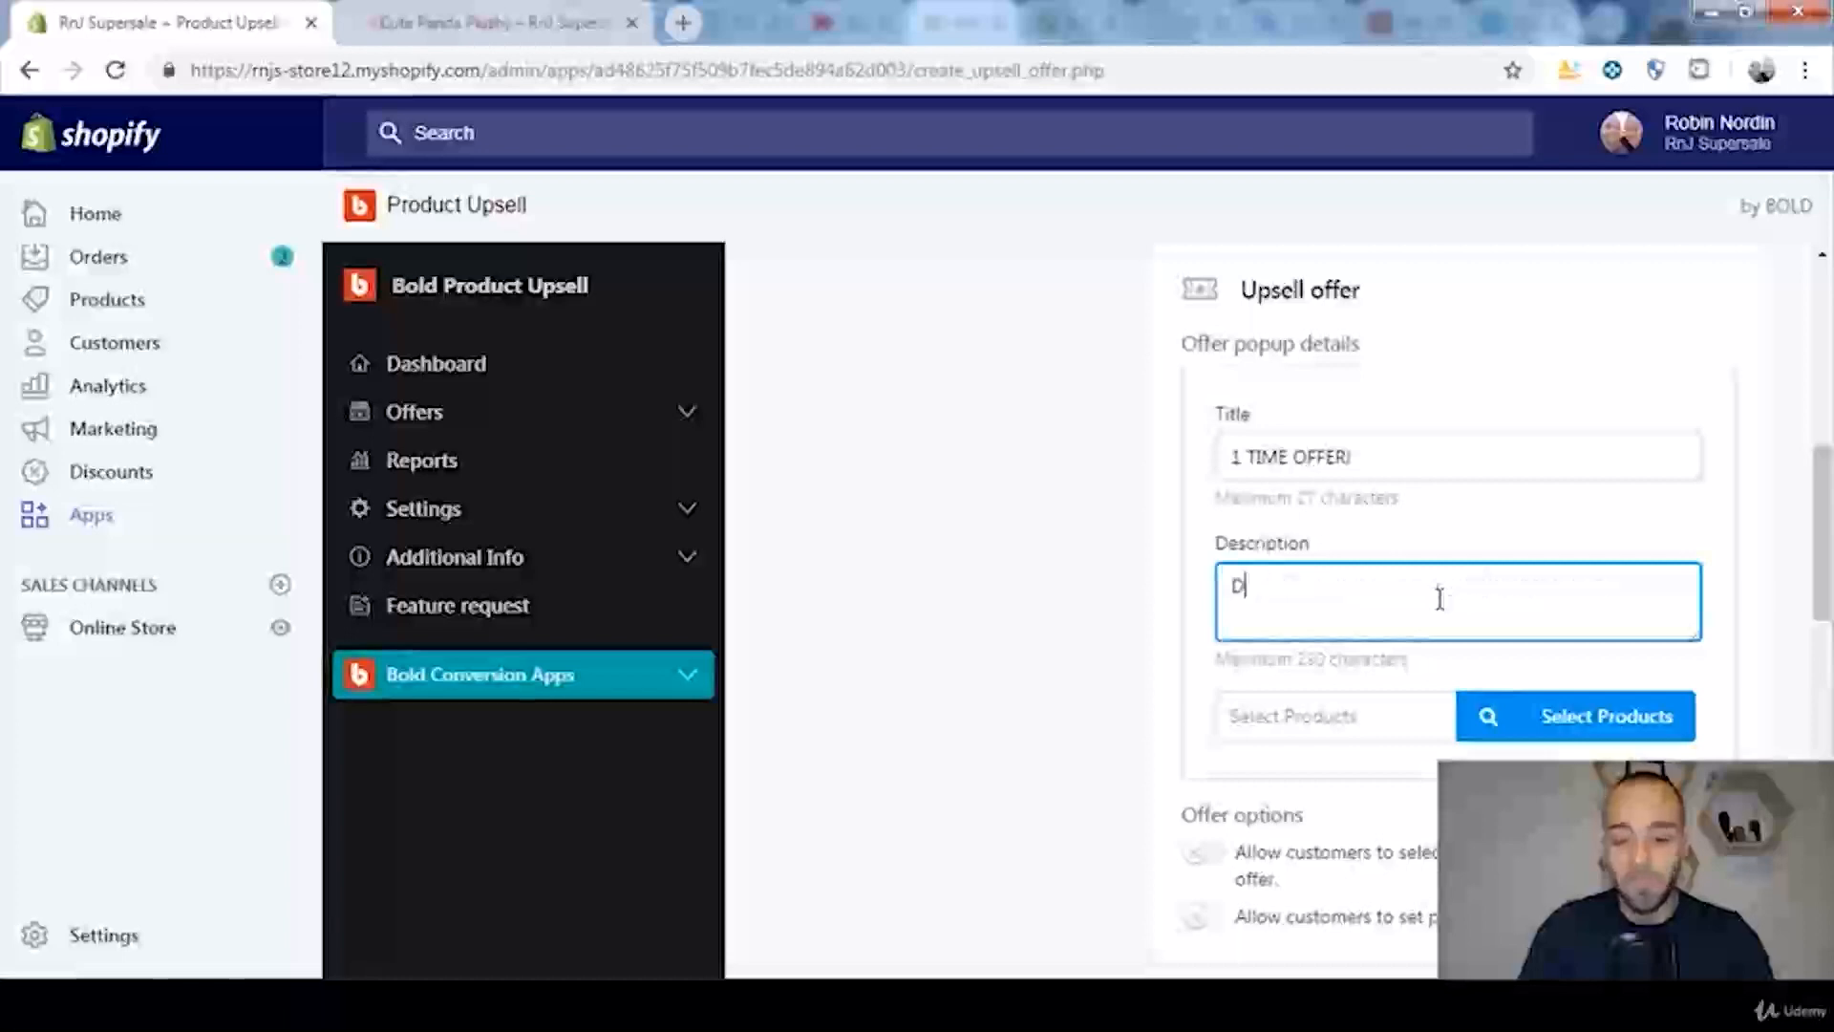
type("o You")
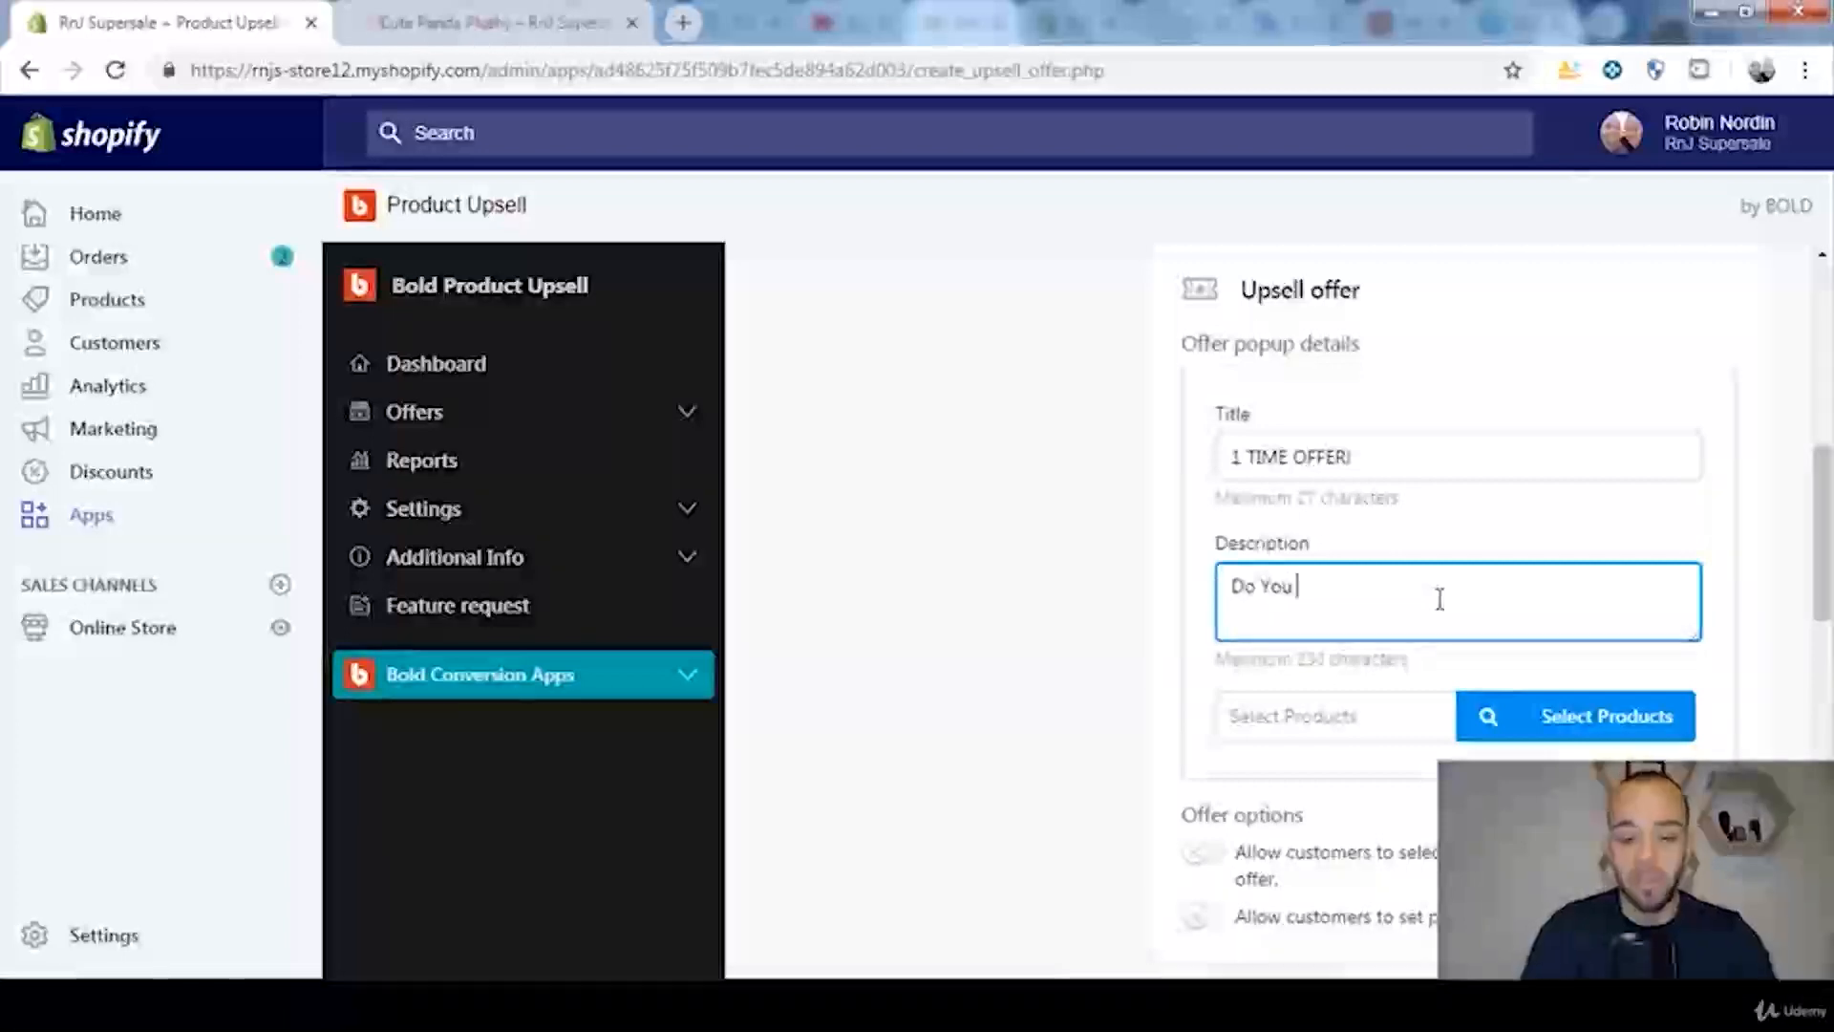
type(" Love Pandas?")
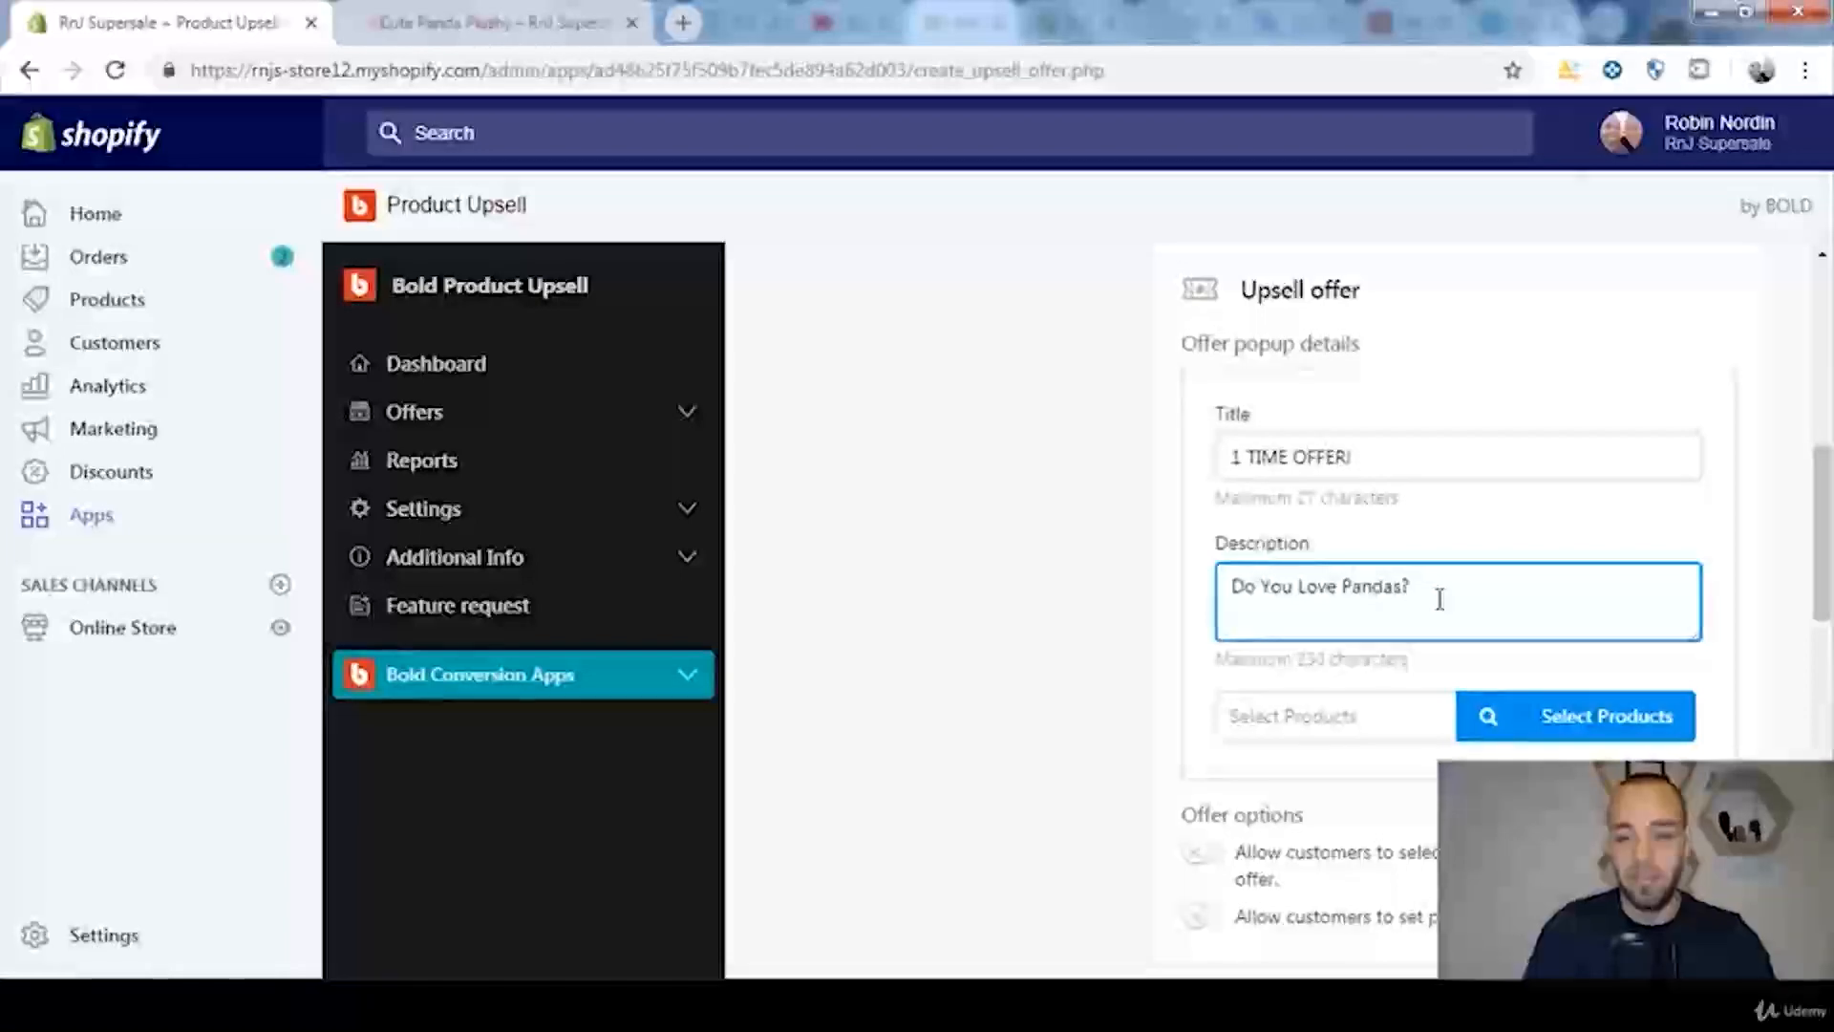
type(" Tw")
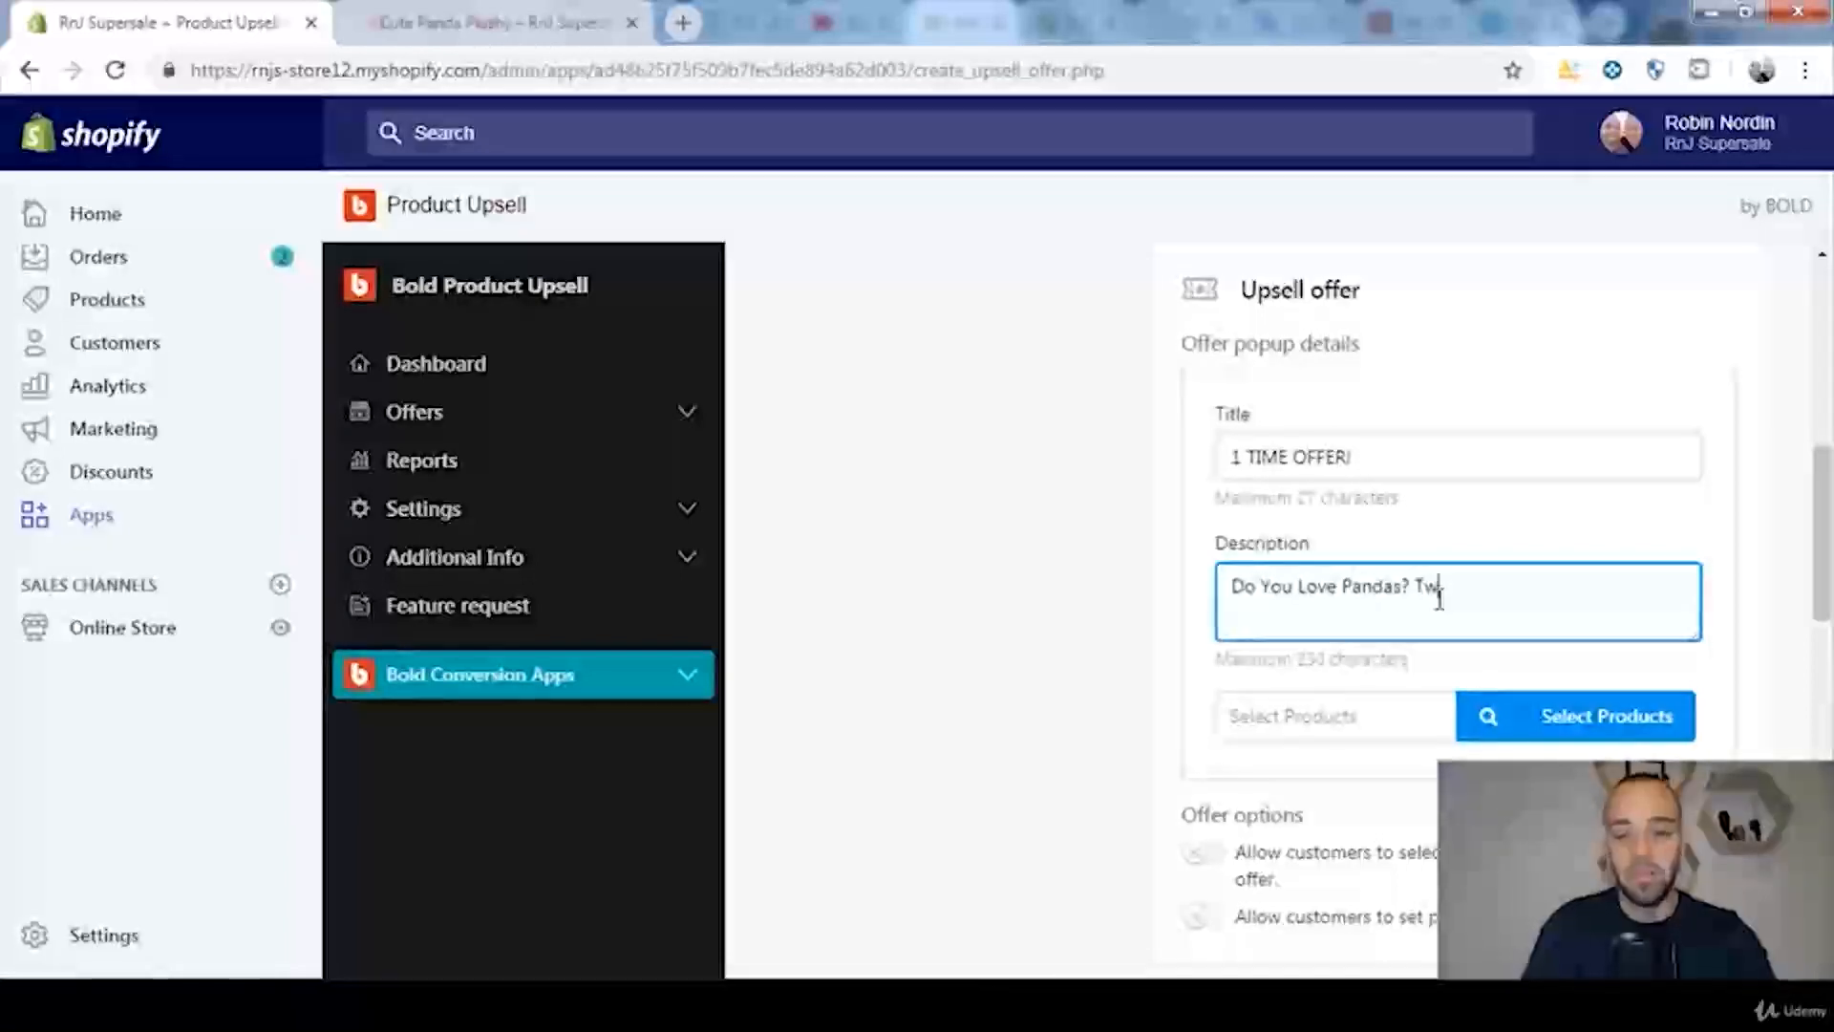
type("o Is More Fun!")
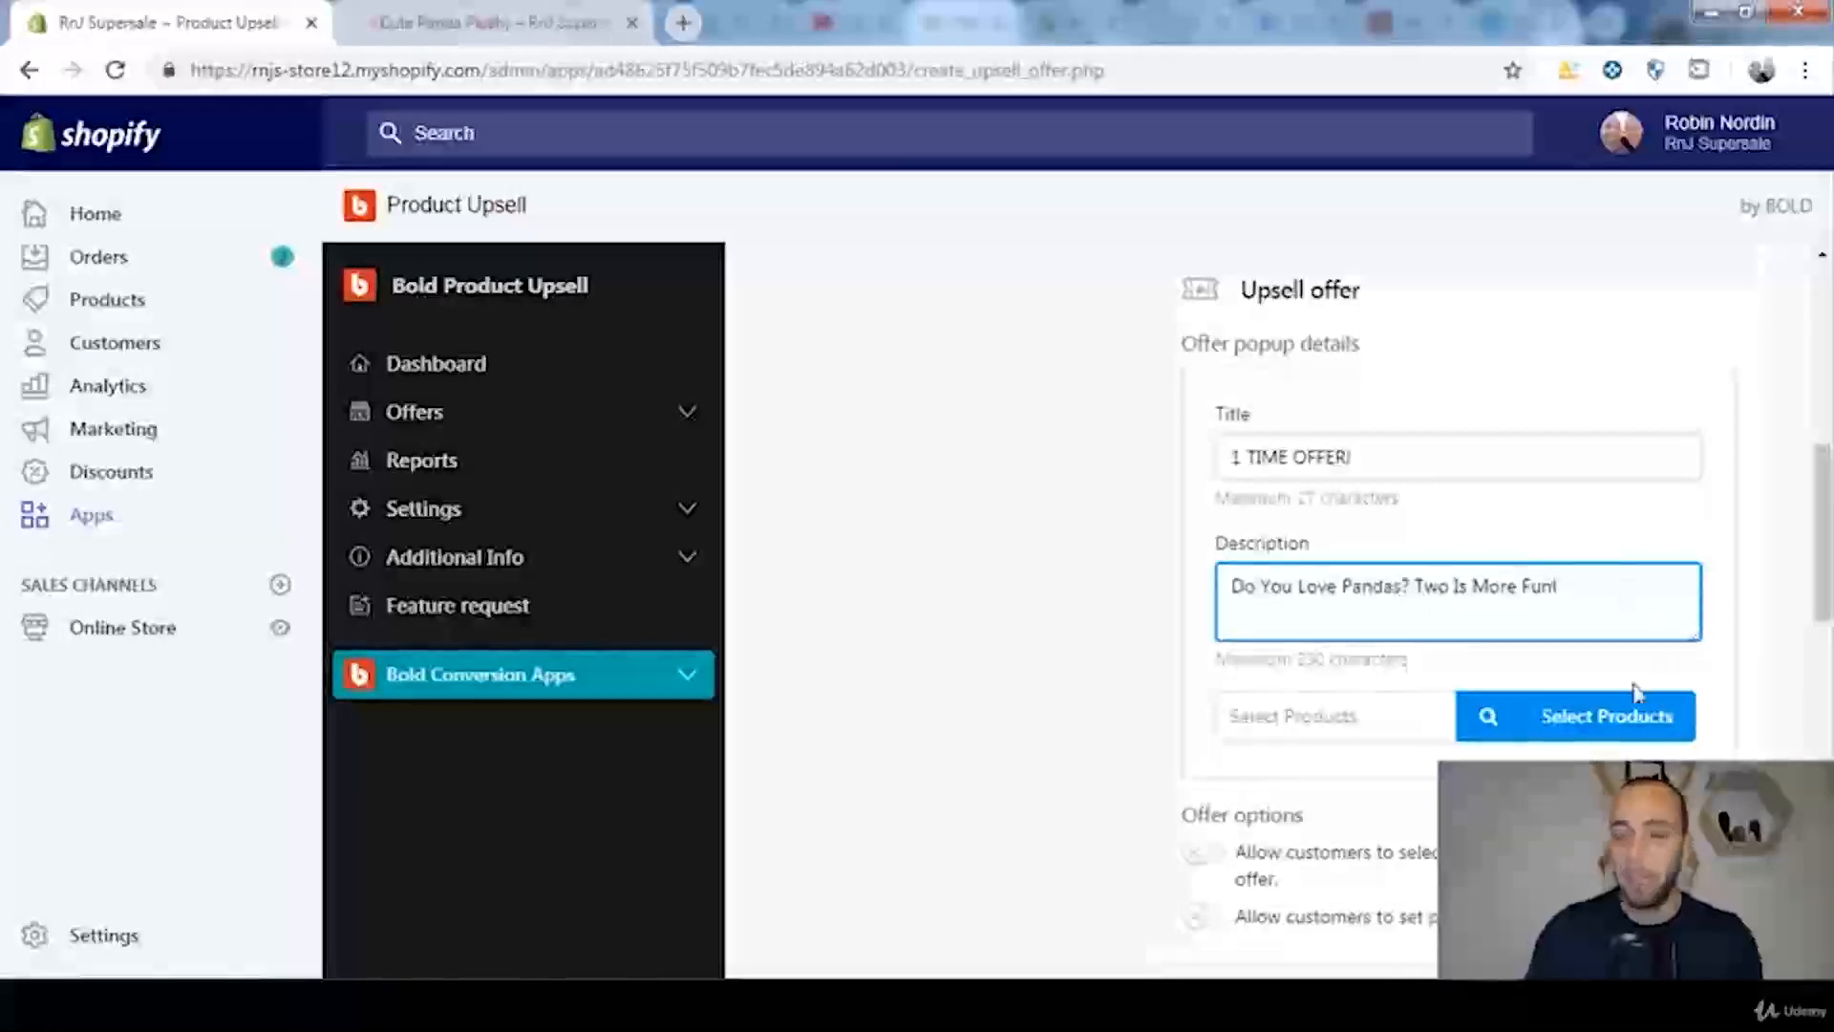
Step: Select the Cute Panda Plushy as the product offered in the upsell popup
left_click(1548, 721)
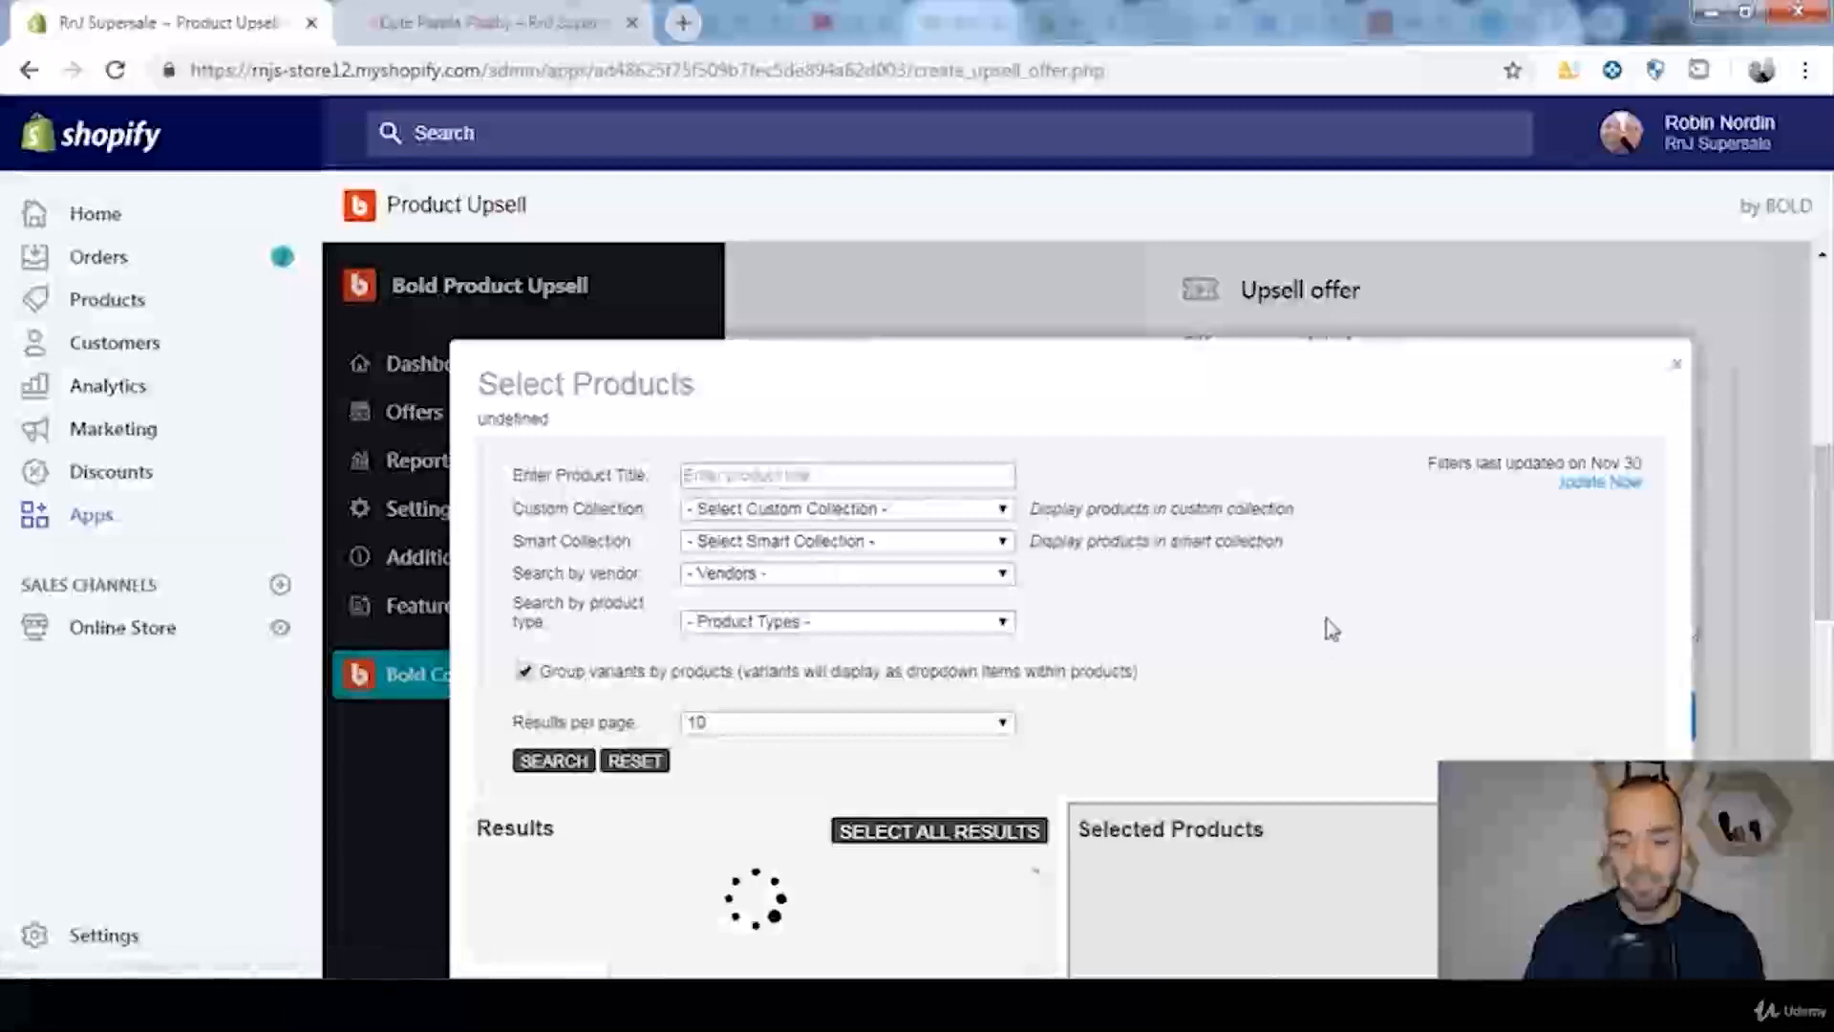
scroll(1146, 540, "down", 3)
scroll(1152, 547, "down", 2)
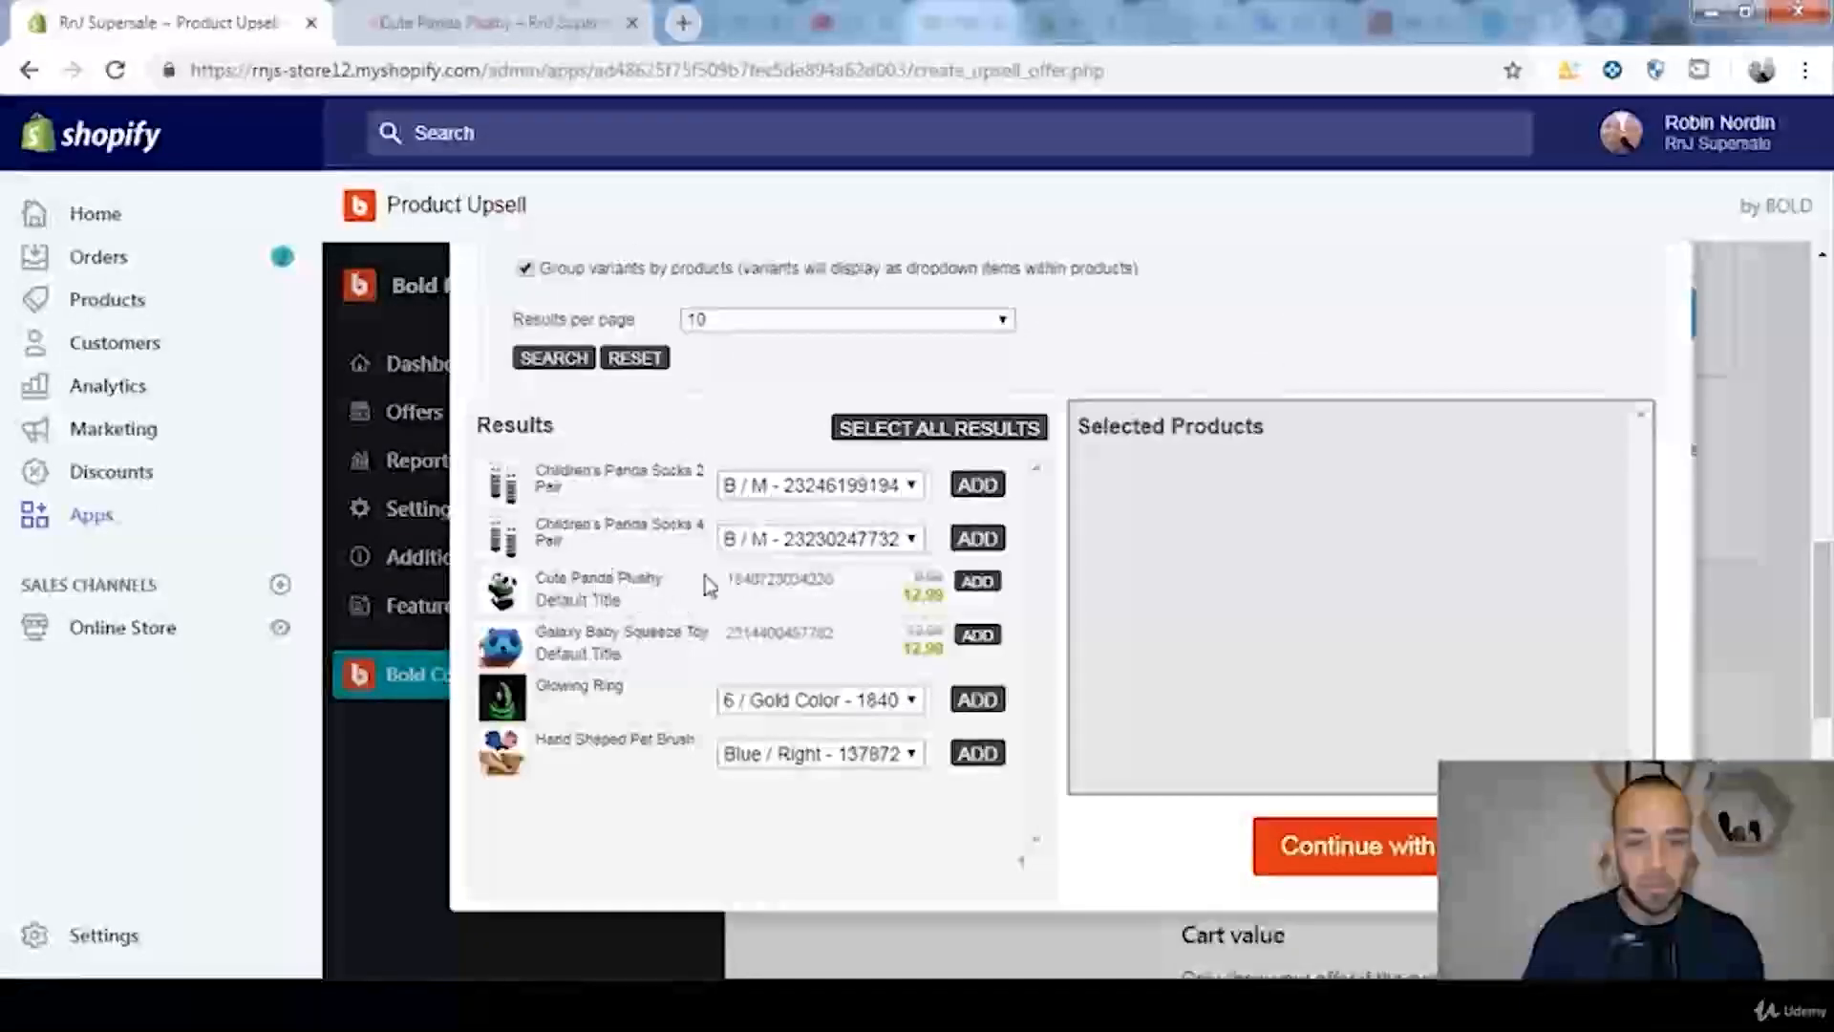
left_click(977, 581)
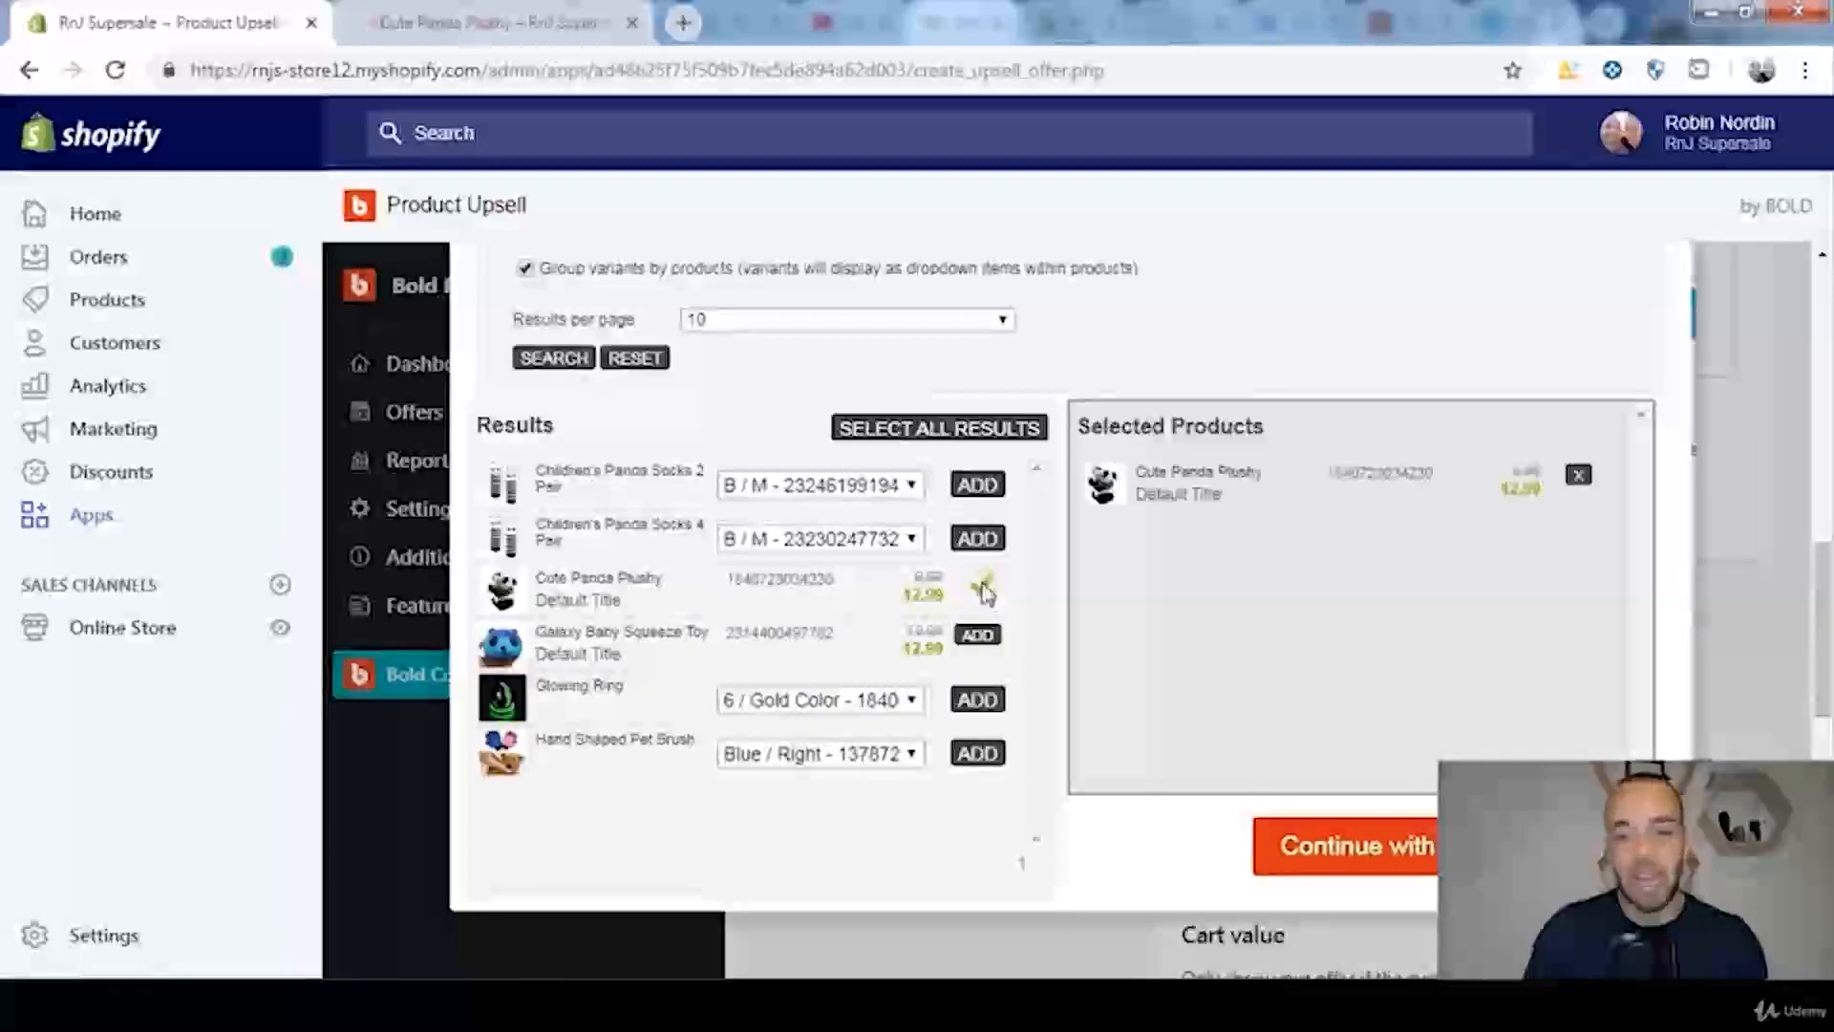
scroll(1487, 704, "down", 2)
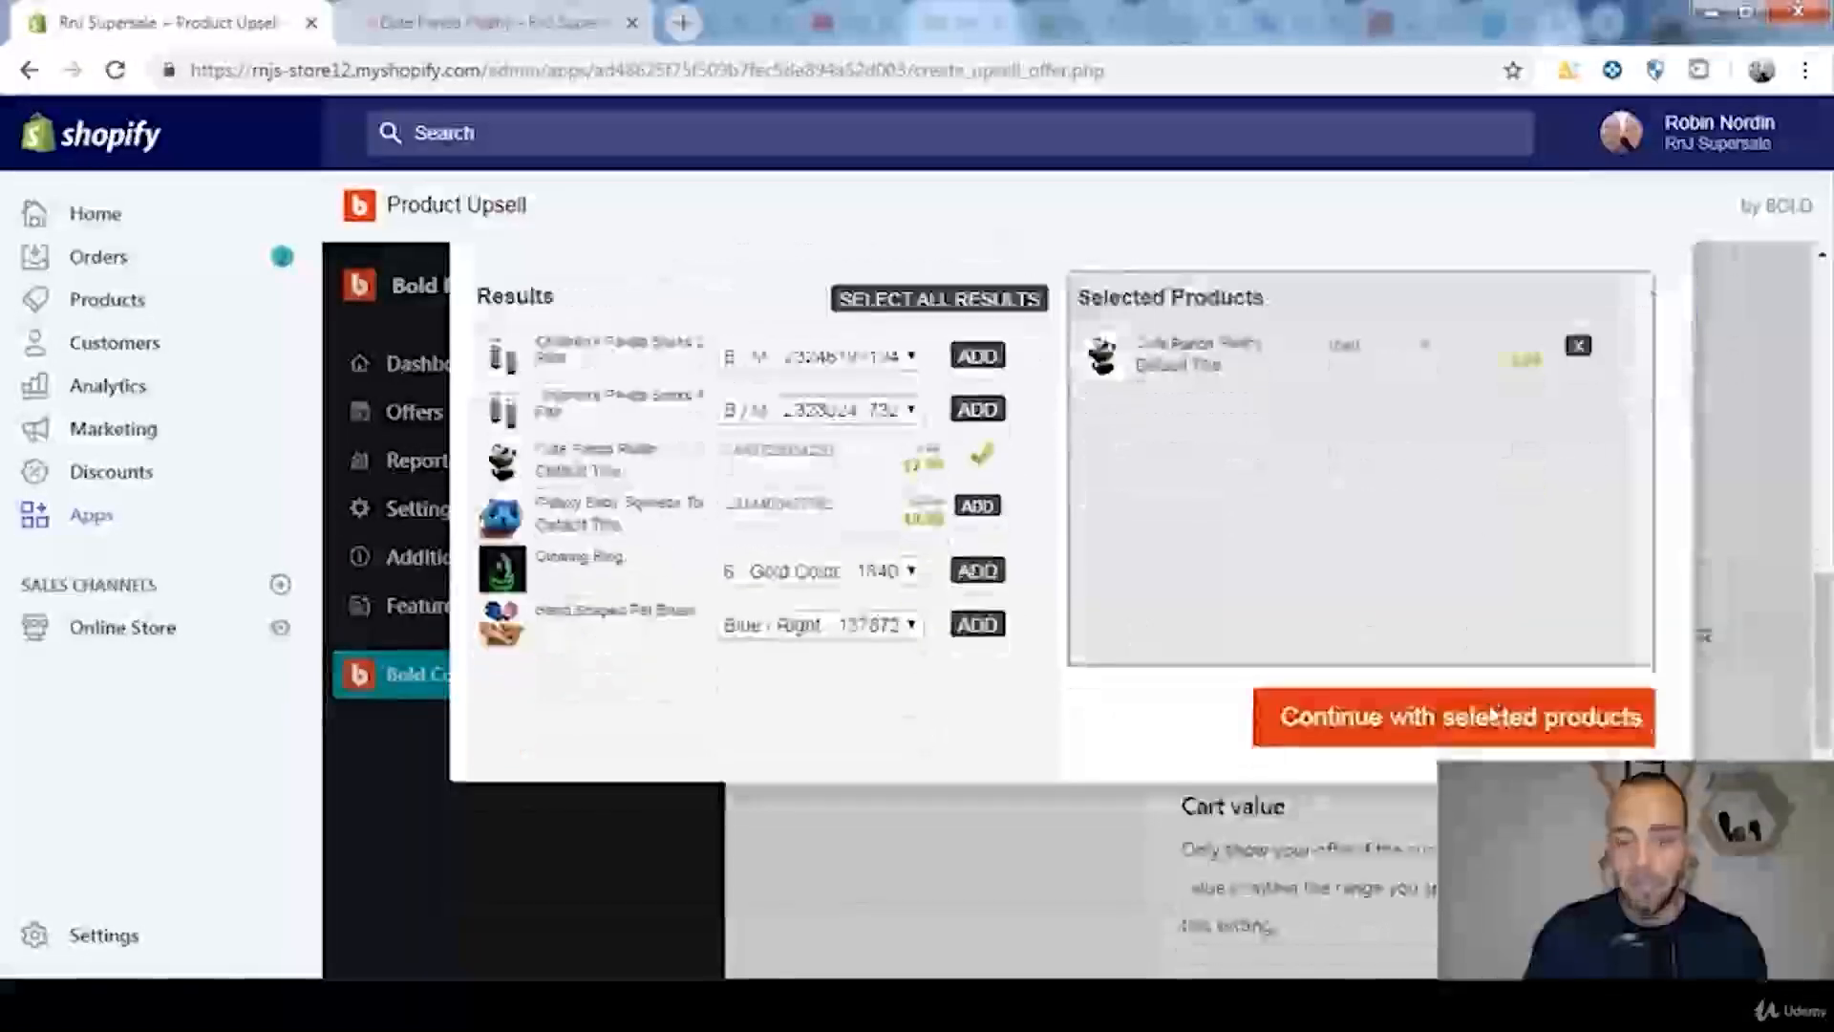
left_click(1312, 732)
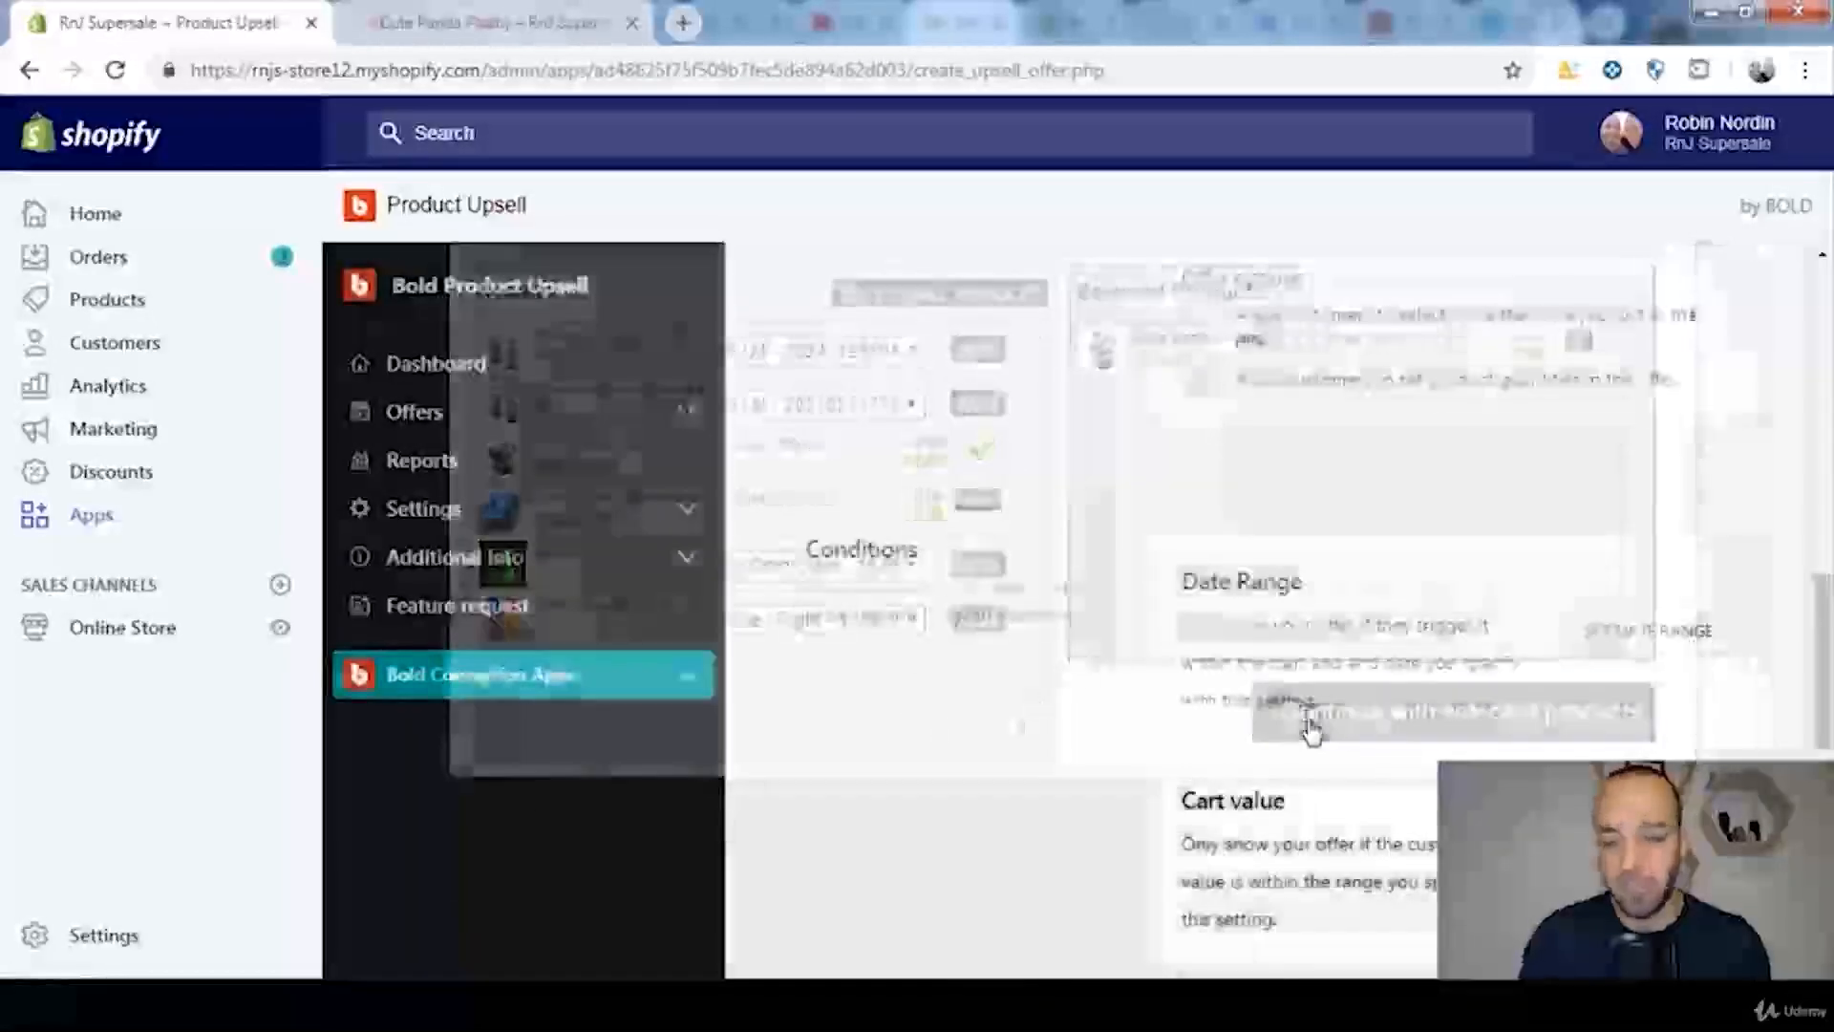
Step: Allow customers to set product quantities in the offer, leaving selection of more than one product off
scroll(1830, 619, "up", 2)
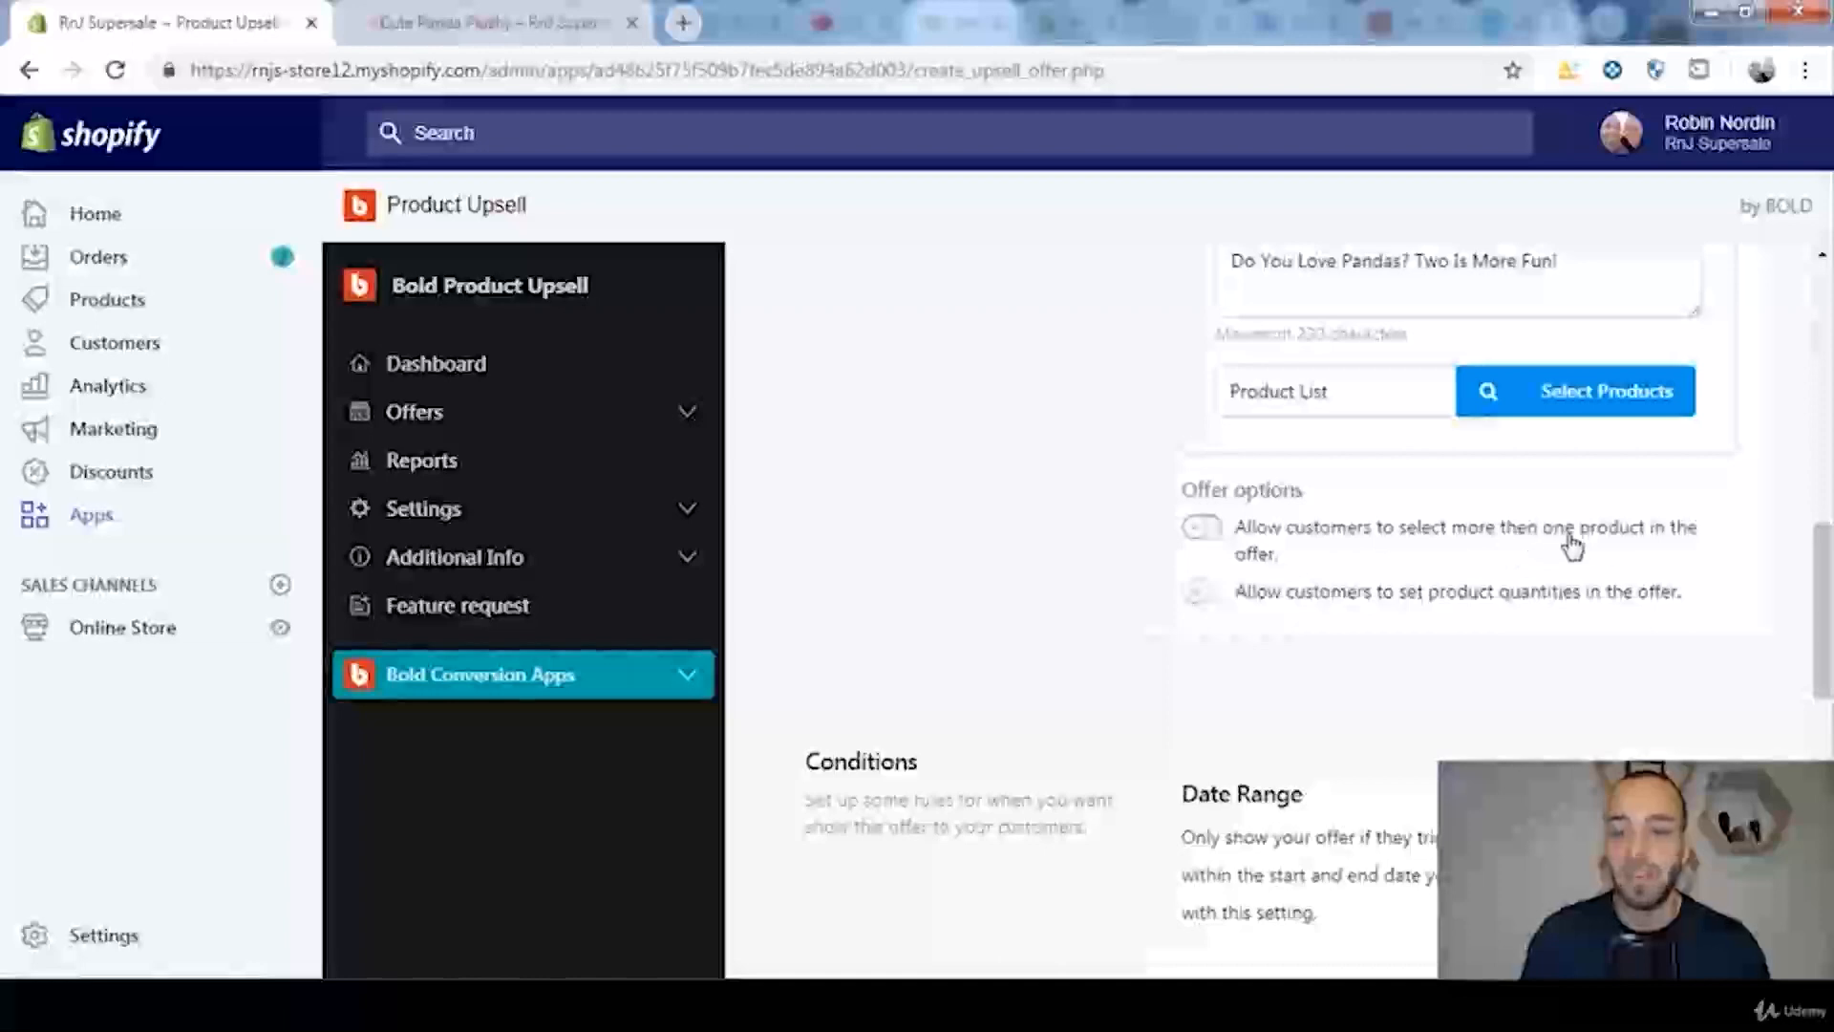
left_click(1200, 533)
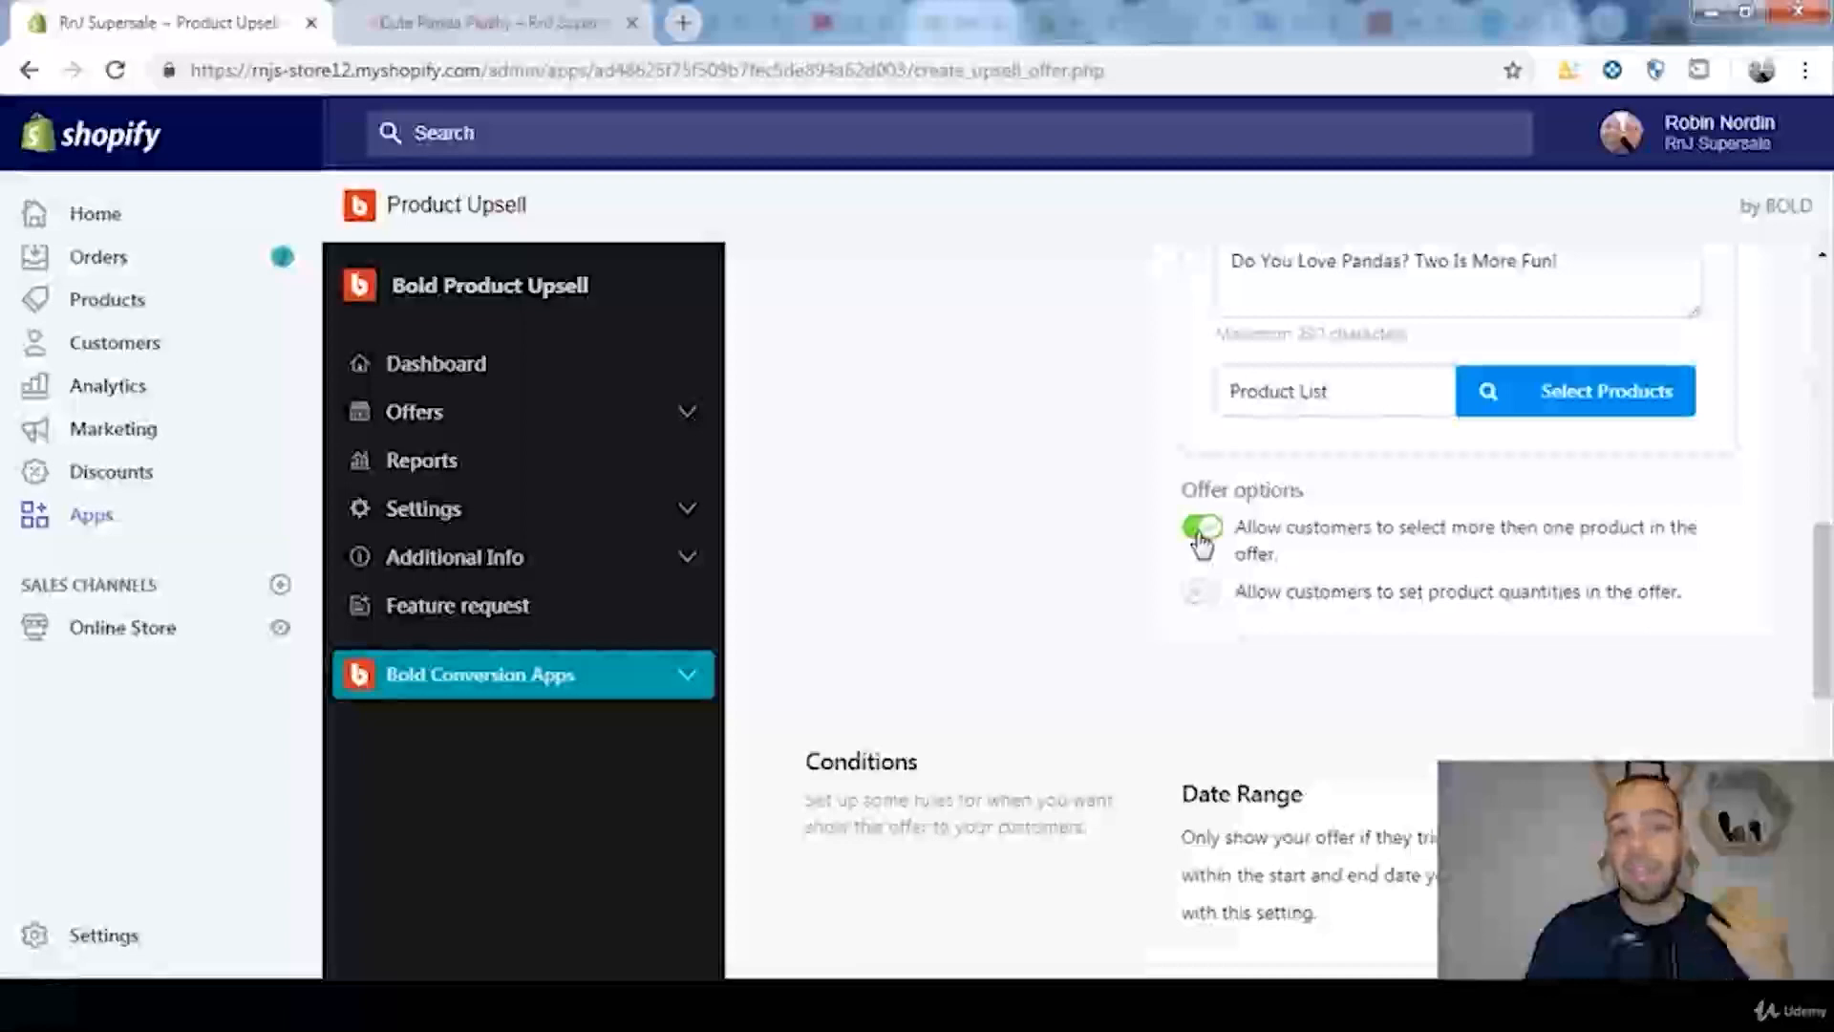
left_click(1202, 531)
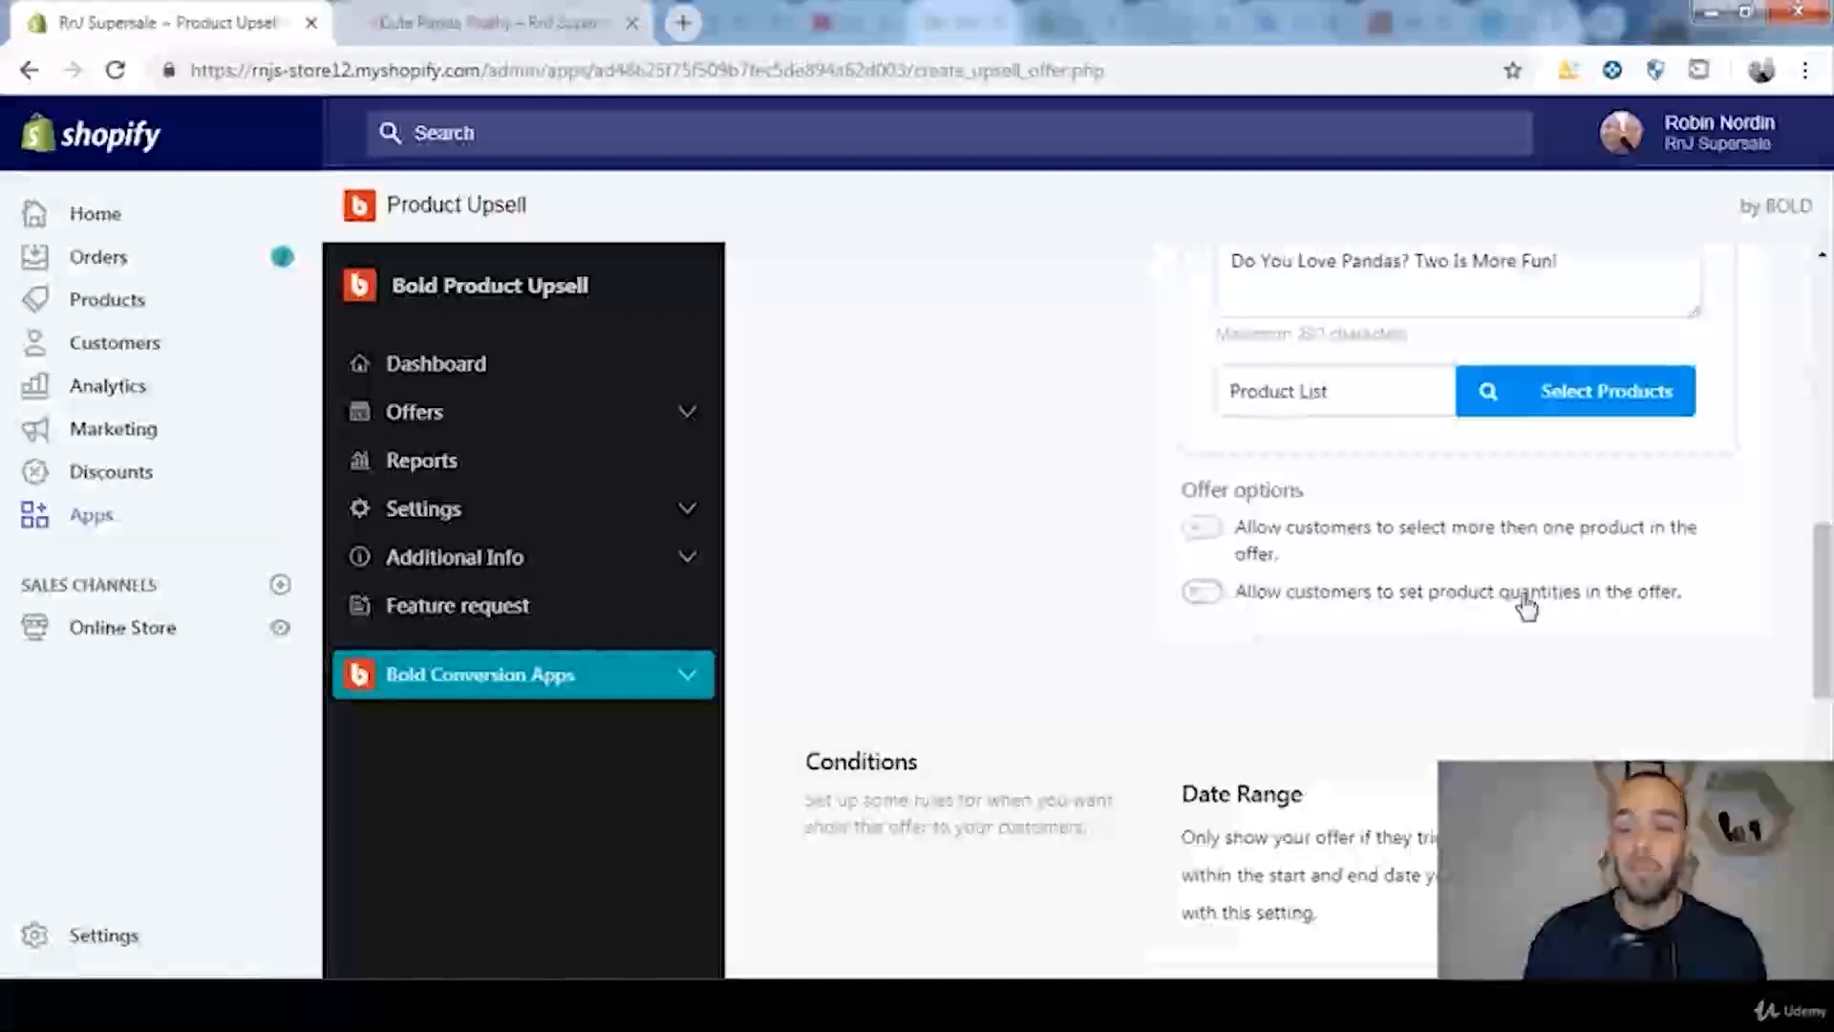
left_click(1204, 593)
Step: Try a date range condition for the offer and clear it
scroll(1242, 583, "down", 1)
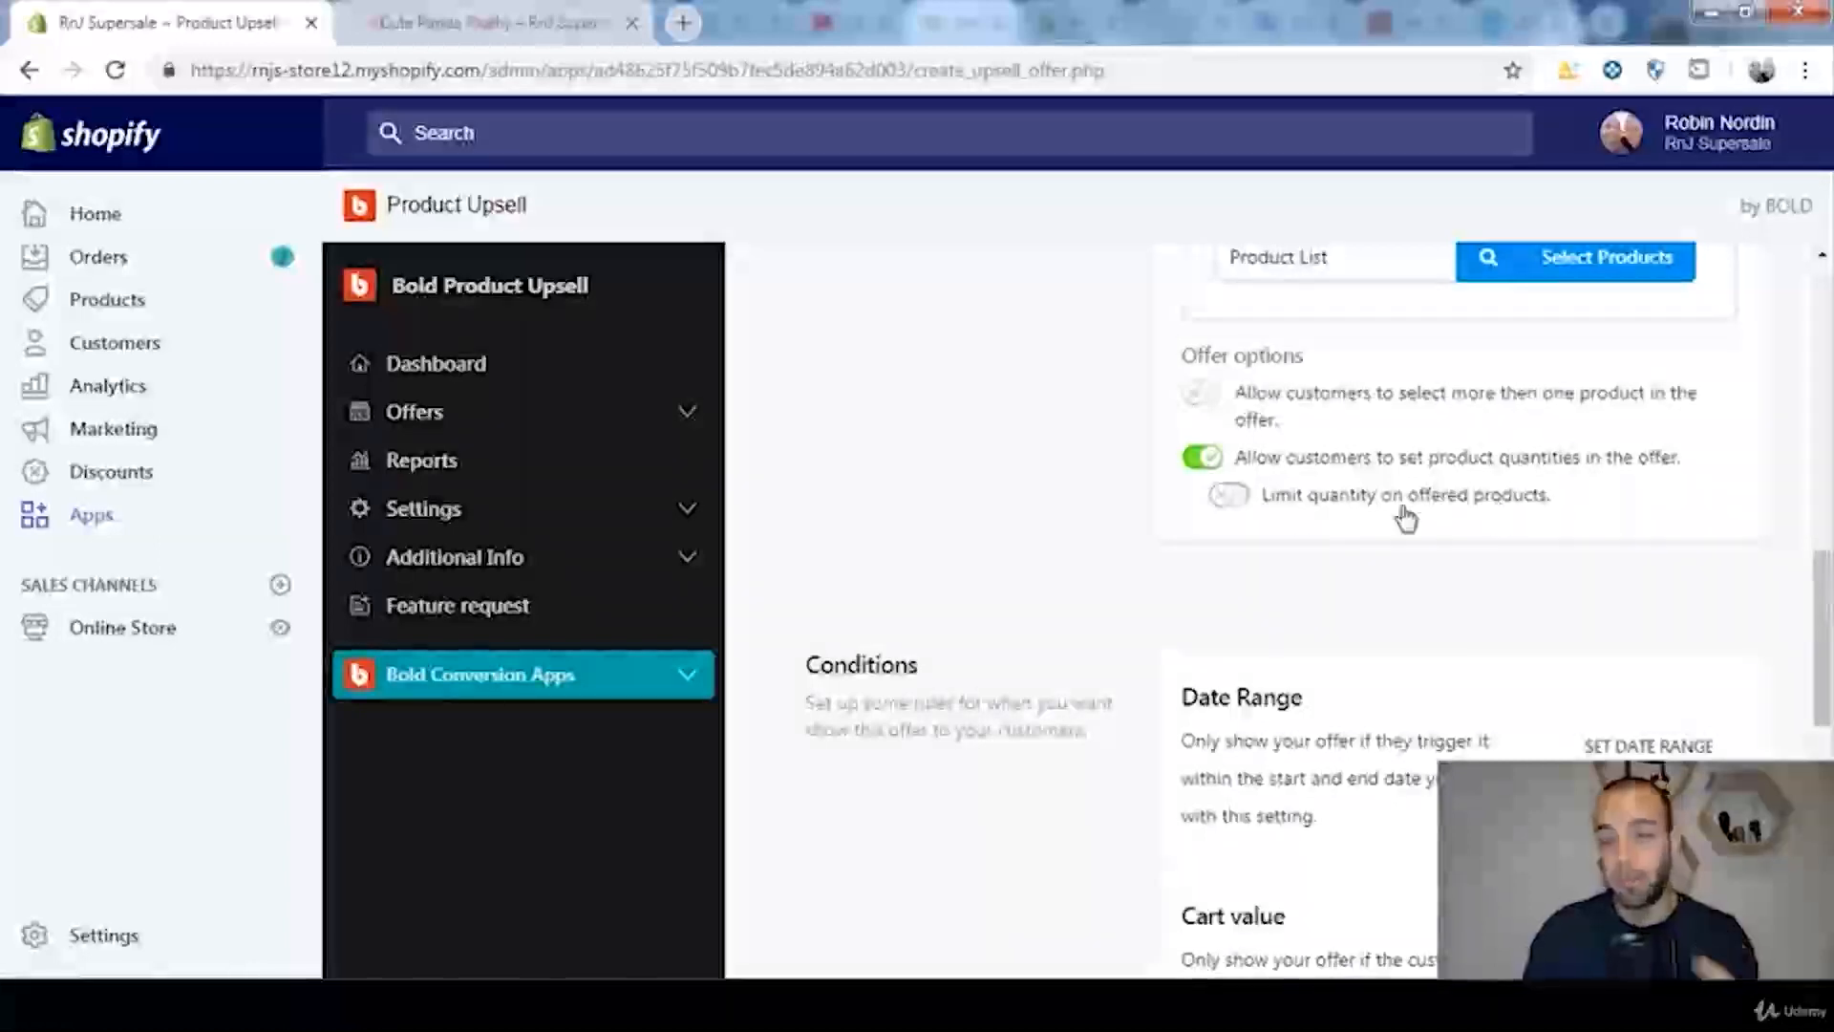
scroll(1221, 508, "down", 2)
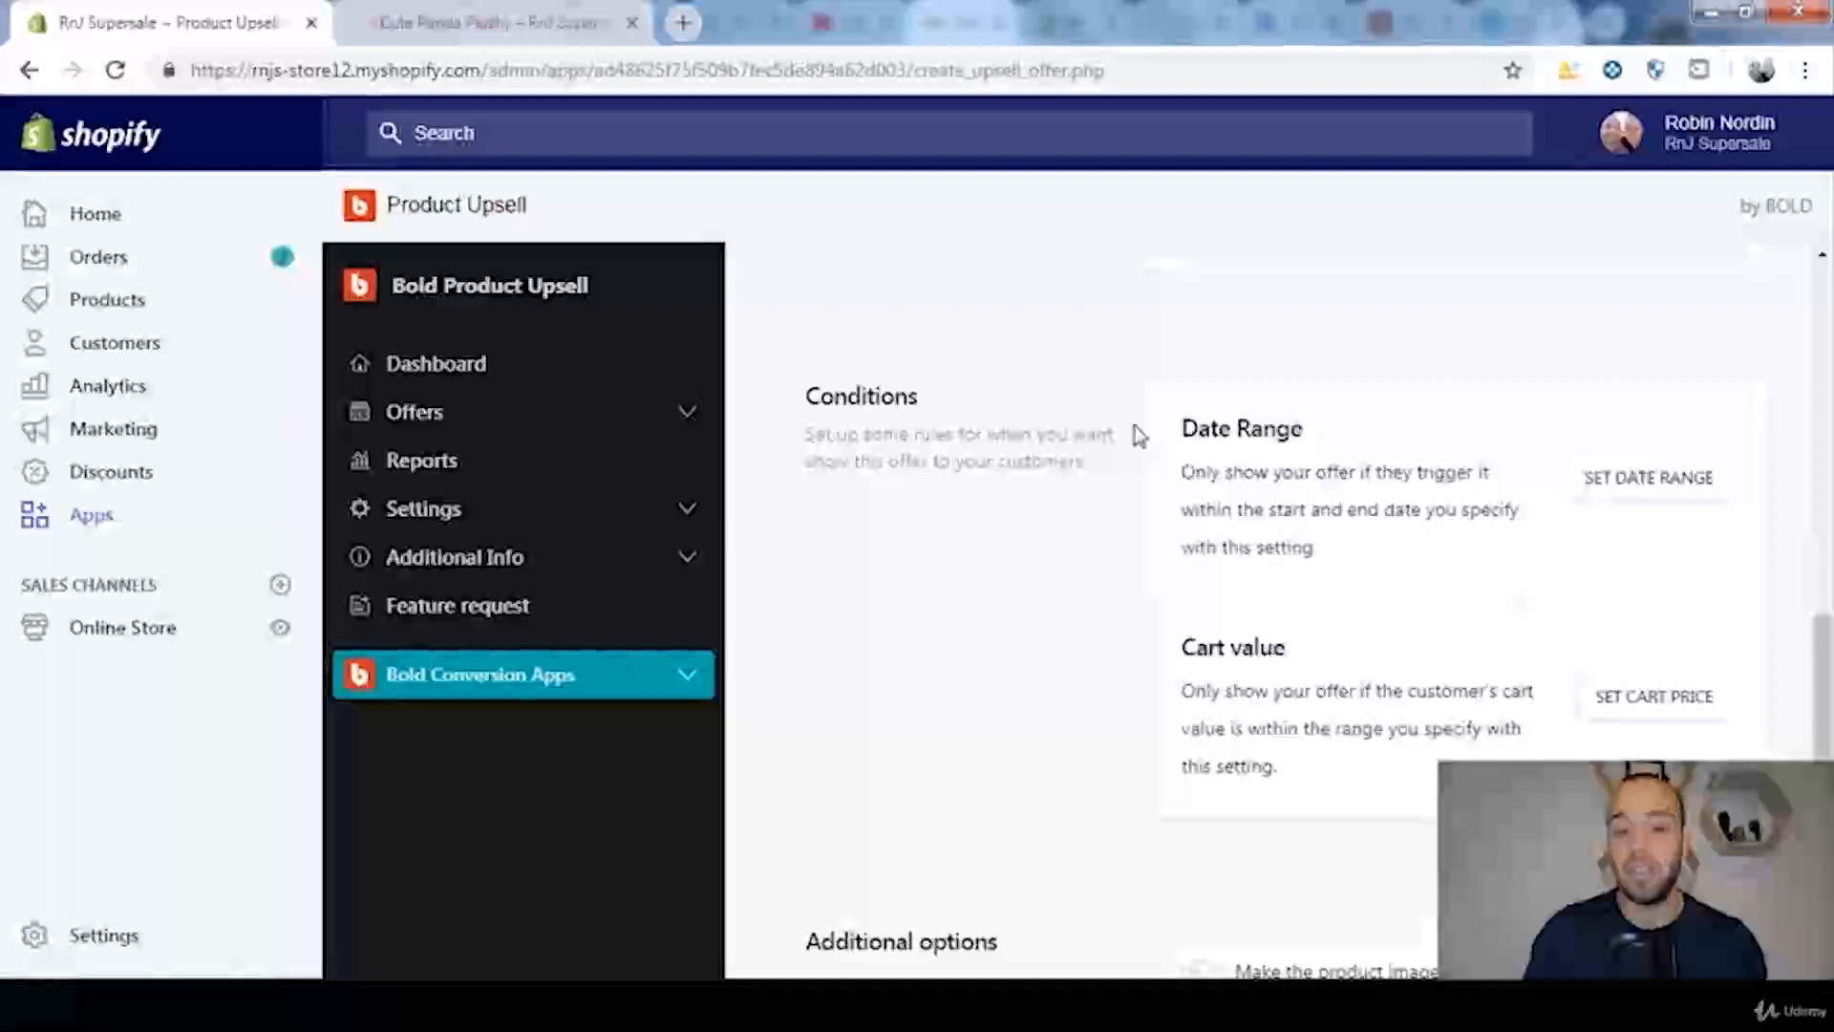
left_click(1683, 477)
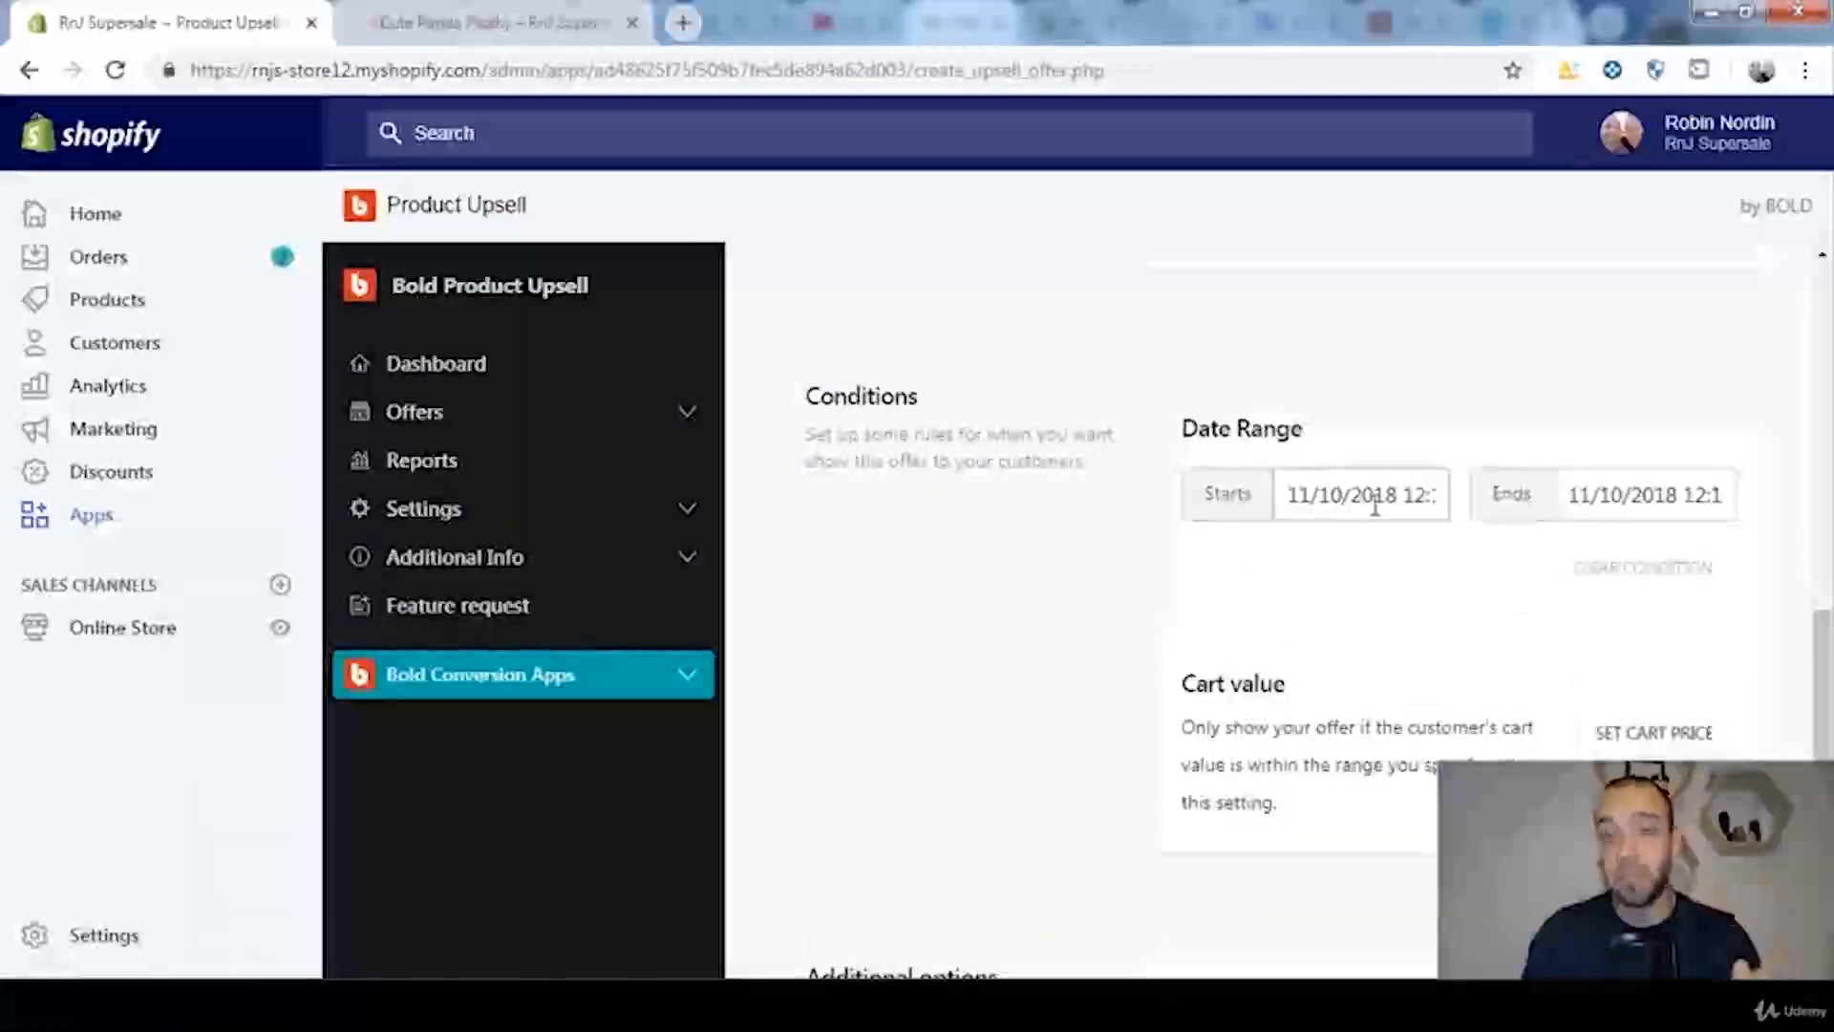
left_click(1597, 572)
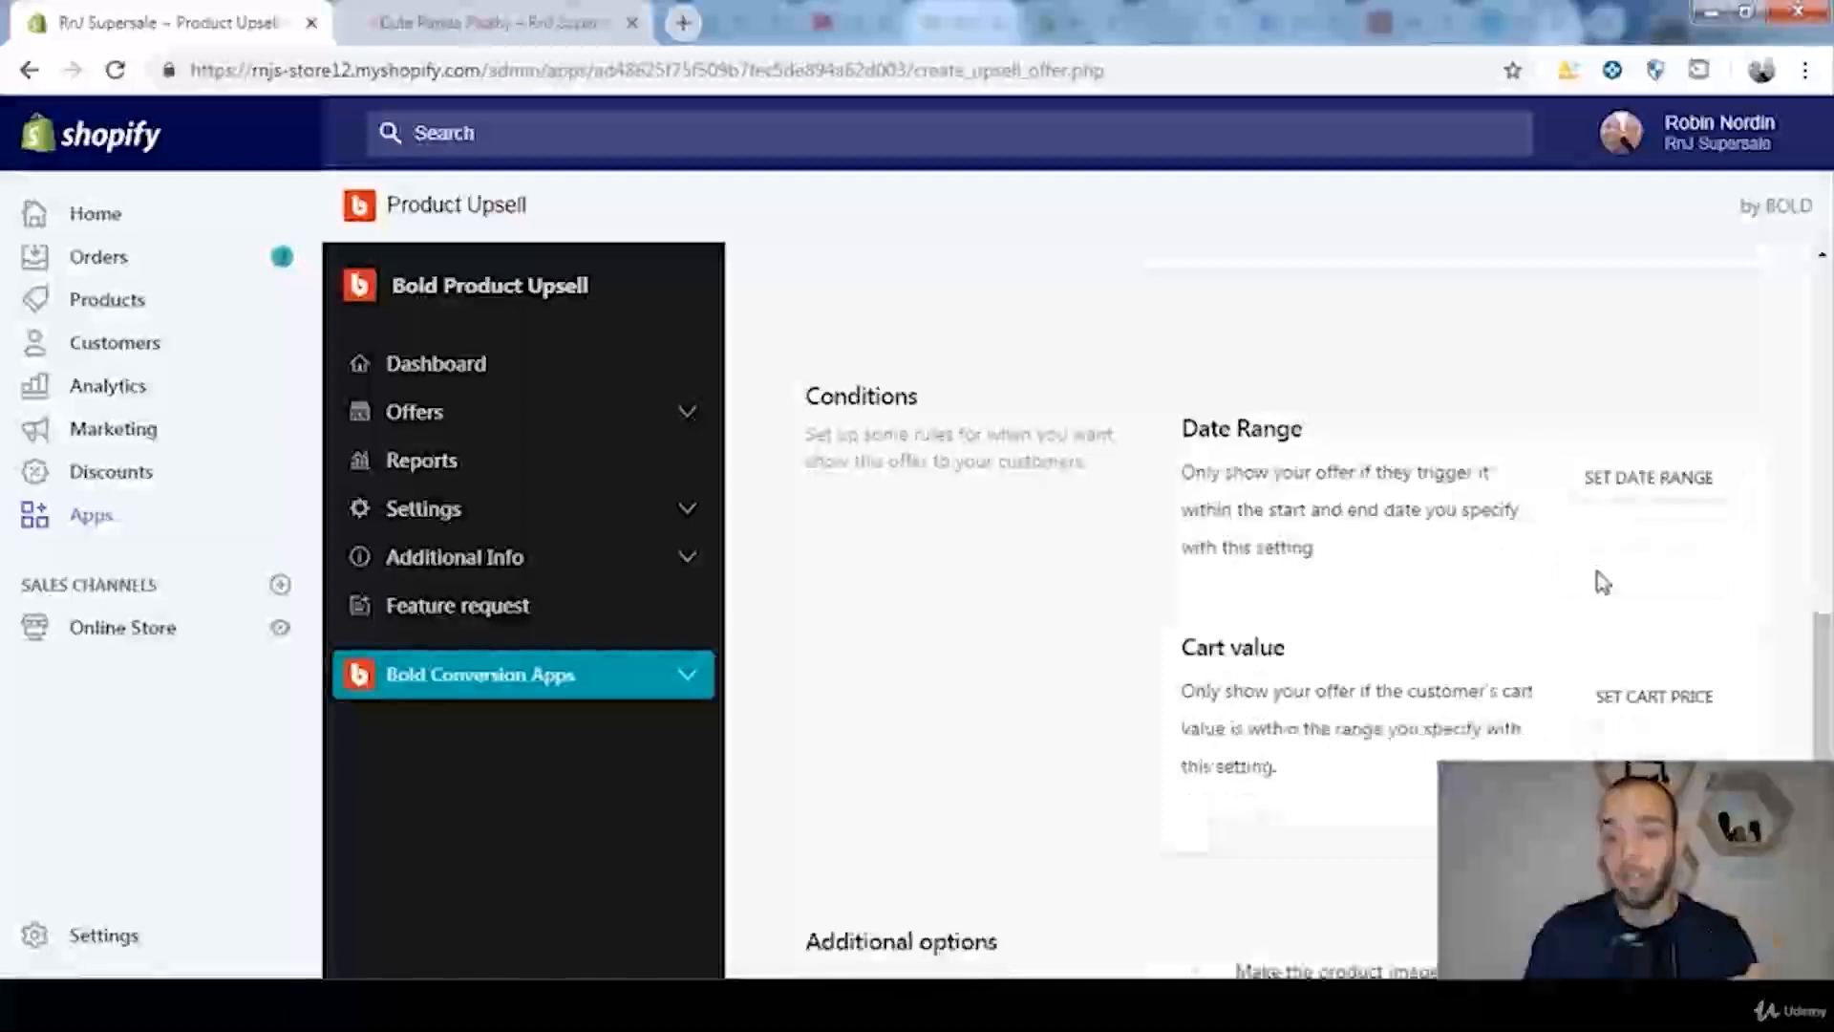
Step: Try a cart value condition with a minimum of 100 and a maximum of 200, and clear it
scroll(1450, 635, "down", 2)
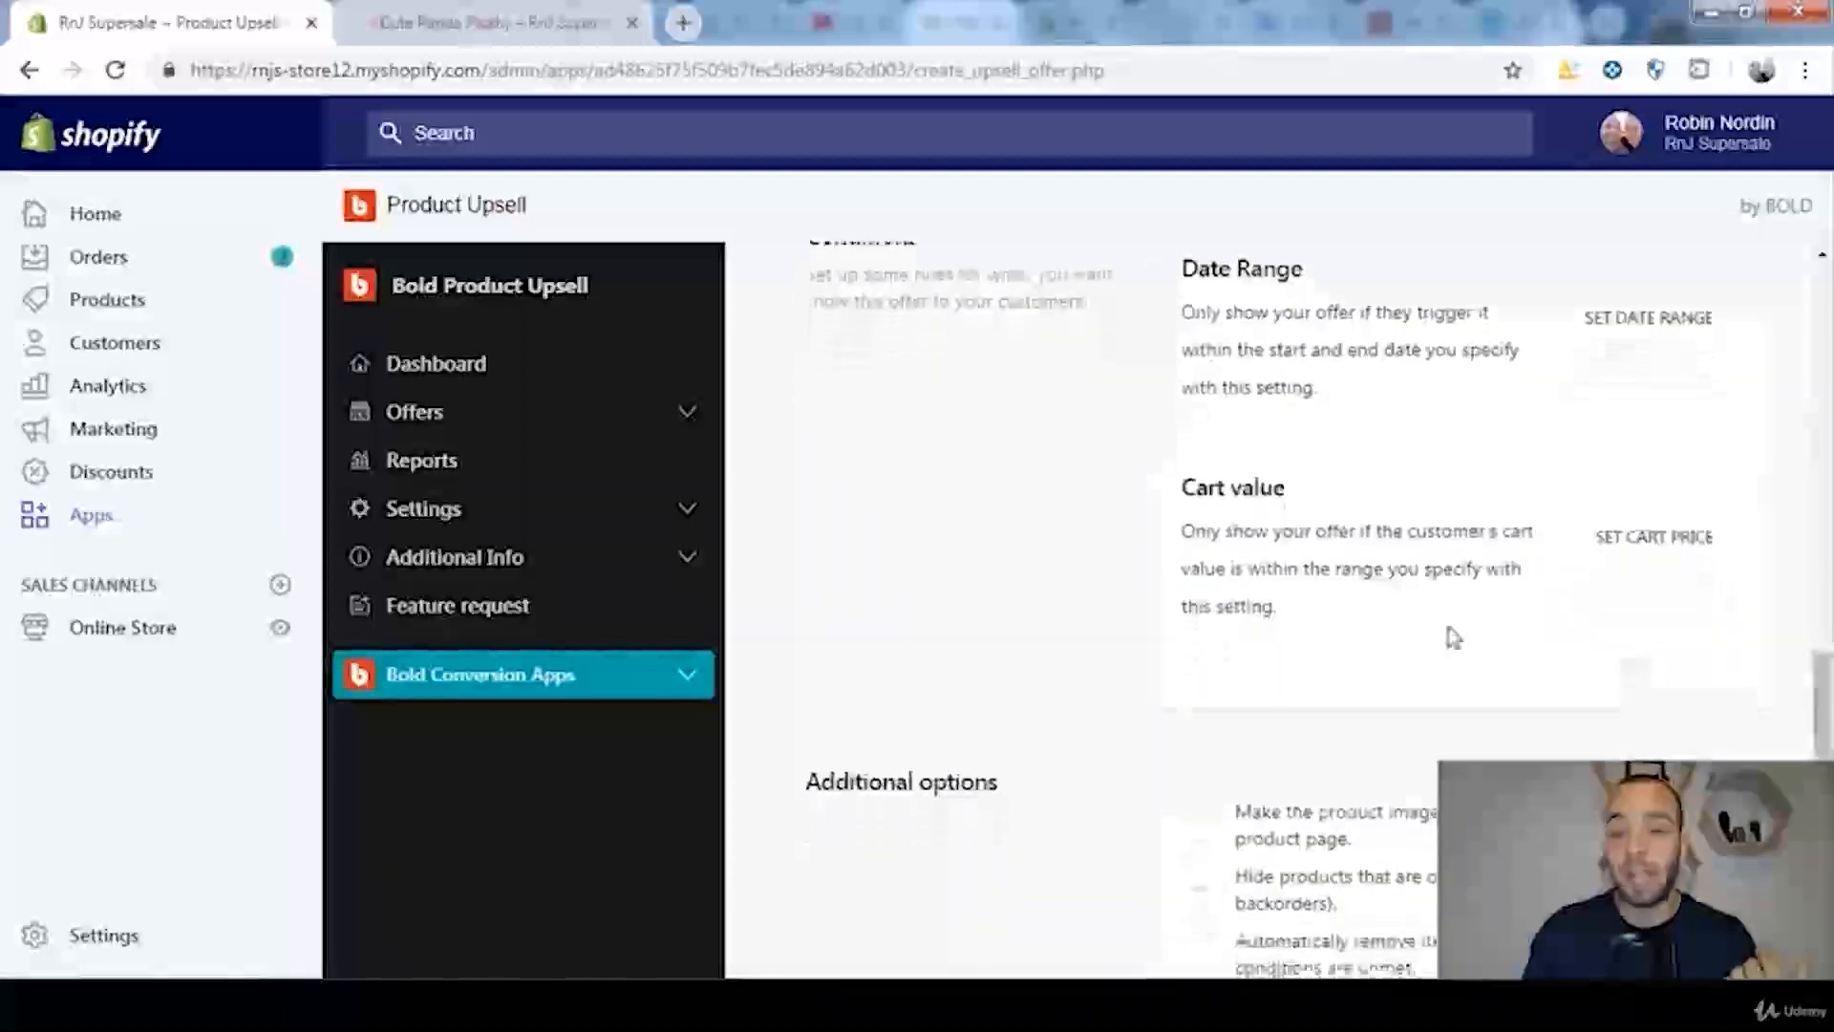
left_click(1622, 562)
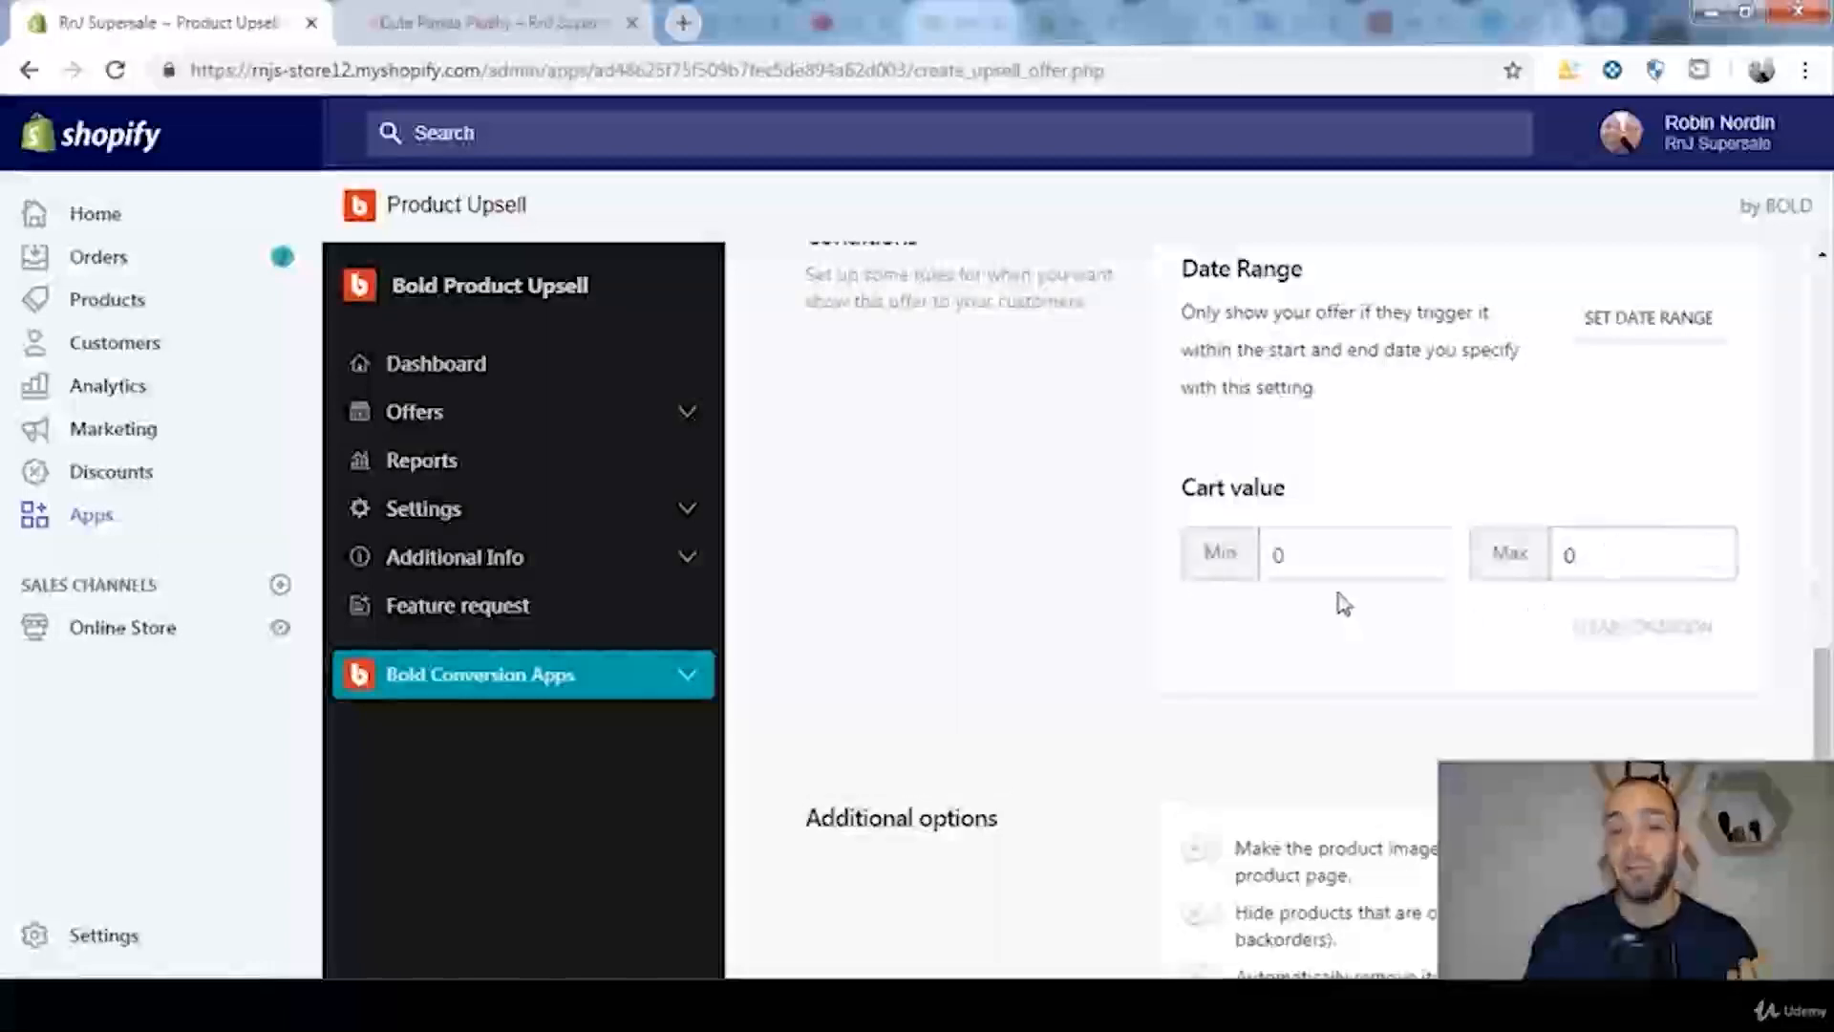
left_click(1318, 561)
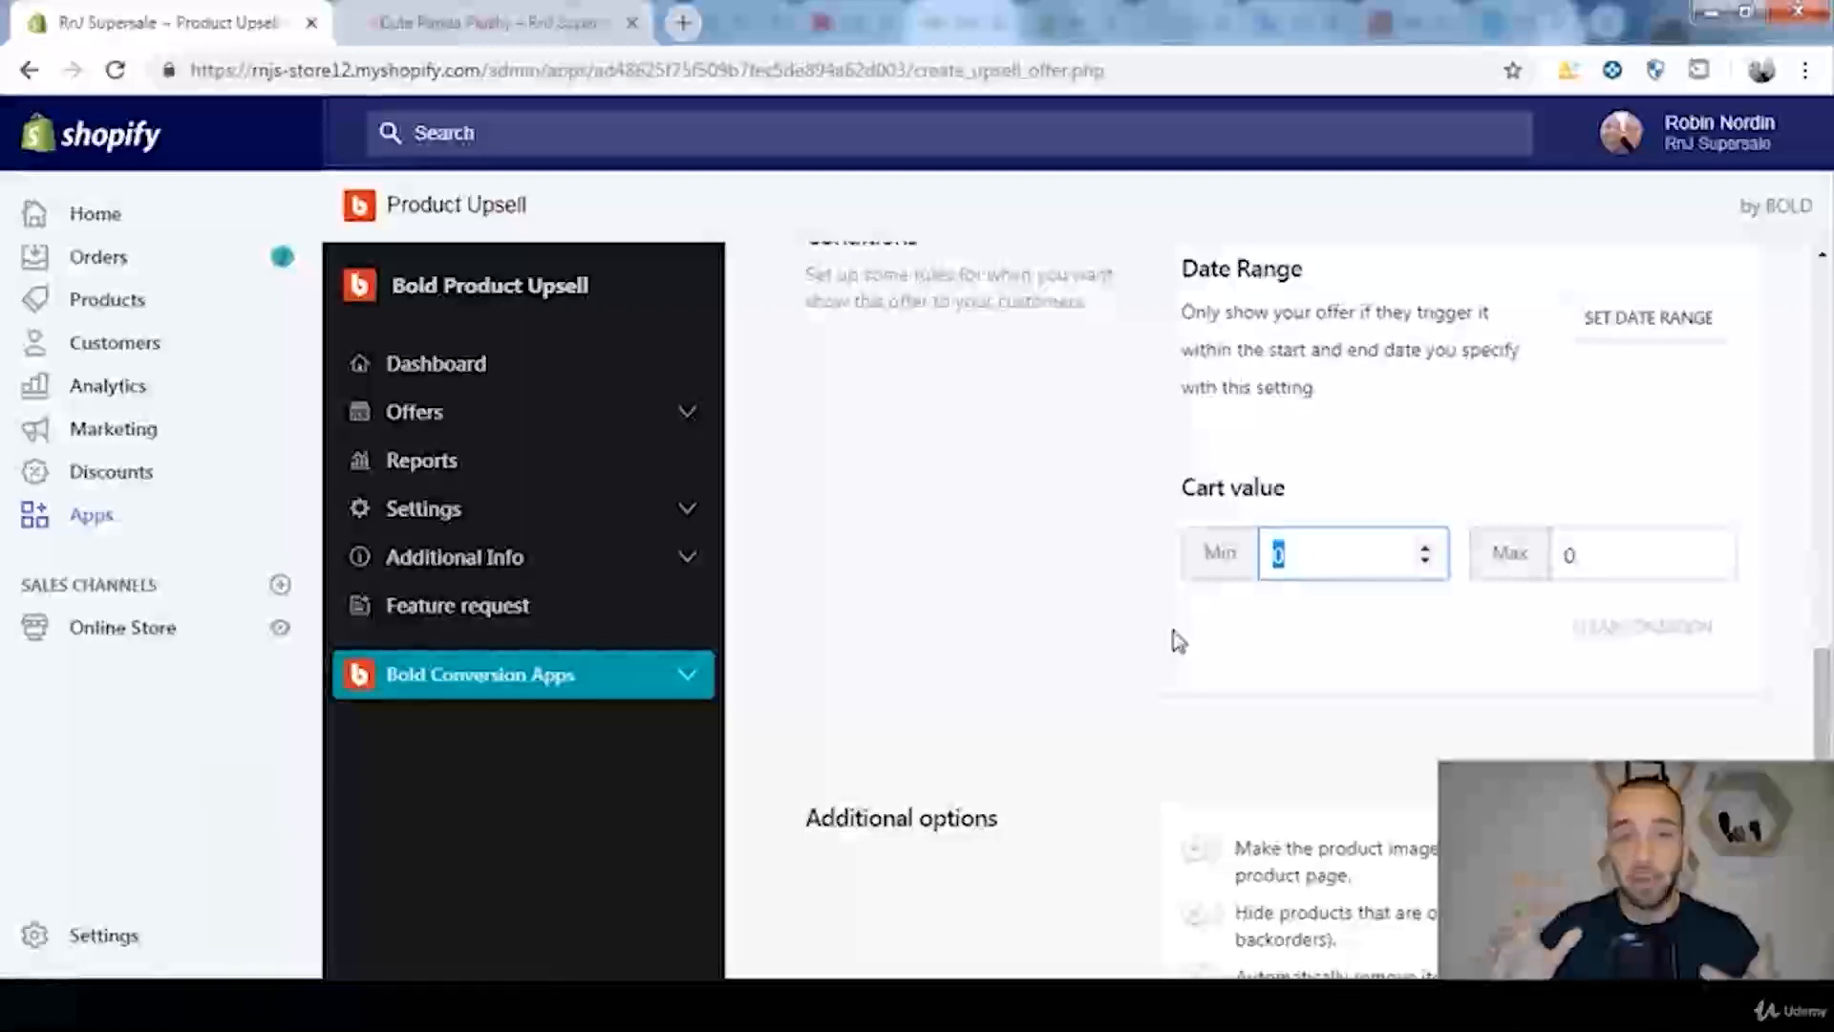
key("BackSpace")
type("100")
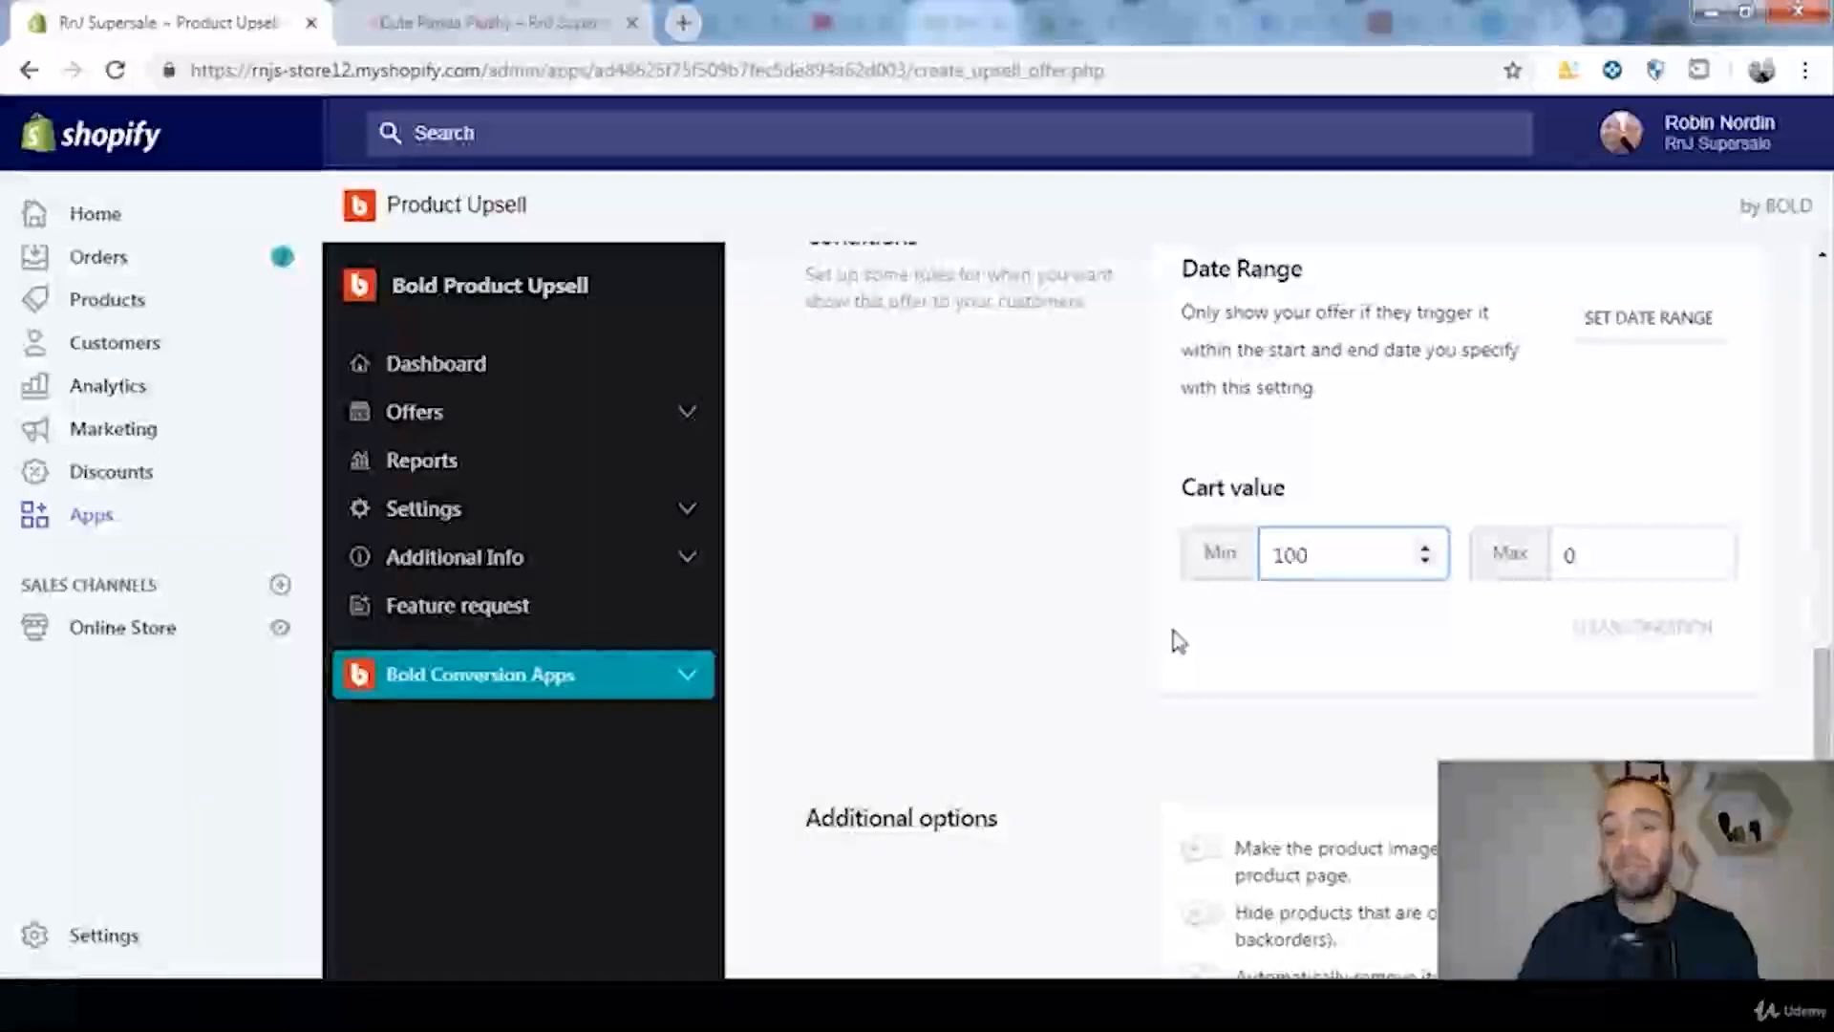
double_click(1628, 566)
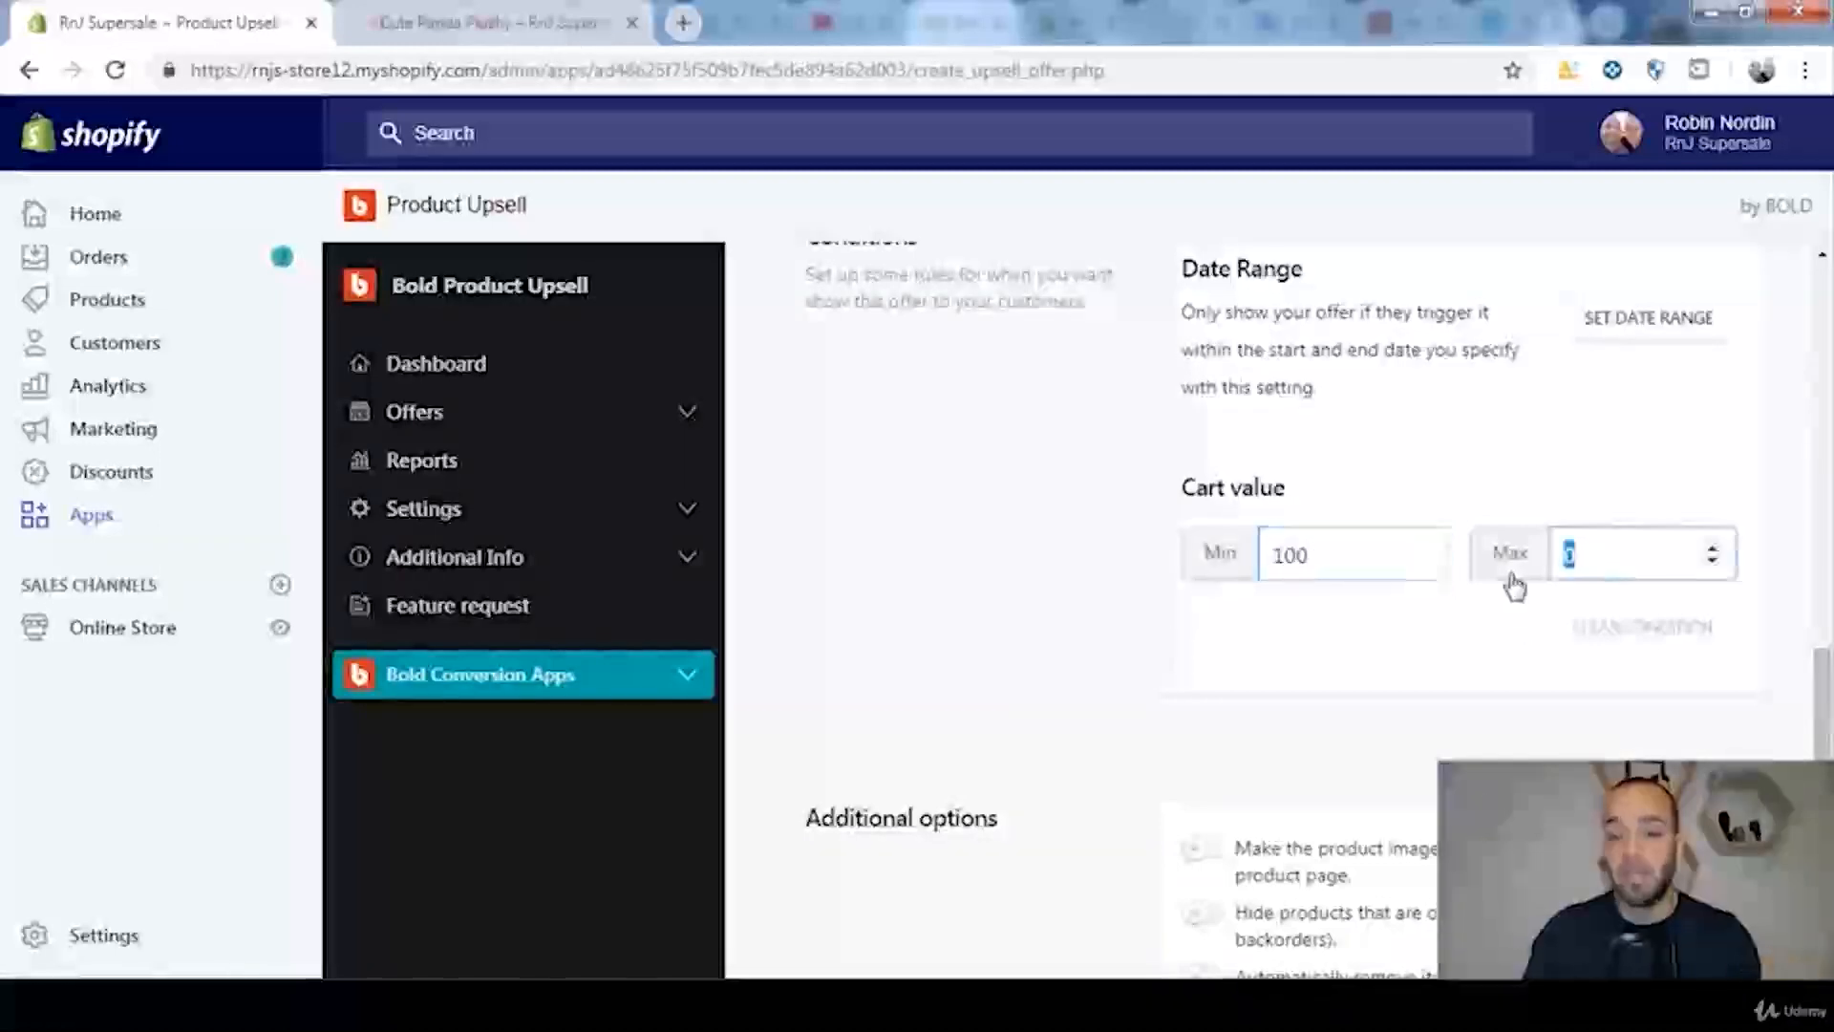
type("2000")
key("BackSpace")
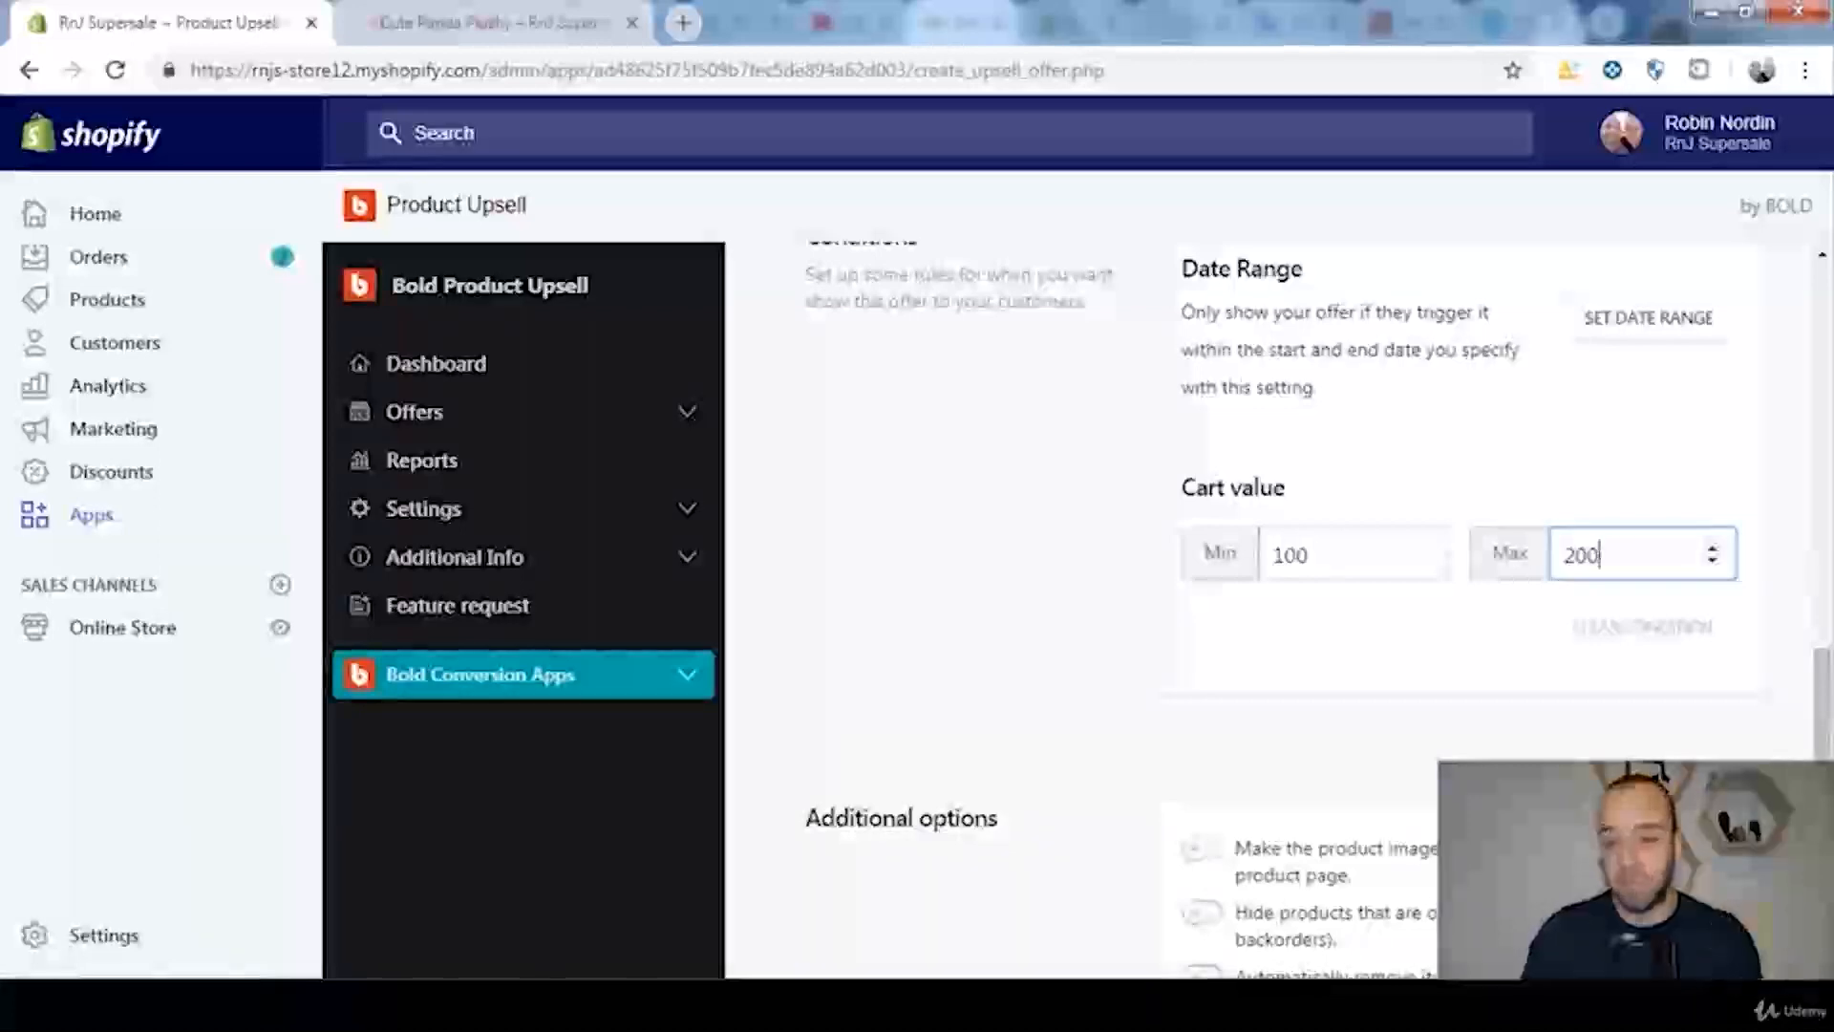
left_click(1628, 636)
Step: Enable hiding of out-of-stock products, leave automatic removal from the cart off, and save the offer
scroll(1626, 634, "down", 3)
left_click_drag(1823, 822, 1823, 842)
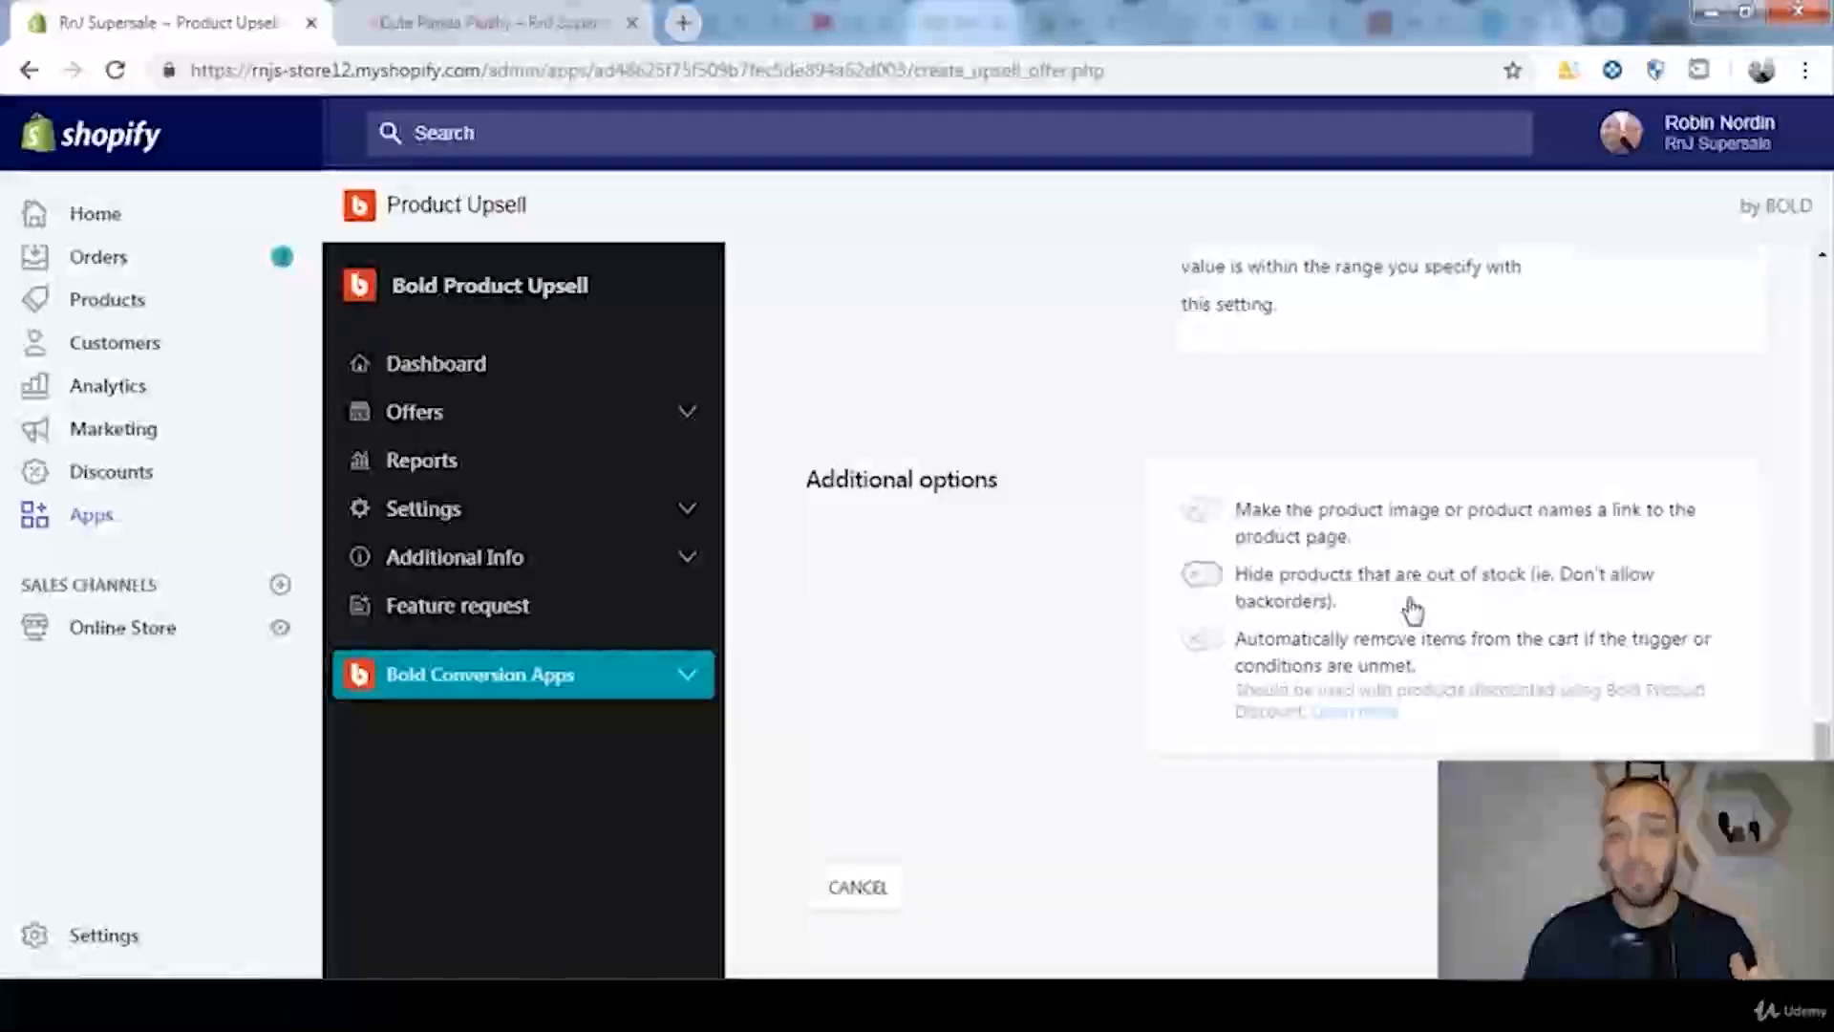
left_click(1203, 575)
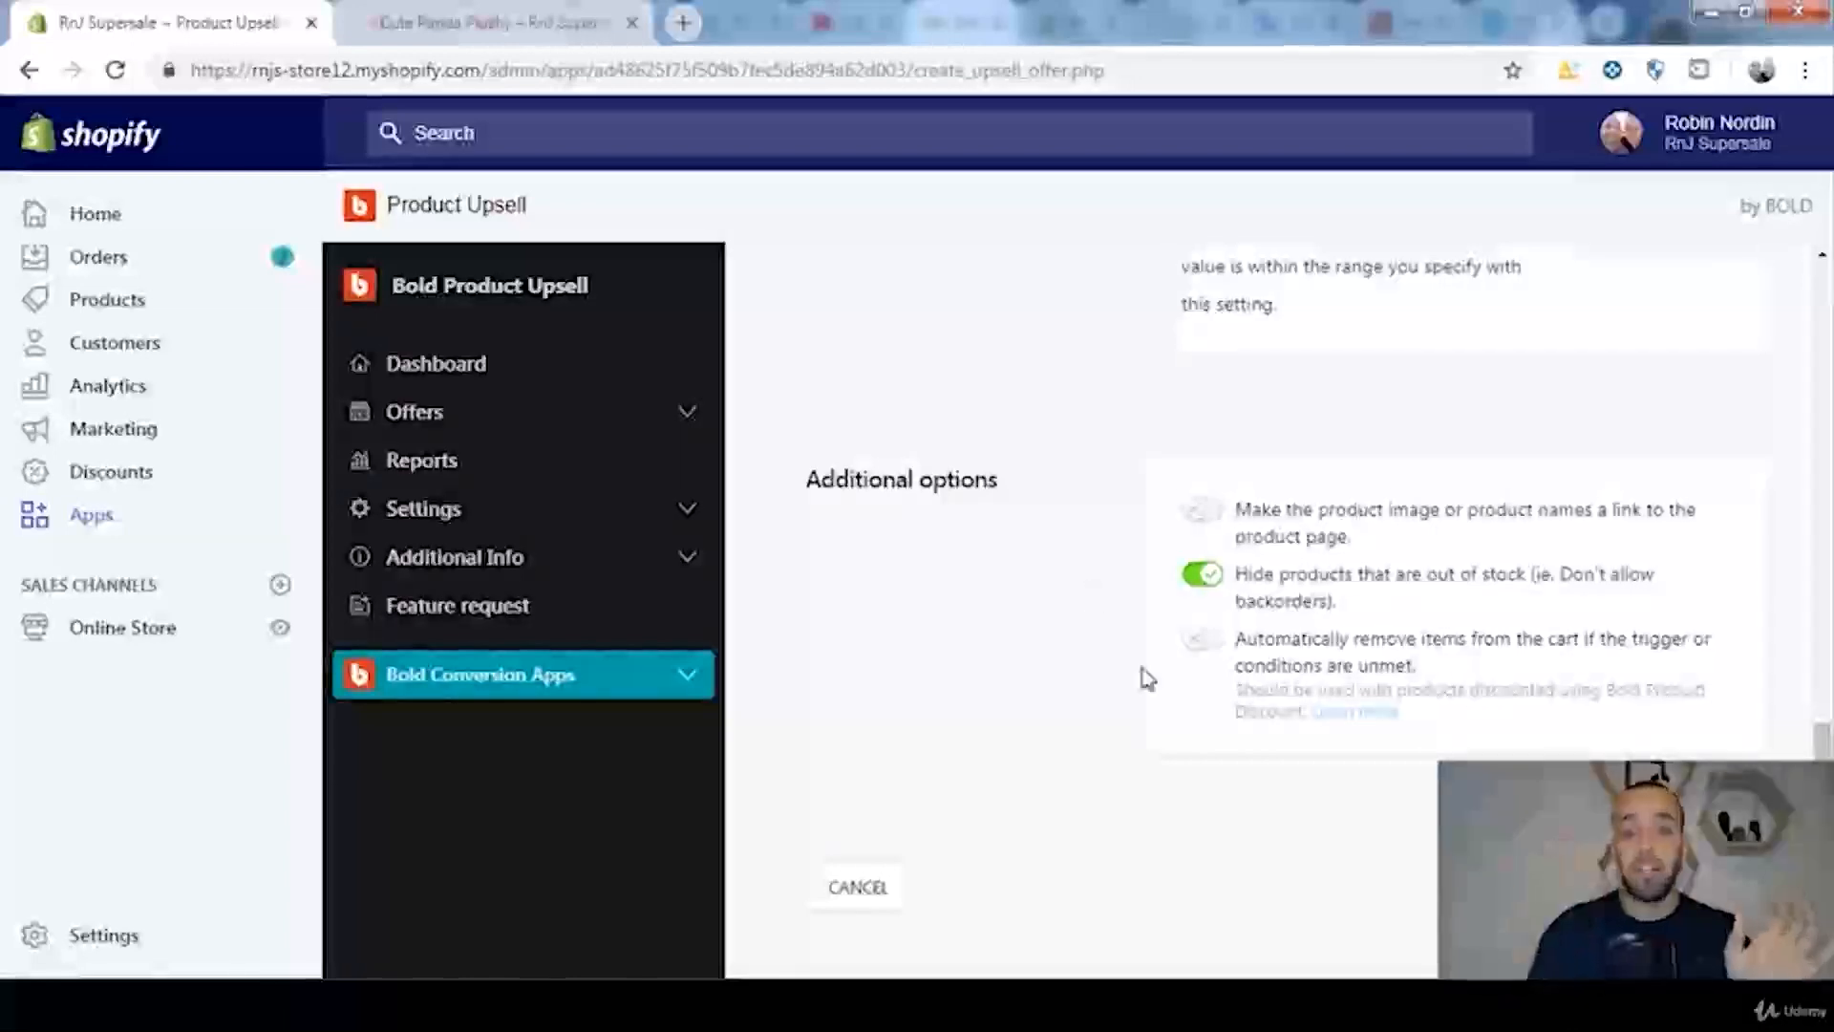
left_click(1201, 642)
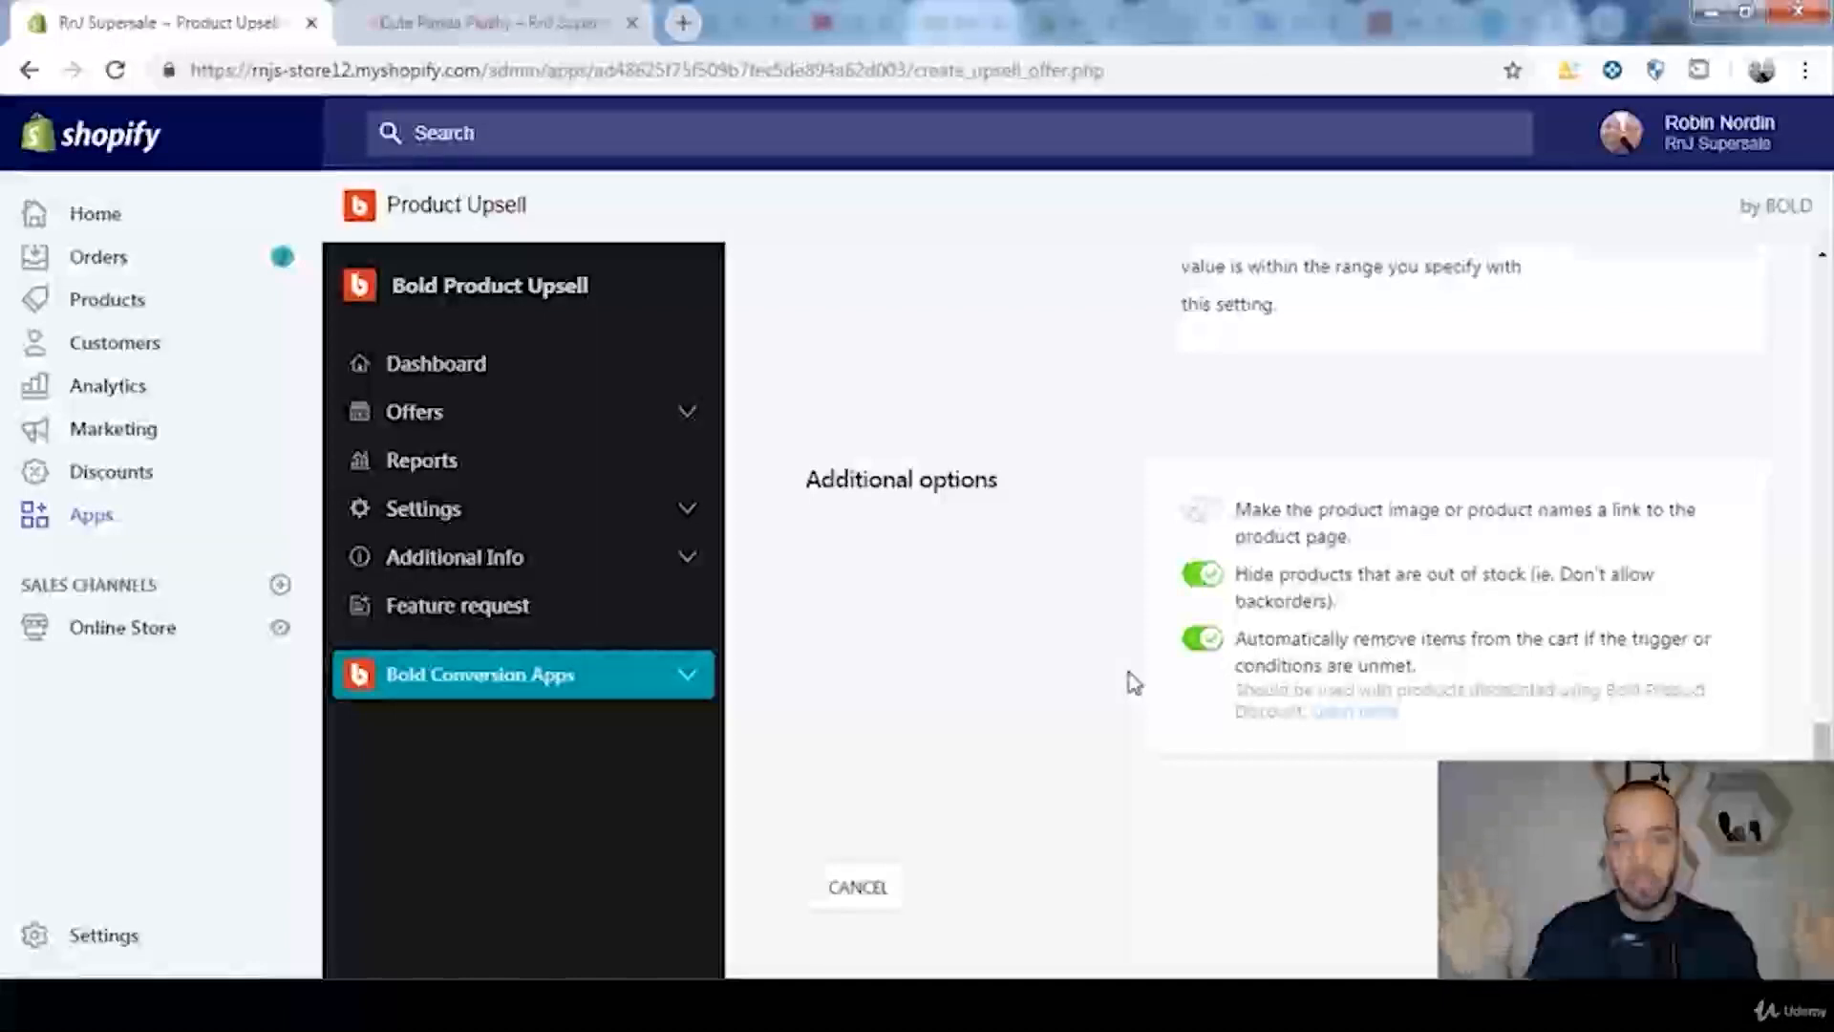
left_click(1206, 640)
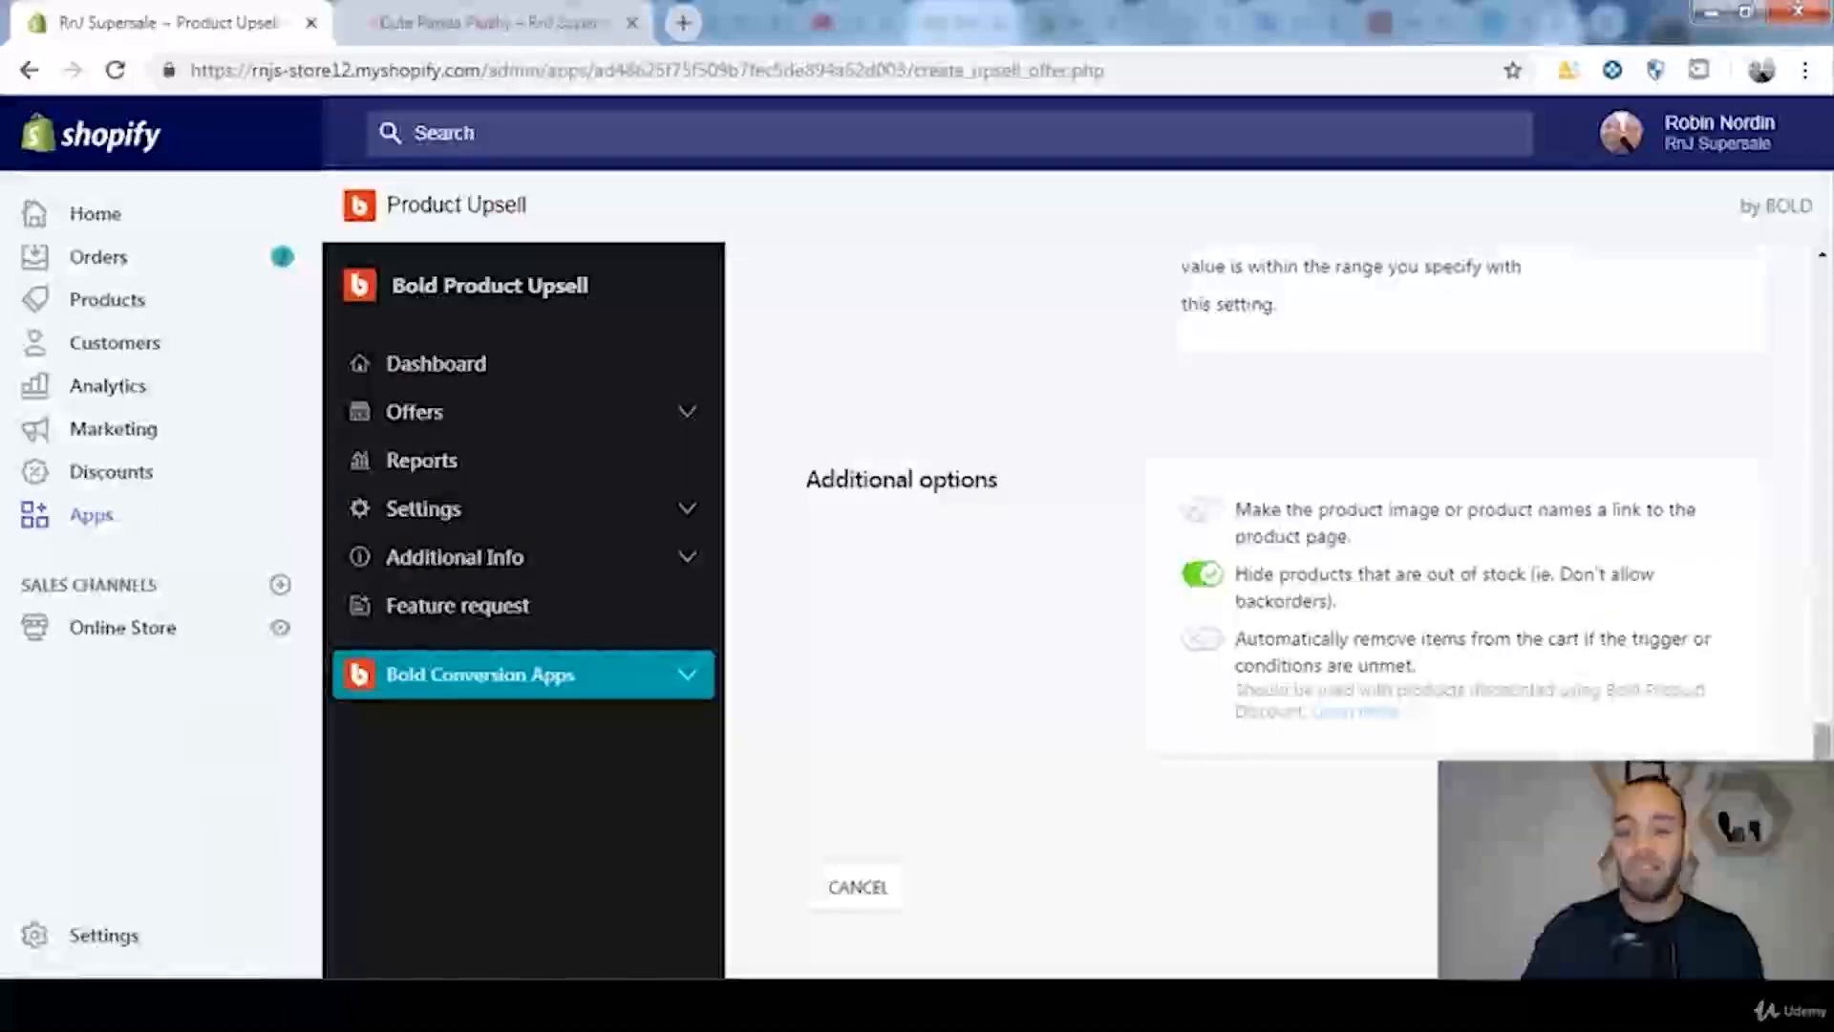
scroll(1682, 685, "down", 3)
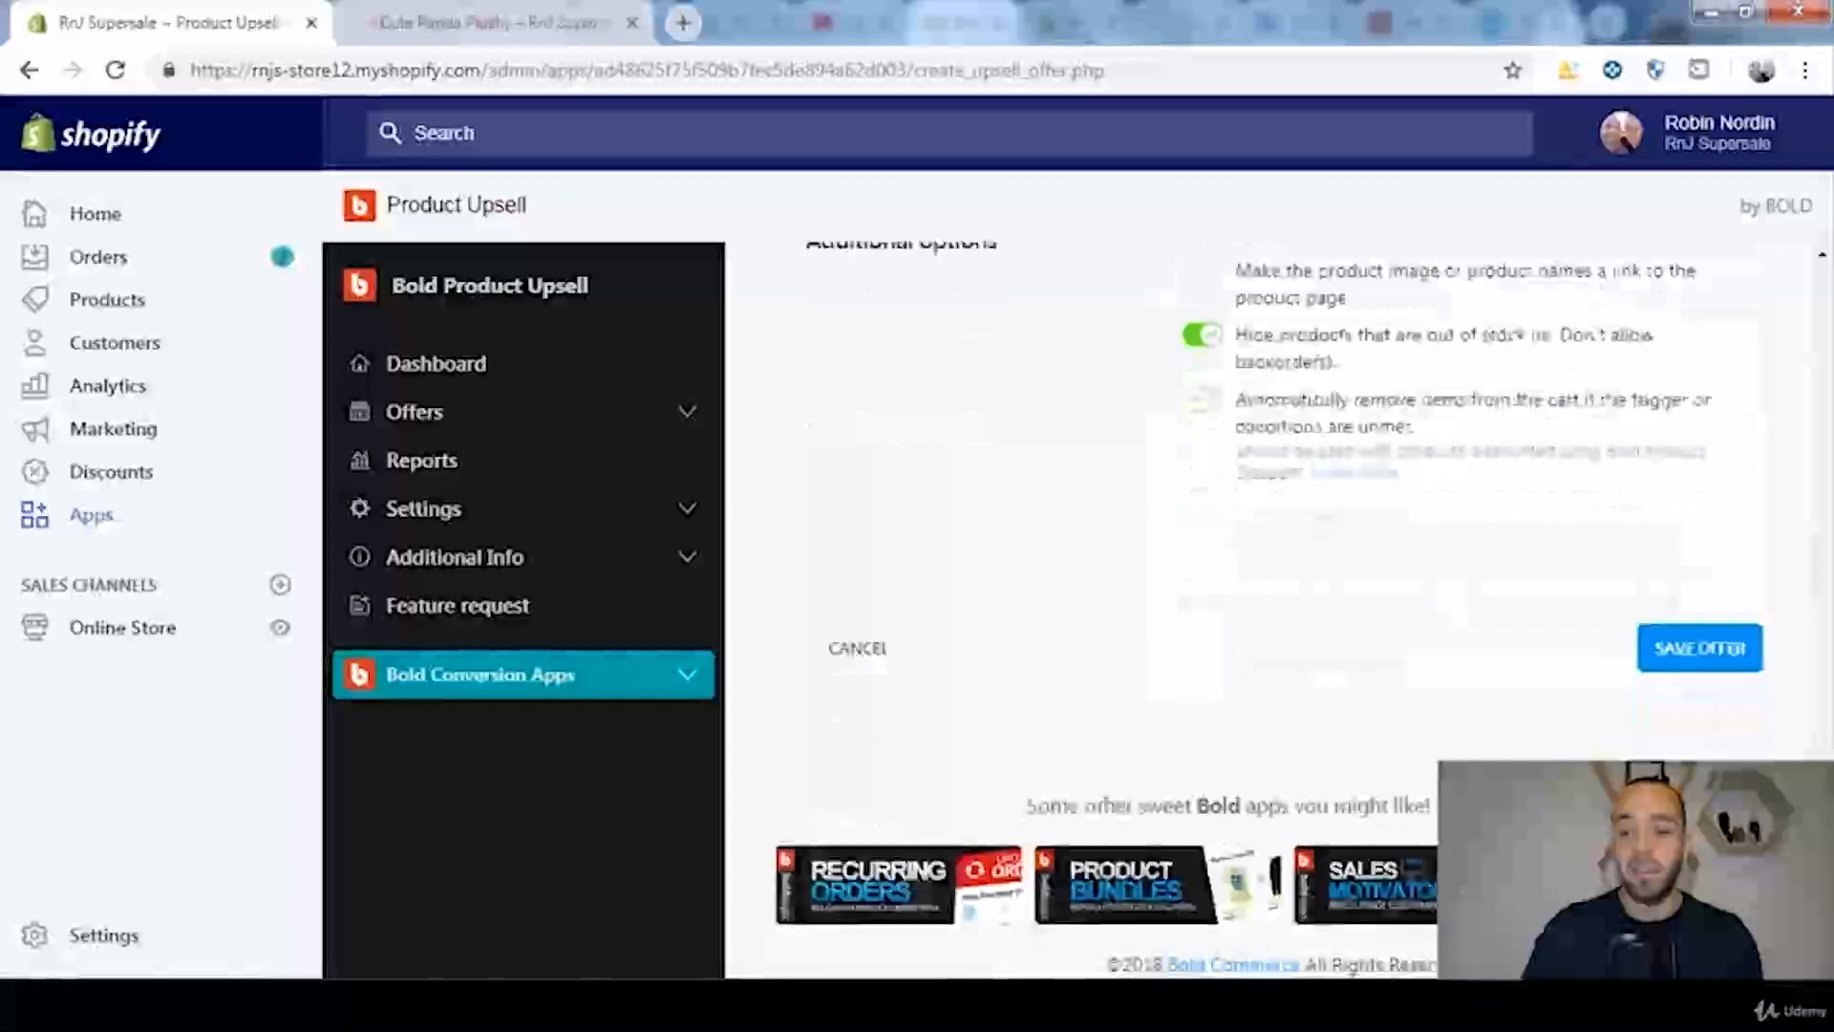
left_click(1687, 656)
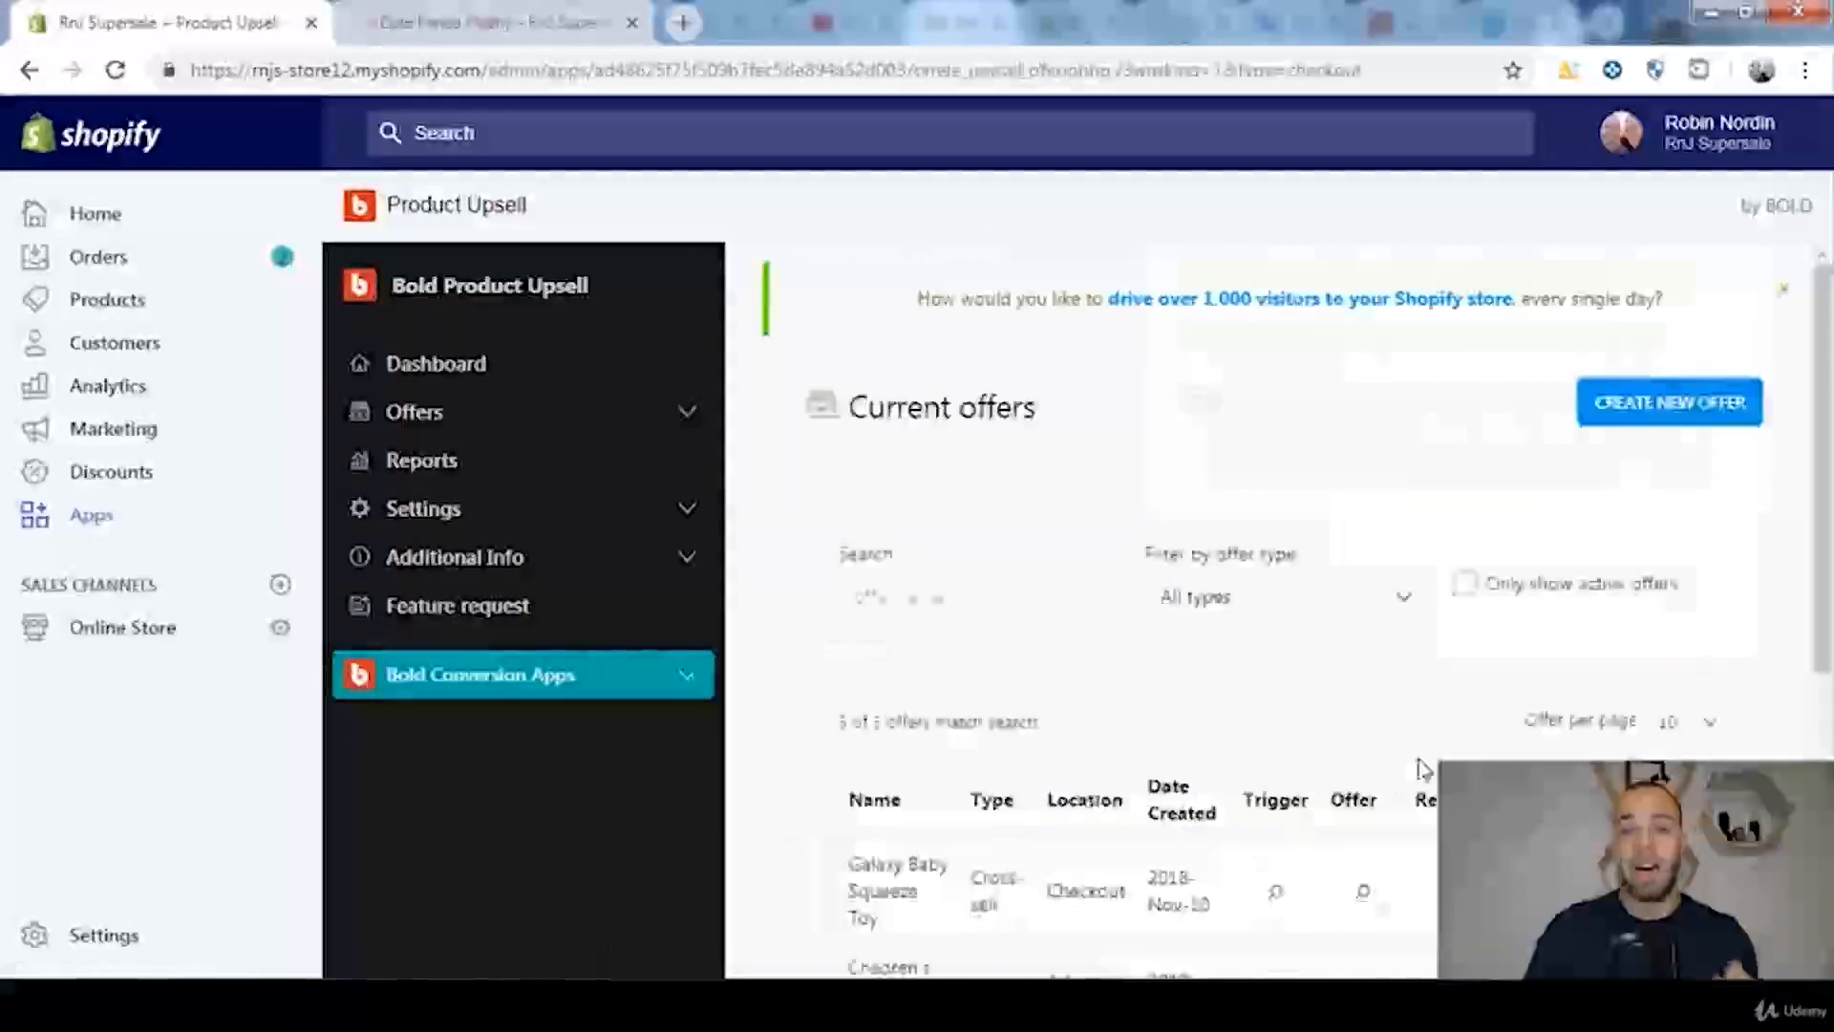
Step: Review the type of each offer in the current offers list
scroll(1423, 765, "down", 3)
scroll(1424, 764, "down", 2)
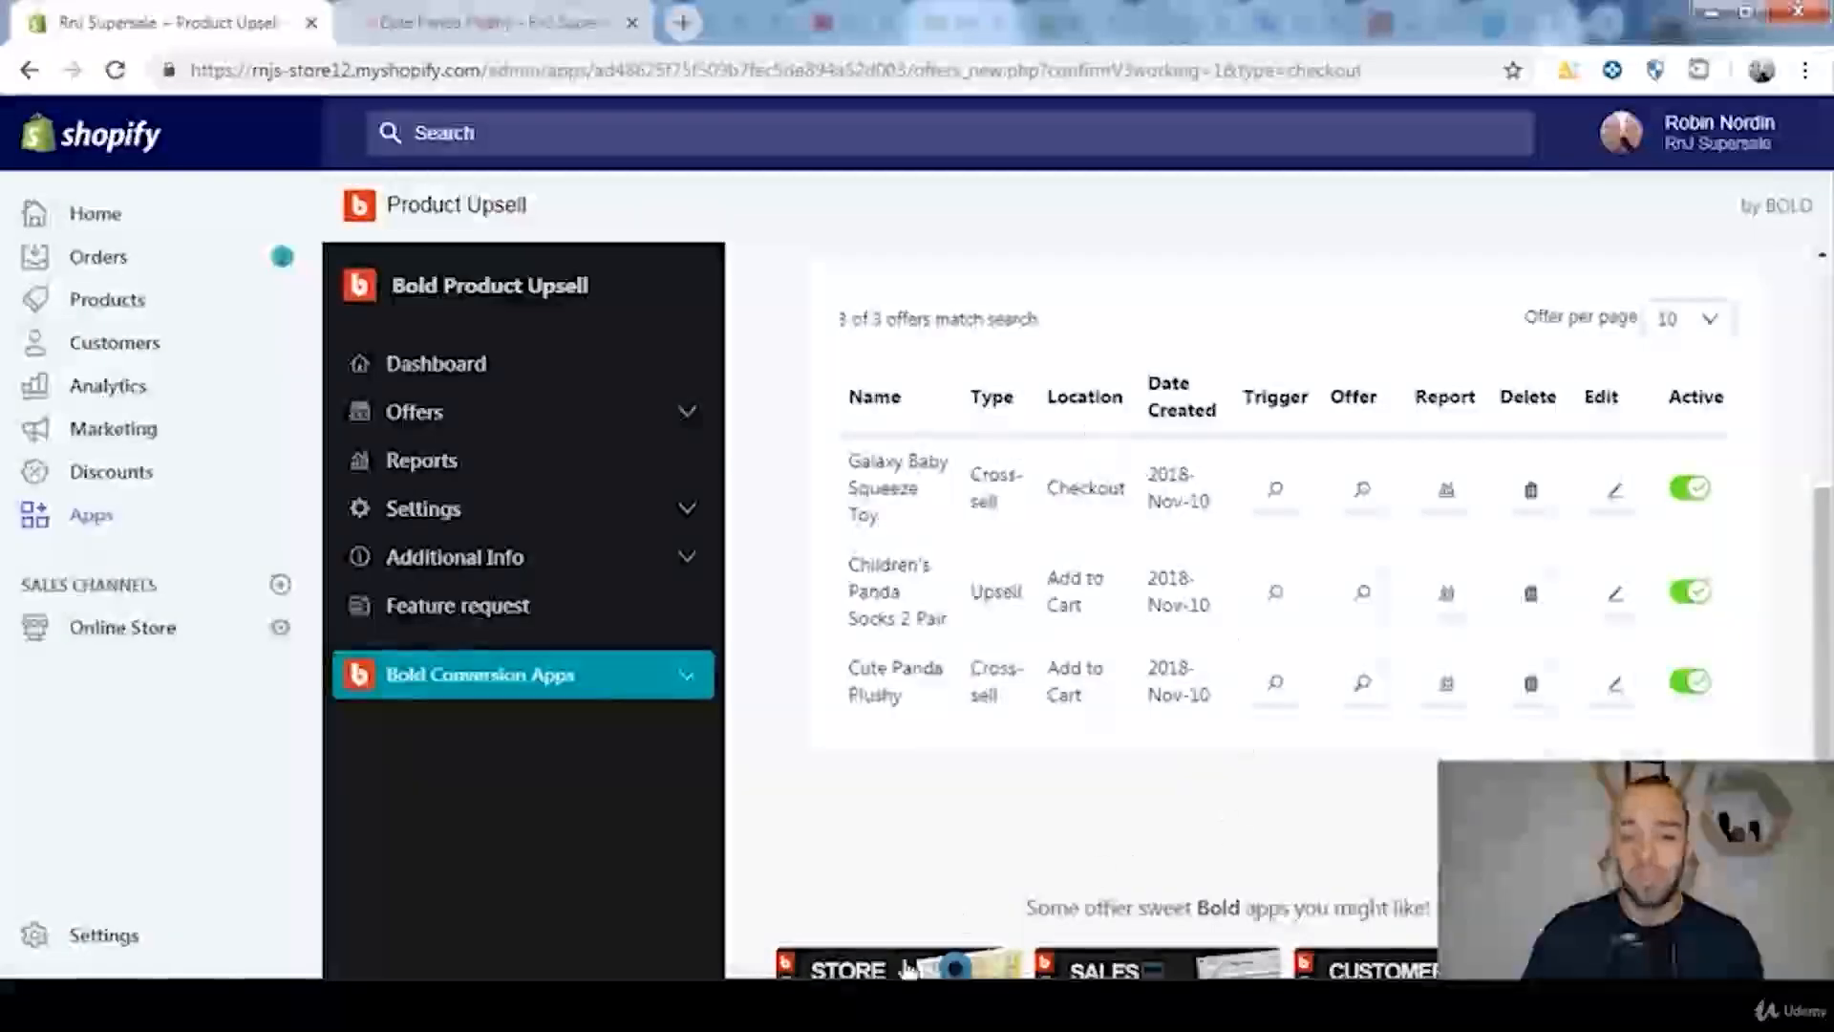
left_click_drag(1013, 703, 971, 666)
left_click_drag(1013, 524, 967, 470)
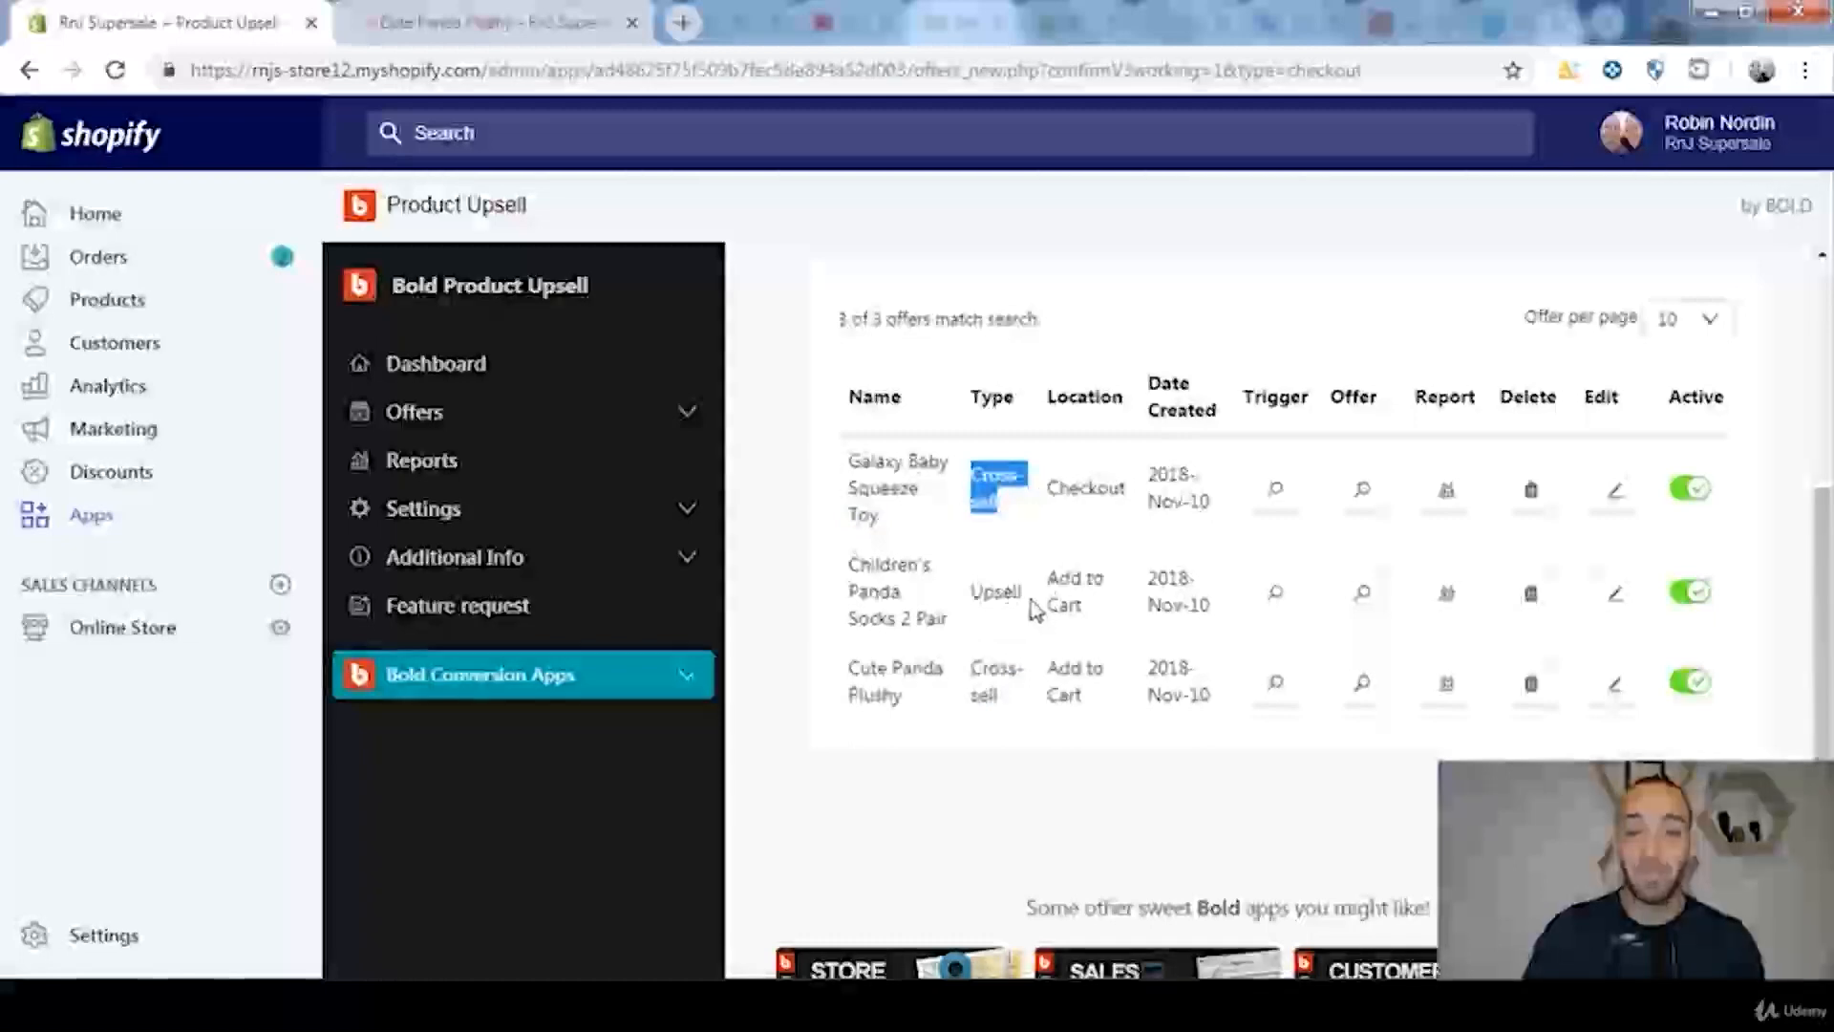
left_click_drag(1030, 600, 956, 595)
left_click(995, 617)
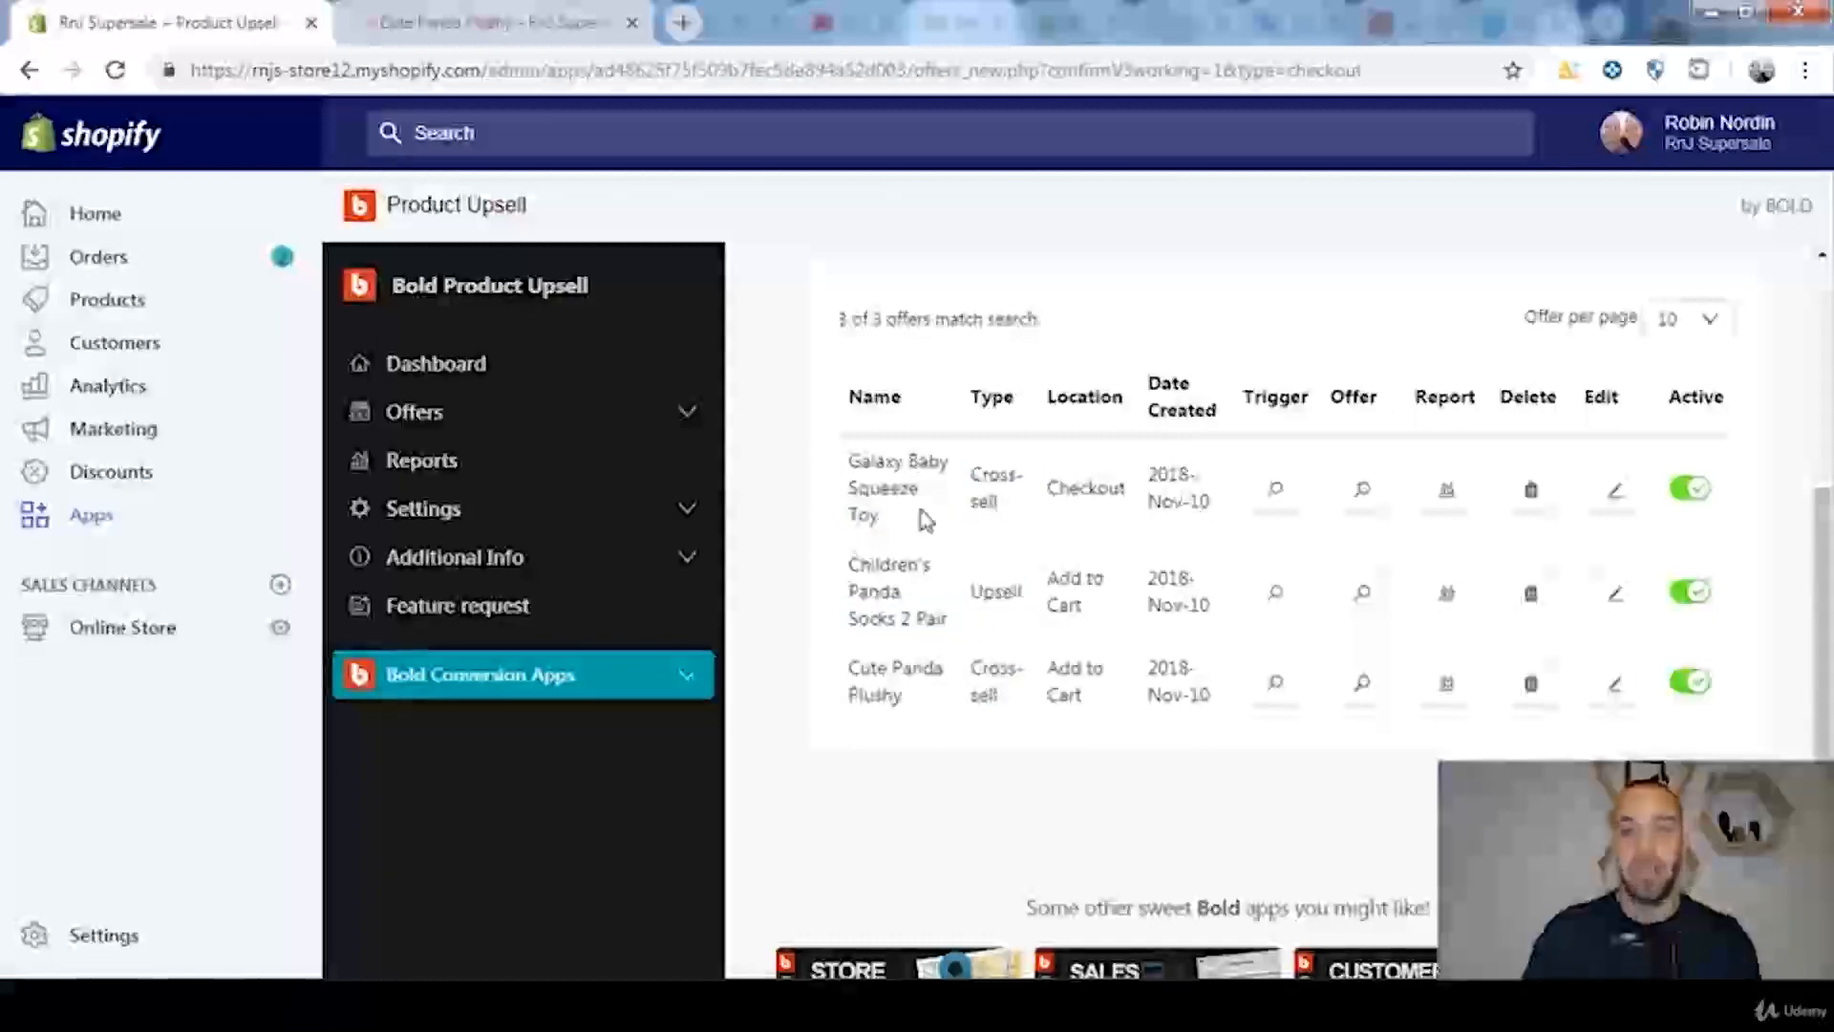
Step: Open the Galaxy Baby Squeeze Toy from the storefront's Toys collection and add it to the cart
left_click(535, 34)
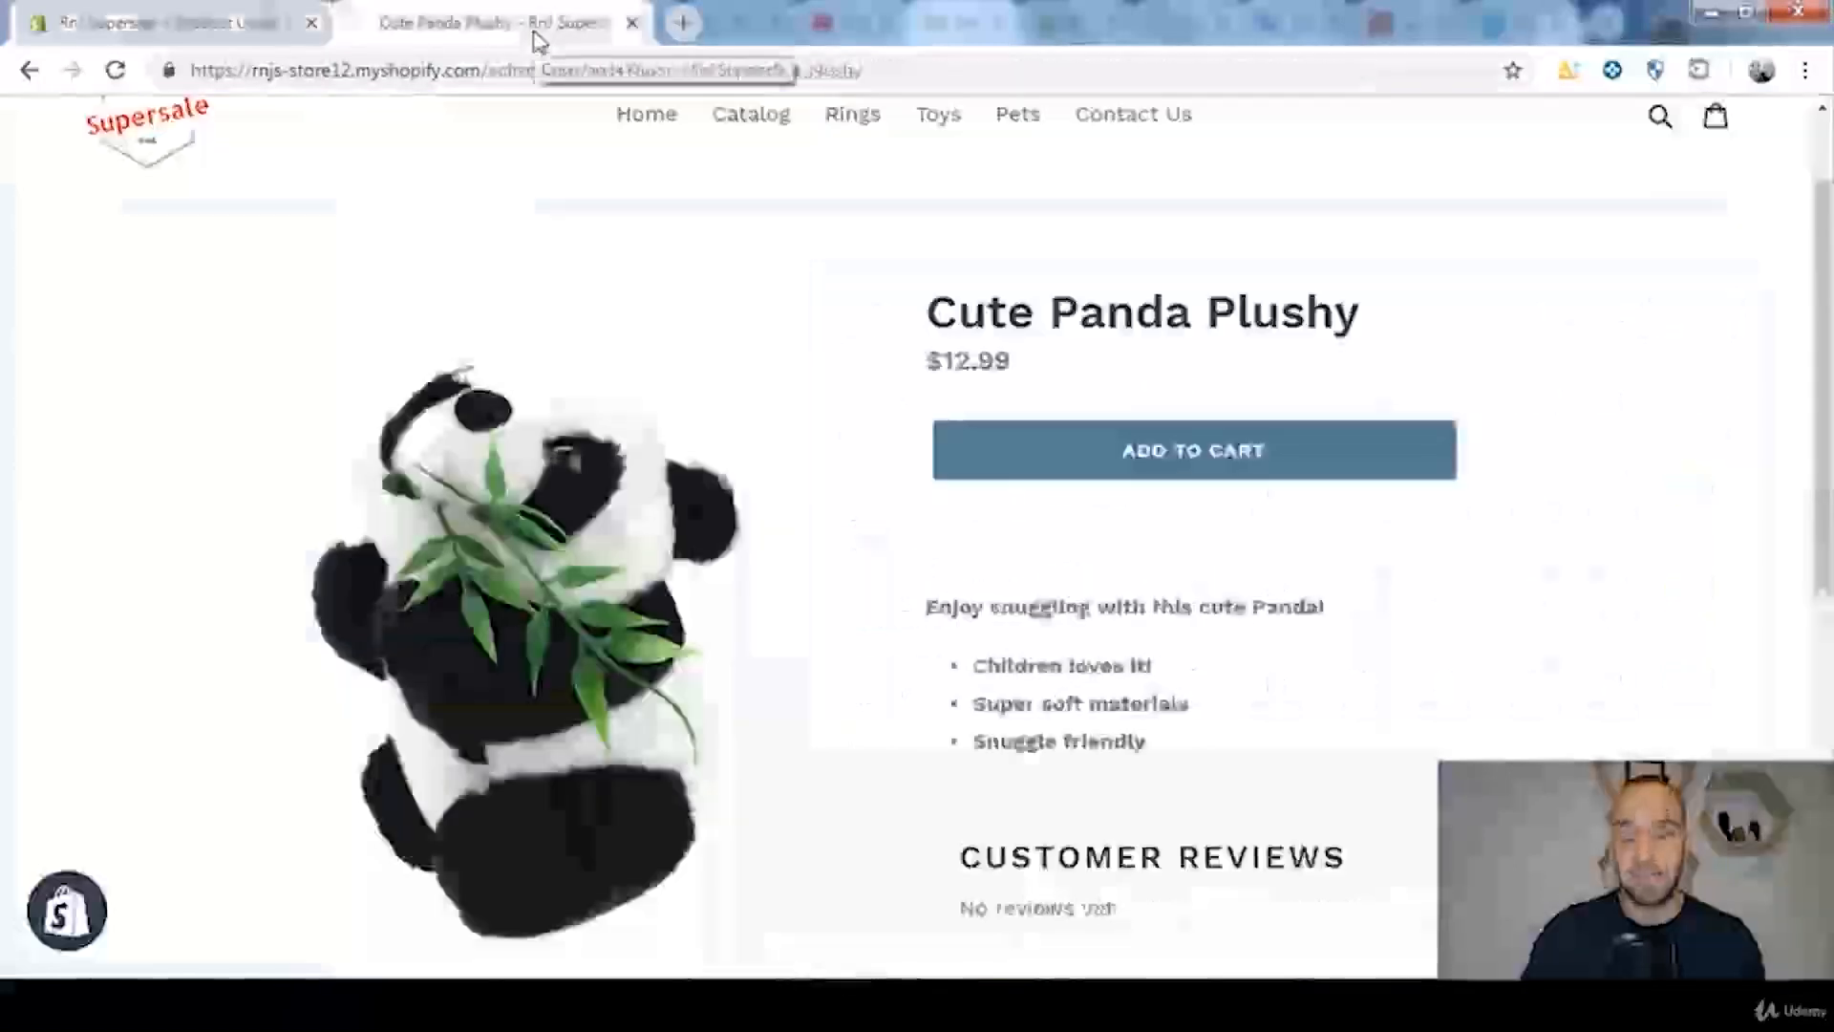
left_click(945, 116)
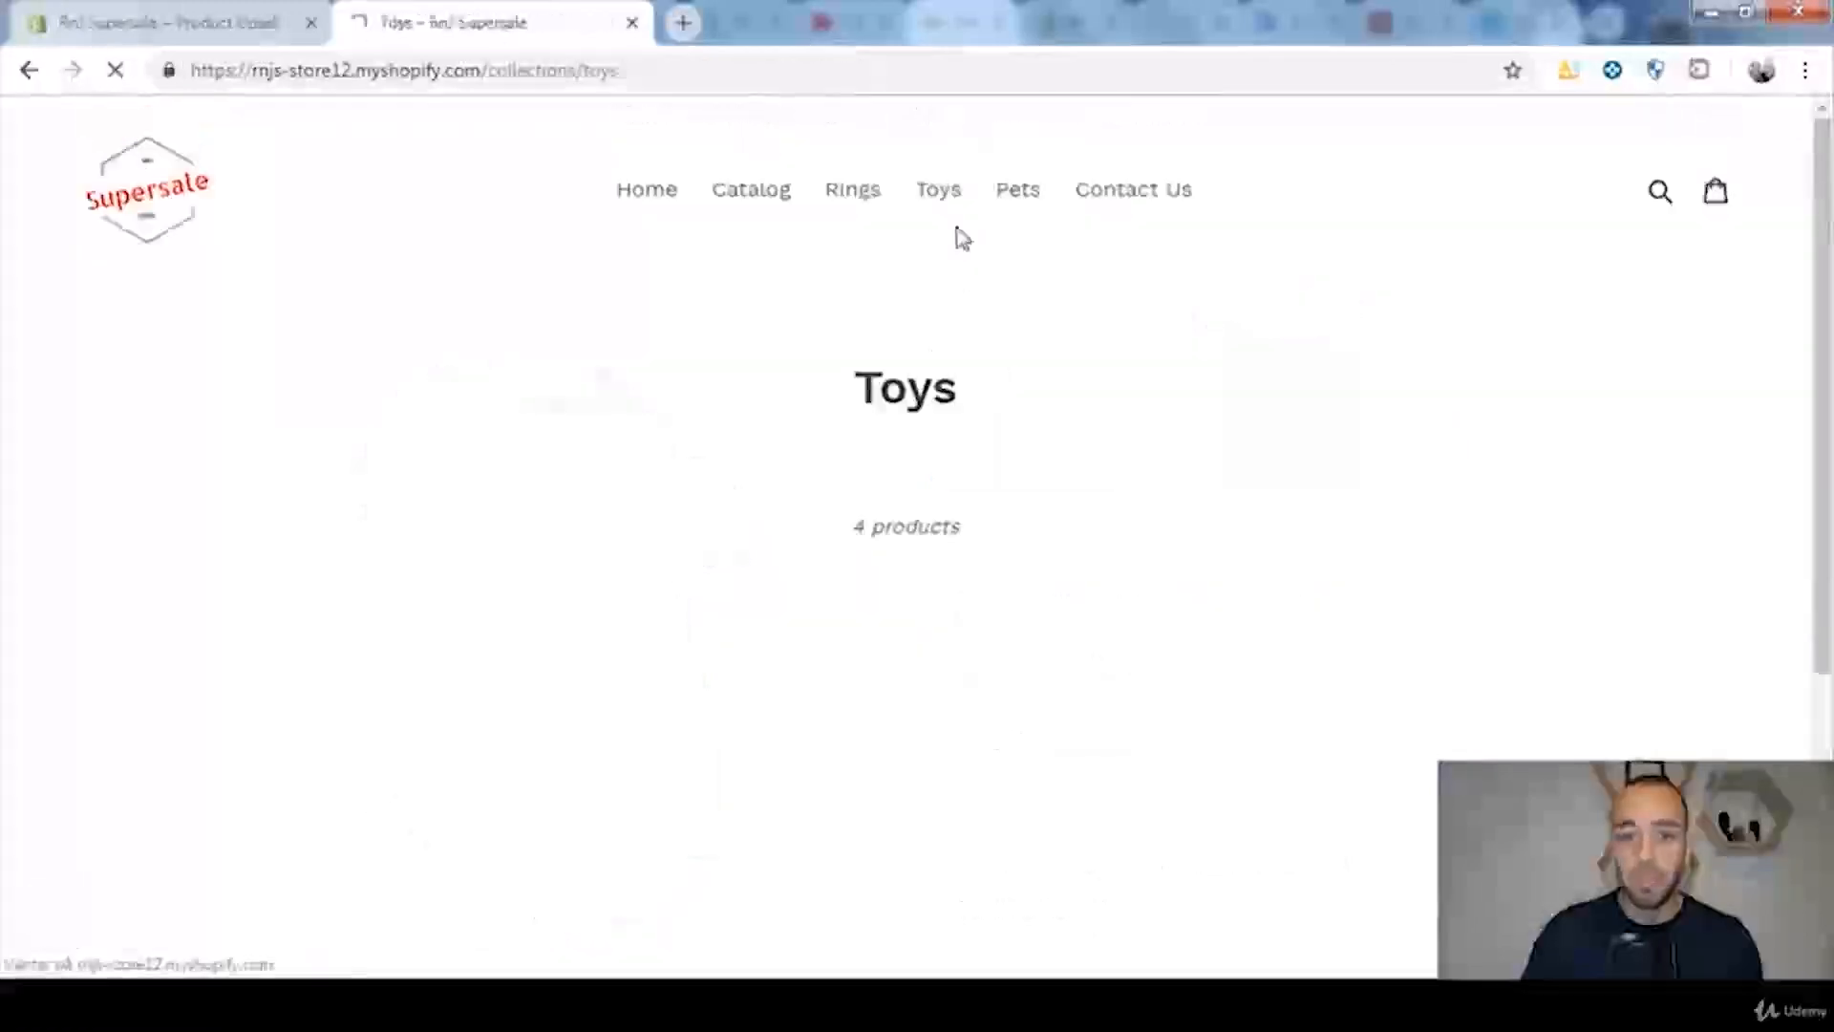
scroll(1396, 520, "down", 1)
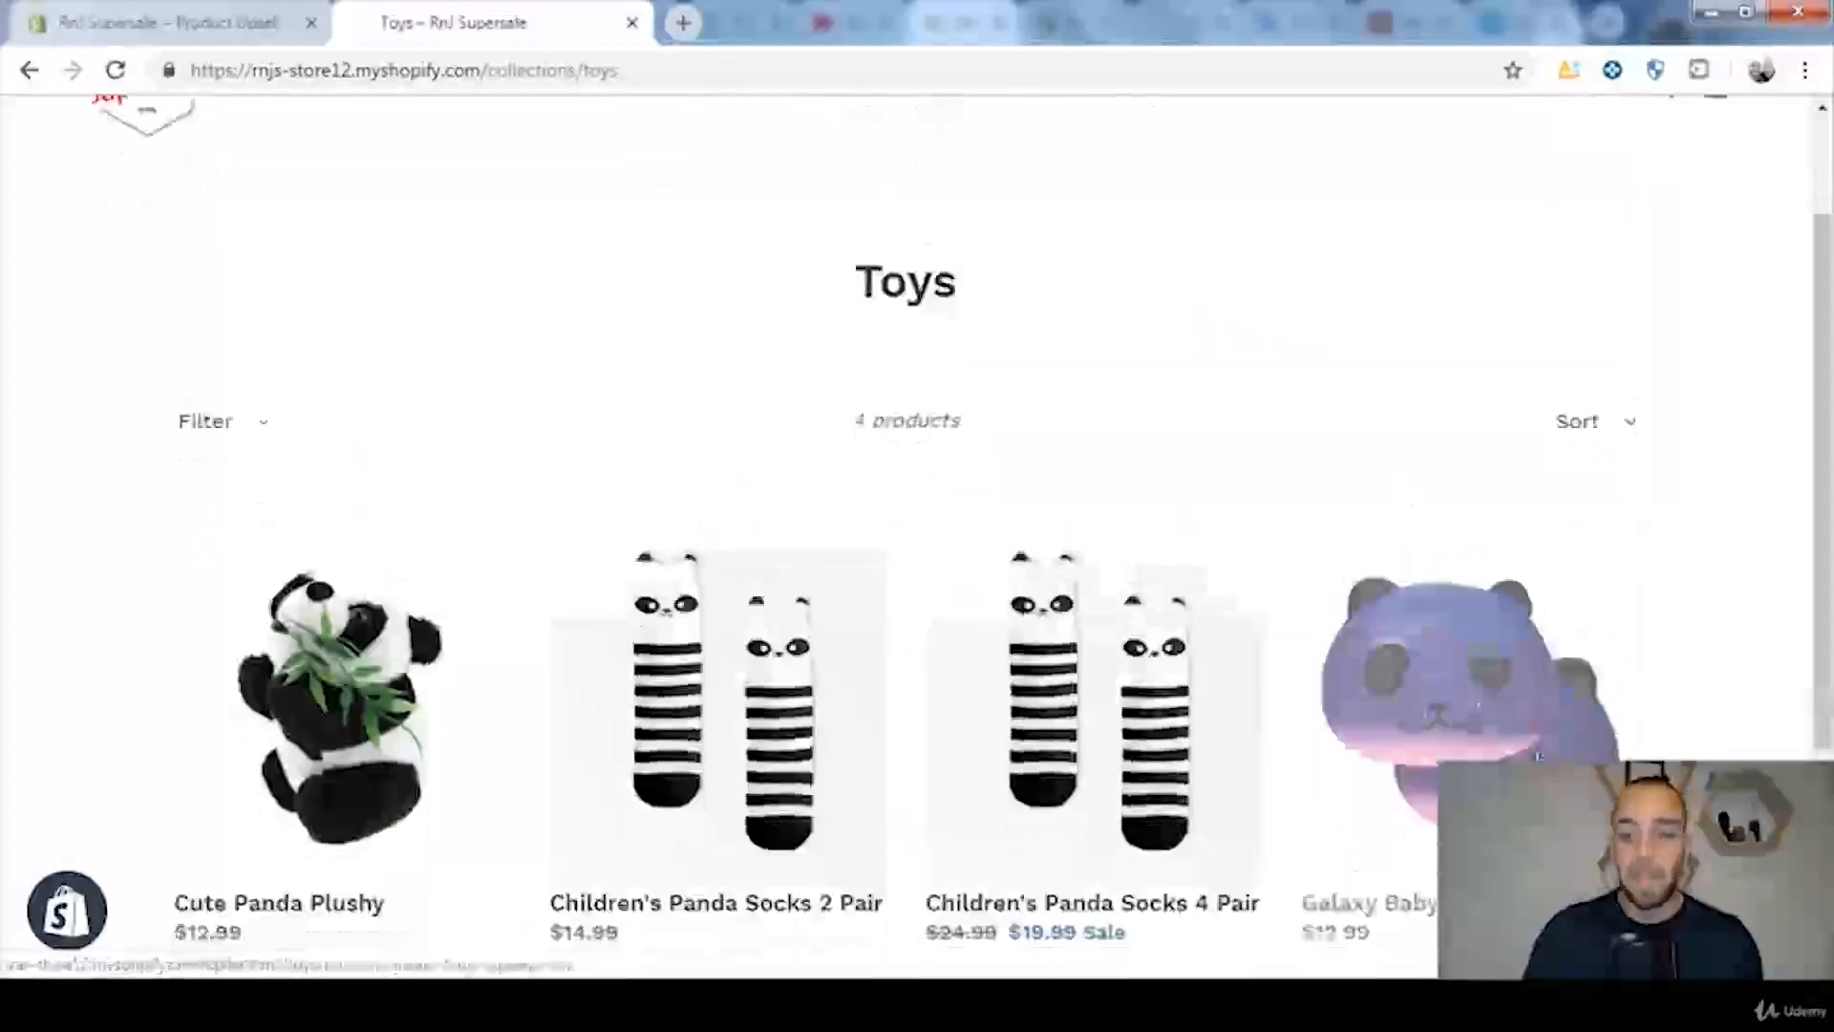
scroll(1515, 627, "down", 3)
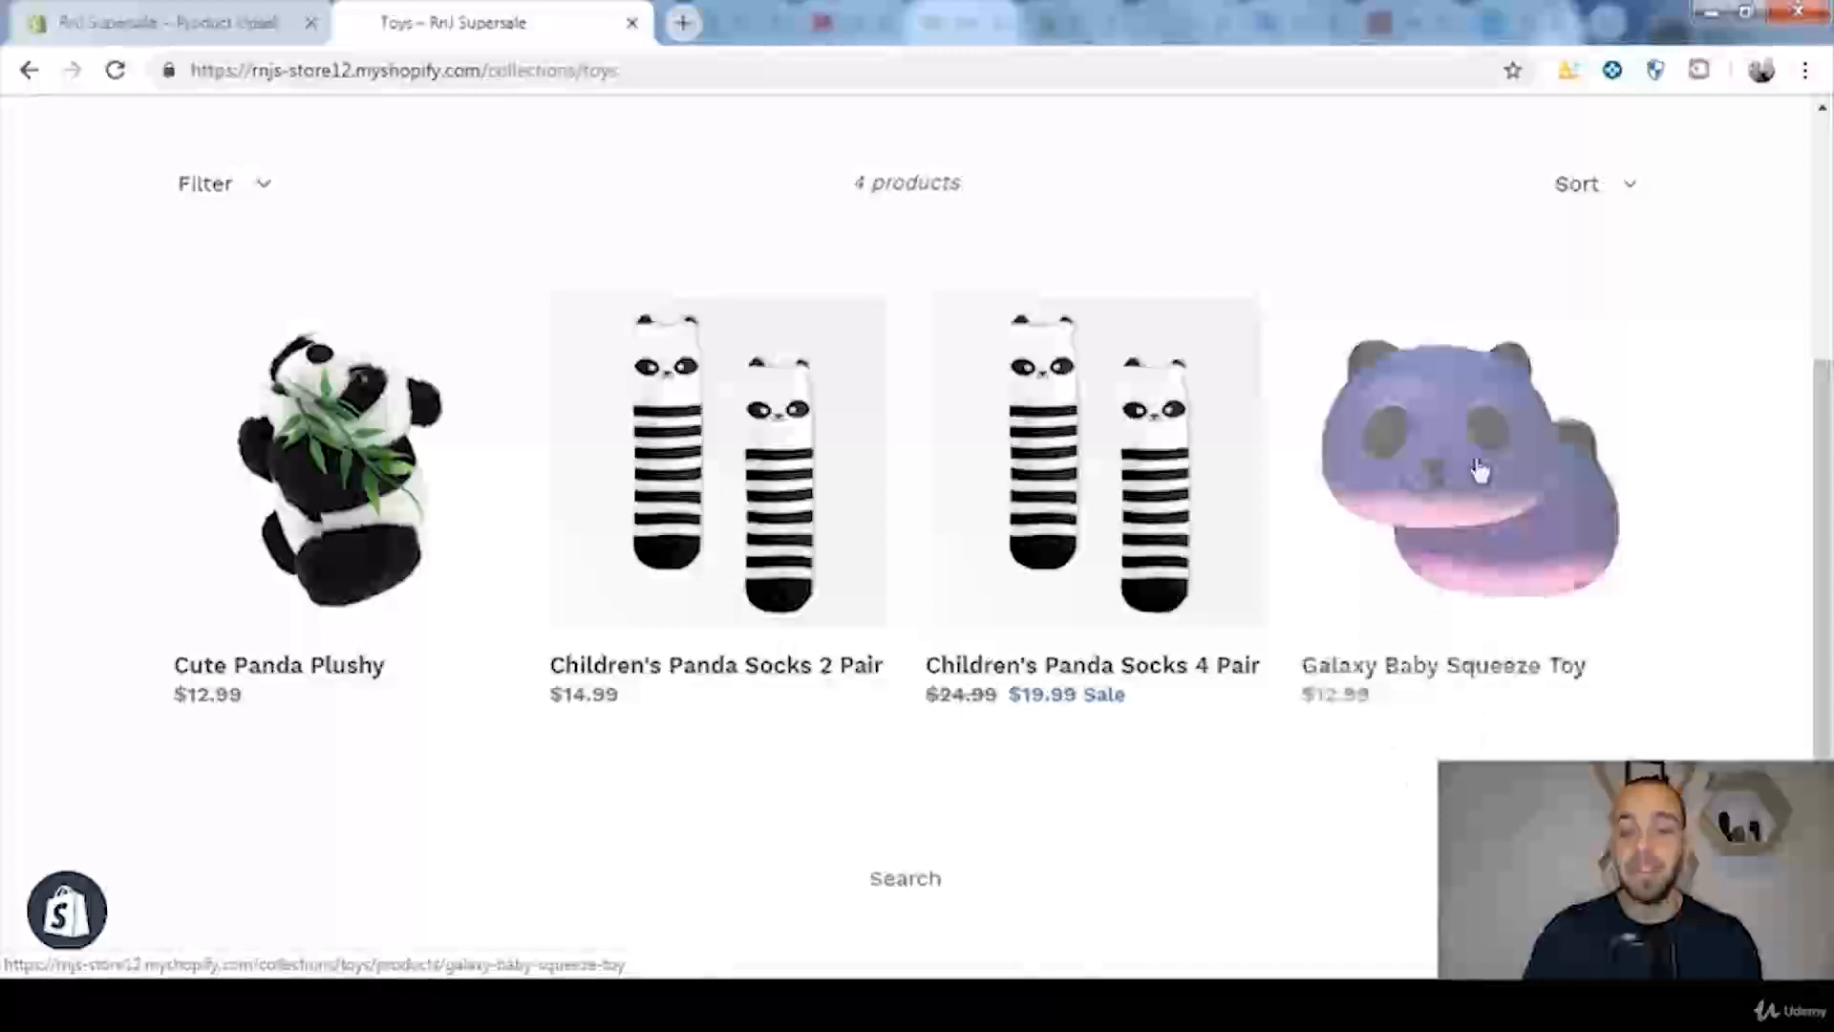
left_click(1453, 478)
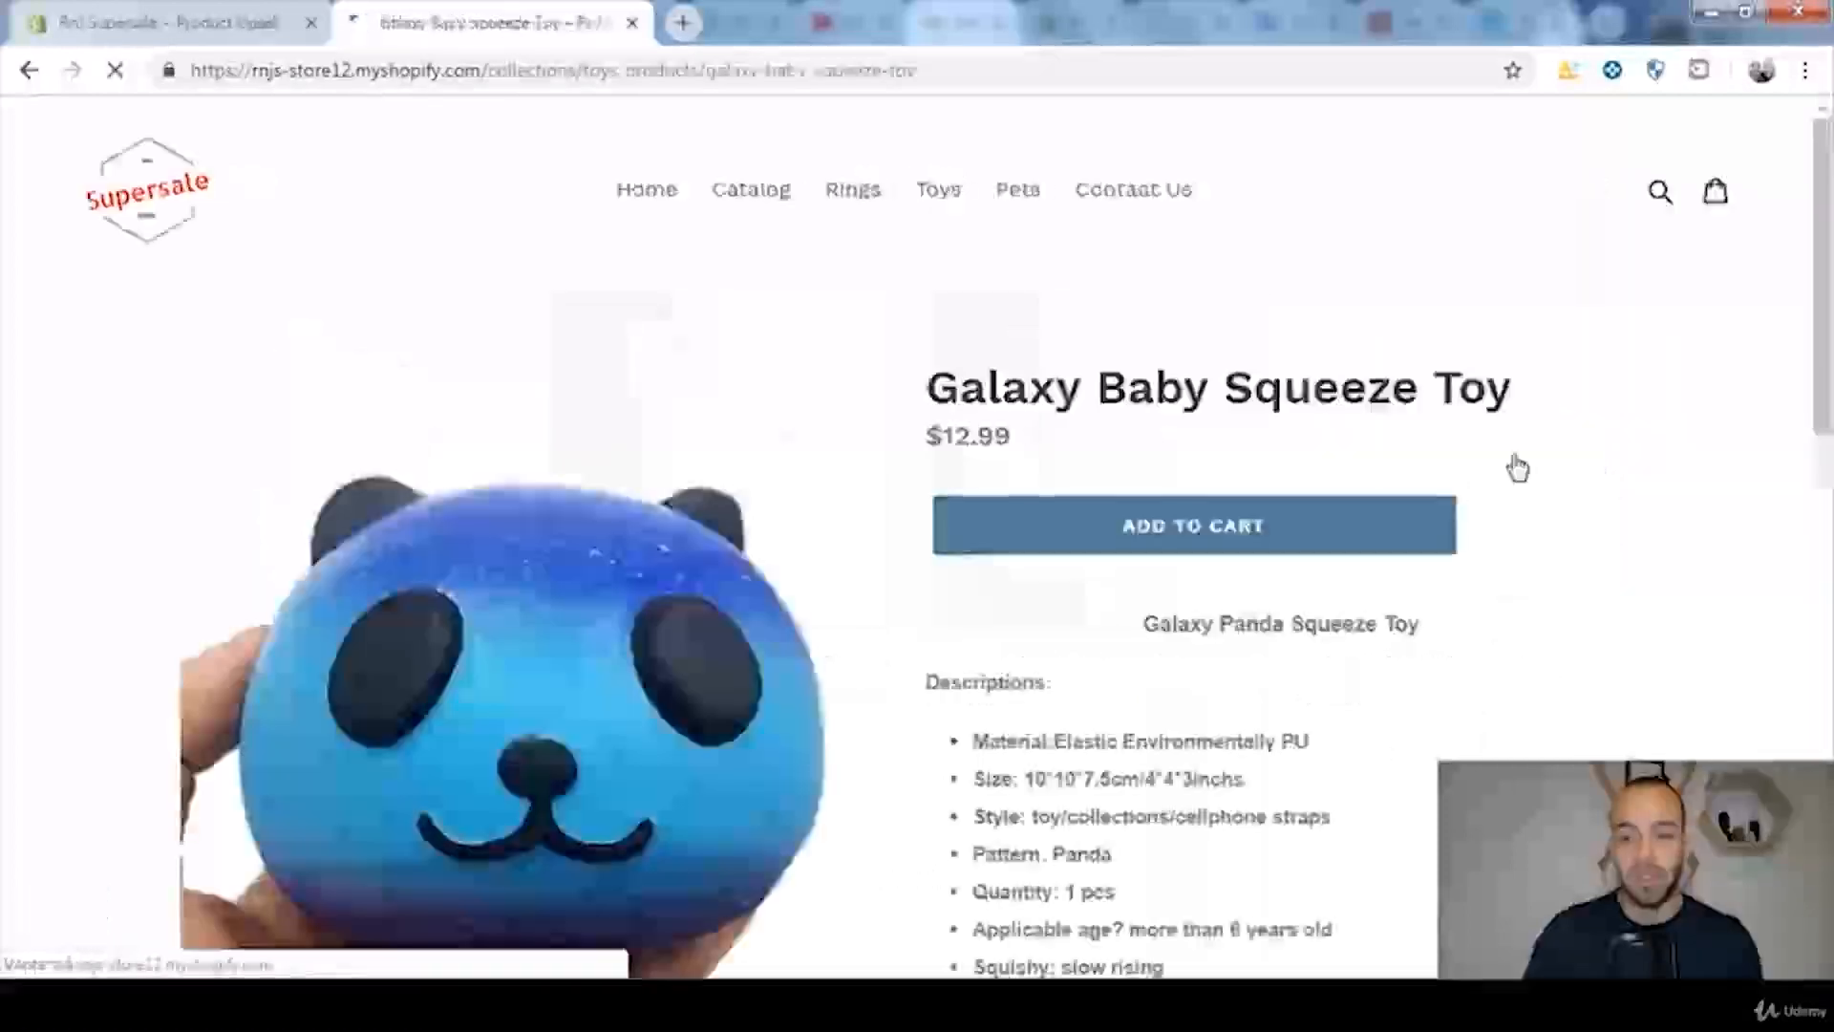
scroll(1719, 418, "down", 2)
left_click(1197, 399)
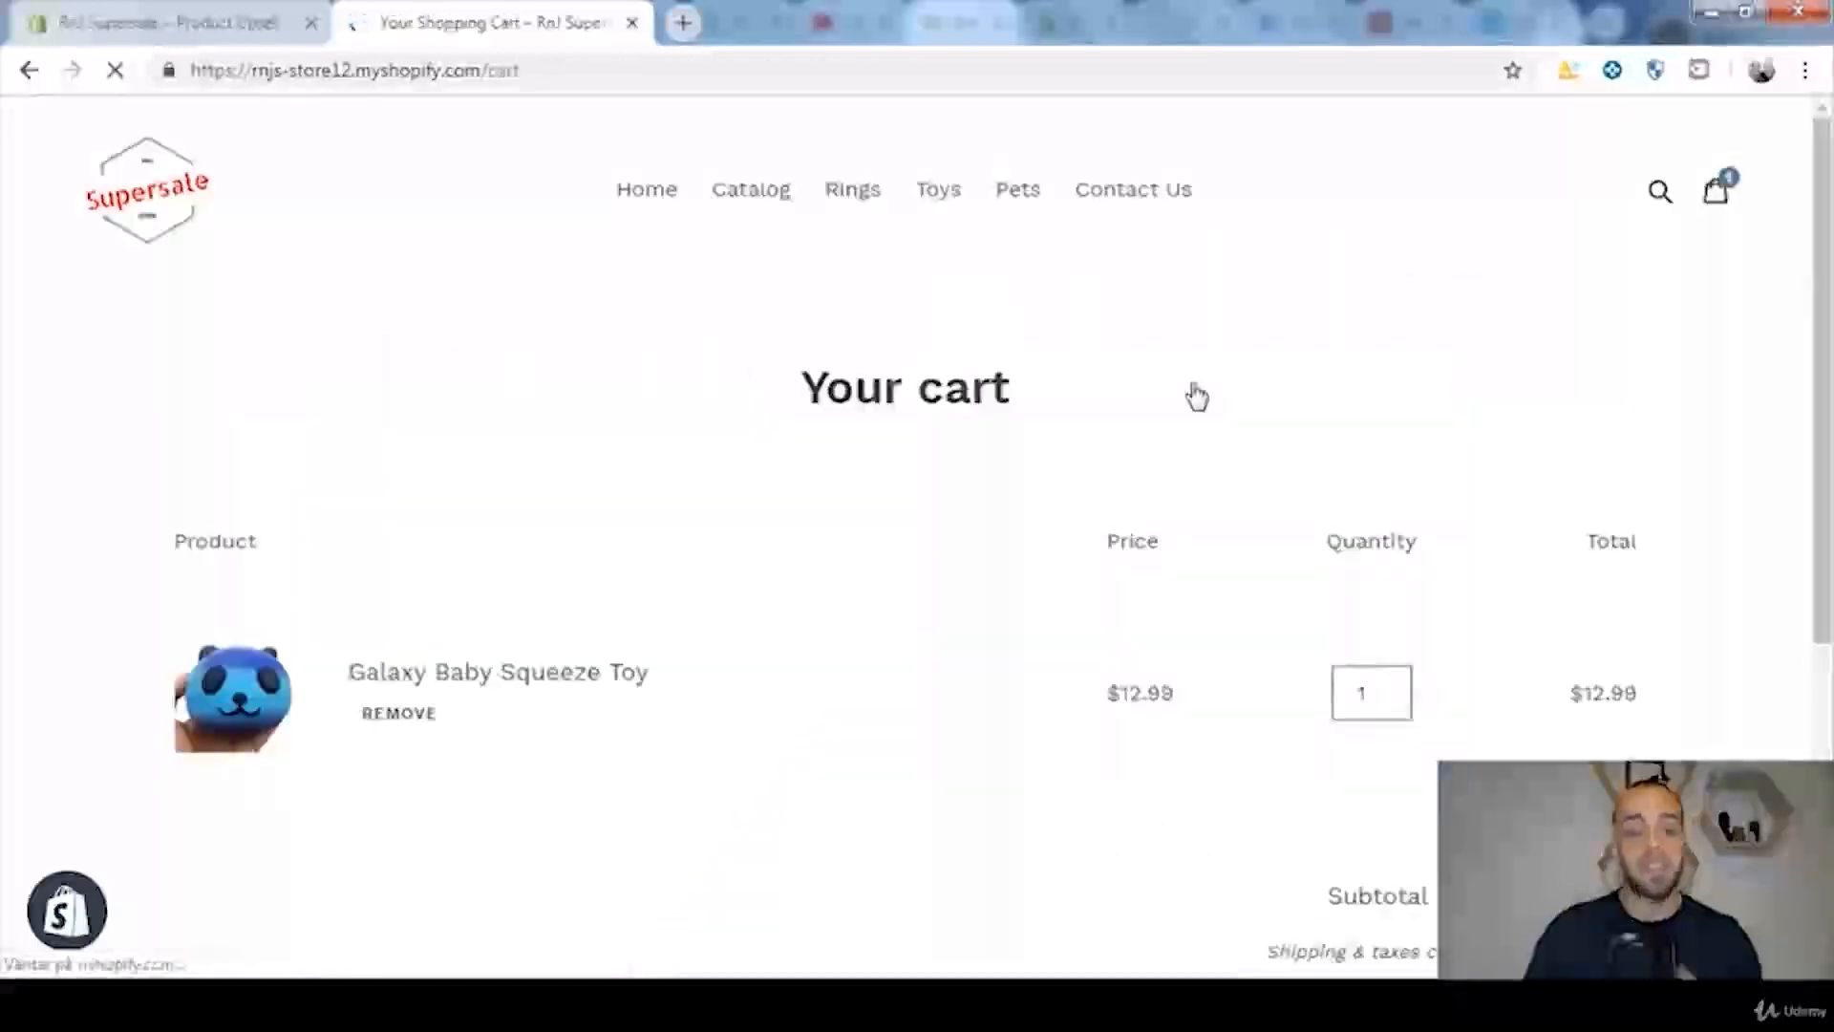
Step: Proceed to checkout from the cart to trigger the one-time offer, and check the offered Cute Panda Plushy's price
scroll(1454, 406, "down", 5)
scroll(1530, 442, "up", 1)
scroll(1633, 592, "down", 1)
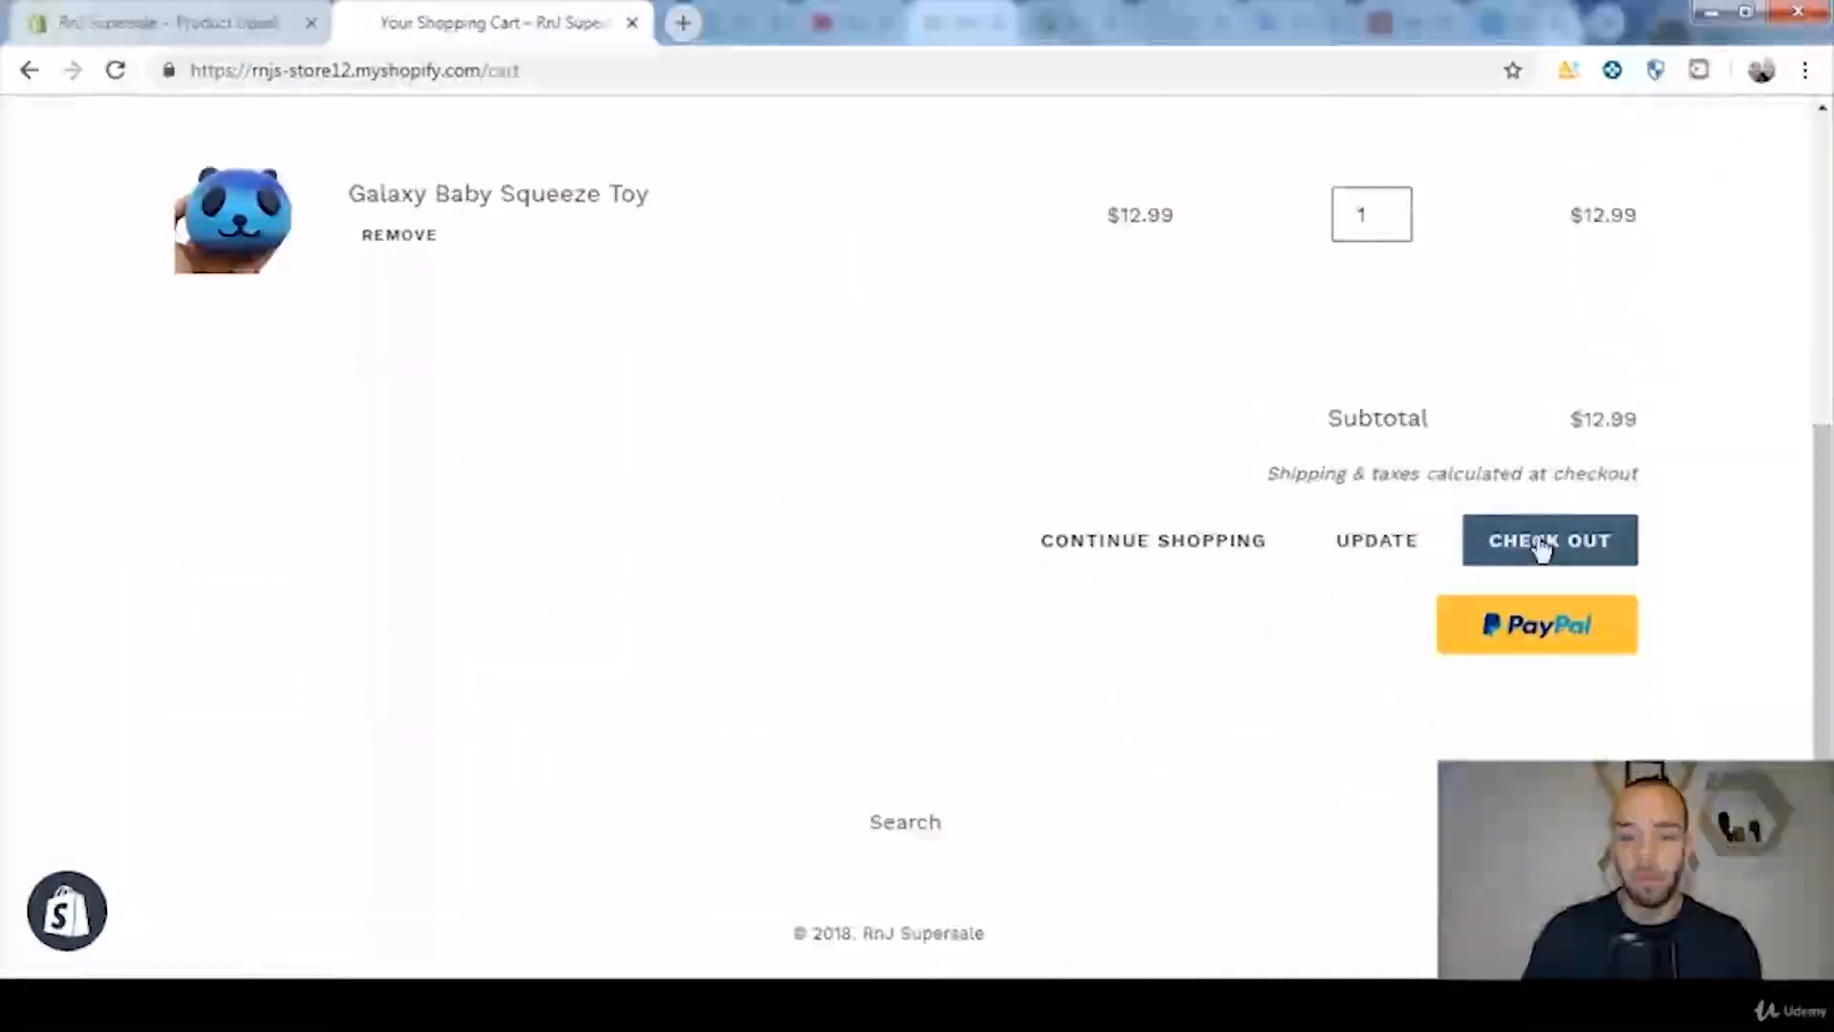
left_click(1541, 547)
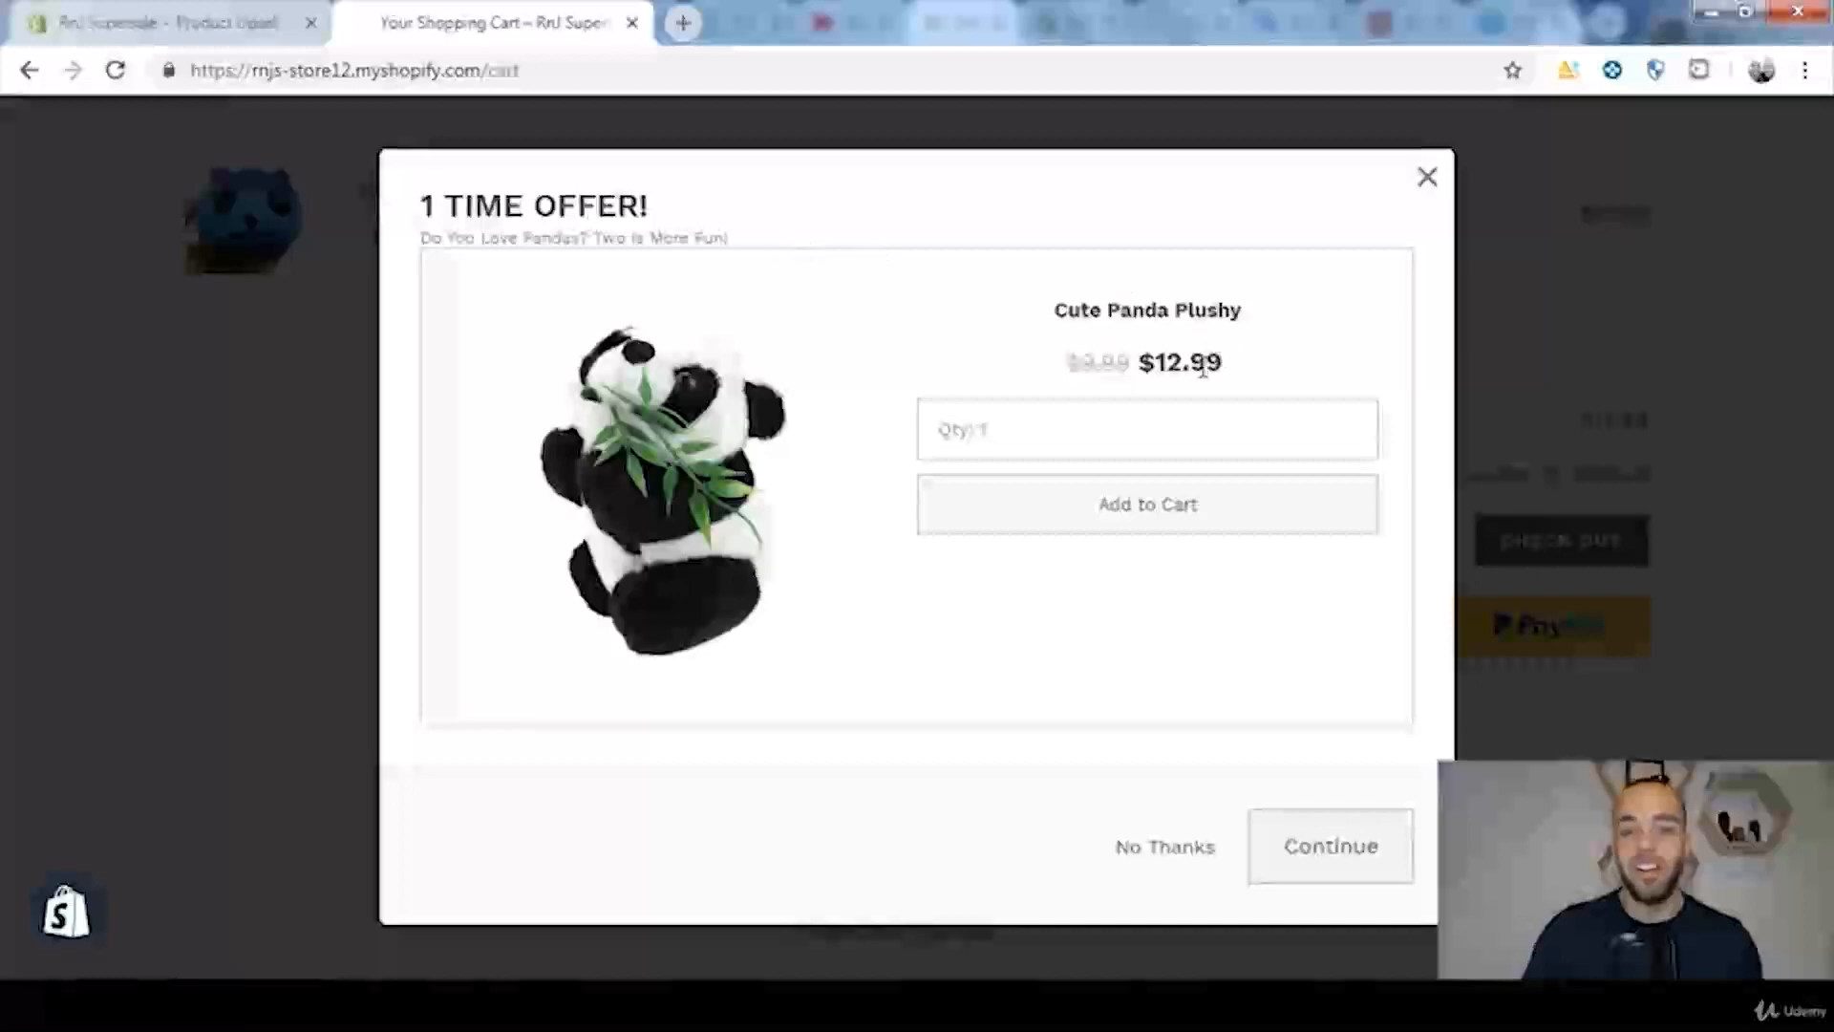
left_click_drag(1237, 369, 1139, 364)
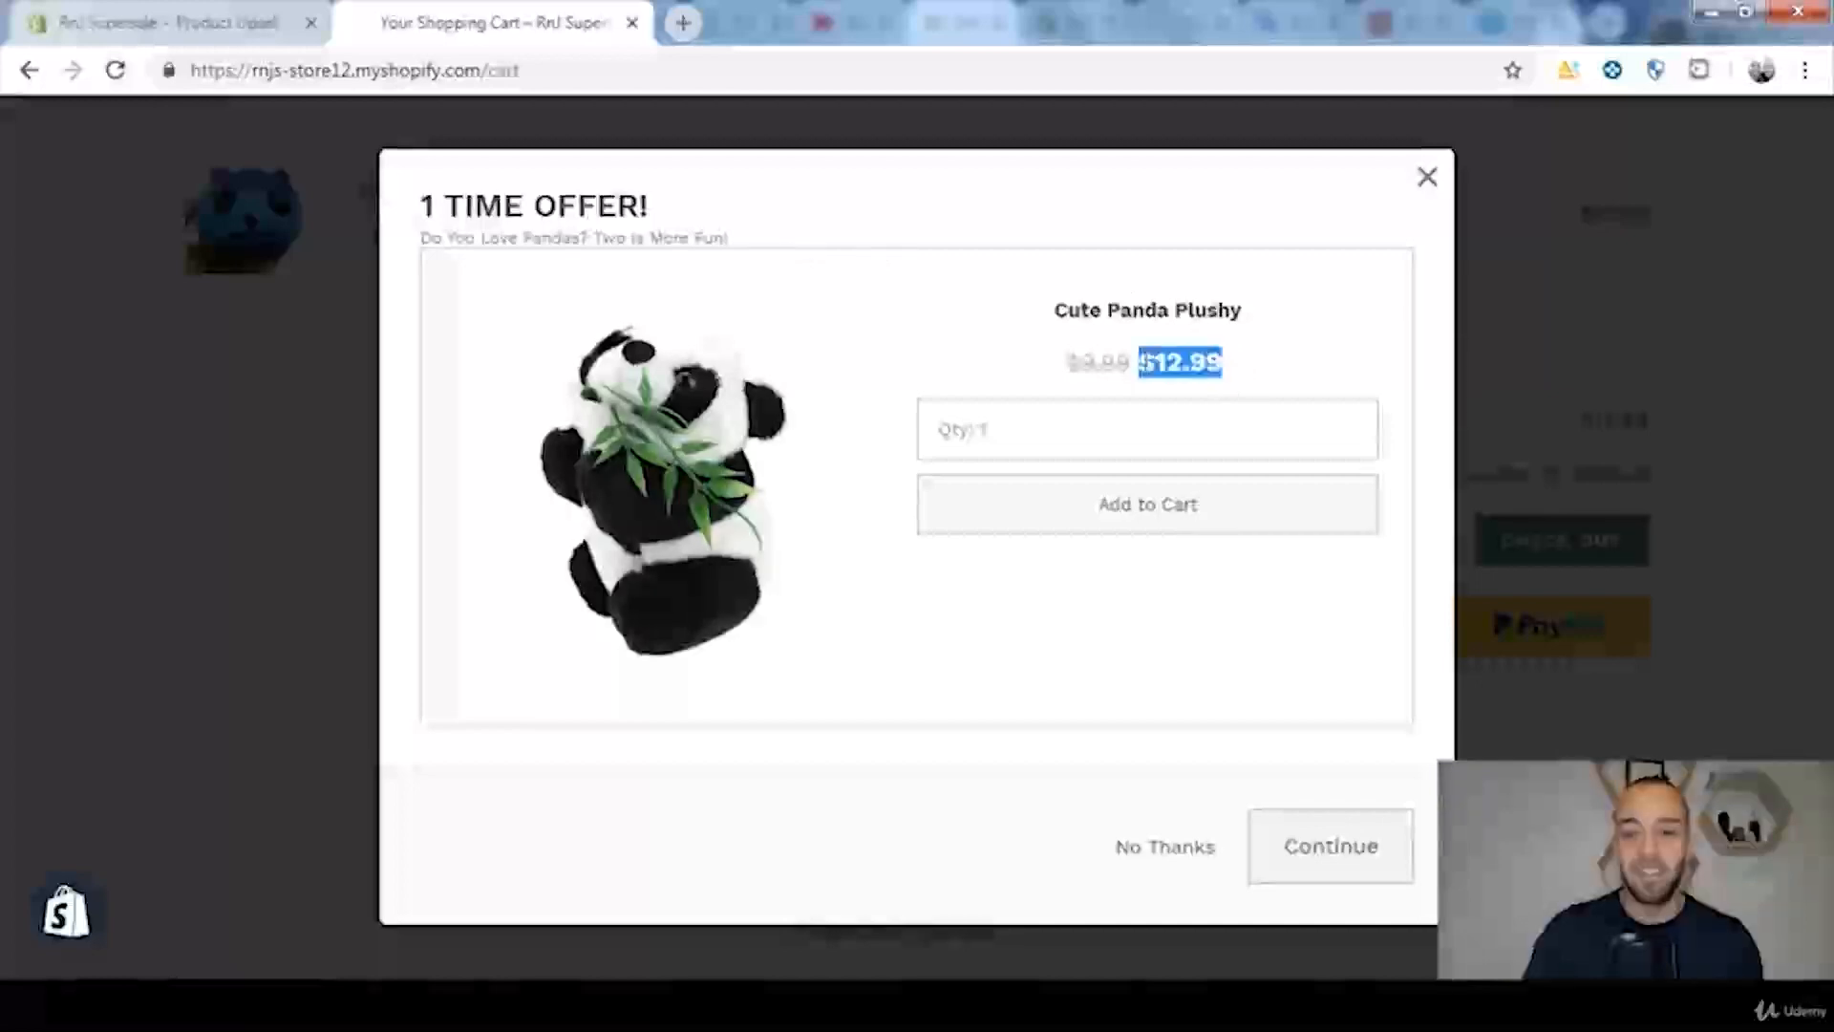
left_click(1278, 378)
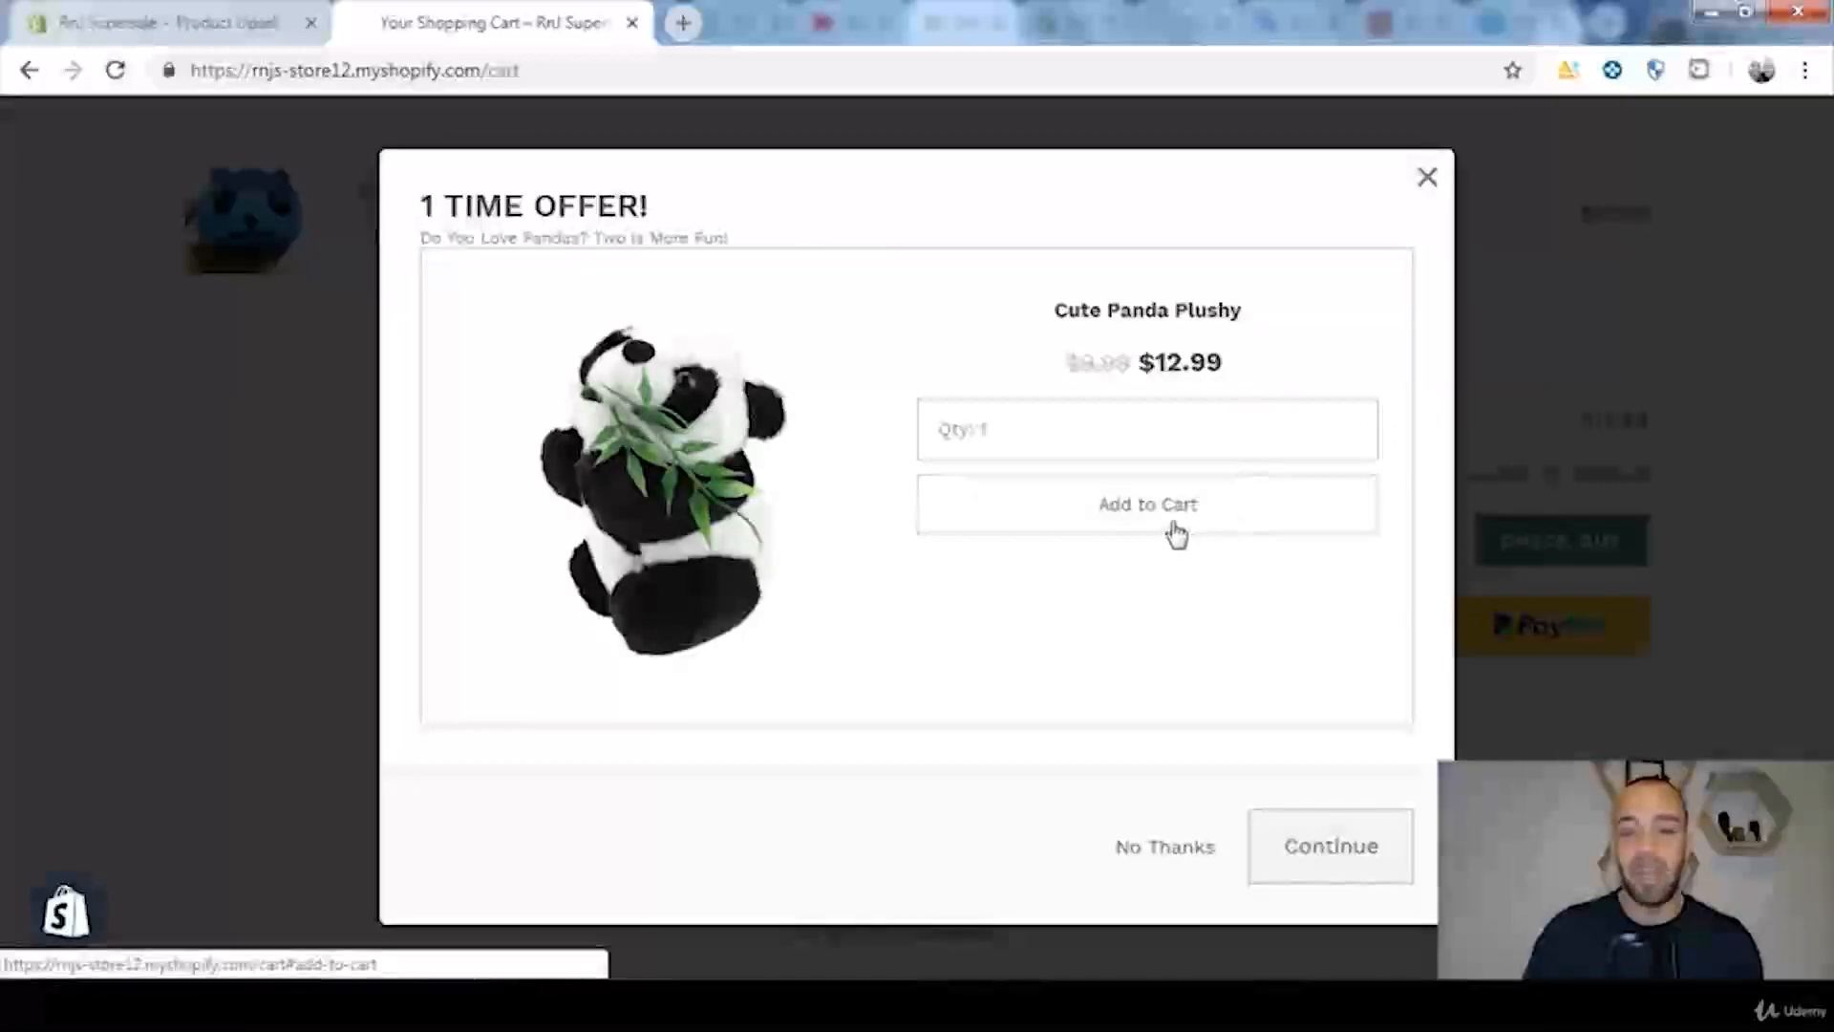
Step: Accept the Cute Panda Plushy offer with a quantity of 15, and check the order total and the squeeze toy's price at checkout
left_click(1347, 426)
left_click(1347, 426)
left_click(1348, 426)
left_click(1348, 426)
left_click(1348, 426)
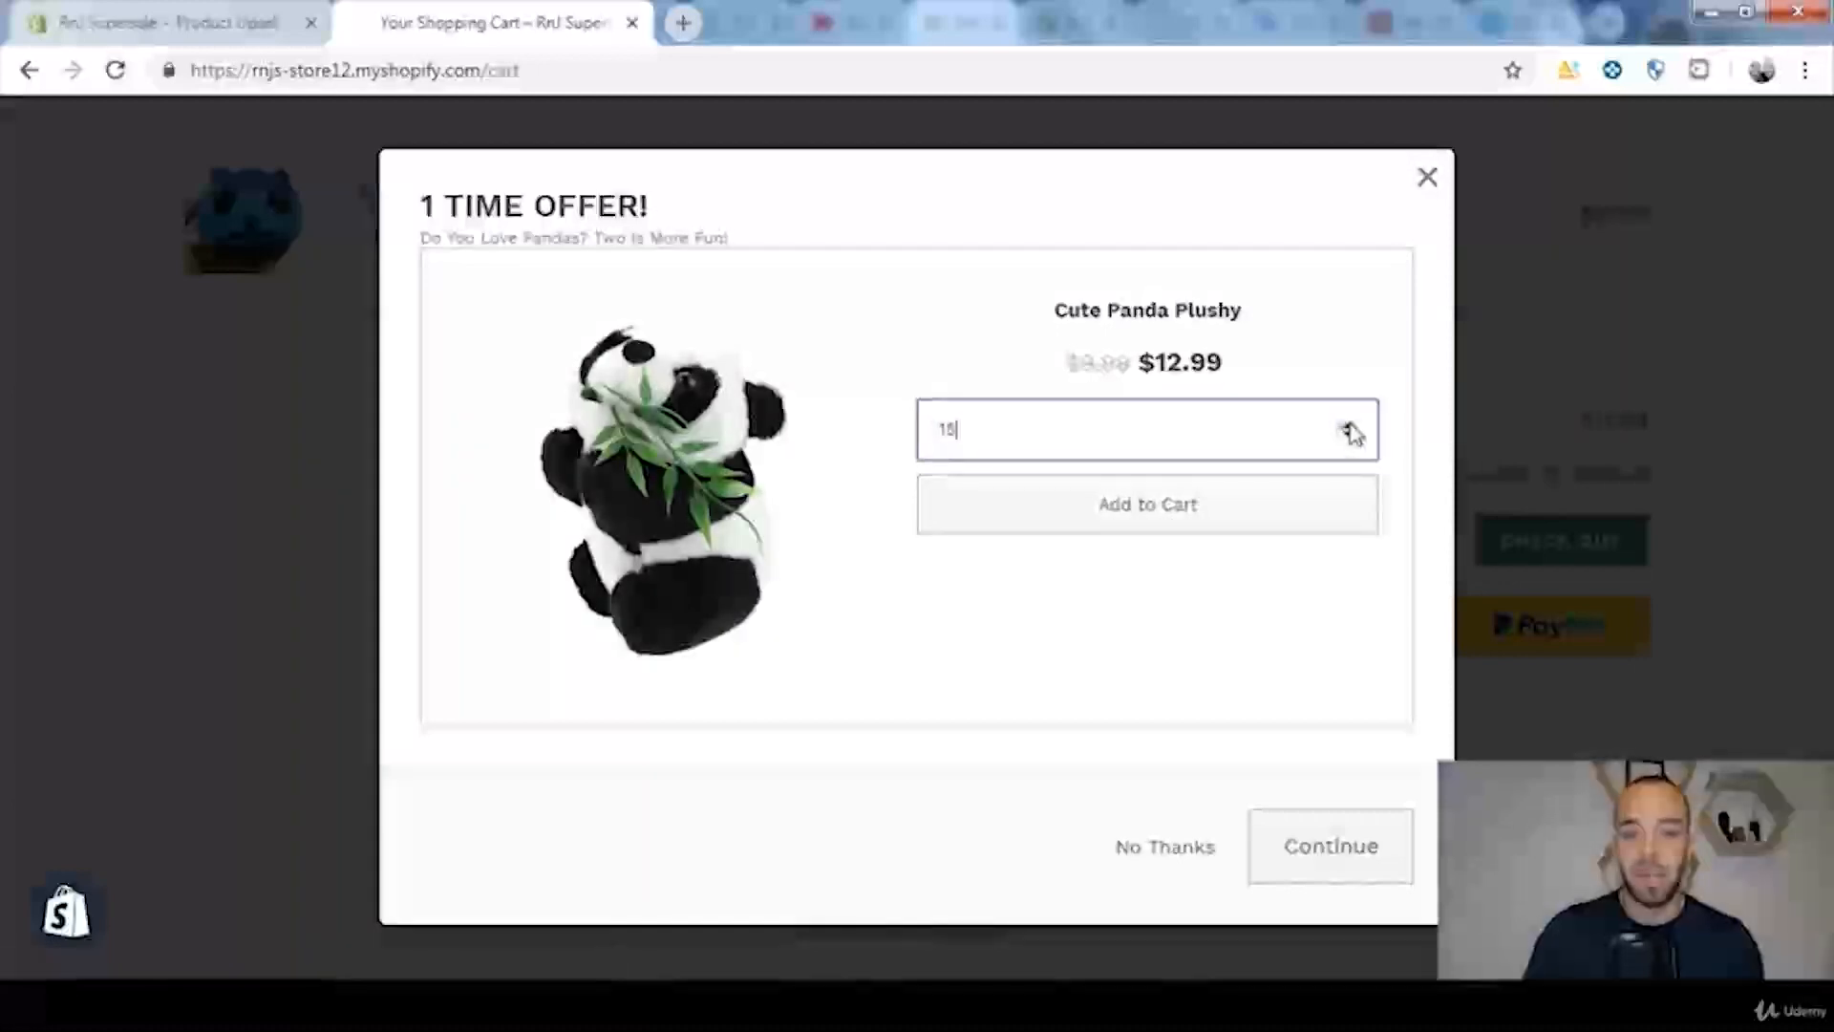
left_click(1127, 526)
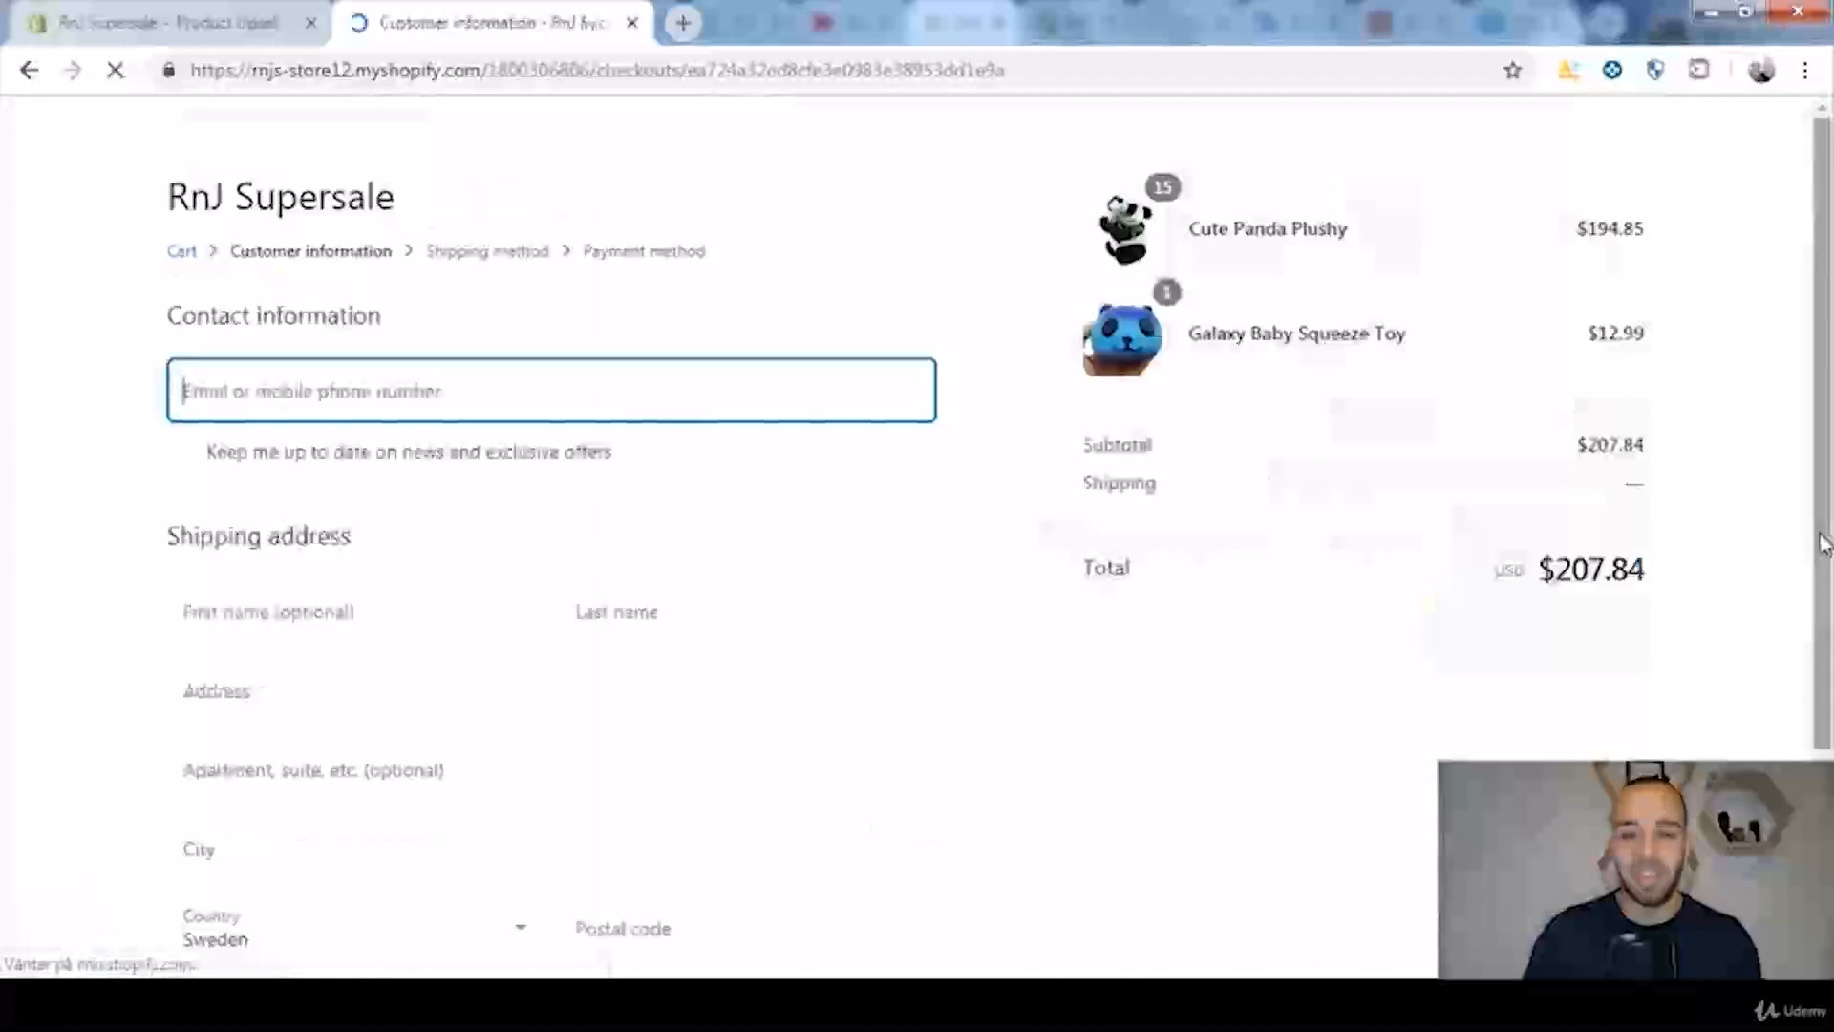
left_click_drag(1647, 570, 1536, 569)
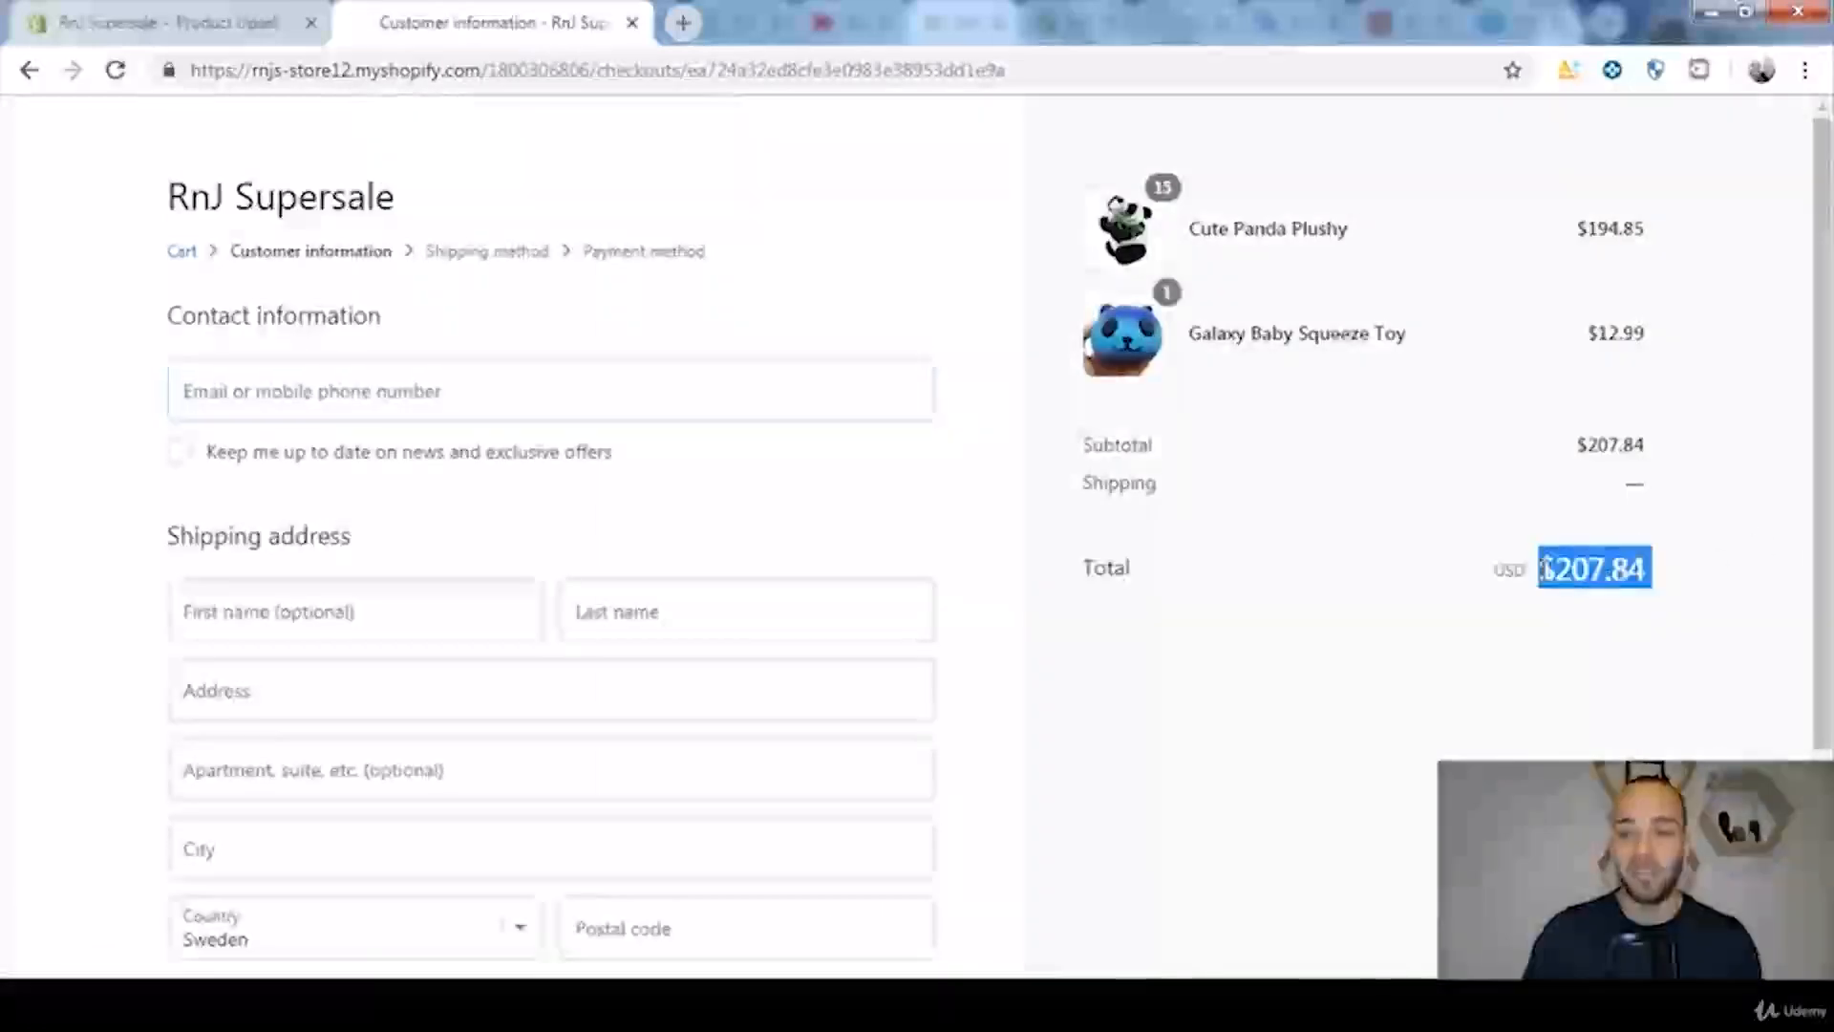
left_click_drag(1667, 367, 1594, 334)
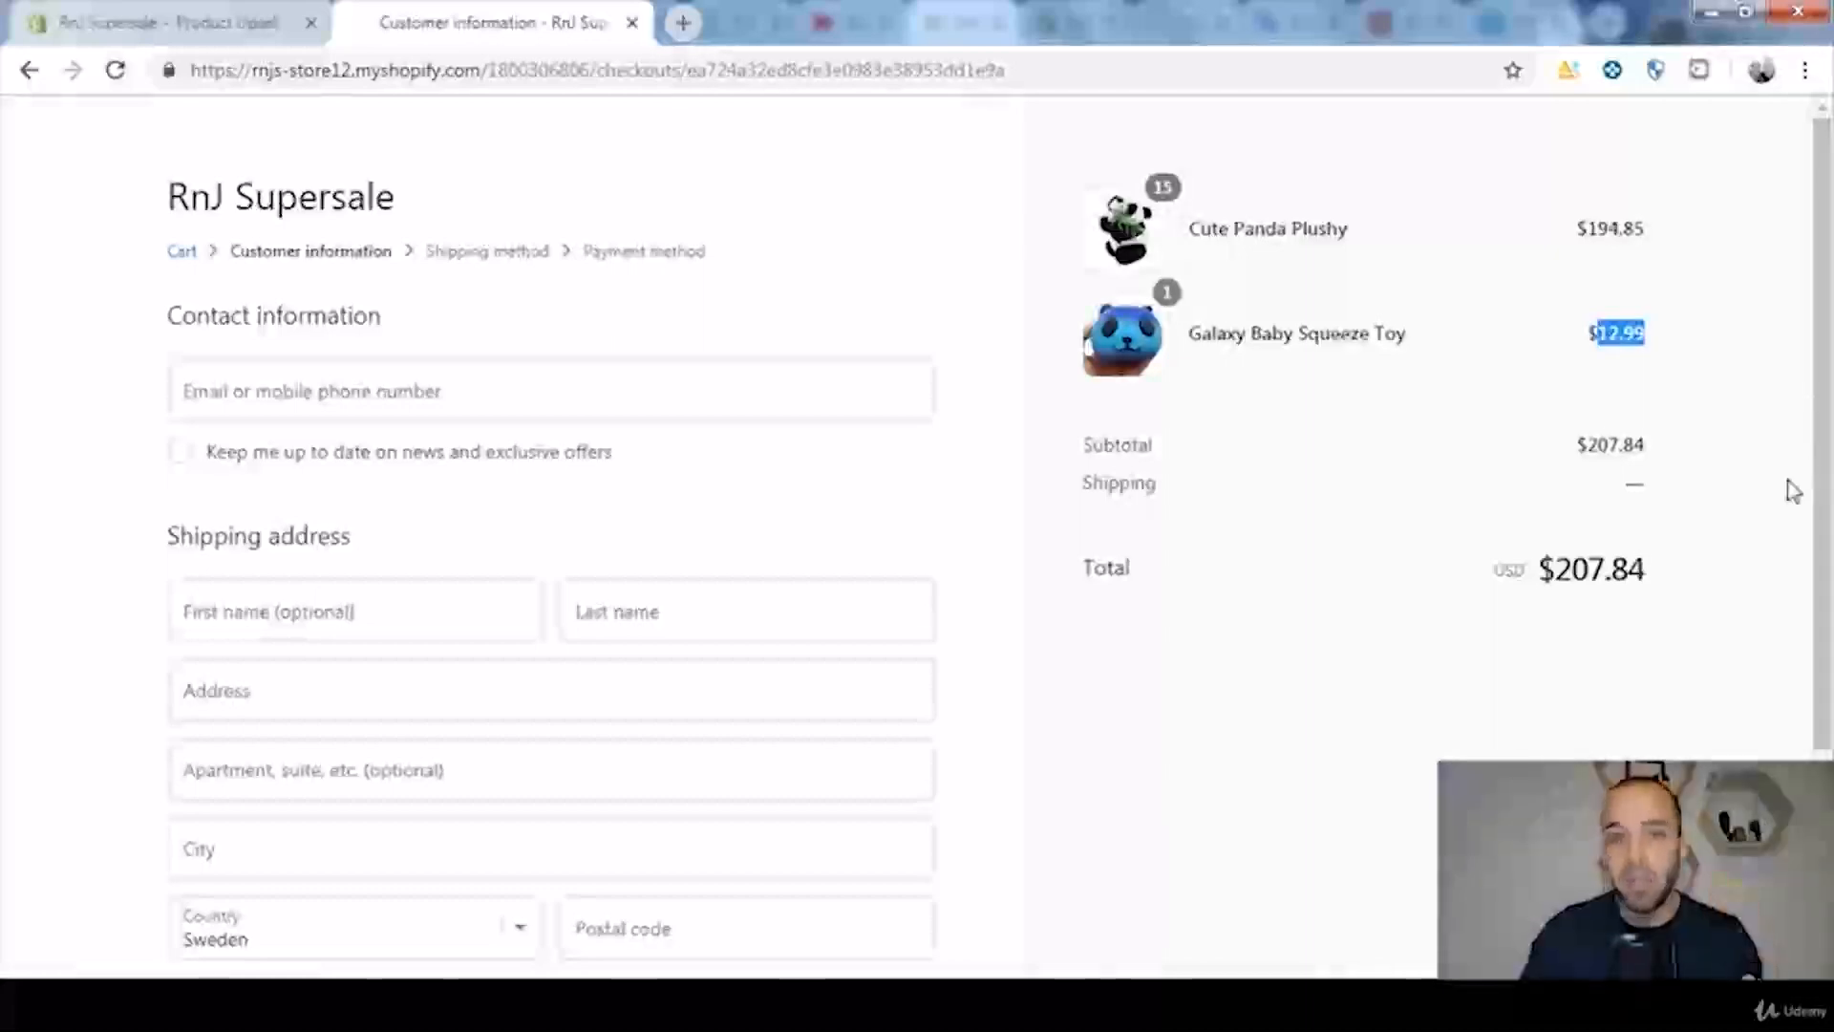
Step: Return to the Product Upsell admin and examine the views and added-to-cart figures for each offer in the reports
left_click(218, 13)
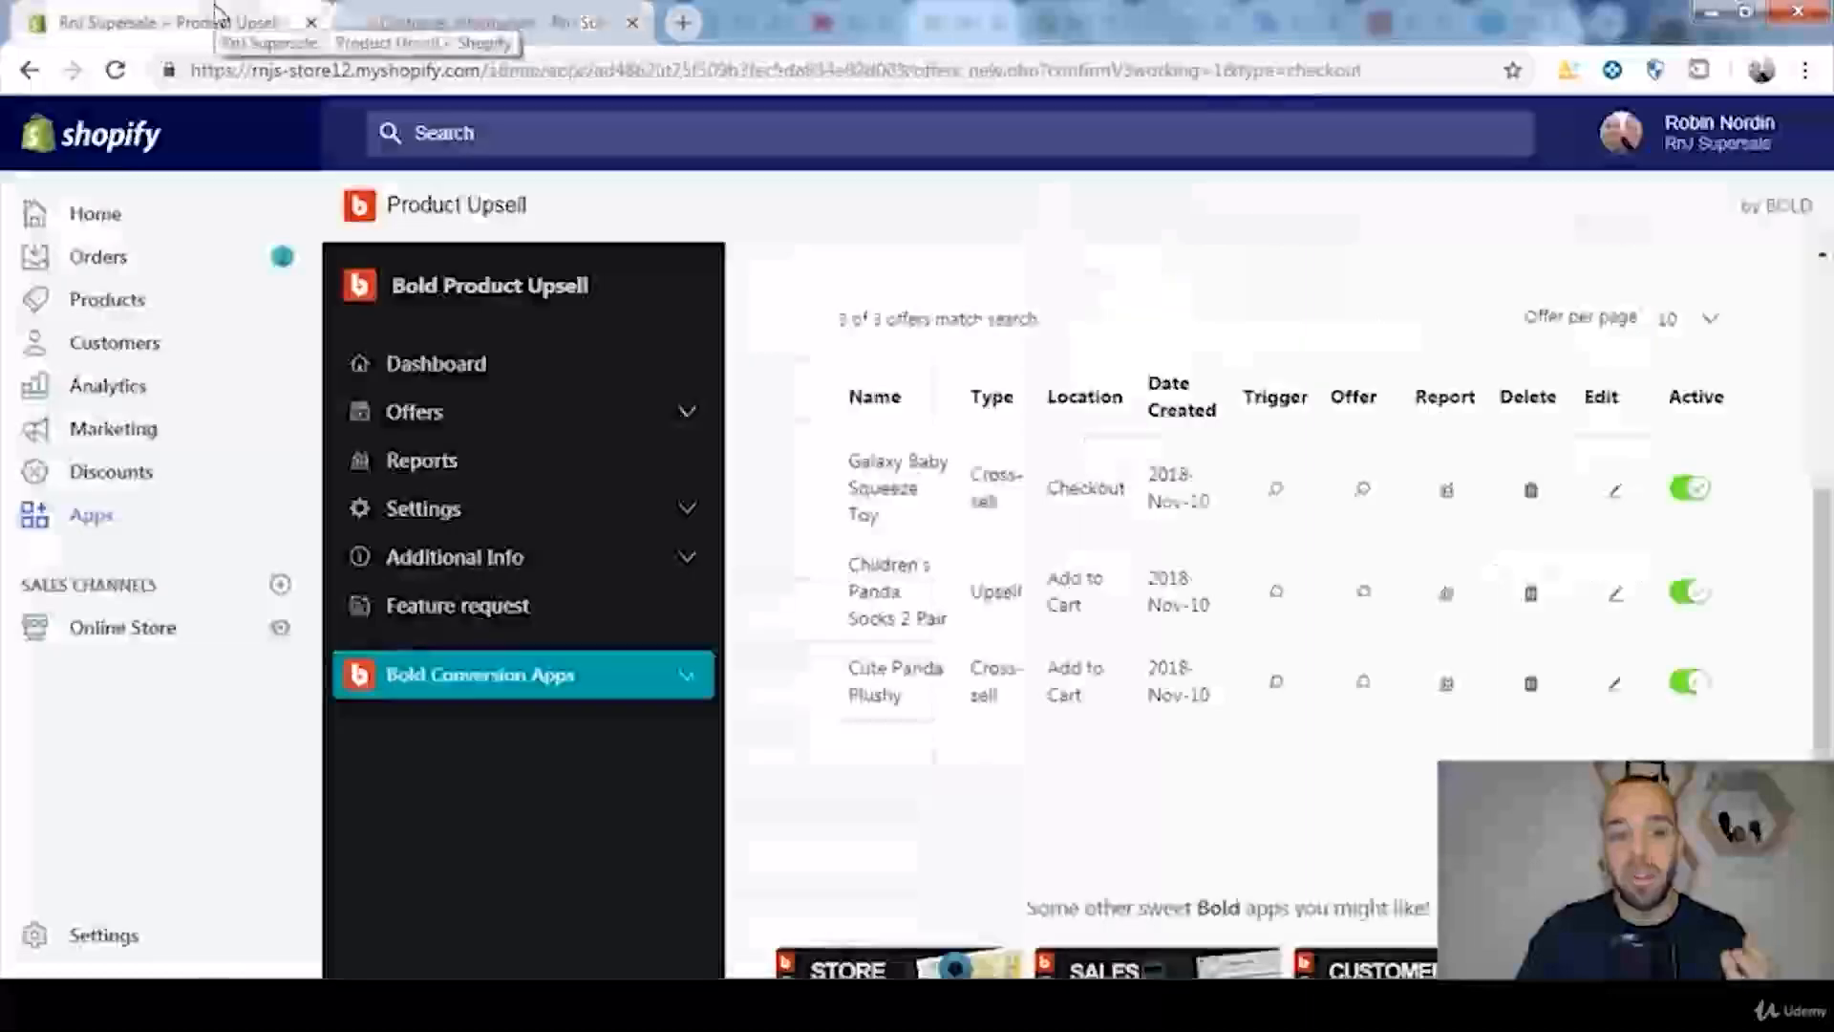
left_click(455, 365)
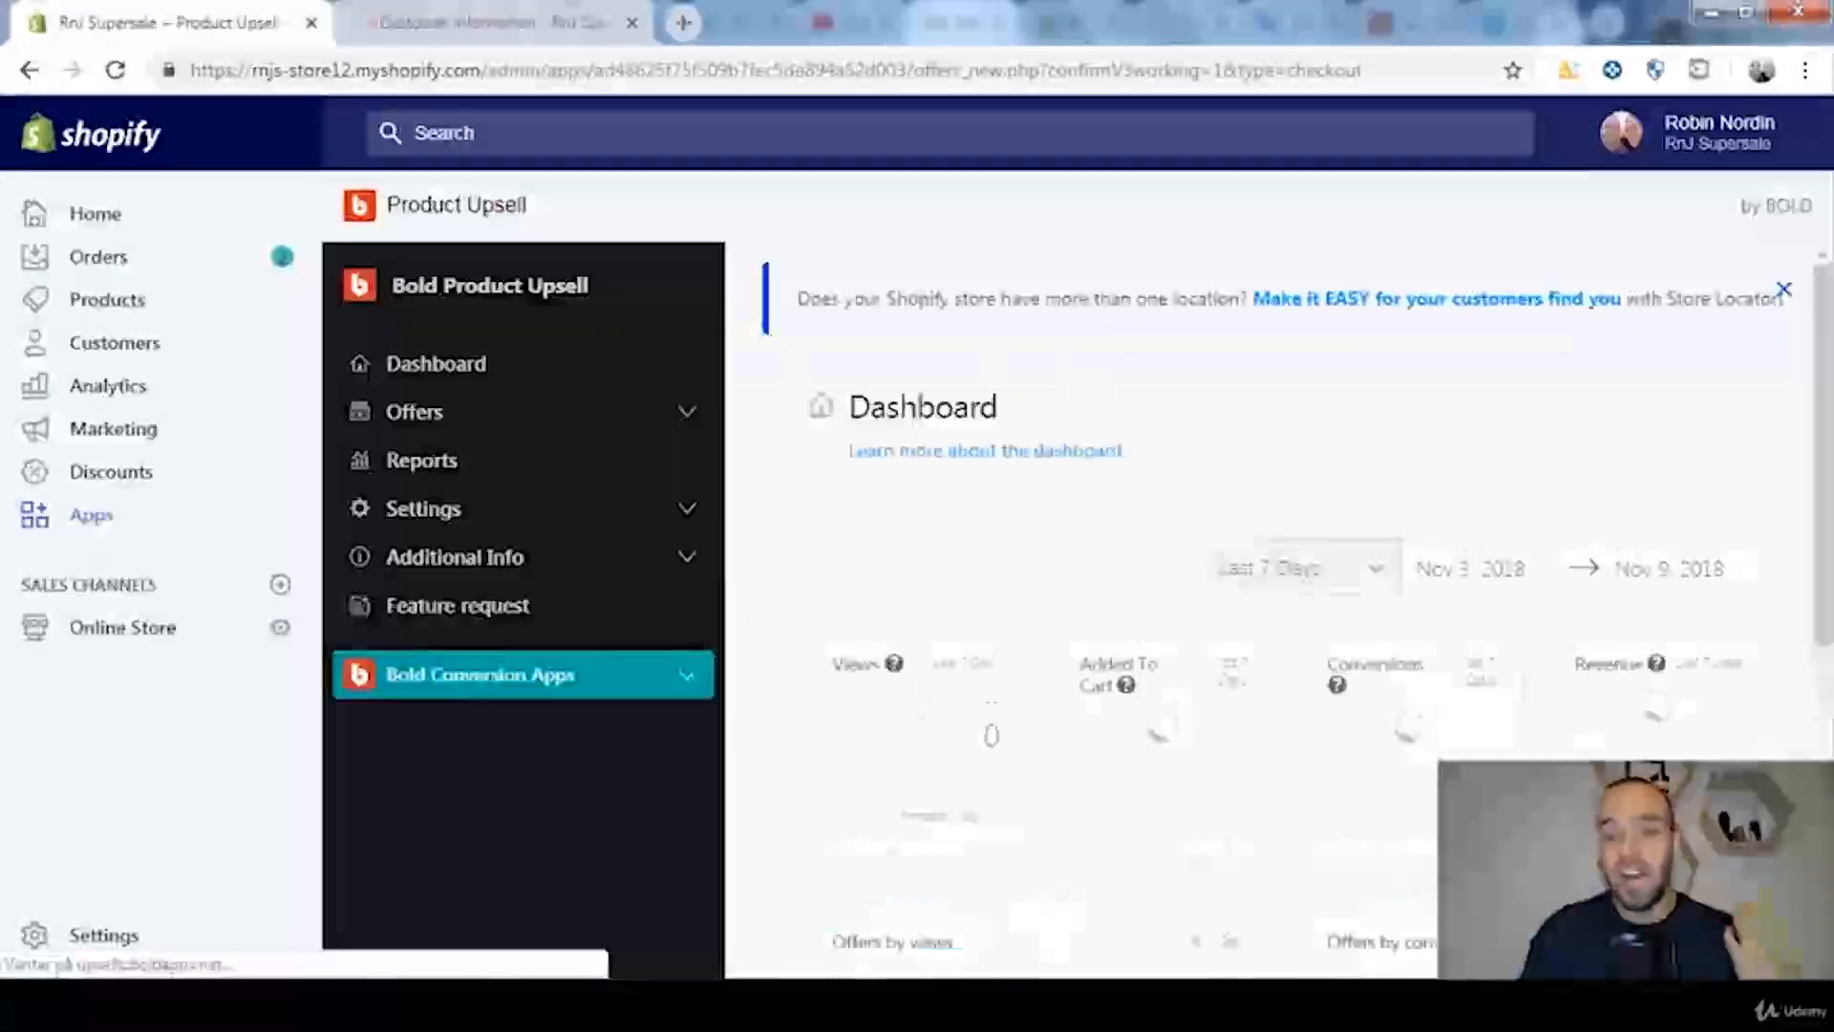
left_click(513, 460)
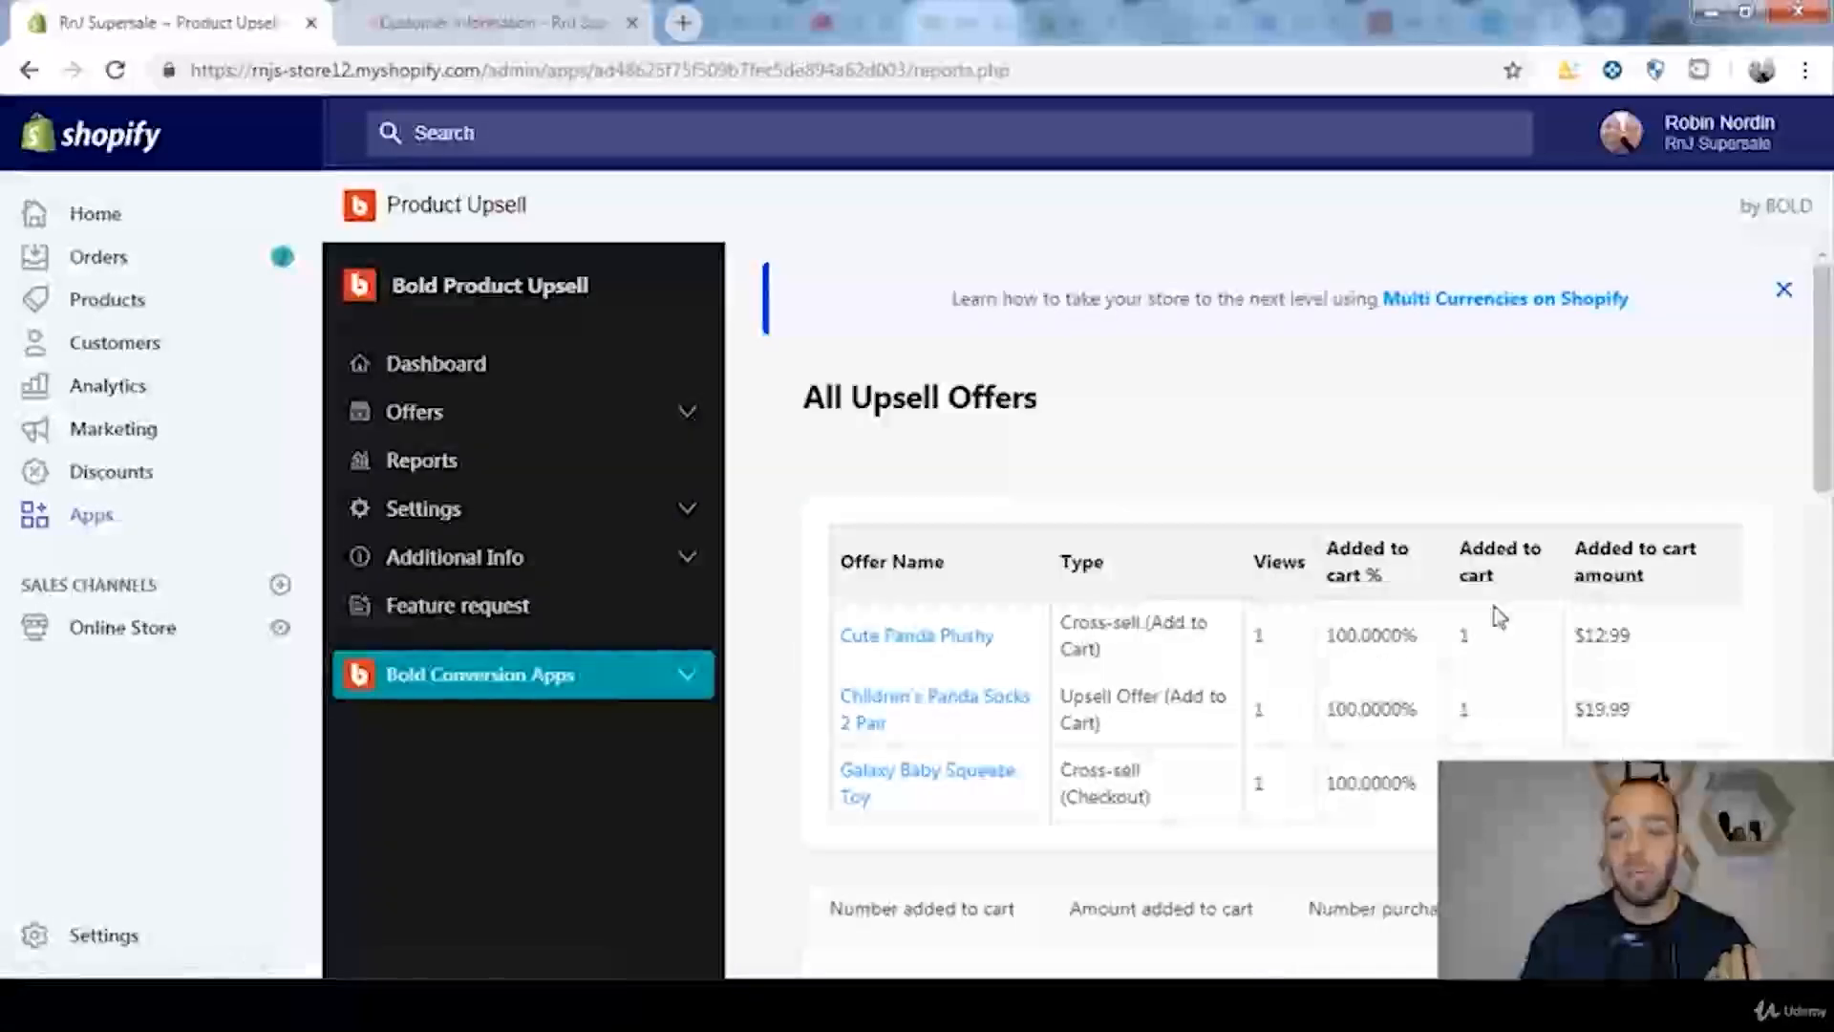
left_click_drag(1481, 638, 1454, 638)
left_click_drag(1500, 705, 1459, 719)
left_click(1459, 719)
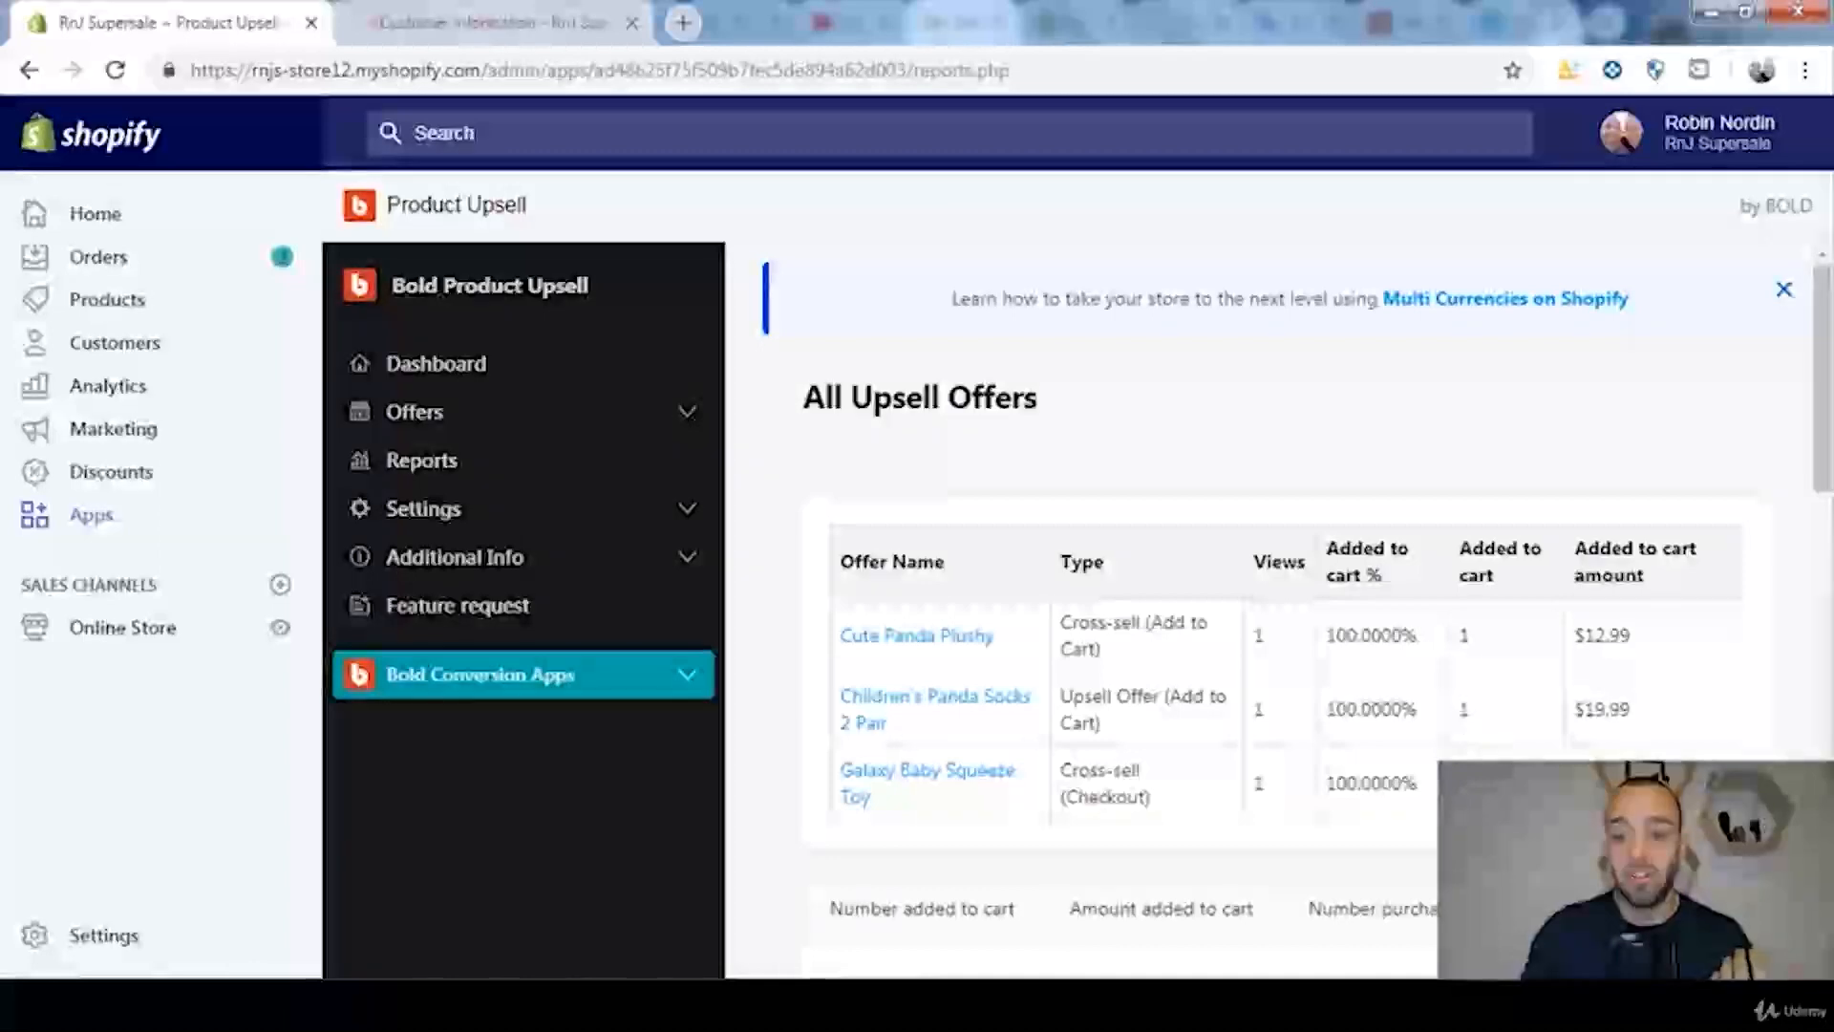
left_click_drag(1292, 783, 1240, 783)
left_click(1240, 784)
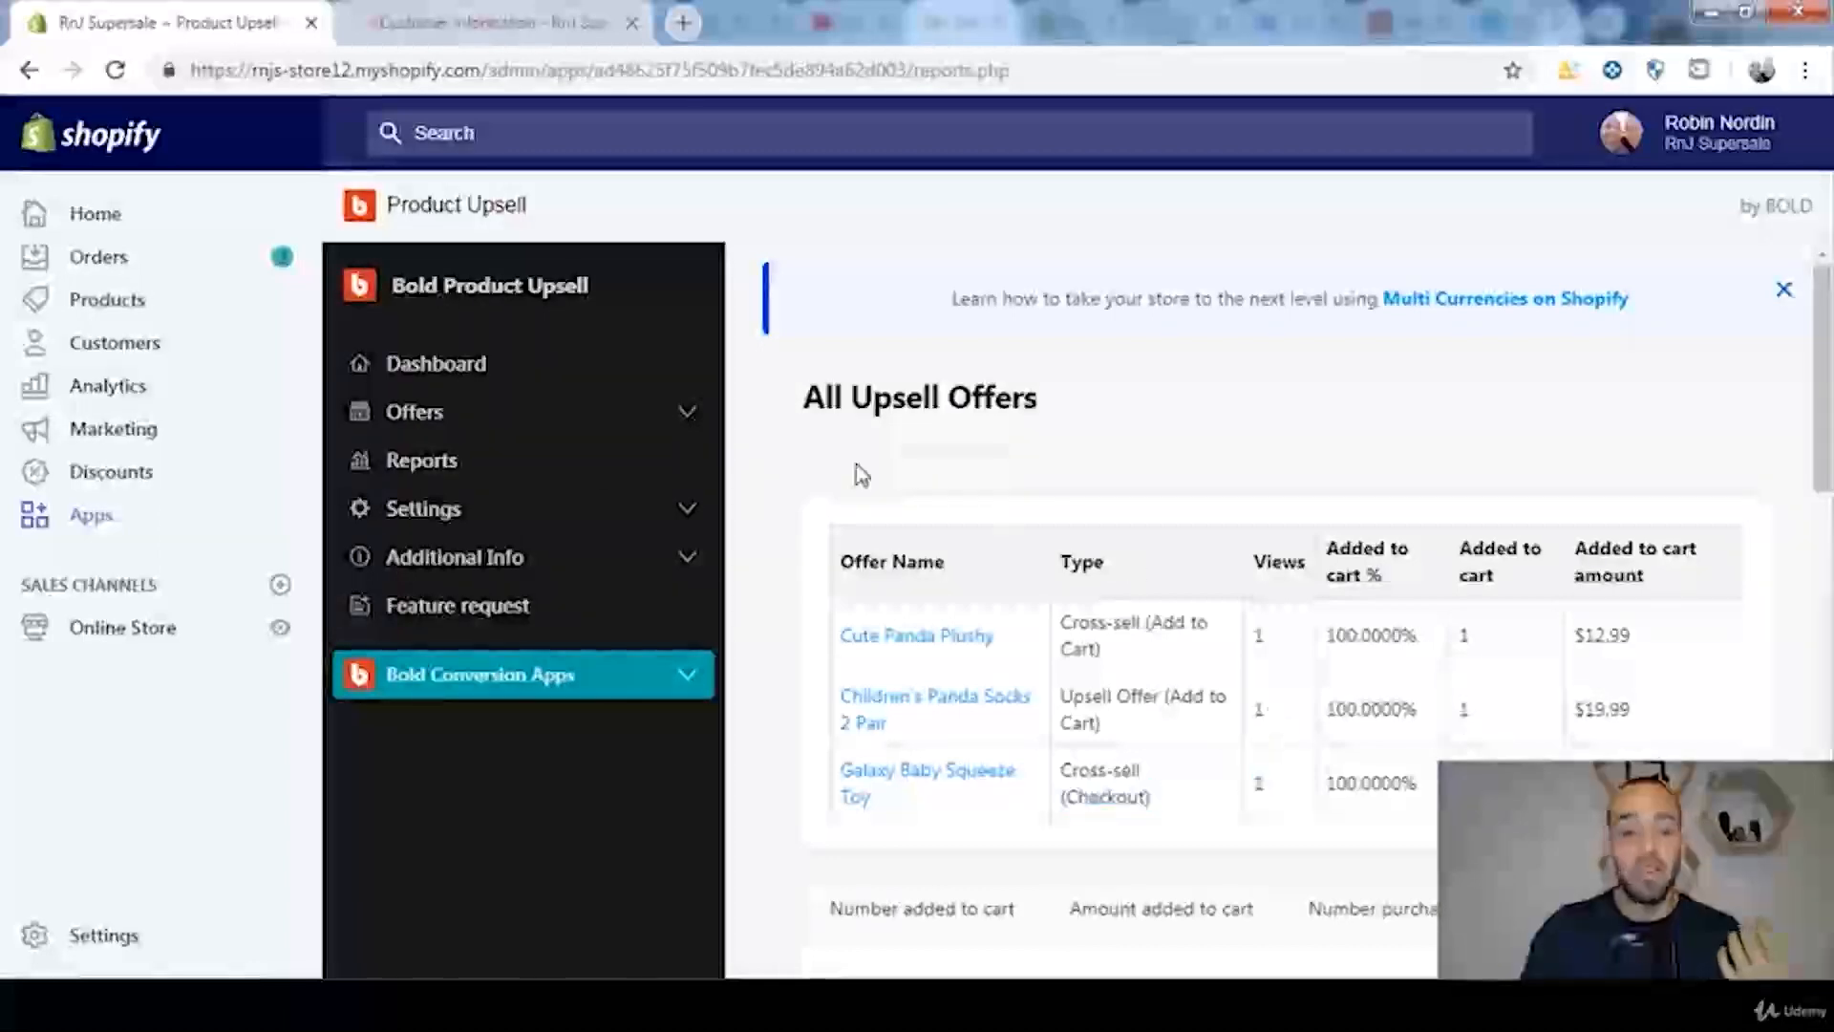
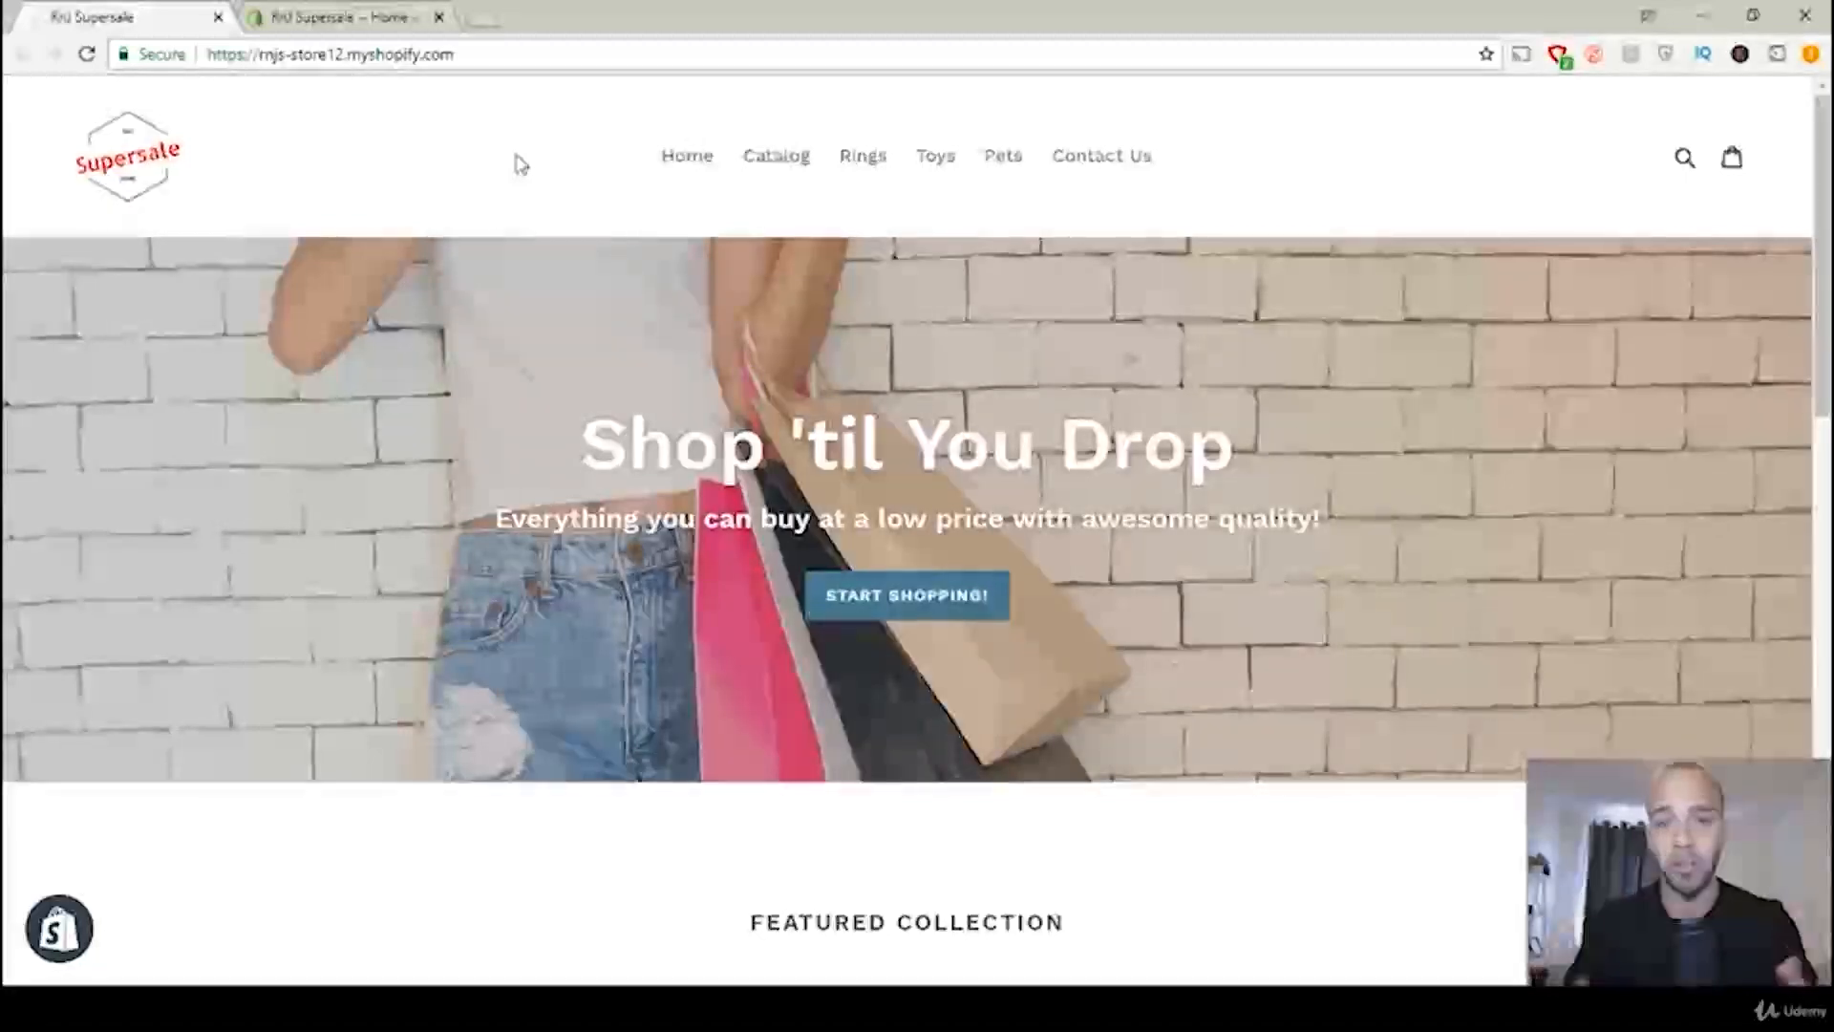
Step: Open the online store's domain settings in the Shopify admin and review the primary and Shopify-managed domains
left_click(316, 18)
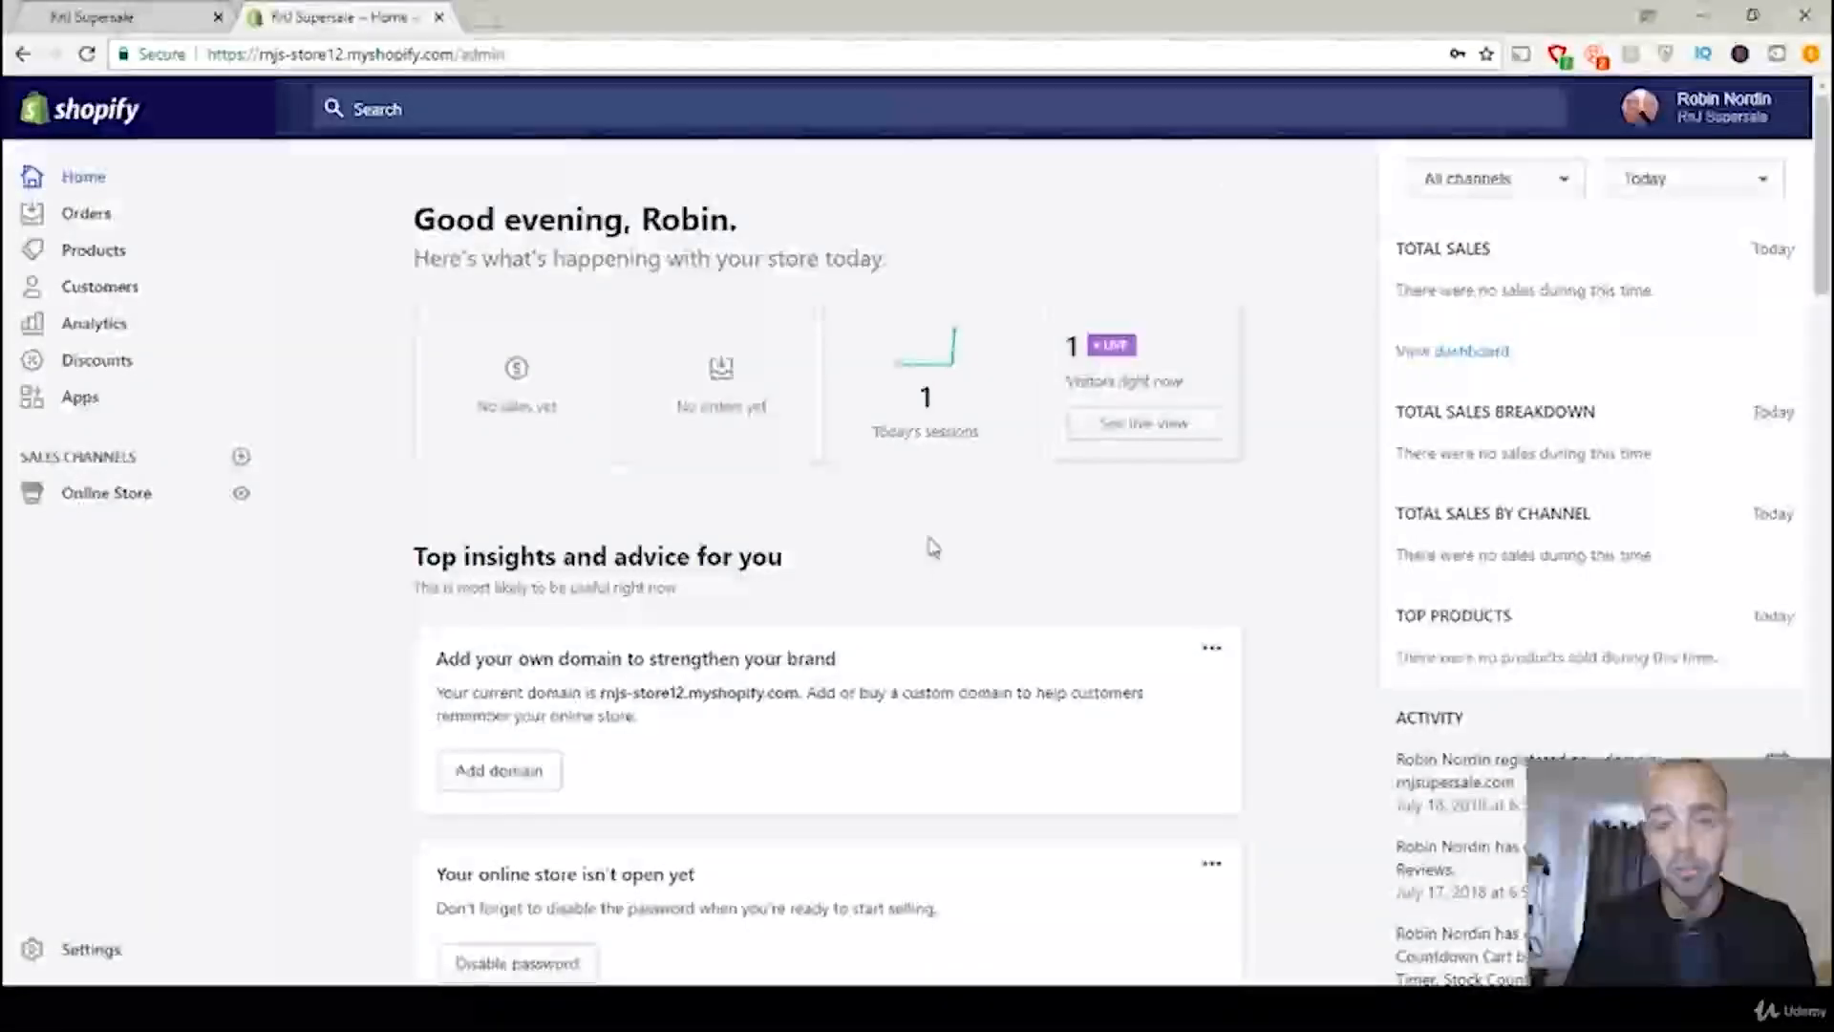
left_click(81, 506)
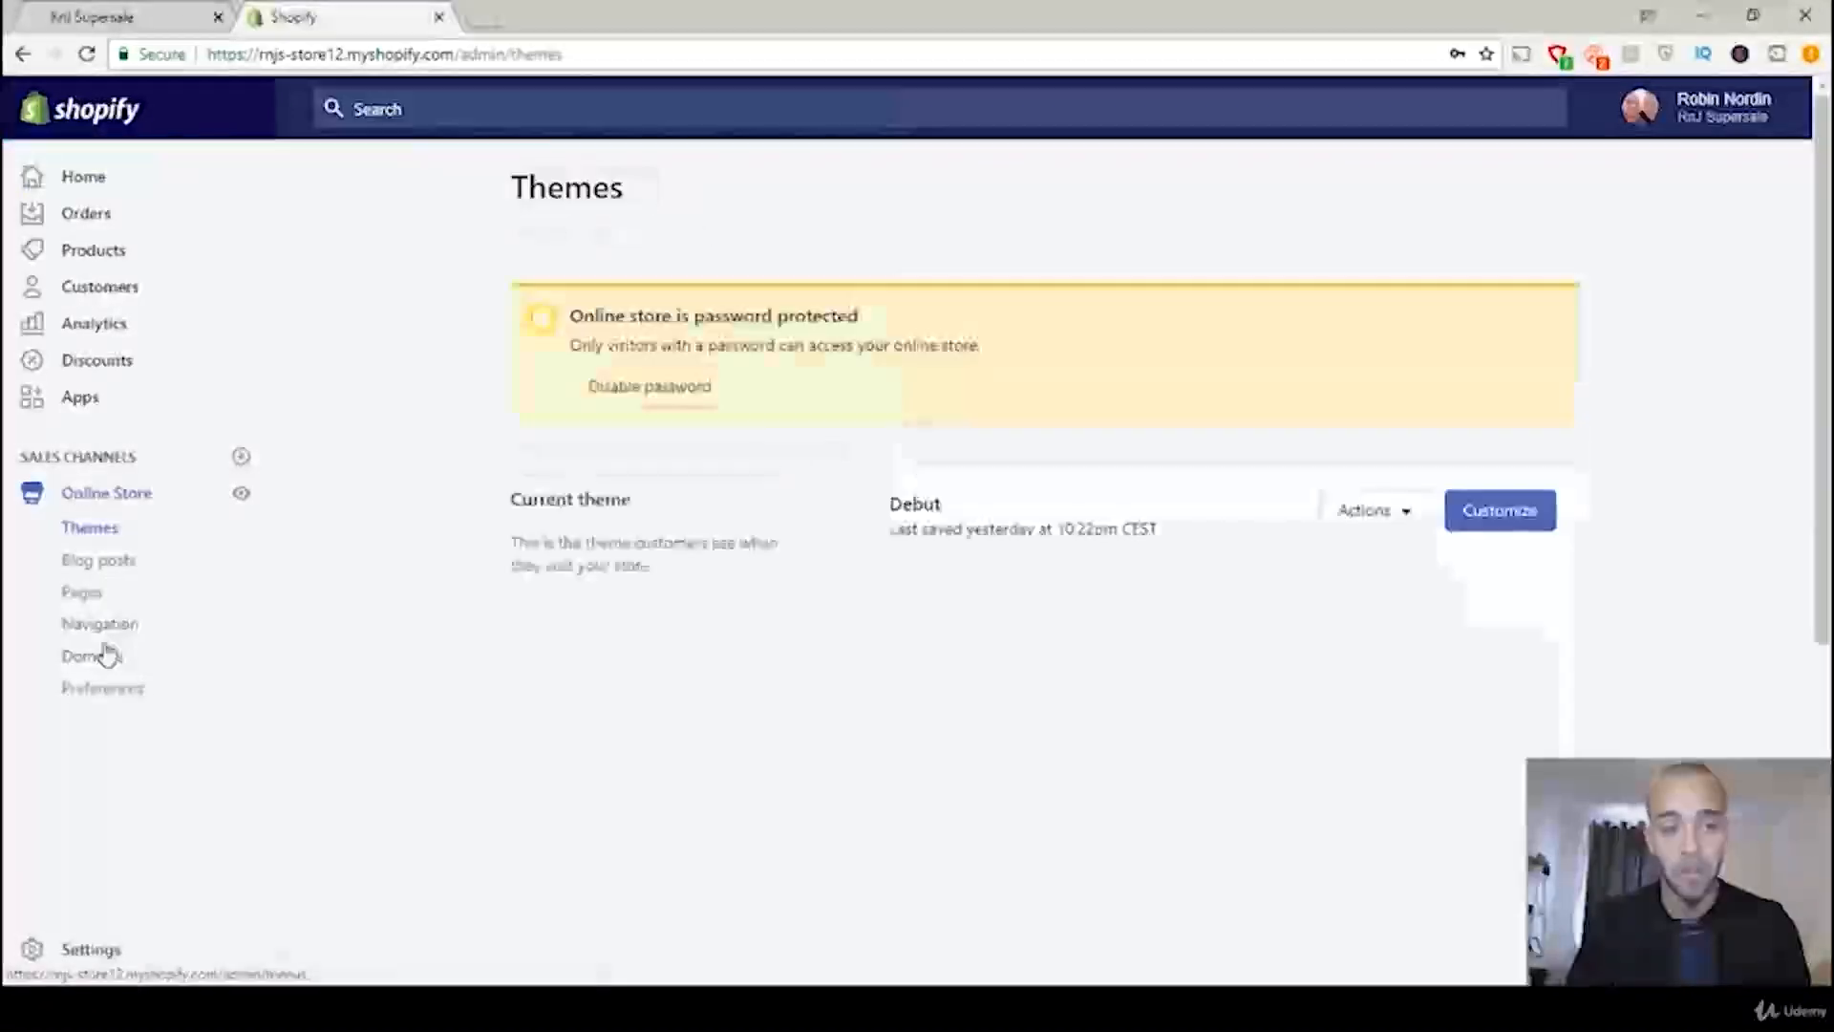
left_click(97, 660)
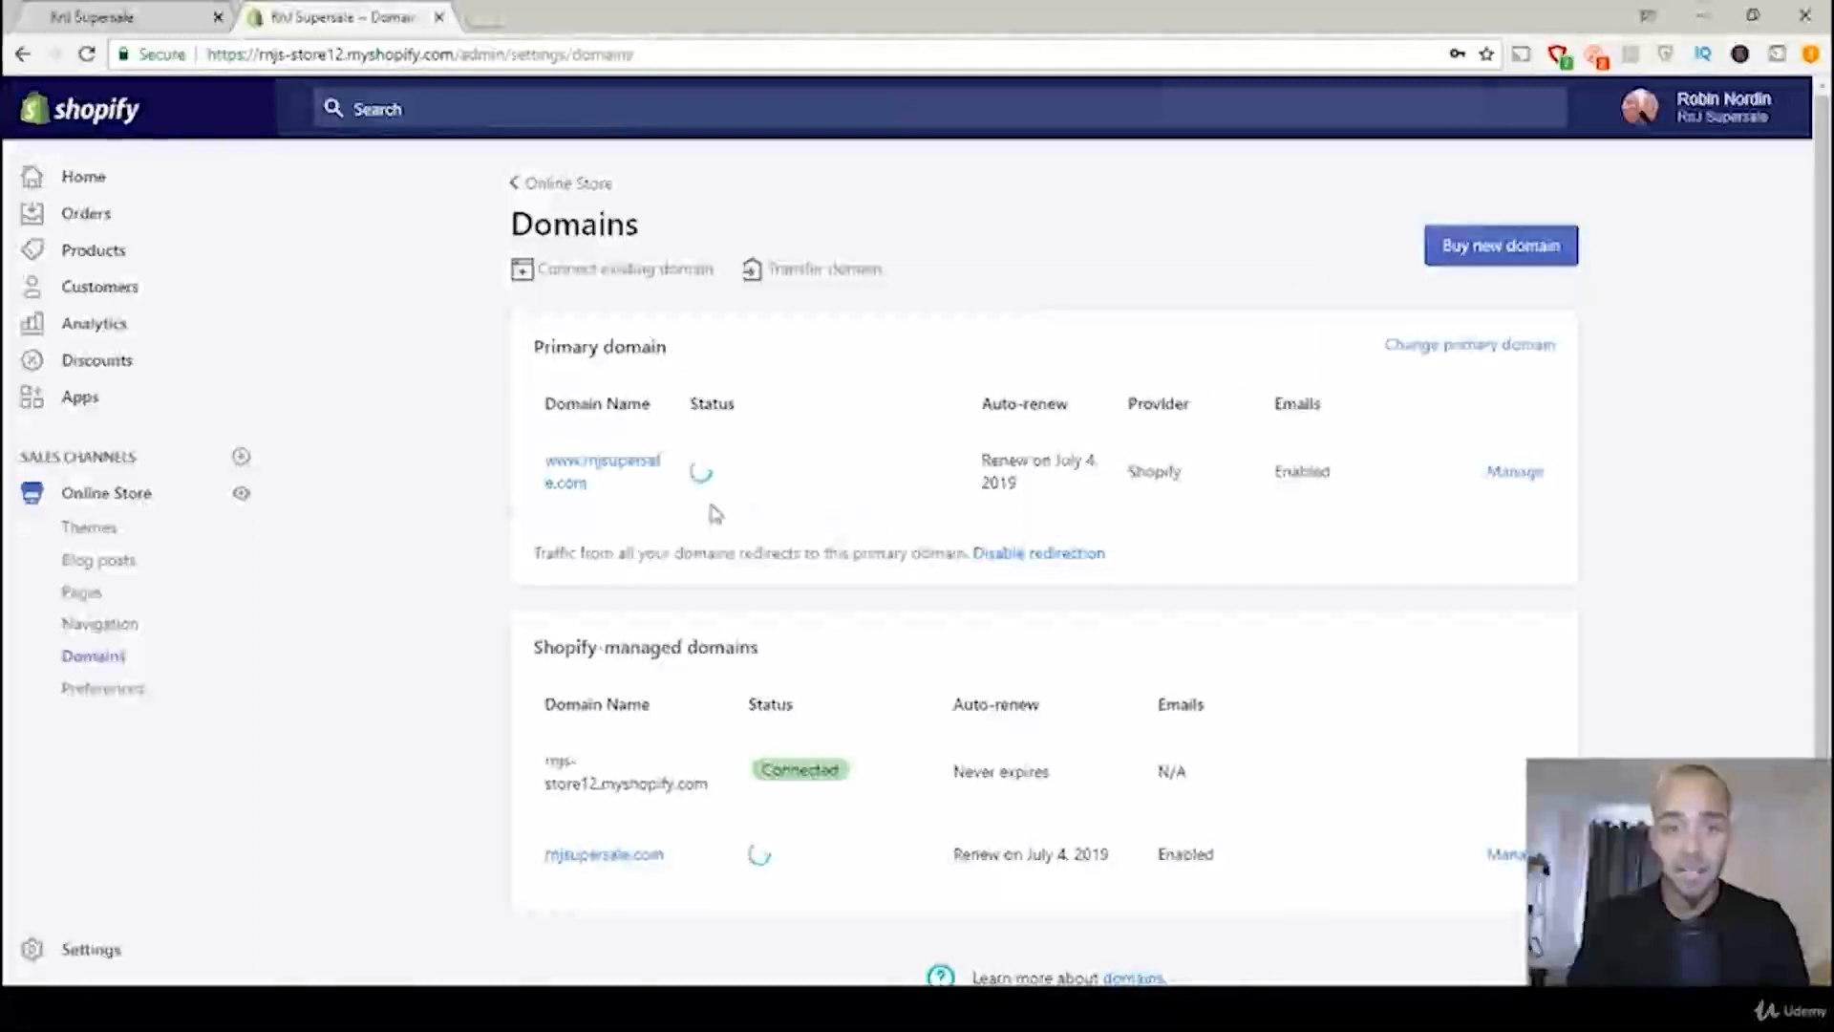
scroll(693, 762, "down", 1)
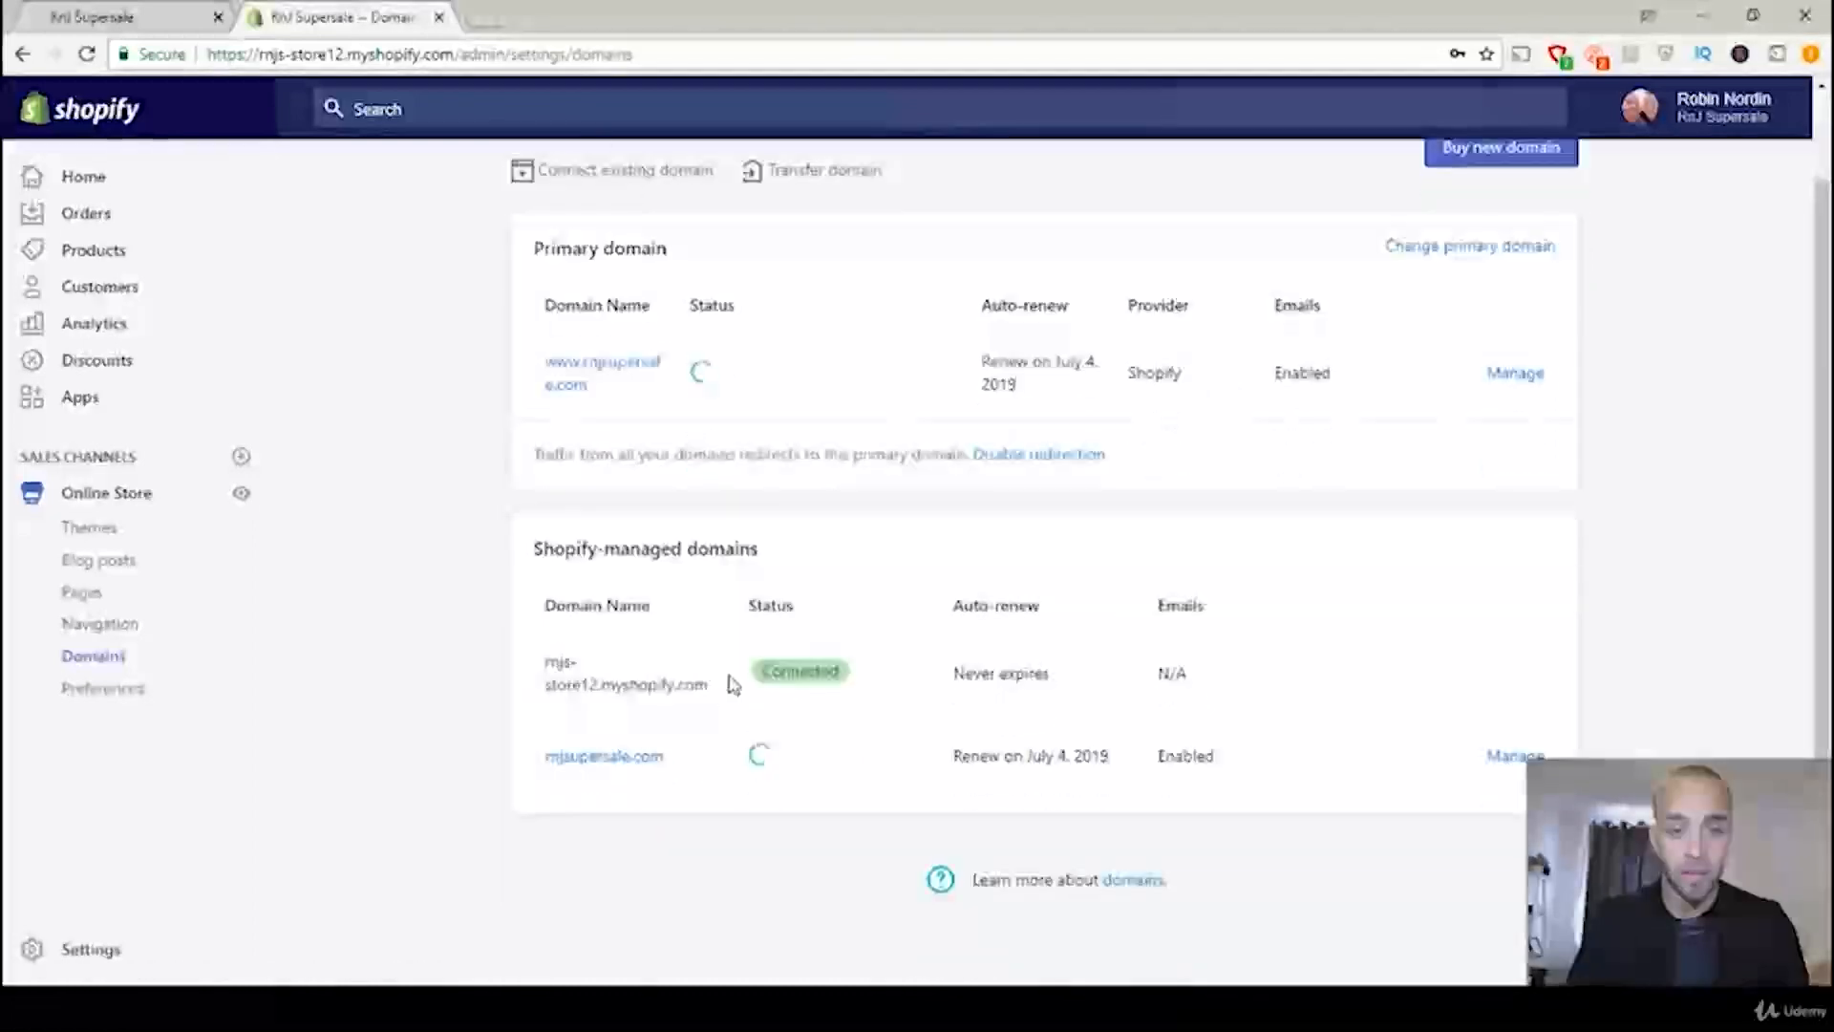
left_click_drag(707, 685, 593, 653)
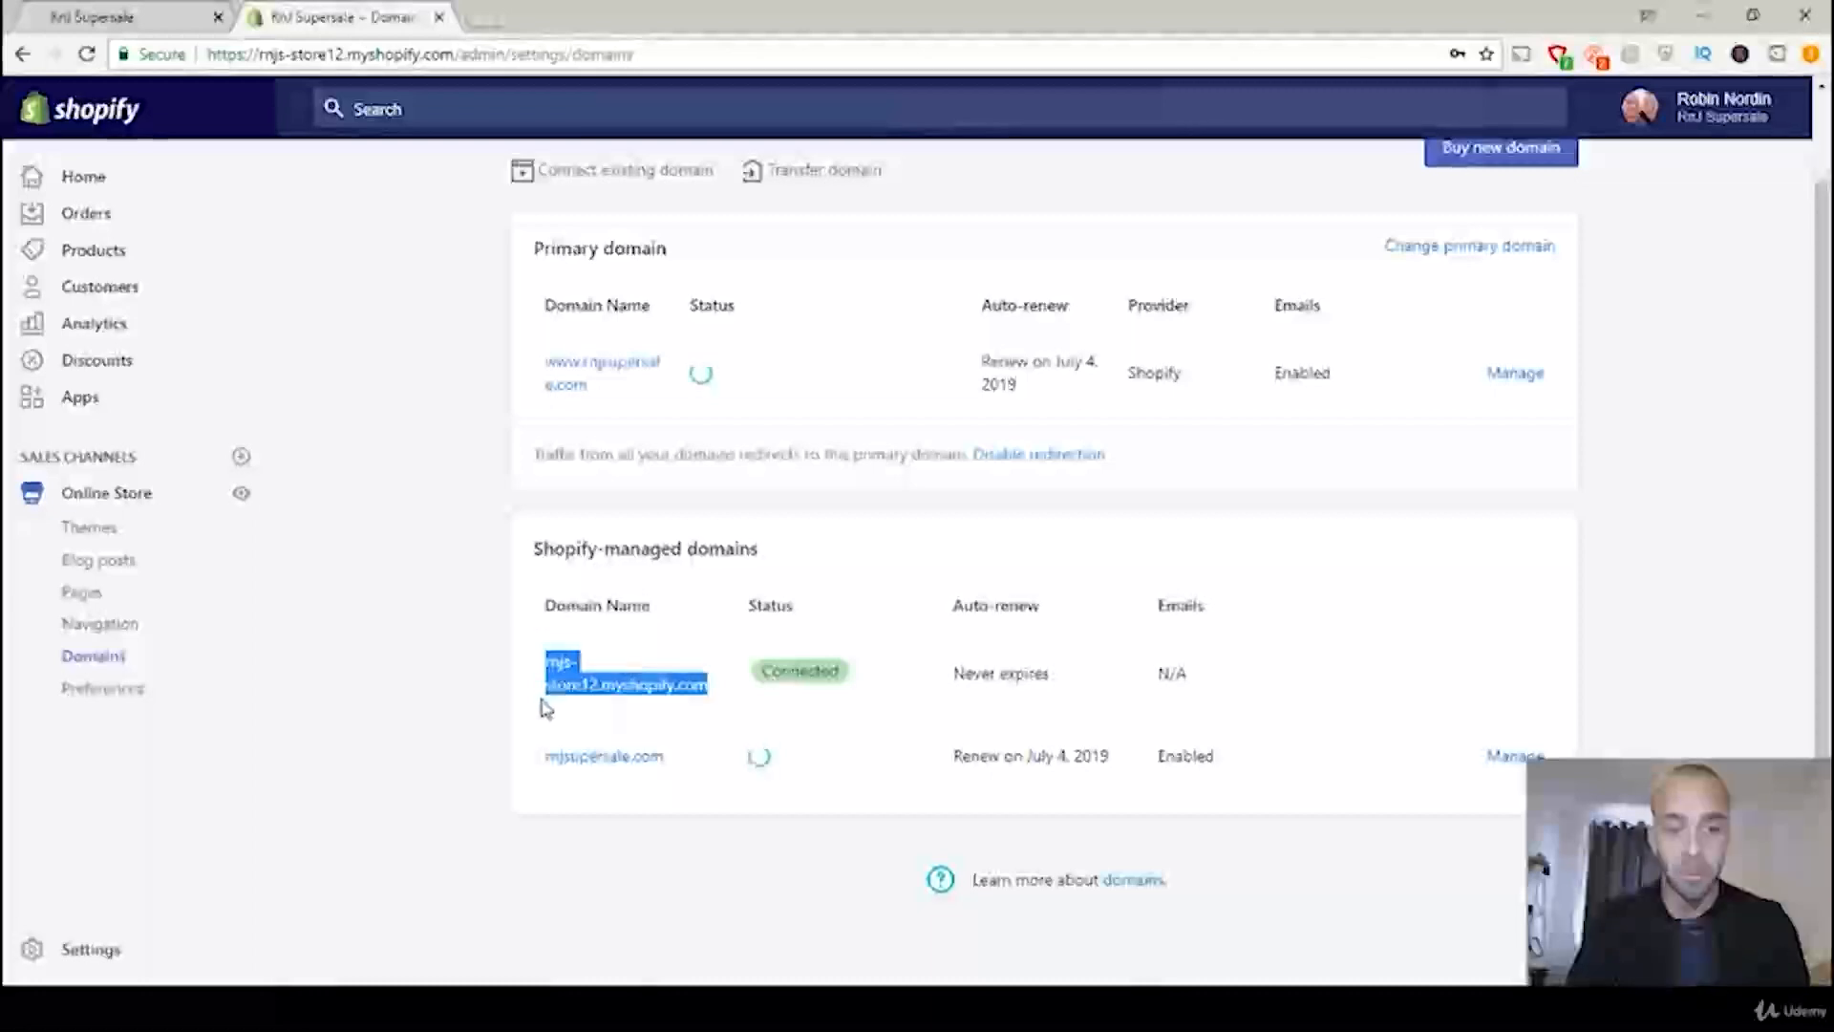
scroll(1556, 300, "up", 1)
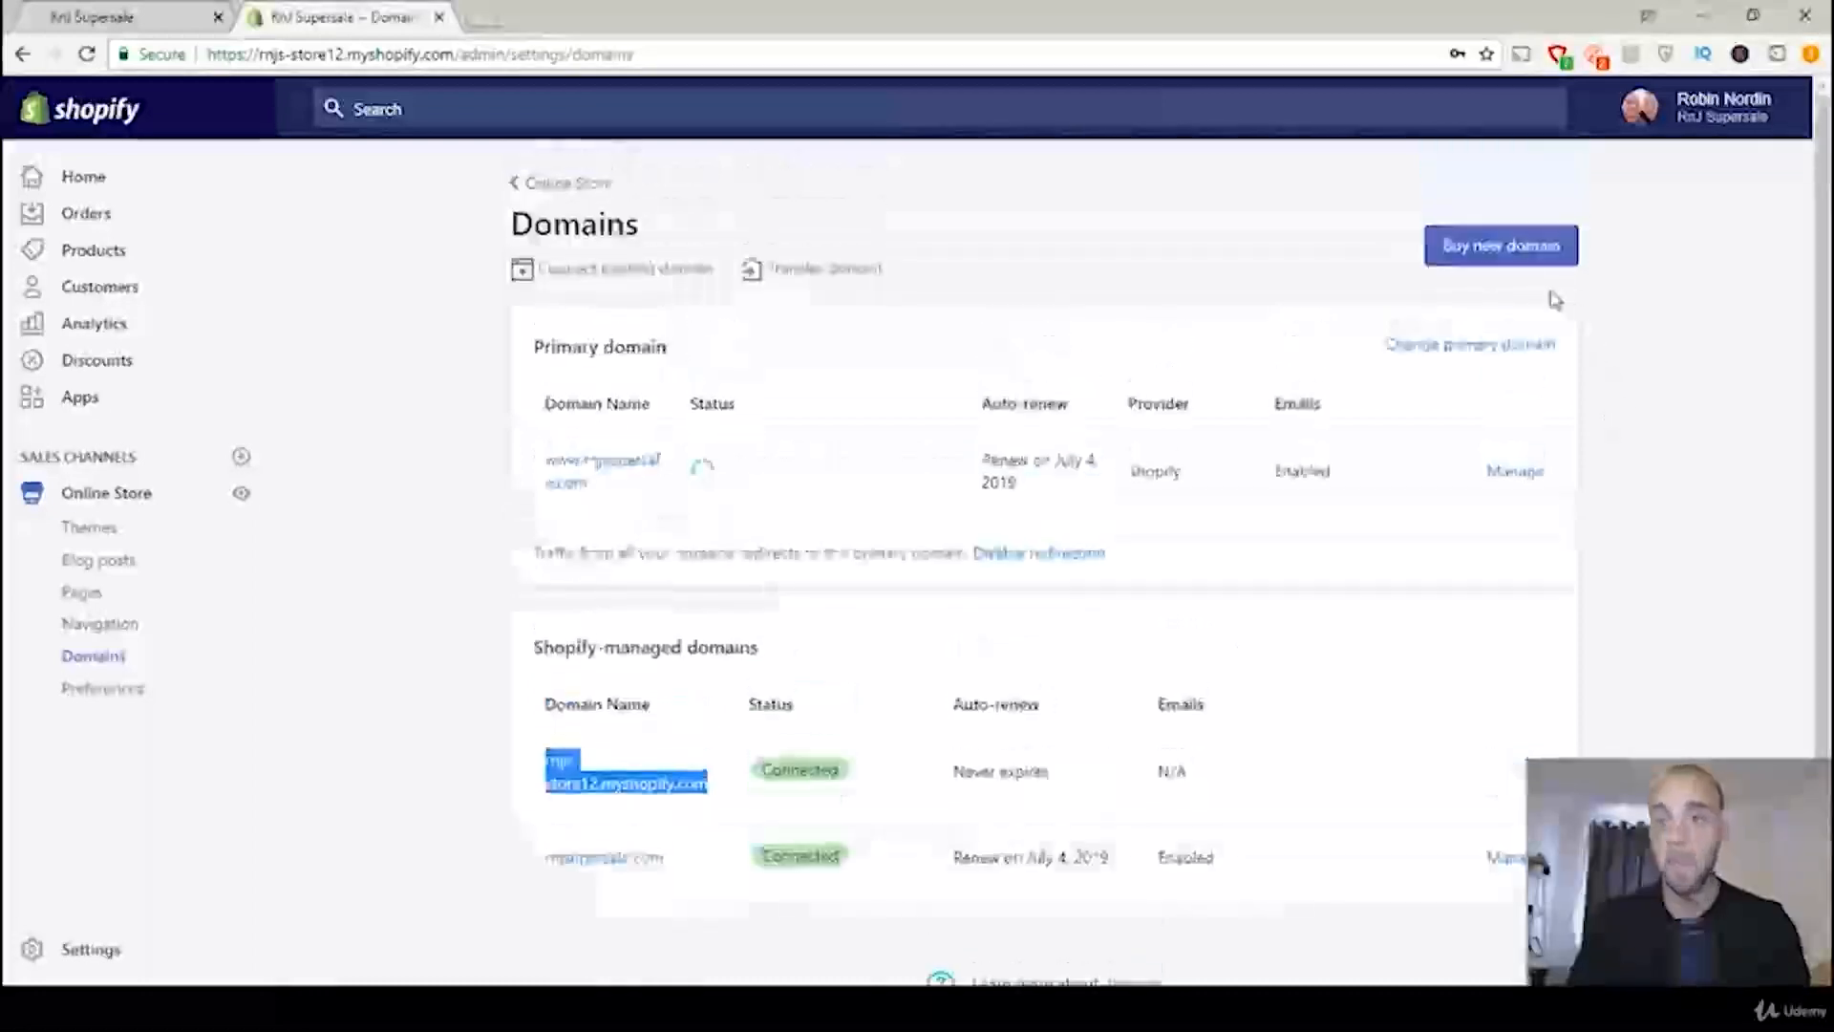
Step: Start buying a new domain, search for rnjssupersale.com, and check its yearly price
left_click(1491, 254)
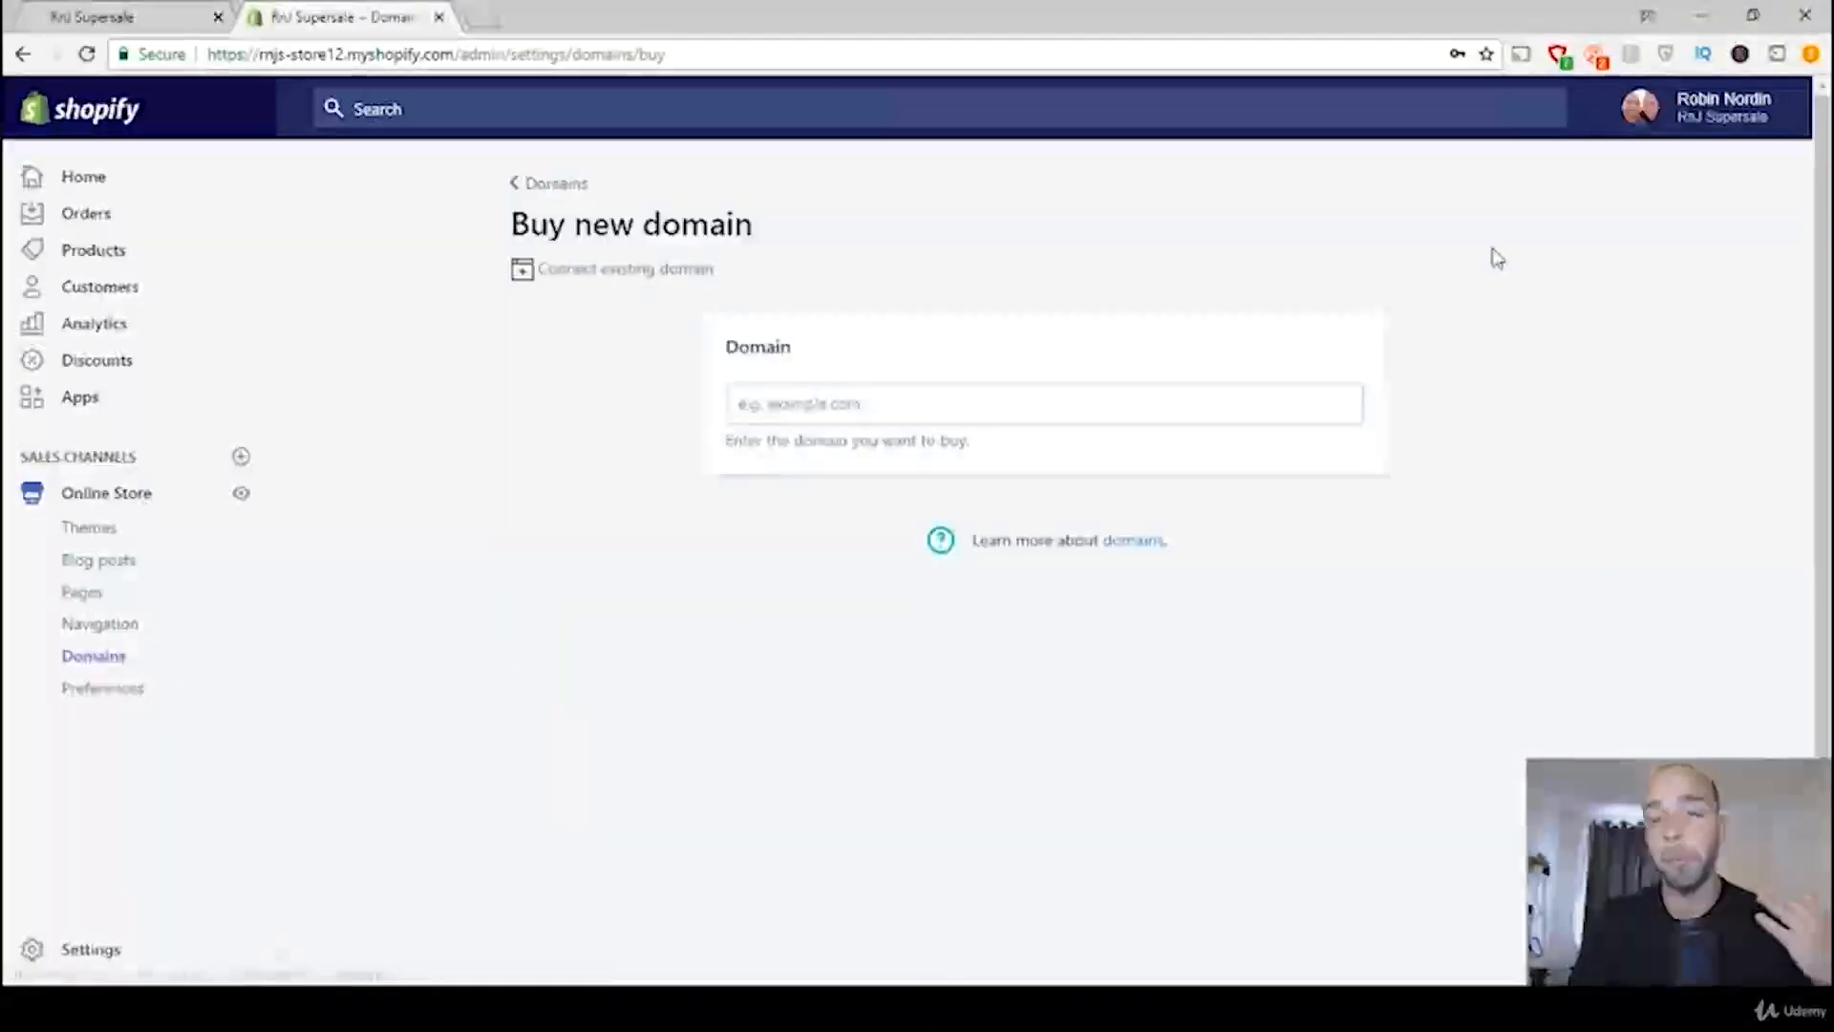
left_click(844, 405)
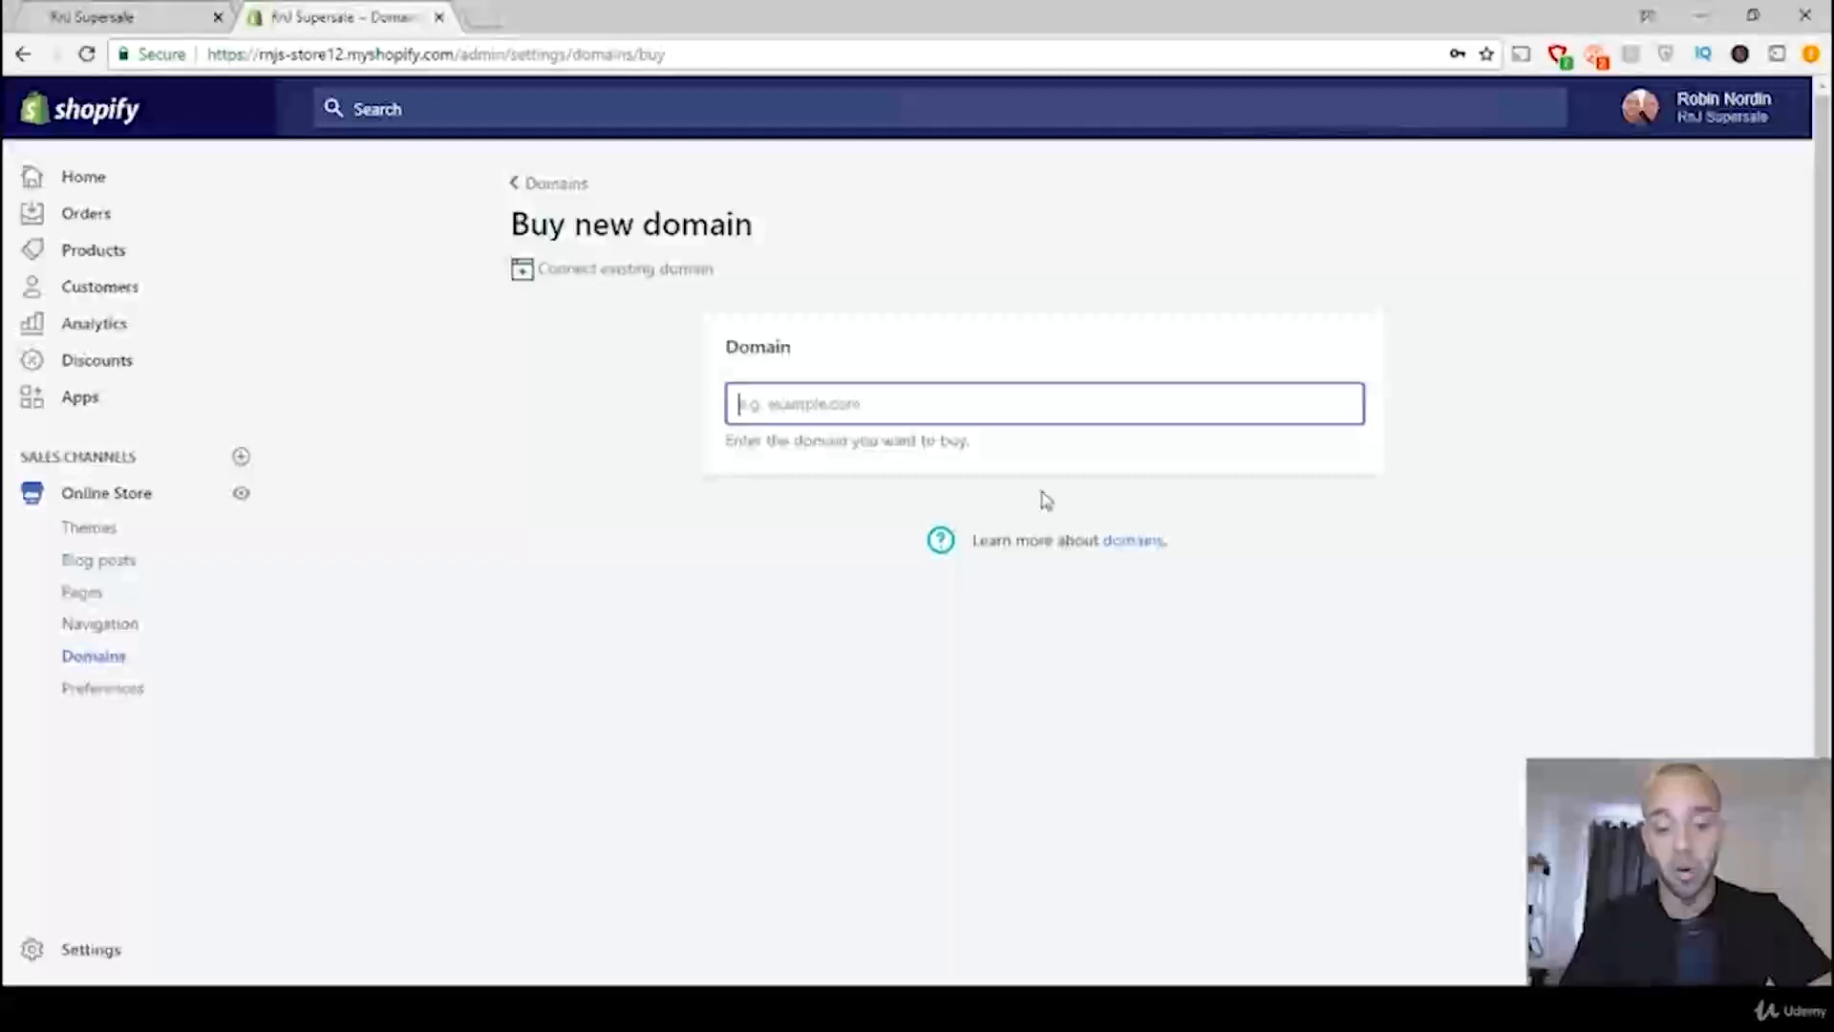
type("m")
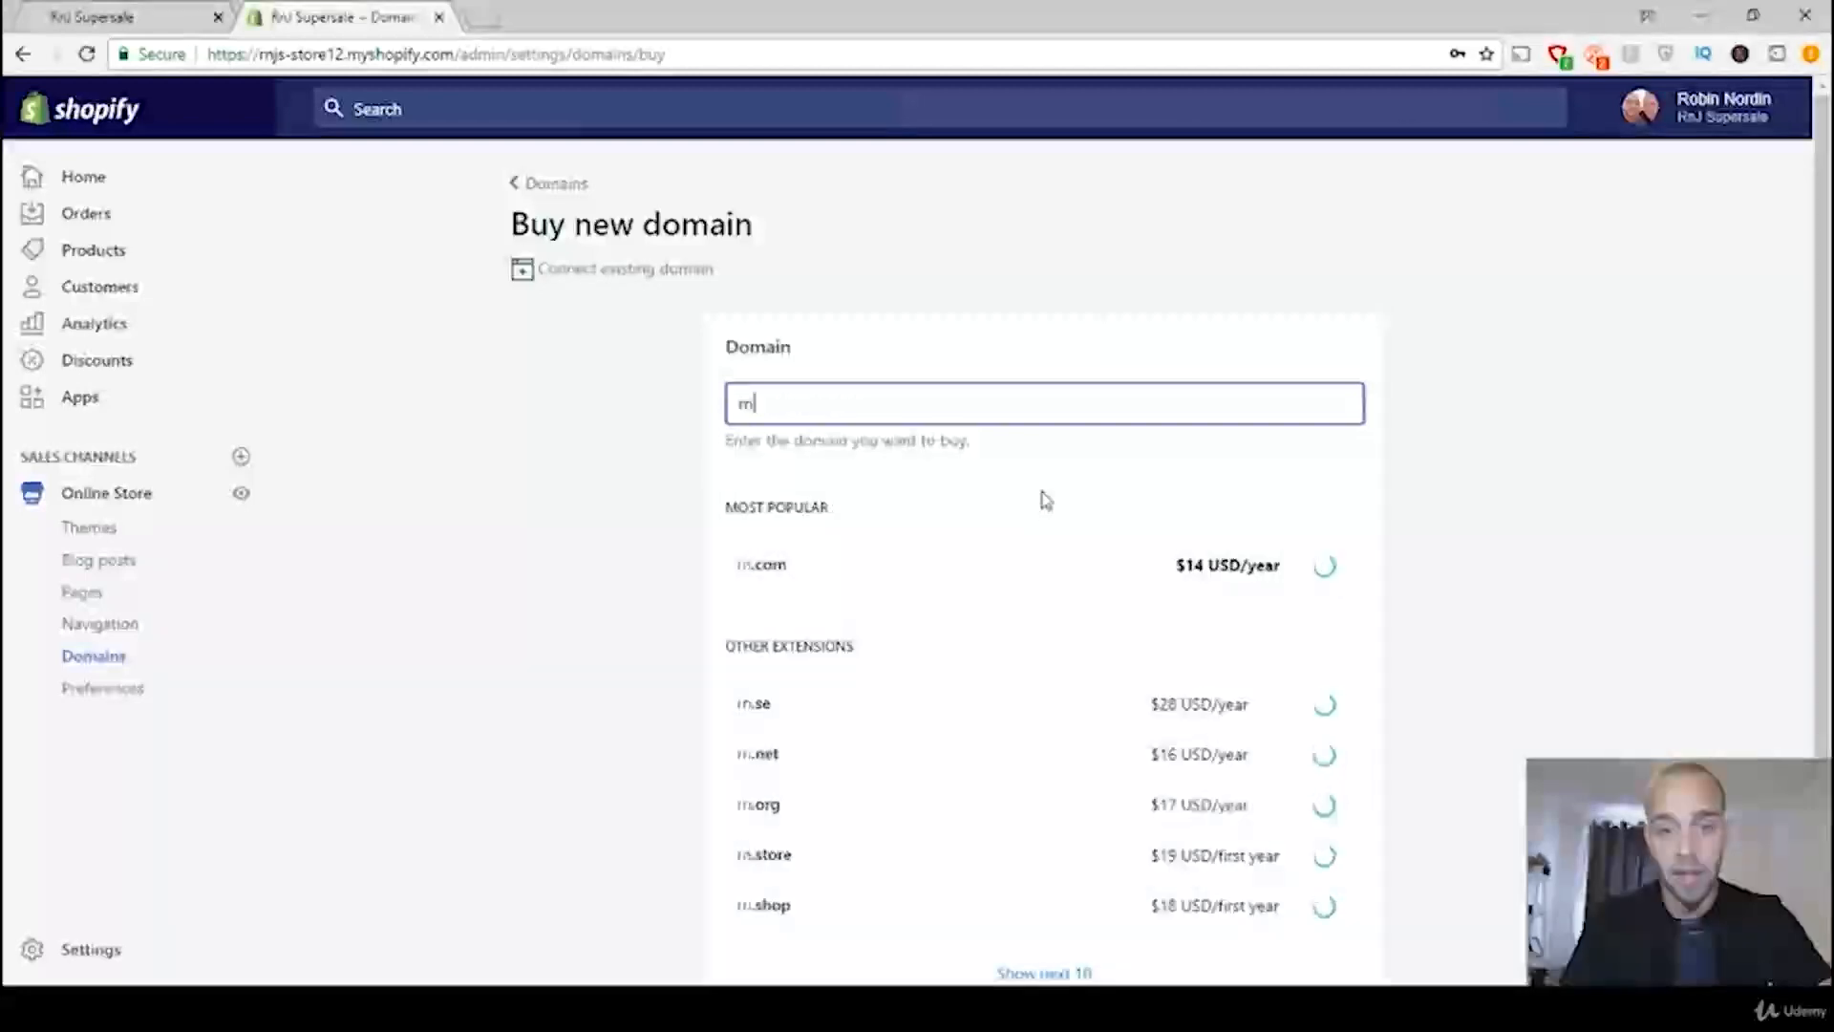
type("j")
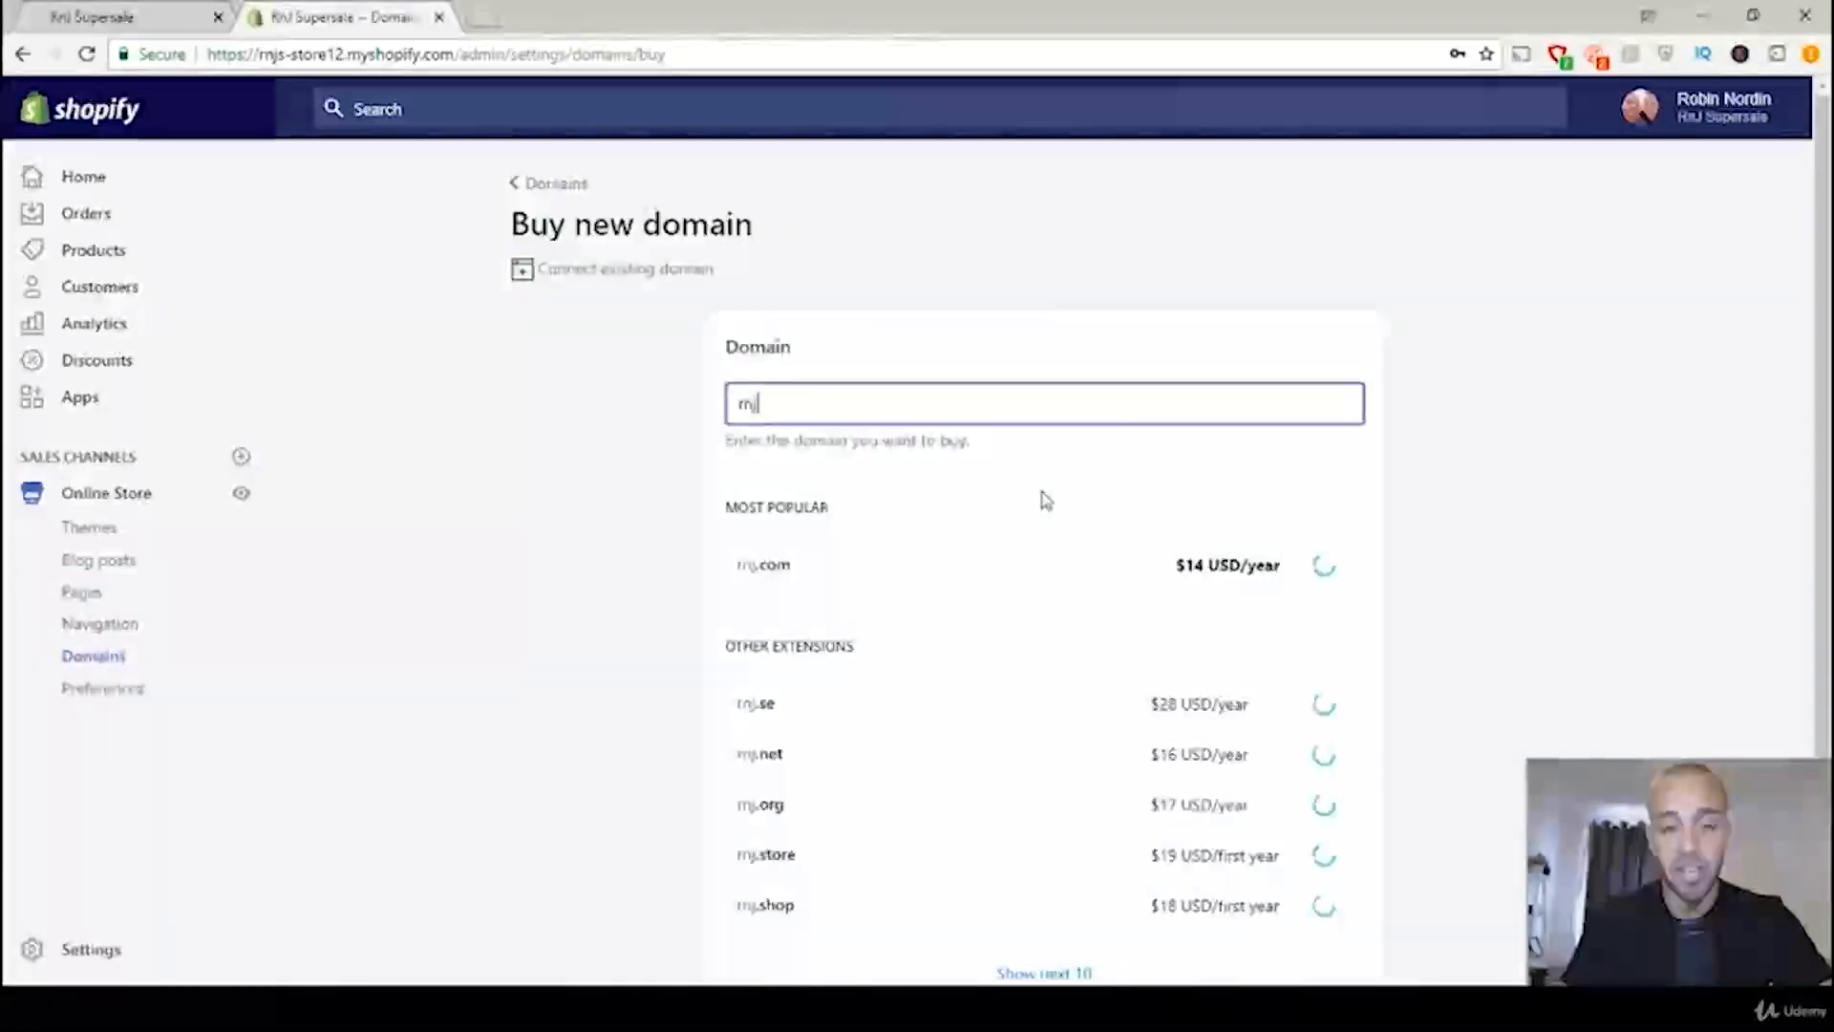
type("ss")
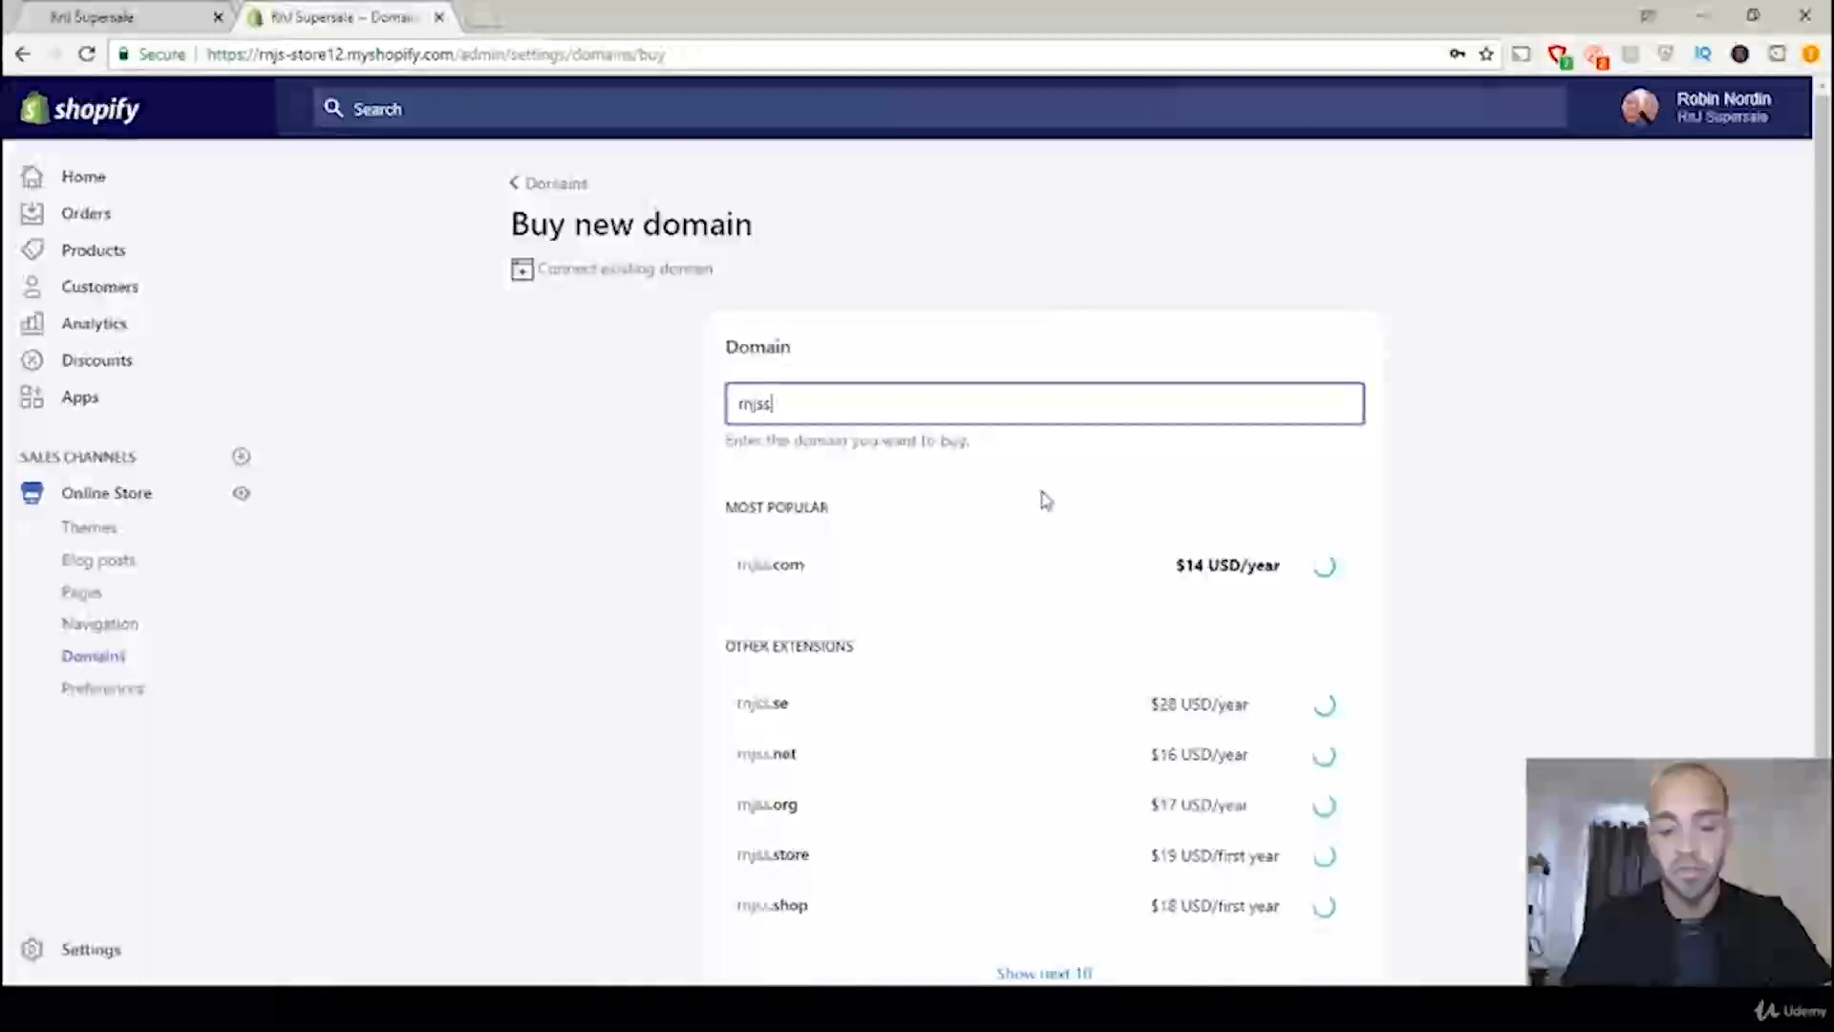
type("upersal")
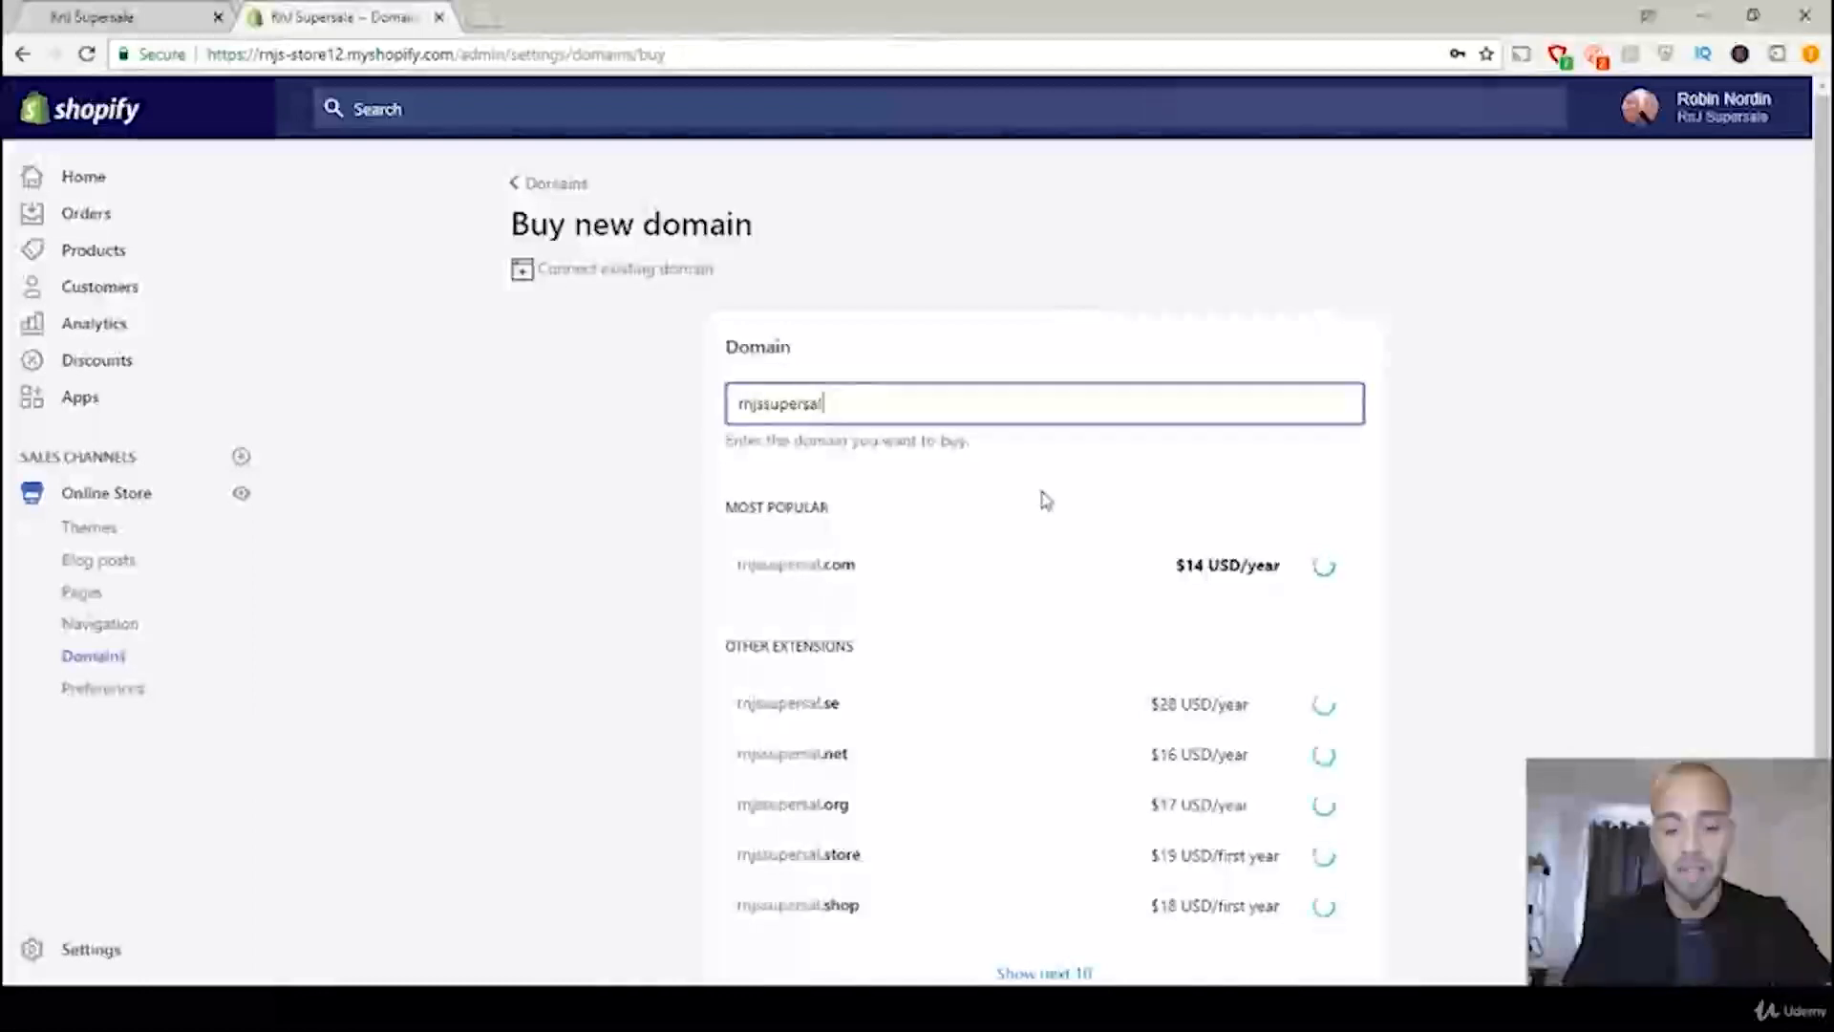
type("e.com")
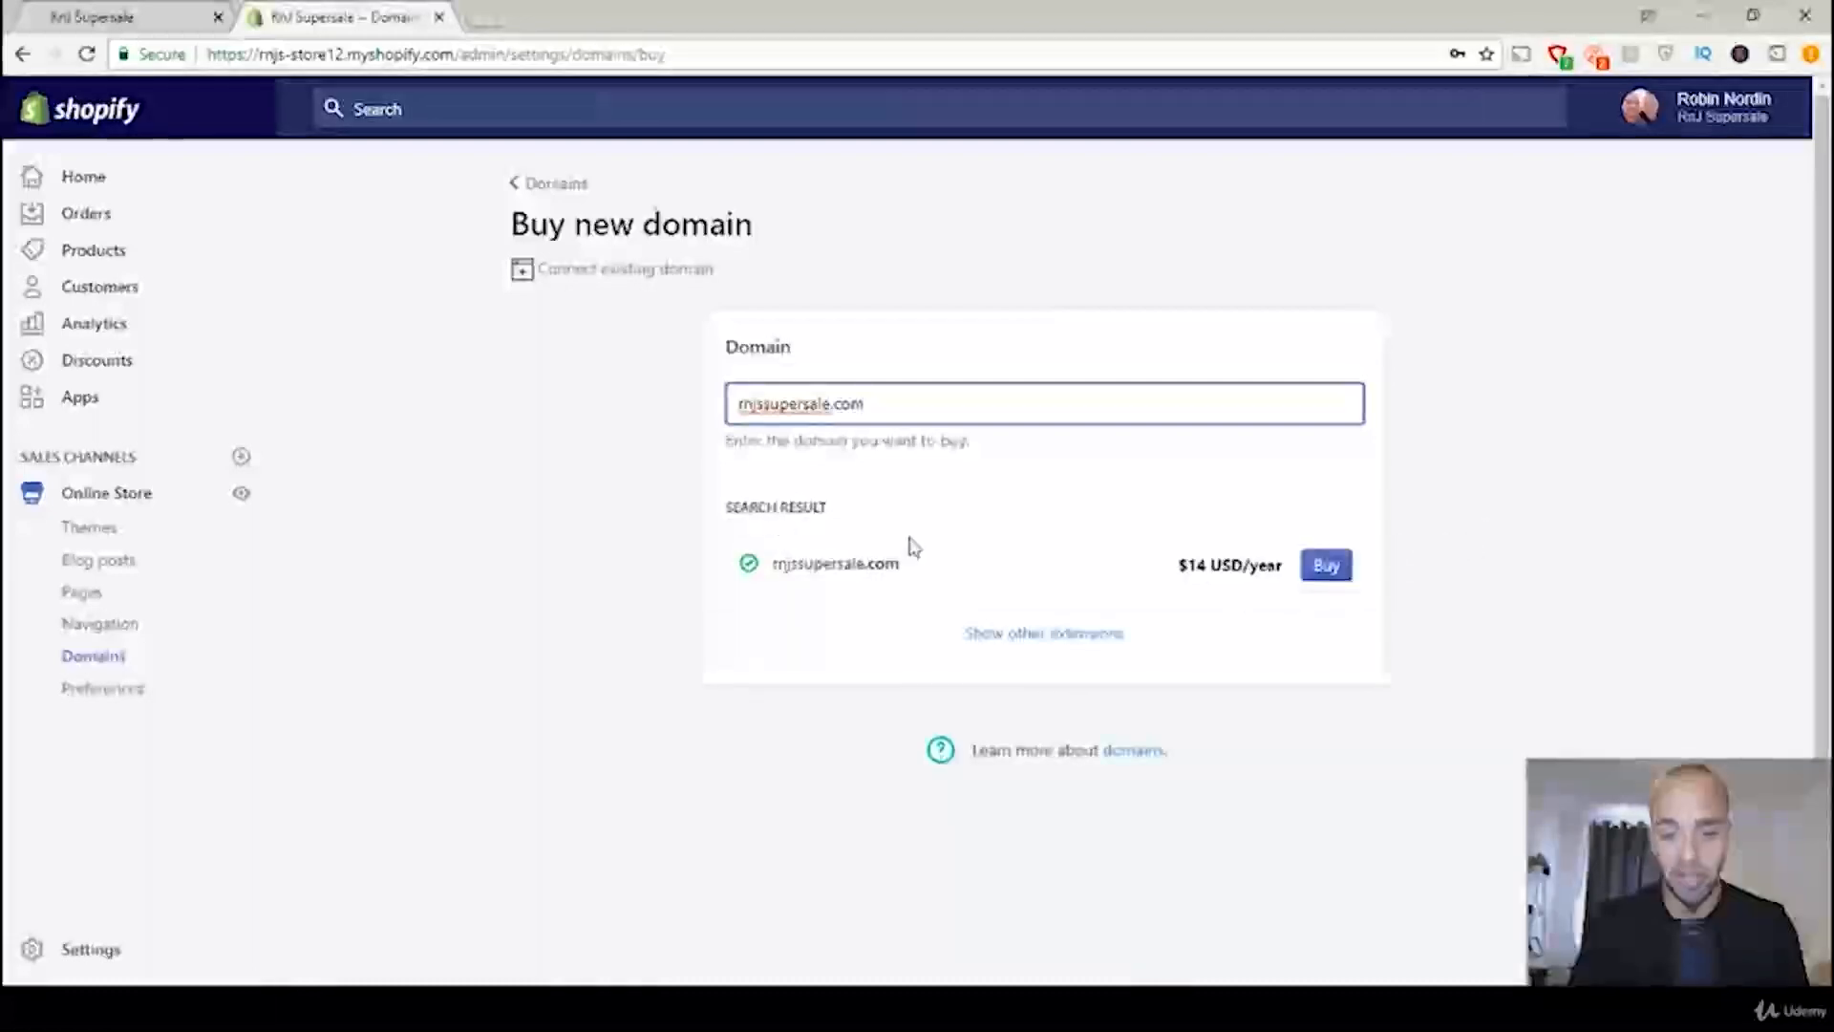
left_click_drag(1182, 568, 1231, 566)
left_click(1227, 565)
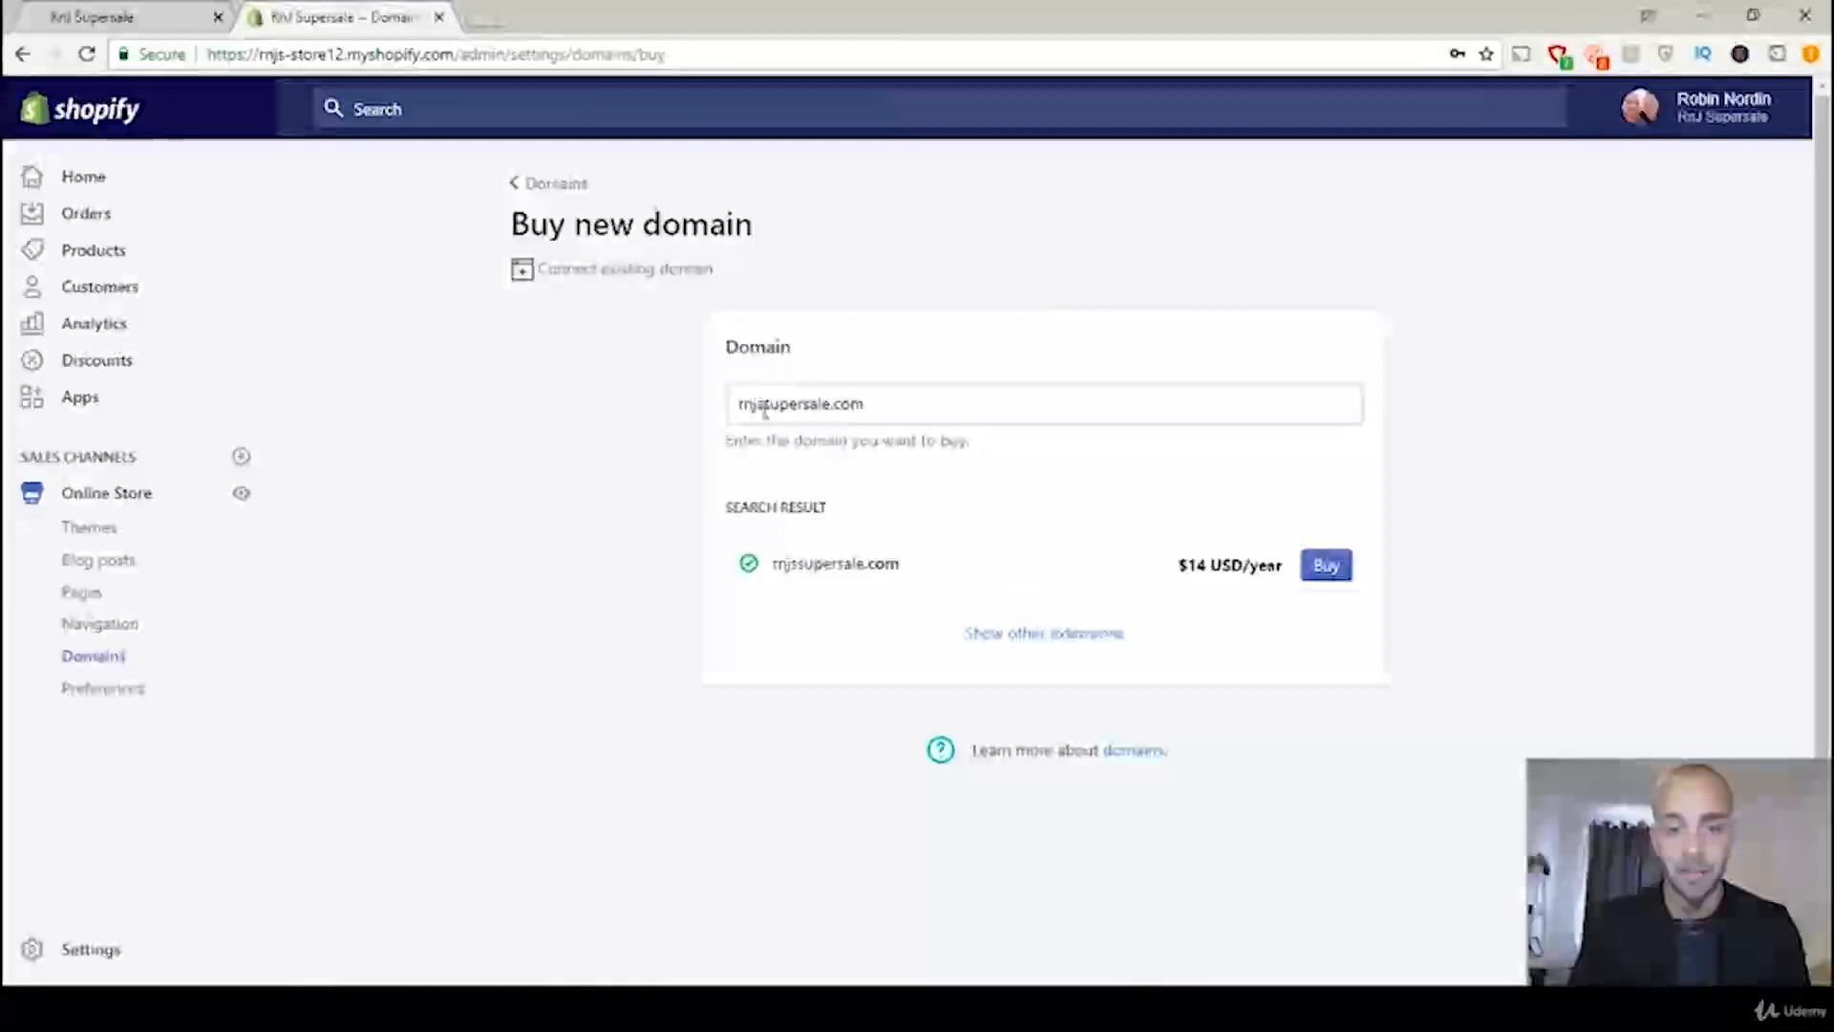
Step: Shorten the domain search to supersale.com and check whether that name is available
left_click_drag(764, 408, 738, 411)
key("BackSpace")
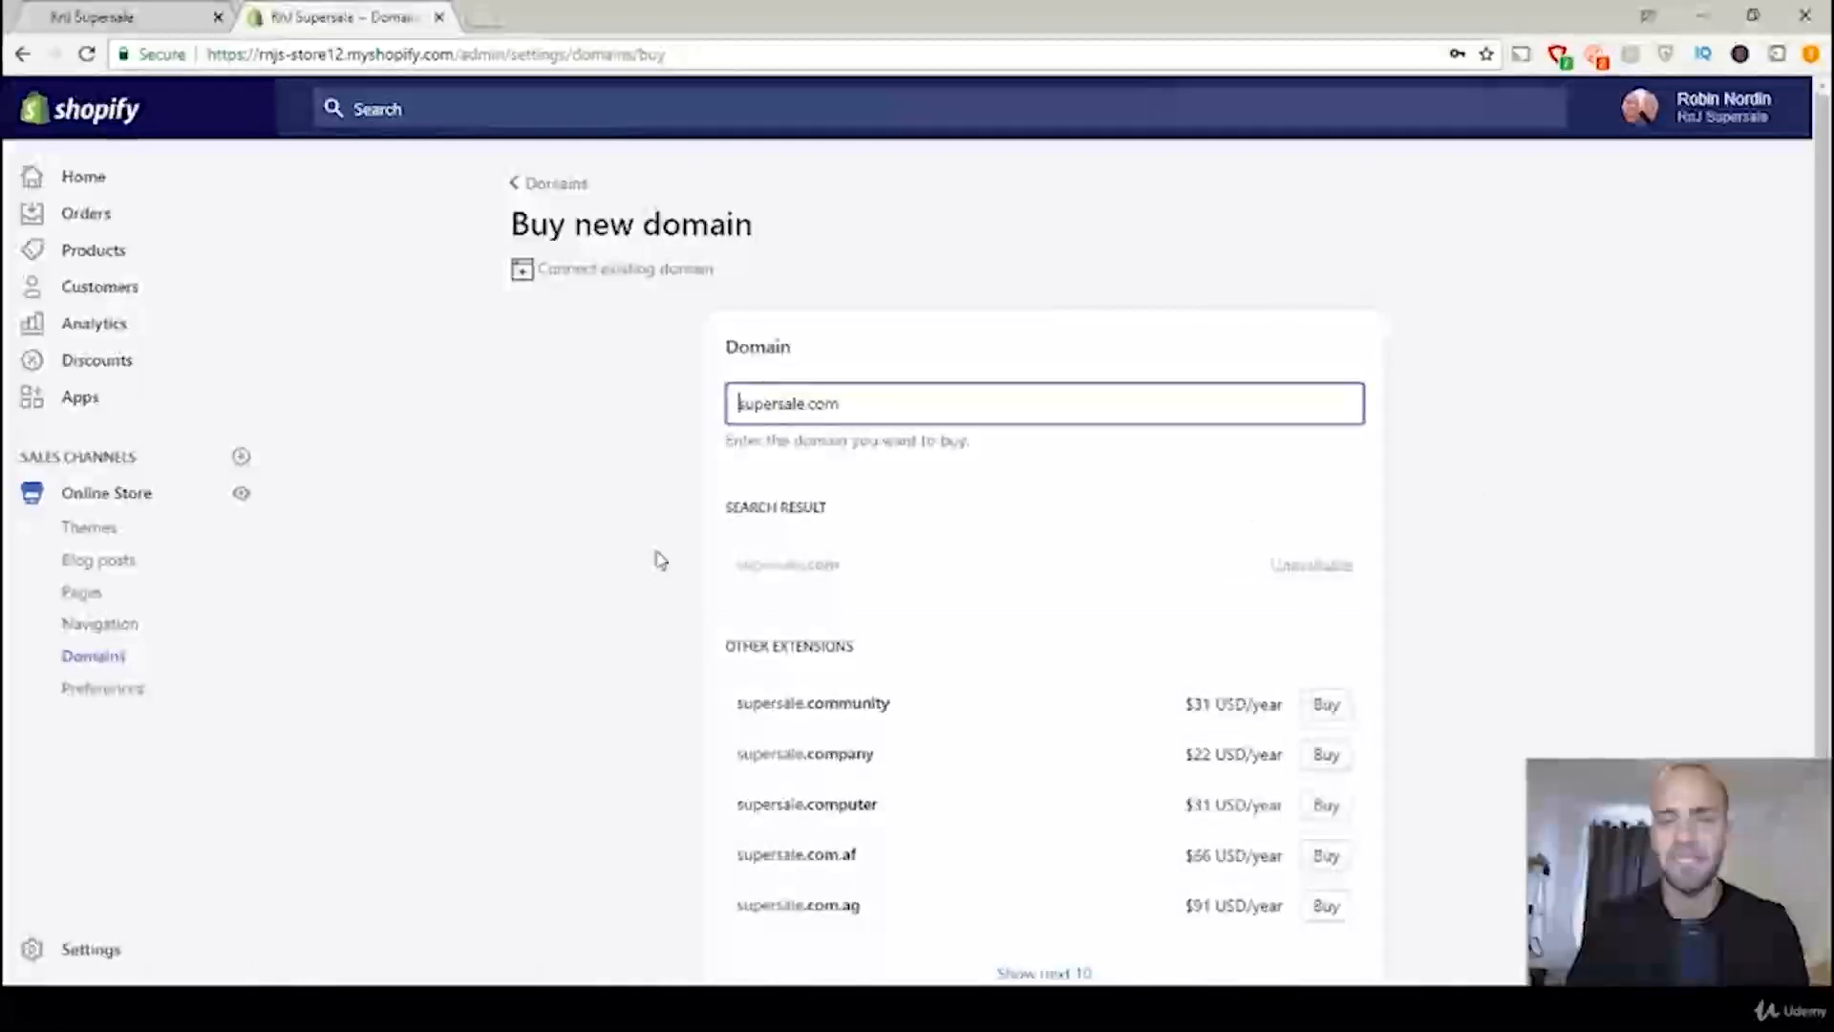
left_click_drag(728, 568, 1369, 571)
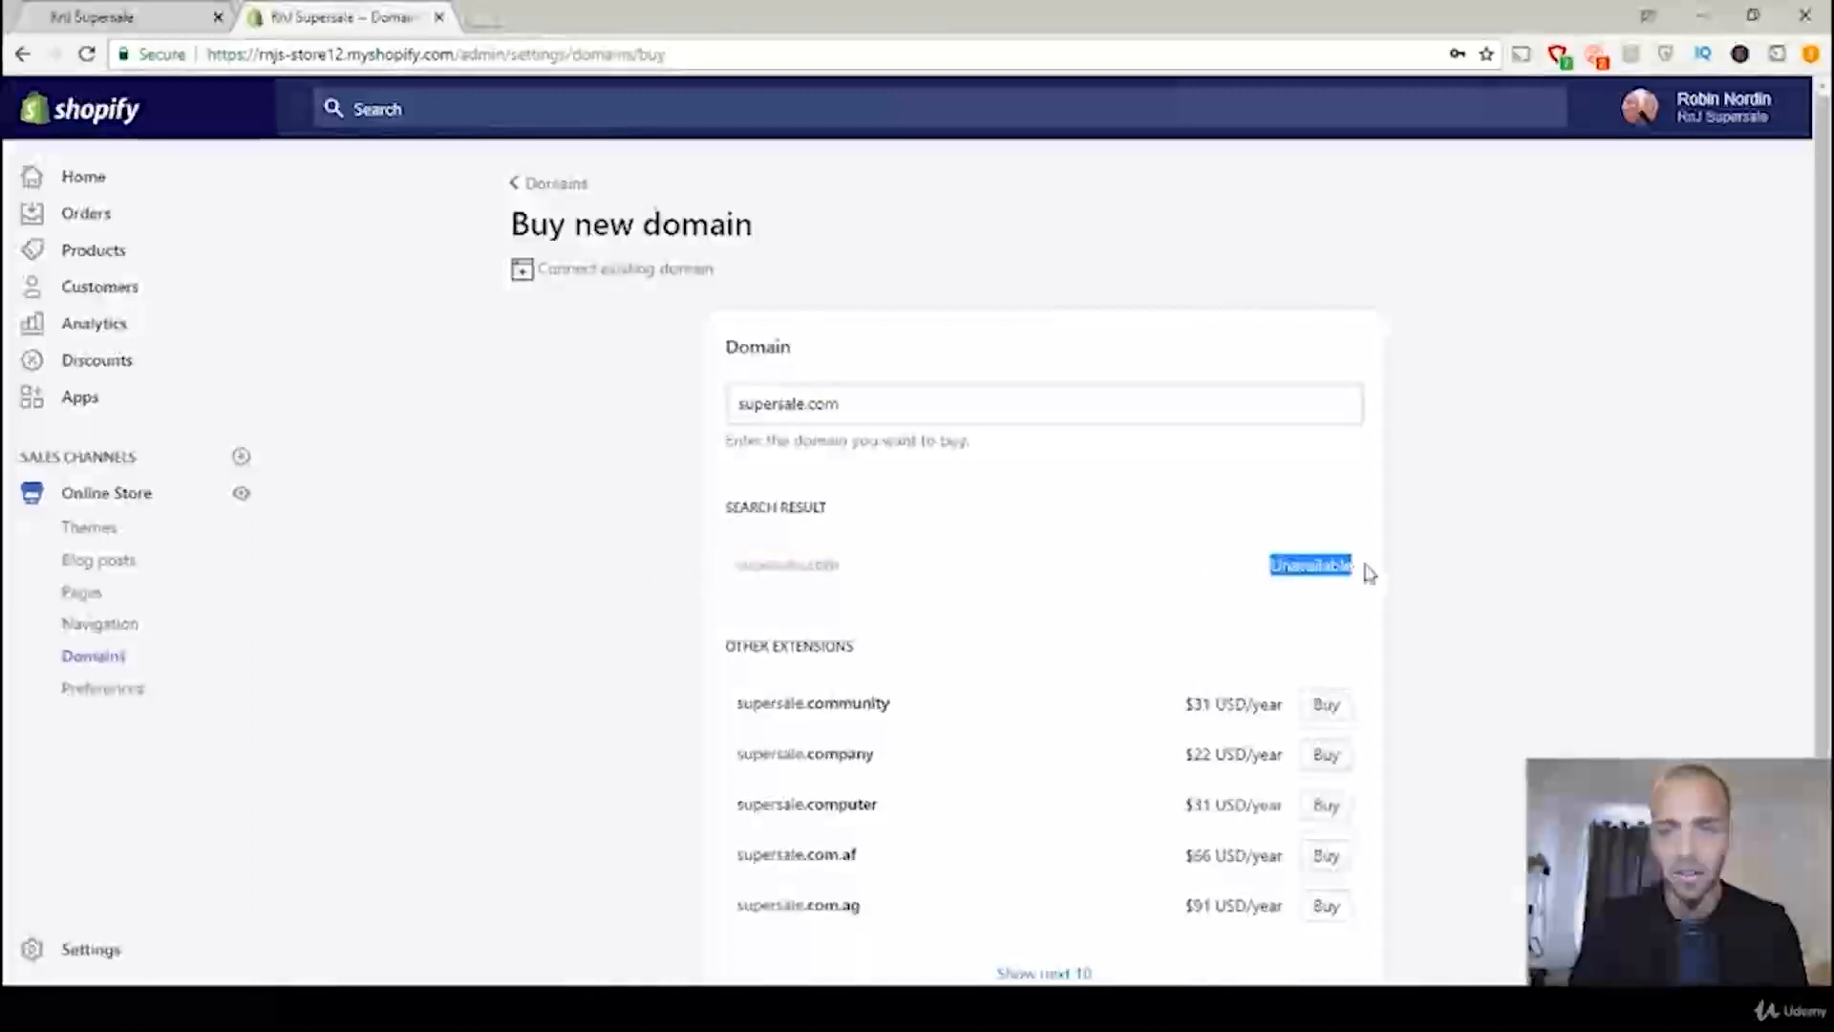
left_click(1371, 571)
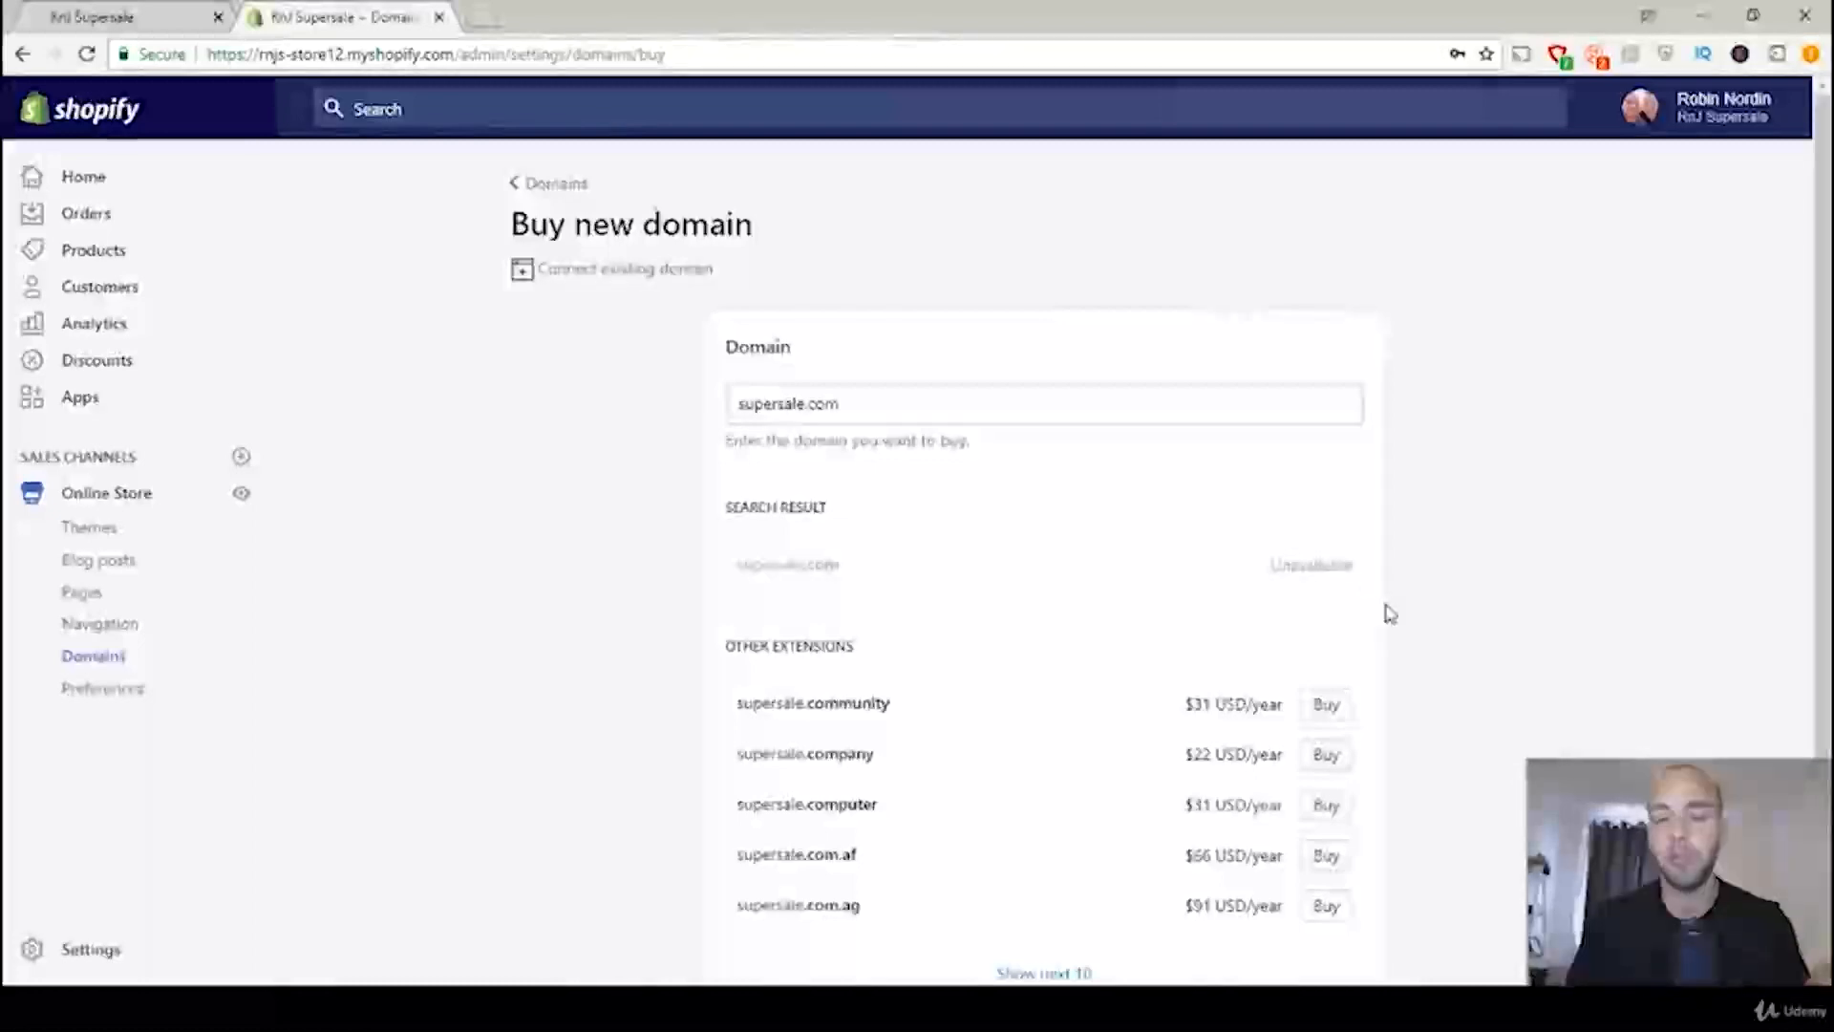
Step: Compare the other extensions offered for supersale, such as .community, .company and .computer, and their yearly prices
scroll(1337, 611, "down", 1)
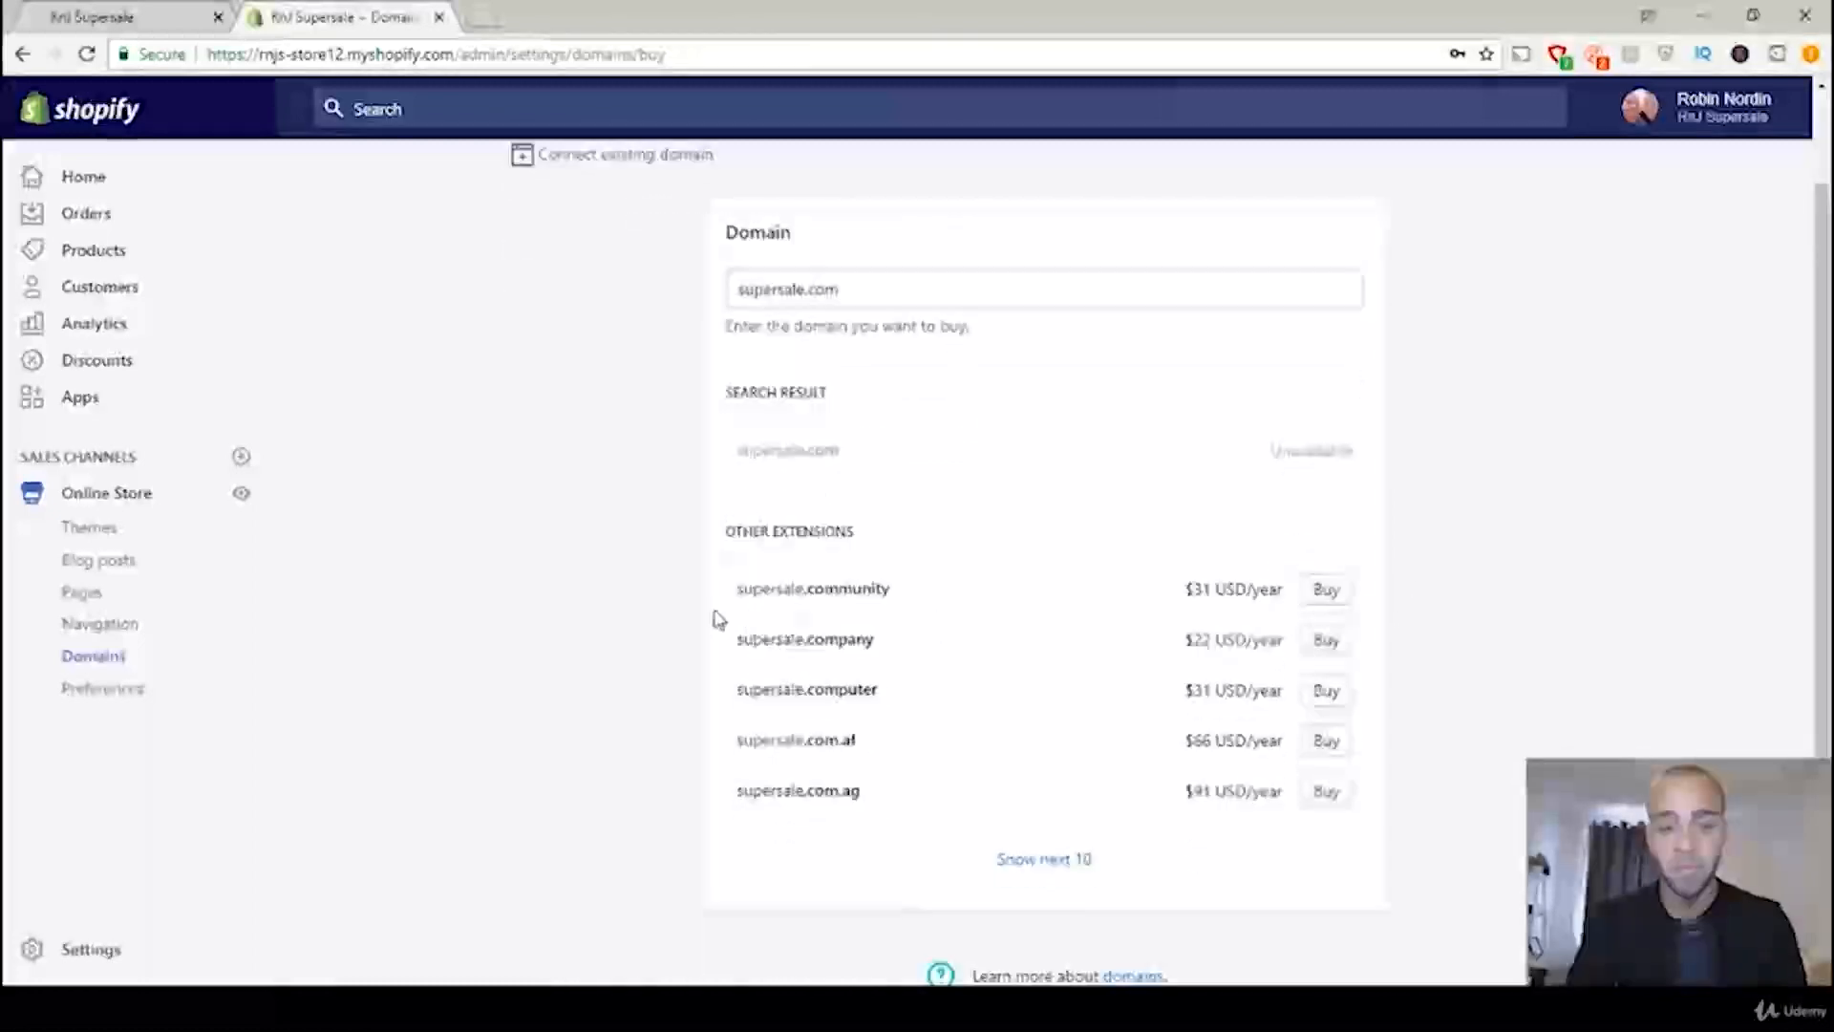
left_click_drag(737, 540, 851, 524)
left_click(833, 561)
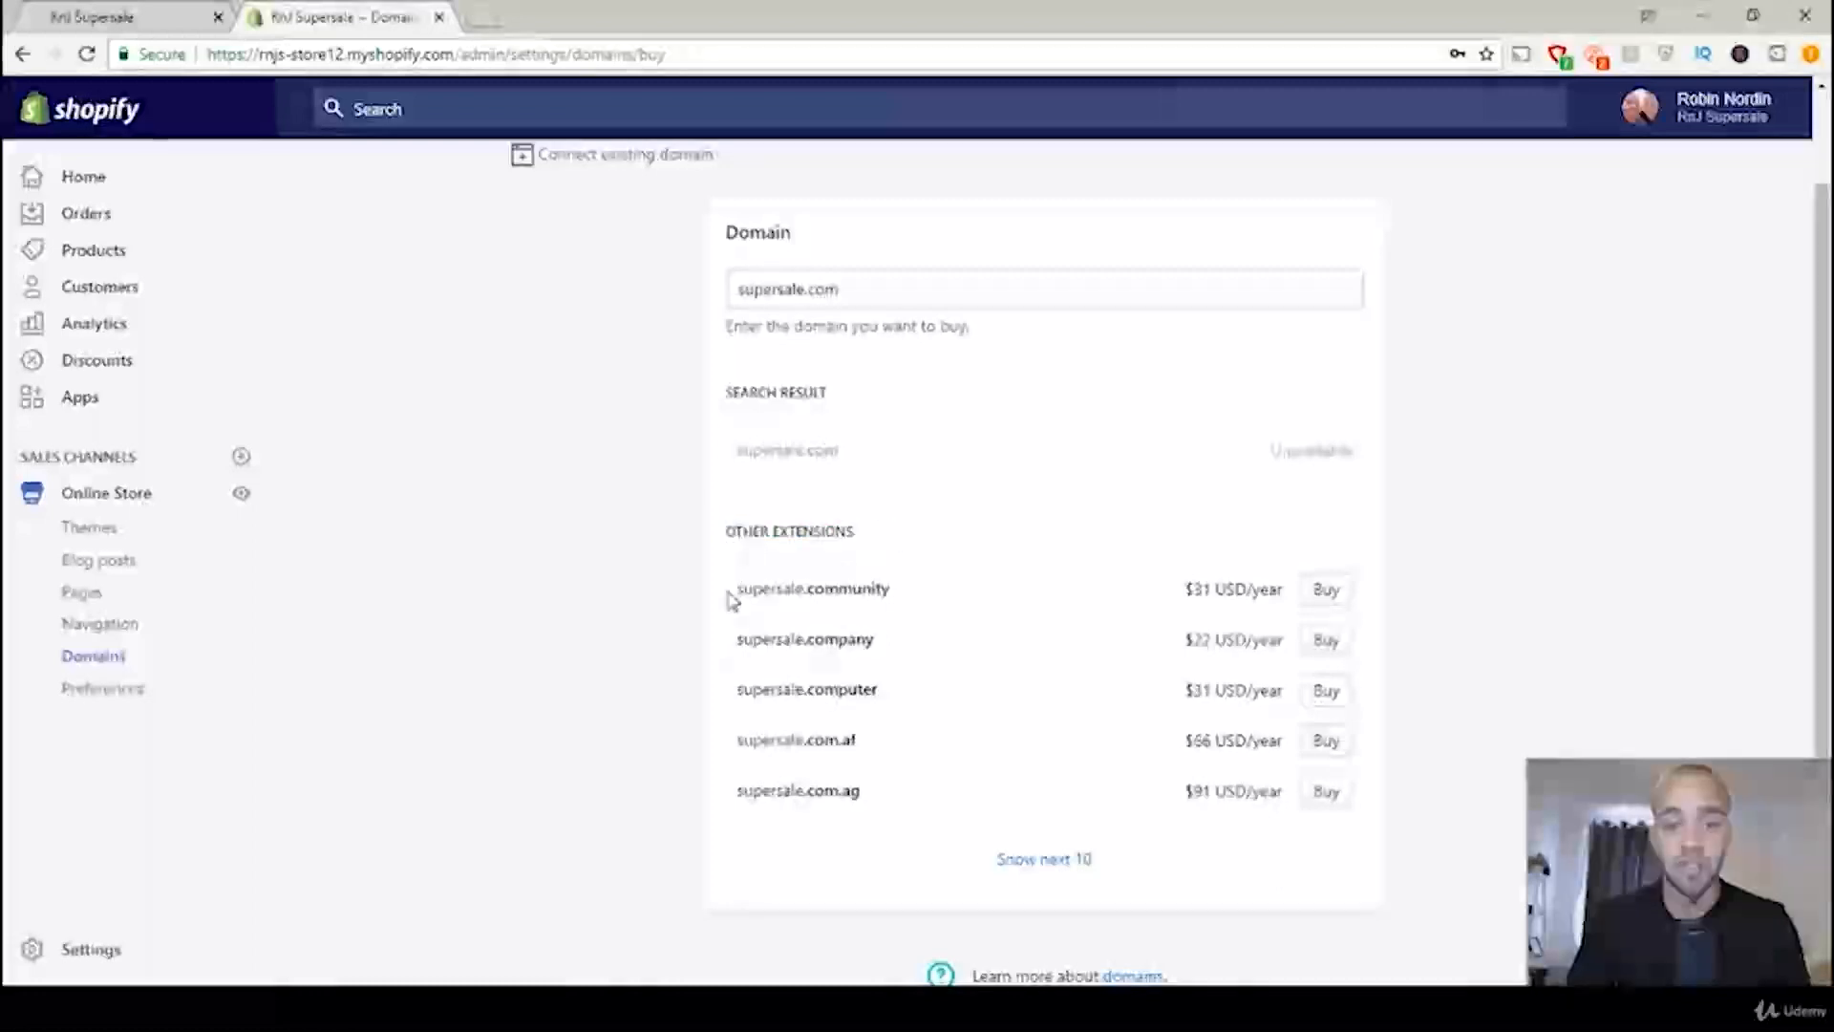
left_click_drag(732, 592, 897, 594)
left_click(896, 596)
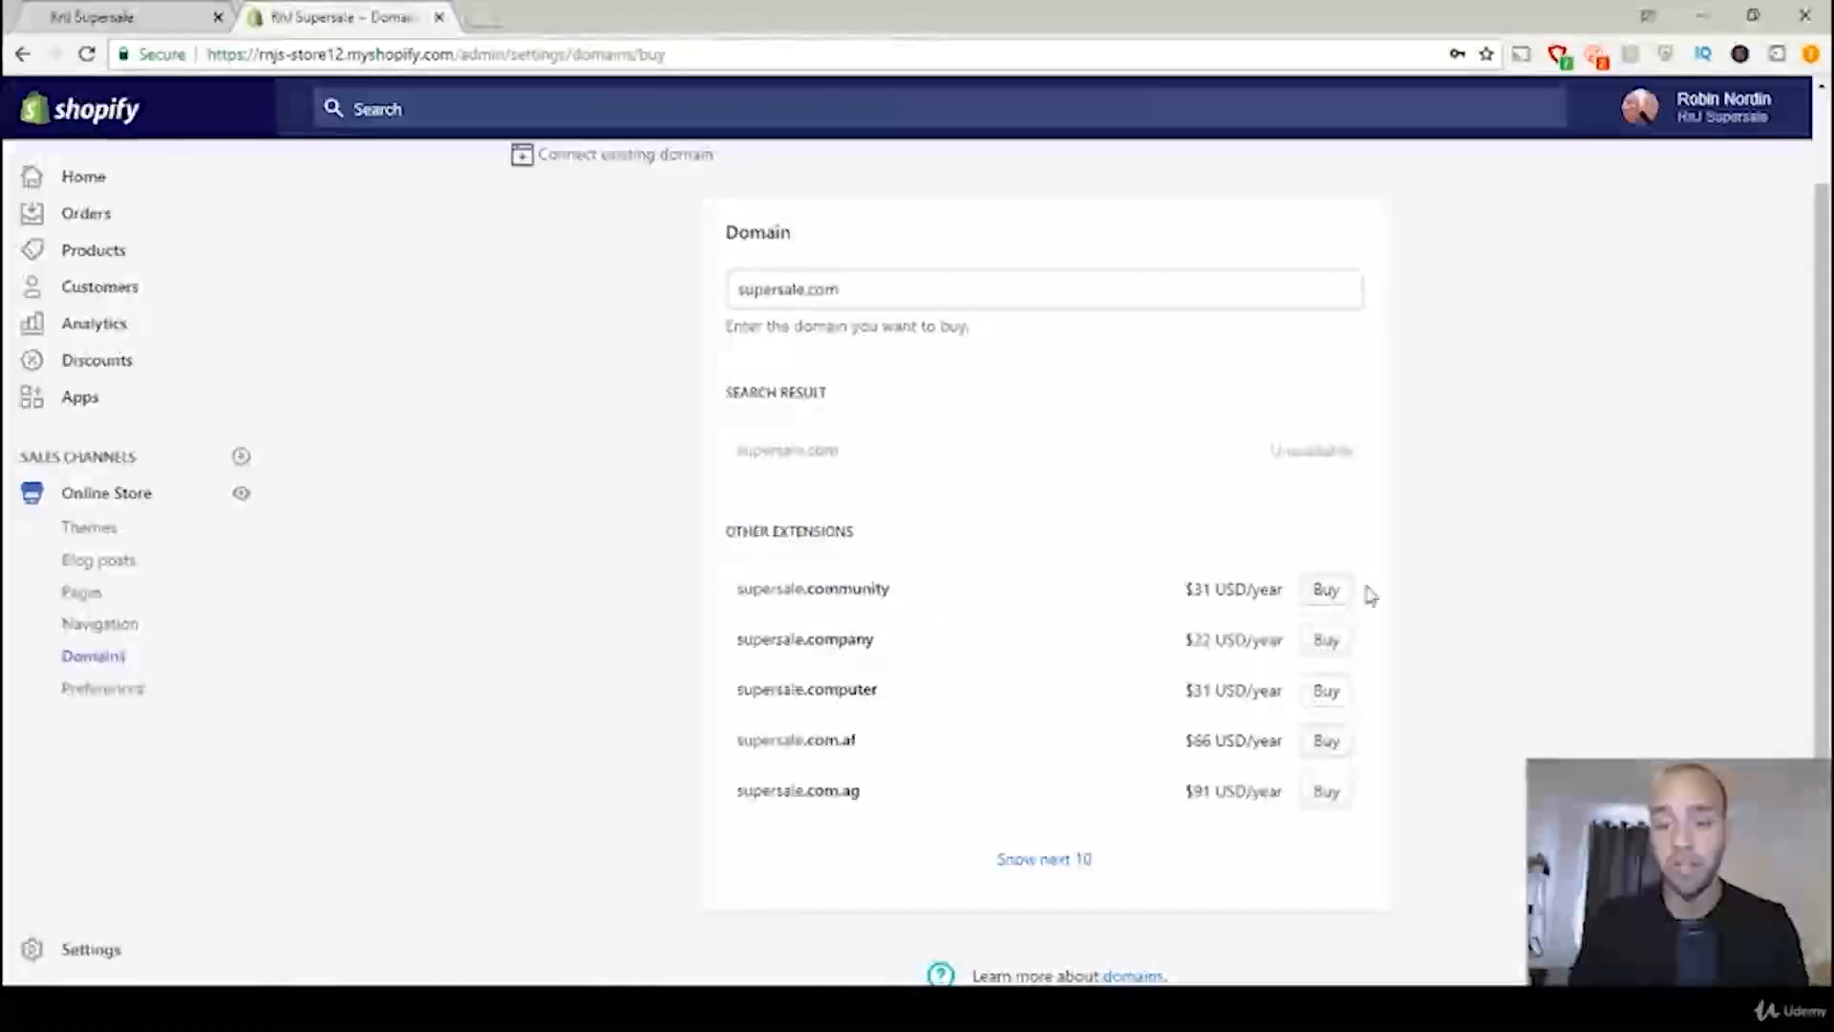
left_click_drag(1217, 591, 1185, 590)
left_click(1208, 588)
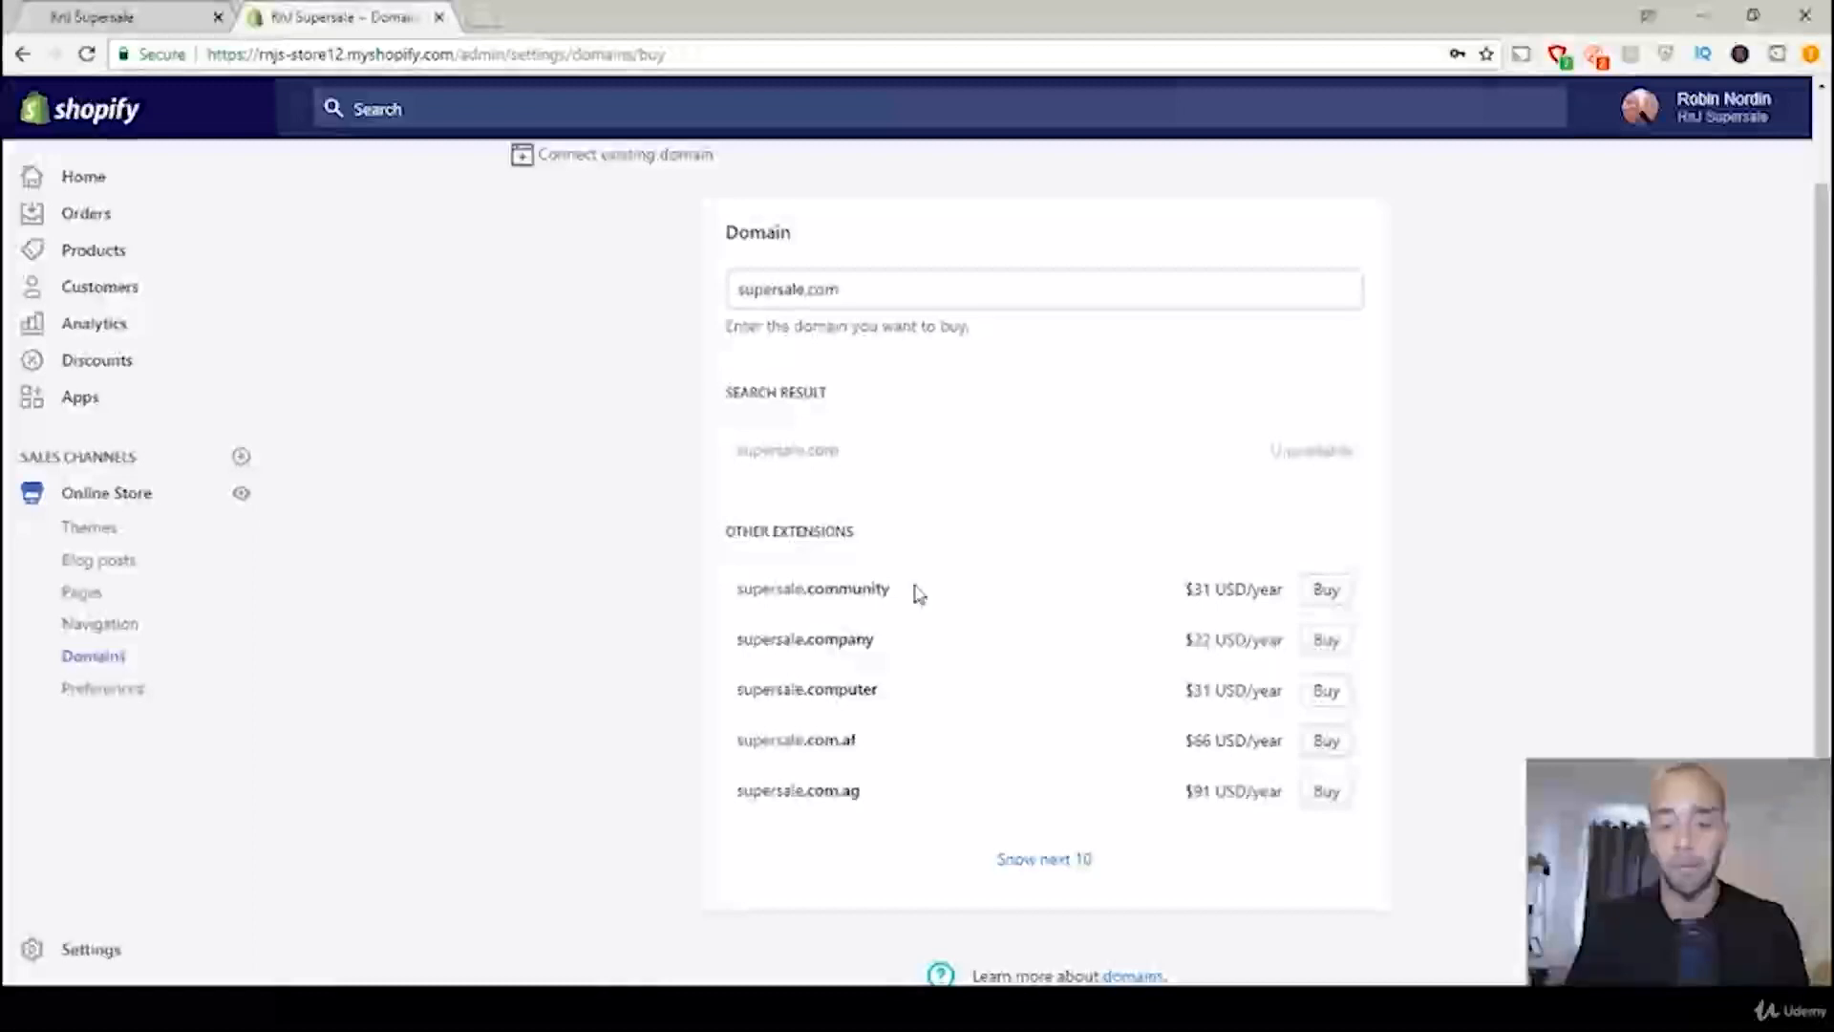
left_click_drag(908, 602, 809, 645)
left_click_drag(894, 694, 777, 741)
left_click(901, 712)
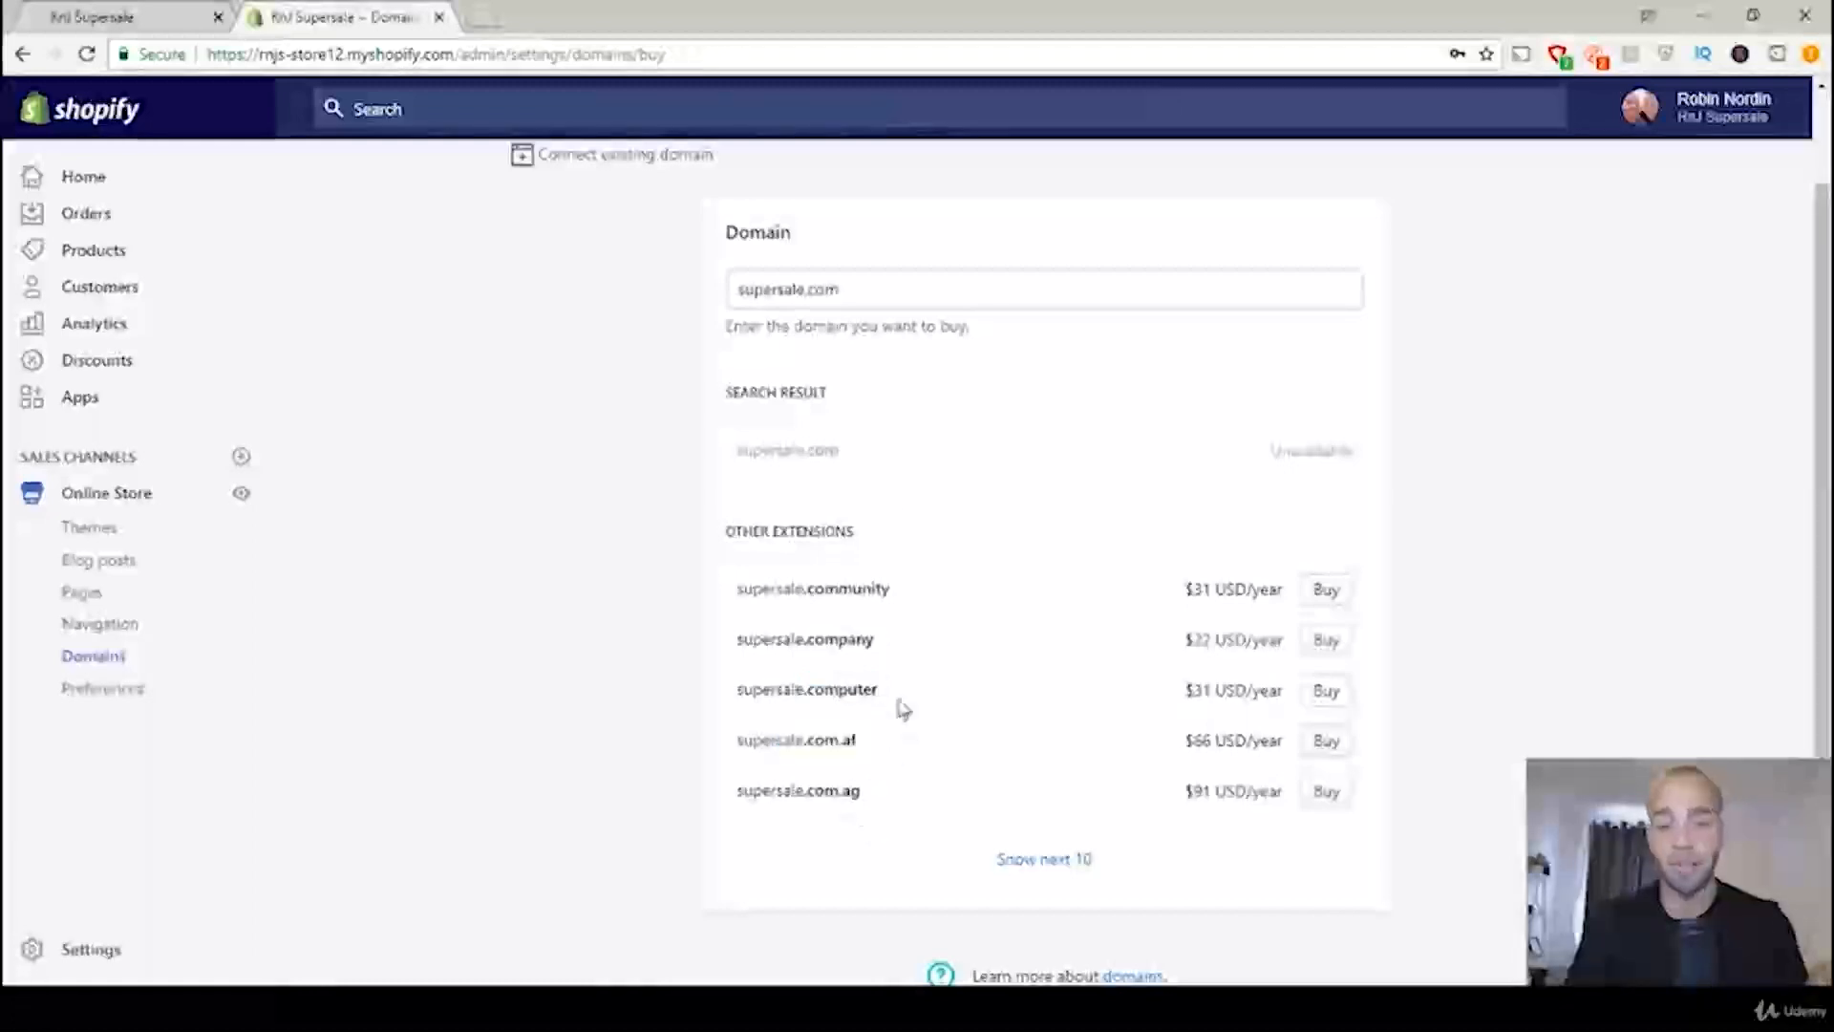
Step: Add the prefix rnjs to search for rnjssupersale.com again, check its price, and proceed to buy it
left_click(738, 298)
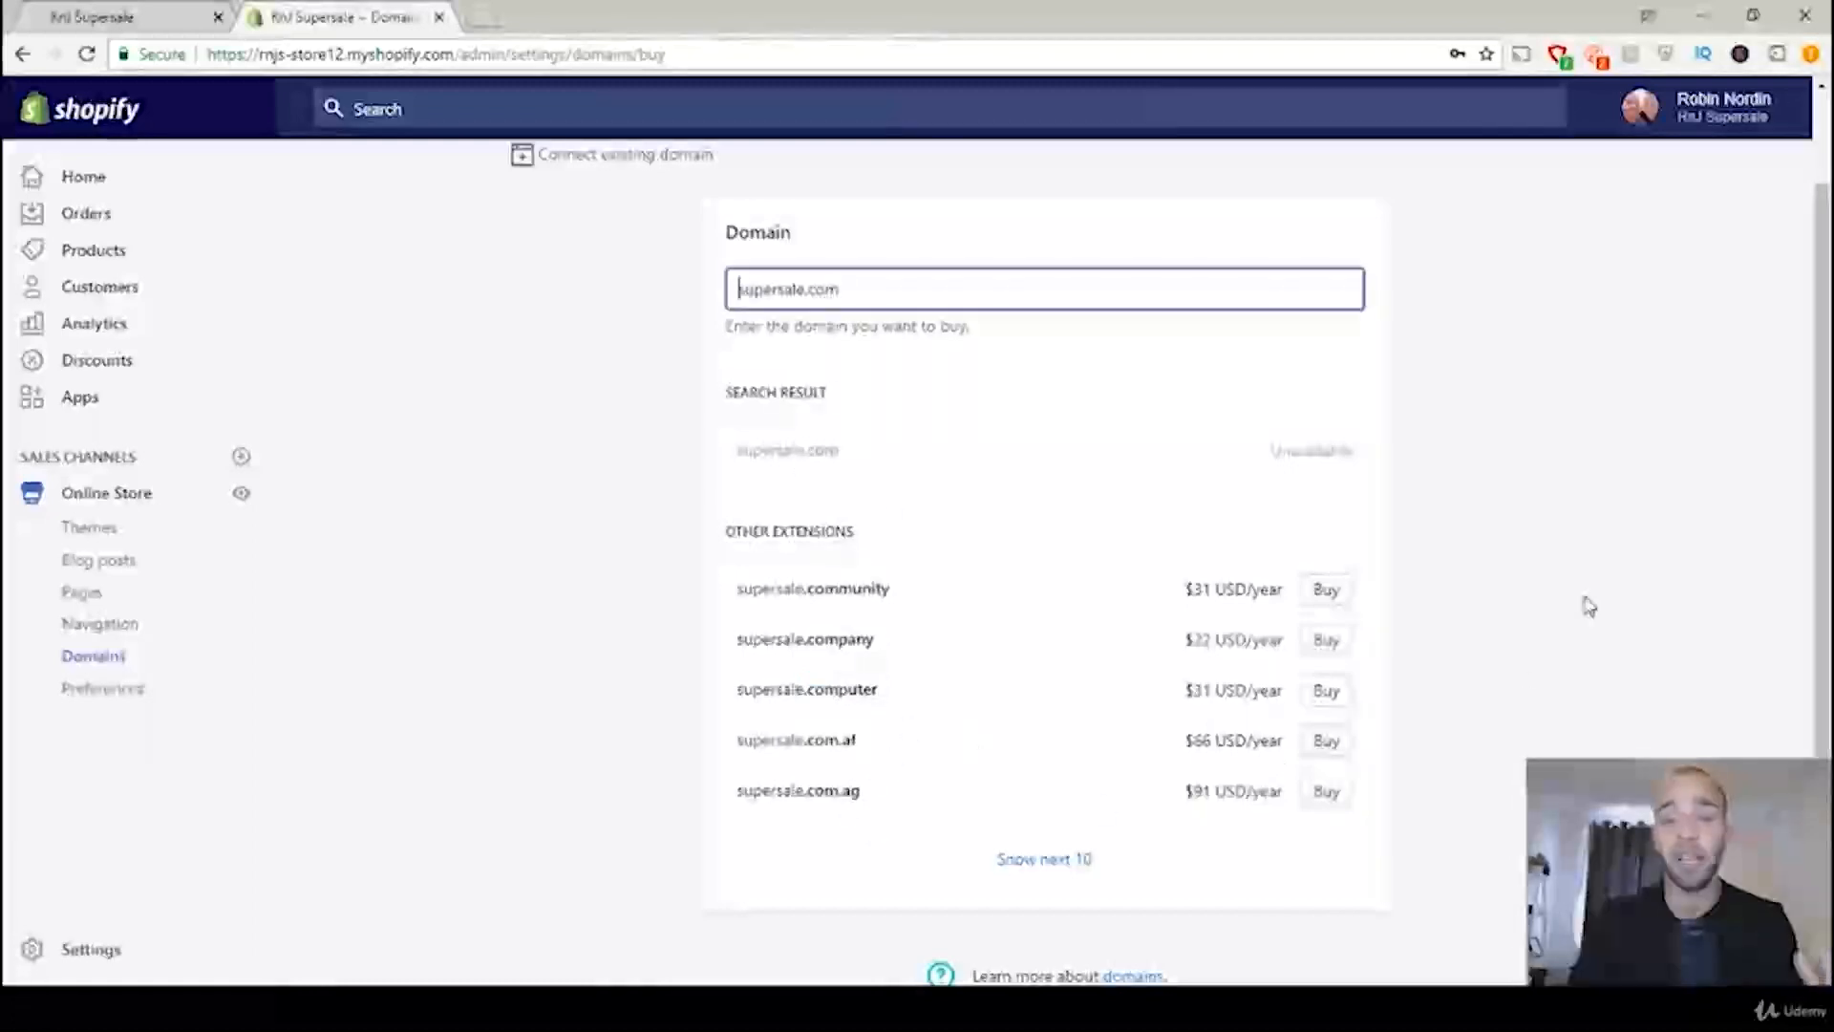
type("rn")
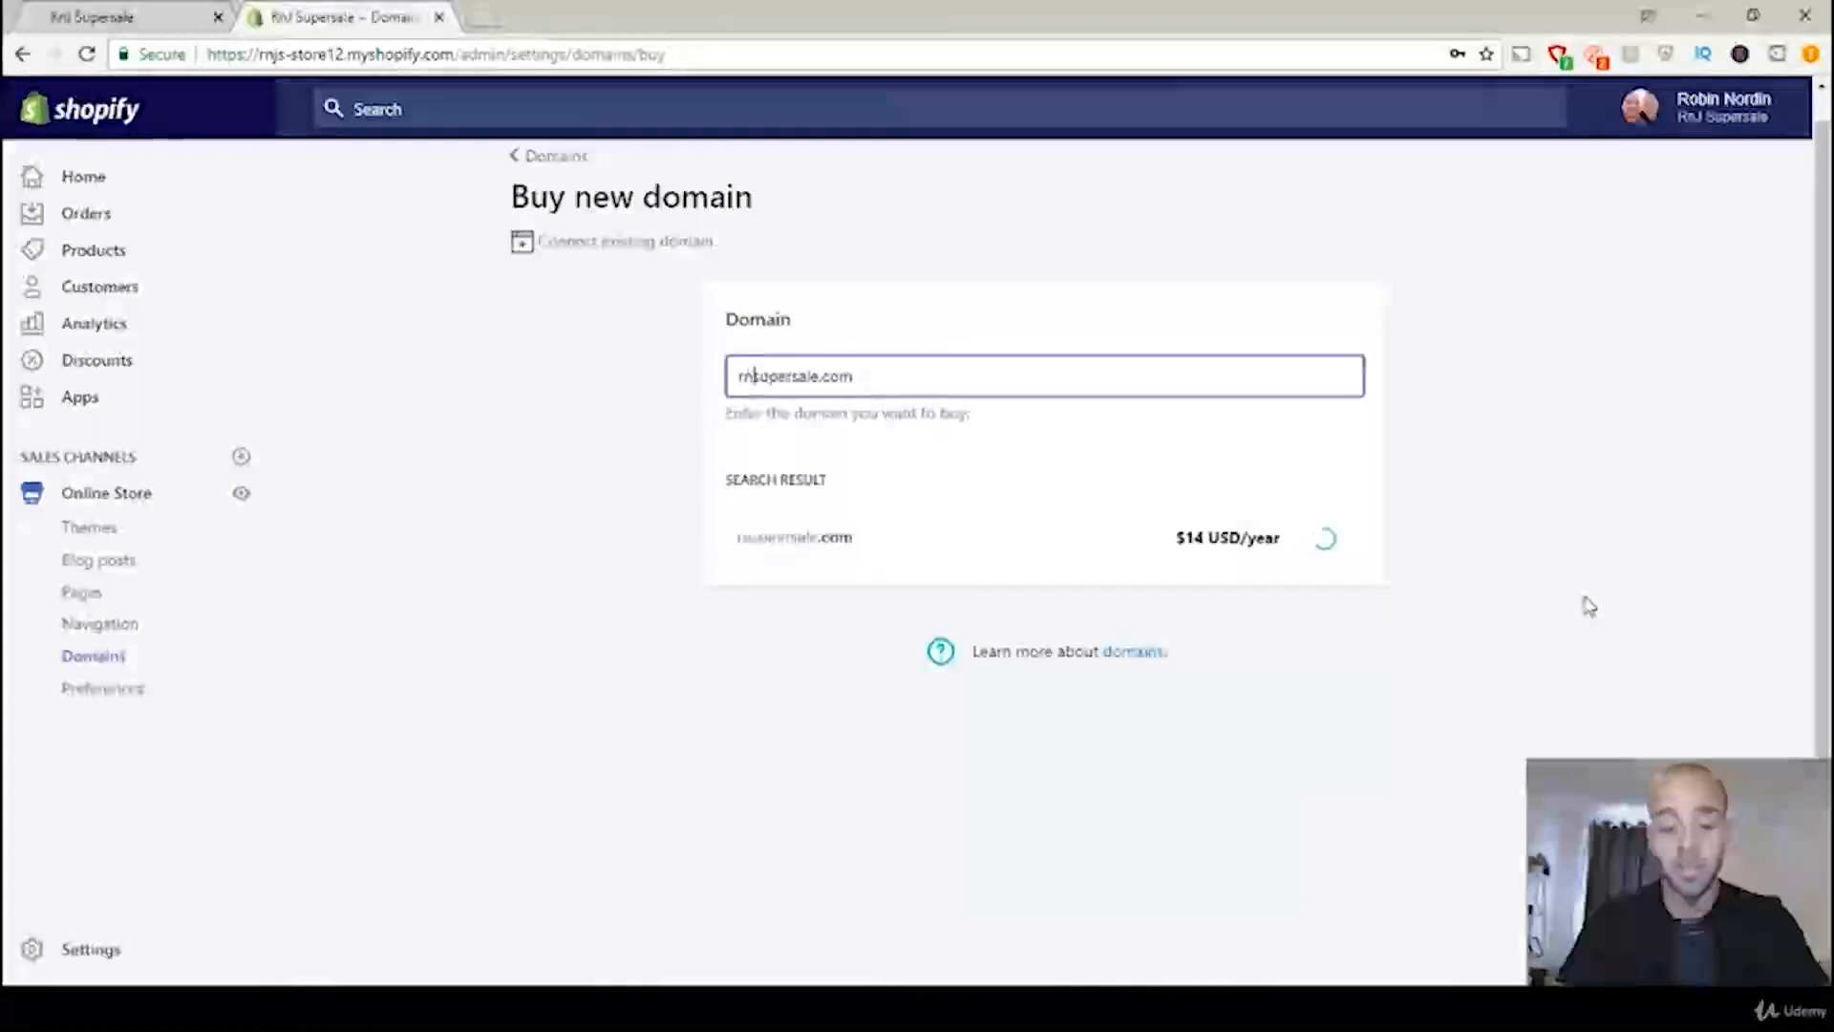
type("js")
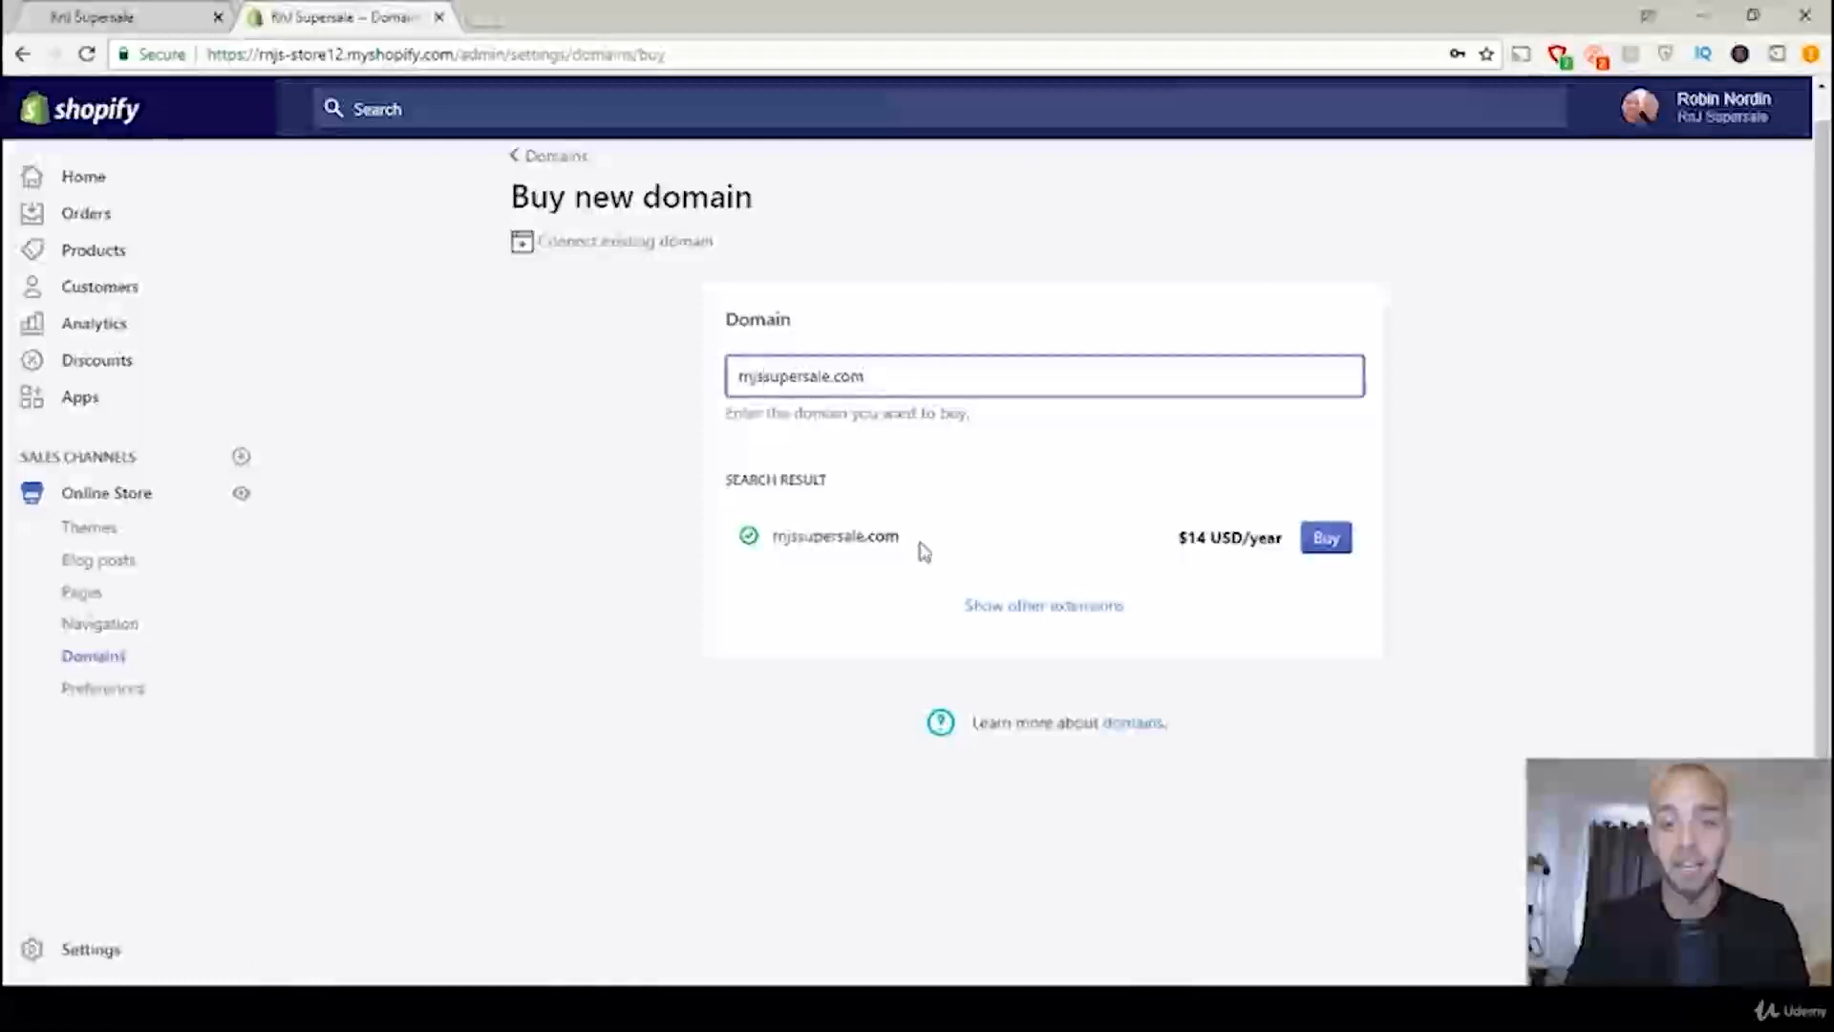
left_click_drag(1182, 539, 1213, 540)
left_click(1246, 541)
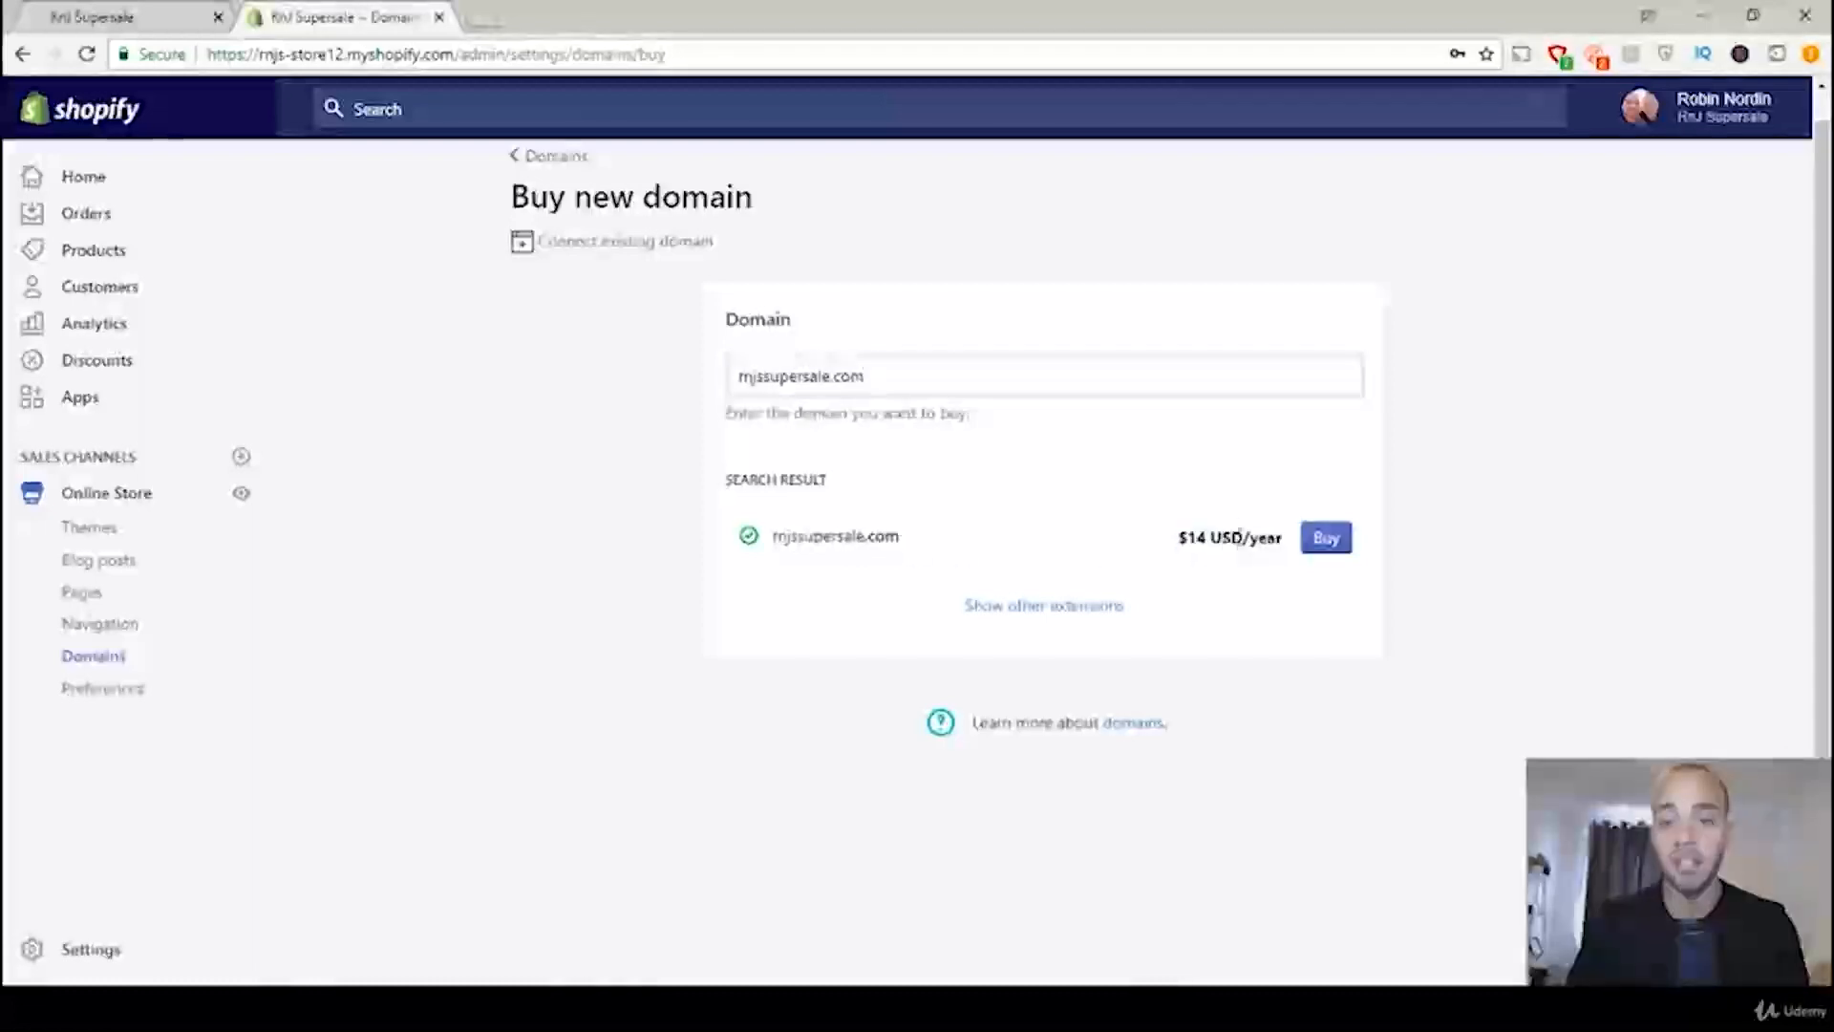
left_click(1331, 555)
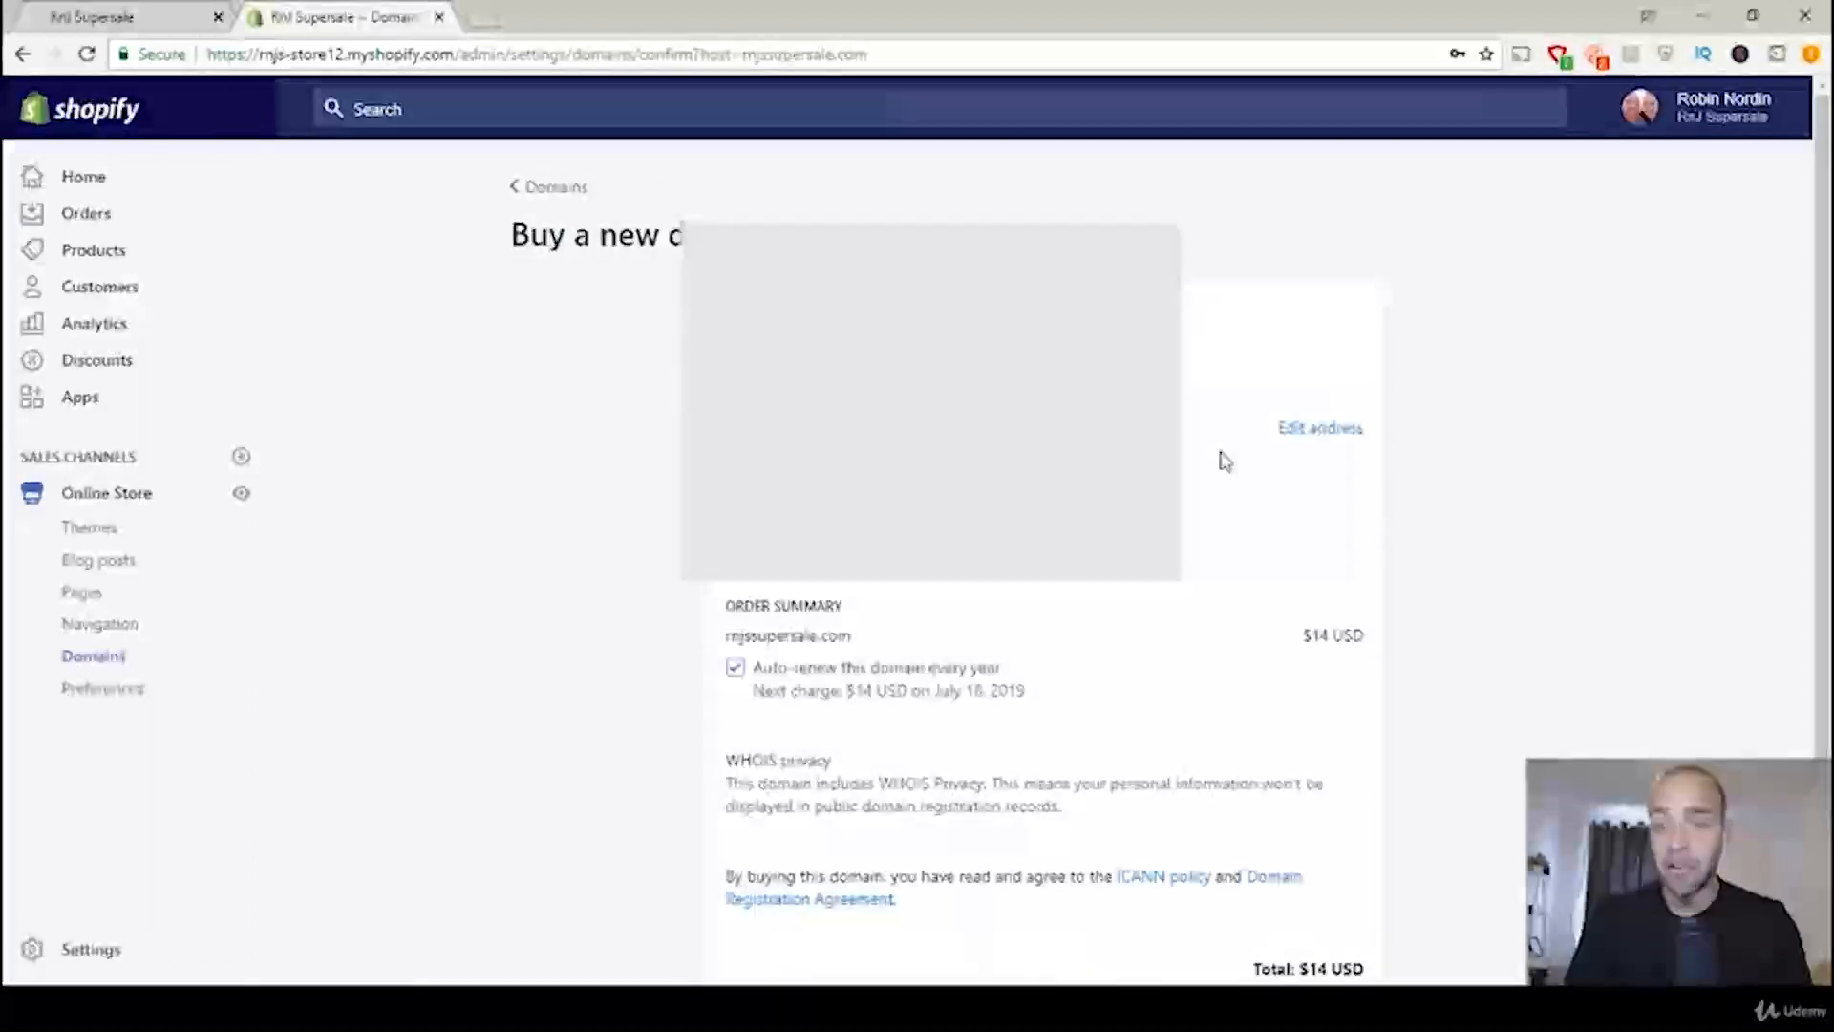
Step: Review the order summary for rnjssupersale.com with yearly auto-renewal and complete the domain purchase
left_click_drag(1302, 635, 1364, 639)
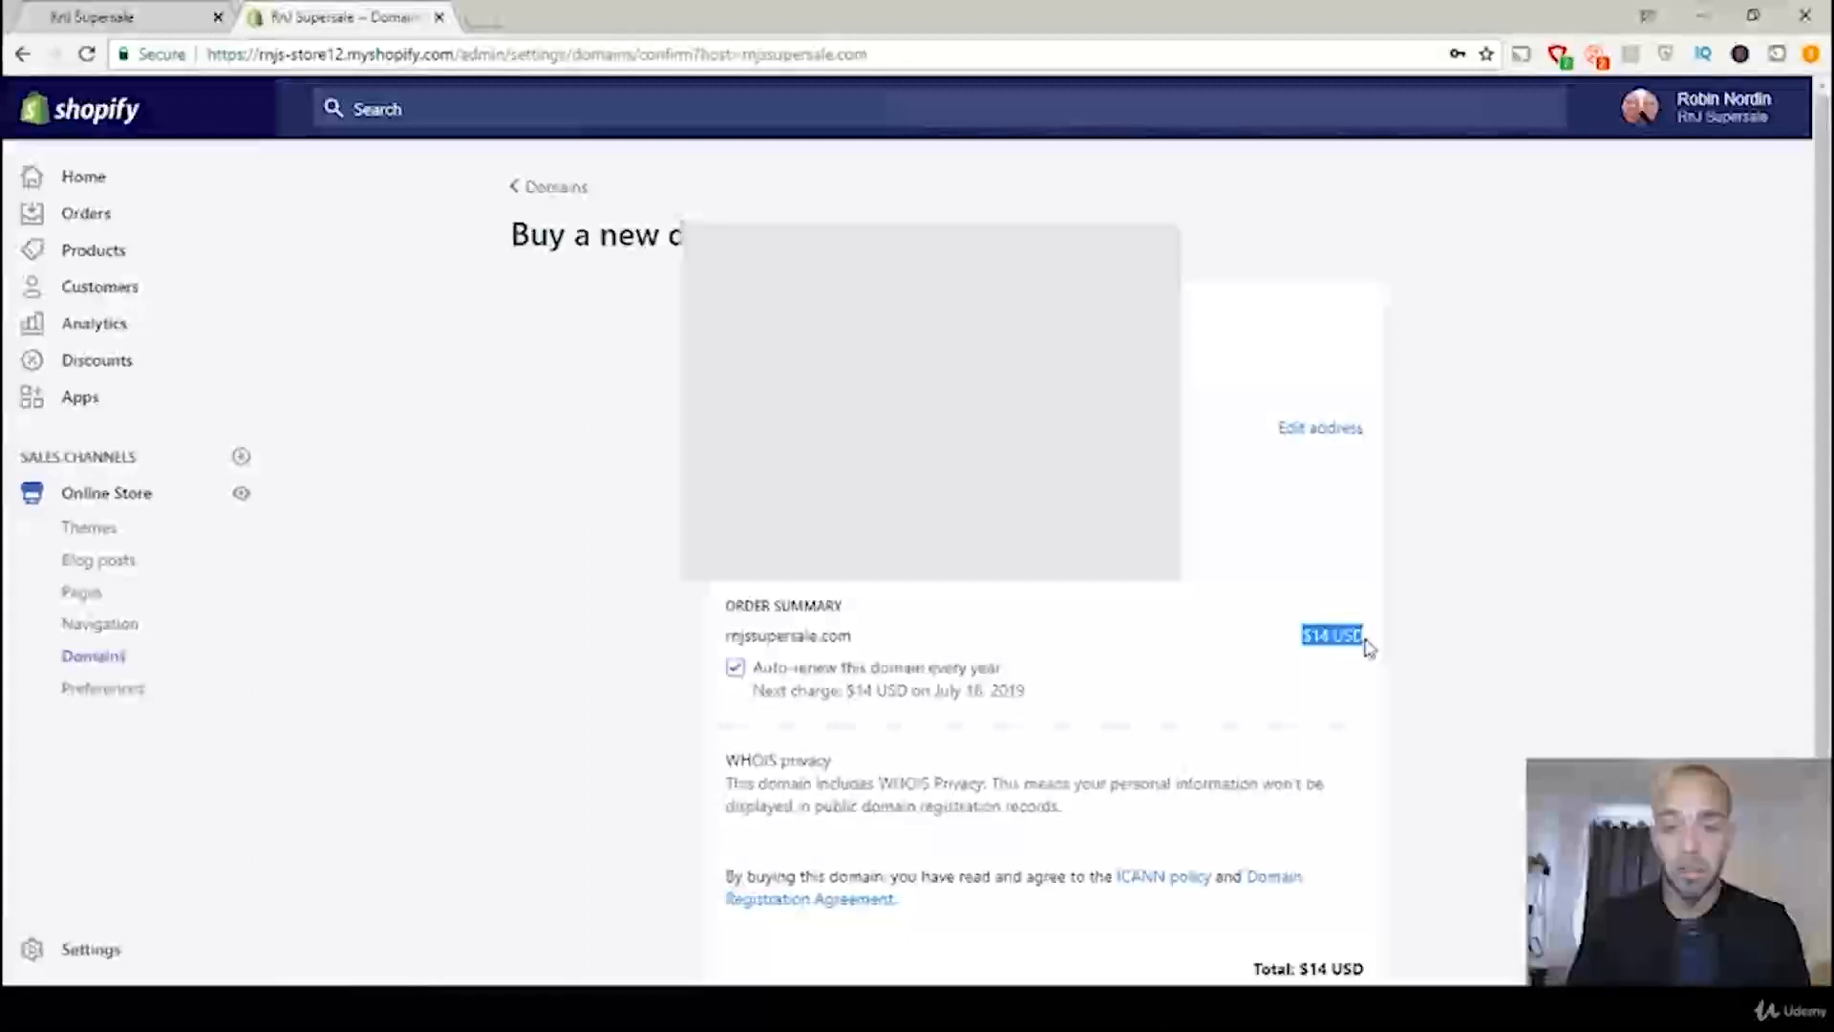
left_click(1359, 645)
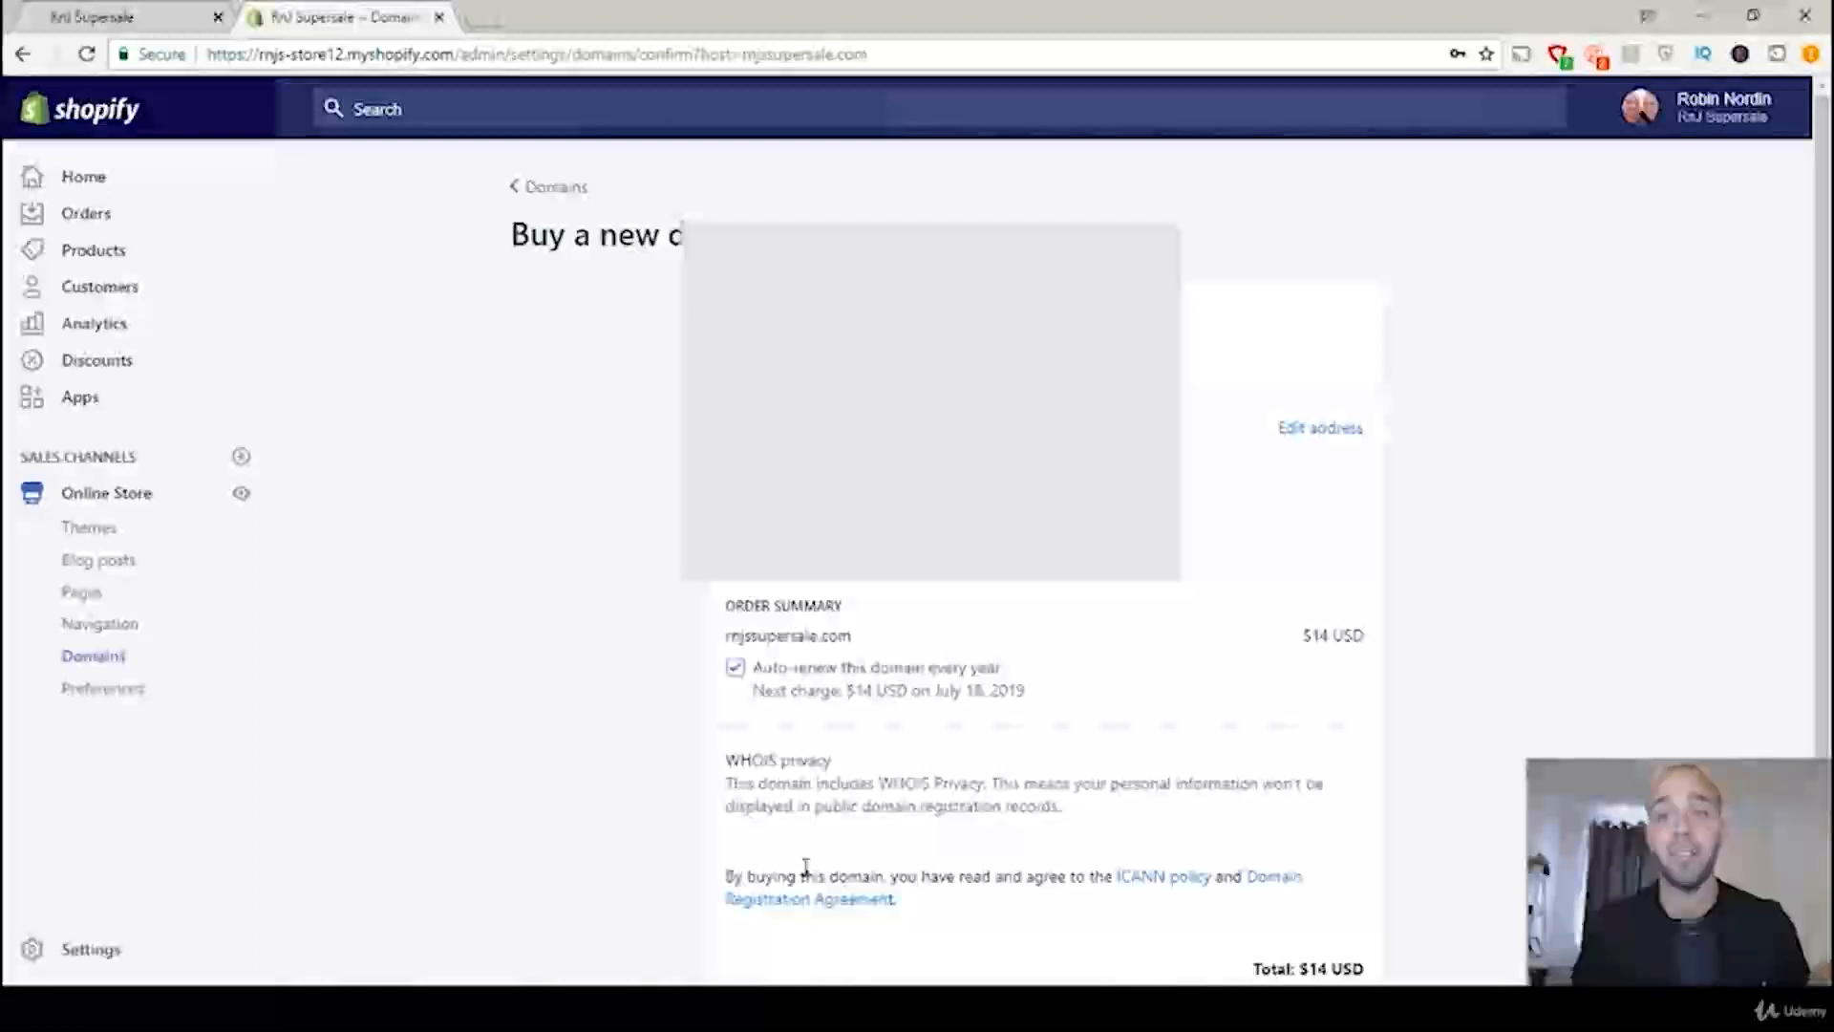
scroll(1289, 731, "down", 3)
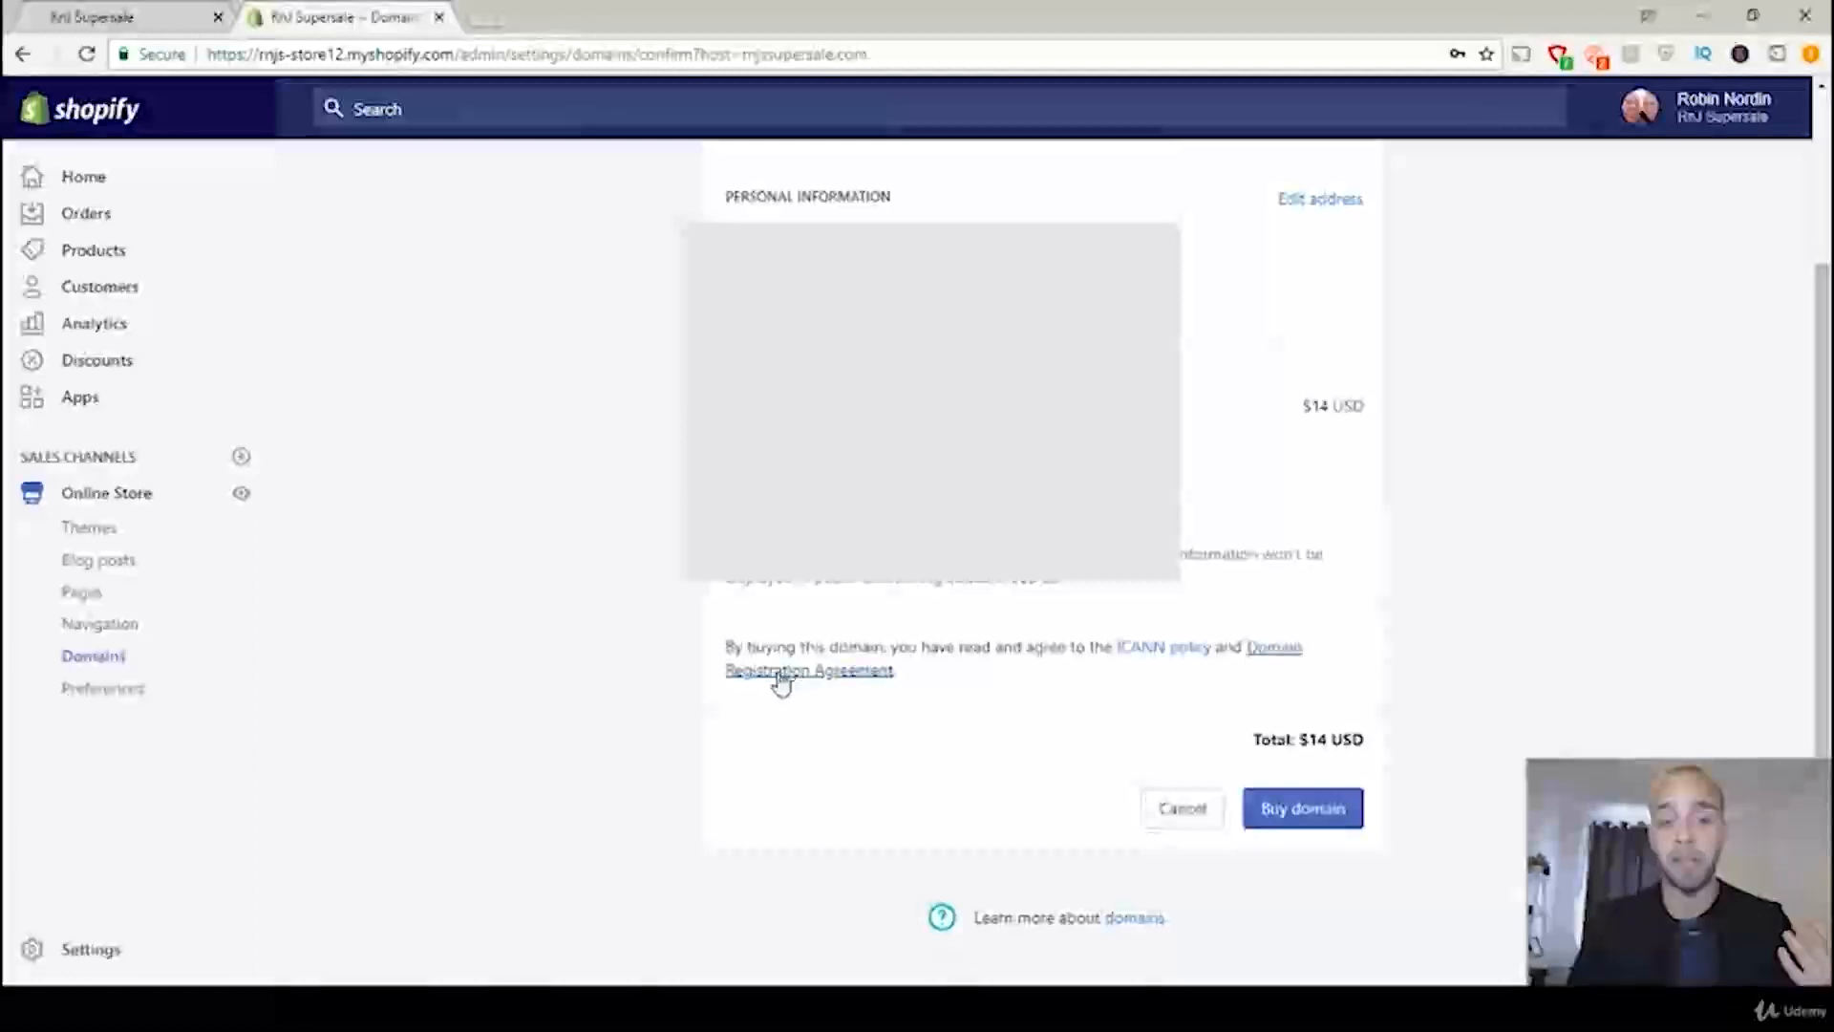
left_click(1314, 819)
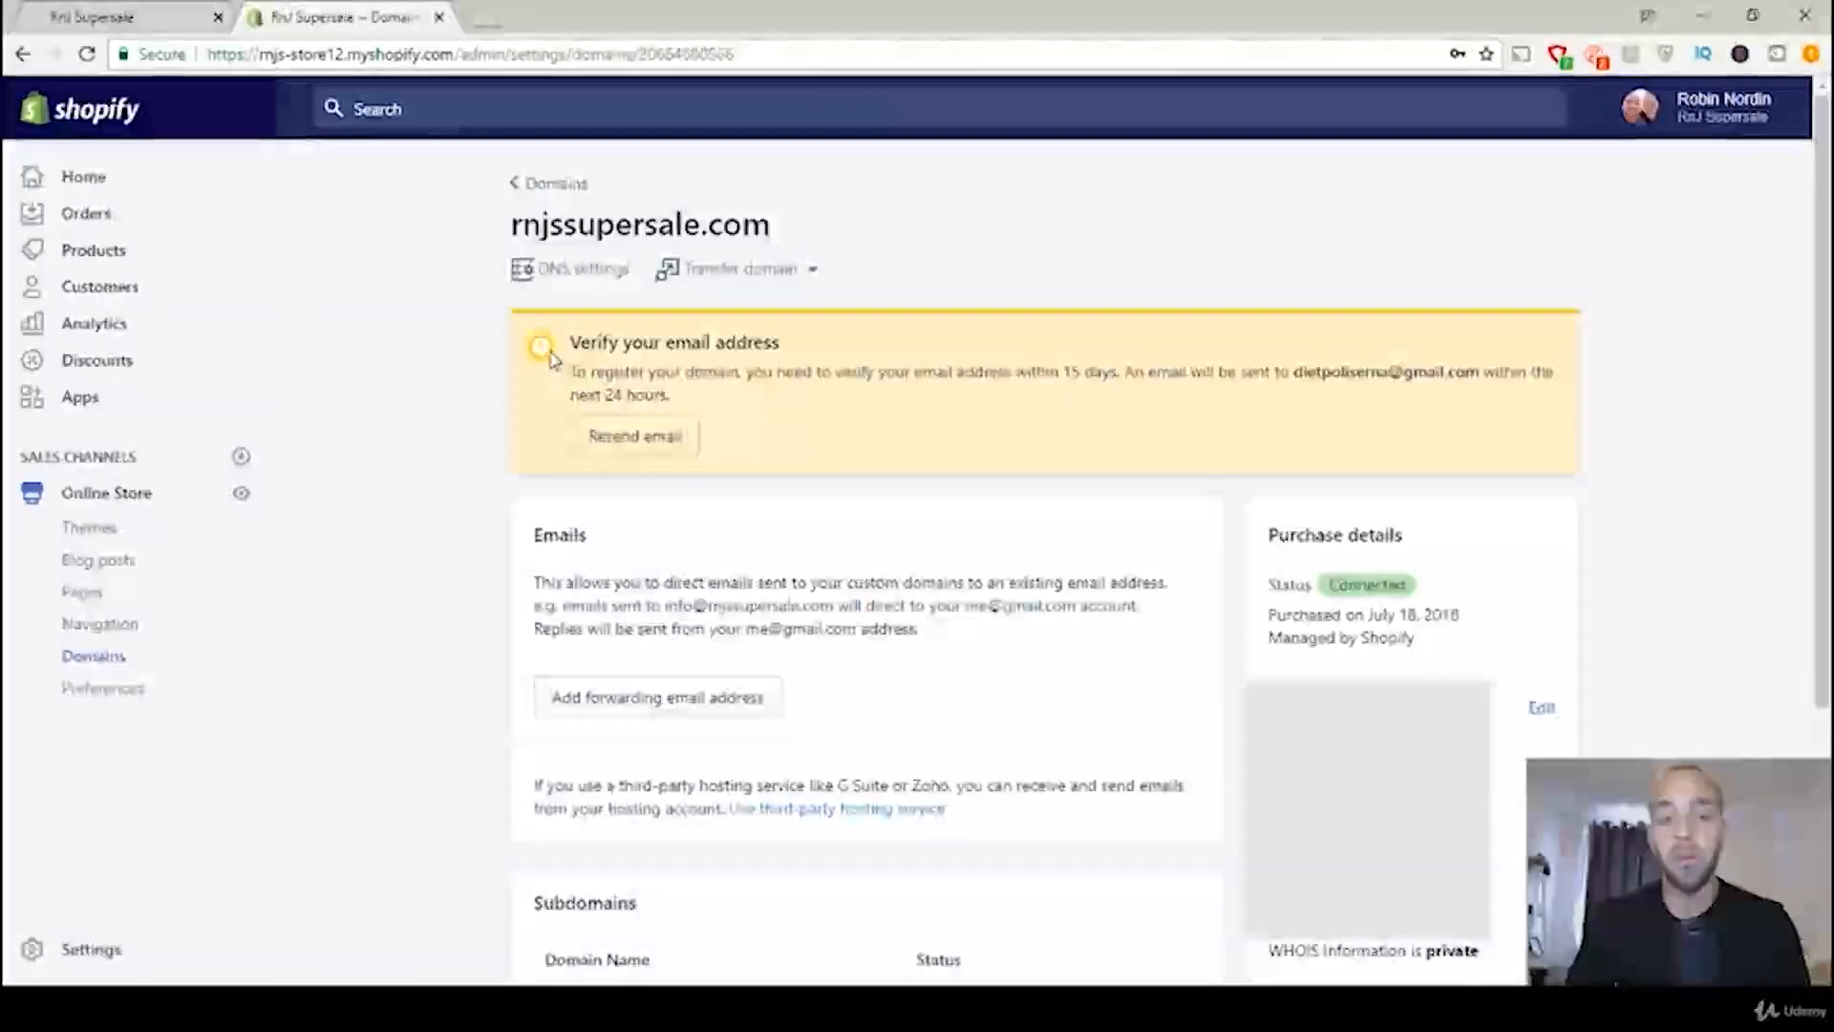
Step: Read the email verification notice for the purchased domain, and open the Gmail inbox in a new browser tab
left_click_drag(571, 341, 788, 354)
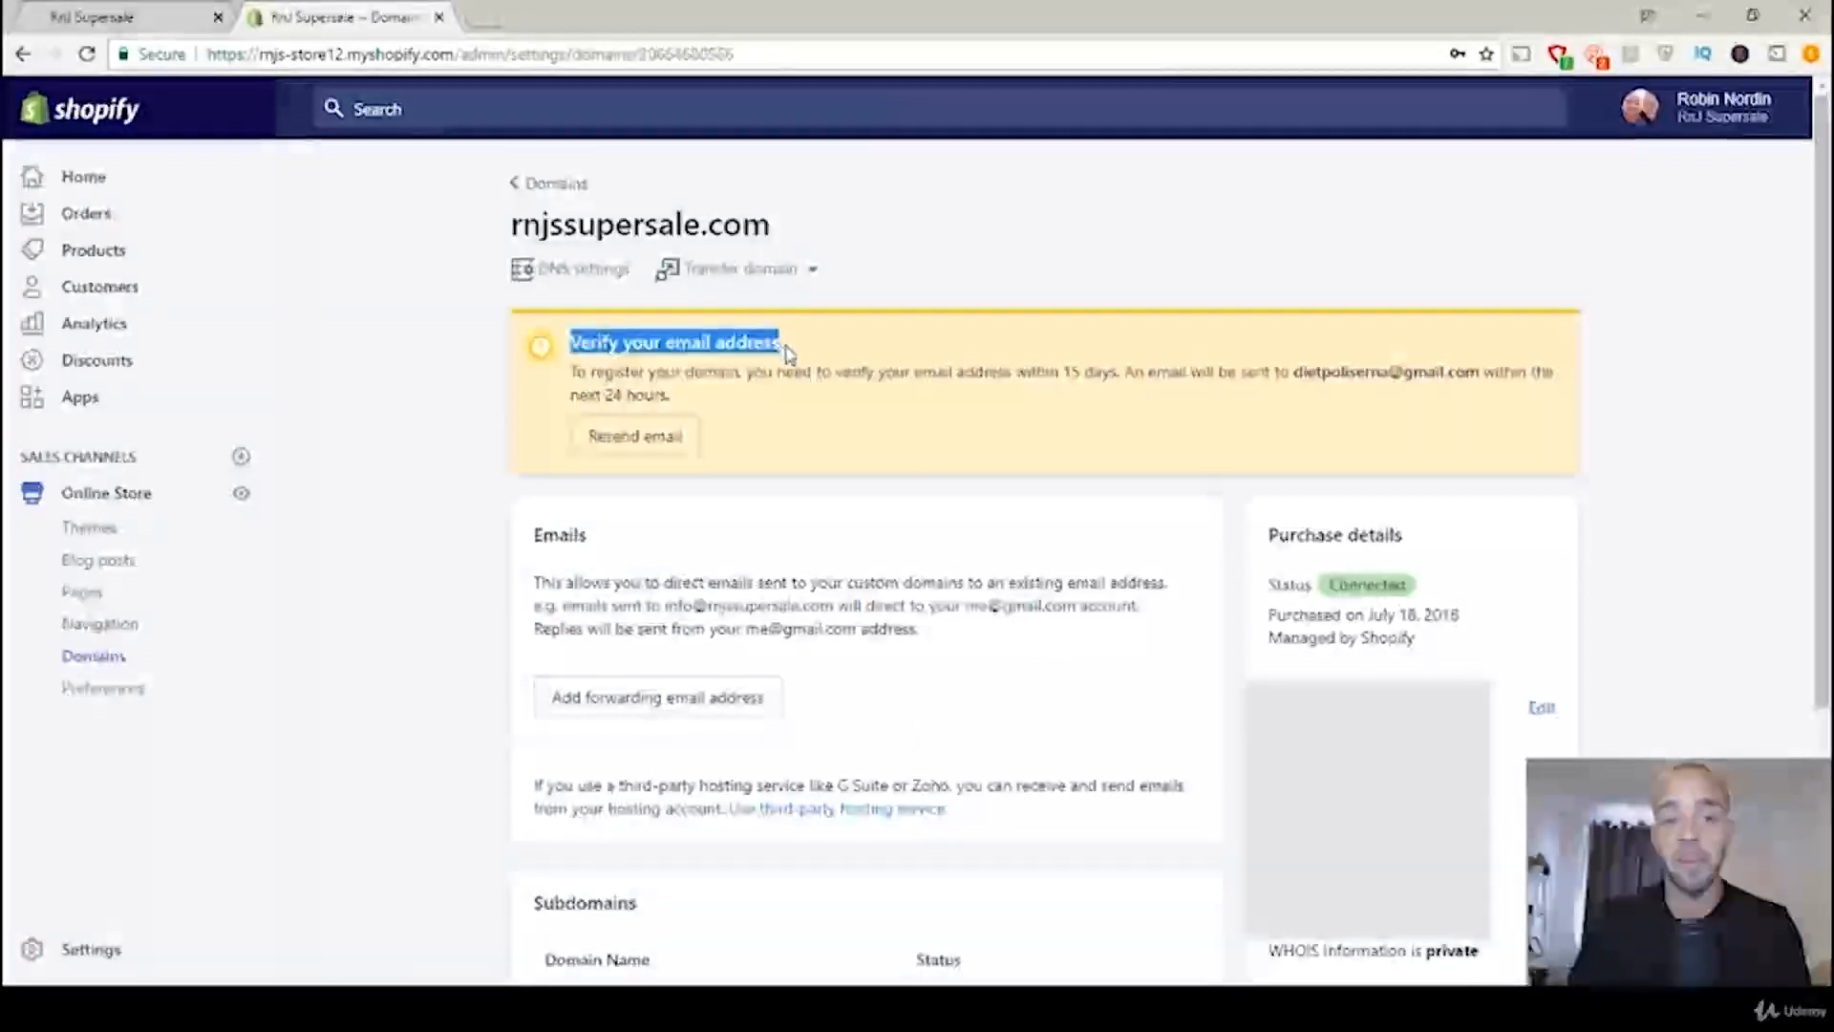
left_click(677, 368)
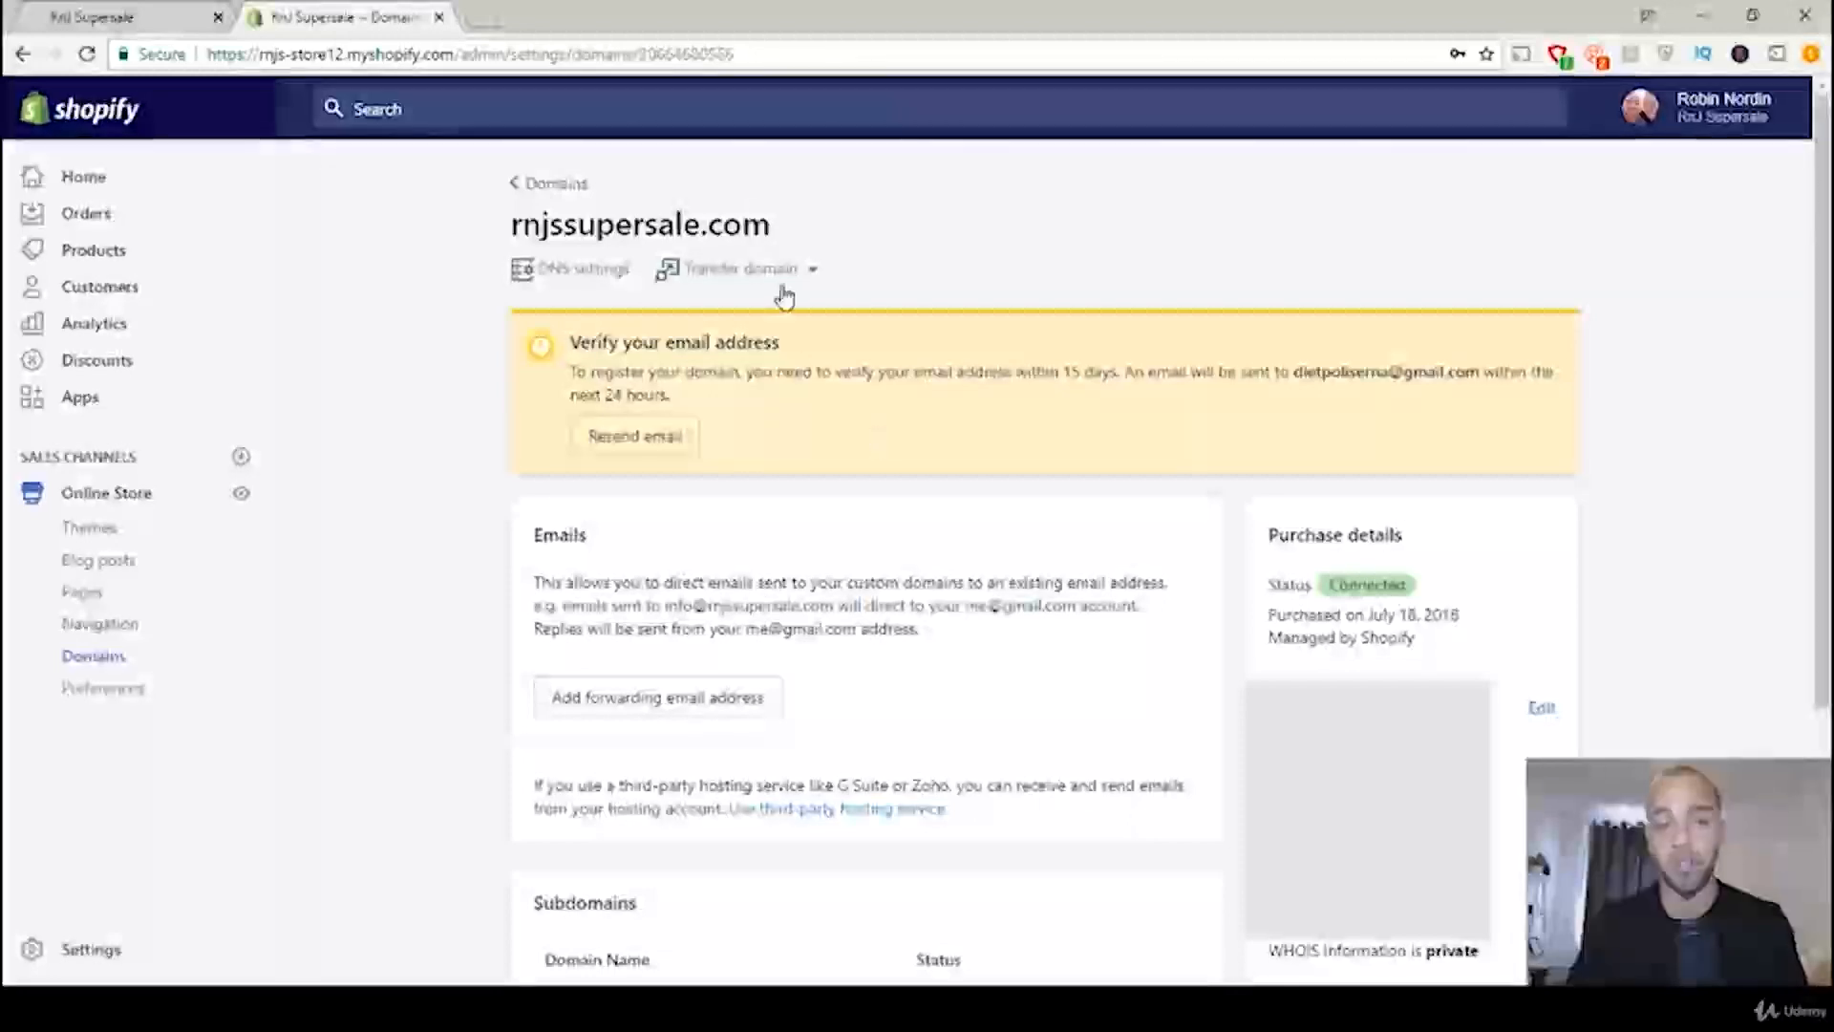
left_click(489, 17)
type("gmail.com")
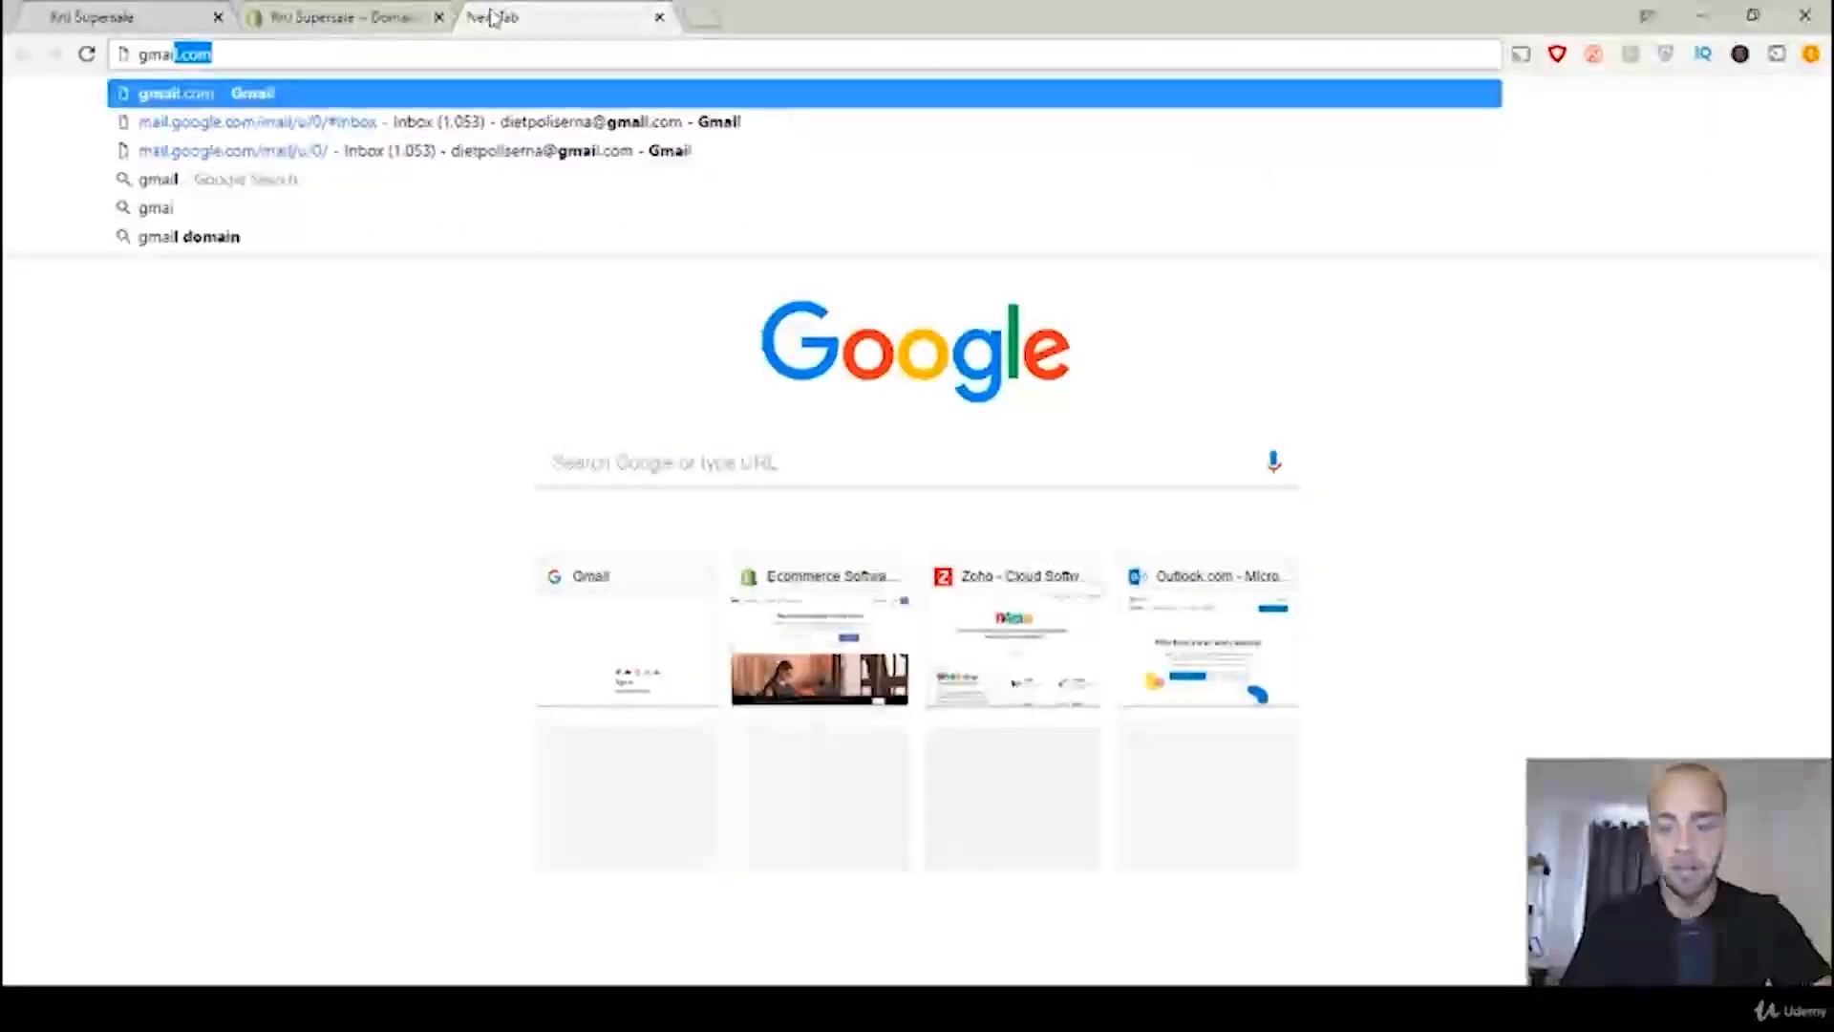
key("Return")
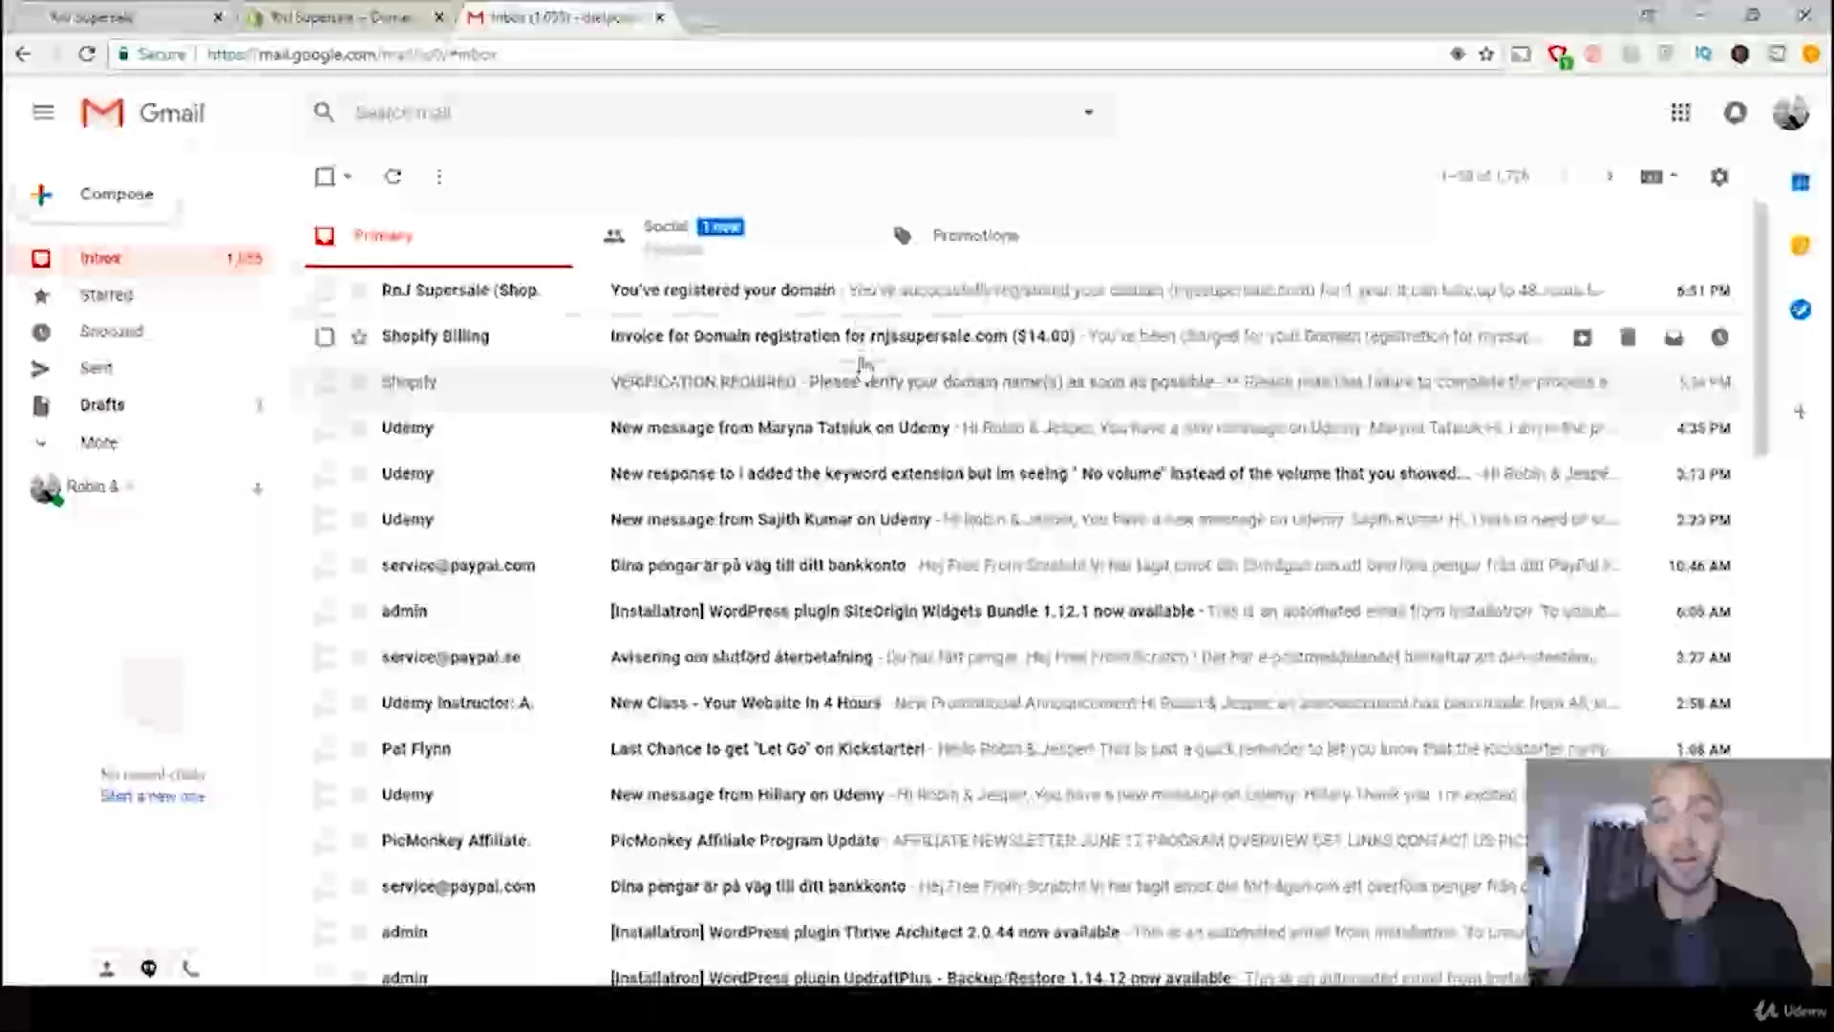
Step: Open the domain registration email from Shopify, read its registration details, and return to the inbox
left_click(841, 292)
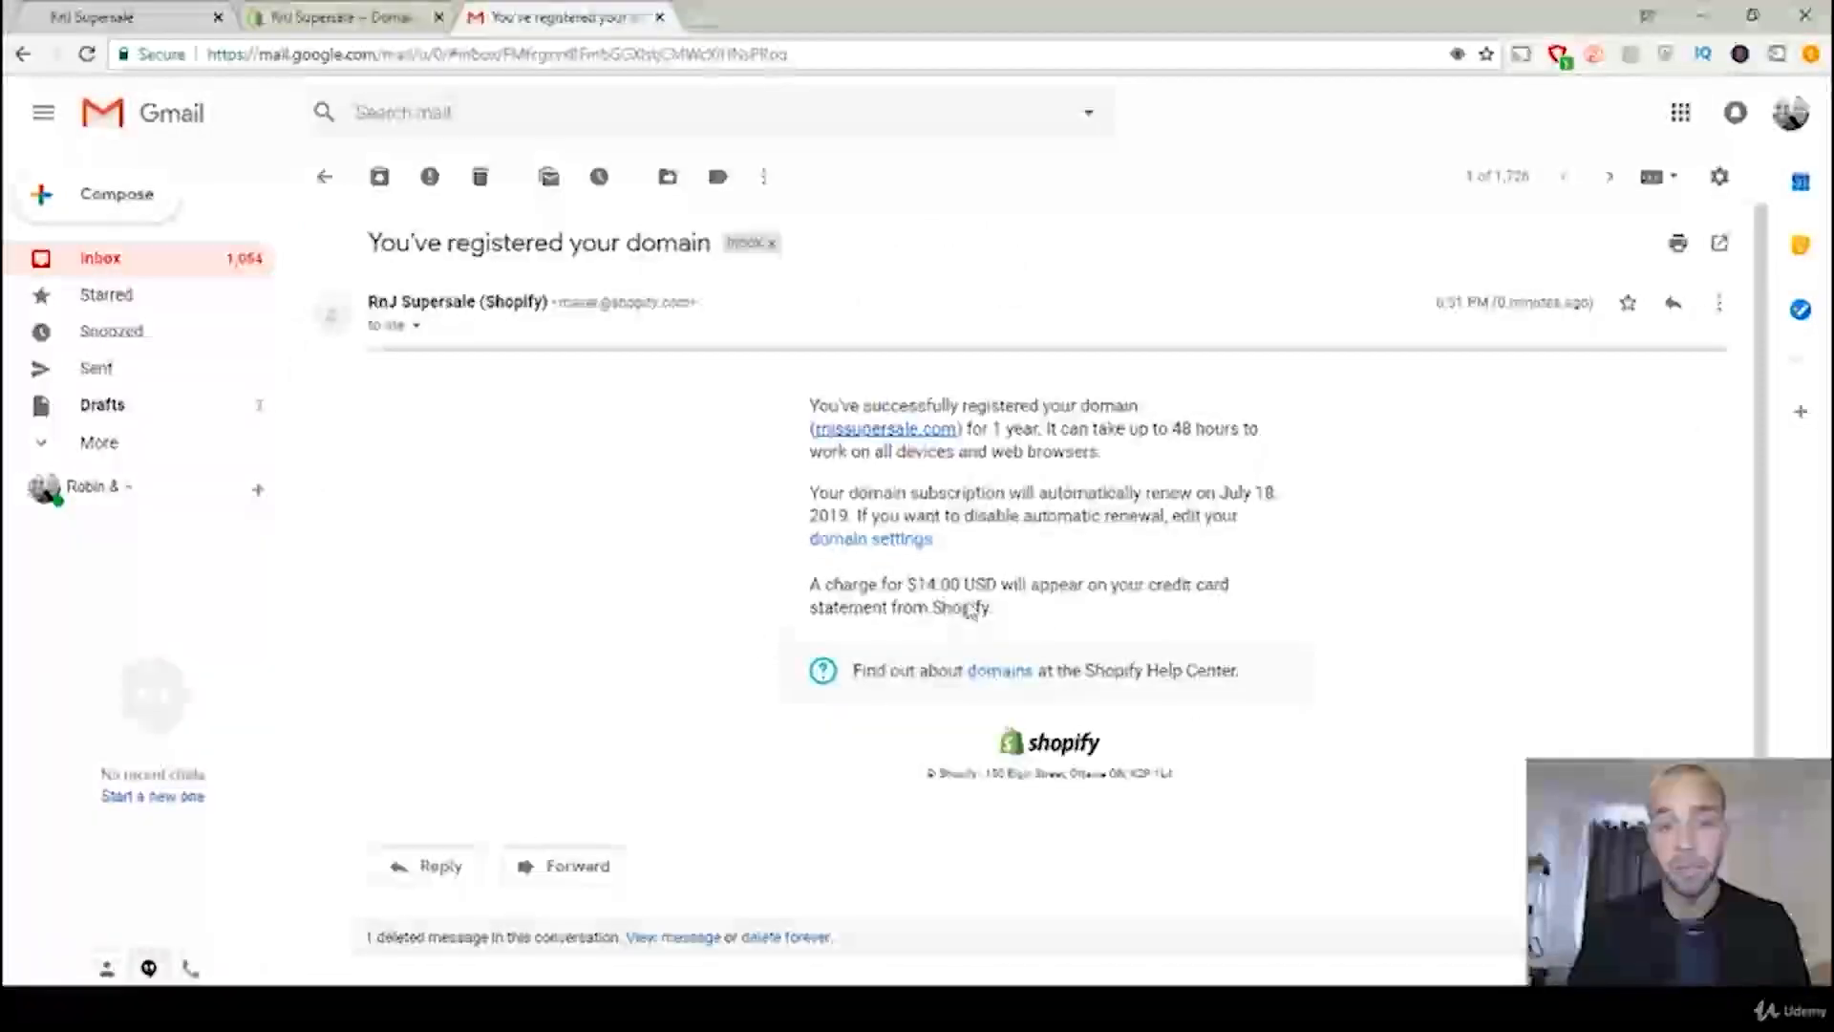
triple_click(1051, 399)
left_click(1118, 400)
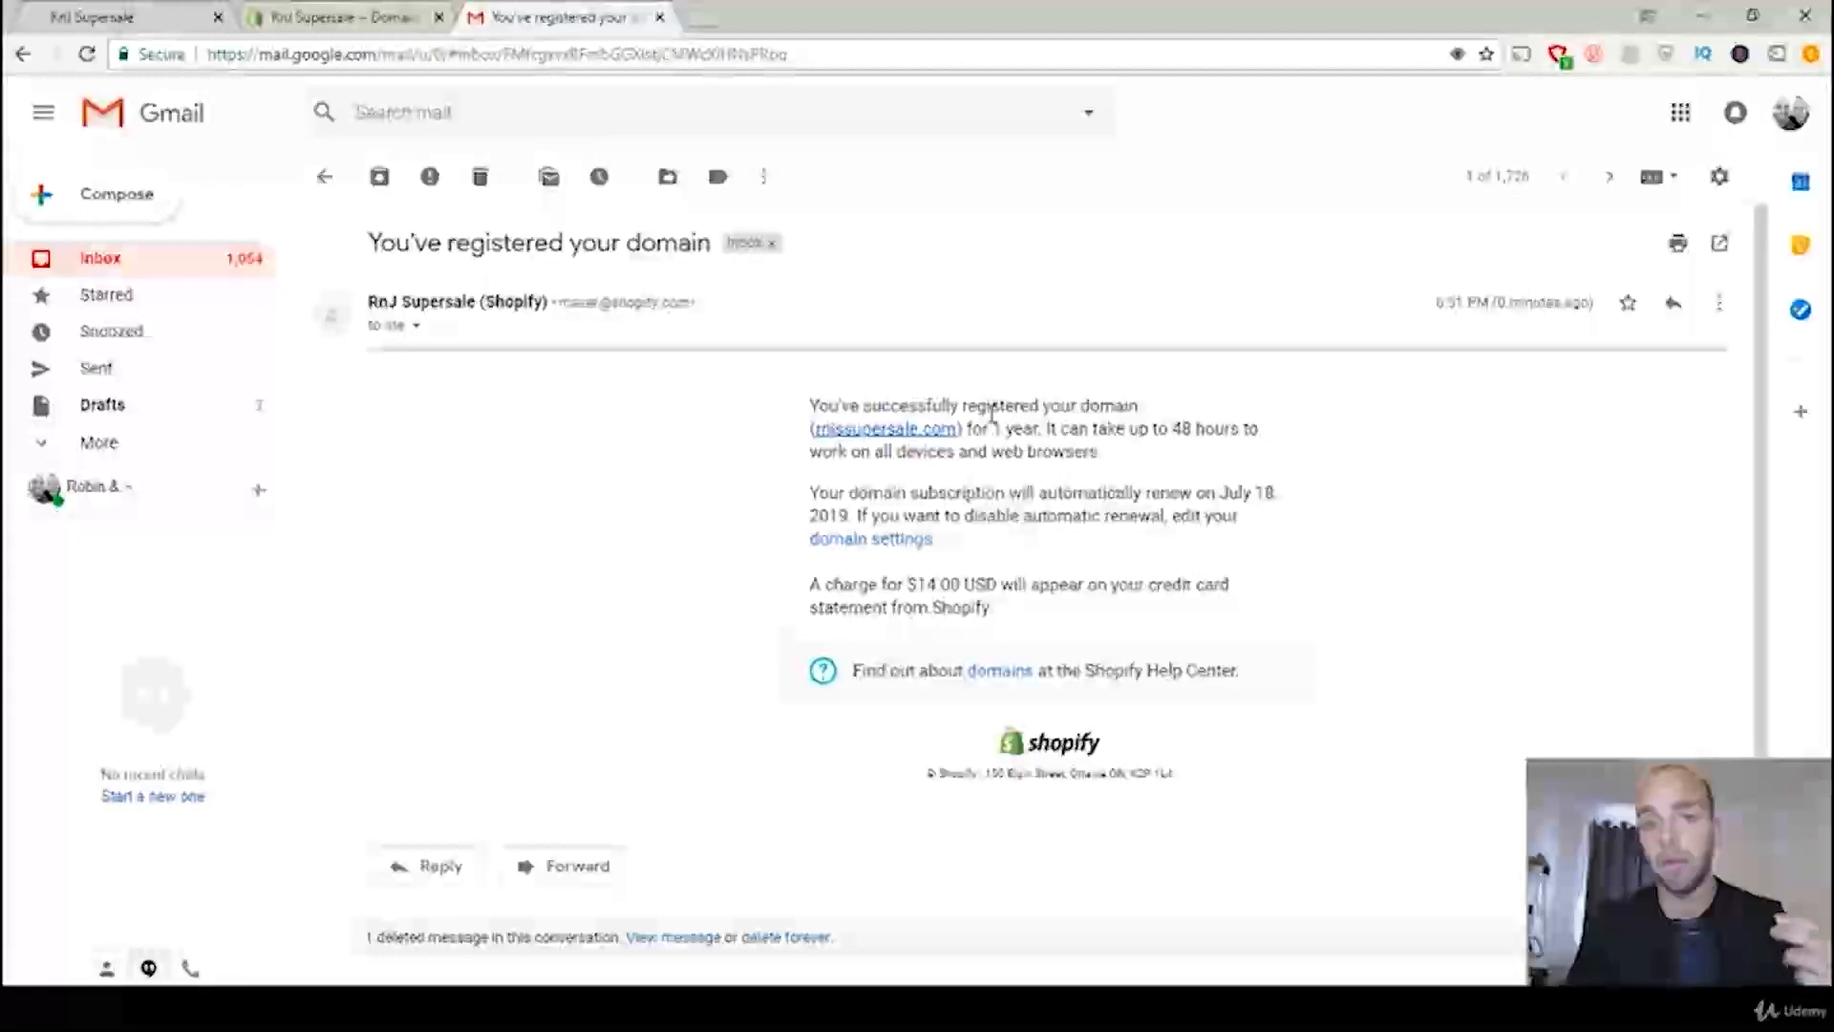
left_click(155, 118)
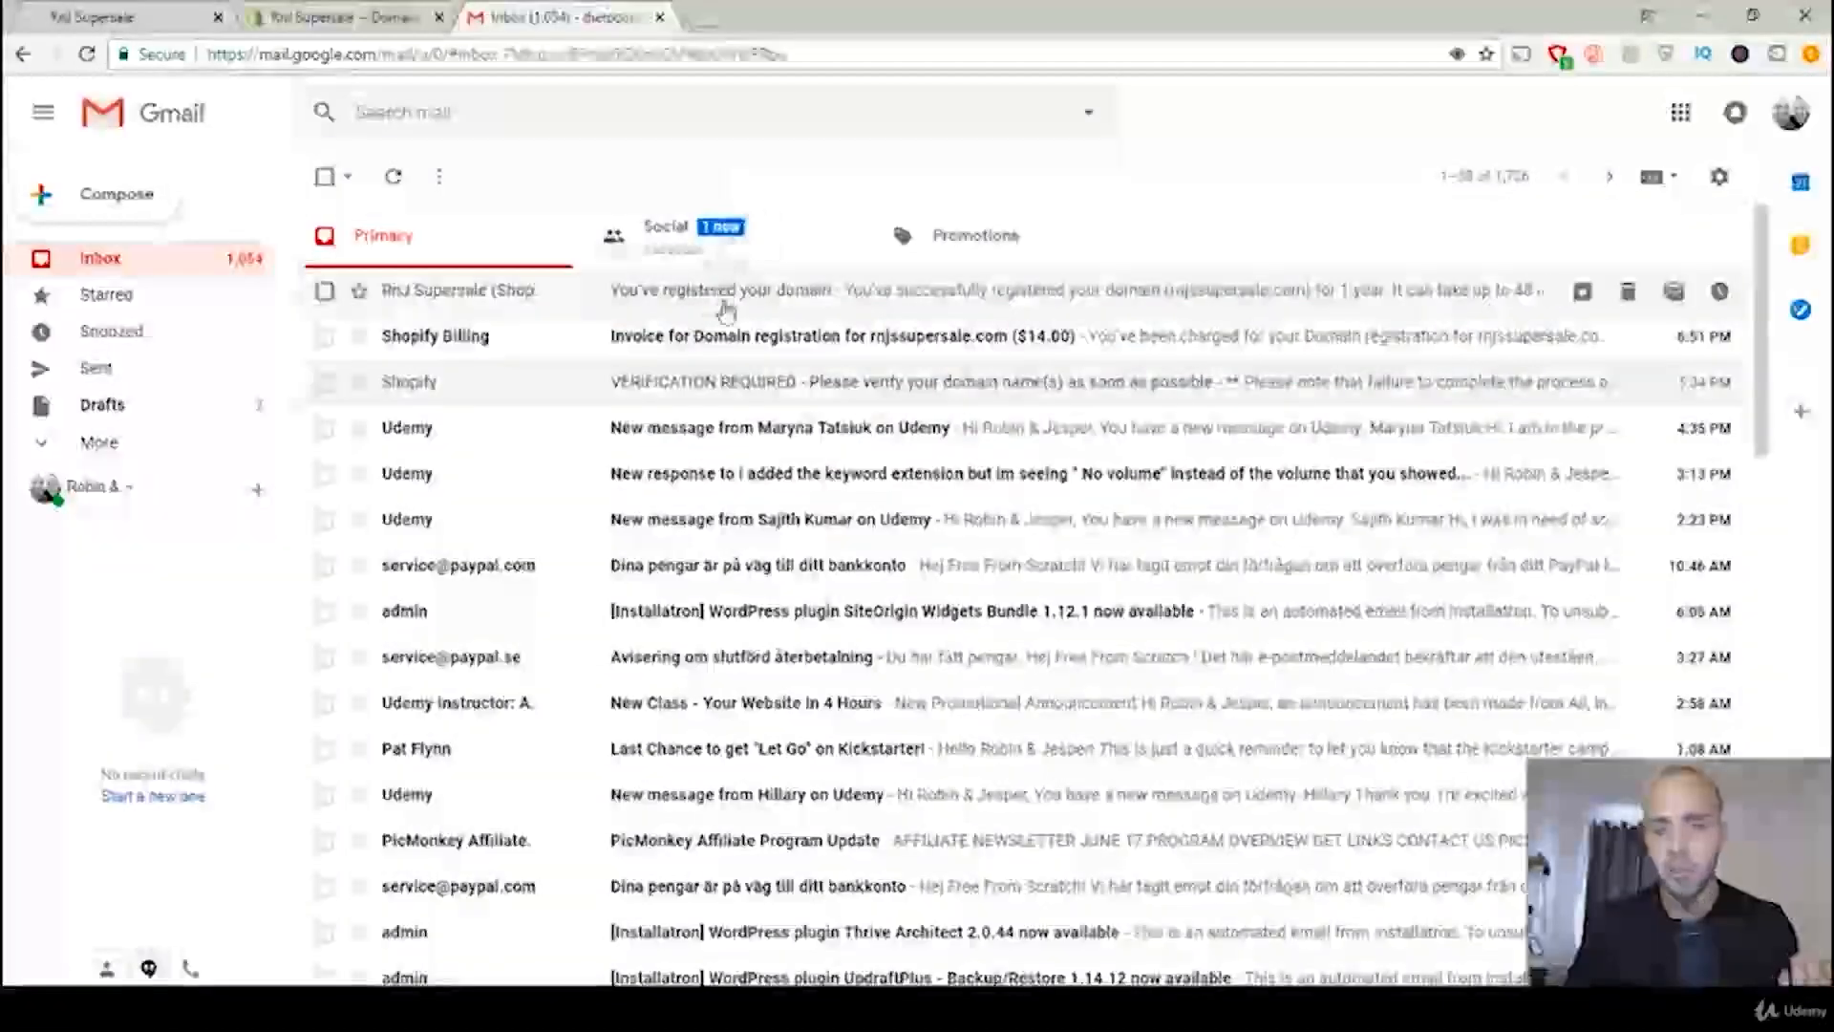
Step: Reopen the registration email, check how long the domain takes to work on all devices and browsers, and return to the Shopify admin
left_click(723, 294)
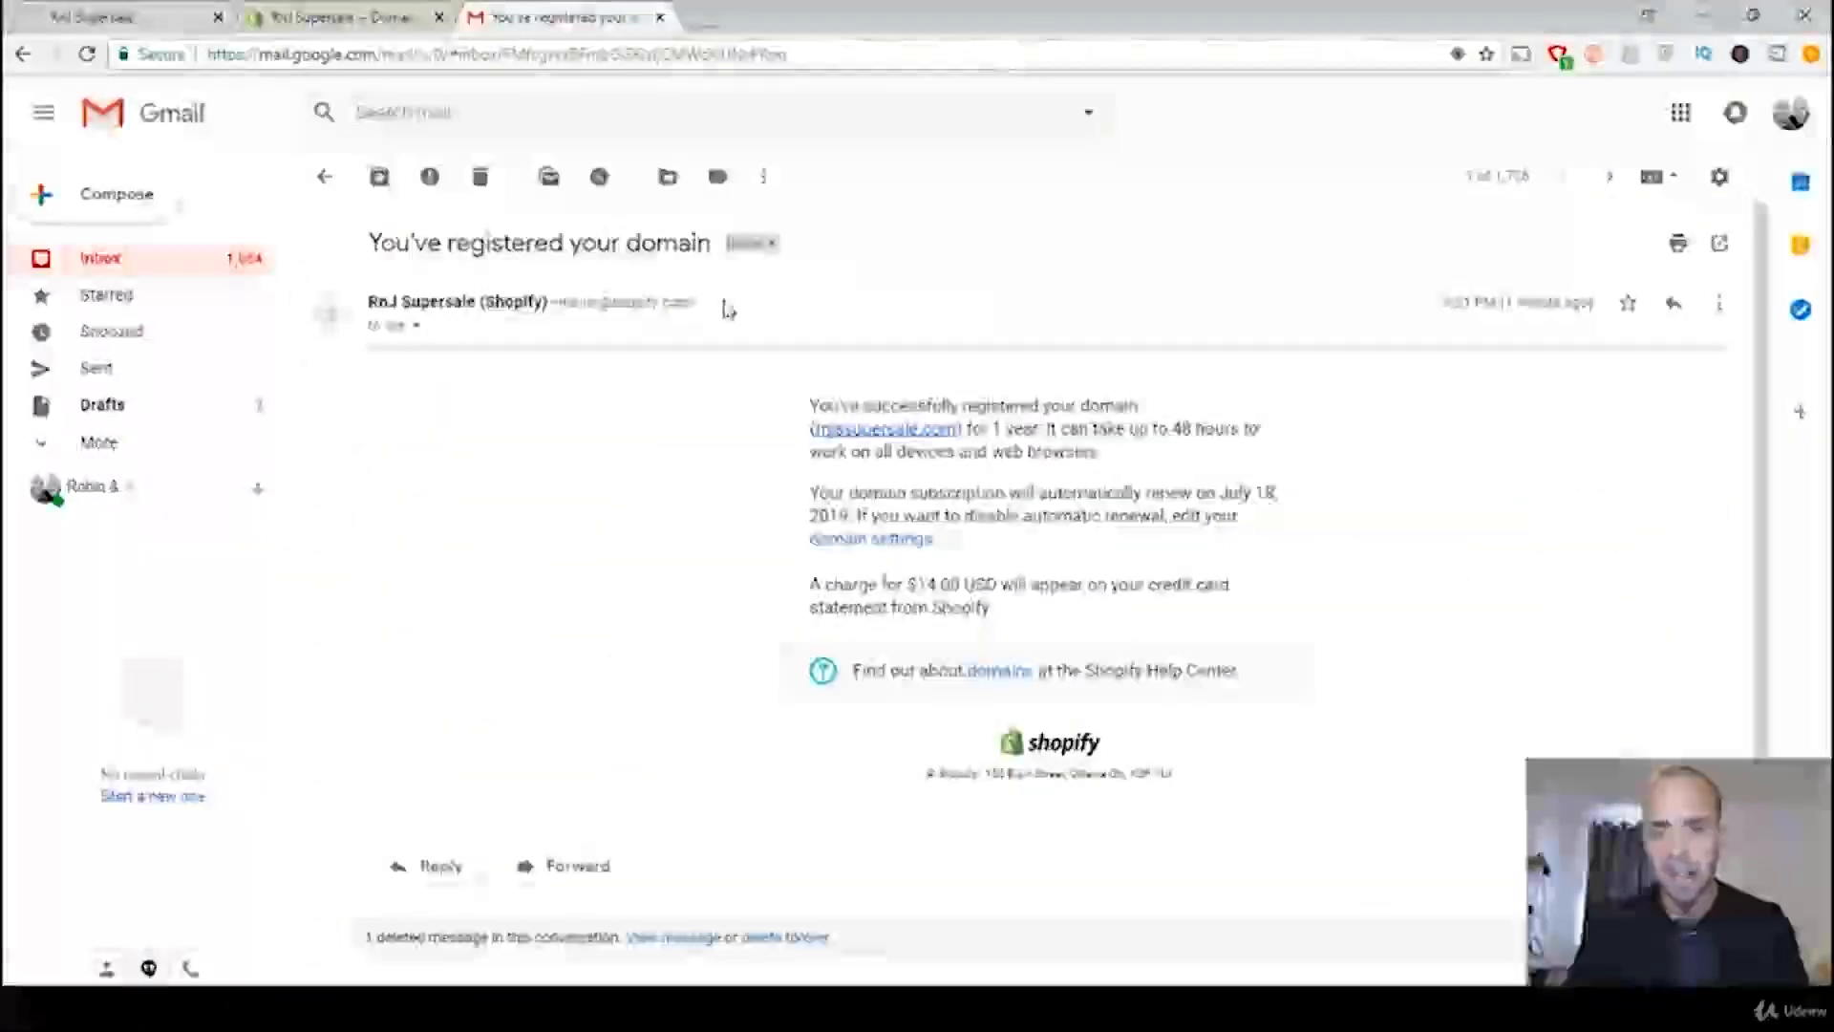
left_click_drag(1171, 428, 1261, 430)
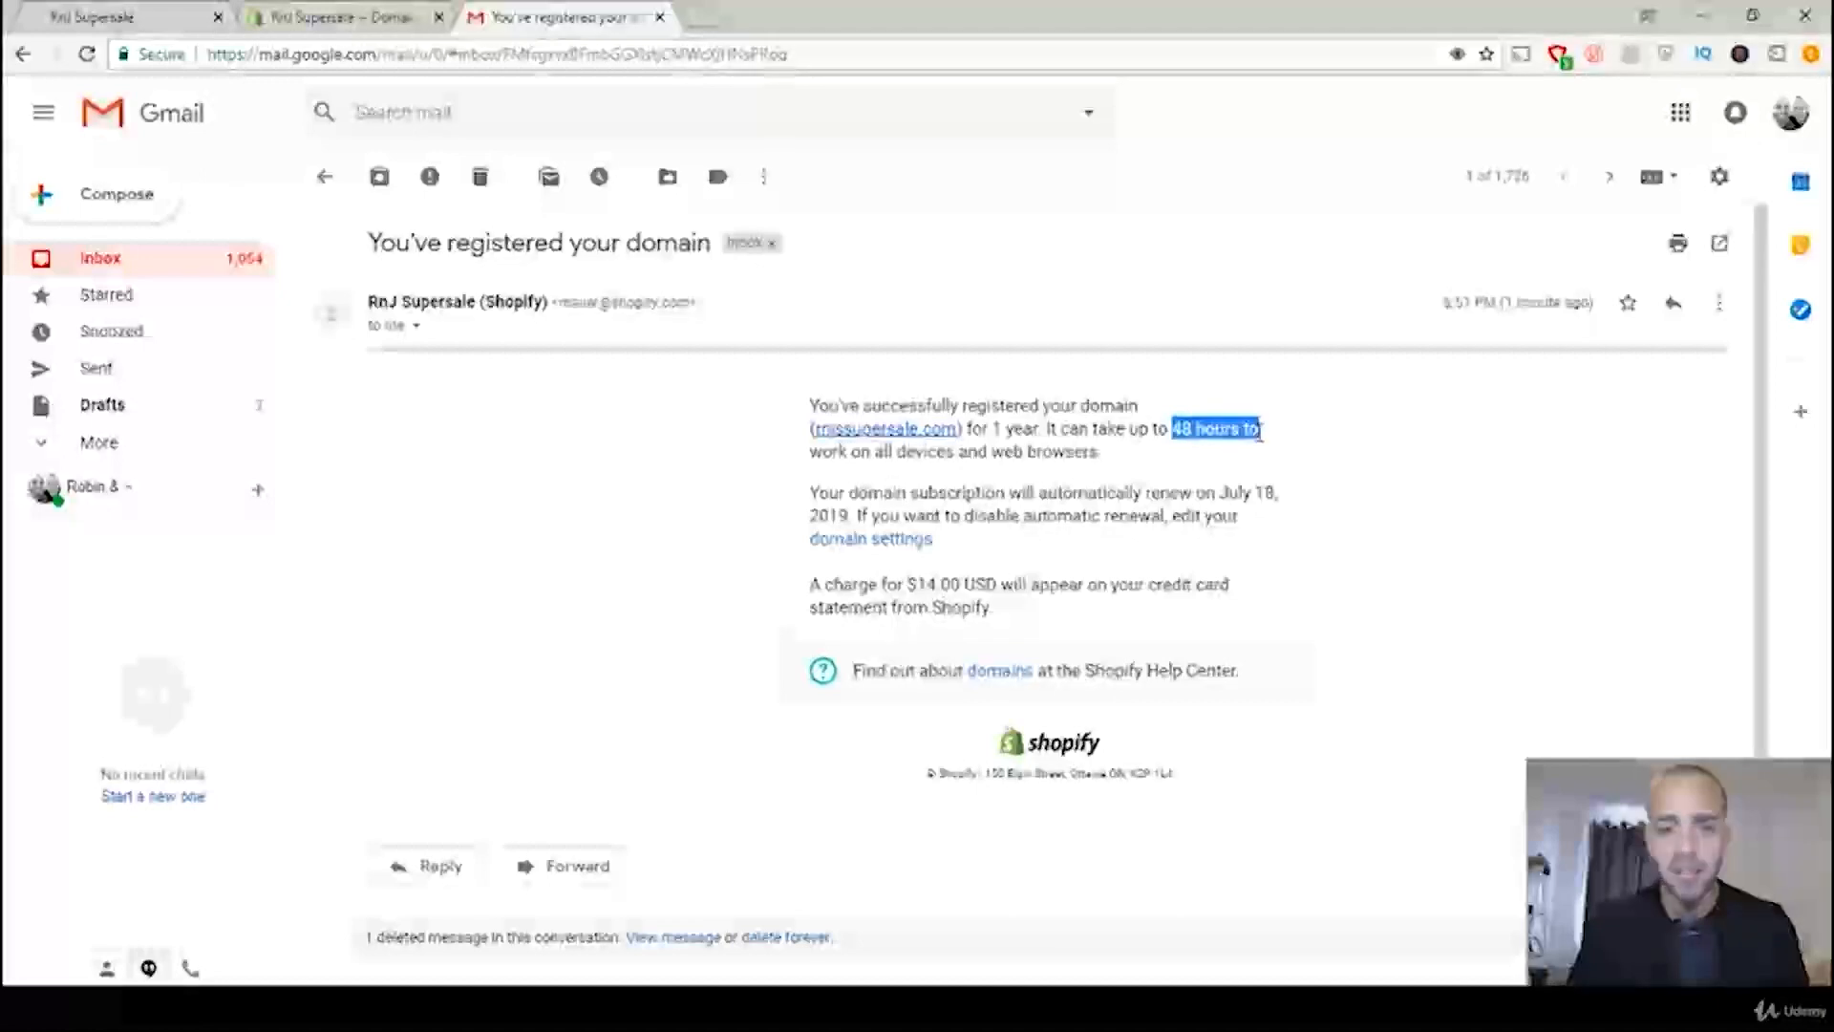
left_click(1202, 434)
left_click_drag(806, 455, 900, 455)
left_click(927, 457)
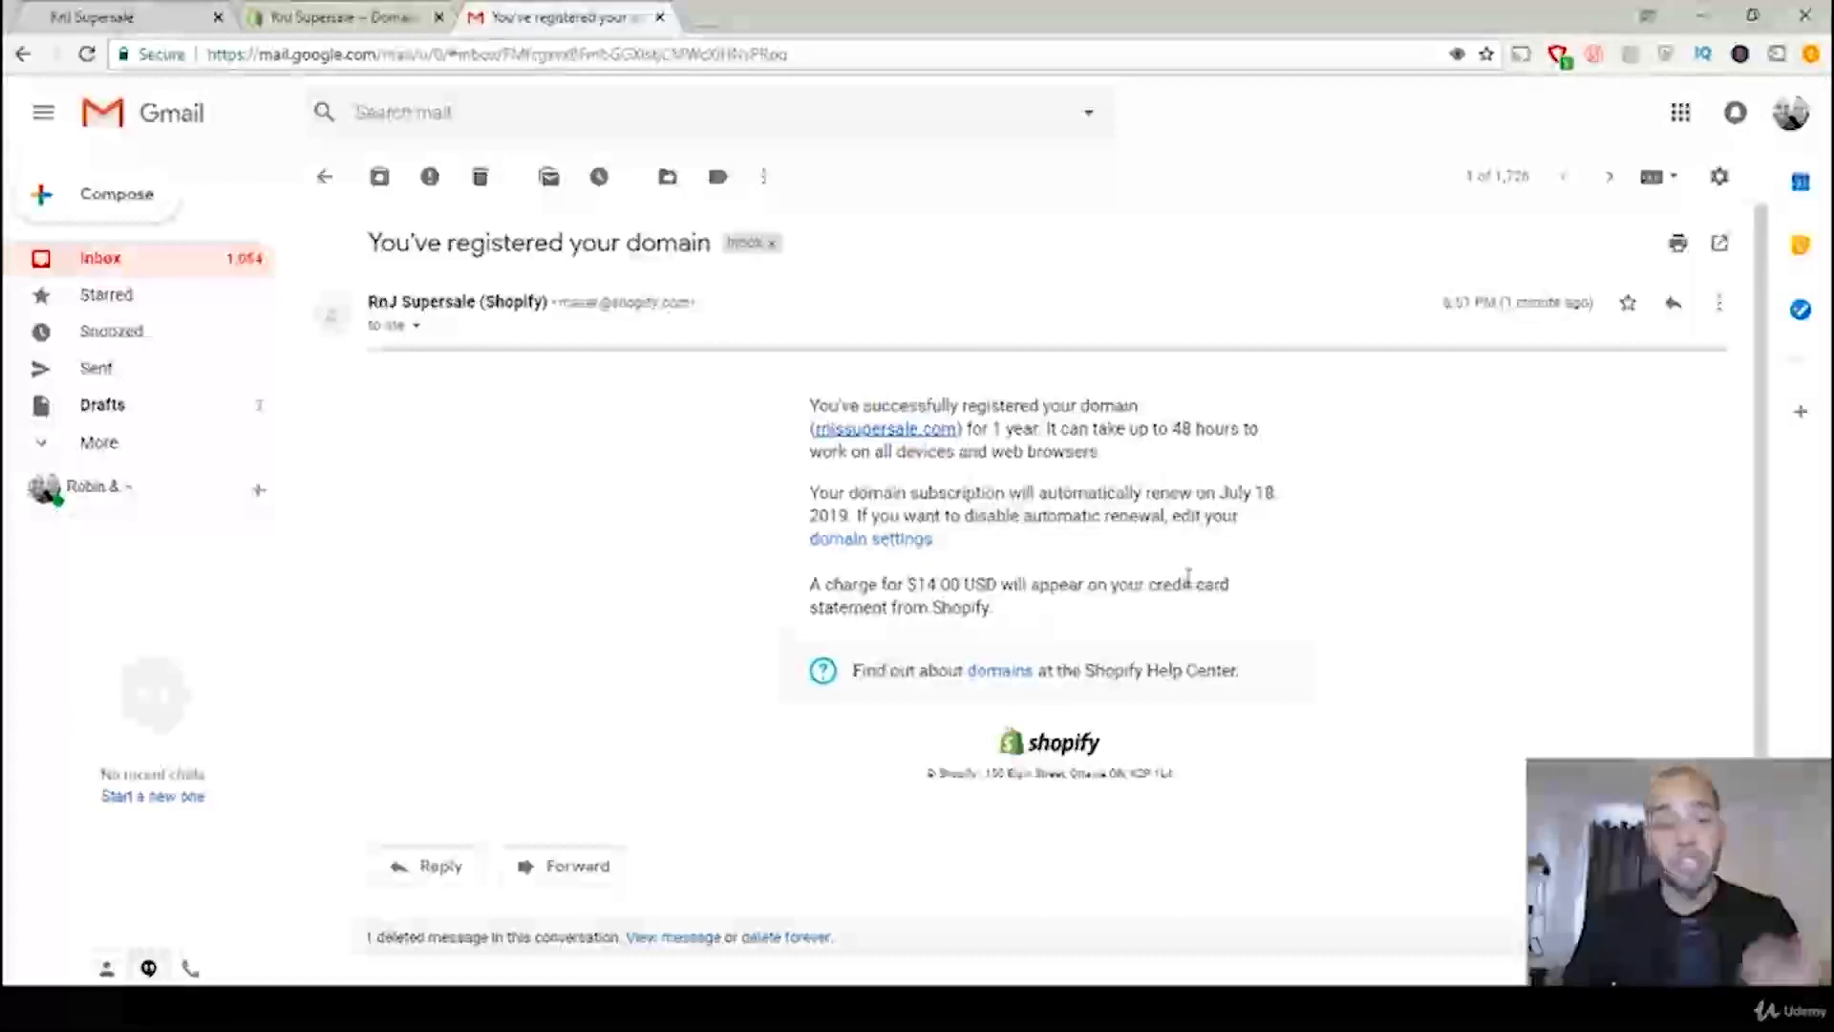
left_click(392, 18)
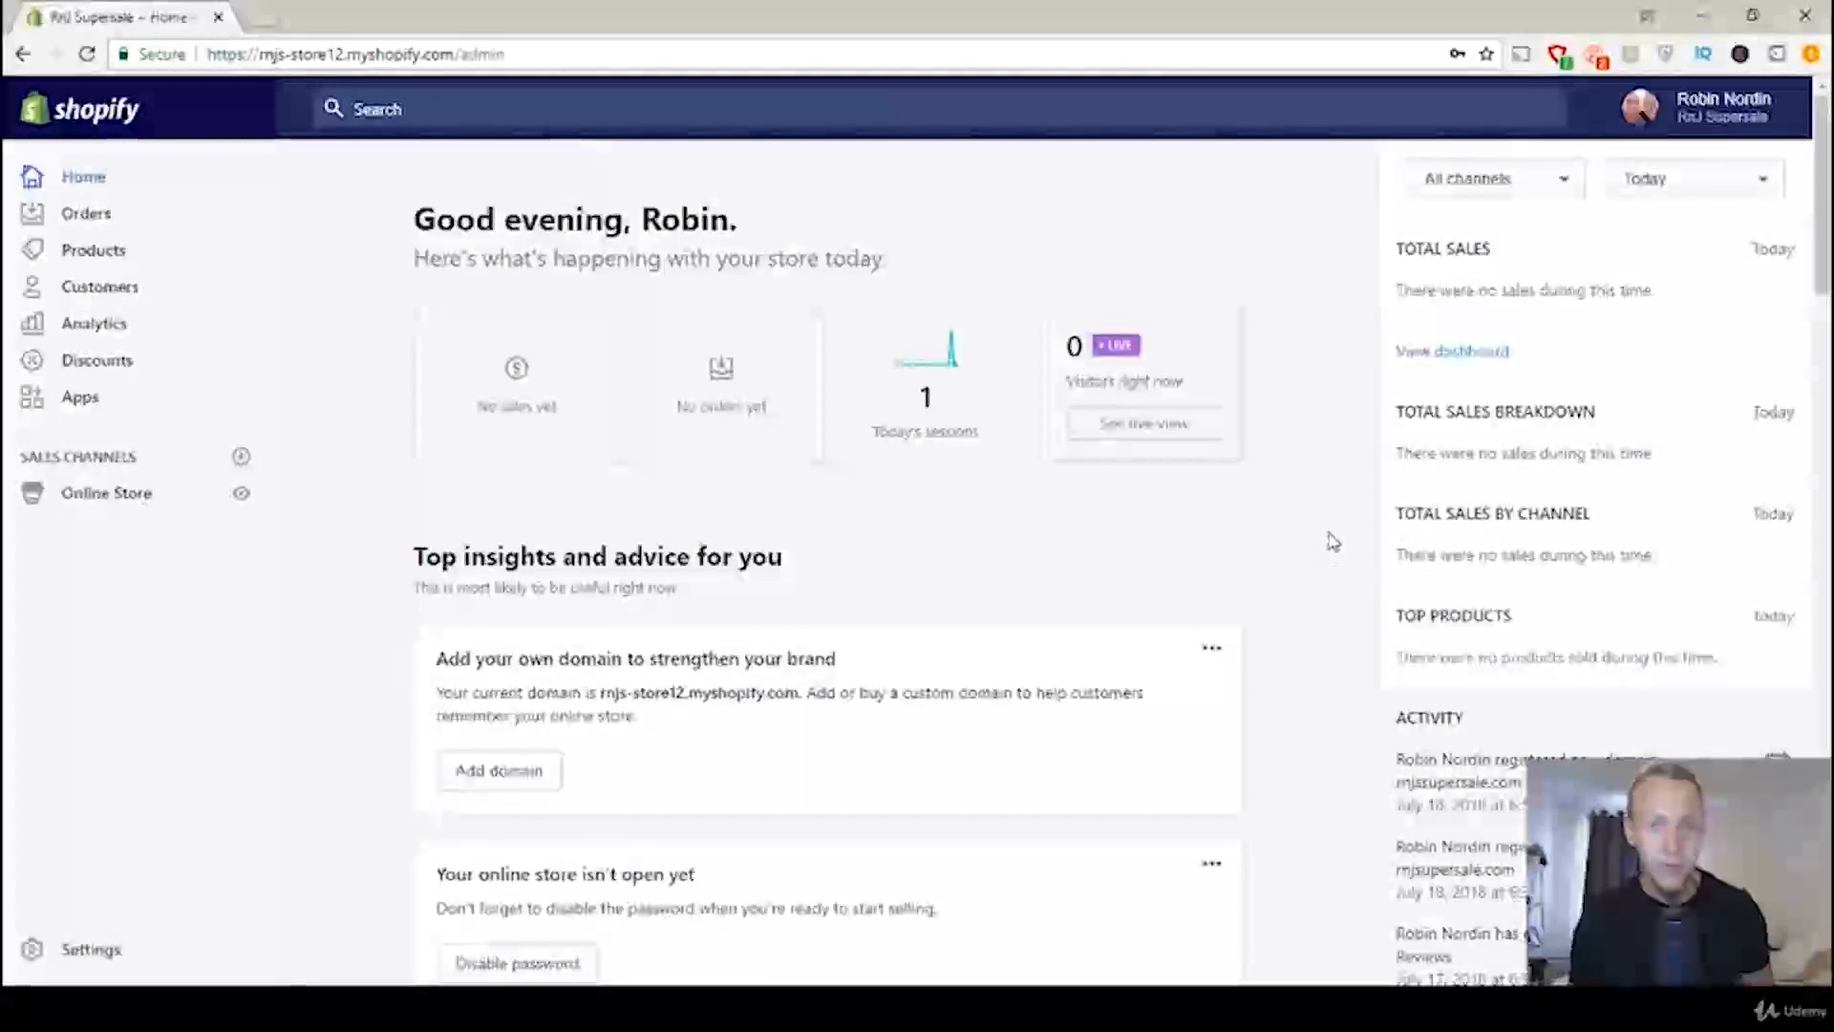
Step: In the online store's domain settings, change the primary domain to rnjssupersale.com and save it
left_click(120, 506)
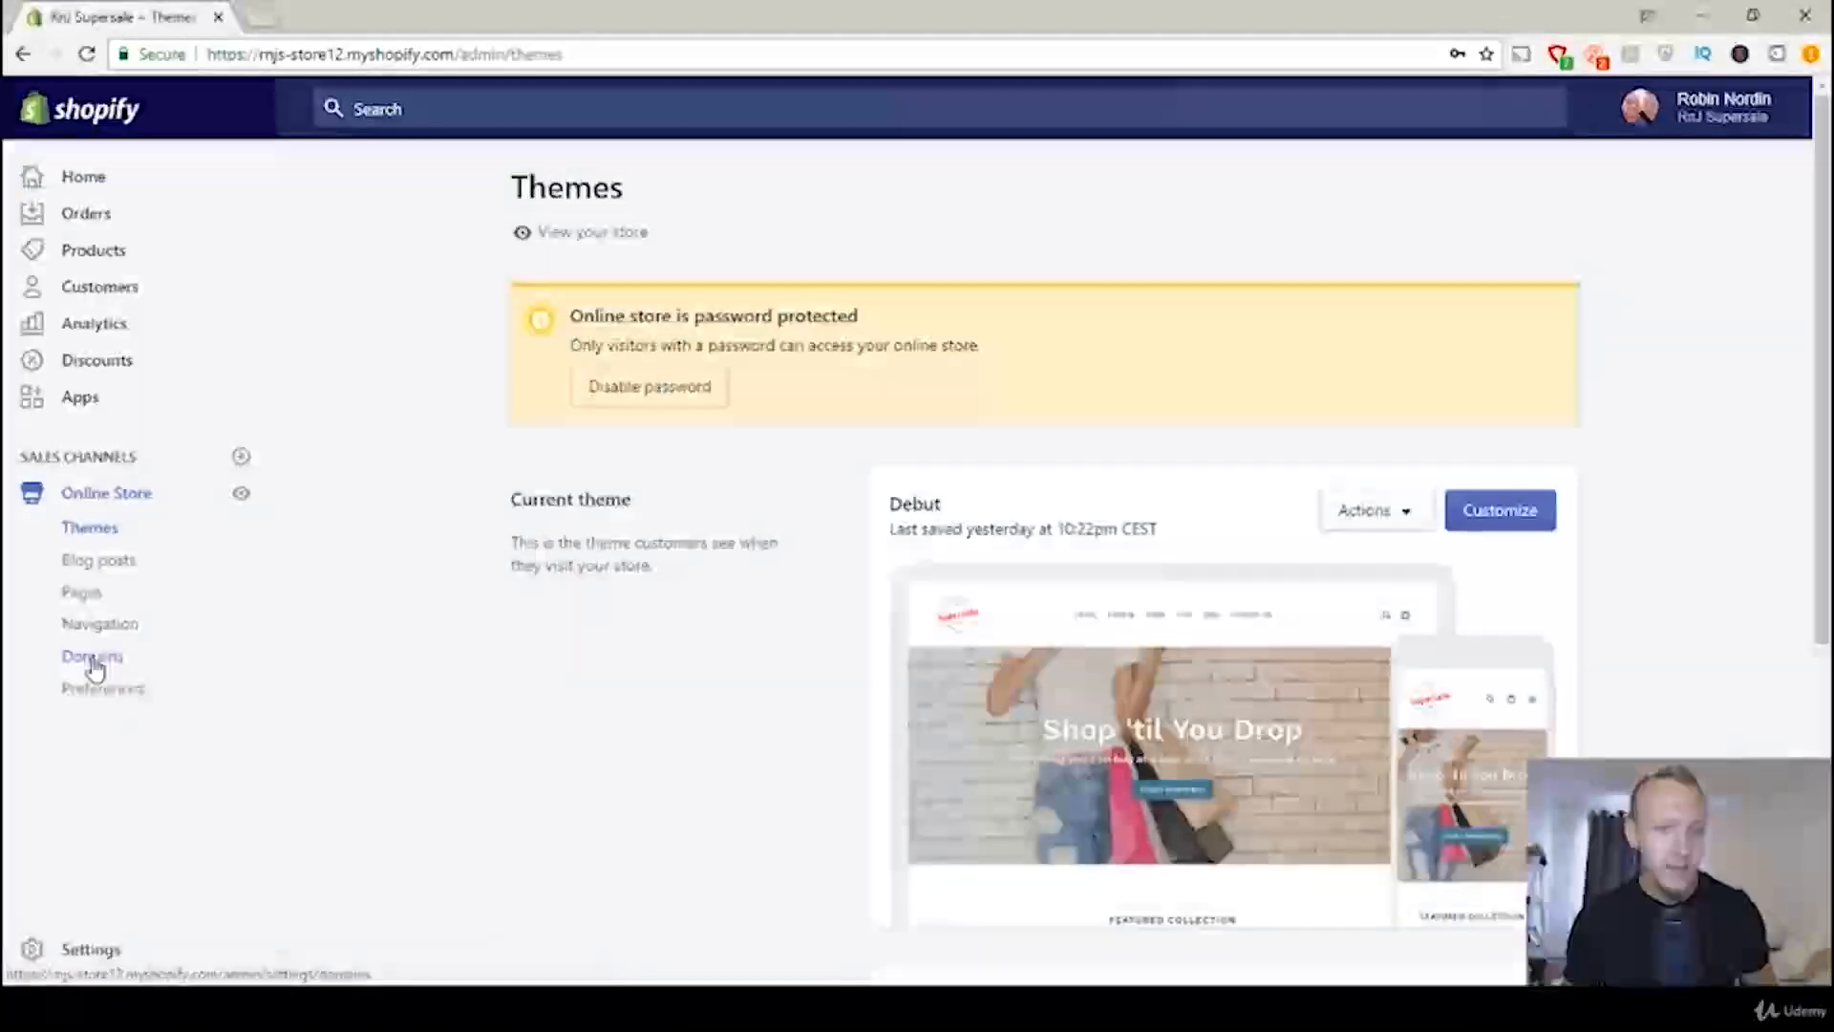
left_click(93, 665)
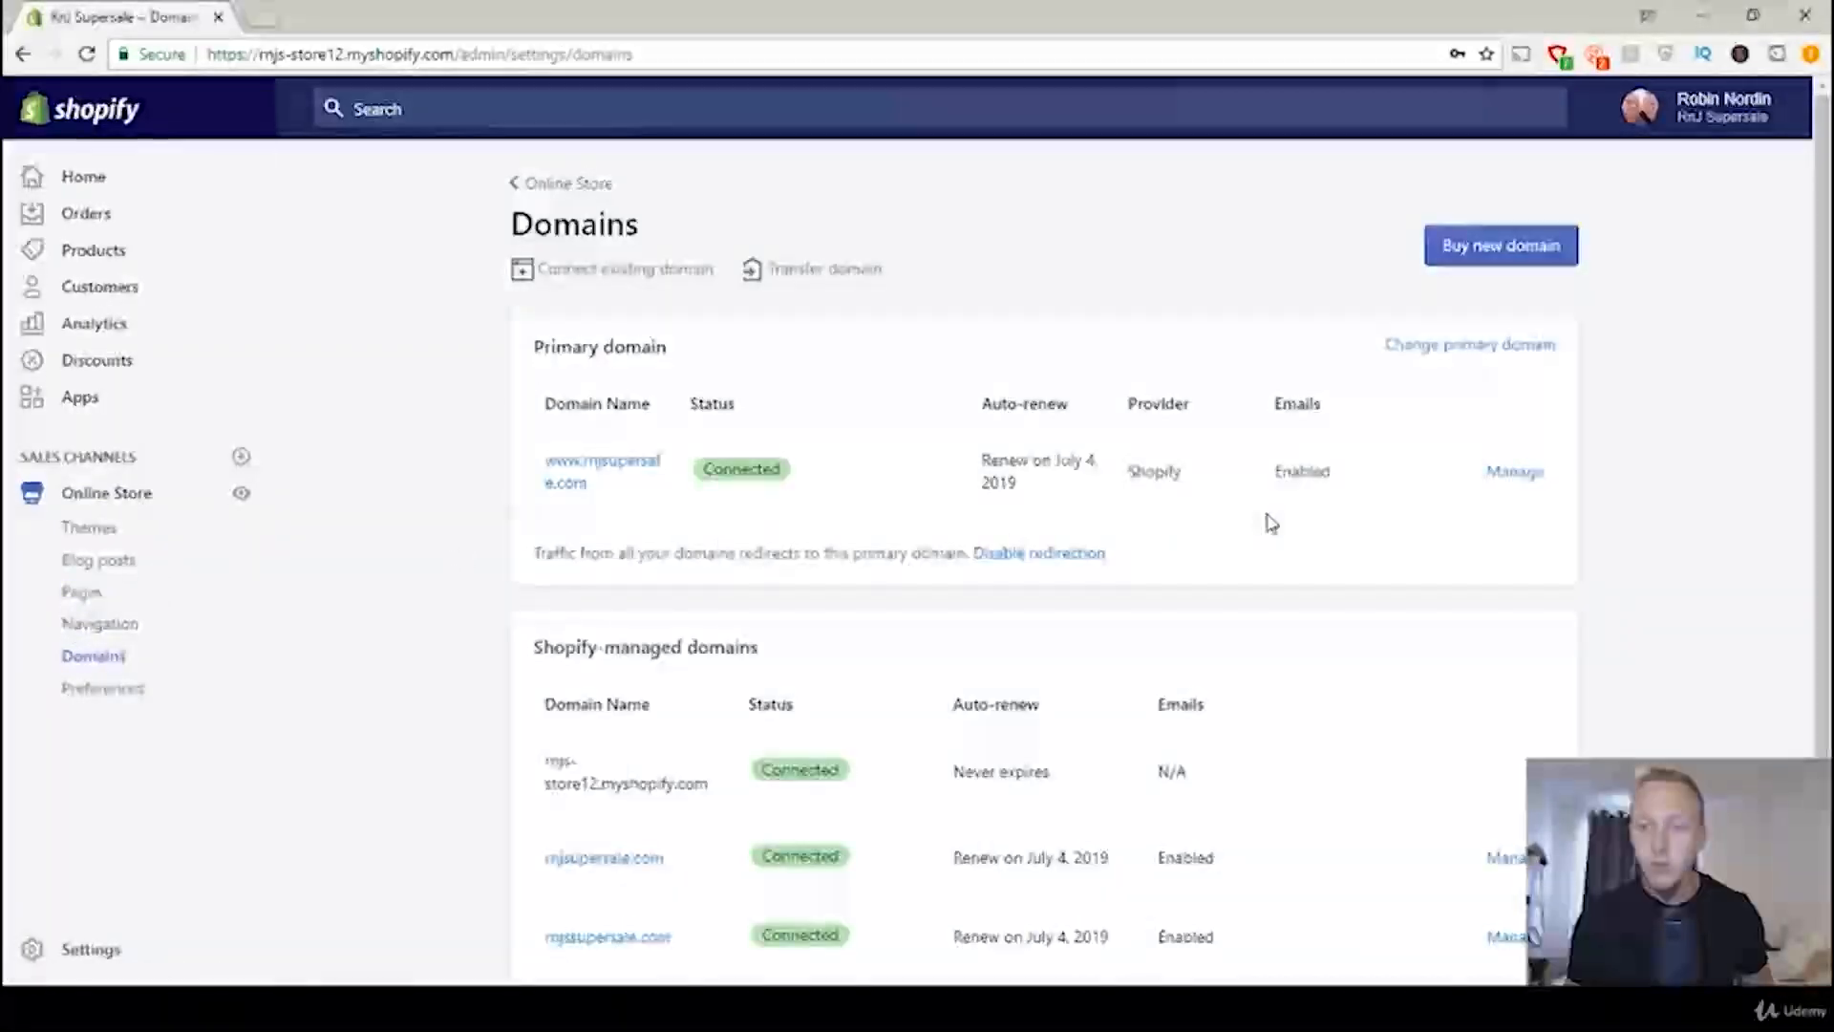
left_click(1490, 346)
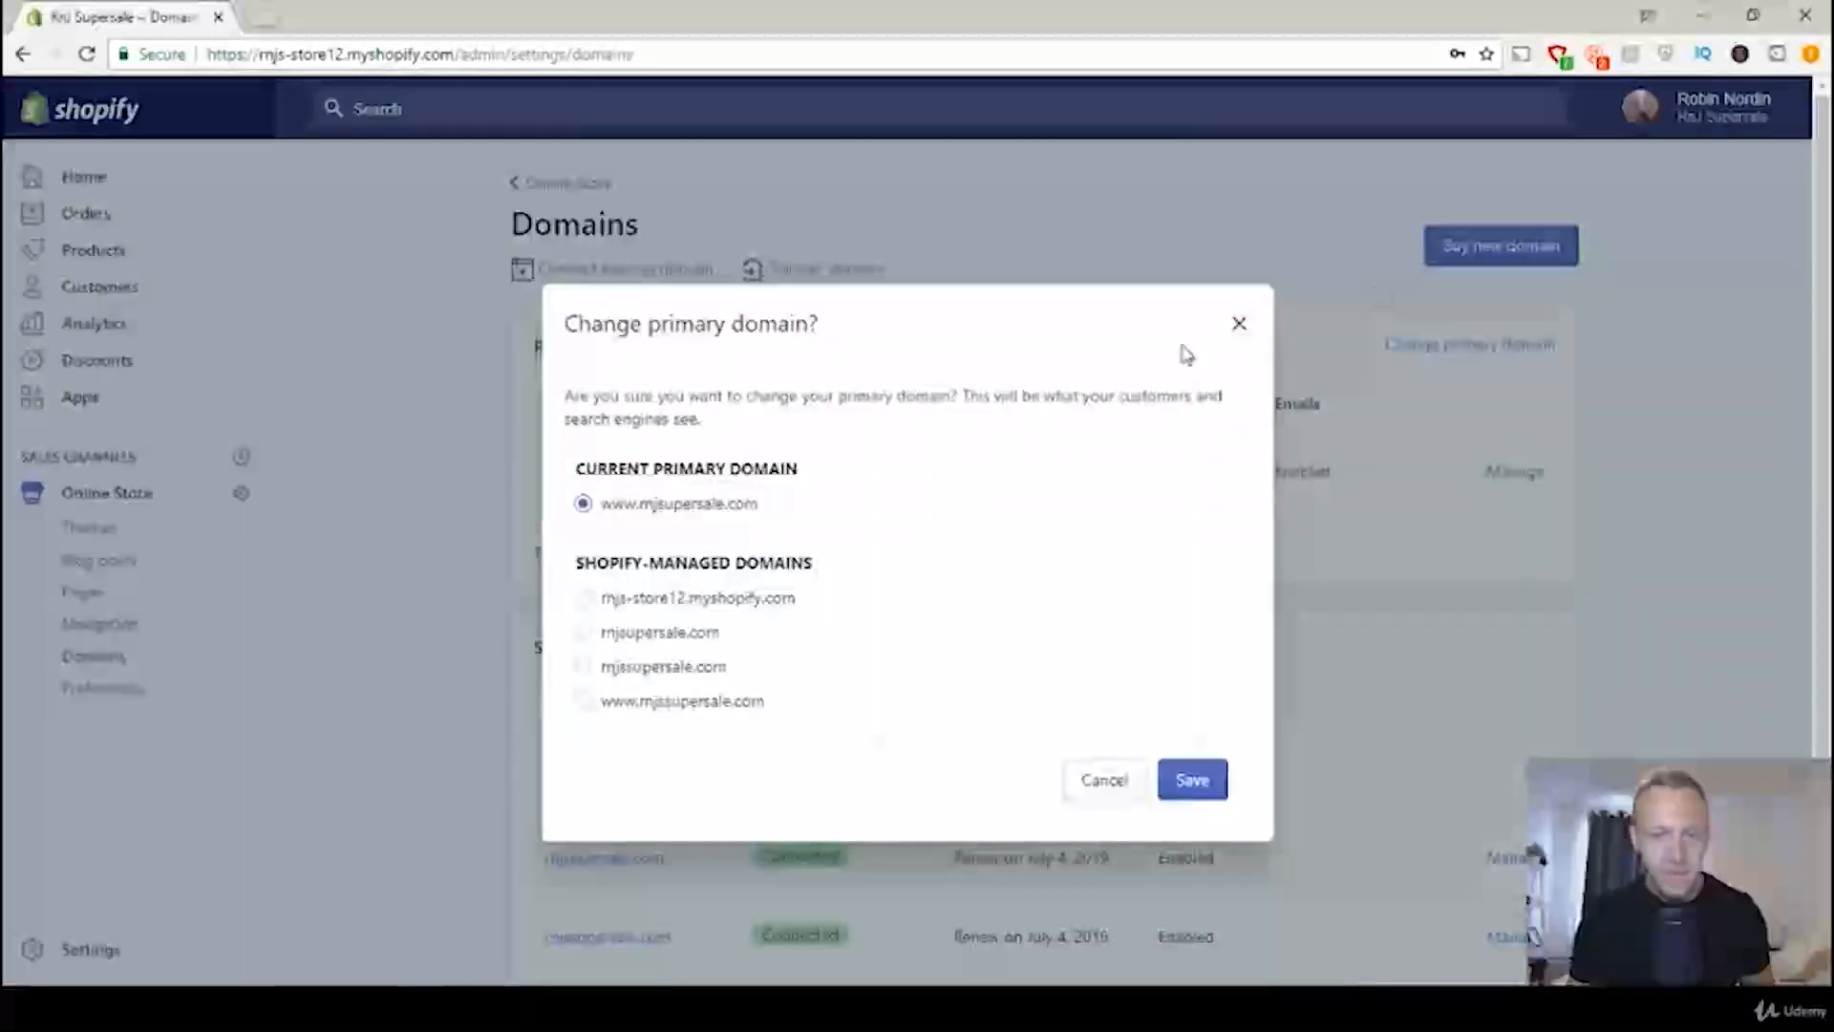
left_click(585, 668)
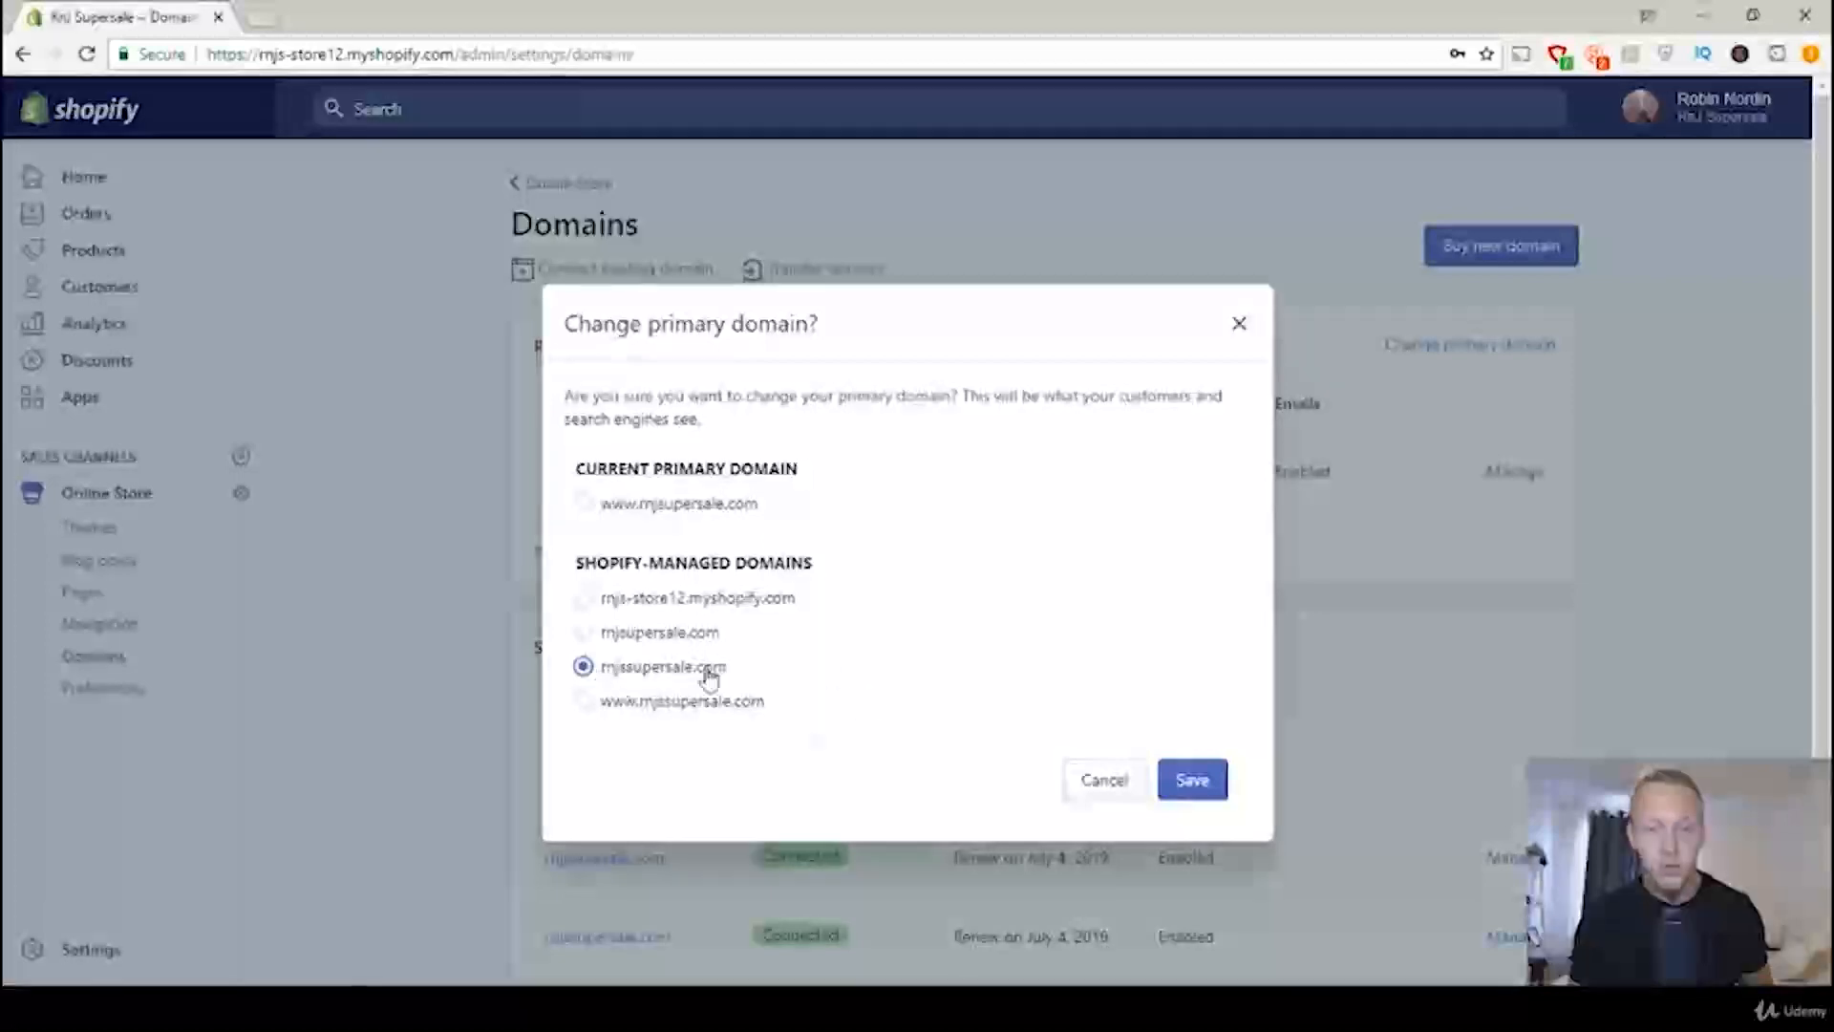
left_click(1206, 784)
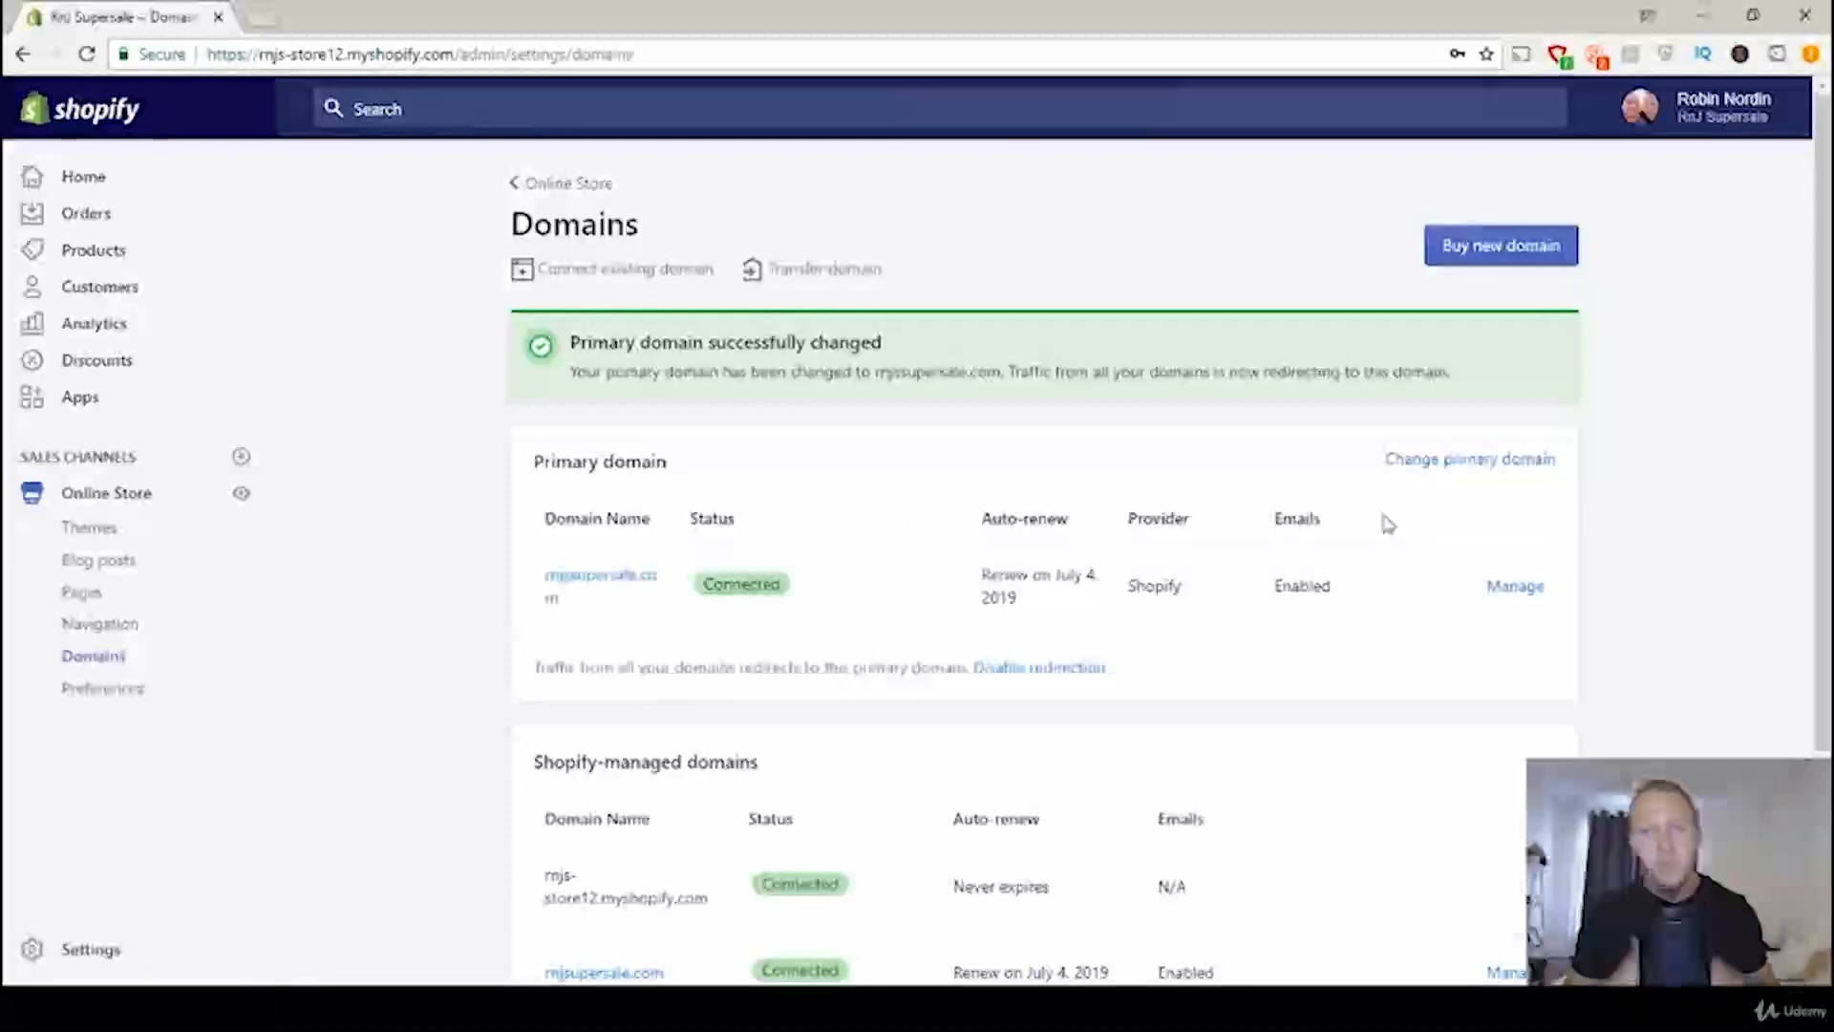
Step: Open the management page for rnjssupersale.com and examine the info and sales email addresses and where they forward
left_click(1528, 591)
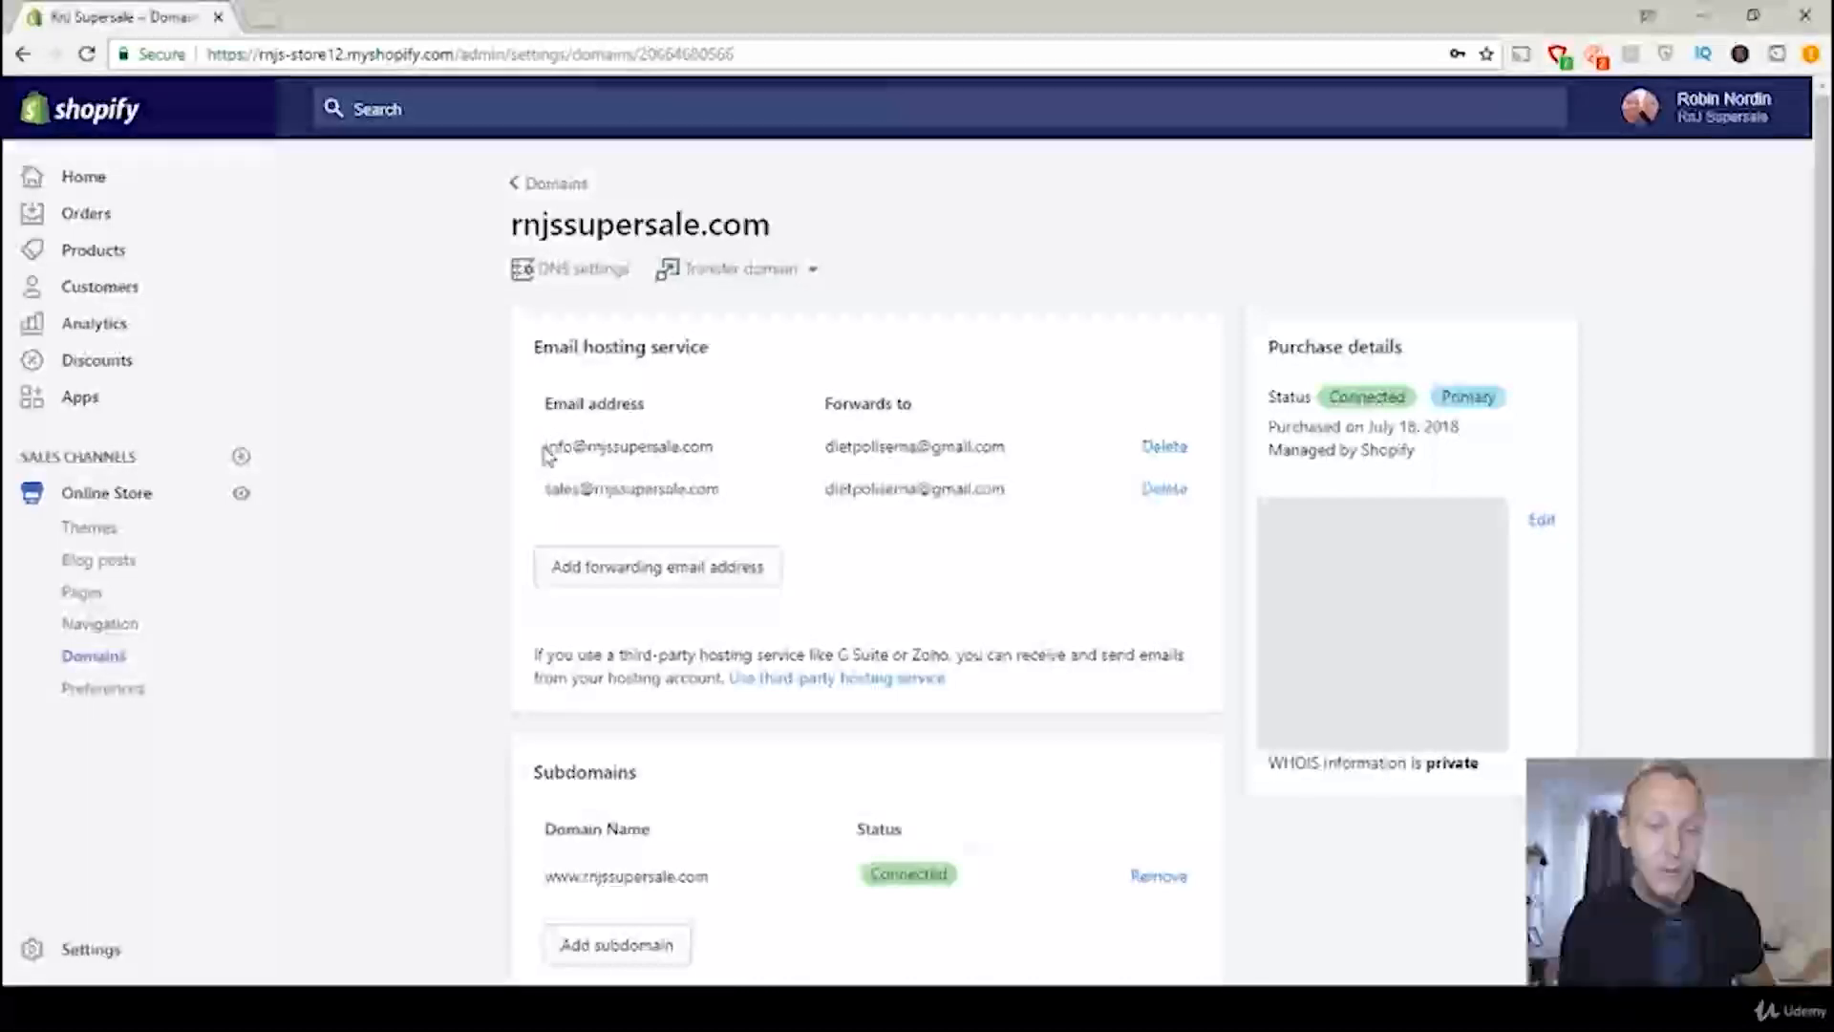
left_click_drag(548, 445, 721, 447)
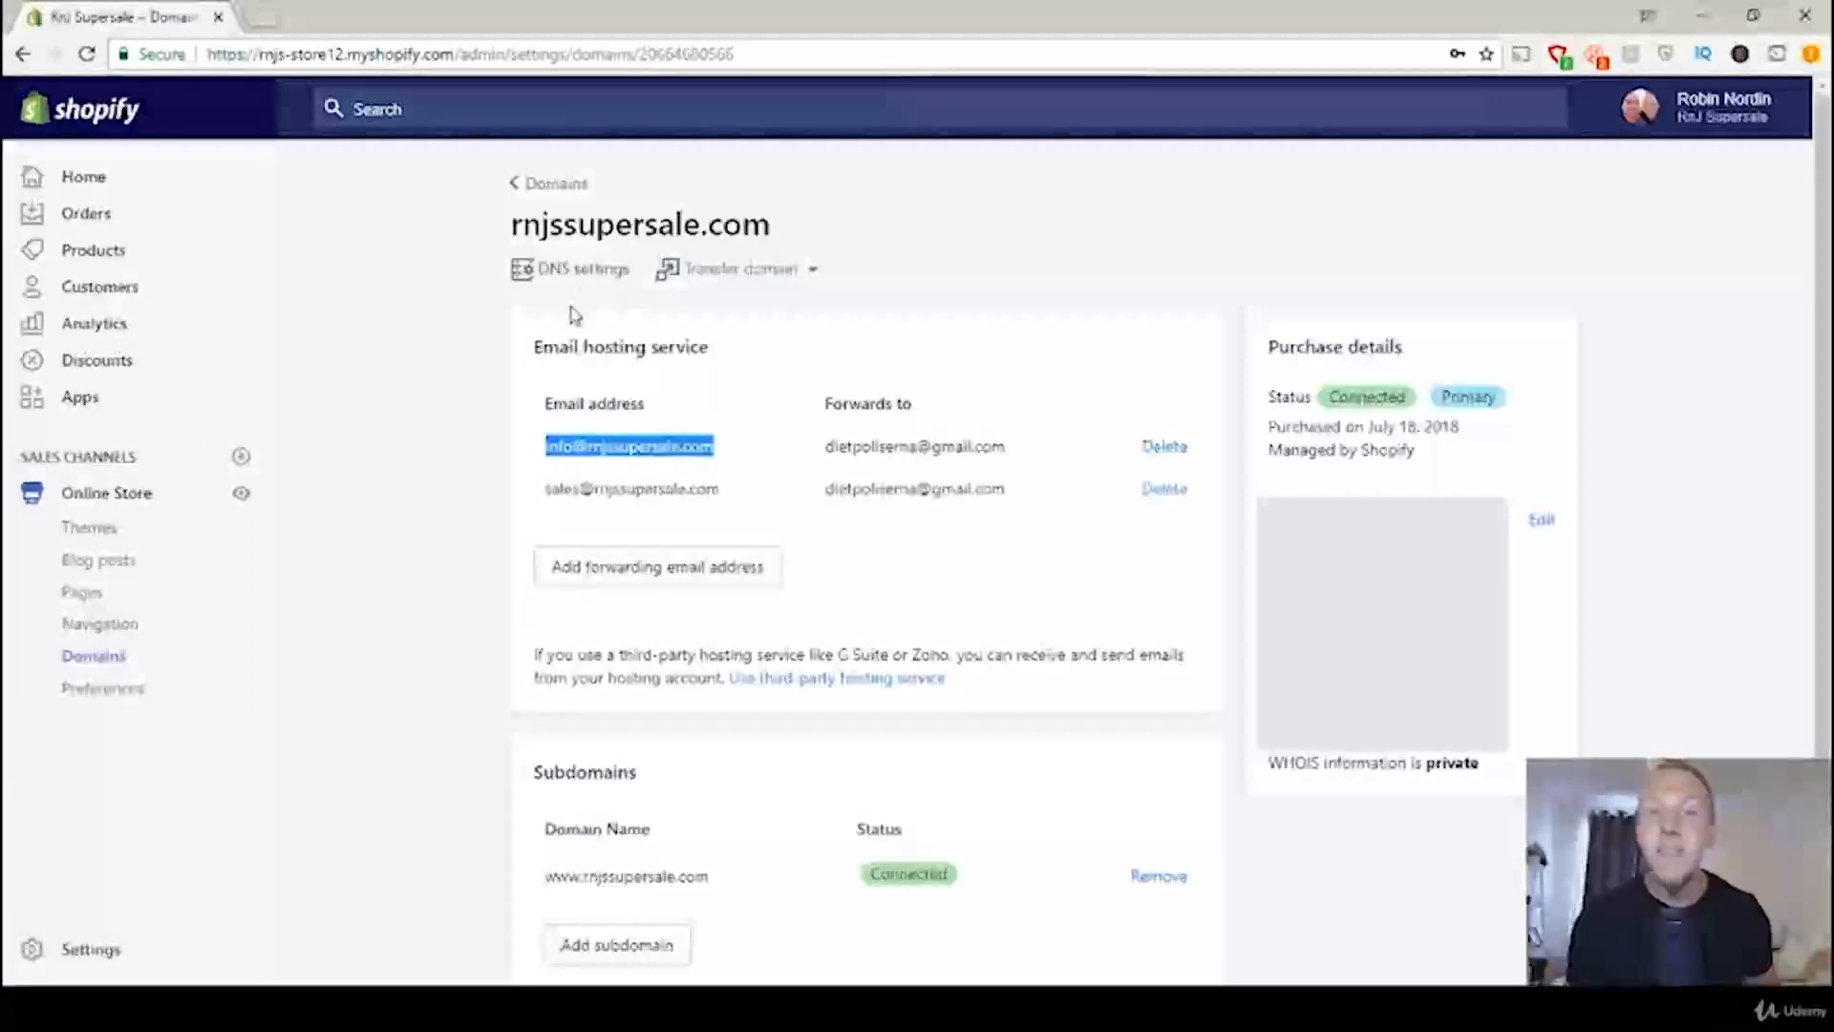
left_click(838, 449)
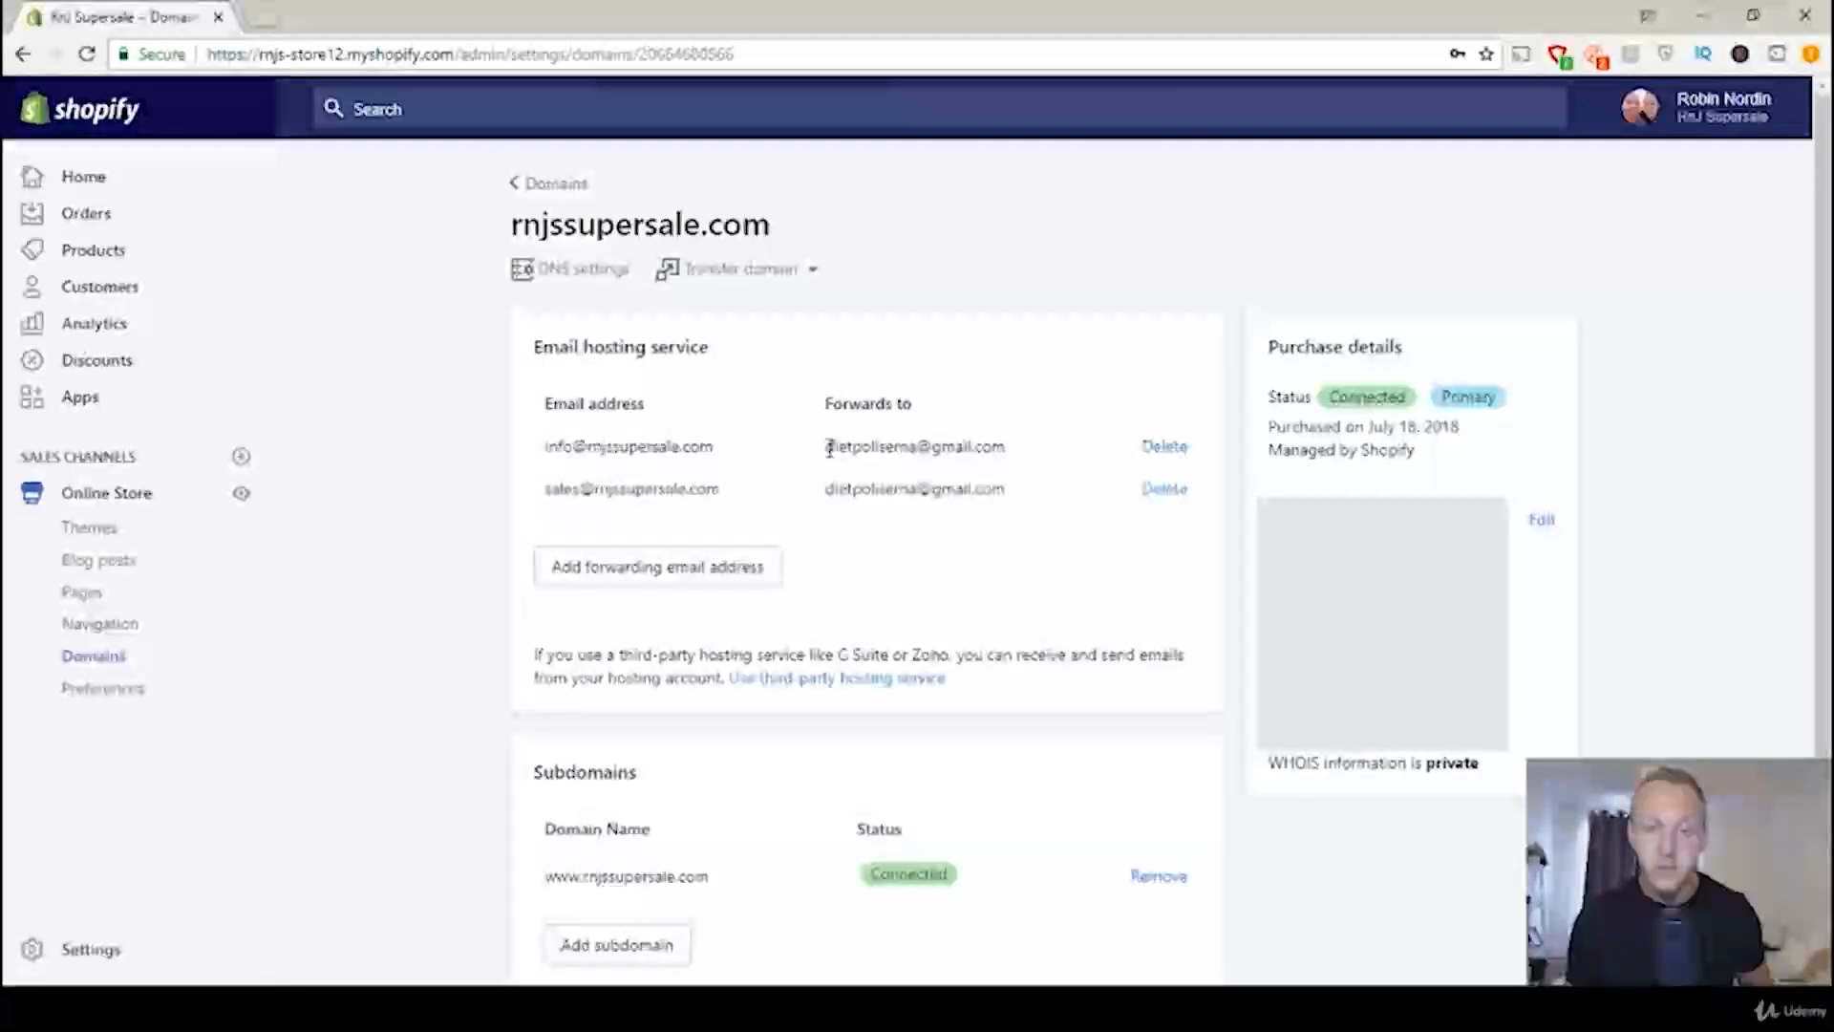
left_click_drag(828, 448, 1018, 454)
left_click(1015, 454)
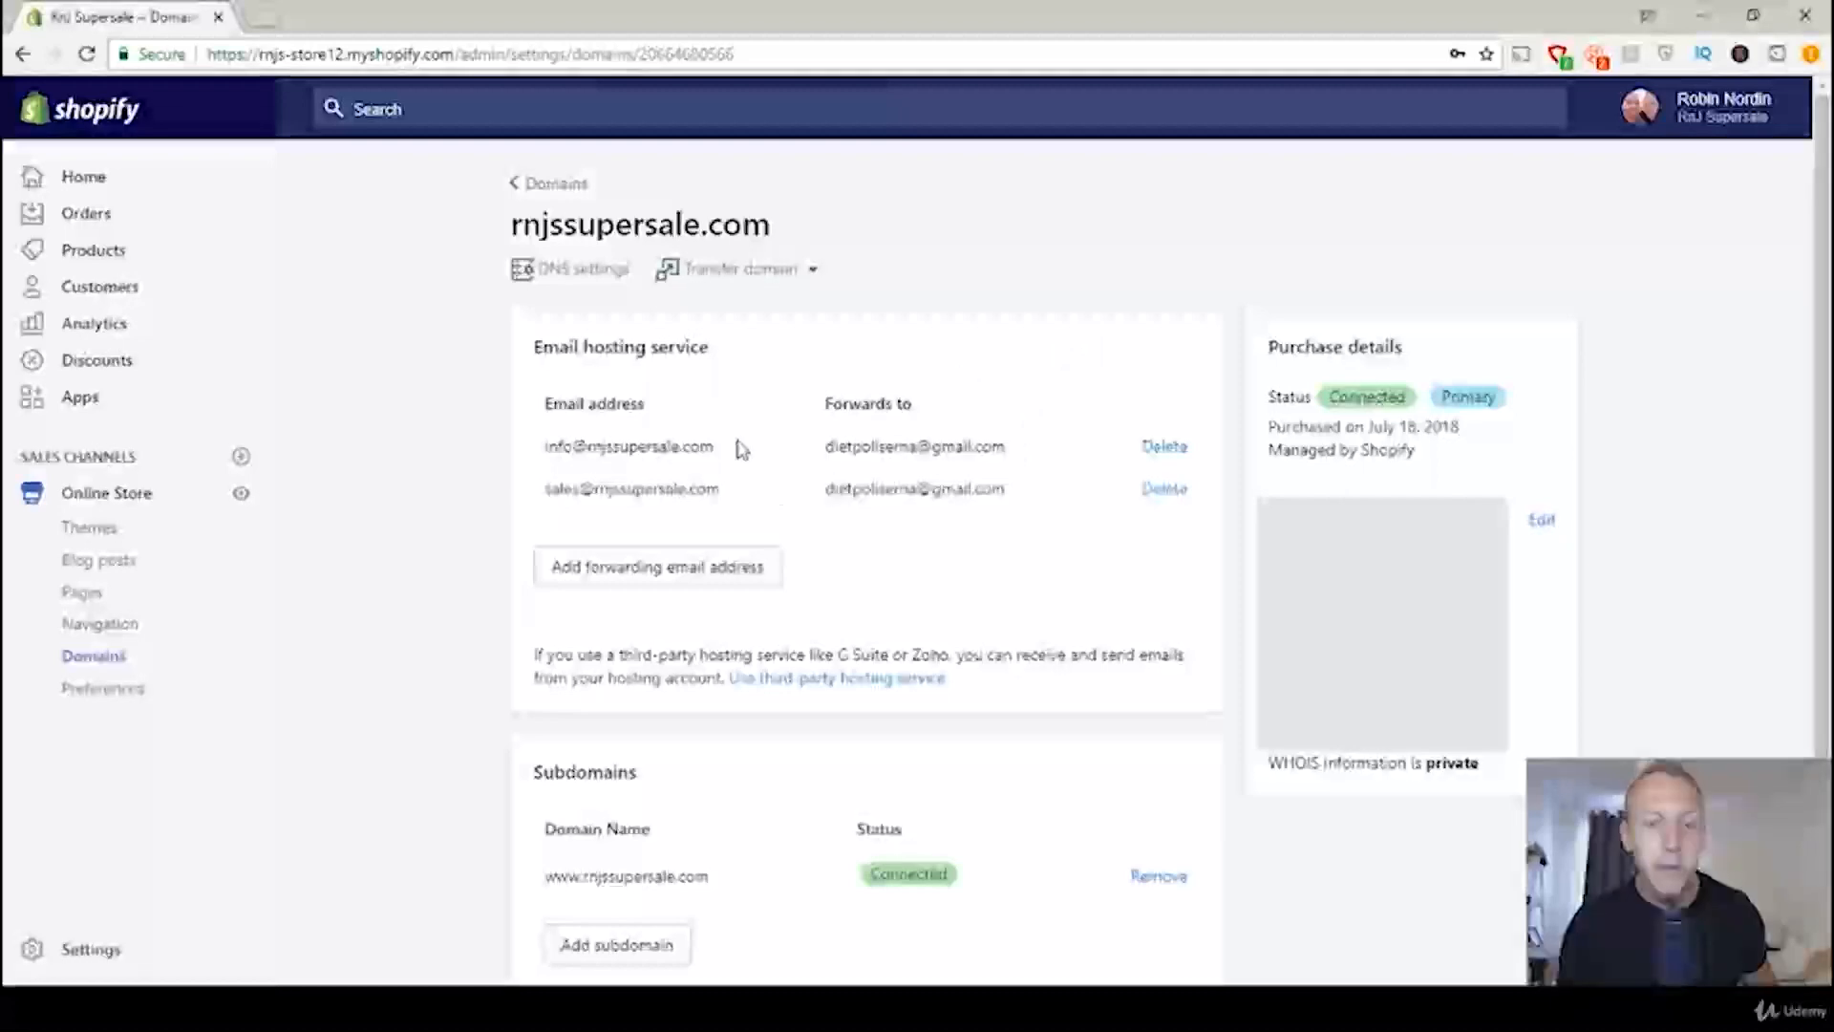
left_click_drag(733, 447, 552, 475)
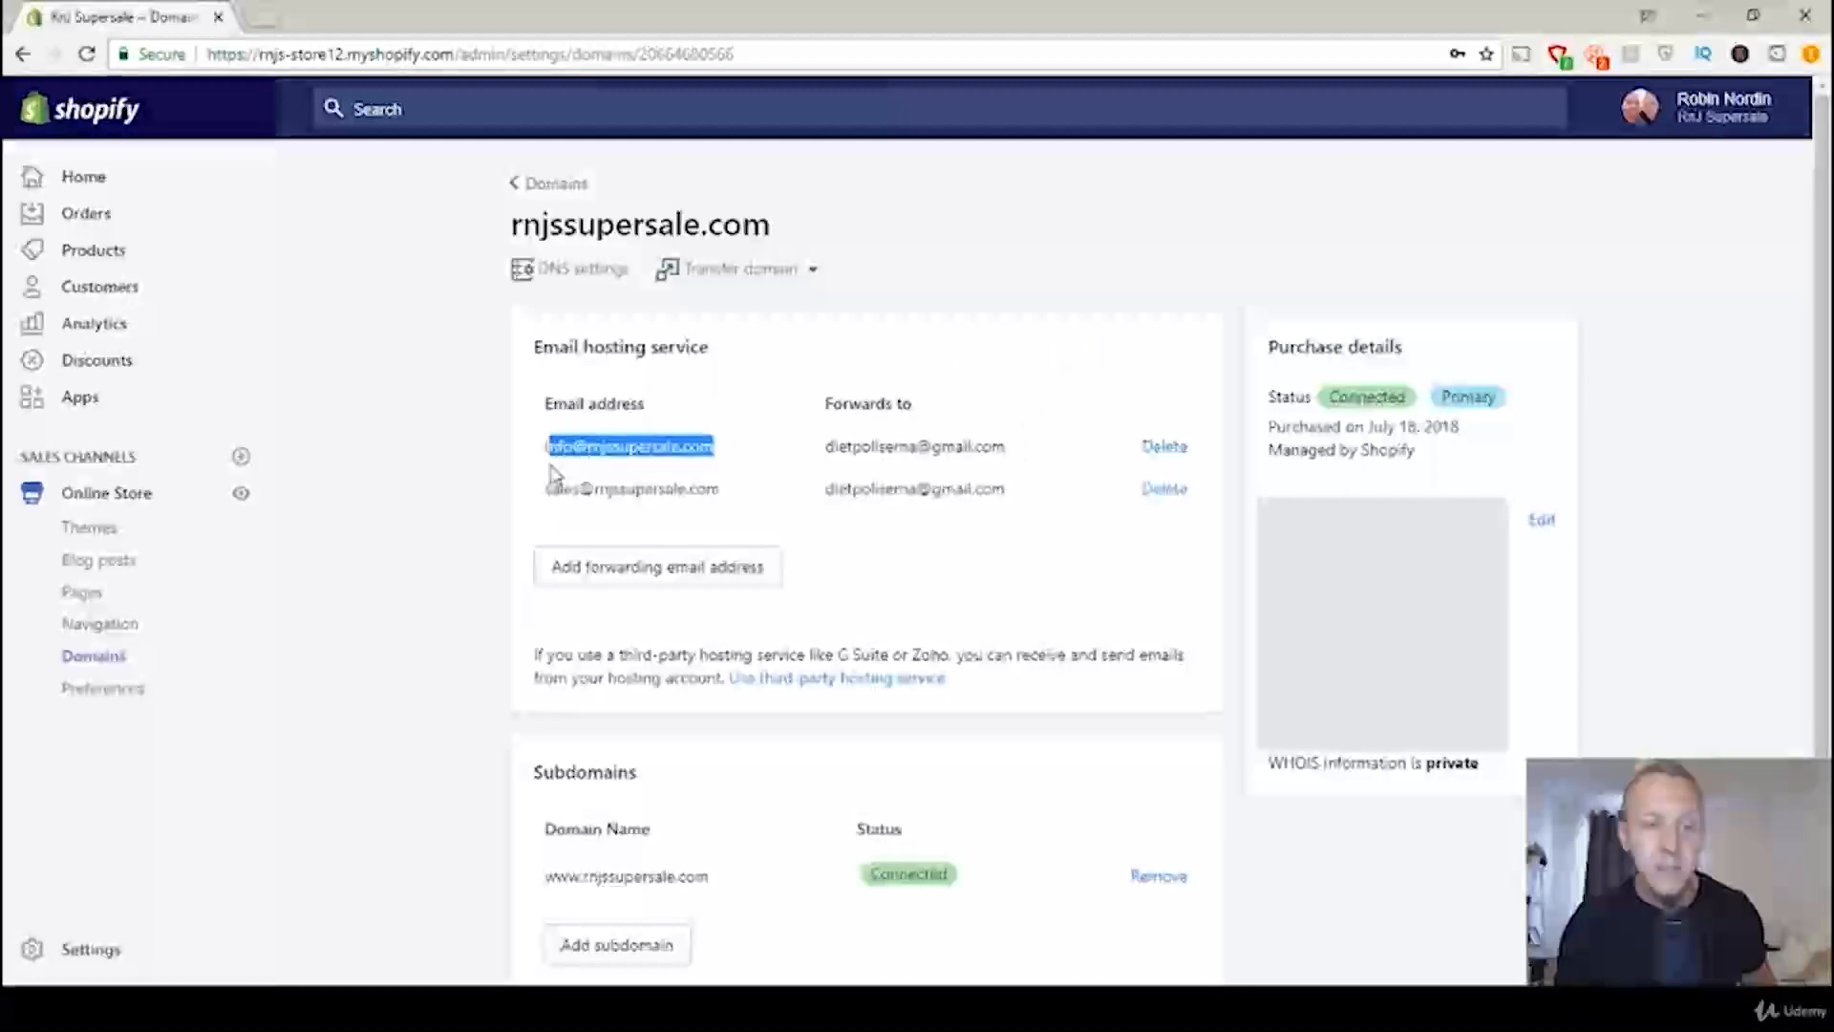
left_click(684, 444)
left_click_drag(827, 445, 1005, 446)
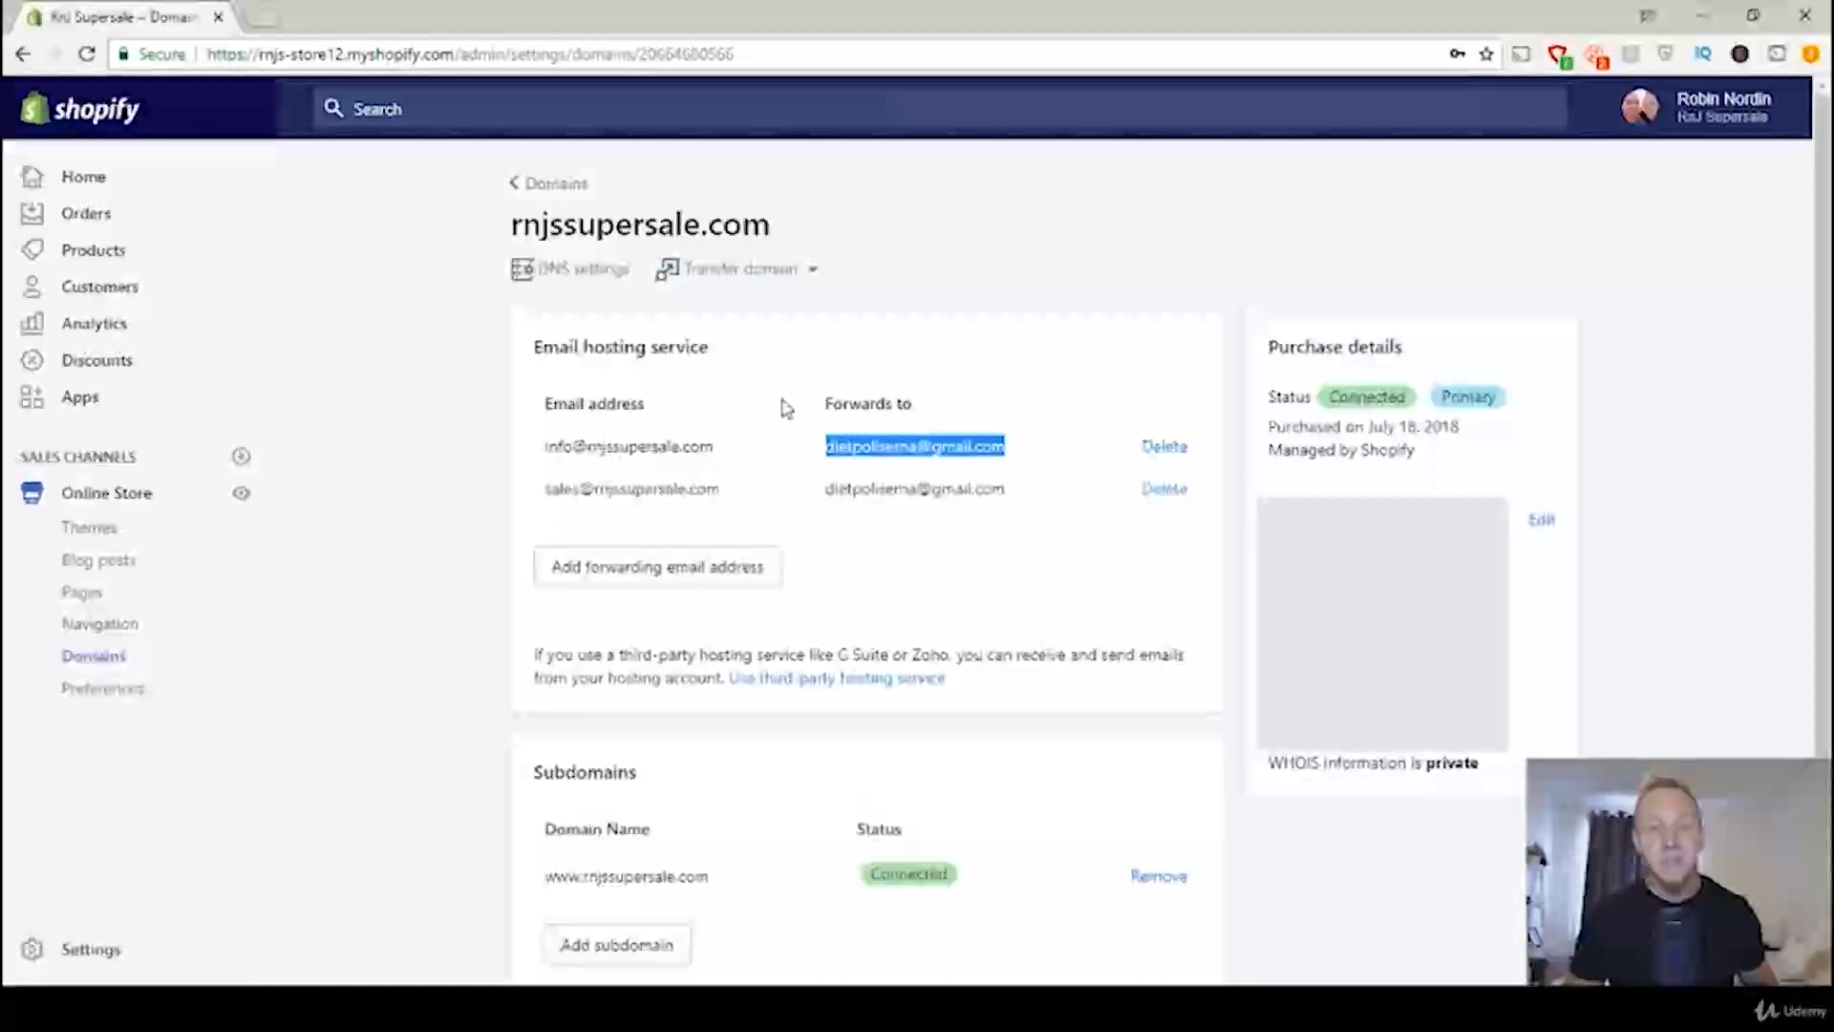
Step: Open zoho.com in a new browser tab and start signing up for Zoho Mail with the Business Email option
left_click(577, 53)
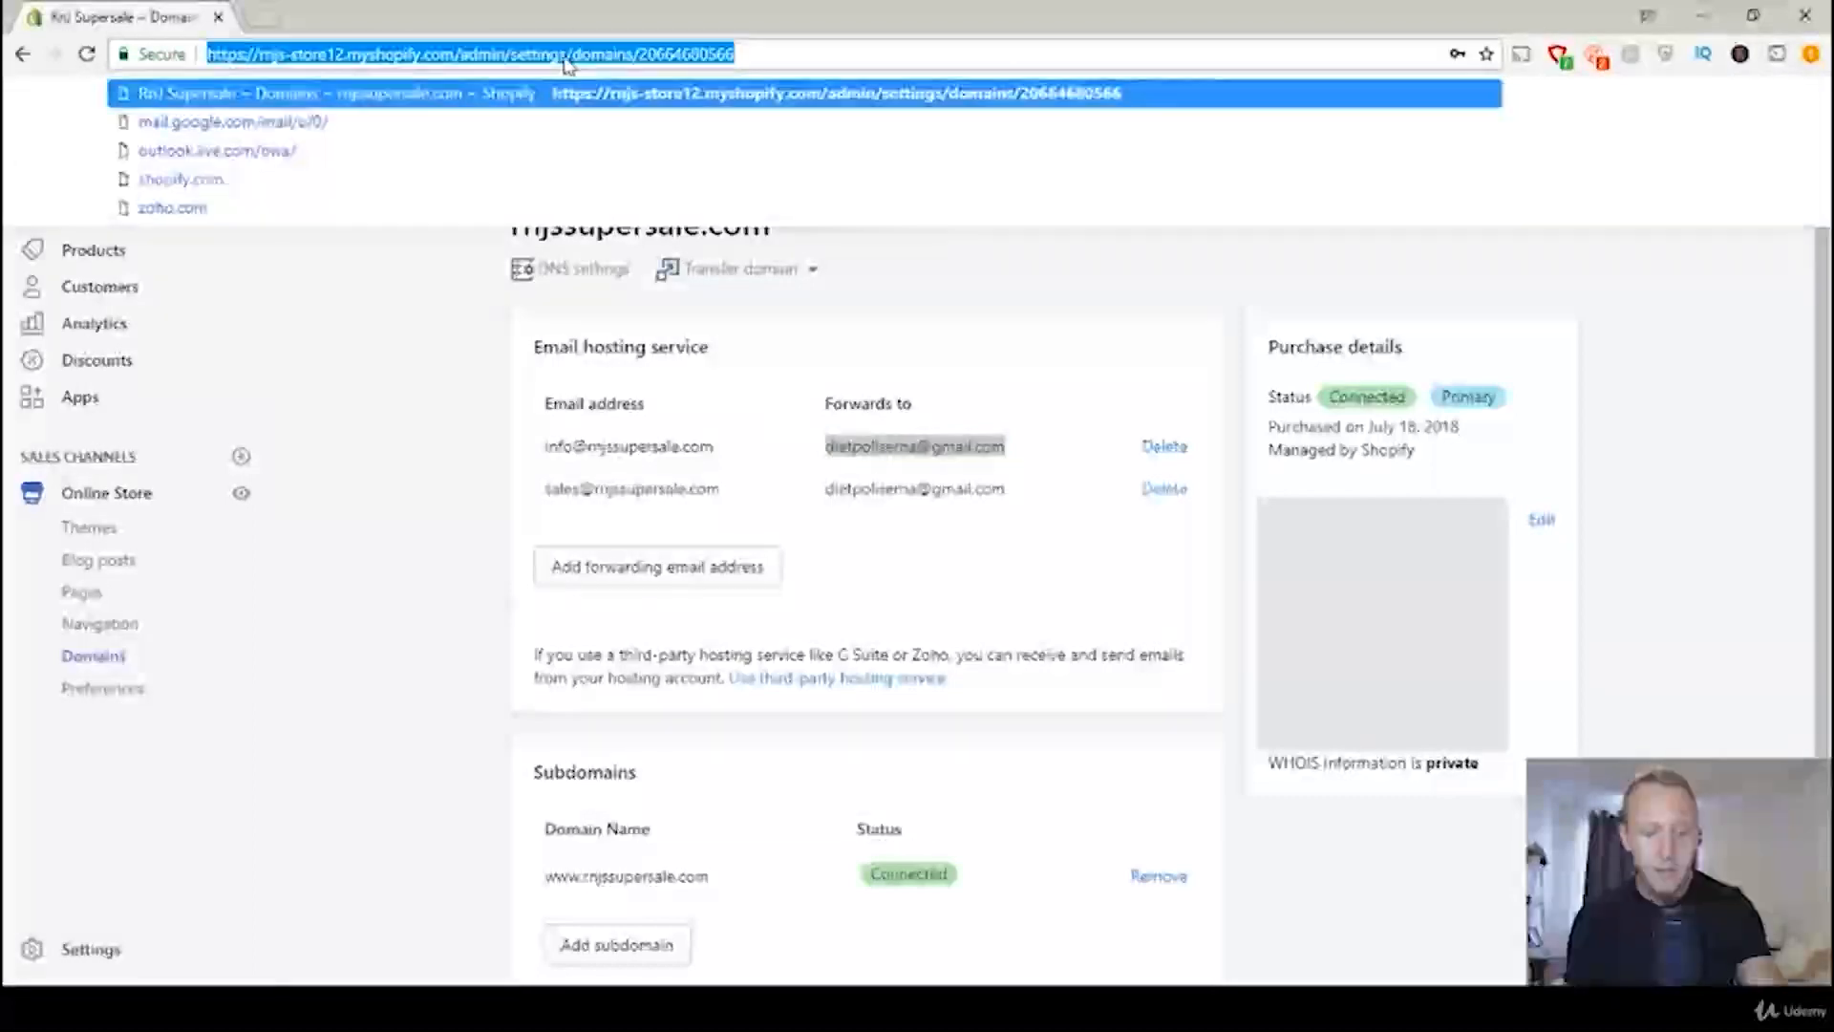
key("ctrl+t")
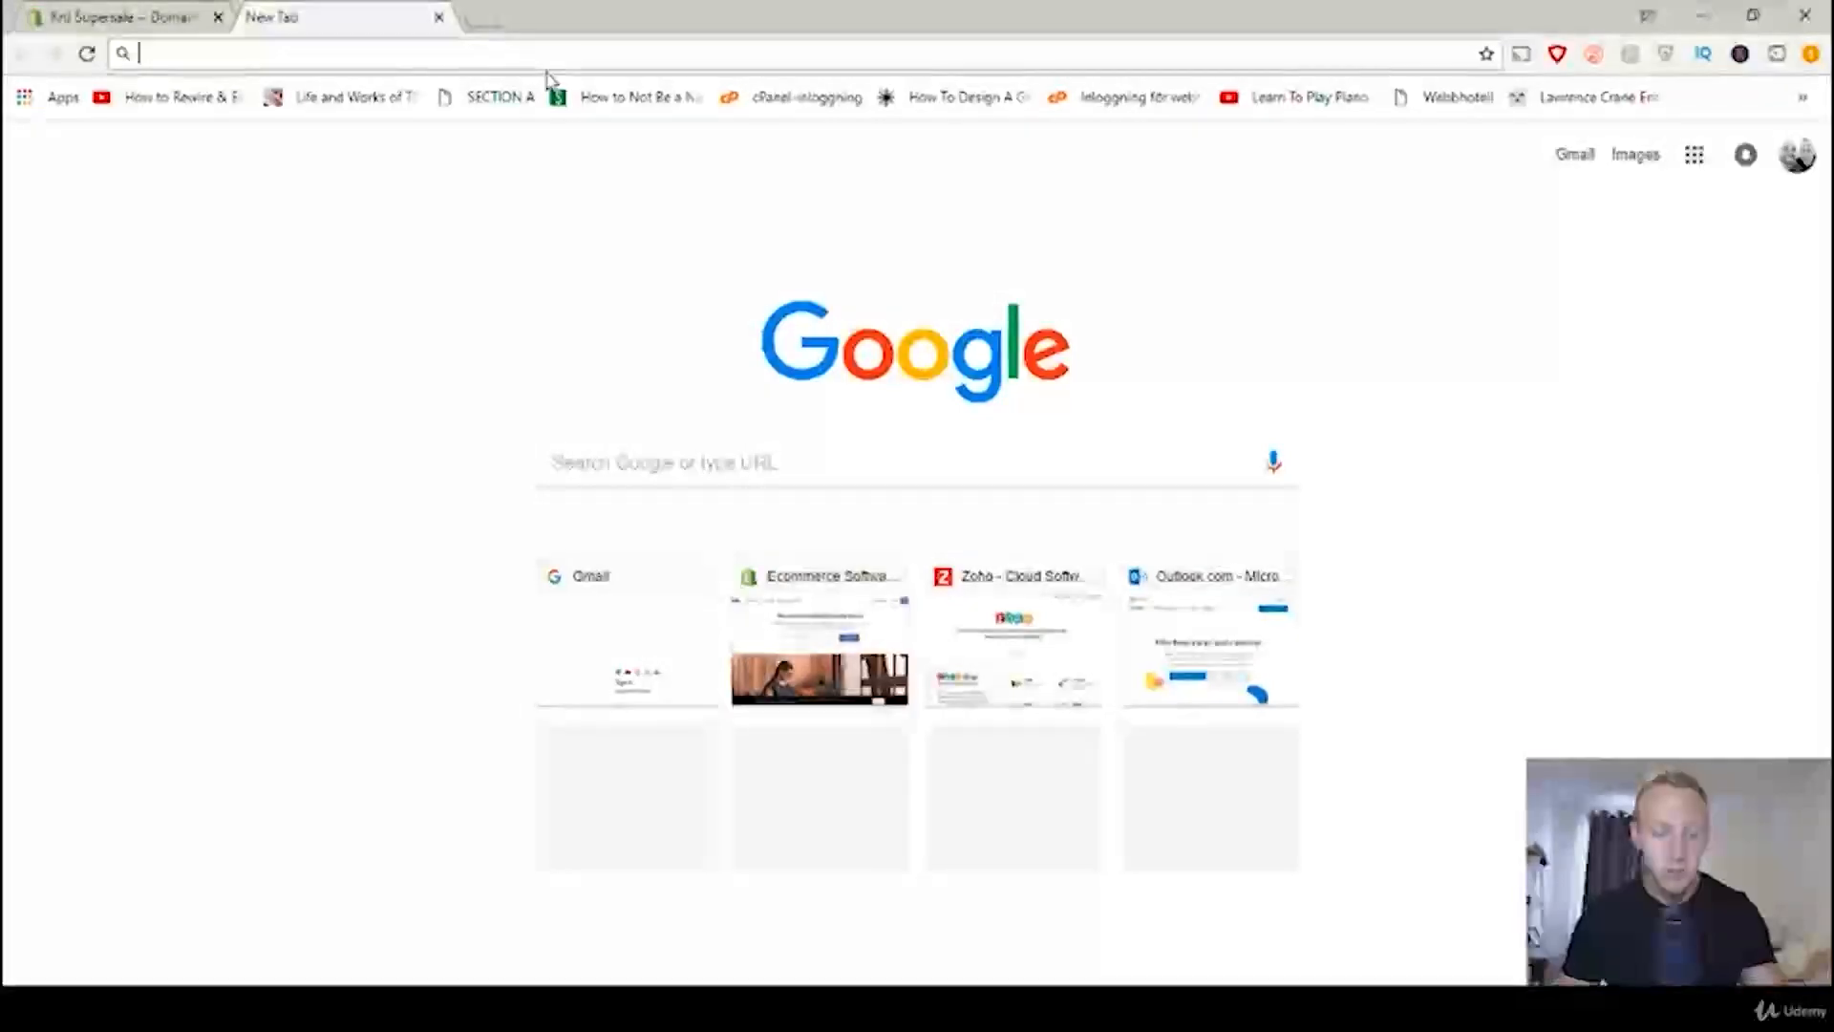
type("zoho.com")
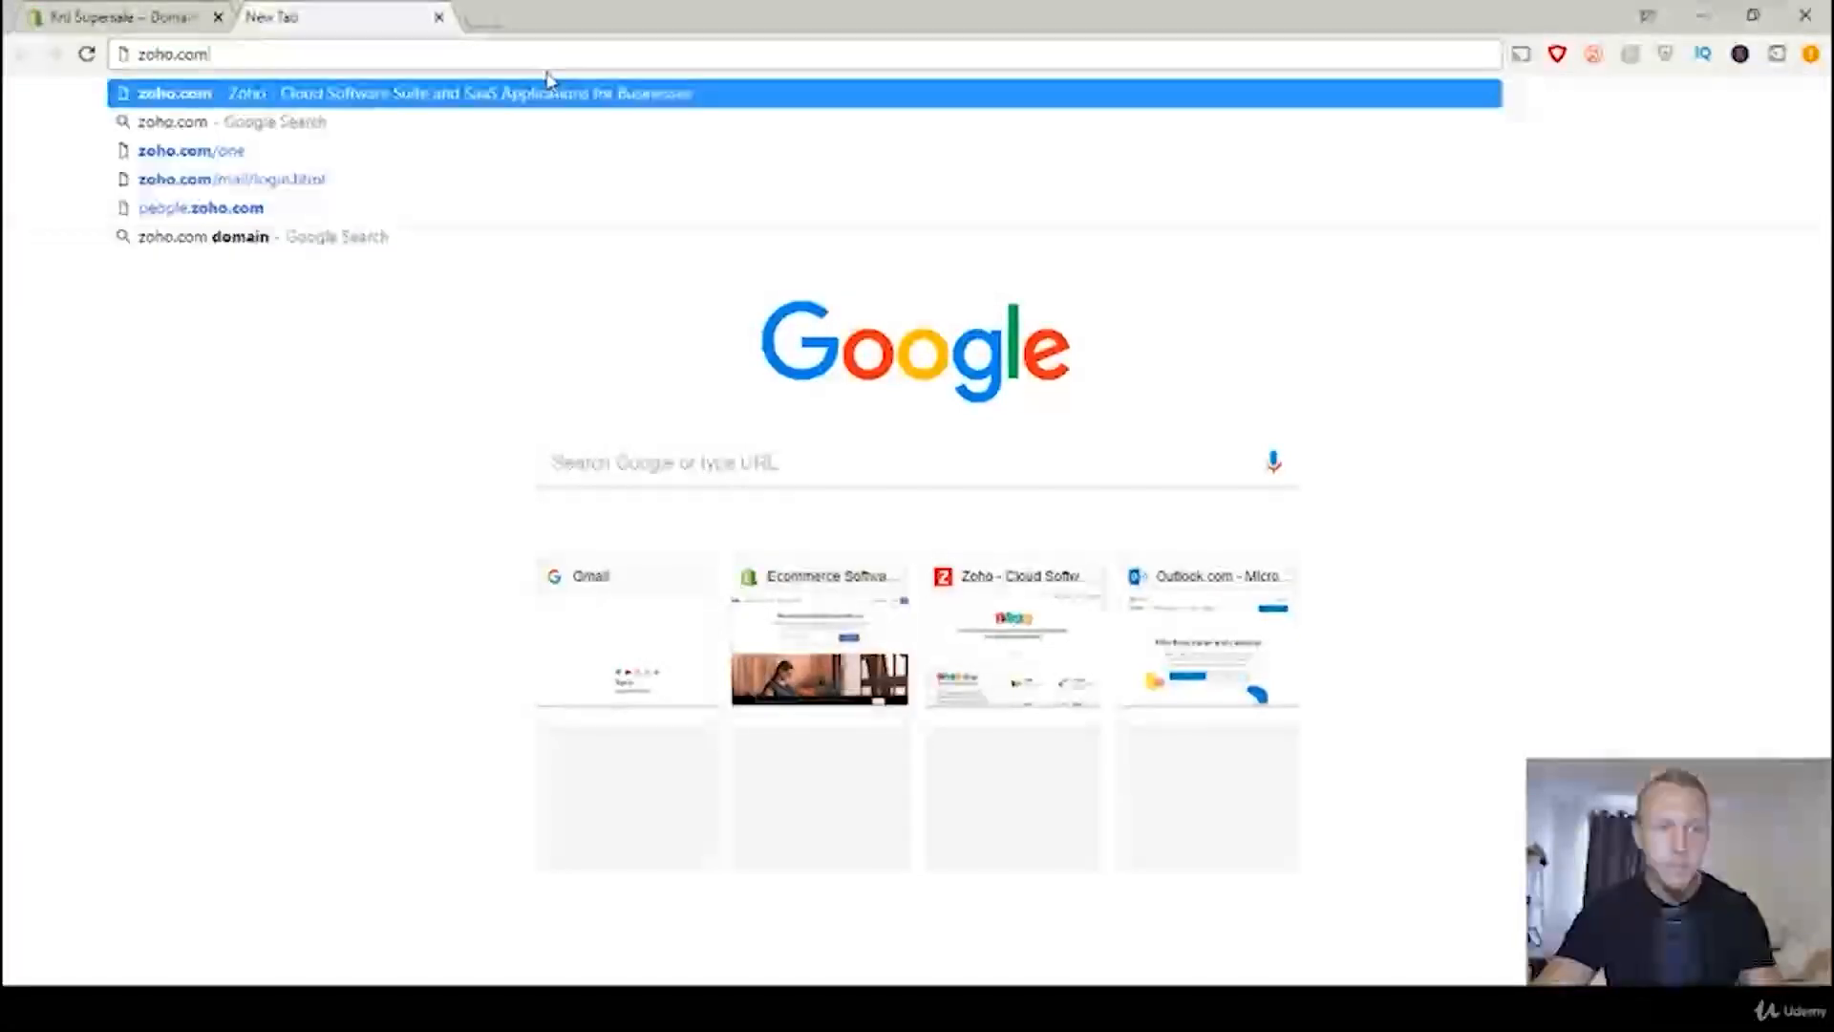
key("Return")
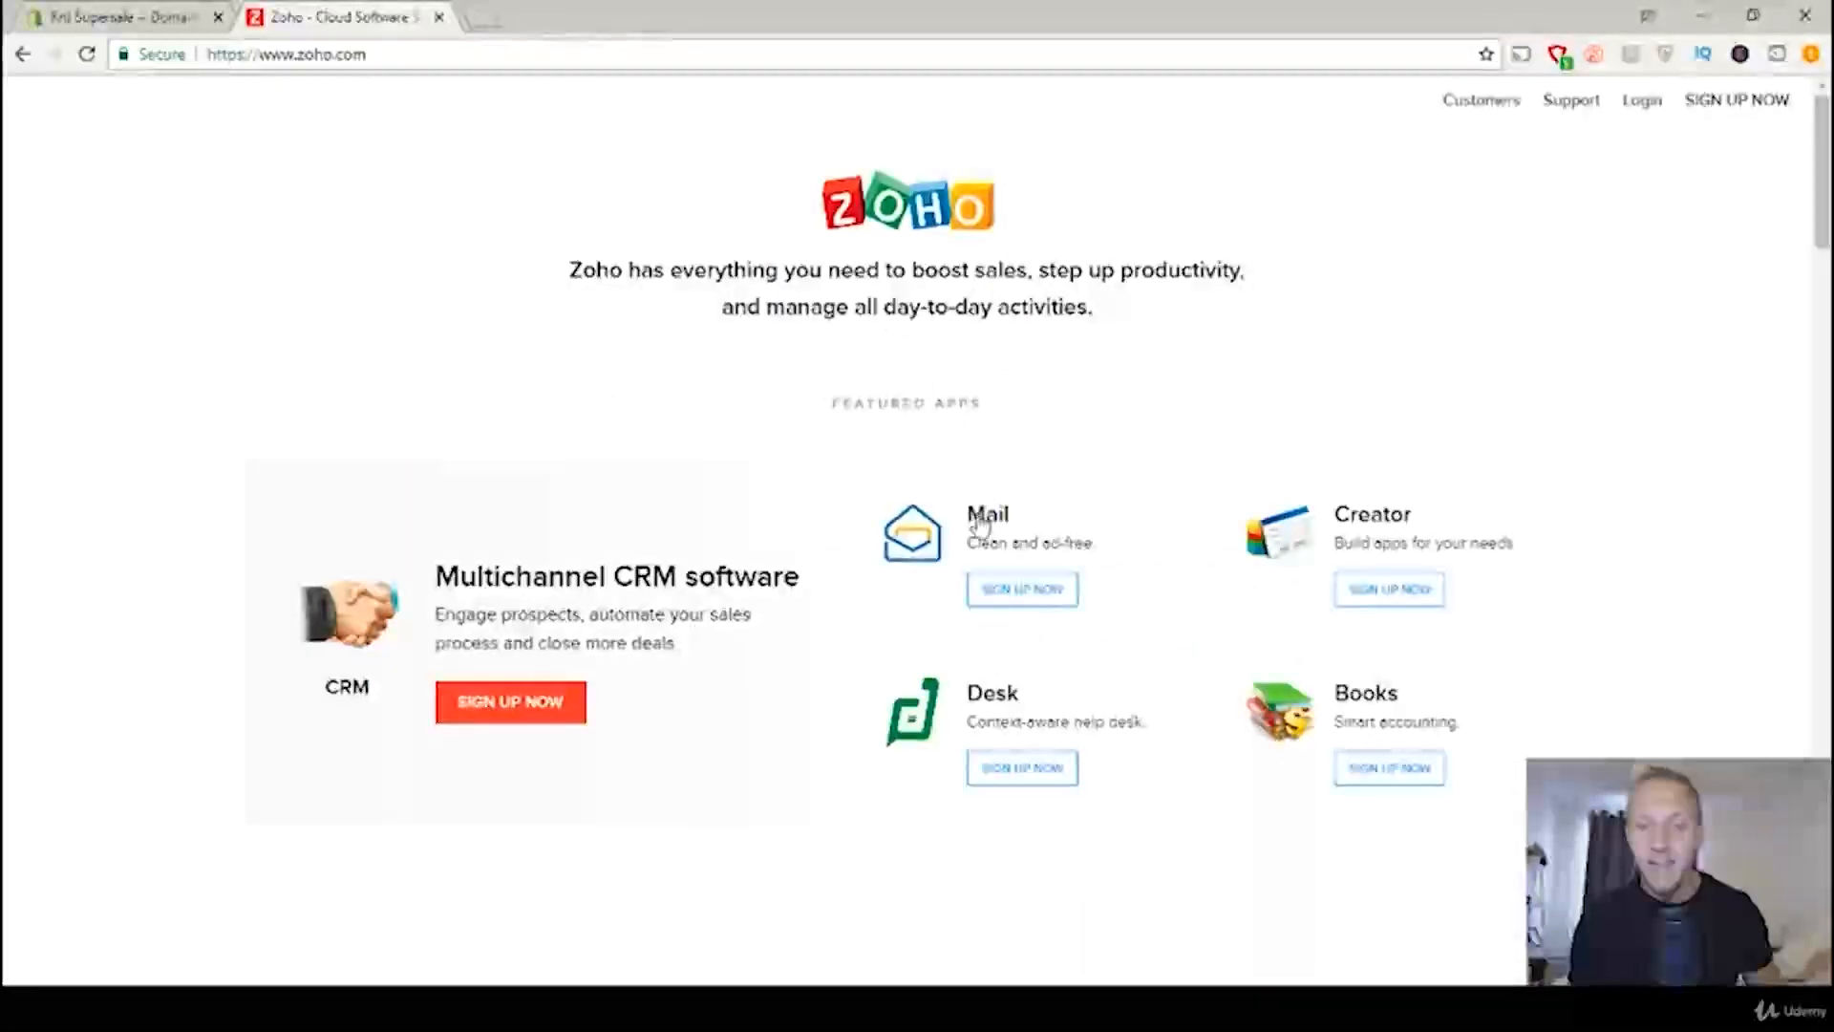
left_click(1021, 594)
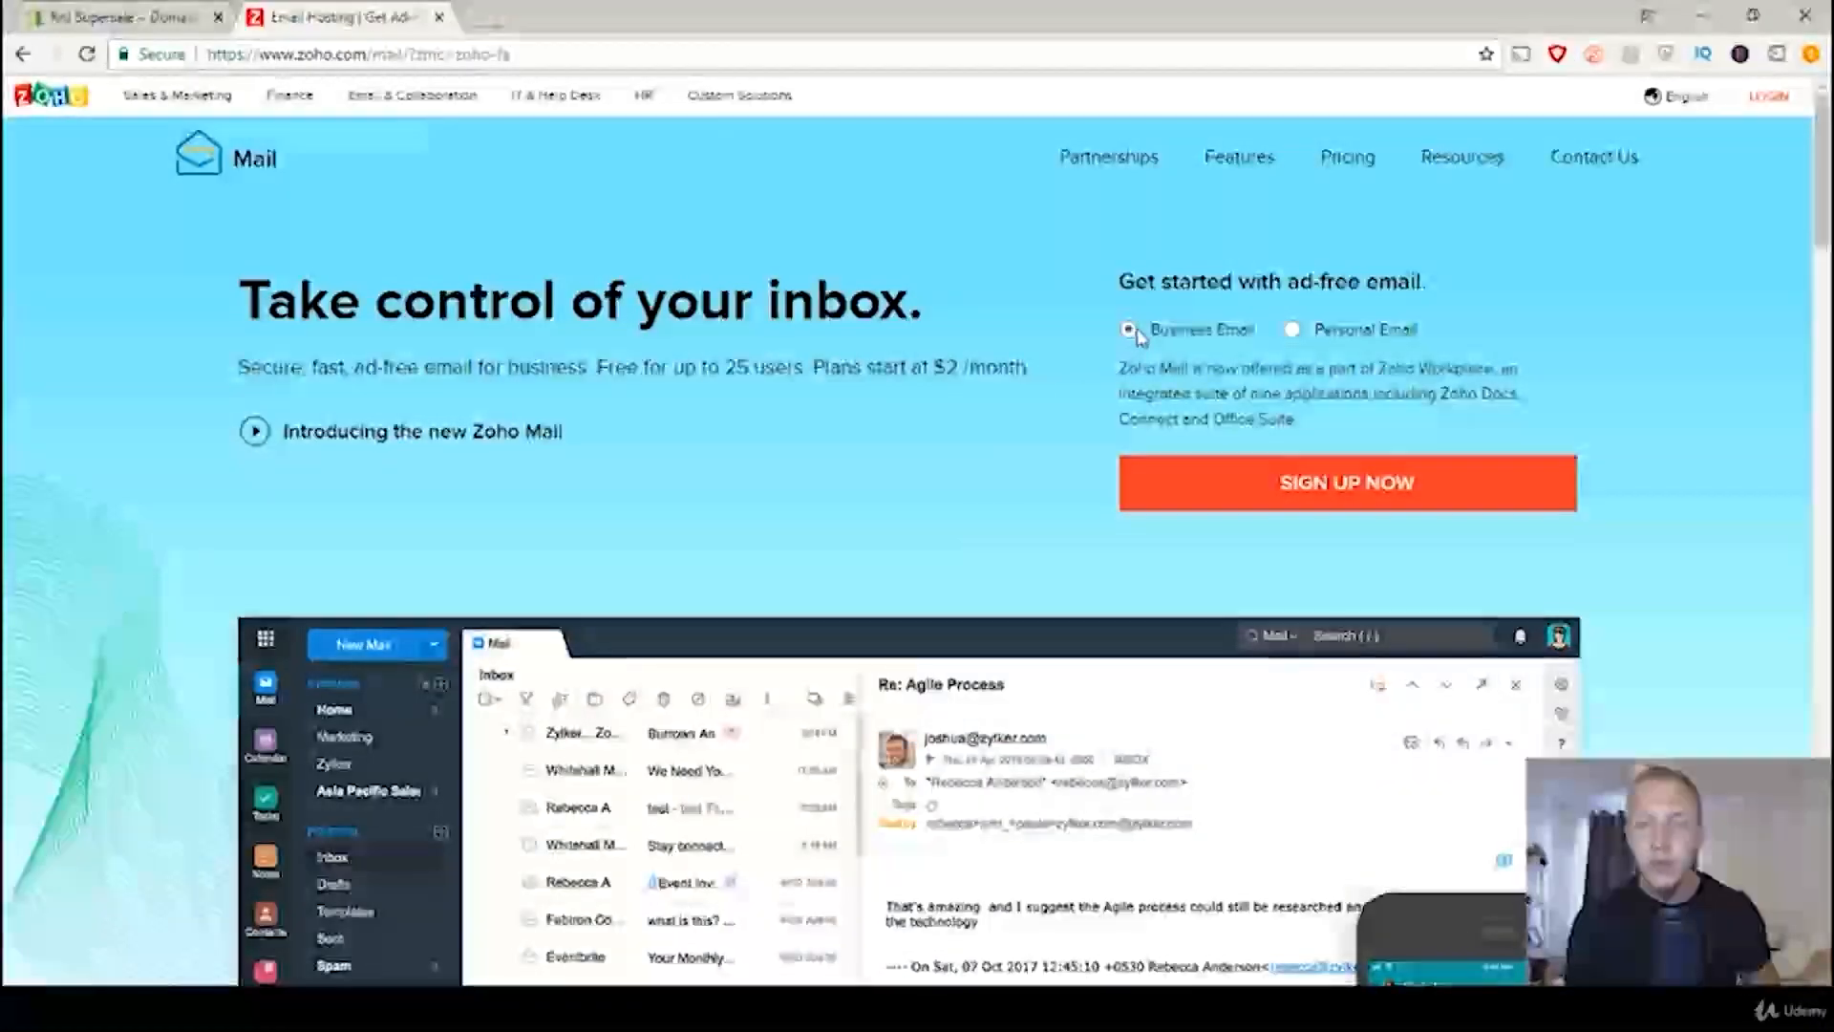
left_click(1289, 489)
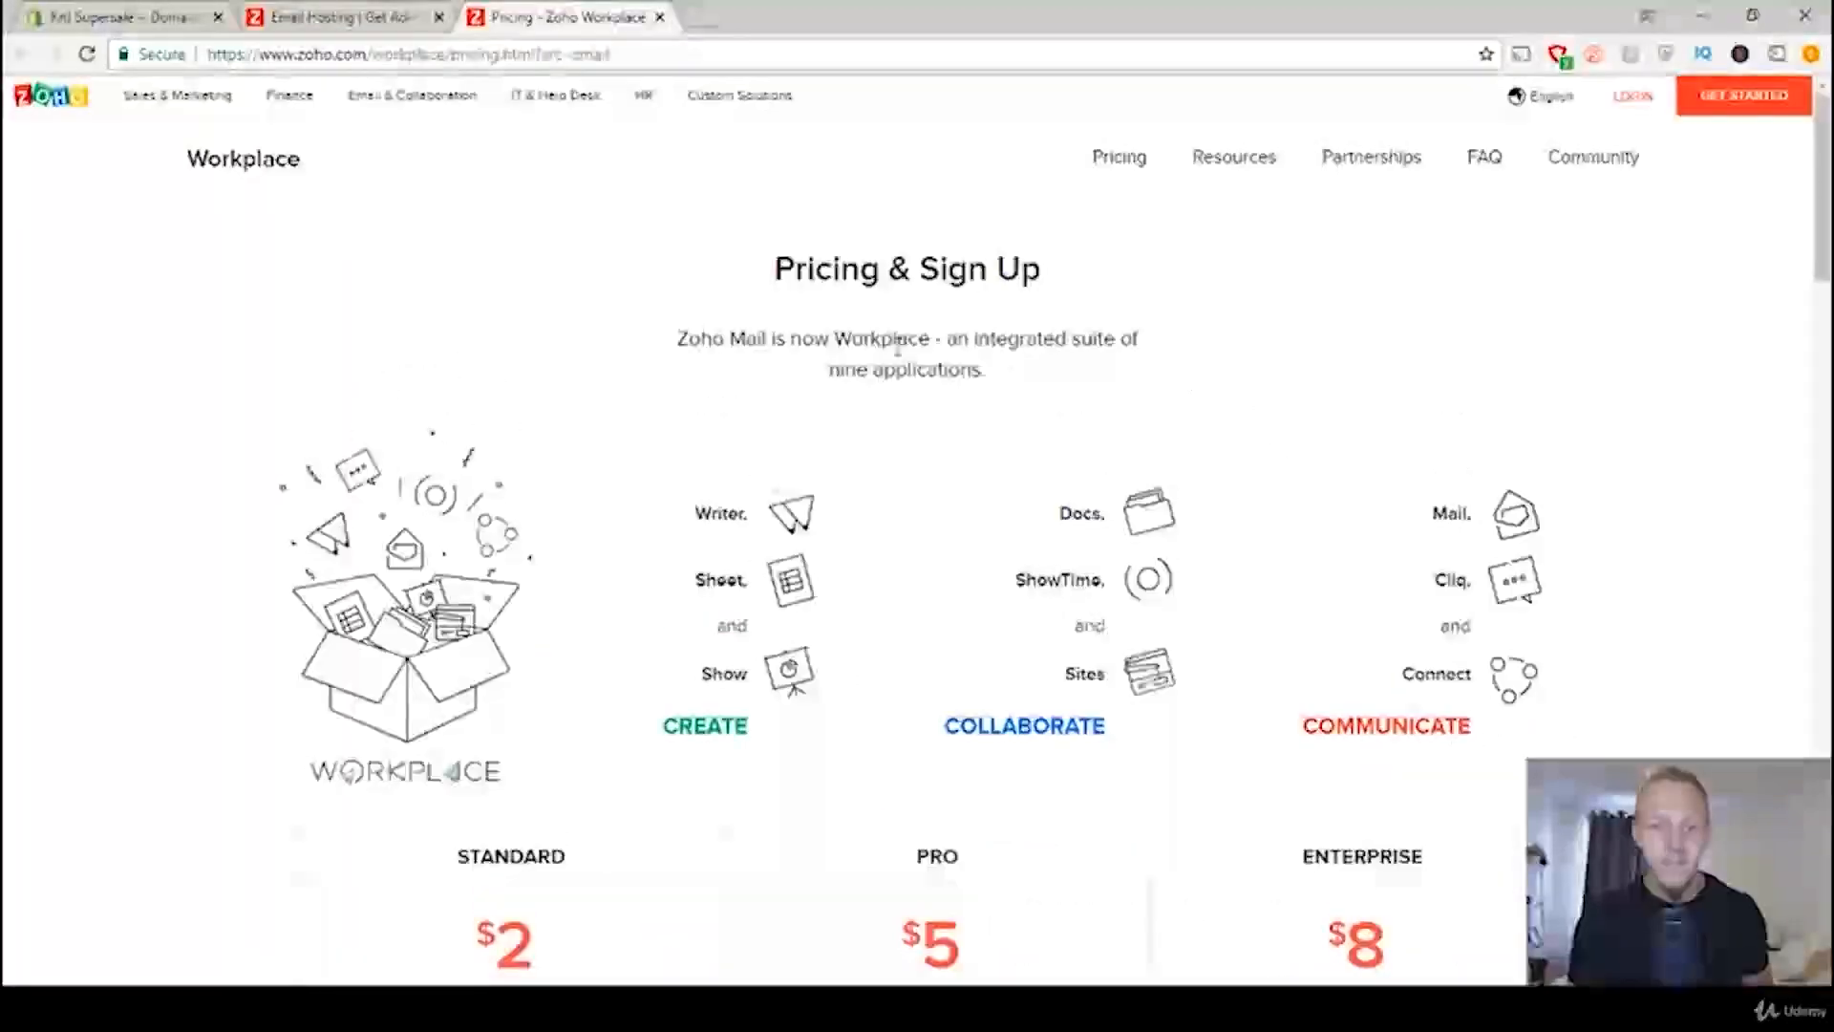
Step: Compare the Workplace plans and their prices, and get started with the Free Plan for up to 25 users
scroll(925, 454, "down", 3)
scroll(990, 461, "down", 1)
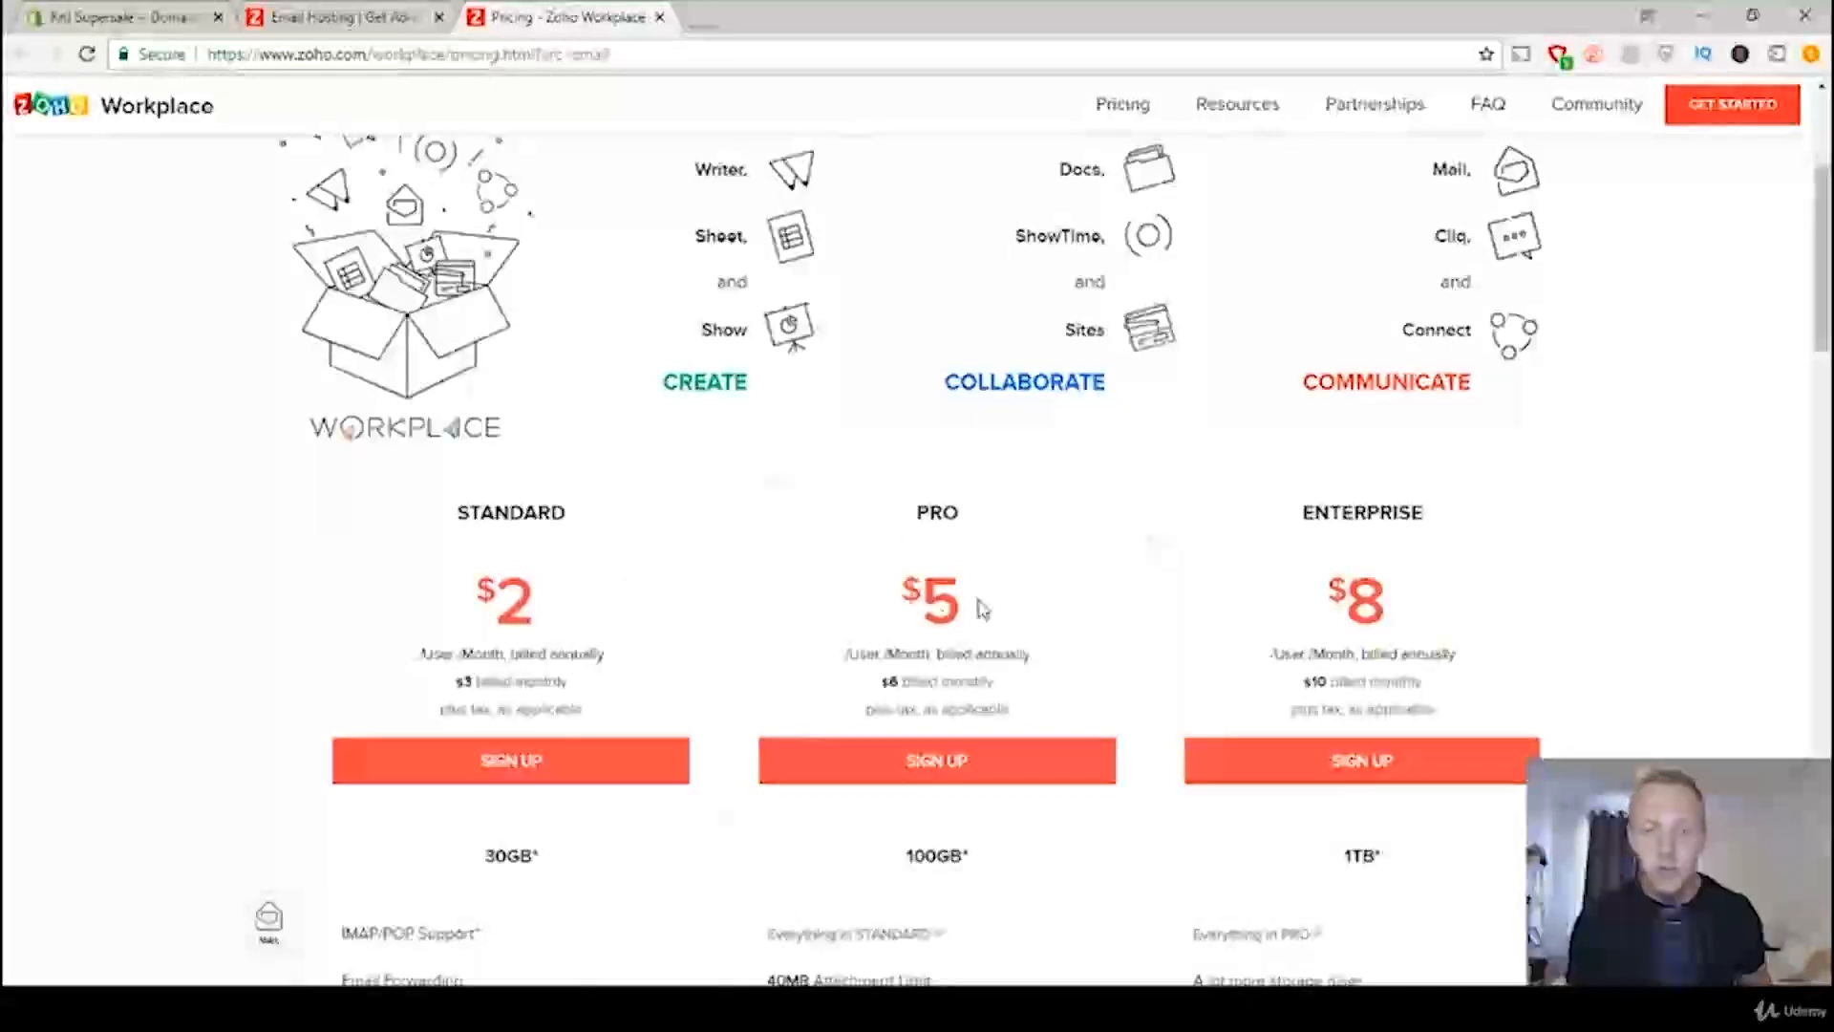
scroll(1404, 506, "down", 3)
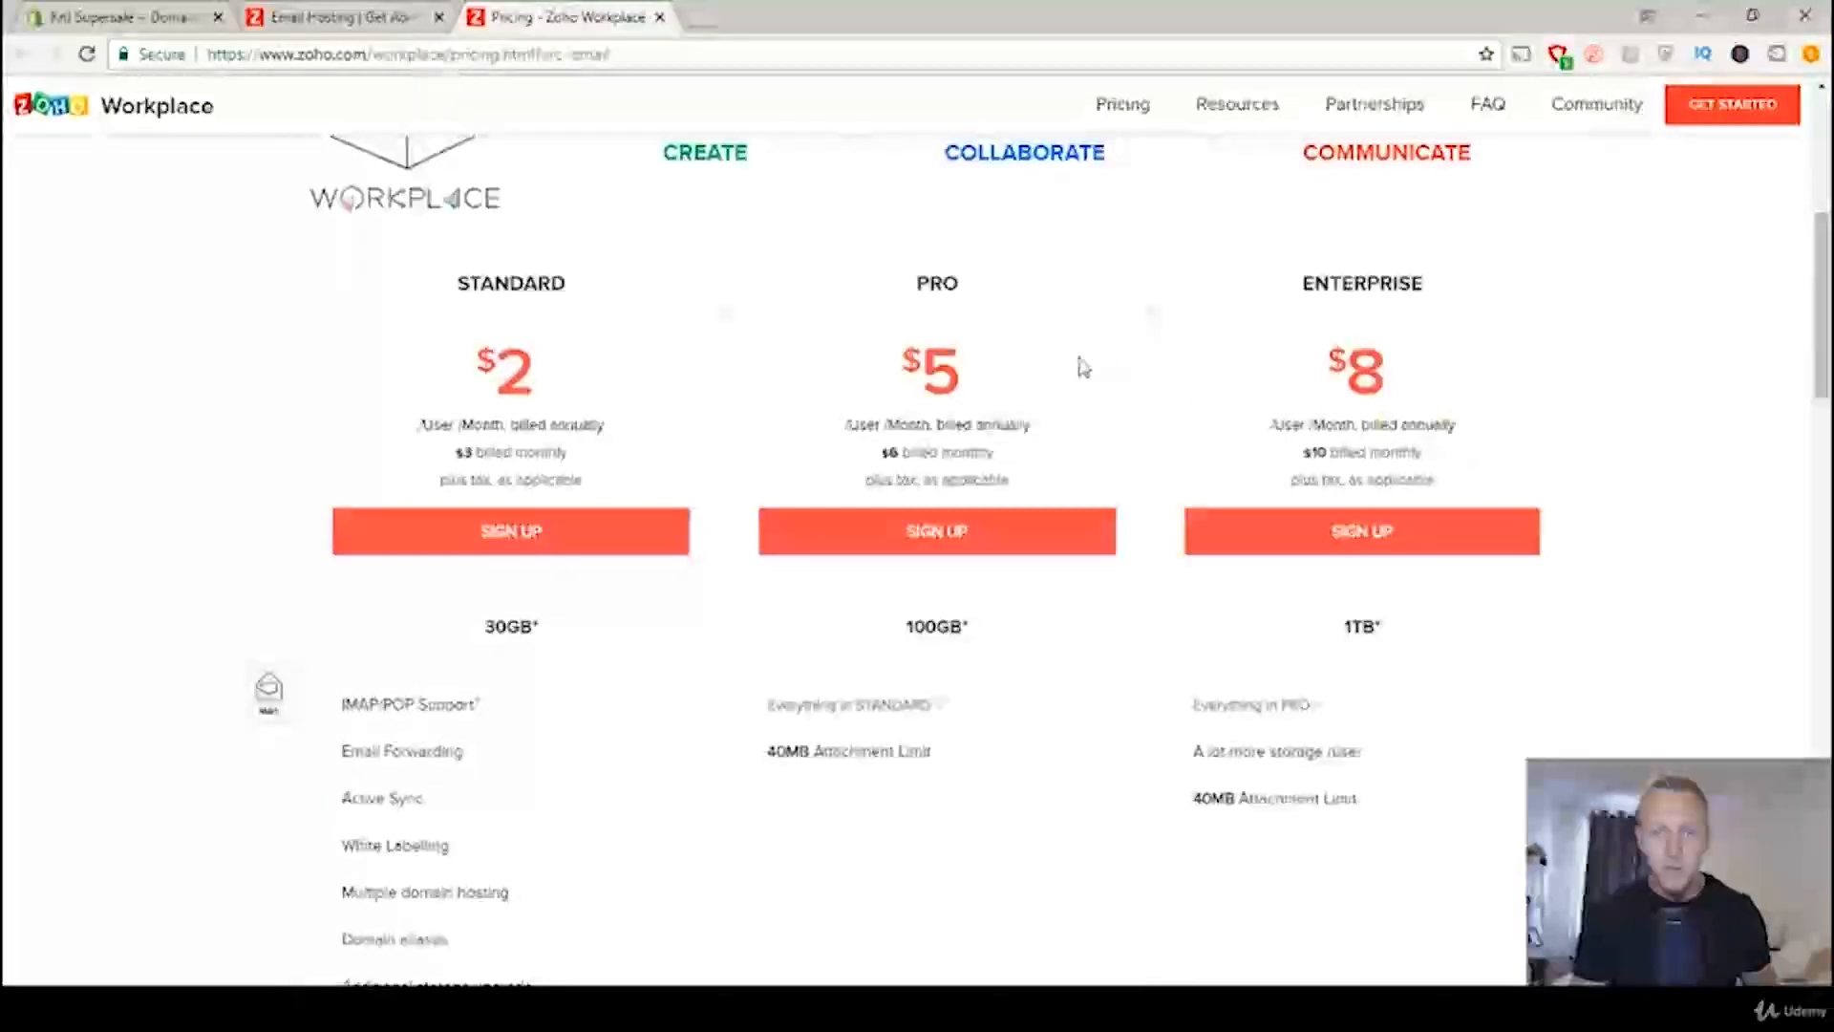
scroll(1059, 380, "down", 2)
scroll(1058, 379, "down", 8)
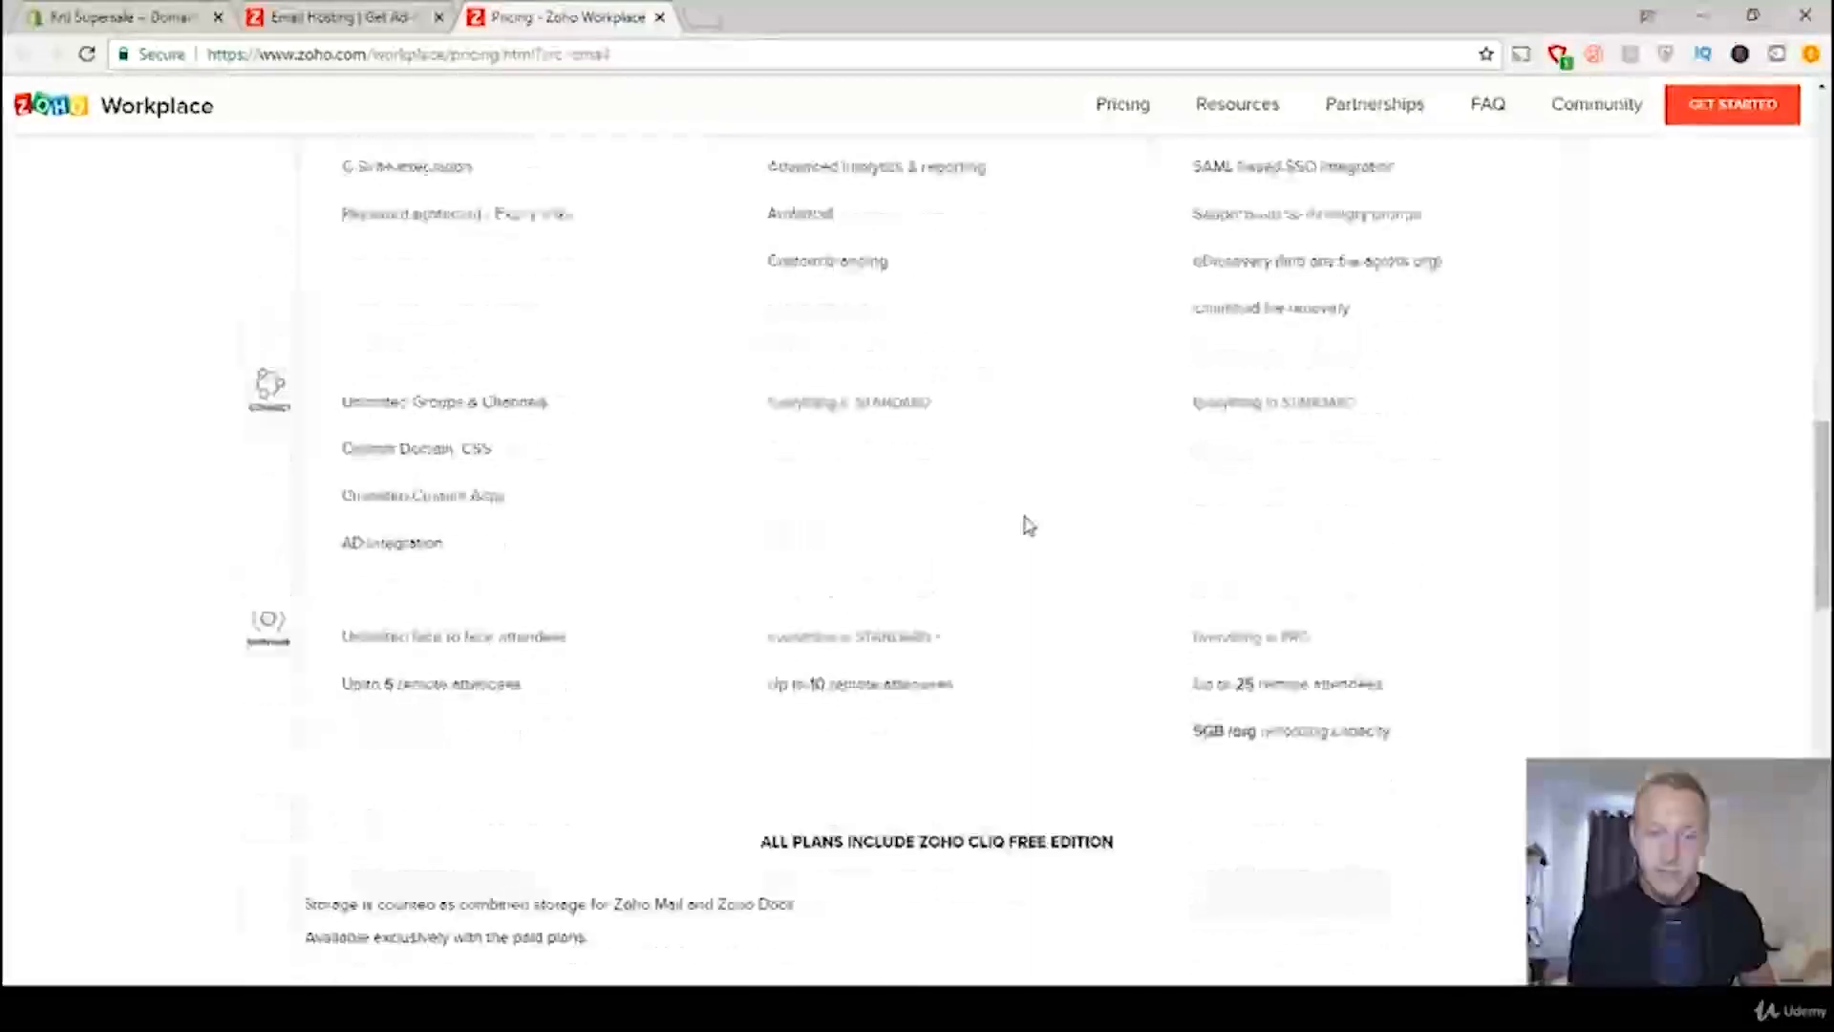
scroll(1027, 526, "down", 6)
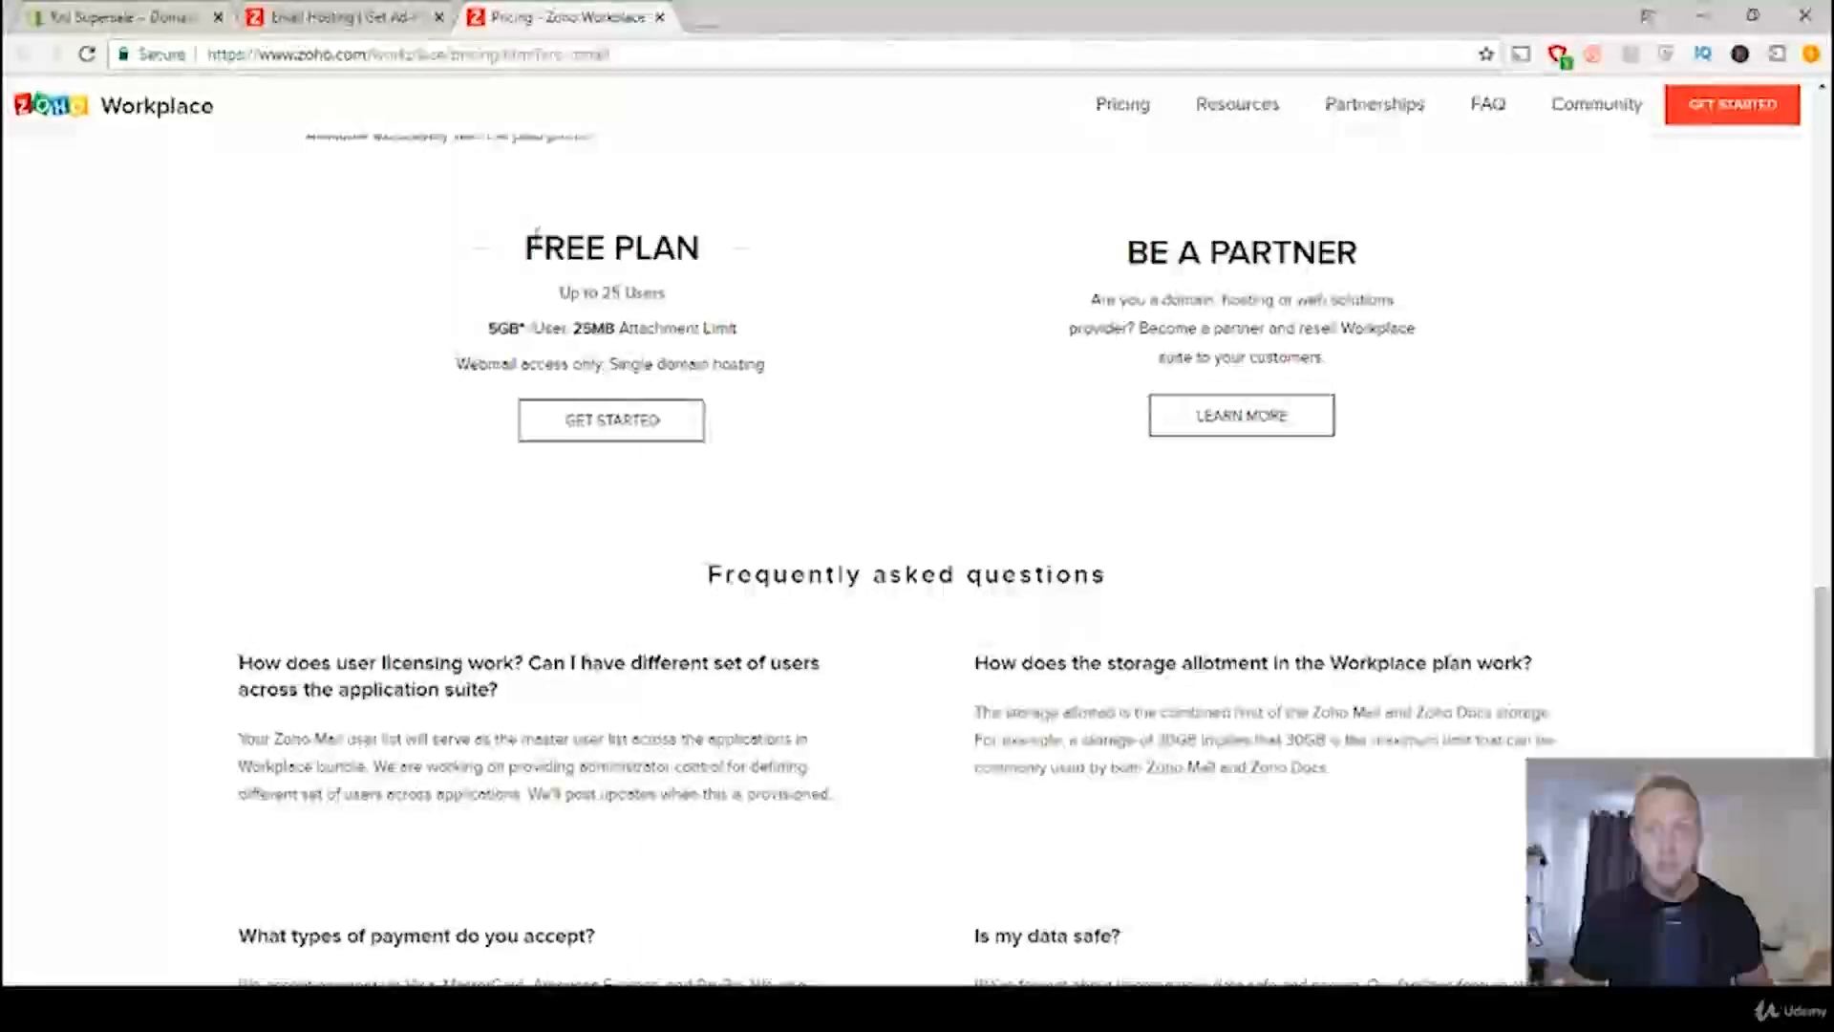
left_click(617, 426)
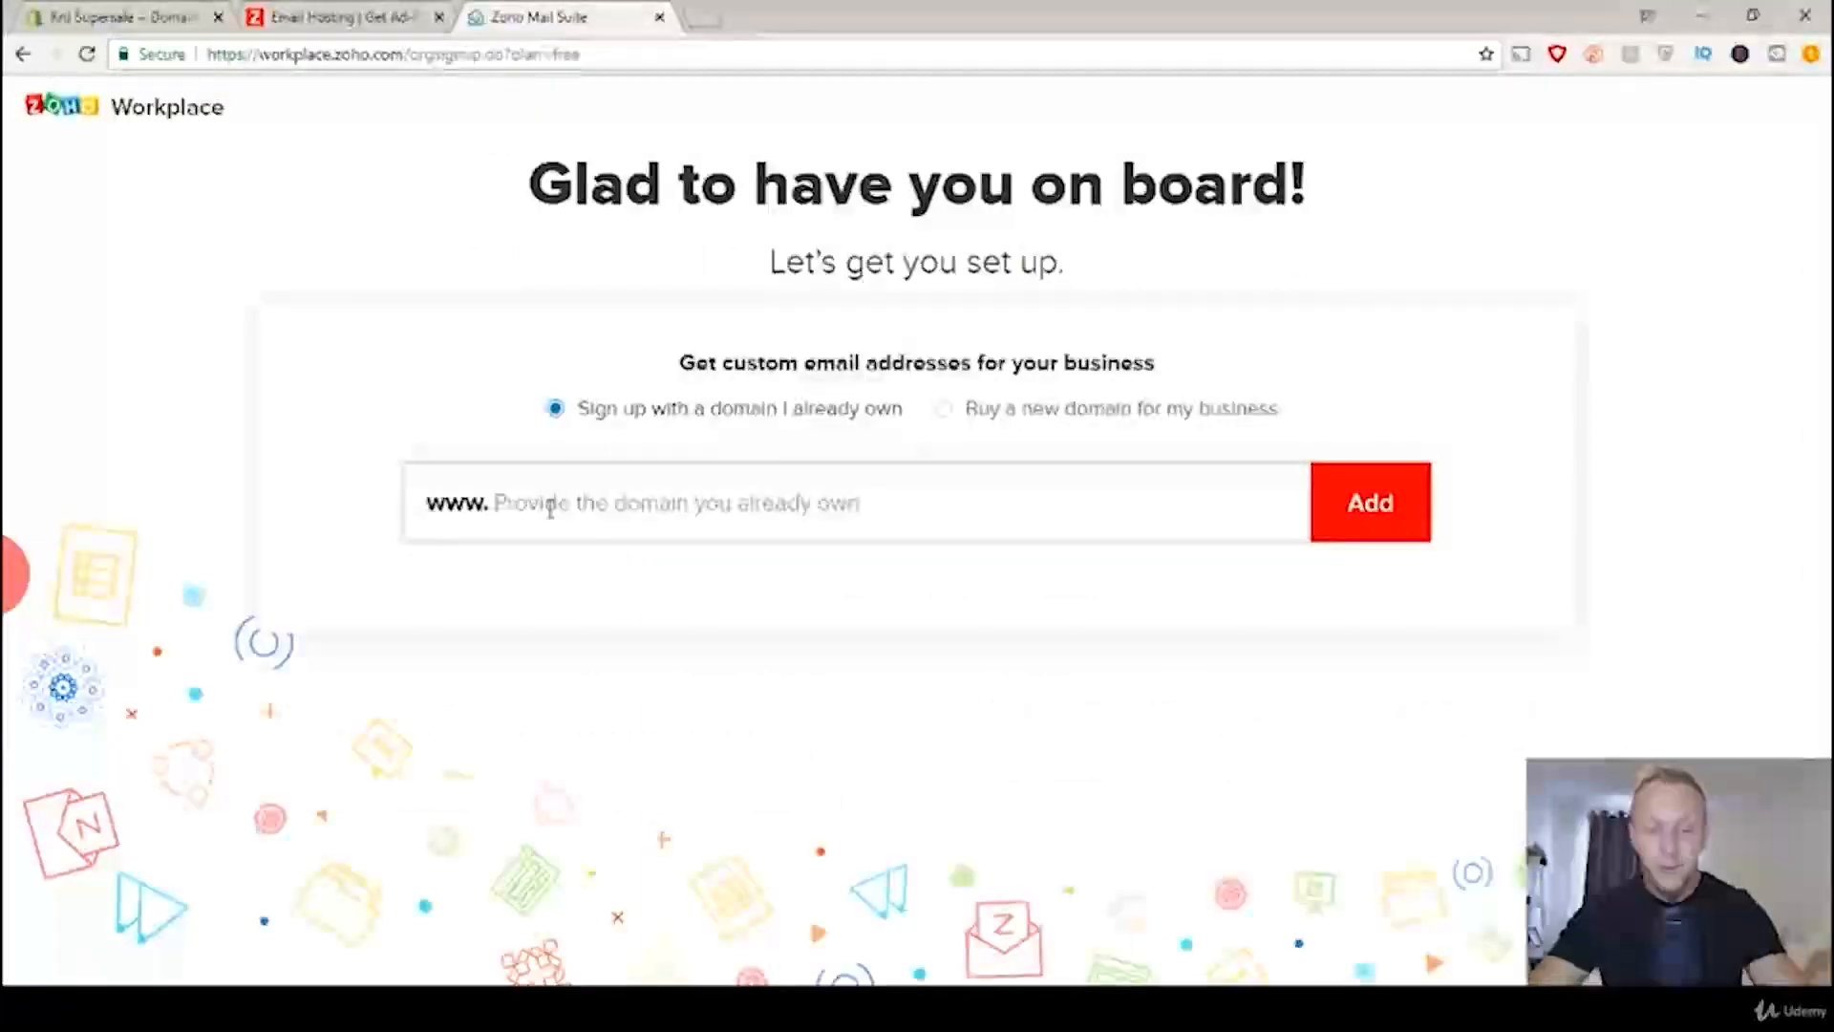
Step: Add rnjssupersale.com as the already owned domain for the custom email addresses
type("rnjssu")
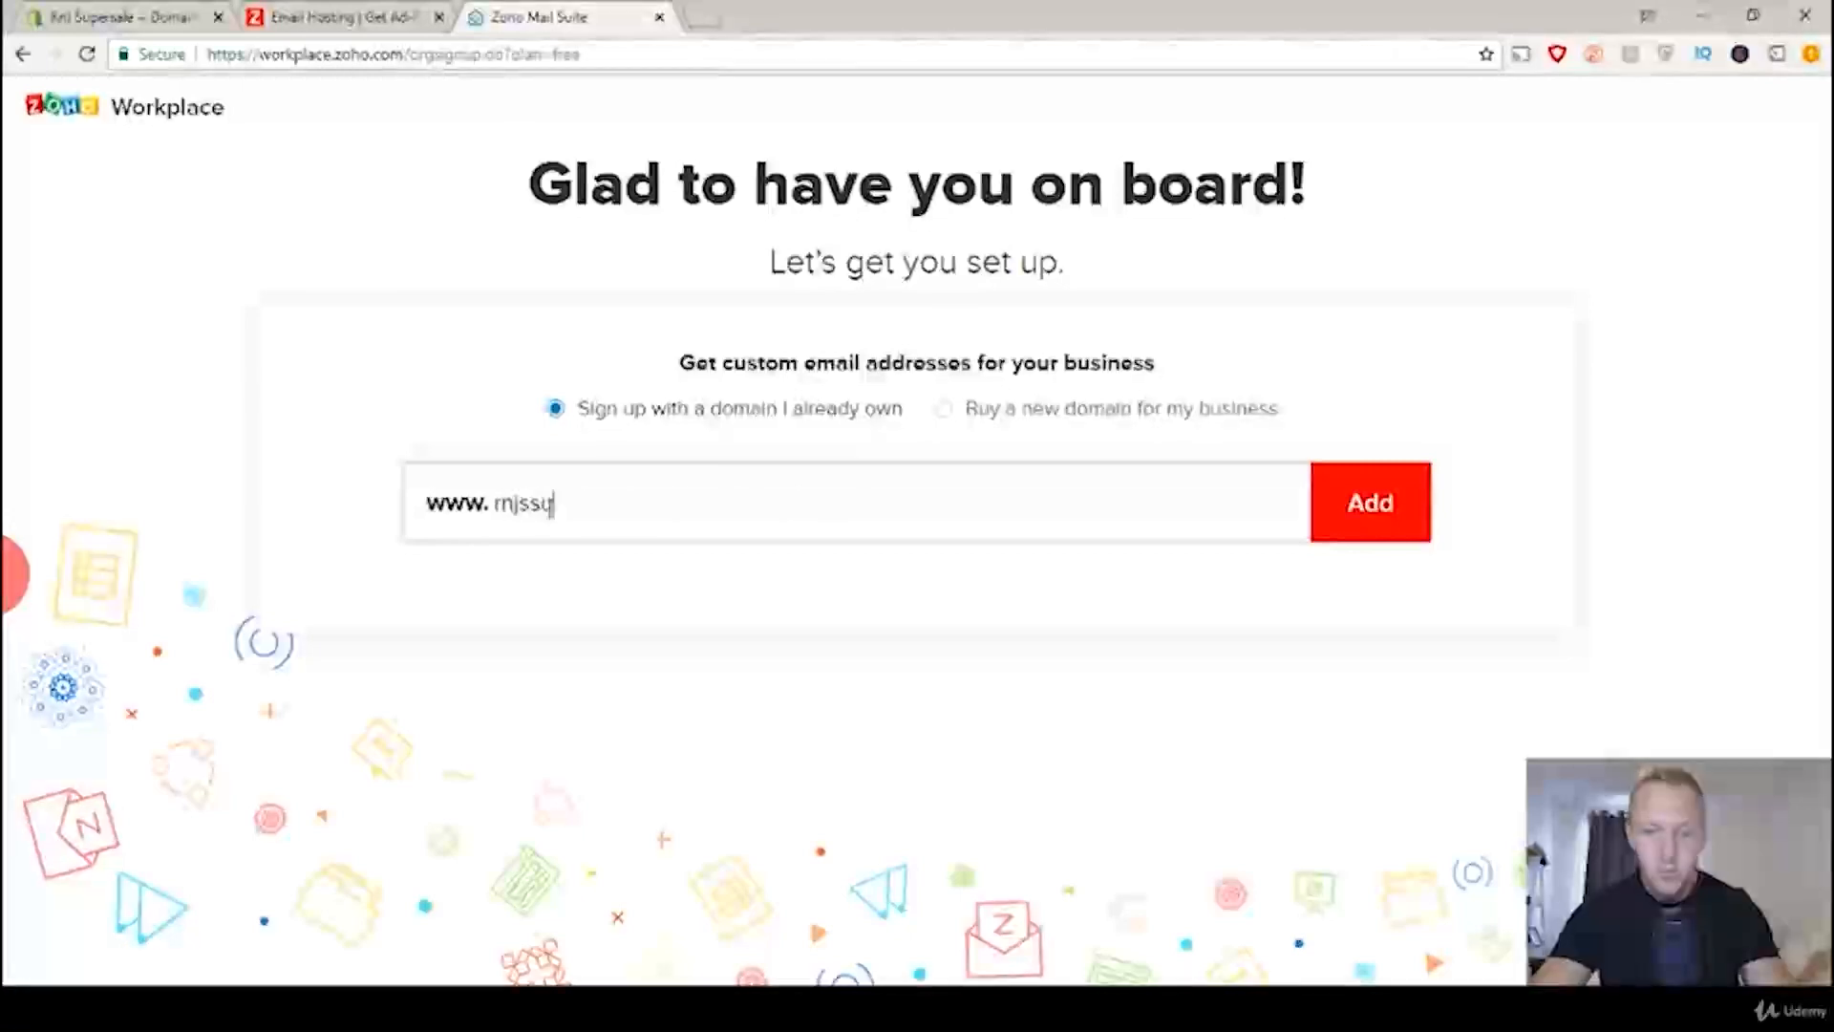
type("persale.com")
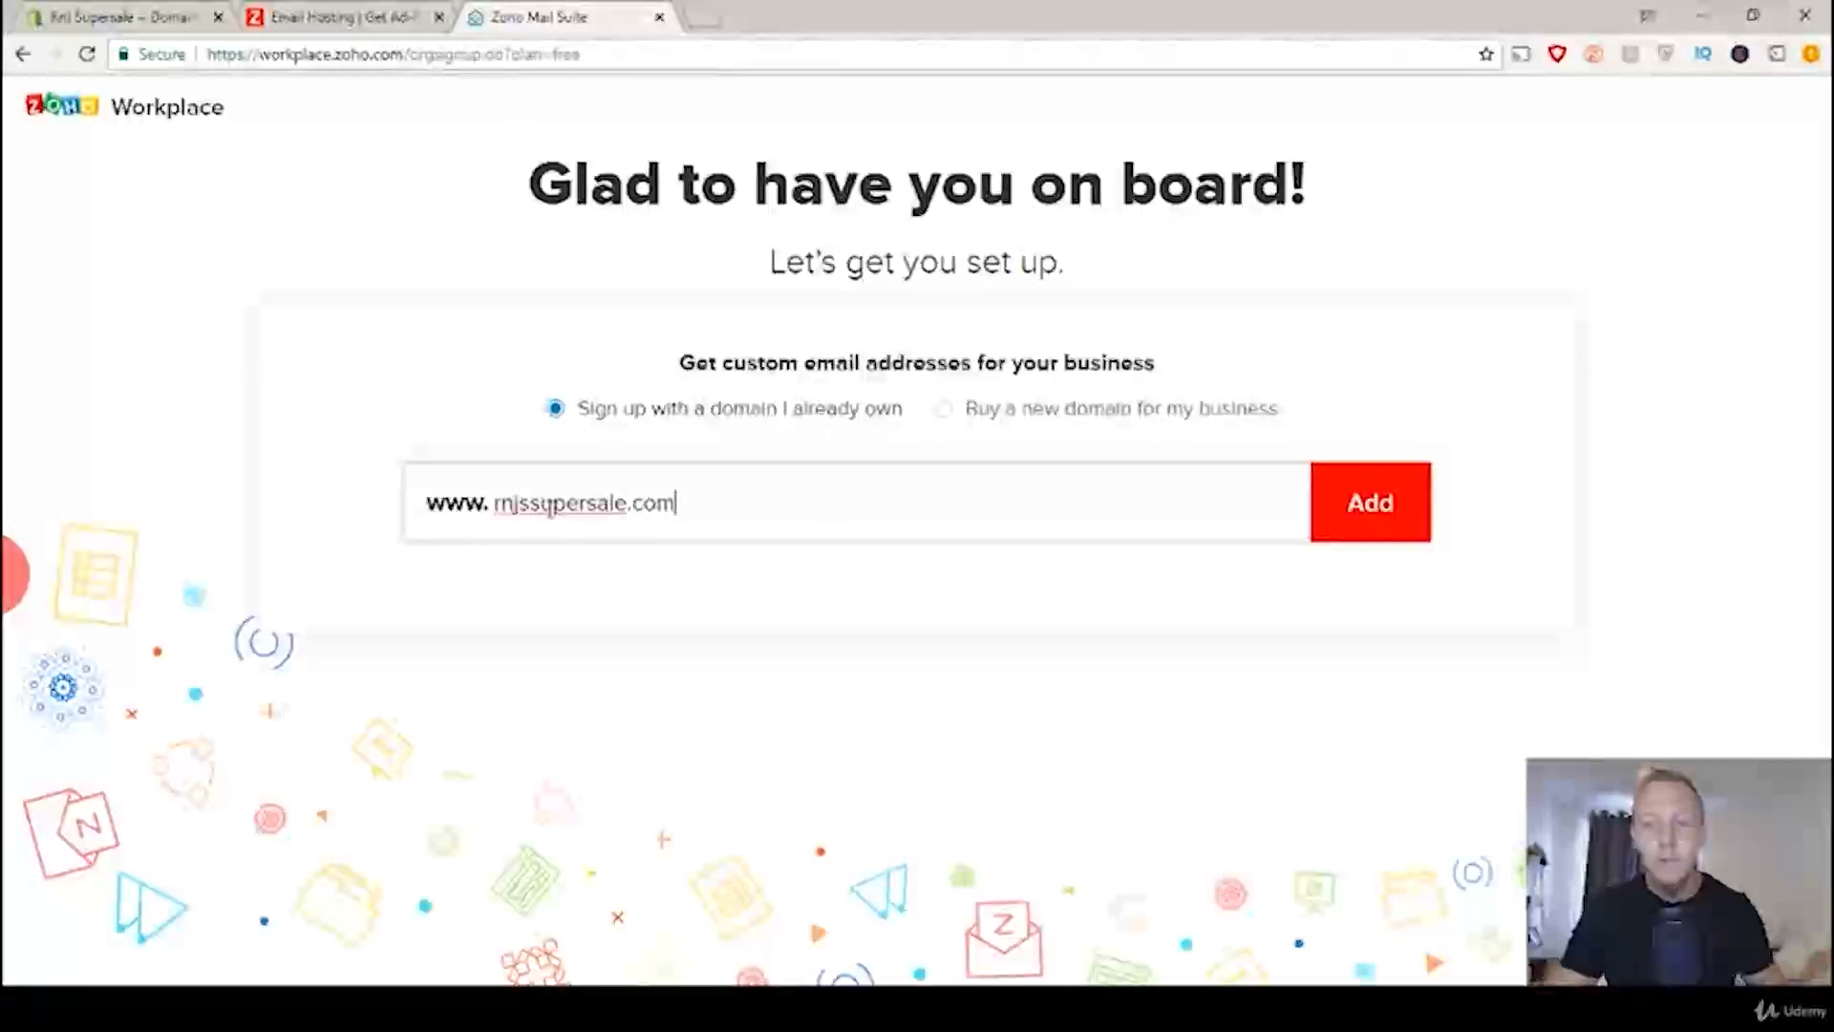
left_click(1365, 526)
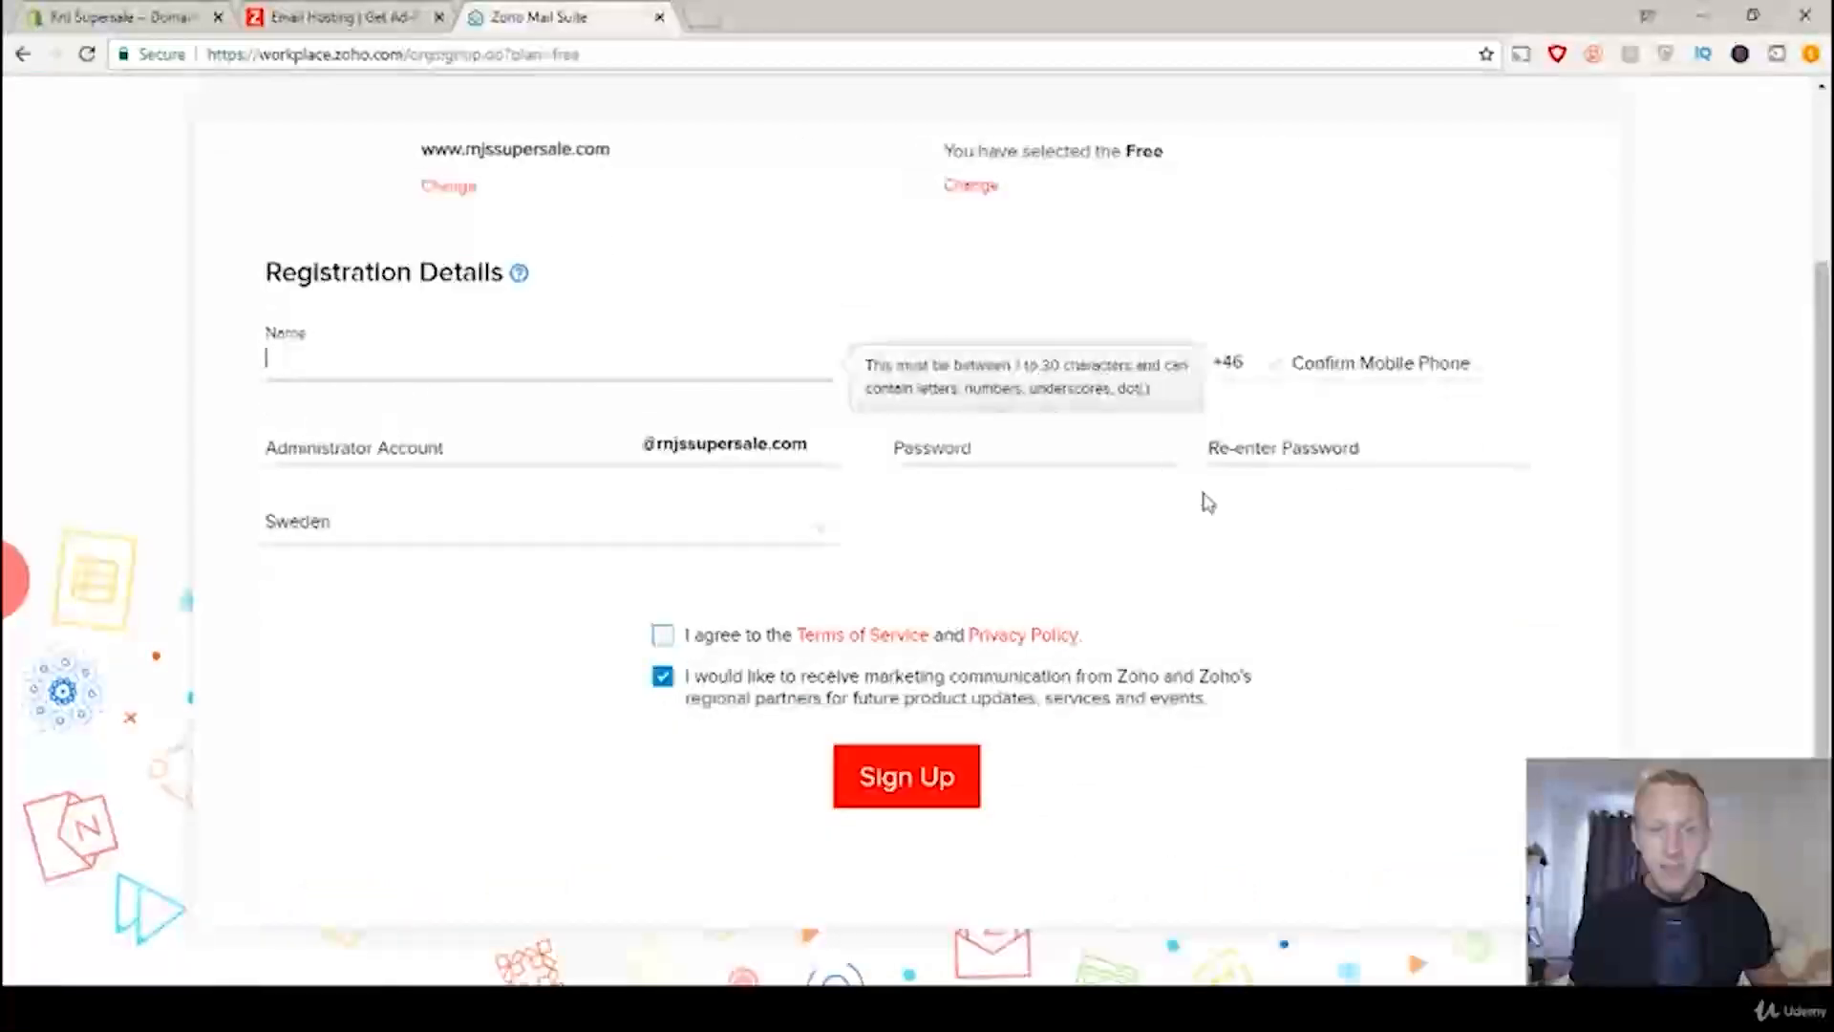
Step: Enter the registrant's full name and fill in and confirm the mobile phone number in the registration details
left_click(1536, 602)
left_click(420, 352)
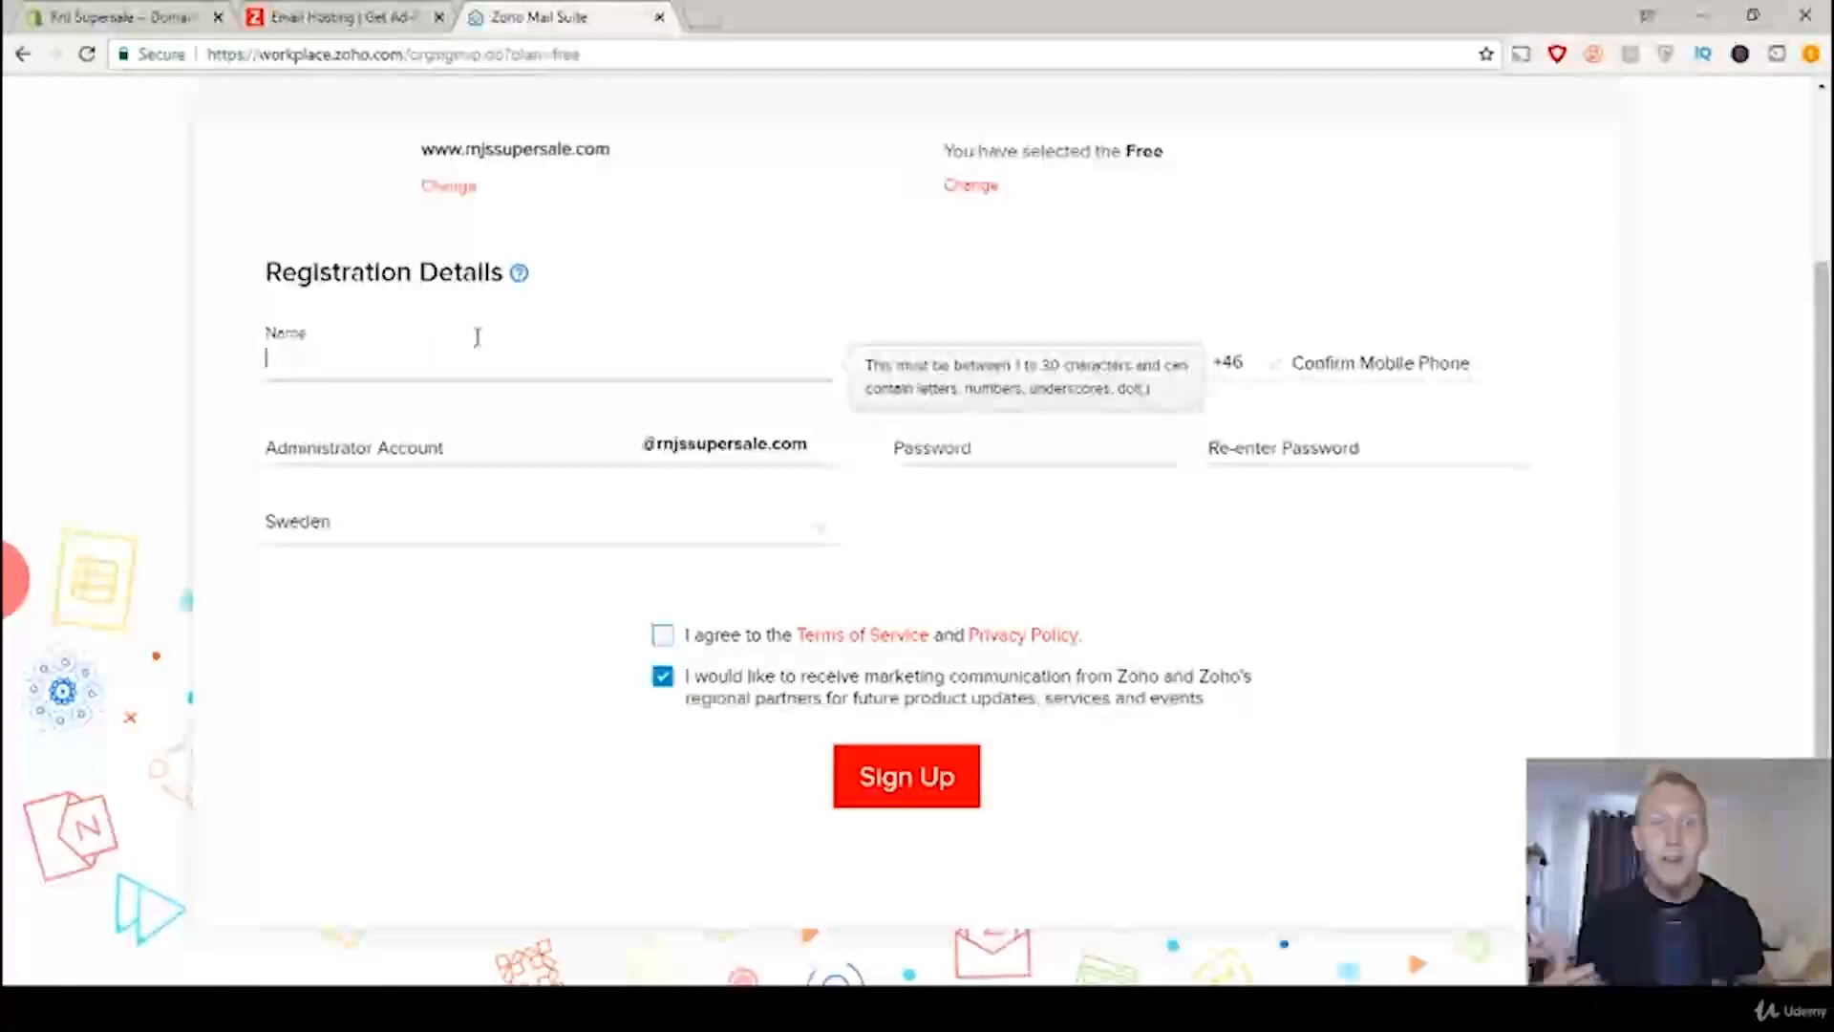
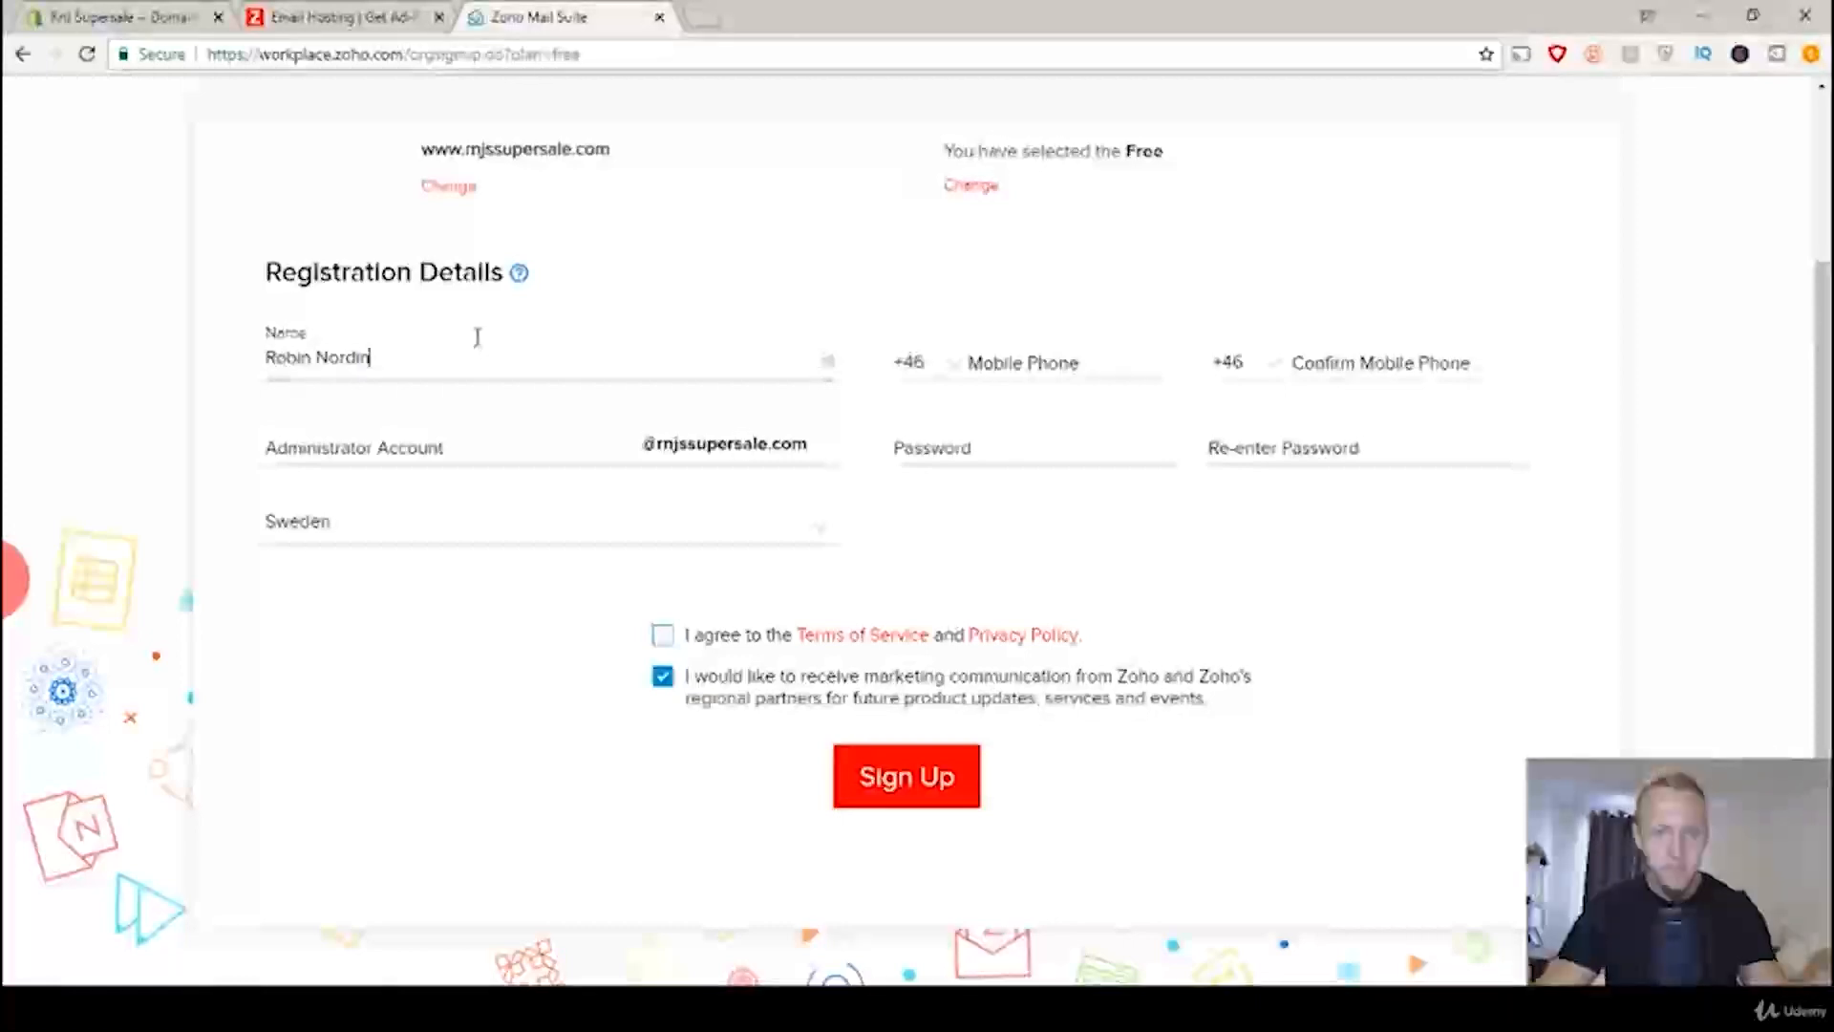
left_click(1023, 363)
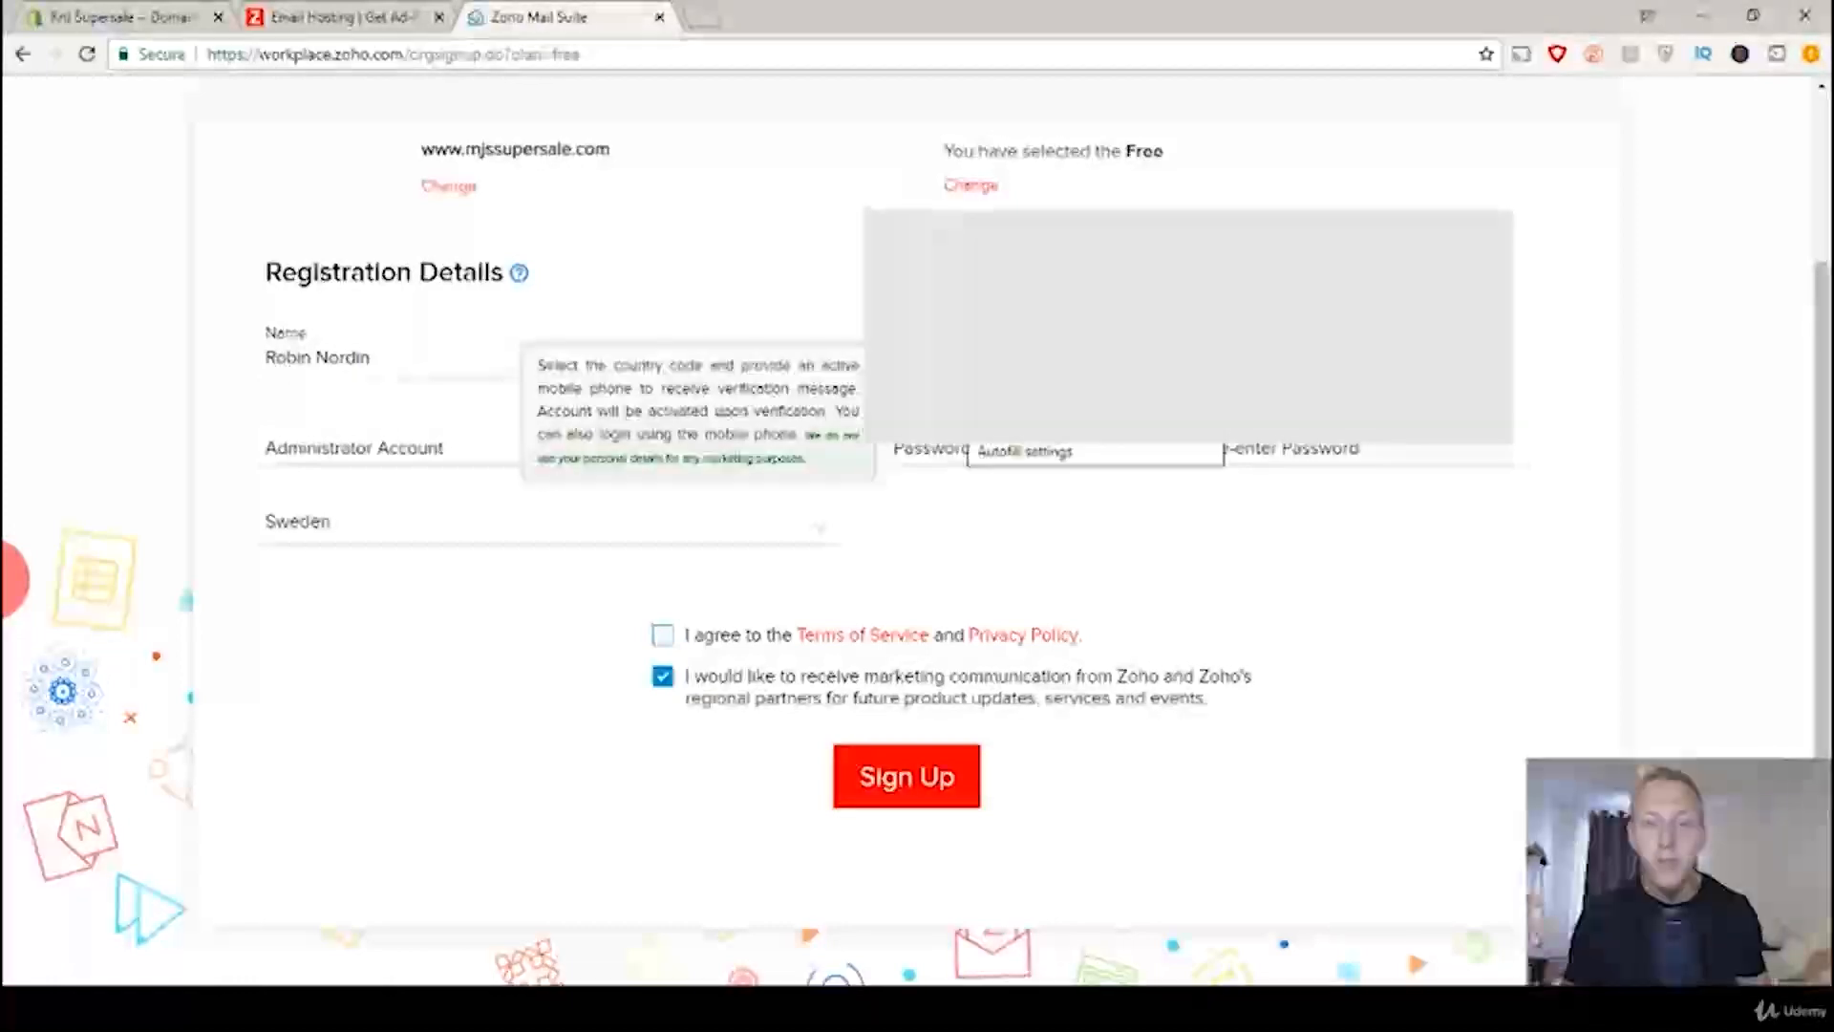
left_click(1046, 401)
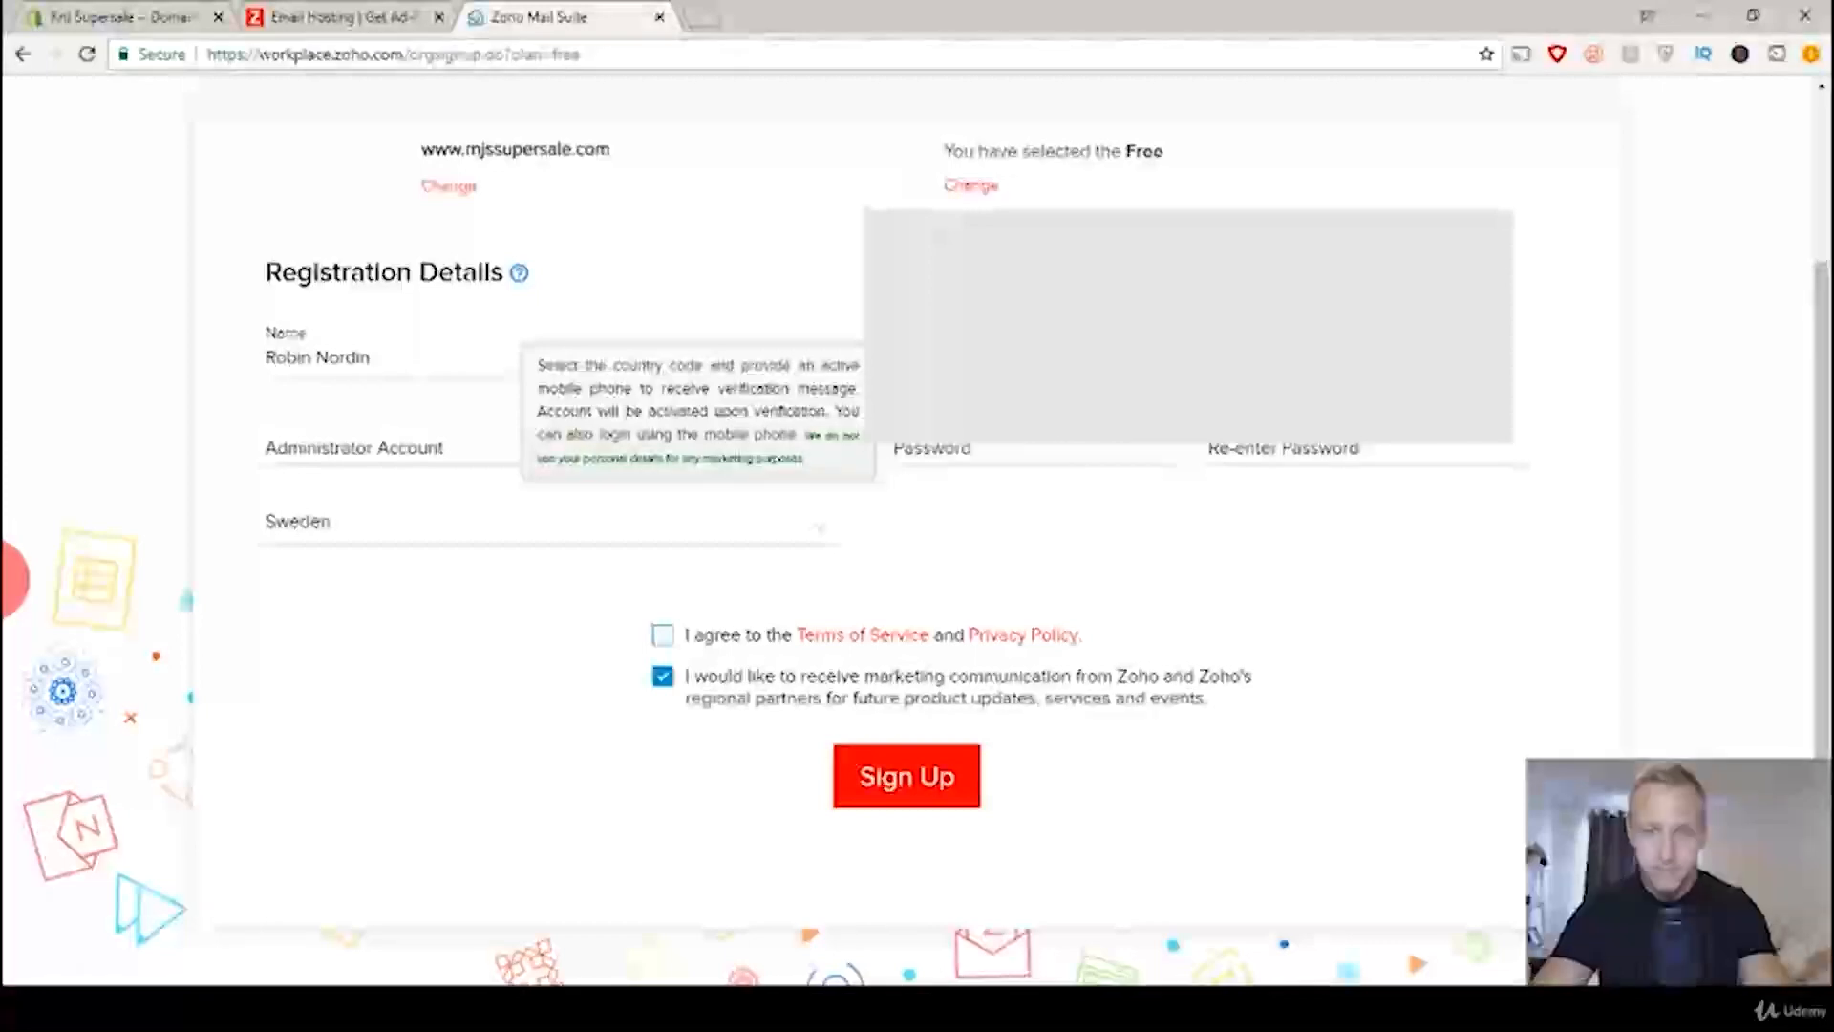
key("Tab")
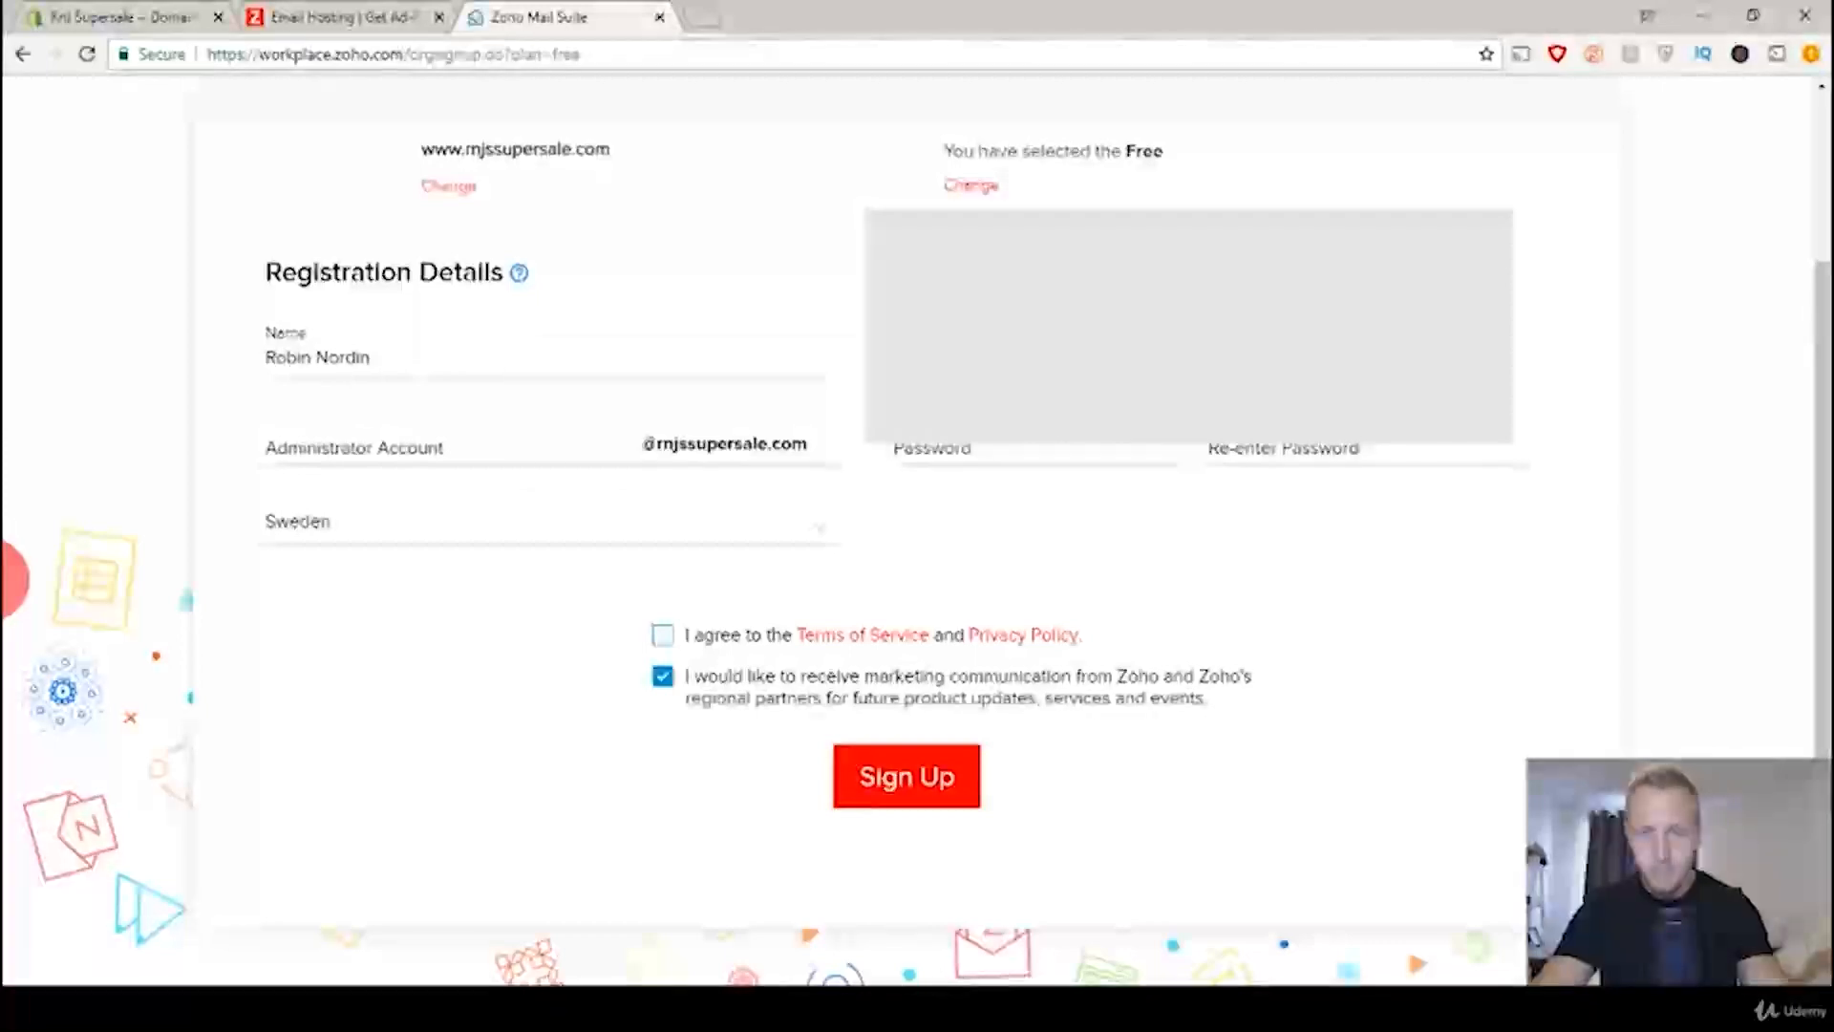
Step: Name the administrator account contact at the rnjssupersale.com domain, and enter and re-enter the account password
left_click(424, 454)
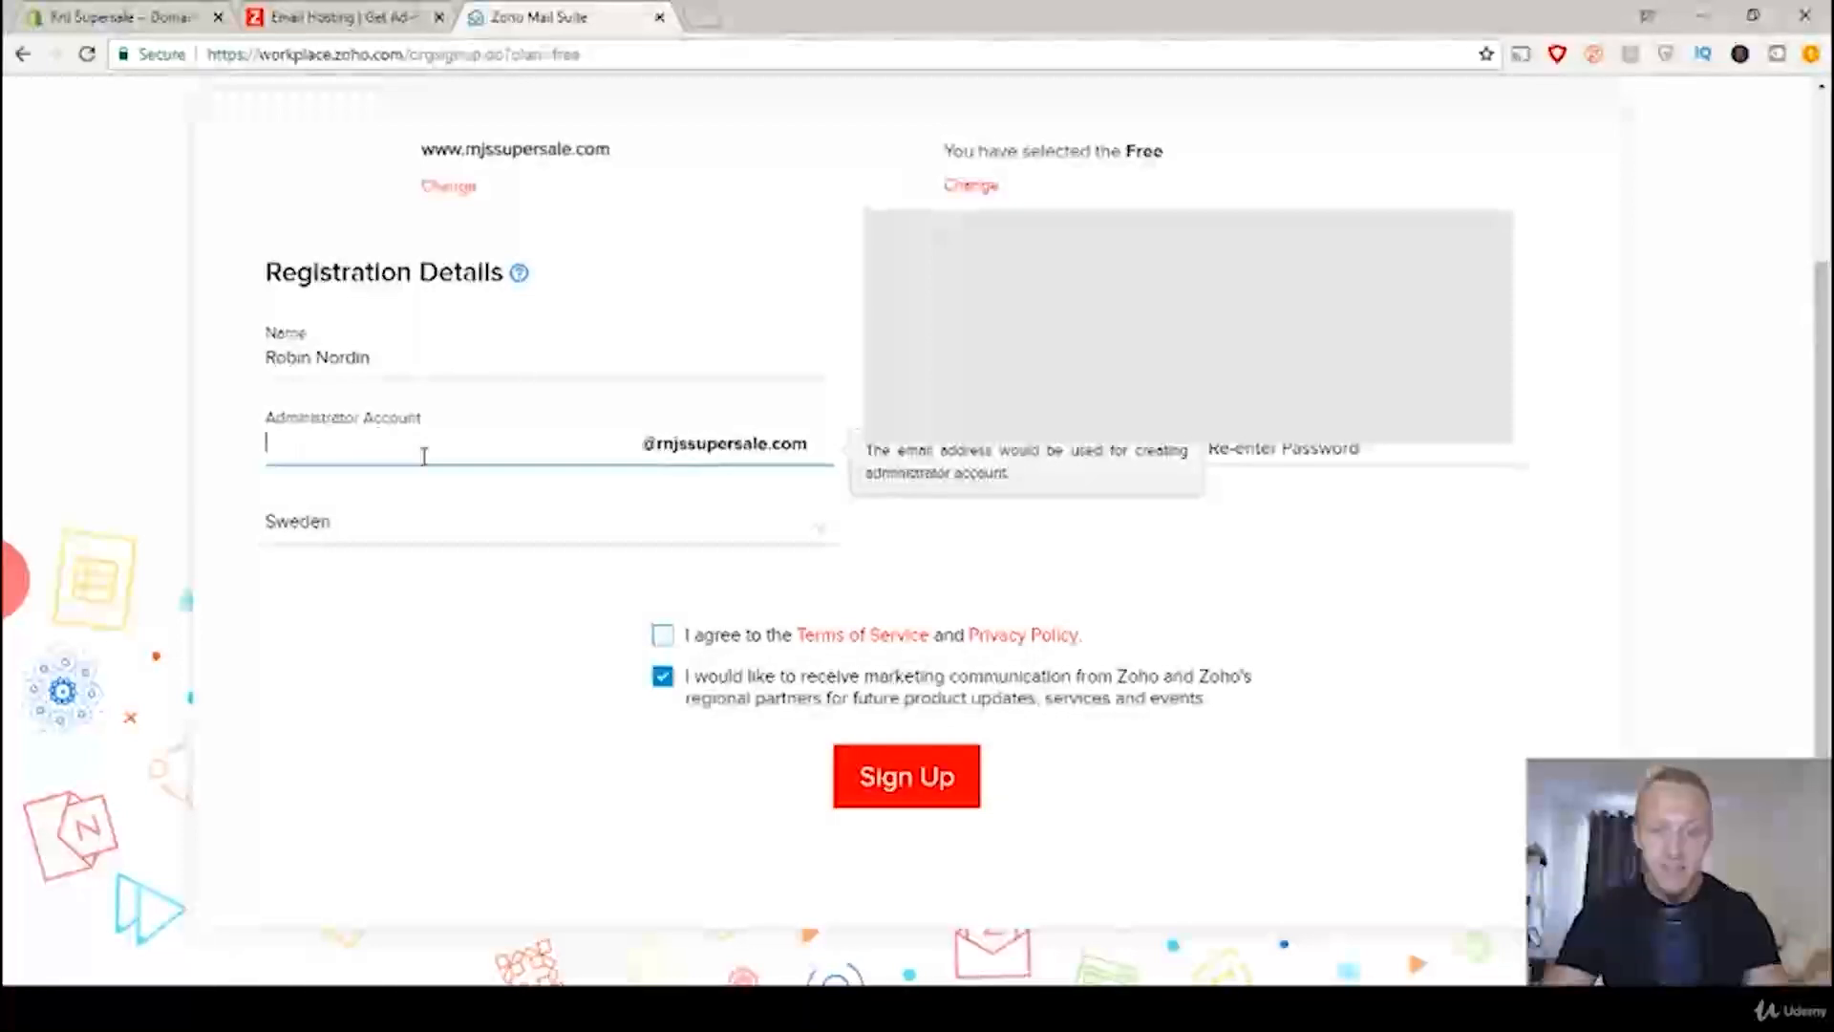
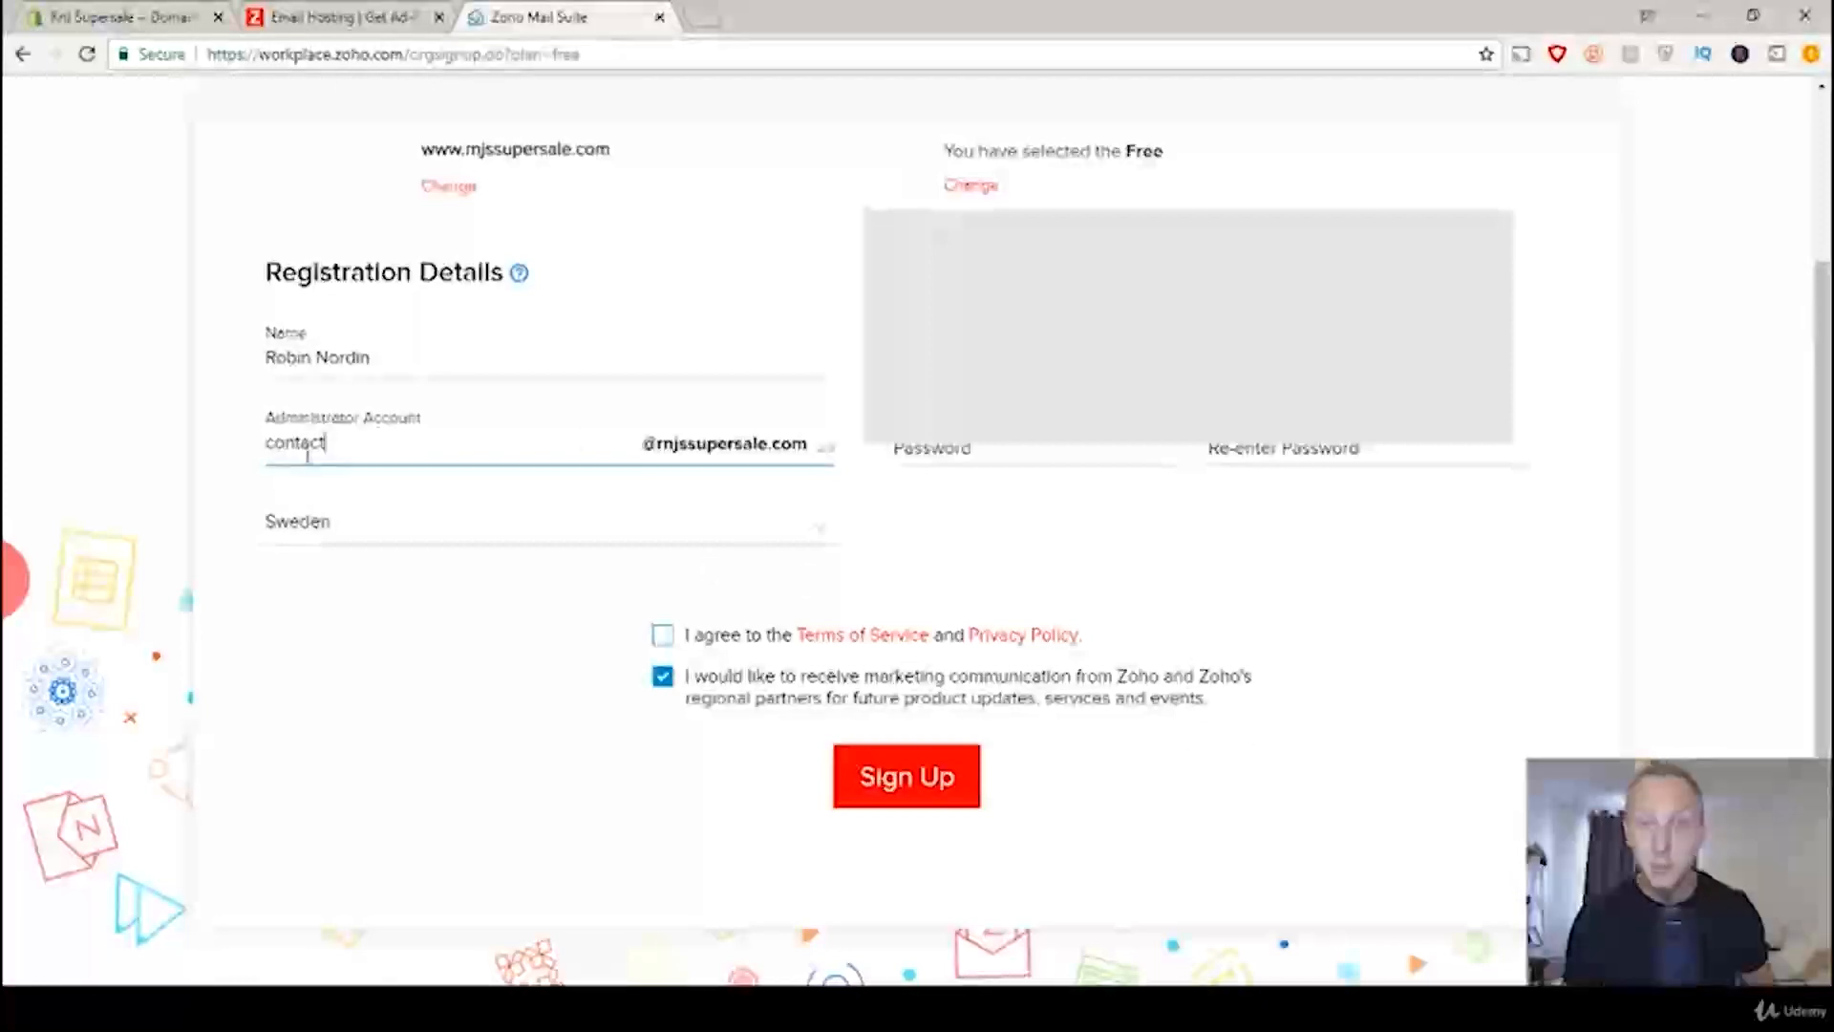
left_click(952, 449)
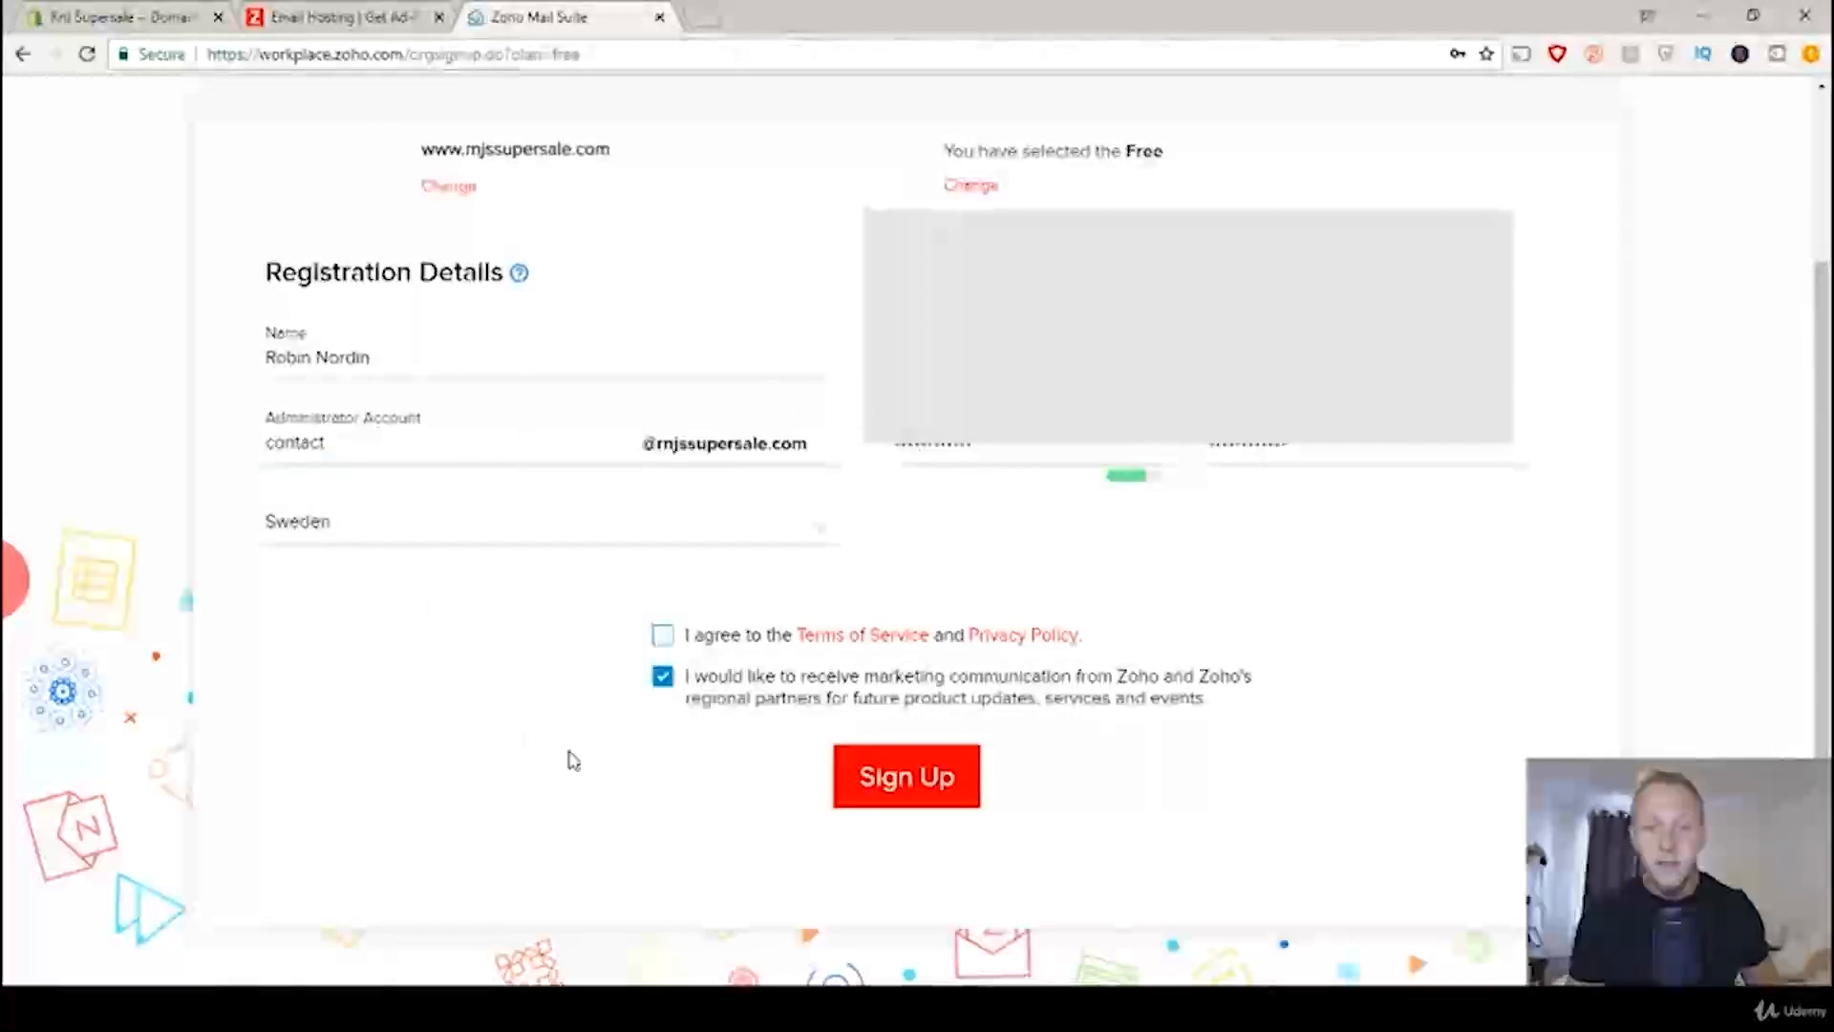
Step: Opt out of marketing communication, agree to the Terms of Service and Privacy Policy, and submit the sign-up
left_click(661, 679)
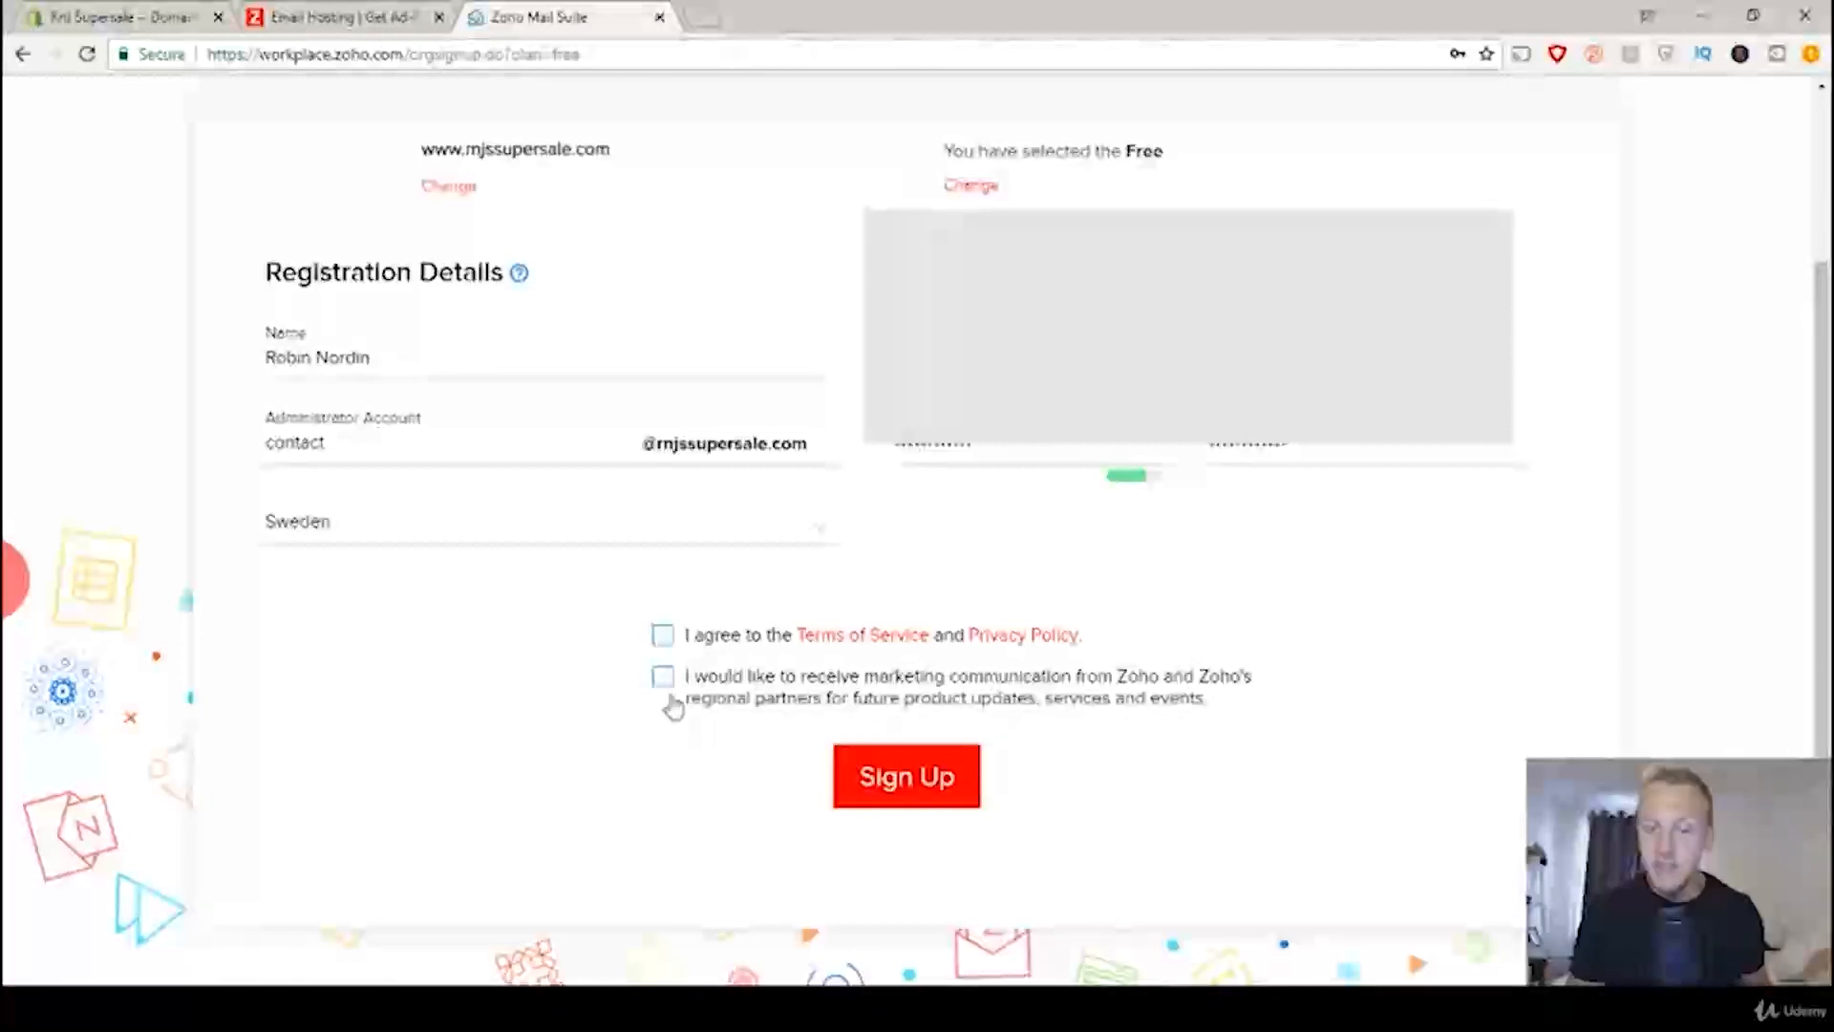
left_click(661, 637)
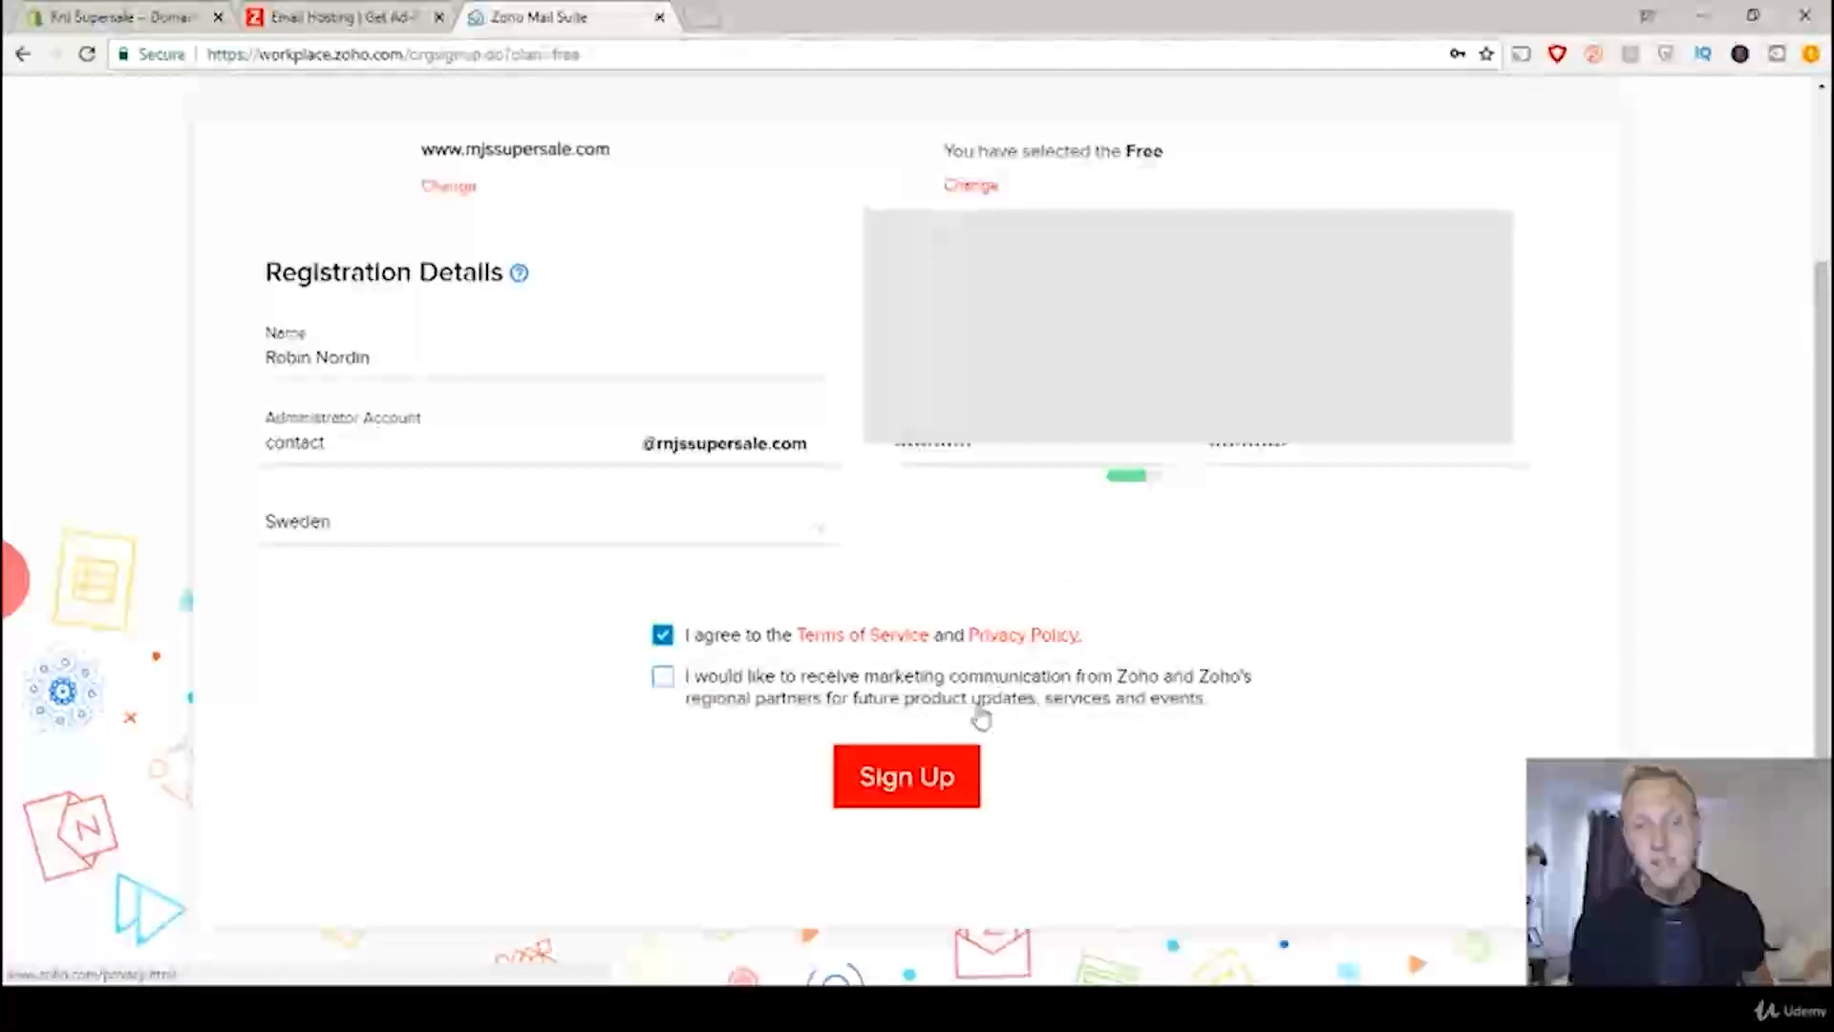
left_click(924, 793)
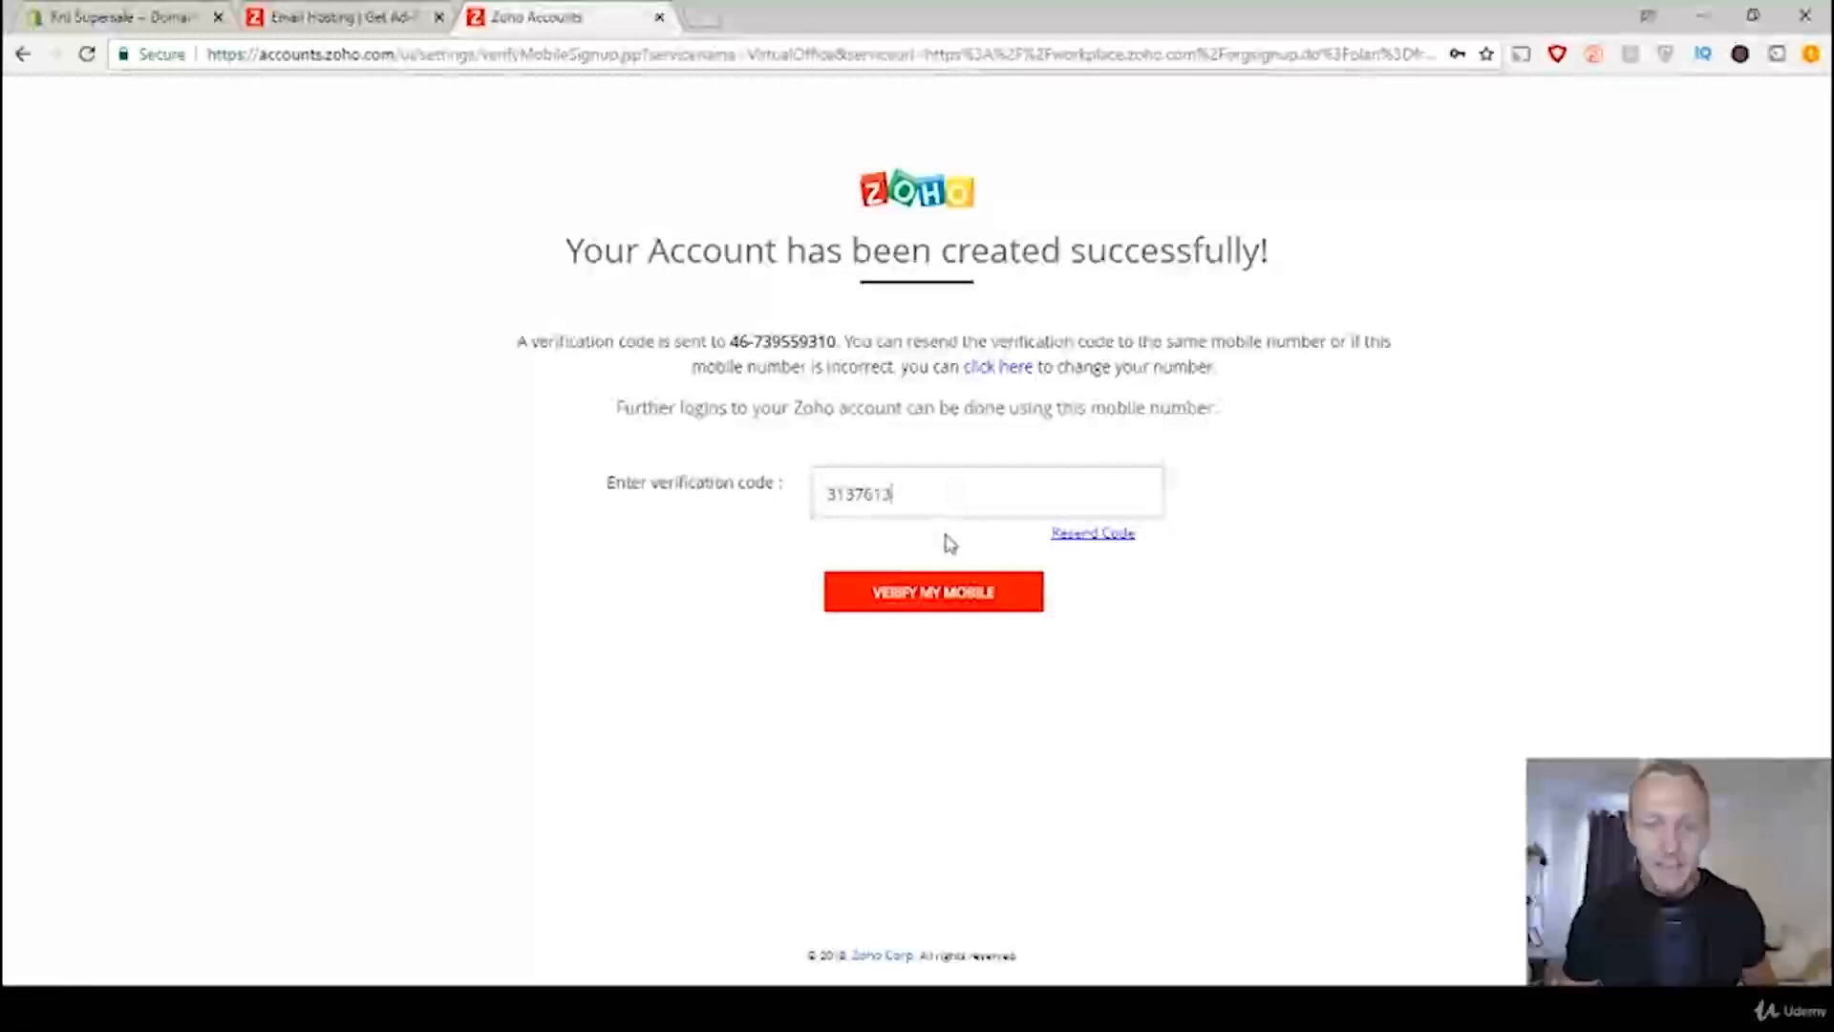
Step: Verify the mobile phone with the received verification code and postpone setting up Two Factor Authentication
left_click(949, 600)
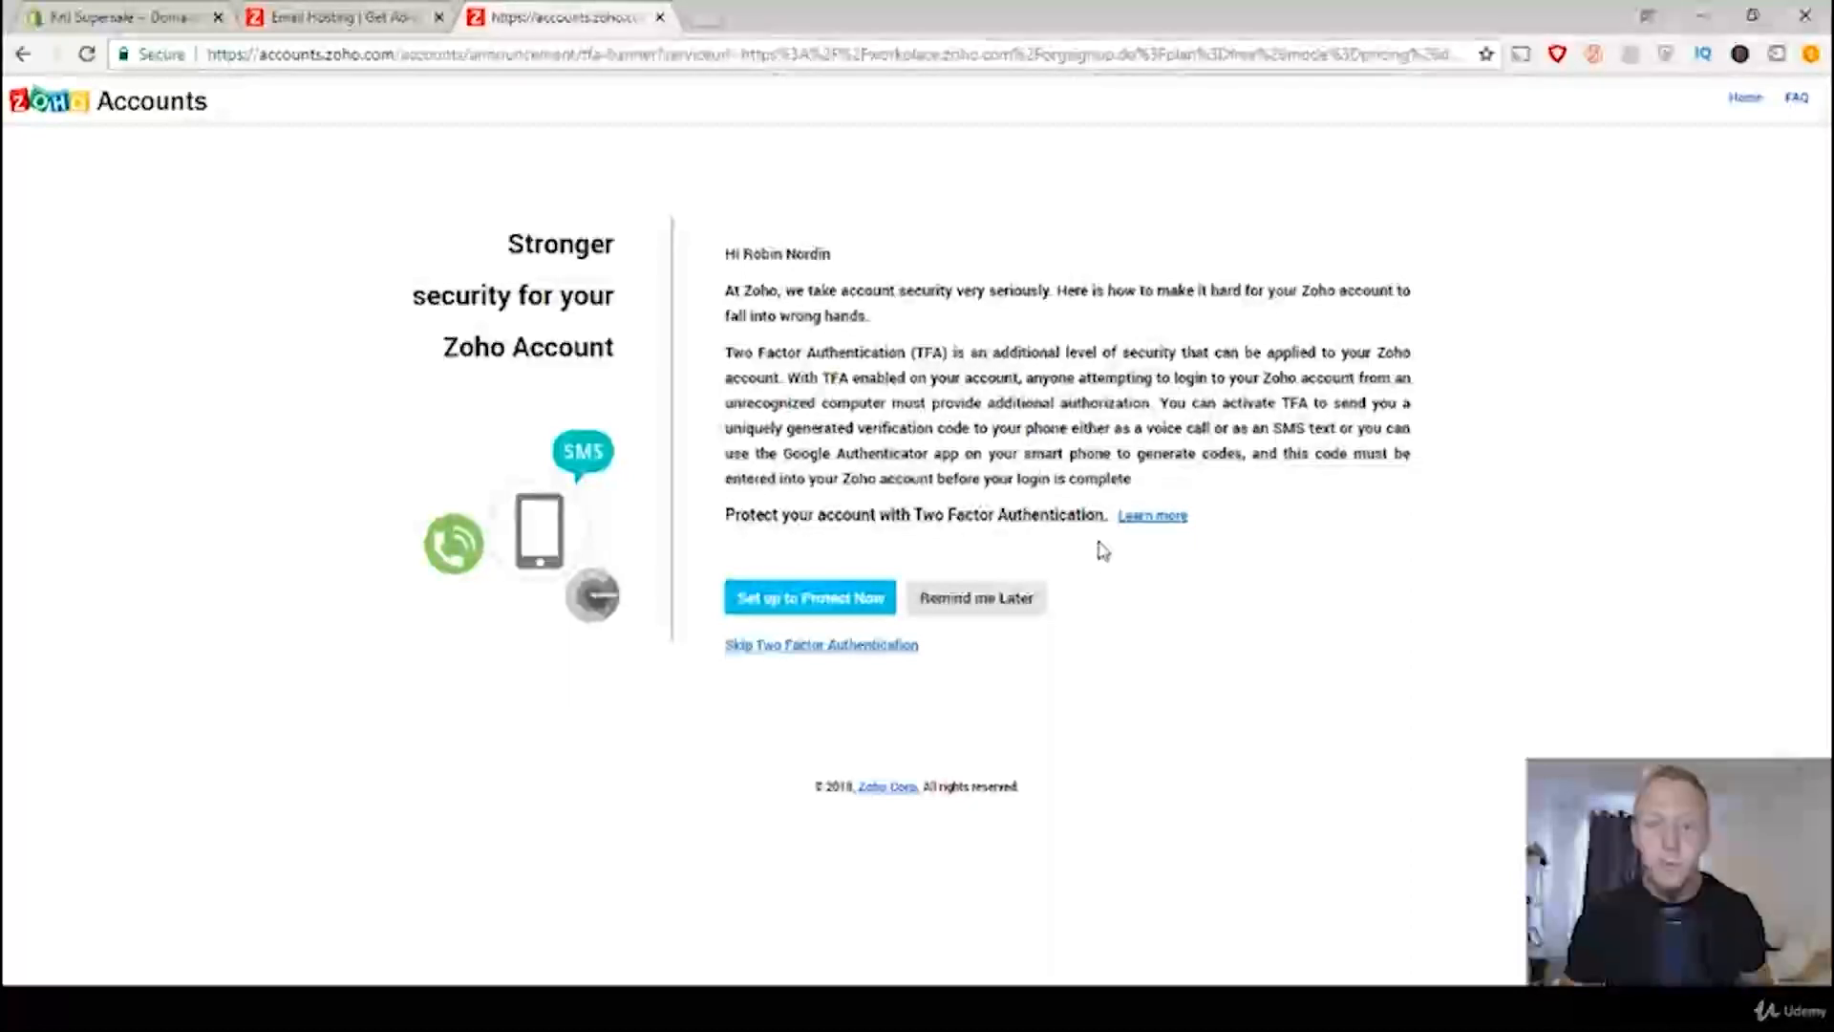
left_click(1010, 611)
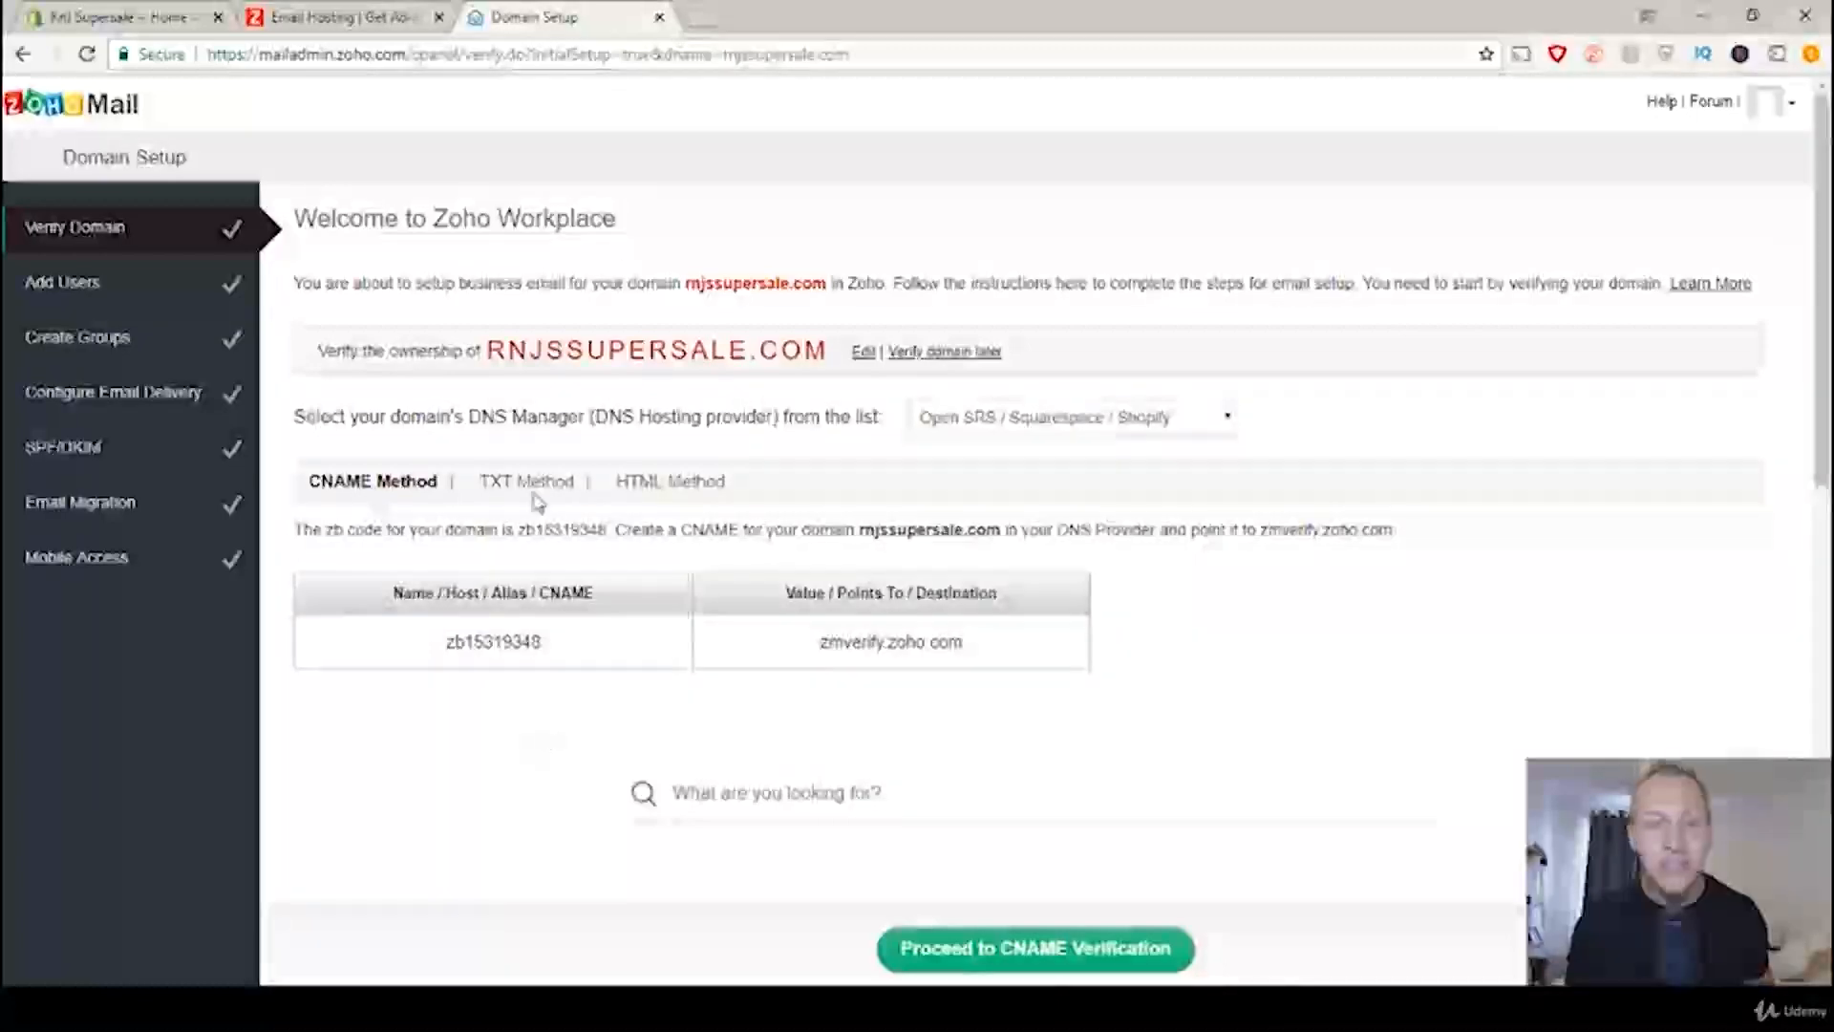
Step: Switch to the Shopify admin and choose Zoho Mail as the third-party email hosting provider for rnjssupersale.com
left_click(105, 17)
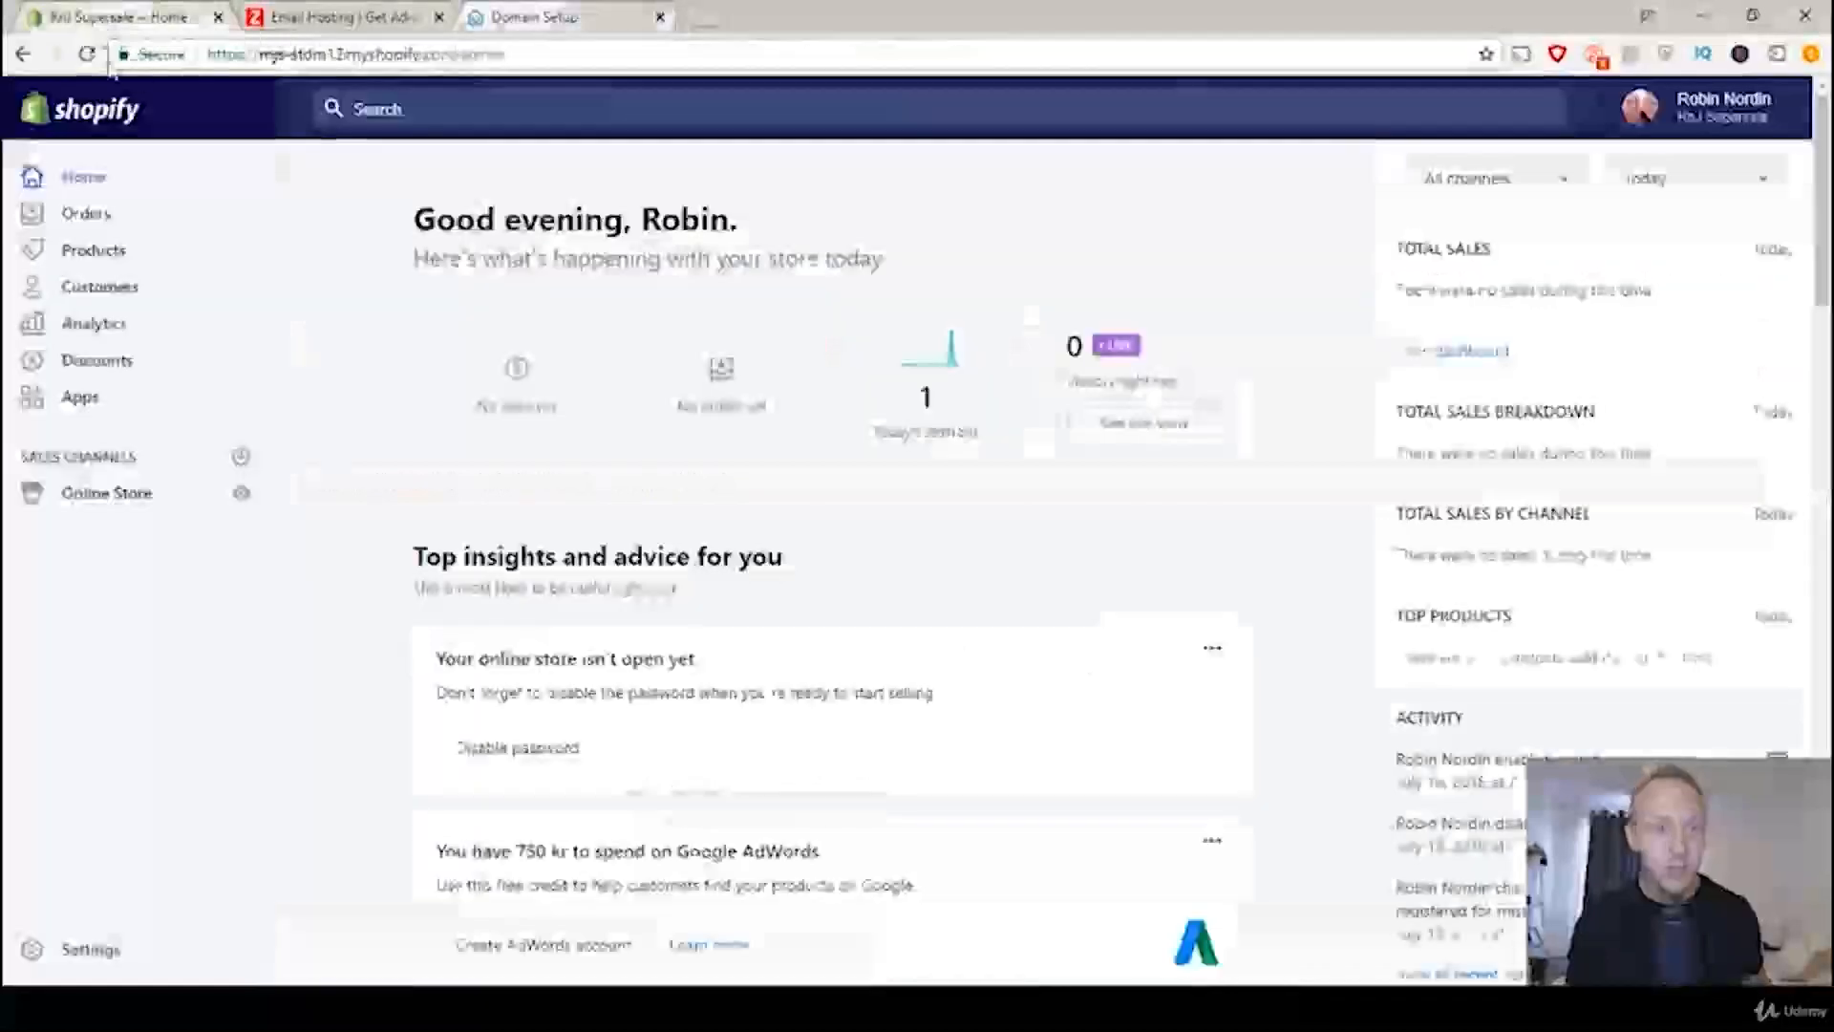
left_click(105, 504)
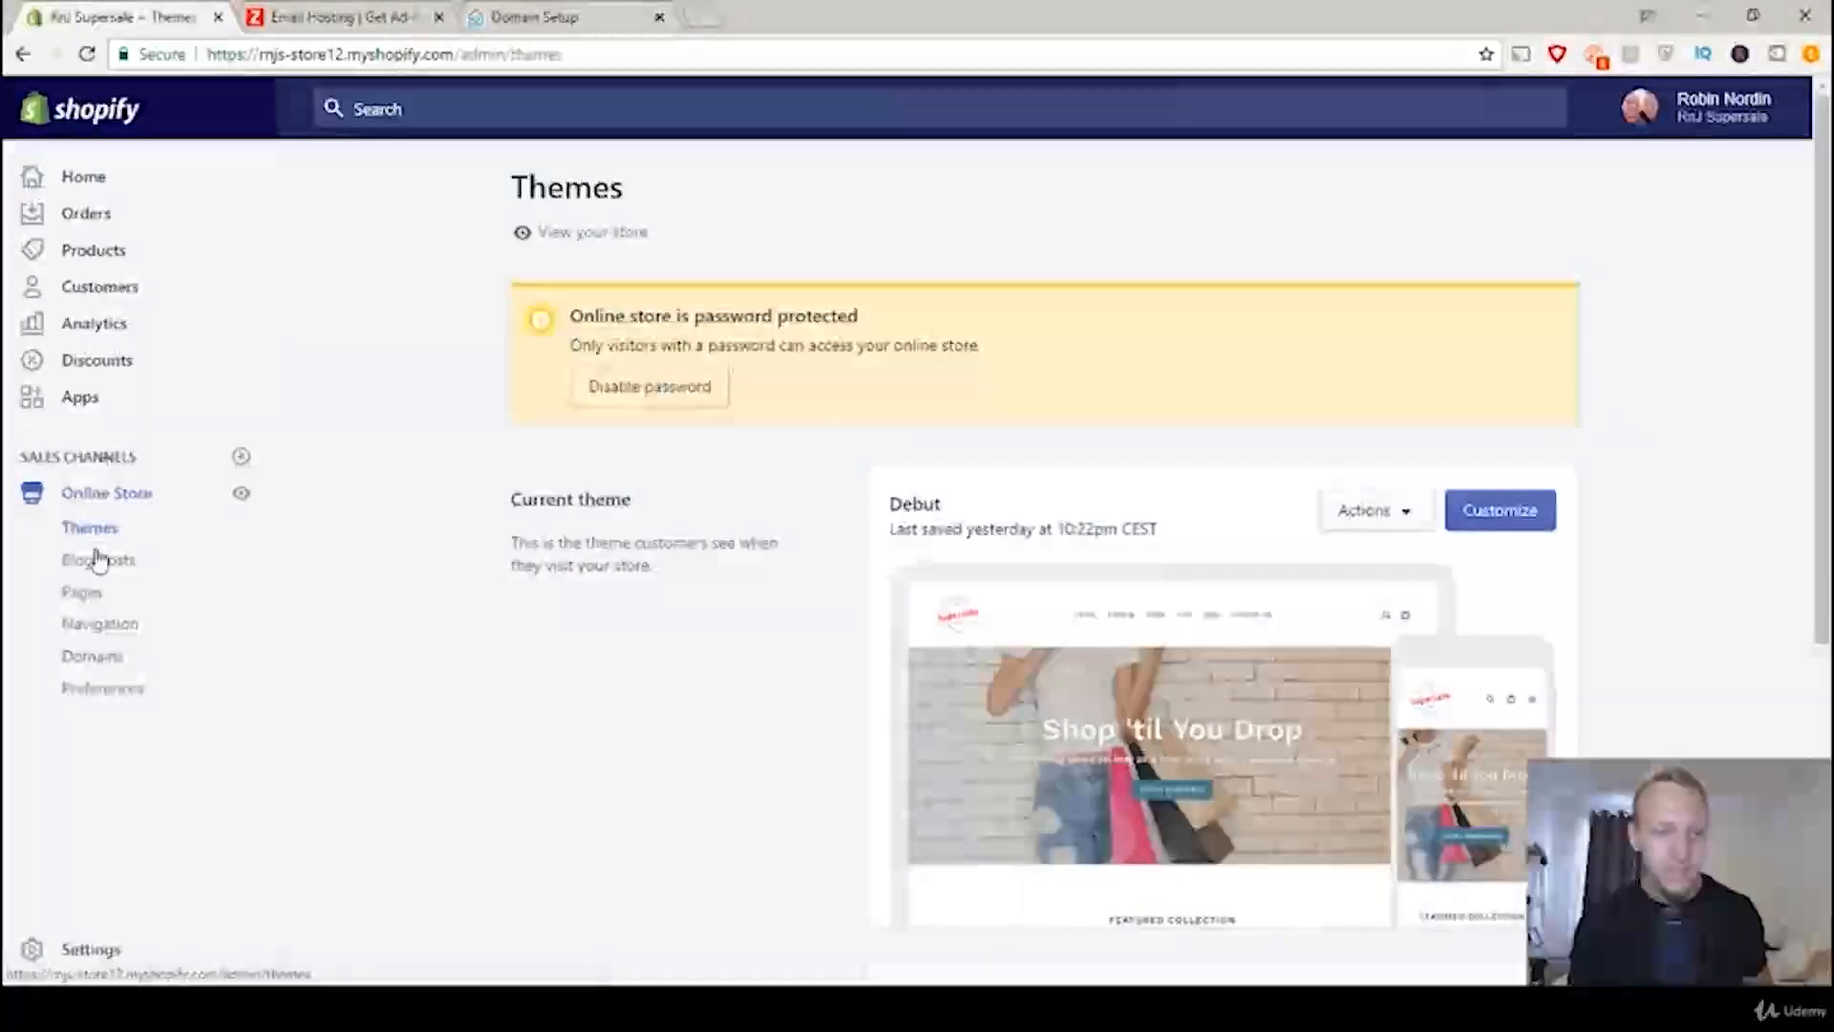
left_click(93, 657)
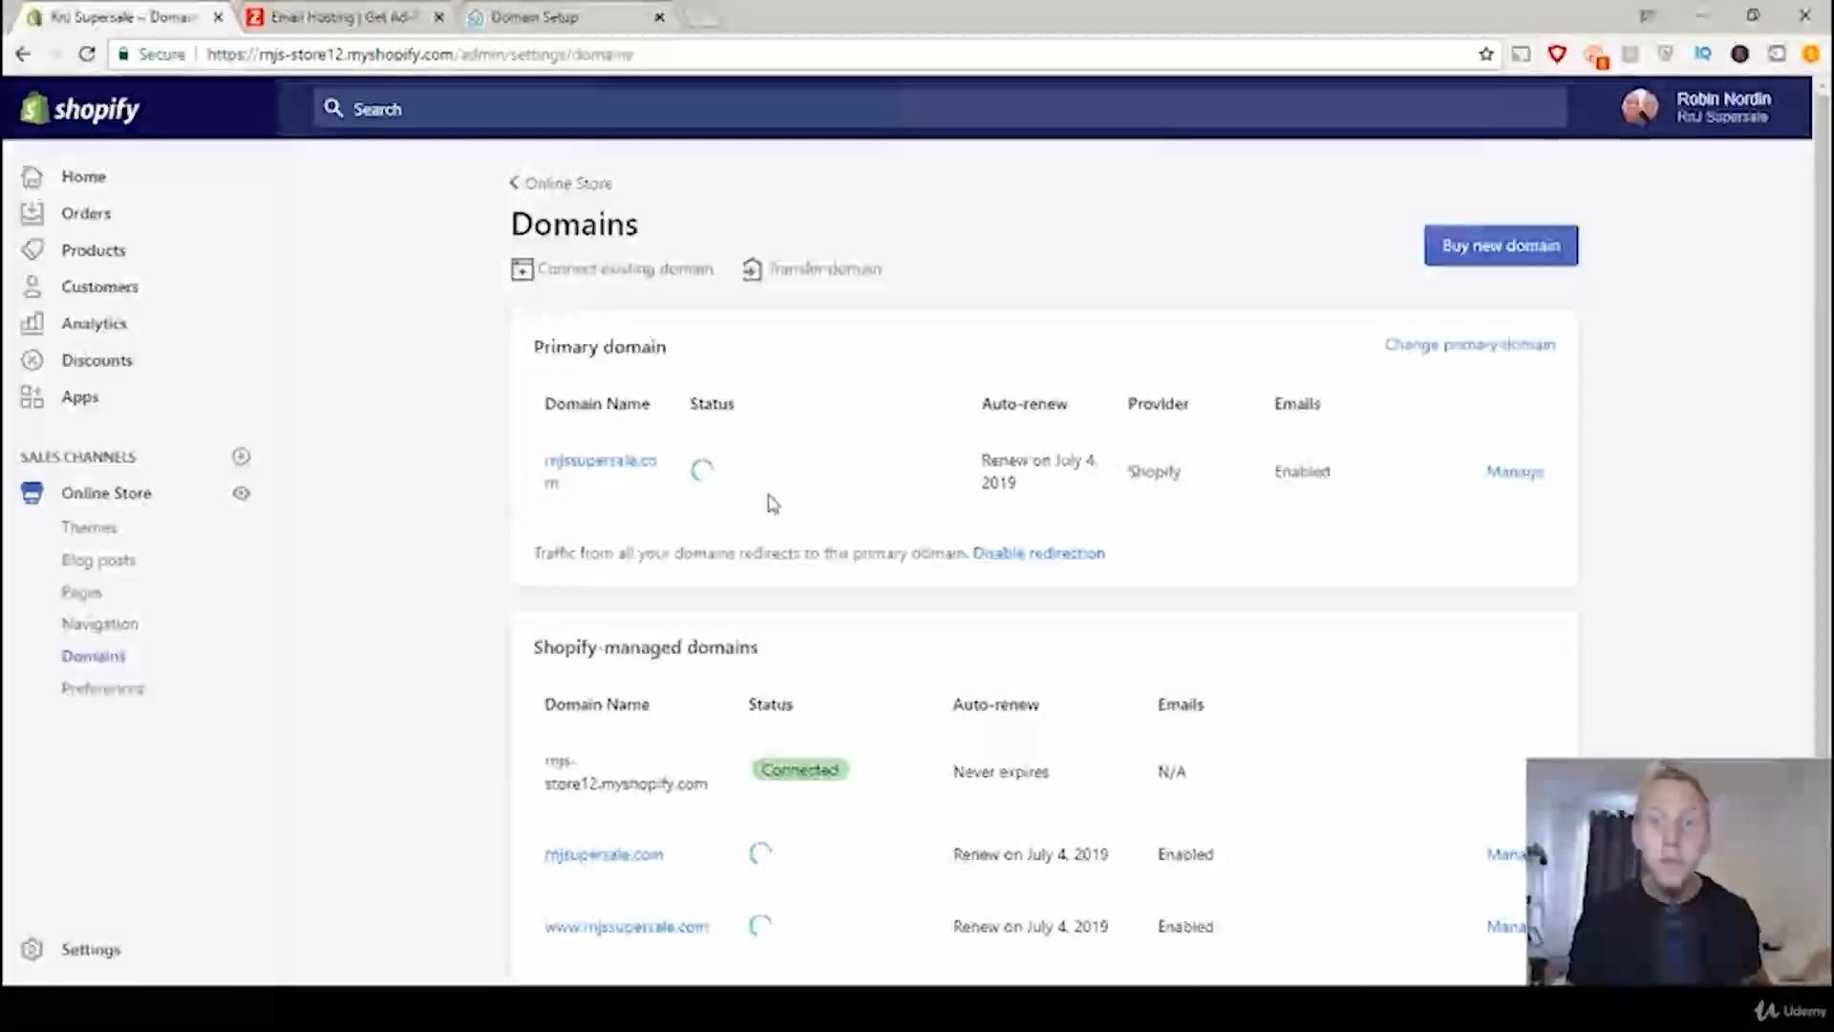
left_click(1513, 474)
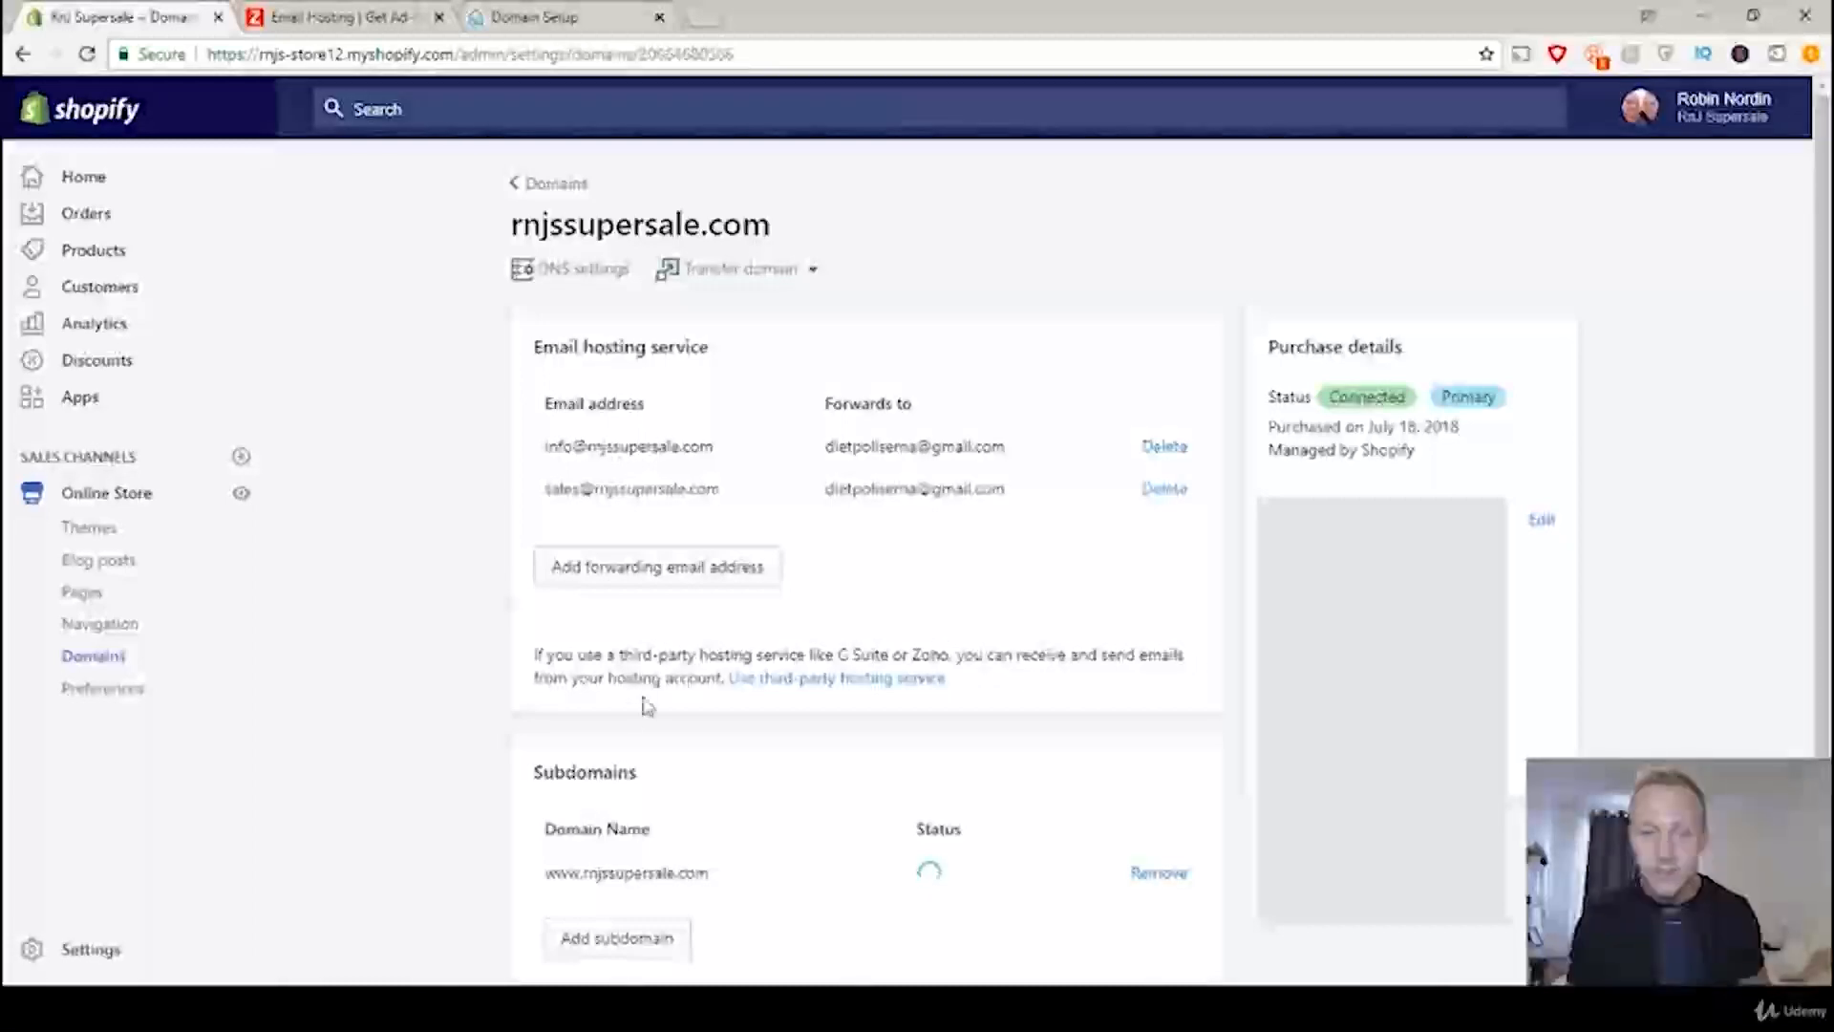
left_click(811, 680)
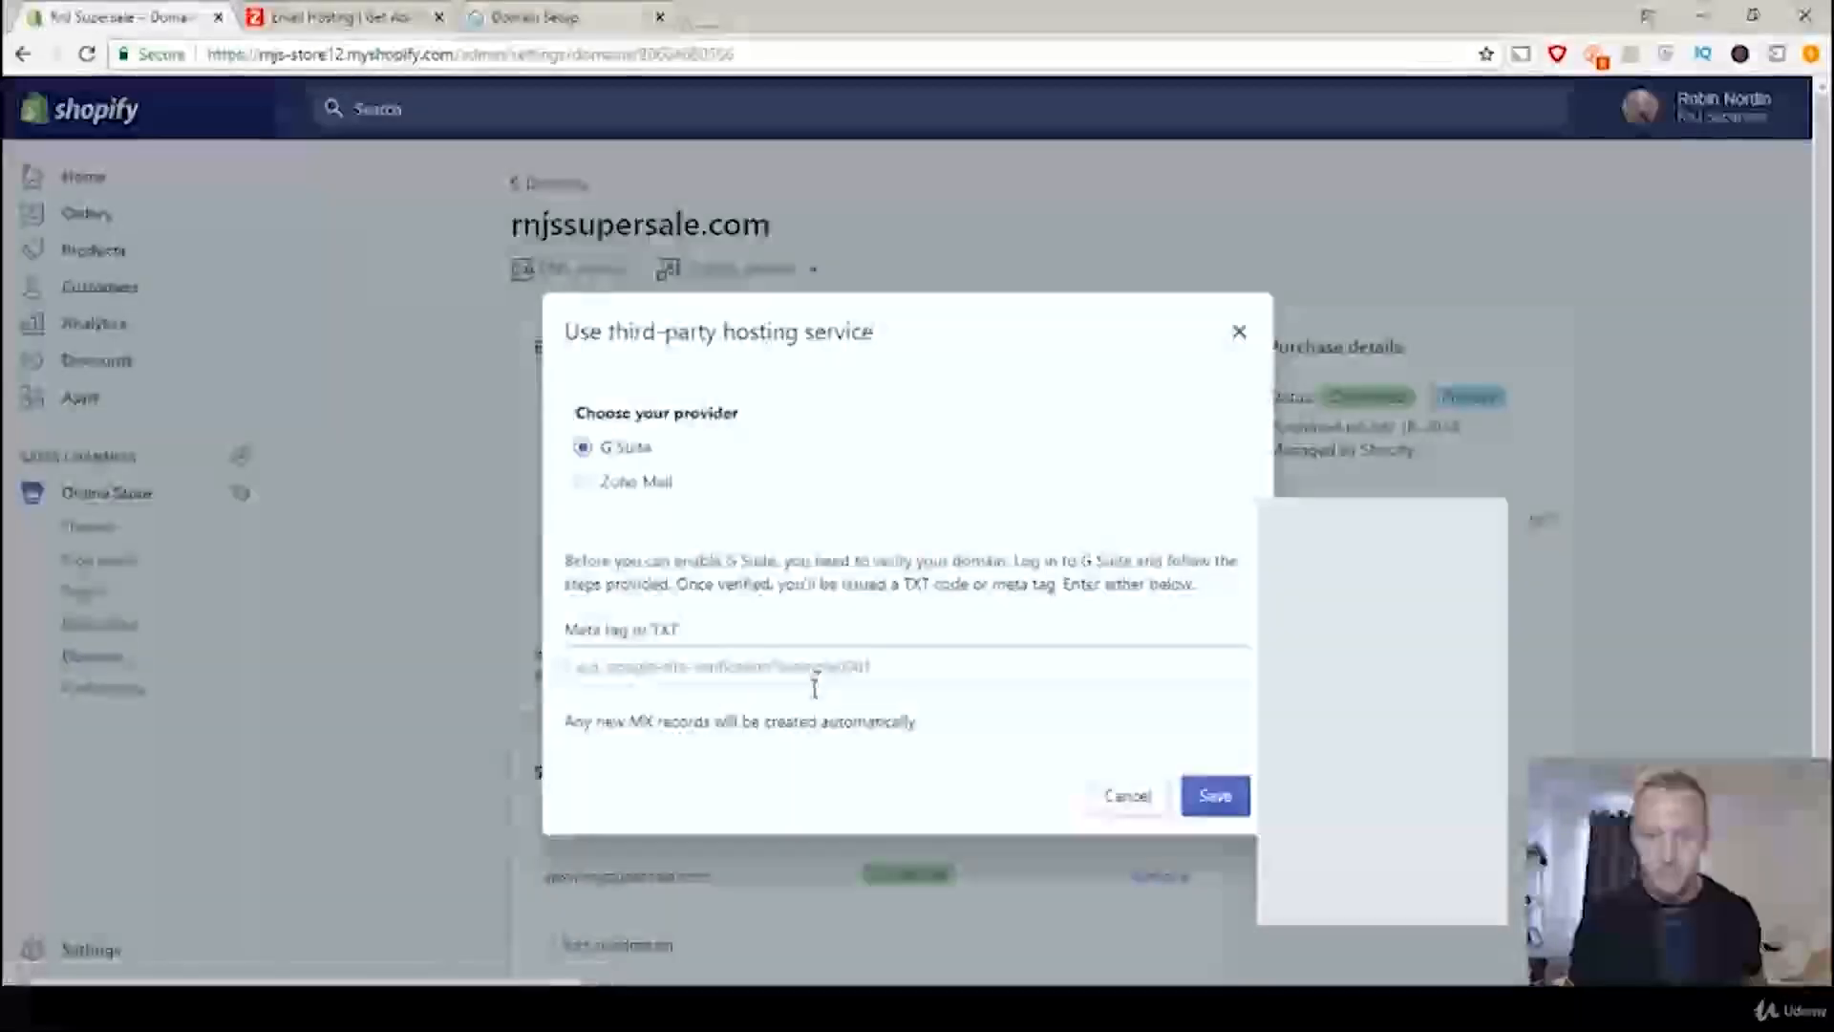
left_click(585, 482)
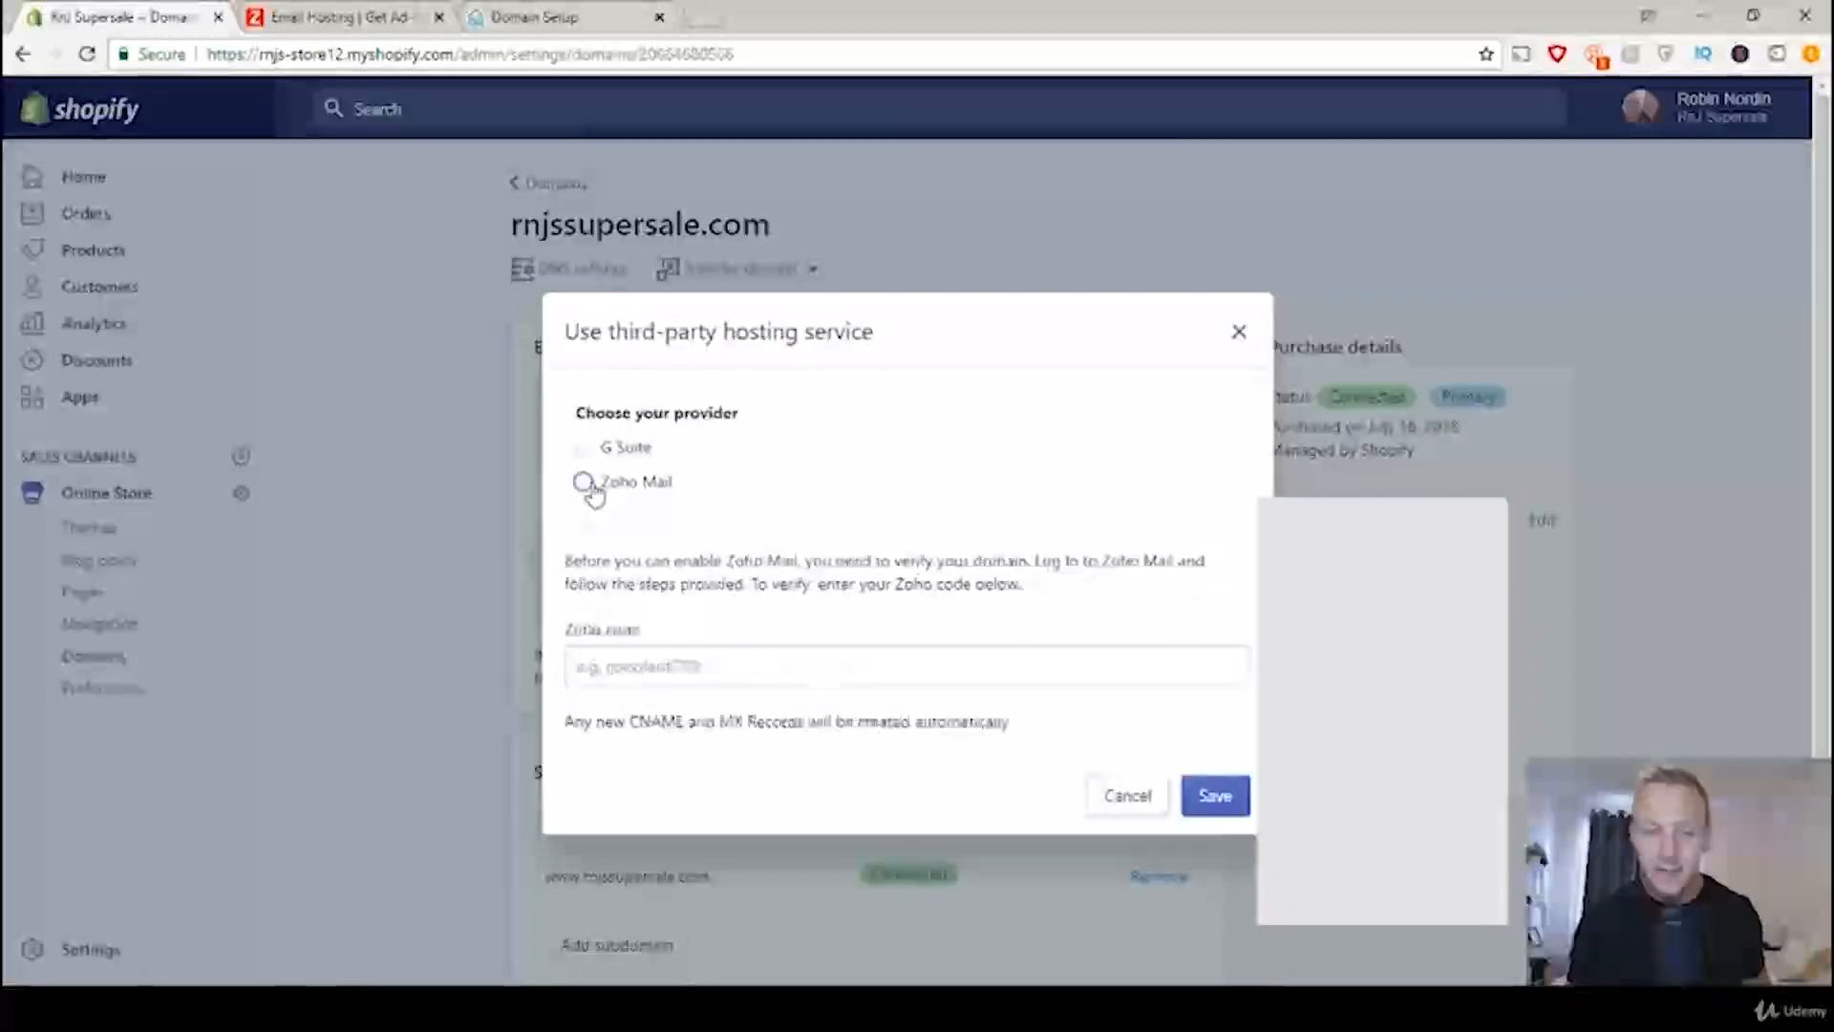
left_click(703, 659)
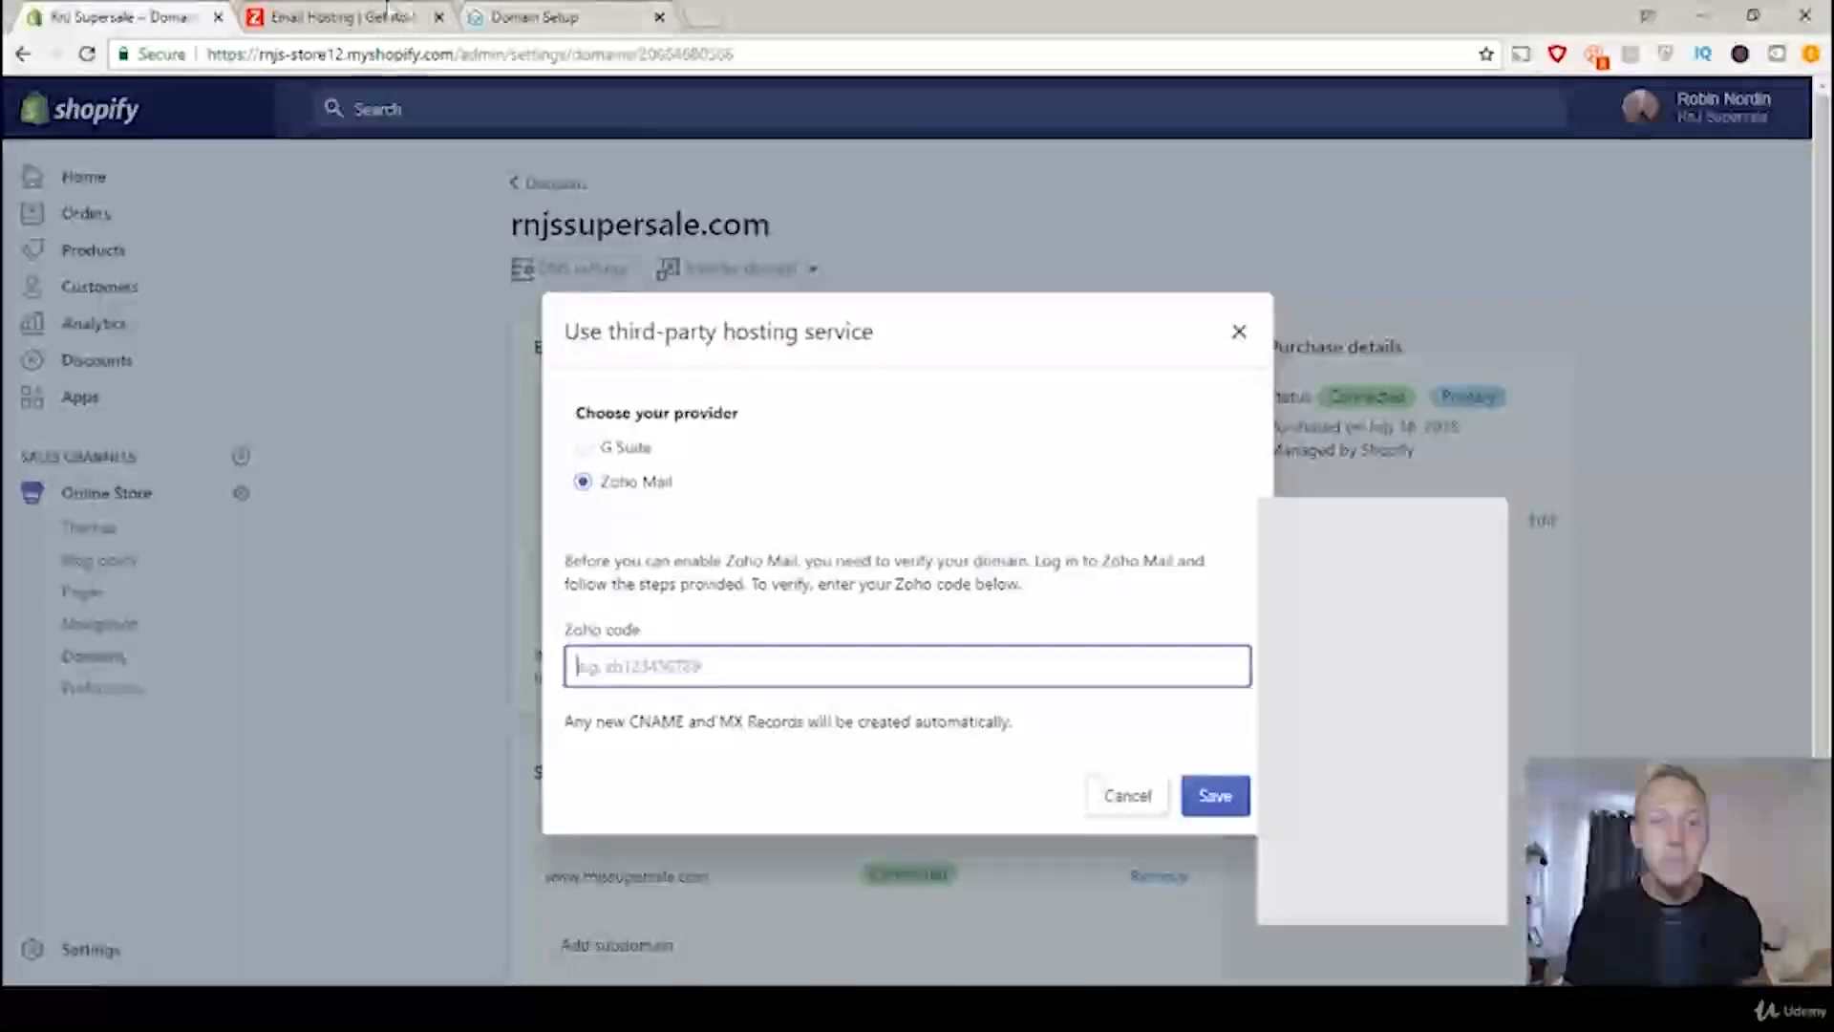
Step: Copy the domain's verification code from the Zoho Mail domain setup and save it as the Zoho code in Shopify's hosting settings
left_click(521, 19)
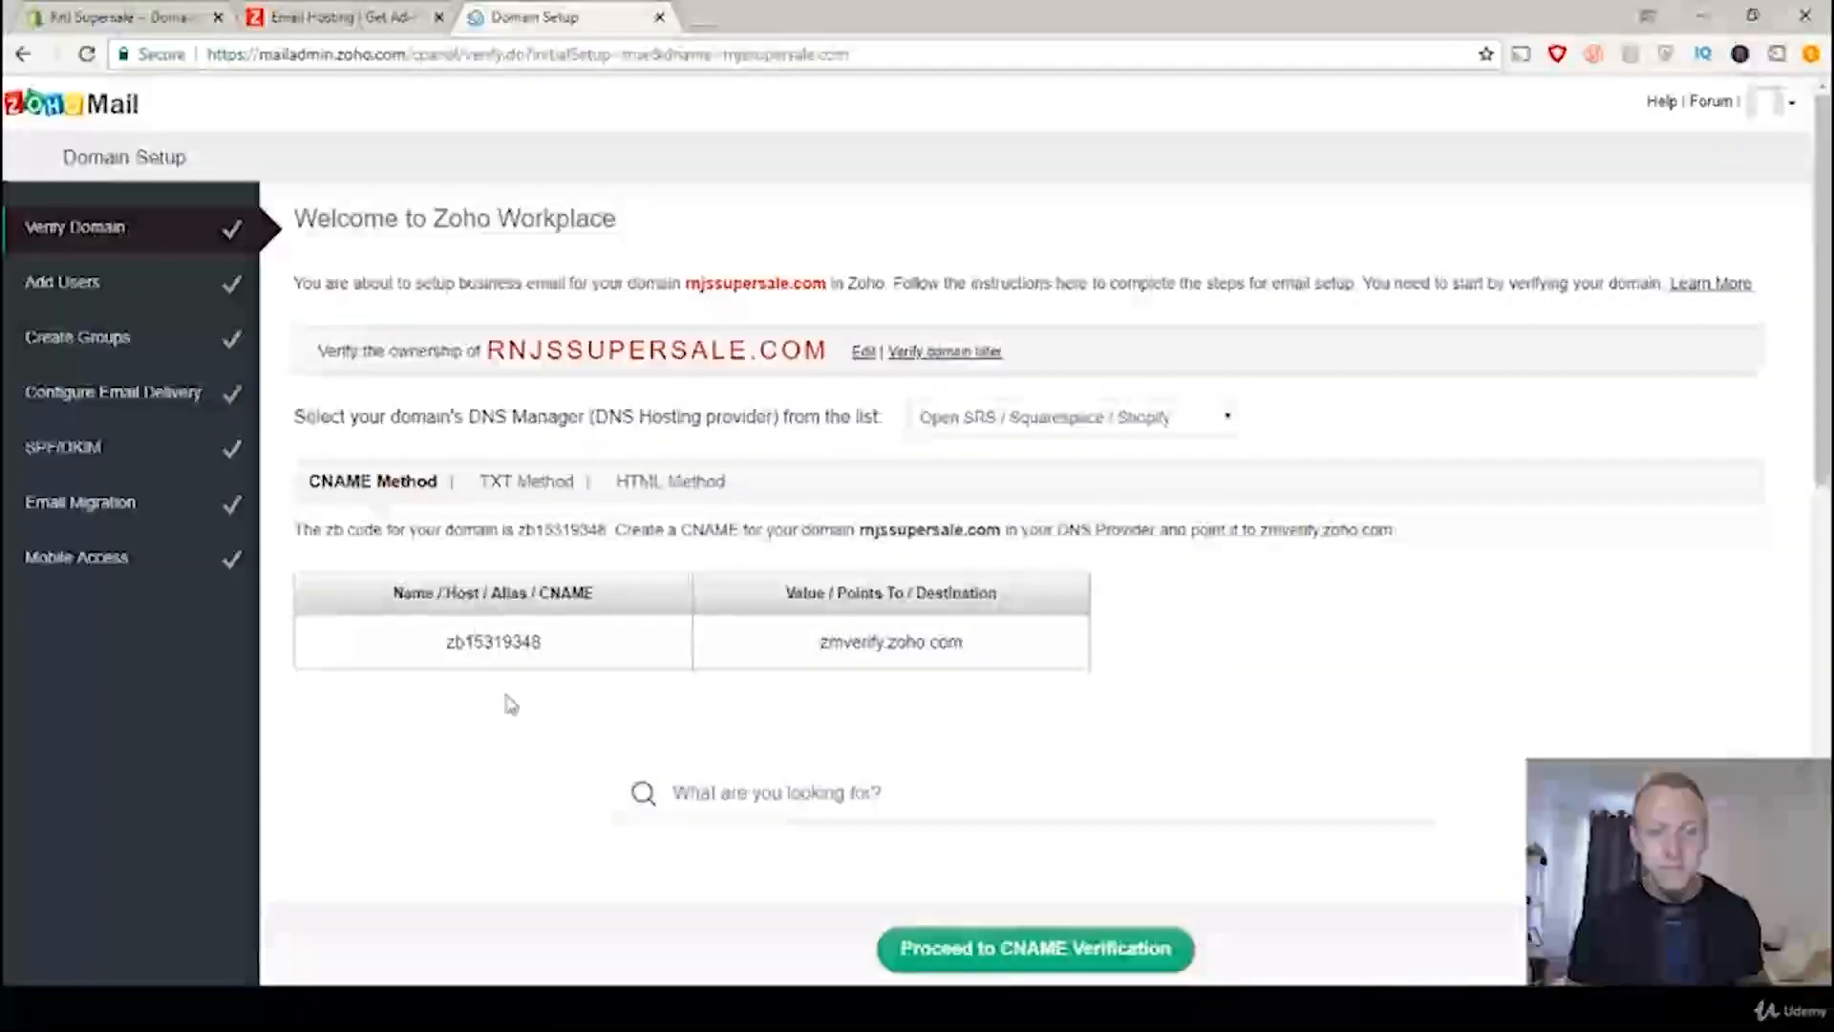
left_click_drag(564, 646, 451, 640)
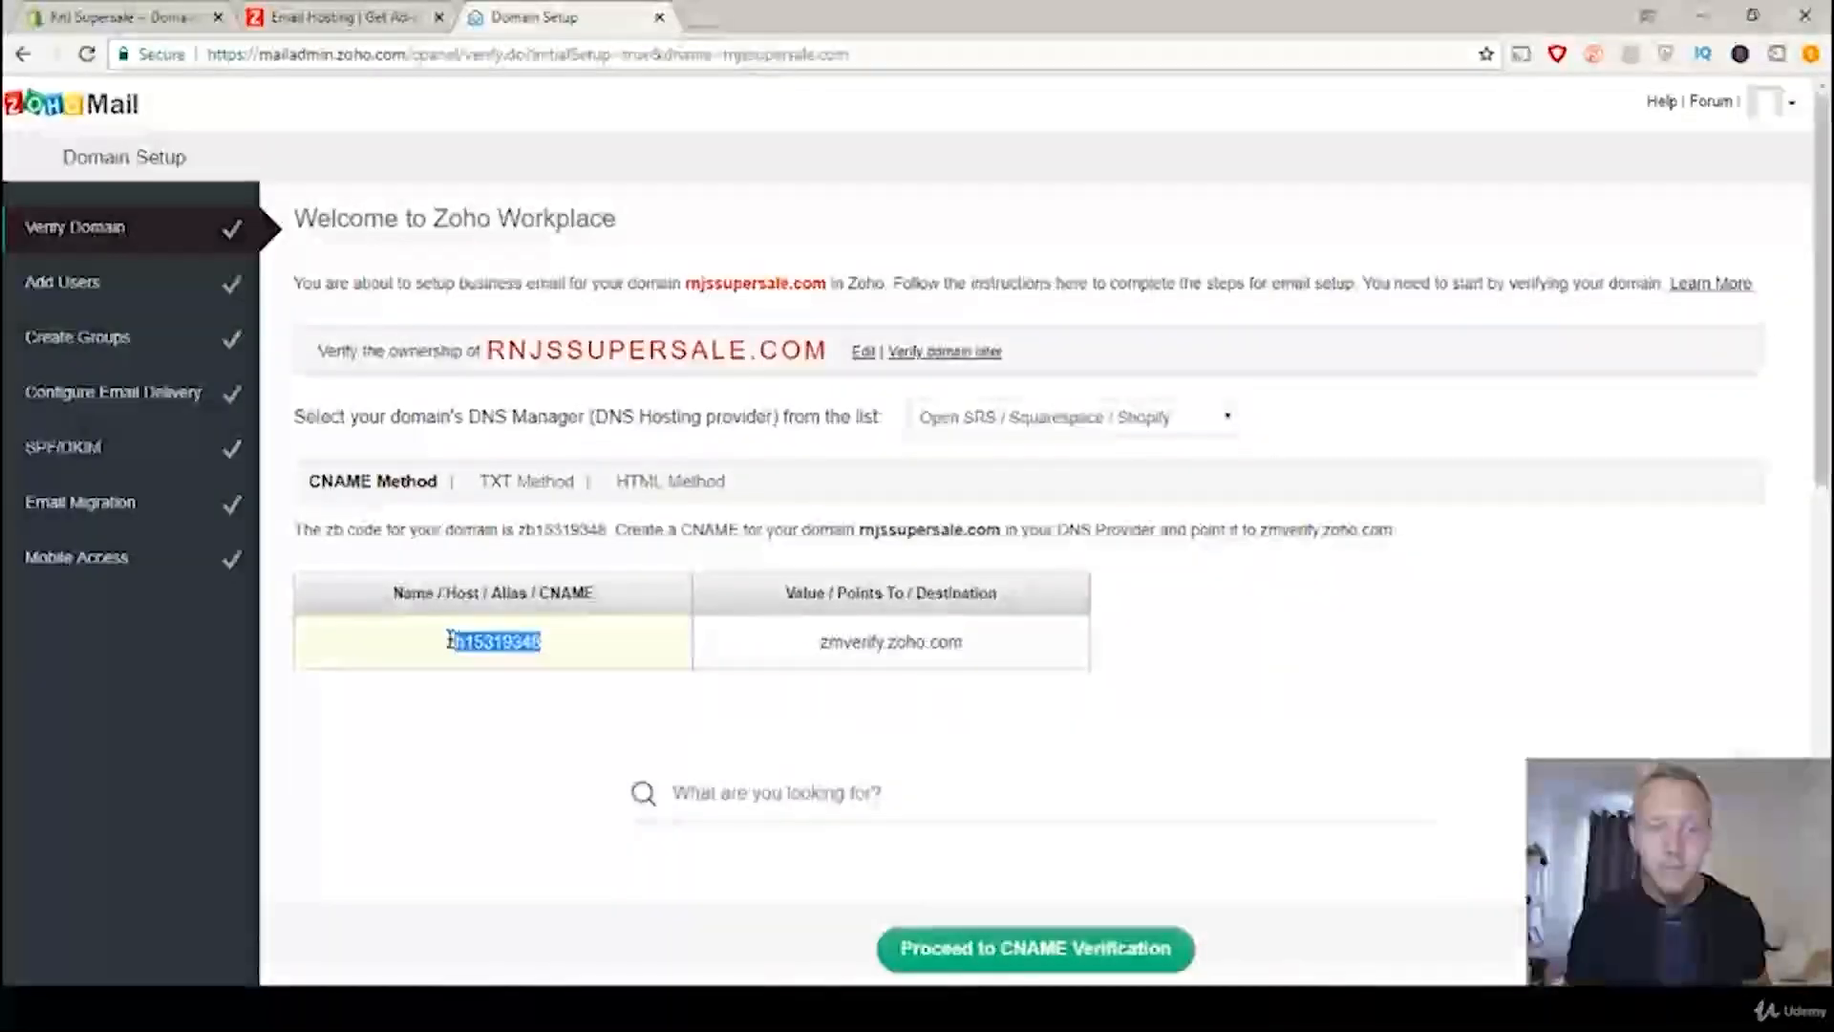
right_click(509, 650)
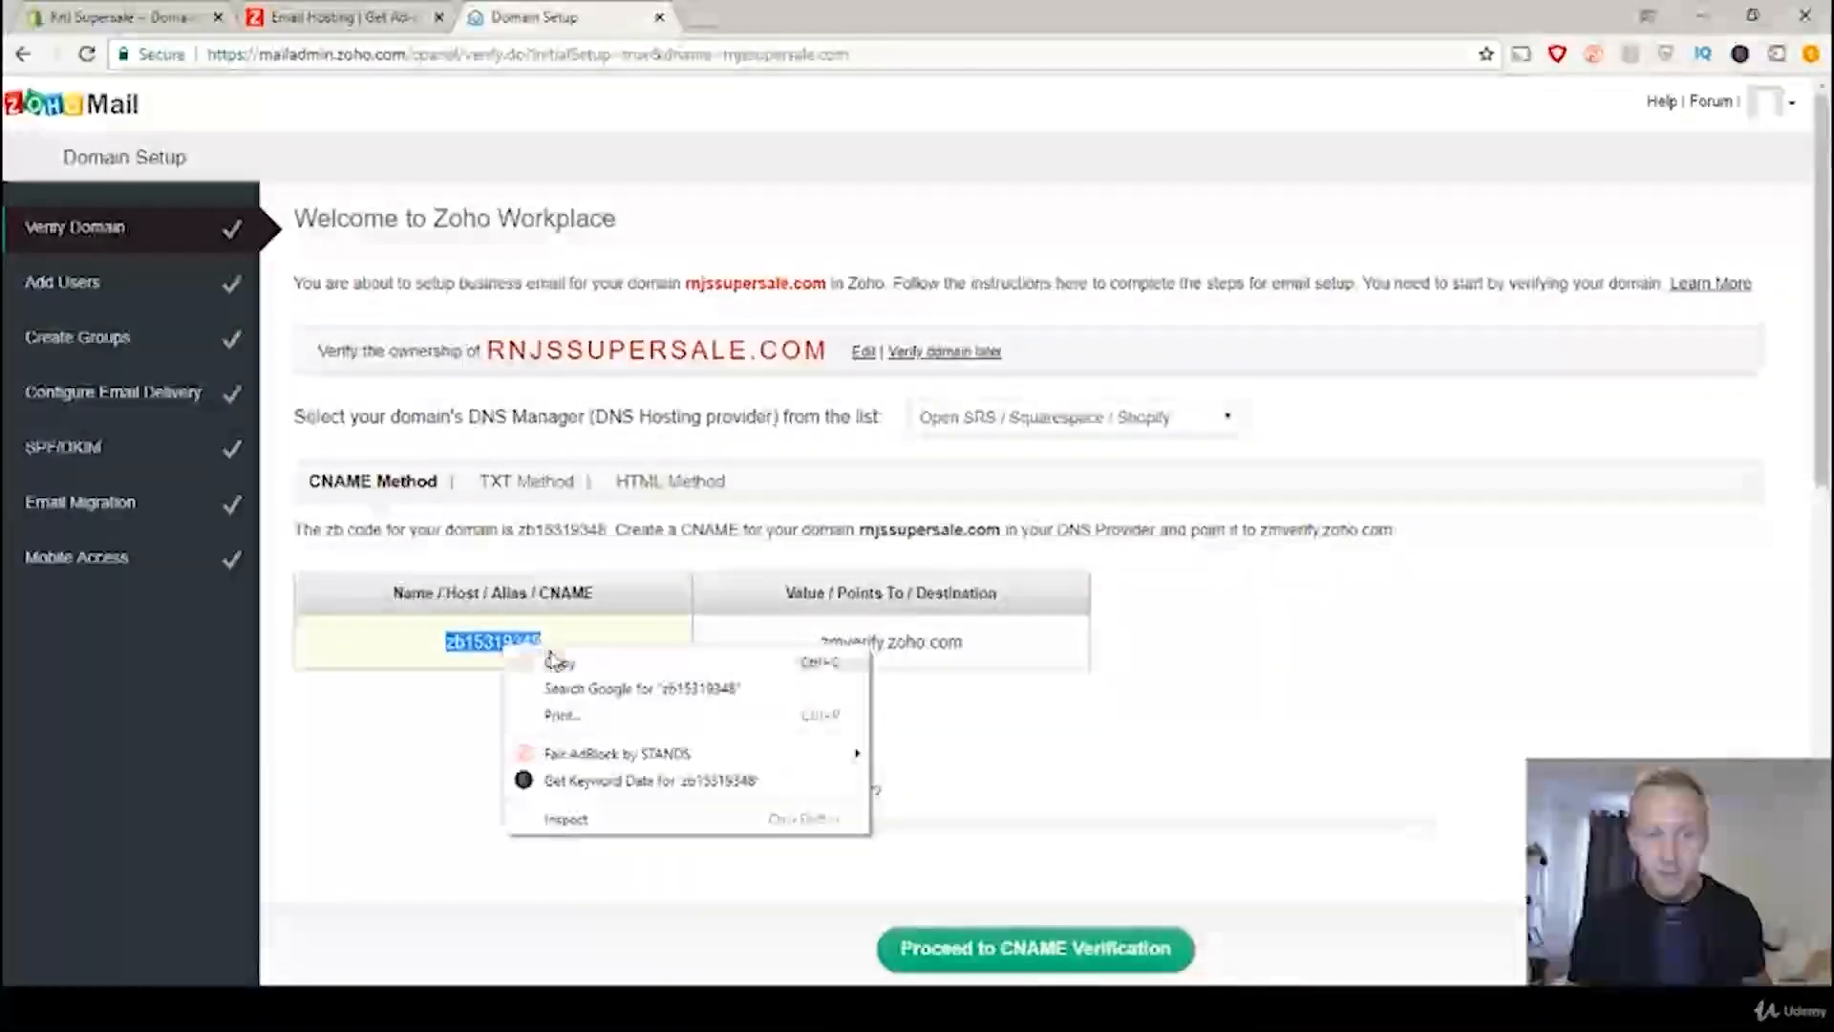
left_click(562, 665)
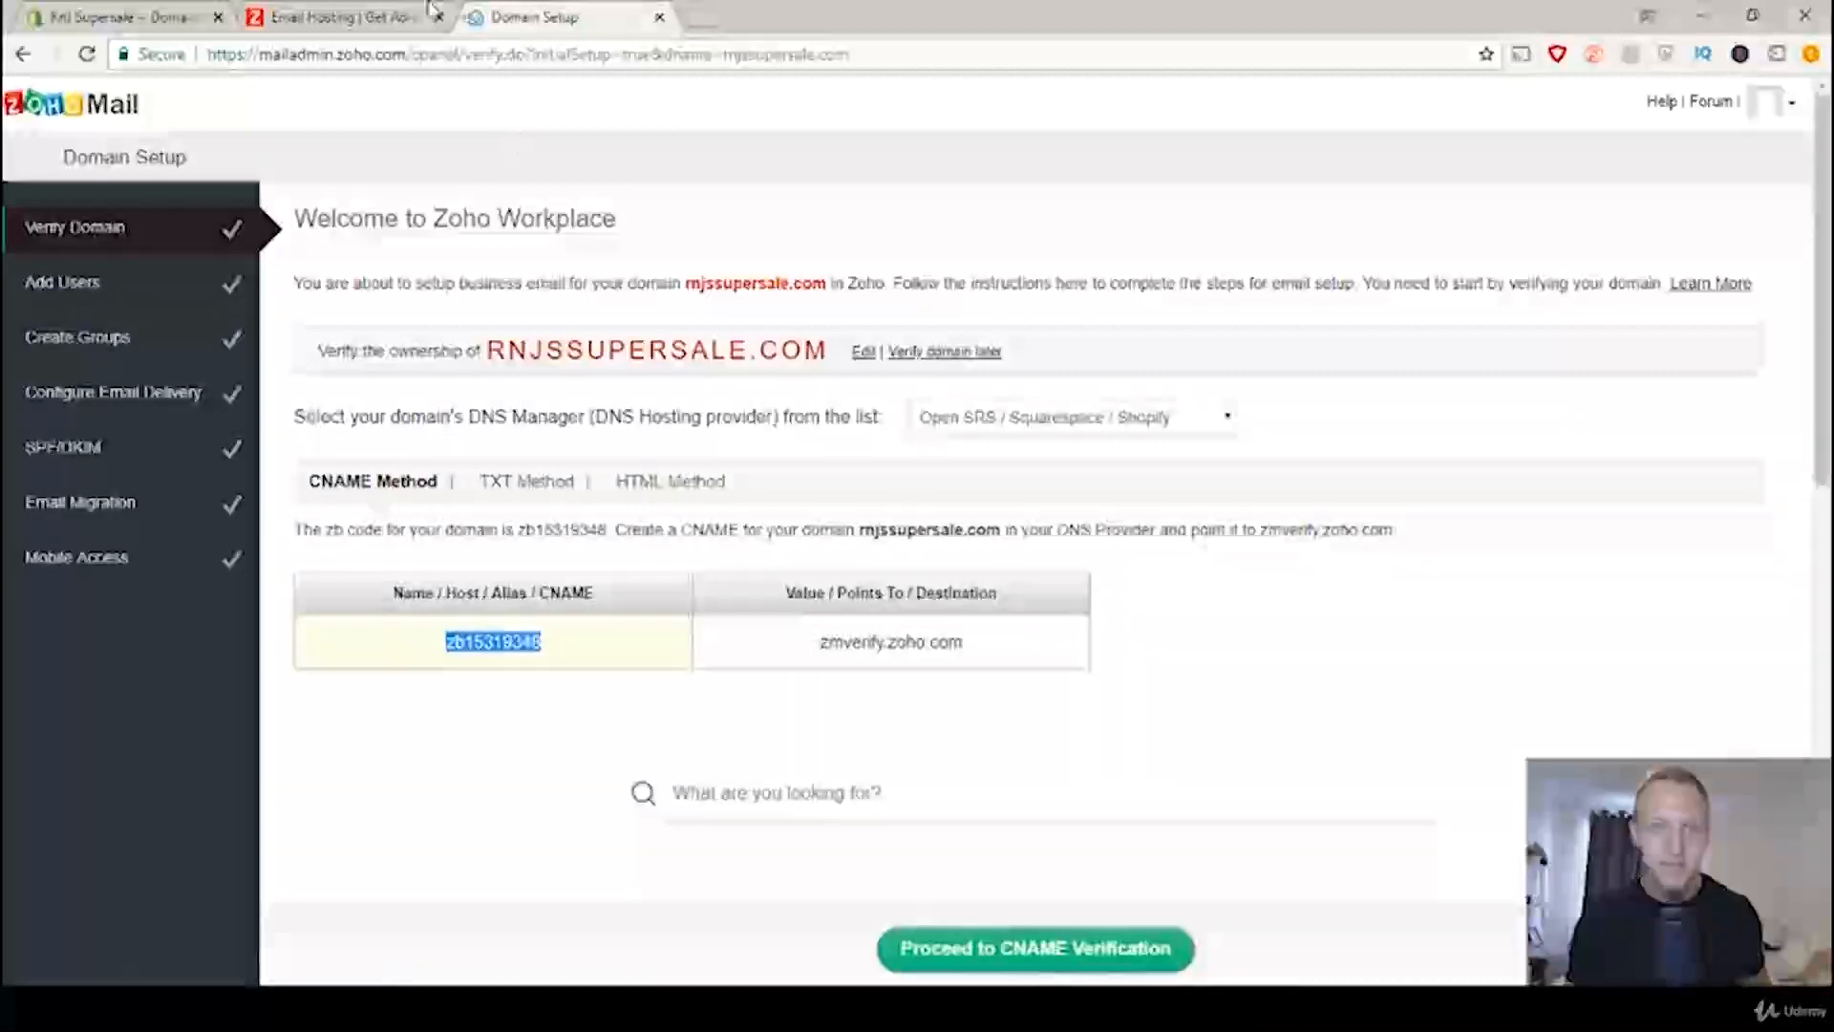
left_click(104, 13)
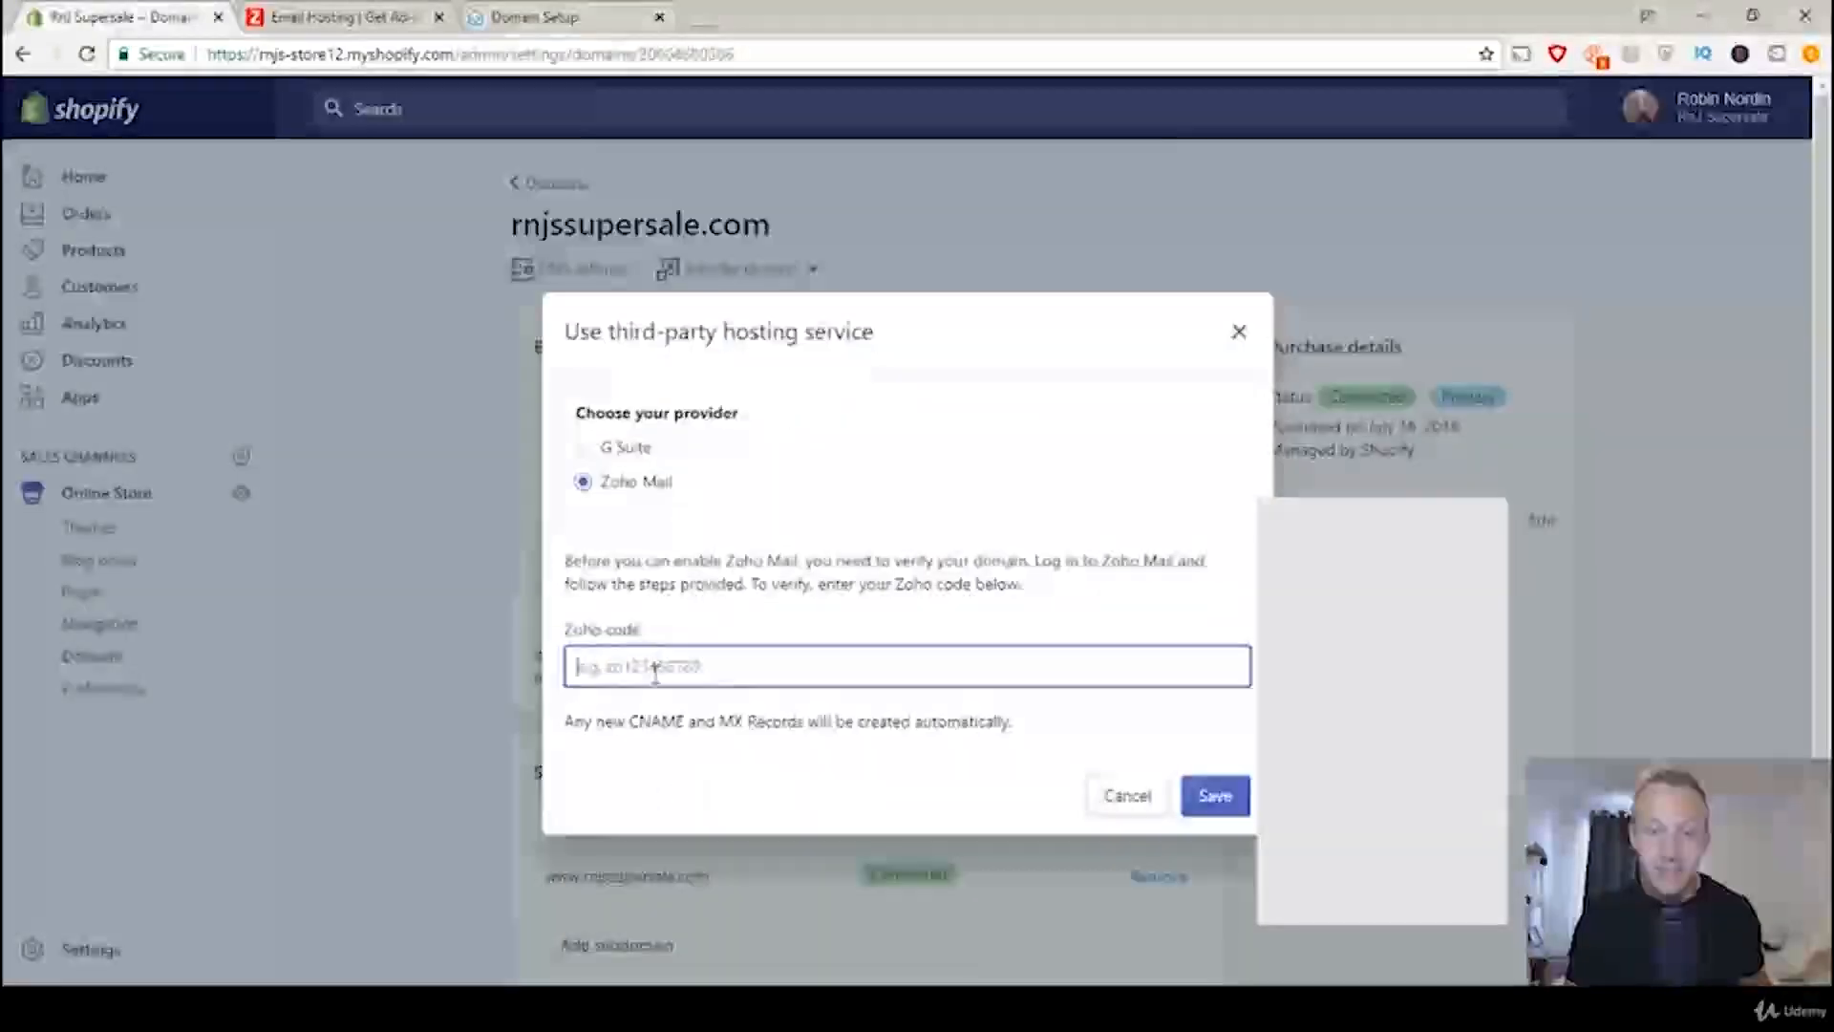
right_click(655, 671)
left_click(712, 492)
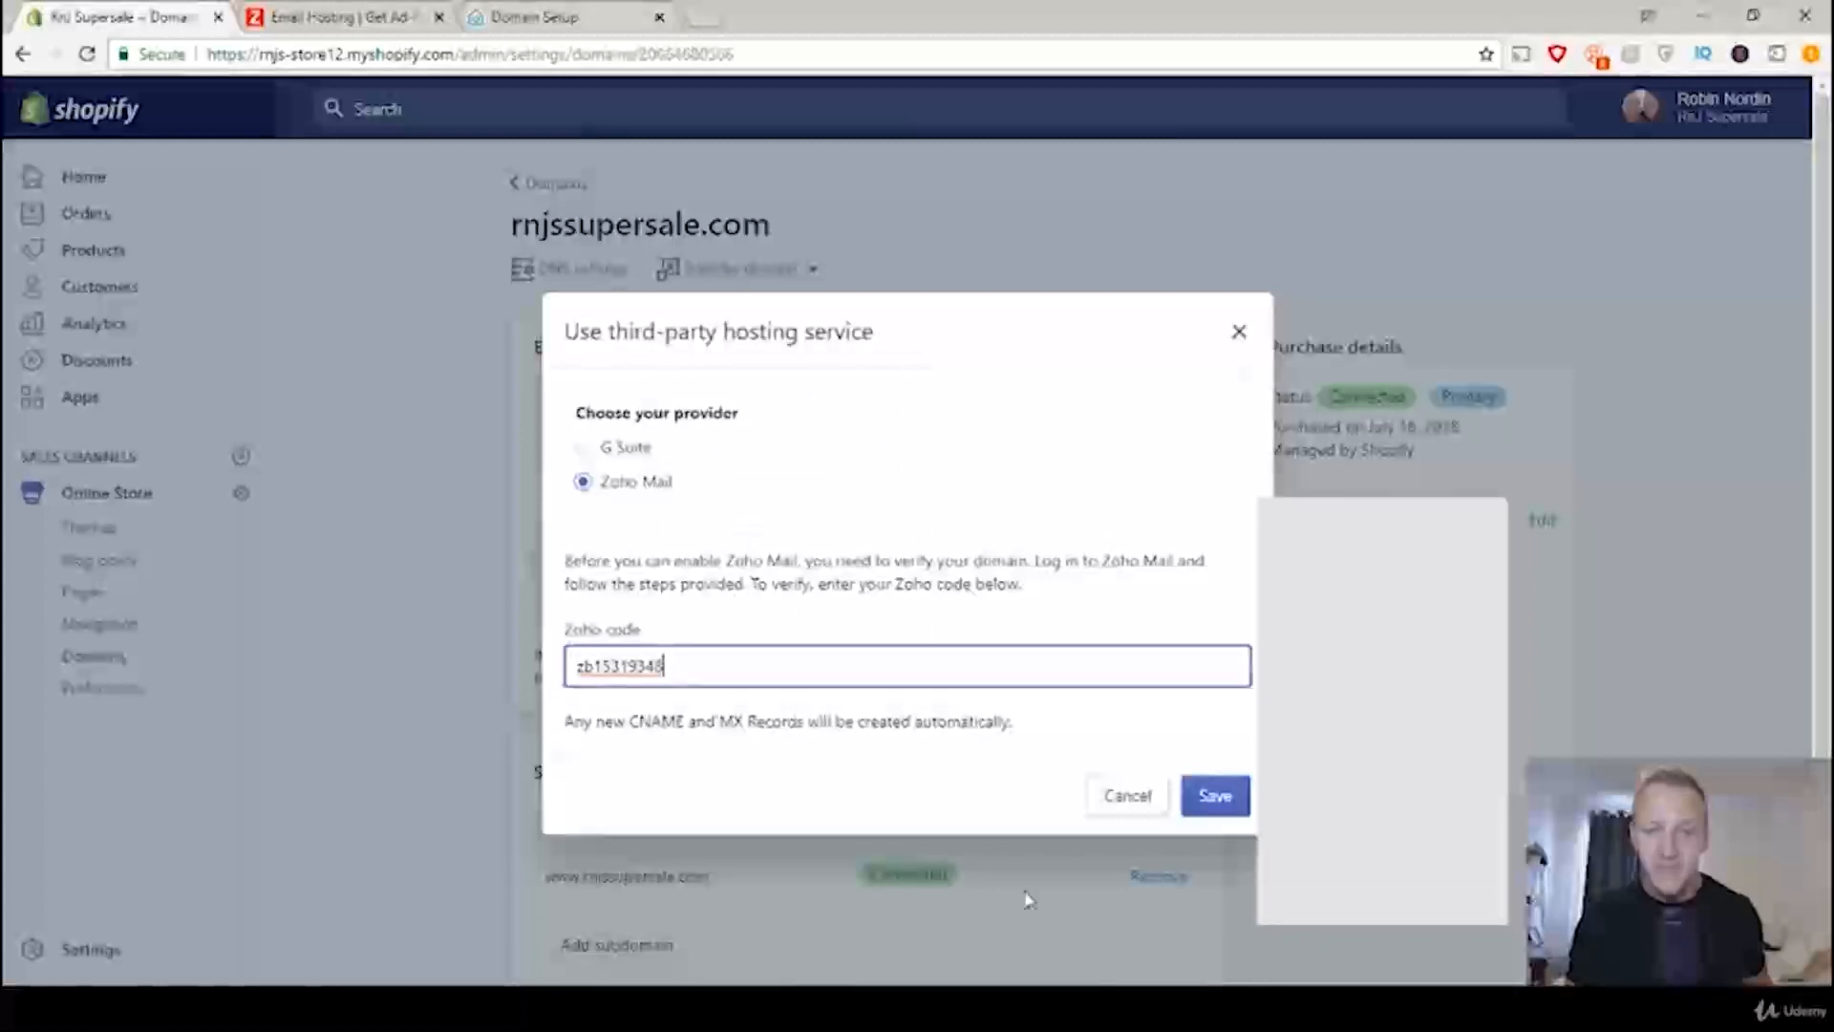
left_click(1229, 804)
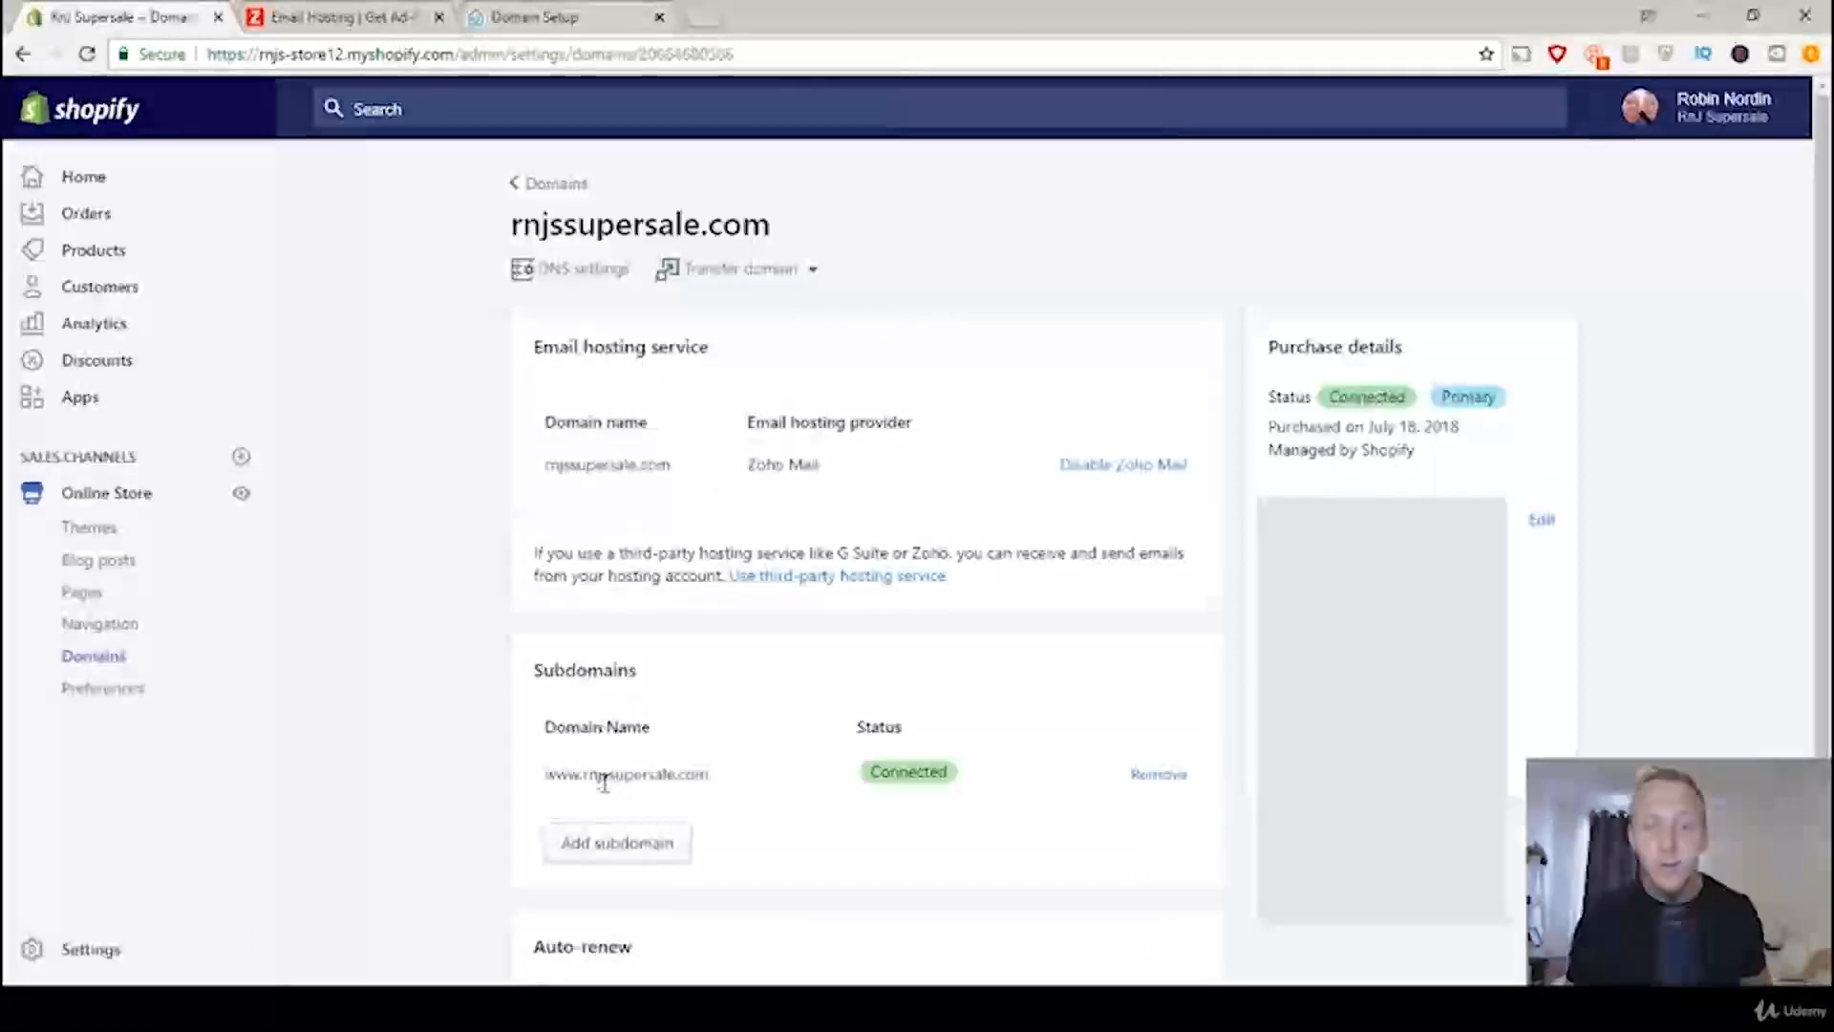
Step: Add a subdomain to rnjssupersale.com, using the copied Zoho verification code as its name
left_click(619, 855)
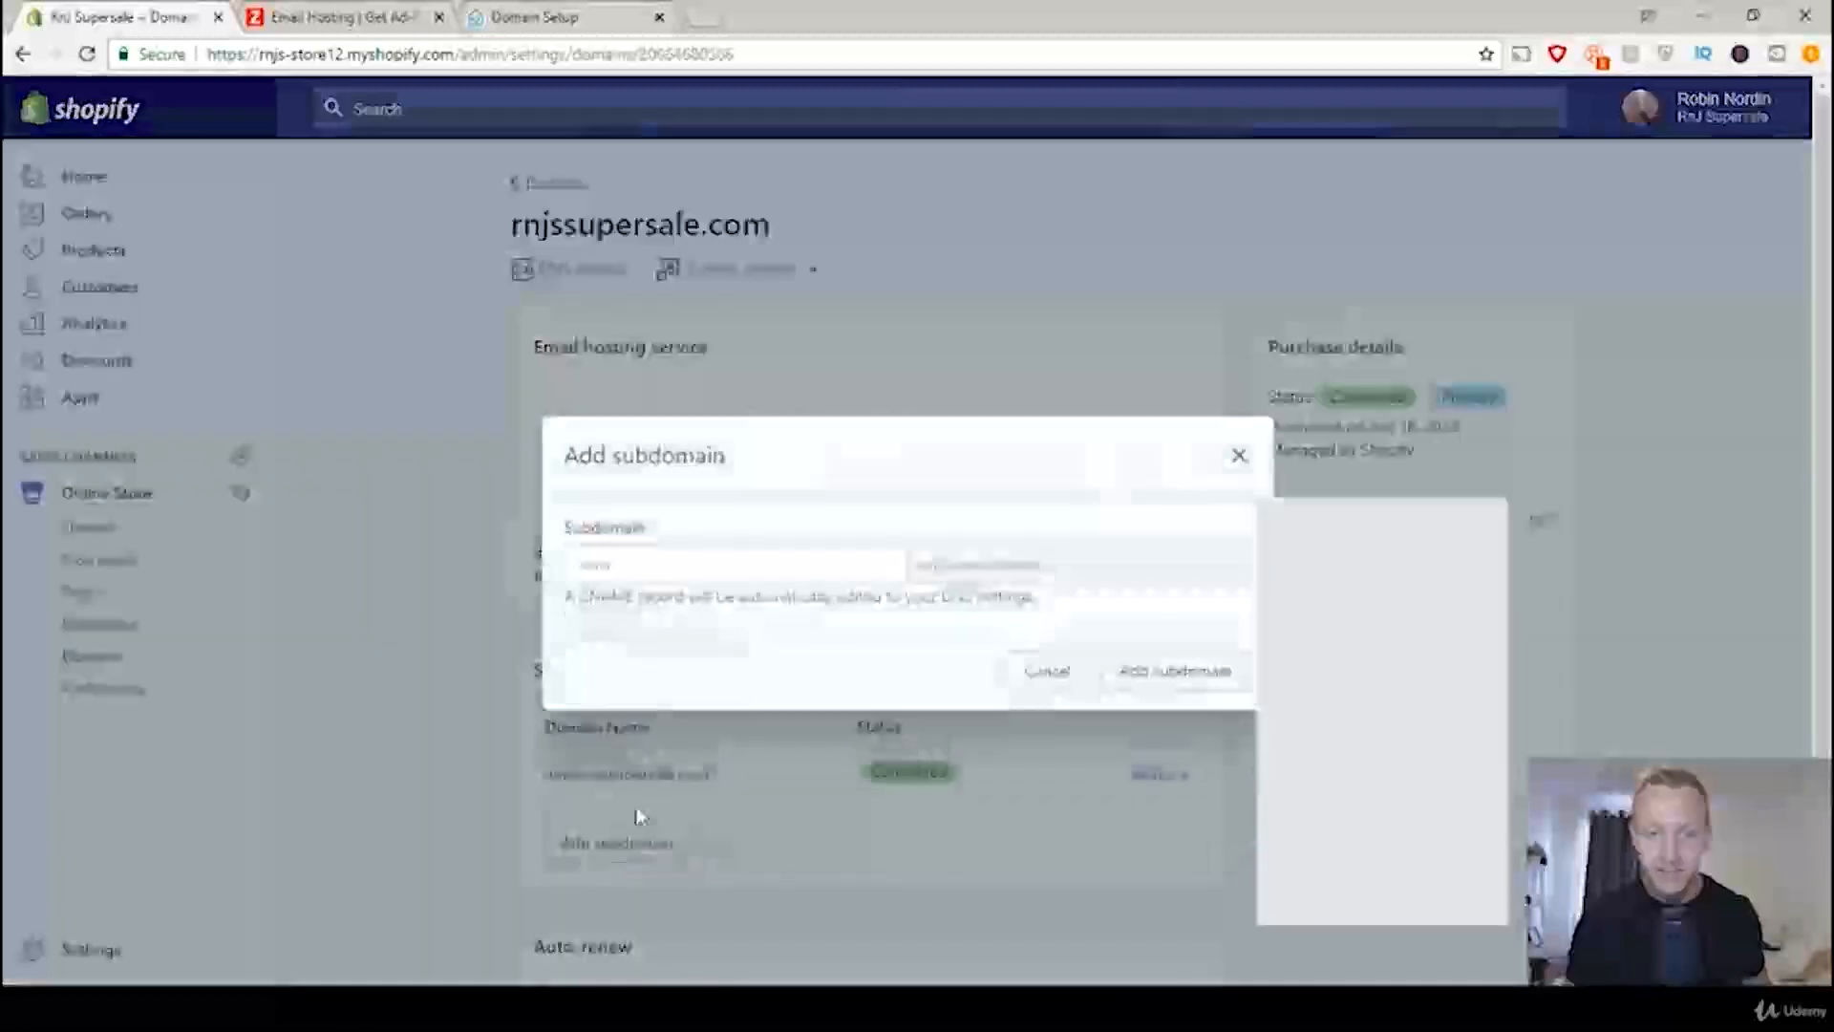
left_click(700, 558)
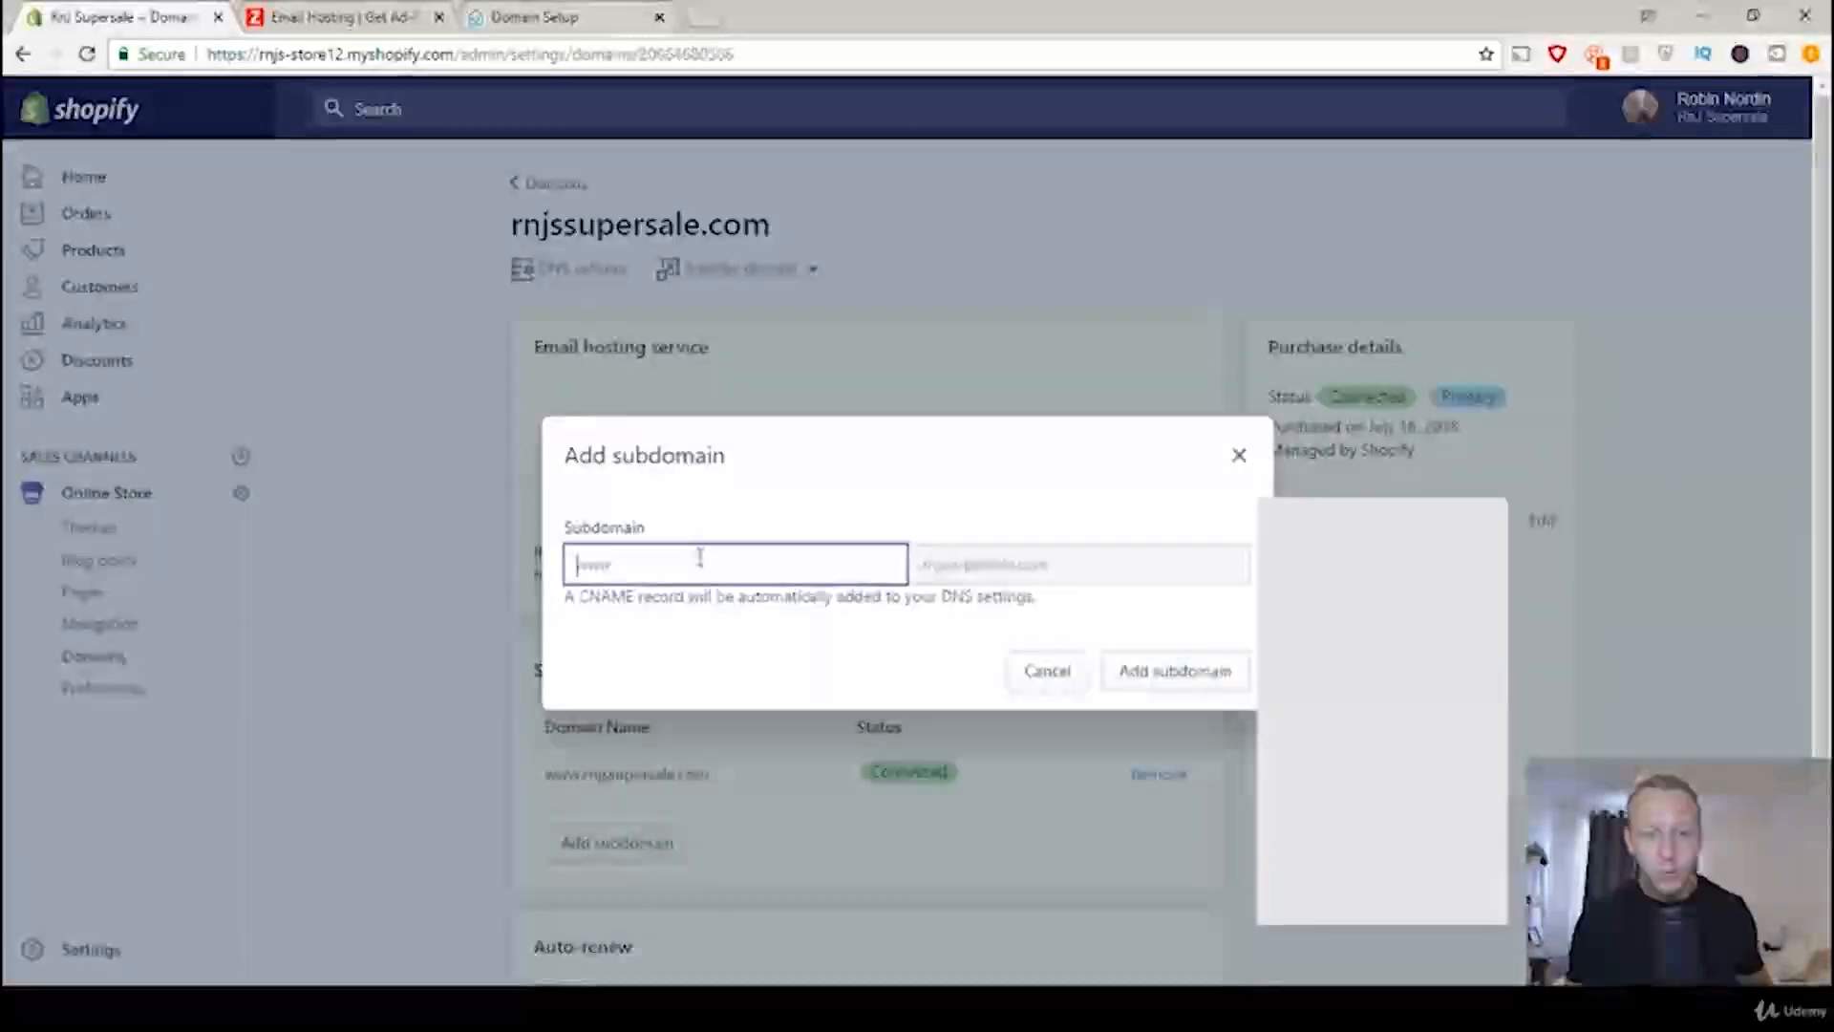
right_click(702, 561)
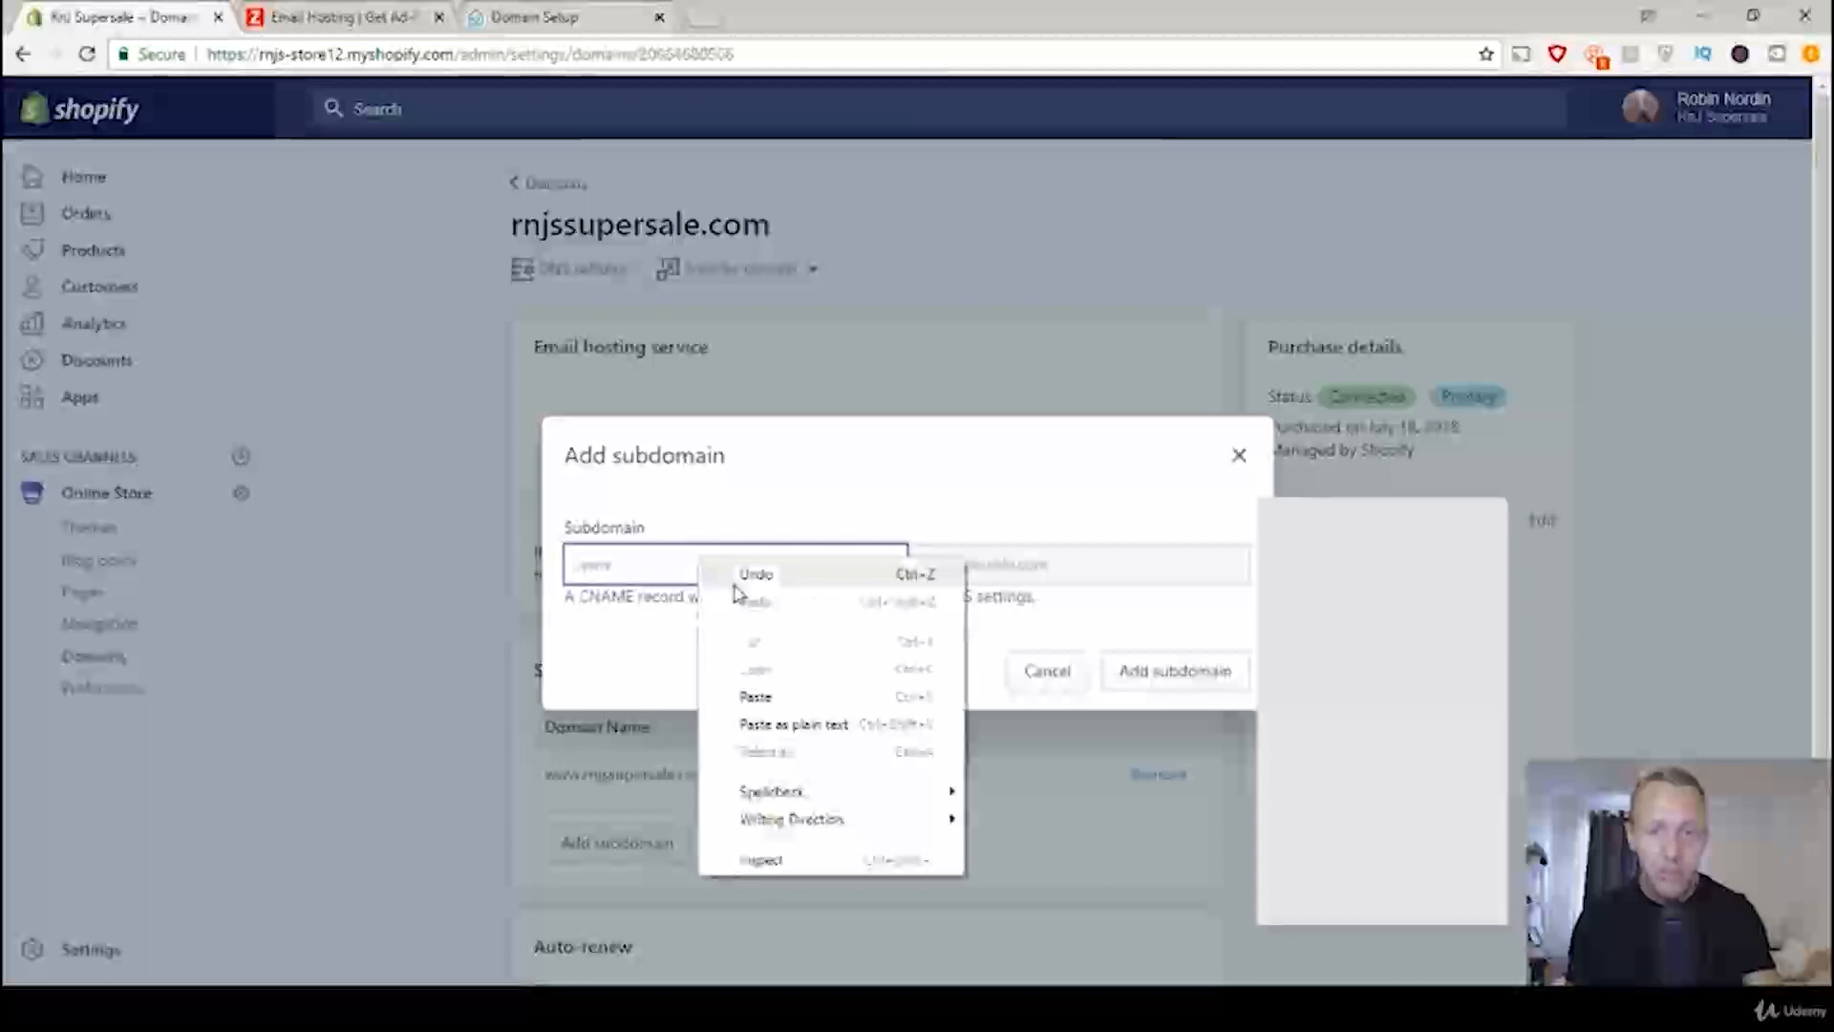
left_click(769, 695)
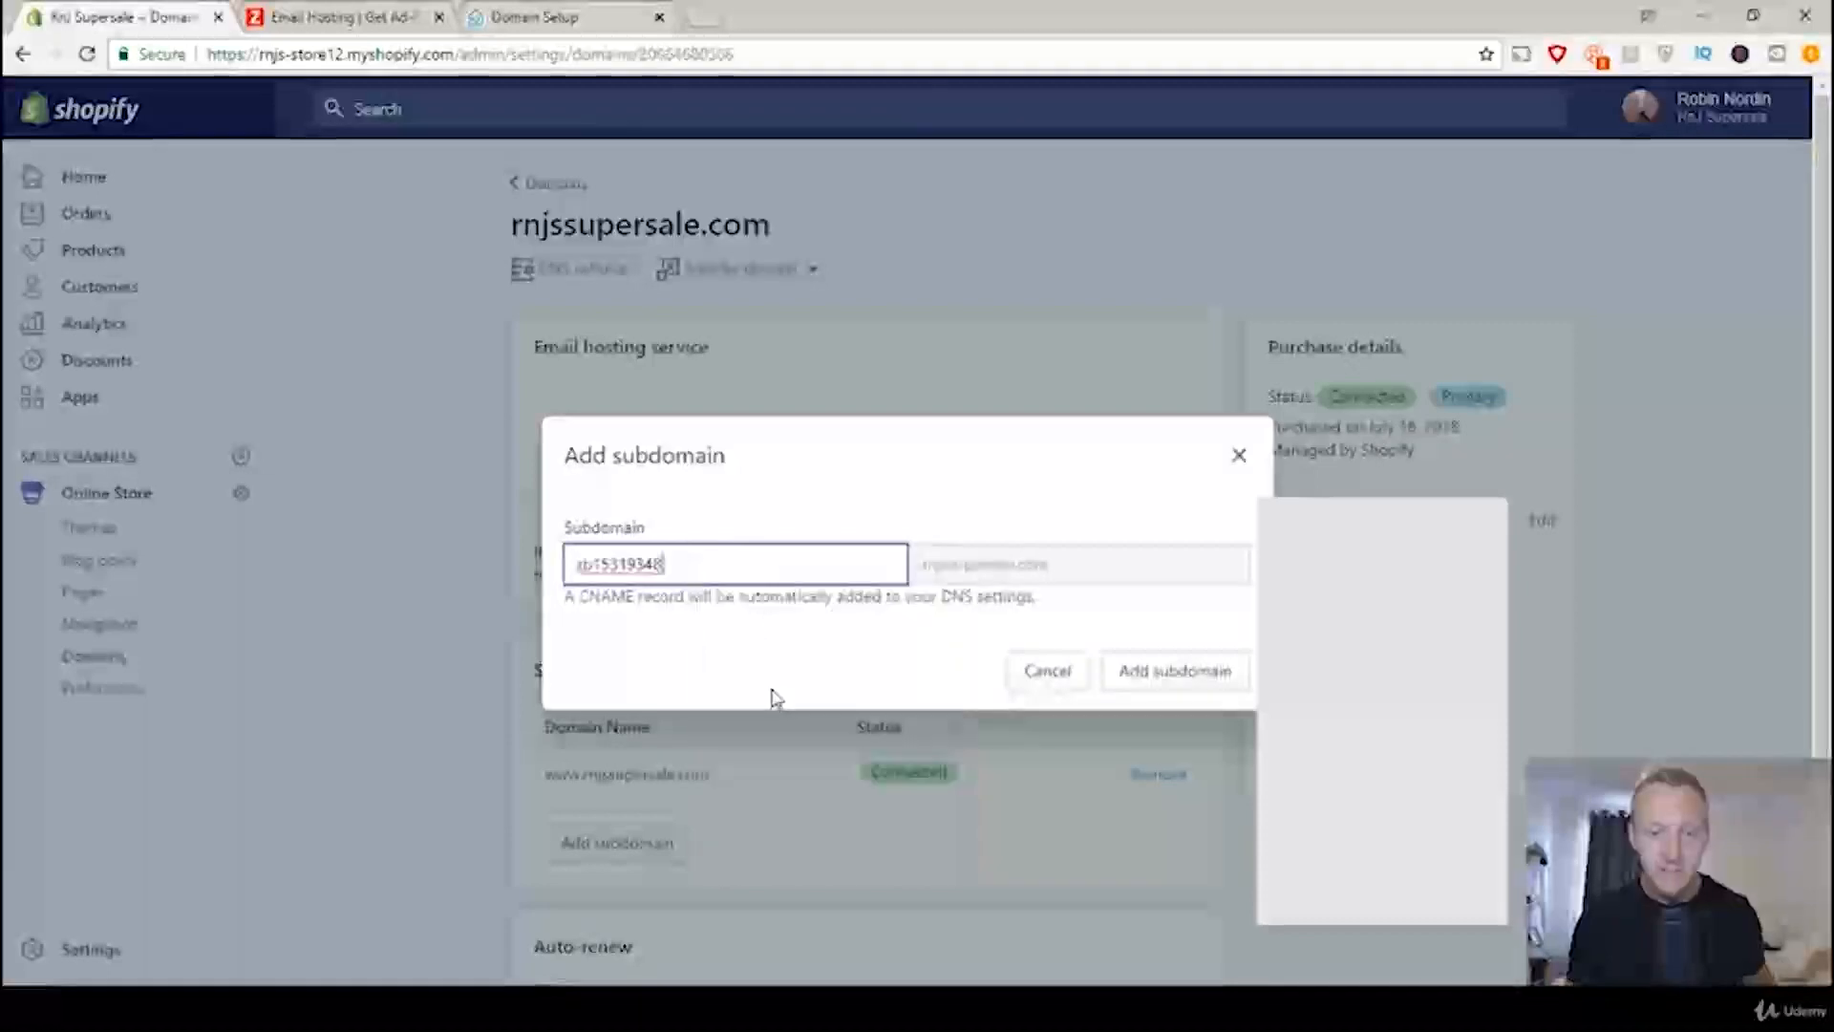
left_click(1198, 682)
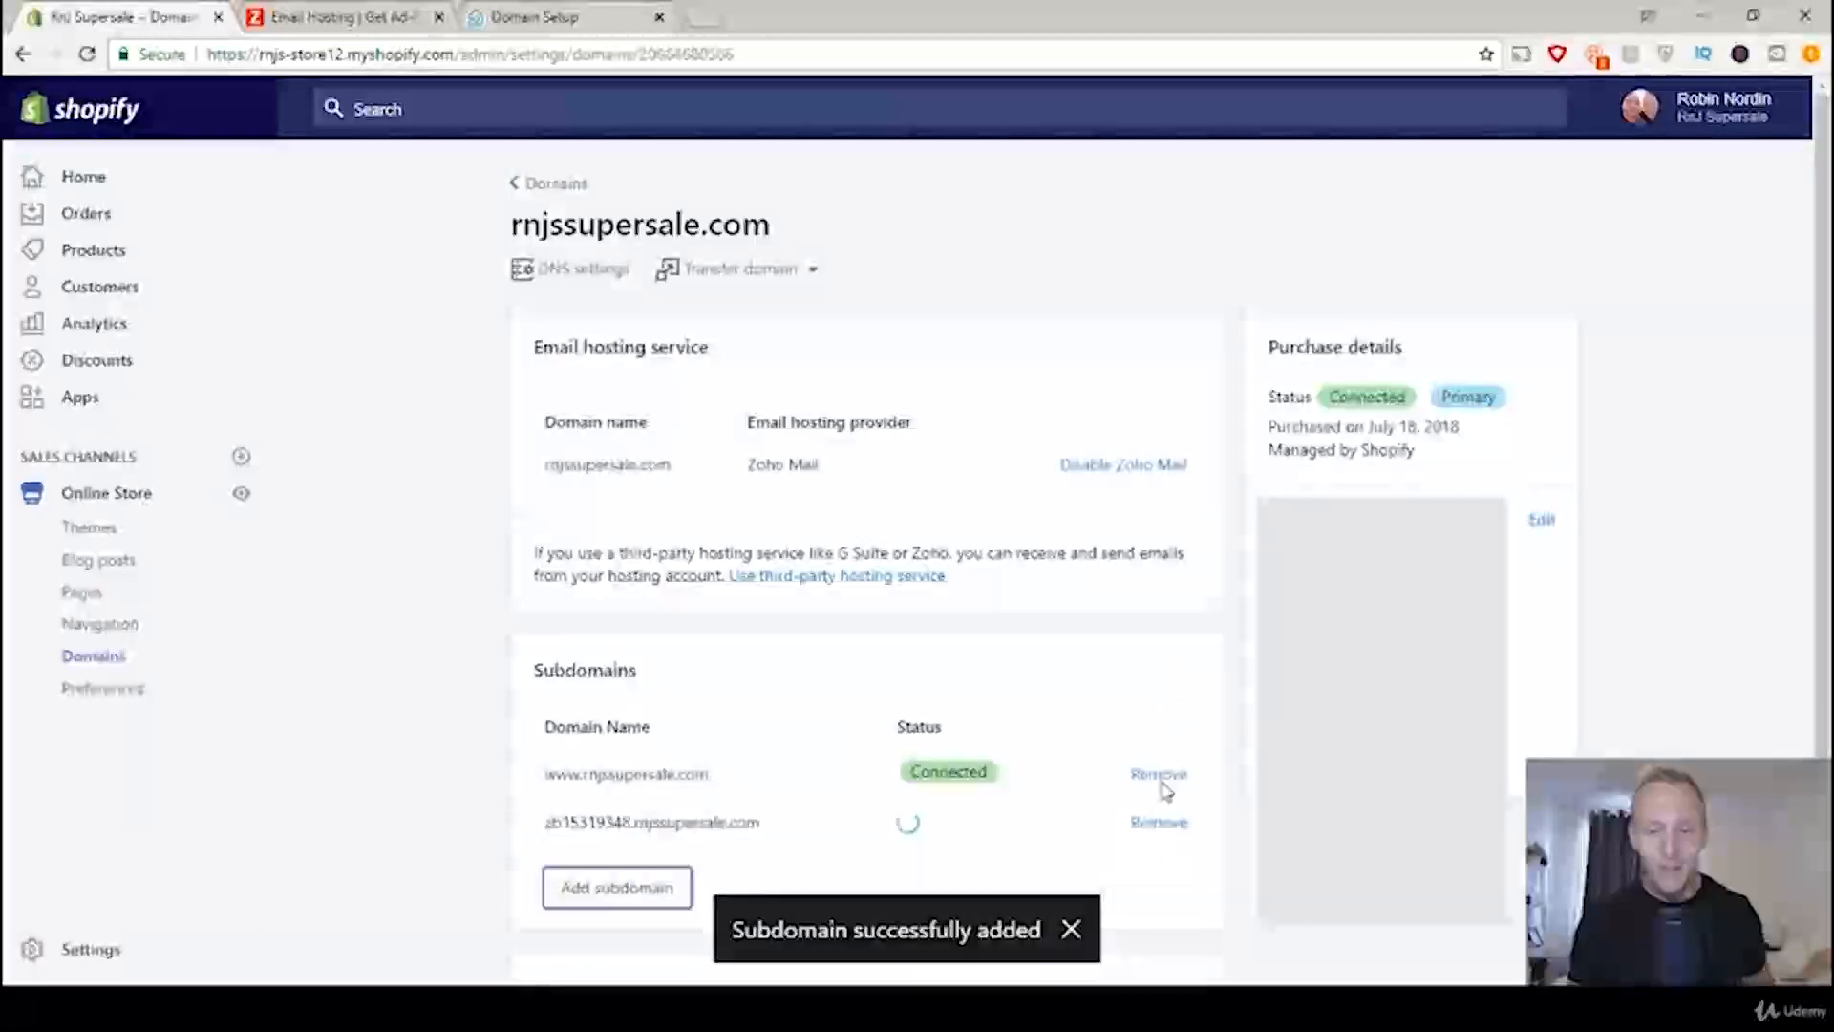
Step: Switch to the Zoho Mail domain setup, verify rnjssupersale.com with the CNAME method, and create the domain account with the username contact
left_click(564, 16)
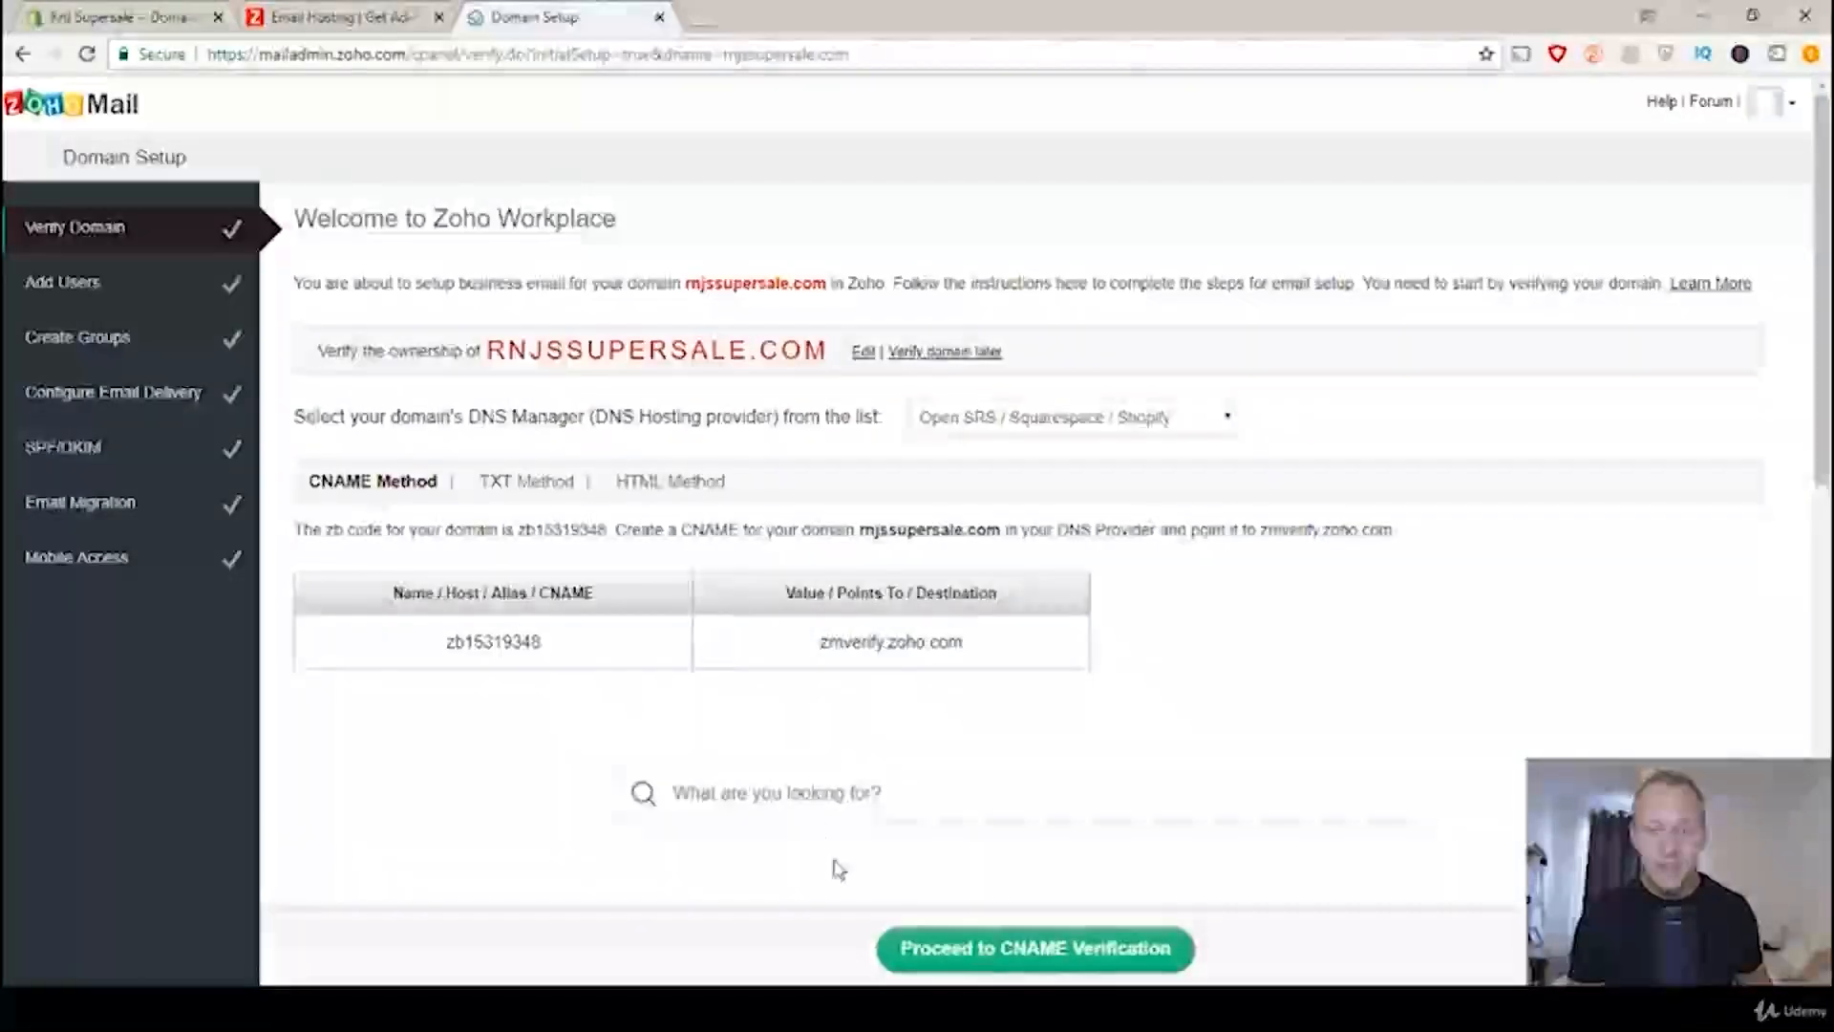
left_click(1040, 953)
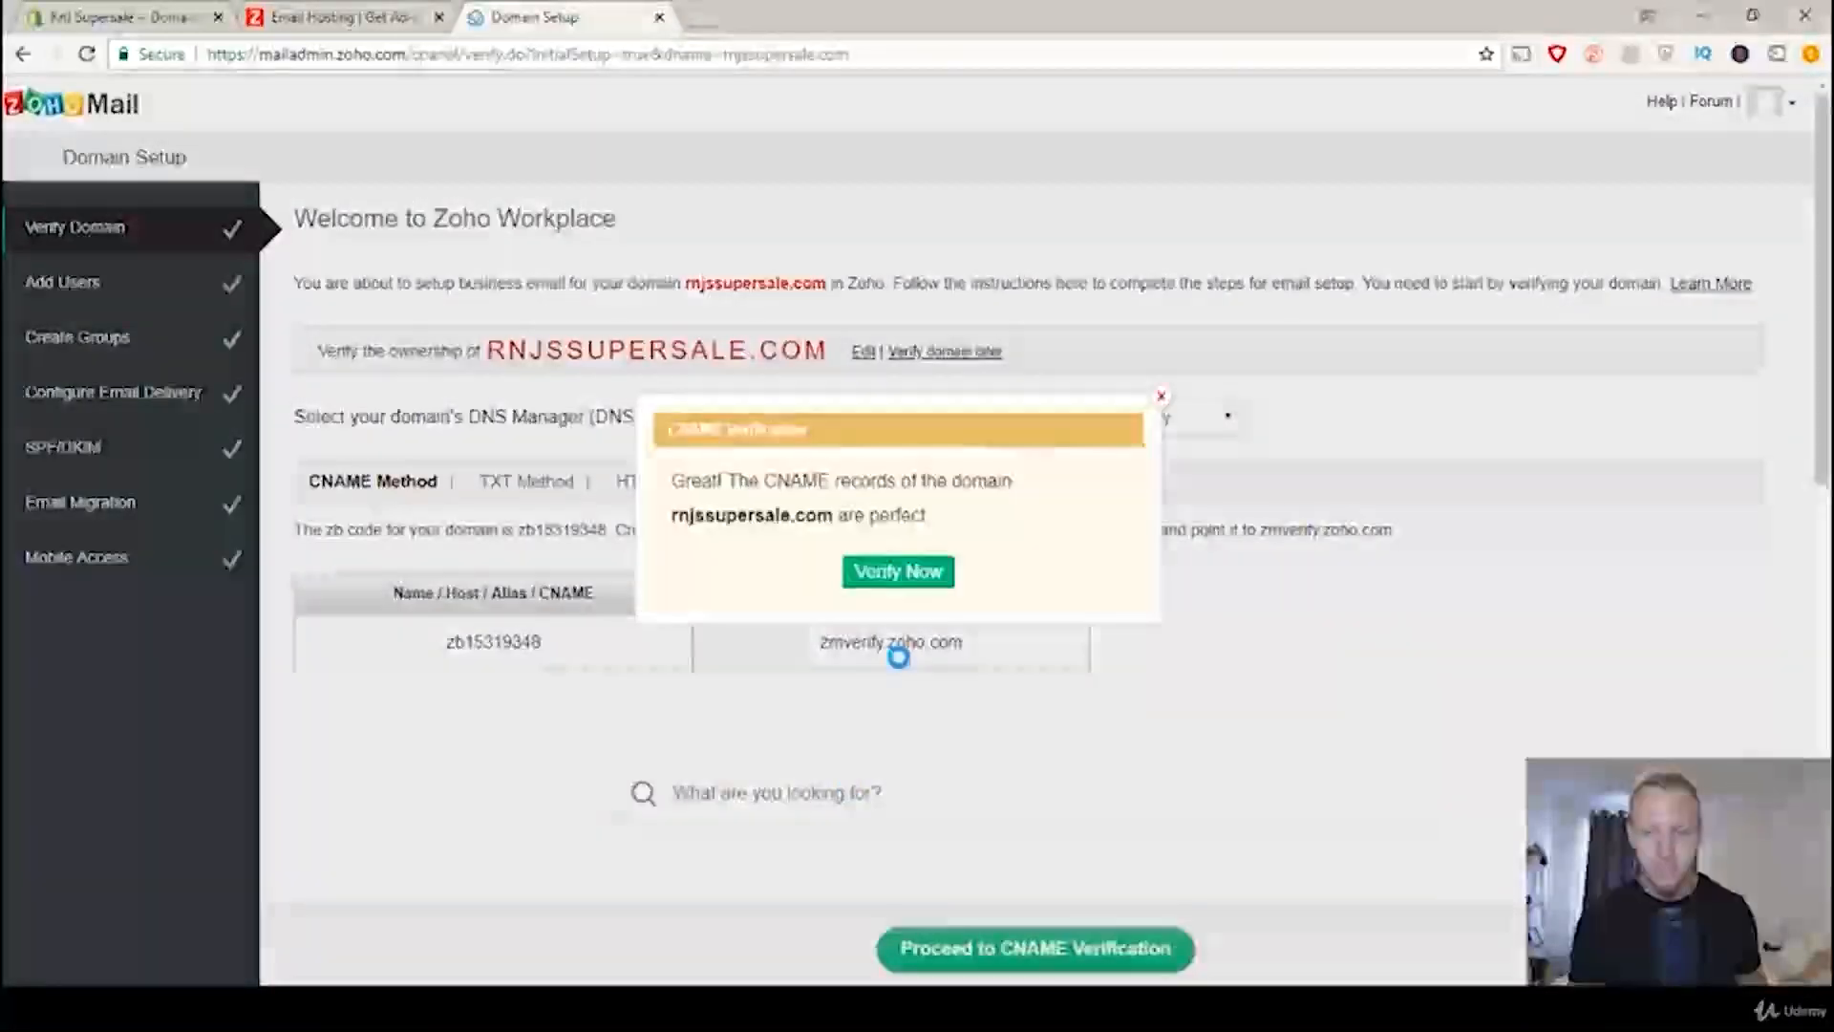
left_click(929, 578)
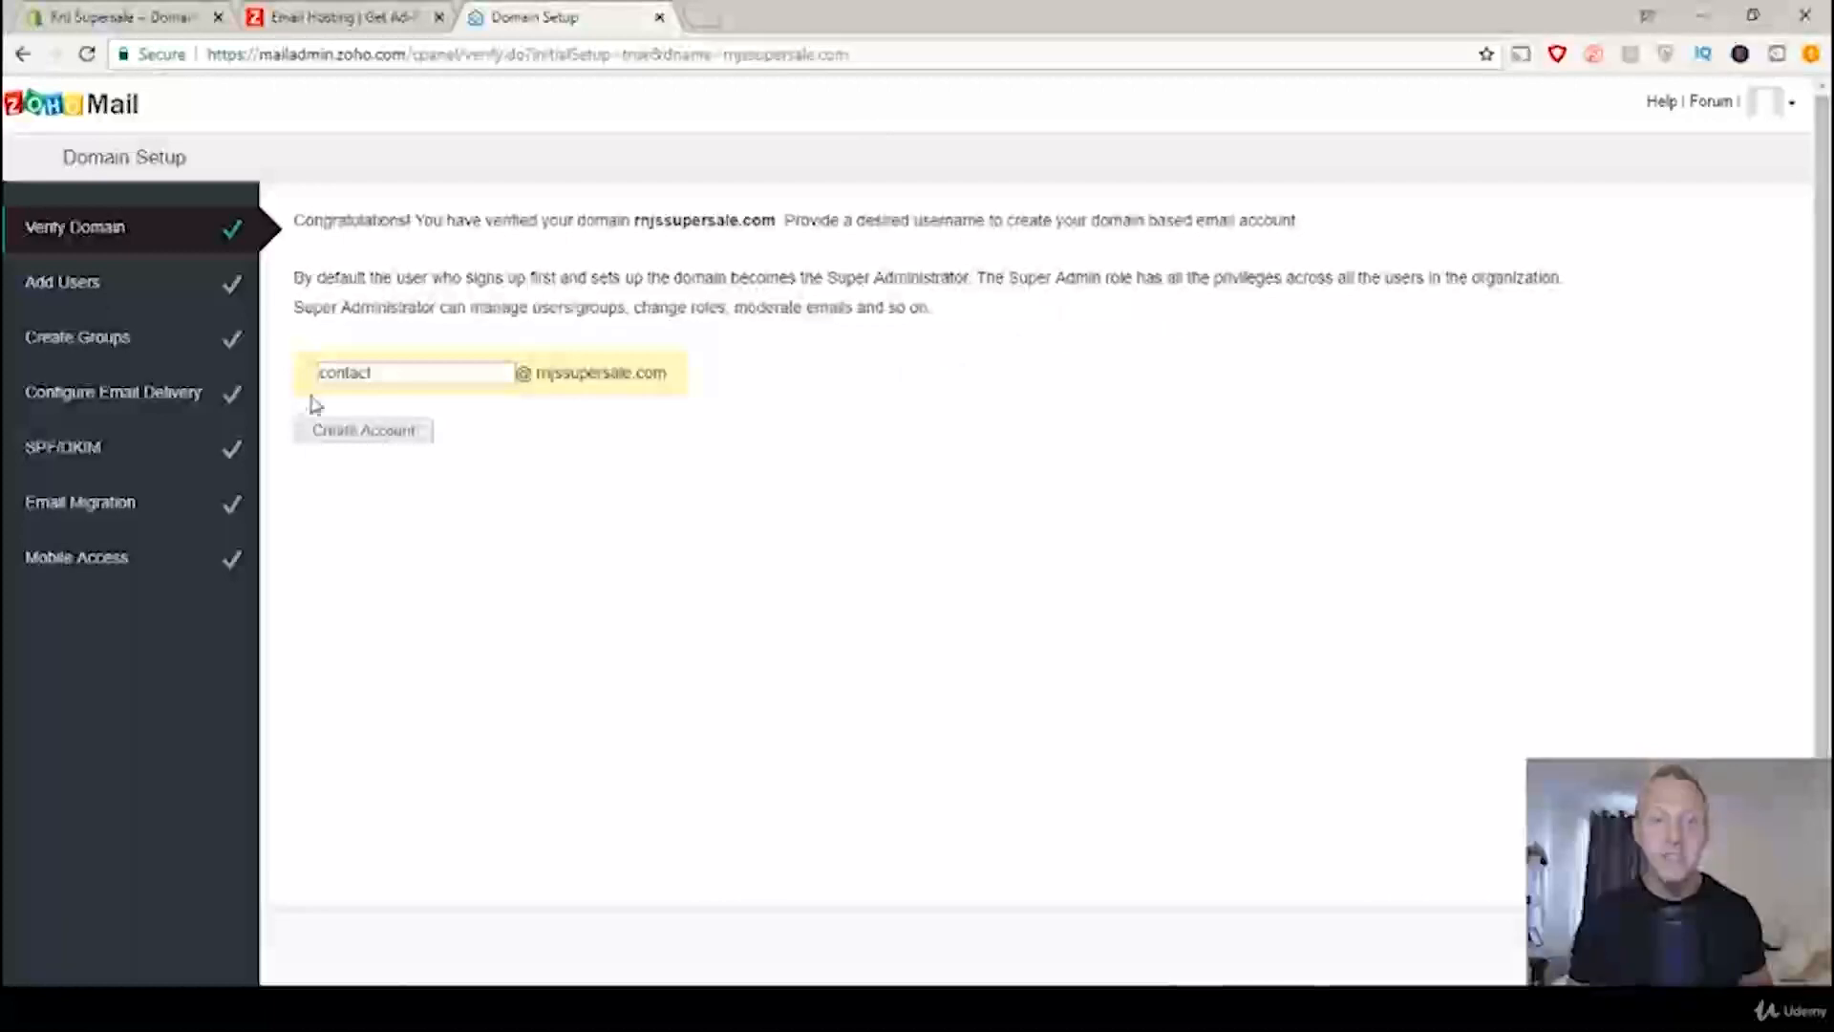
left_click(359, 435)
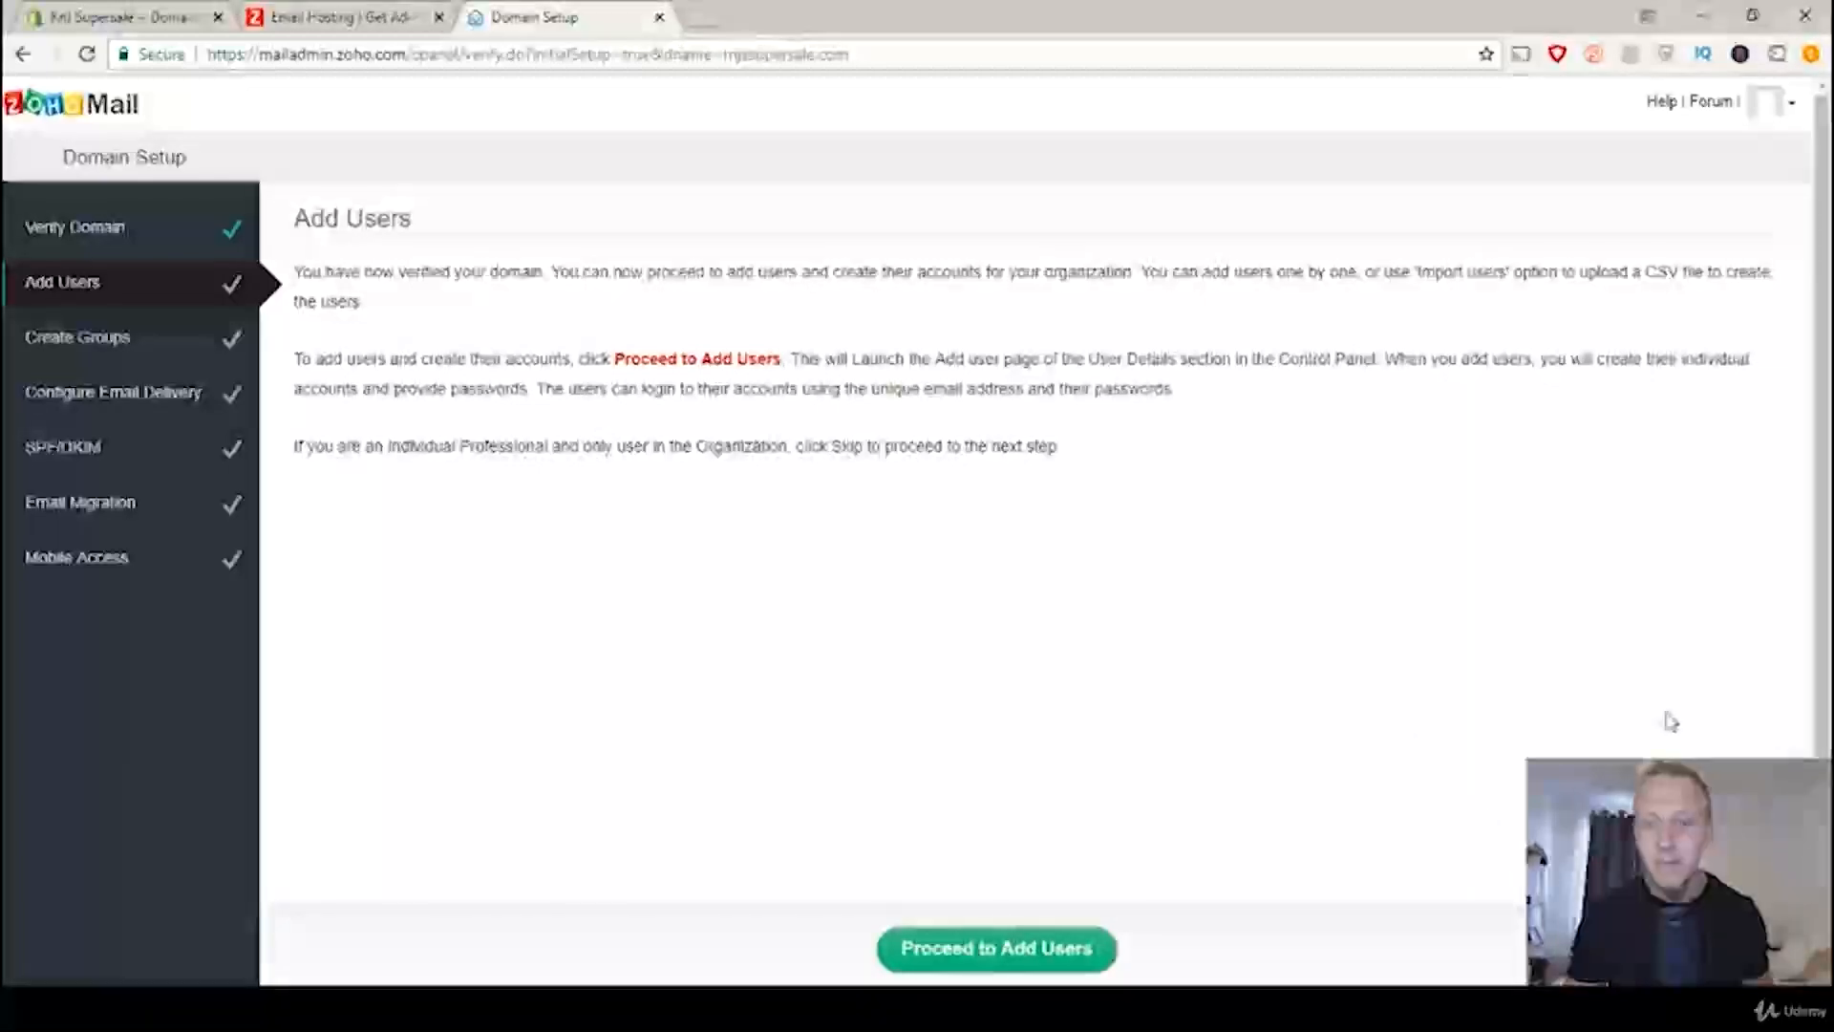
Step: Skip the remaining Zoho setup stages from adding users through mobile access, and open Mail from Zoho Workplace
left_click(1747, 944)
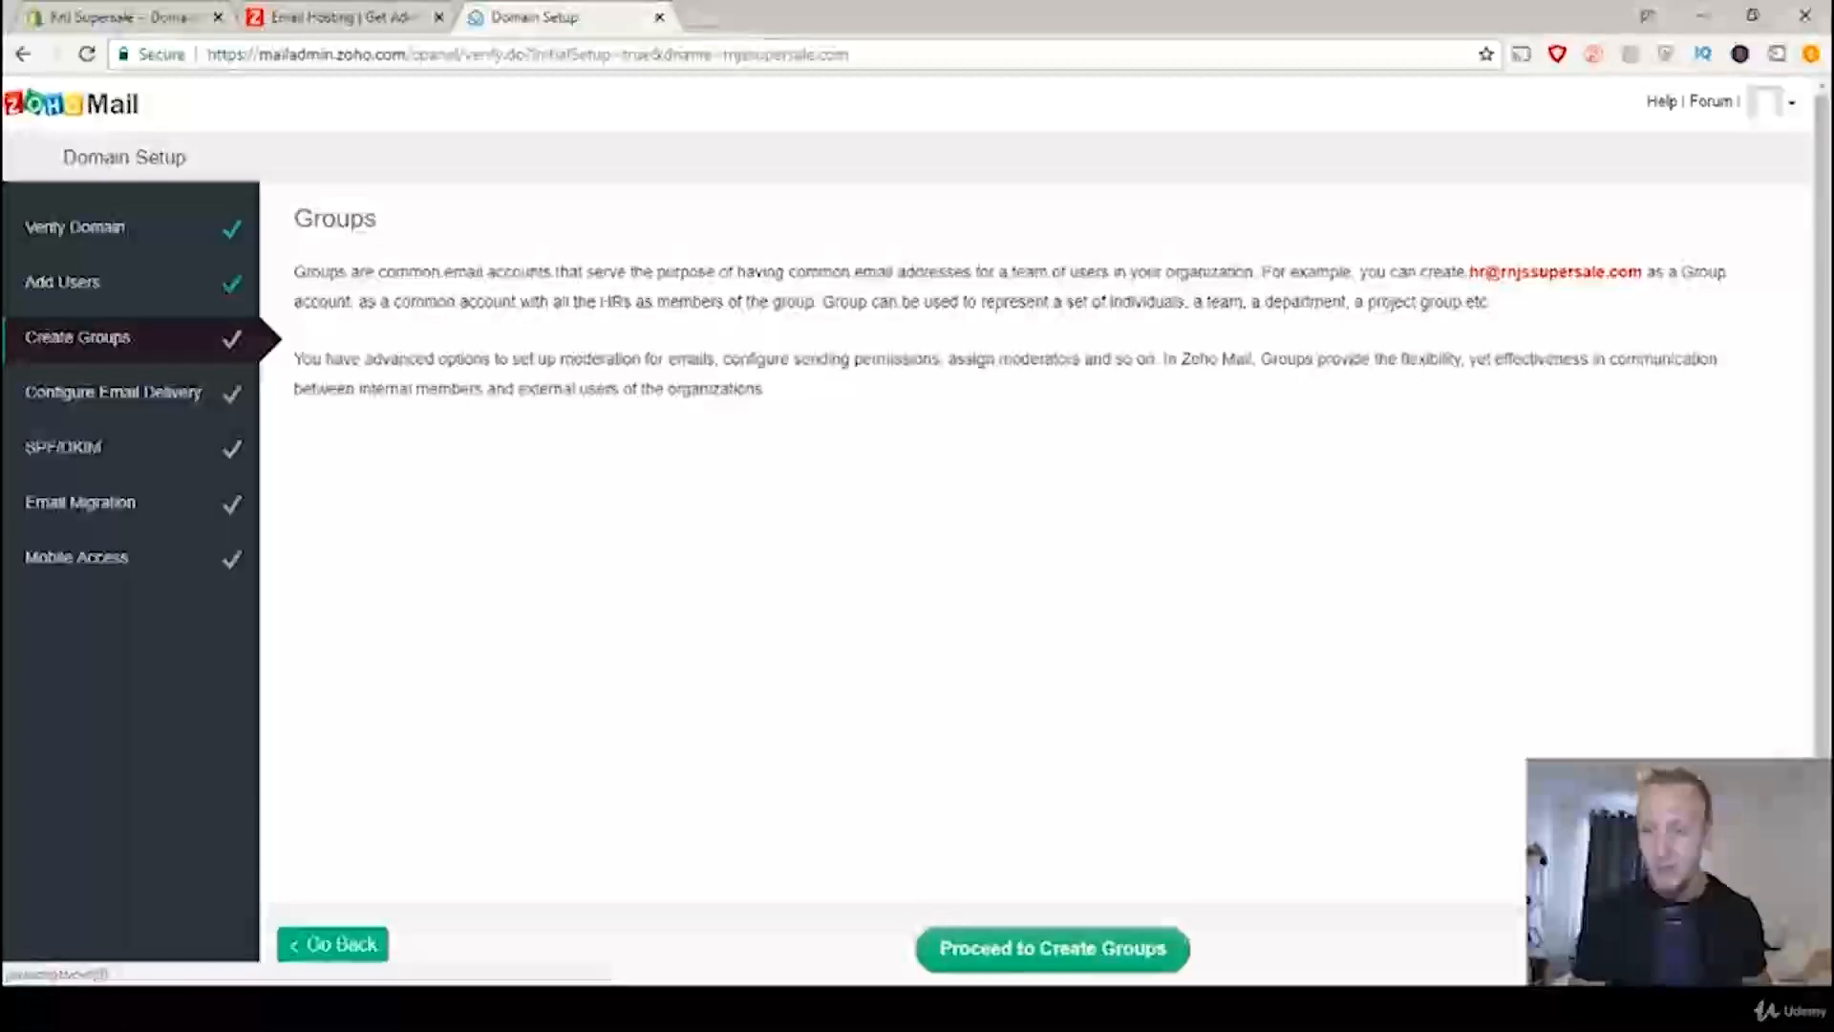
left_click(1750, 944)
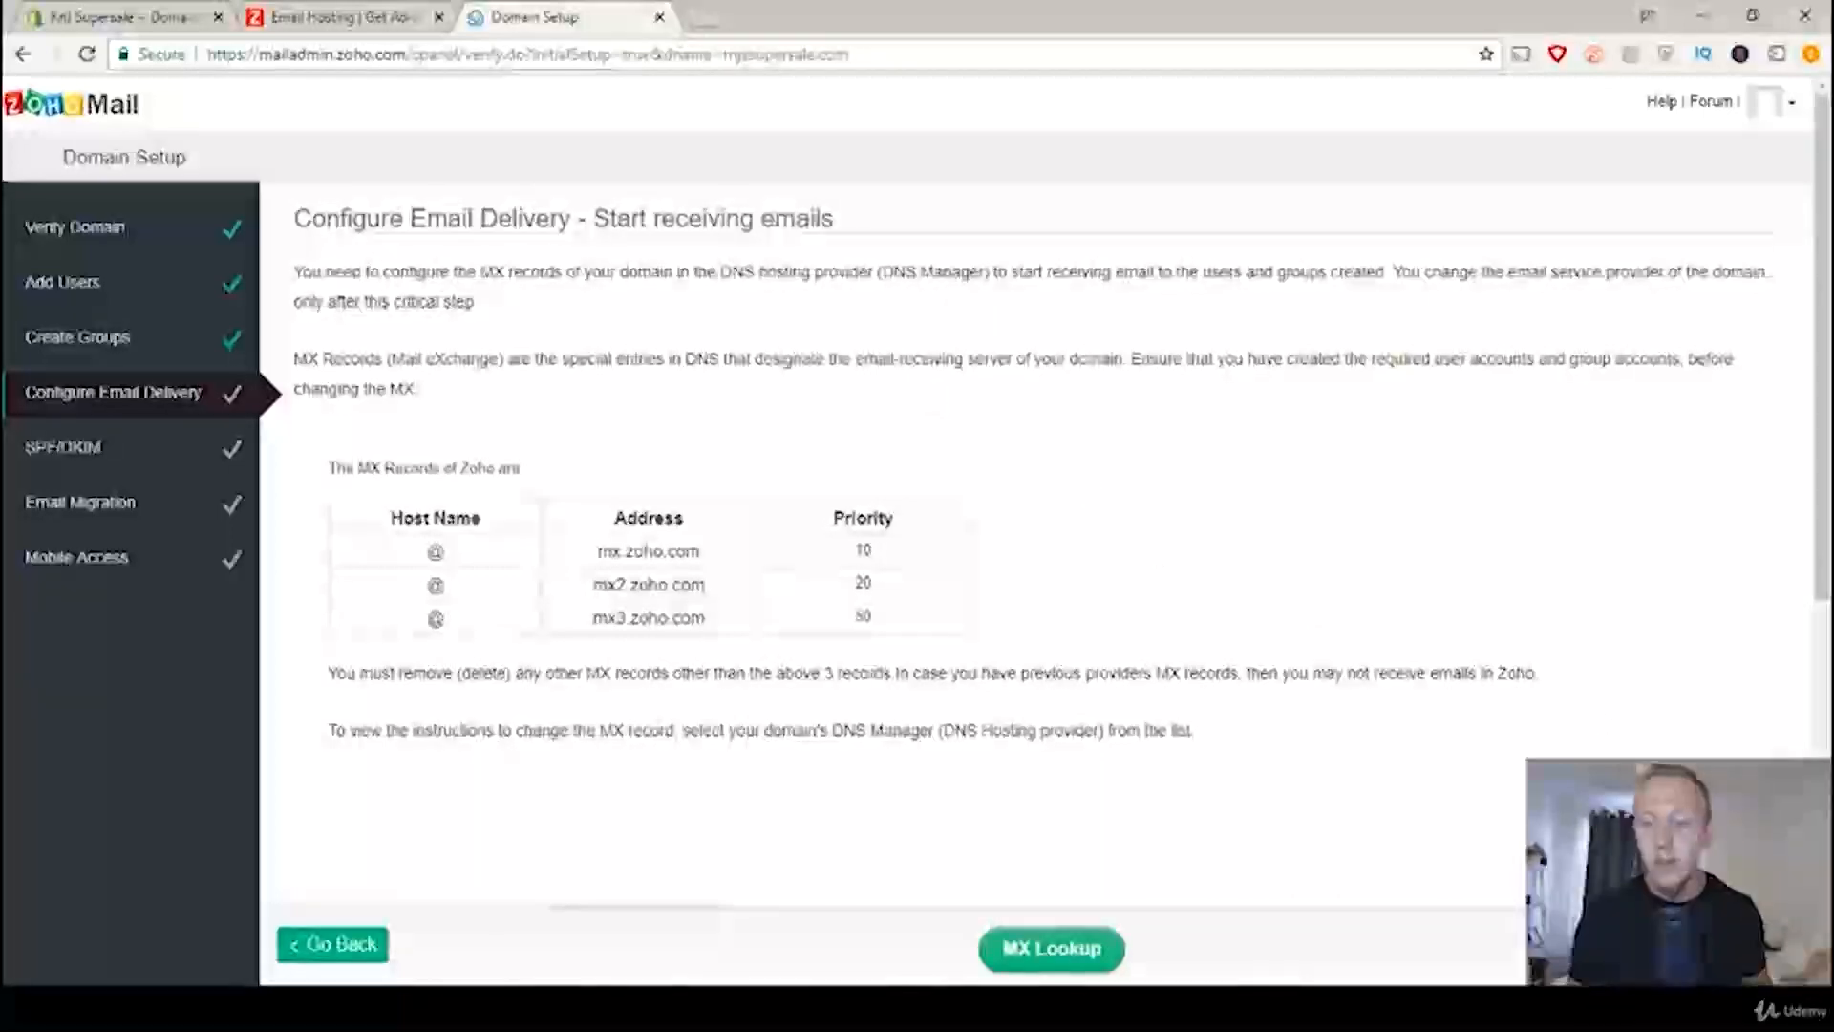
left_click(1744, 944)
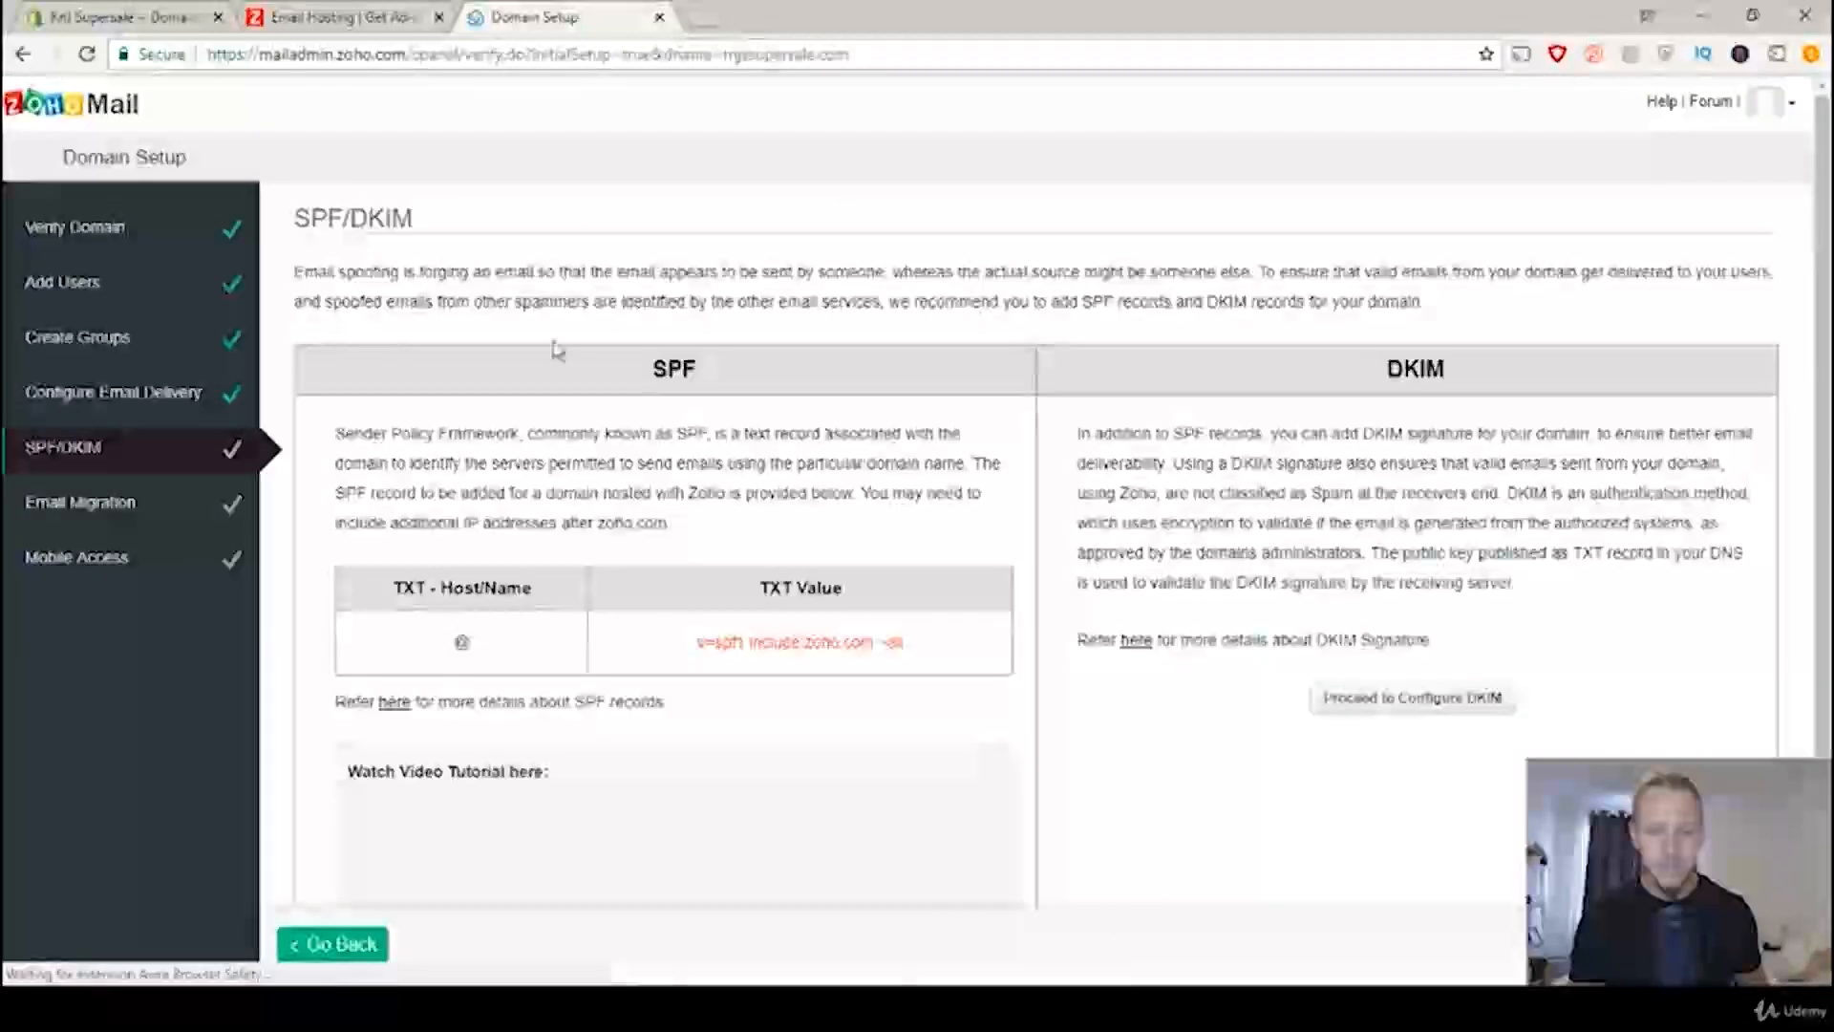
left_click(1744, 944)
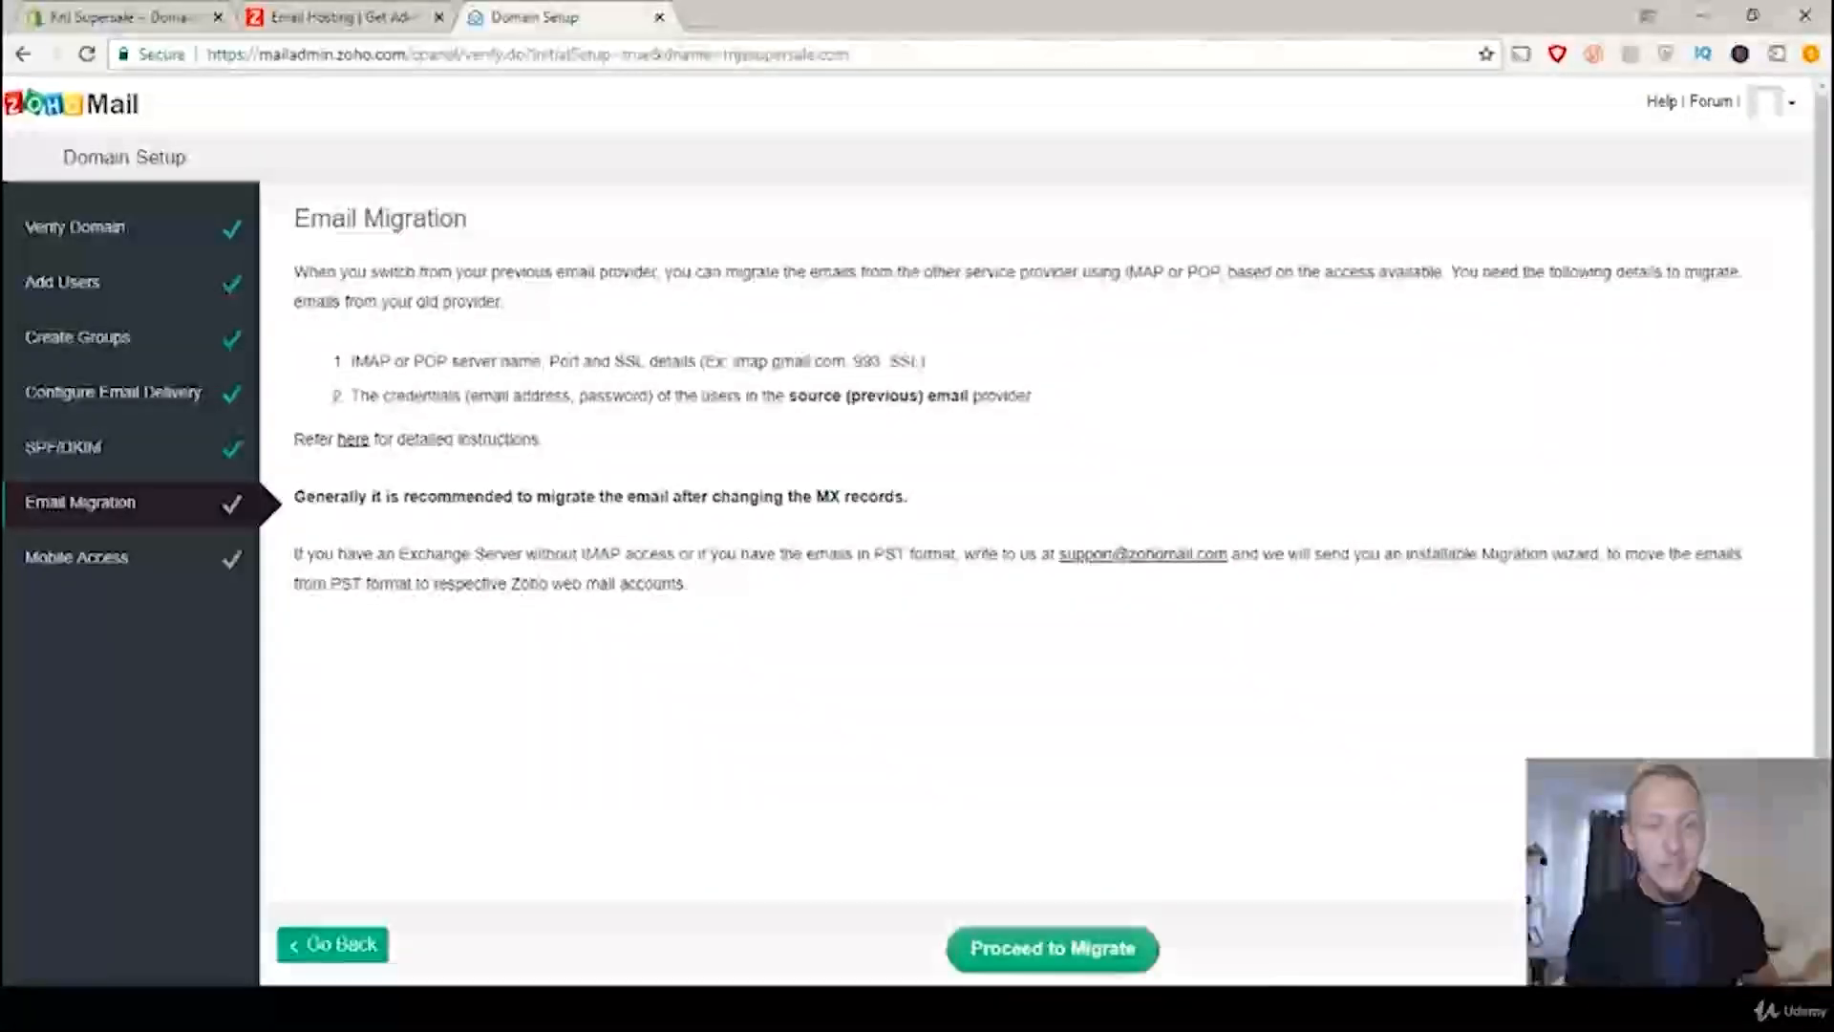
left_click(1745, 944)
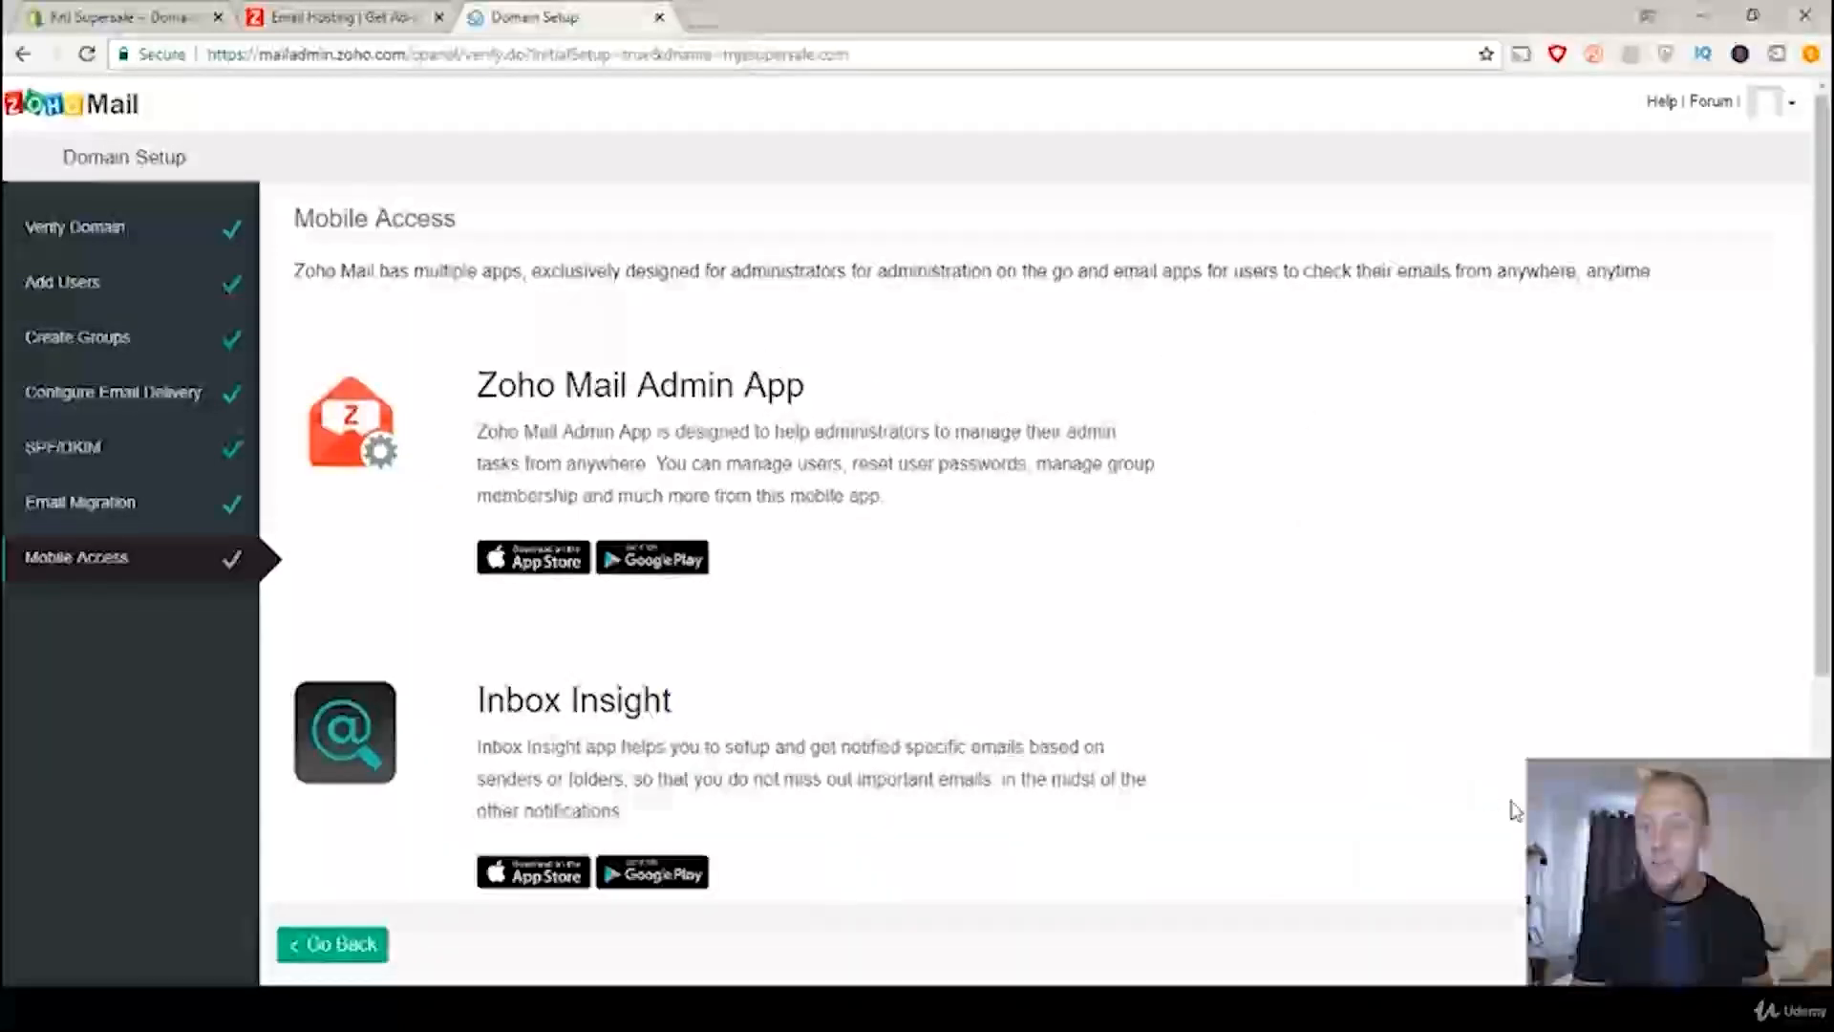
left_click(1745, 944)
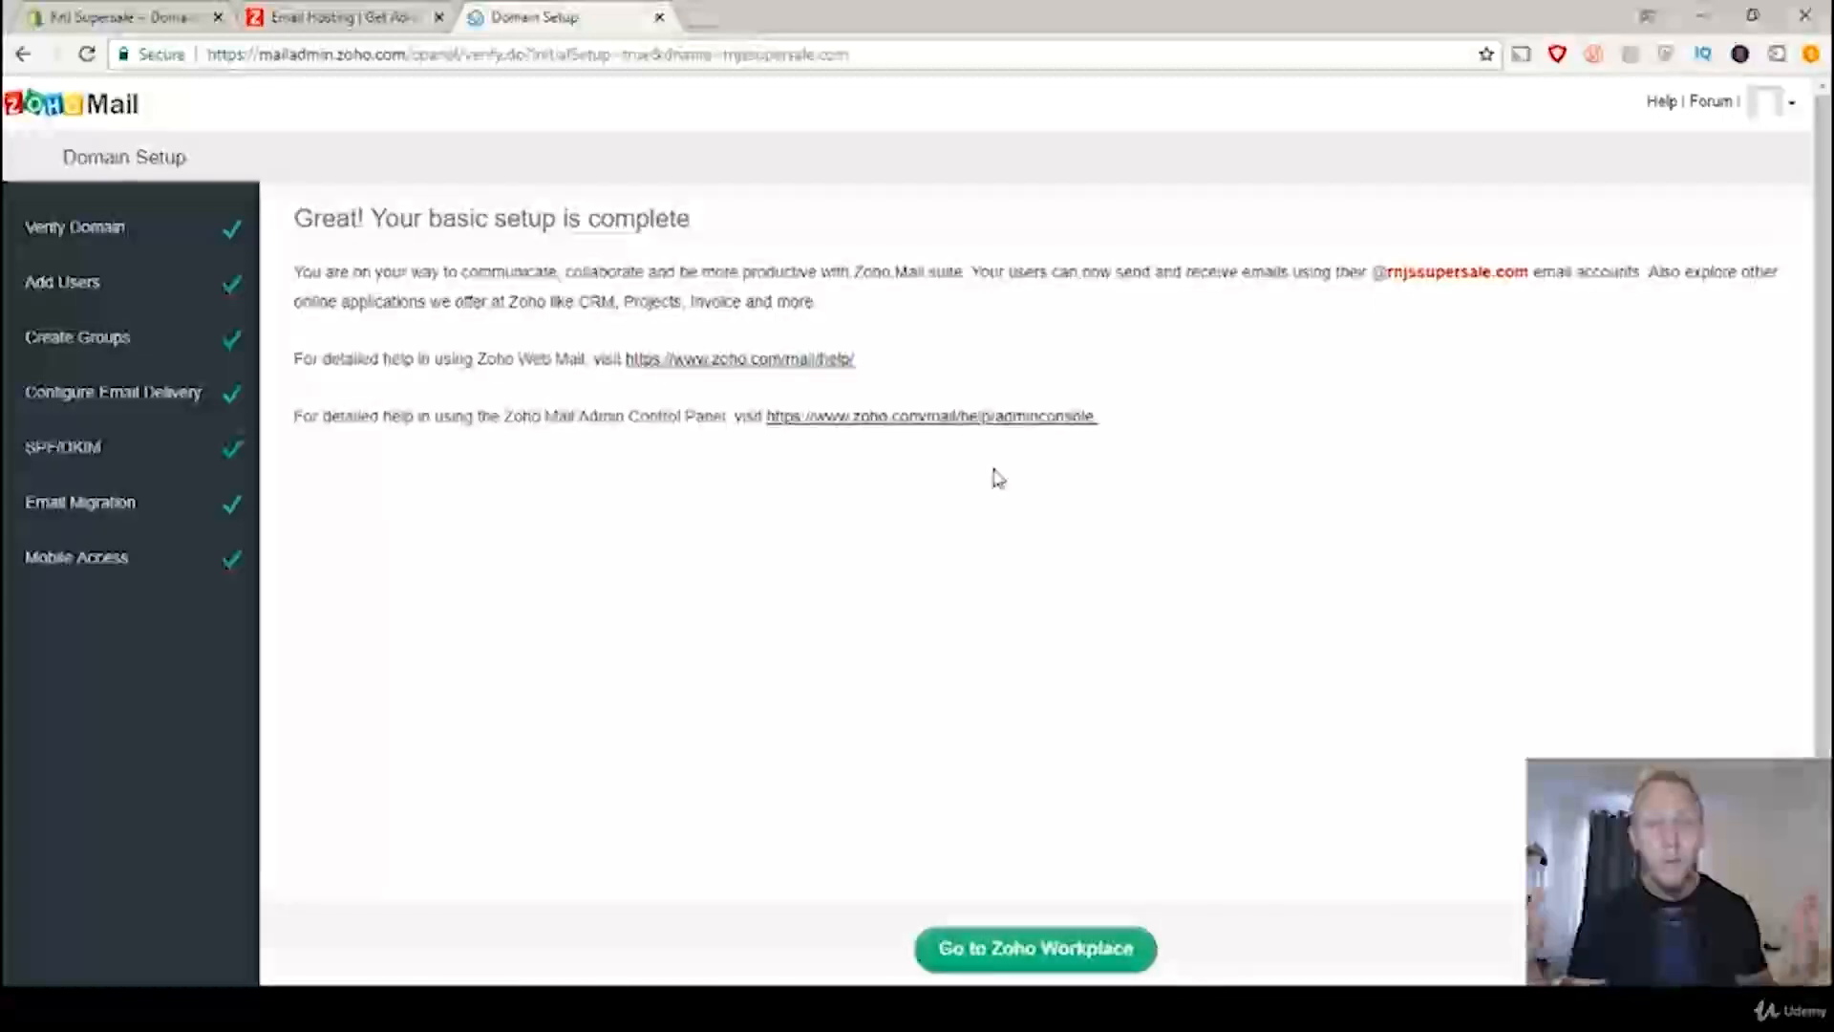
left_click(1065, 961)
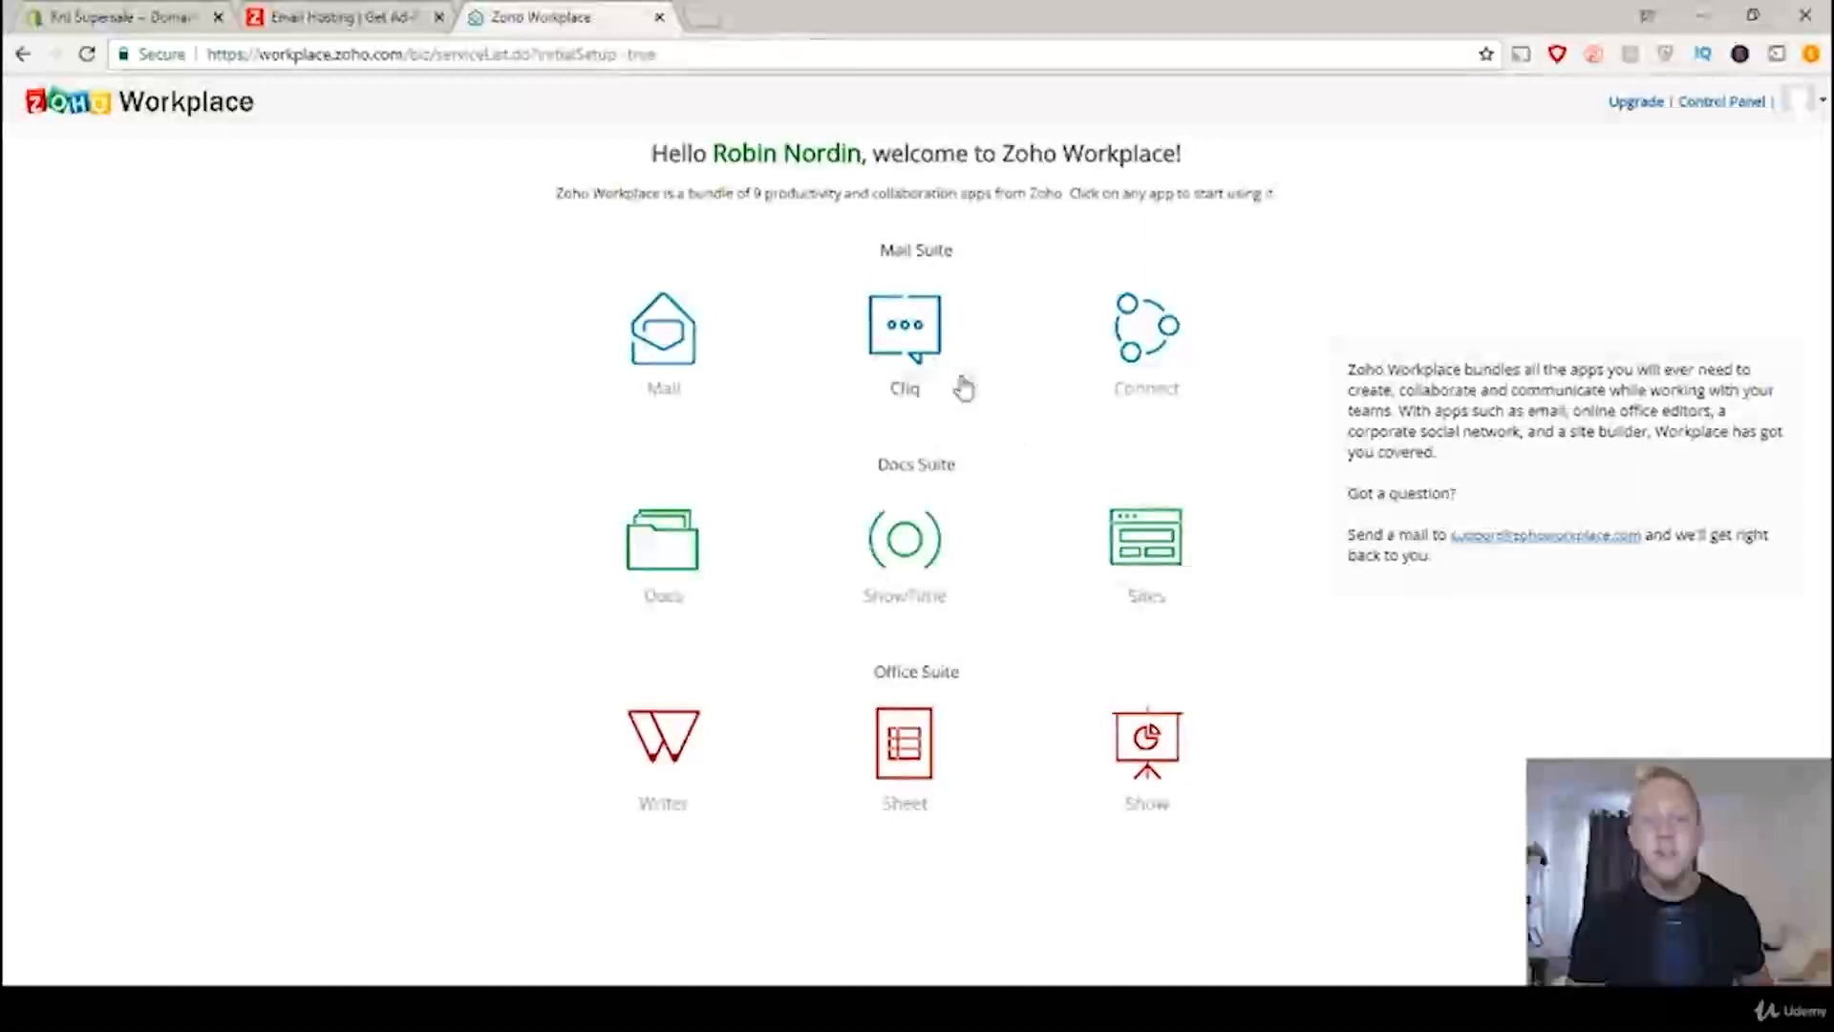
left_click(686, 329)
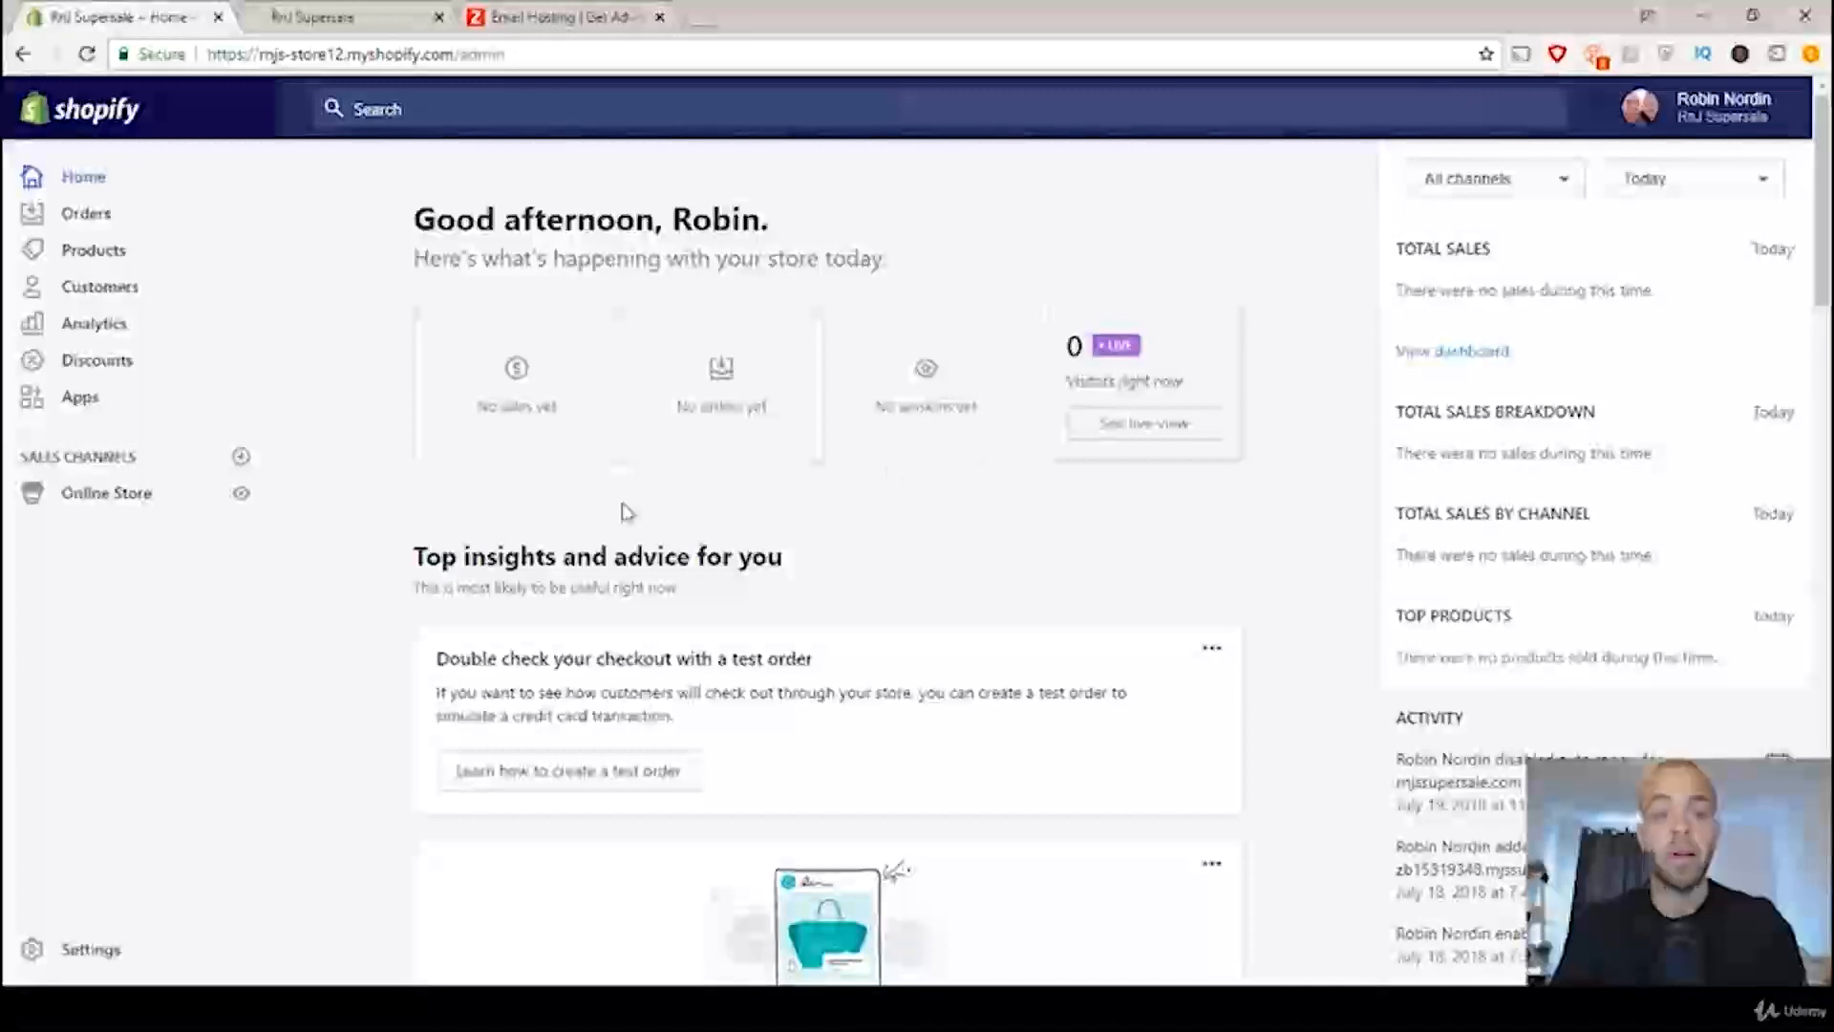
Step: Enter the store's new business email address as the customer email in Shopify's general settings
left_click(91, 953)
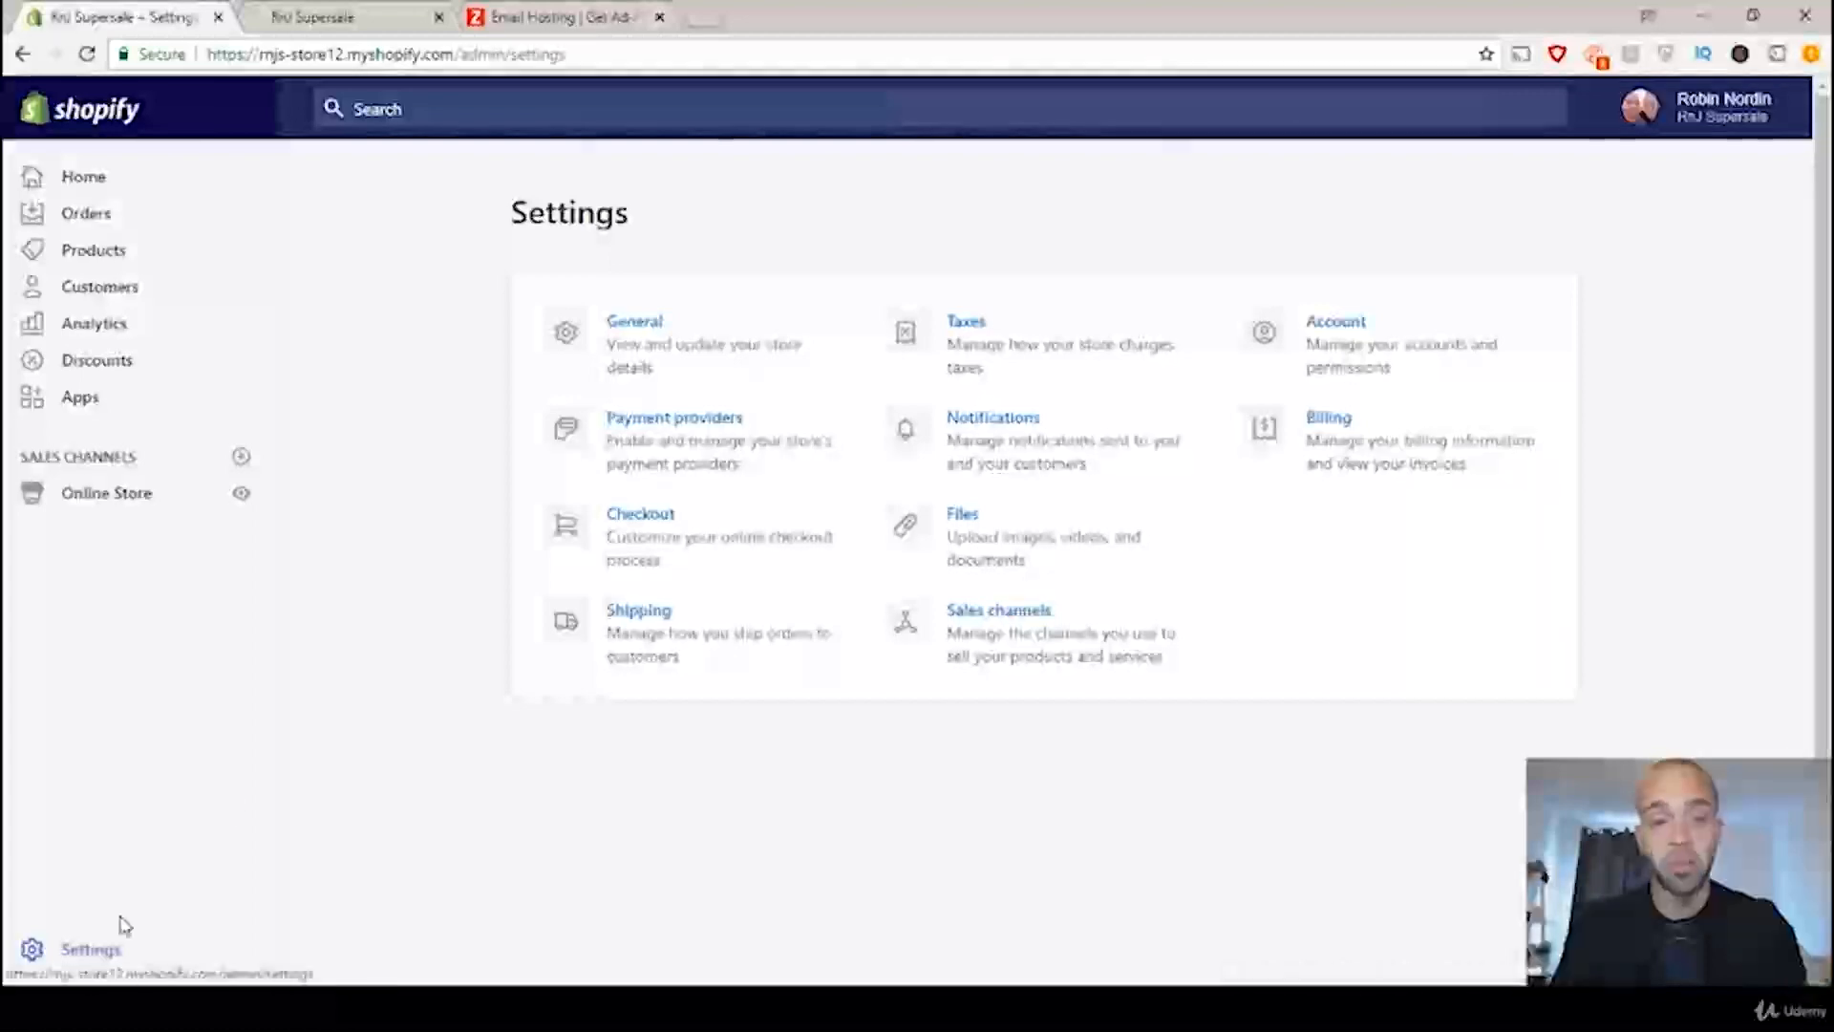
left_click(626, 336)
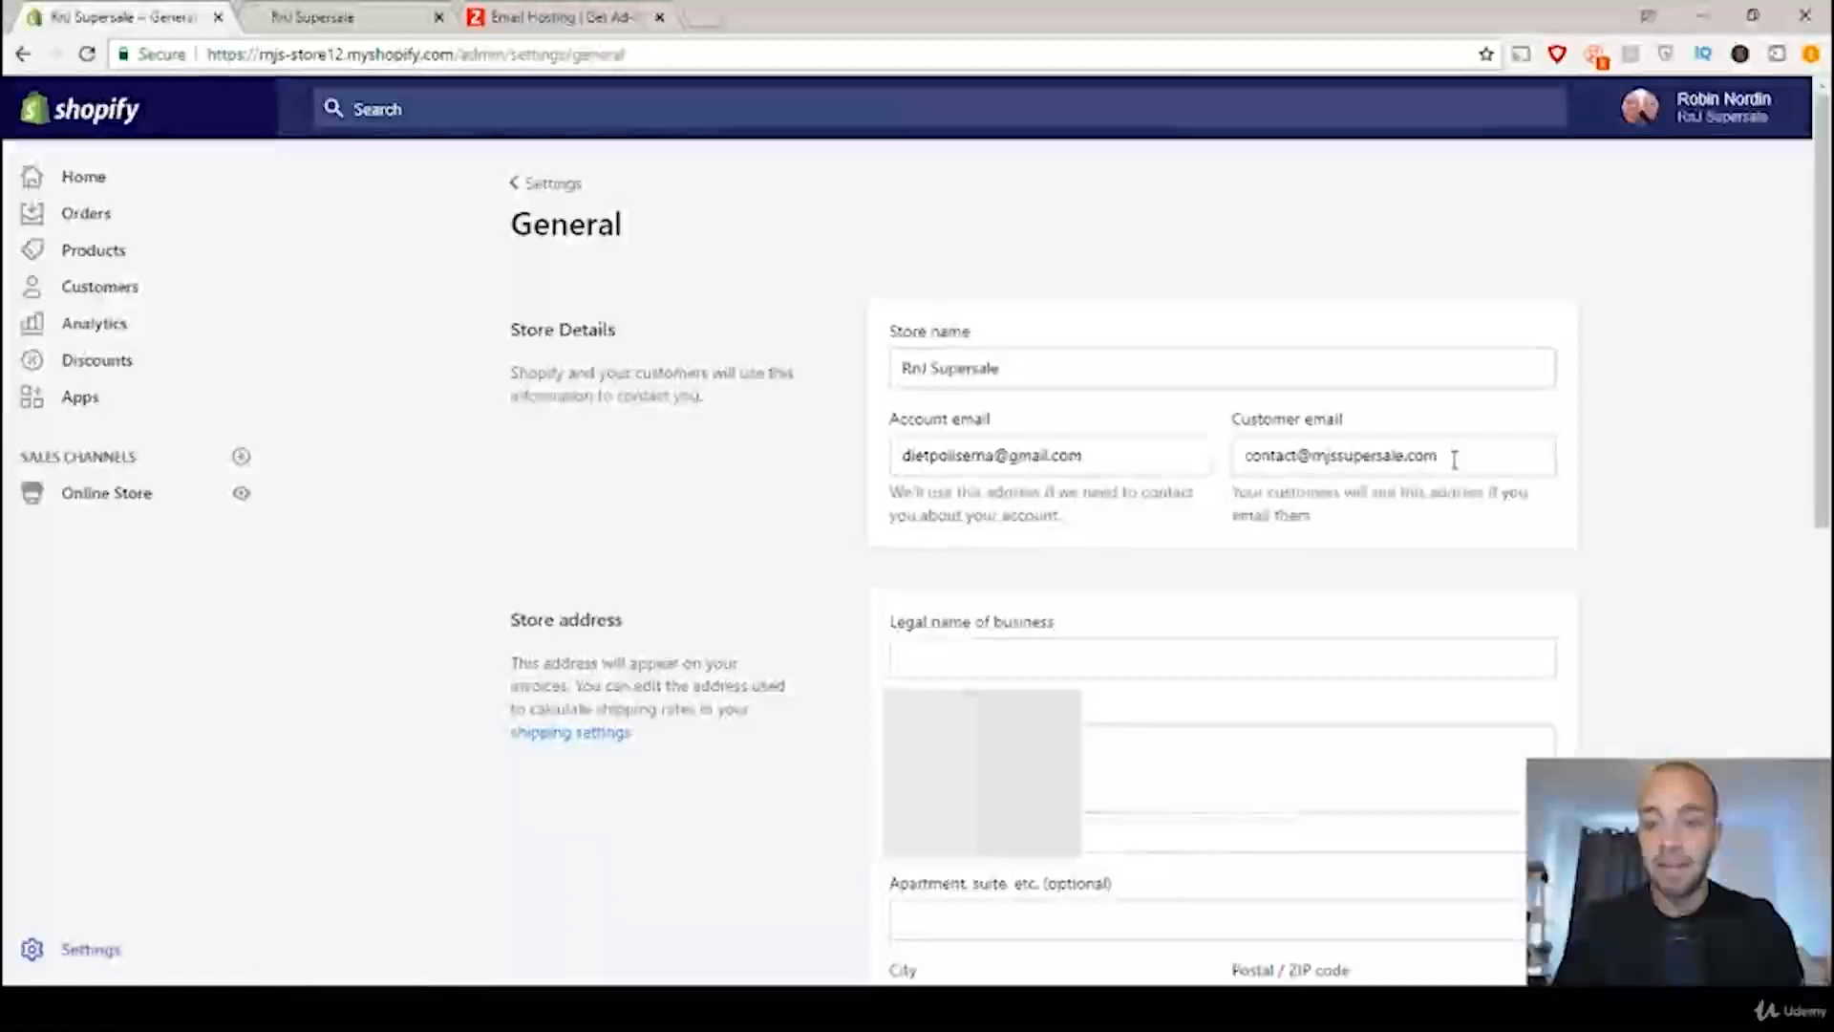
left_click_drag(1450, 461, 1234, 468)
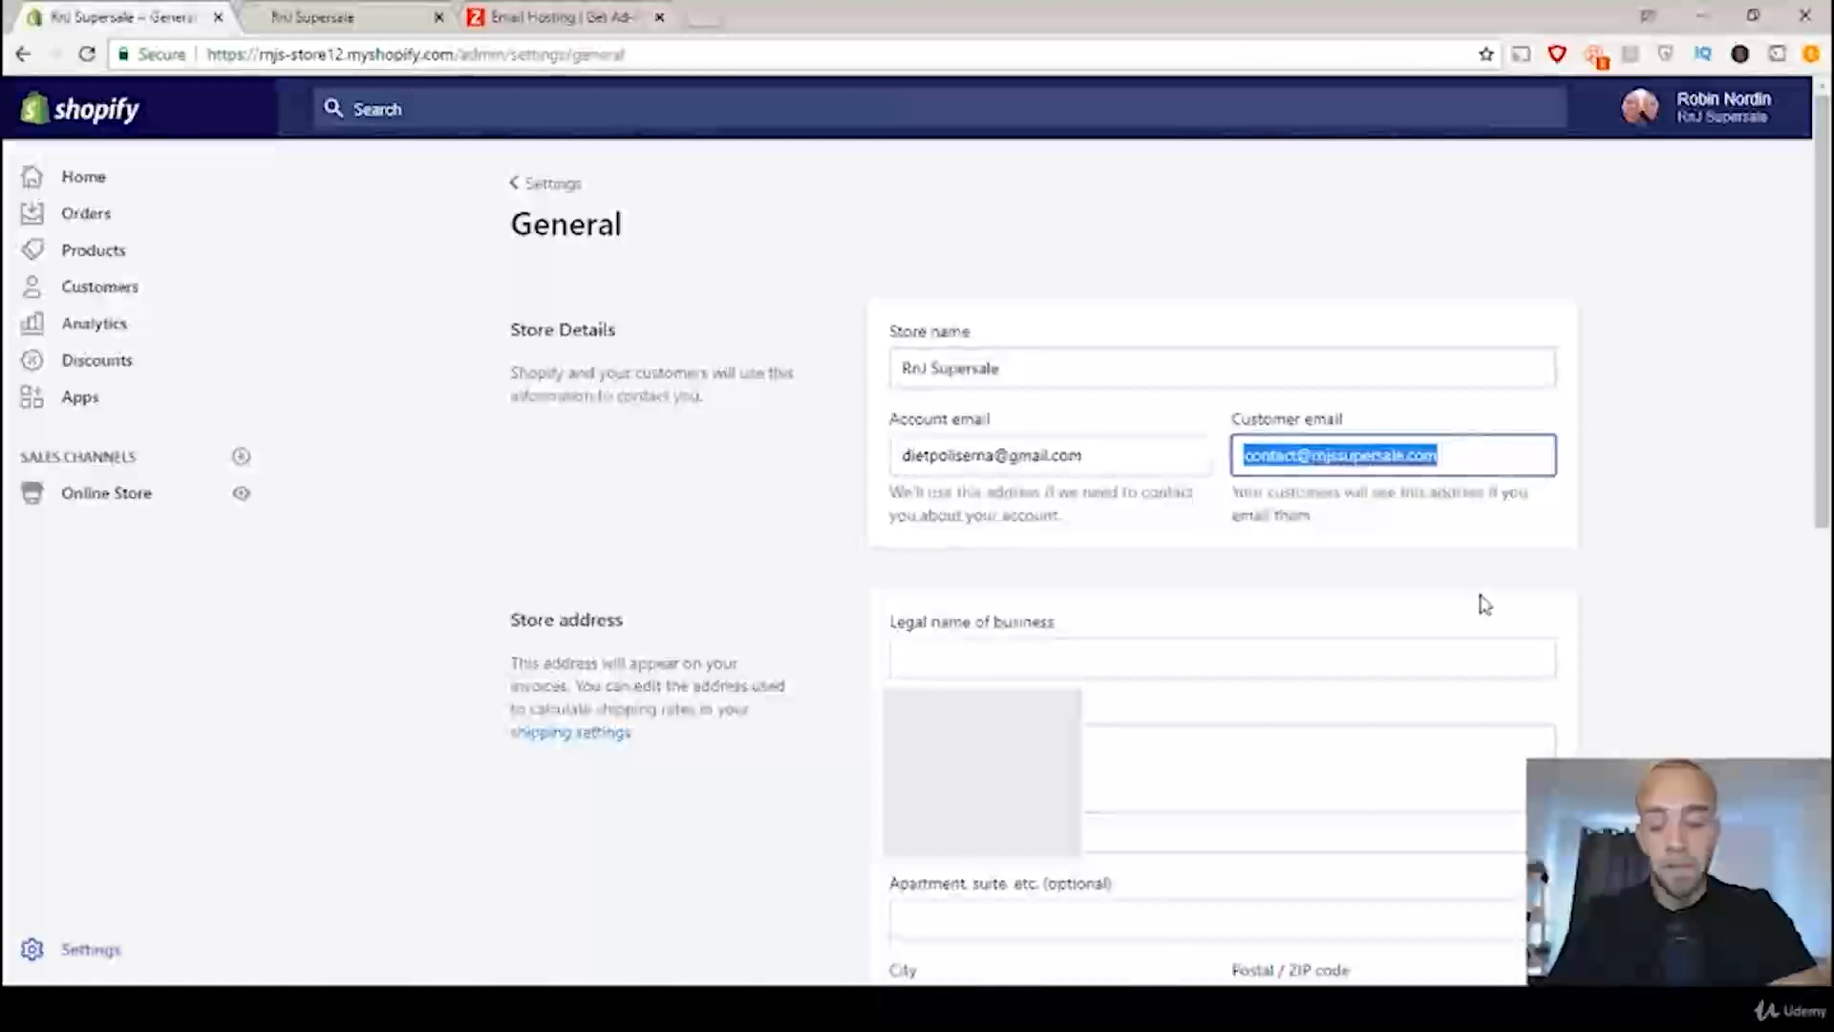
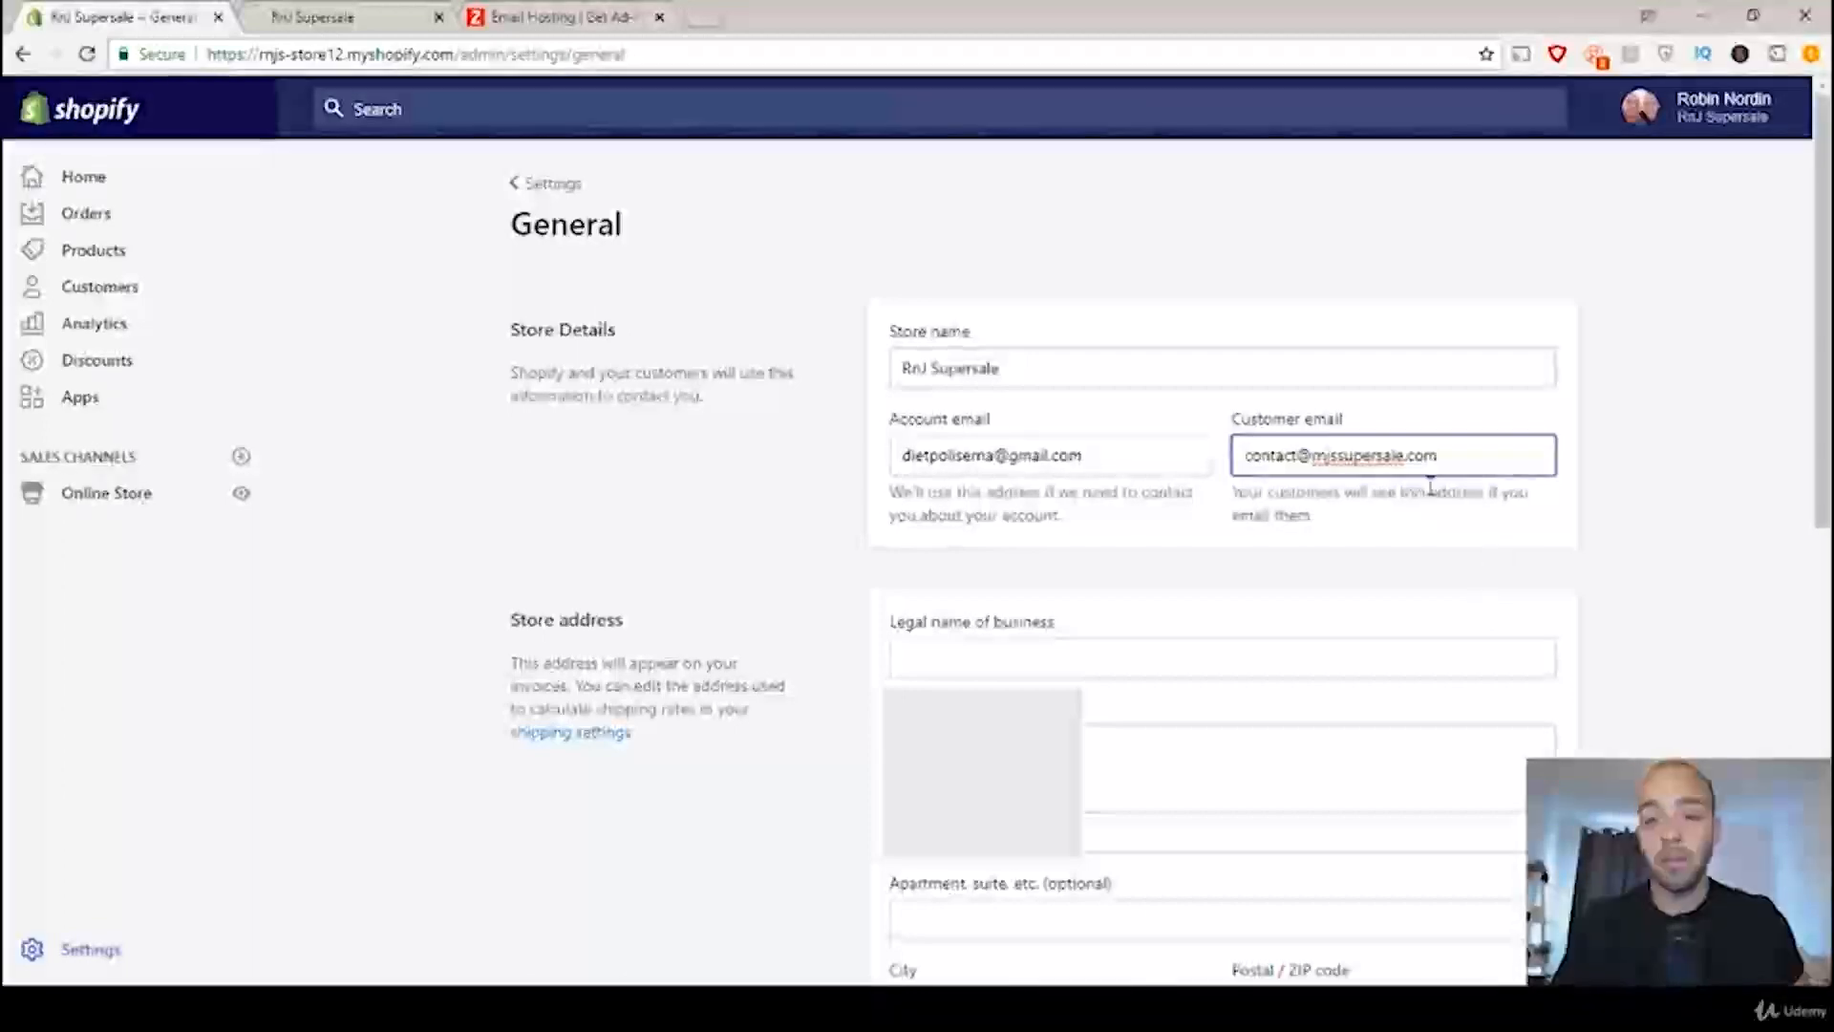
left_click(1569, 535)
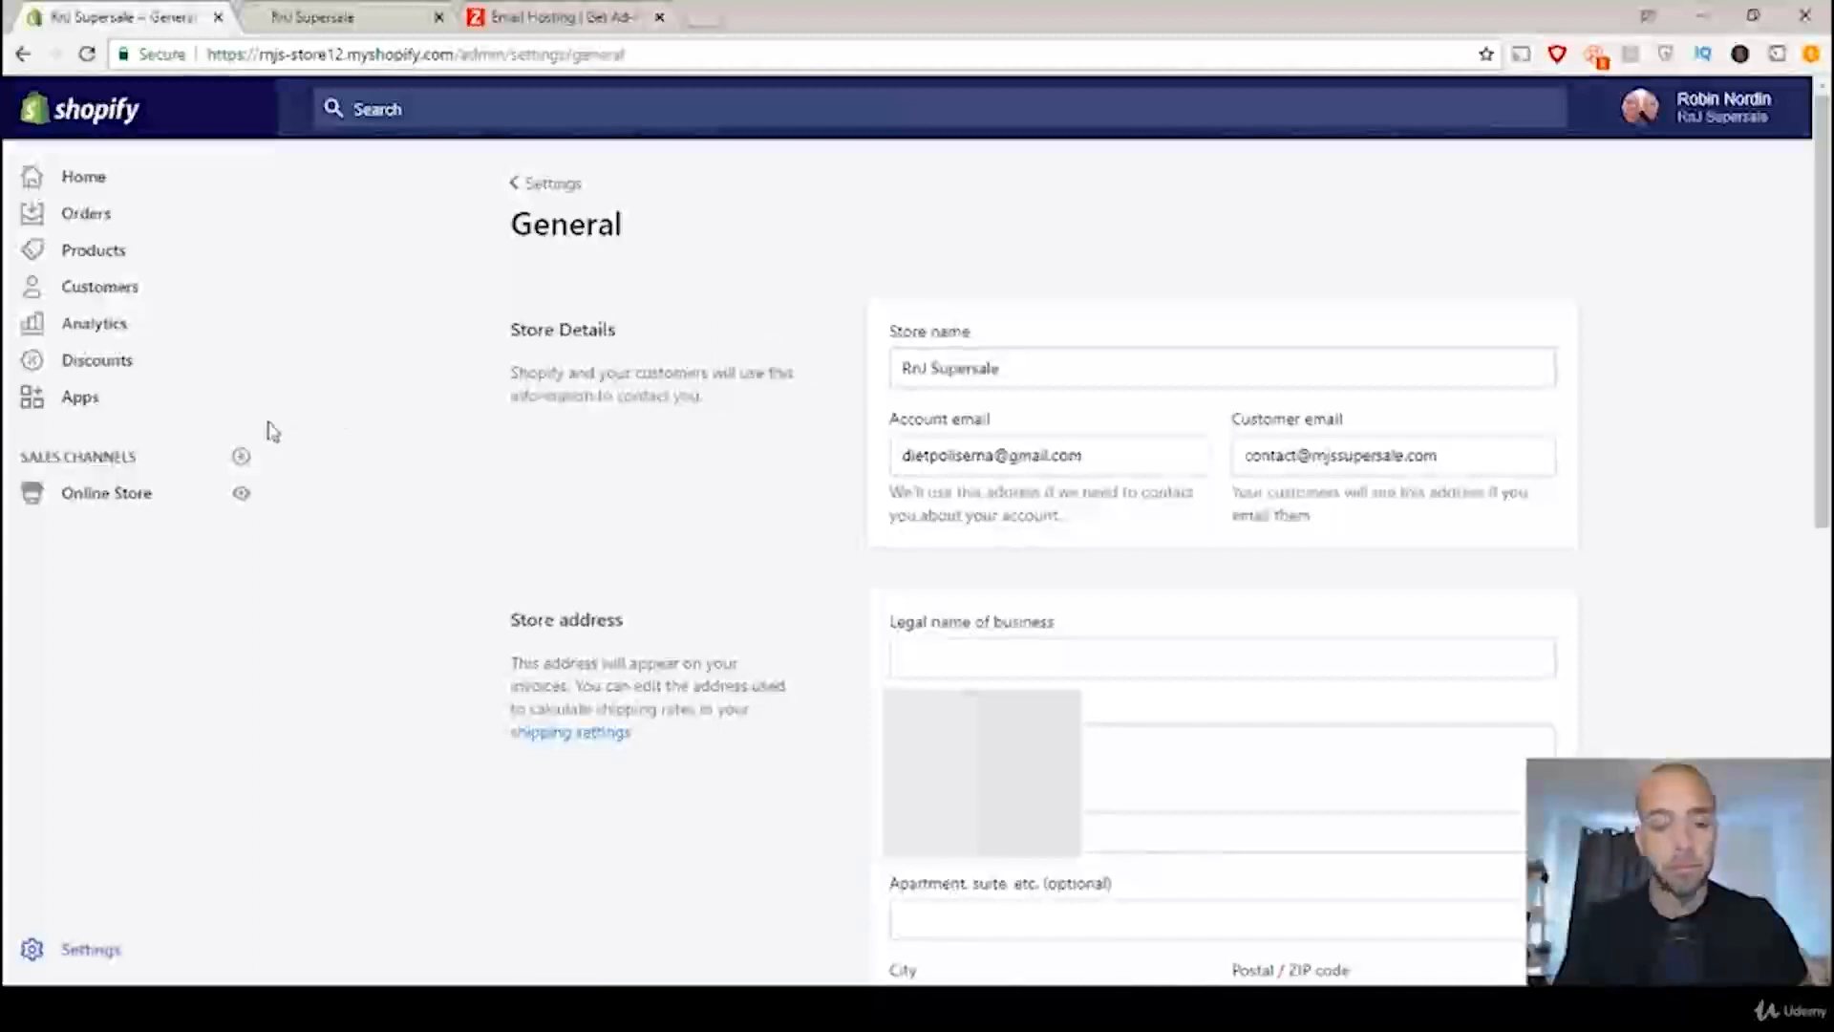
Step: Open the live store's Contact Us page and locate the placeholder business email in its introduction text
left_click(356, 12)
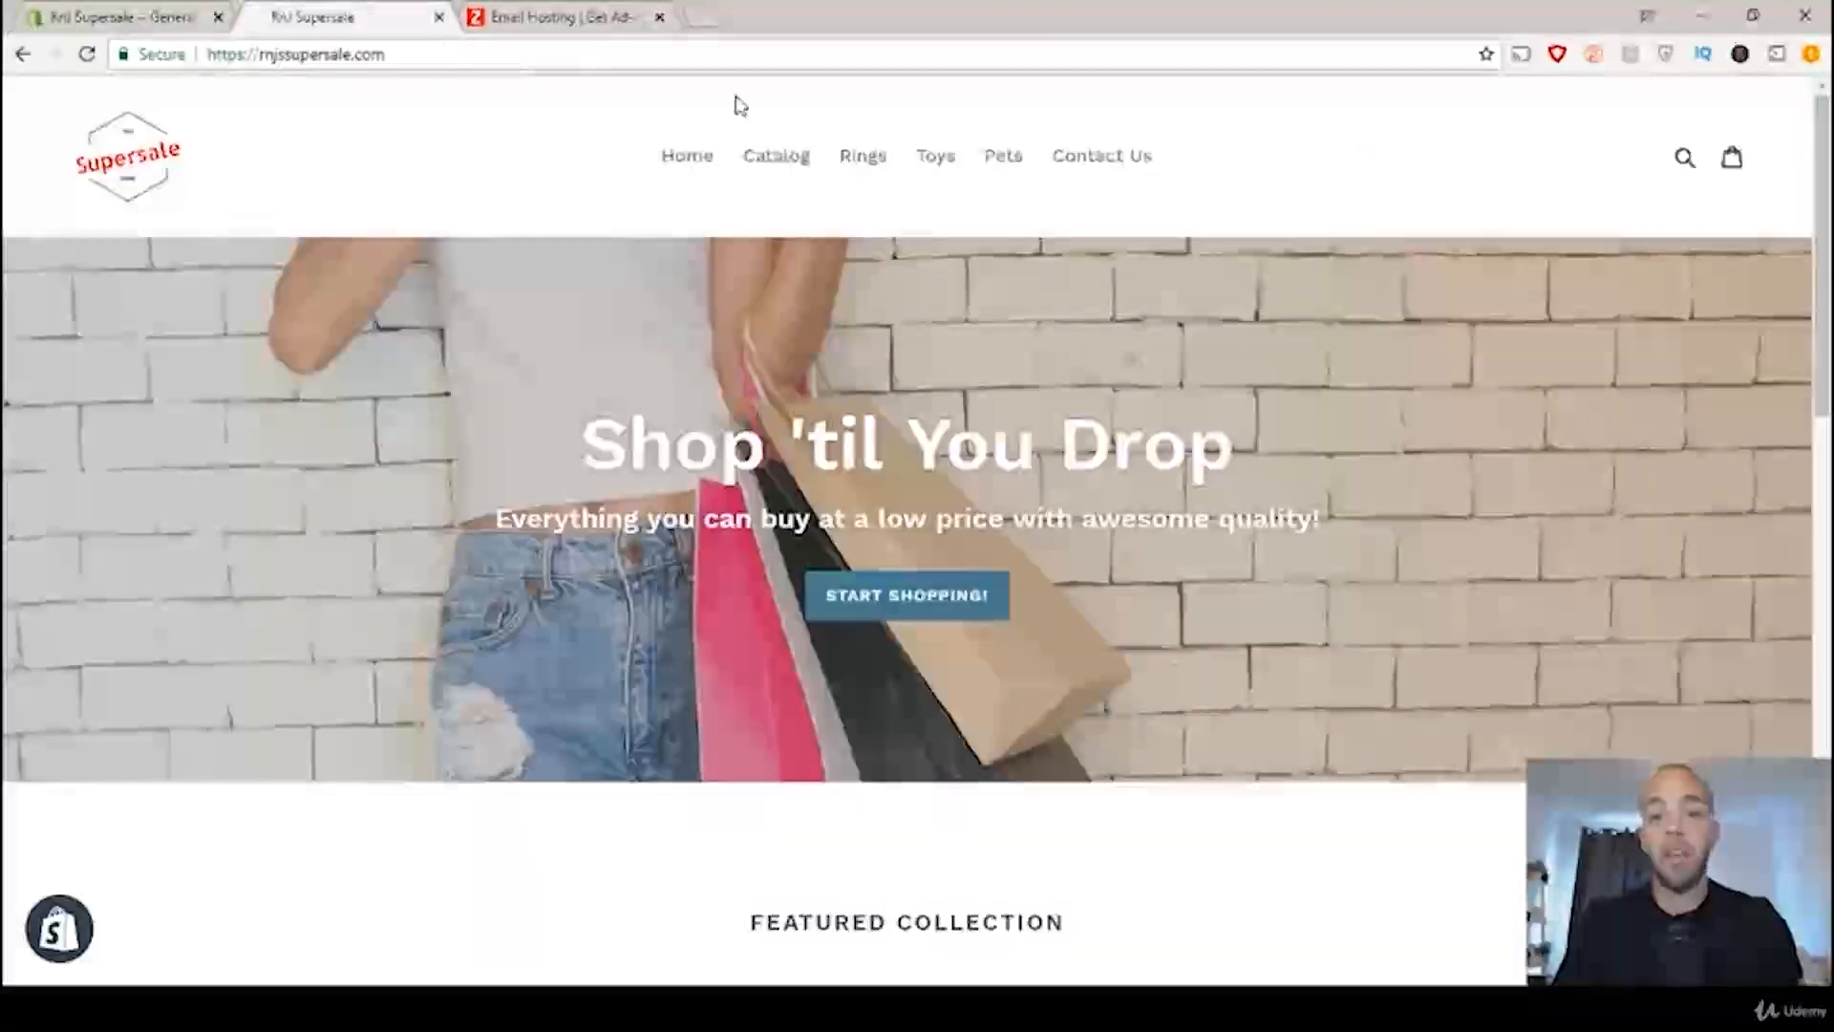
left_click(1092, 158)
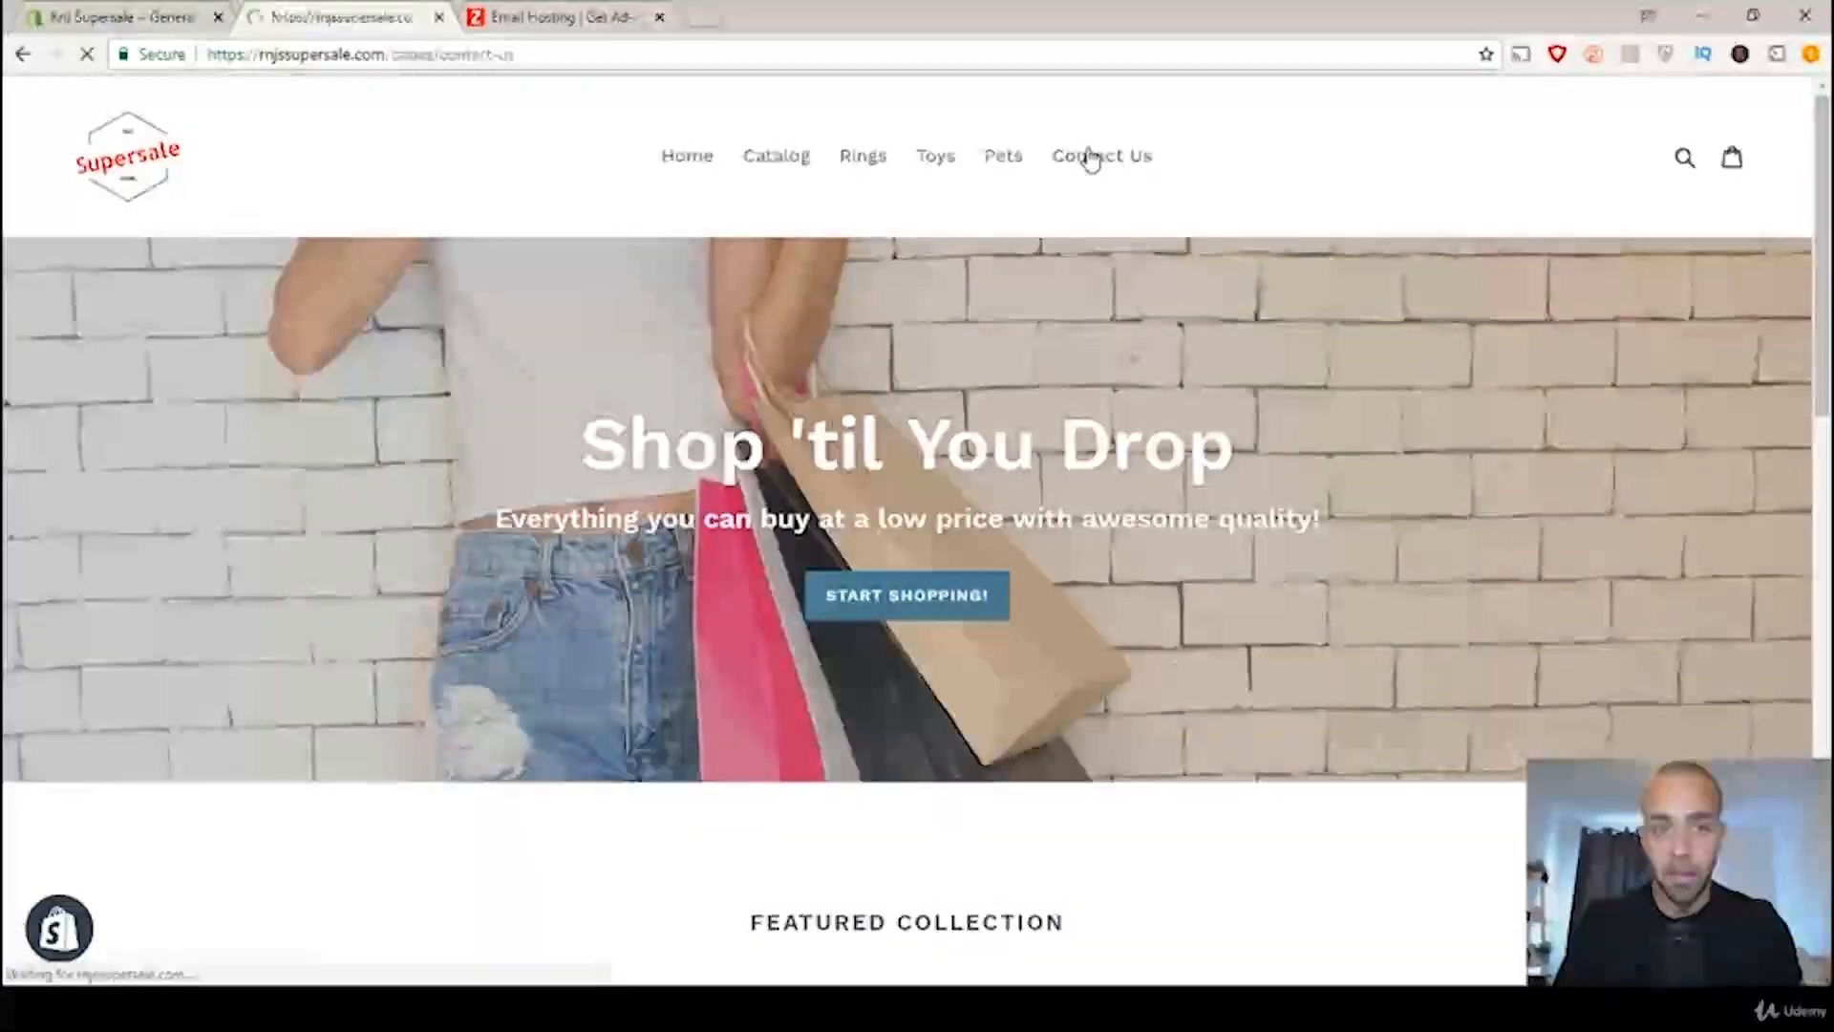
scroll(1147, 281, "down", 2)
scroll(1151, 282, "down", 2)
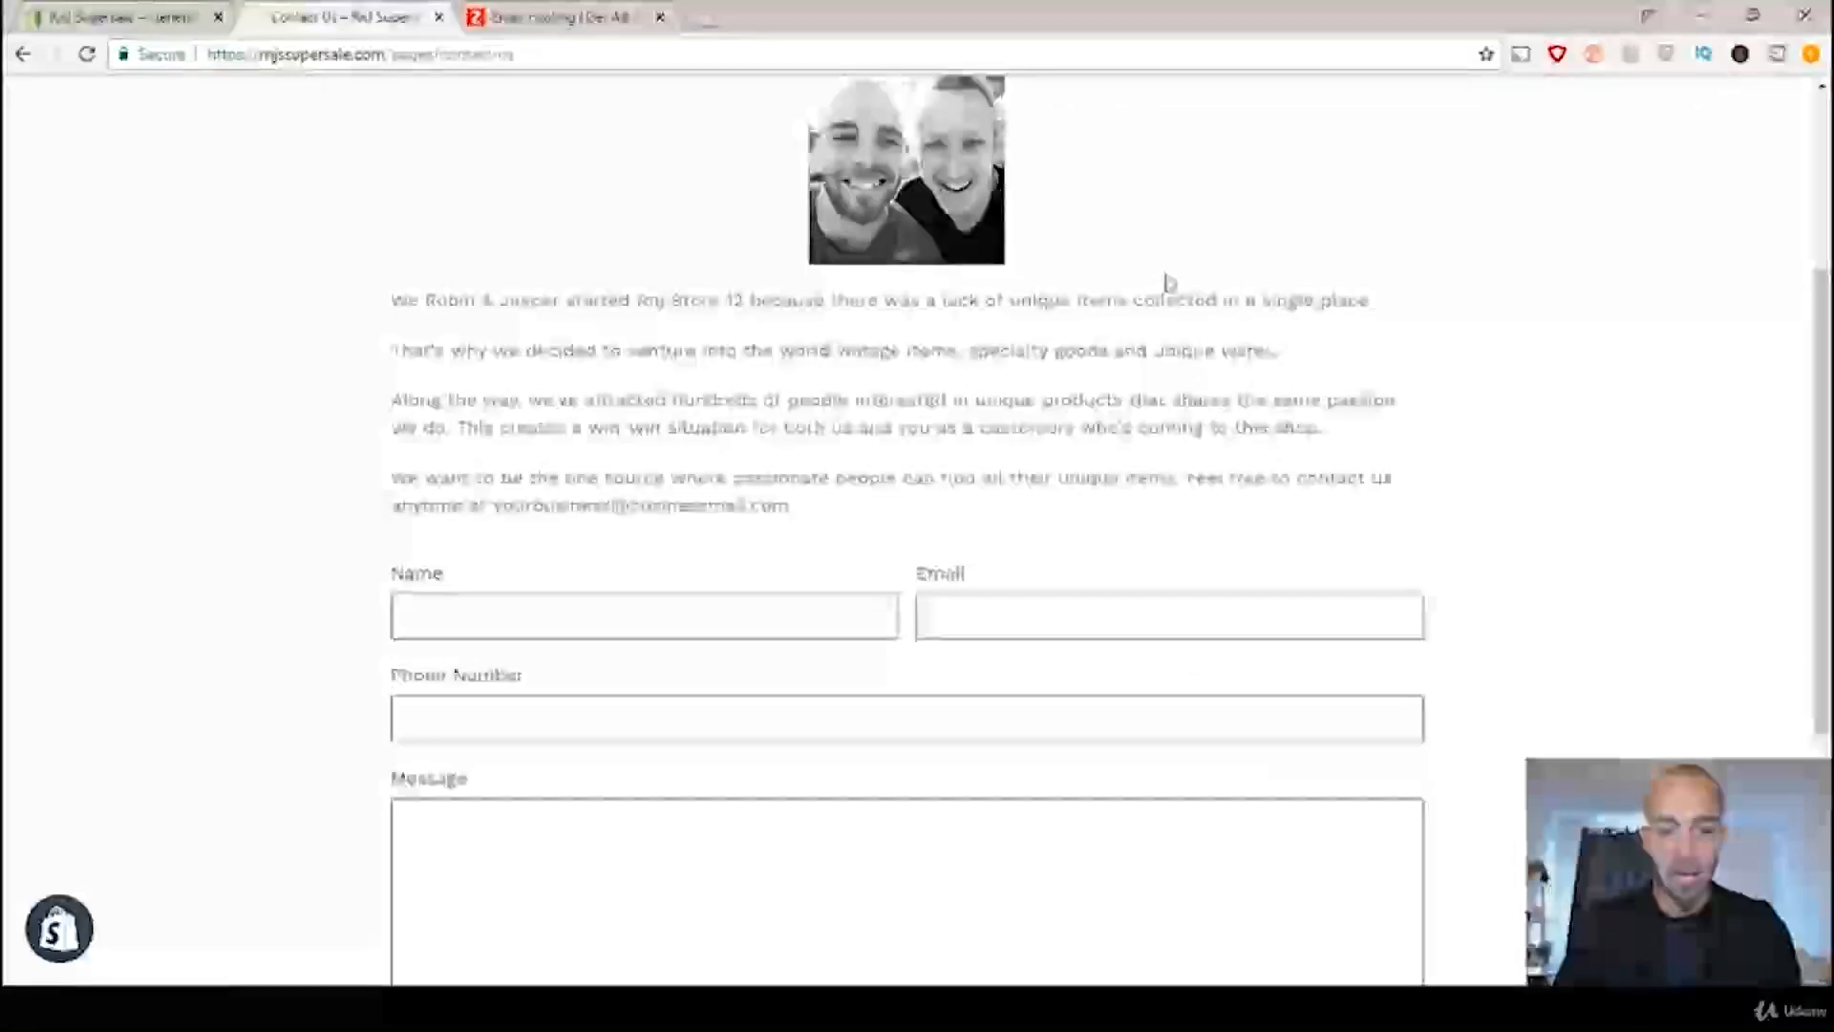
scroll(1171, 277, "up", 1)
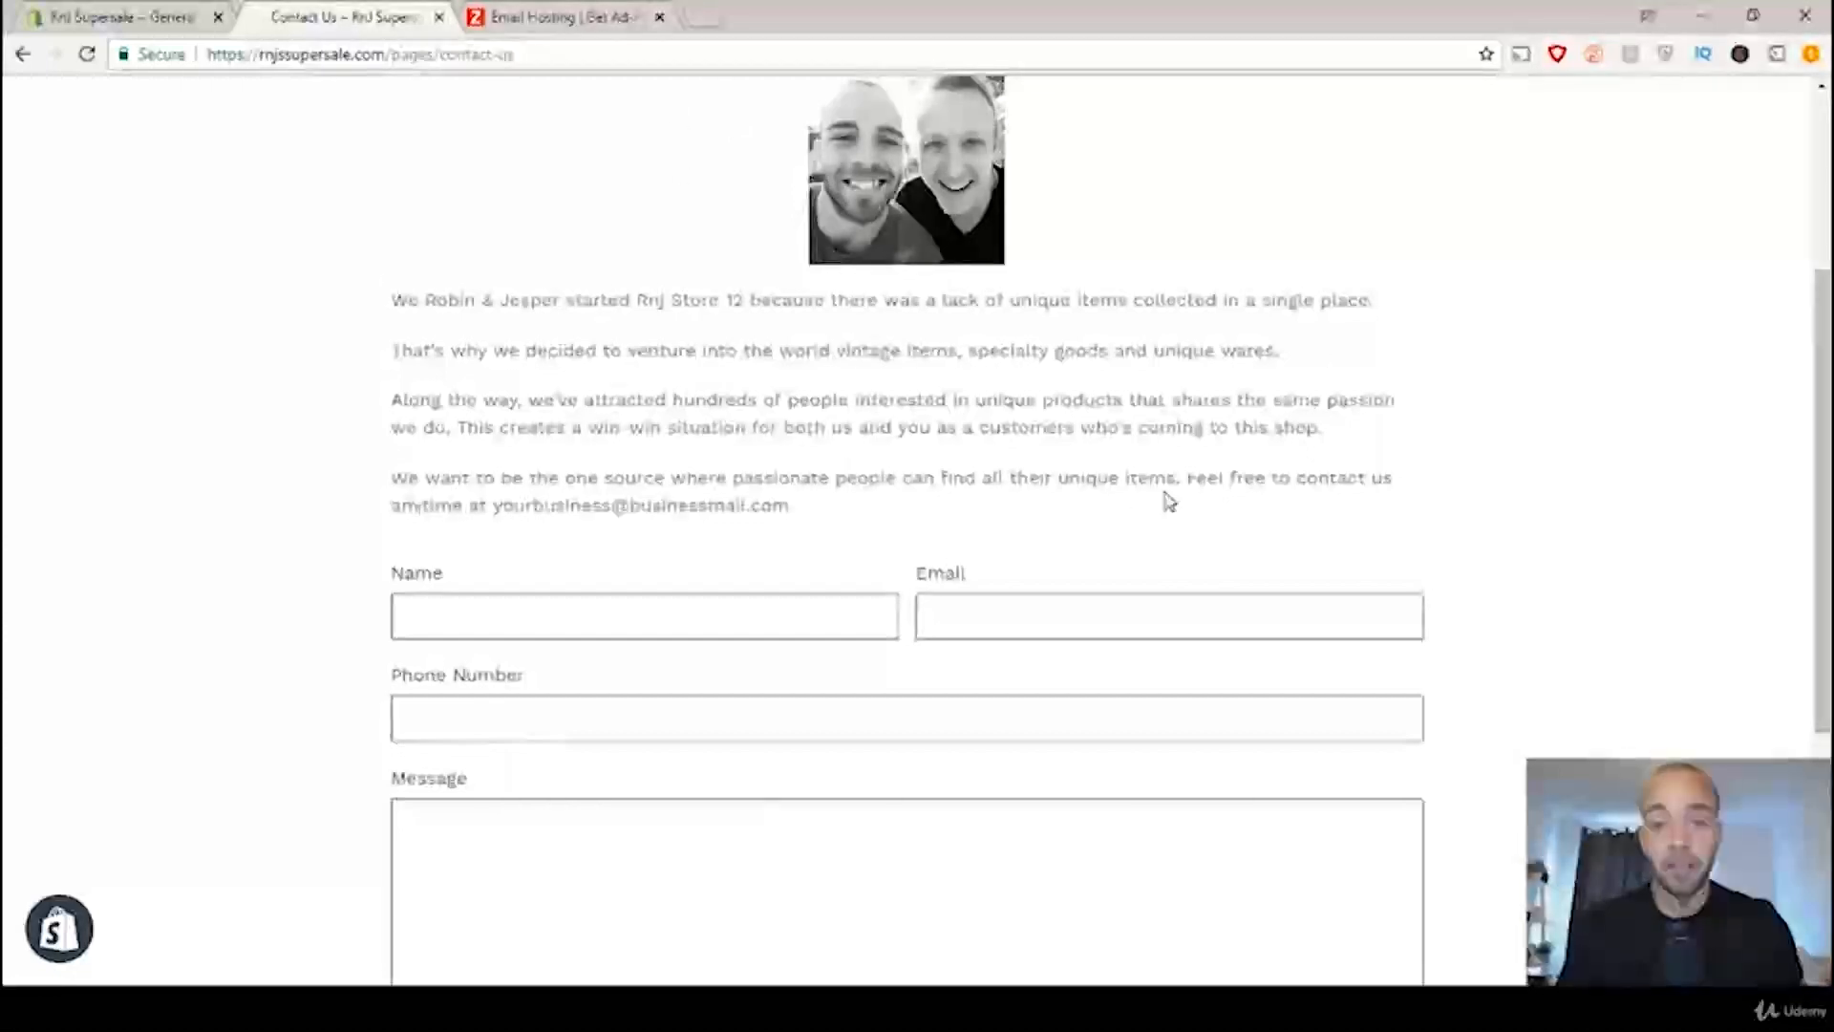
left_click_drag(791, 507, 502, 511)
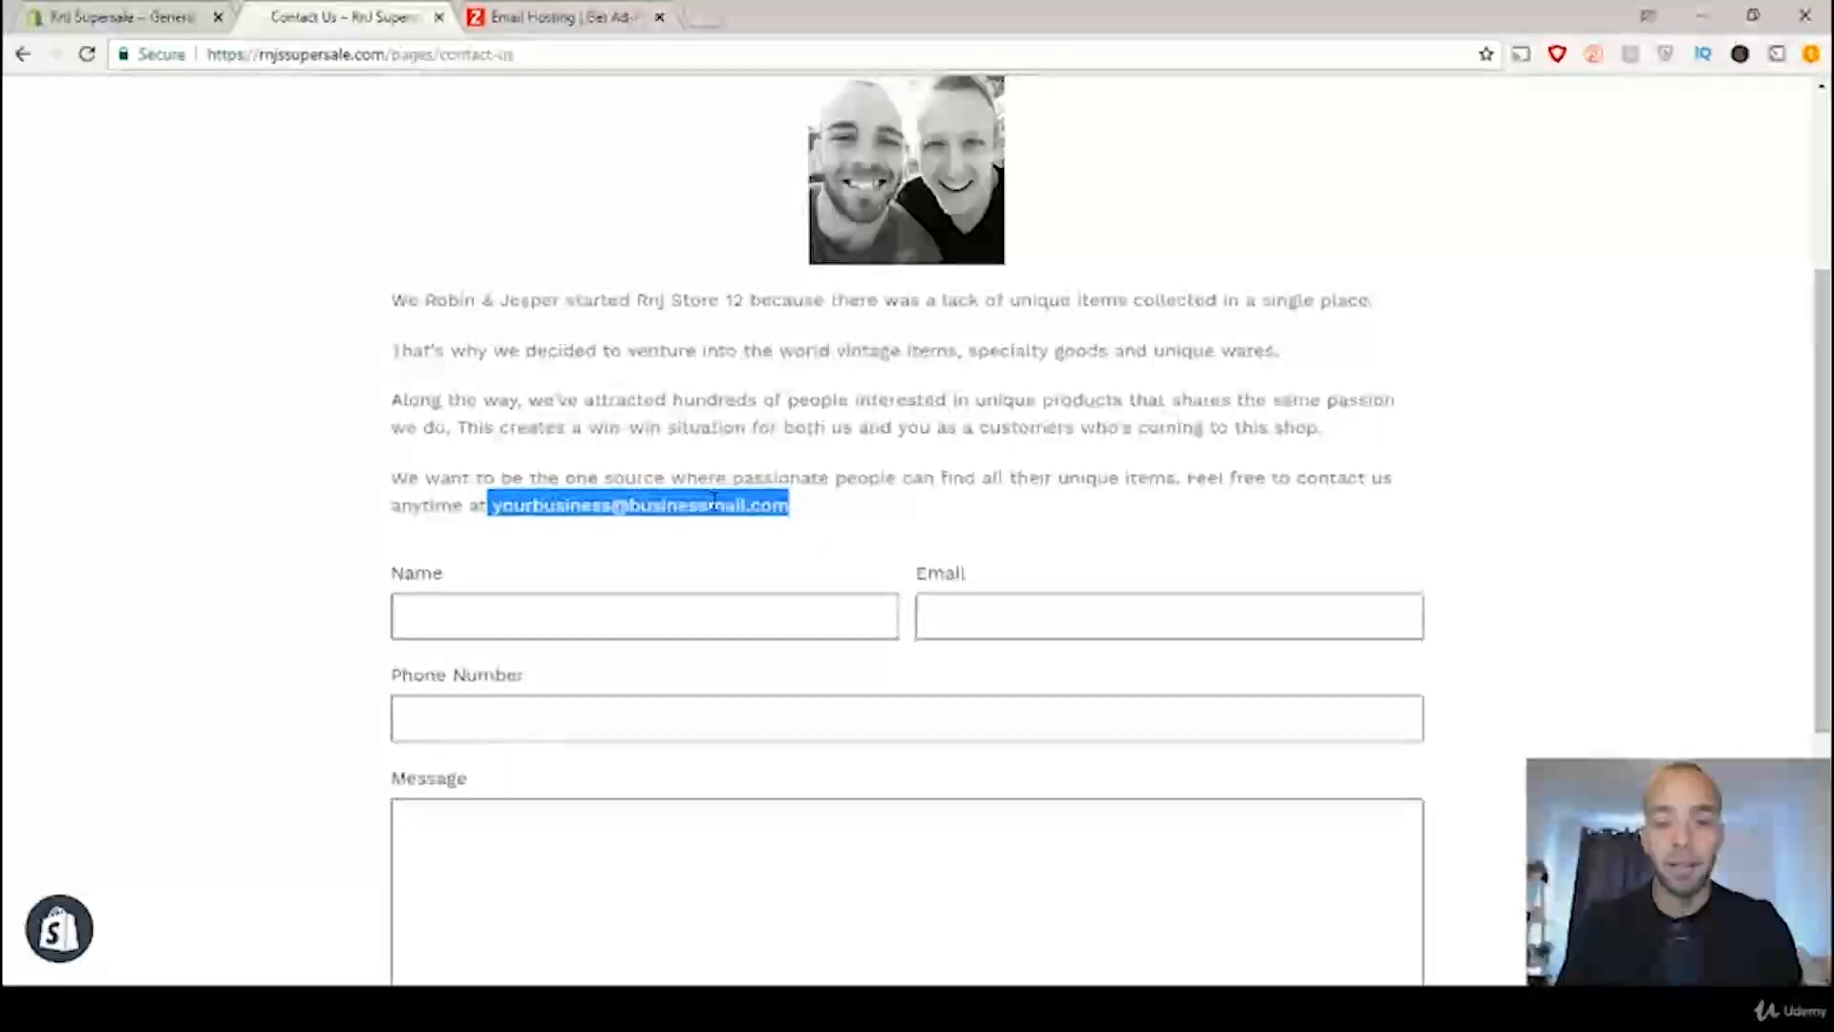
Step: Return to the Shopify general settings and copy the customer email address
left_click(71, 18)
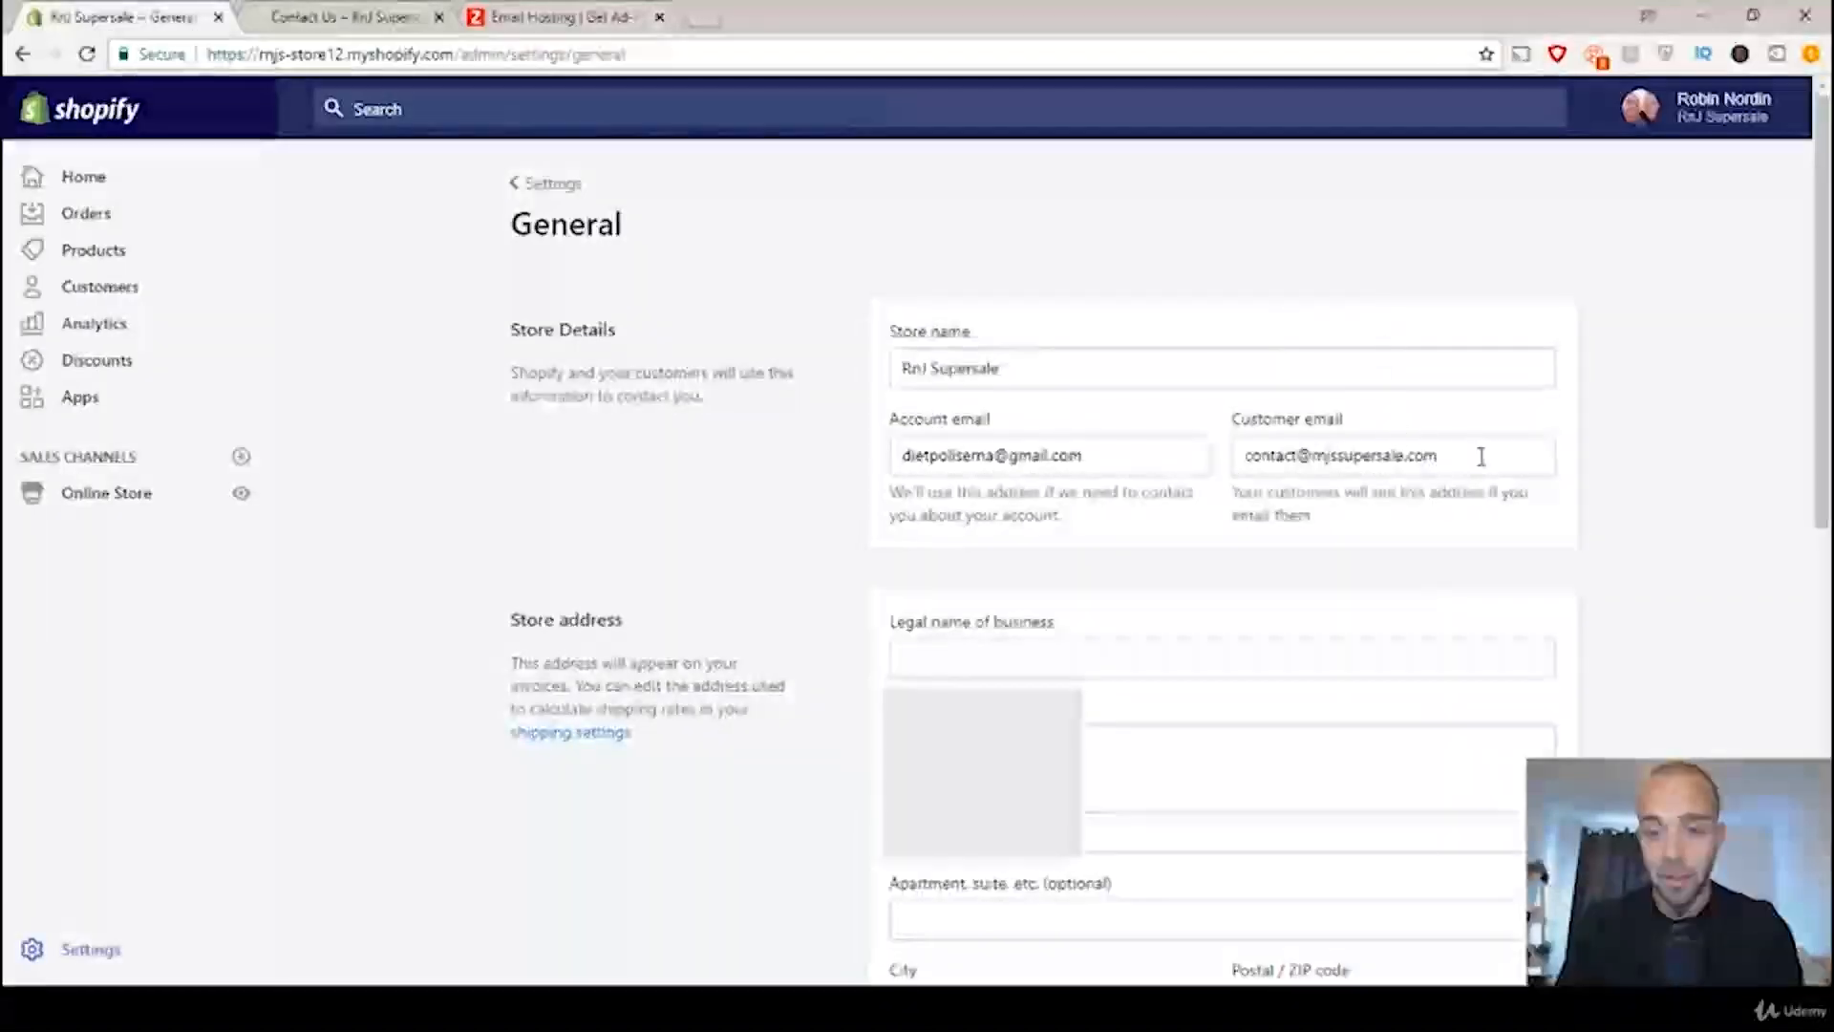
left_click_drag(1475, 451, 1235, 478)
right_click(1287, 462)
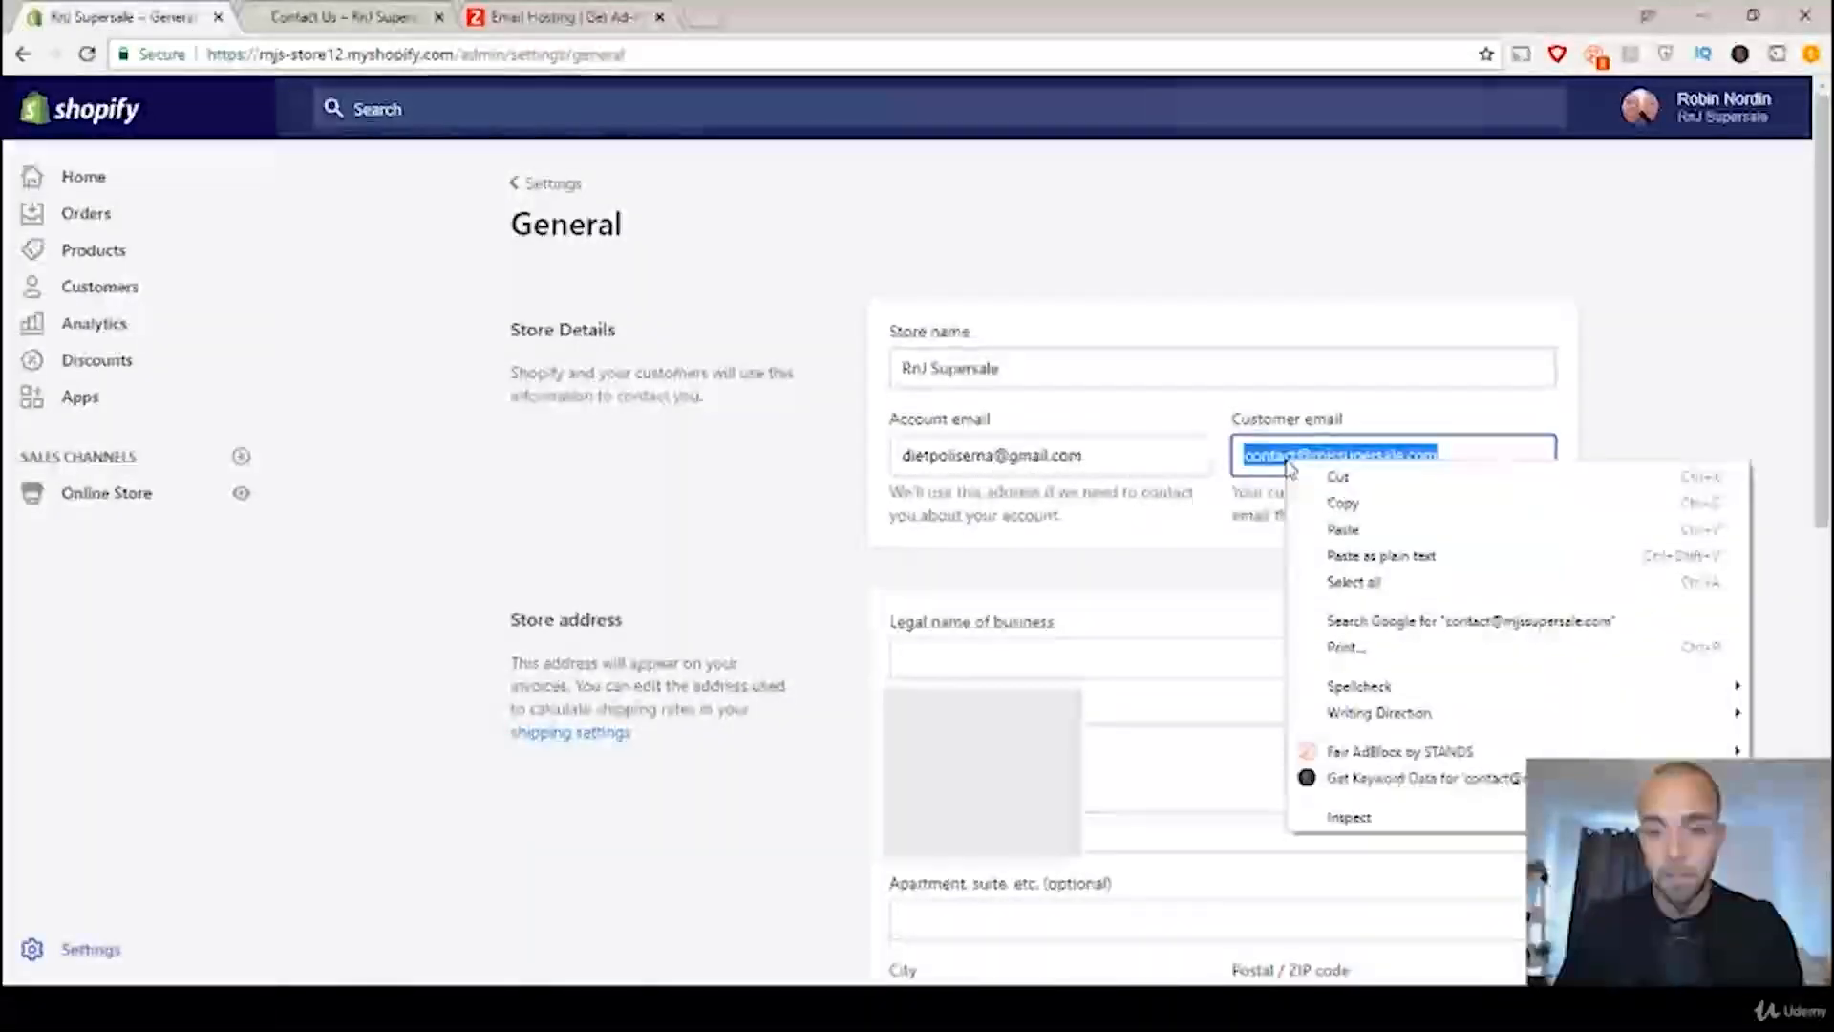
left_click(1323, 500)
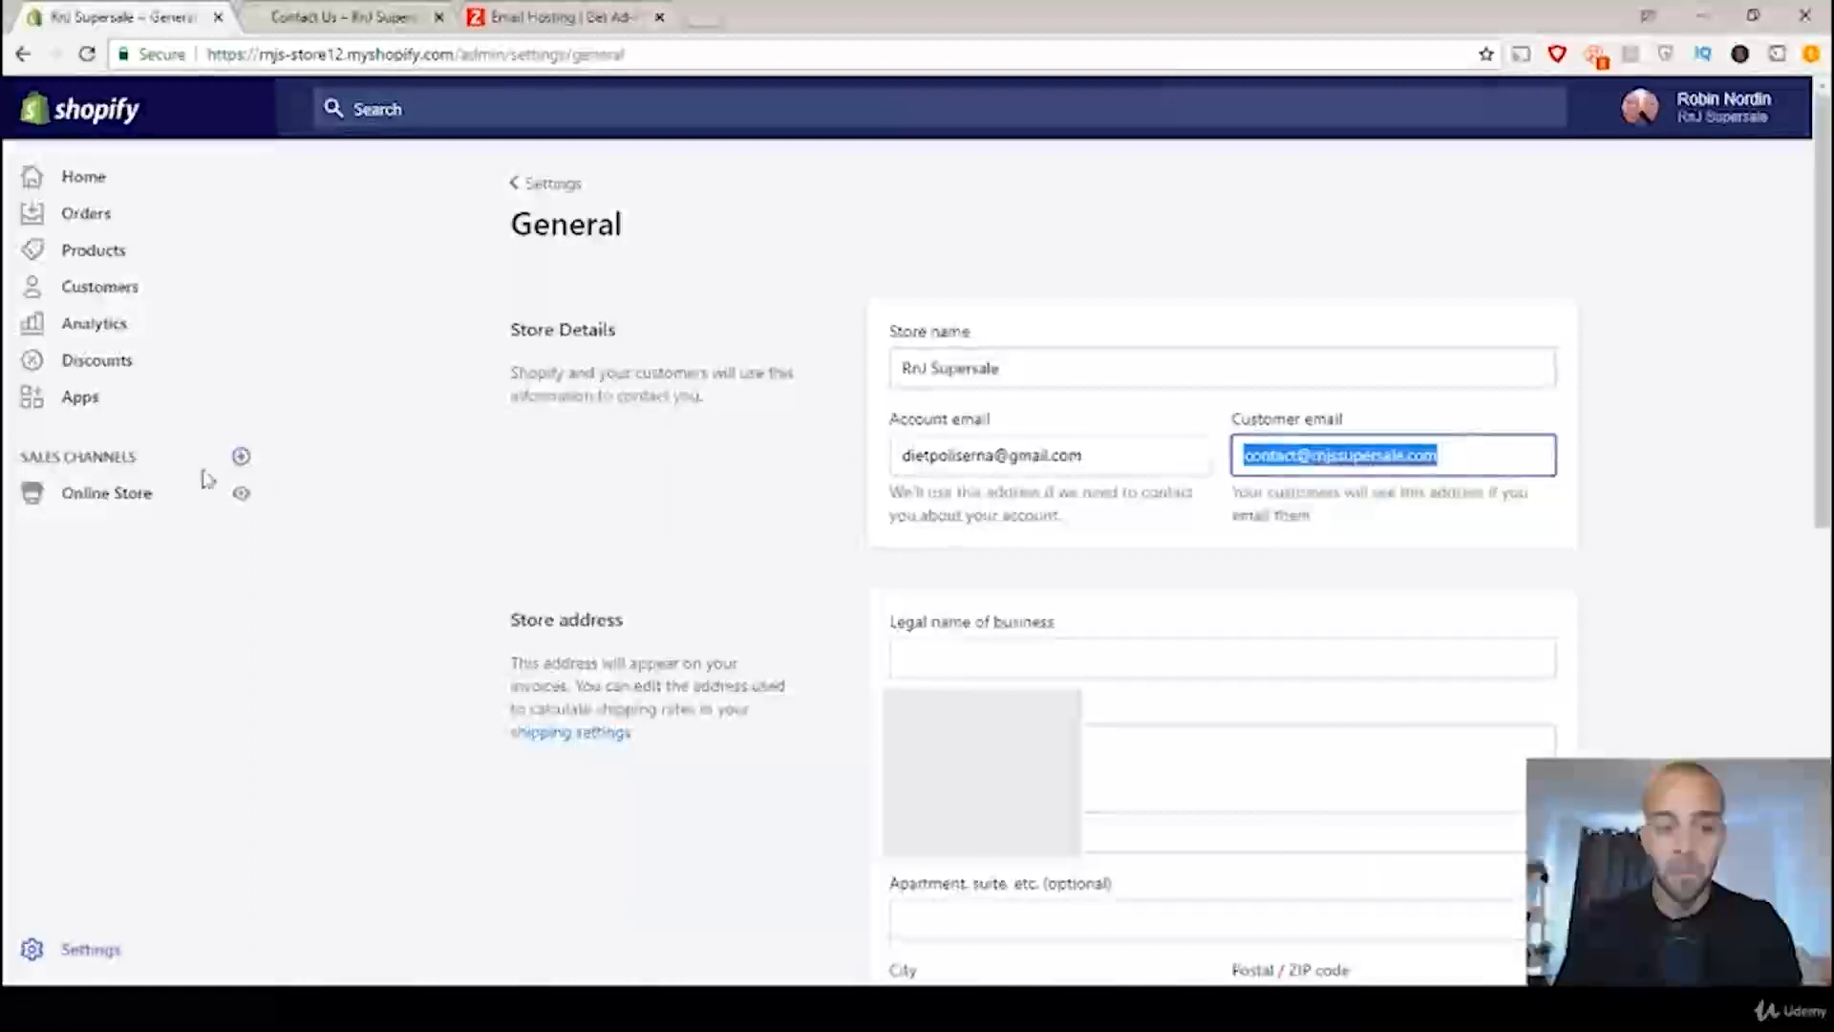
Step: Open the Contact Us page for editing from the online store's pages and locate the placeholder email in its content
left_click(111, 497)
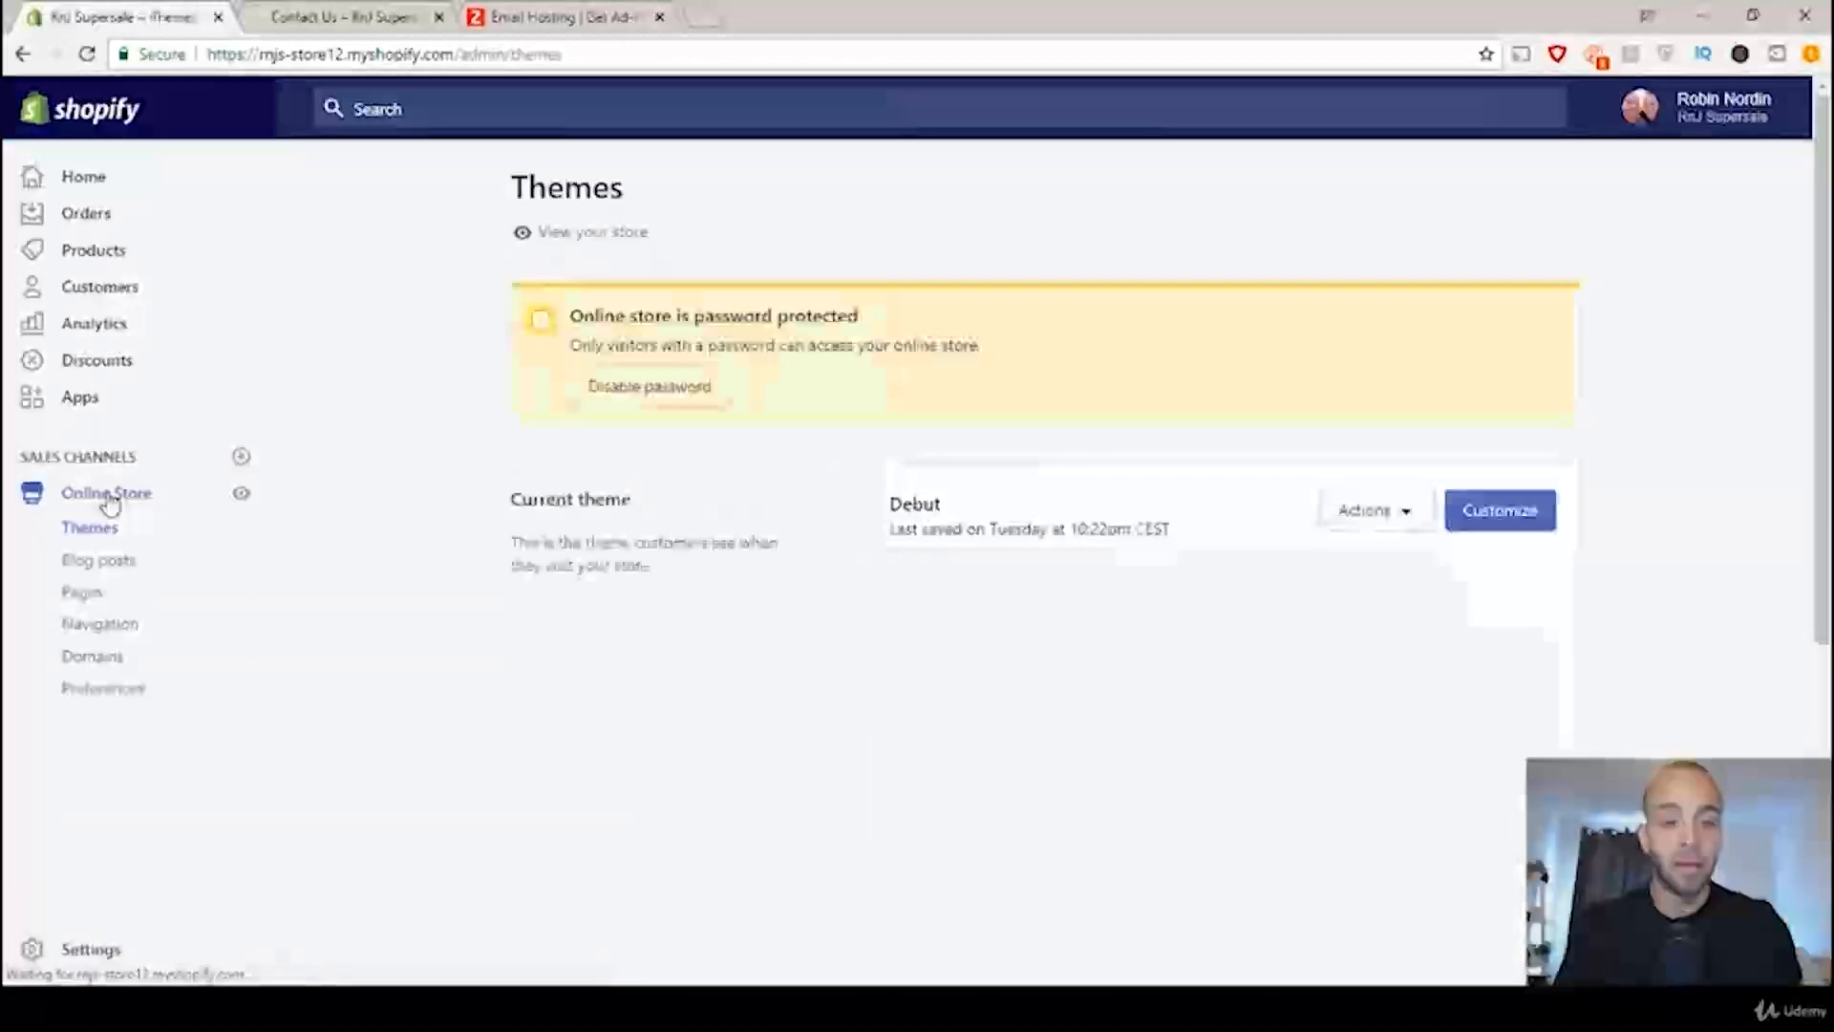
left_click(105, 602)
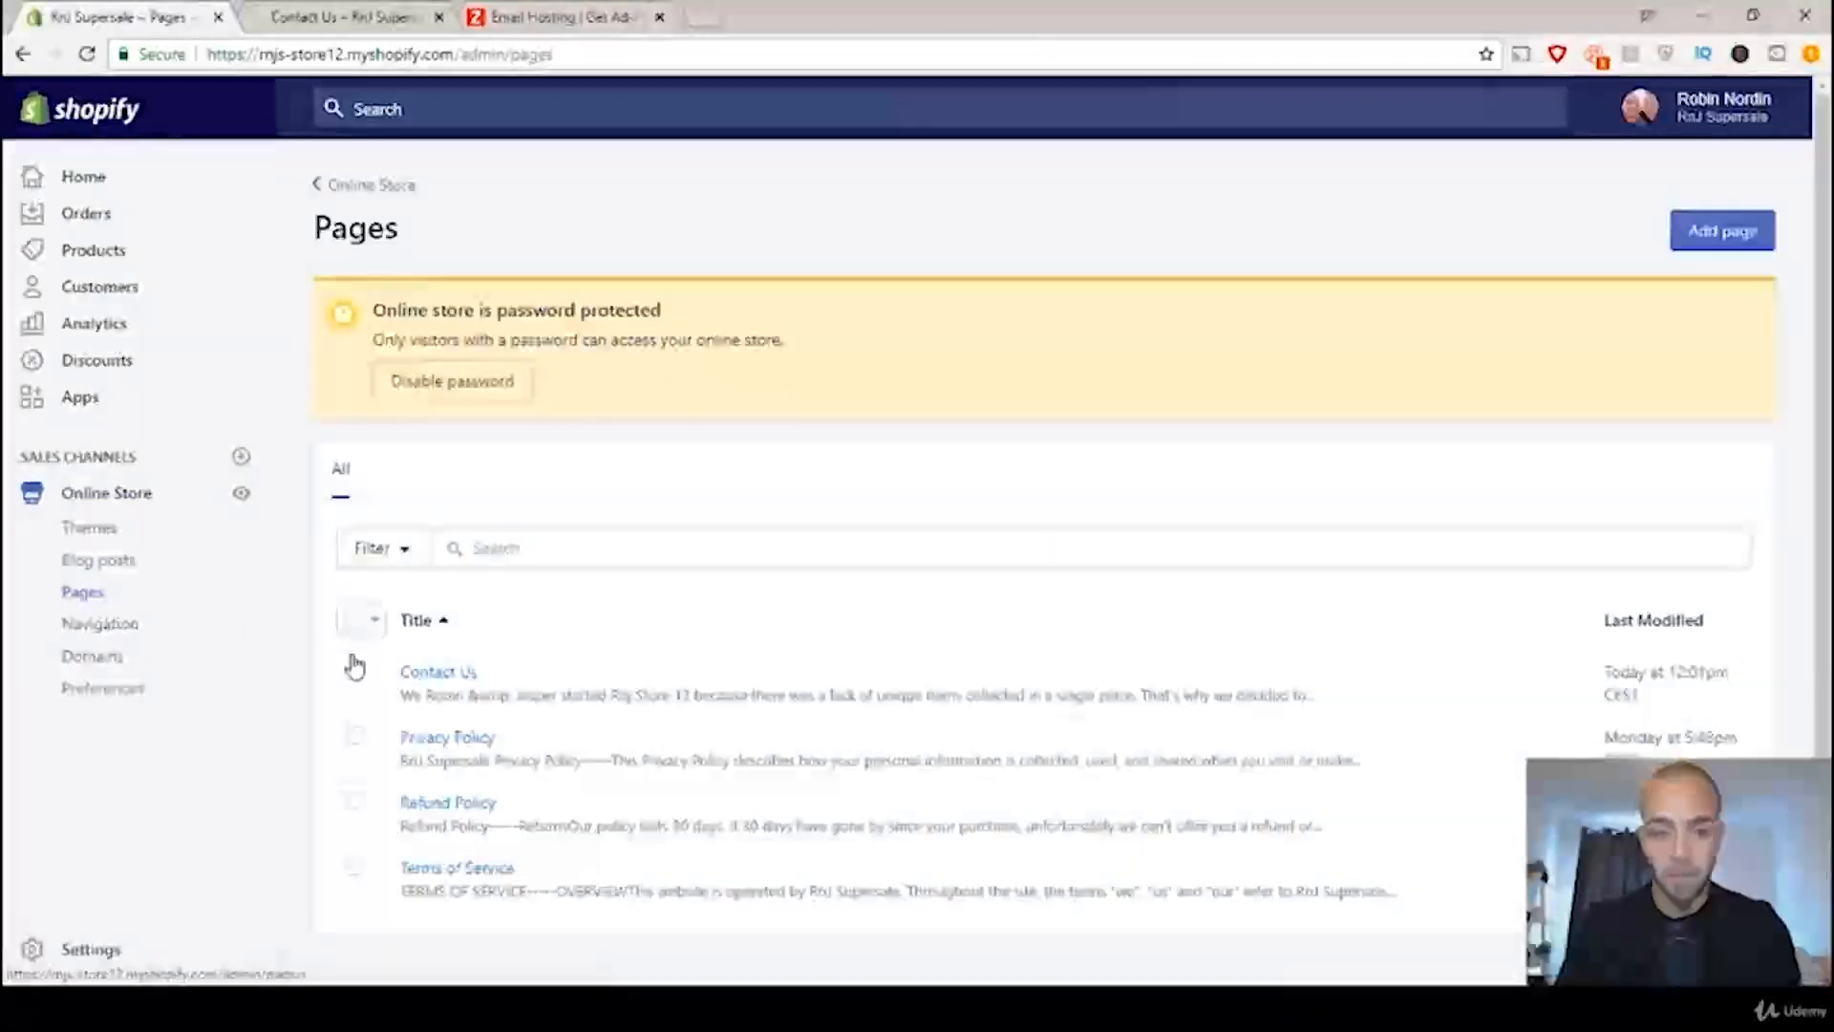
left_click(459, 676)
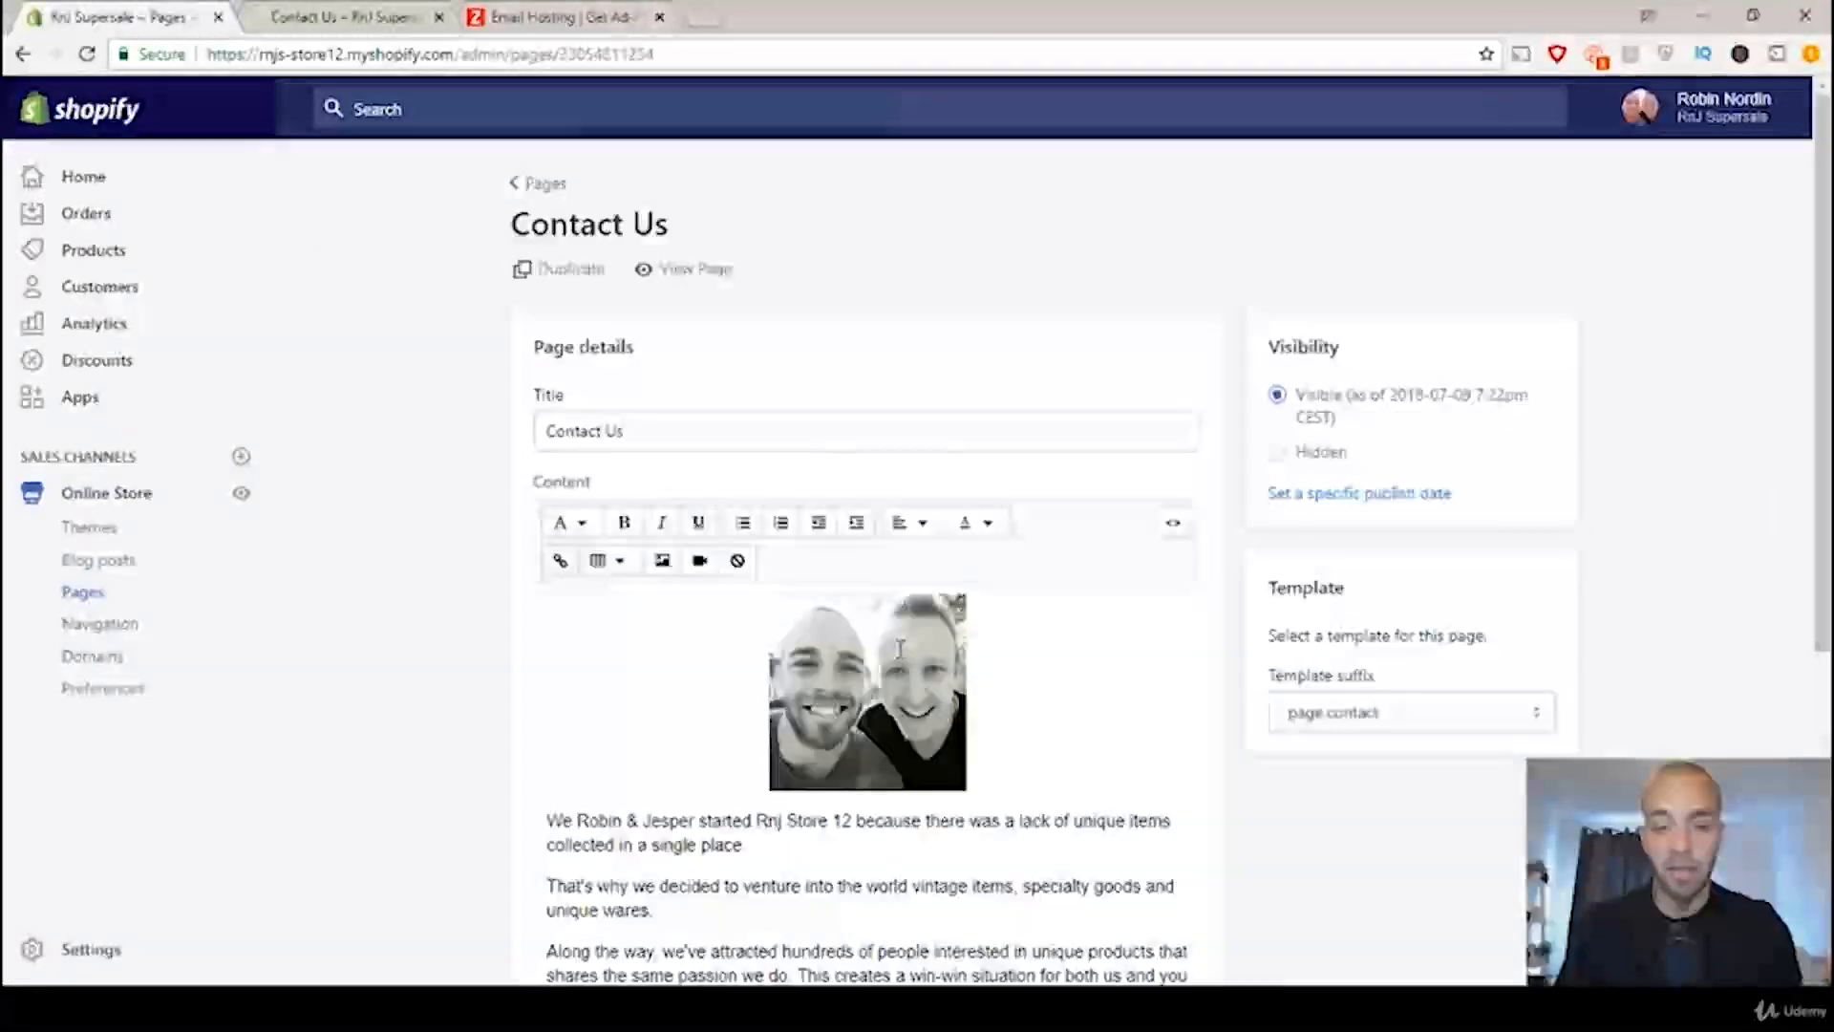
scroll(898, 652, "down", 4)
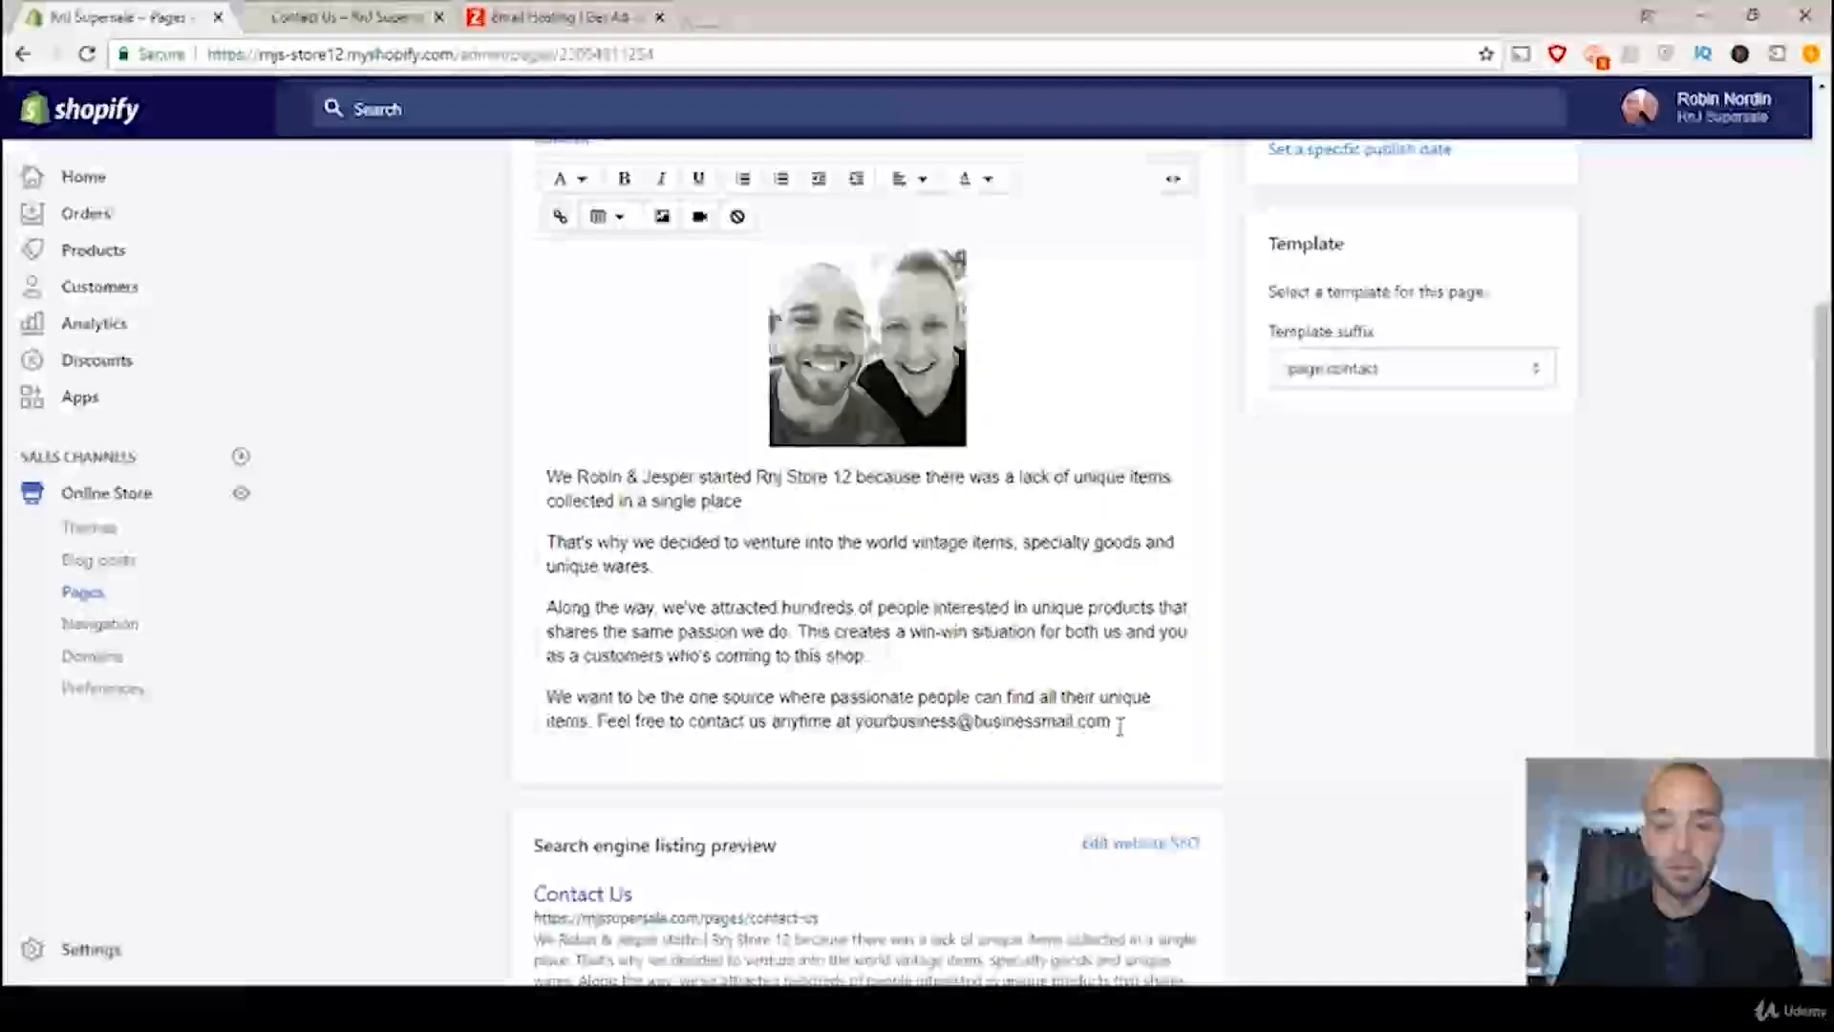
Step: Replace the placeholder email at the end of the Contact Us text with the copied business email address, and save the page
left_click_drag(1111, 723, 929, 735)
left_click_drag(871, 736, 860, 734)
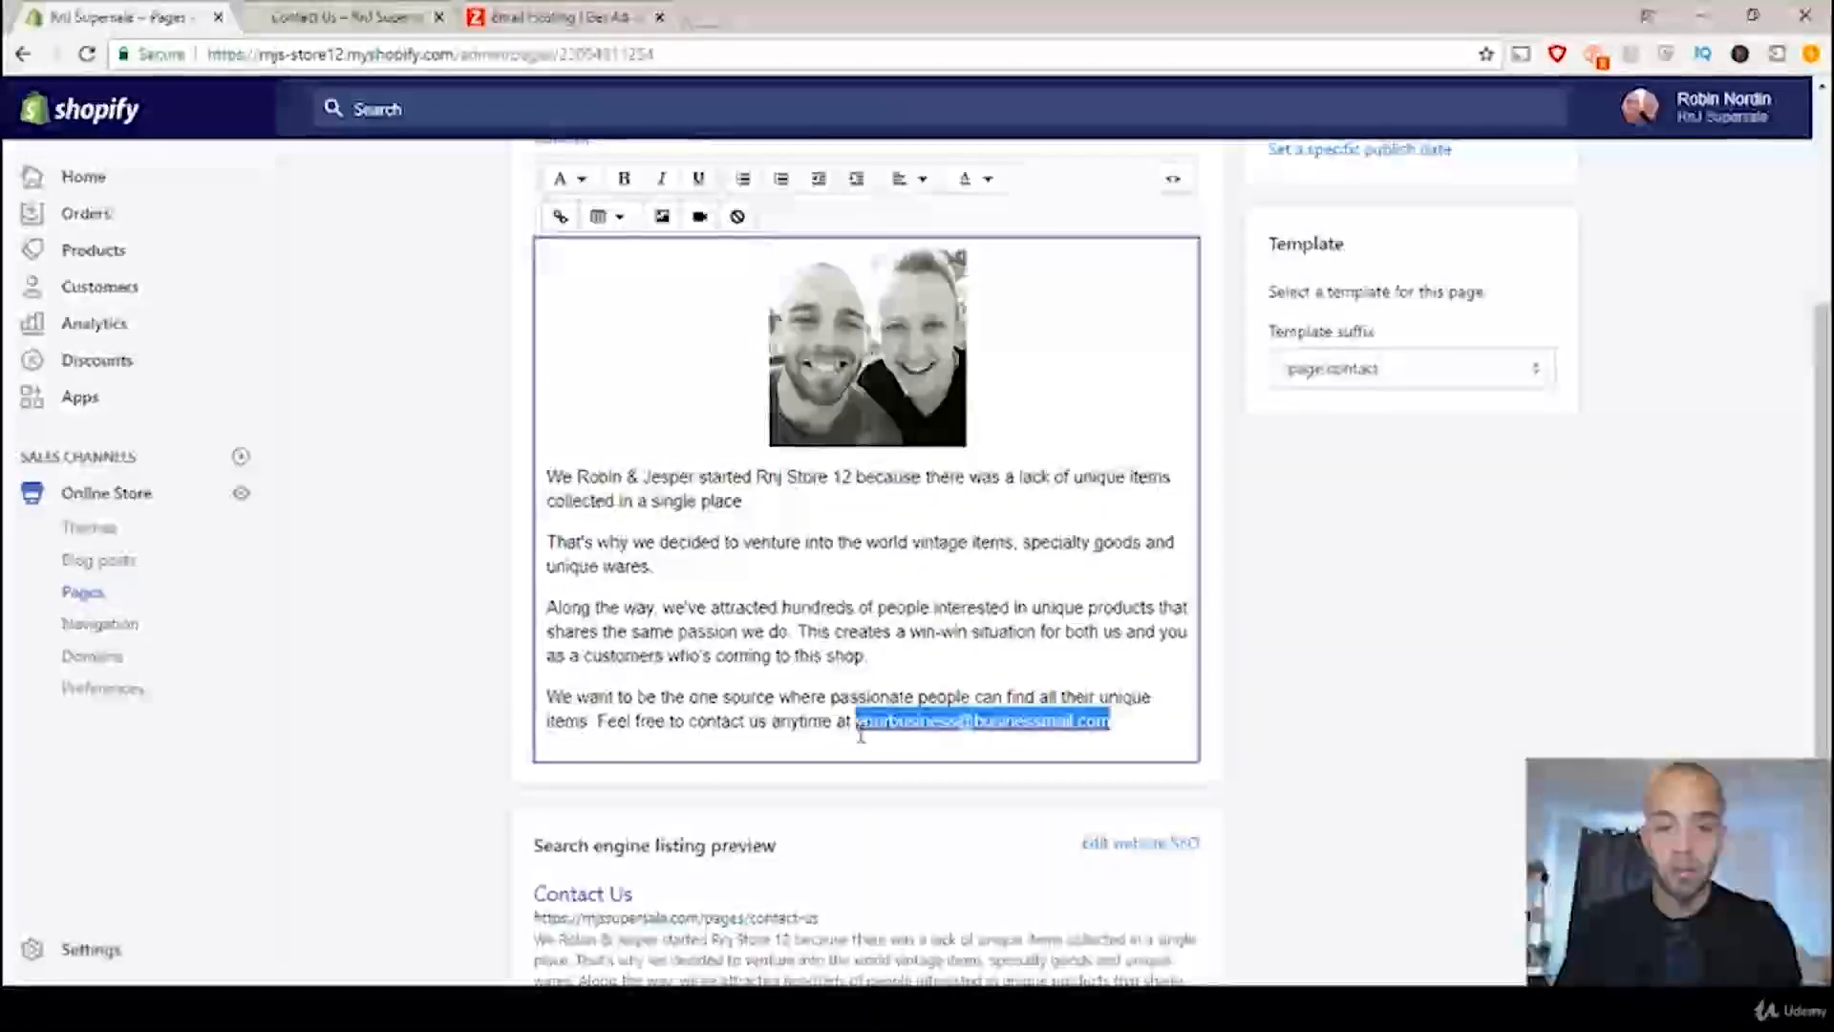
key("BackSpace")
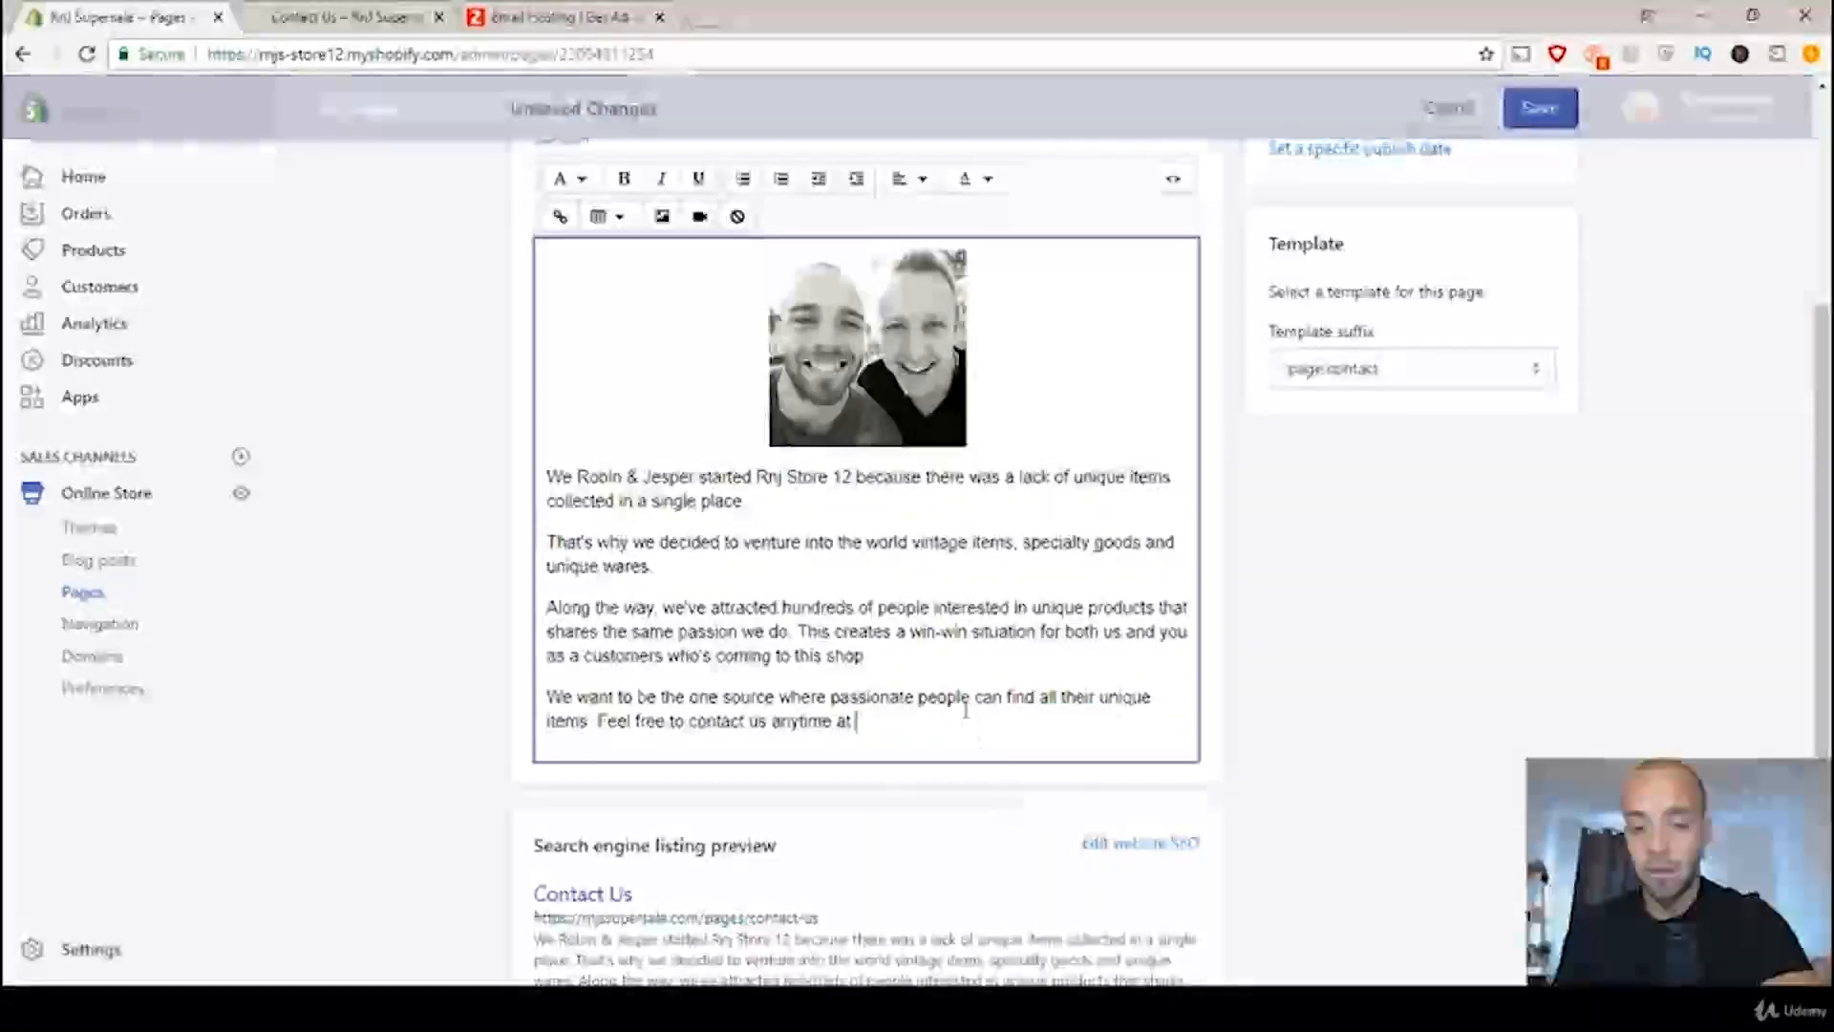
right_click(906, 724)
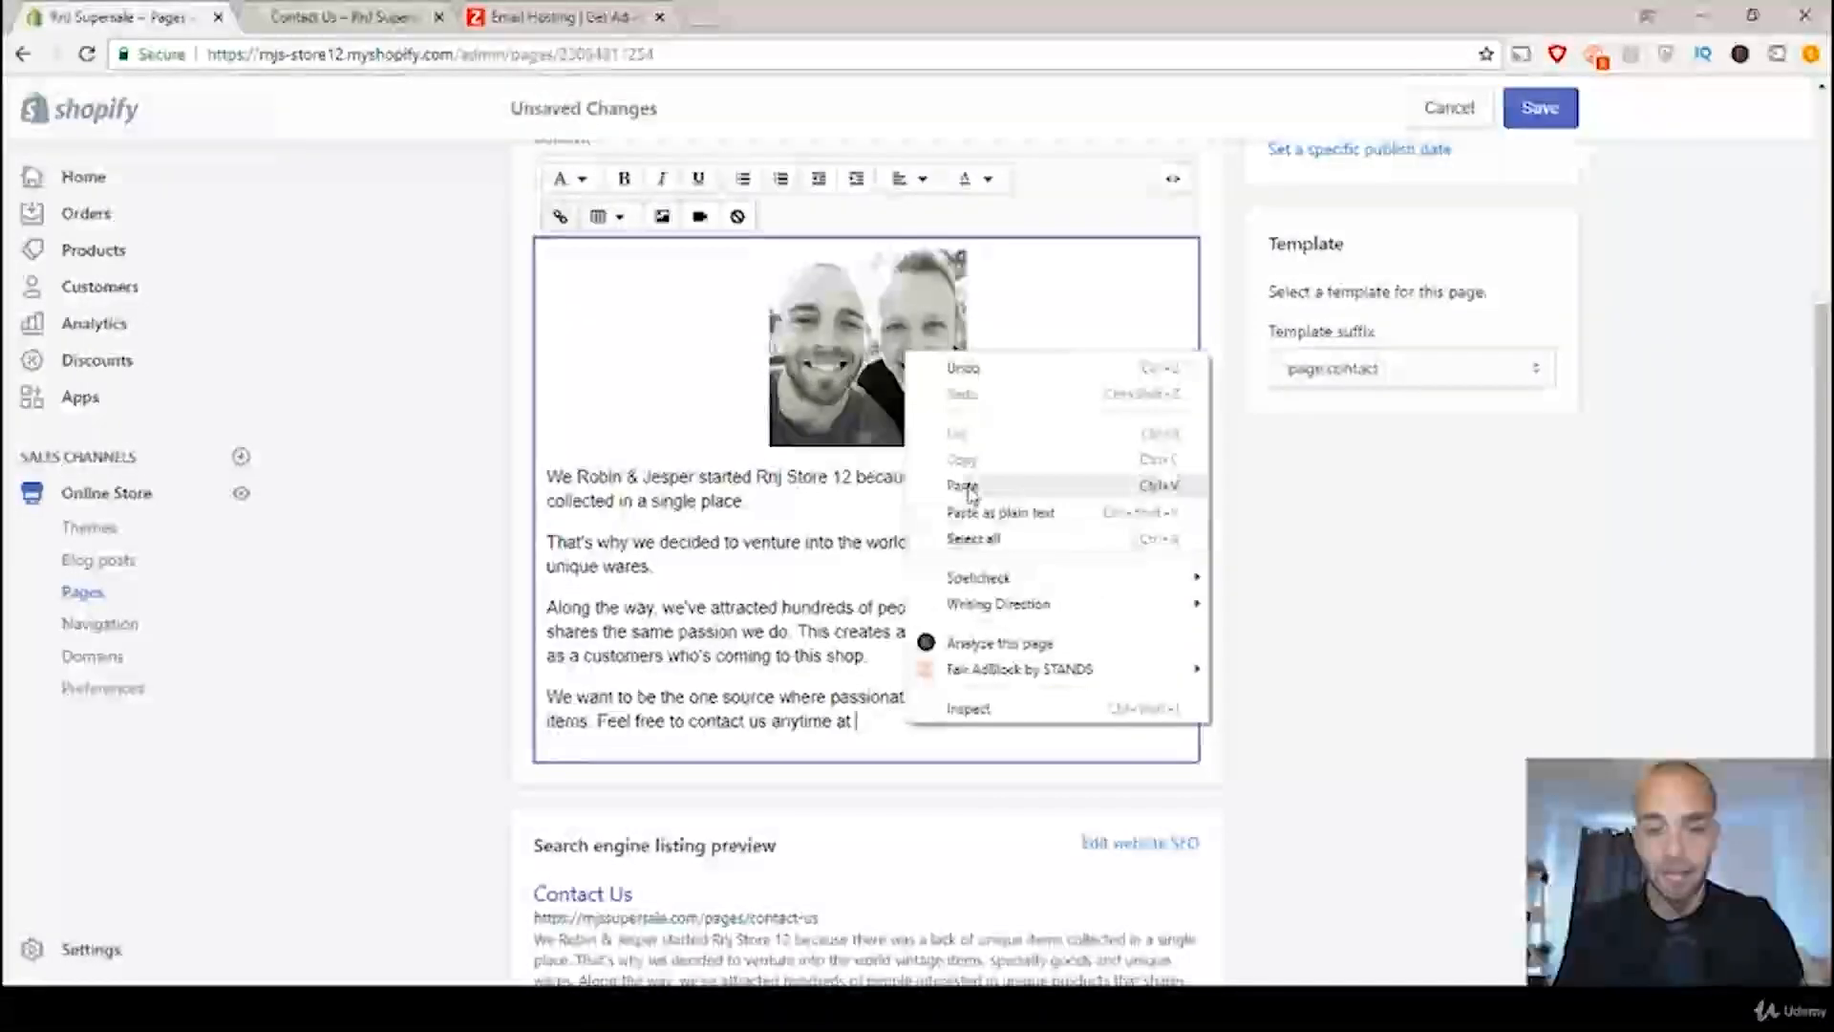
left_click(963, 485)
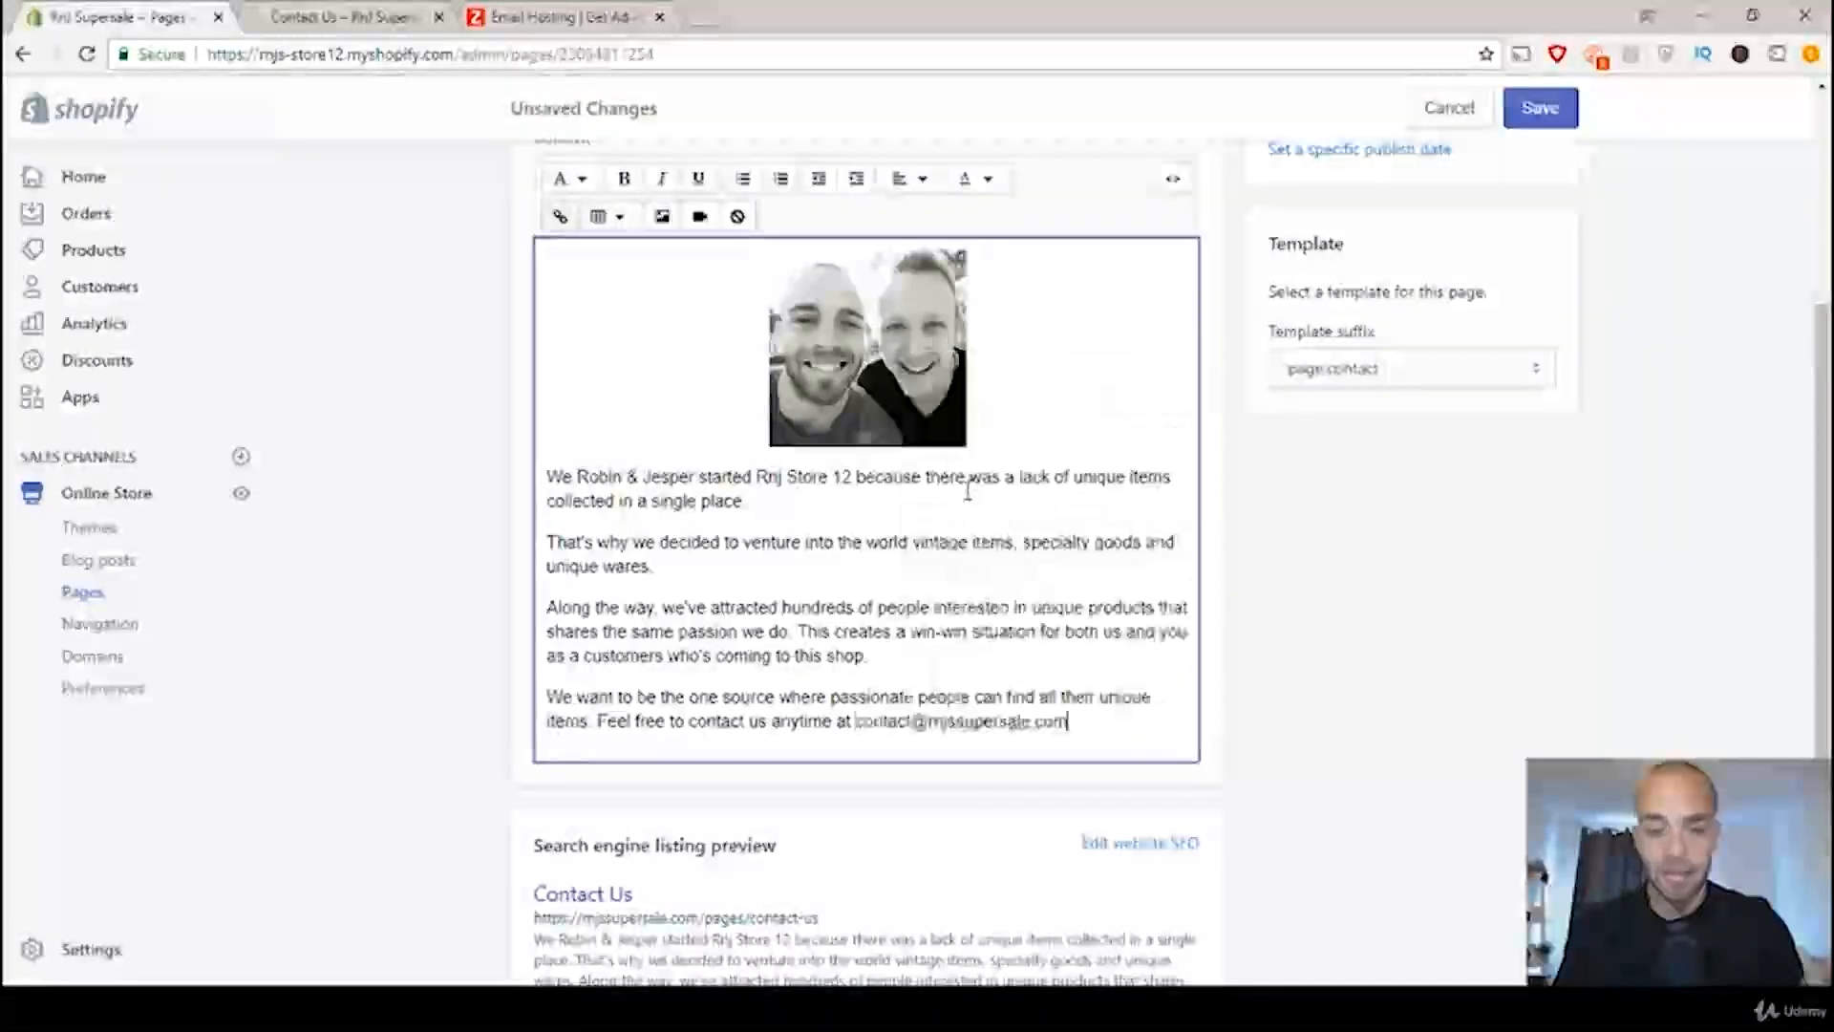
left_click(1552, 110)
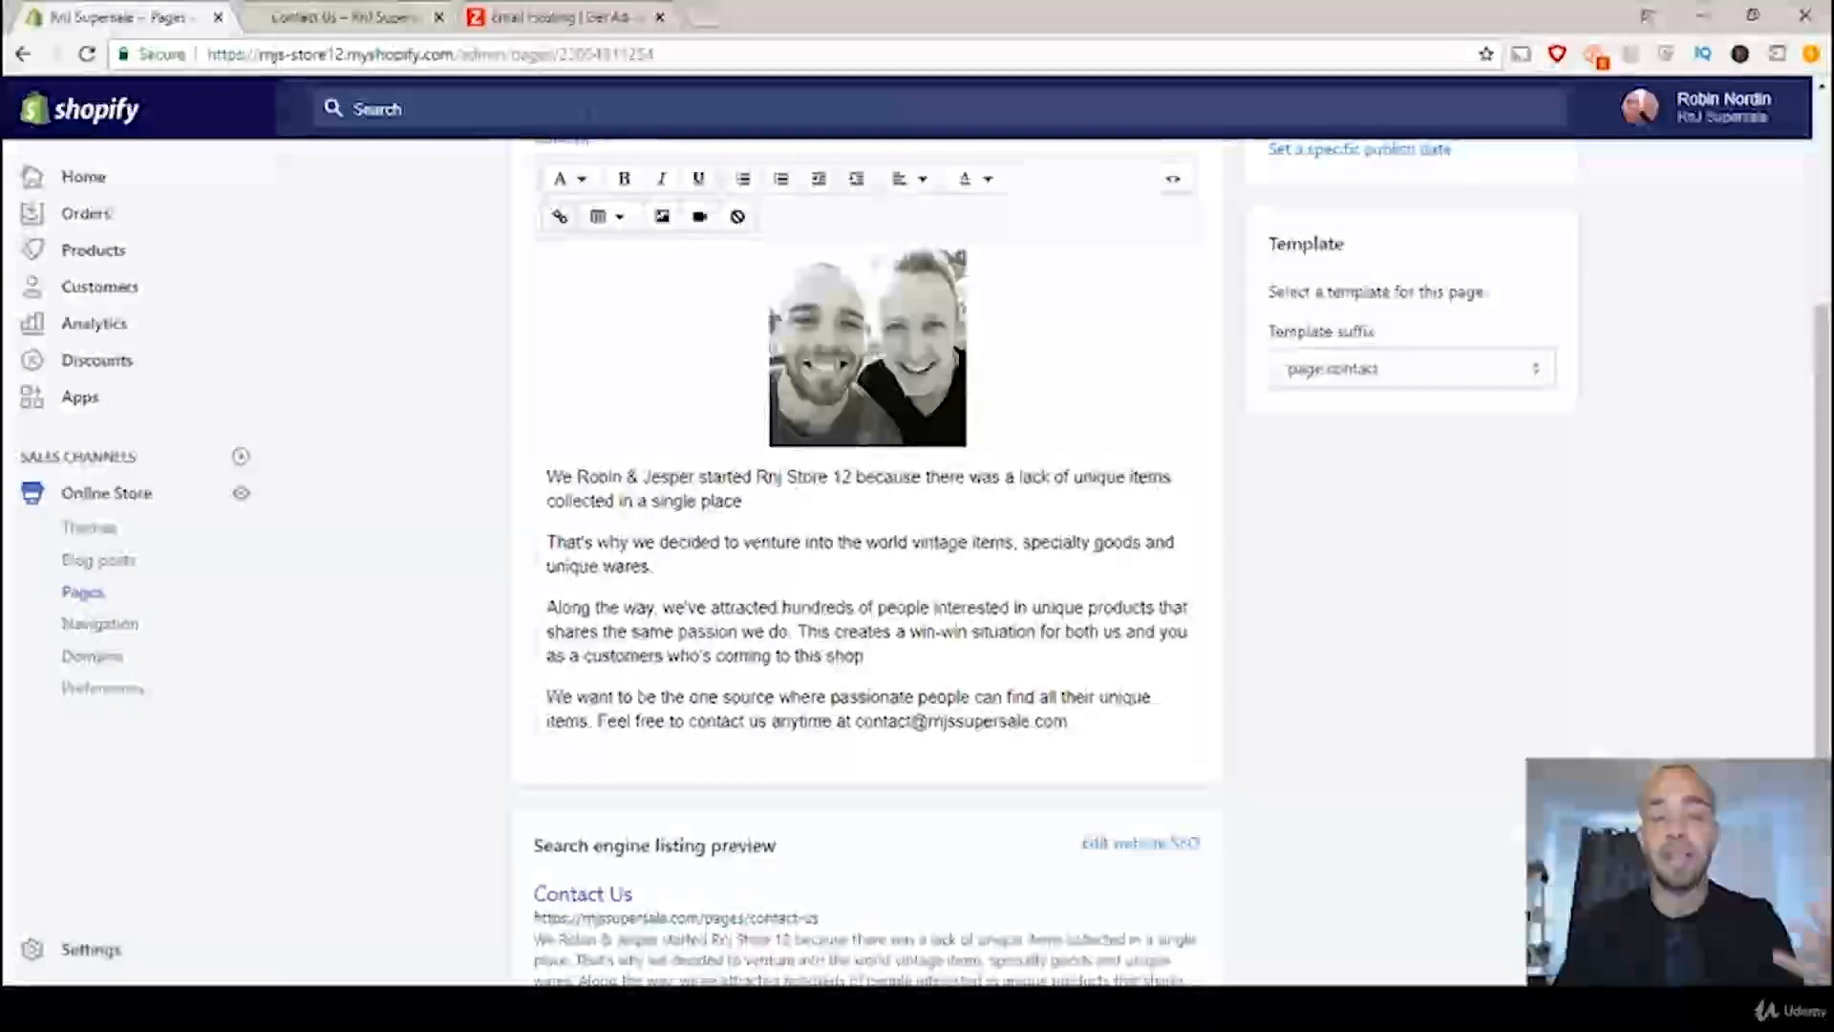
Step: Switch to the live store's Contact Us page and enter a test customer's full name in the contact form
left_click(354, 19)
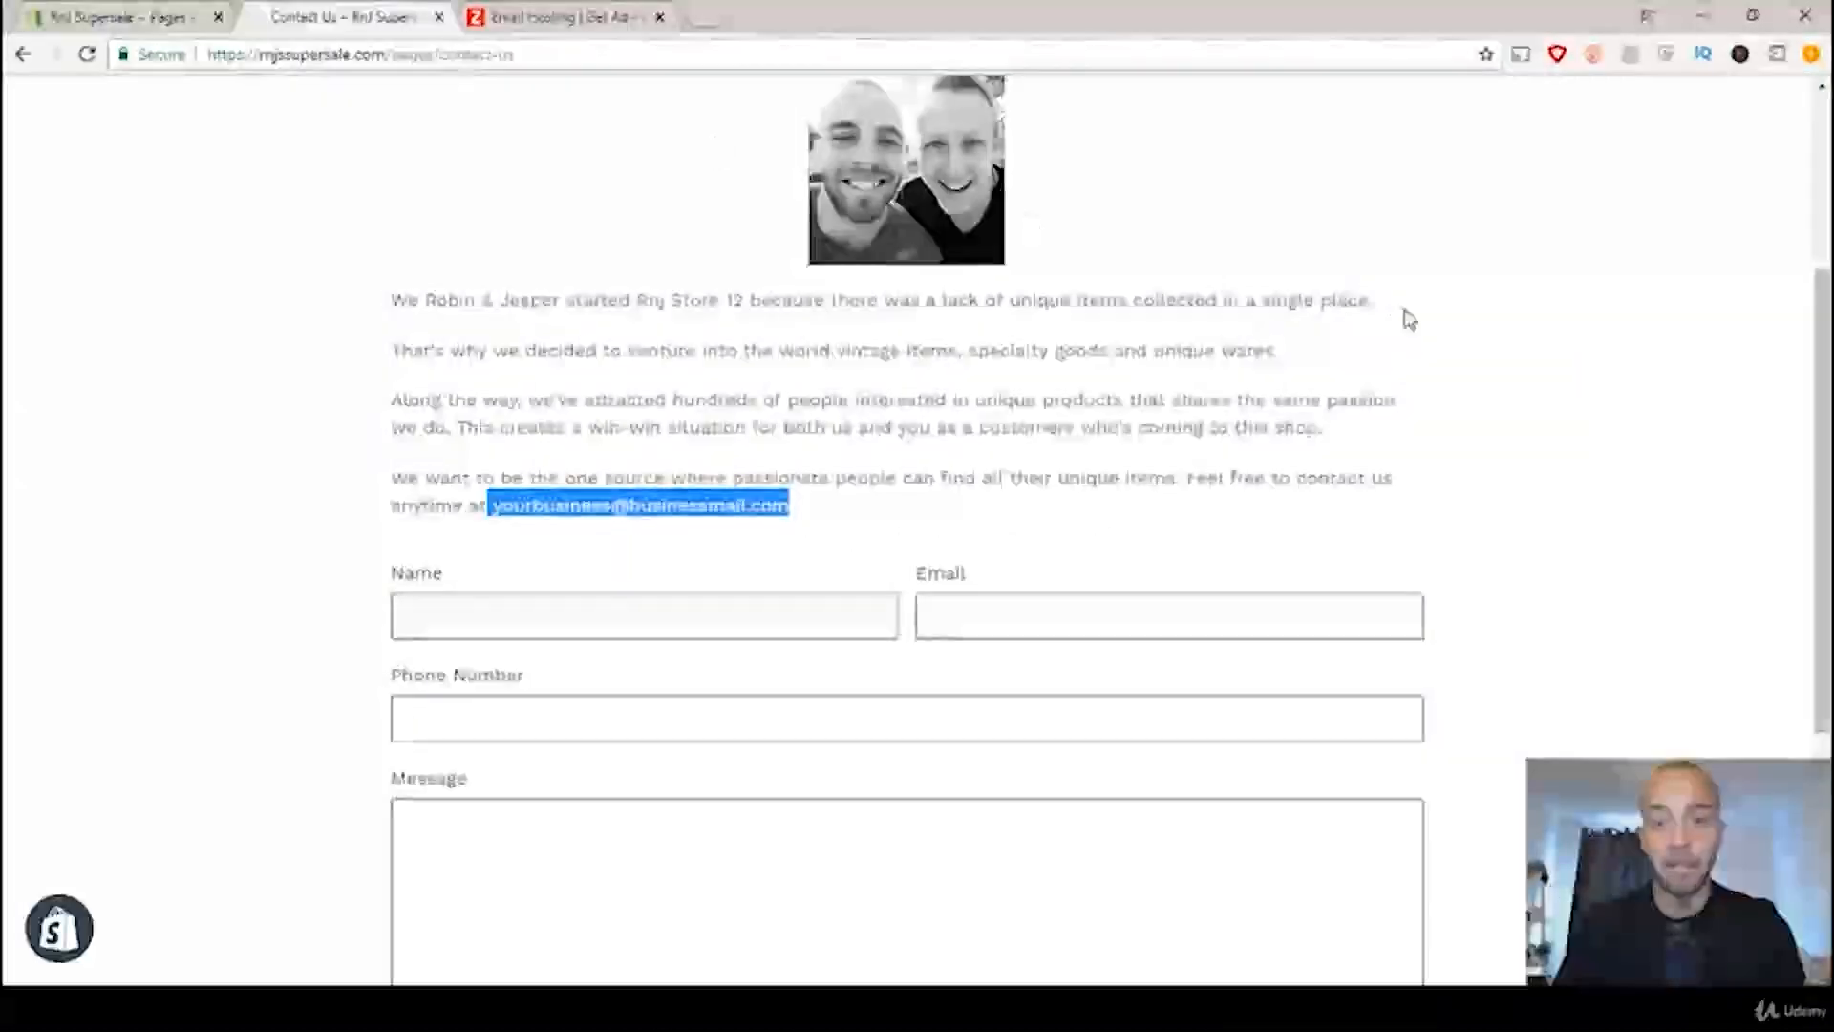
left_click(1430, 377)
scroll(1443, 358, "up", 4)
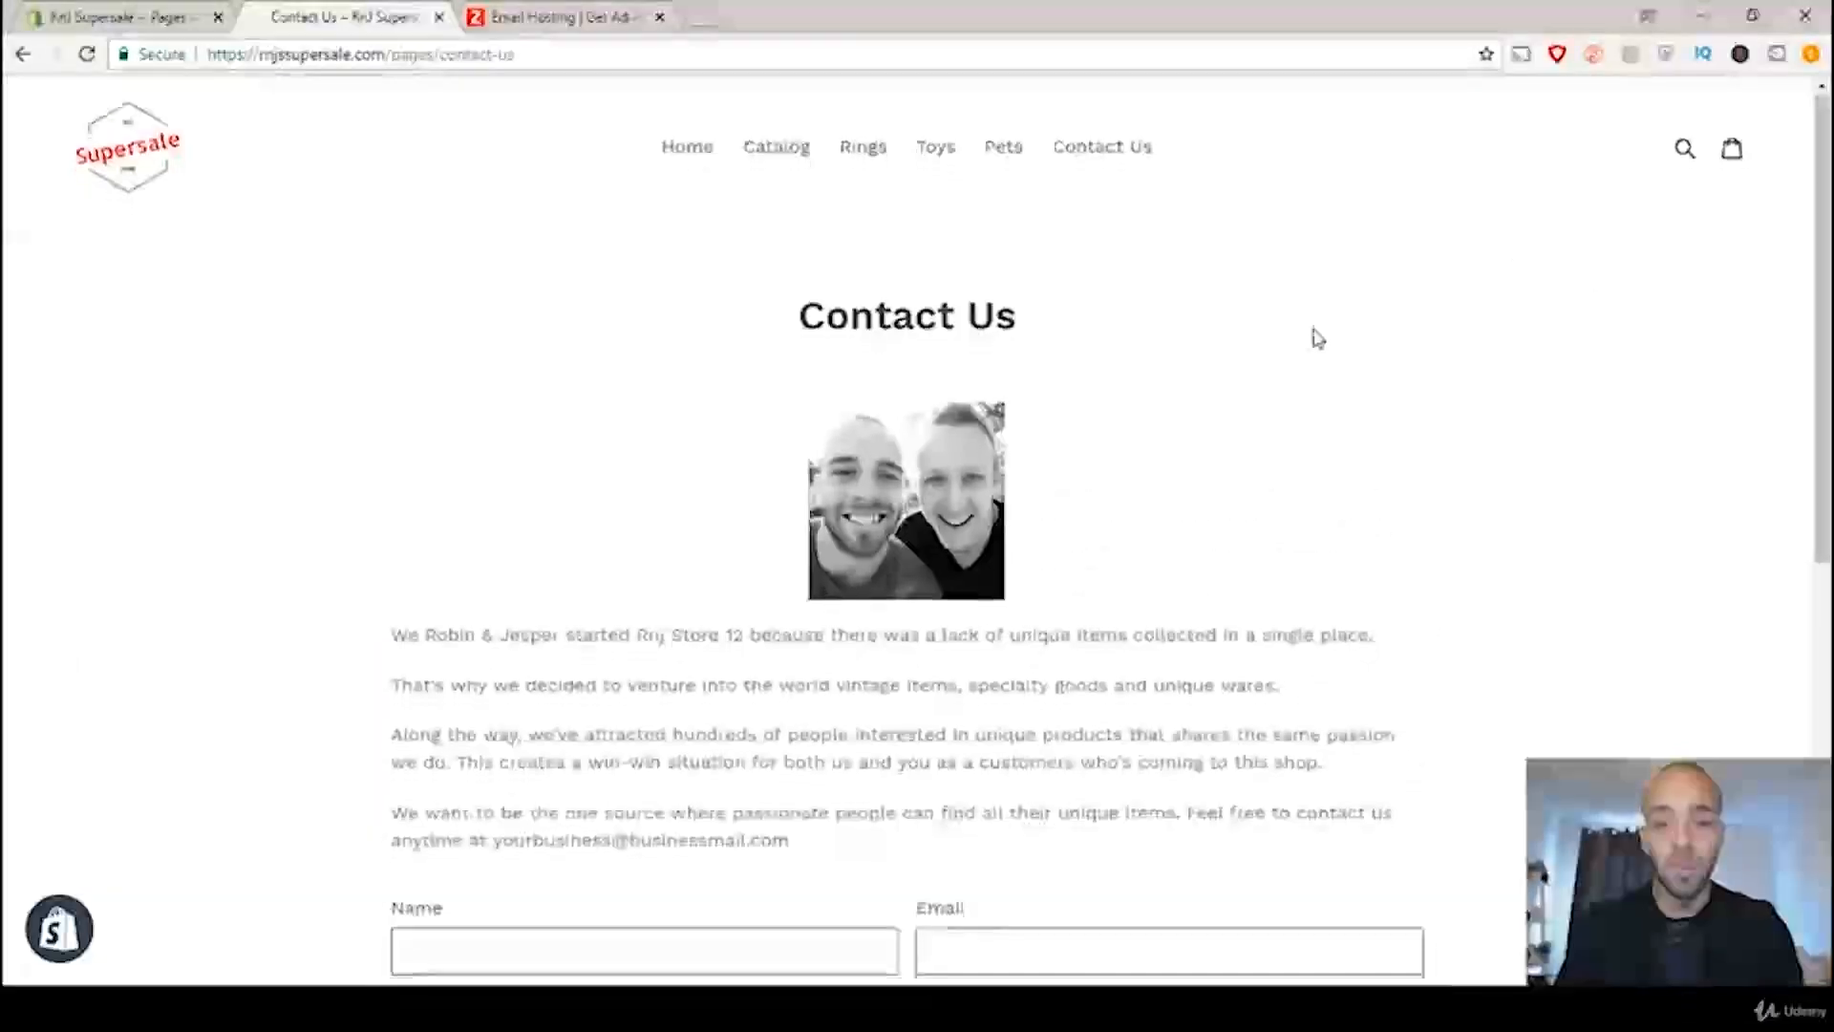
scroll(1315, 335, "down", 6)
left_click(475, 392)
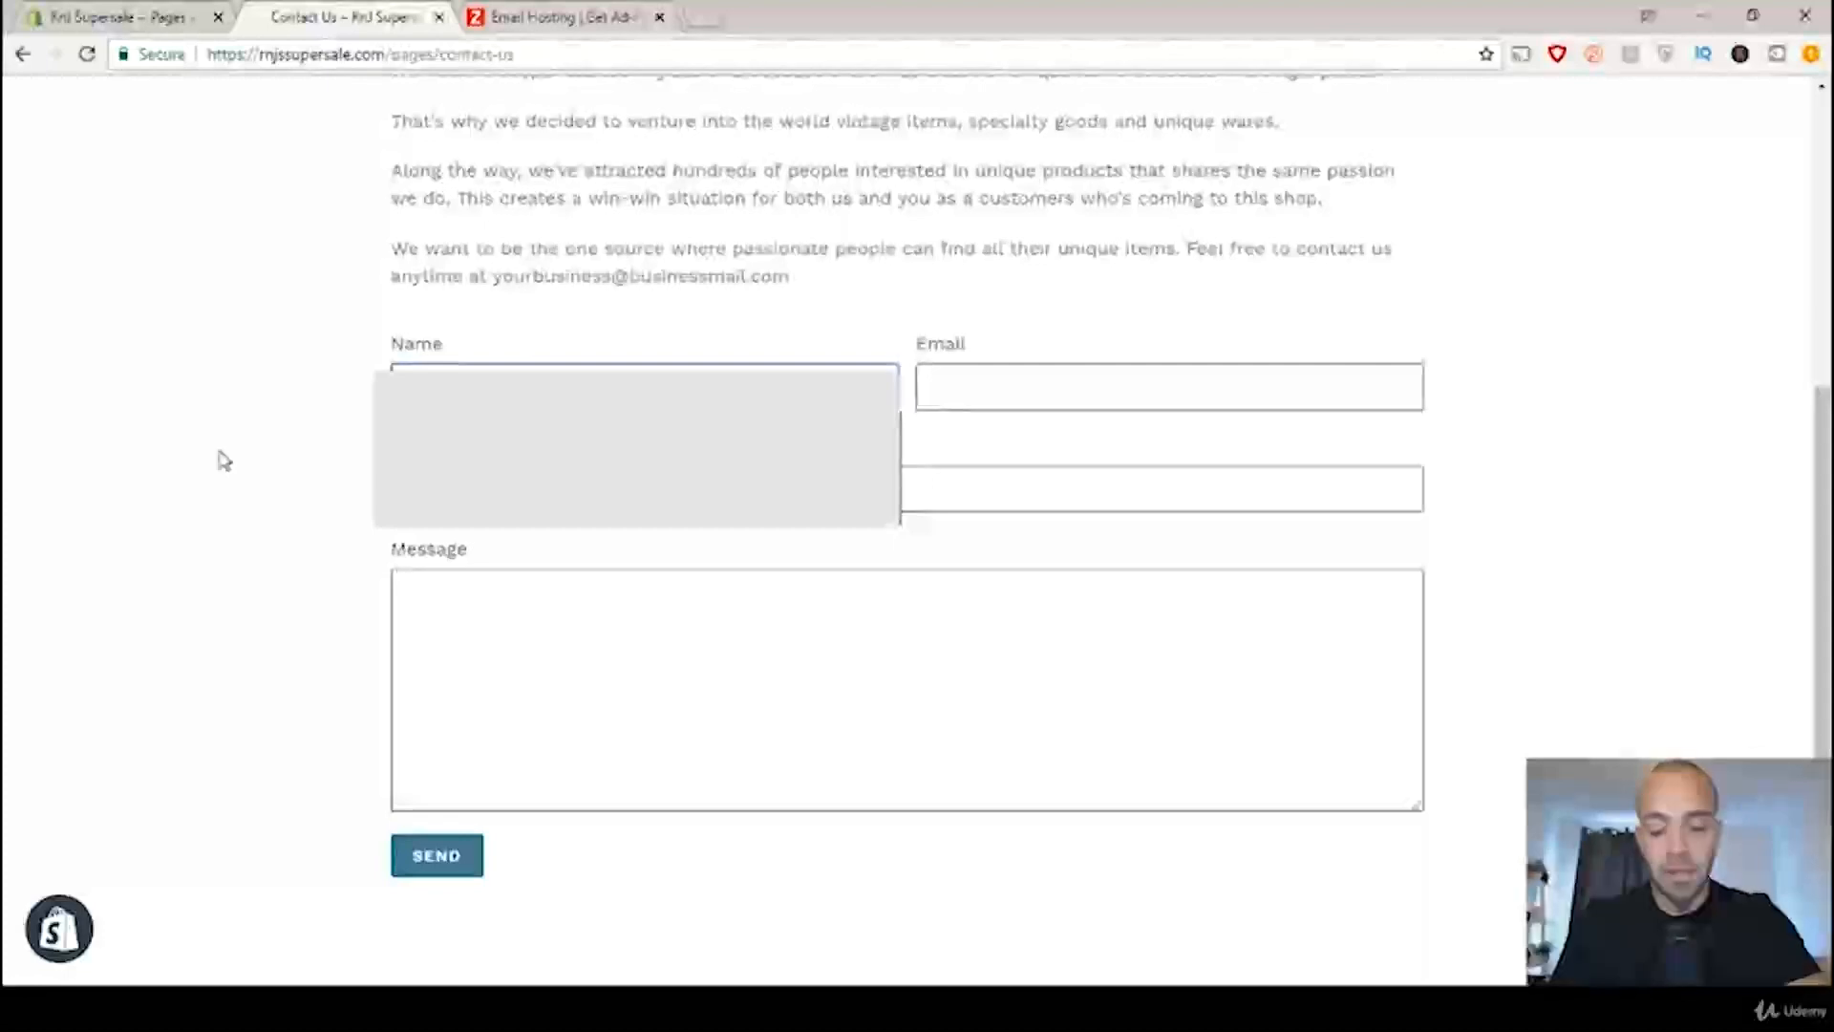
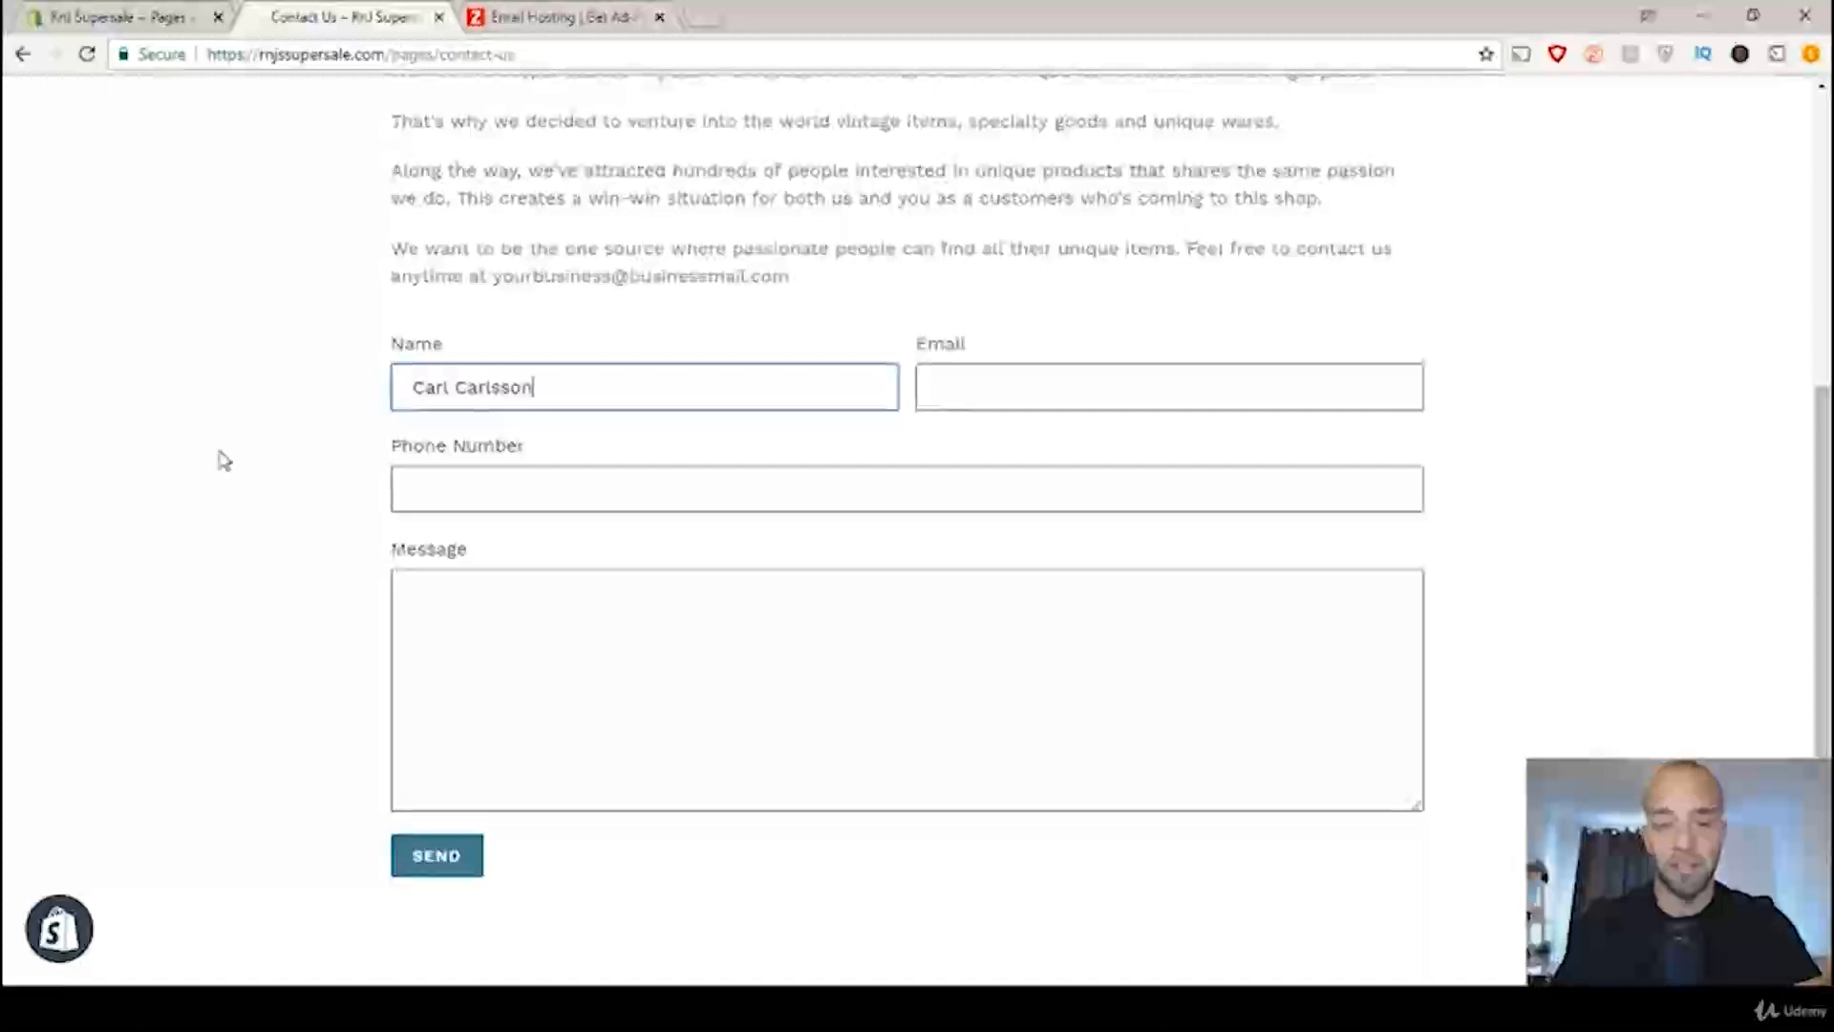
Step: Fill in the test customer's email address and phone number in the contact form
left_click(1174, 378)
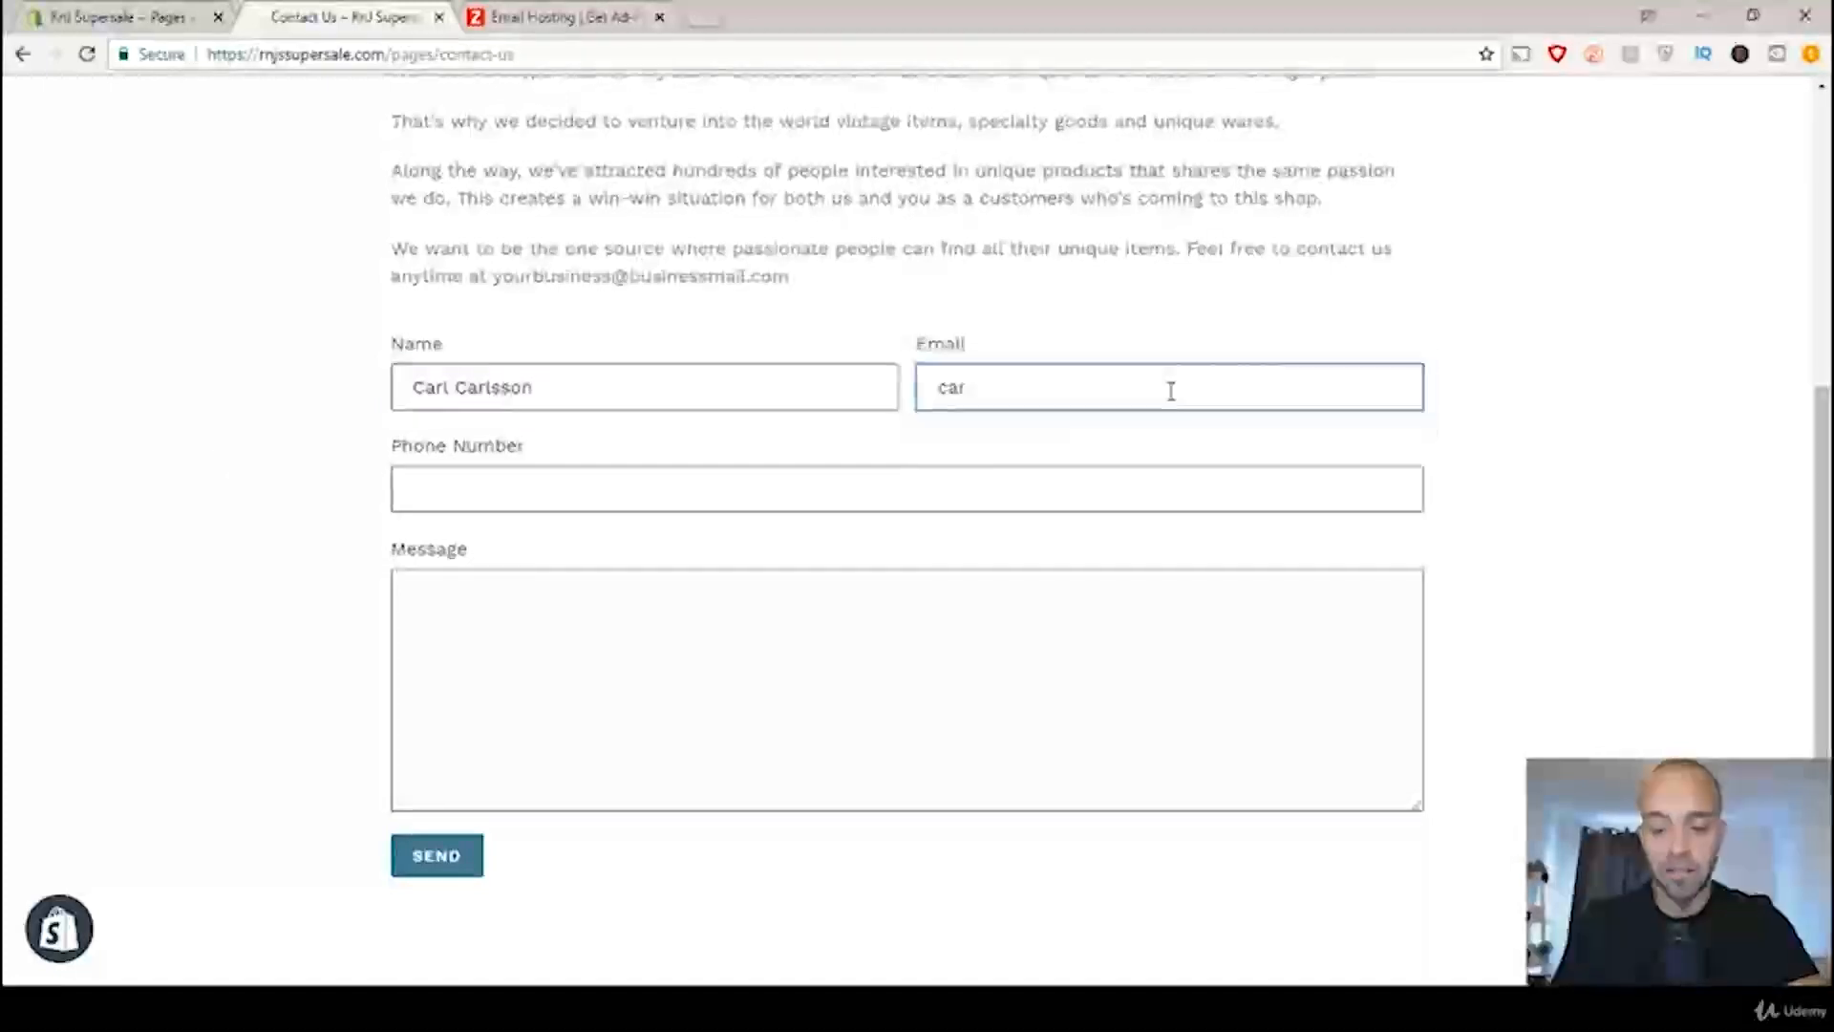
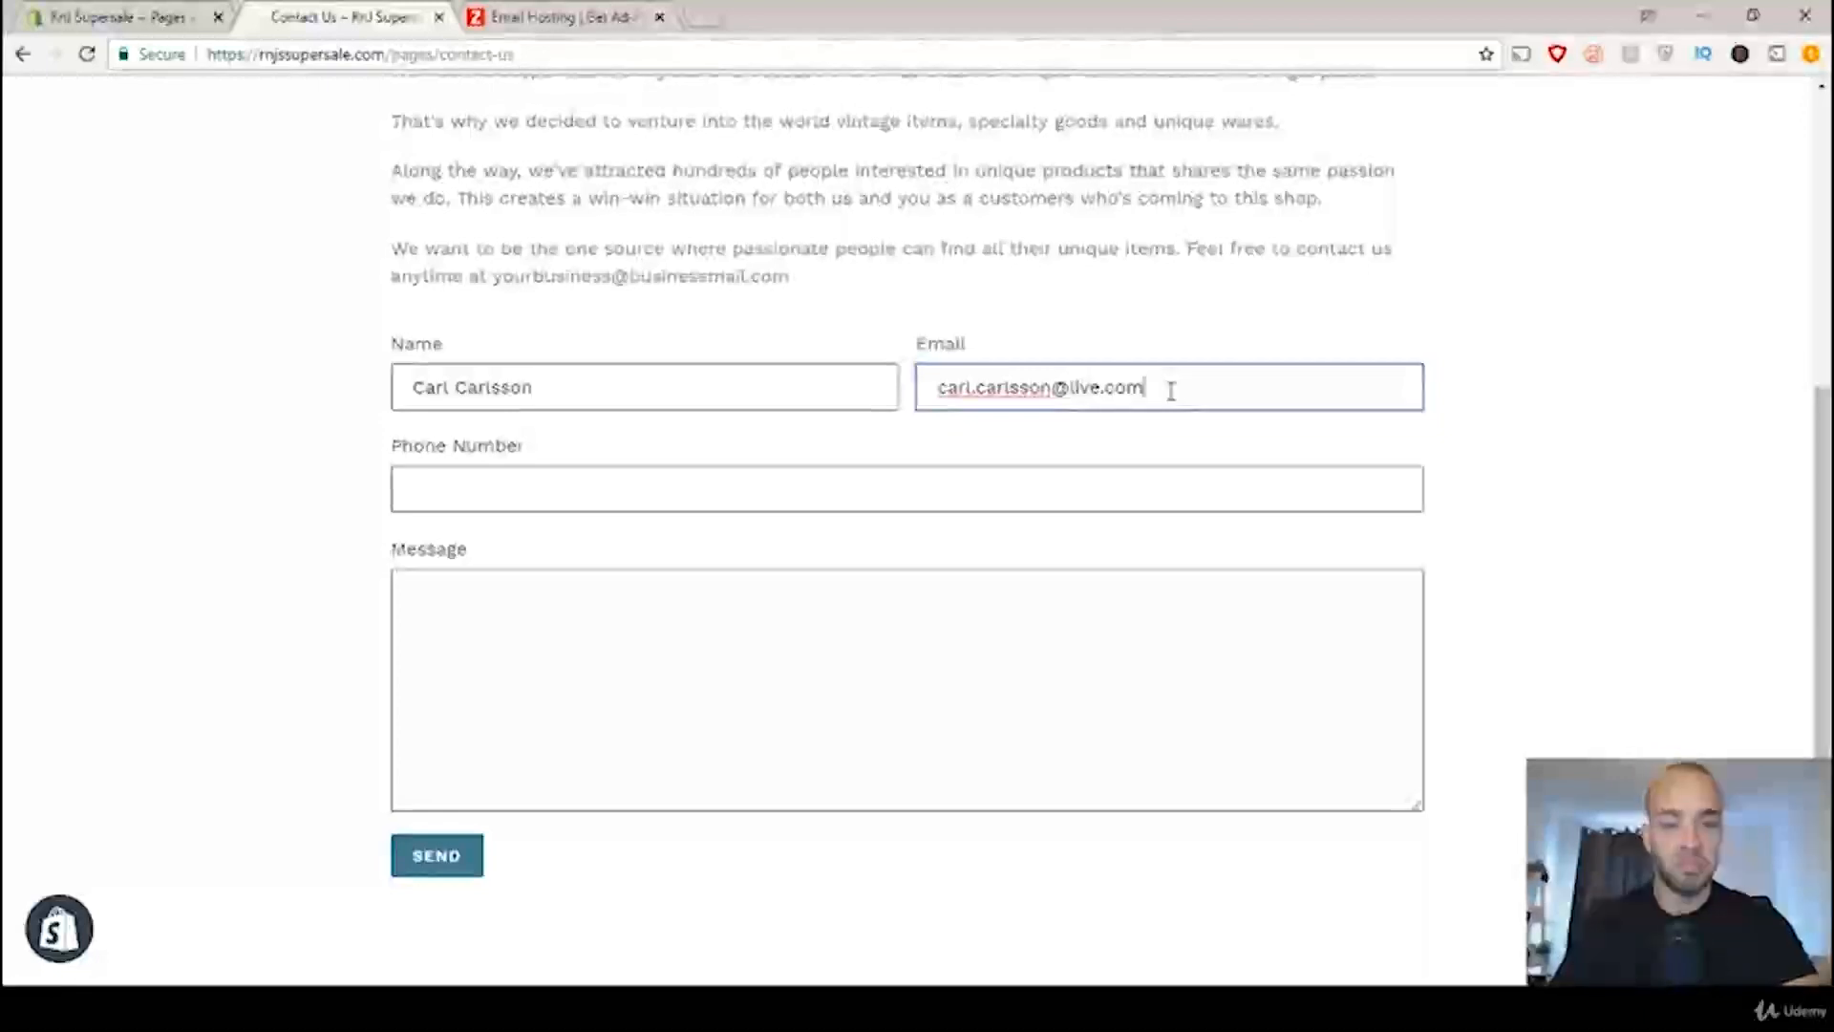
left_click(1134, 486)
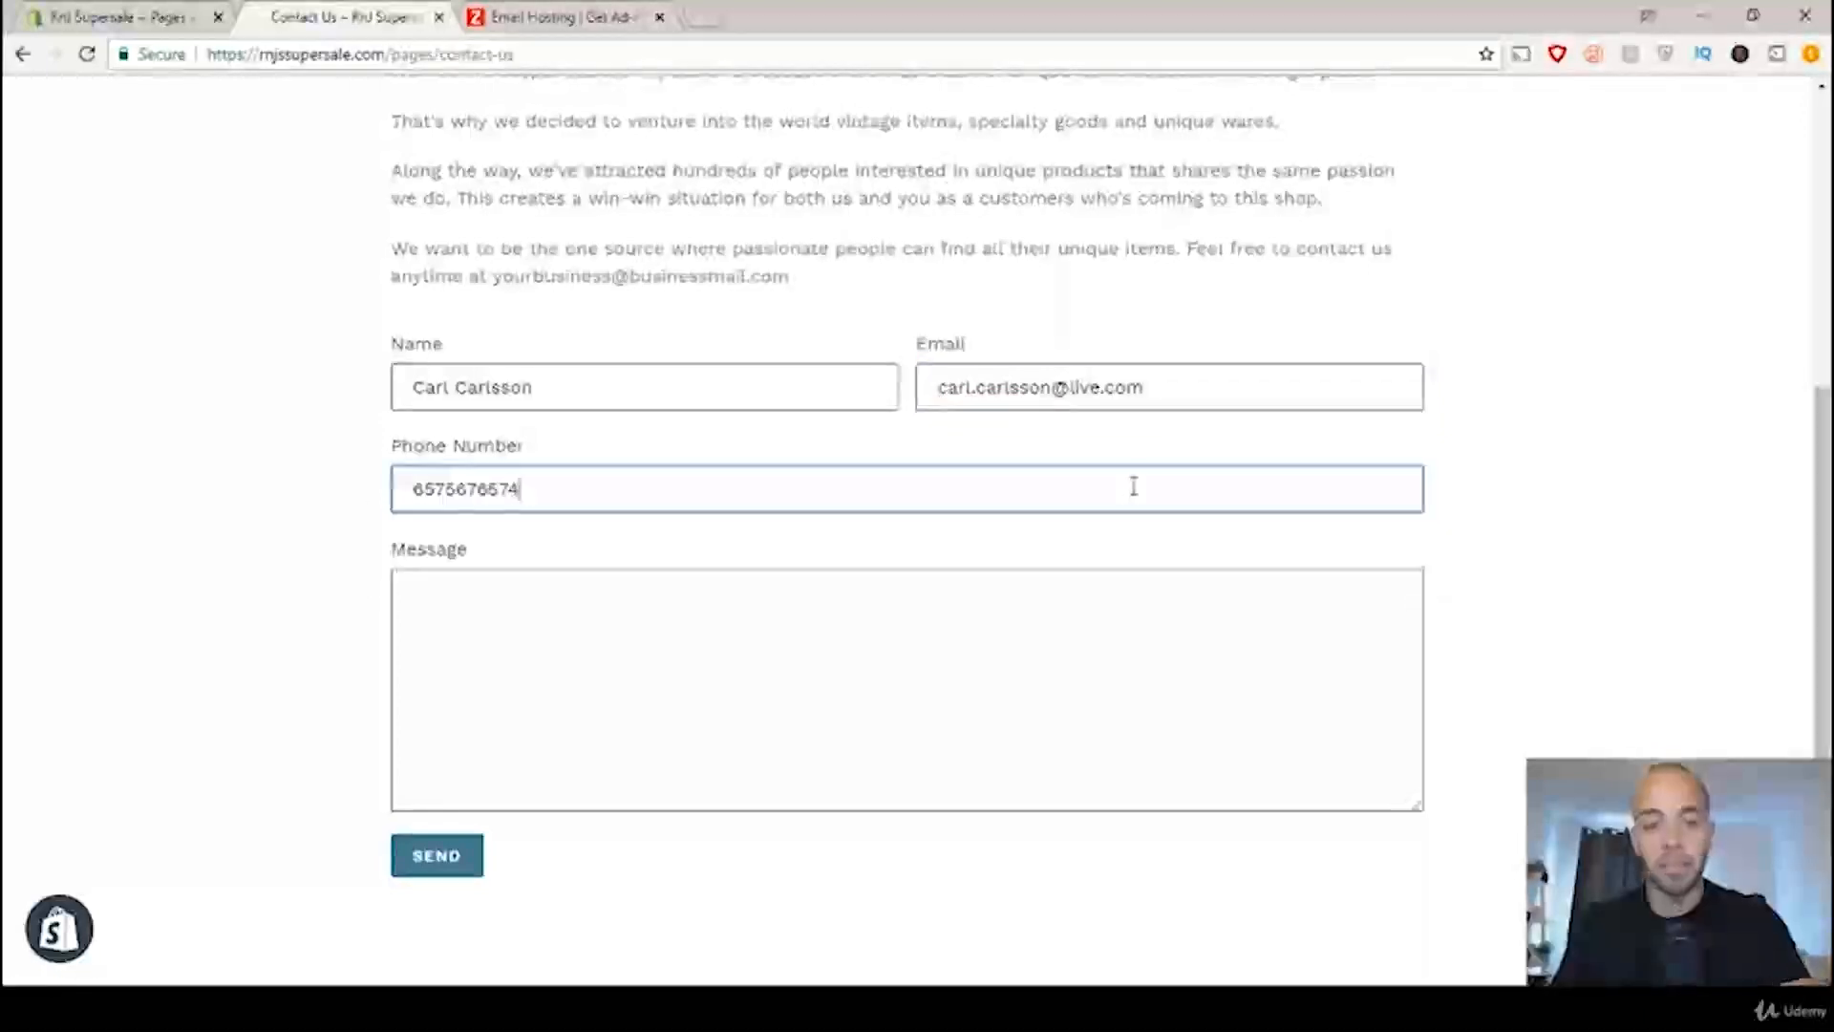
Step: Enter the message "hi guy! great product!", send the contact form, and complete and submit the robot check
left_click(883, 602)
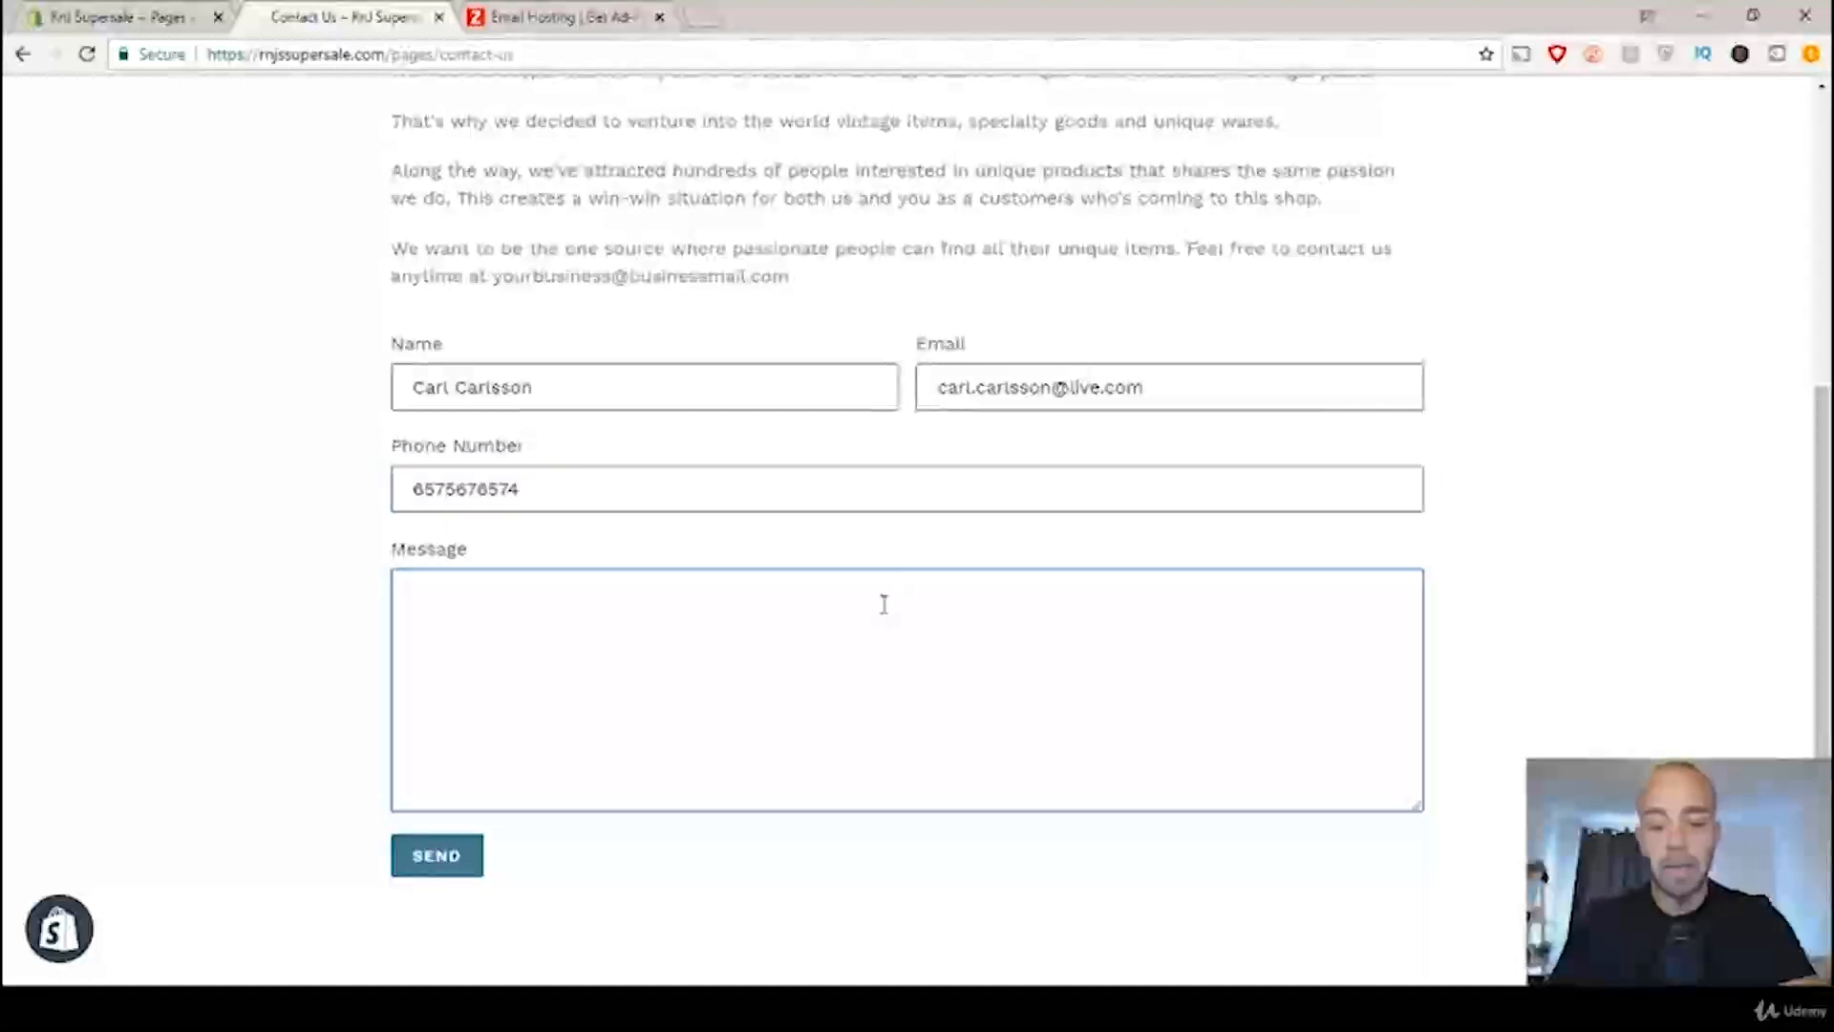
type("hi ")
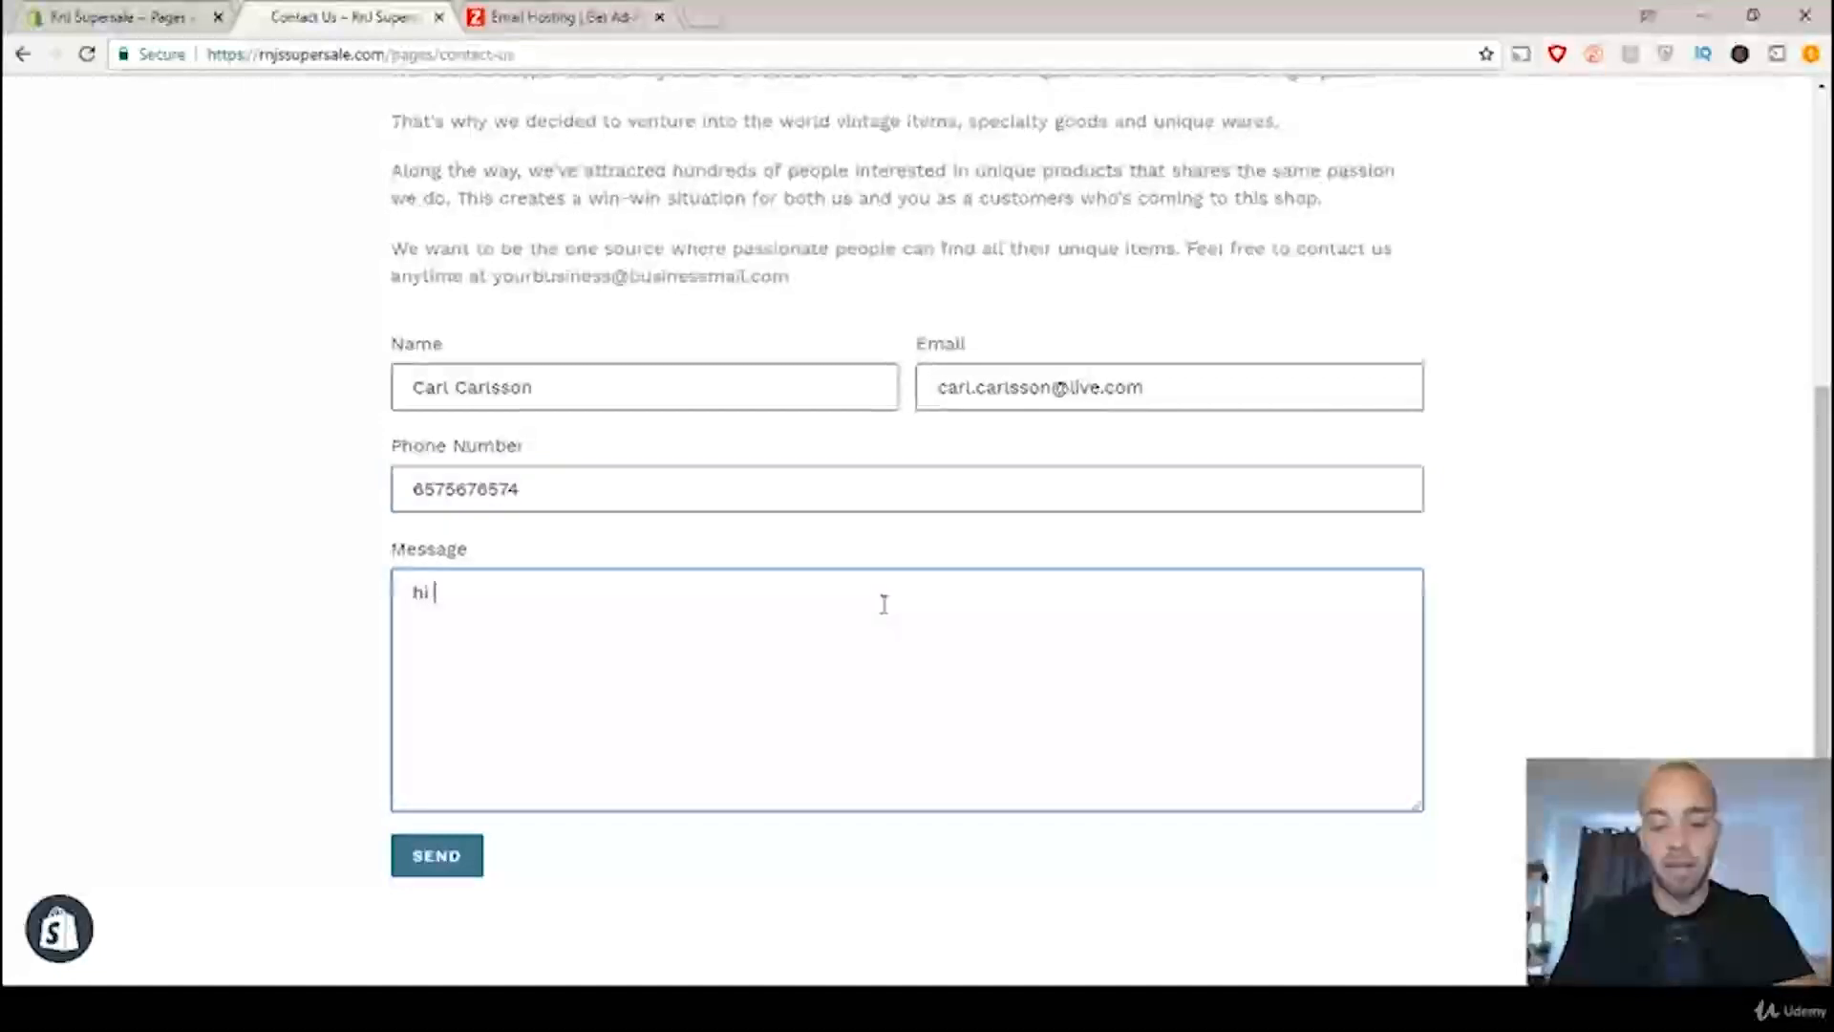
type("guy! g")
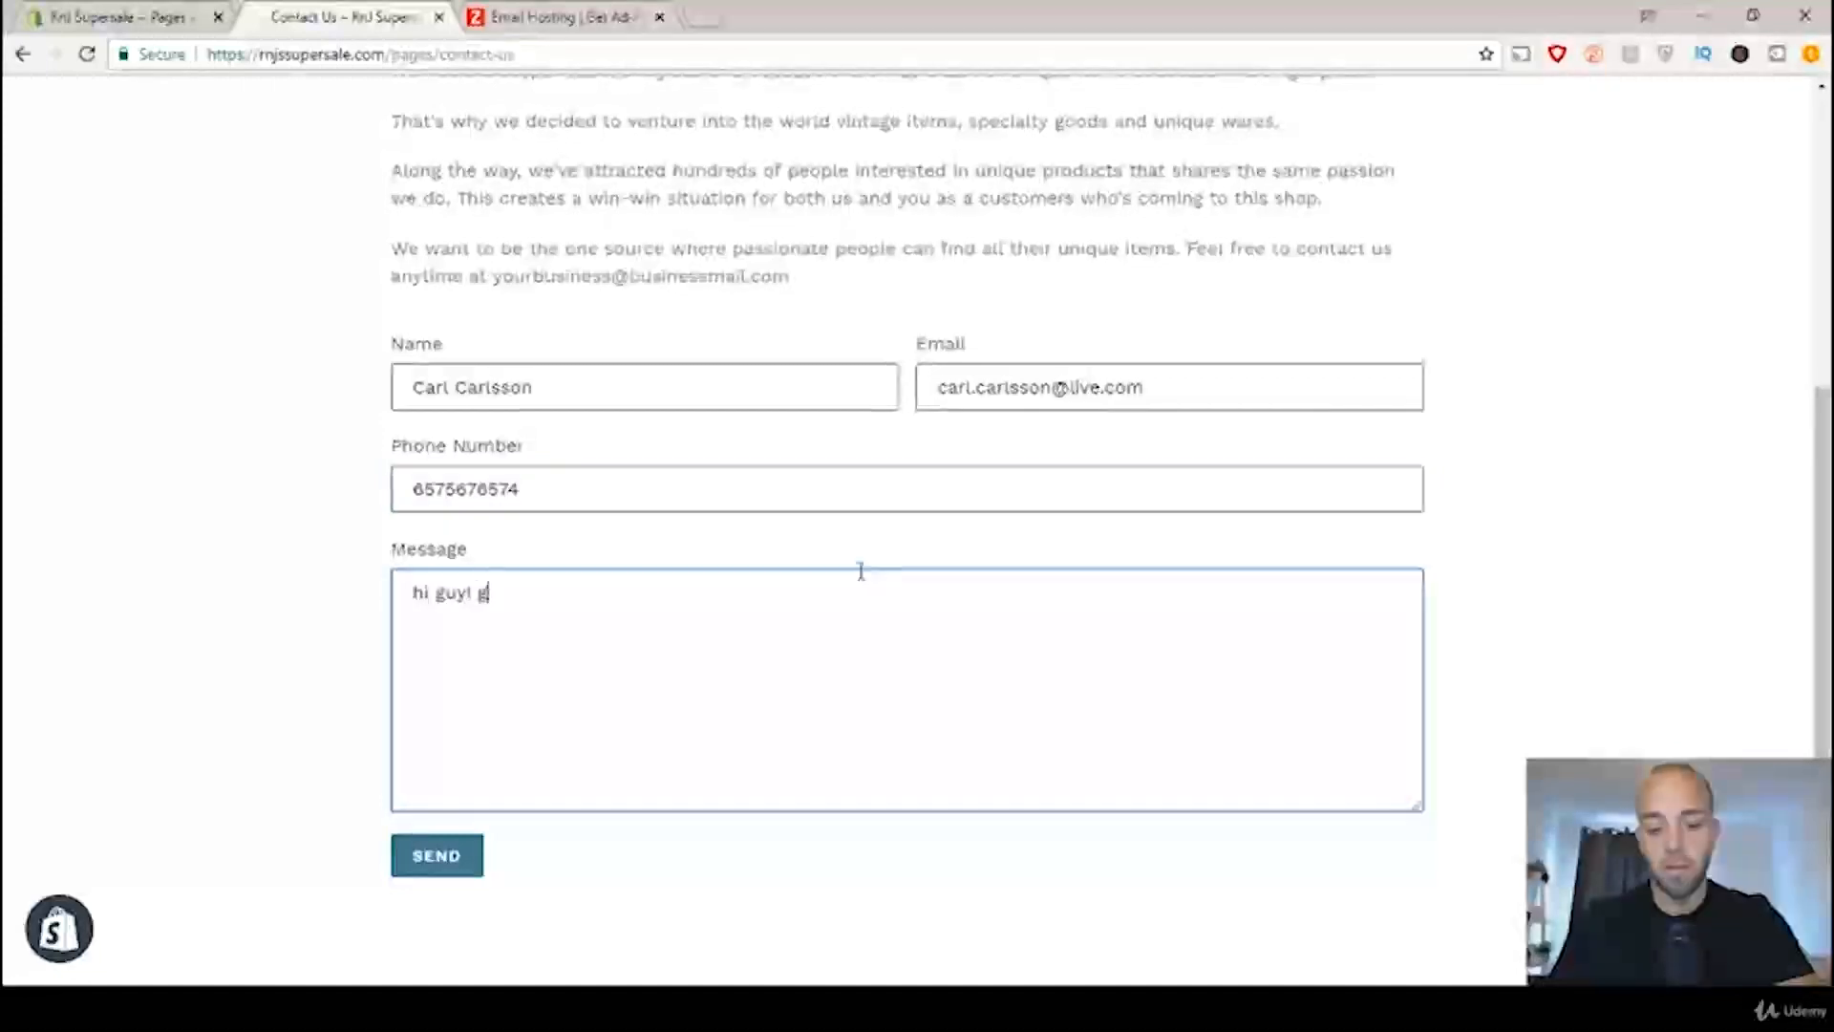
type("reat pr")
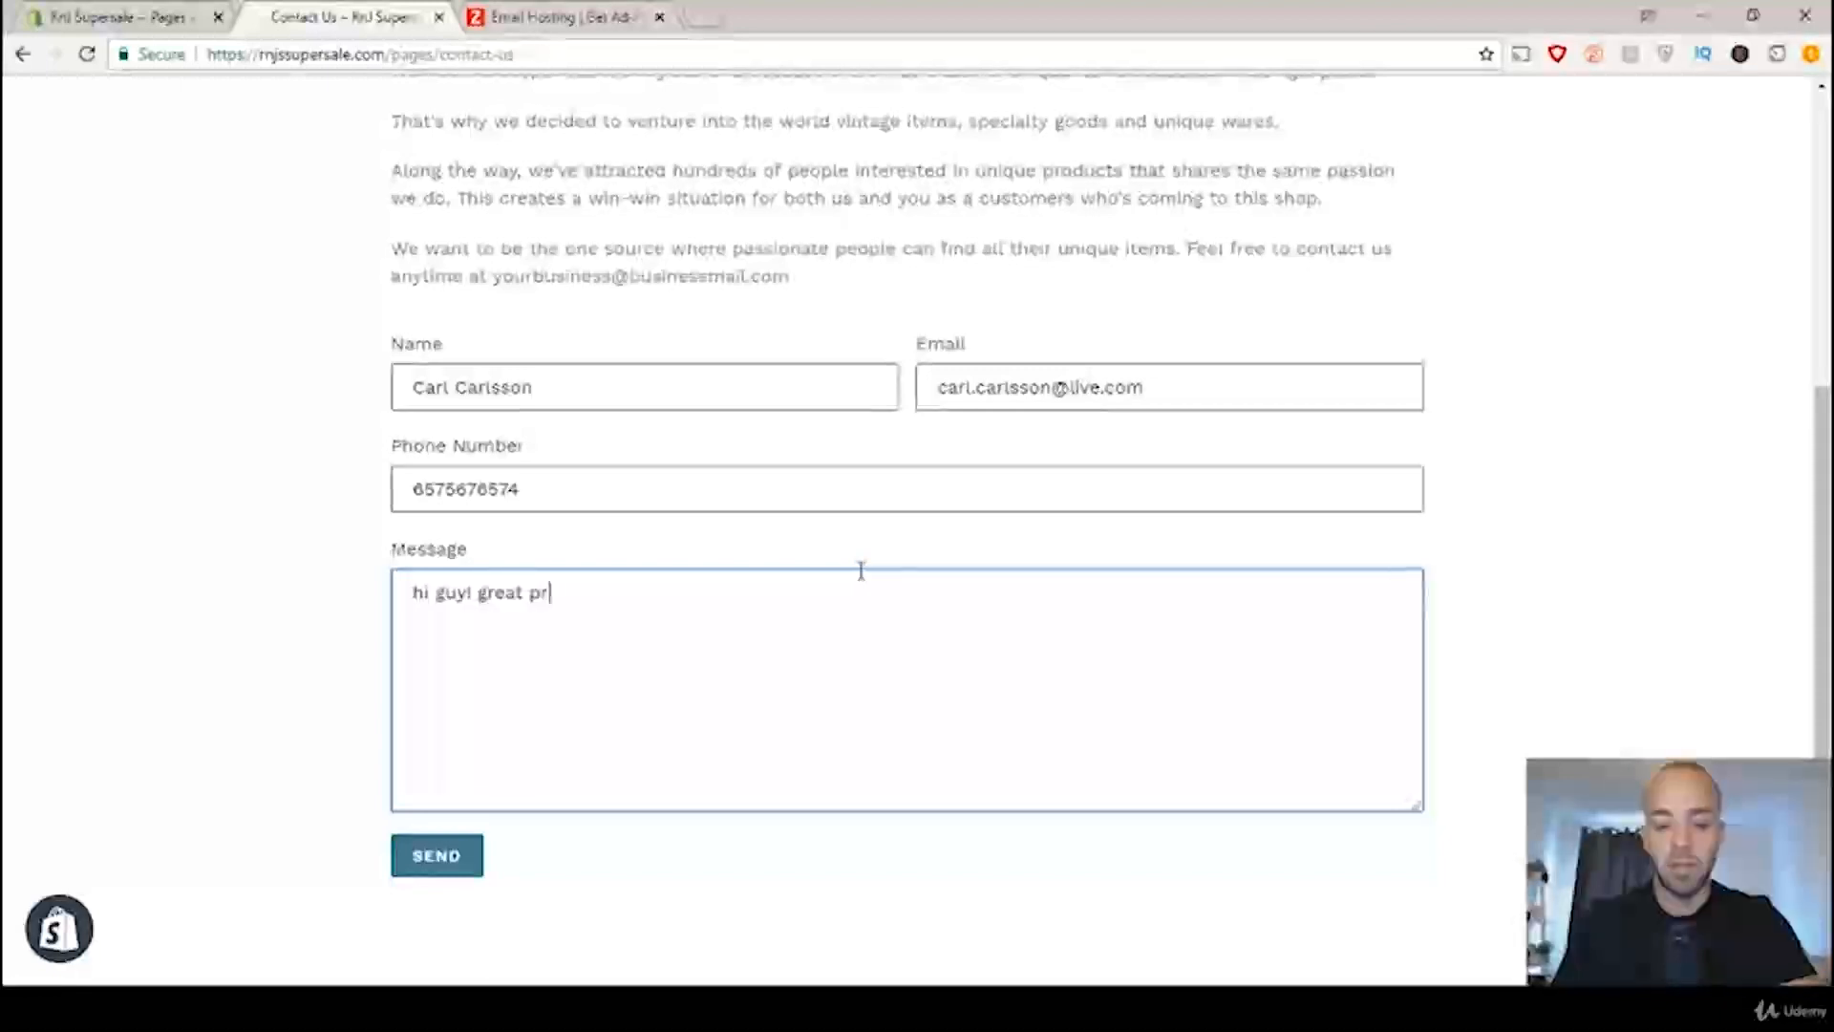
type("odu")
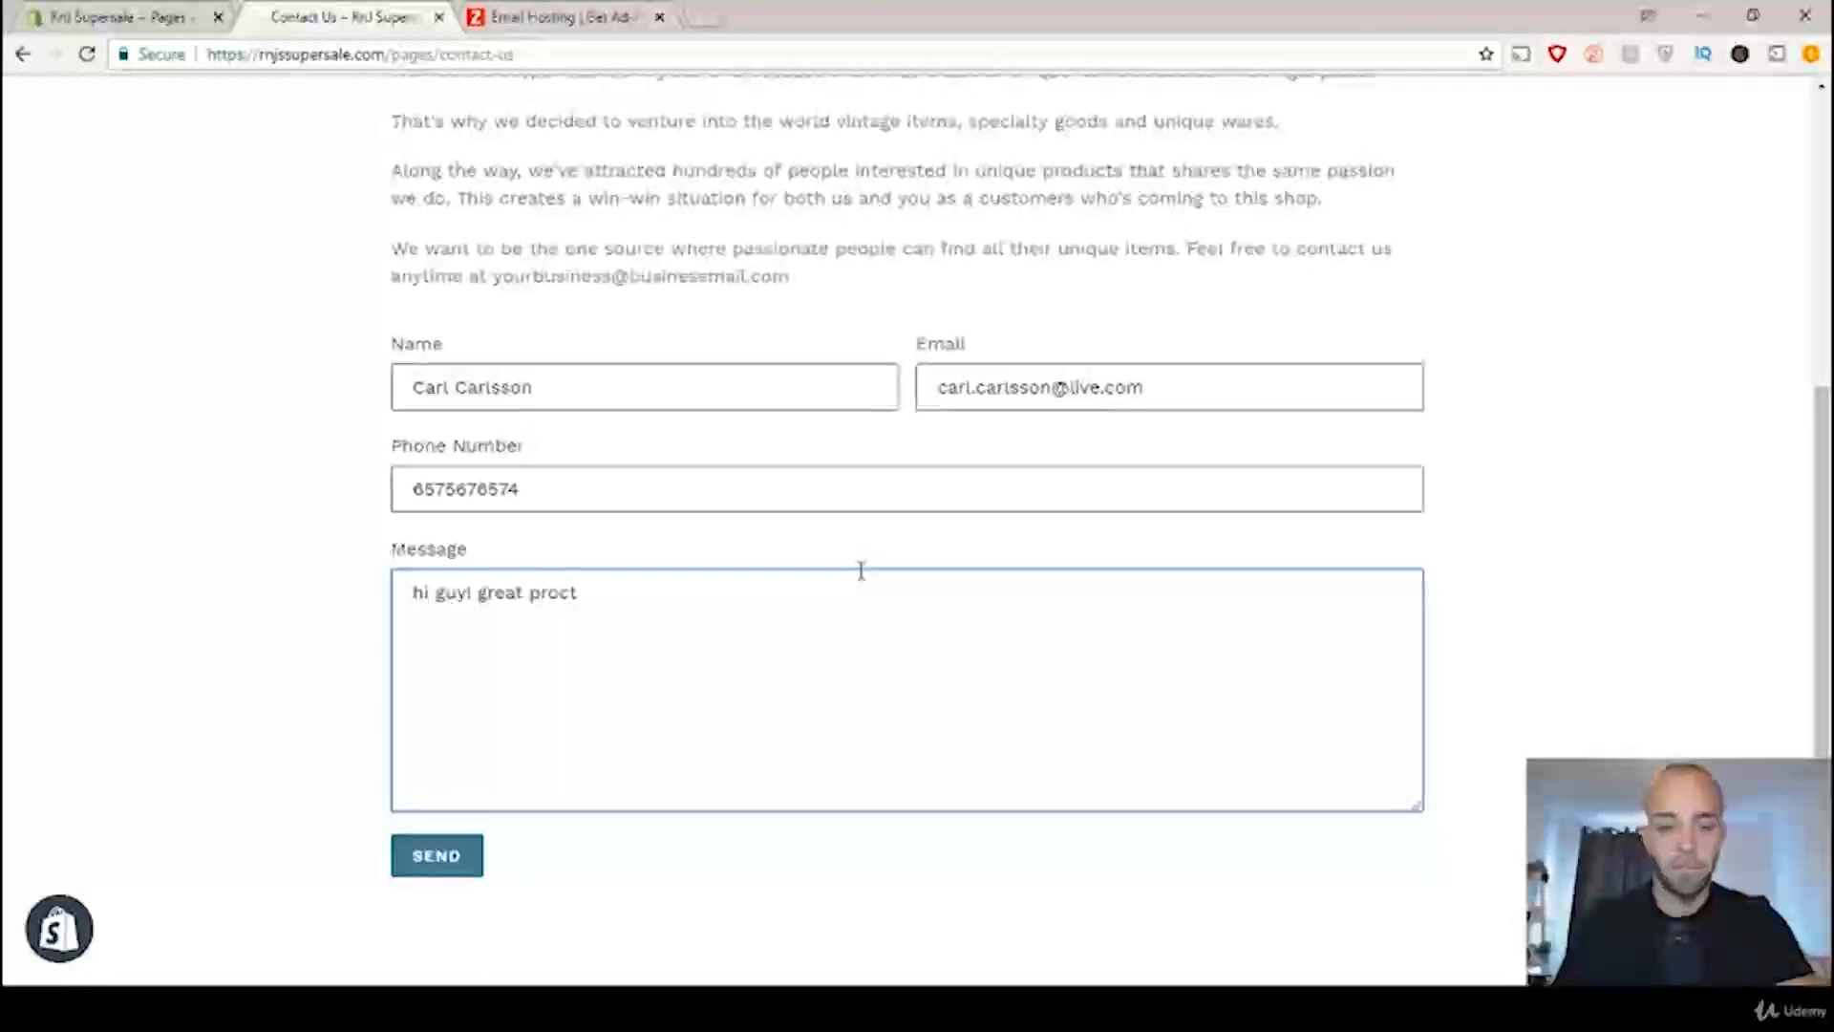
type("duct!")
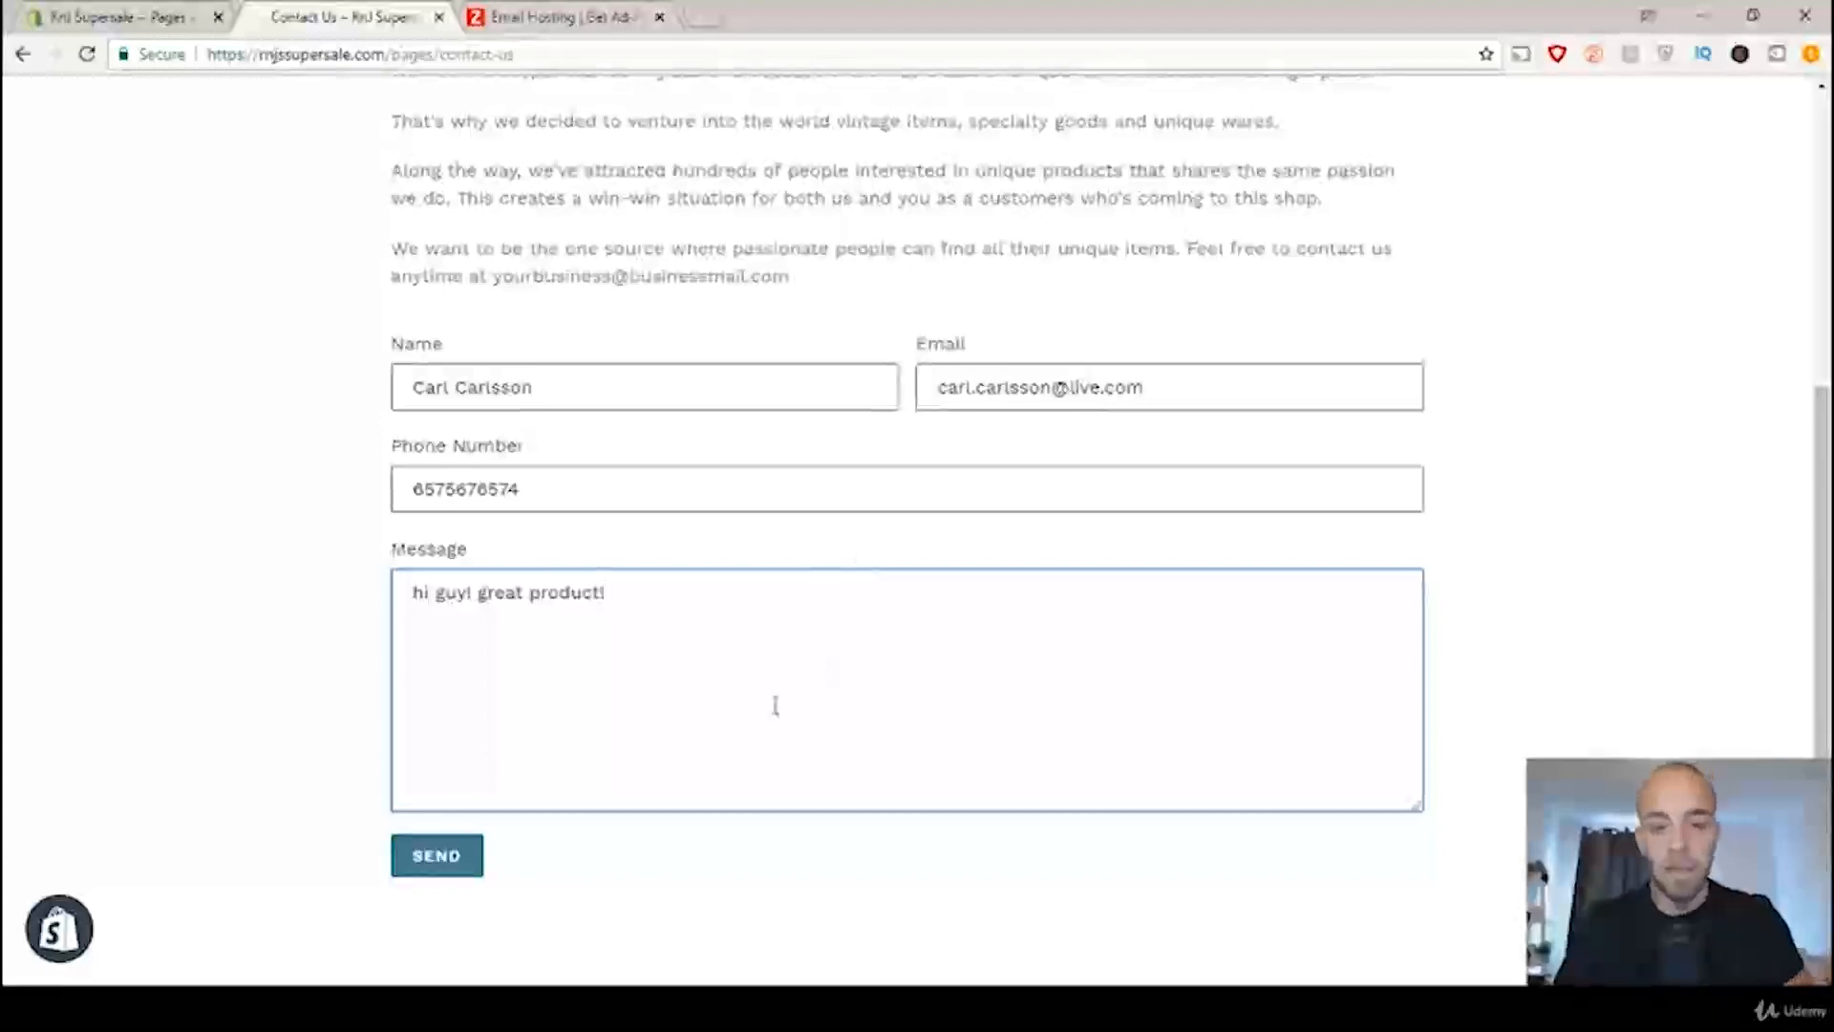
left_click(447, 862)
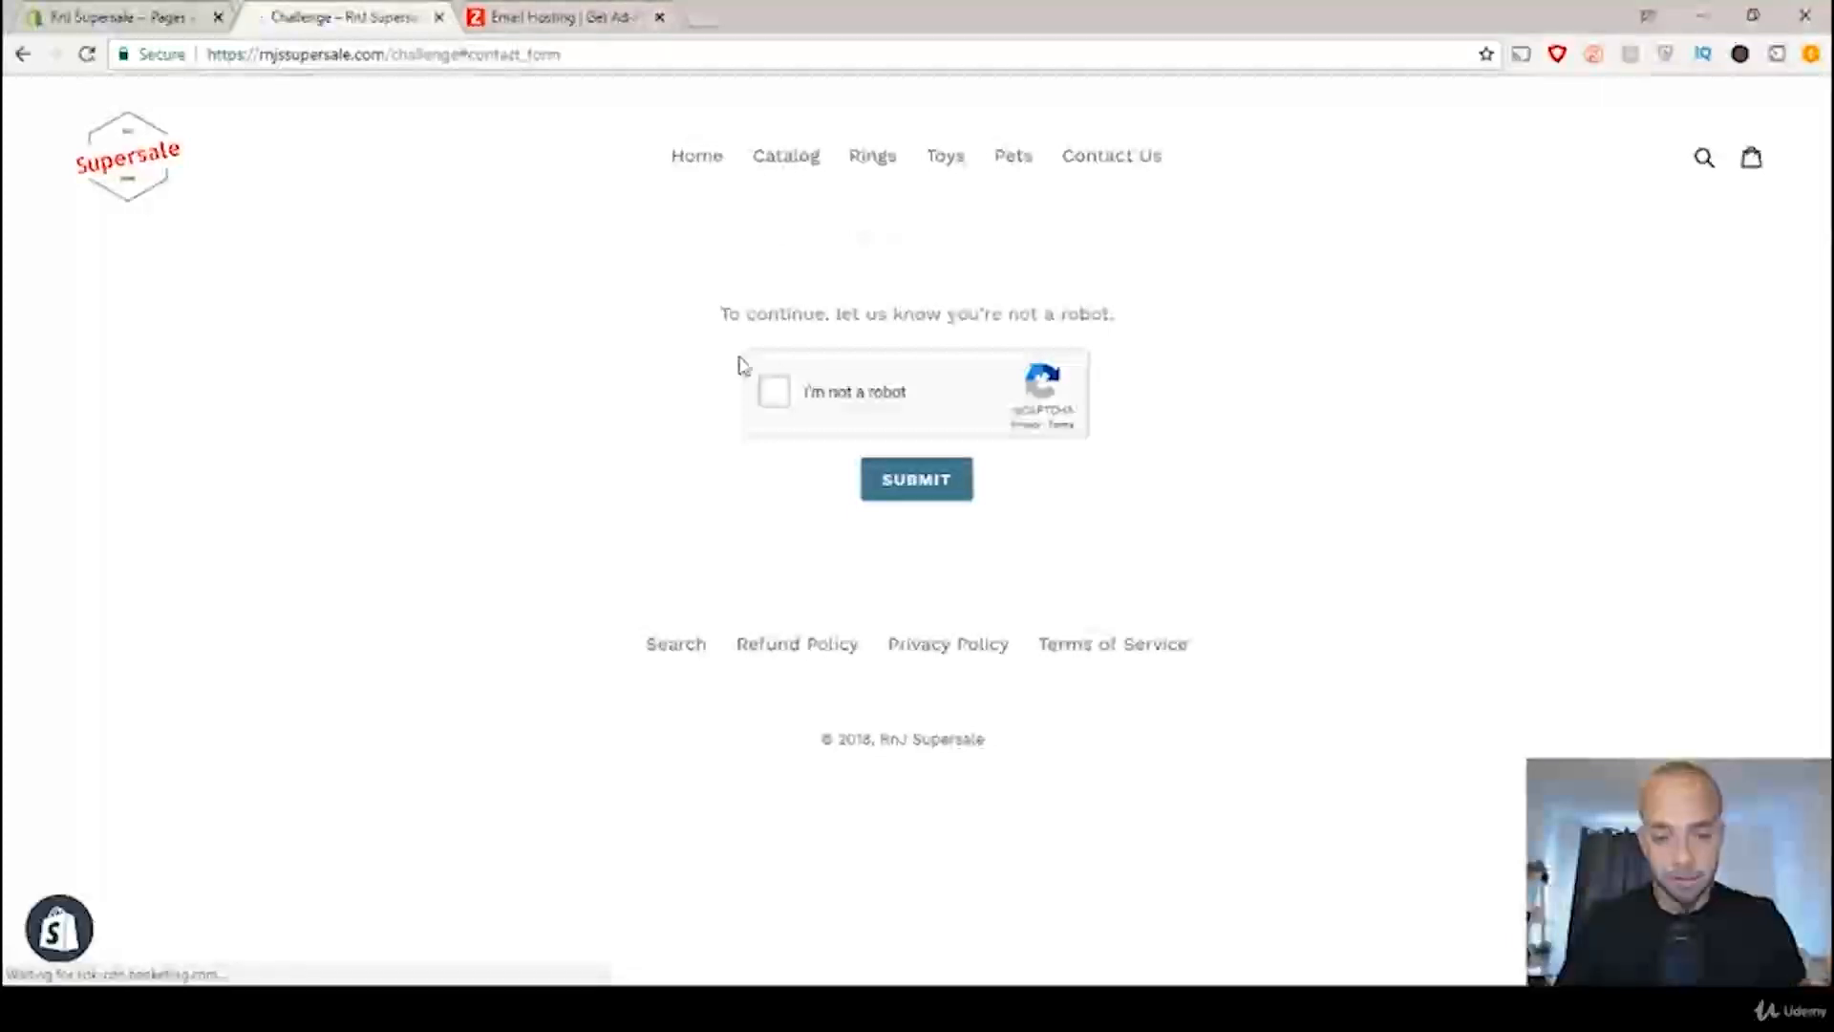
left_click(774, 391)
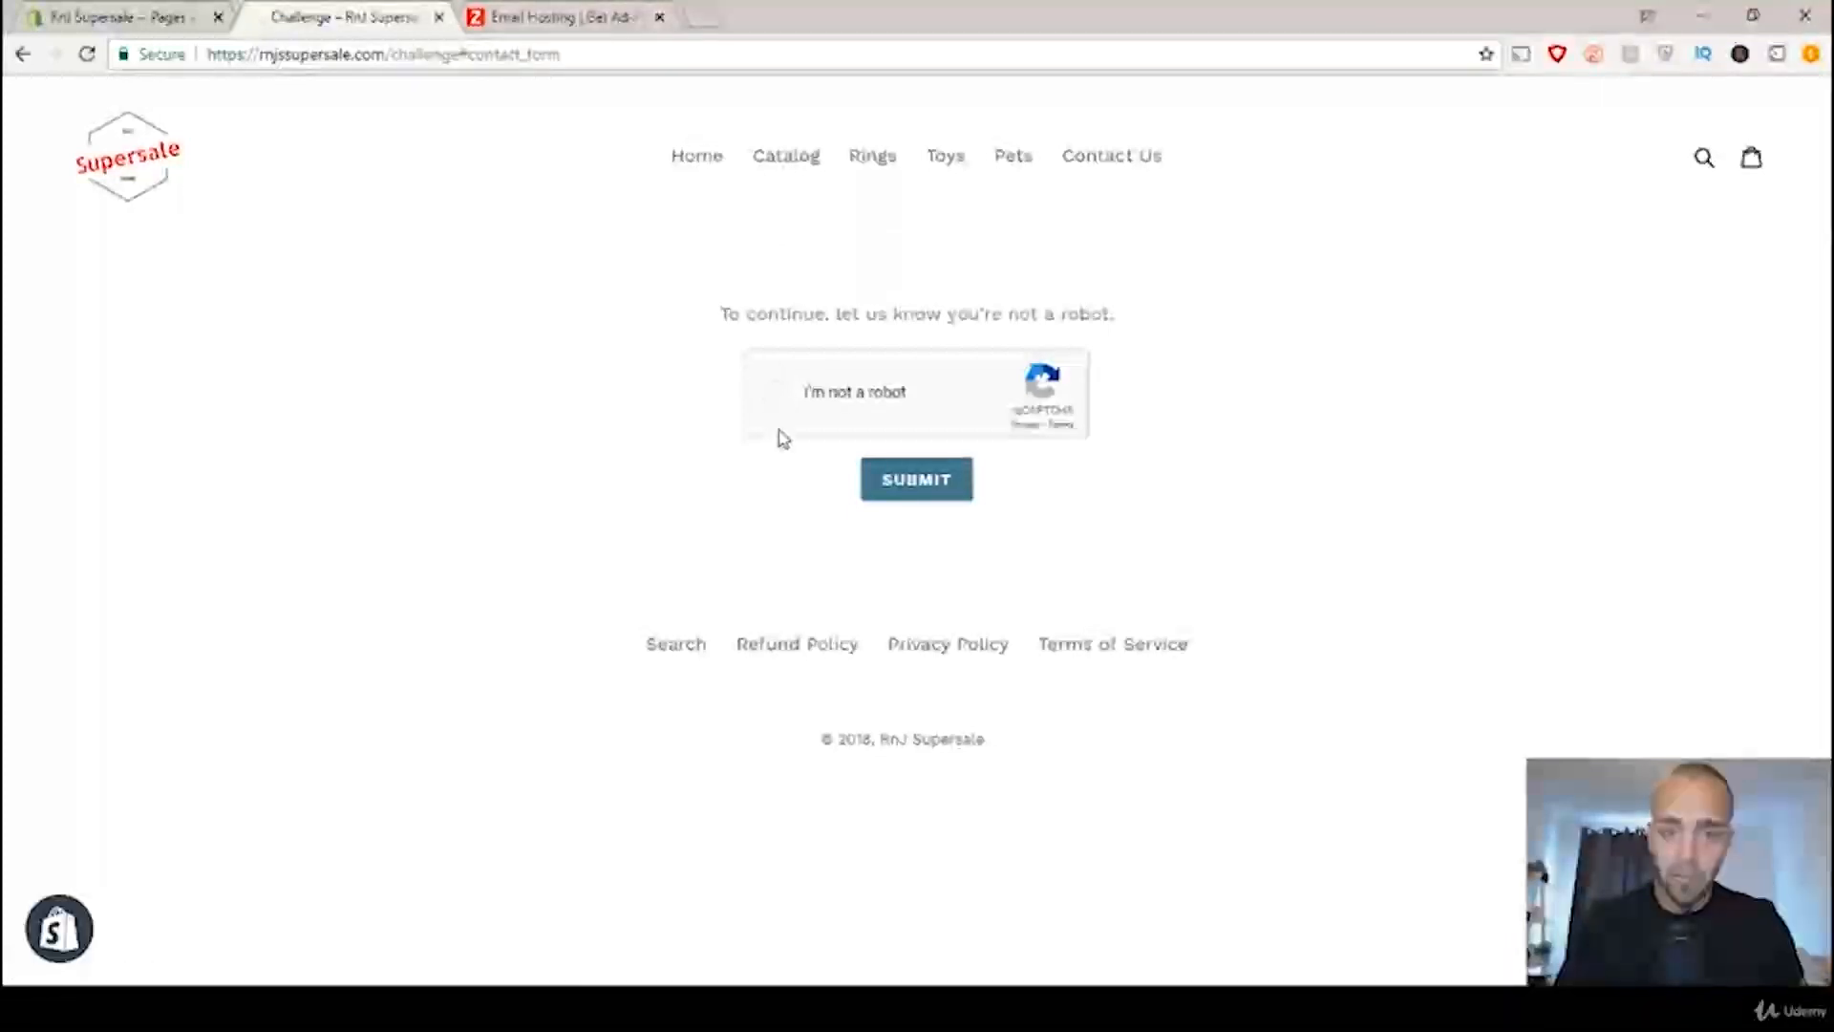
left_click(939, 496)
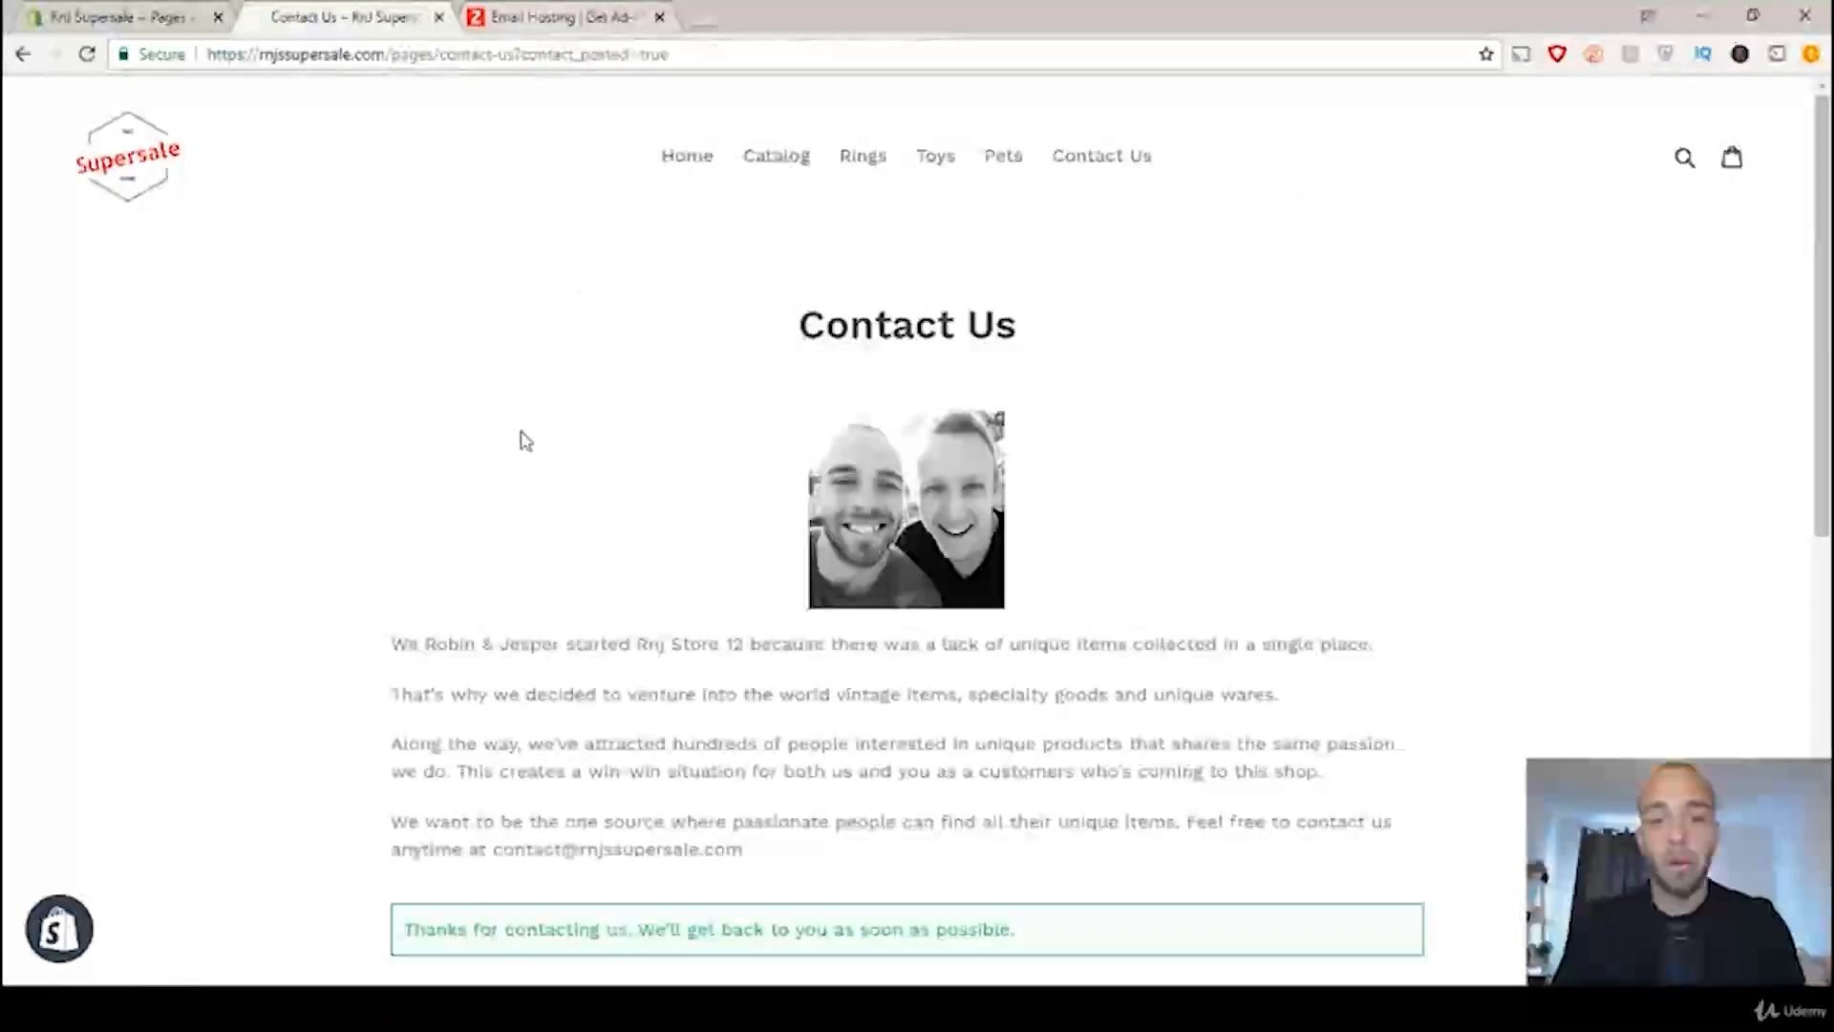
Step: Switch to Zoho Mail, access the inbox, and read the new customer message sent from the store's contact form
left_click(597, 15)
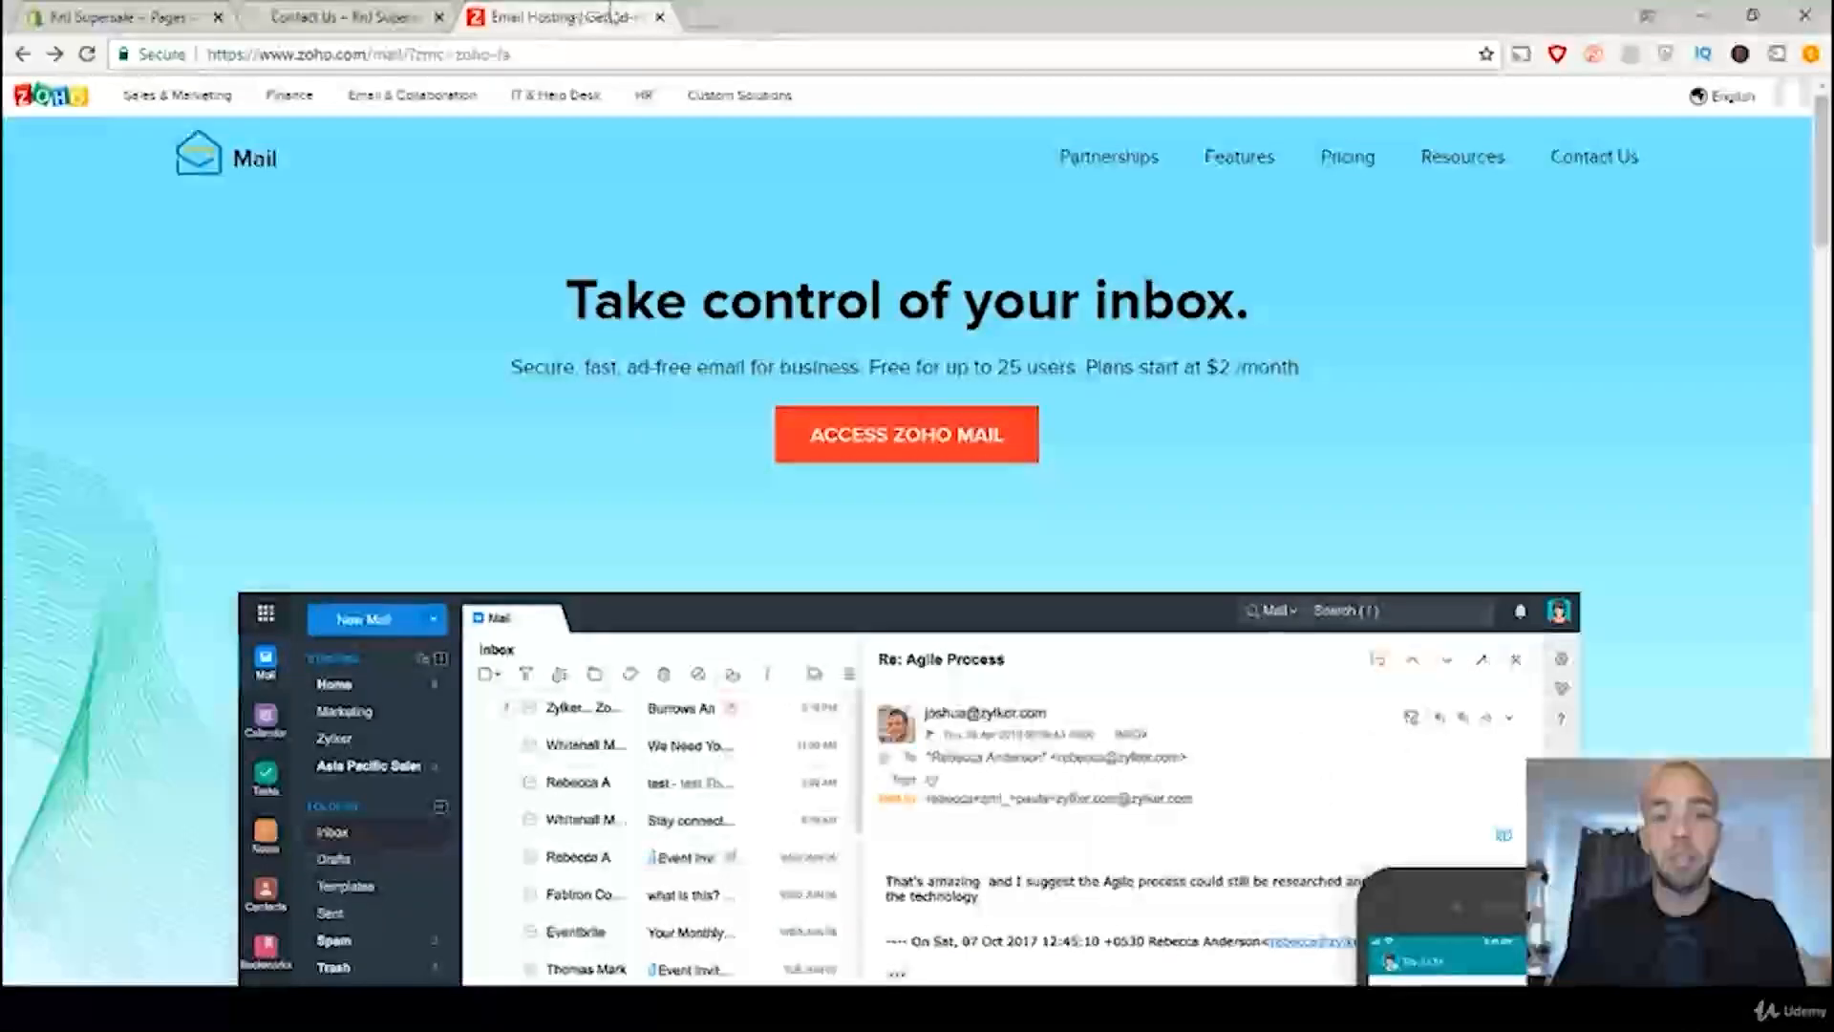
left_click(901, 458)
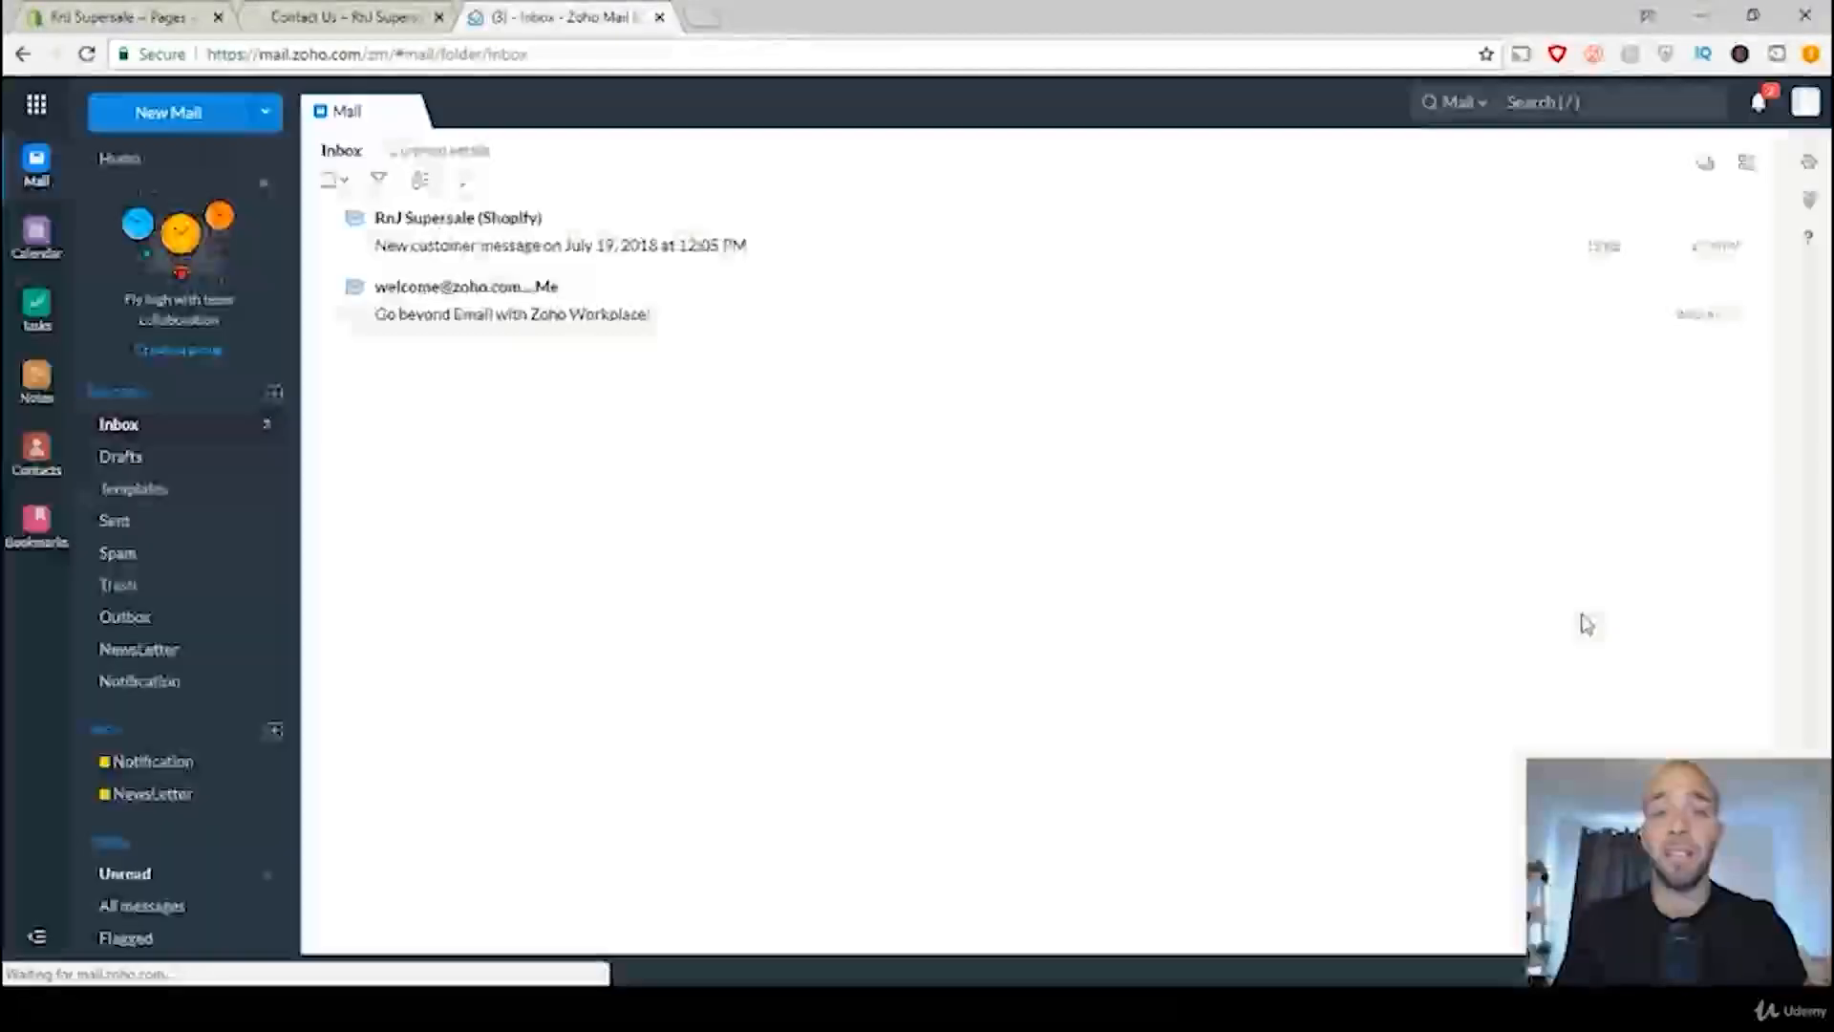
left_click(448, 248)
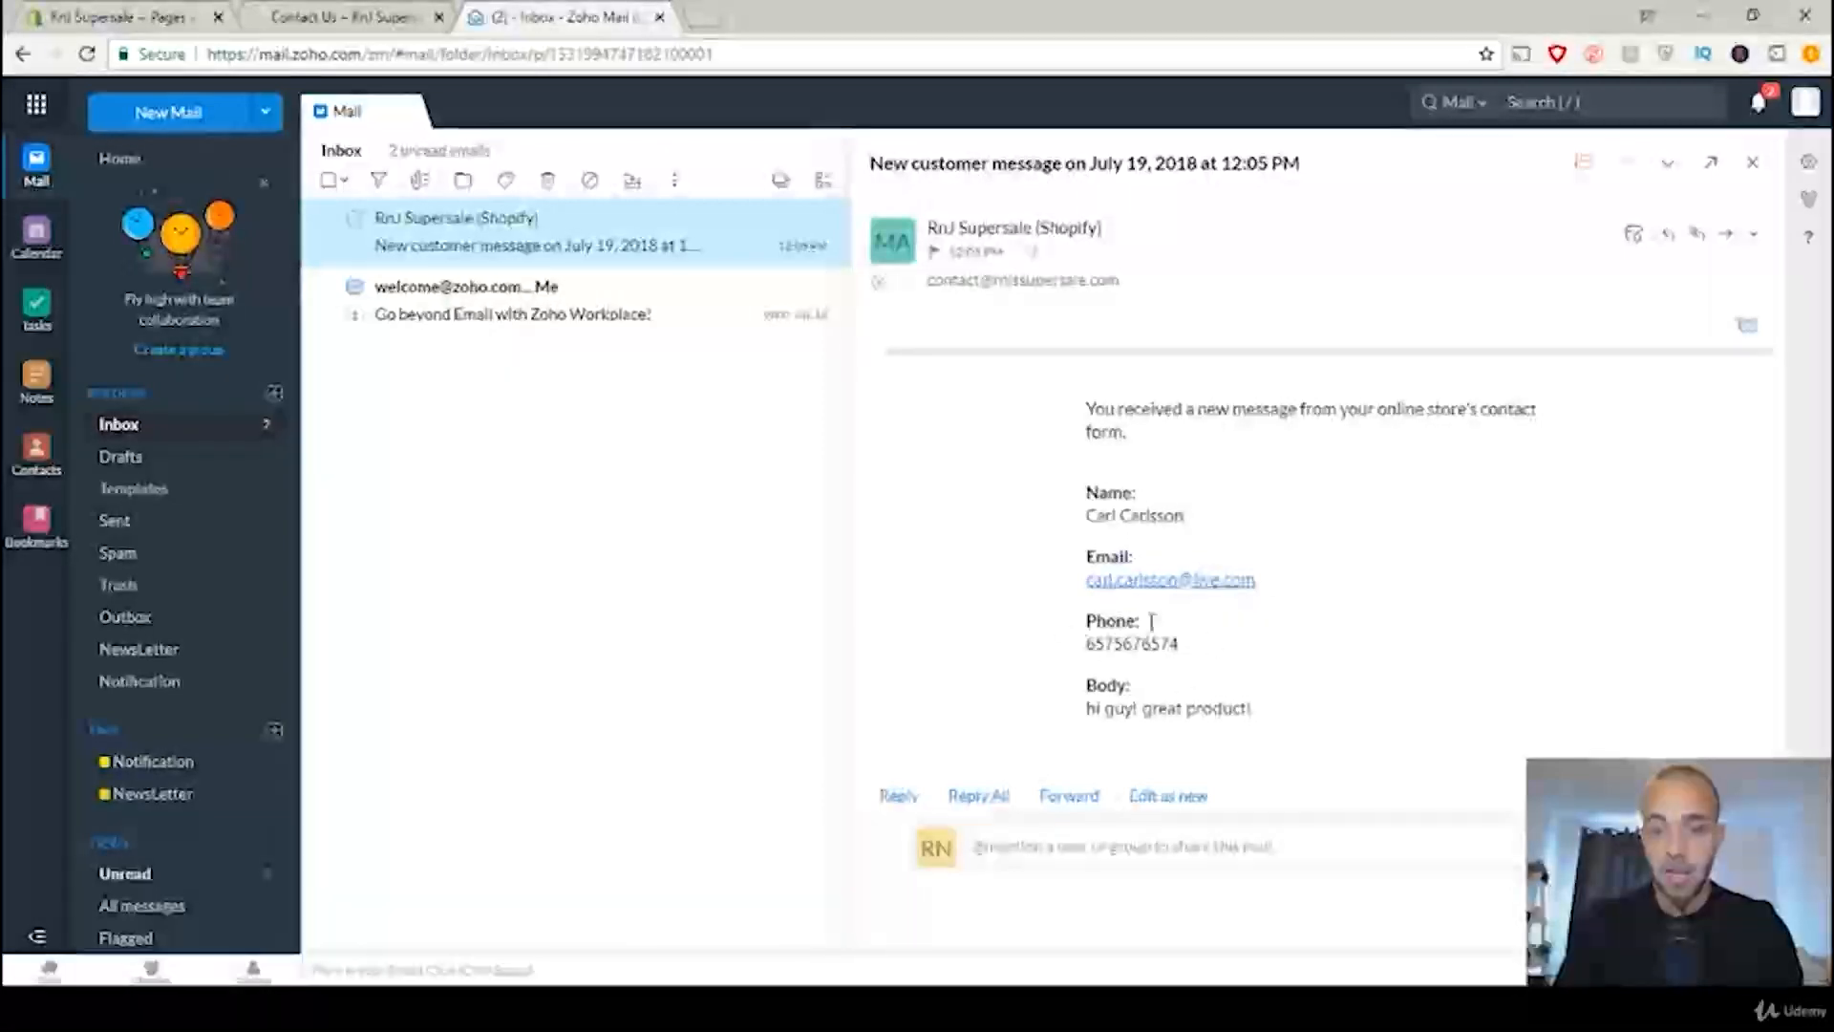
left_click_drag(1083, 723, 1261, 722)
left_click(1267, 724)
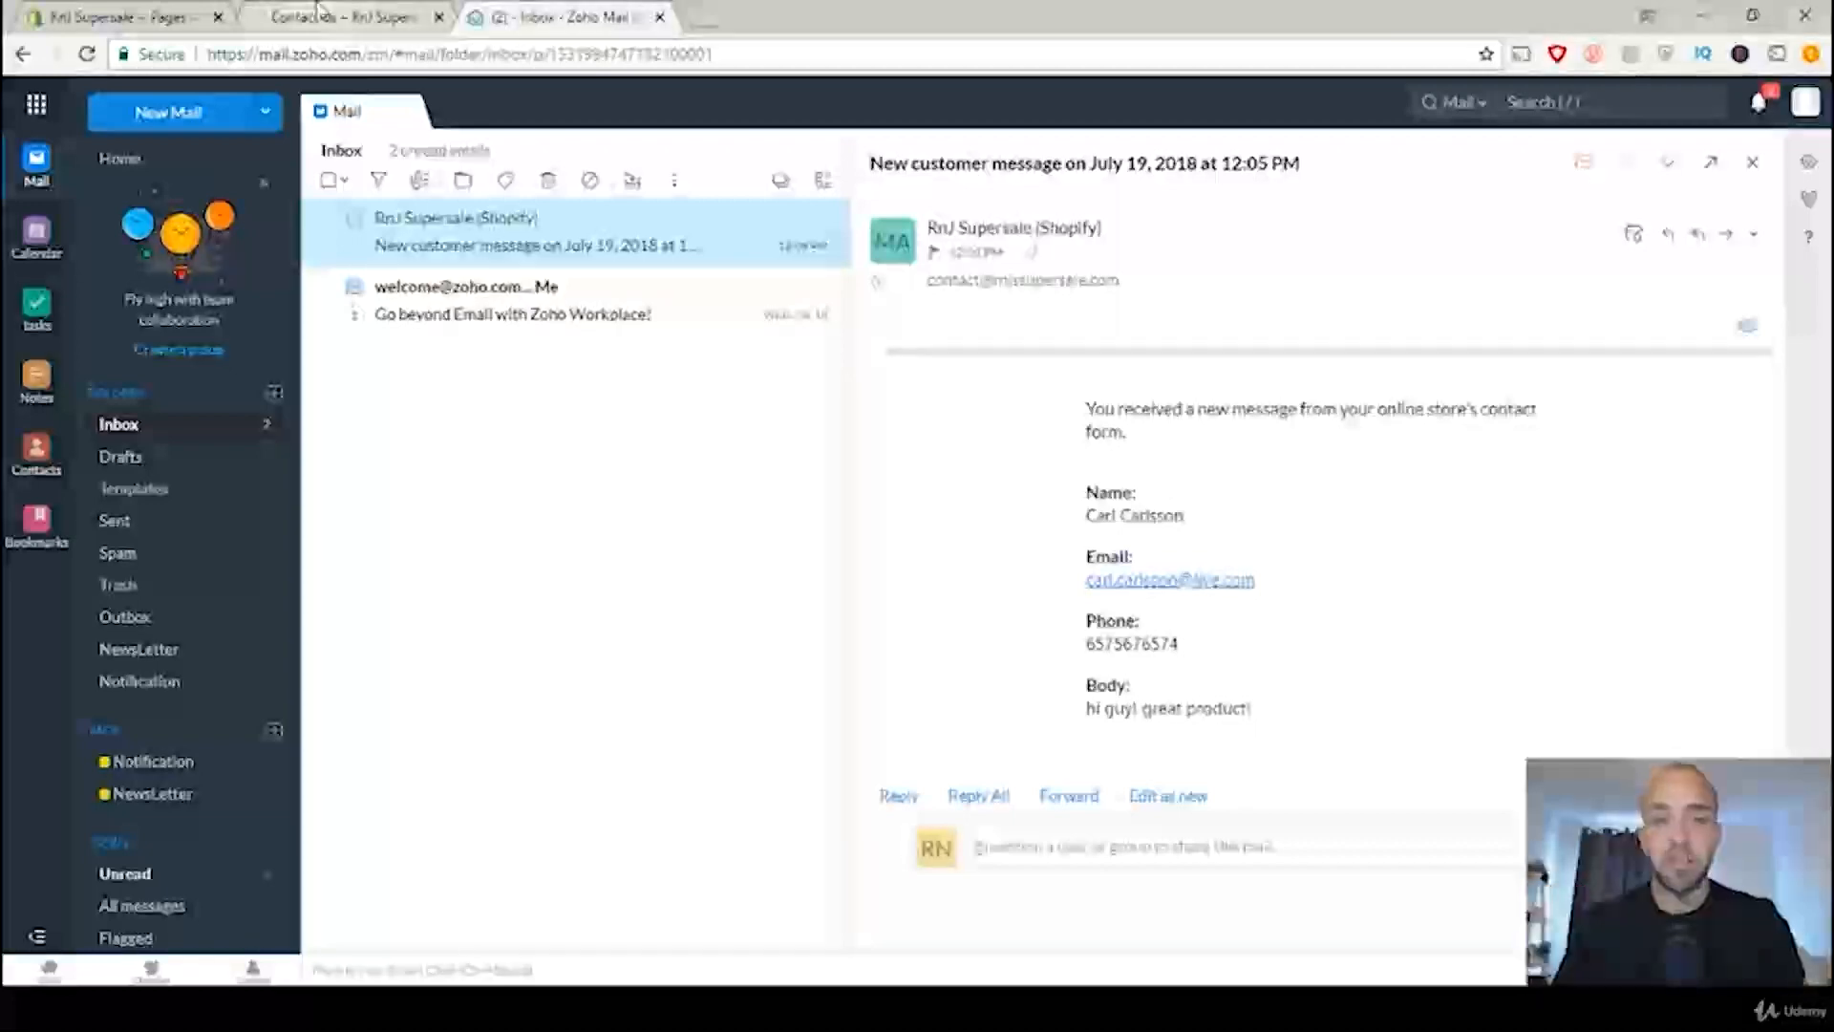
Step: Switch back to the Contact Us page editor in the Shopify admin
left_click(324, 14)
left_click(90, 17)
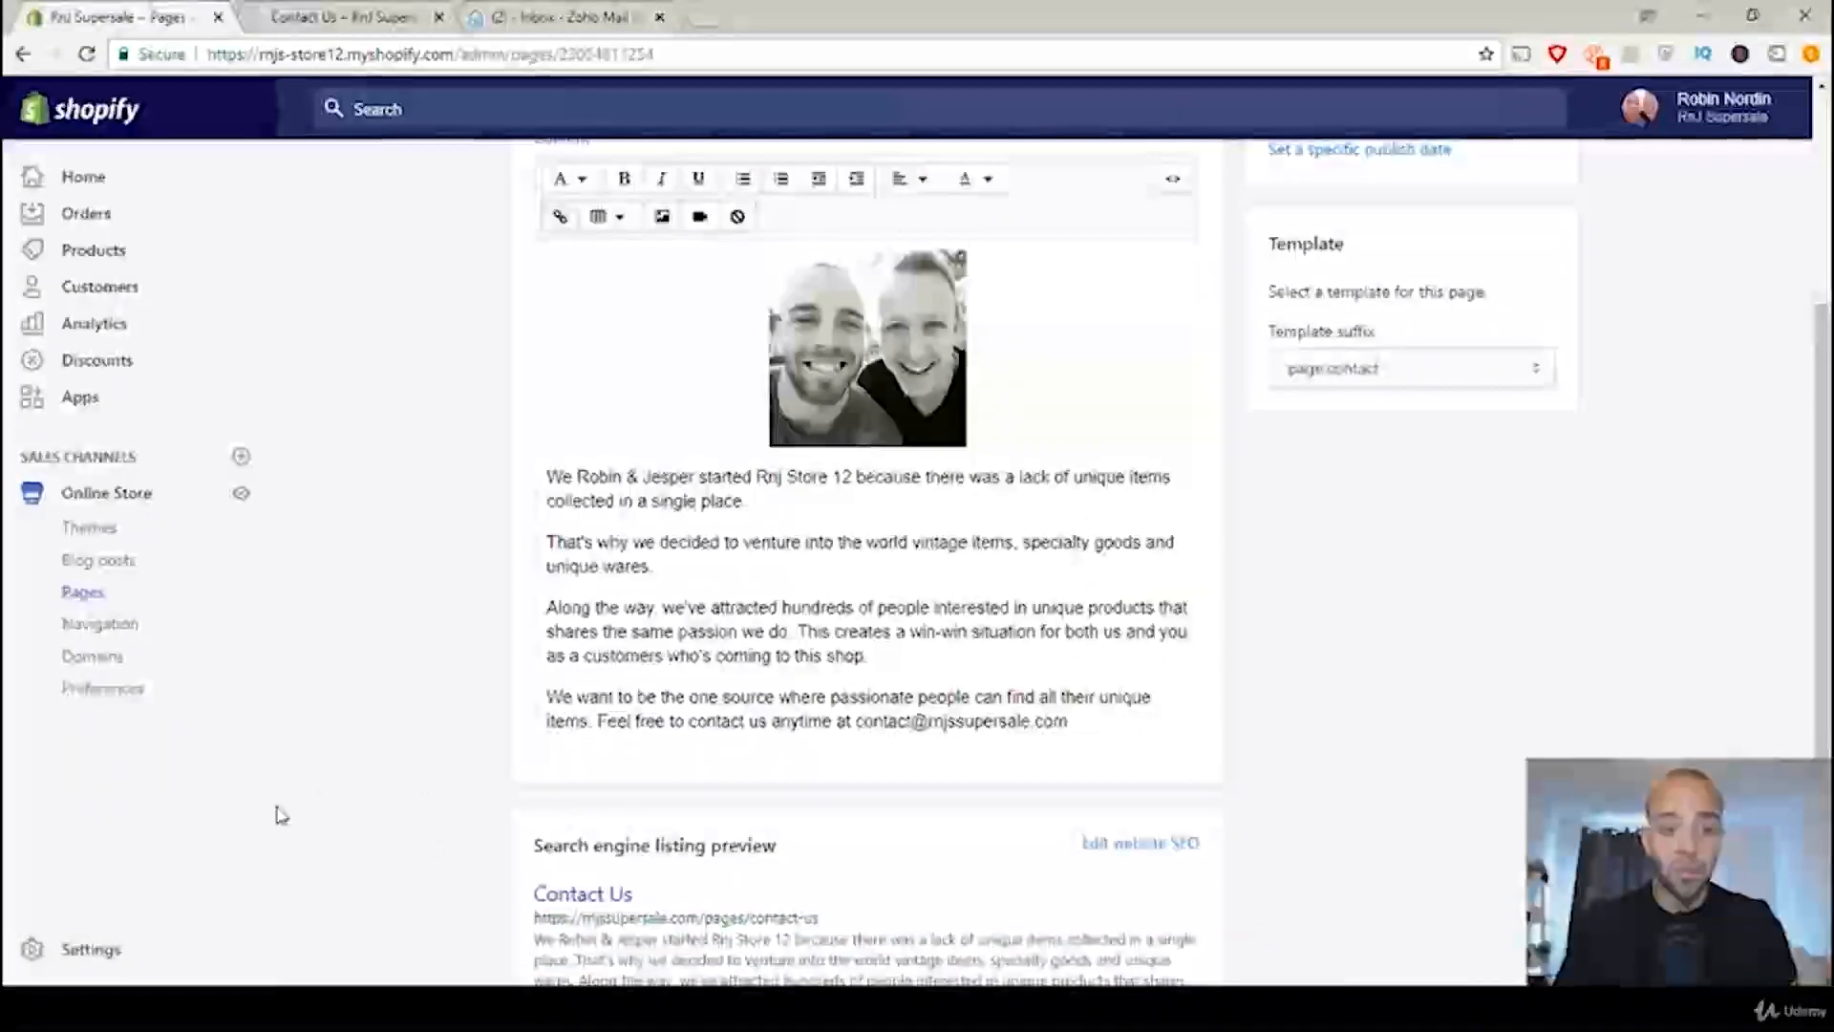
Step: Access the store's general settings and review the account email and customer email under the store details
left_click(59, 958)
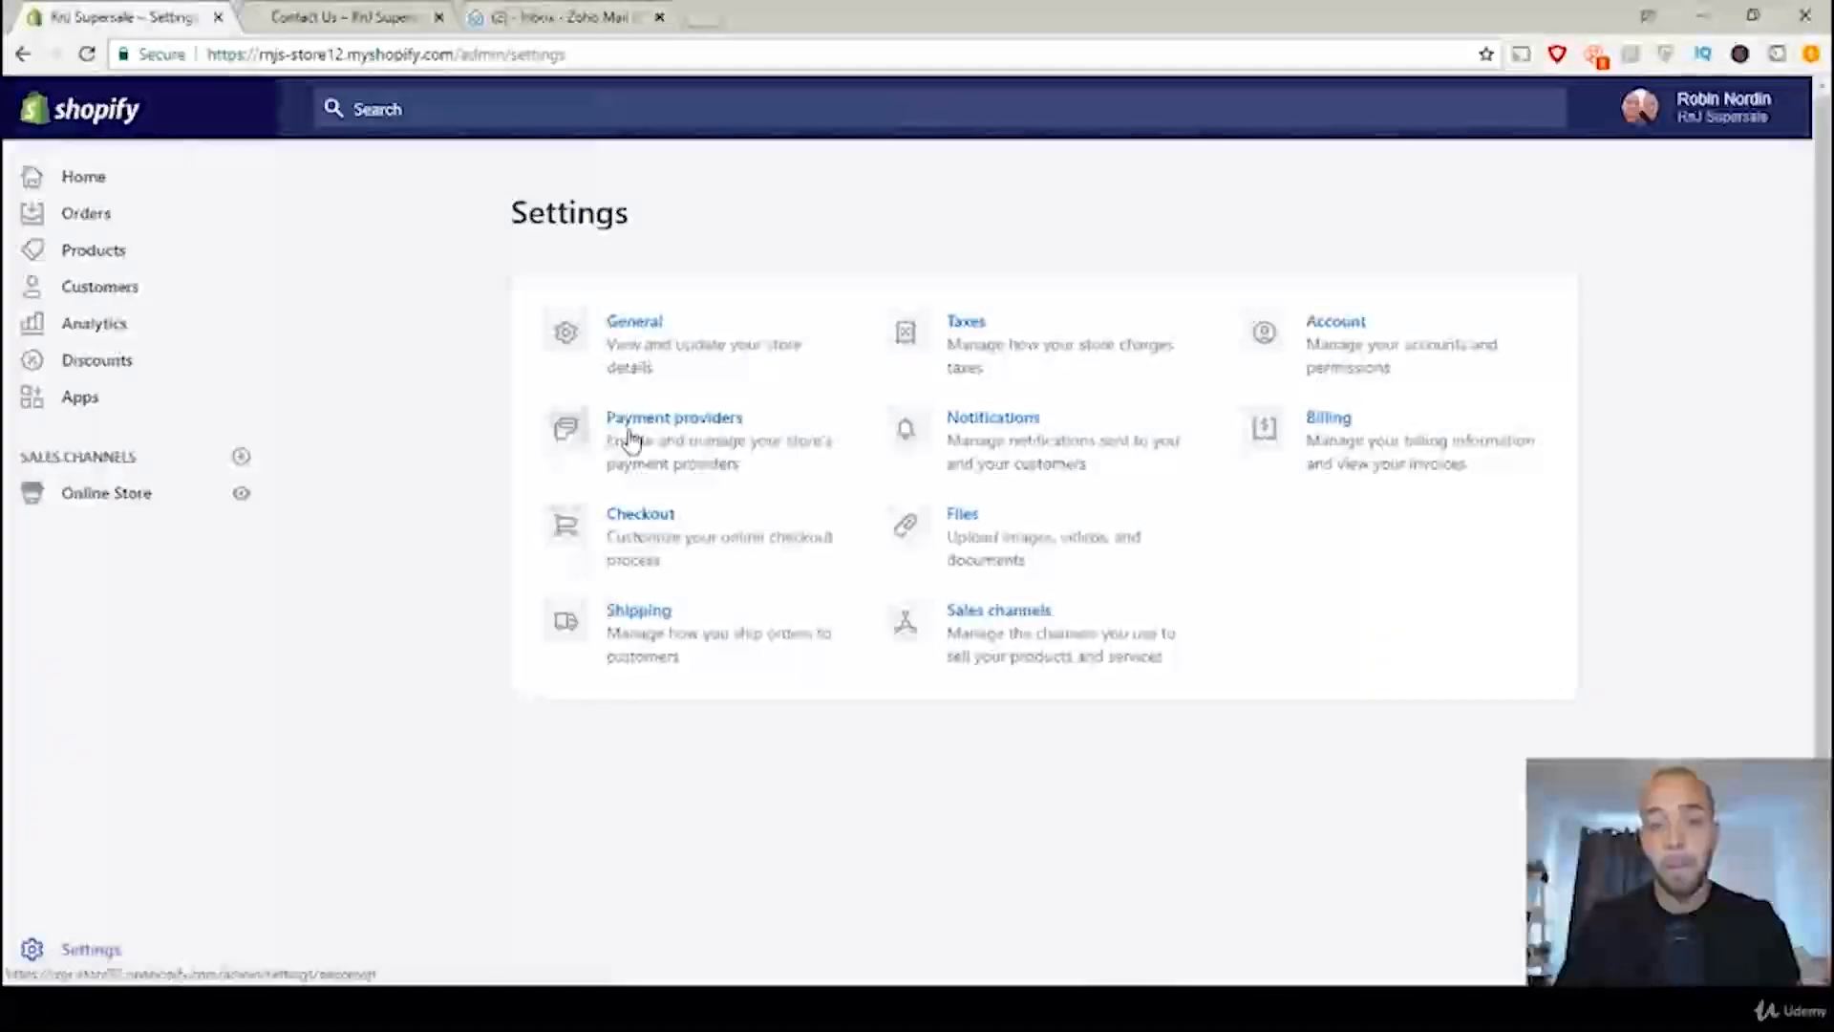
left_click(634, 321)
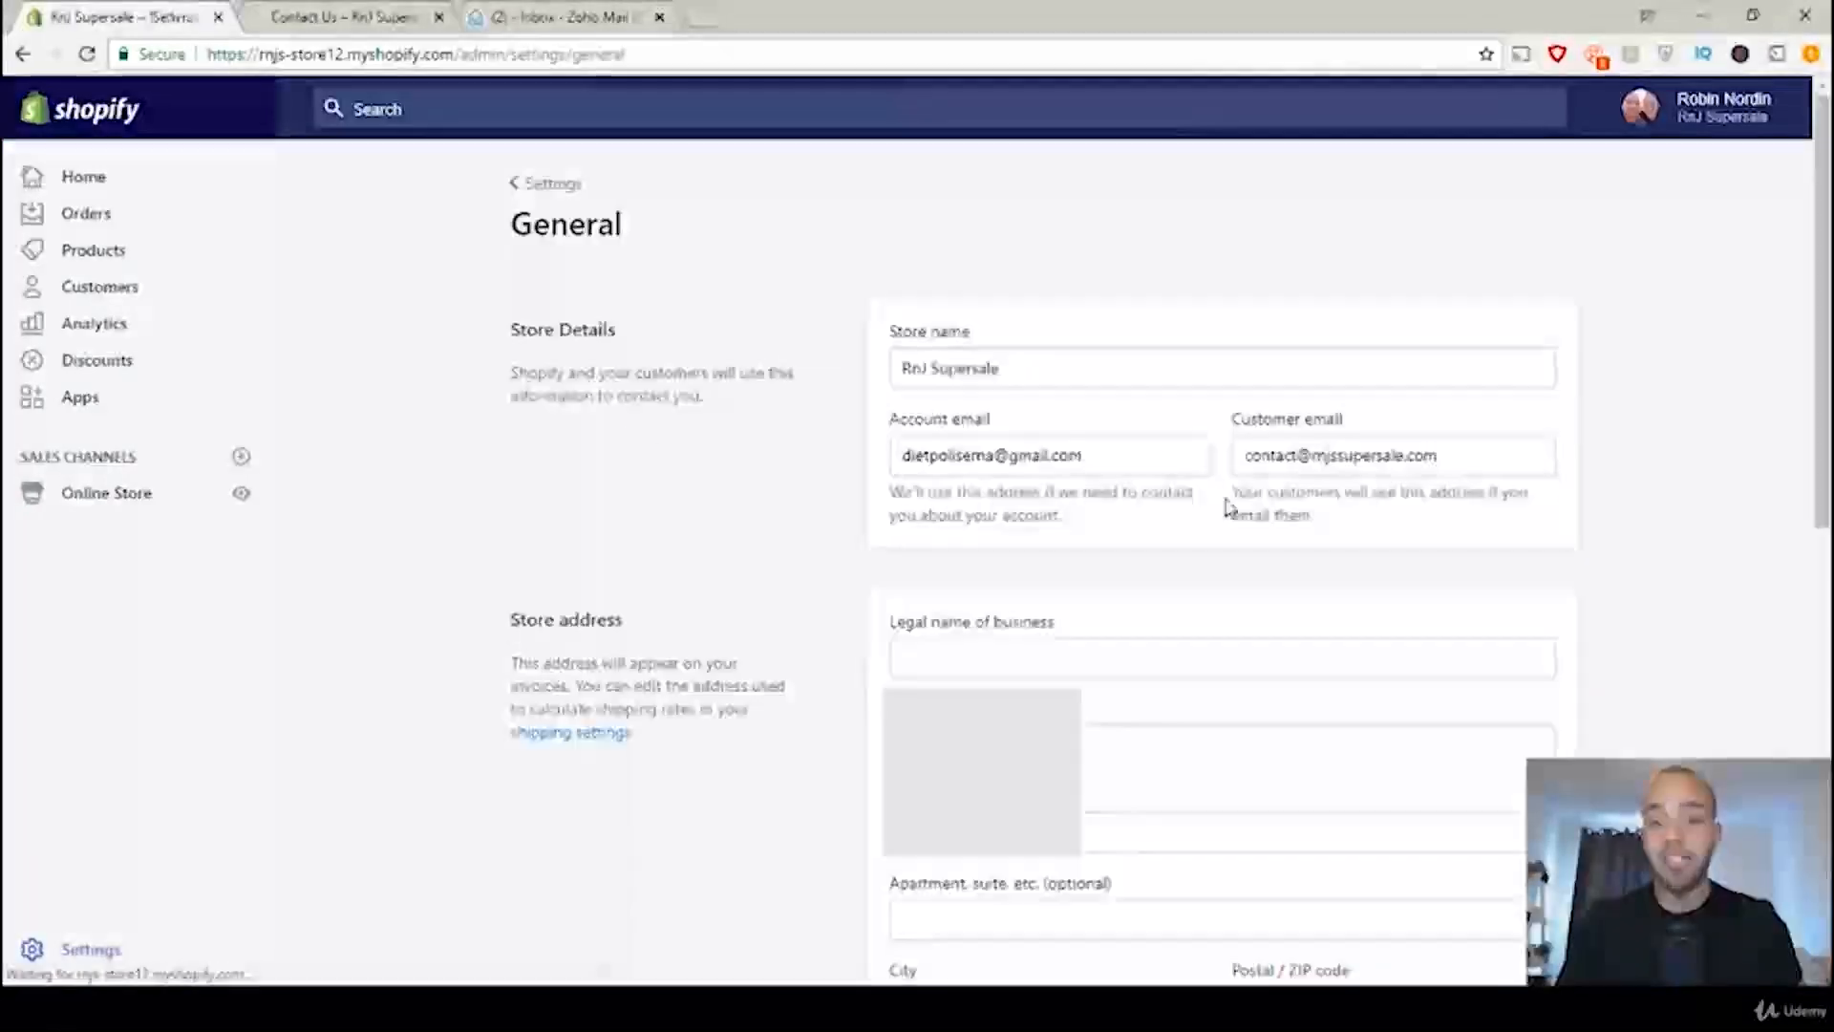
left_click_drag(1487, 459, 1234, 484)
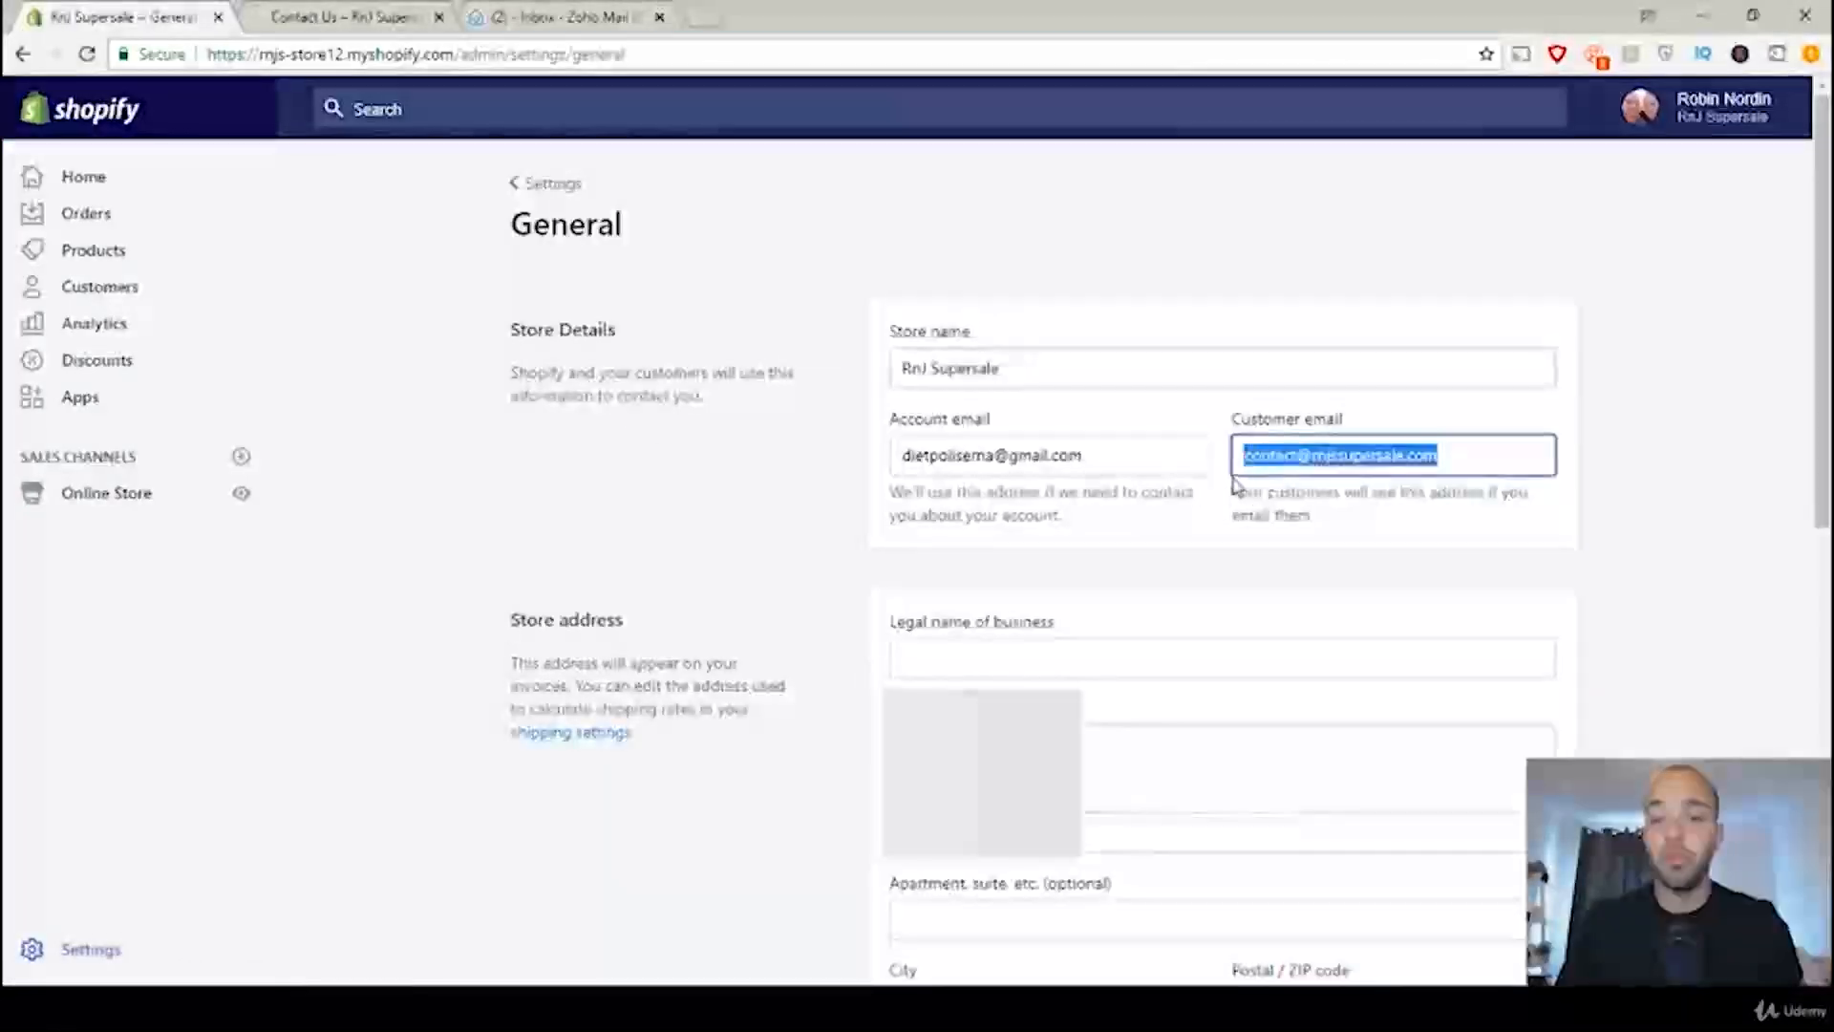
left_click(1435, 535)
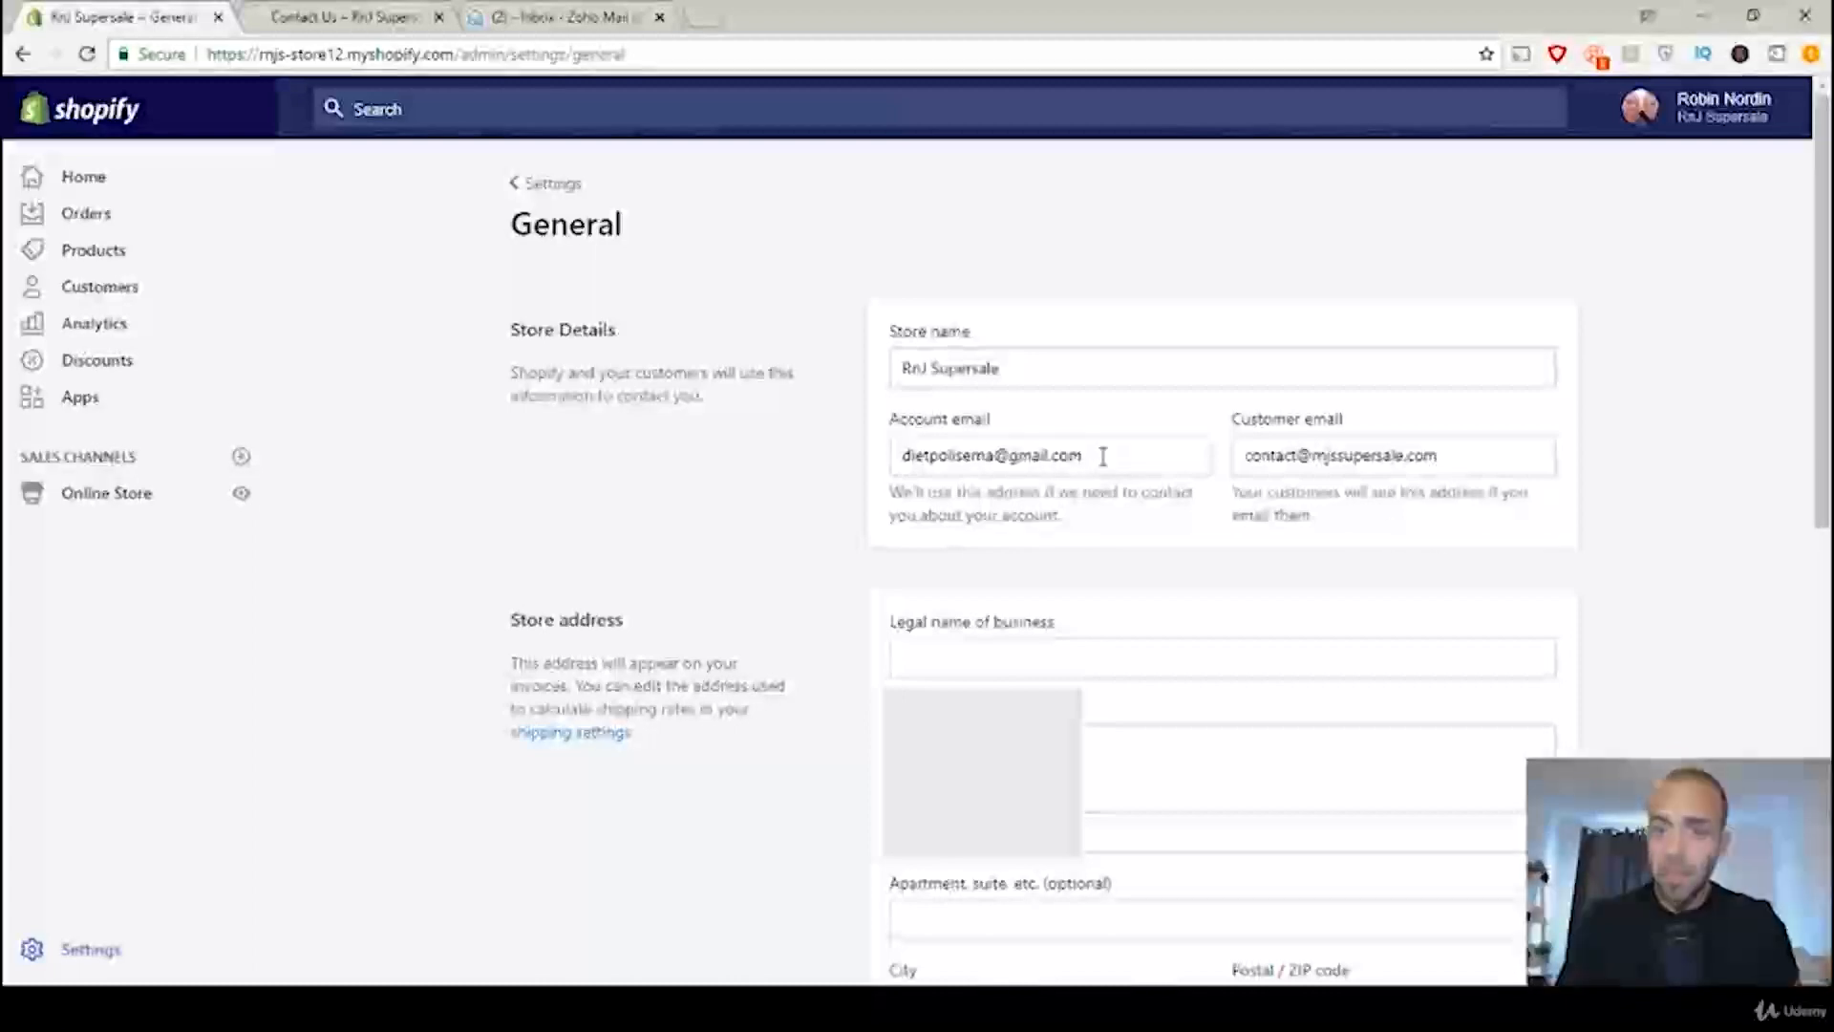
left_click_drag(1099, 456, 901, 449)
left_click(953, 495)
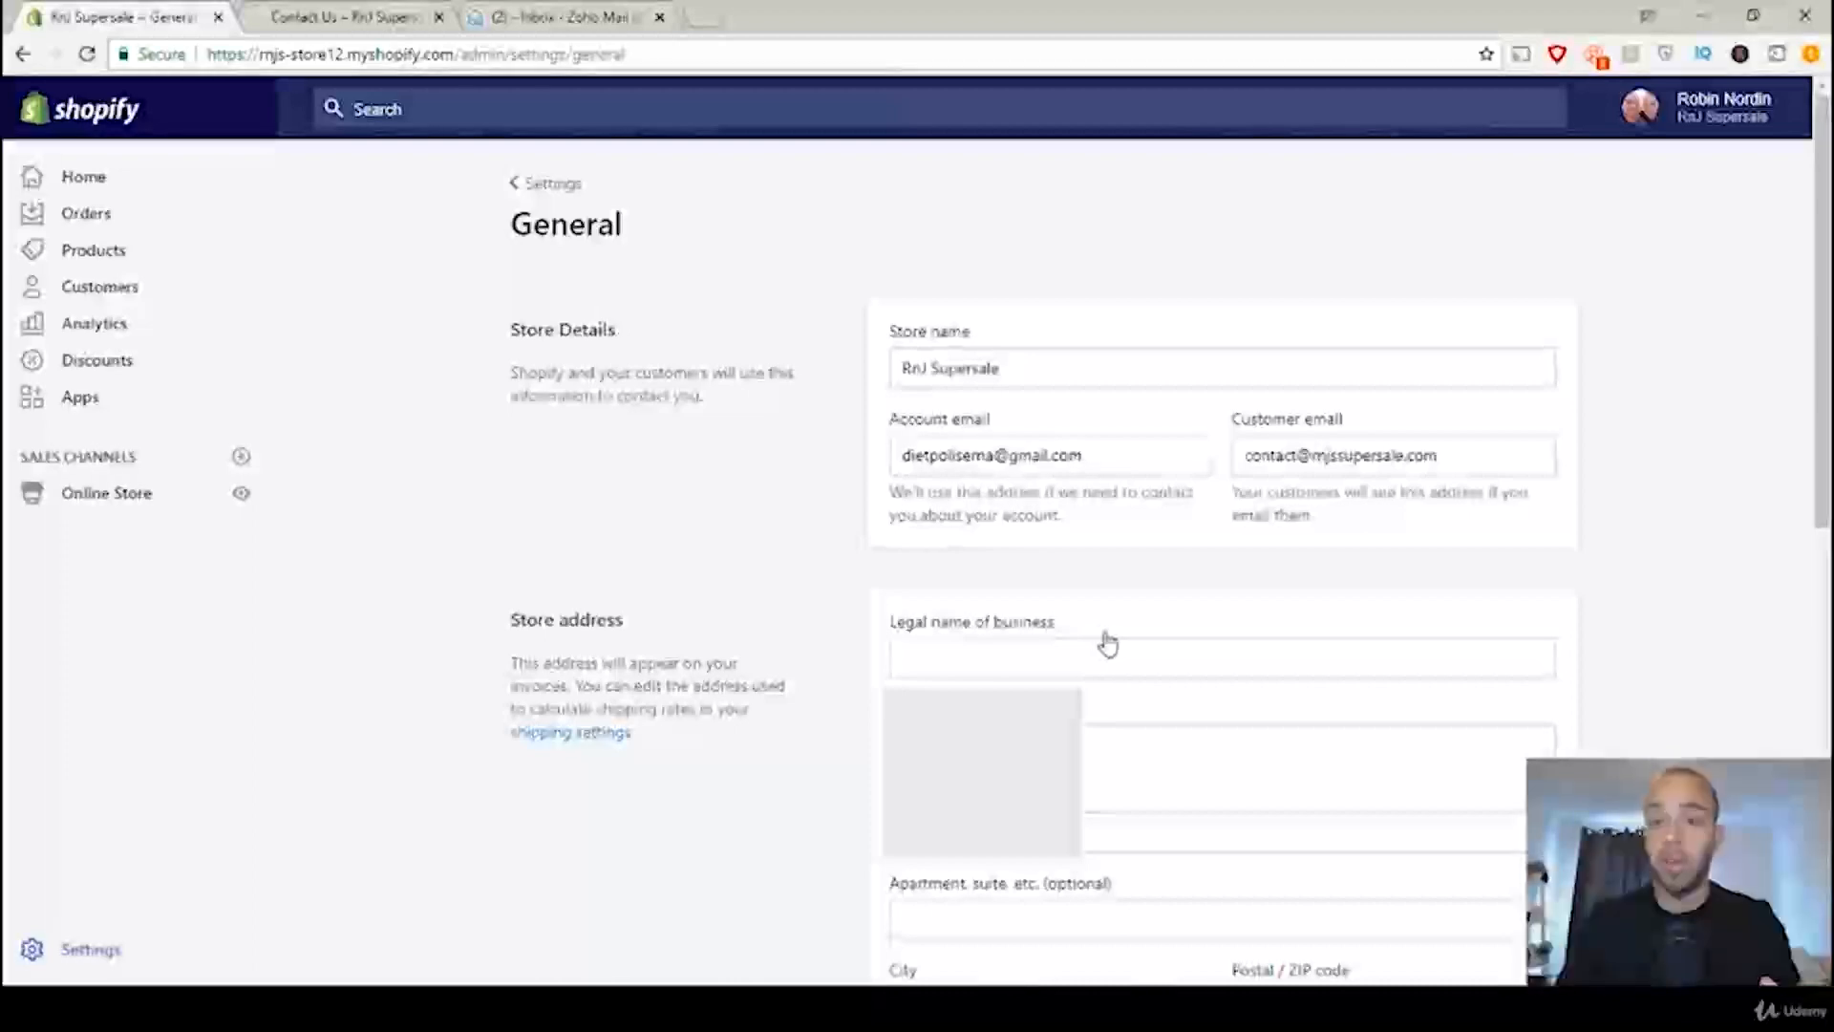
left_click(1491, 461)
left_click_drag(1491, 461, 1230, 468)
left_click(1210, 468)
left_click(1246, 489)
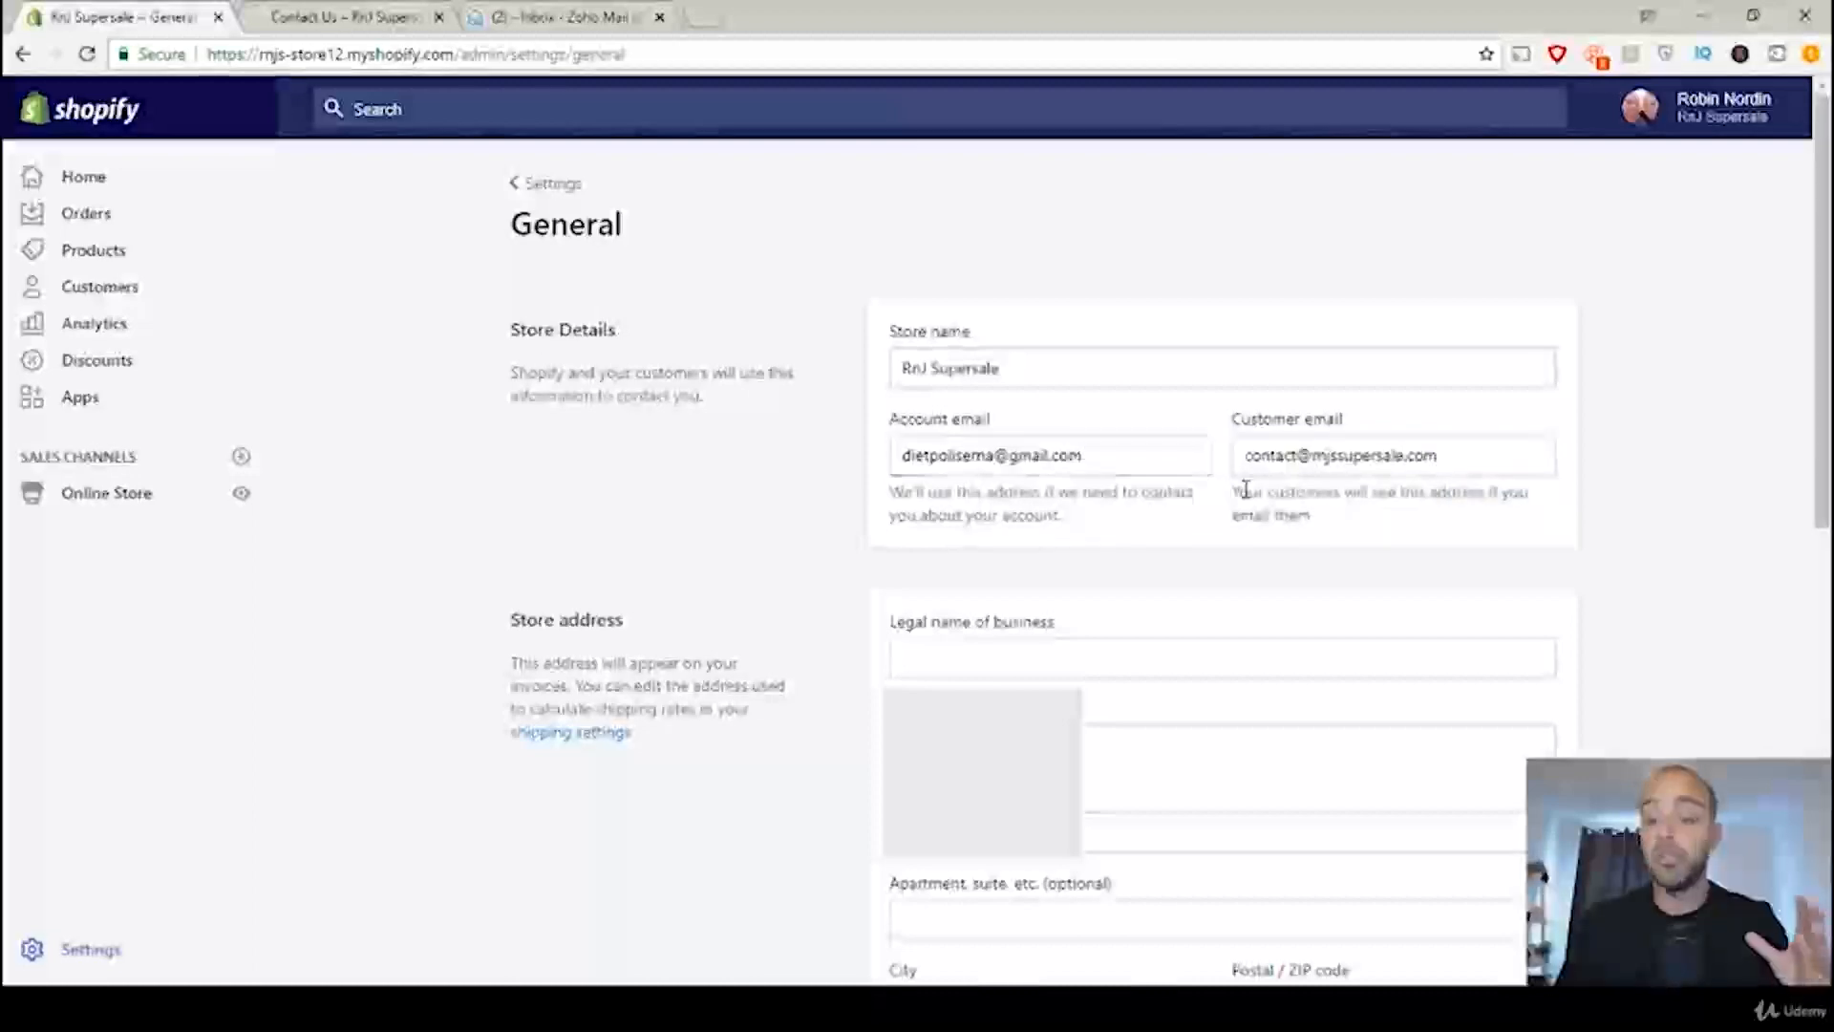
left_click_drag(1114, 459, 879, 461)
left_click(685, 235)
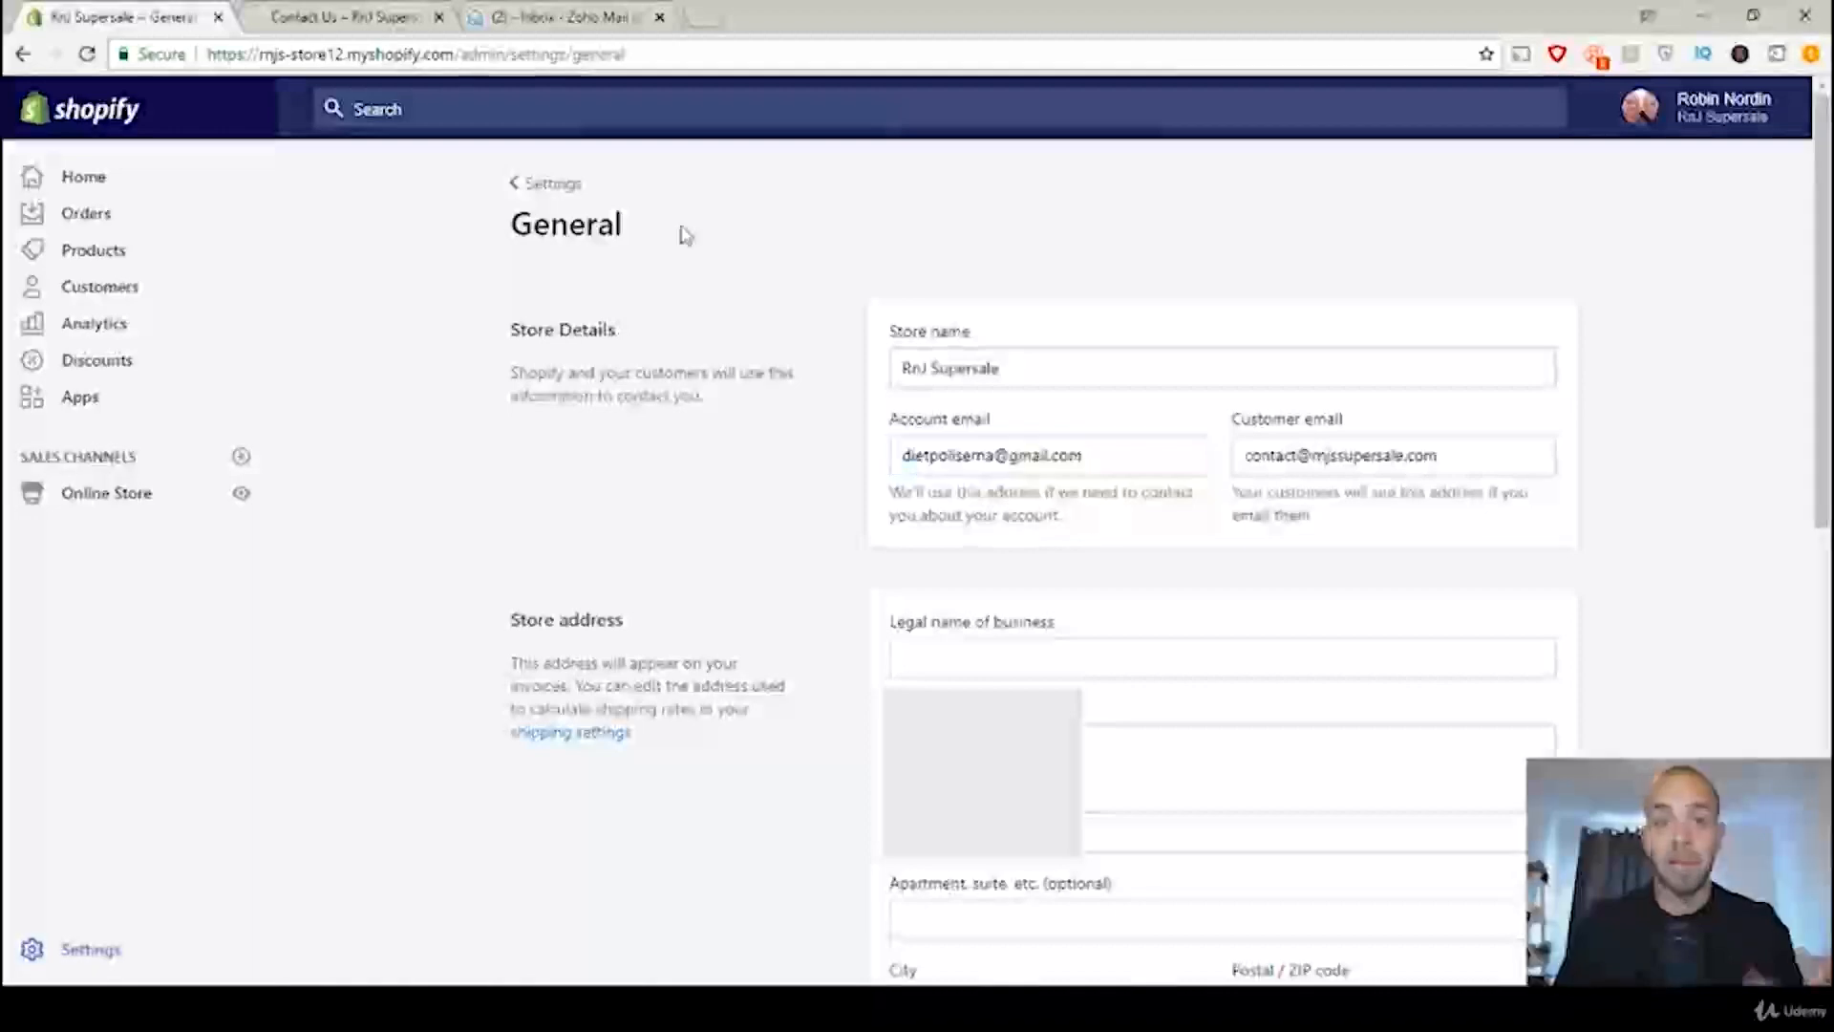
Step: Access the store's Contact Us page for editing and check the contact email at the end of its text
left_click(118, 496)
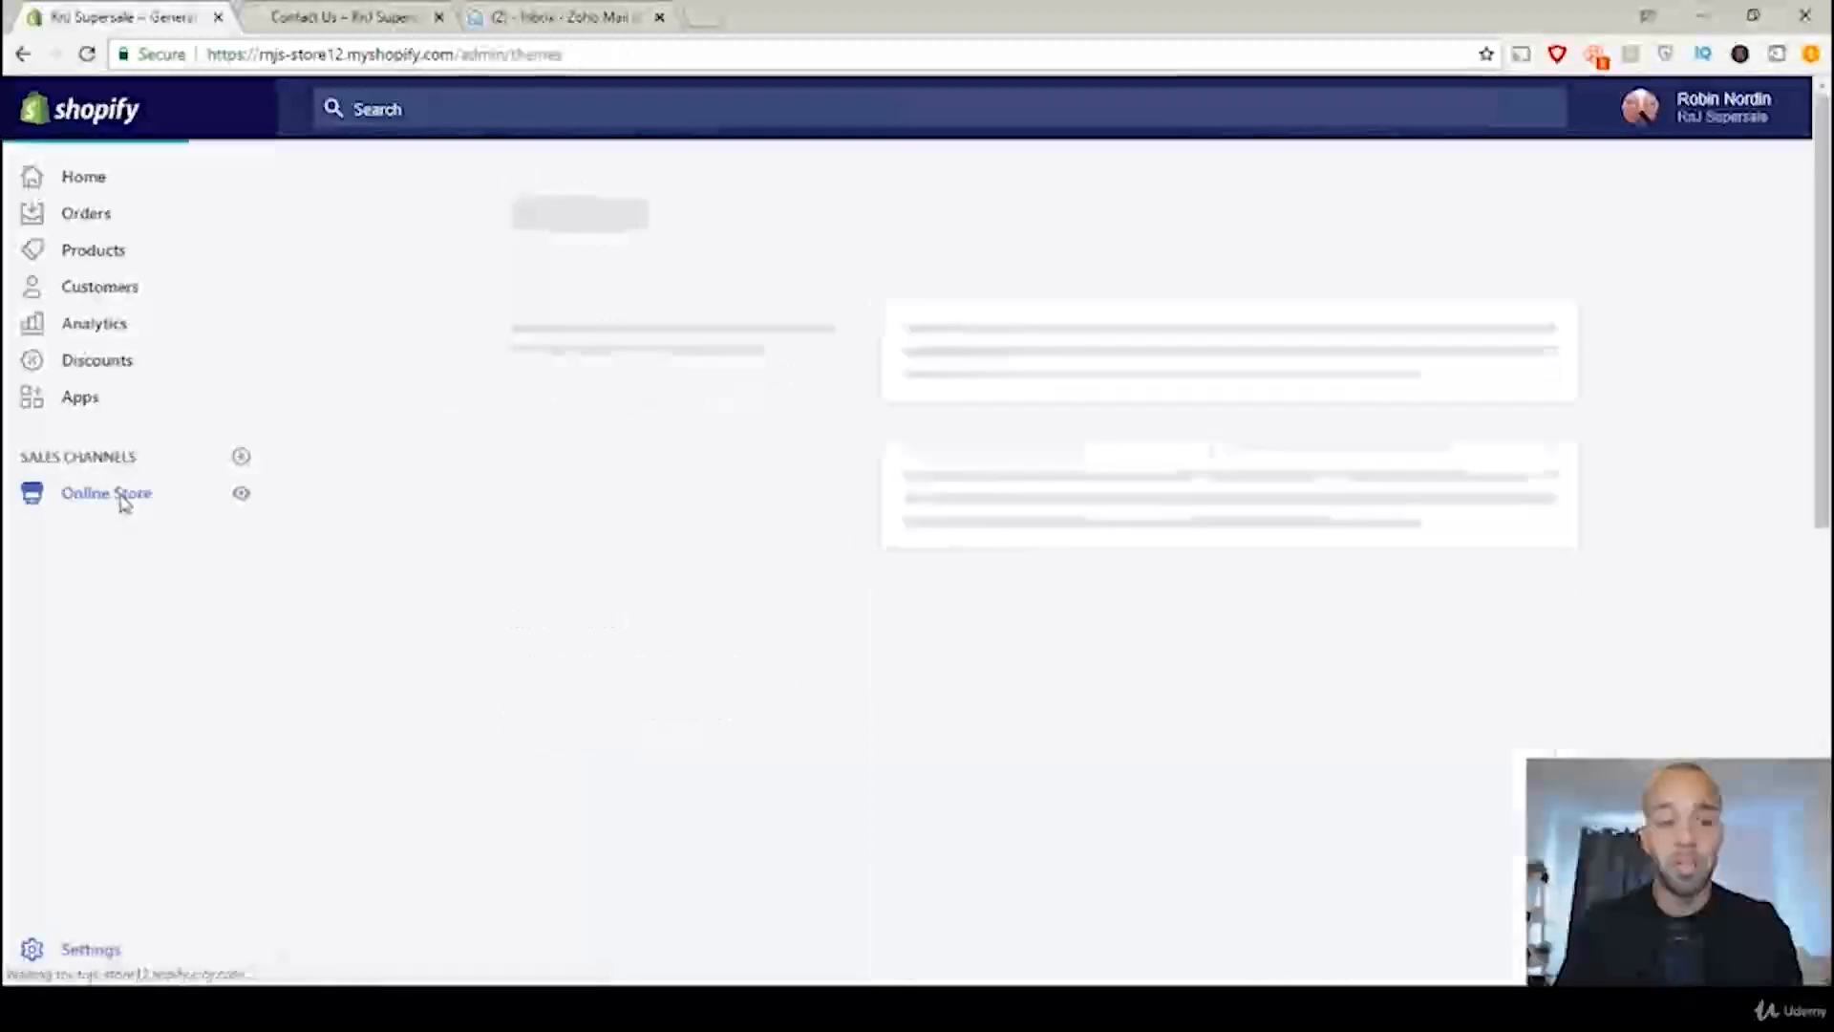
left_click(107, 596)
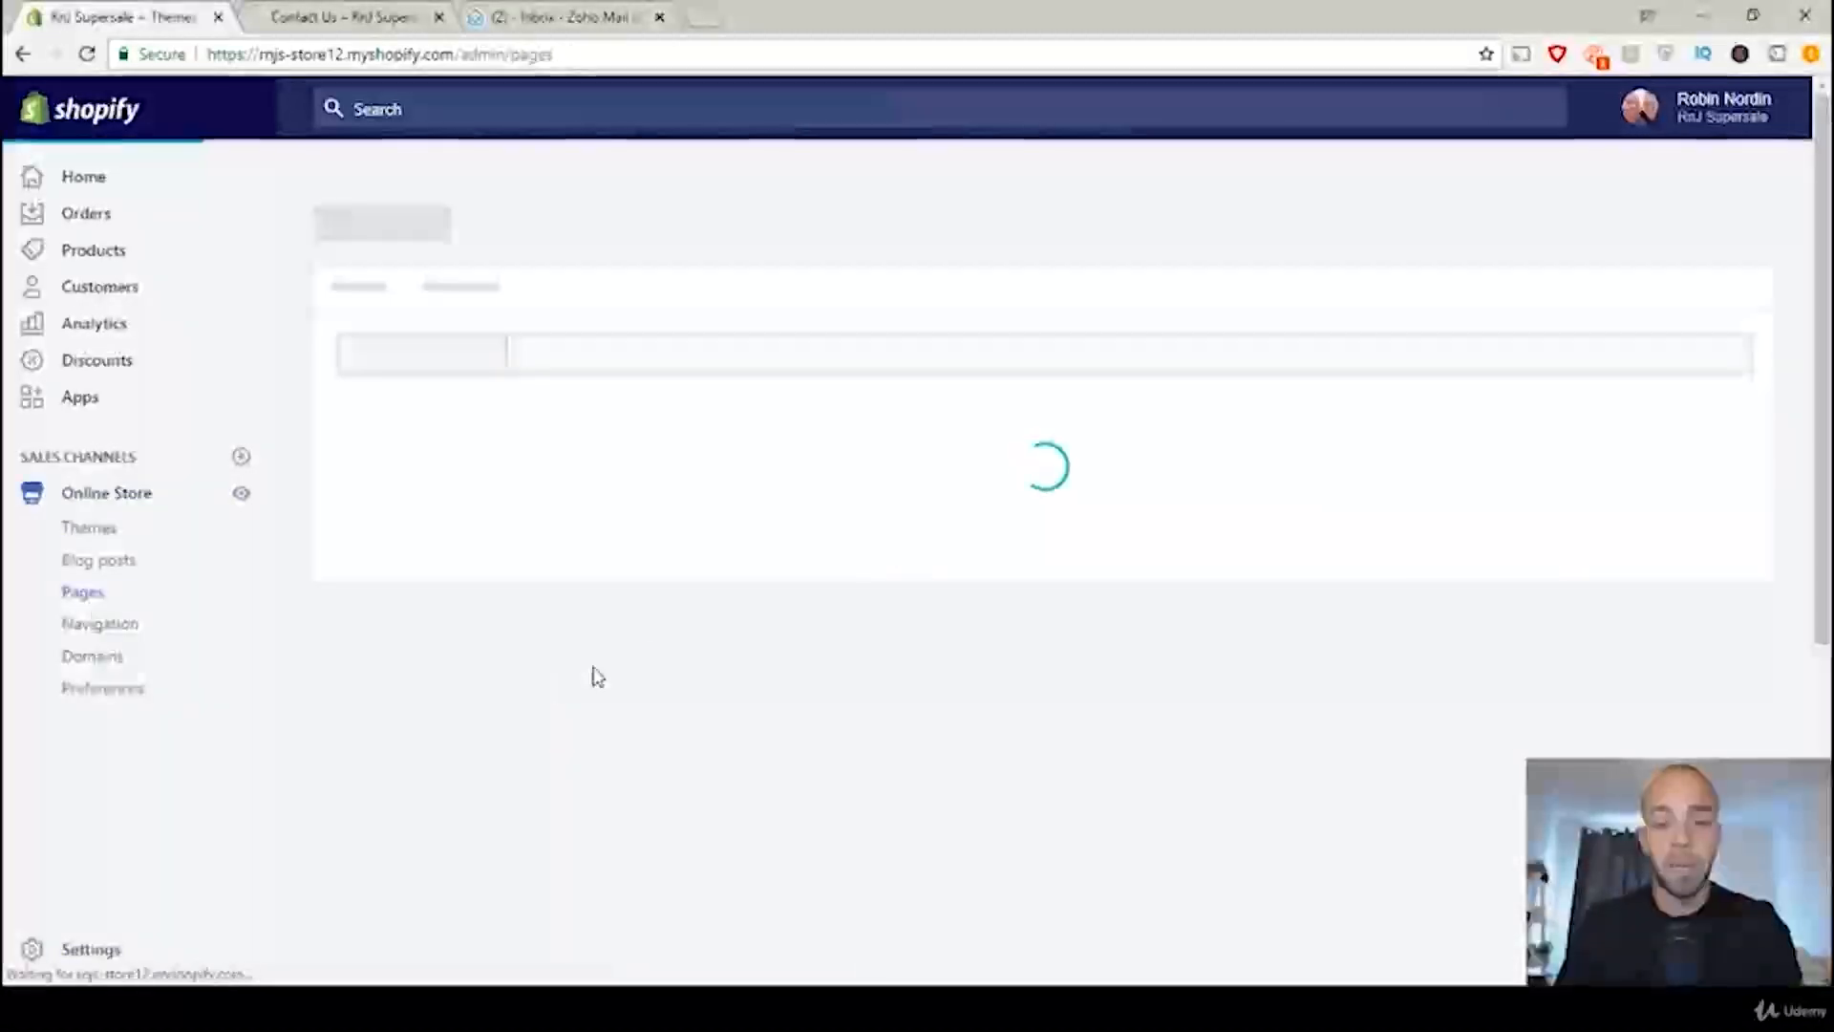
left_click(457, 672)
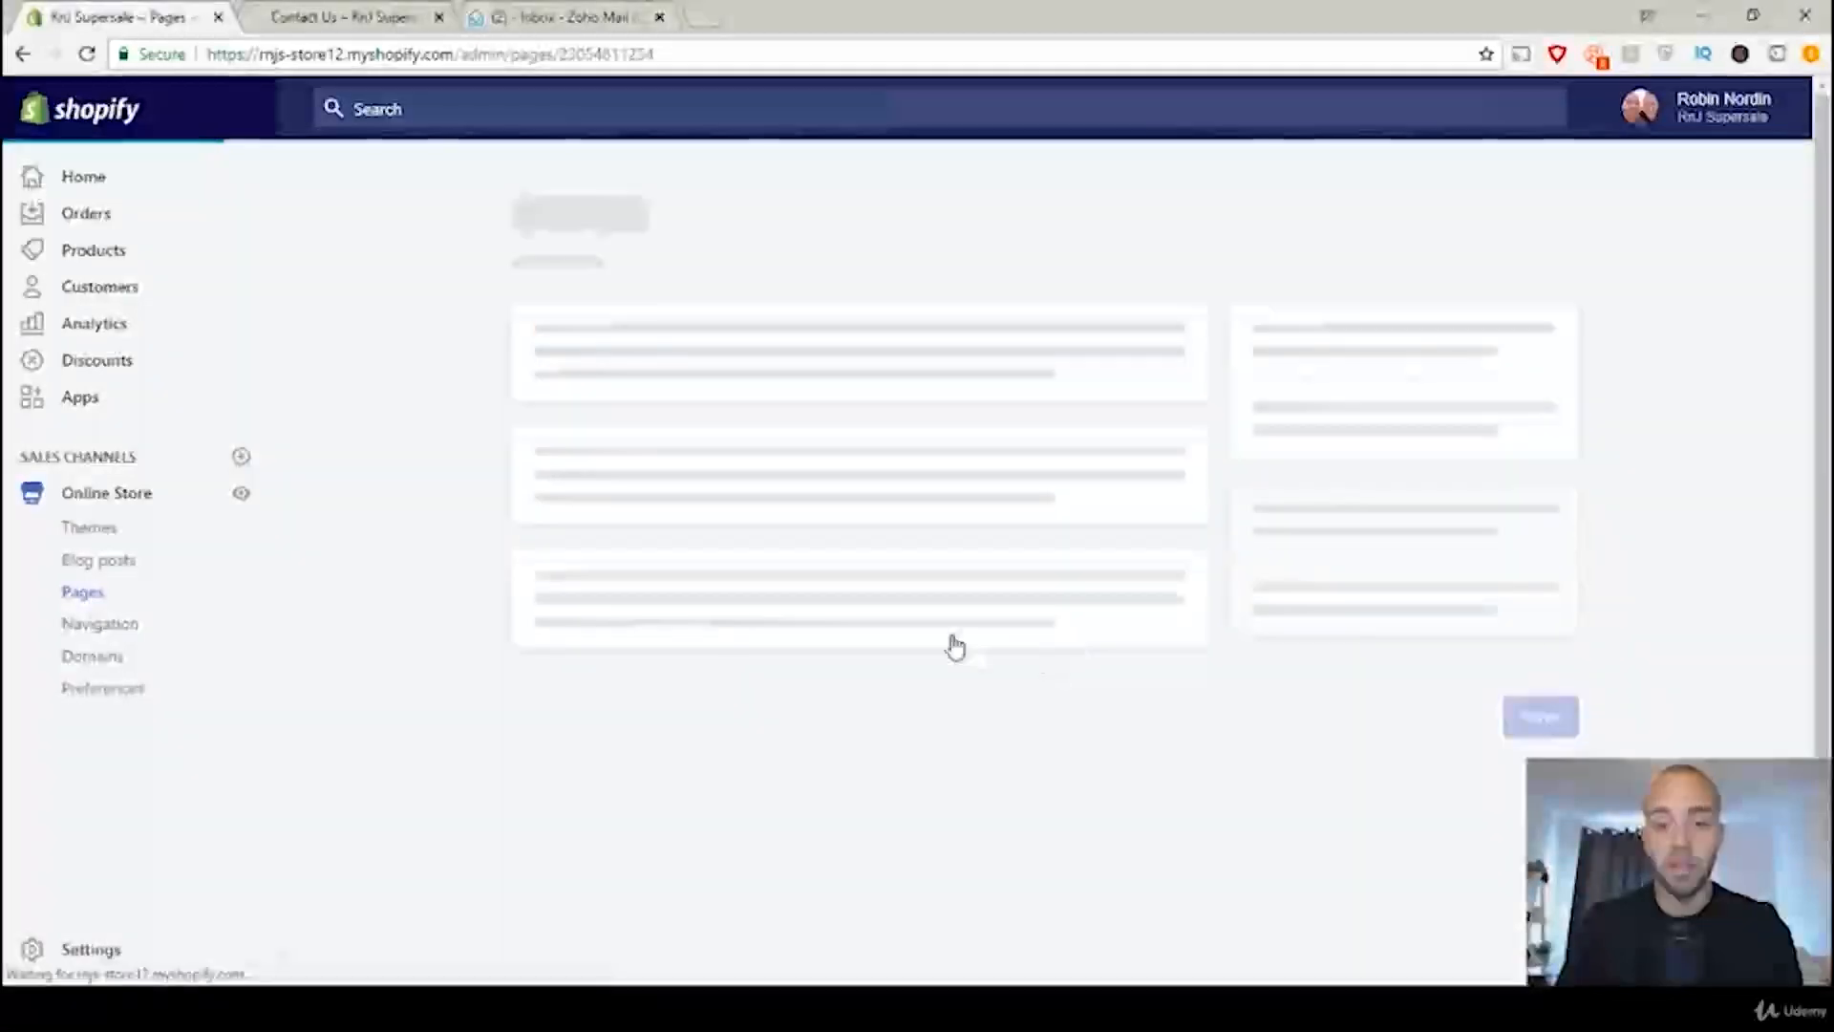
scroll(967, 515, "down", 5)
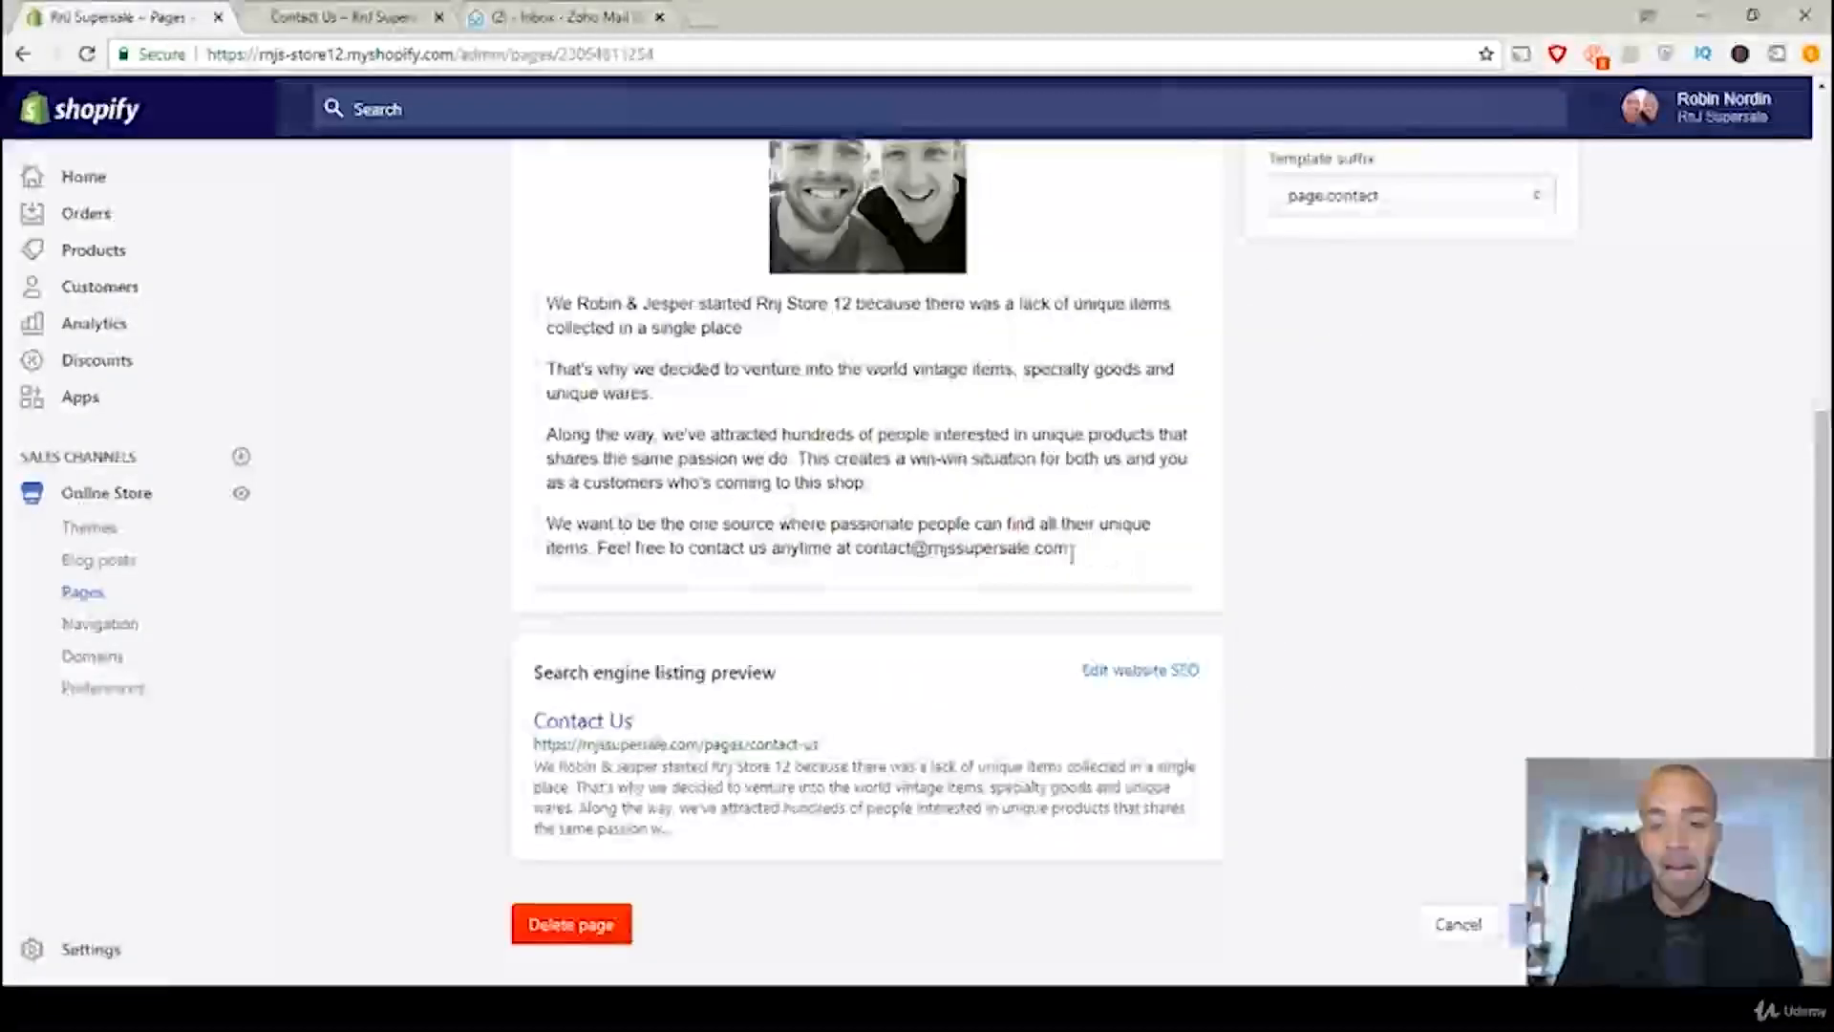
left_click_drag(1077, 551, 855, 554)
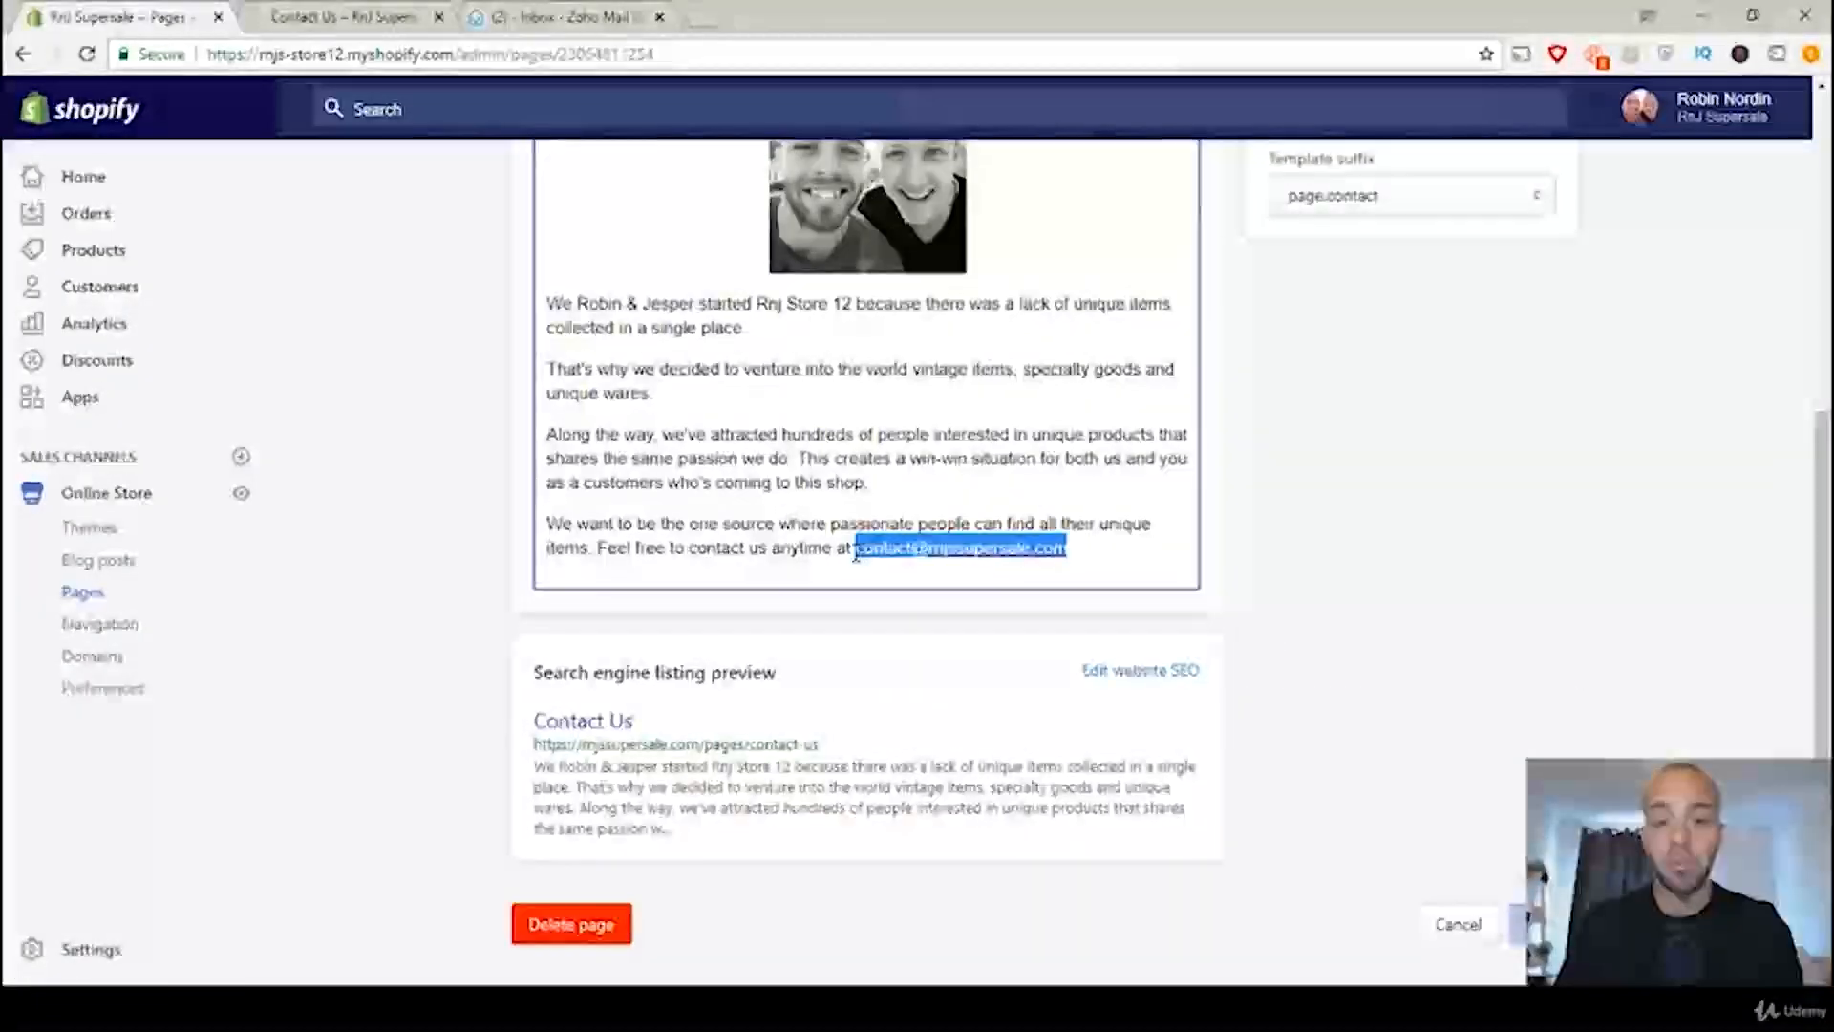
left_click(819, 646)
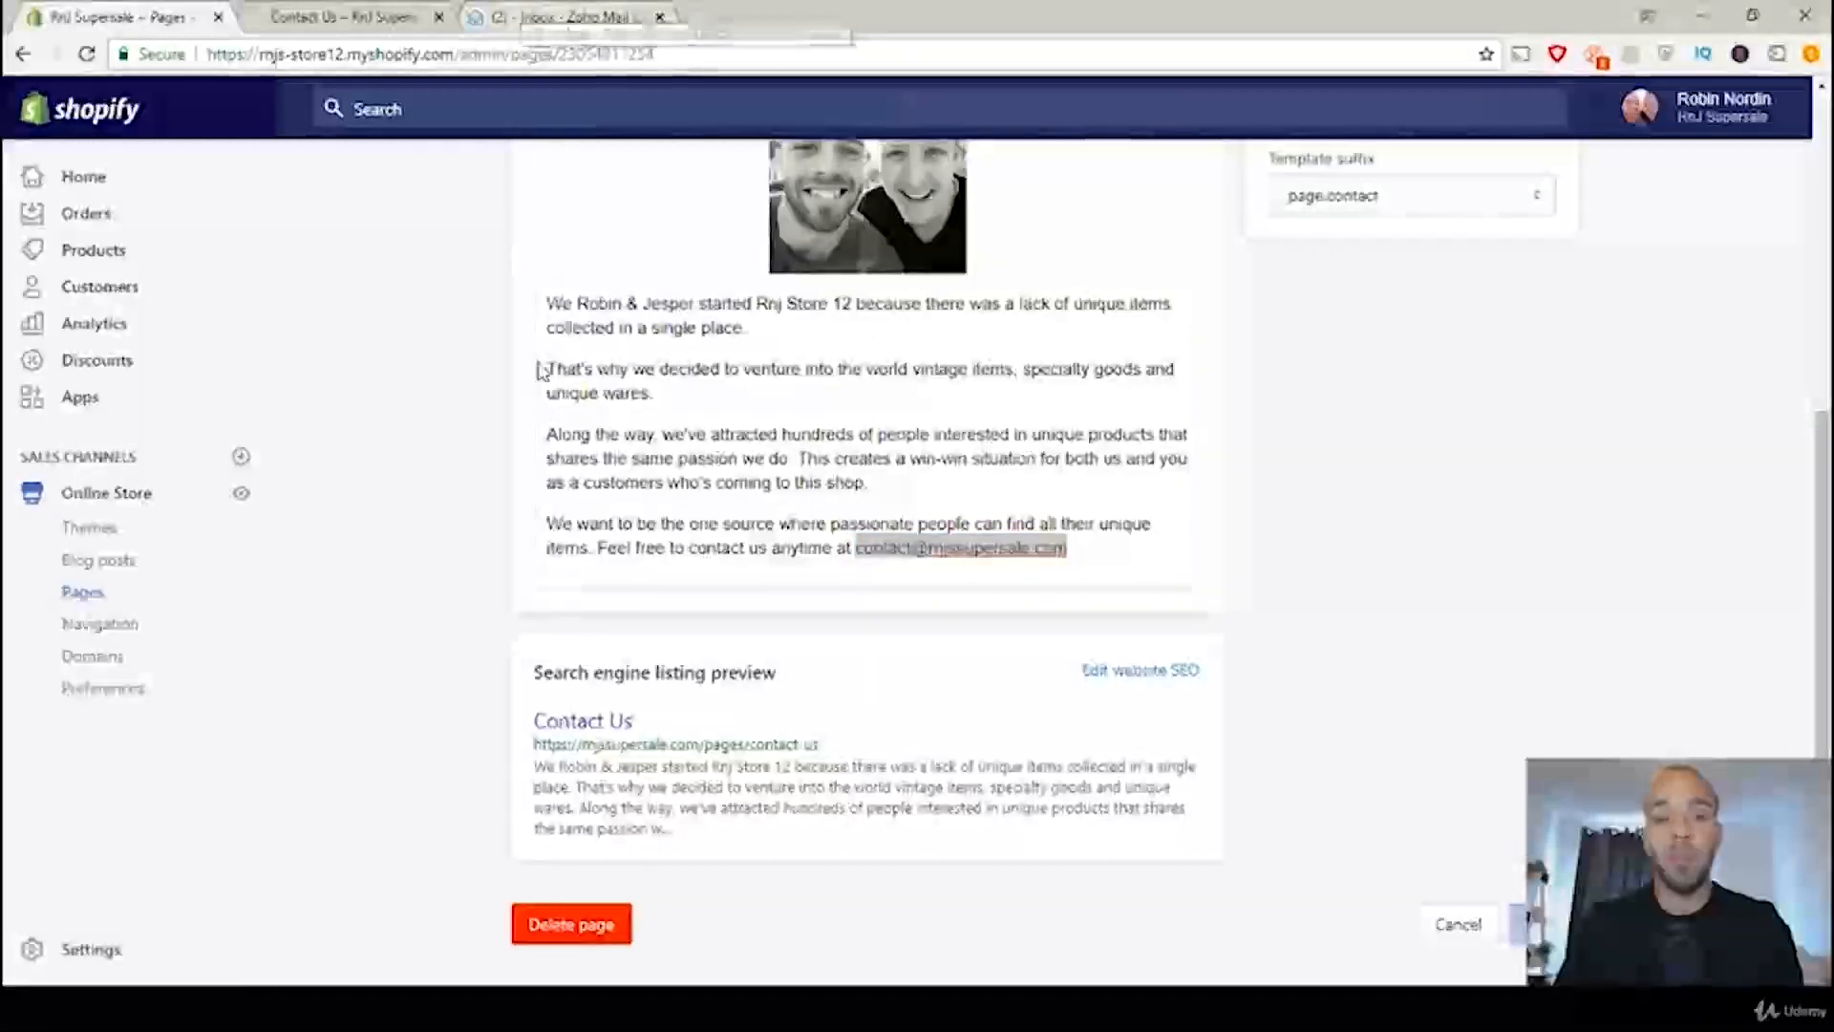
Step: Review the contact form on the live Contact Us page, and switch to the Zoho Mail inbox
left_click(354, 16)
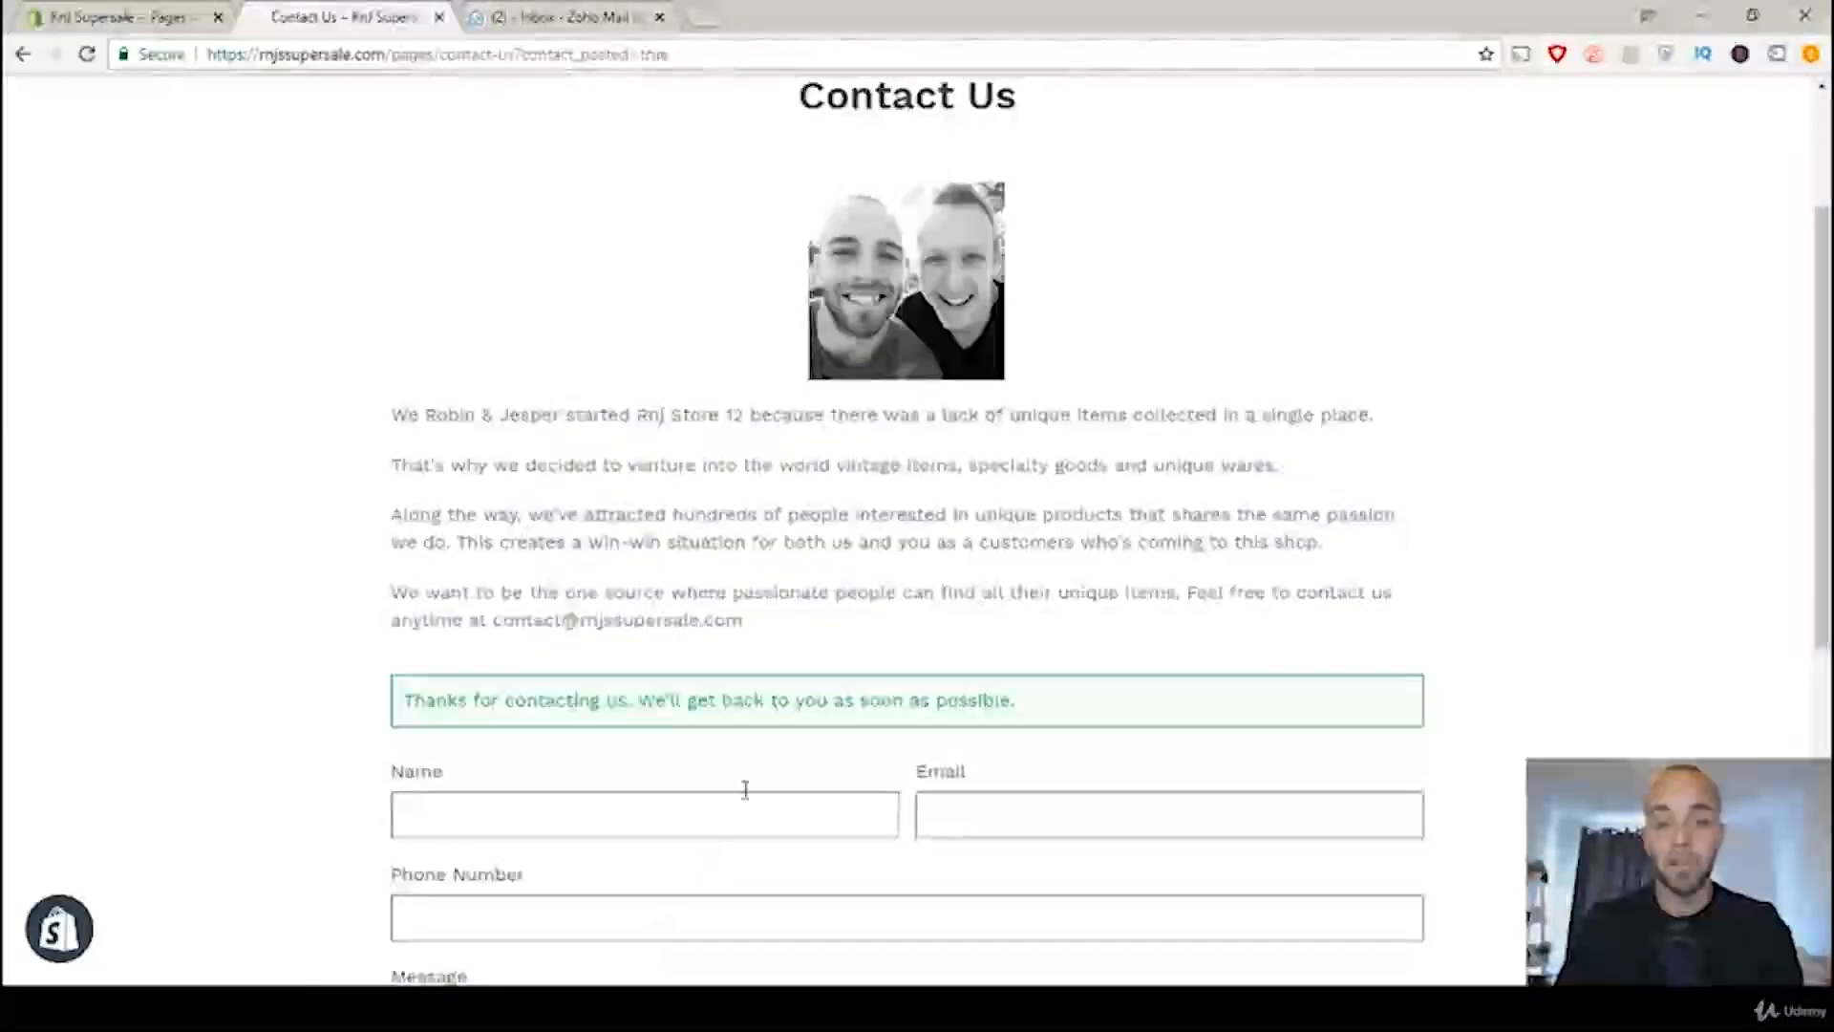
scroll(955, 745, "down", 3)
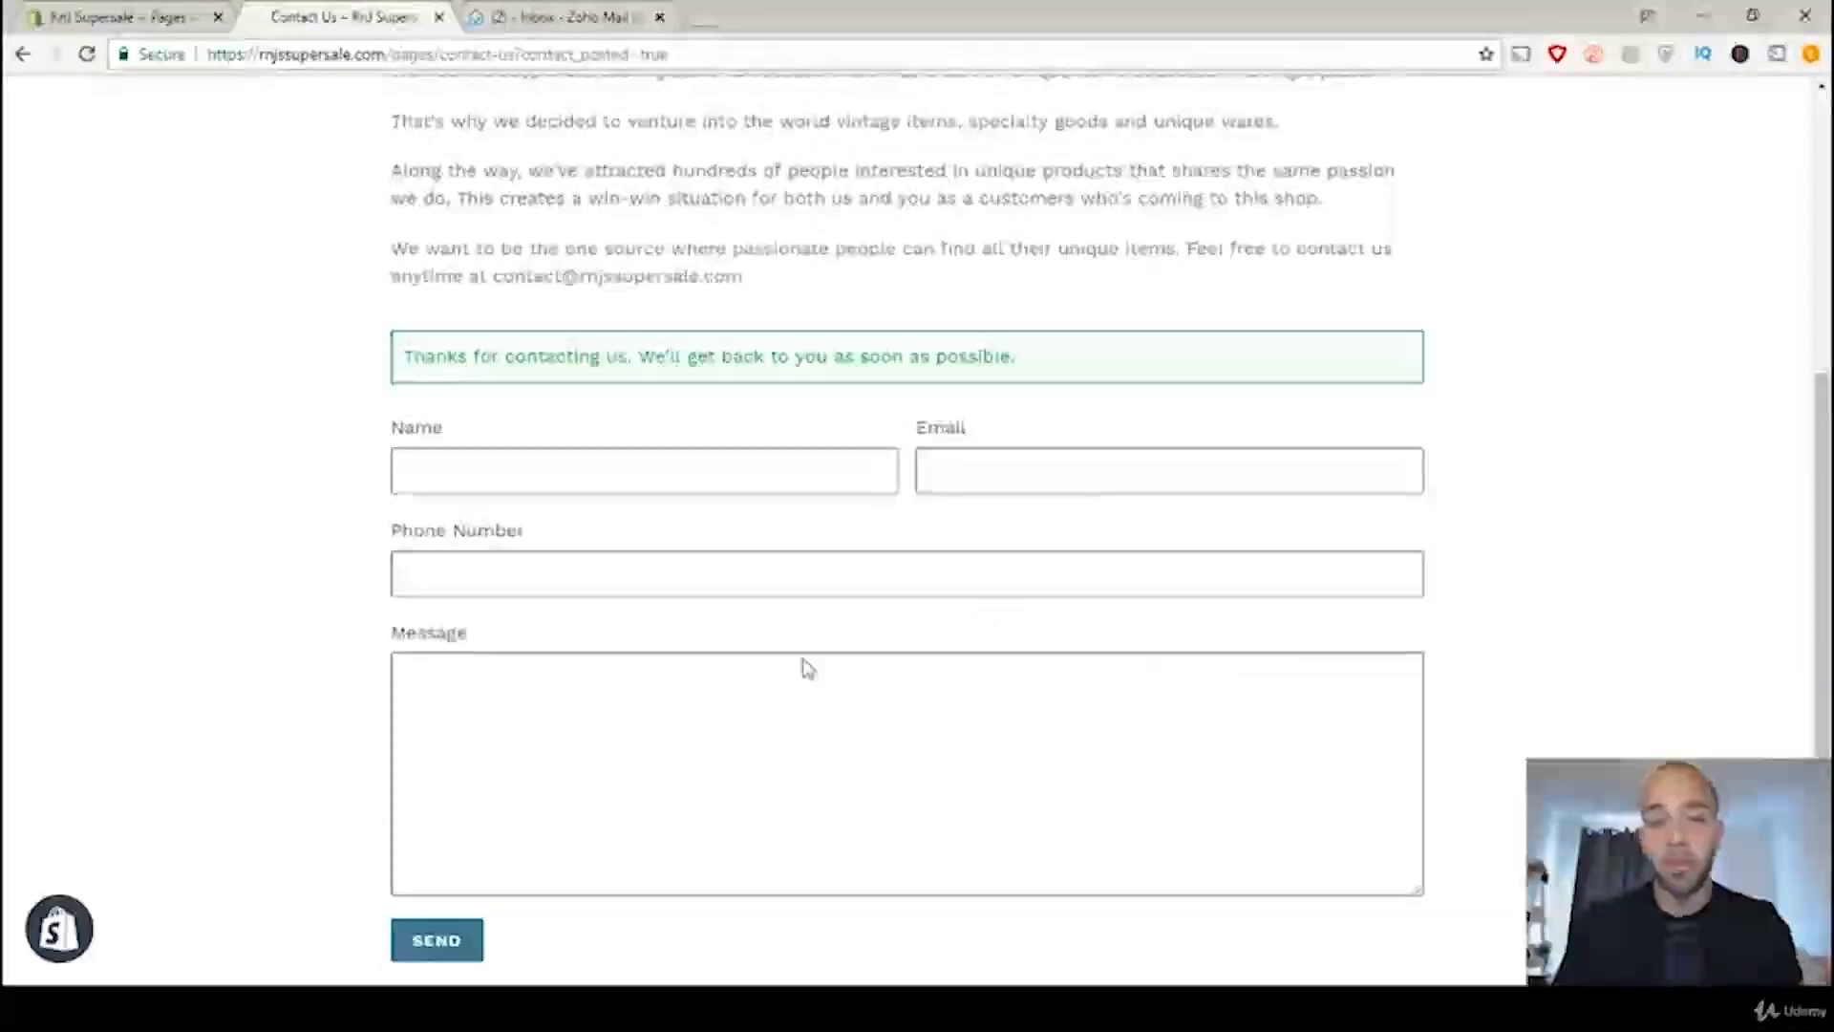
left_click(521, 15)
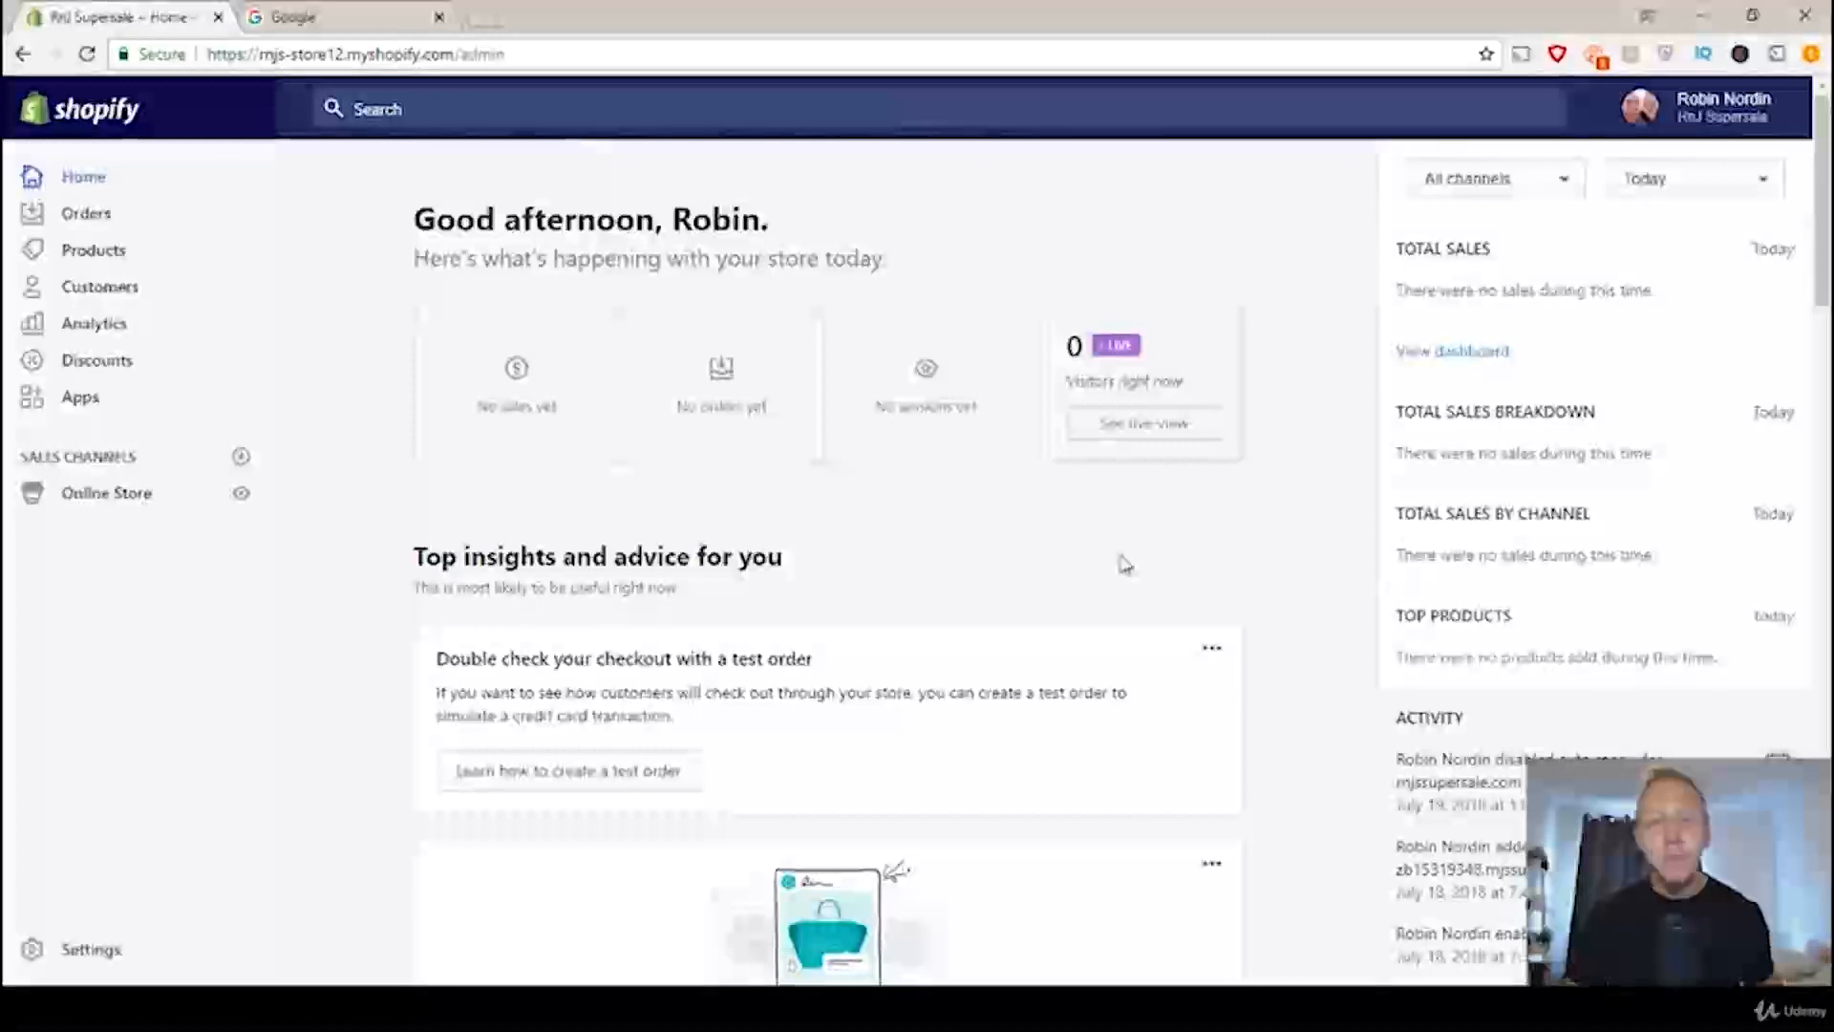
Step: Switch to Google and search for "ebay" to see how its title and description are listed
left_click(288, 17)
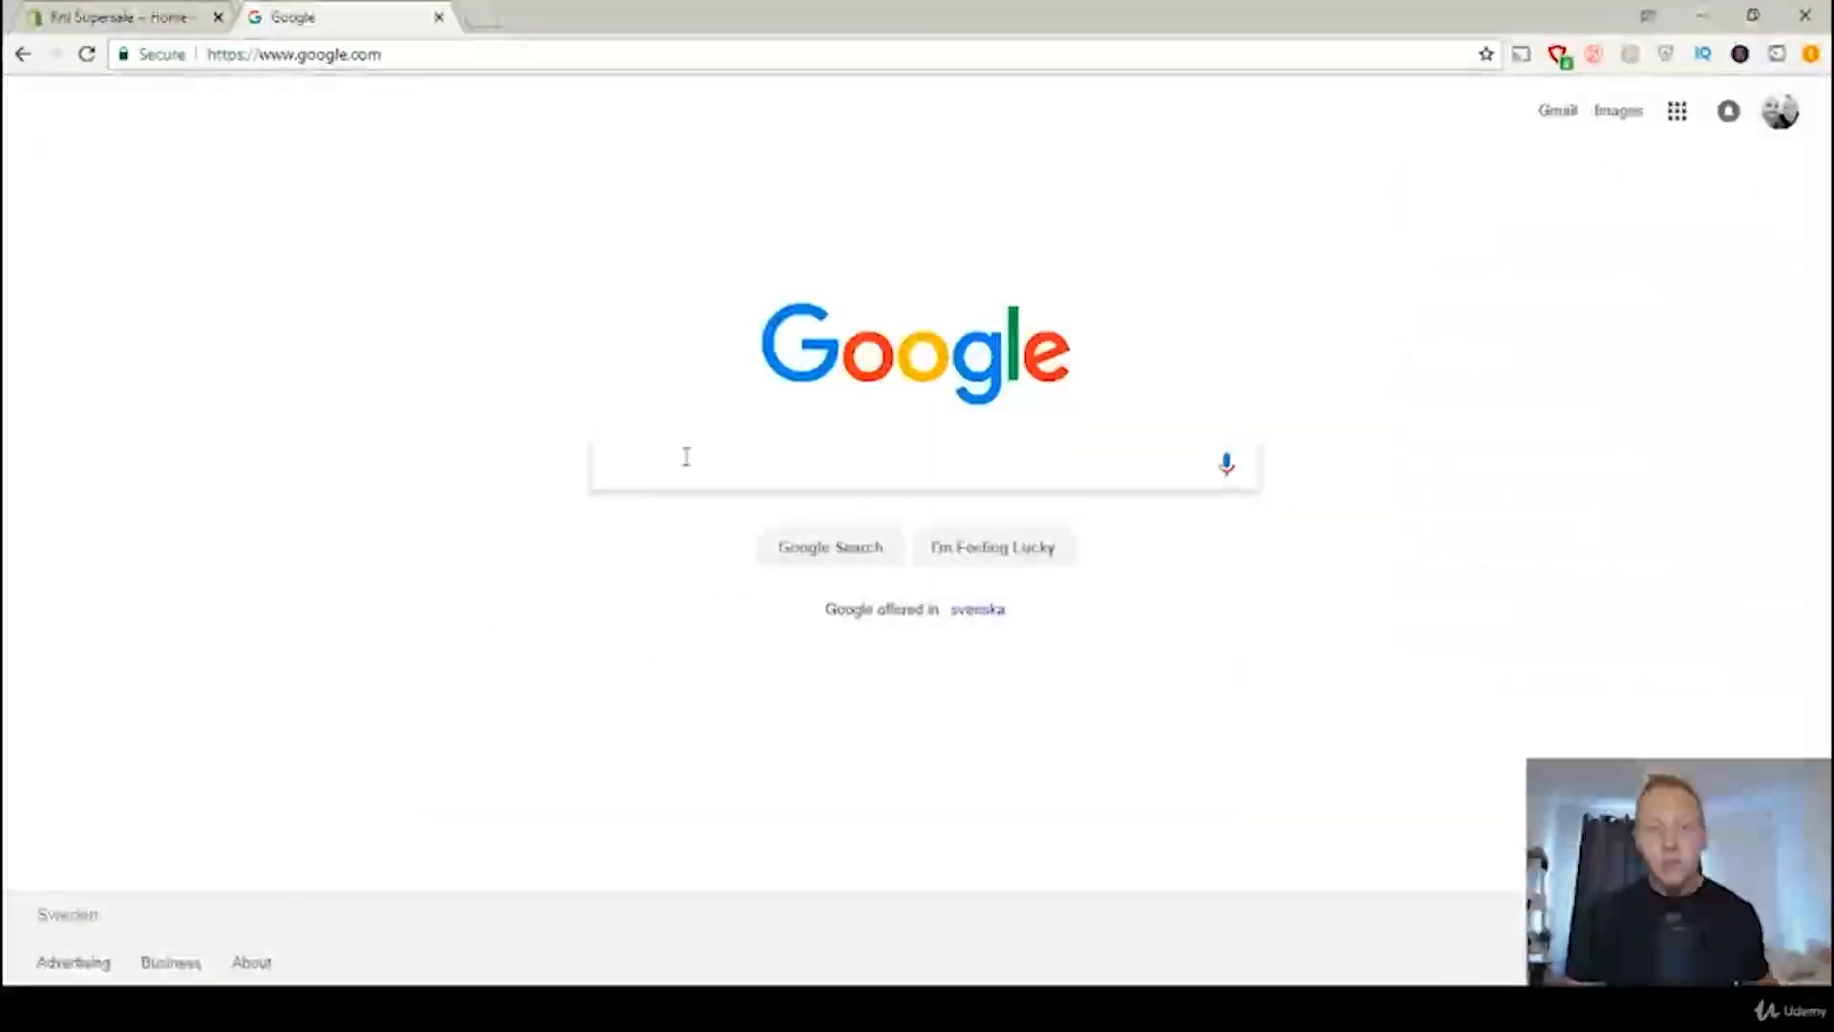
type("ebay")
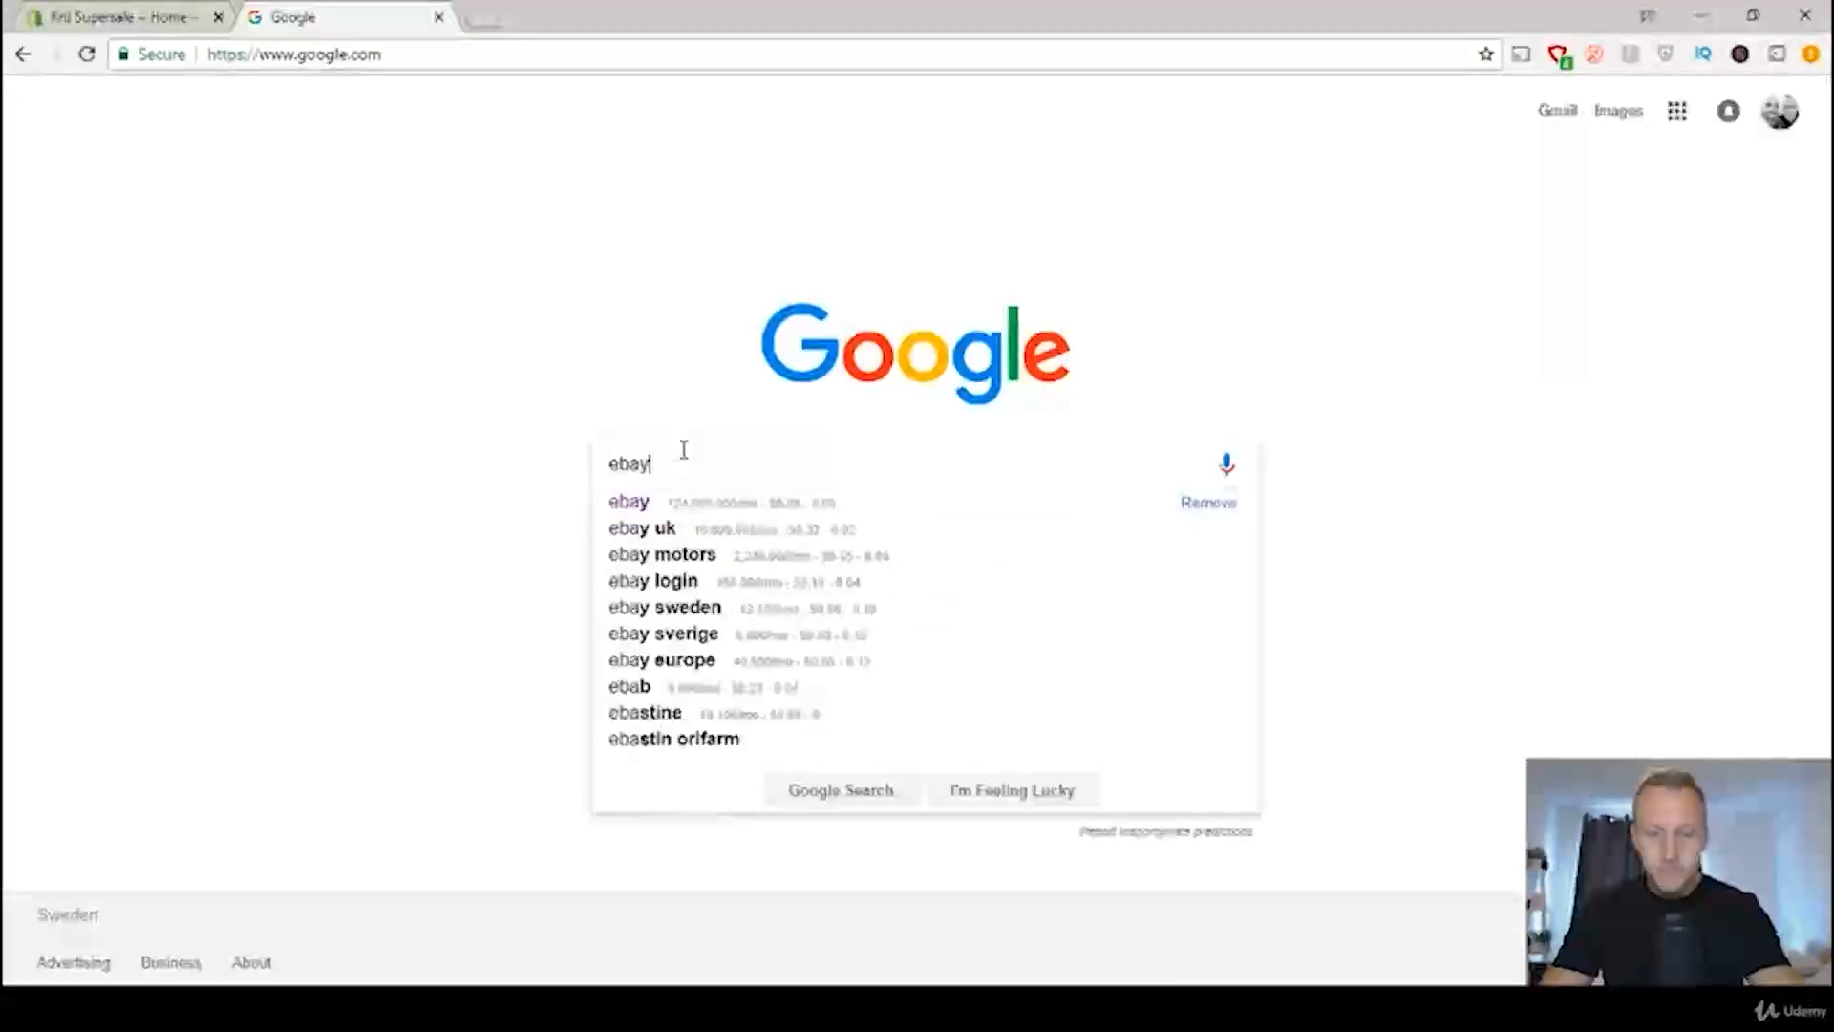
key("Return")
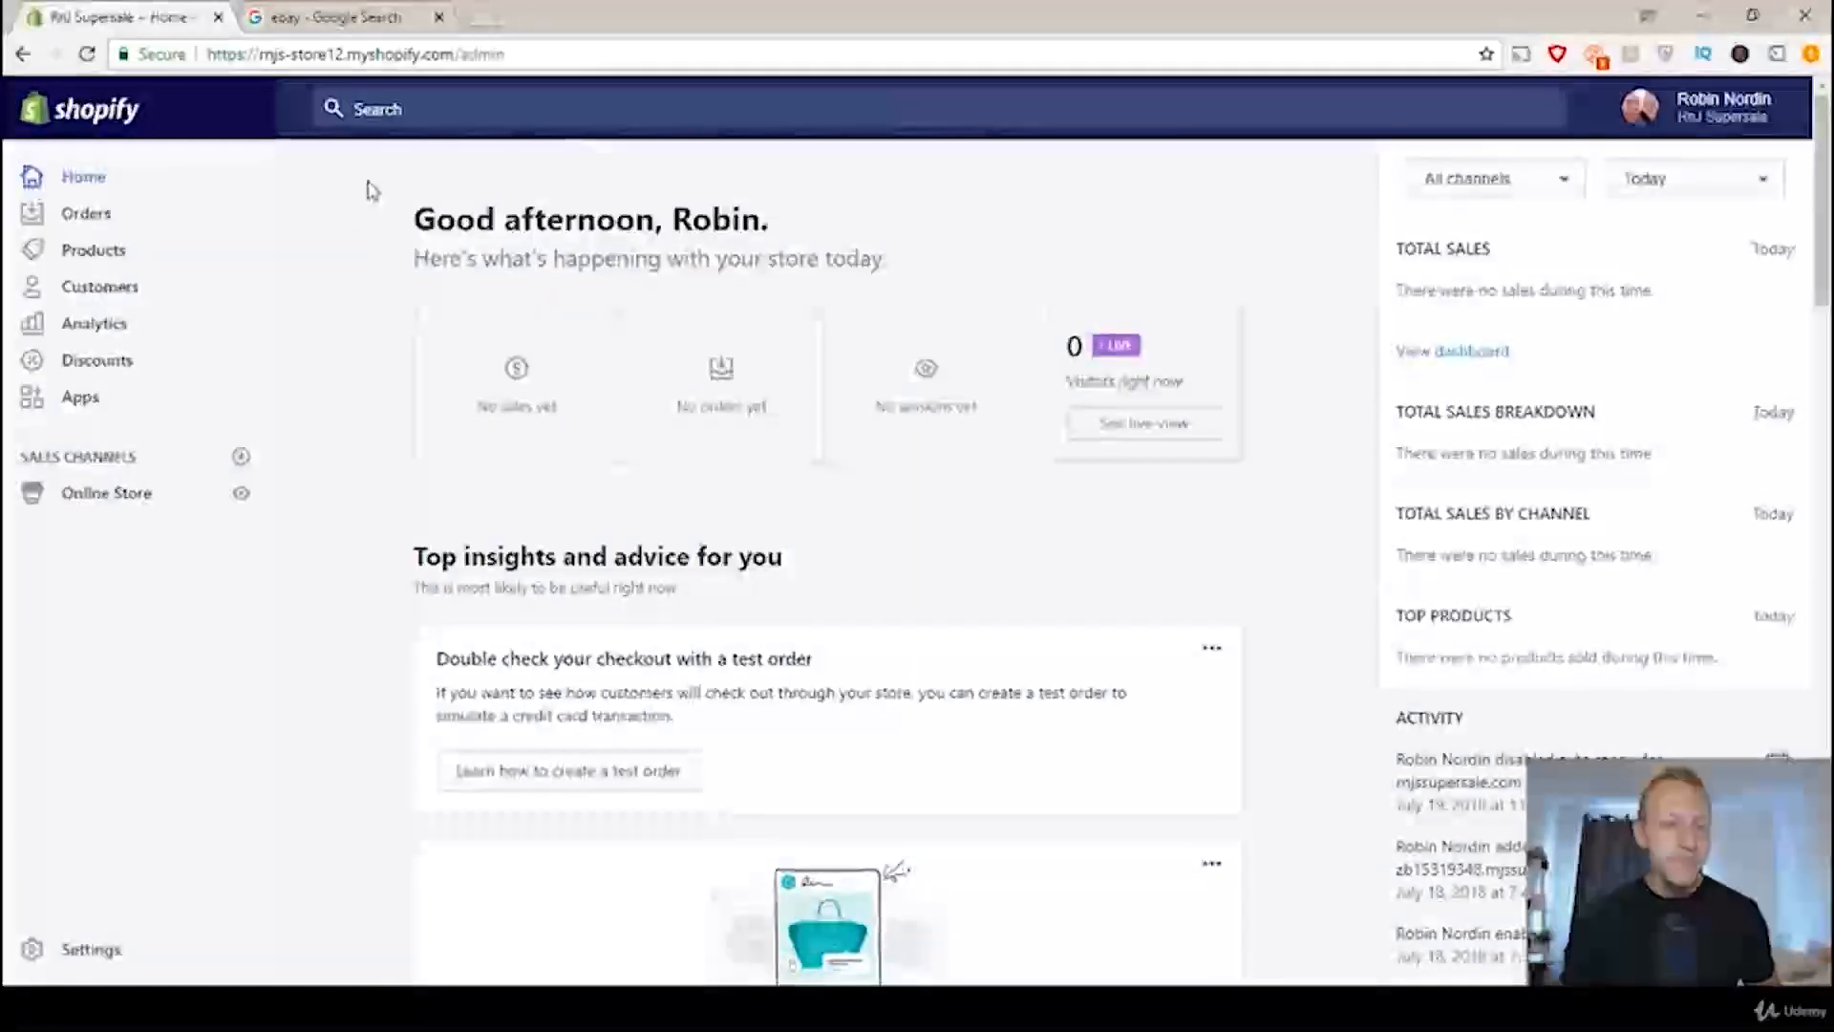
Step: Access the online store's preferences in Shopify and compare the homepage title field with eBay's title in the Google results
left_click(116, 495)
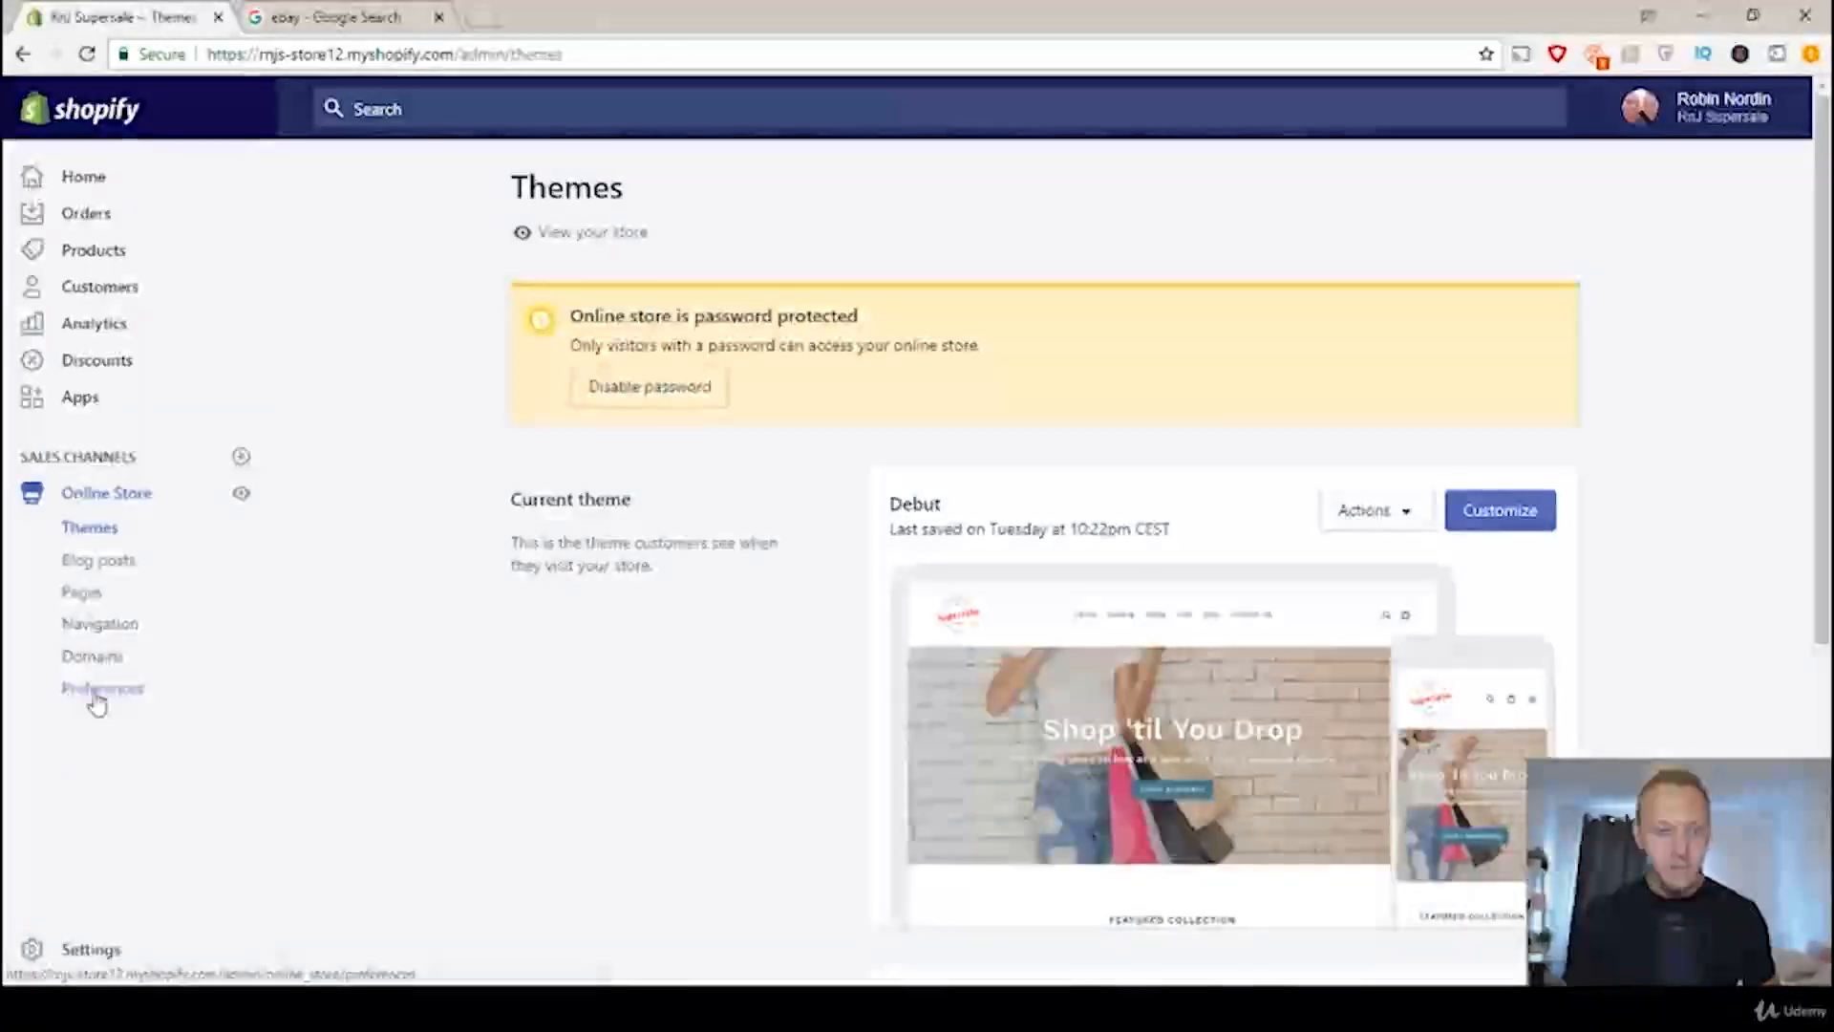
left_click(99, 697)
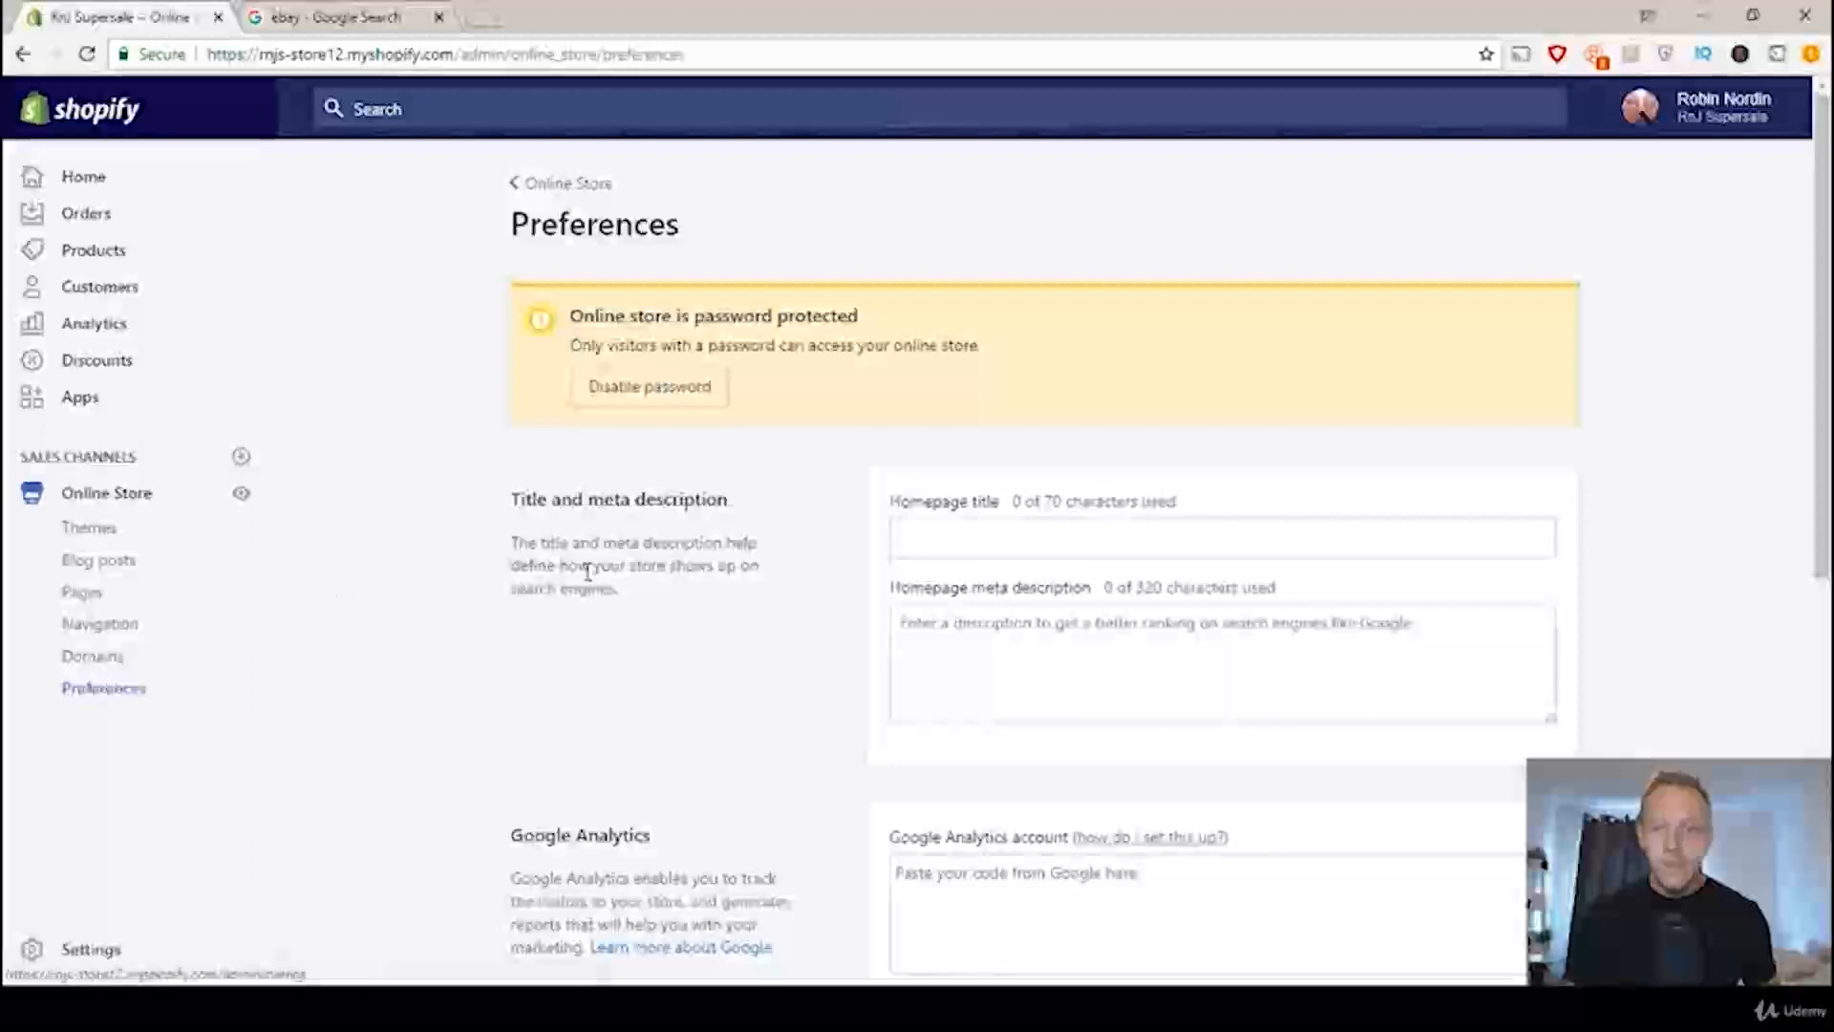
left_click(1025, 541)
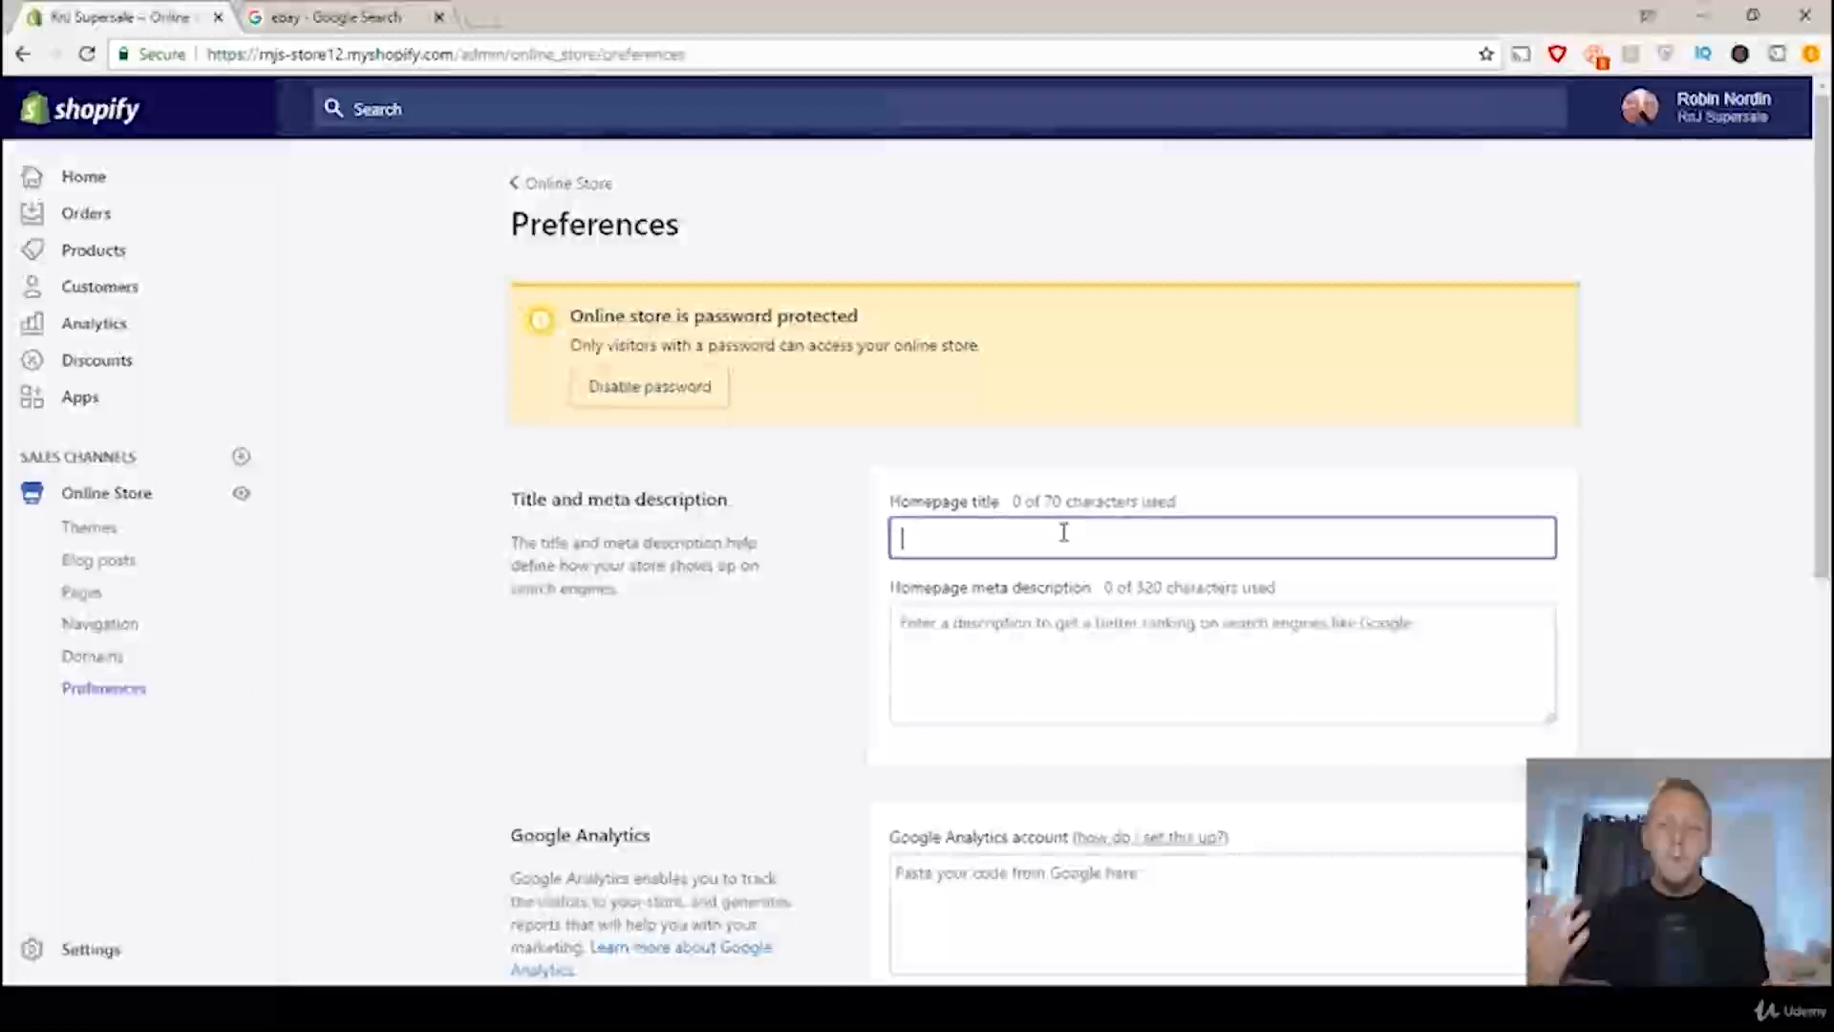
left_click(373, 20)
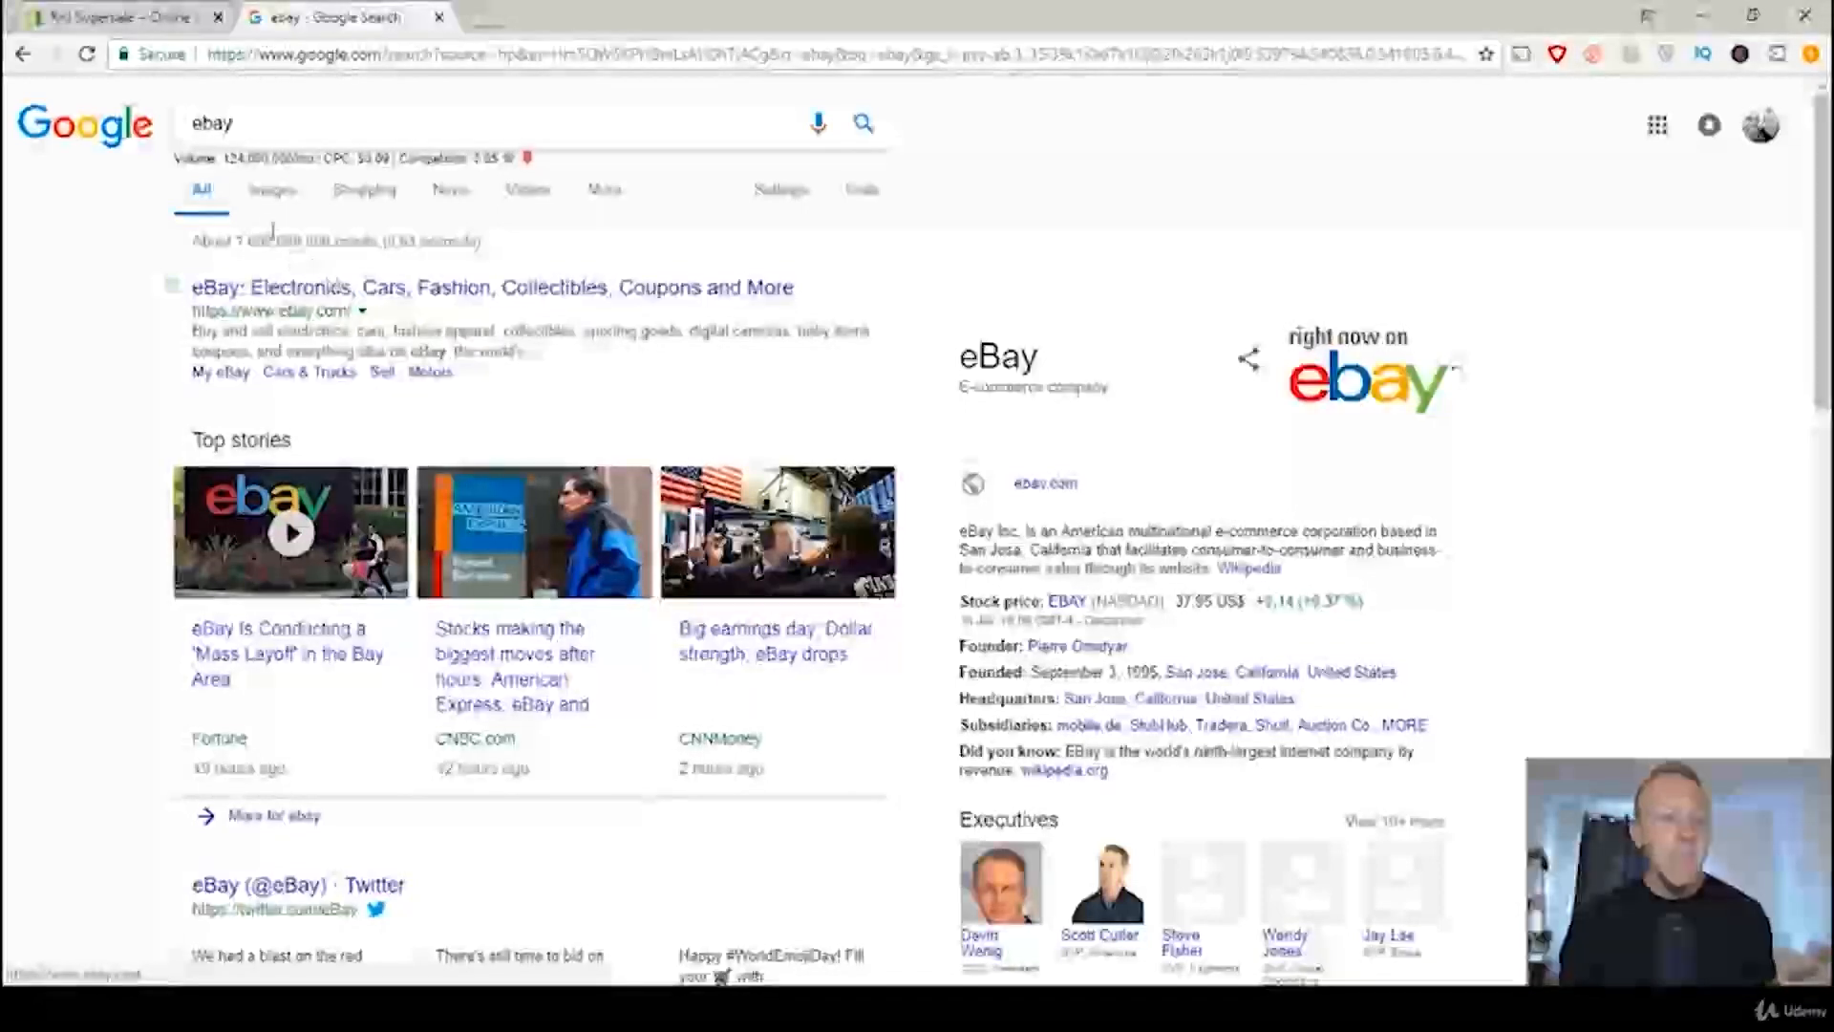
left_click(77, 16)
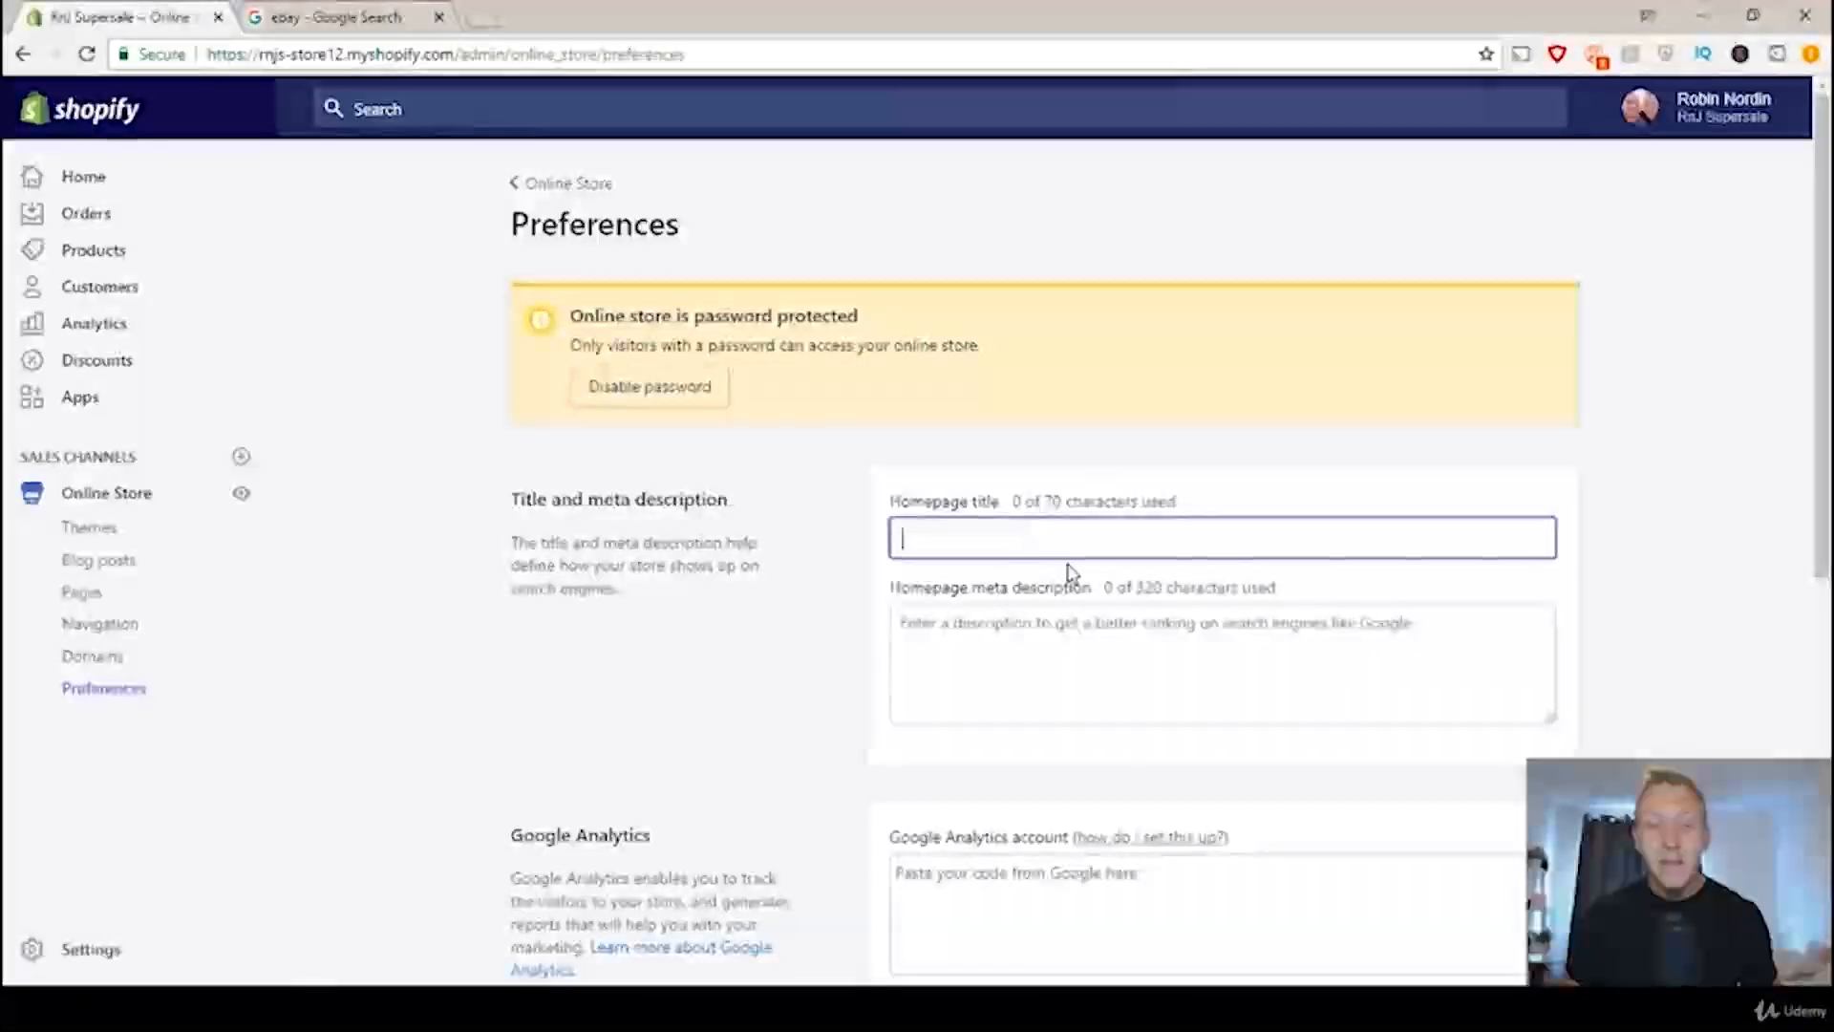
Step: Set the homepage title to "RnJsSupersale - Daily Deals on Worldwide Products"
type("RnJ")
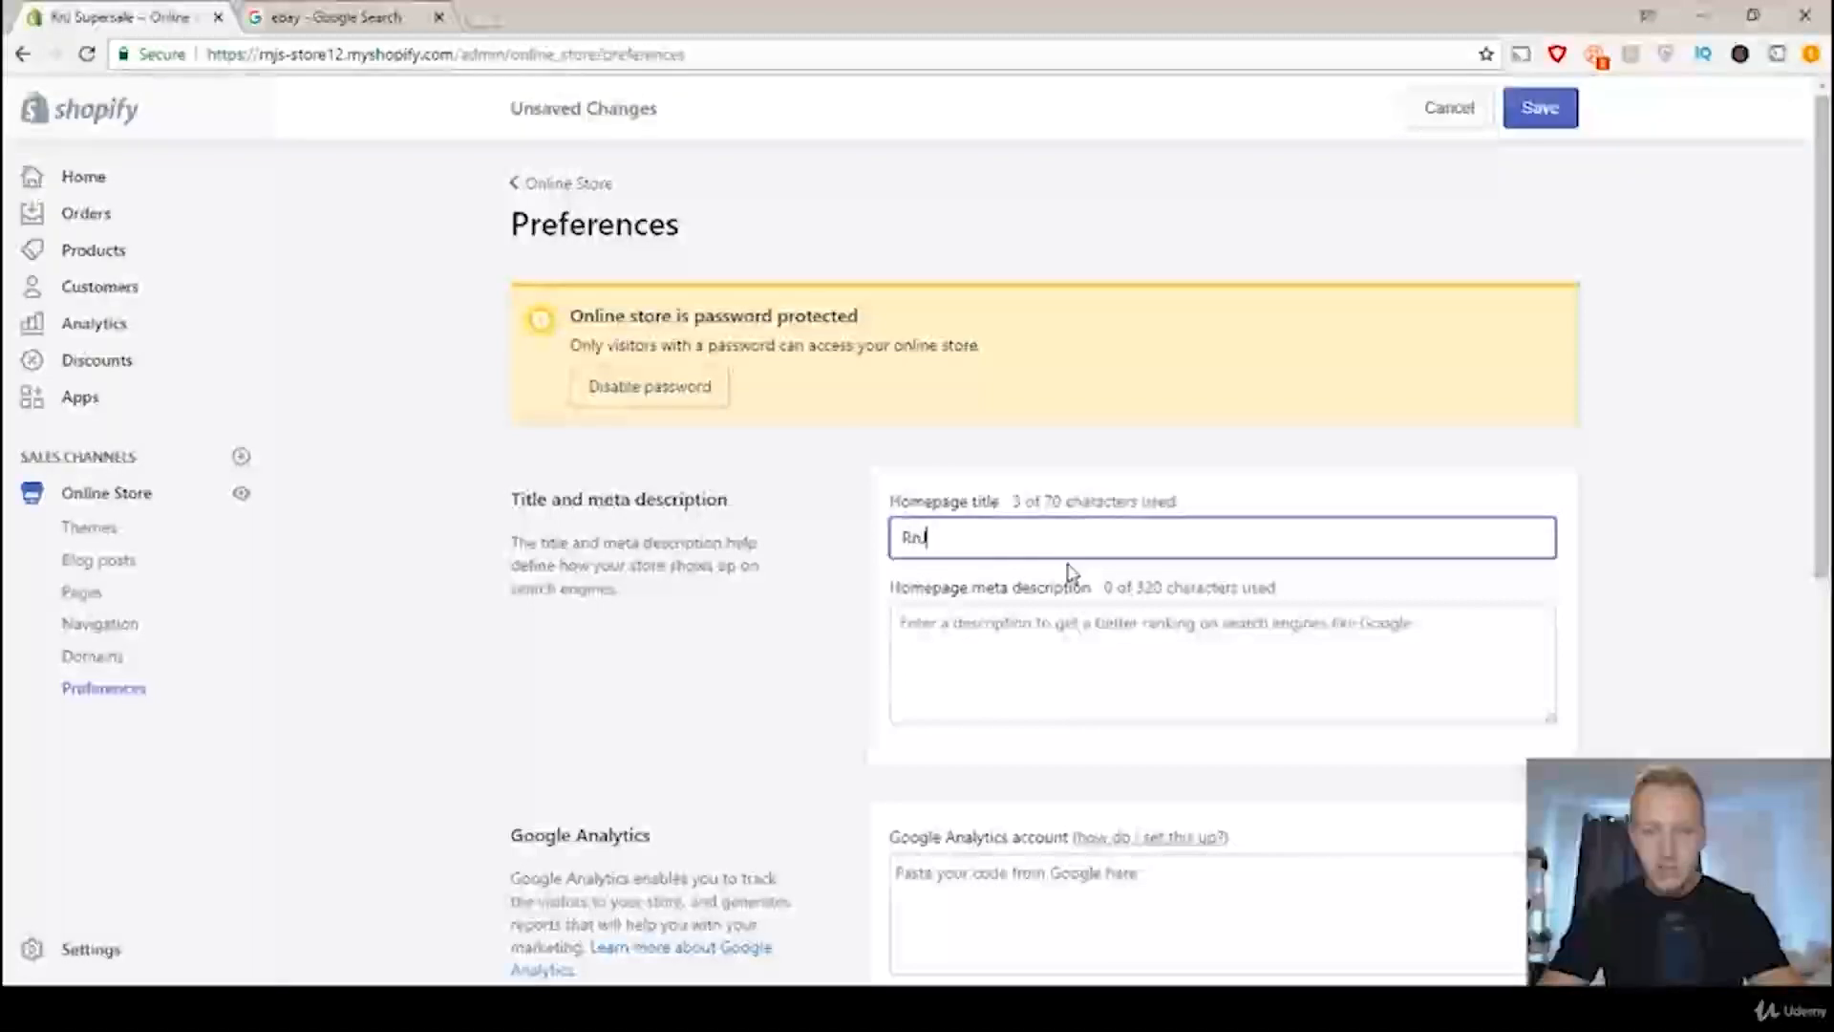
type("sSupersale")
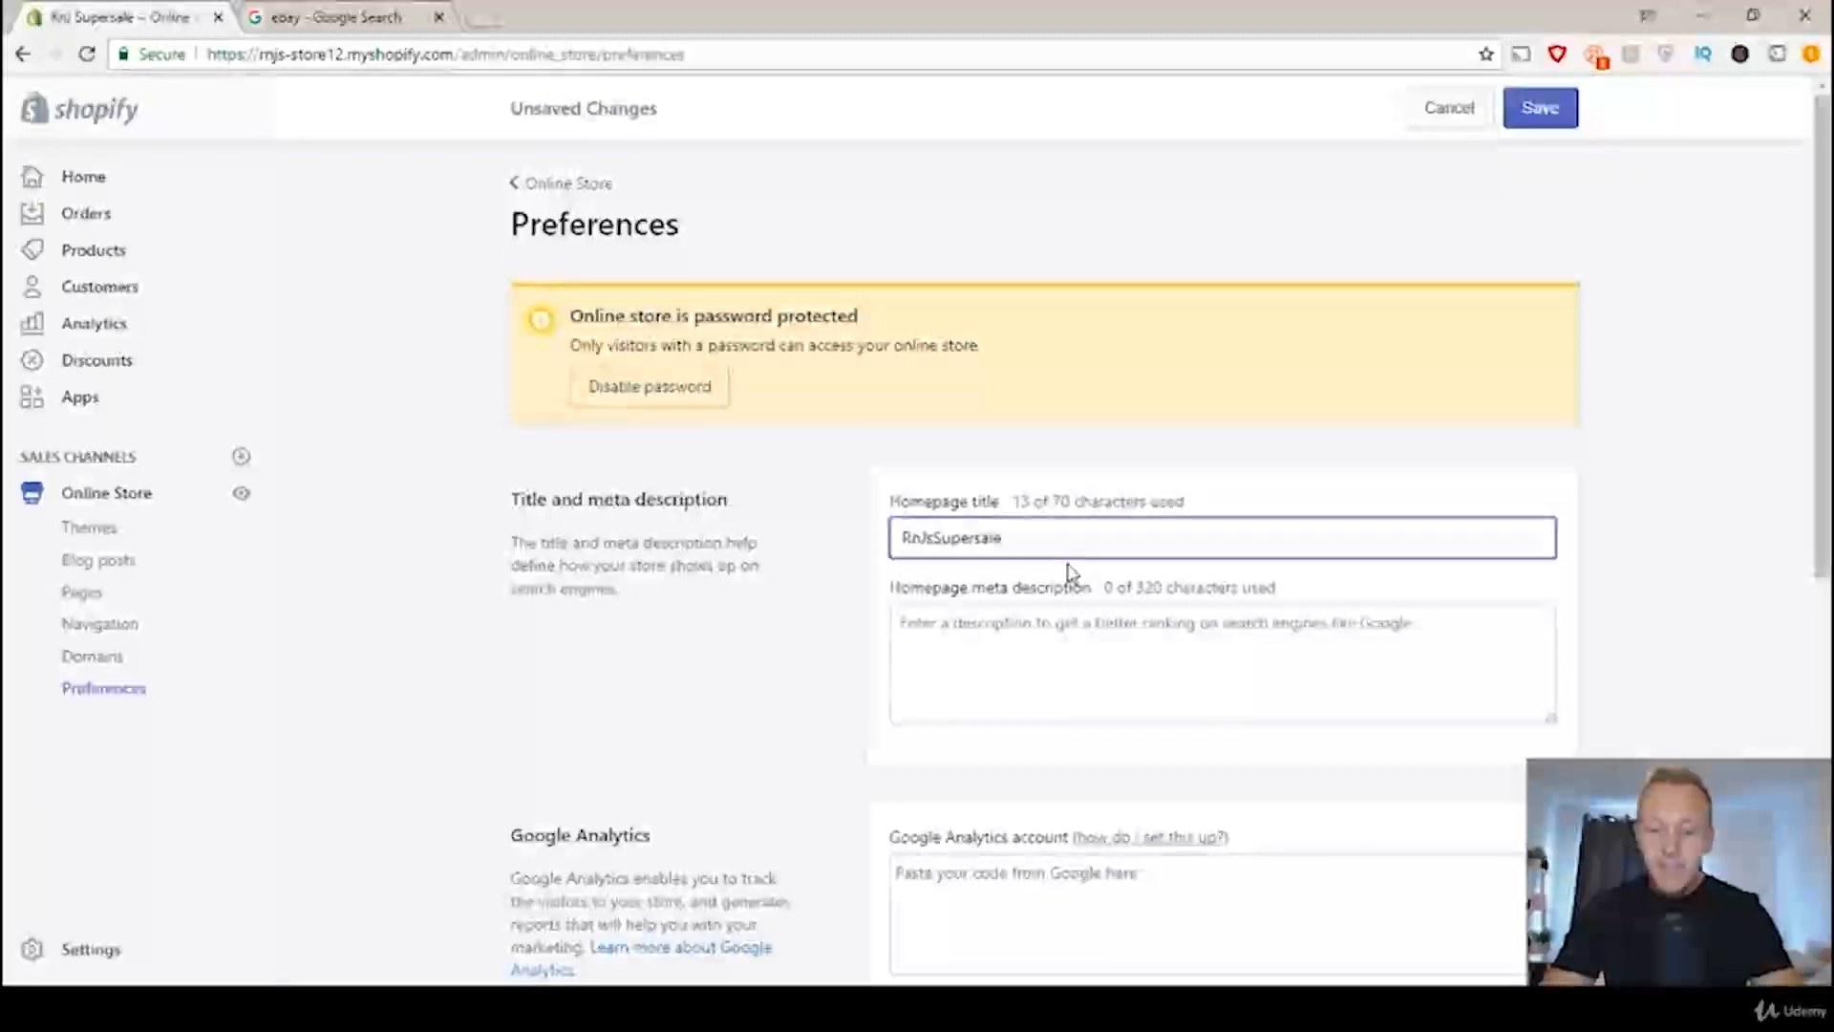
type(" -")
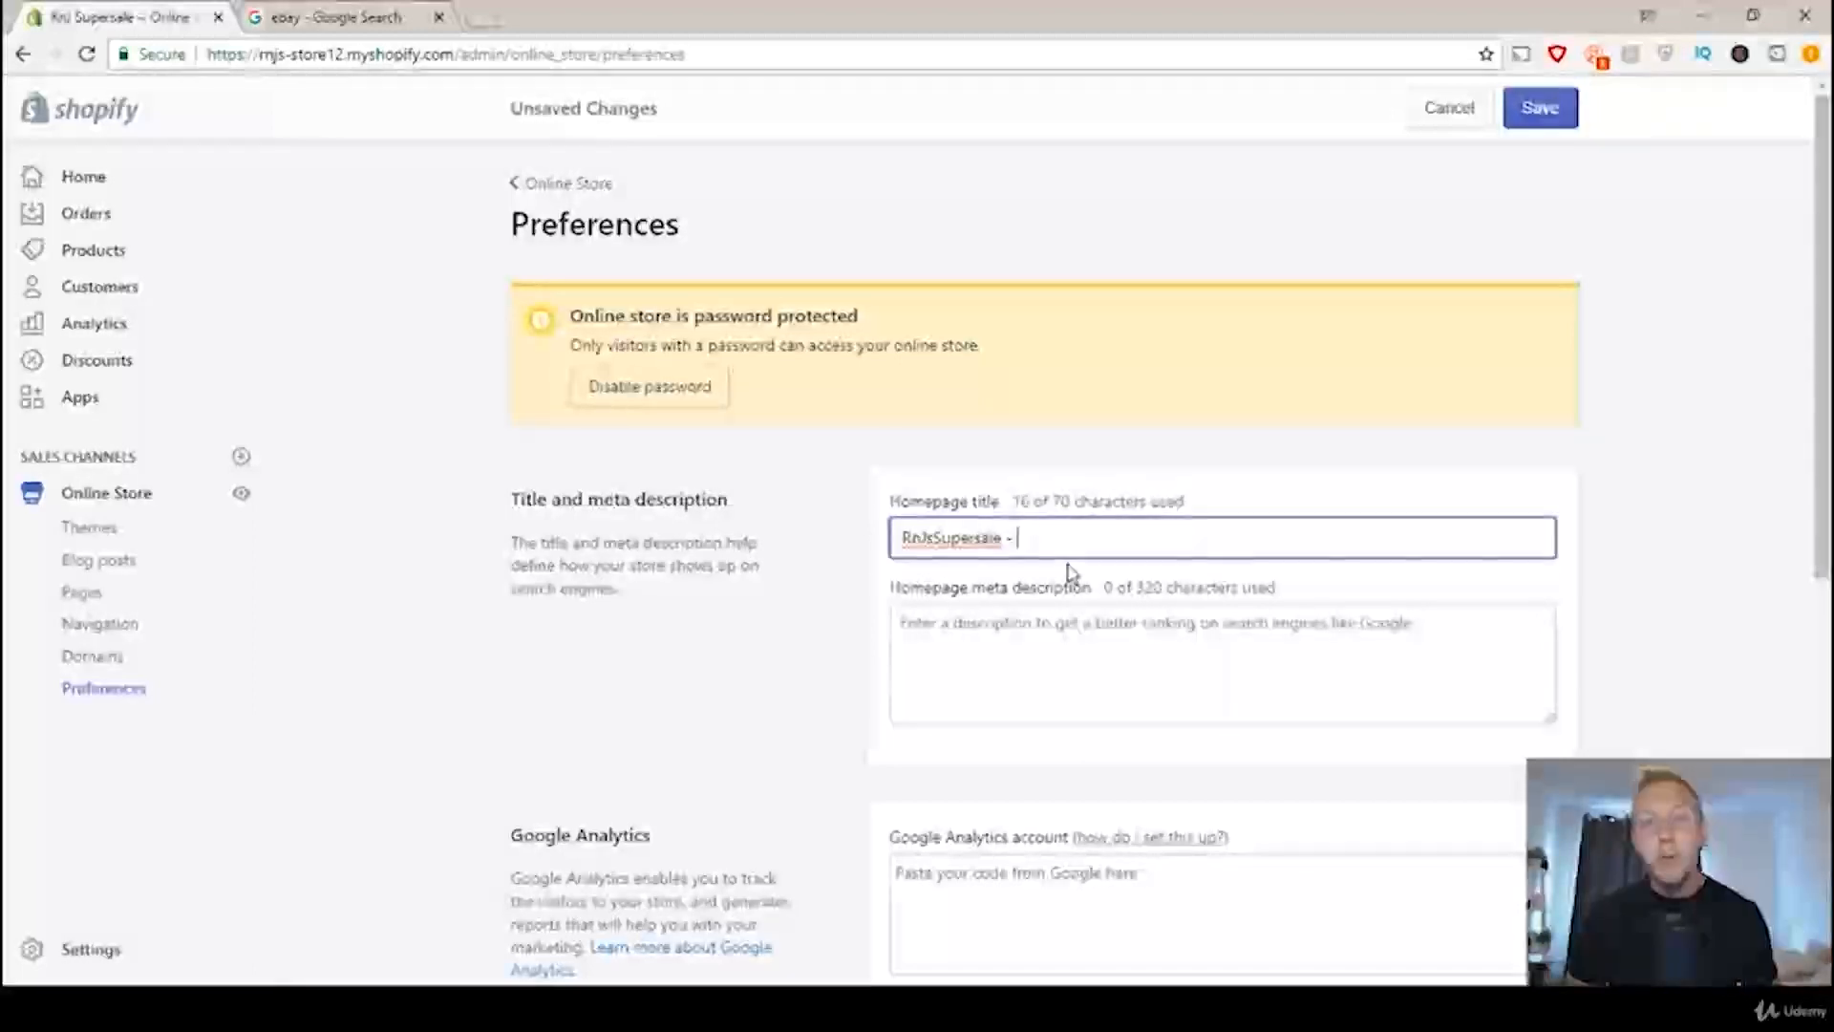
type(" Daily")
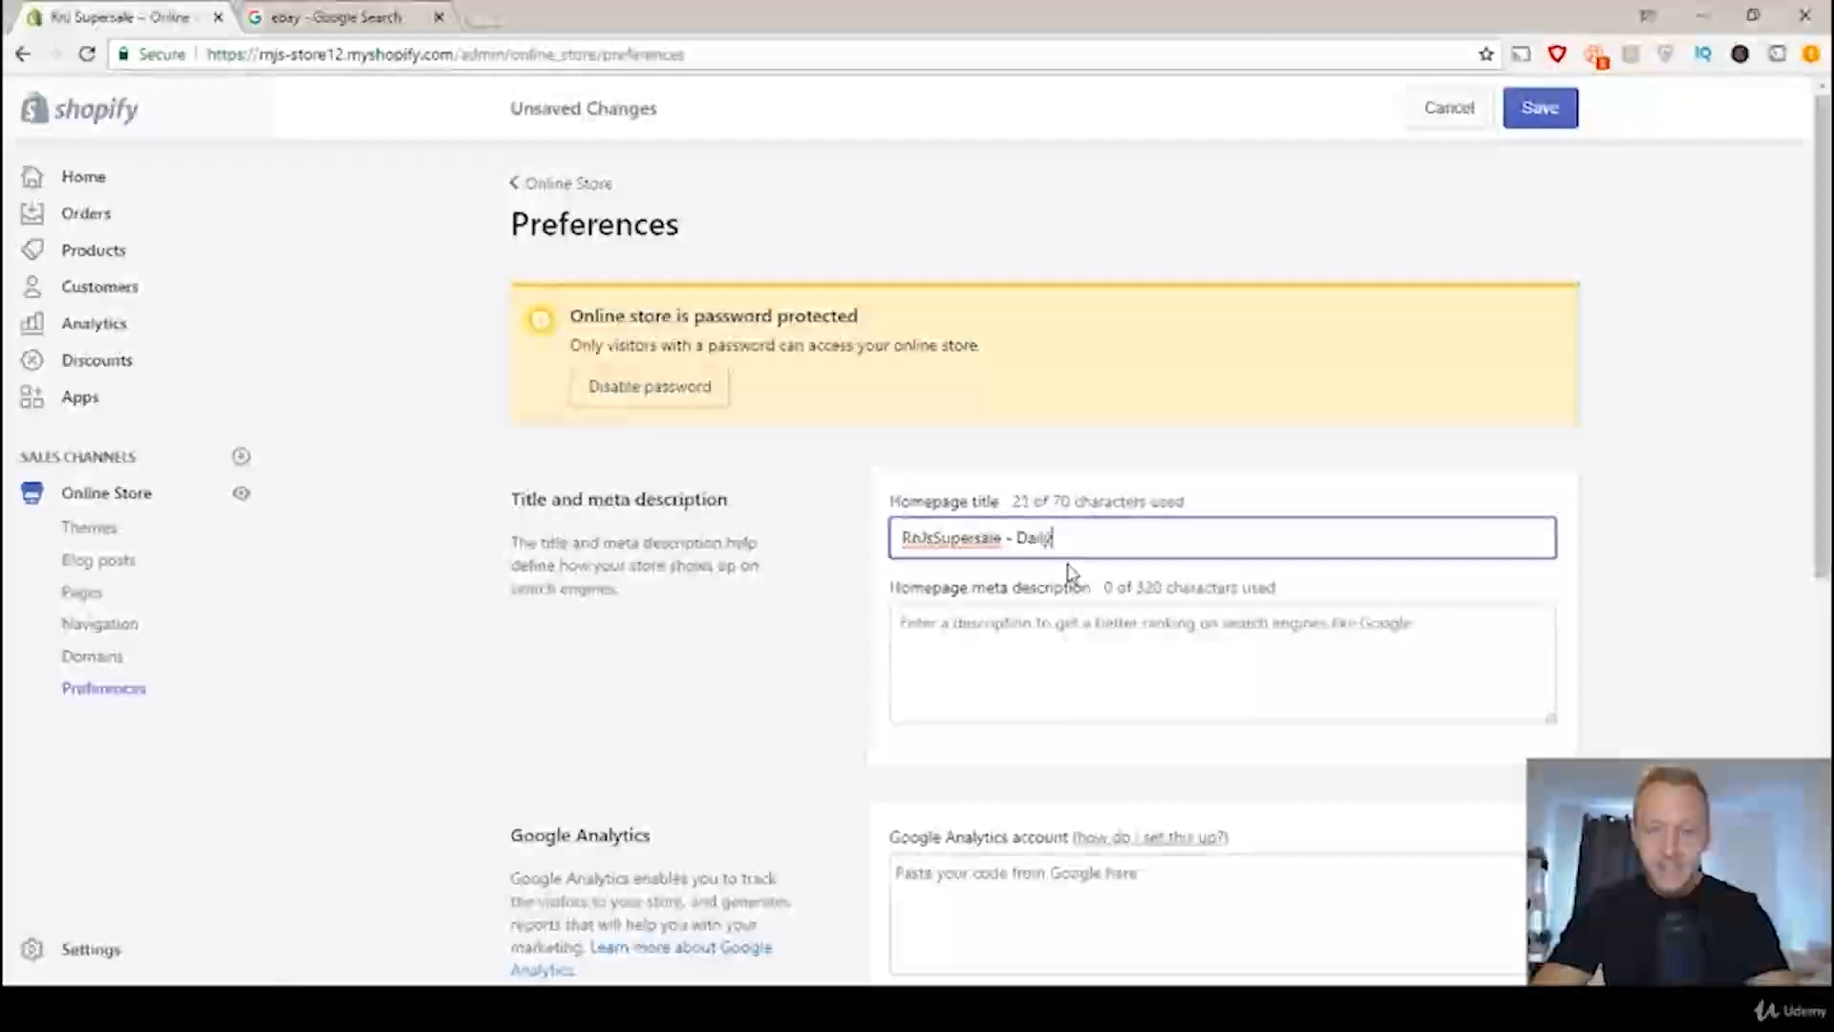
type(" Deals on World")
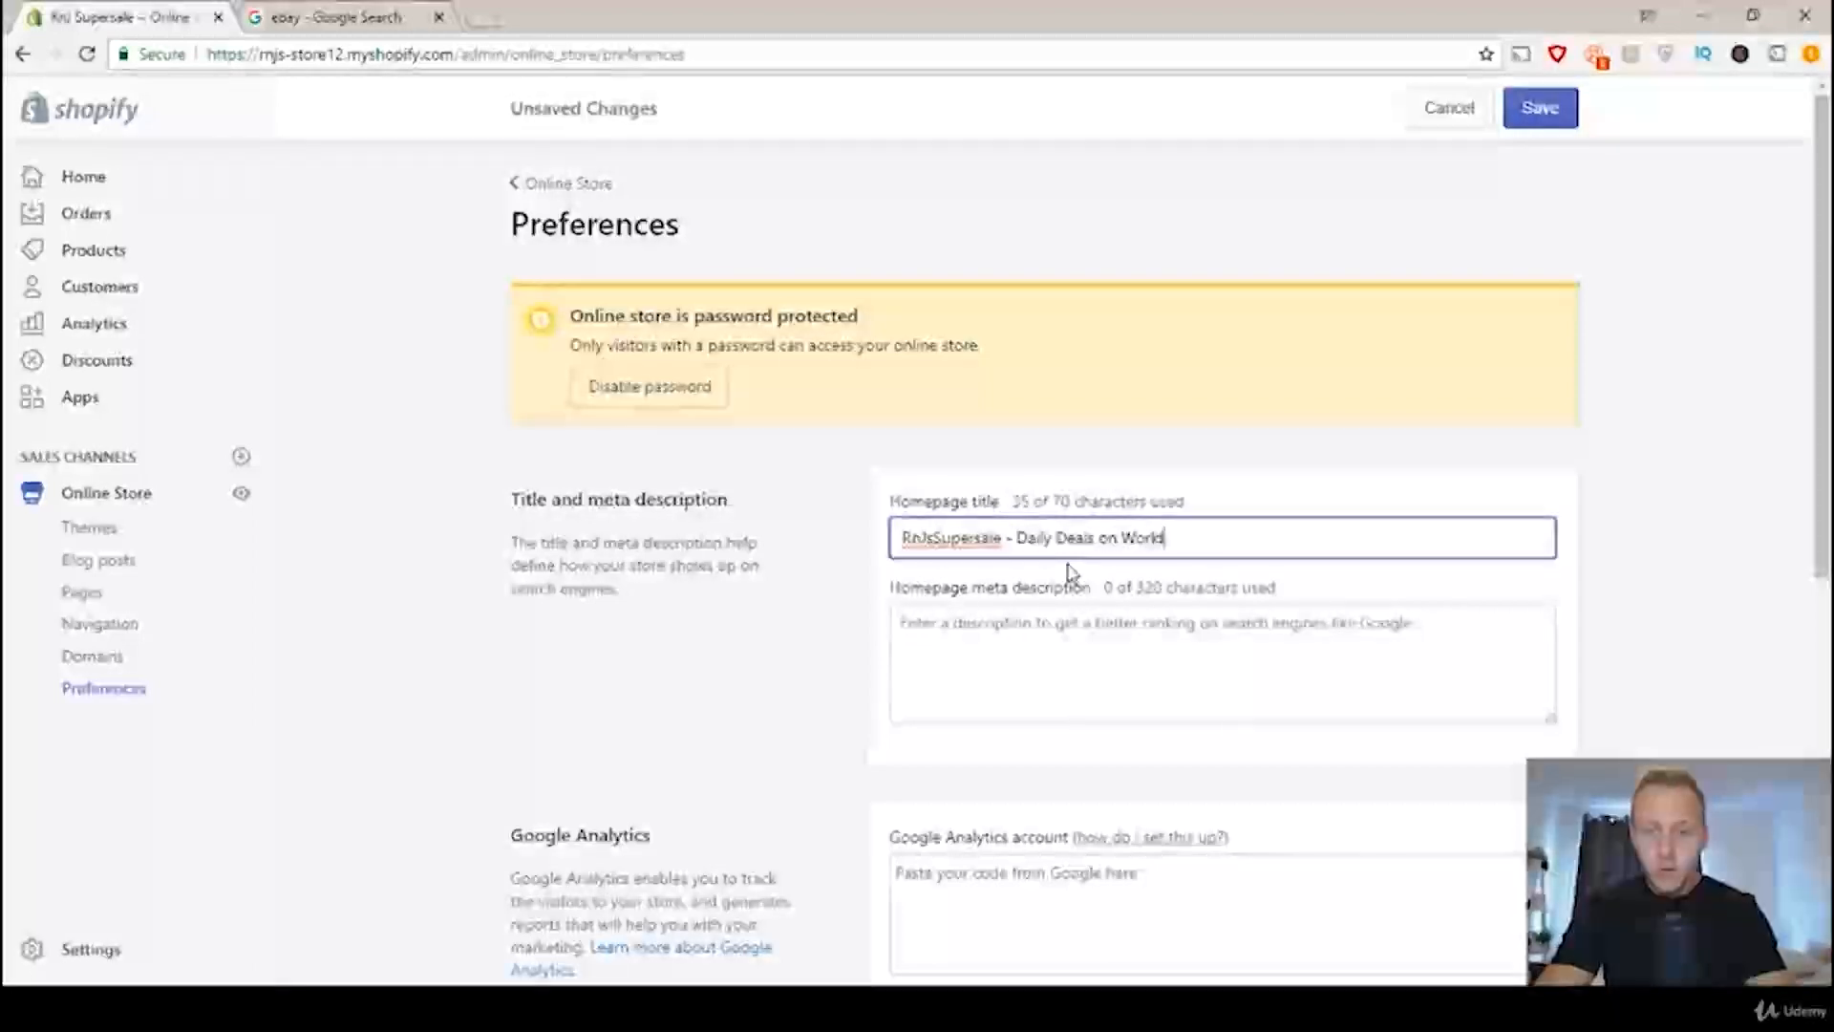
type("wide Products")
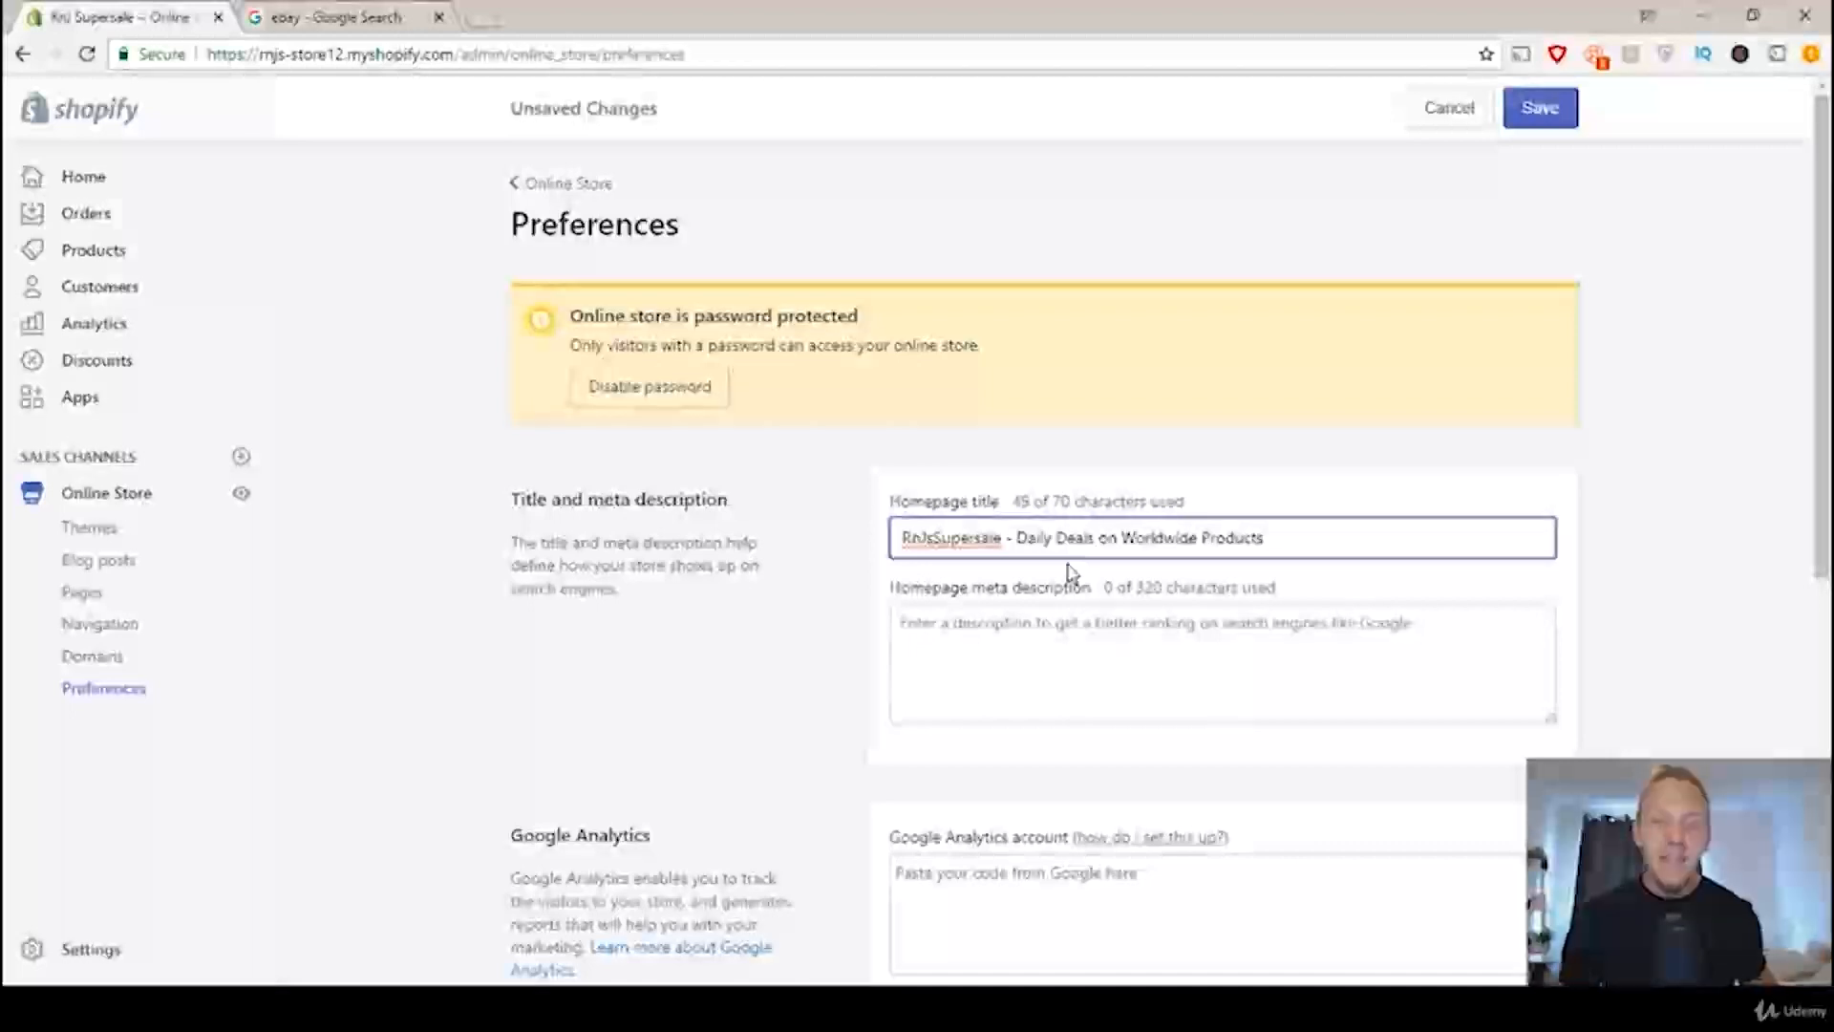
Step: Using eBay's listing as reference, write a homepage meta description about discounted vintage items, daily sales and "Get your superdeal today!", and save the preferences
left_click(1007, 640)
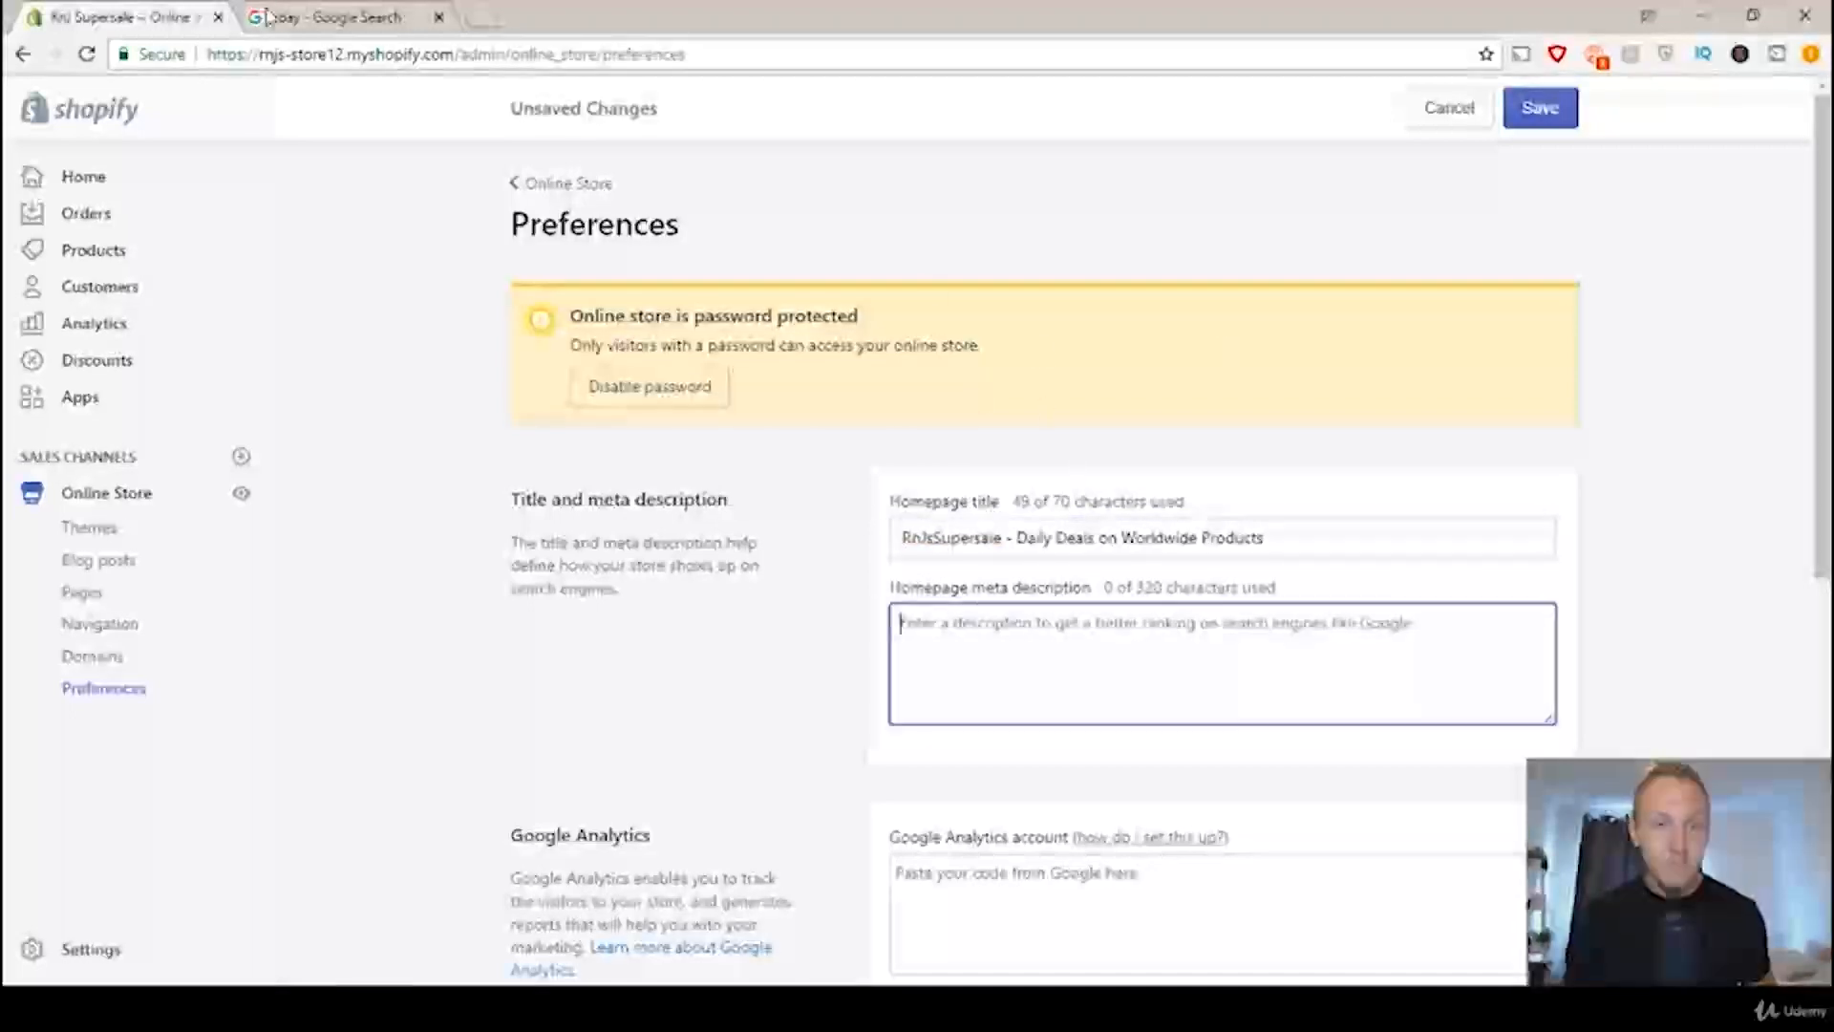
left_click(334, 17)
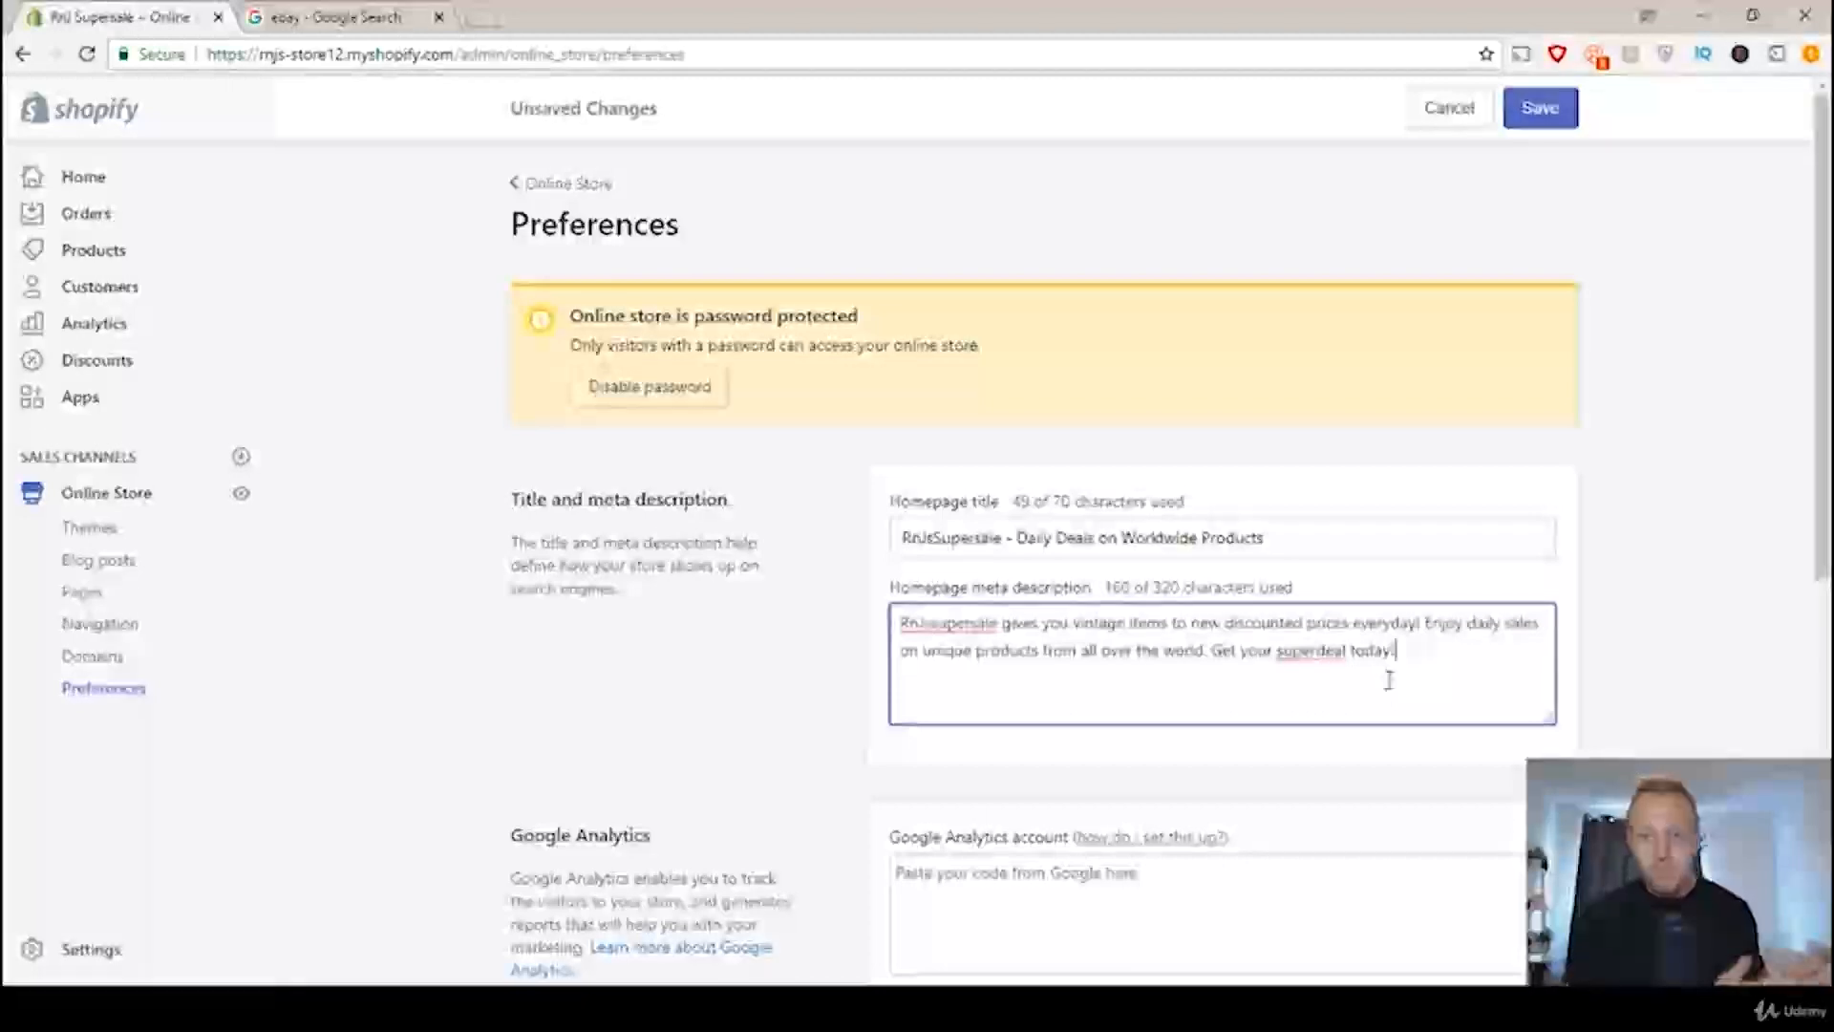
left_click(1130, 537)
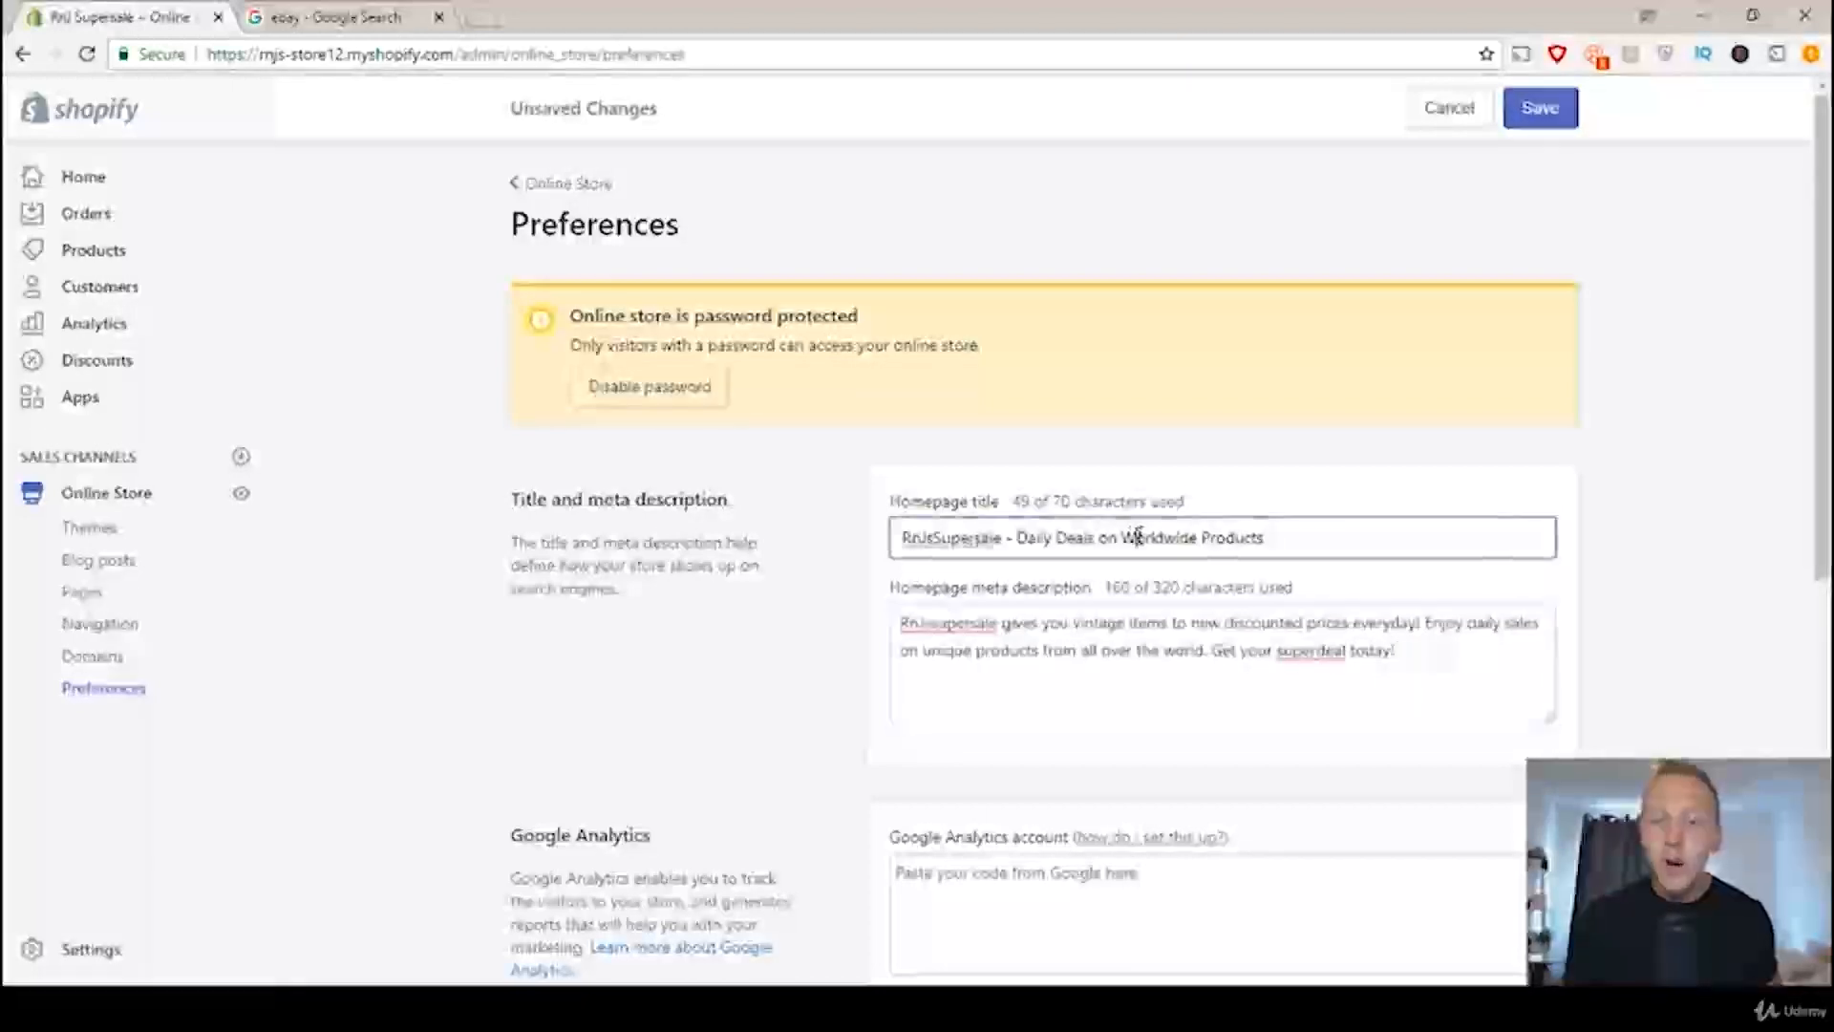
left_click(1165, 659)
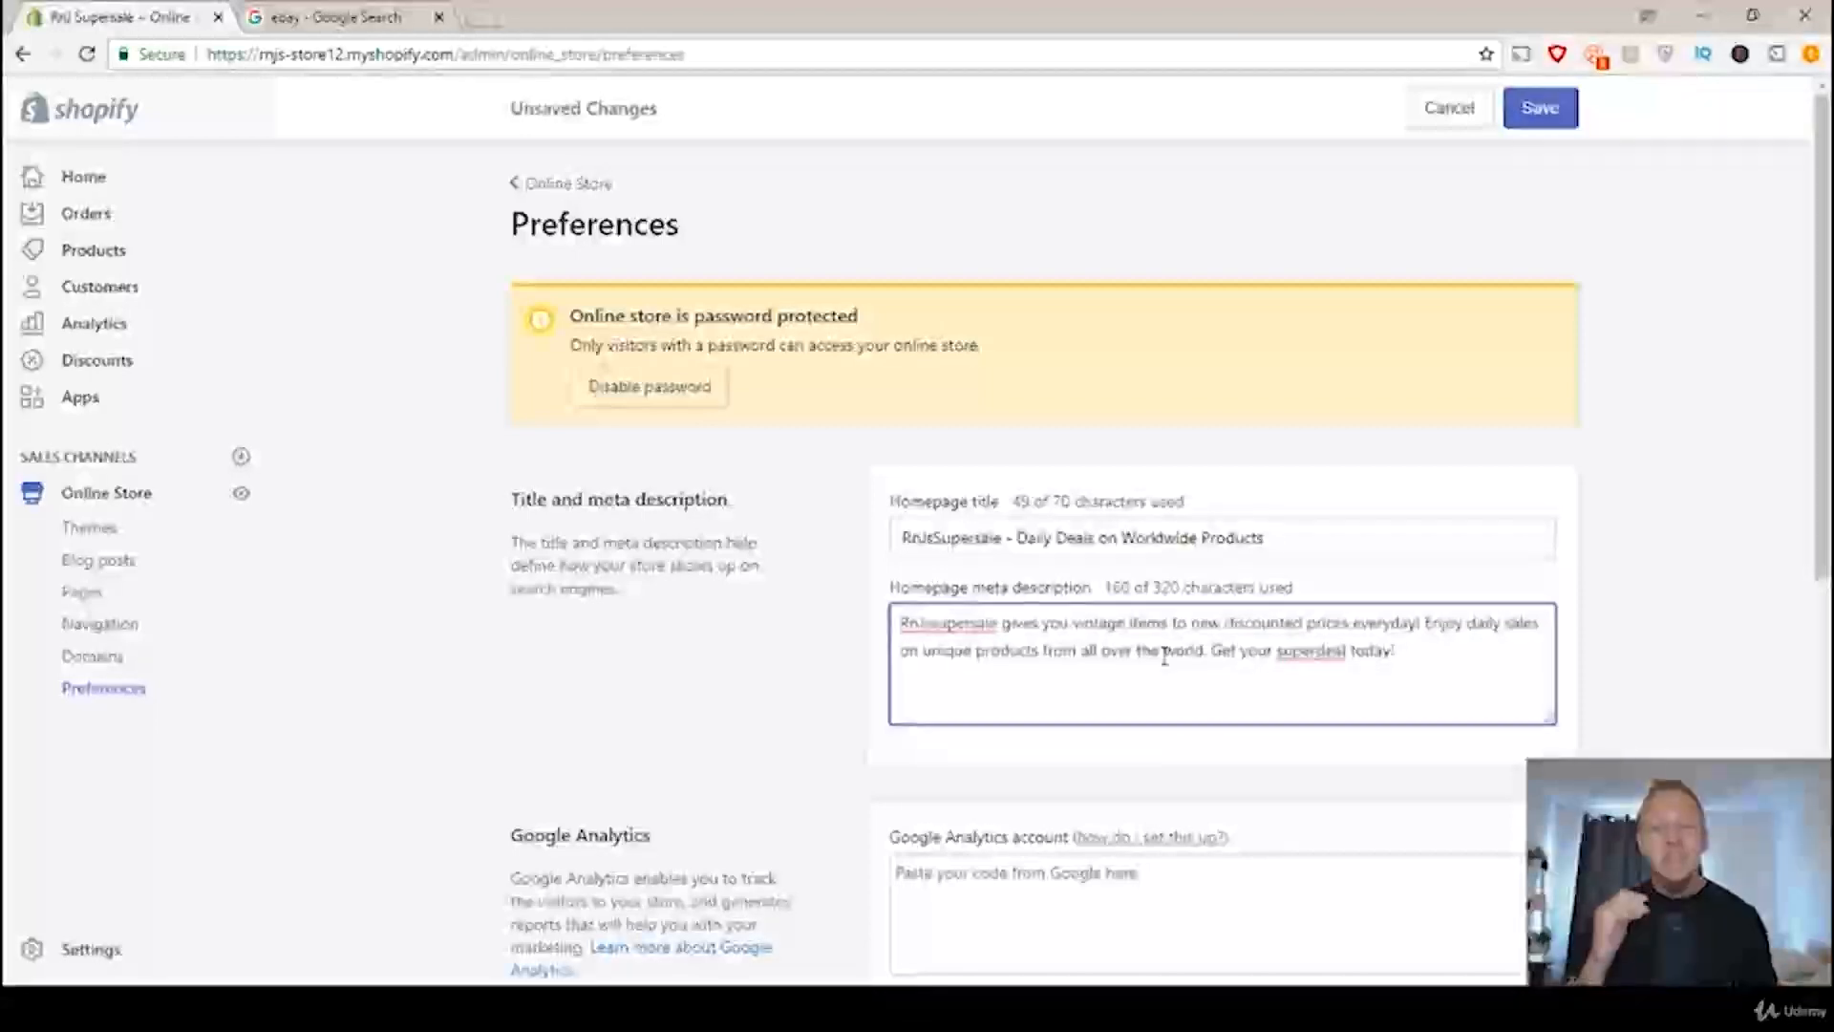
left_click(1556, 122)
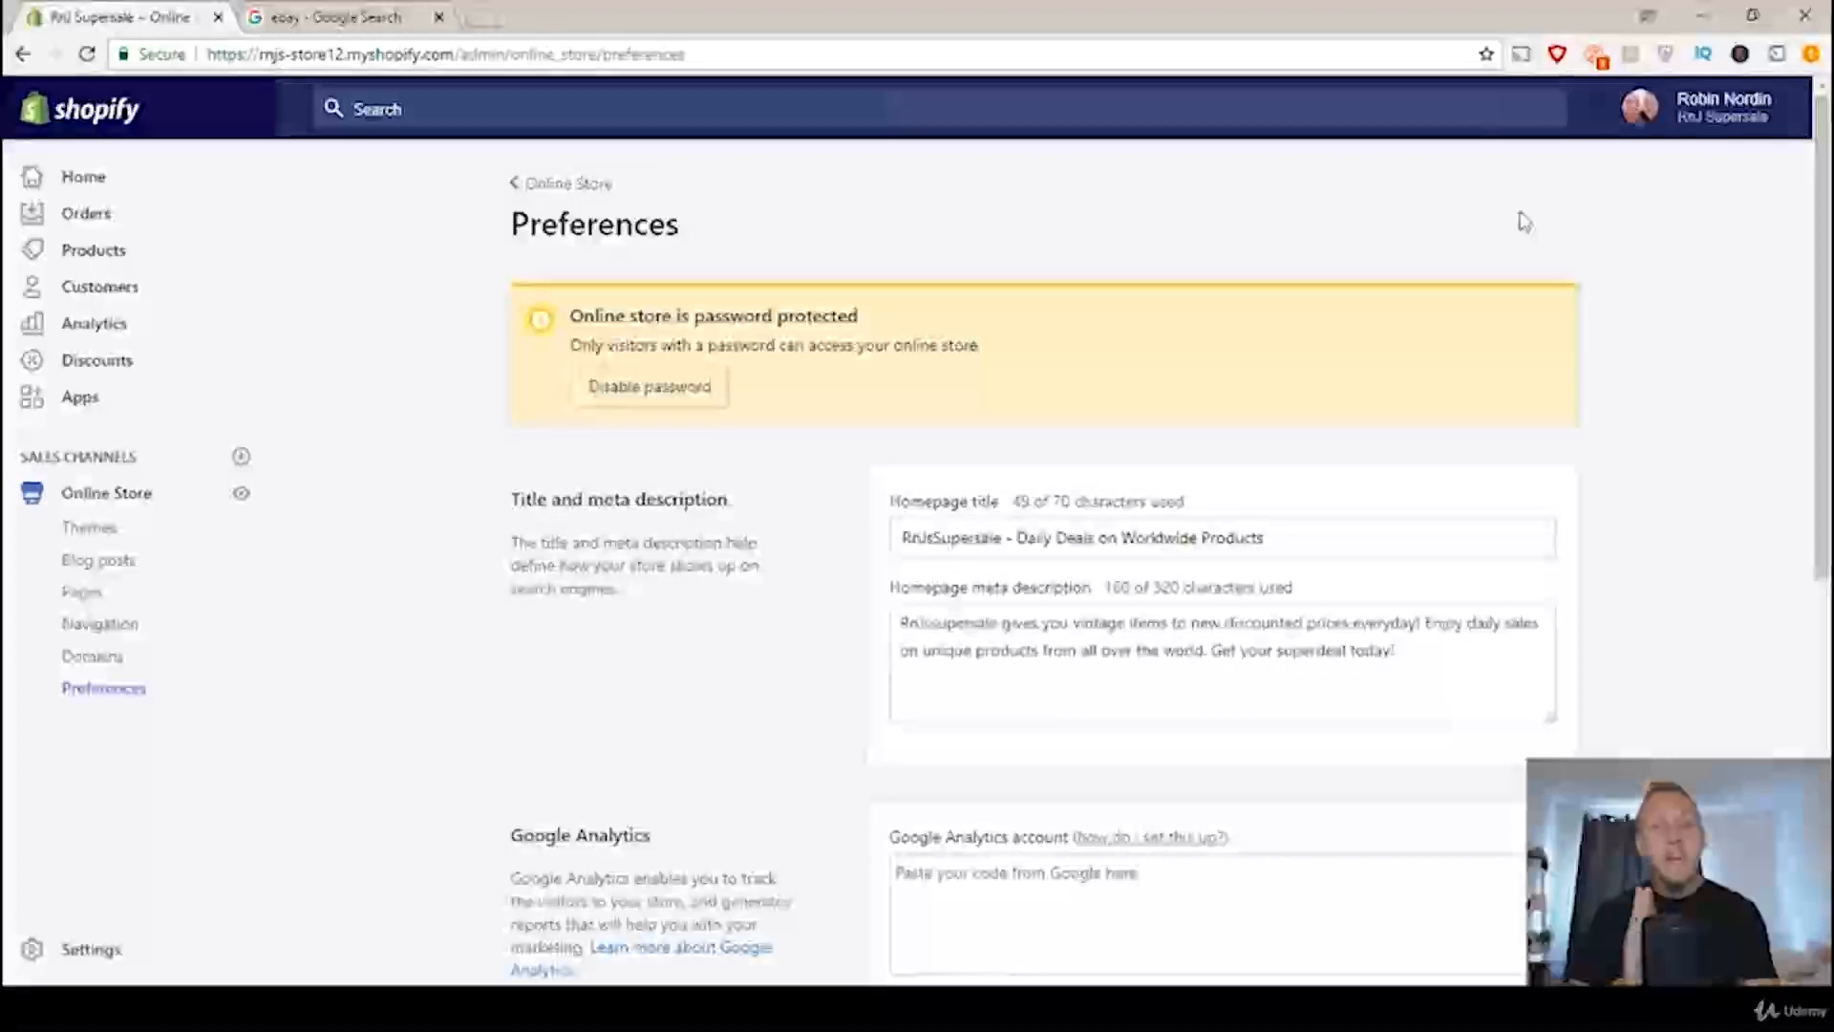
Step: Revisit the online store's preferences from the Shopify home page to review the homepage title and meta description, and return to the Google results for "ebay"
left_click(82, 183)
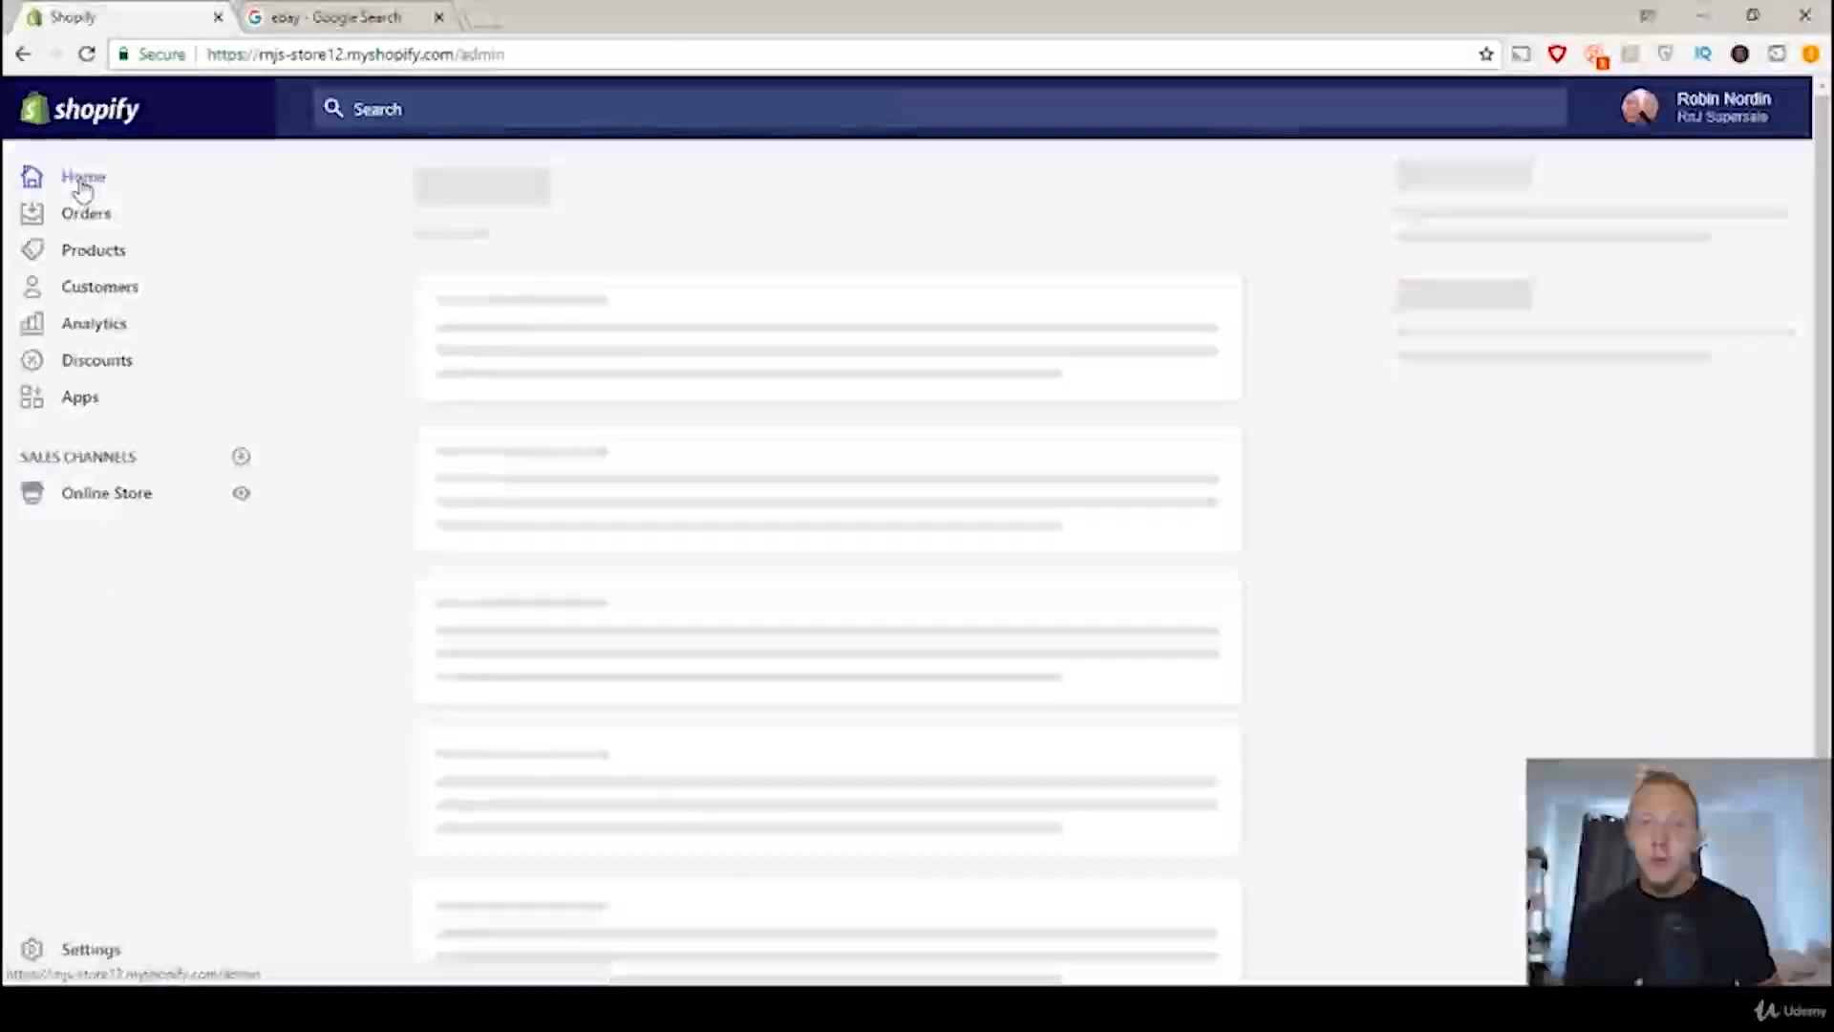
left_click(111, 502)
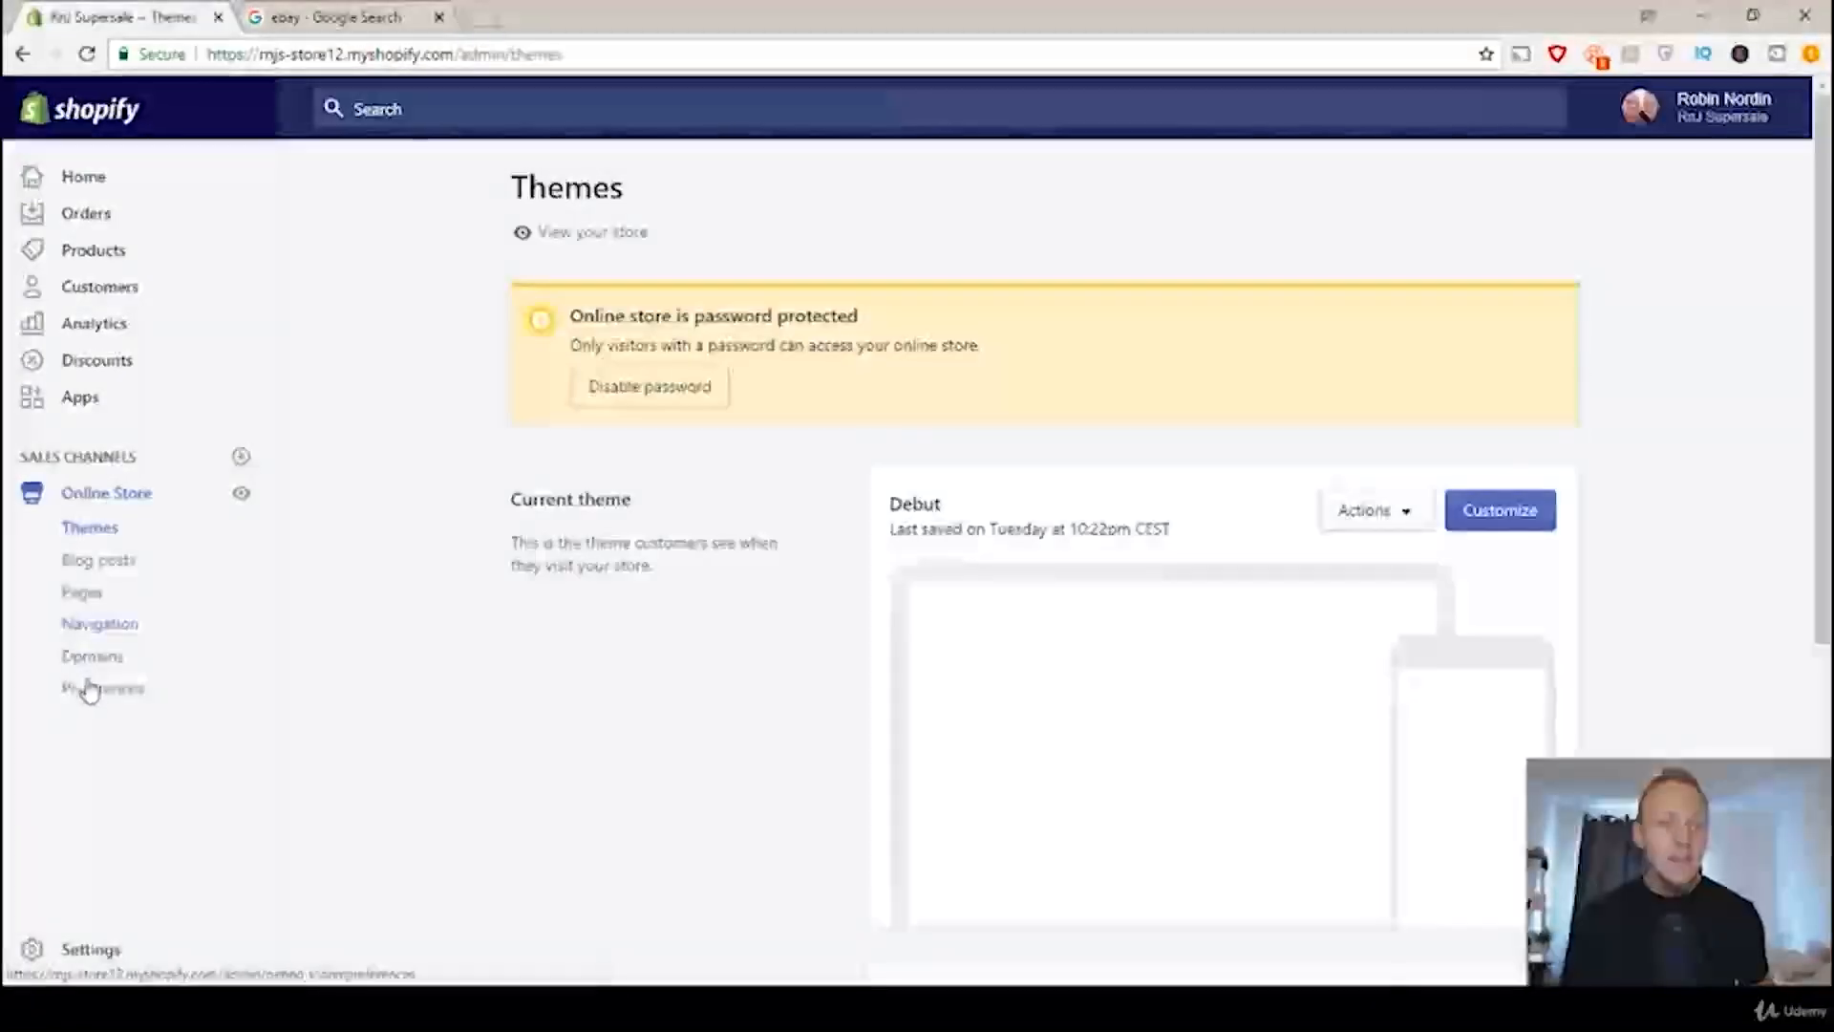
left_click(96, 690)
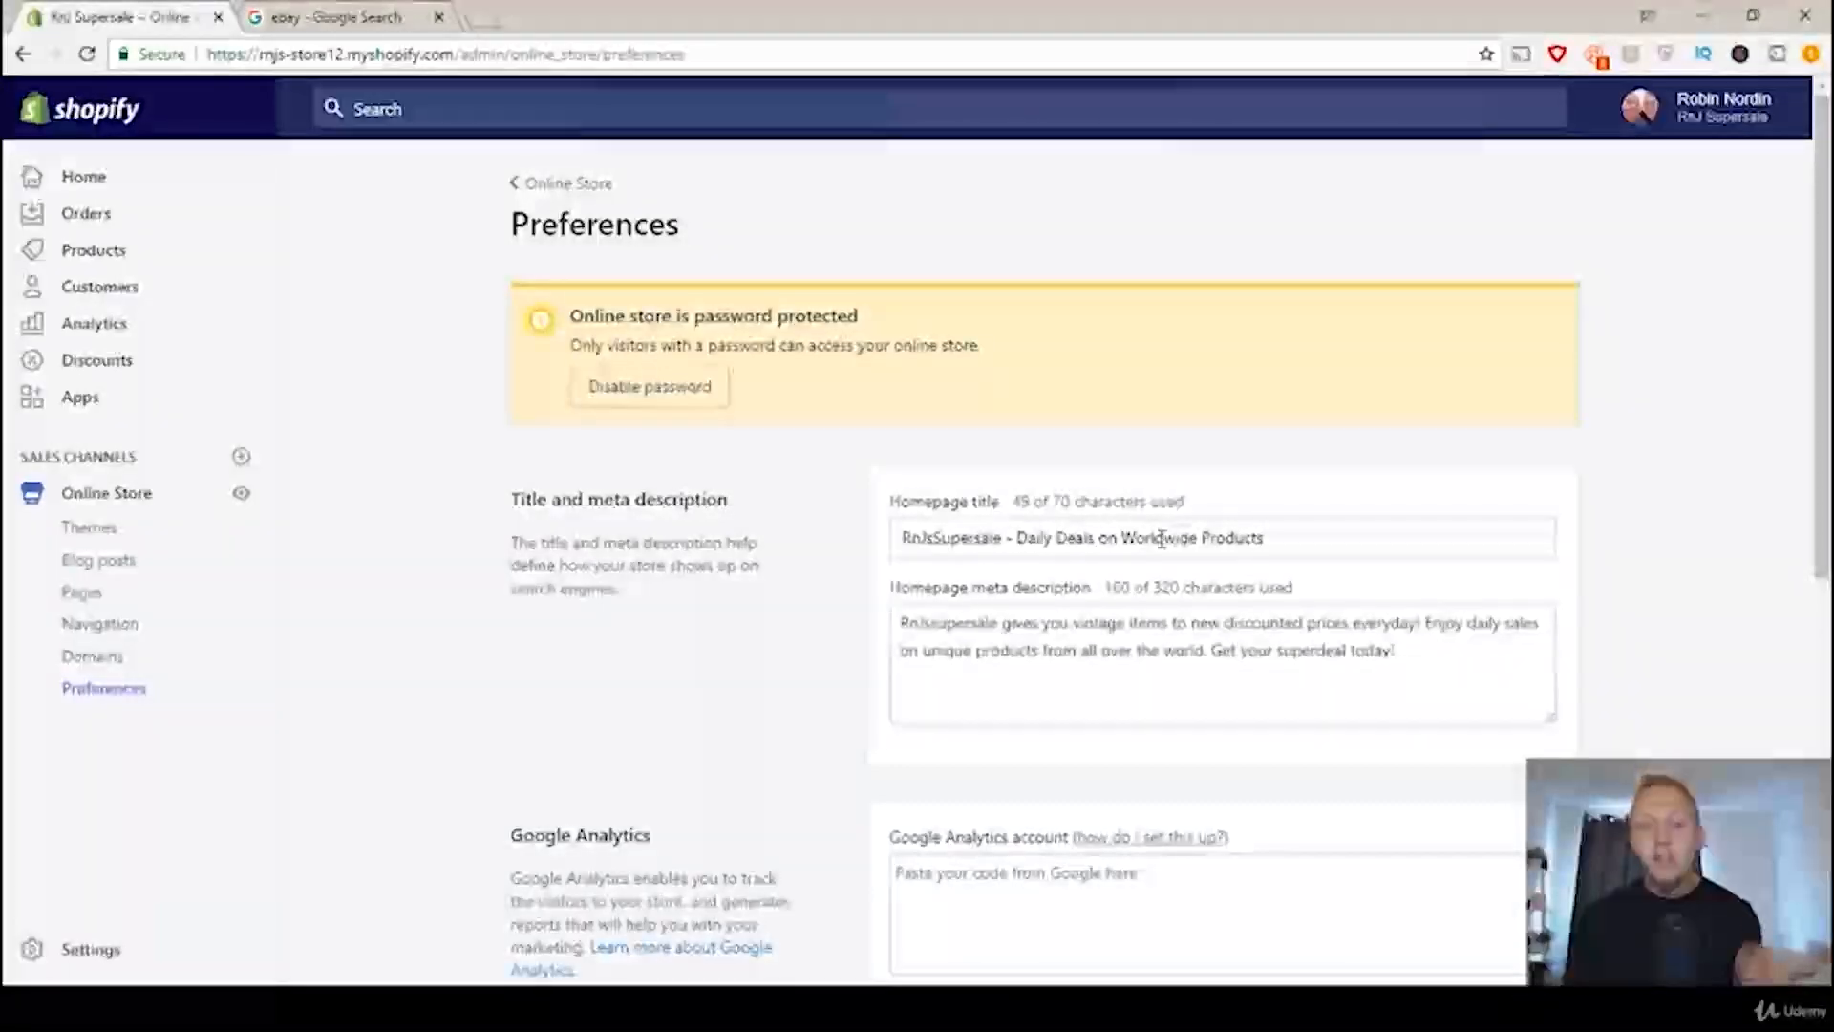
left_click(287, 17)
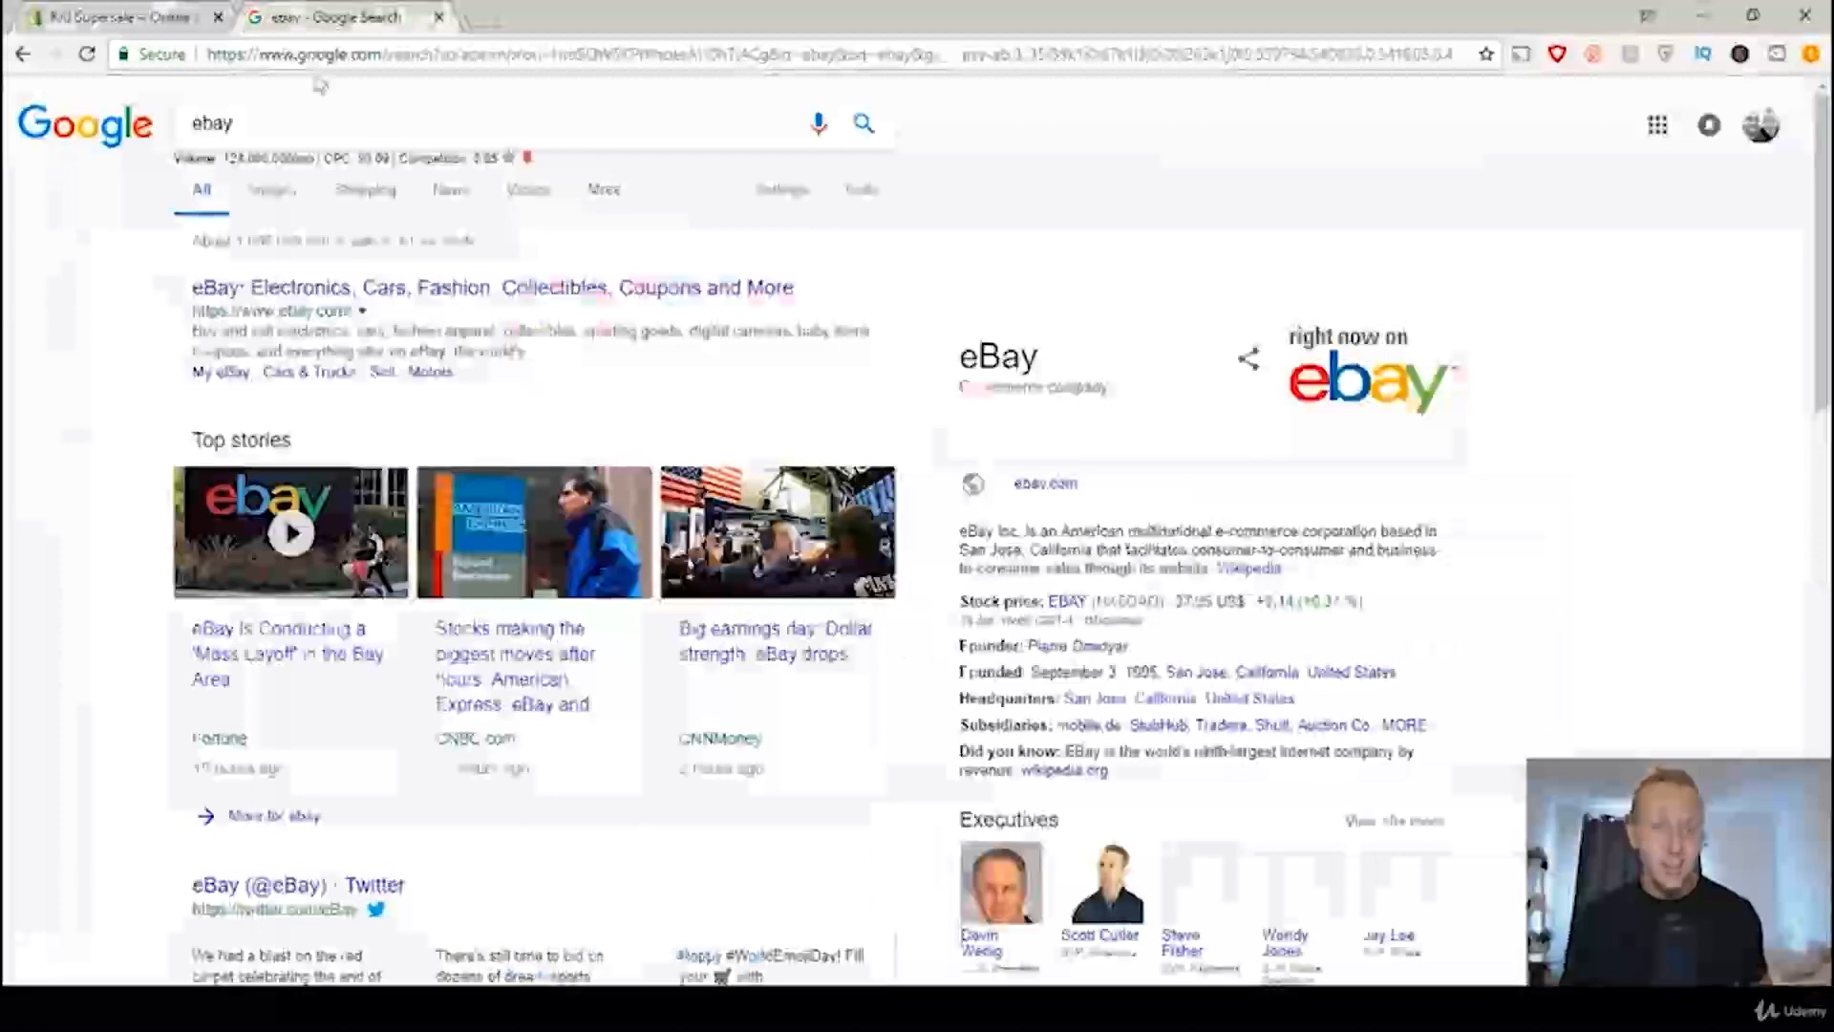
left_click(363, 134)
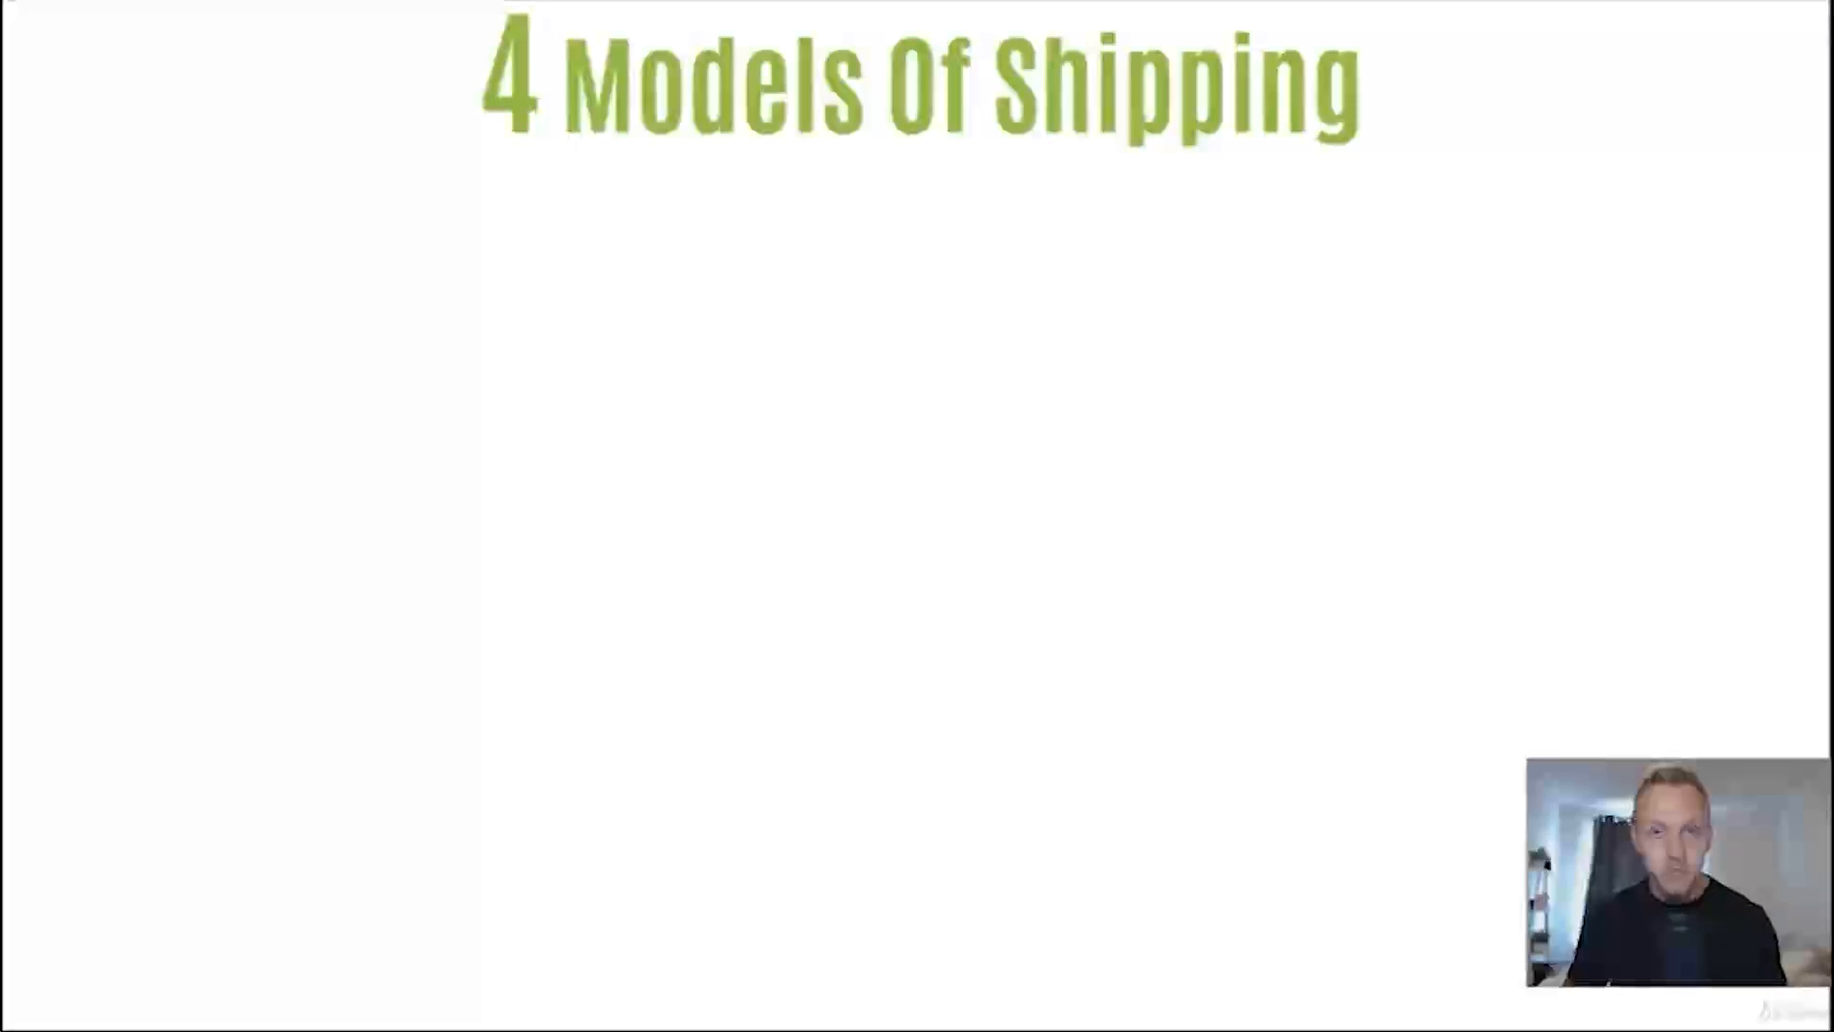
key("Right")
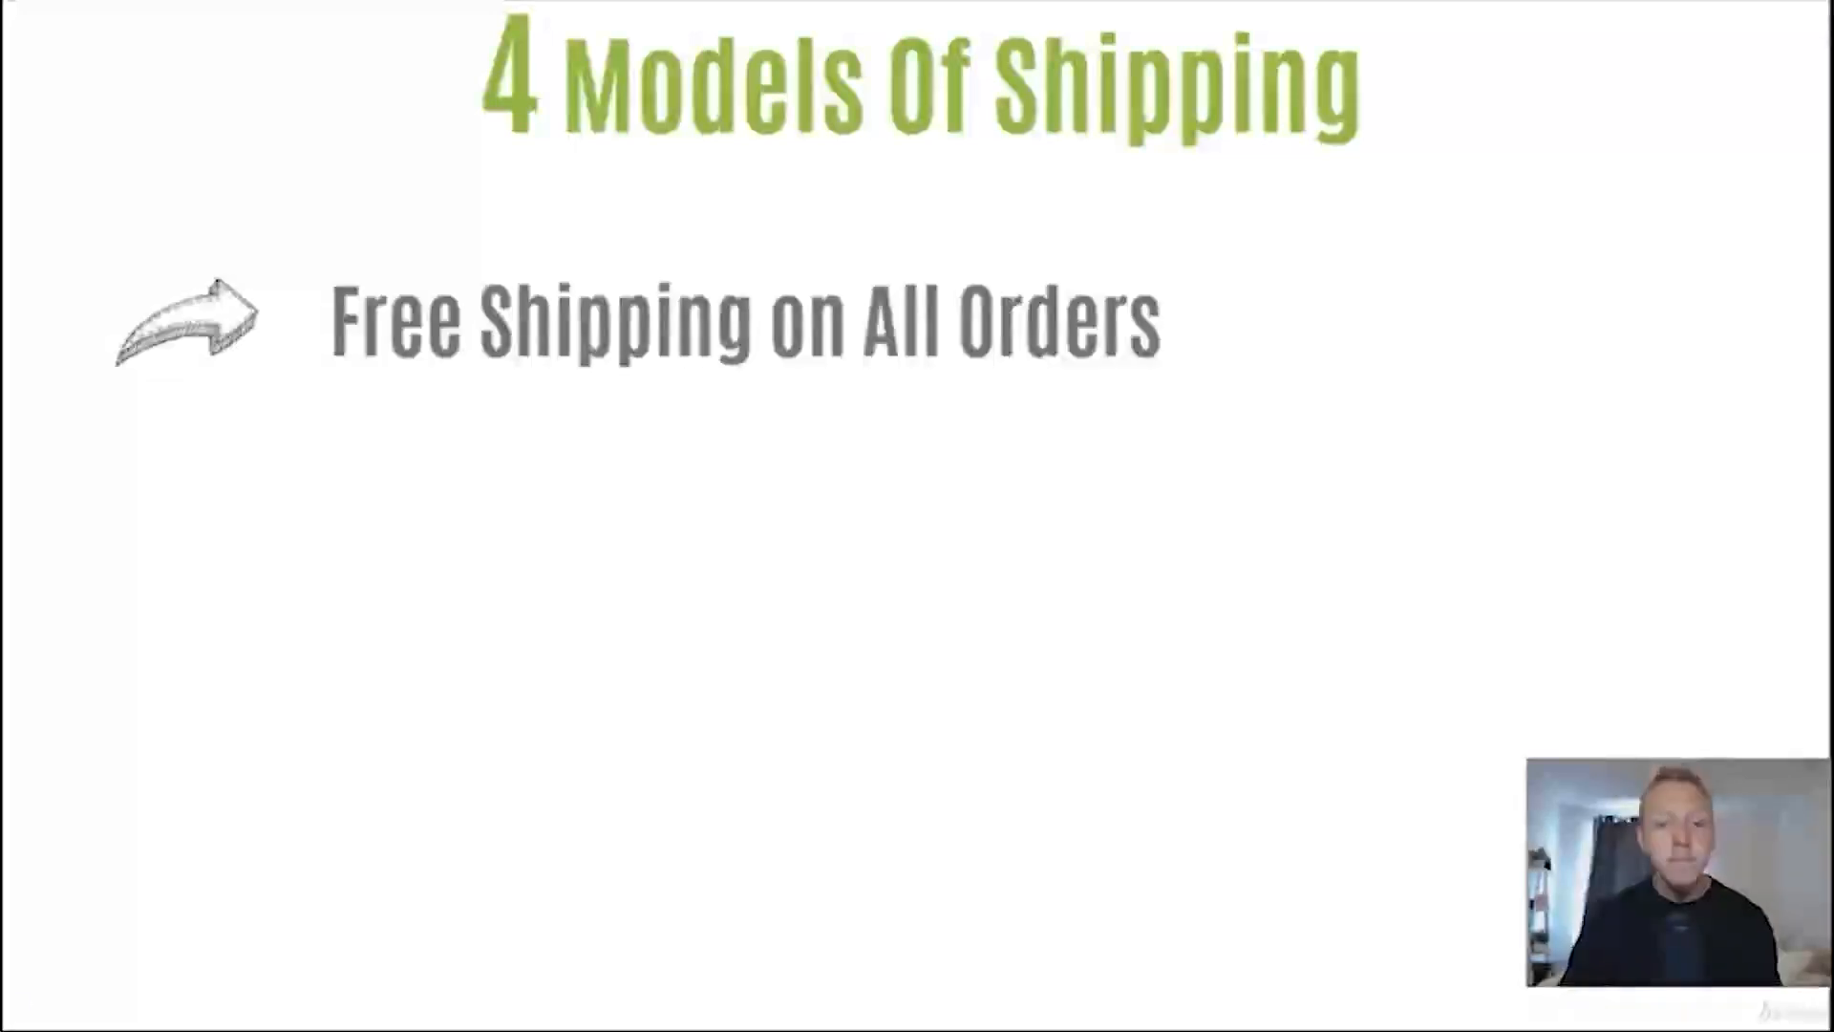
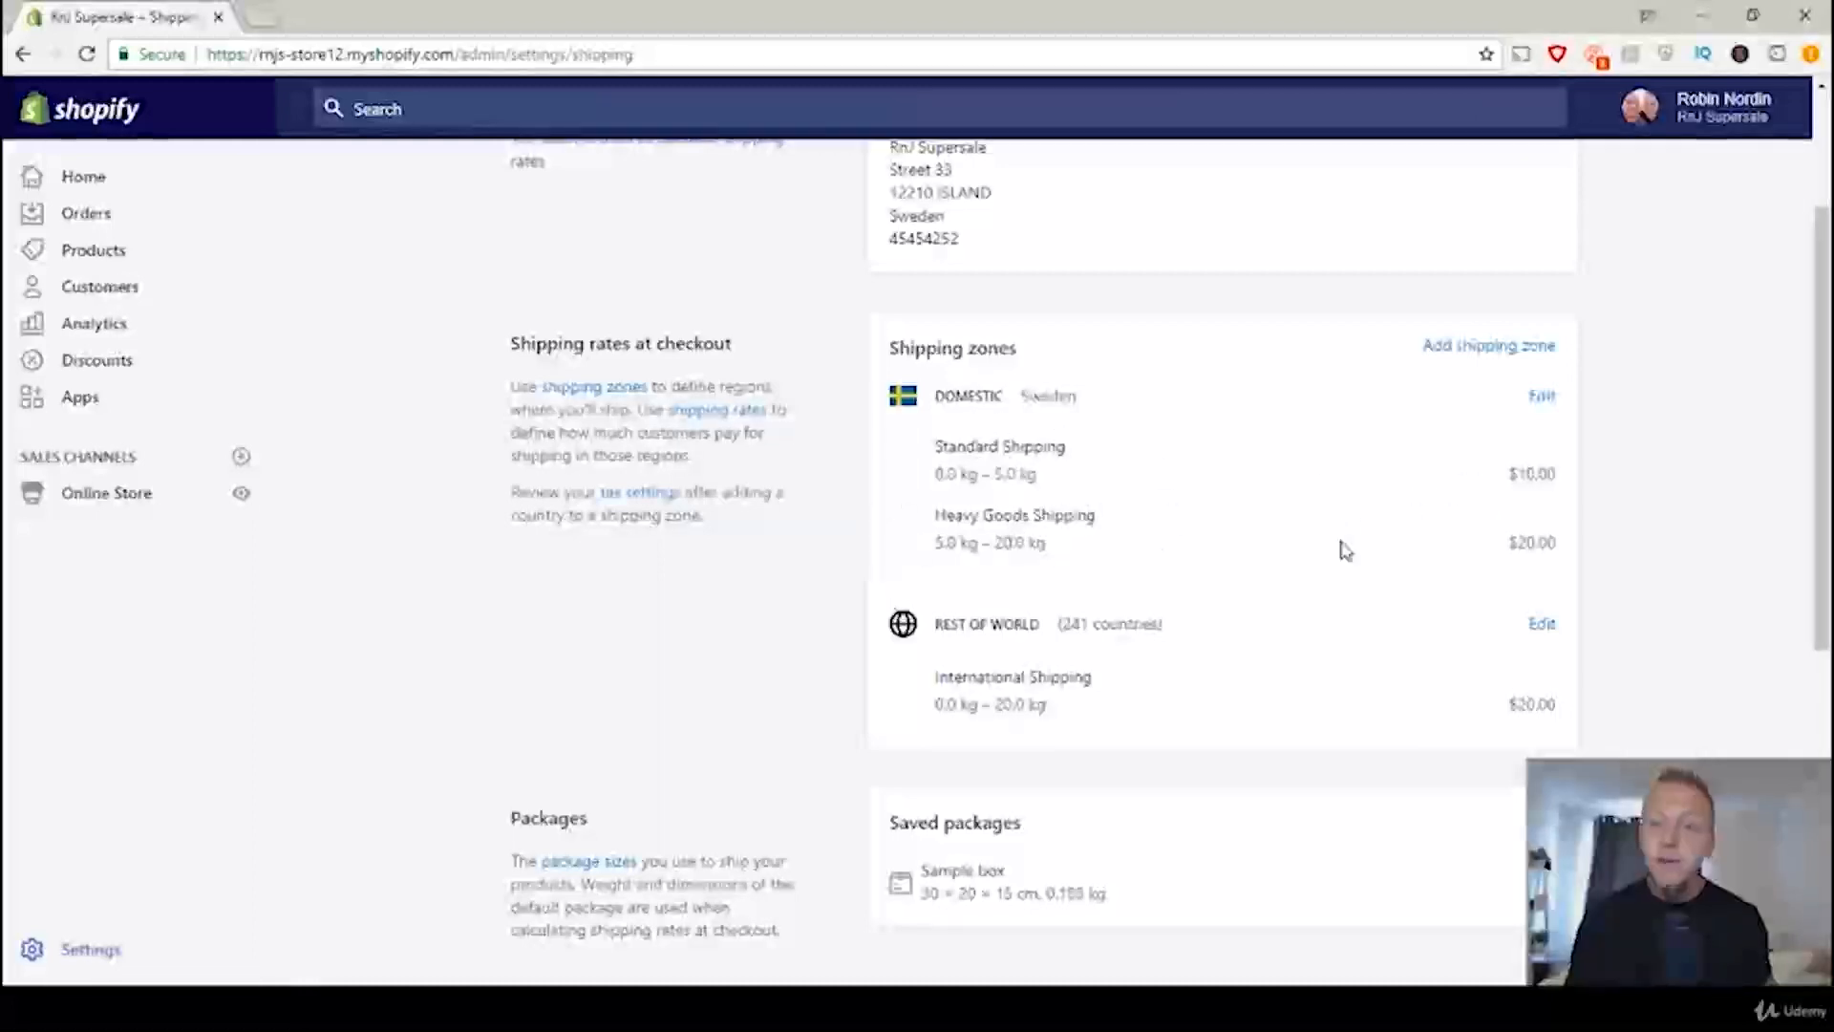
Step: Open the Domestic shipping zone for editing and rename the zone "United States"
double_click(1528, 543)
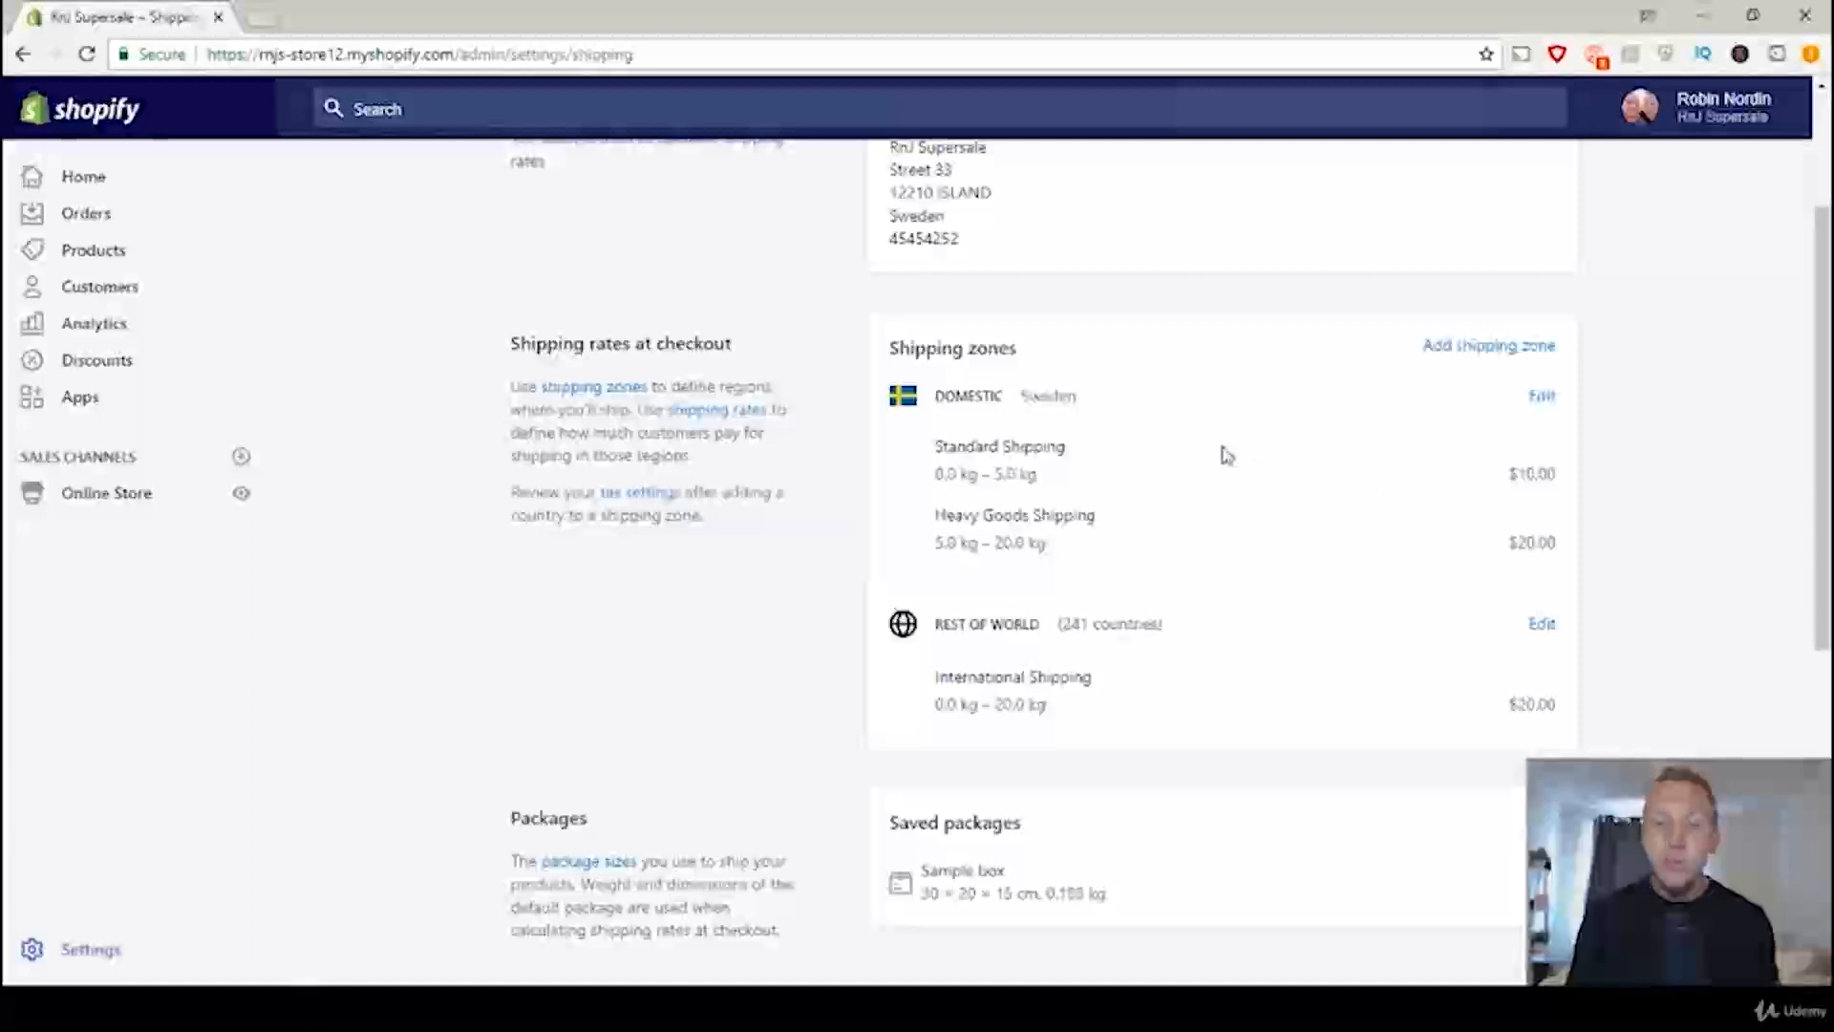
left_click_drag(934, 400, 1080, 393)
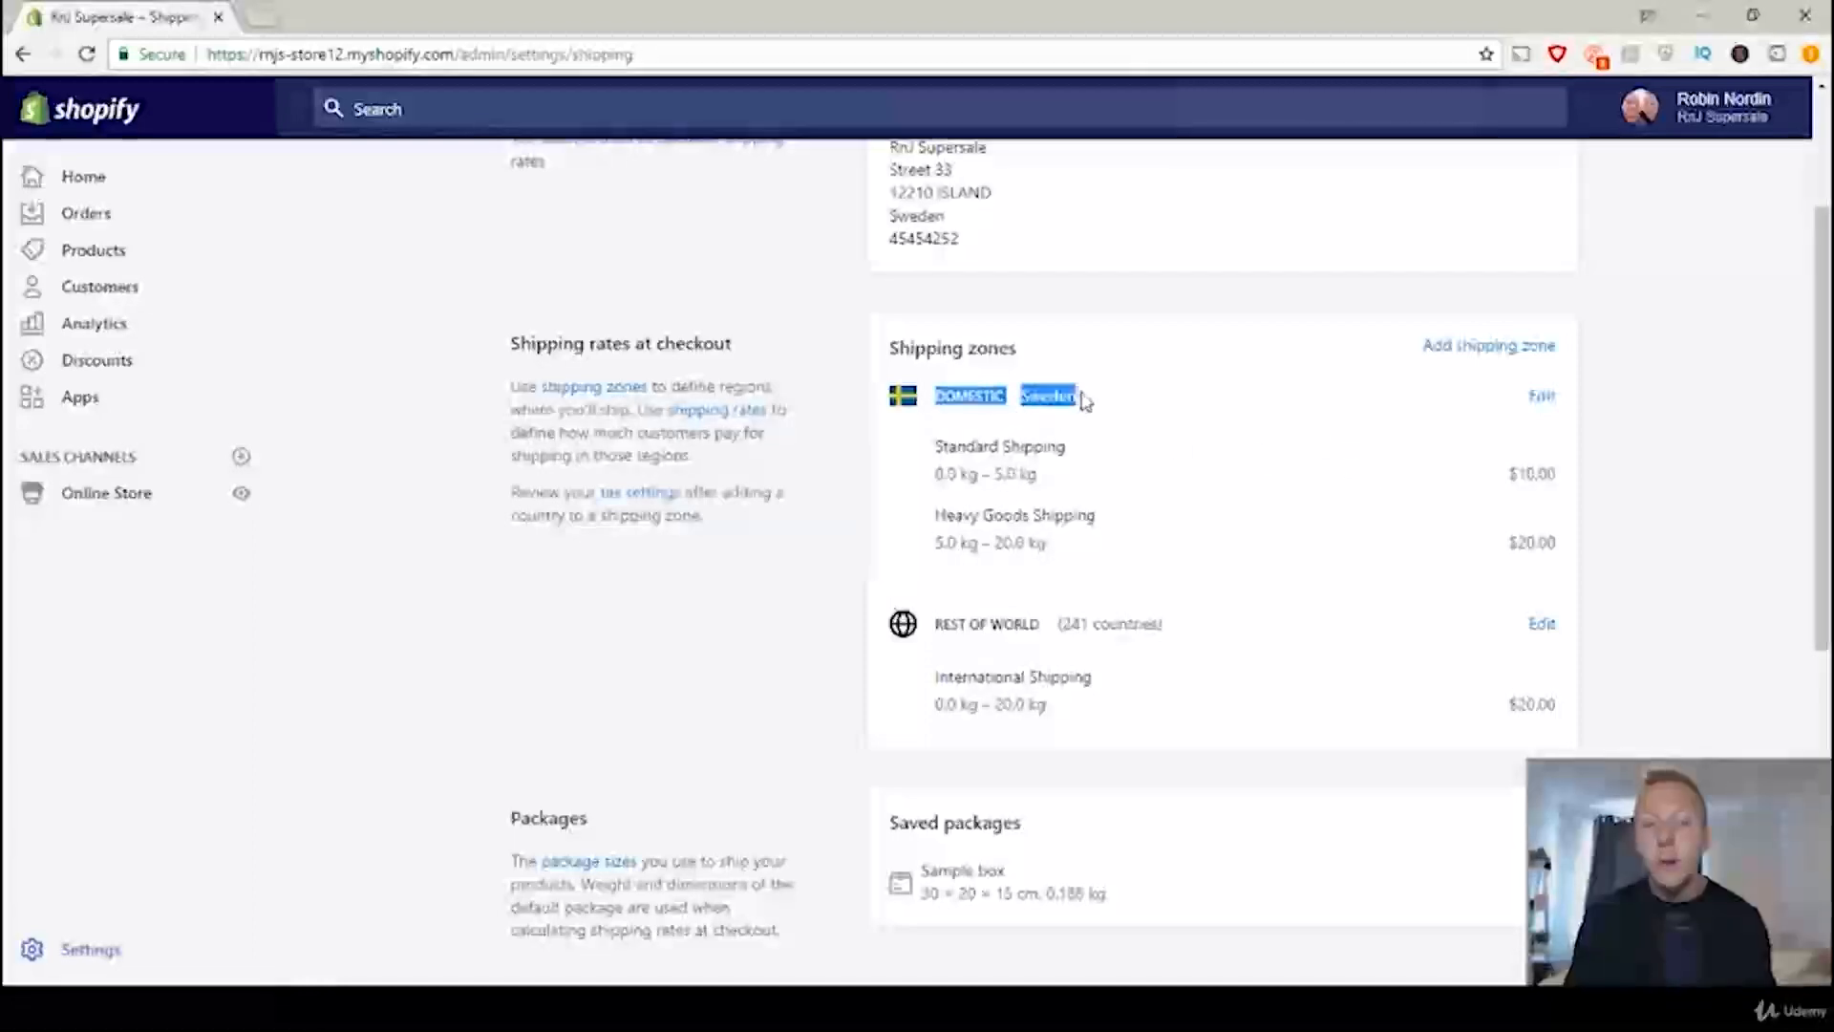
left_click(1154, 414)
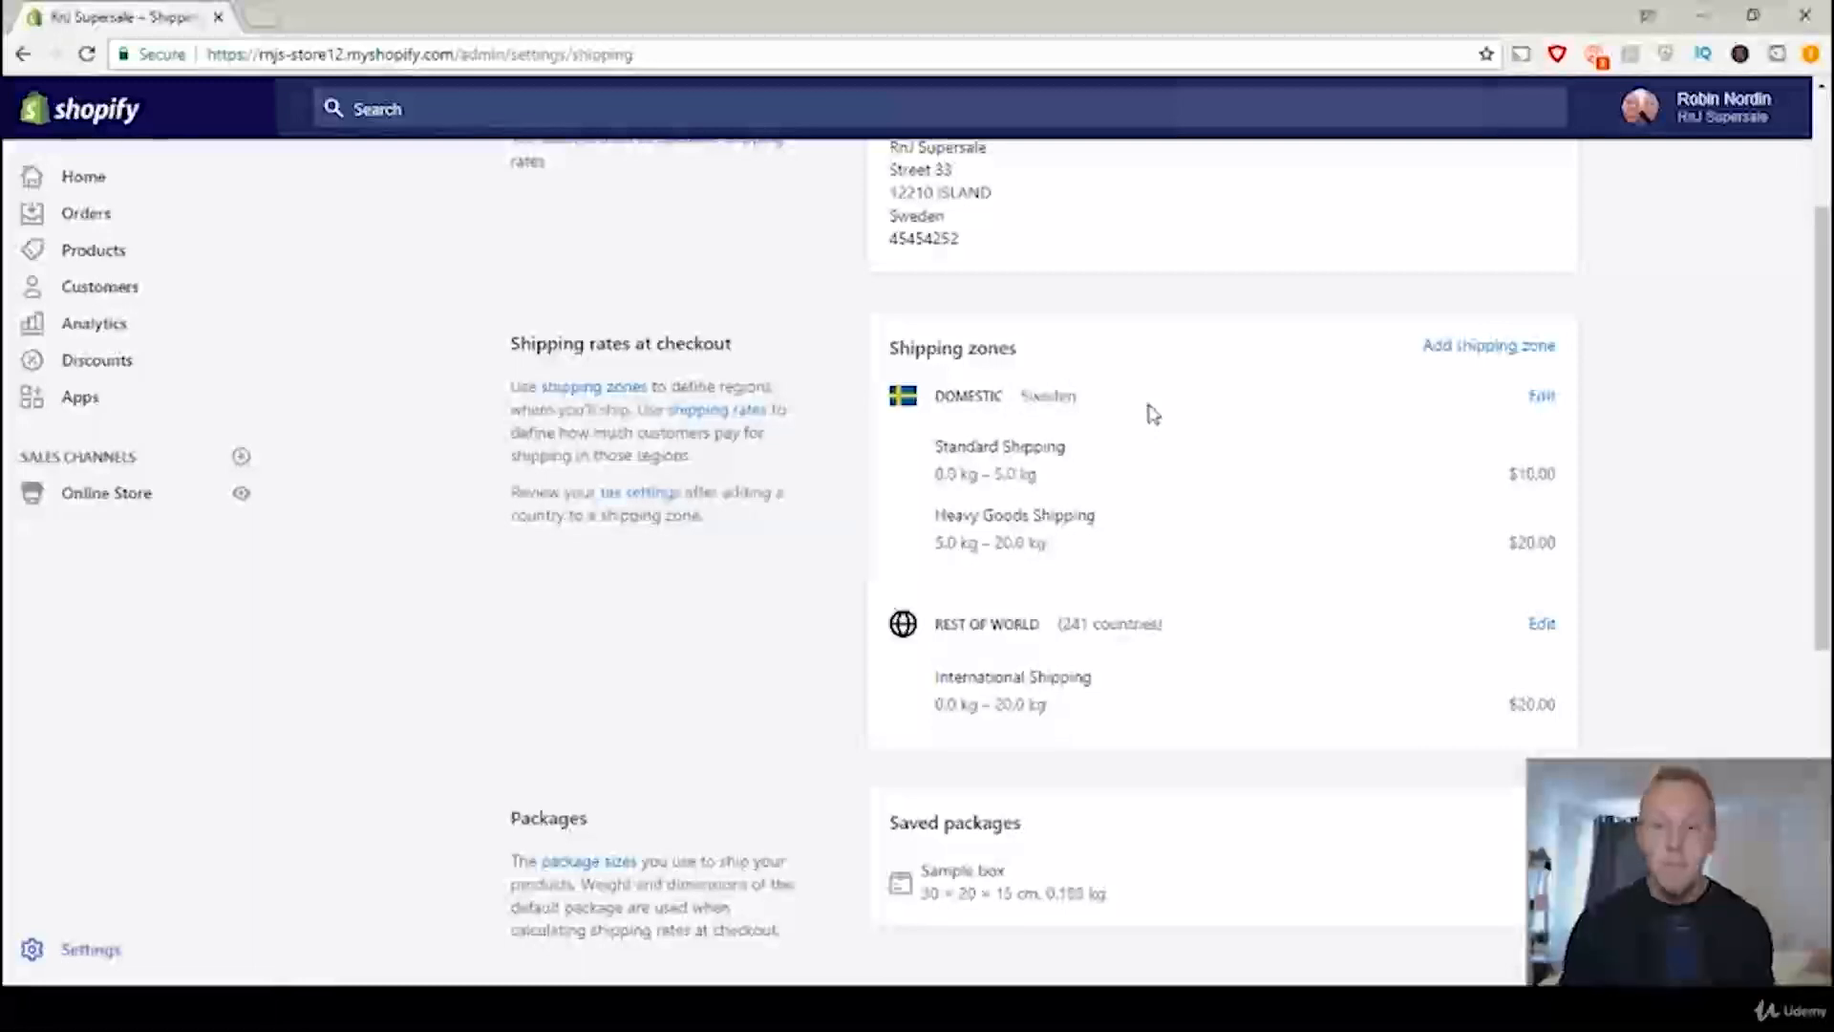
left_click(1542, 397)
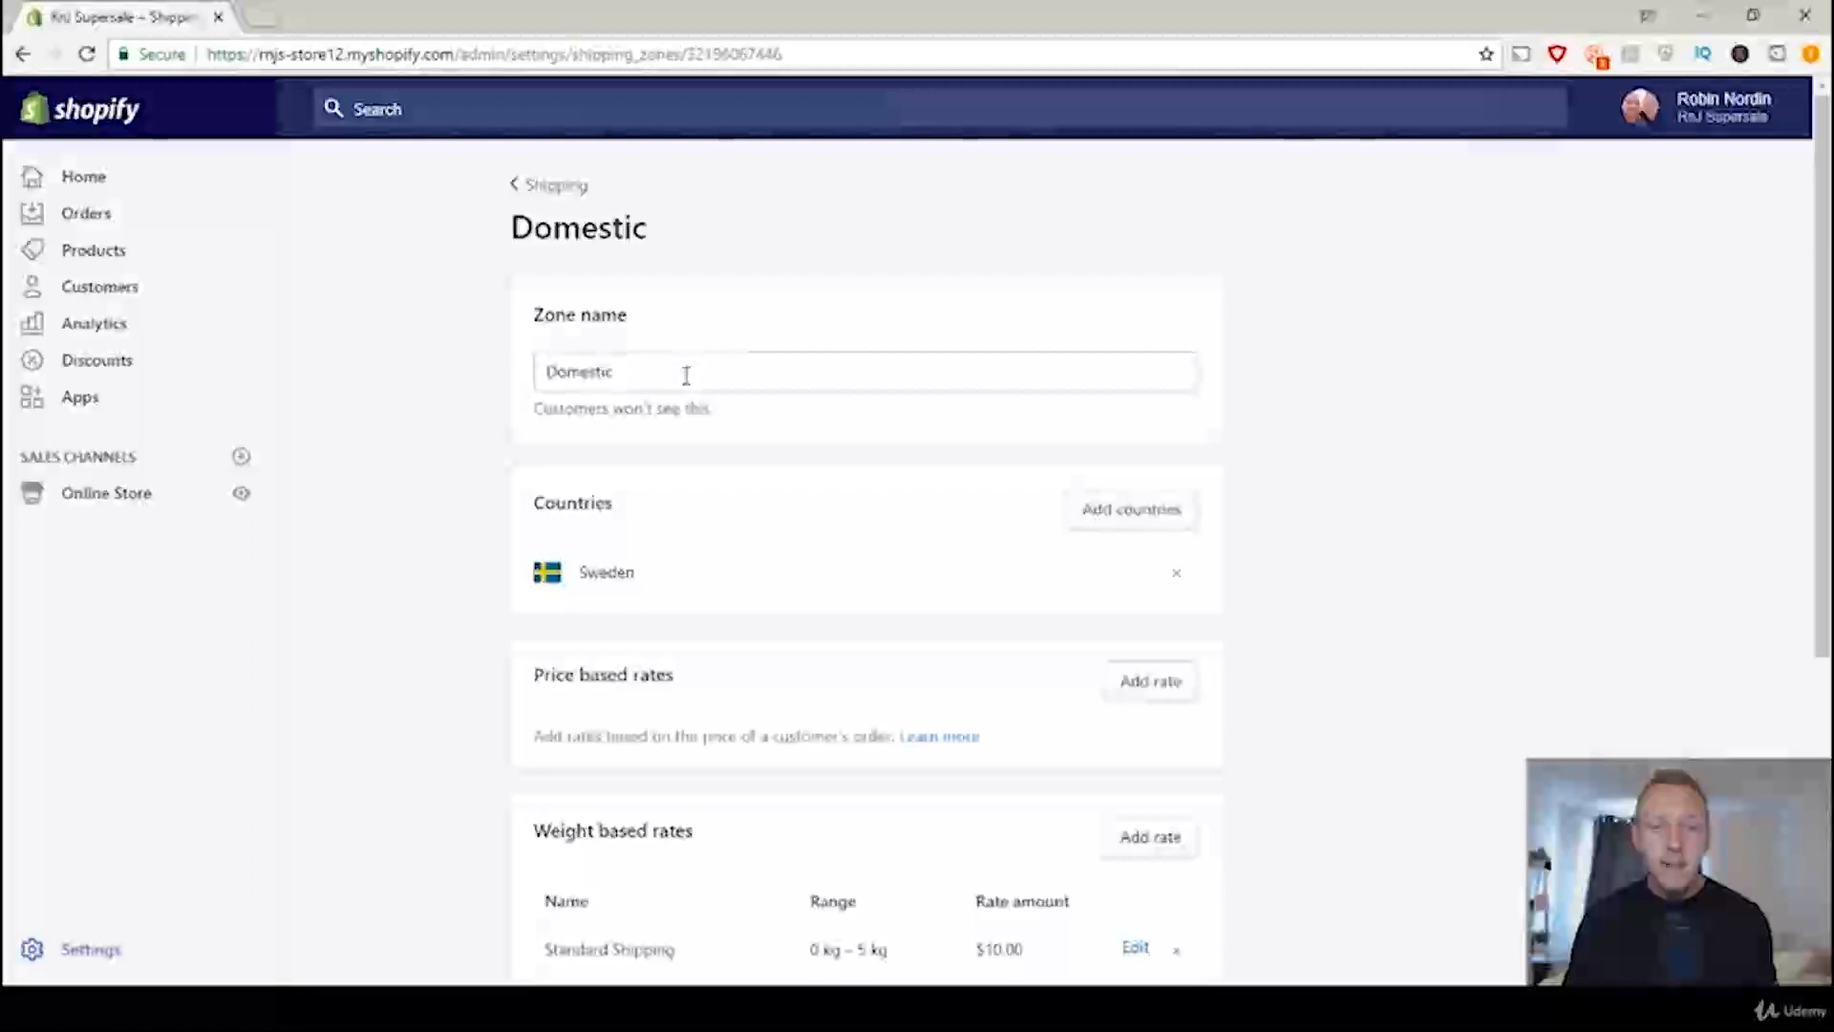
left_click_drag(659, 371, 525, 376)
type("United")
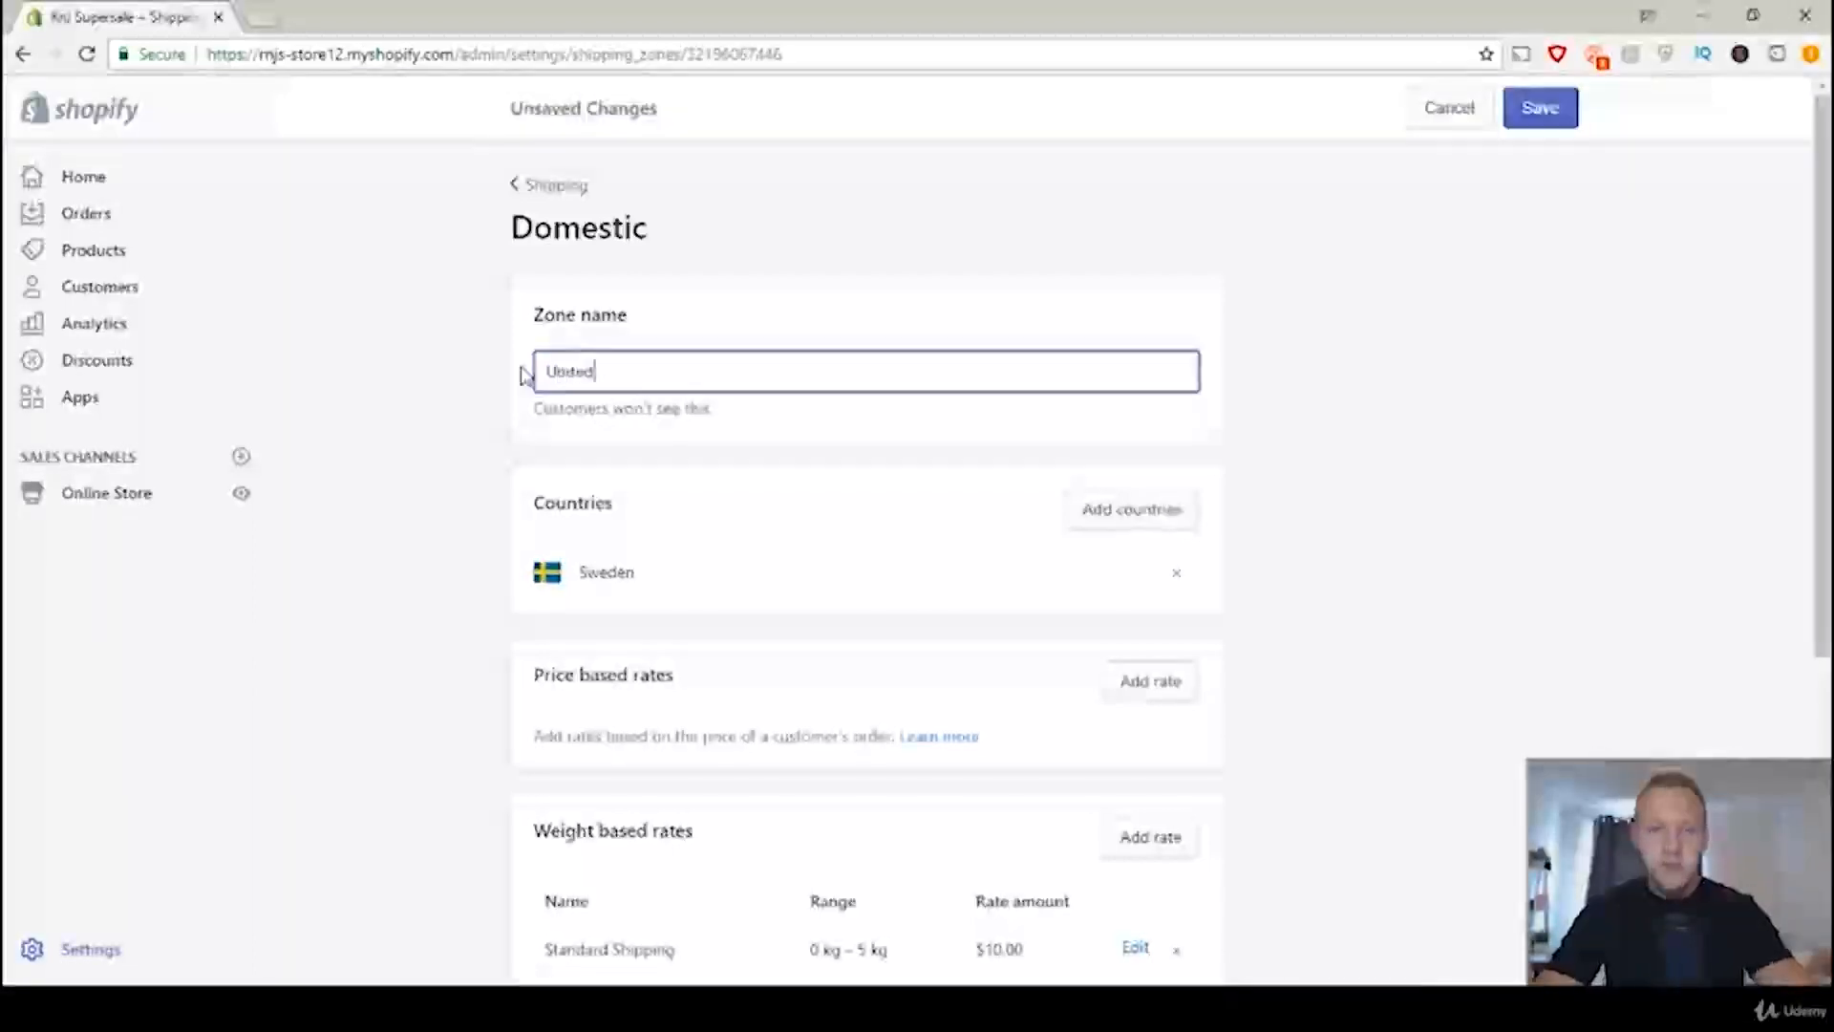
type(" States")
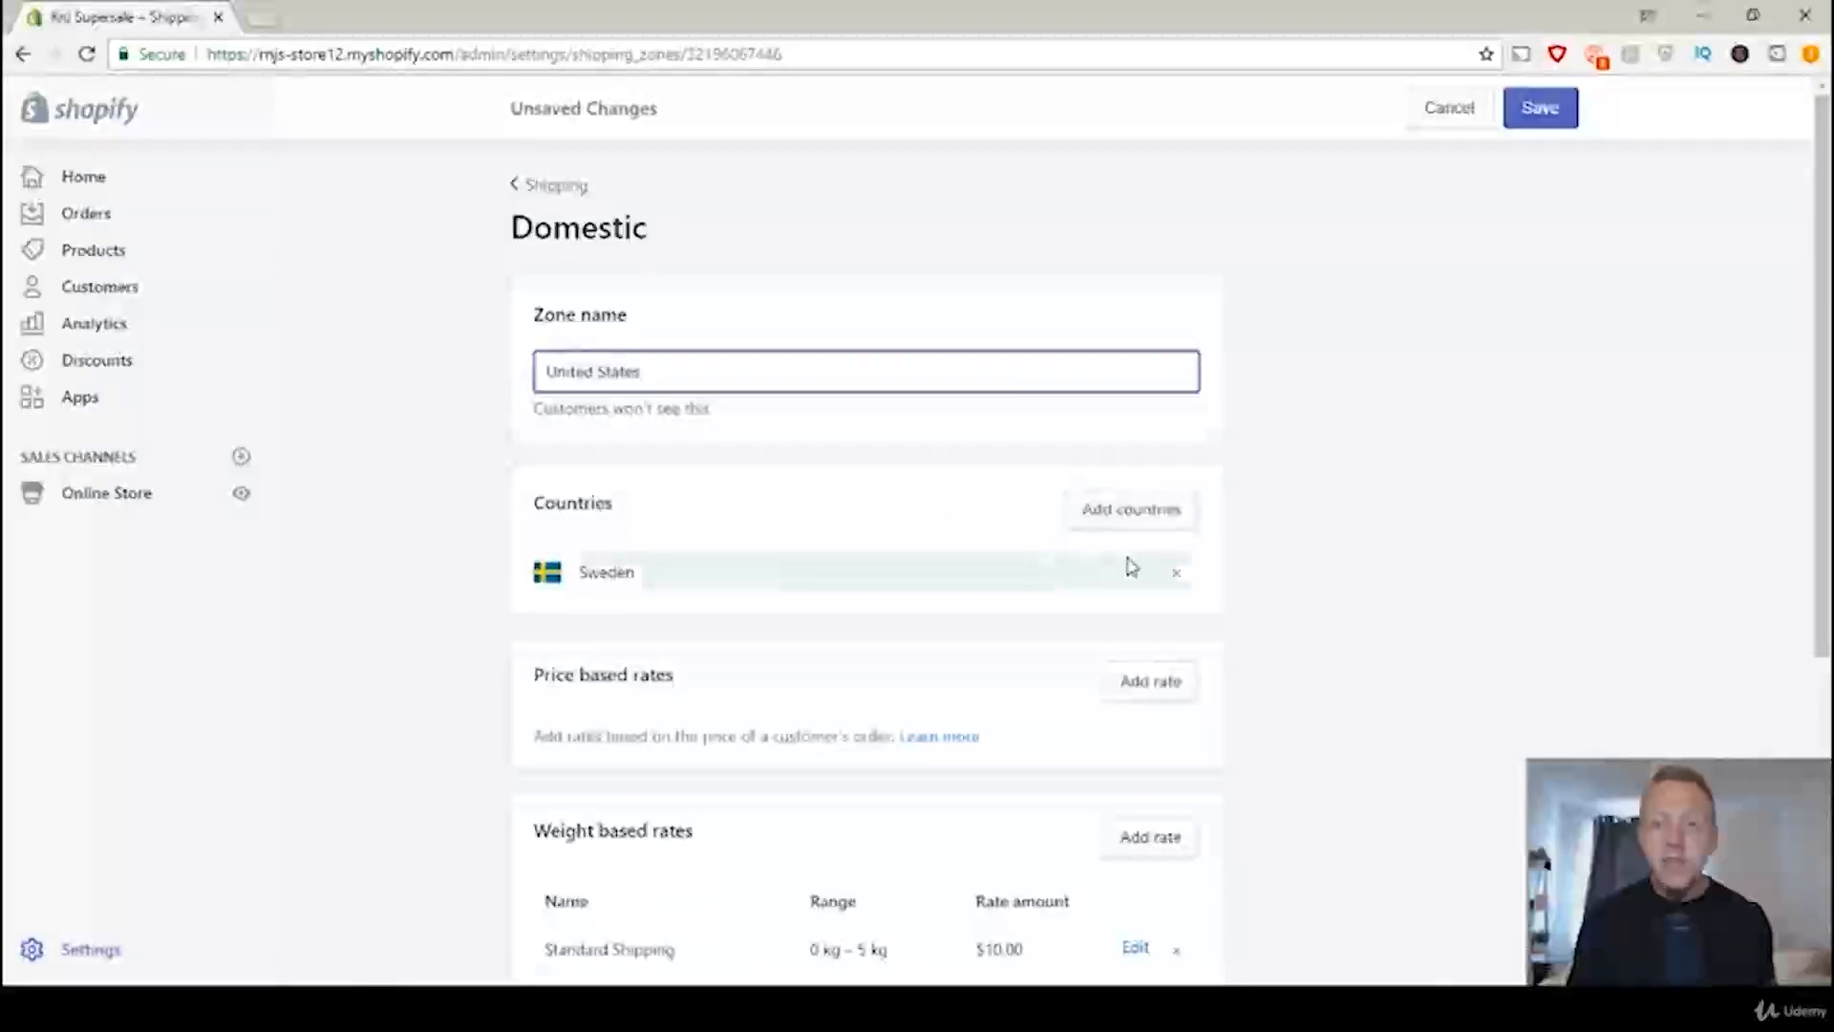
Step: Remove Sweden from the zone's countries and add United States with all 62 states/territories
left_click(1180, 576)
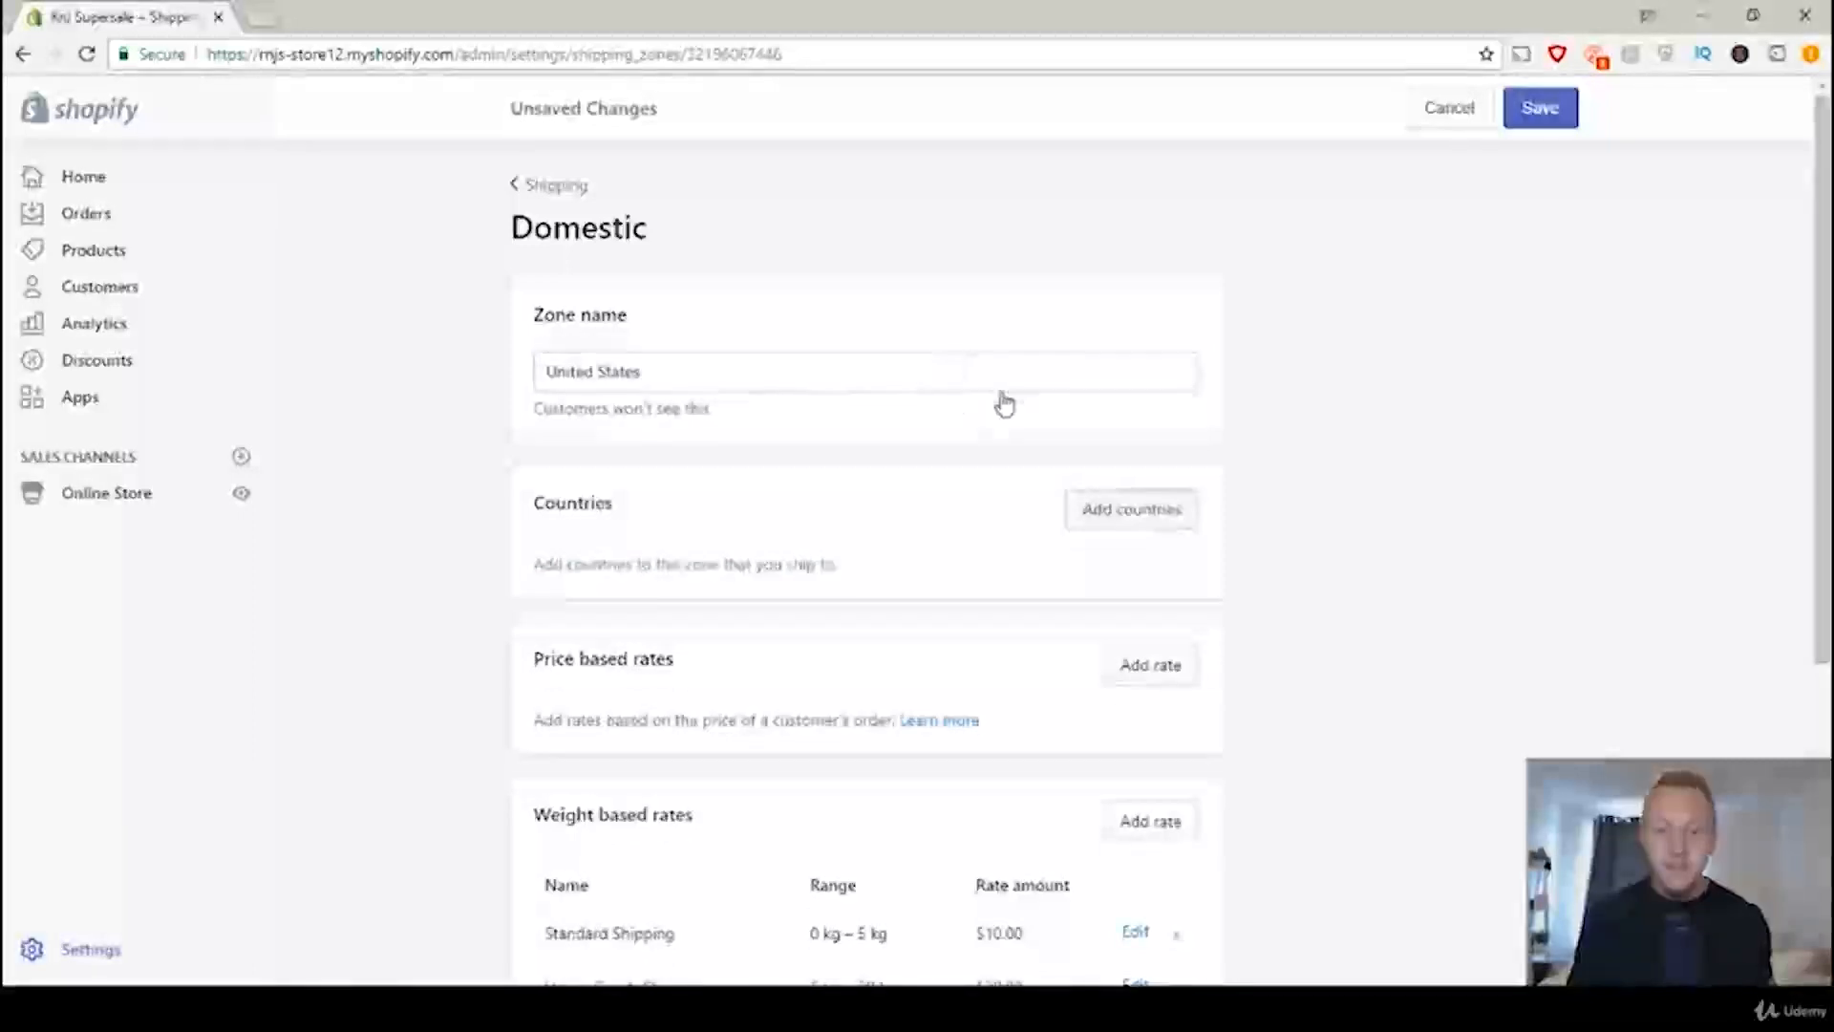
left_click(1124, 521)
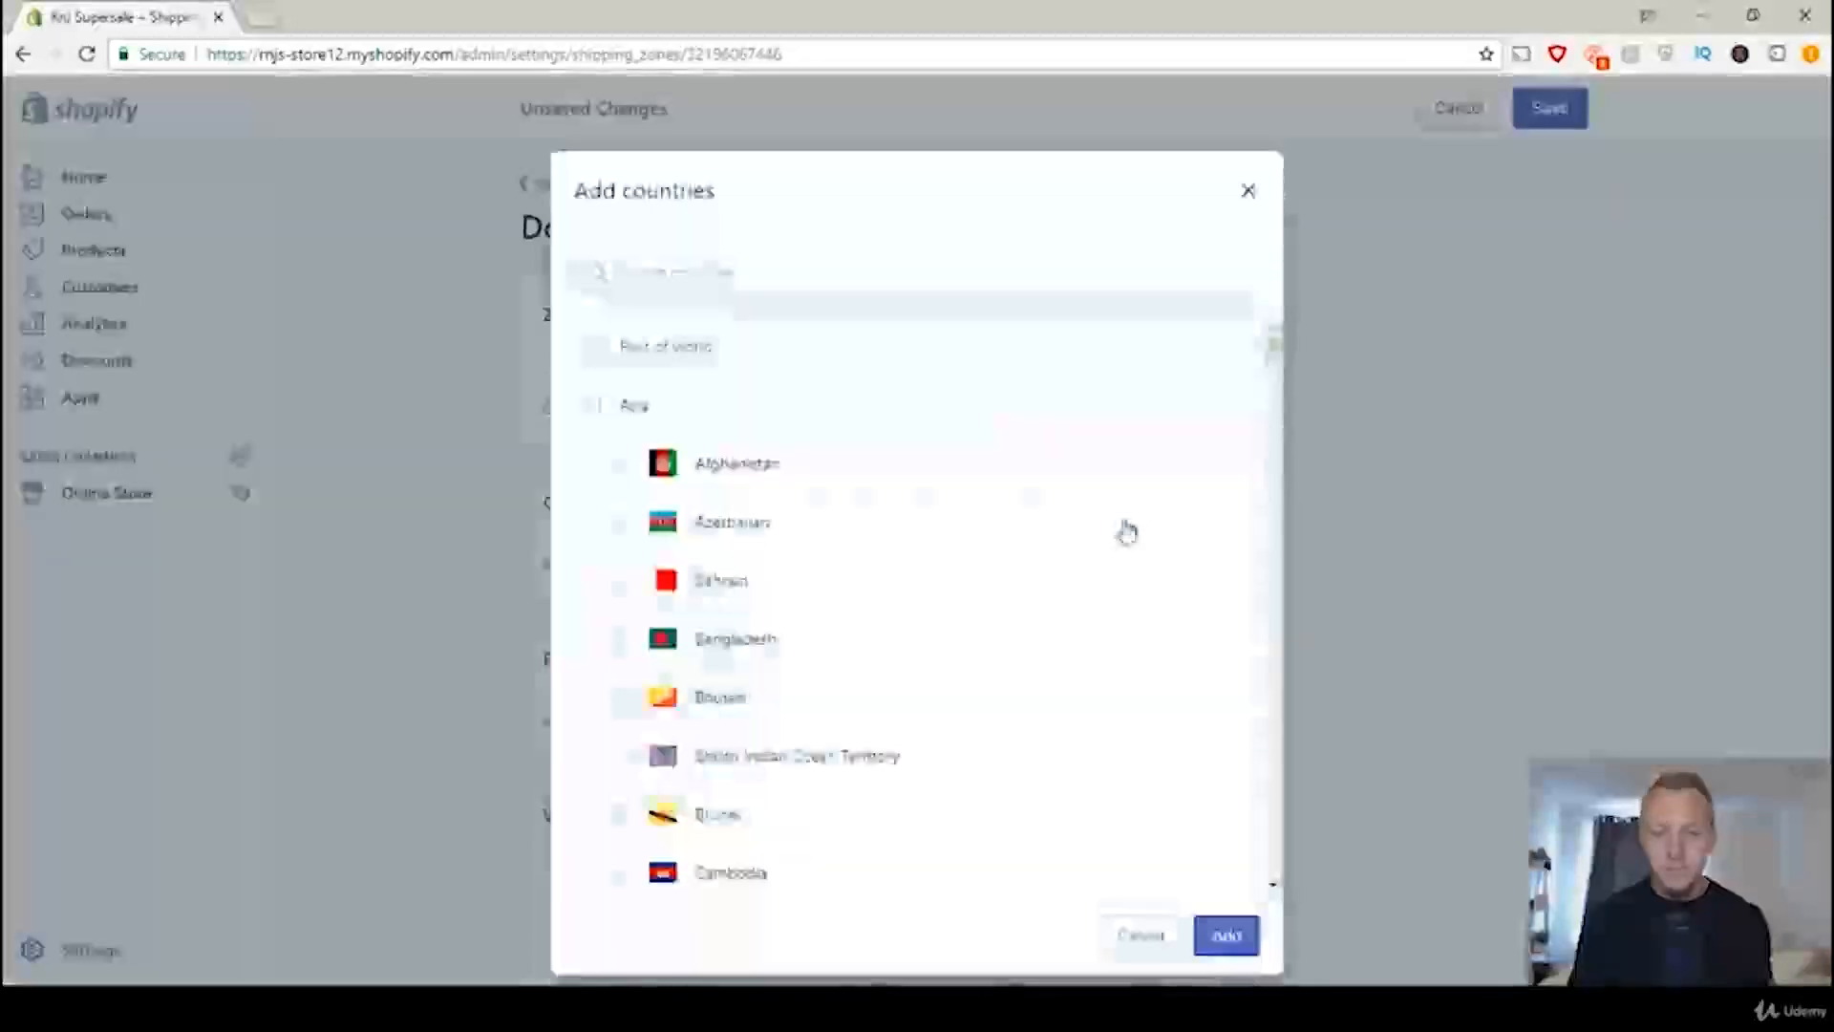
left_click(777, 274)
type("united s")
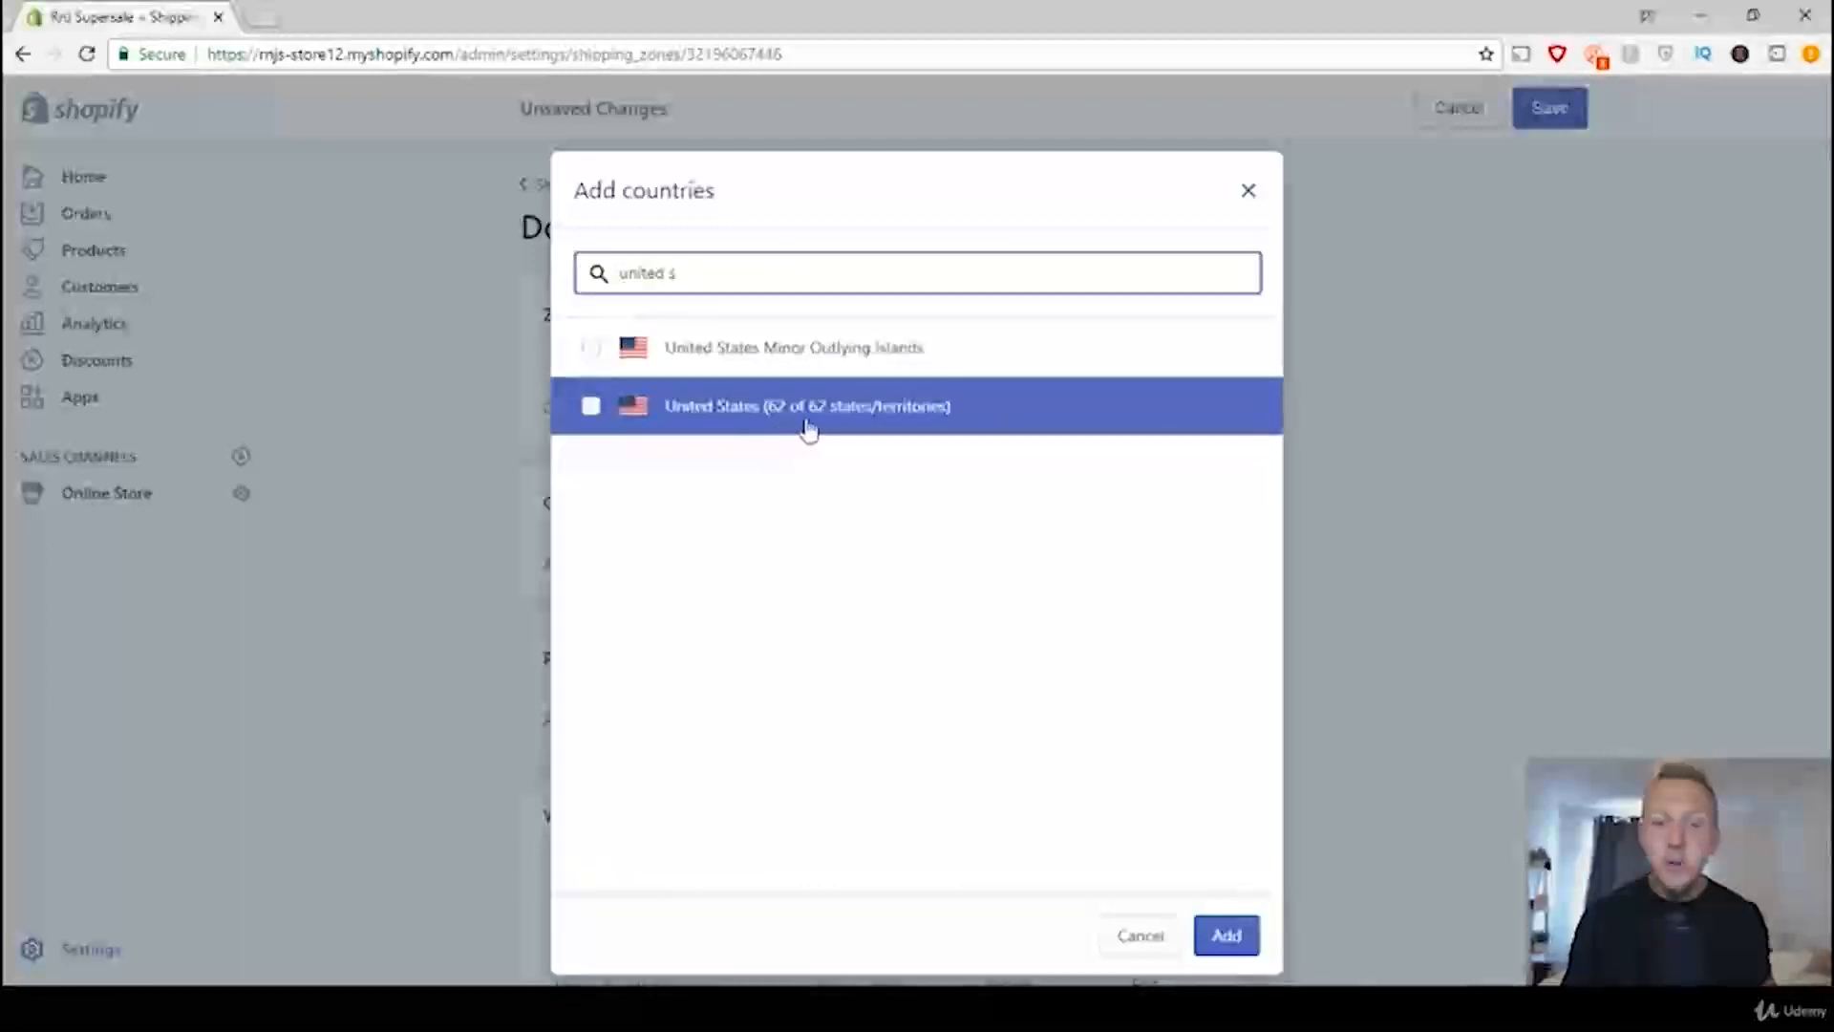
left_click(869, 418)
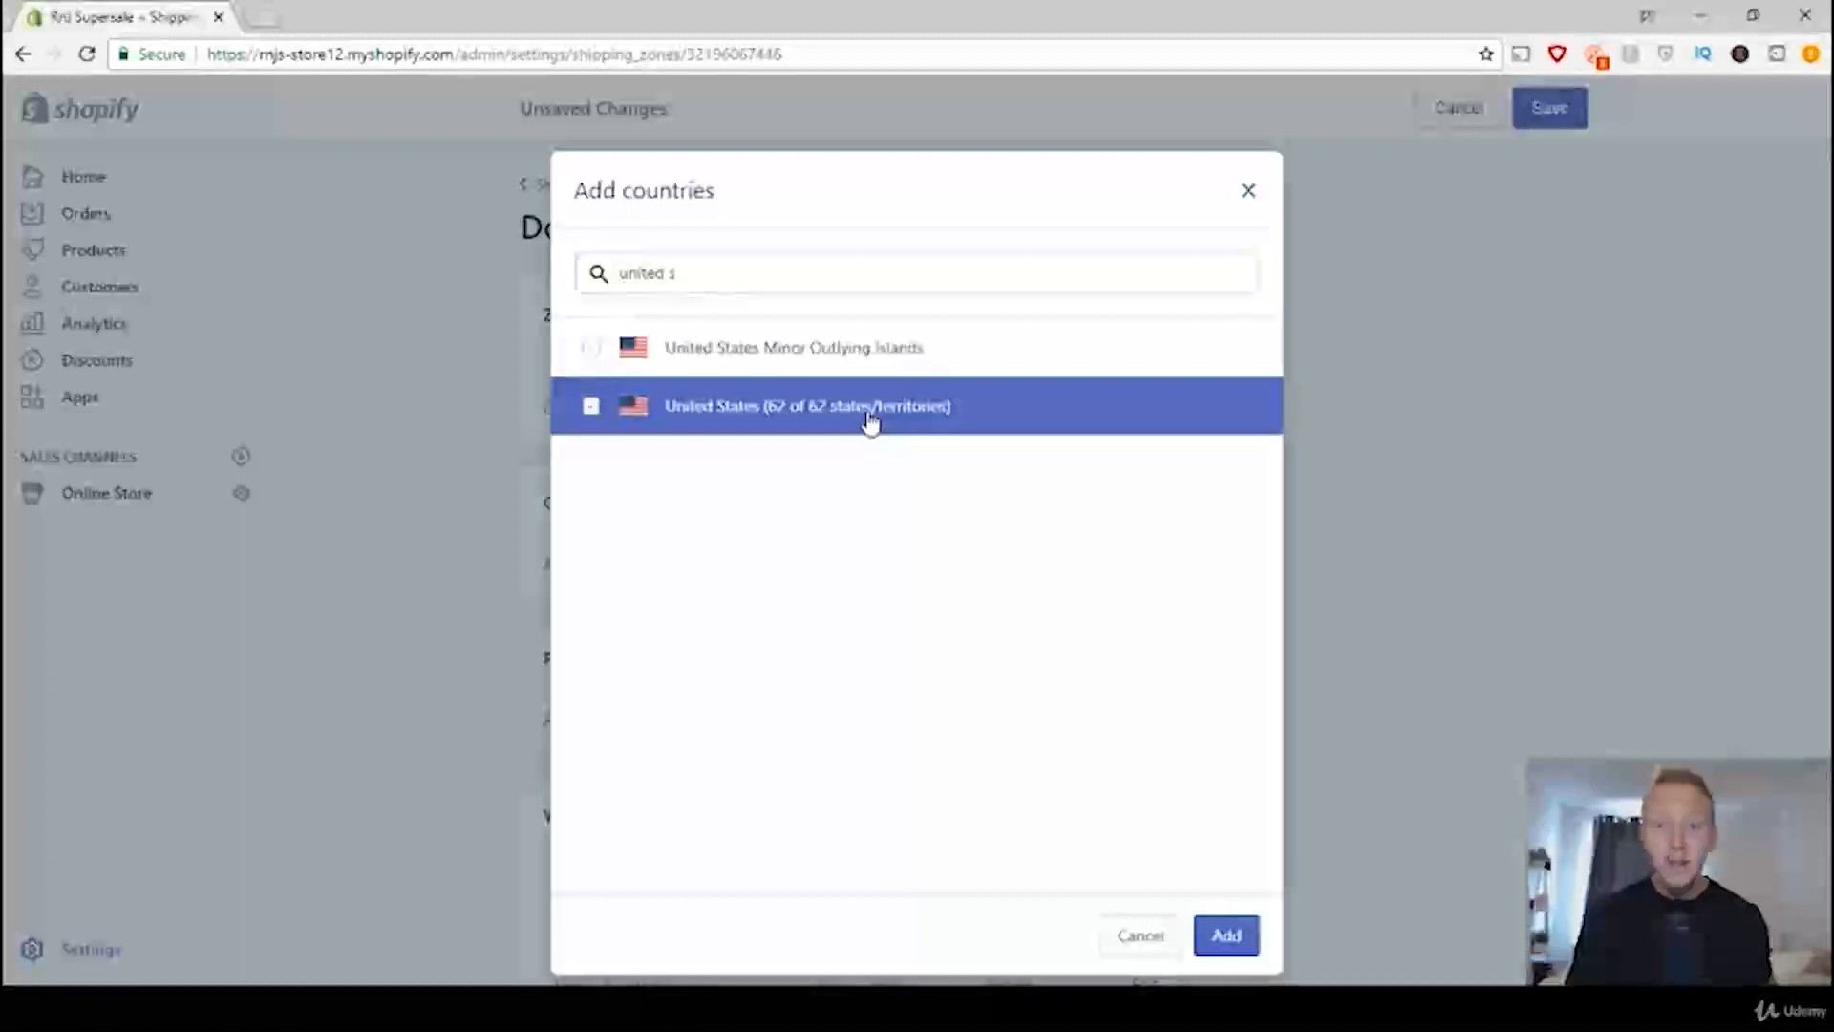
left_click(1226, 946)
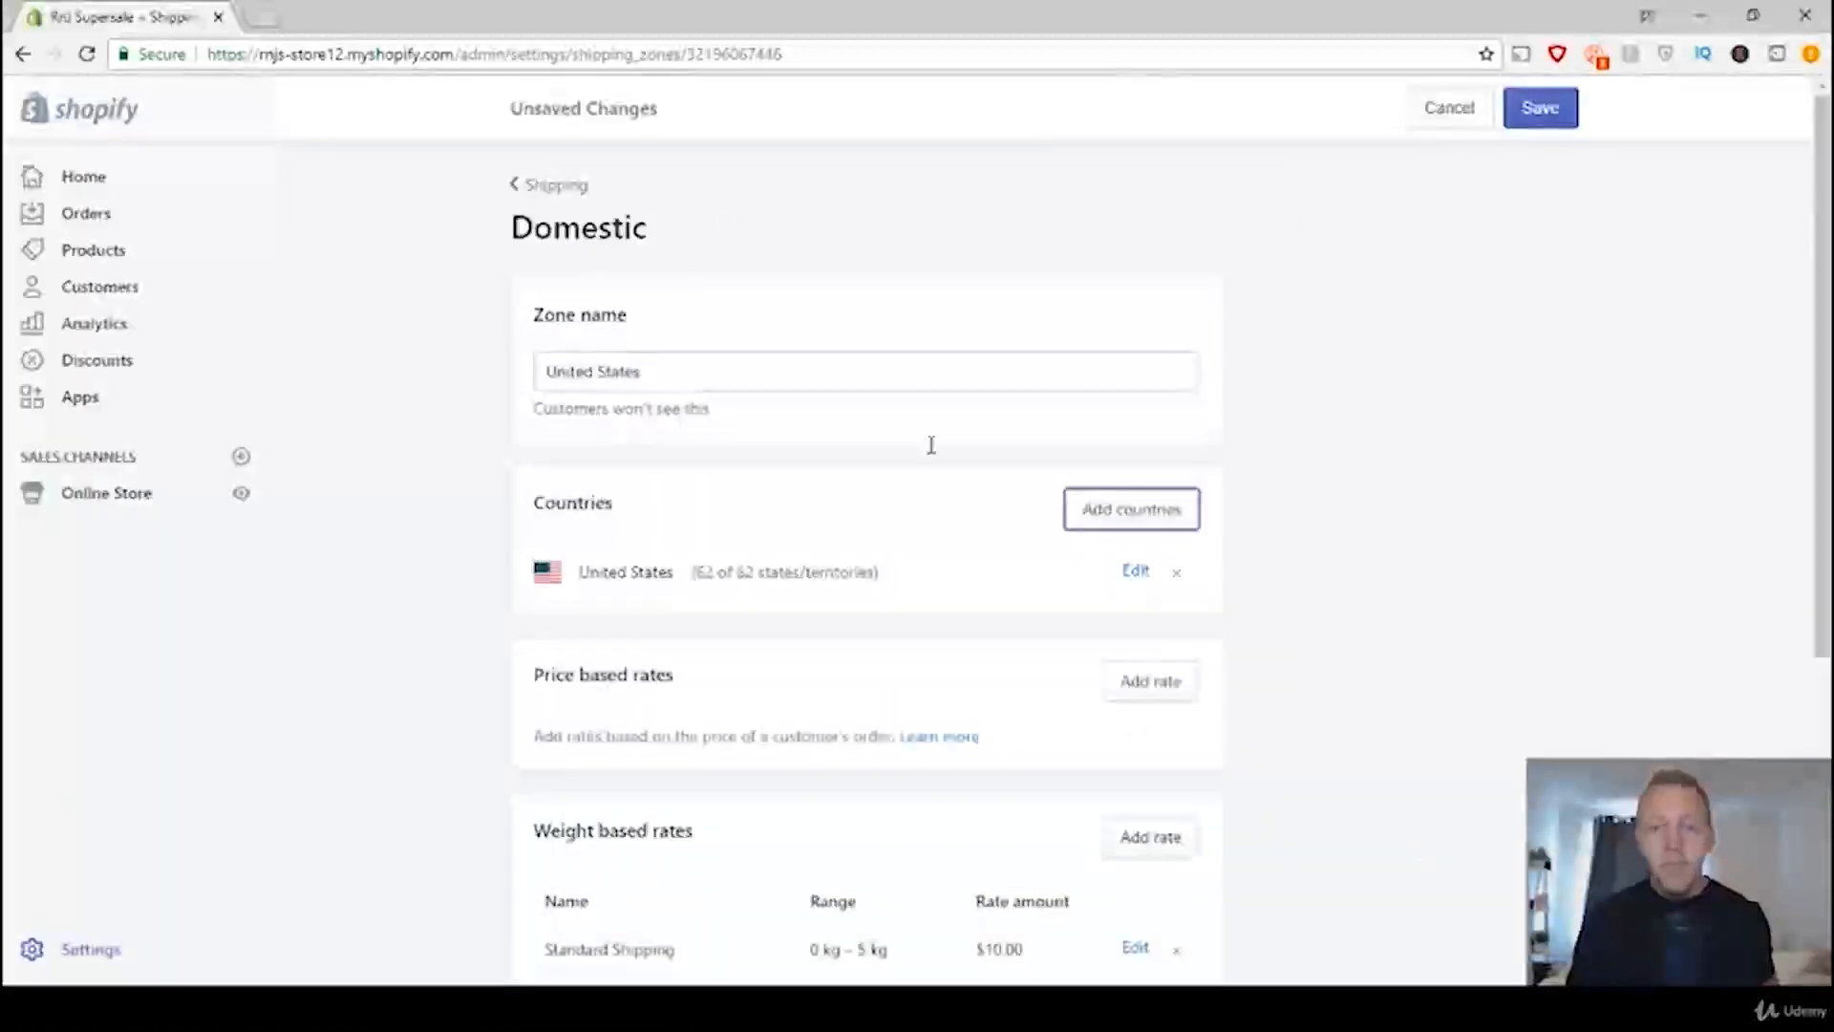
Step: Review the zone's weight based rates and price based rates sections
scroll(1404, 451, "down", 3)
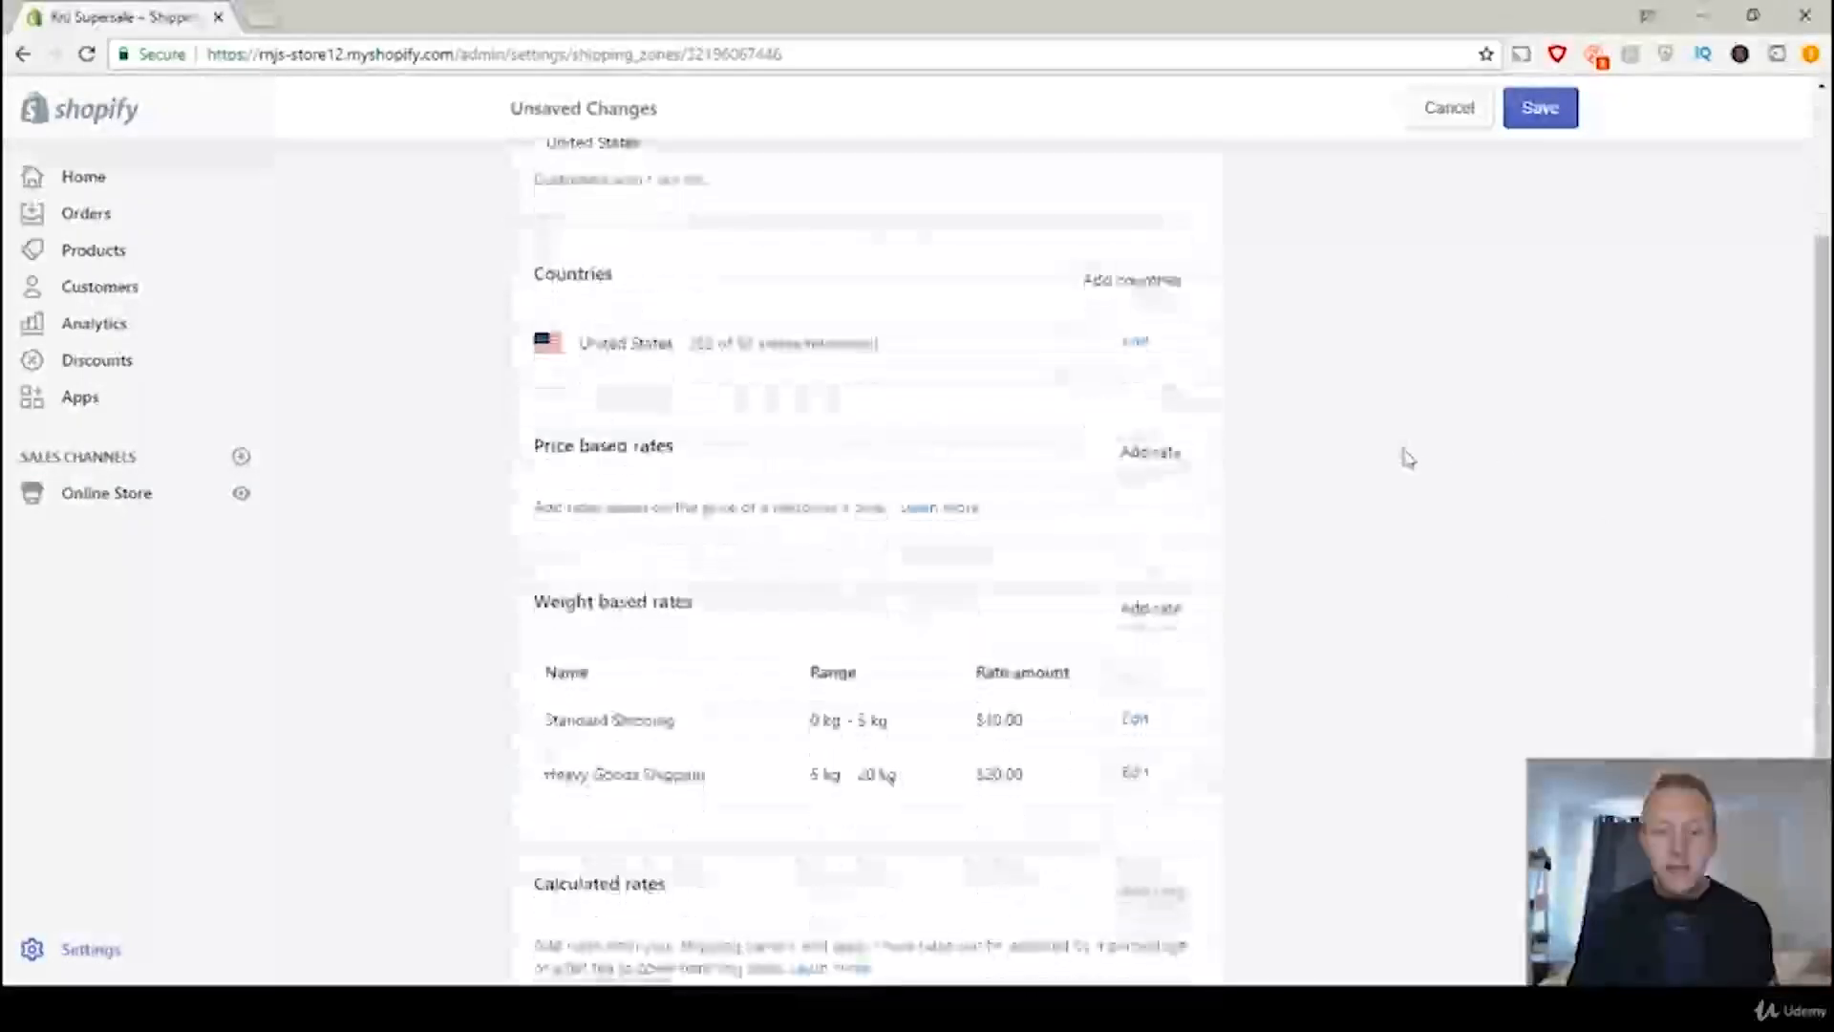
scroll(1405, 459, "down", 1)
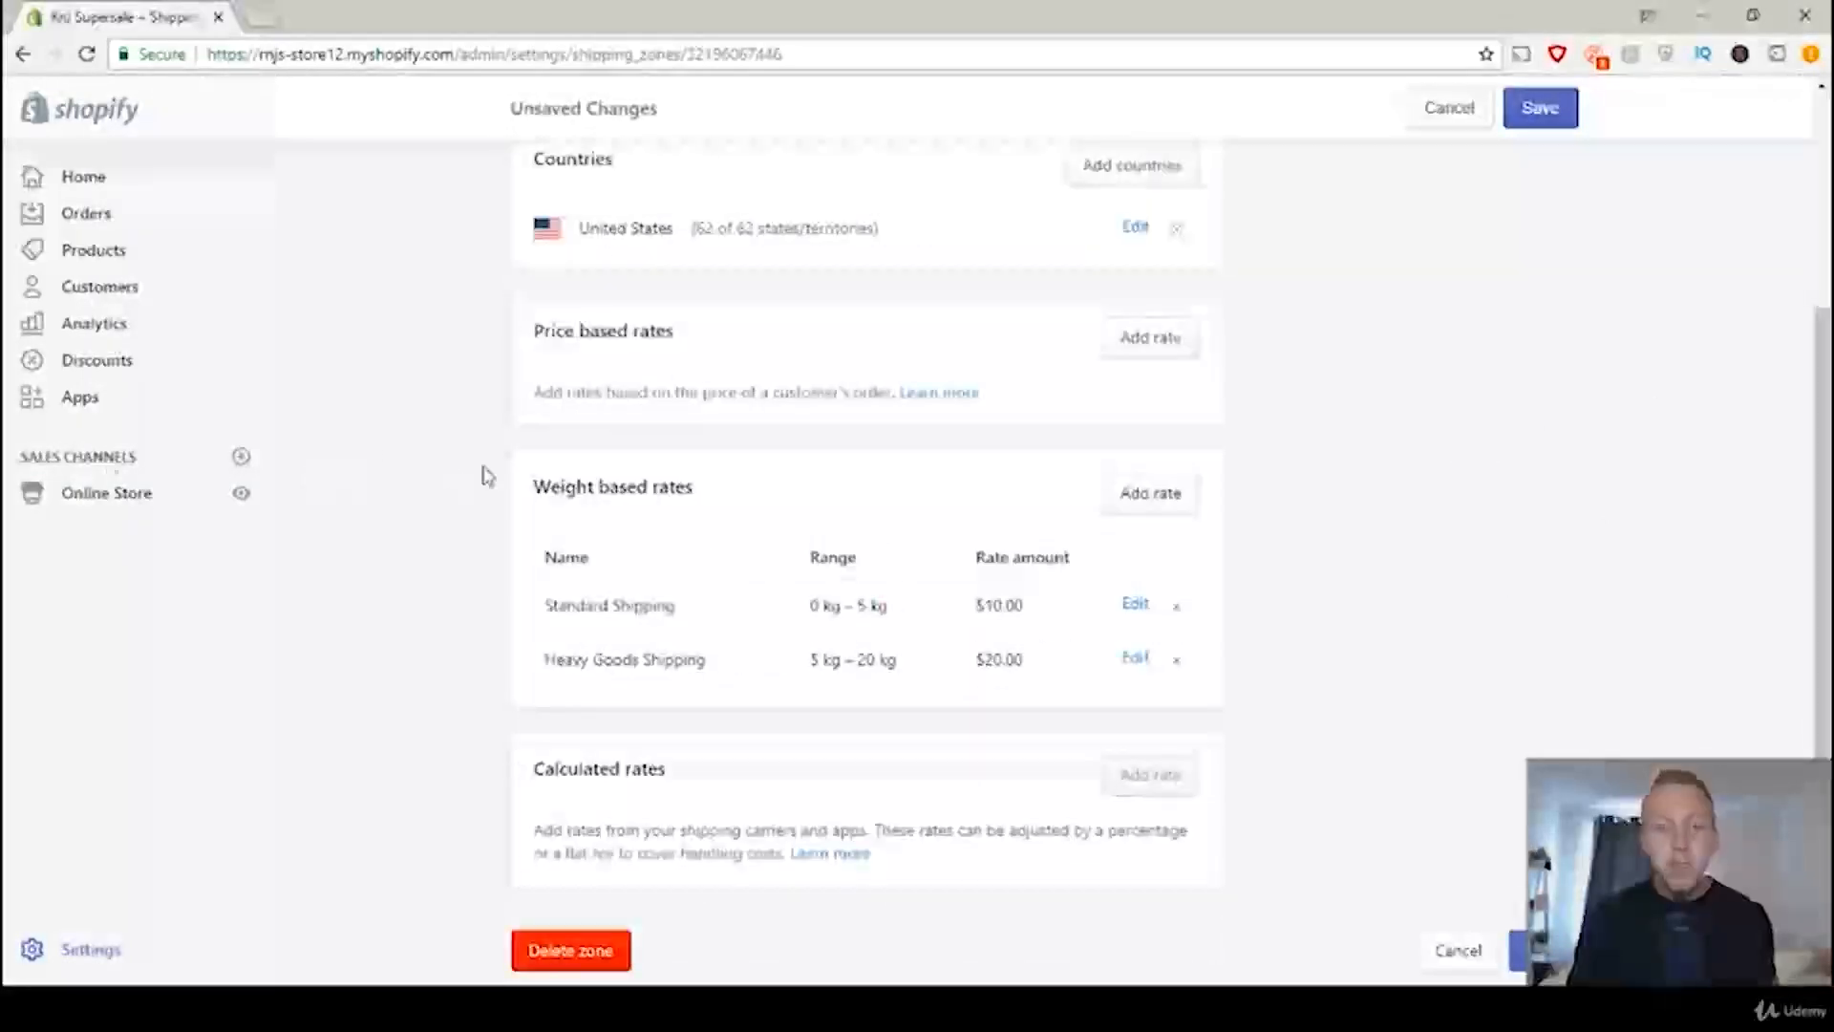
left_click_drag(538, 490, 701, 497)
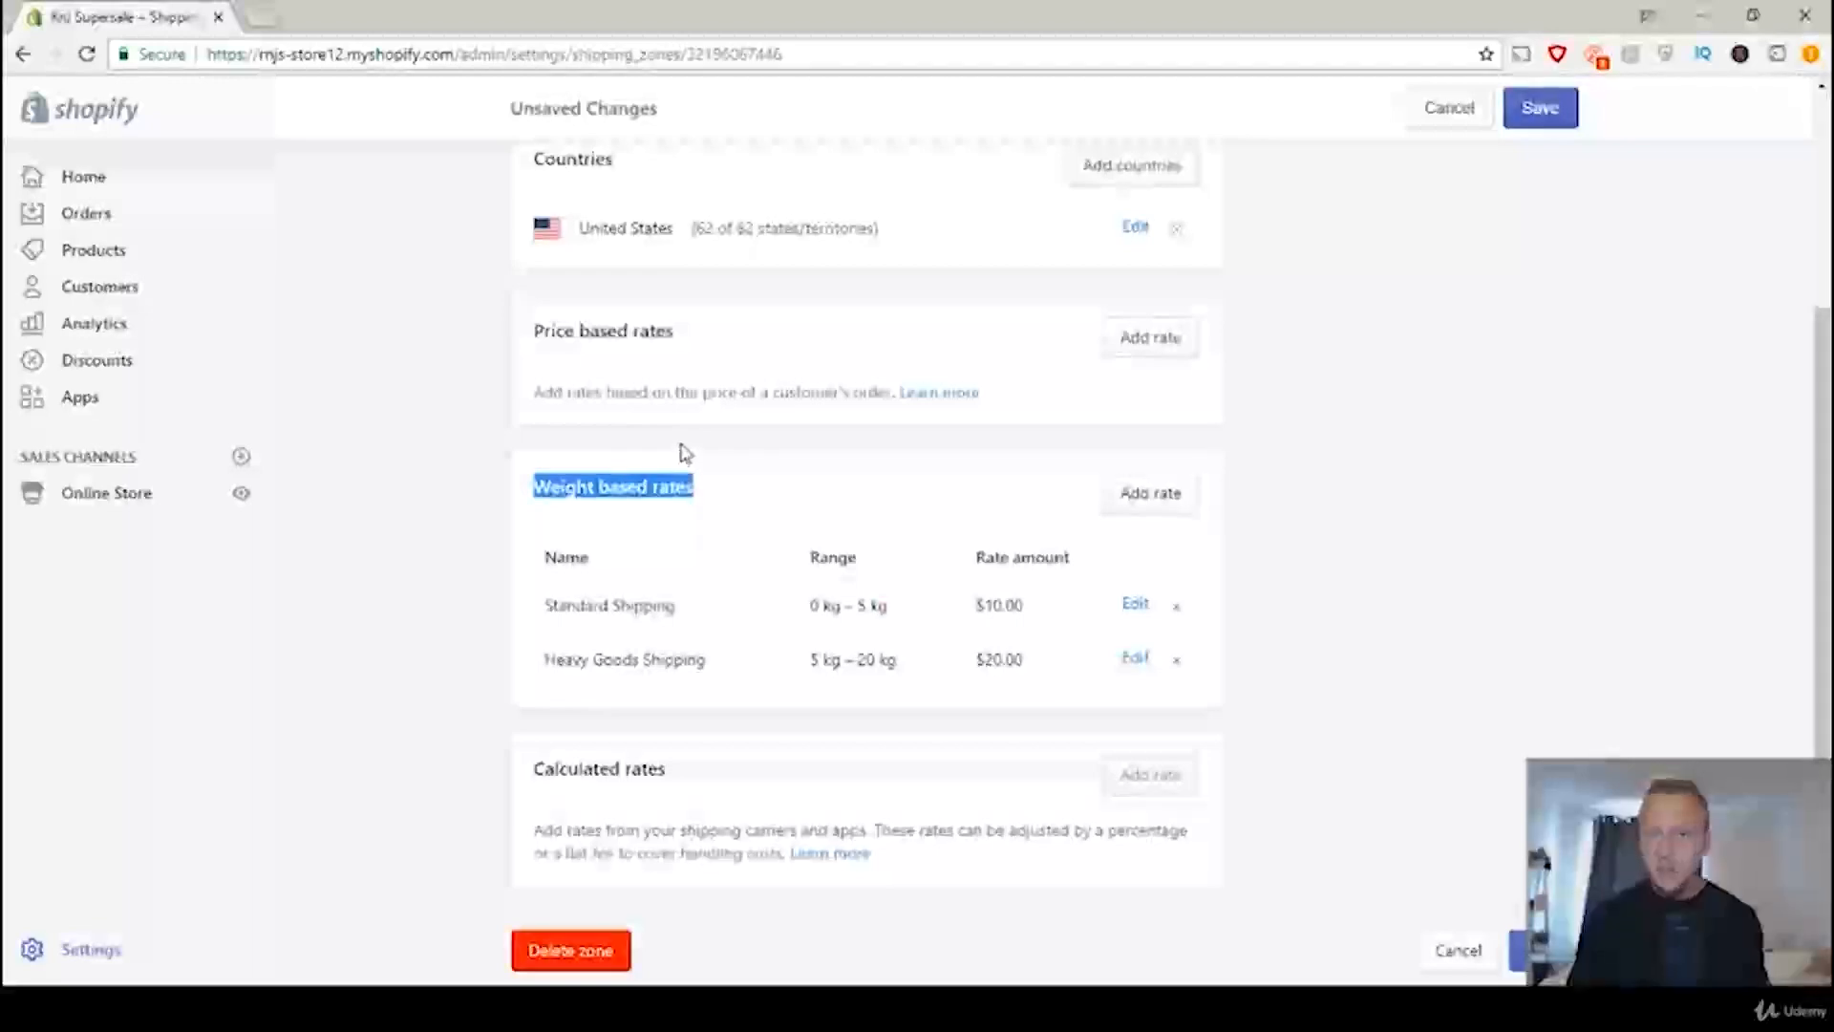
scroll(802, 506, "up", 1)
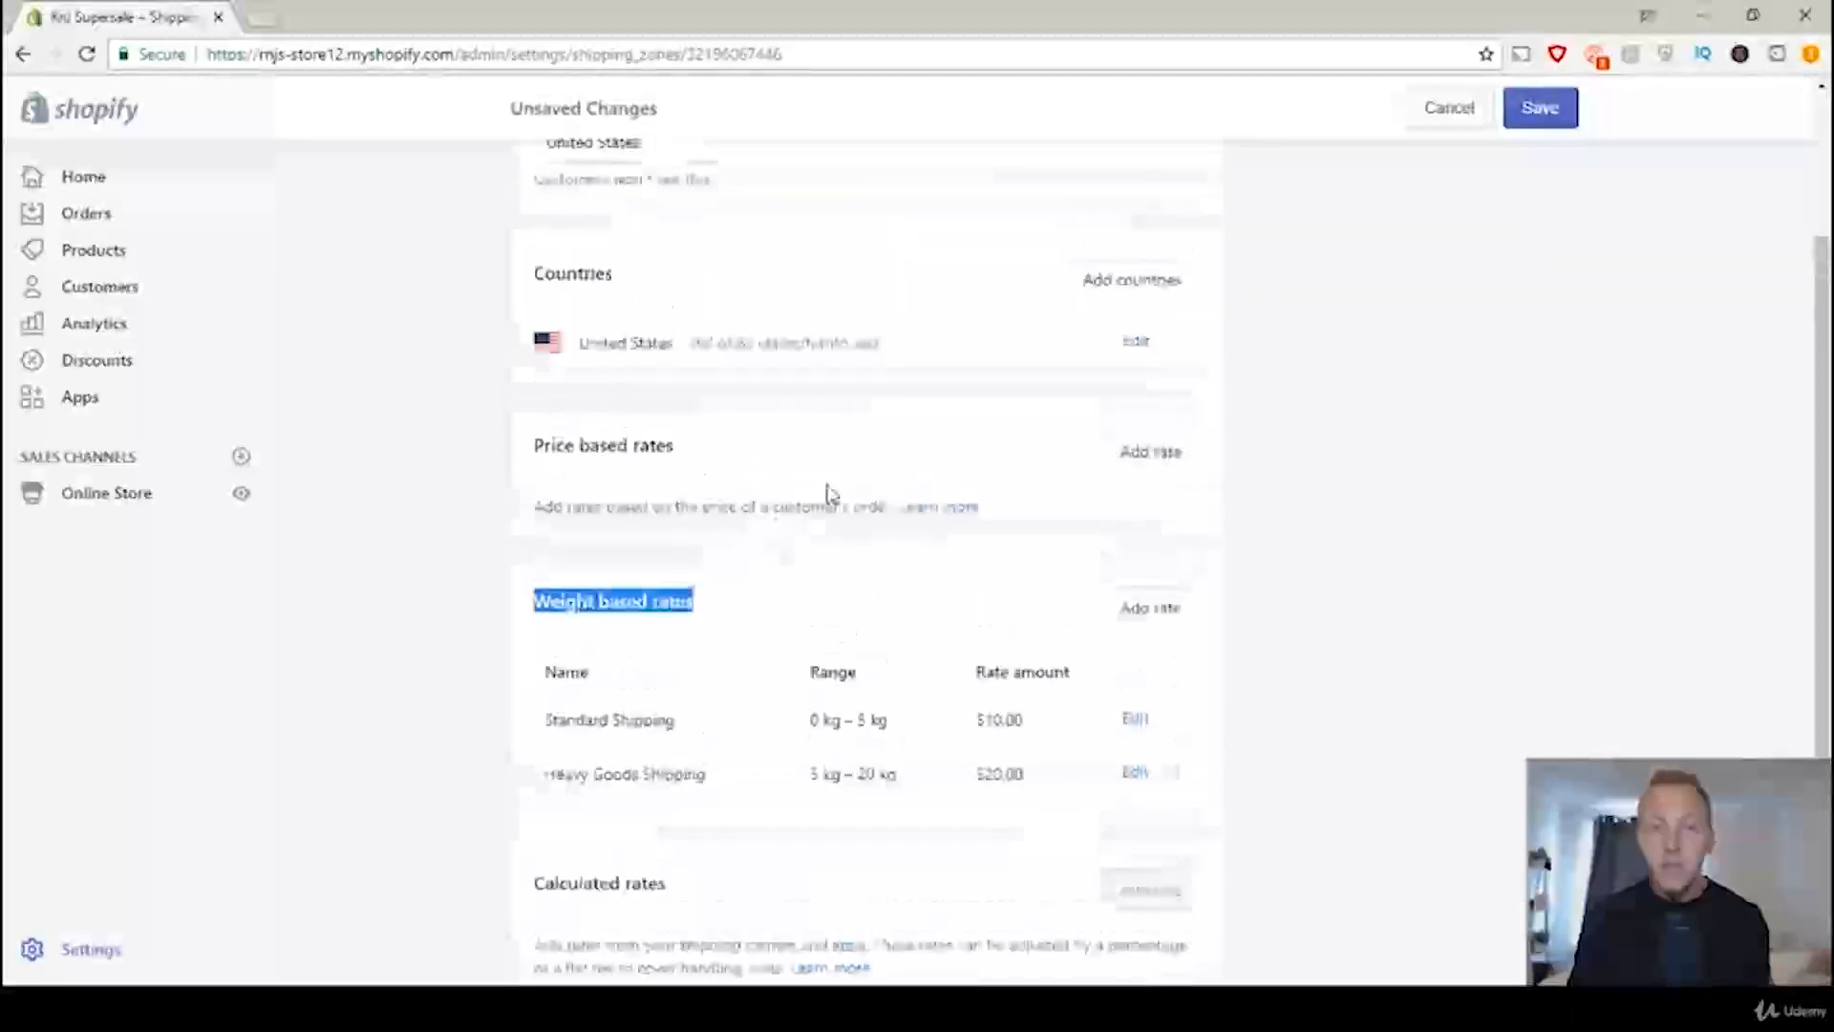
left_click(781, 461)
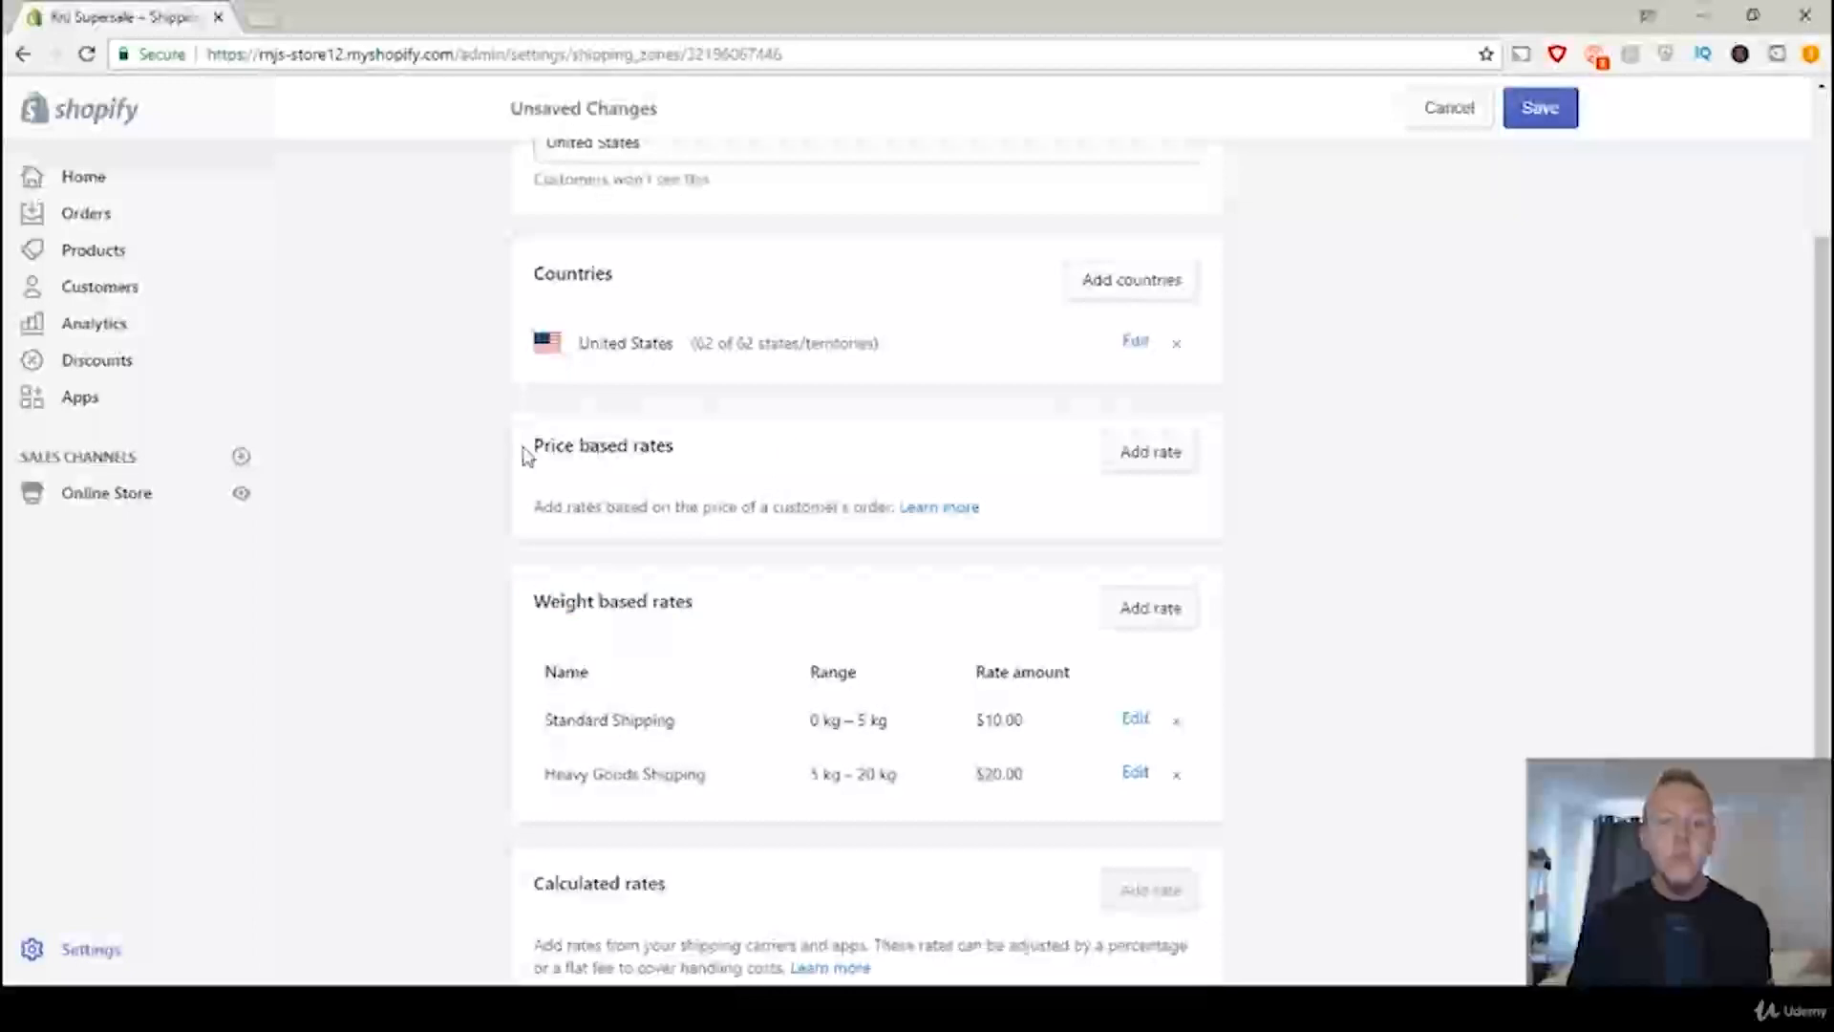
left_click_drag(681, 447, 538, 458)
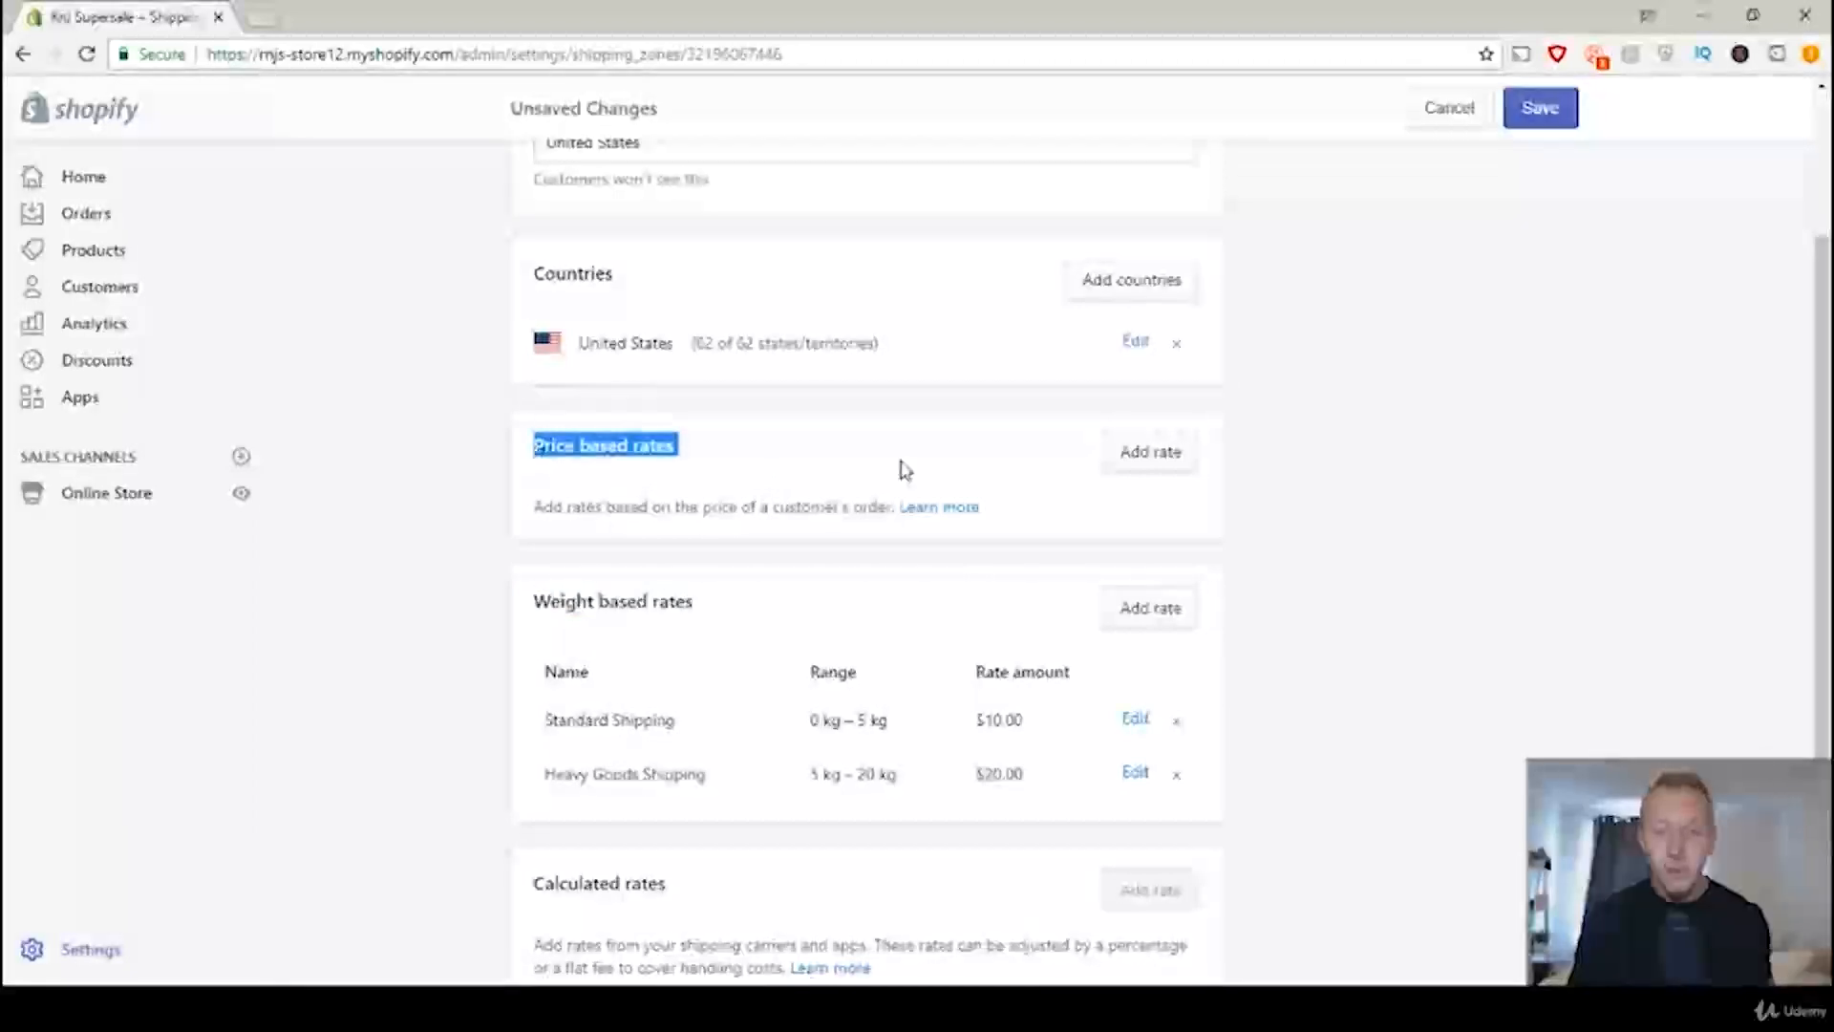
left_click(949, 453)
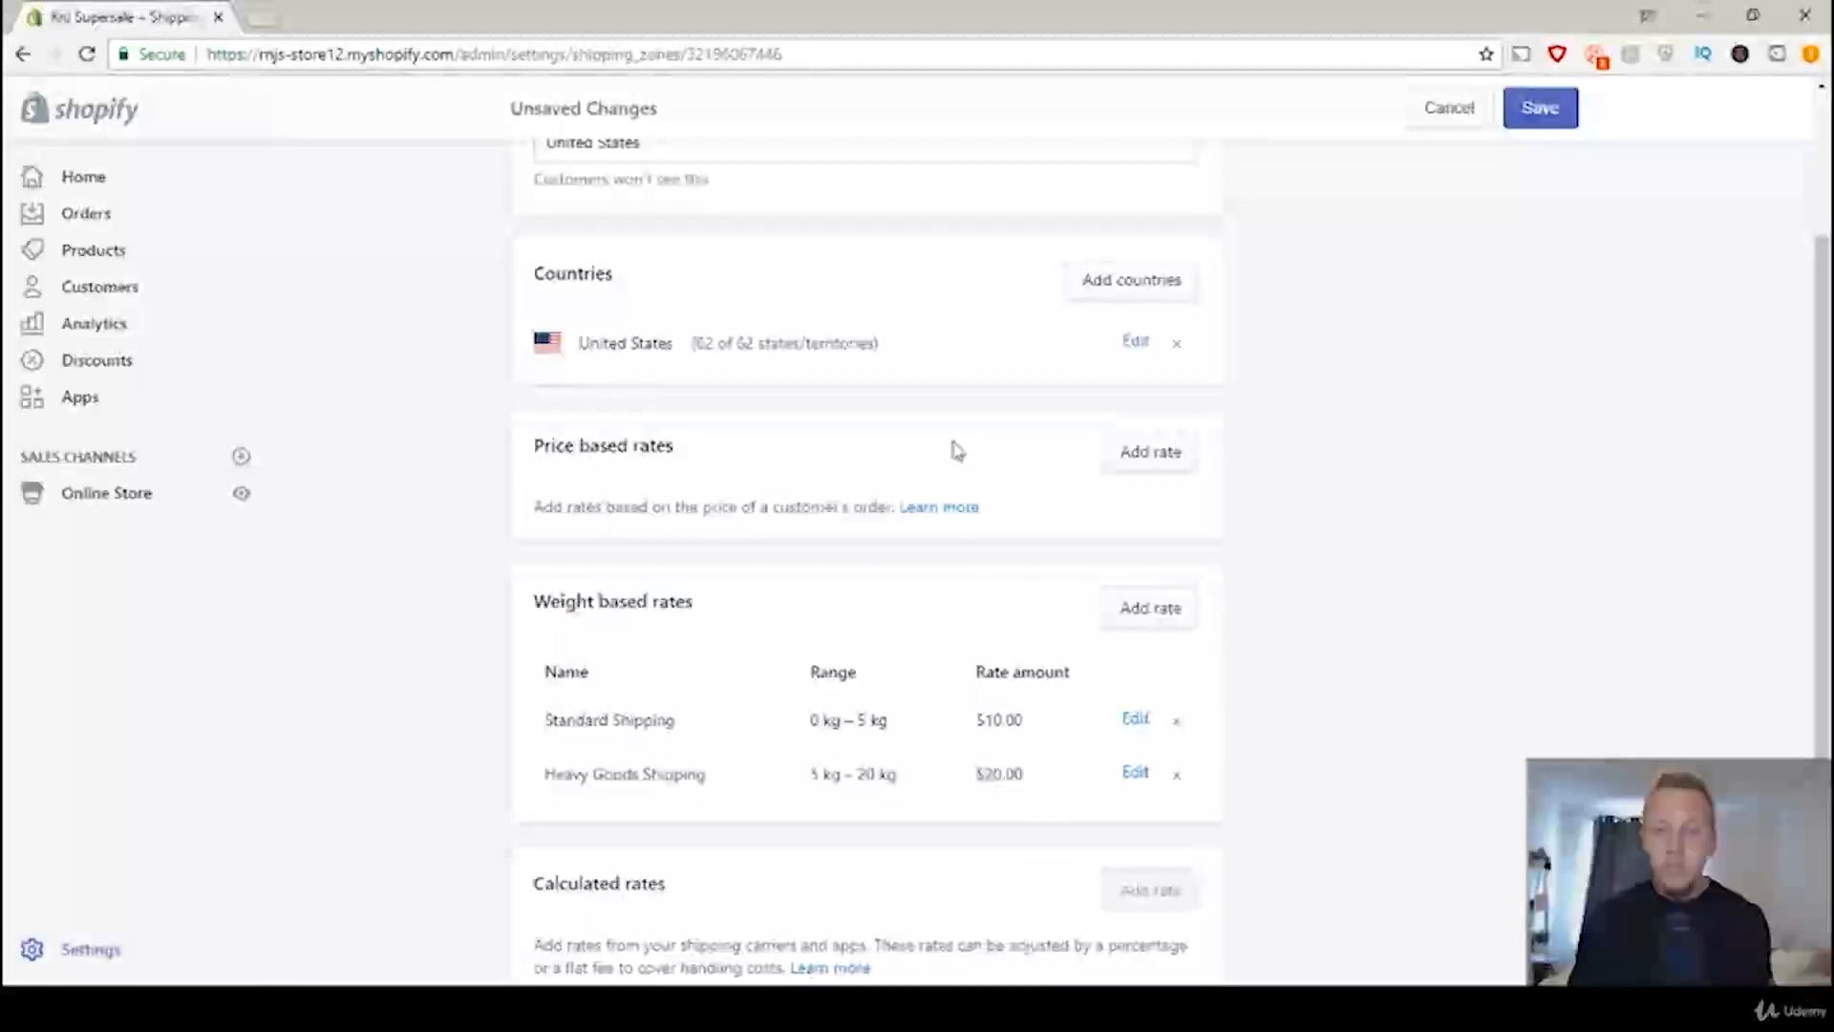
Step: Add a price based rate named "Free Shipping" to the zone with the free shipping rate option enabled
left_click(1159, 466)
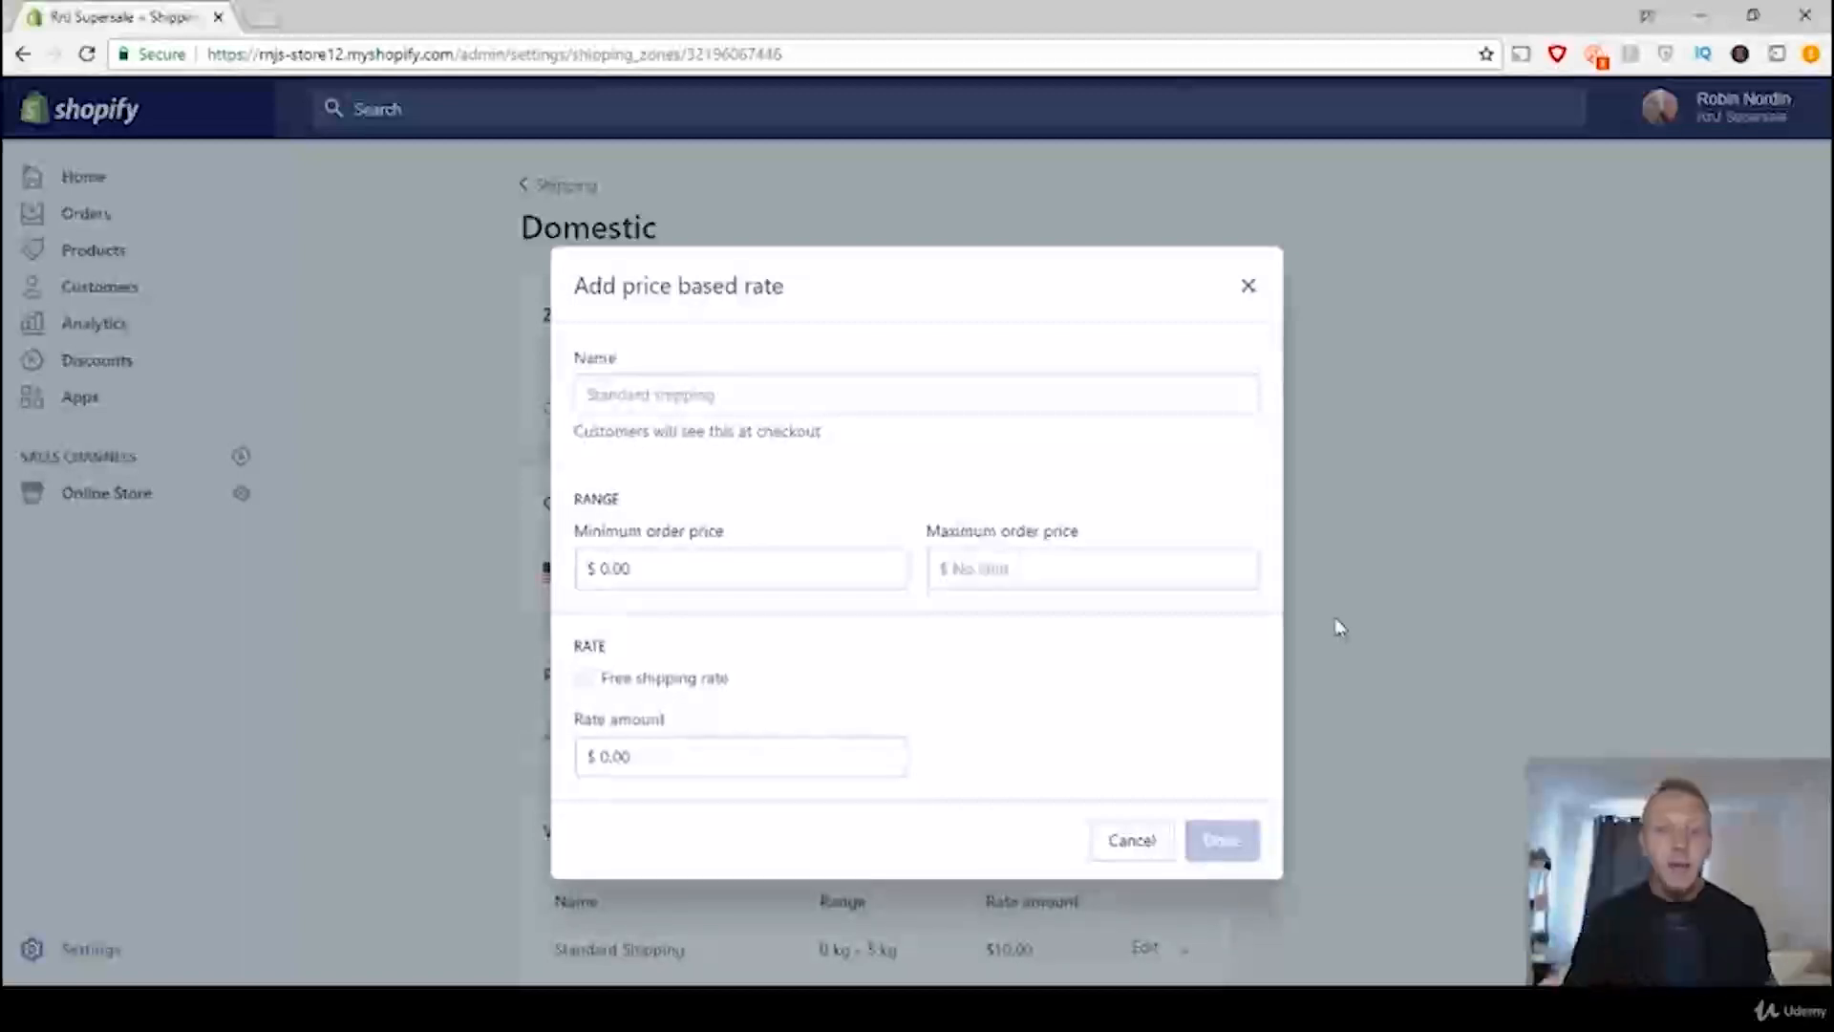
left_click(751, 395)
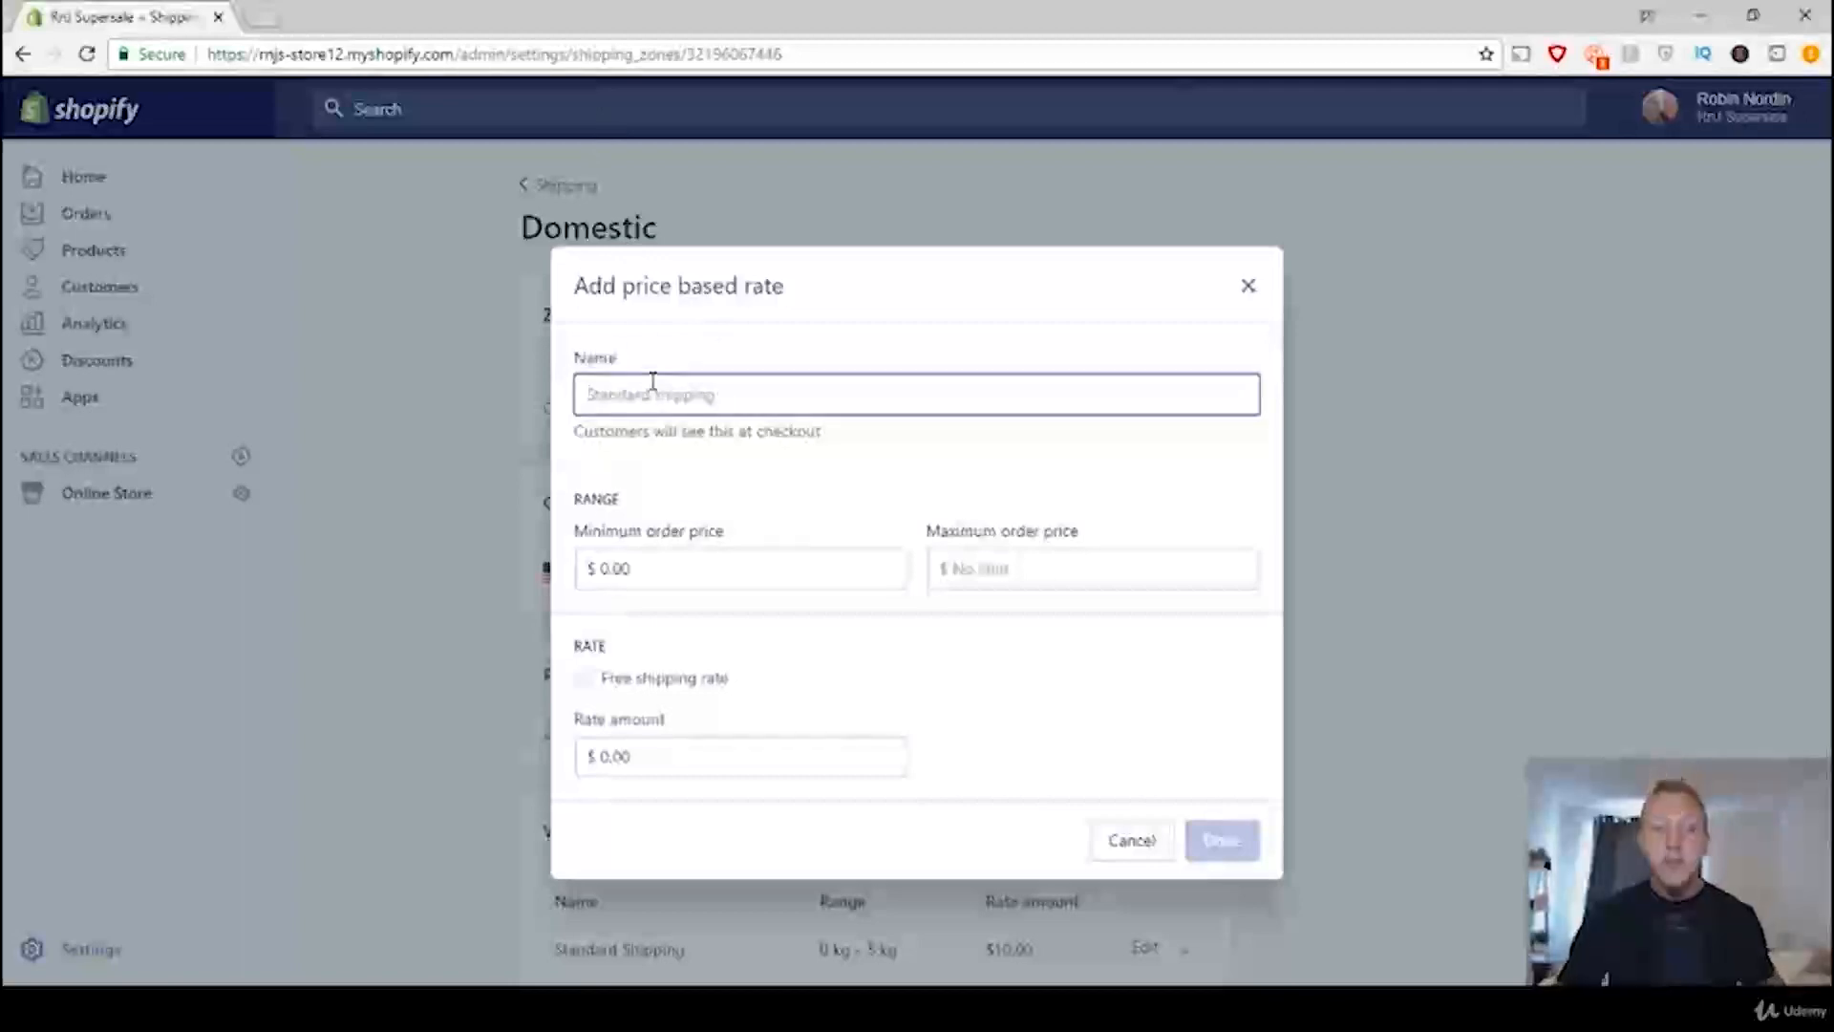
type("Free Sh")
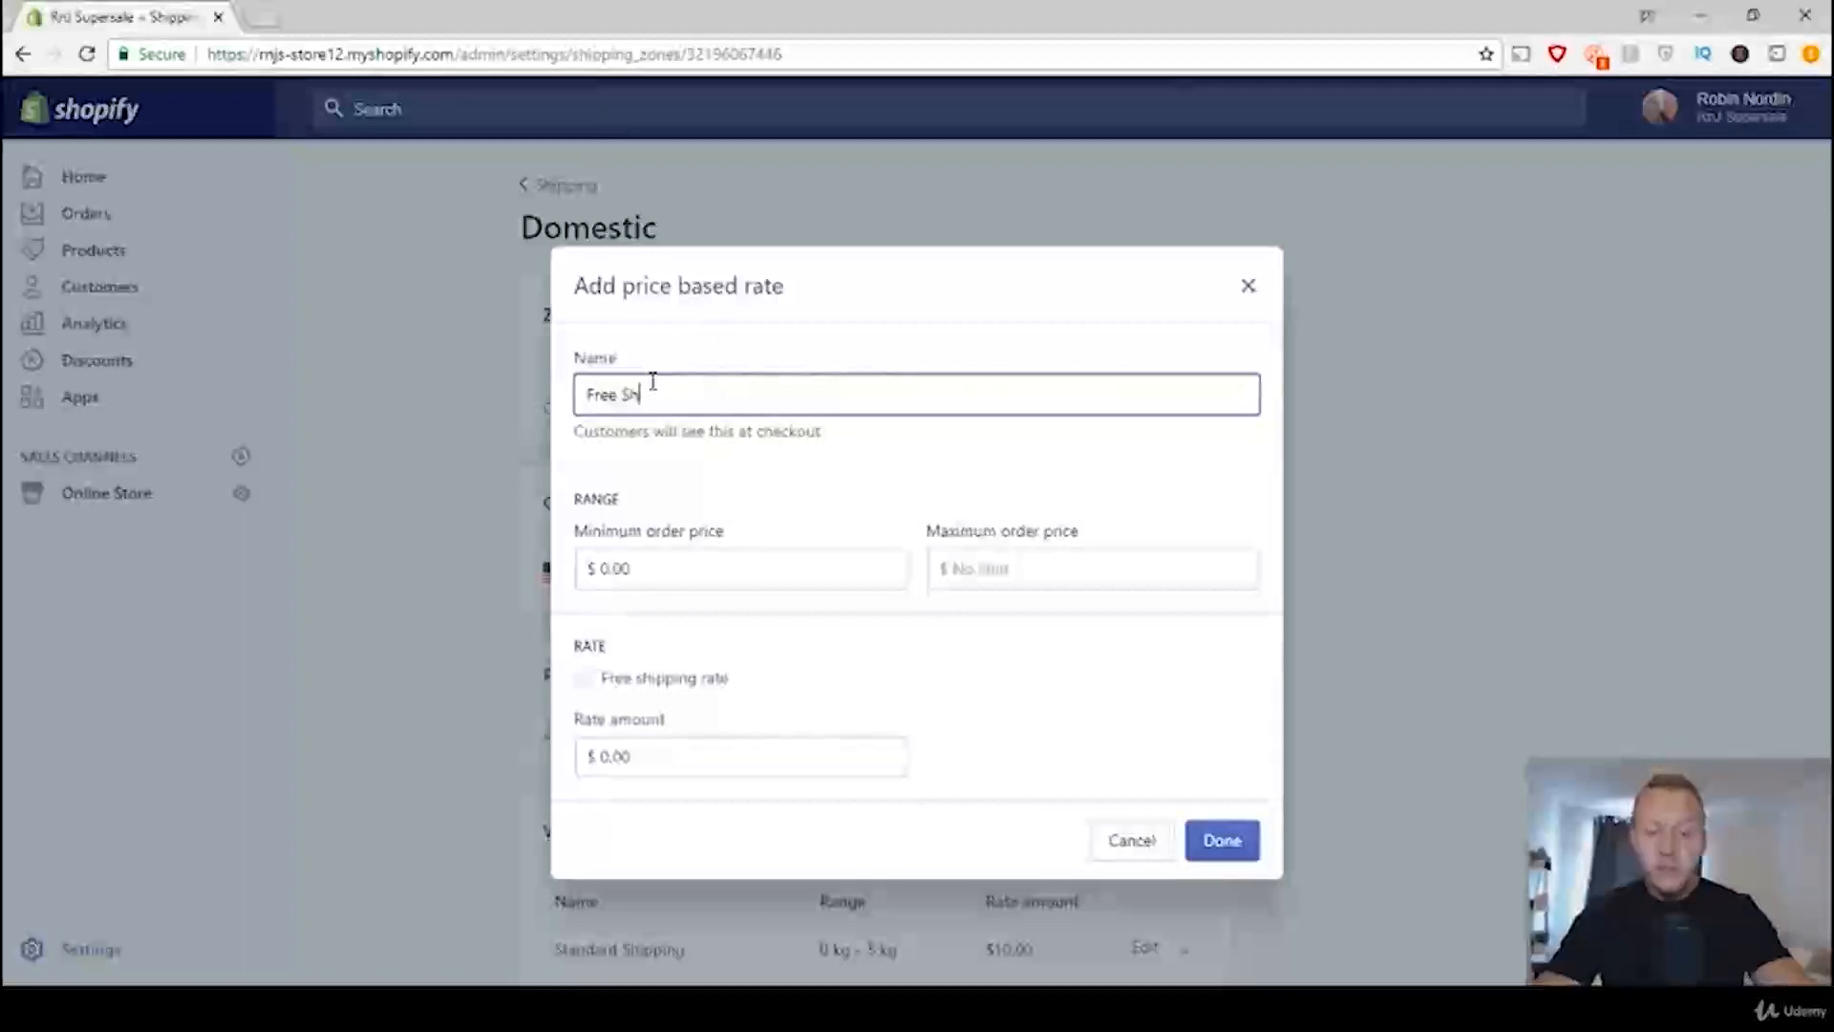
type("ipping")
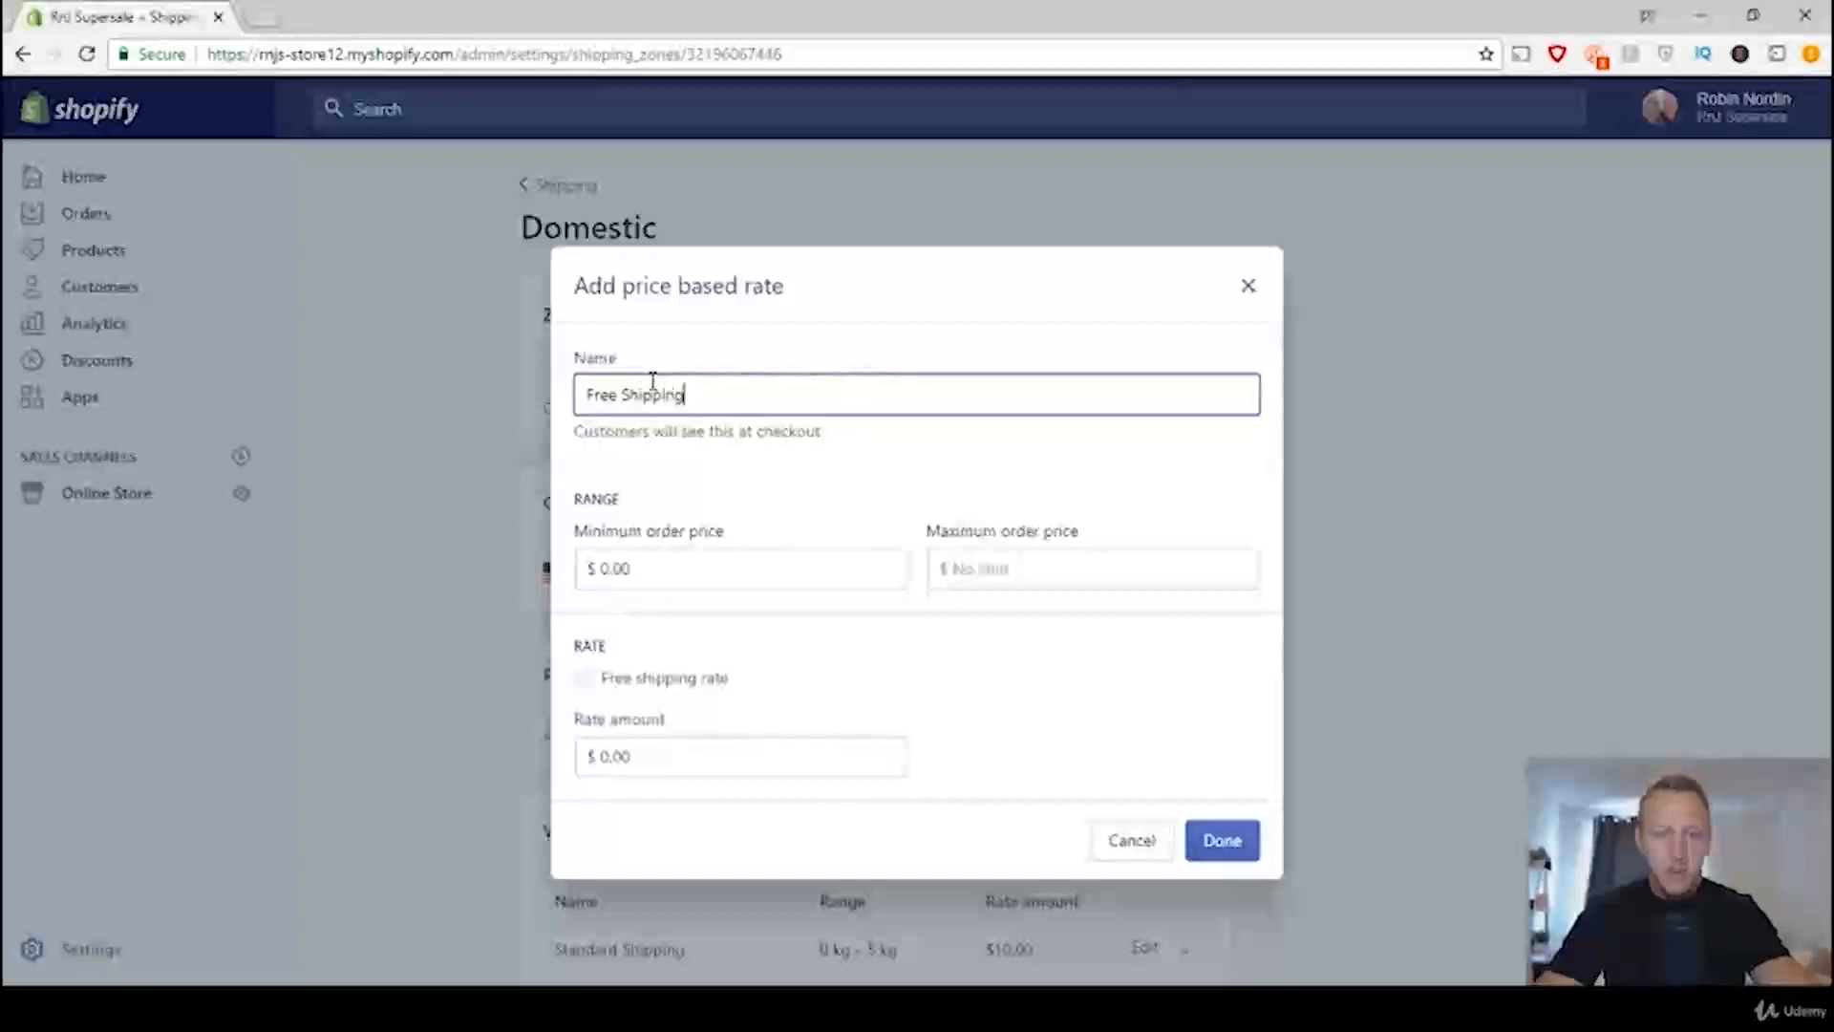
left_click(582, 684)
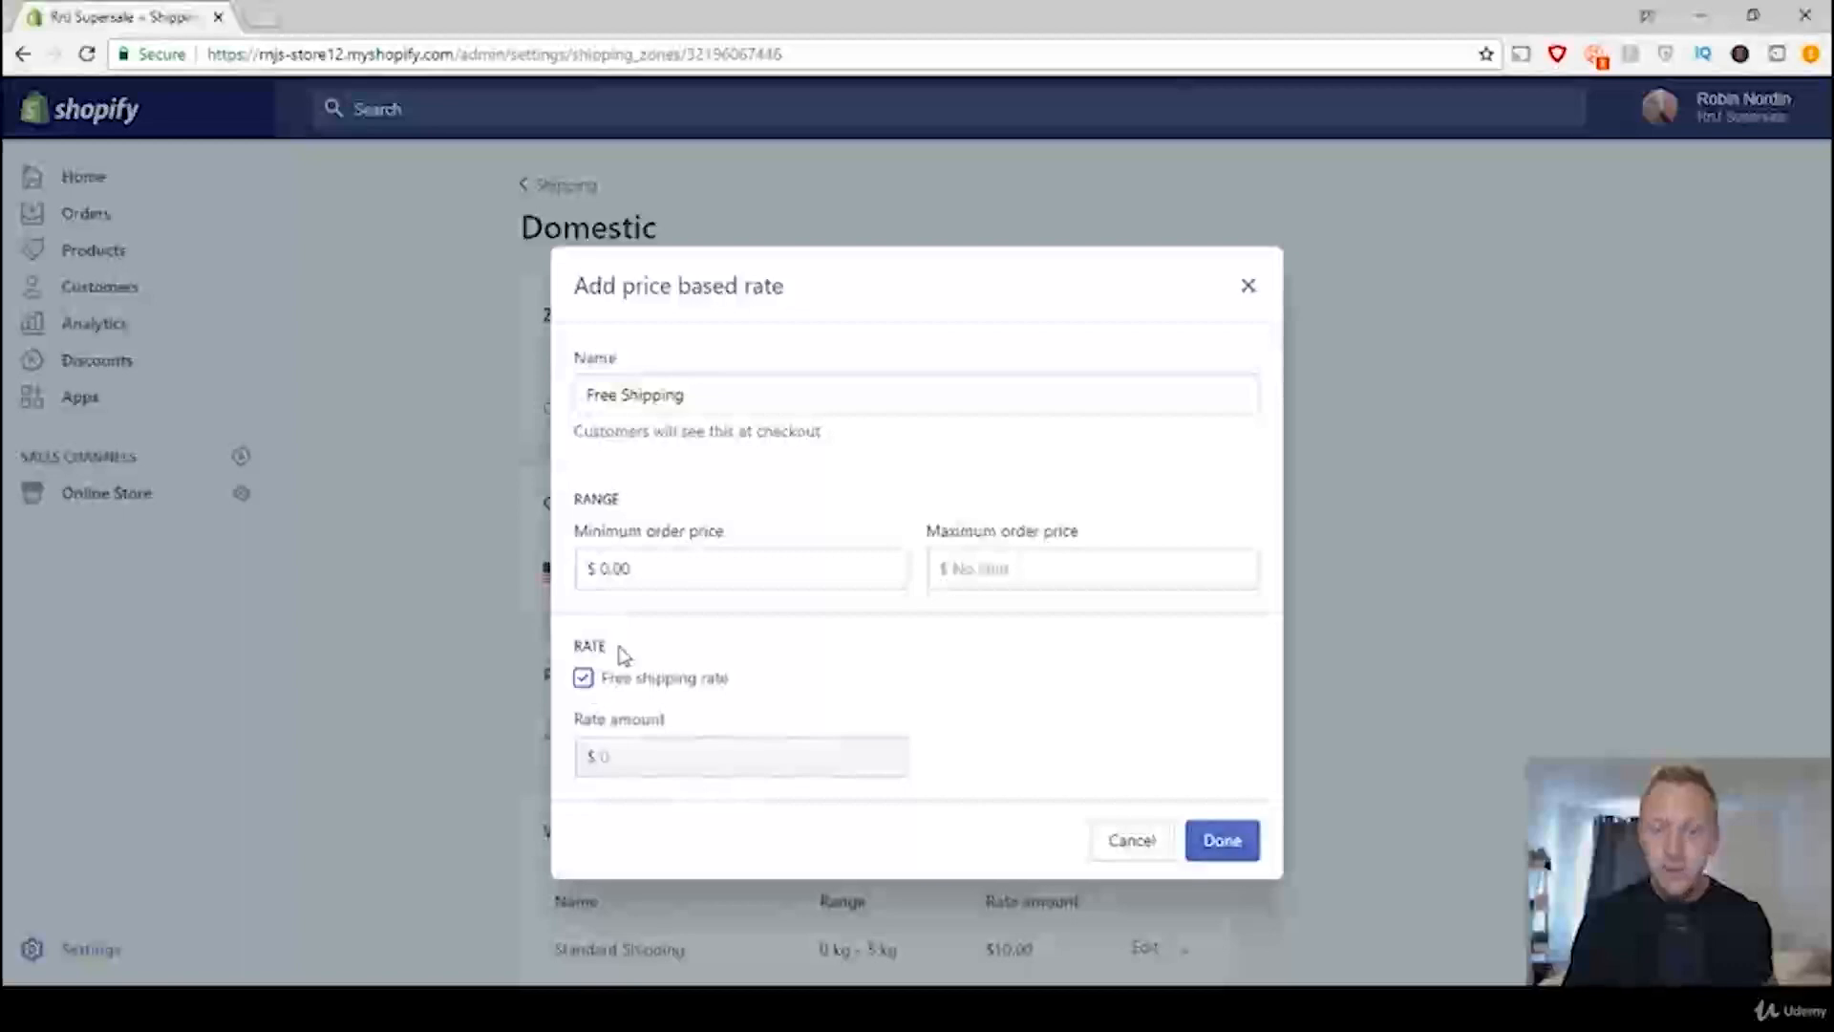
left_click(1226, 843)
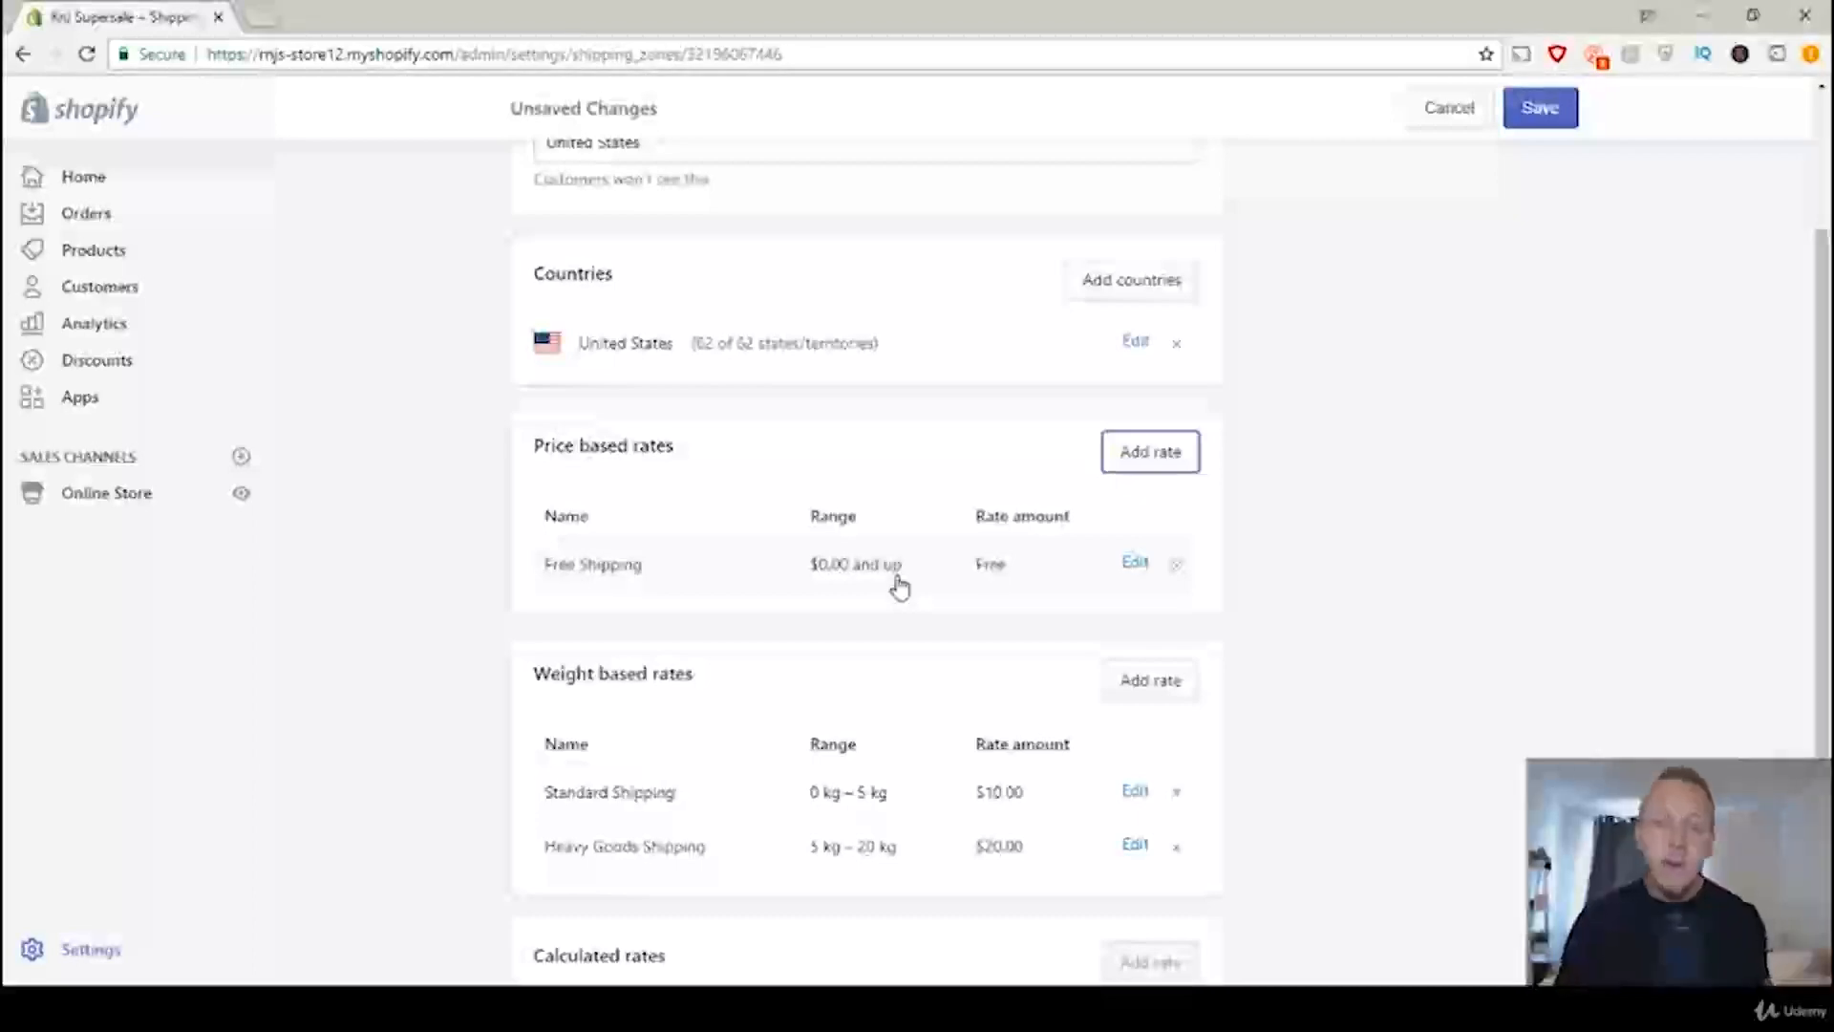
Step: Edit the Free Shipping price based rate and change its name to "Standard"
left_click(1134, 564)
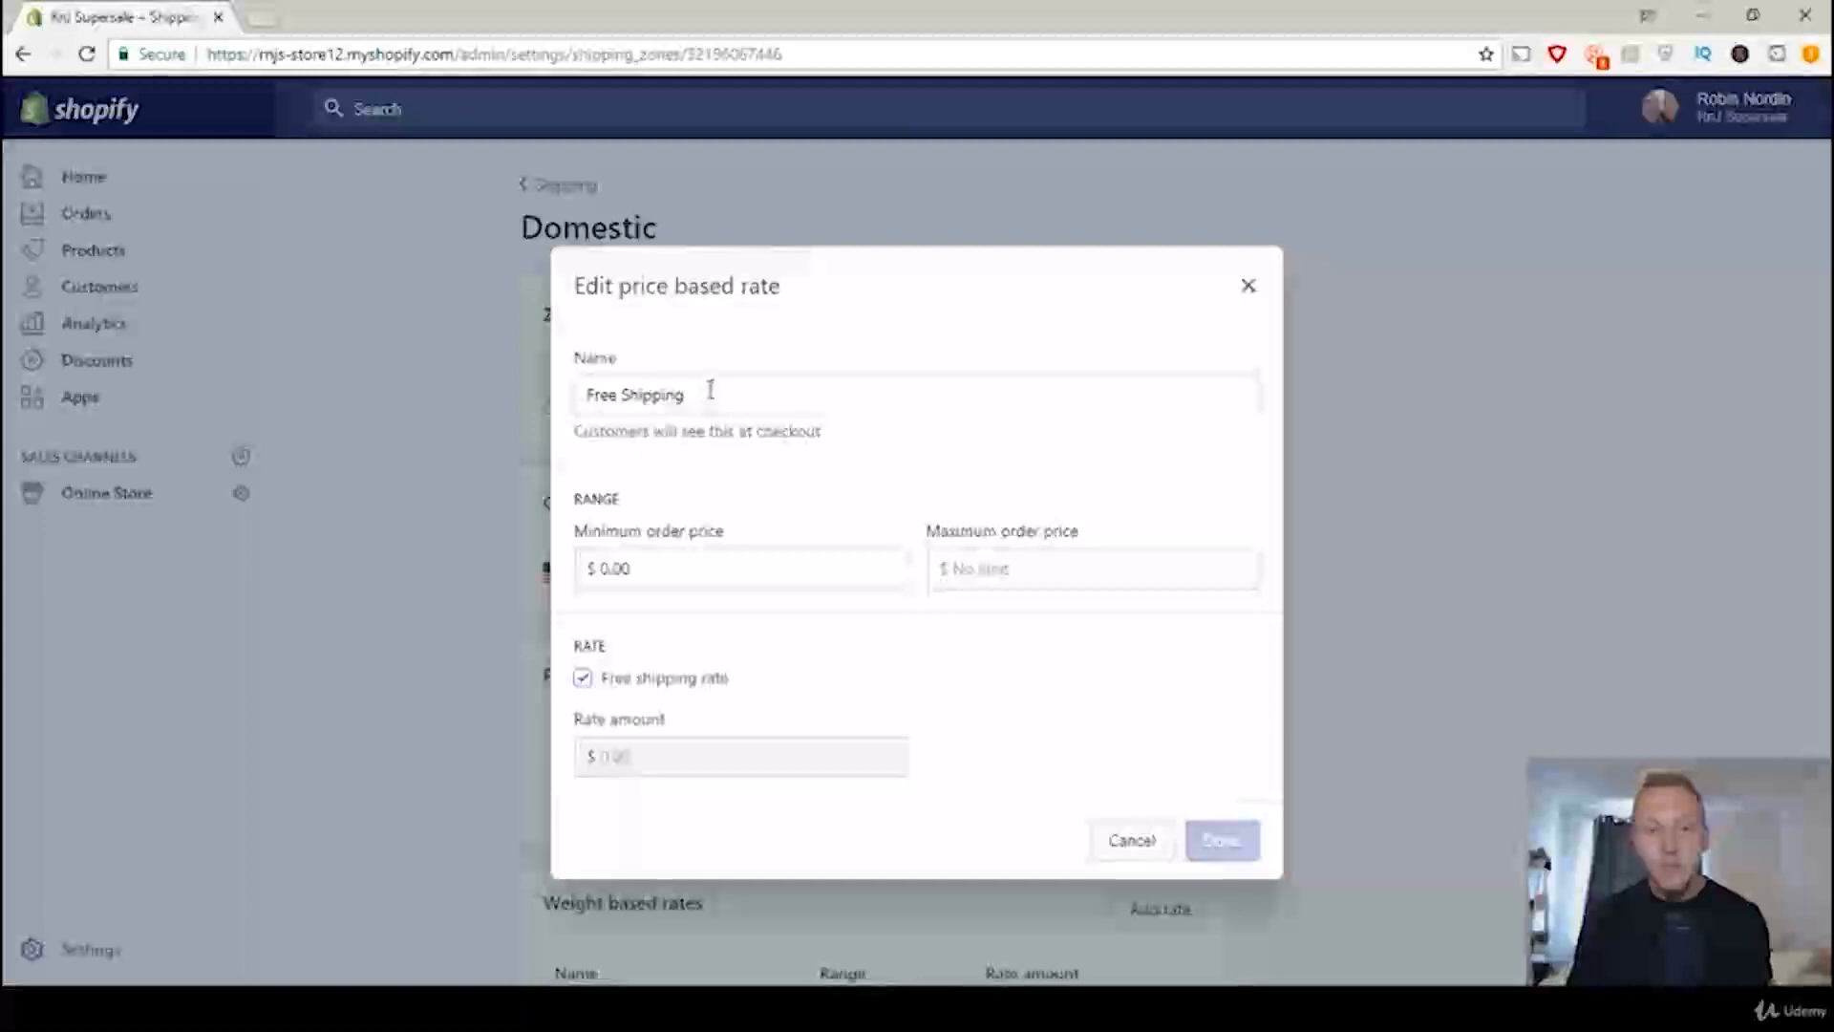
left_click(699, 394)
left_click_drag(700, 394, 578, 395)
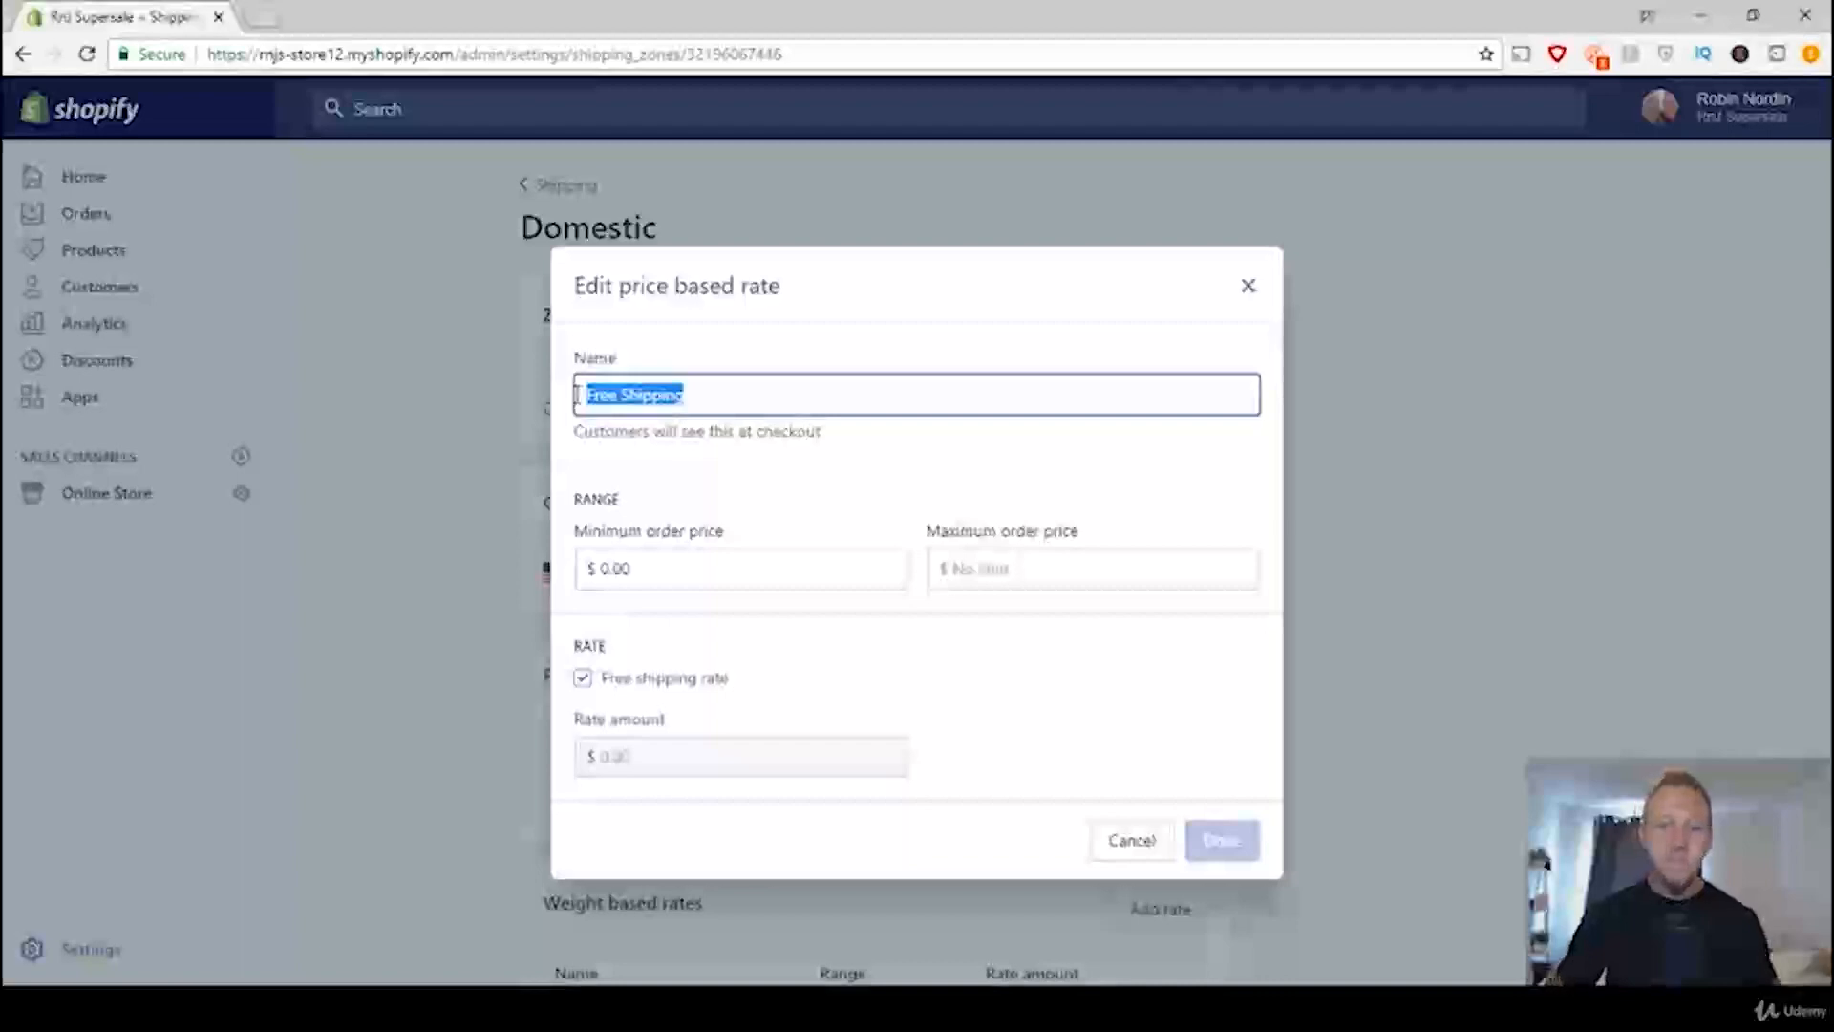
type("Stand")
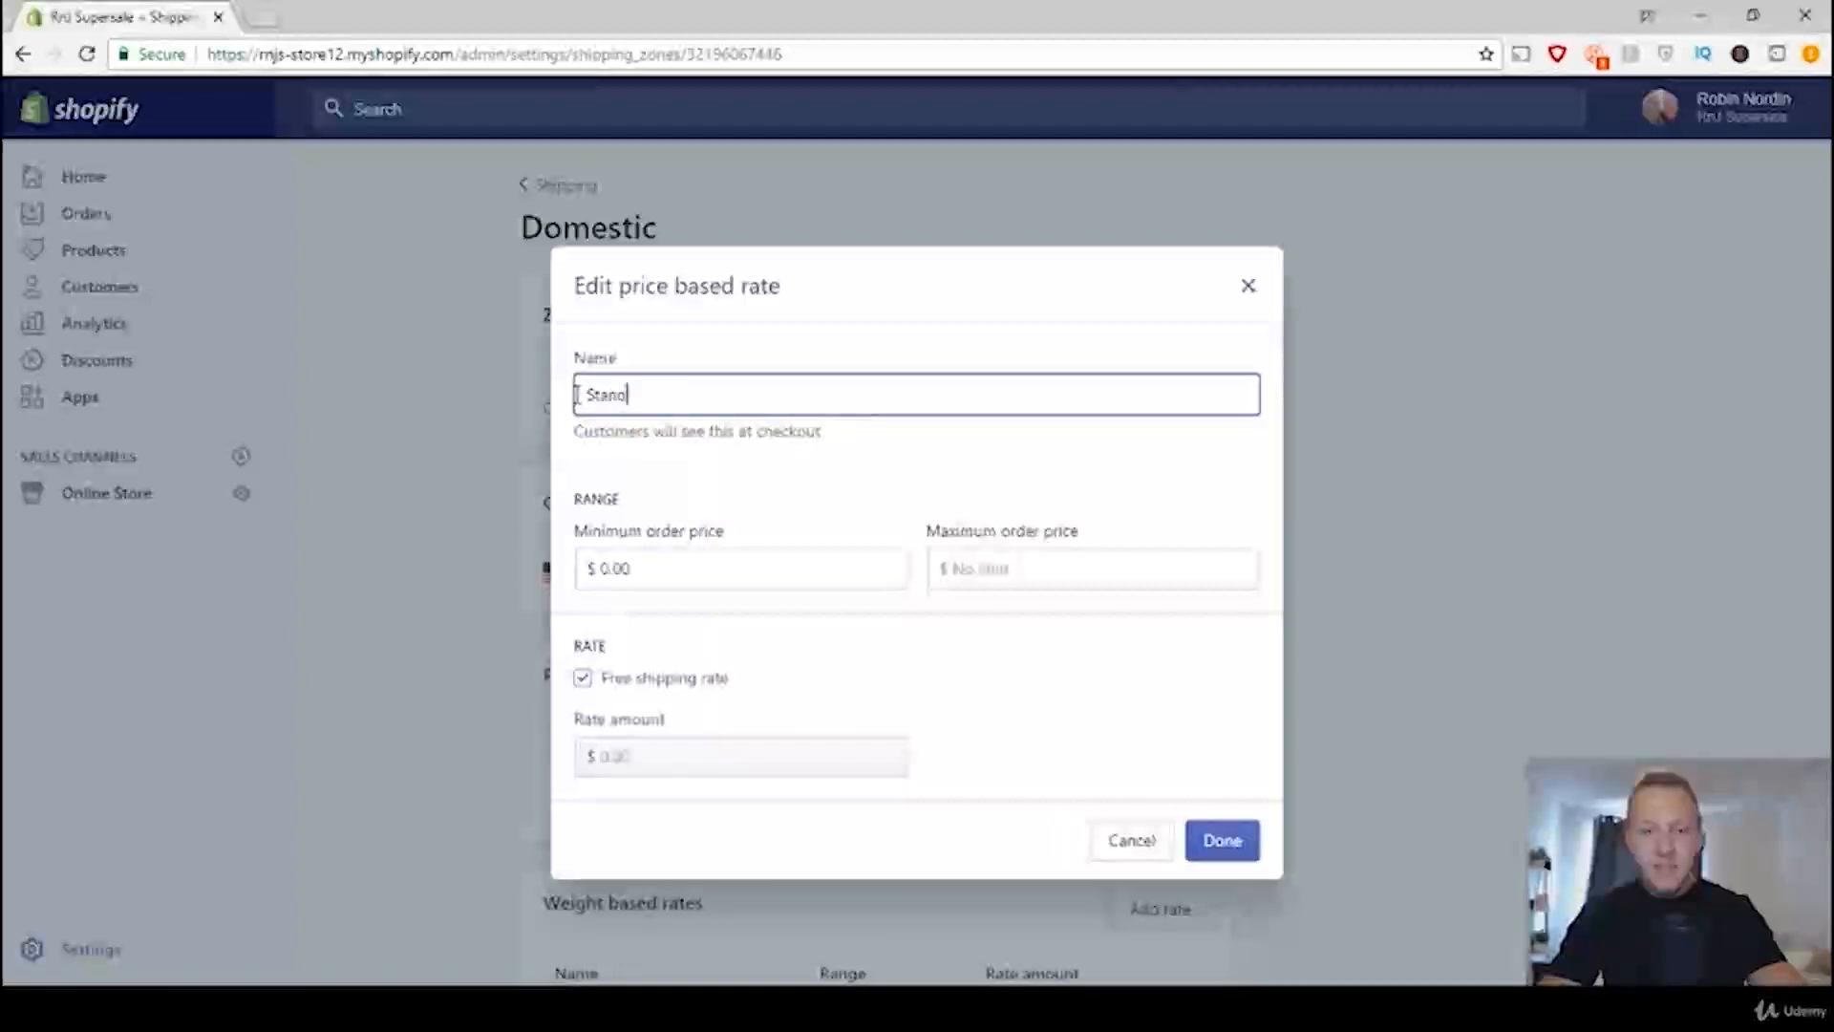
type("ard")
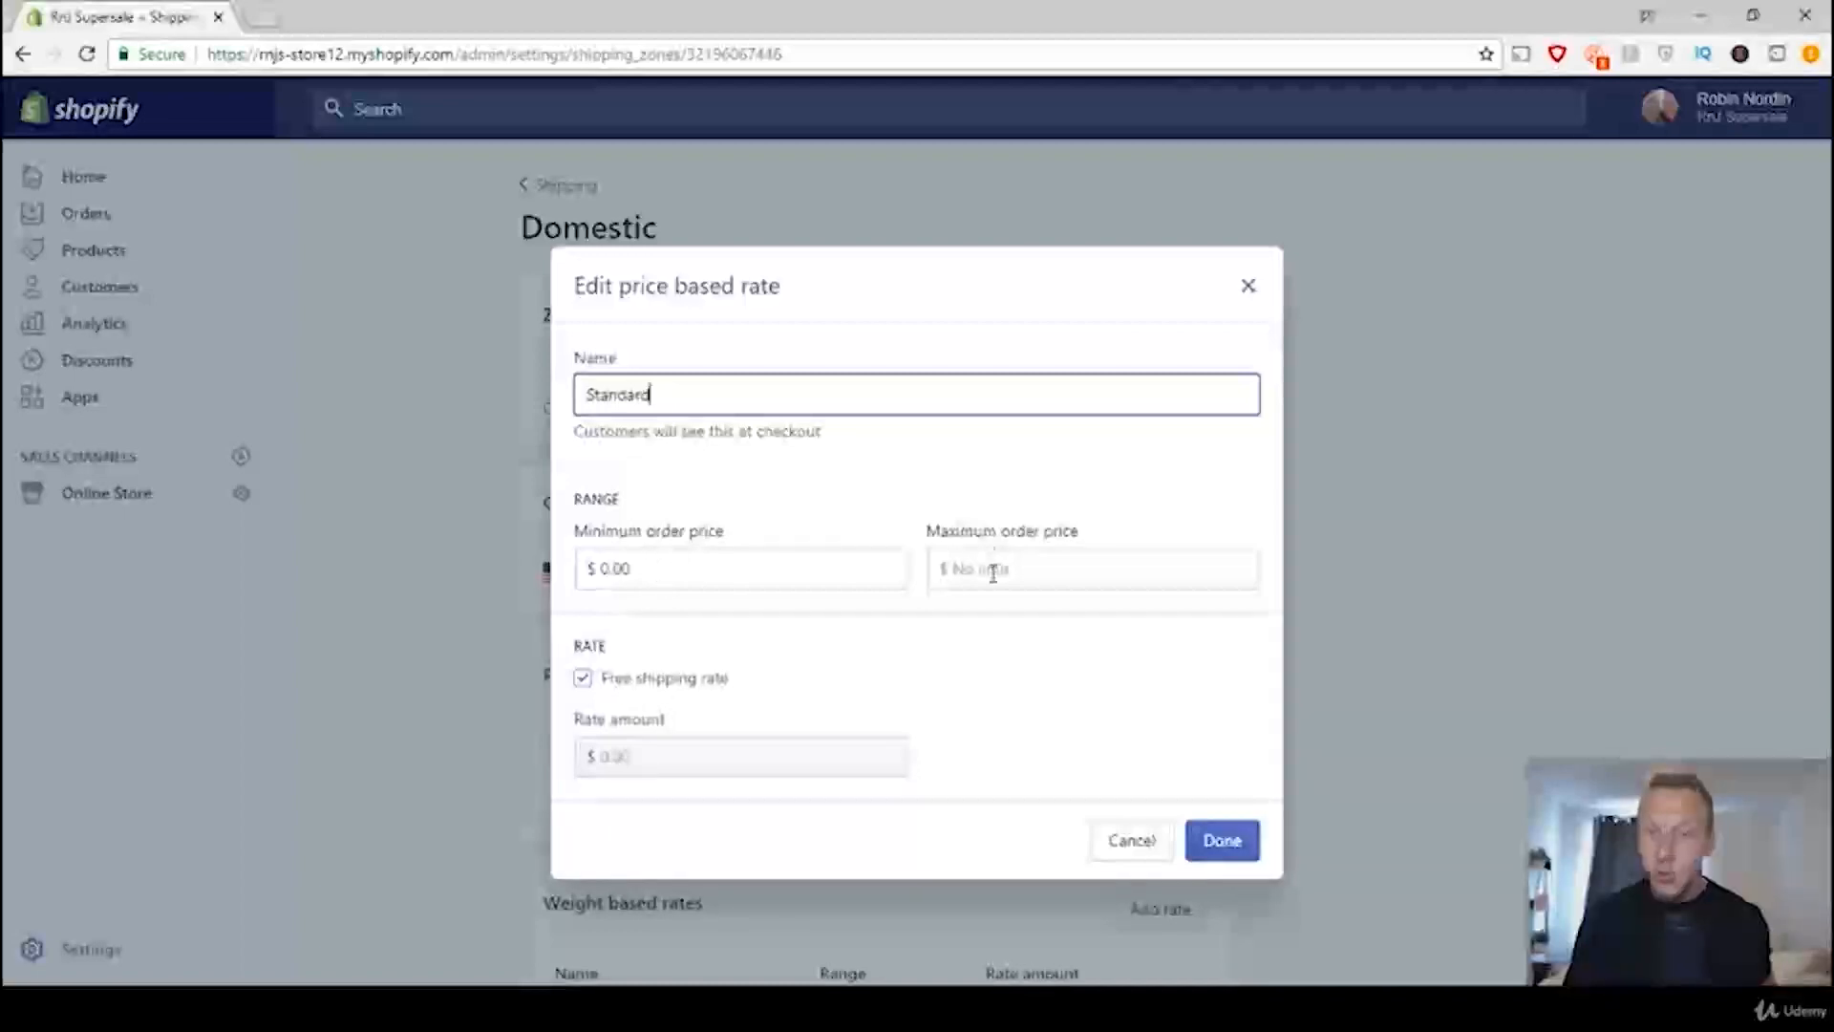
Step: Disable the free shipping rate option for the Standard rate, set its rate amount to $2.99 and apply the change
left_click(639, 757)
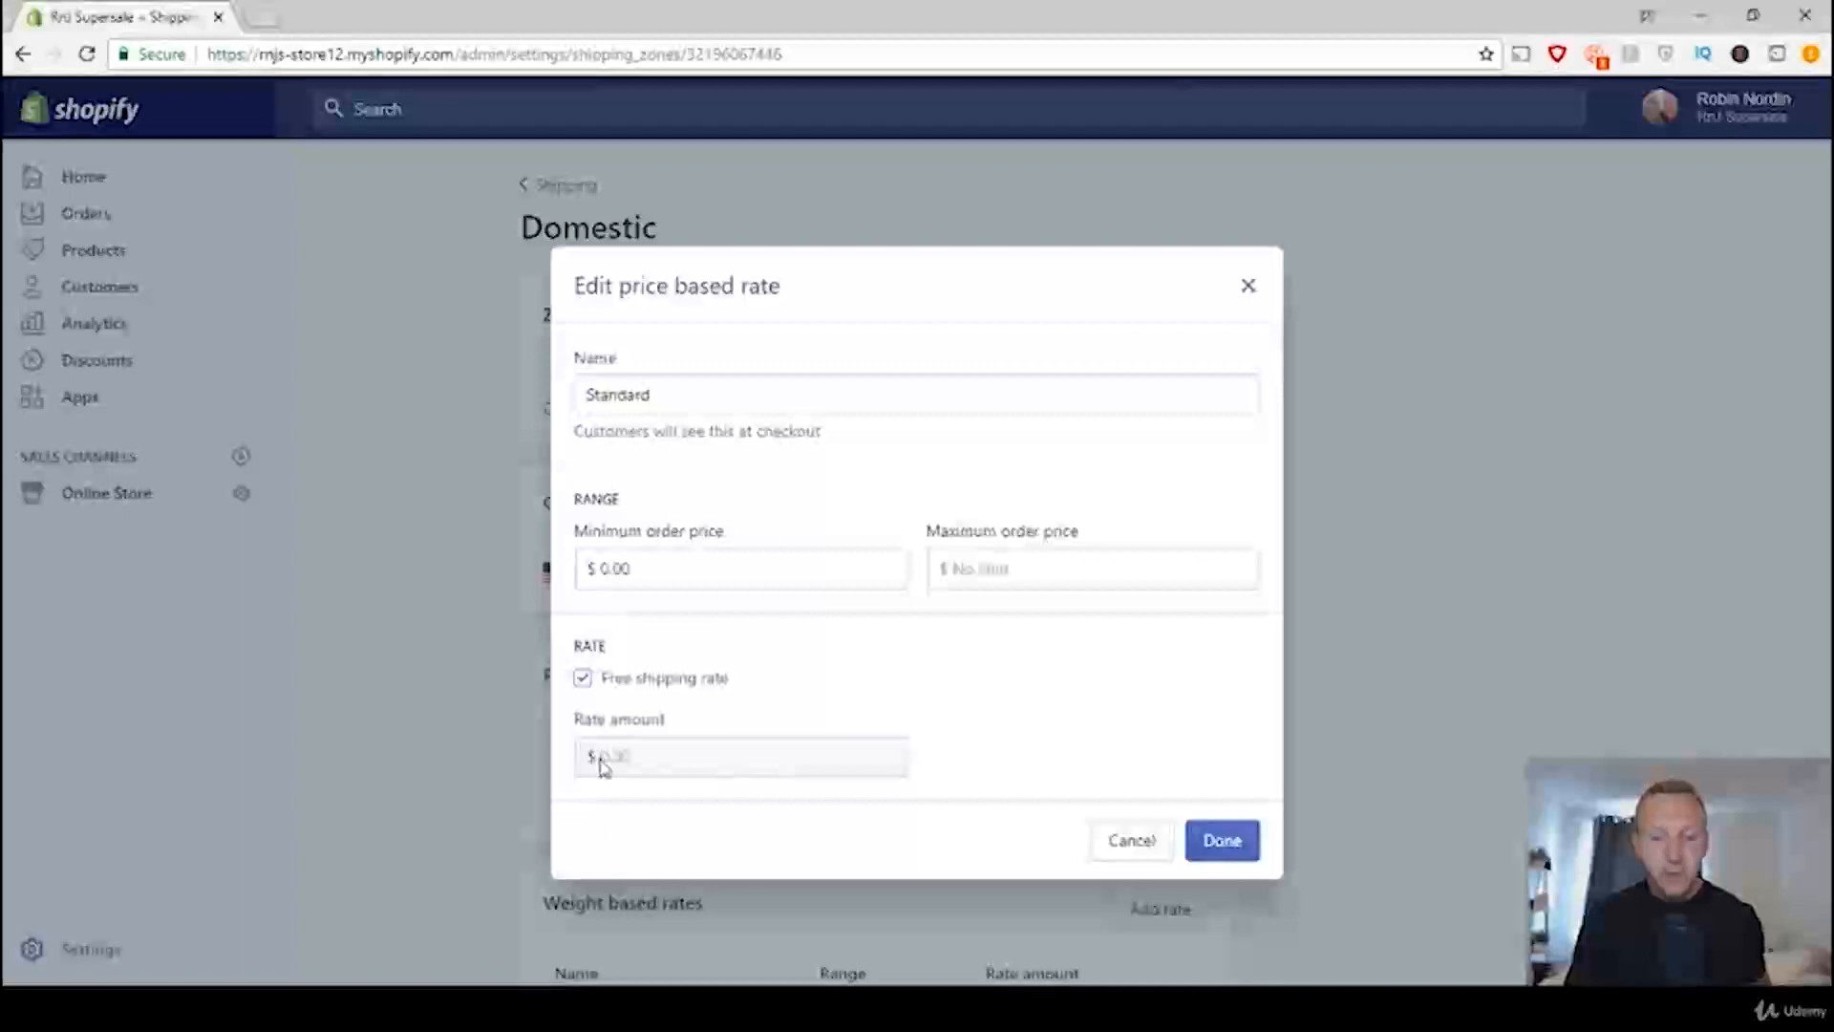
left_click(583, 680)
left_click(642, 752)
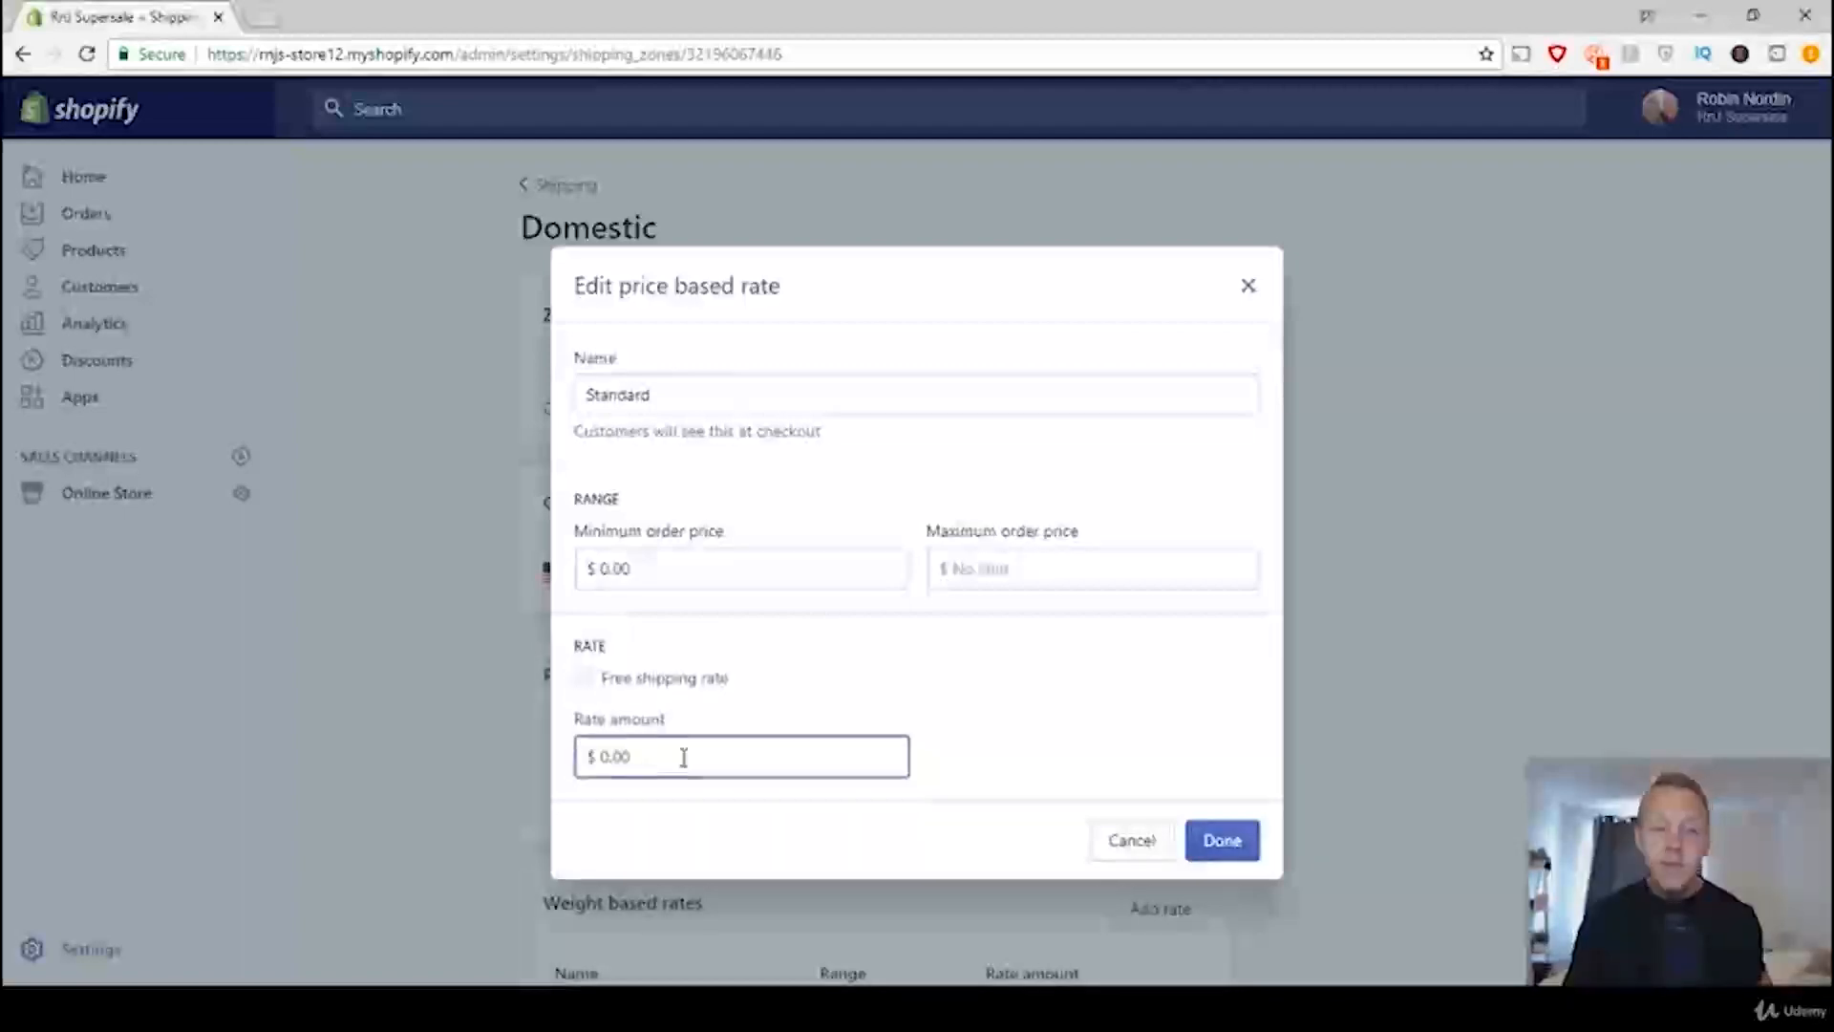
type("2.99")
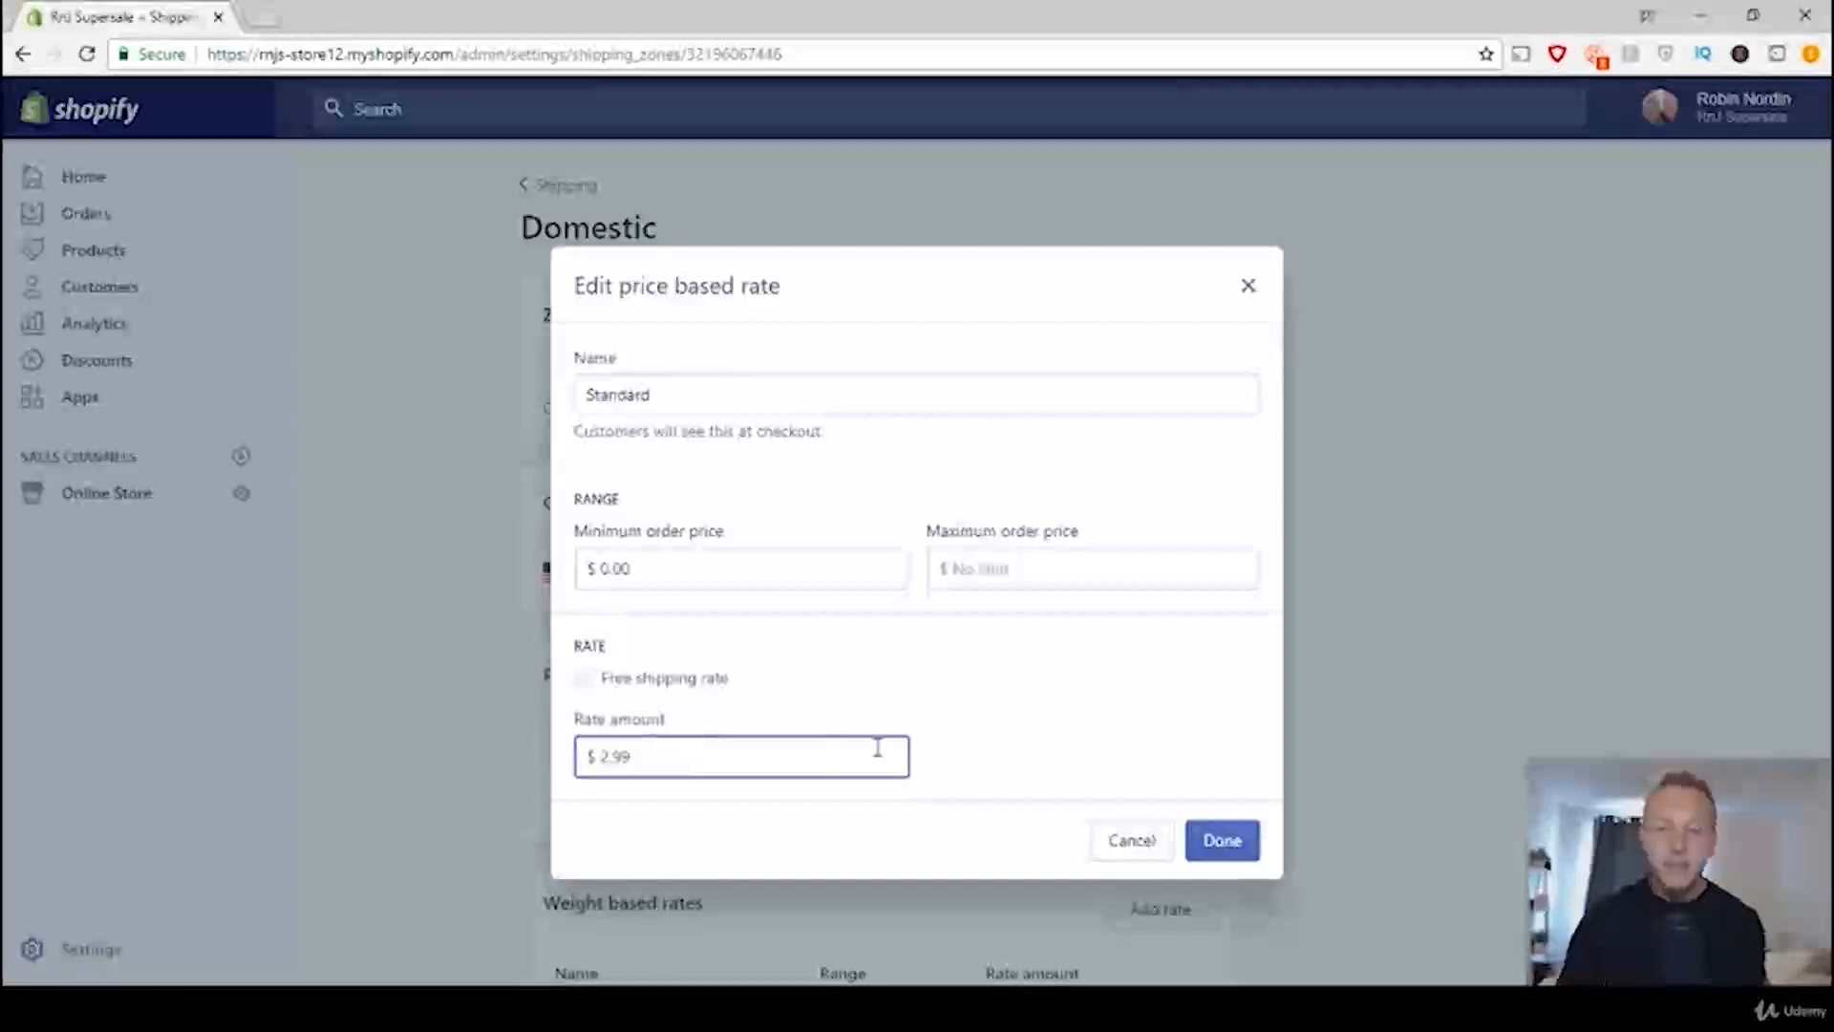
left_click(1223, 840)
scroll(1234, 846, "down", 2)
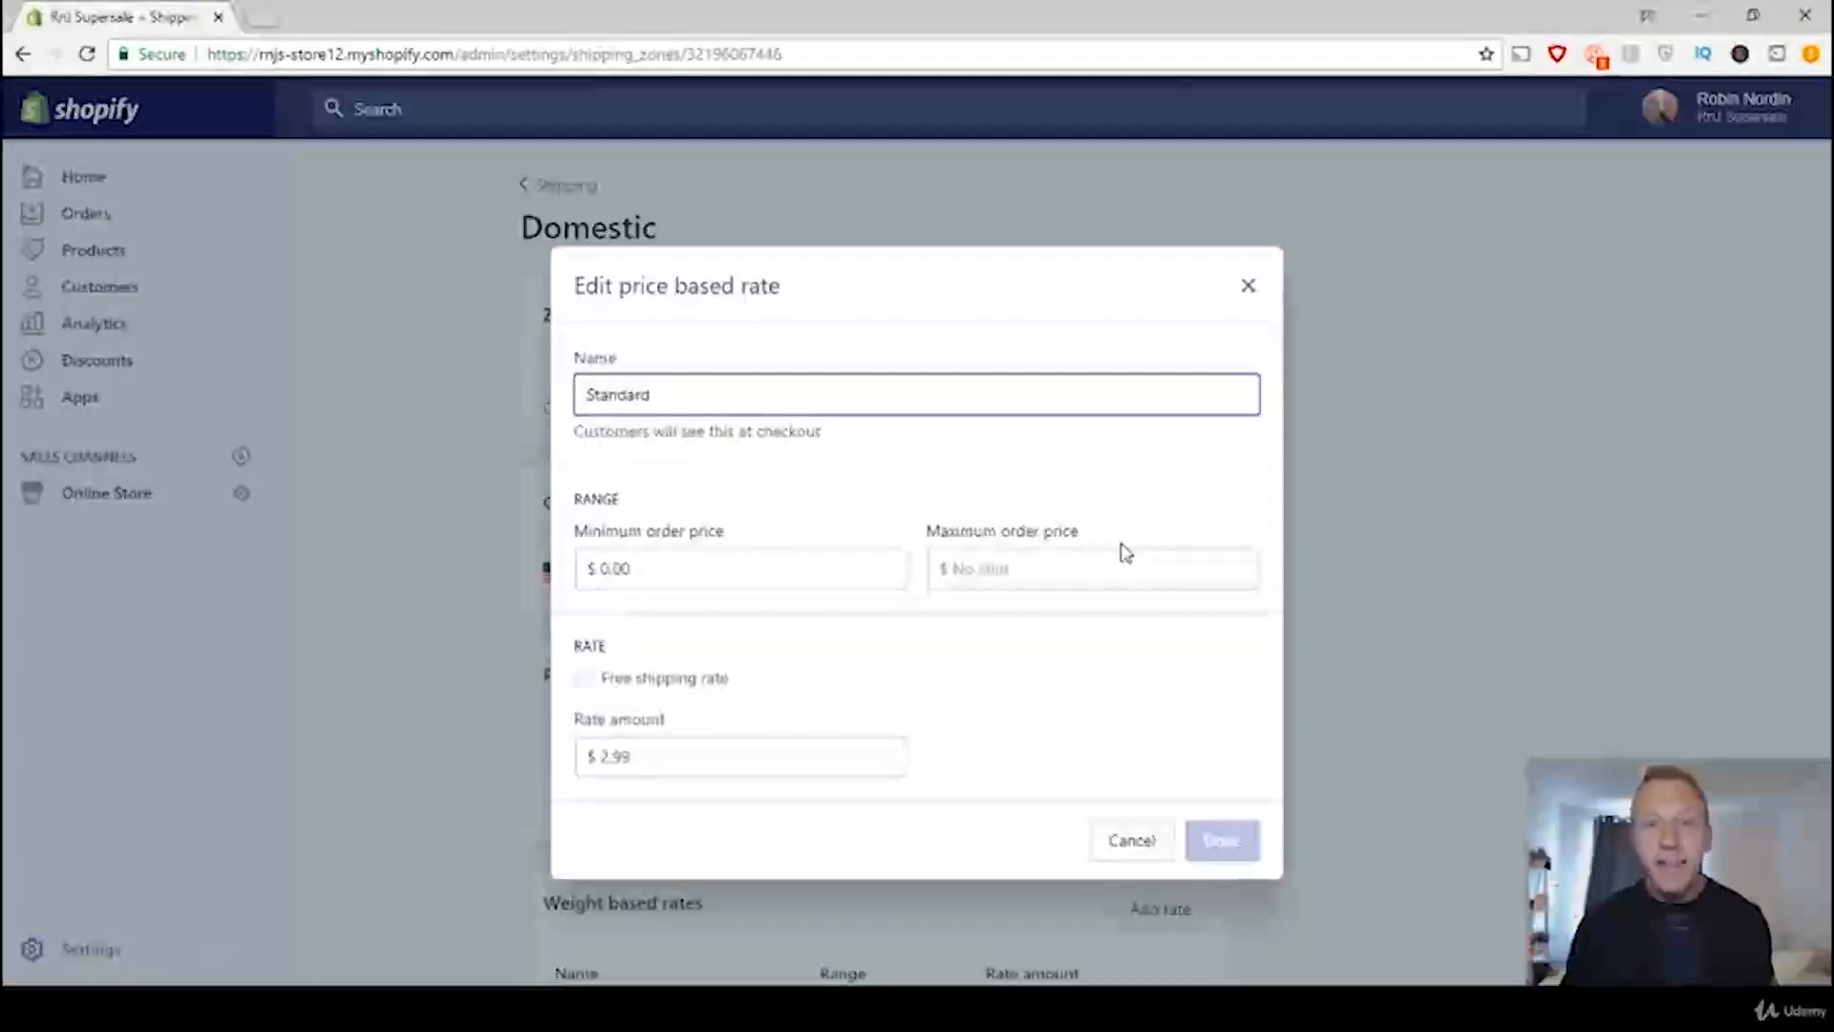
left_click(1249, 289)
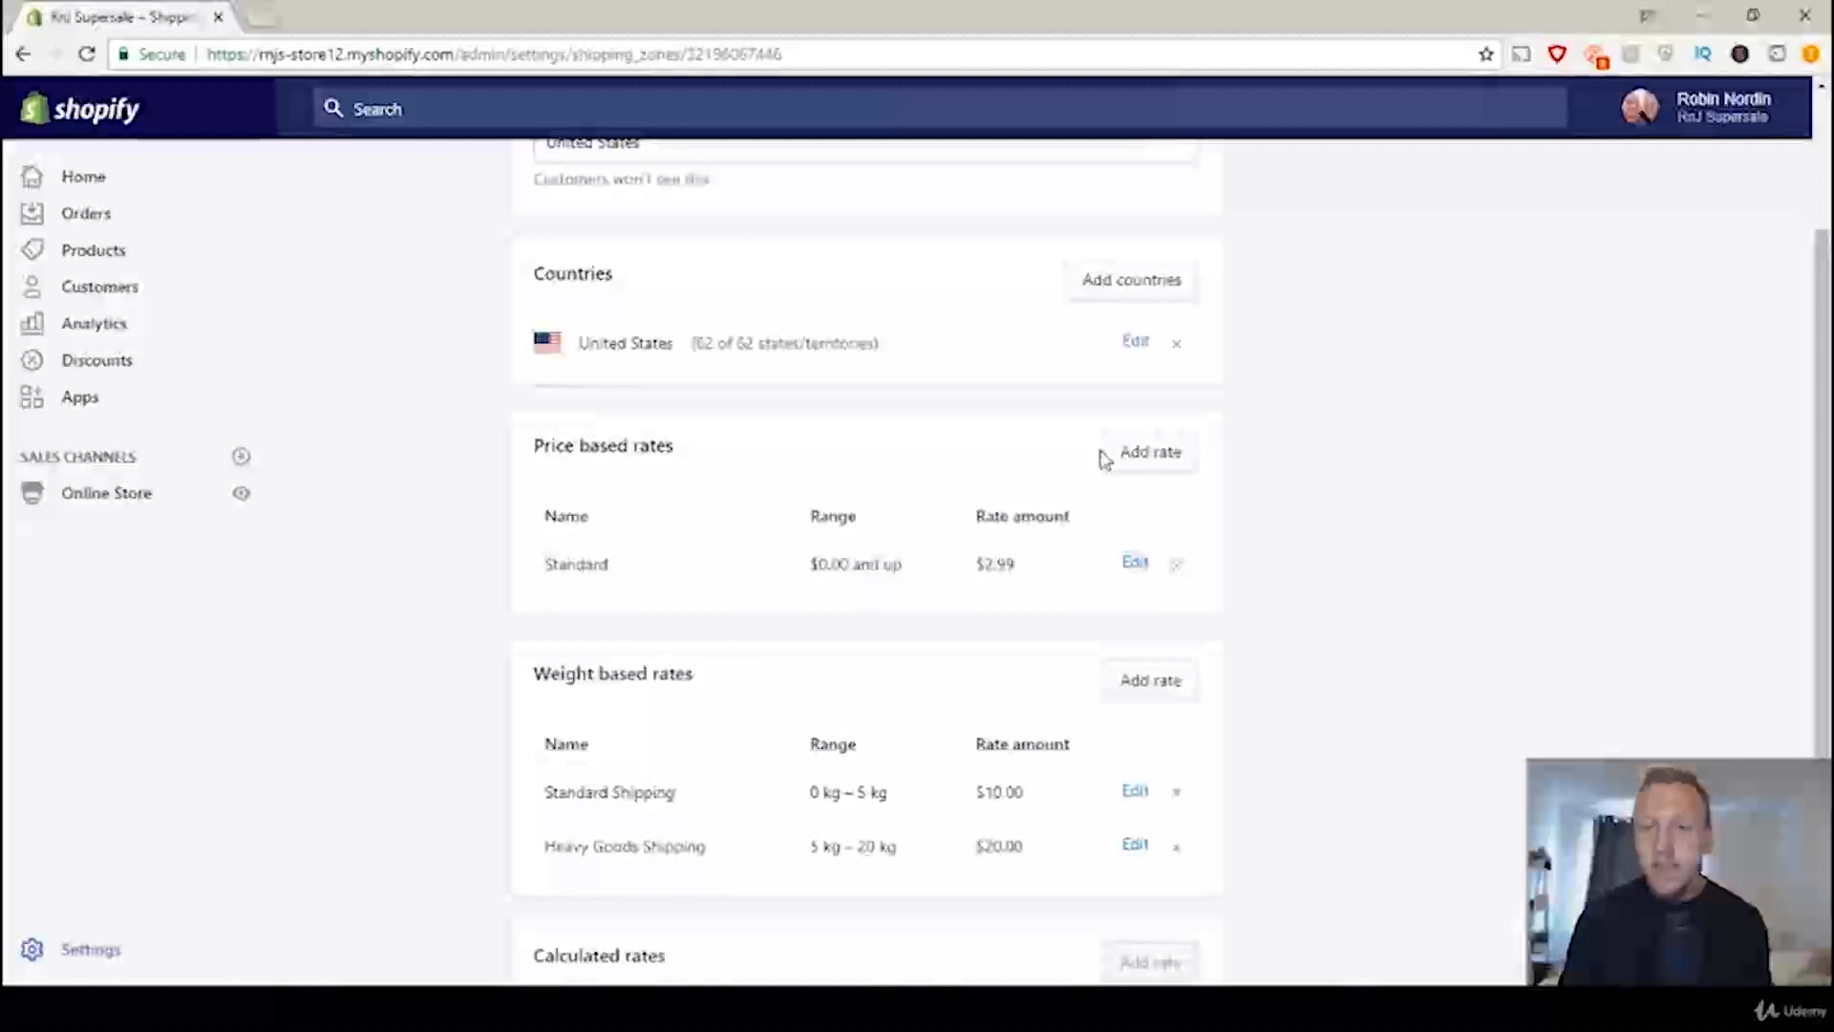
Step: Create a price based rate named "Free" for the zone with a minimum order price of $30
left_click(1149, 455)
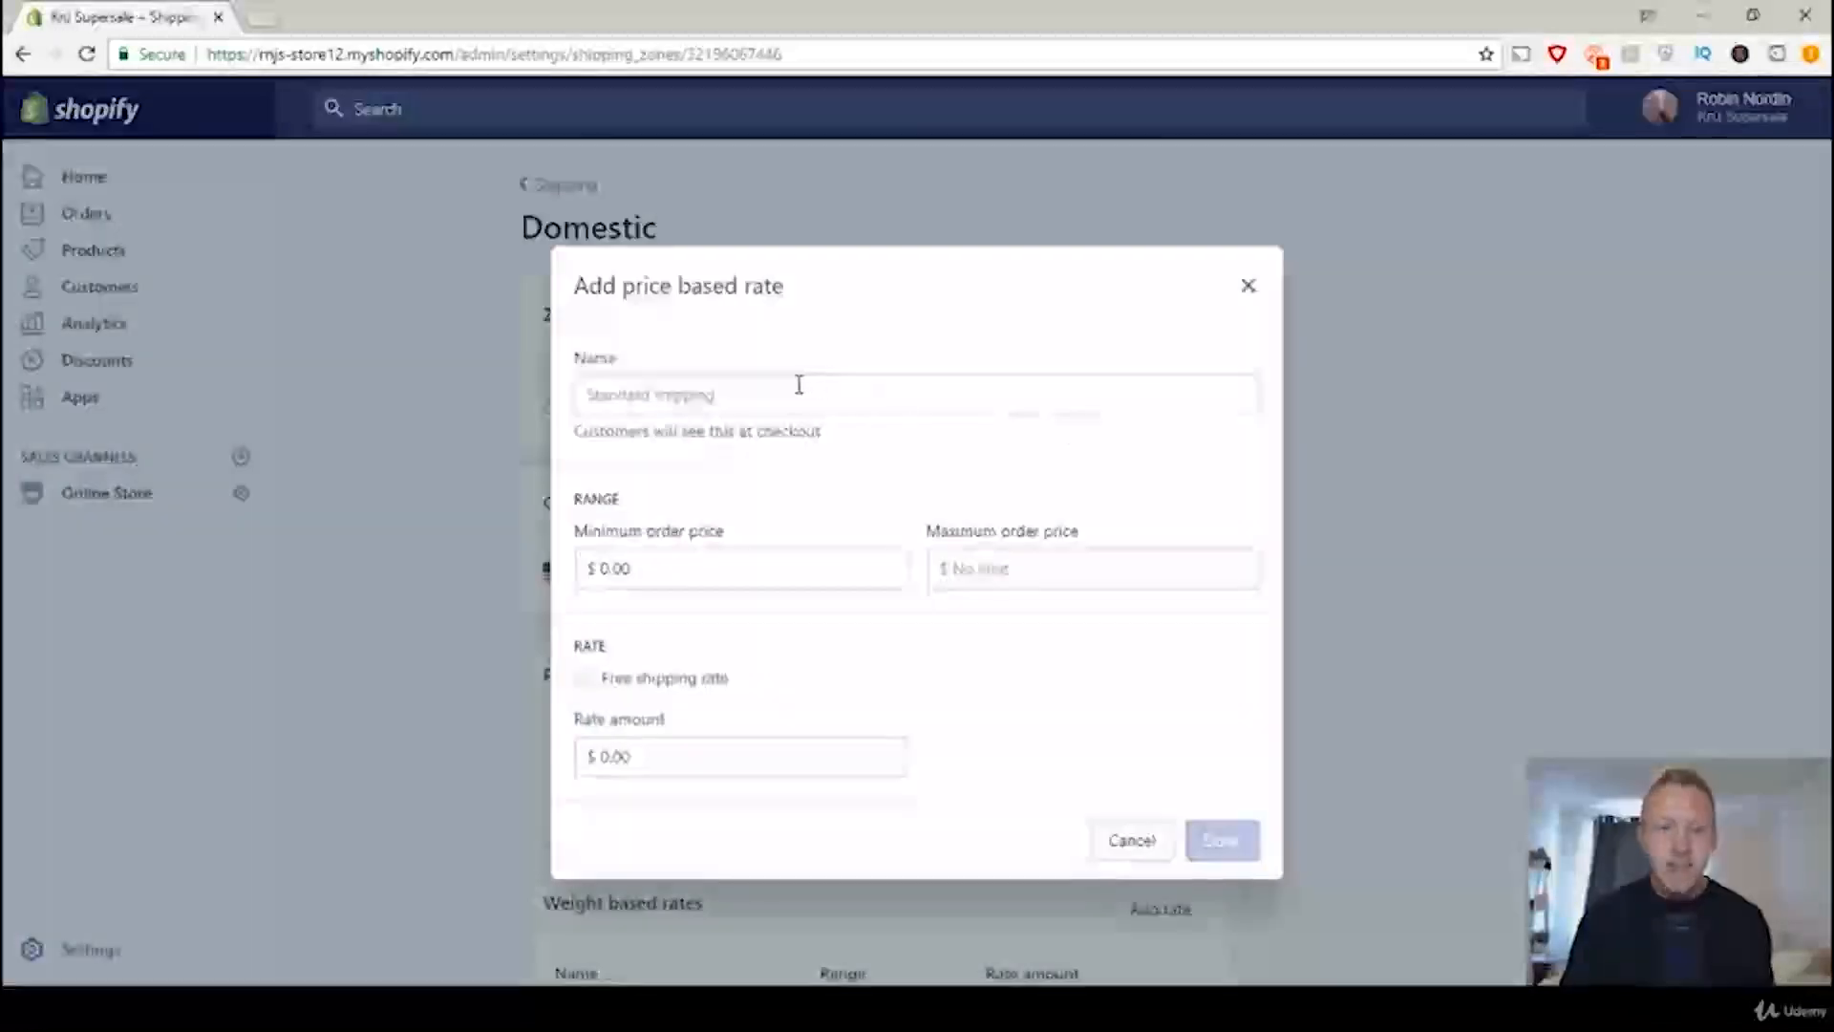
left_click(803, 397)
type("Free")
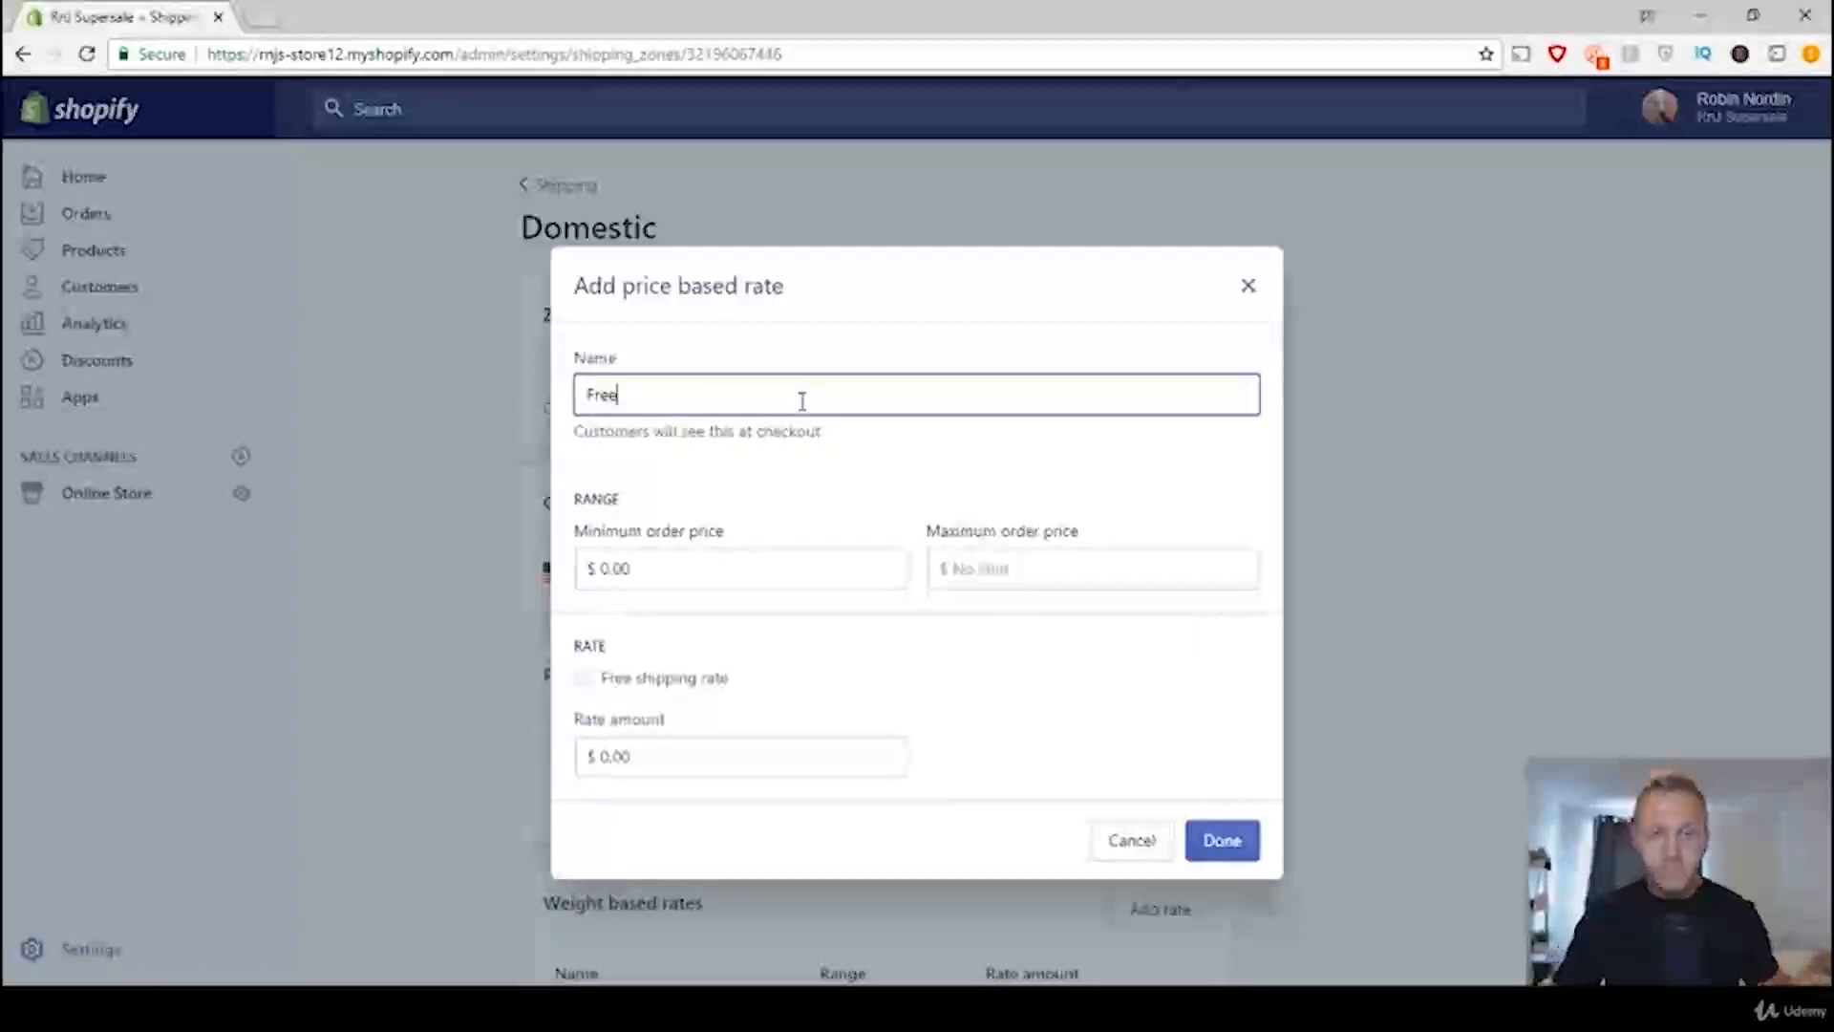
left_click(651, 571)
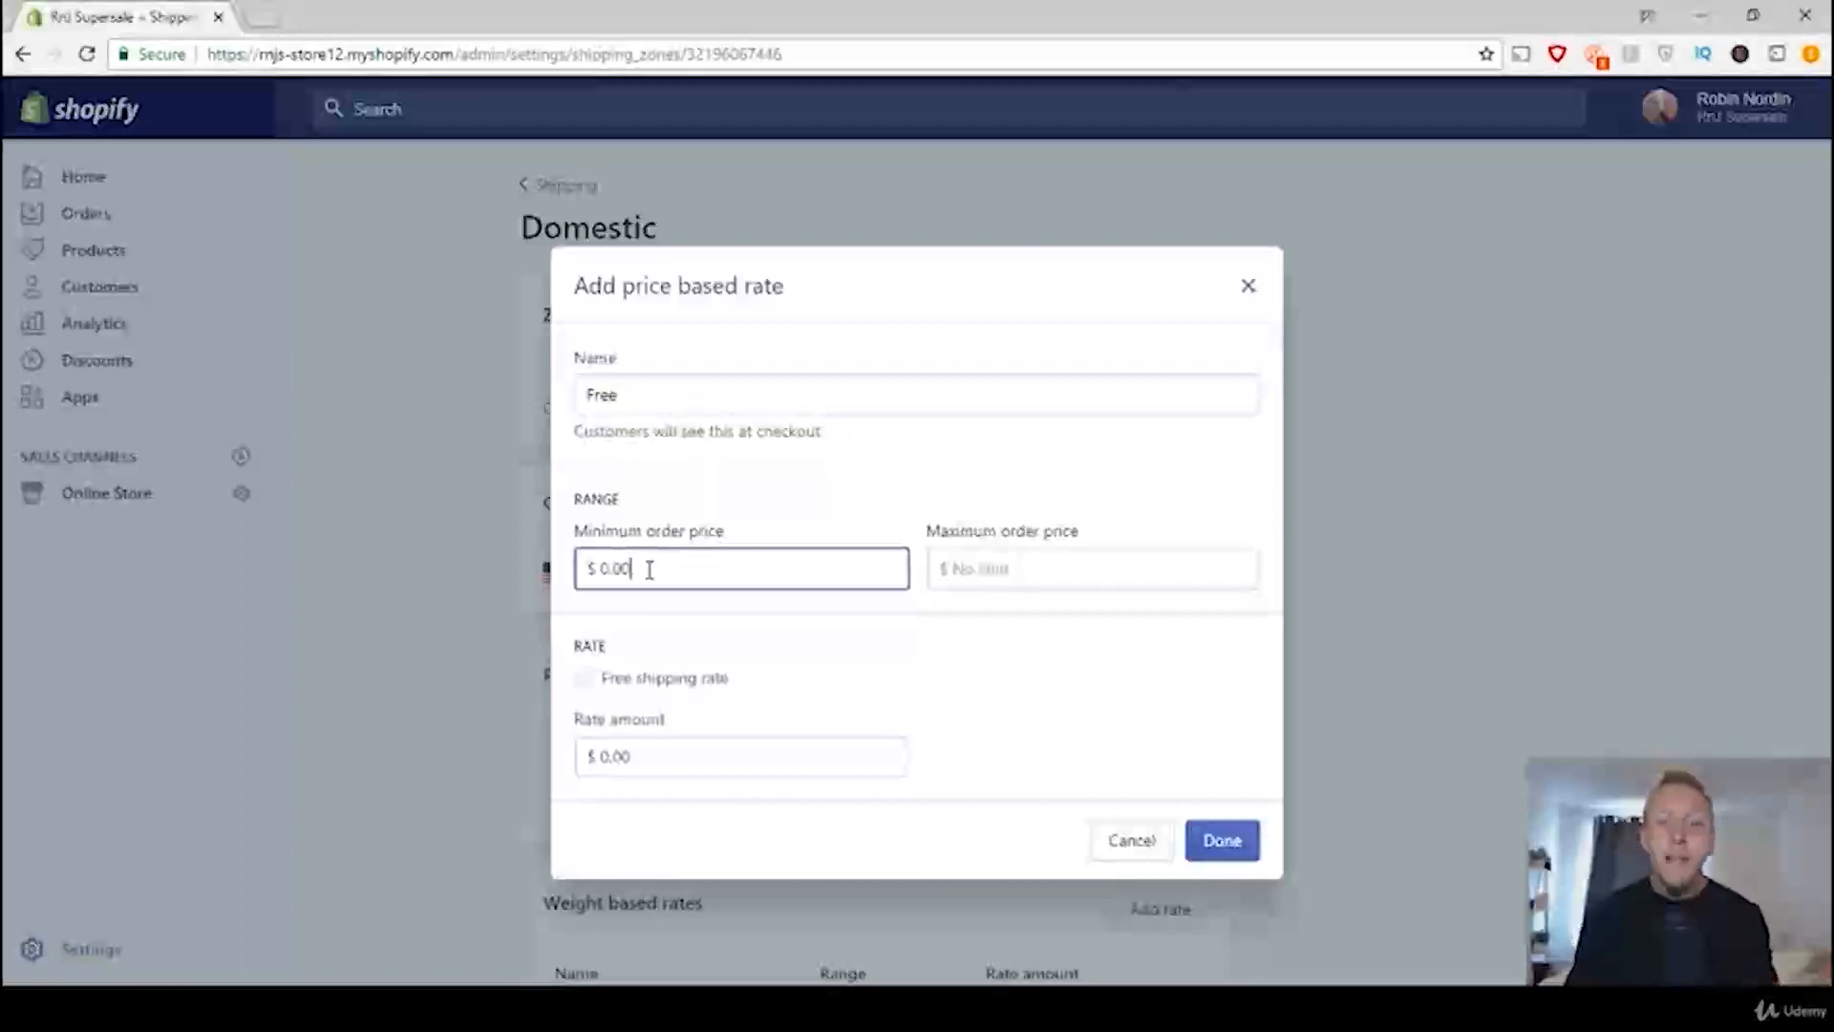
key("BackSpace")
key("BackSpace")
key("BackSpace")
type("30")
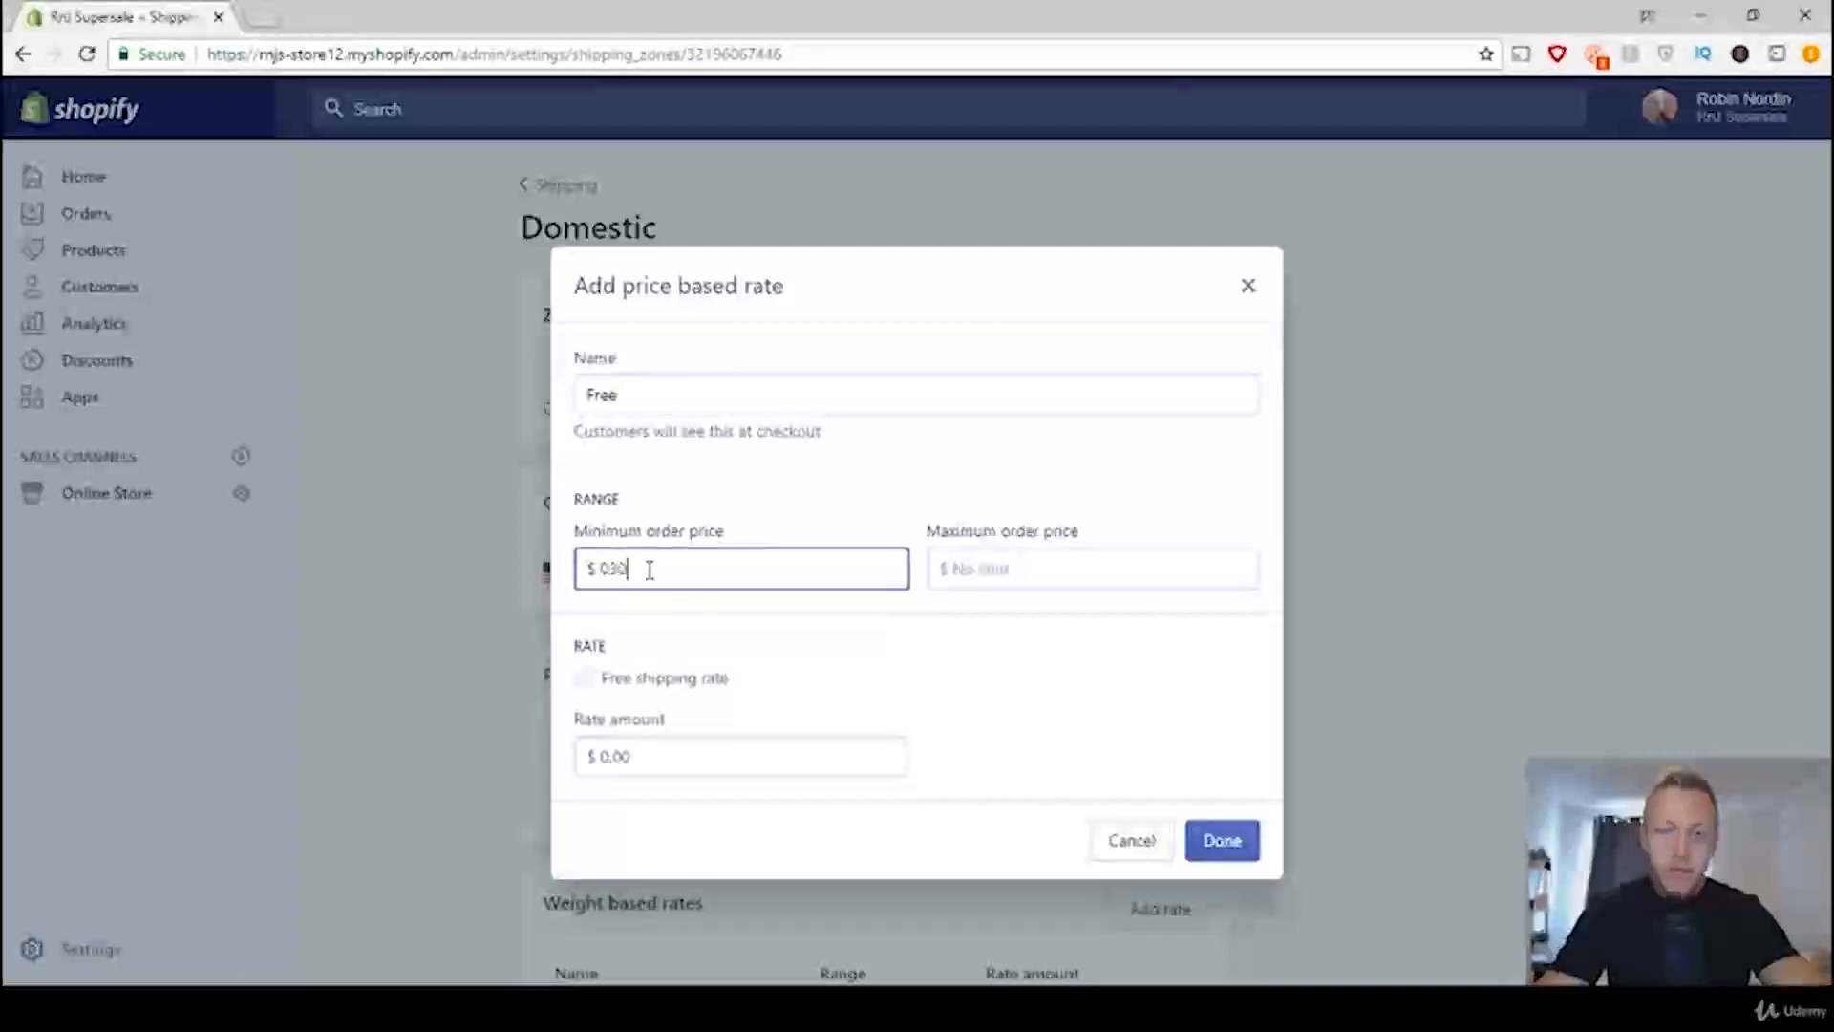
key("BackSpace")
key("BackSpace")
key("BackSpace")
type("30")
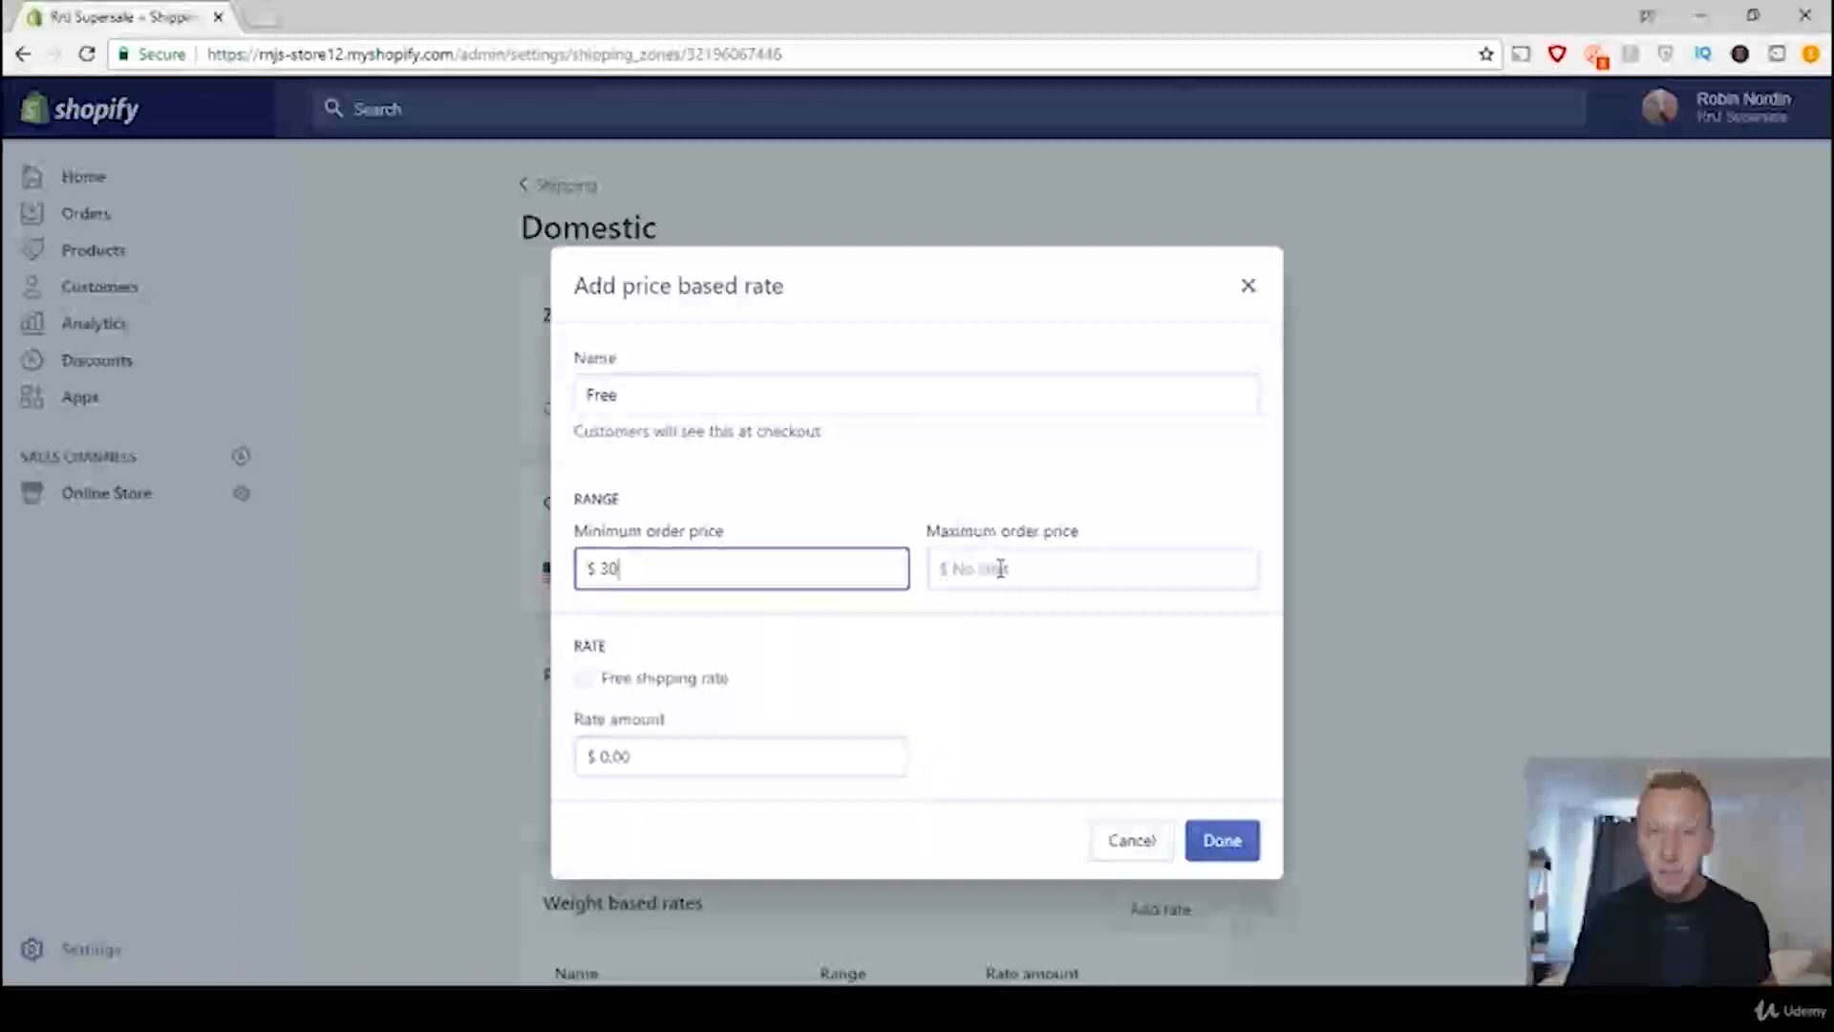
Step: Enable the free shipping rate option for the Free rate, apply it and save the shipping zone
left_click(583, 683)
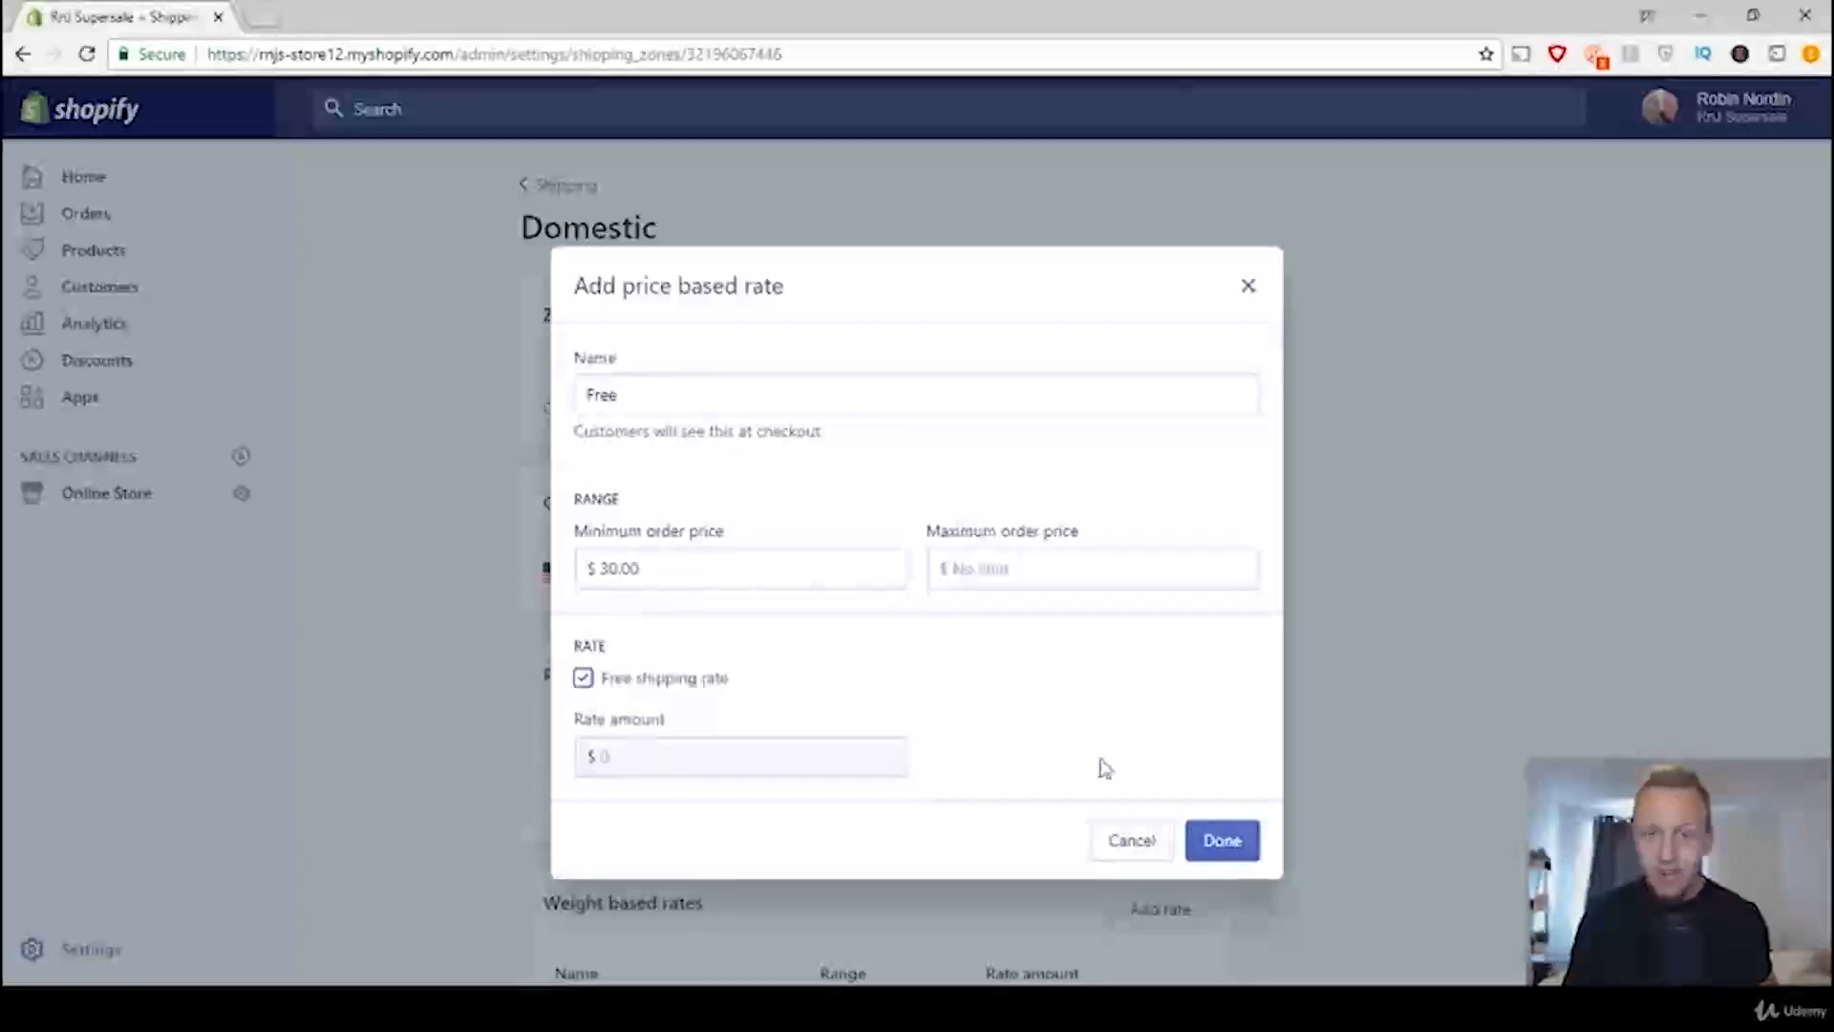
left_click(1215, 840)
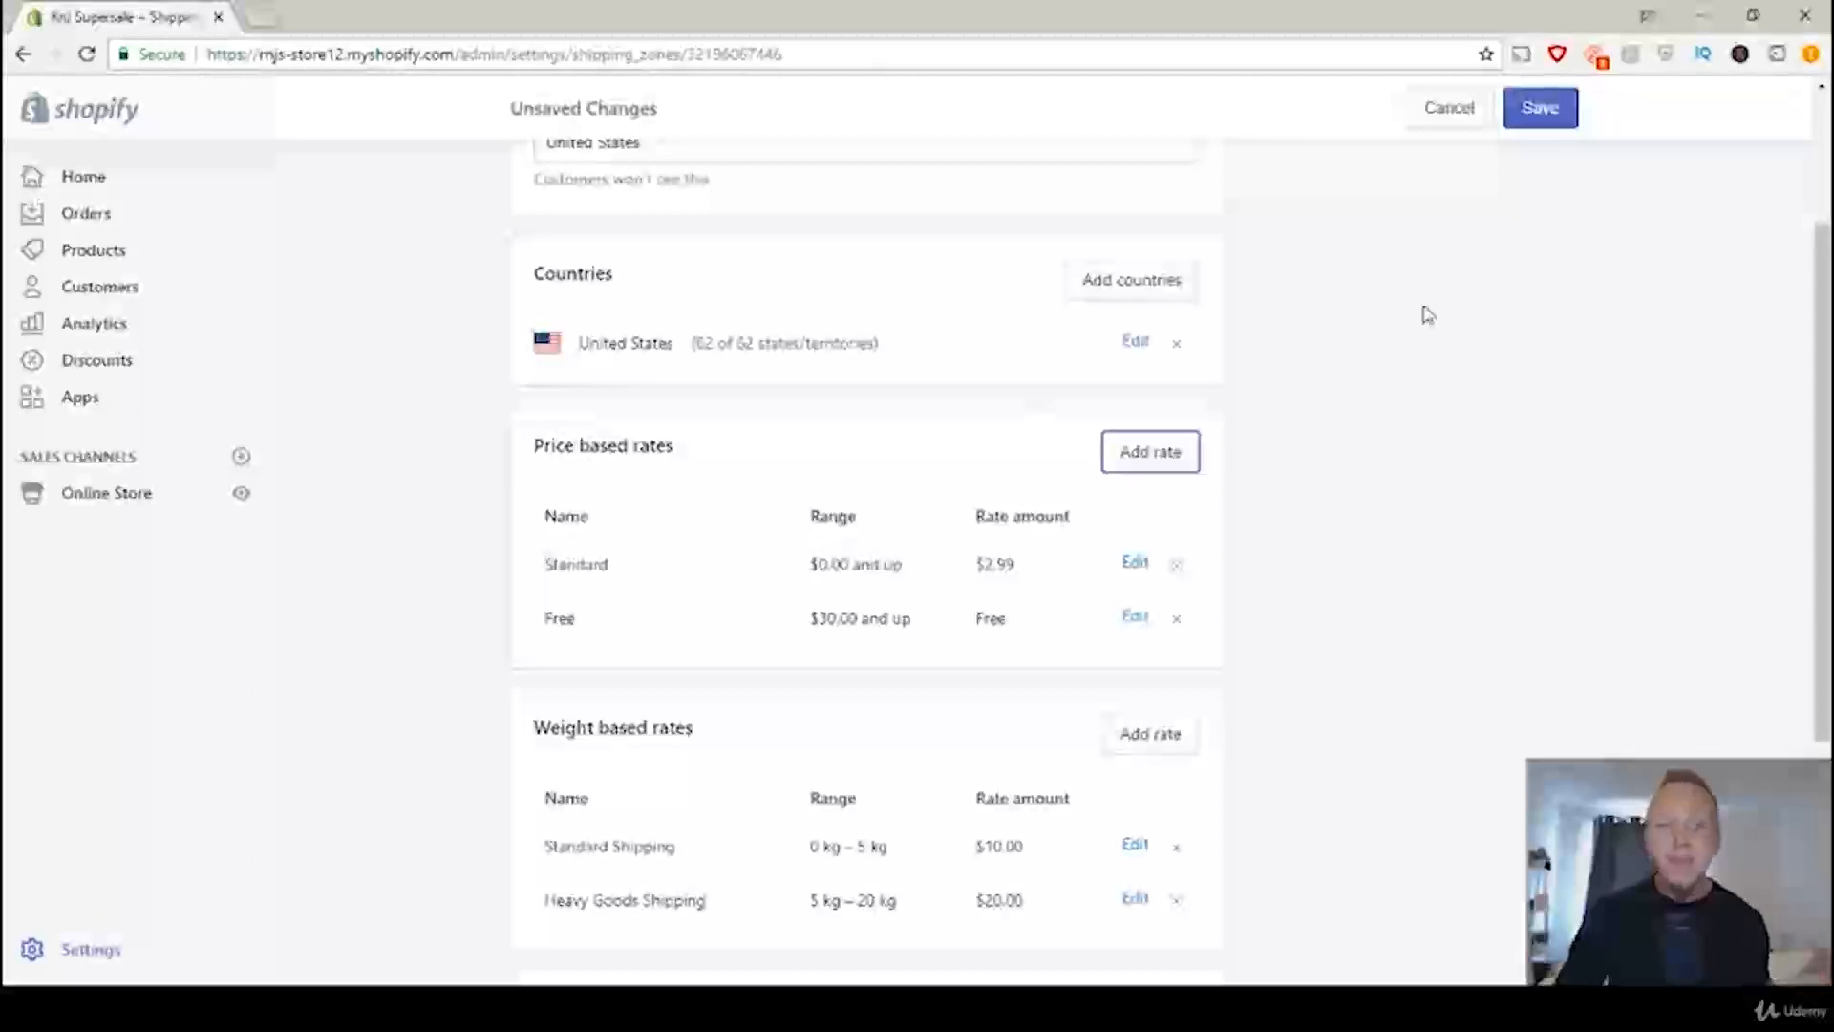
left_click(1565, 110)
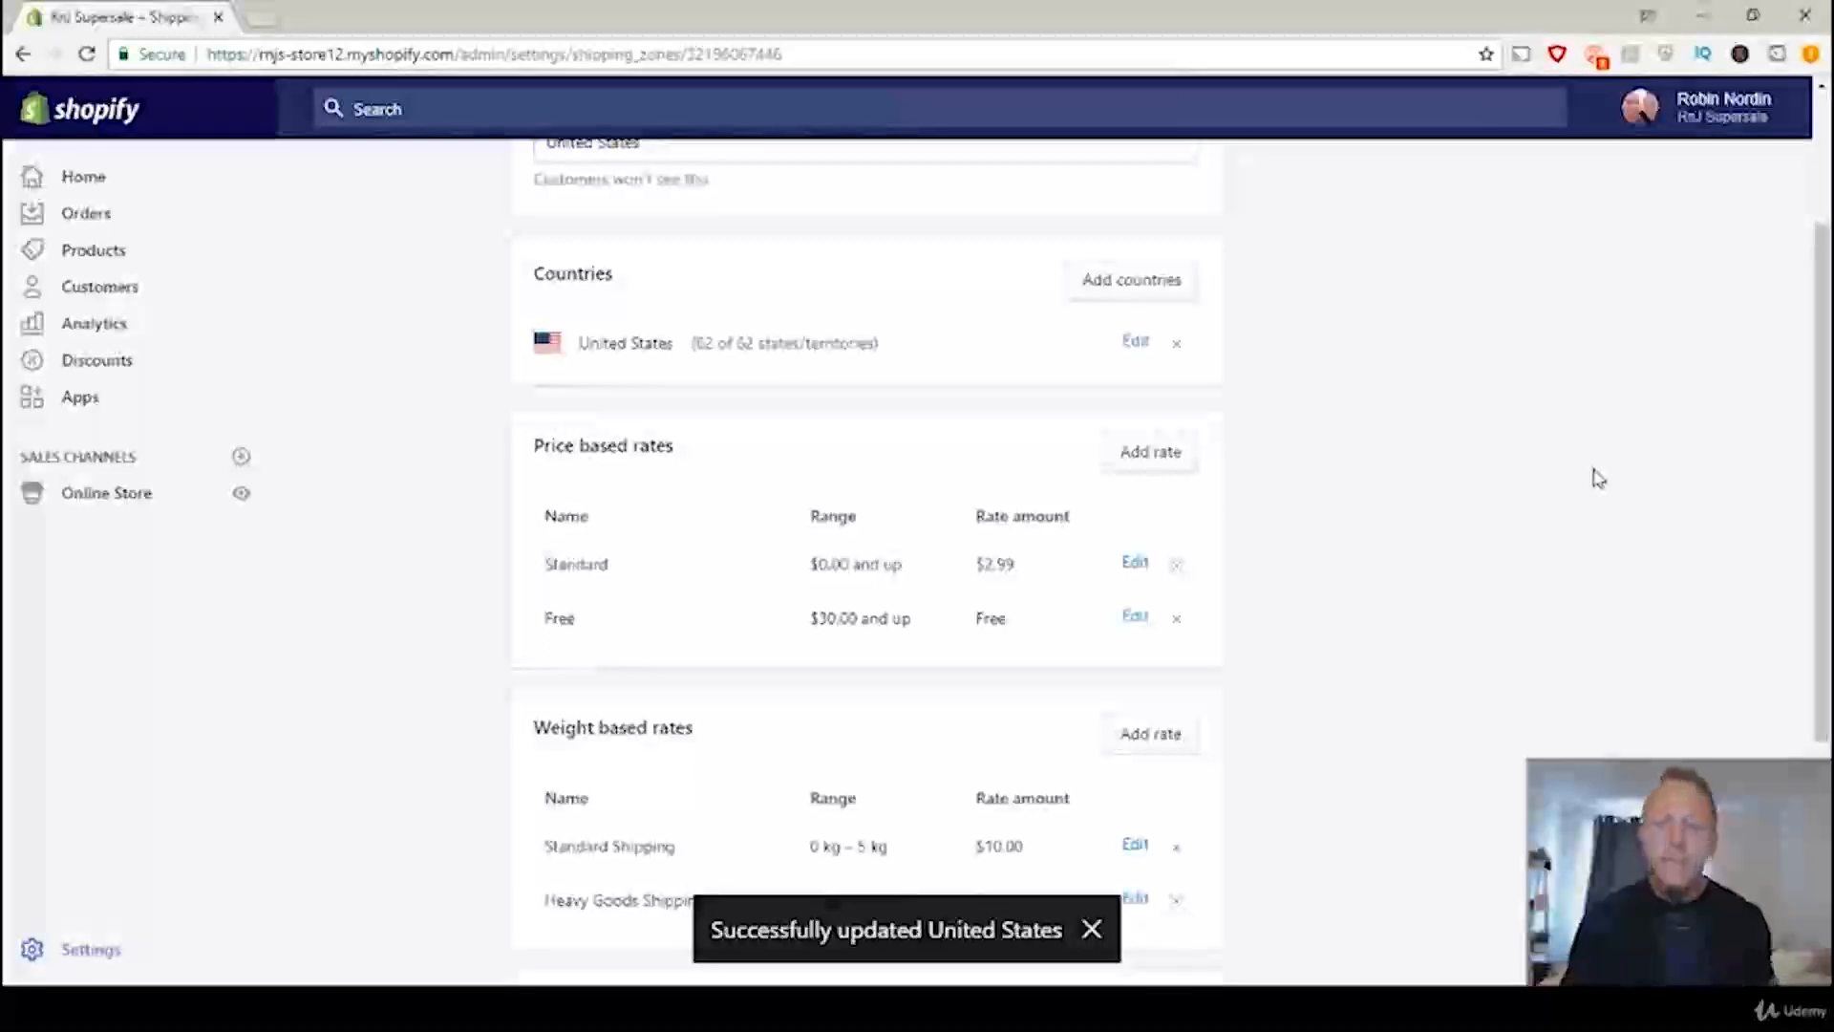
Step: Go from the store's apps to the Shopify App Store and search for "free shipping"
left_click(80, 409)
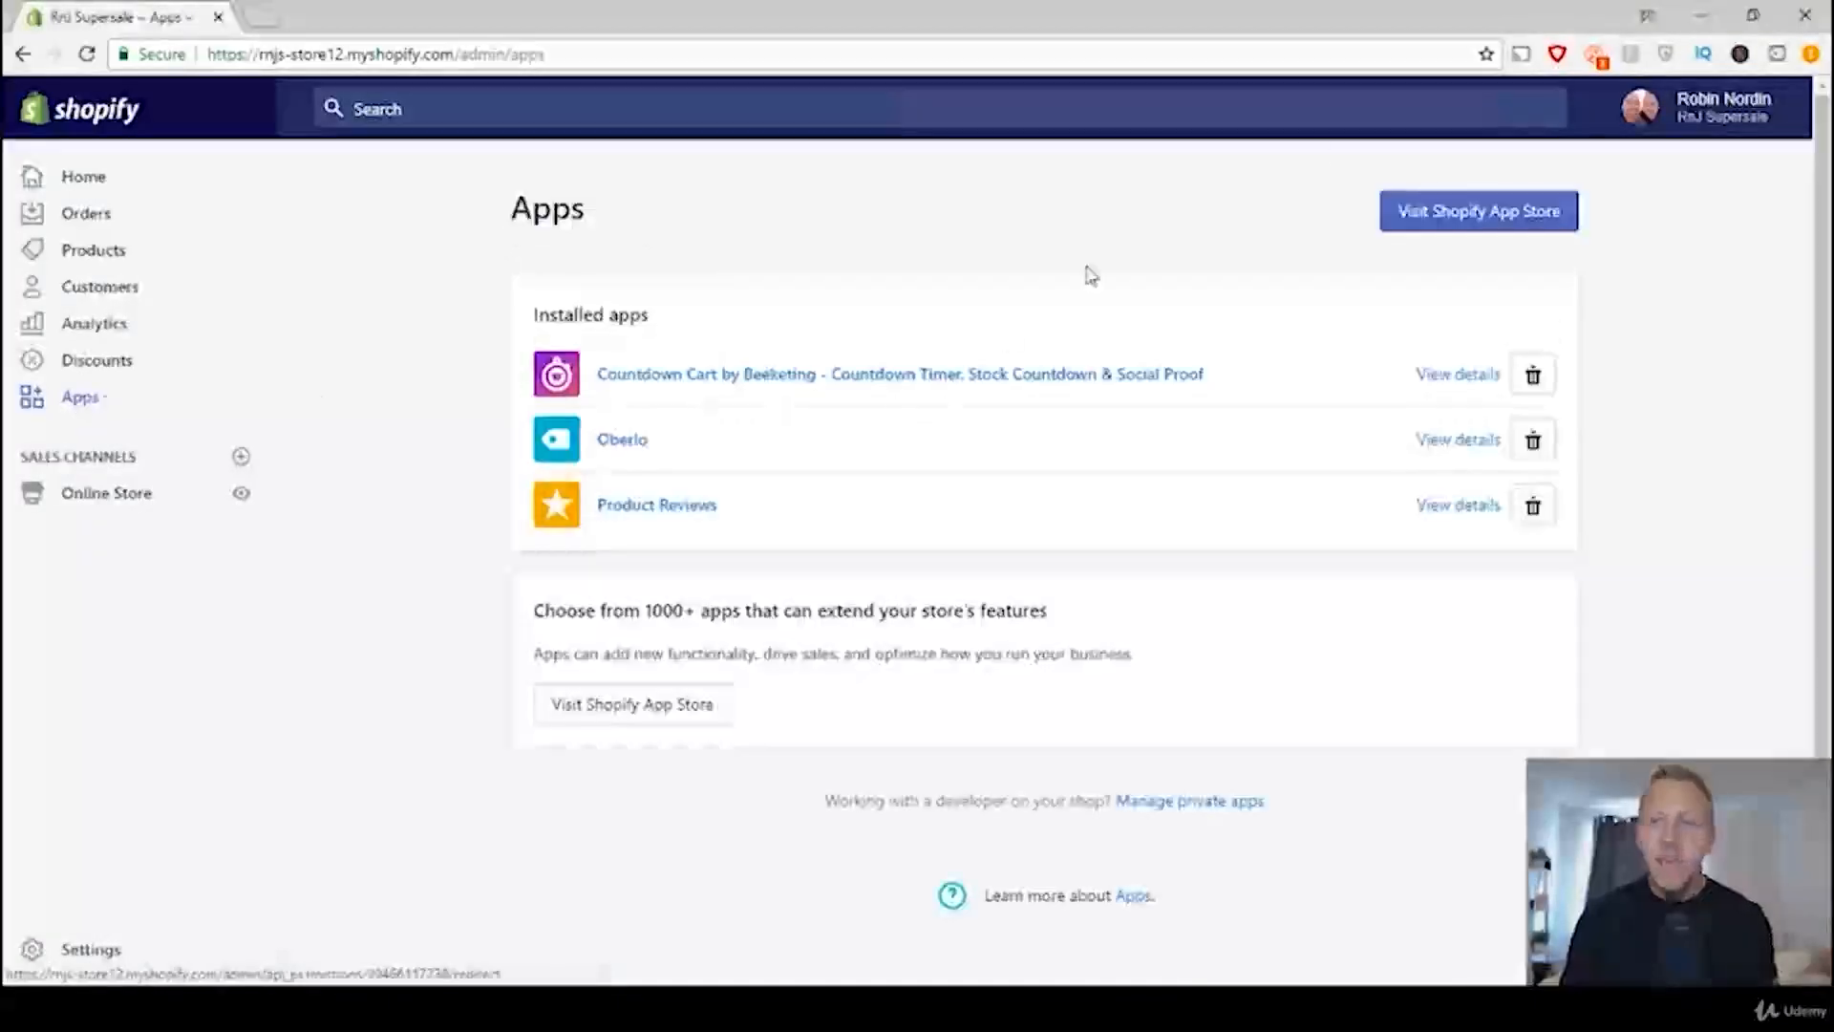
left_click(1435, 218)
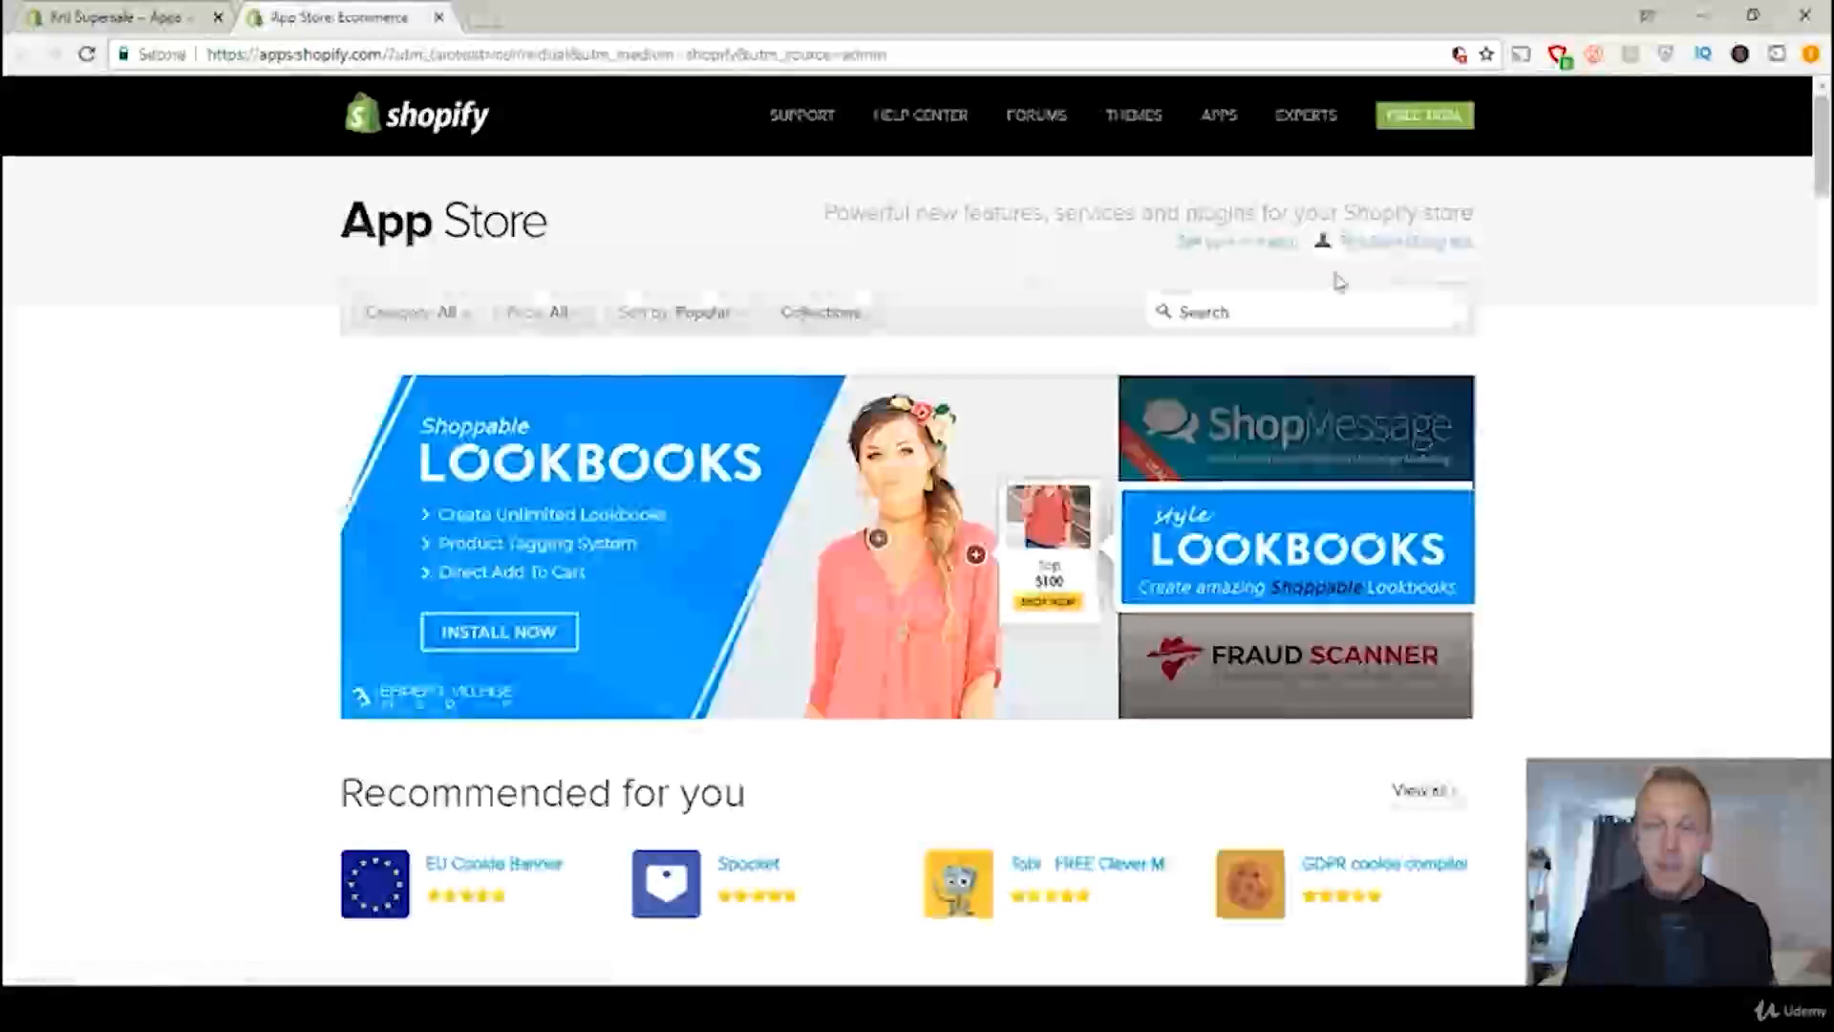
left_click(1282, 315)
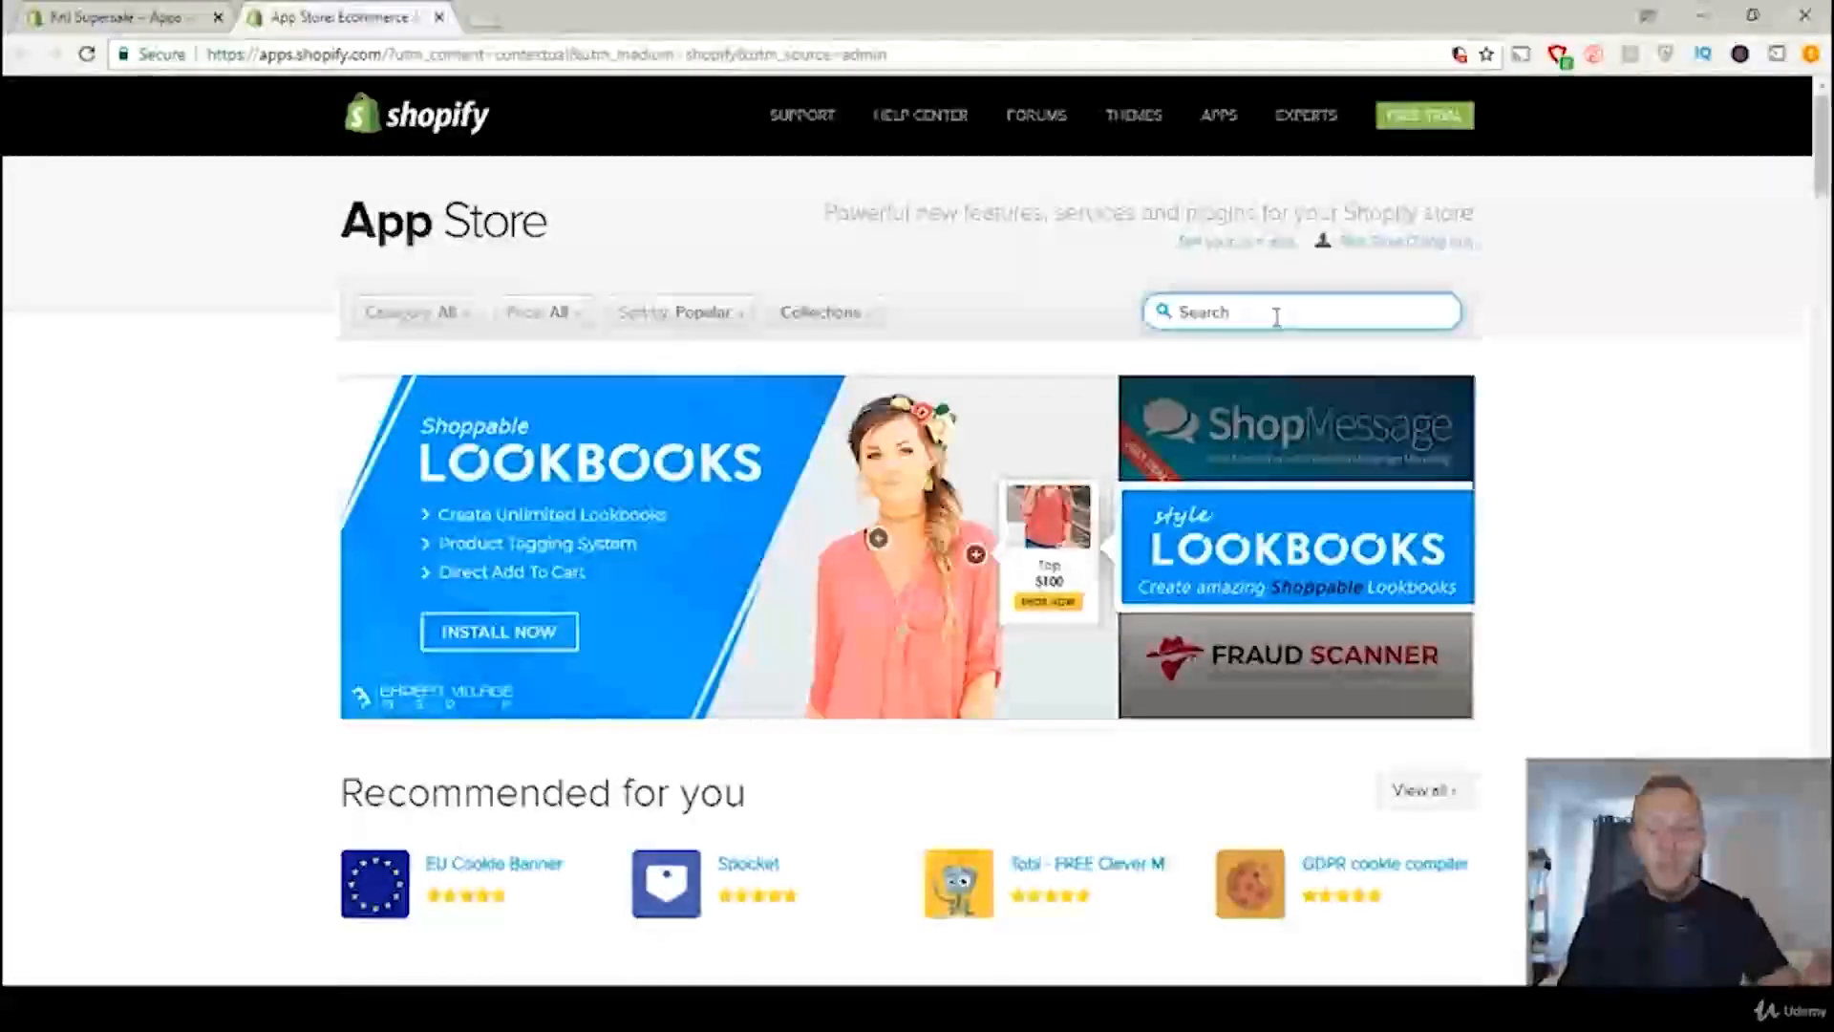
type("free shipping")
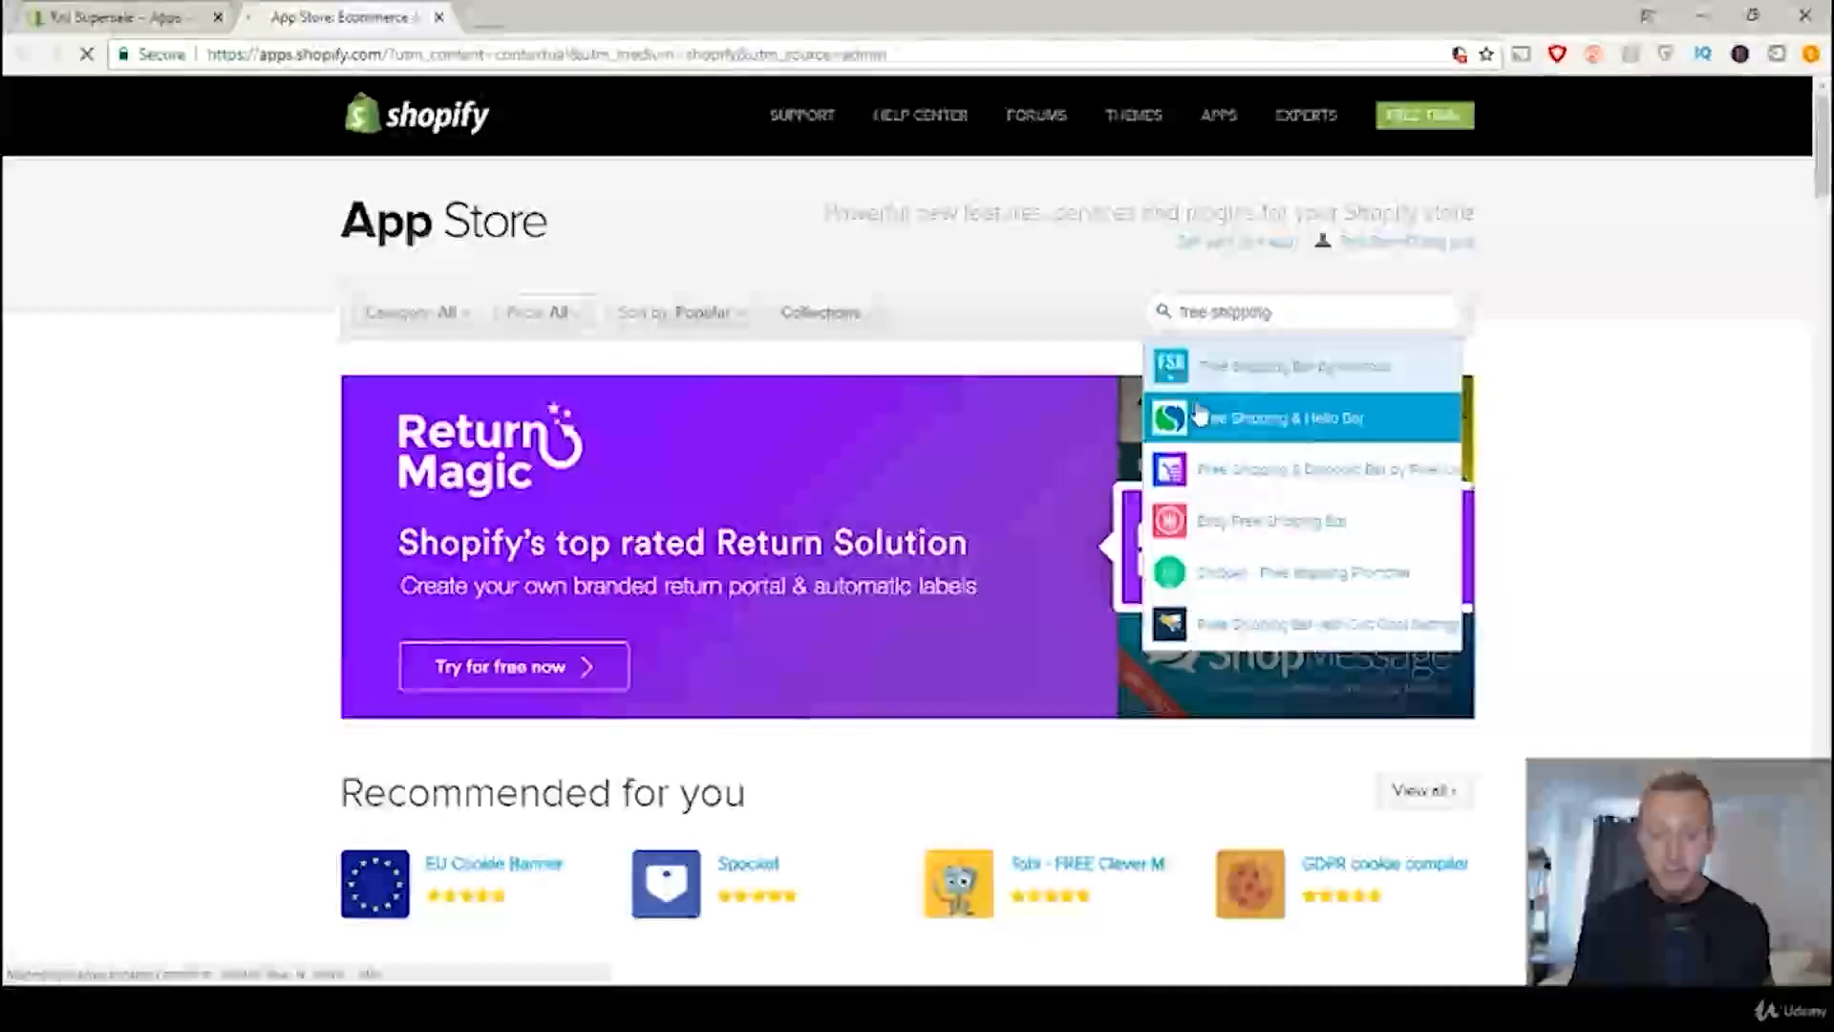
Step: Choose Free Shipping Bar by Hextom from the suggestions and install it on the store
left_click(1275, 368)
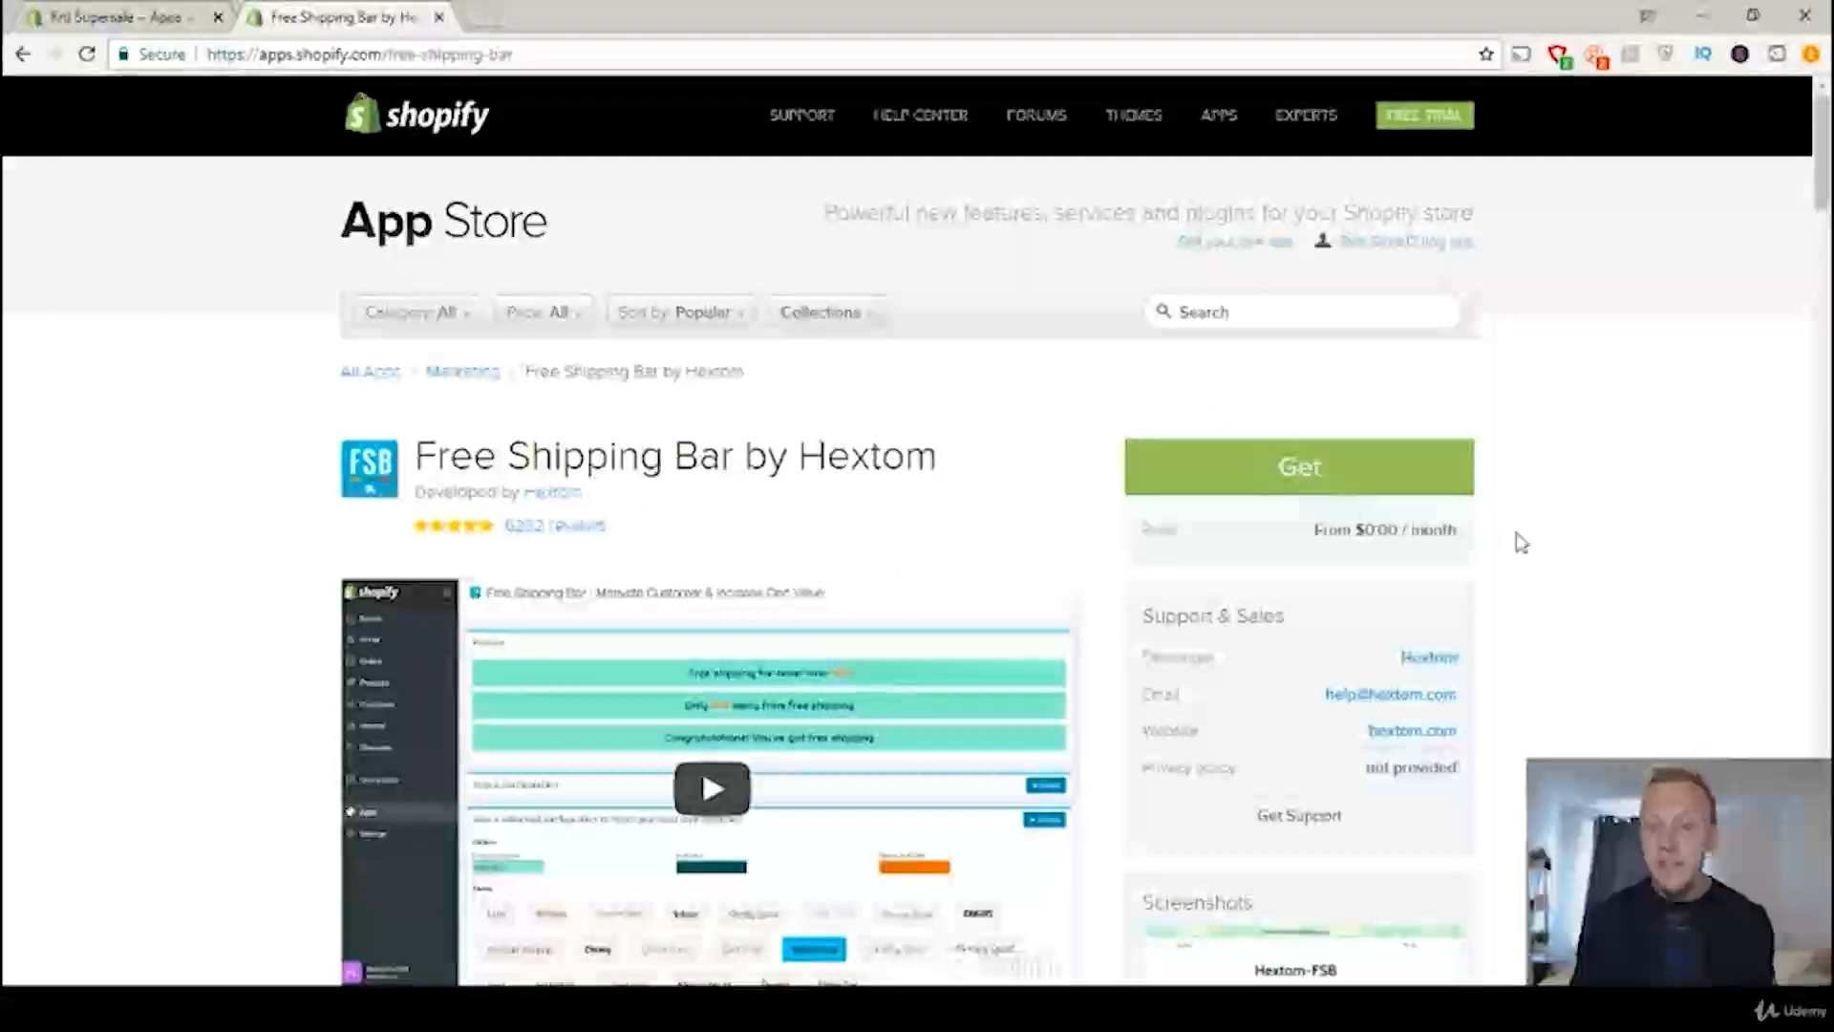
left_click(1296, 473)
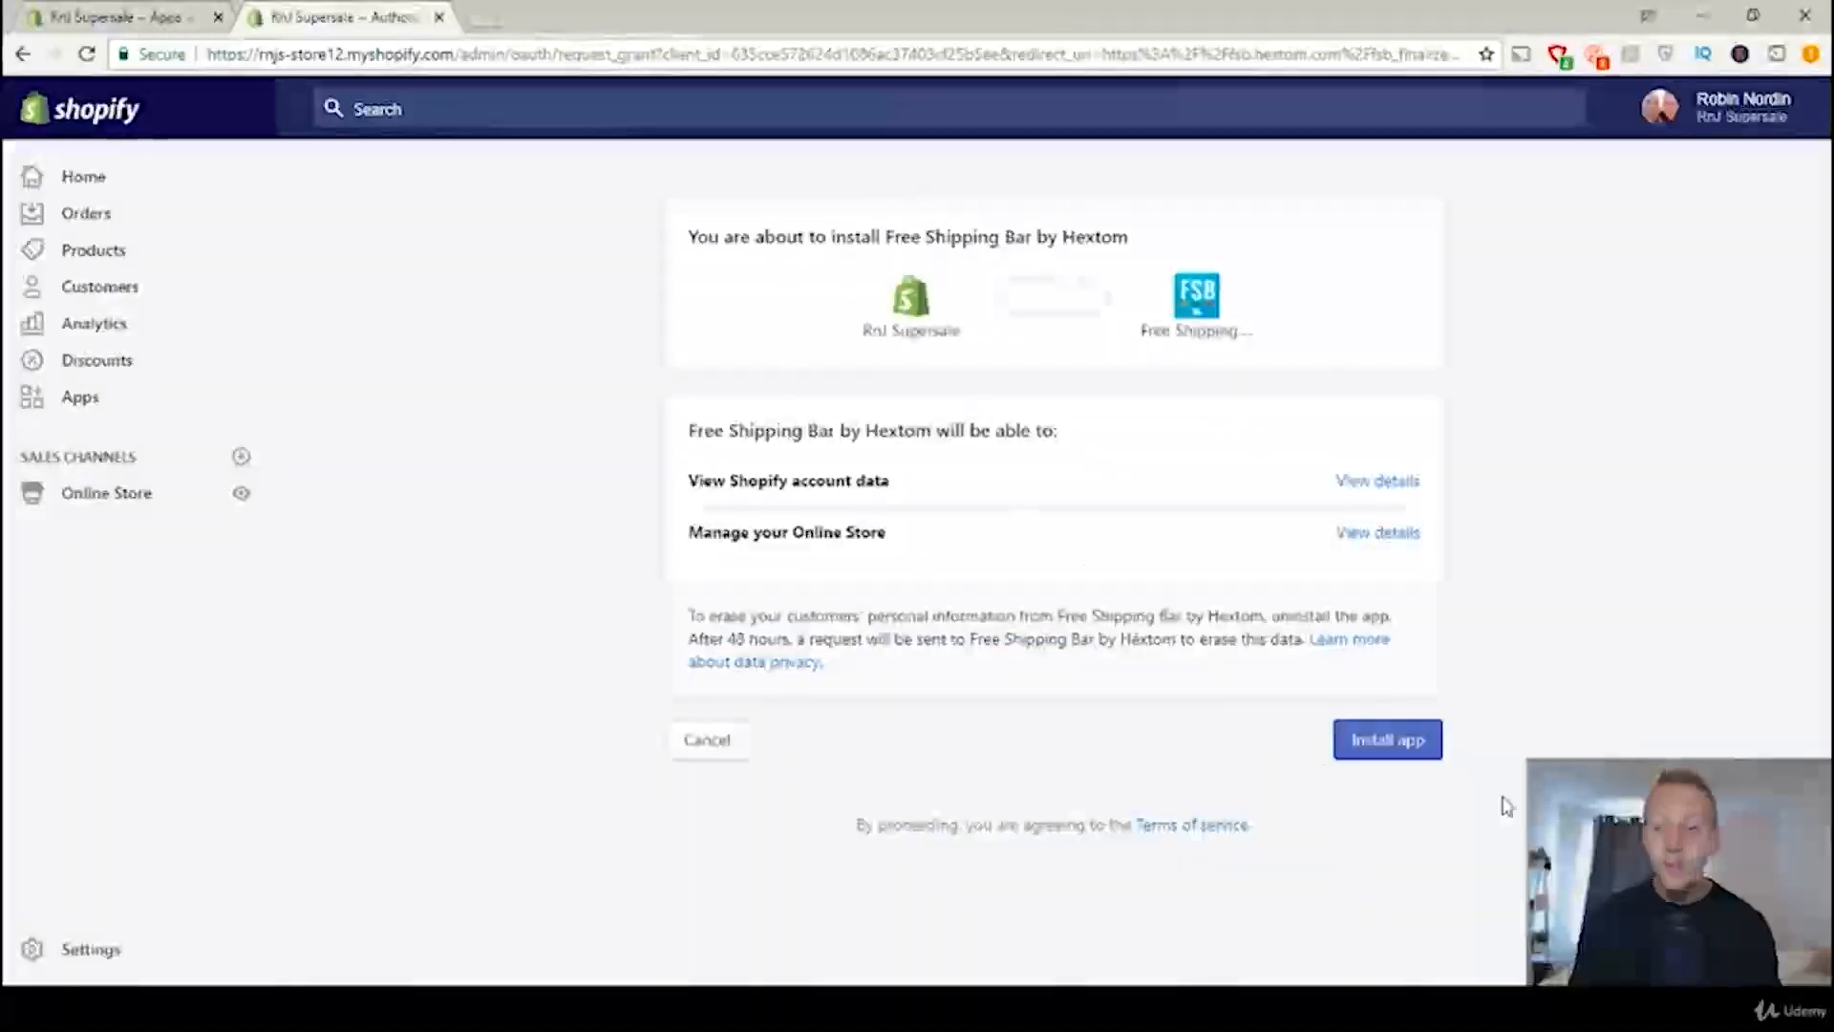
left_click(1364, 743)
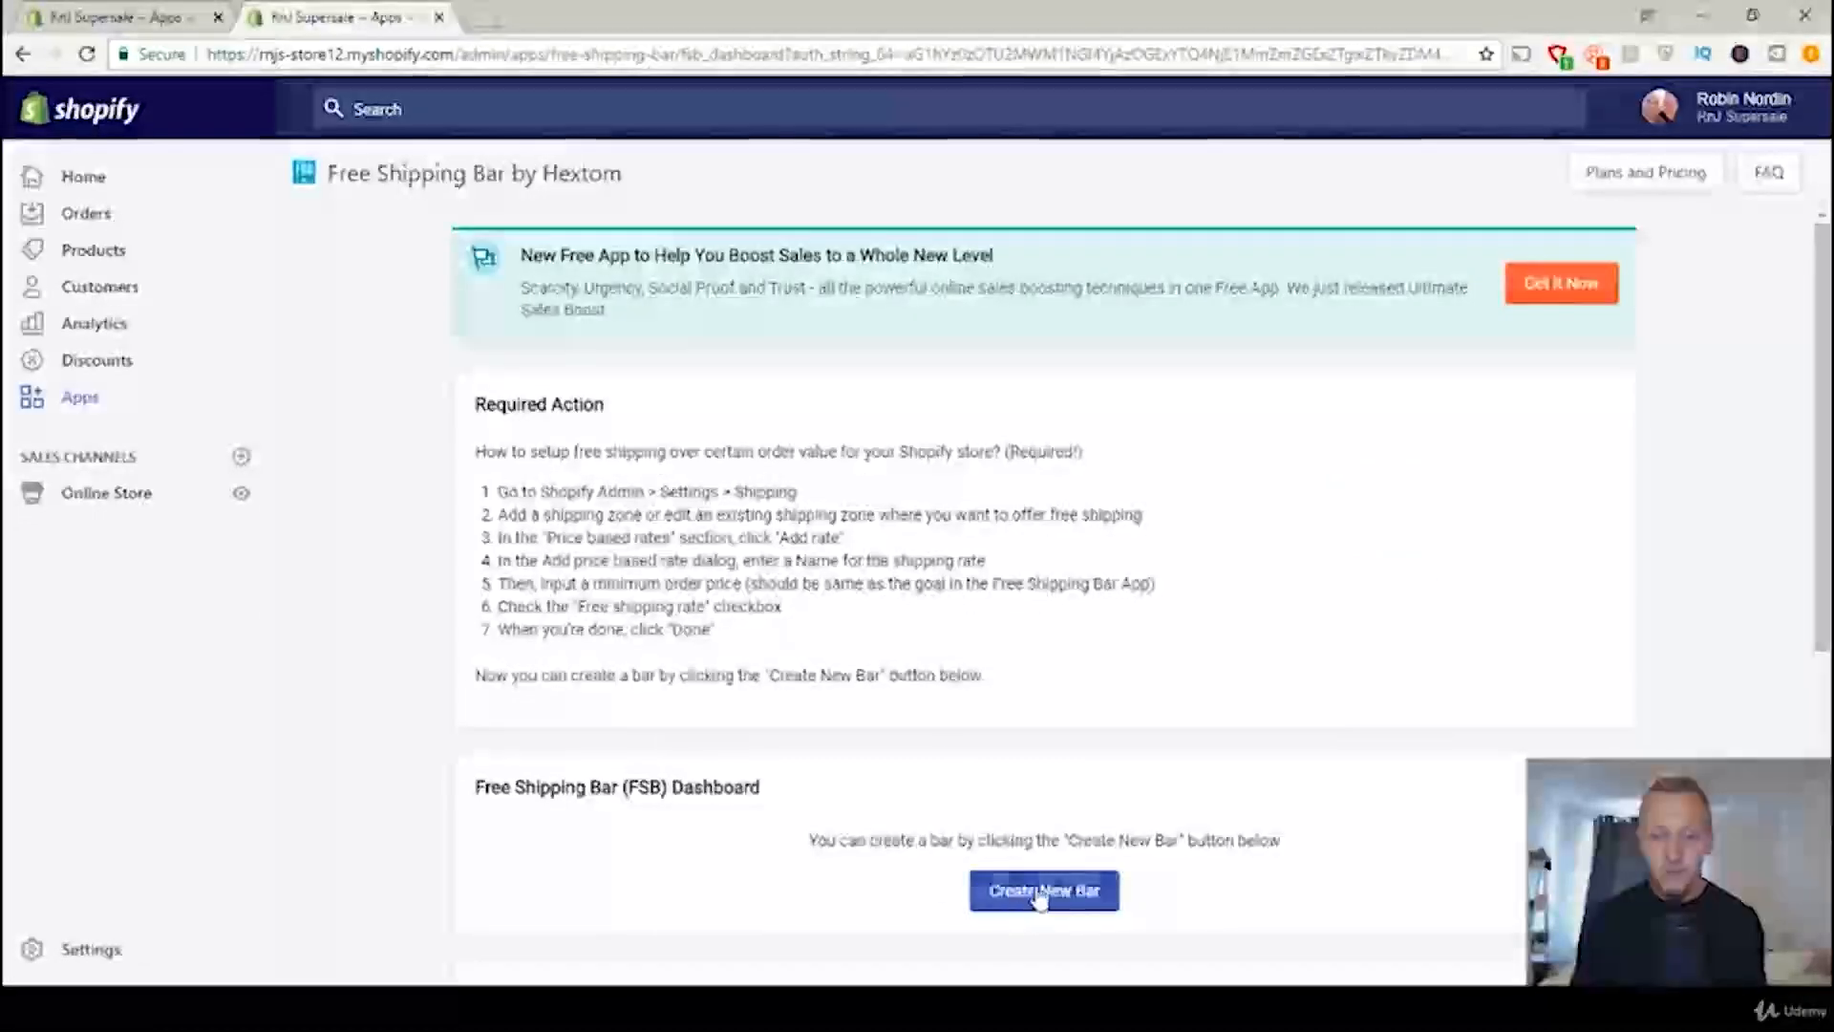
Step: Create a new free shipping bar using the basic template Shades of Grey
left_click(1041, 893)
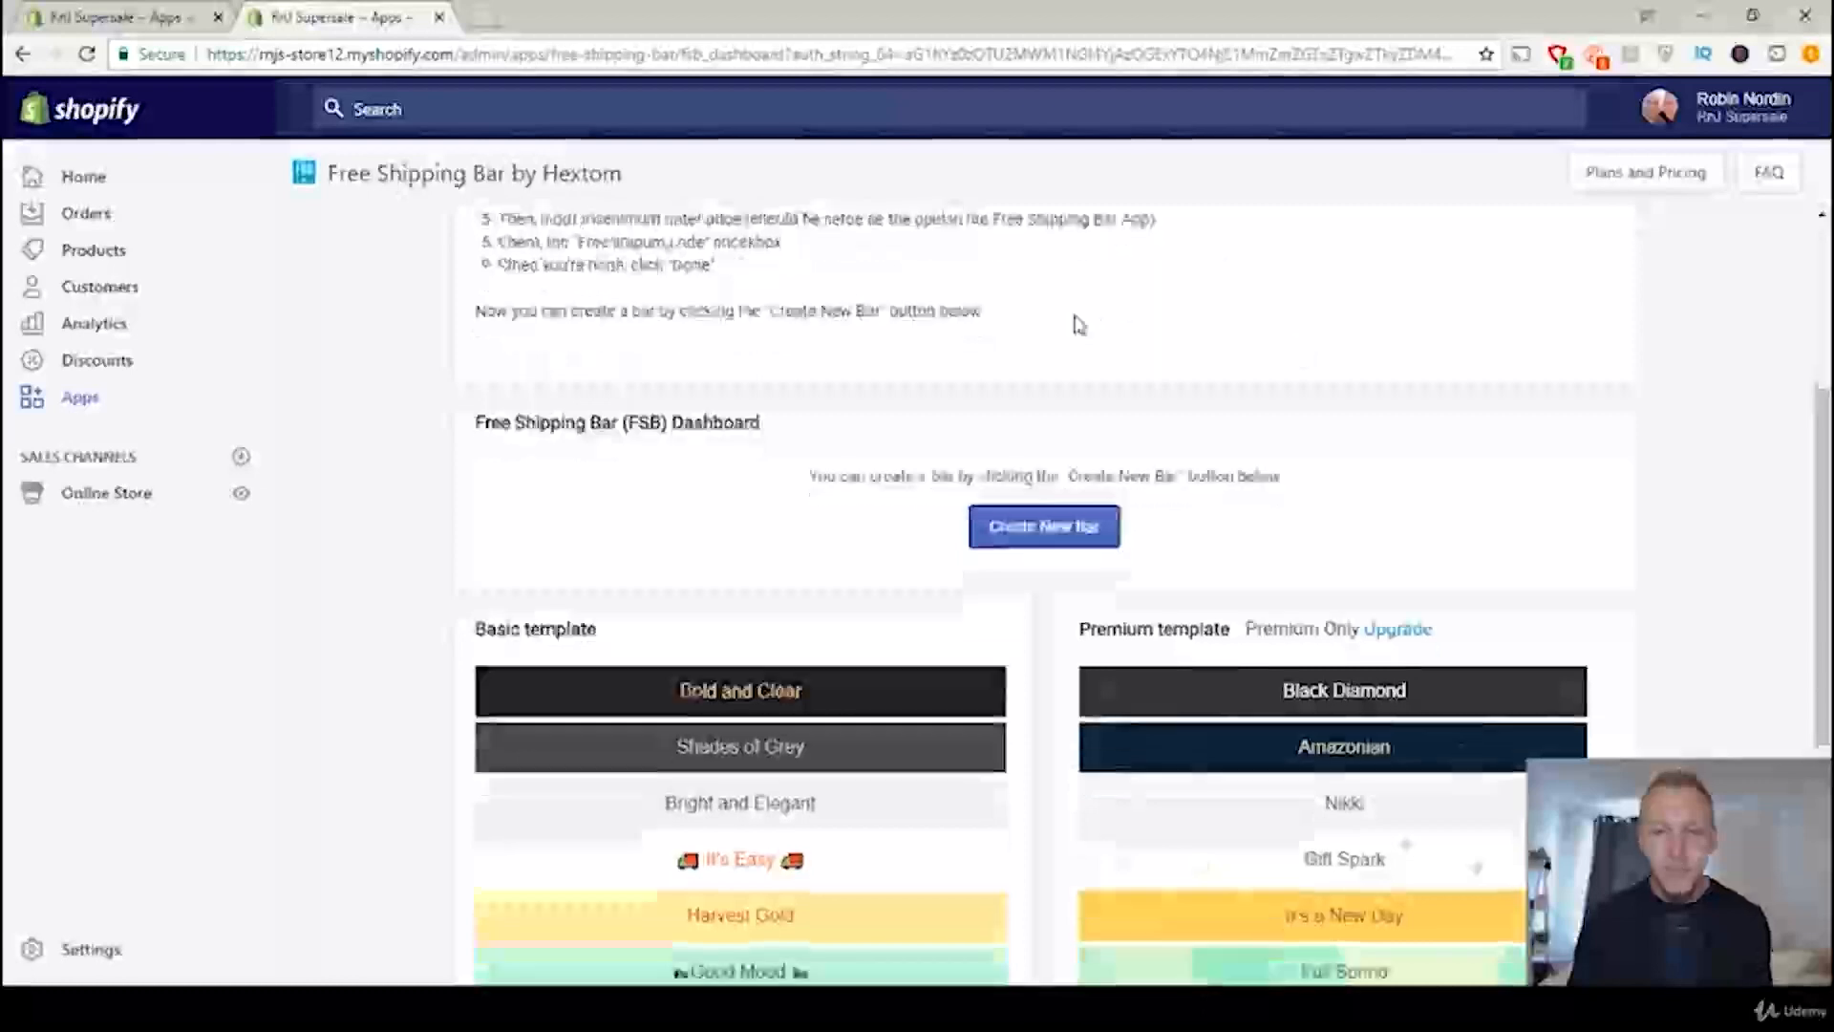
scroll(1079, 324, "down", 2)
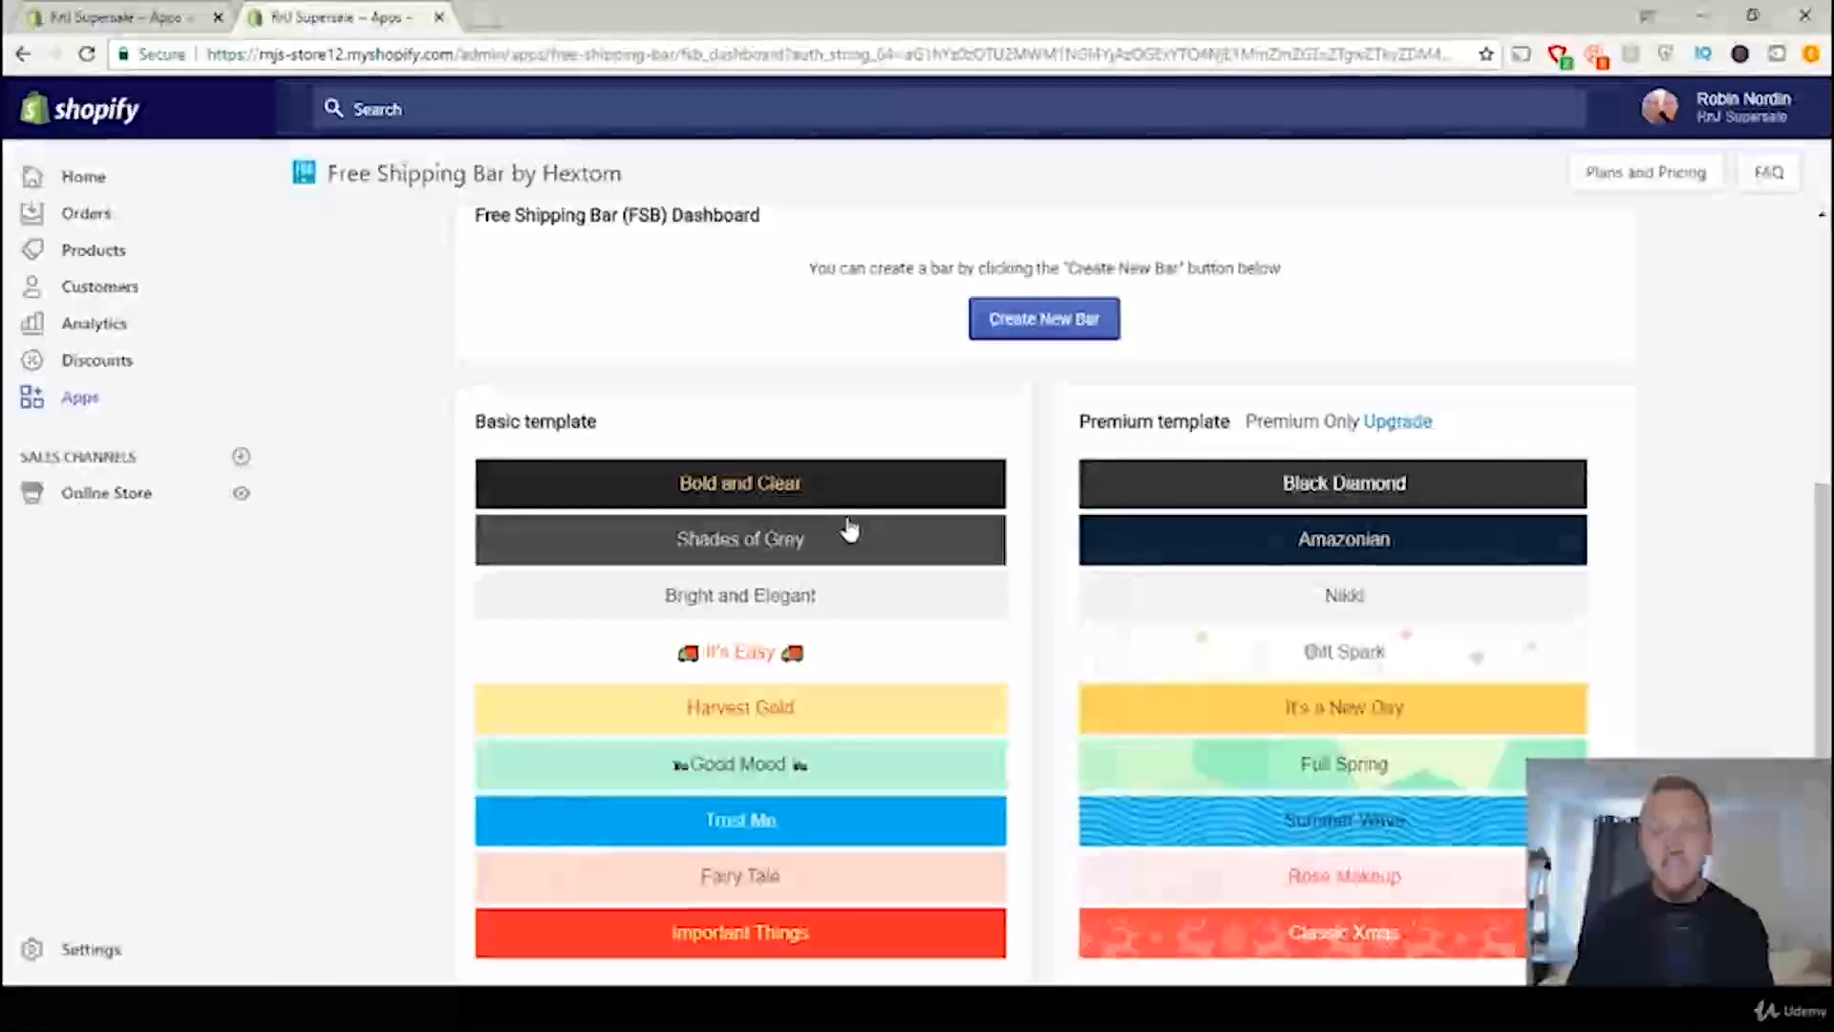
scroll(872, 592, "down", 2)
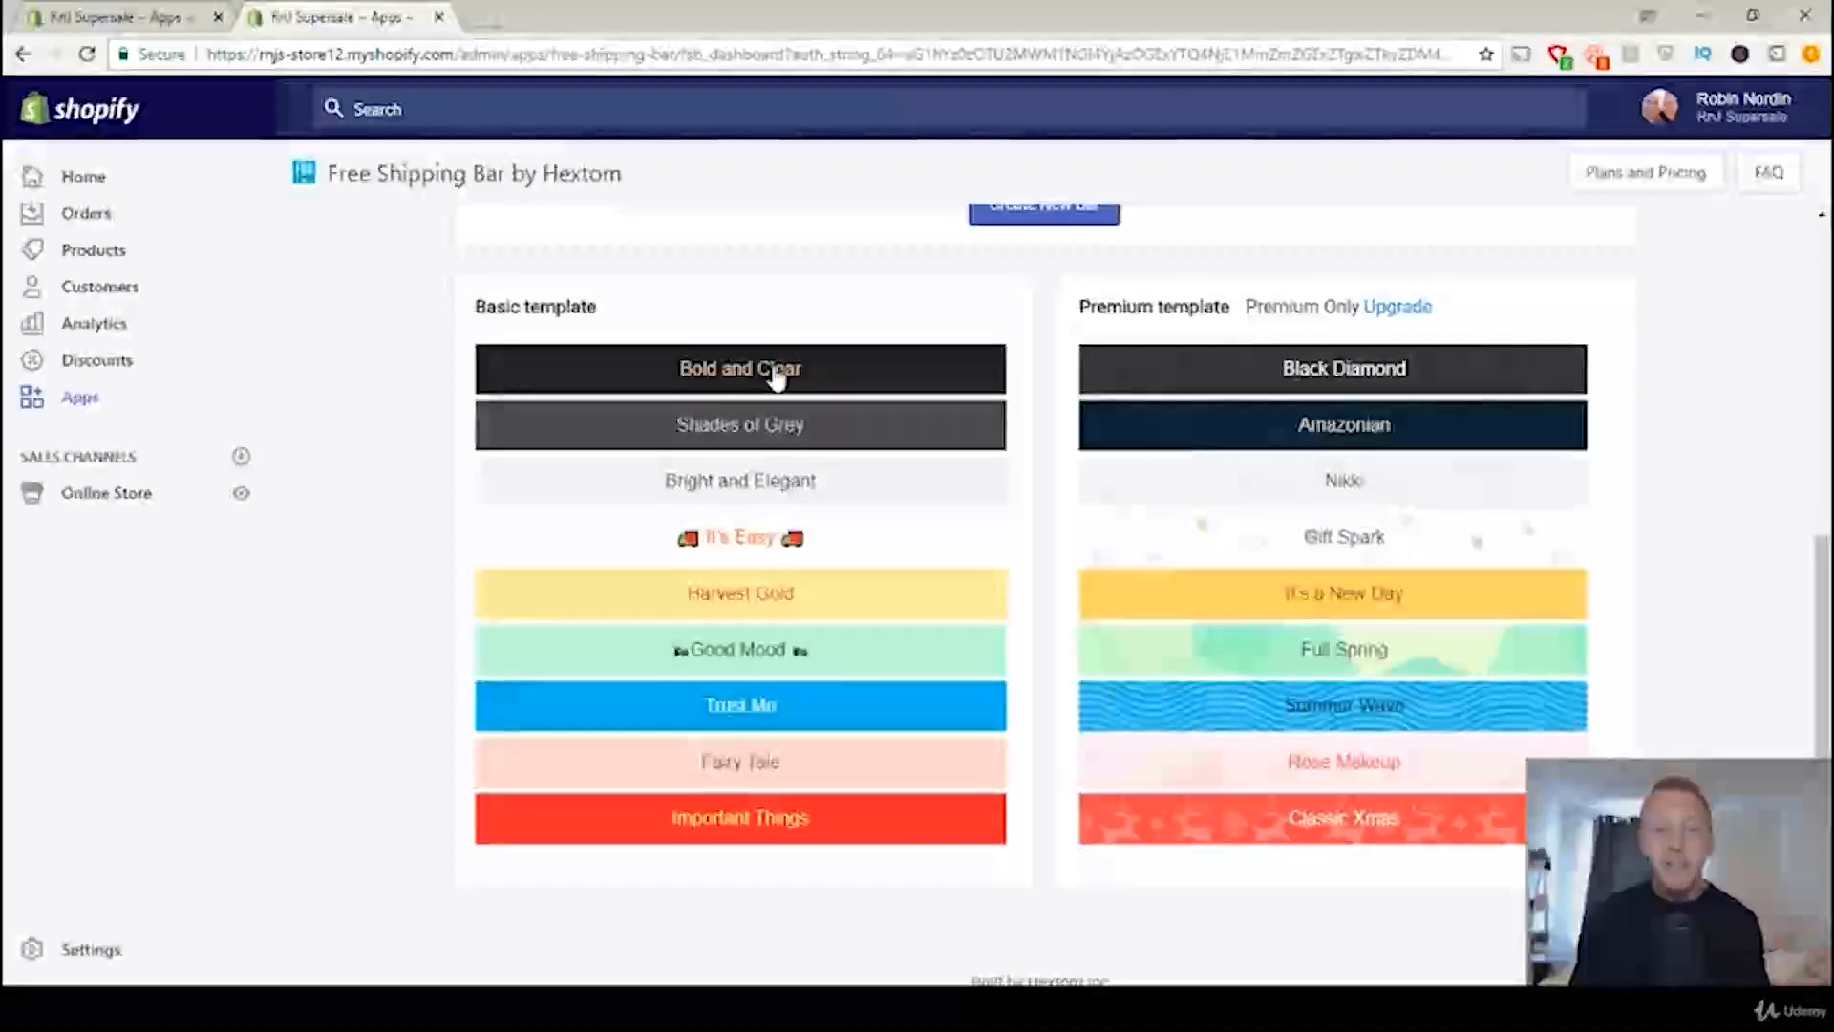
left_click(779, 435)
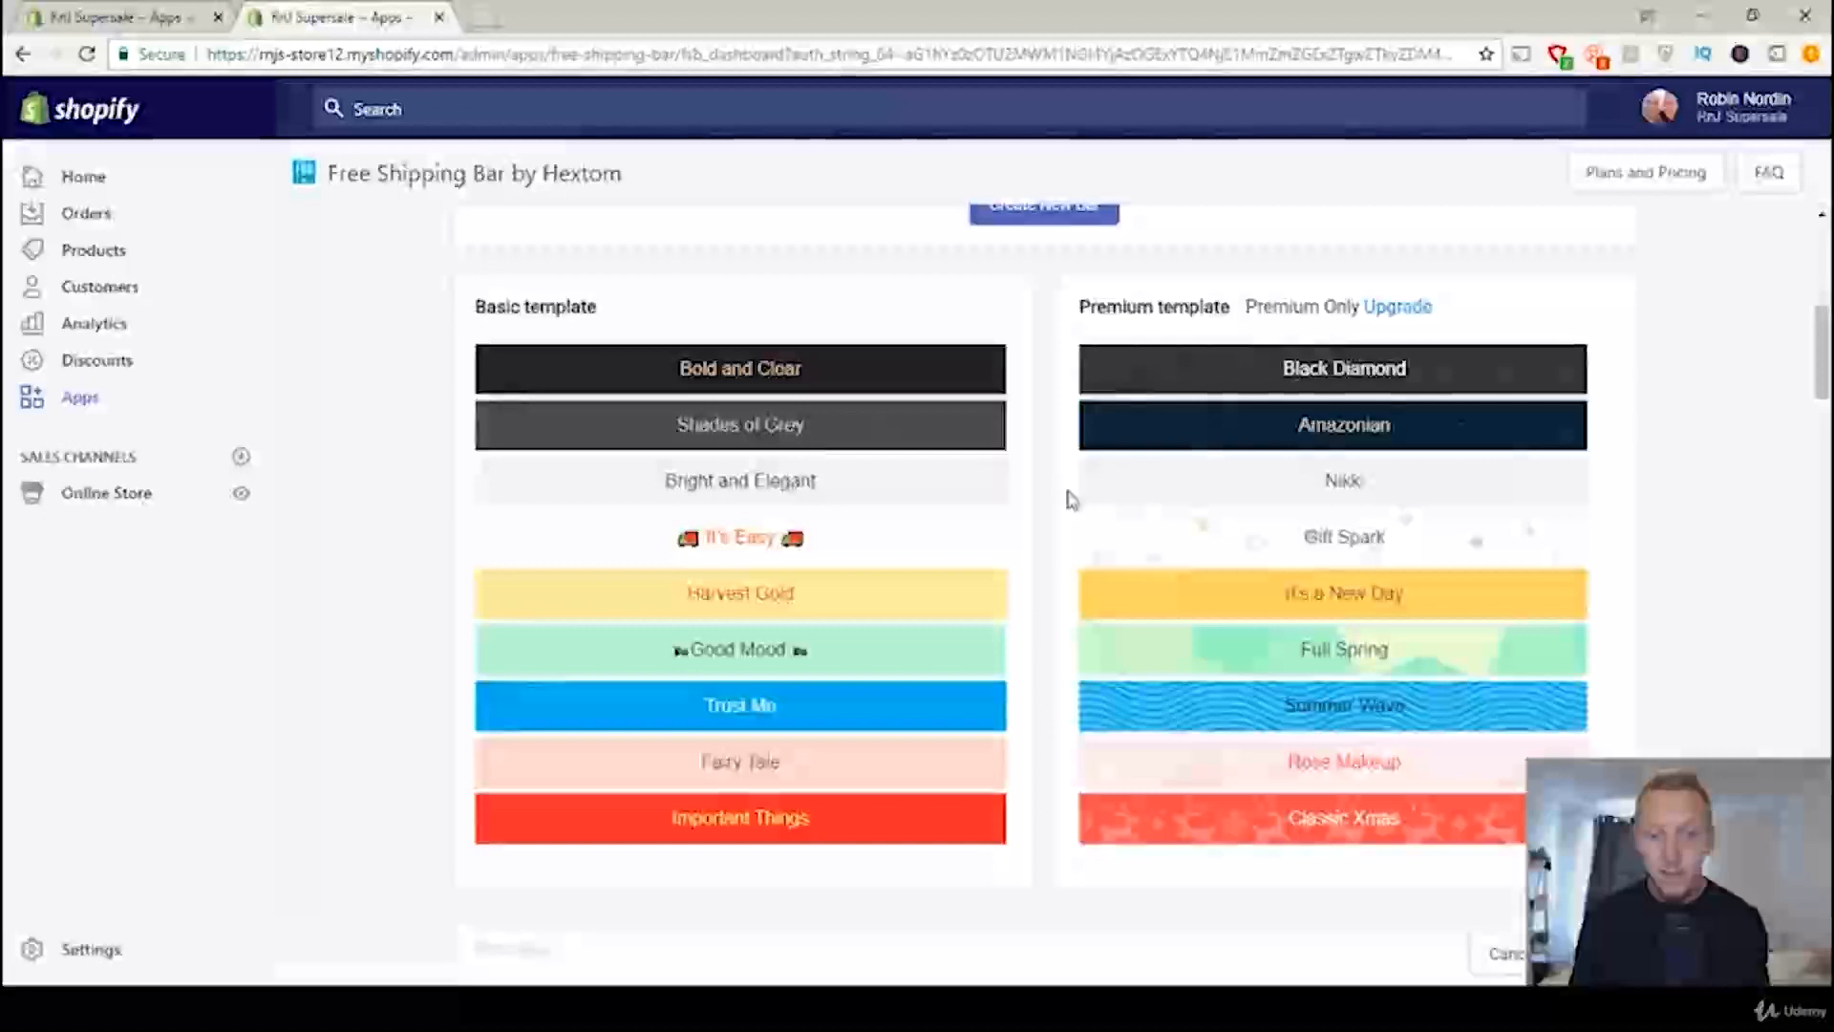
Step: Set the bar's free shipping goal to 30 in the content configuration
scroll(956, 573, "down", 5)
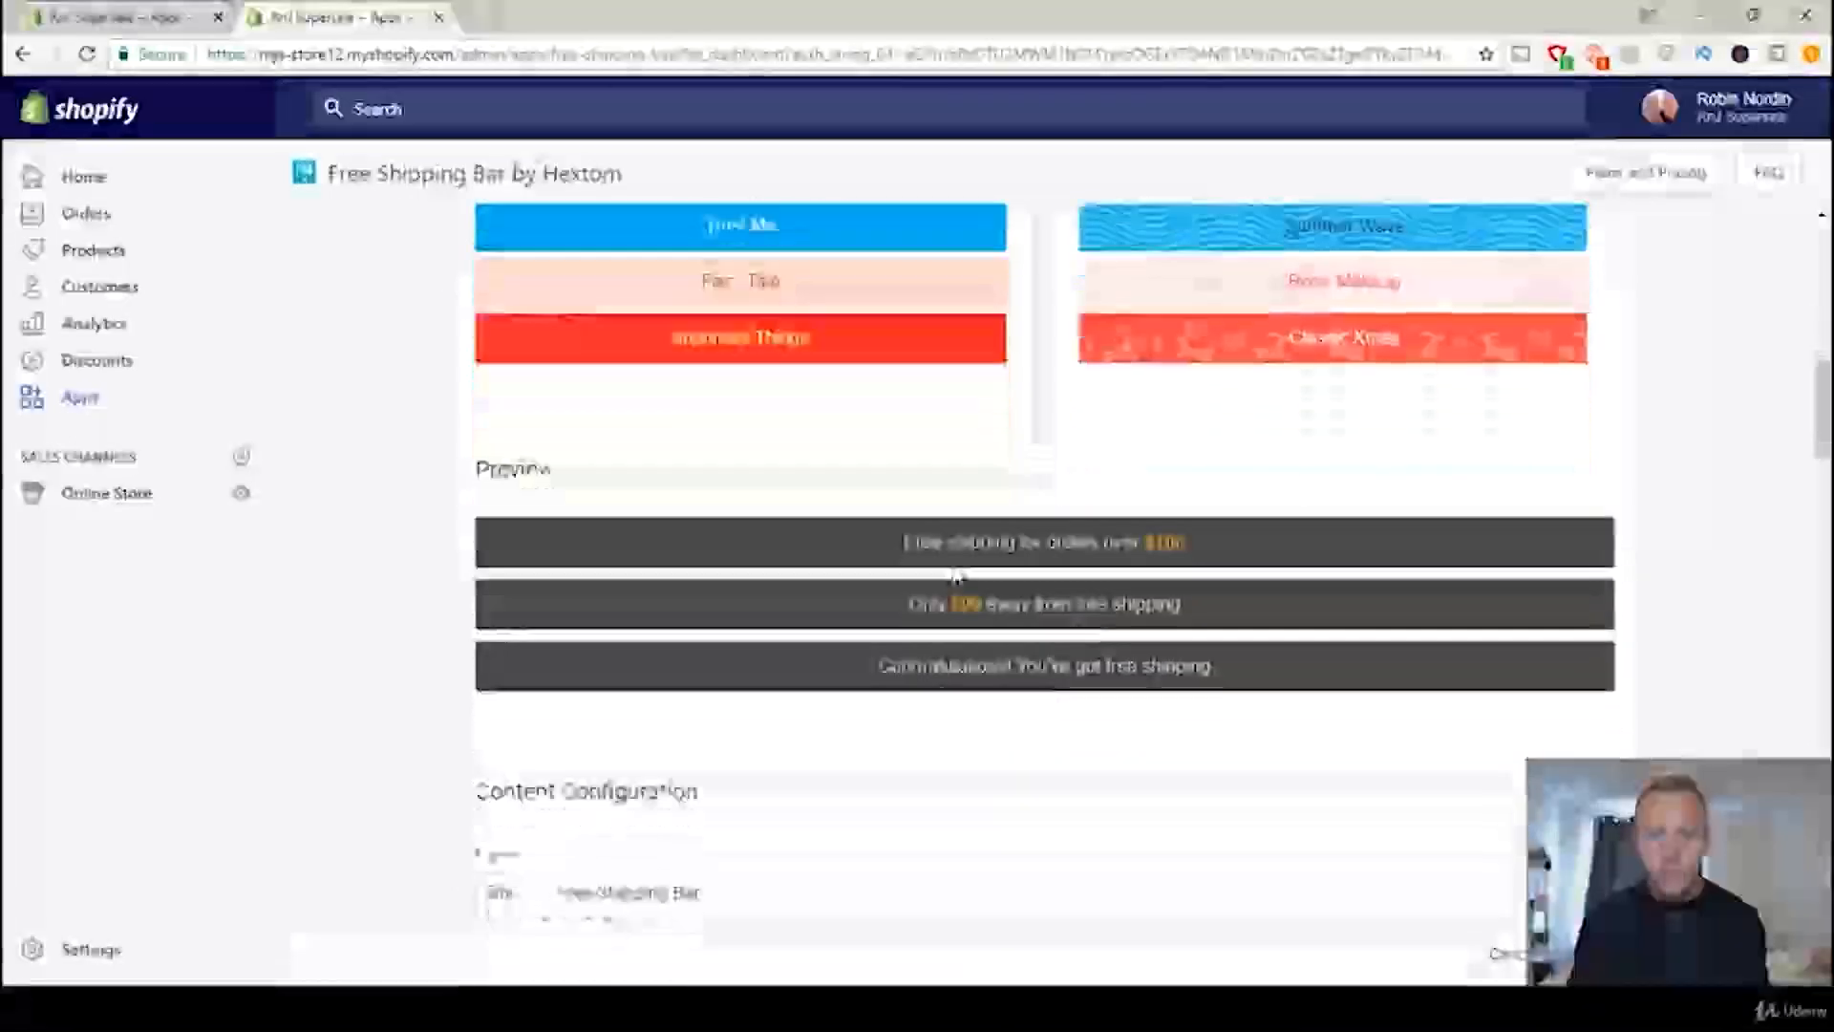
scroll(957, 576, "down", 5)
scroll(987, 659, "down", 1)
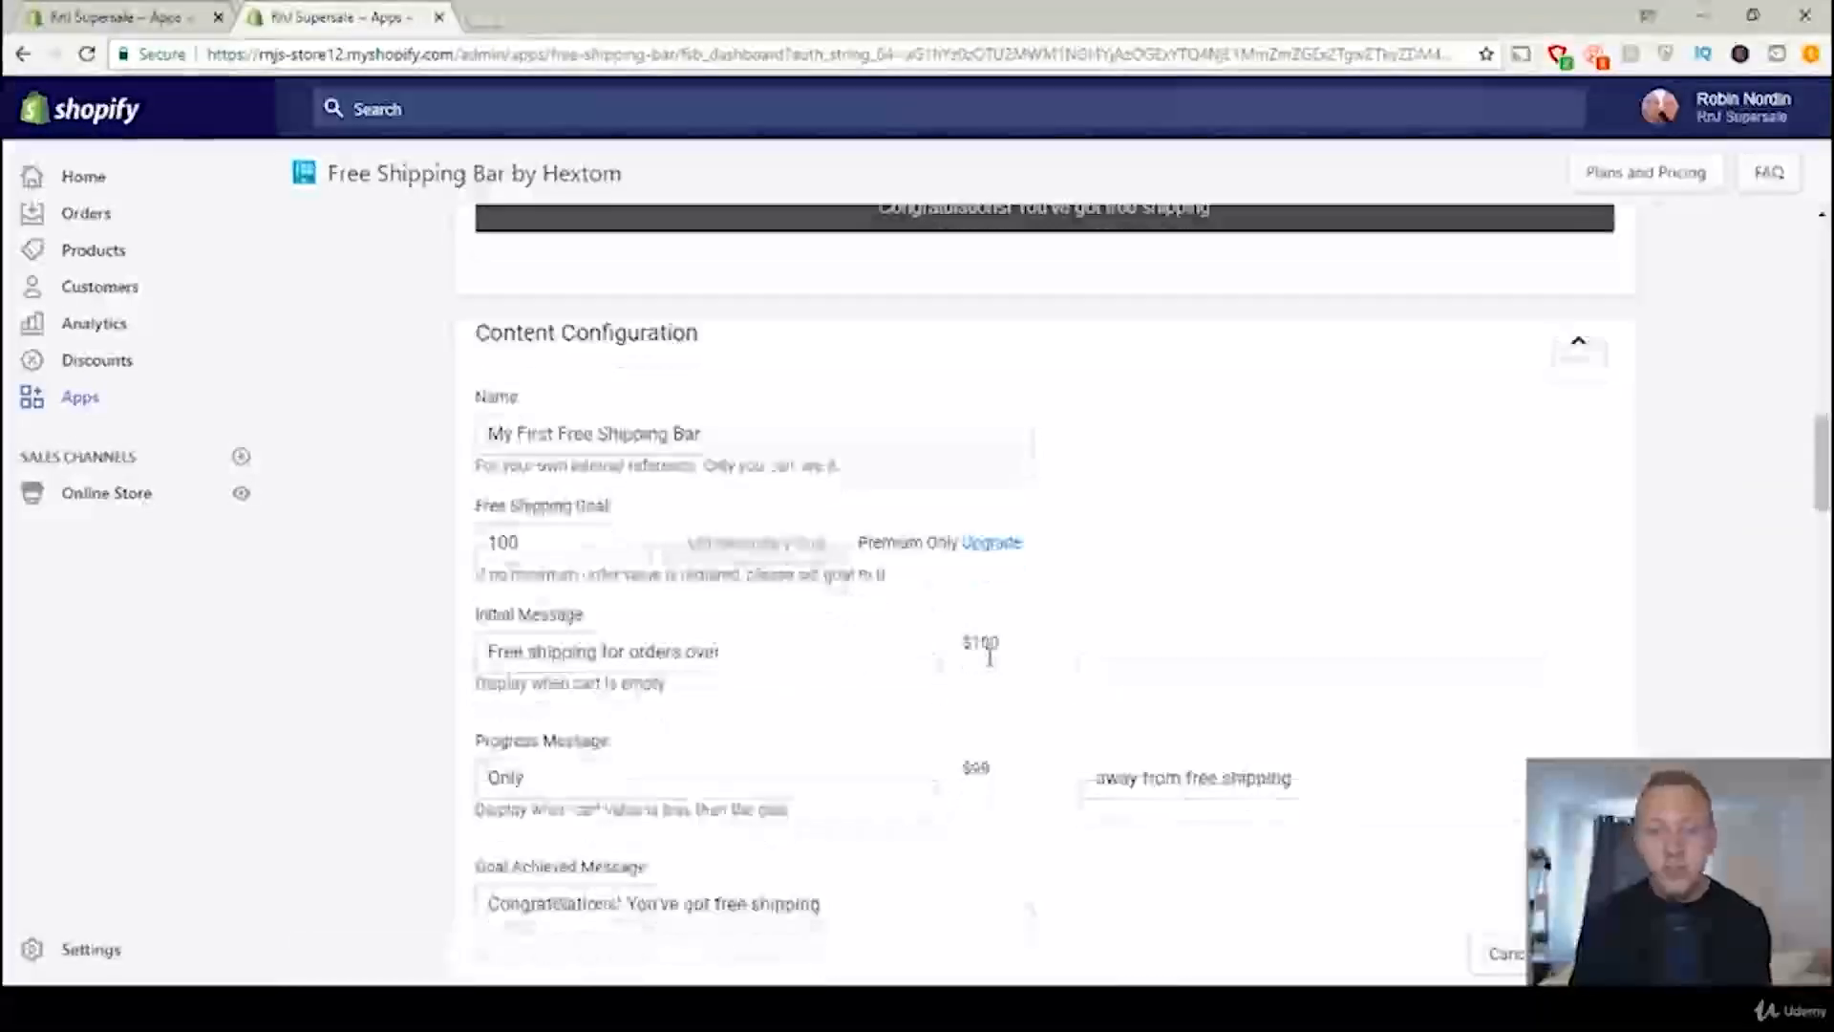
scroll(990, 658, "down", 2)
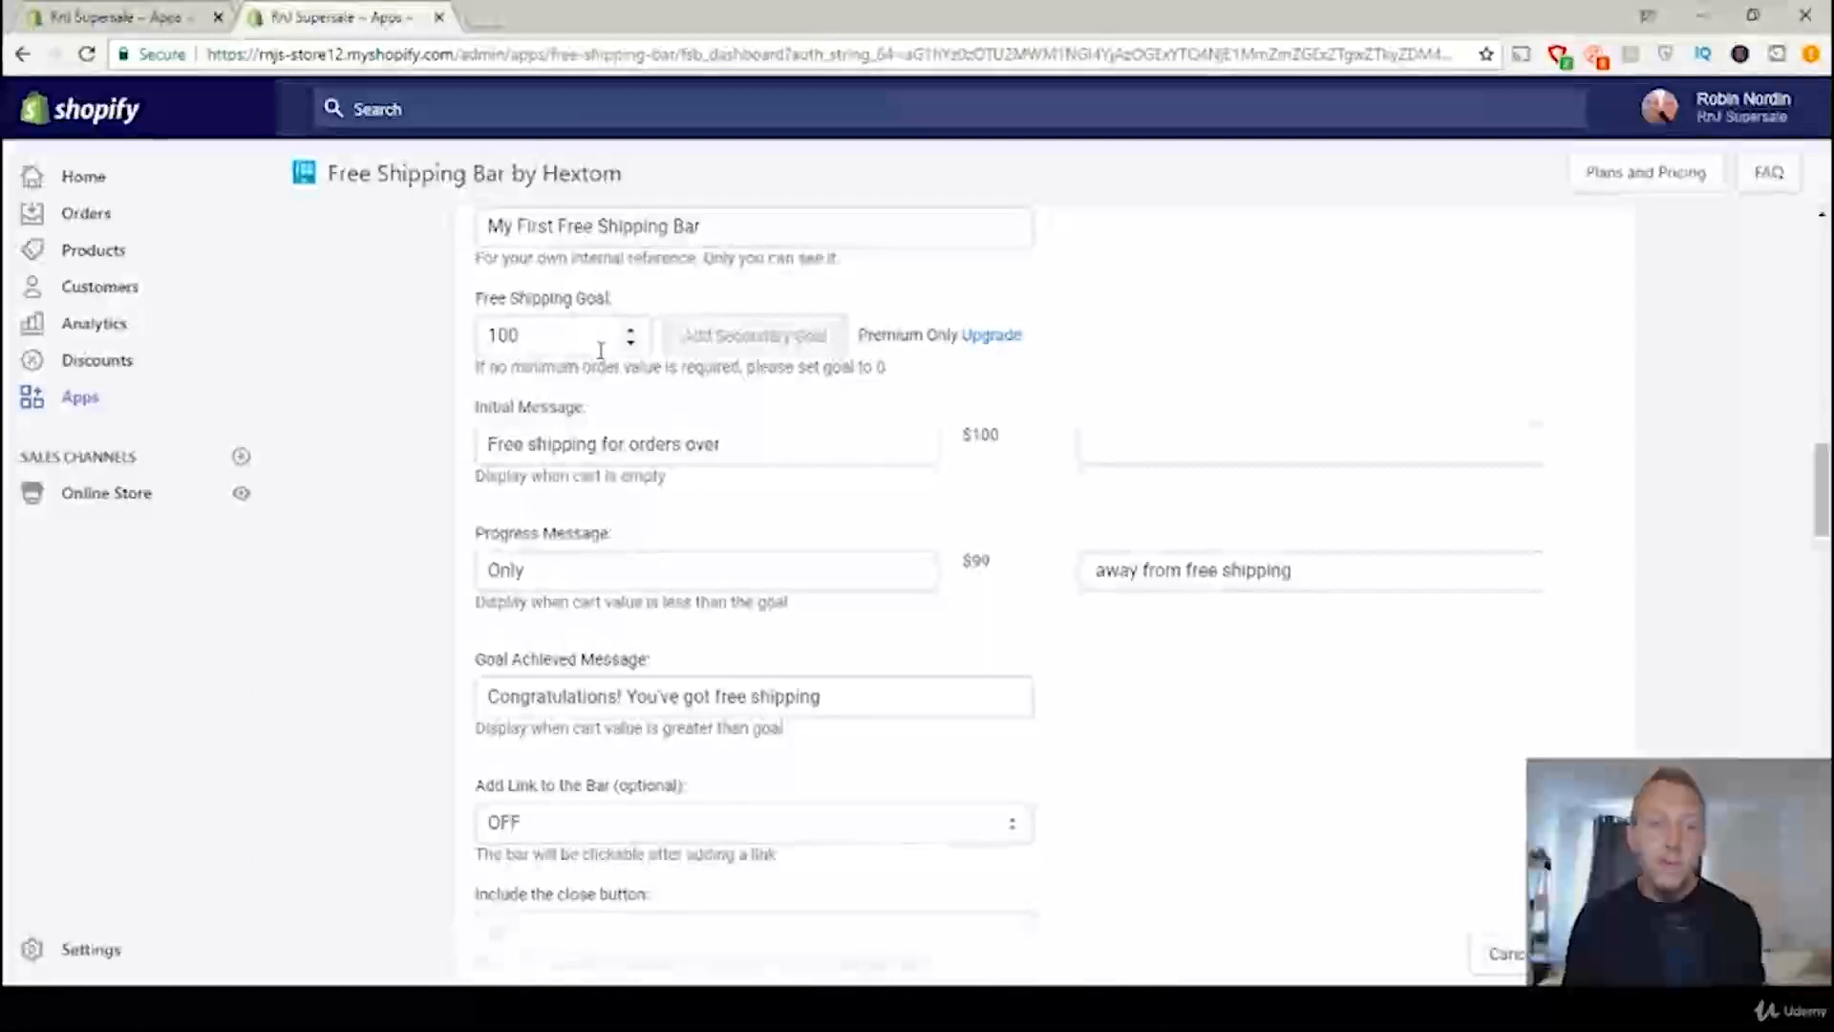
double_click(540, 338)
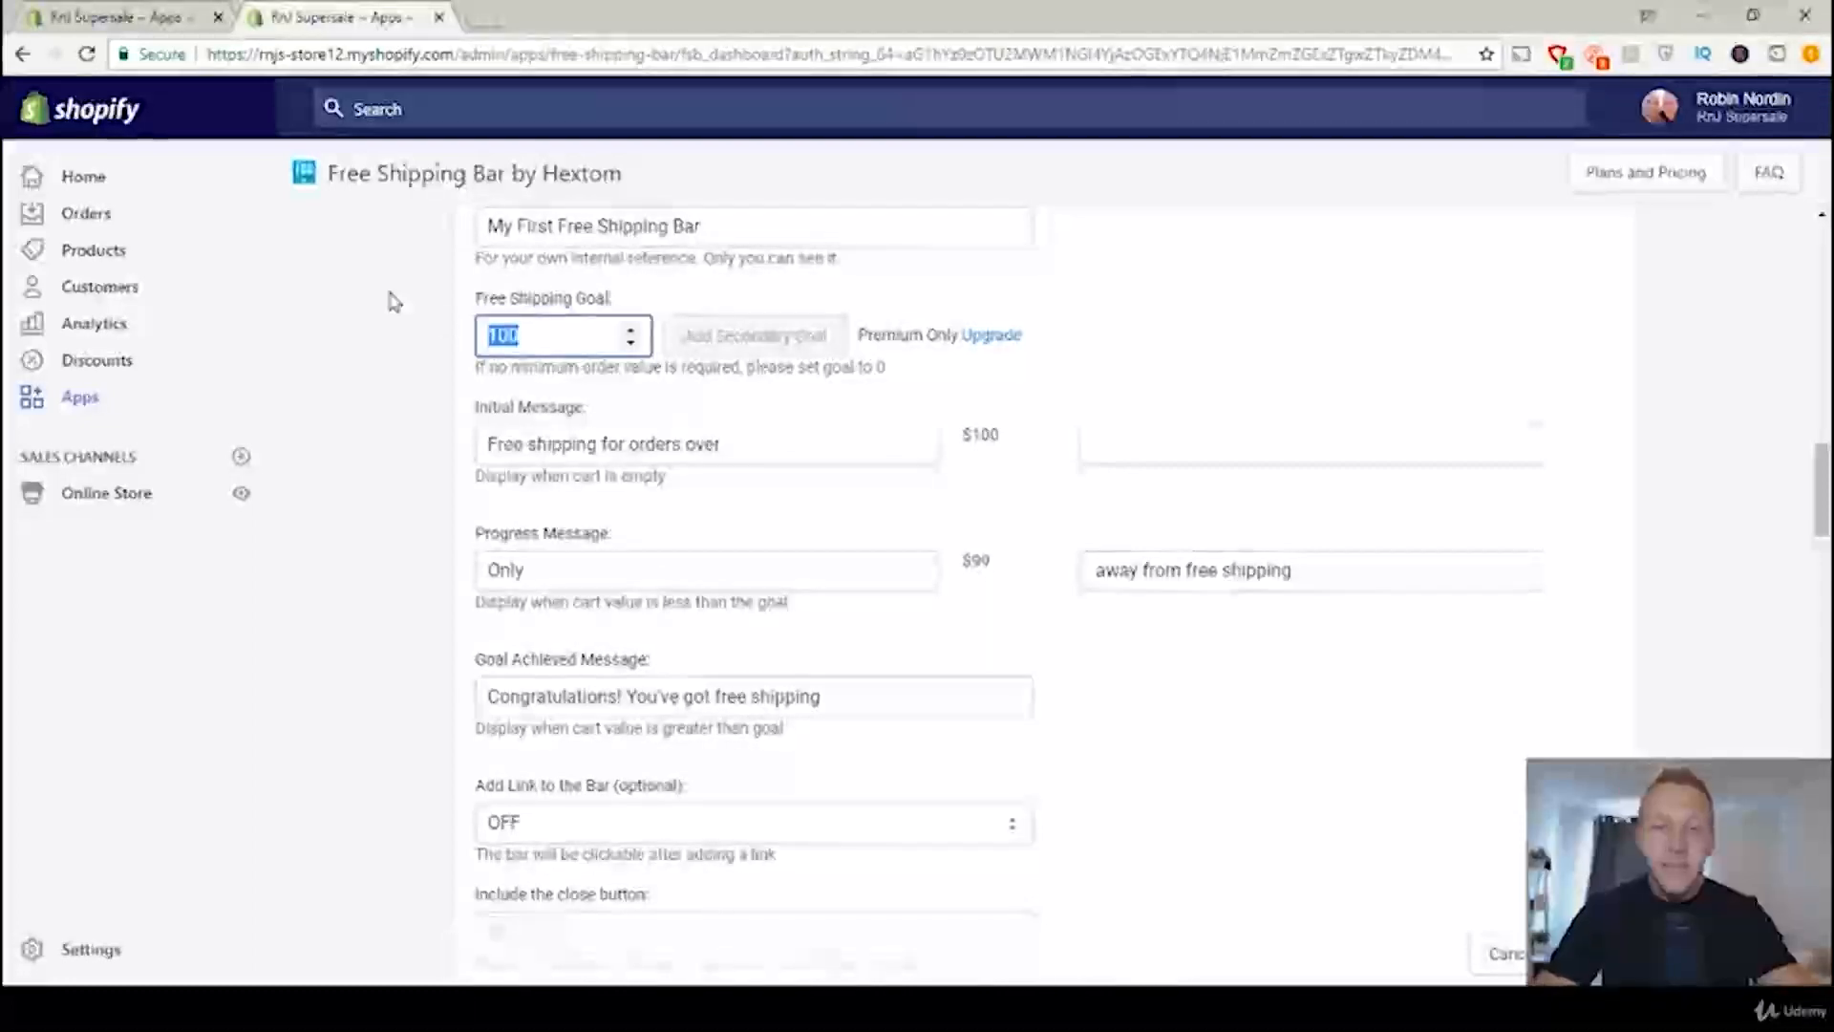
type("30")
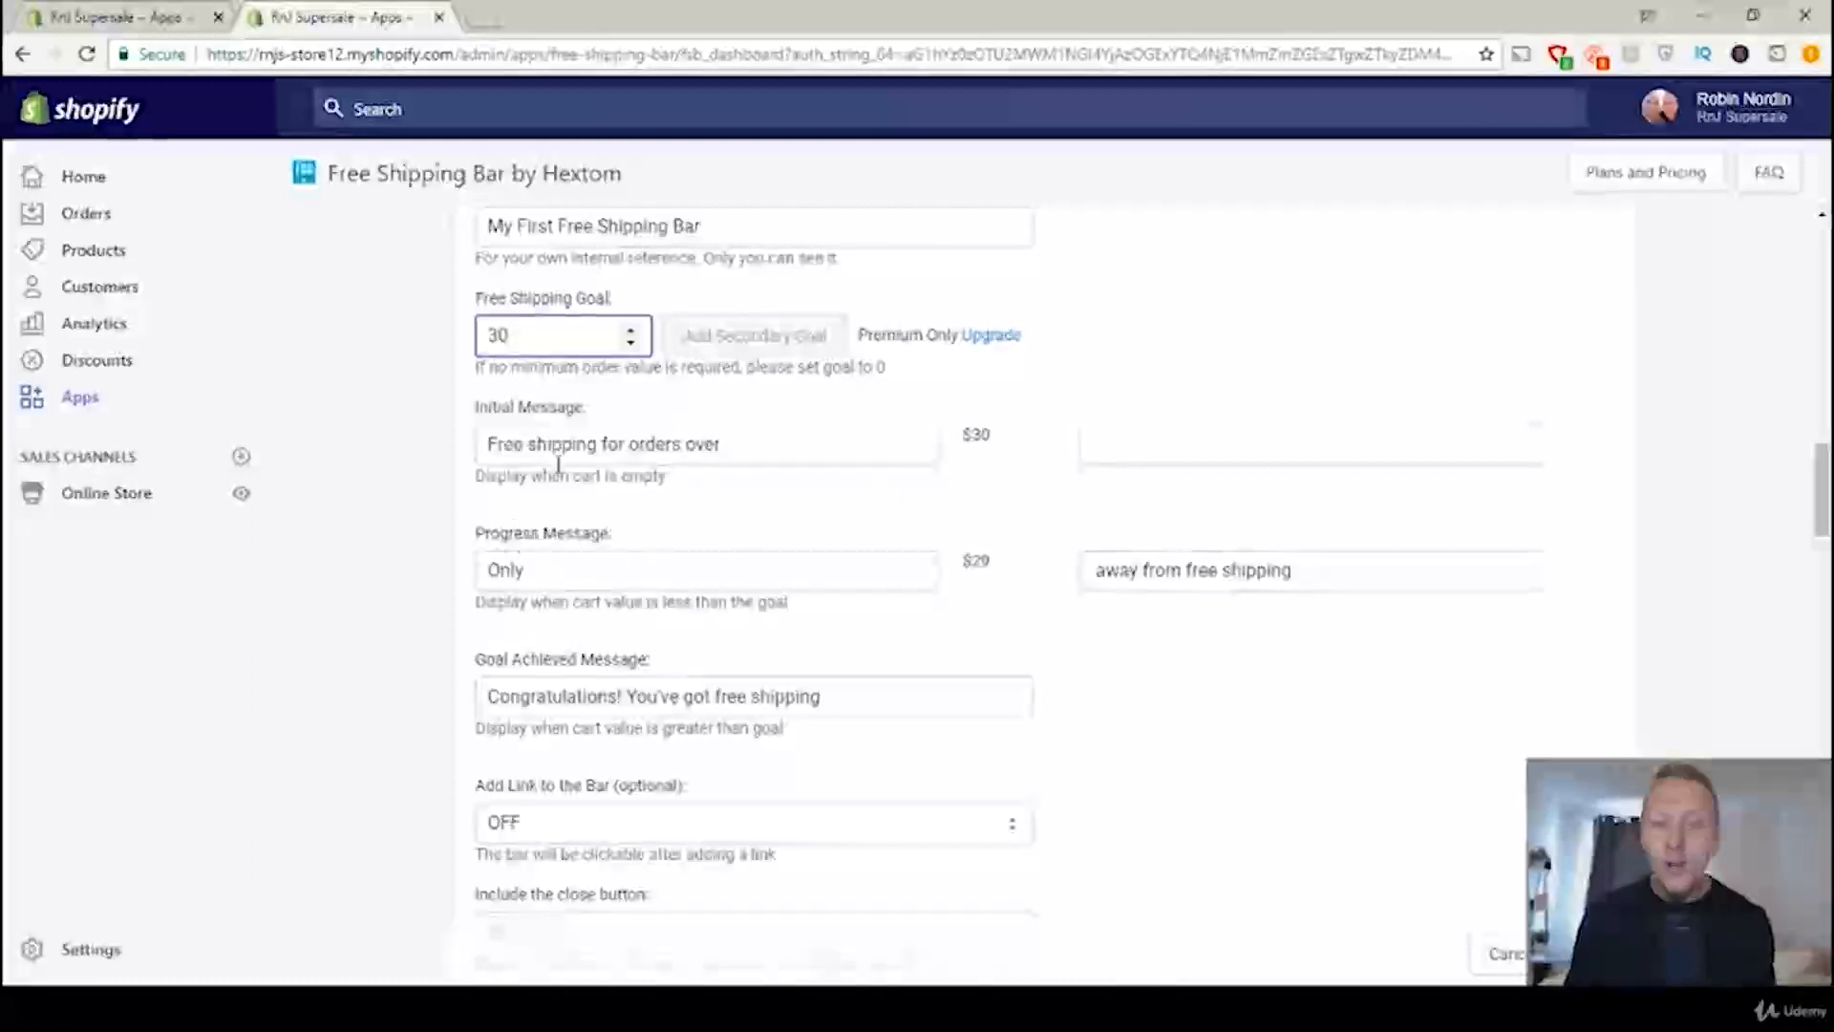
Step: Check the bar's messages and display options, save the bar and decline to write a review
left_click(590, 573)
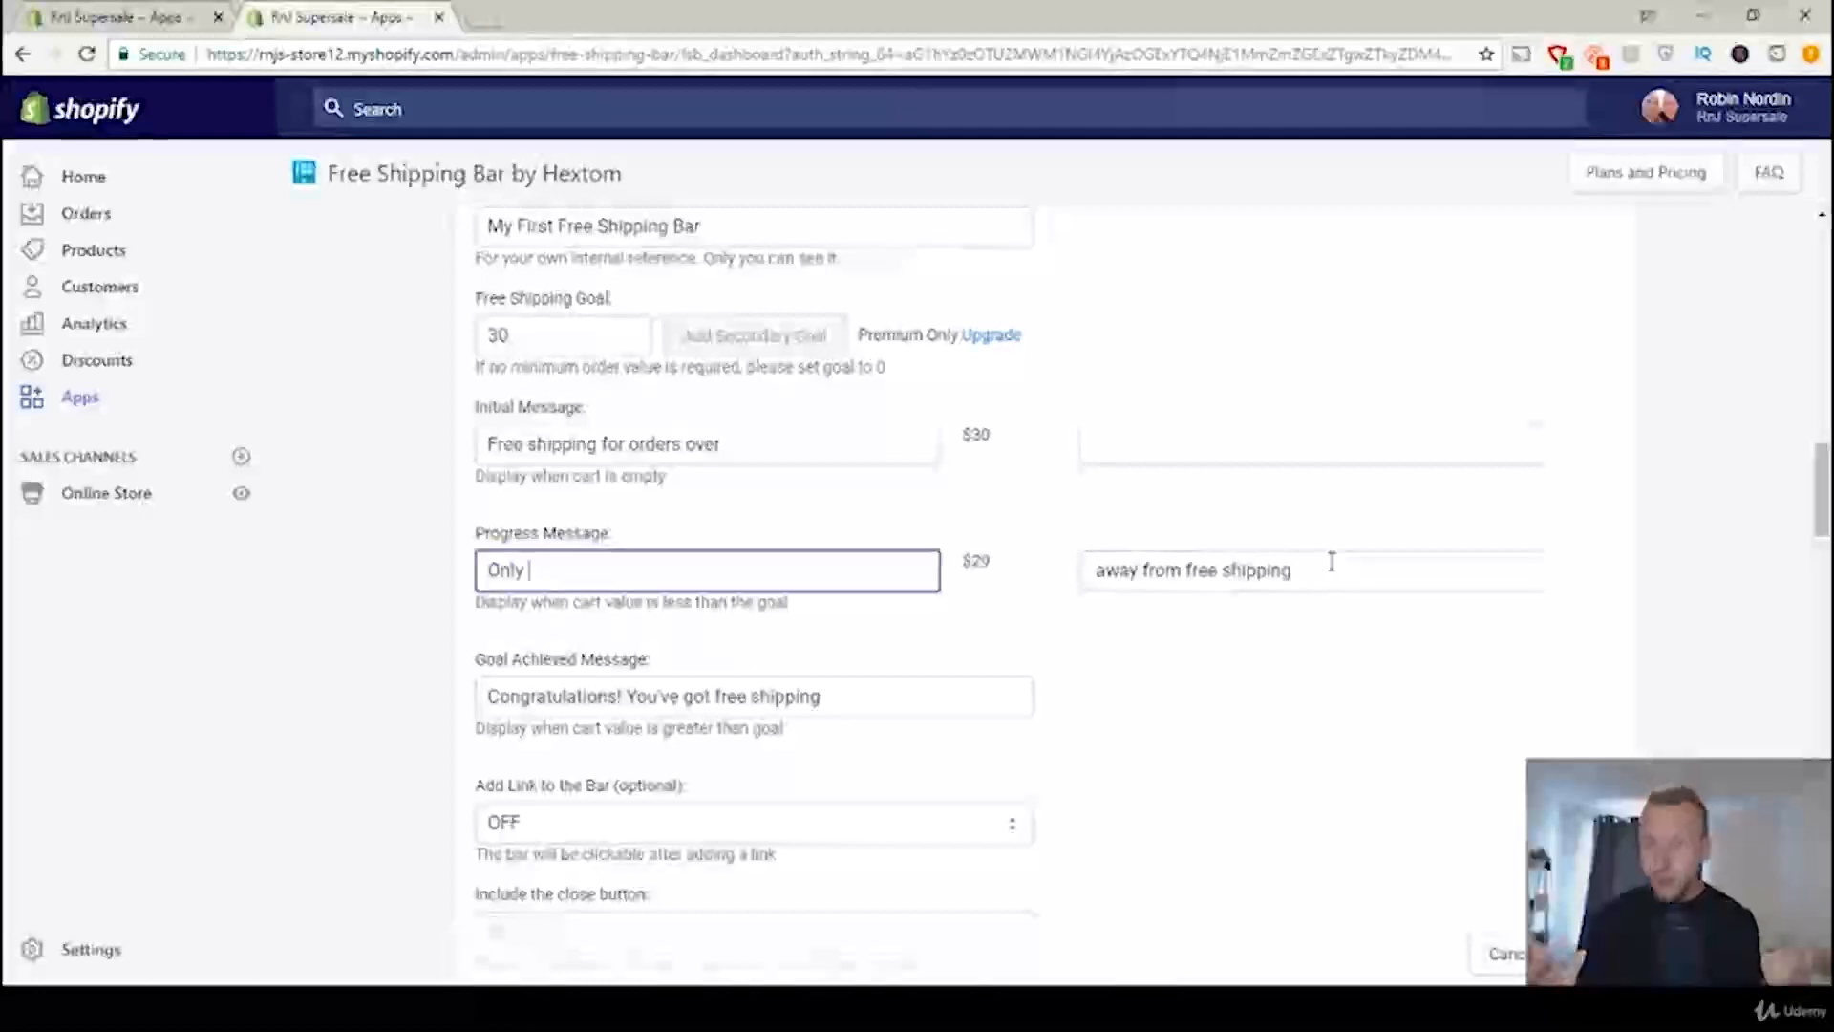
scroll(975, 586, "down", 4)
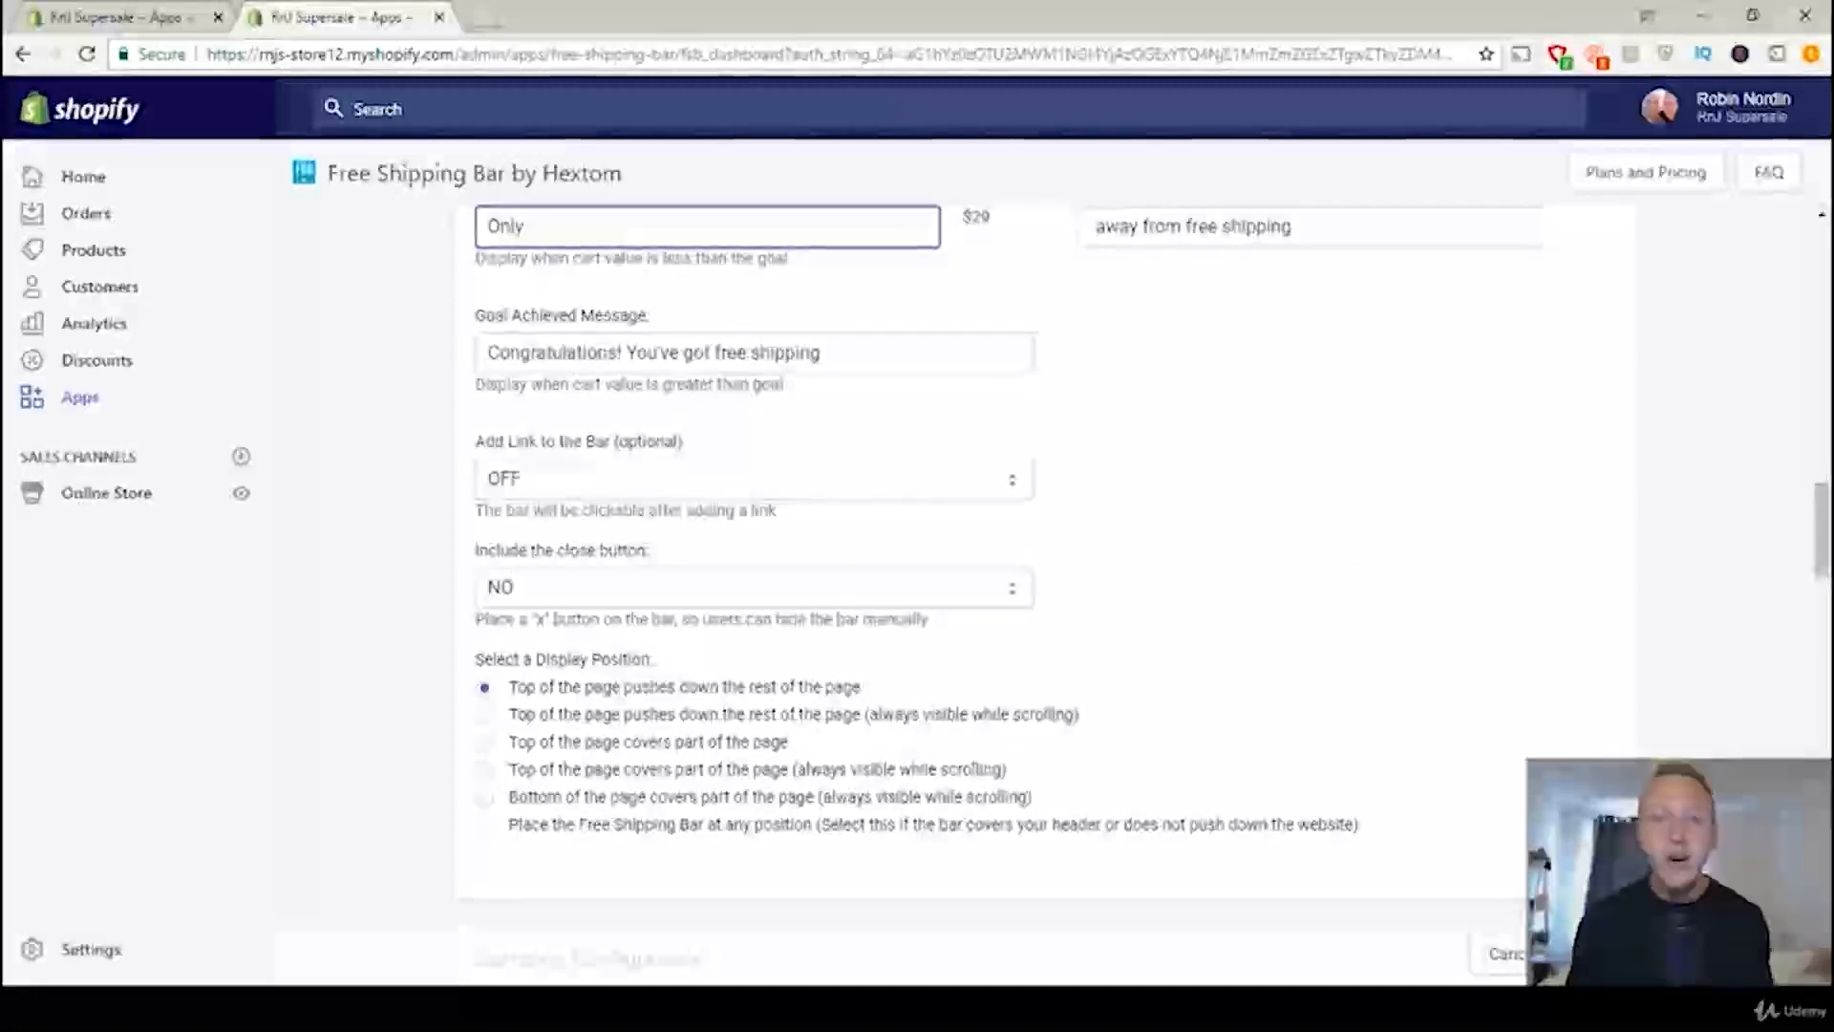
left_click(1597, 954)
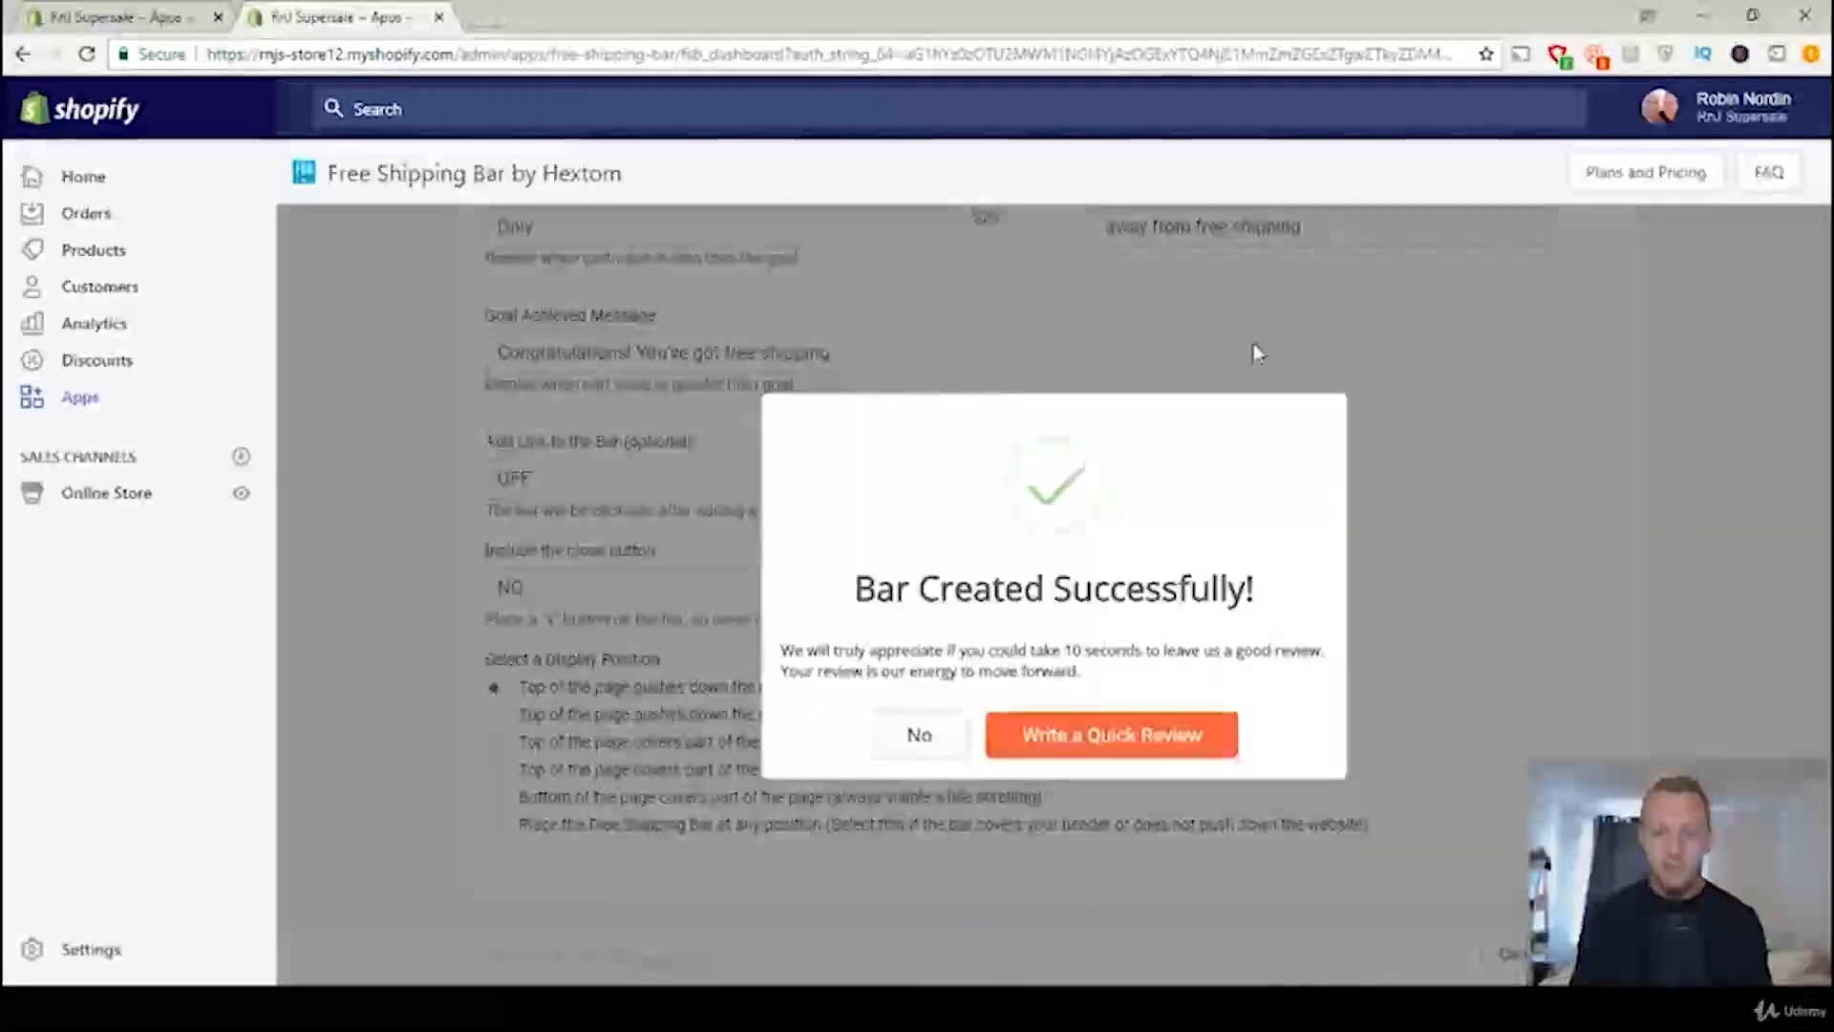
left_click(935, 744)
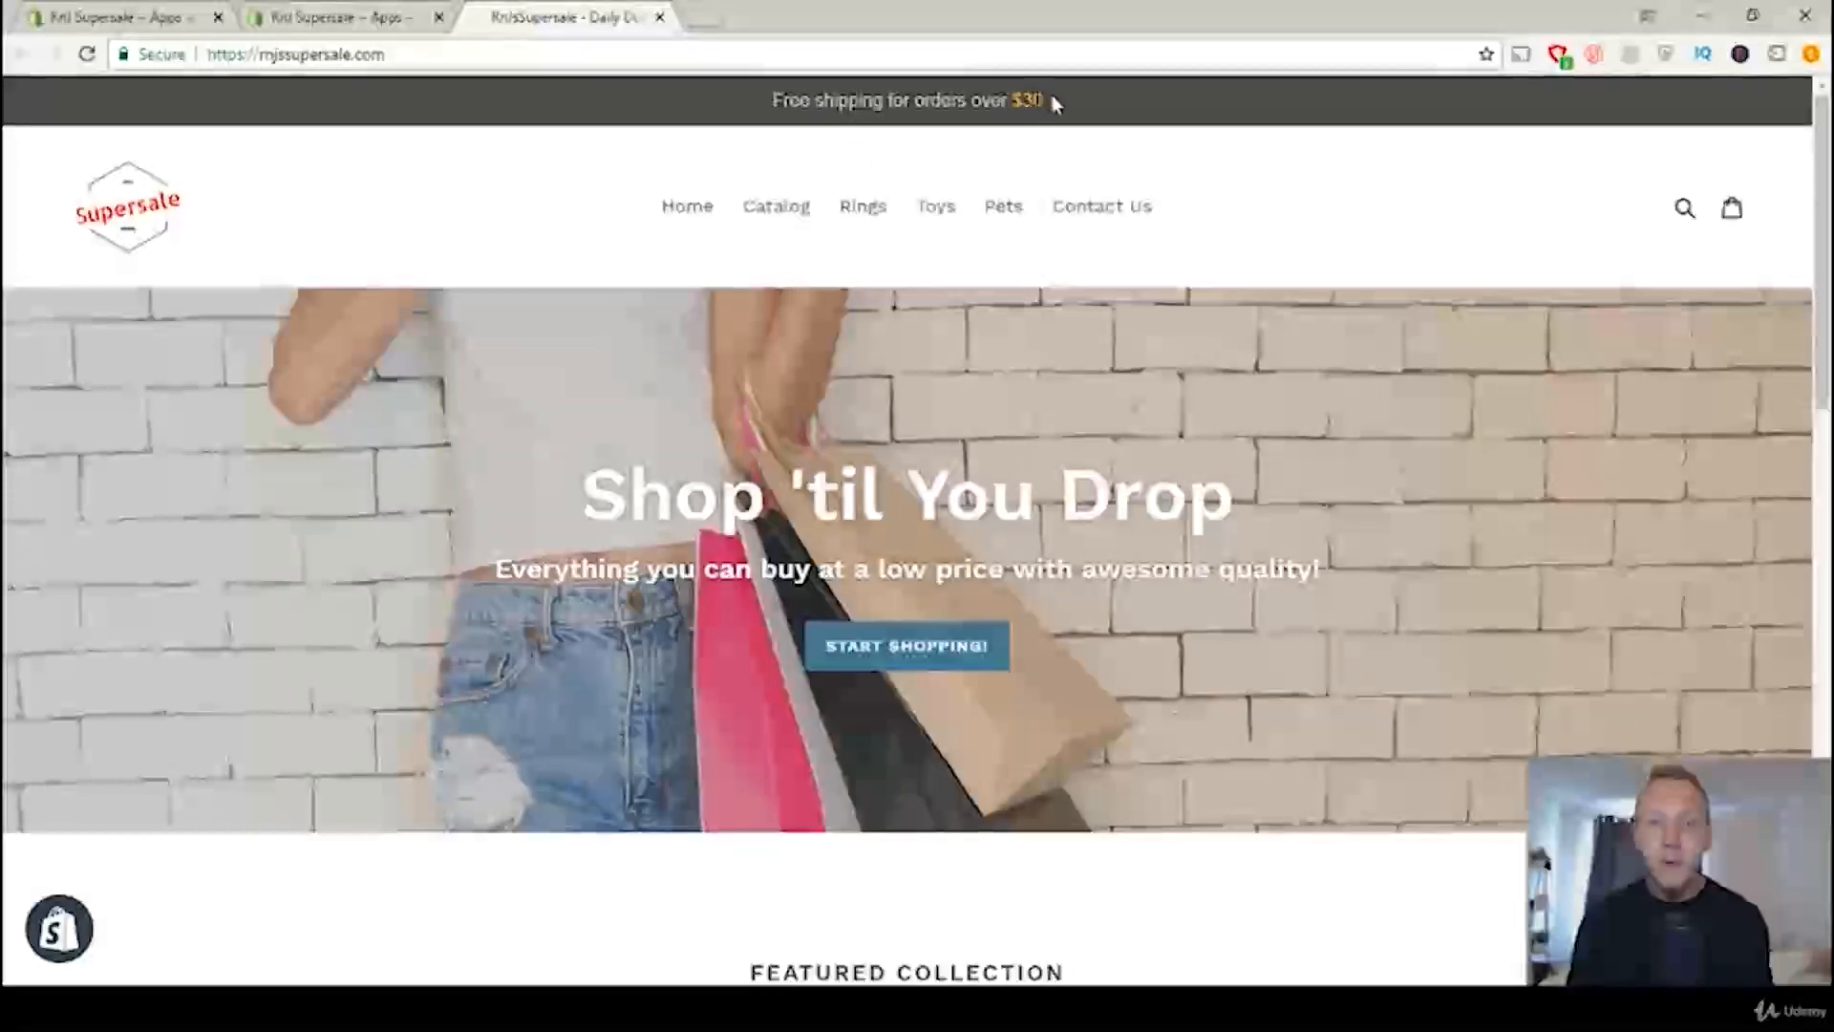
Step: Check the free shipping bar's message on the live storefront
left_click_drag(1049, 101, 779, 101)
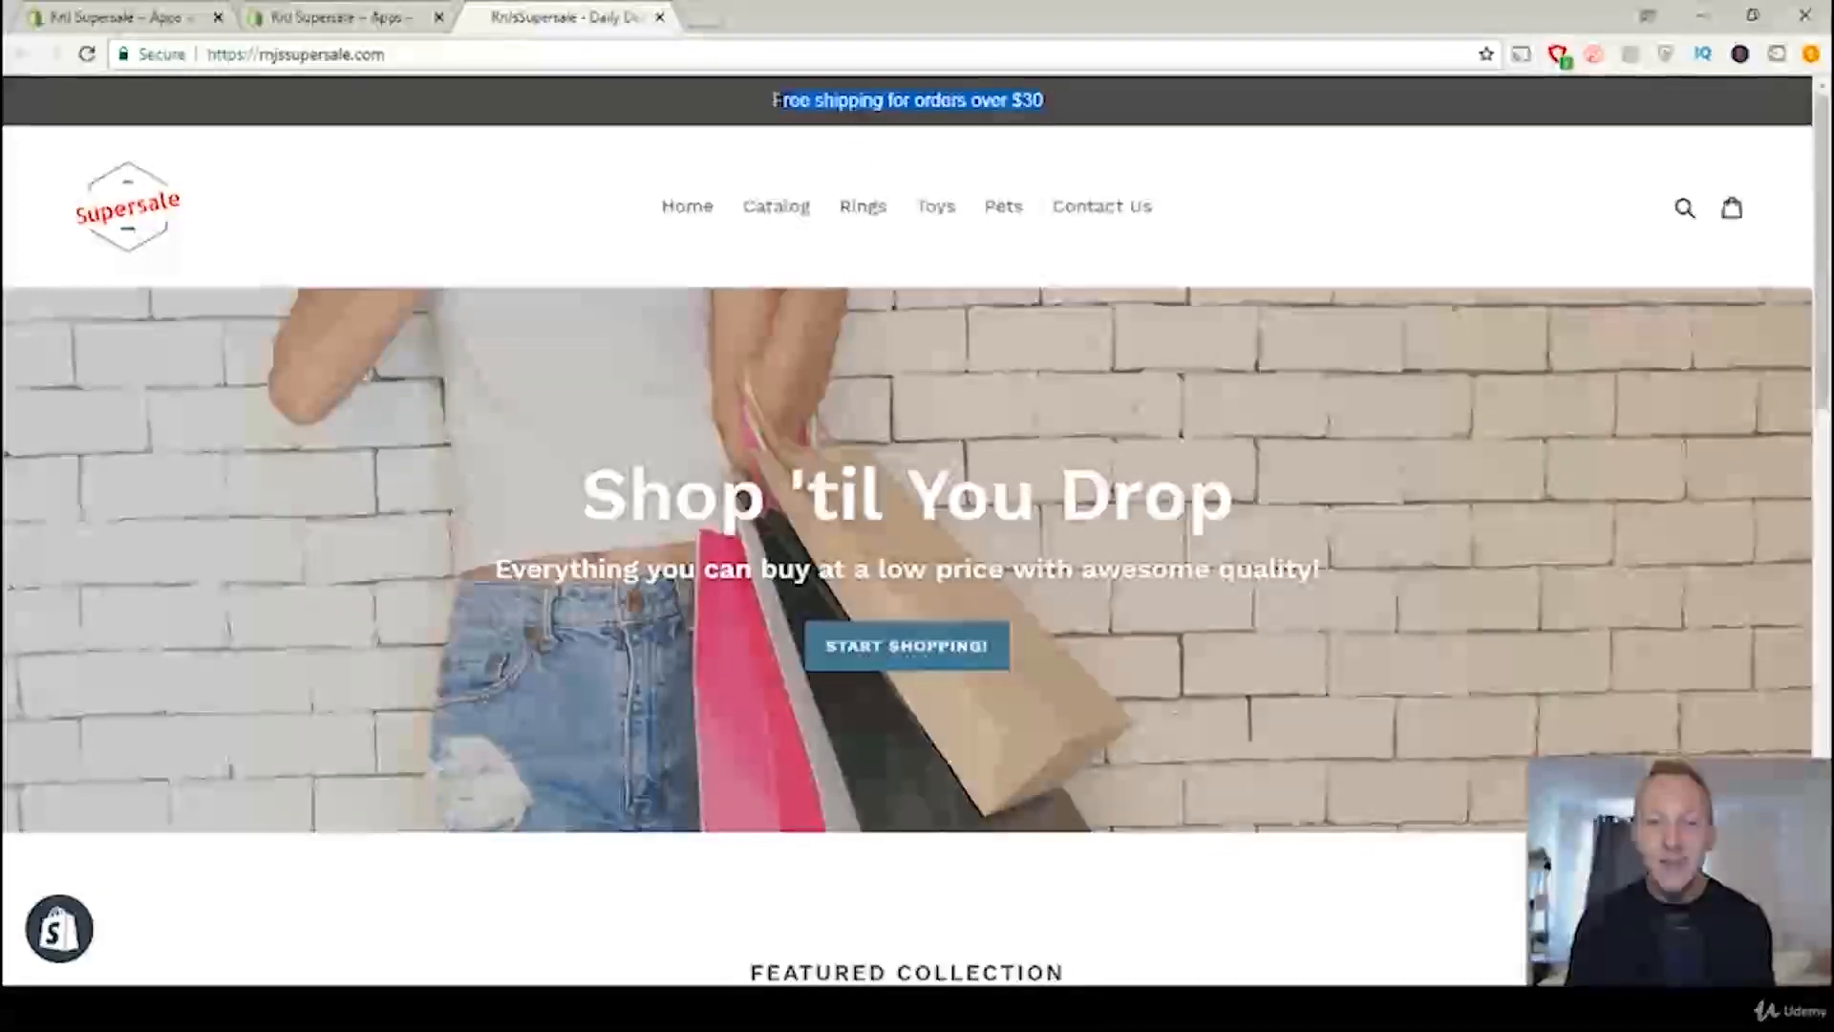
left_click(1253, 176)
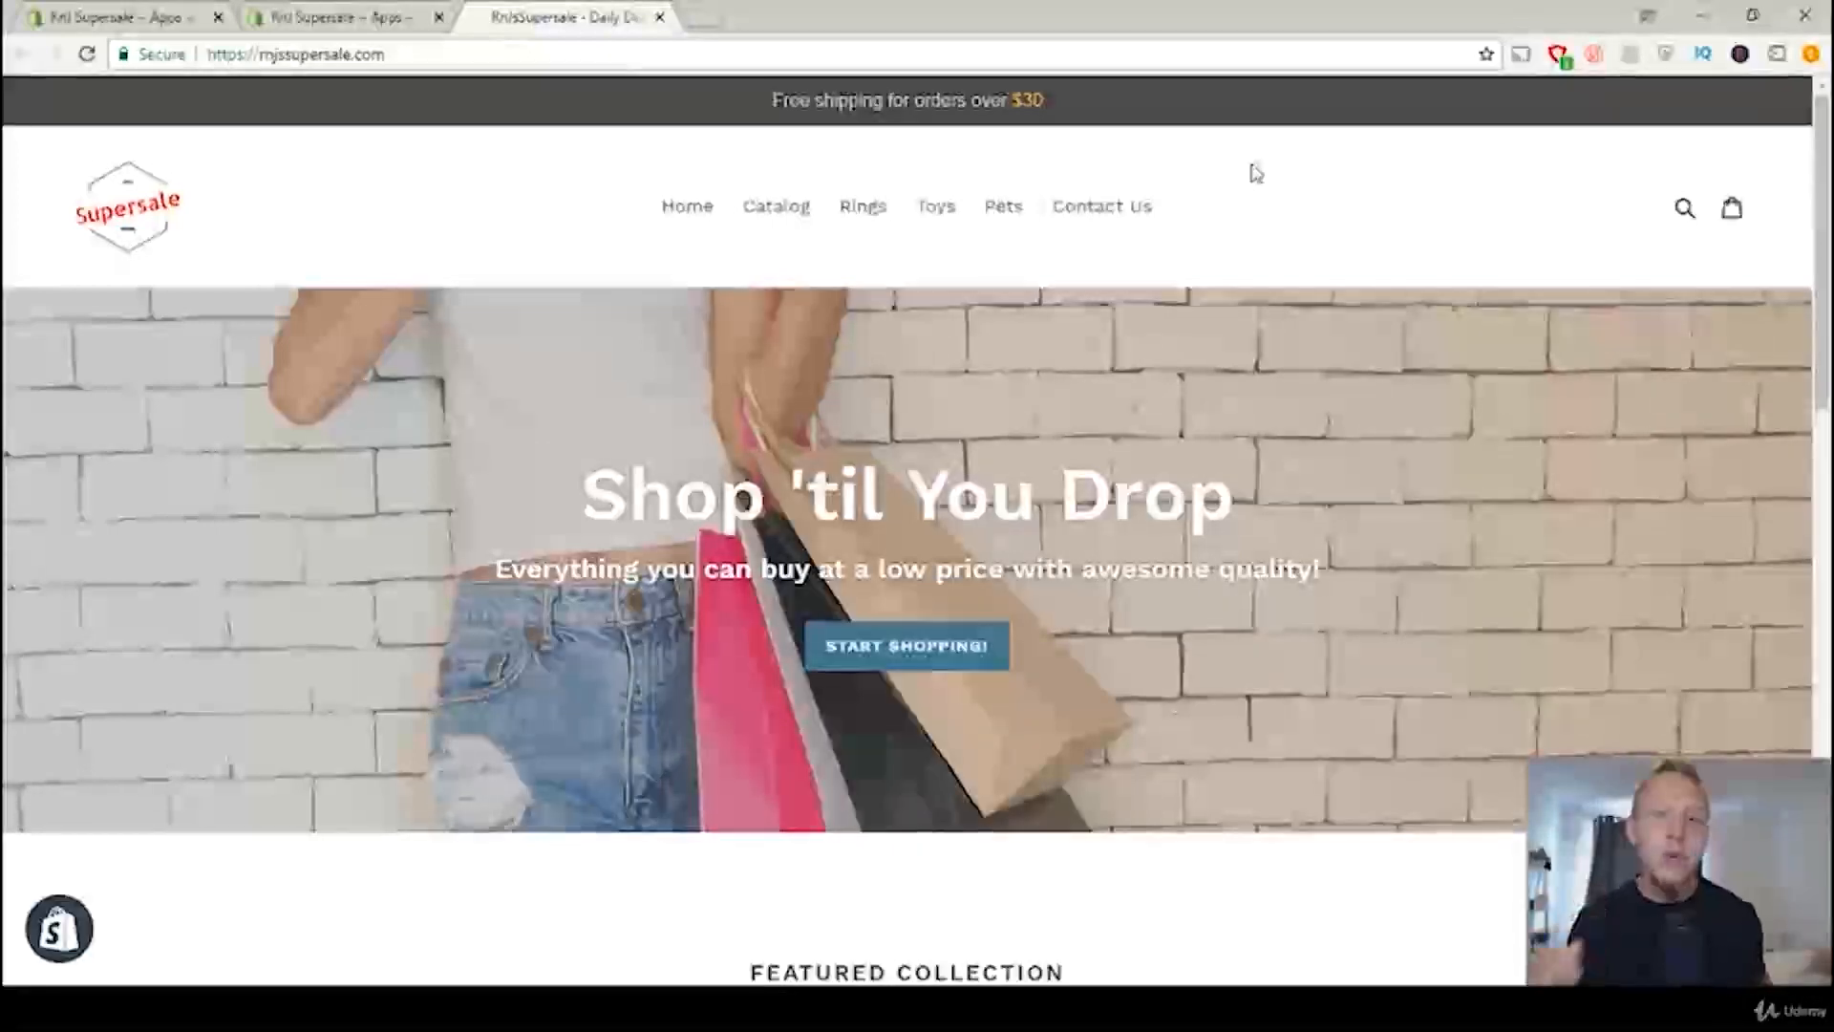
Step: Return to the store admin and open the shipping settings to look through the page
left_click(145, 12)
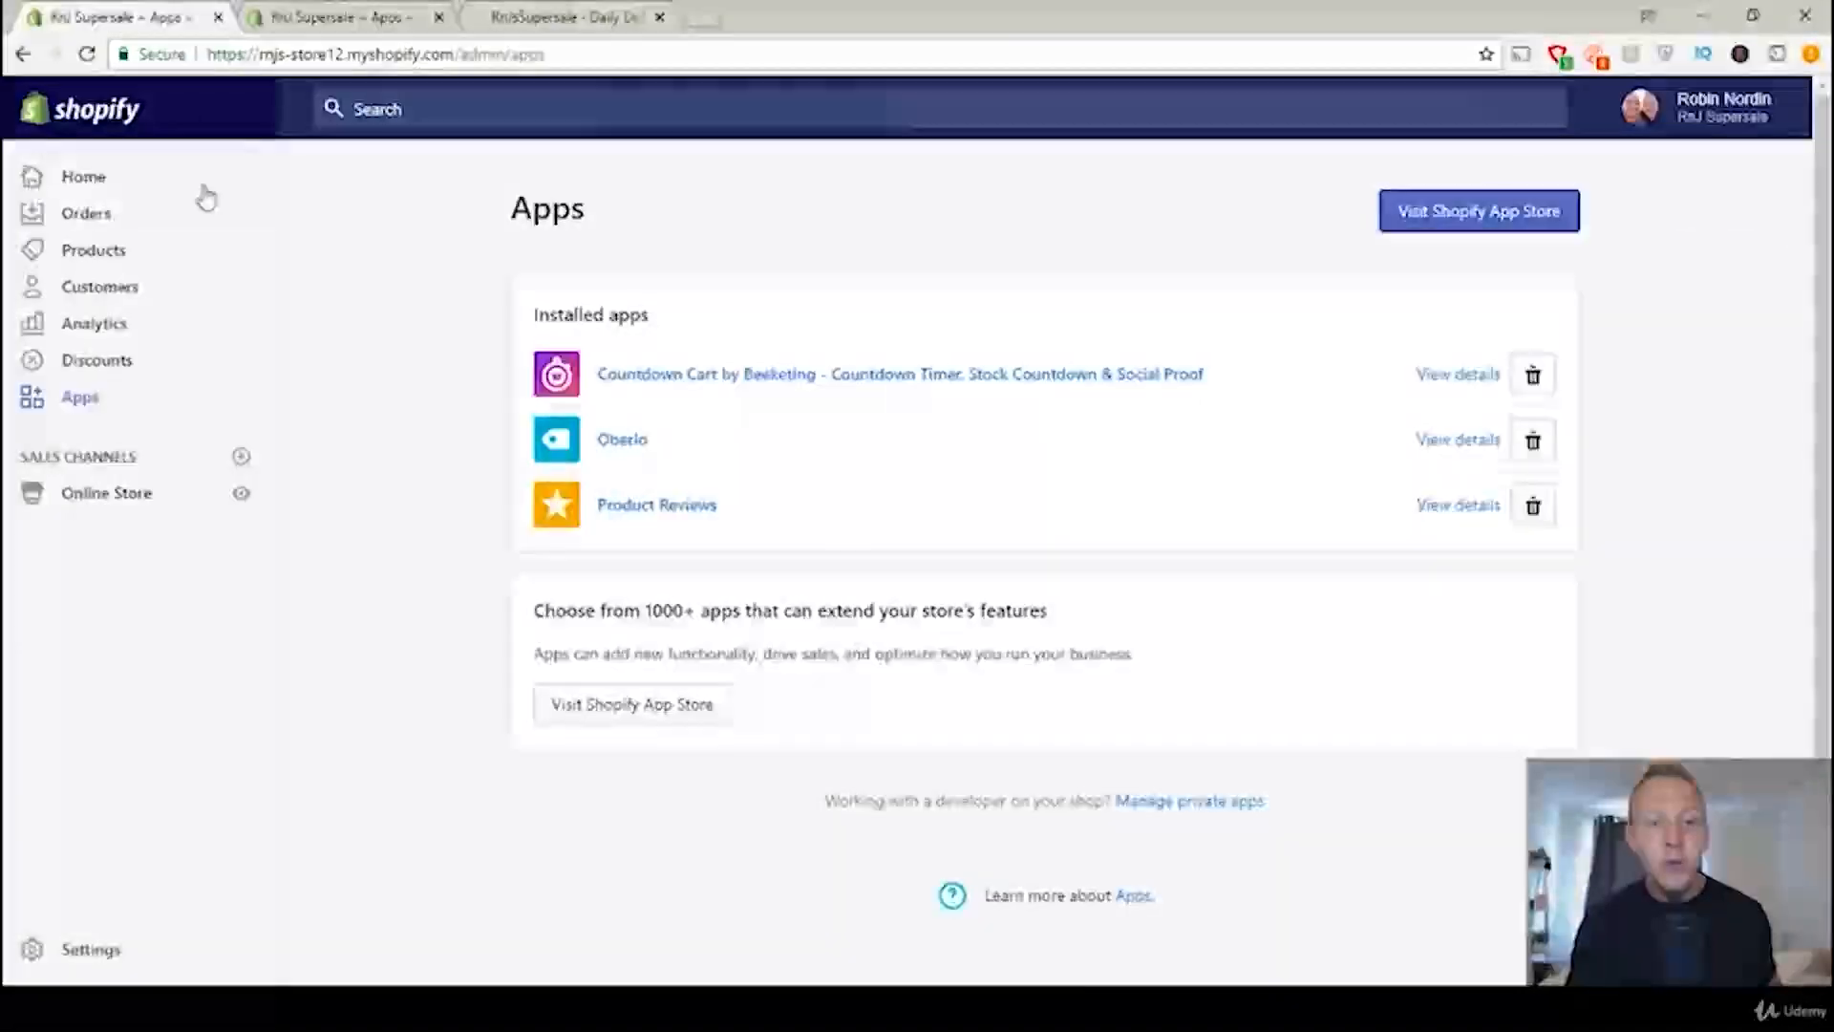
left_click(99, 183)
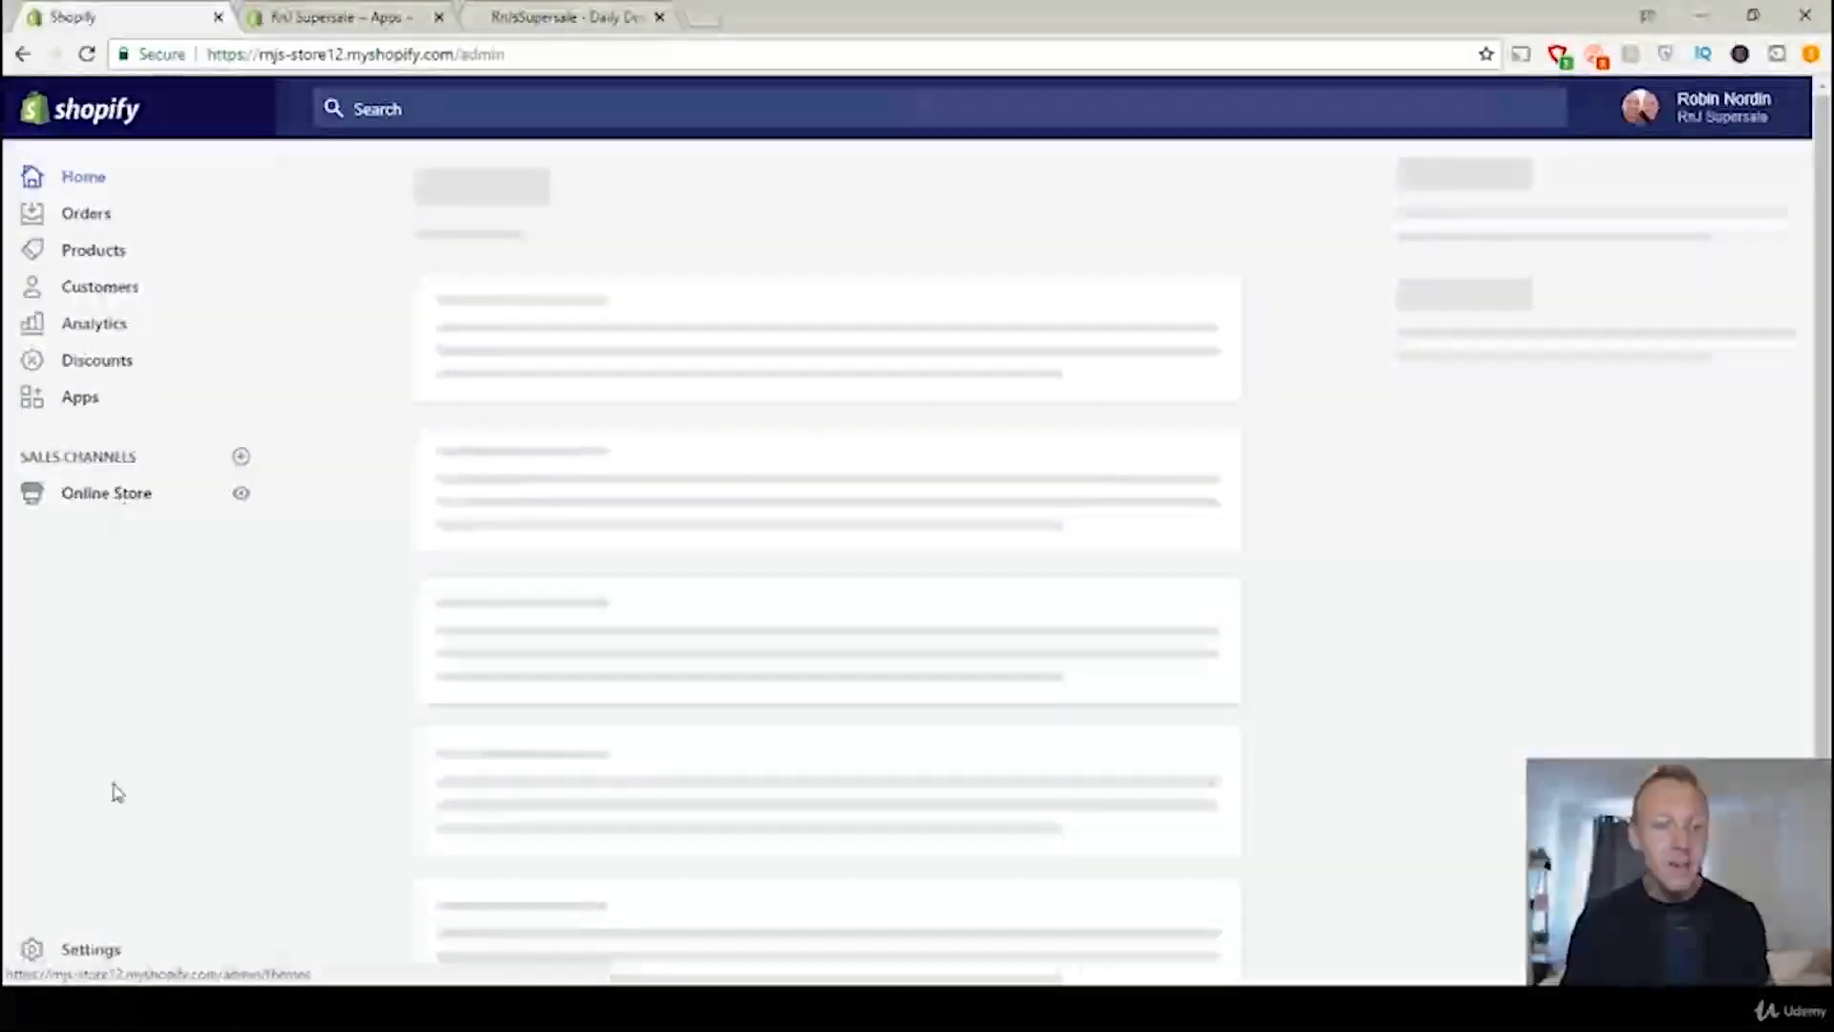
left_click(88, 951)
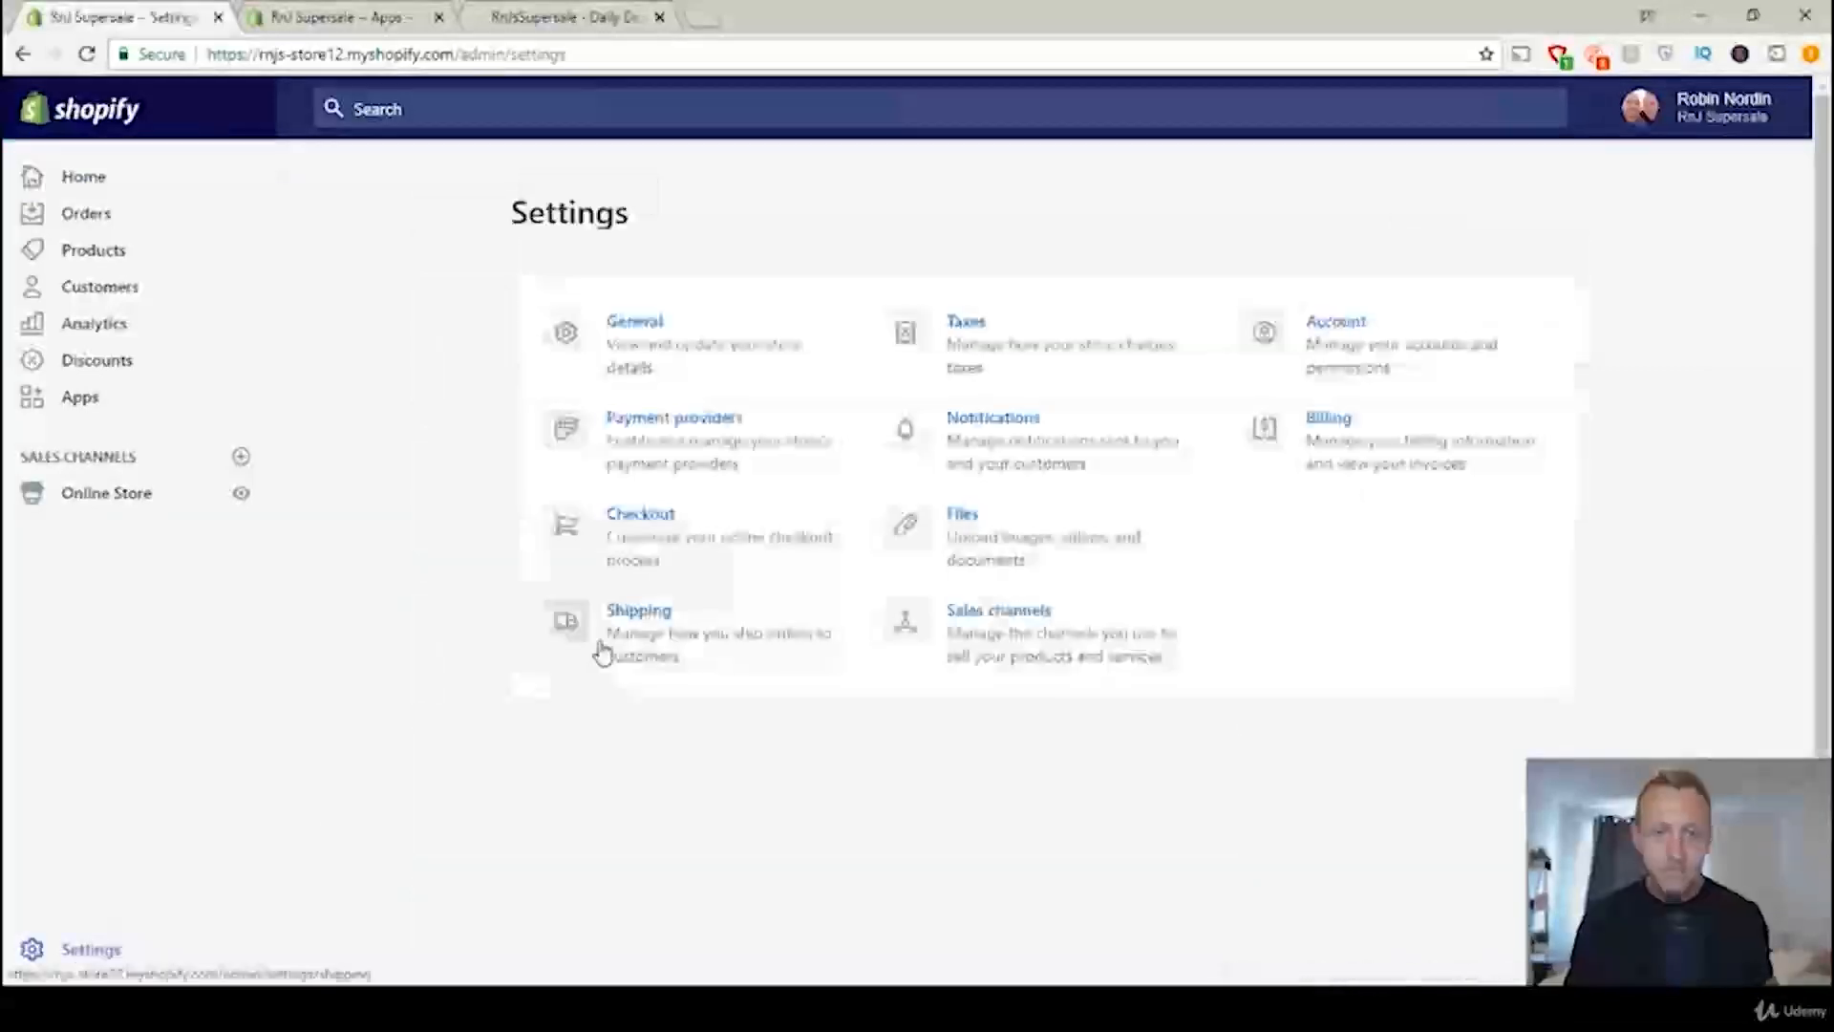
left_click(661, 621)
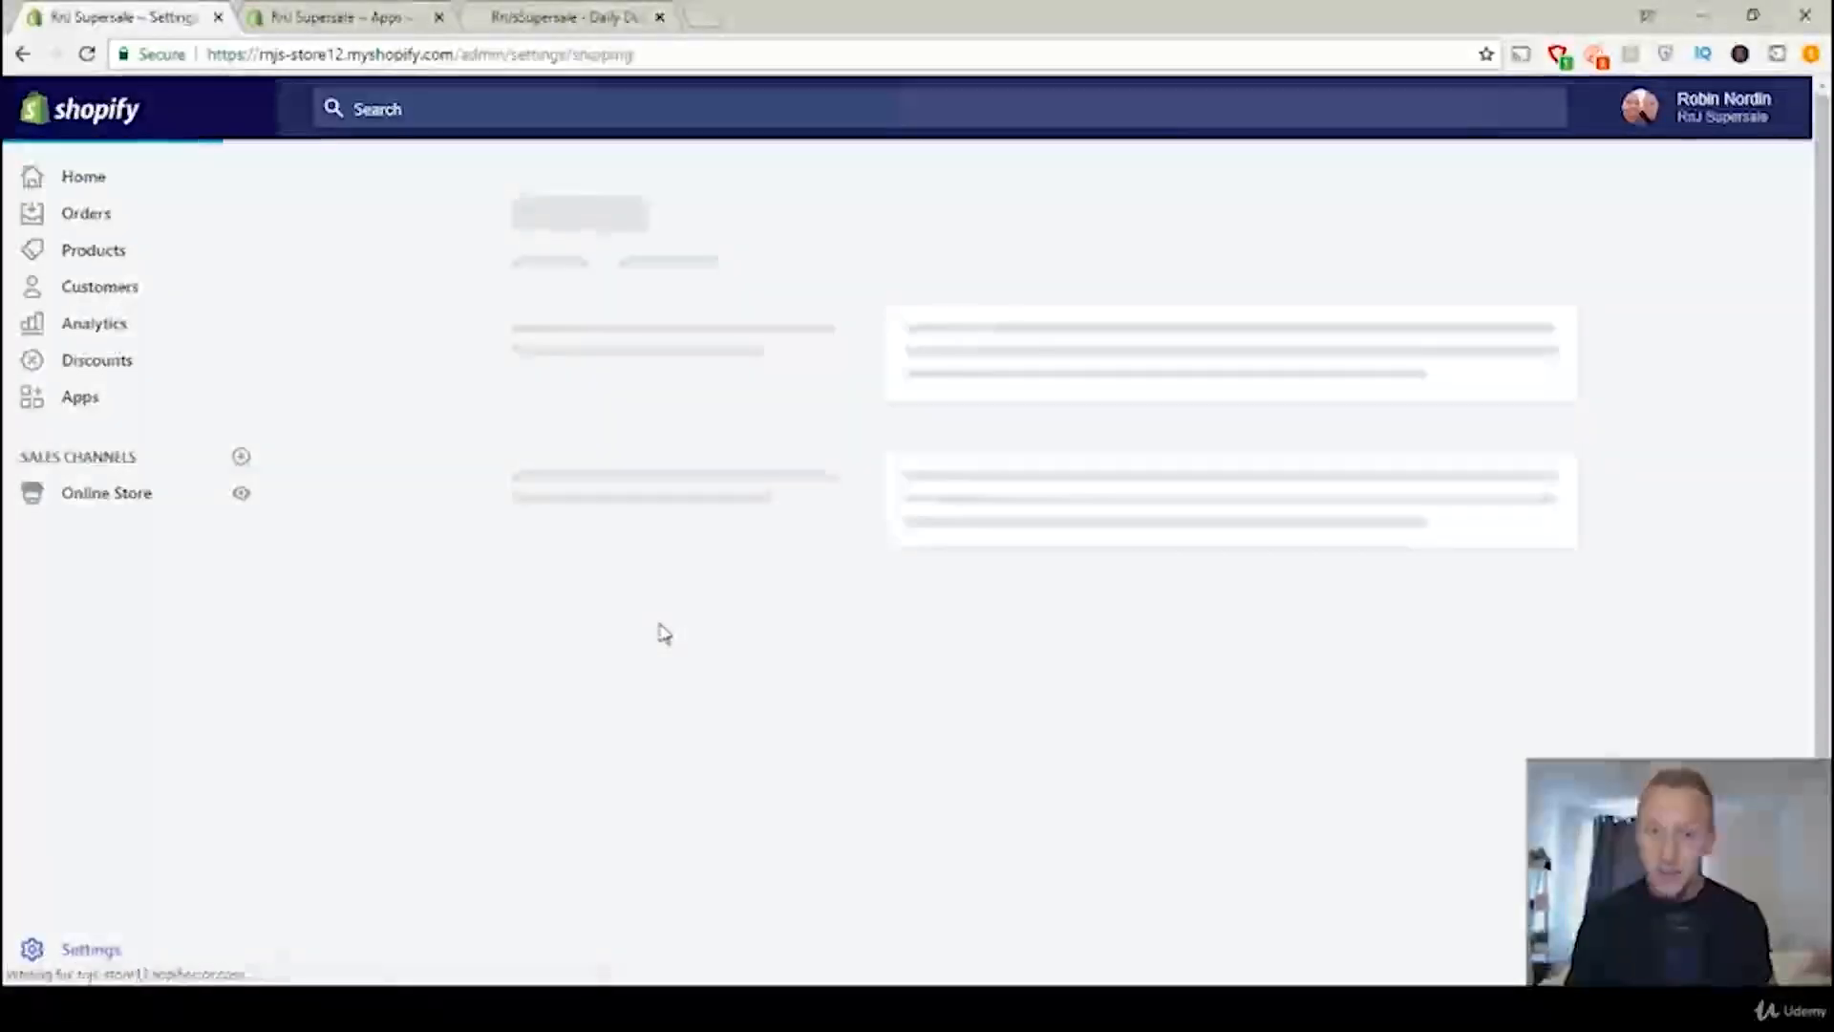
scroll(1411, 451, "down", 3)
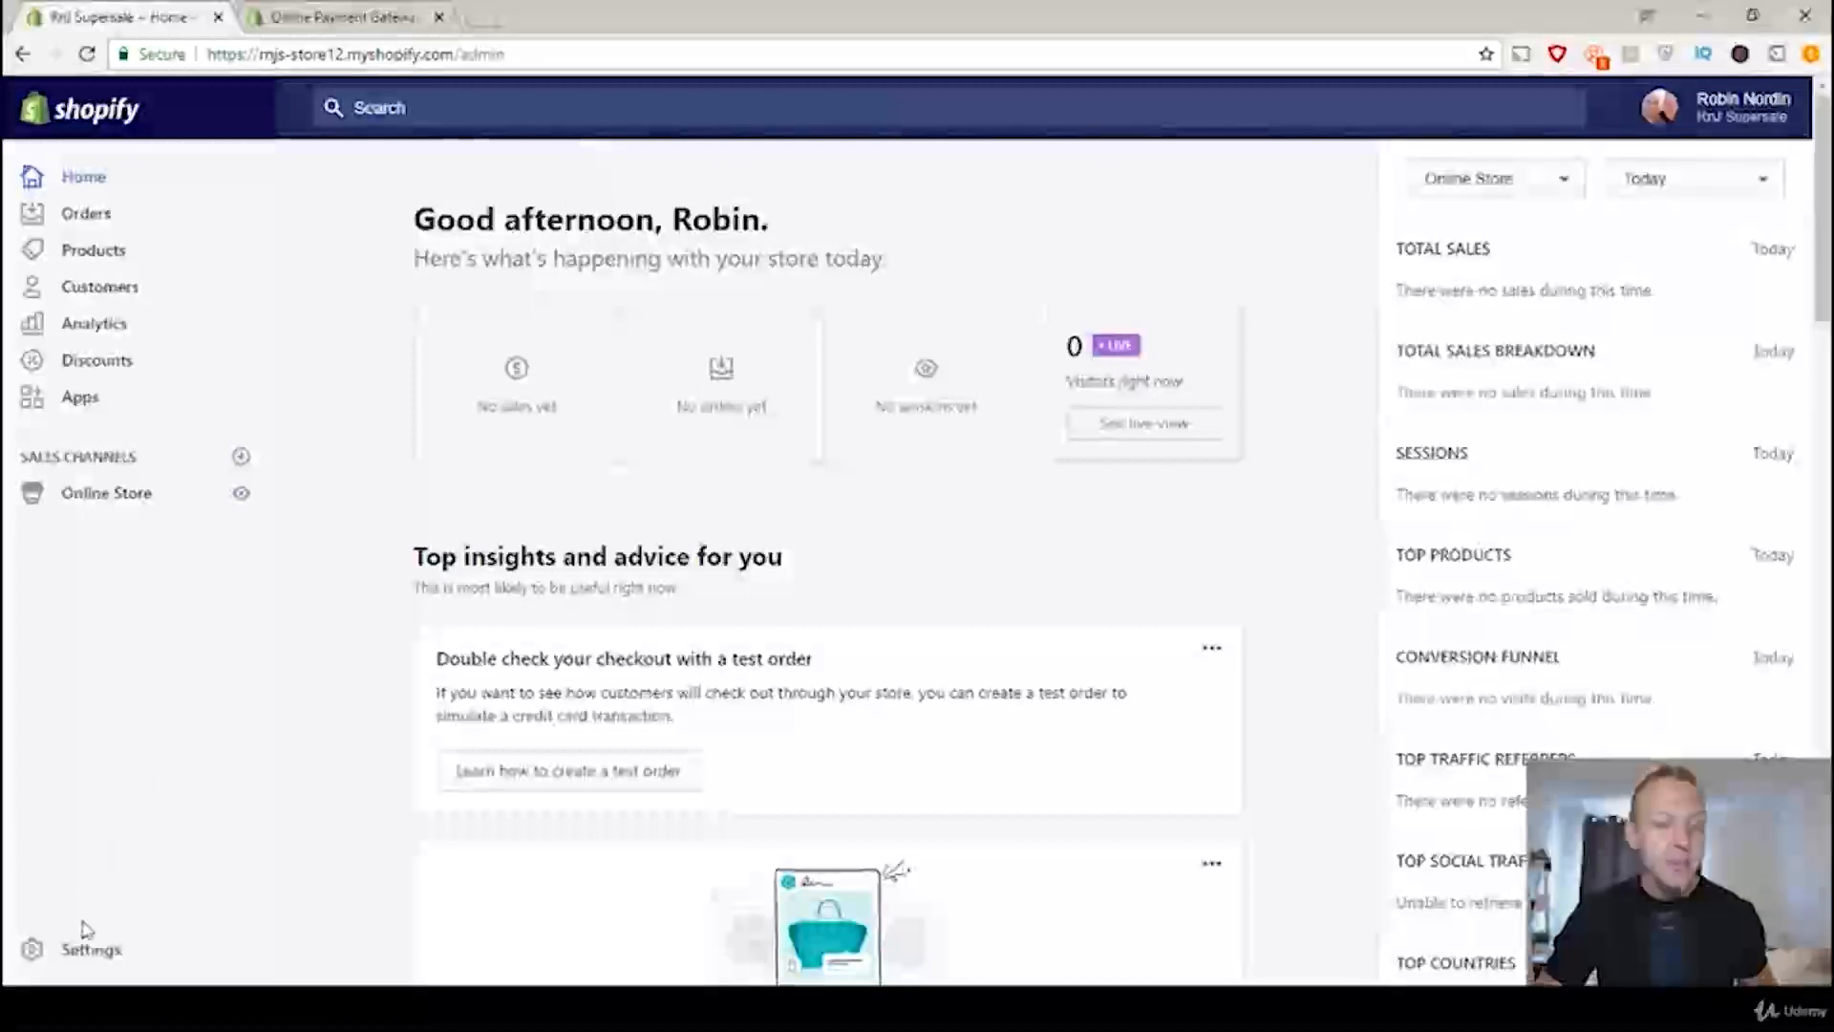
Step: Open the store's payment providers settings and look up the payment gateways available in Sweden on Shopify's international list
left_click(95, 960)
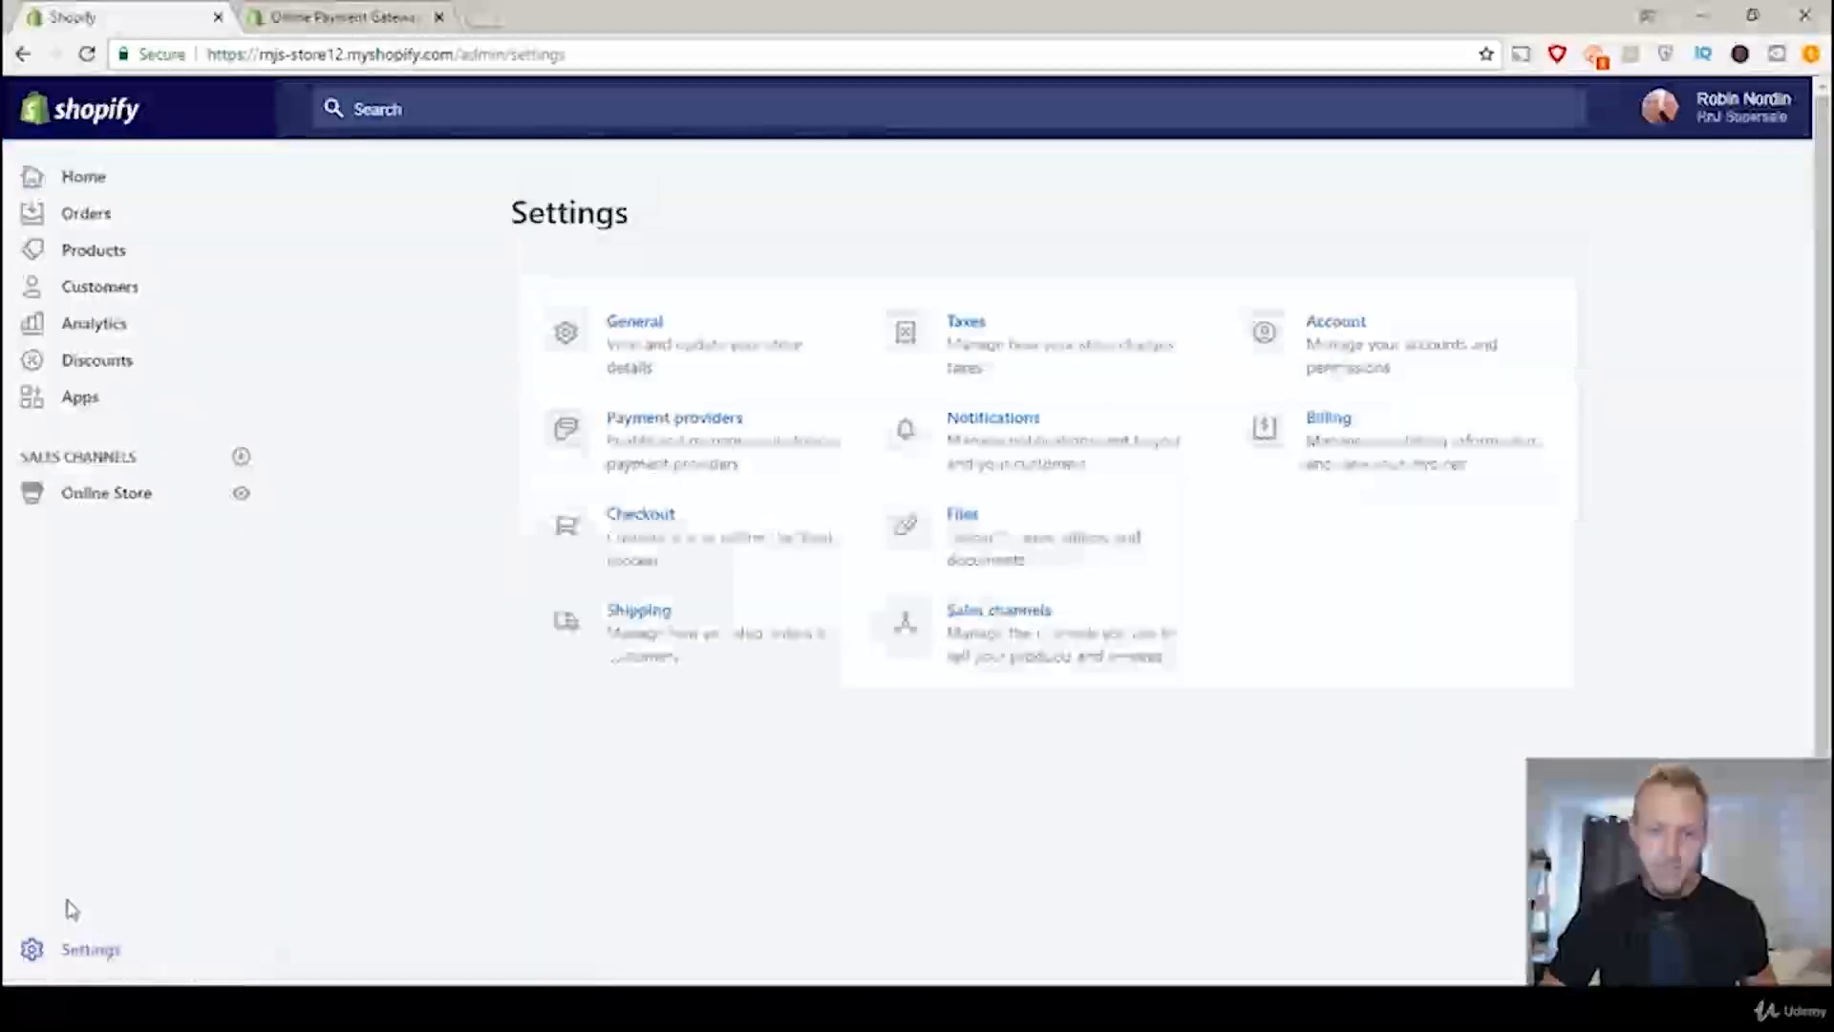
left_click(732, 439)
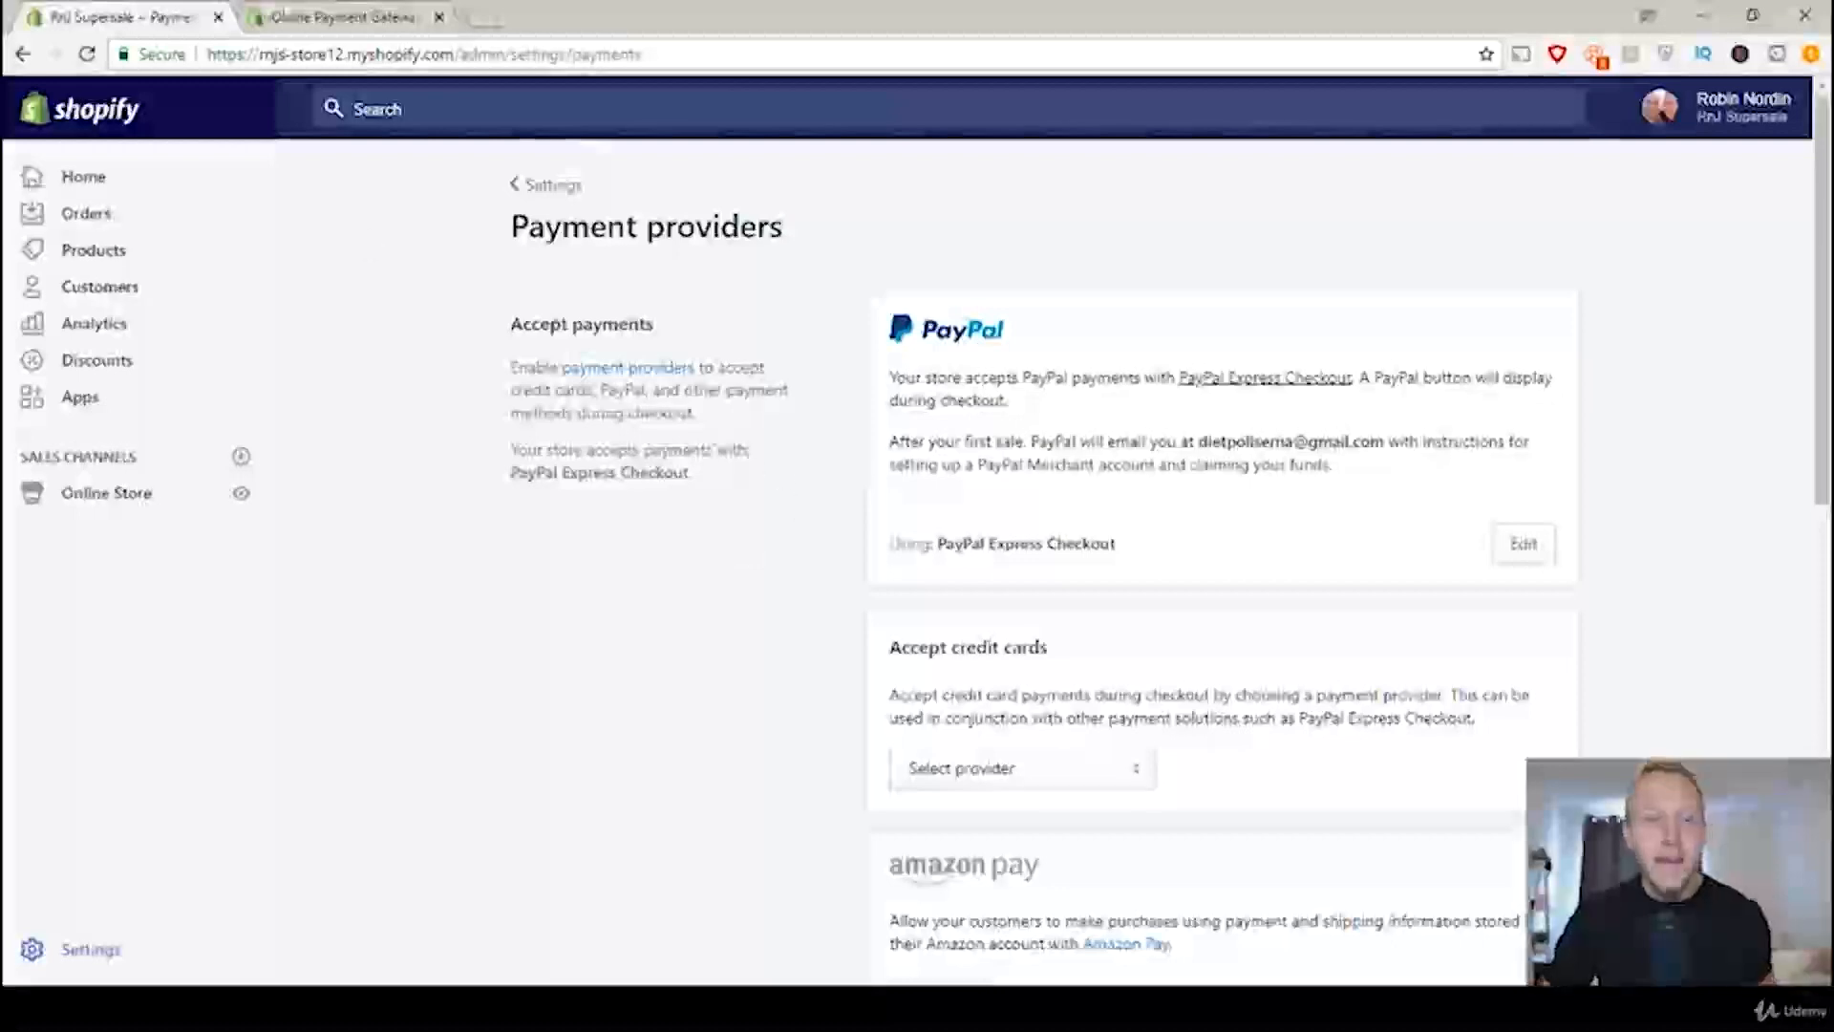
left_click(337, 17)
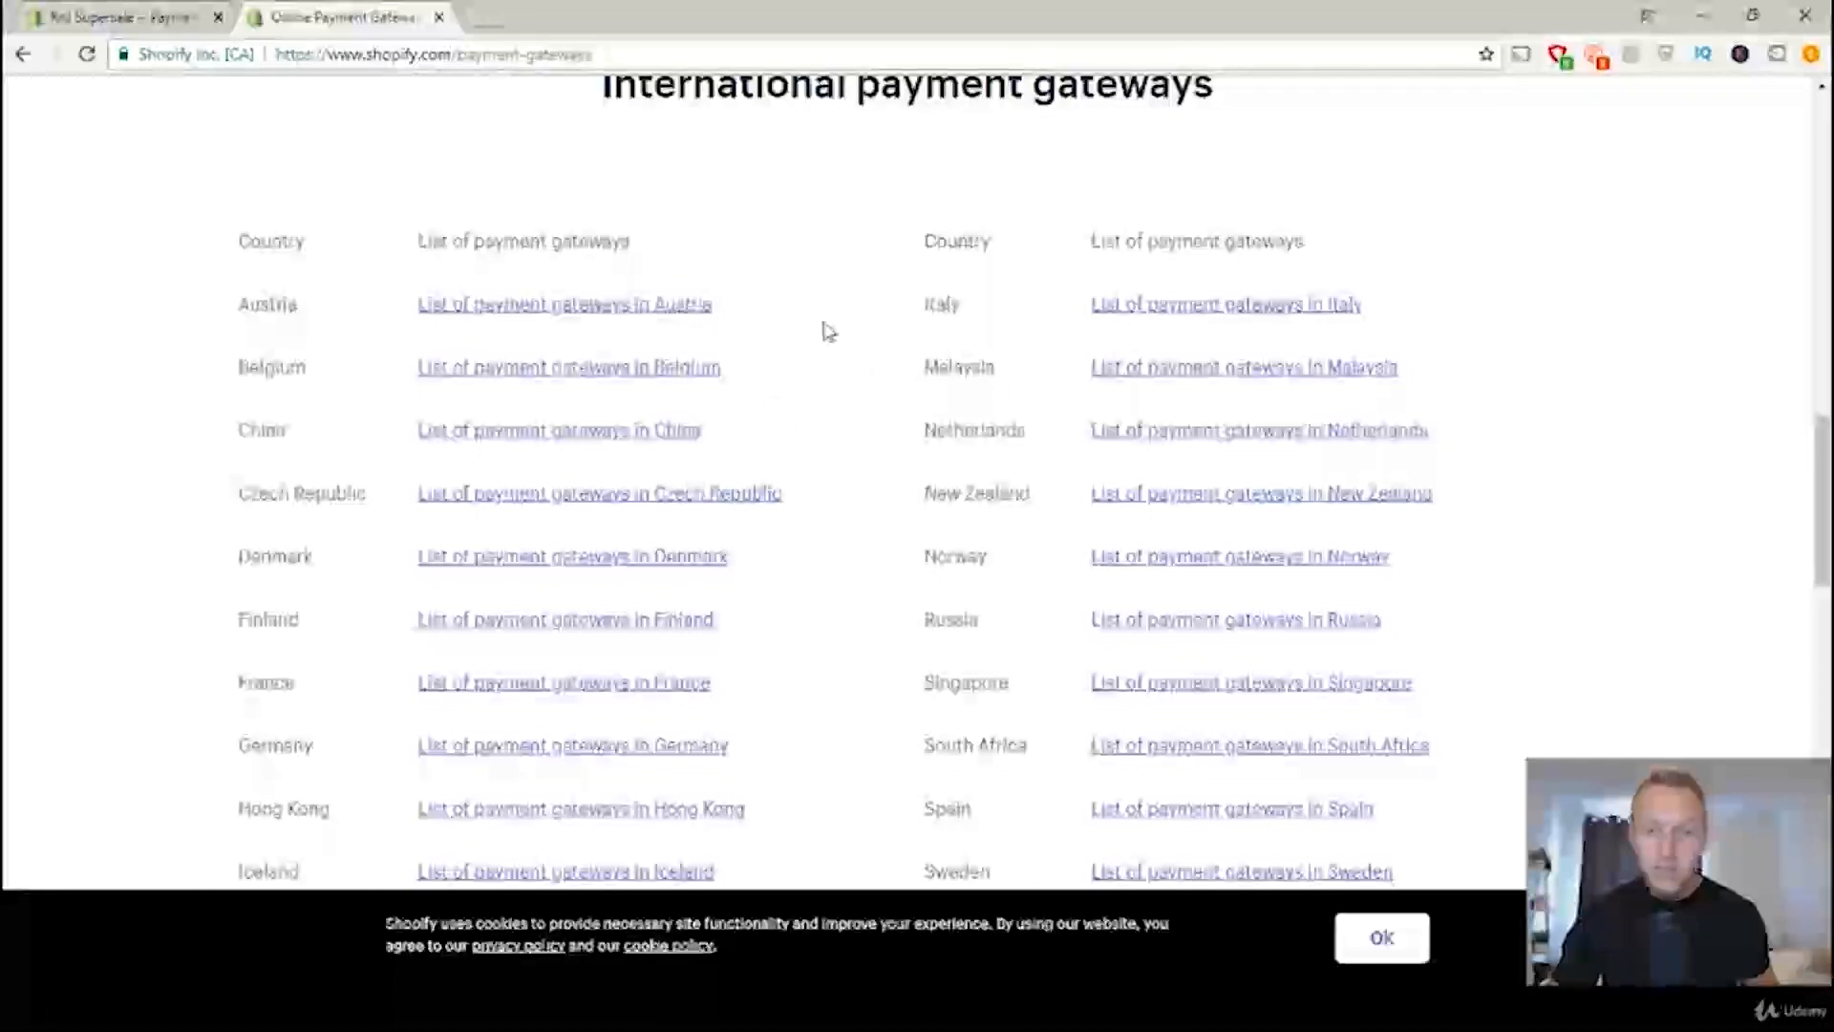
scroll(806, 338, "down", 2)
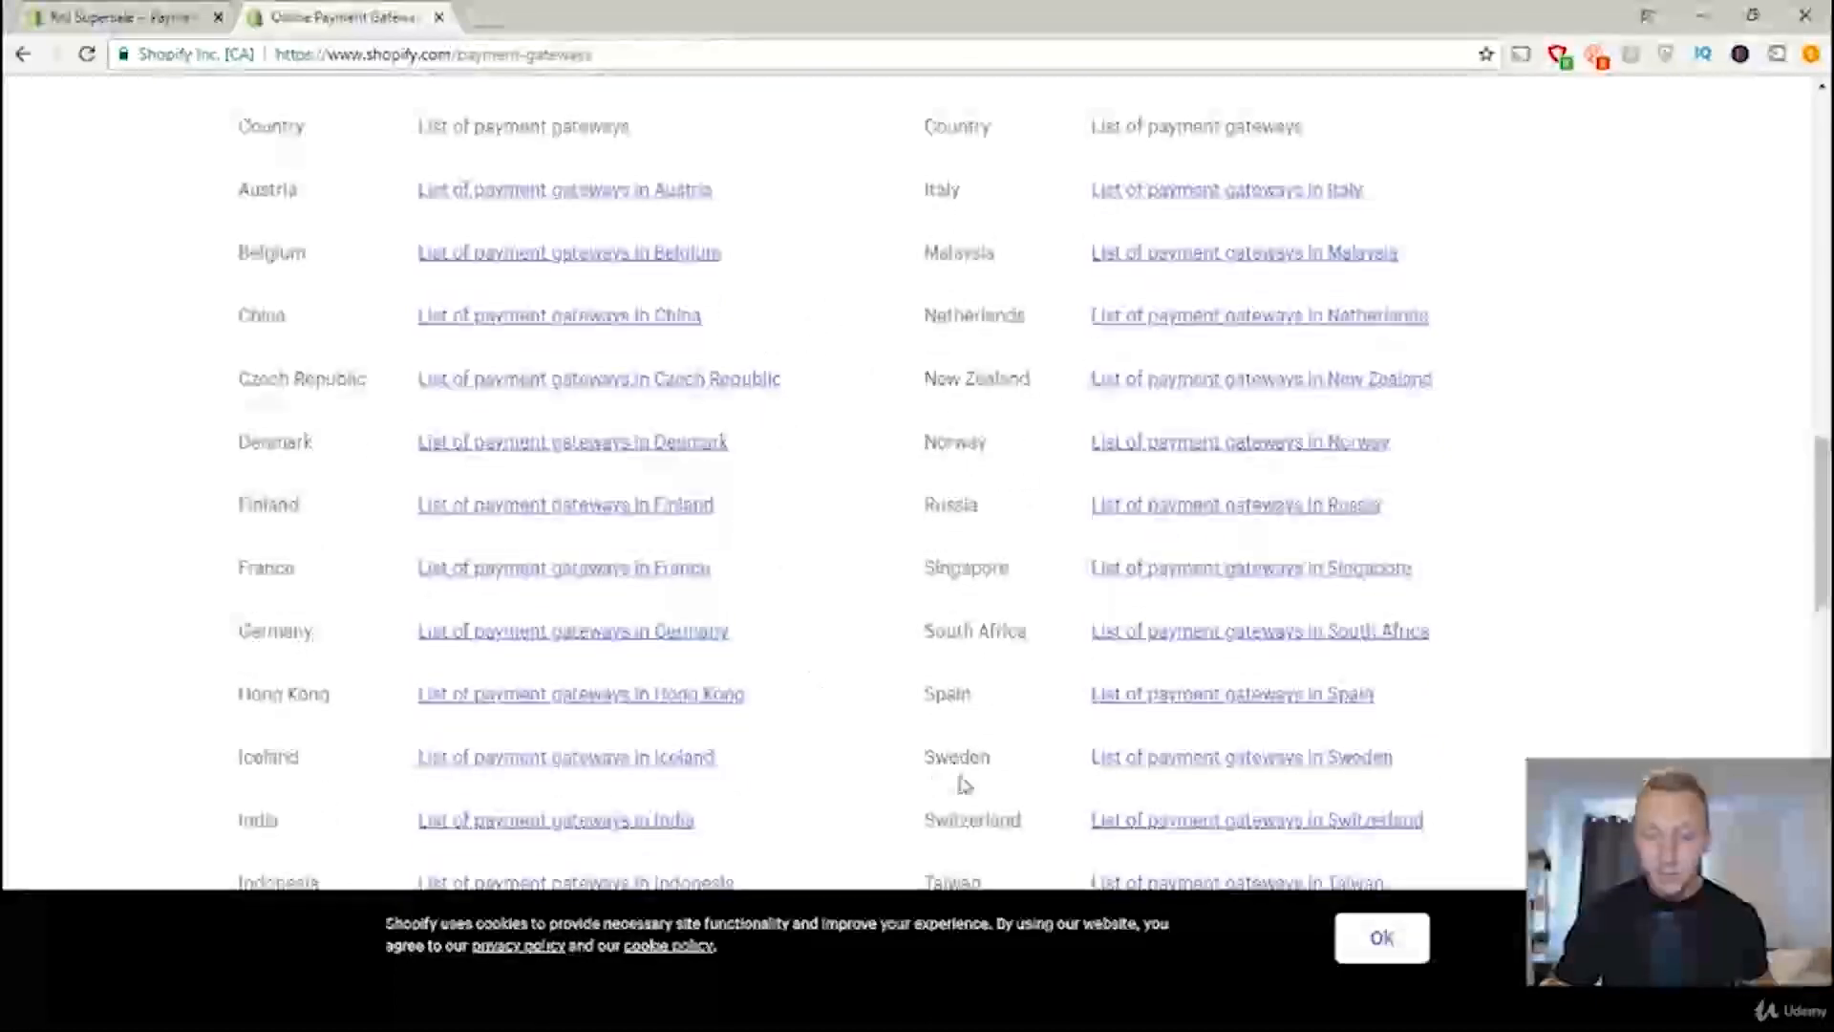
left_click(1257, 765)
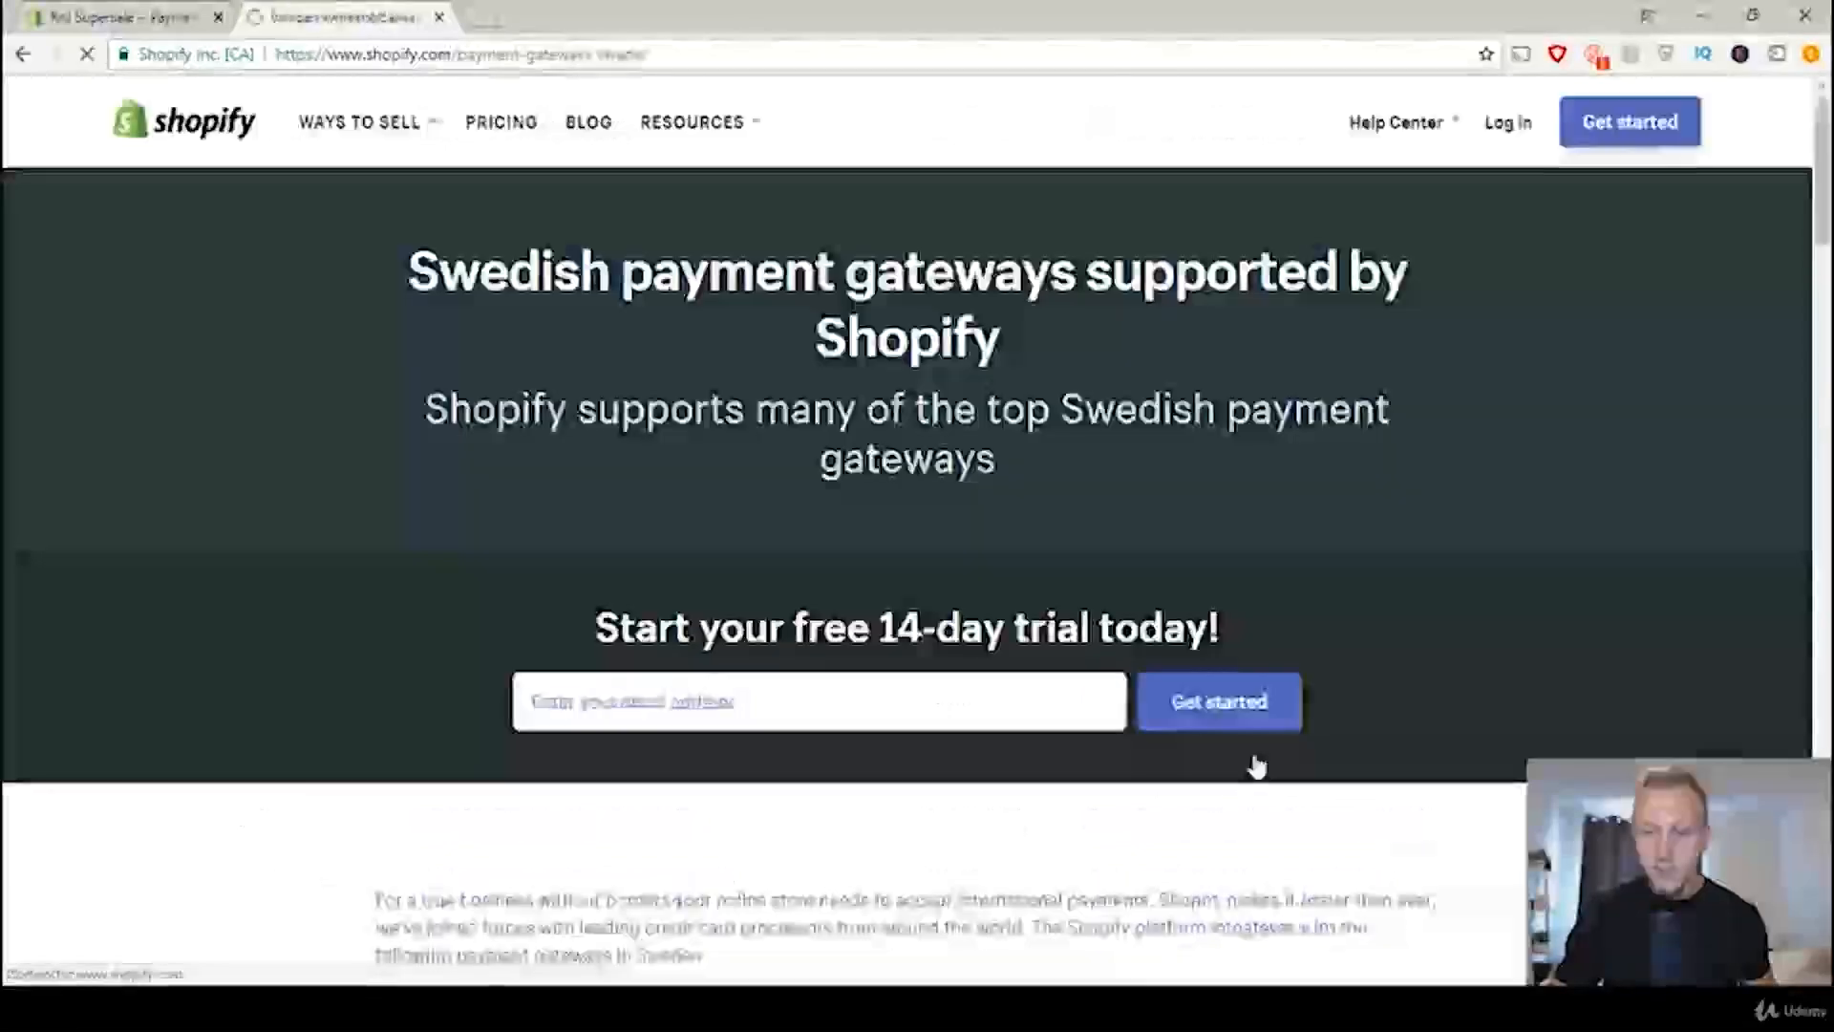
Step: Read through the payment gateways supported in Sweden, highlighting BitPay, PayPal Express Checkout and Stripe
scroll(1386, 564, "down", 12)
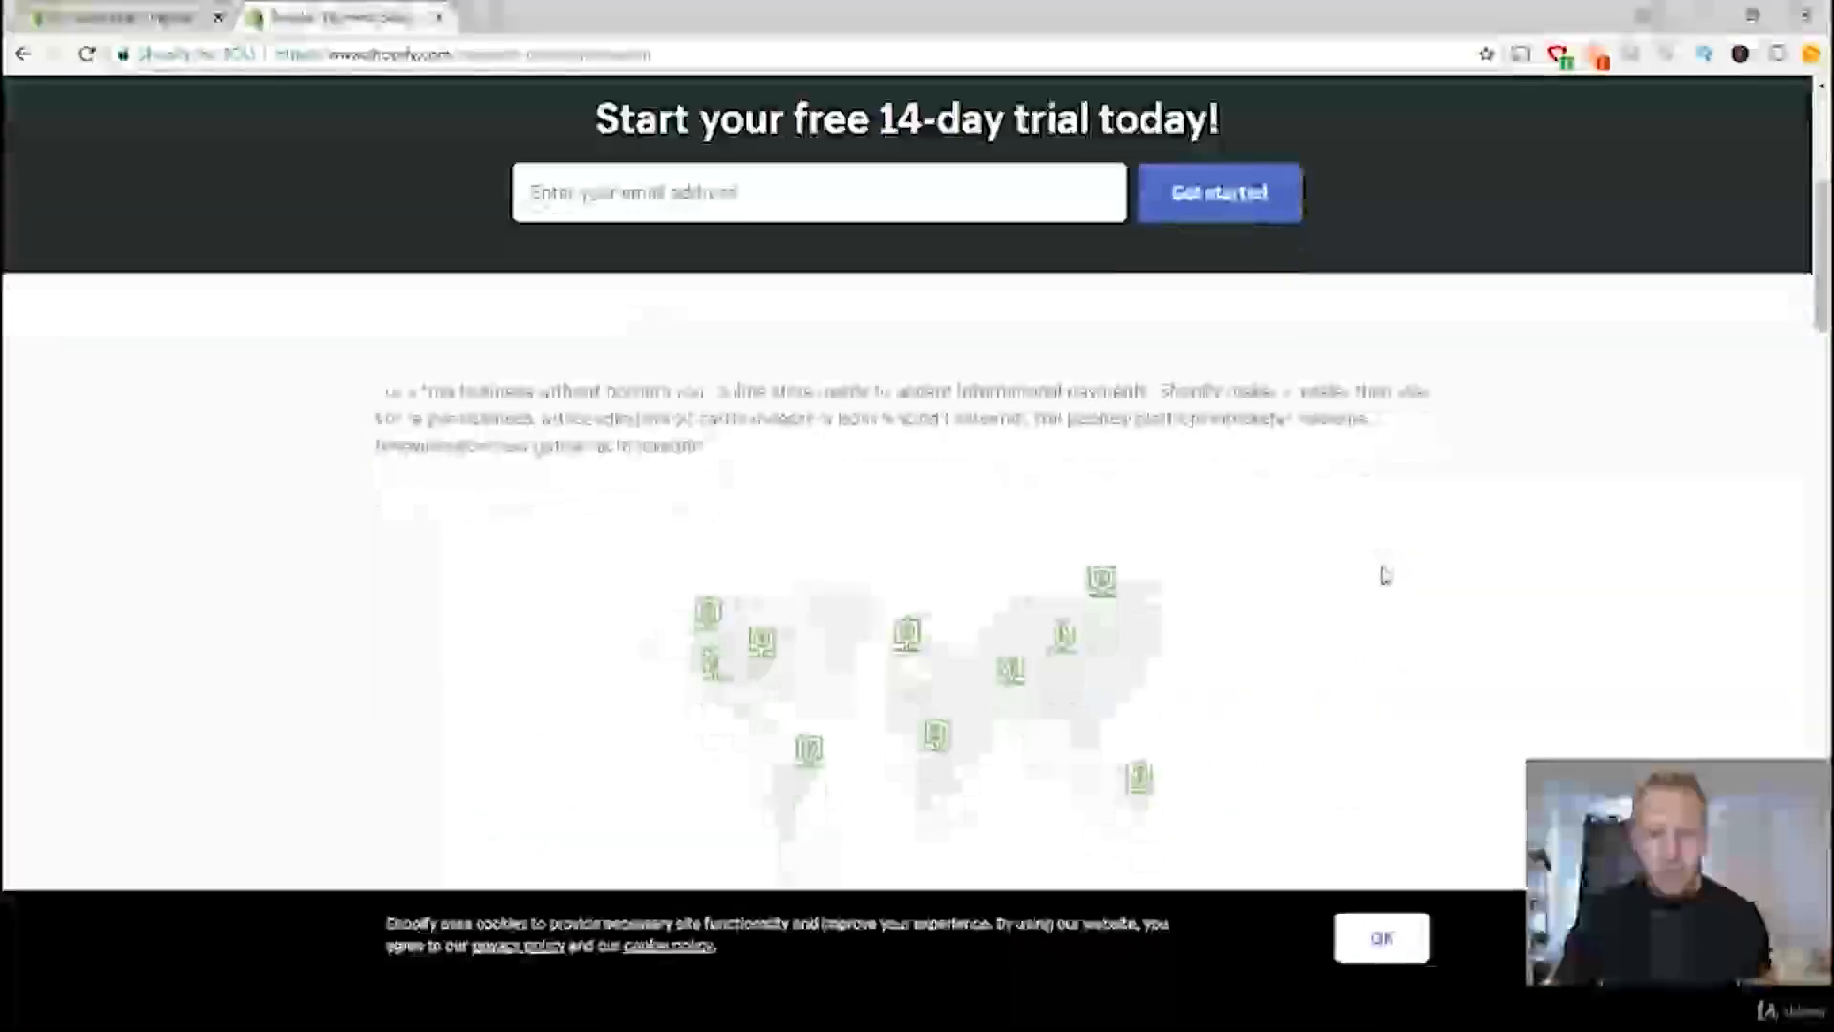
scroll(1337, 576, "down", 4)
scroll(1327, 577, "up", 2)
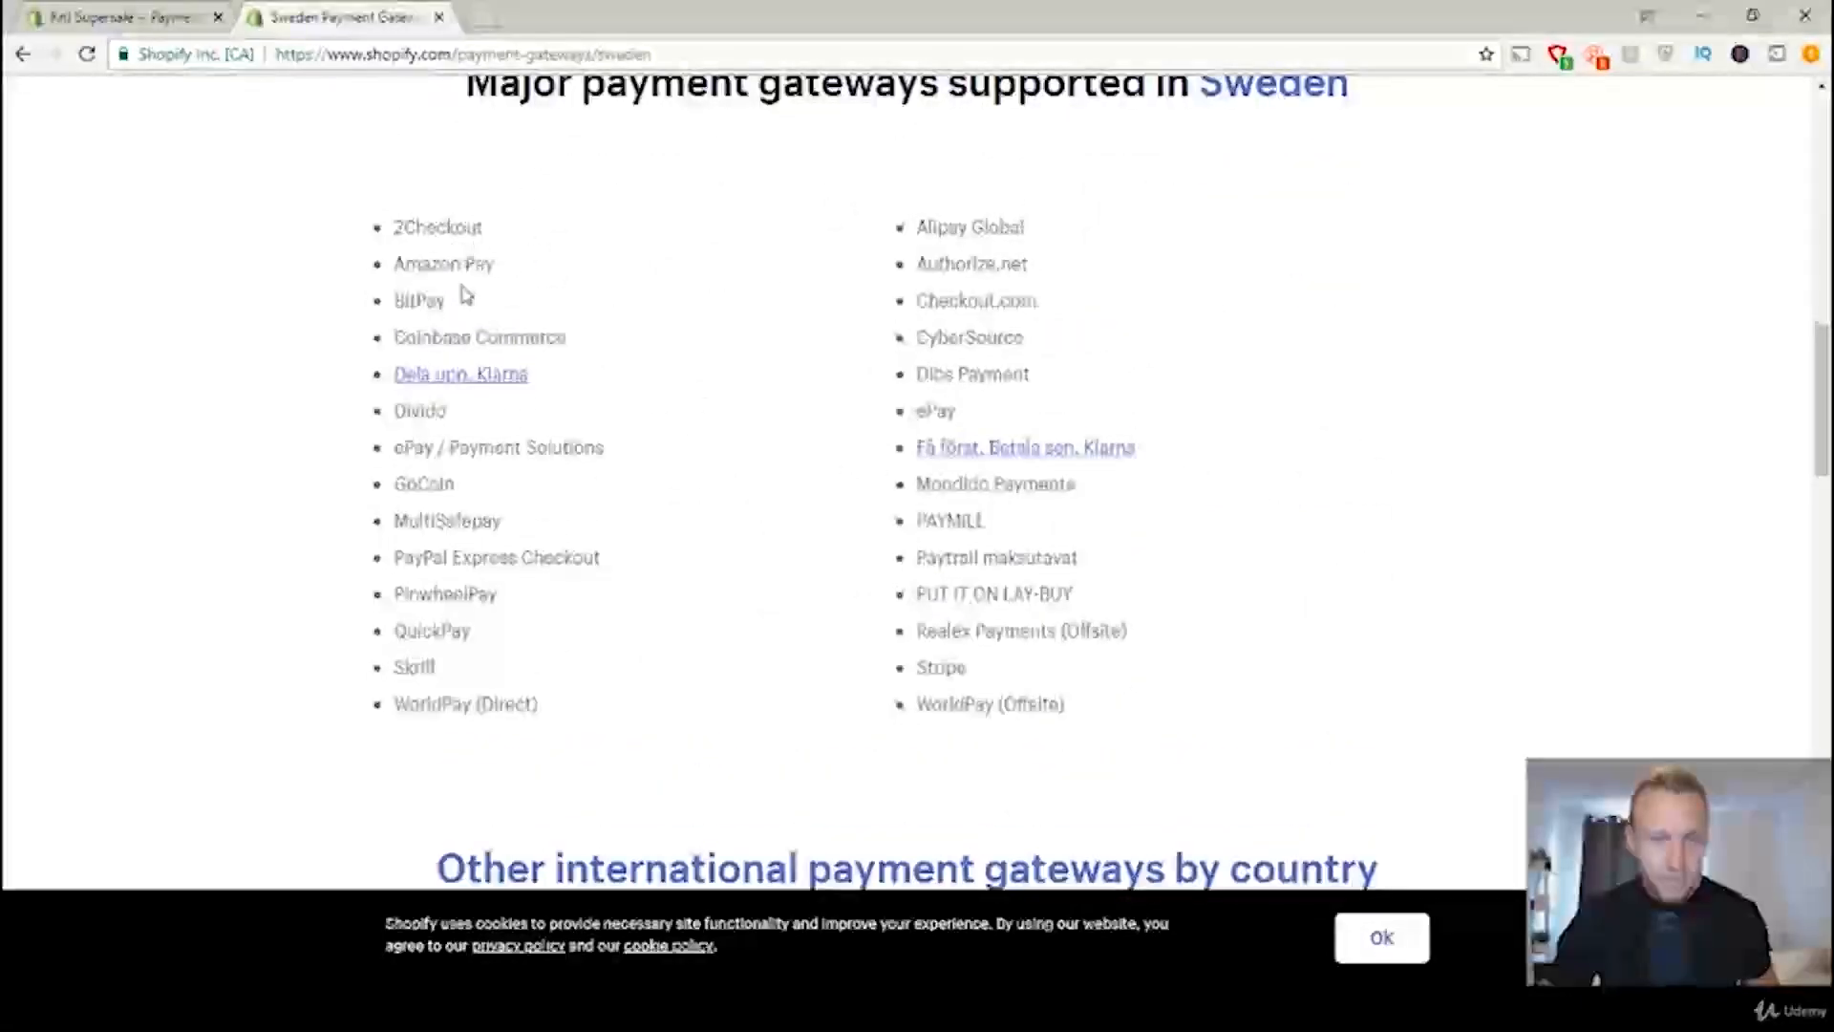
left_click_drag(499, 267, 381, 299)
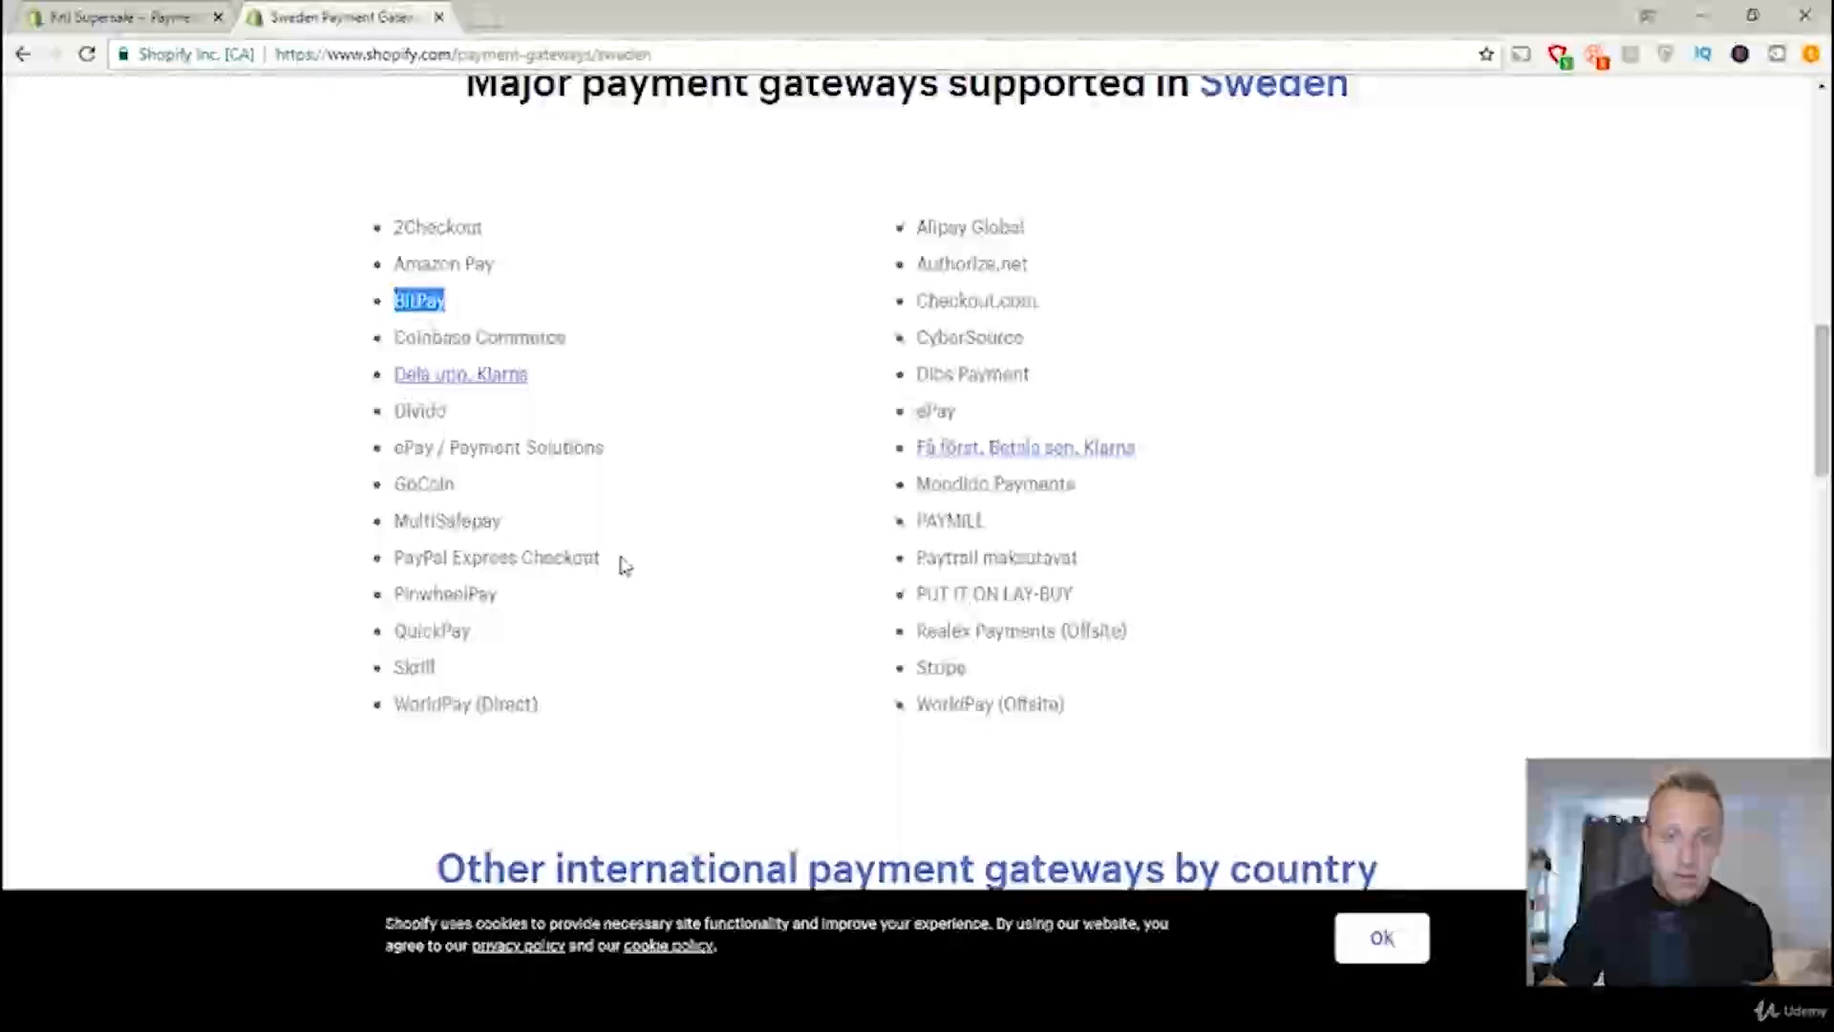
left_click_drag(604, 558, 390, 554)
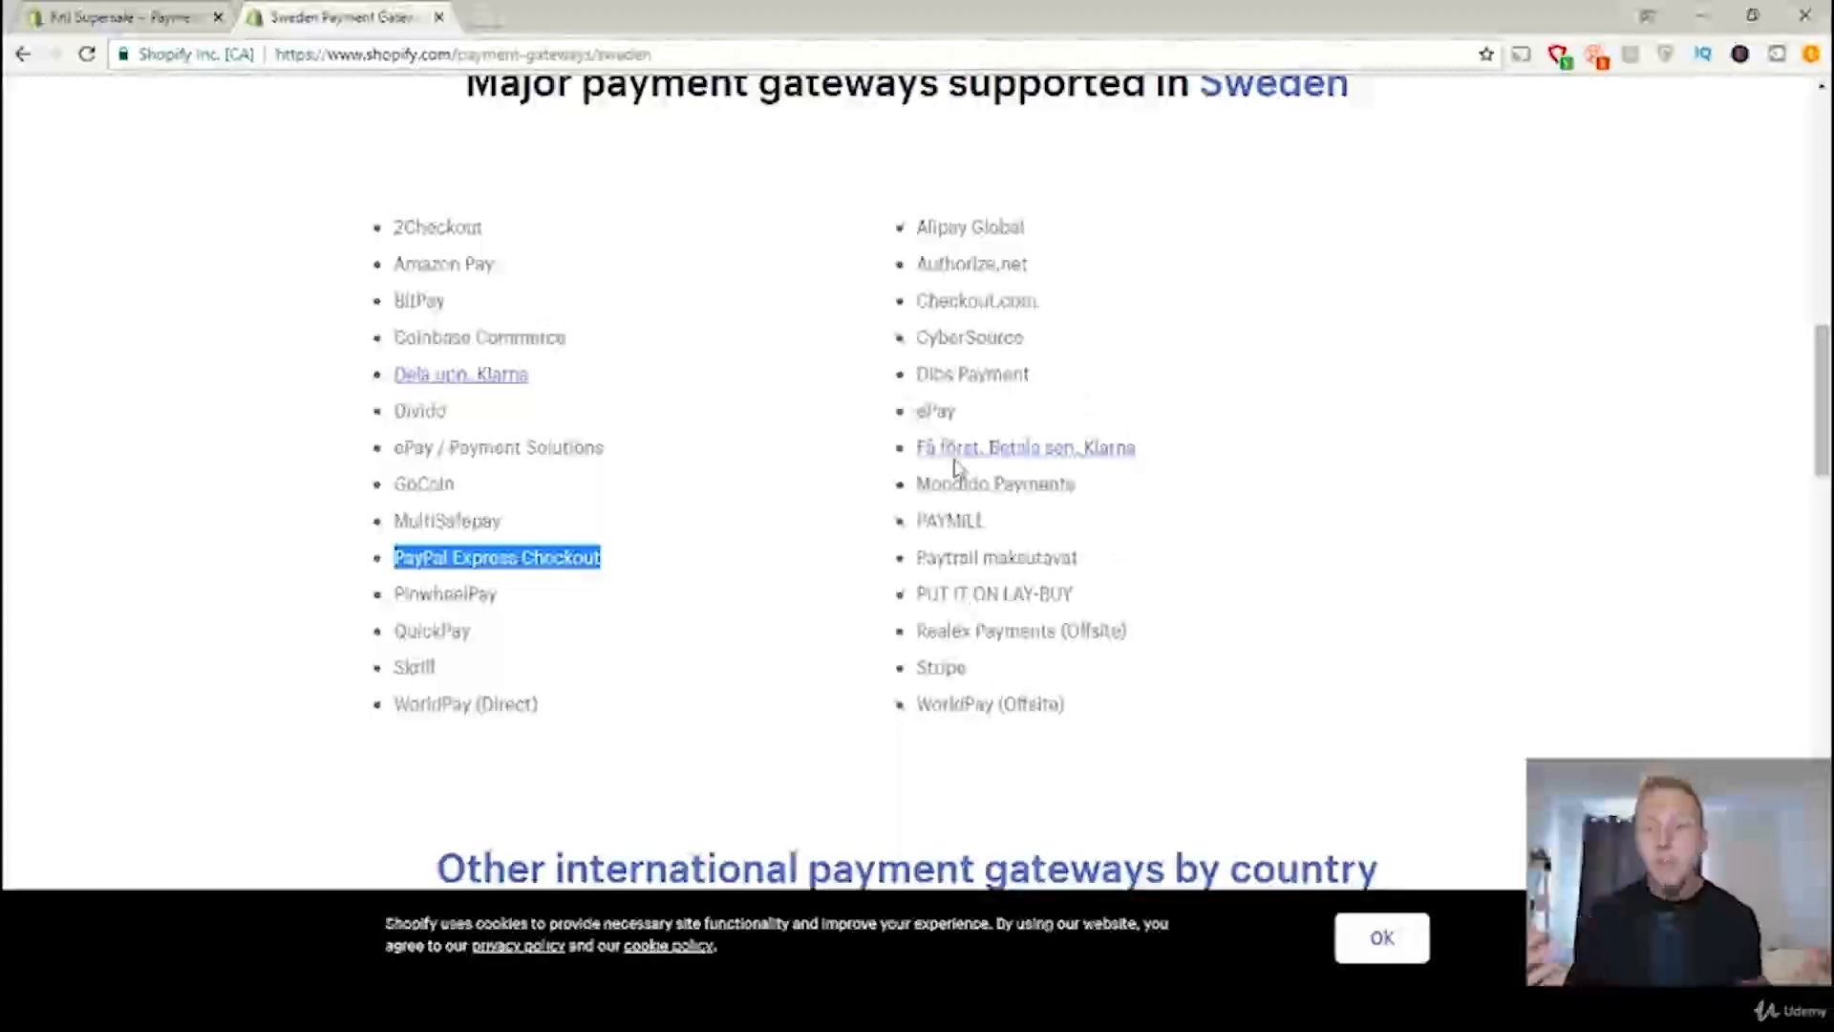
left_click_drag(971, 668, 915, 670)
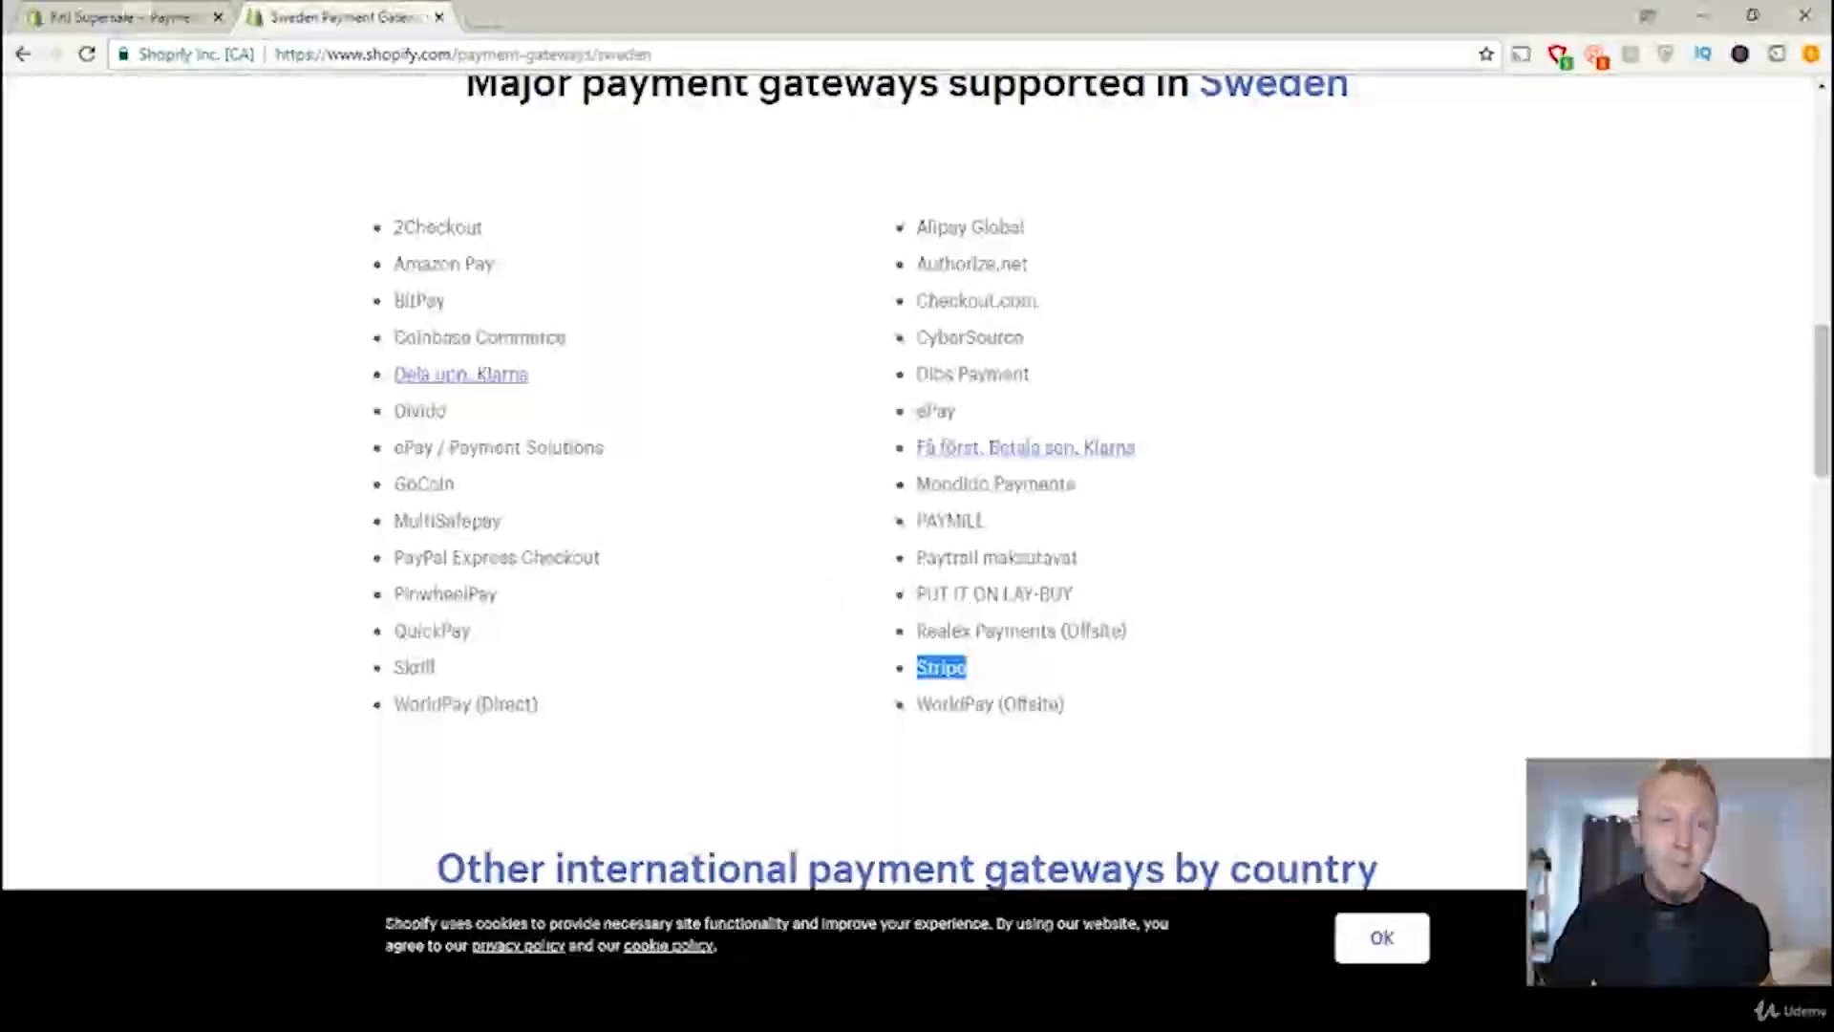
Step: Return to the store's payment providers settings and check which PayPal checkout method is in use
left_click(124, 16)
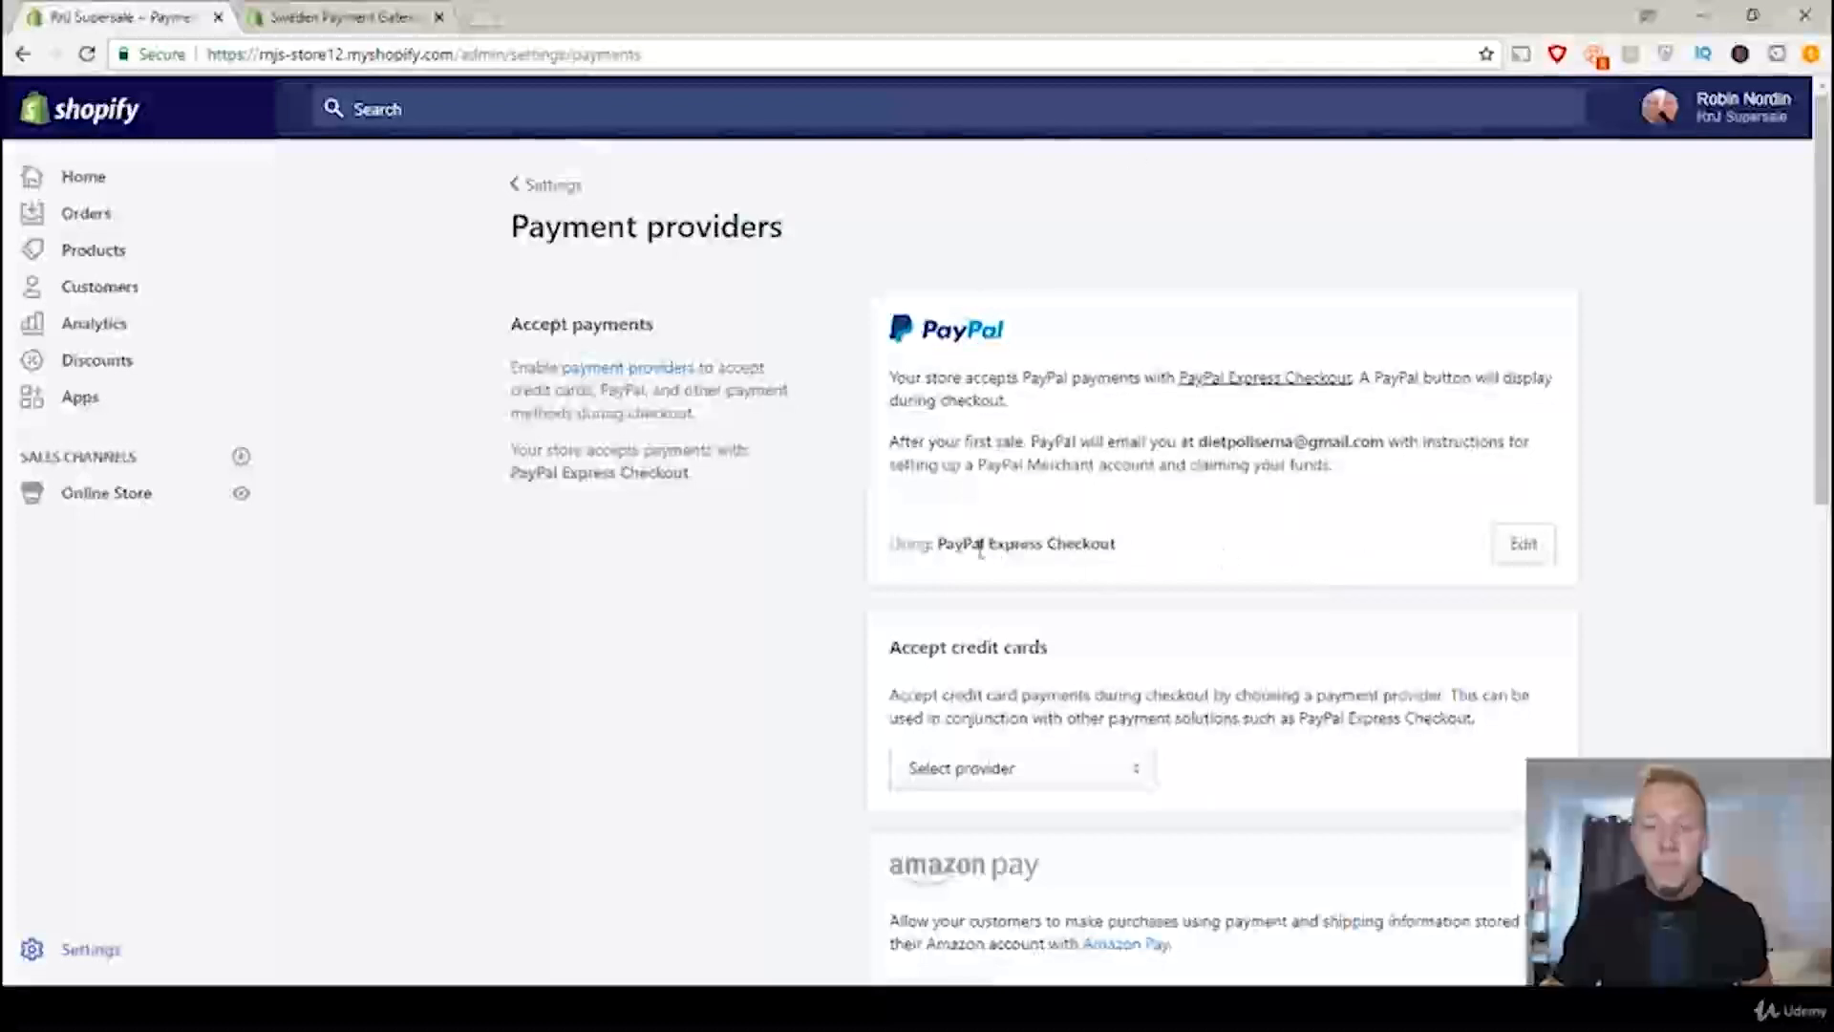
left_click_drag(1116, 544, 899, 544)
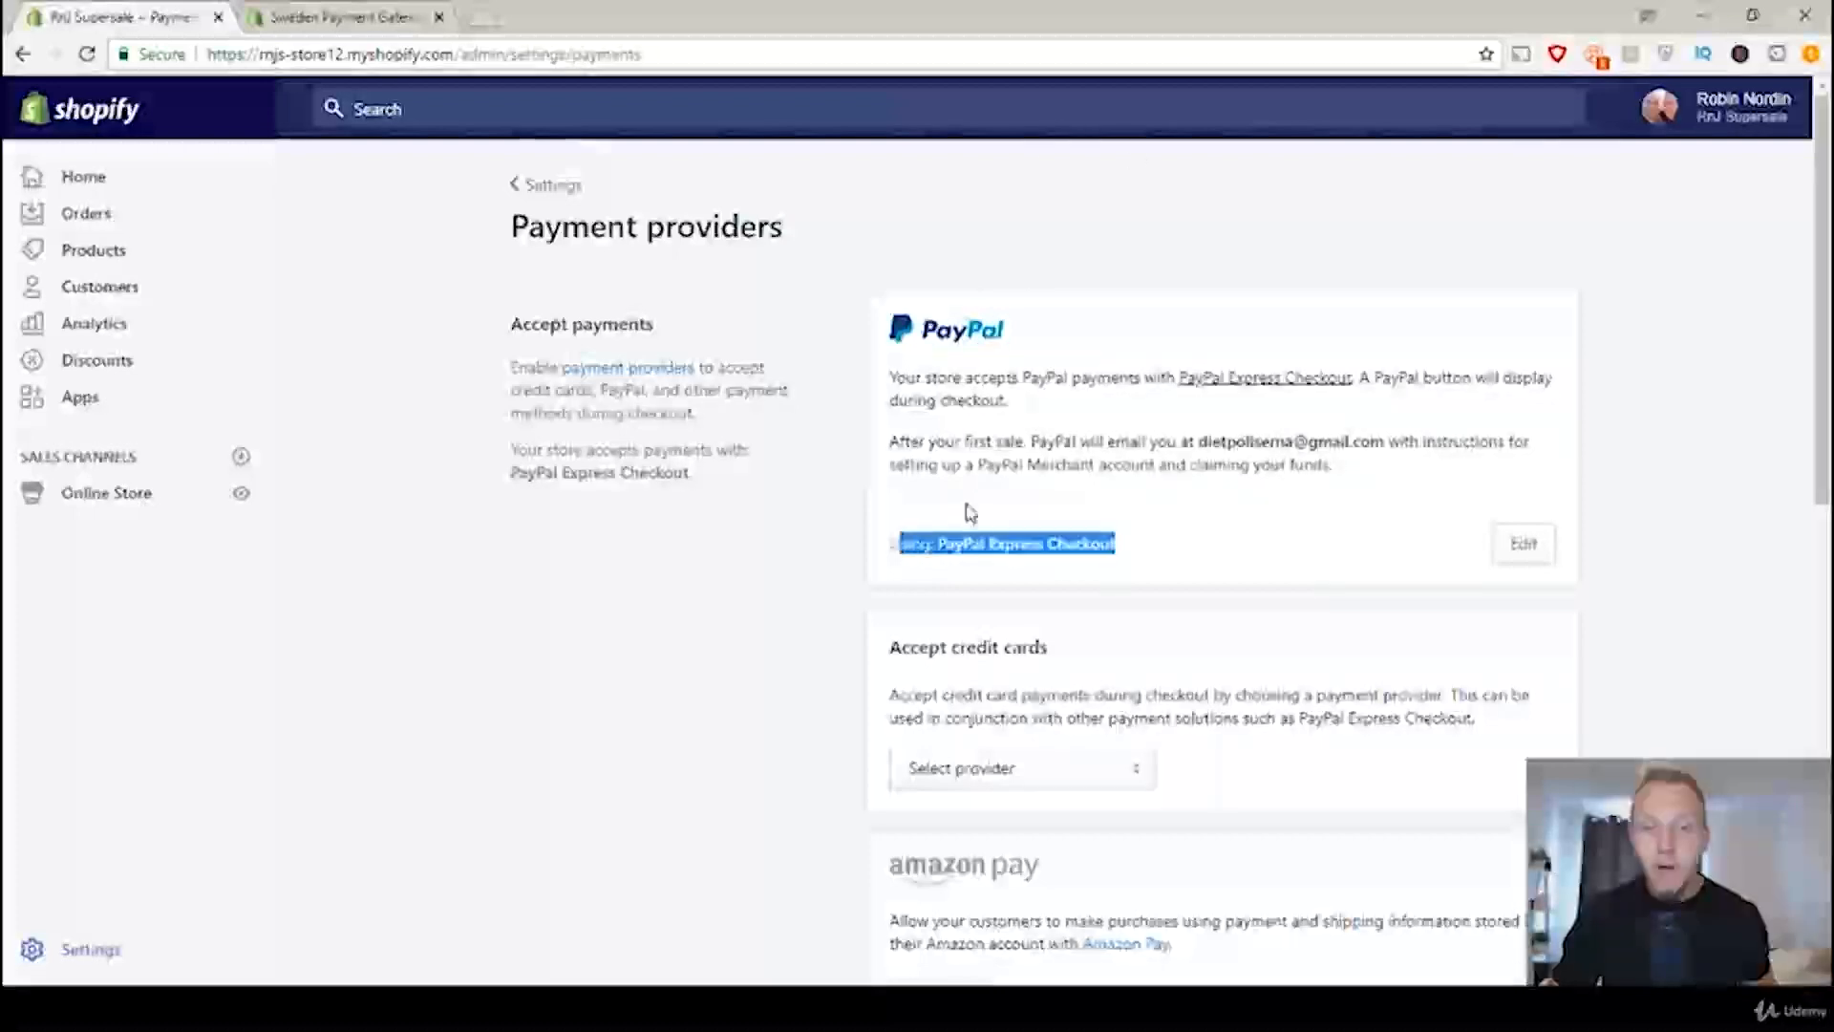
left_click(967, 502)
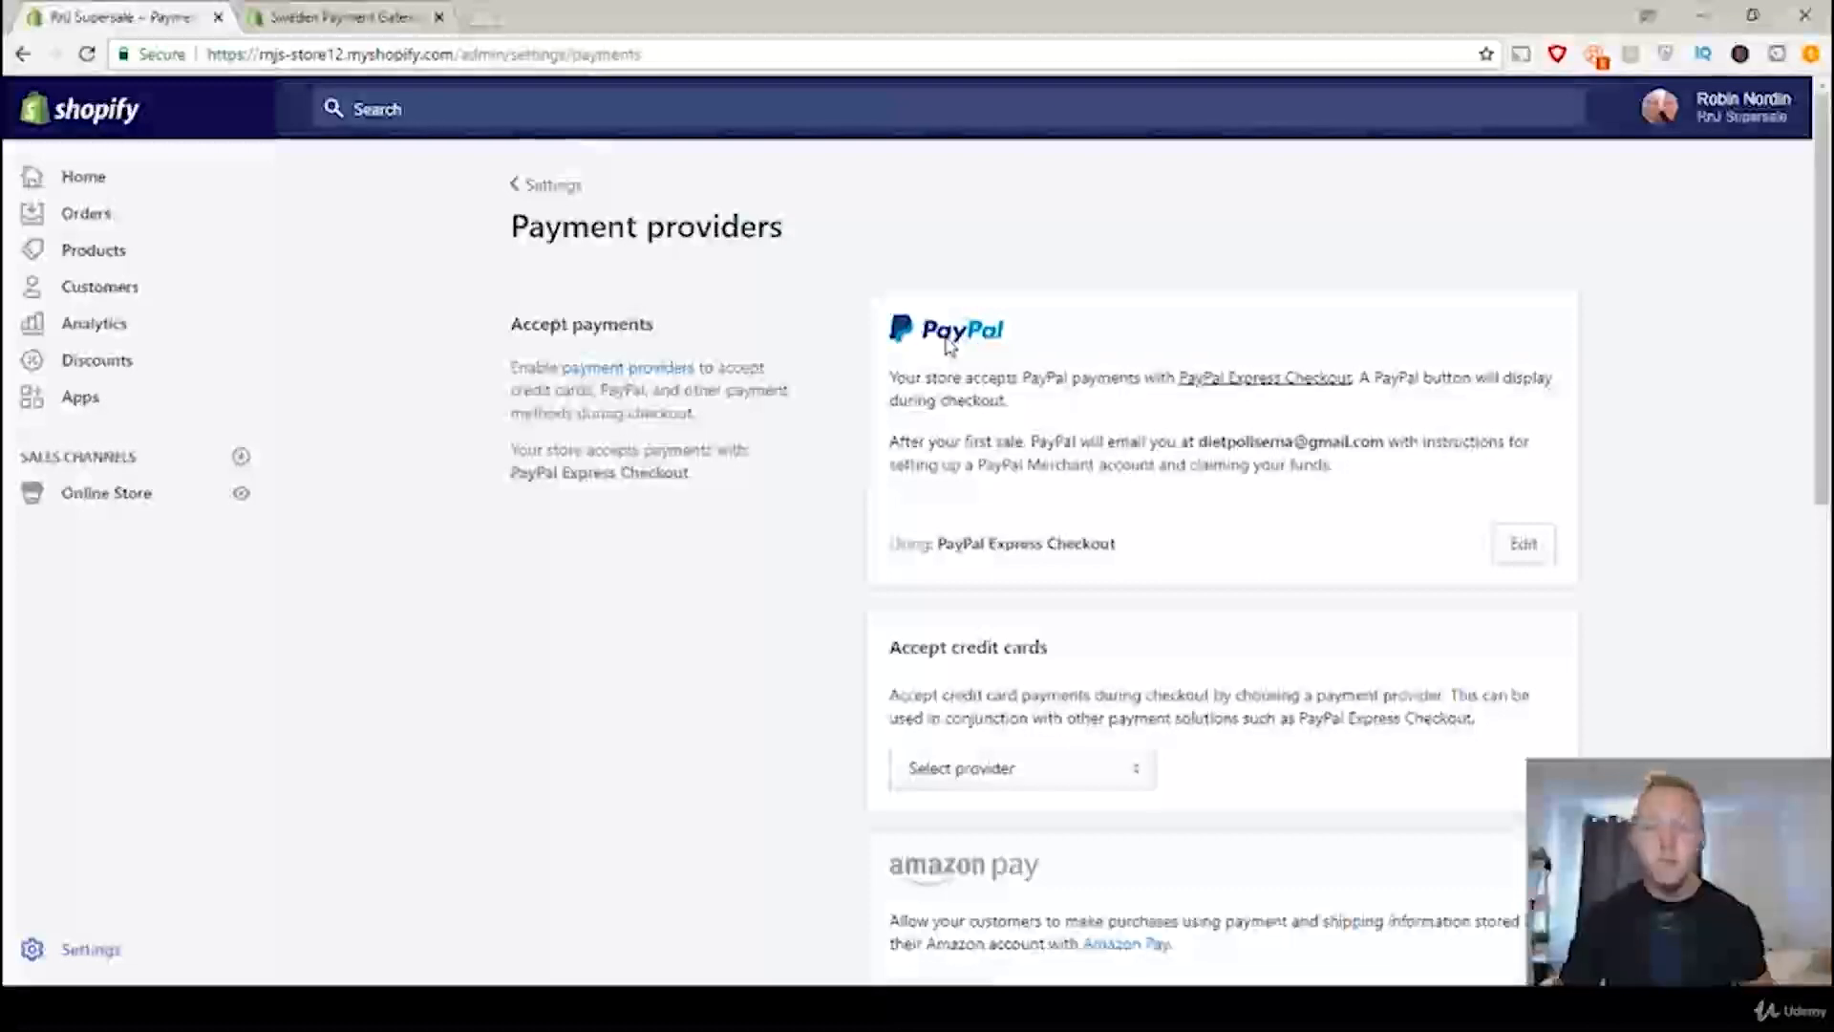
Step: Choose Stripe as the credit card provider and review its rates and activation terms without activating it
scroll(828, 575, "down", 1)
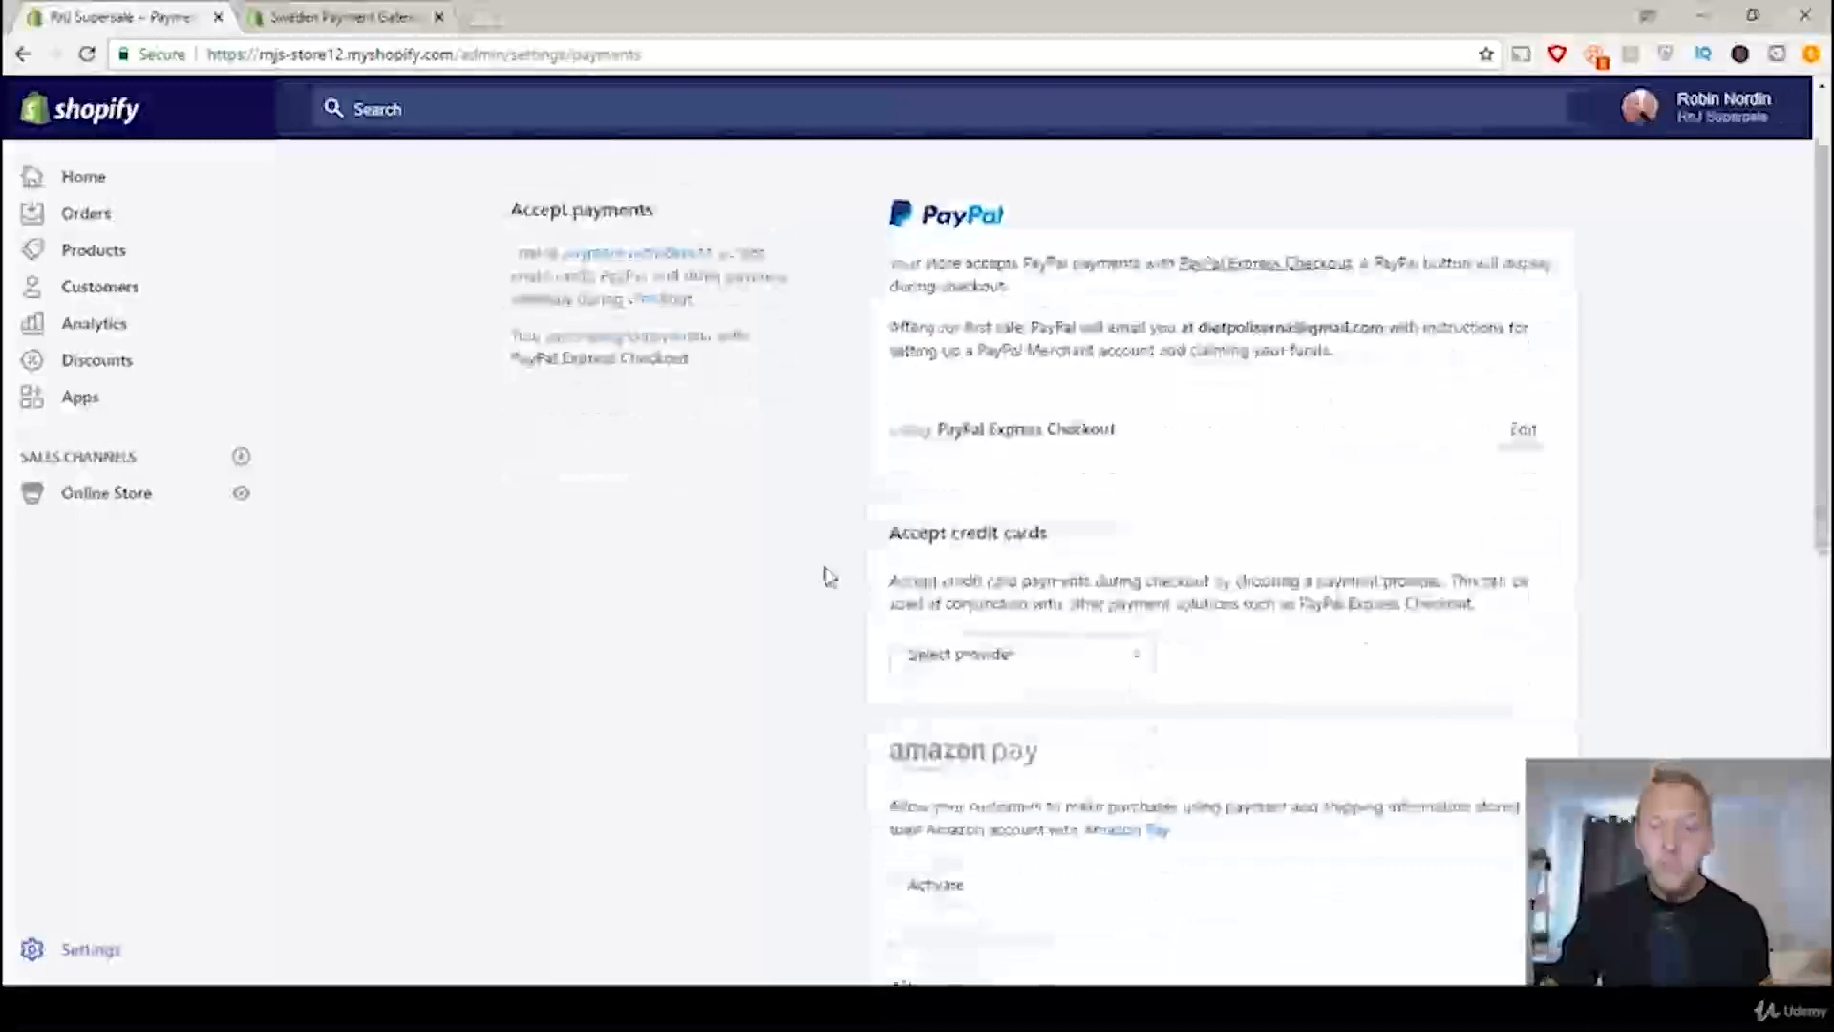
scroll(890, 579, "down", 1)
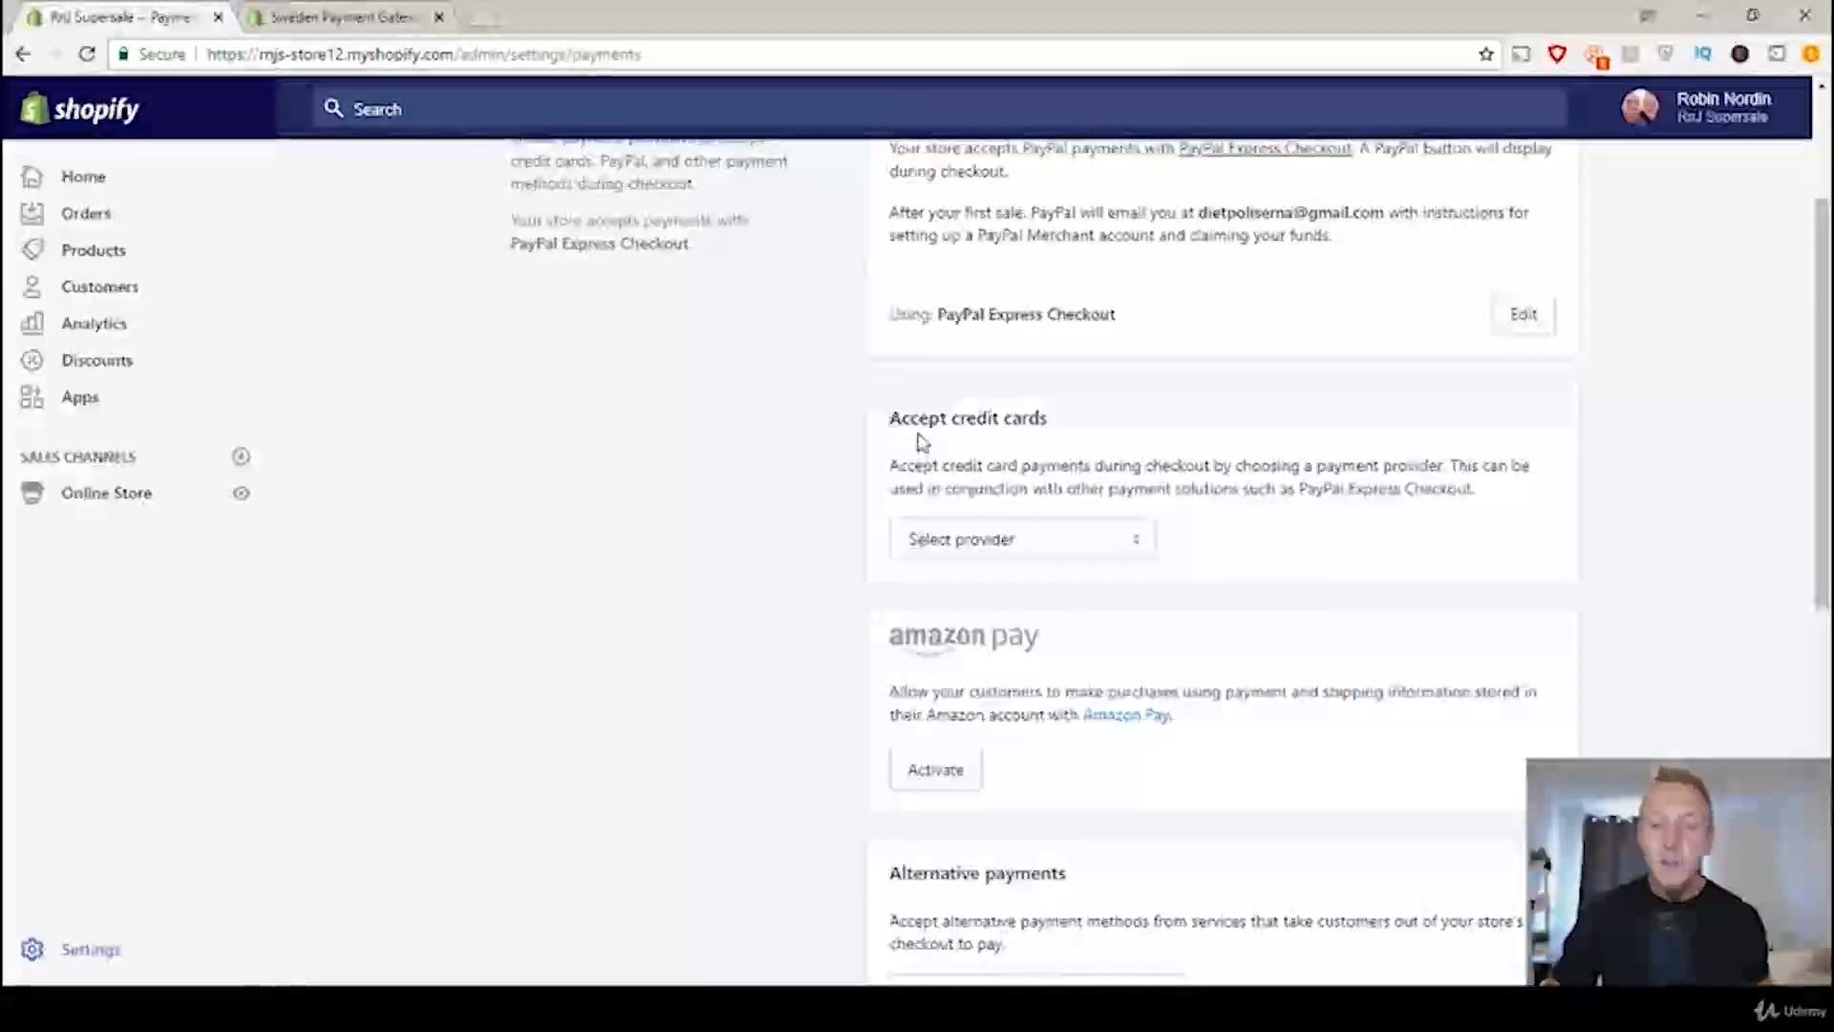
left_click(1058, 544)
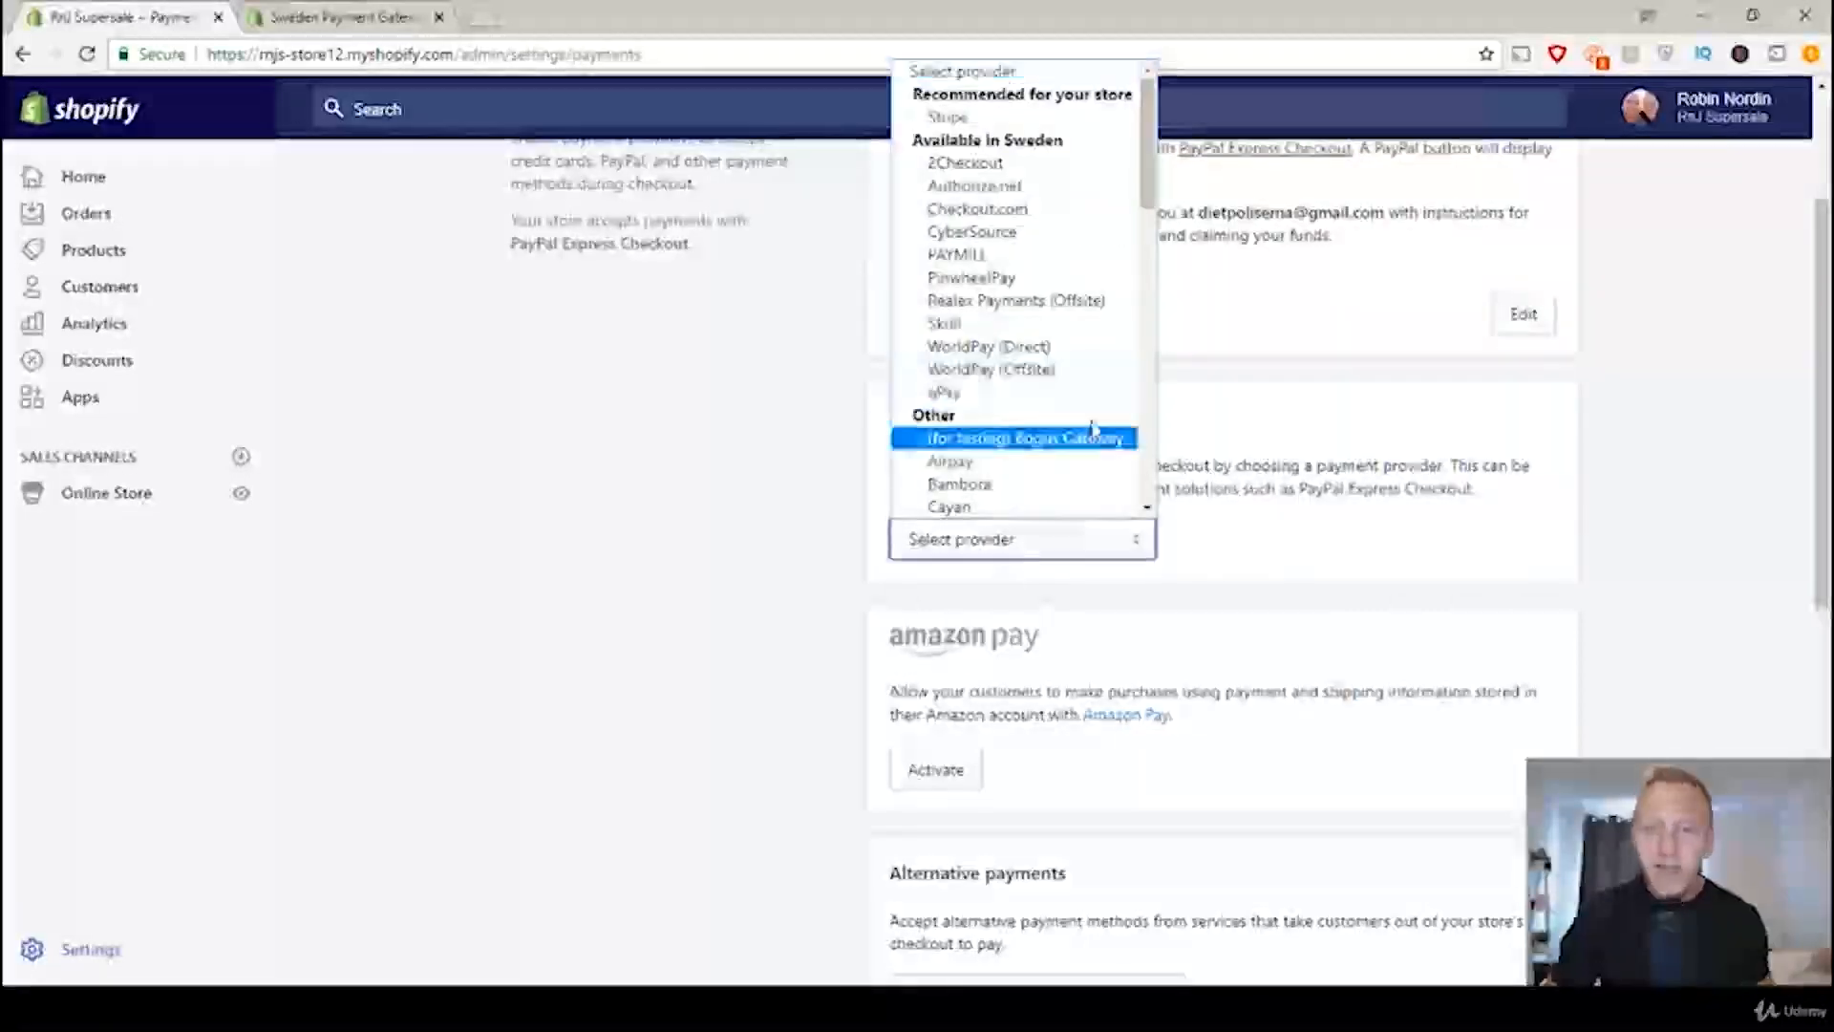
left_click(984, 116)
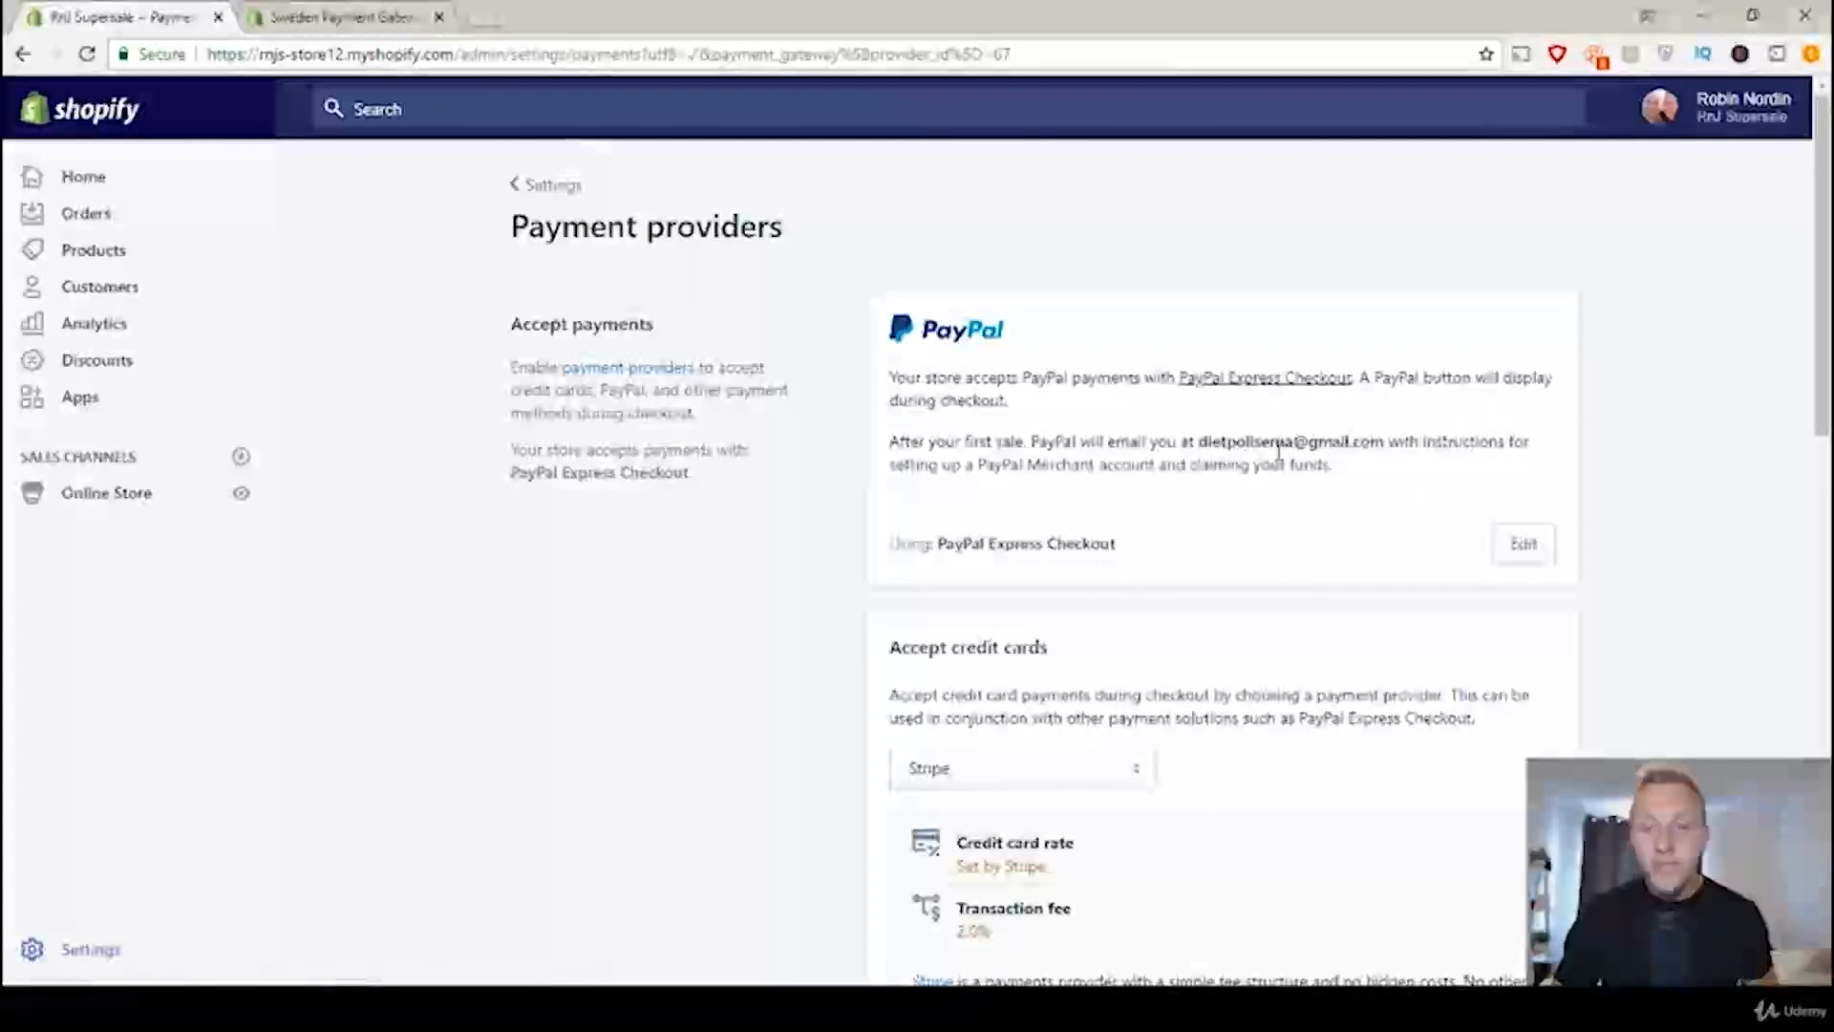
scroll(1300, 439, "down", 5)
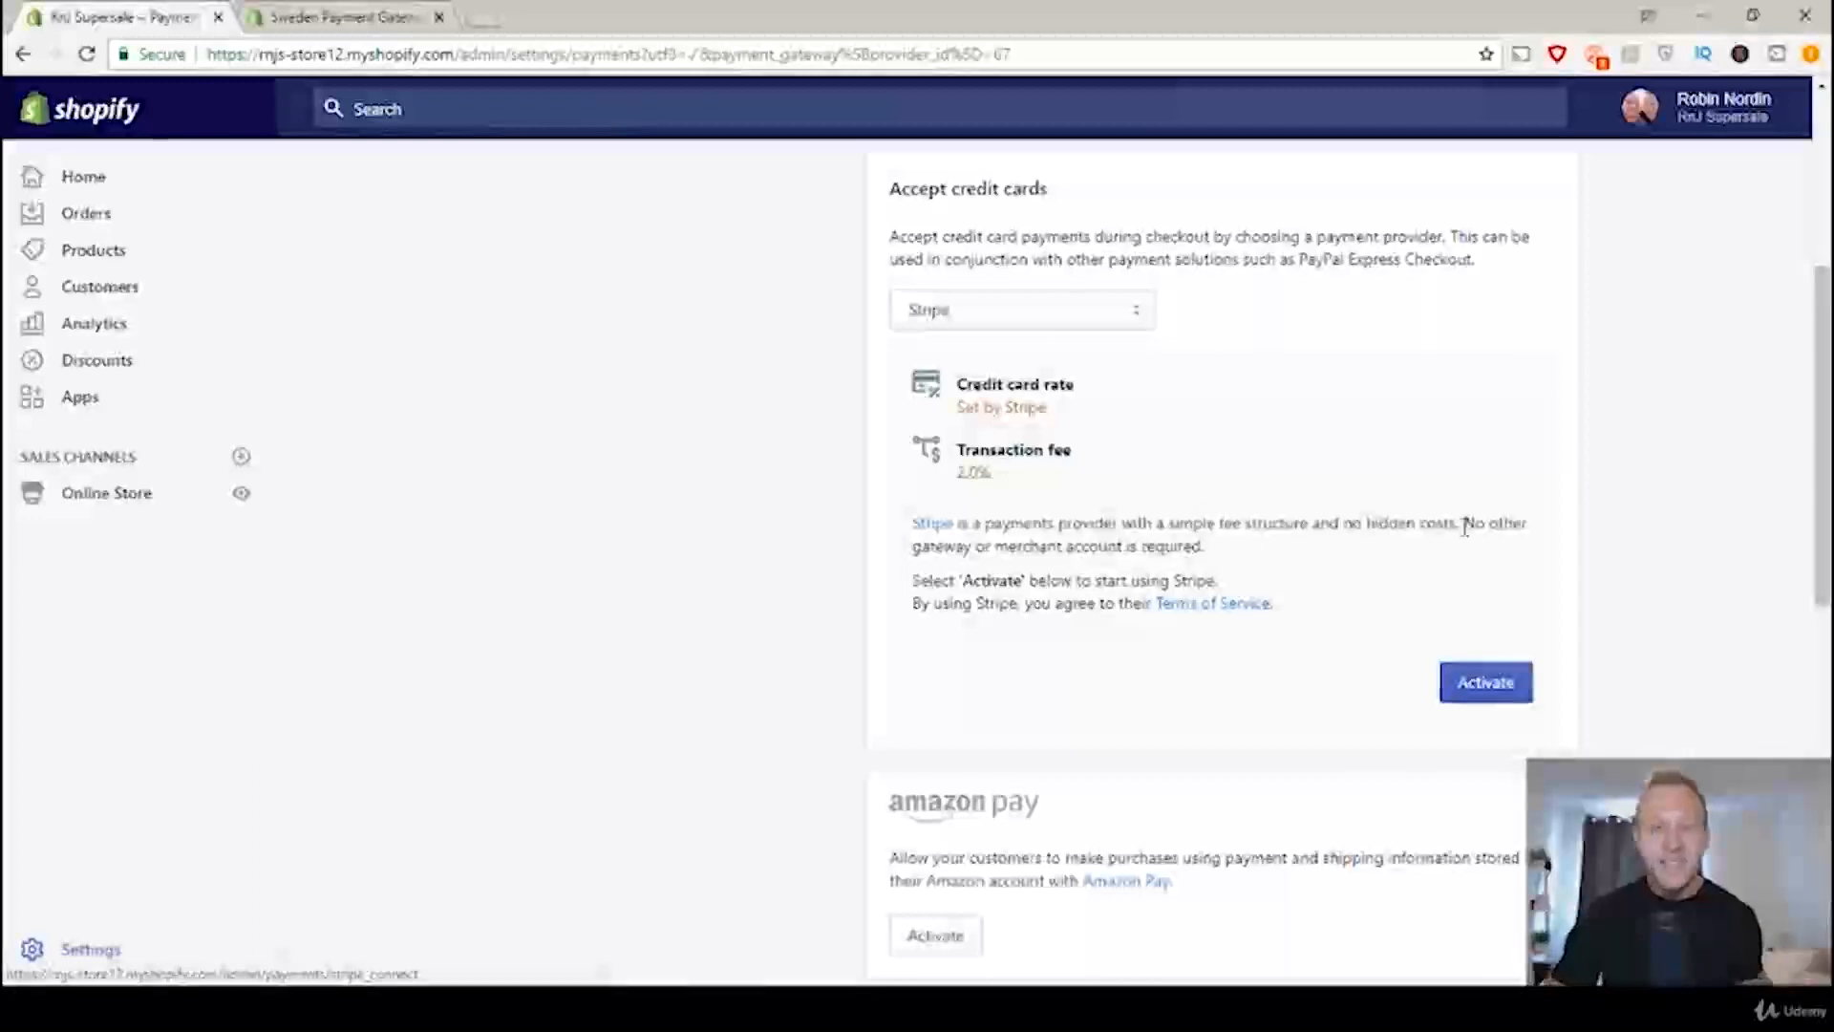
scroll(1465, 528, "up", 5)
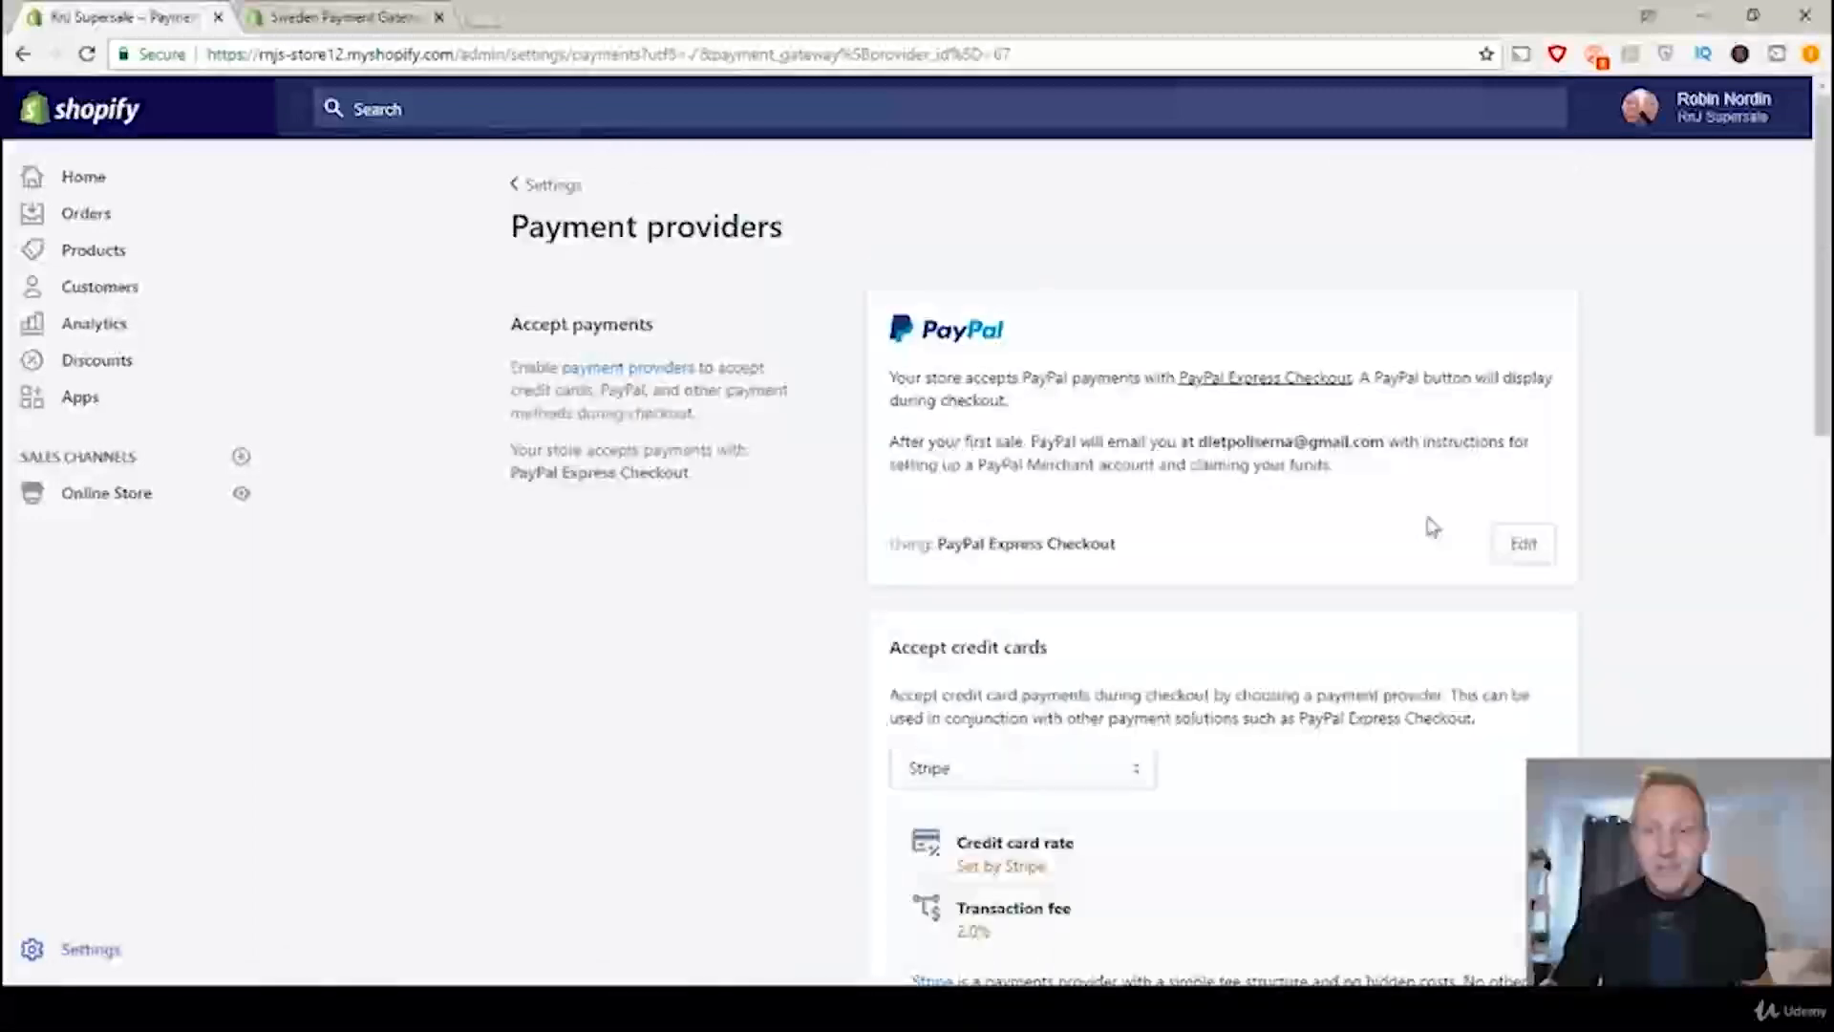
left_click(575, 185)
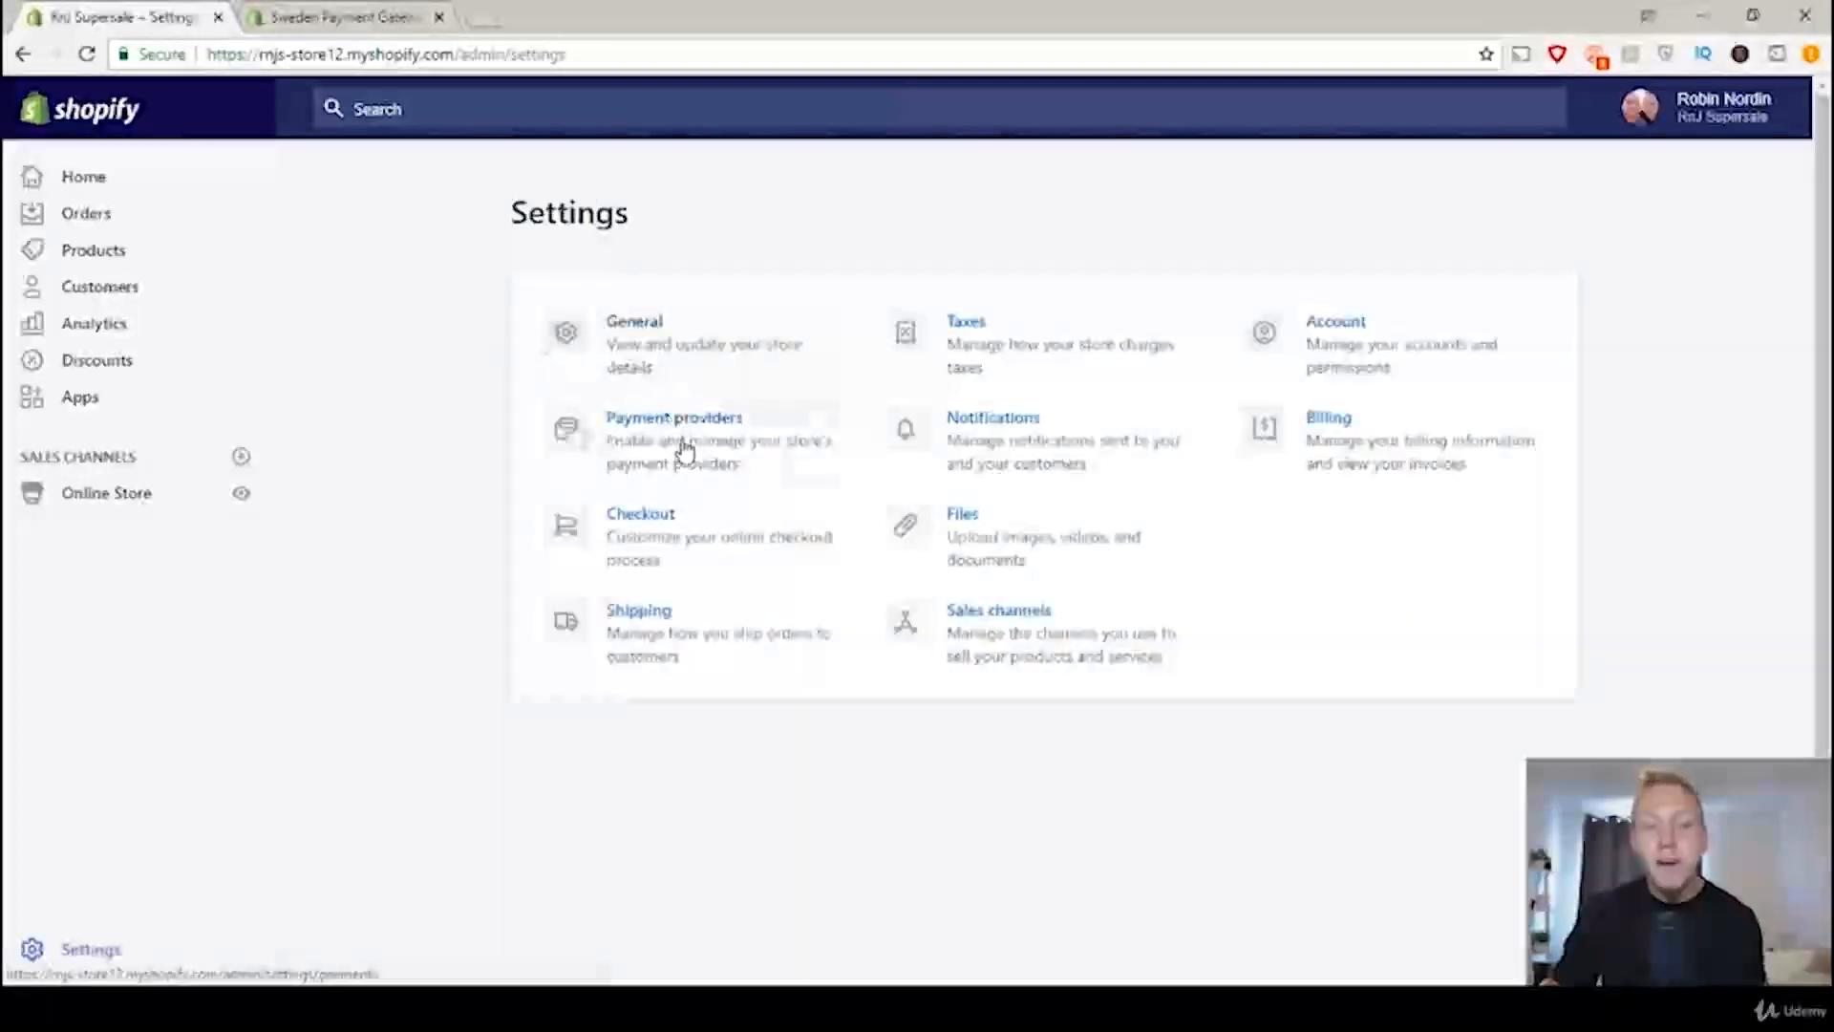
left_click(684, 449)
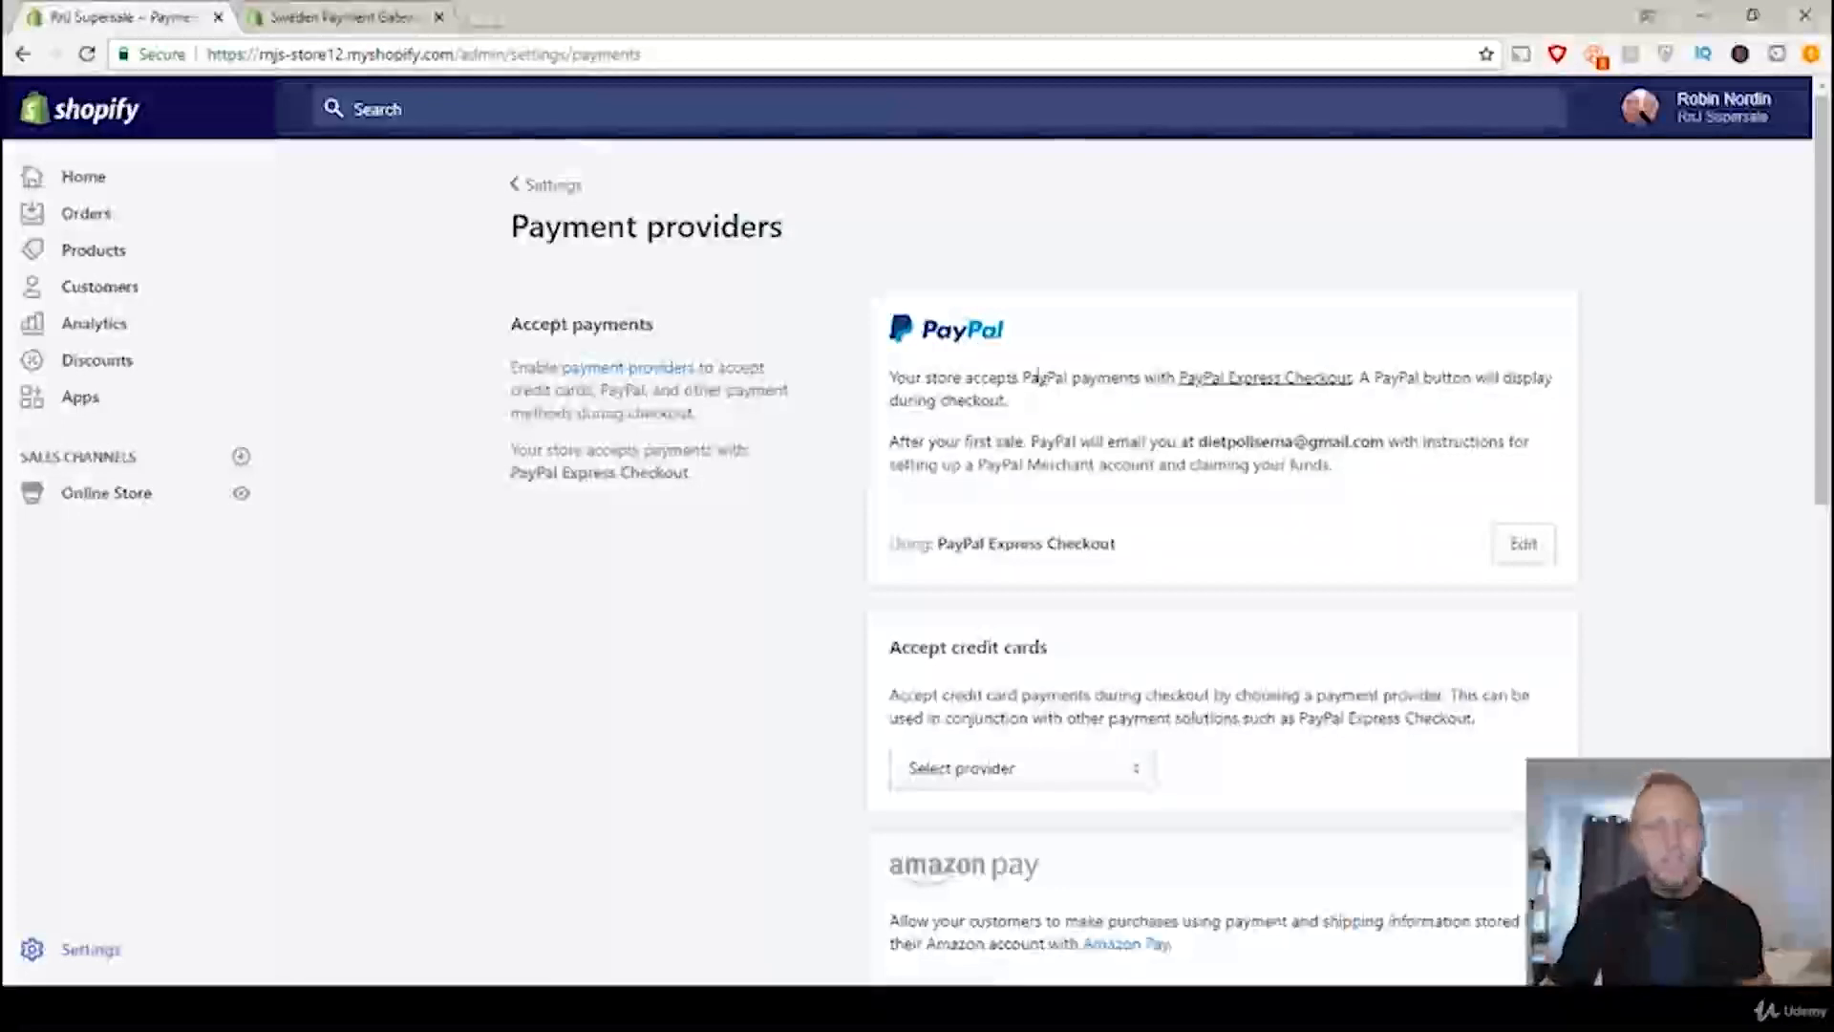
left_click(76, 951)
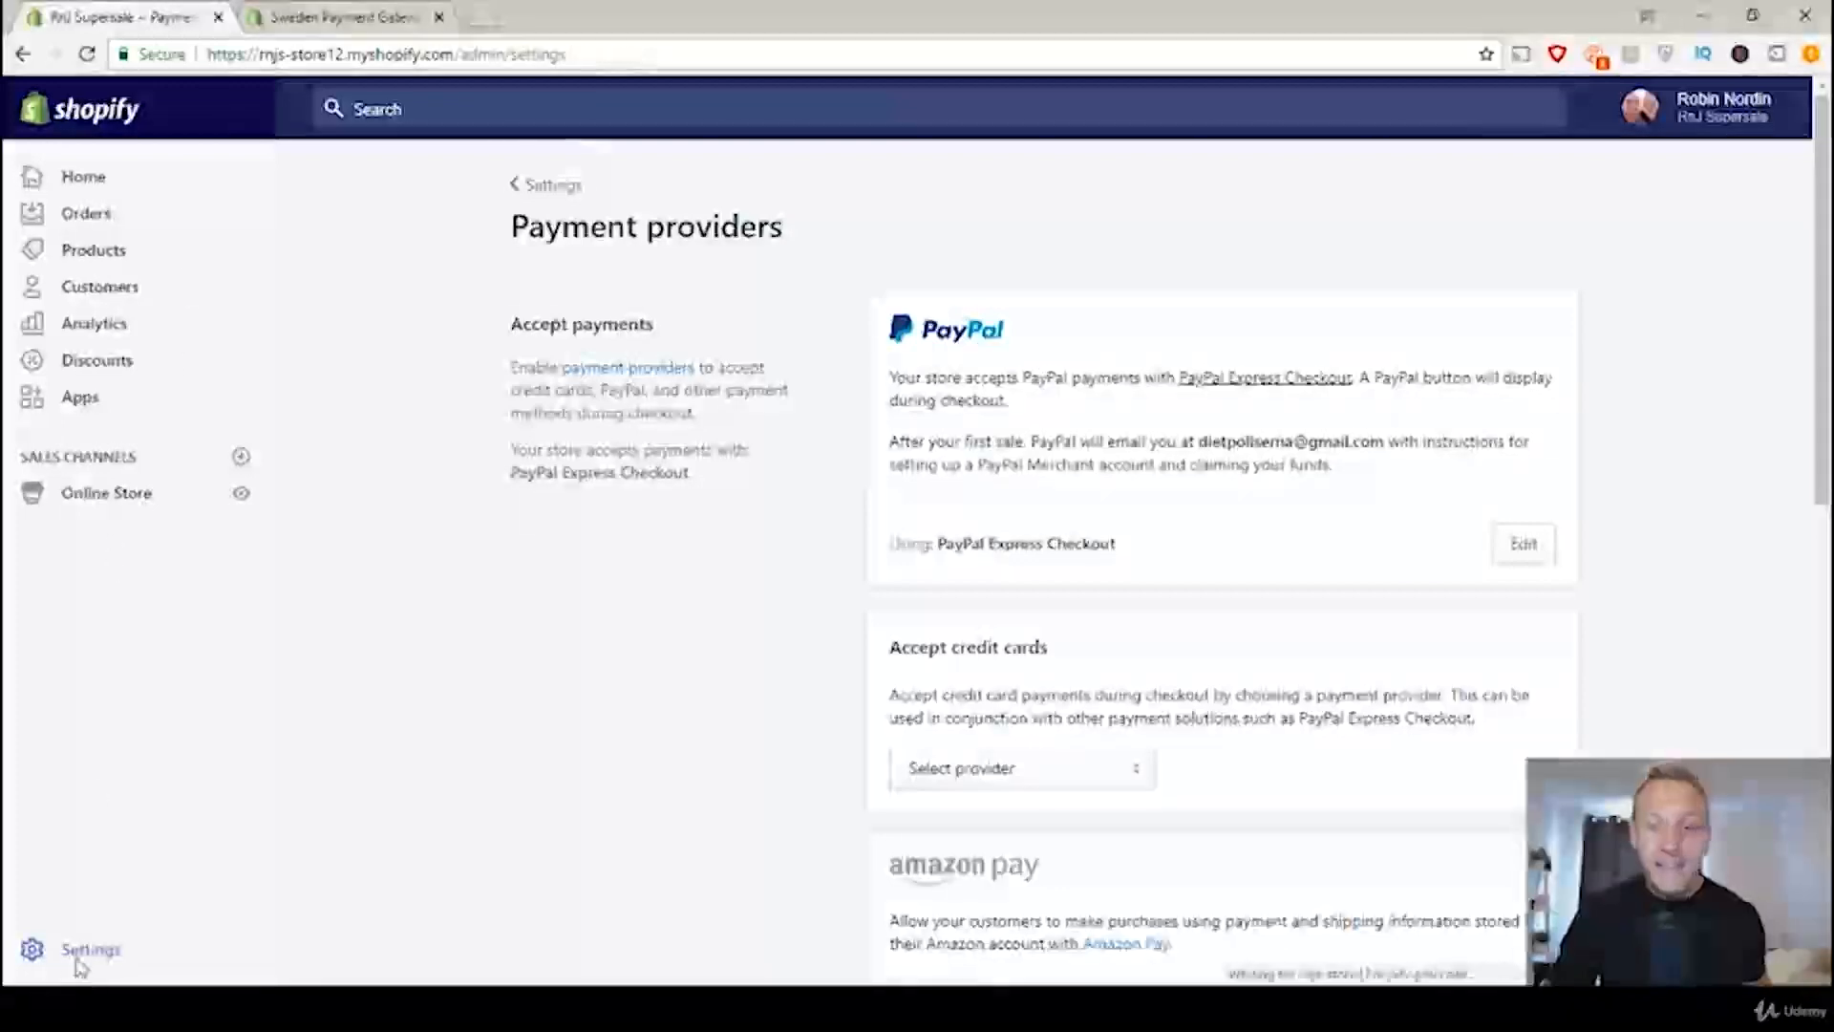
left_click(692, 420)
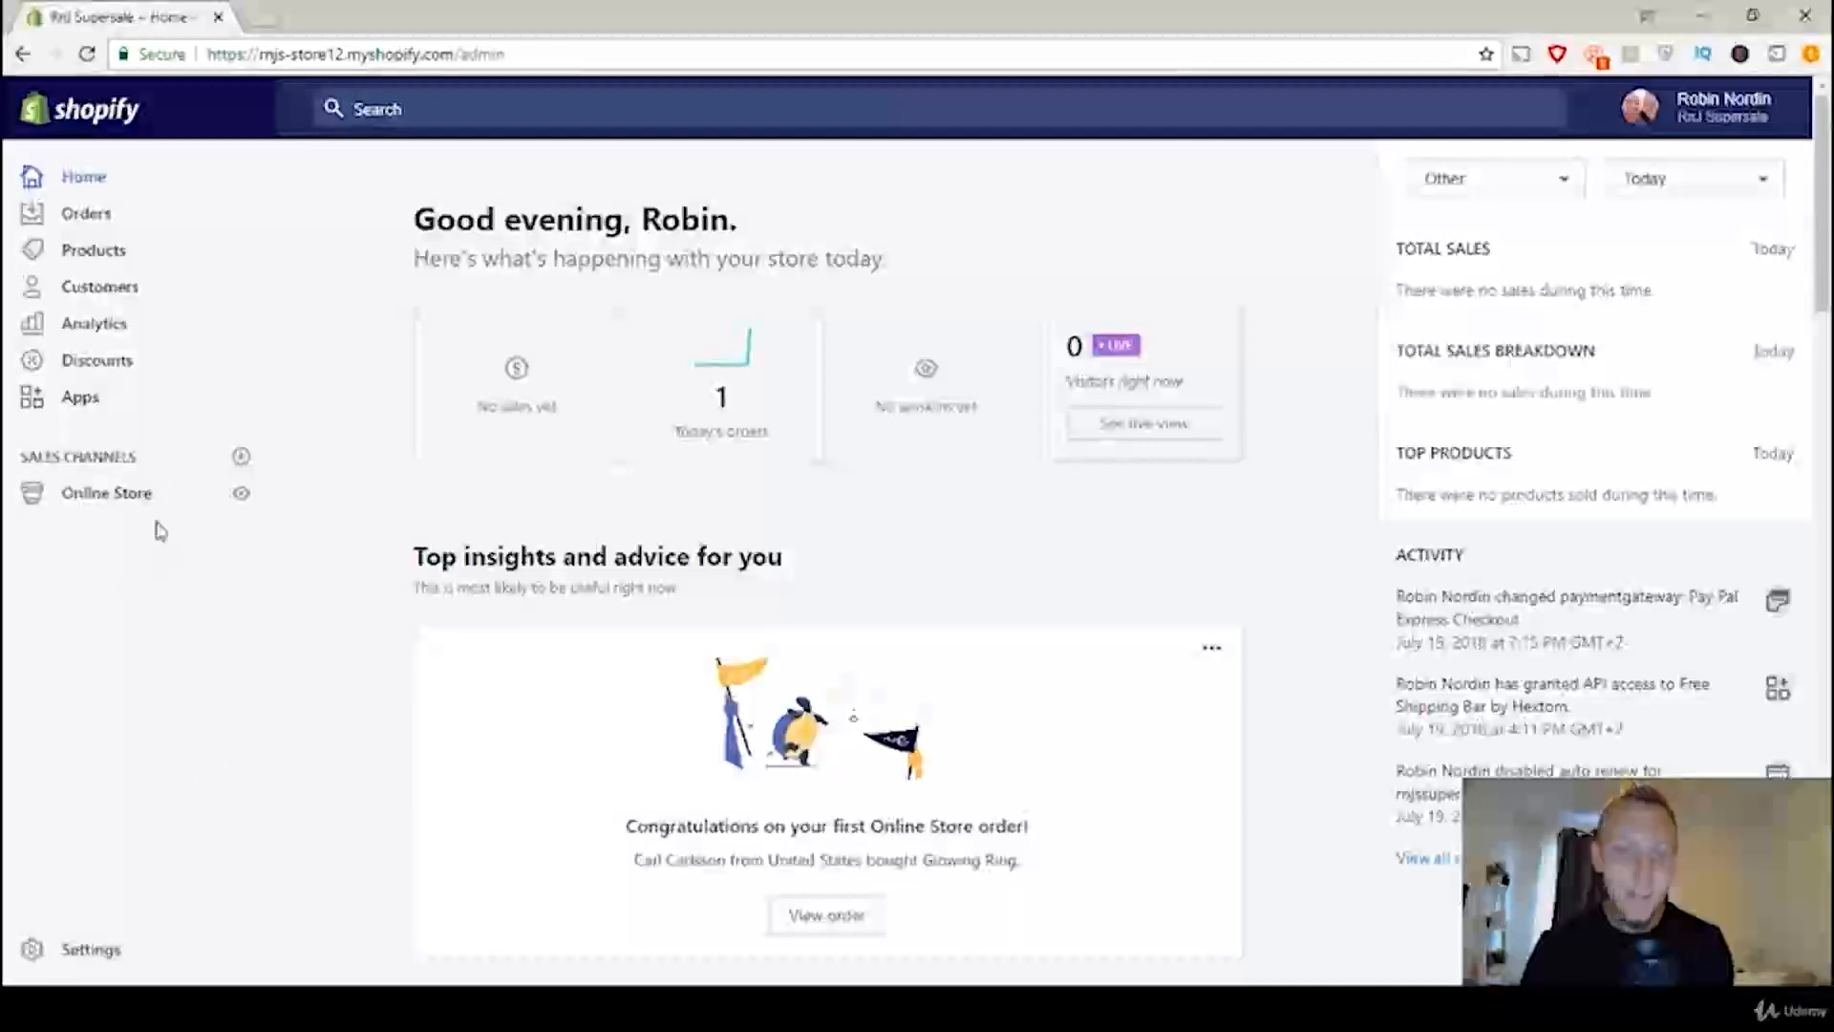
Step: Set the payment authorization in the payment providers settings to automatically capture payment for orders and save it
left_click(95, 957)
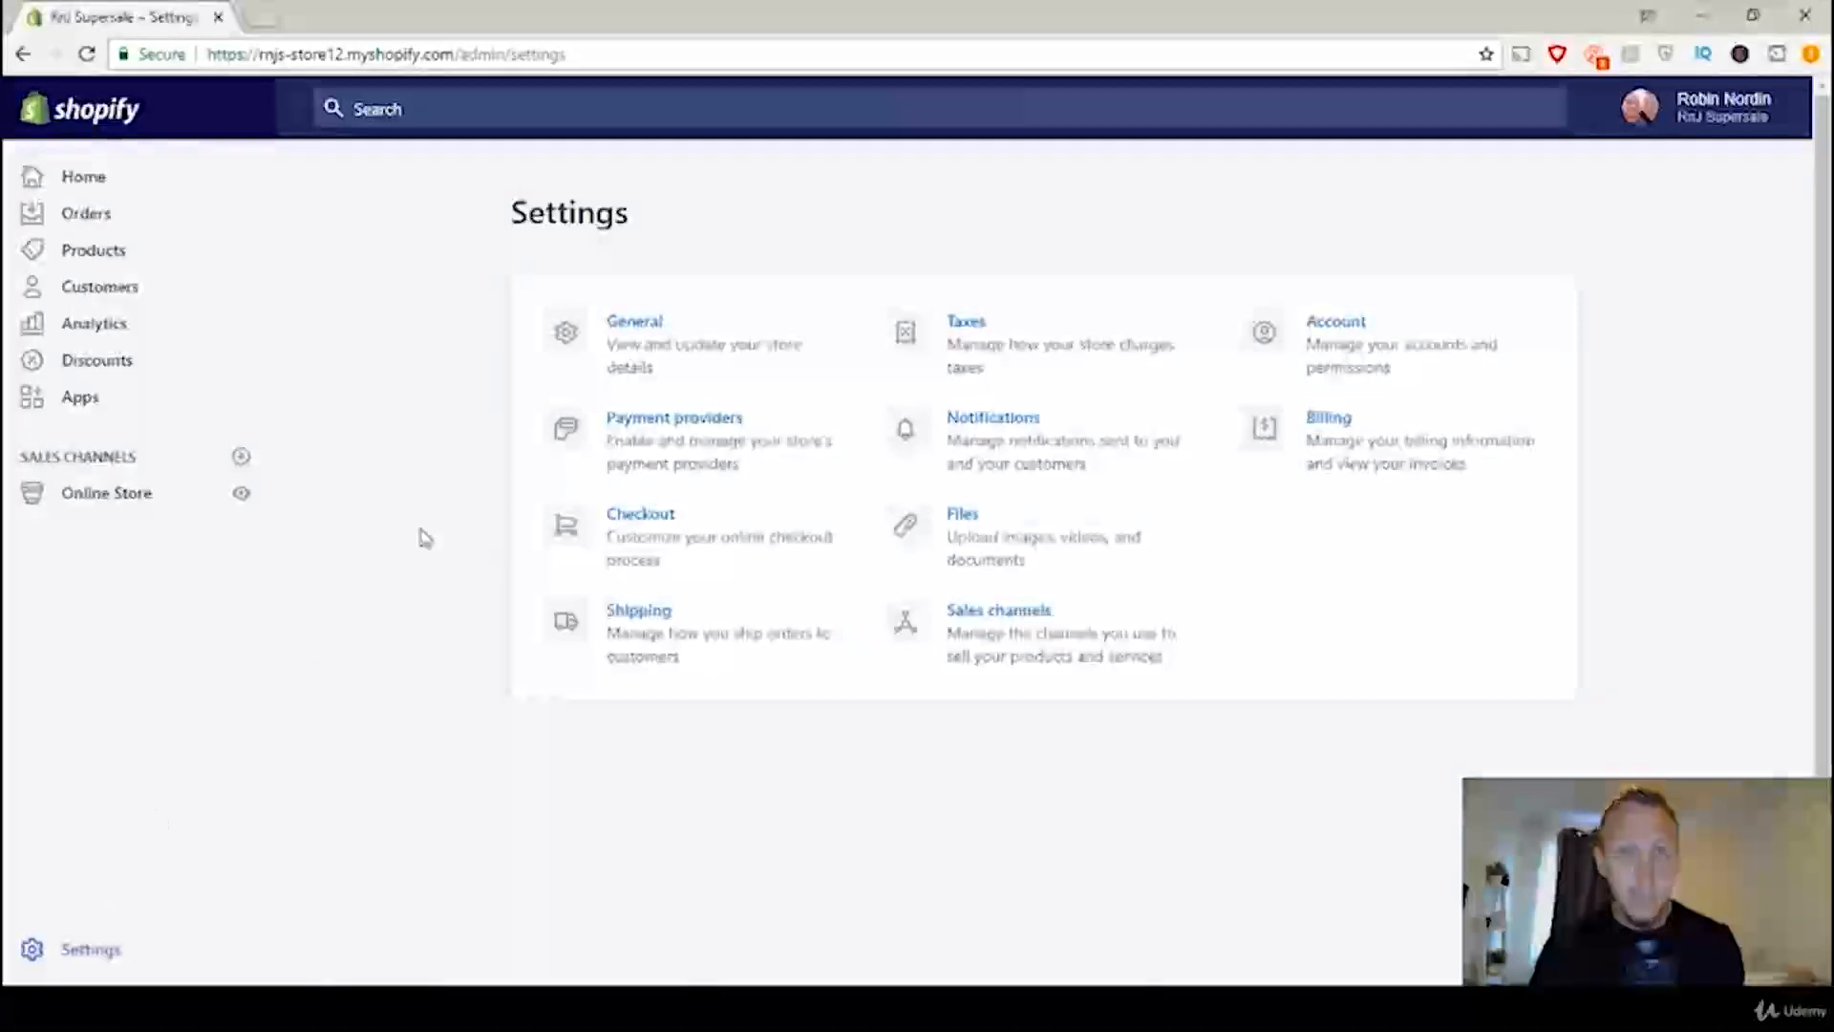
left_click(659, 451)
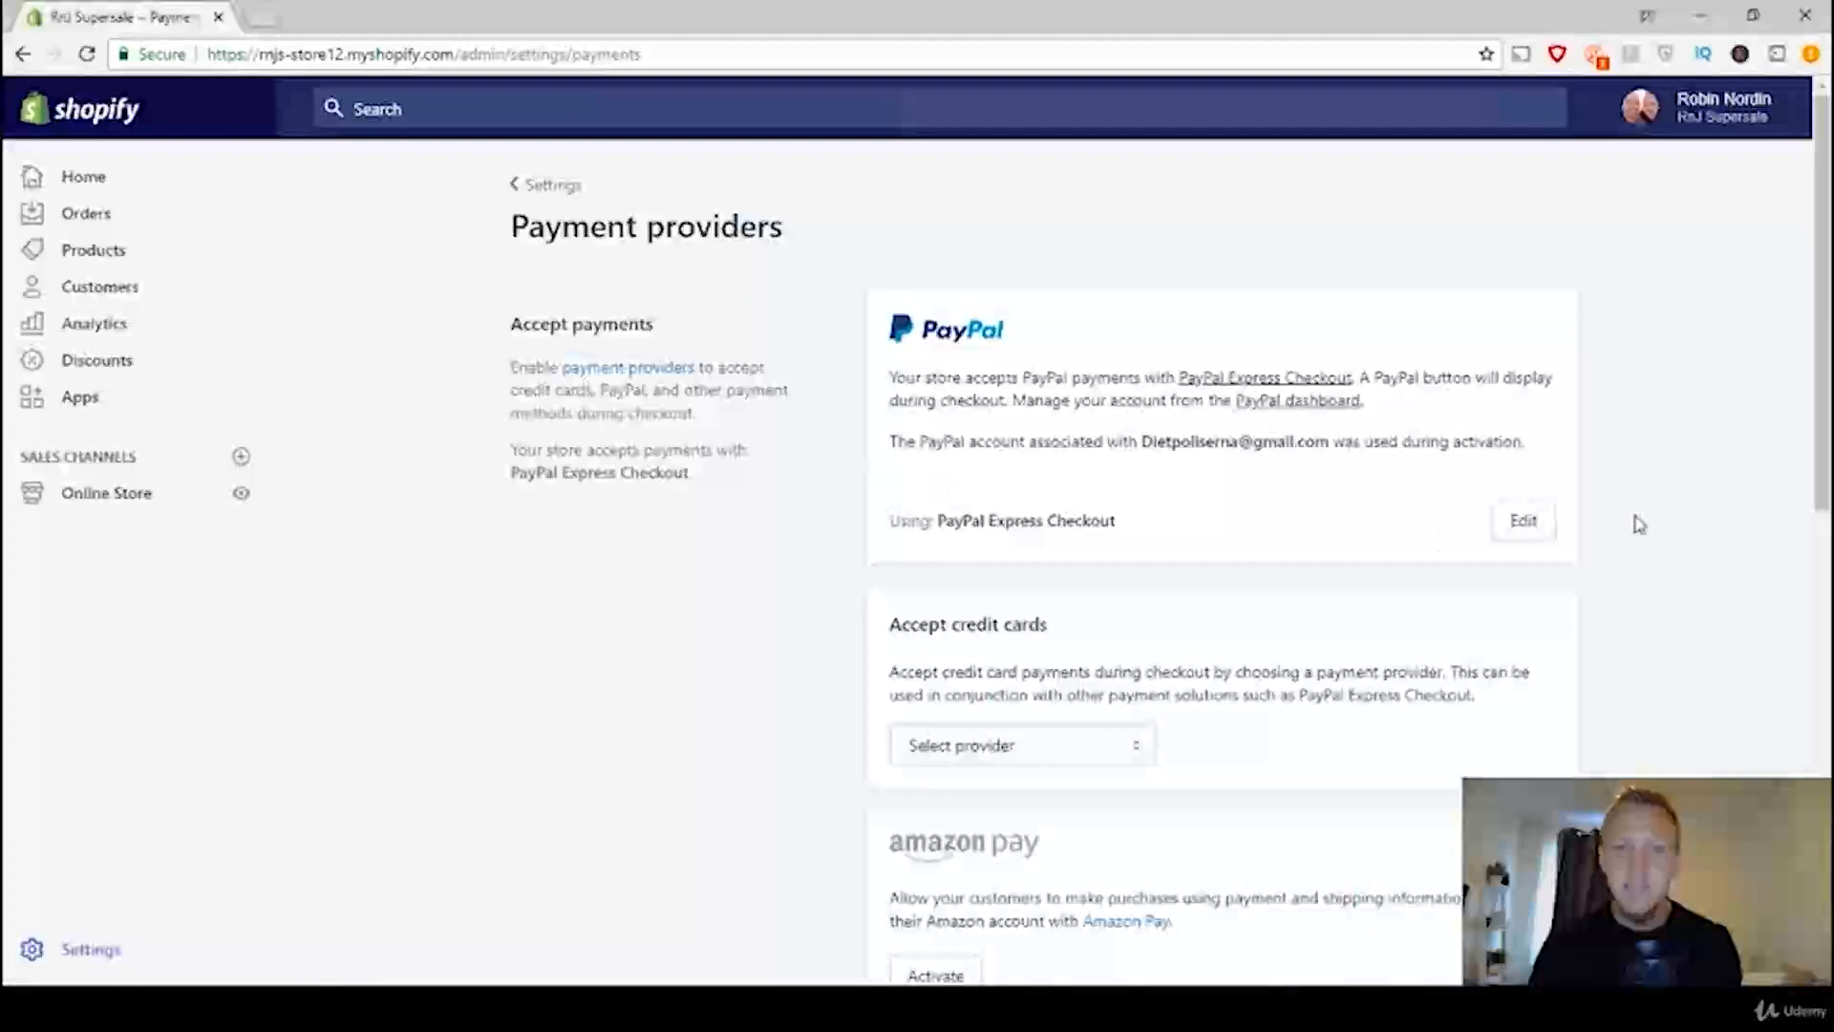
scroll(819, 389, "down", 10)
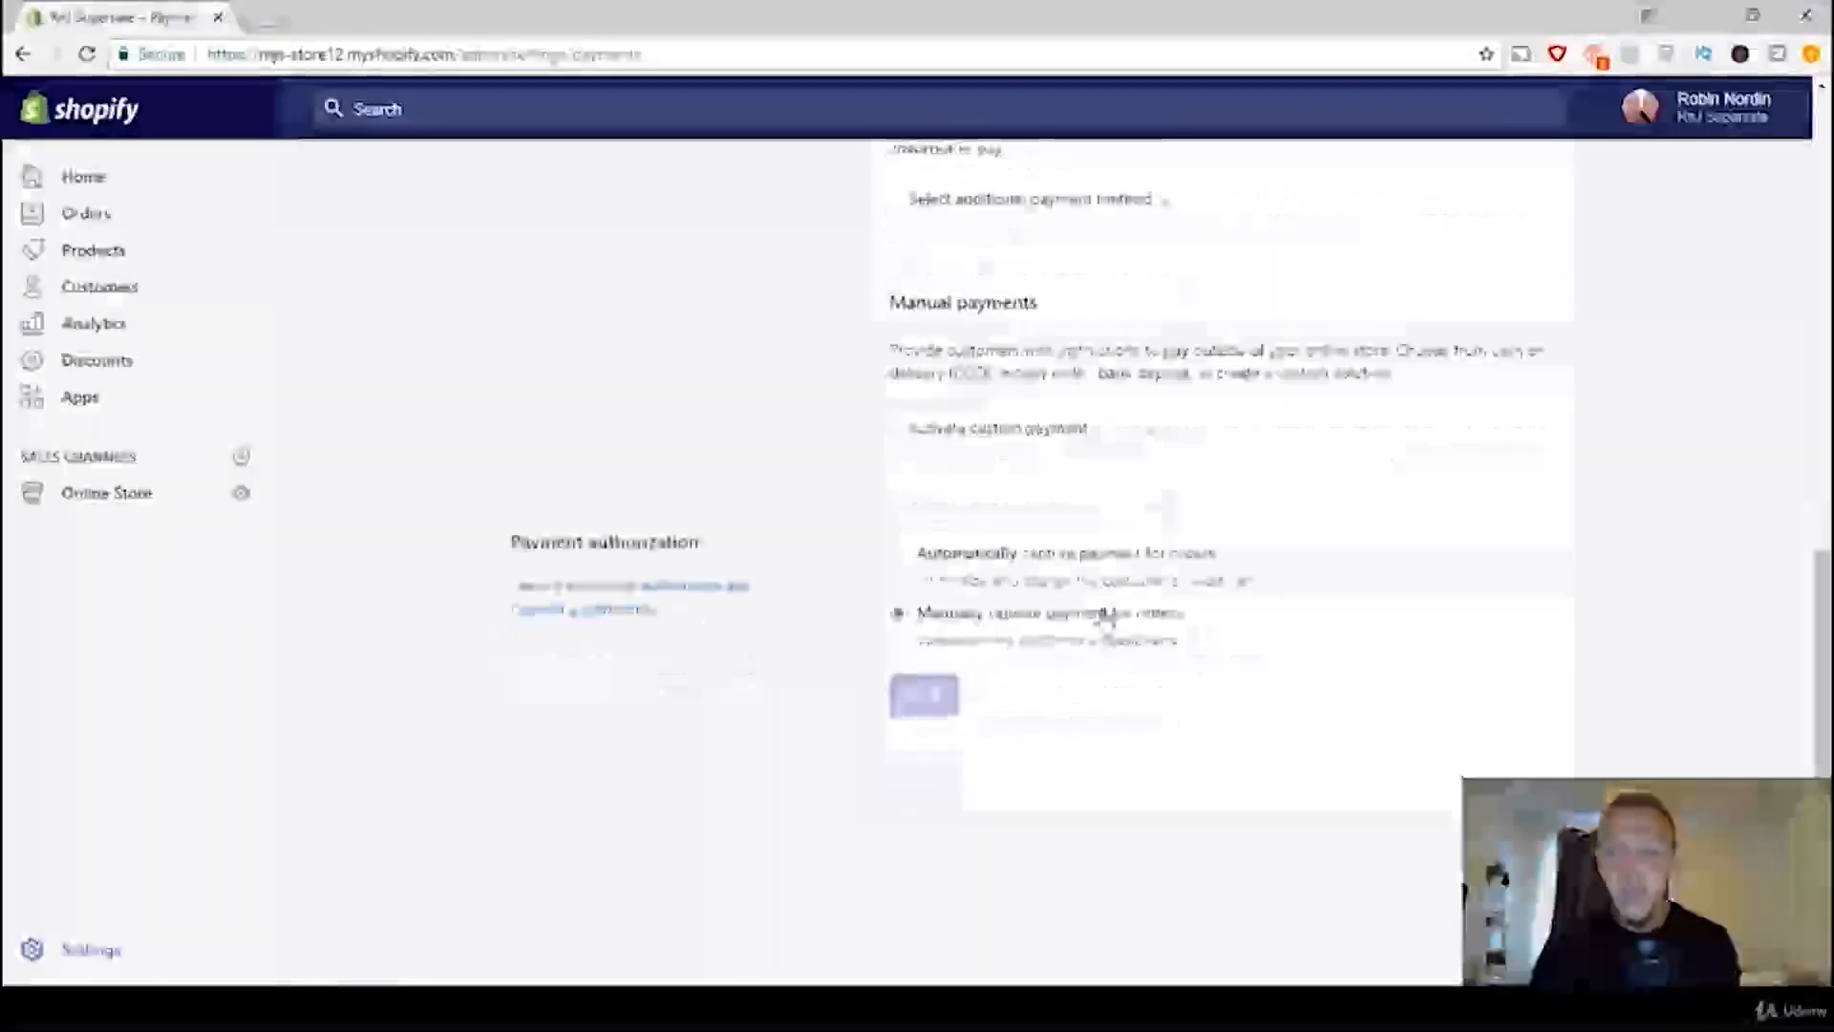
left_click(936, 557)
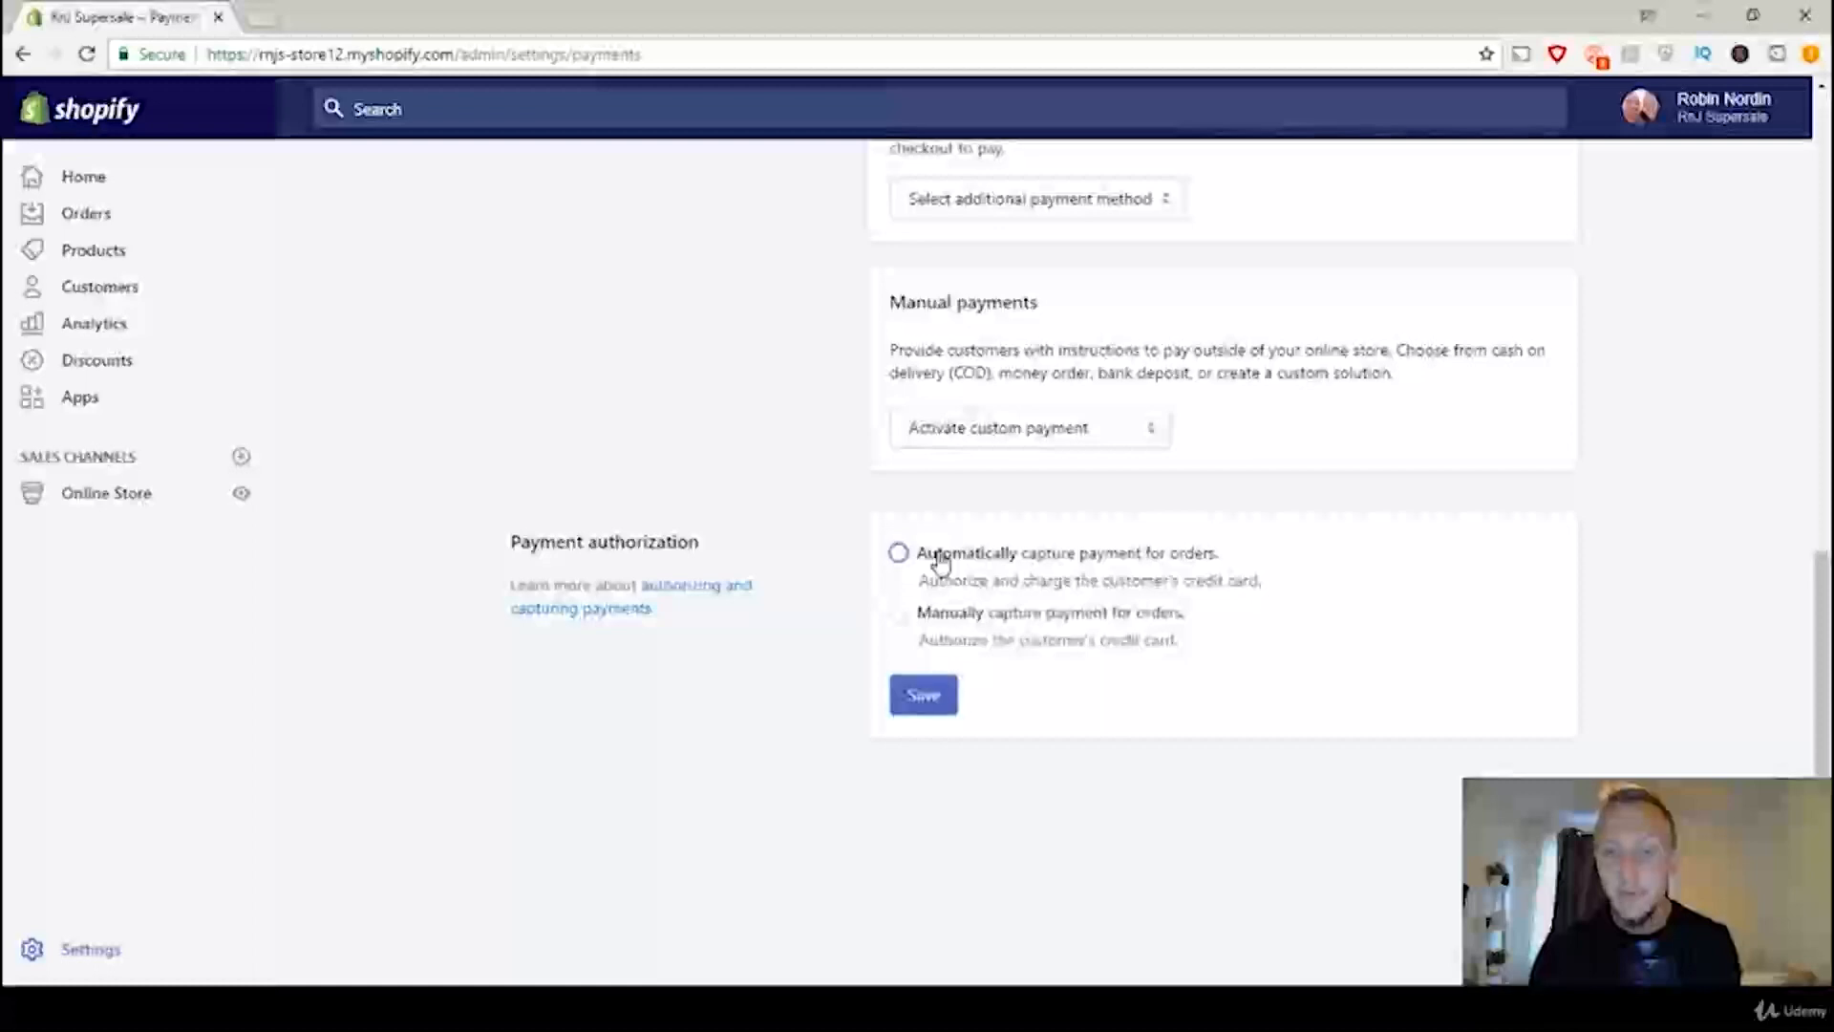
left_click(925, 697)
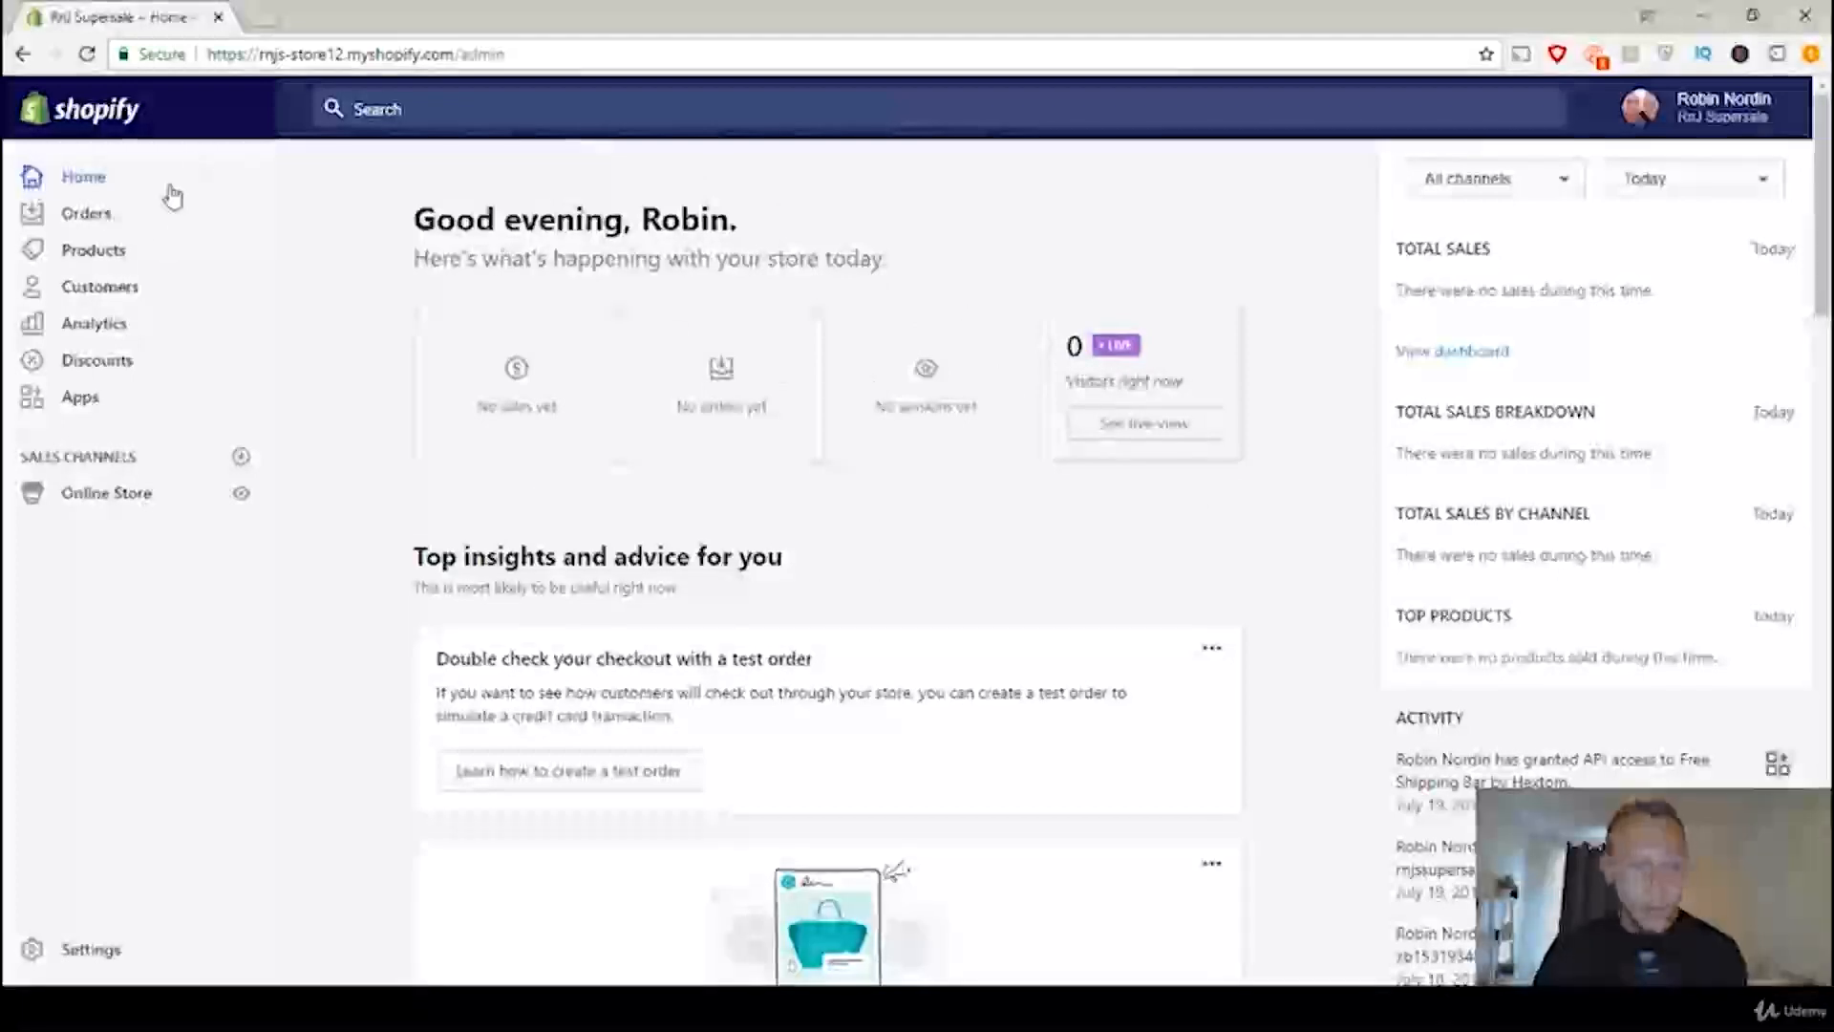
Step: Open the store's notification settings and view the order confirmation email template
left_click(90, 950)
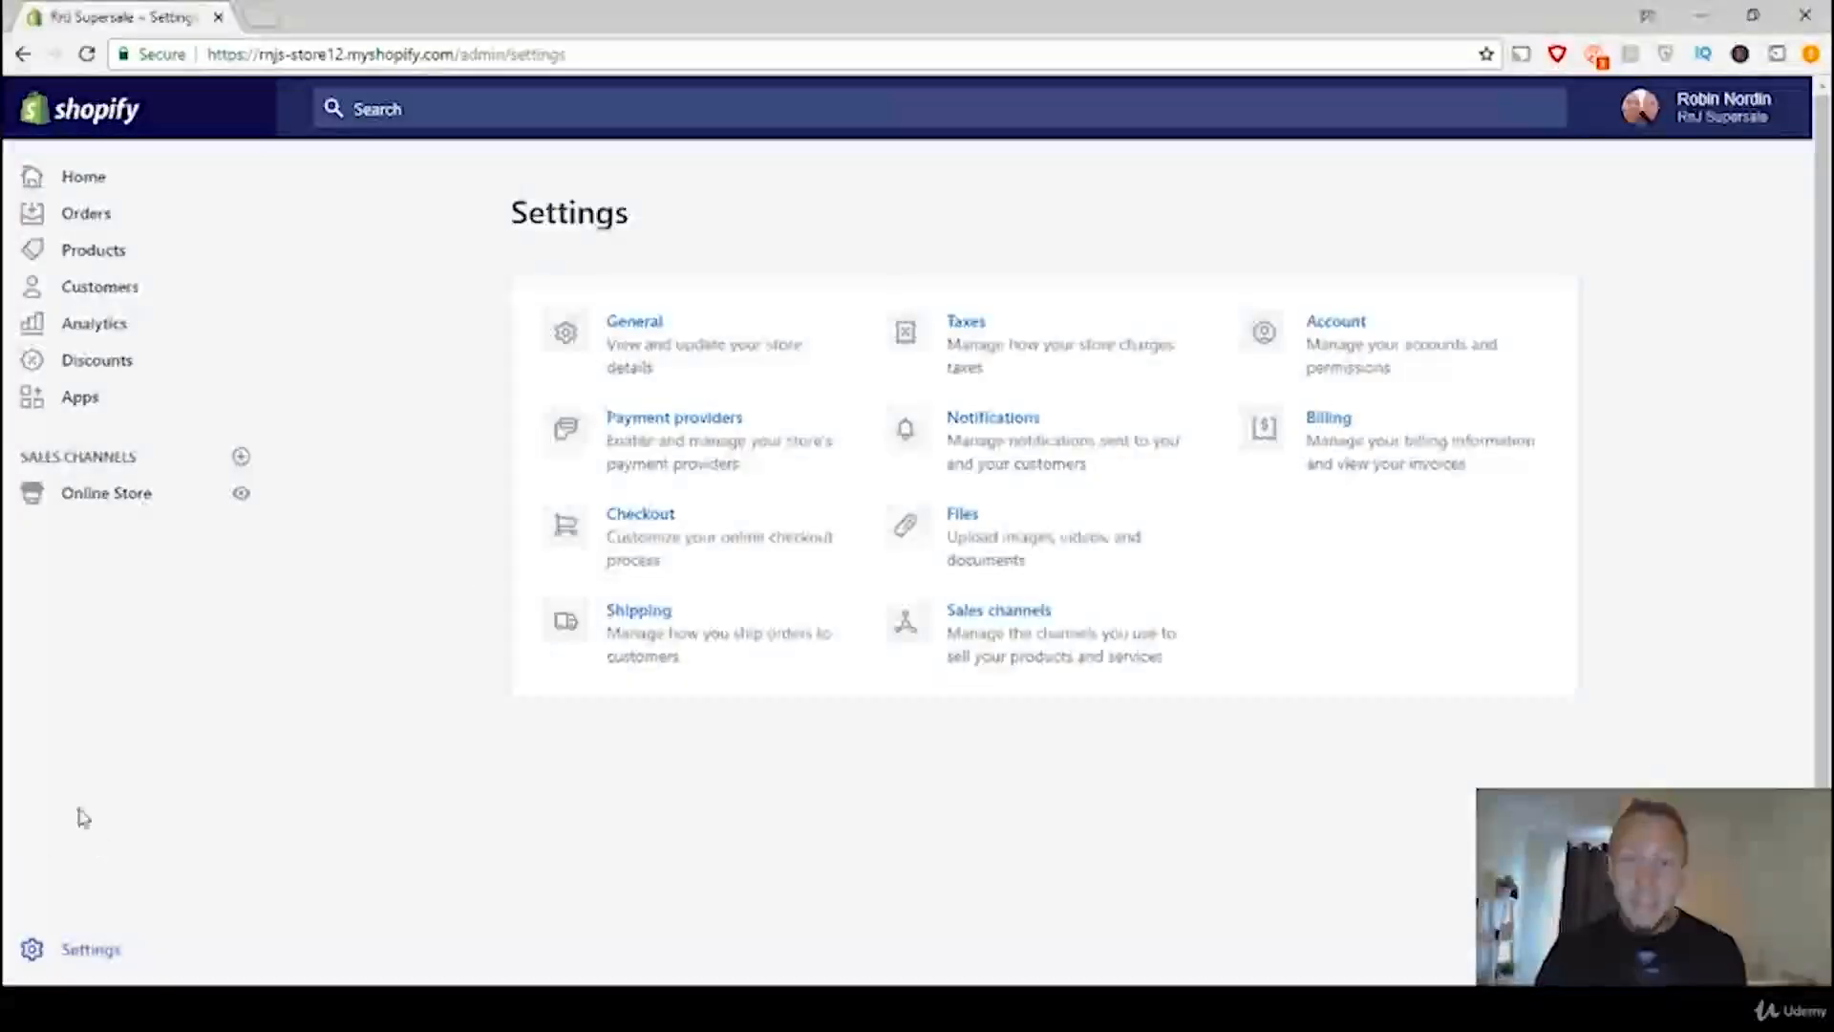
left_click(991, 429)
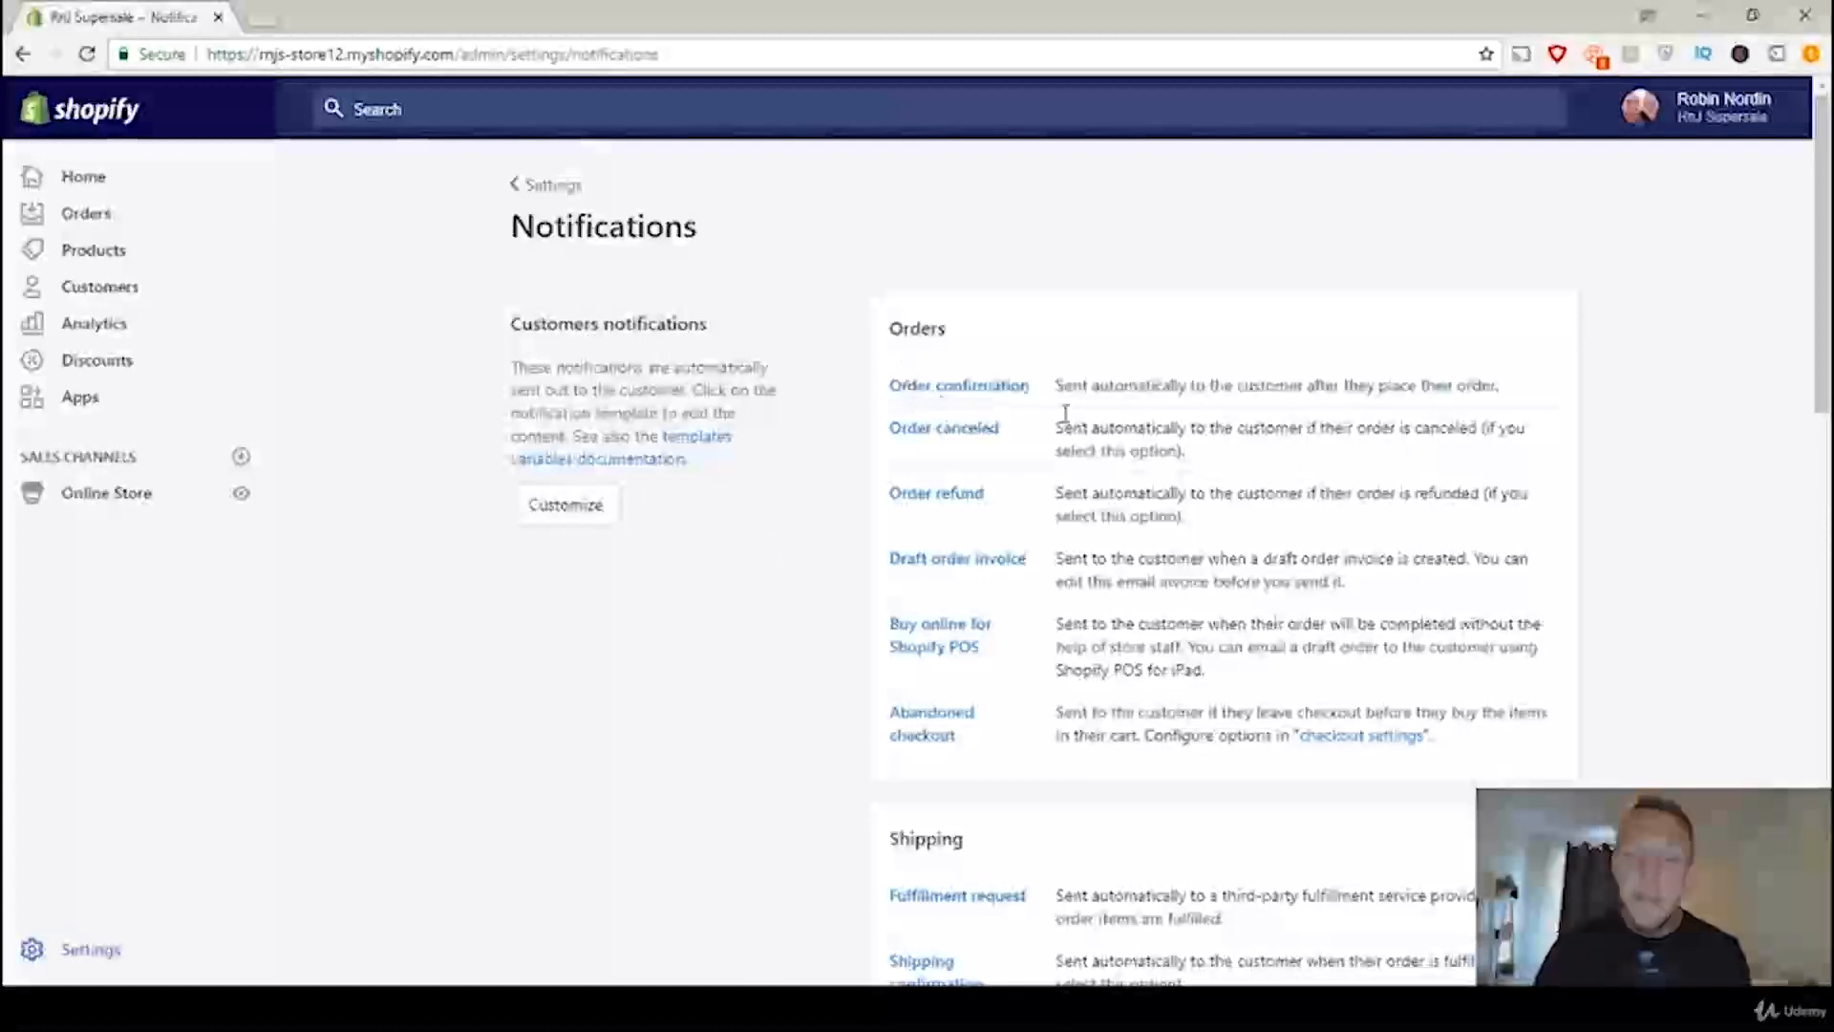
left_click(1000, 395)
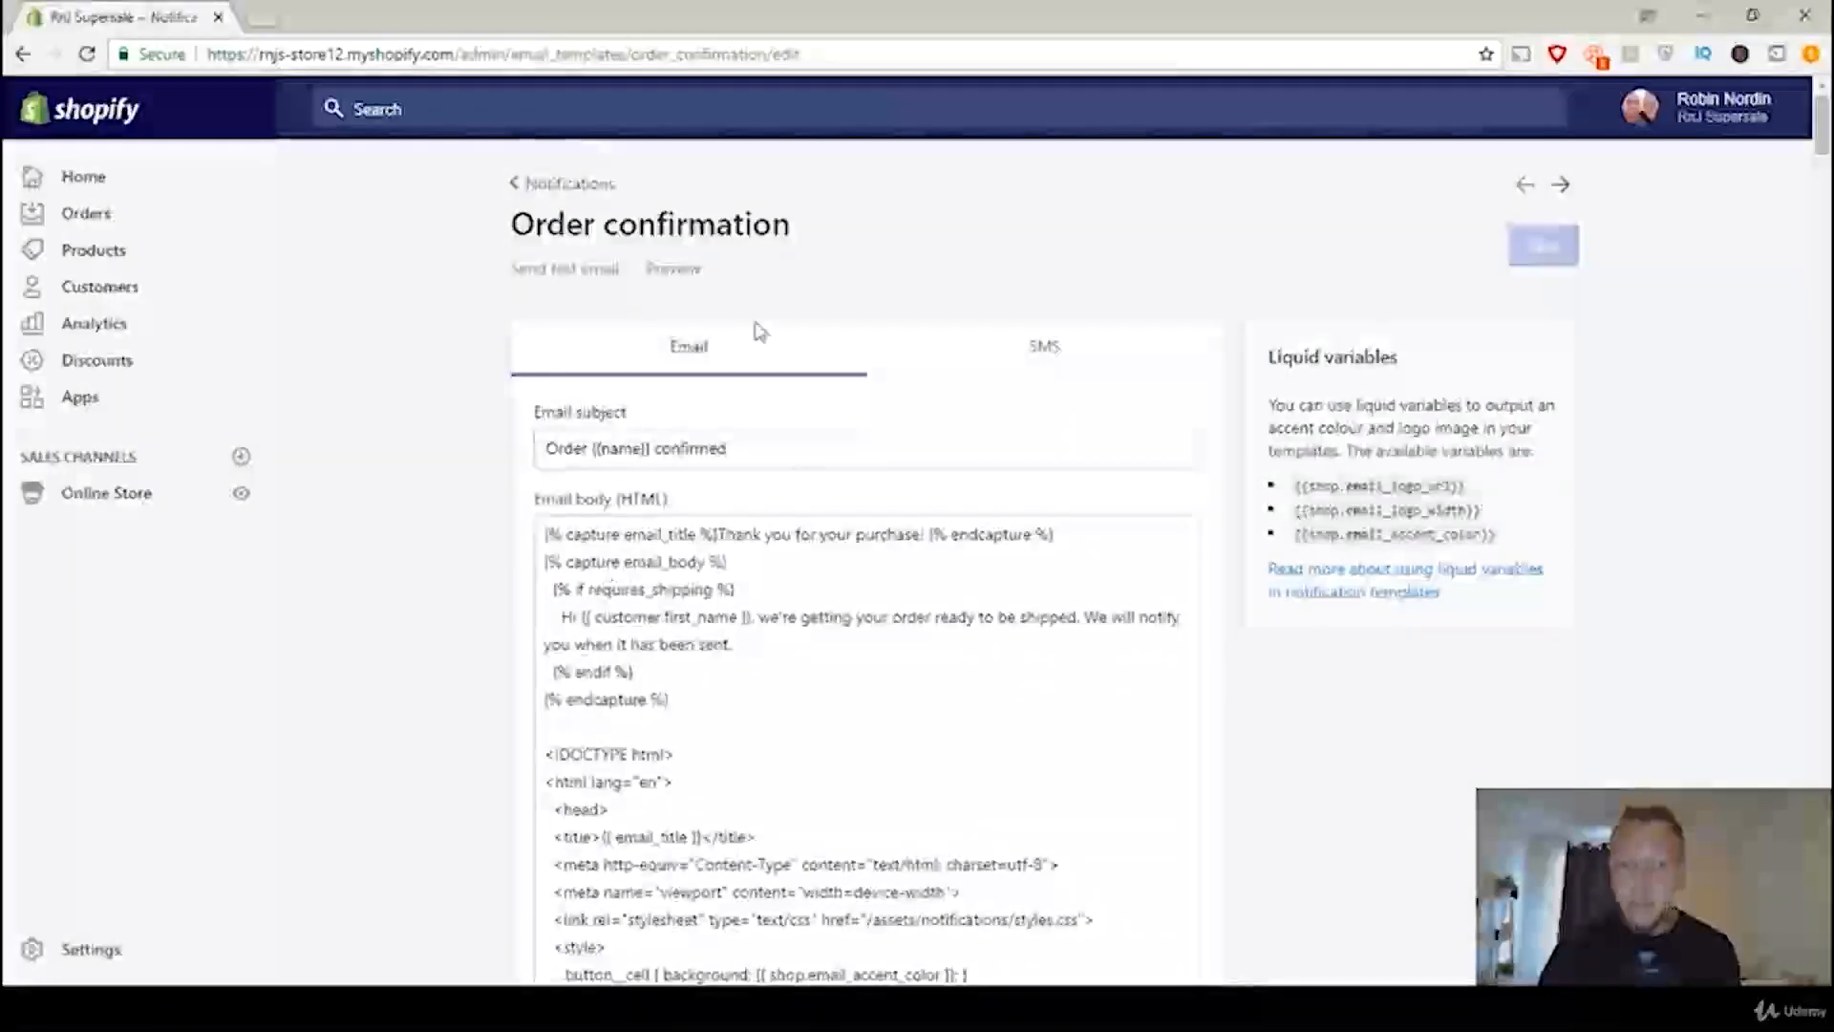
left_click(567, 199)
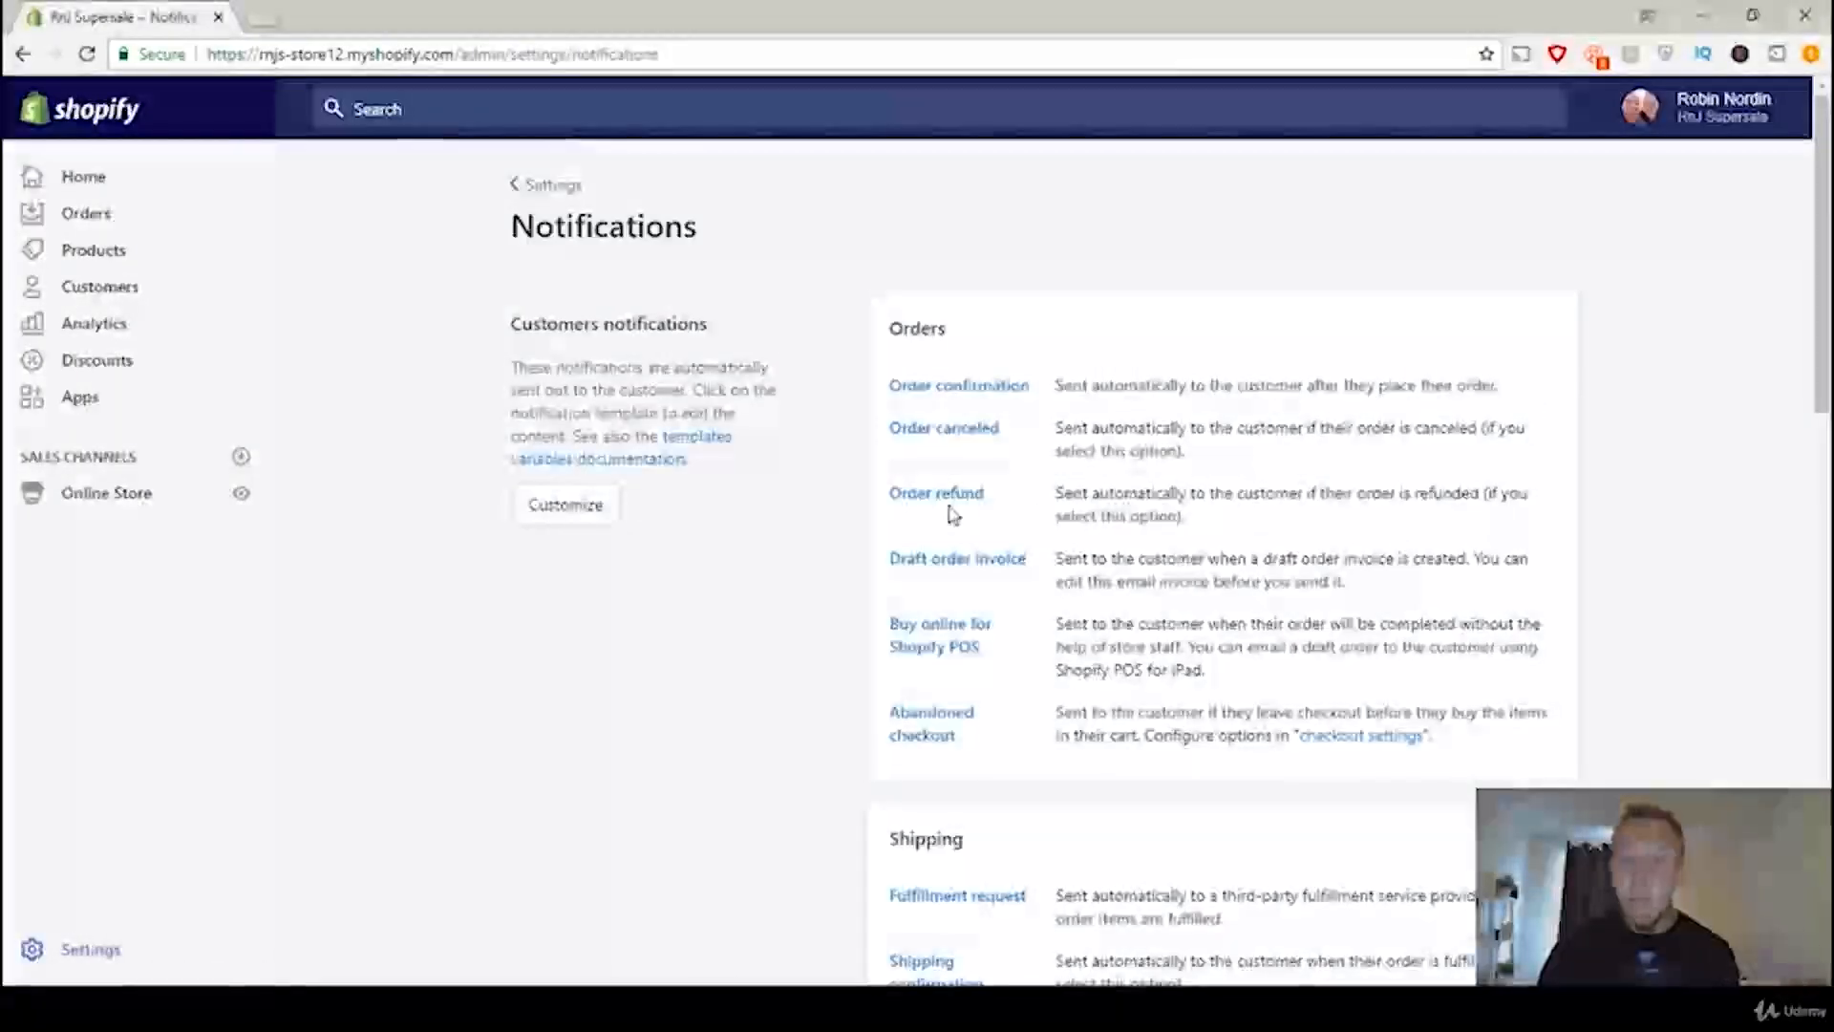
Step: Look through the customer notifications list down to the Shipping notification templates
scroll(951, 507, "down", 3)
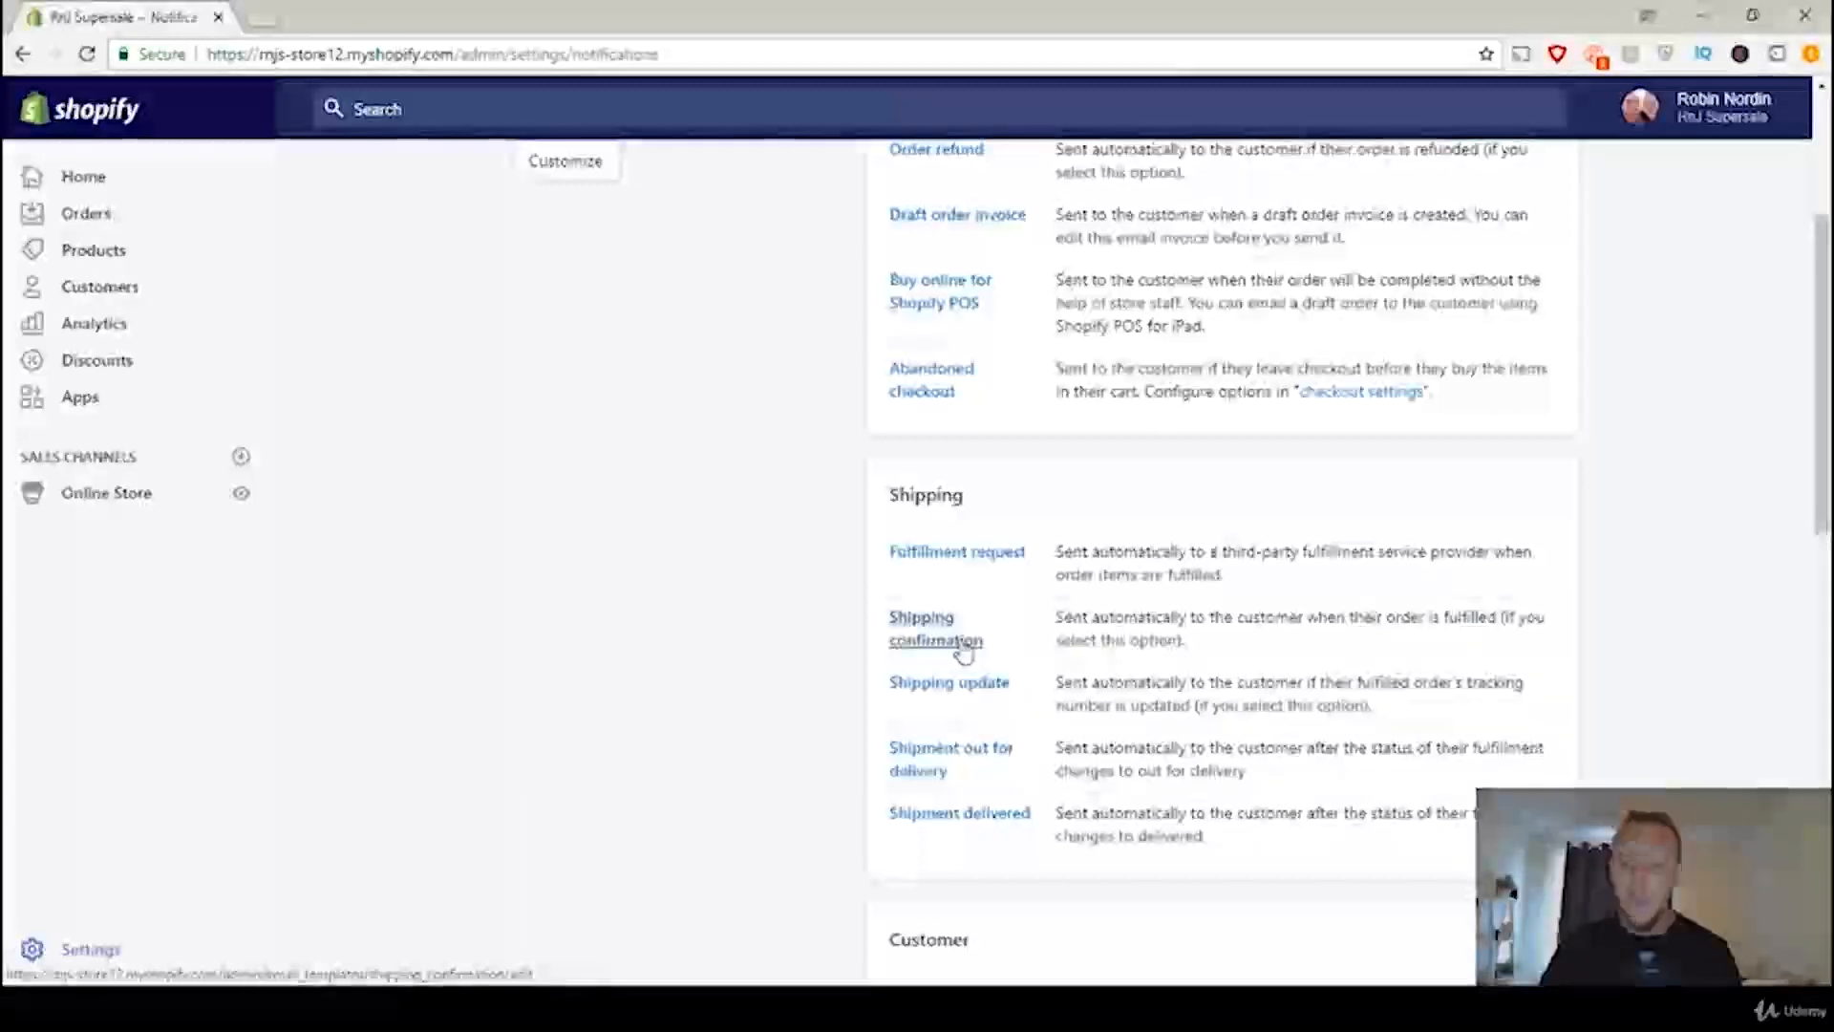
scroll(741, 449, "down", 1)
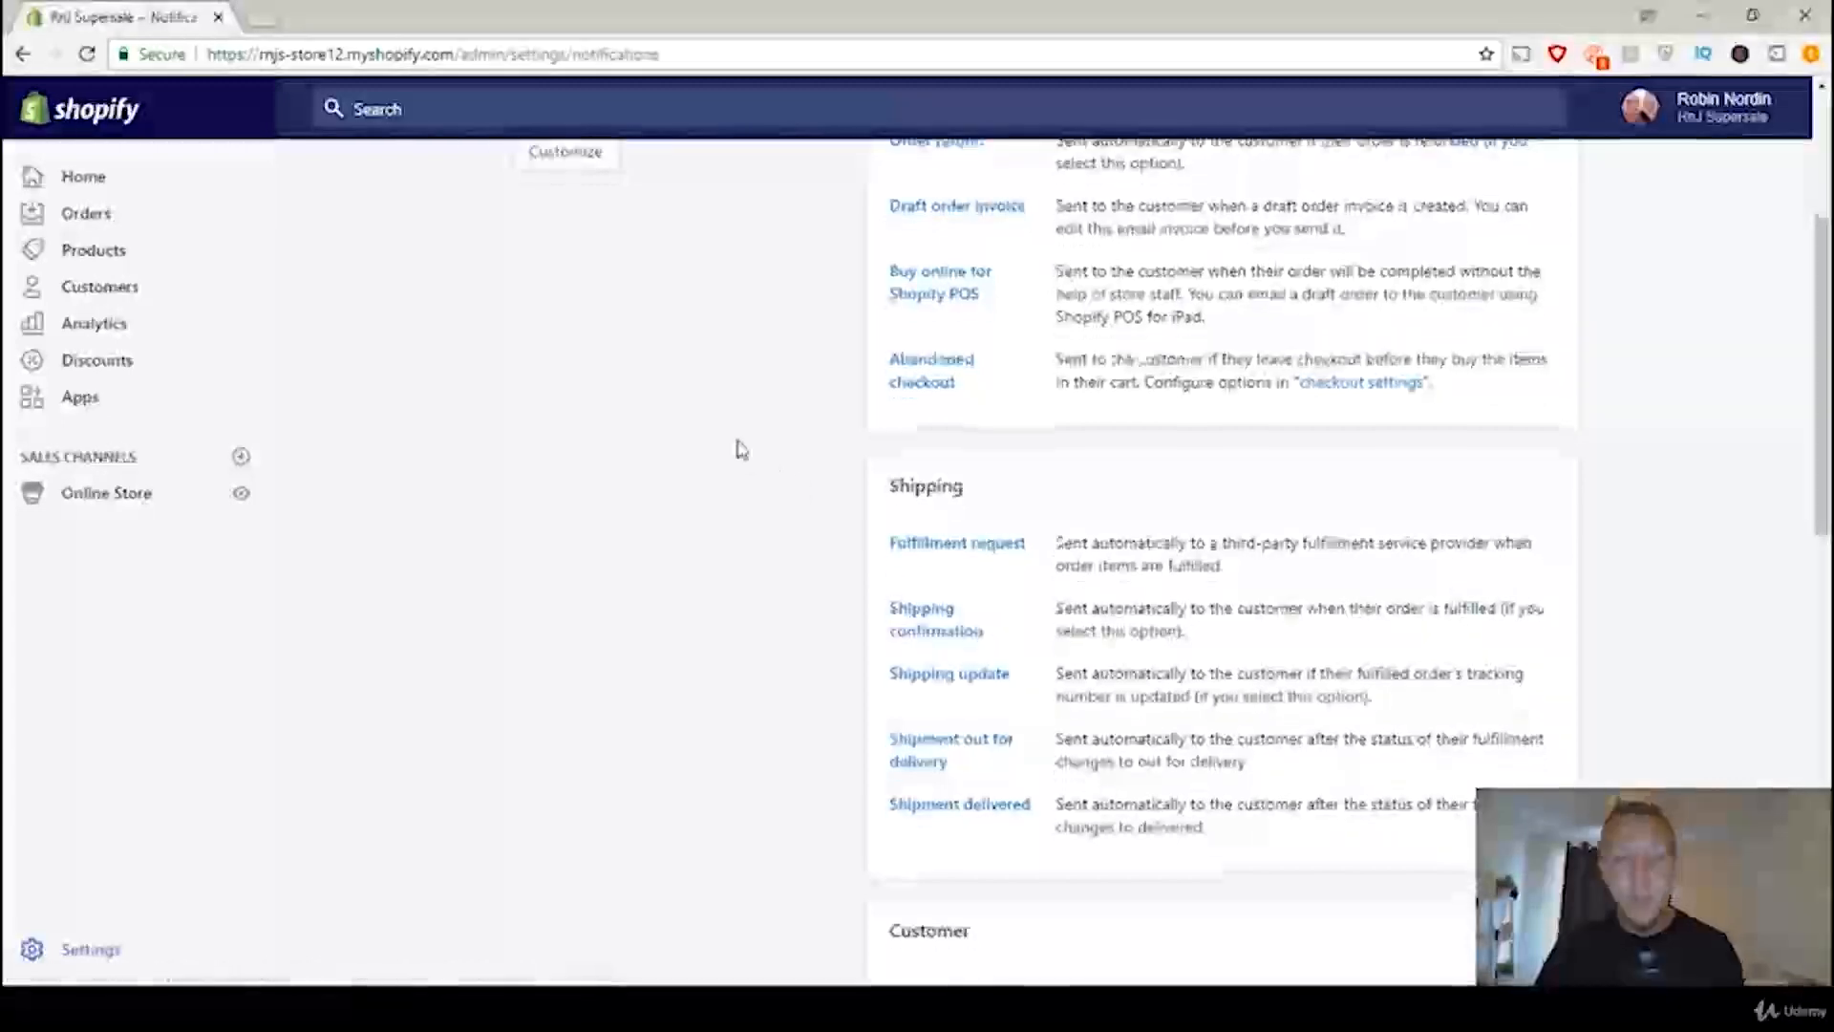
scroll(742, 449, "down", 2)
left_click_drag(976, 391, 885, 392)
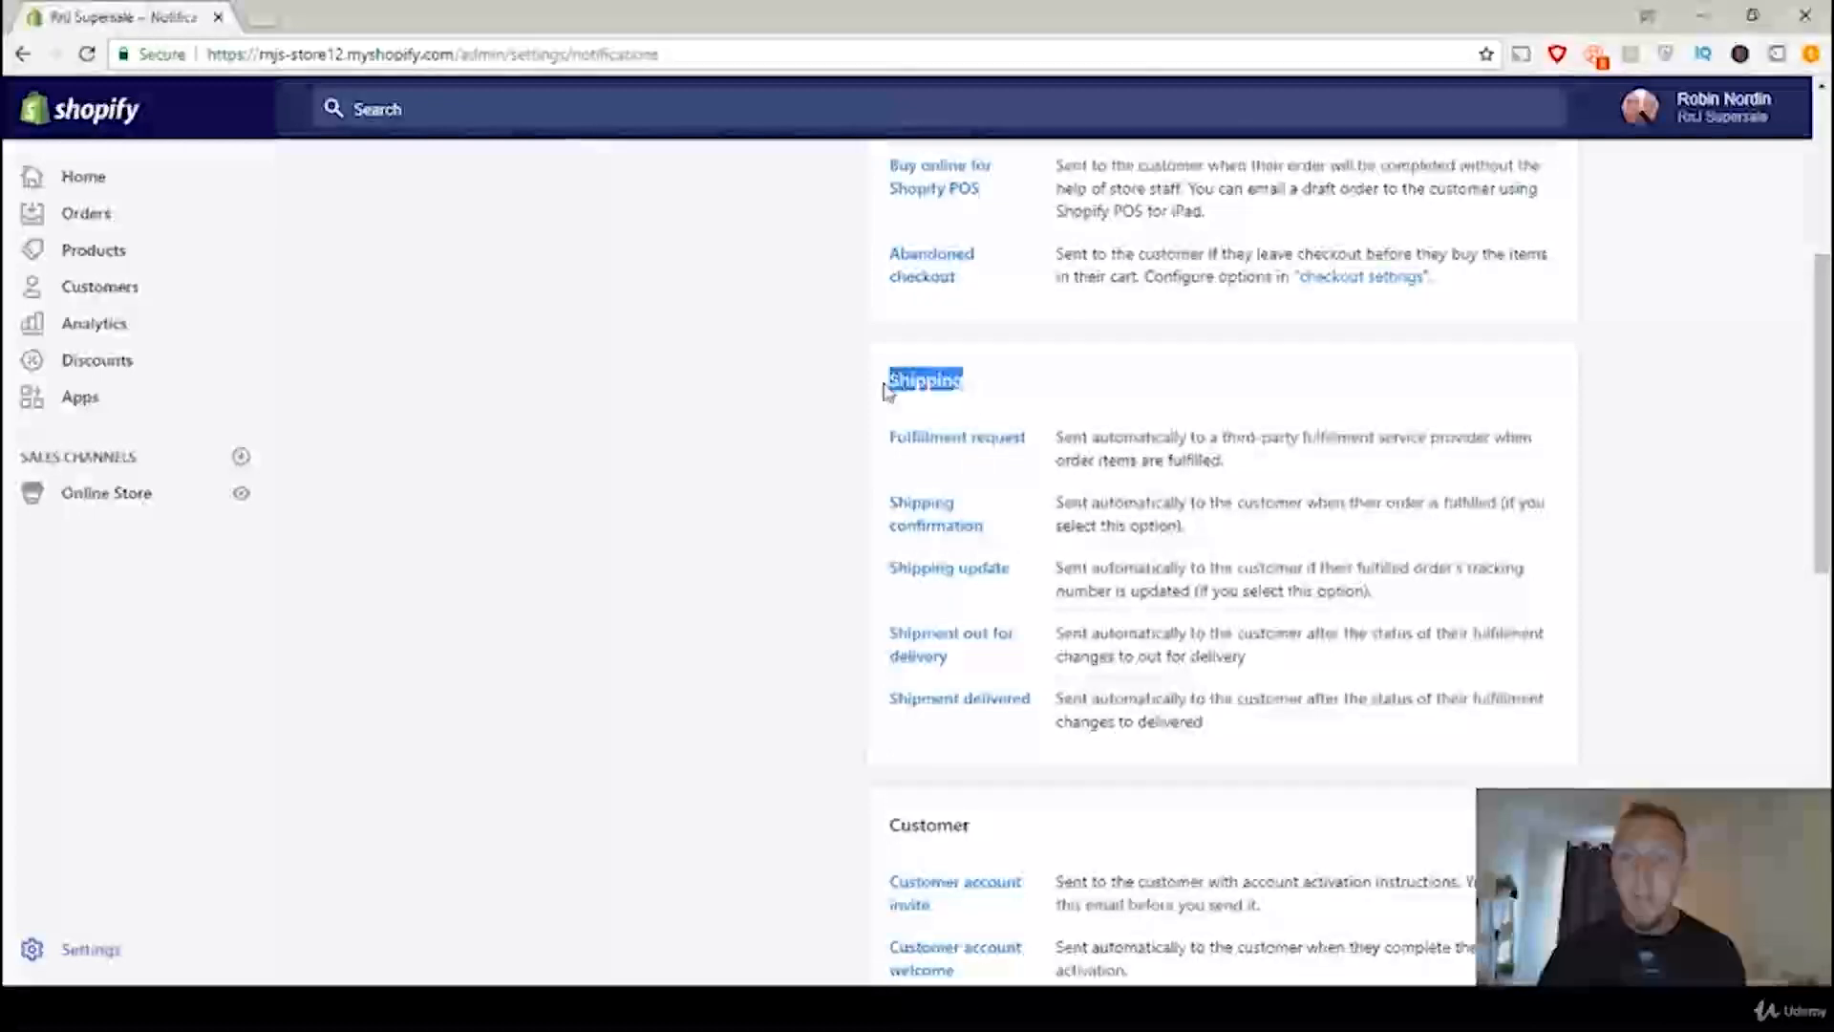
Step: Open the Shipment delivered notification template and look through its email preview down to the contact line
left_click(821, 409)
scroll(815, 410, "down", 4)
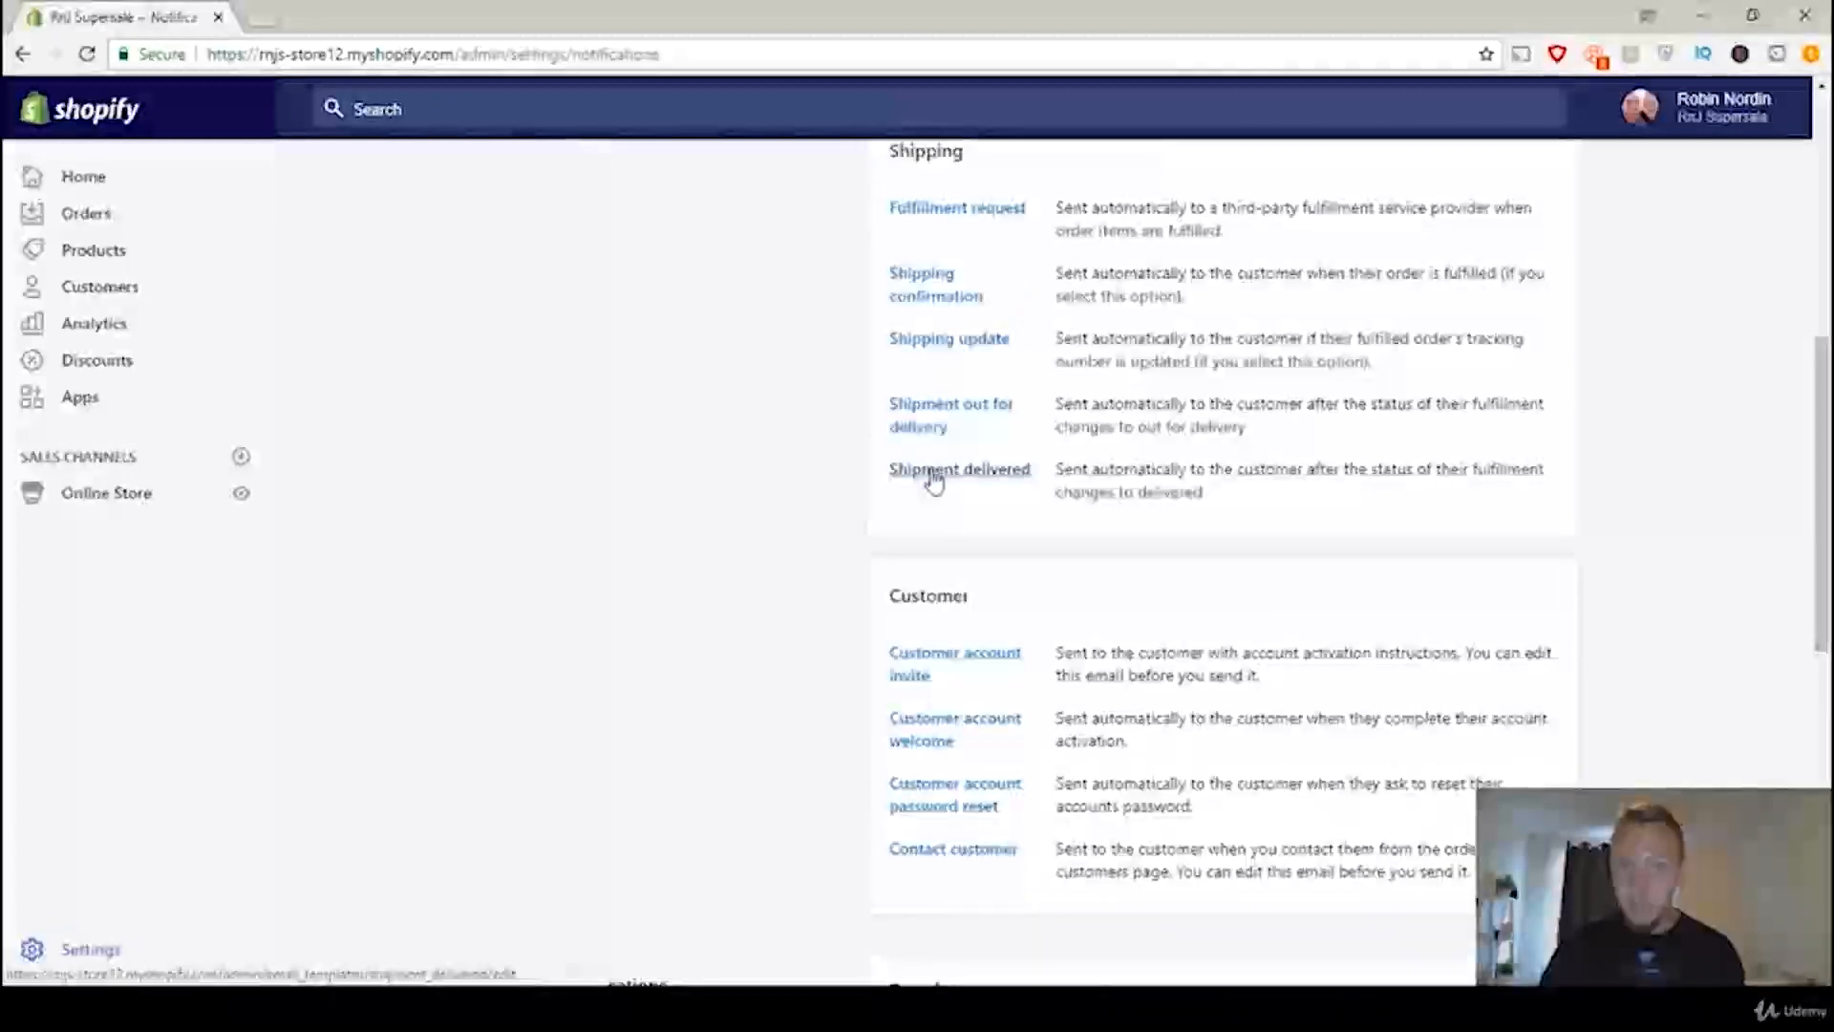
left_click(933, 474)
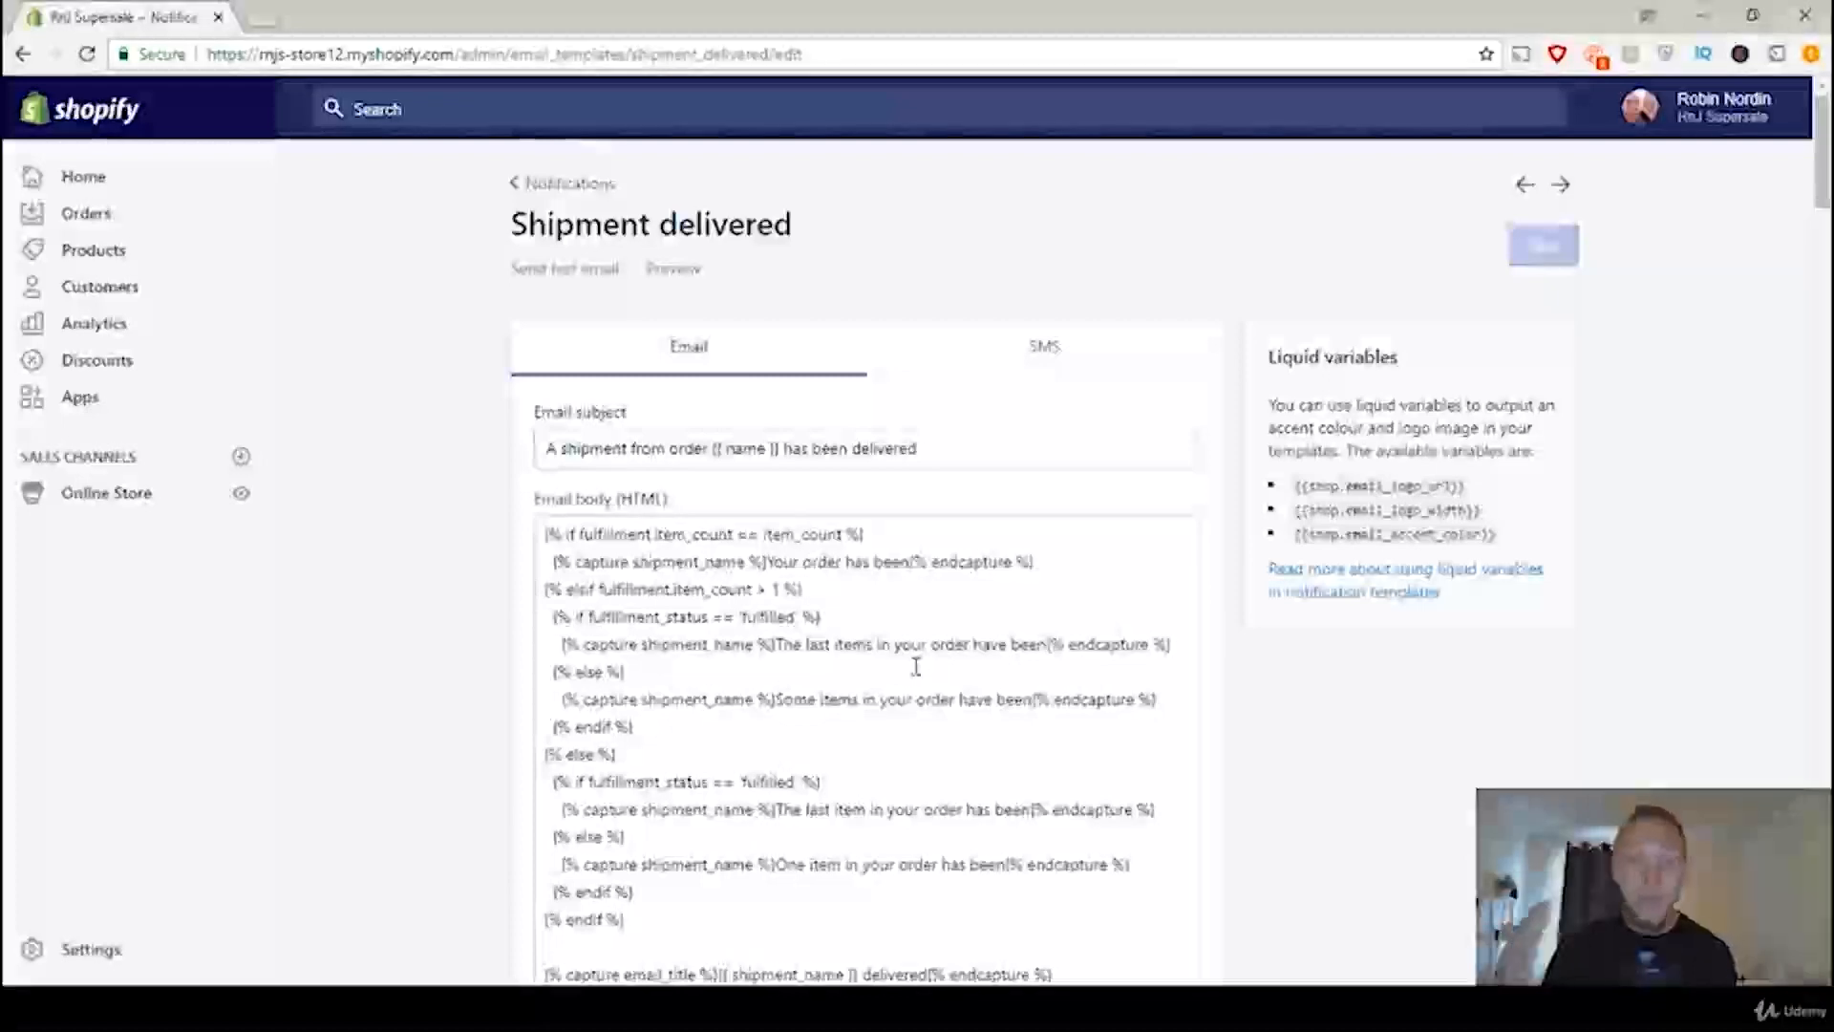
left_click(689, 271)
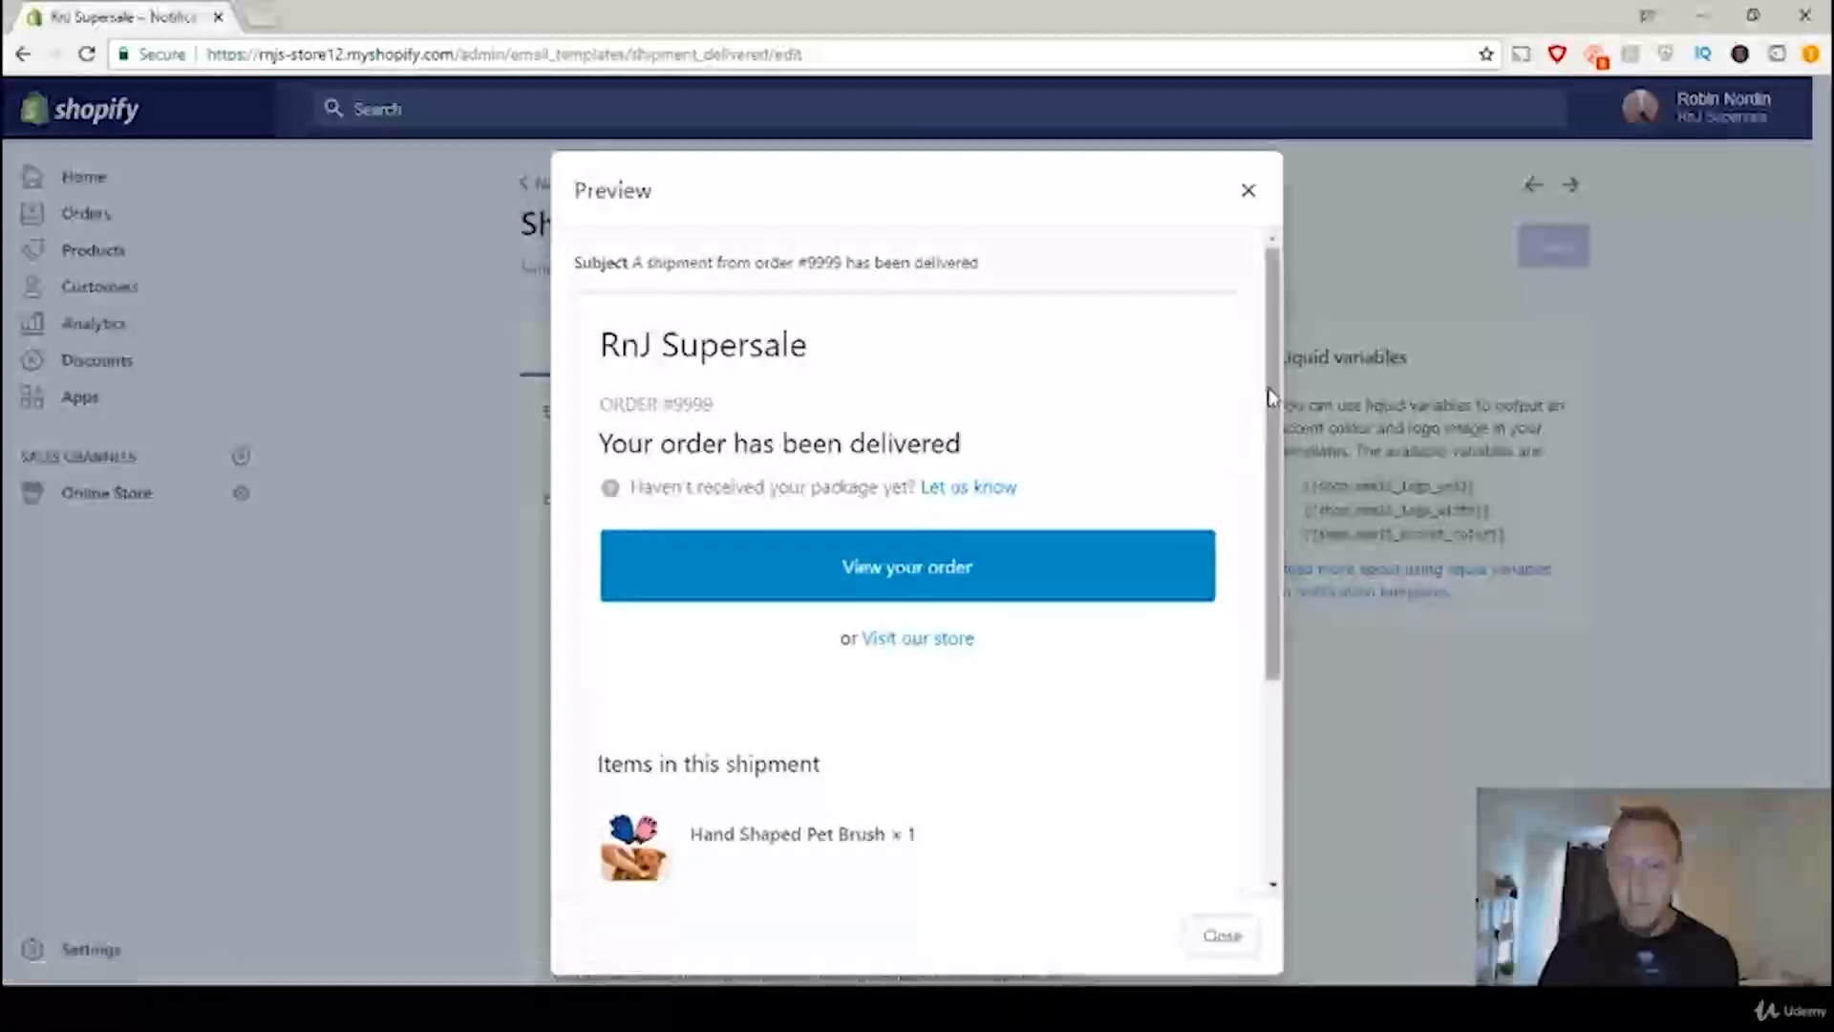
left_click_drag(1271, 397, 1245, 614)
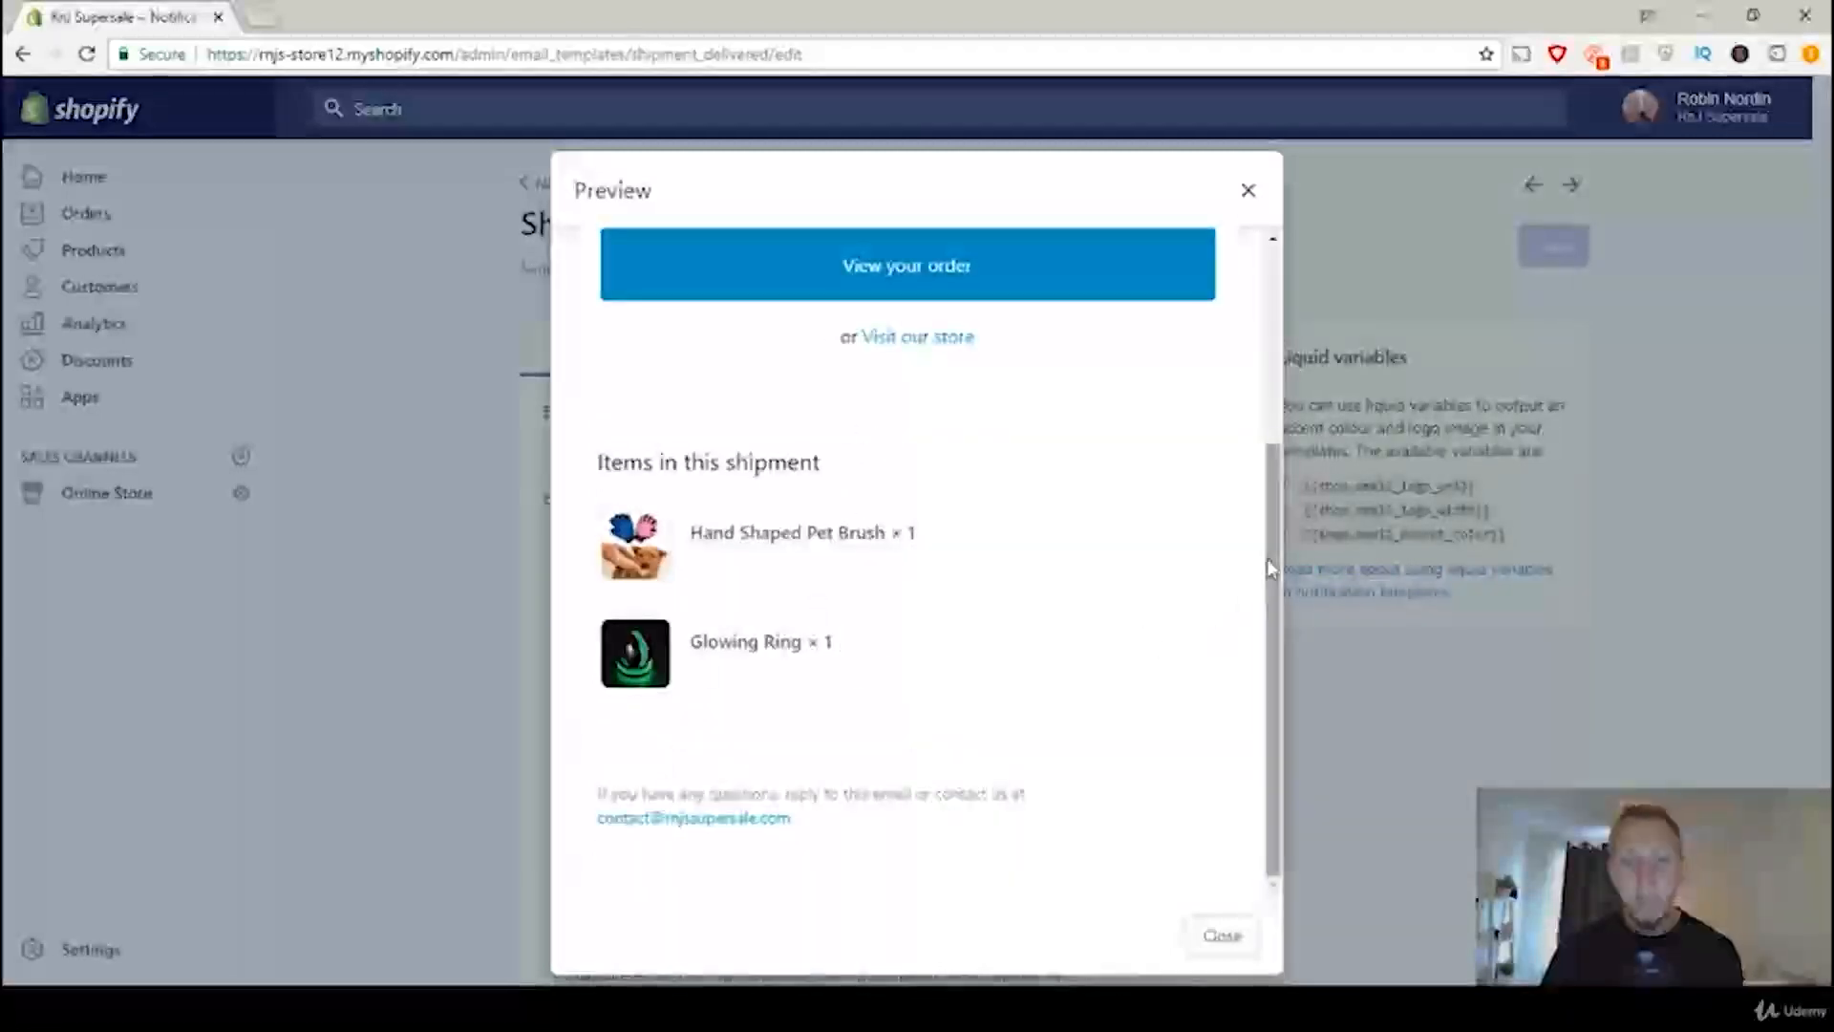
left_click_drag(1271, 569, 1272, 609)
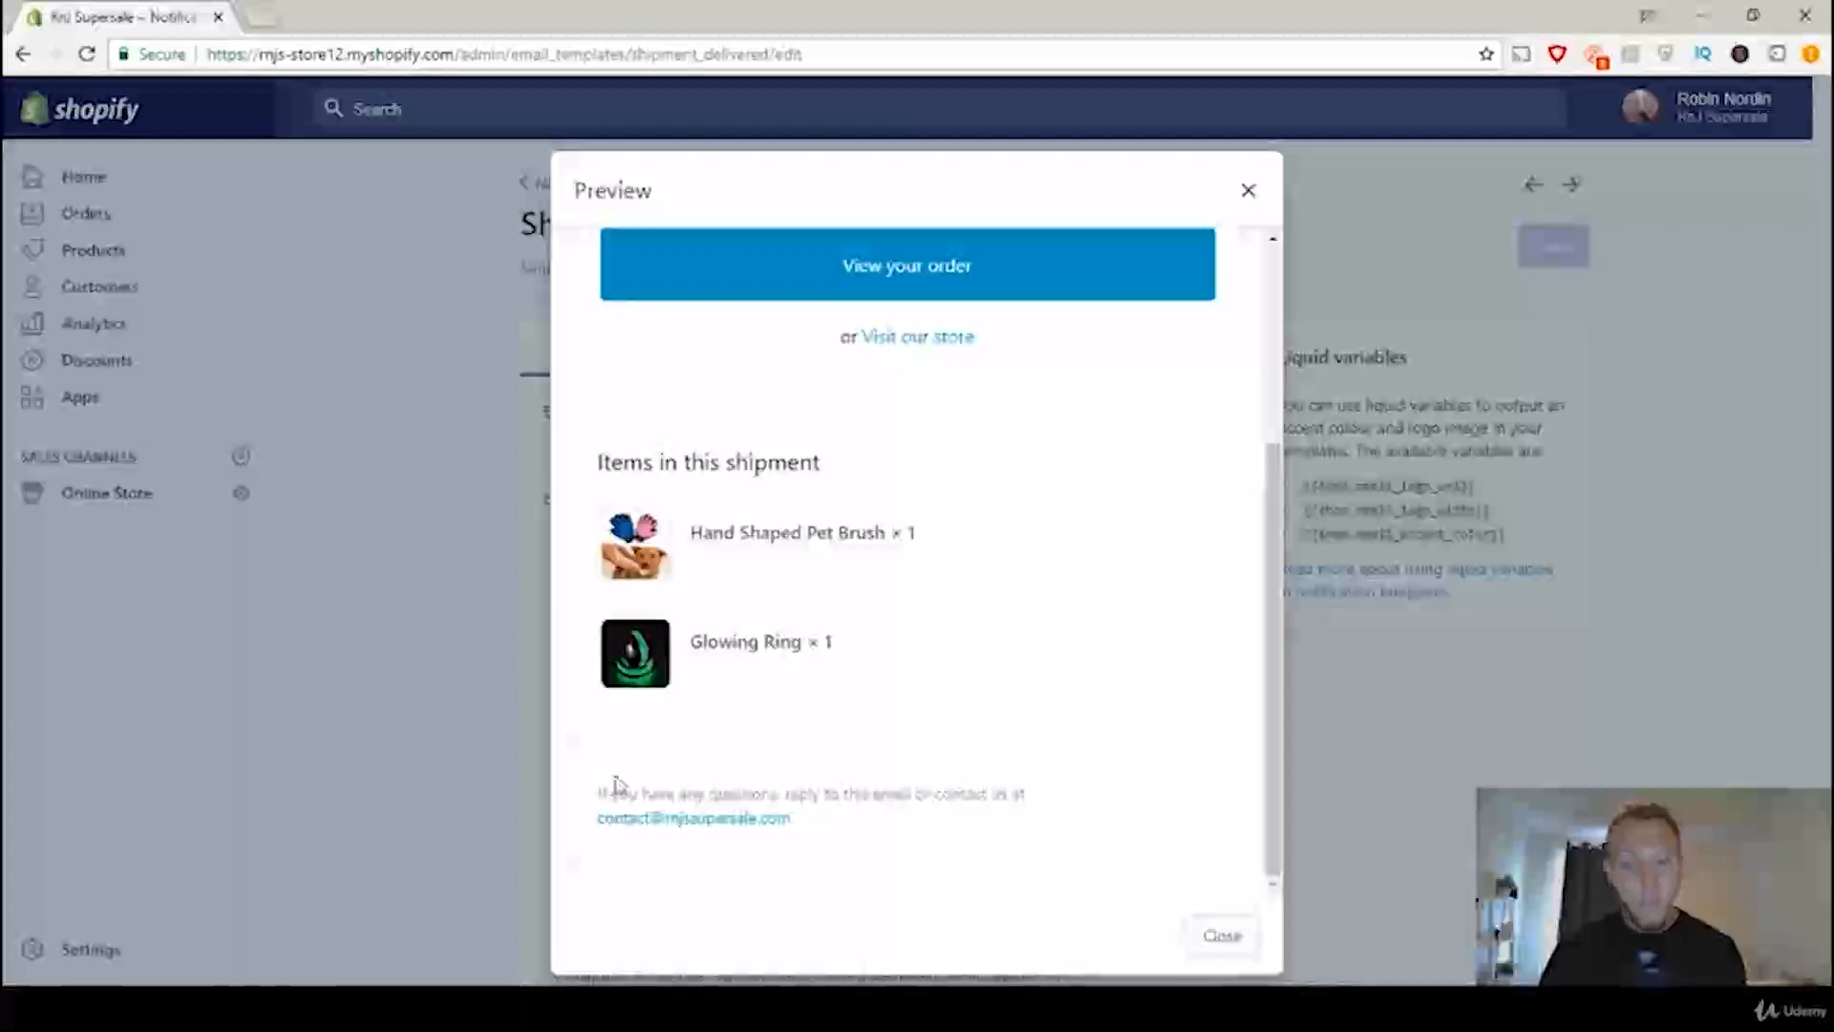
left_click(1247, 193)
Step: Search the Shipment delivered template's email code for "if you have any questions"
scroll(1019, 581, "down", 3)
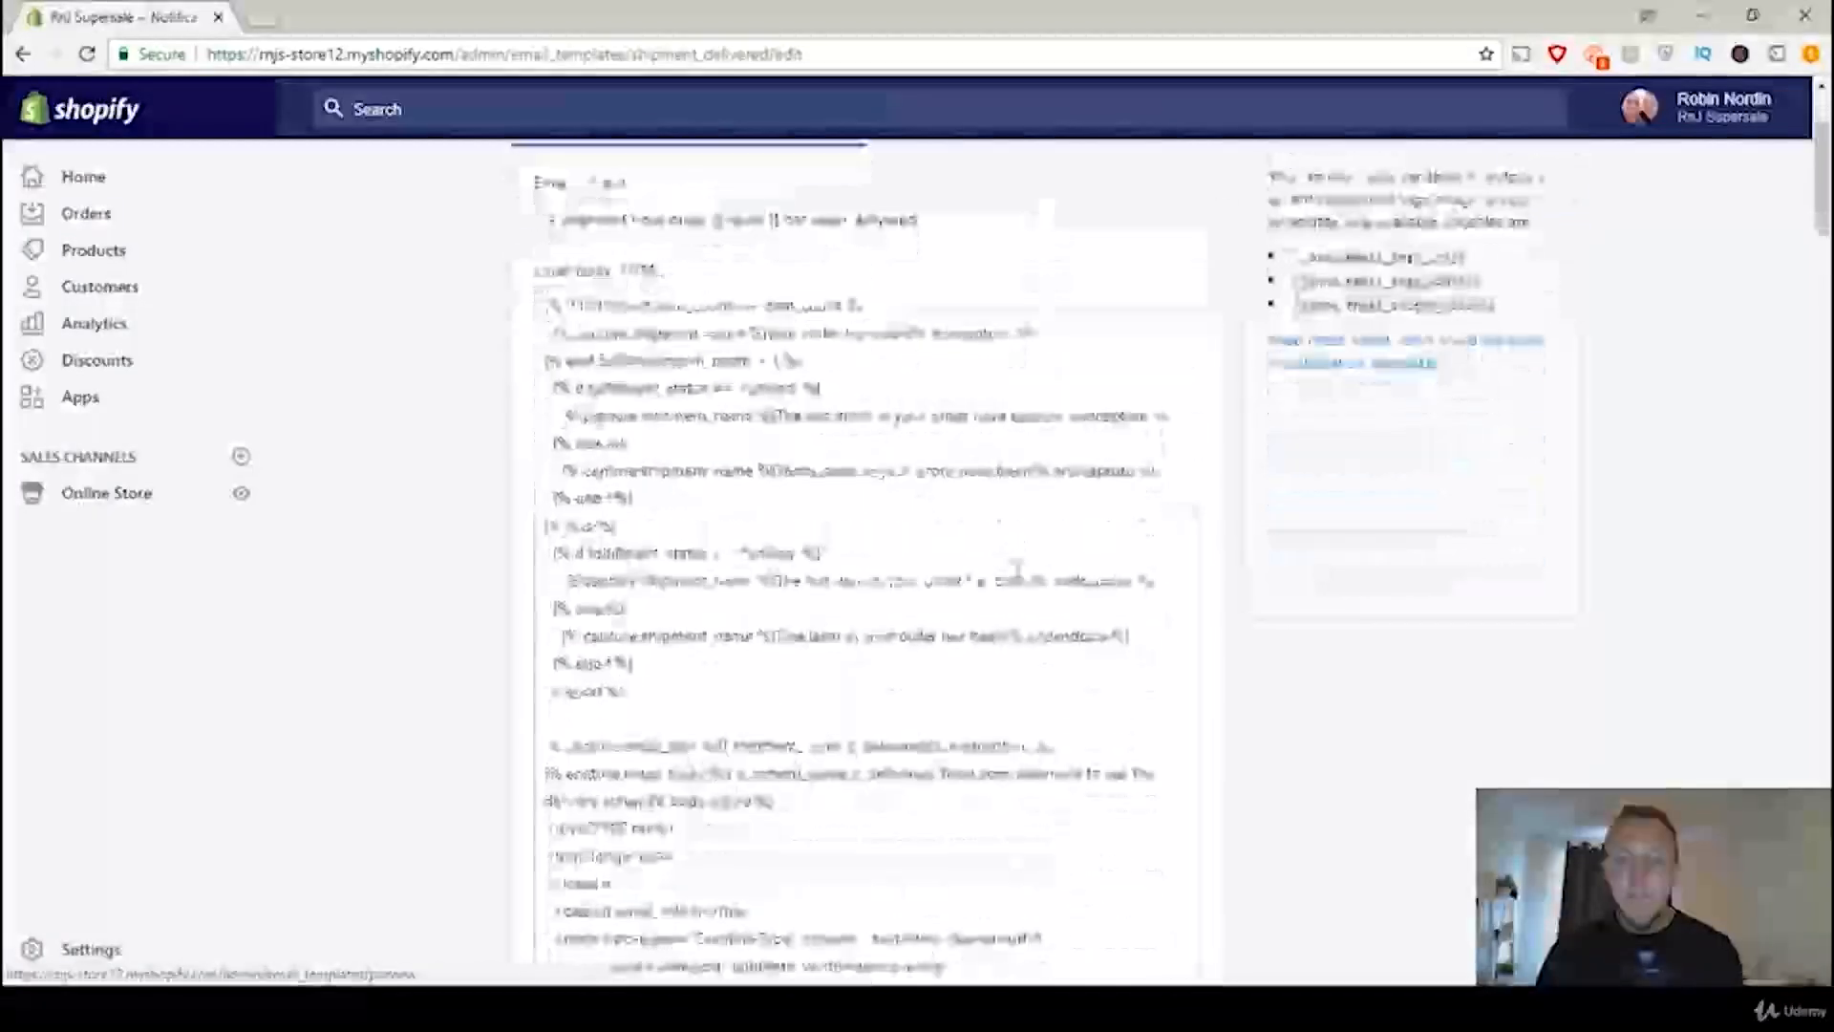
left_click(1811, 57)
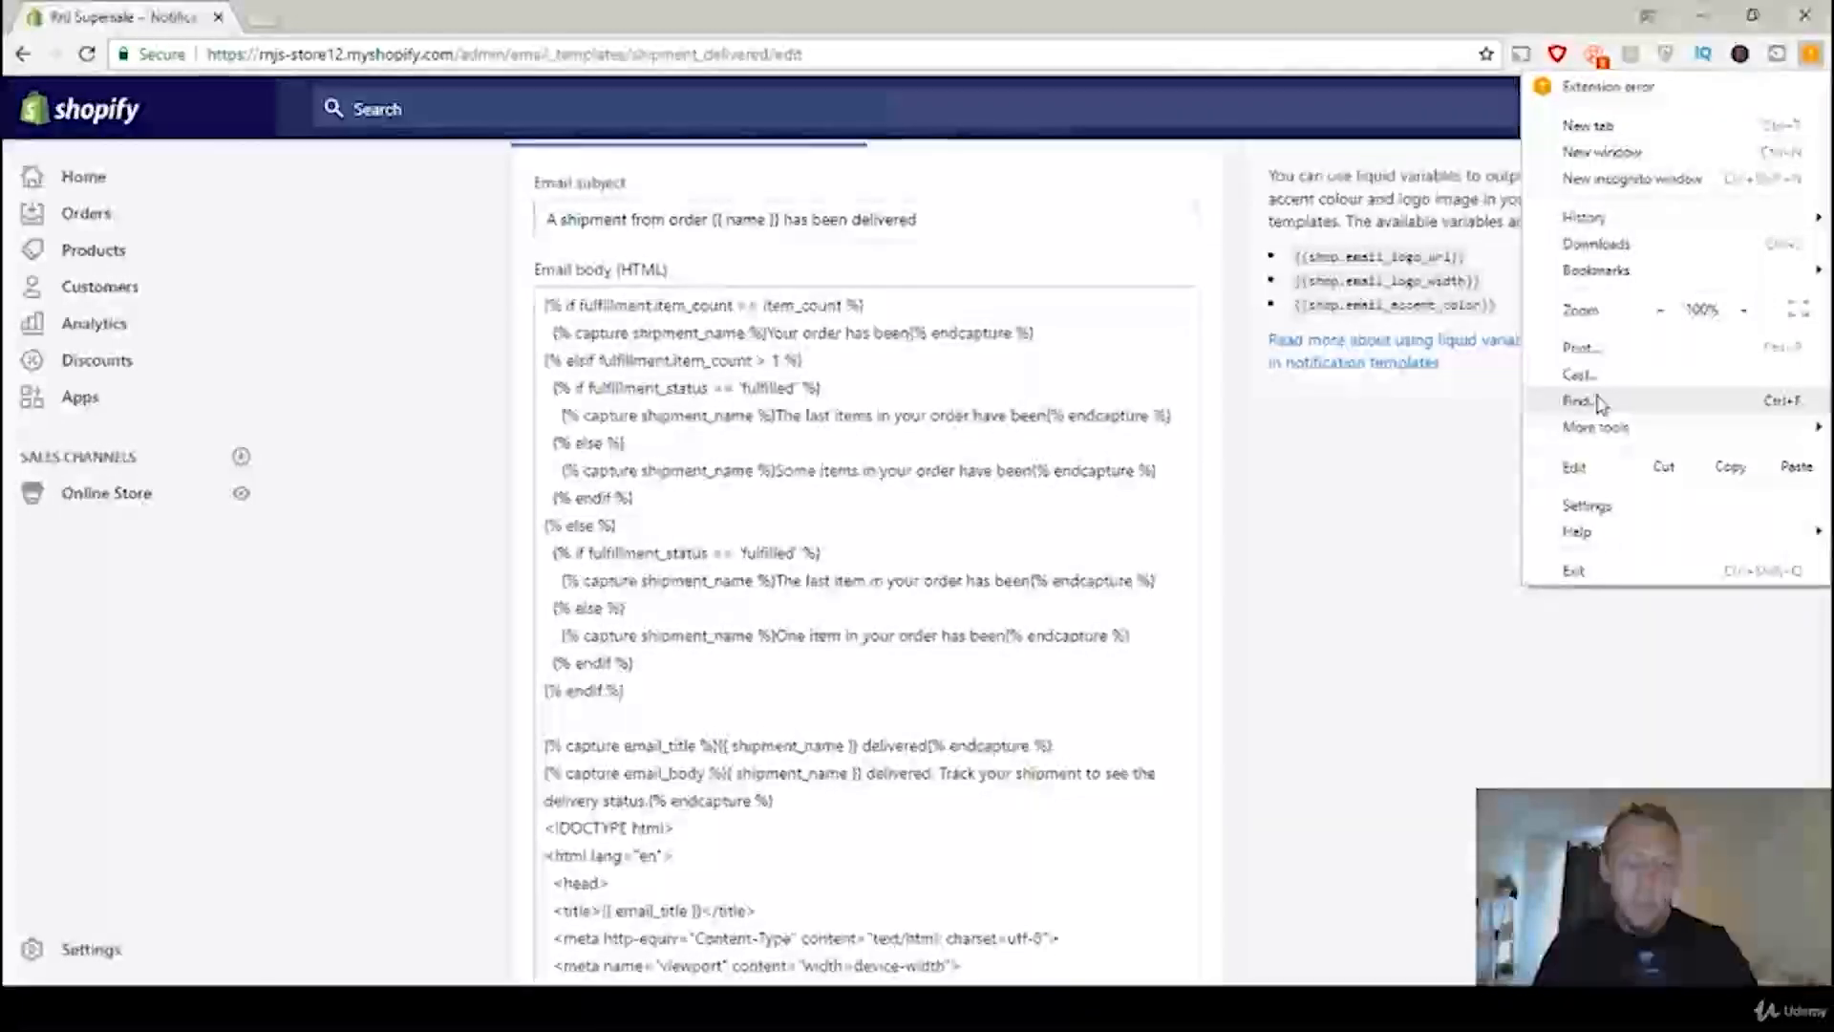
left_click(1598, 402)
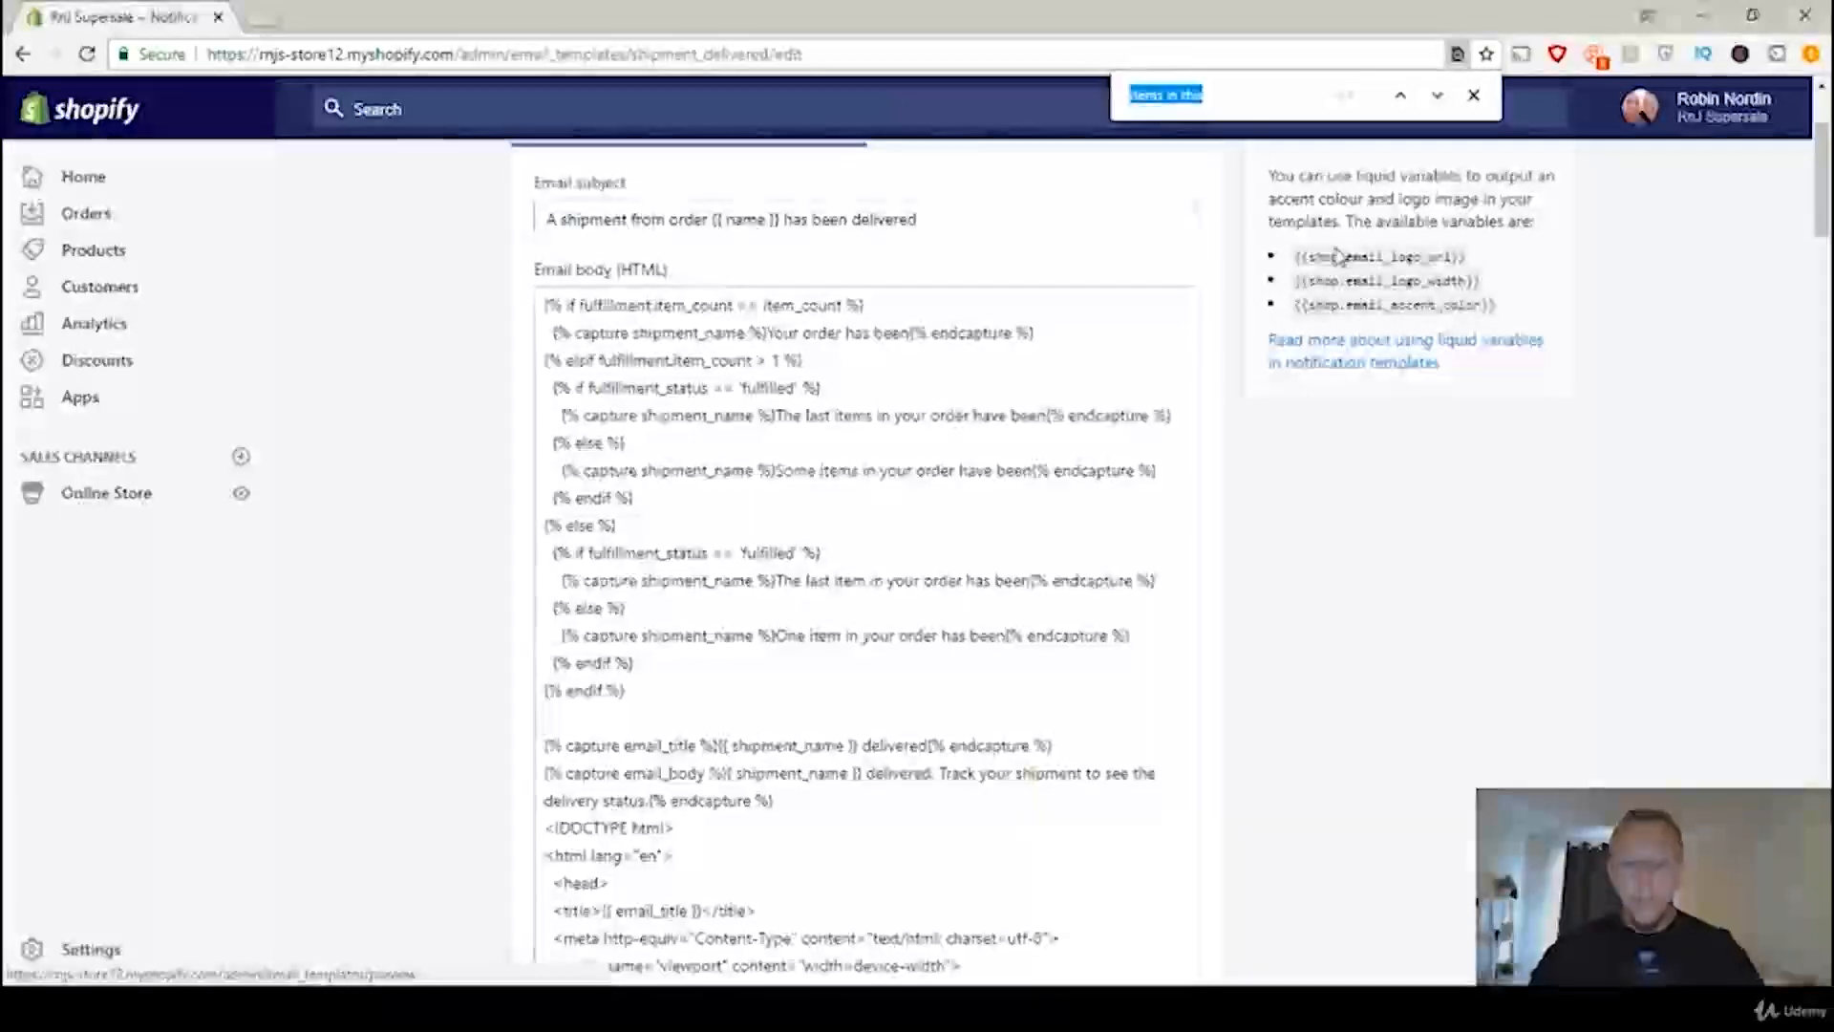
type("if you have a")
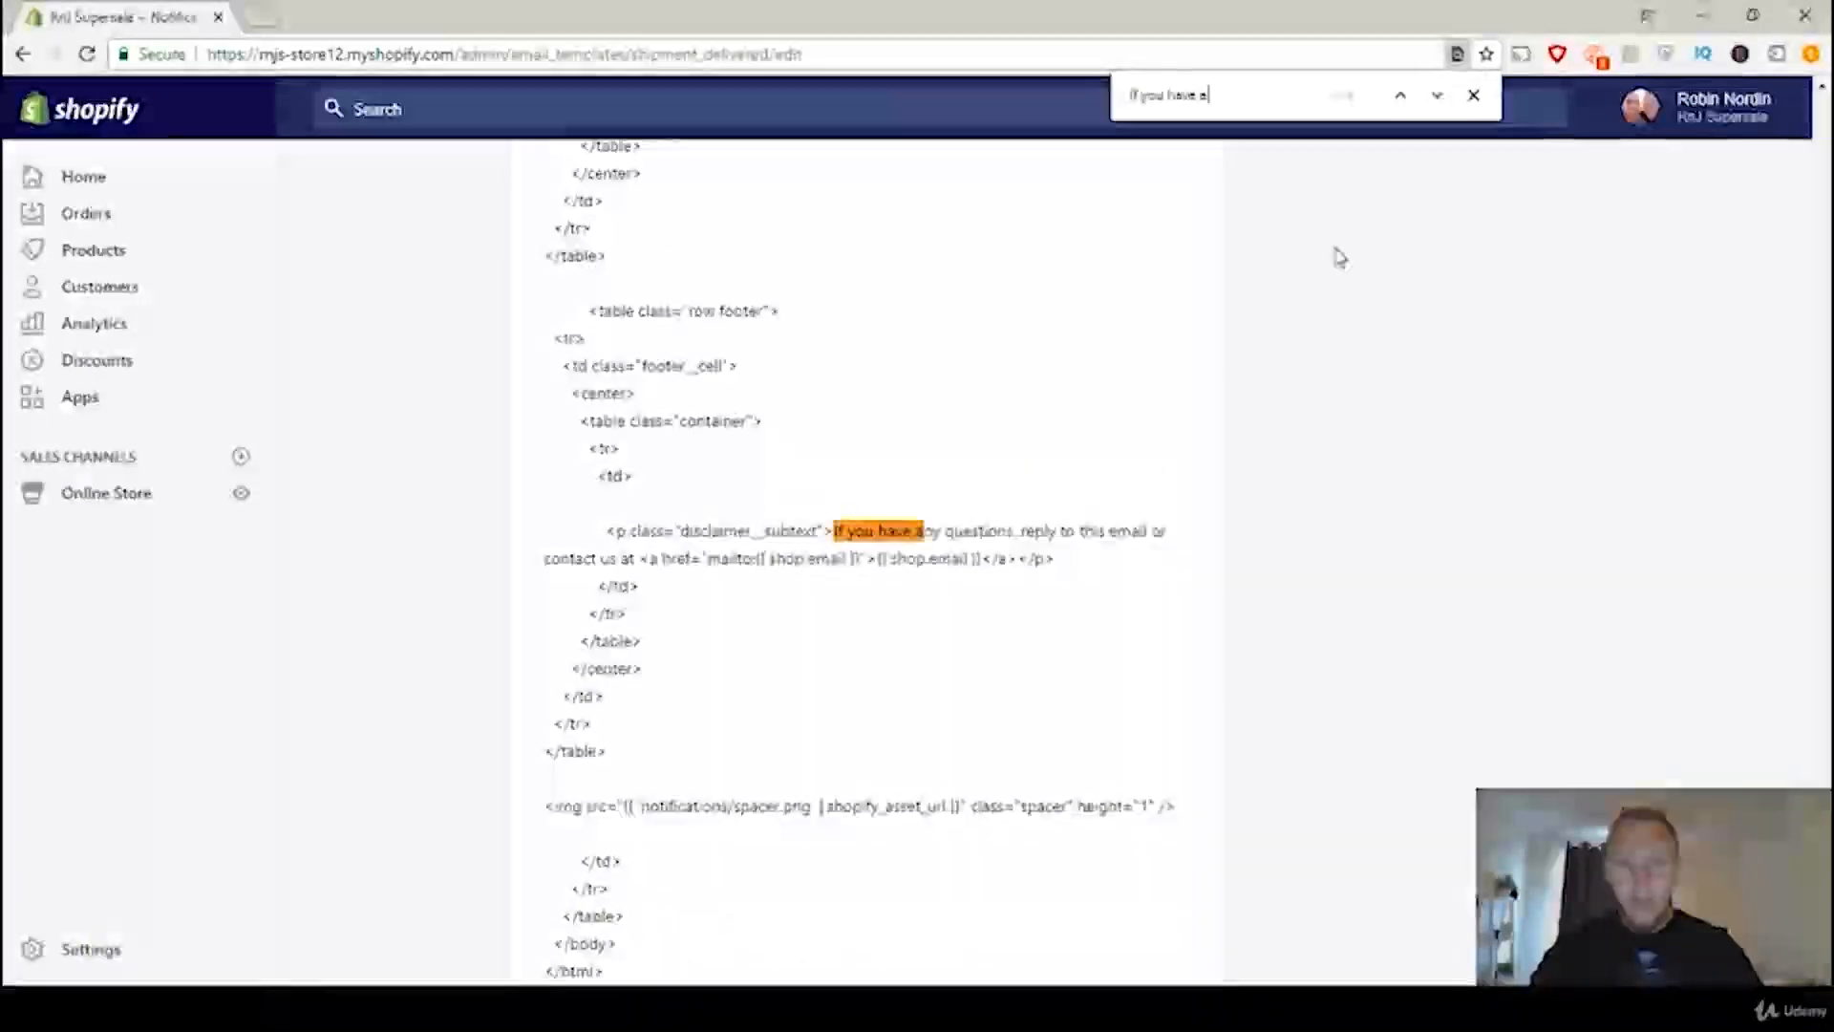
type("ny questions")
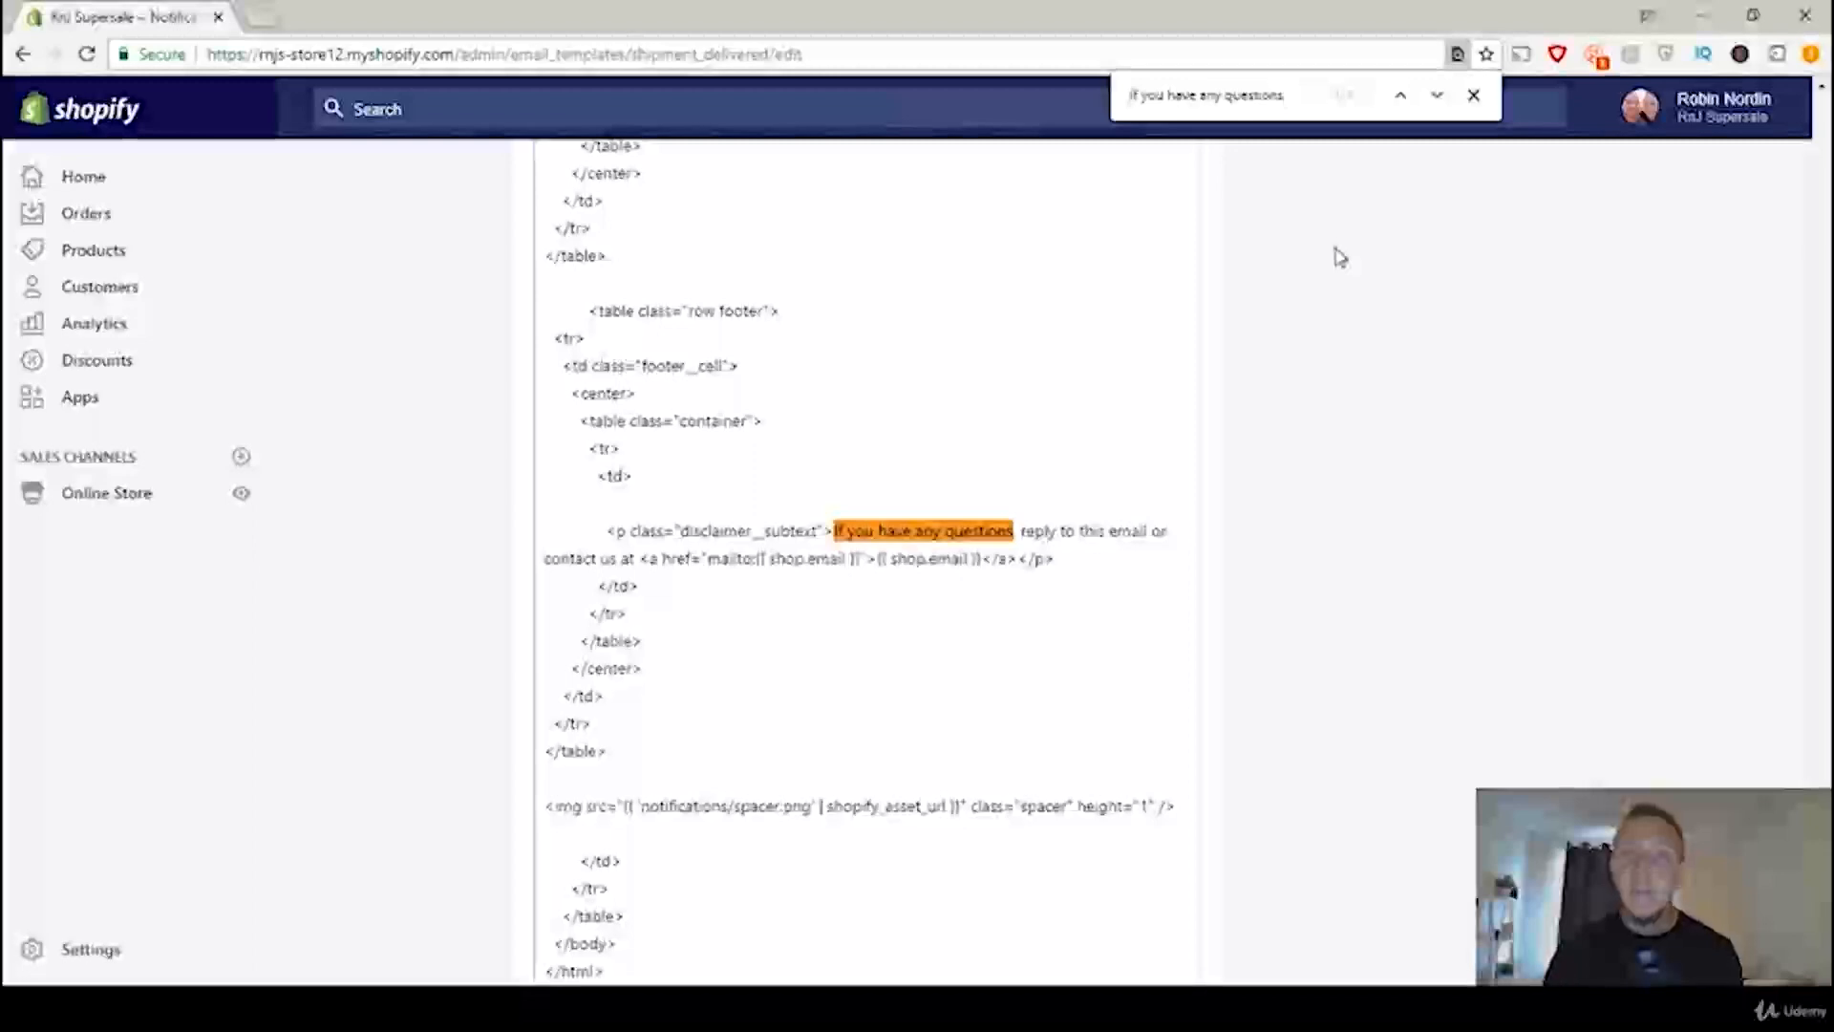
left_click(1473, 95)
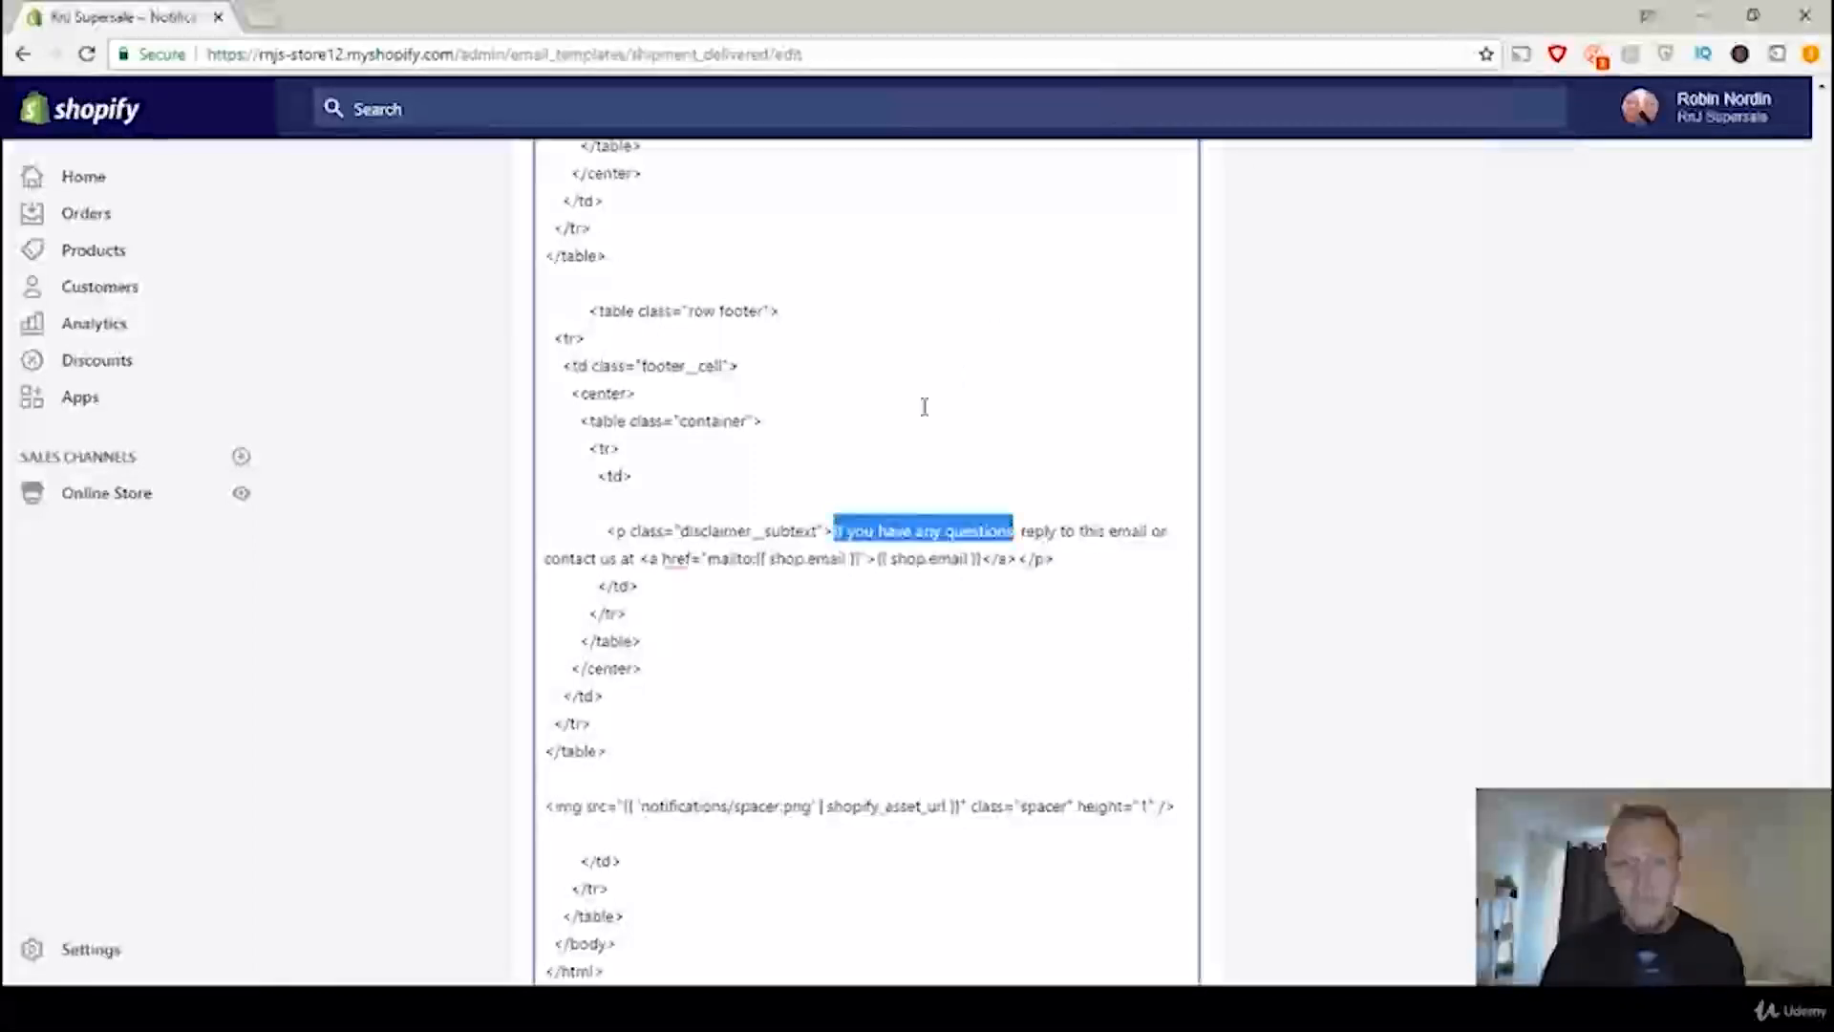
Step: Copy the thank-you and review request h3 line from Code.txt into the email body, directly above the "If you have any questions" paragraph
left_click(653, 502)
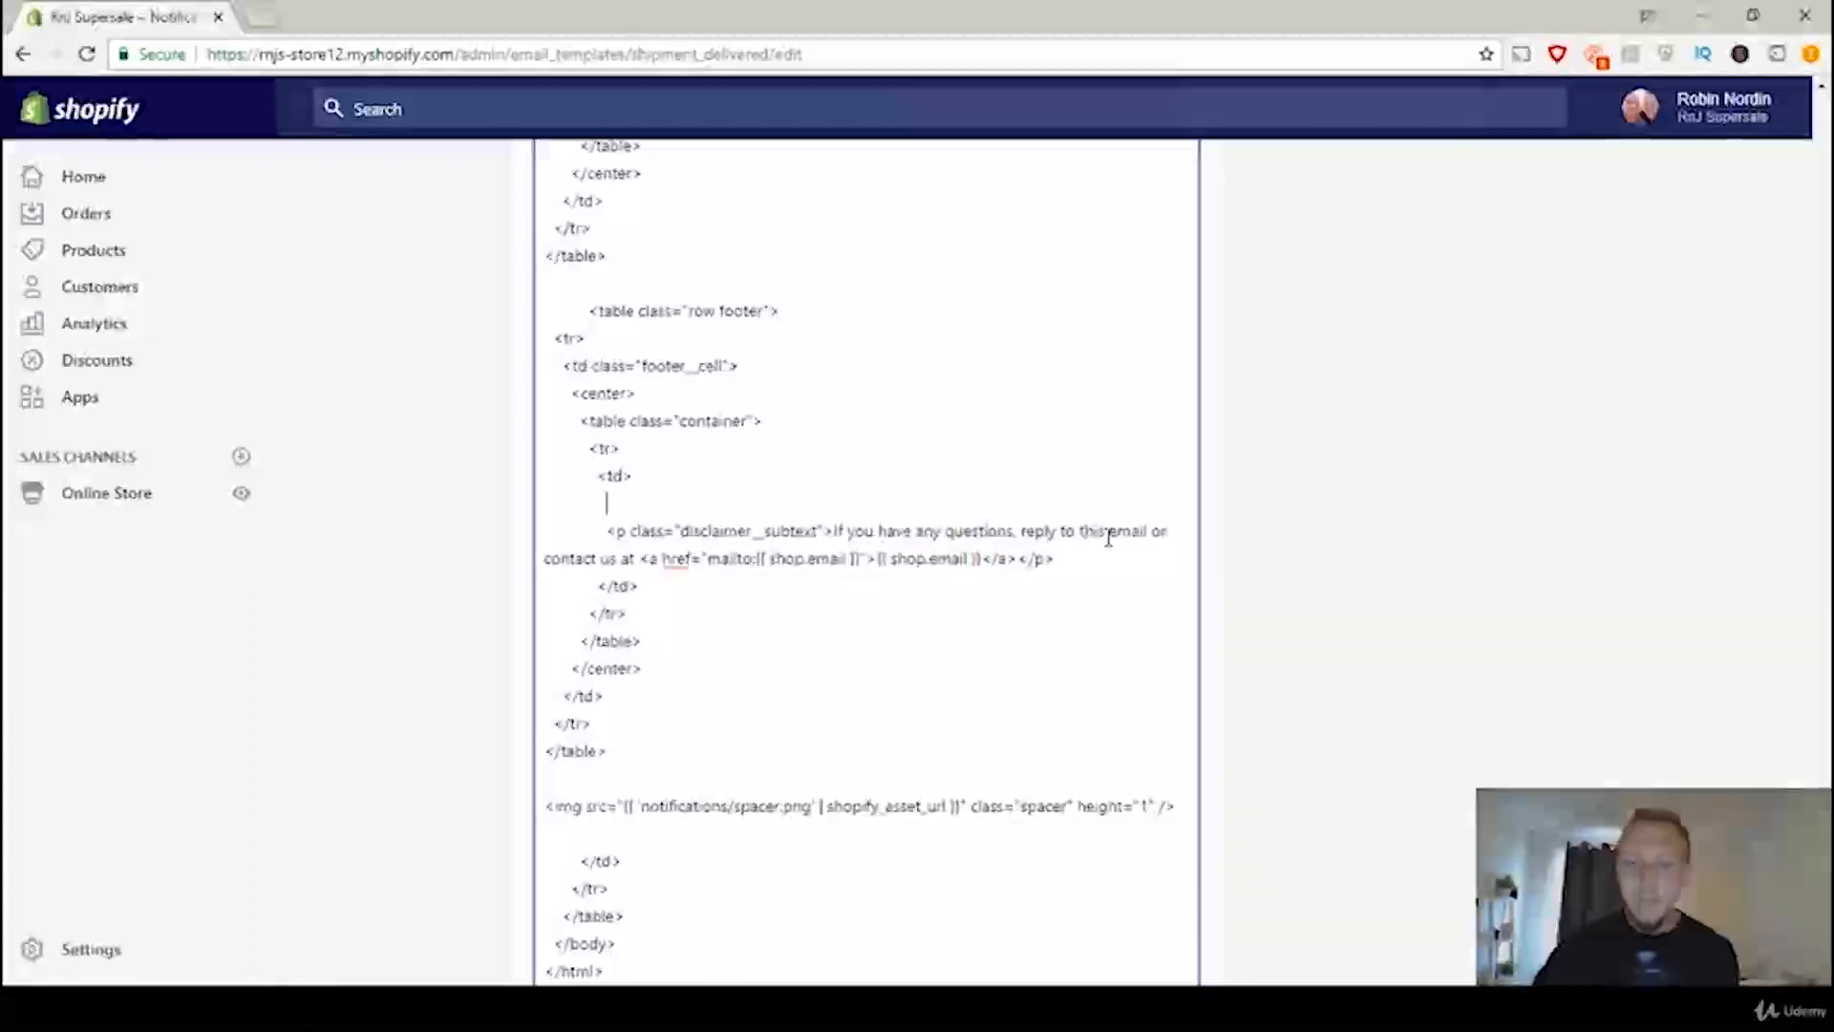
key("Return")
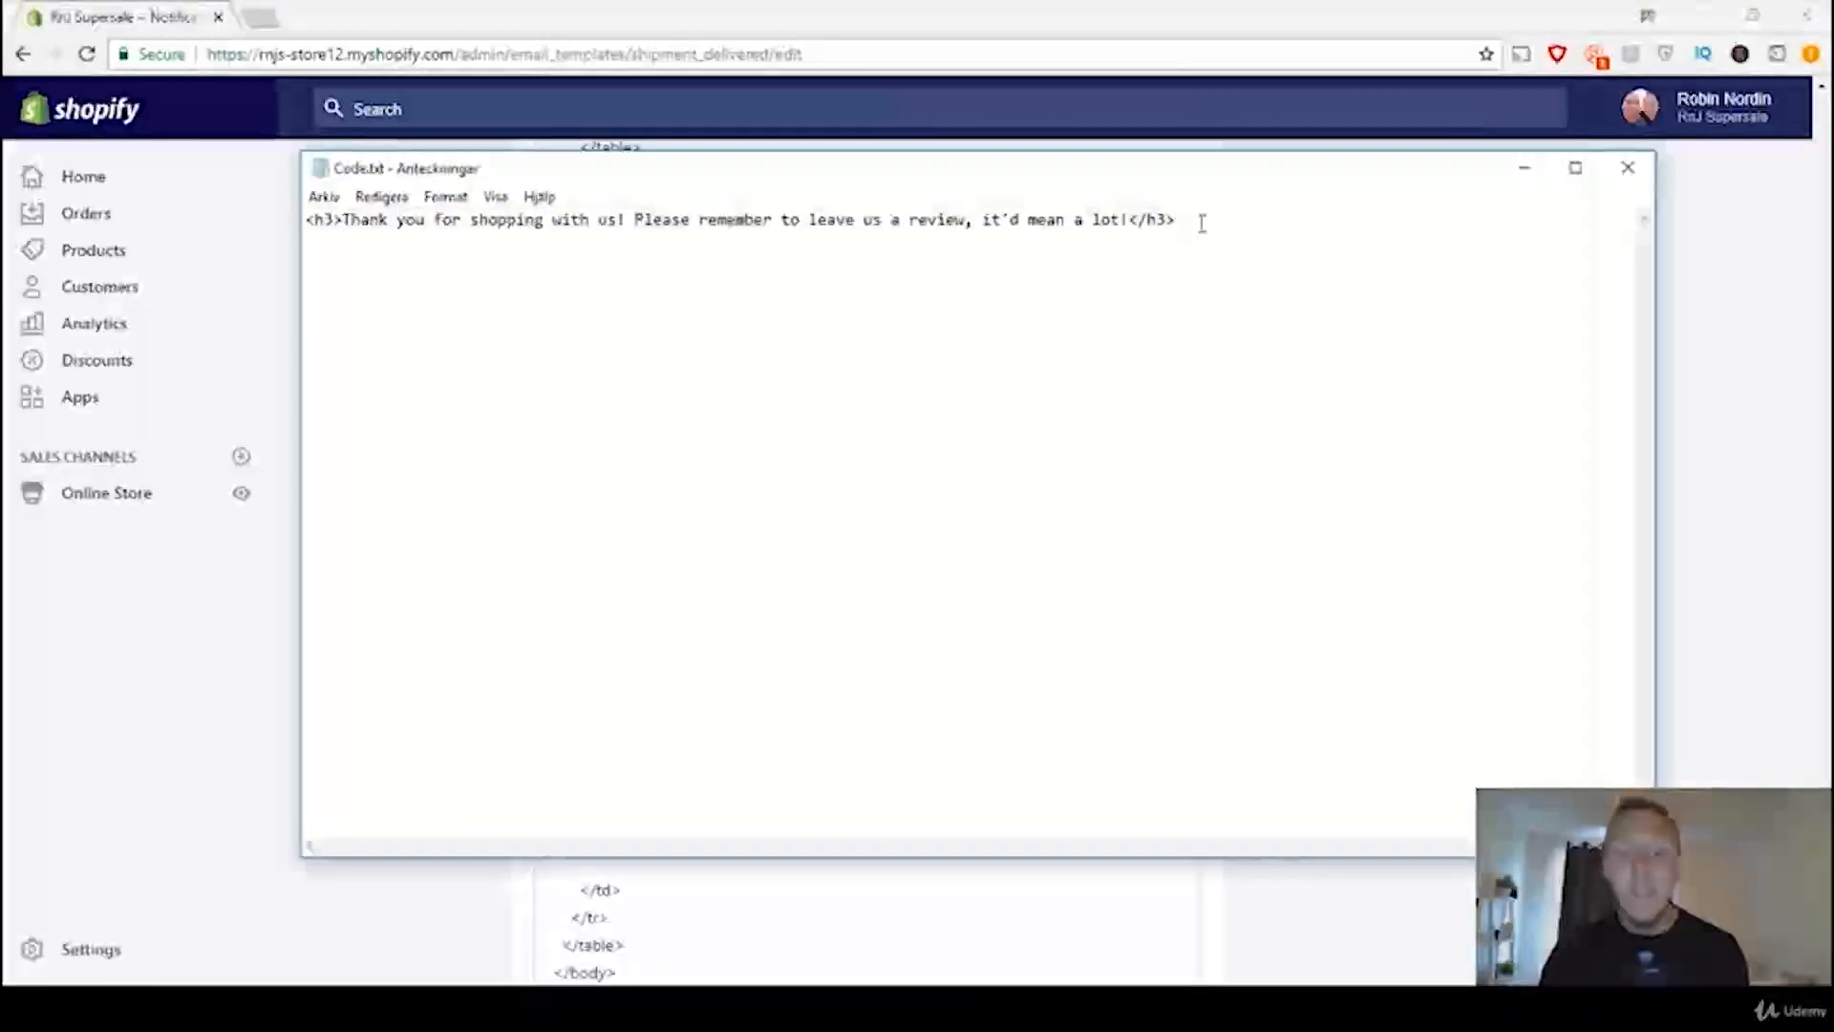
left_click_drag(1178, 220, 304, 221)
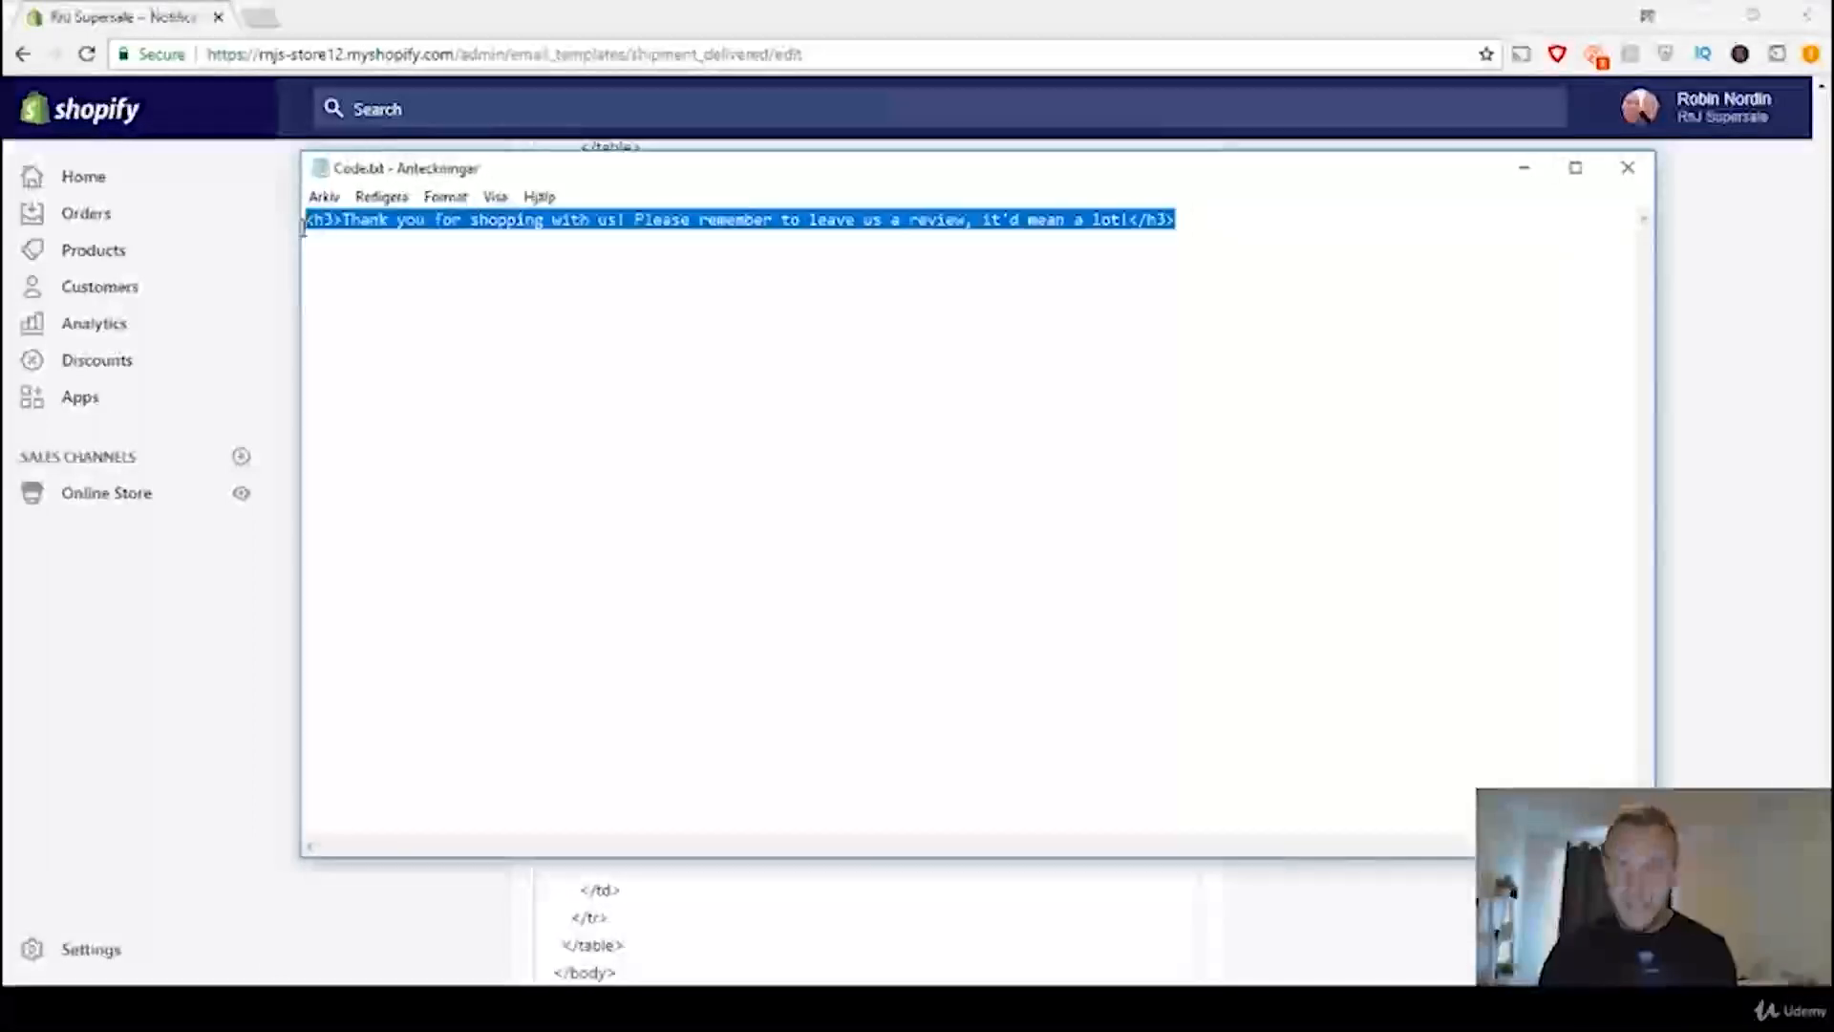
right_click(698, 223)
left_click(773, 294)
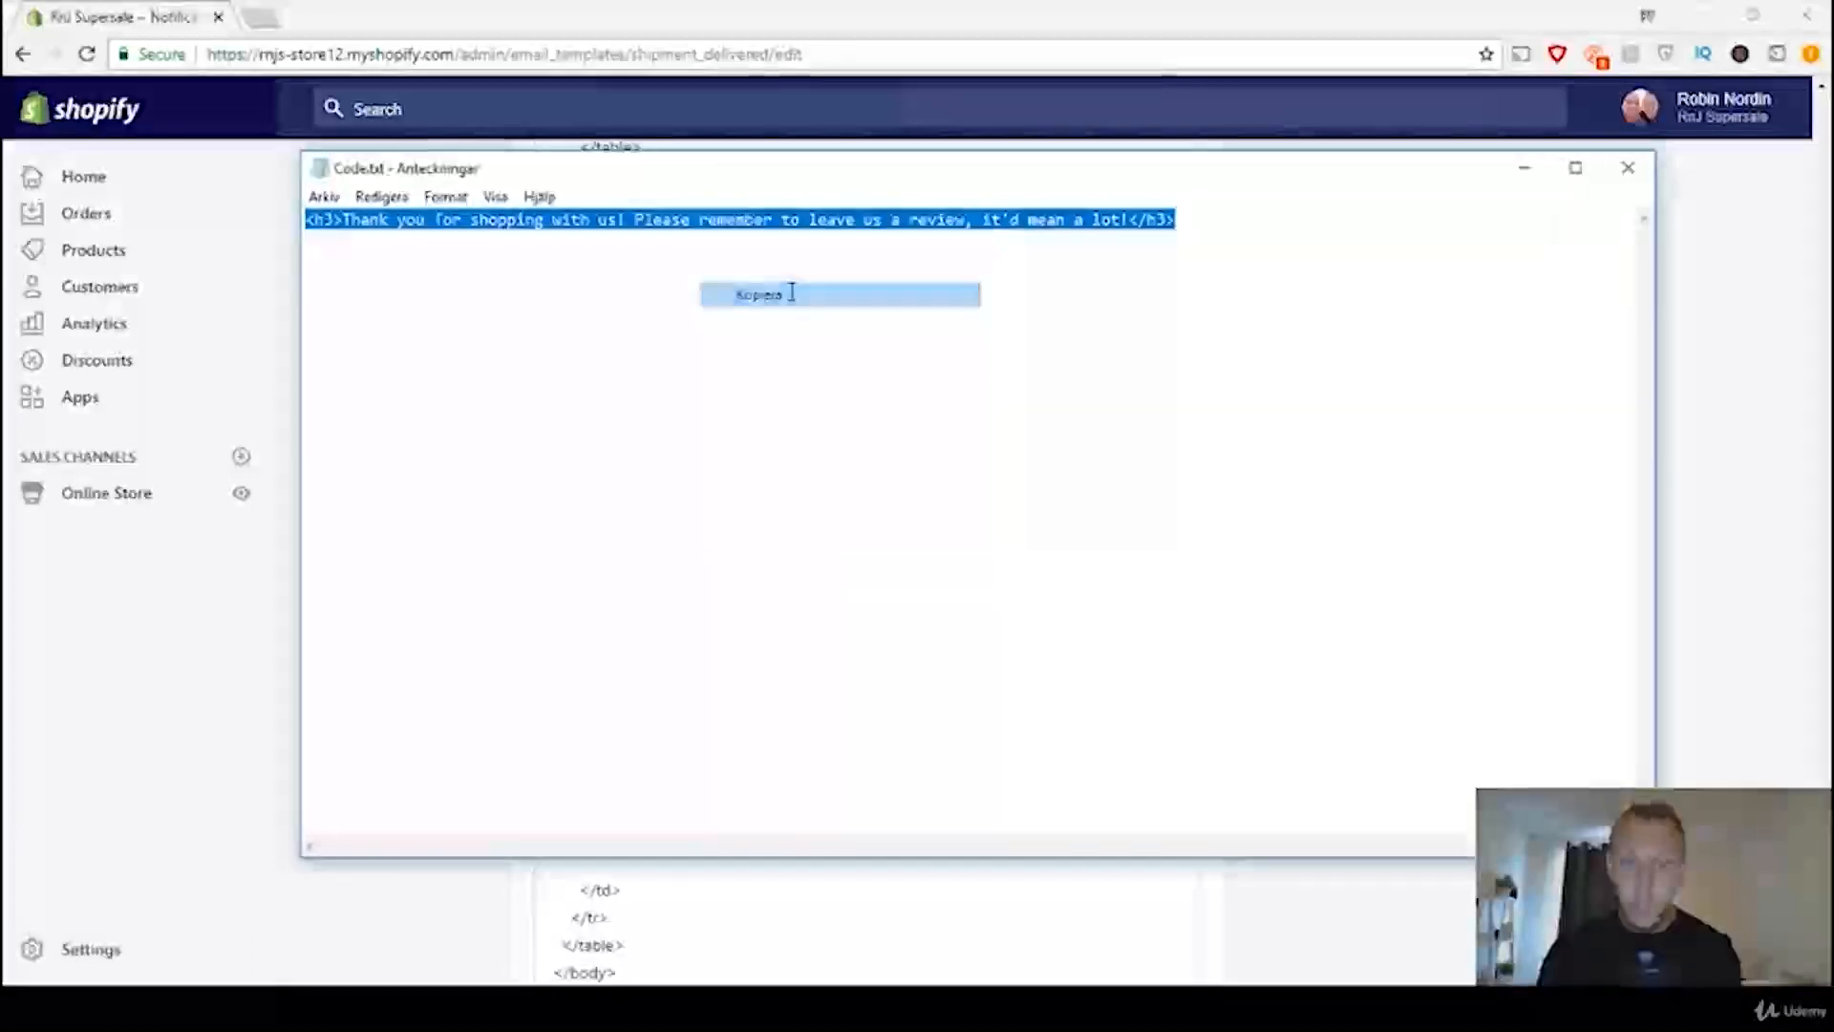
left_click(1521, 170)
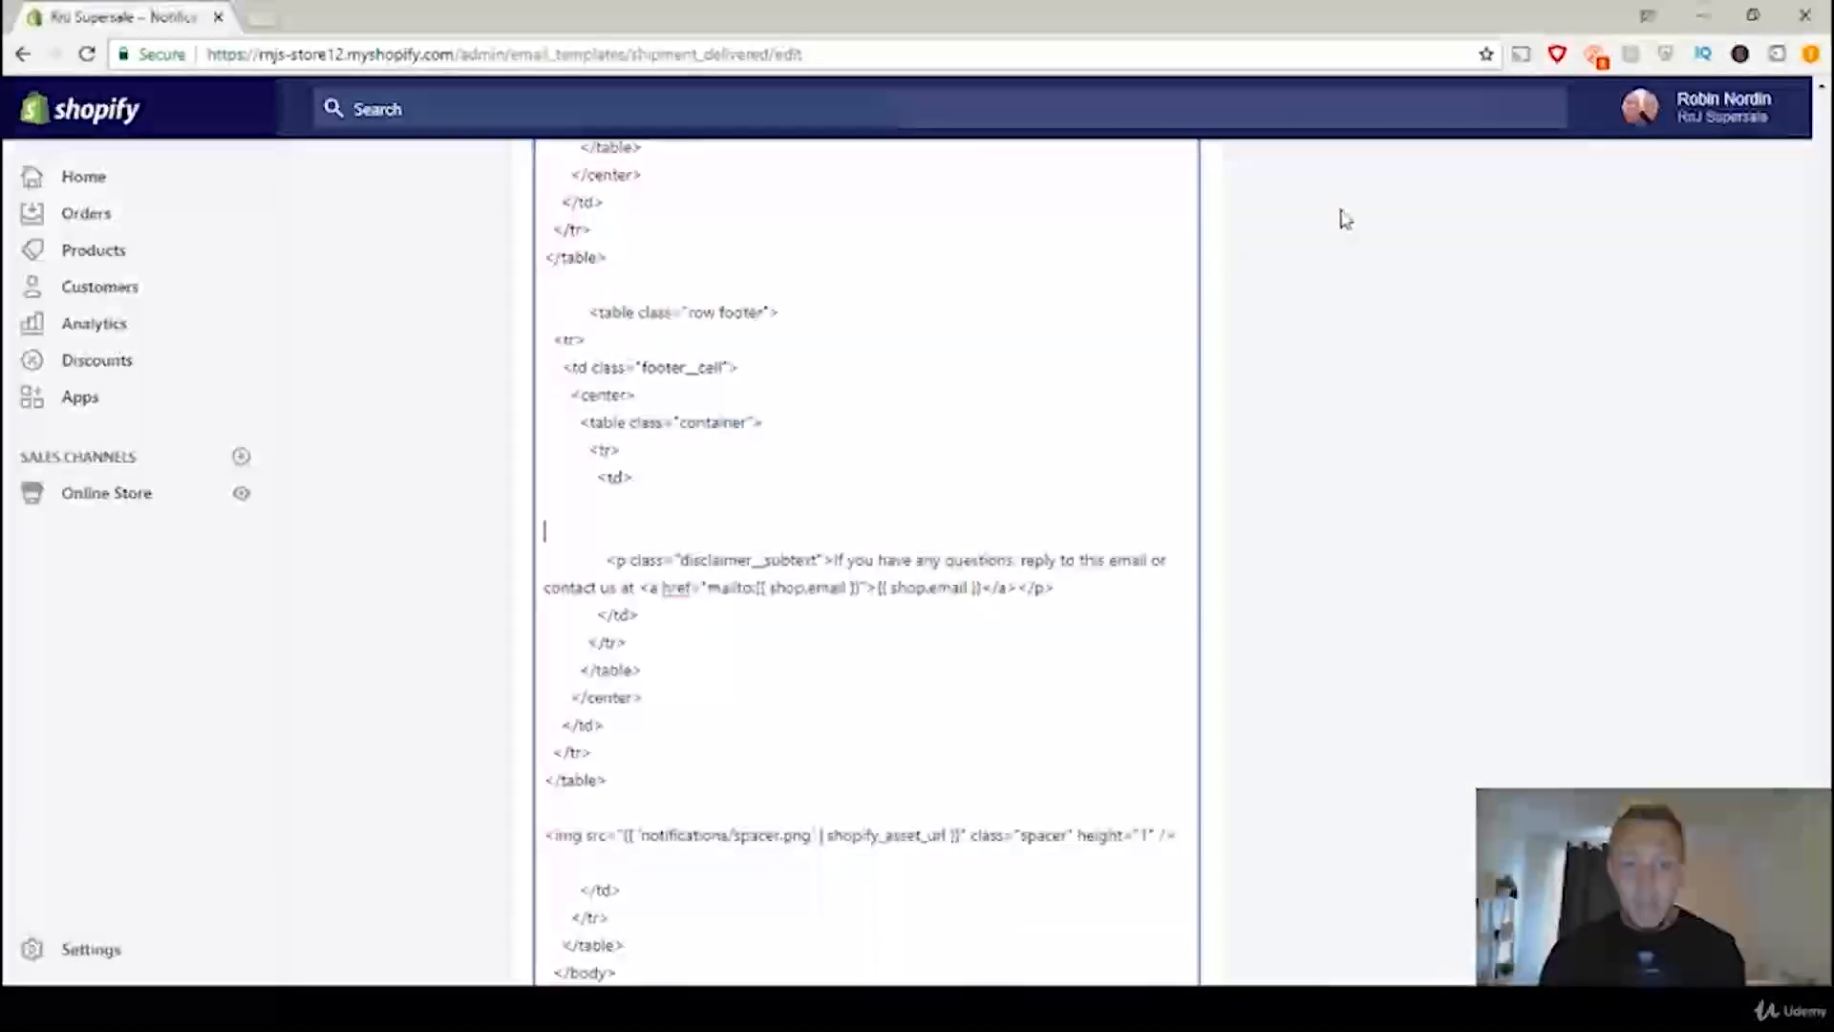
left_click(591, 531)
right_click(594, 532)
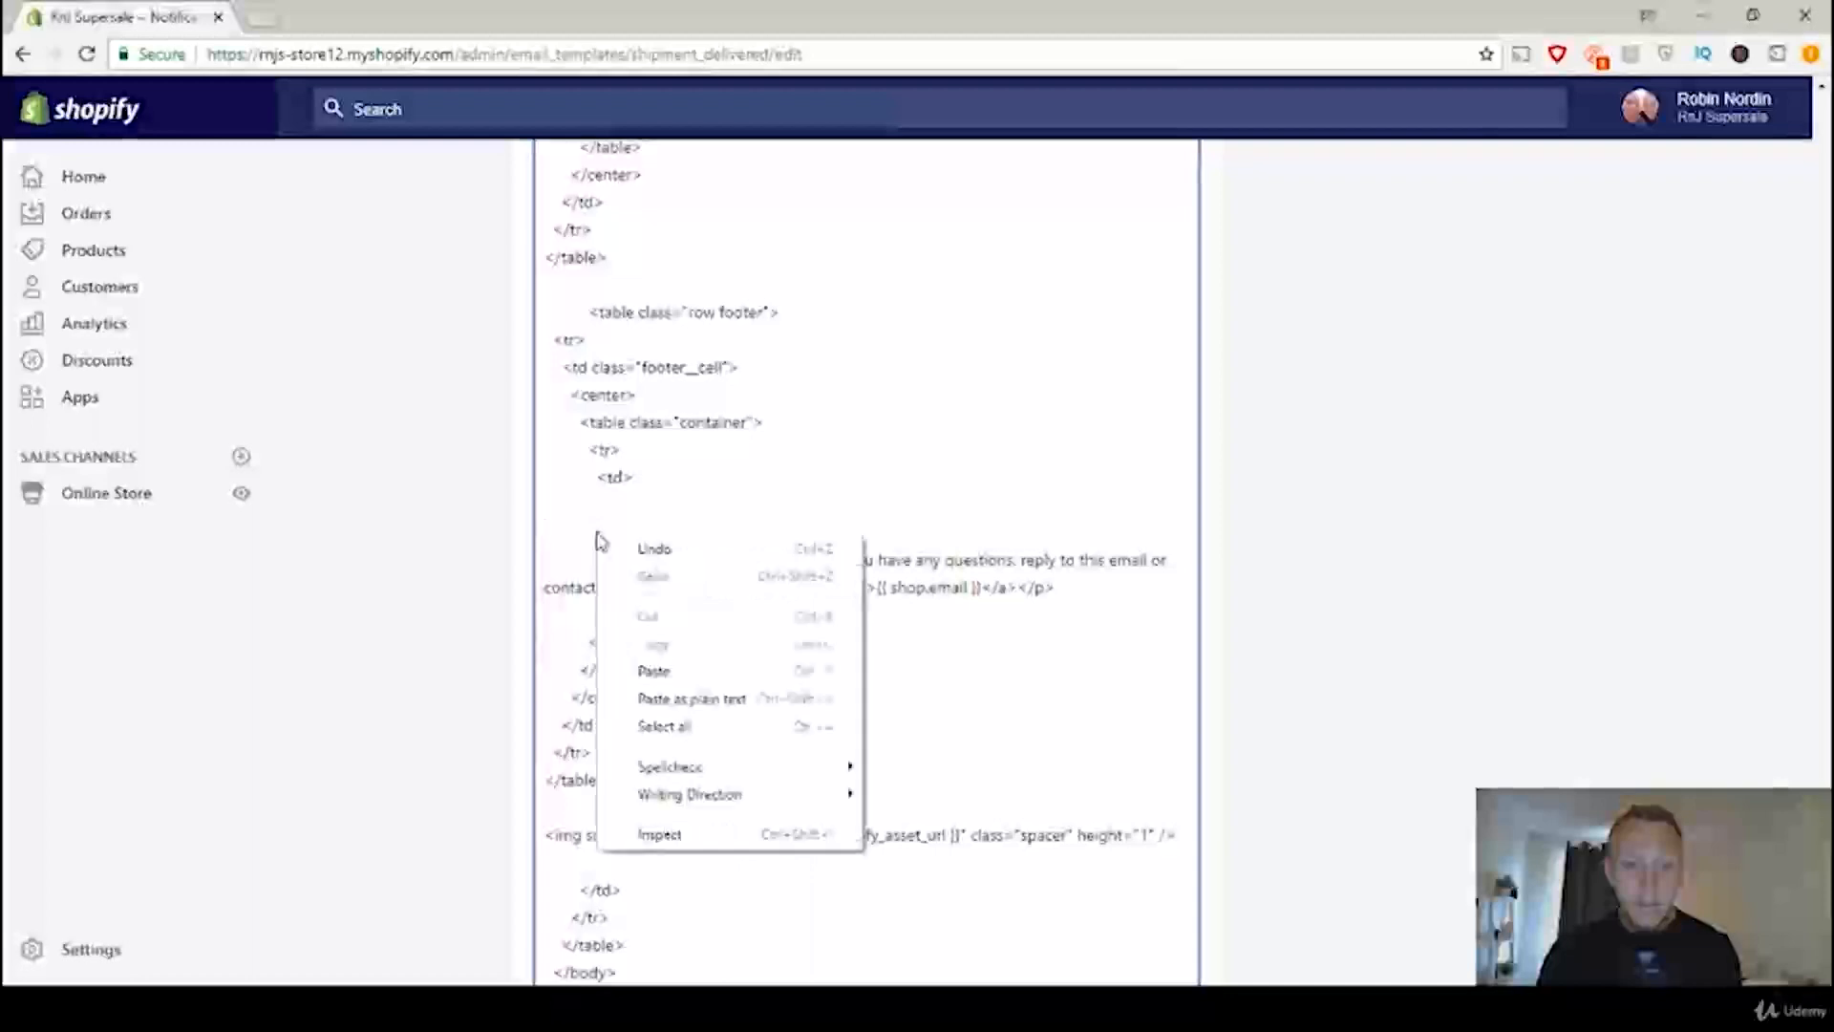
left_click(700, 674)
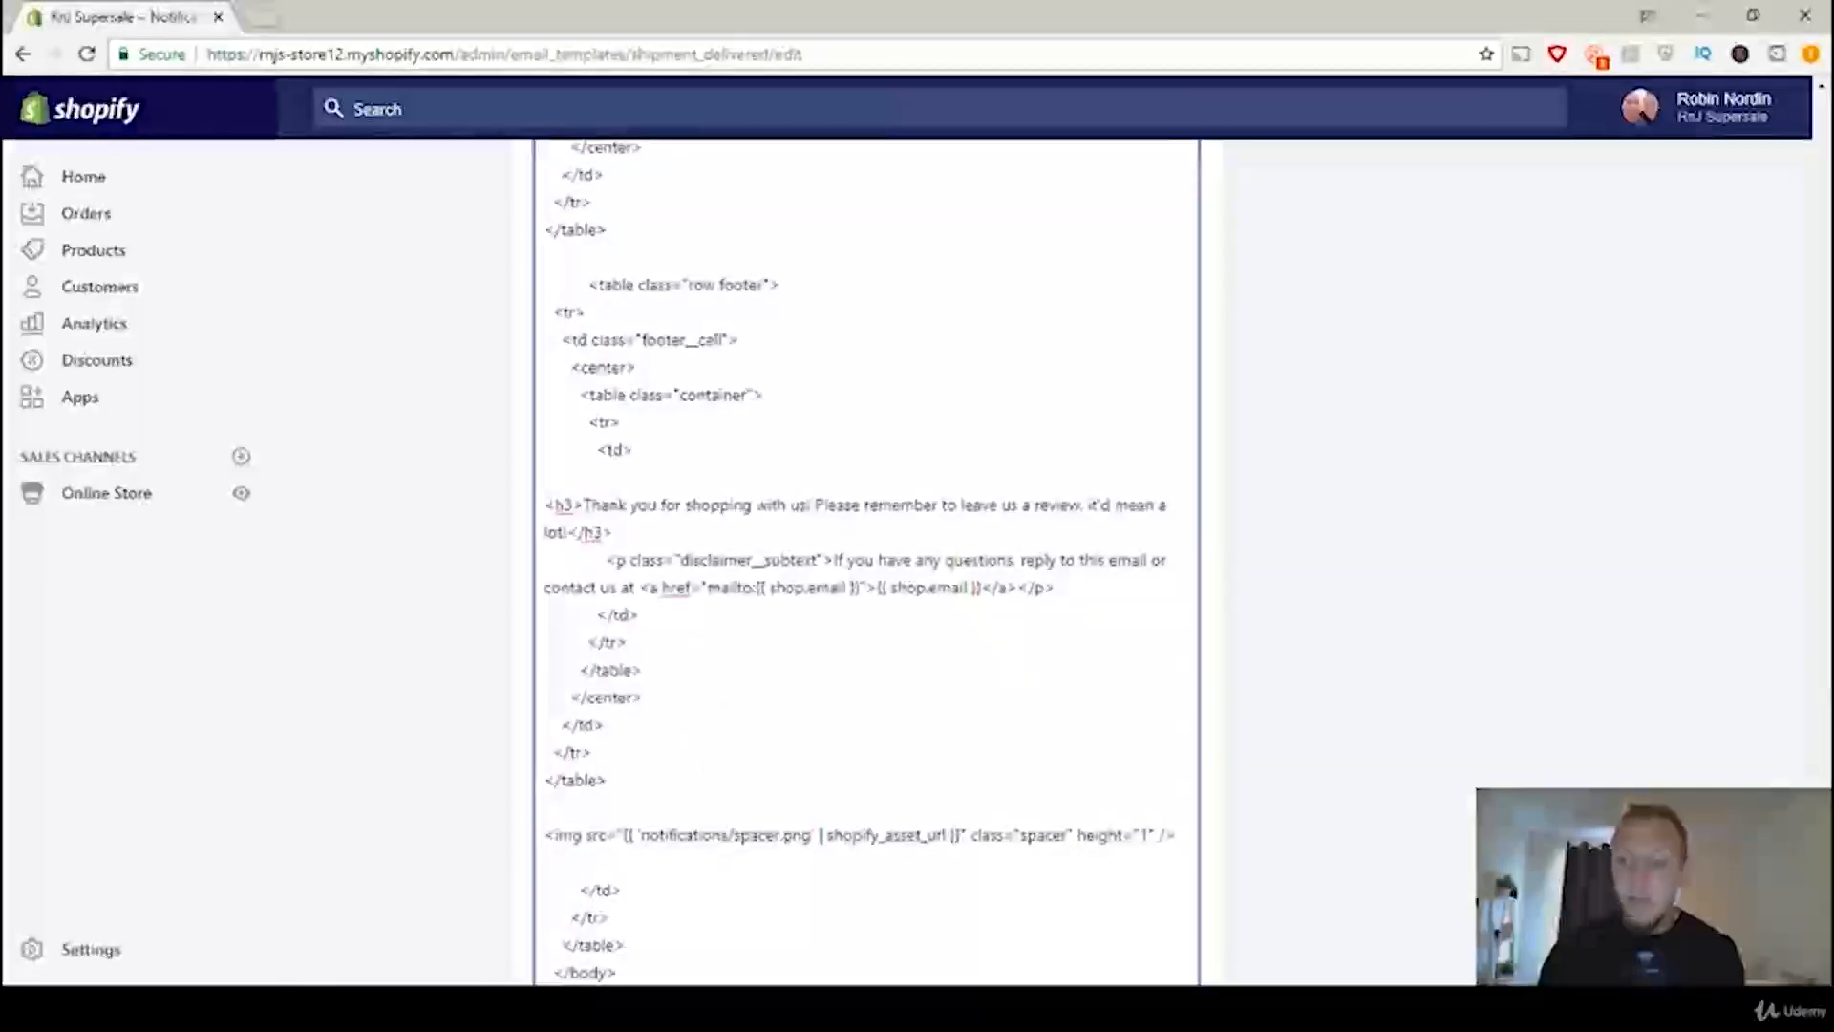
Step: Preview the Shipment delivered email and check the review request near its end
scroll(1190, 289, "up", 10)
scroll(1051, 334, "up", 5)
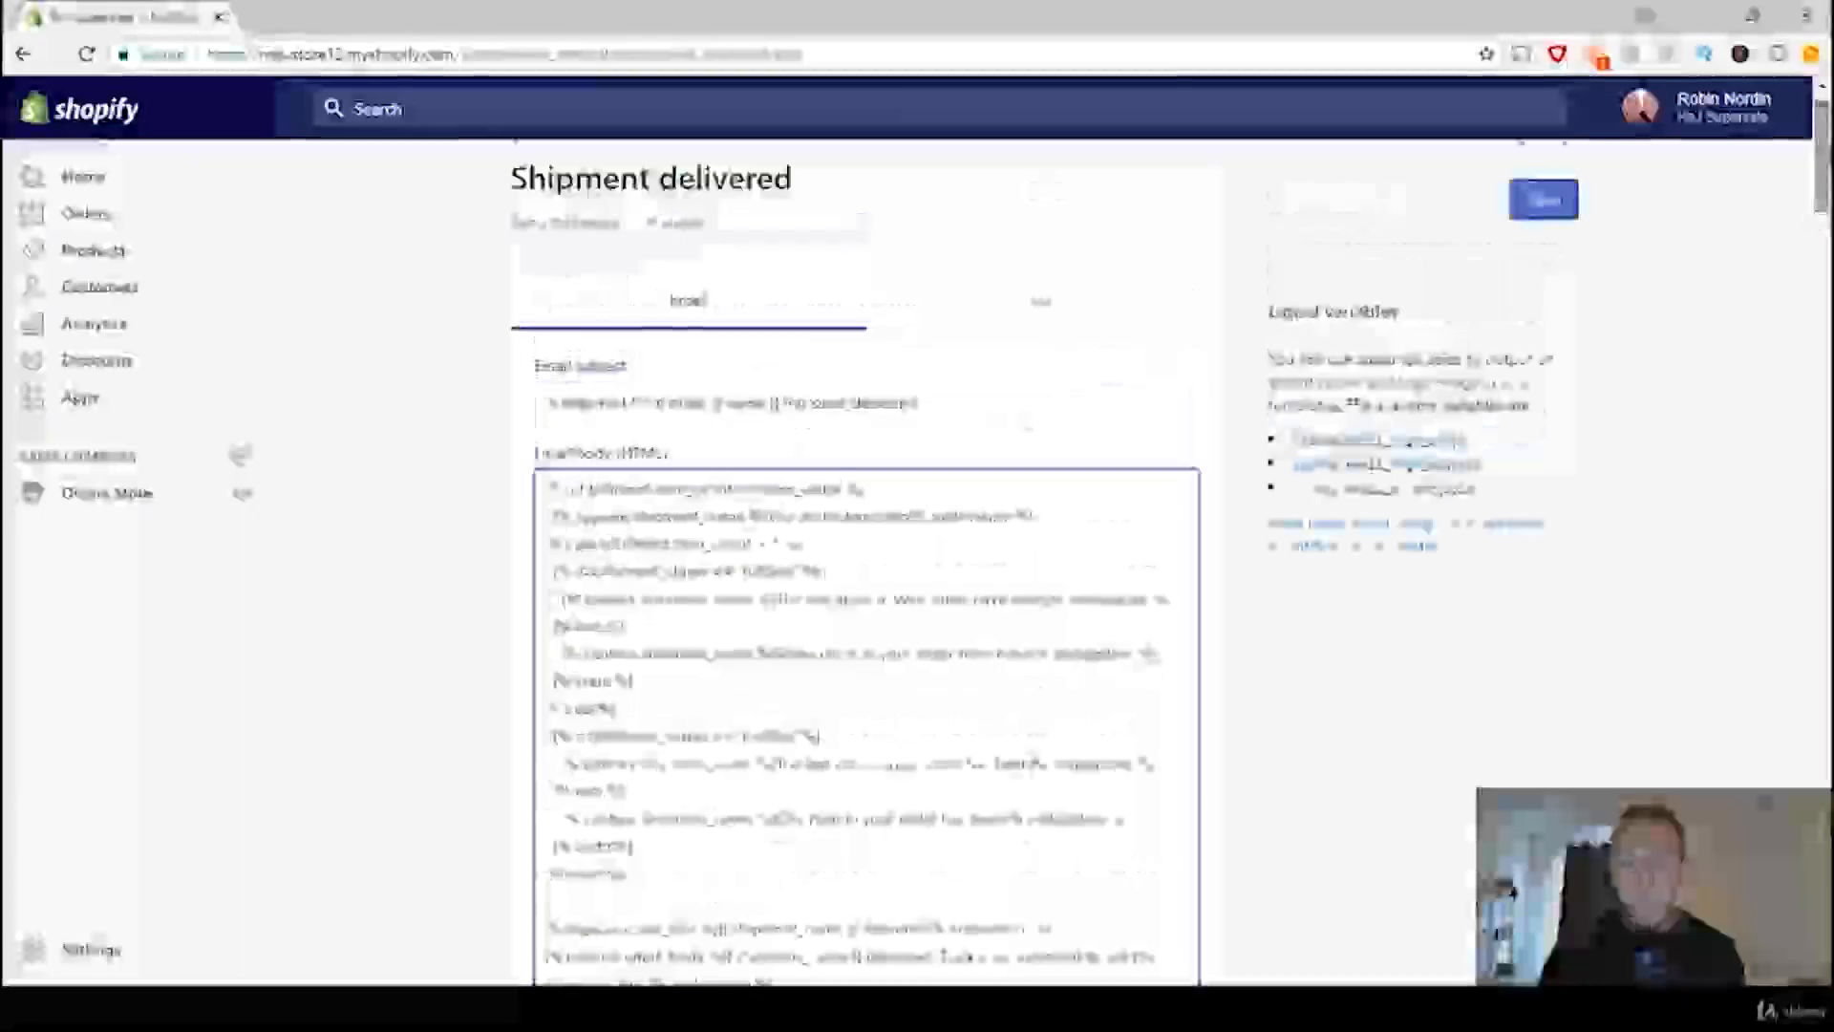
left_click(676, 225)
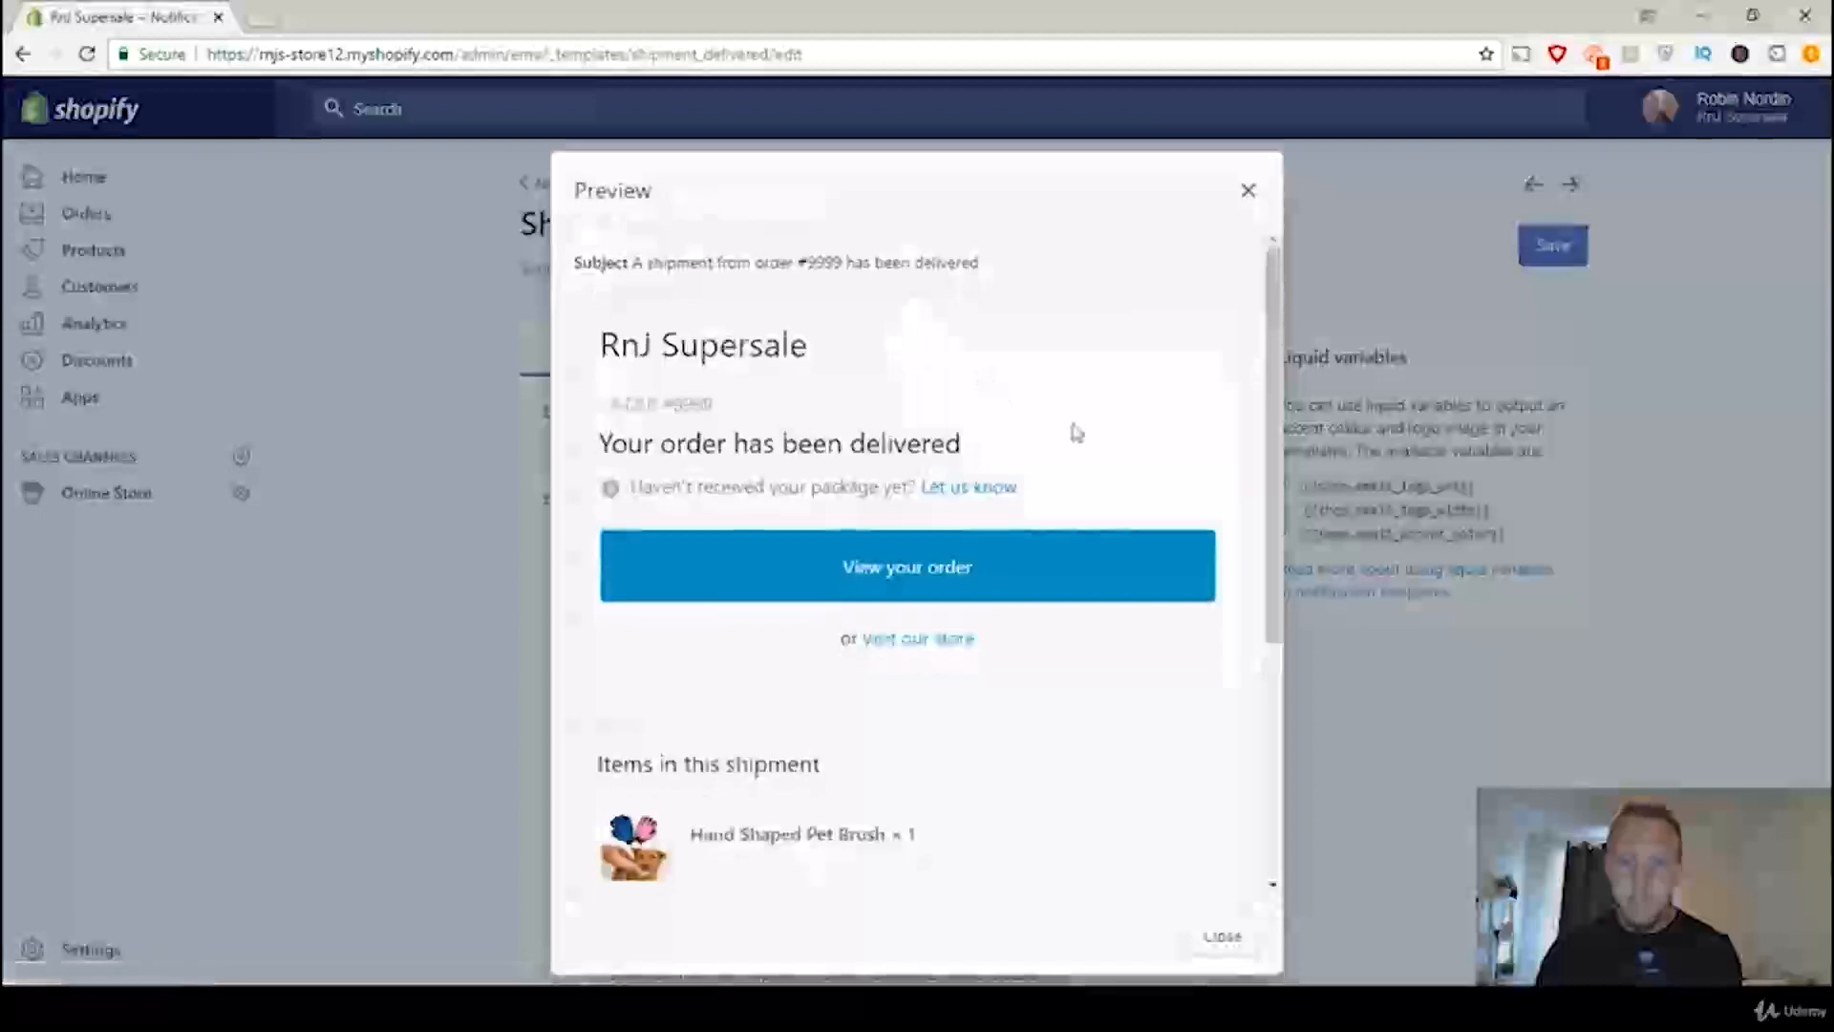
scroll(1013, 413, "down", 4)
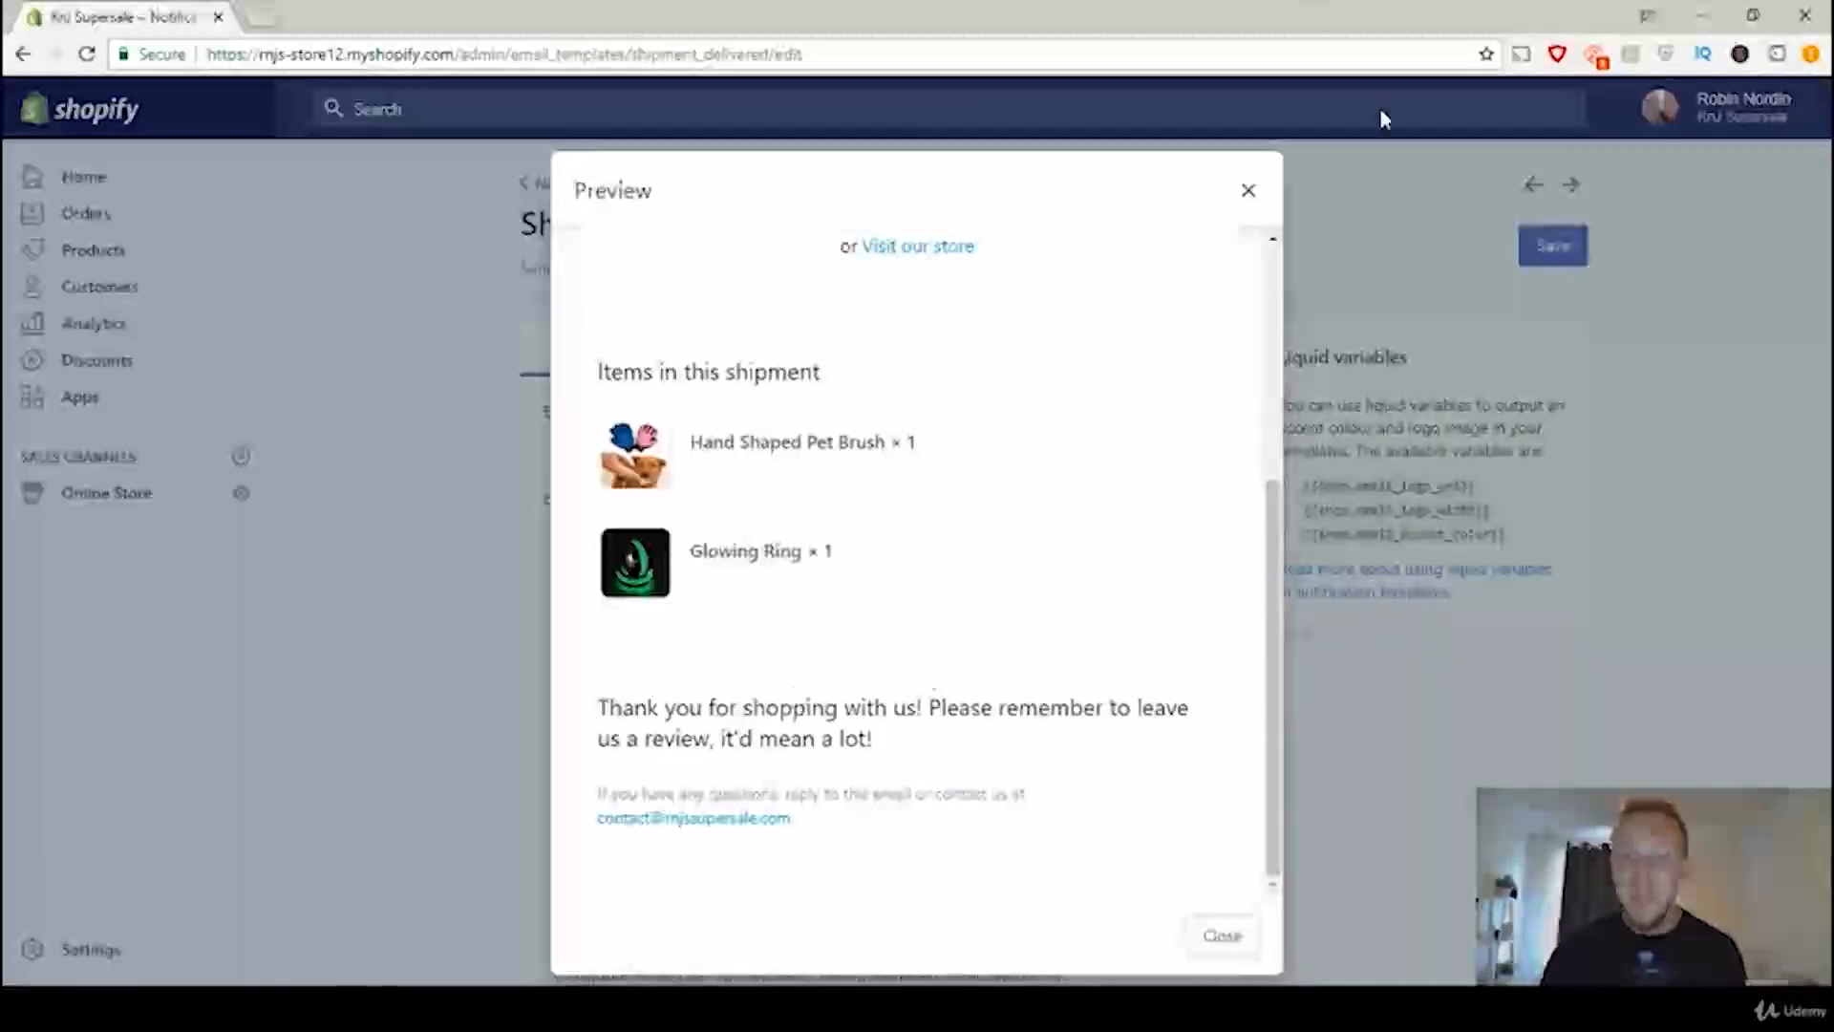
left_click(1249, 190)
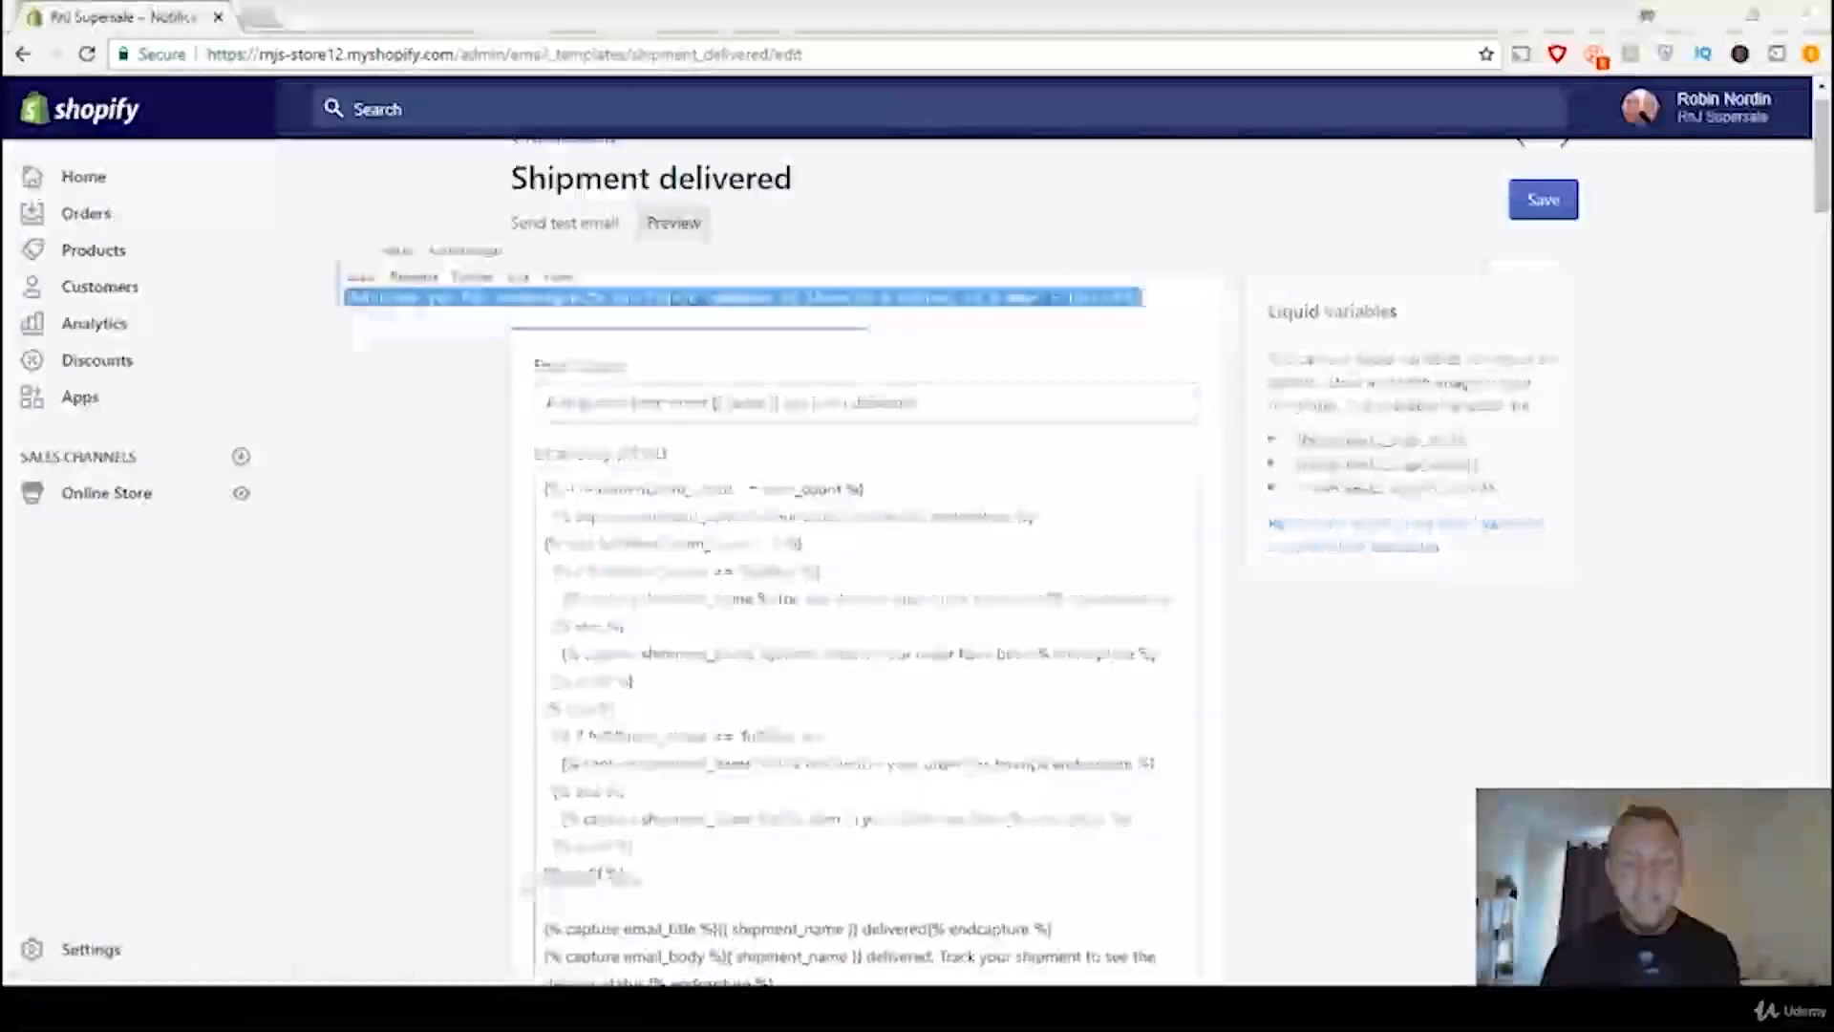
Step: Replace the message between the h3 tags in Code.txt with "Please remember to leave a review."
left_click(426, 230)
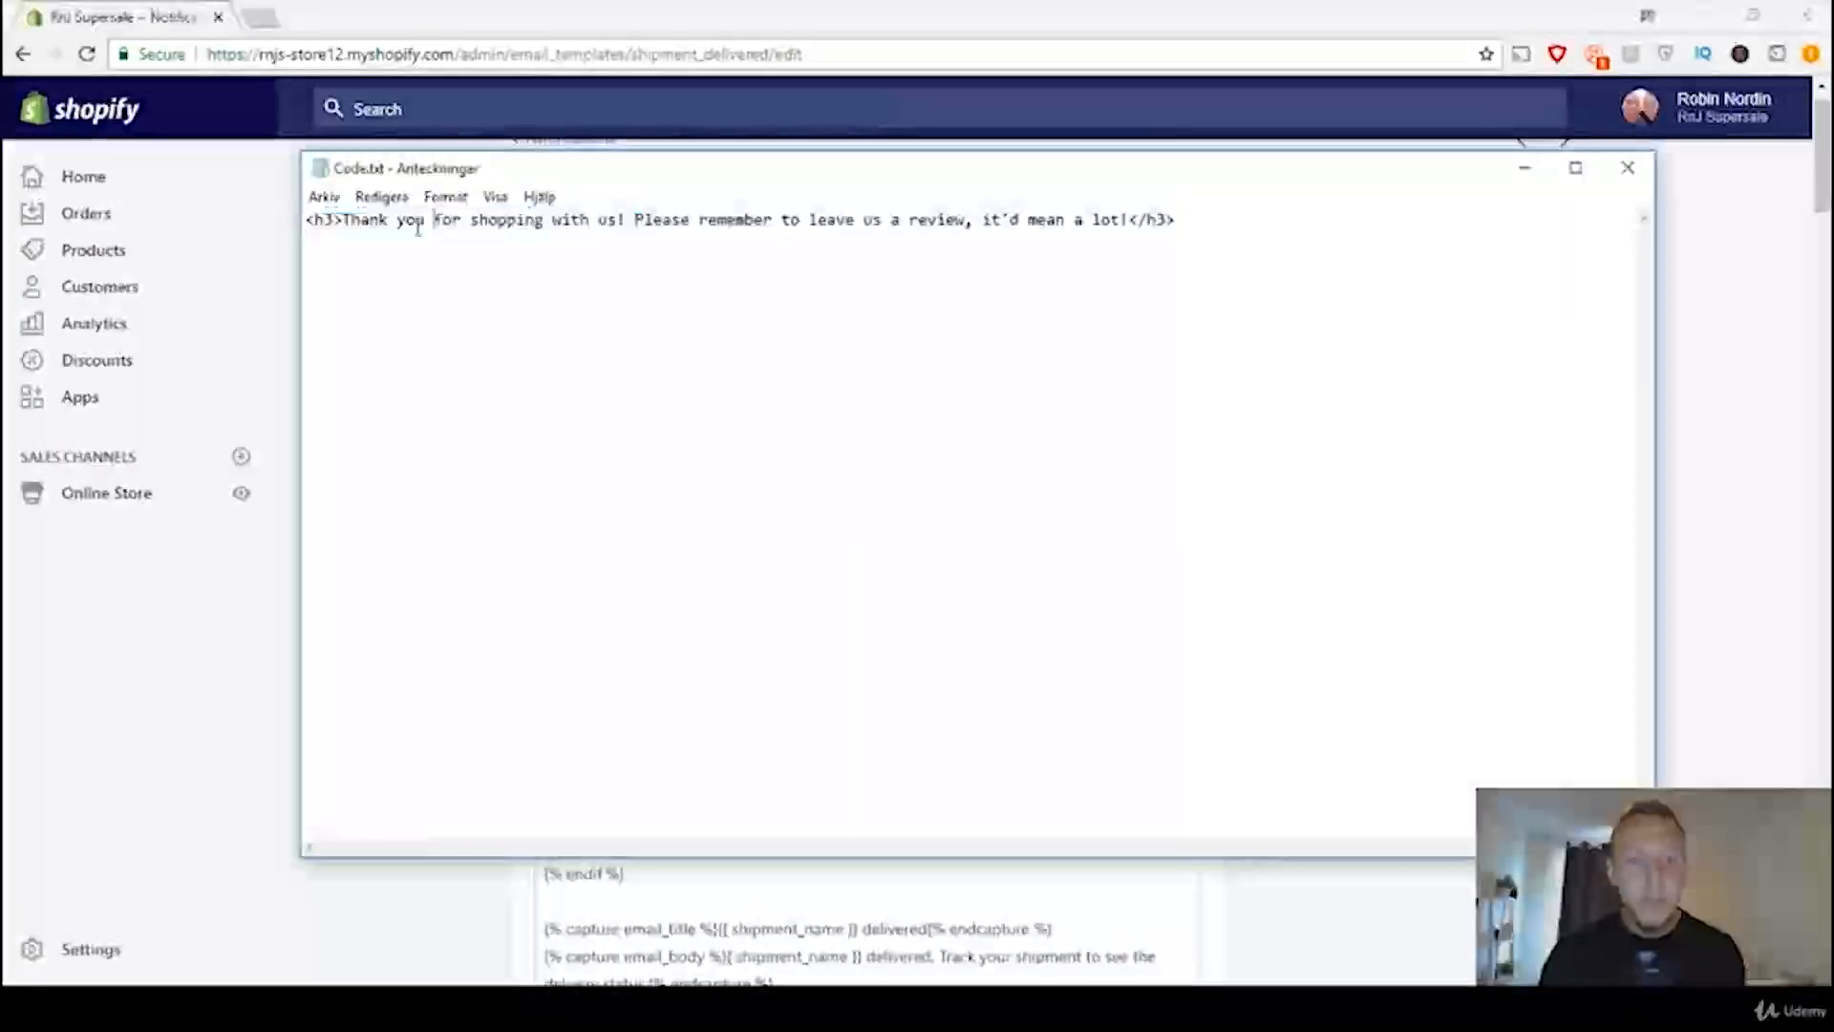
left_click_drag(344, 220, 1121, 247)
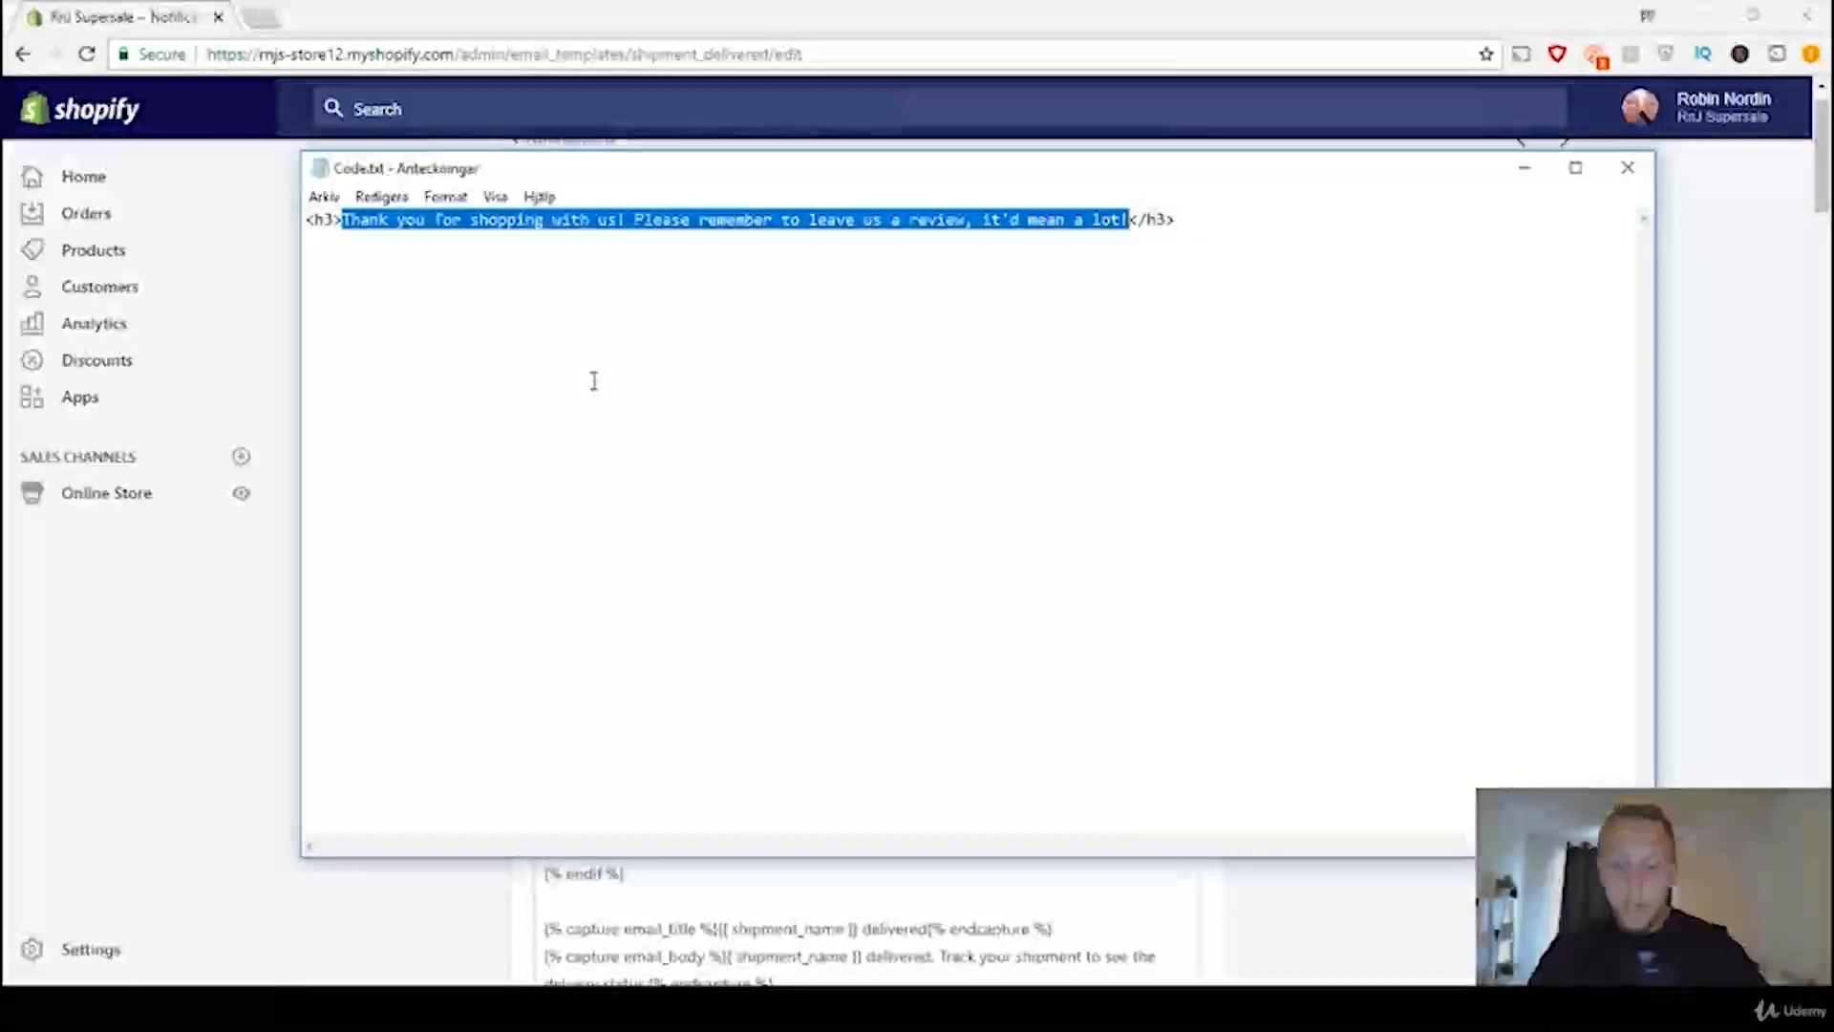
key("BackSpace")
type("Please rem")
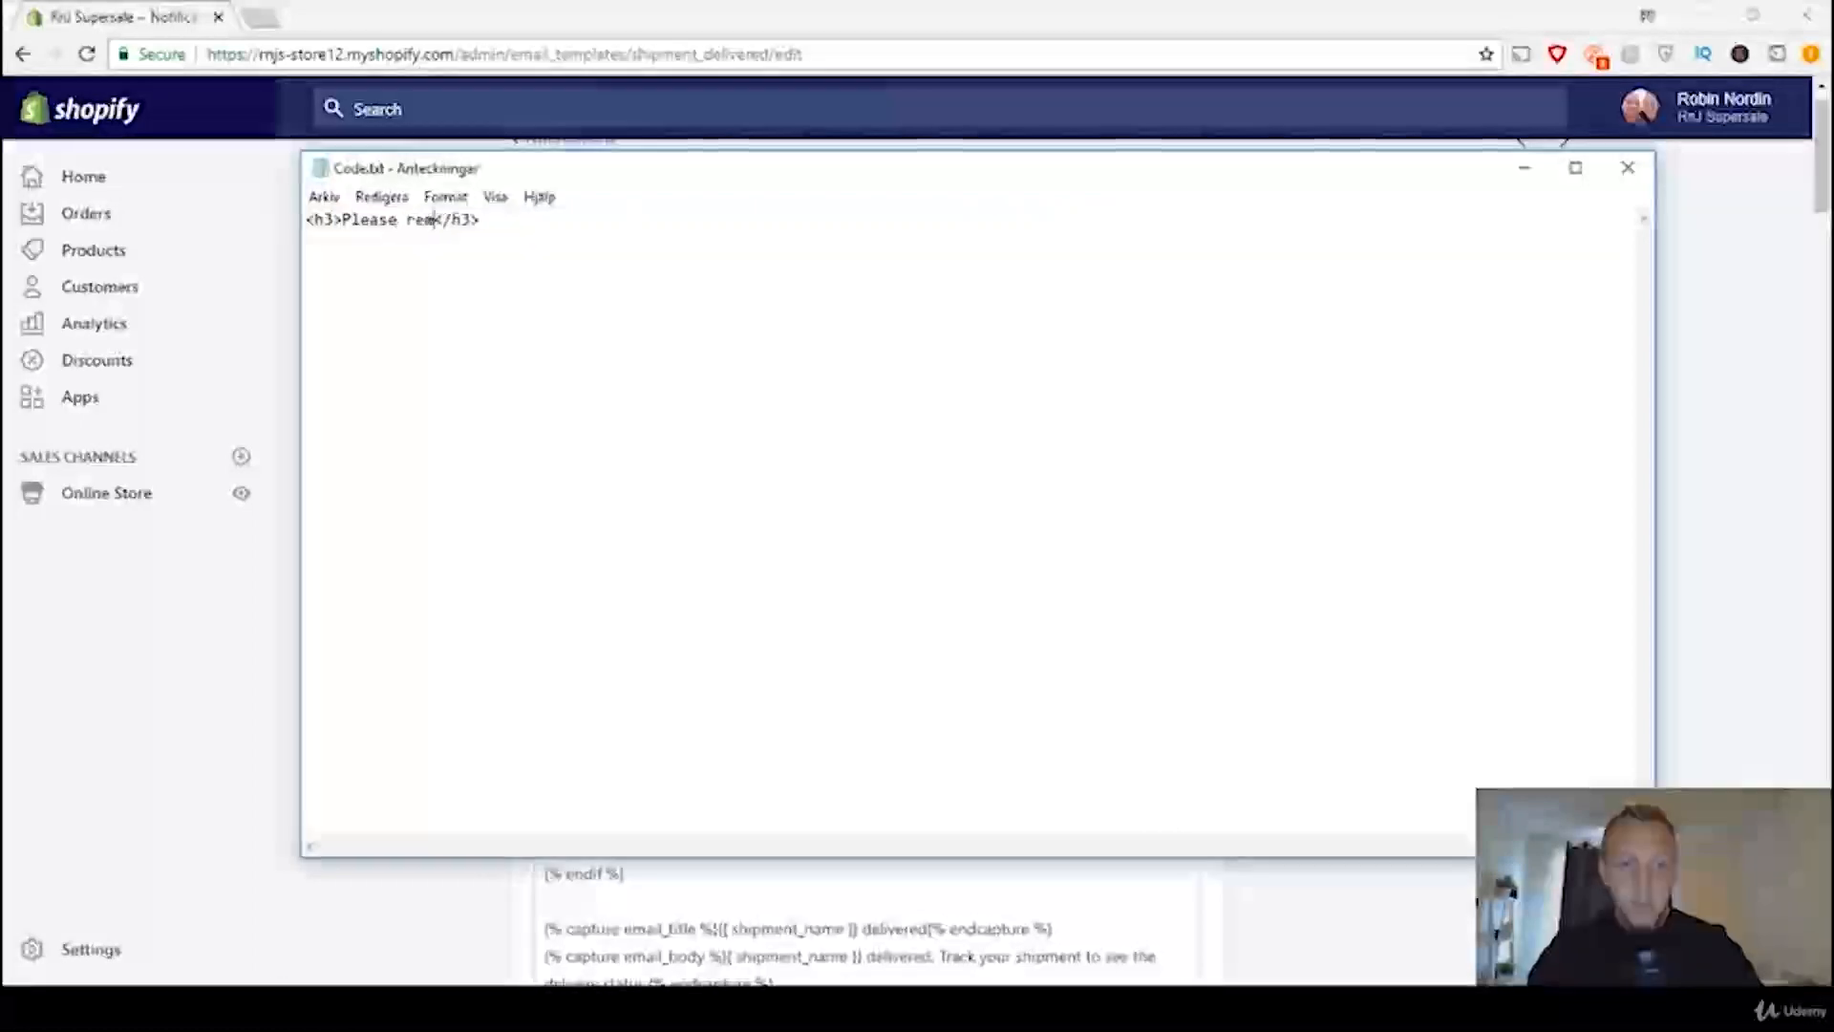
type("ember to leave a review")
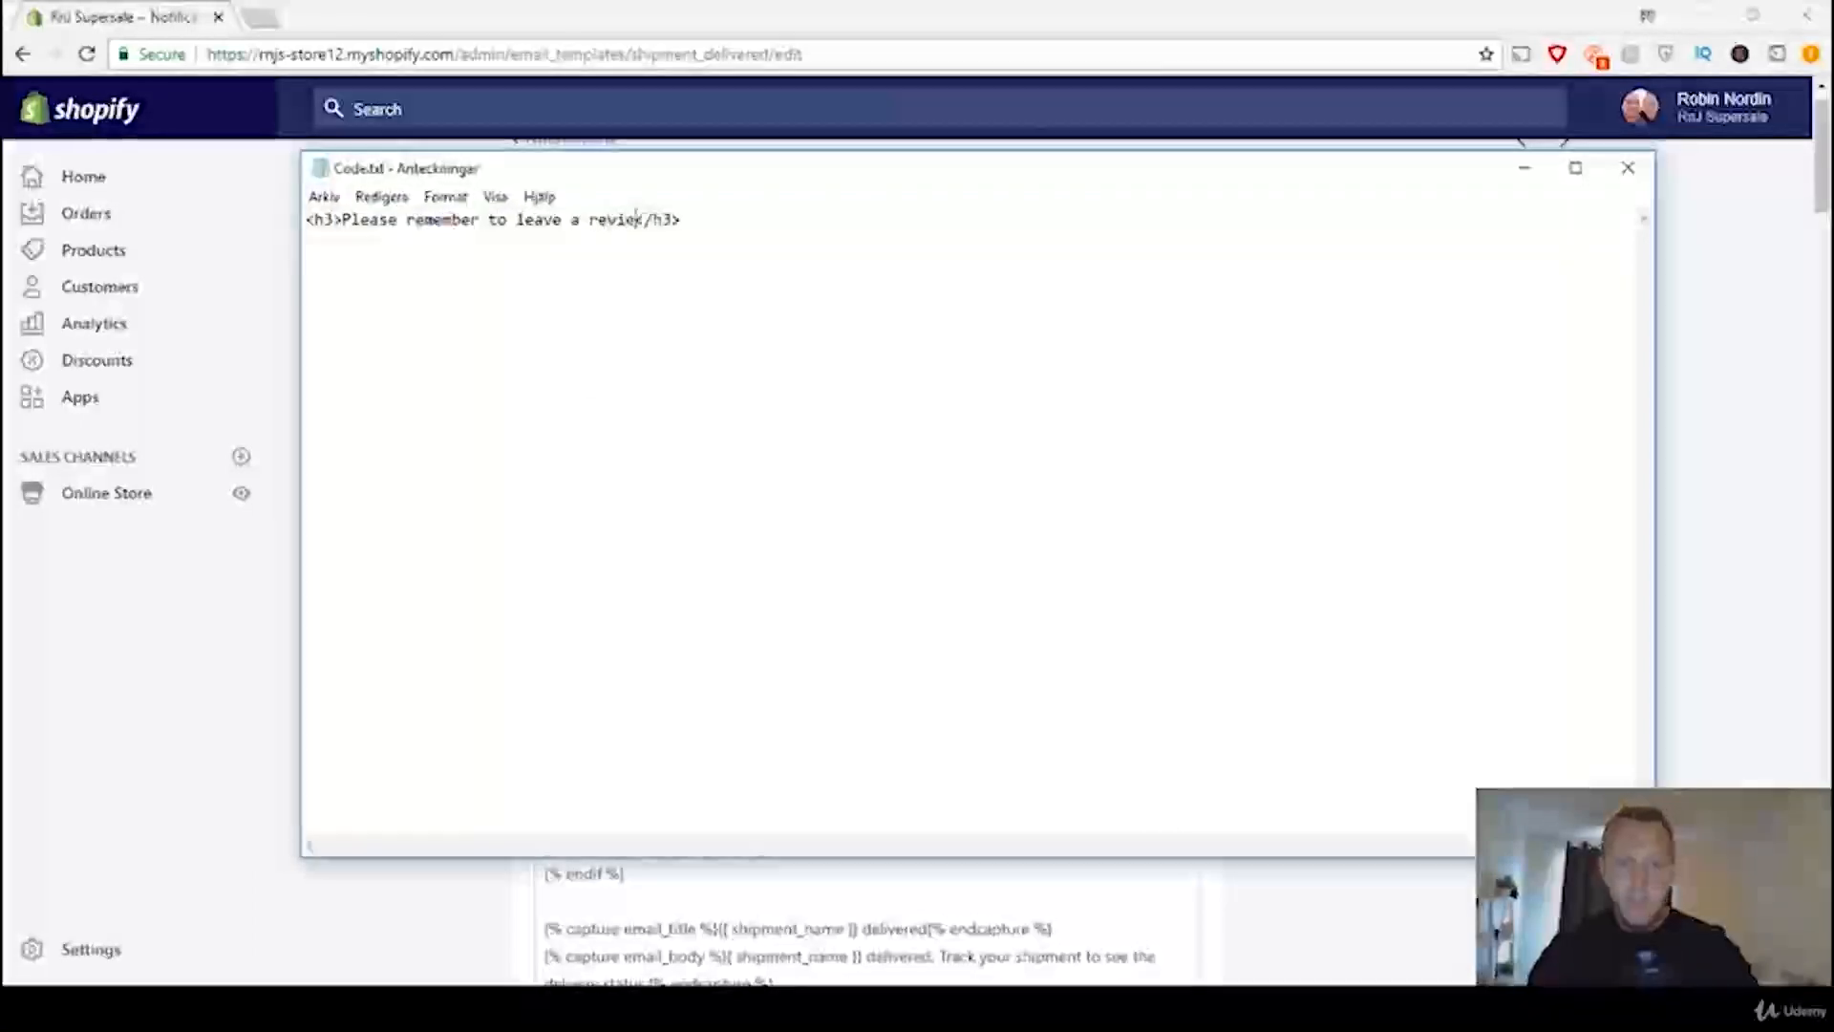
type(".")
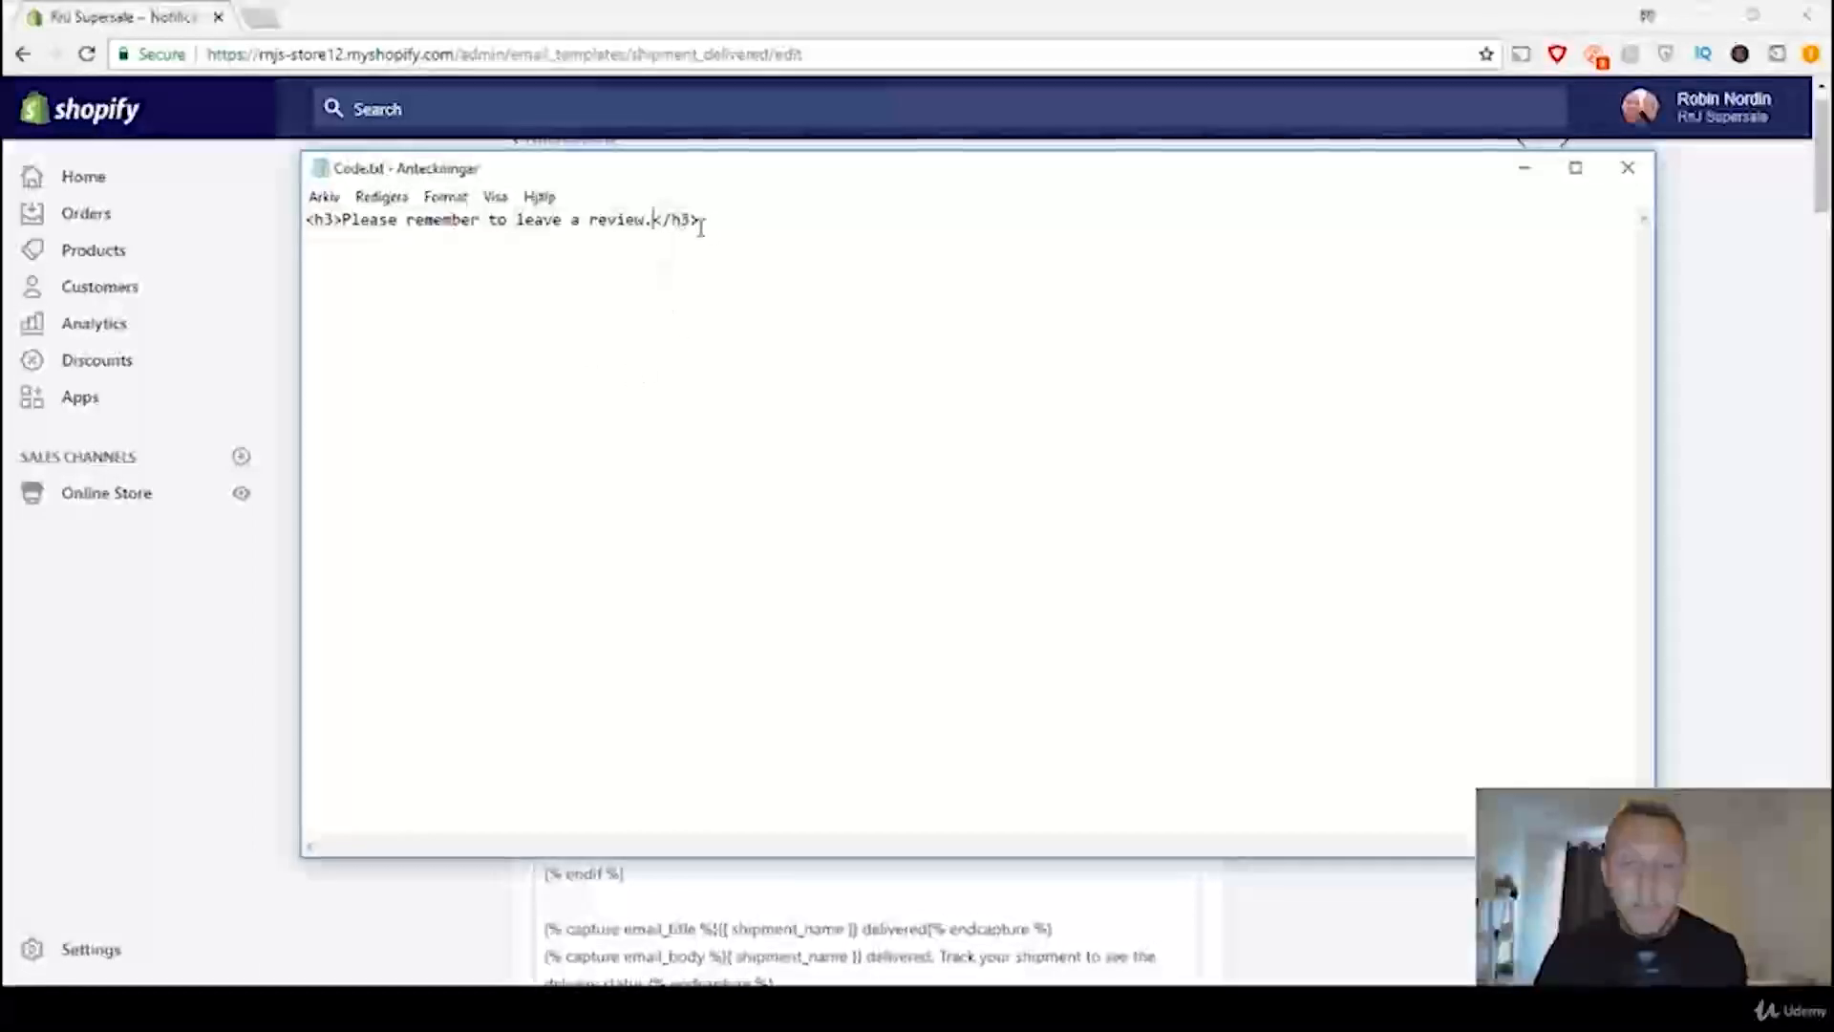
left_click_drag(701, 223, 654, 230)
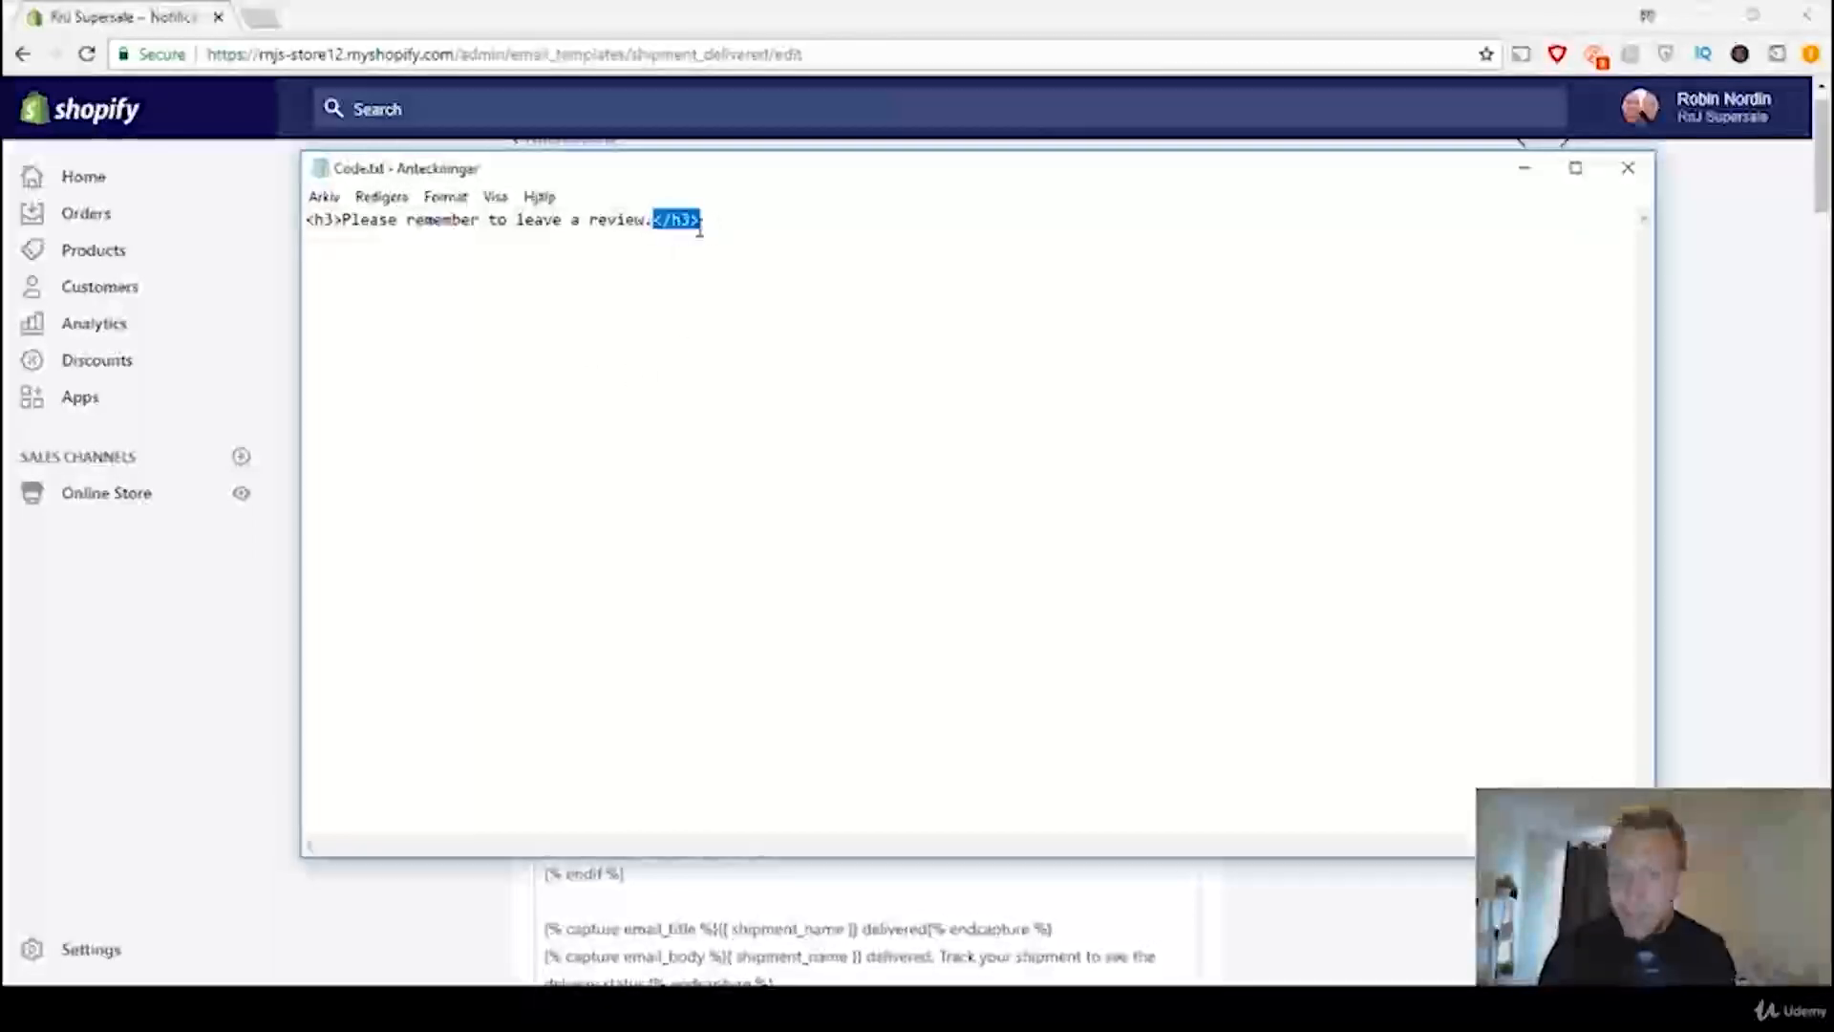
left_click(331, 224)
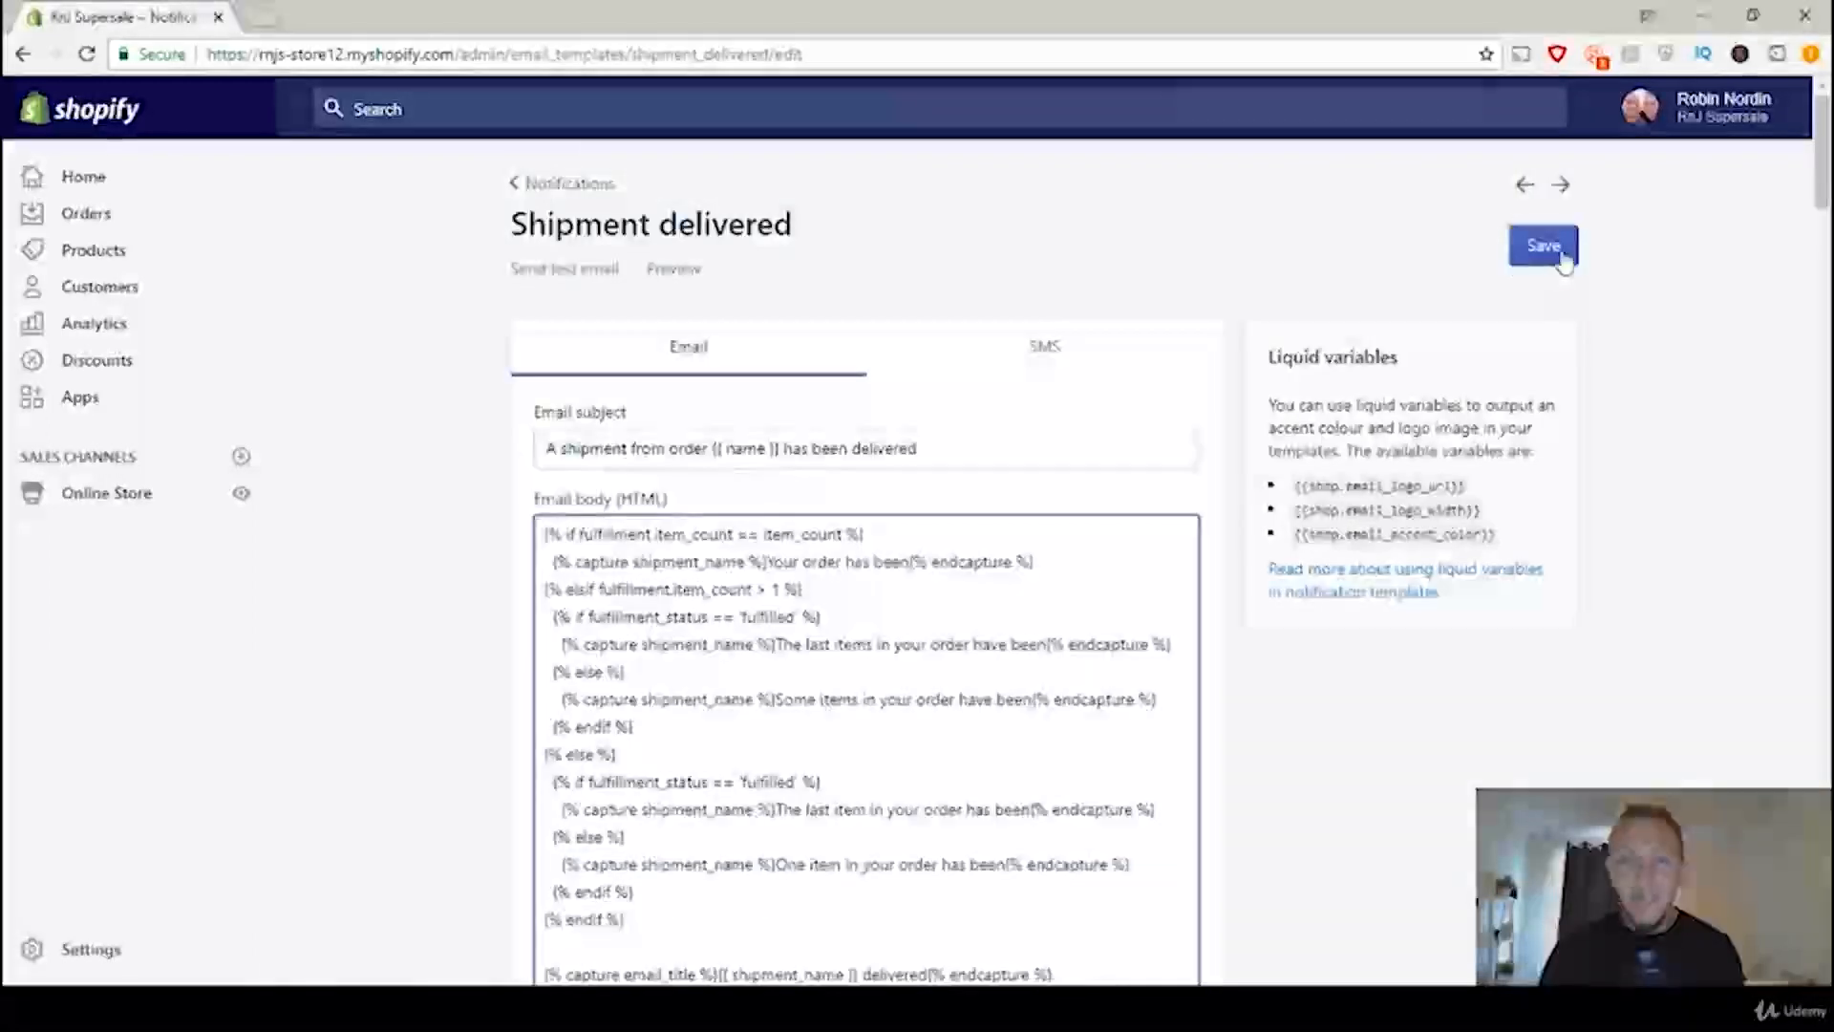
Step: Save the edited Shipment delivered email template
left_click(1561, 256)
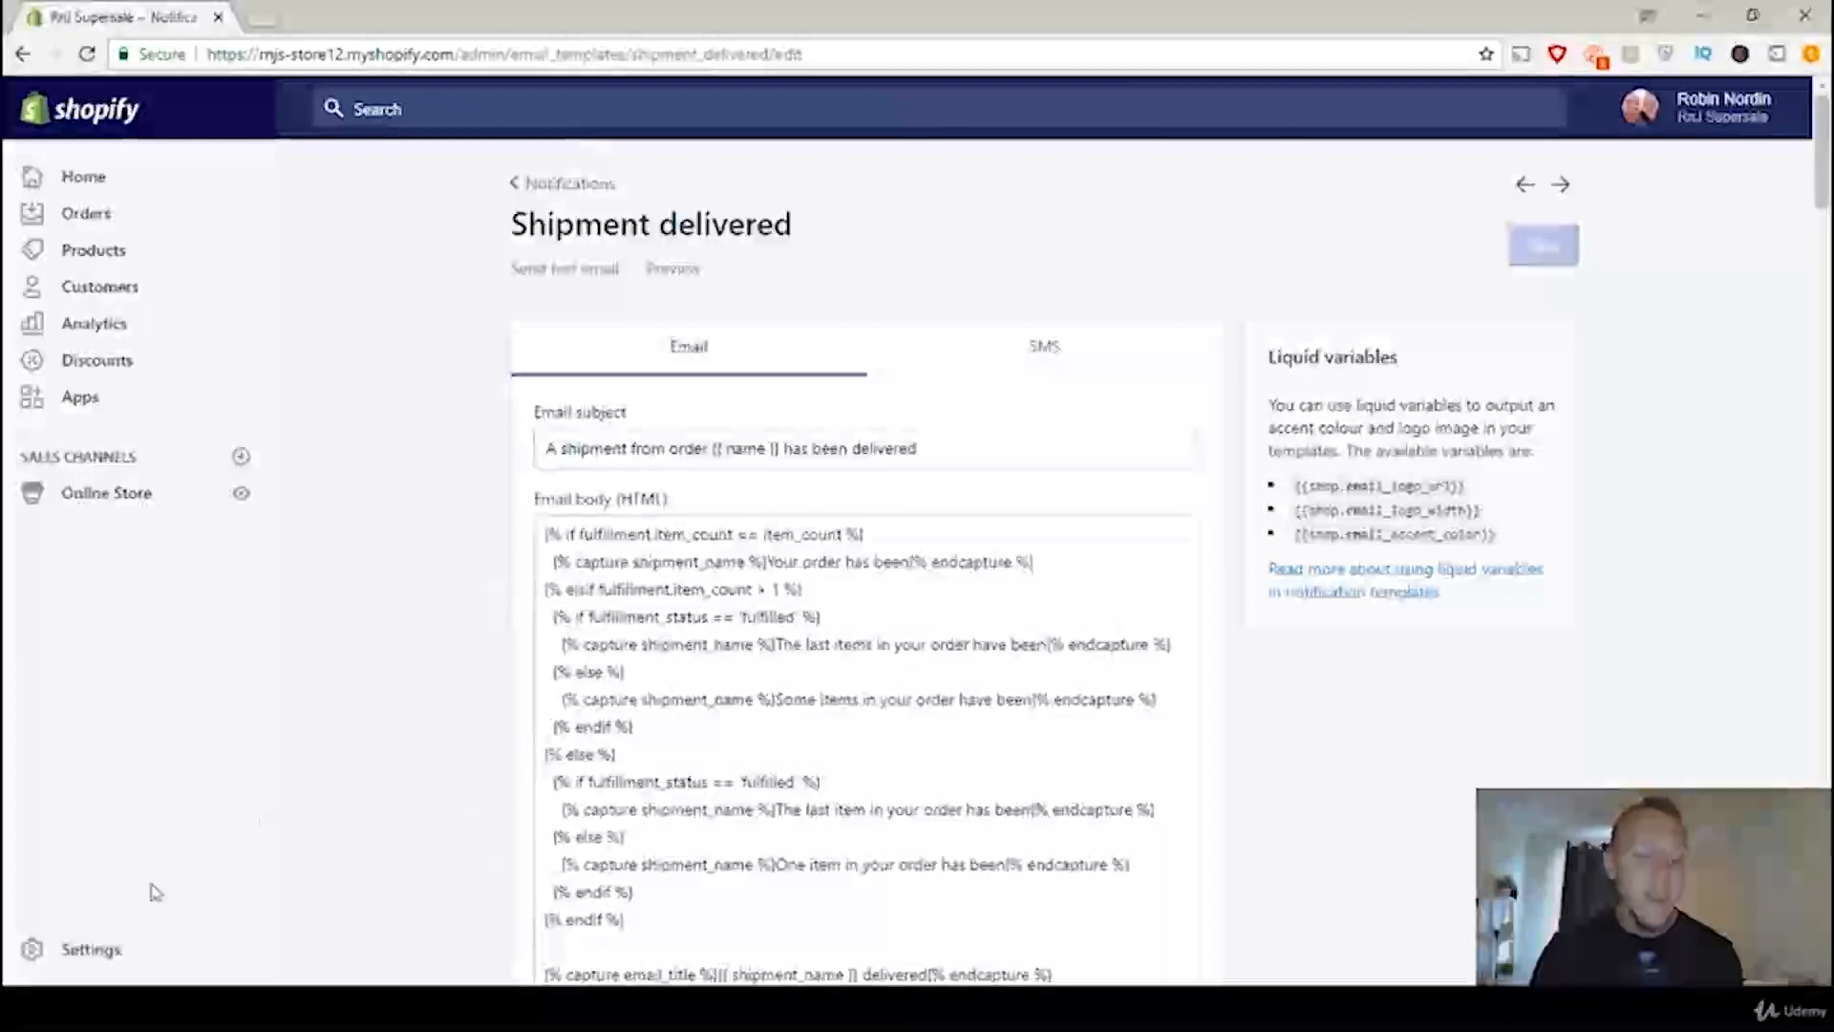
Step: Reopen the Shipment delivered template from the notification settings and find "If you have an" in its email code
left_click(103, 951)
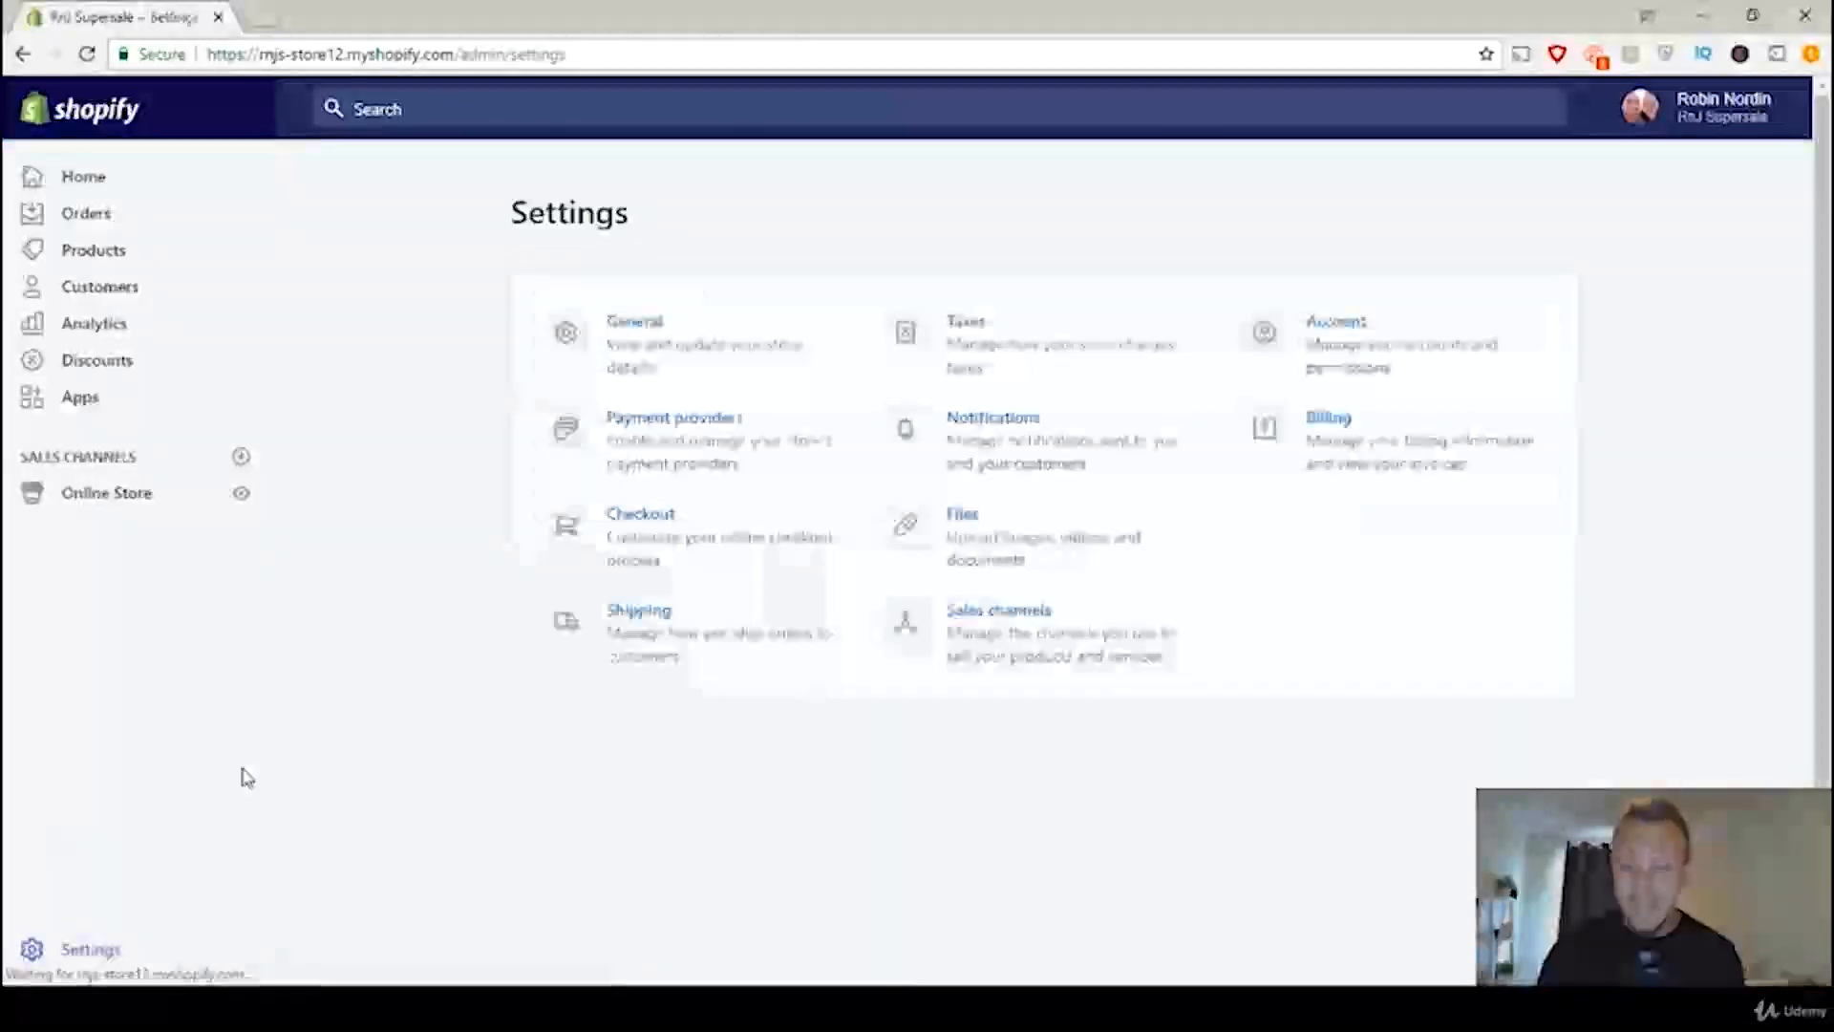
left_click(1049, 426)
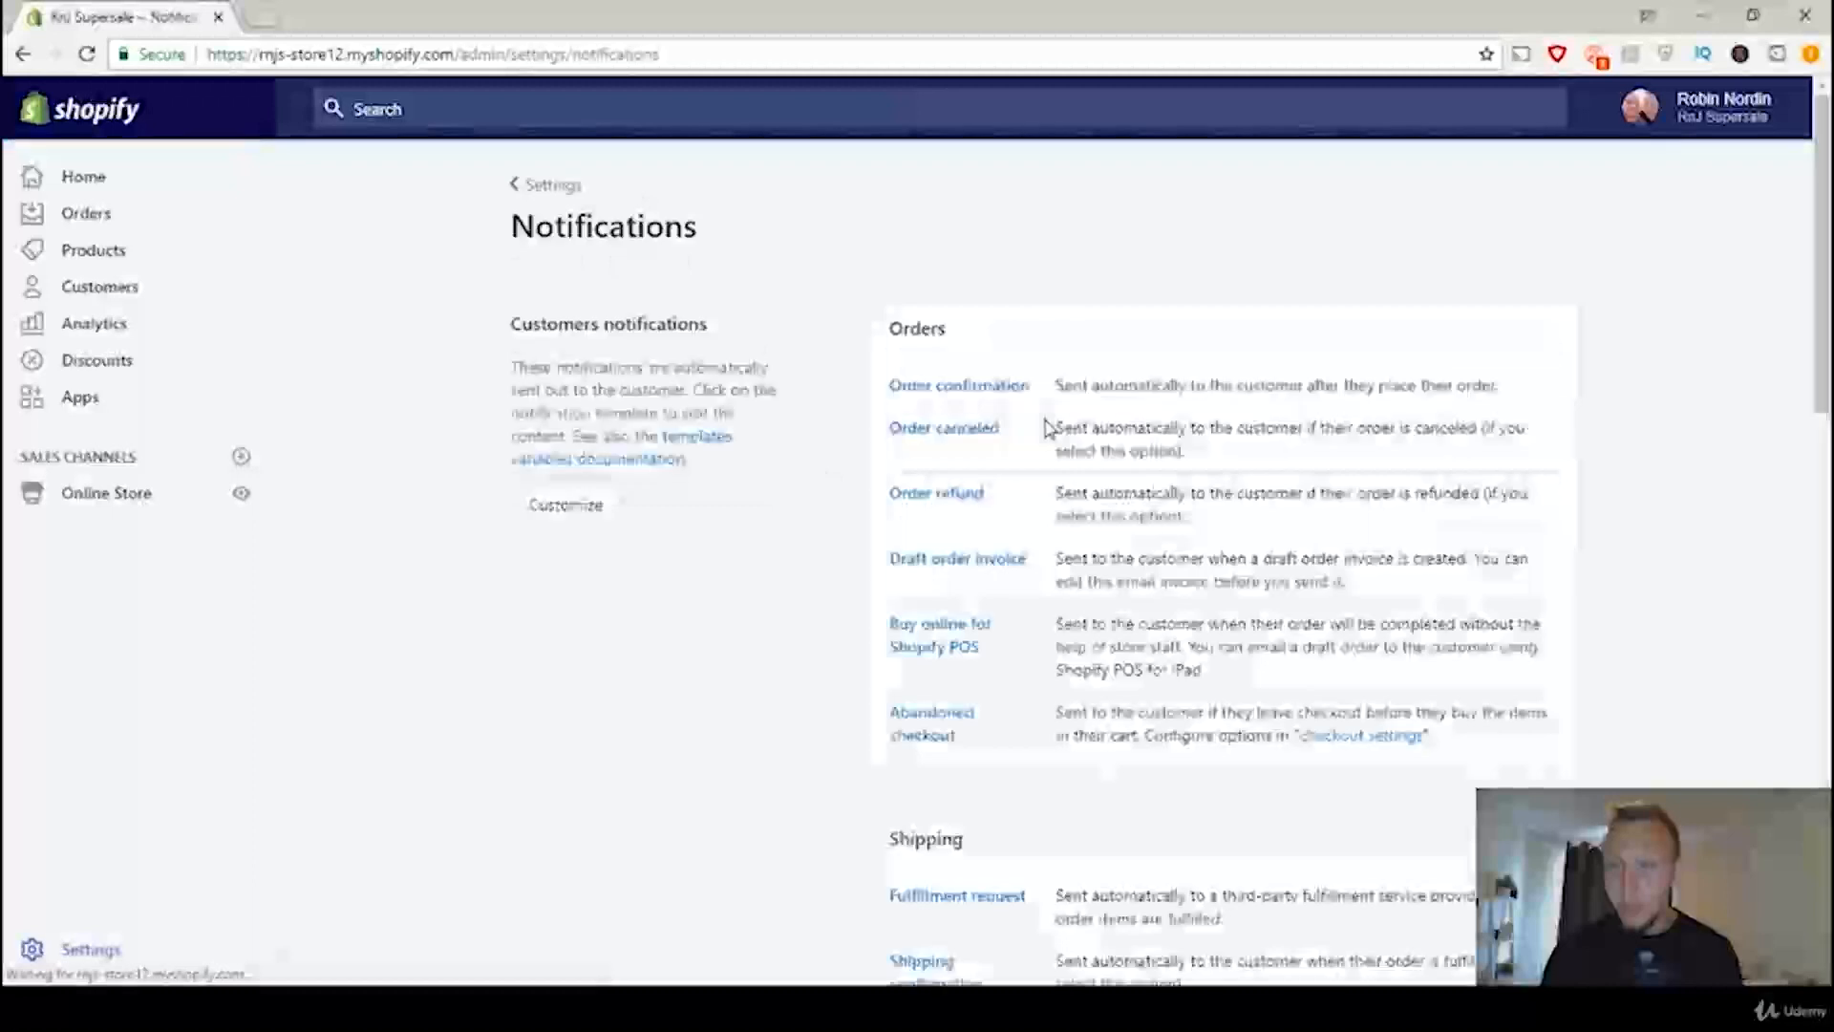
scroll(1023, 601, "down", 7)
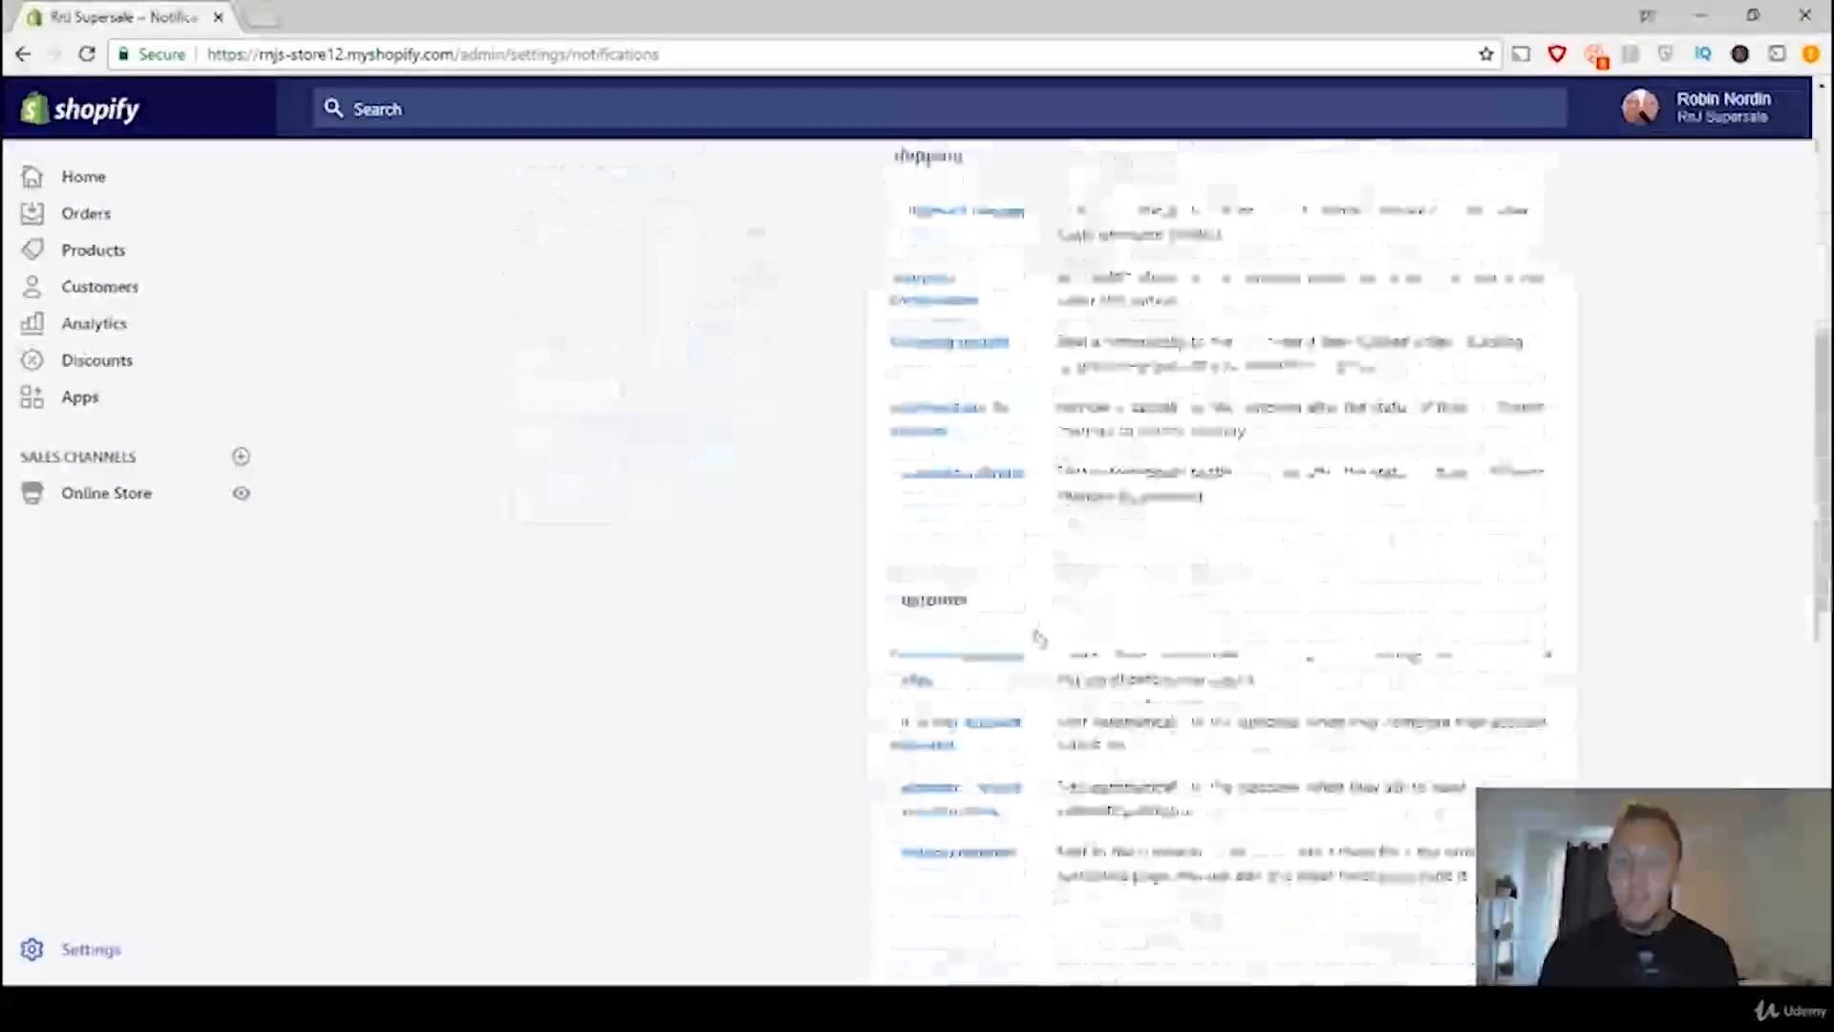
left_click(951, 472)
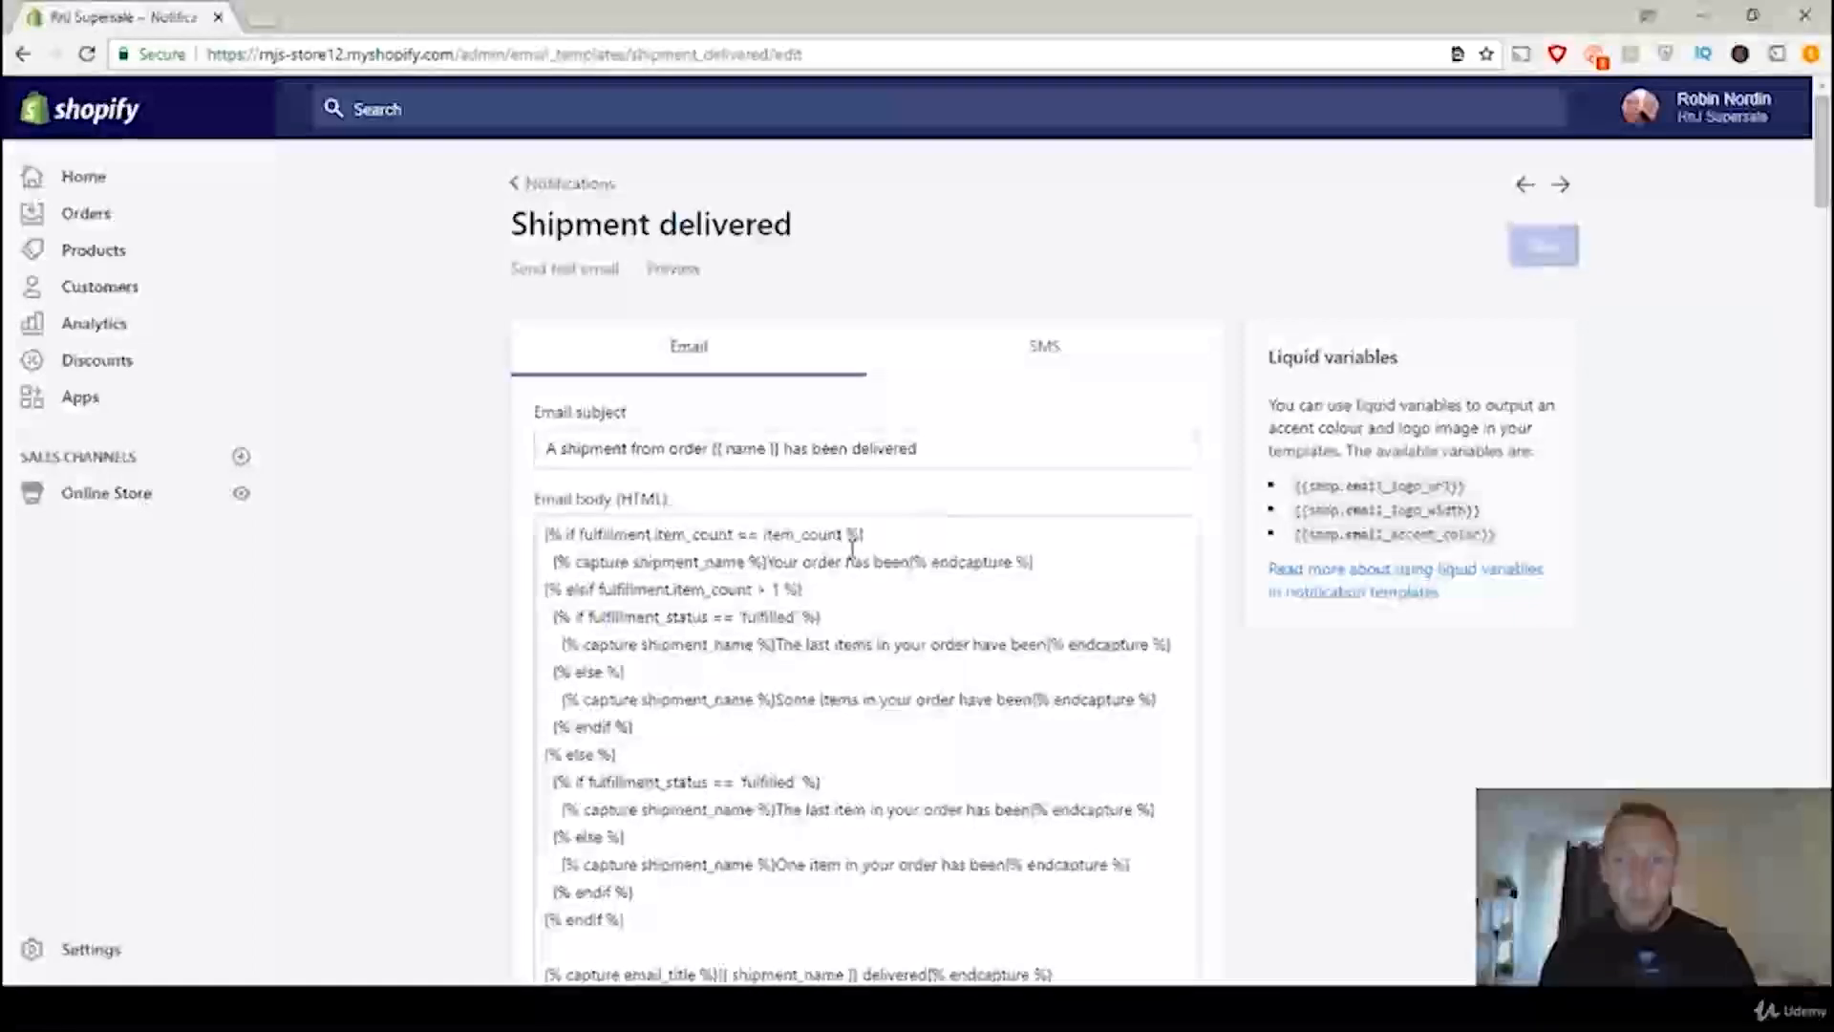
key("ctrl+f")
type("If you have an")
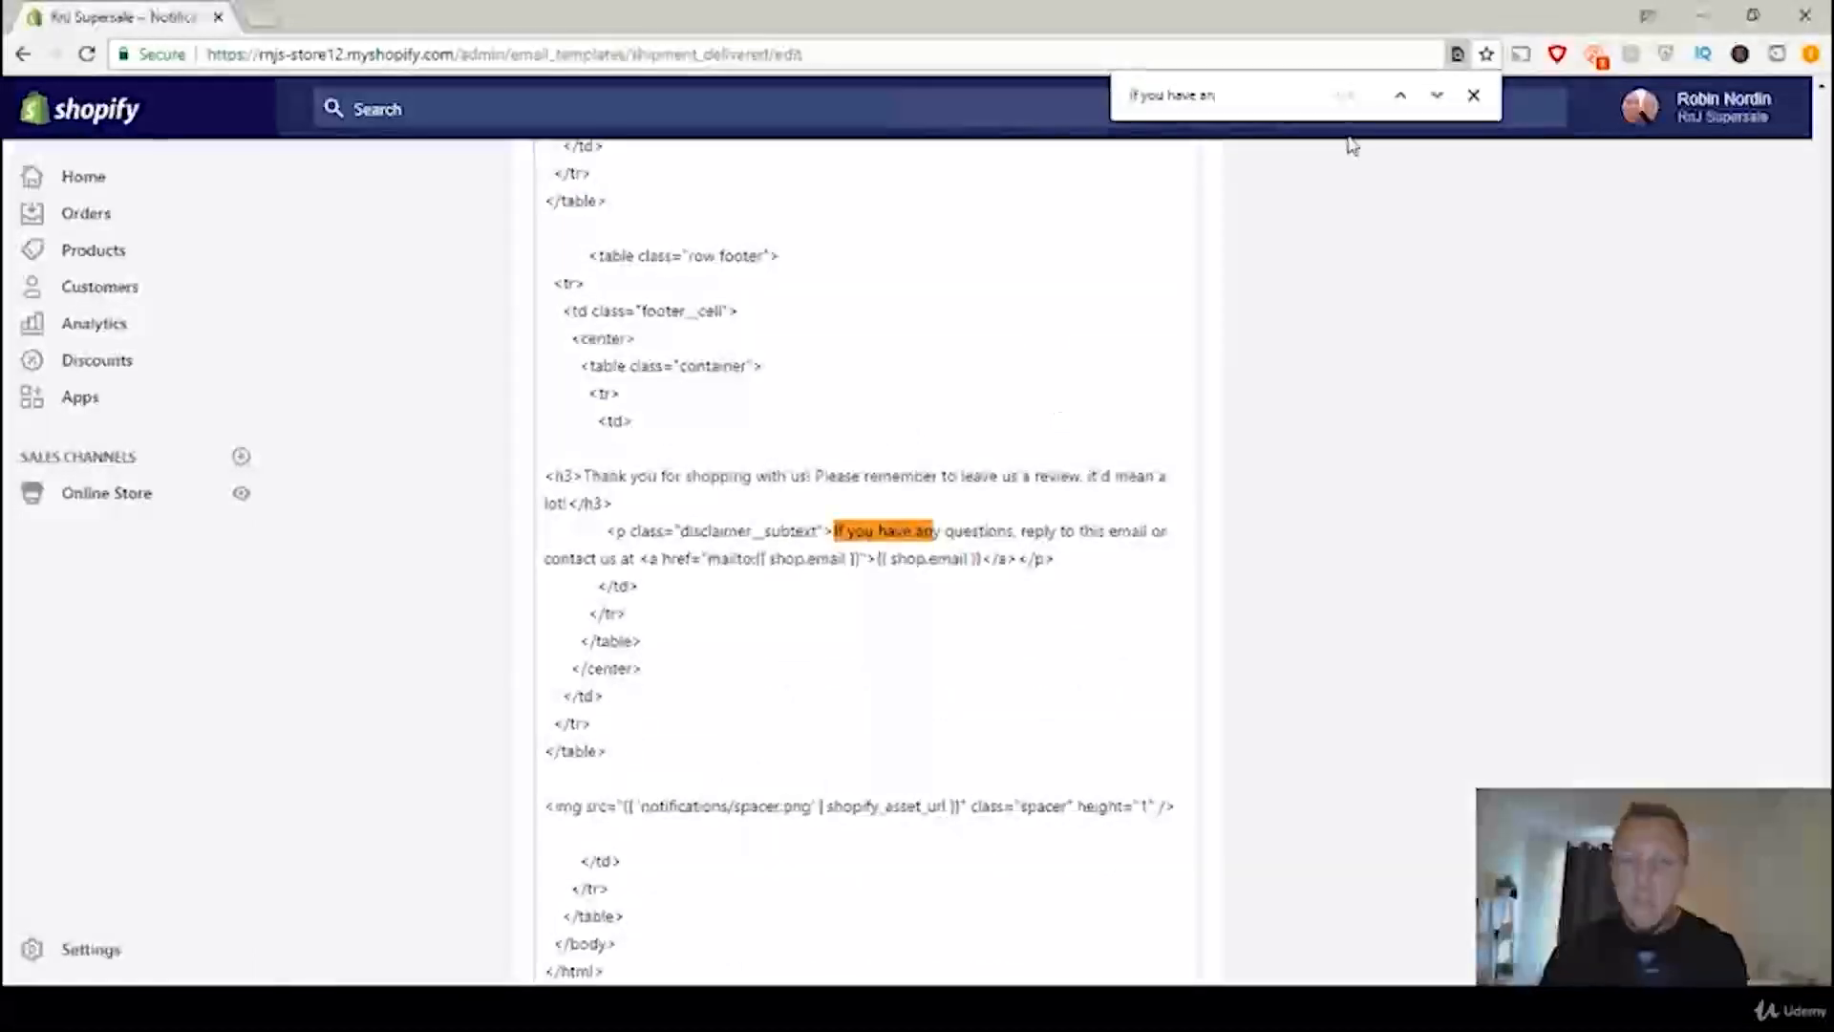
Step: Close the text search and place the cursor after the closing h3 tag in the Shipment delivered email code
left_click(1473, 95)
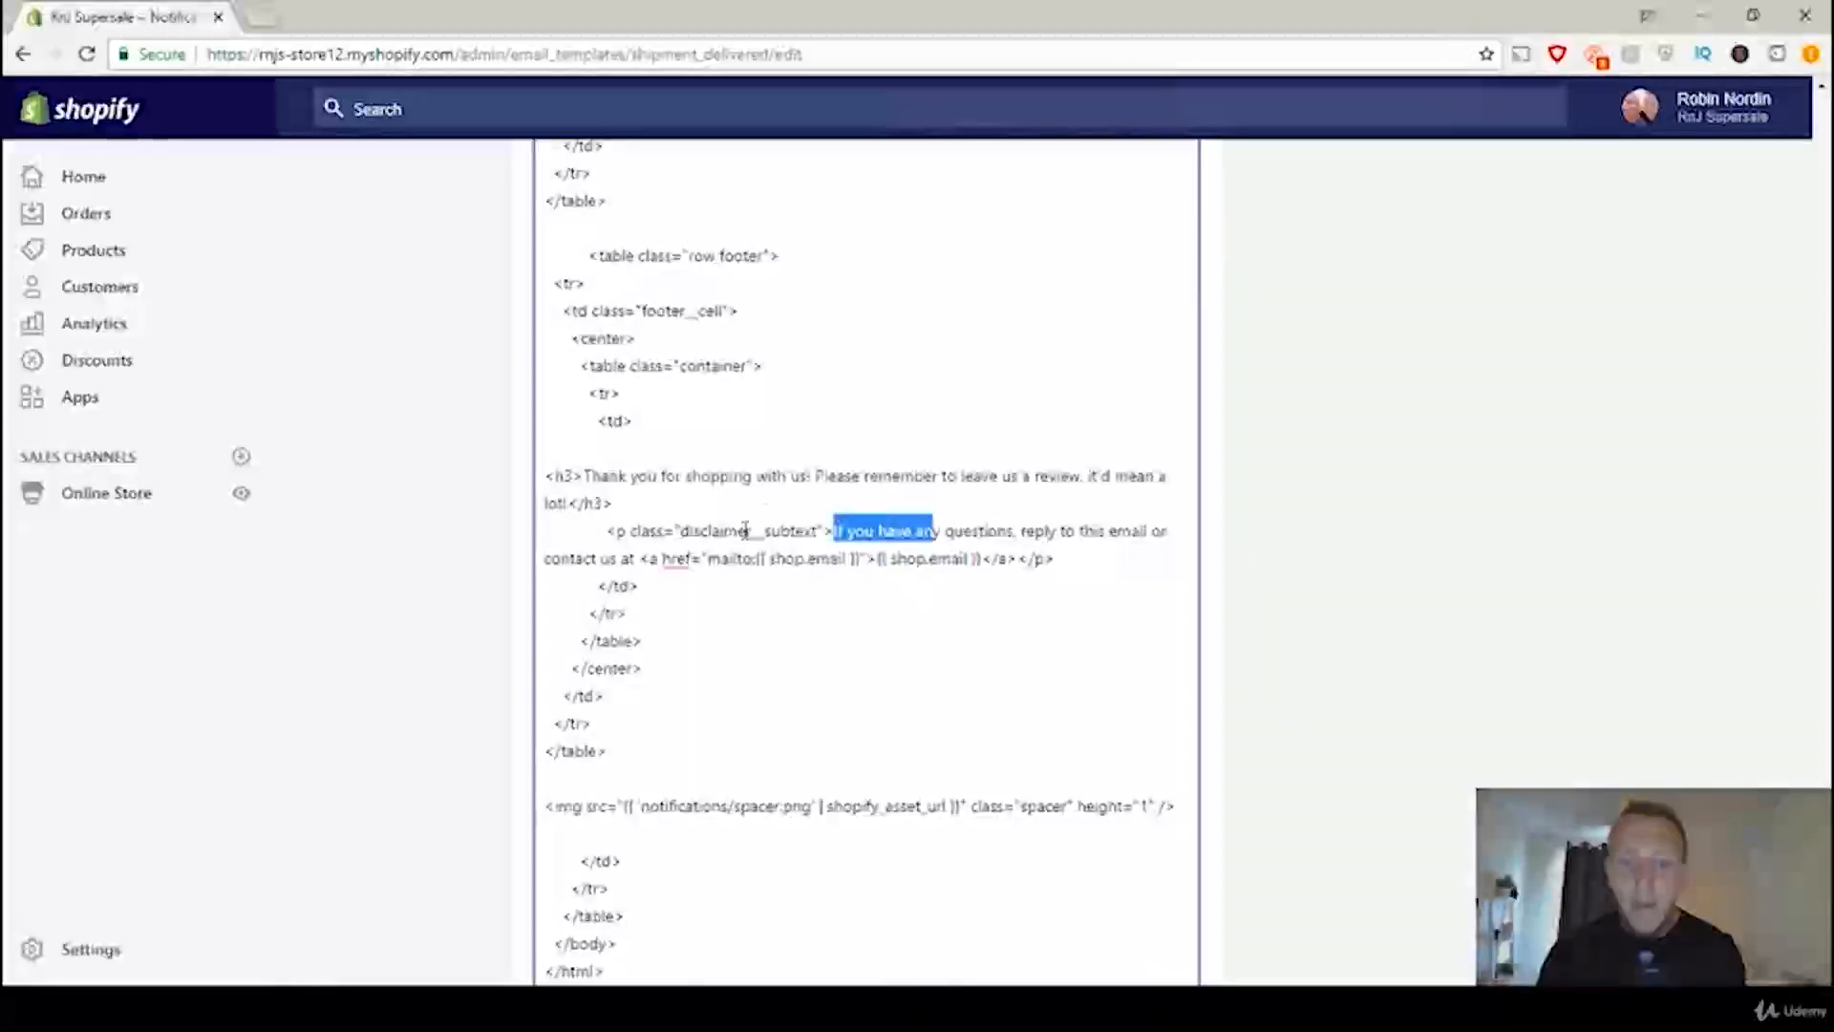
left_click(626, 502)
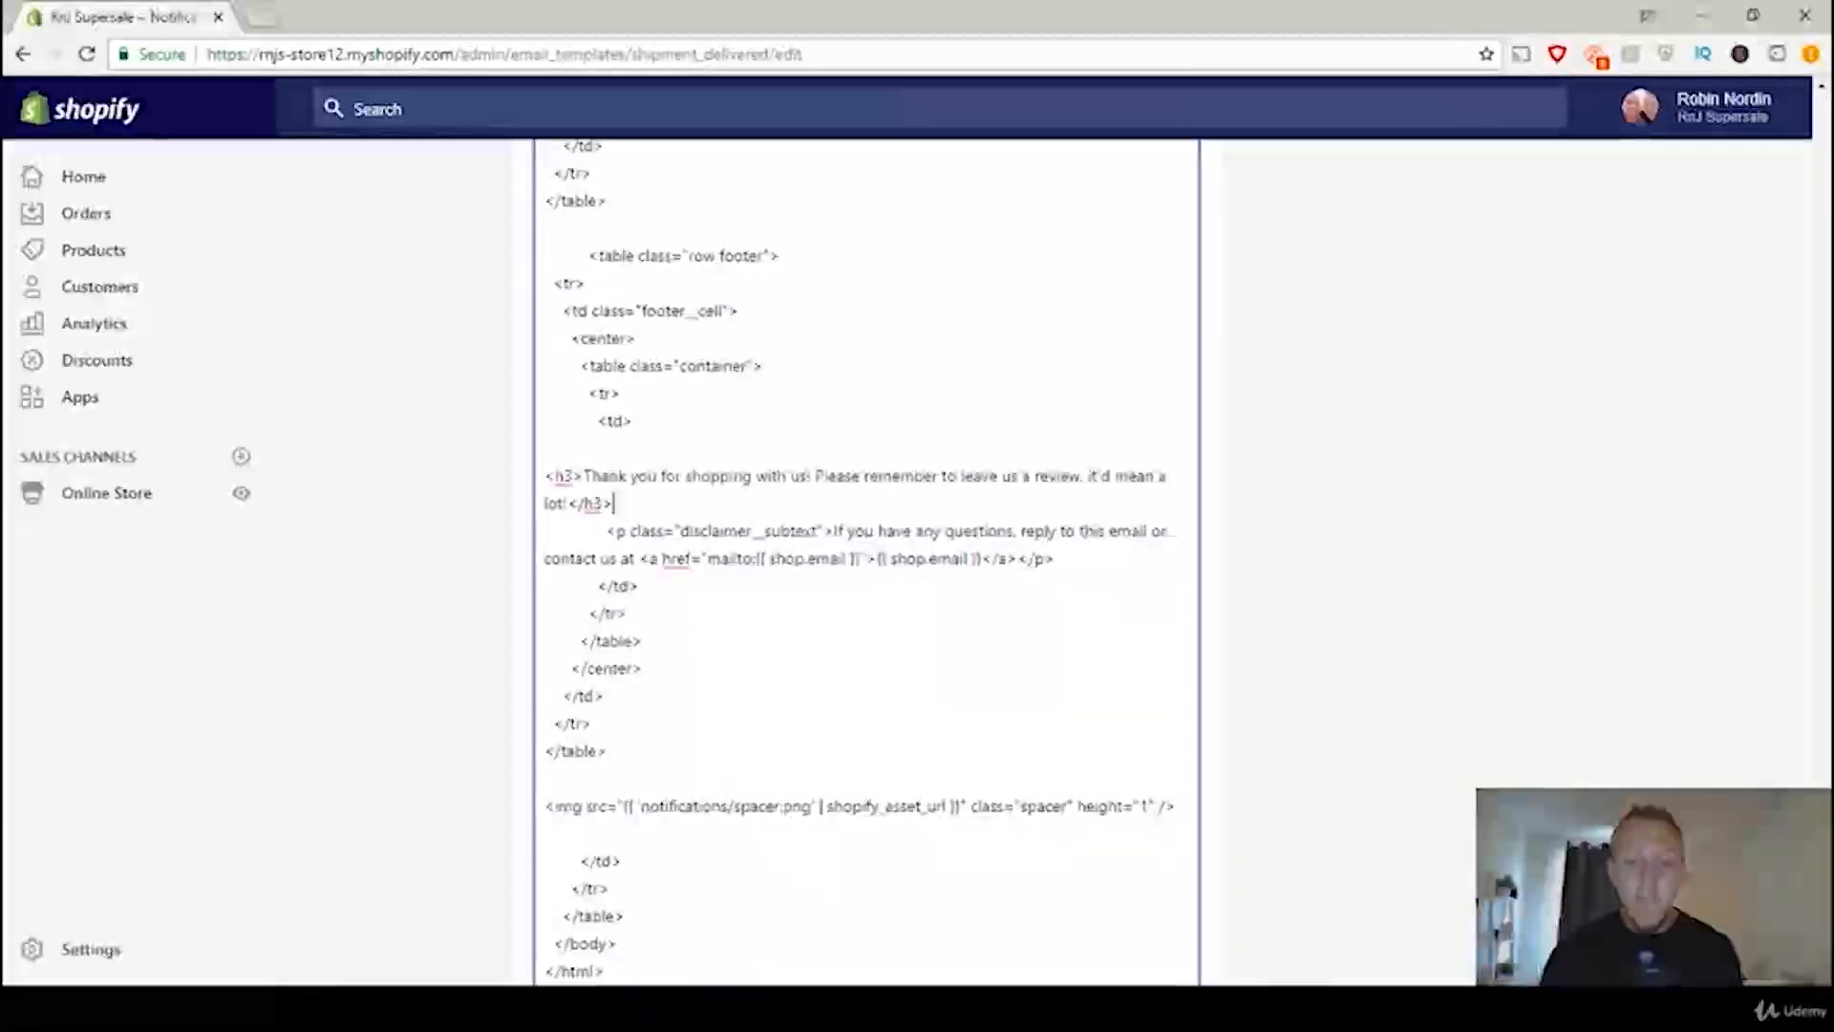
Step: Switch to the Supersale storefront, open the Glowing Ring from the featured collection and add it to the cart in size 6, Gold Color
key("alt+Tab")
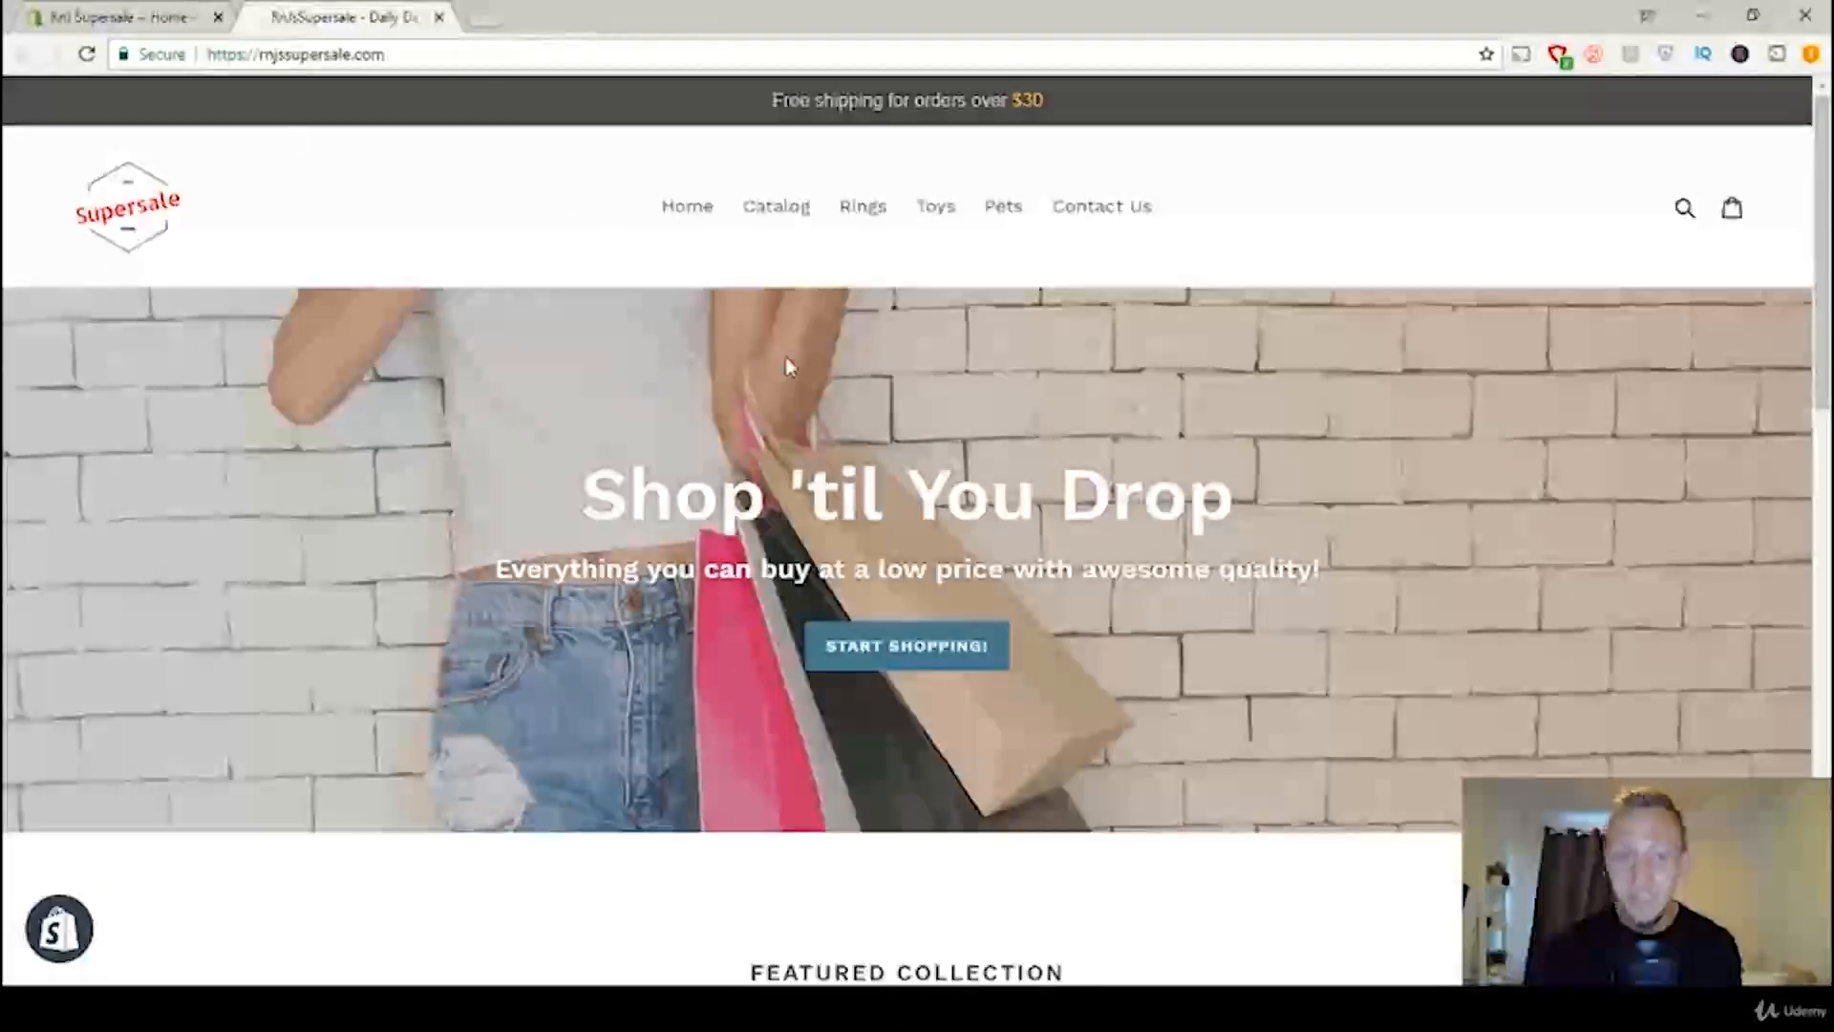
scroll(754, 382, "down", 7)
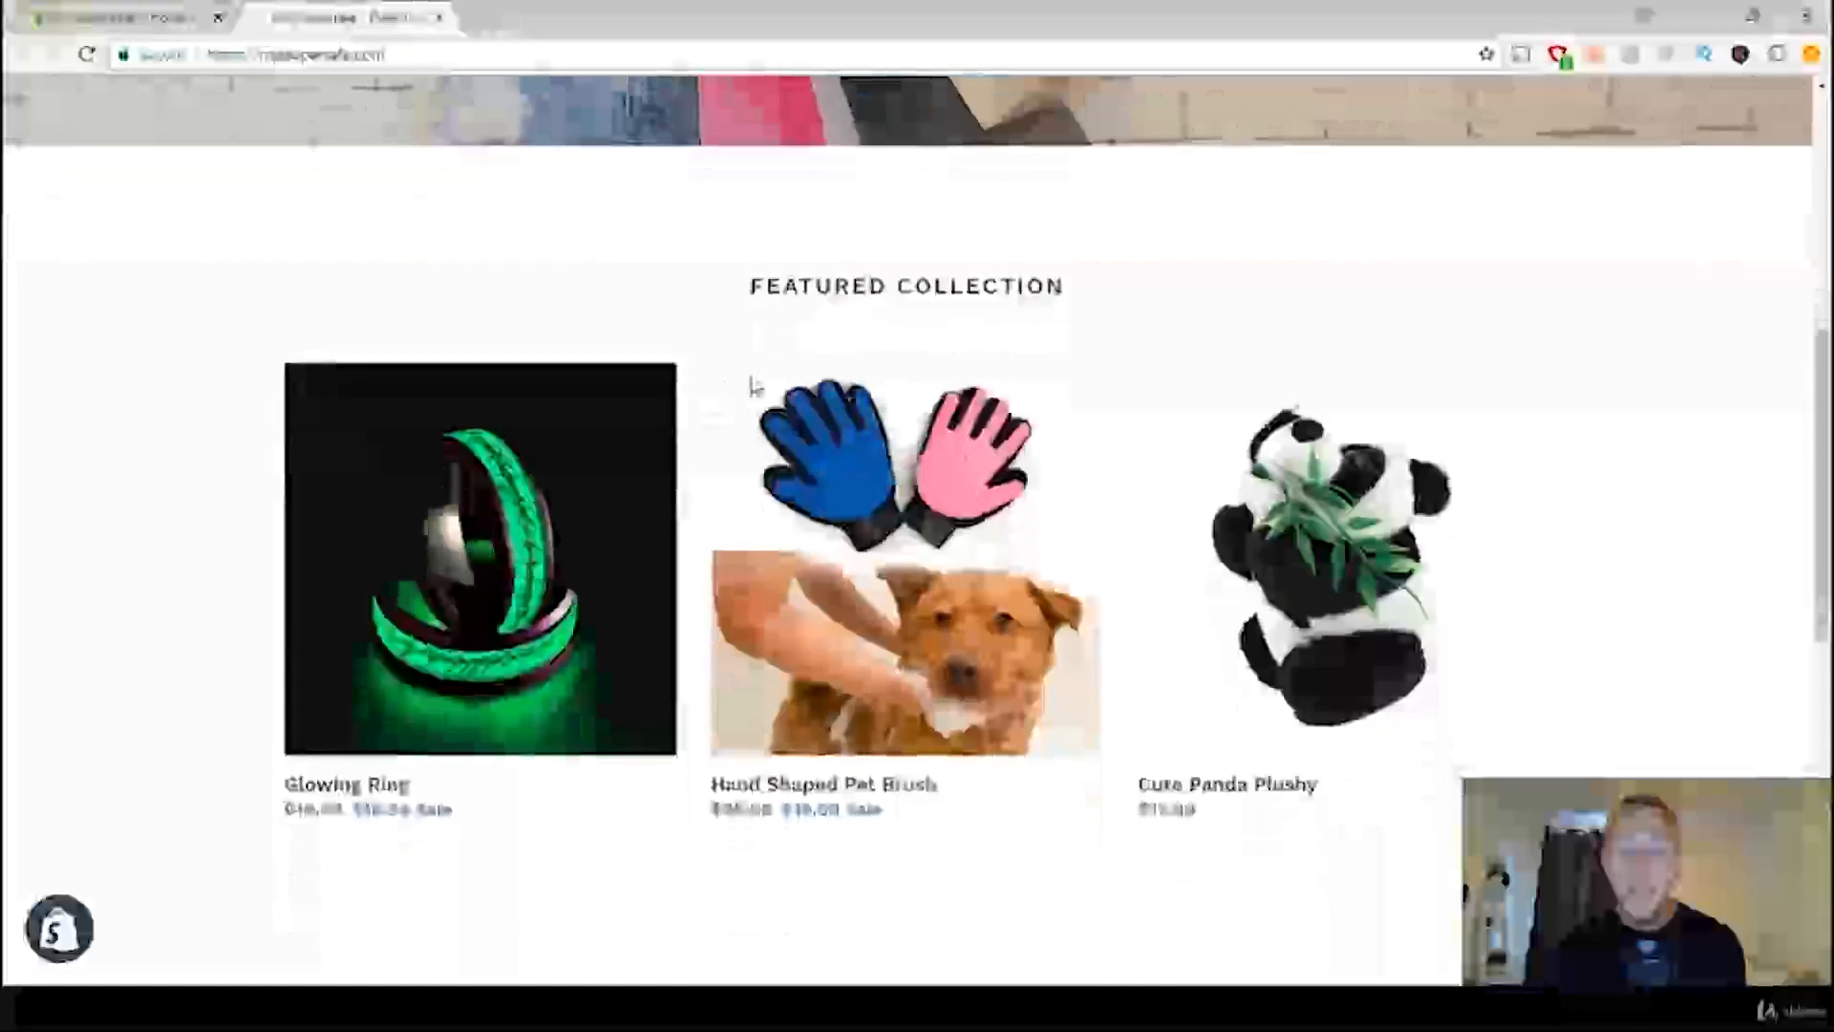
scroll(755, 385, "down", 1)
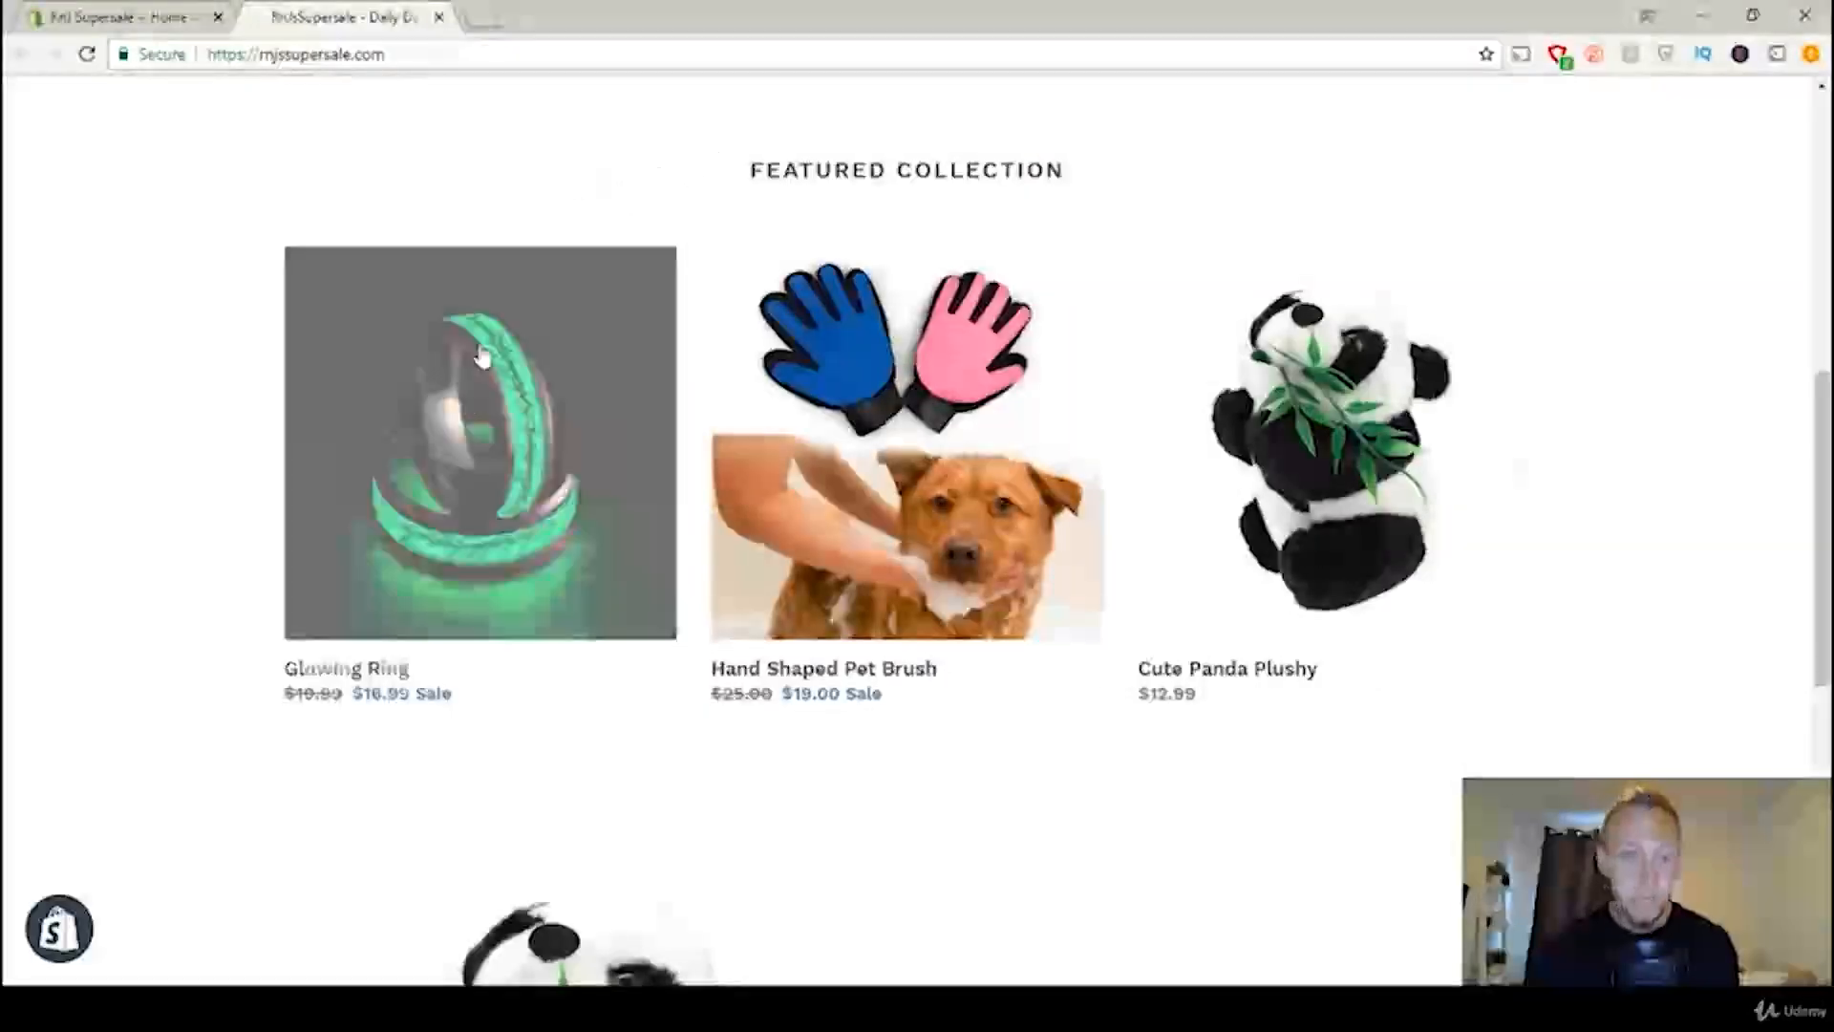
left_click(522, 416)
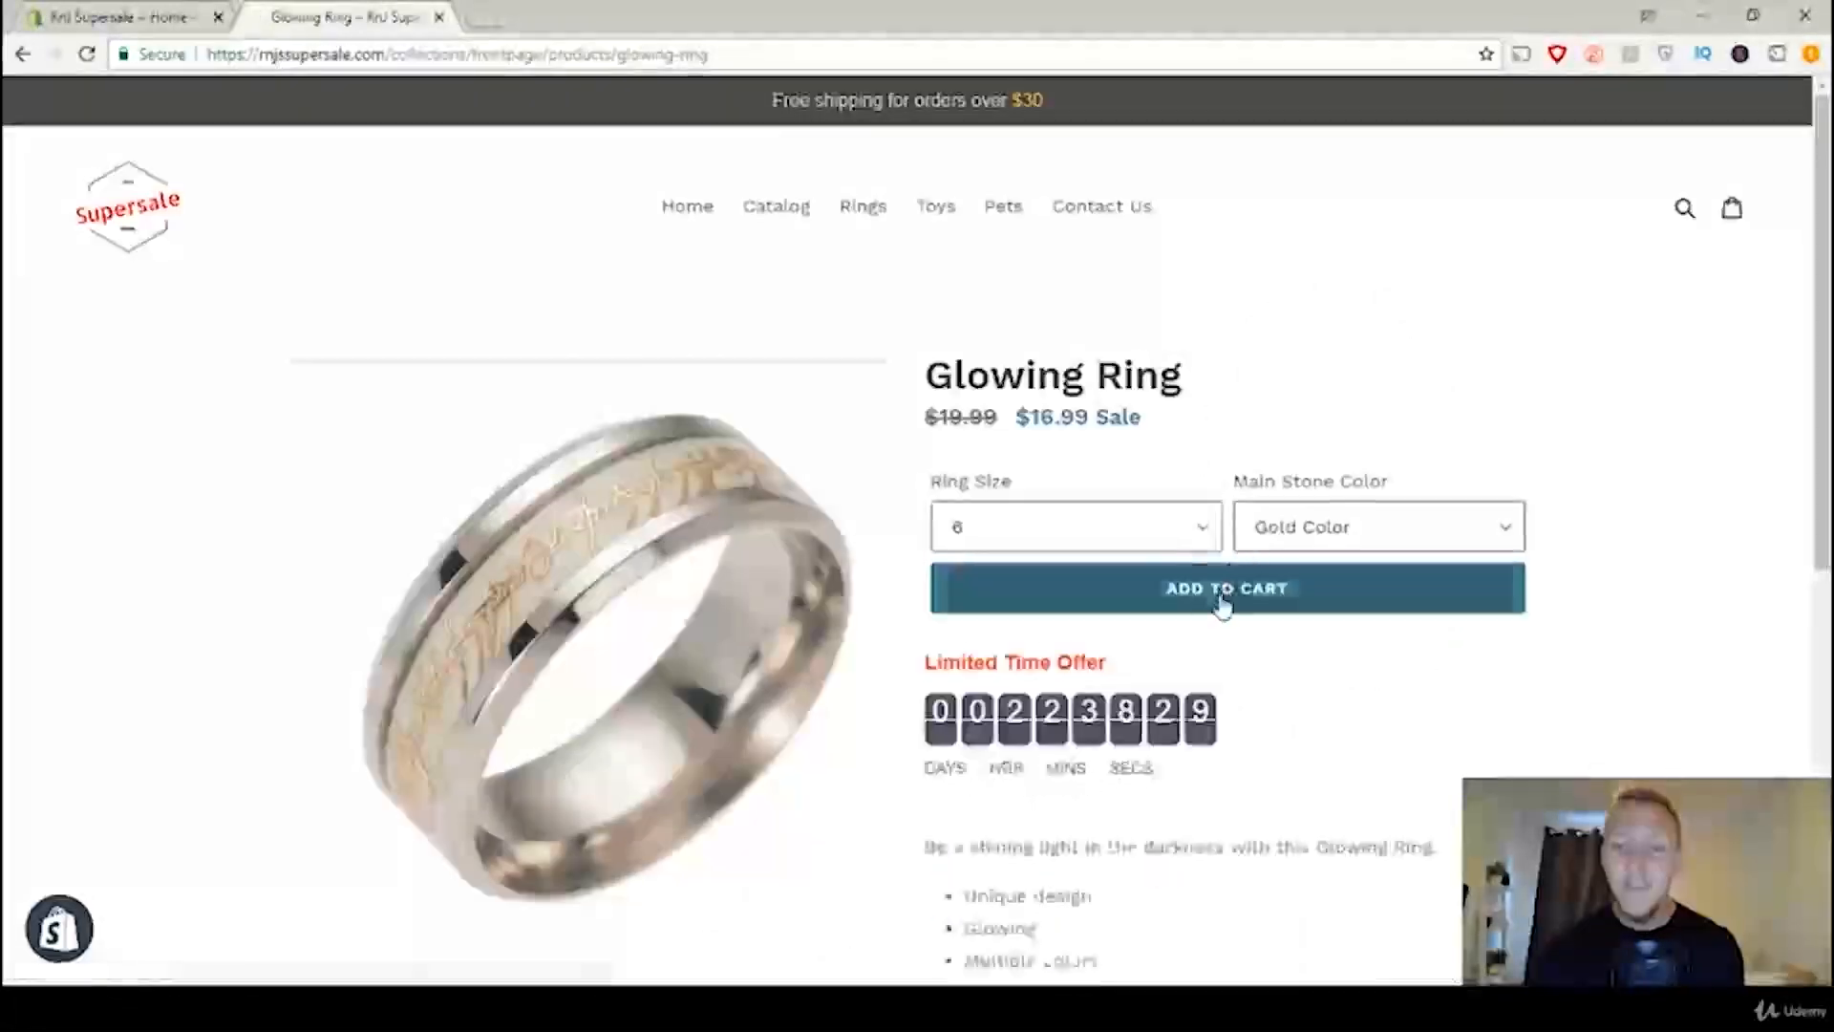
left_click(1221, 601)
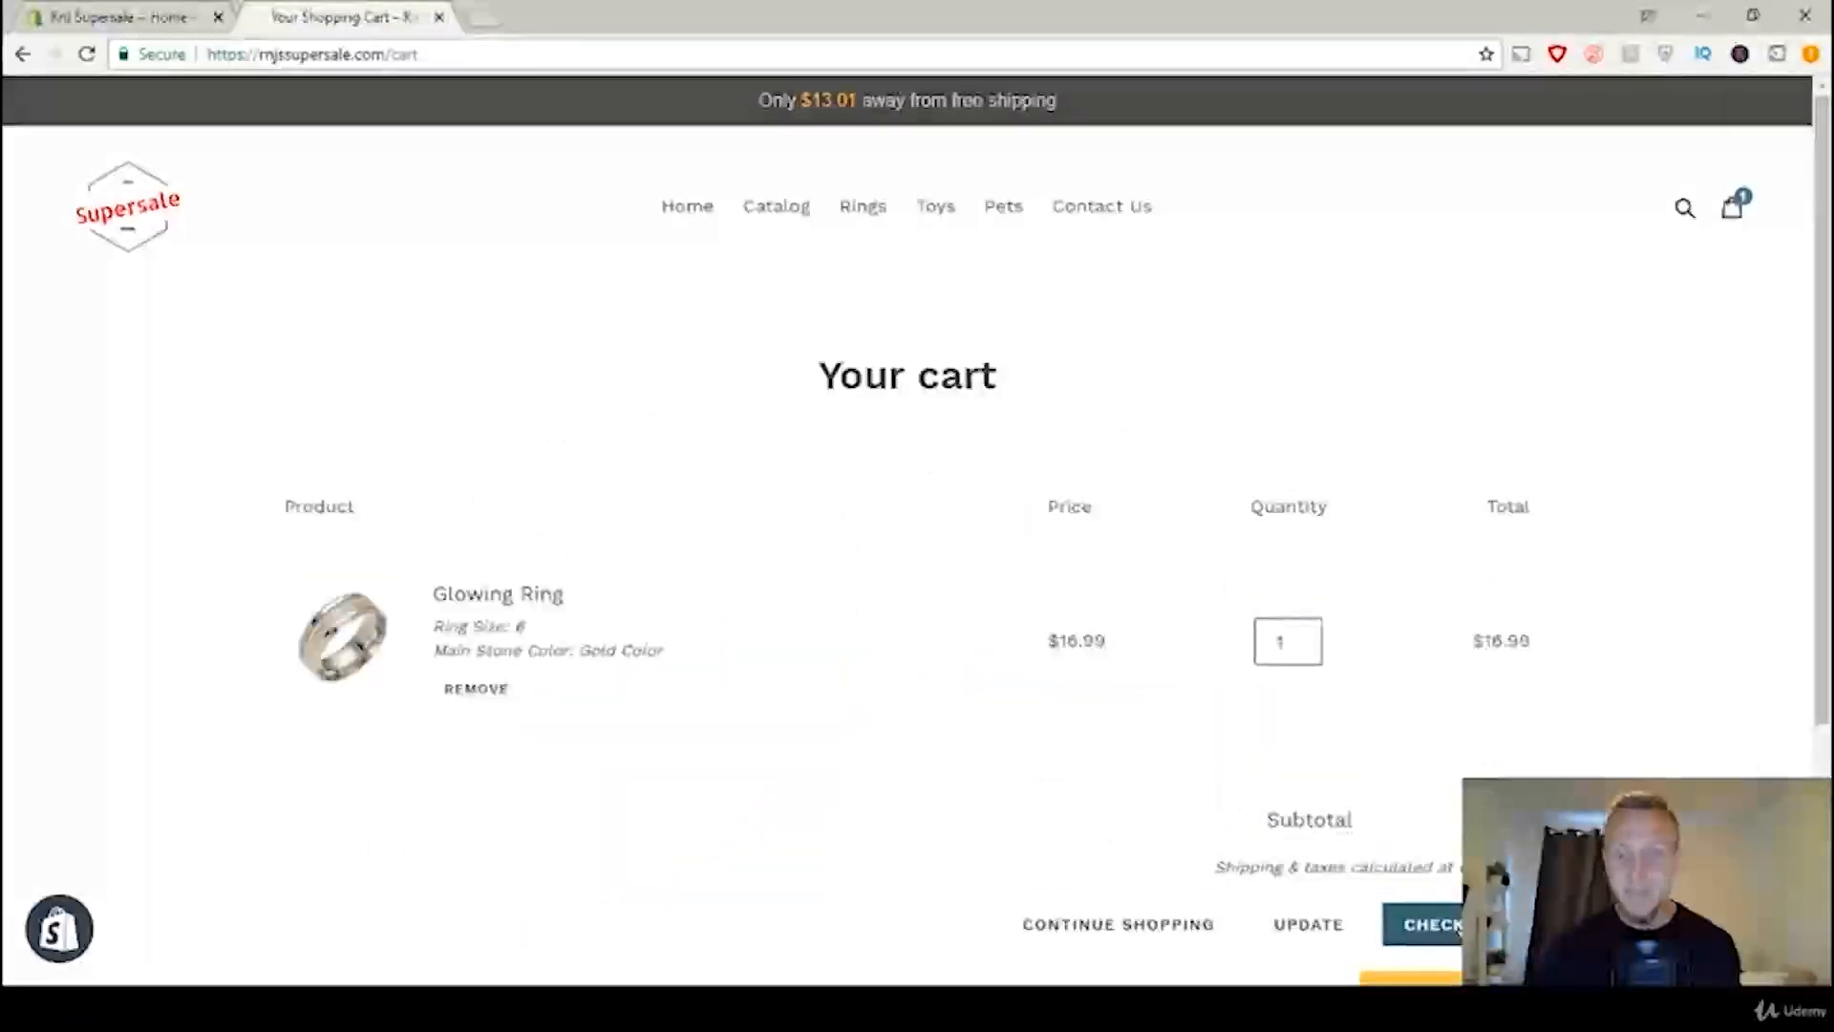
Step: Check out the Glowing Ring with Standard shipping, PayPal payment and the shipping address as billing address, and complete the order
left_click(1433, 924)
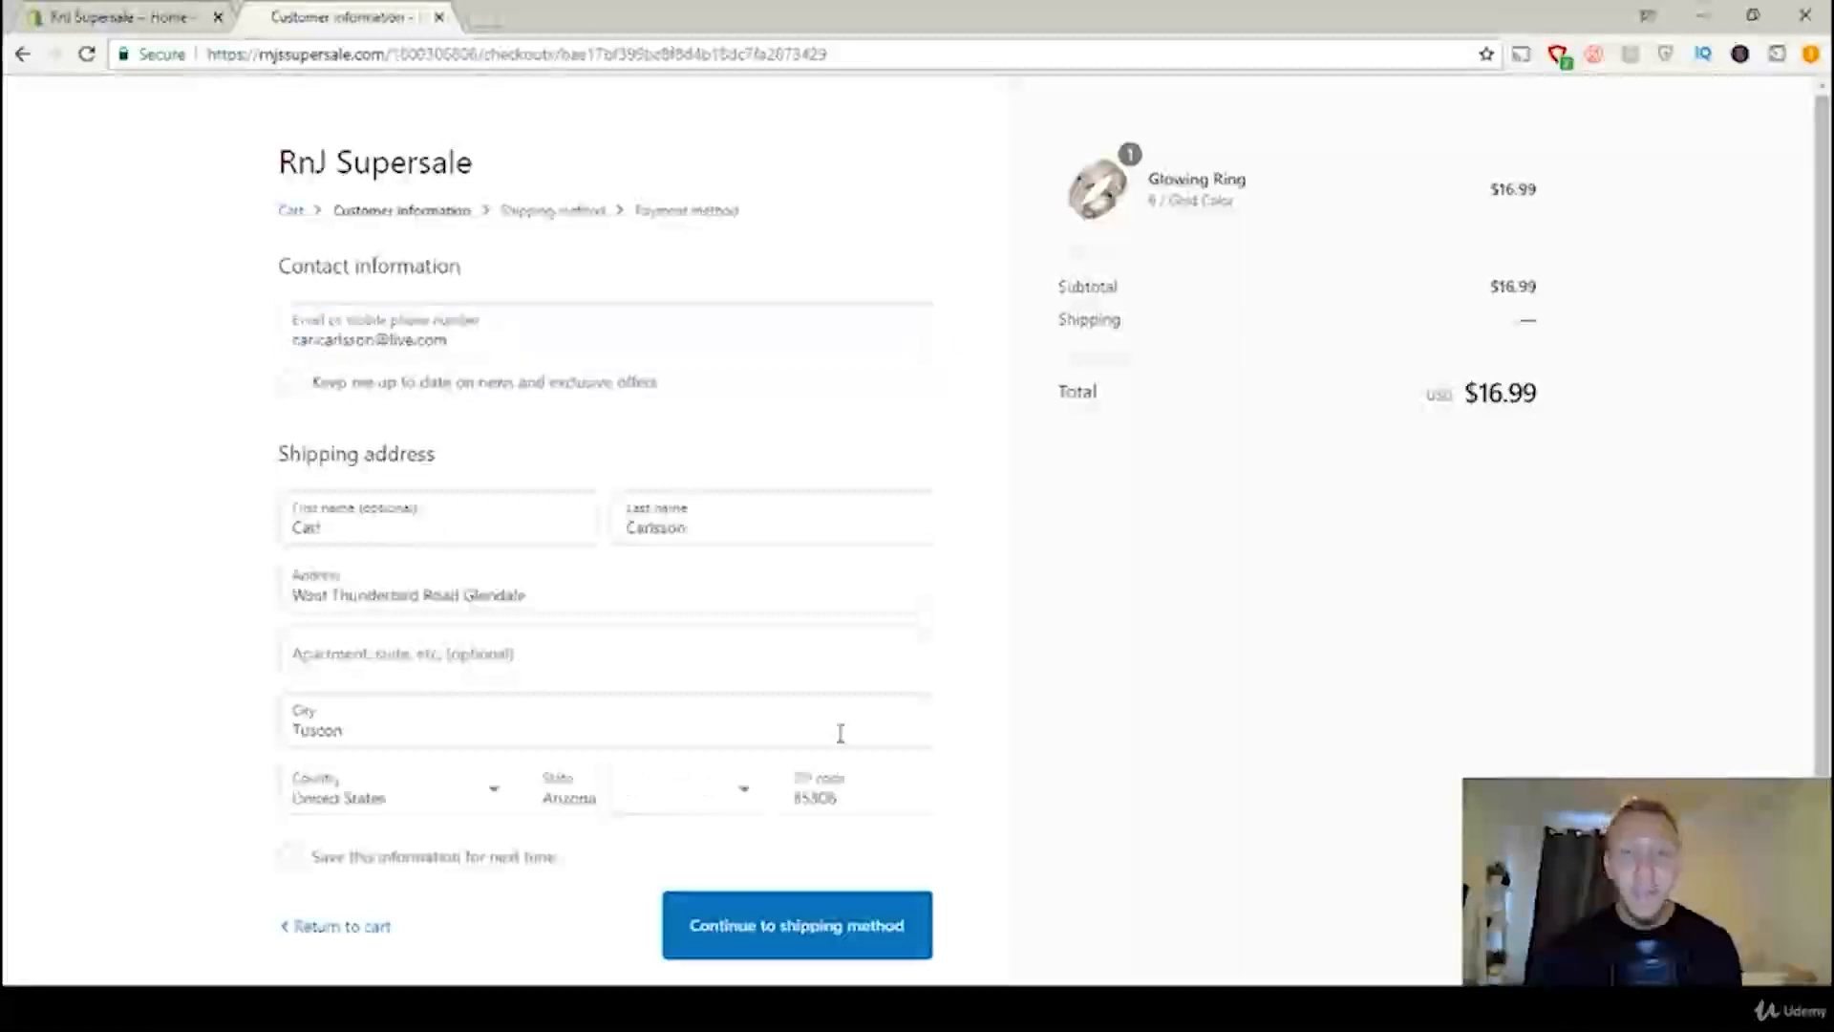
left_click(830, 948)
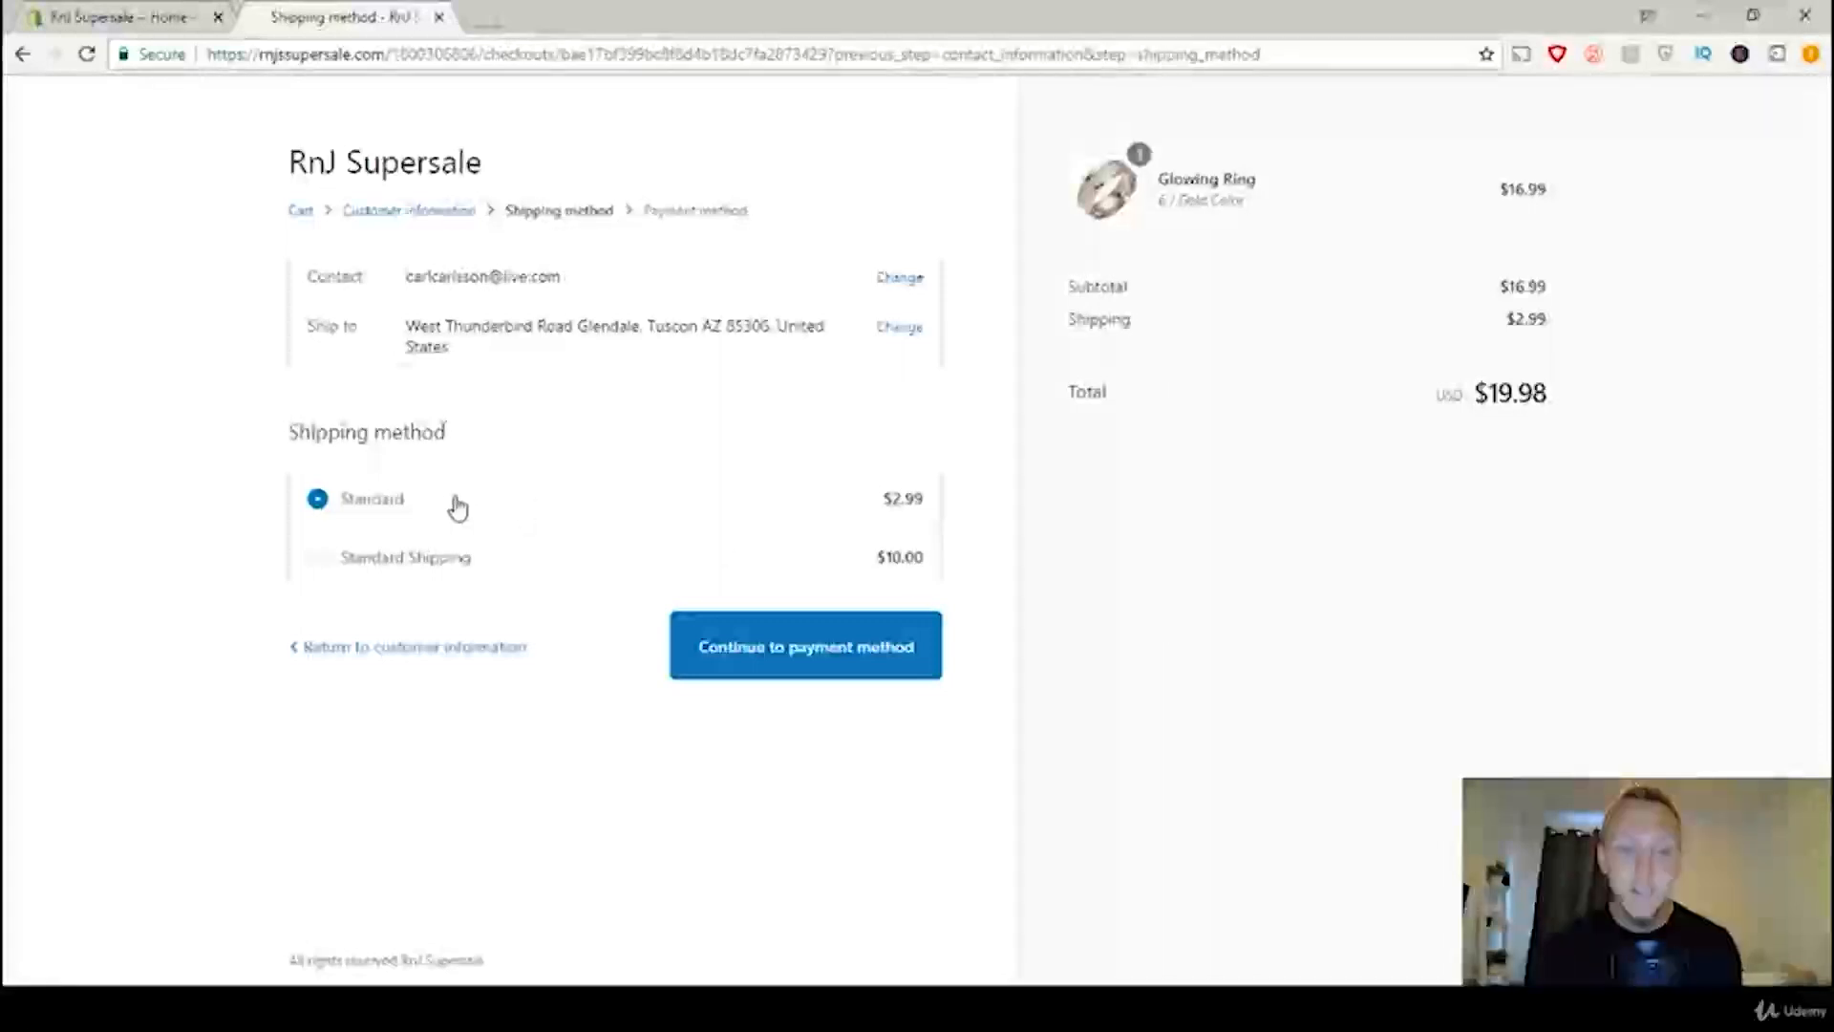
left_click(837, 662)
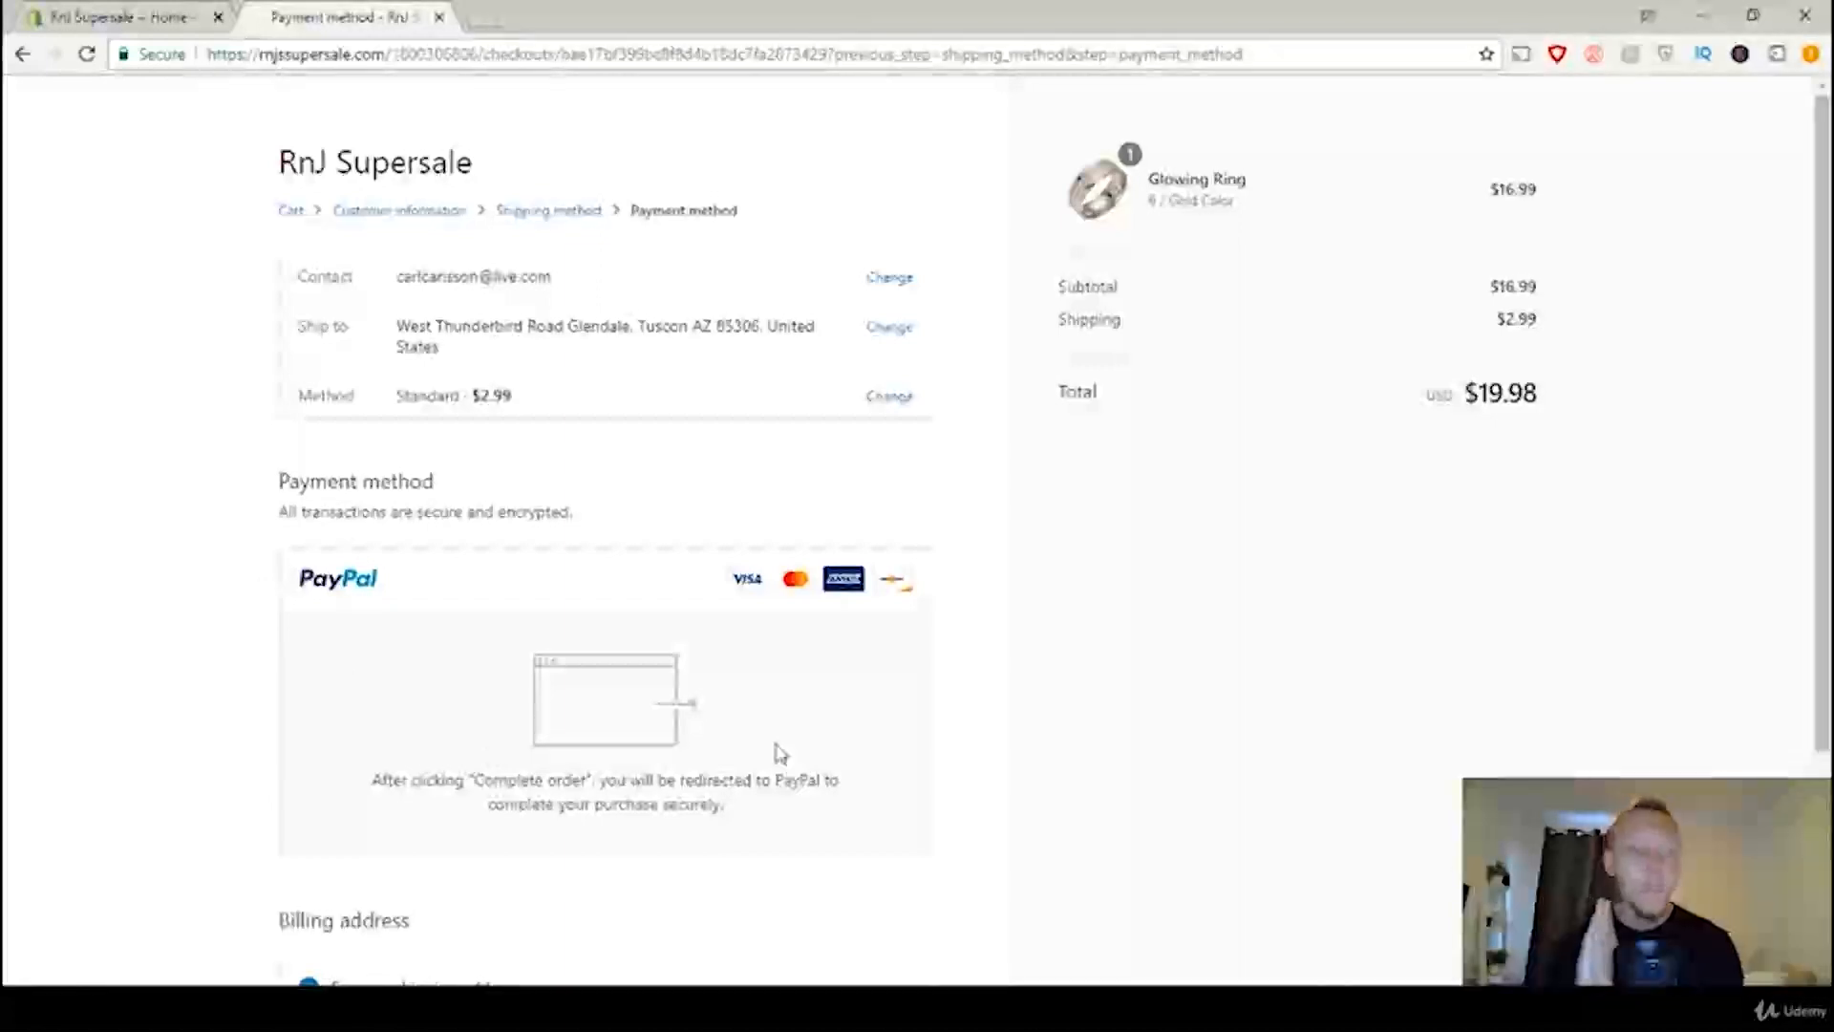
scroll(799, 696, "down", 3)
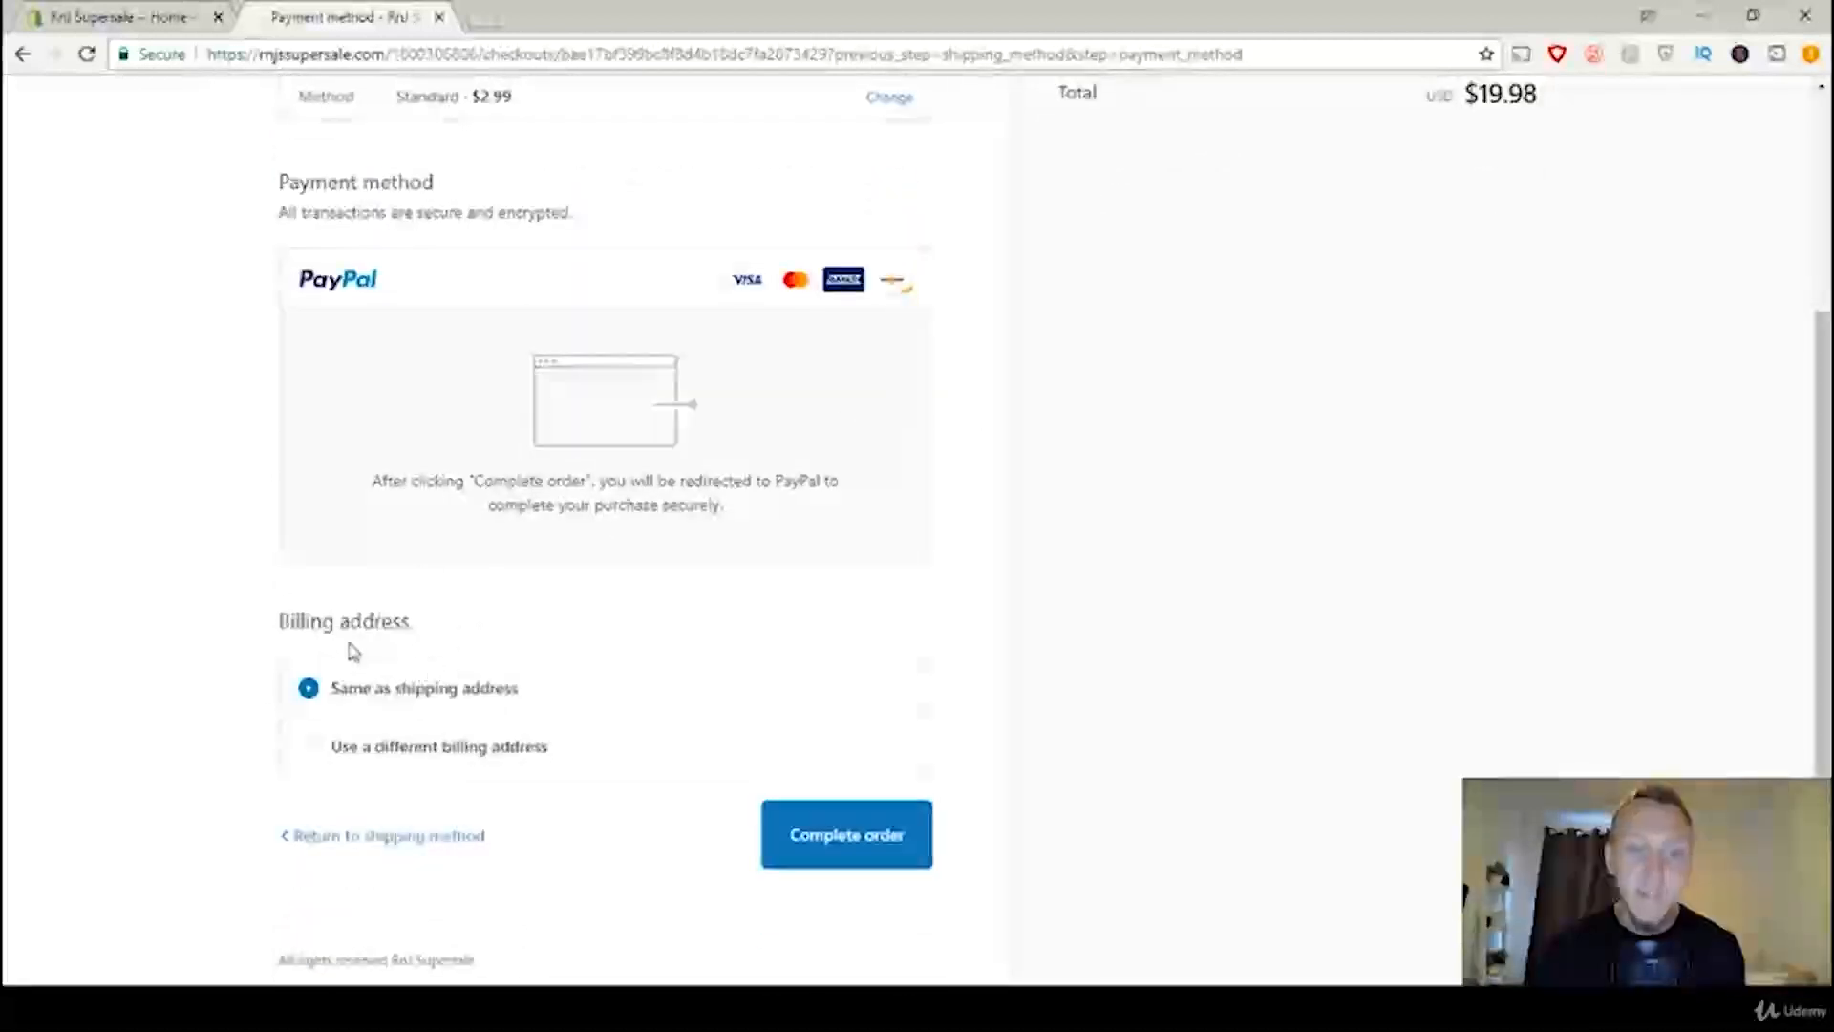
left_click(877, 838)
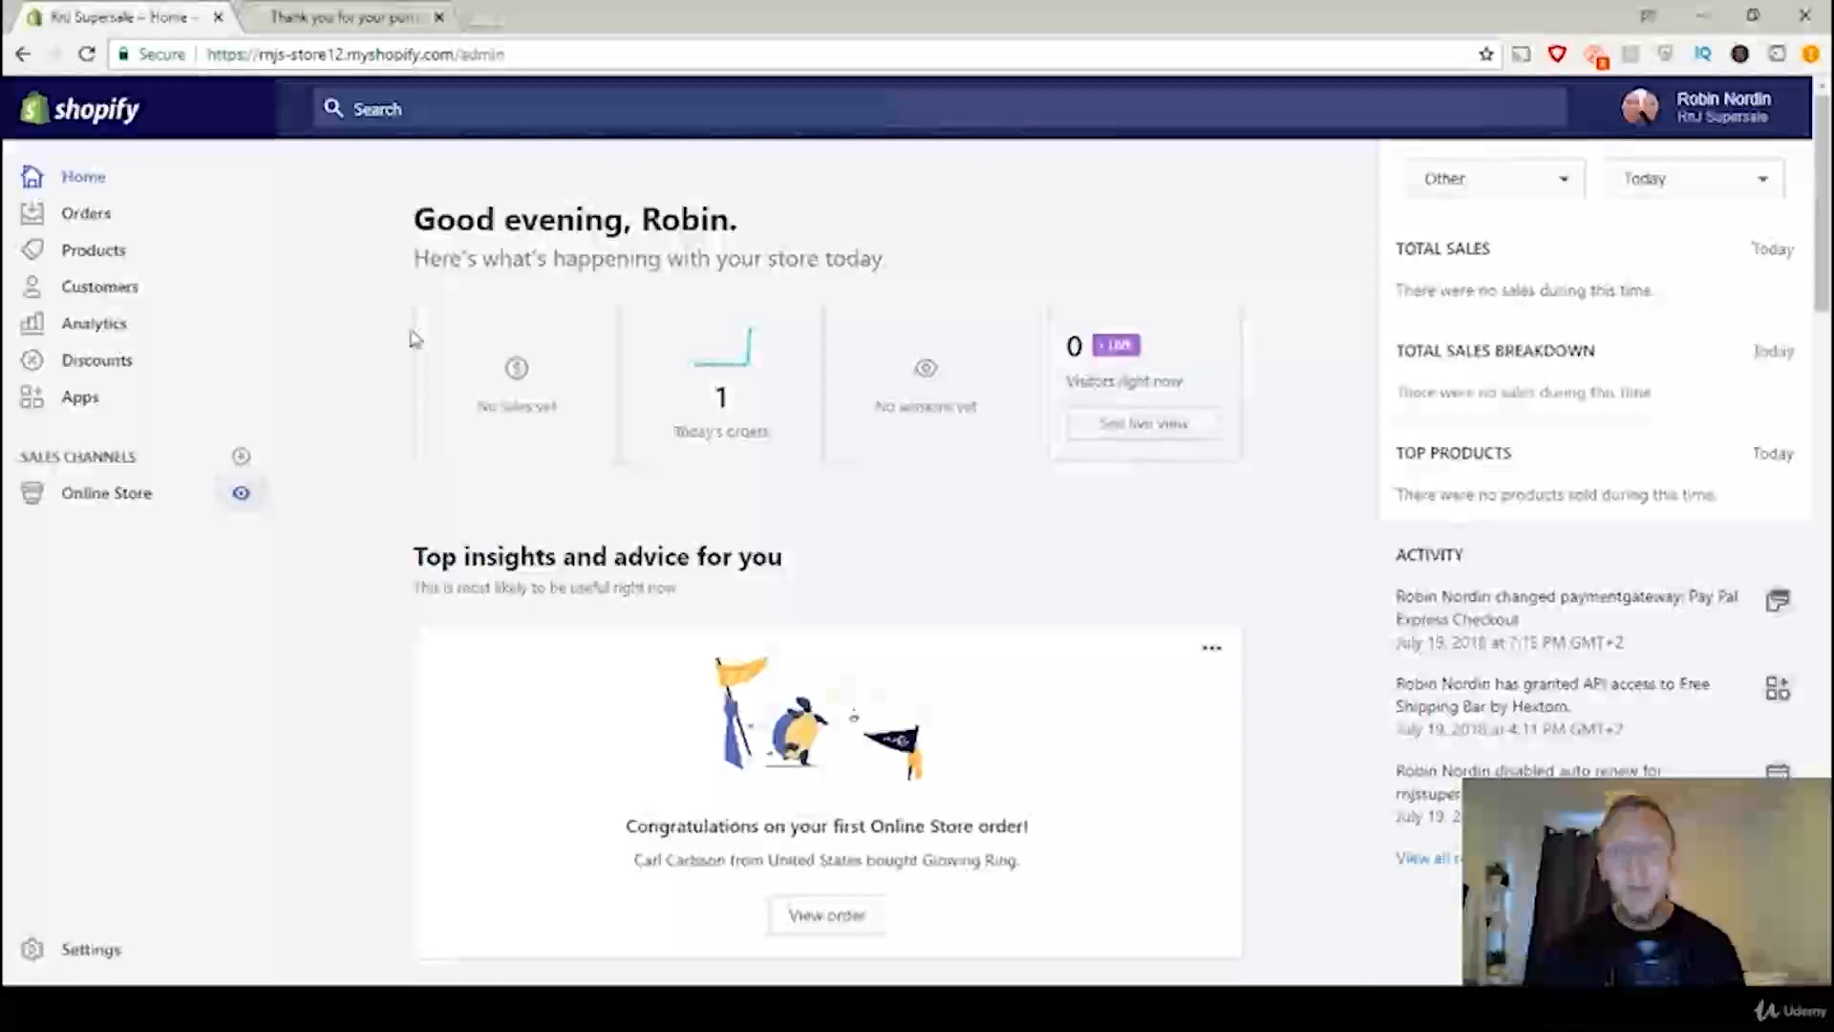
Step: Open the newest Glowing Ring order in the store admin and review its fulfillment and payment details
left_click(86, 216)
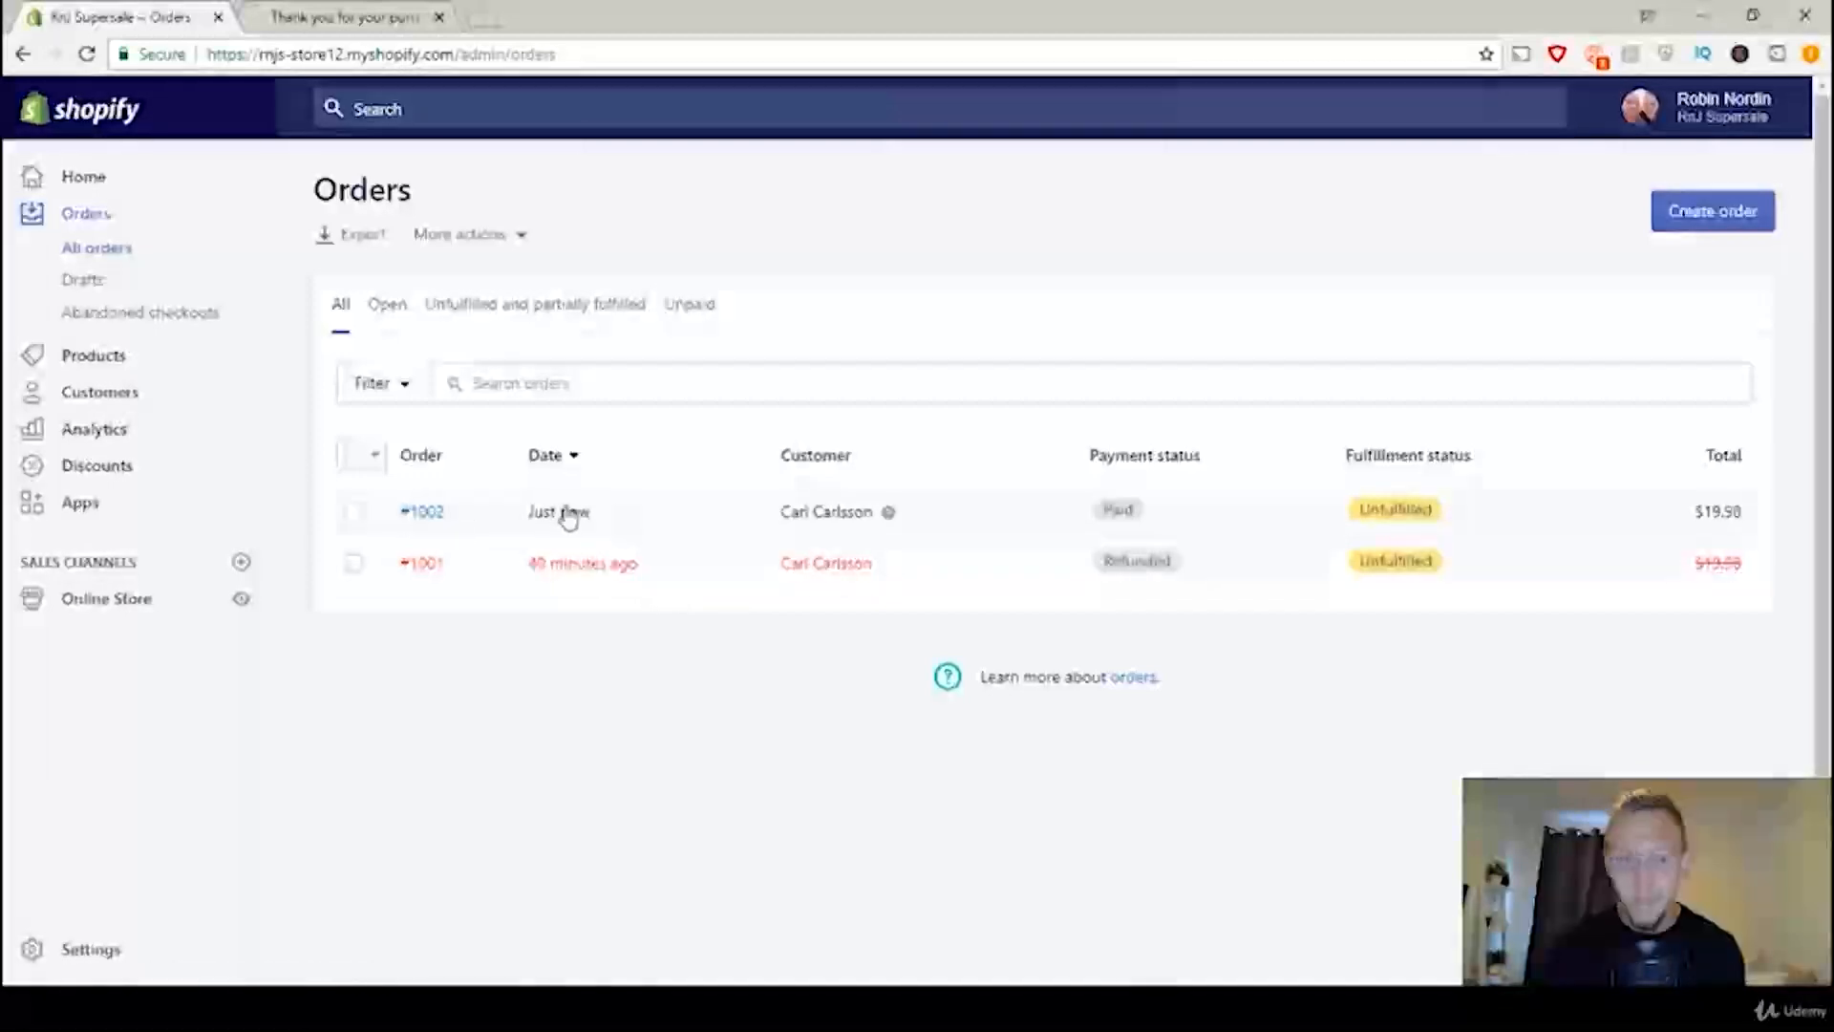
left_click(508, 514)
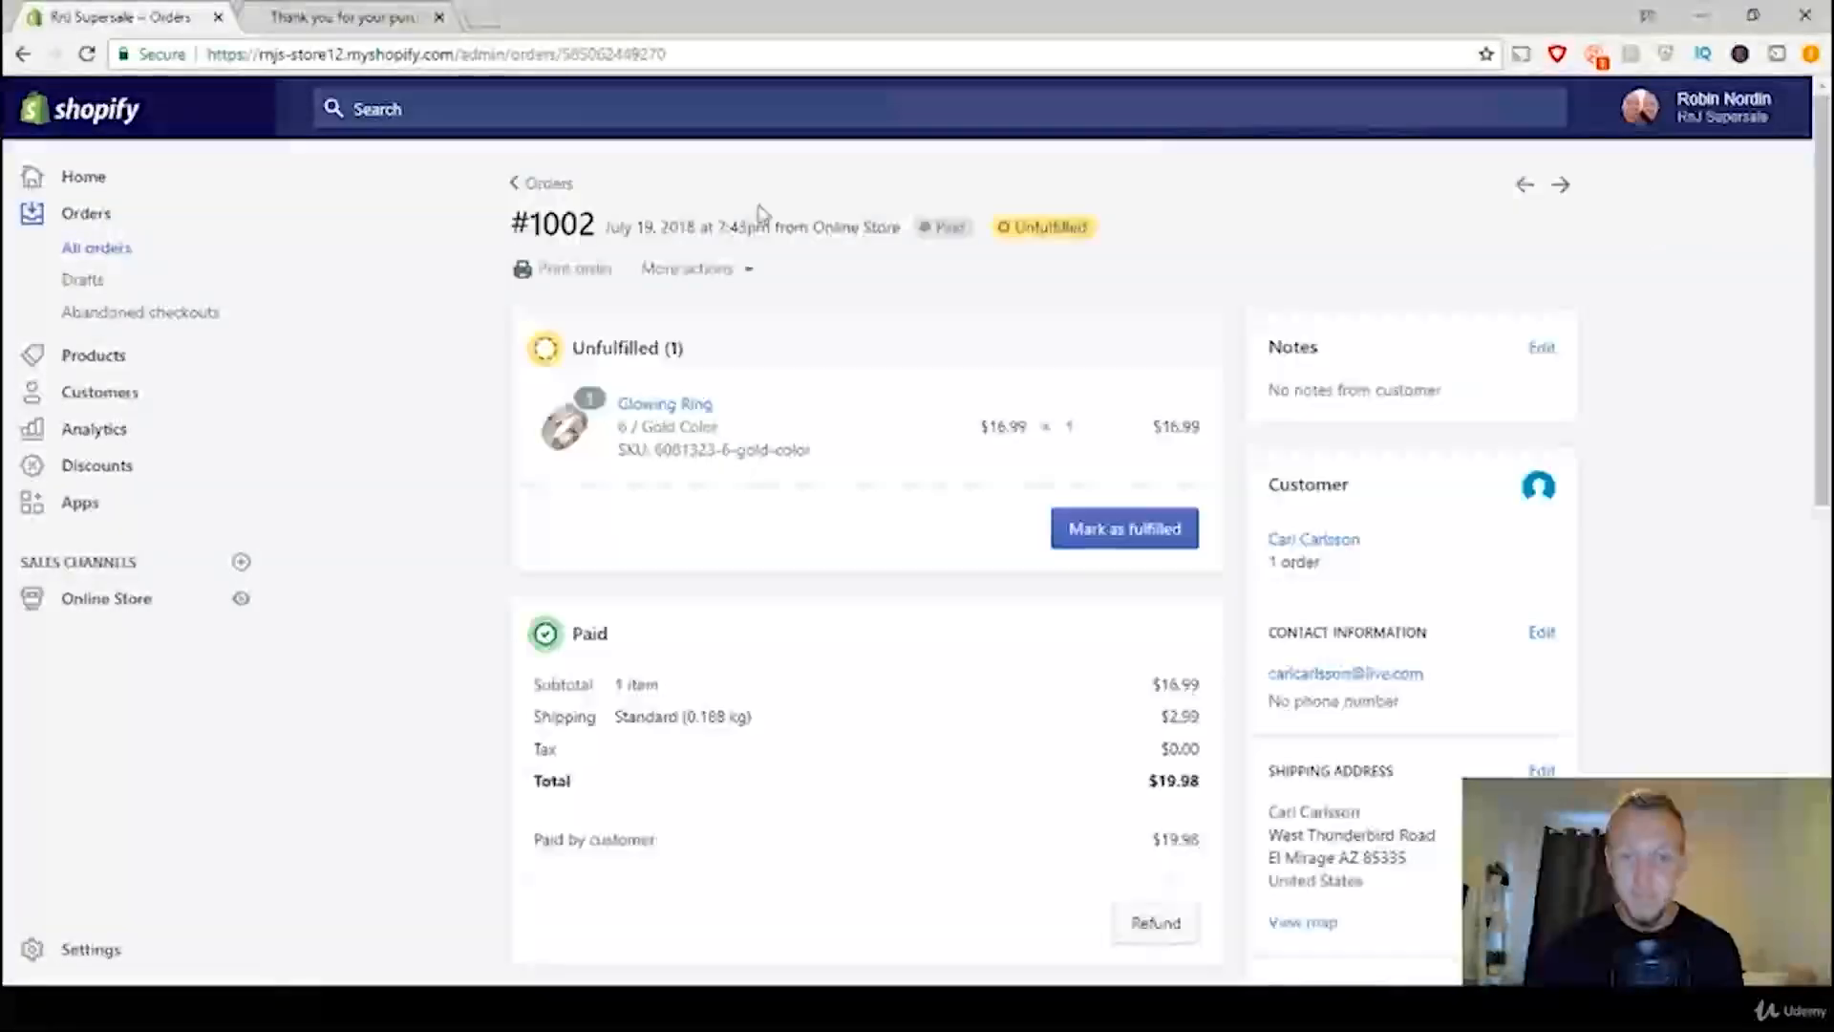
scroll(841, 382, "down", 3)
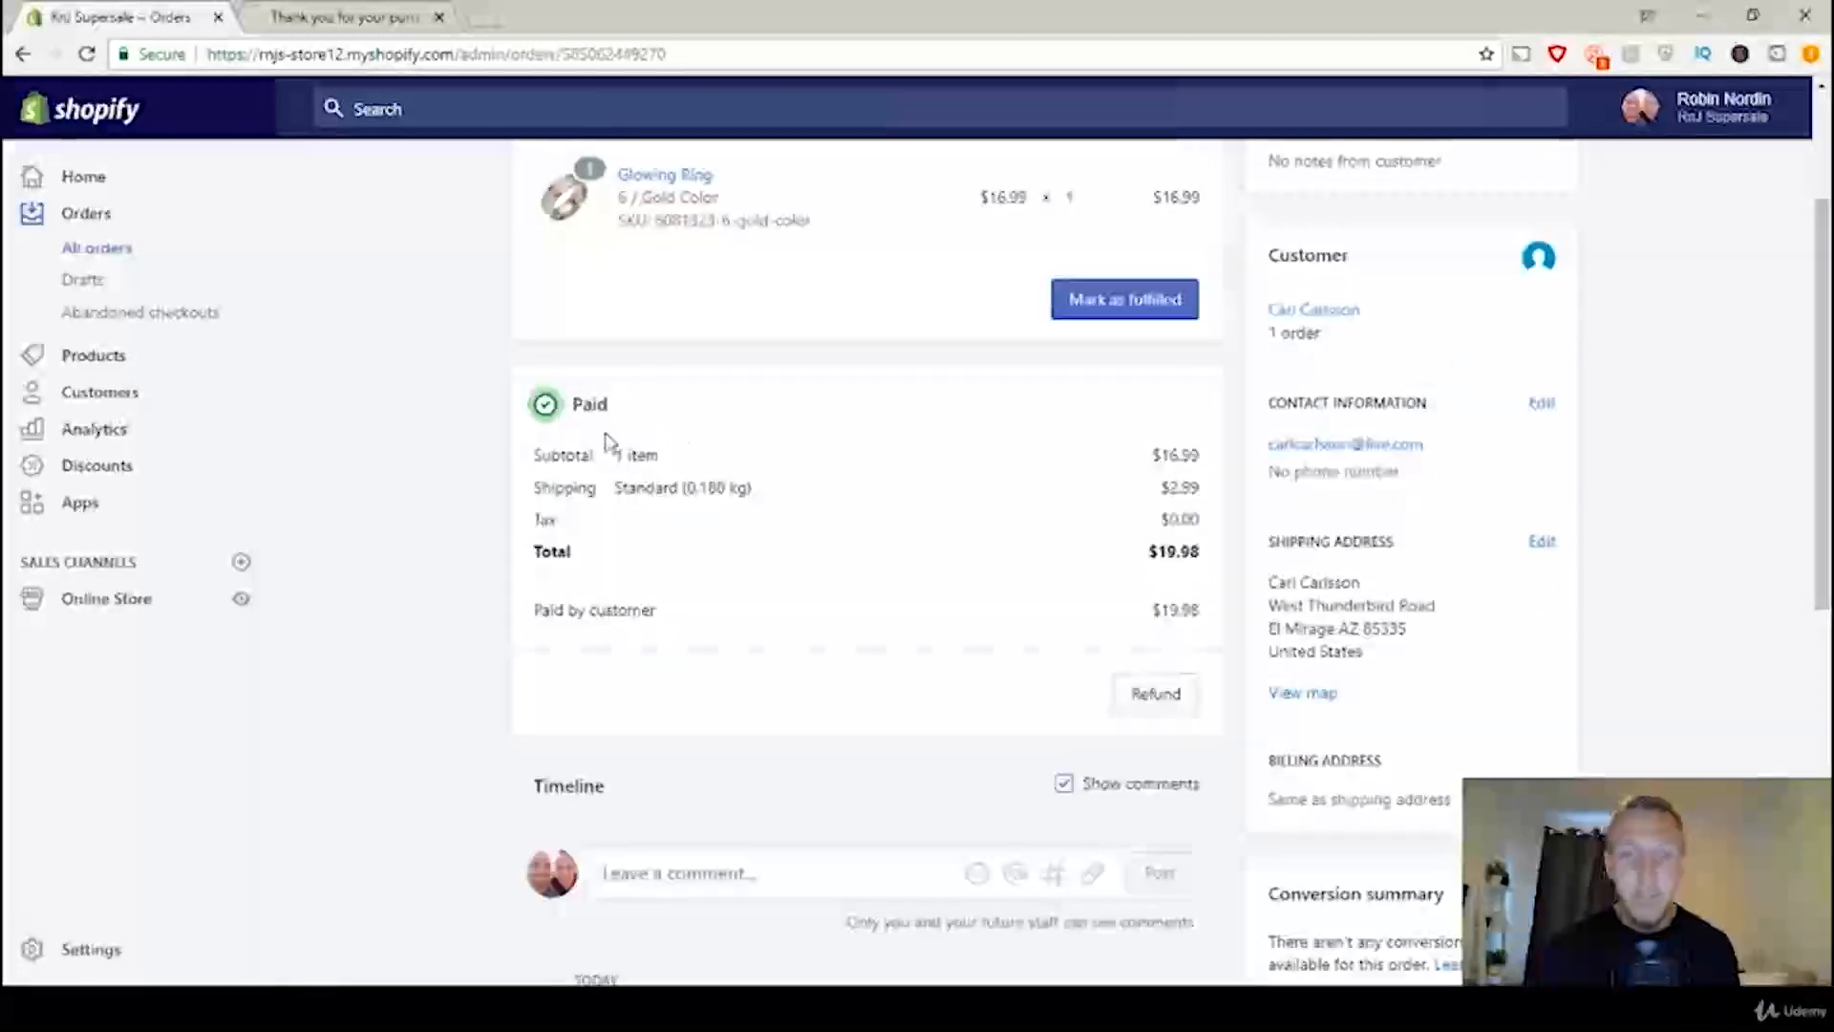
scroll(872, 548, "up", 3)
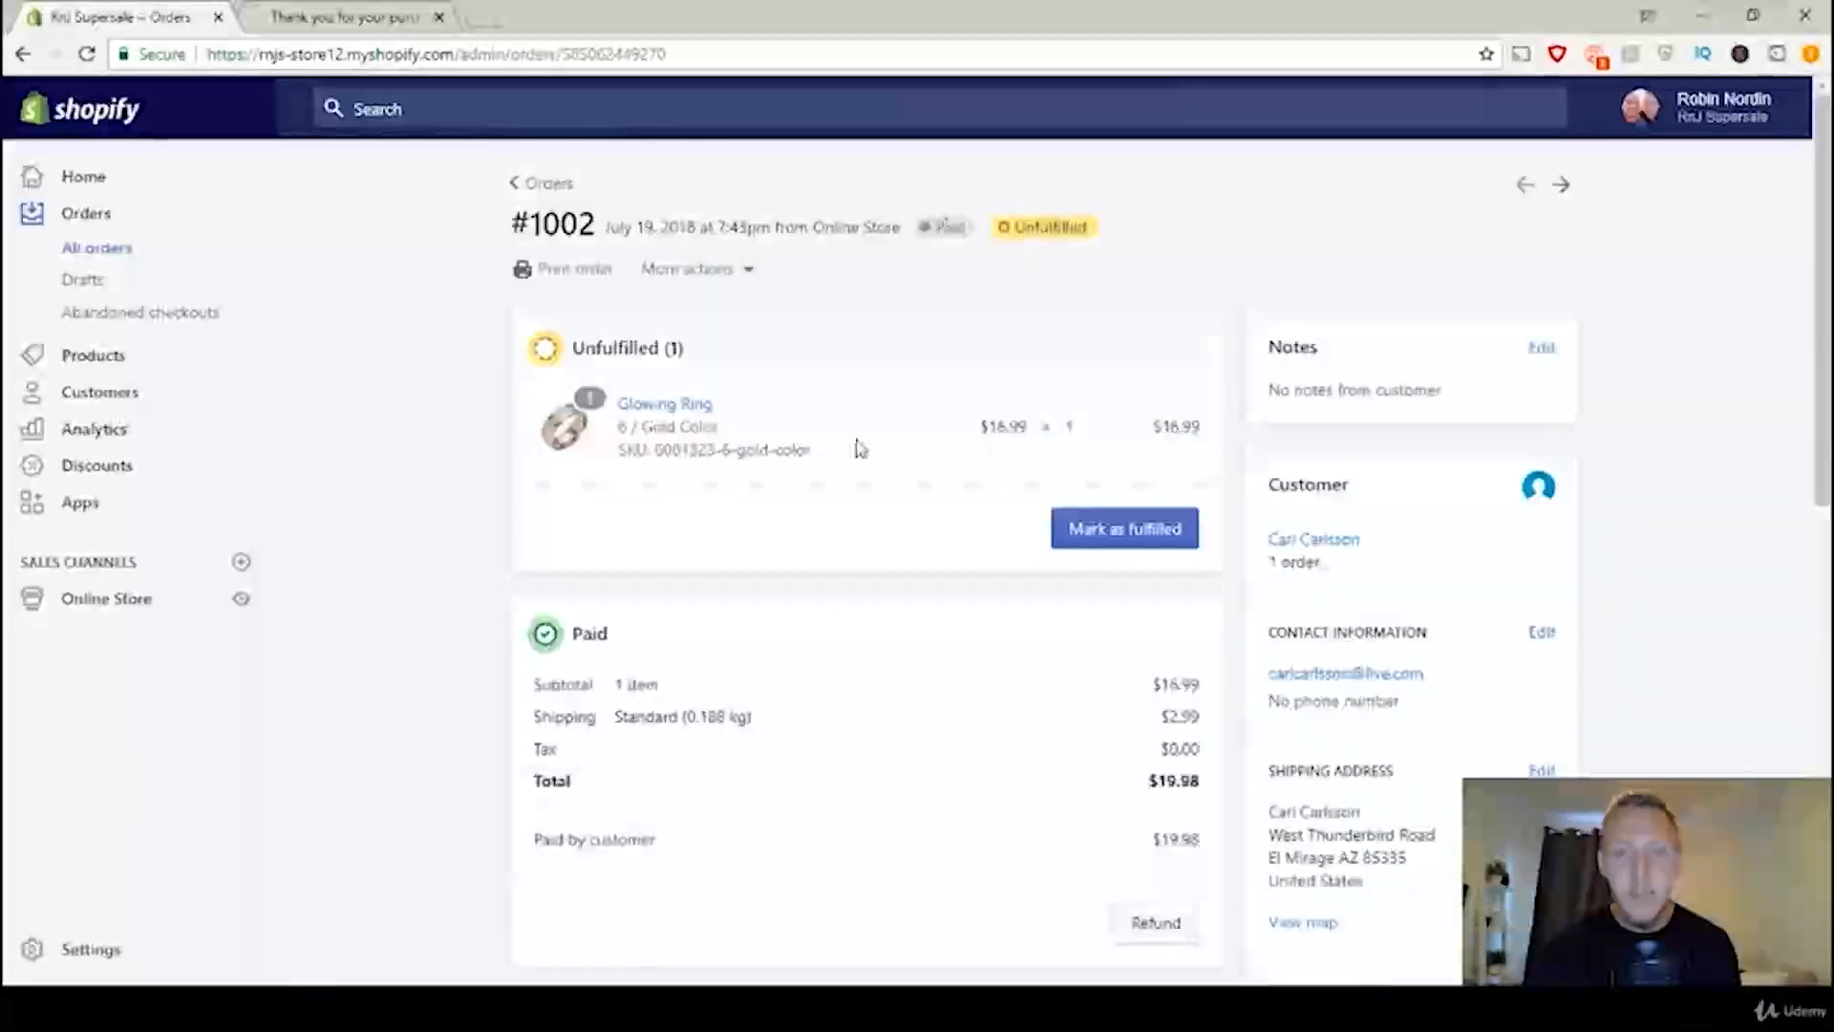
Step: Refund the order's $19.98 in full, including shipping, restocking 1 Glowing Ring and notifying the customer
scroll(871, 674, "down", 5)
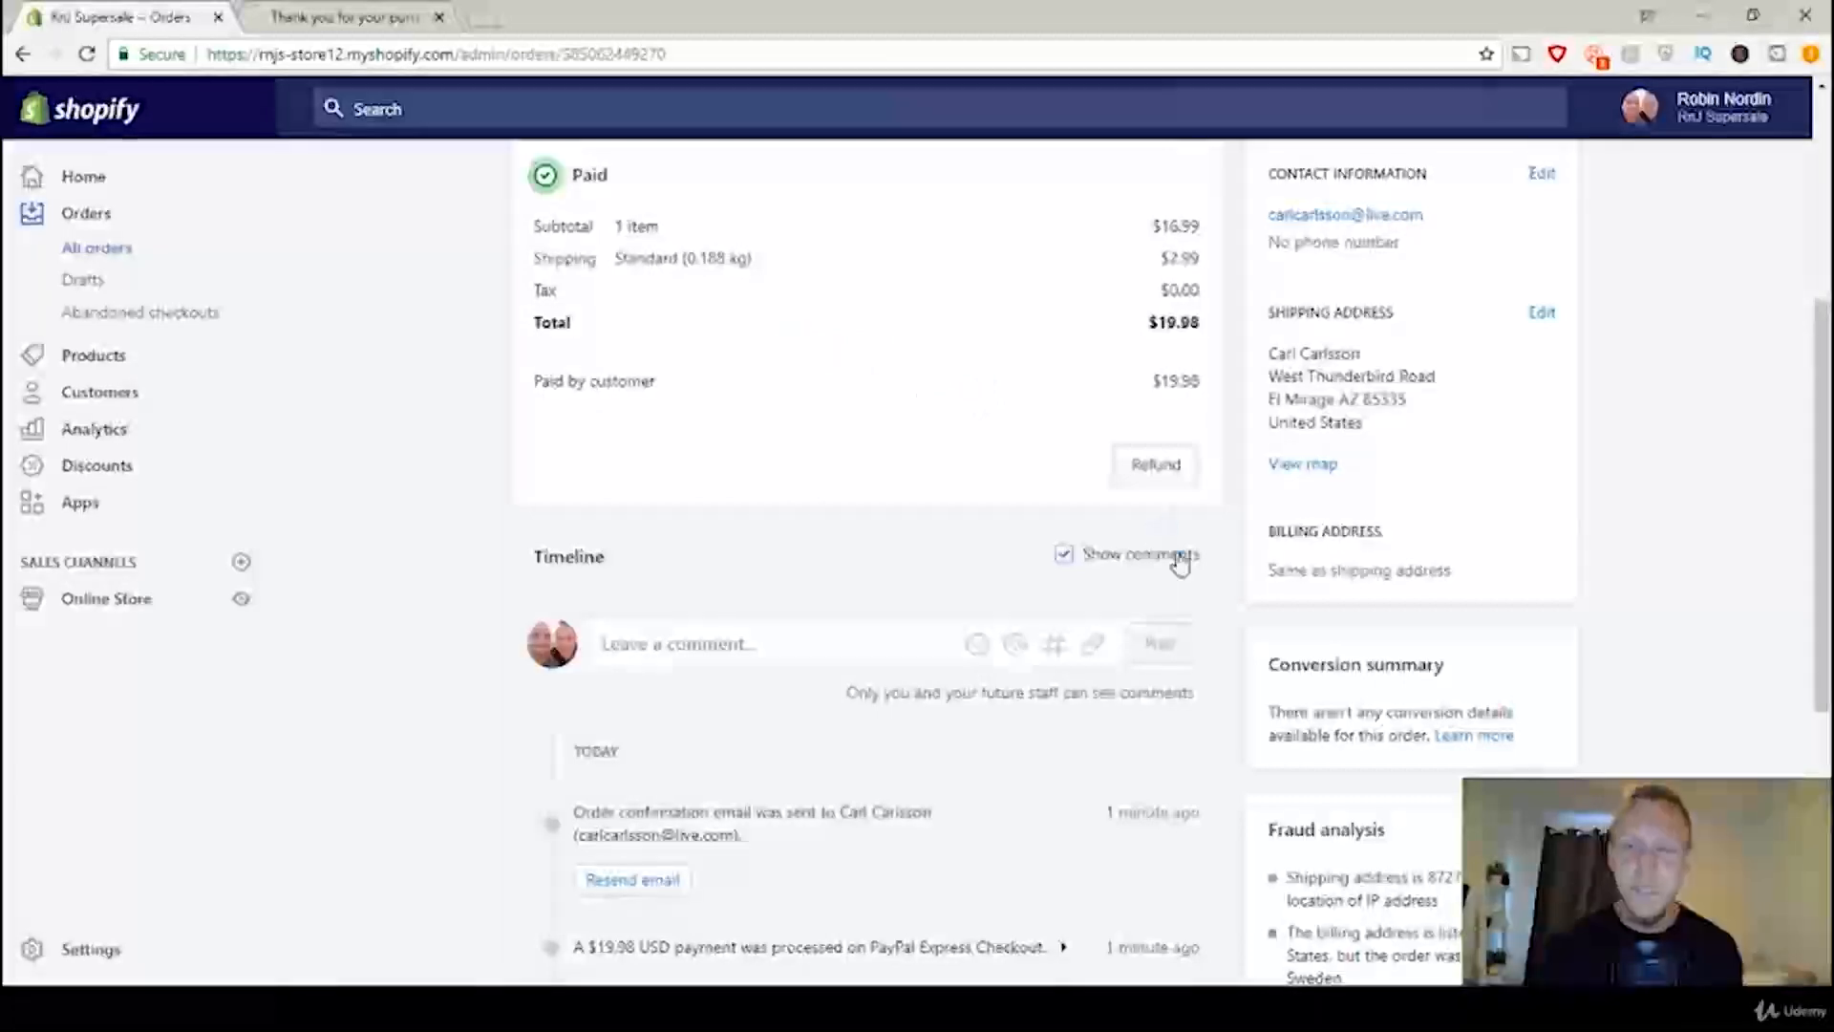
left_click(1153, 469)
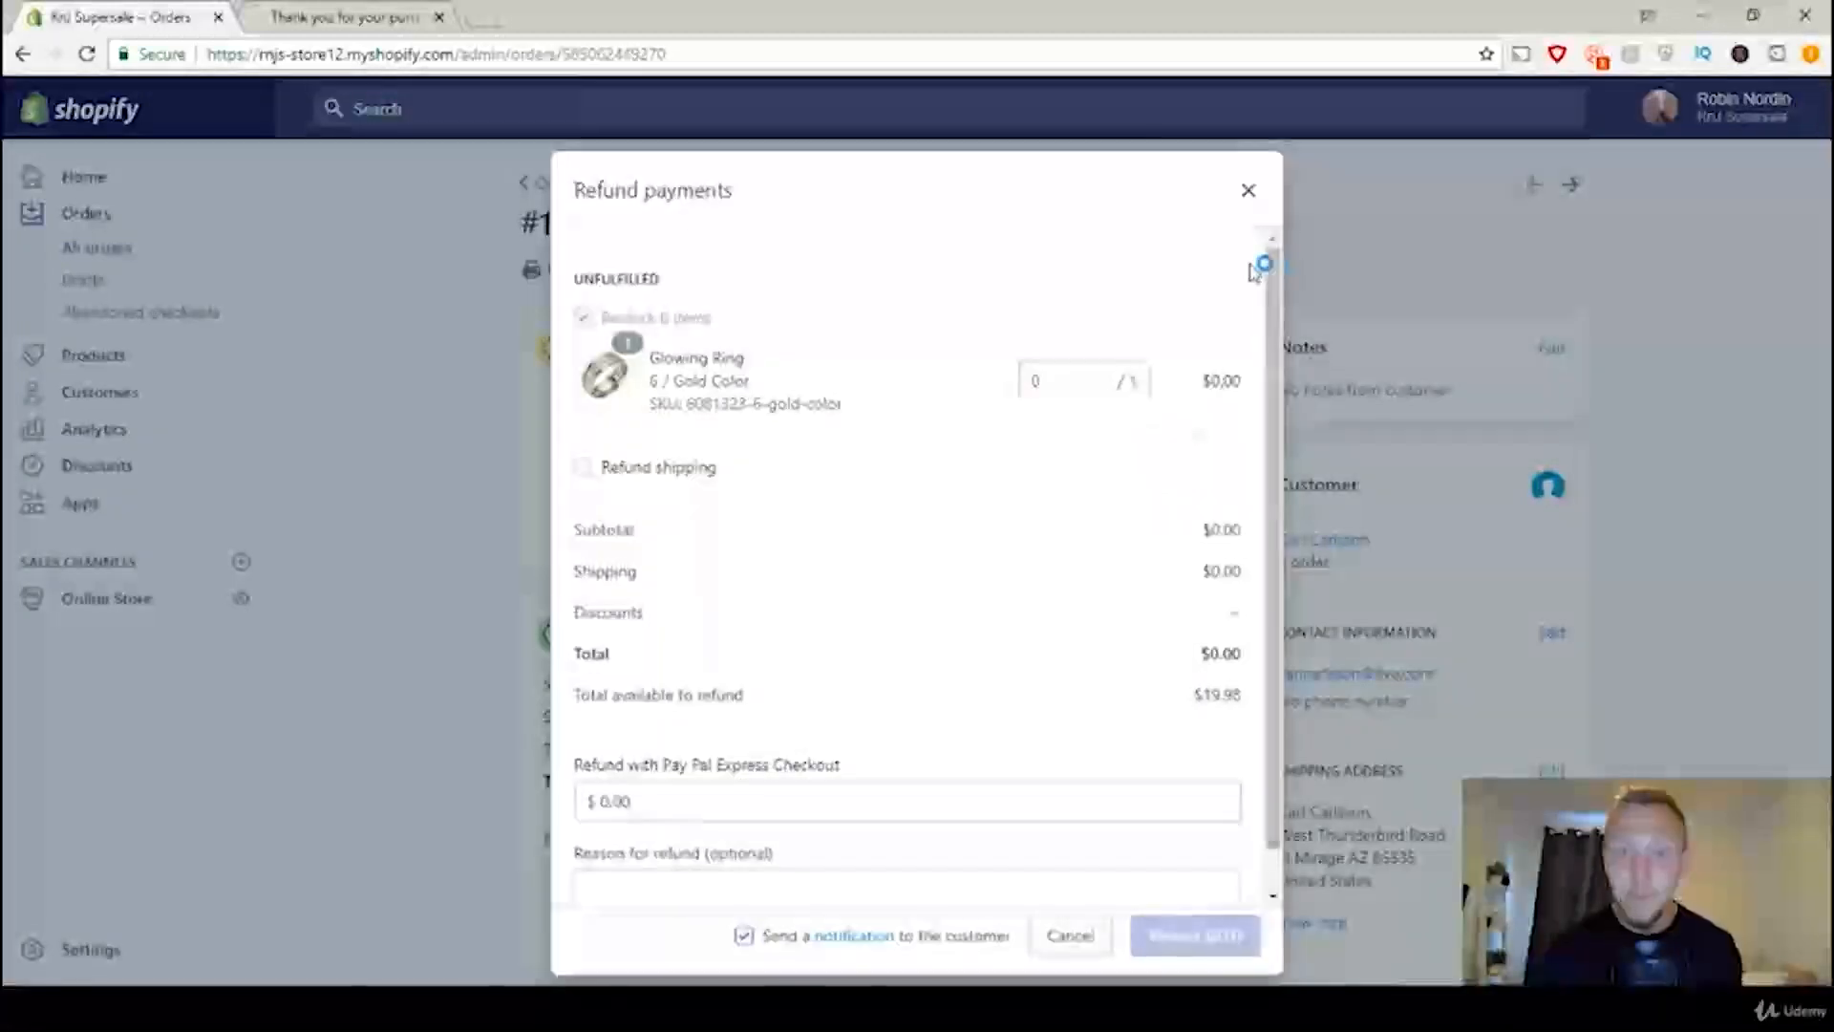
left_click_drag(1277, 266, 1277, 308)
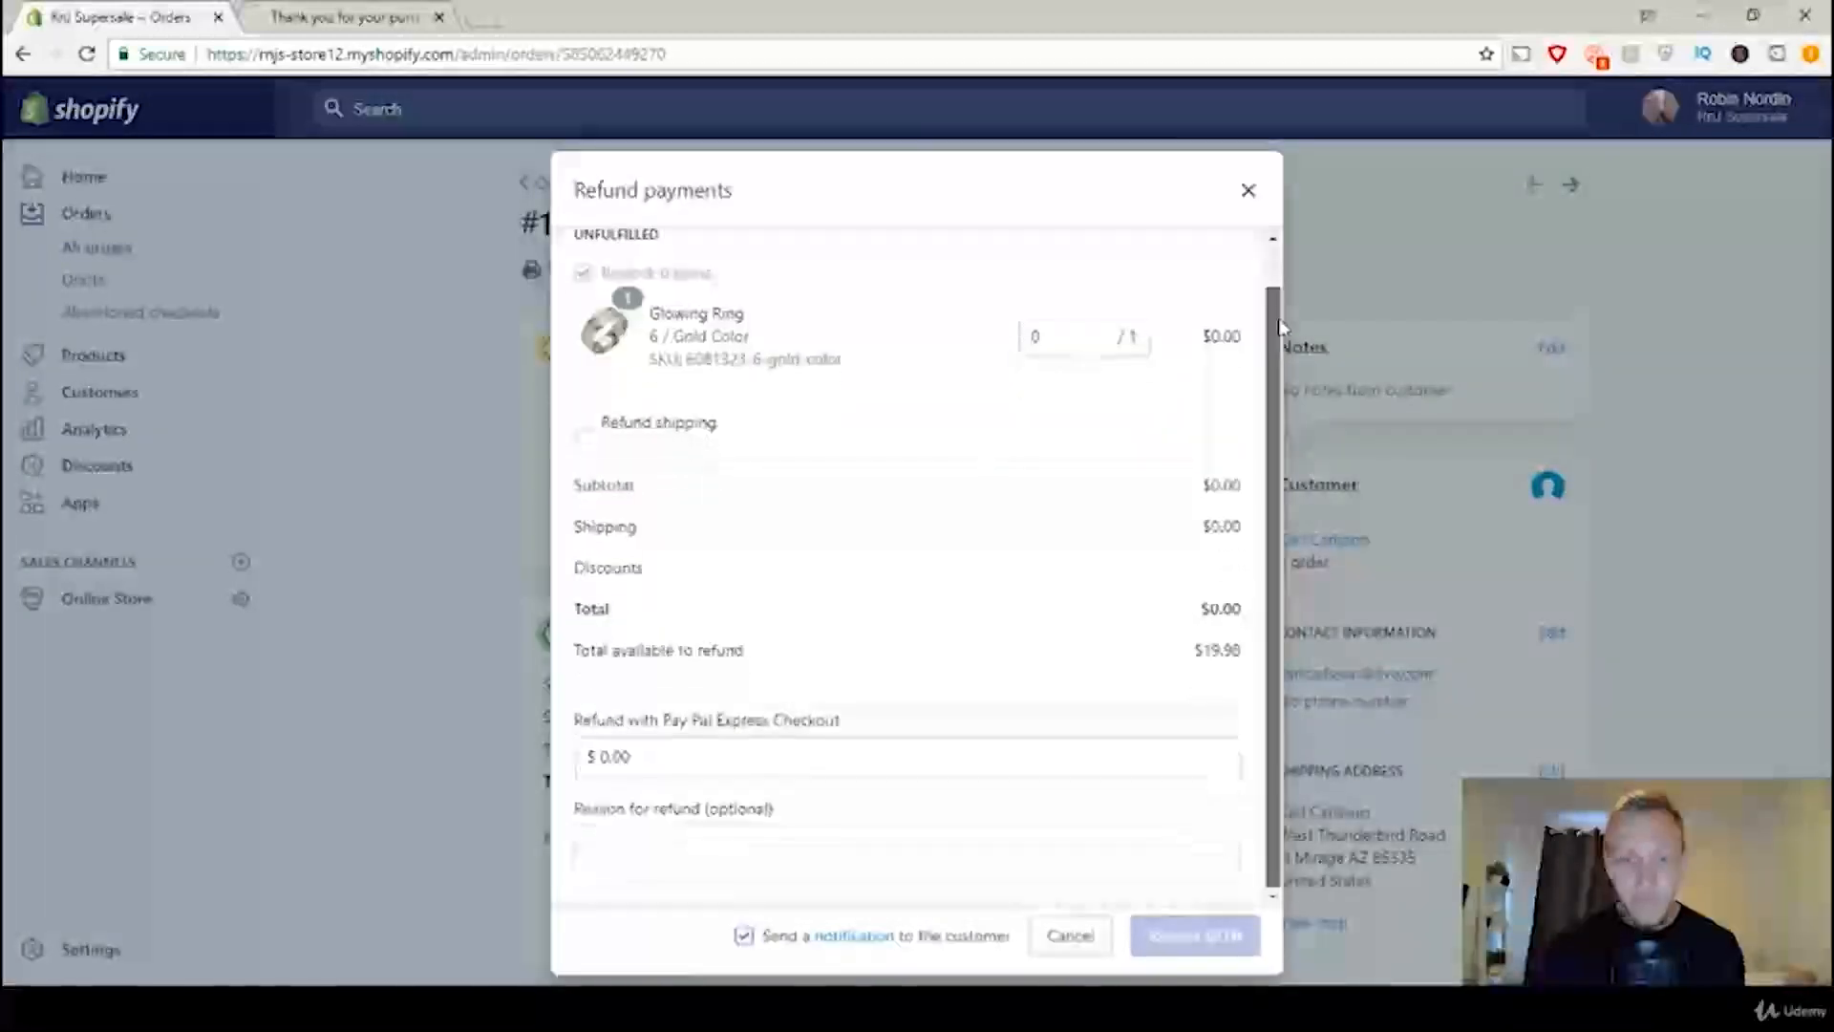
left_click(583, 423)
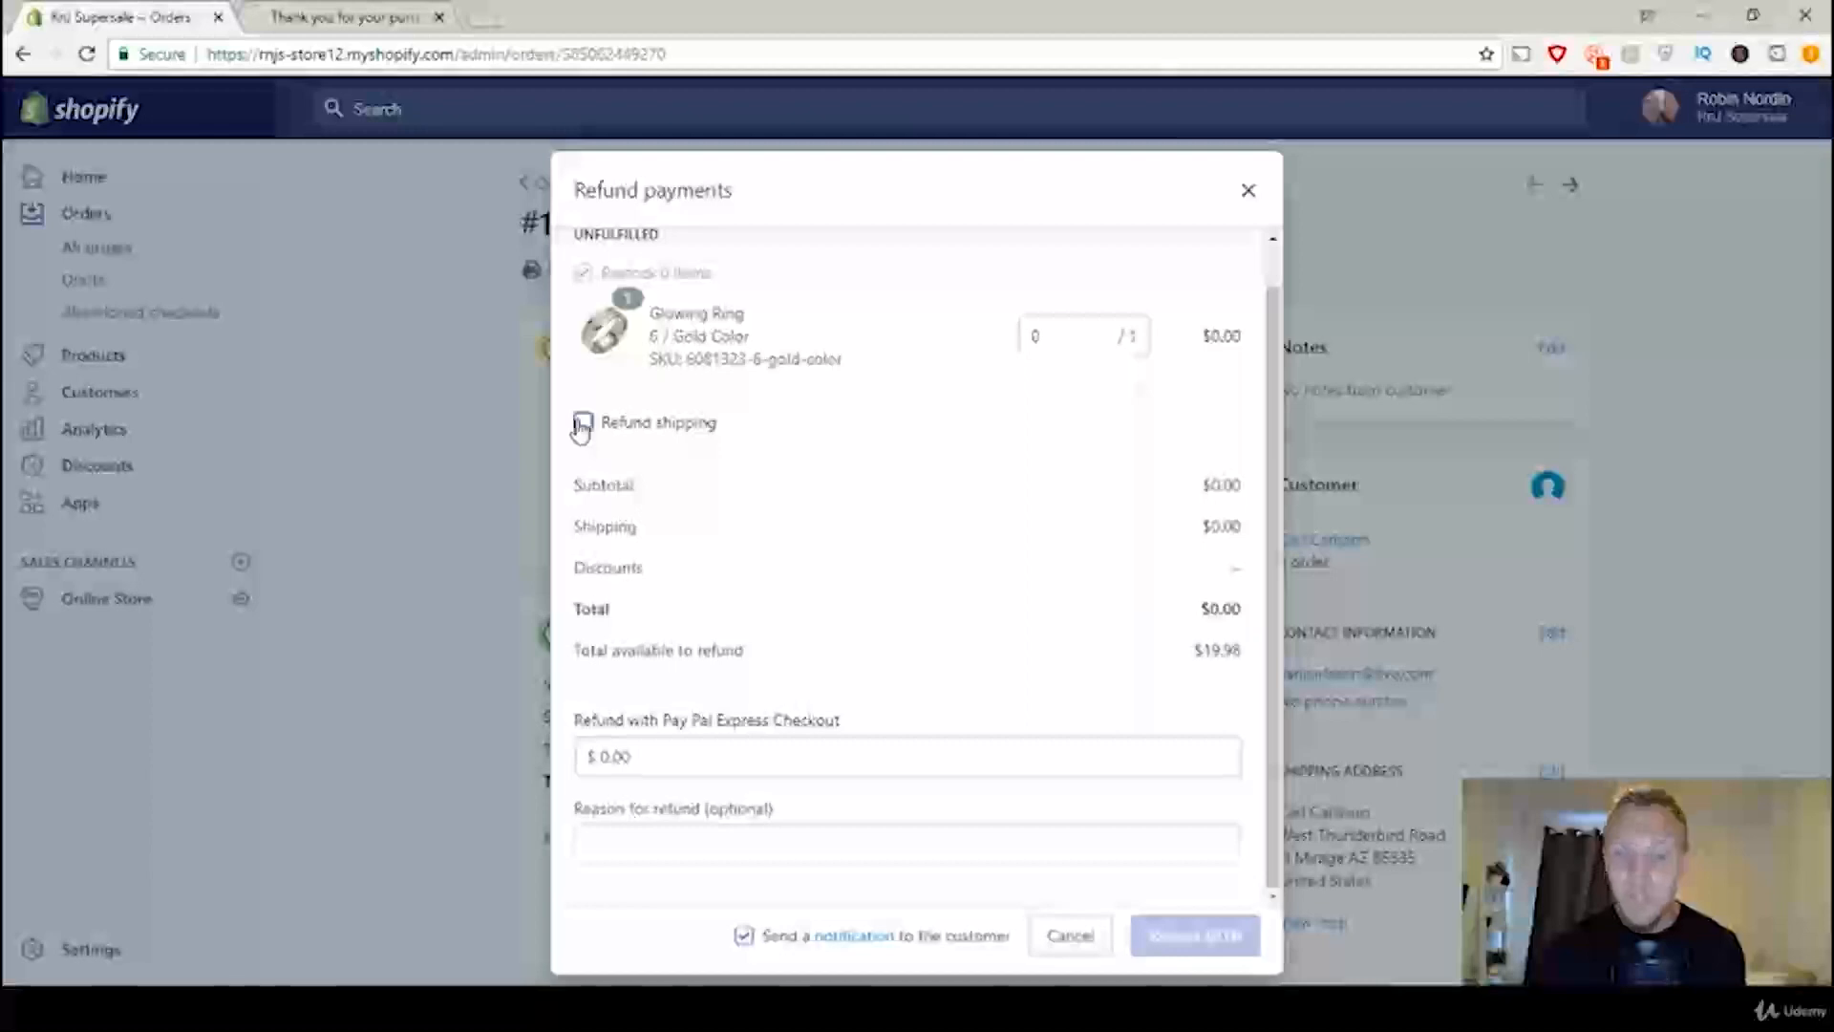
left_click(1084, 335)
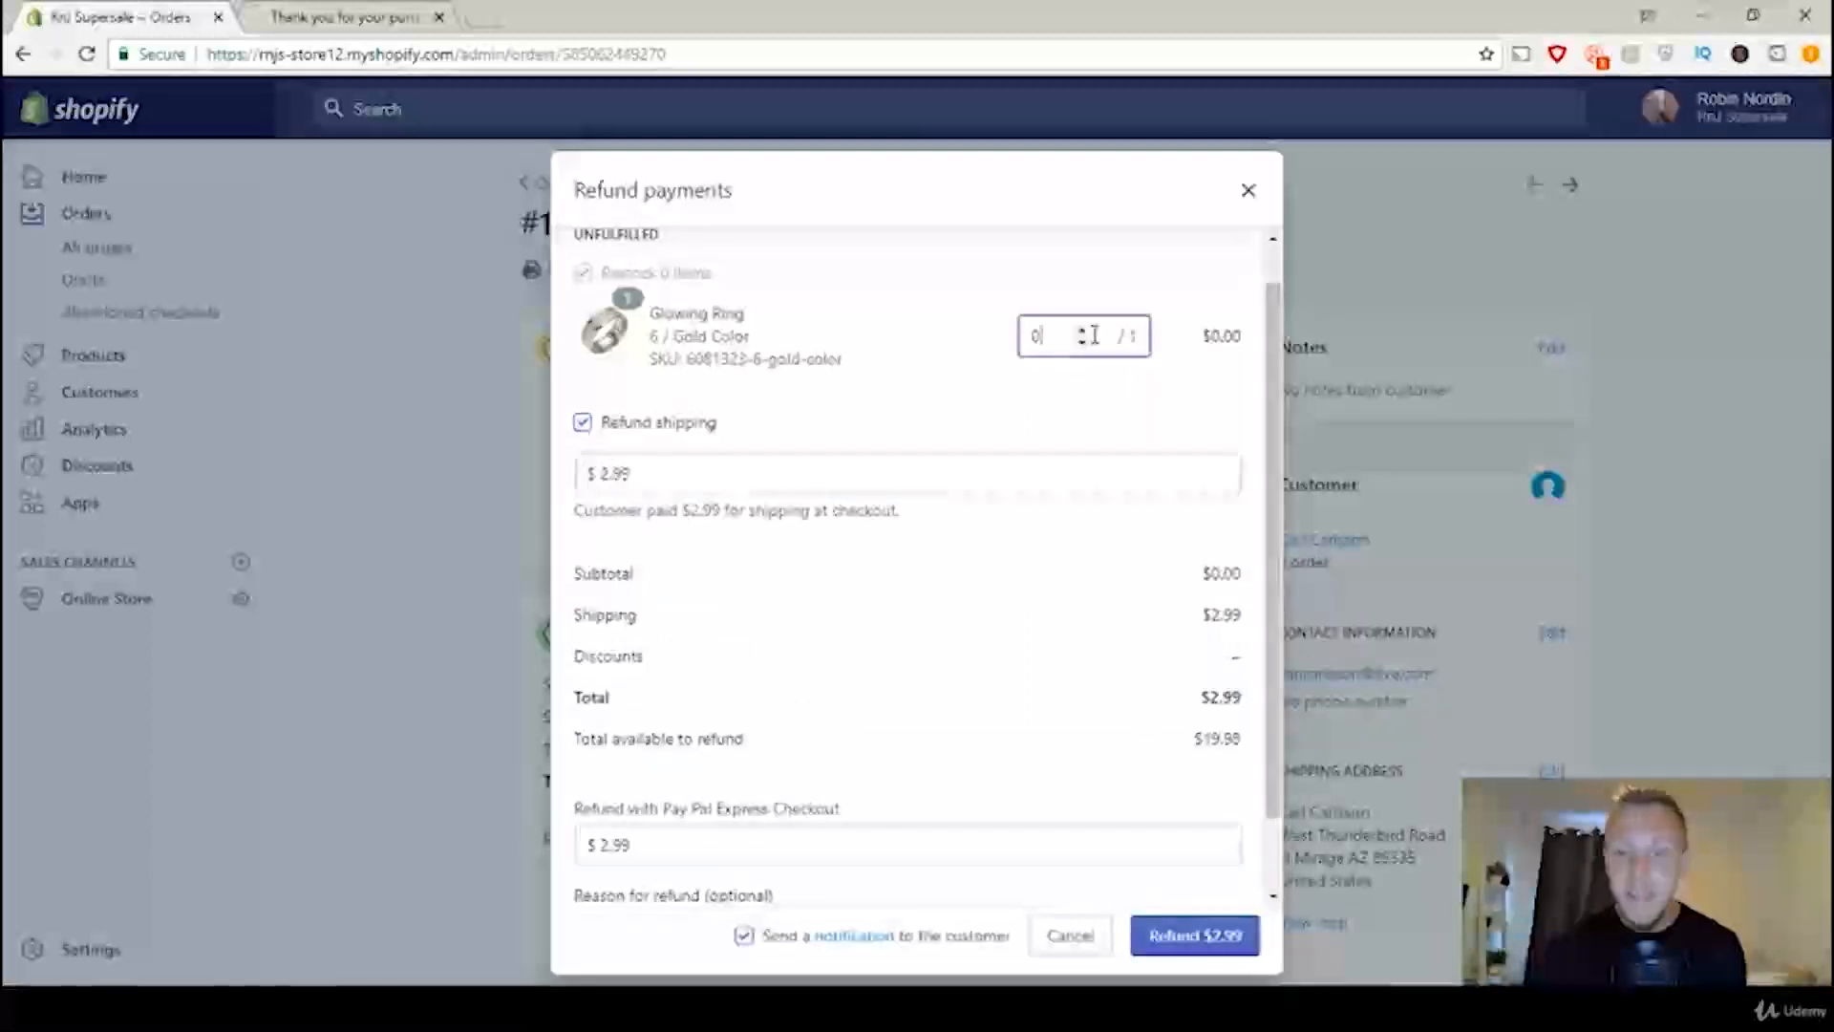
left_click(1084, 331)
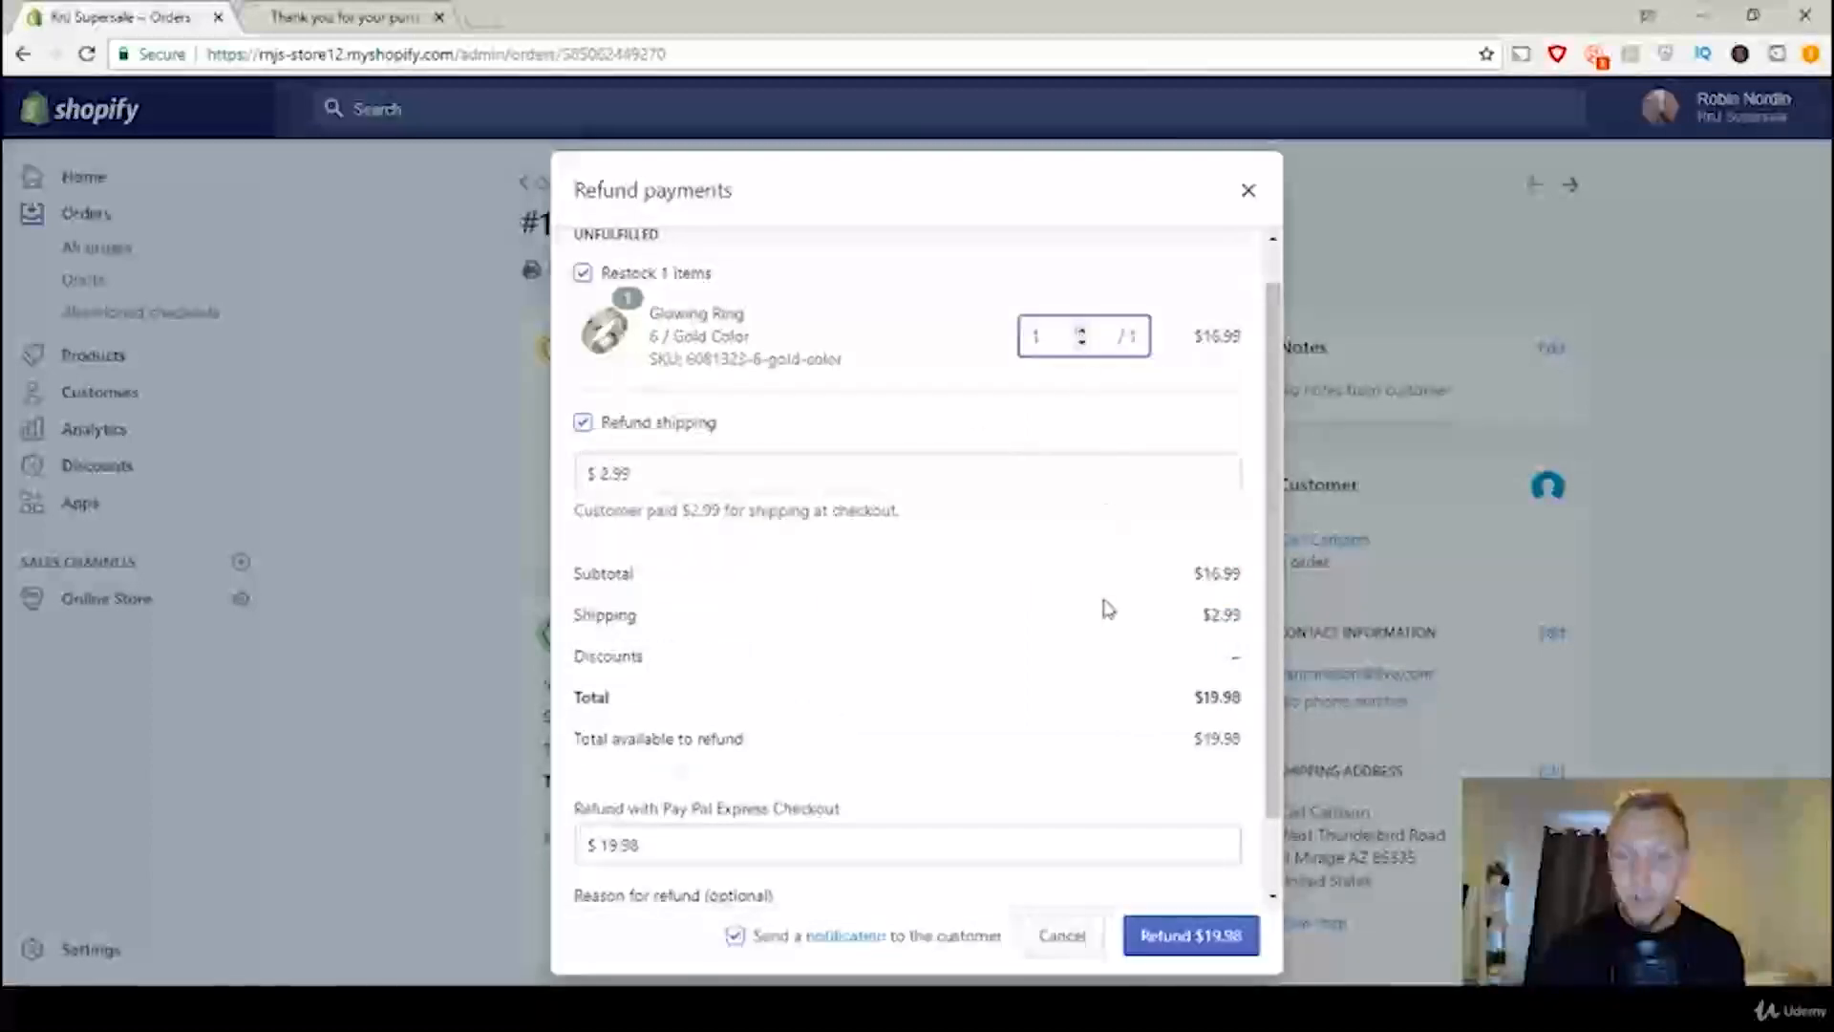
left_click(1221, 940)
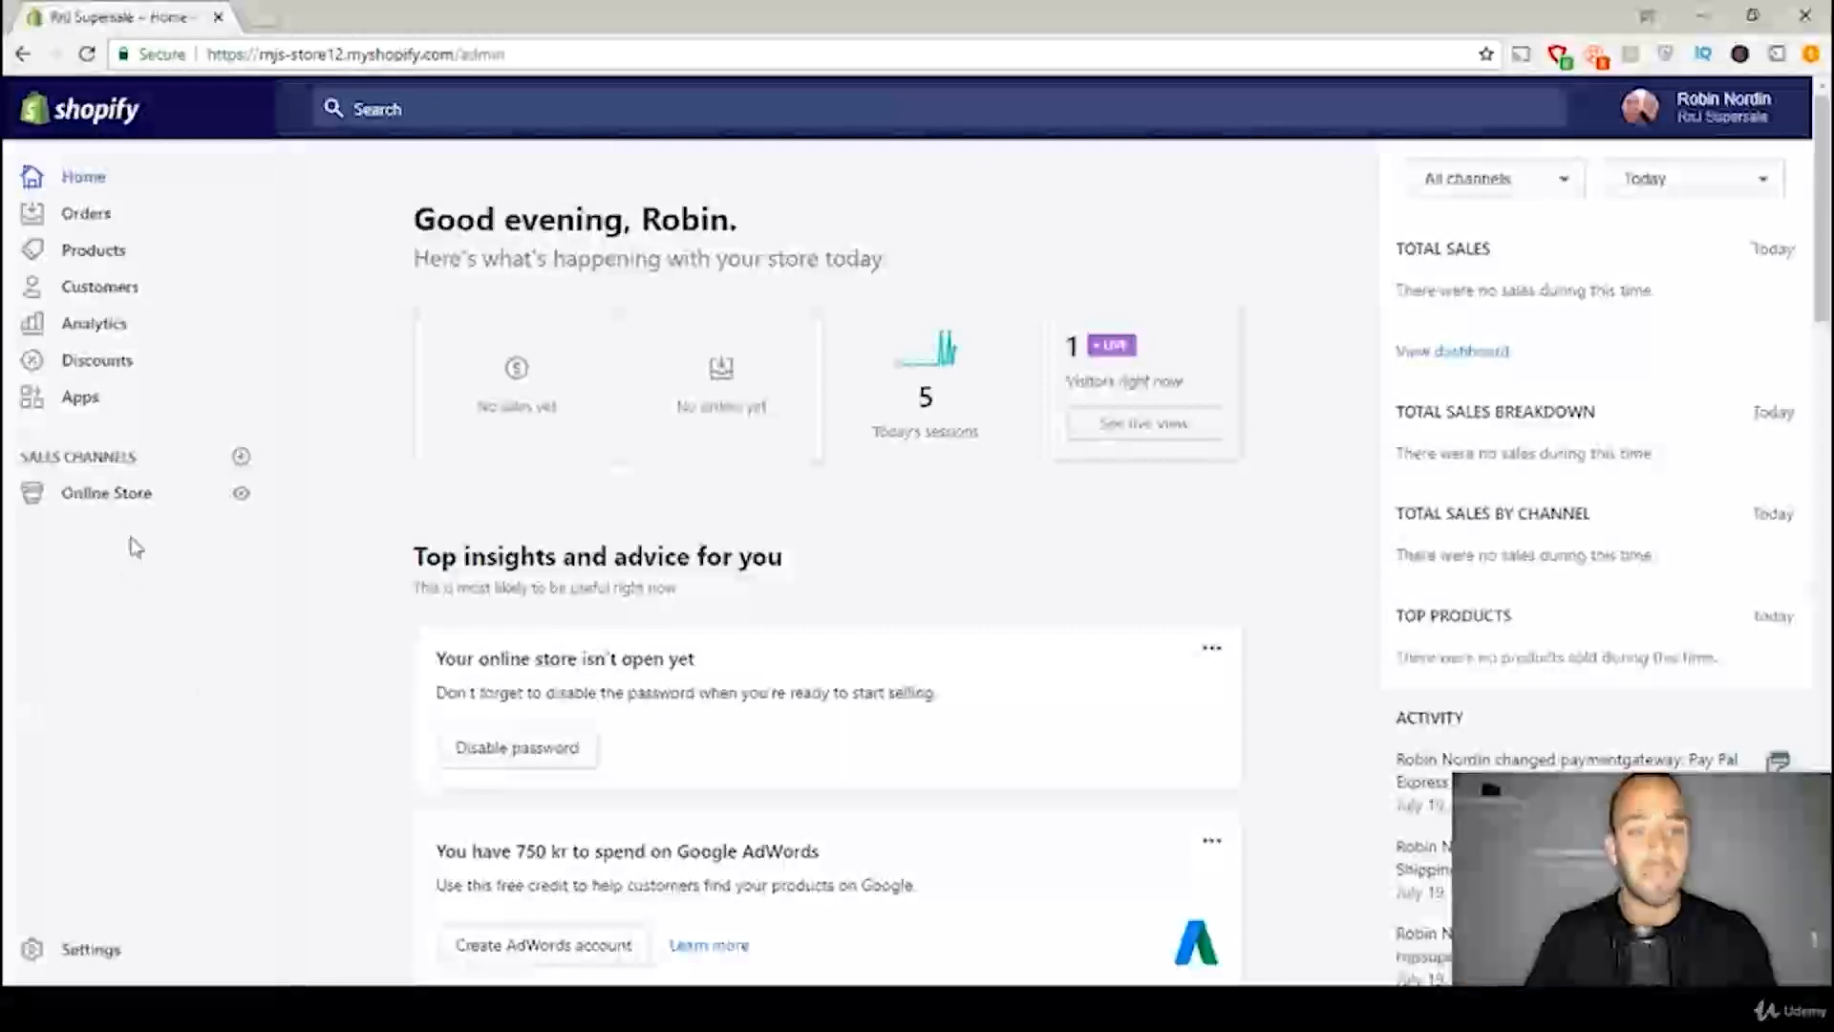
Step: Disable password protection in the online store preferences and save the change
left_click(126, 494)
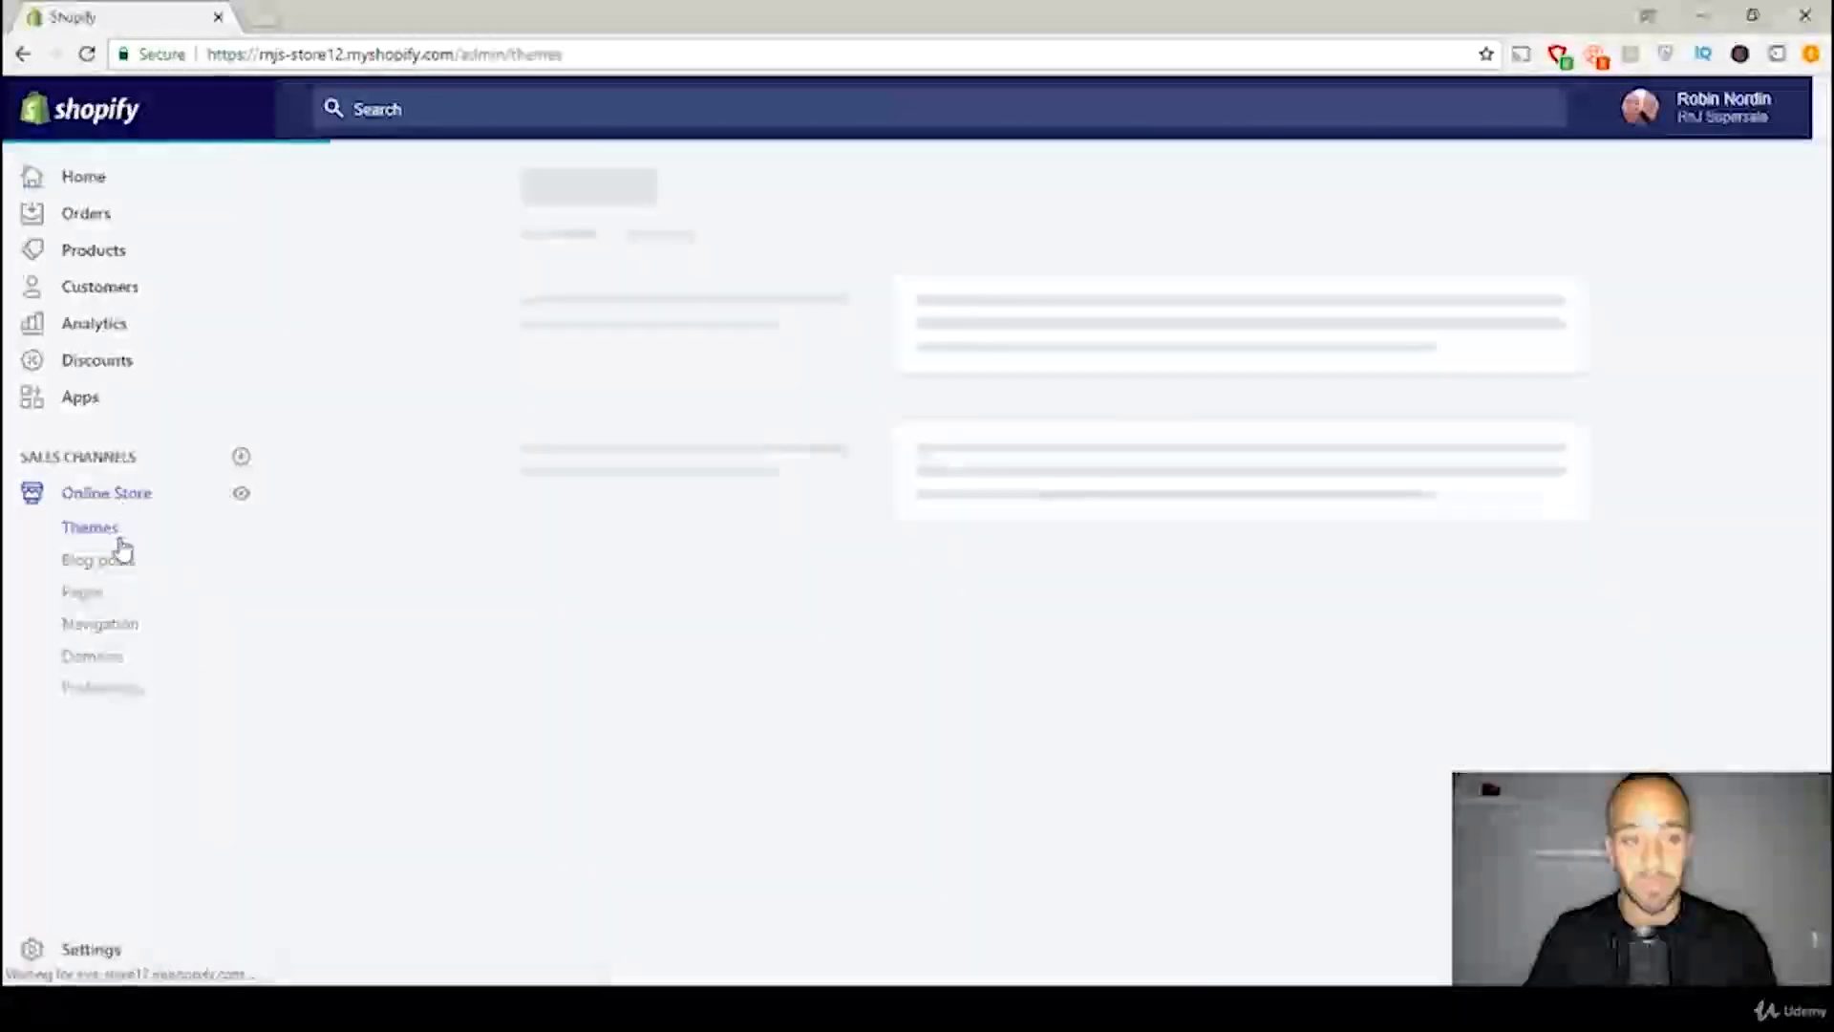
left_click(109, 694)
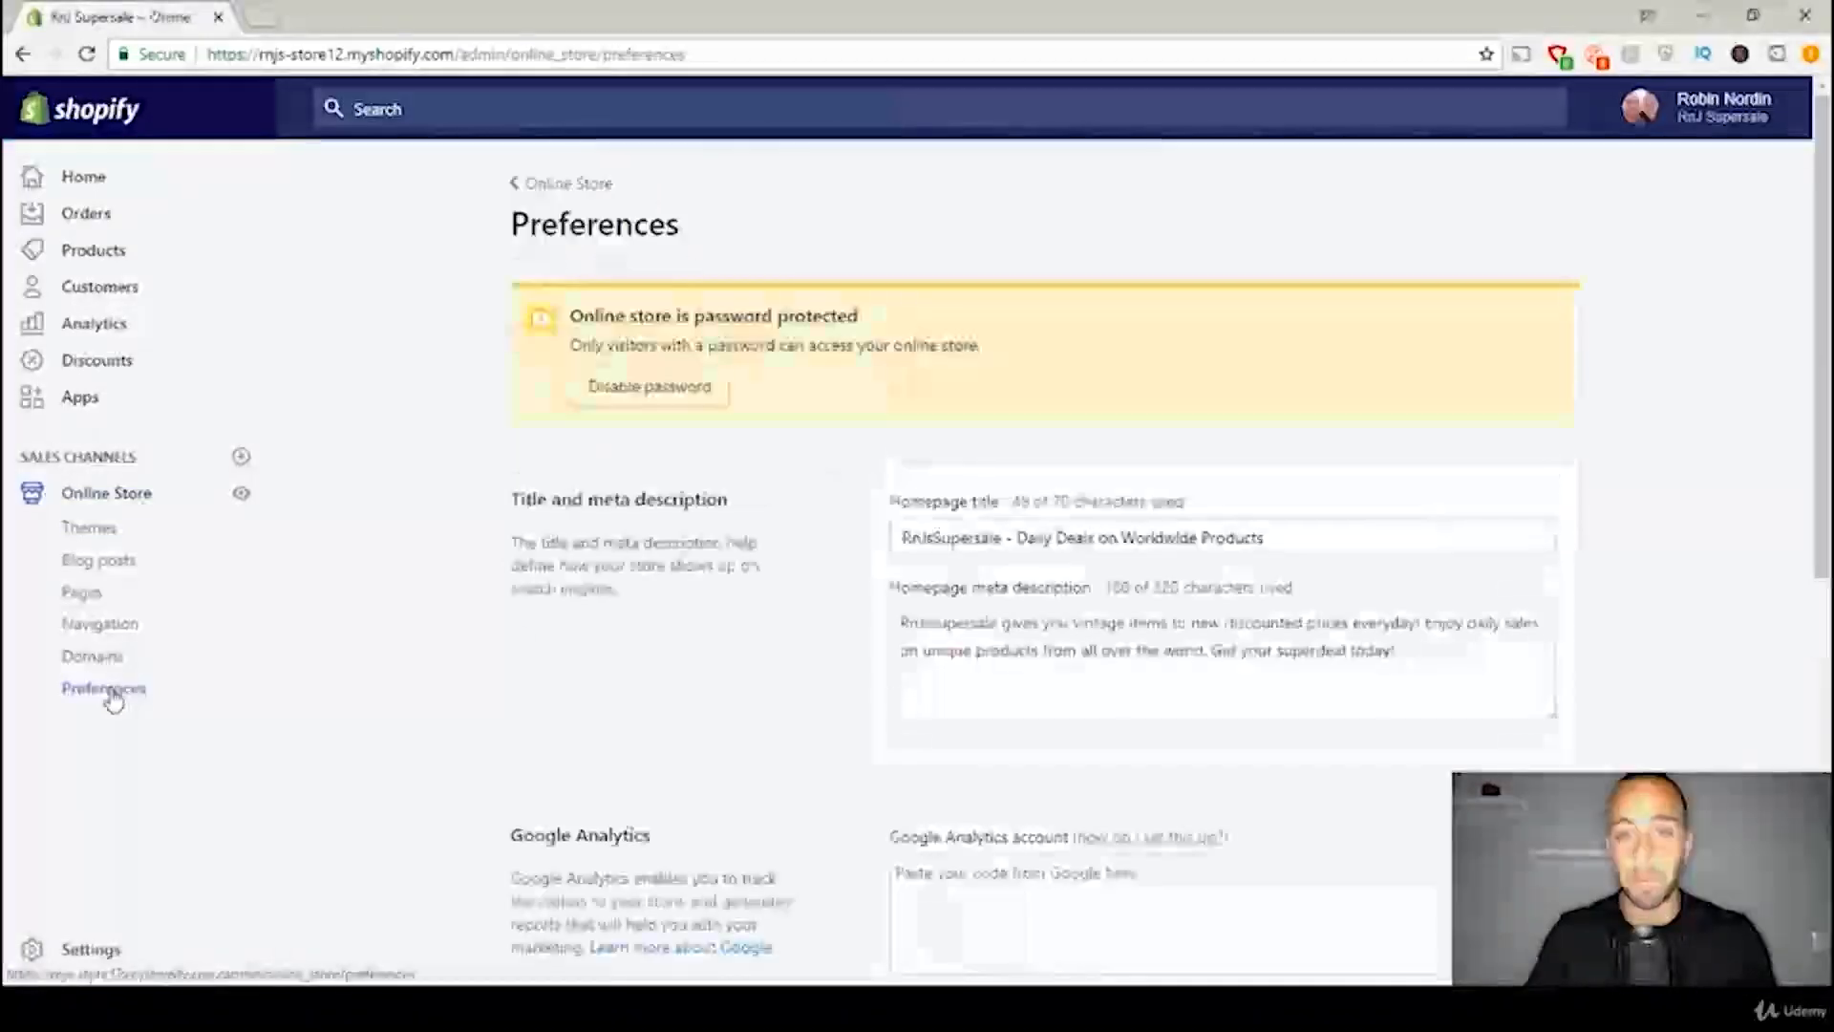
scroll(1353, 435, "down", 6)
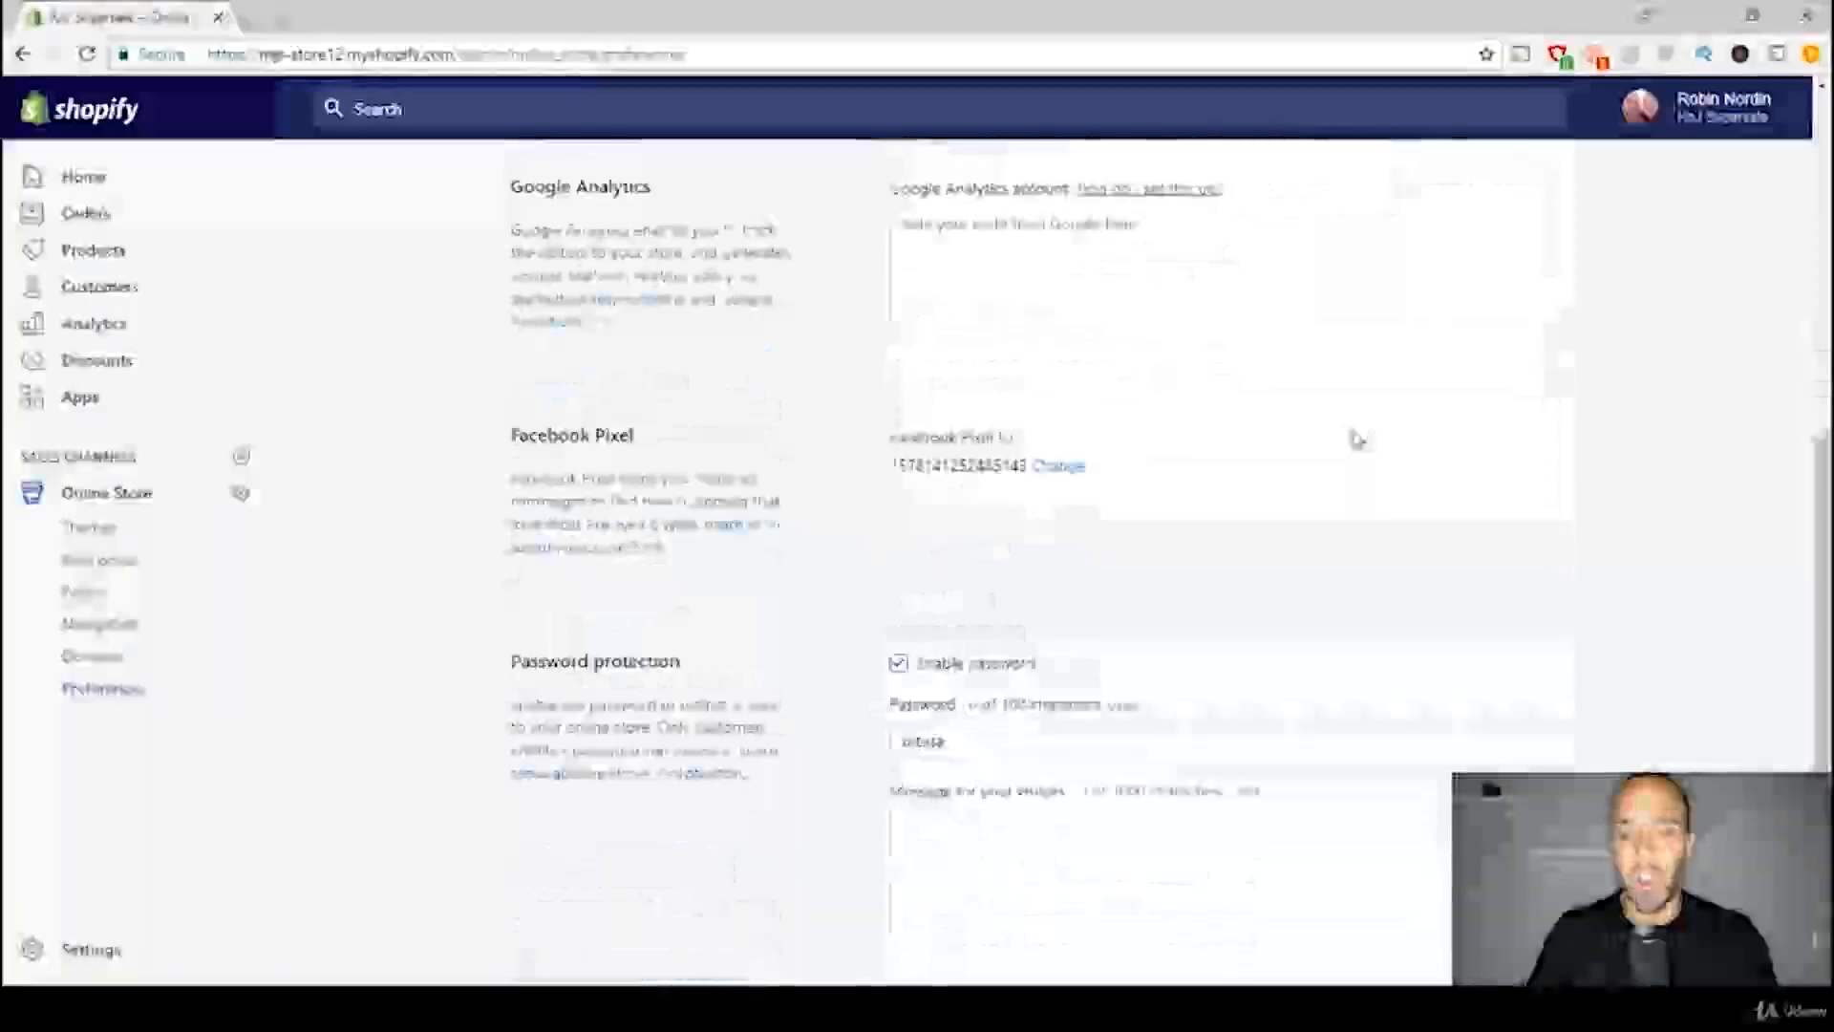
scroll(1357, 439, "down", 1)
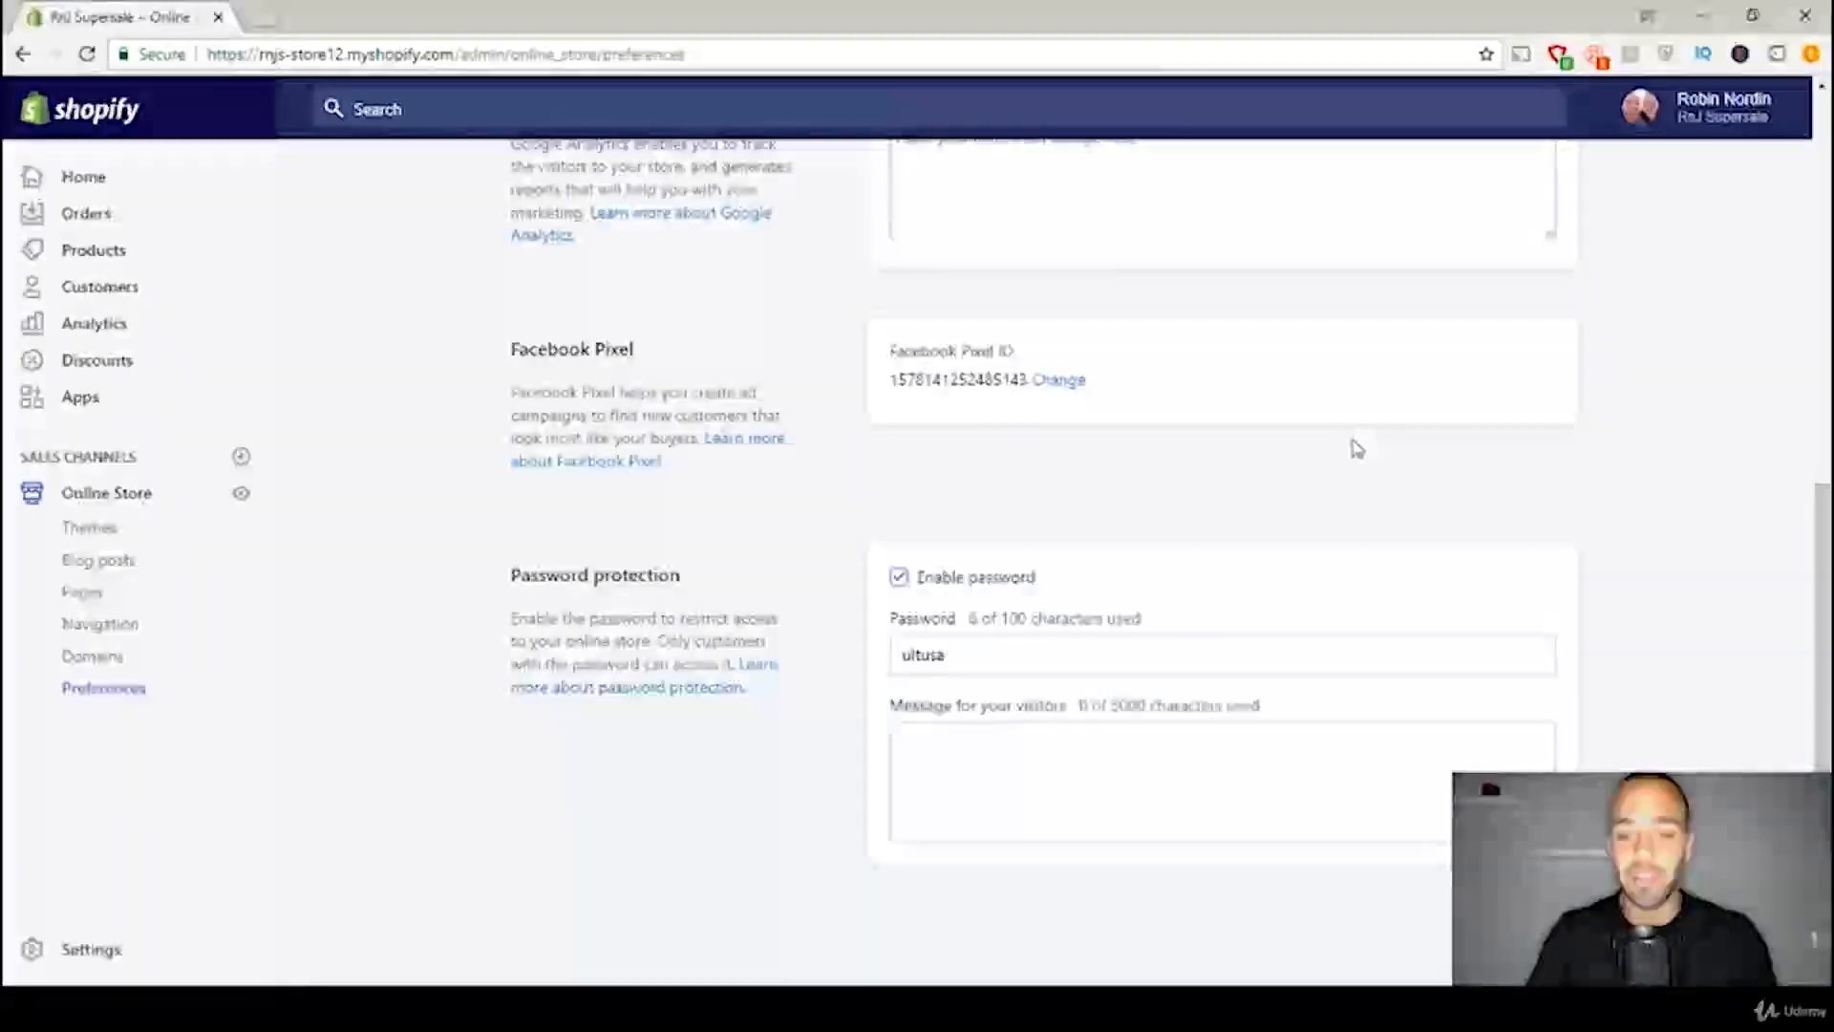
left_click(899, 580)
left_click(1540, 107)
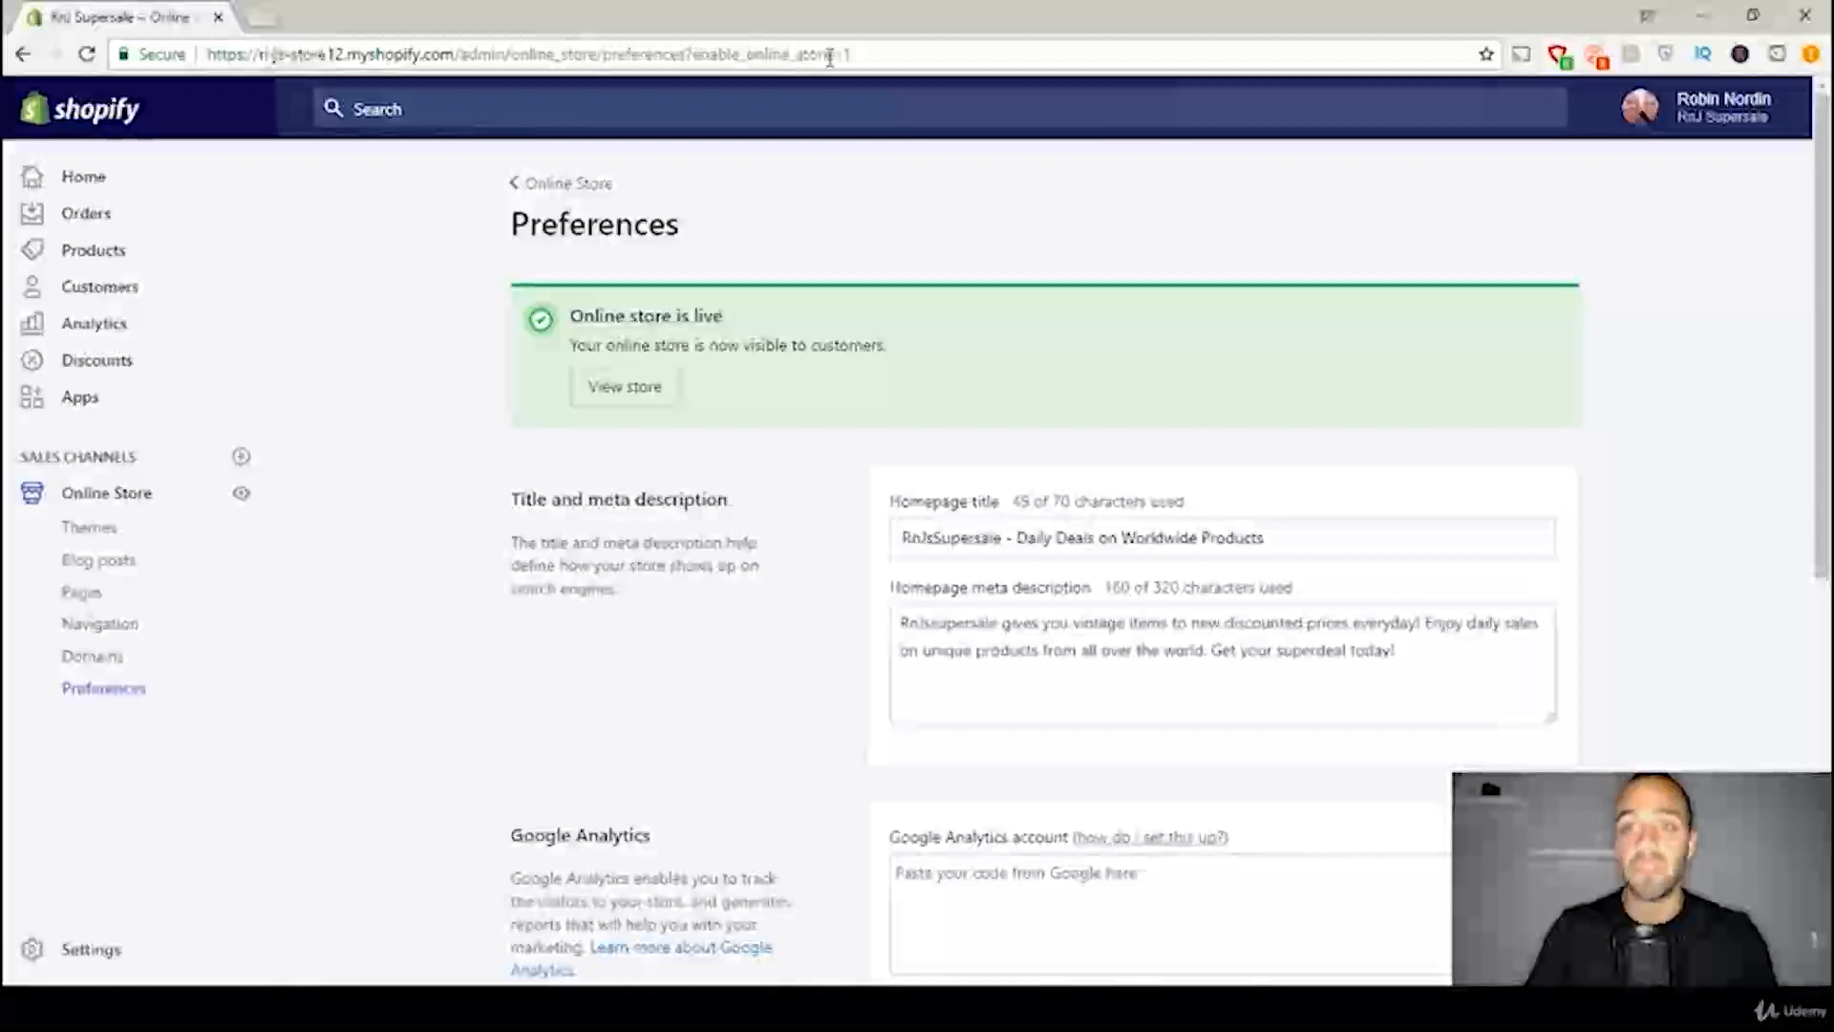
Step: Open rnjssupersale.com in a new browser tab to view the live store
left_click(260, 18)
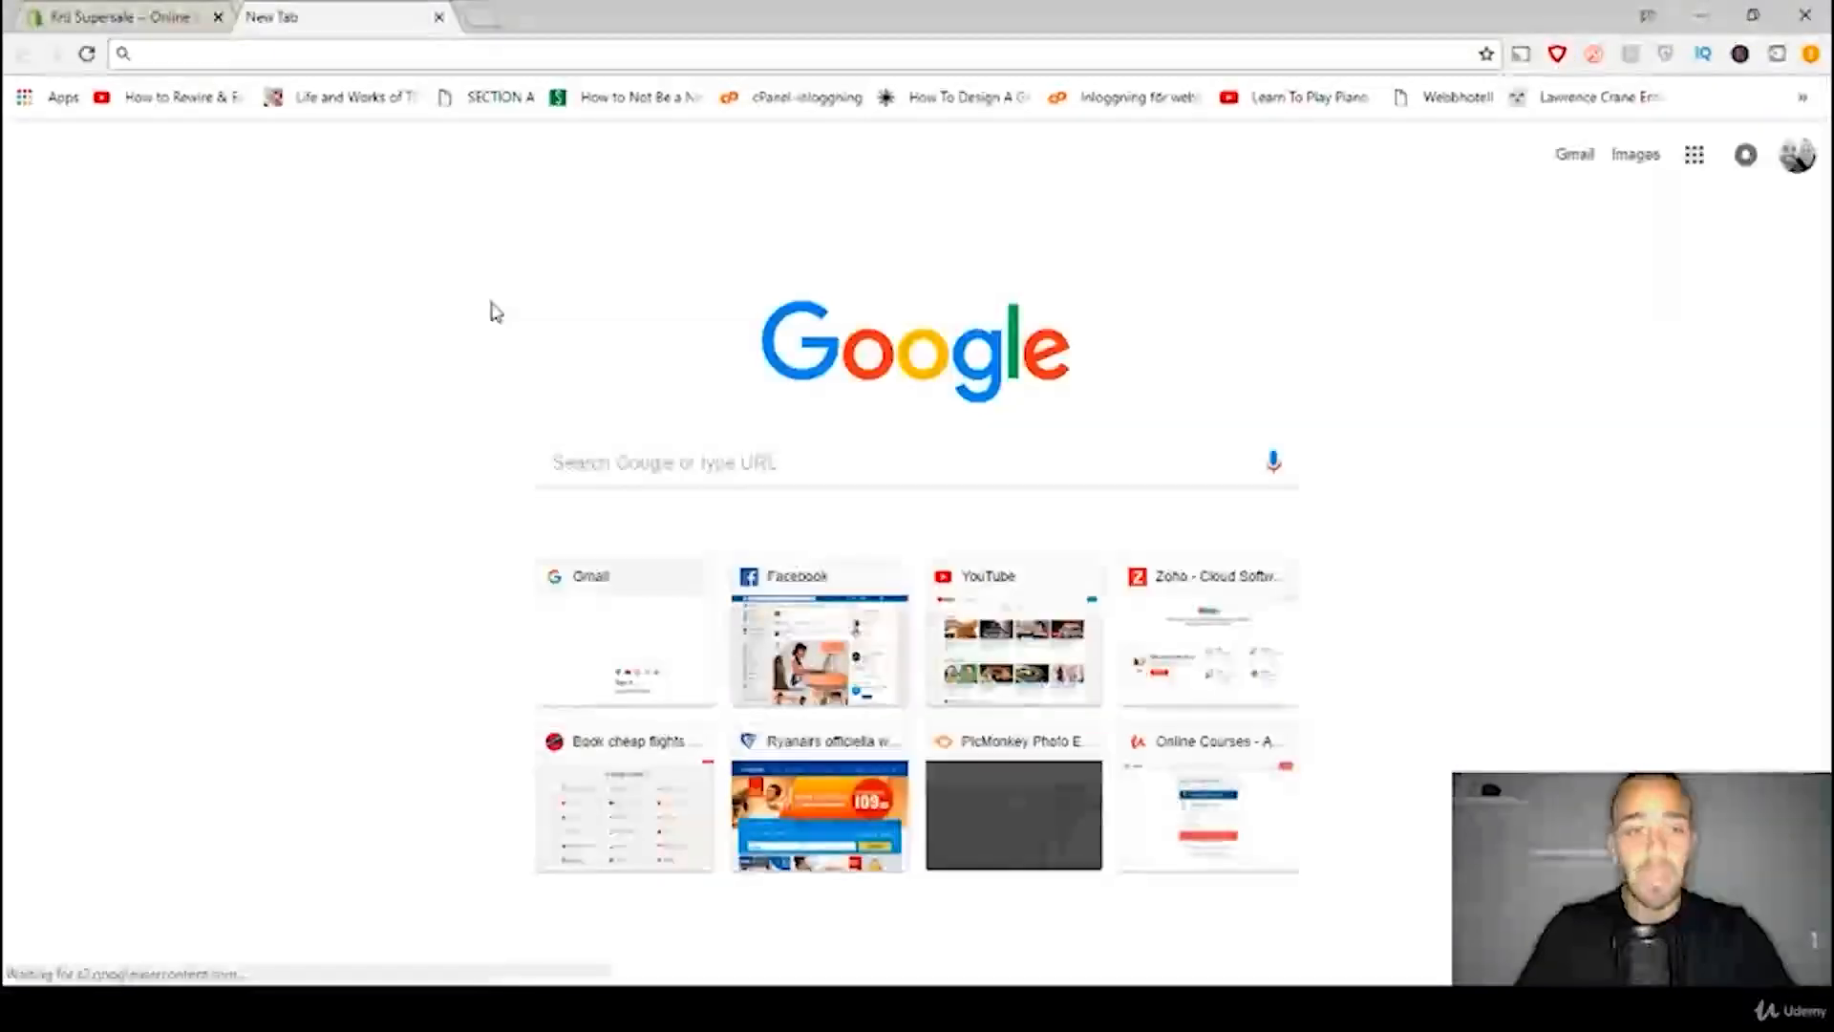
type("rnjssupersale.com")
key("Right")
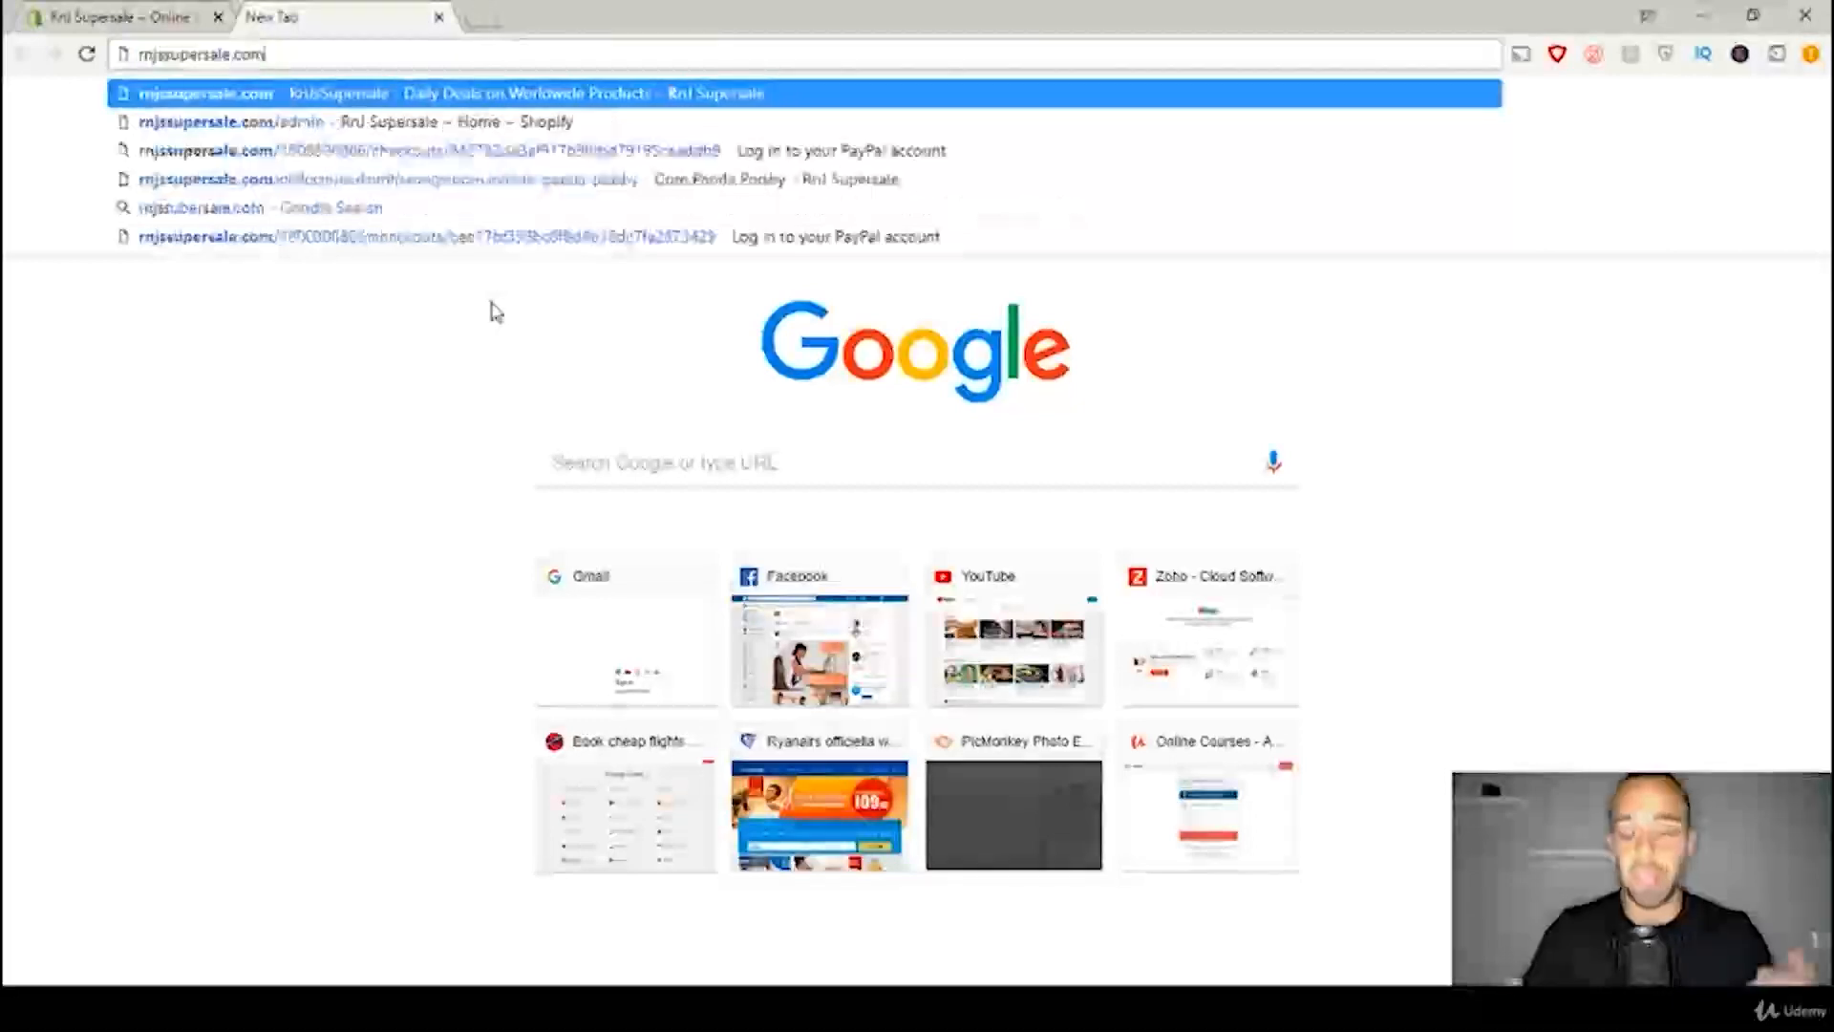
key("Return")
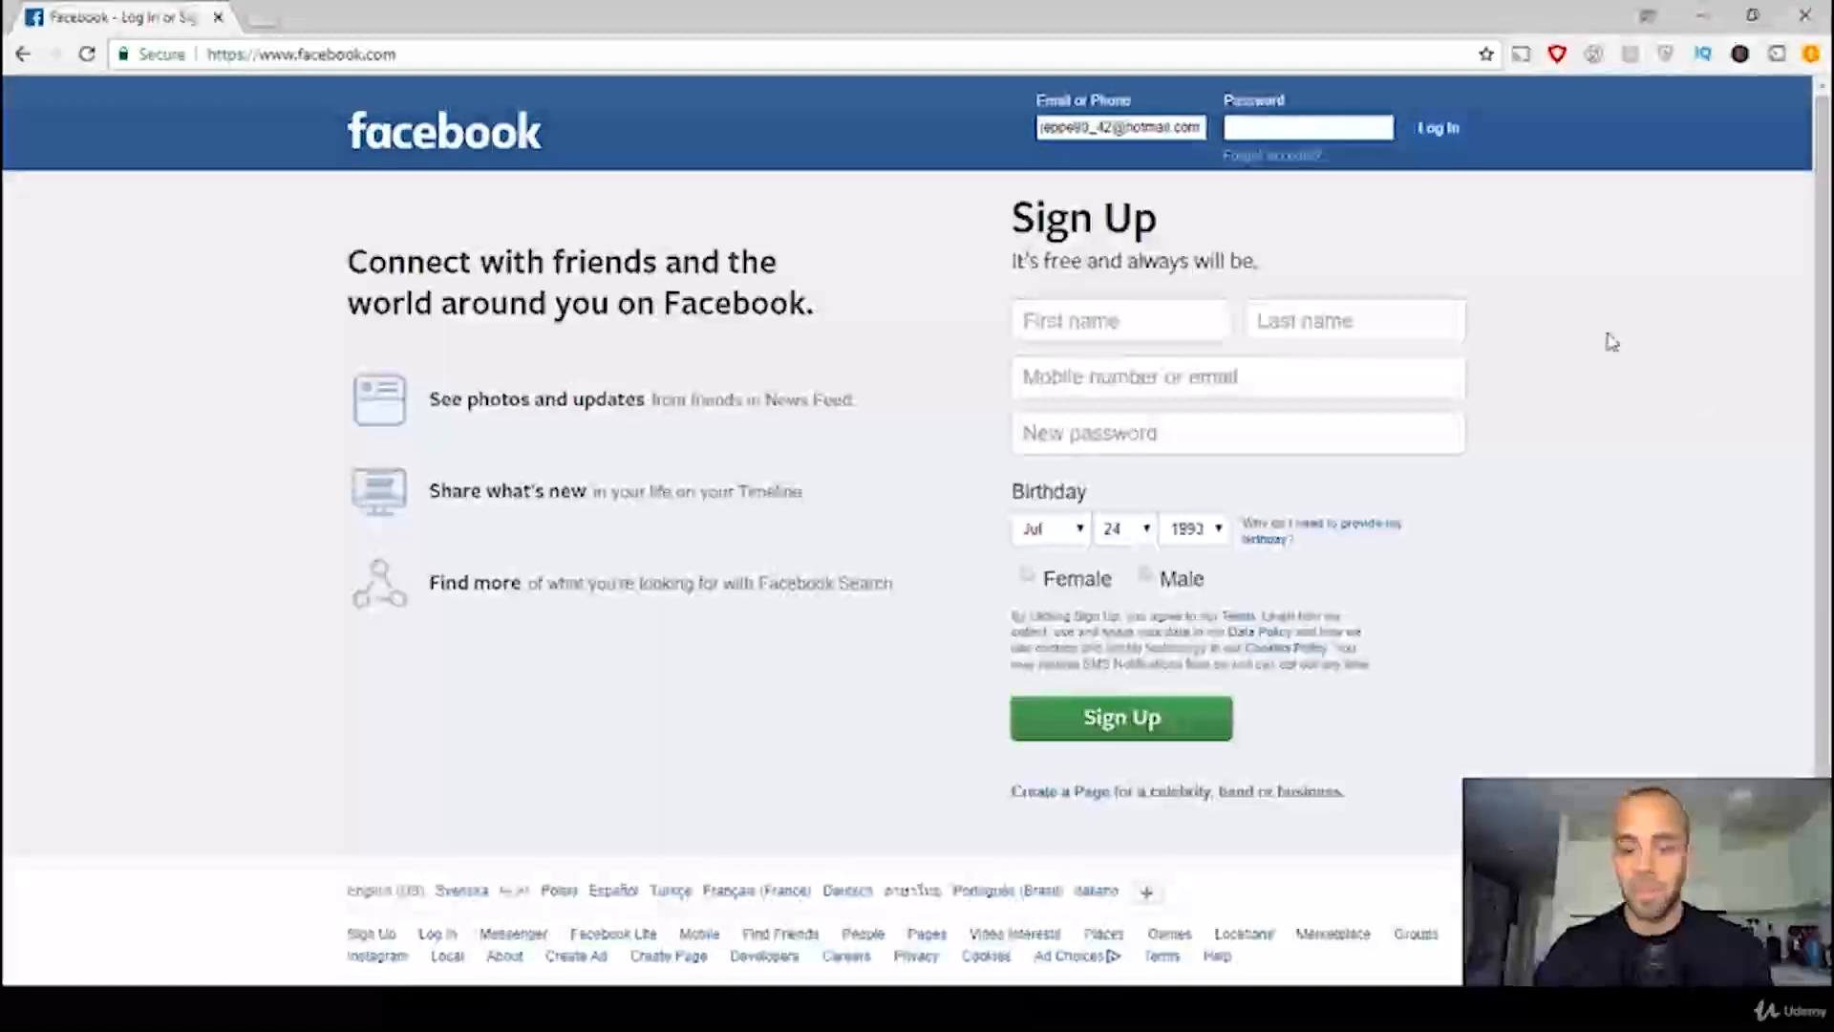
Step: Log in to Facebook with the account password and open the account menu with the page and Business Manager options
type("****")
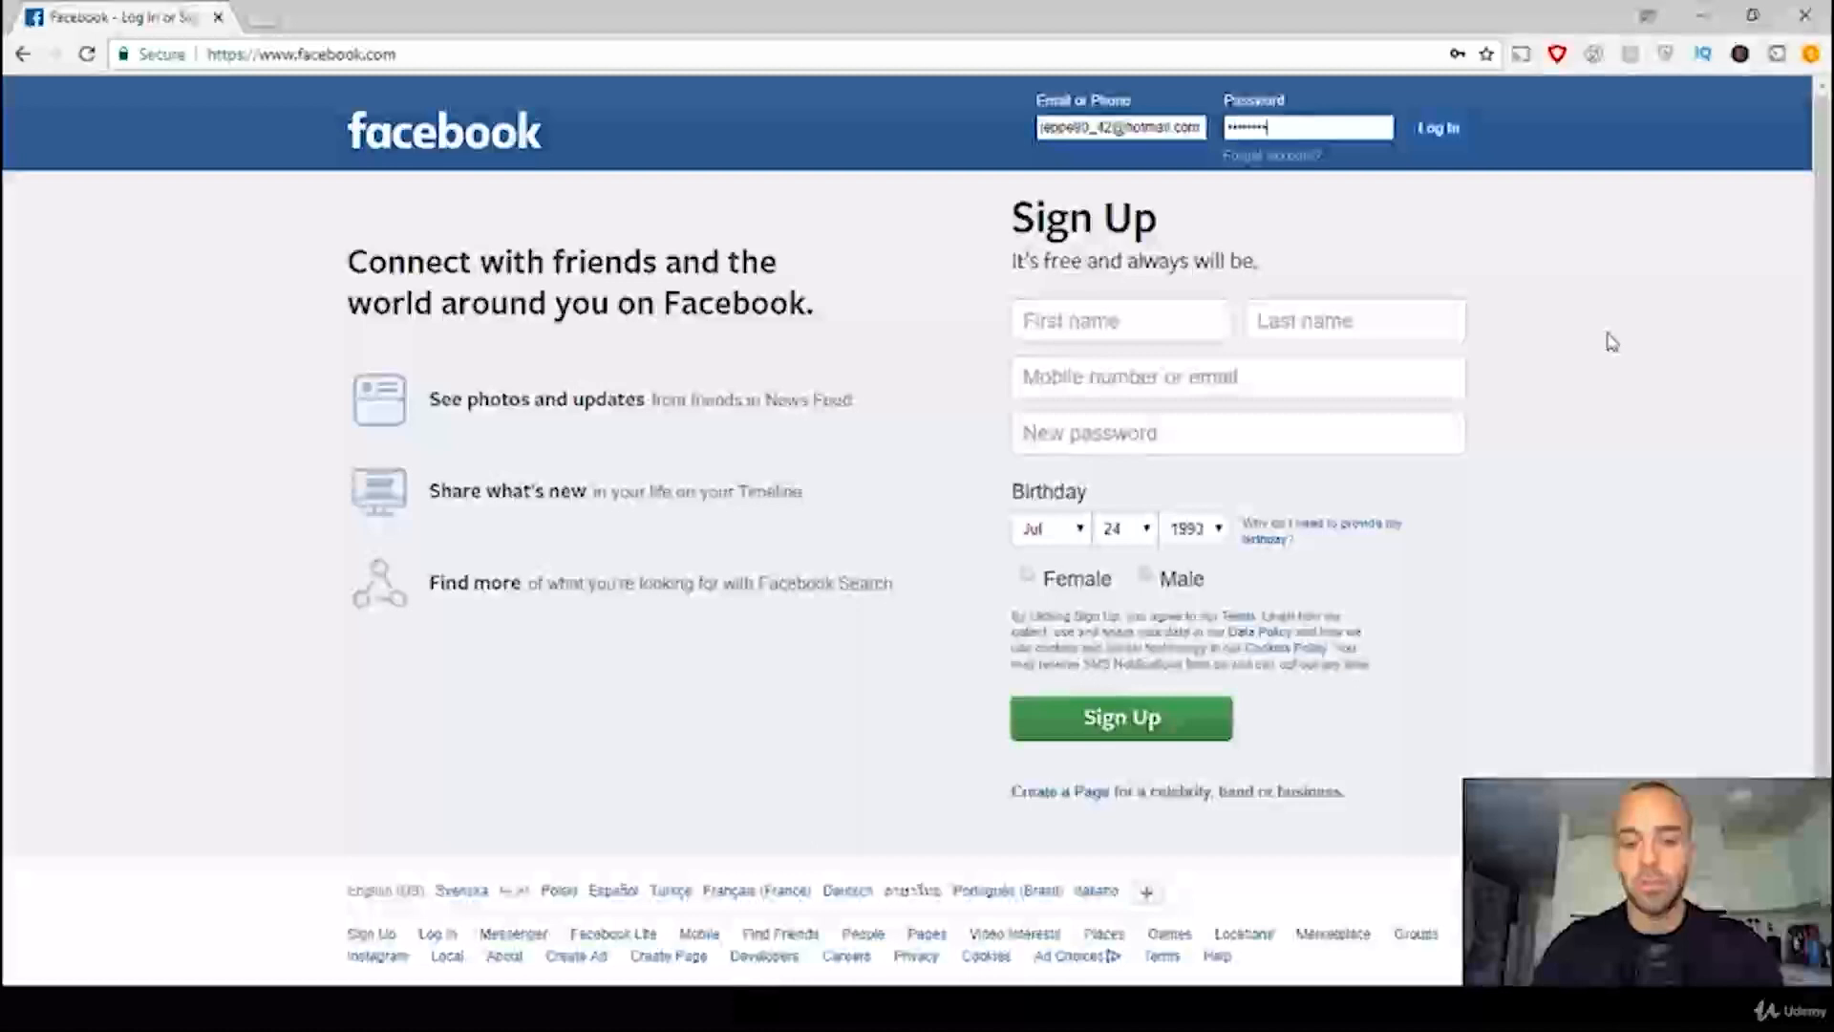
type("**")
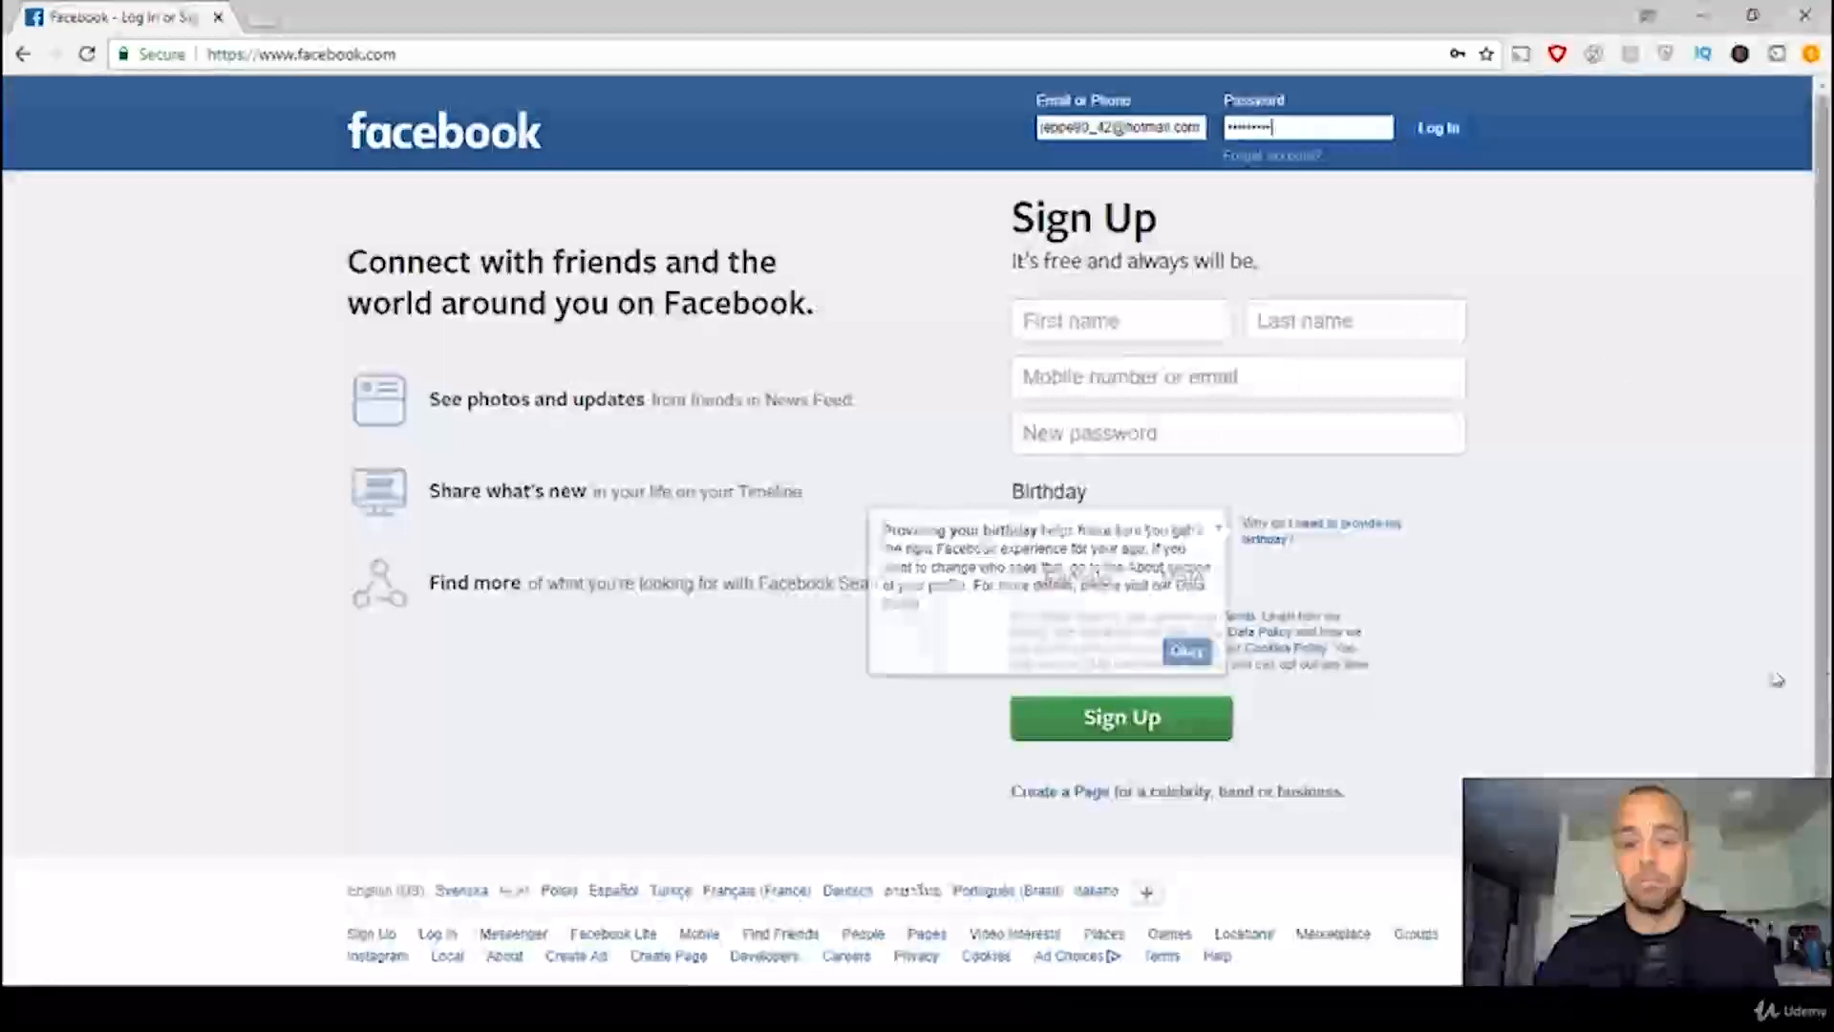
key("Return")
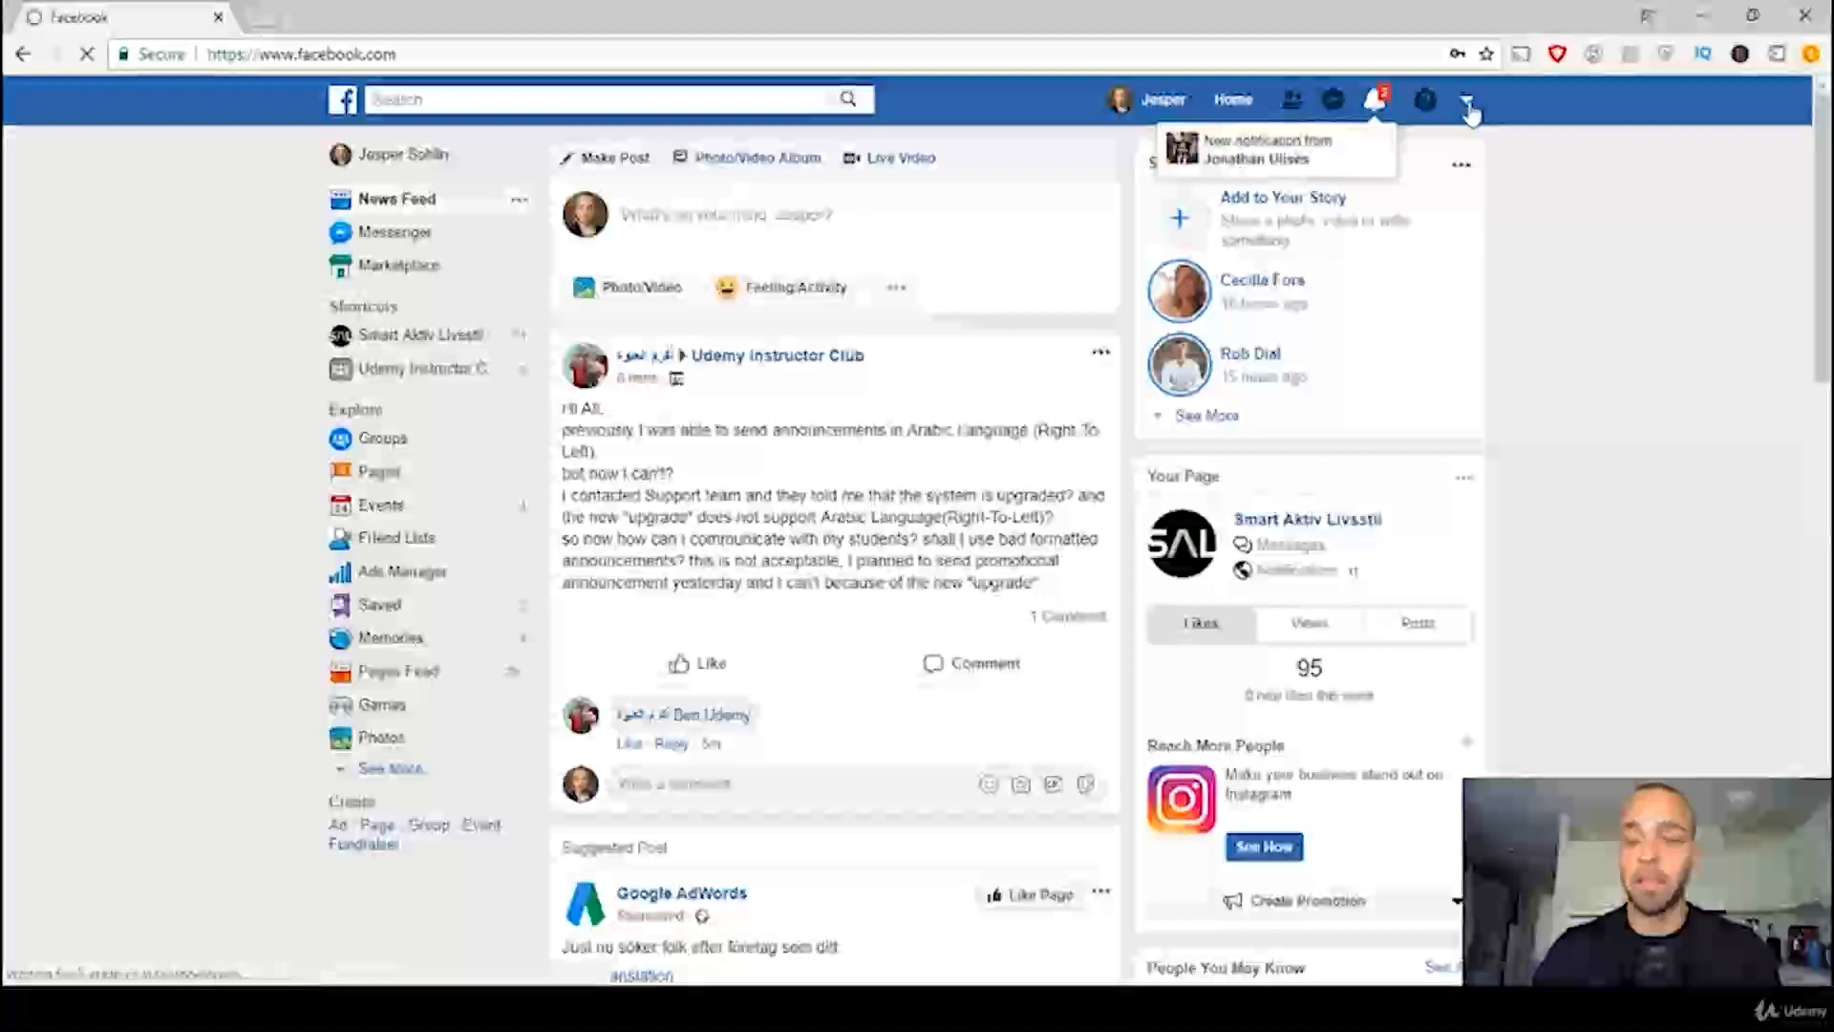
left_click(1468, 104)
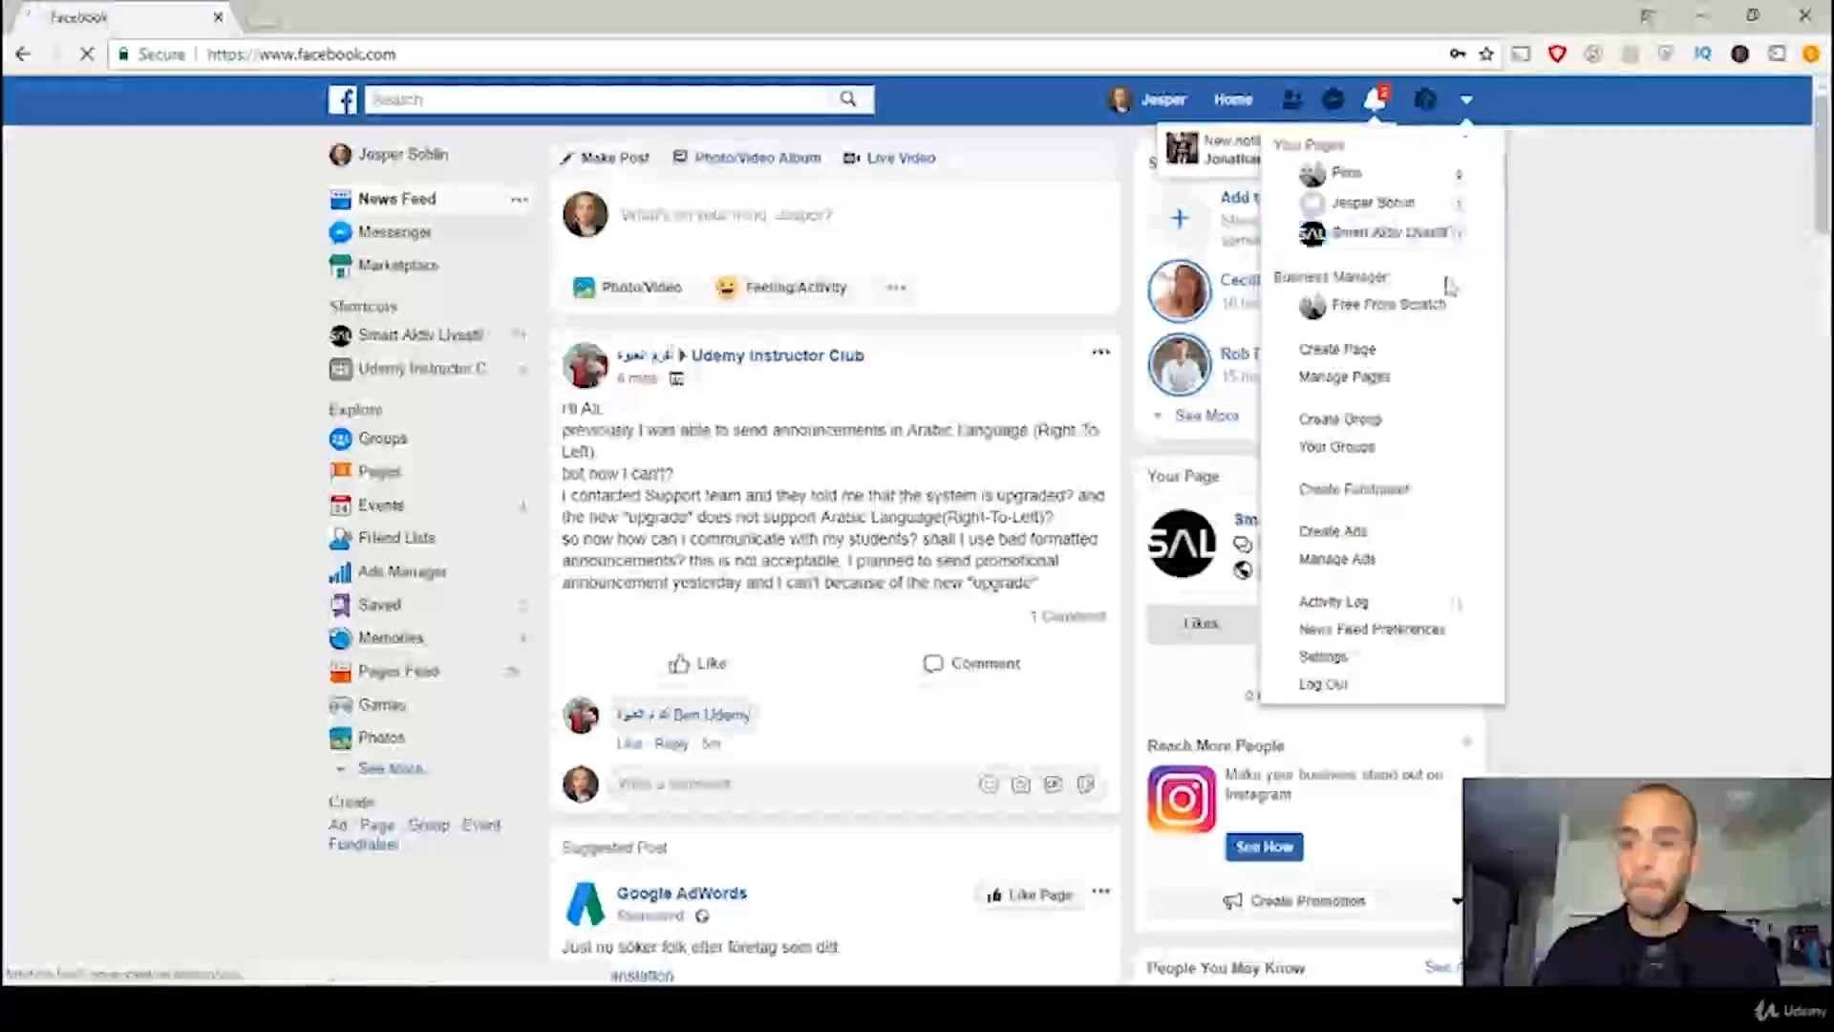
Step: Start creating a Facebook page of the Business or Brand type and name it "RnJ's Supersale"
left_click(1437, 363)
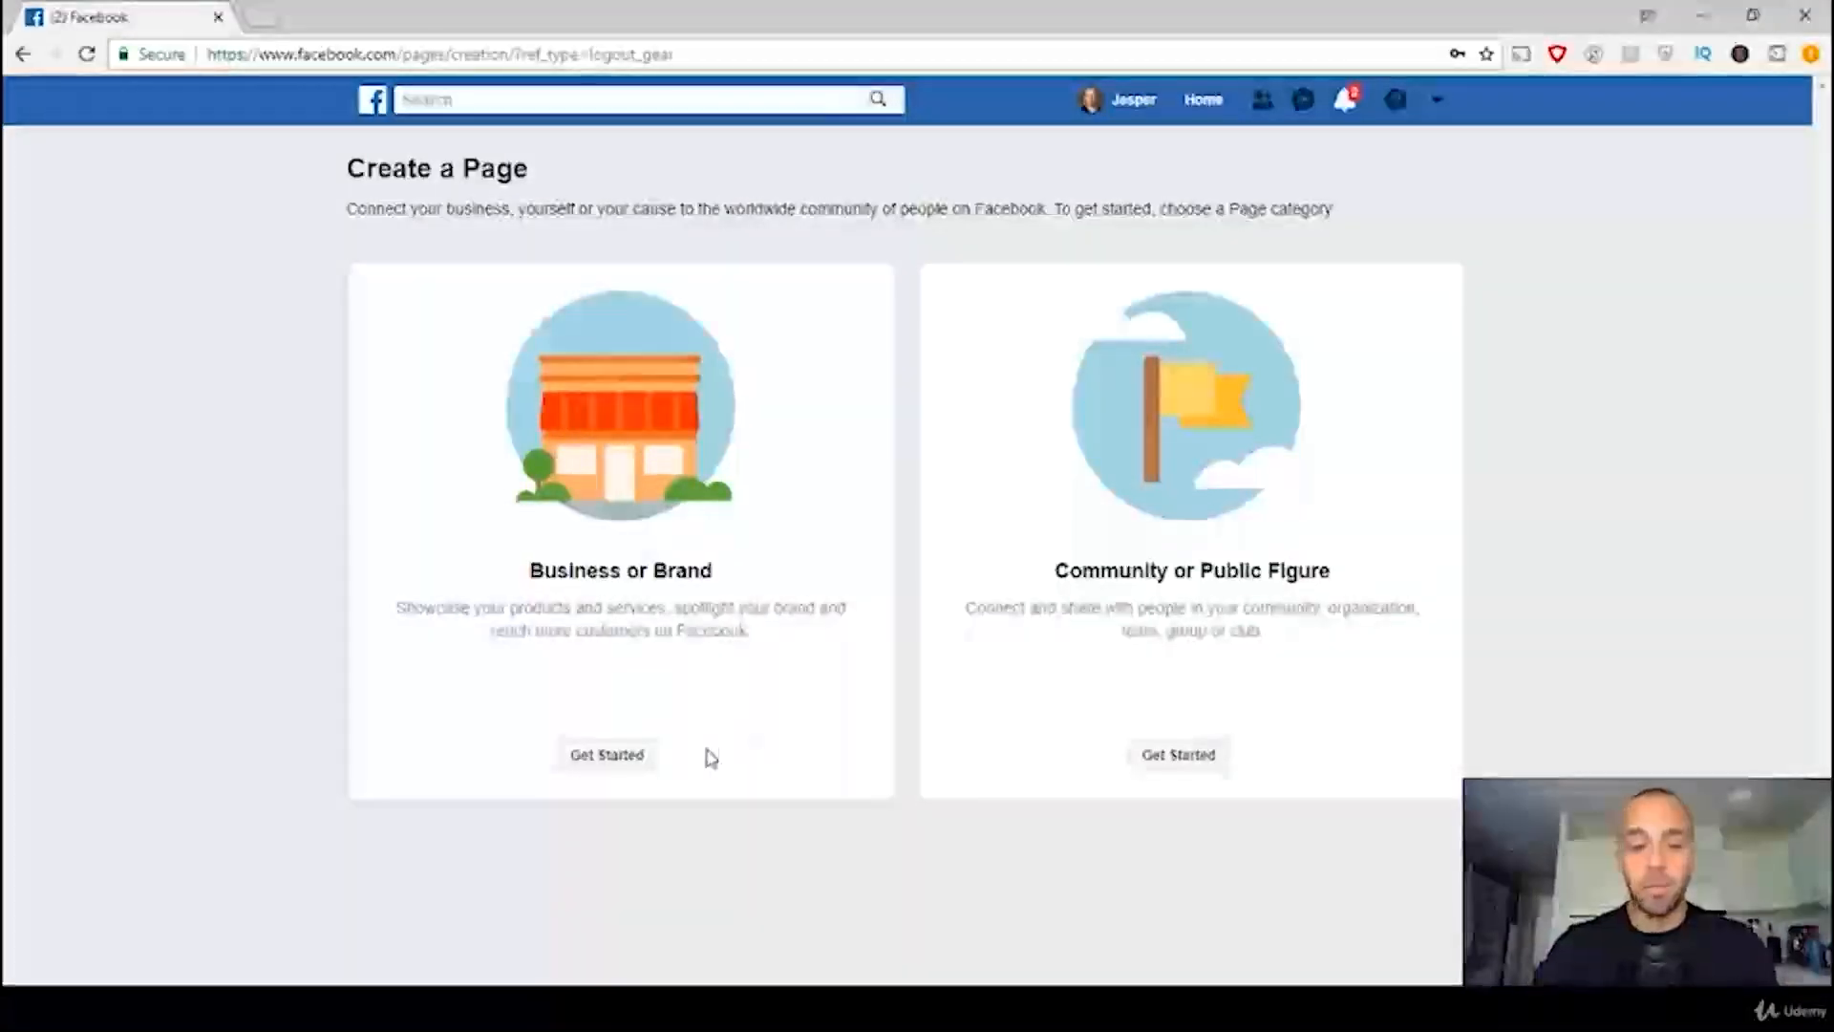
left_click(608, 759)
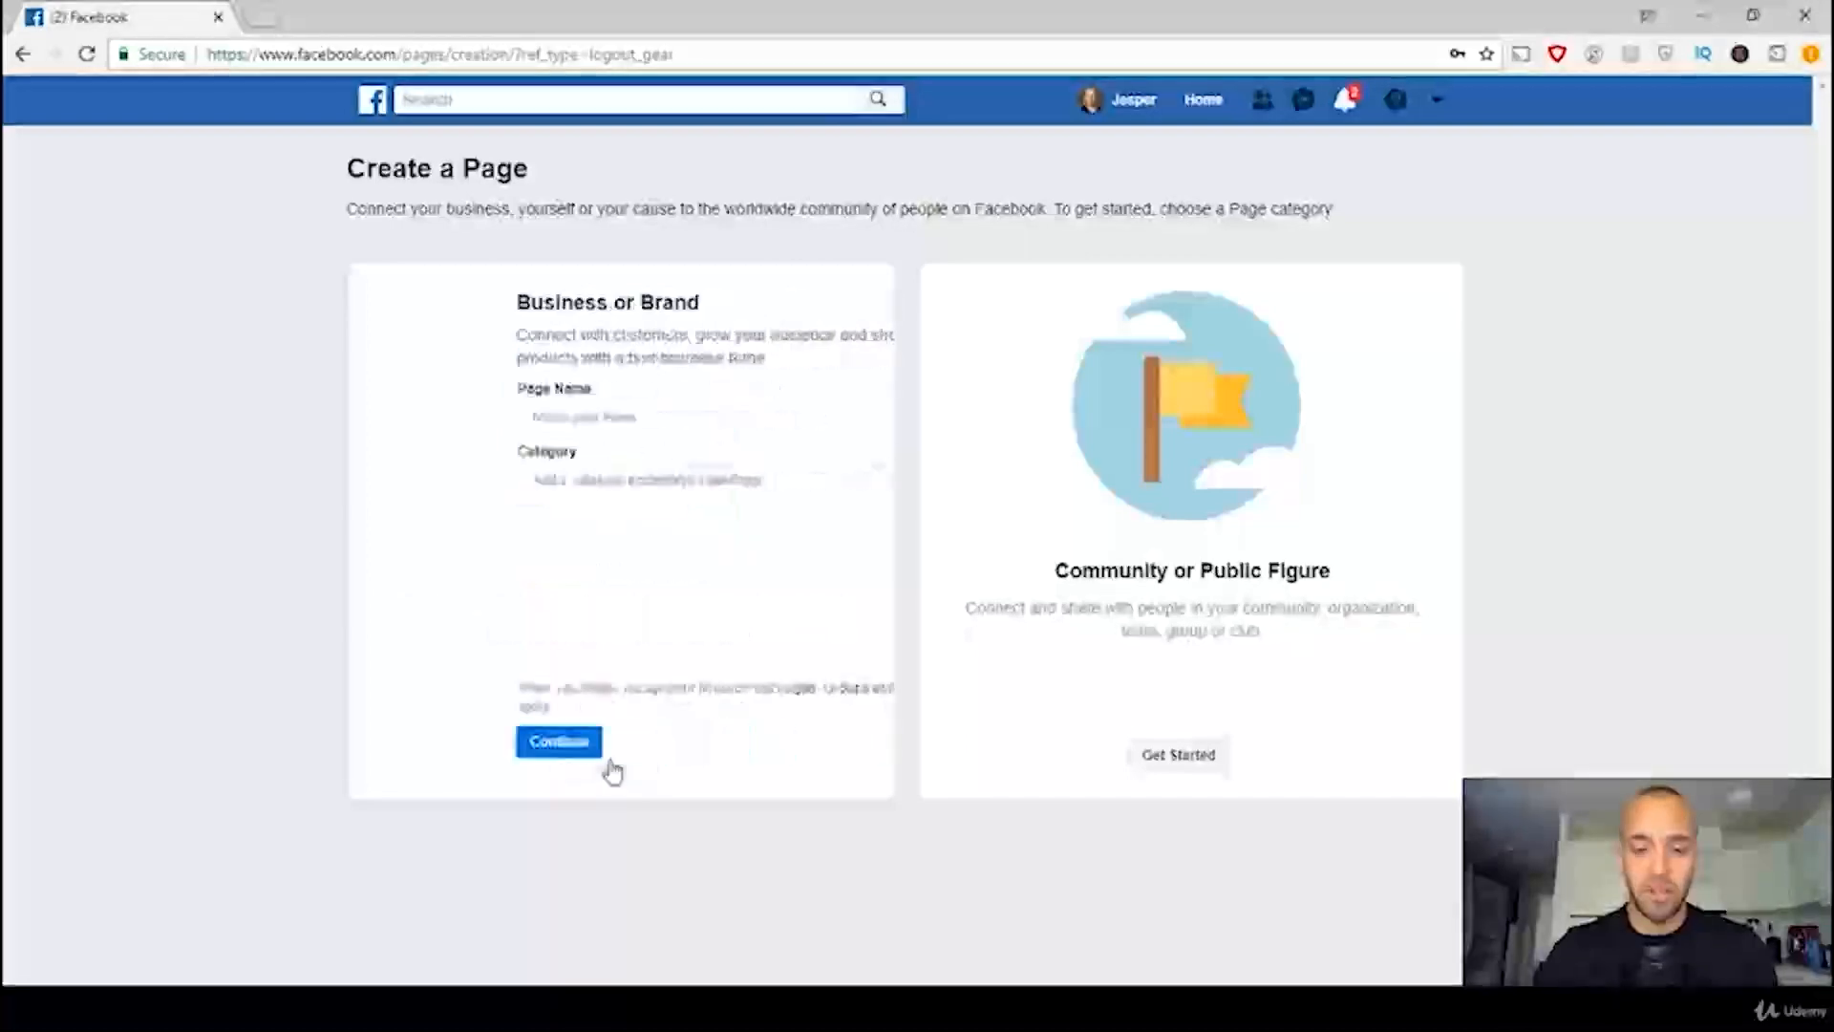
left_click(557, 416)
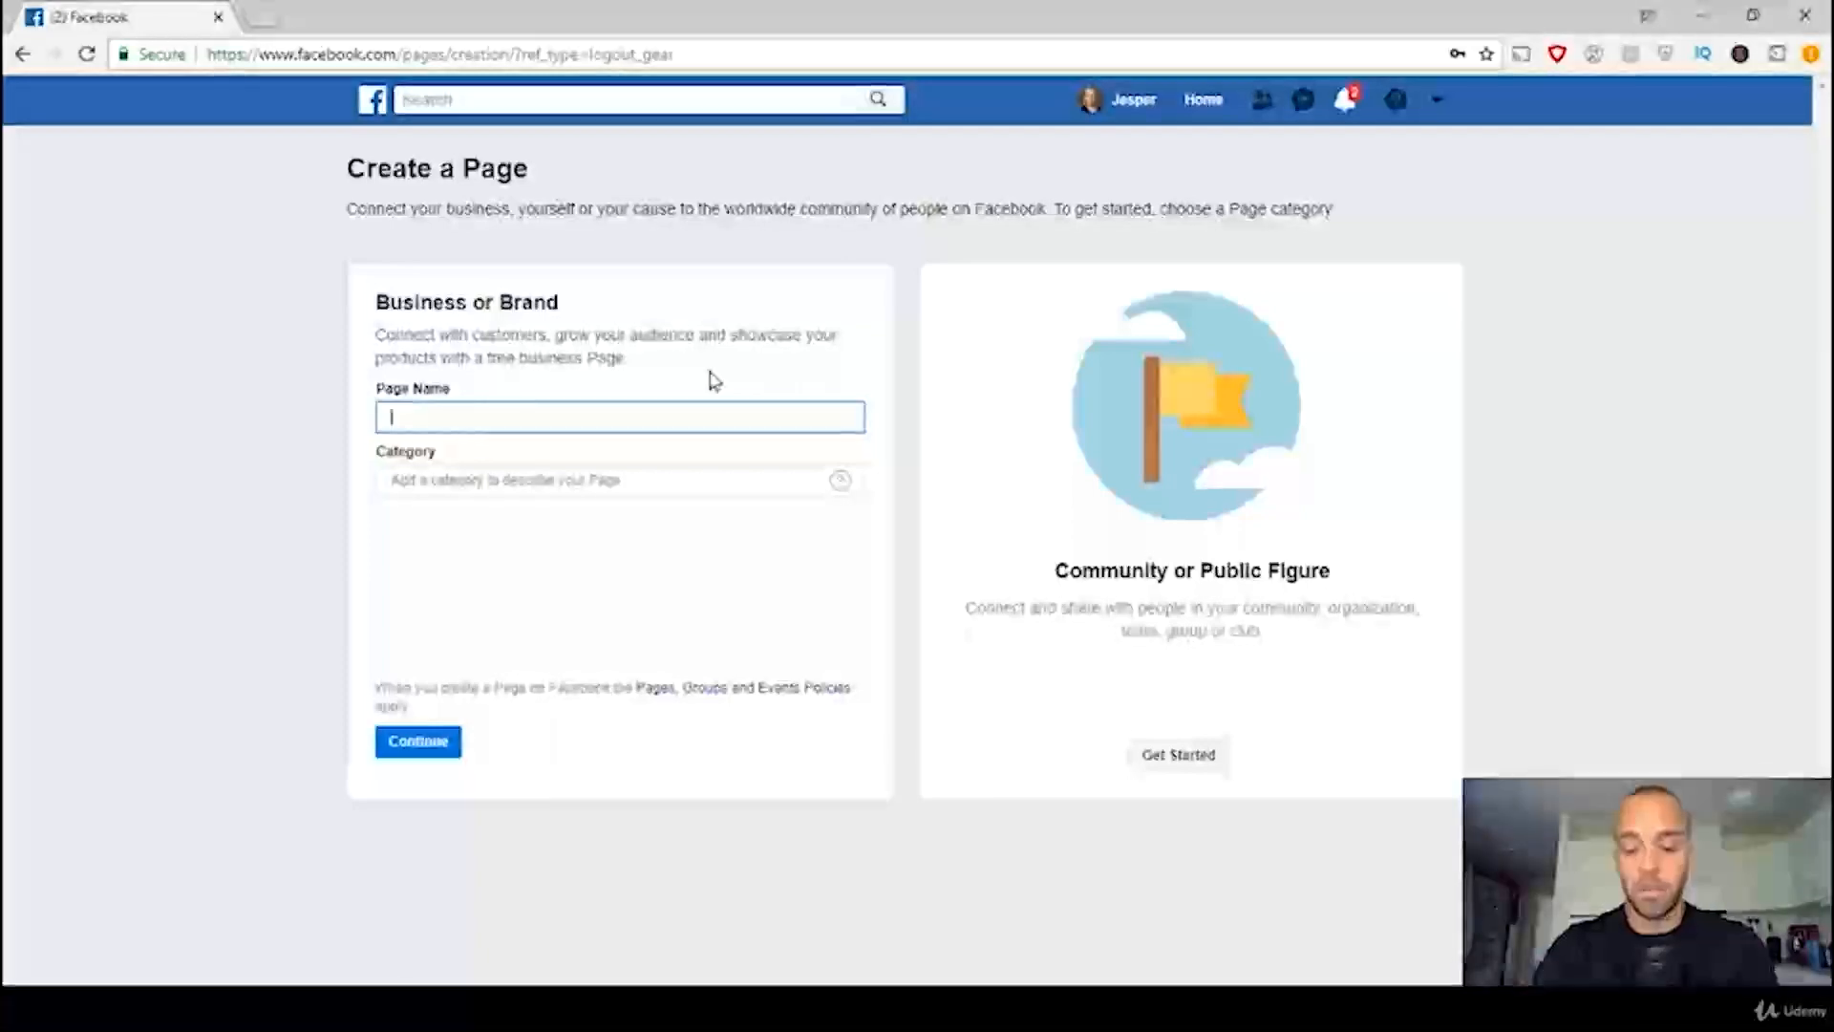
type("Re")
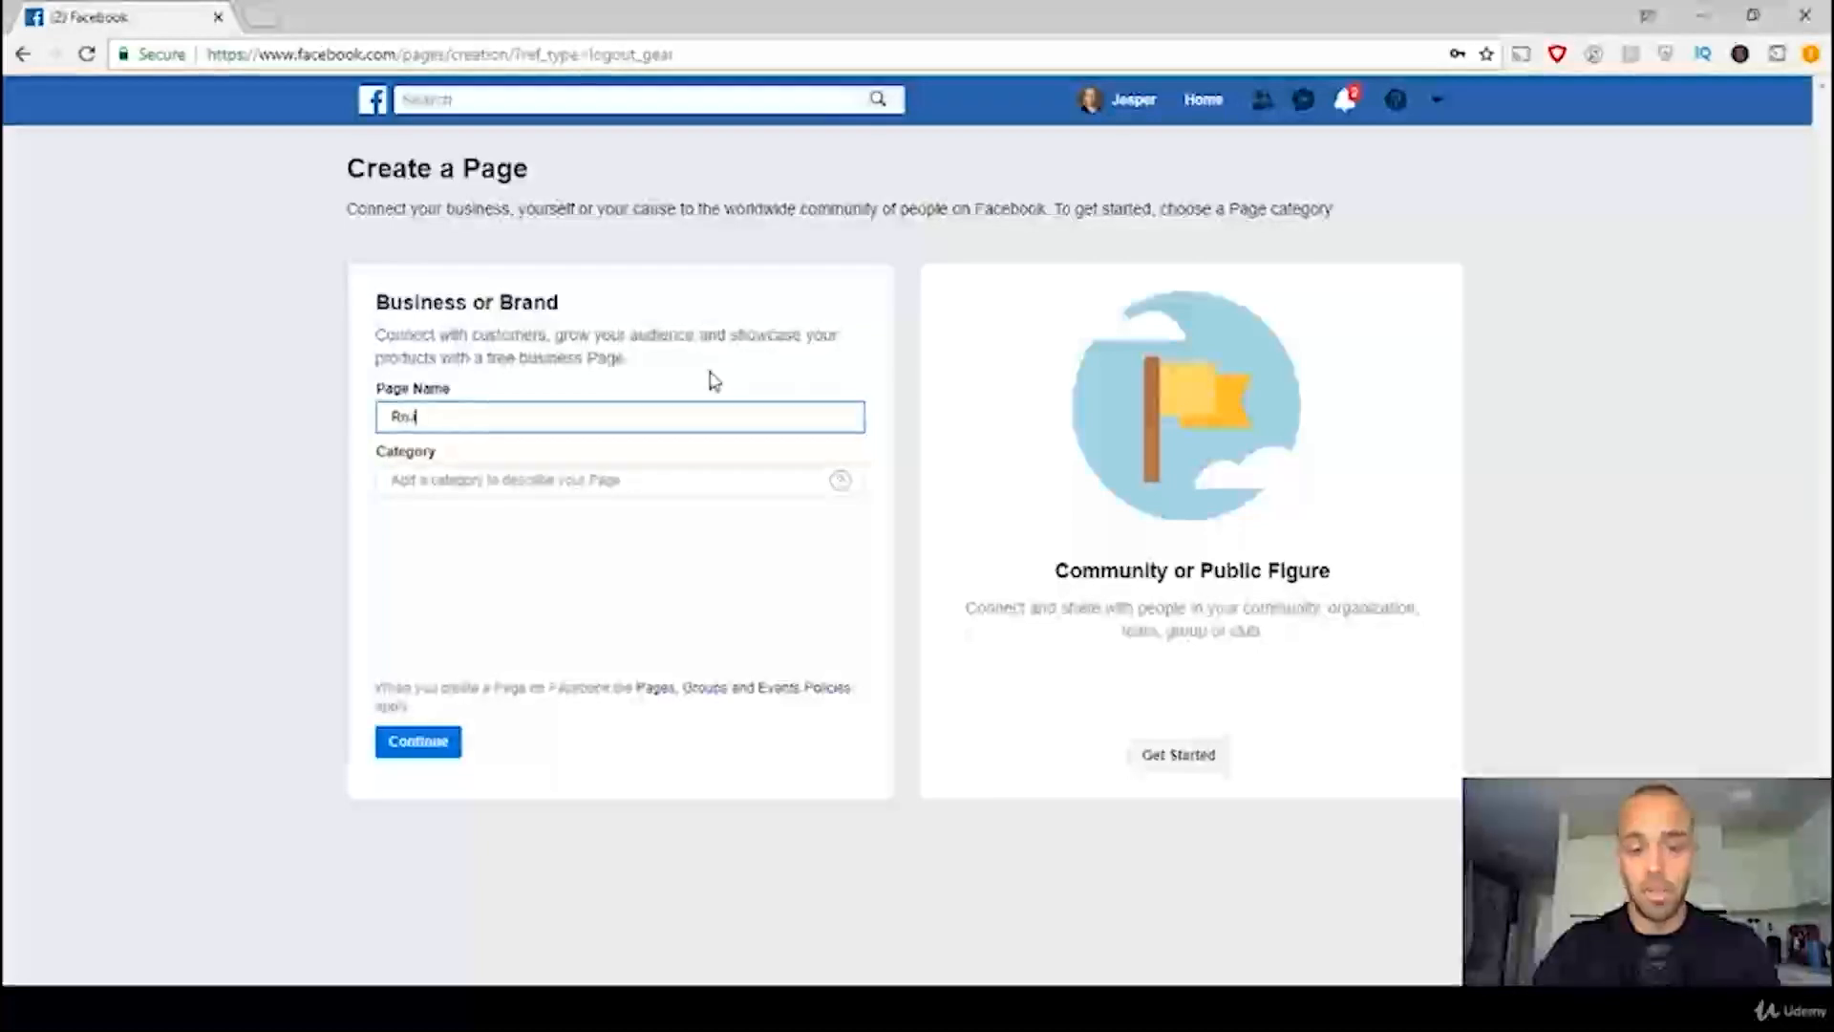
type("'s ")
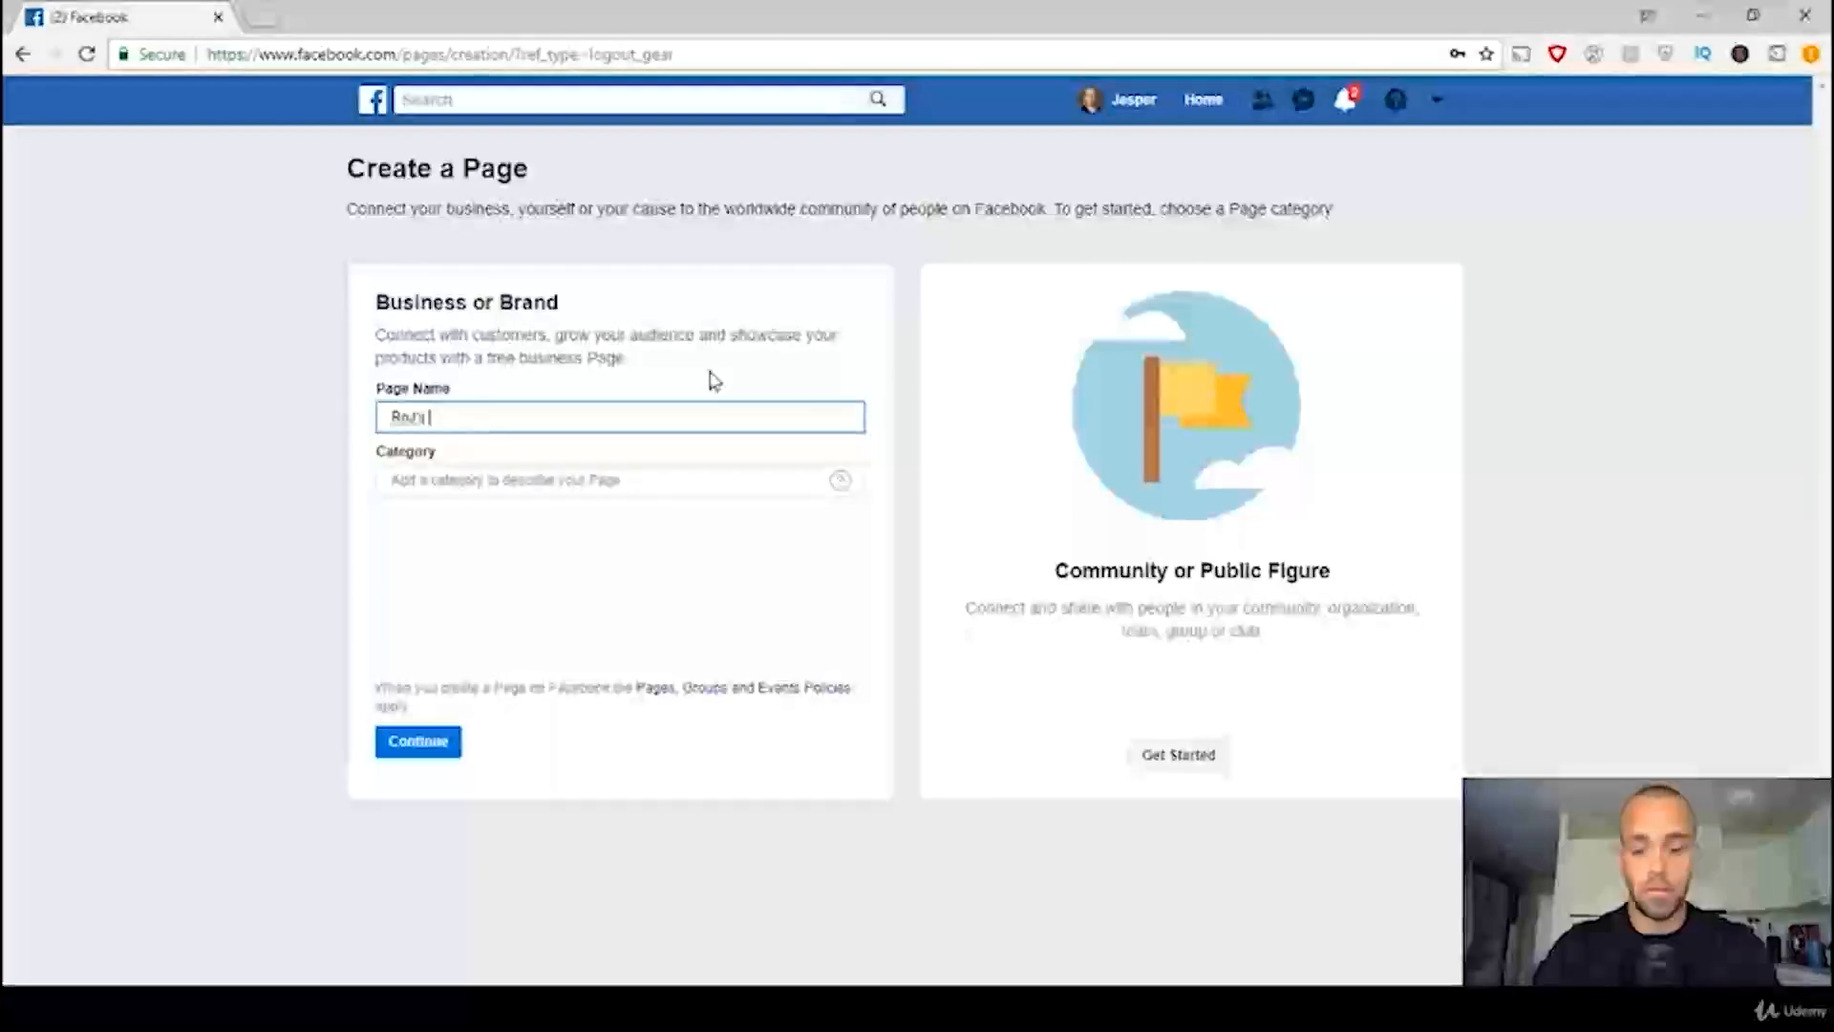
type("Supersale")
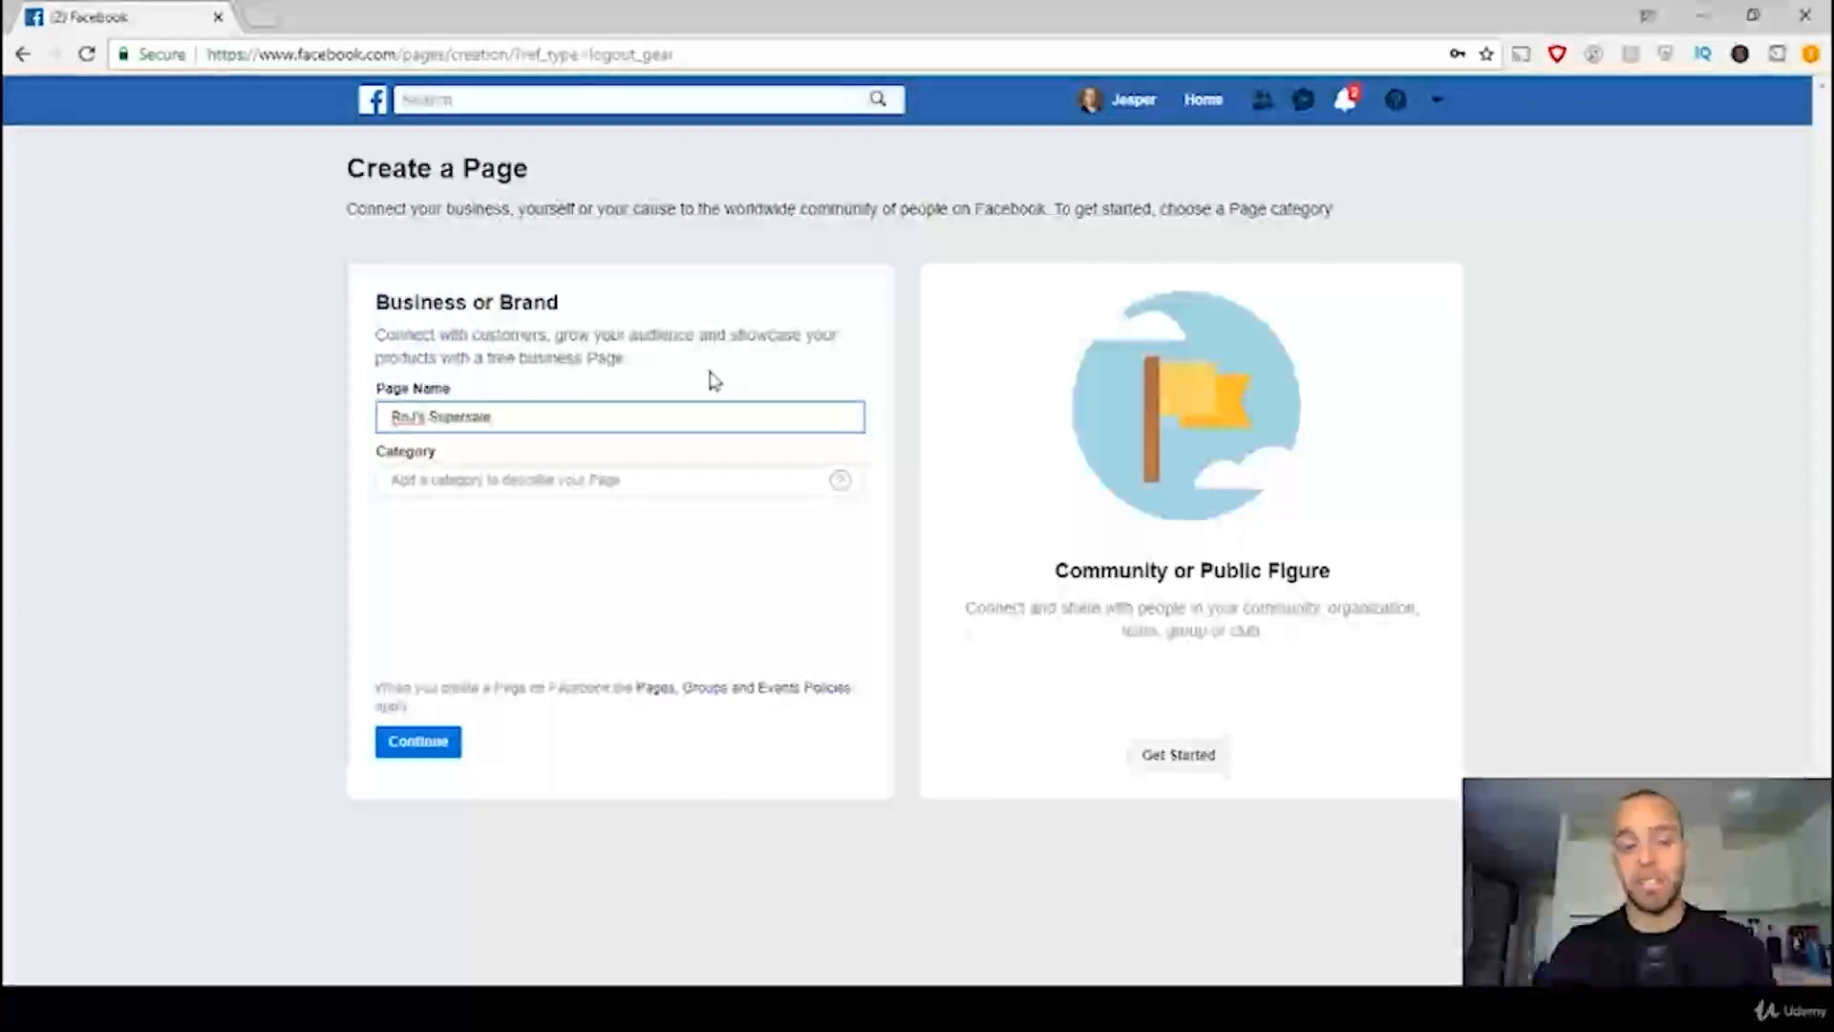
Step: Set the page category to E-commerce Website and create the page, skipping the profile picture and cover photo uploads
left_click(568, 486)
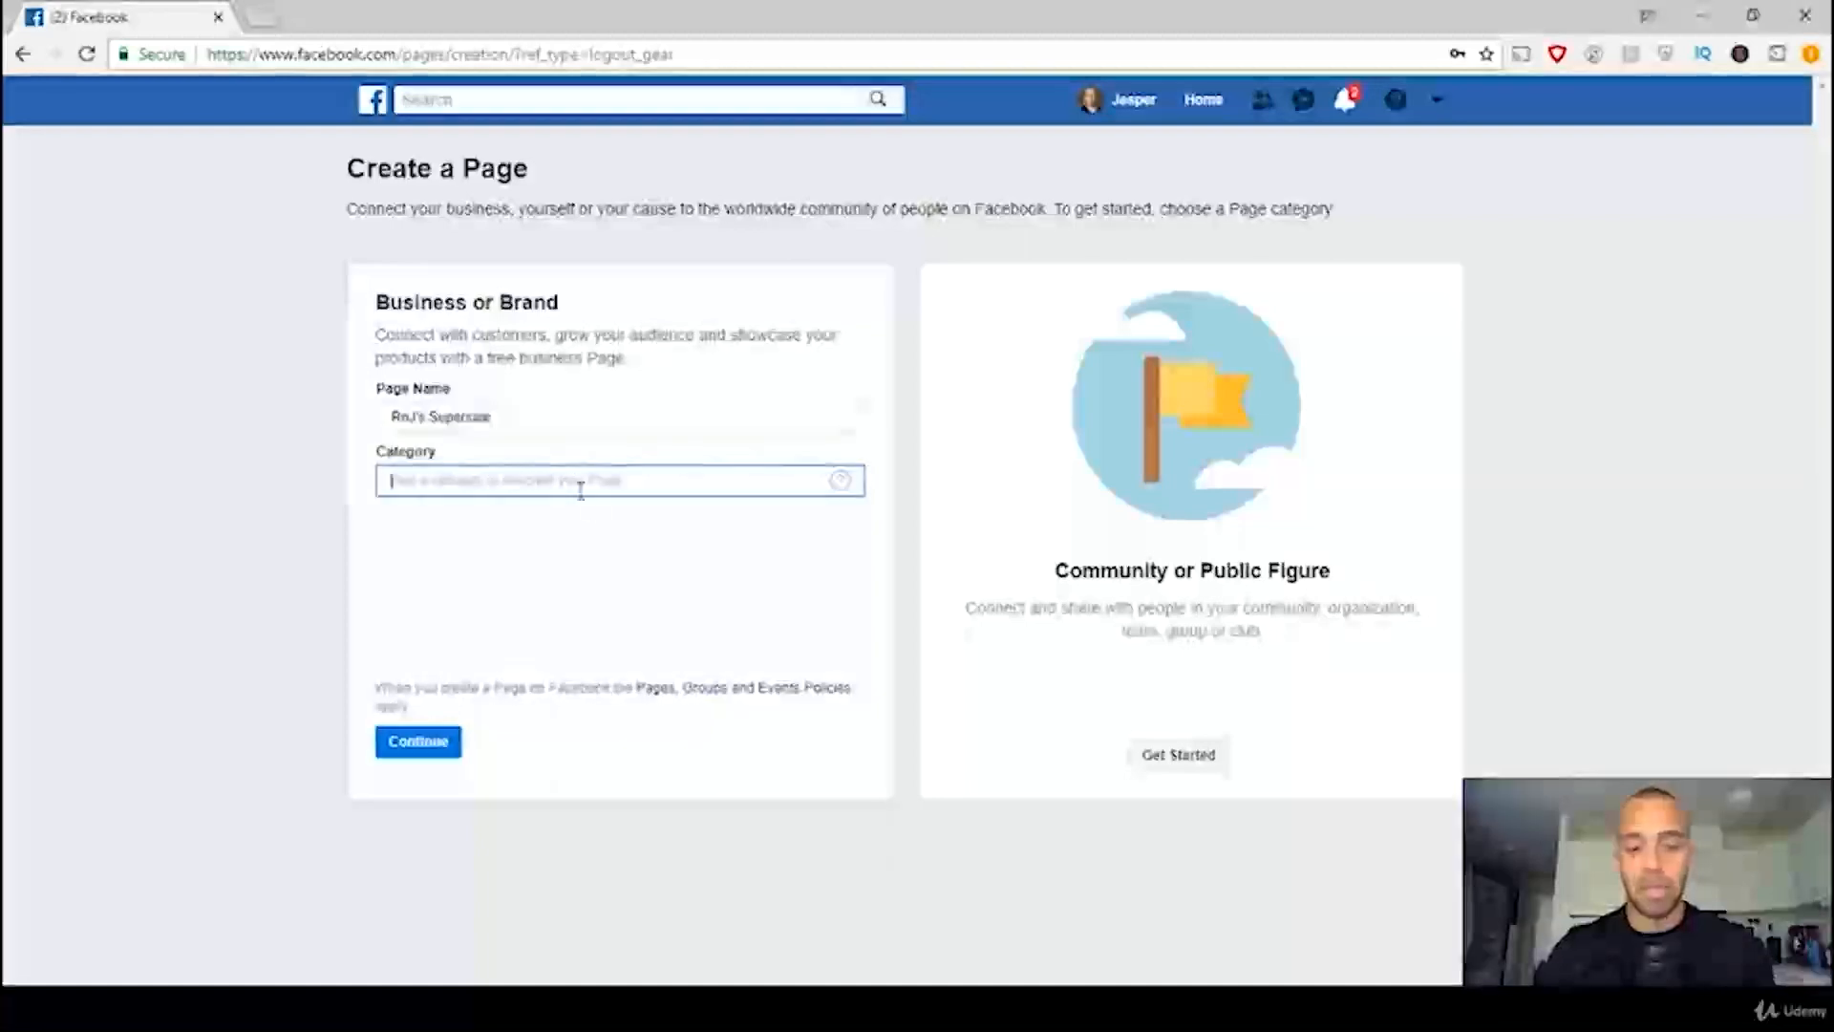
type("e")
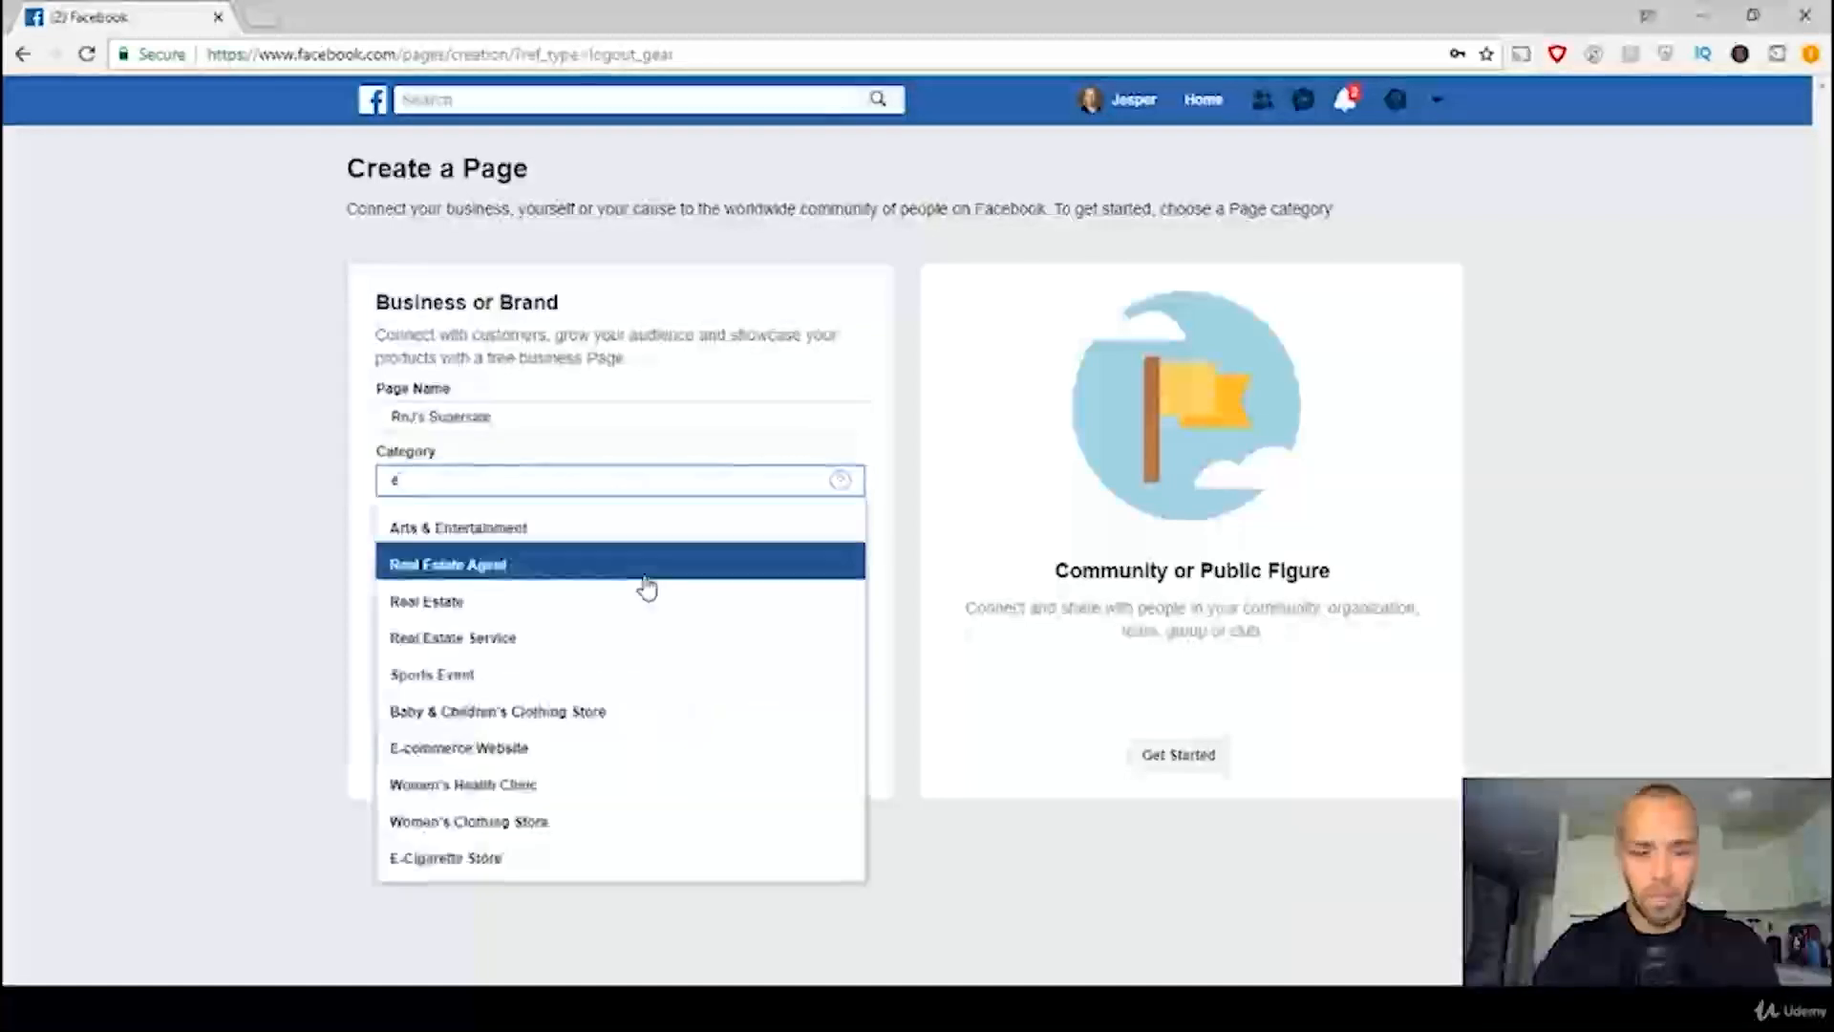
type("-com")
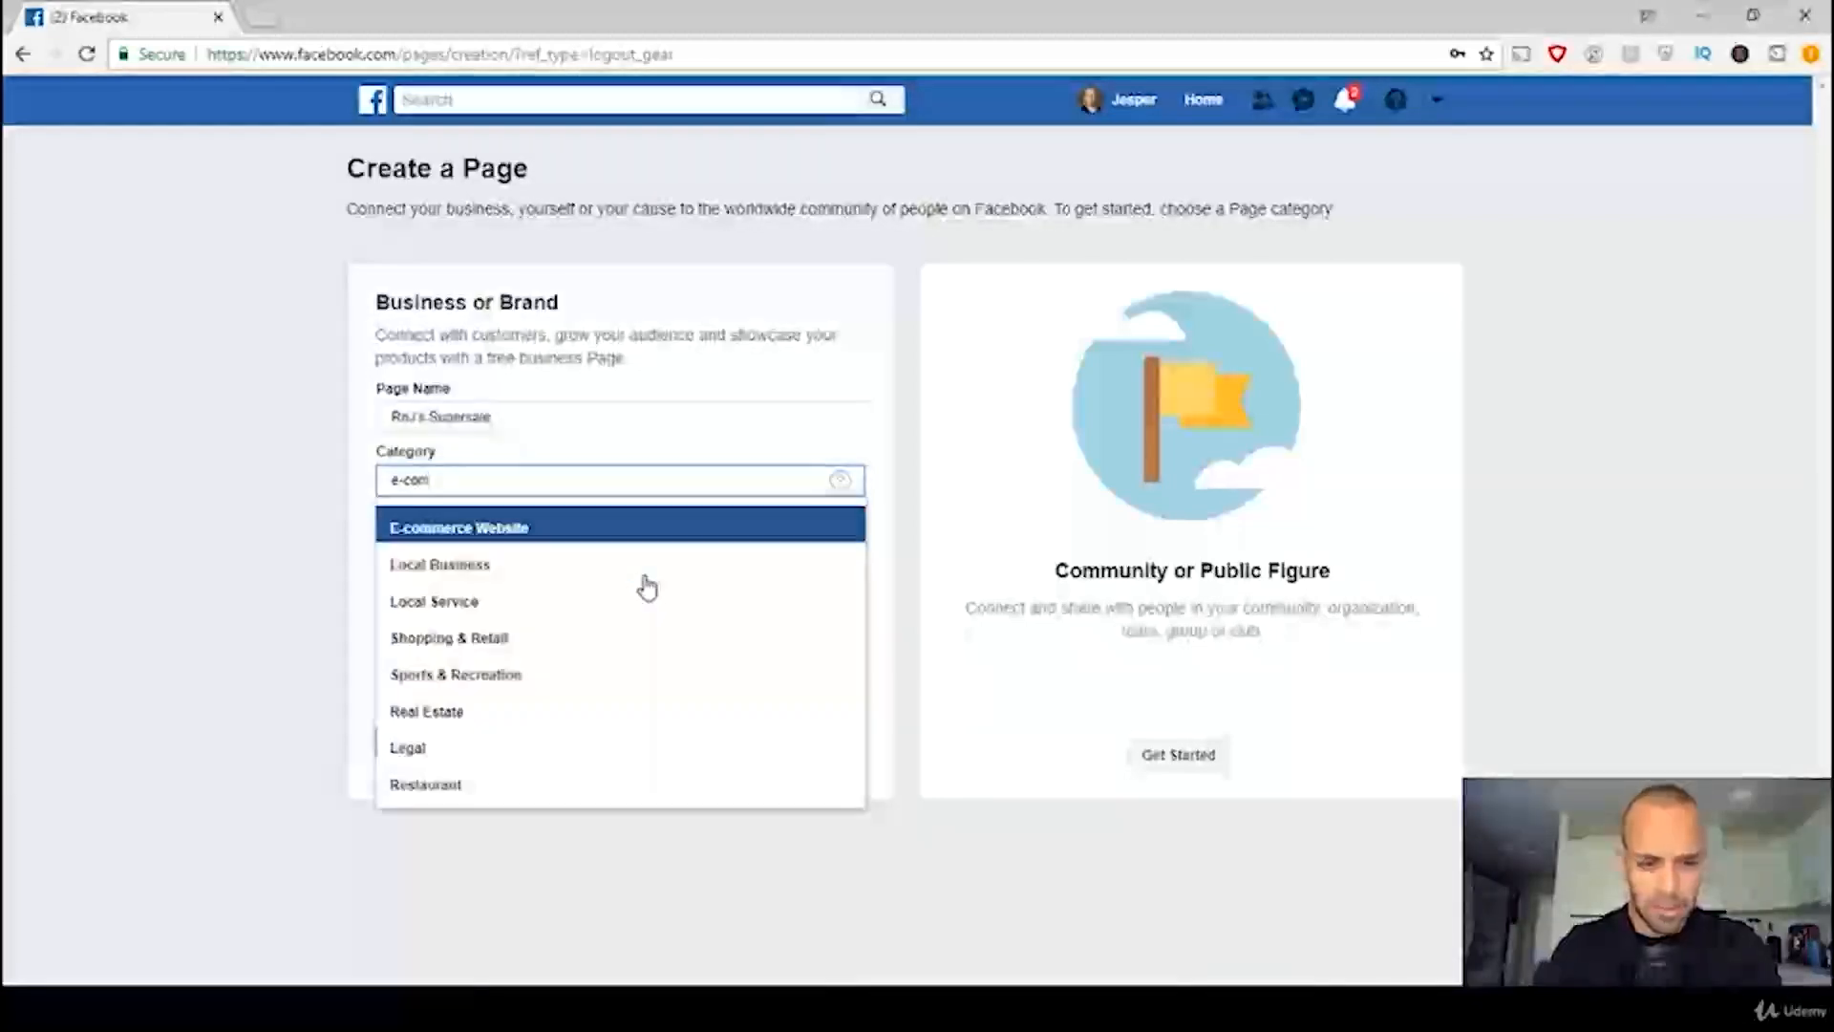
left_click(533, 542)
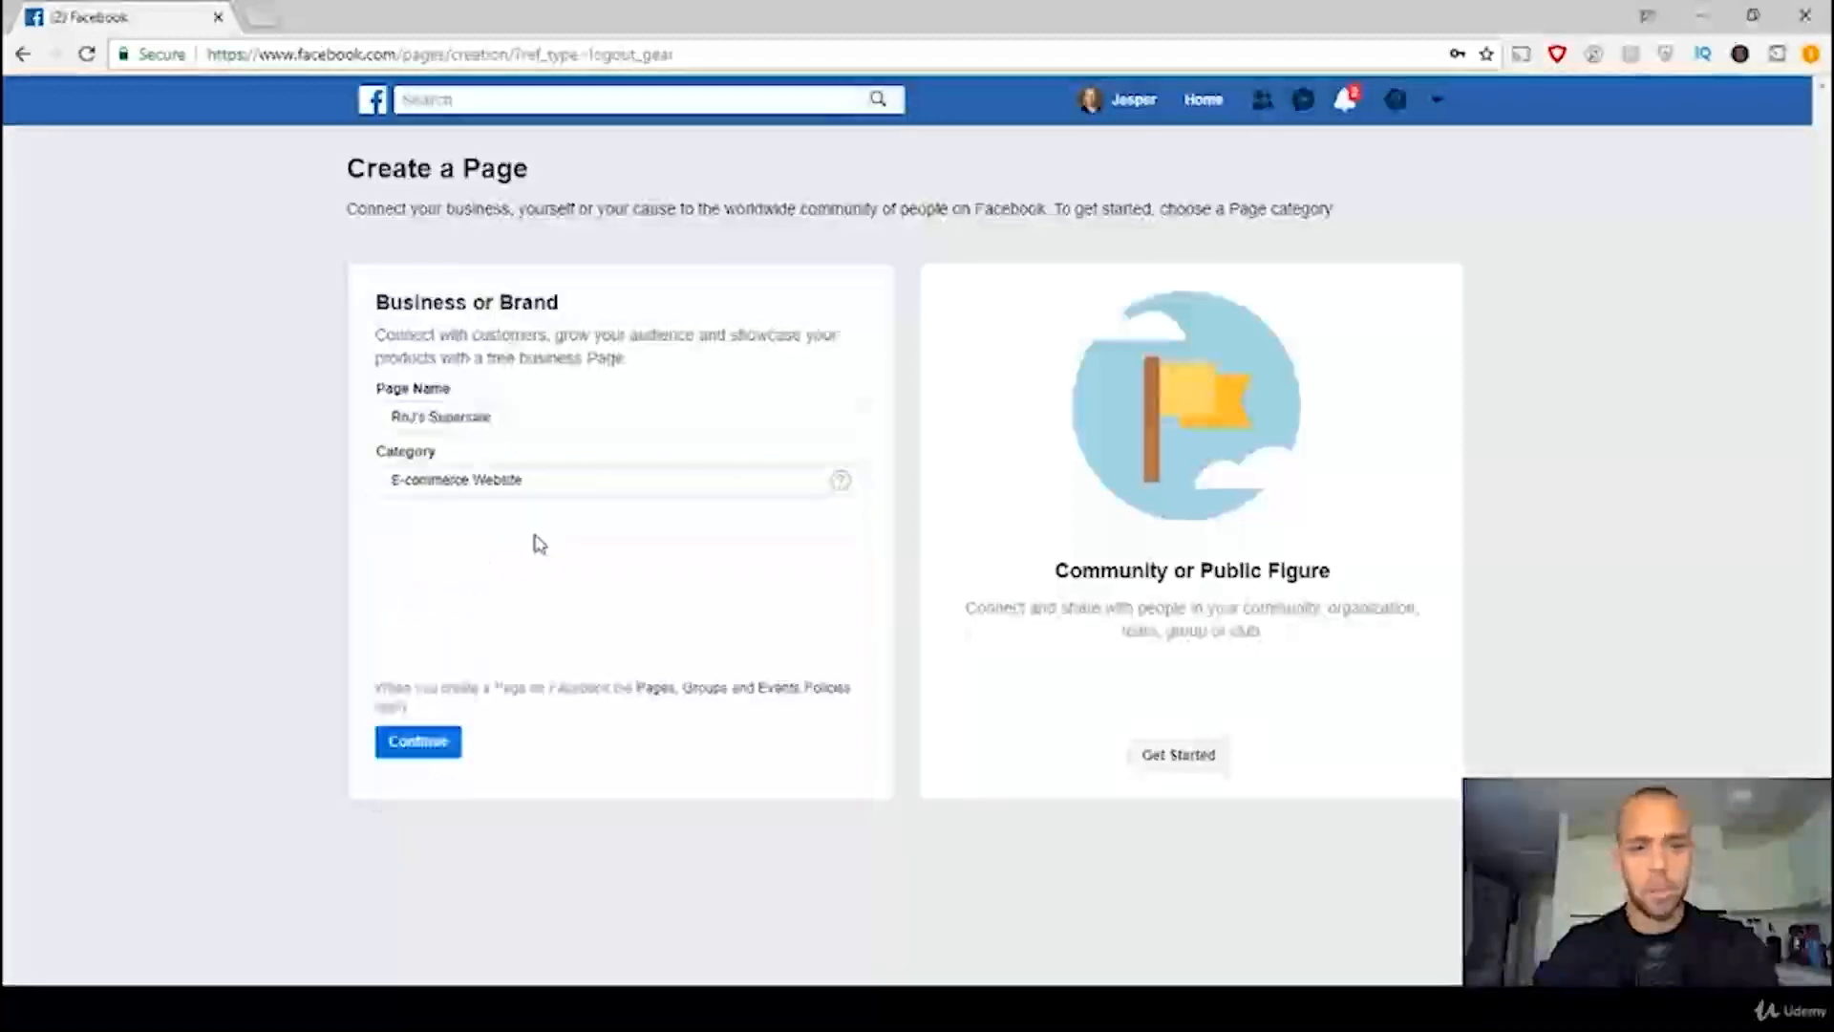
left_click(427, 744)
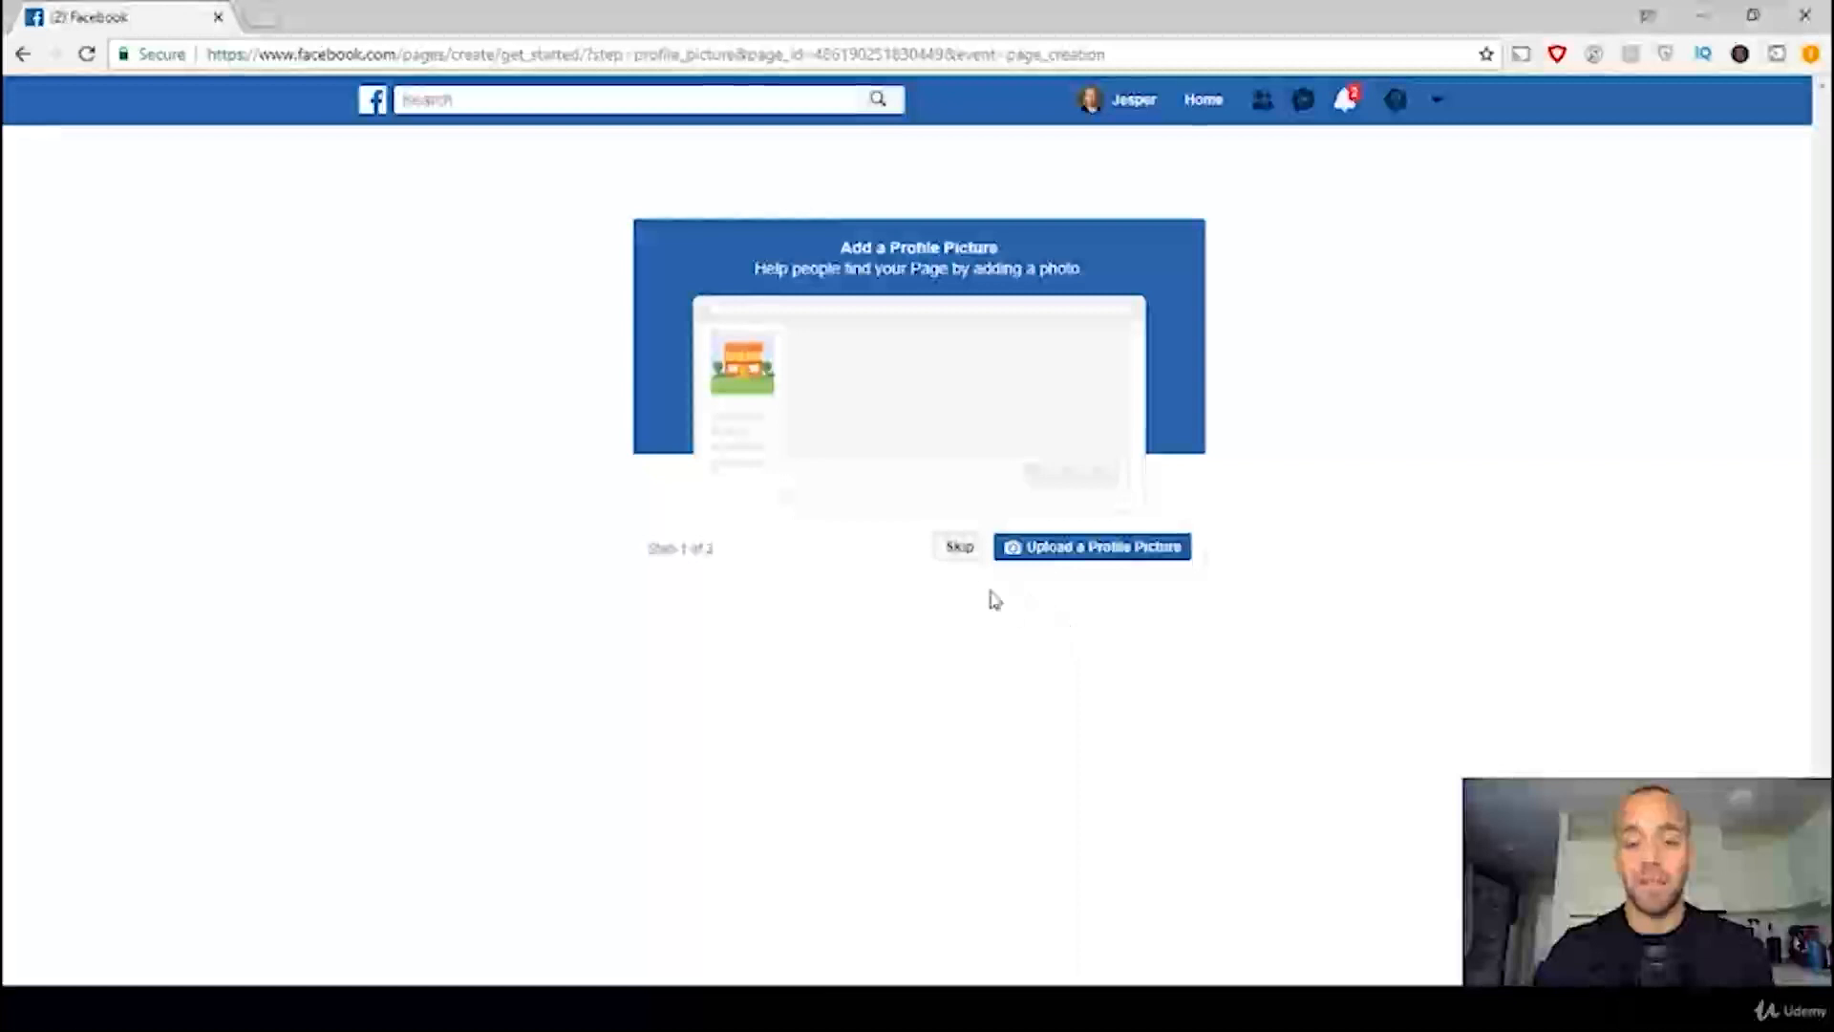
left_click(959, 552)
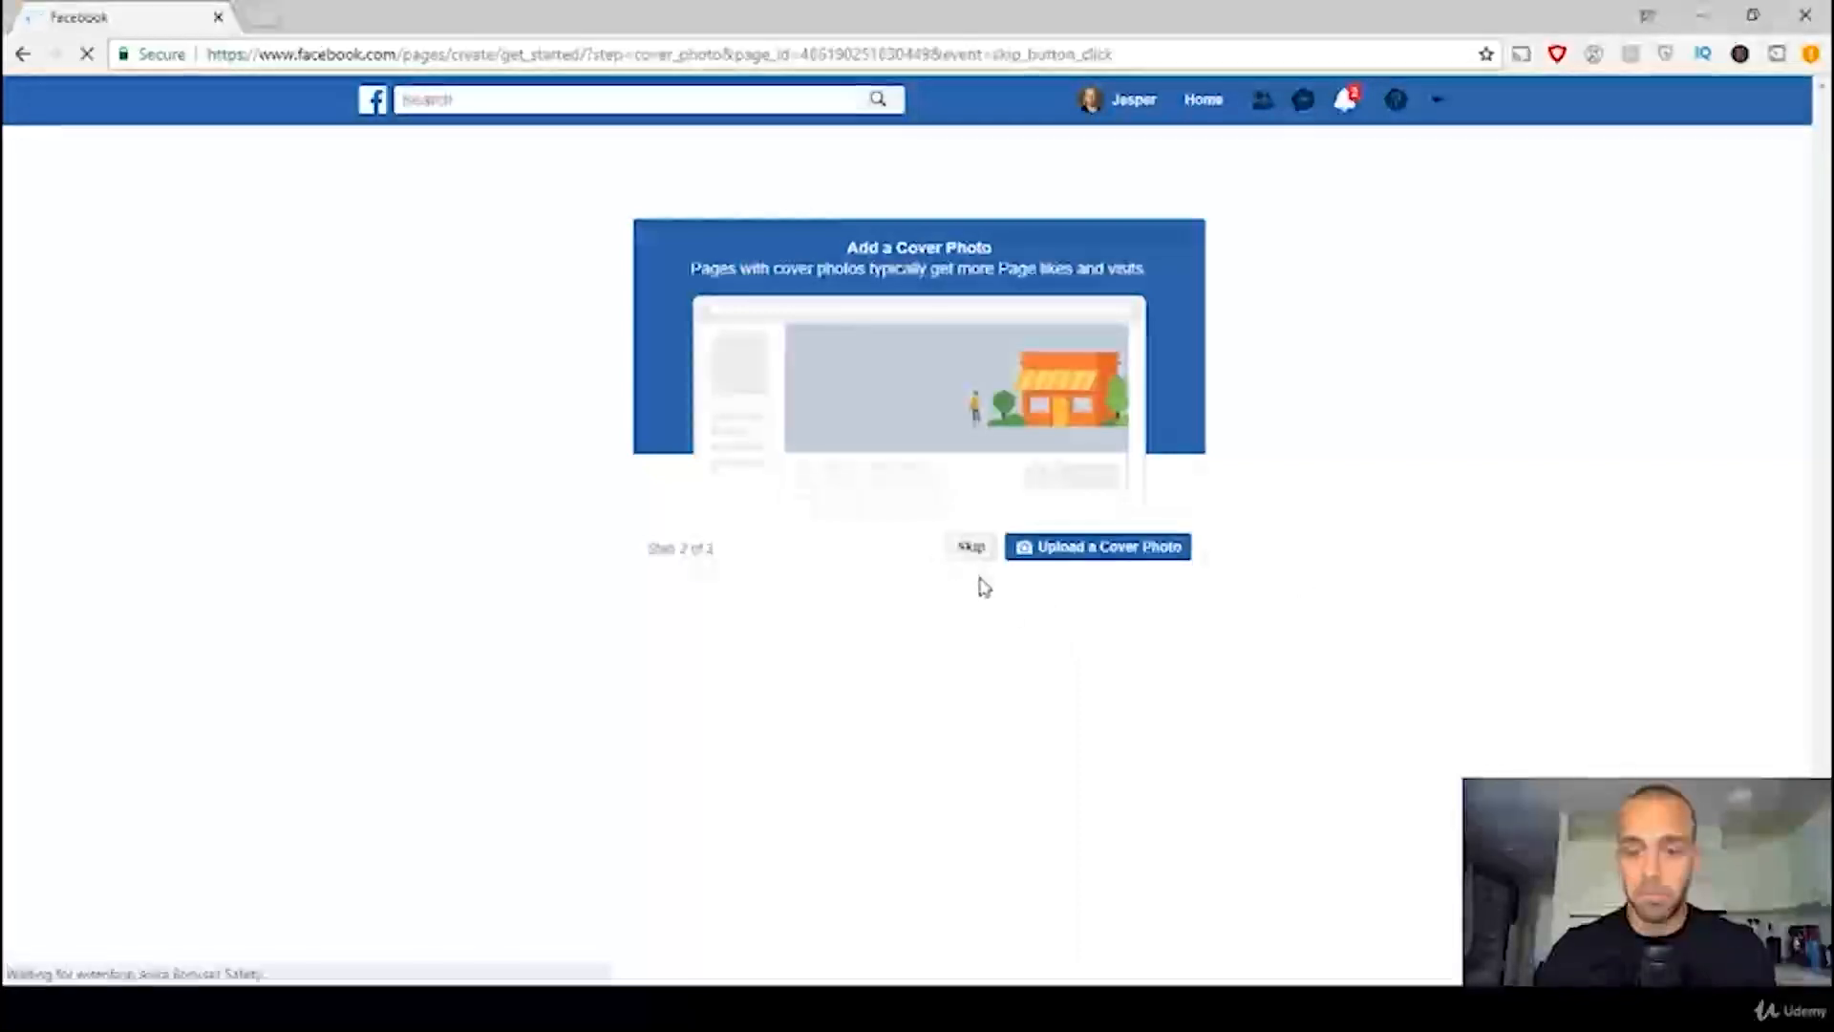
left_click(973, 550)
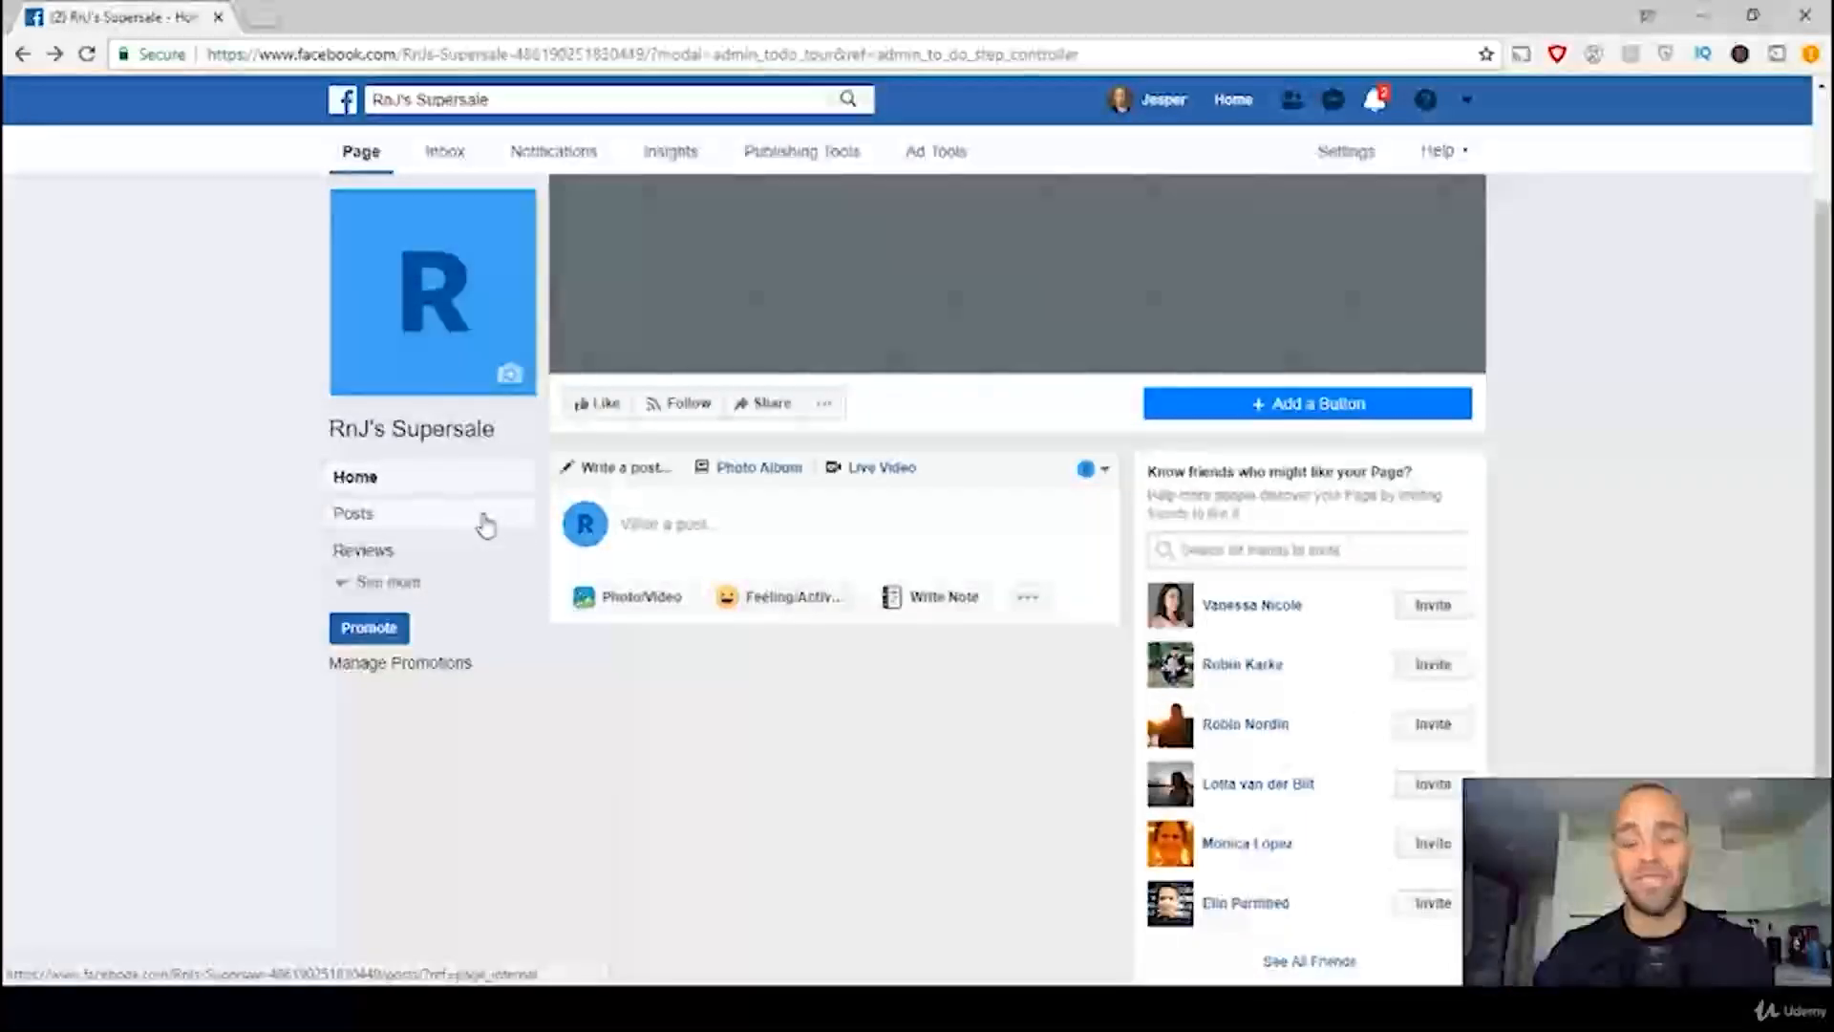
Step: Upload the Supersale logo PNG from the desktop as the page's profile picture, zoomed out to fit the whole logo, and save it
left_click(512, 378)
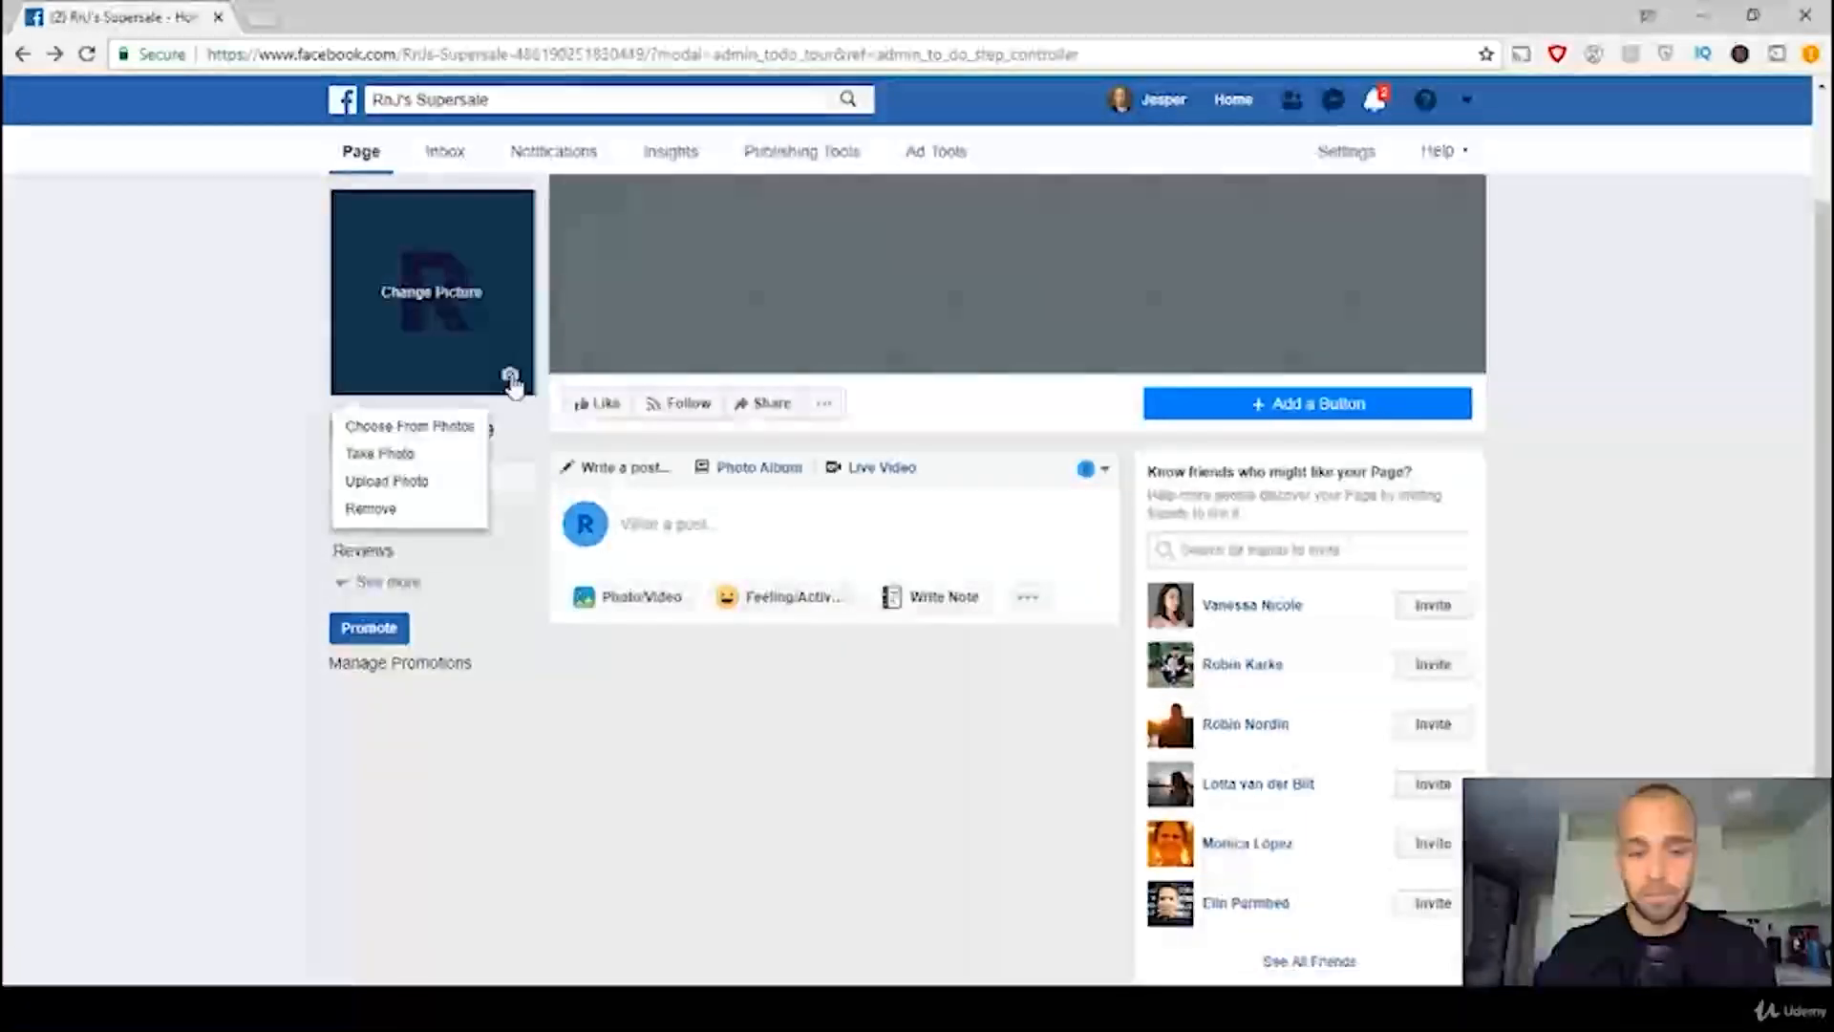
left_click(442, 480)
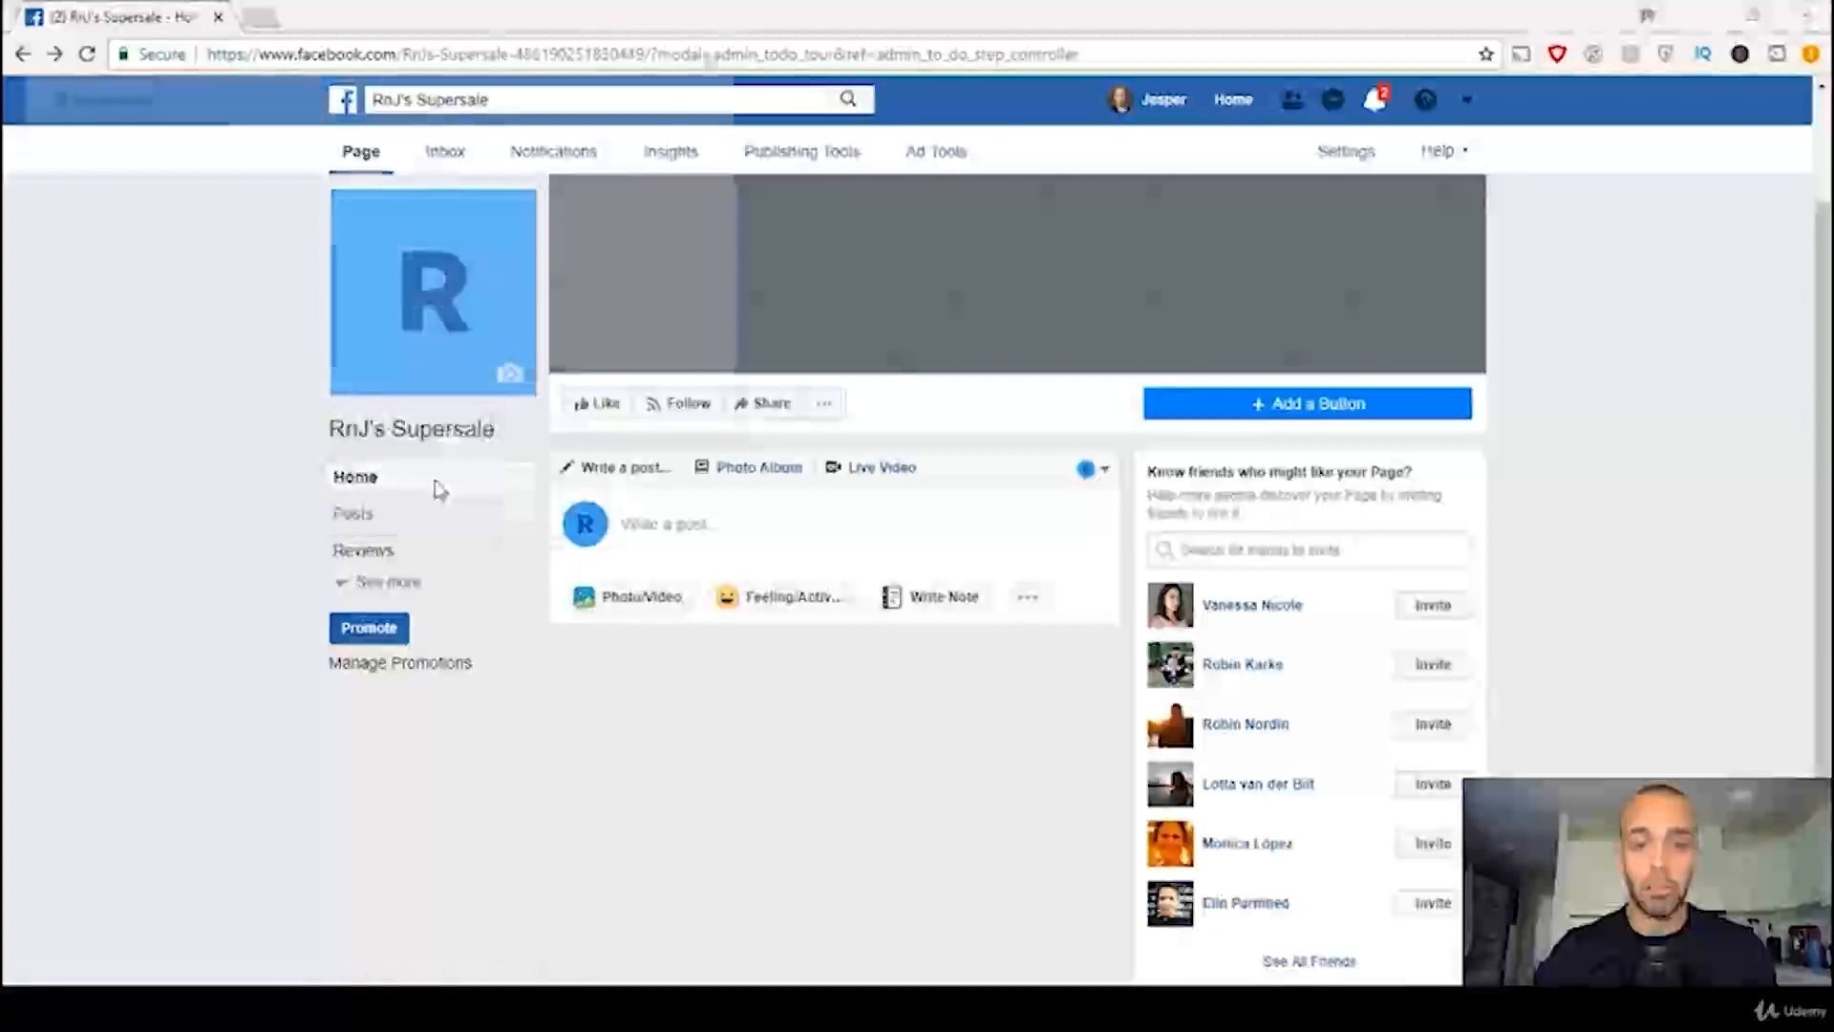
left_click(105, 170)
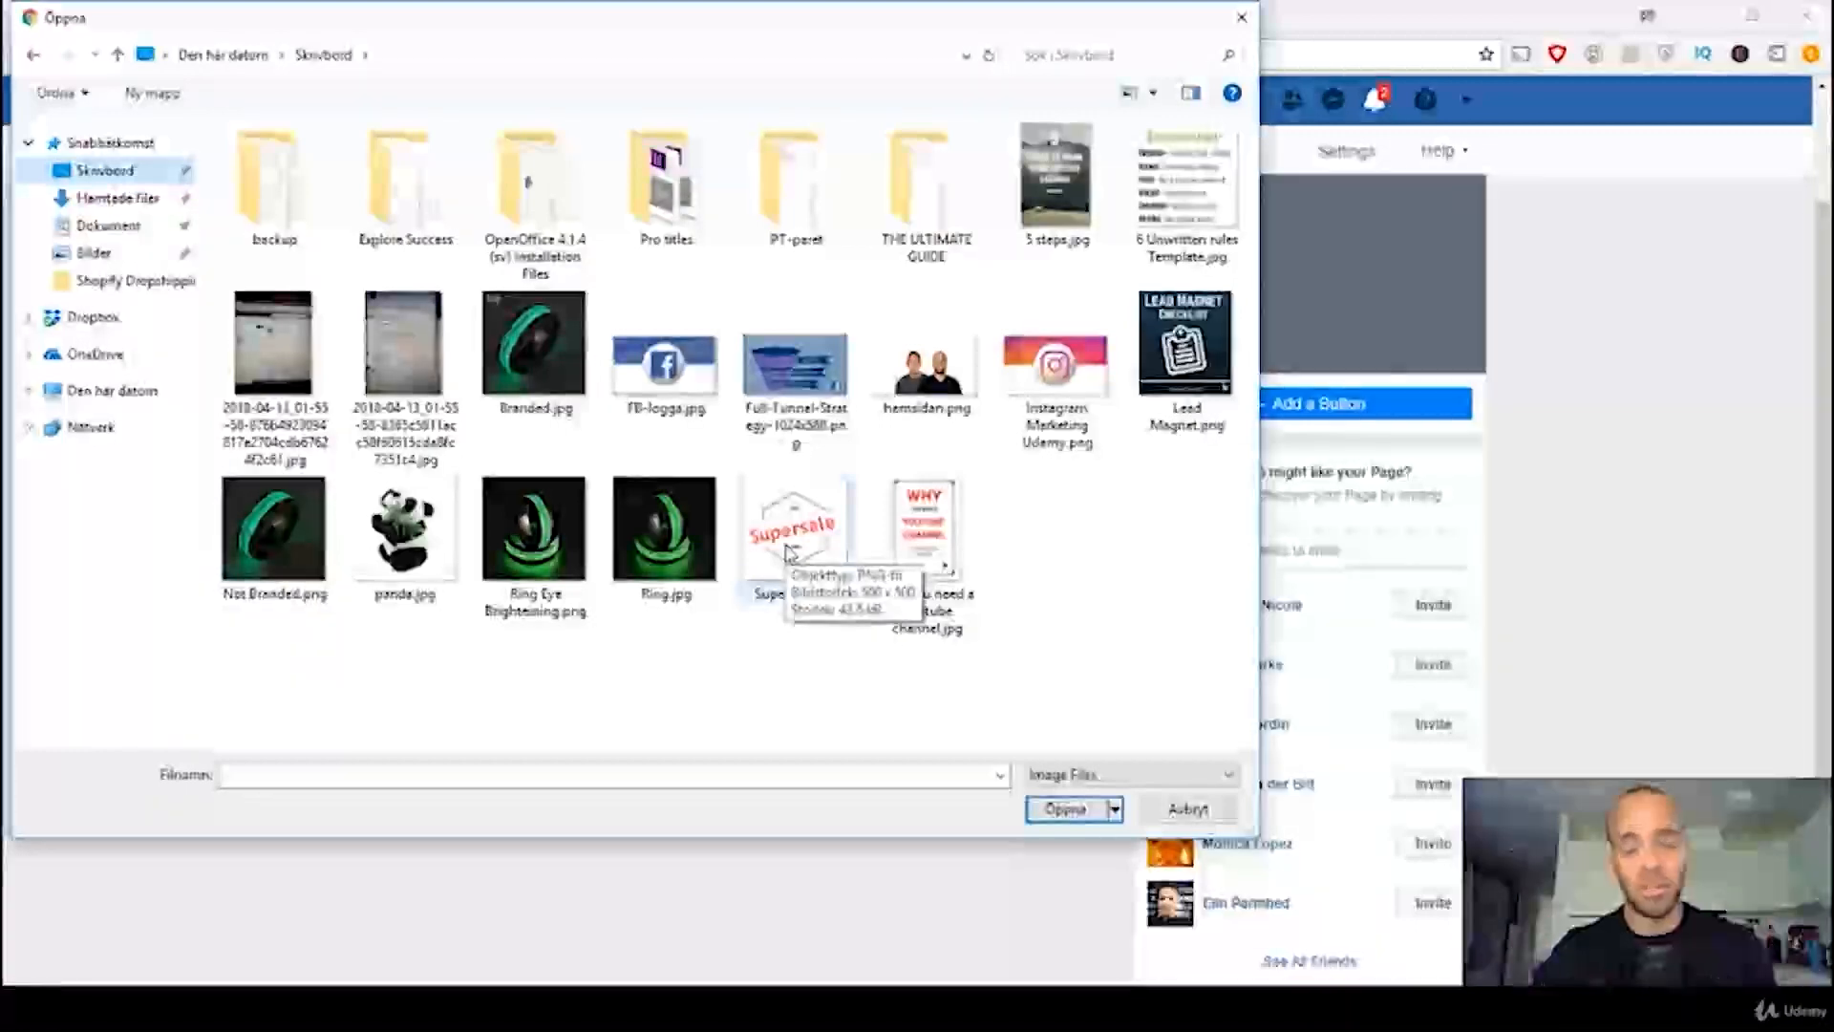
double_click(789, 549)
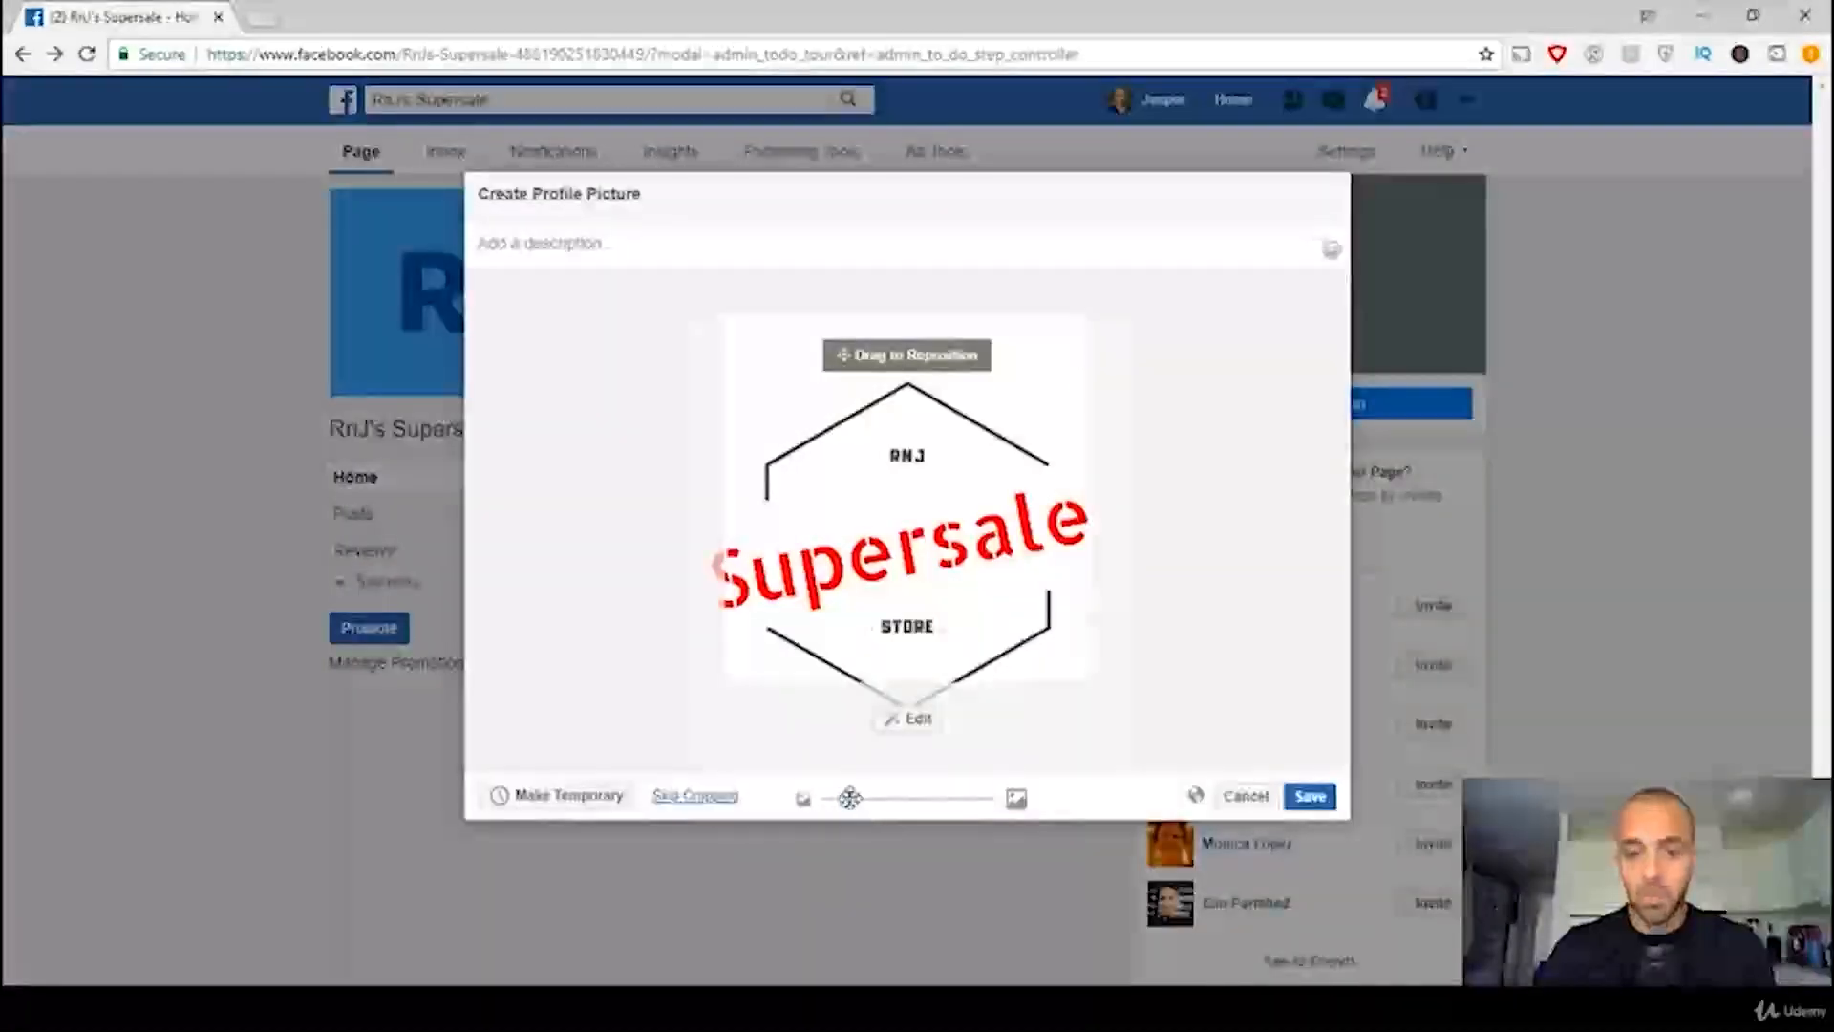
left_click_drag(850, 797, 816, 804)
left_click(1310, 796)
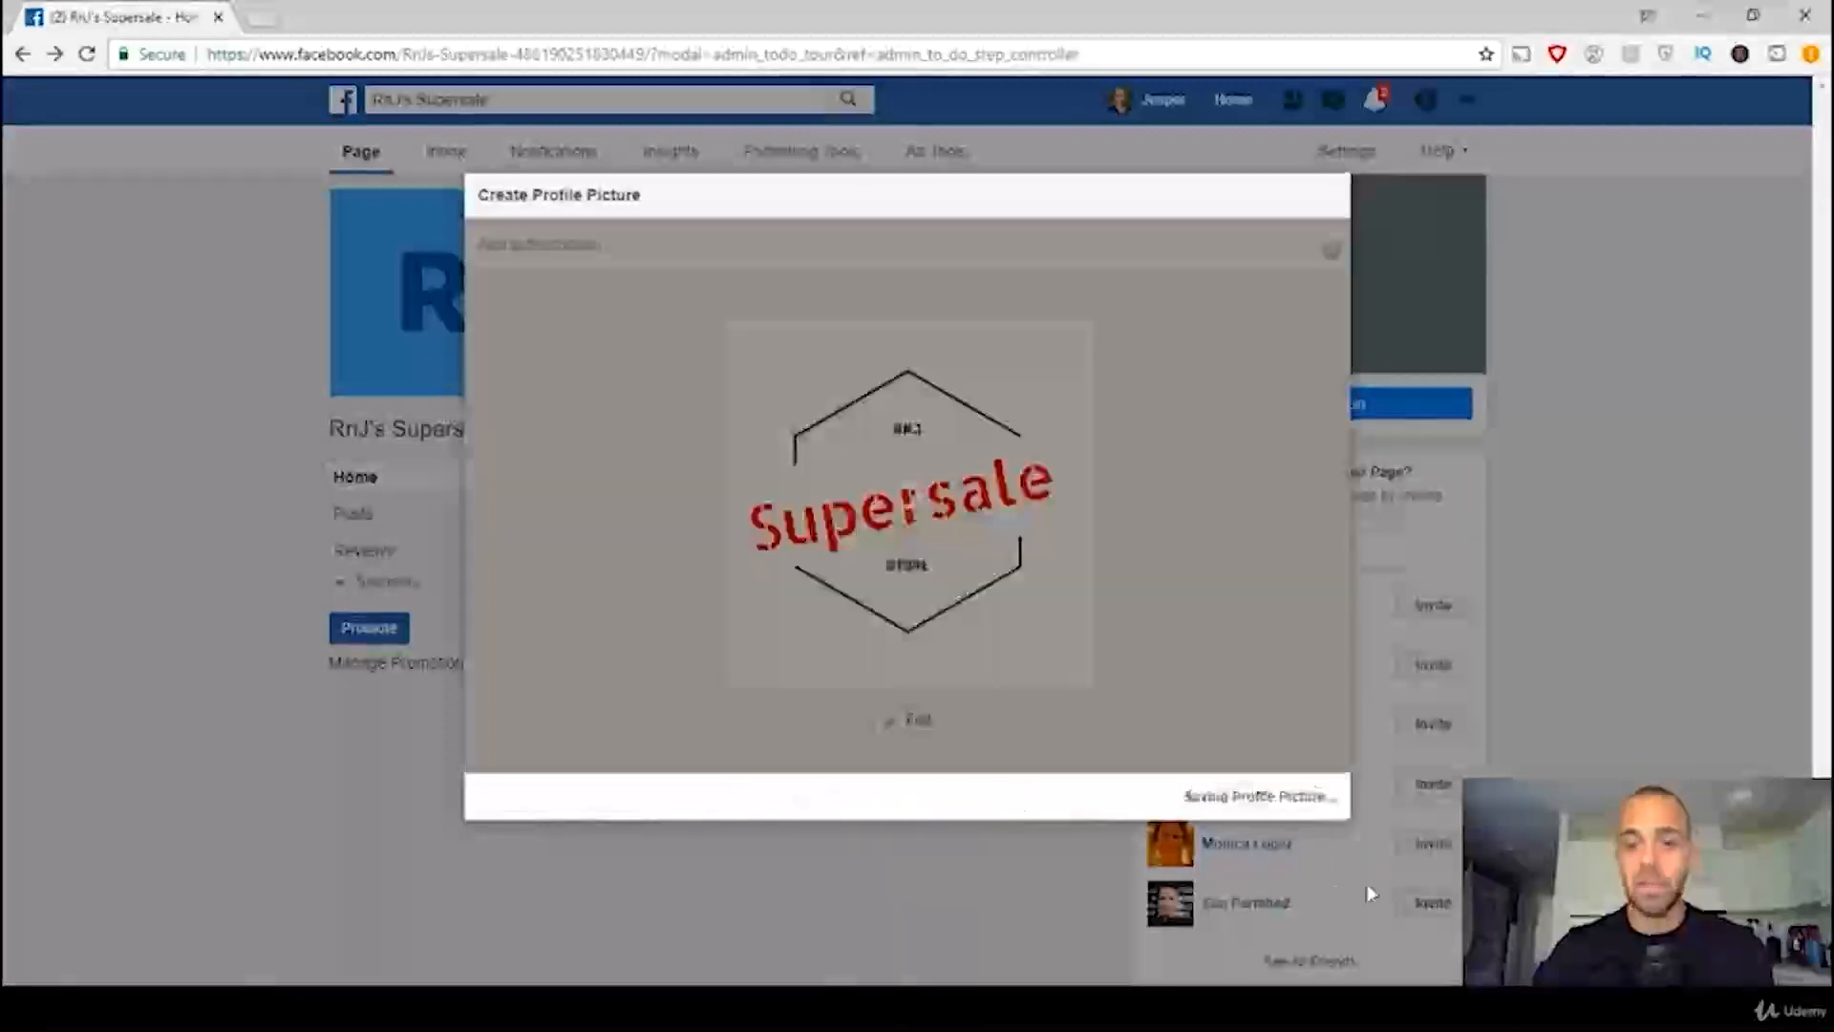
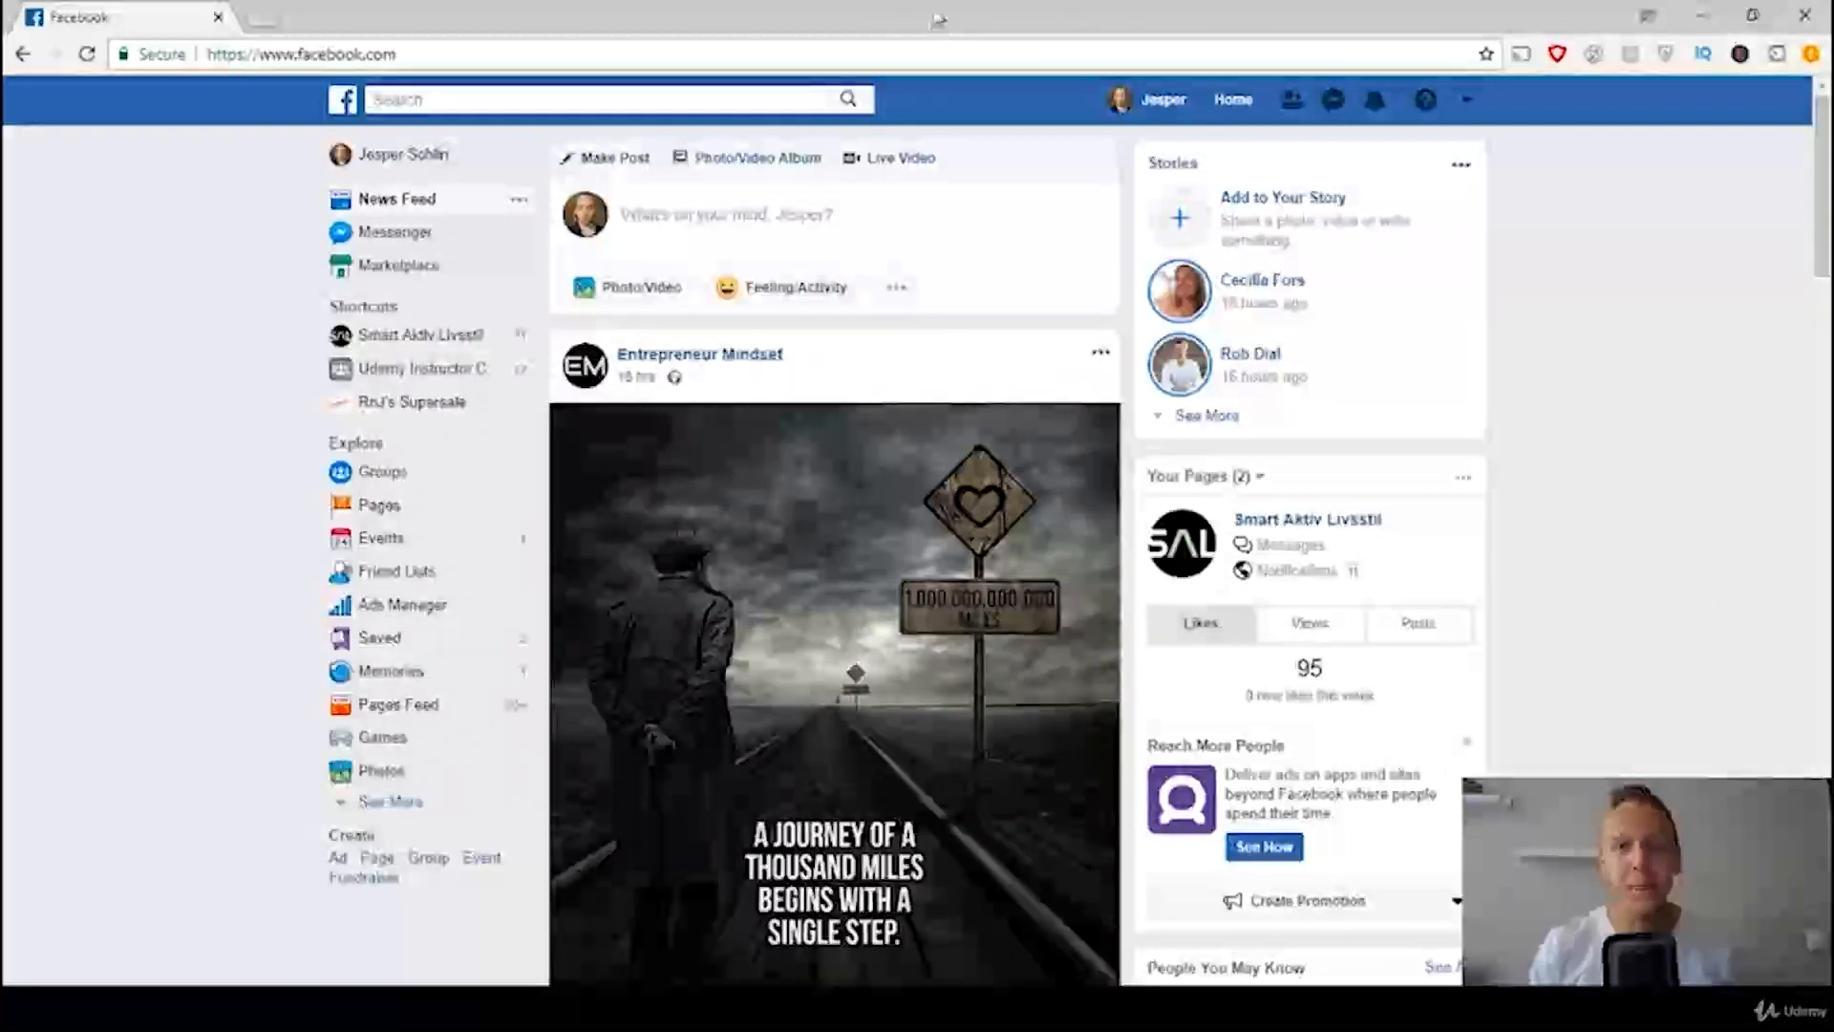
Step: Start creating an ad from the Facebook home page and open the ad account settings
left_click(1466, 102)
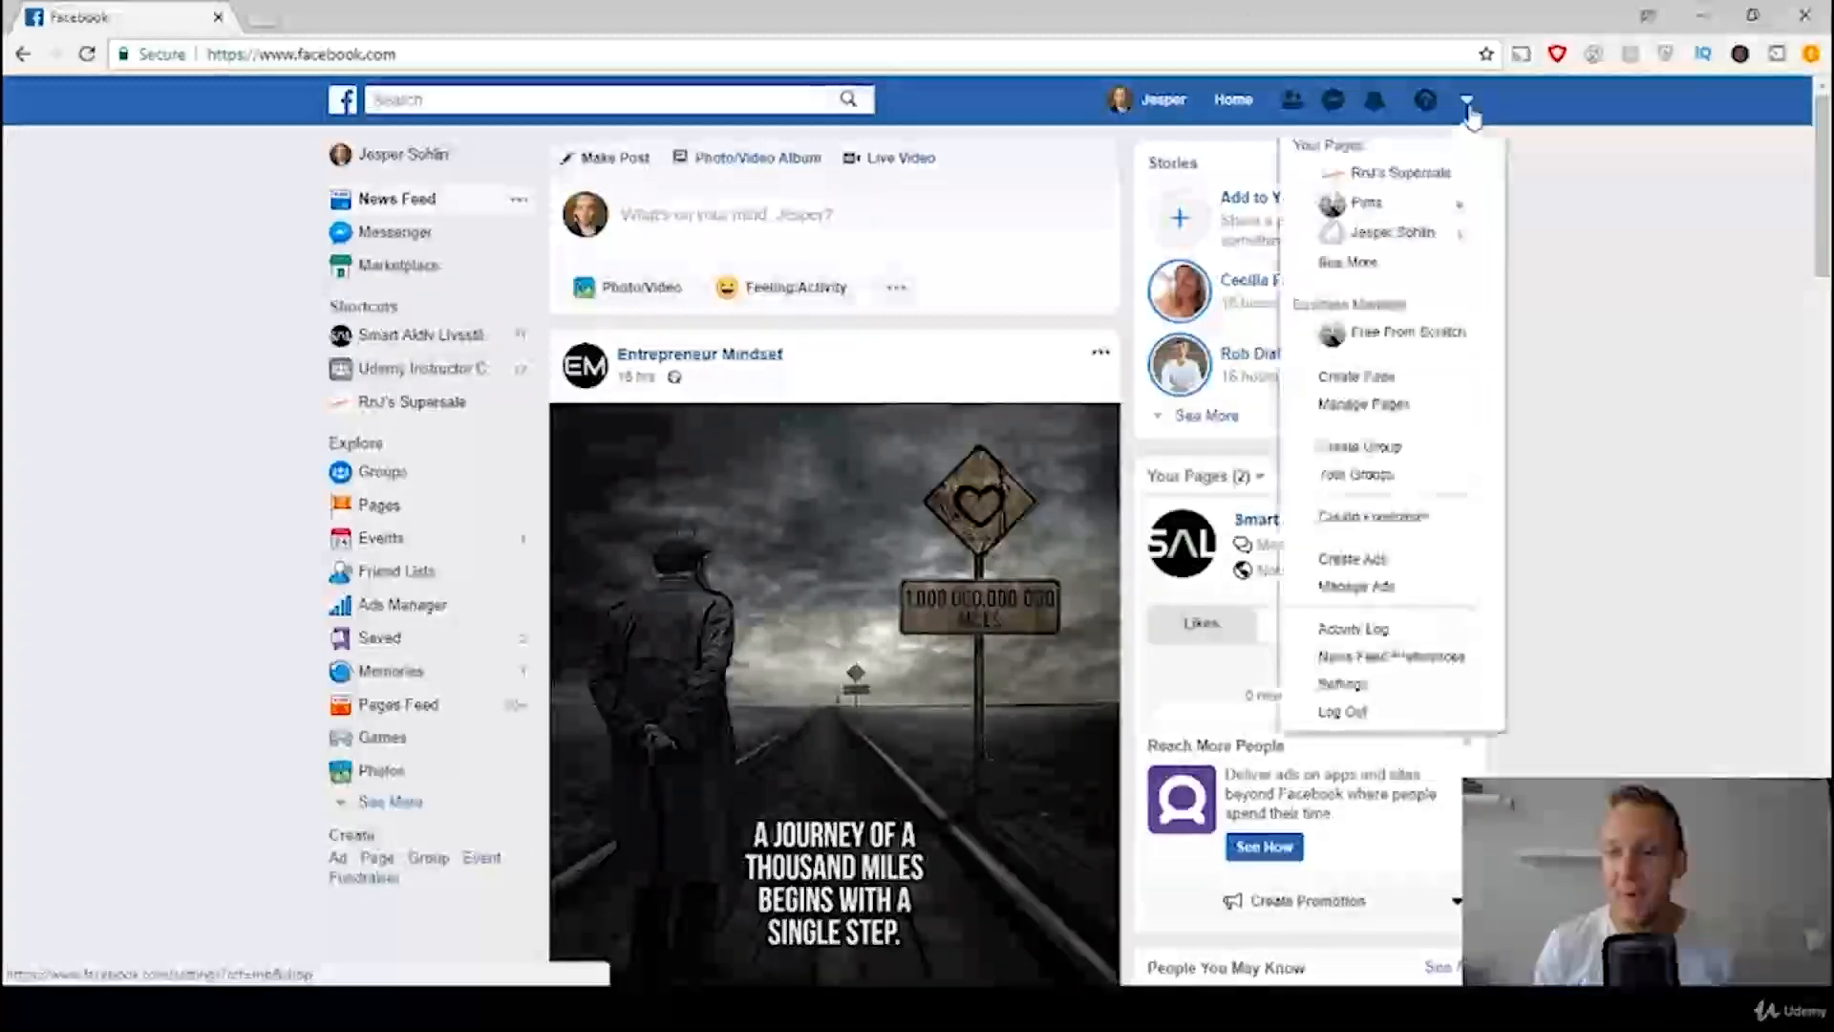
left_click(1392, 569)
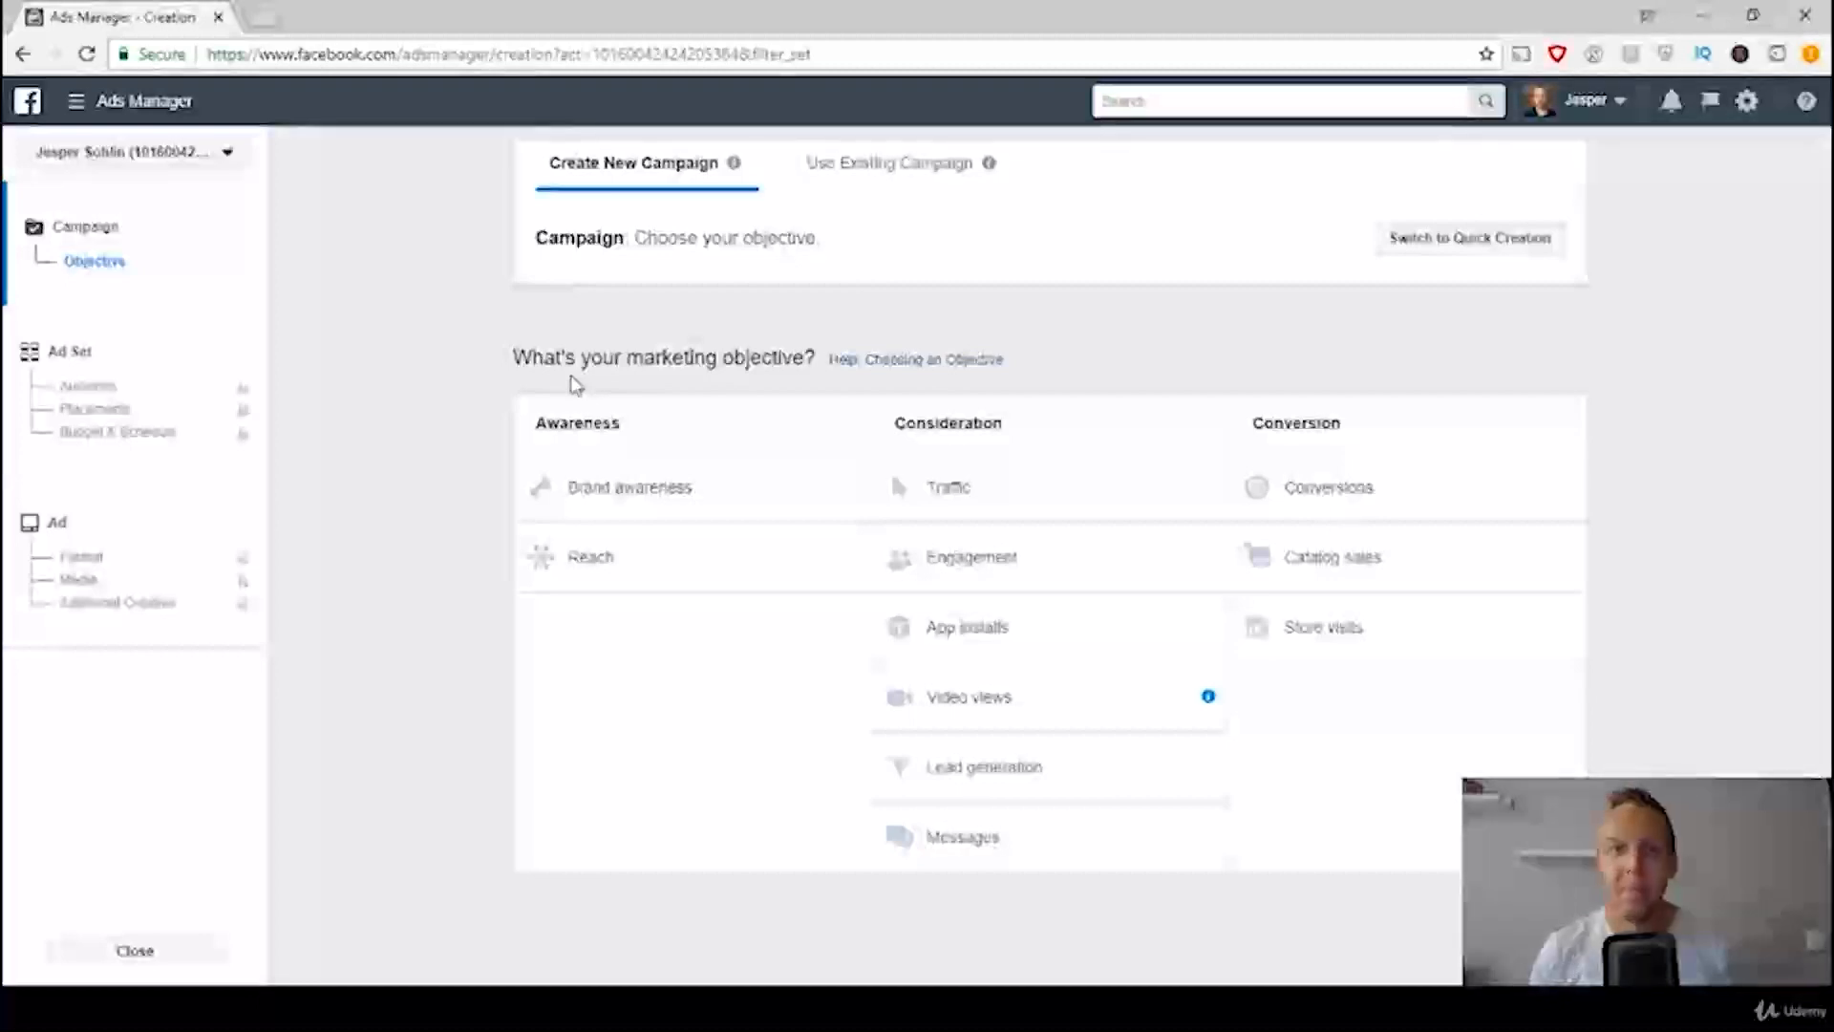
left_click(145, 107)
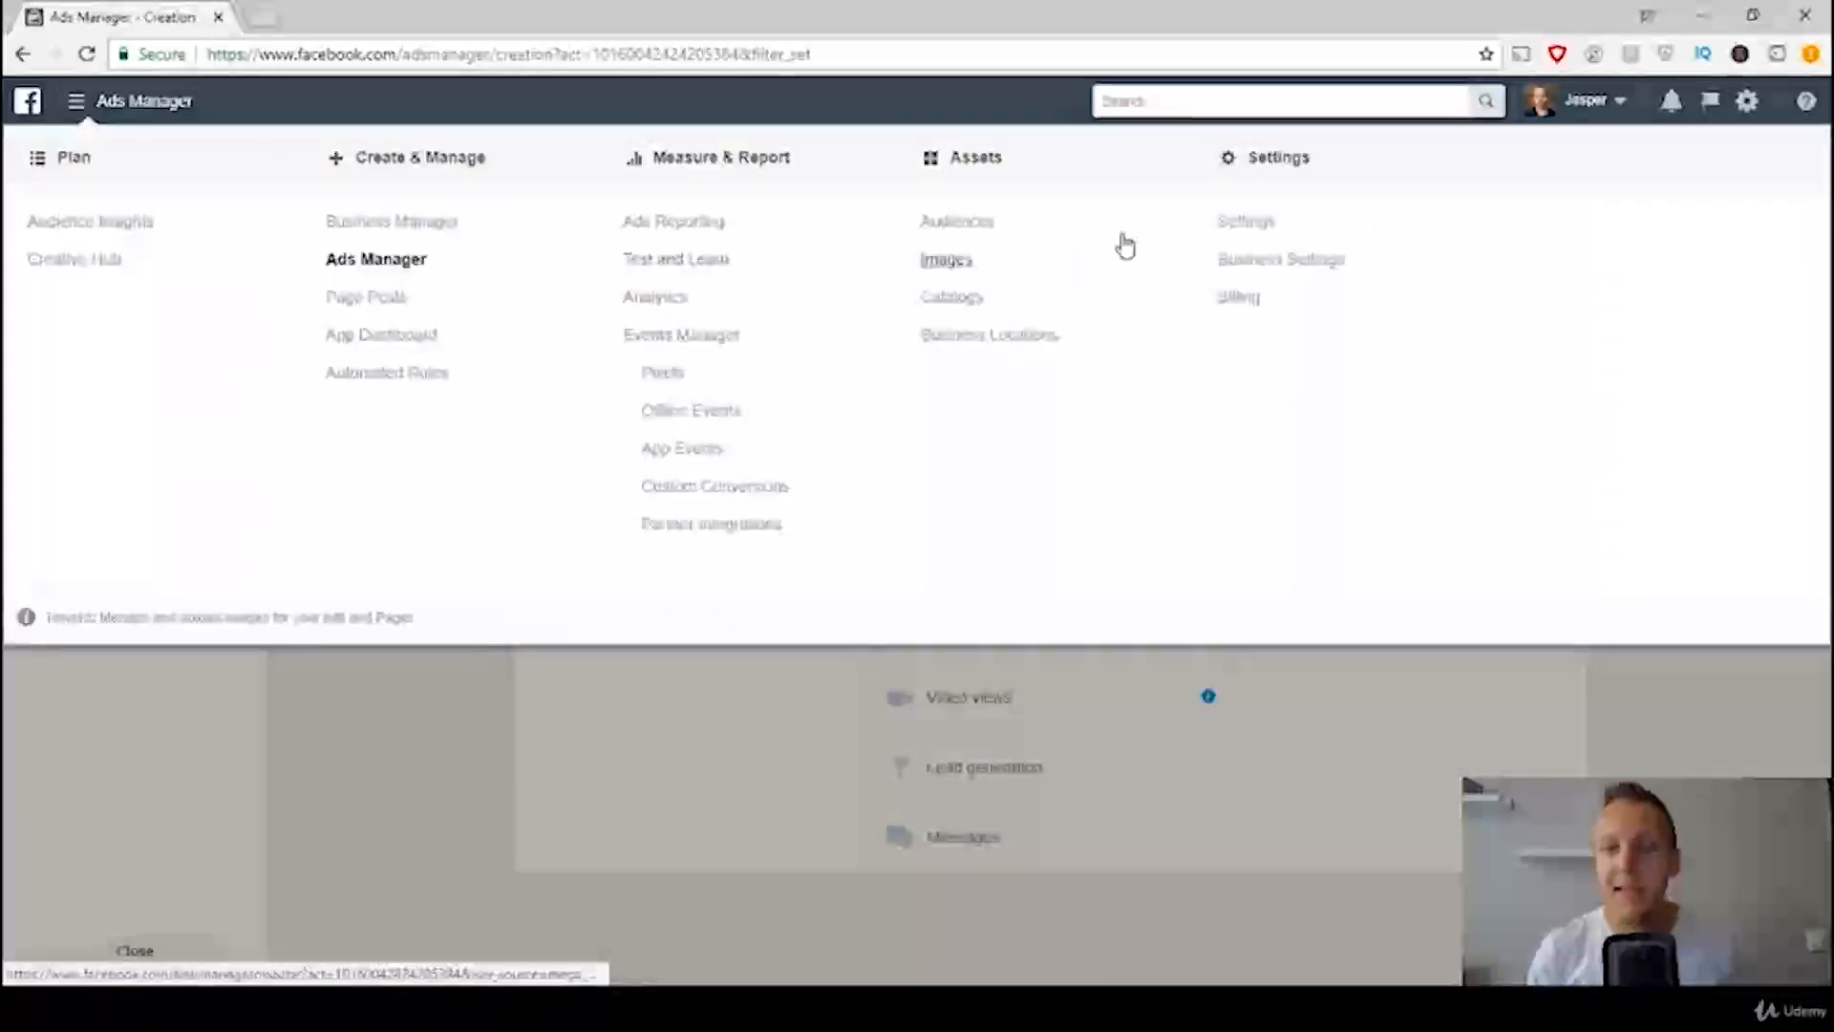
left_click(1251, 225)
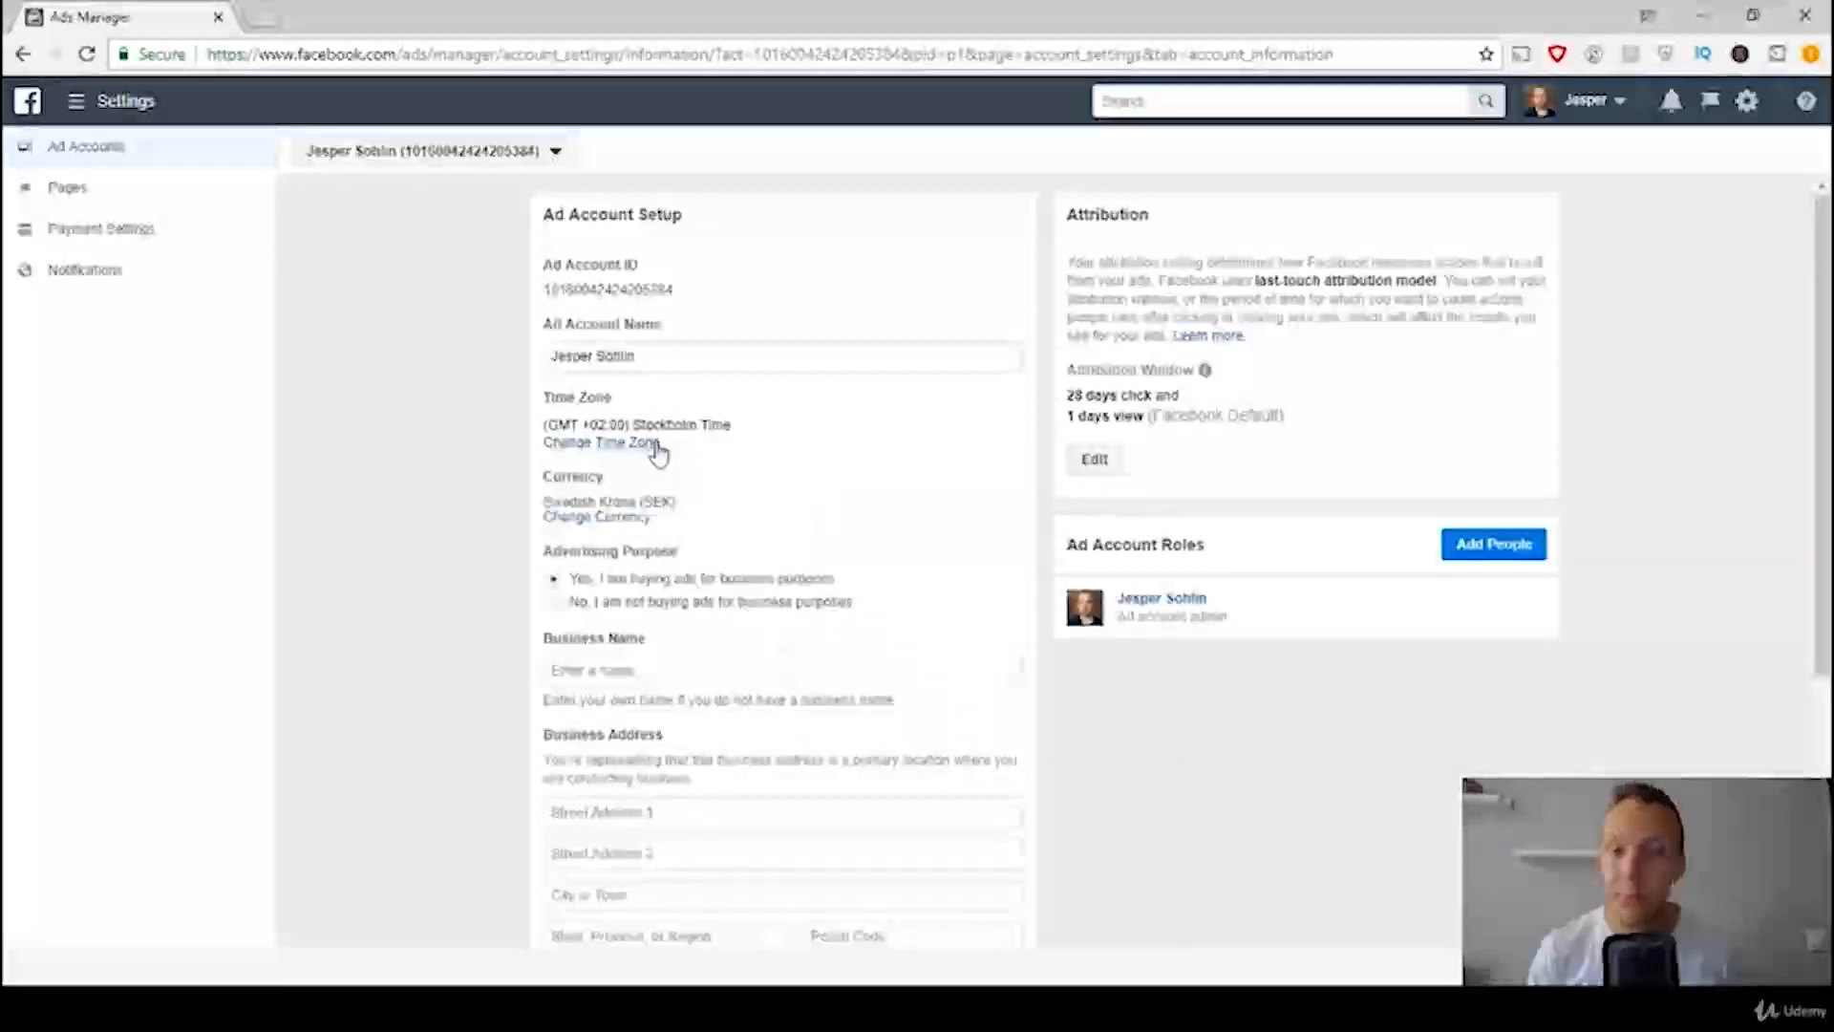
Step: Change the ad account currency to US Dollars (USD) by creating a new account and deactivating the old one, without creating an ad yet
left_click(596, 518)
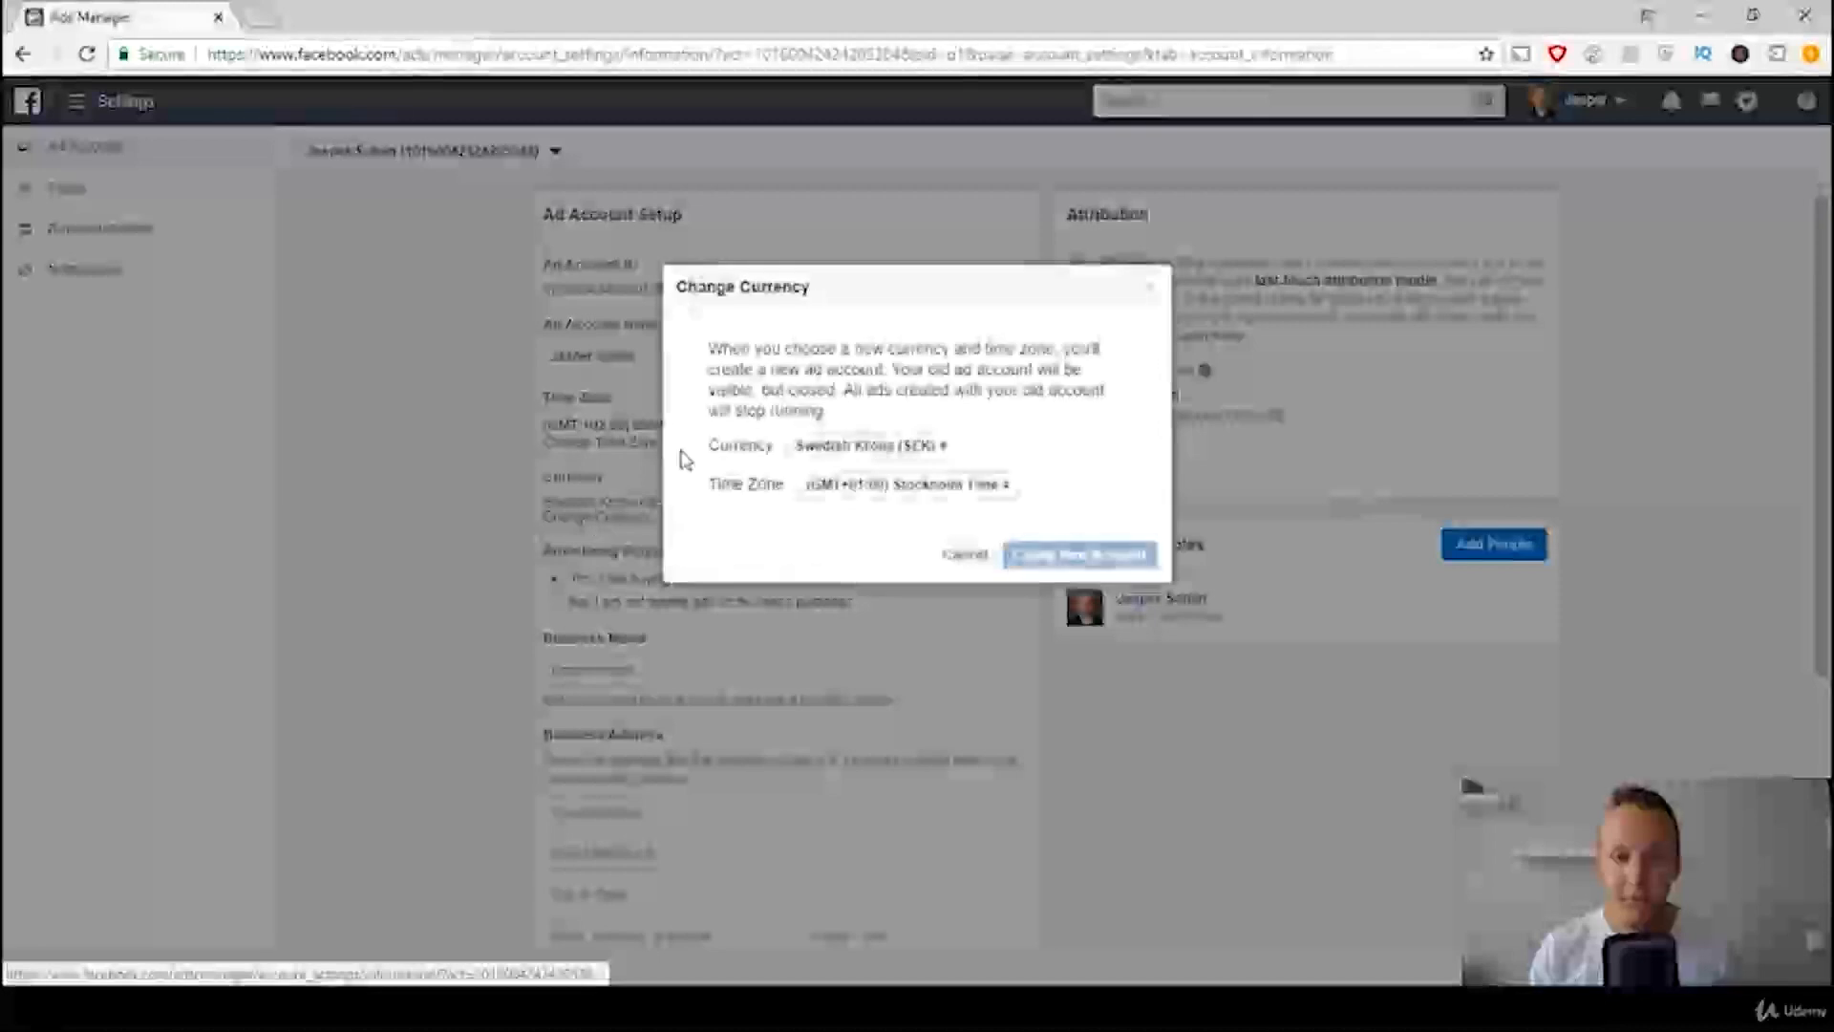
left_click(870, 447)
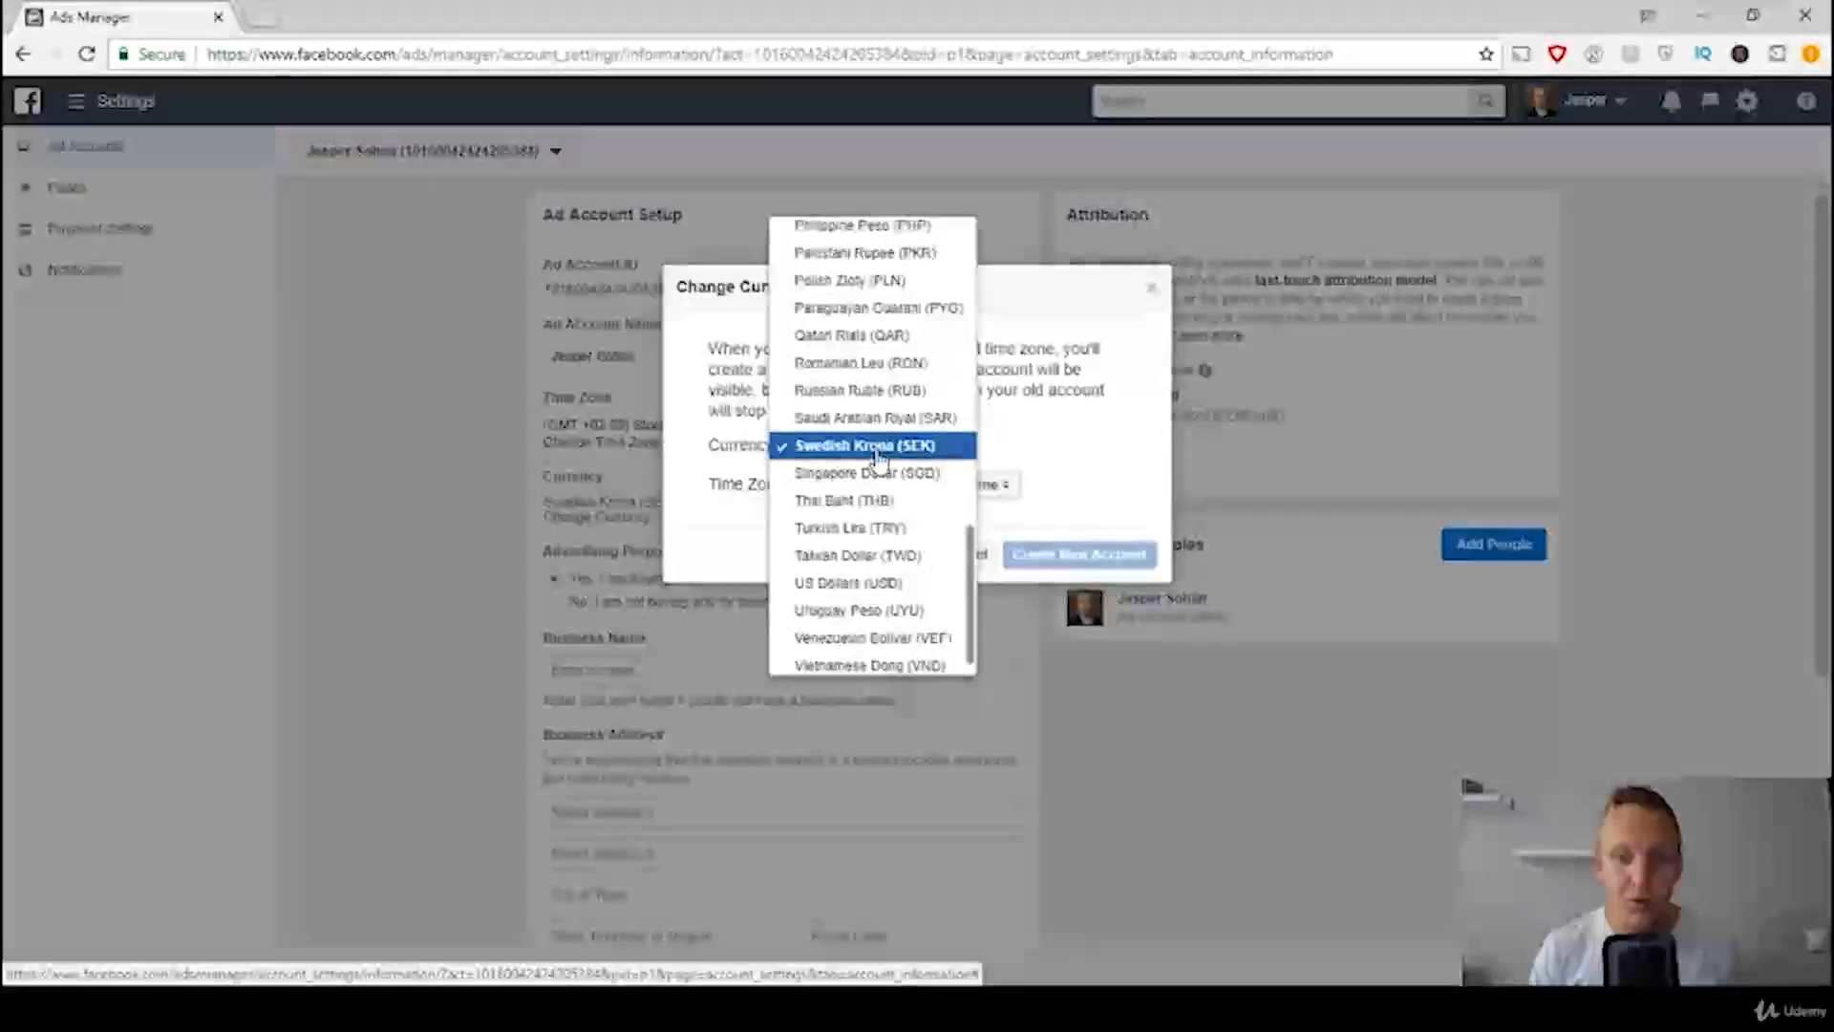
key("u")
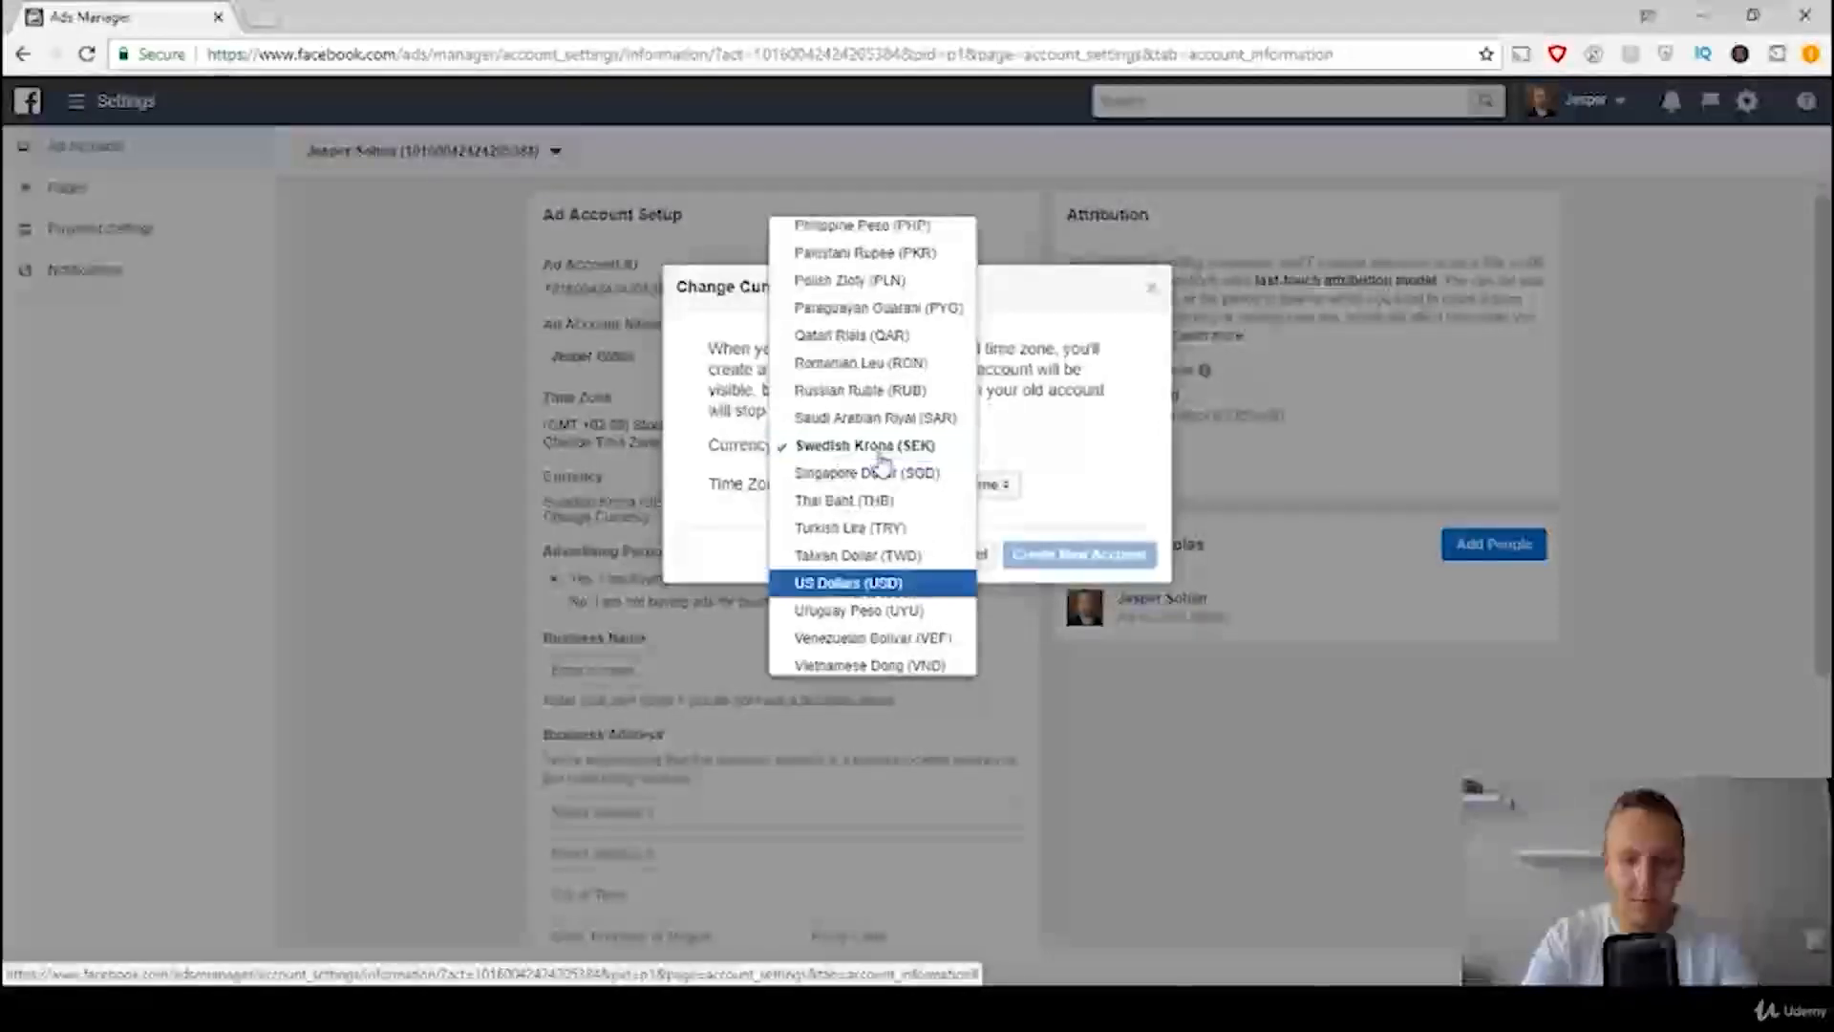
left_click(872, 585)
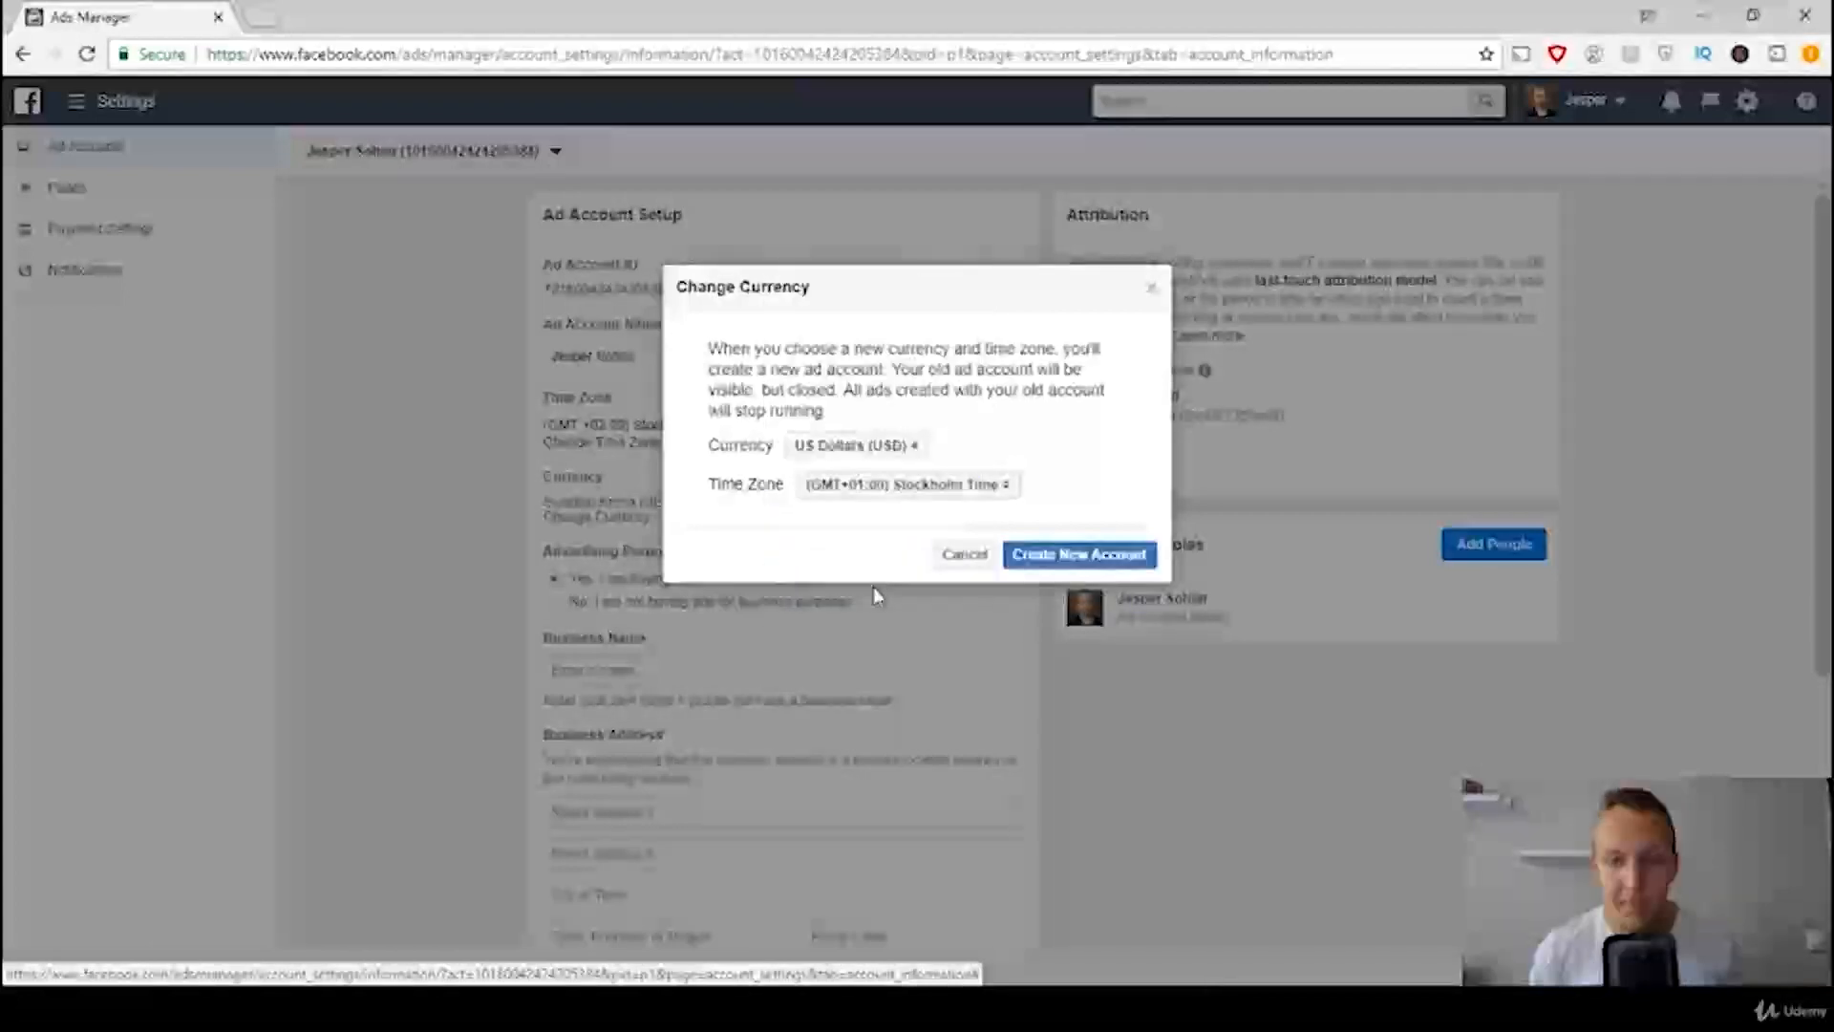
left_click(1086, 562)
left_click(1085, 557)
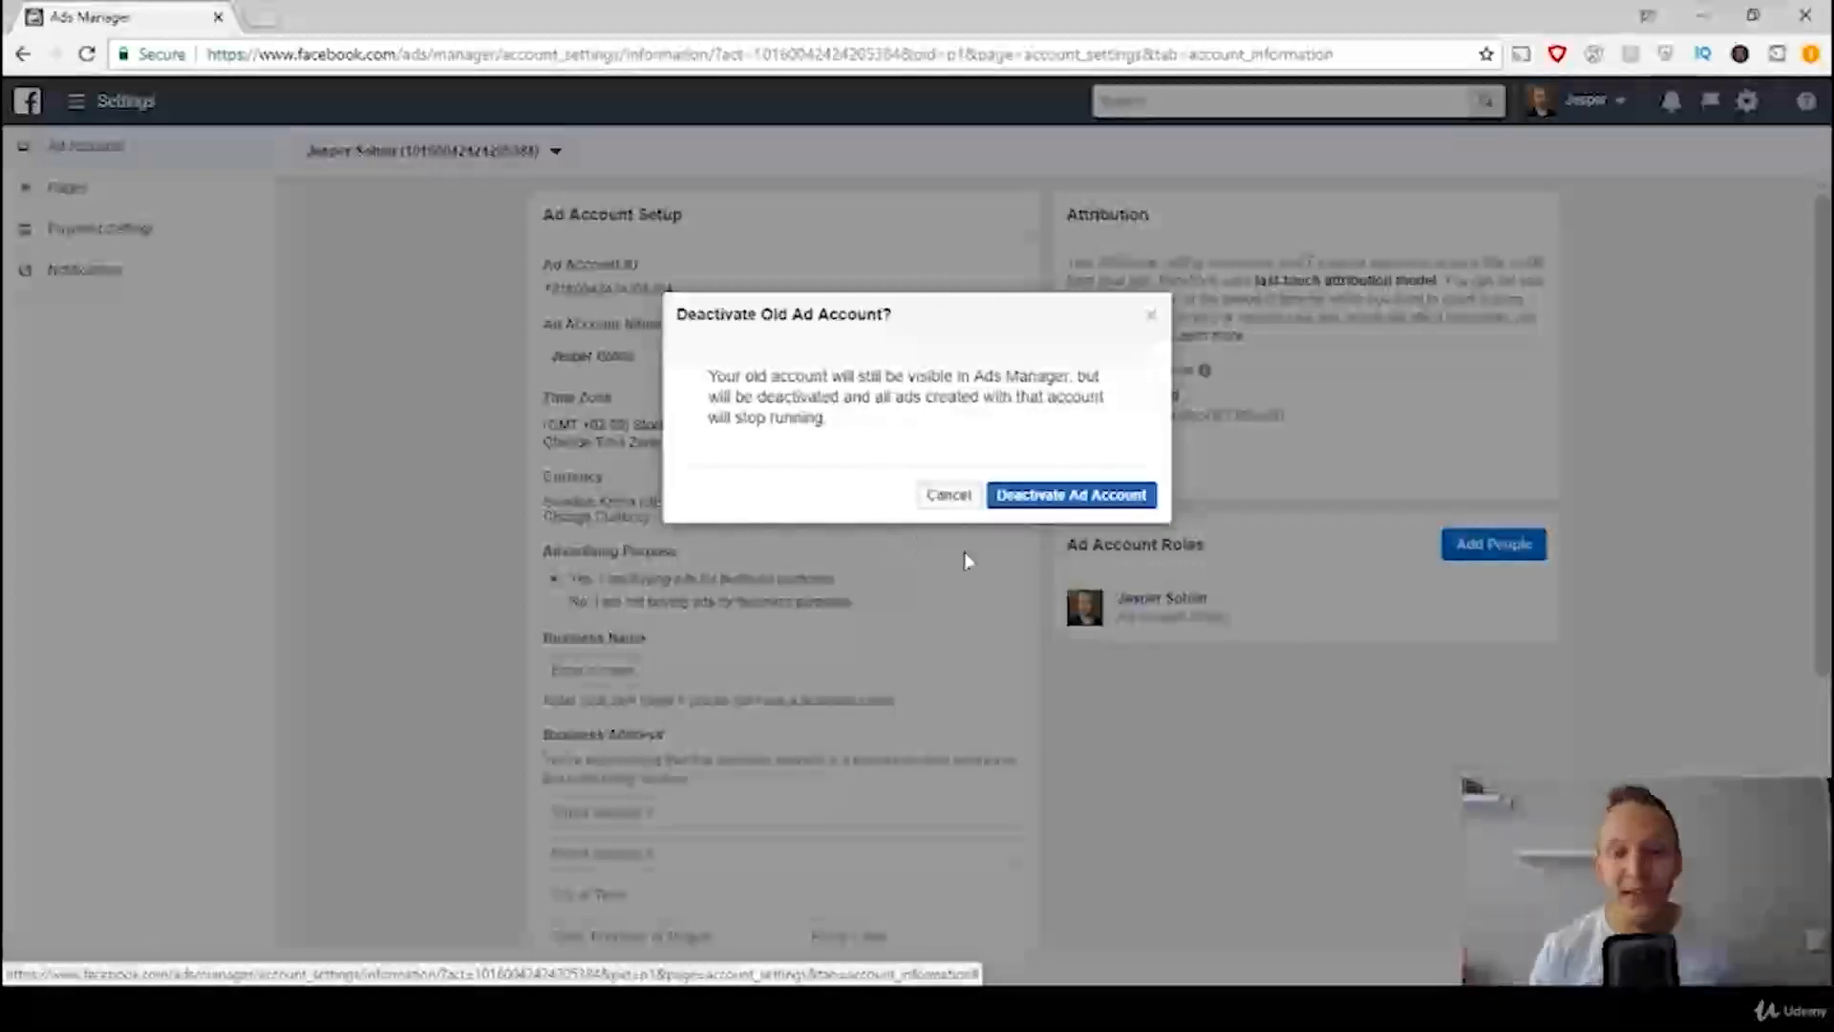
left_click(1092, 496)
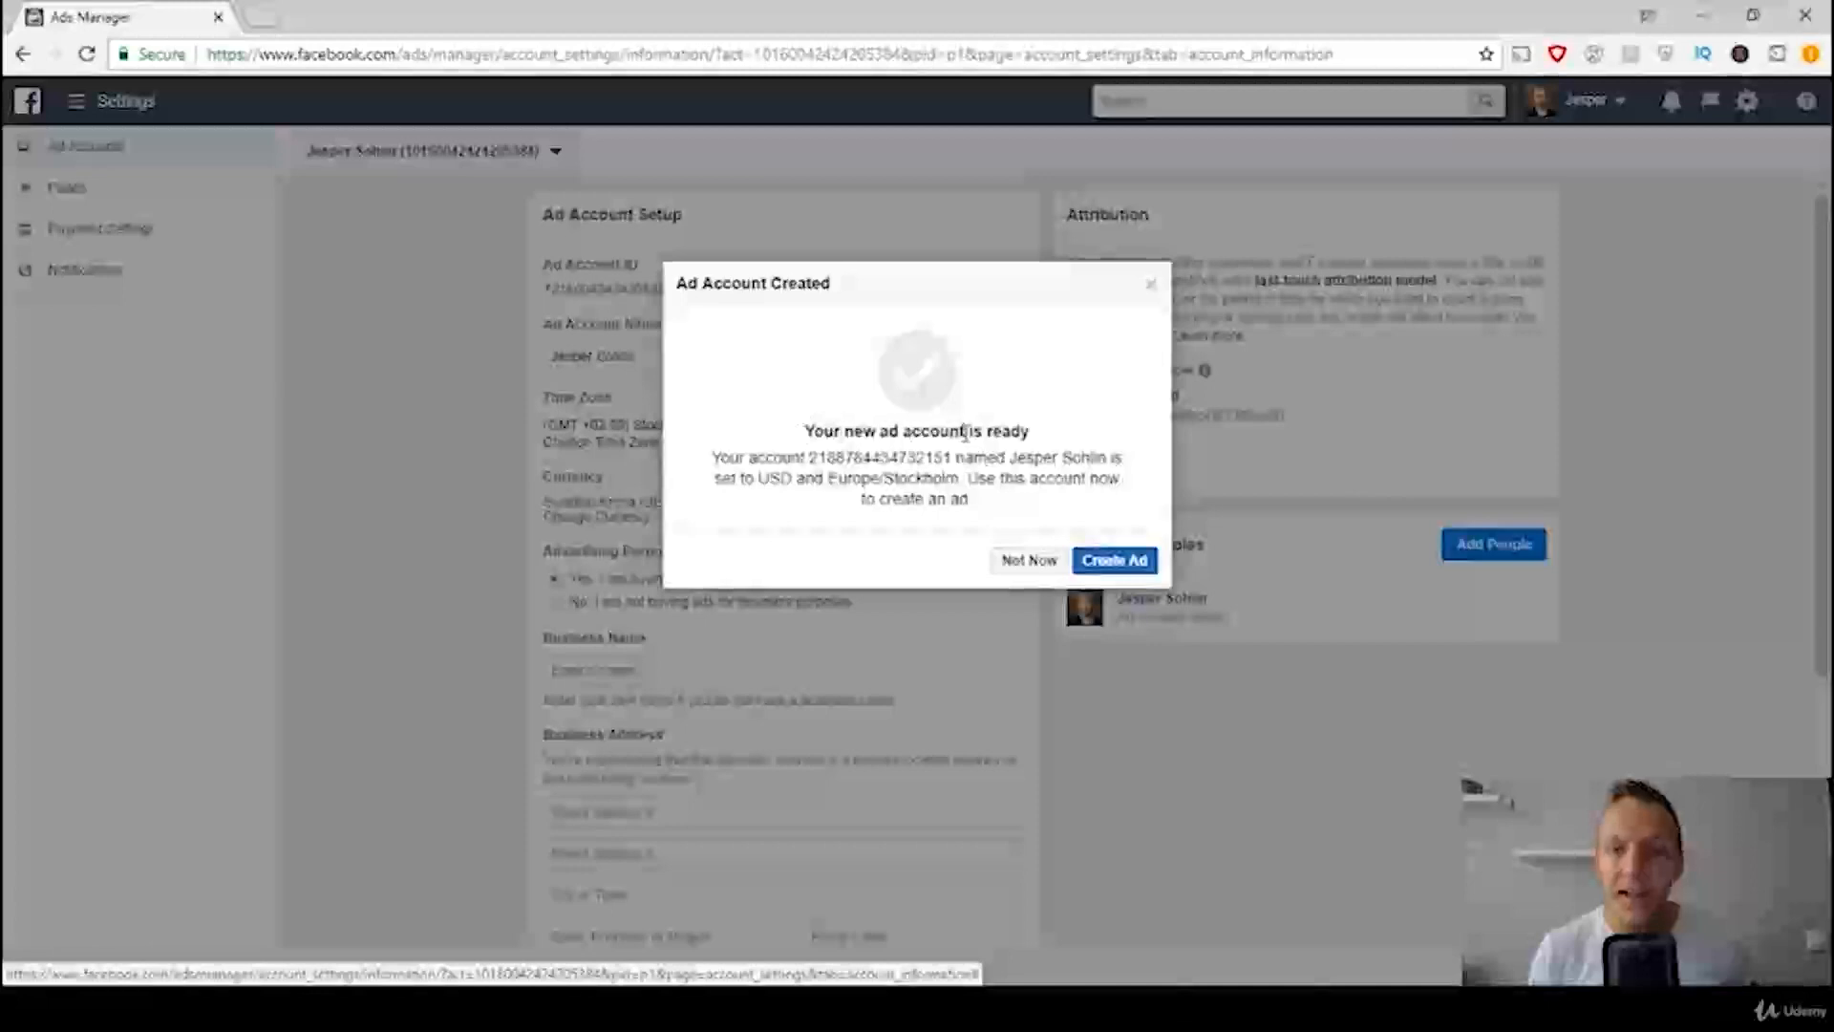
left_click(1029, 562)
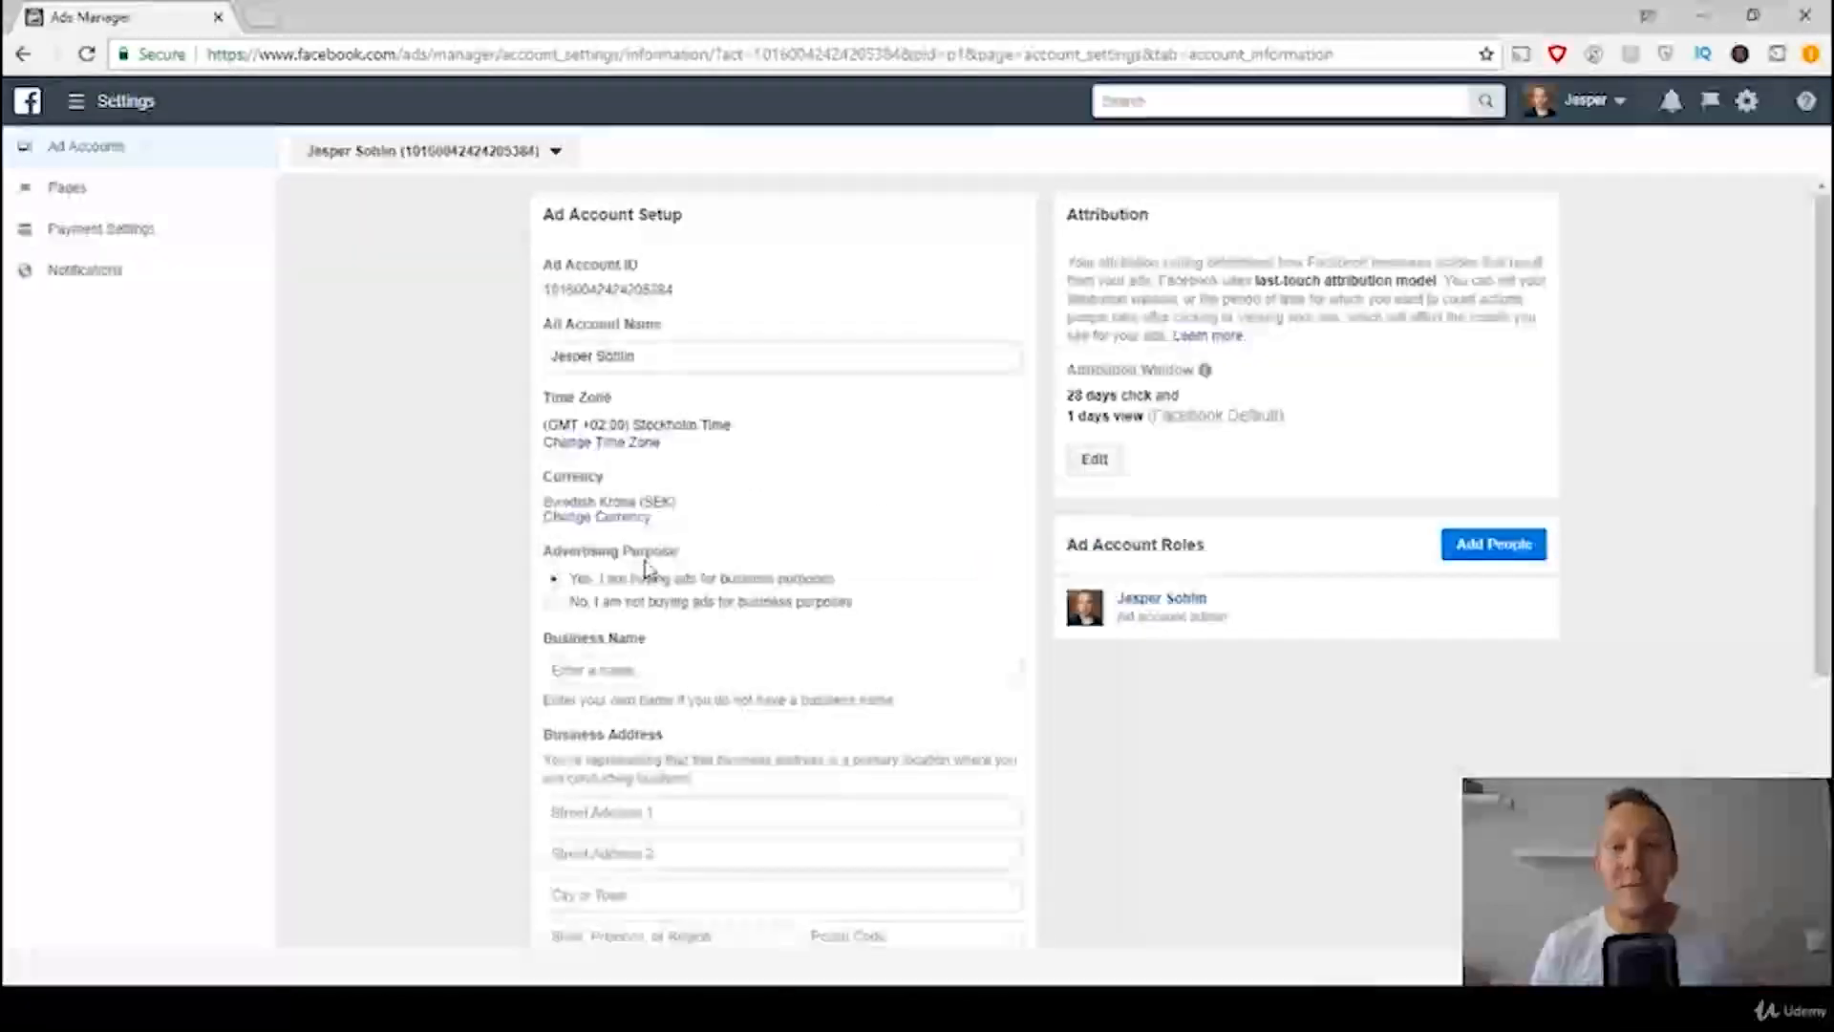
Step: Switch to the newly created personal ad account and view the available payment methods in its payment settings without adding one
left_click(541, 151)
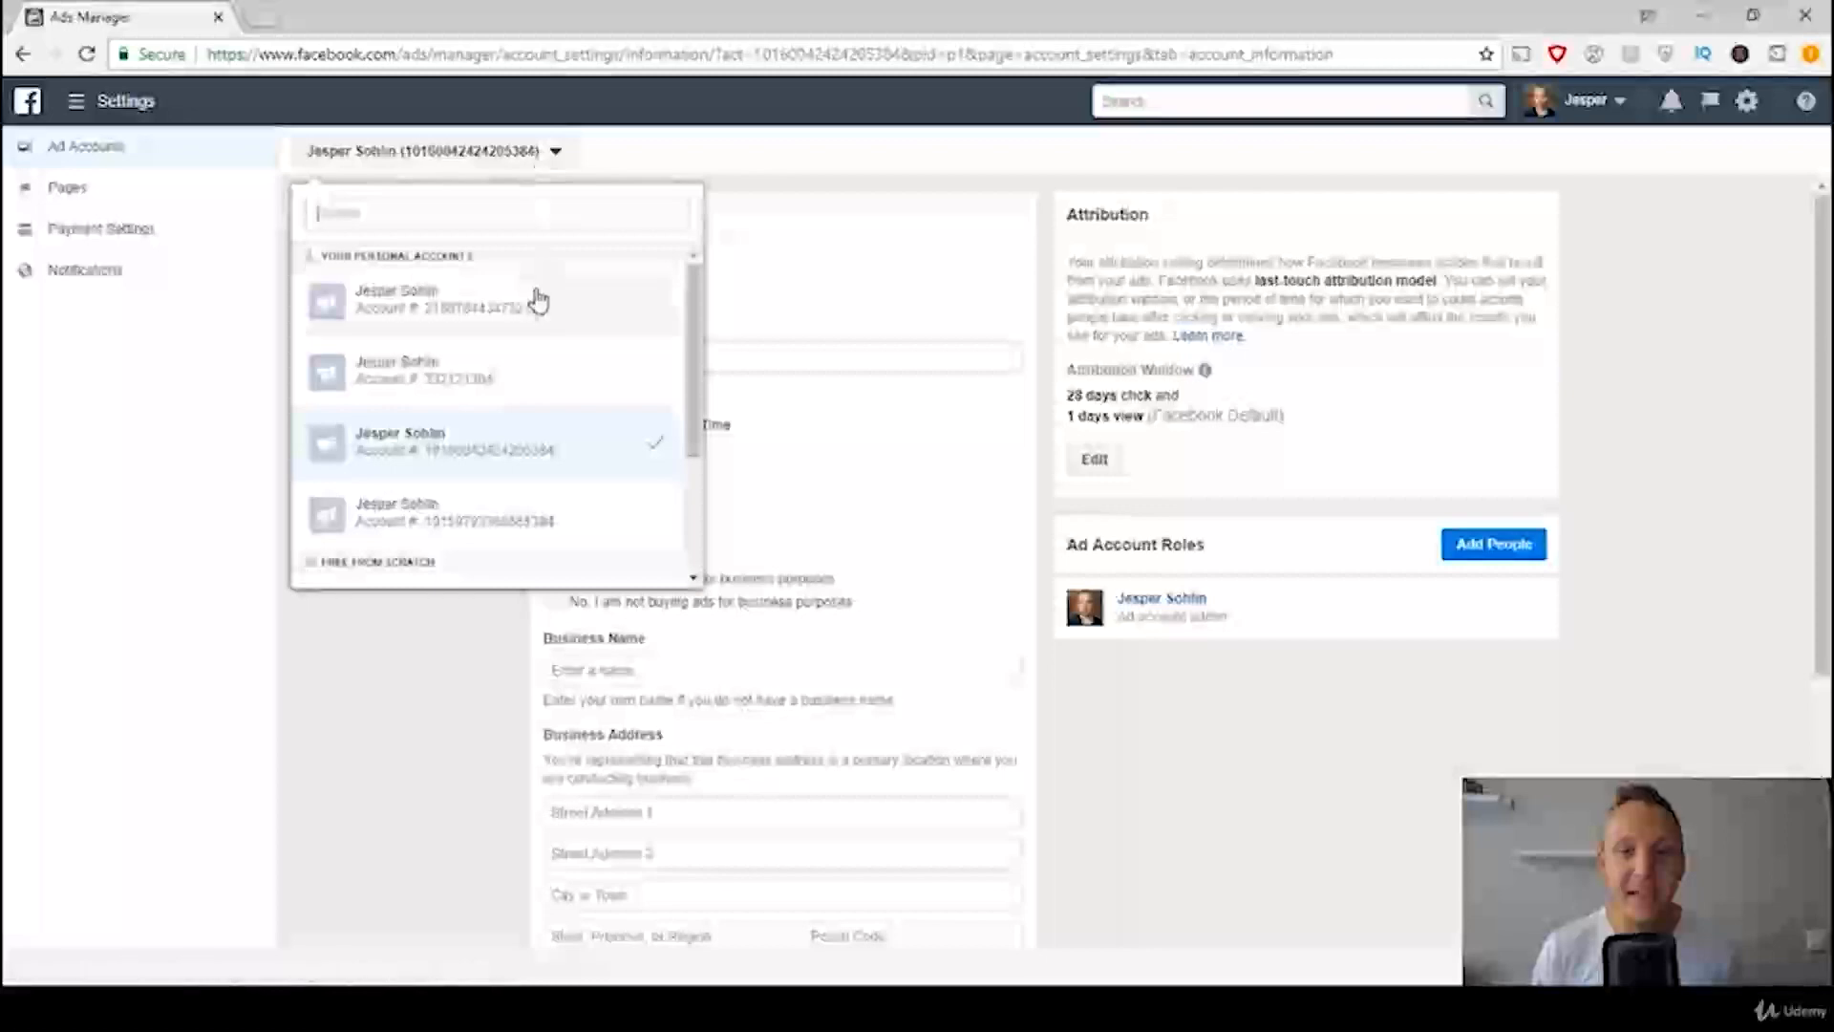
left_click(475, 303)
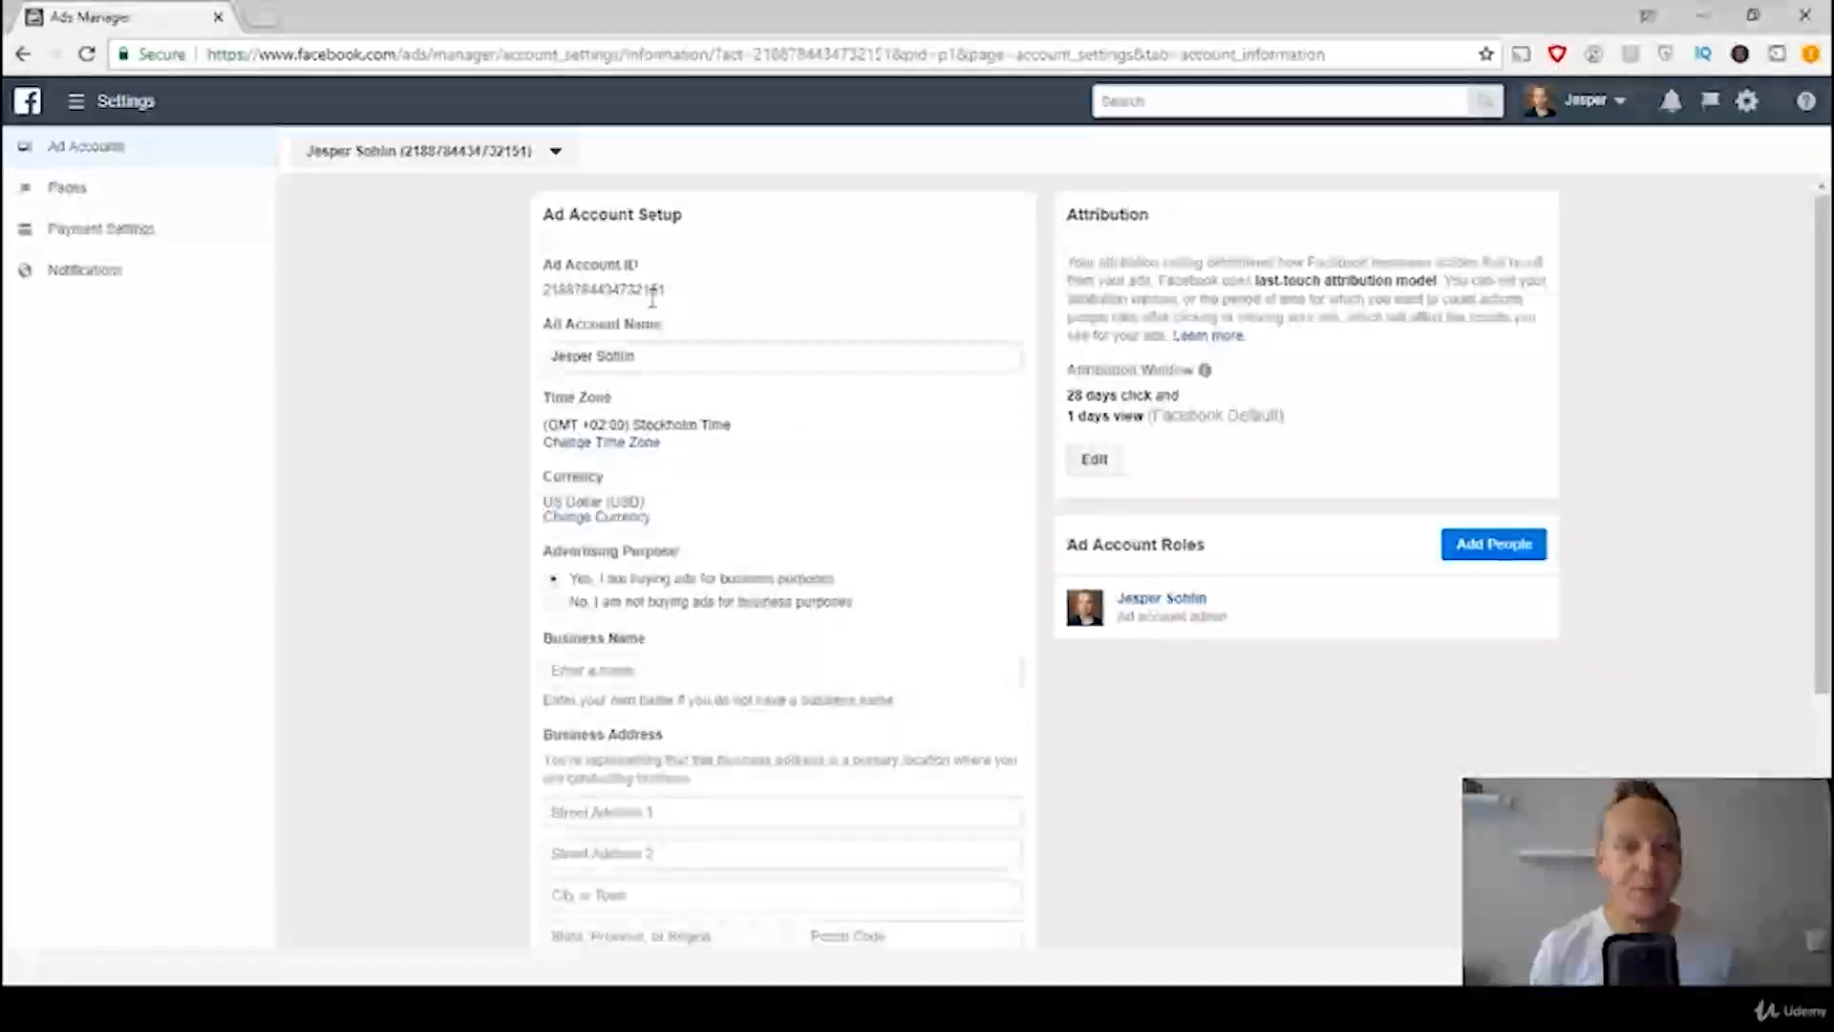
left_click(93, 239)
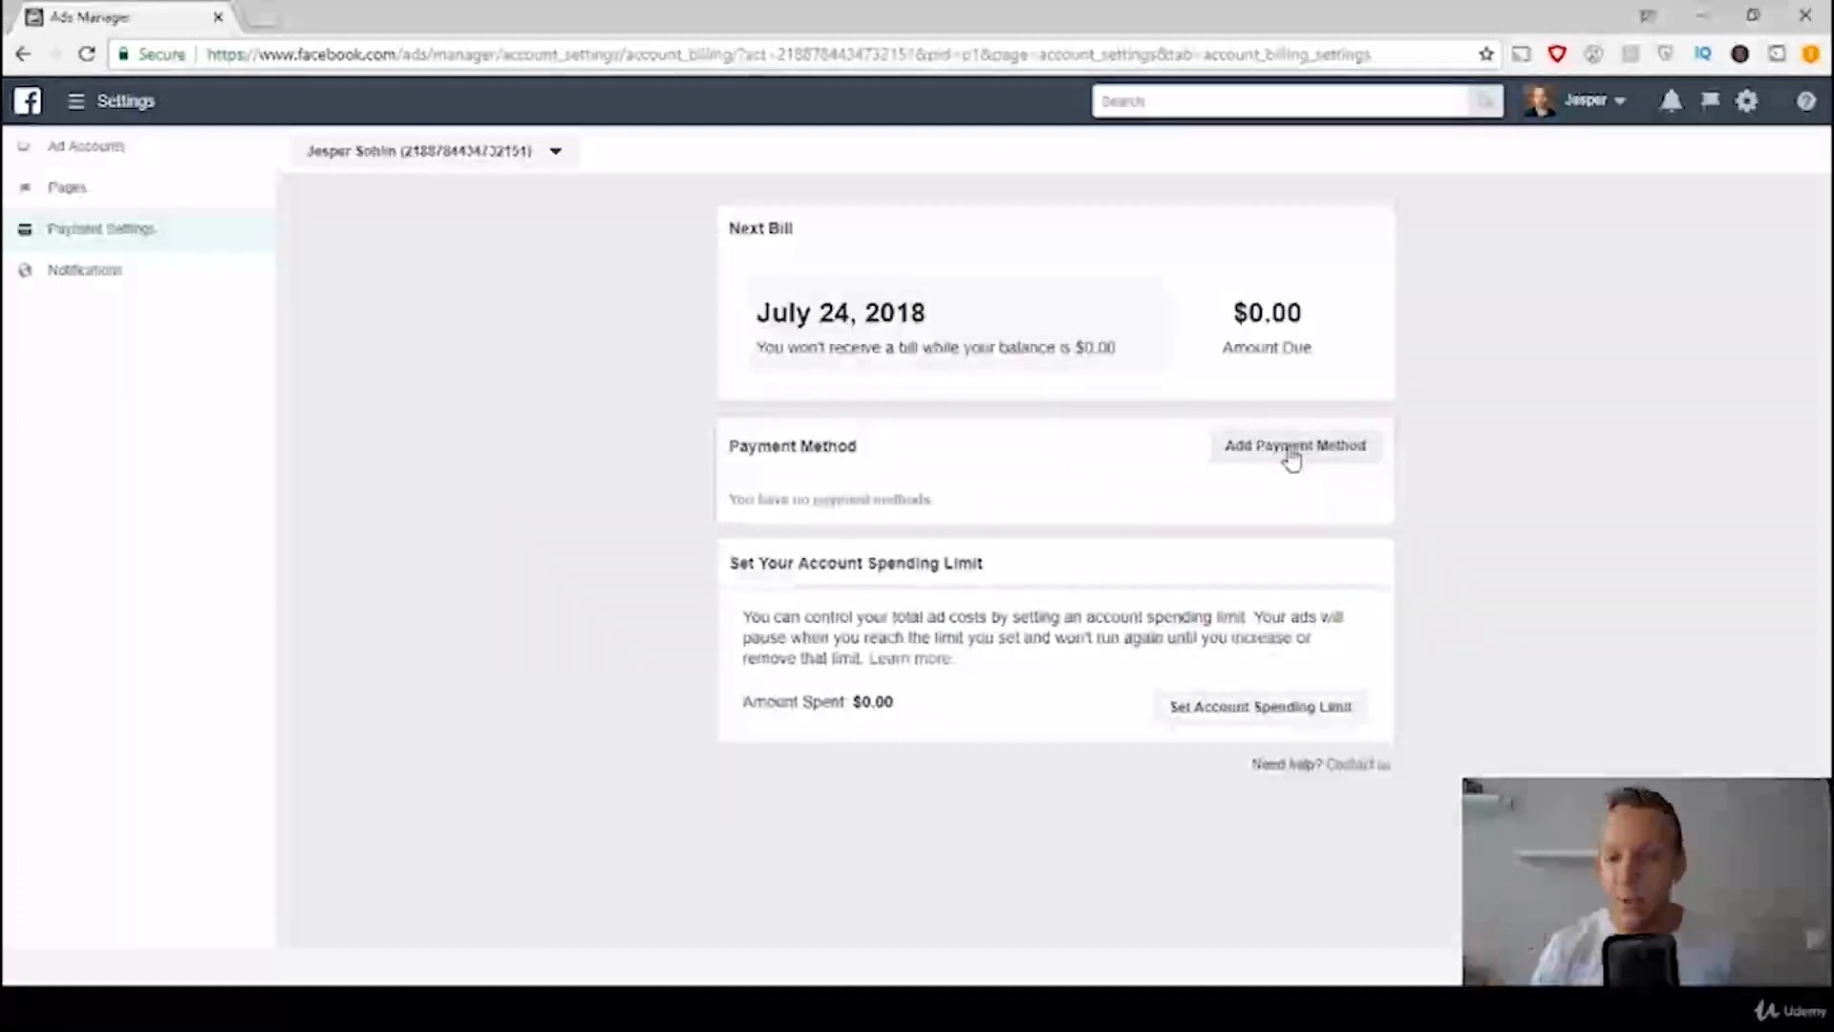
left_click(1292, 451)
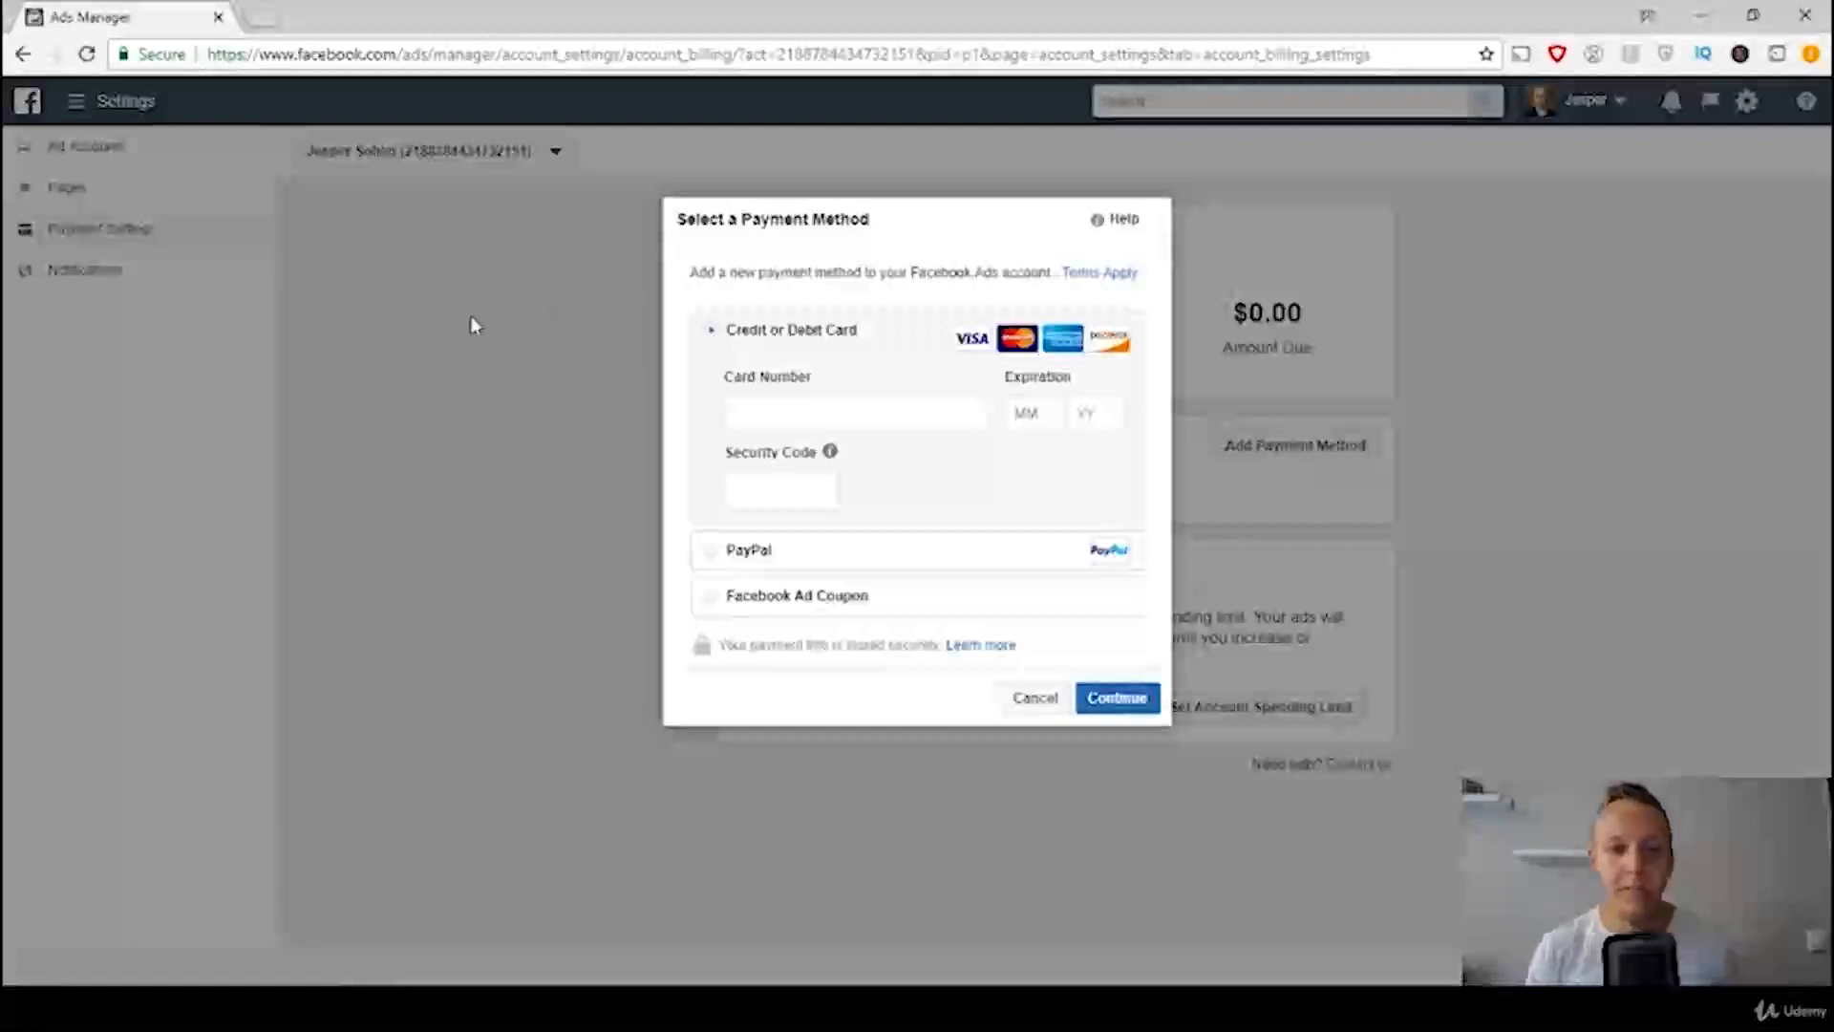
left_click(1035, 697)
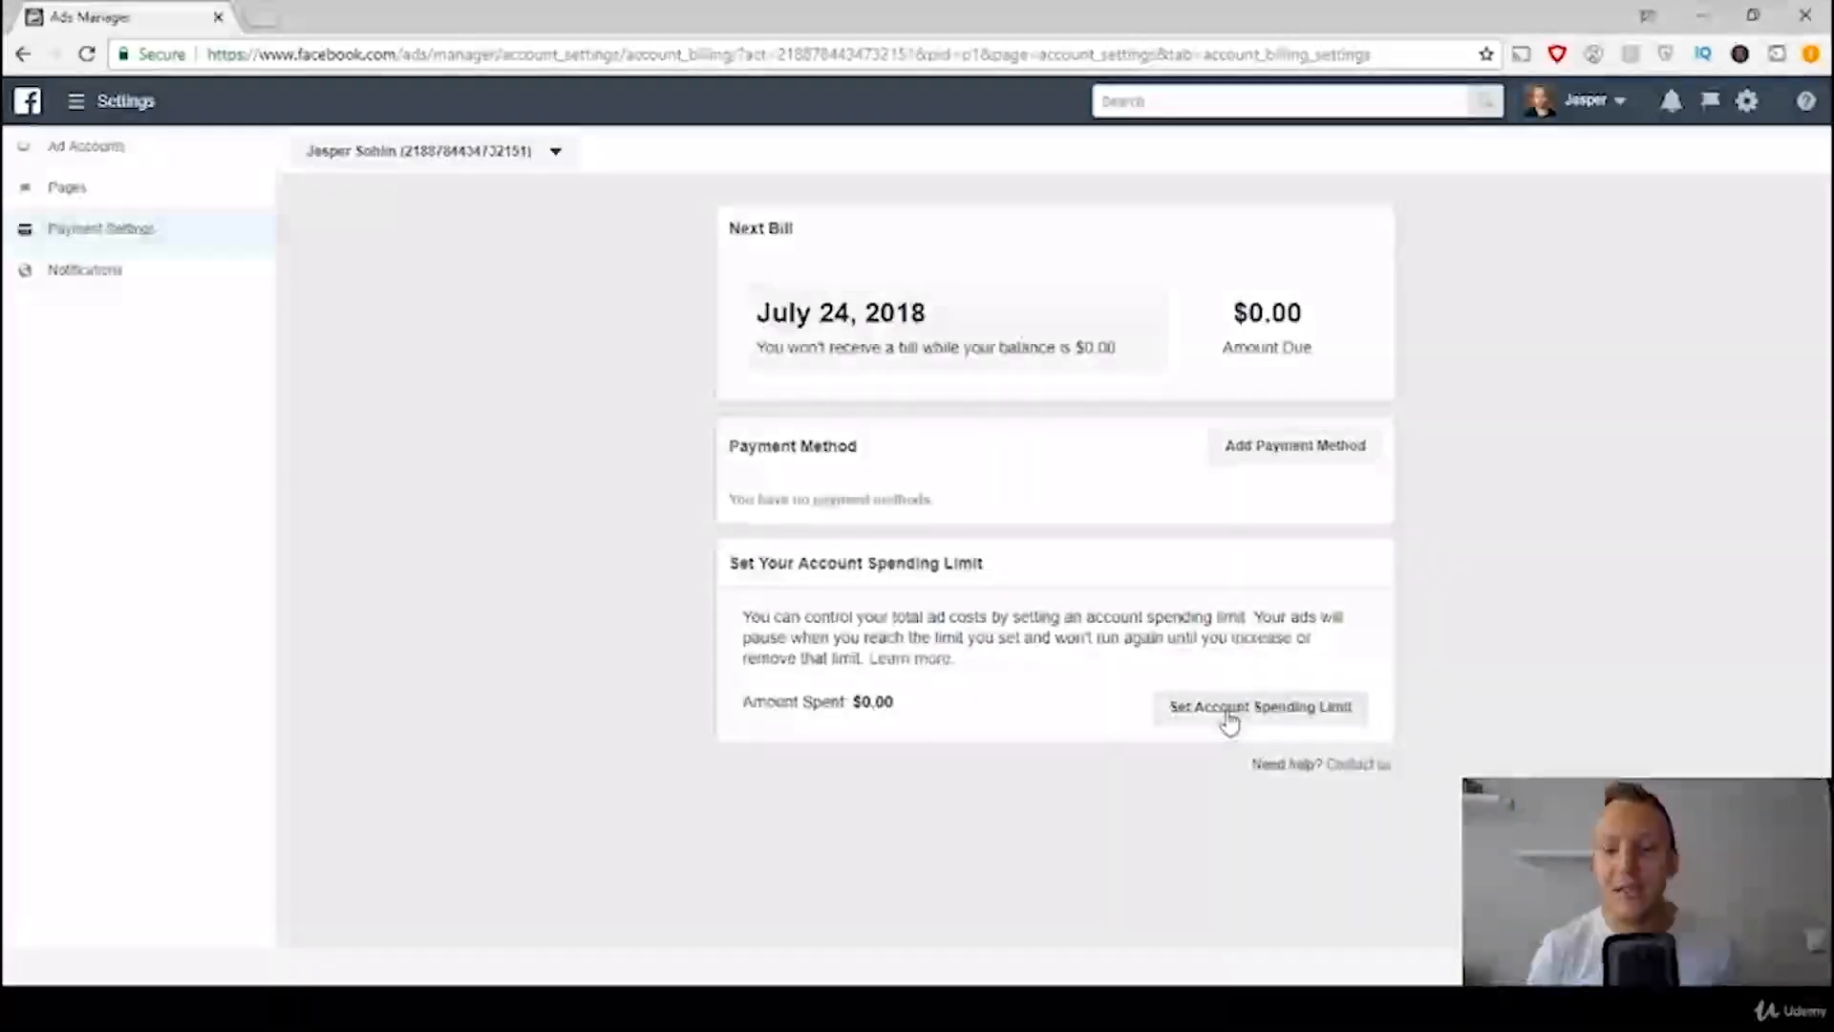
Step: Set the ad account's spending limit to 100 US dollars
left_click(1230, 717)
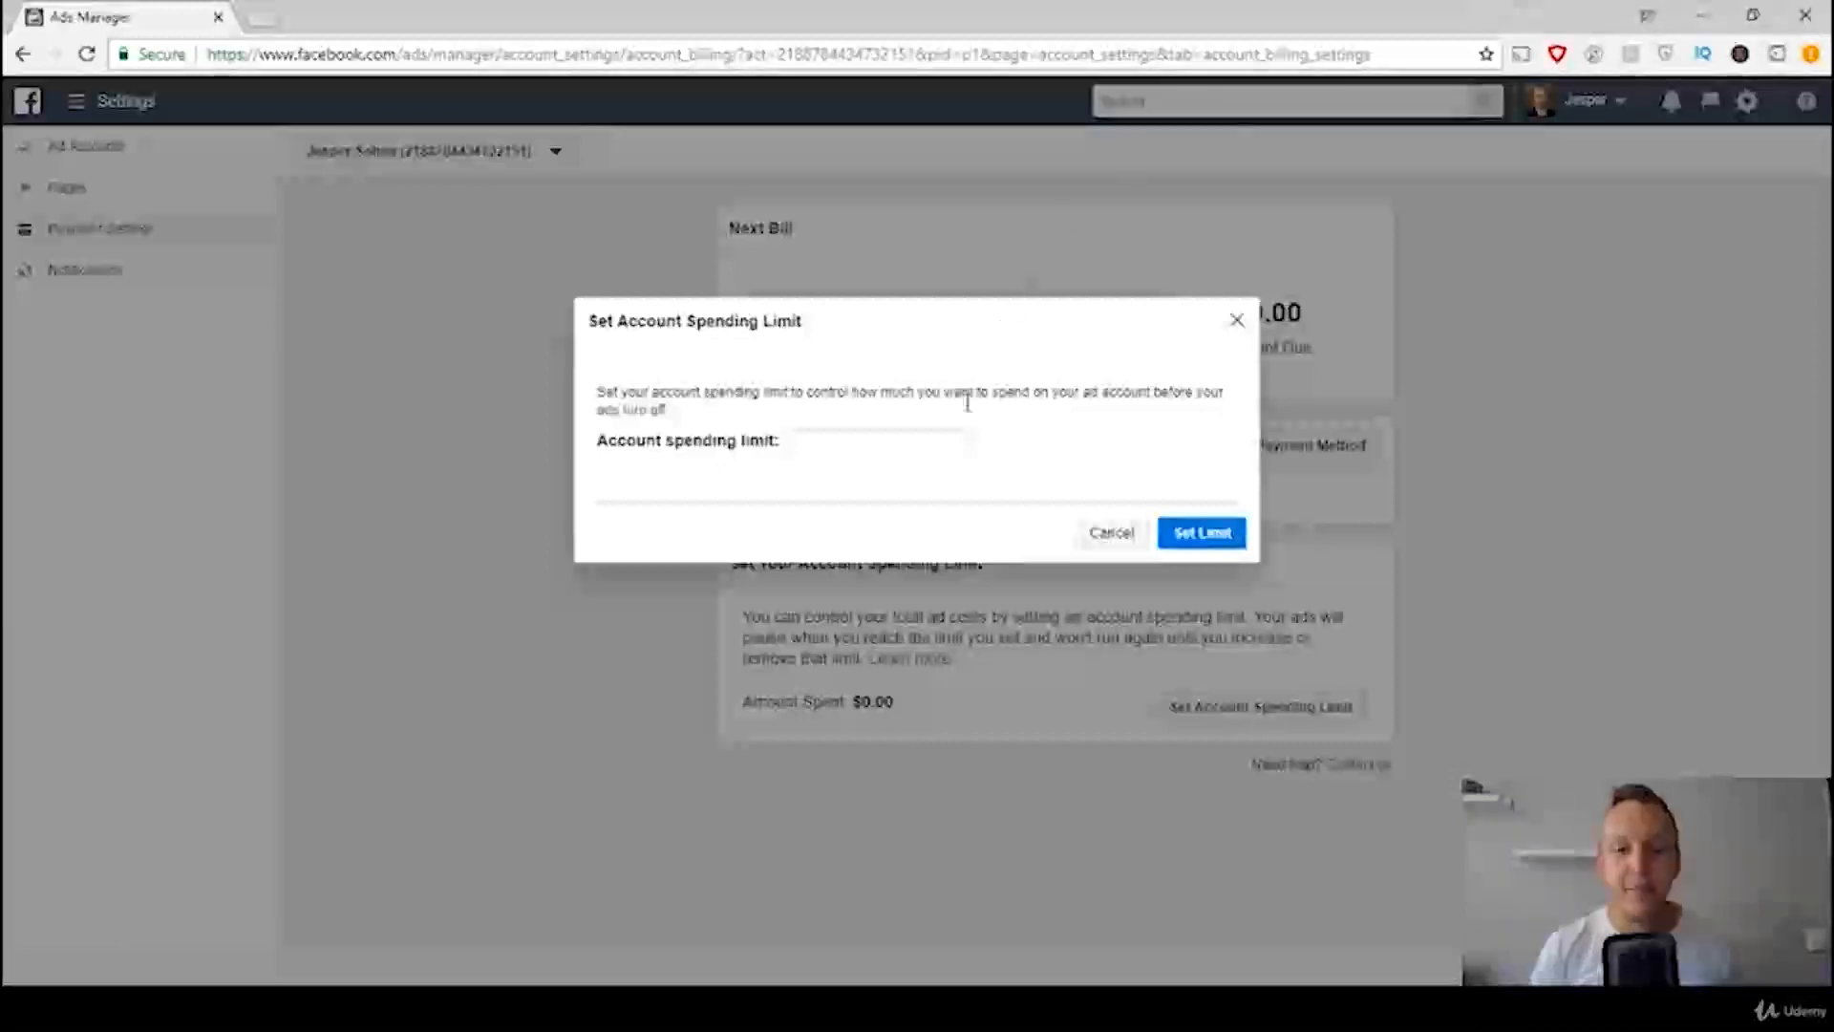
left_click(913, 446)
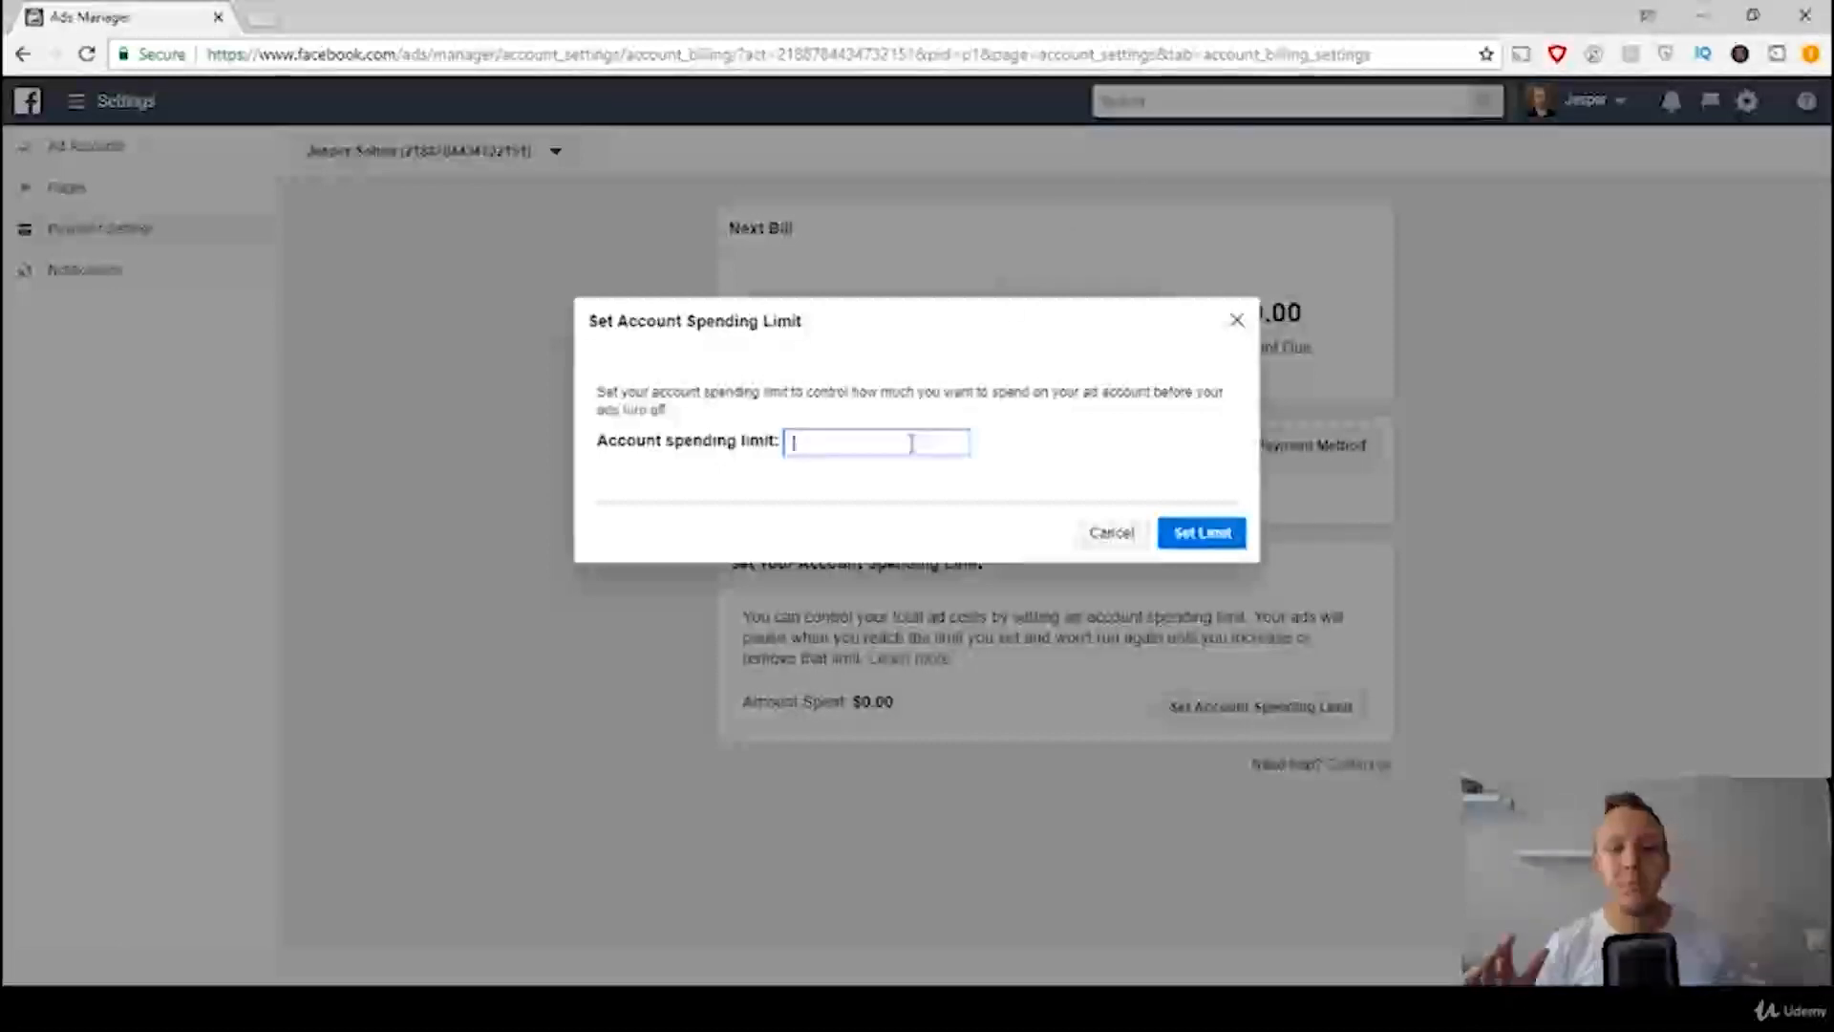
type("1")
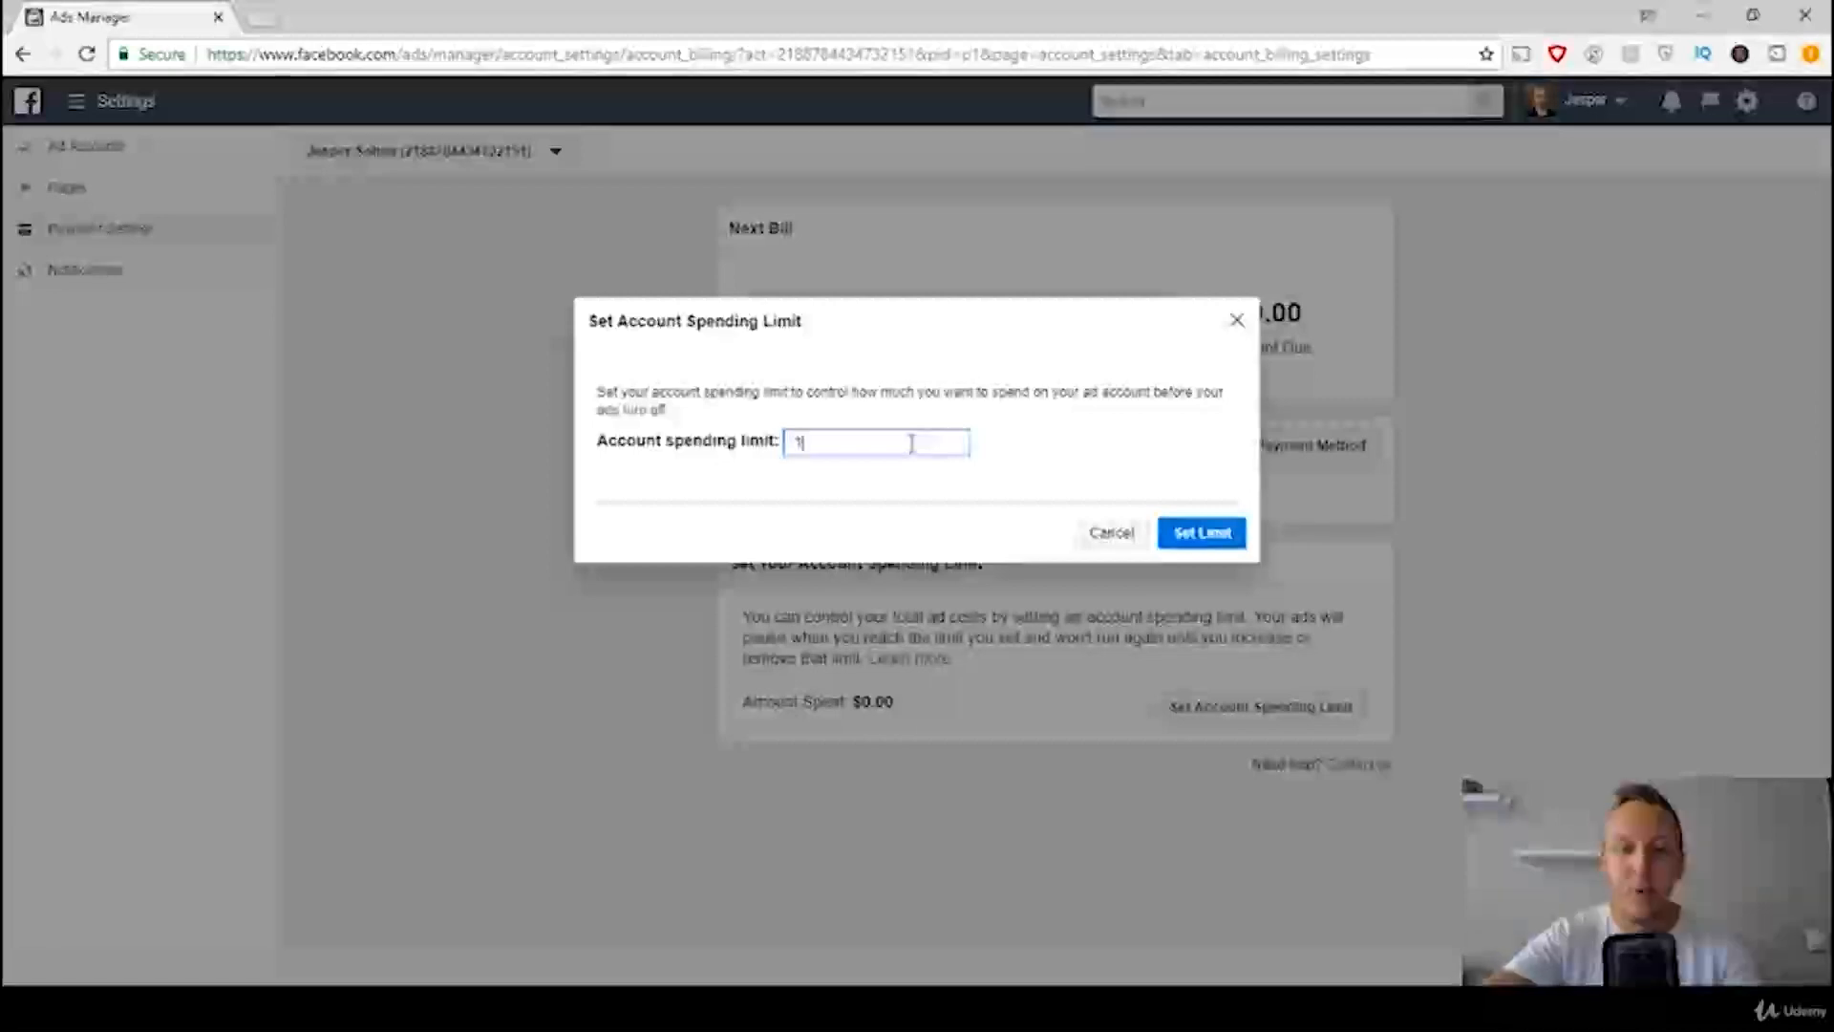
type("00")
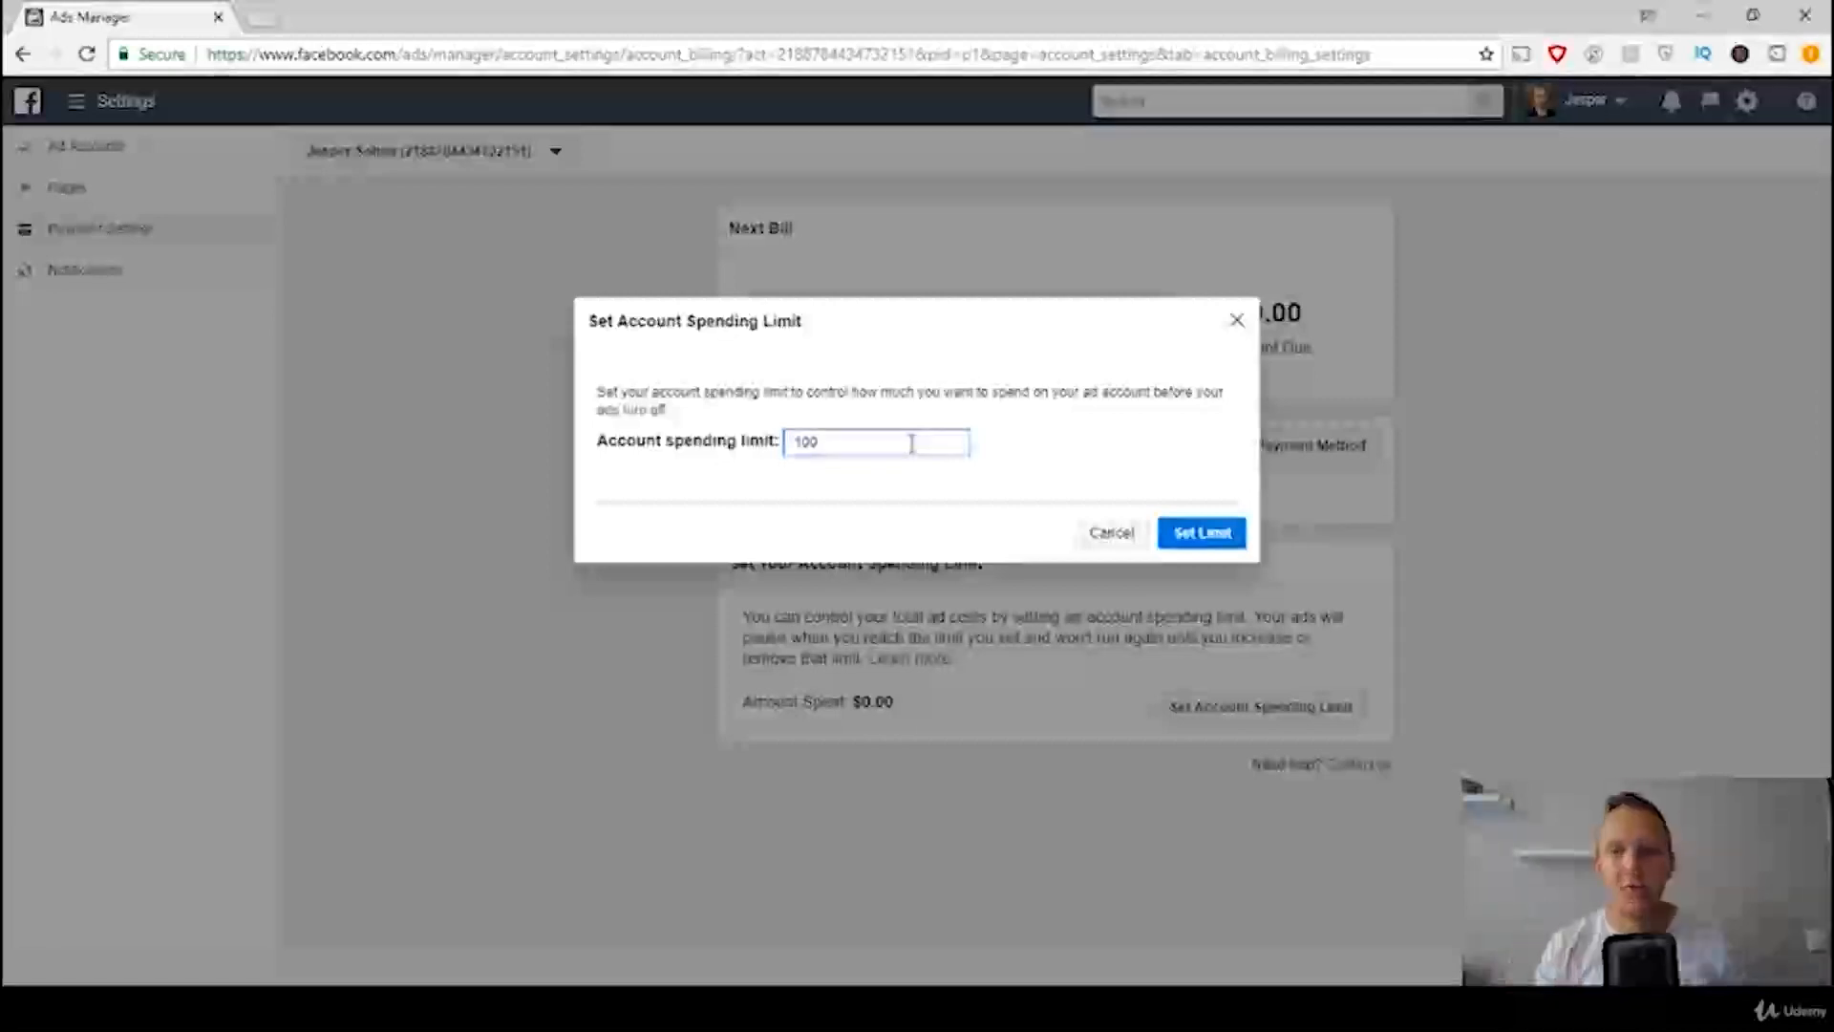
left_click(1200, 536)
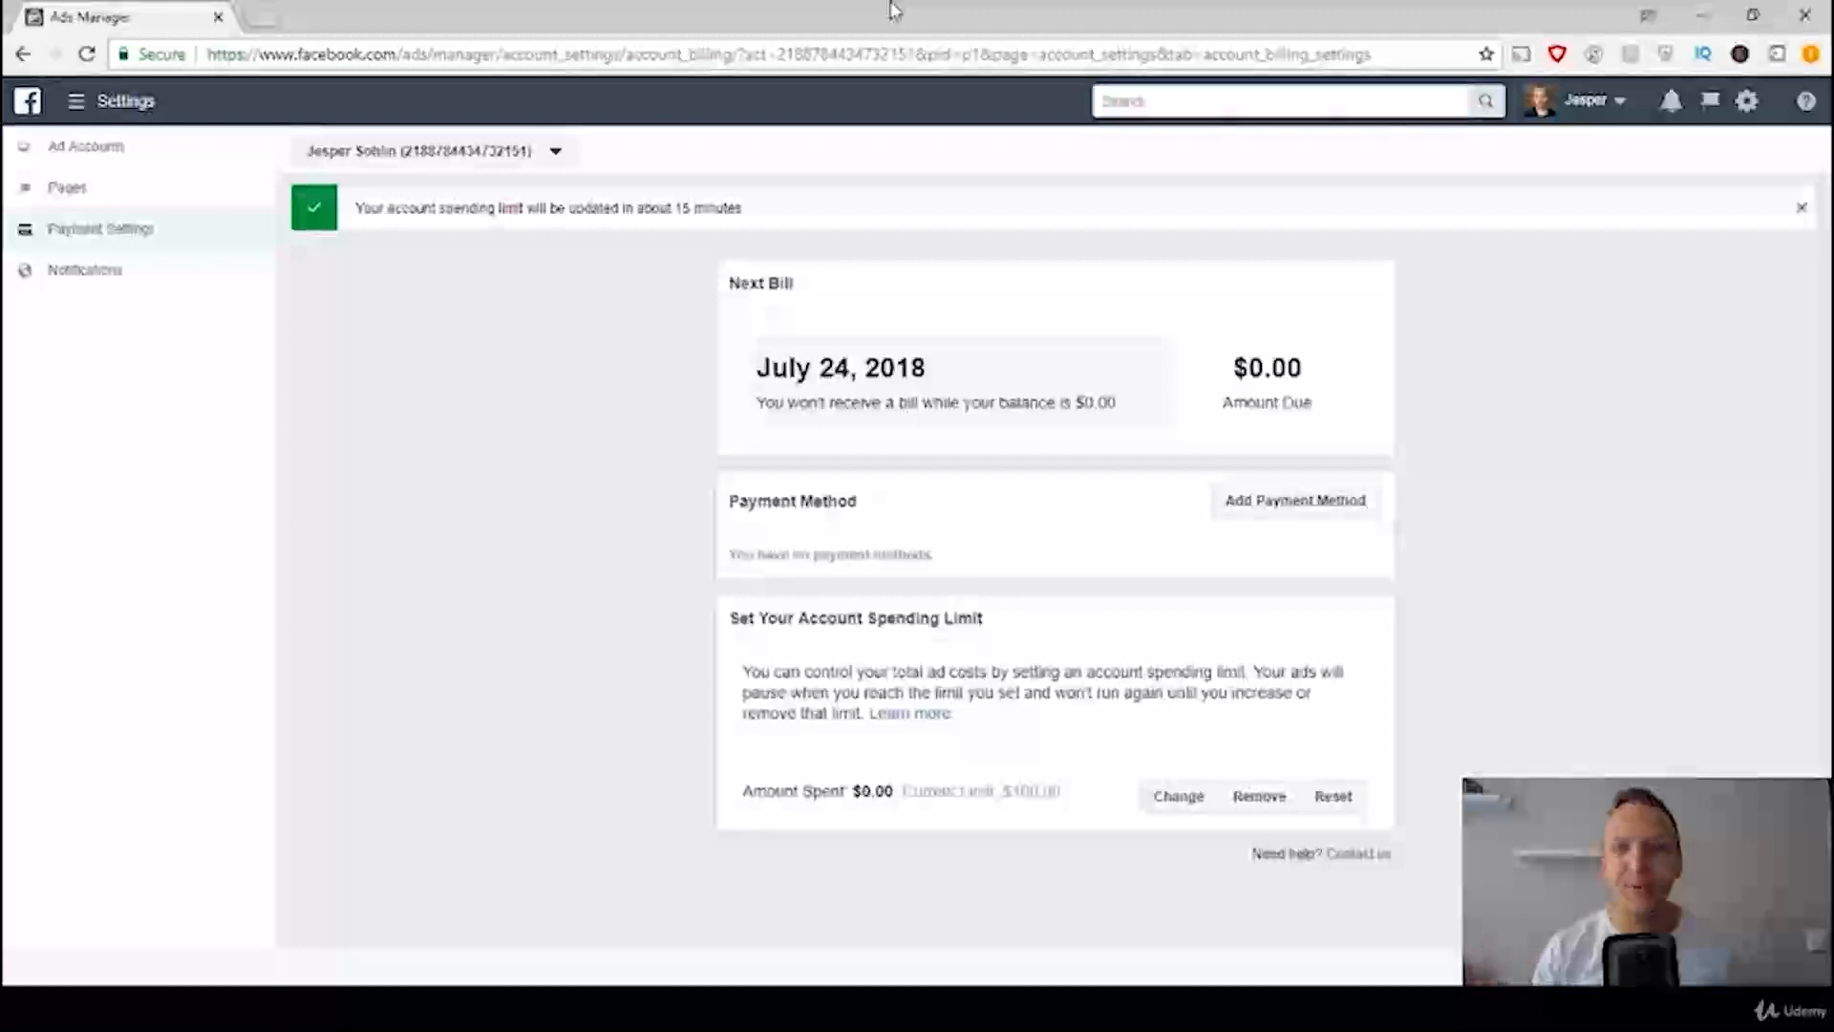
Step: Return to the personal news feed and reopen the ad account settings by way of ad creation
left_click(1617, 103)
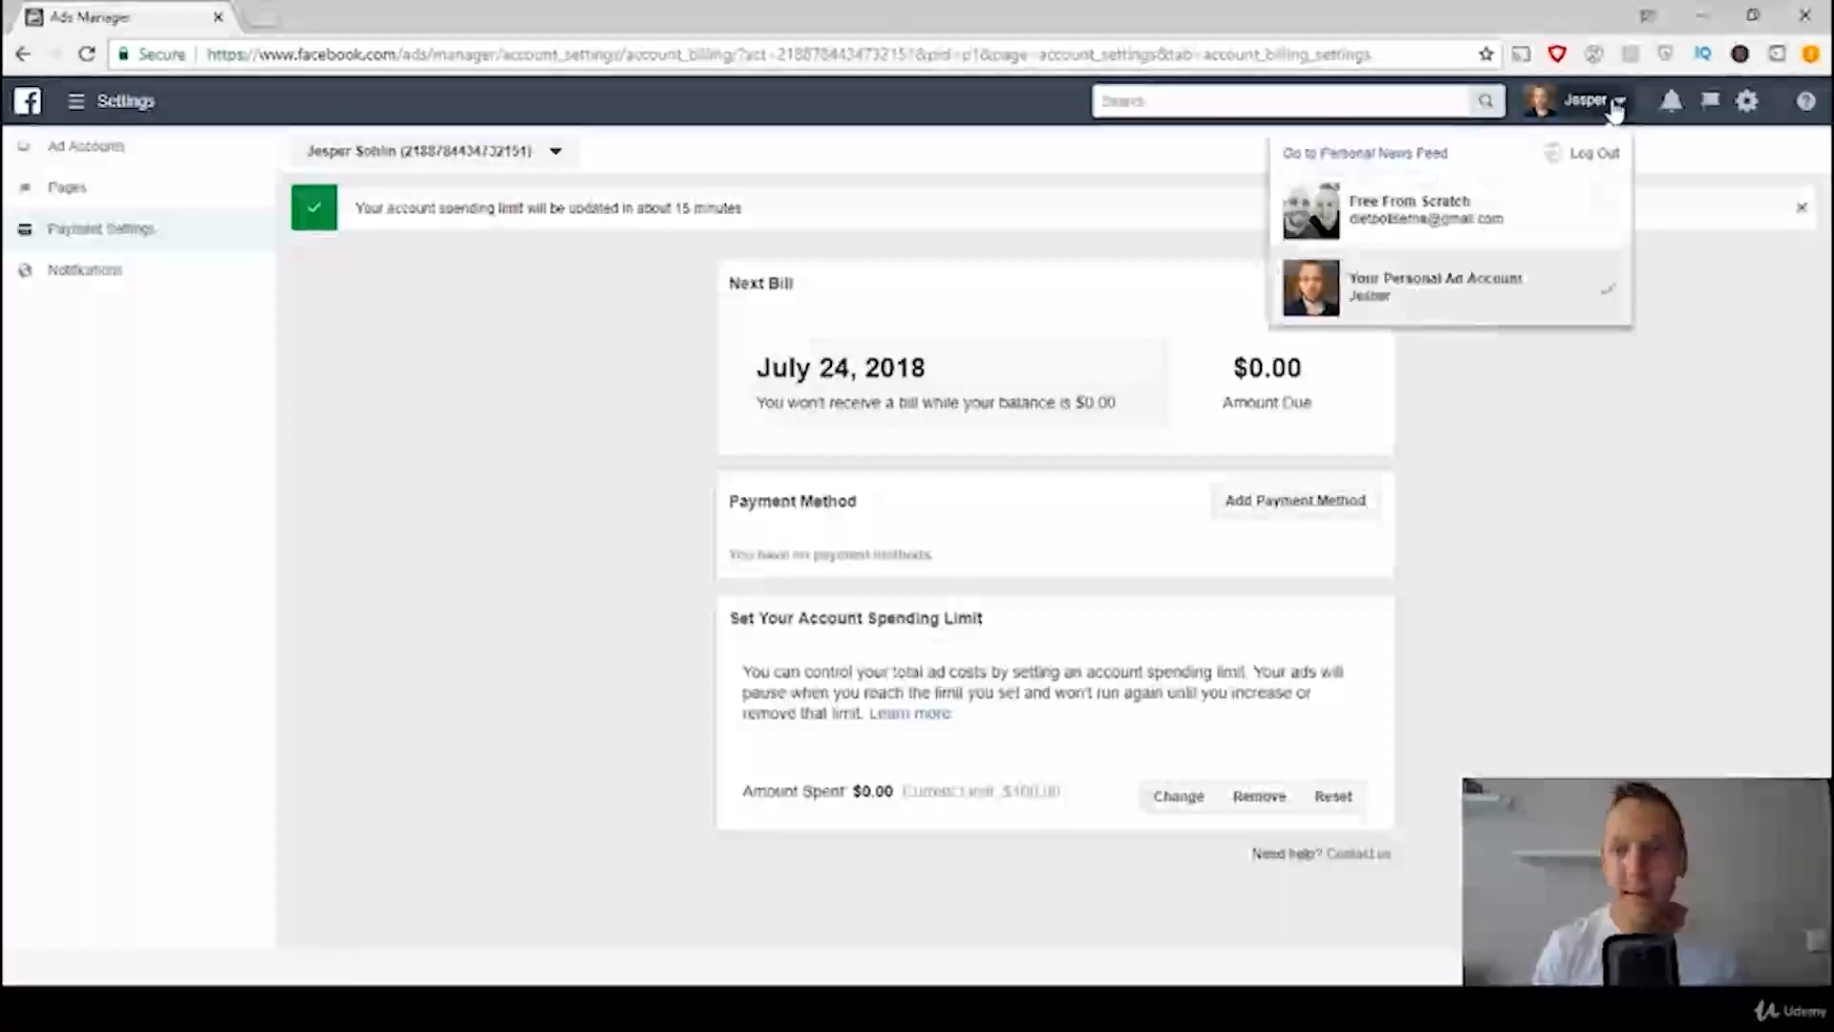
left_click(1422, 155)
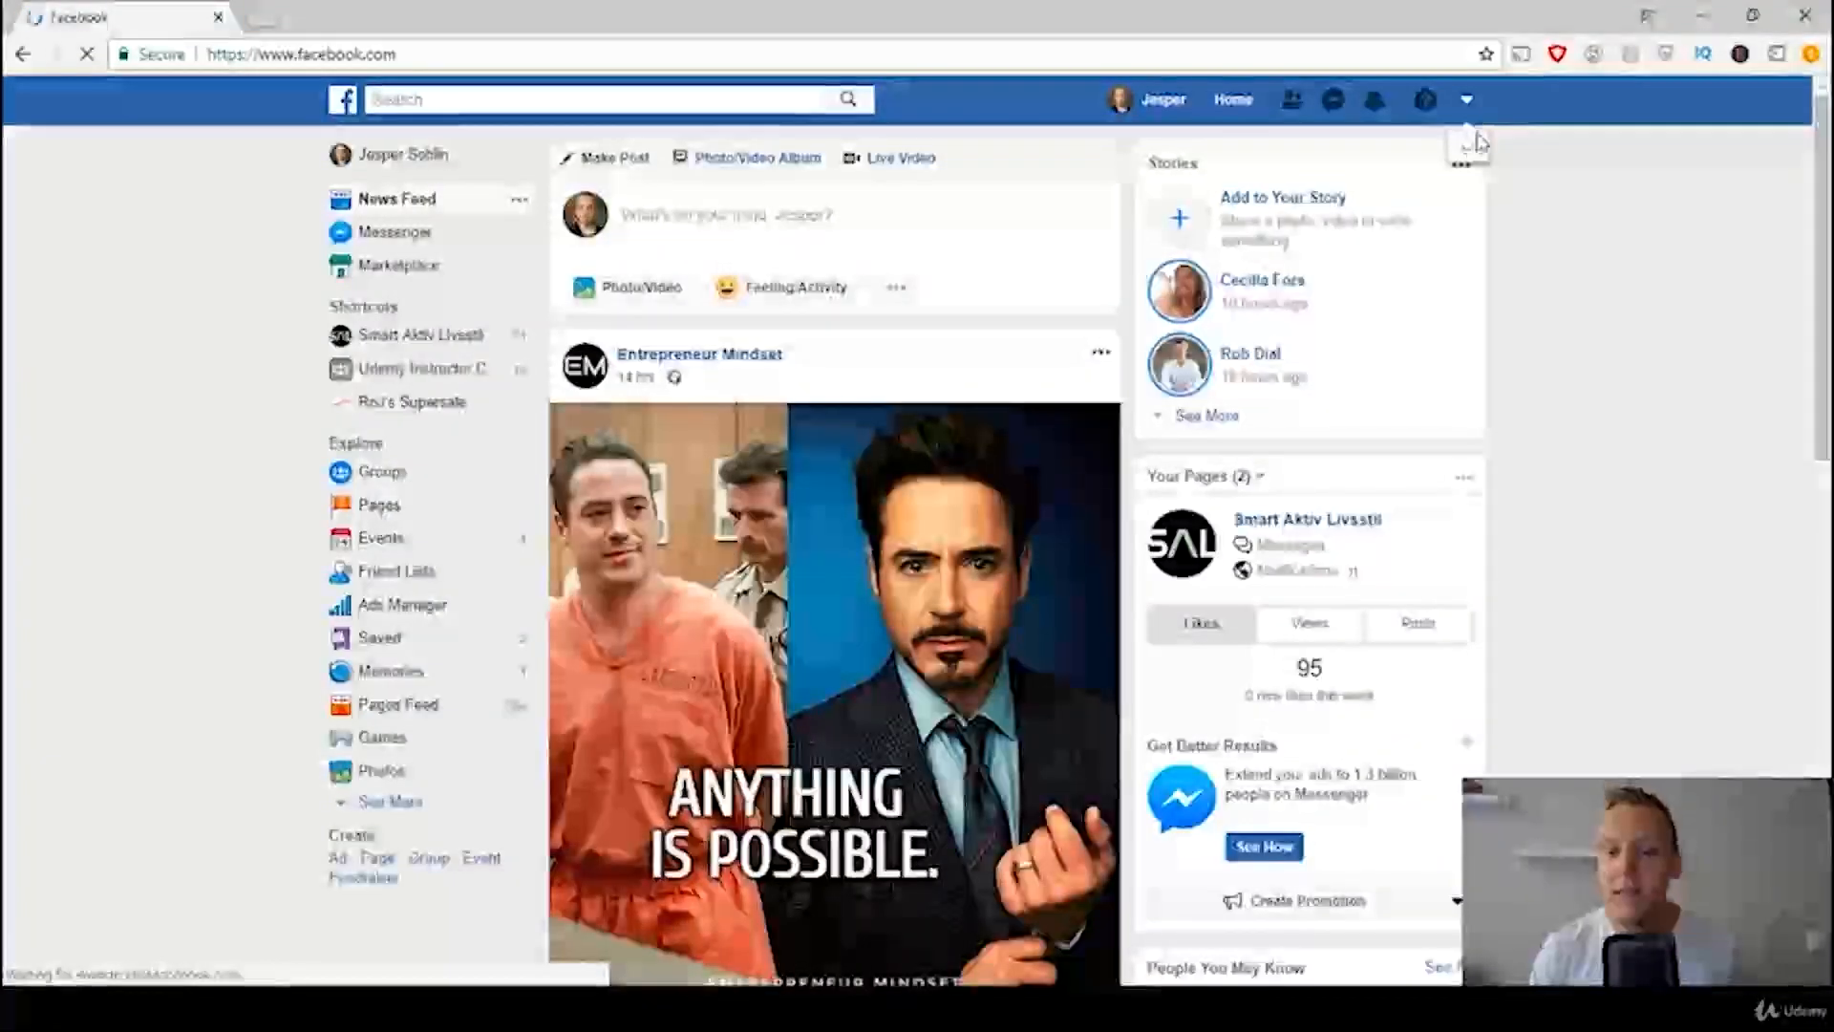
left_click(1467, 99)
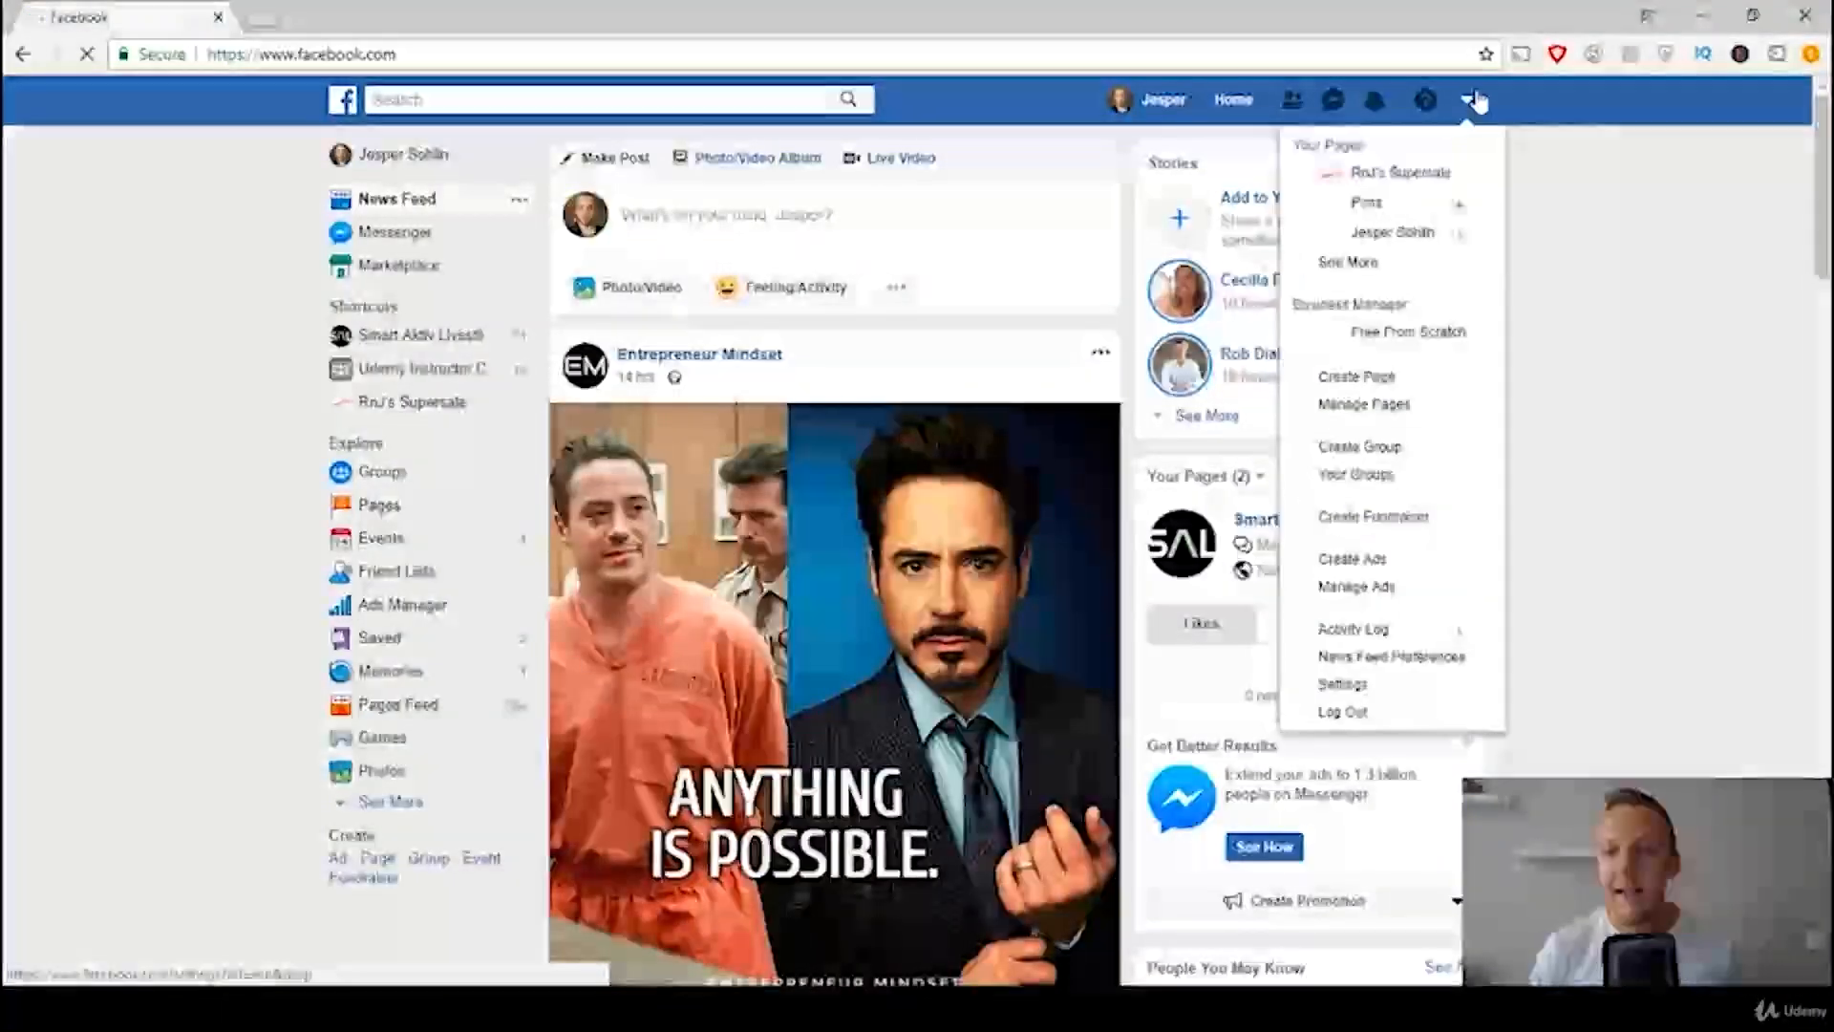
left_click(1381, 562)
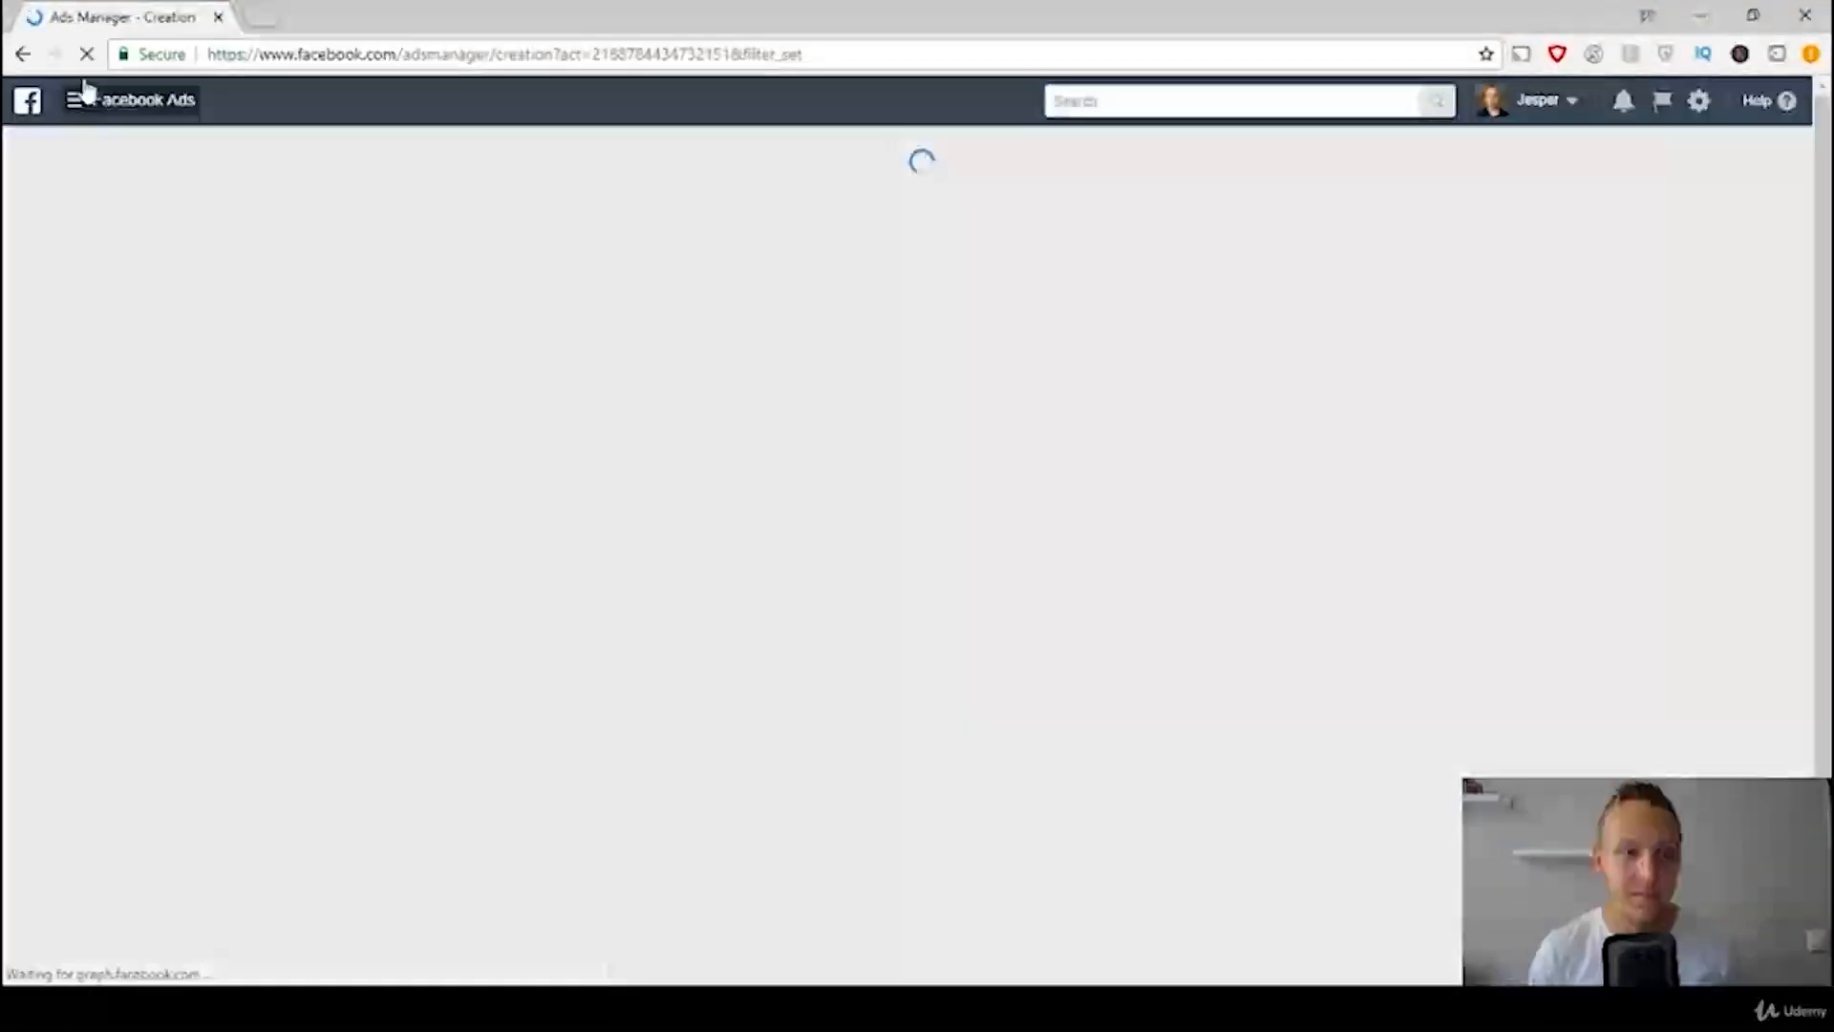
left_click(80, 99)
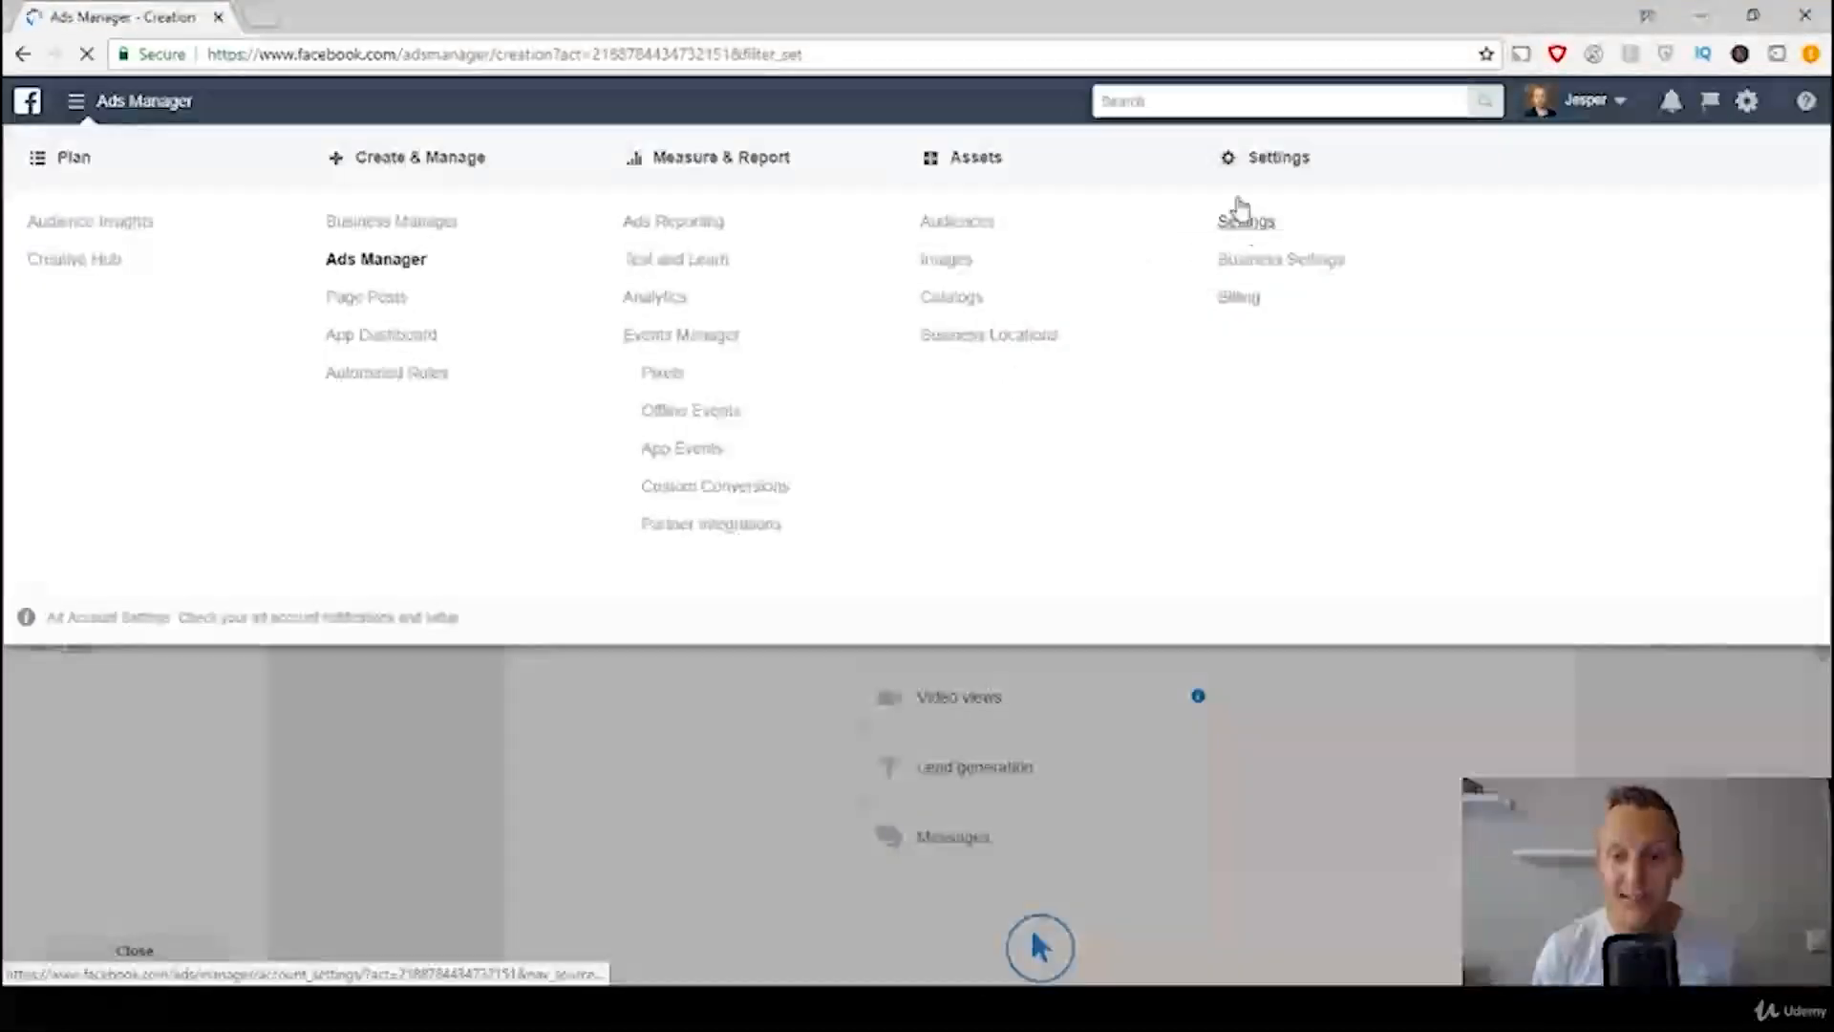
left_click(1242, 215)
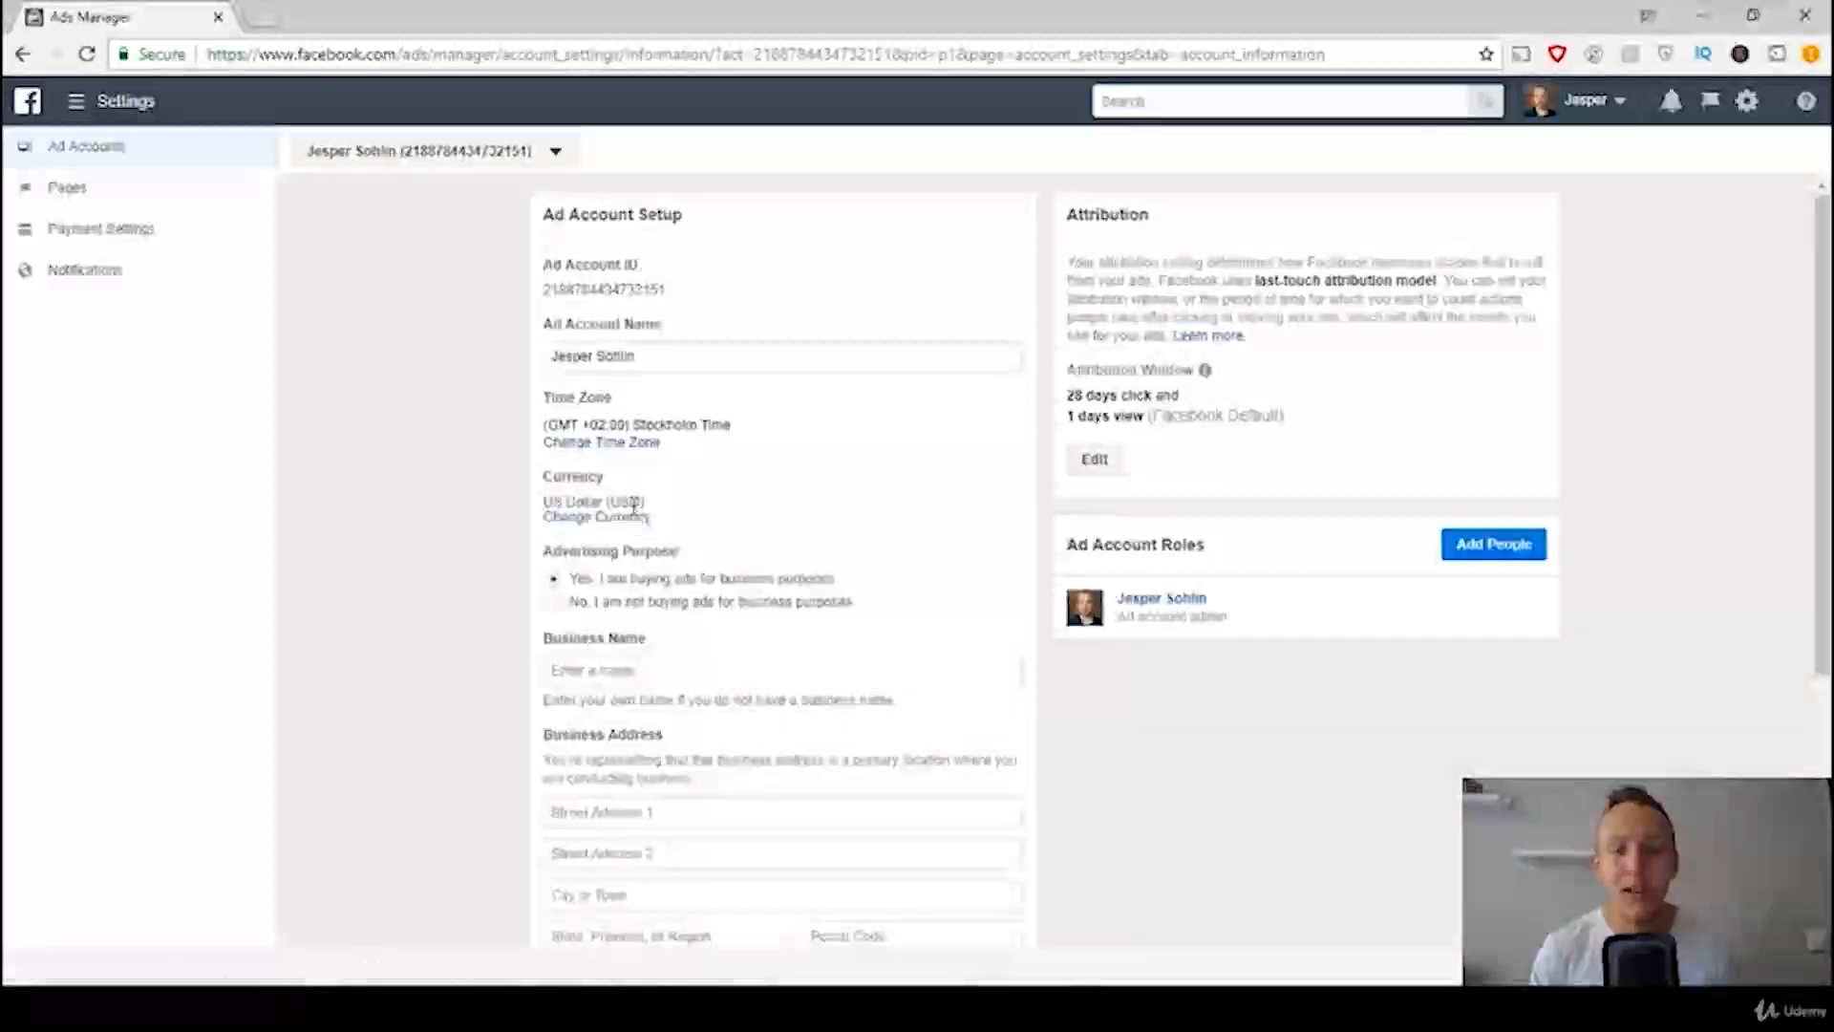
Step: Check which personal ad account is selected and open its payment settings
left_click(525, 153)
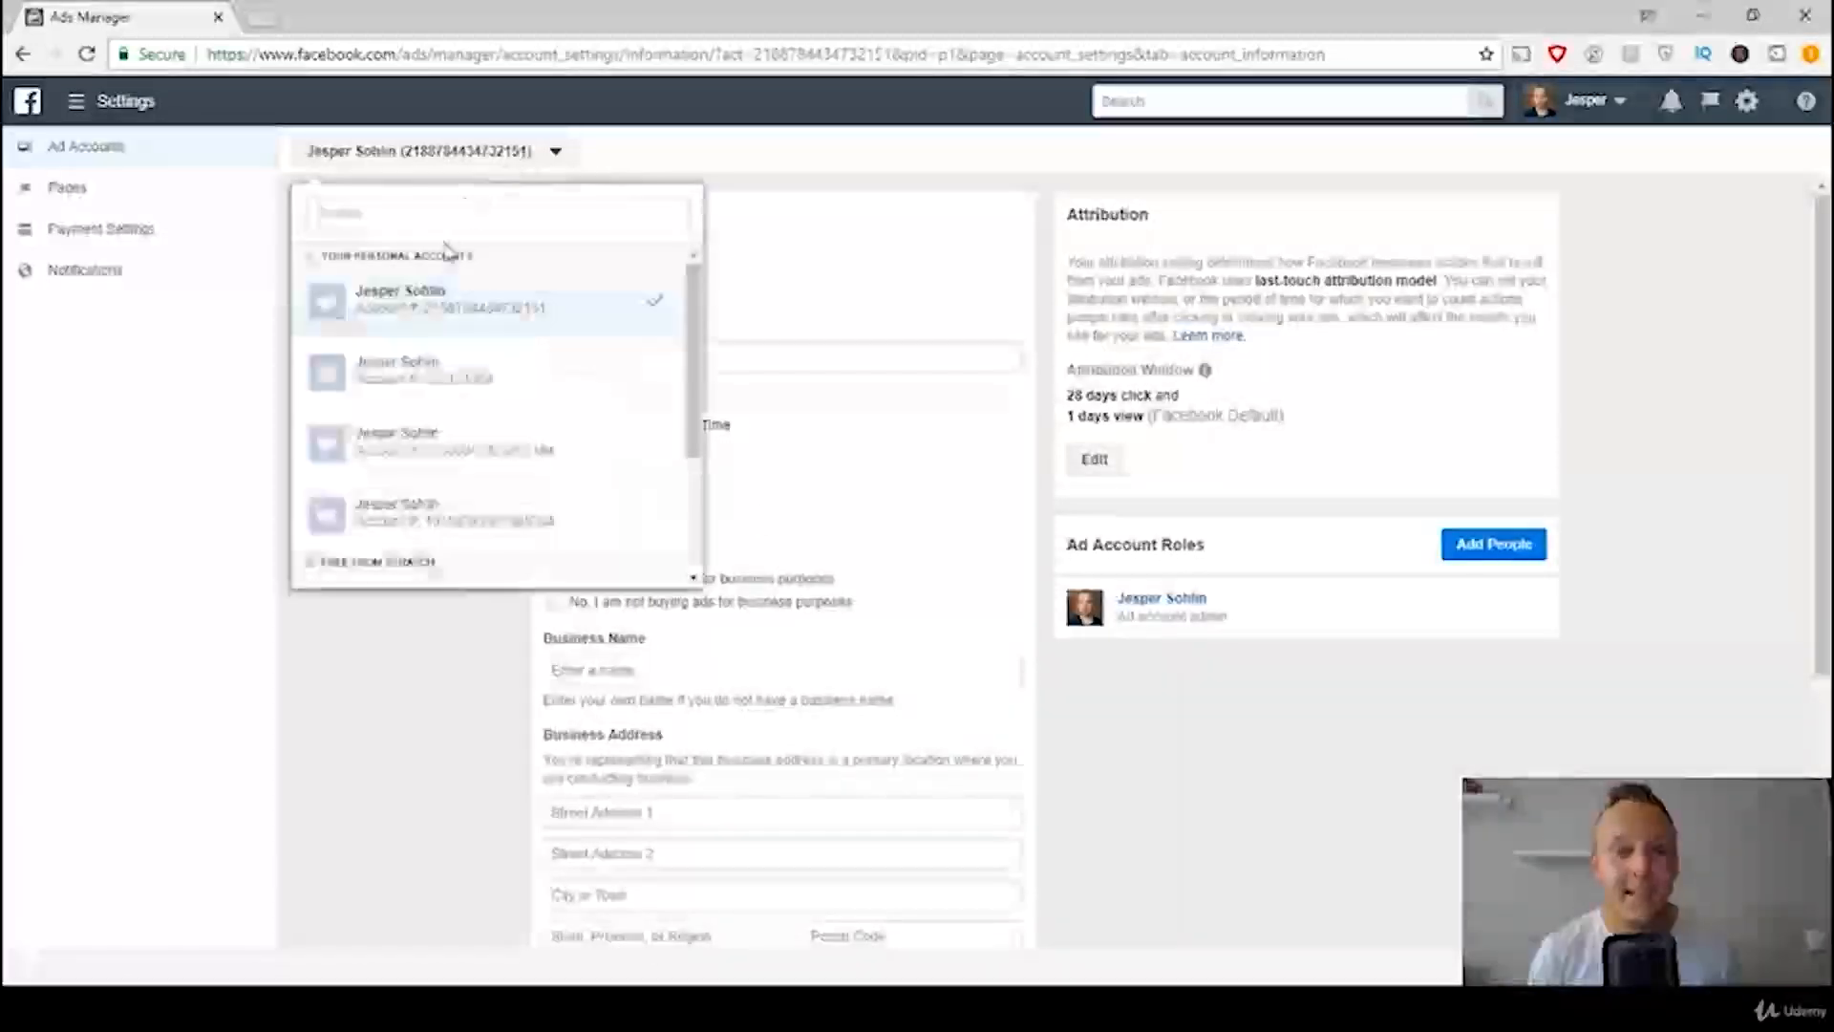
left_click(478, 156)
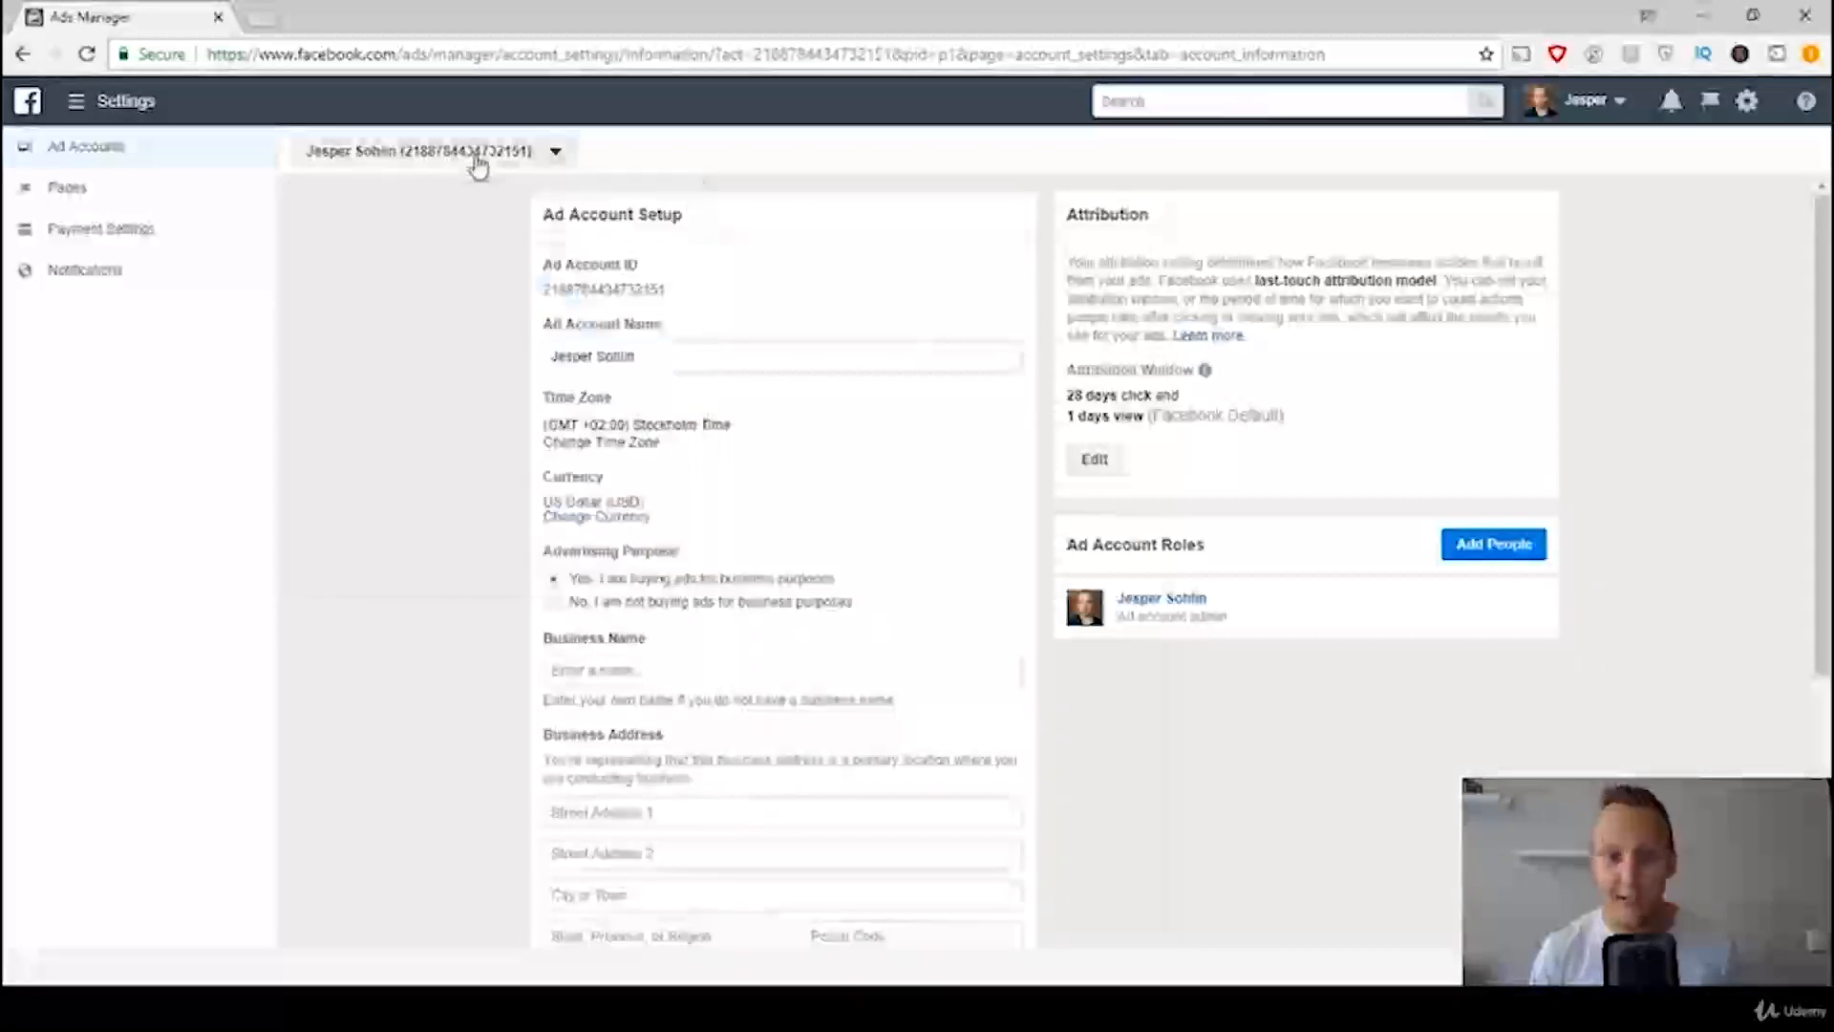
left_click(153, 249)
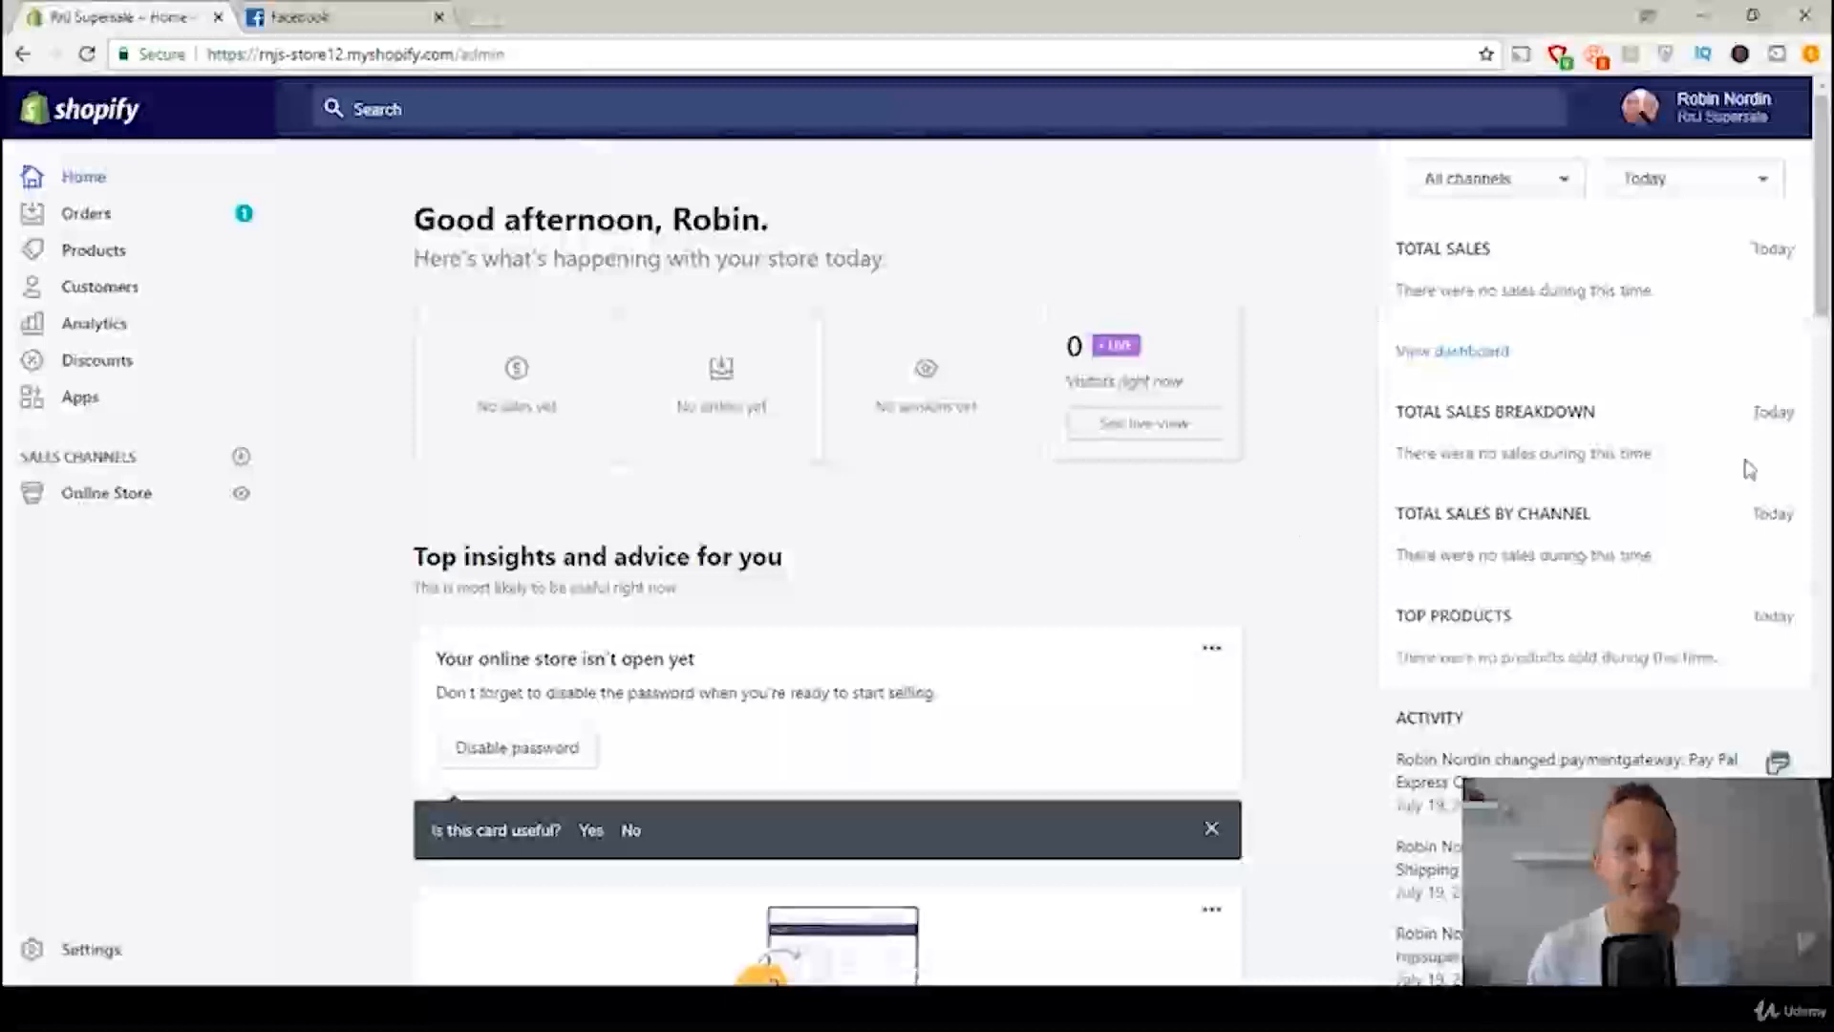
Step: Switch from the Shopify admin to Facebook, manage the ad accounts and open the Pixels page of Events Manager
left_click(296, 18)
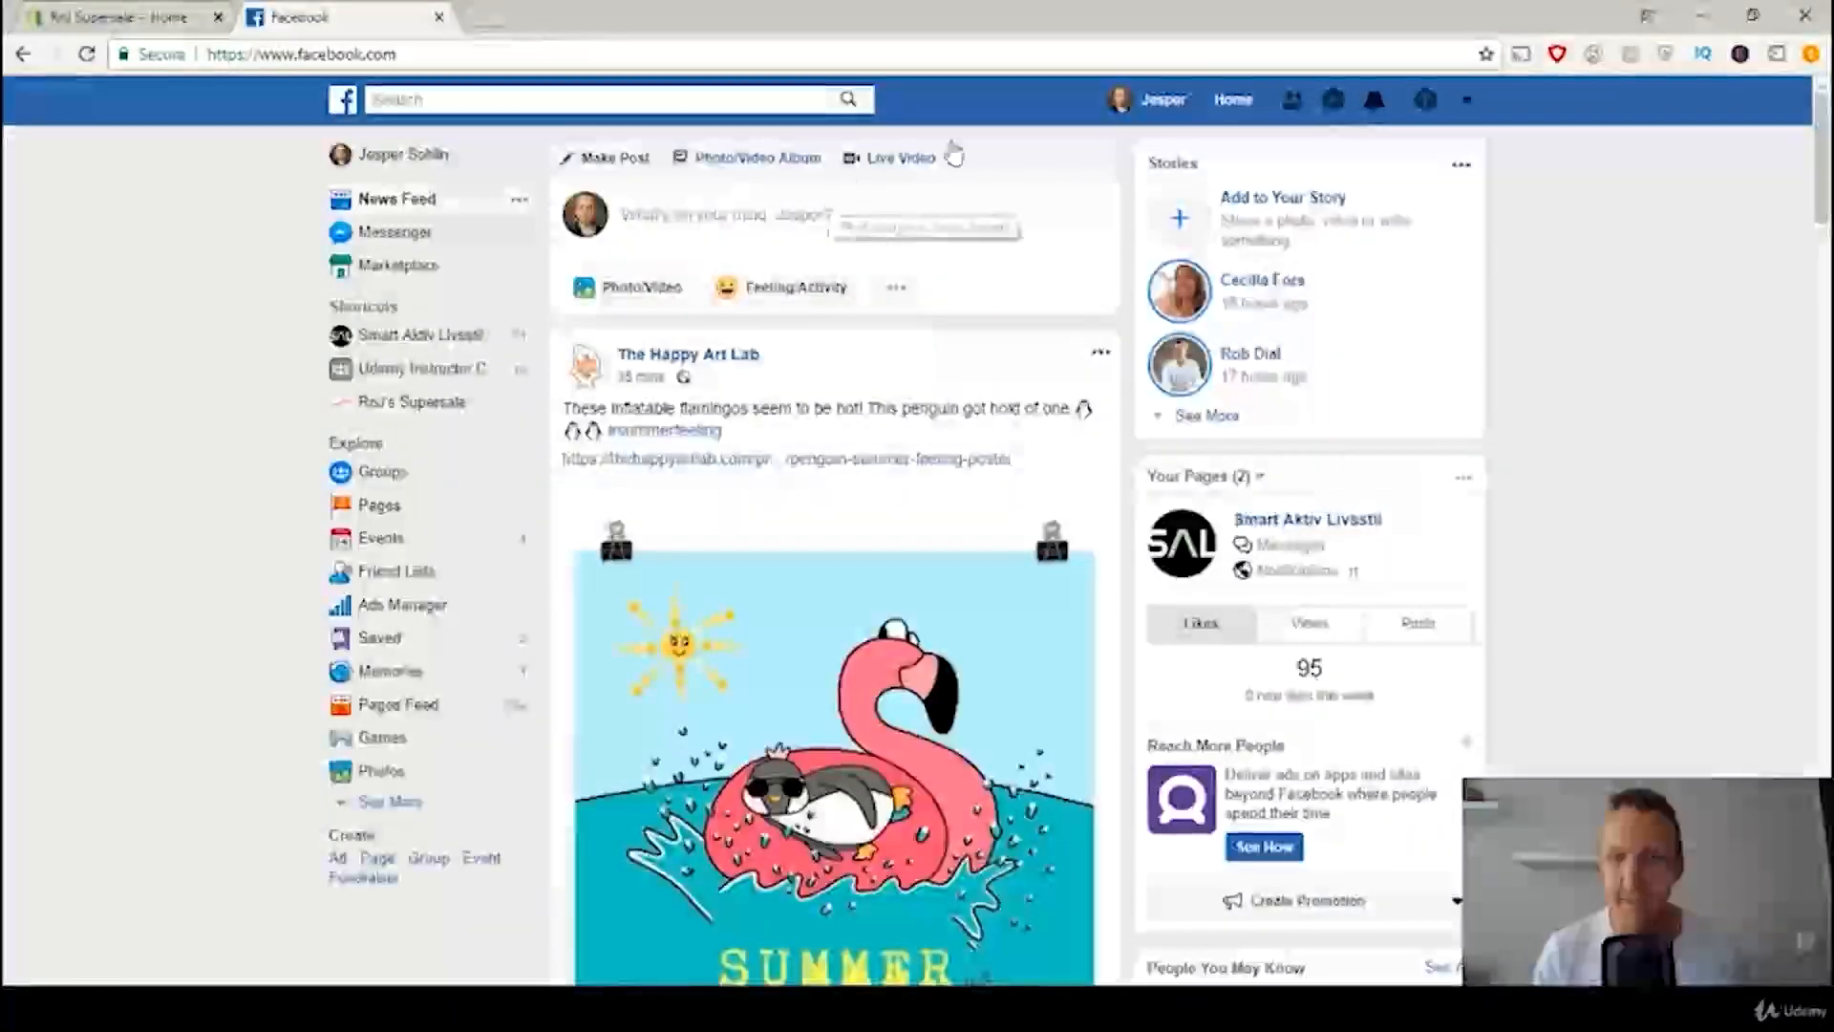
left_click(1469, 101)
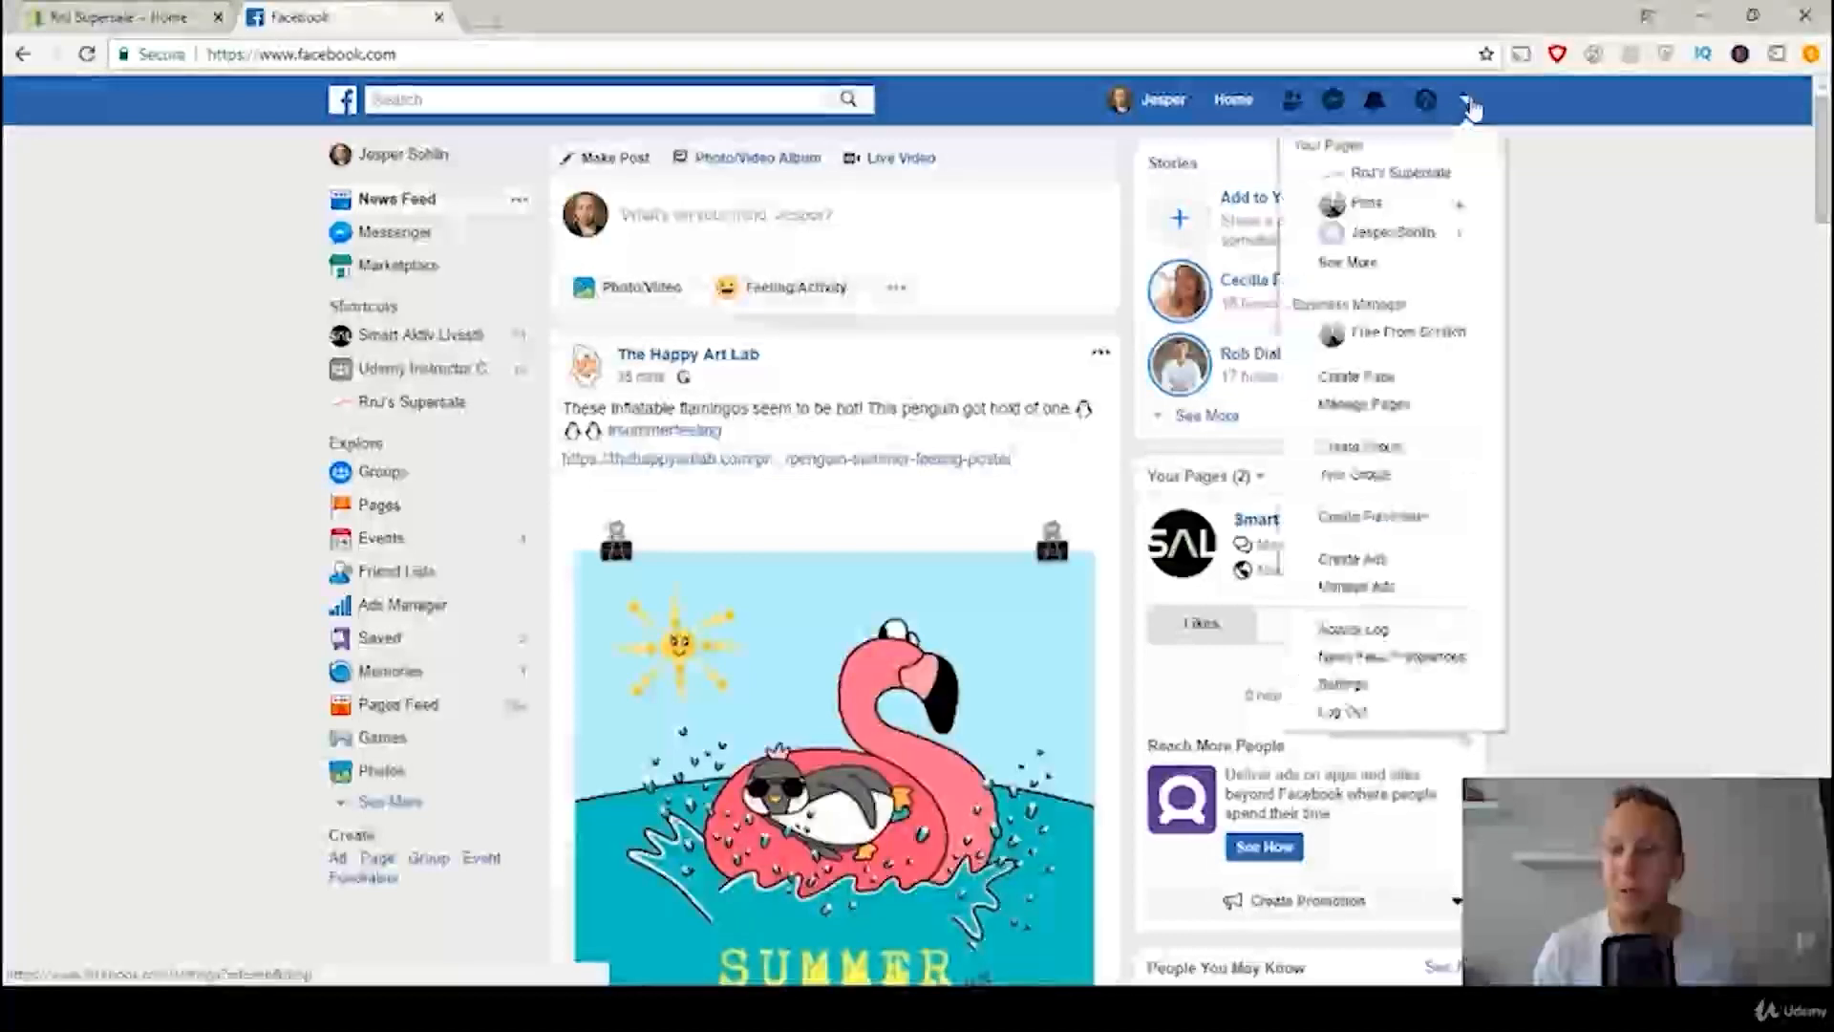
left_click(1366, 599)
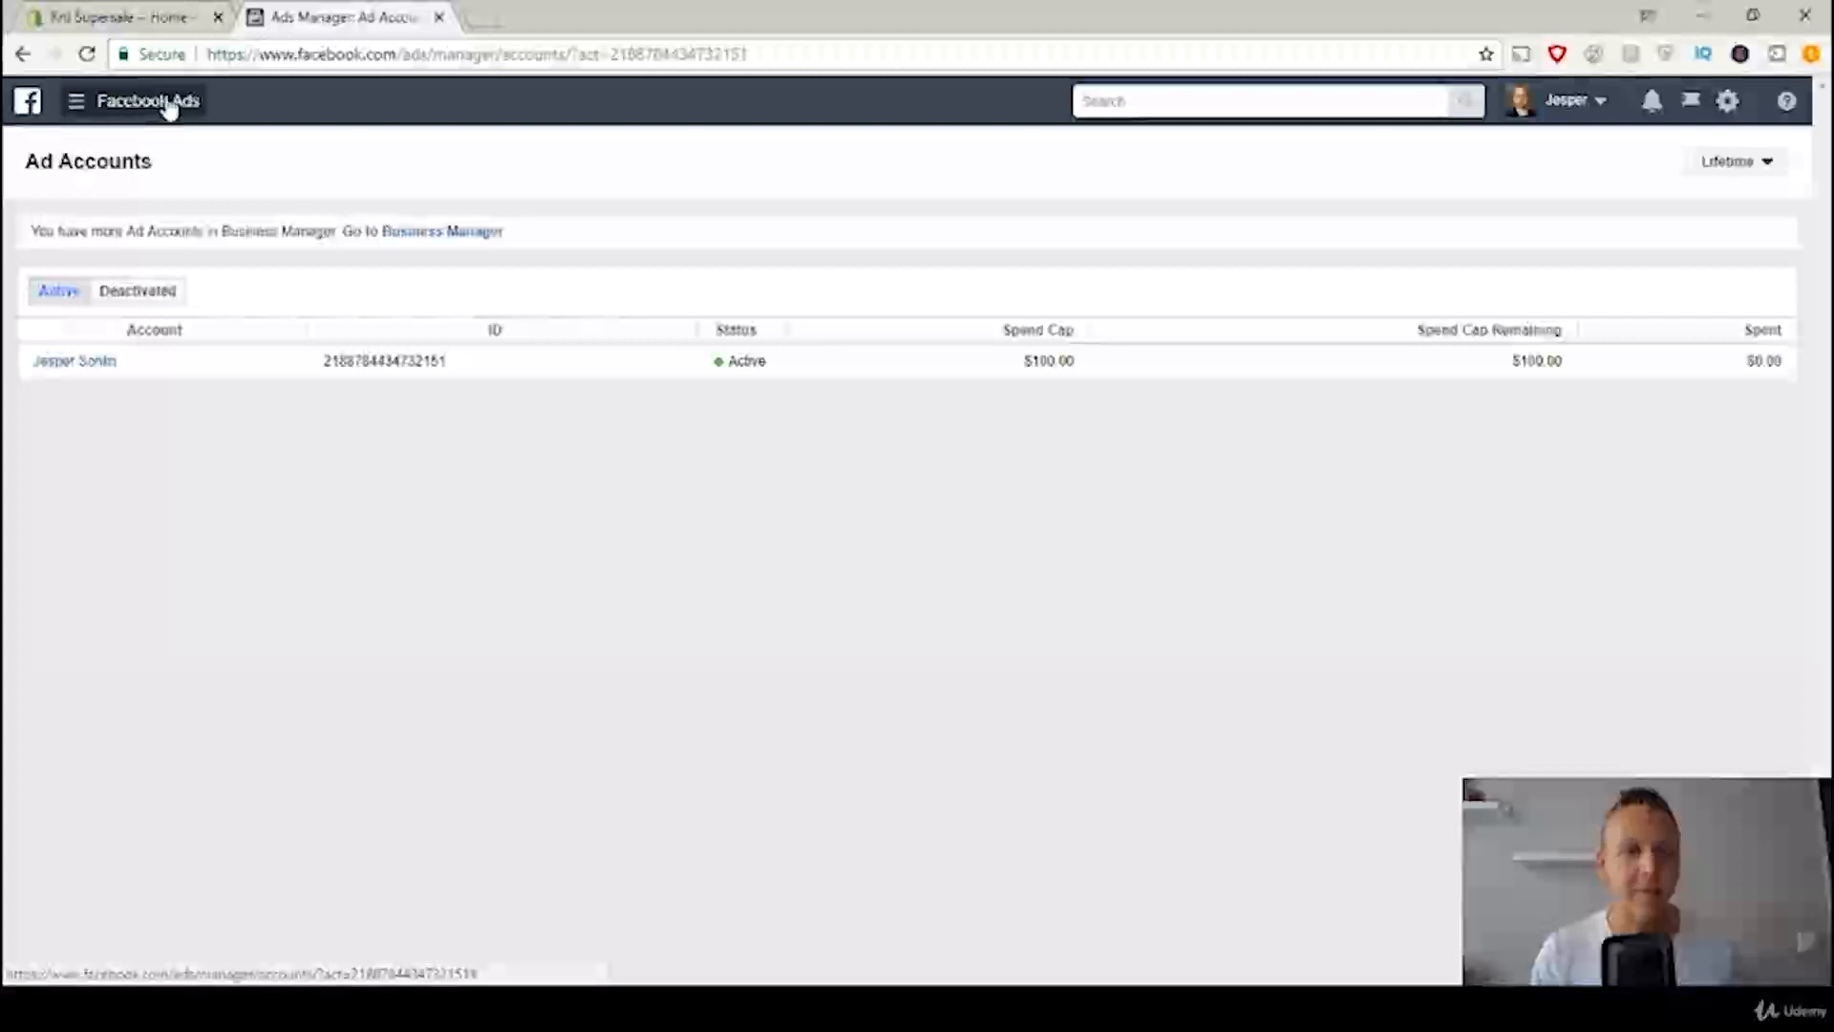
left_click(135, 110)
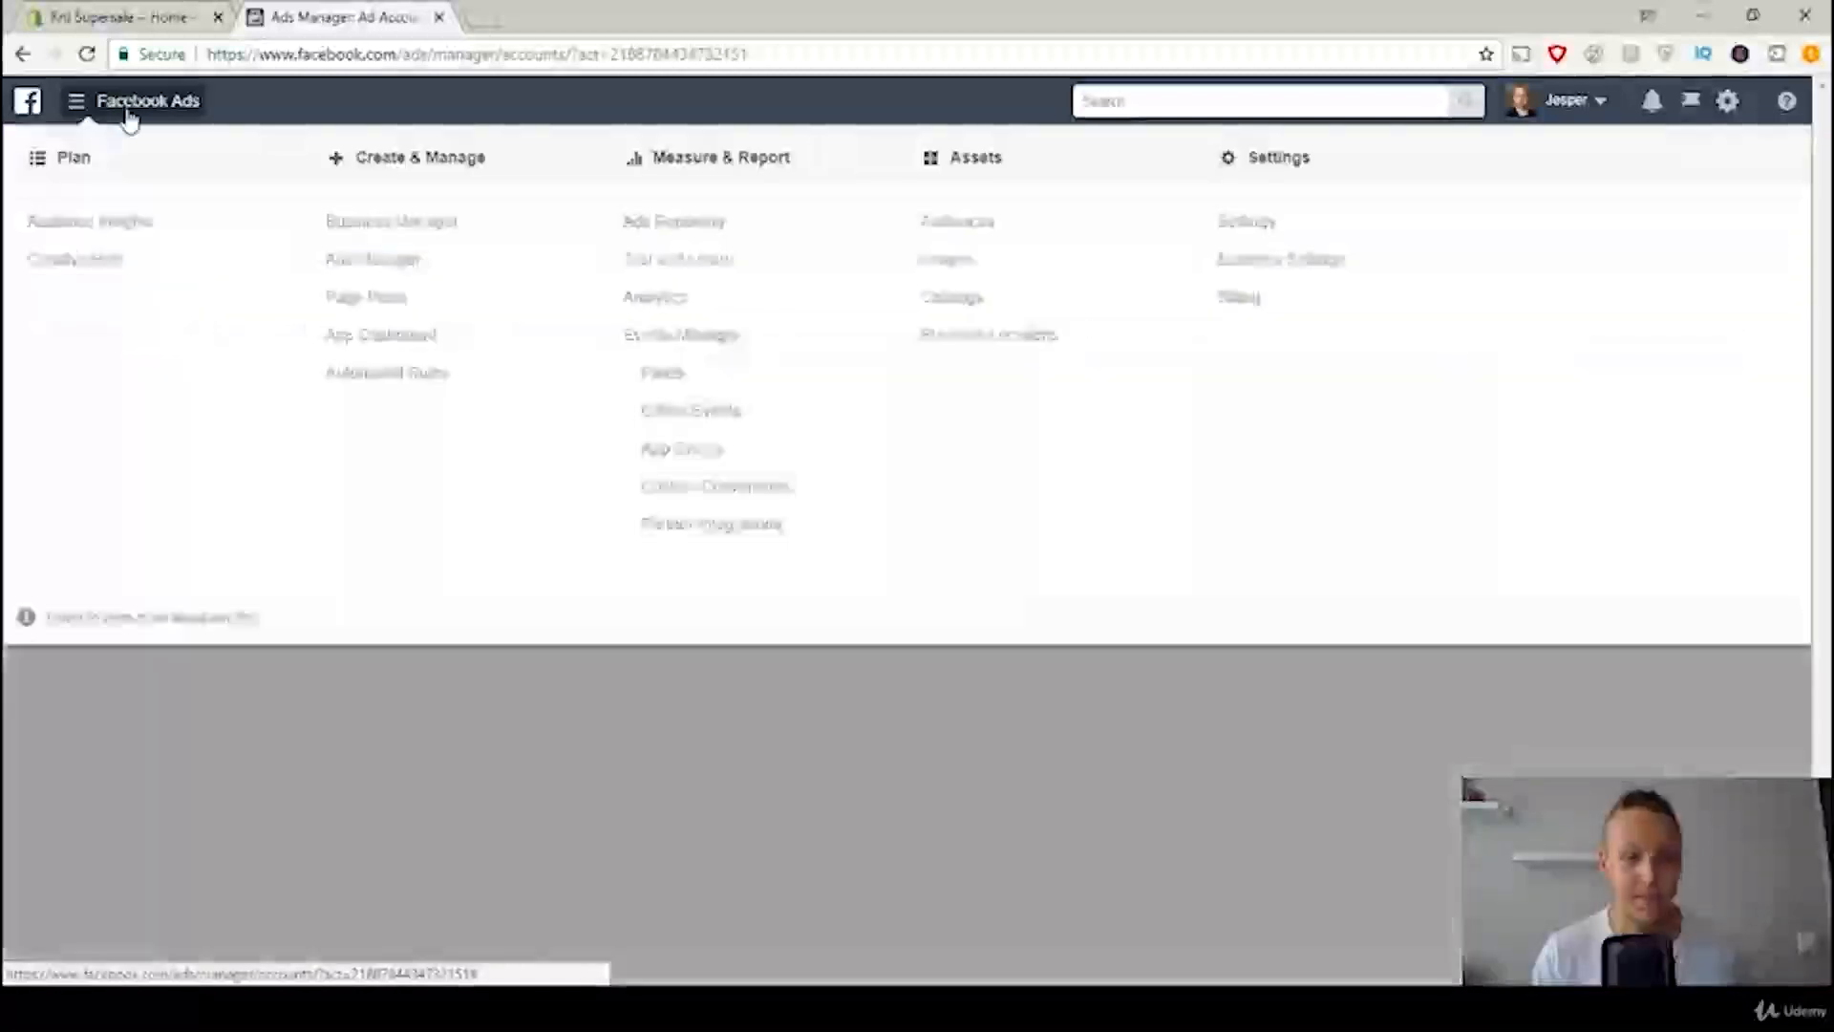
left_click(669, 378)
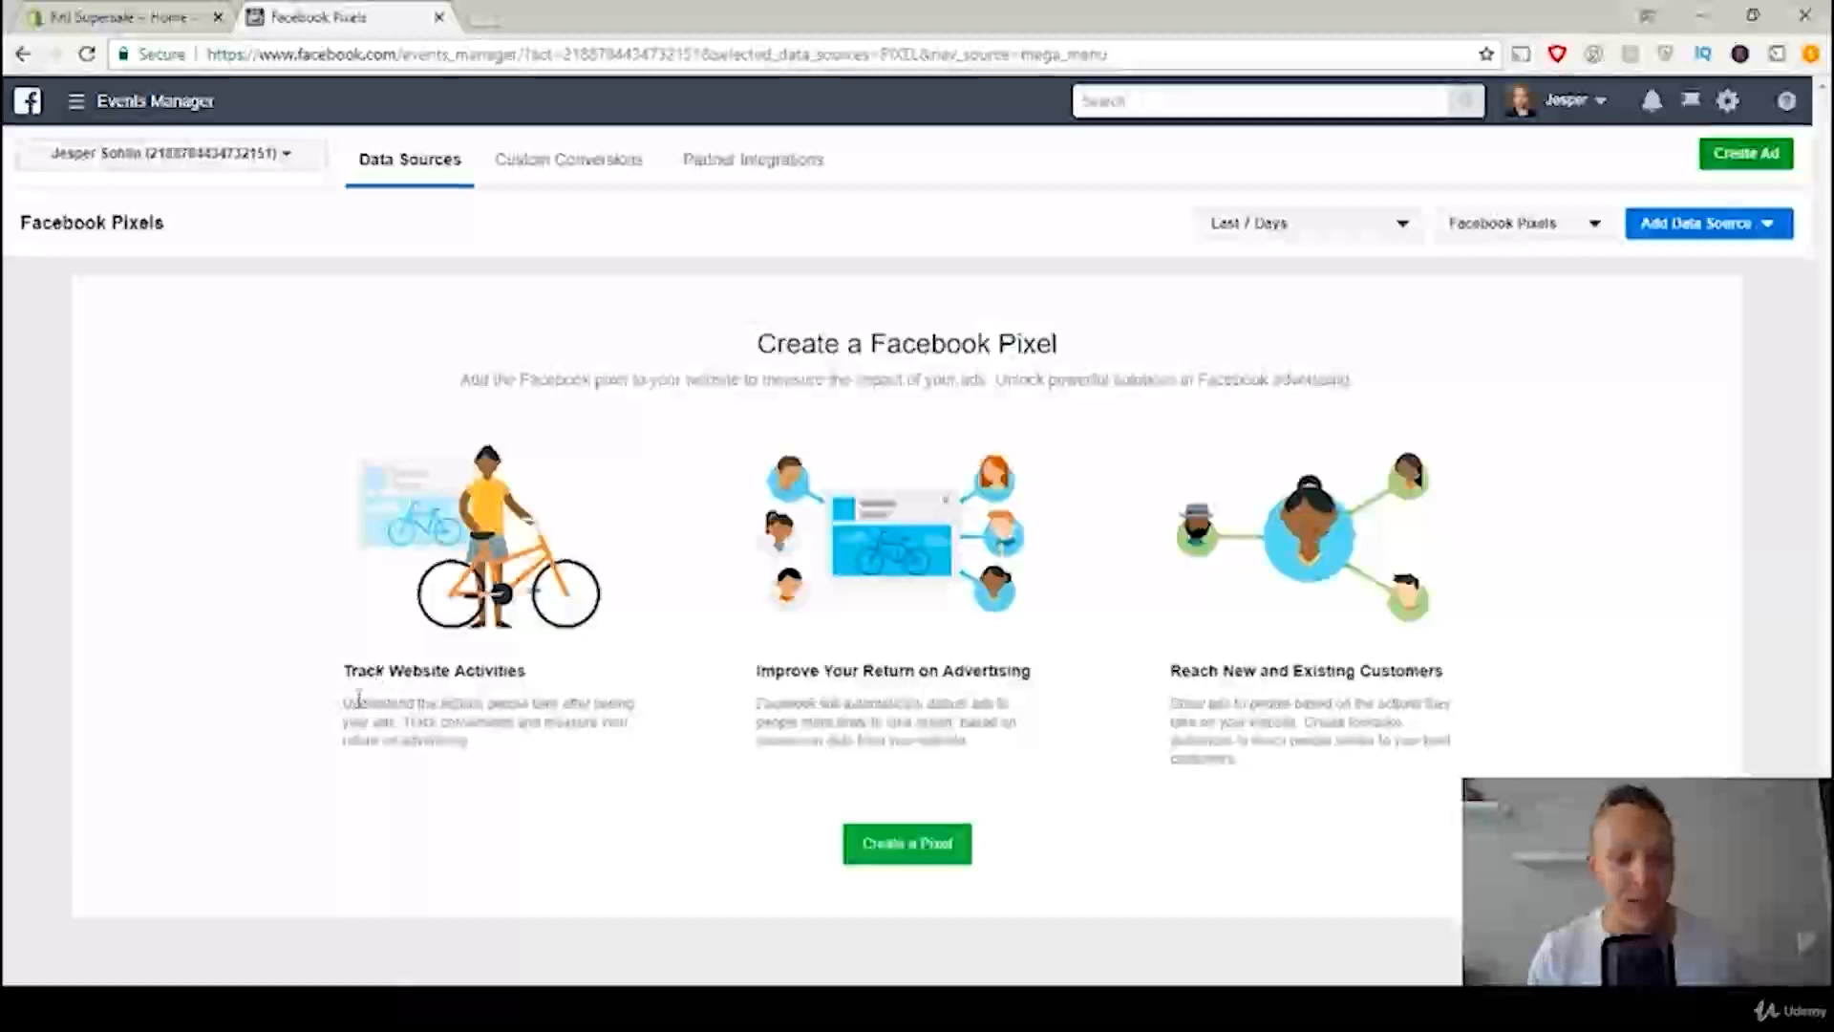
Step: Create a Facebook pixel named "RnJ's Supersale"
left_click_drag(348, 702, 468, 741)
left_click(494, 723)
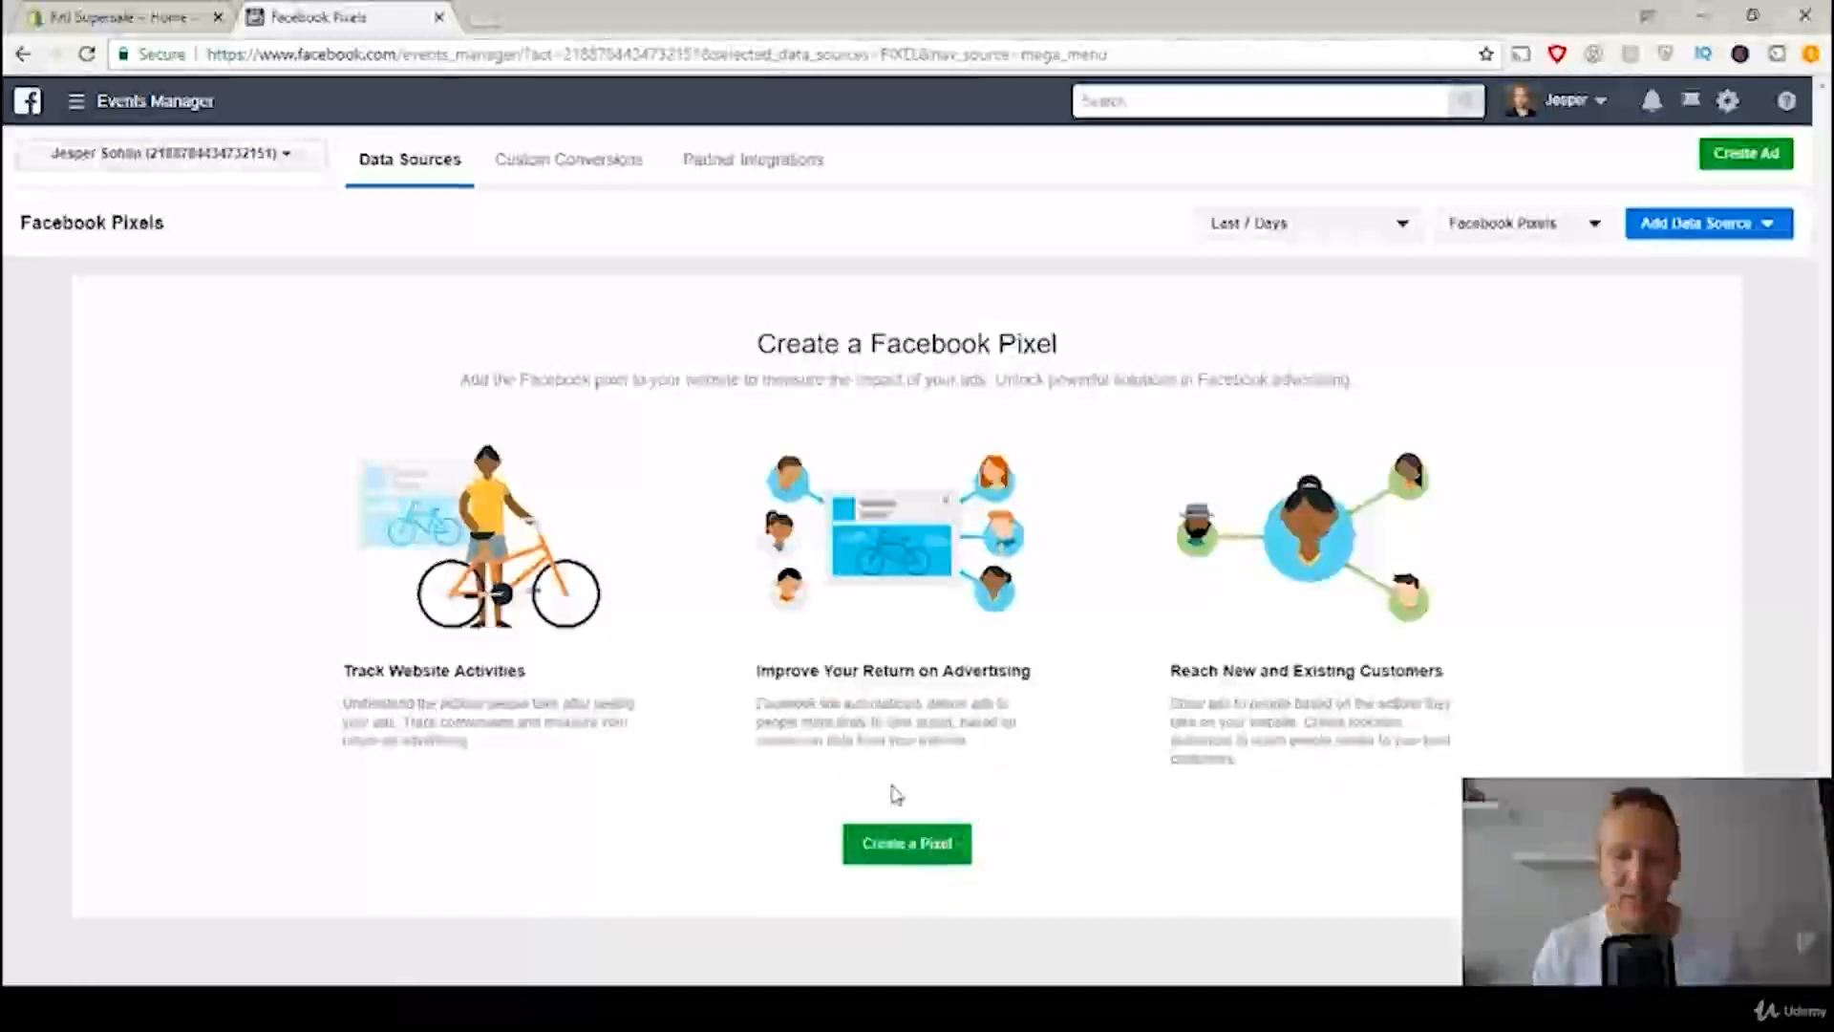
left_click(908, 846)
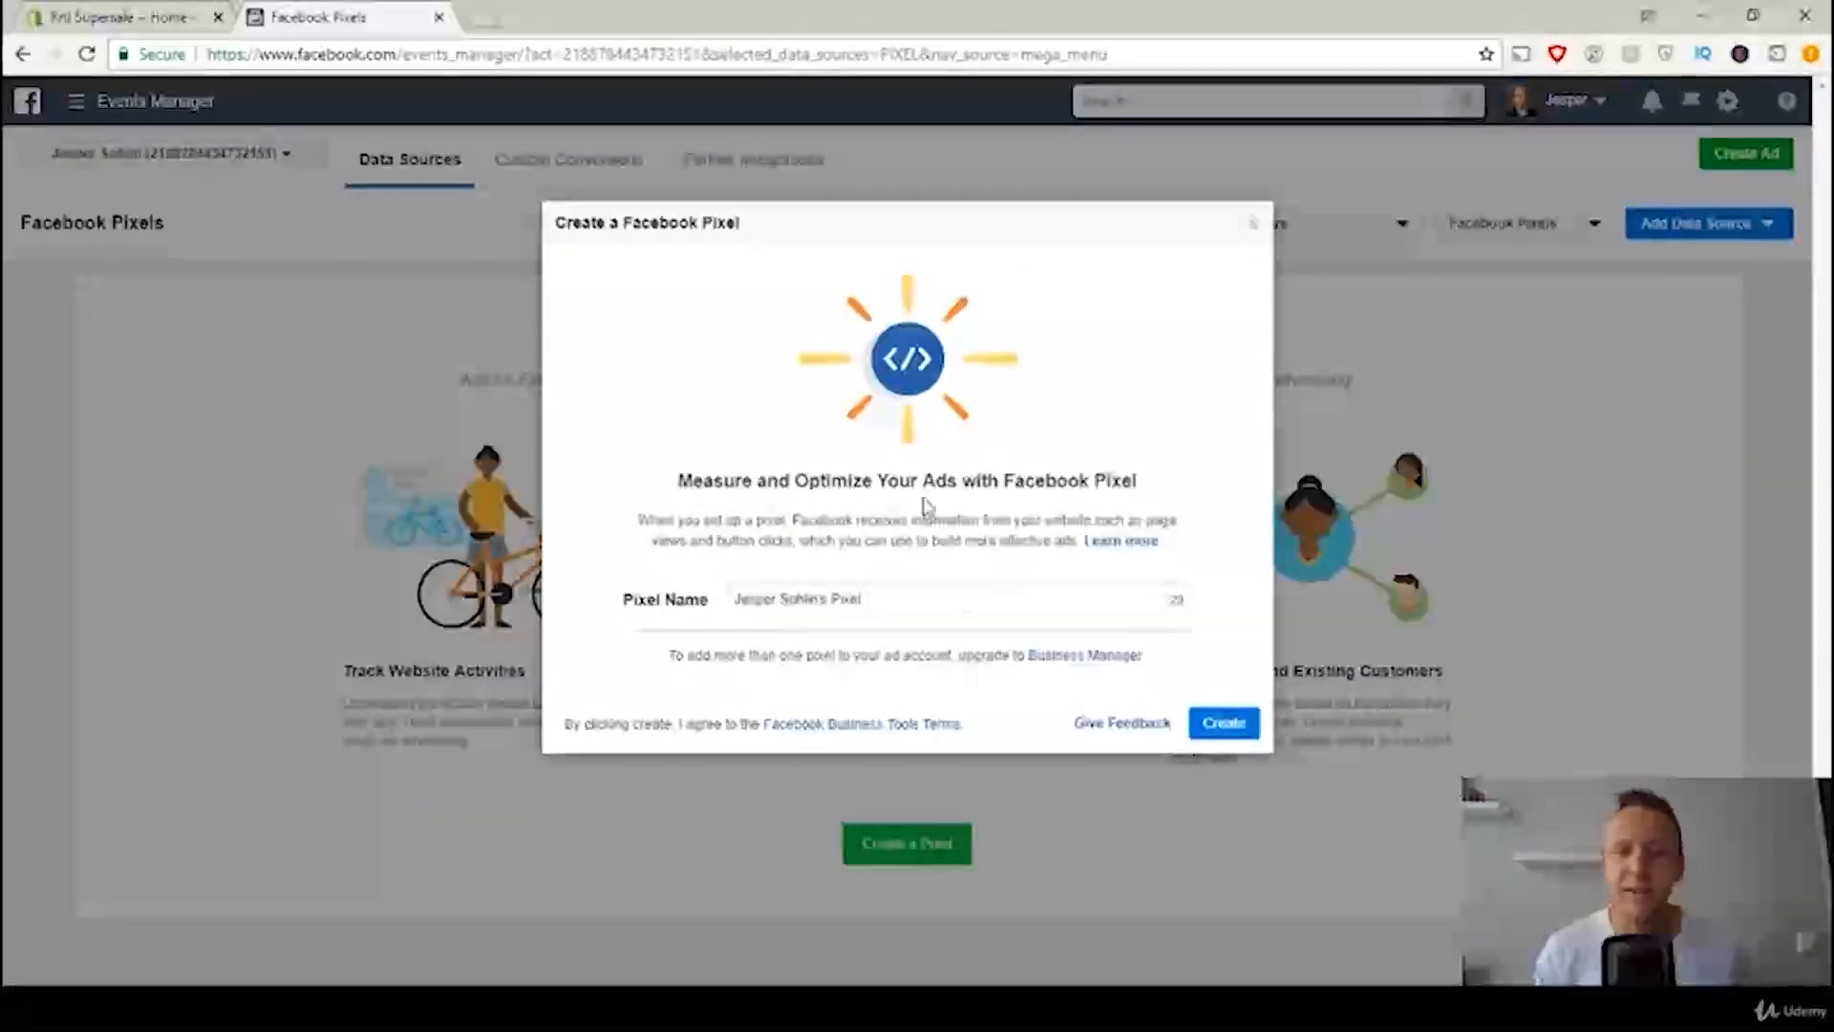
left_click_drag(860, 599, 679, 572)
type("Ri")
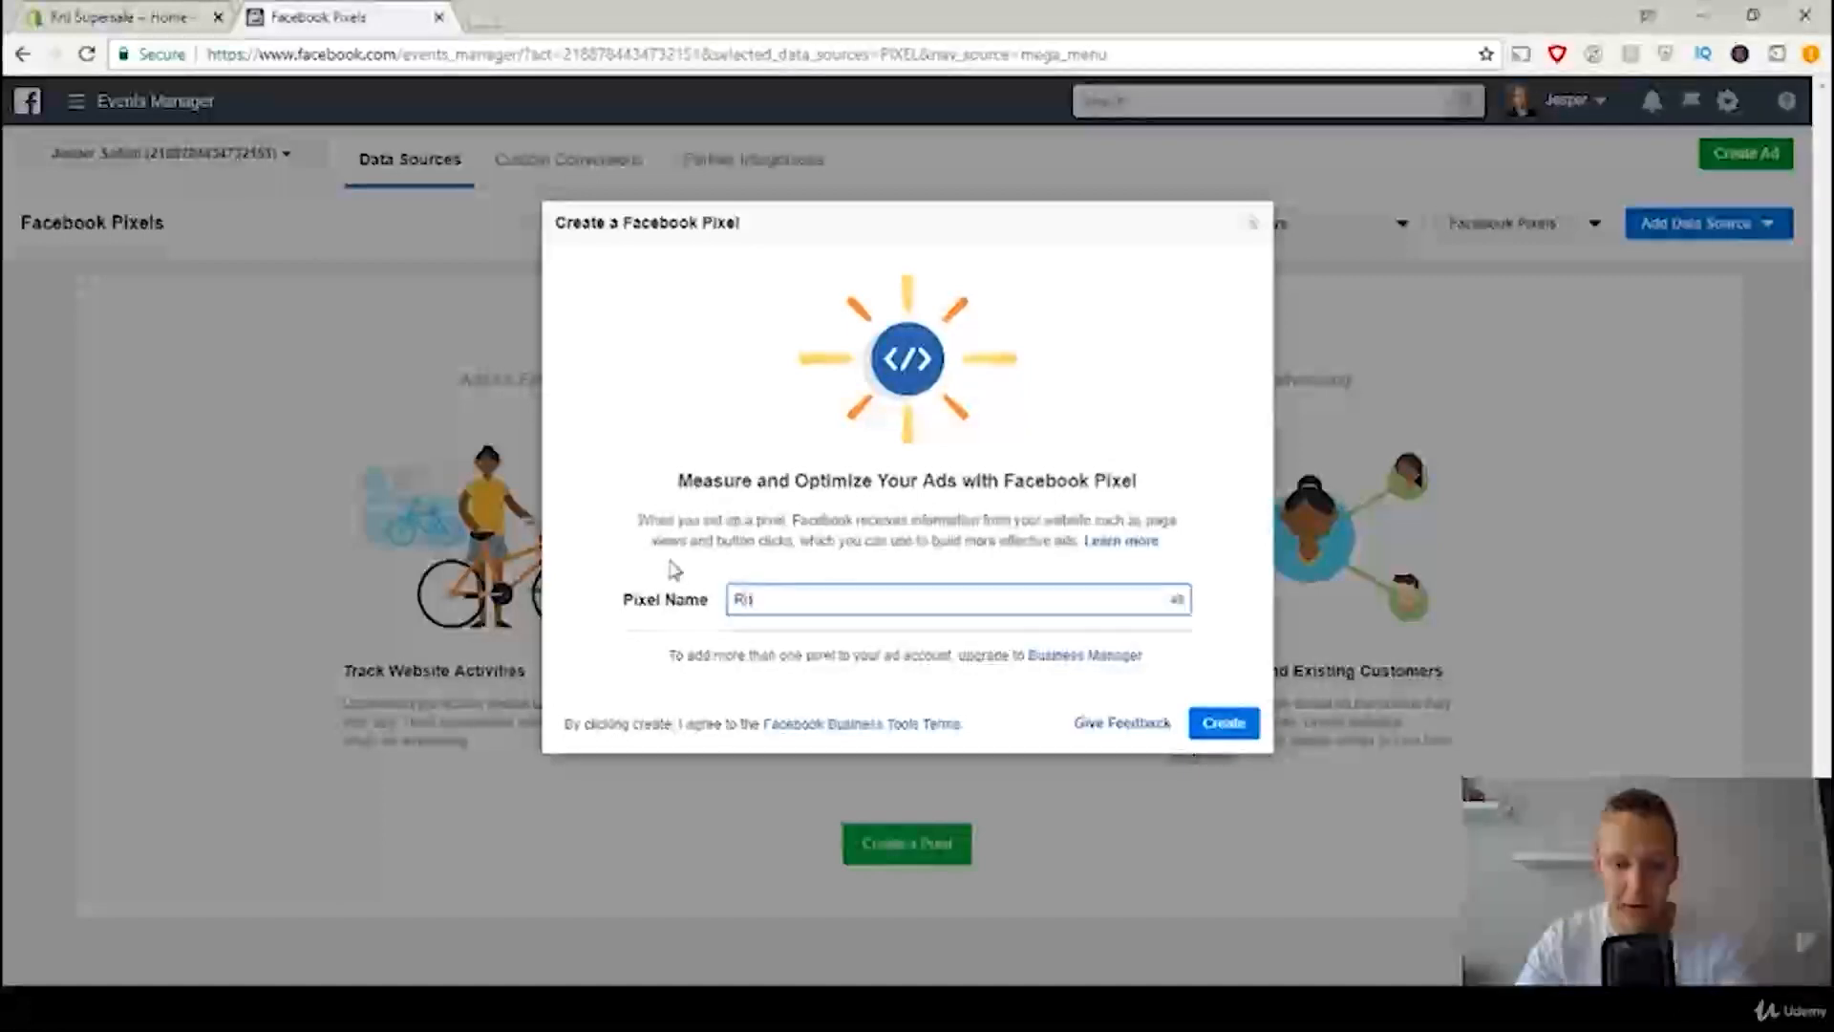
type("vi's Supersale")
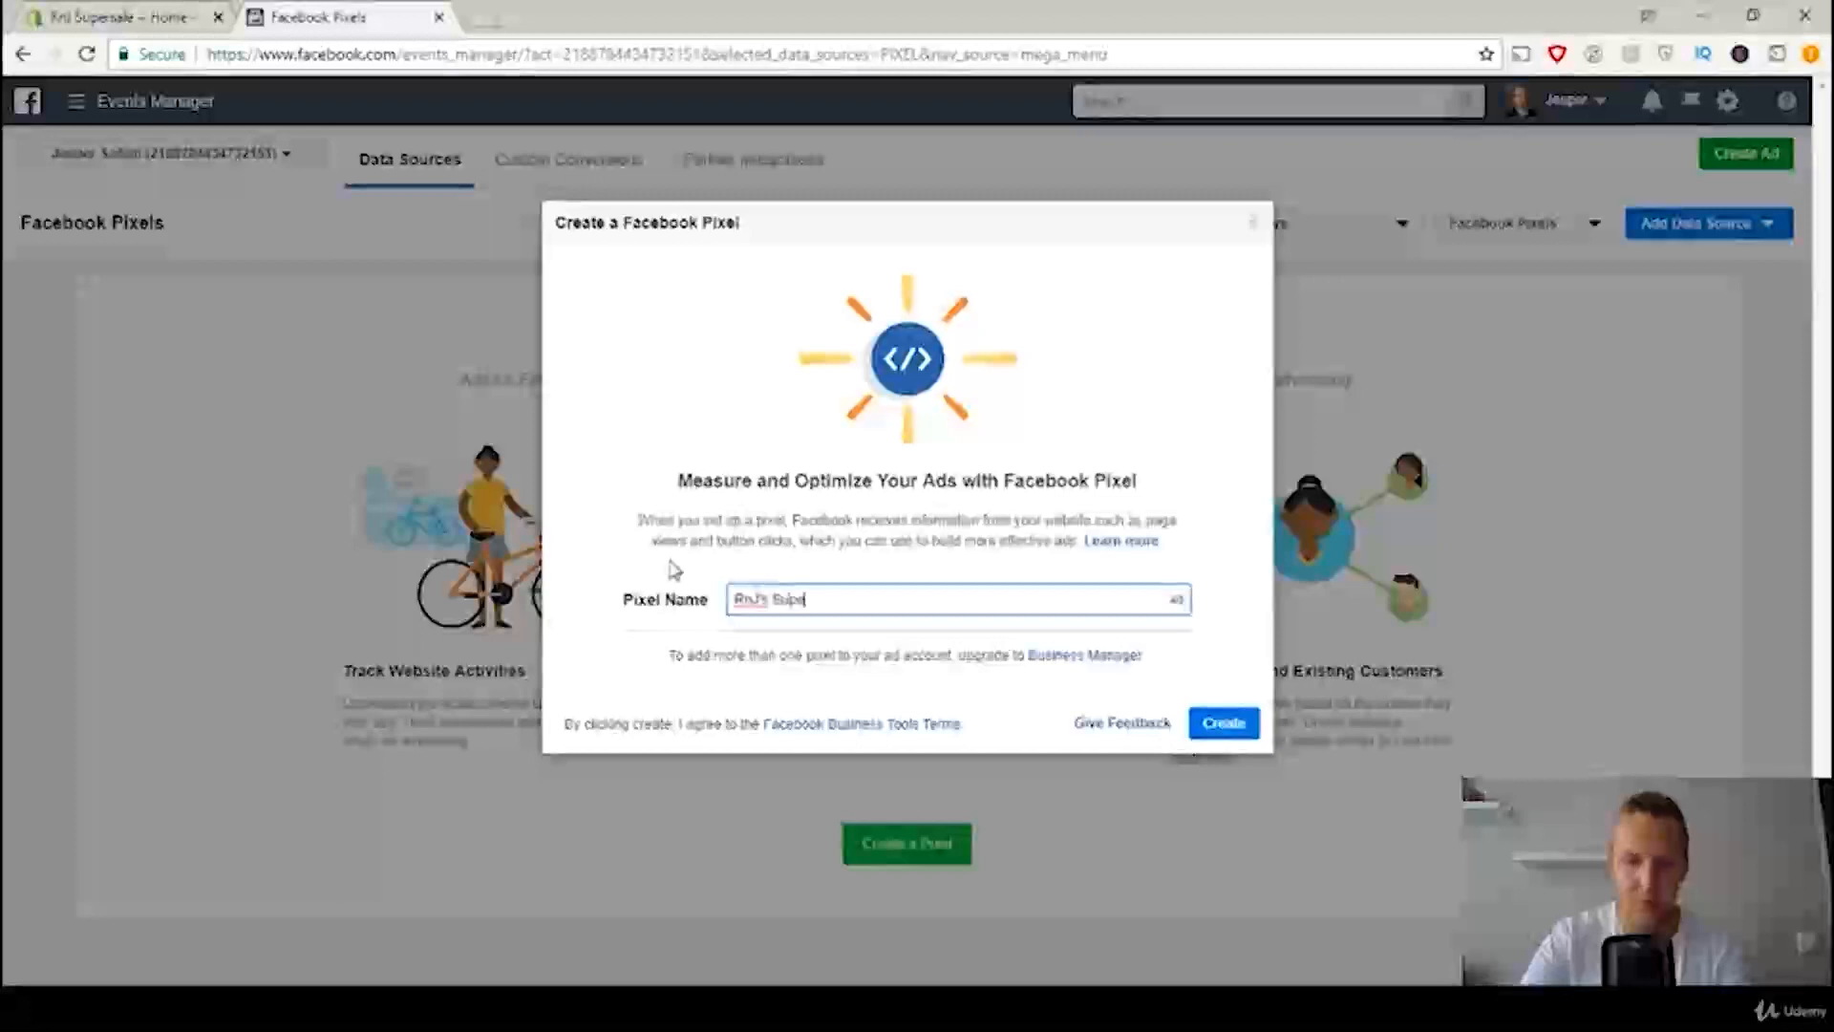
left_click(1233, 726)
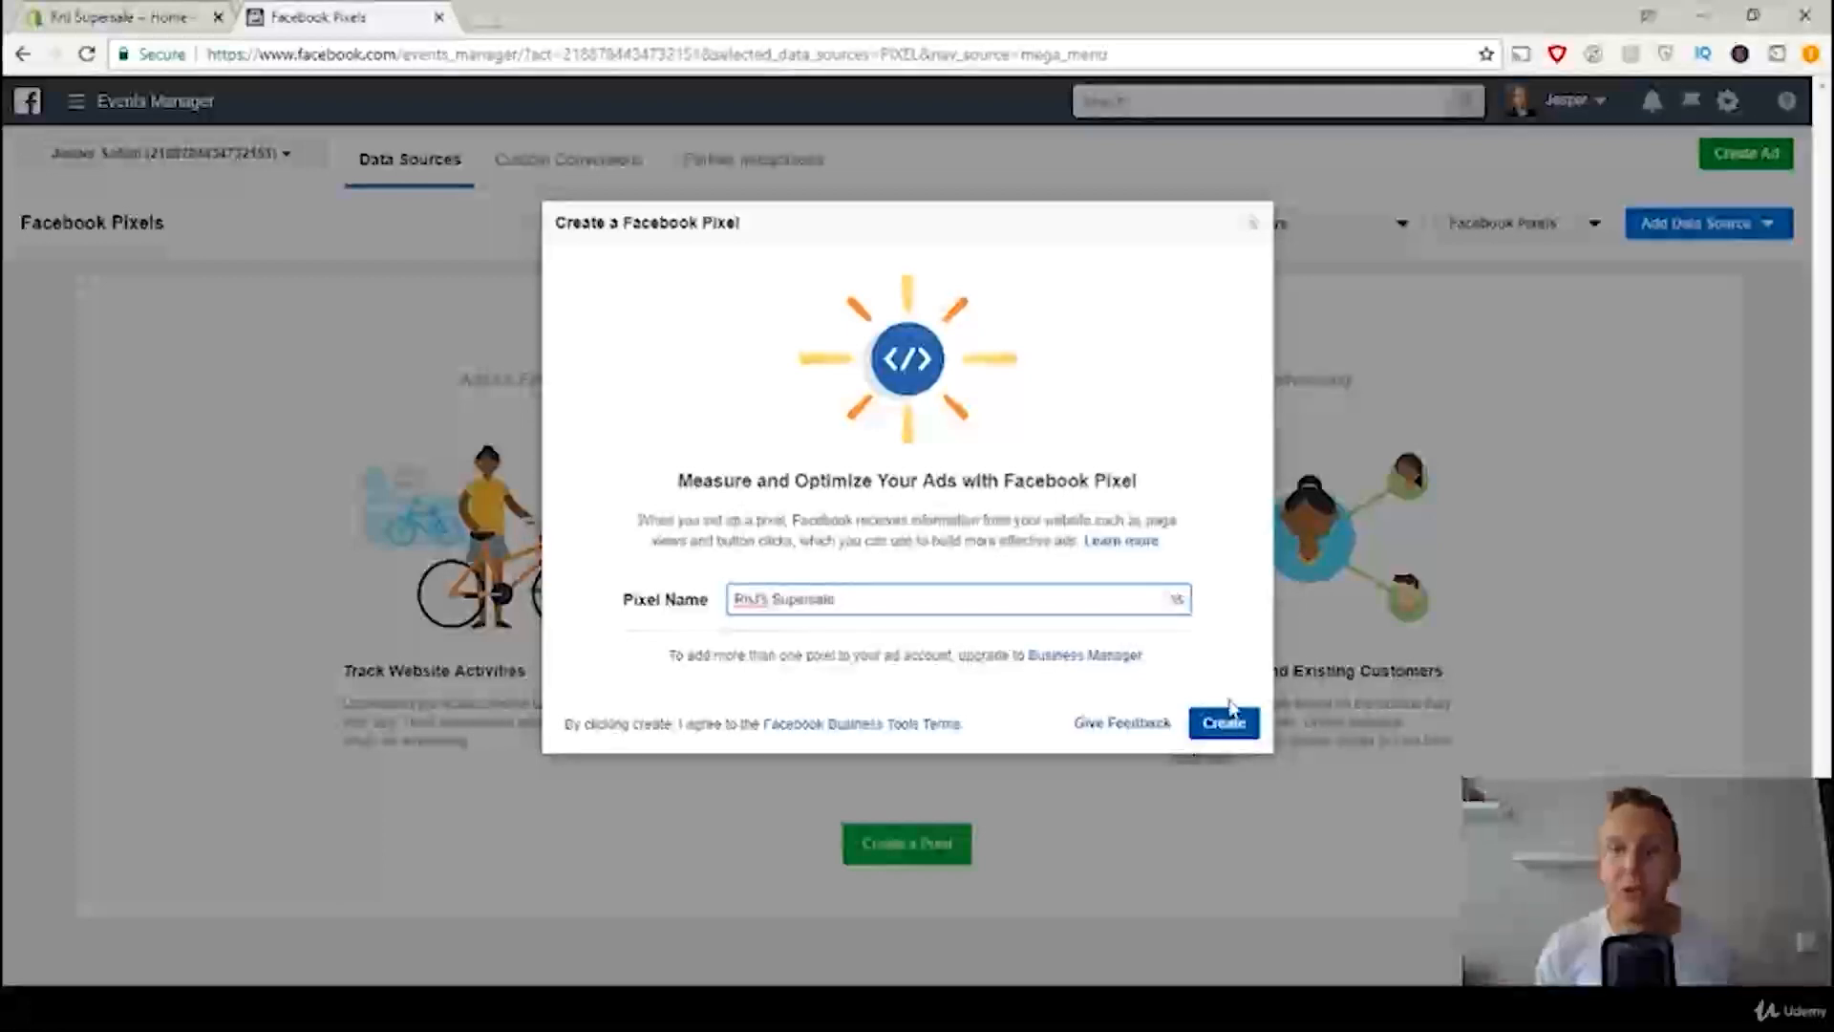
left_click(1231, 724)
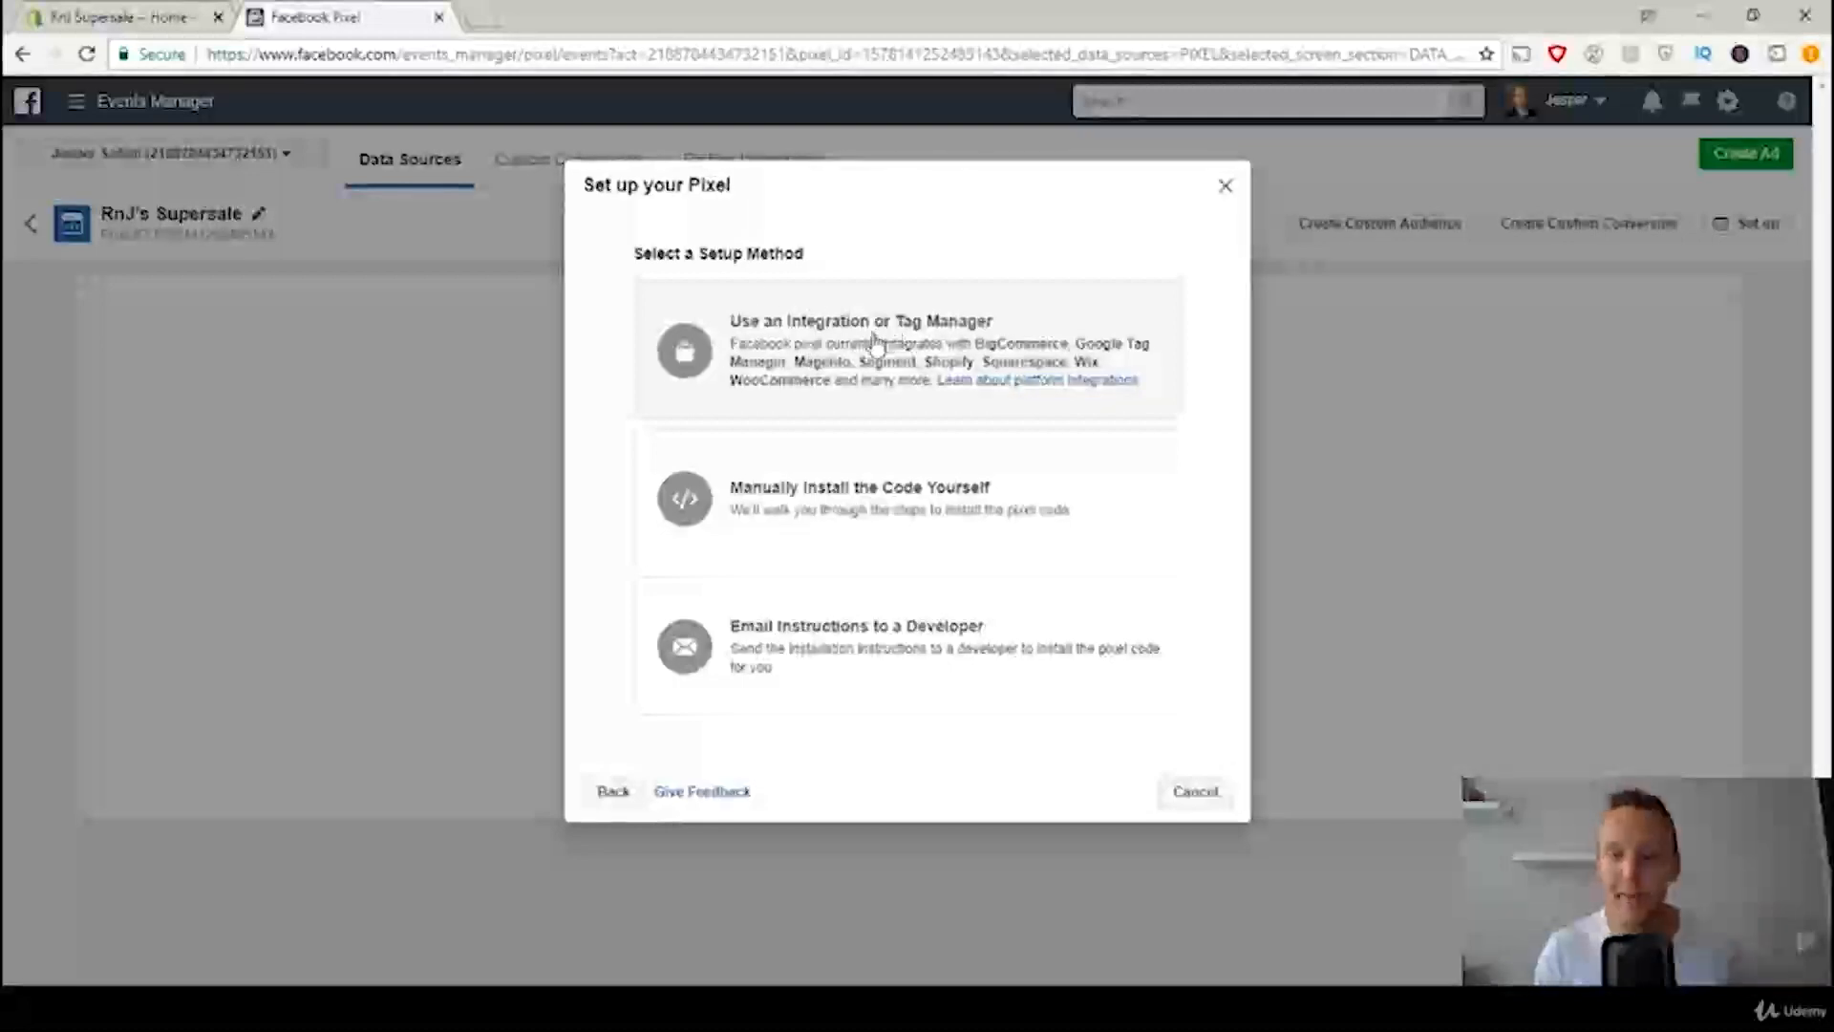
Step: Choose the integration or tag manager setup method for the pixel and select Shopify (Online) as the partner
left_click(838, 361)
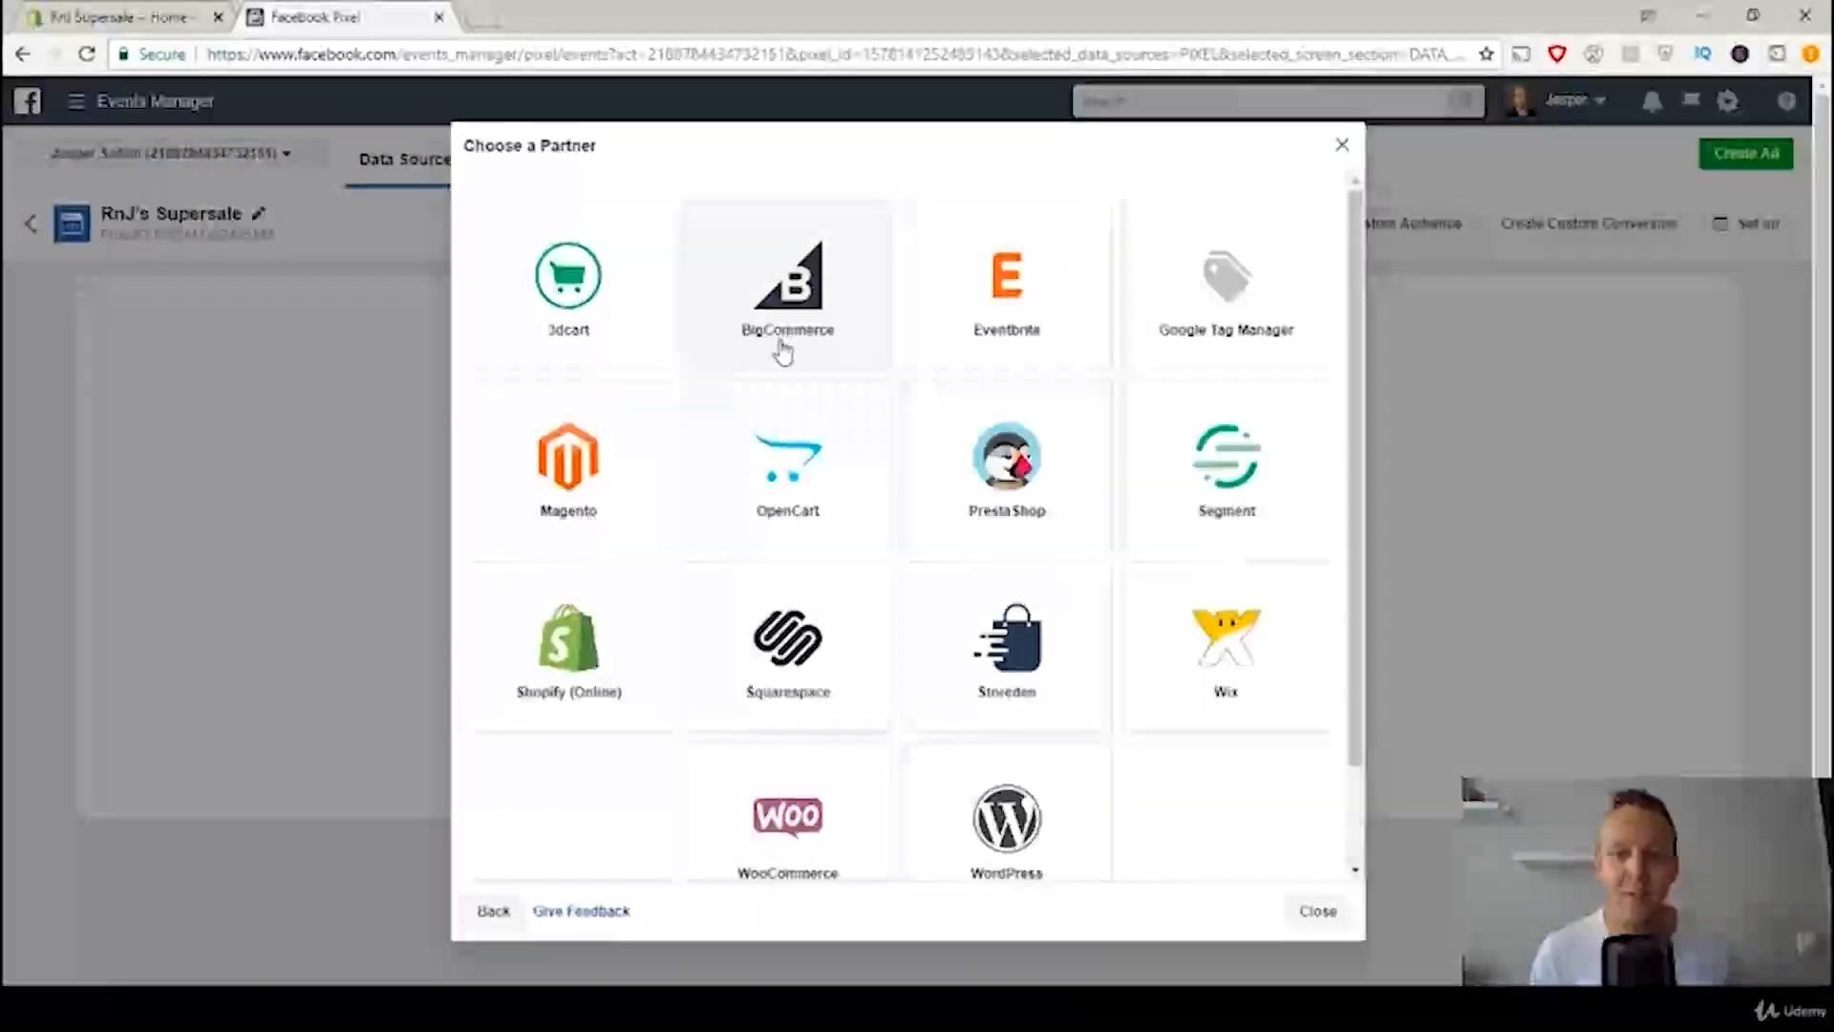
left_click(584, 659)
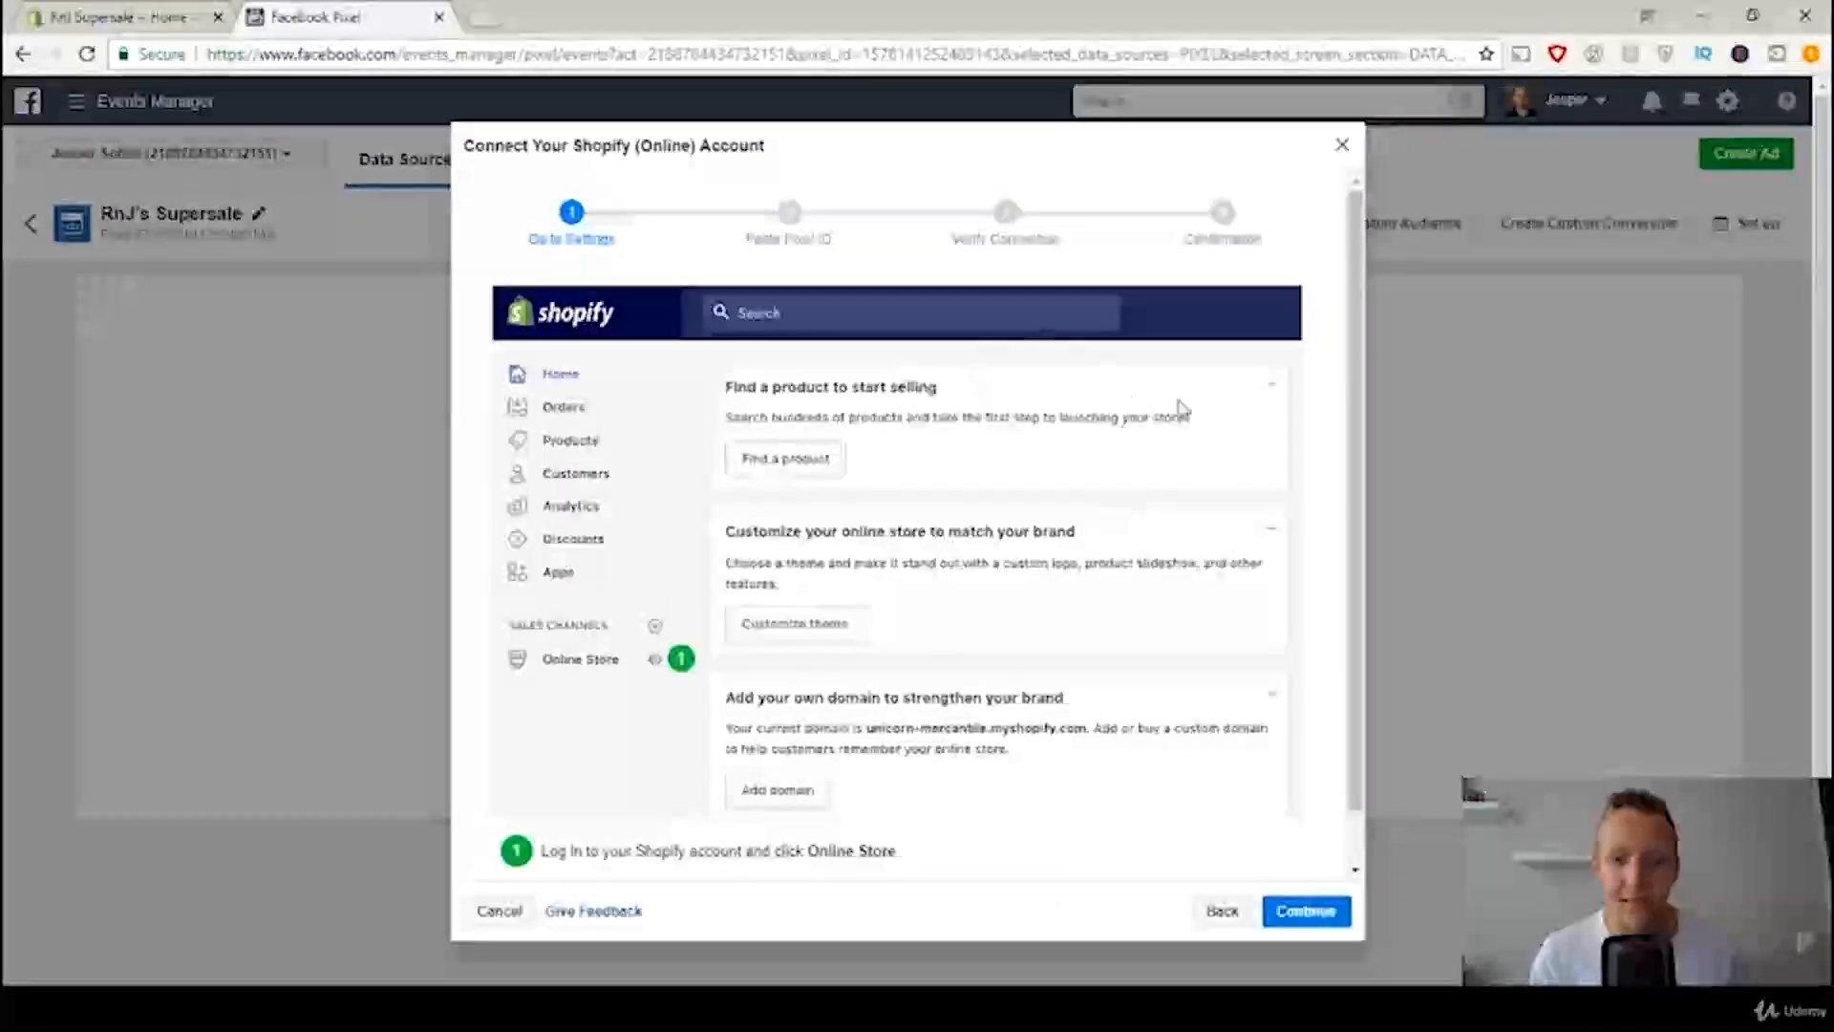
mouse_move(1356, 287)
left_mouse_down()
mouse_move(1363, 325)
mouse_move(1364, 293)
left_mouse_up()
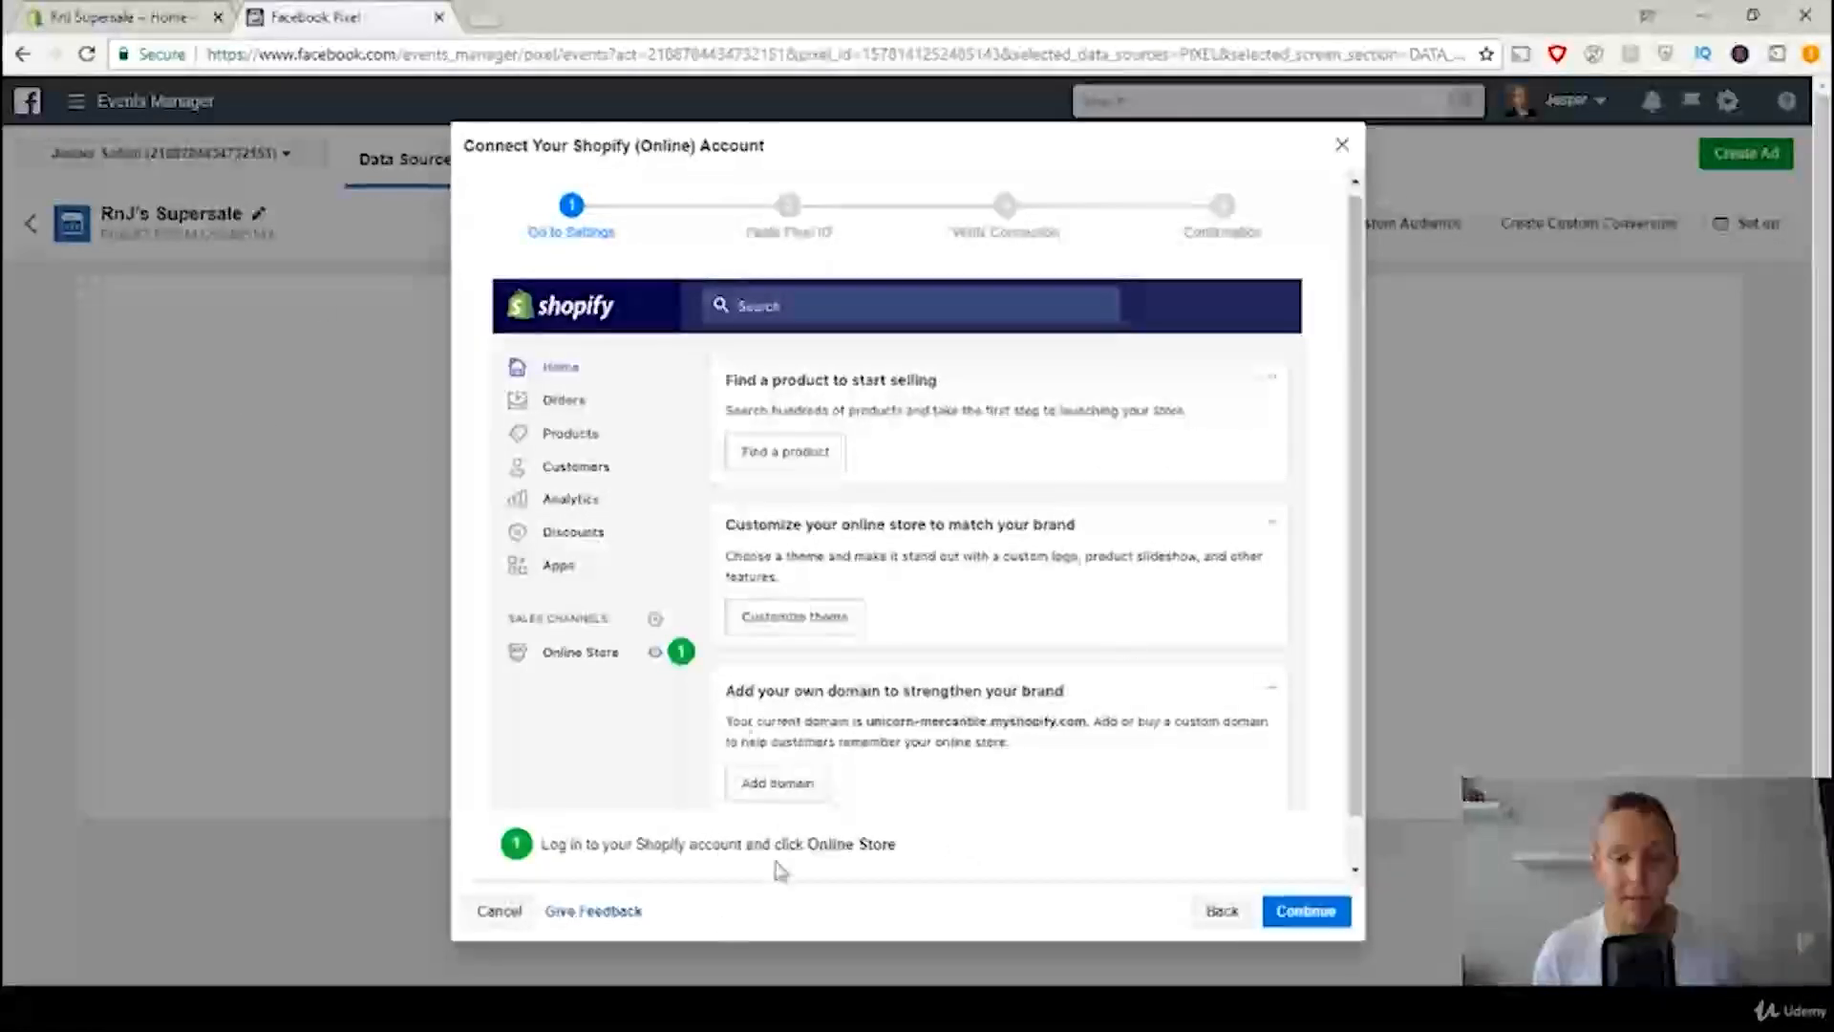
Step: Open the Online Store section of the Shopify admin, return to Facebook and continue to the Paste Pixel ID stage
left_click(86, 16)
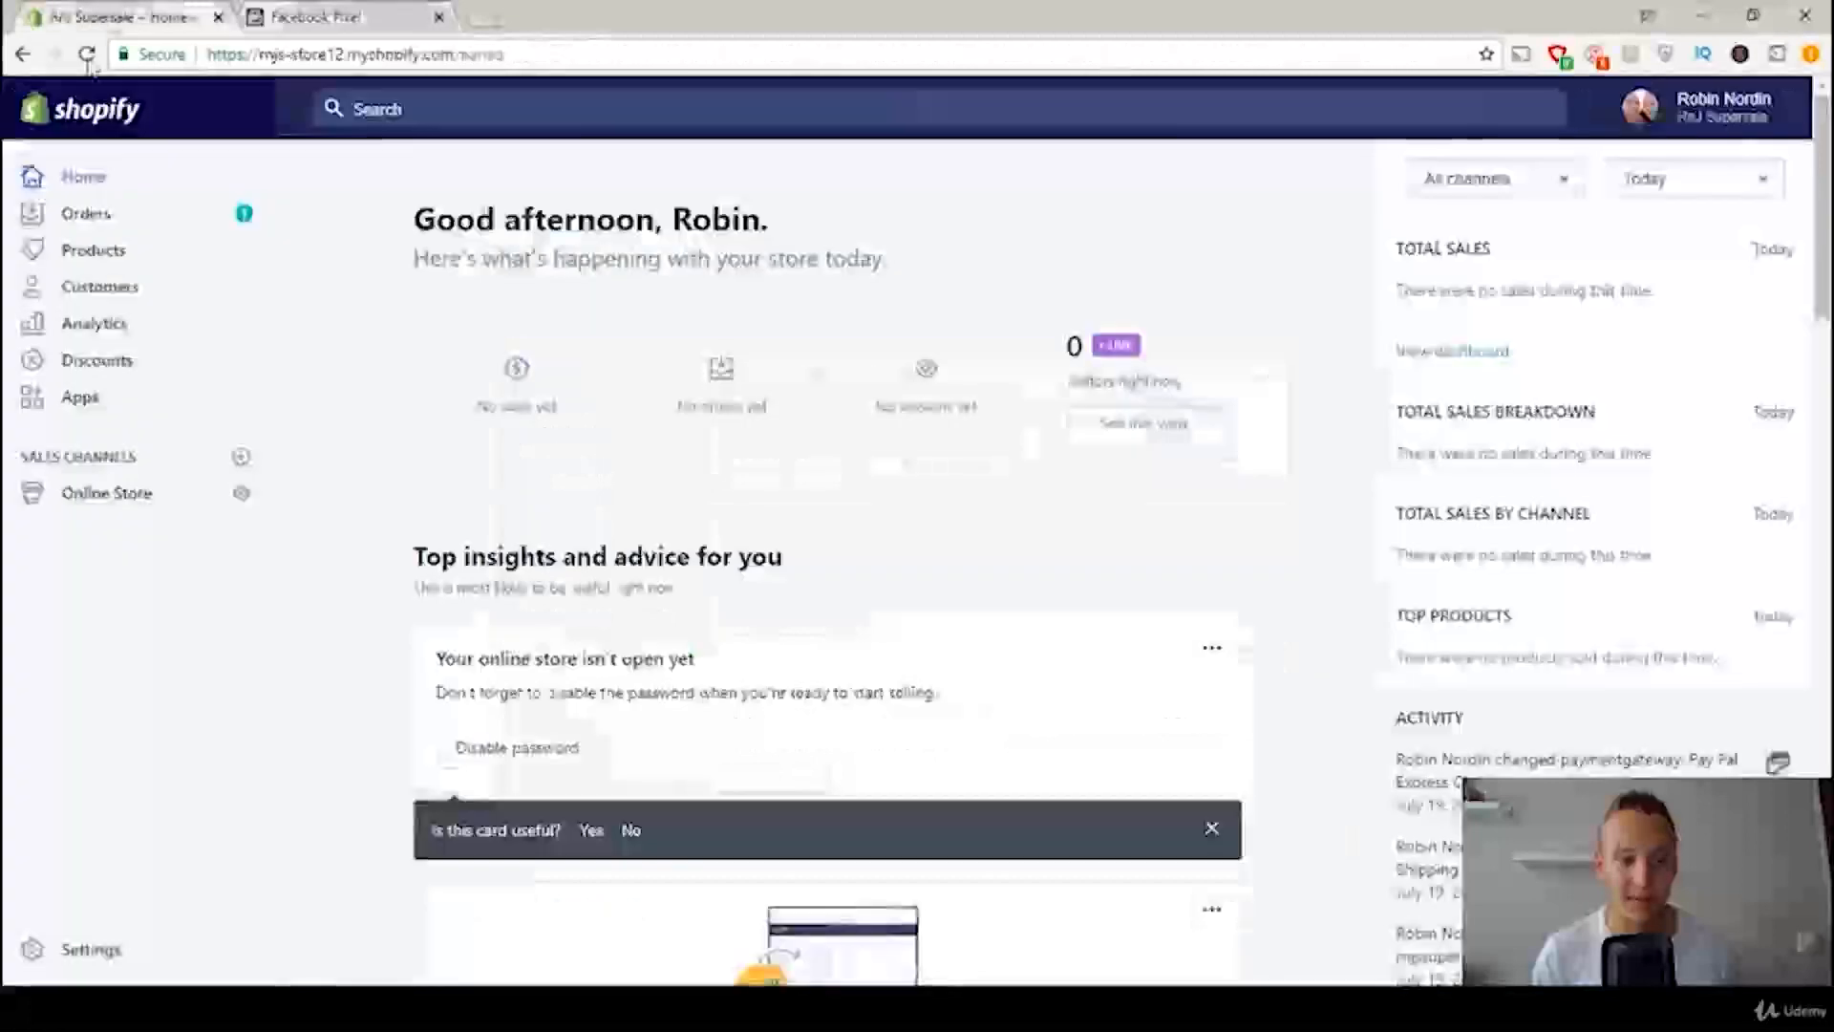
left_click(129, 499)
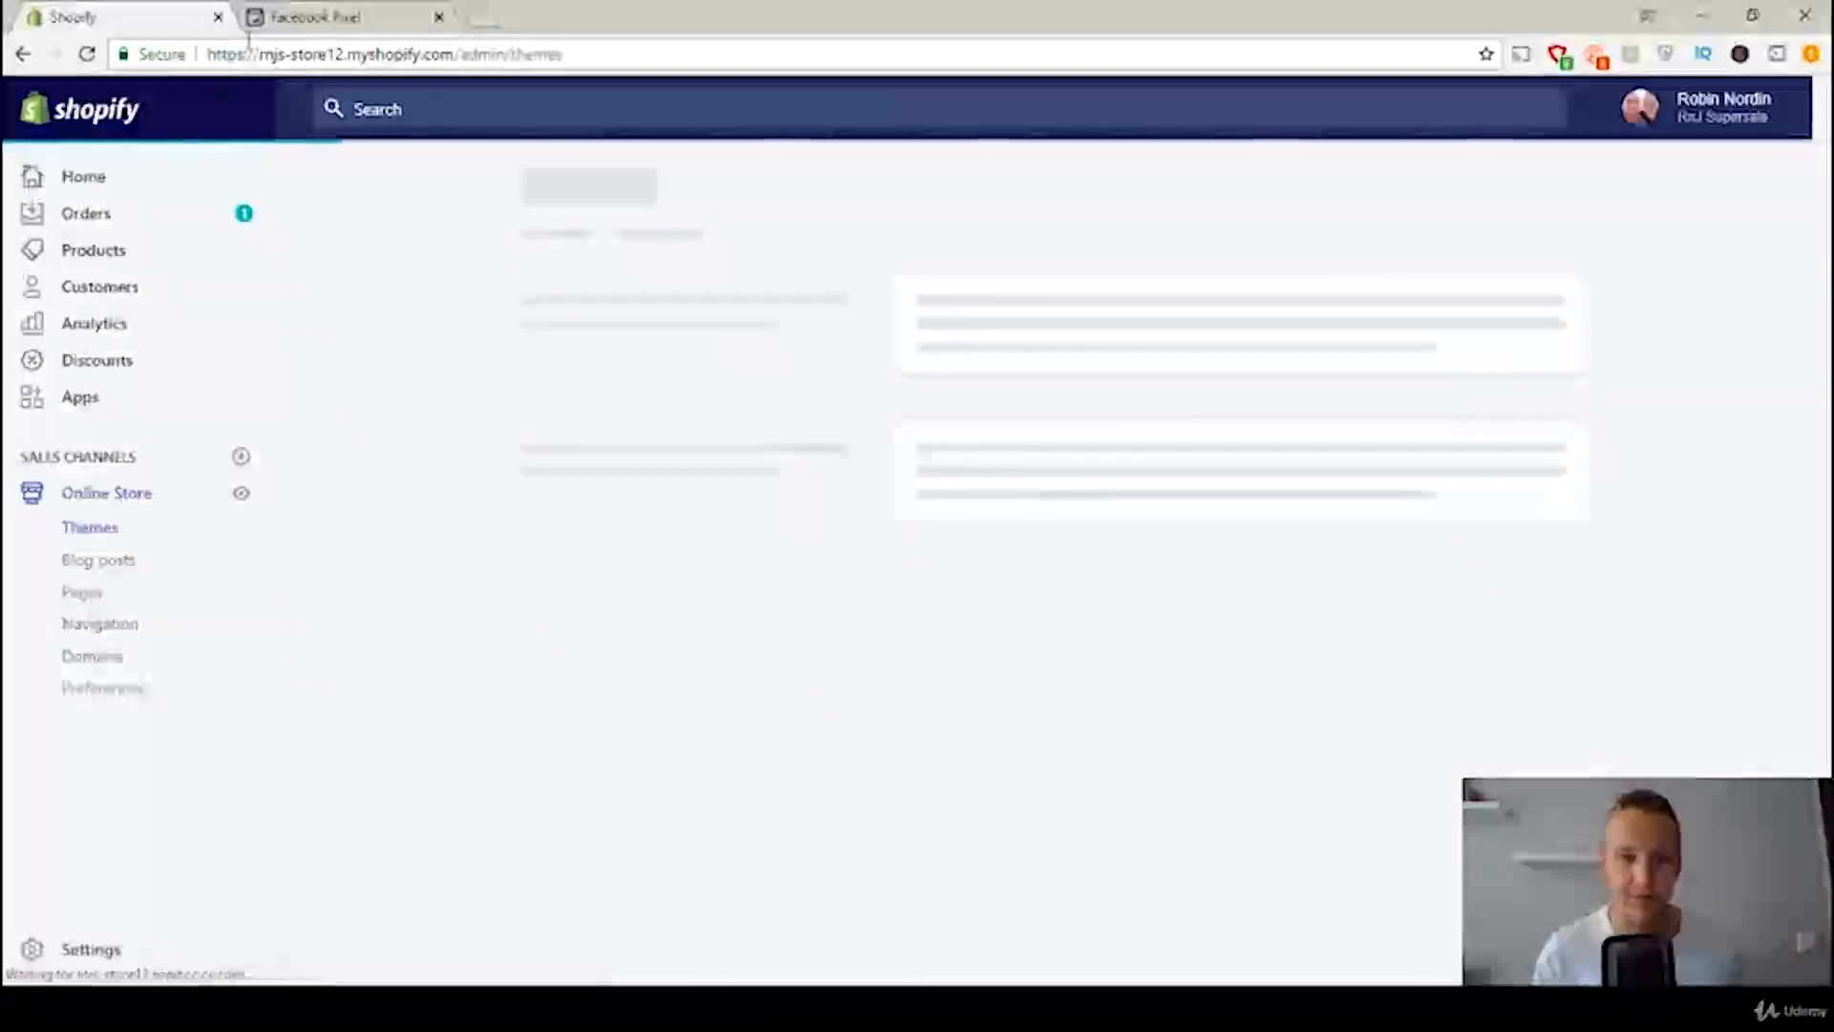
left_click(311, 13)
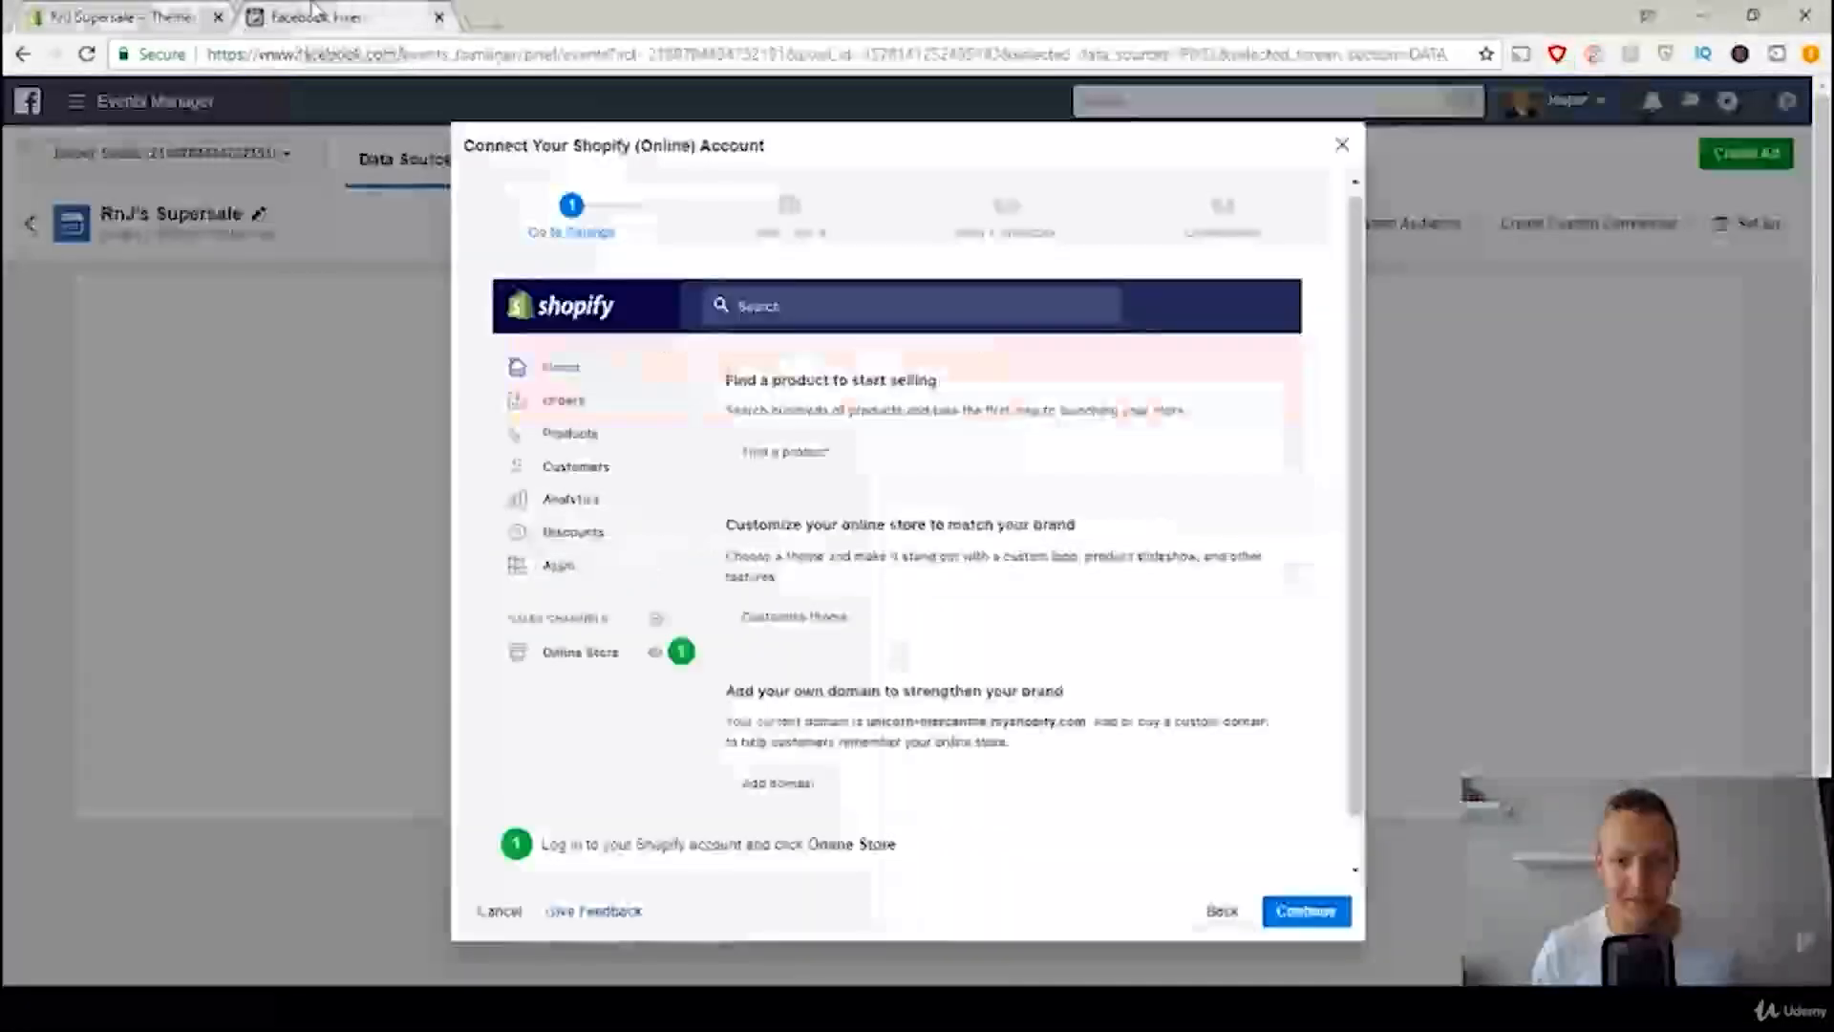
left_click(1305, 910)
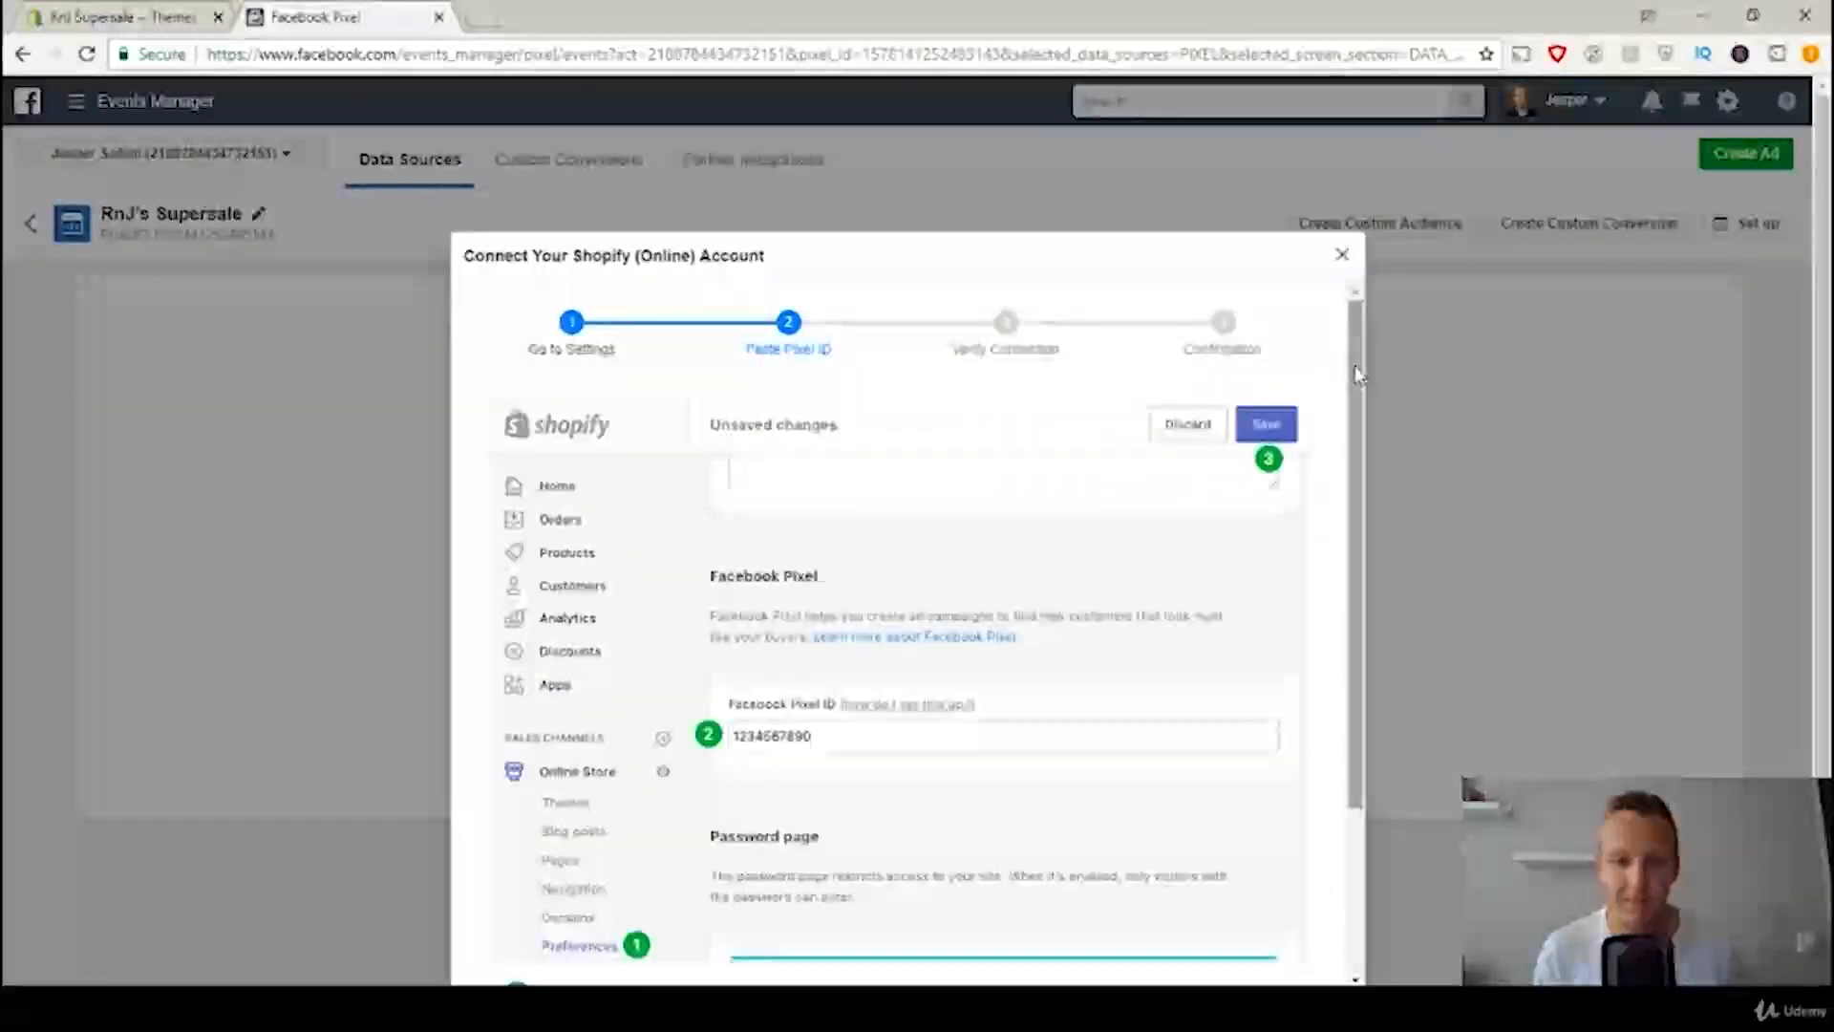
Step: Copy the pixel ID from the Shopify connection instructions
left_click_drag(1359, 375, 1370, 482)
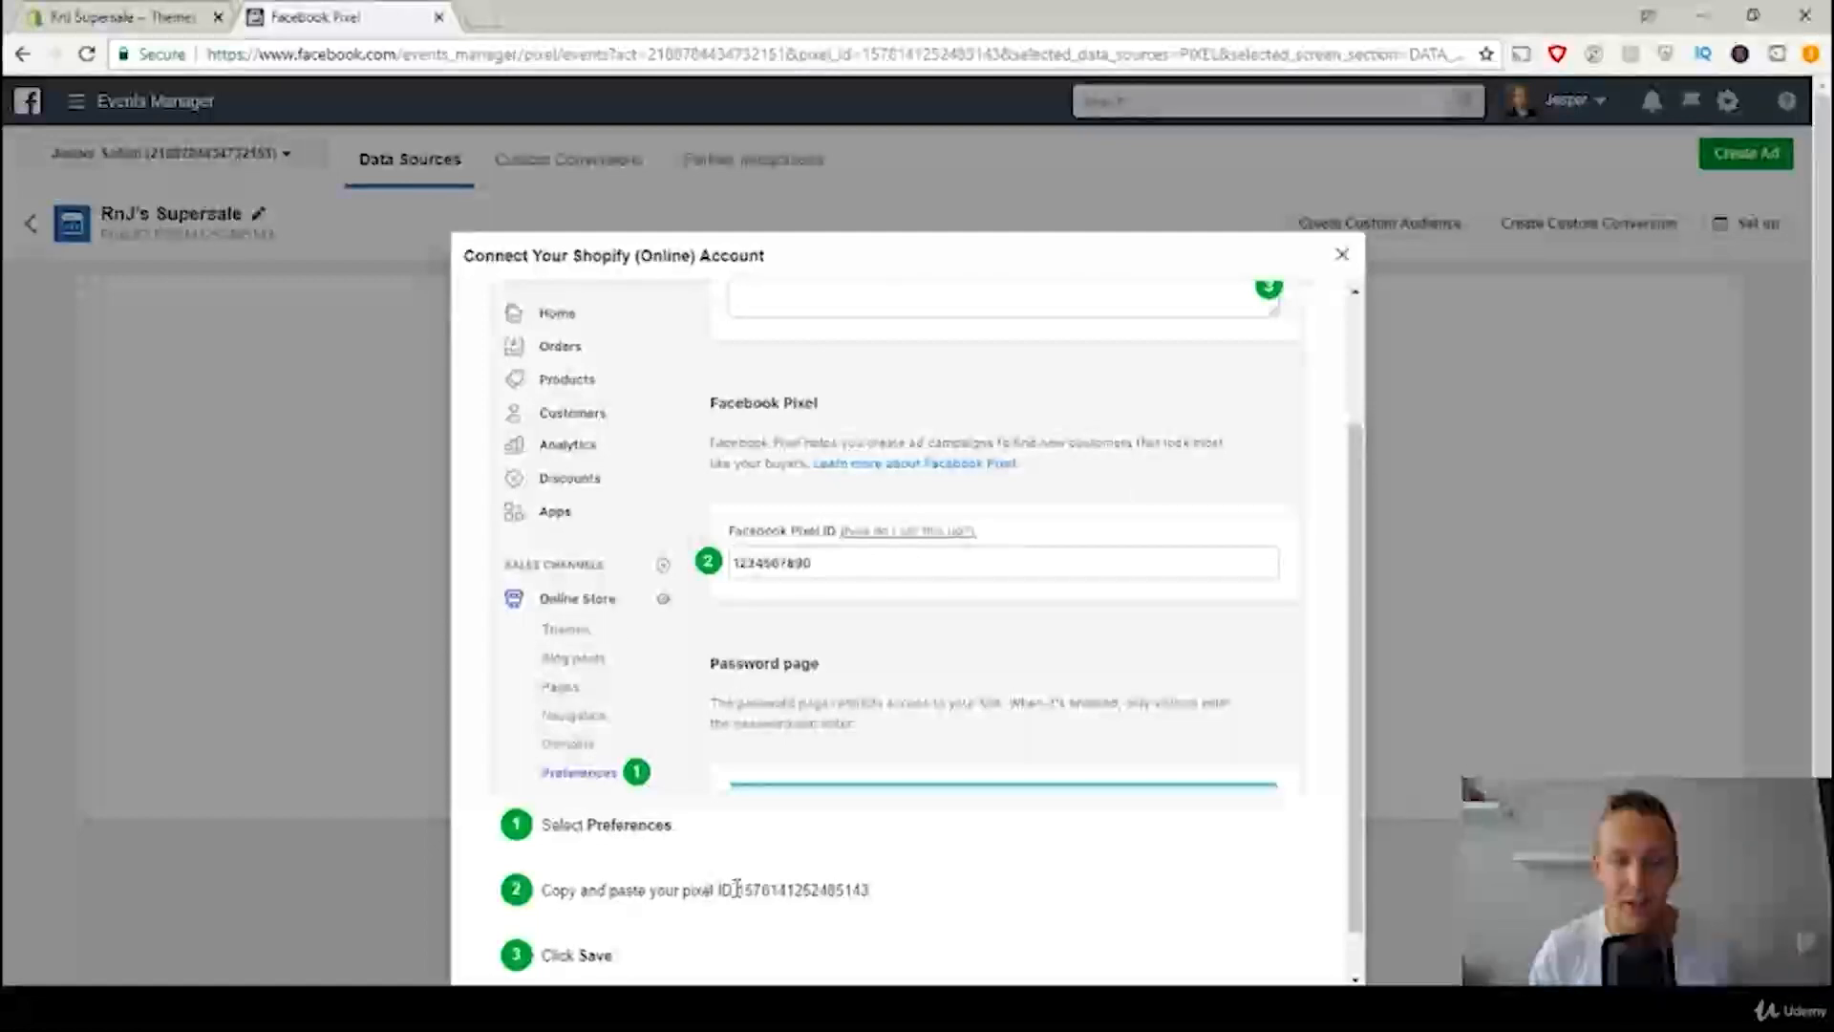
left_click_drag(737, 890, 862, 898)
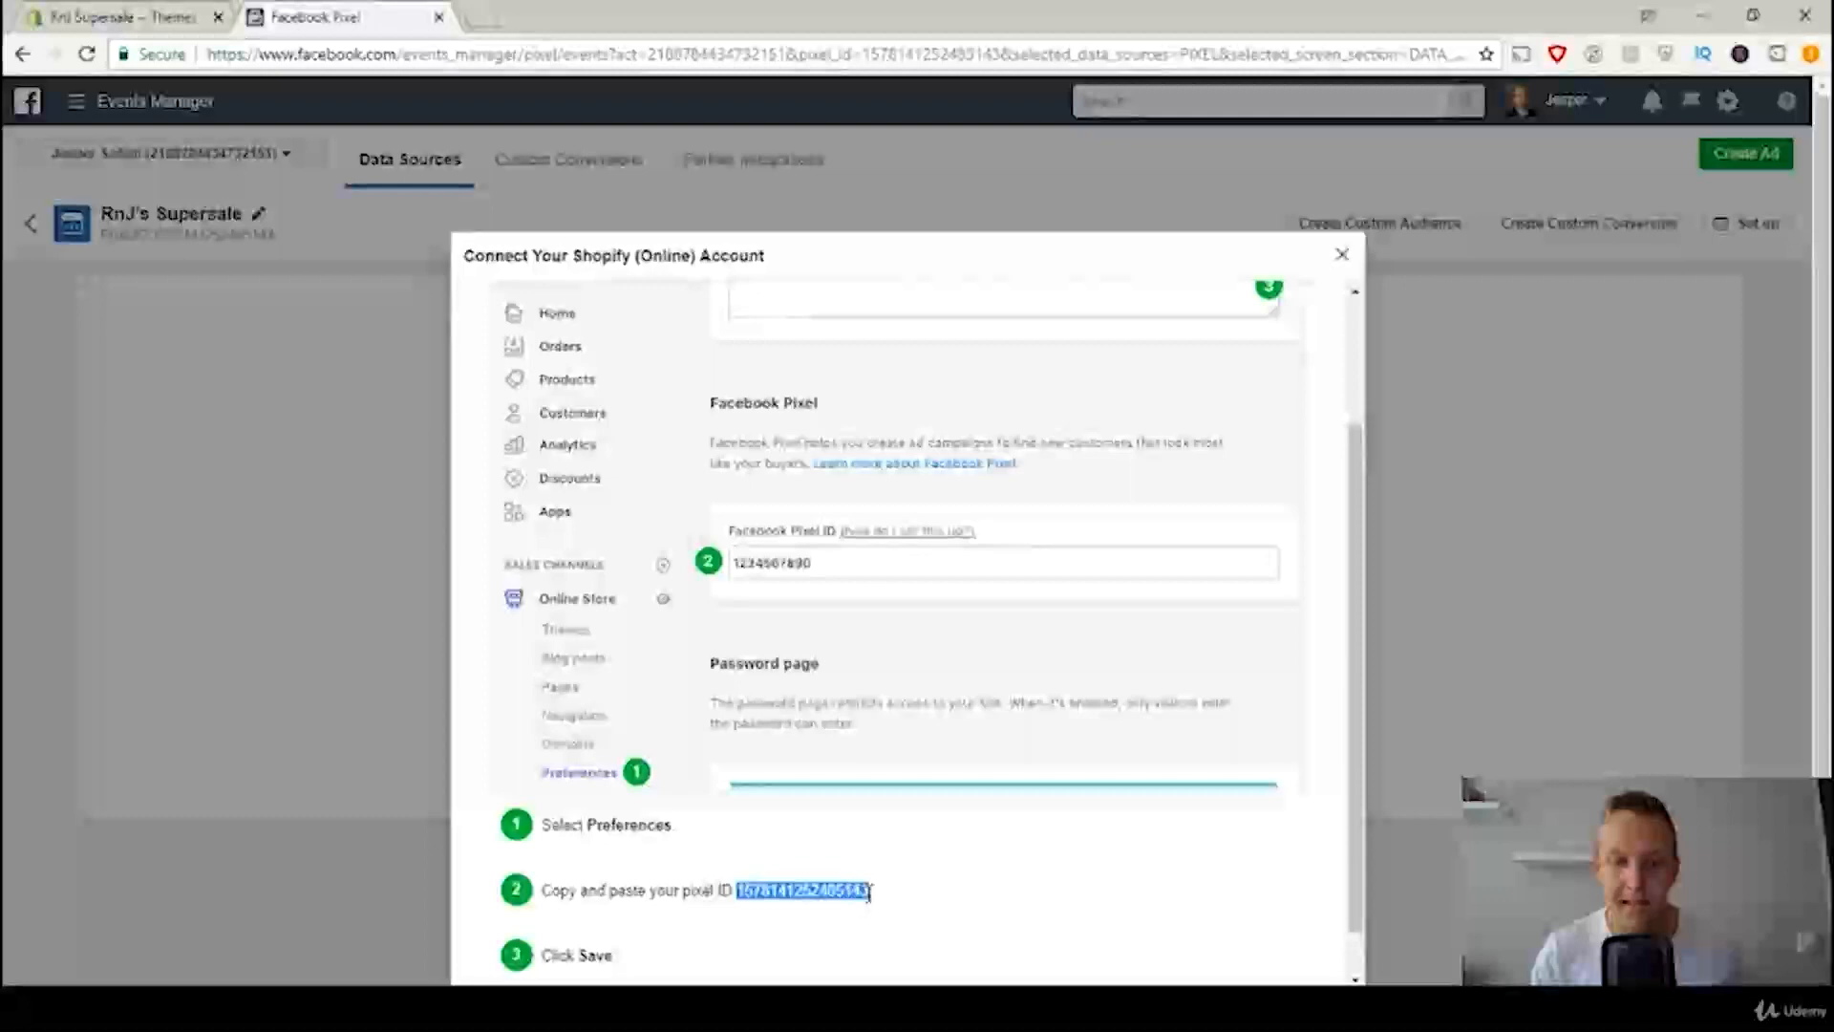
right_click(848, 888)
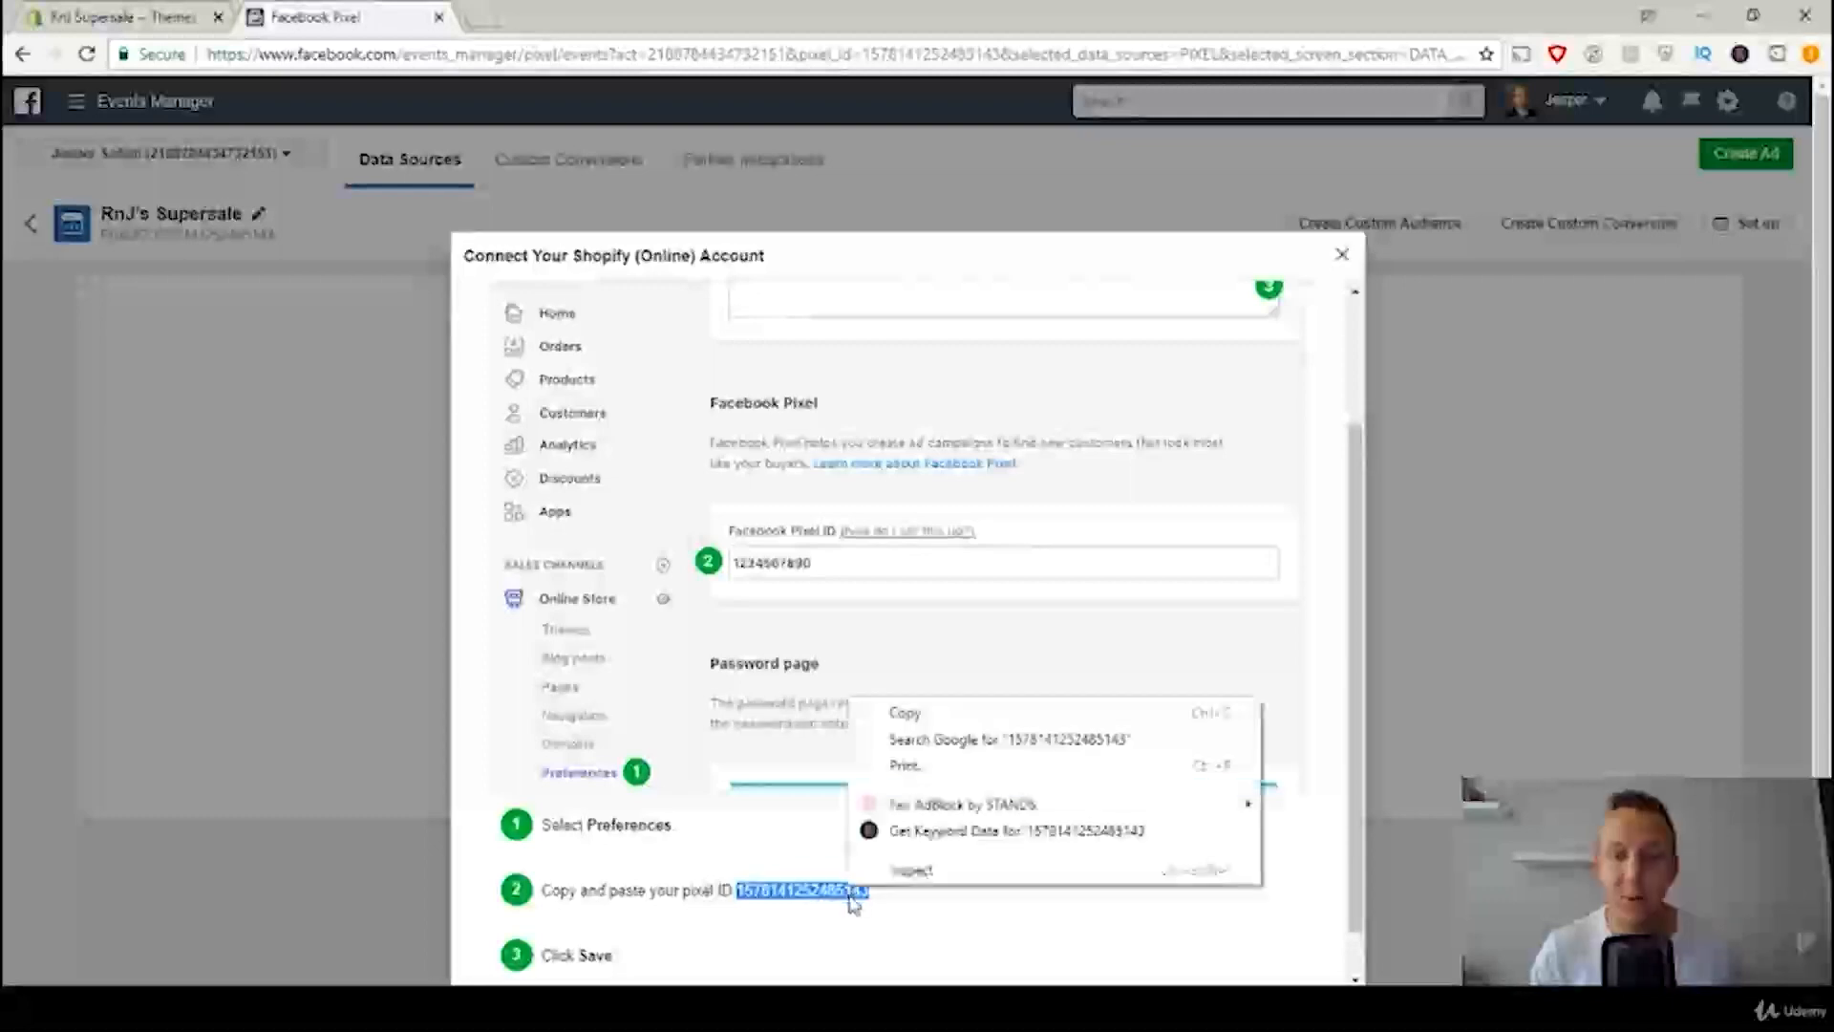
left_click(923, 717)
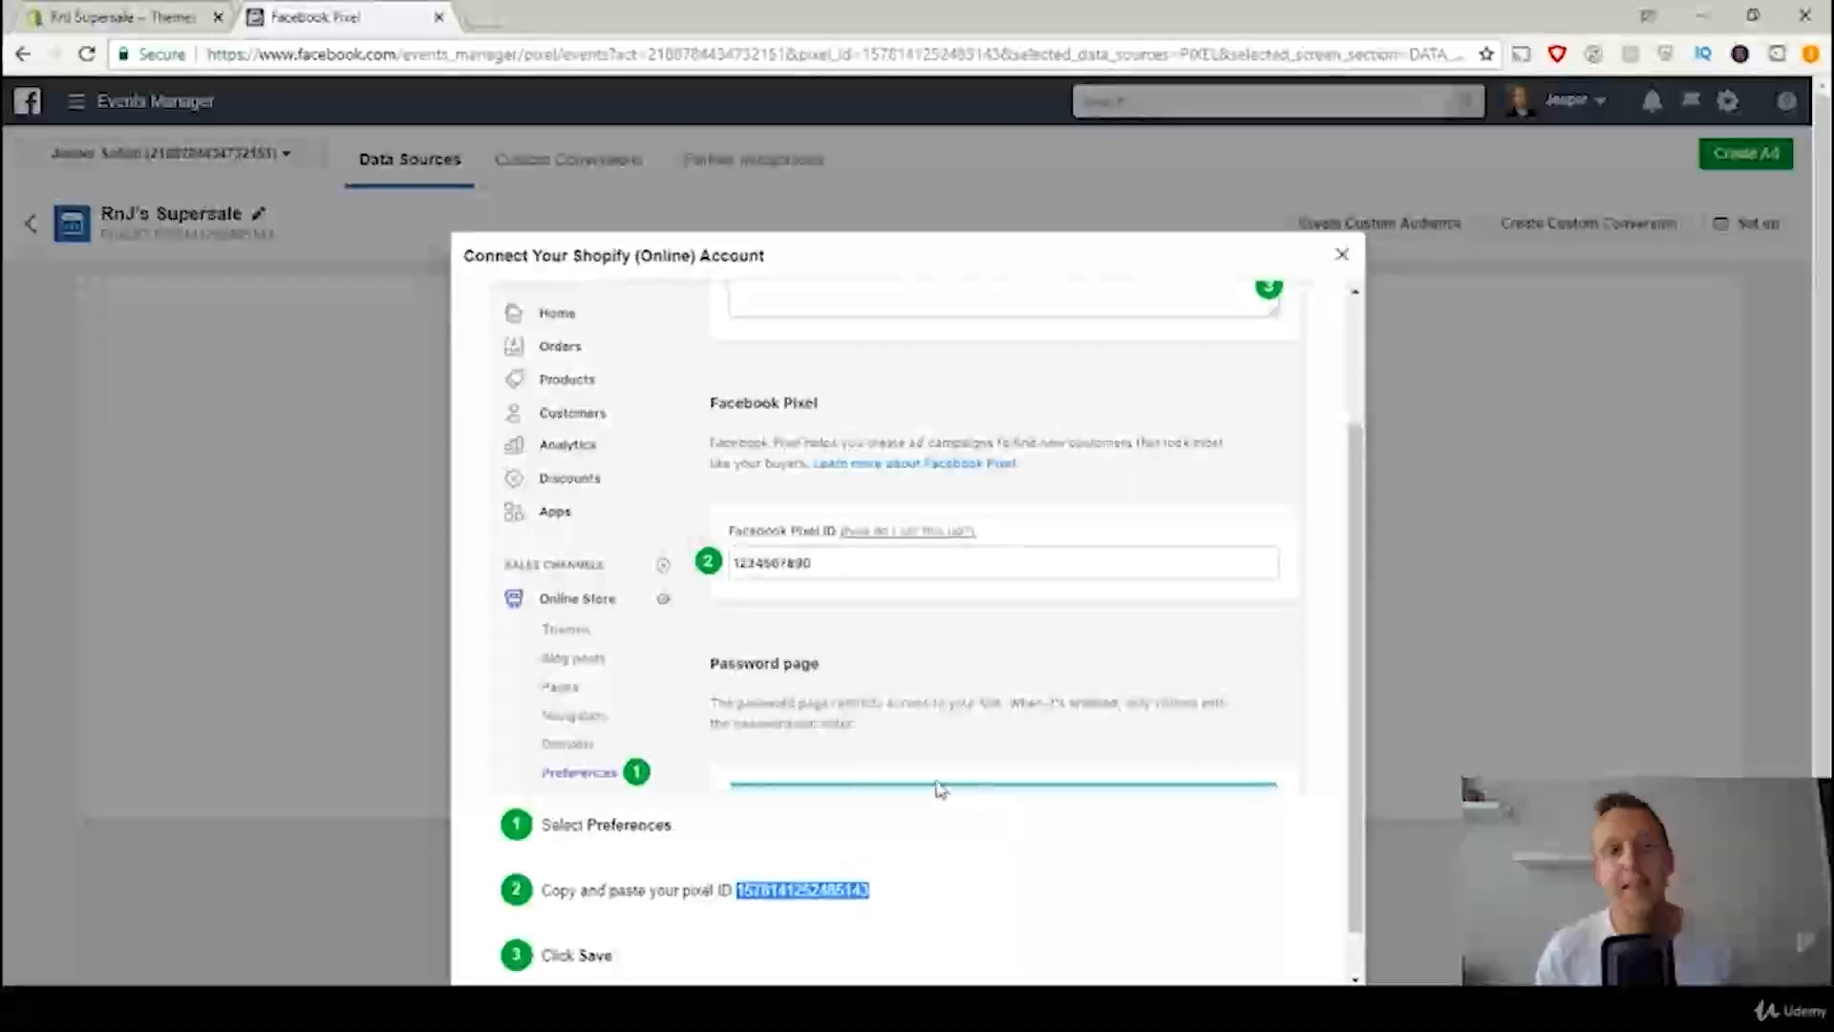
Step: Switch to the Shopify admin, paste the copied ID as the Facebook Pixel ID in the Online Store preferences and save
left_click(124, 16)
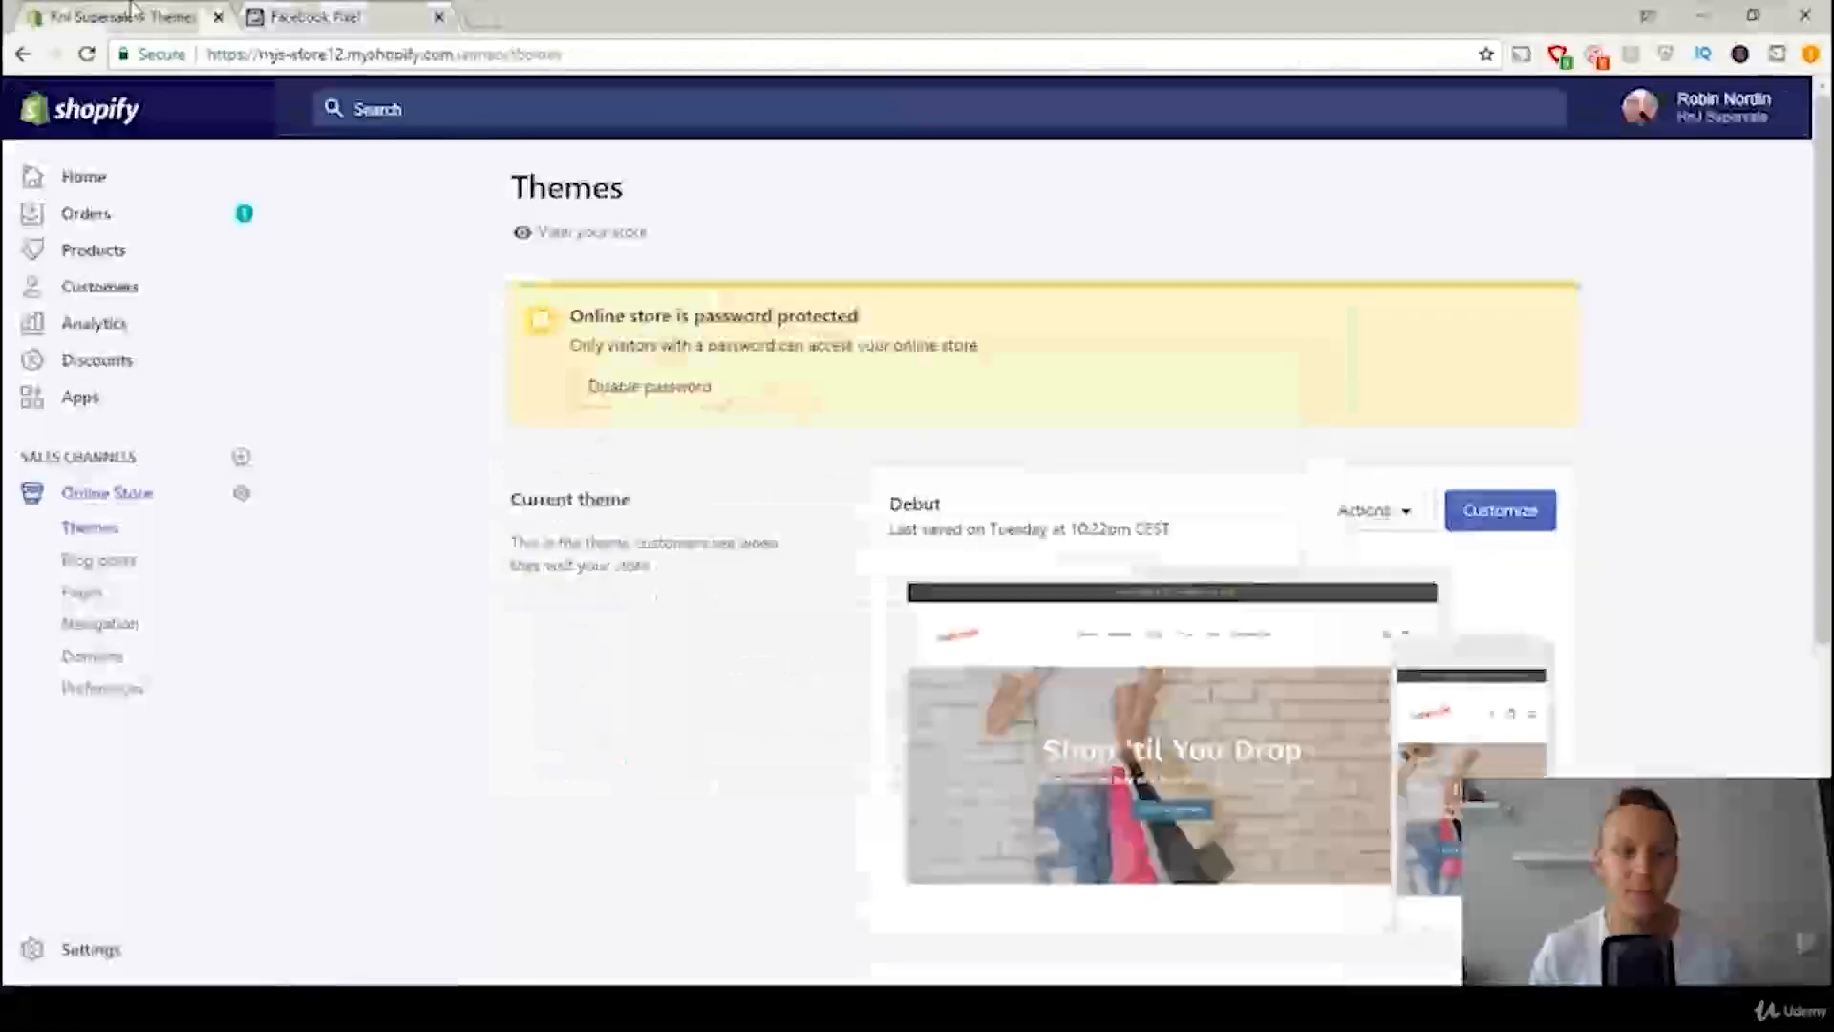
left_click(120, 694)
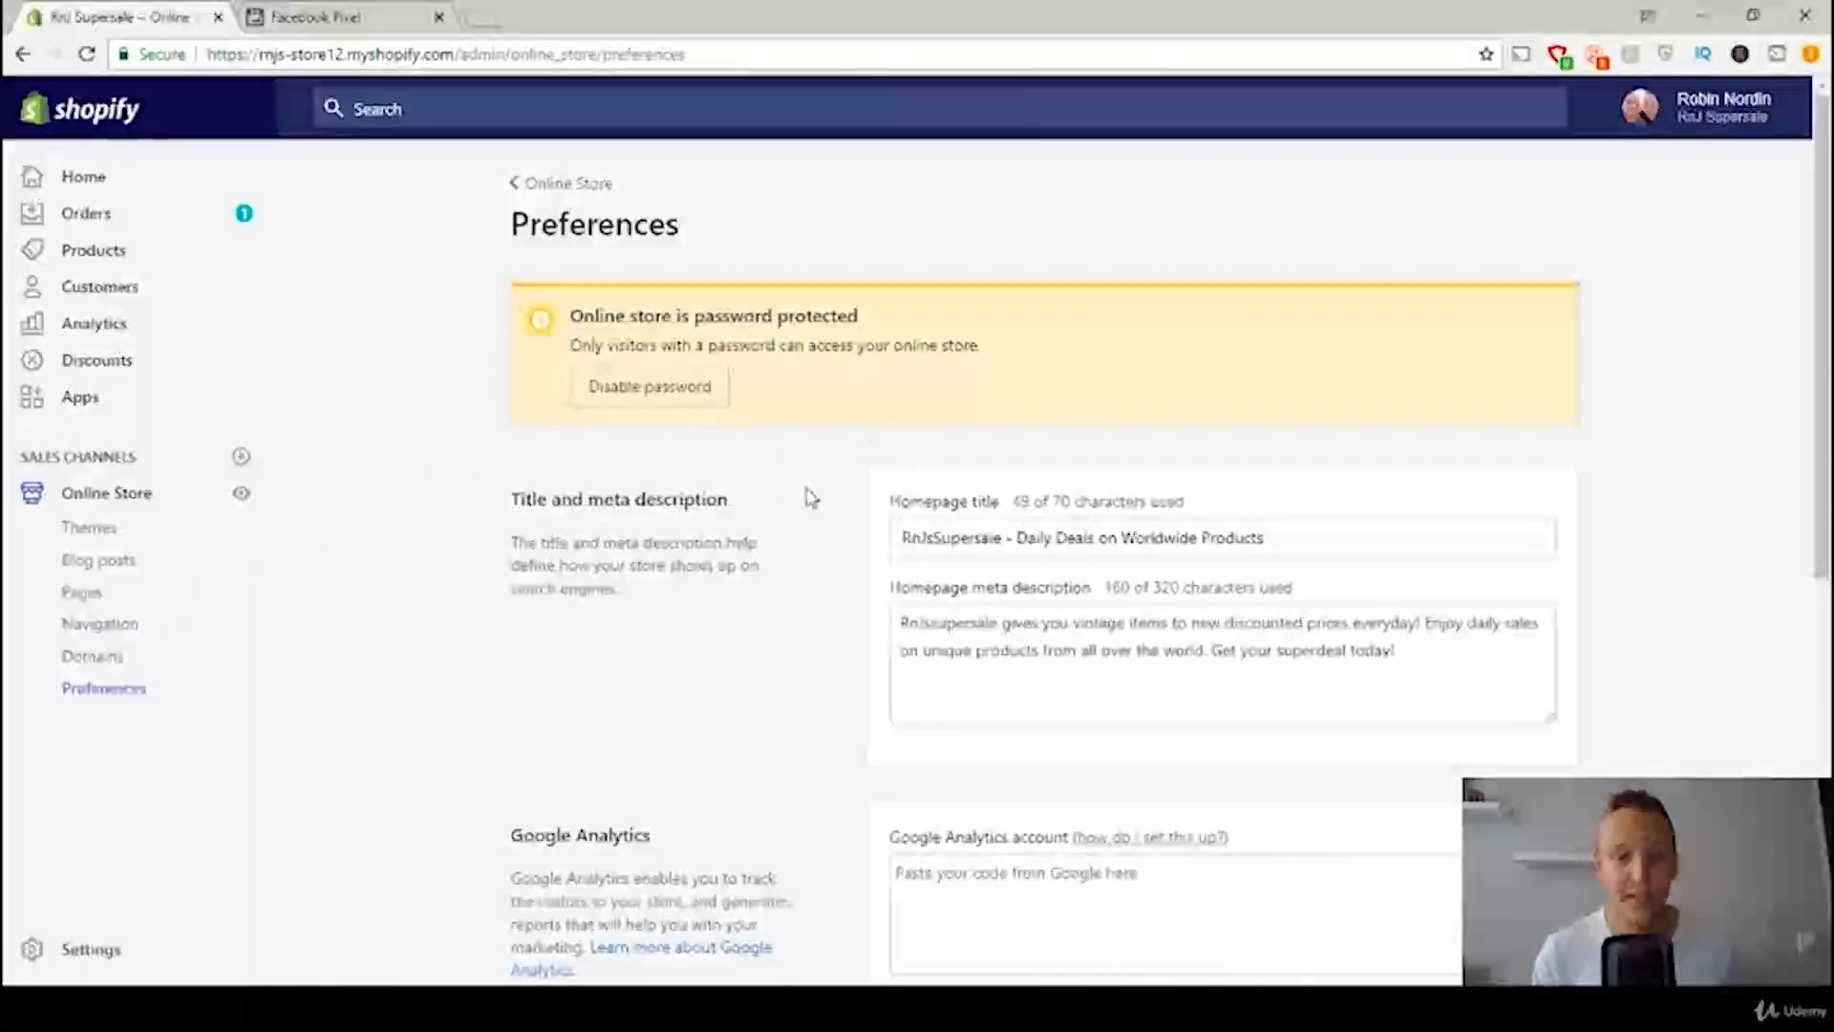
scroll(811, 496, "down", 5)
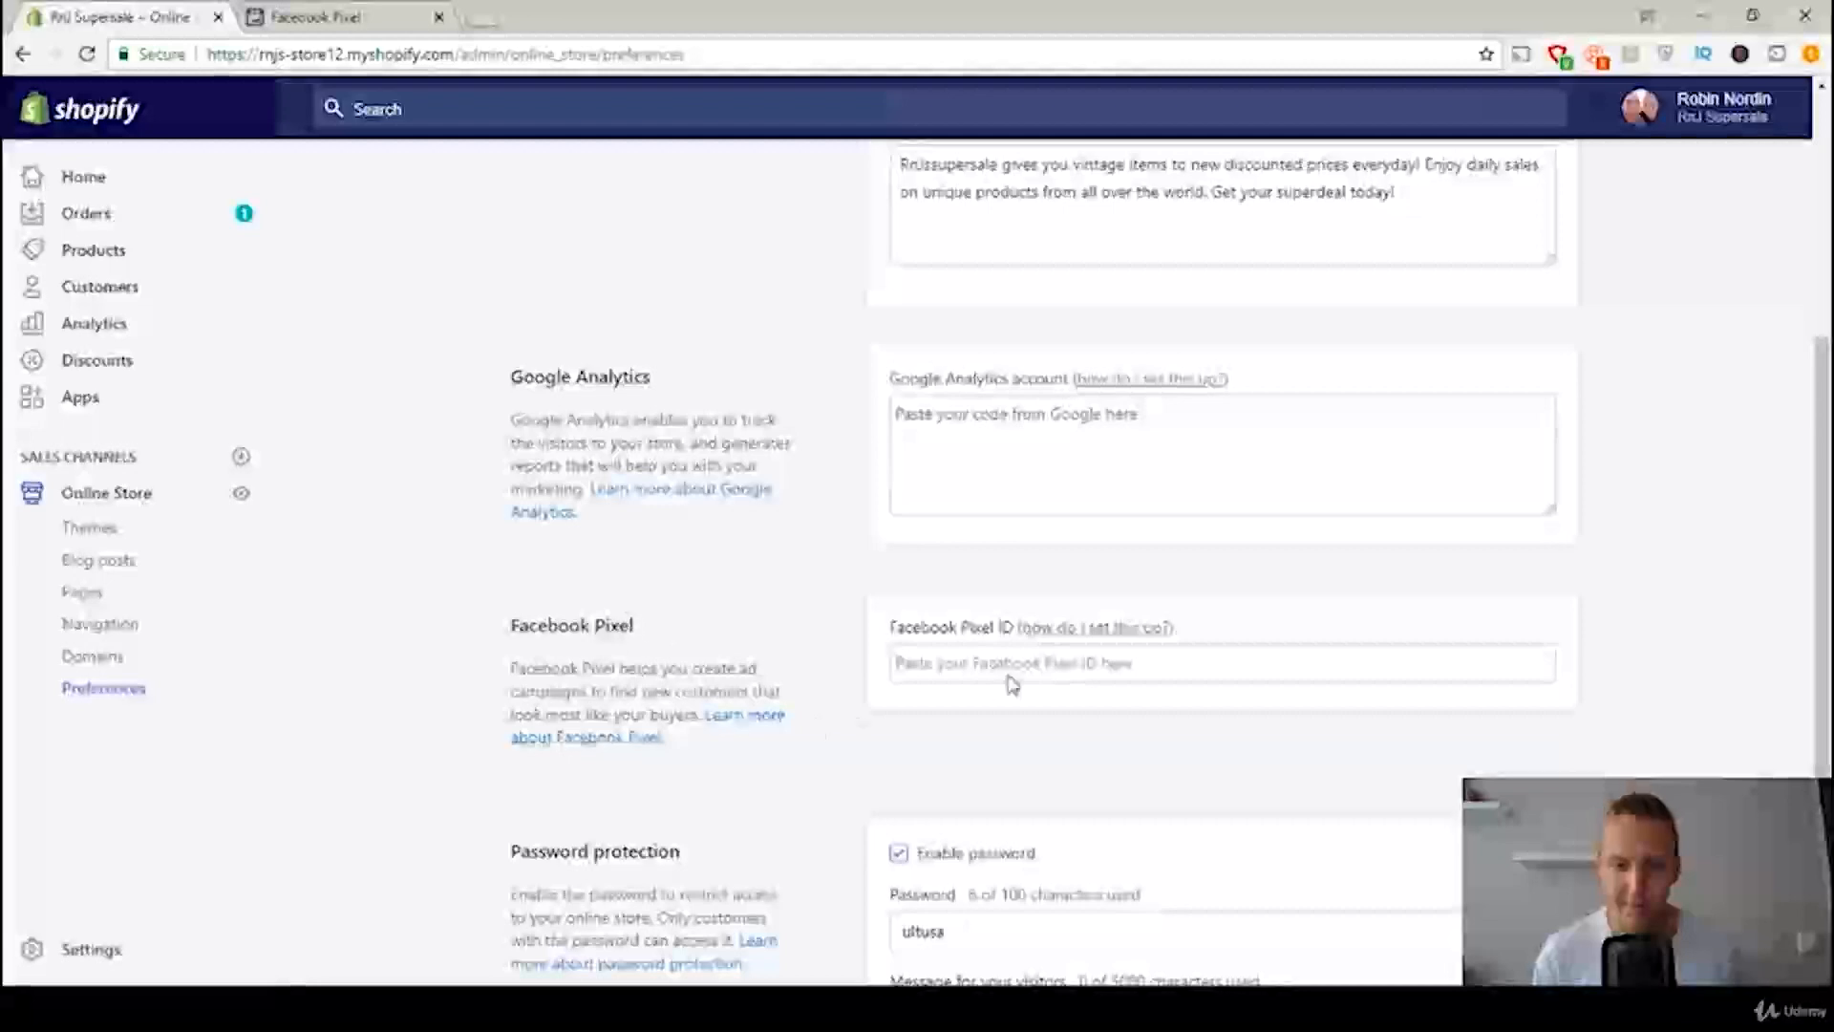
left_click(975, 666)
right_click(970, 672)
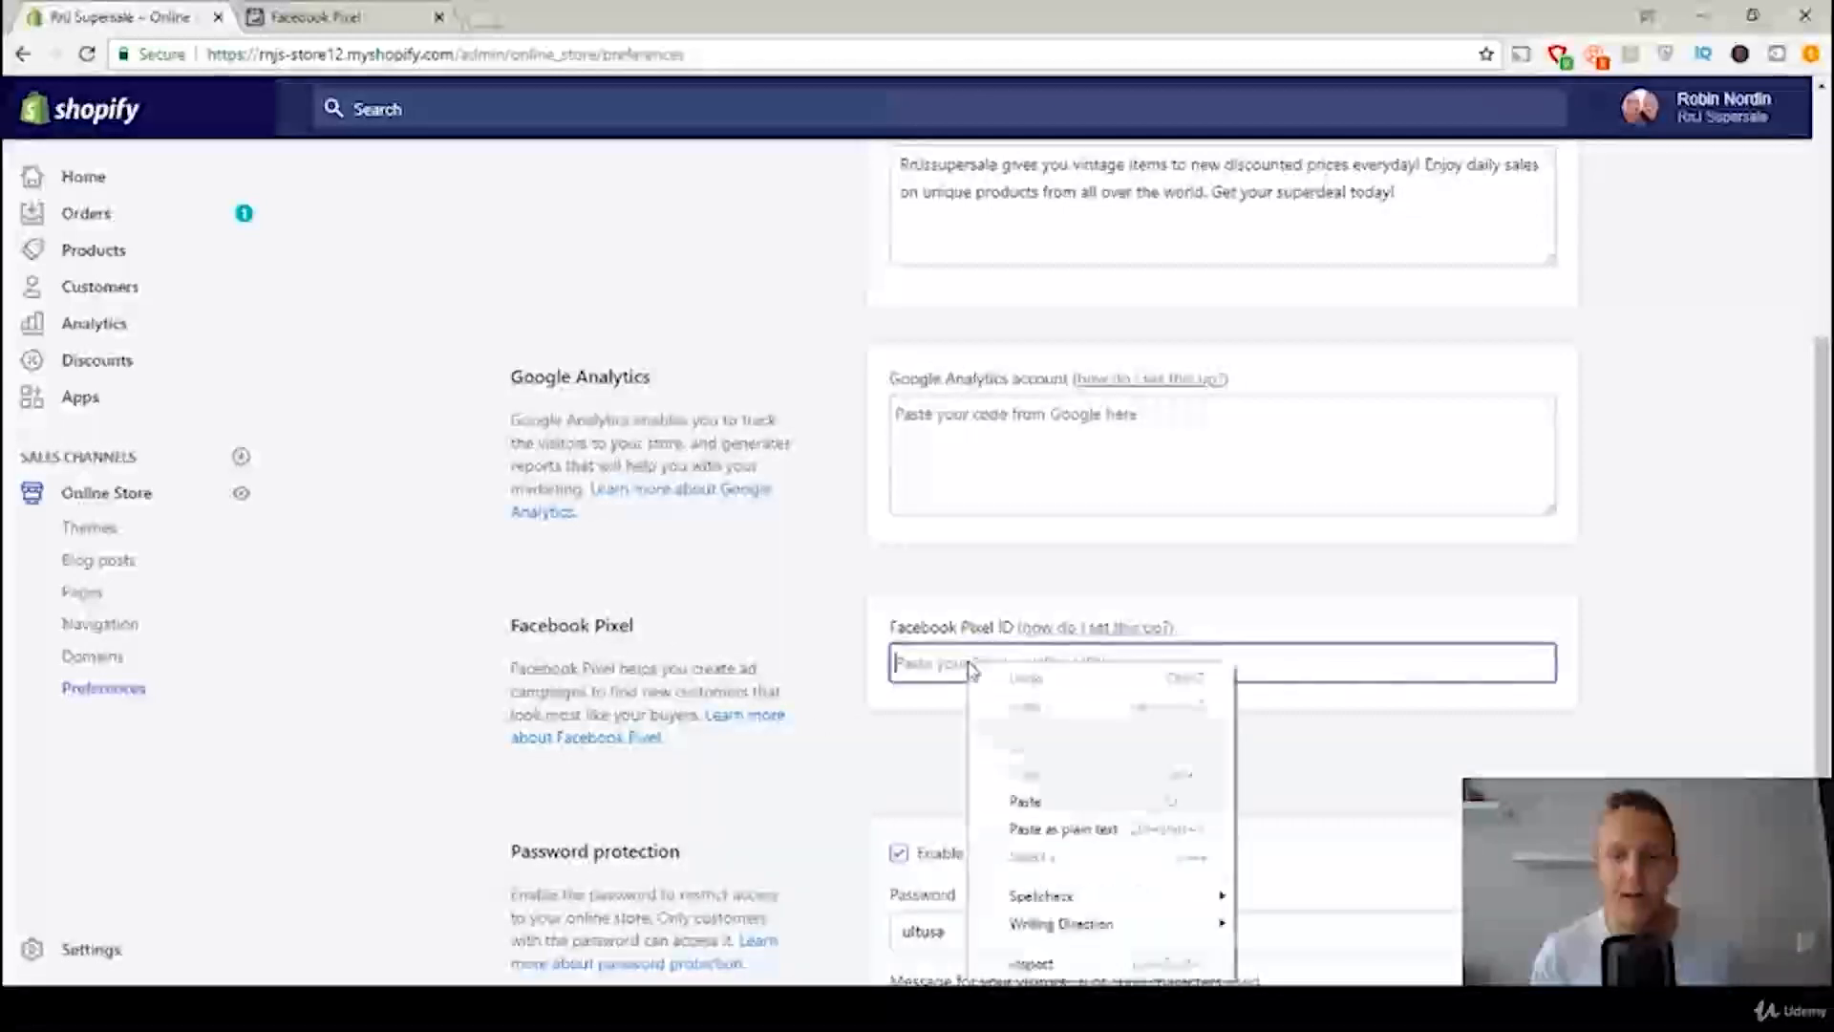
left_click(1034, 805)
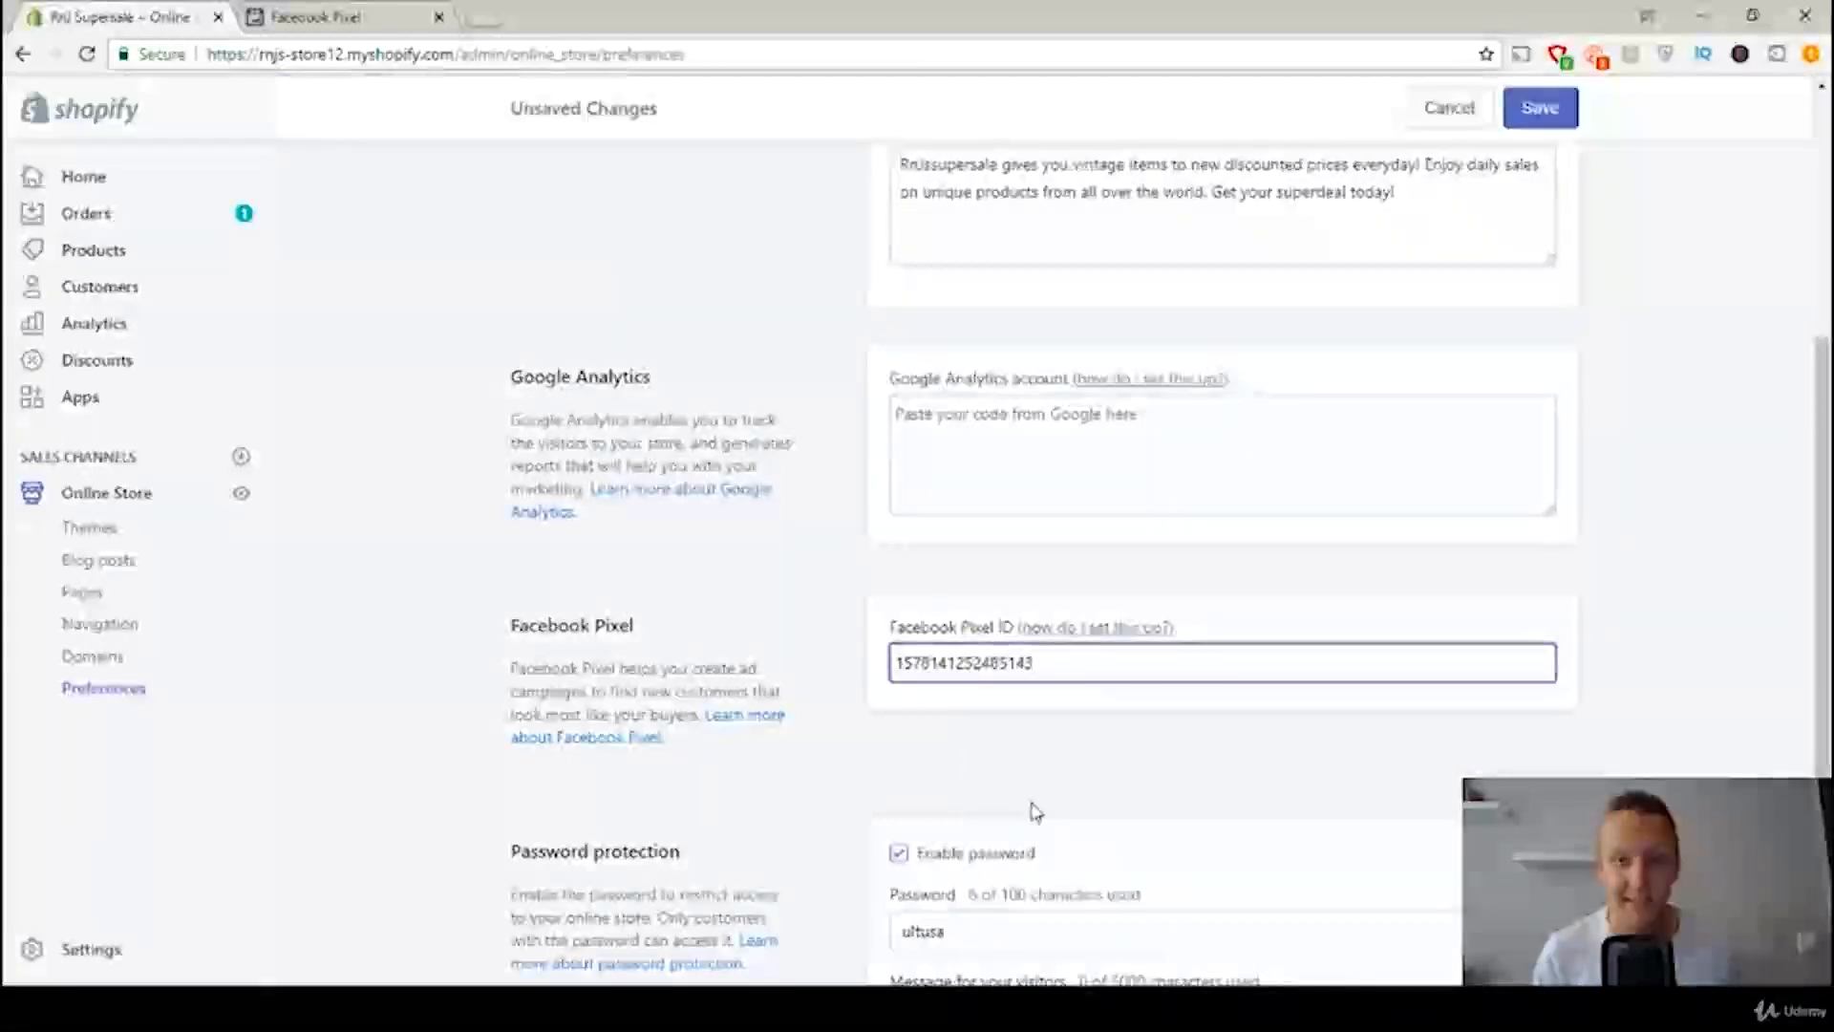
left_click(1540, 109)
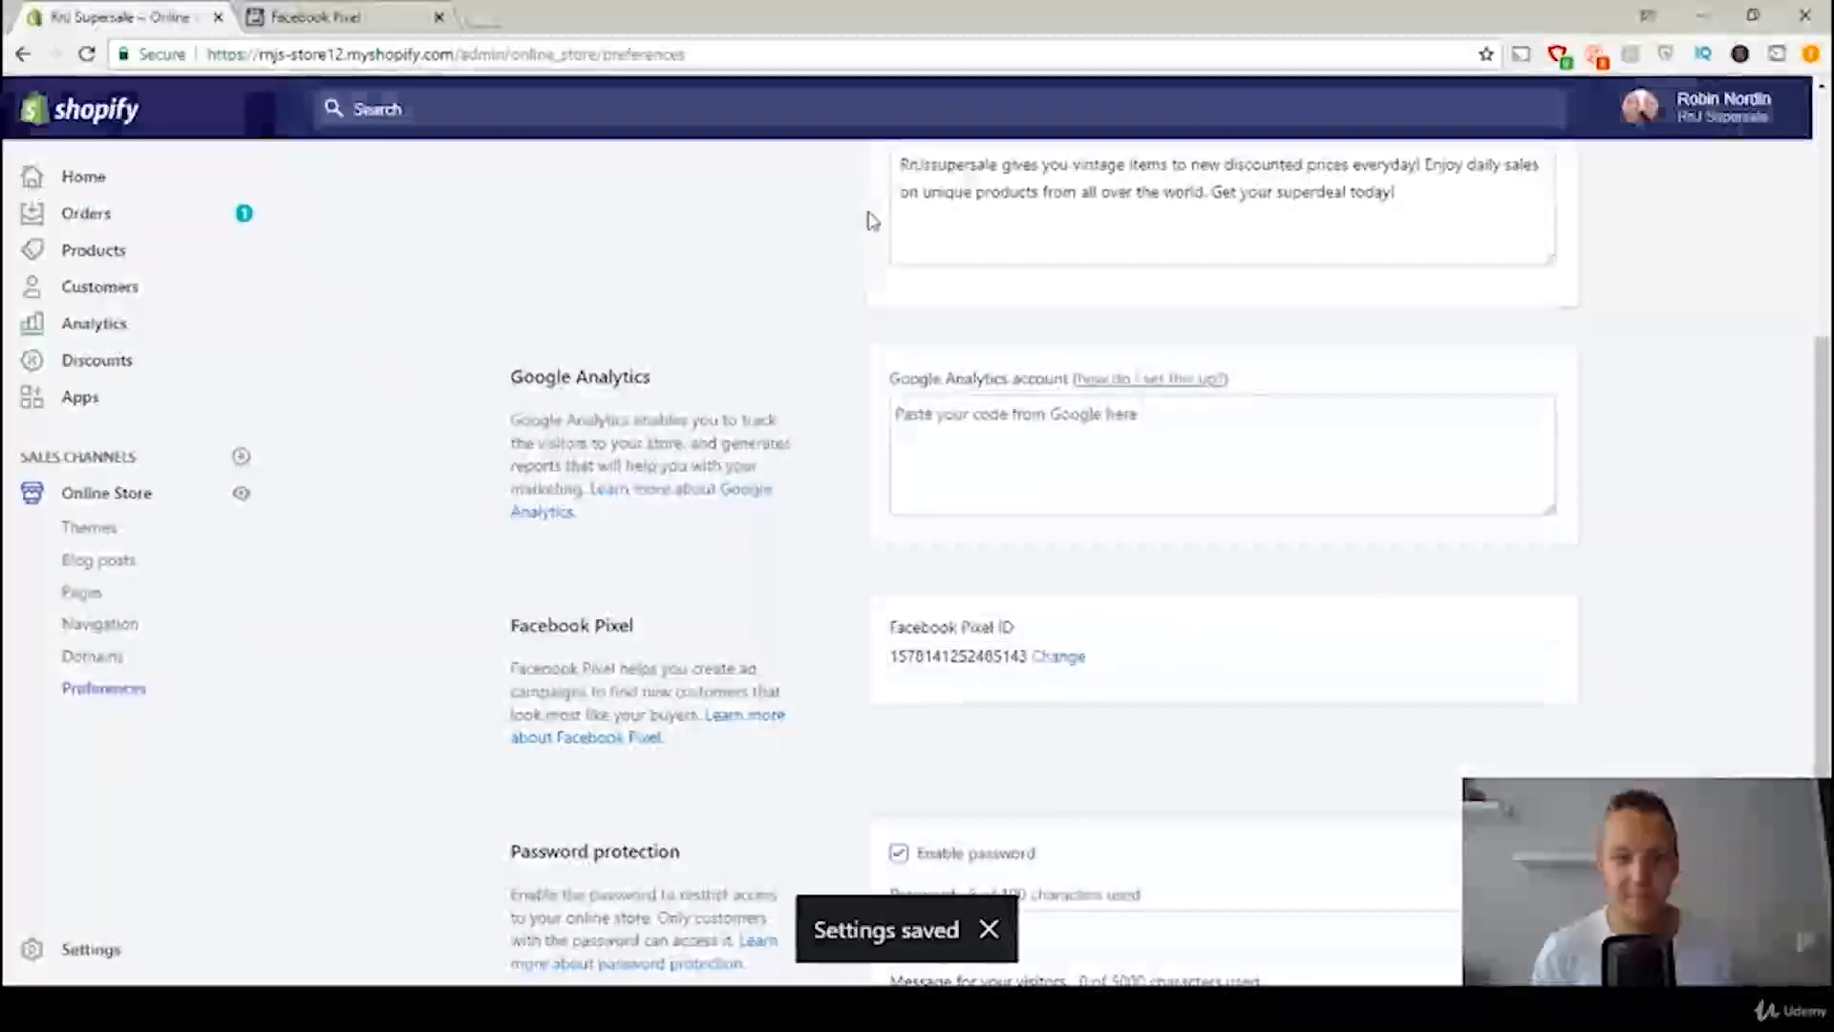
Step: Return to Facebook, continue the Shopify connection setup without sending test traffic, and close it at the confirmation stage
left_click(298, 16)
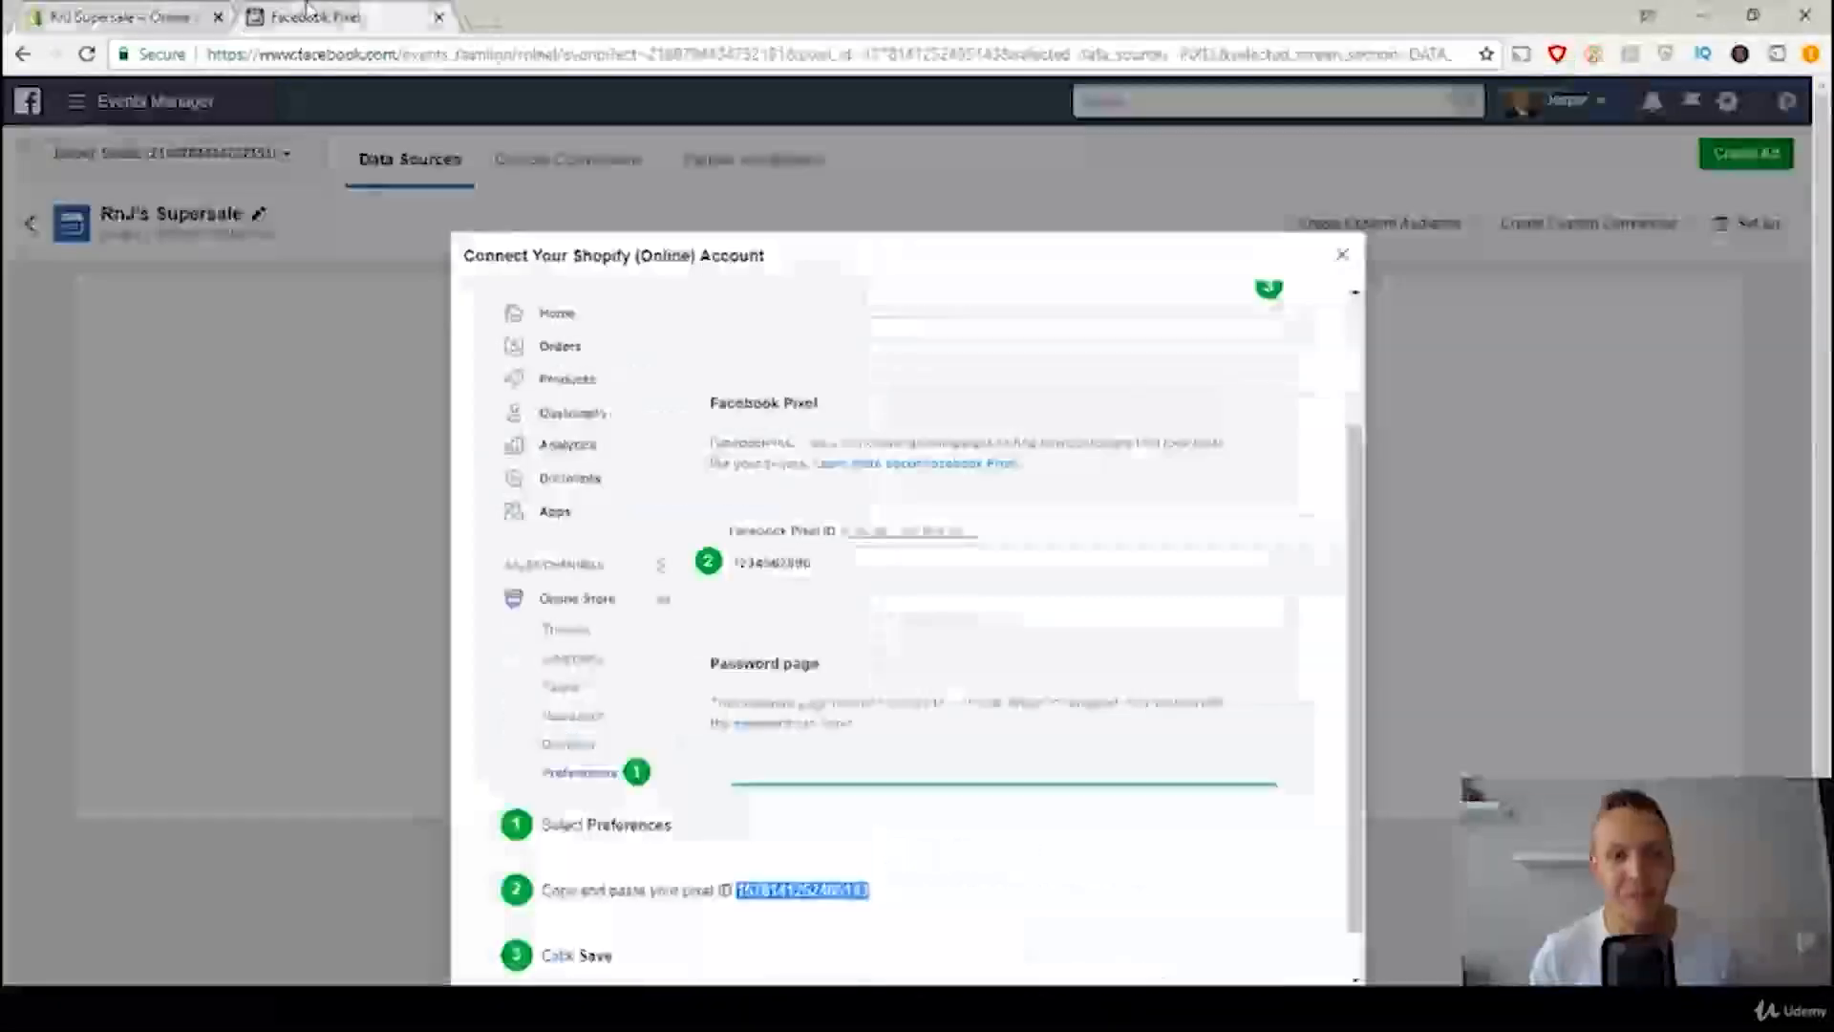
scroll(1032, 669, "down", 1)
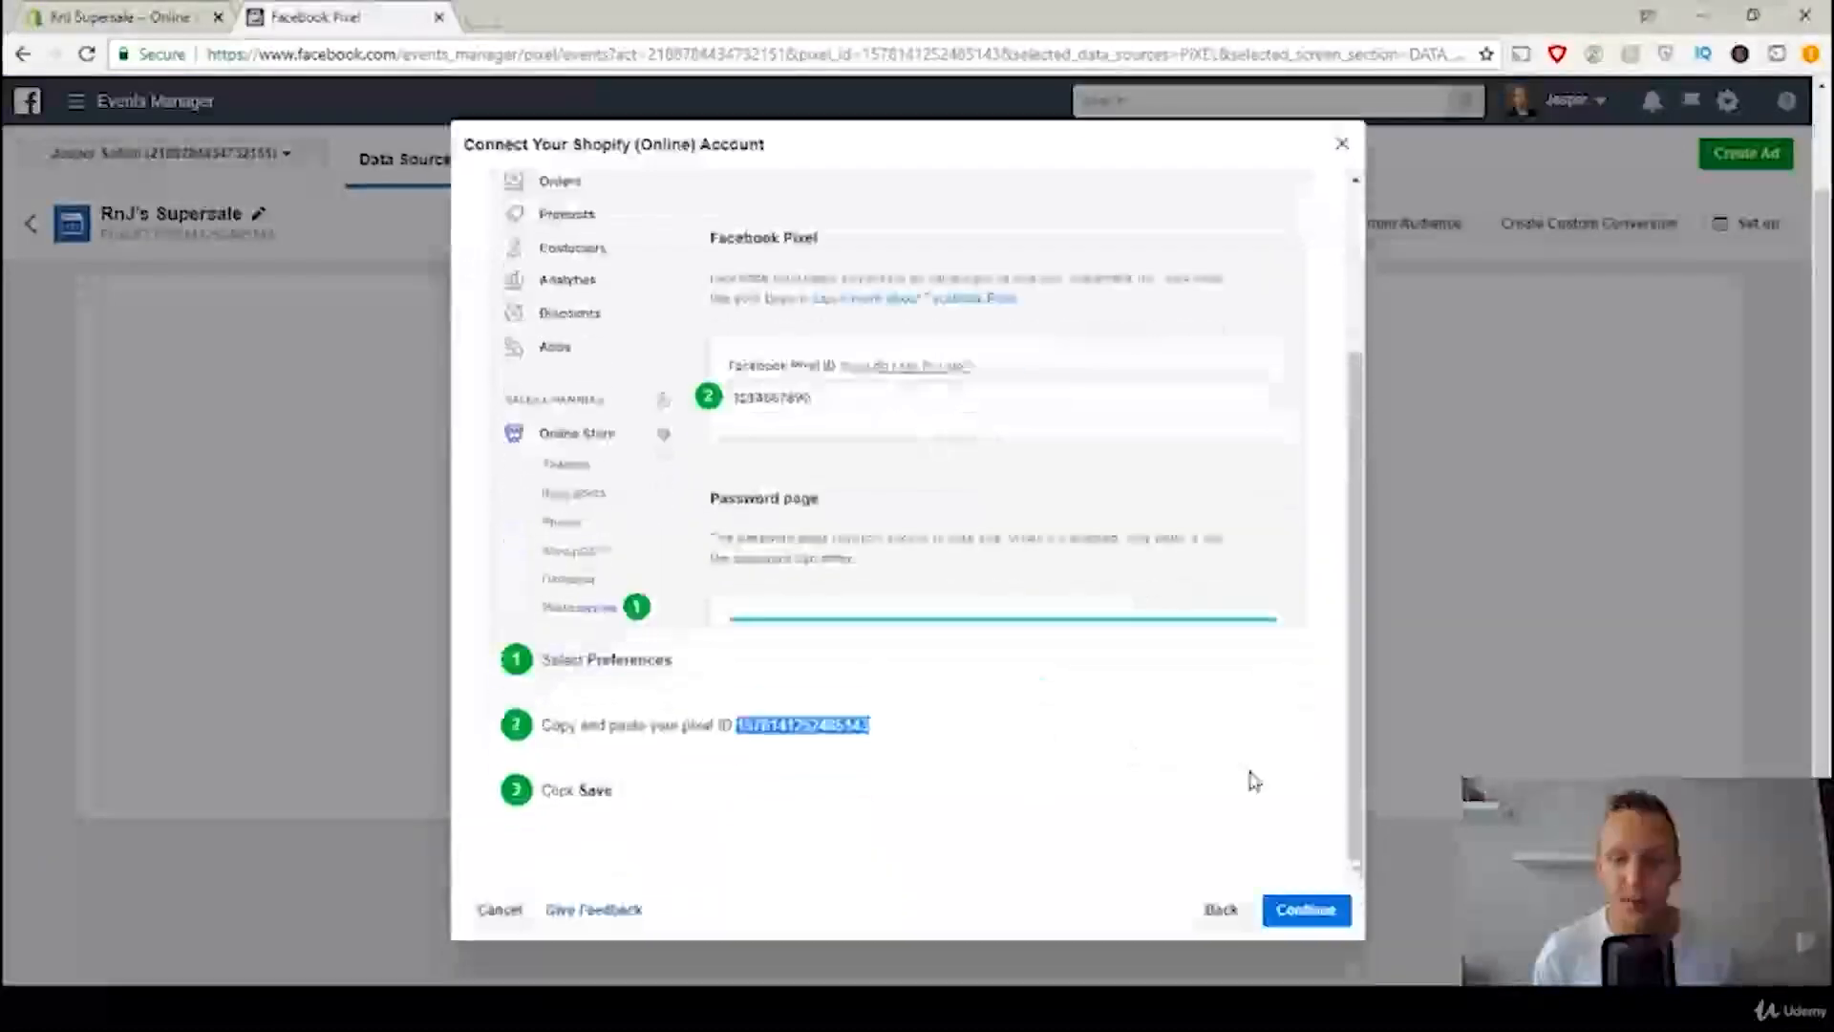
left_click(1305, 910)
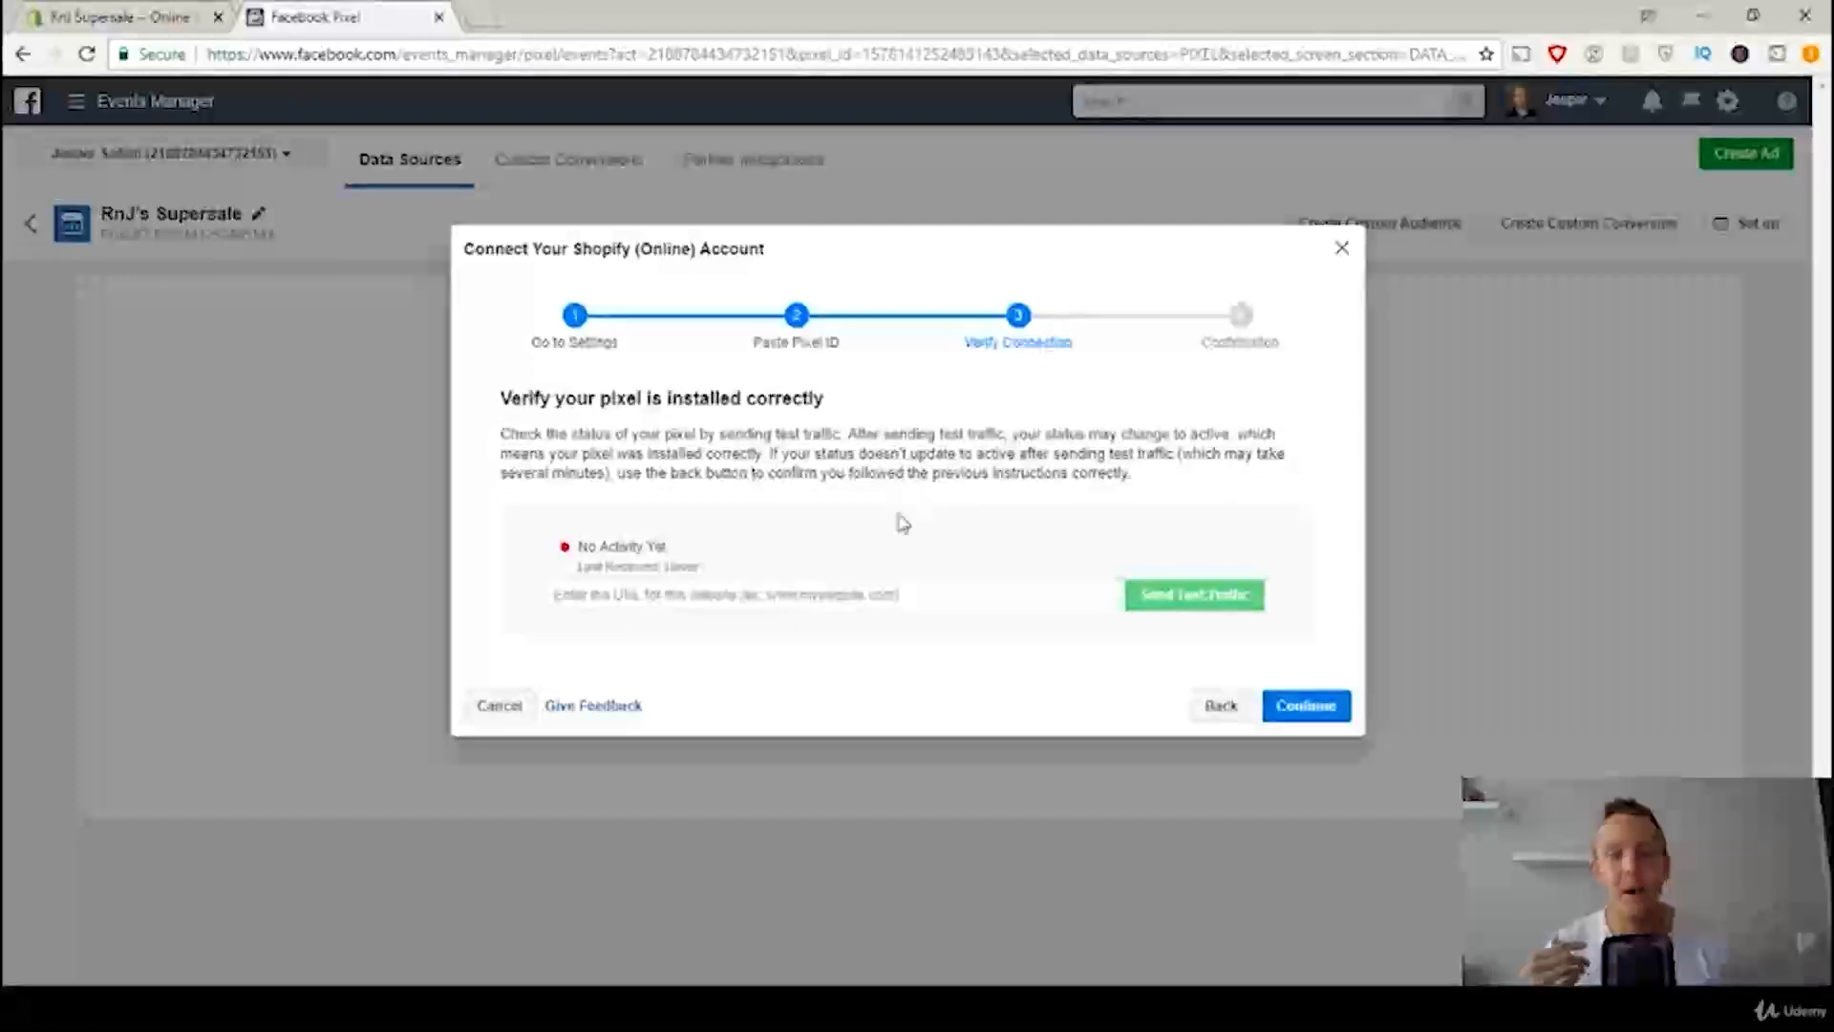
left_click(1311, 723)
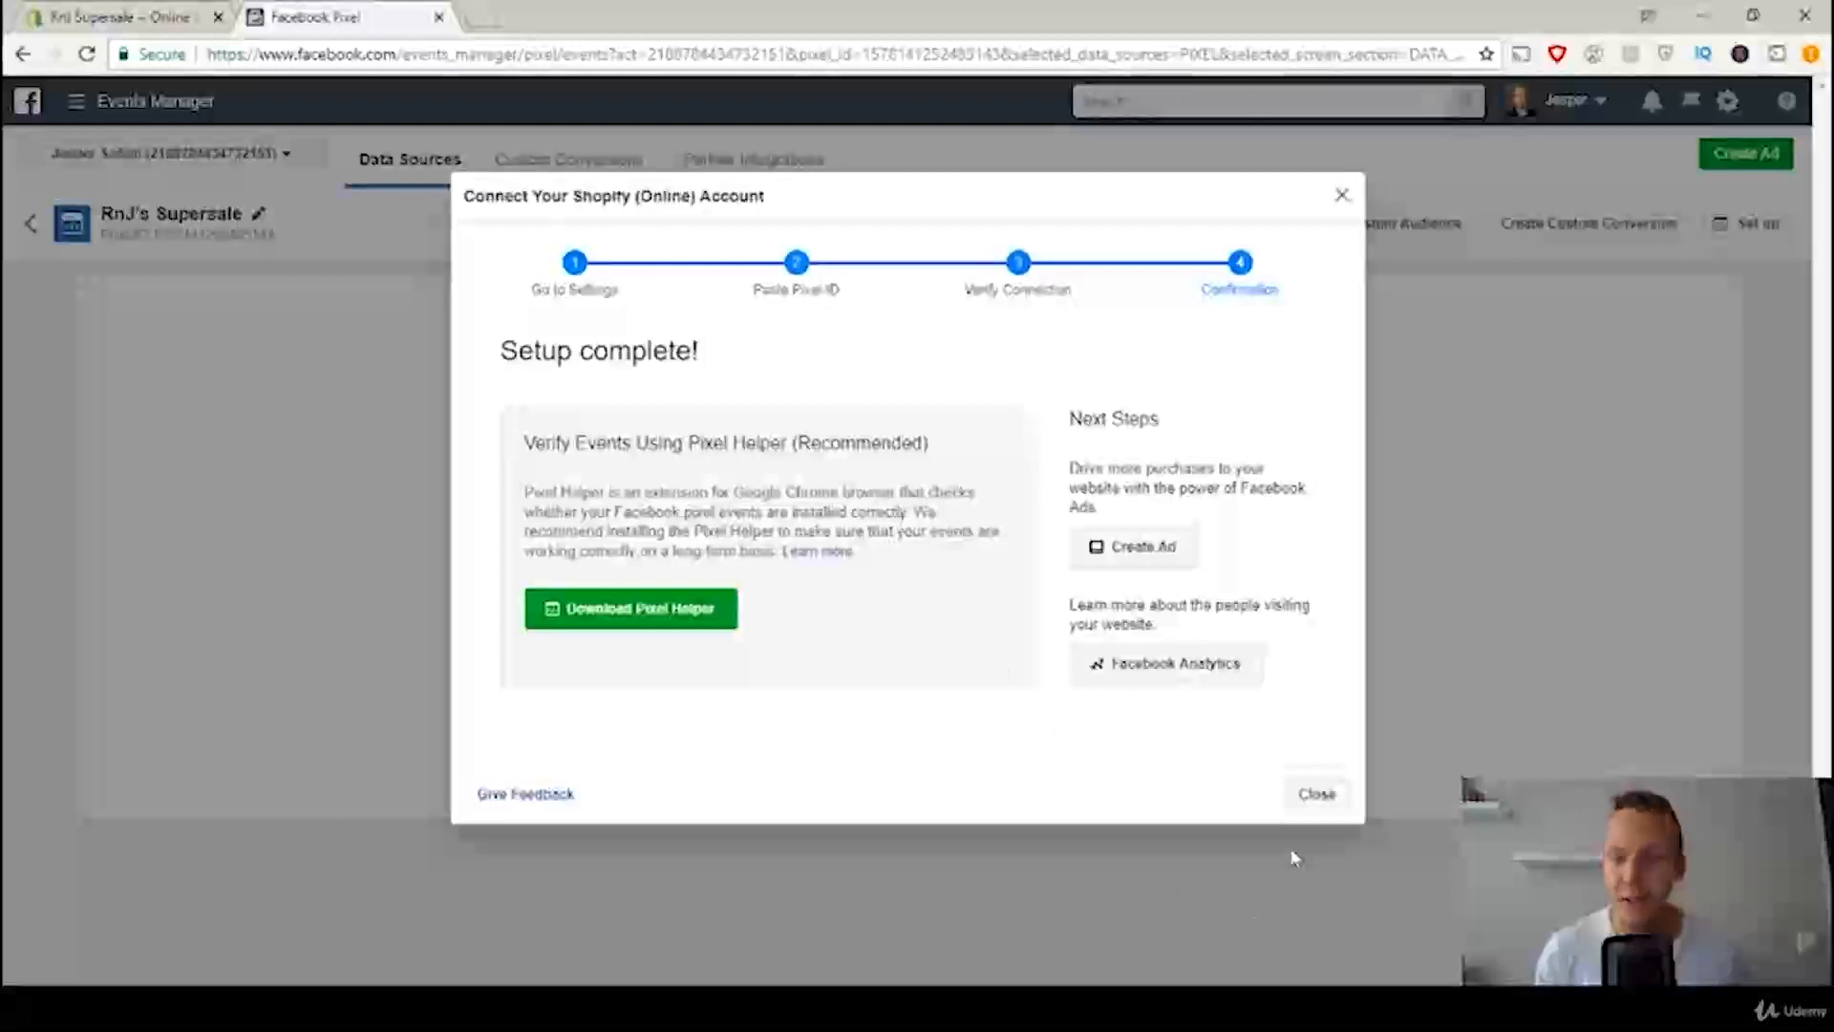
left_click(1316, 794)
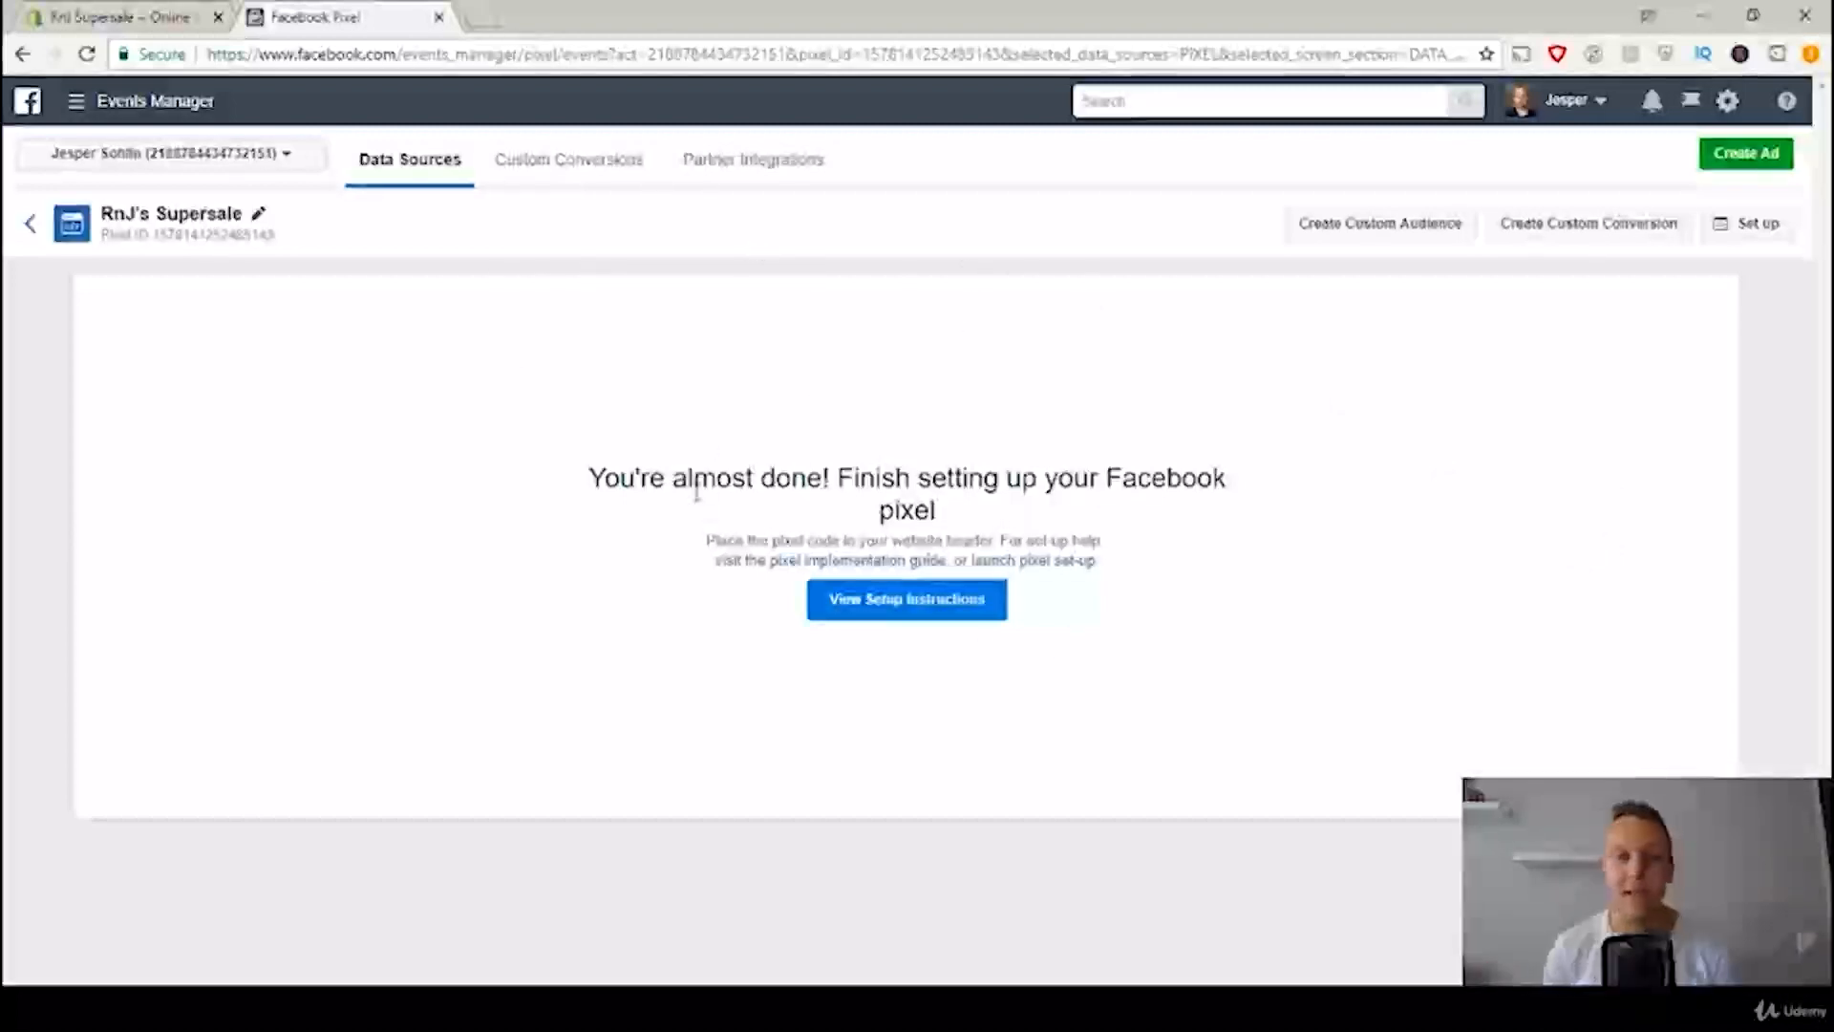
Step: Reload the pixel page in Events Manager and open the RnJ's Supersale pixel from the pixel list
left_click(88, 55)
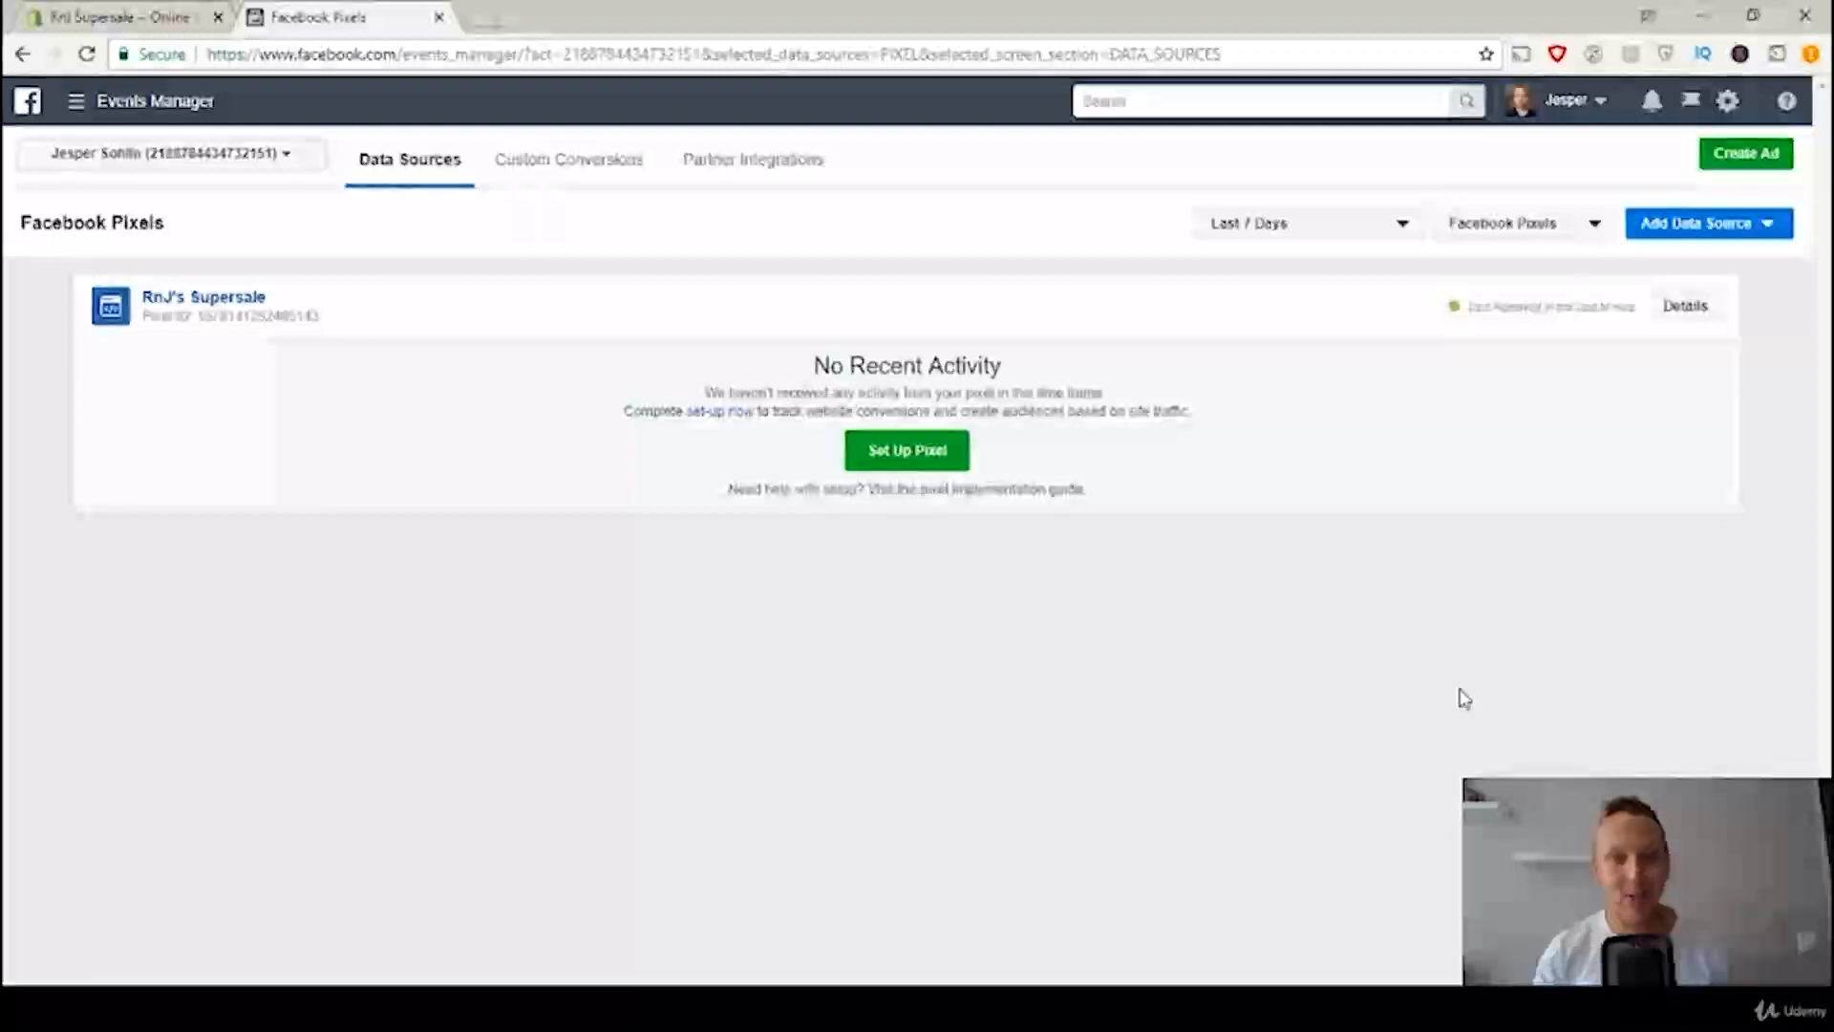
left_click(198, 300)
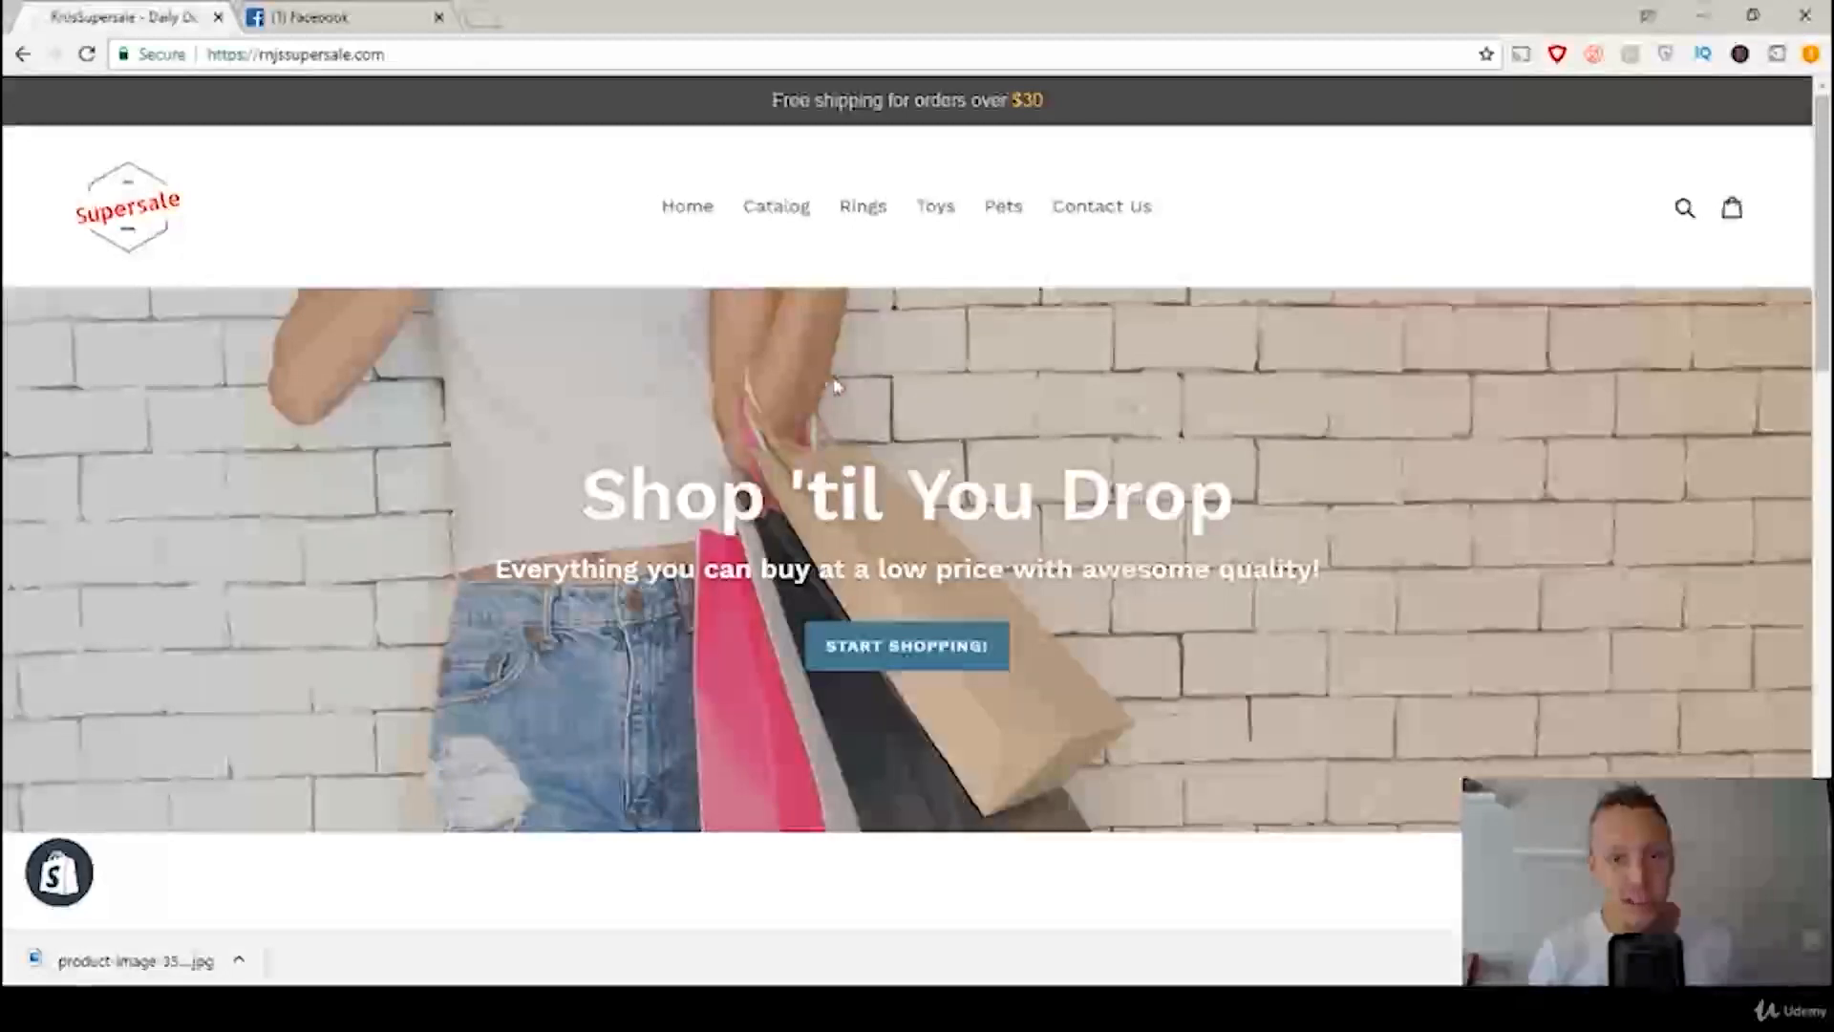
Step: Open the Cute Panda Plushy product page from the storefront's featured collection
scroll(1015, 325, "down", 7)
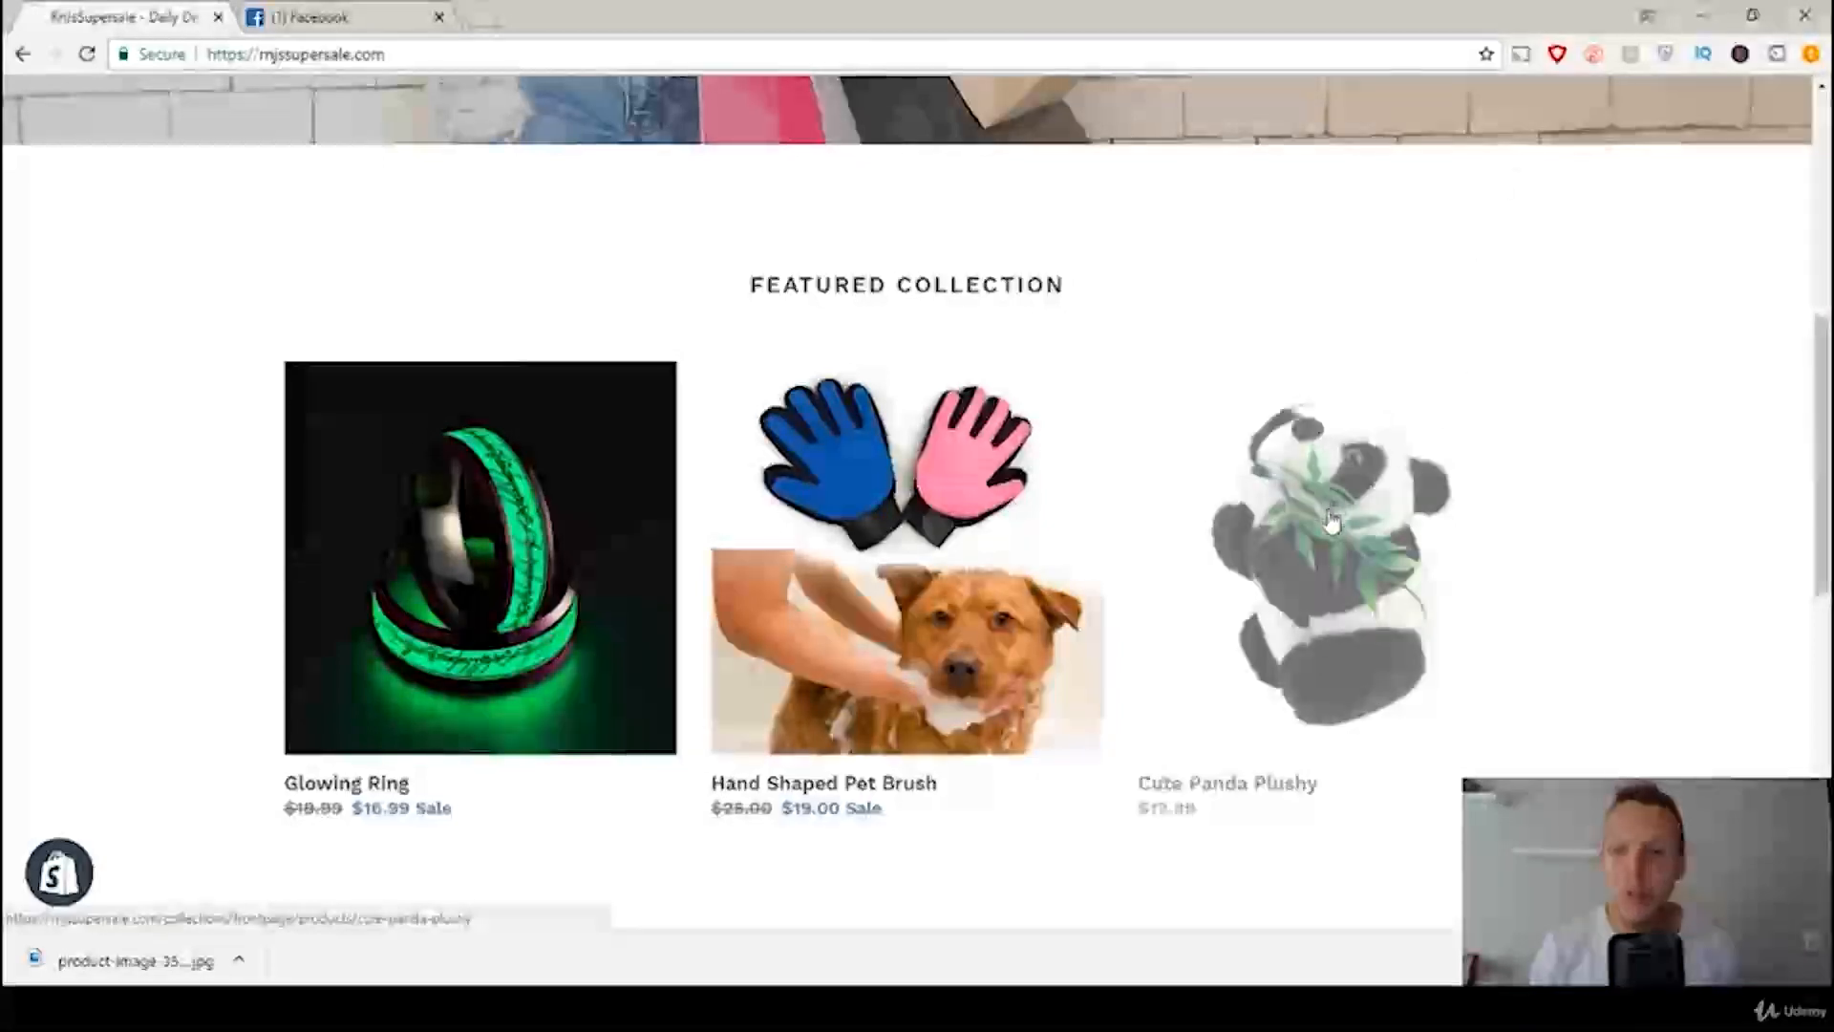
left_click(1292, 505)
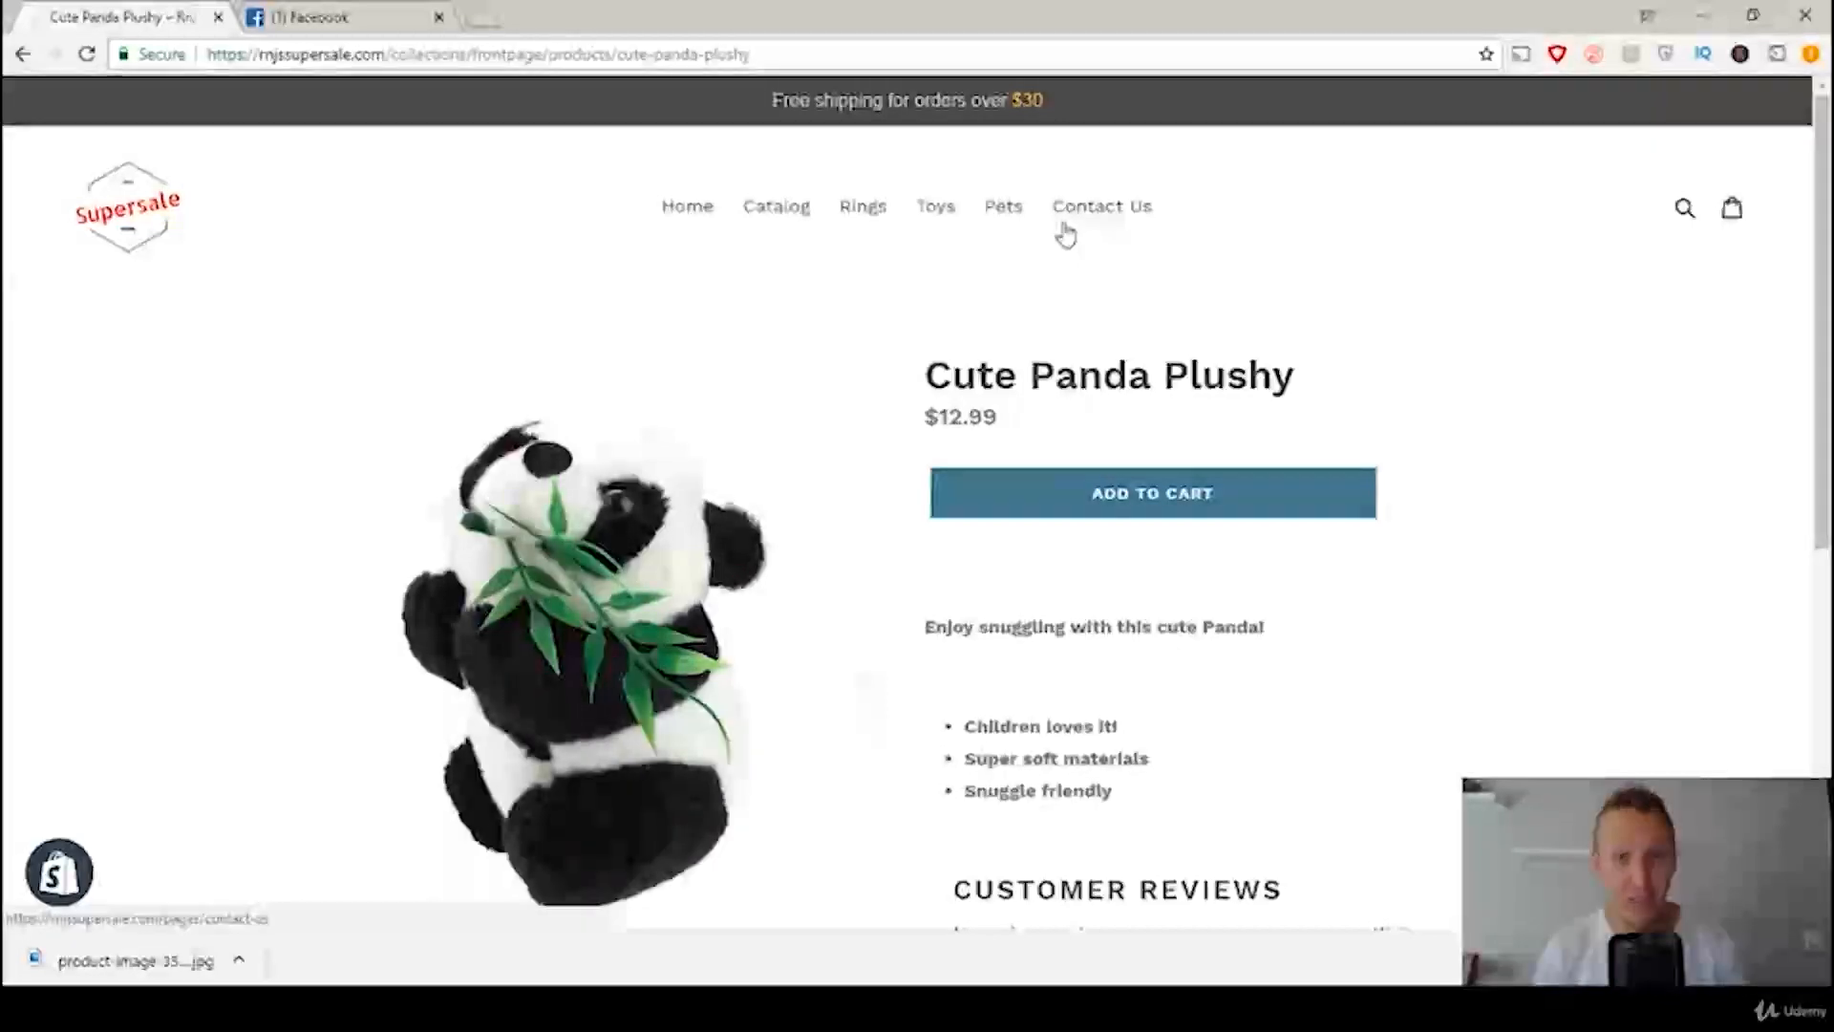
Step: Switch to Facebook and start creating a new ad campaign in Ads Manager
left_click(334, 19)
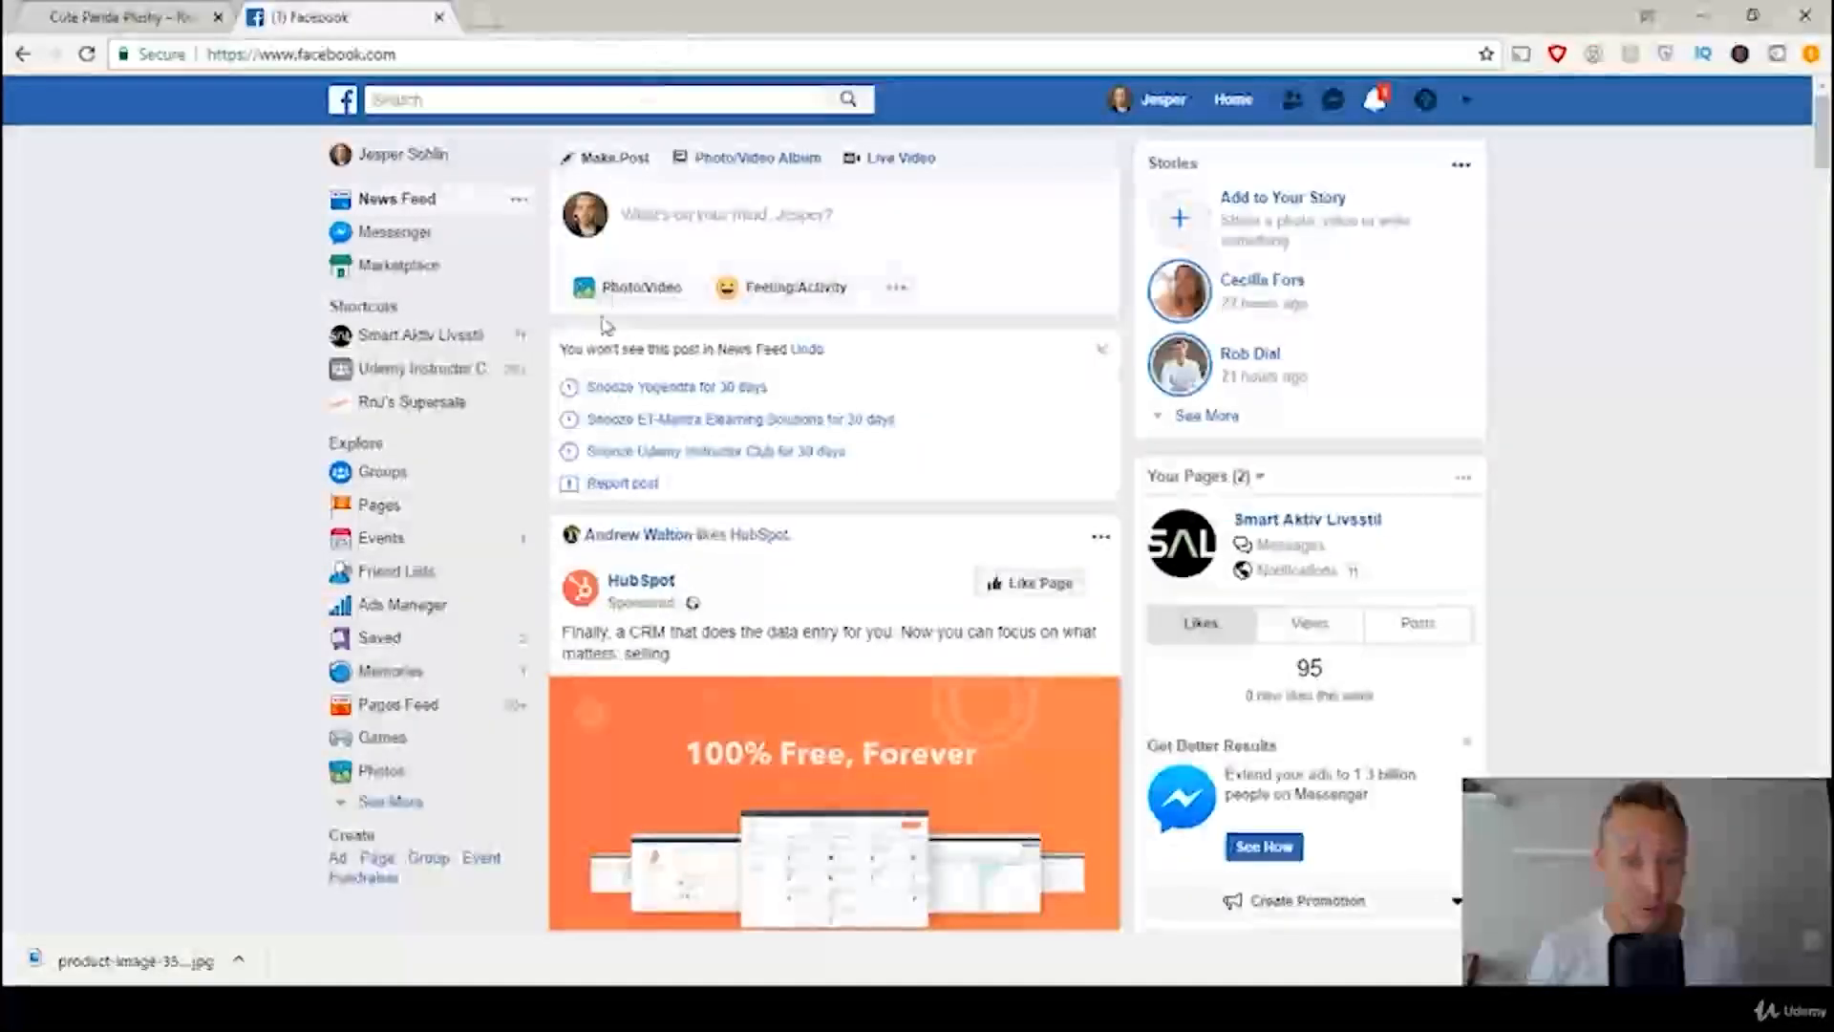
left_click(1471, 102)
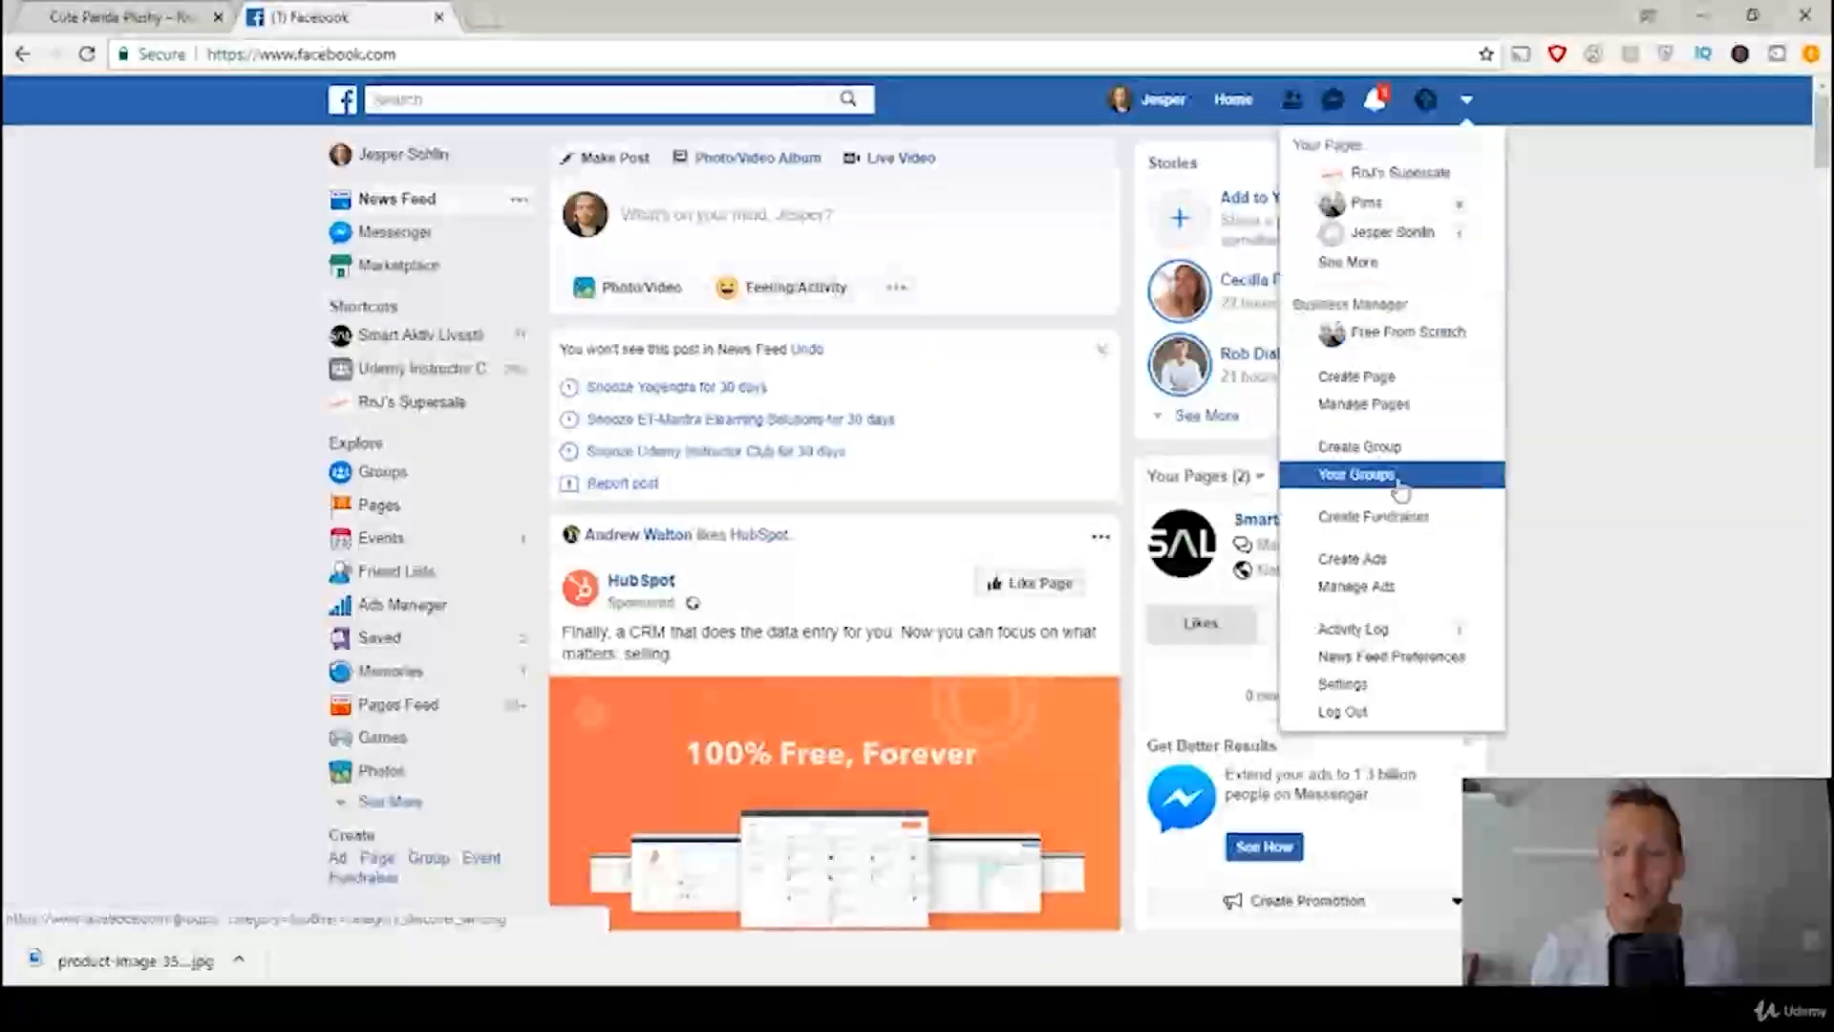
left_click(1390, 561)
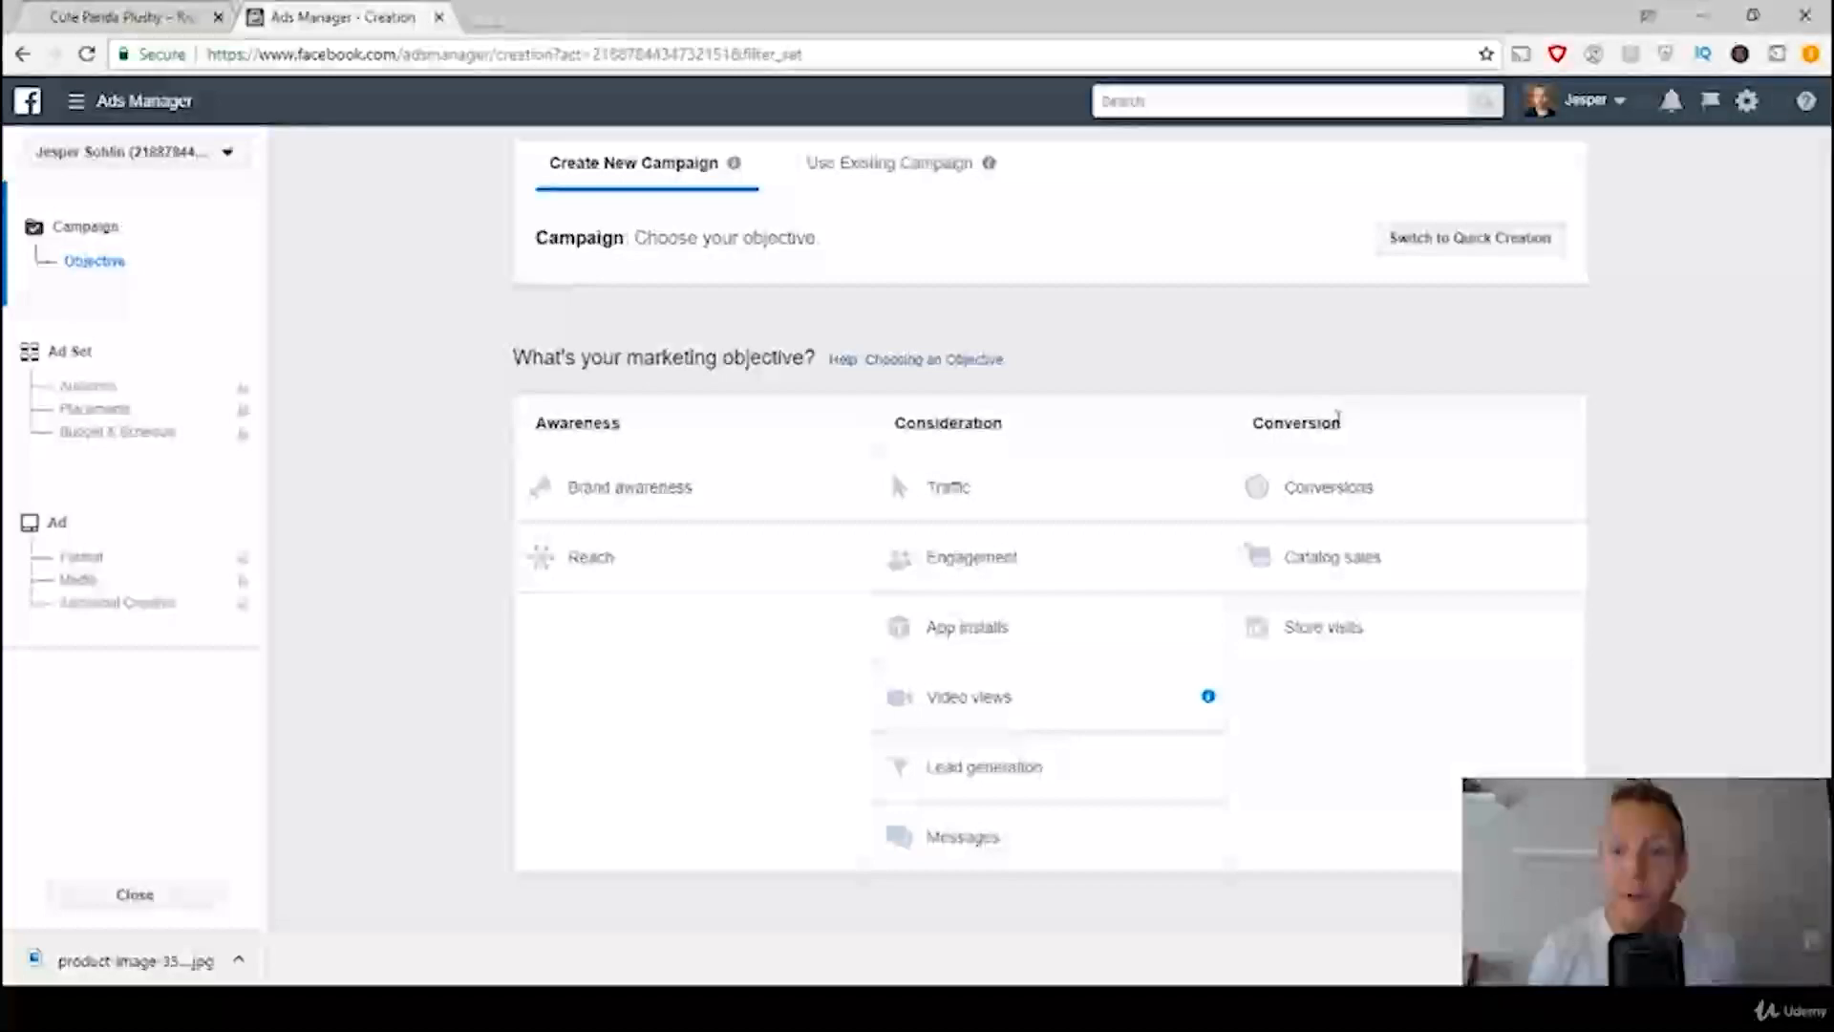
Step: Choose Conversions as the marketing objective, name the campaign "Panda Product", and continue to the ad set setup
left_click(1333, 497)
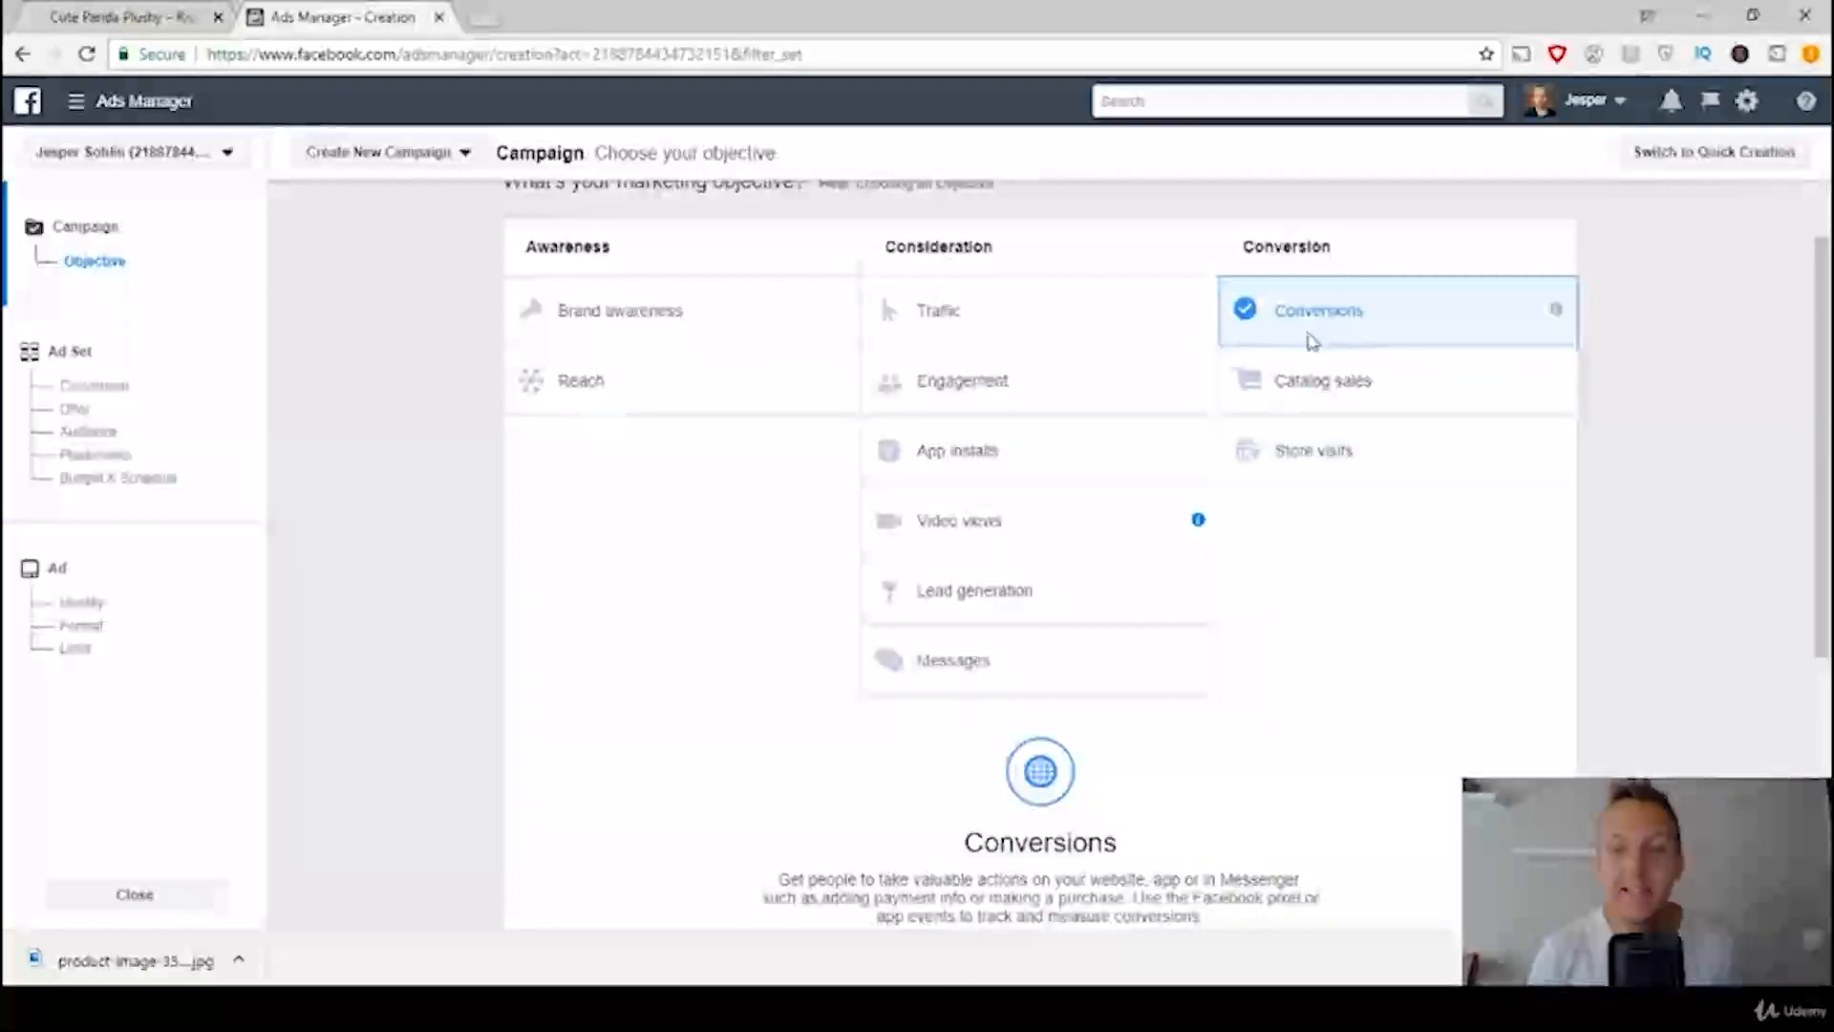
scroll(1352, 647, "down", 3)
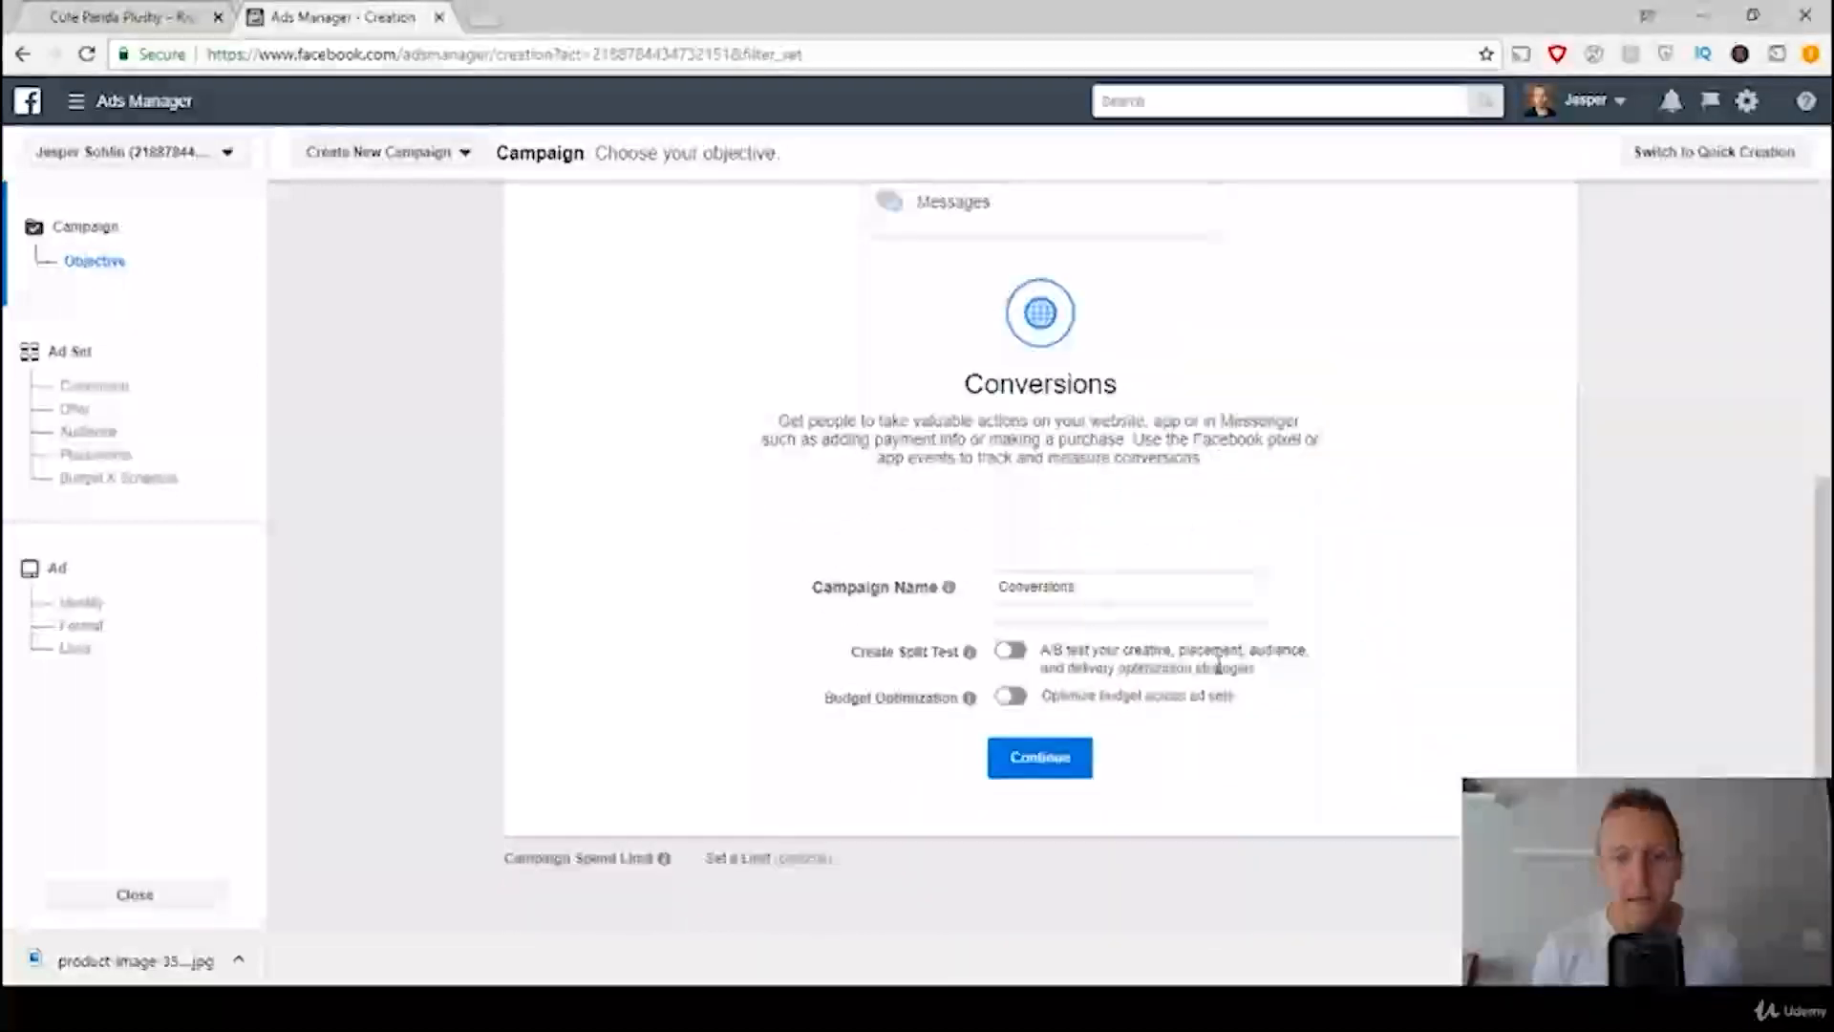
left_click_drag(1120, 589, 994, 597)
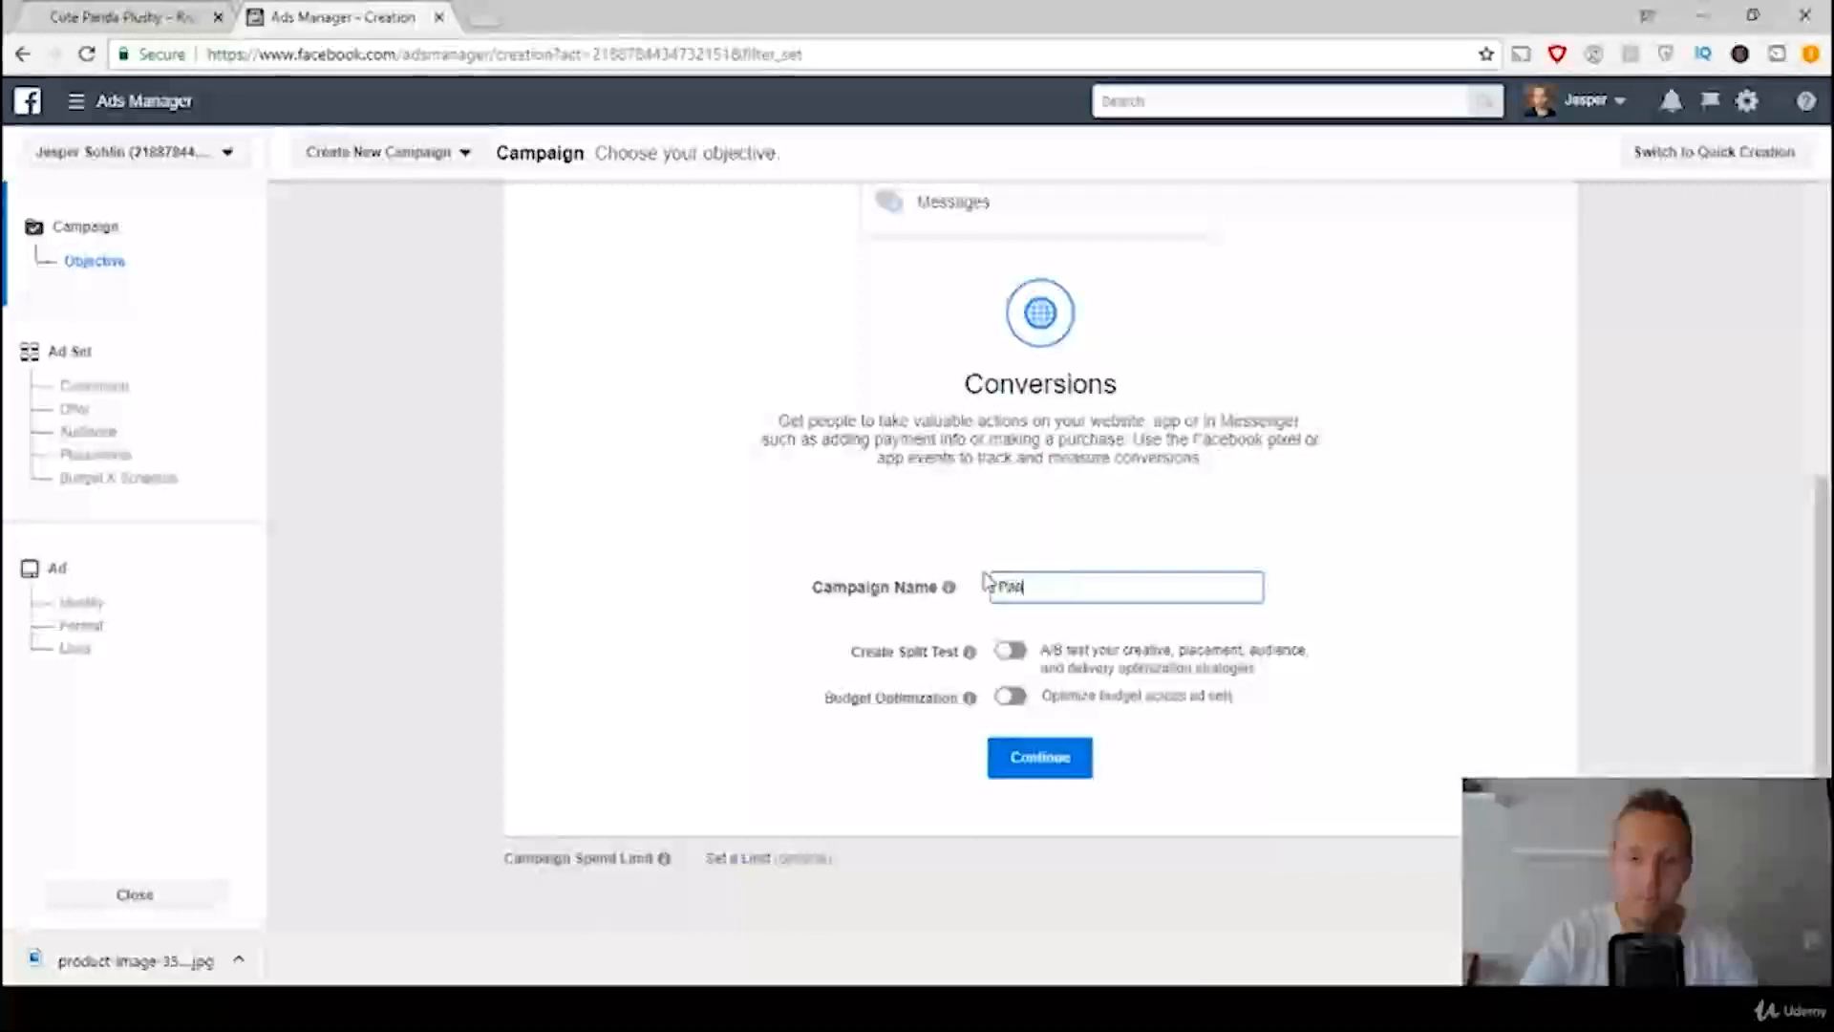
type("da Produc")
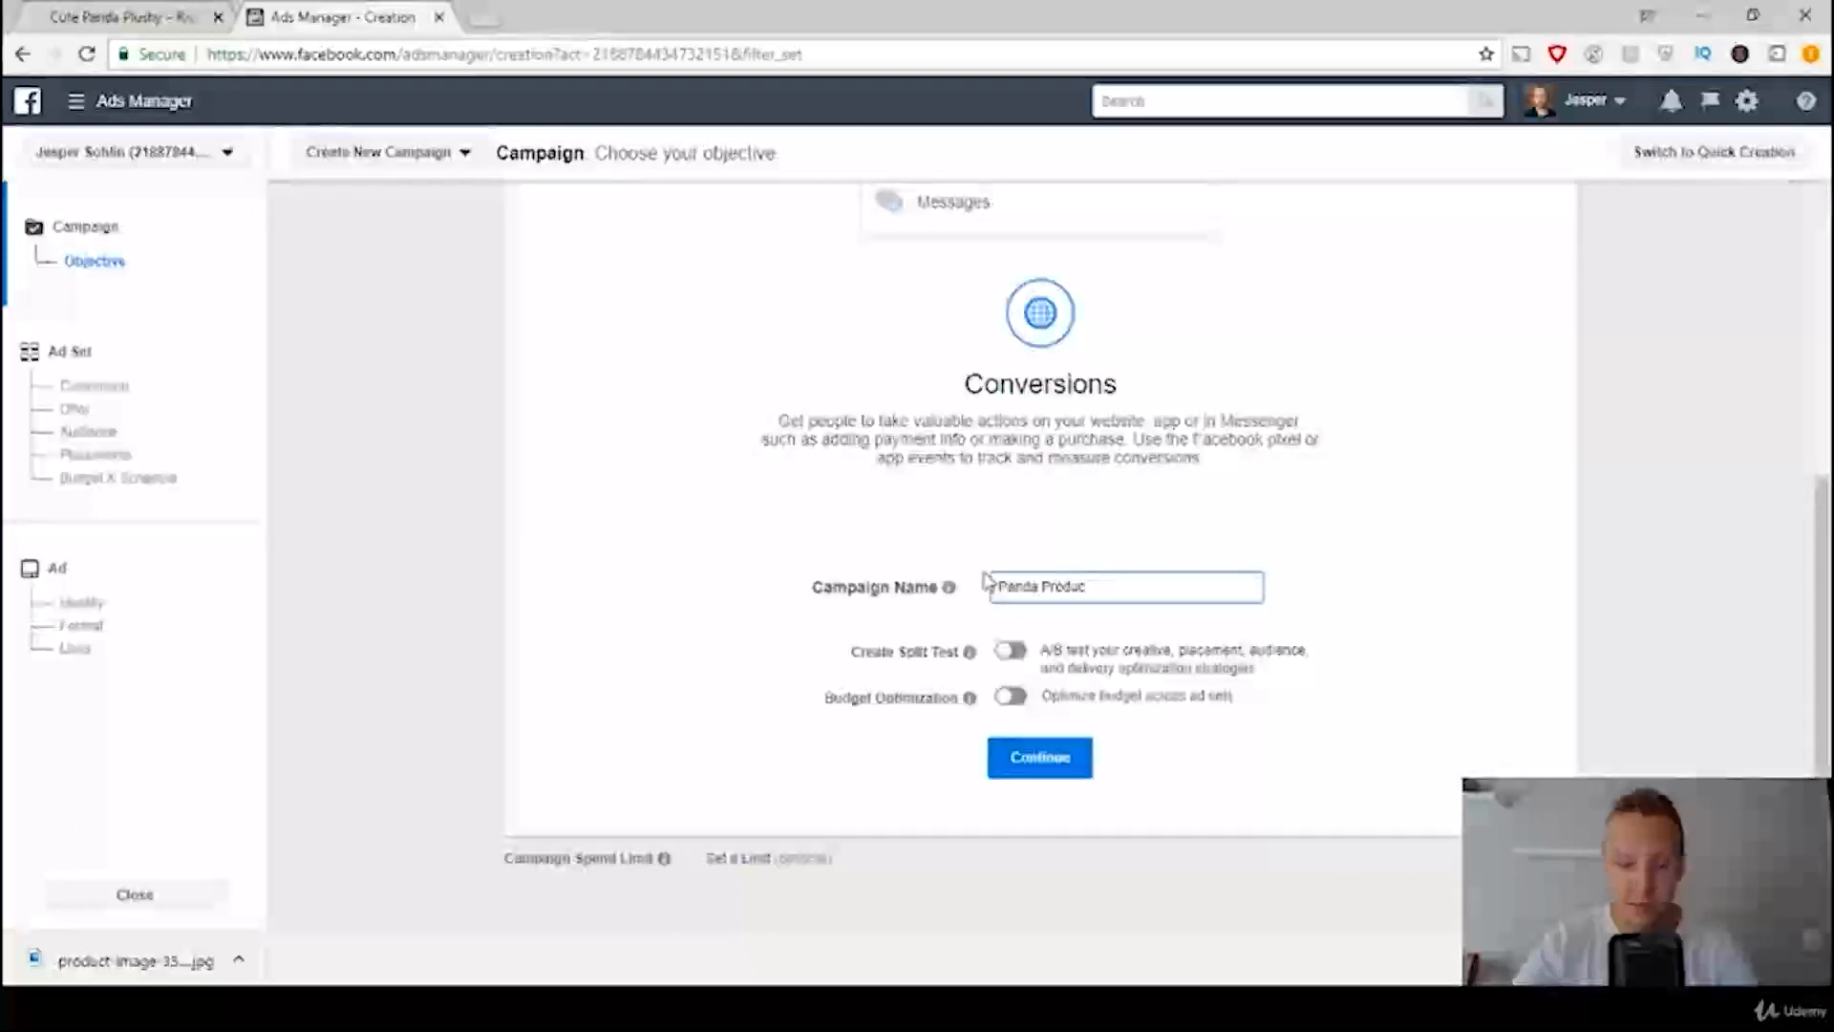
type("tt")
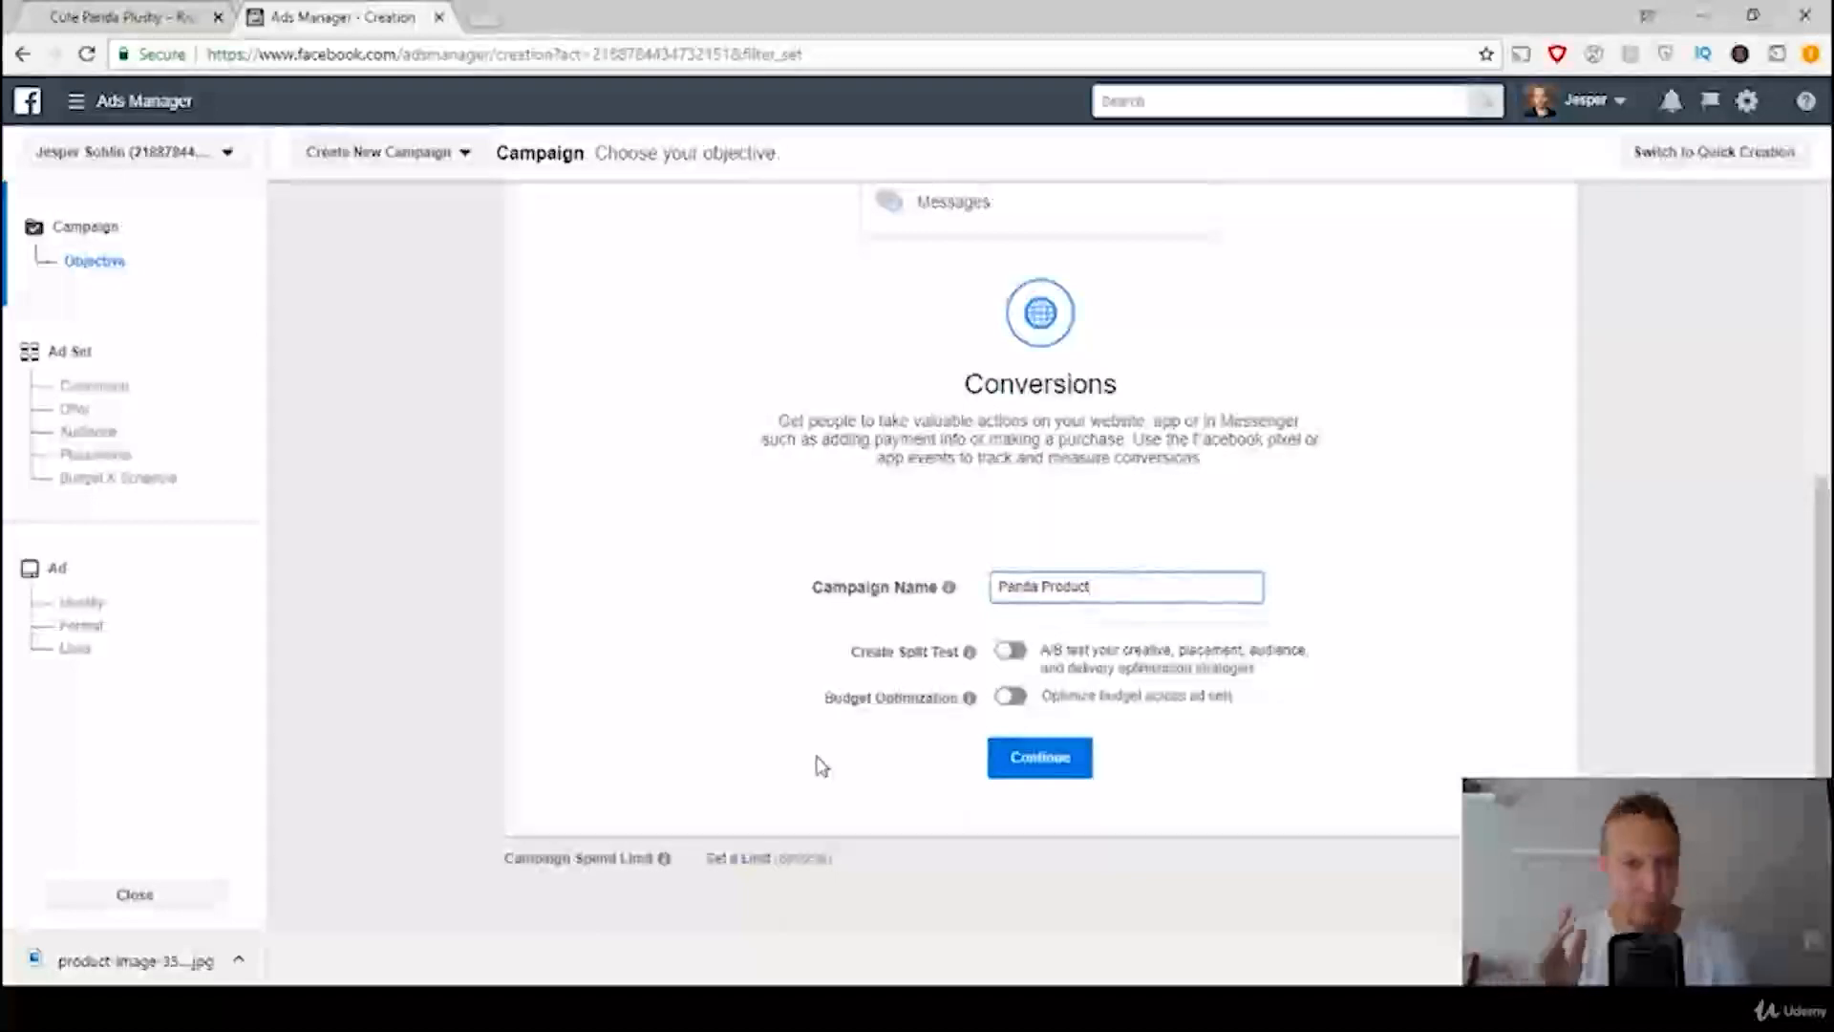
left_click(1059, 768)
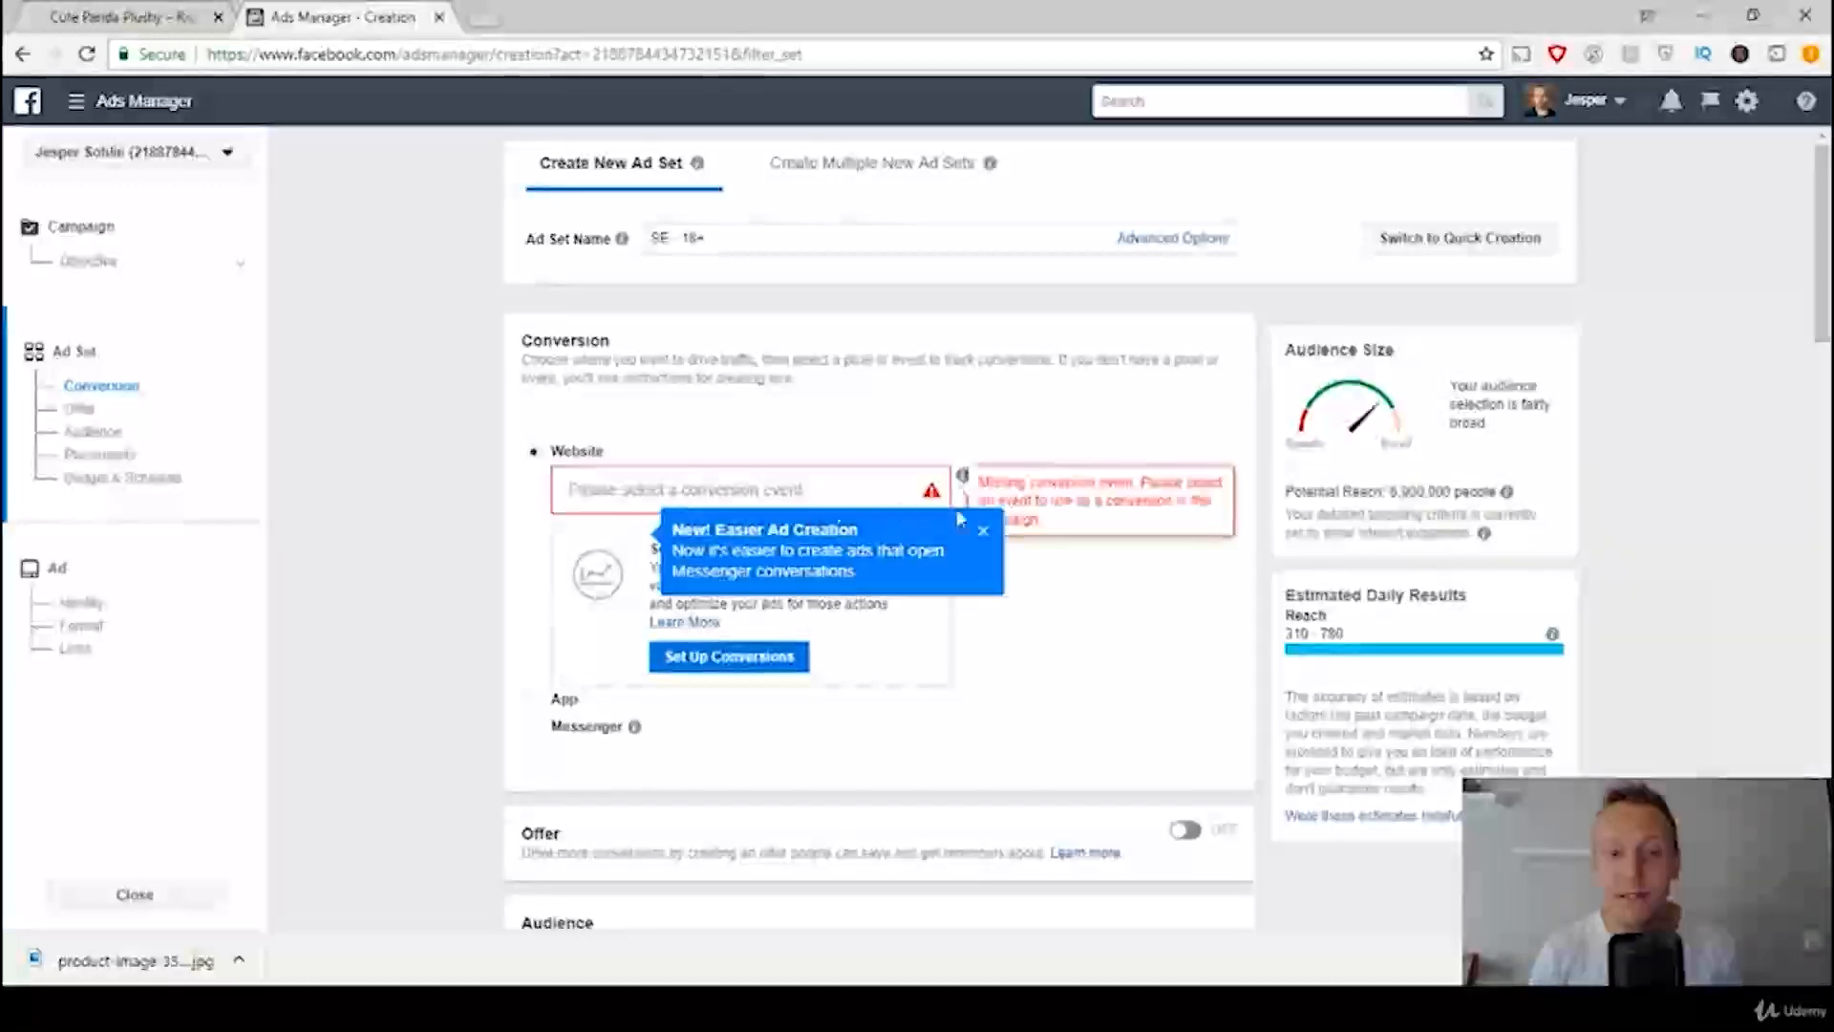
Step: Dismiss the ad creation tip, consult the Facebook Ads template image, and rename the ad set "Ad set 1 - Broad Interest"
left_click(983, 532)
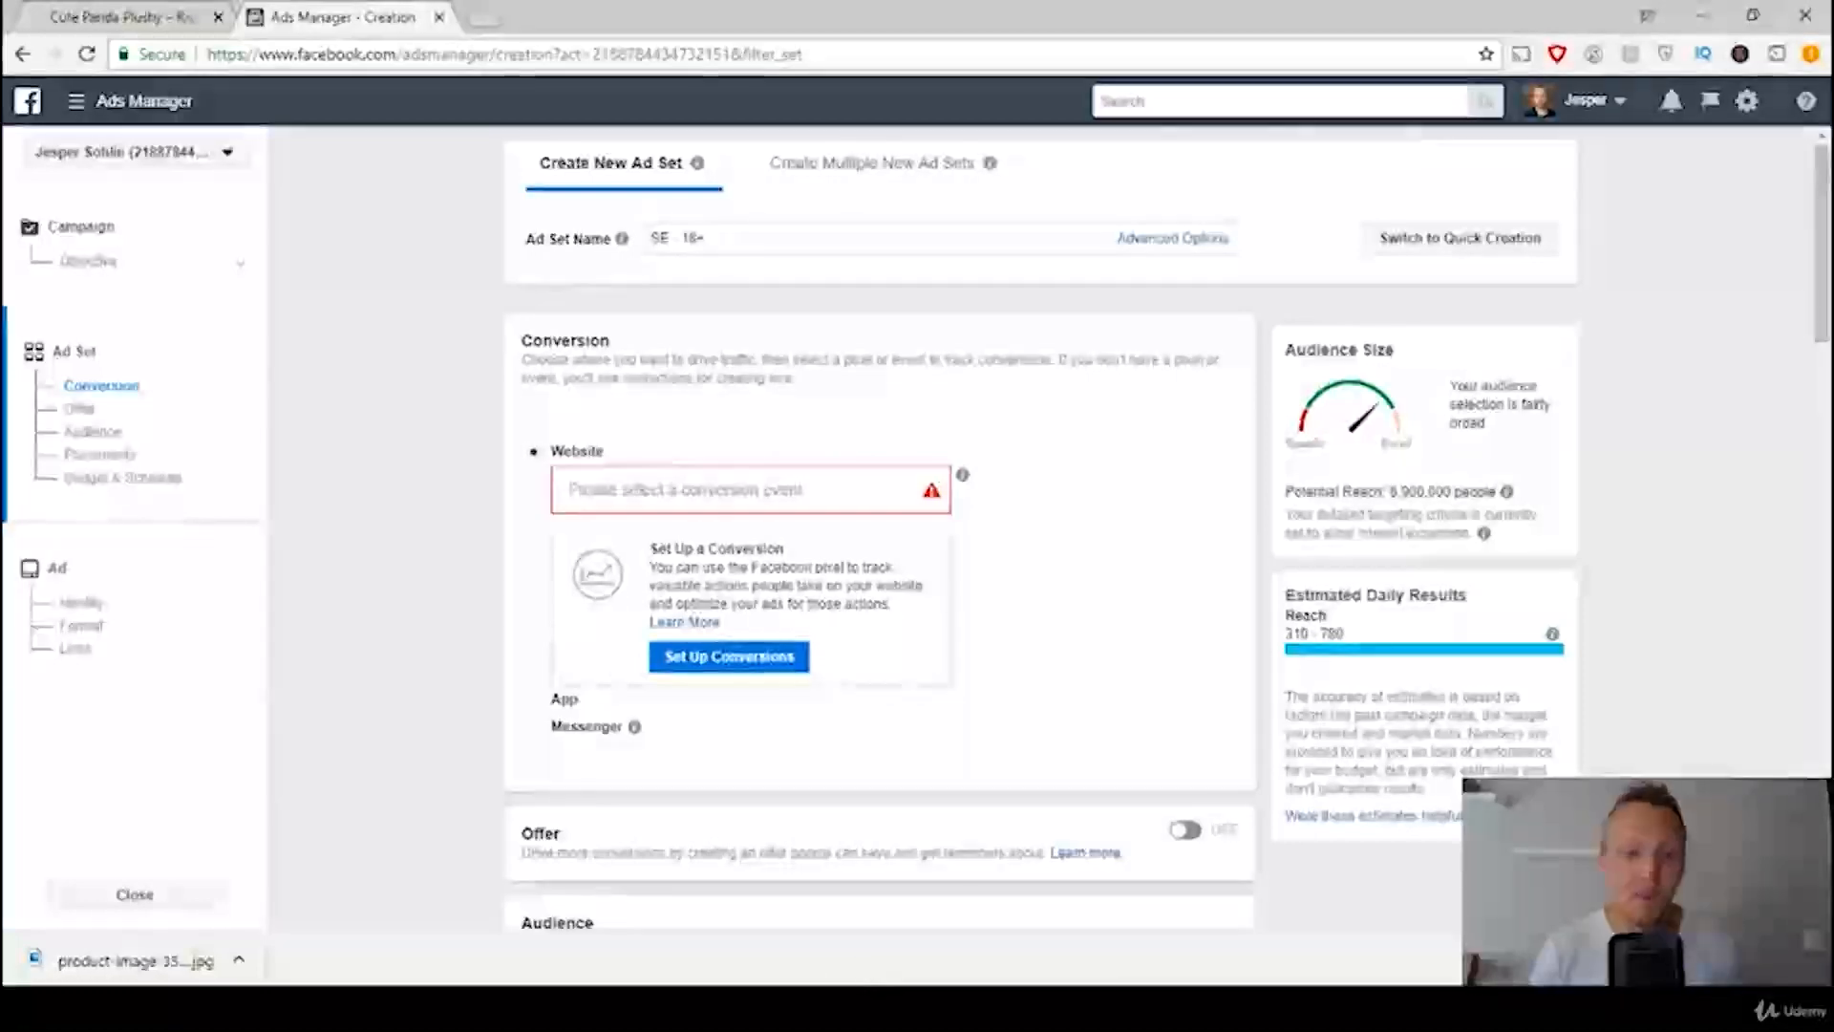
left_click(763, 1009)
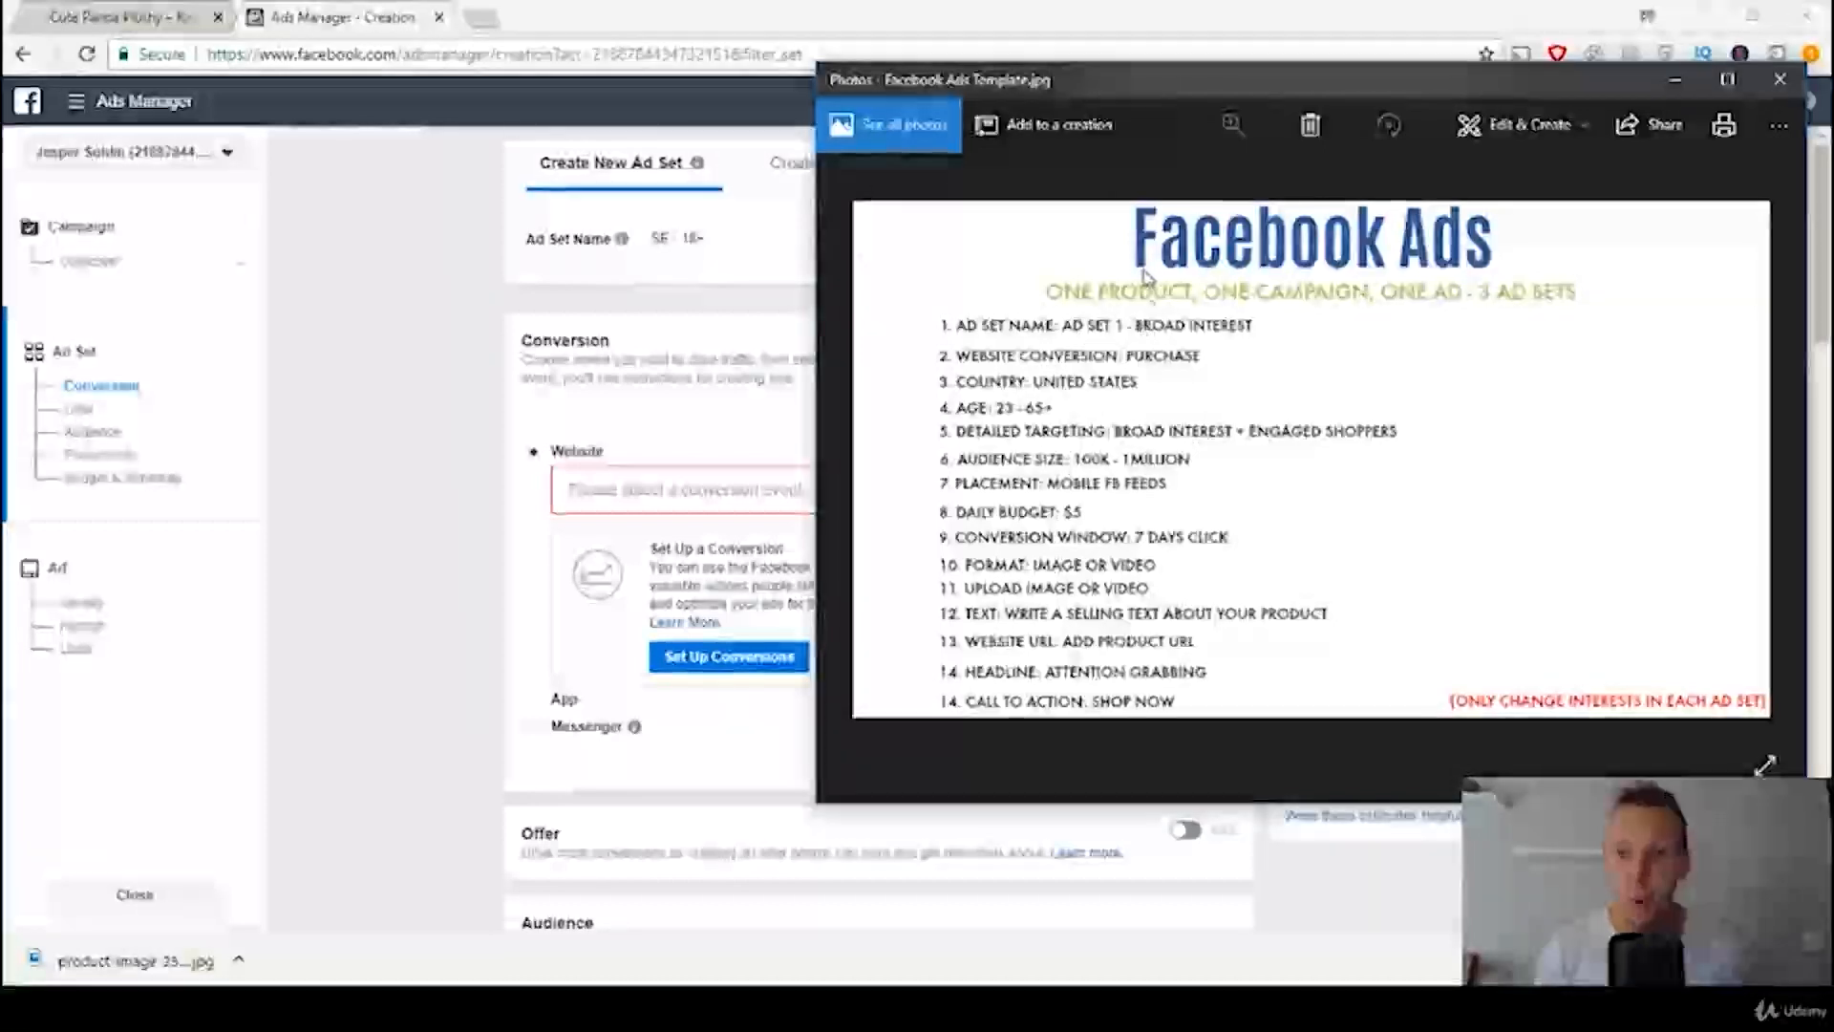
left_click(762, 241)
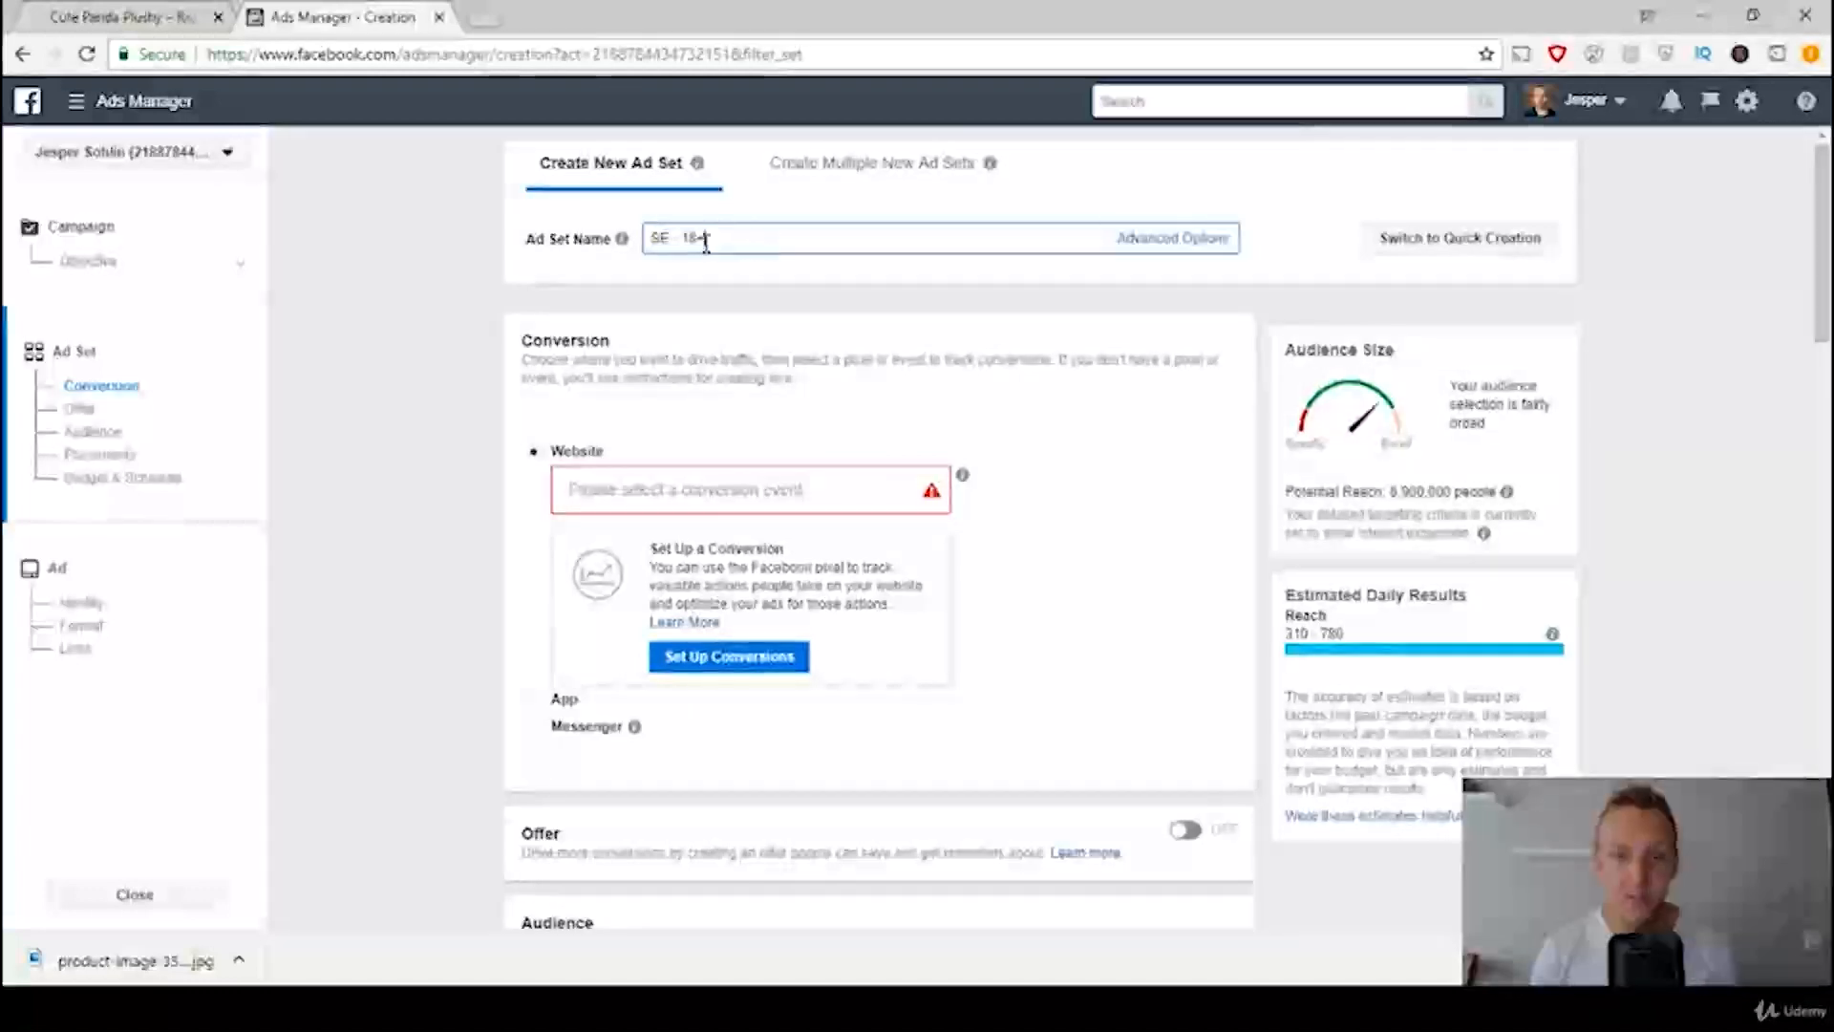
mouse_move(622, 239)
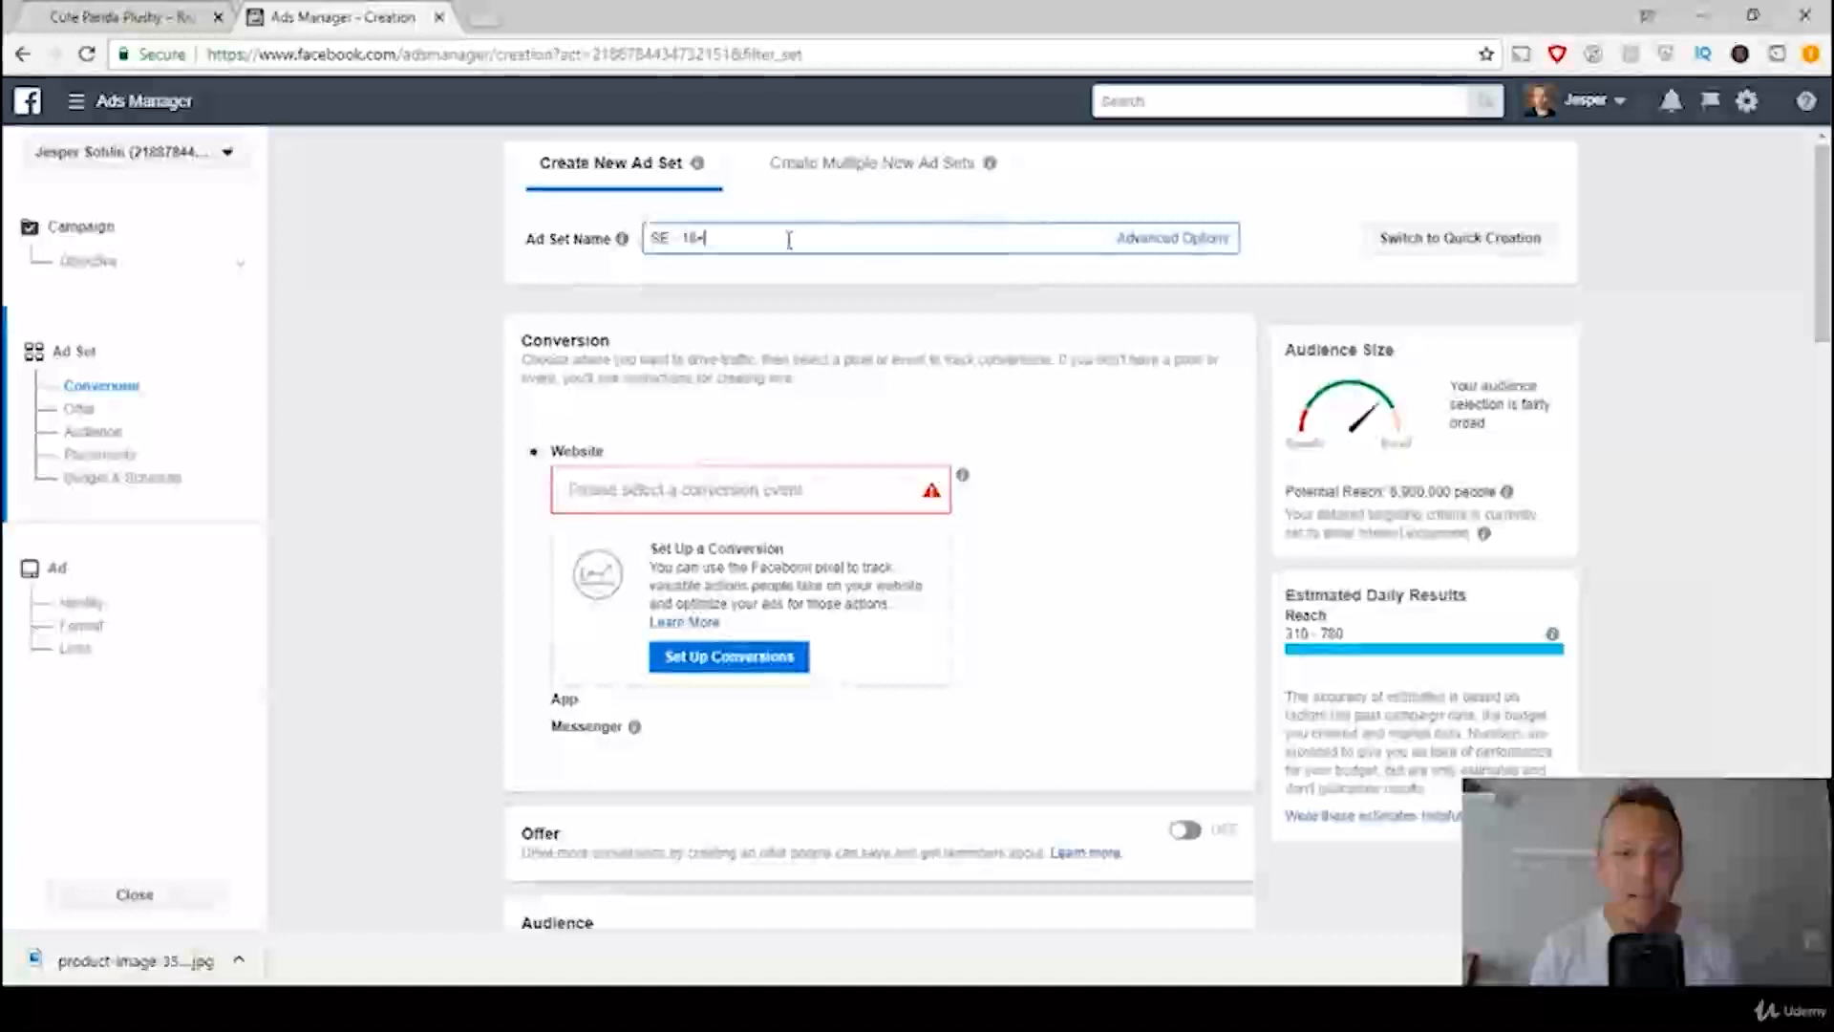
left_click_drag(740, 237, 598, 227)
type("Ad")
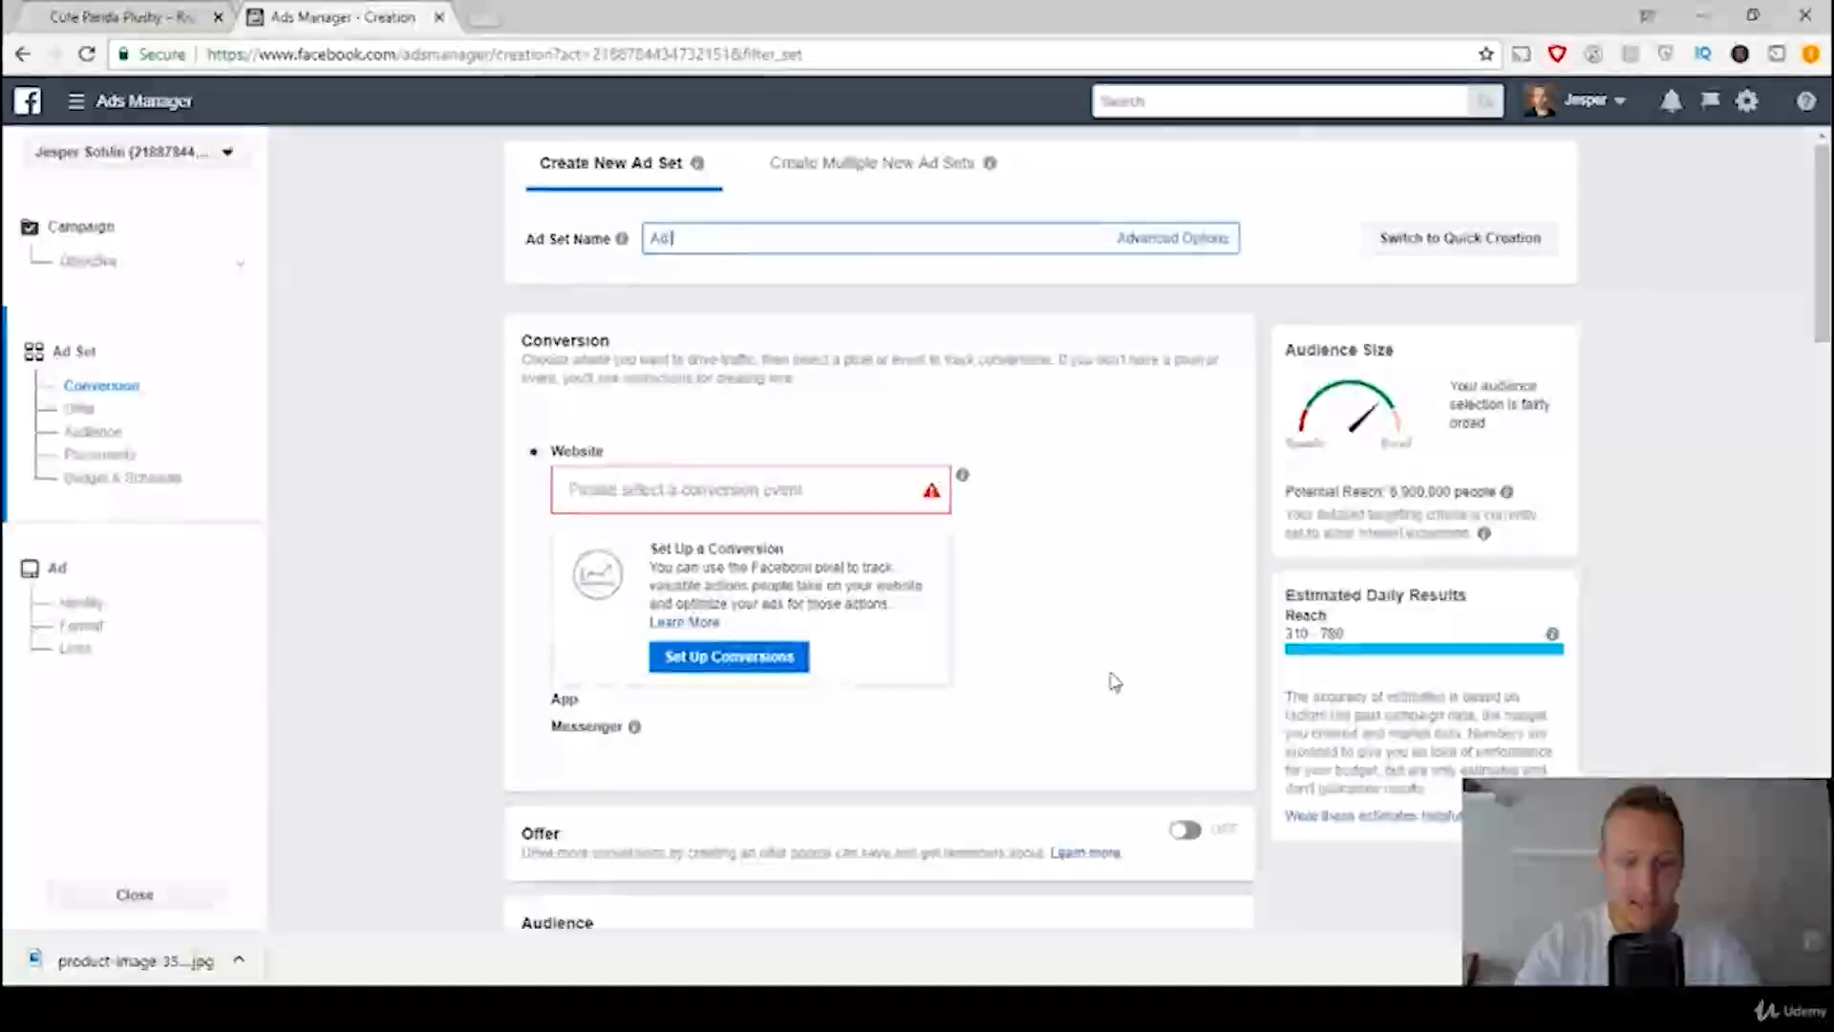
type(" set 1")
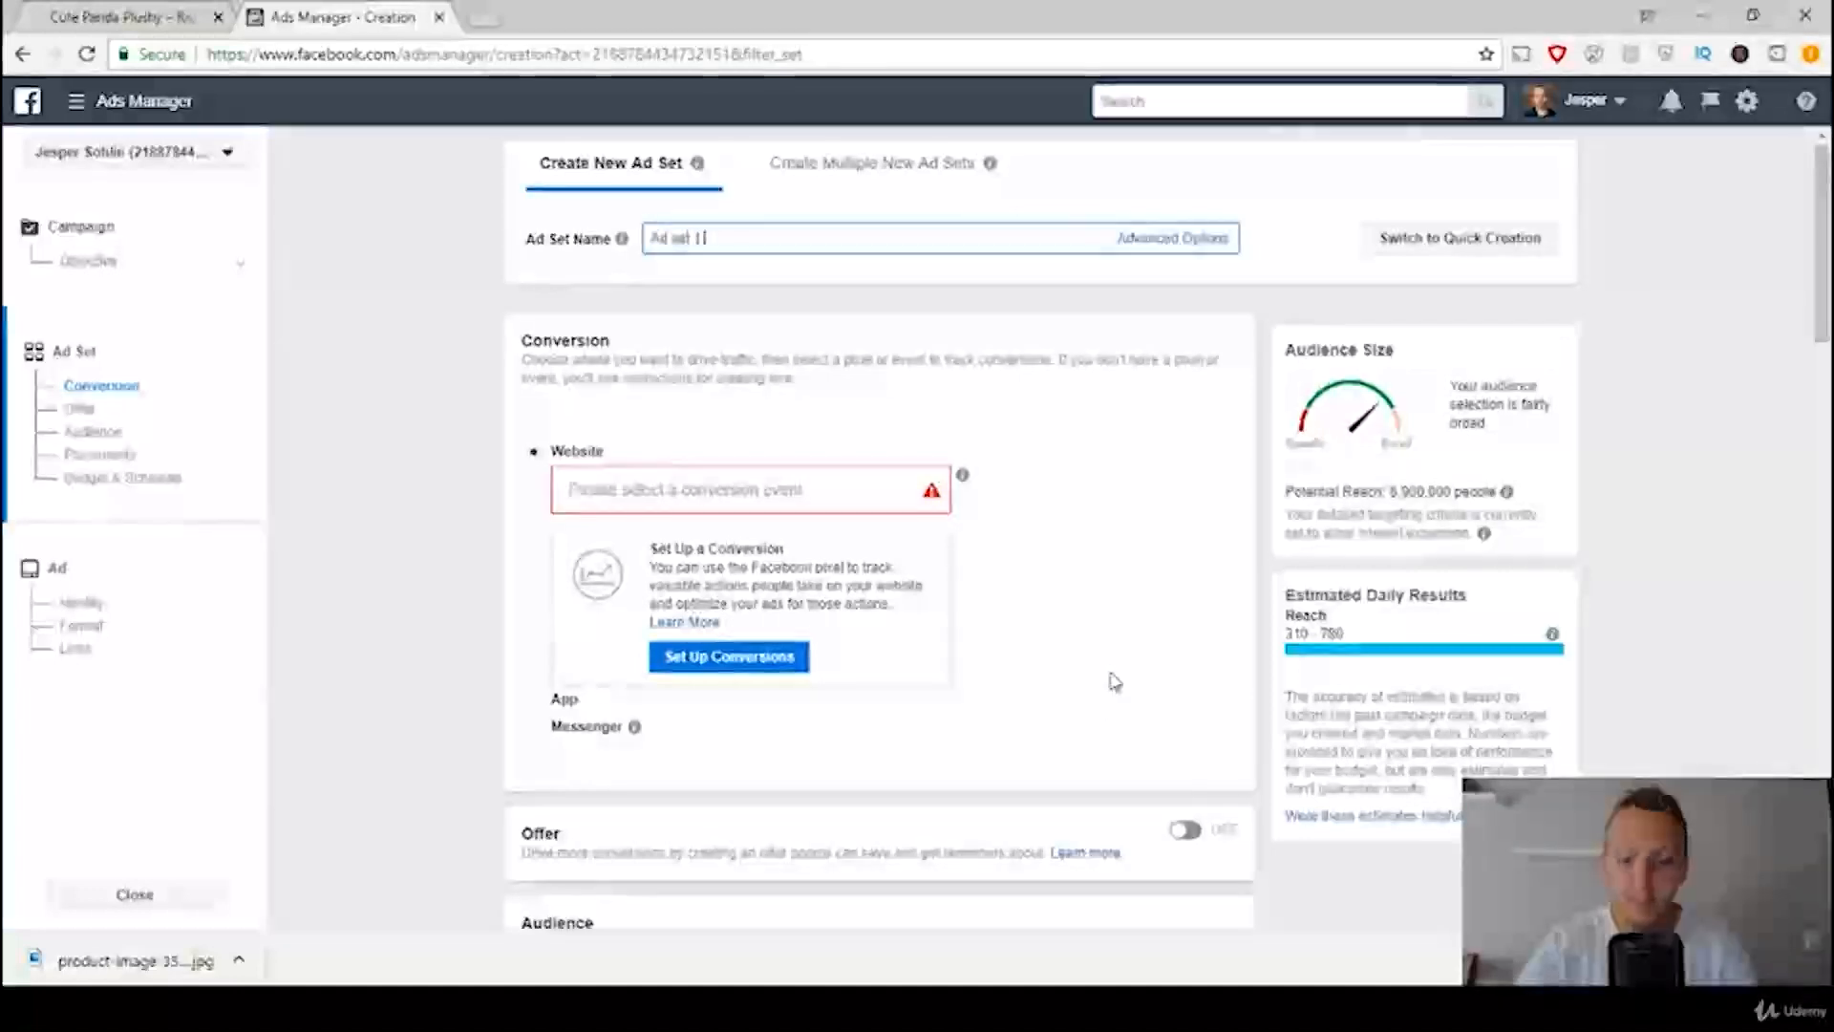
type(" - Broad Interest")
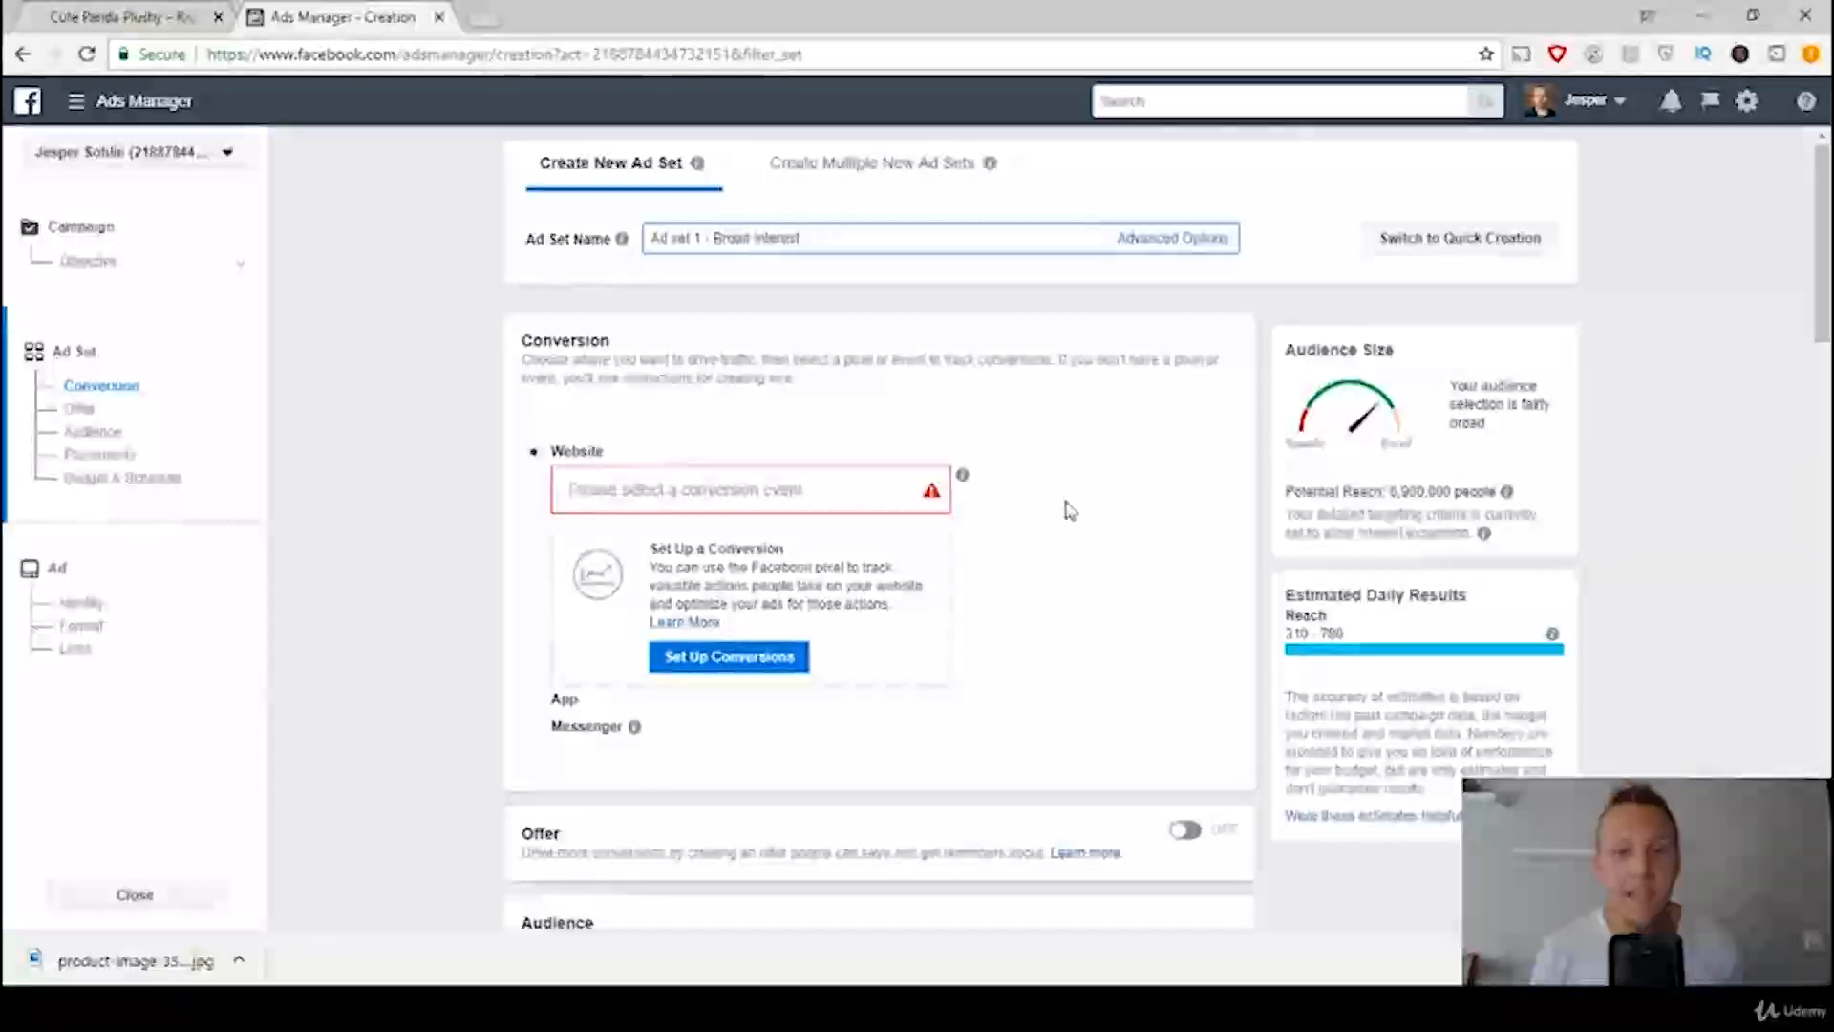
Step: Check the ads template and select the RnJ's Supersale pixel's Purchase event as the website conversion
scroll(1064, 507, "down", 1)
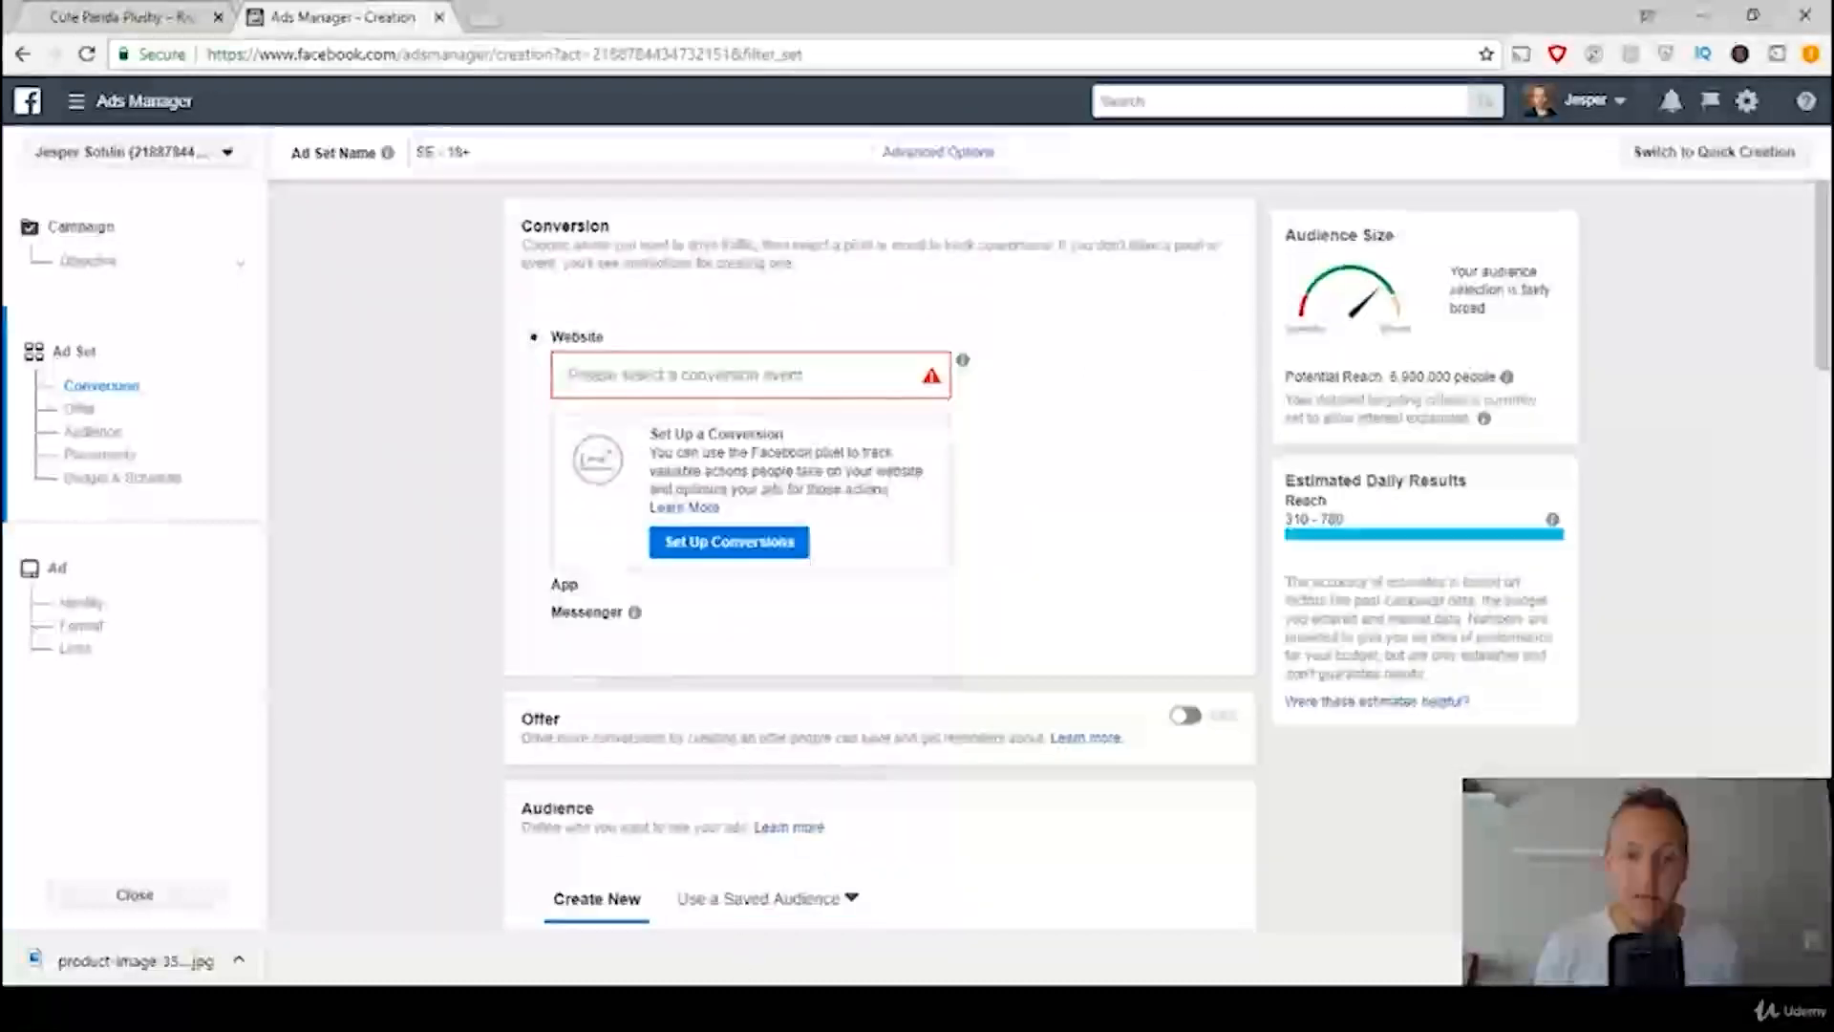
mouse_move(758, 1007)
left_click(757, 913)
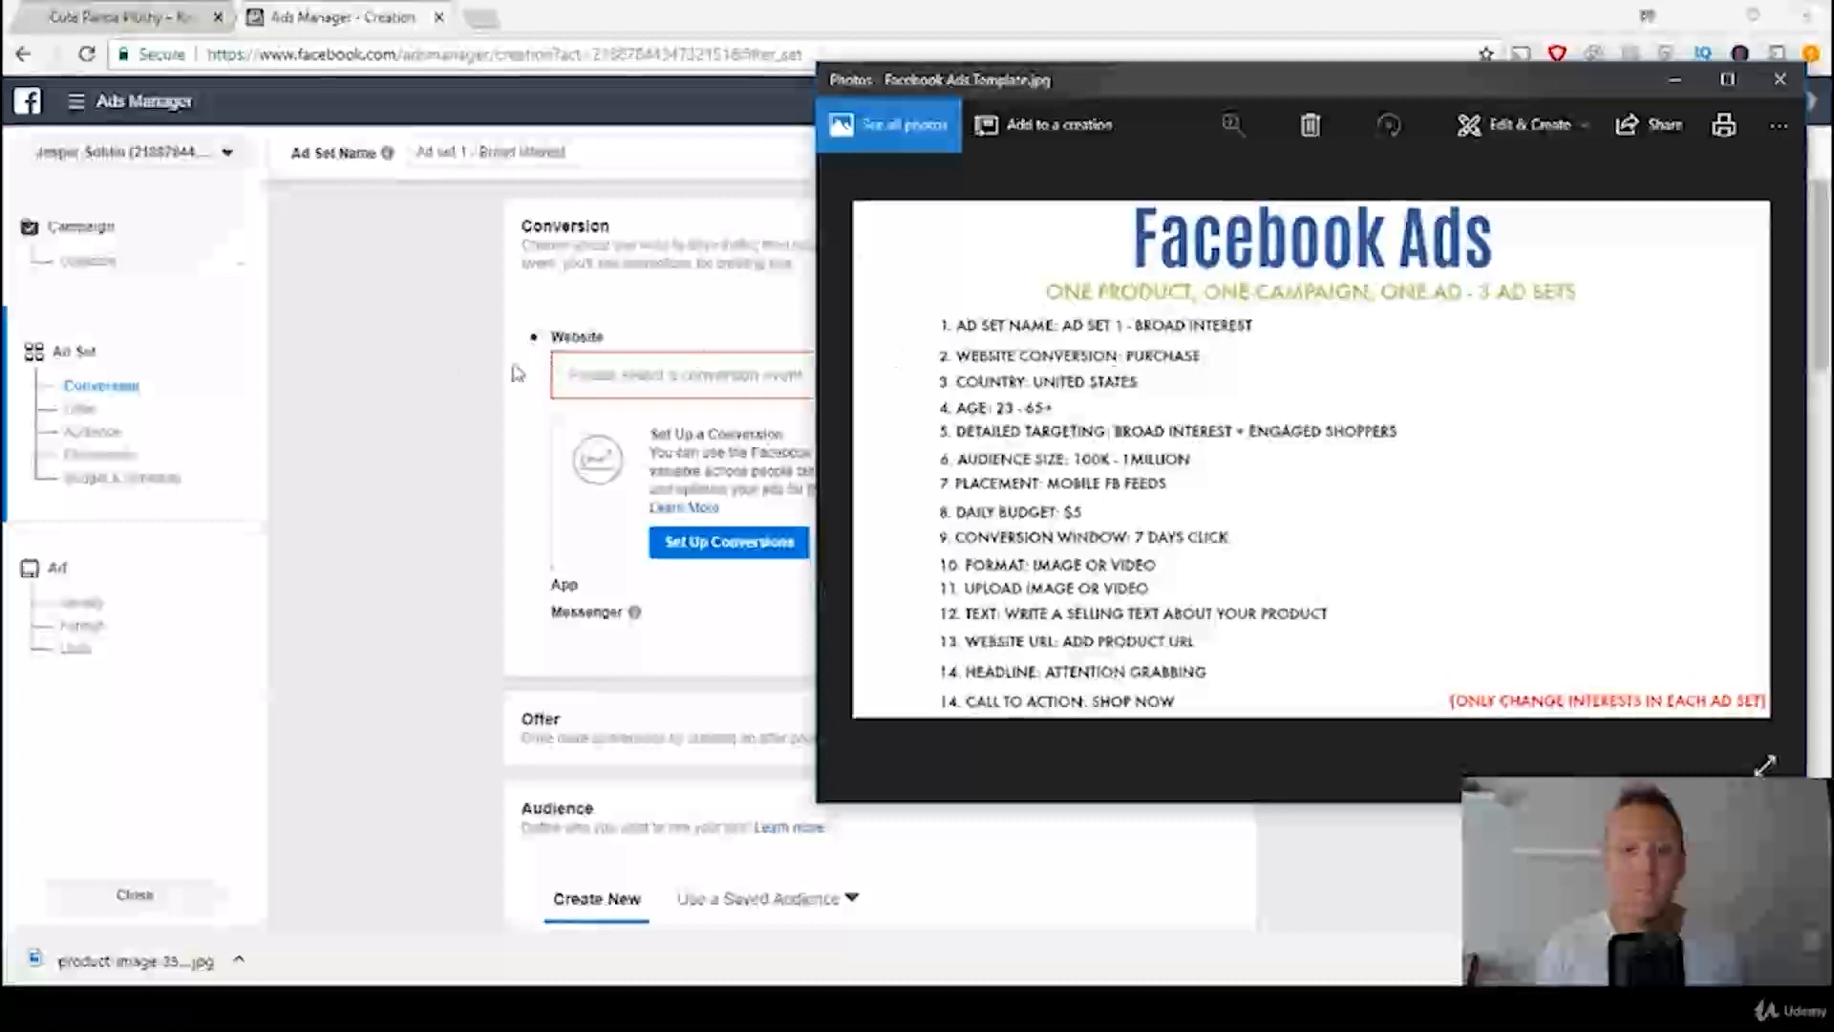
left_click(401, 394)
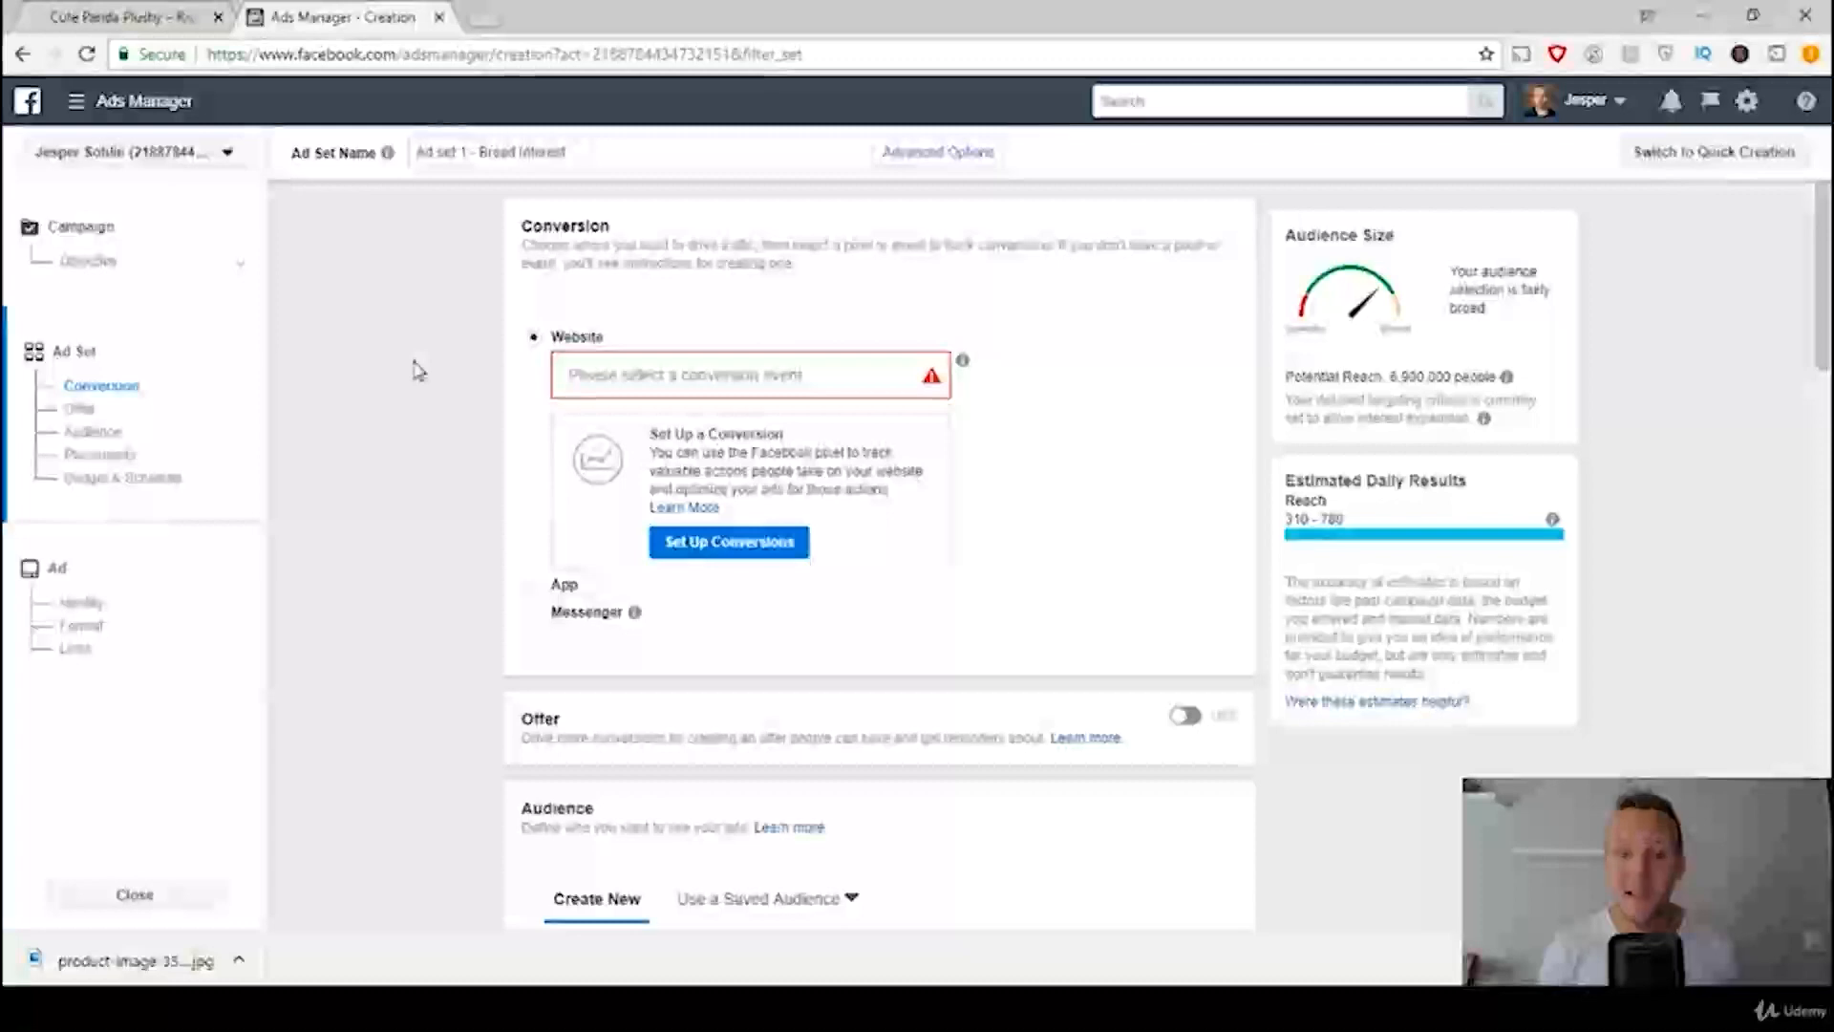
left_click(729, 373)
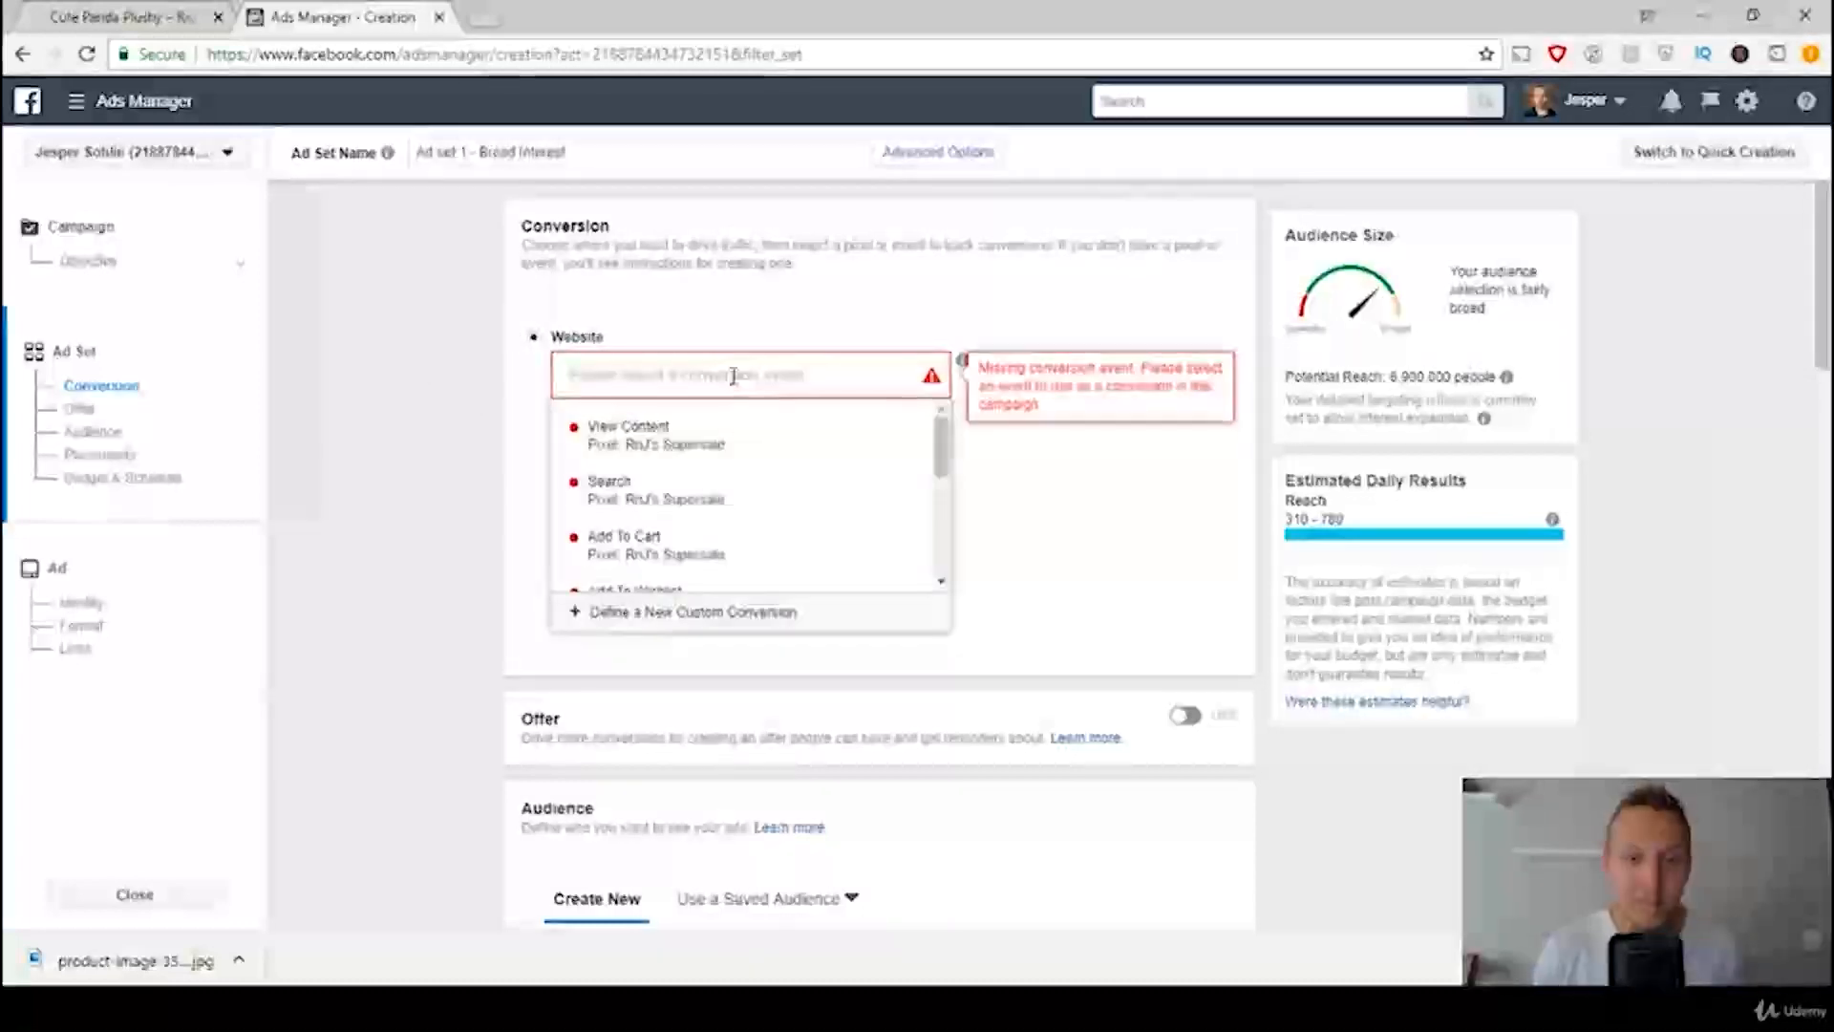
scroll(726, 440, "down", 3)
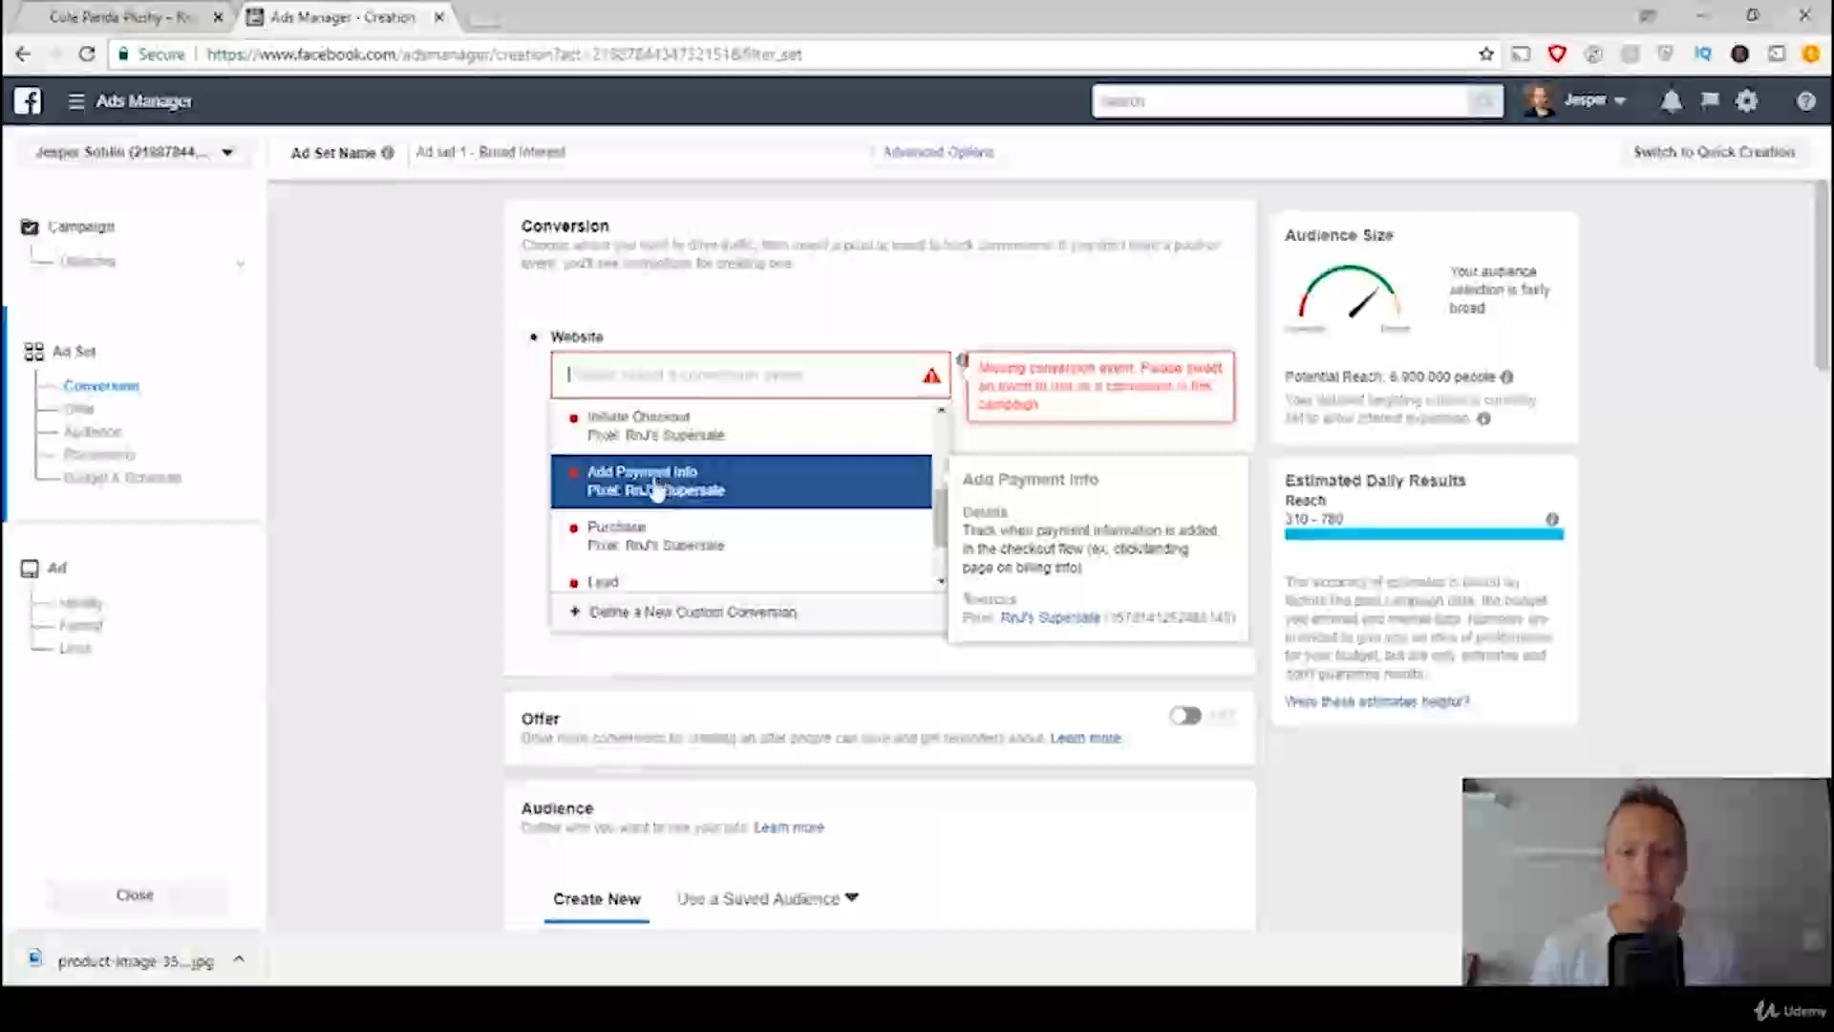
scroll(668, 487, "up", 1)
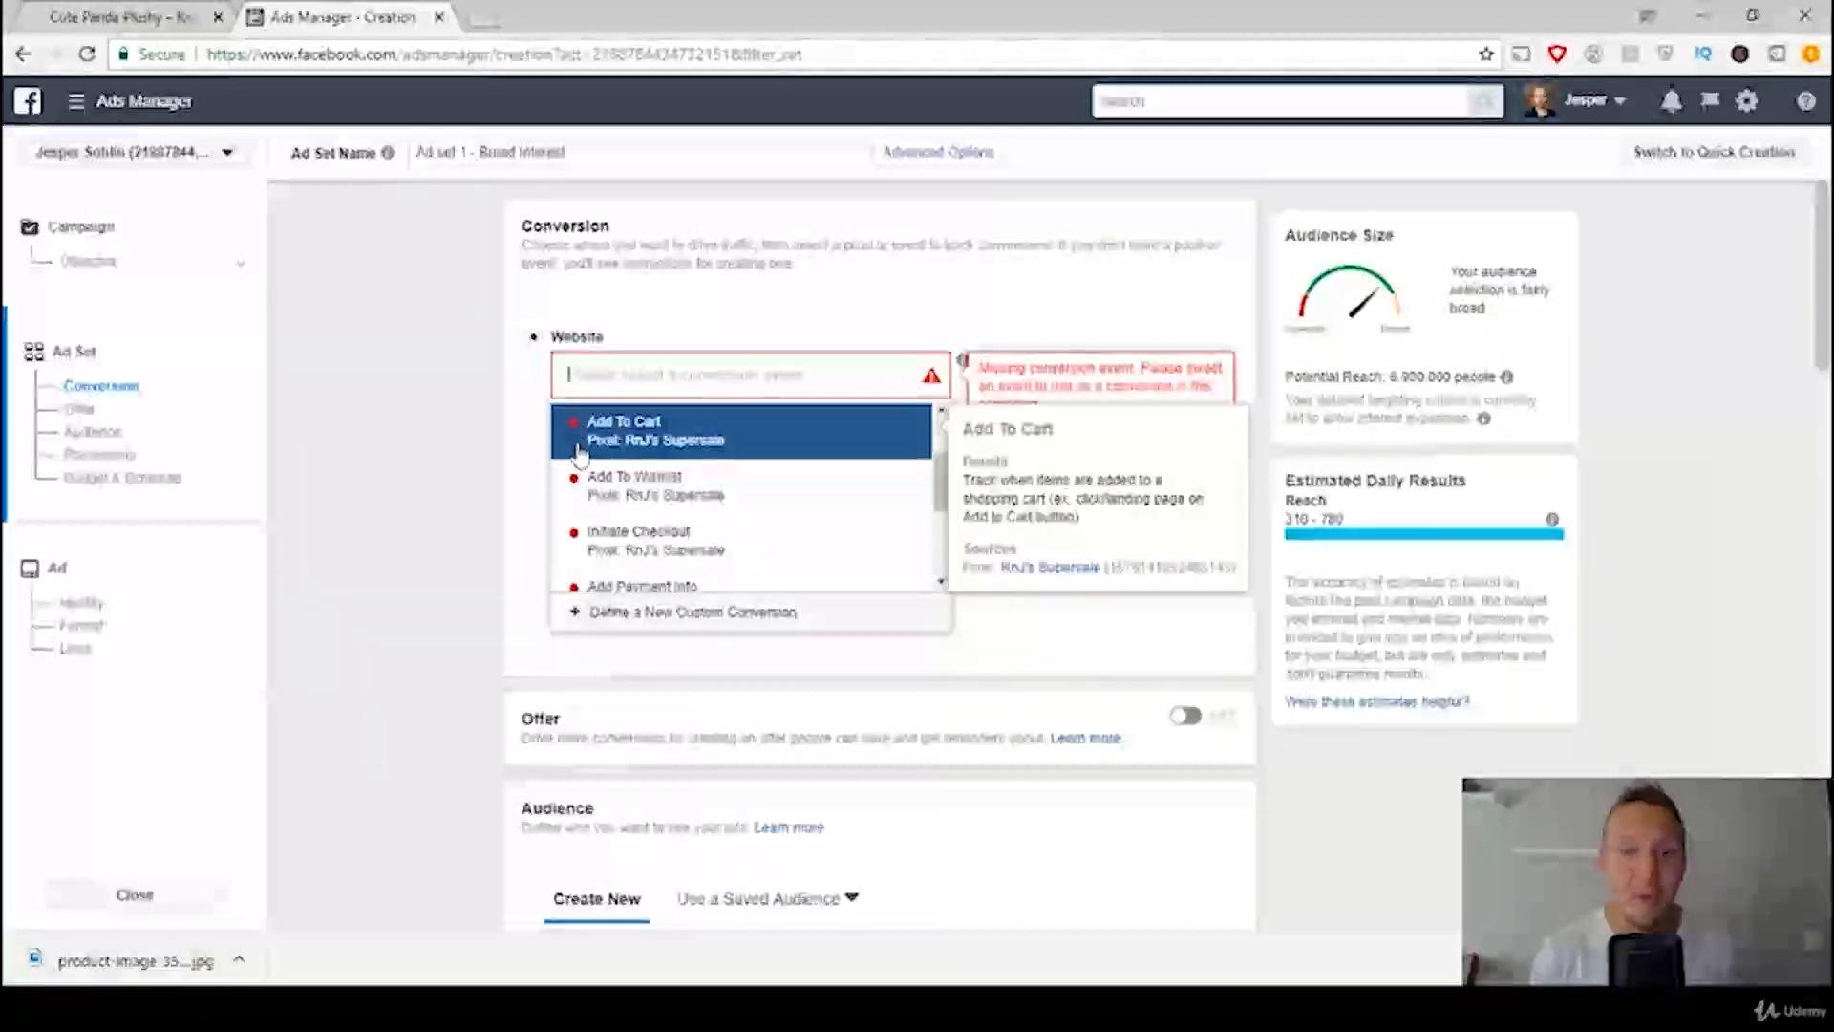
scroll(630, 468, "down", 1)
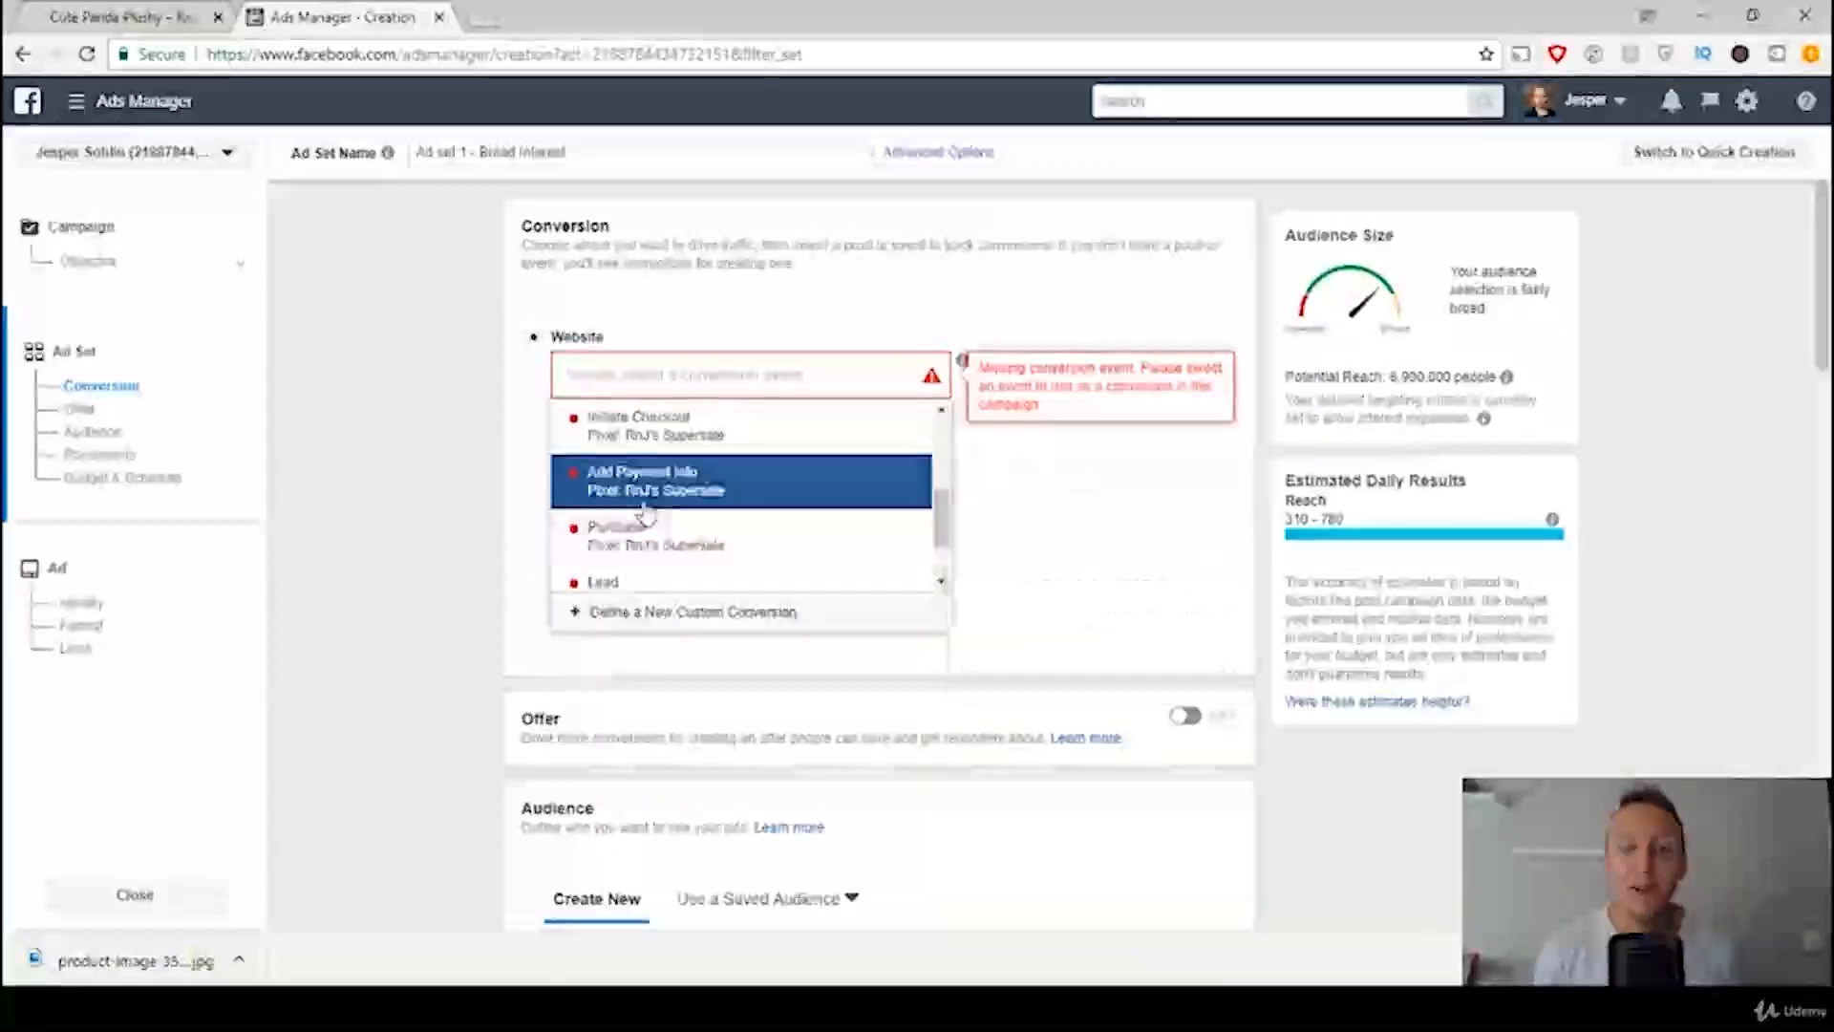
scroll(672, 565, "up", 1)
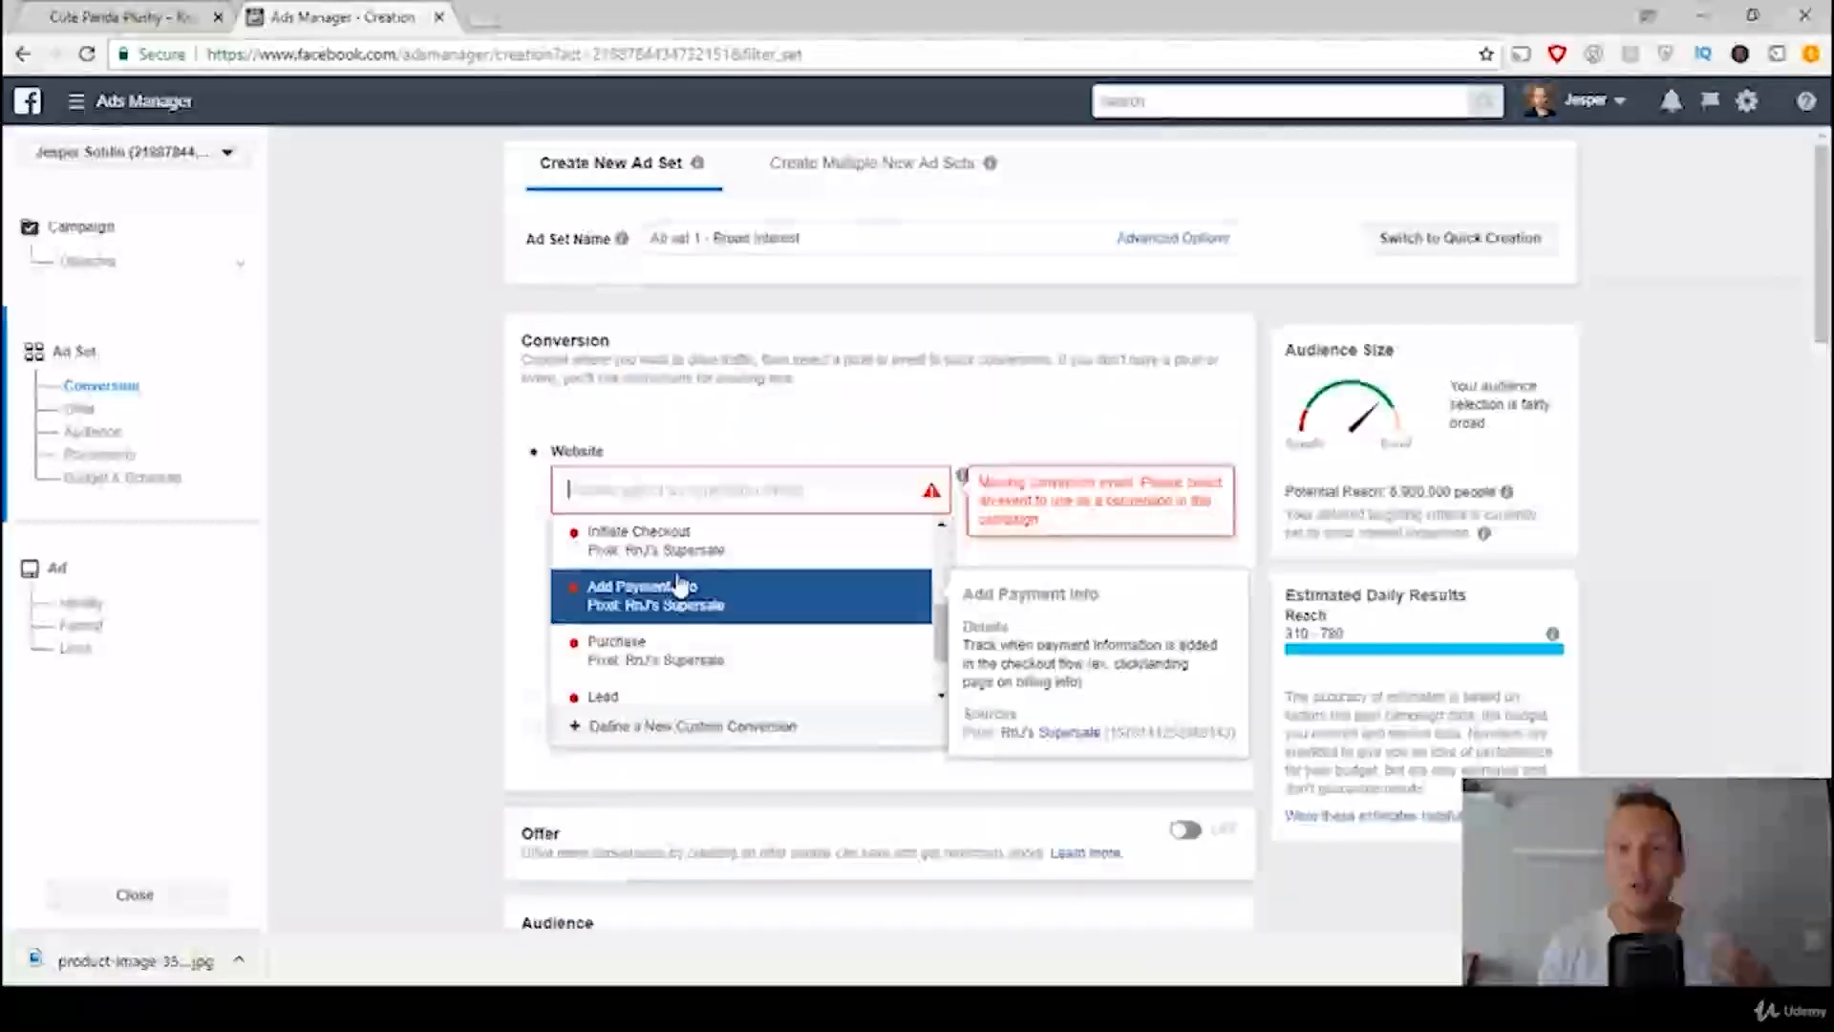
left_click(677, 659)
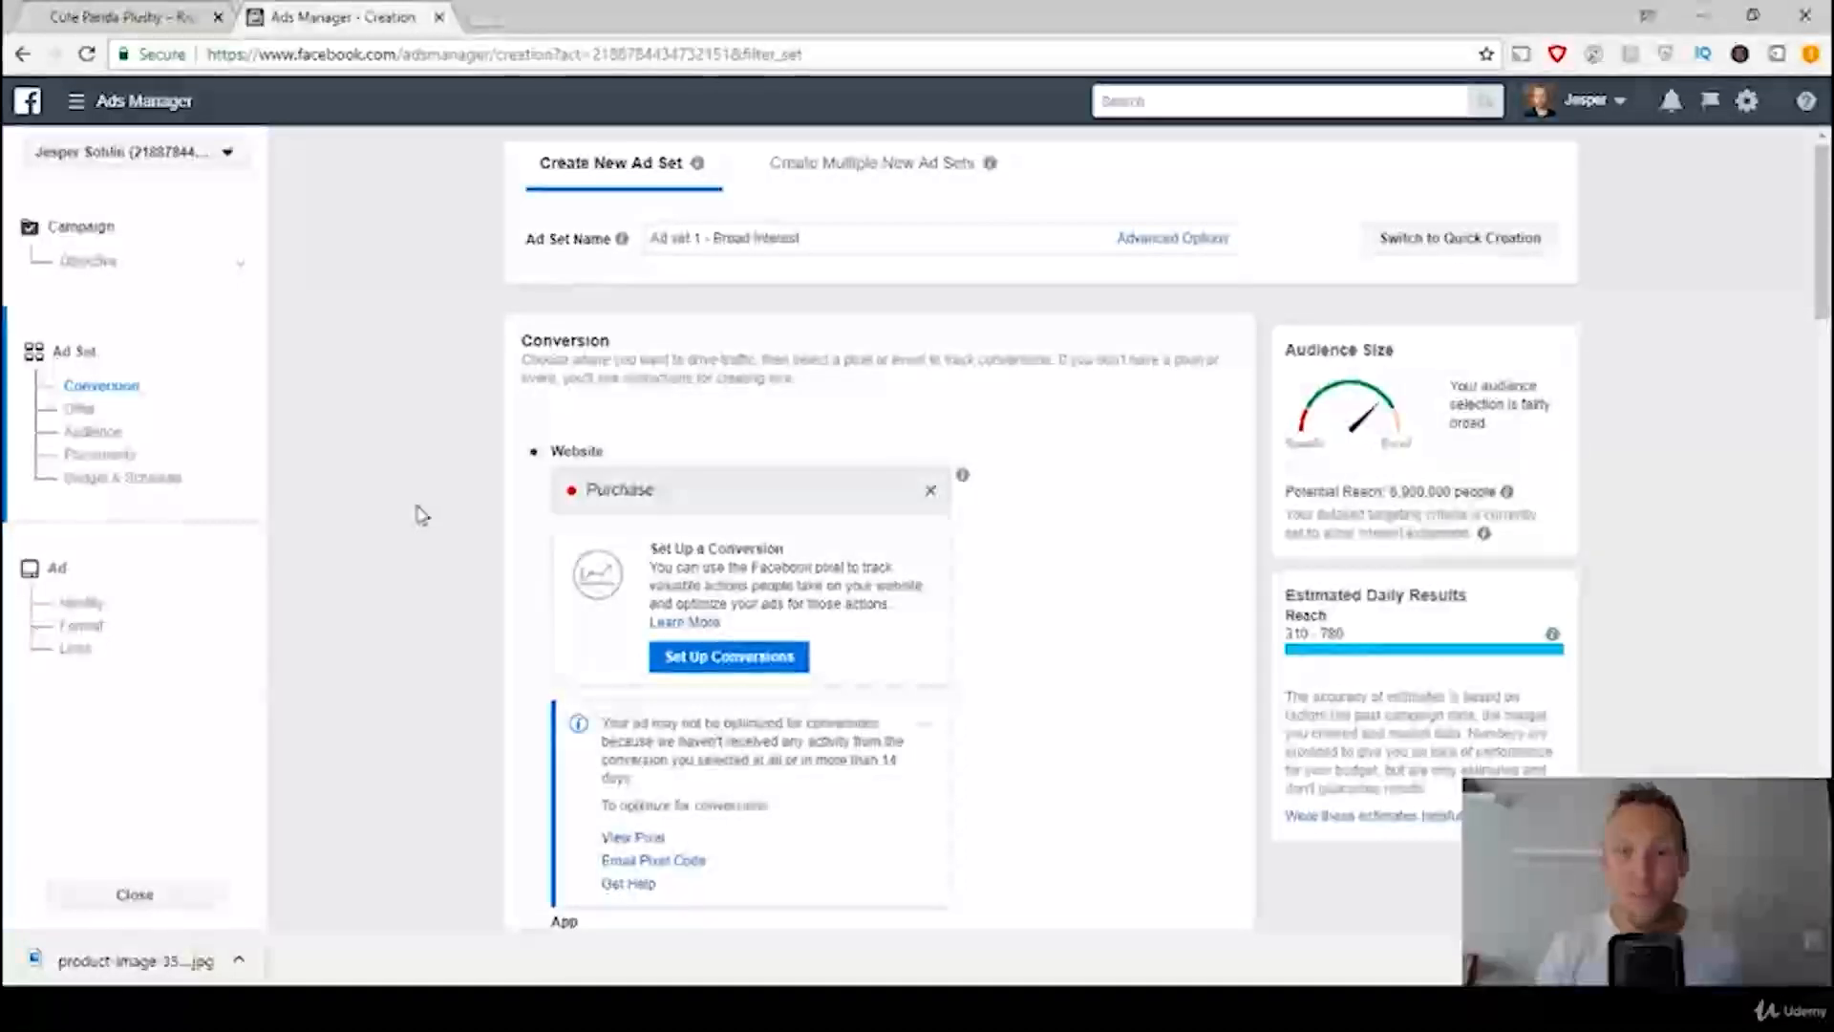
Step: Check the template's country setting and replace Sweden with the country United States in the audience locations
scroll(293, 580, "down", 5)
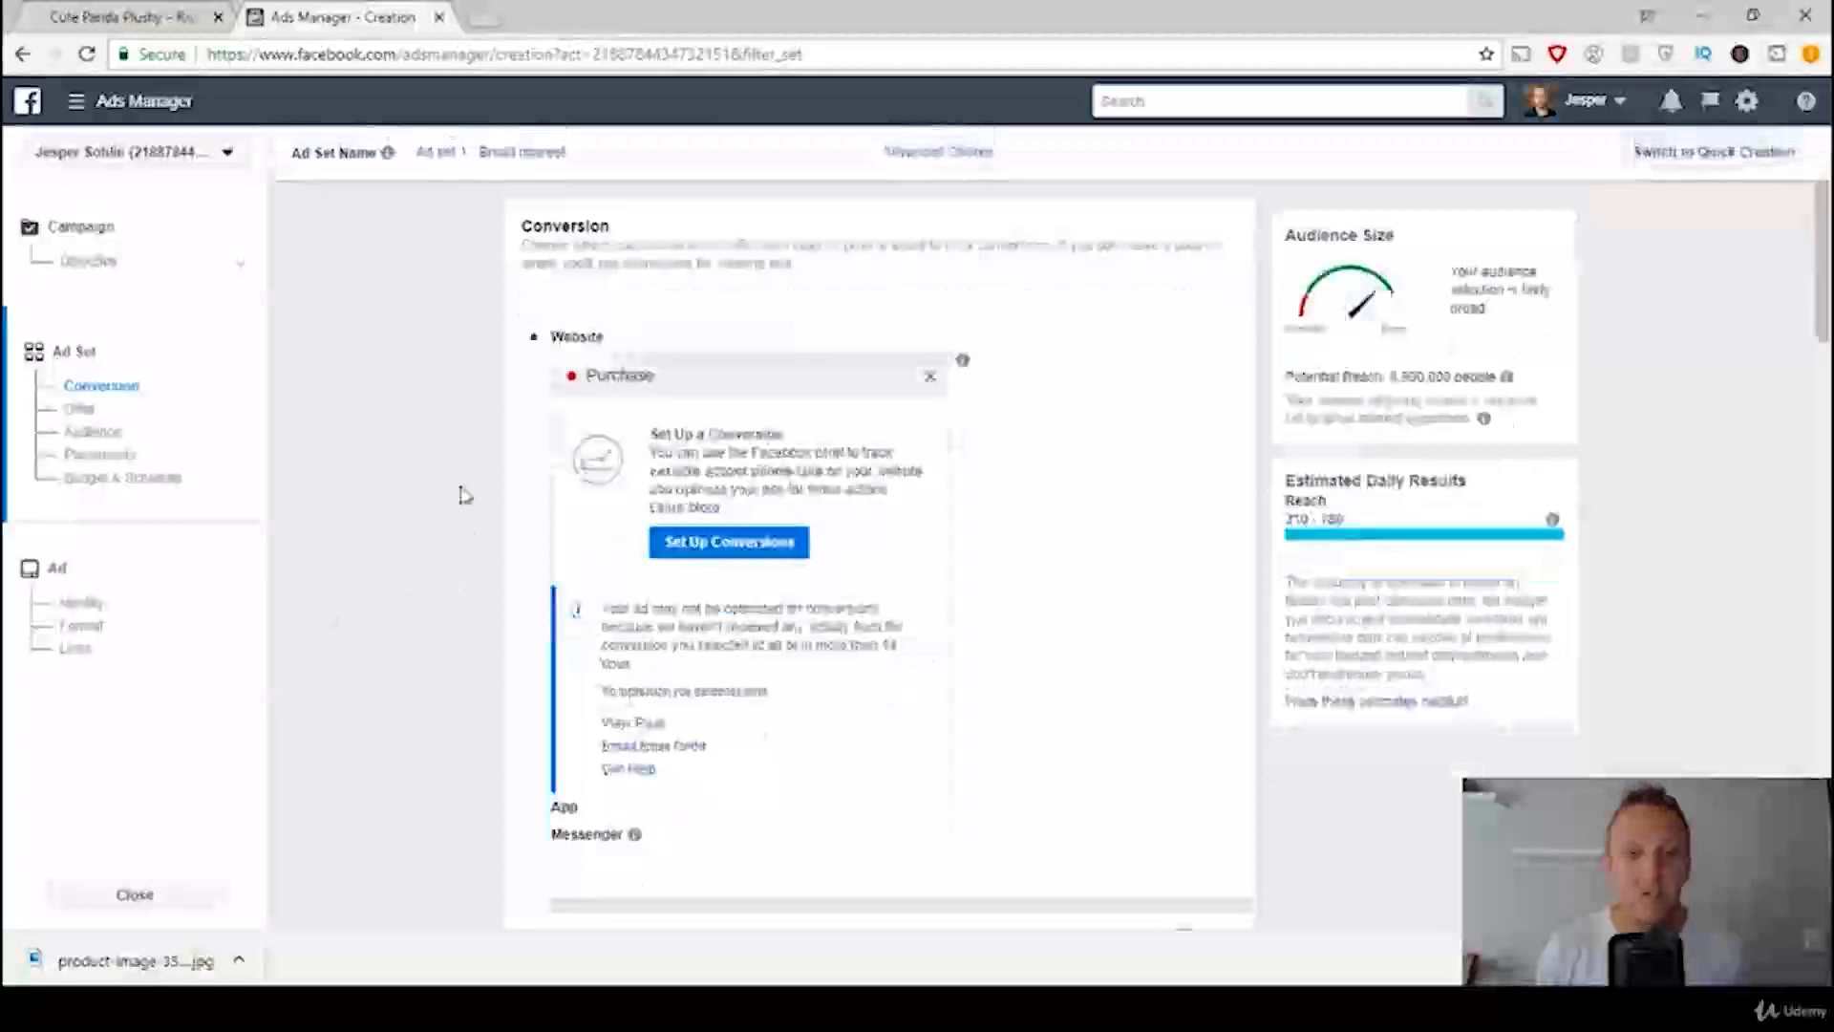
scroll(373, 448, "down", 2)
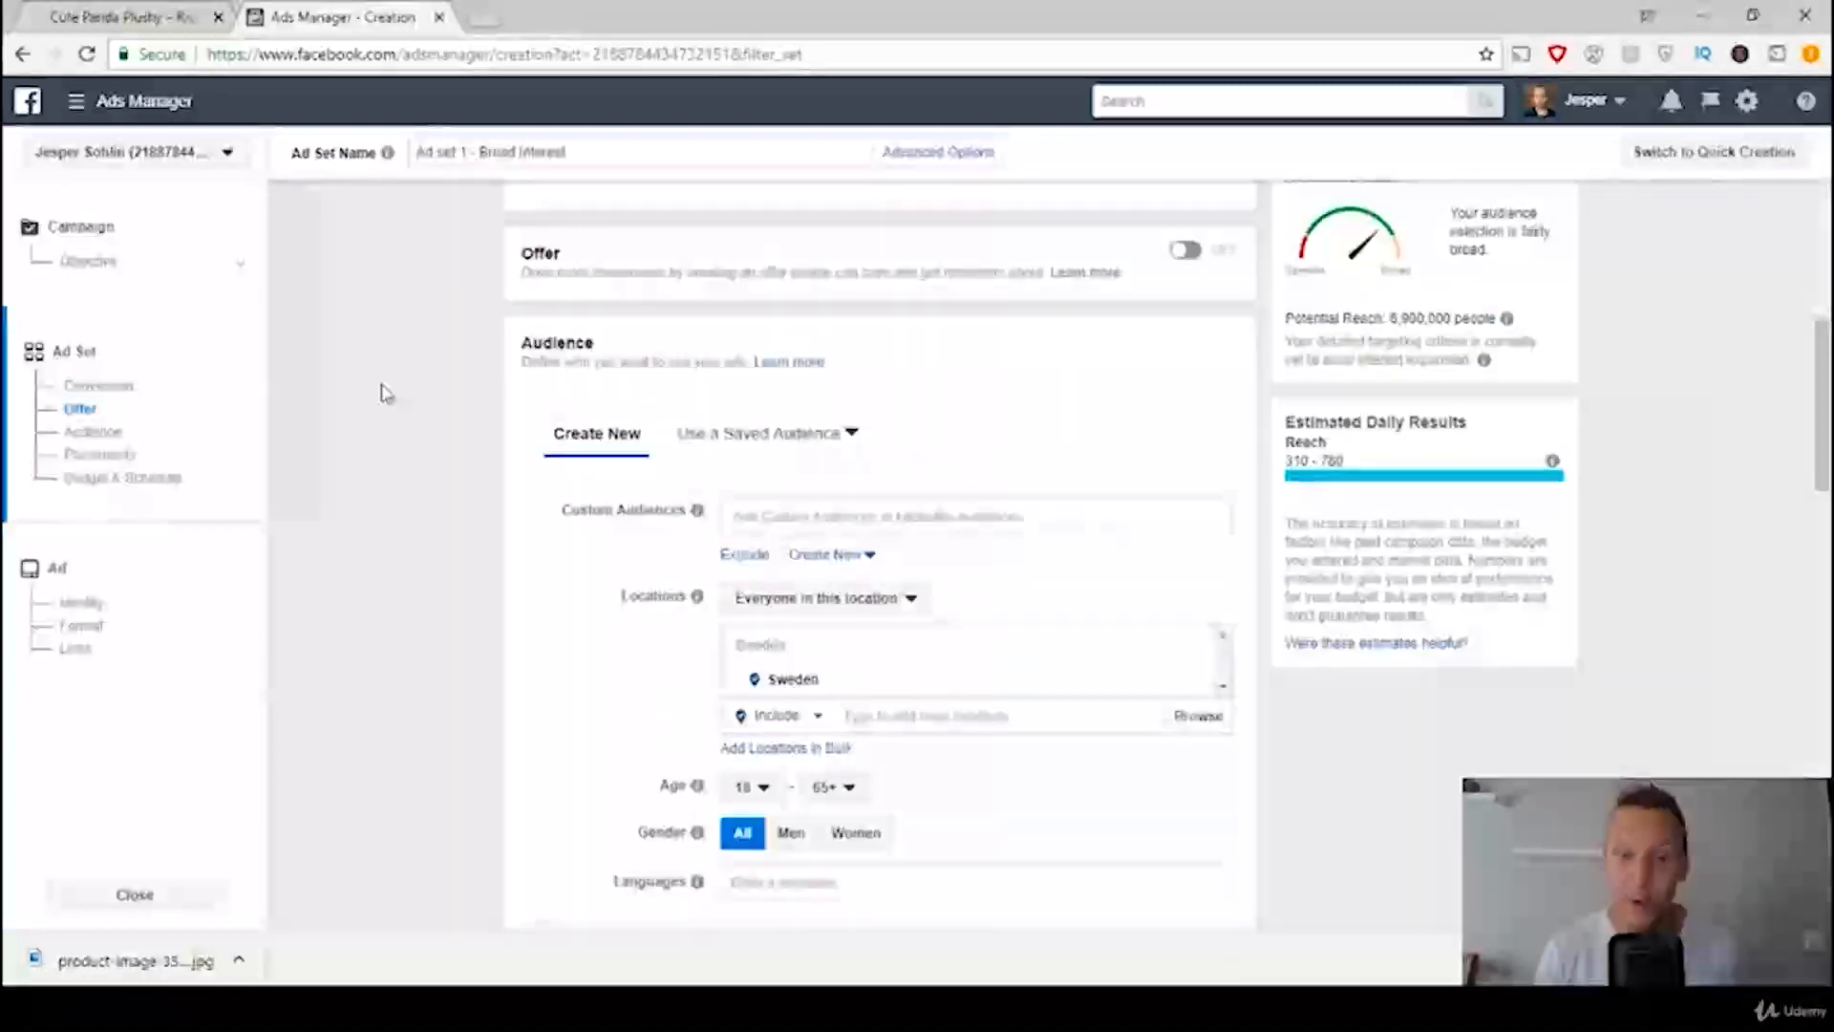
scroll(382, 393, "down", 1)
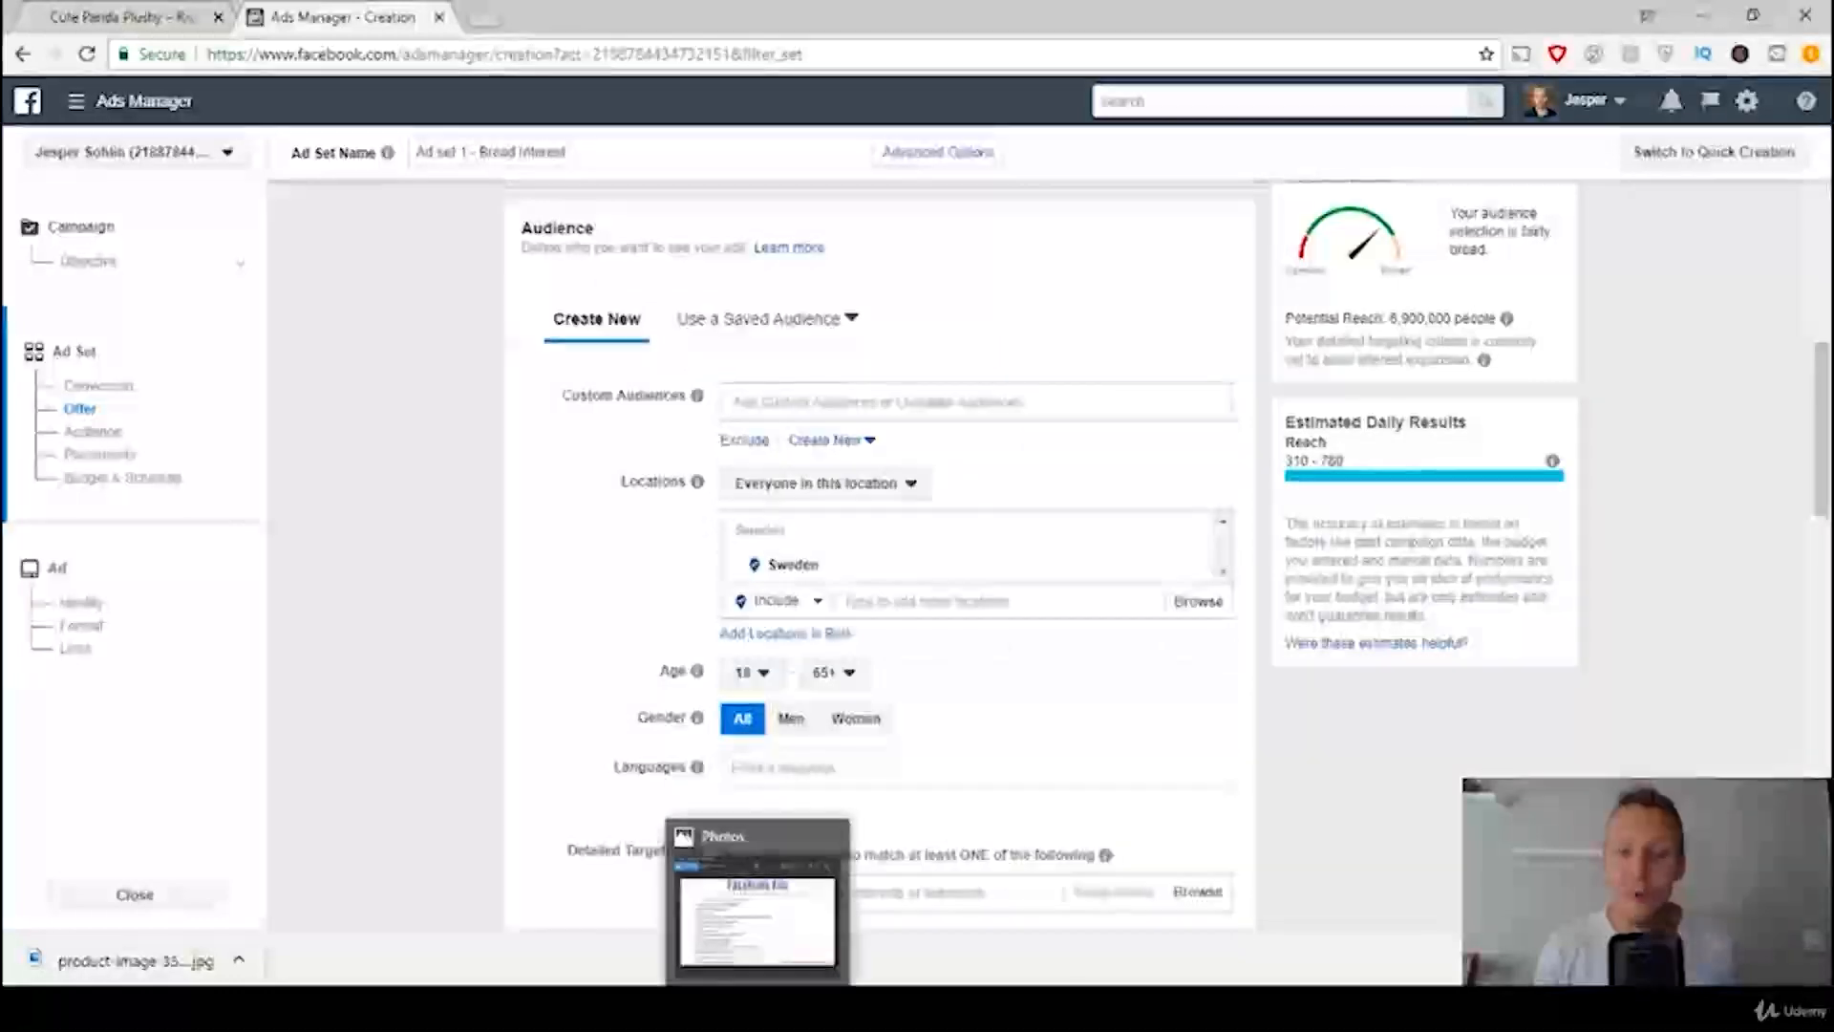
left_click(754, 893)
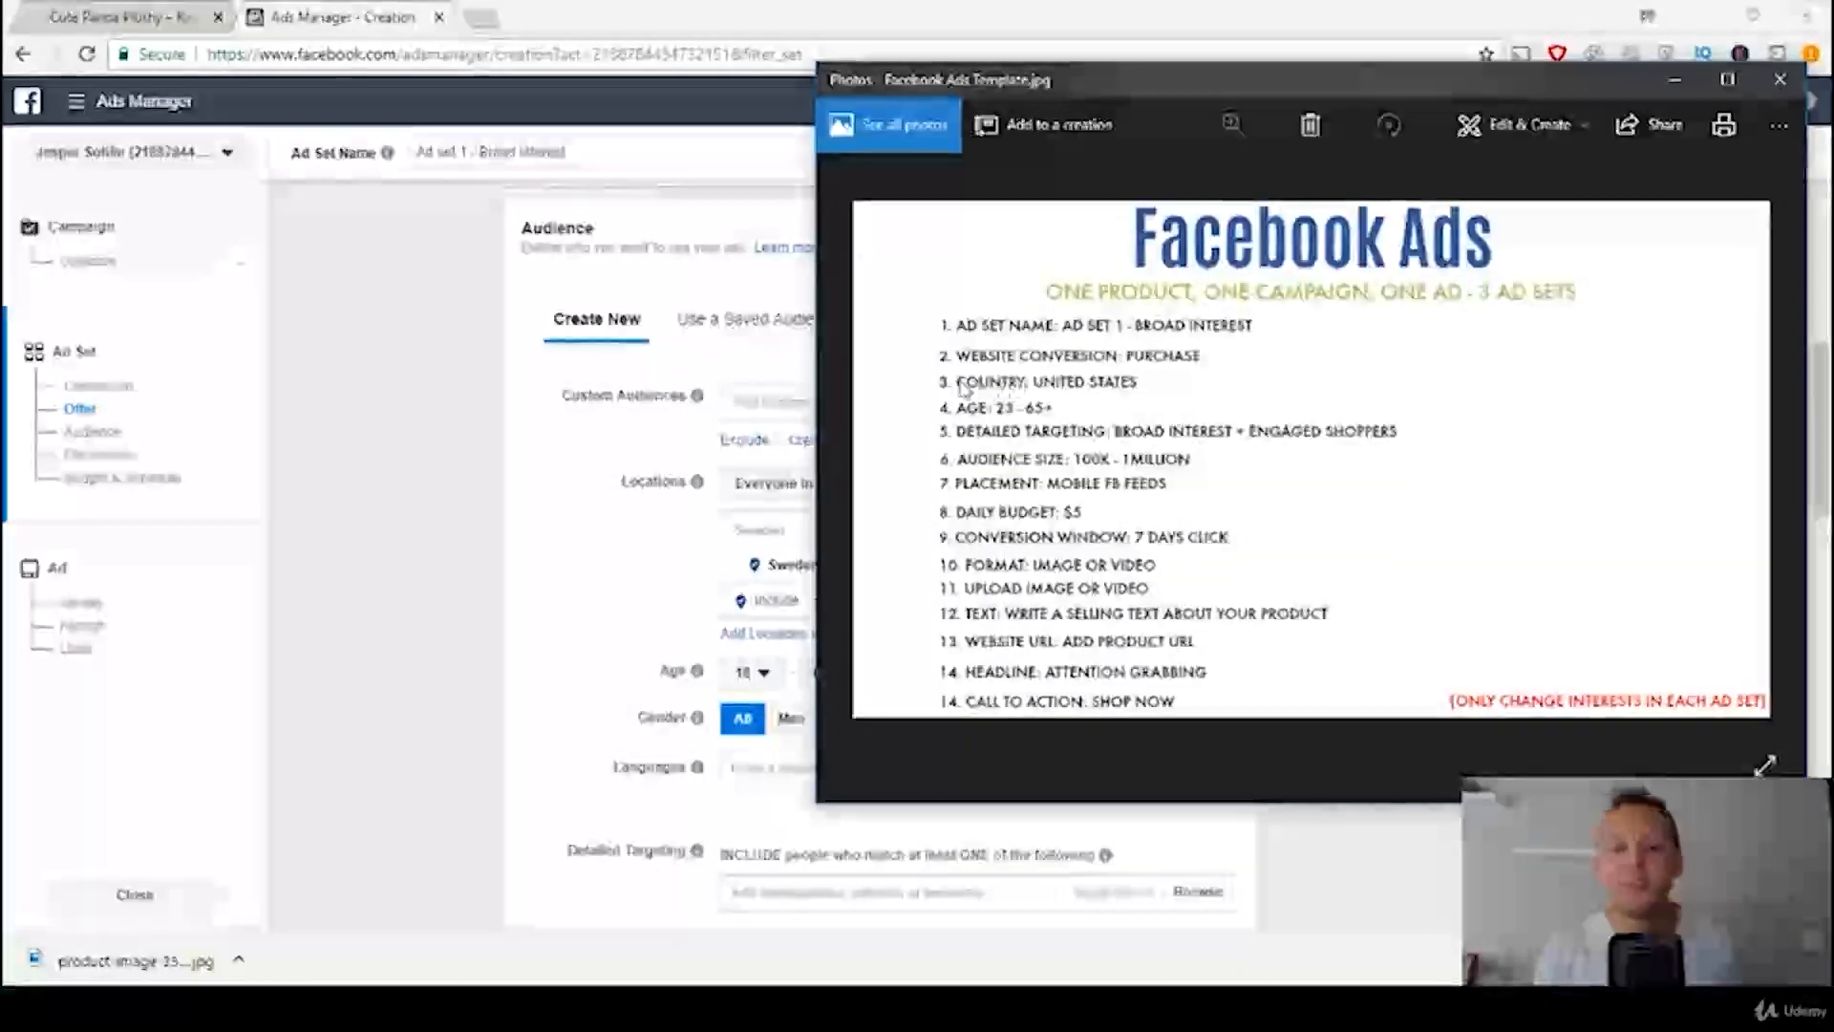
left_click(301, 612)
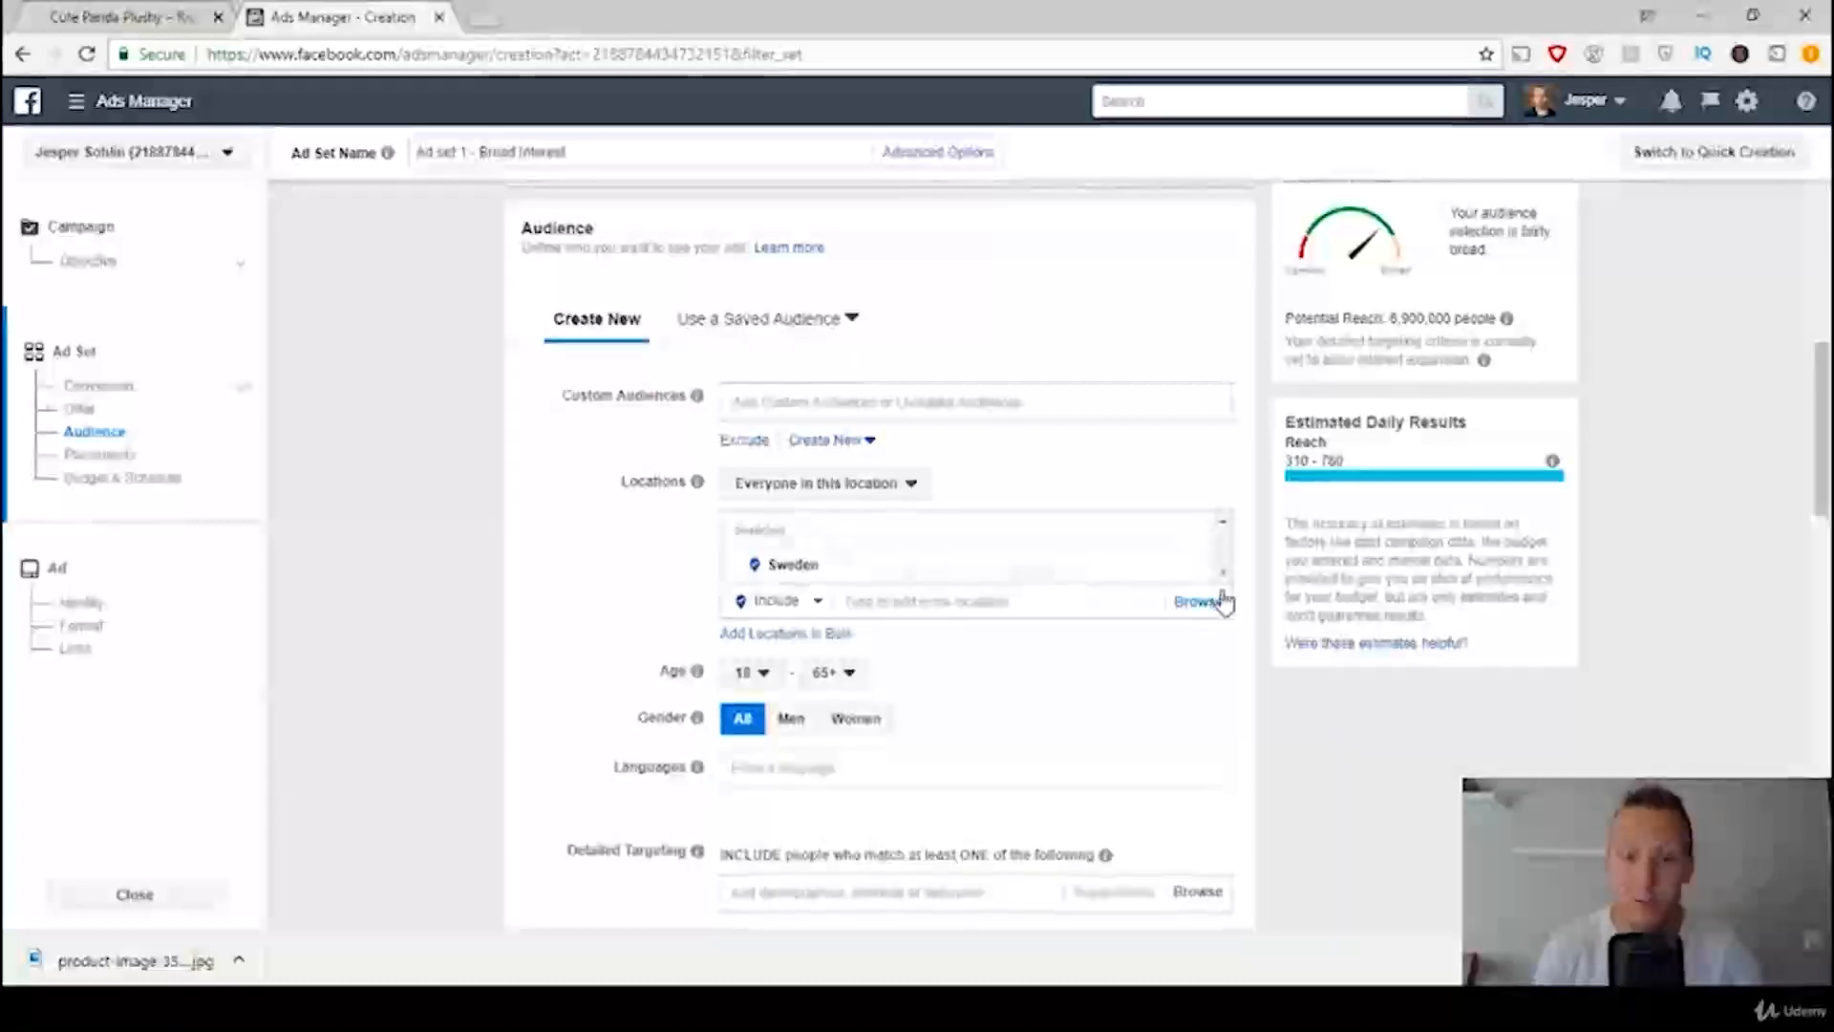
left_click(760, 561)
left_click(905, 532)
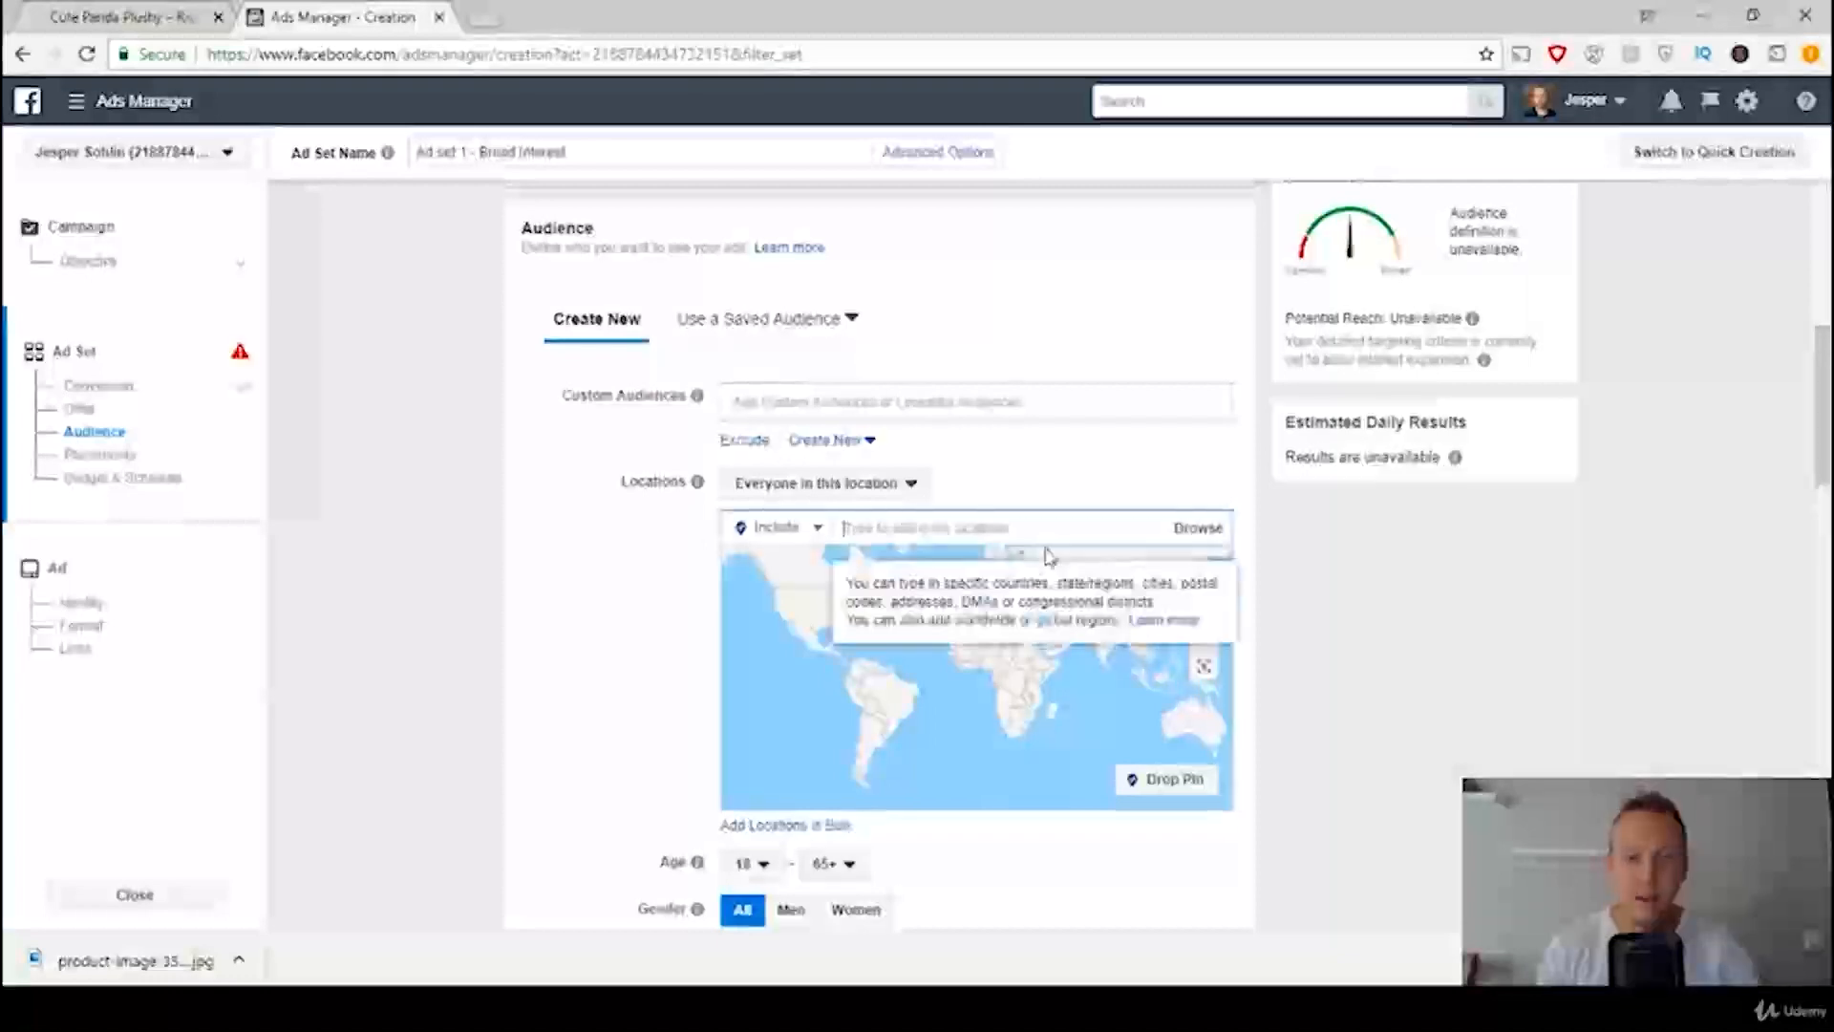
type("United States")
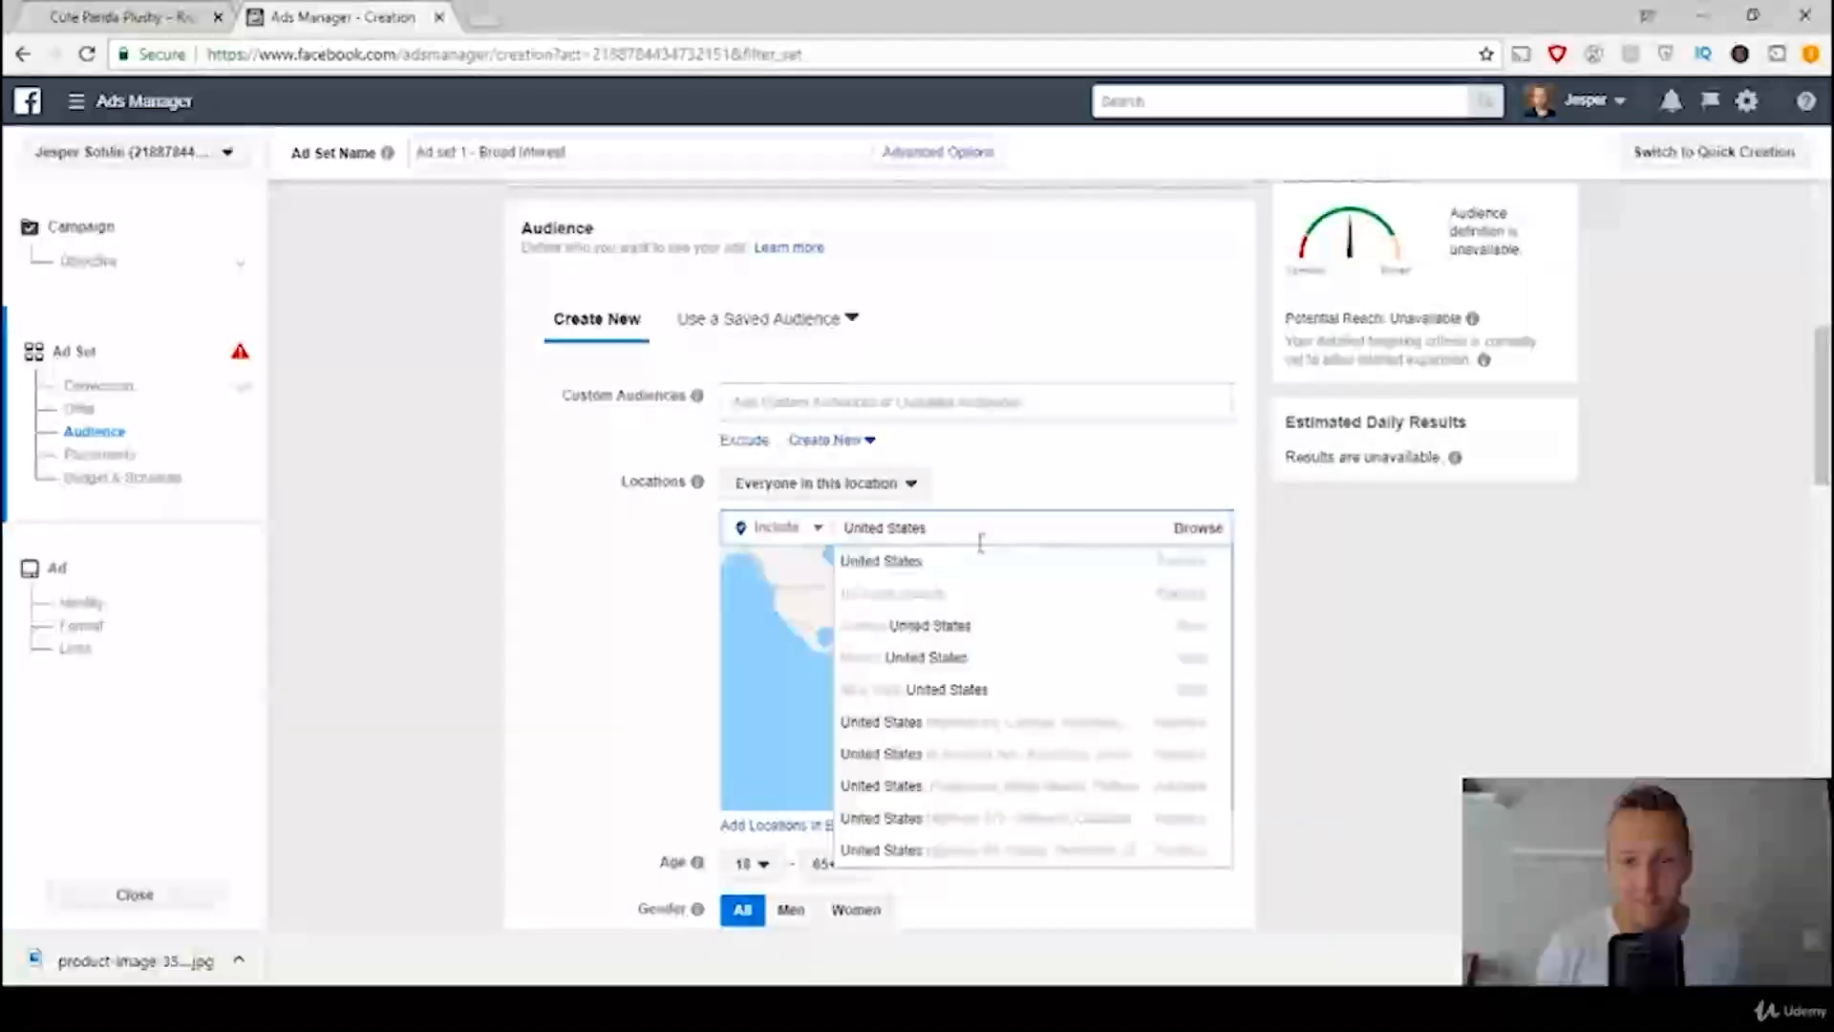
left_click(918, 565)
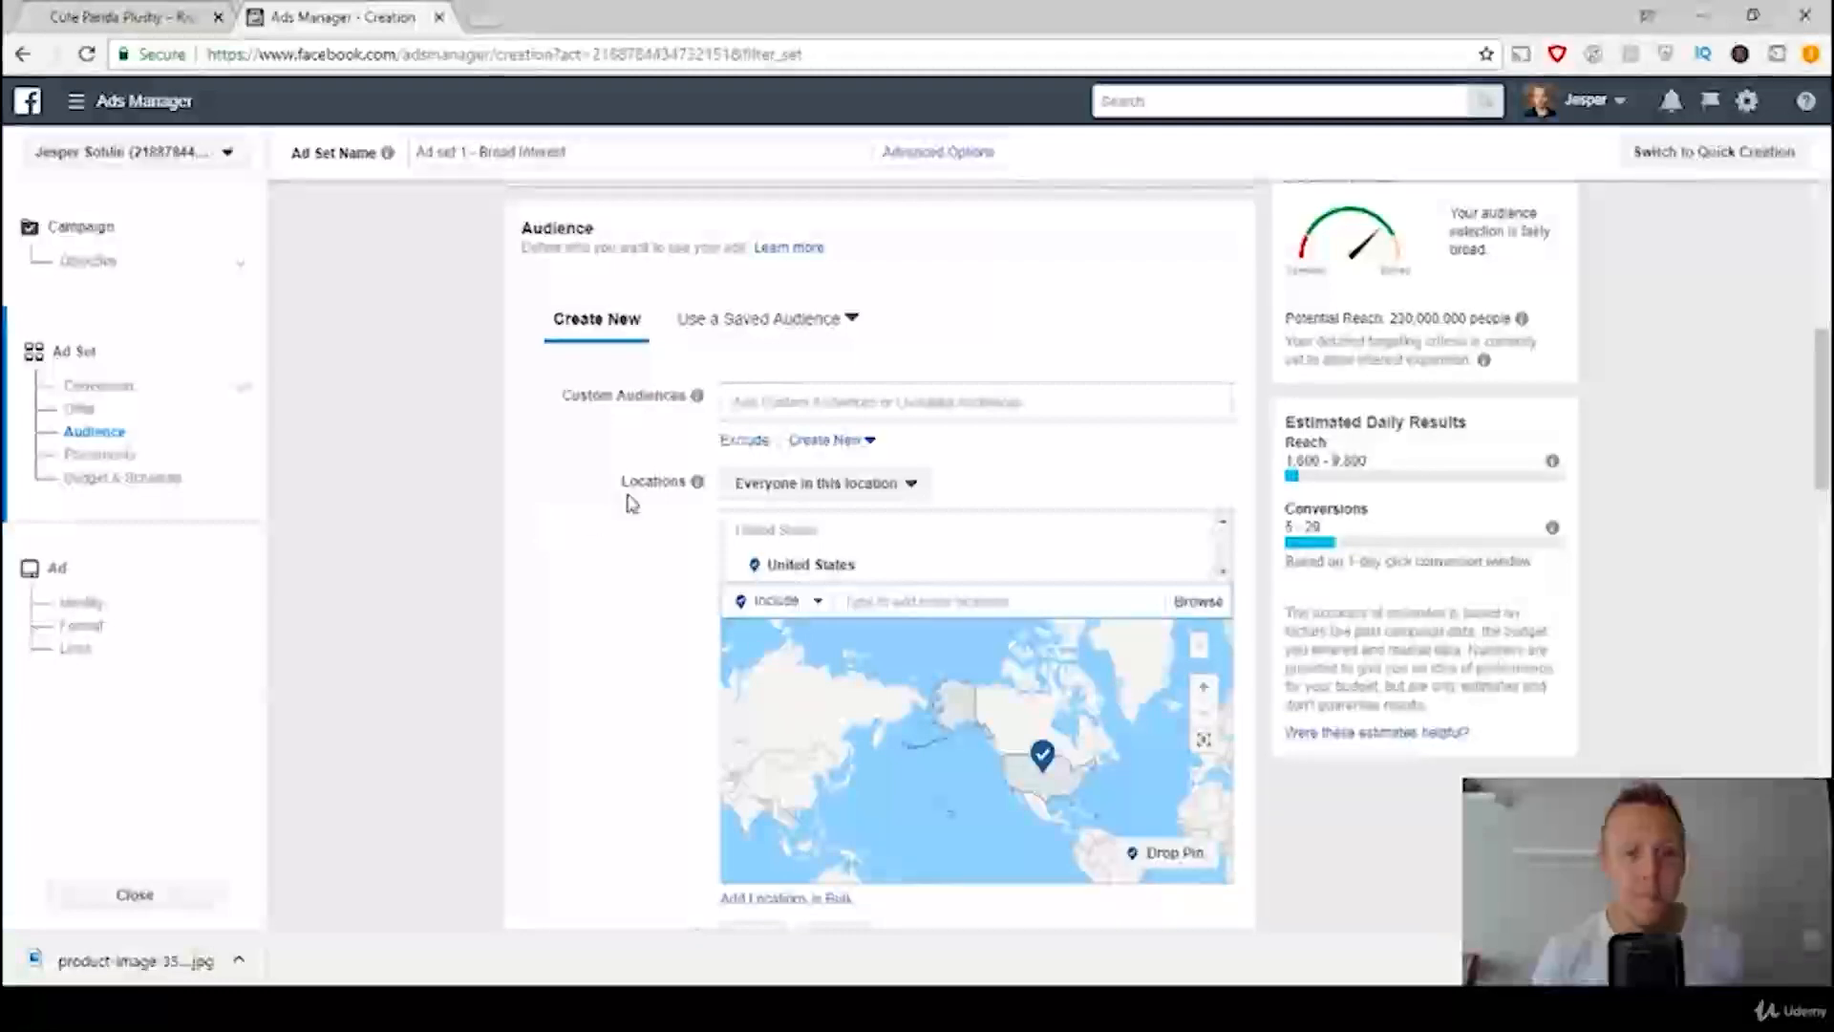
Step: Check the template's age range and set the audience's minimum age to 23
scroll(659, 631, "down", 1)
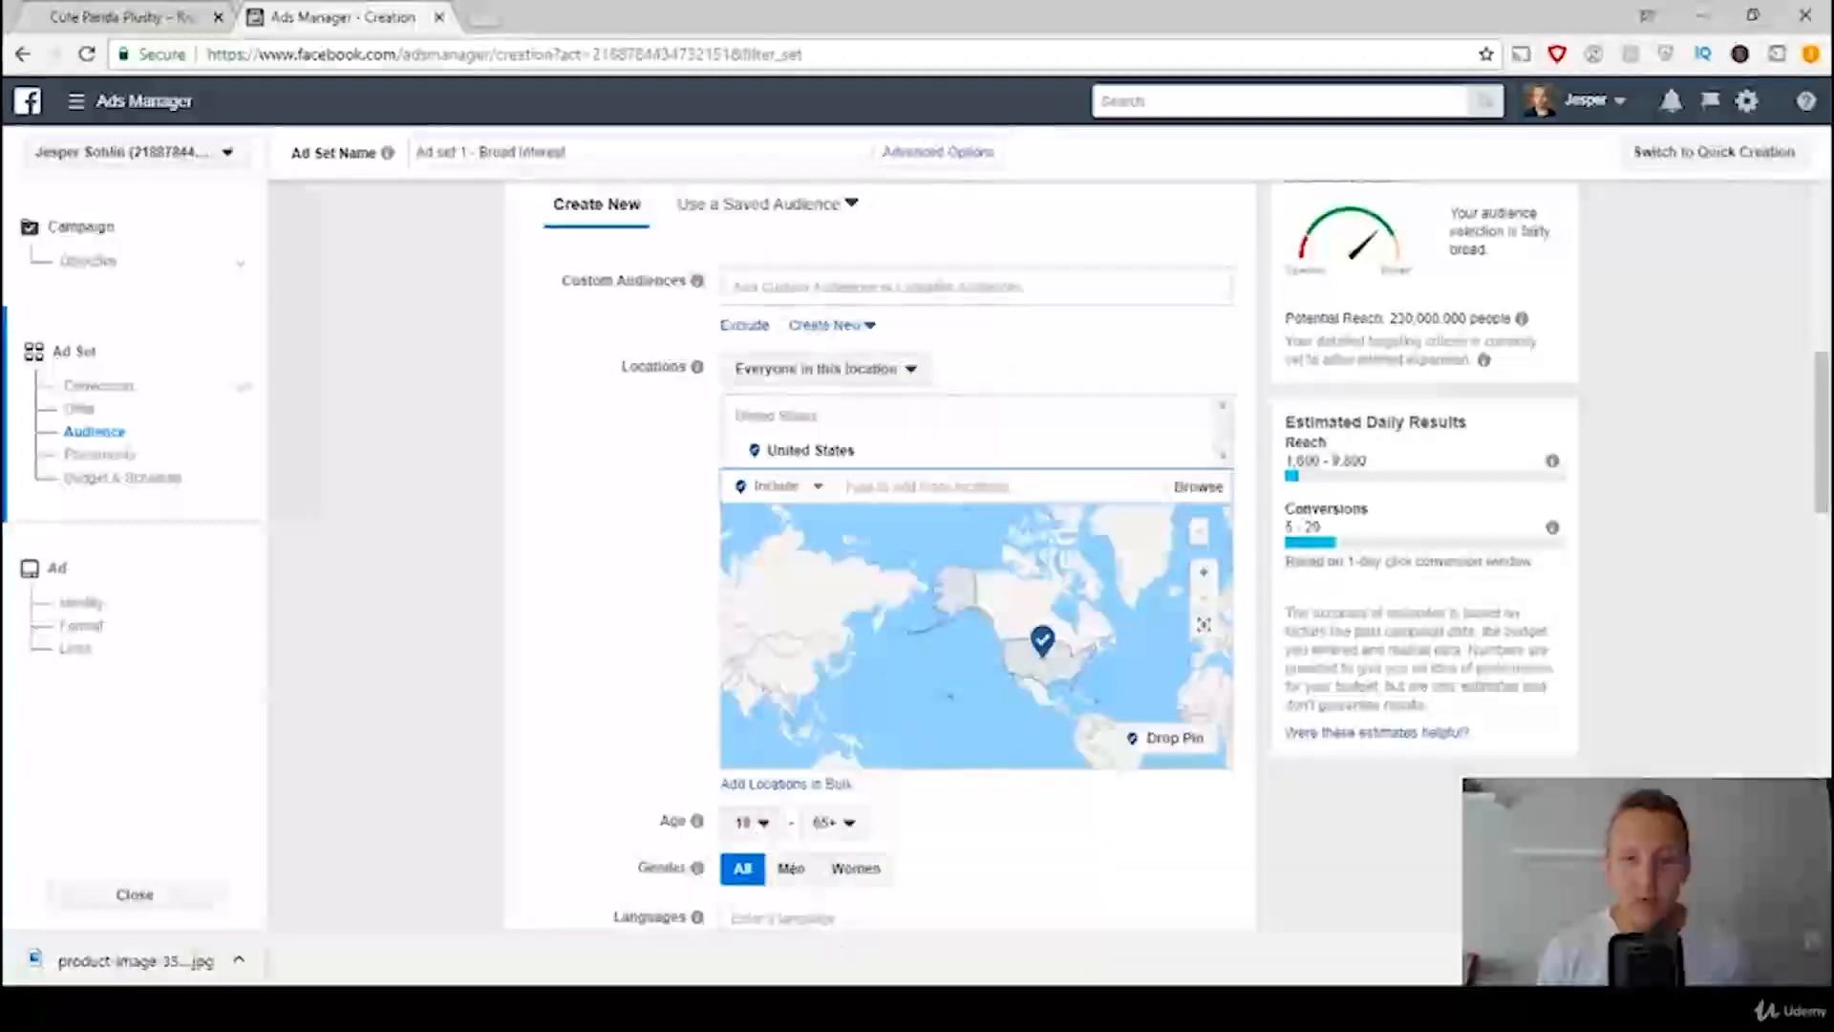
left_click(758, 1009)
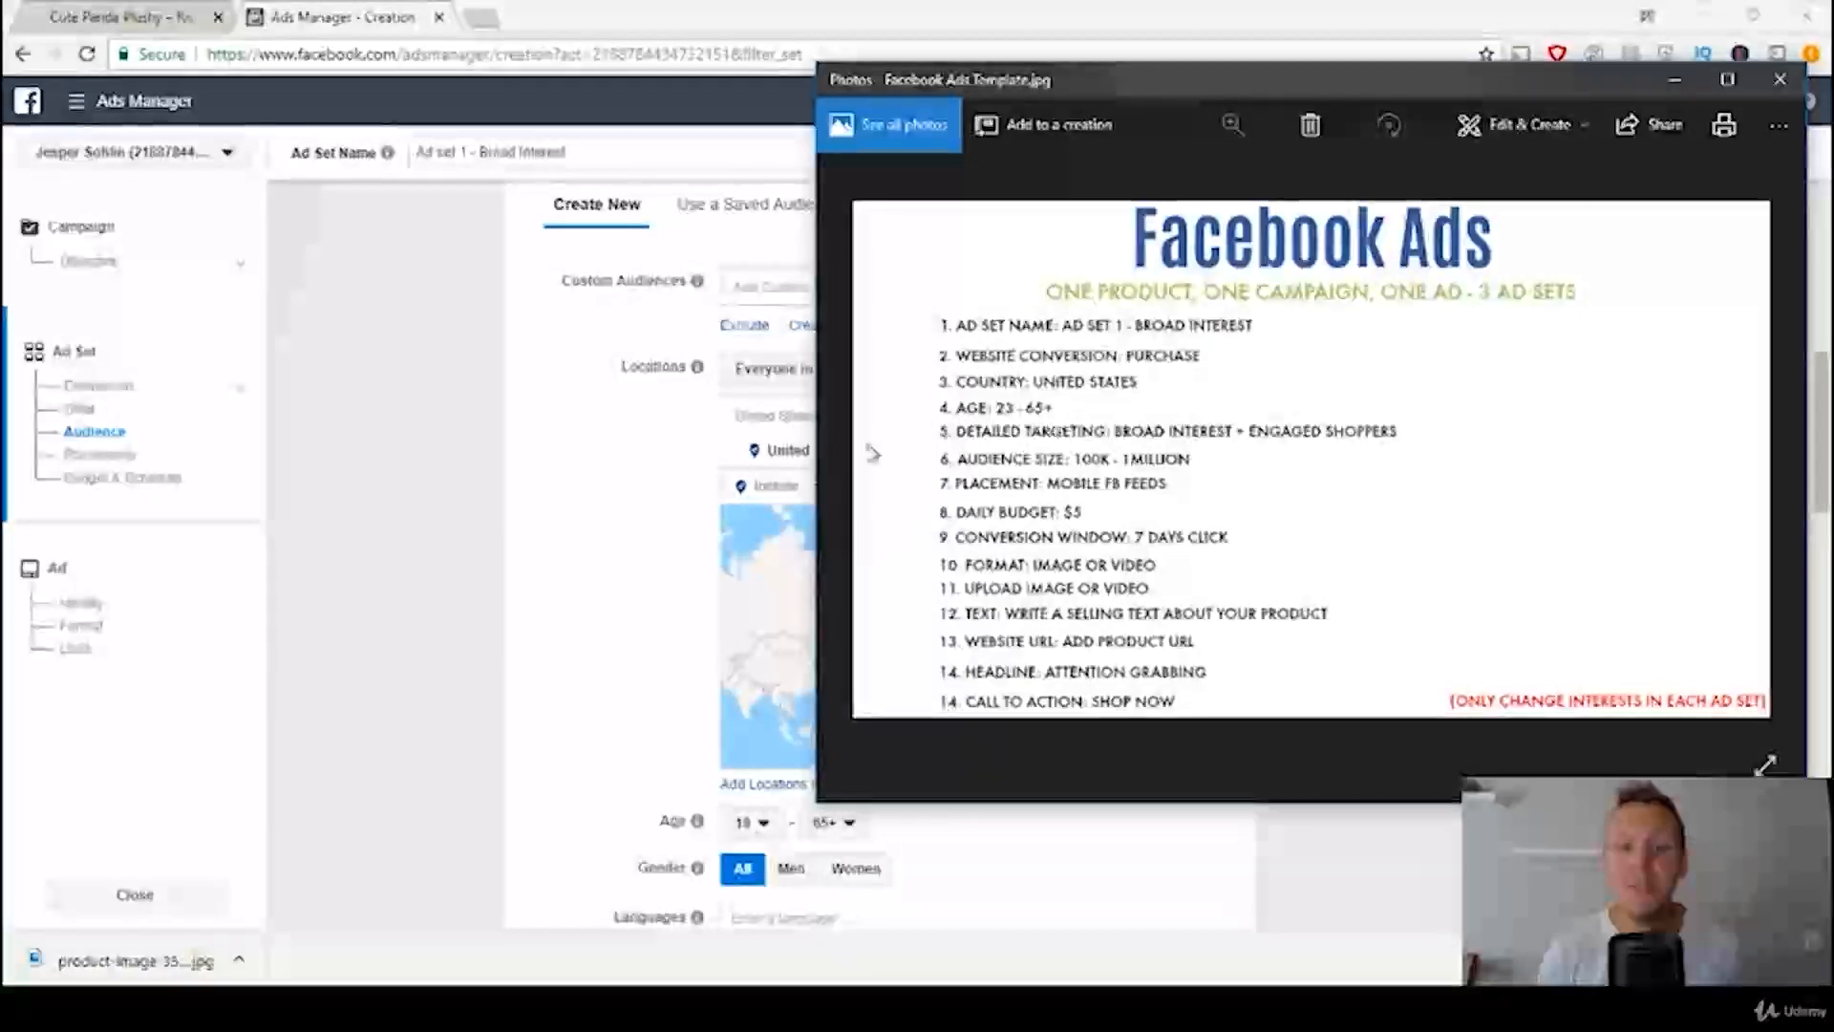
left_click(364, 504)
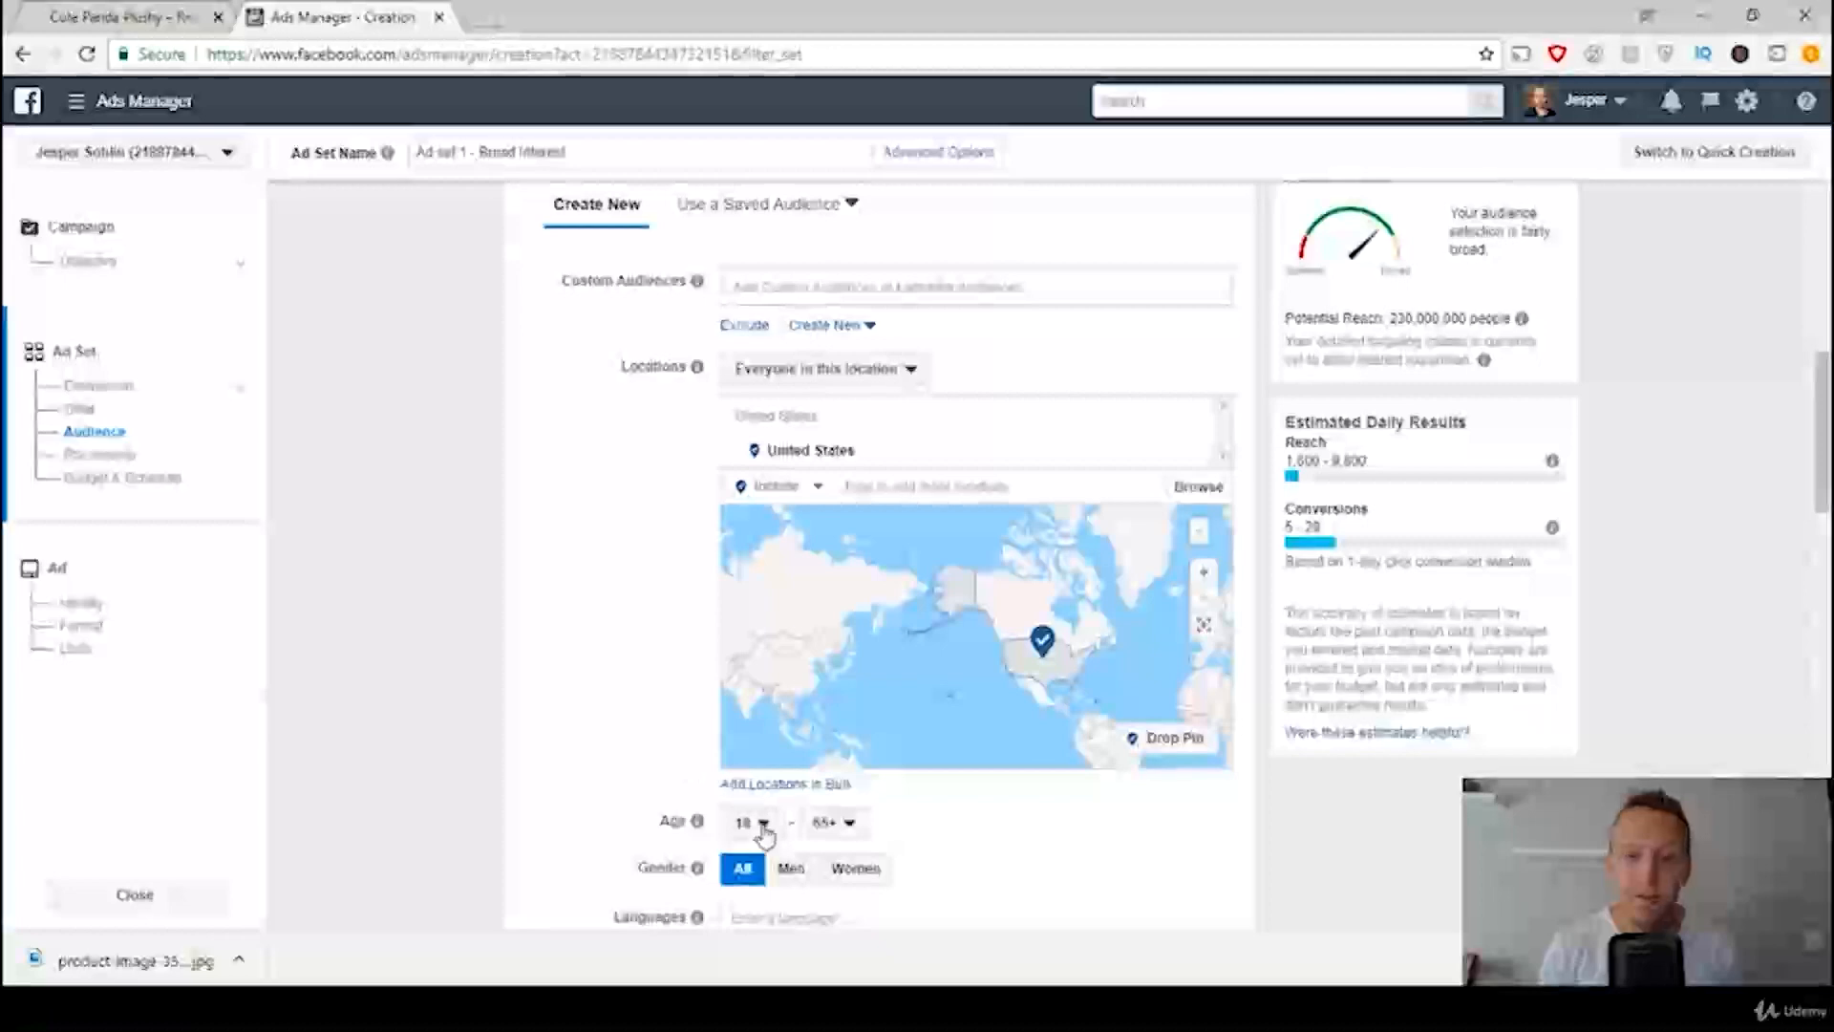
left_click(755, 823)
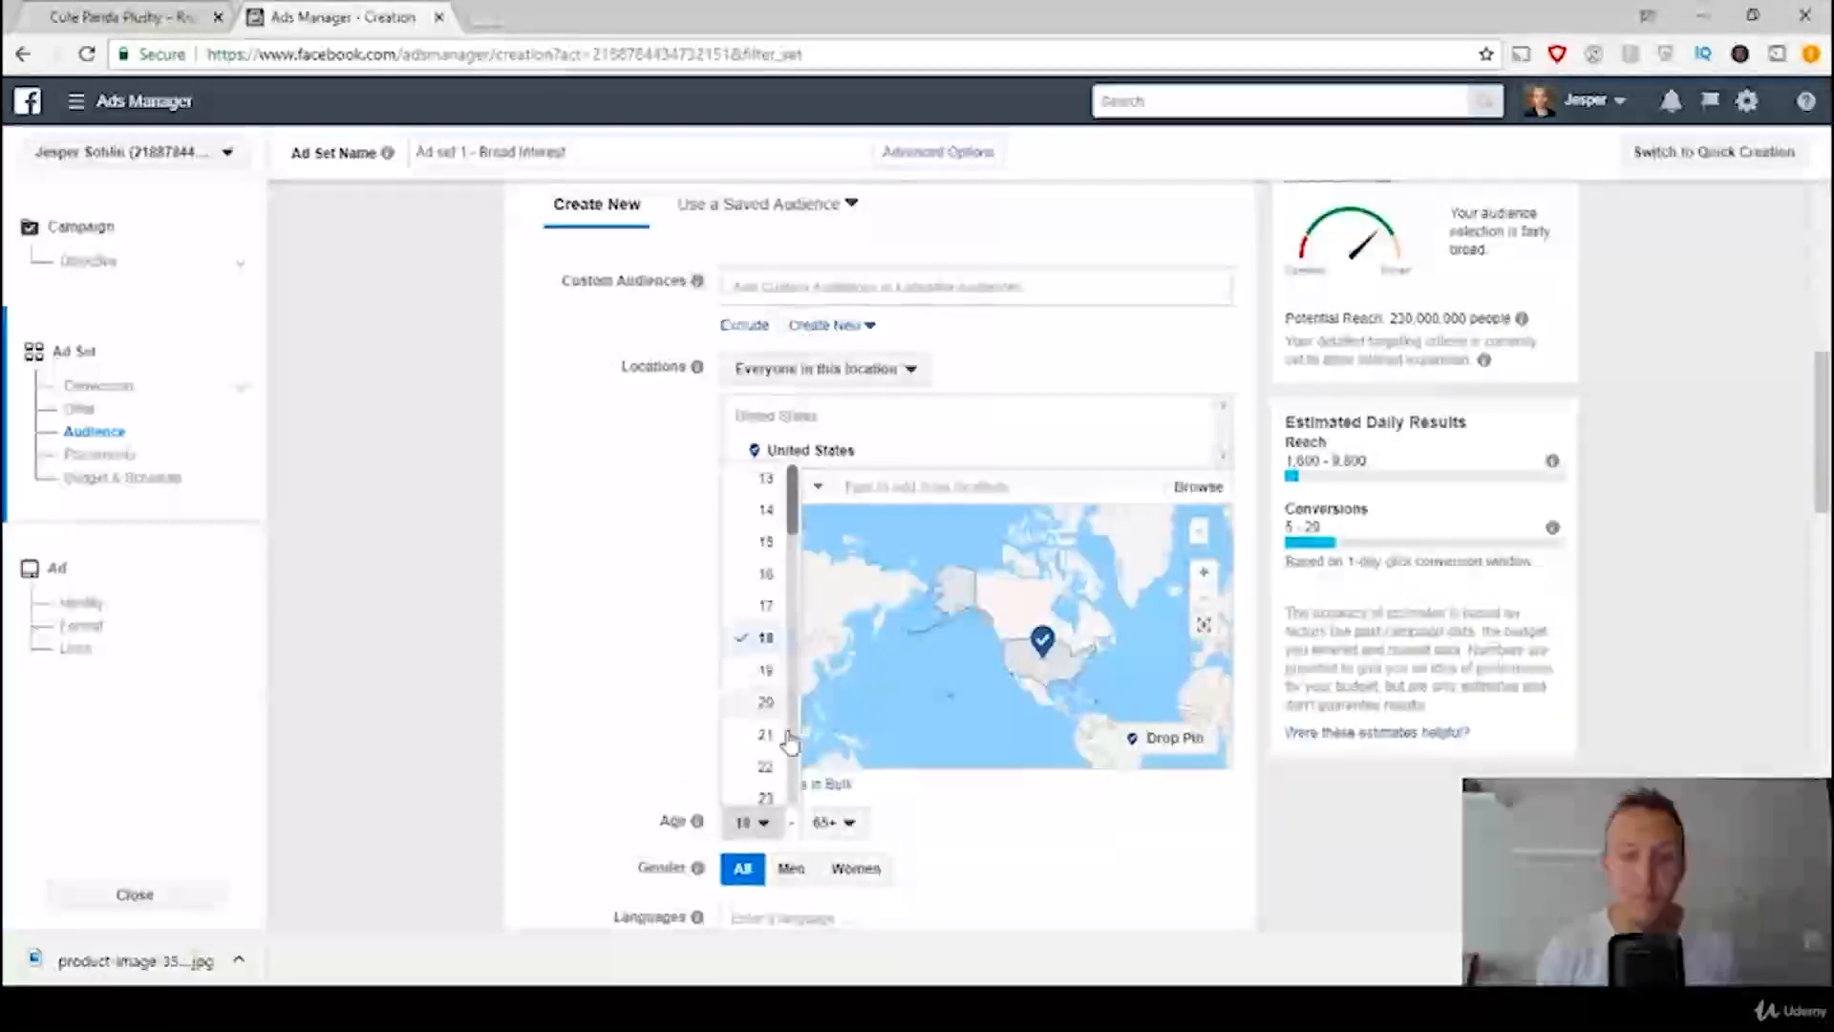
left_click(765, 797)
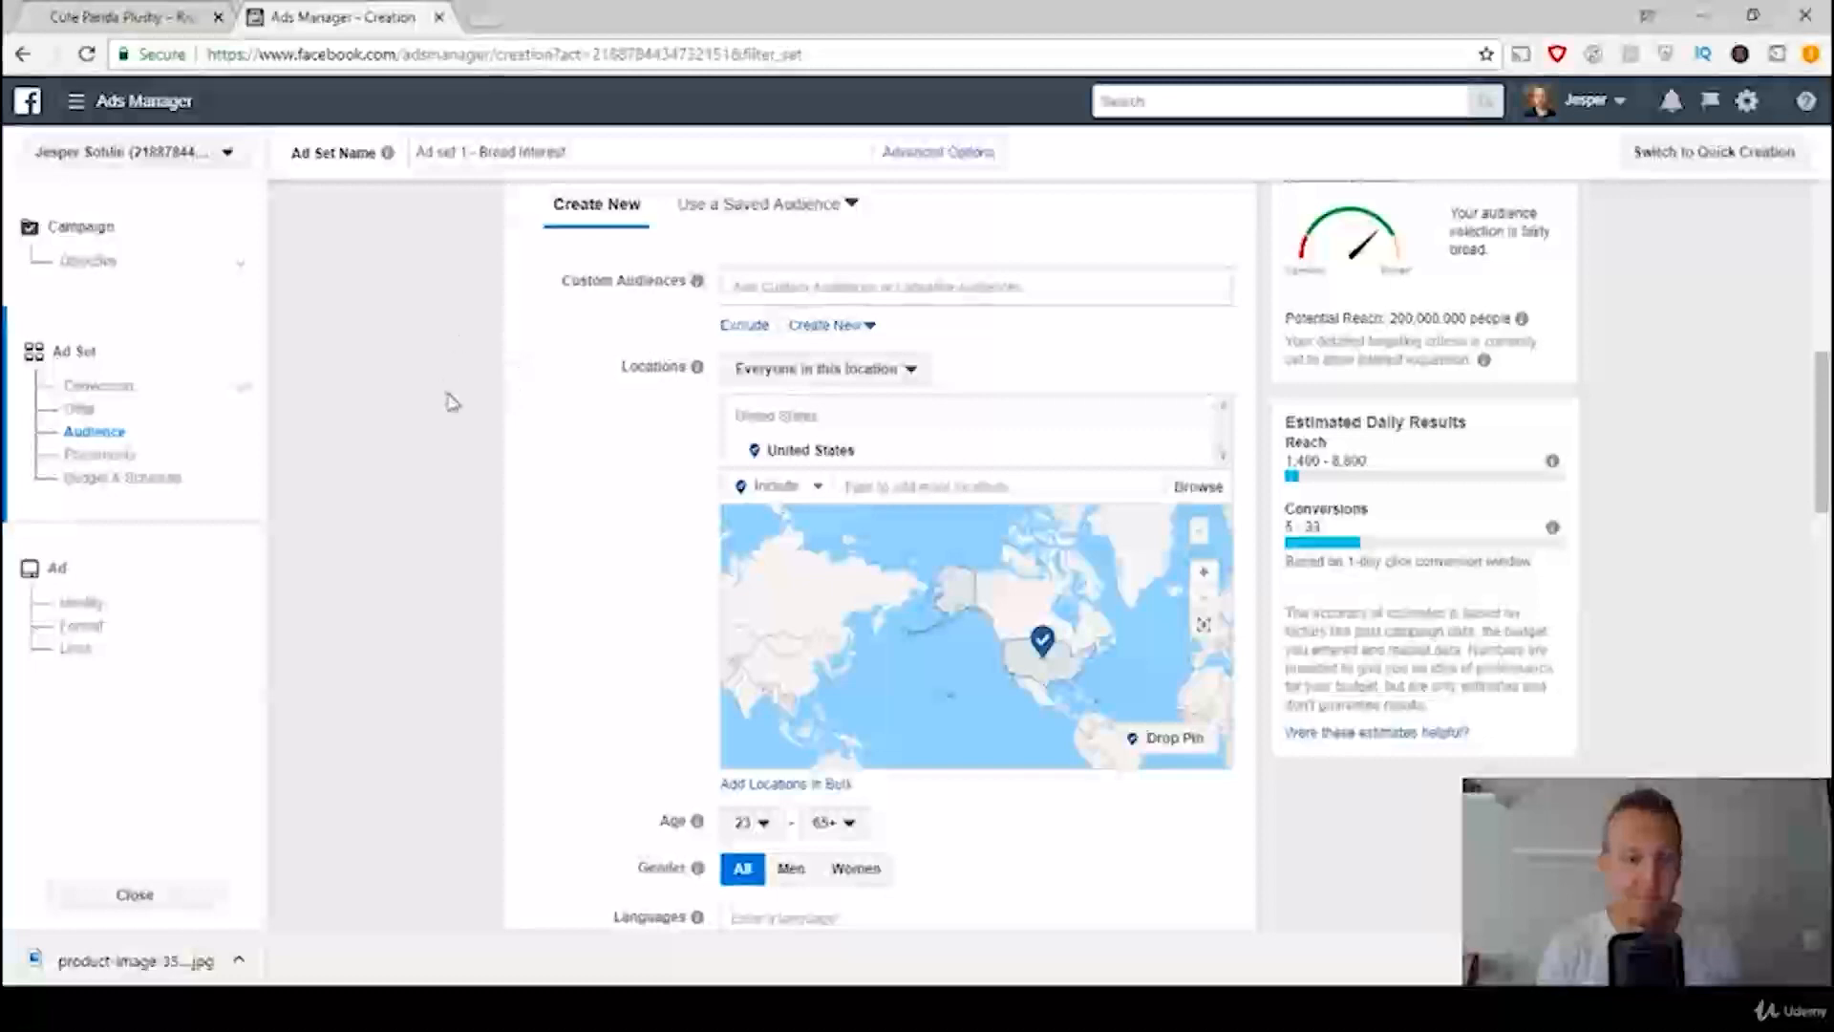
Step: Check the ads template's detailed targeting setting for the ad set's audience
scroll(453, 402, "down", 4)
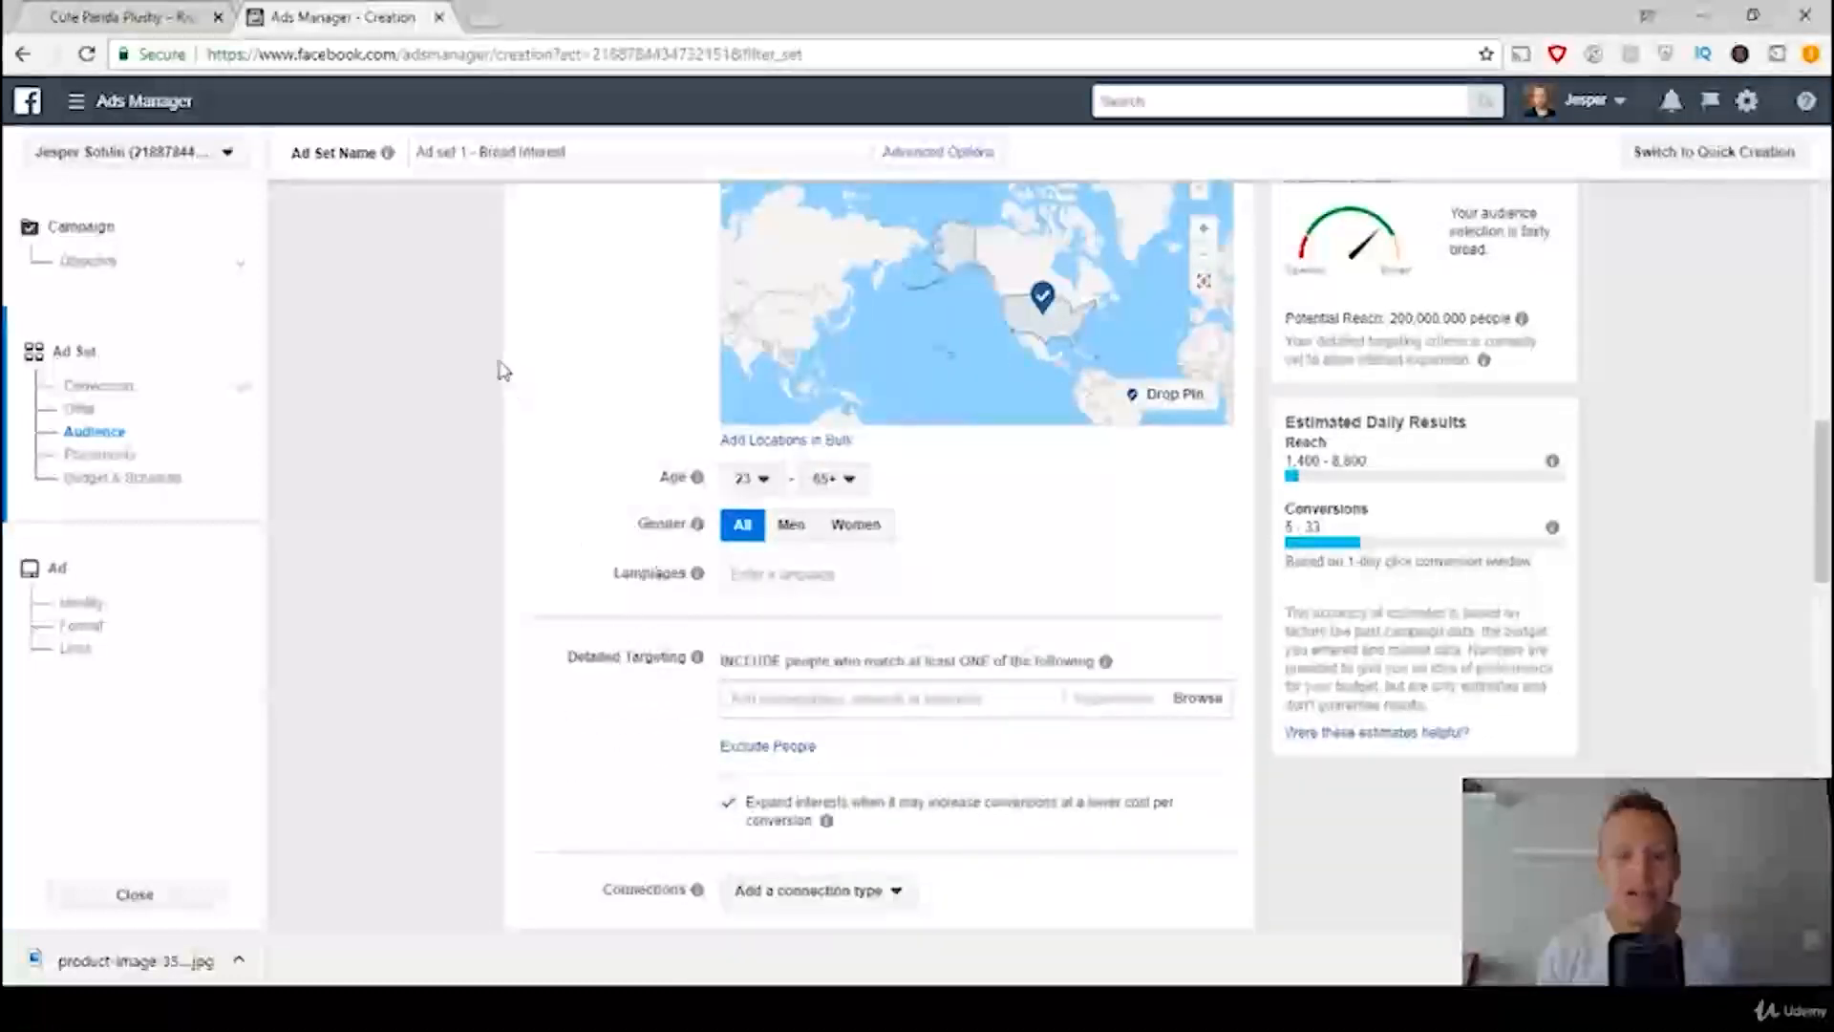
scroll(440, 407, "down", 1)
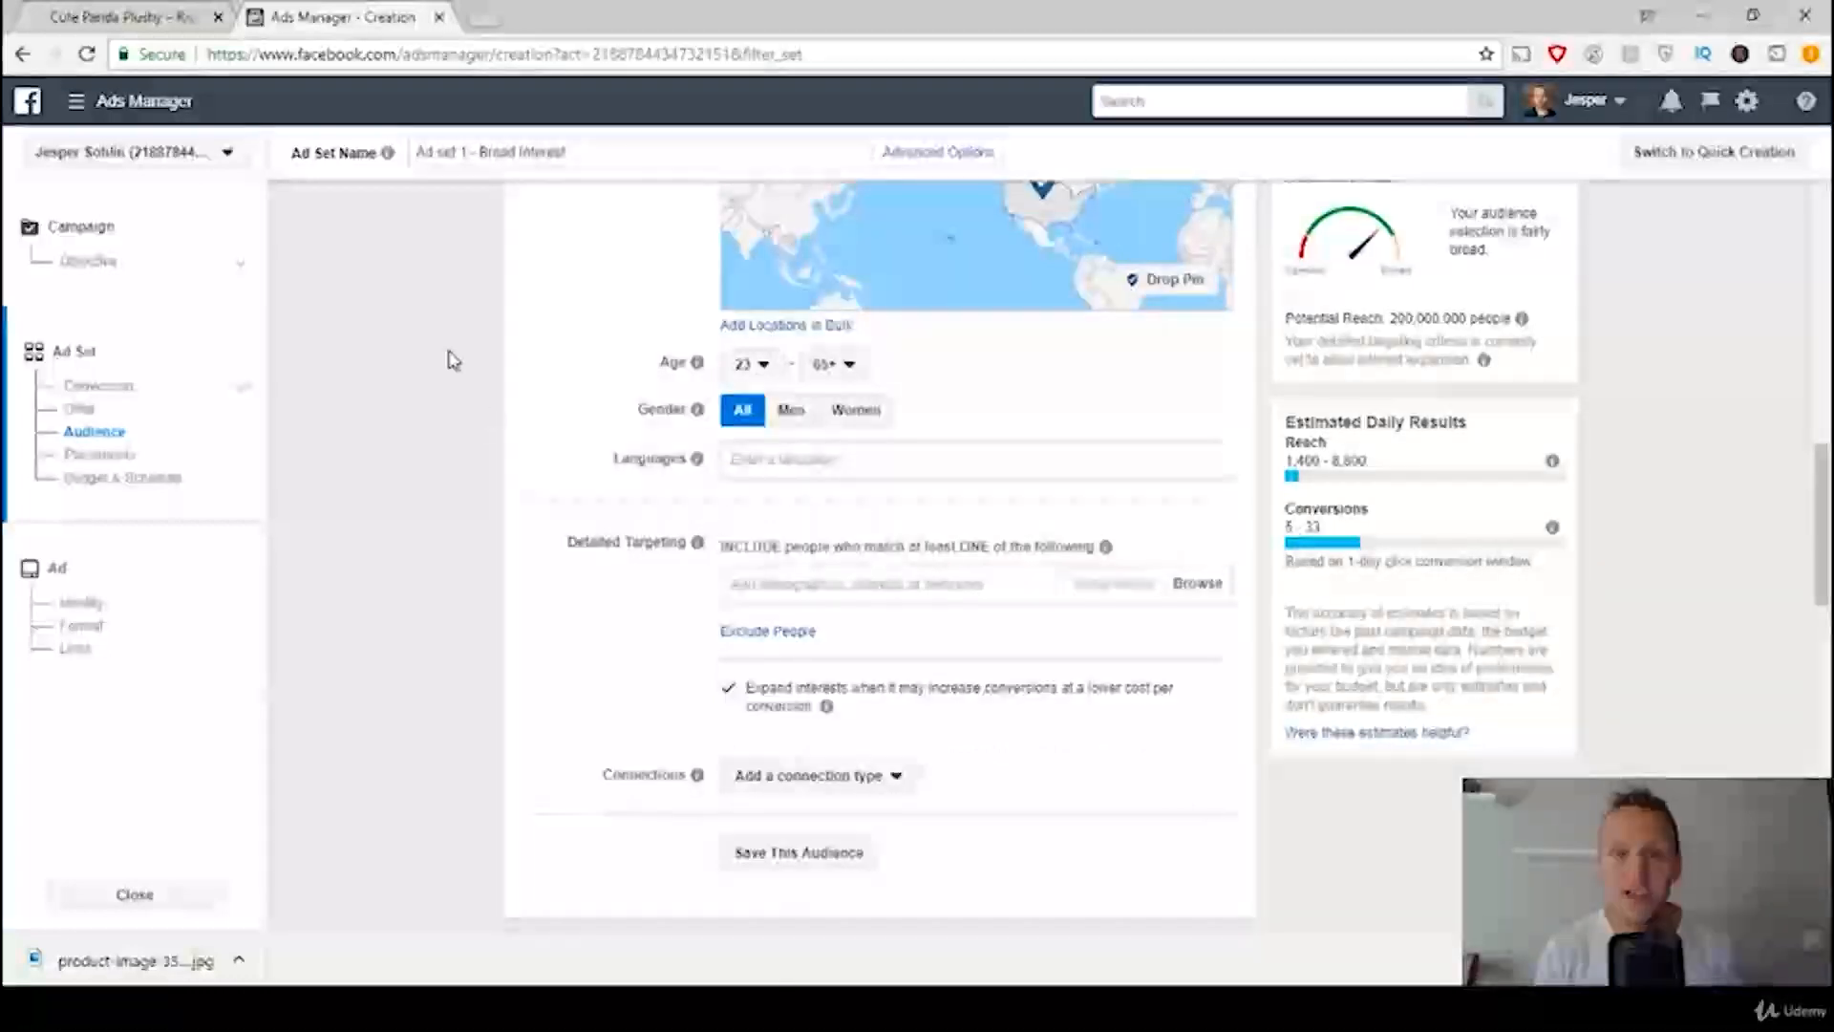
scroll(451, 356, "down", 2)
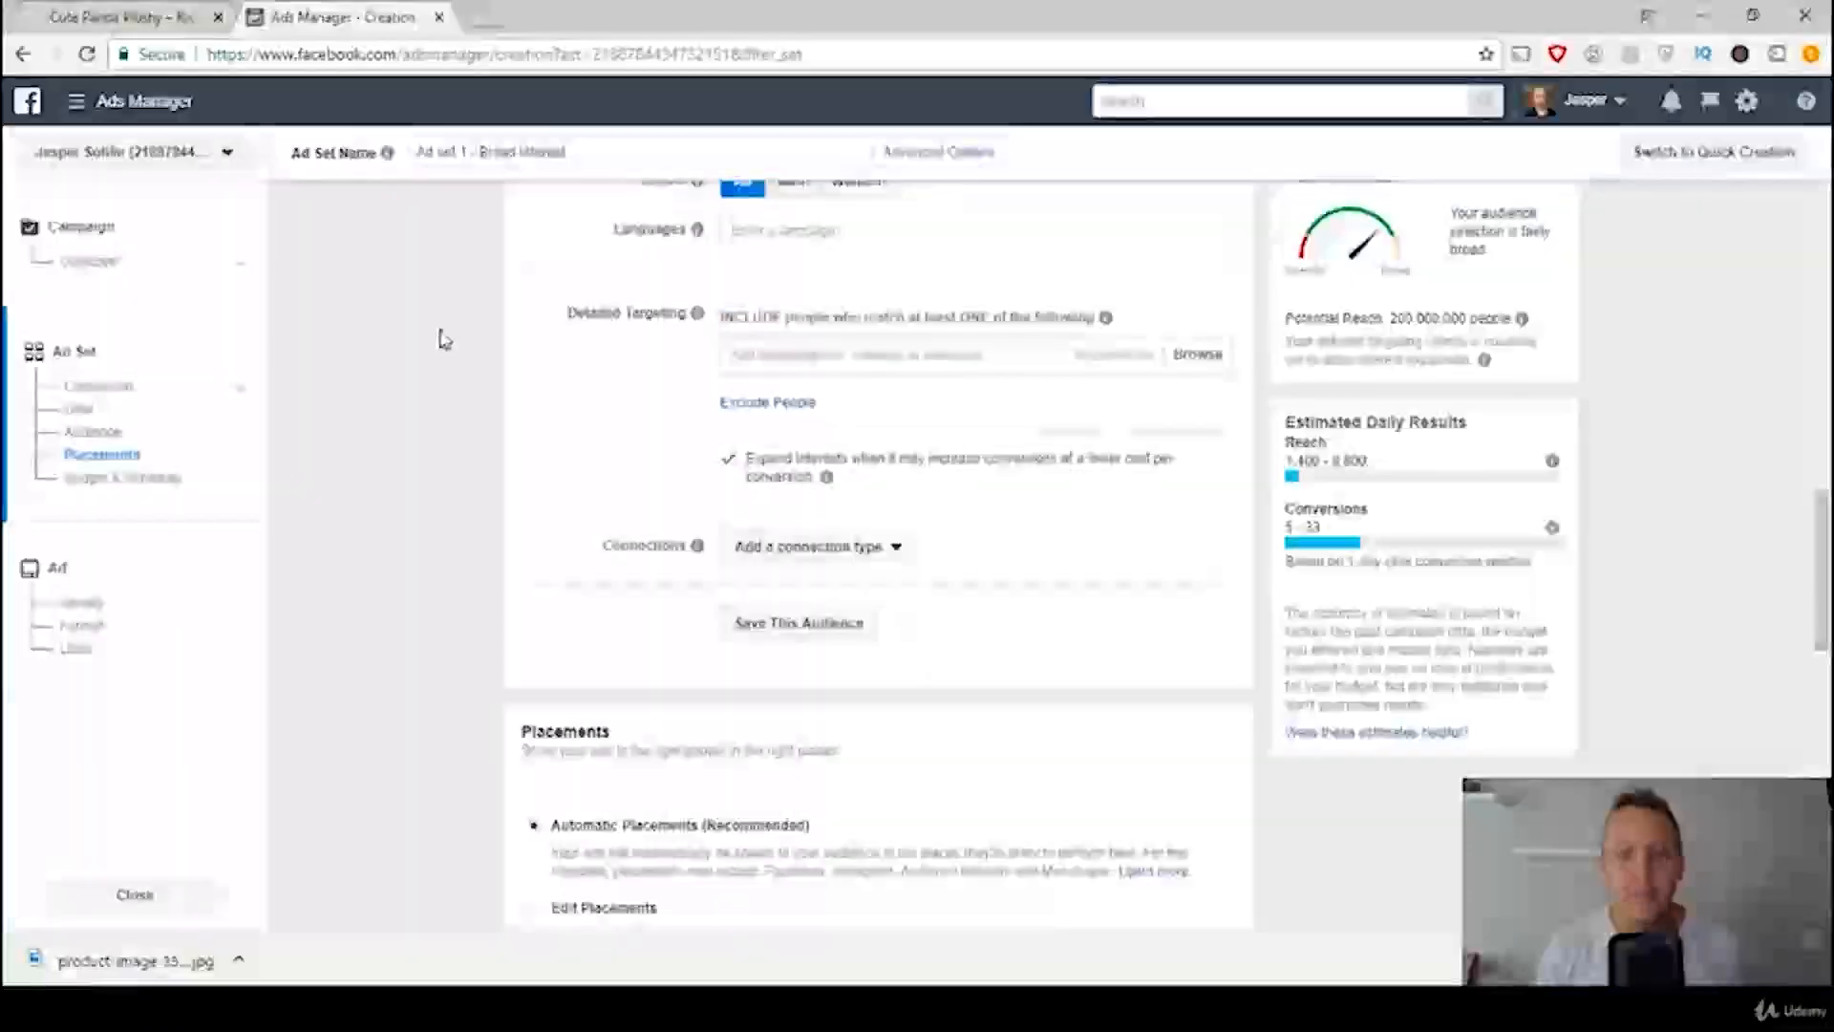
scroll(615, 307, "down", 1)
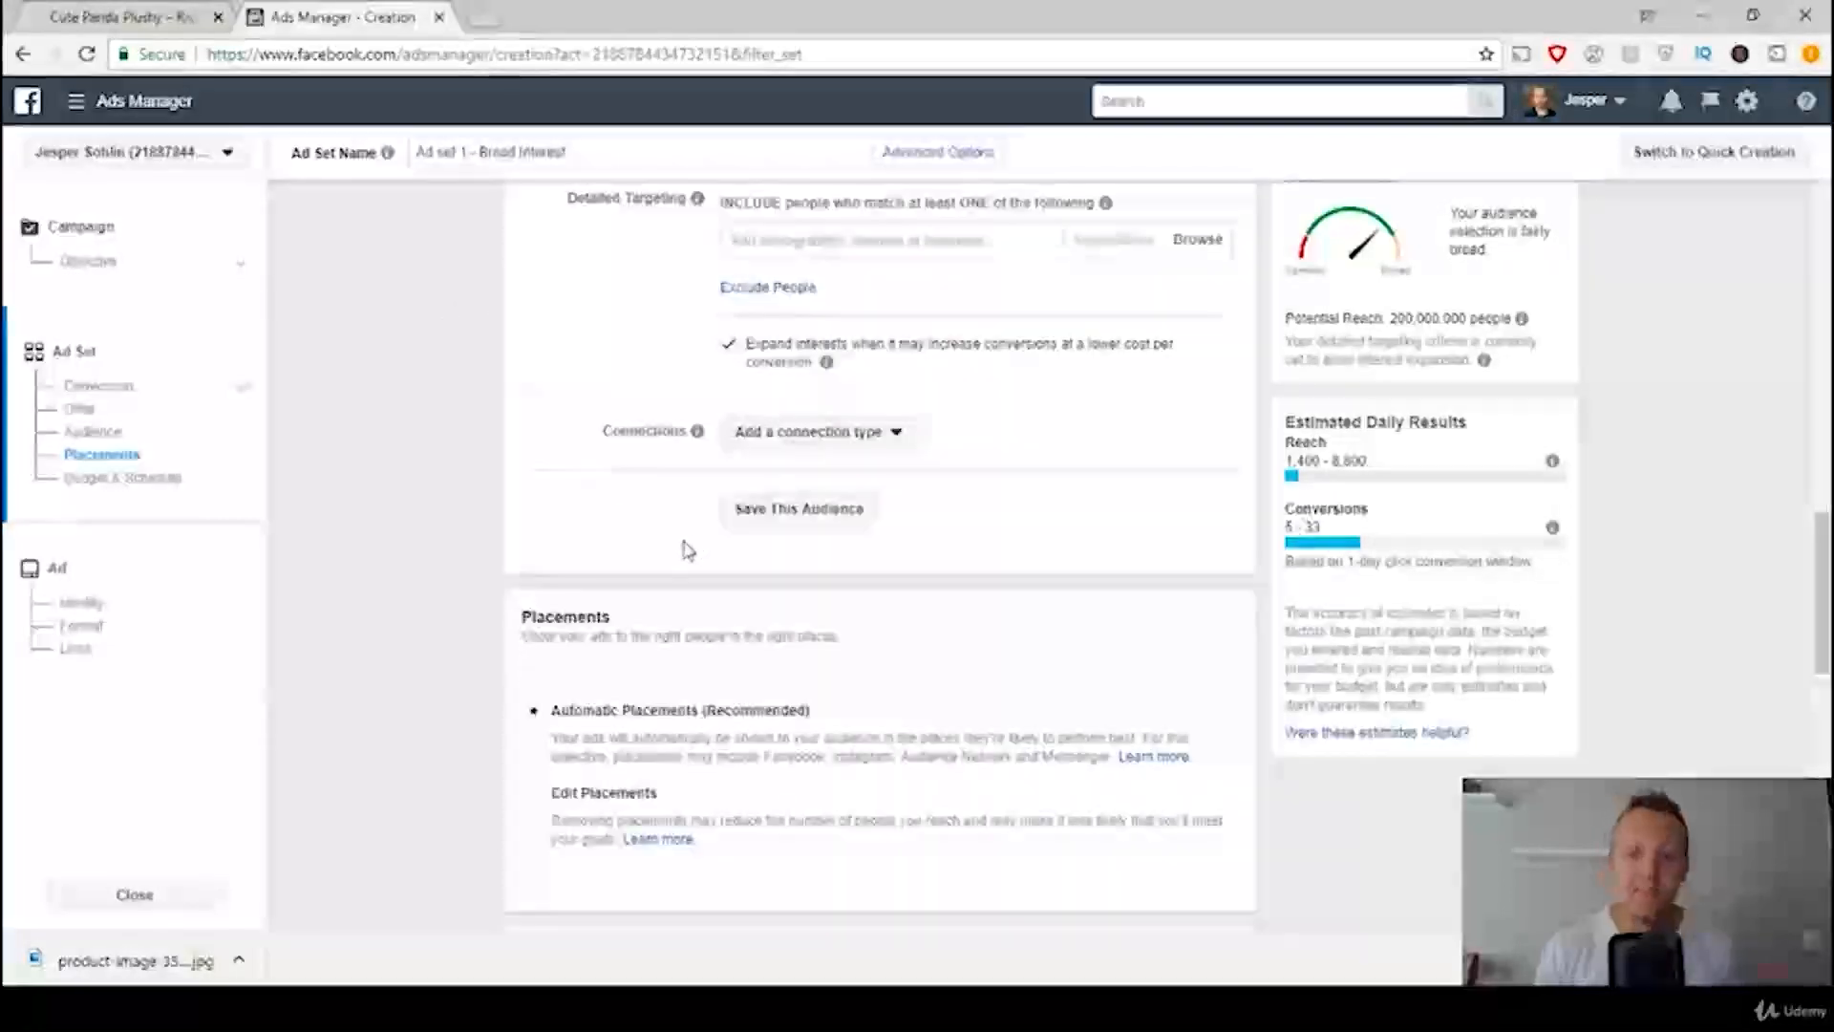
left_click(845, 1008)
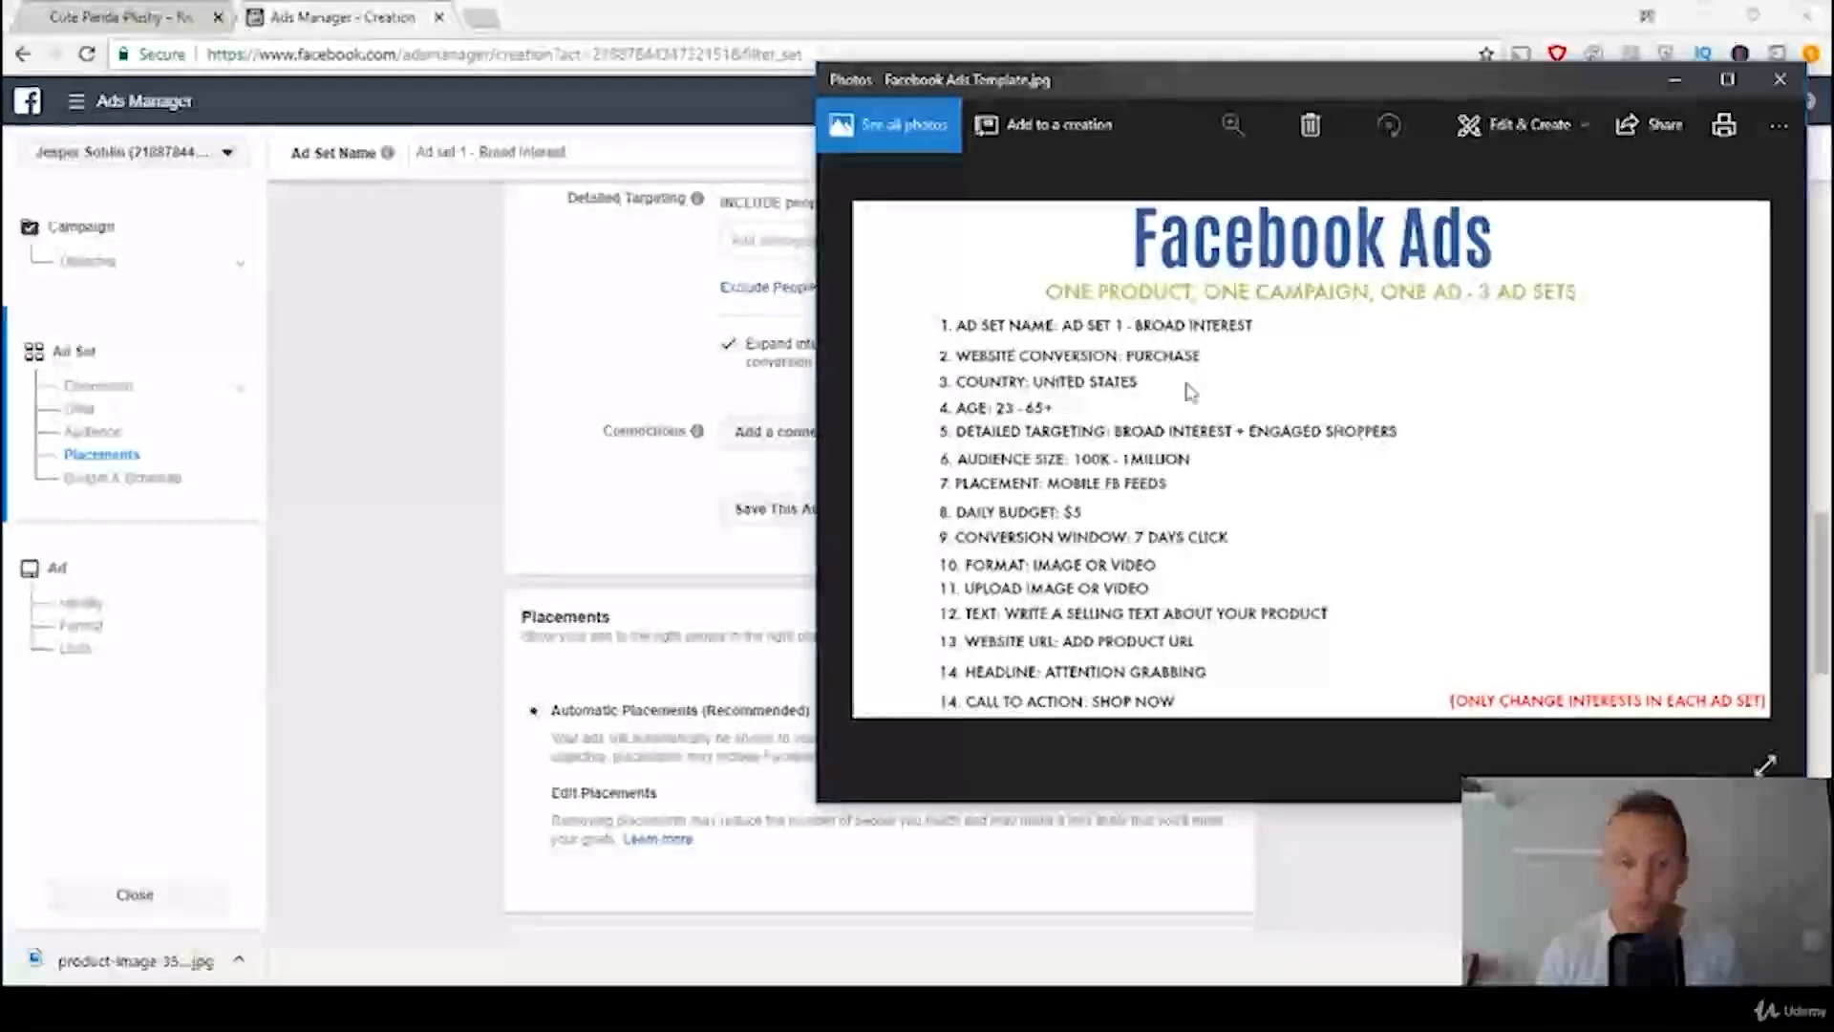
left_click(329, 303)
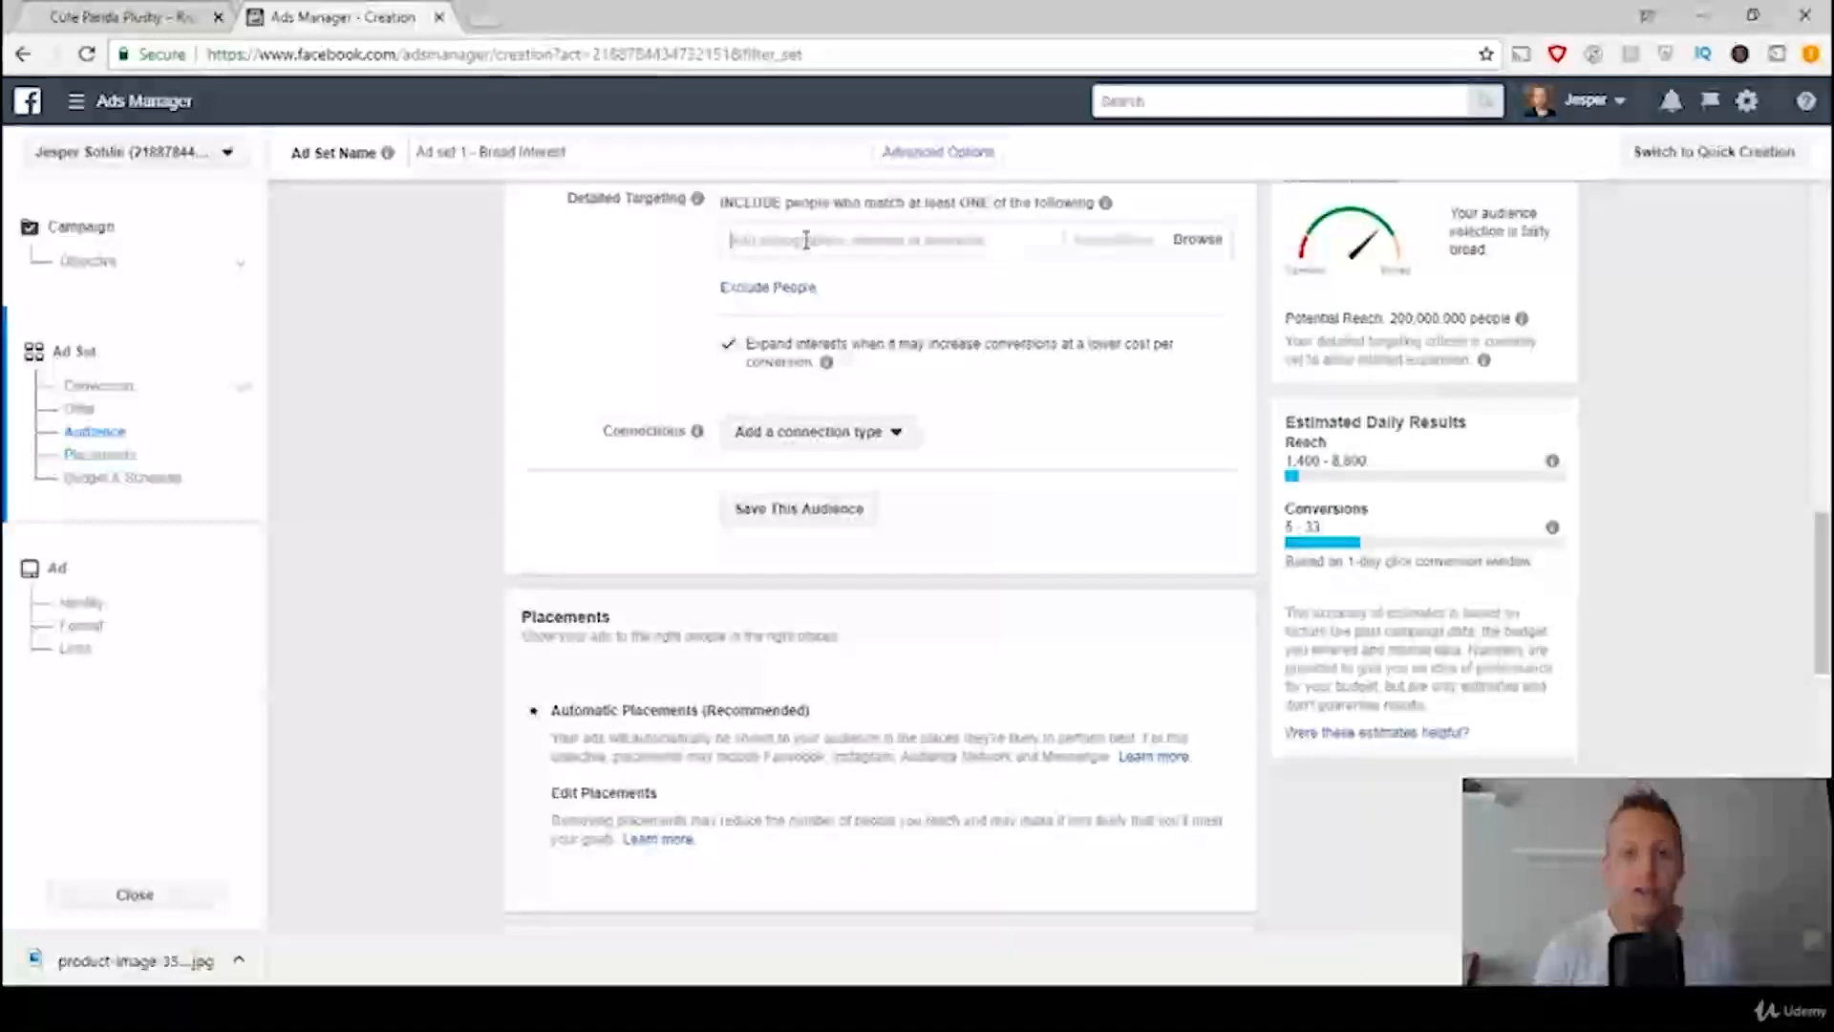
Step: Search detailed targeting for "Panda", add the interest Giant panda, and add a narrowing condition to the audience
left_click(806, 240)
type("Par")
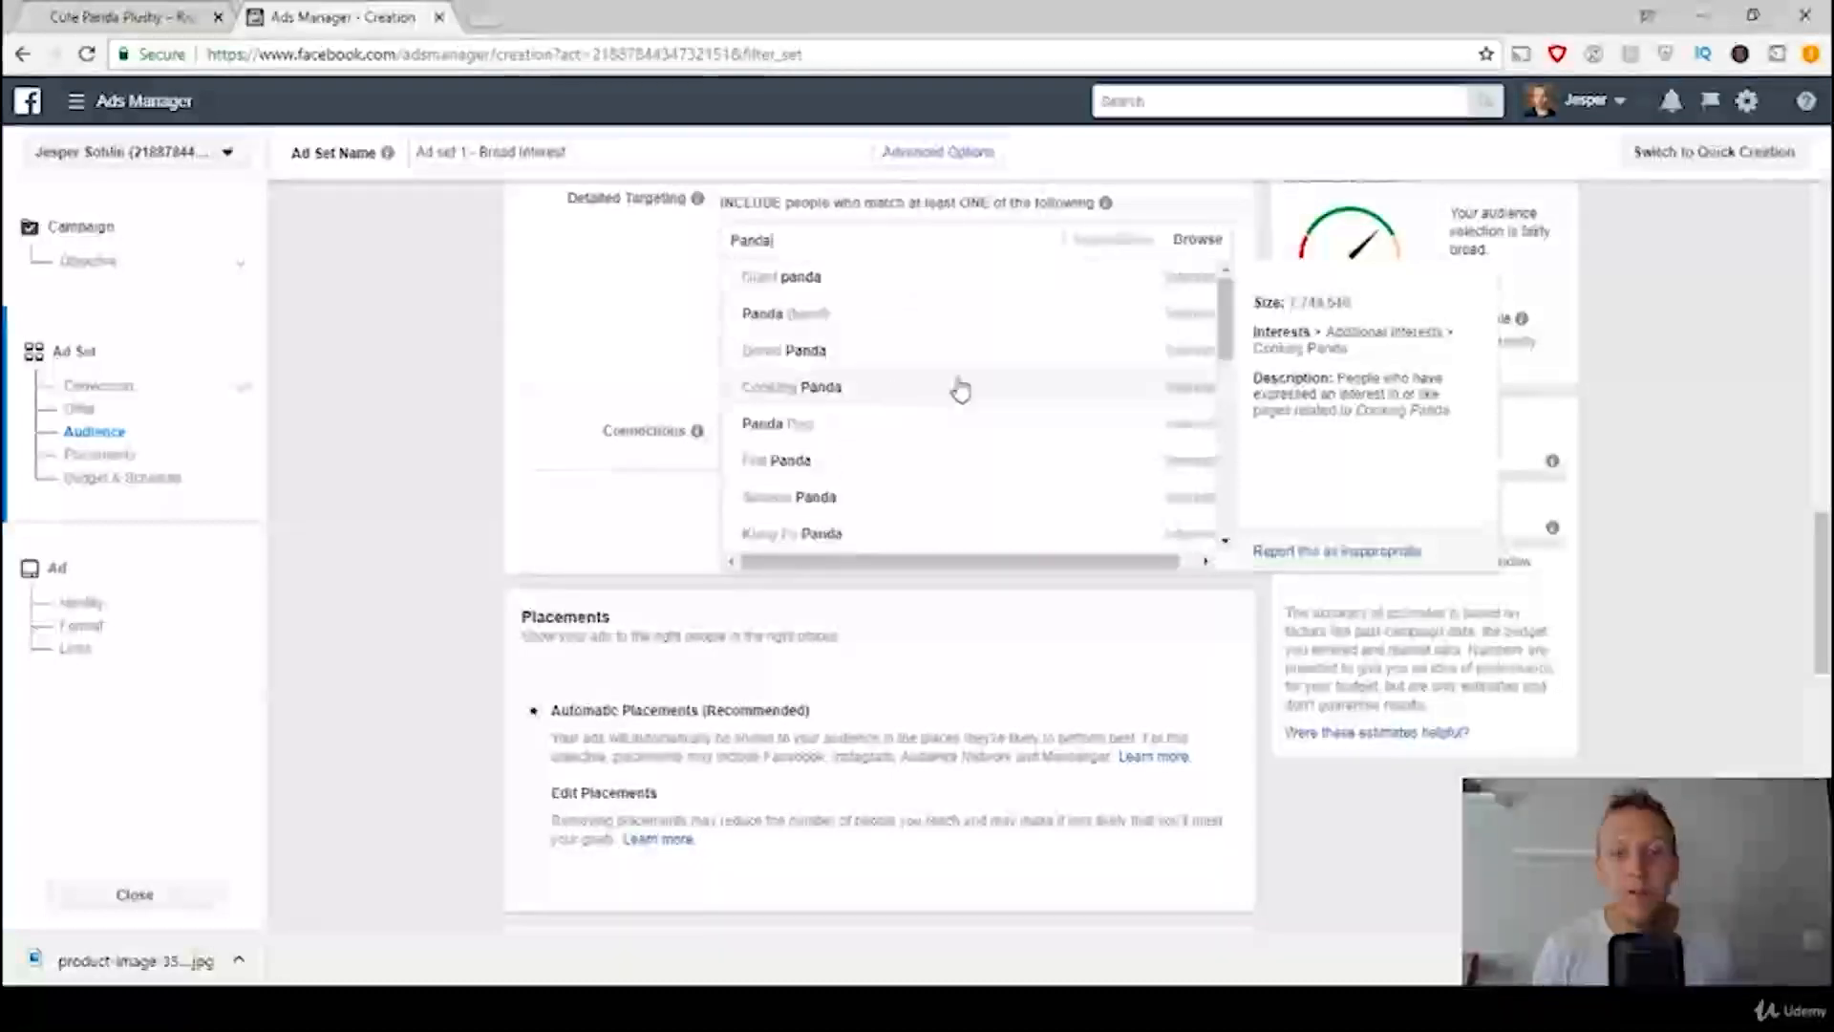
left_click_drag(1232, 354, 1232, 378)
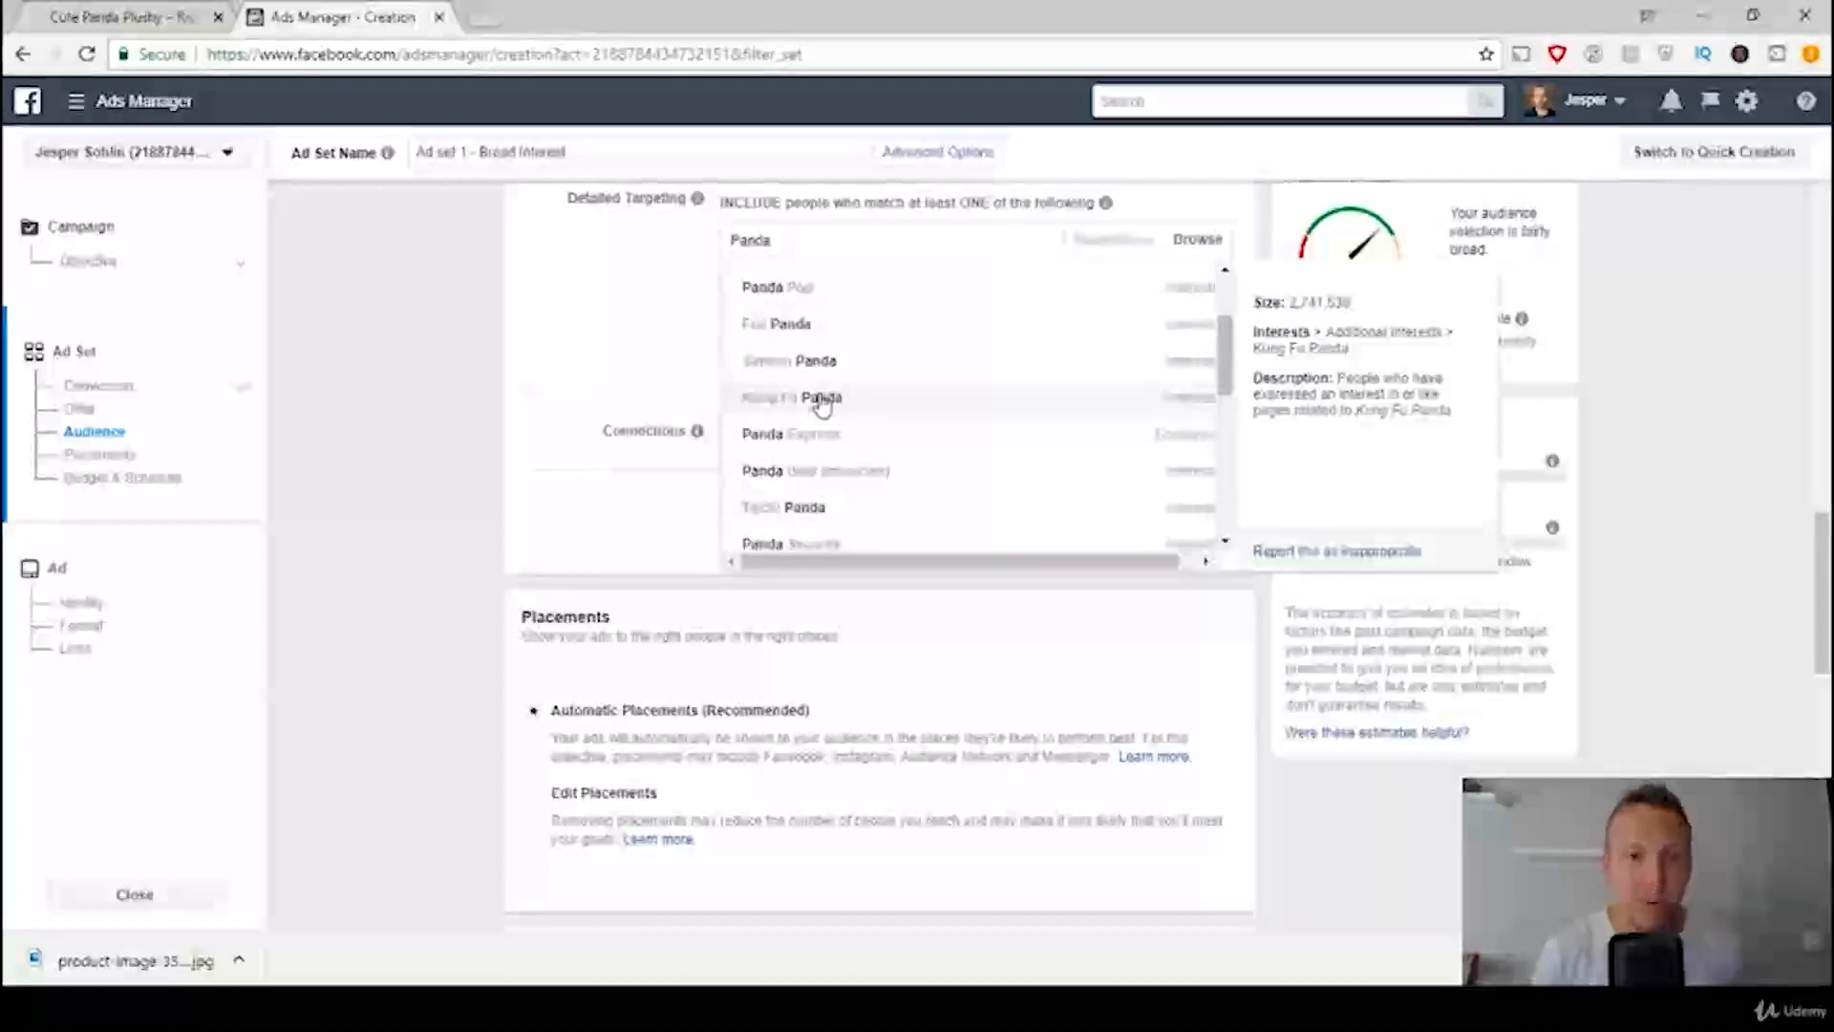
scroll(923, 373, "up", 2)
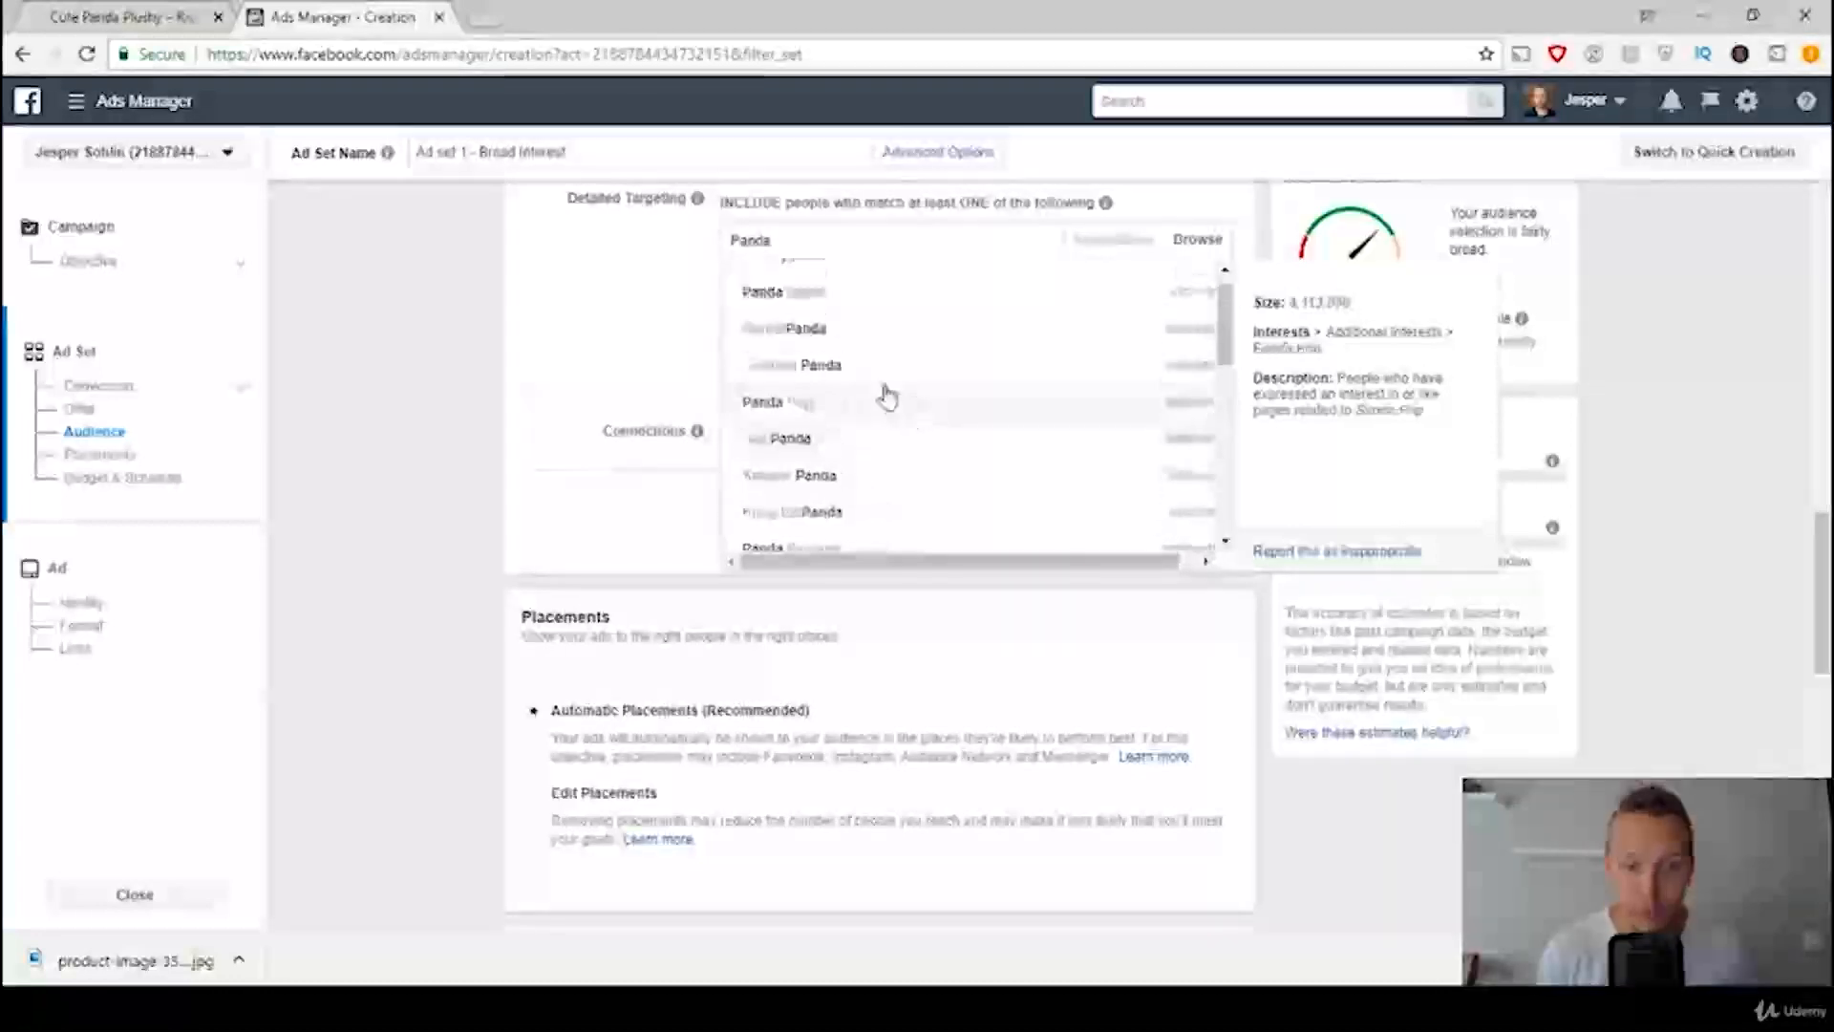
scroll(812, 305, "up", 1)
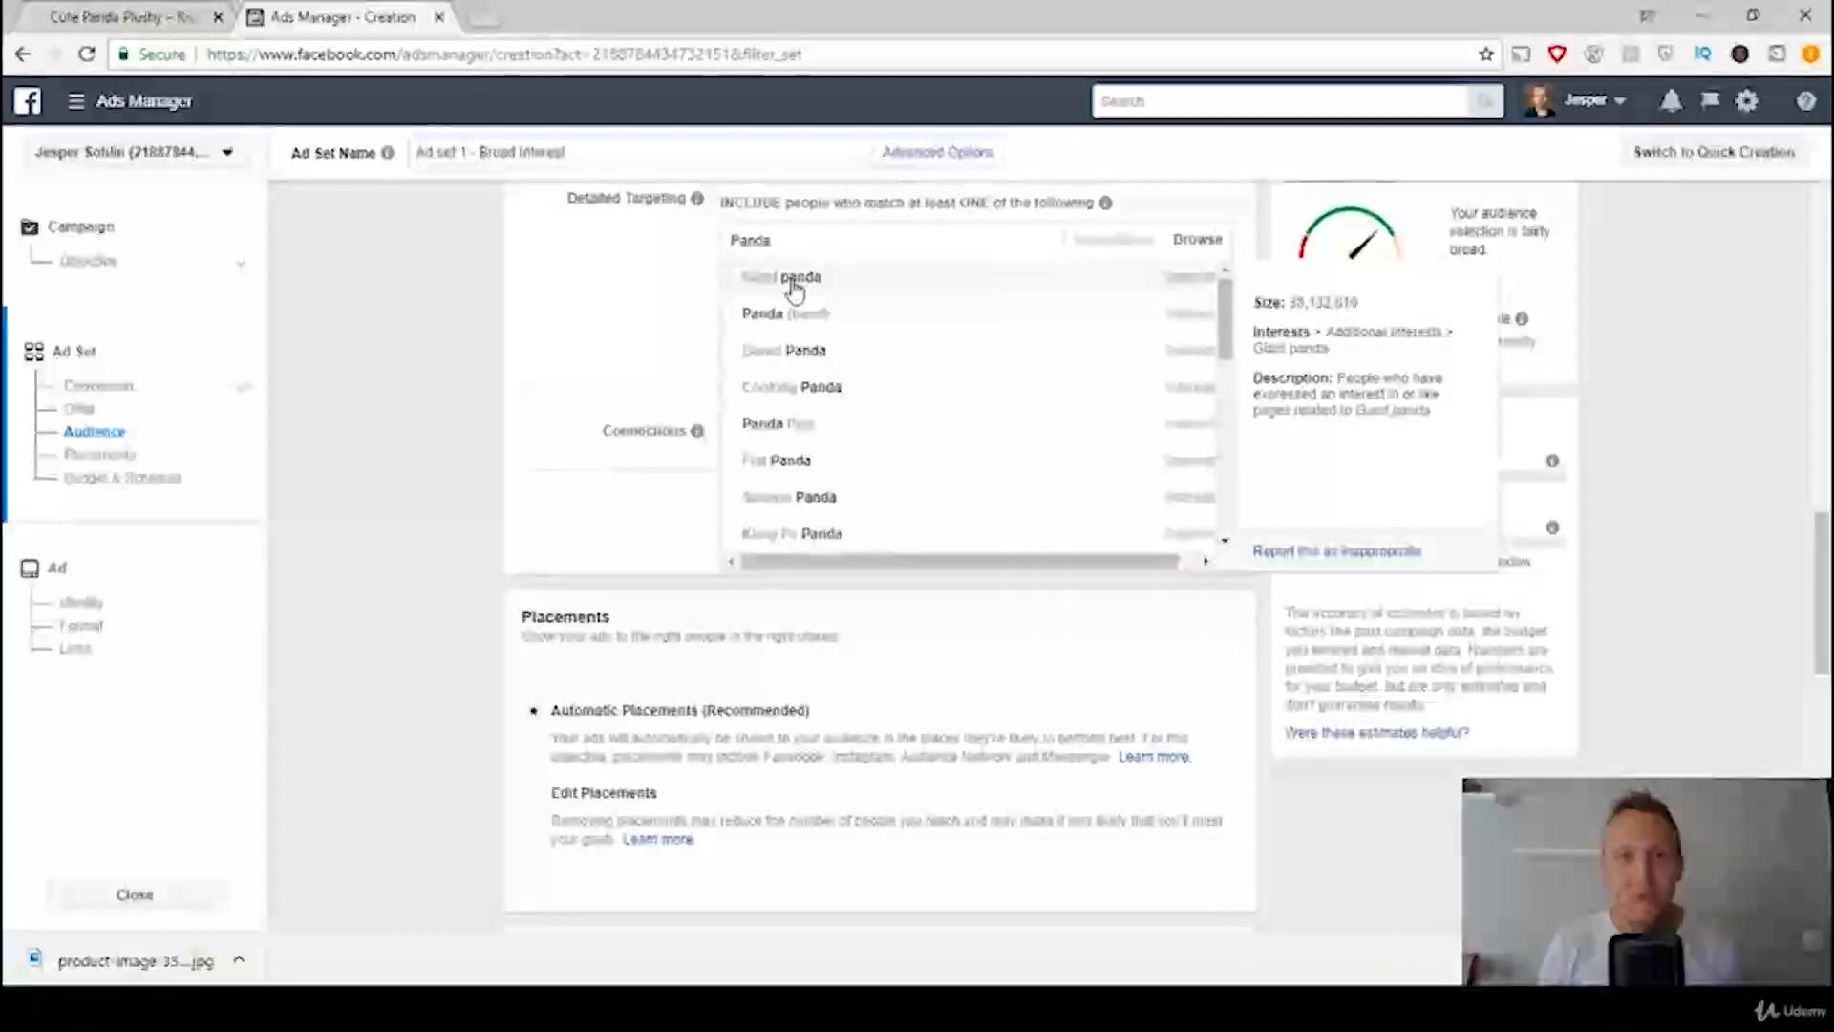
left_click(794, 286)
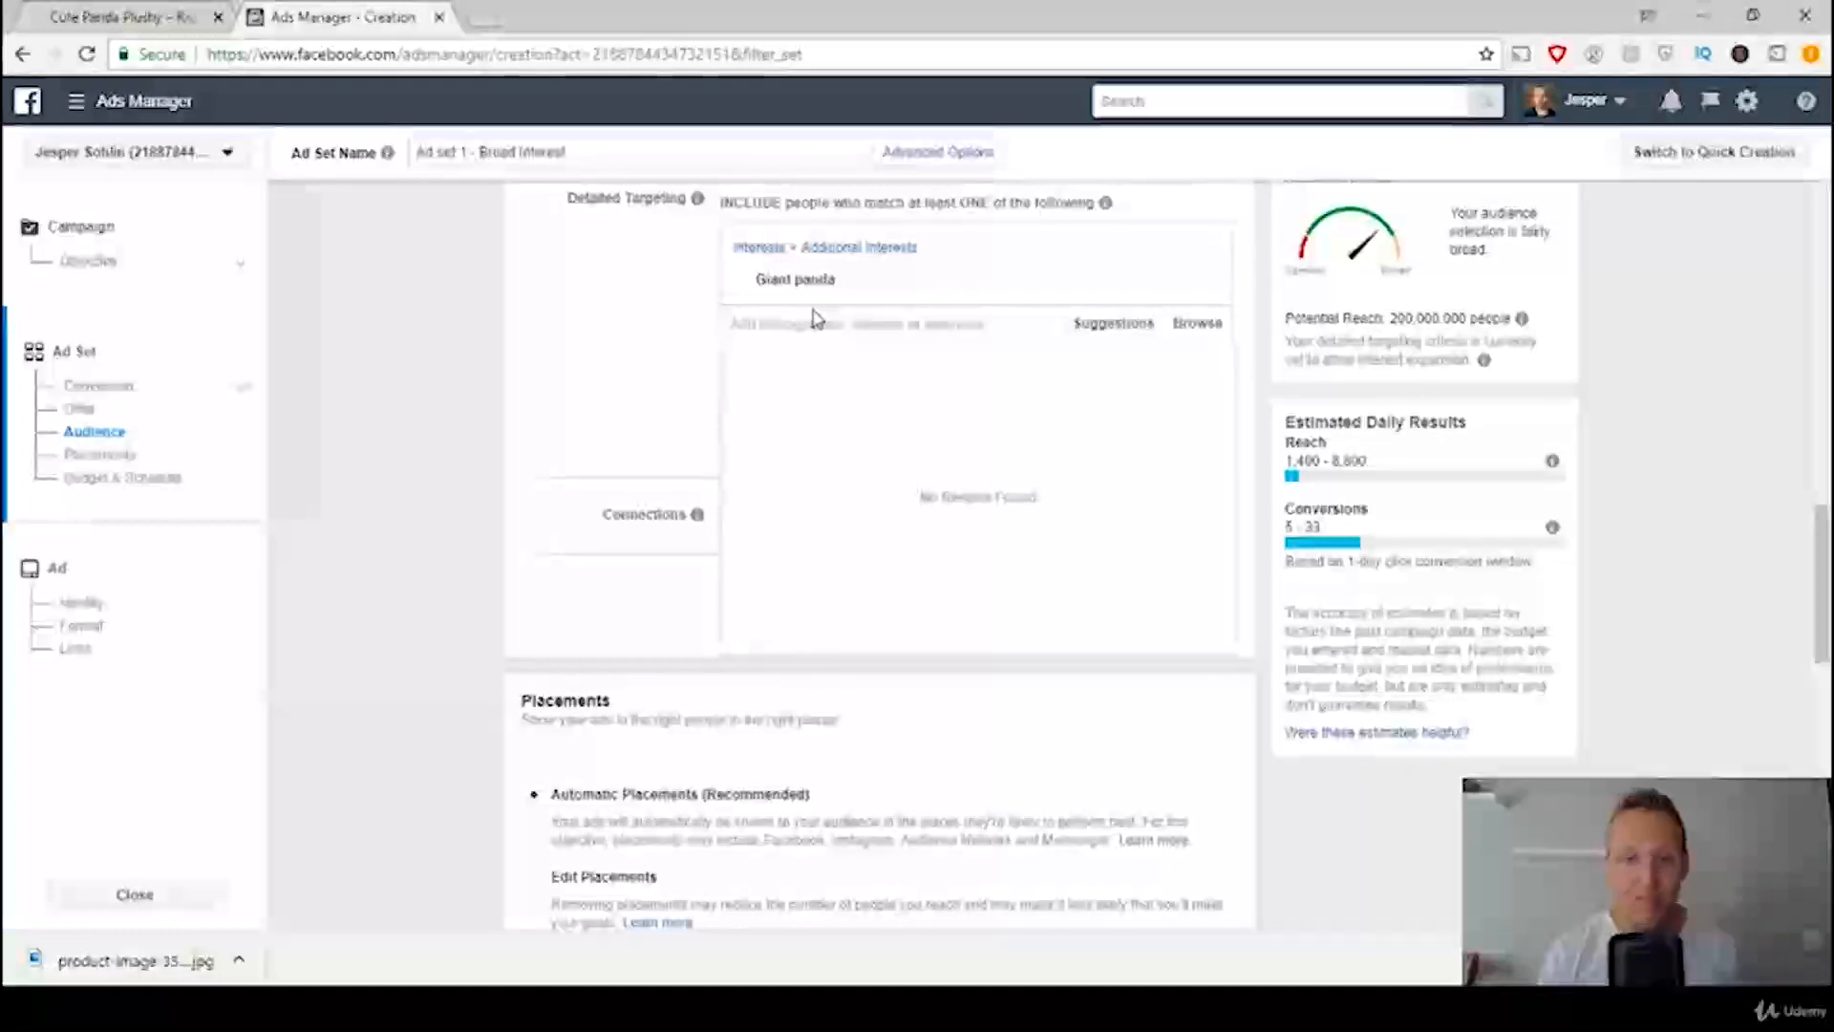
left_click(616, 277)
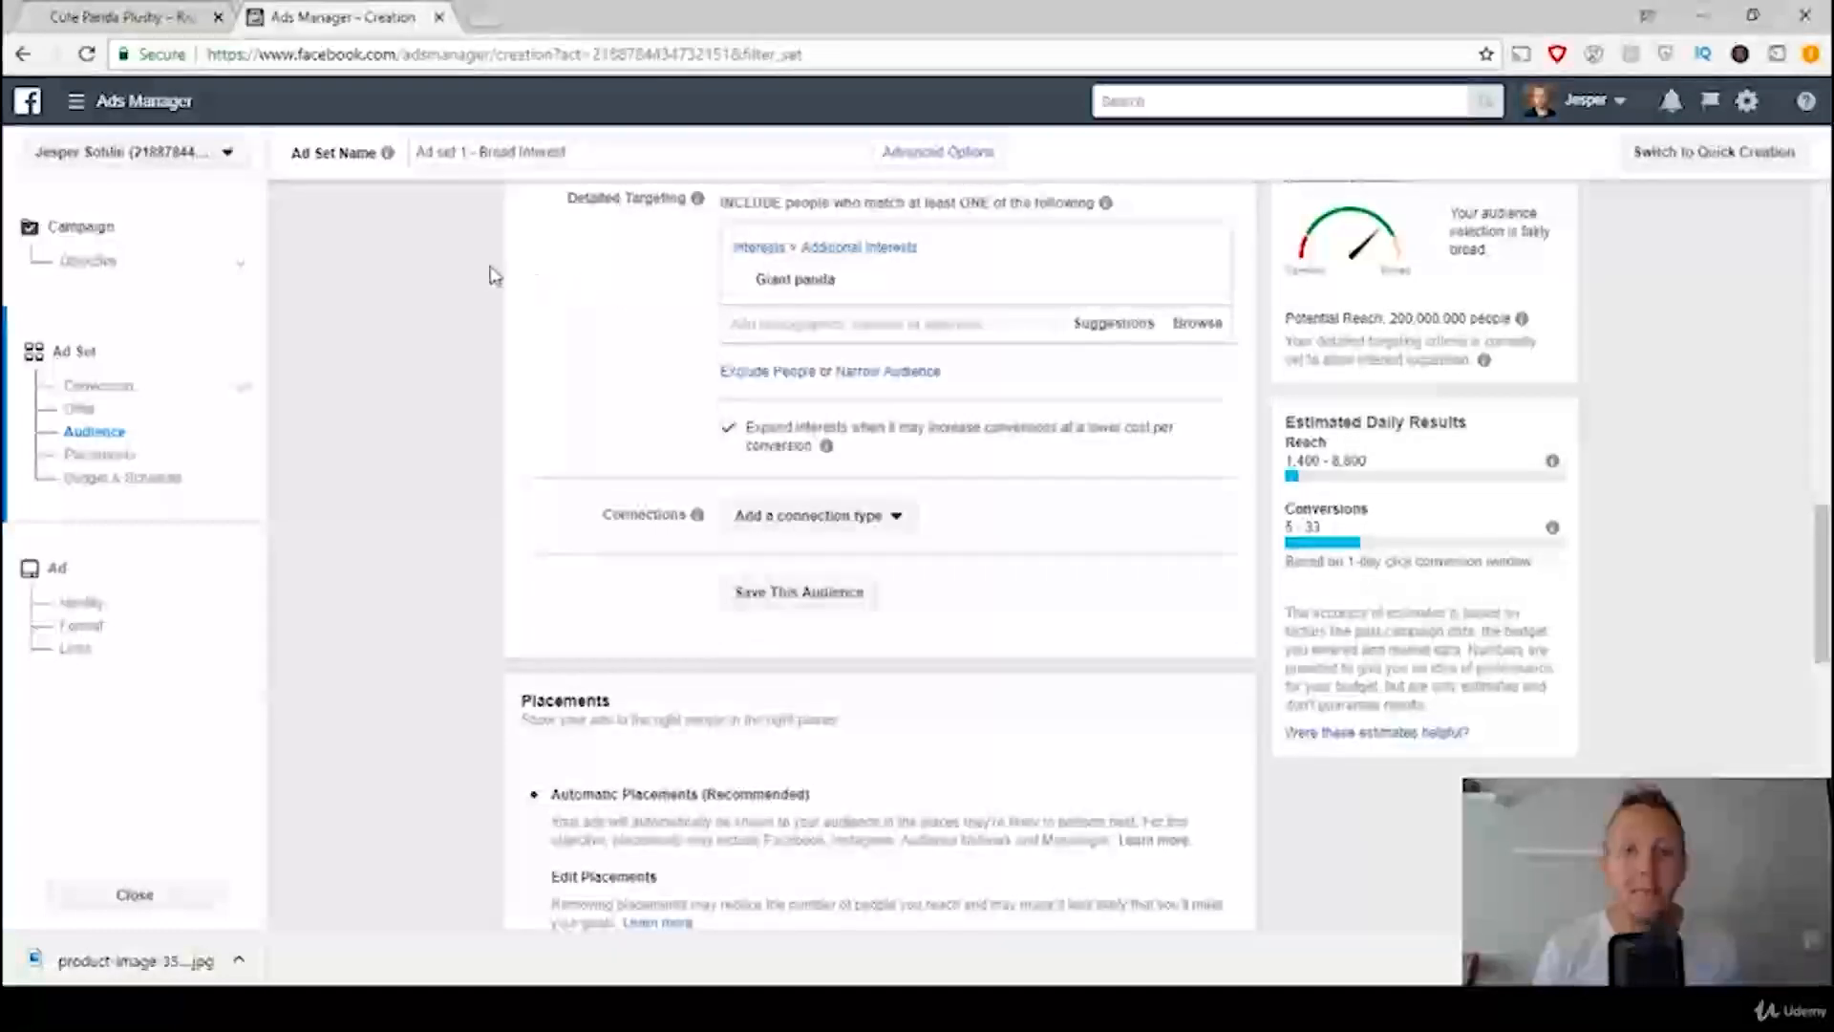
left_click(901, 376)
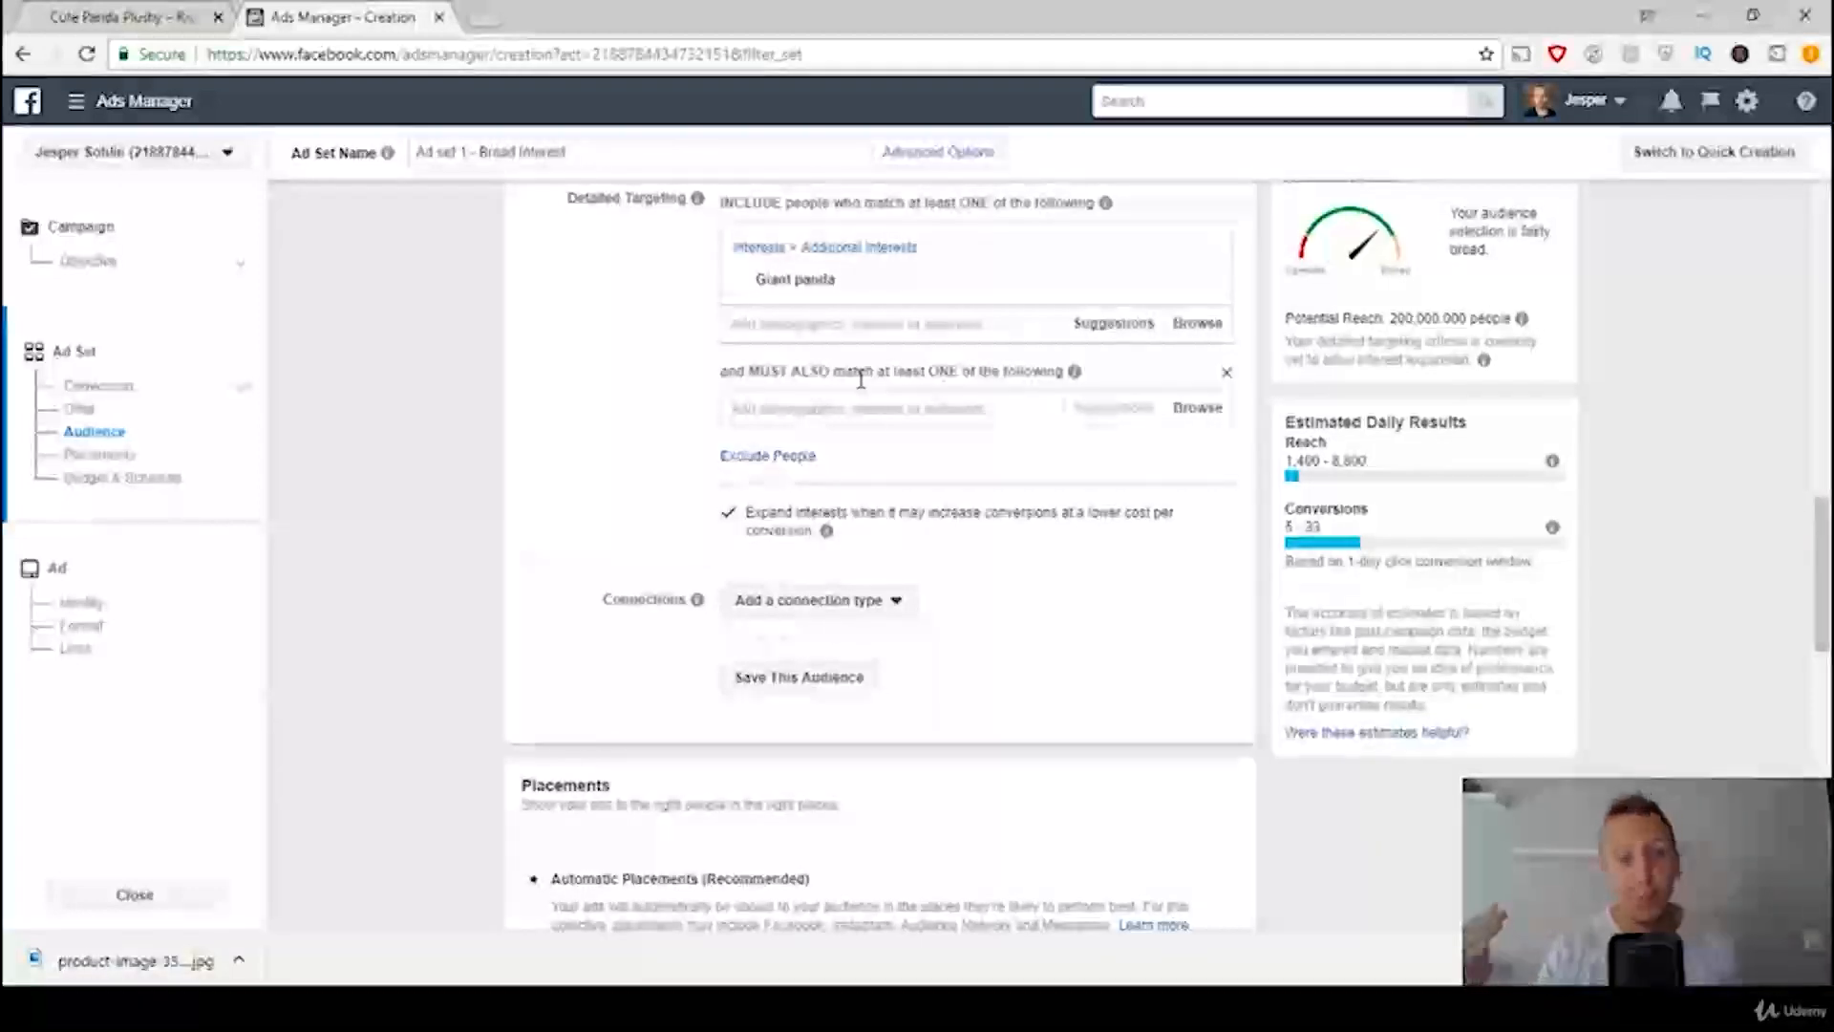
Step: Try Kung Fu Panda as a second interest in the same group as Giant panda, and remove it again
mouse_move(795, 286)
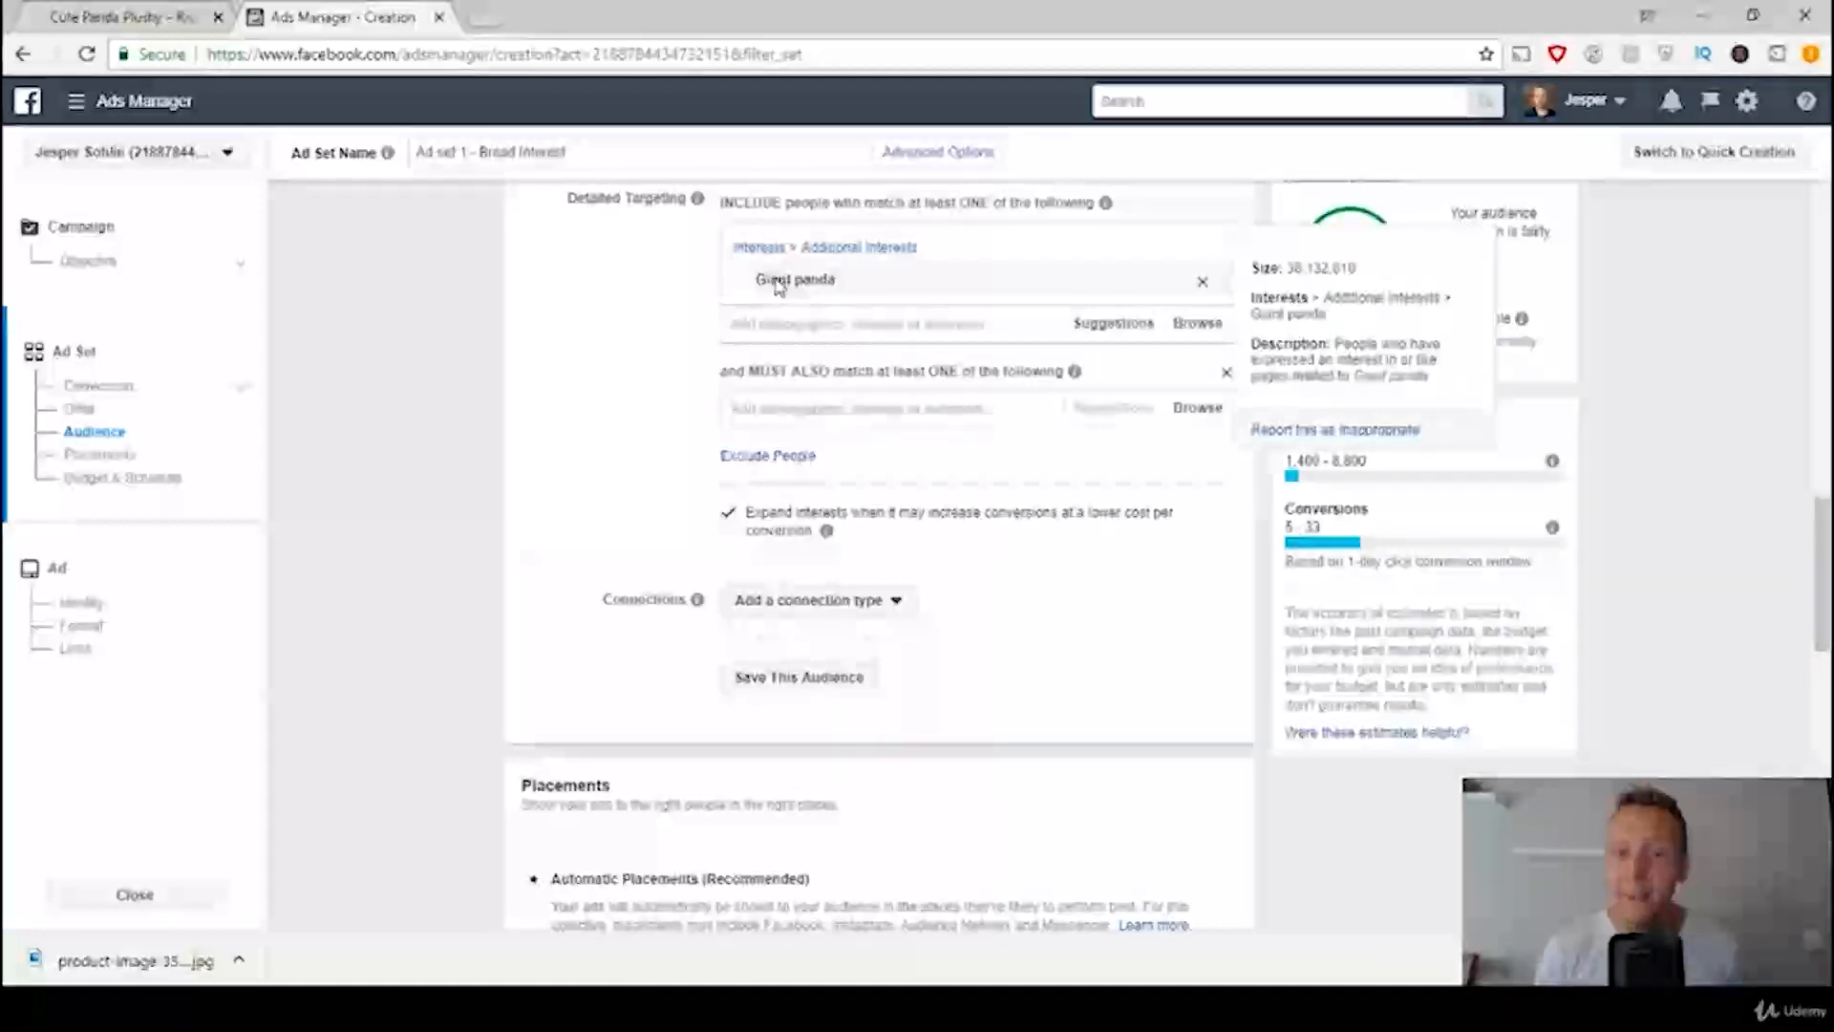
left_click(824, 326)
type("lu")
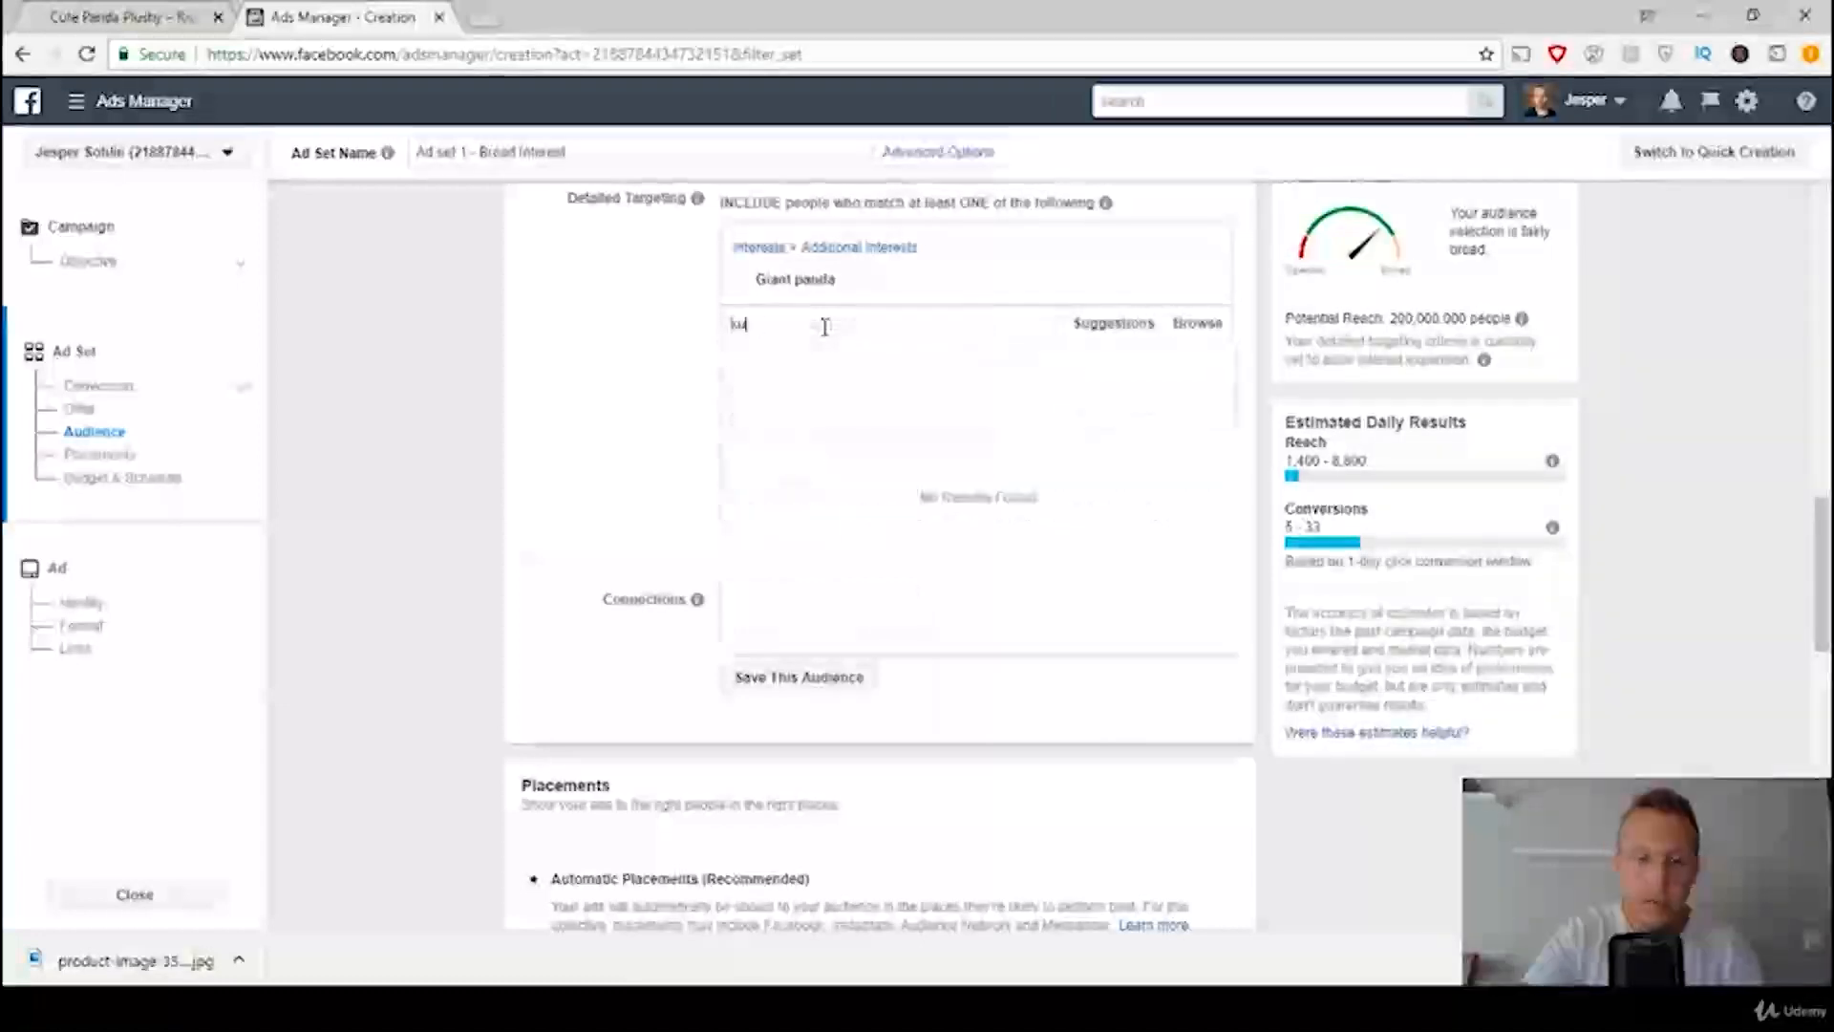
type("ngfu panda")
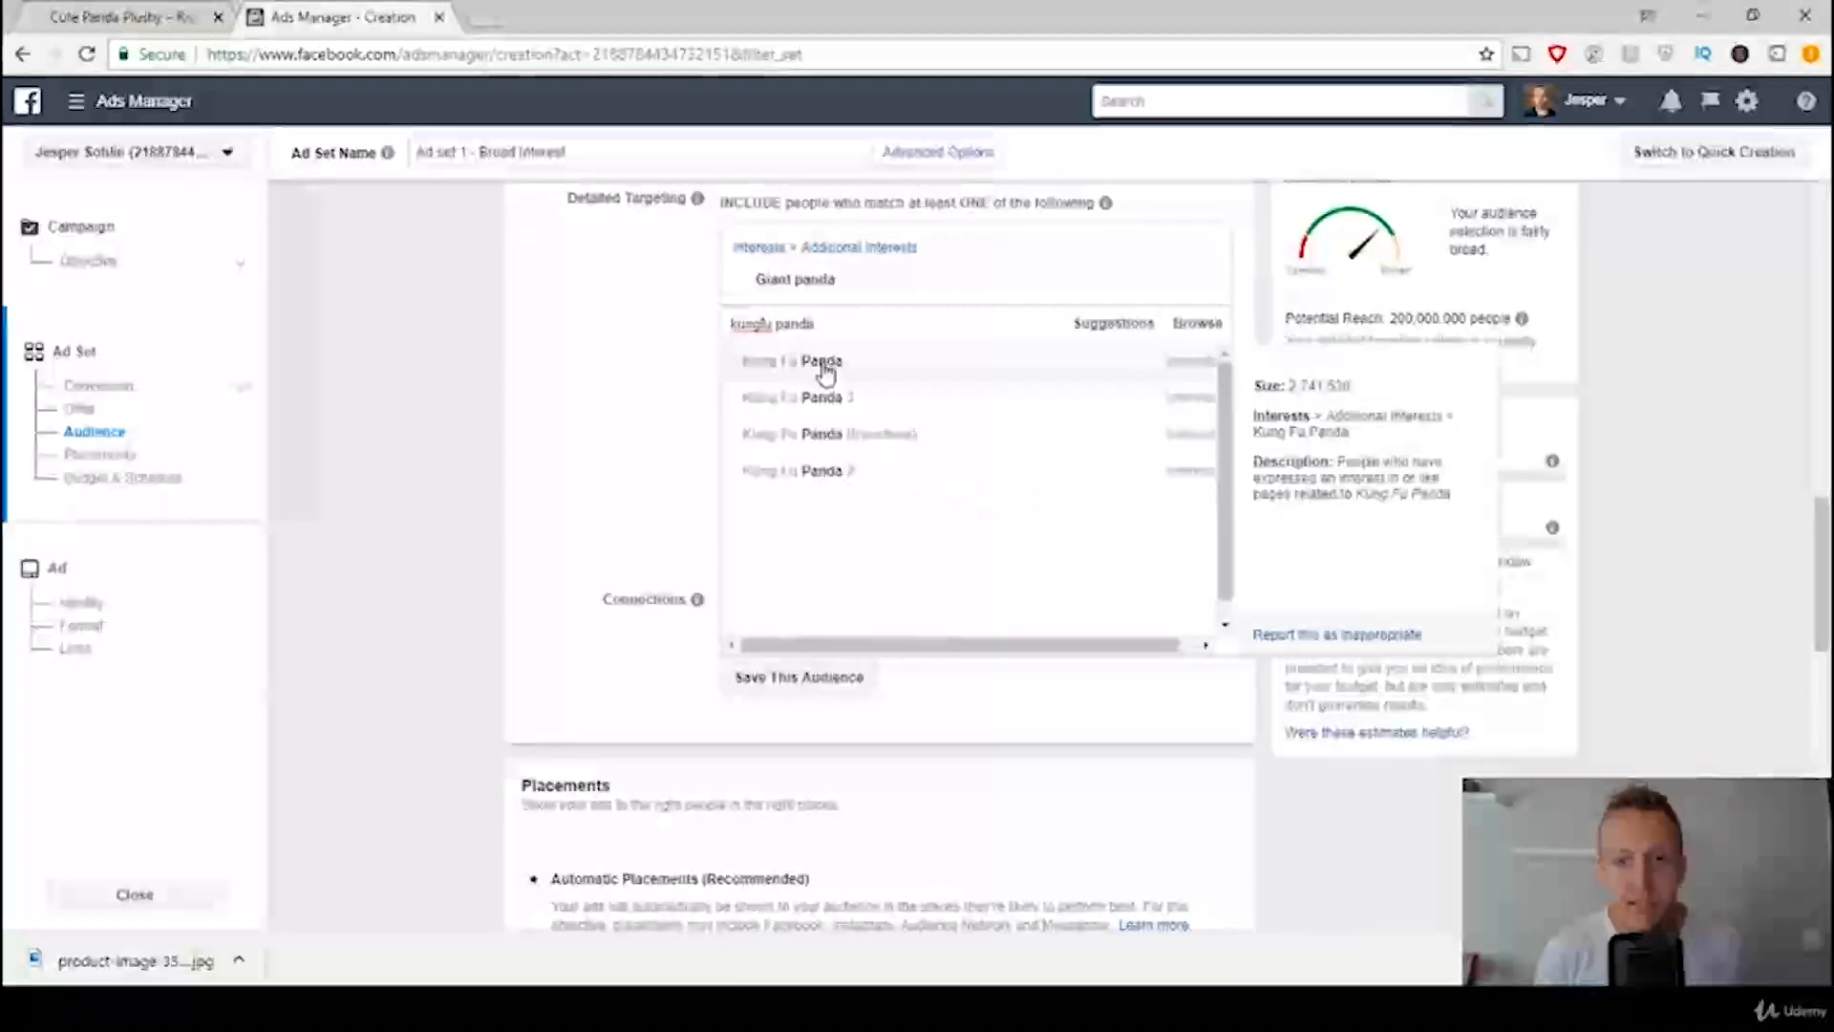
left_click(826, 363)
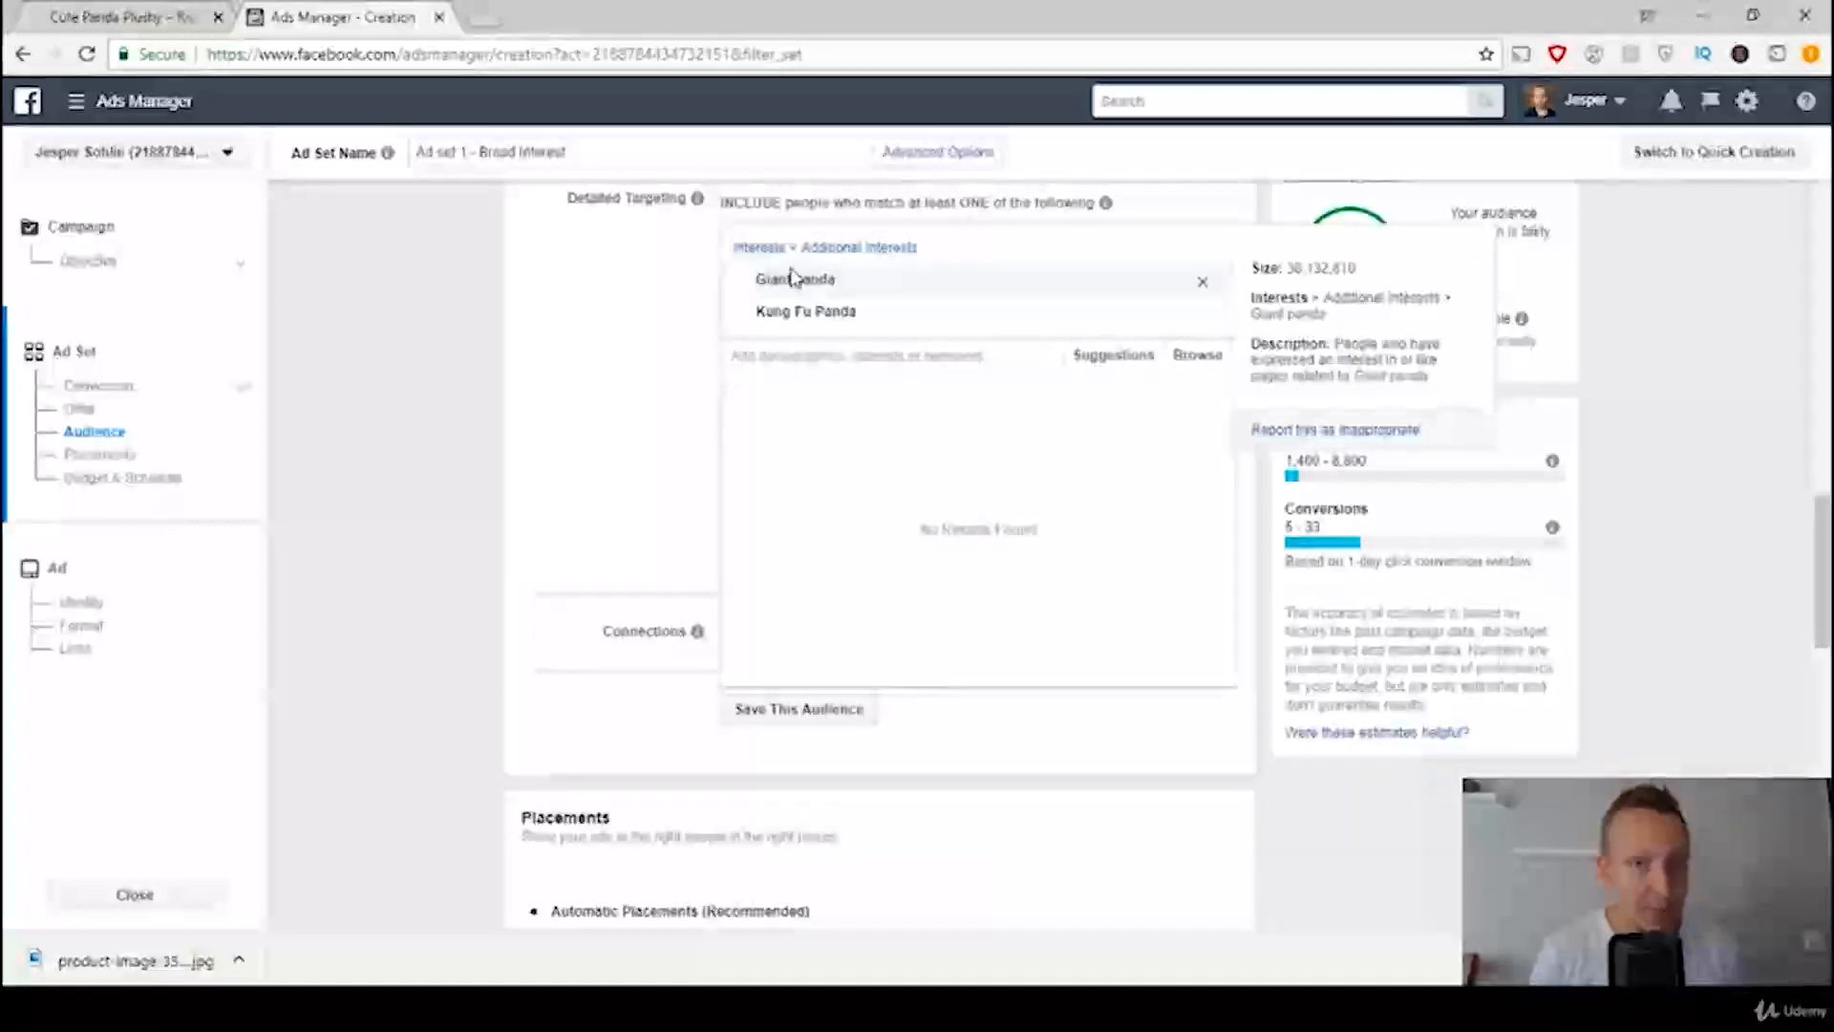
mouse_move(812, 320)
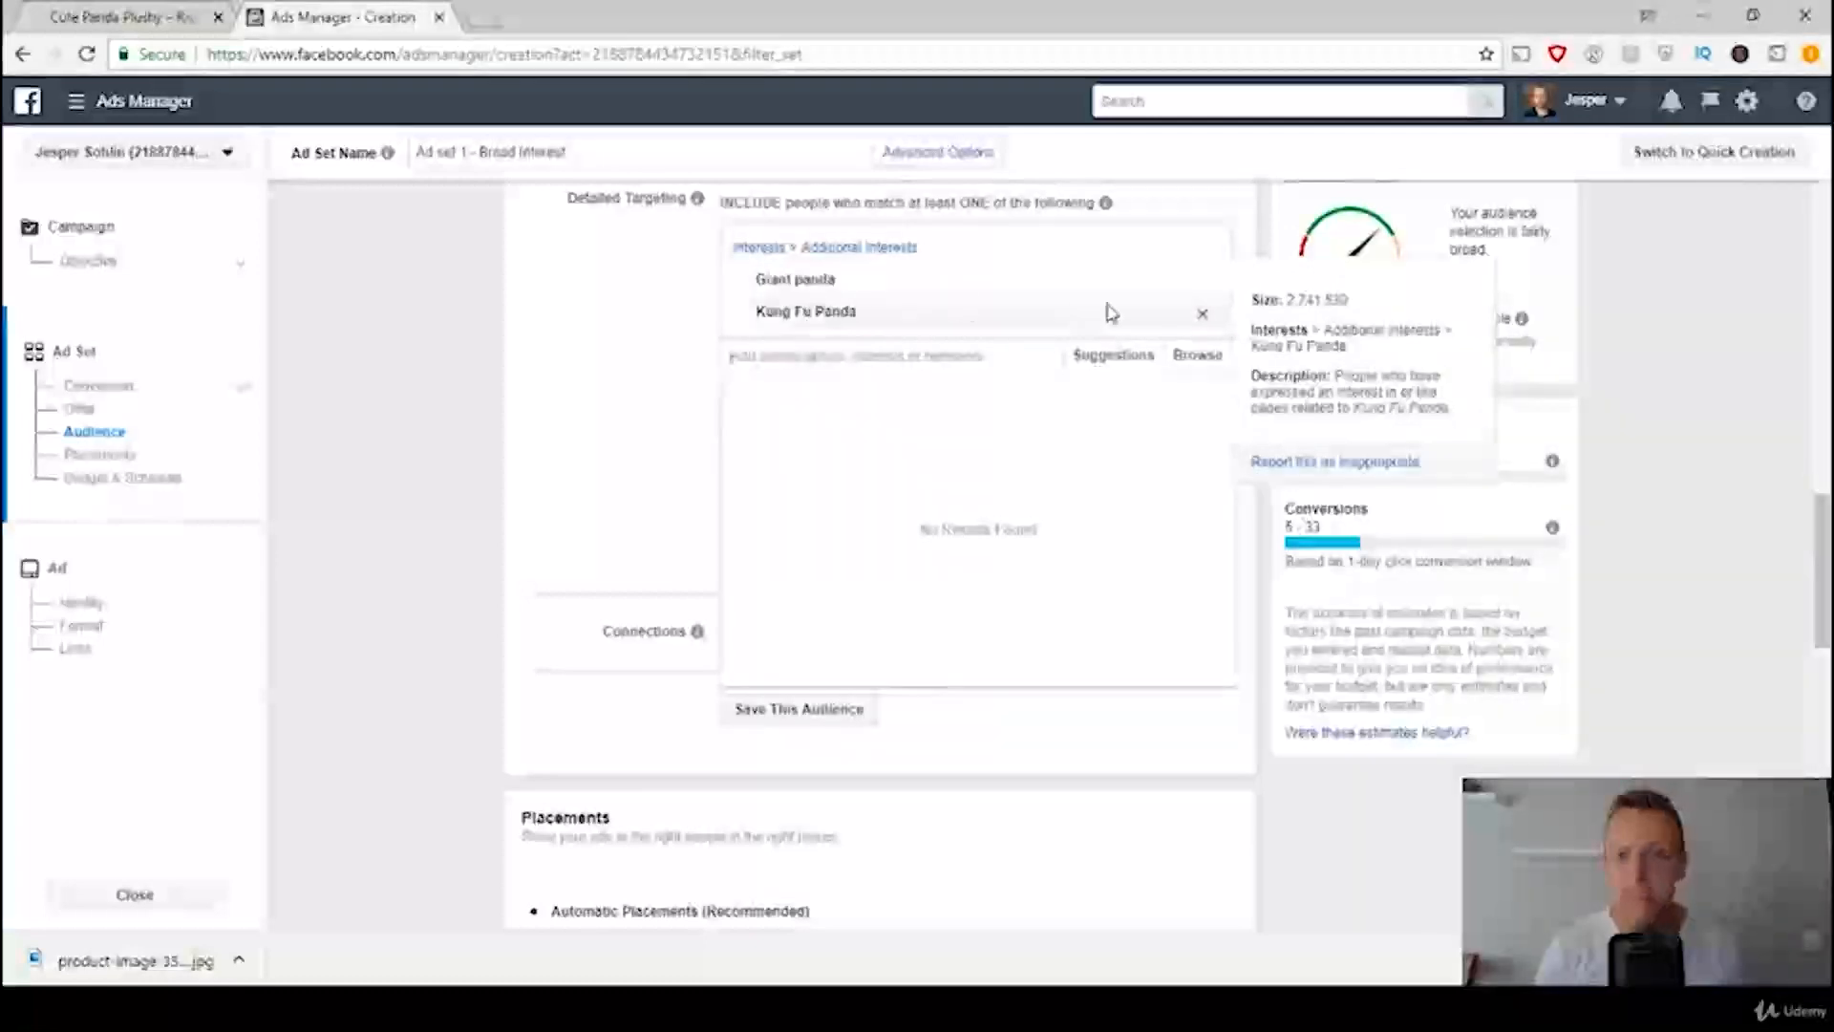
left_click(1201, 314)
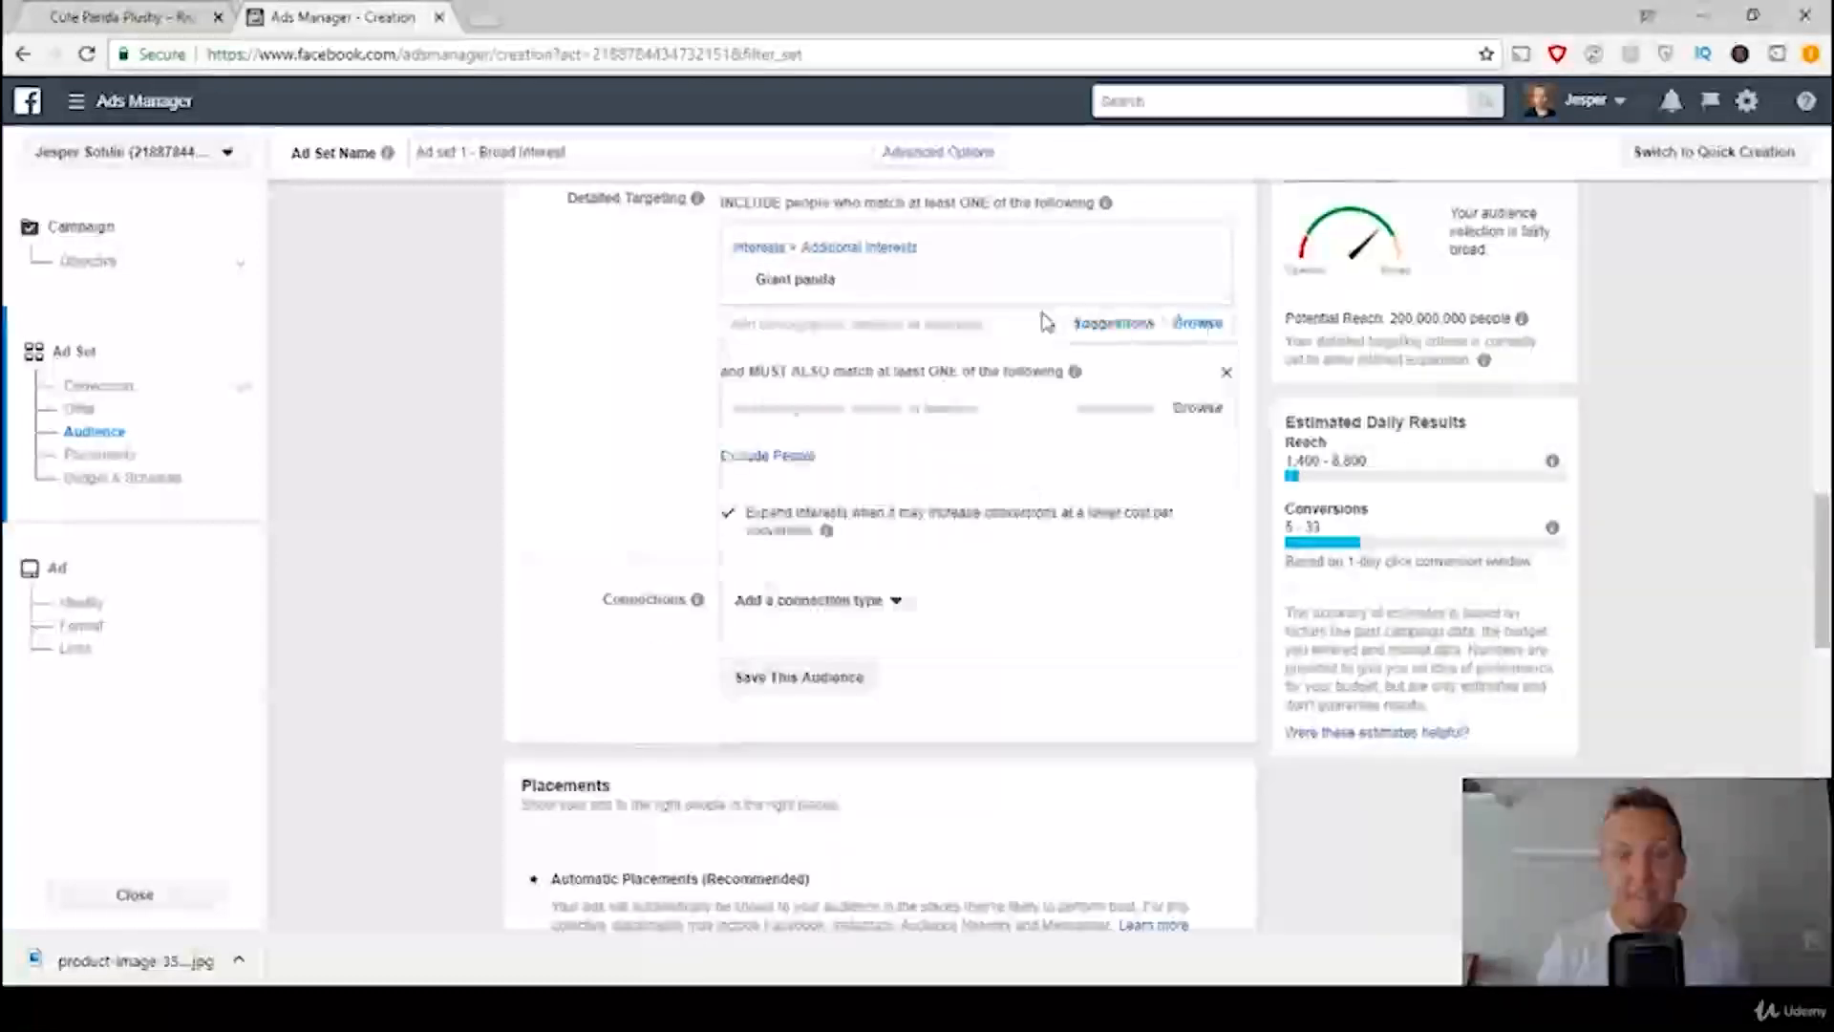
Step: Try Kung Fu Panda as the interest the audience must also match, compare it with Giant panda, and remove it
left_click(945, 406)
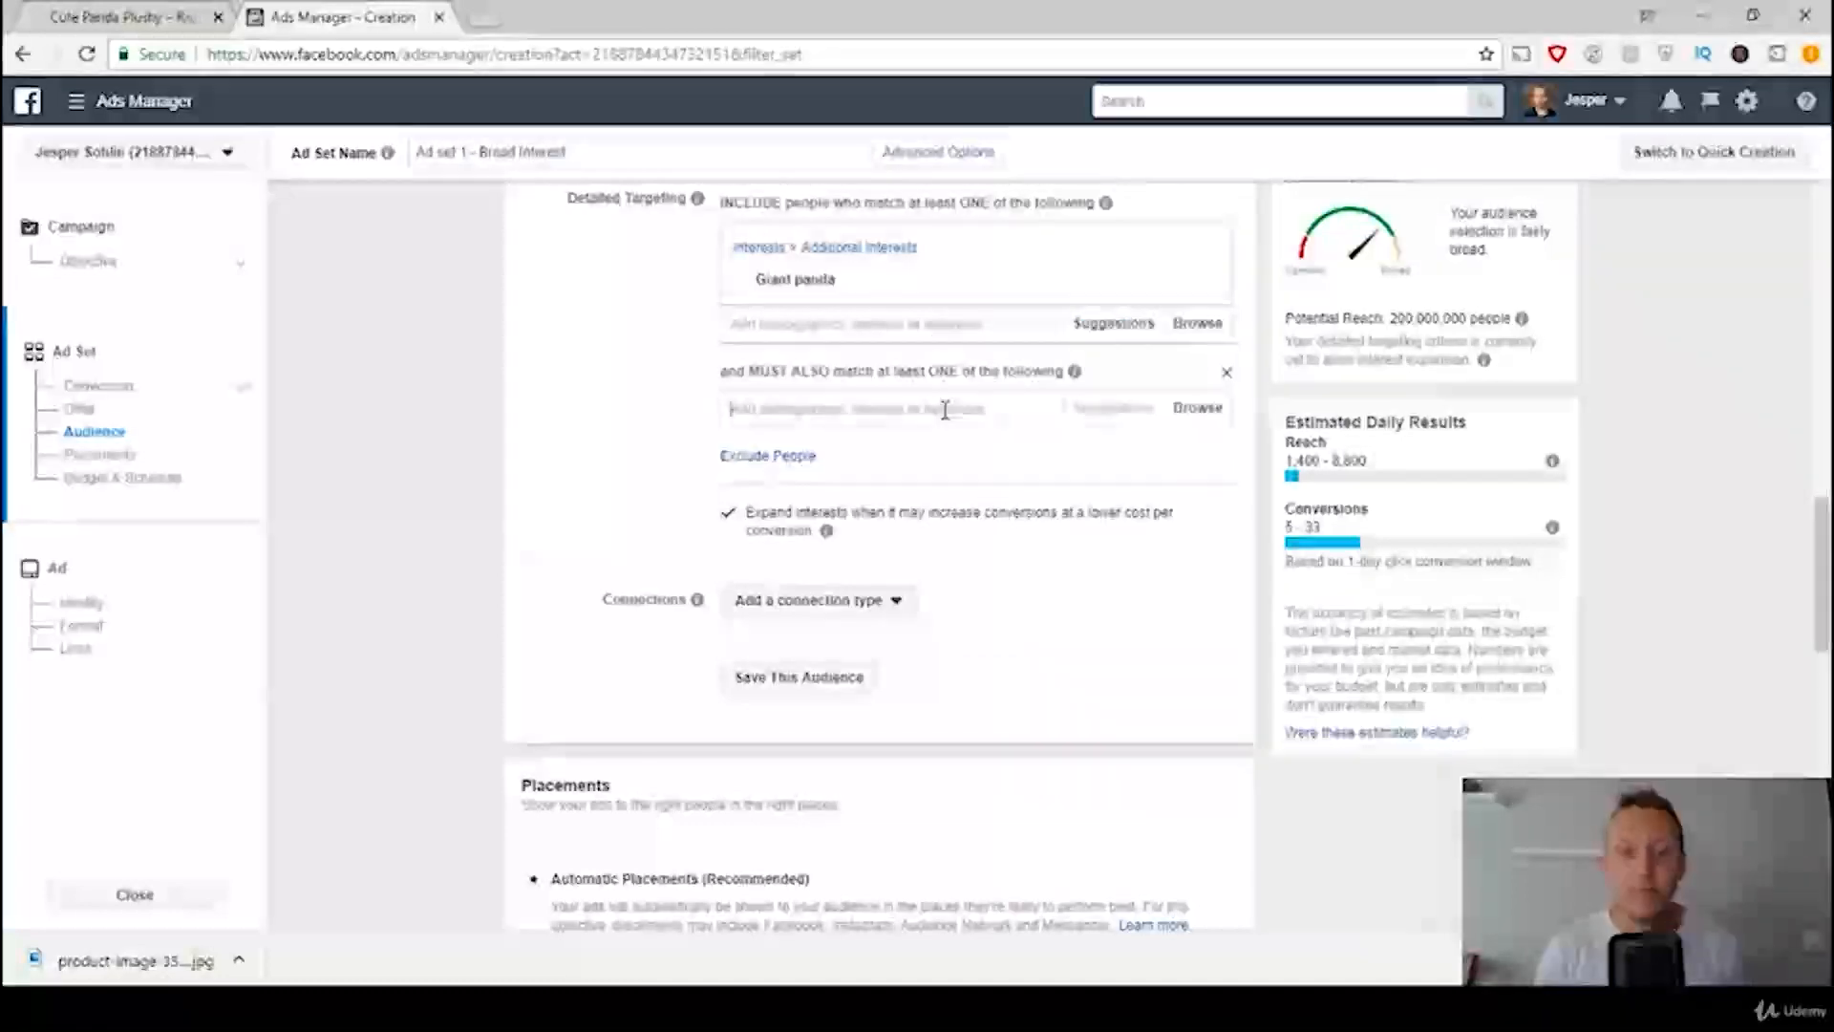
type("kungfu panda")
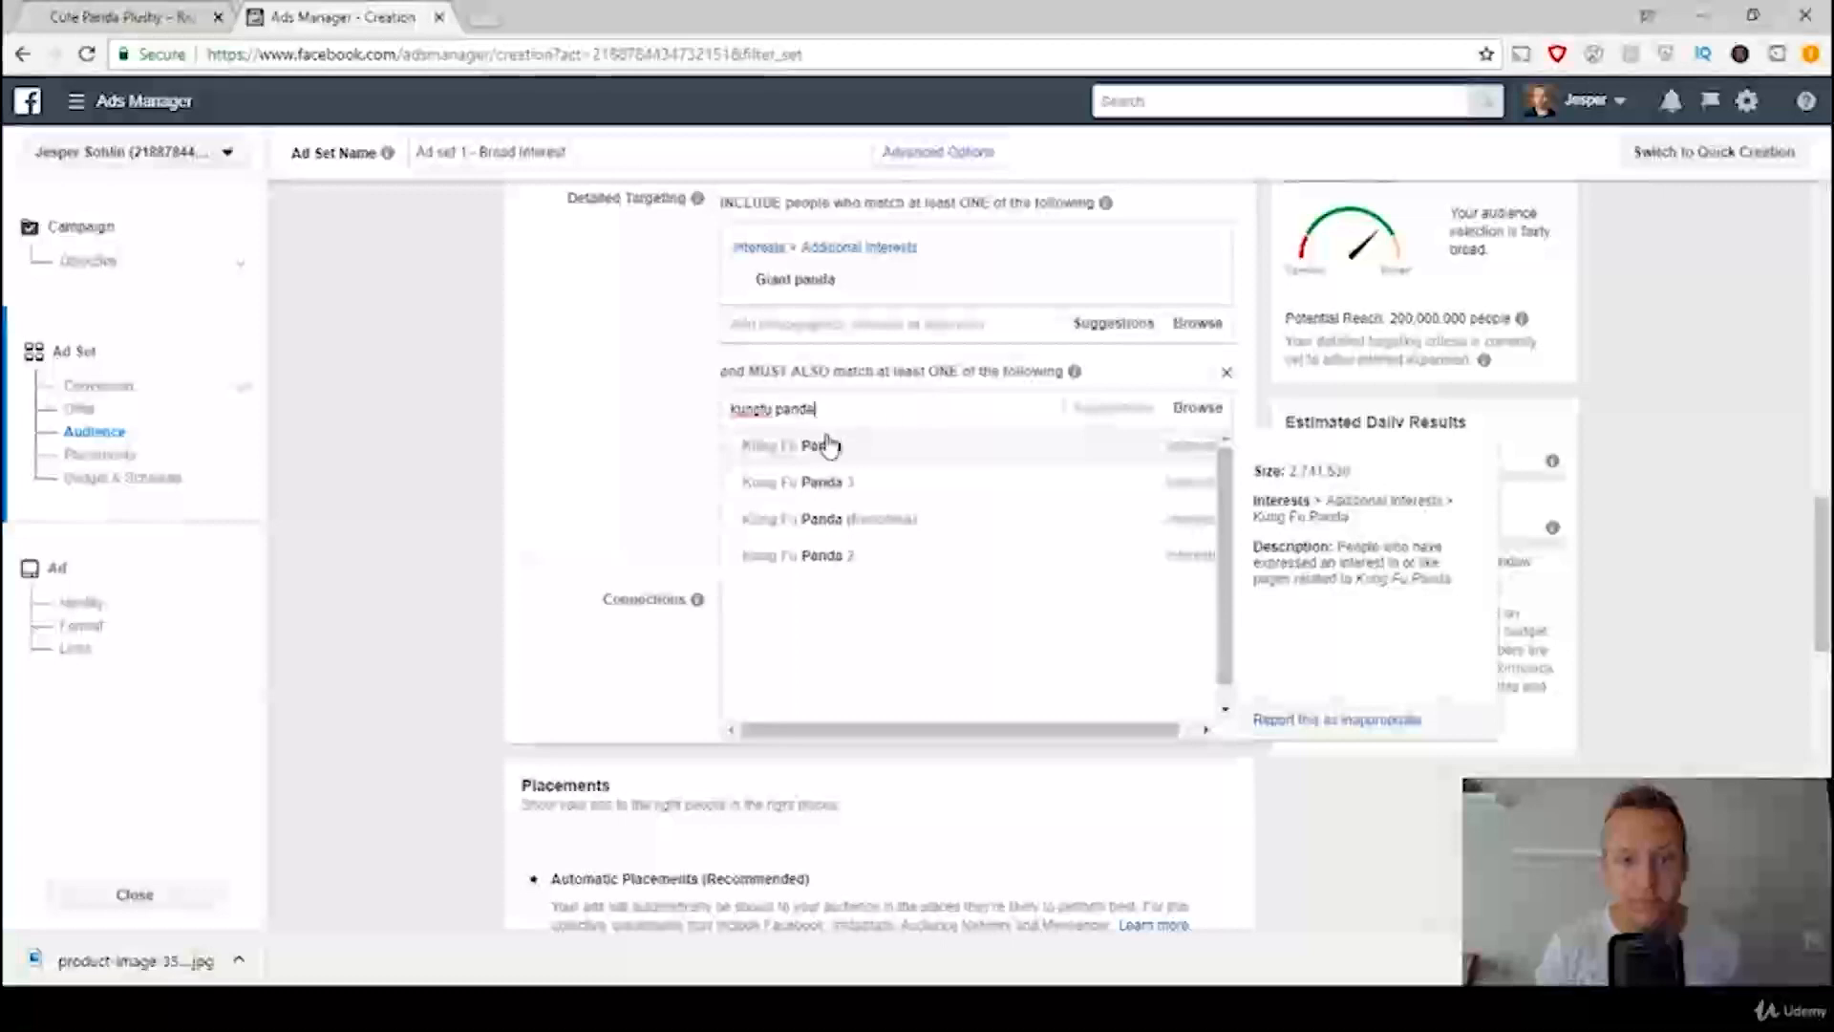
left_click(821, 444)
mouse_move(848, 295)
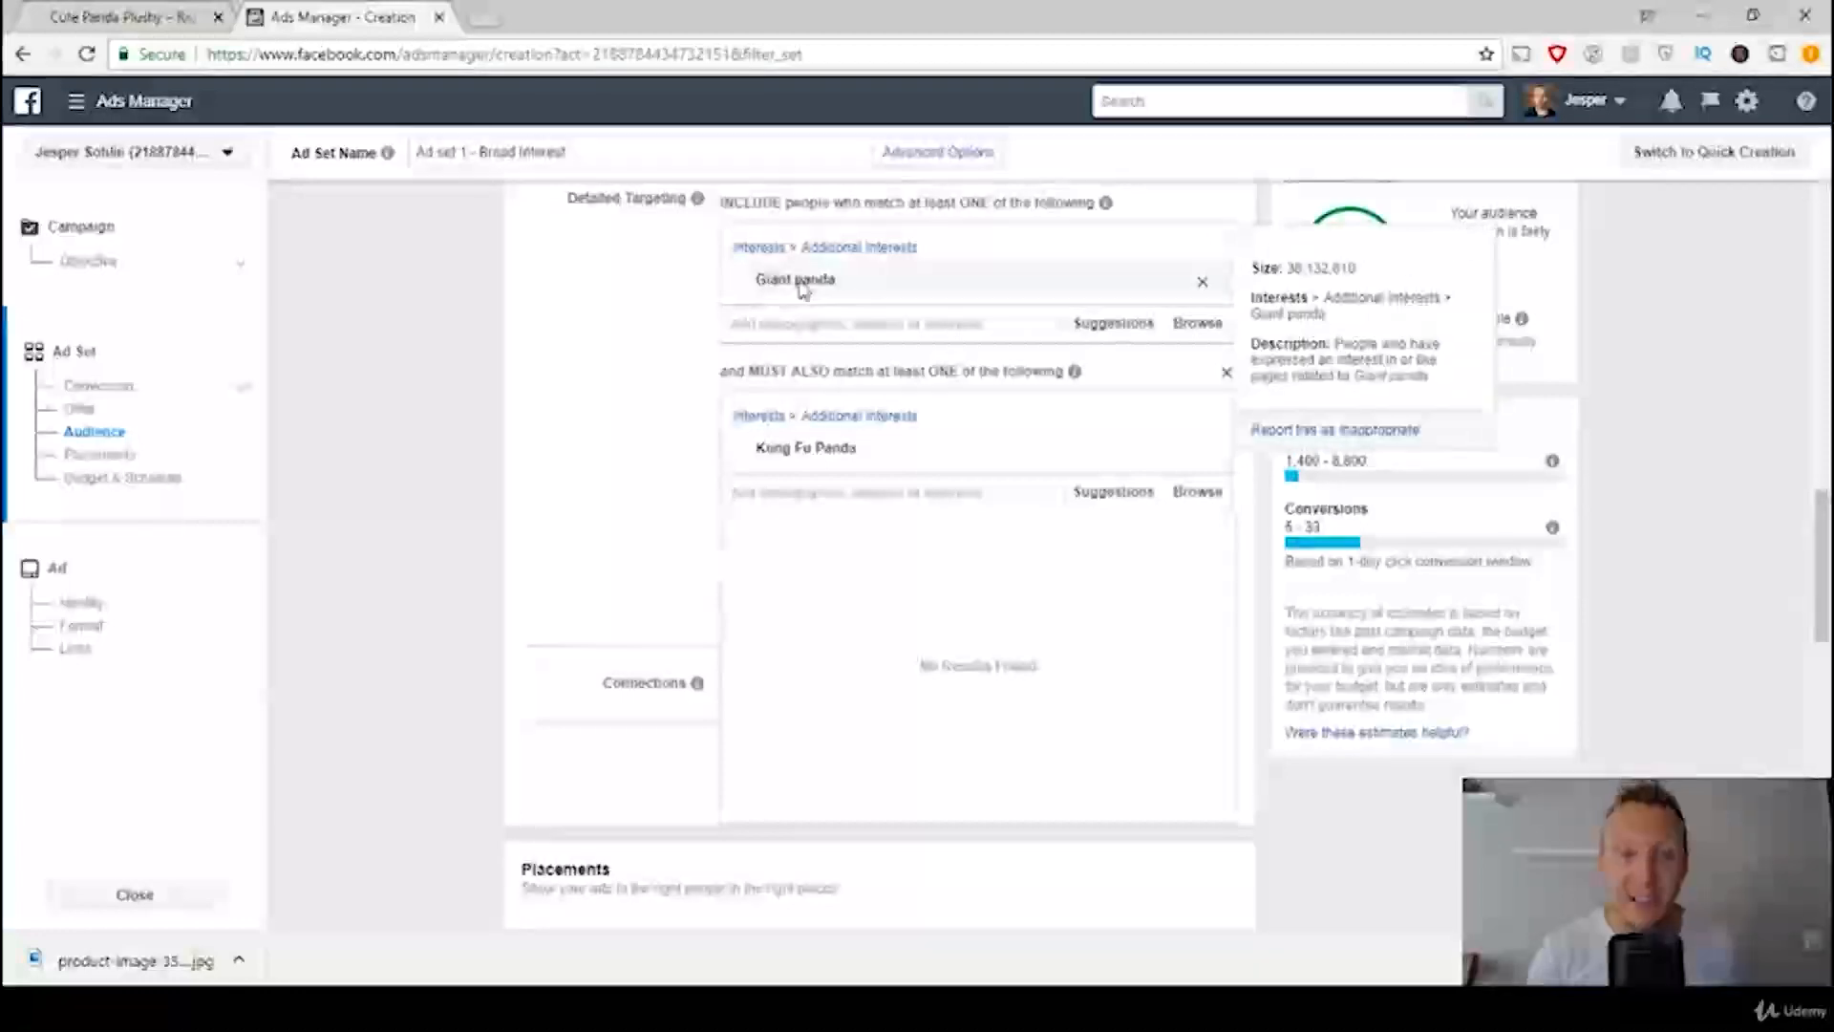
mouse_move(833, 459)
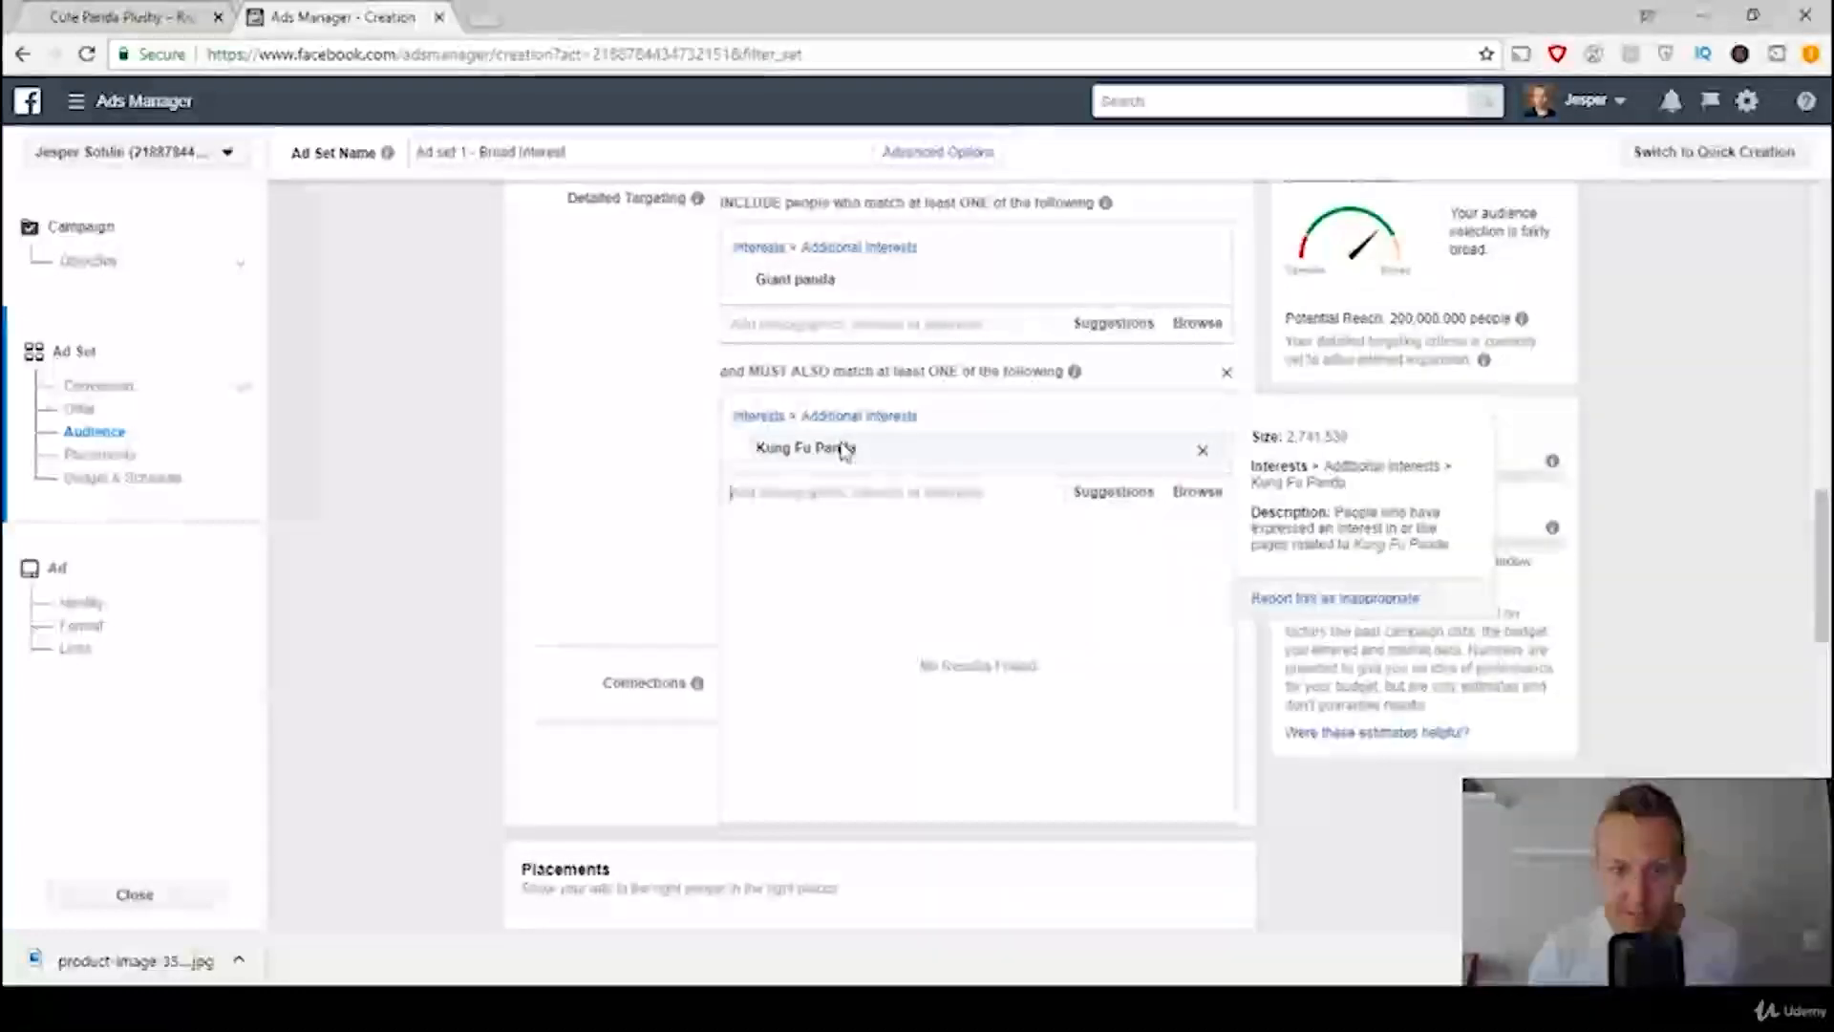
mouse_move(791, 313)
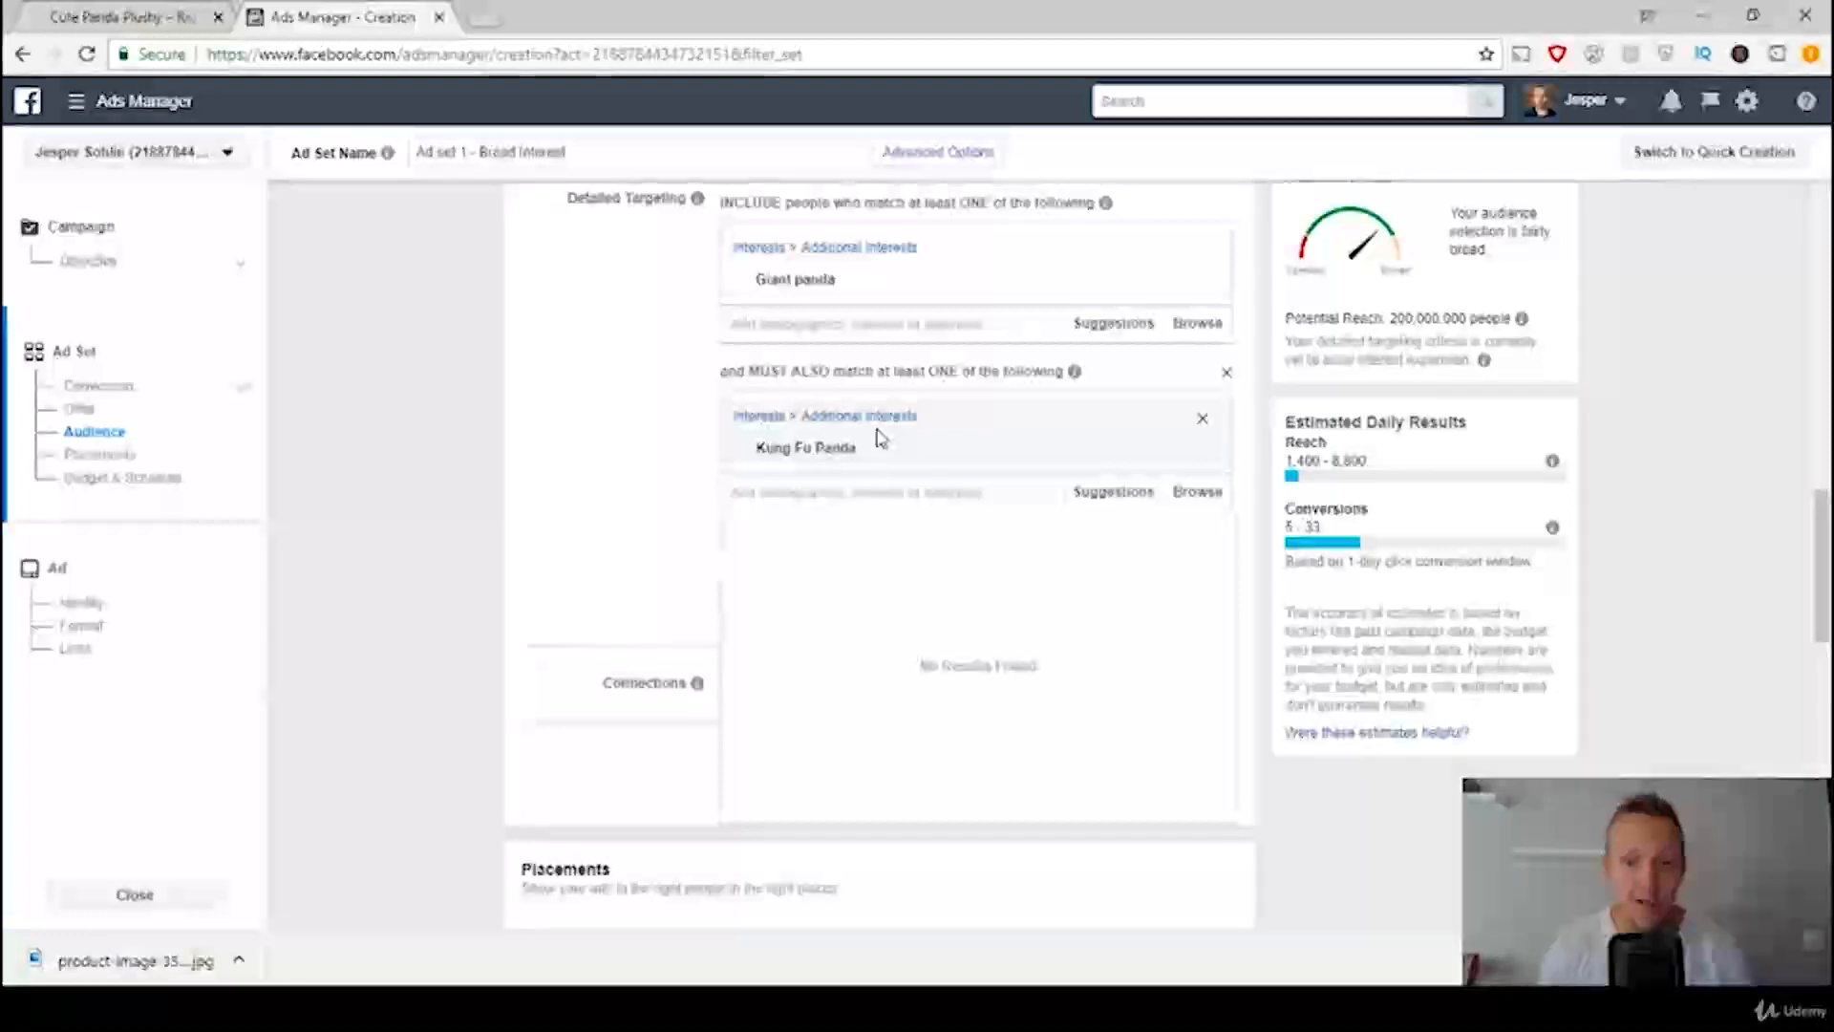
left_click(1203, 423)
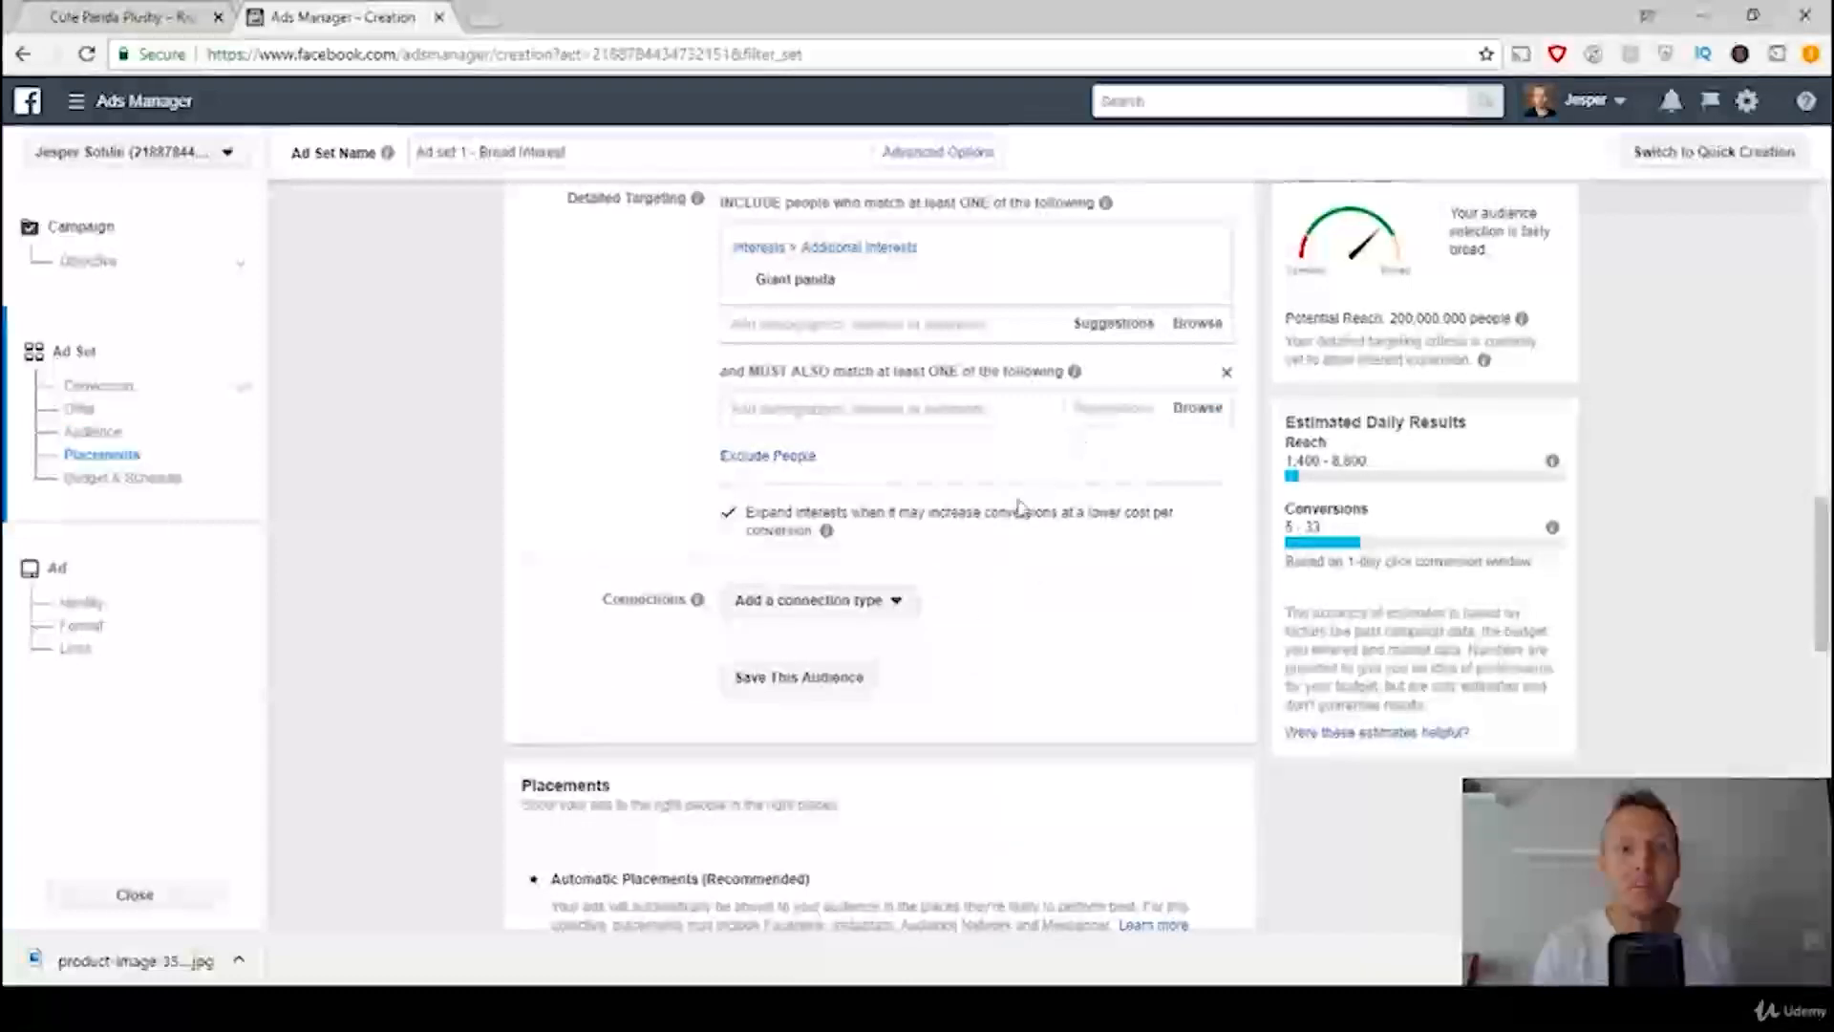
Step: Check the template's targeting rule and add the purchase behavior Engaged Shoppers as the condition the audience must also match
left_click(801, 1008)
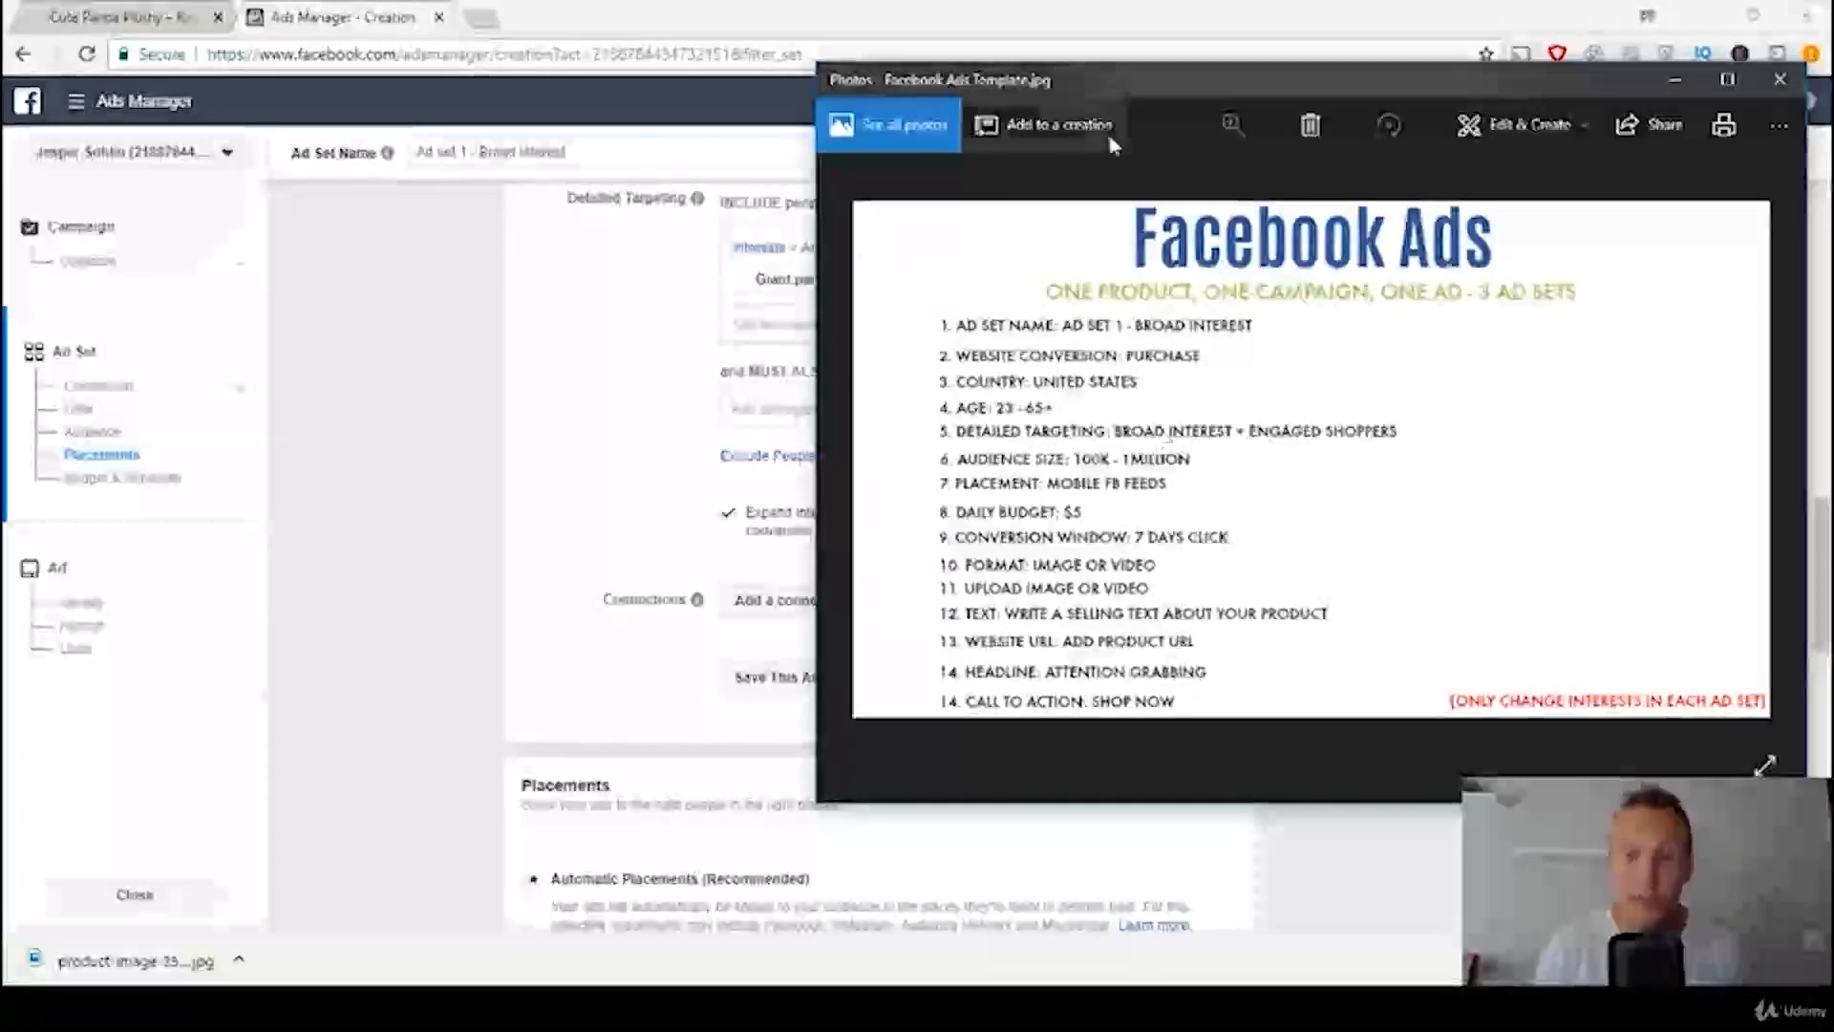
left_click(672, 371)
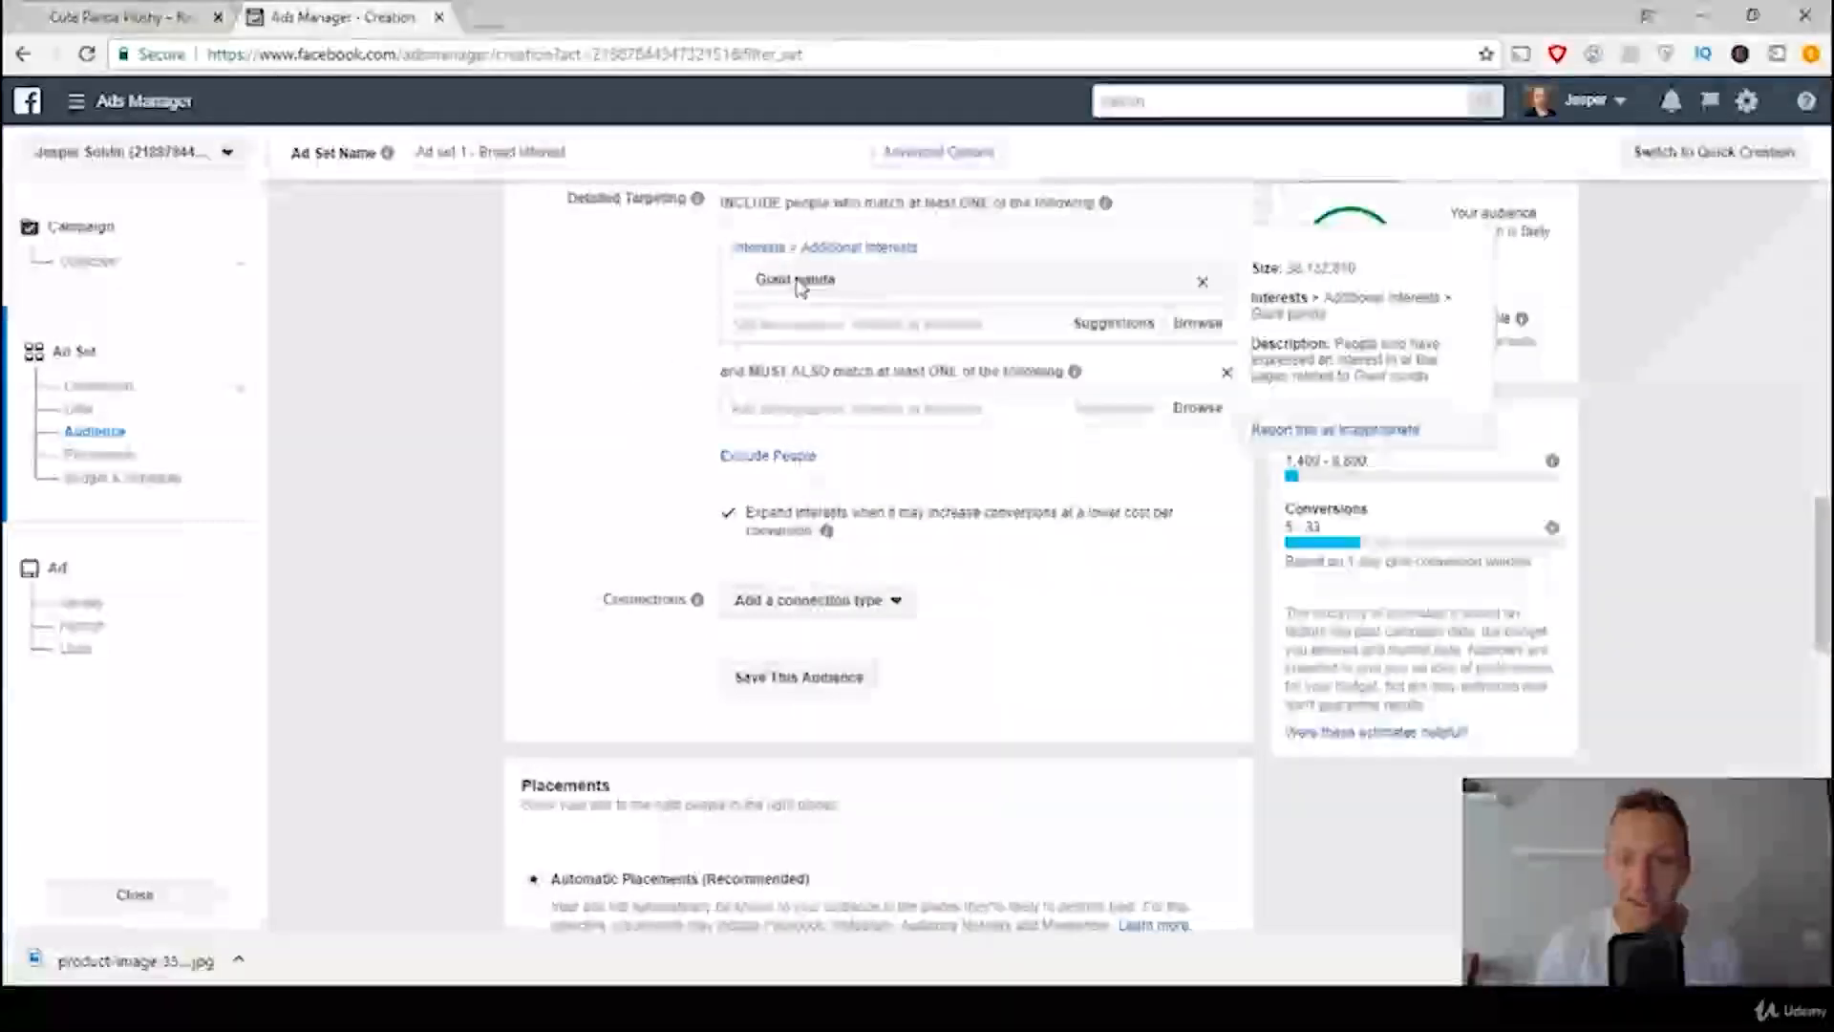
key("alt+Tab")
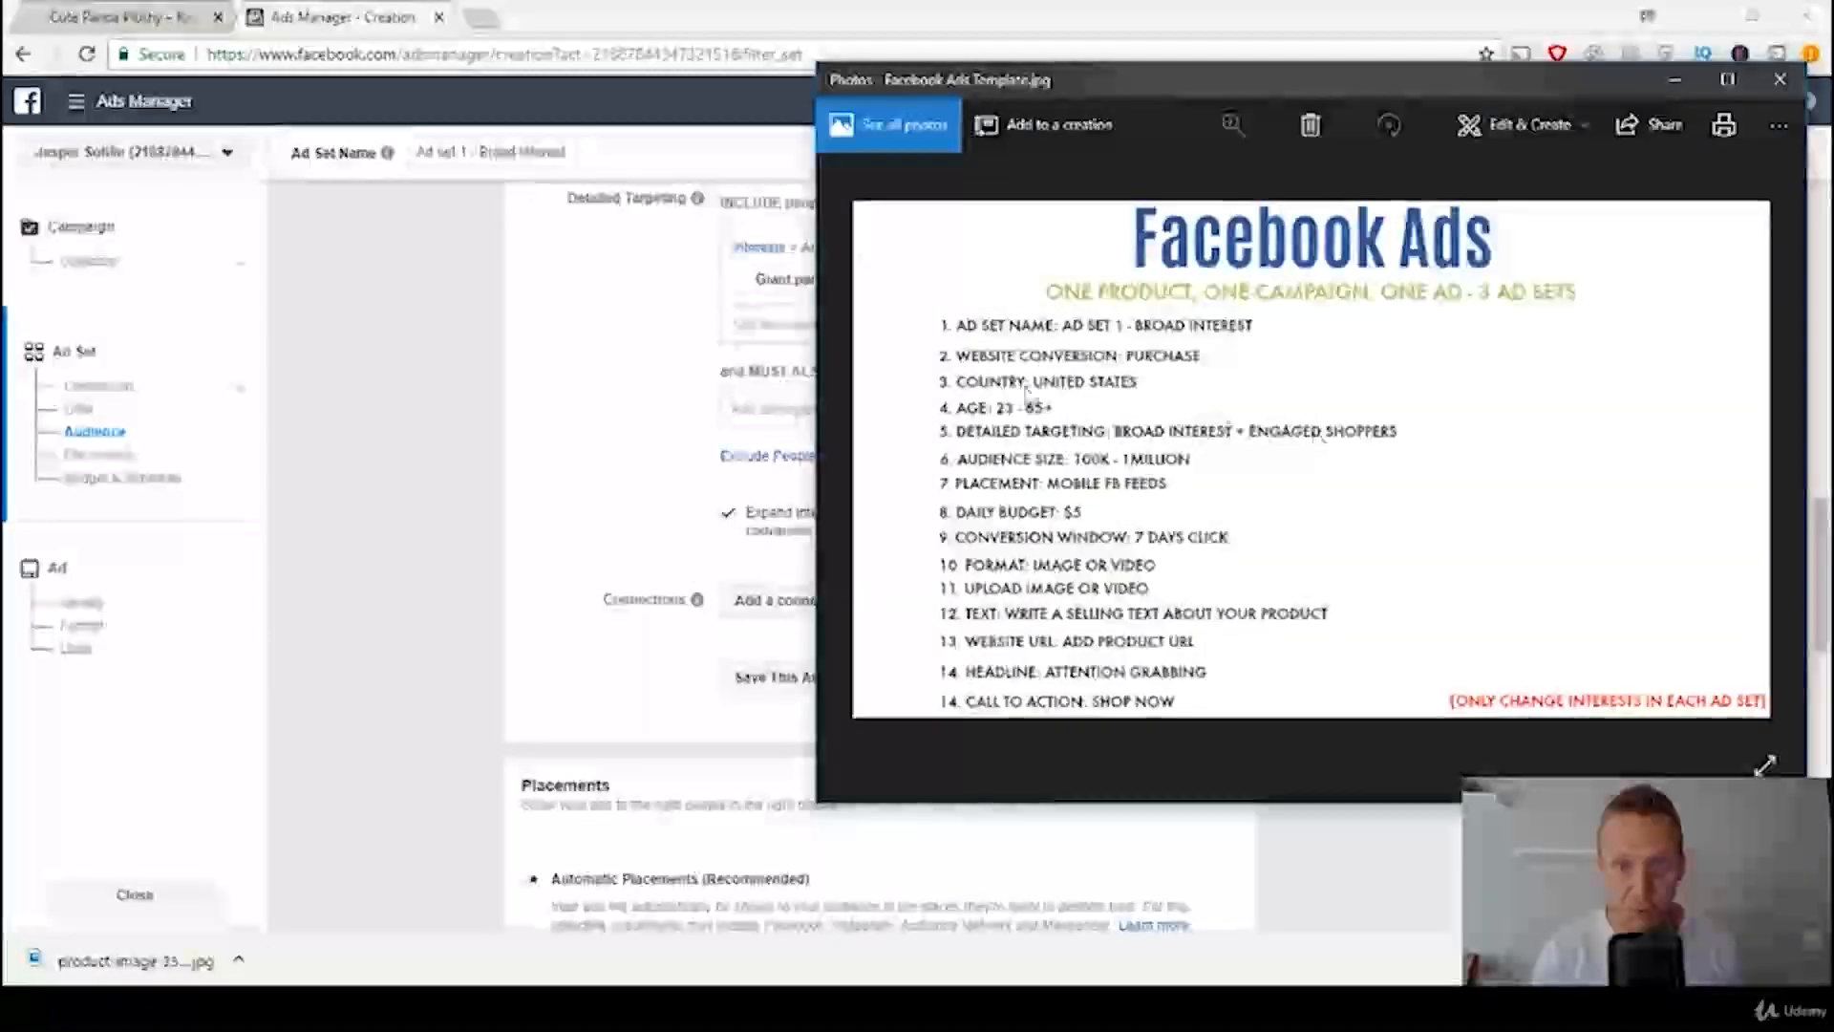
left_click(417, 344)
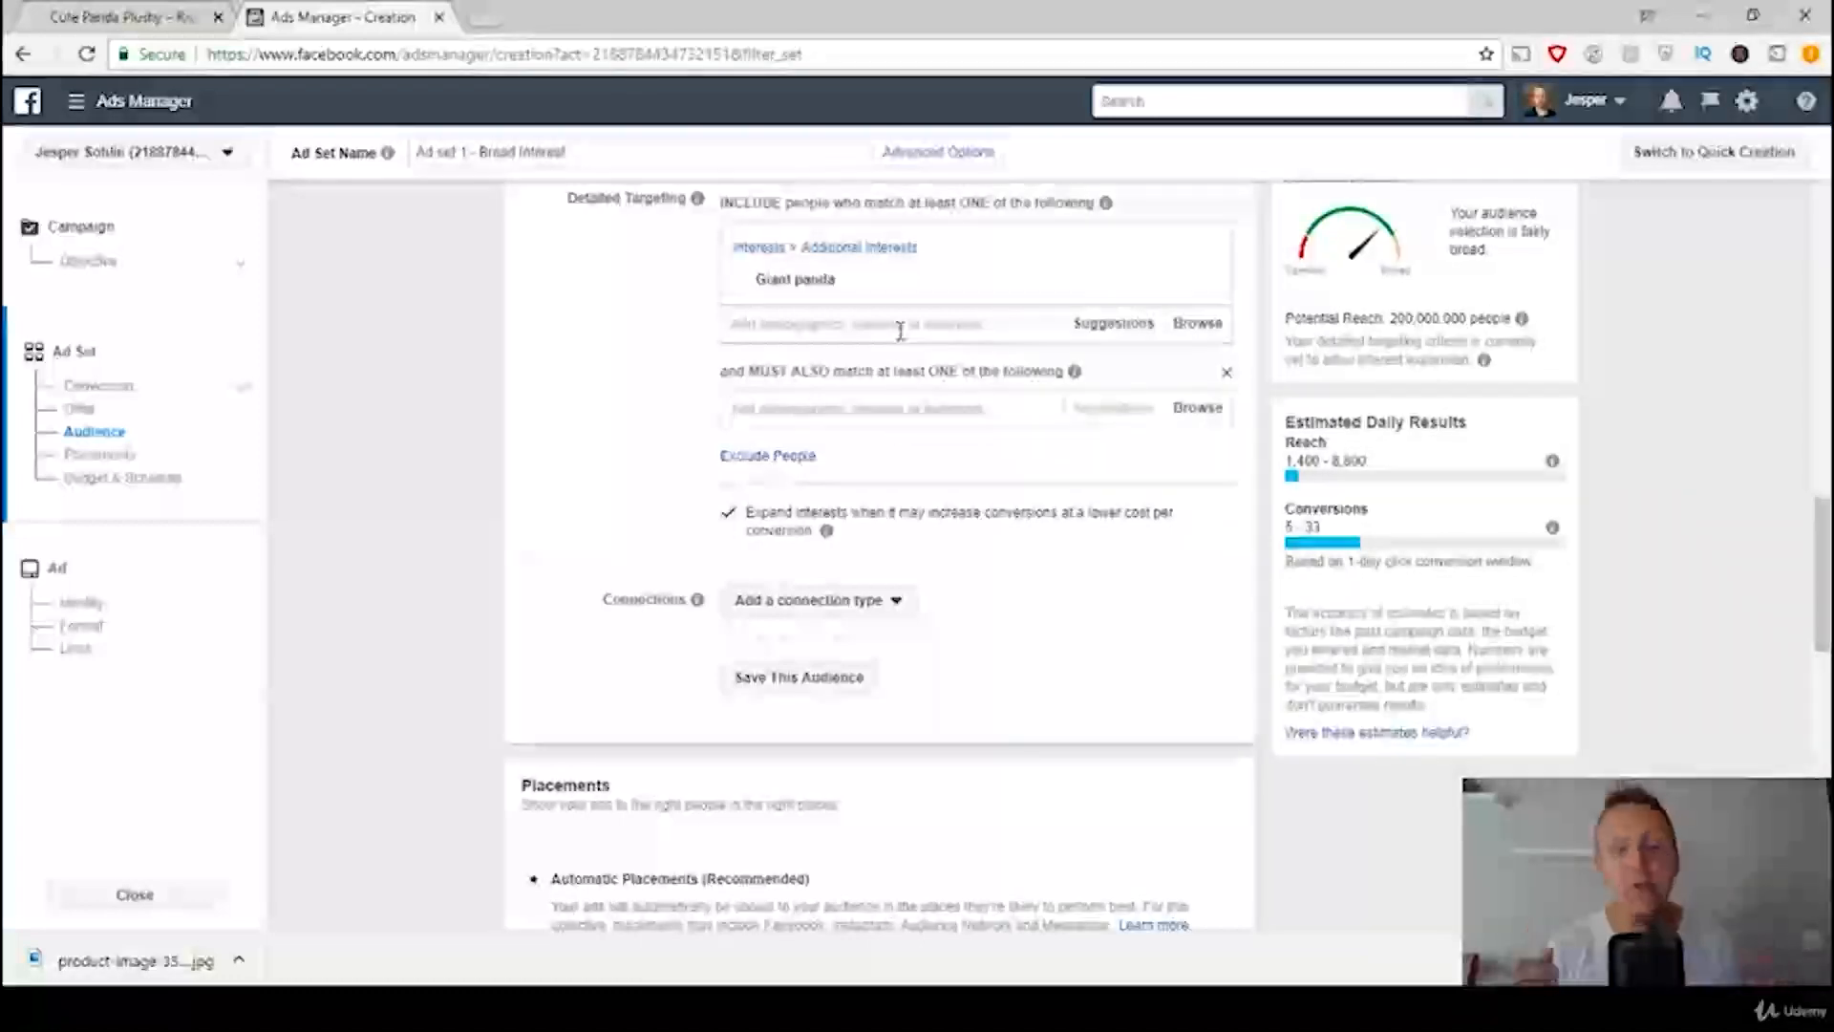
type("e")
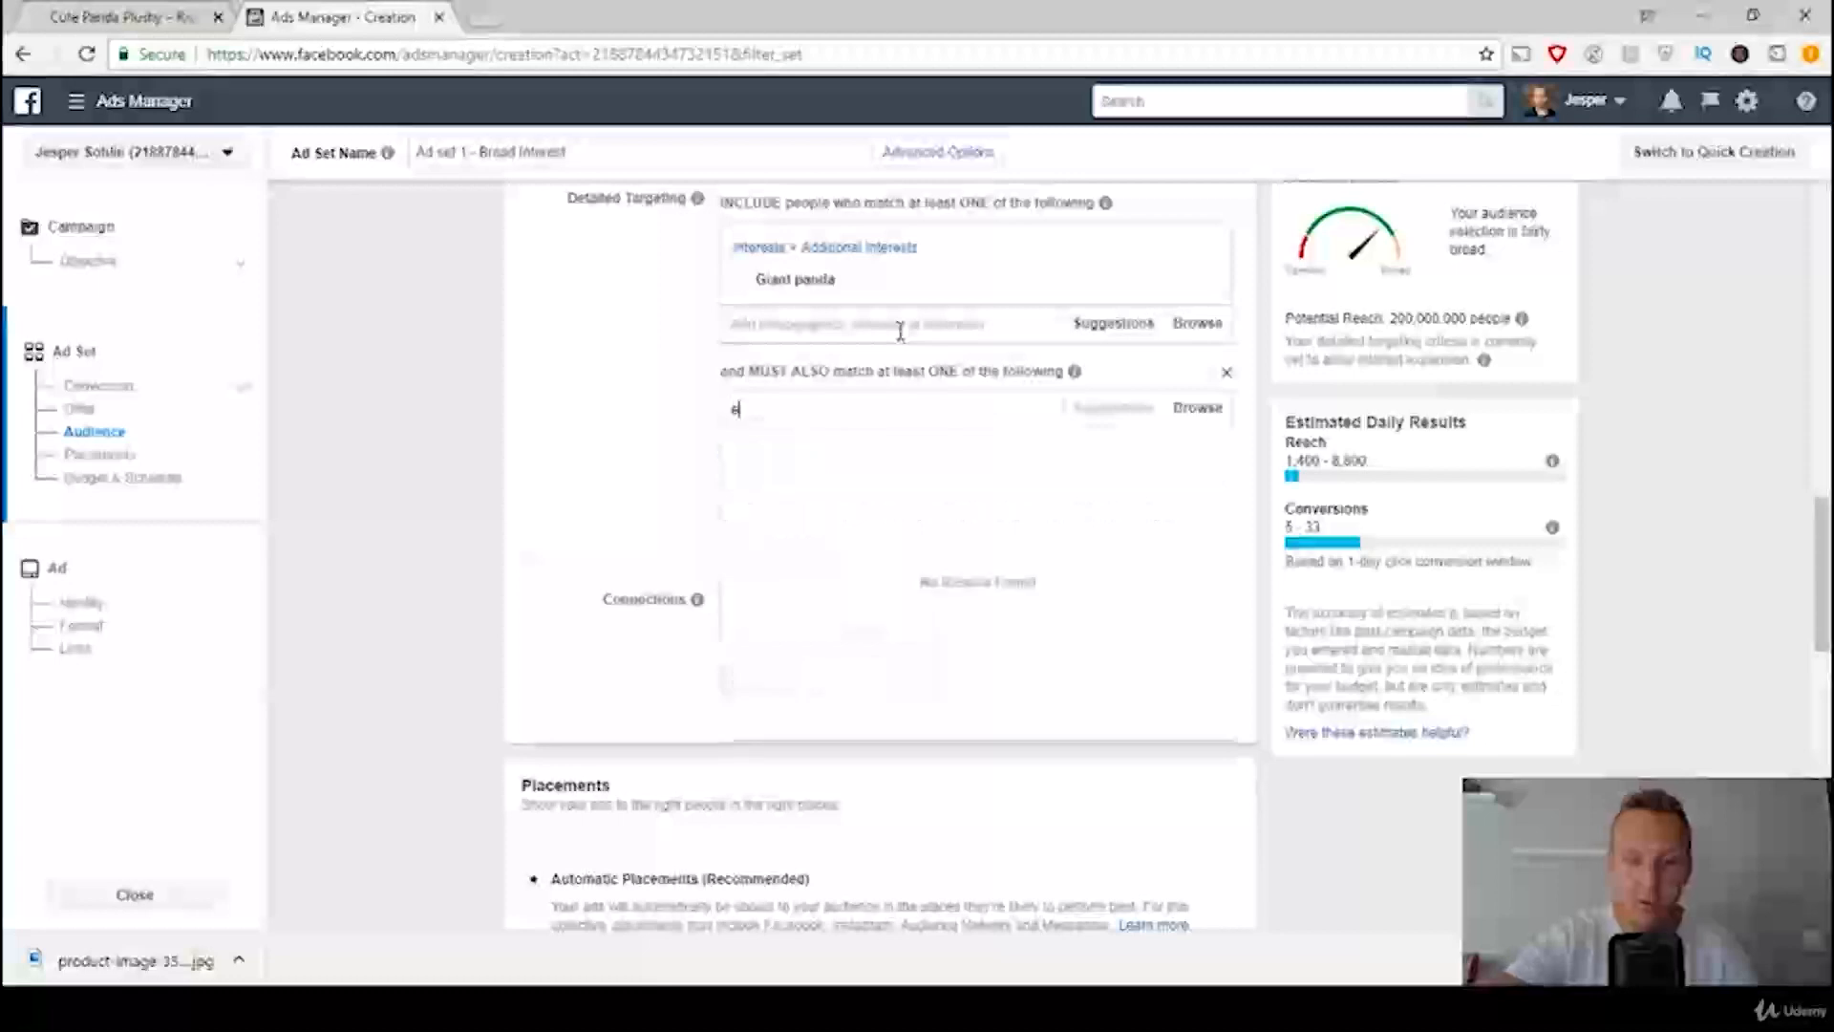
type("ngaged shoppers")
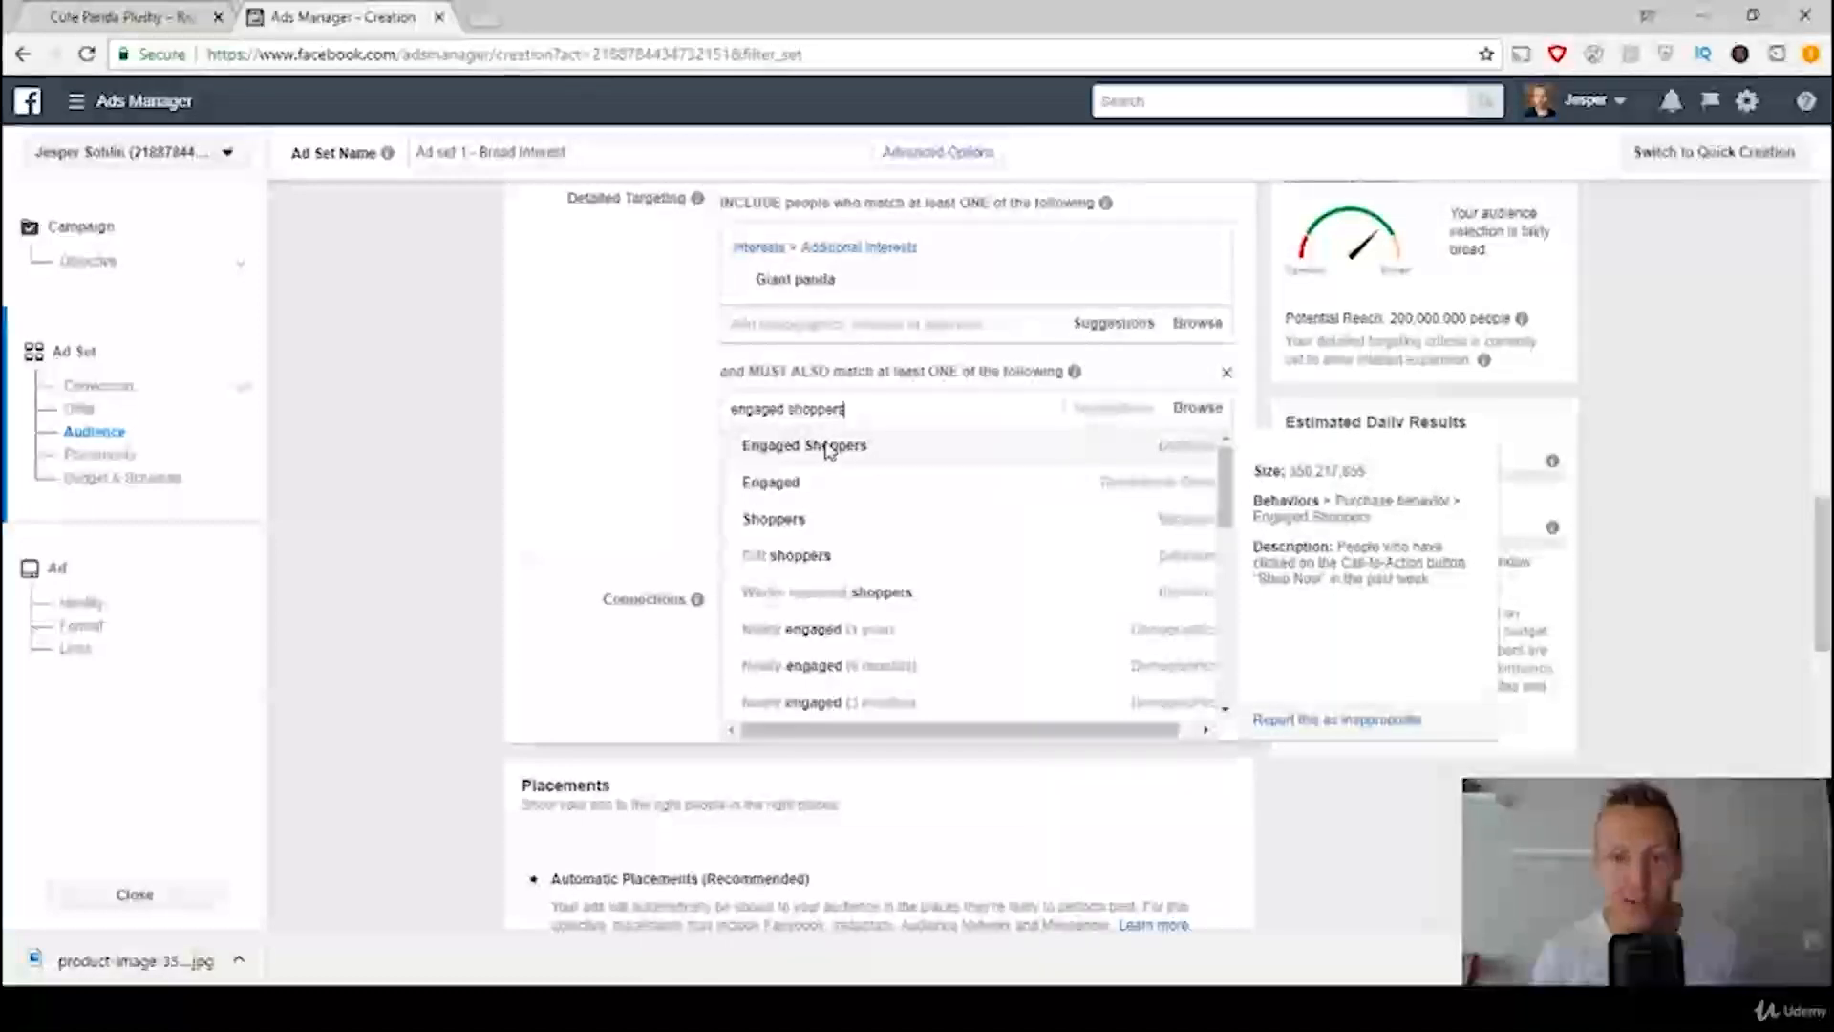
left_click(827, 447)
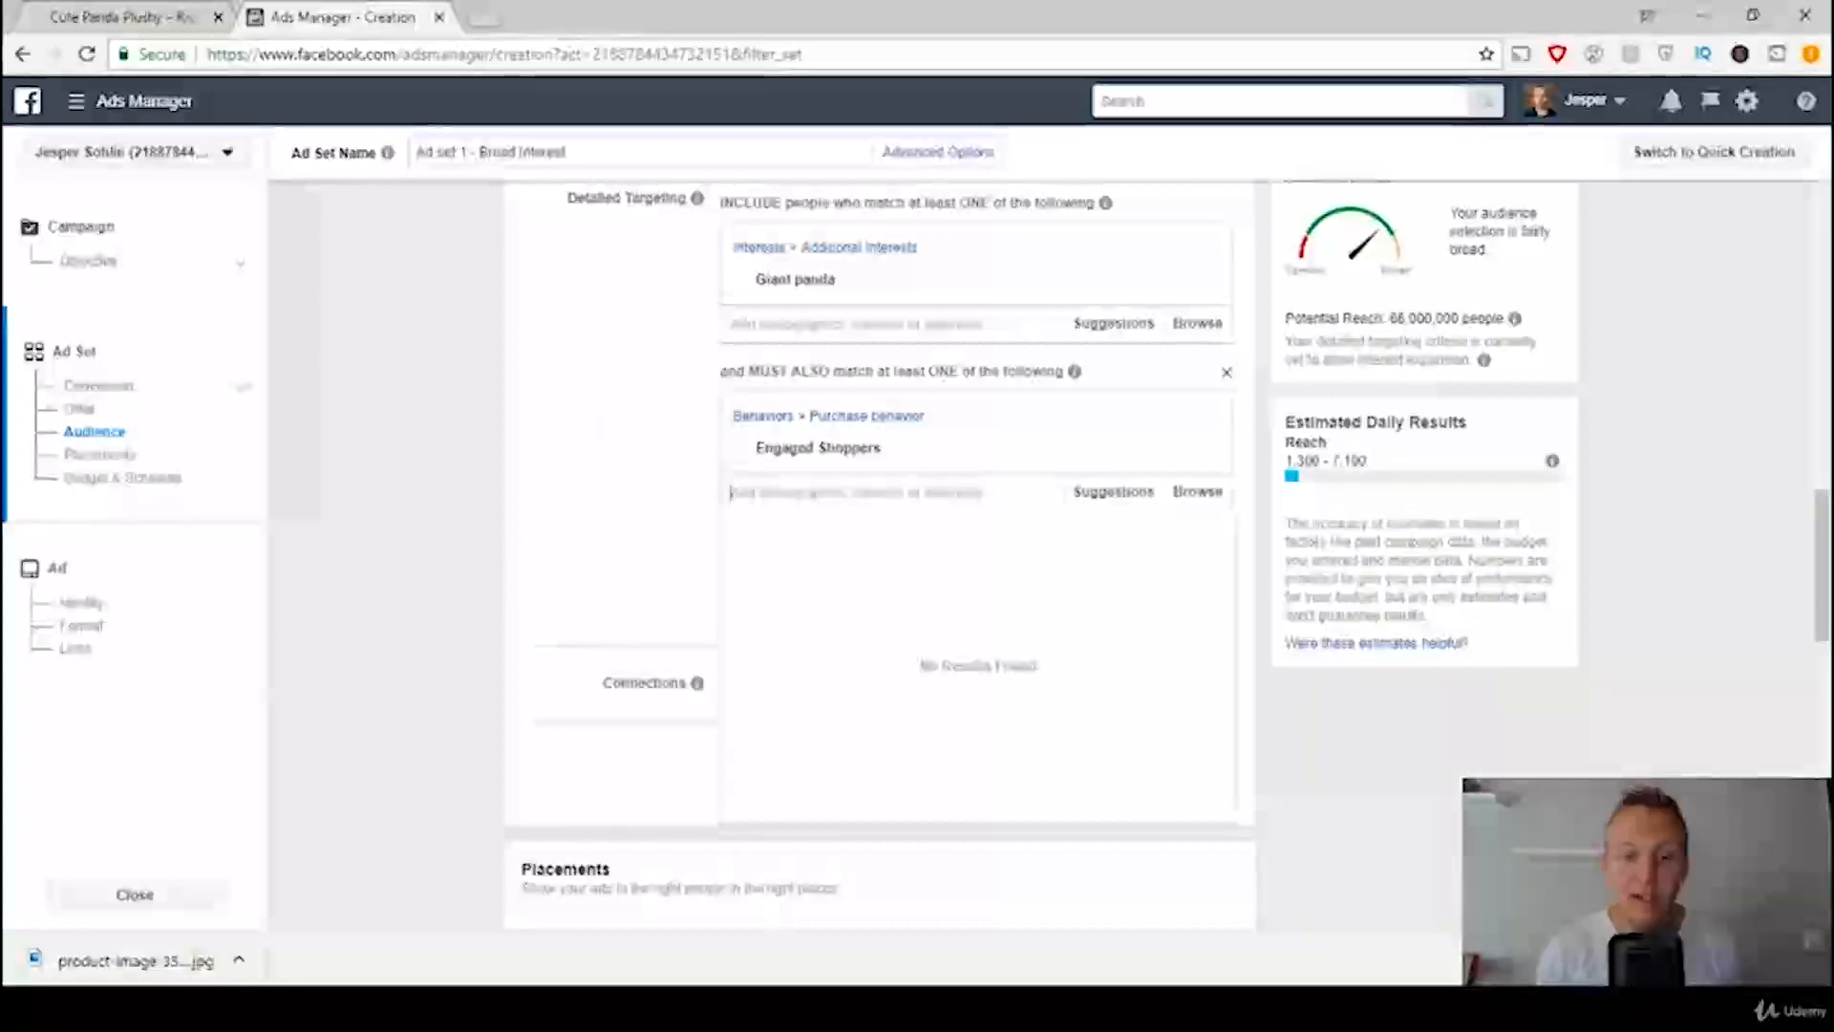
Step: Check the template's audience size and compare it with the ad set's potential reach
left_click(868, 1007)
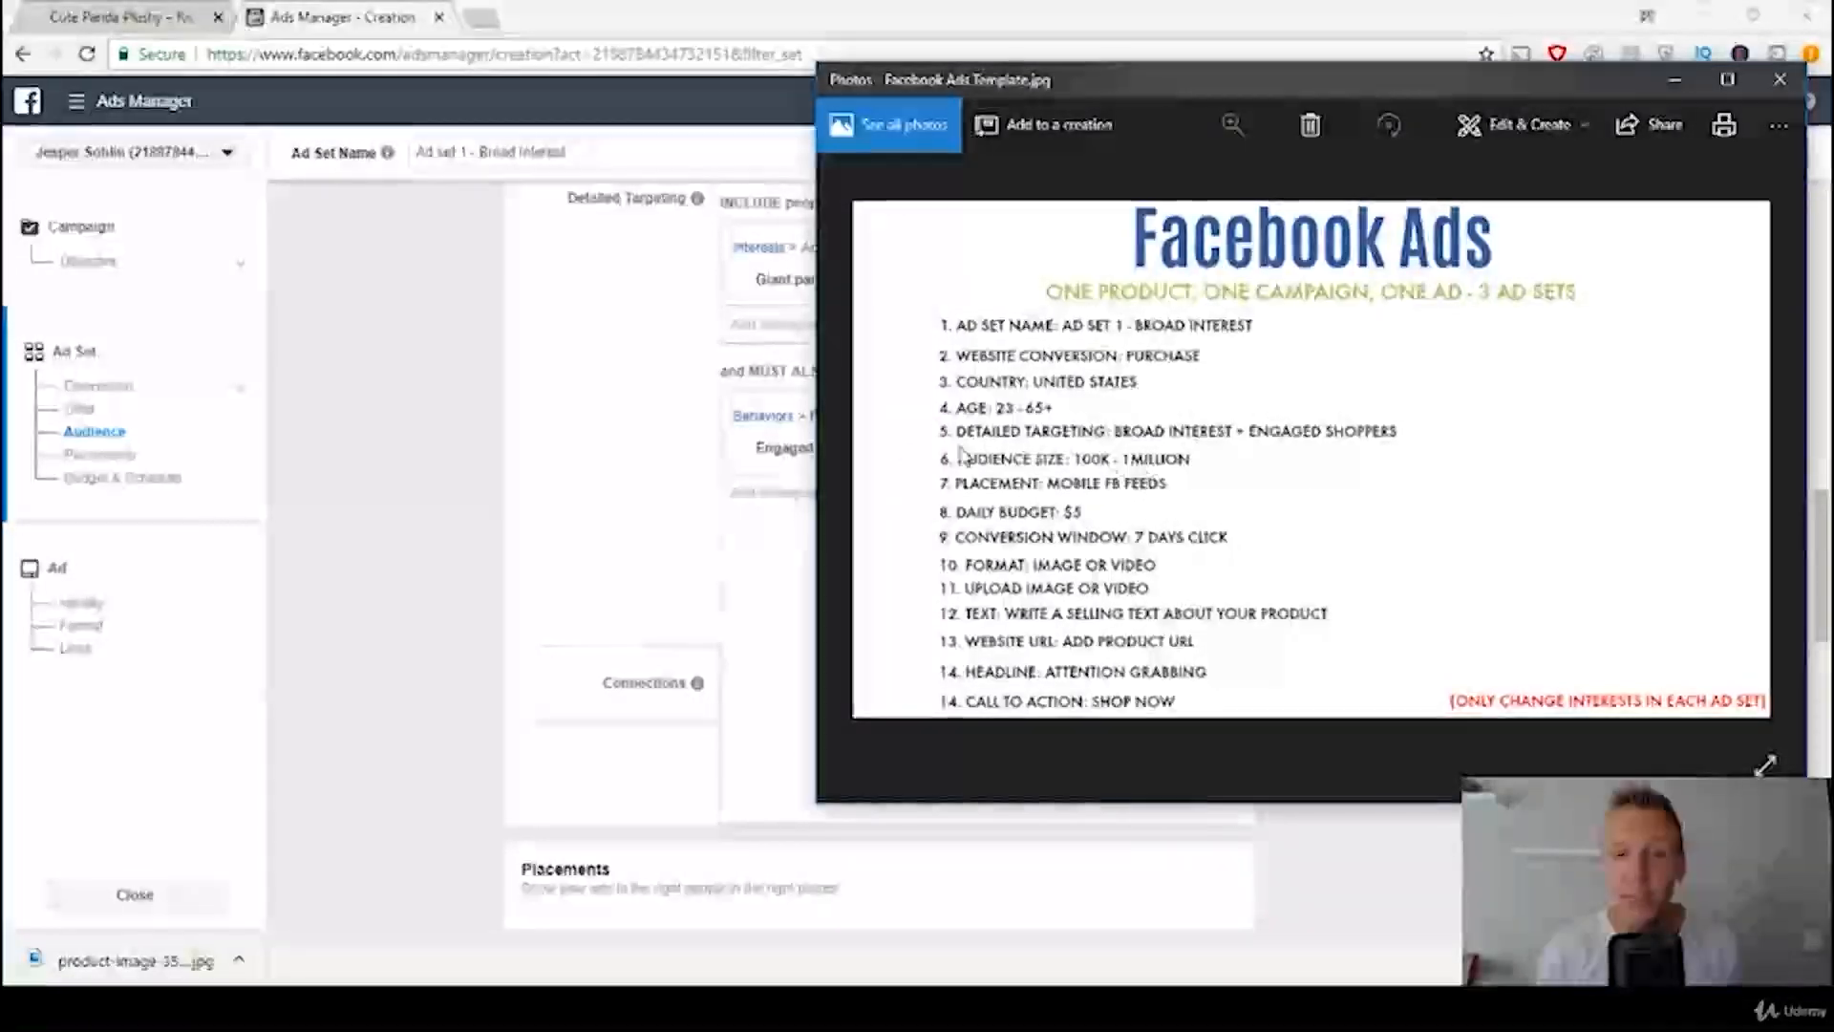
left_click(532, 407)
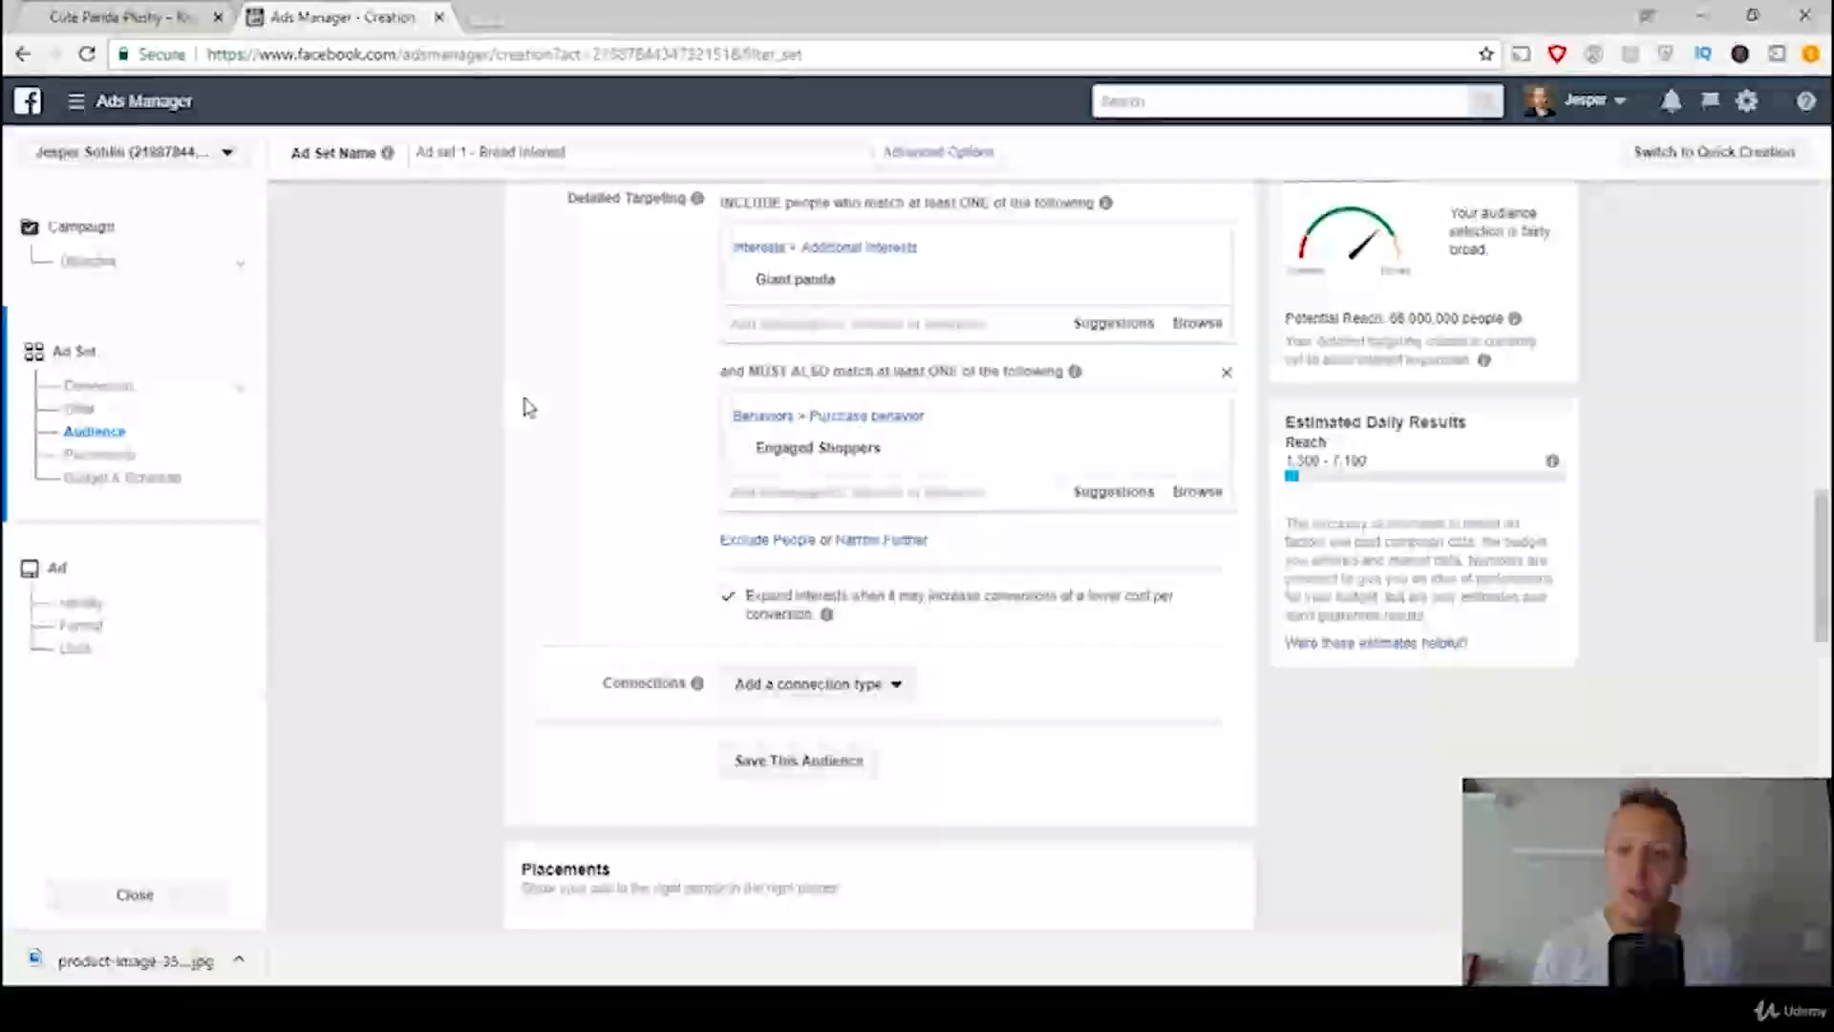
scroll(528, 407, "up", 2)
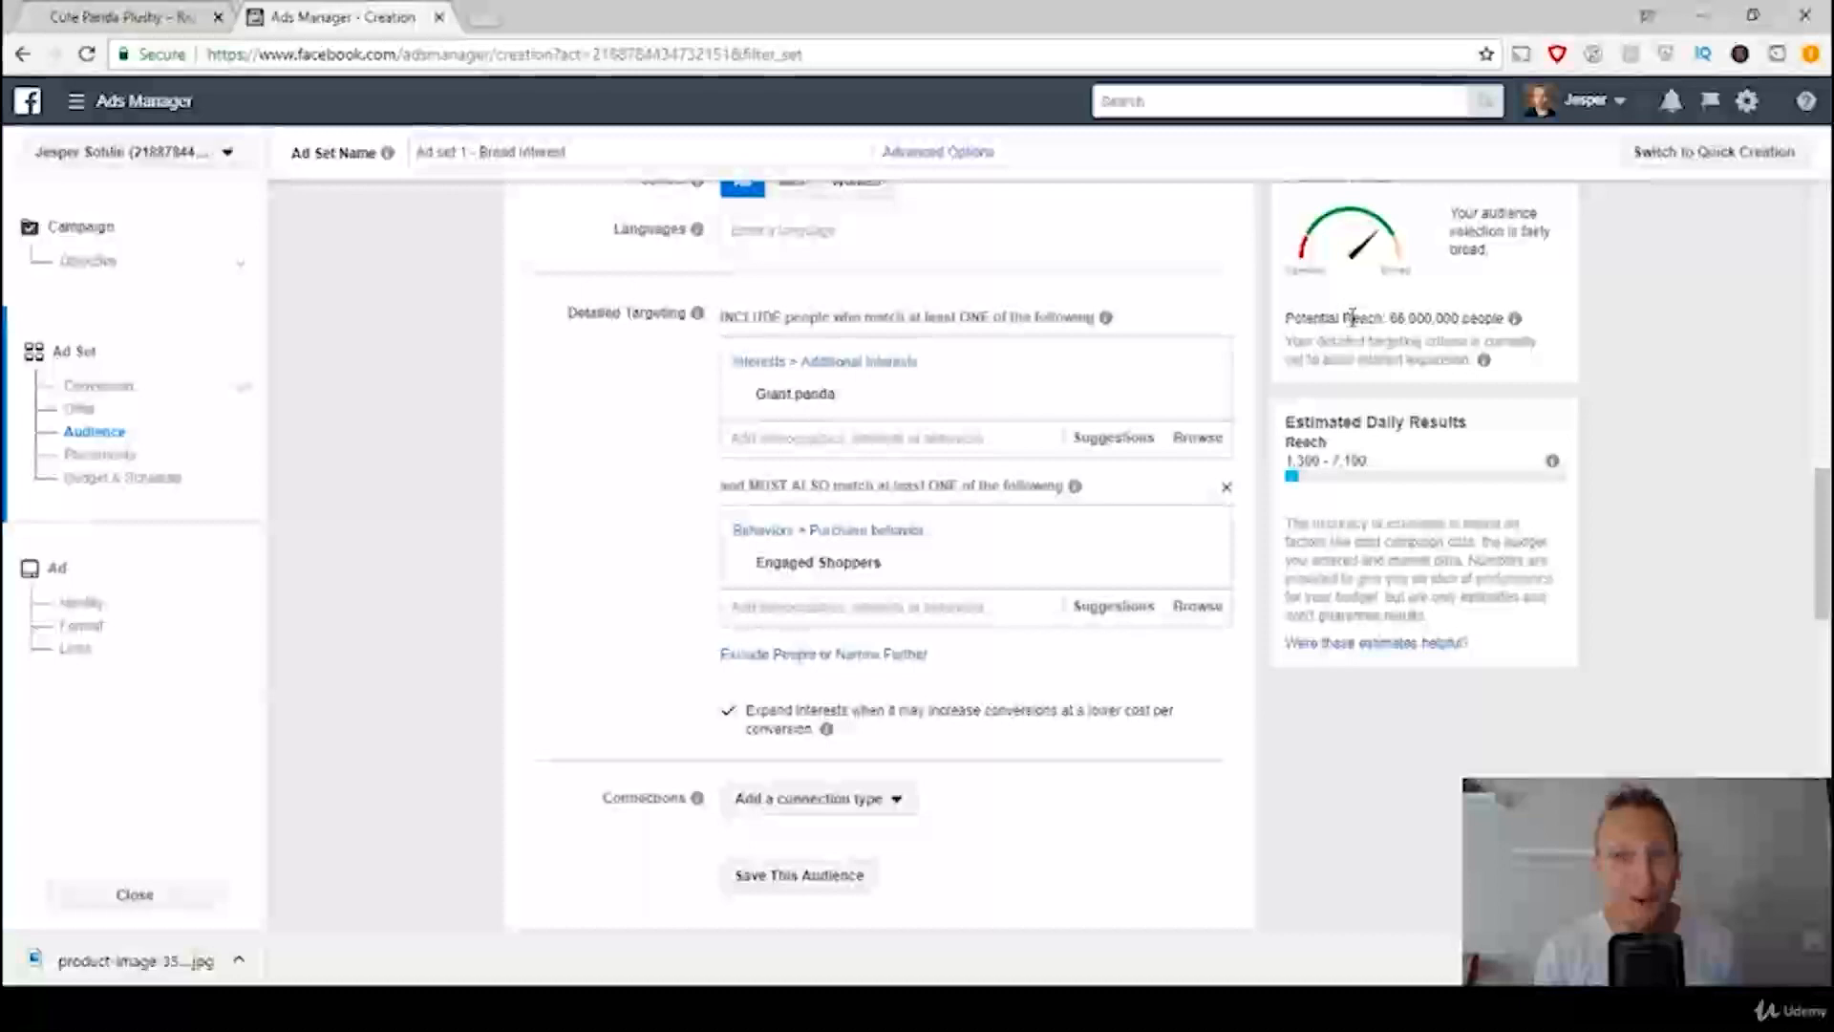
Step: Narrow the audience further to Parents with preschoolers (03-05 years) and turn off the expansion of interests for lower-cost conversions
left_click_drag(1388, 317, 1408, 316)
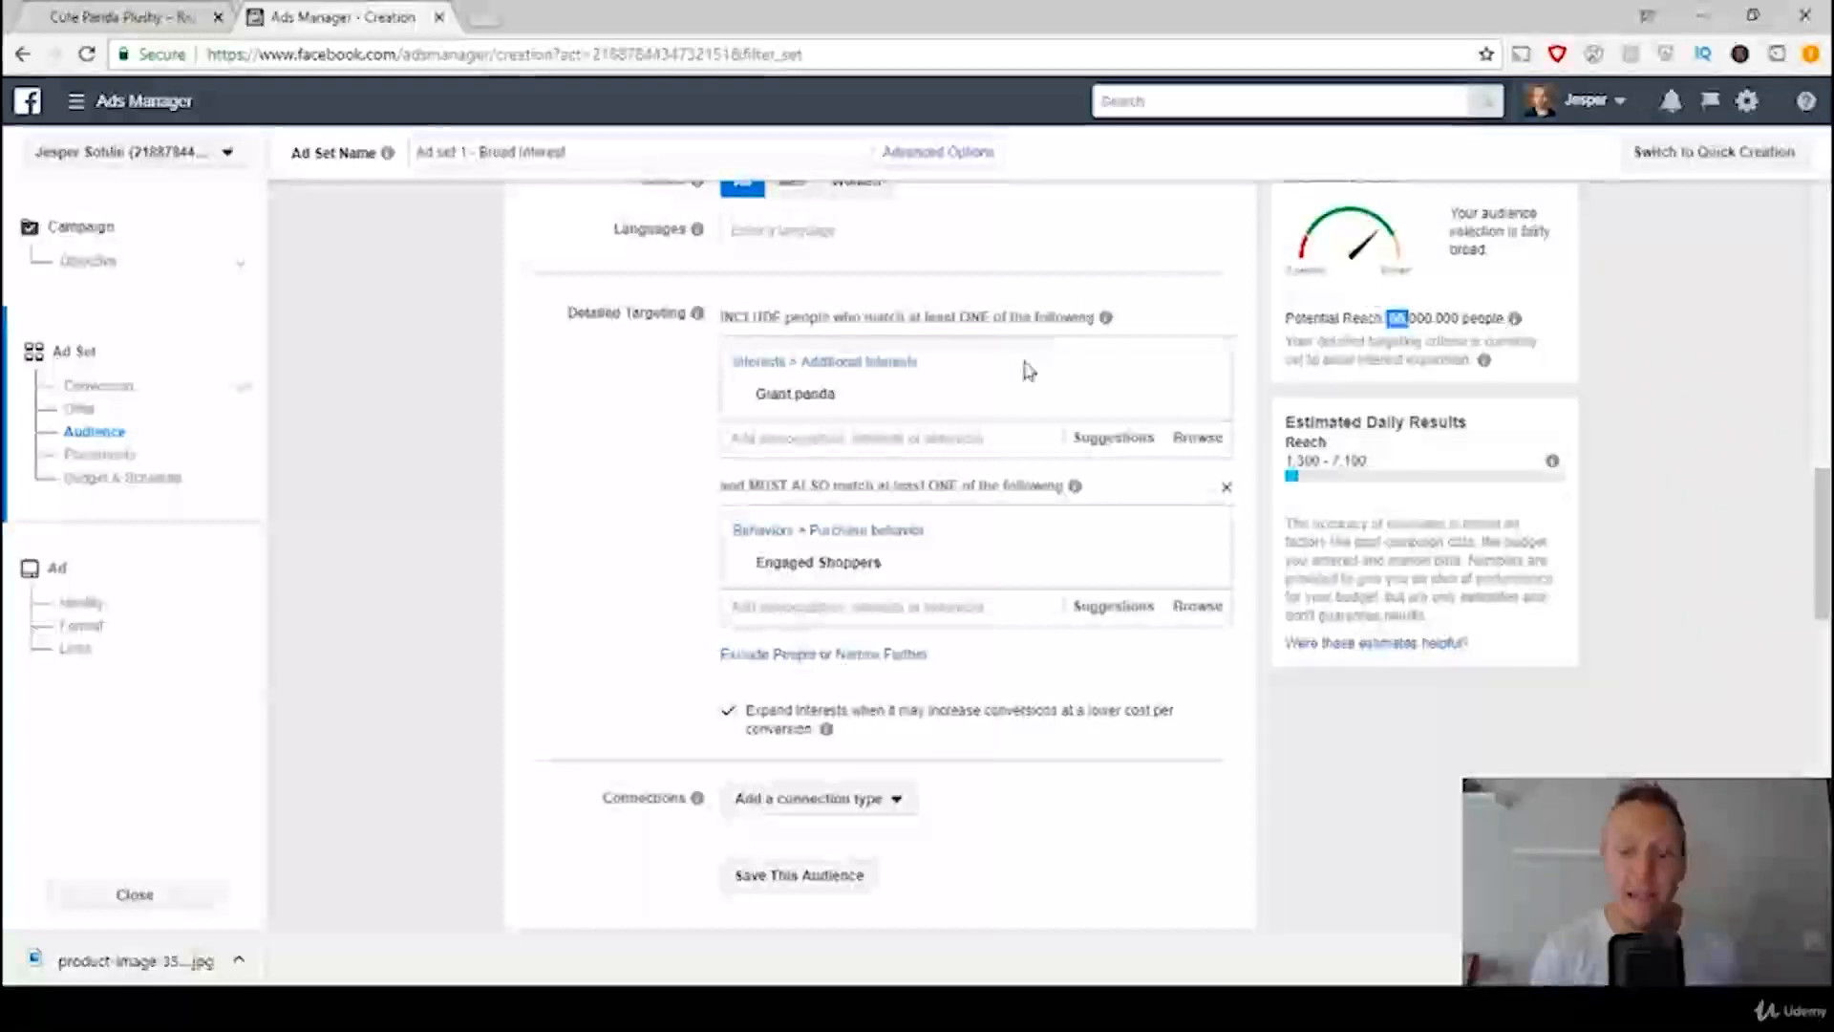
left_click(898, 653)
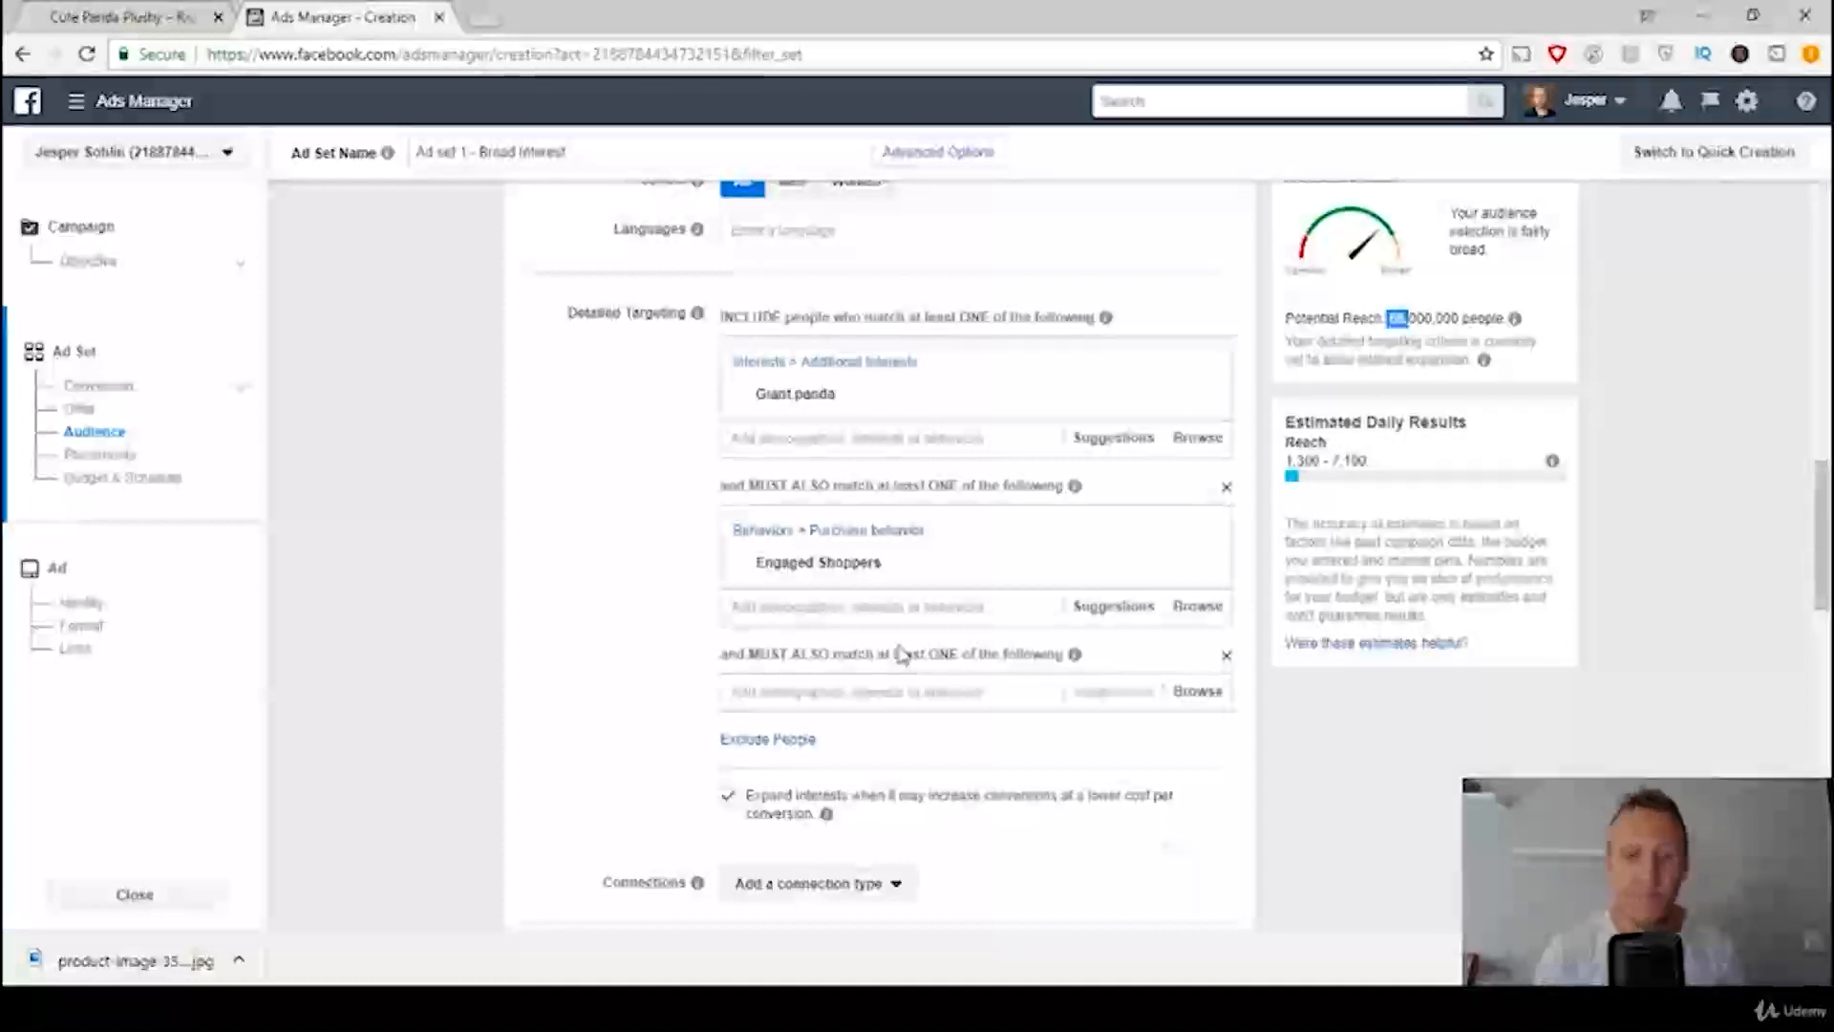
left_click(844, 693)
type("parents")
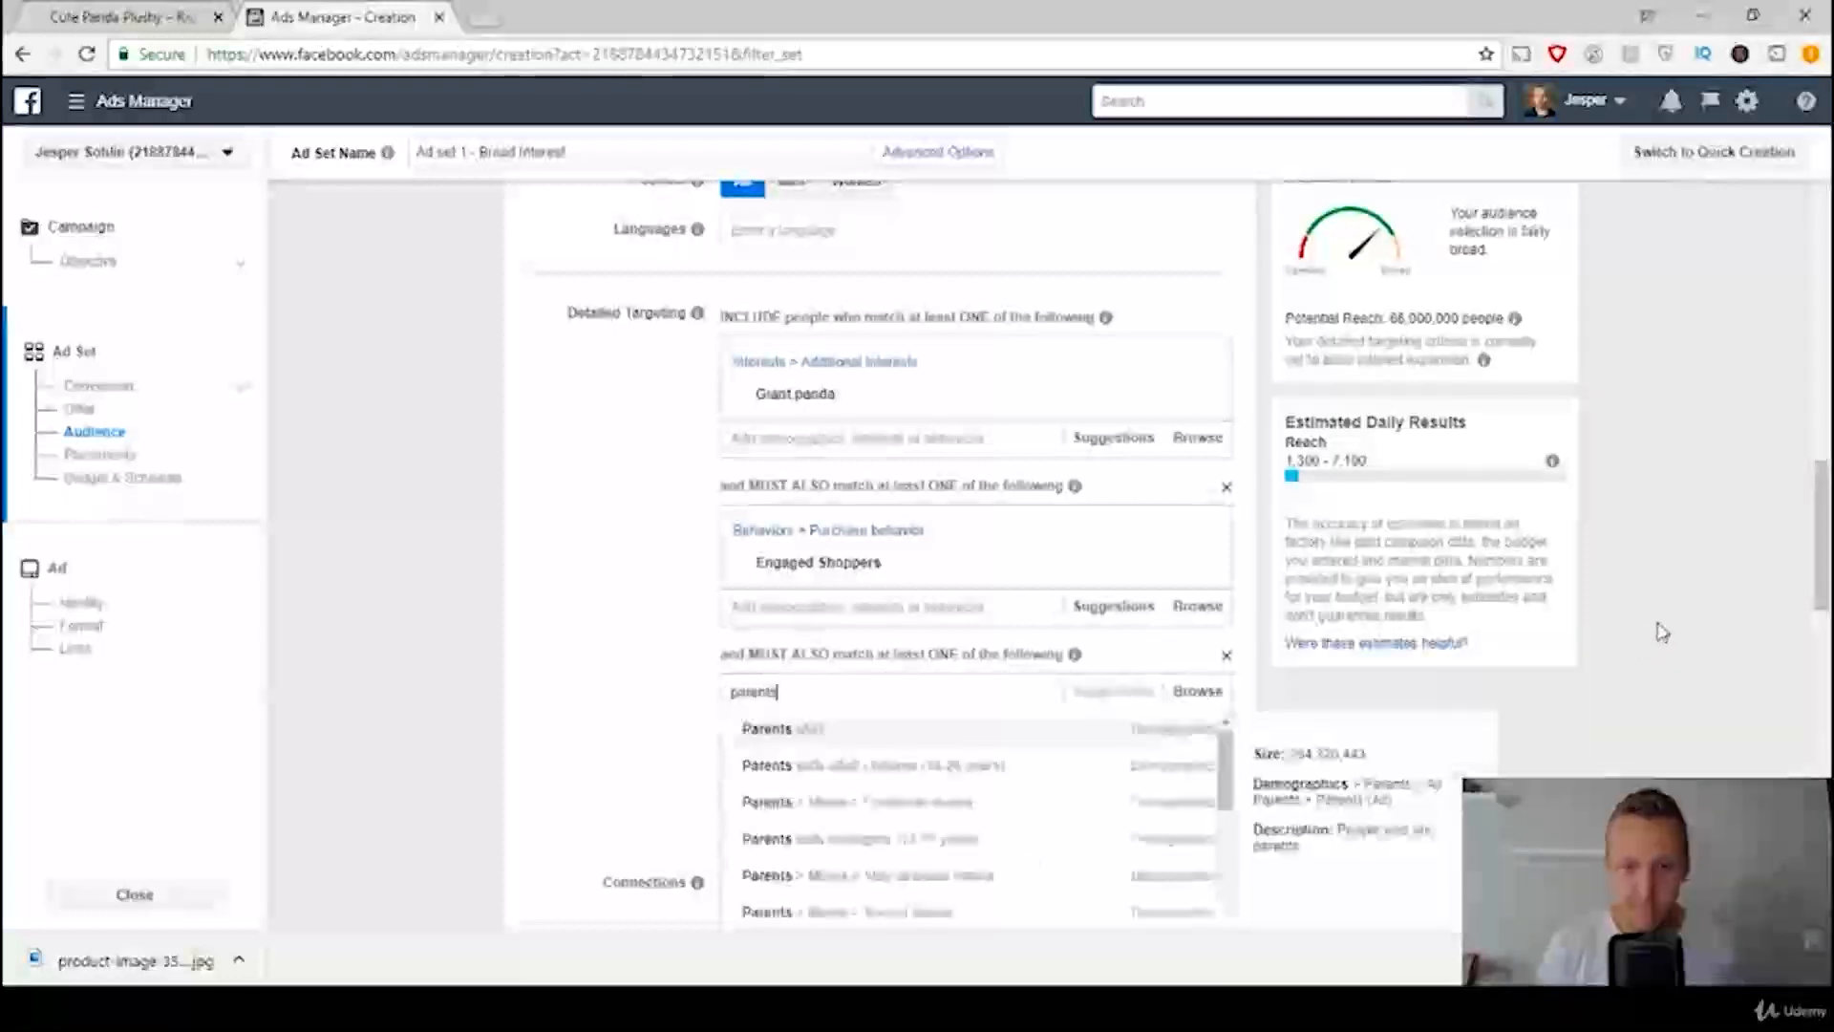
scroll(926, 554, "down", 1)
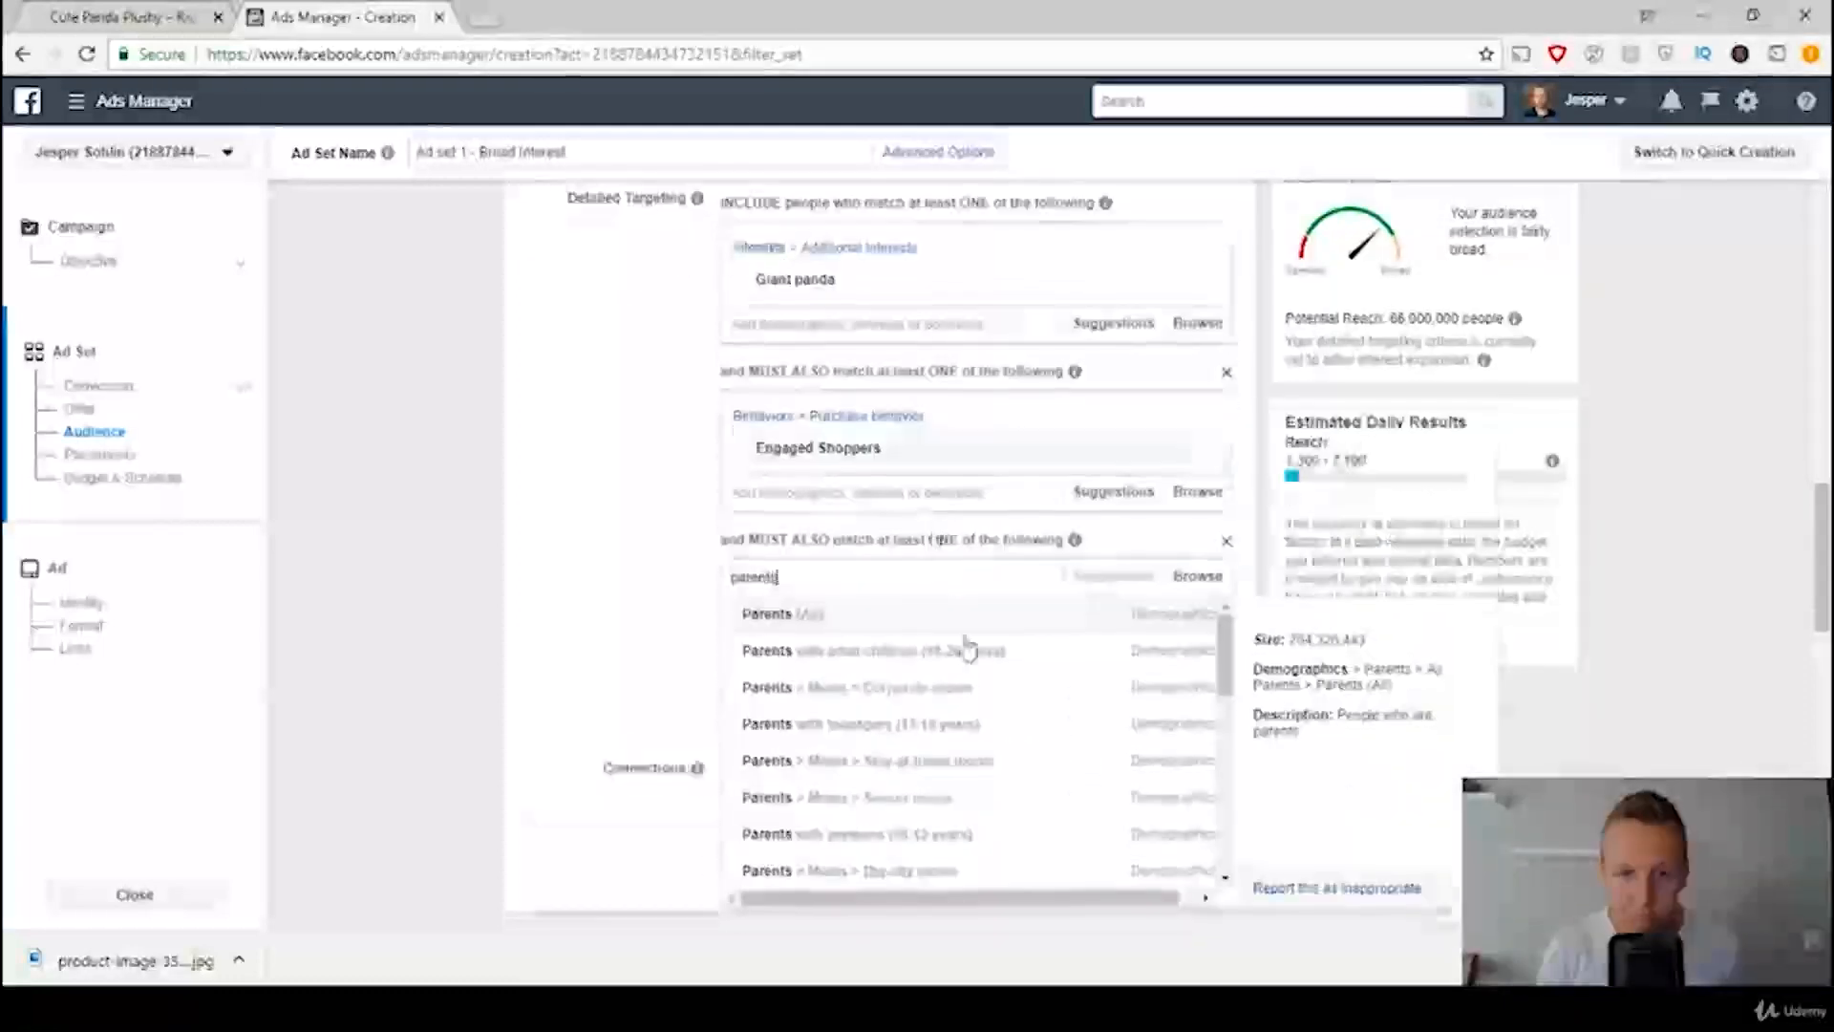
scroll(1003, 798, "down", 1)
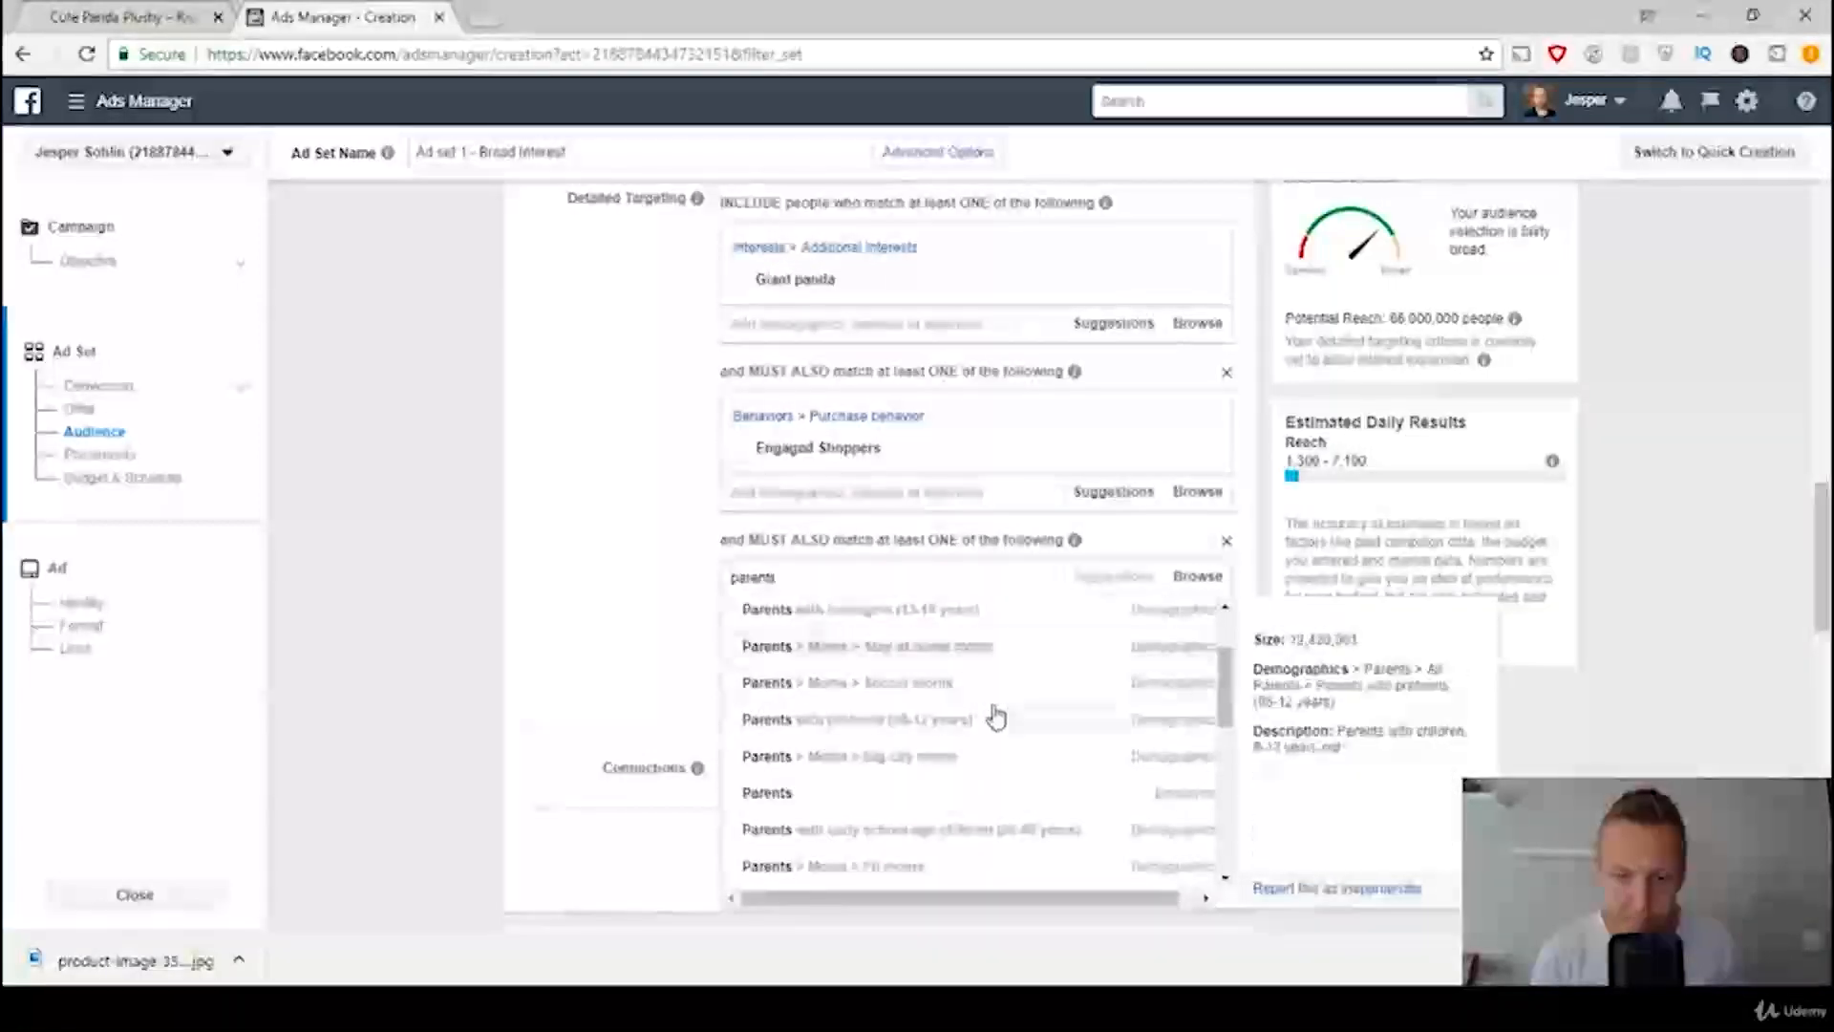
scroll(994, 716, "down", 1)
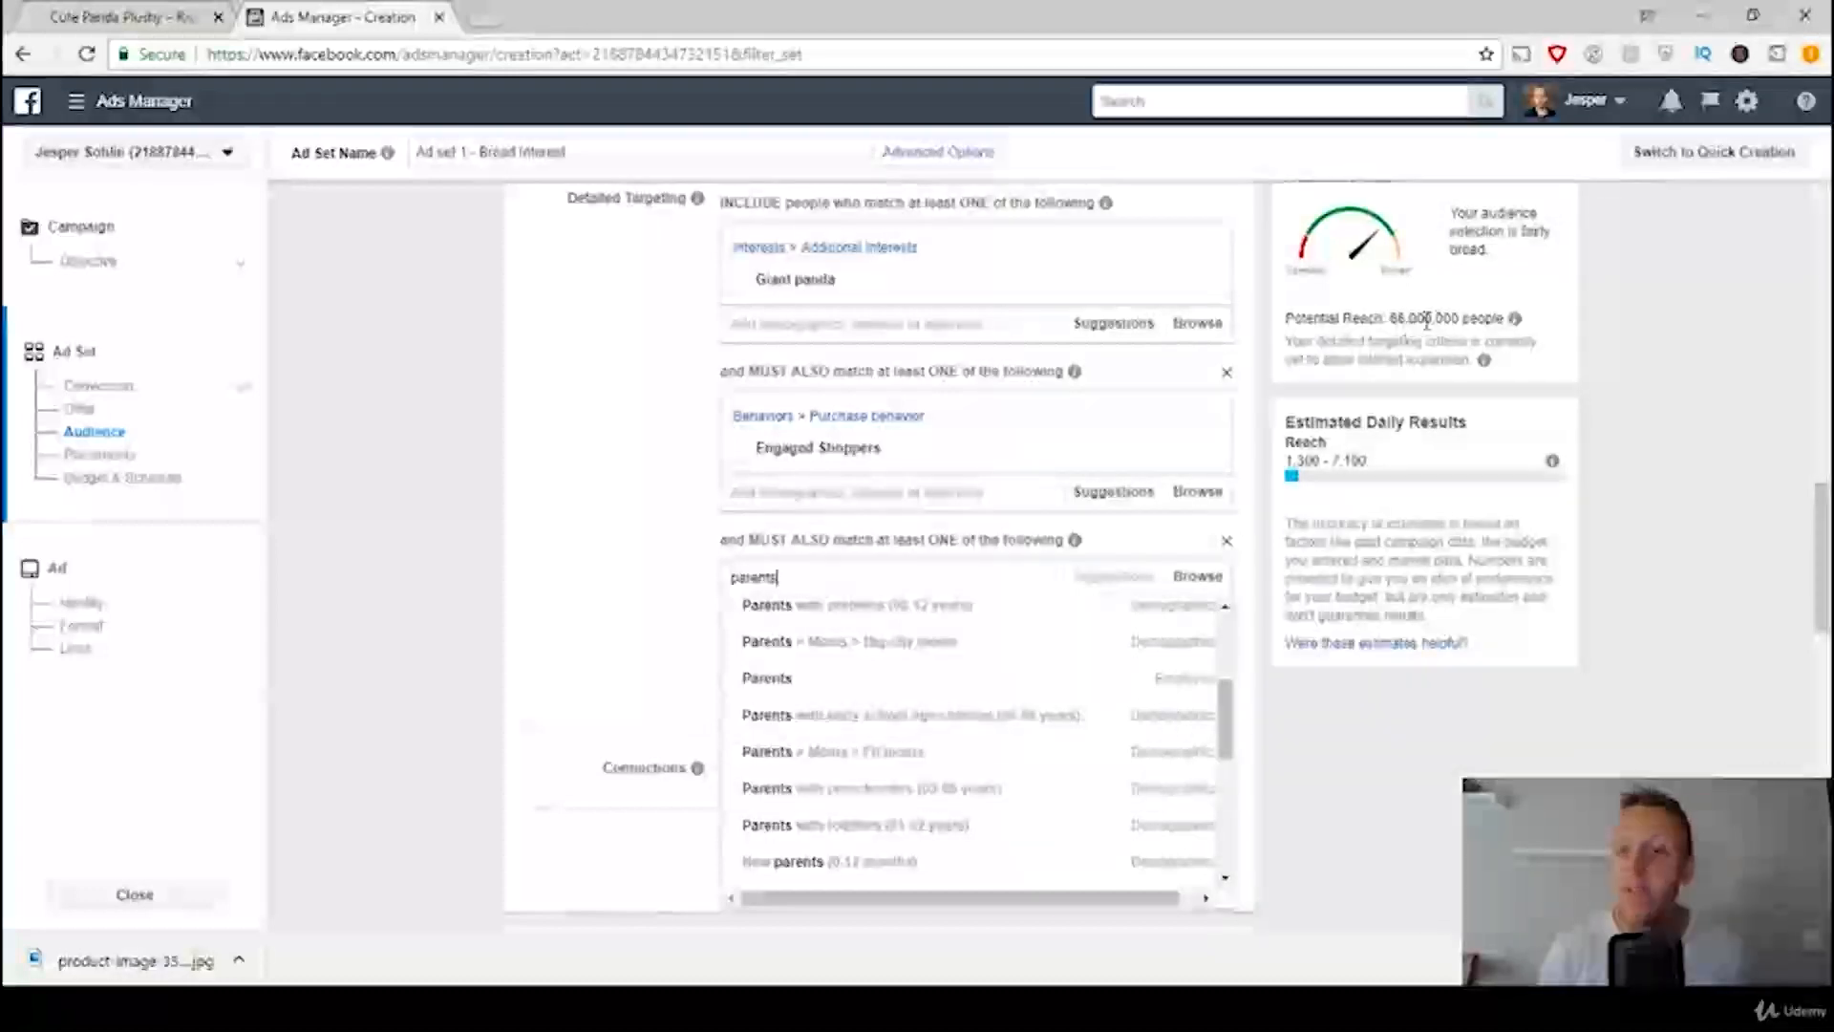
mouse_move(939, 750)
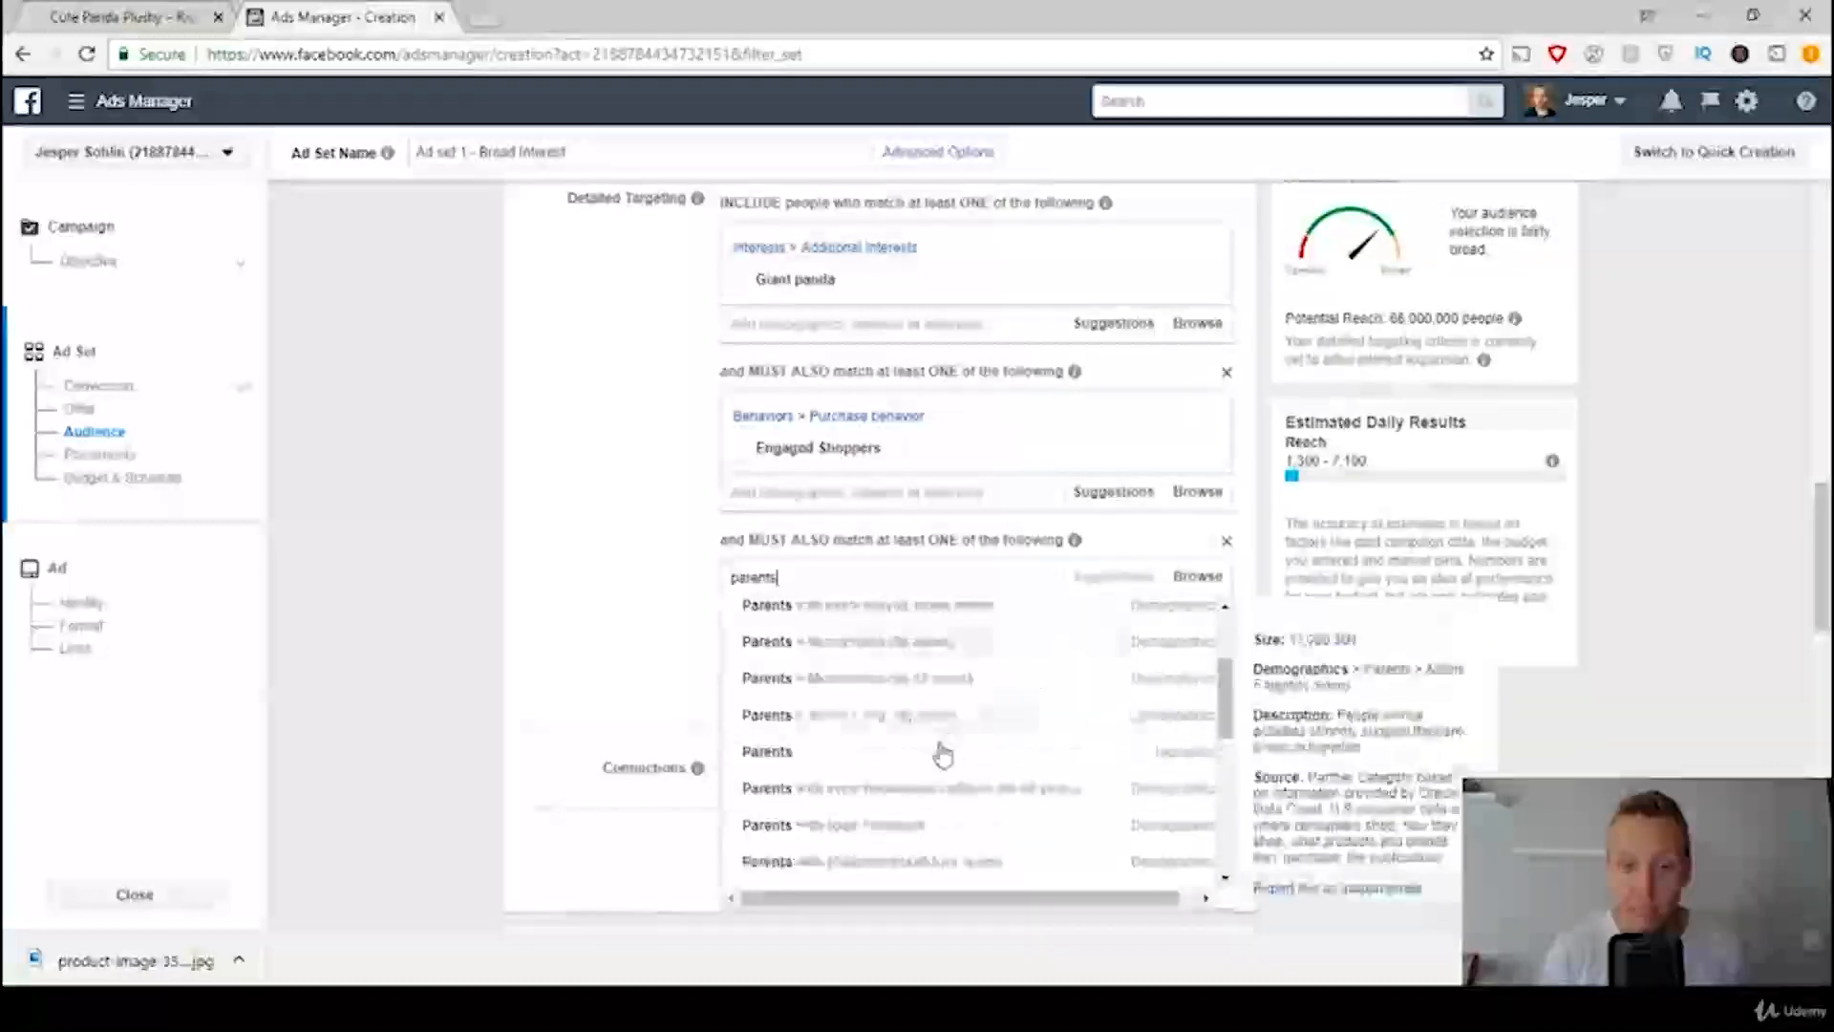
scroll(961, 758, "down", 1)
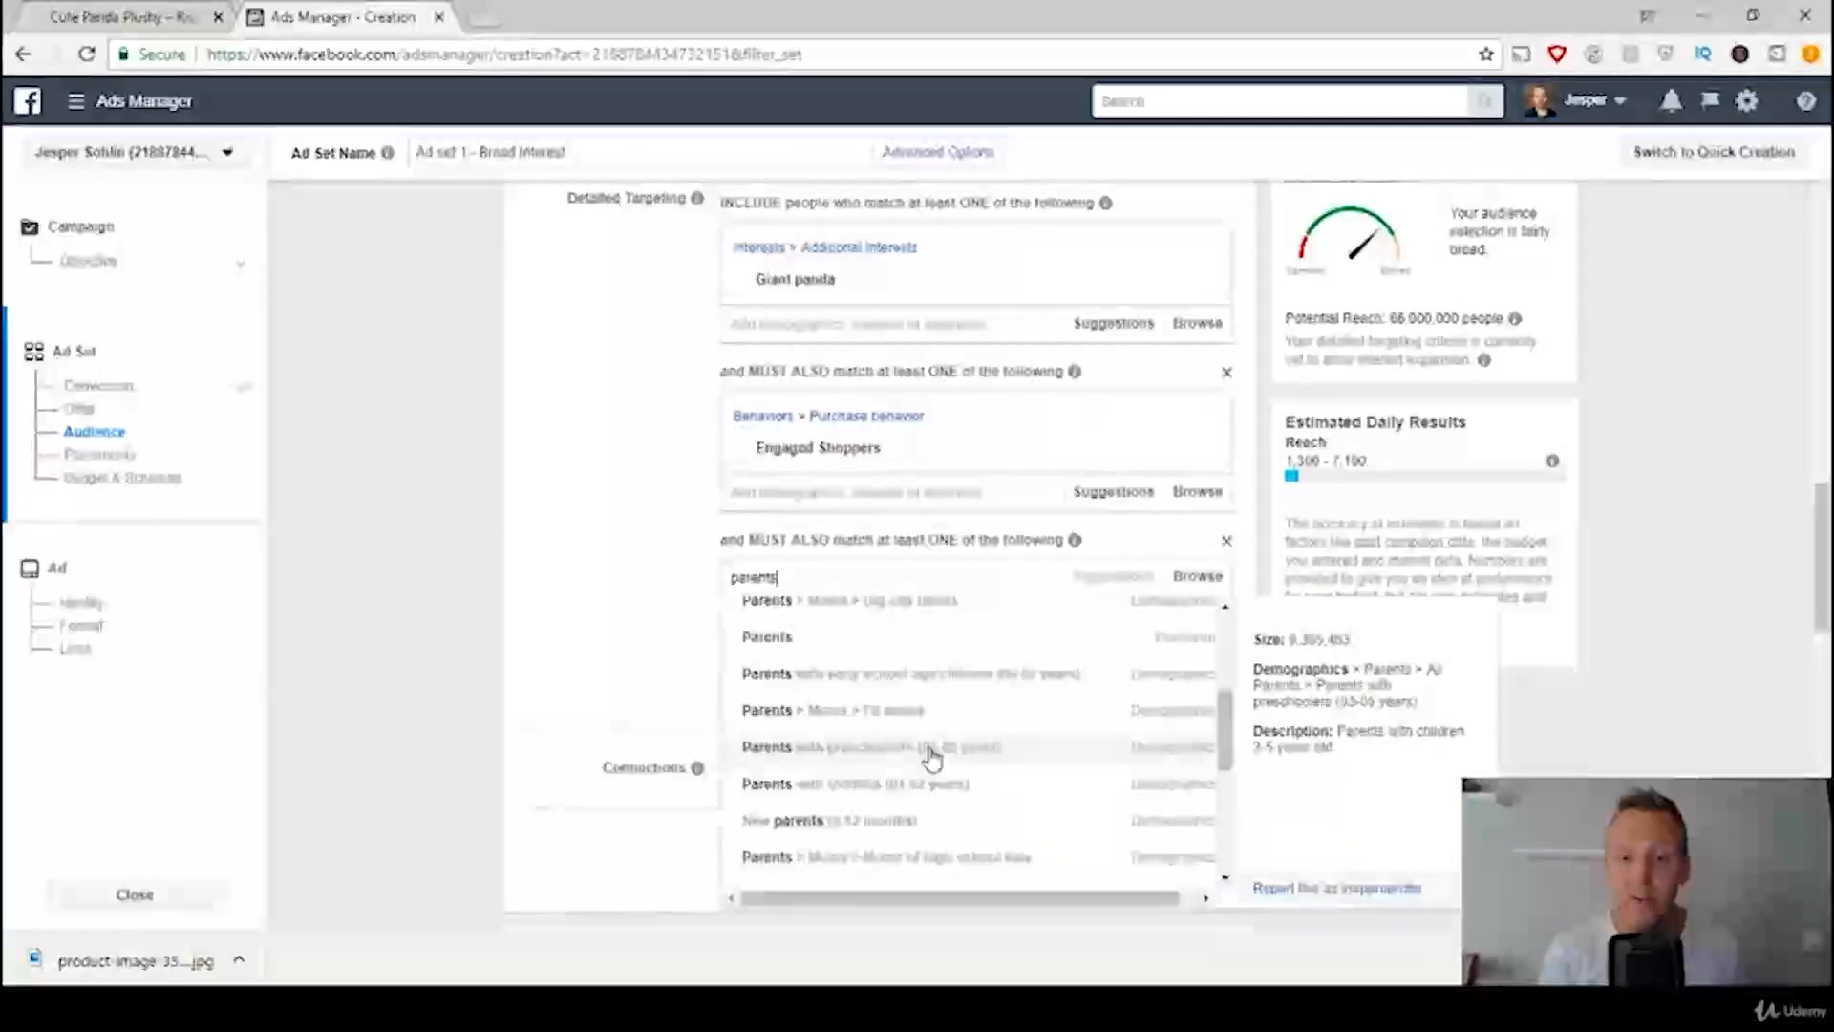
left_click(934, 758)
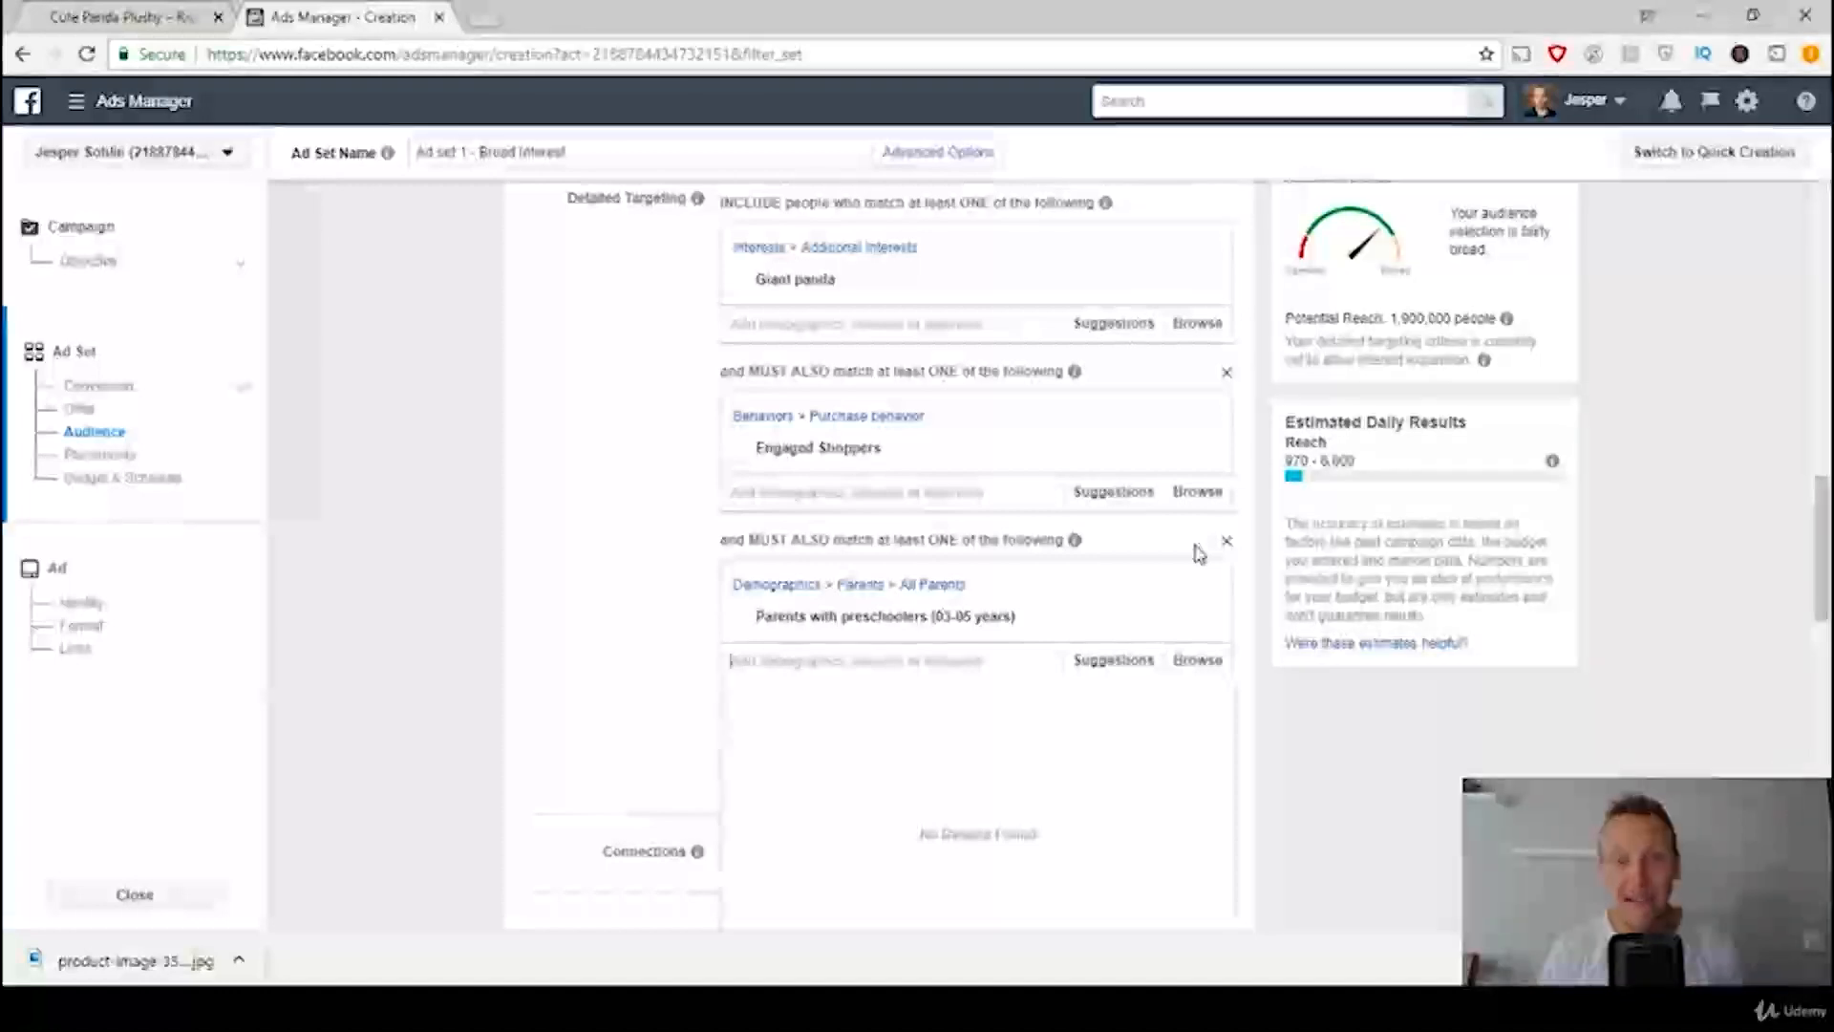
left_click(558, 471)
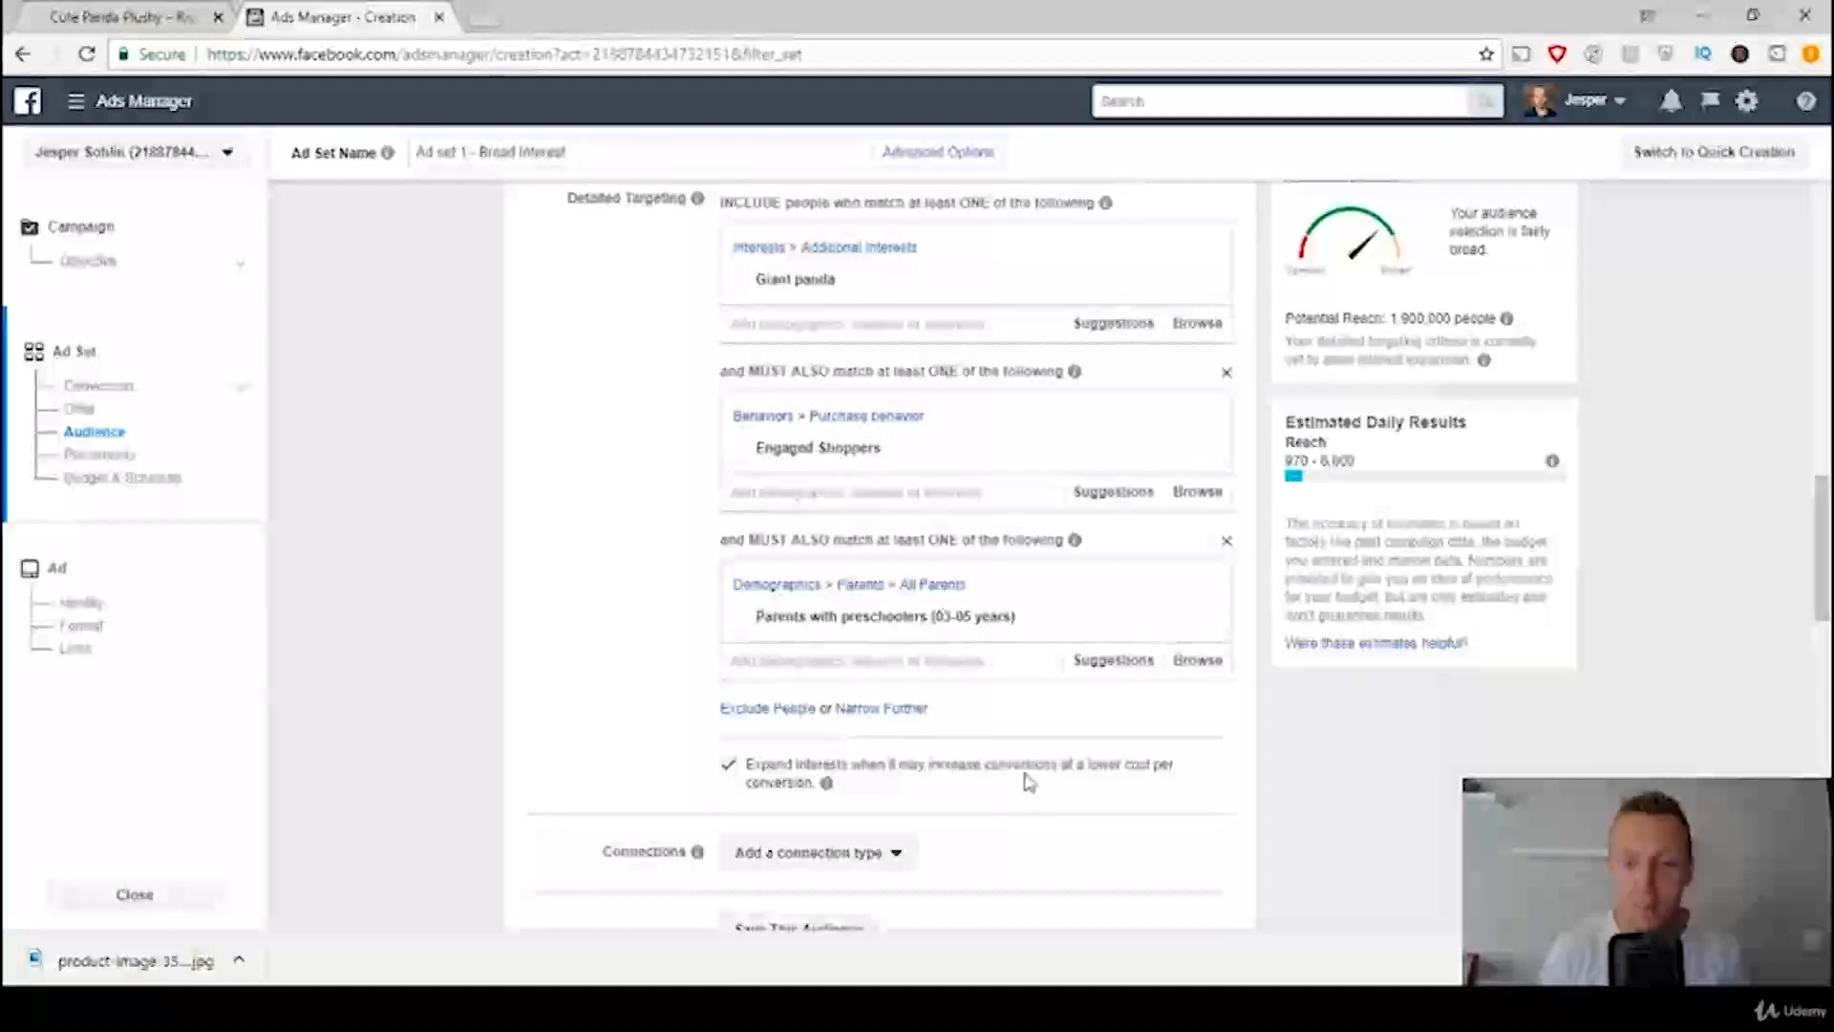
left_click(726, 765)
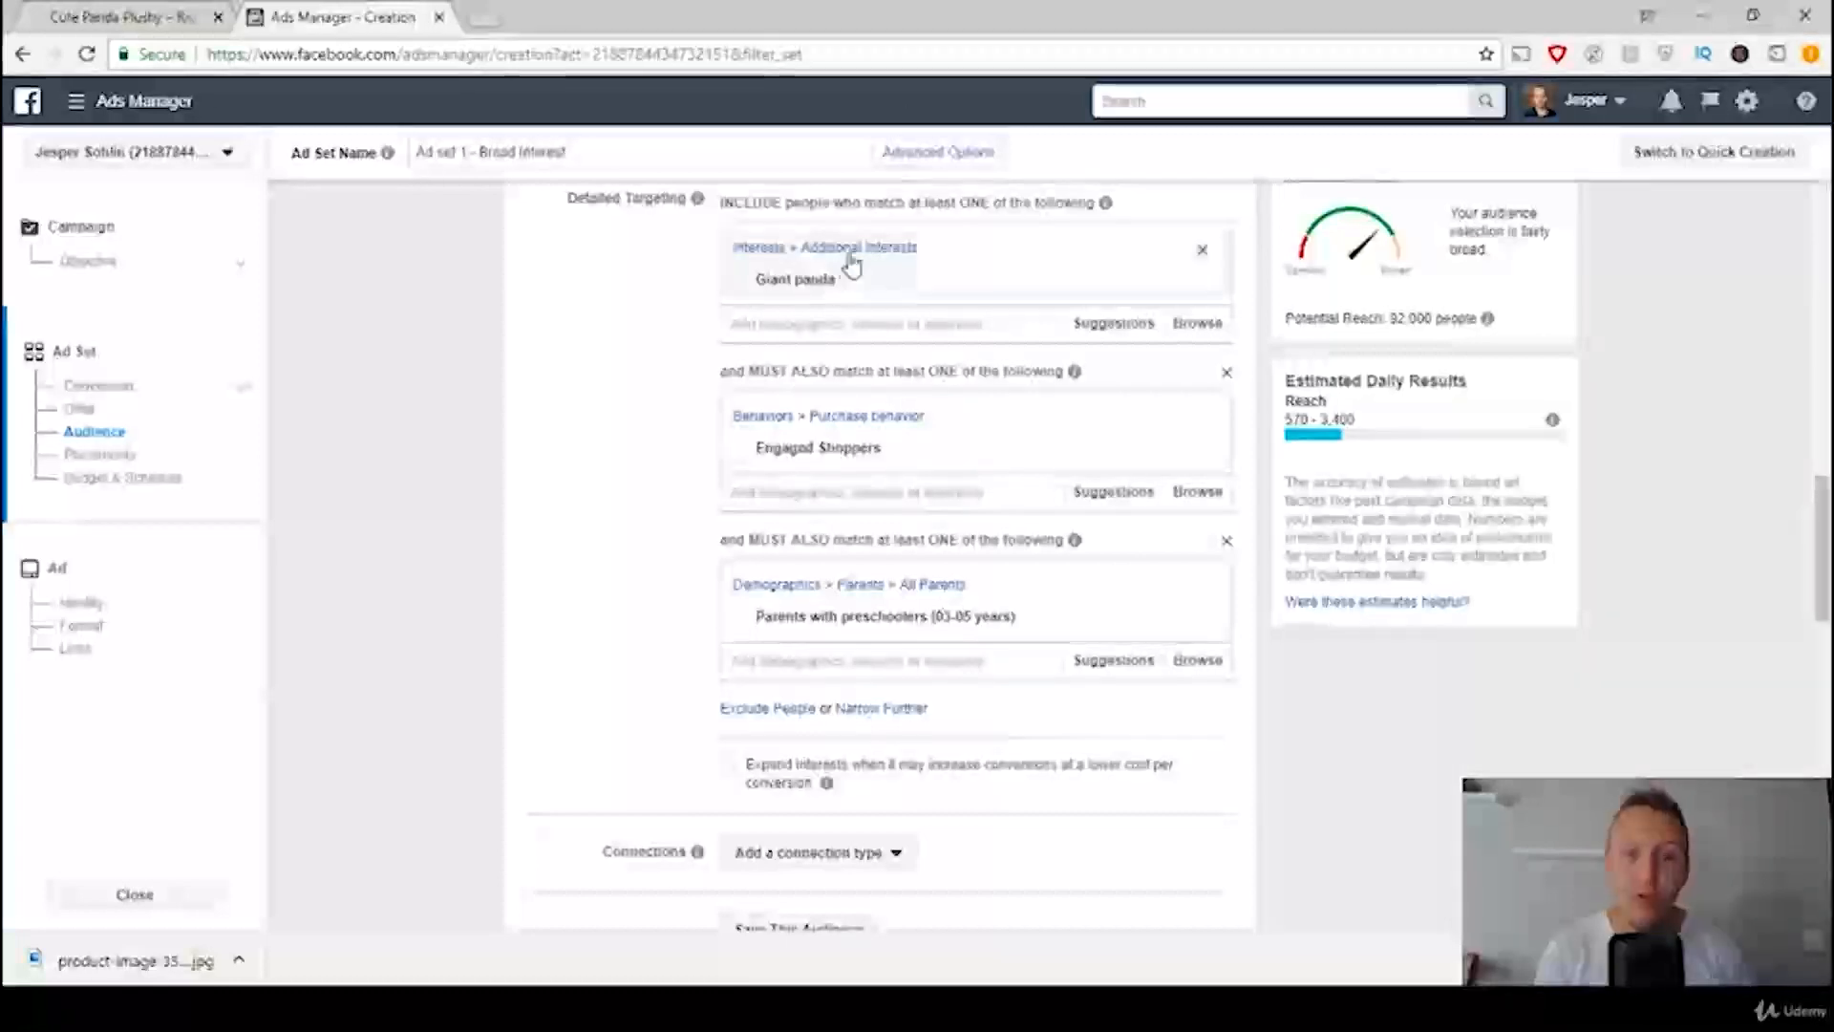
Step: Add Kung Fu Panda as an interest in the same group as Giant panda
mouse_move(812, 277)
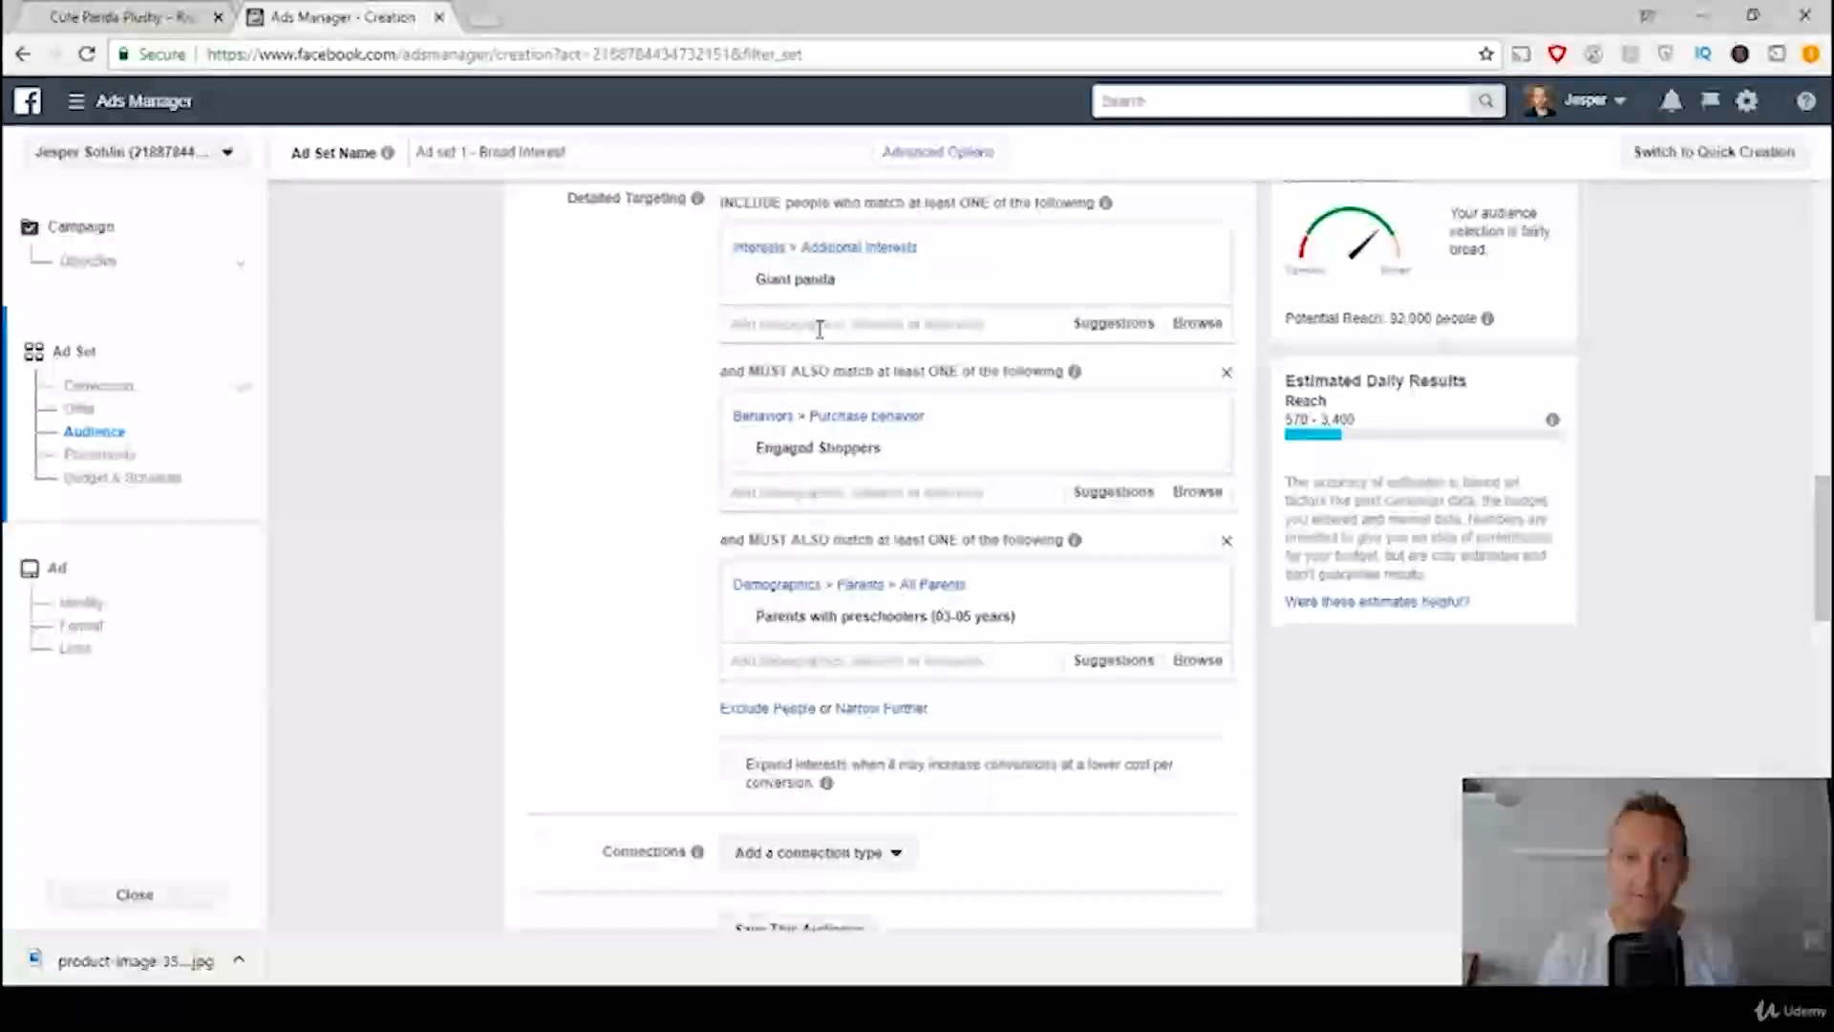
type("s")
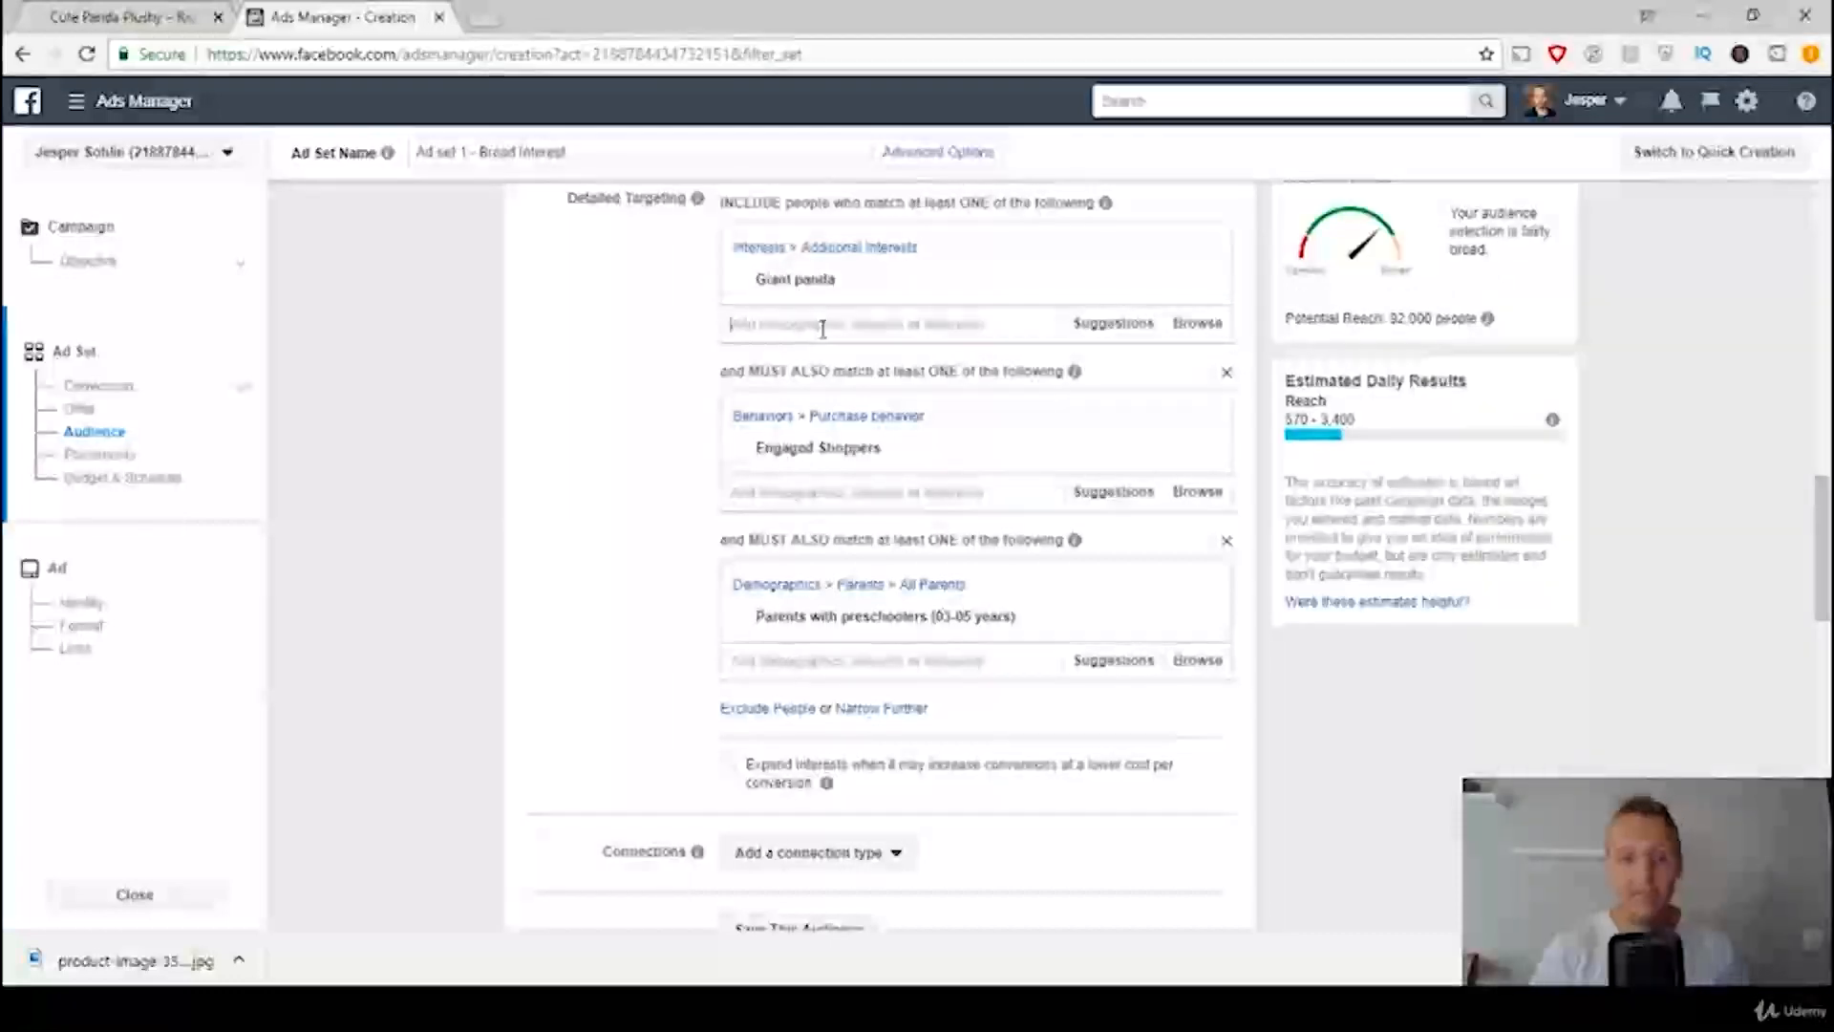
type("ungf")
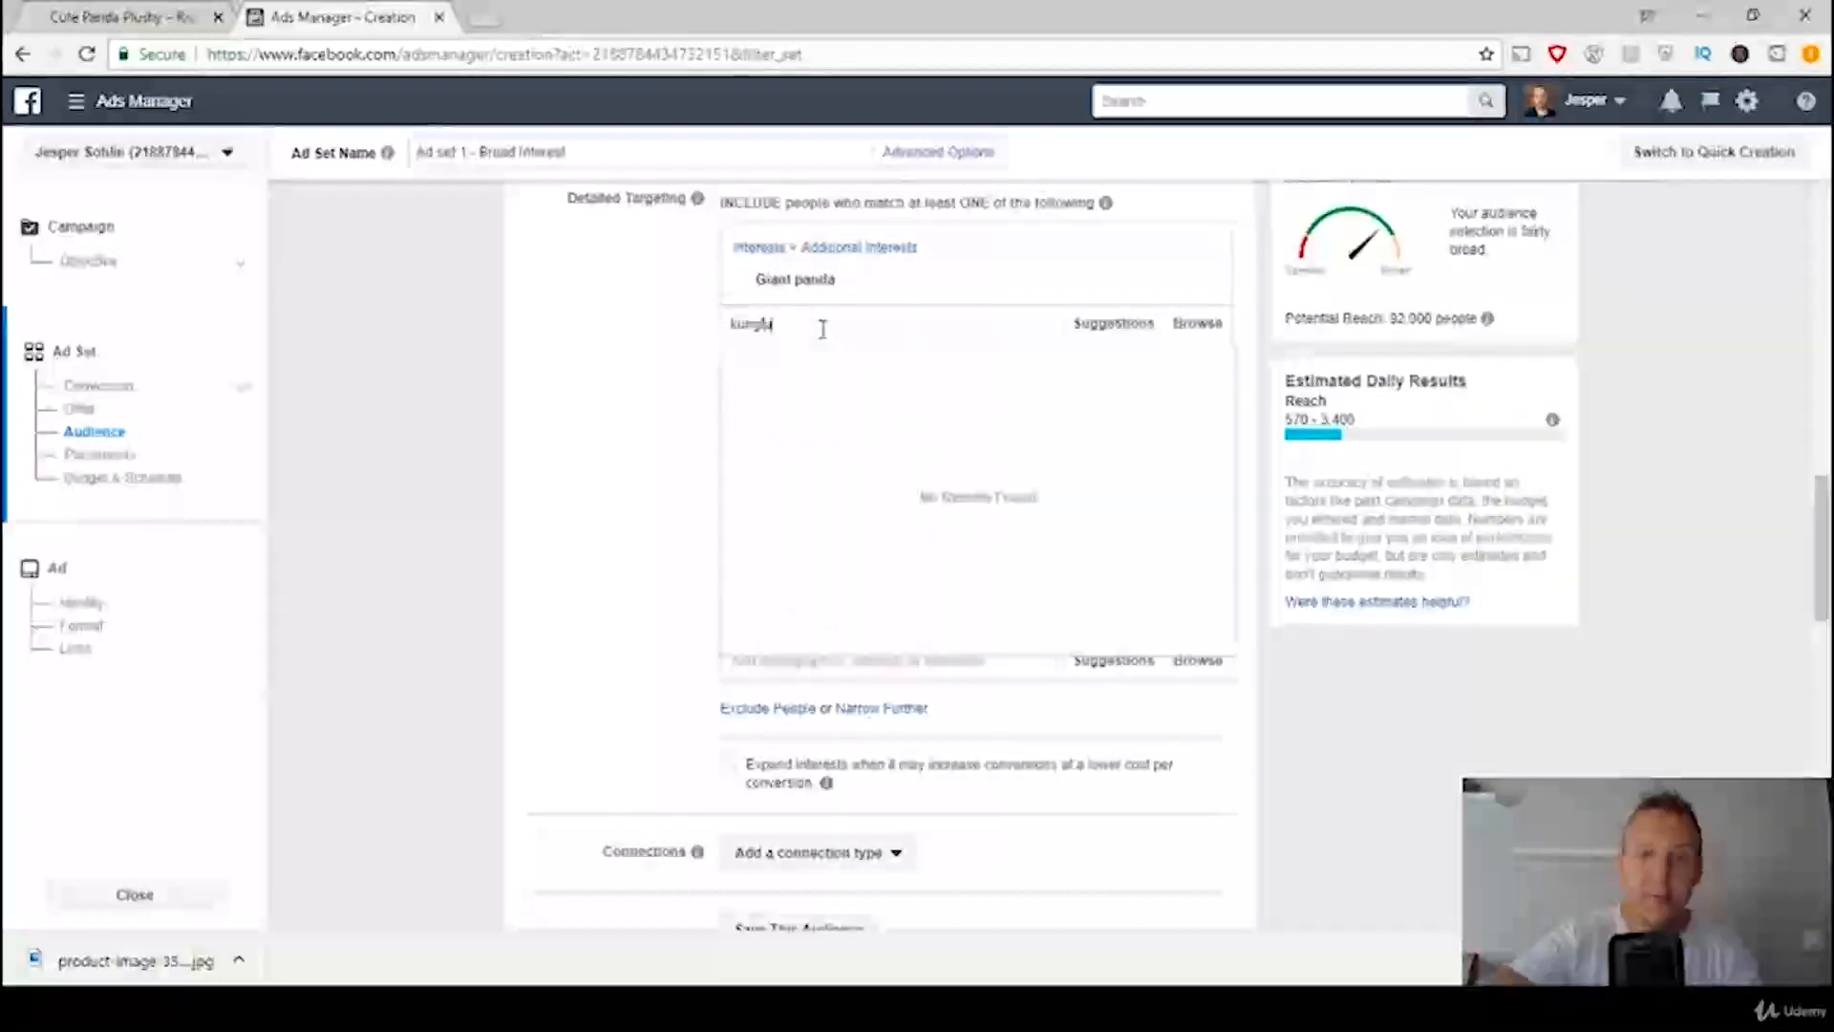
type("u panda")
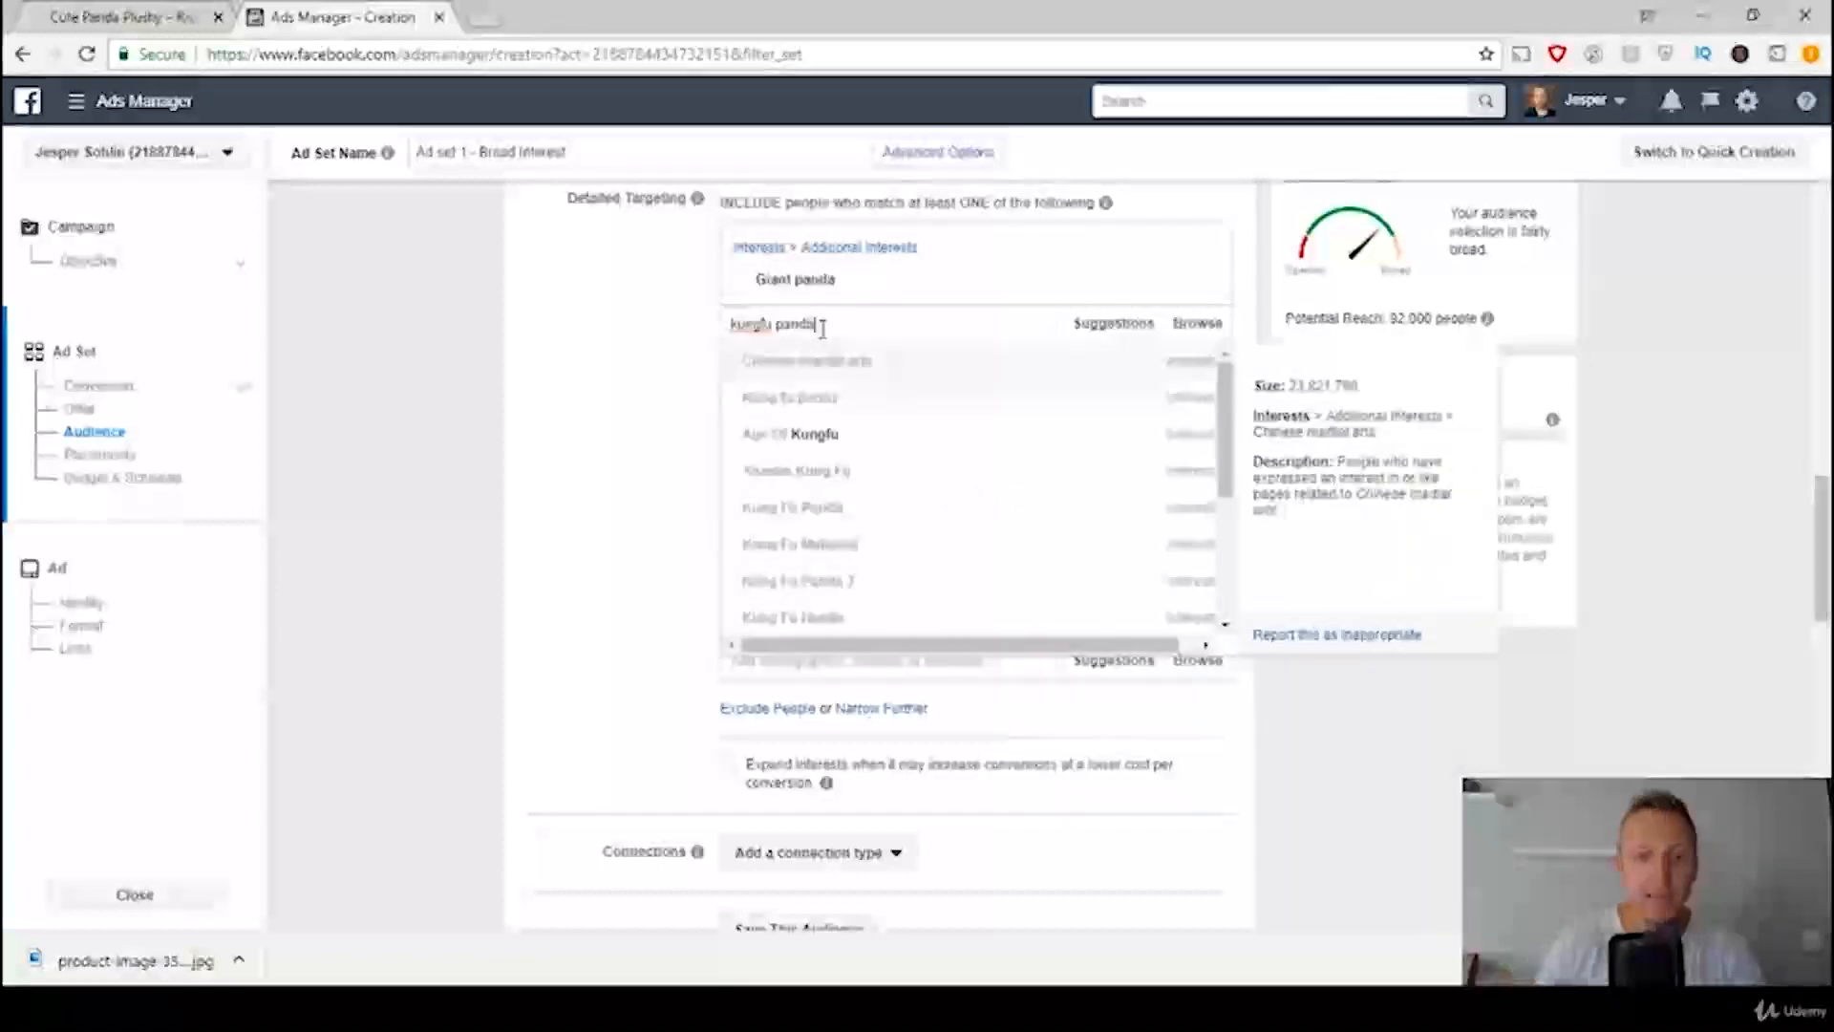
left_click(754, 361)
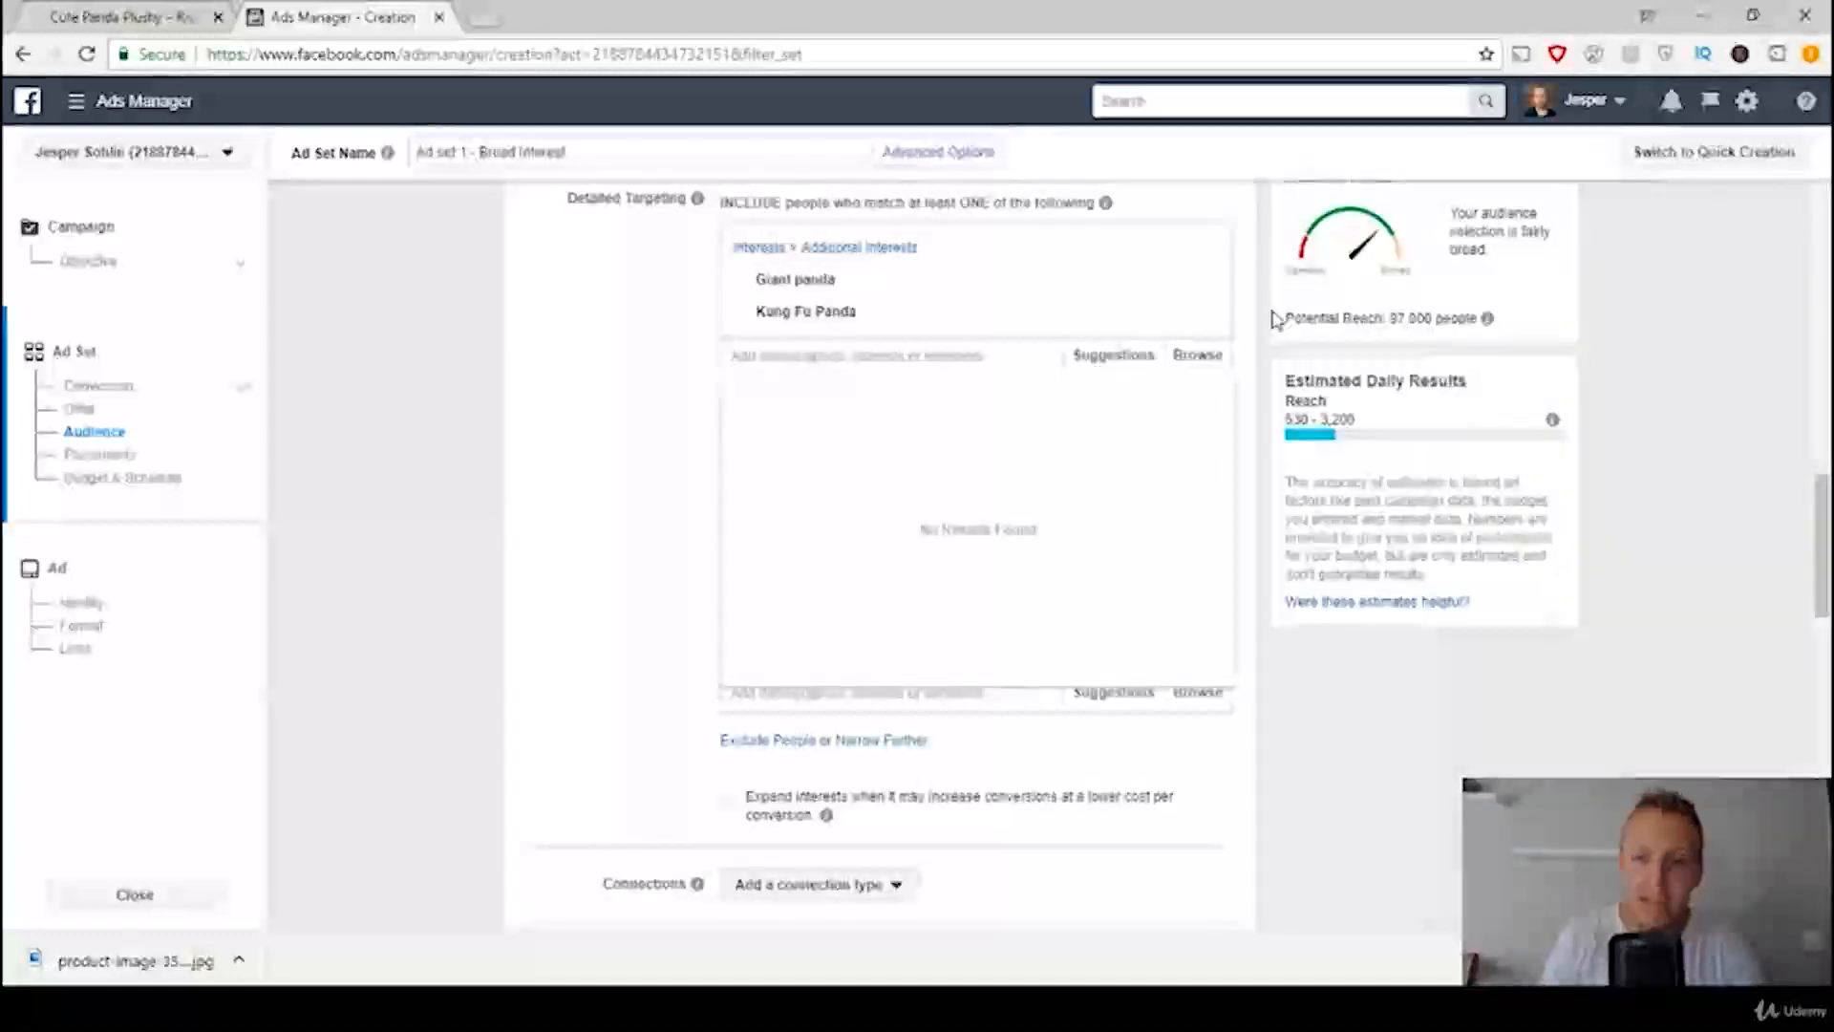
Step: Add the suggested interests I Love Pandas, PANDAS, Panda Shop, Kung Fu Panda 2 and Kung Fu Panda 3 to the Giant panda group
left_click(1114, 356)
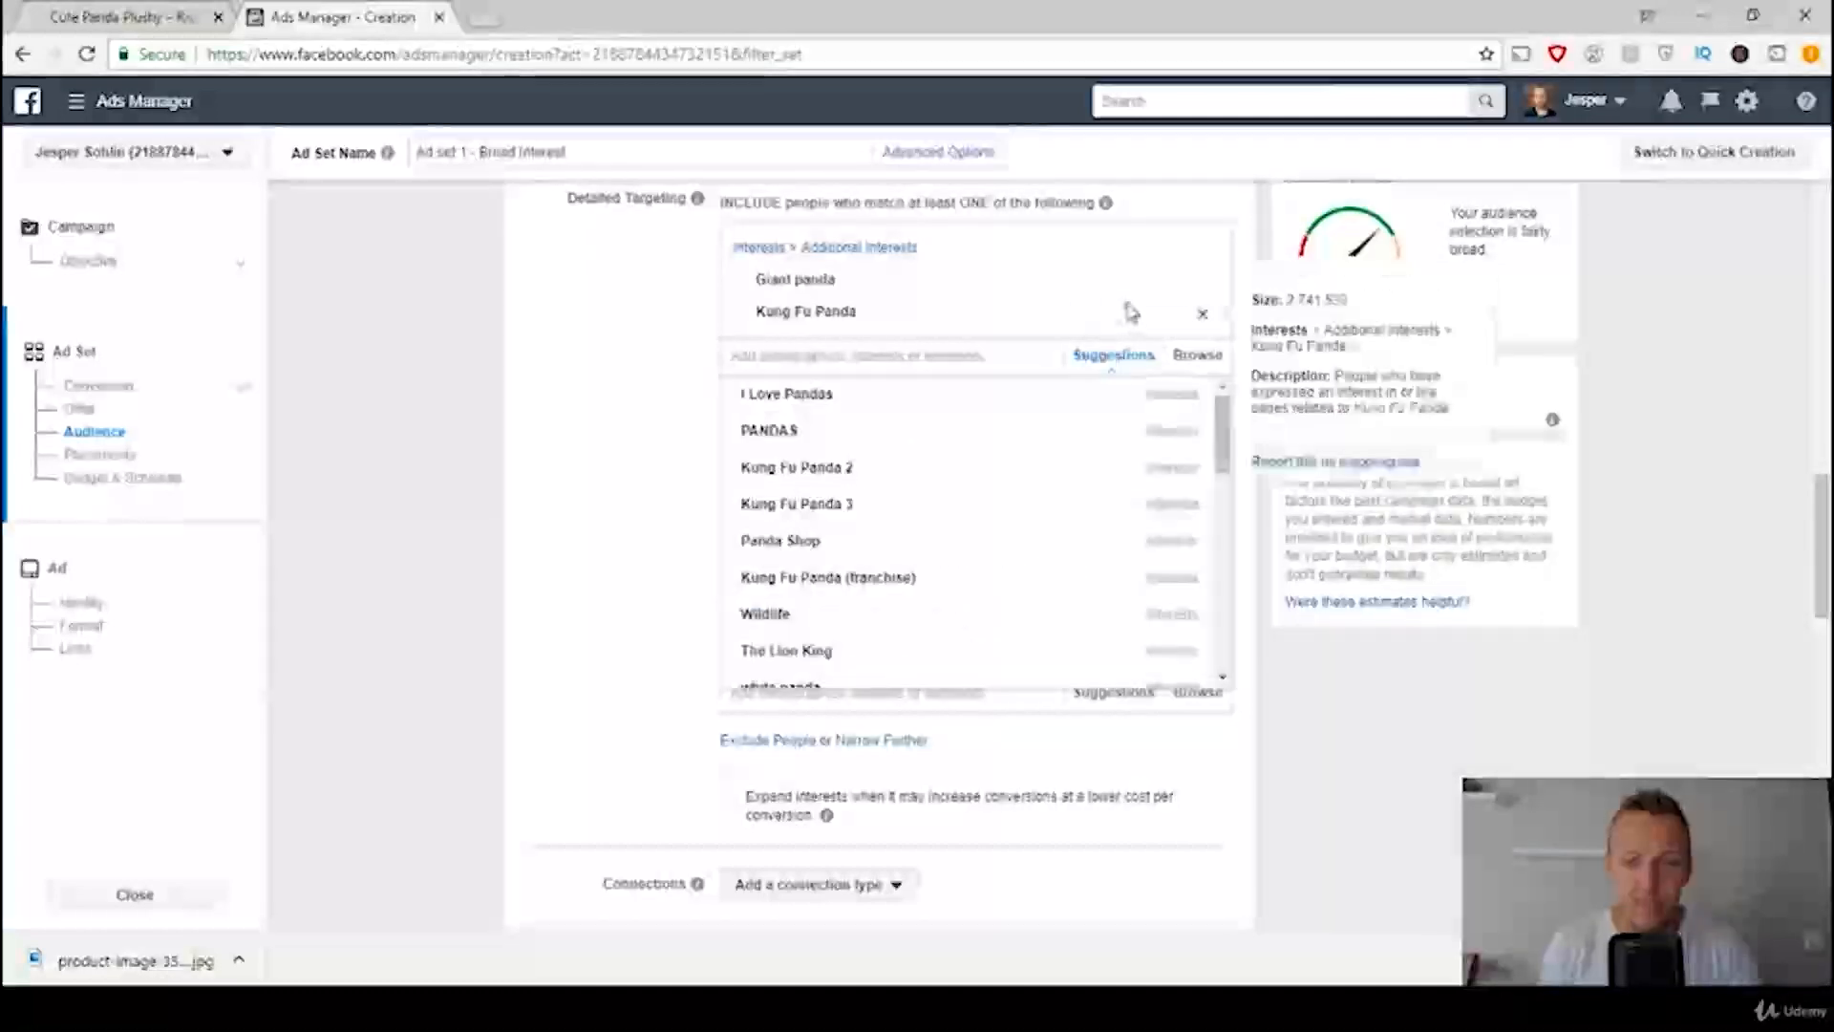
mouse_move(832, 402)
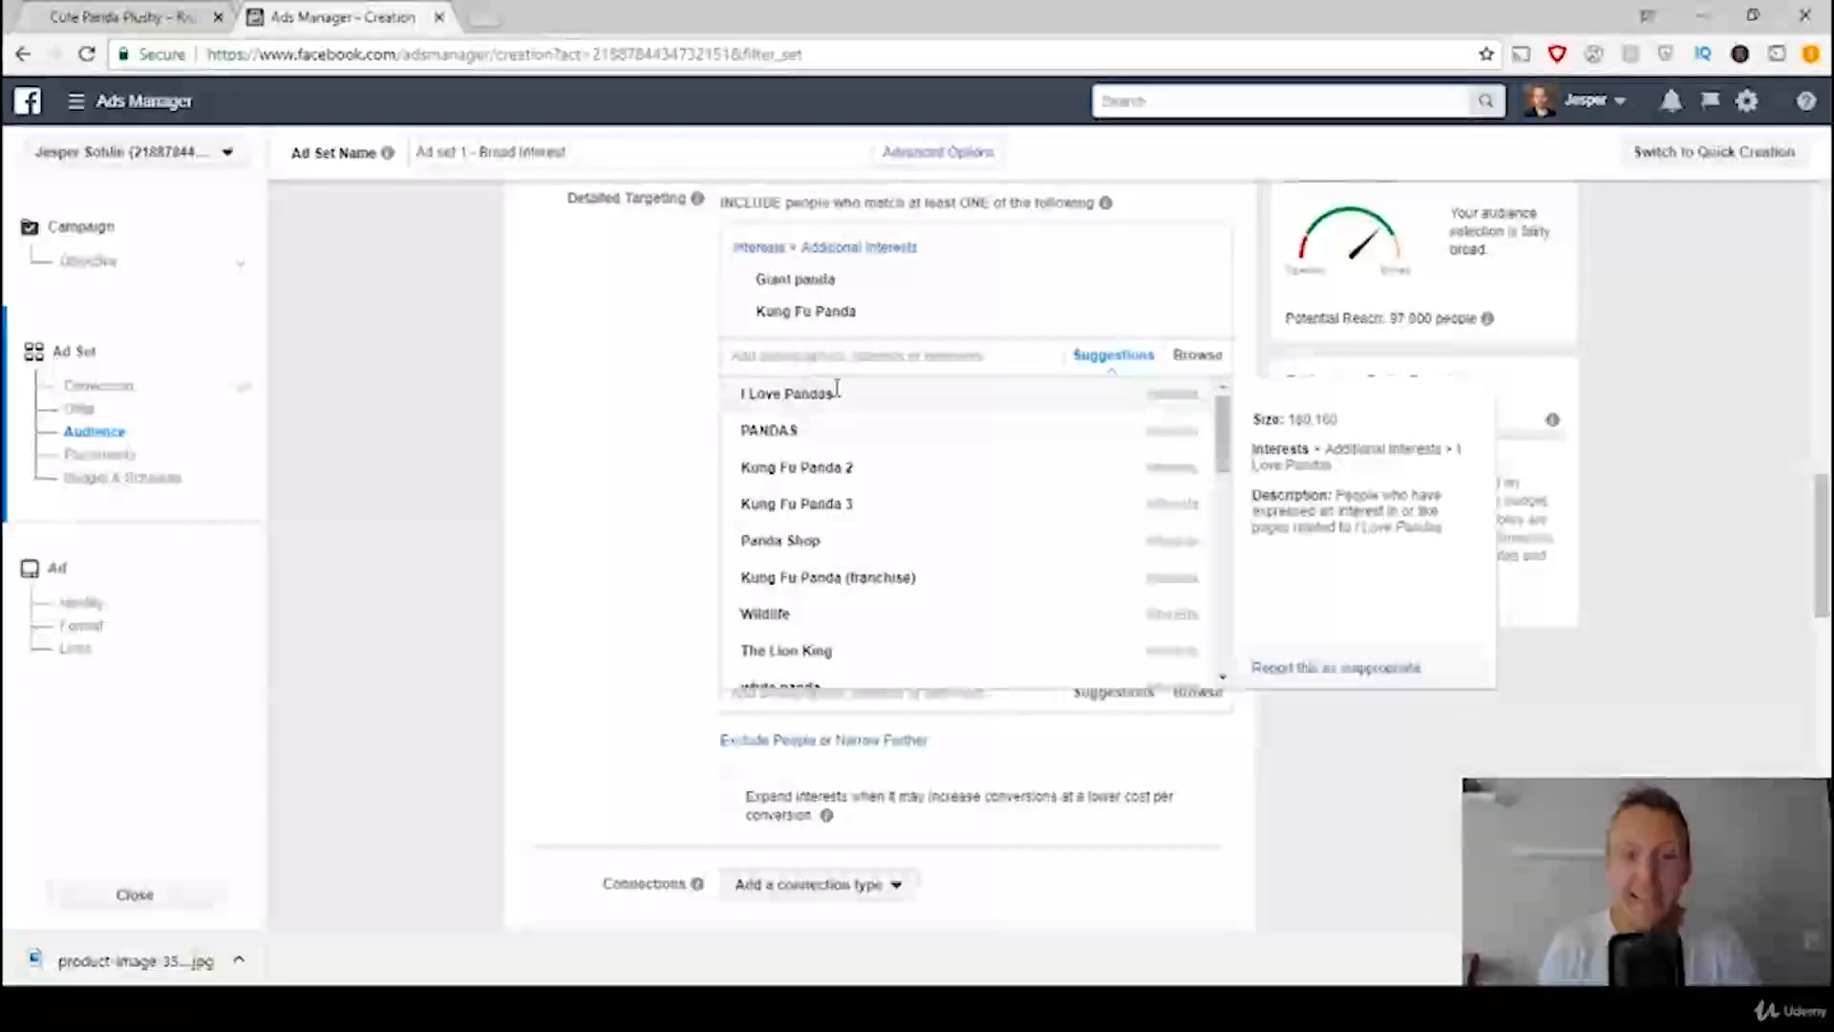
left_click(837, 391)
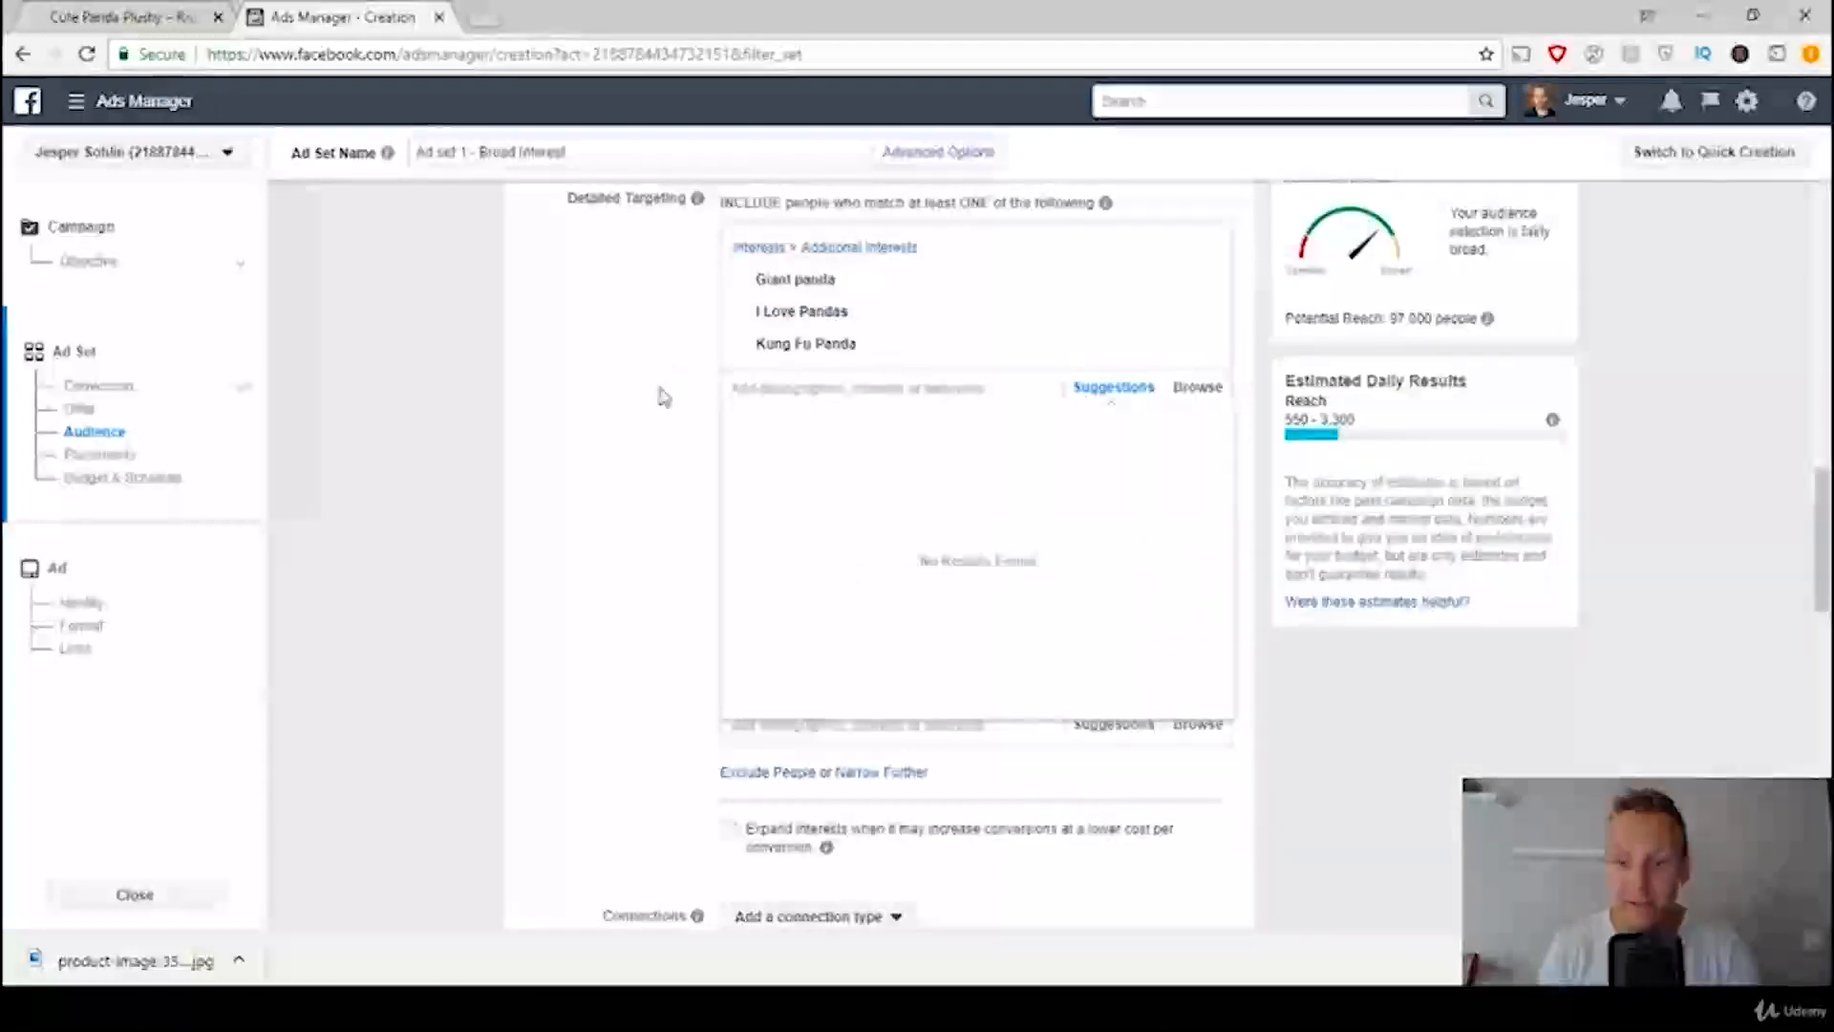
left_click(1099, 391)
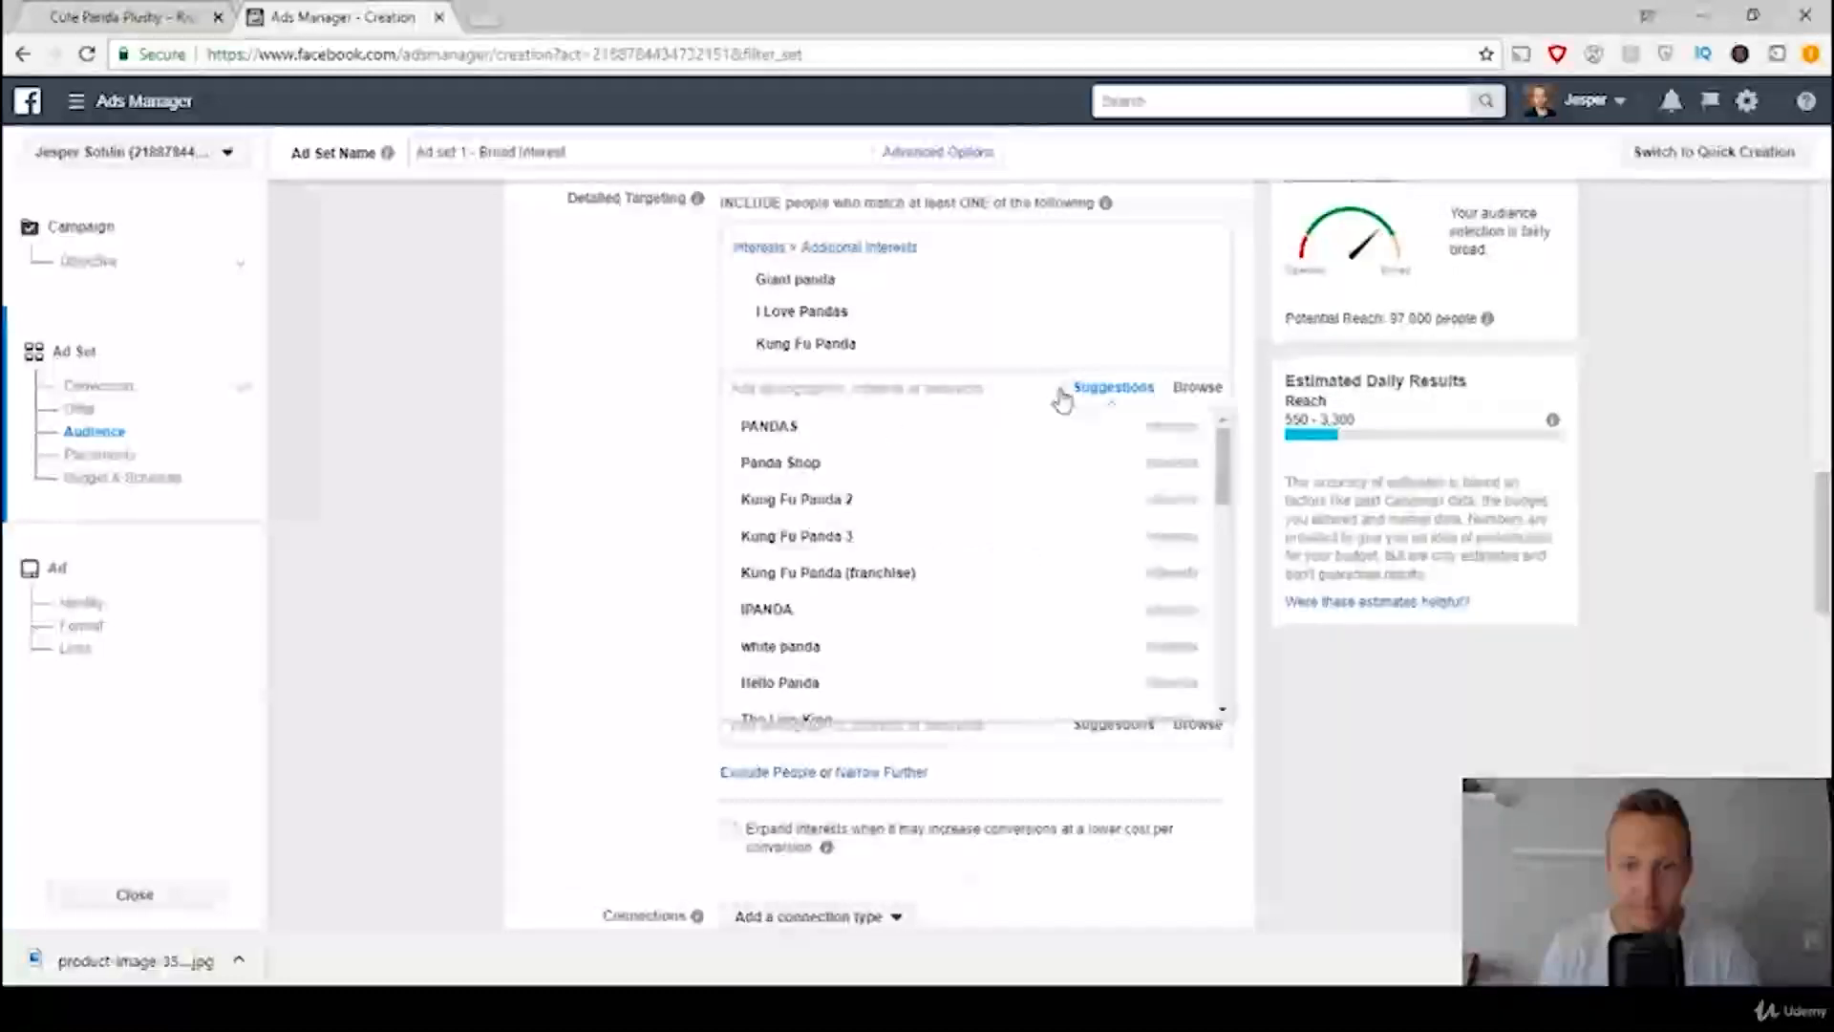
left_click(800, 427)
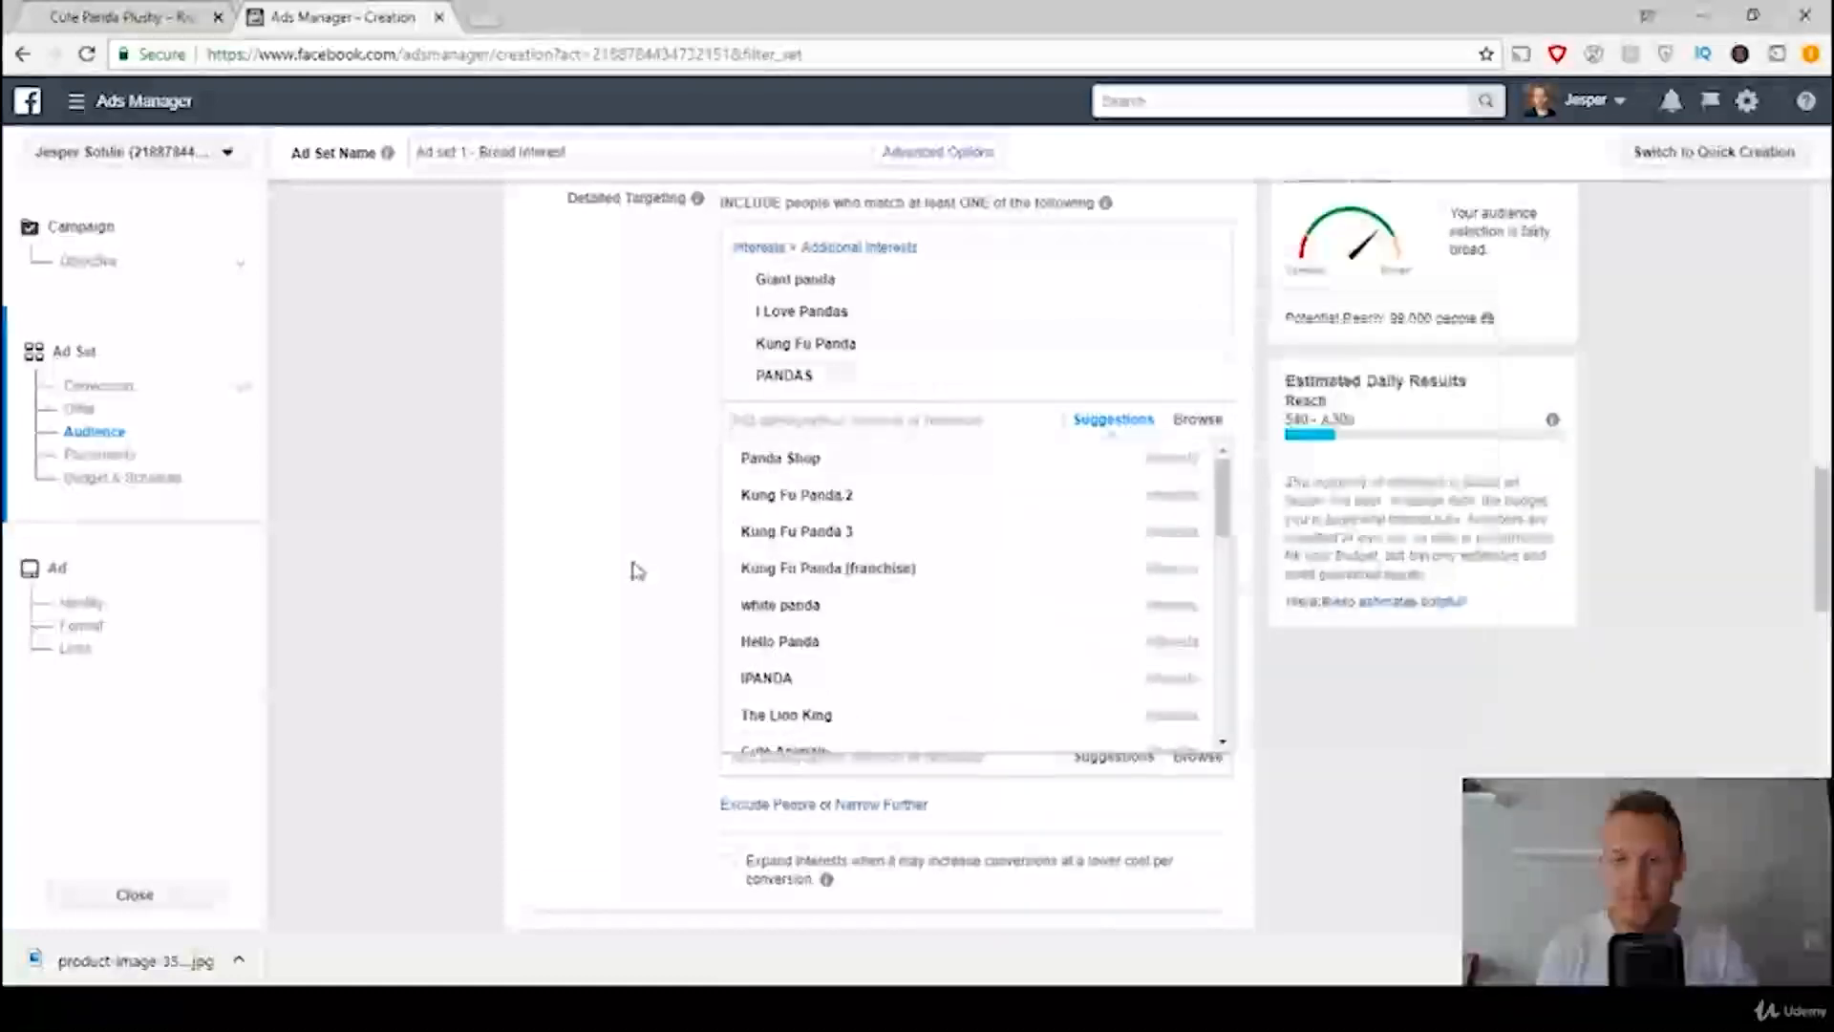
left_click(816, 461)
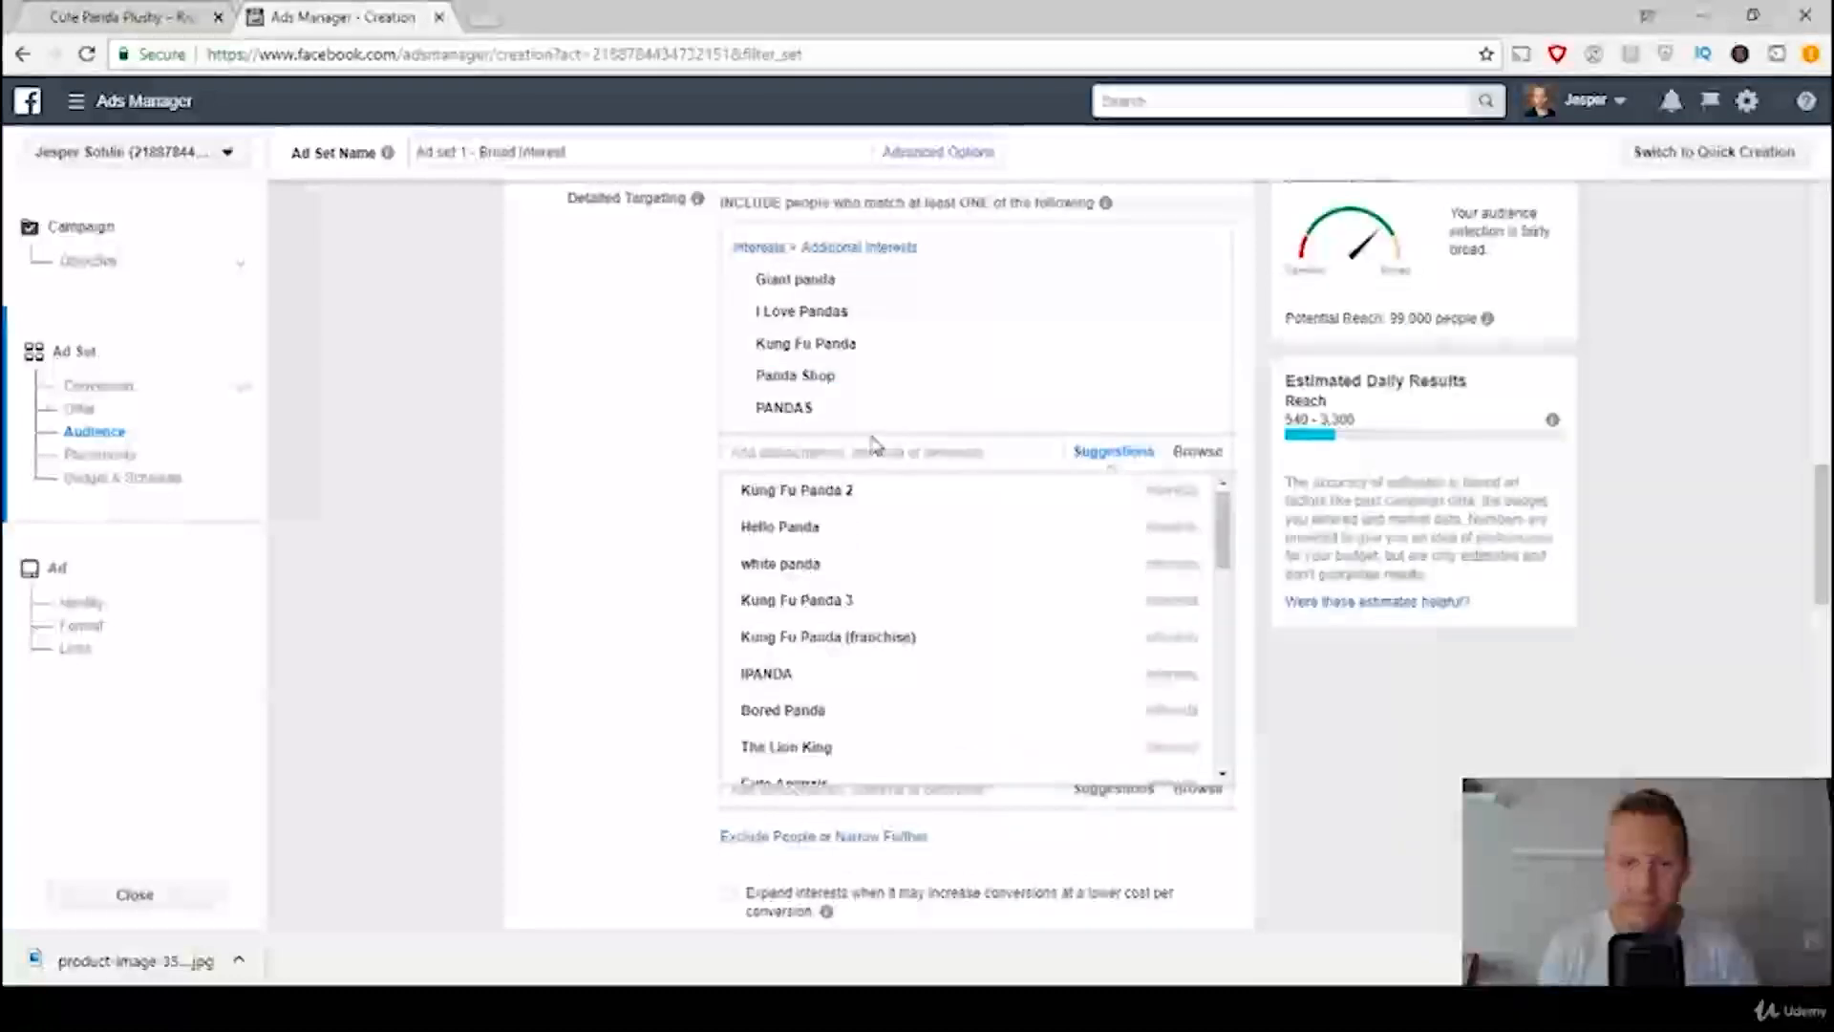
mouse_move(840, 495)
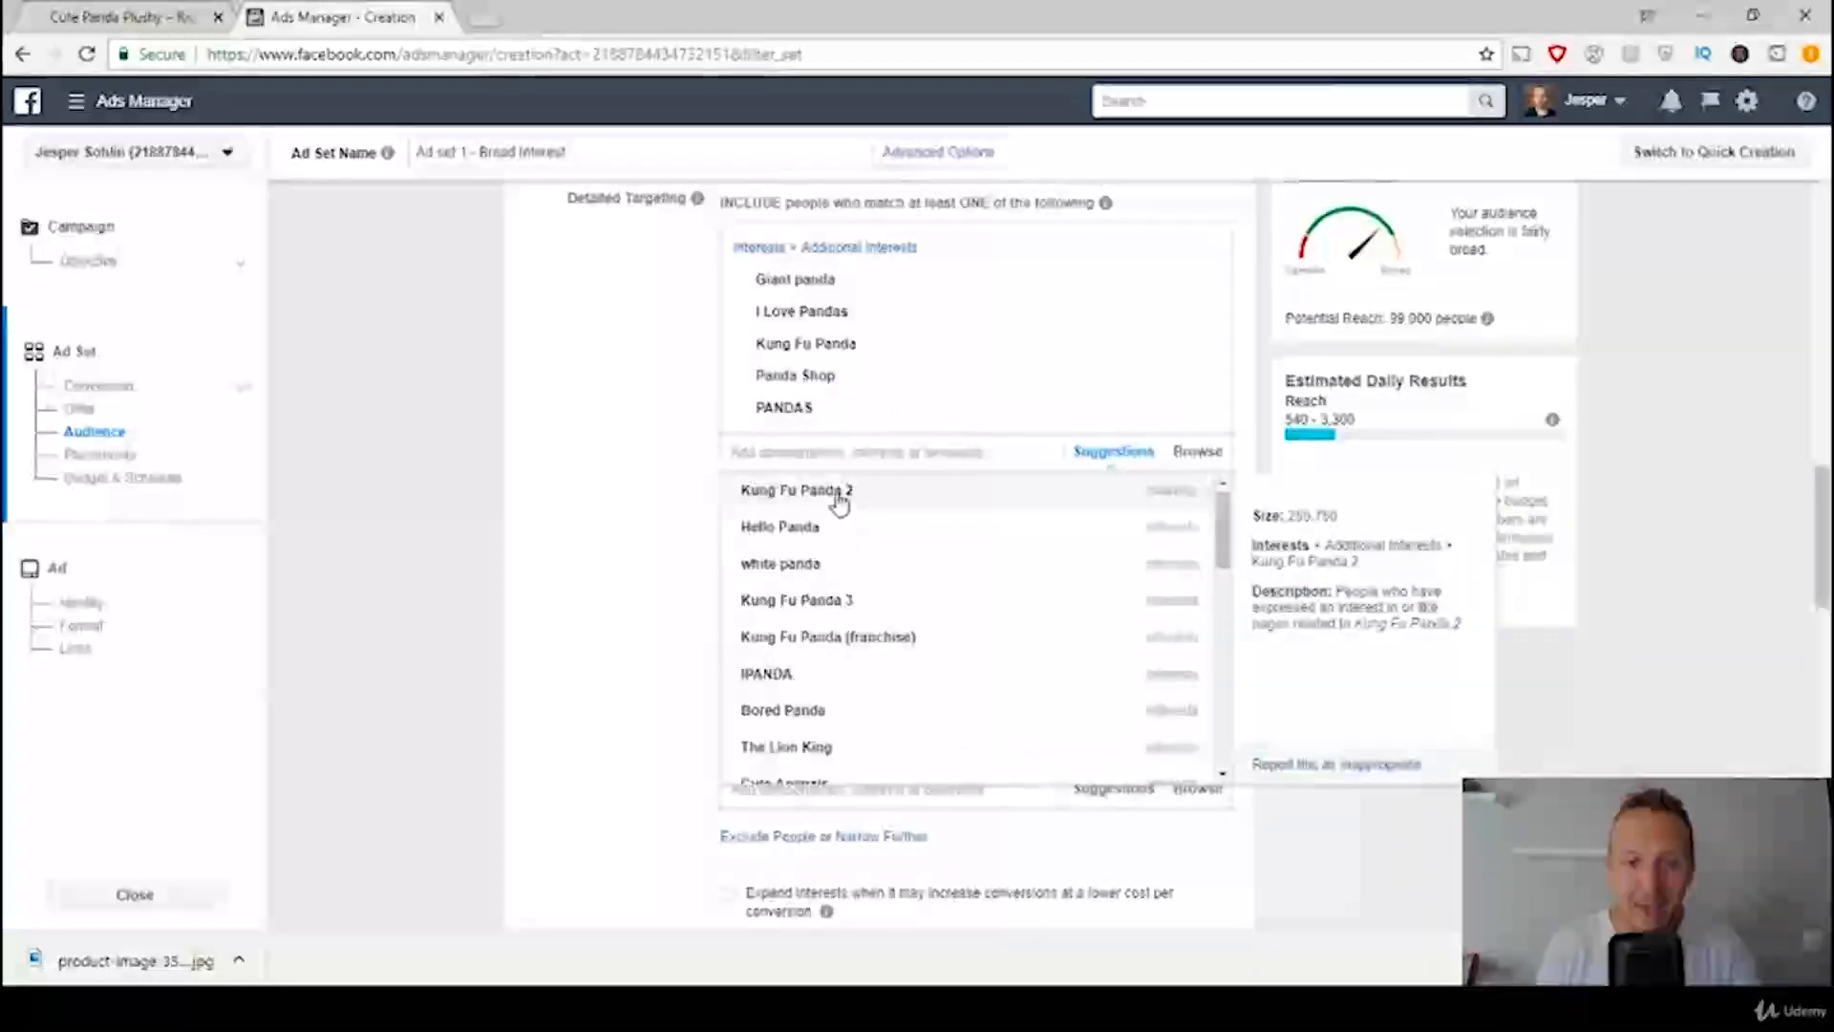
left_click(840, 493)
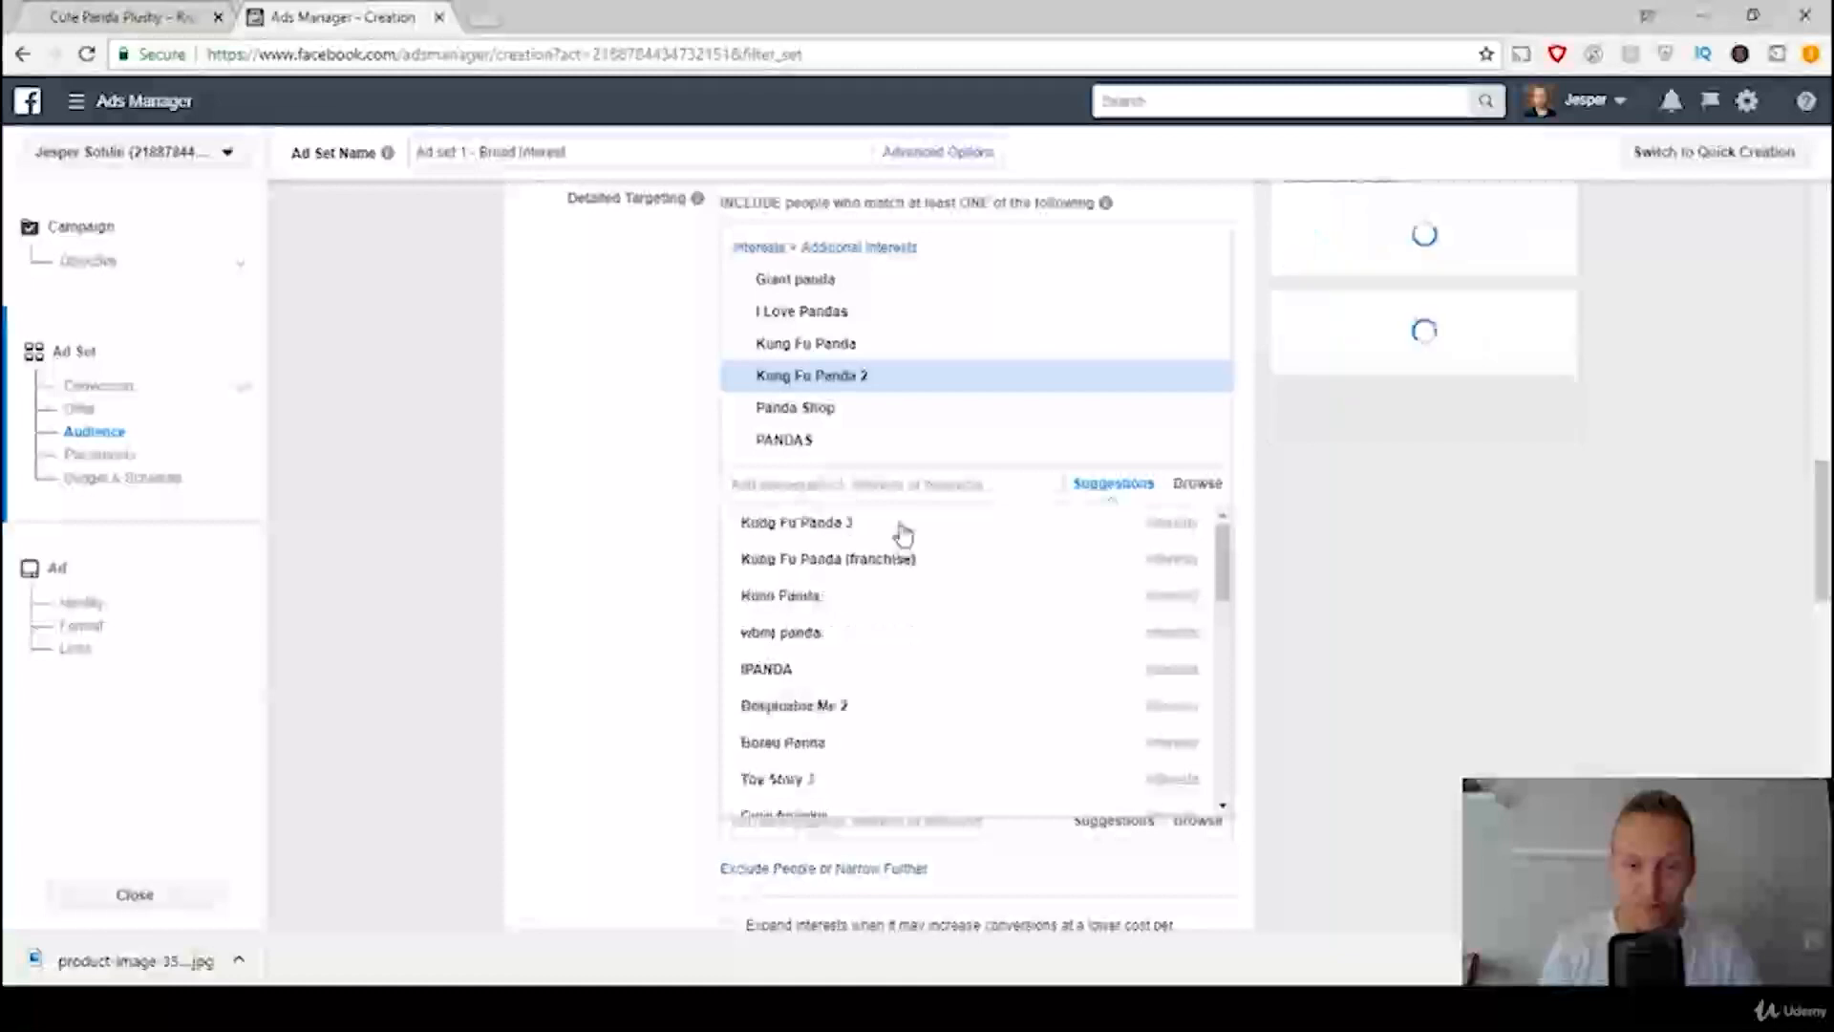
left_click(818, 523)
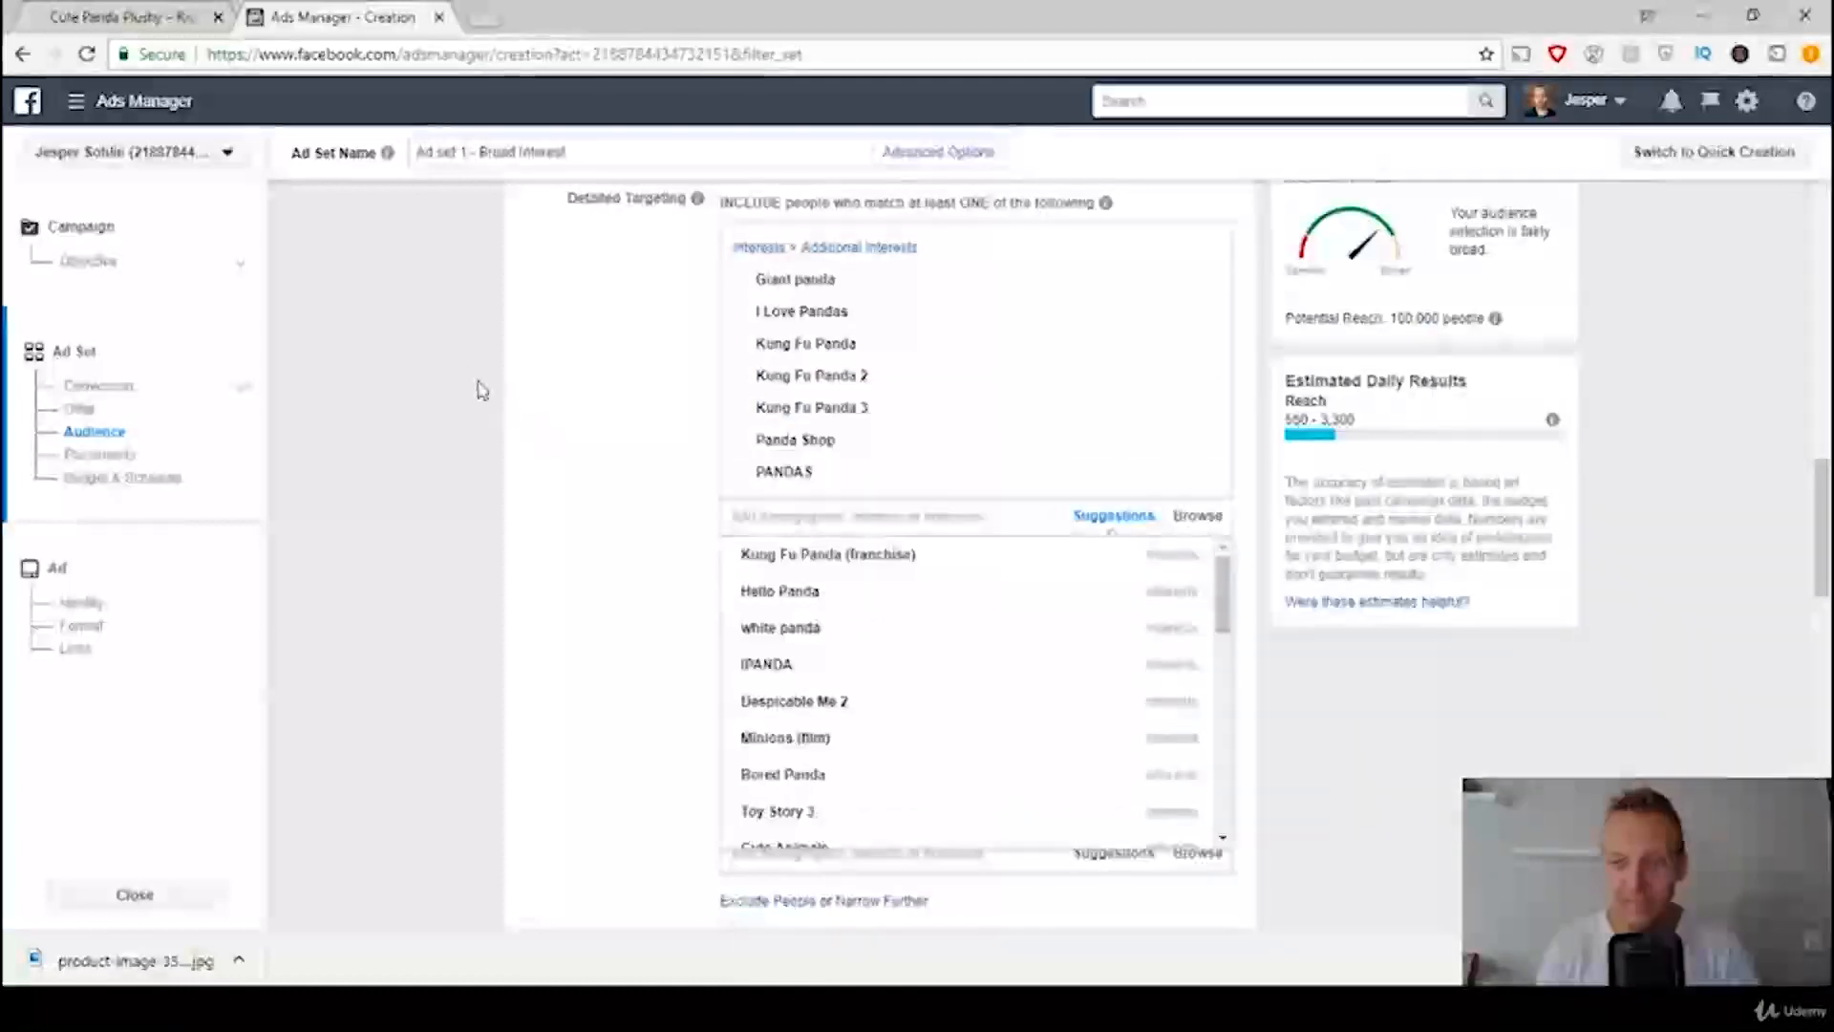
left_click(446, 399)
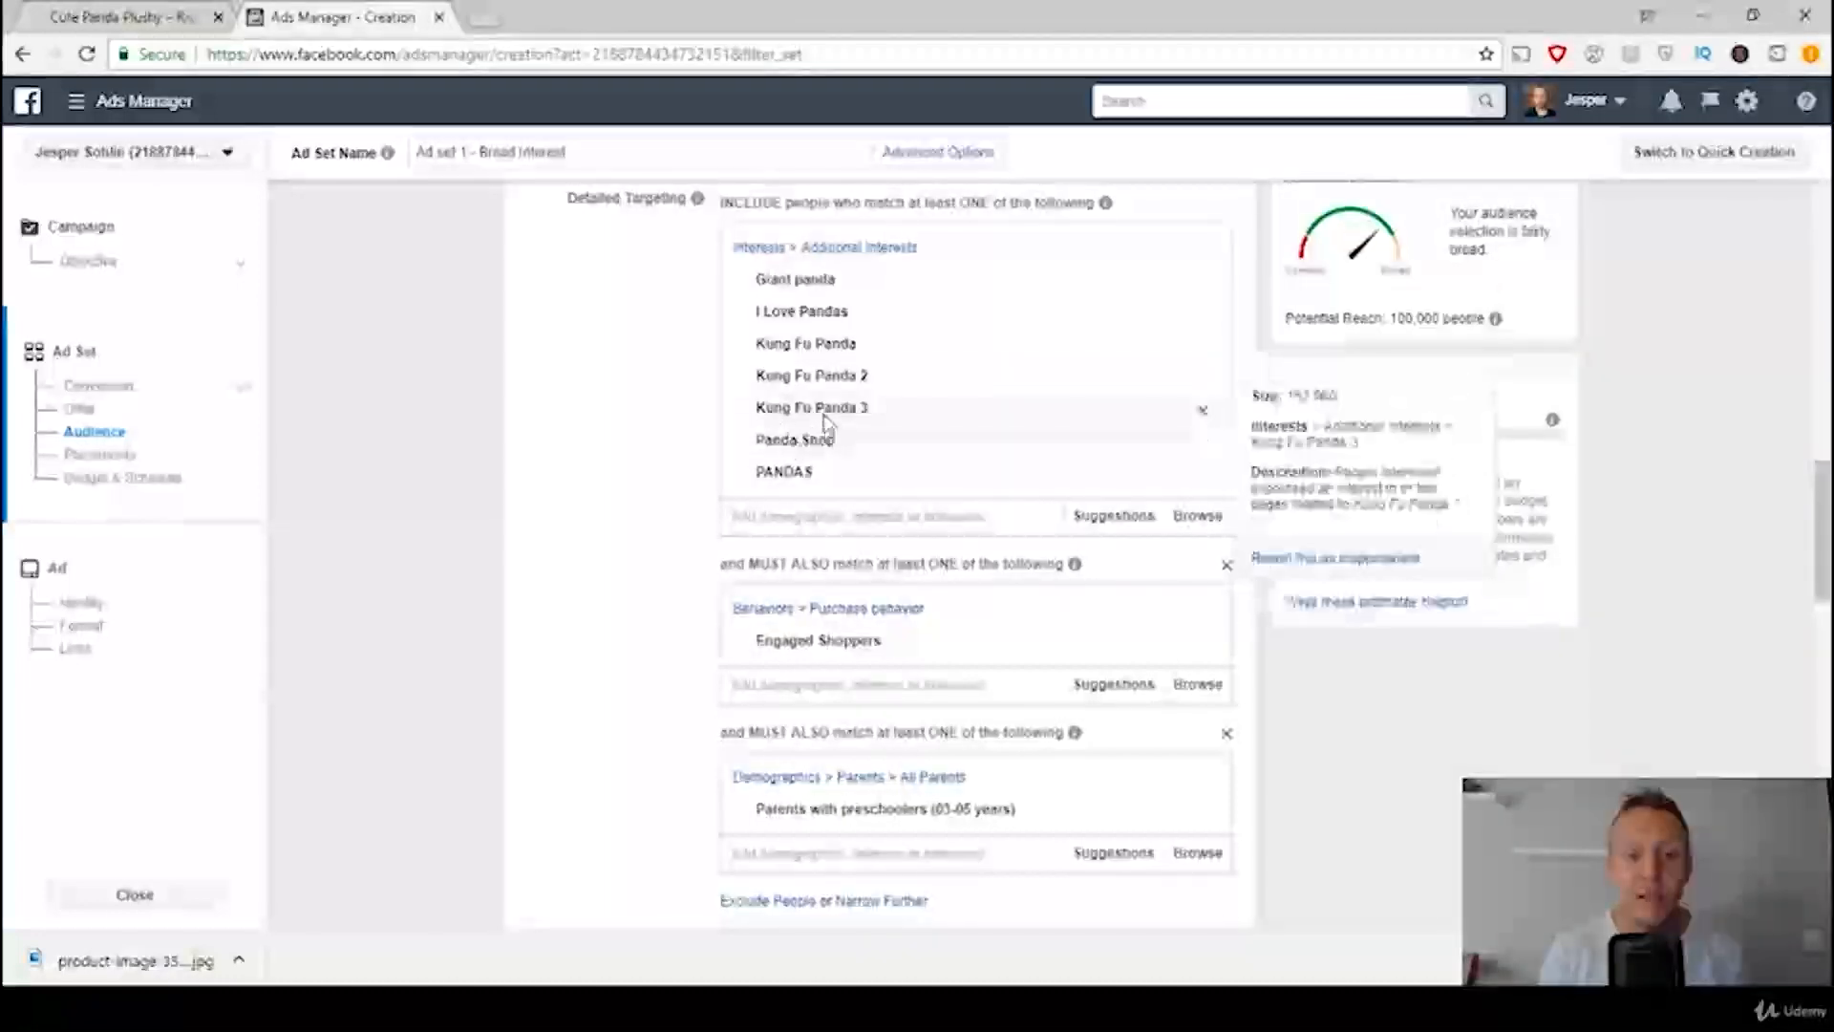
Step: Check the placement rule in the ads template and switch the ad set from automatic placements to Edit Placements
scroll(828, 425, "down", 1)
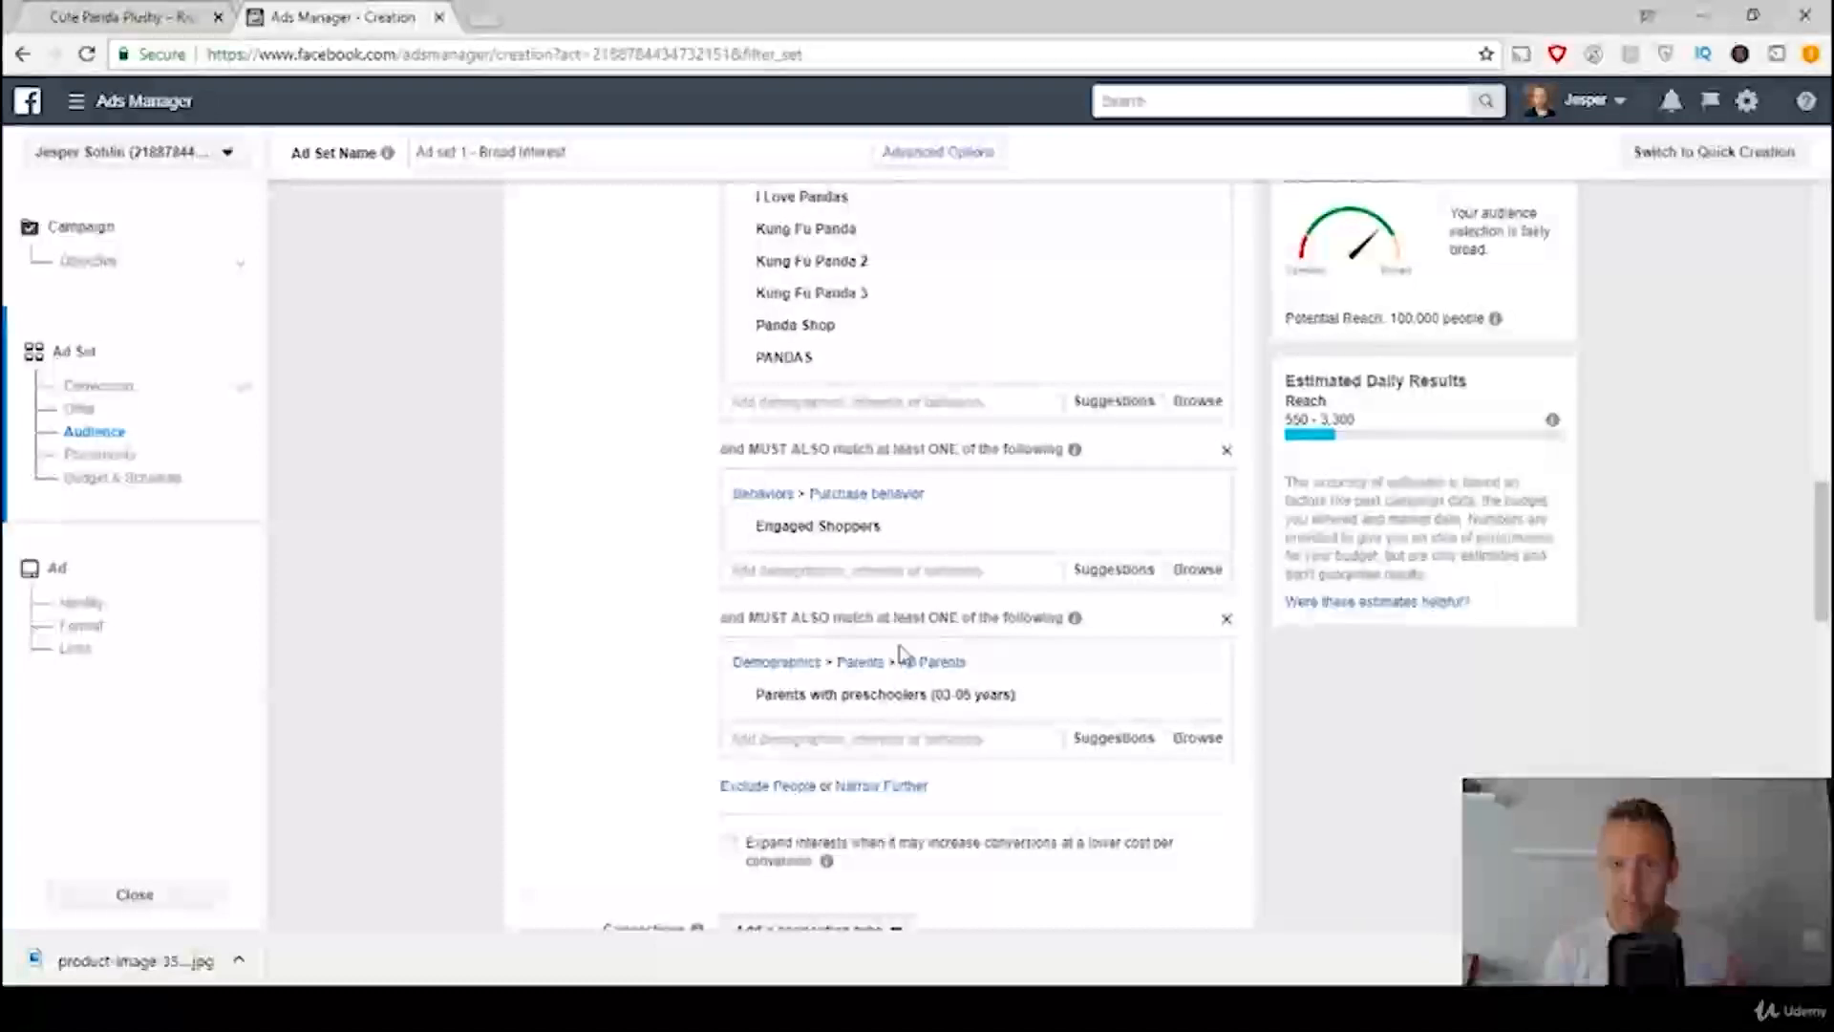
mouse_move(789, 206)
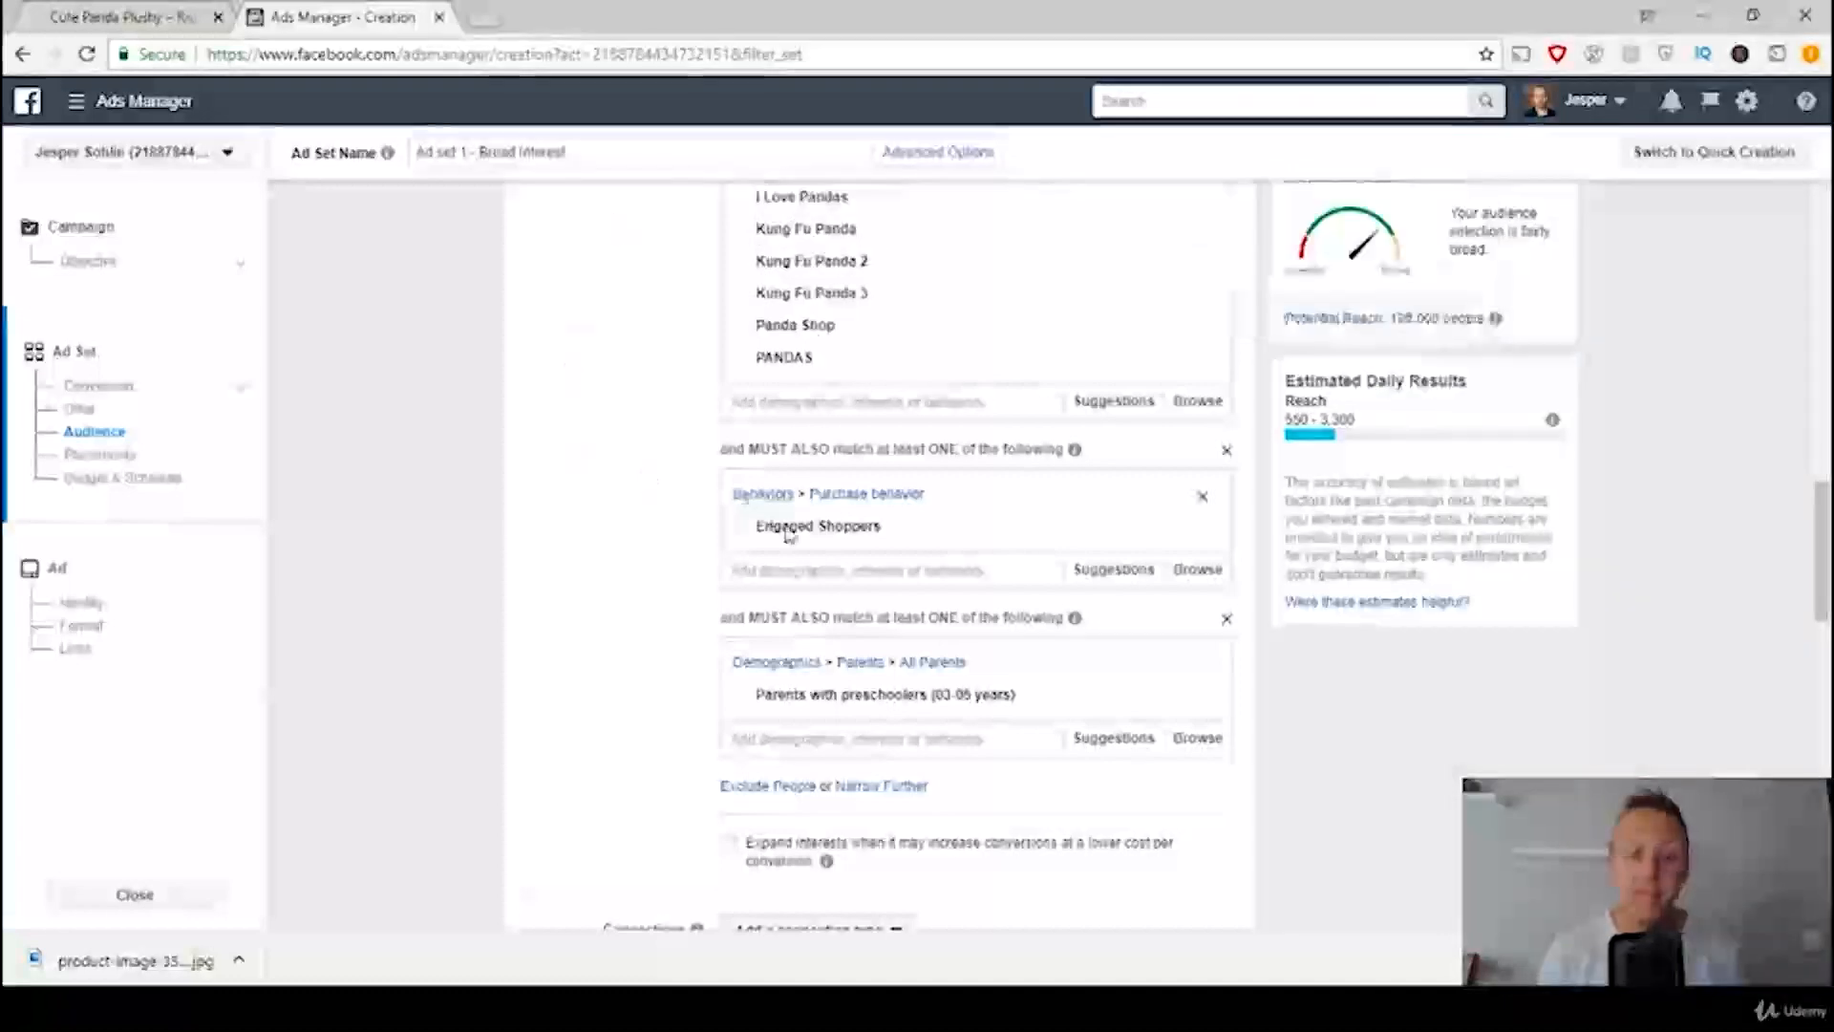
mouse_move(932, 704)
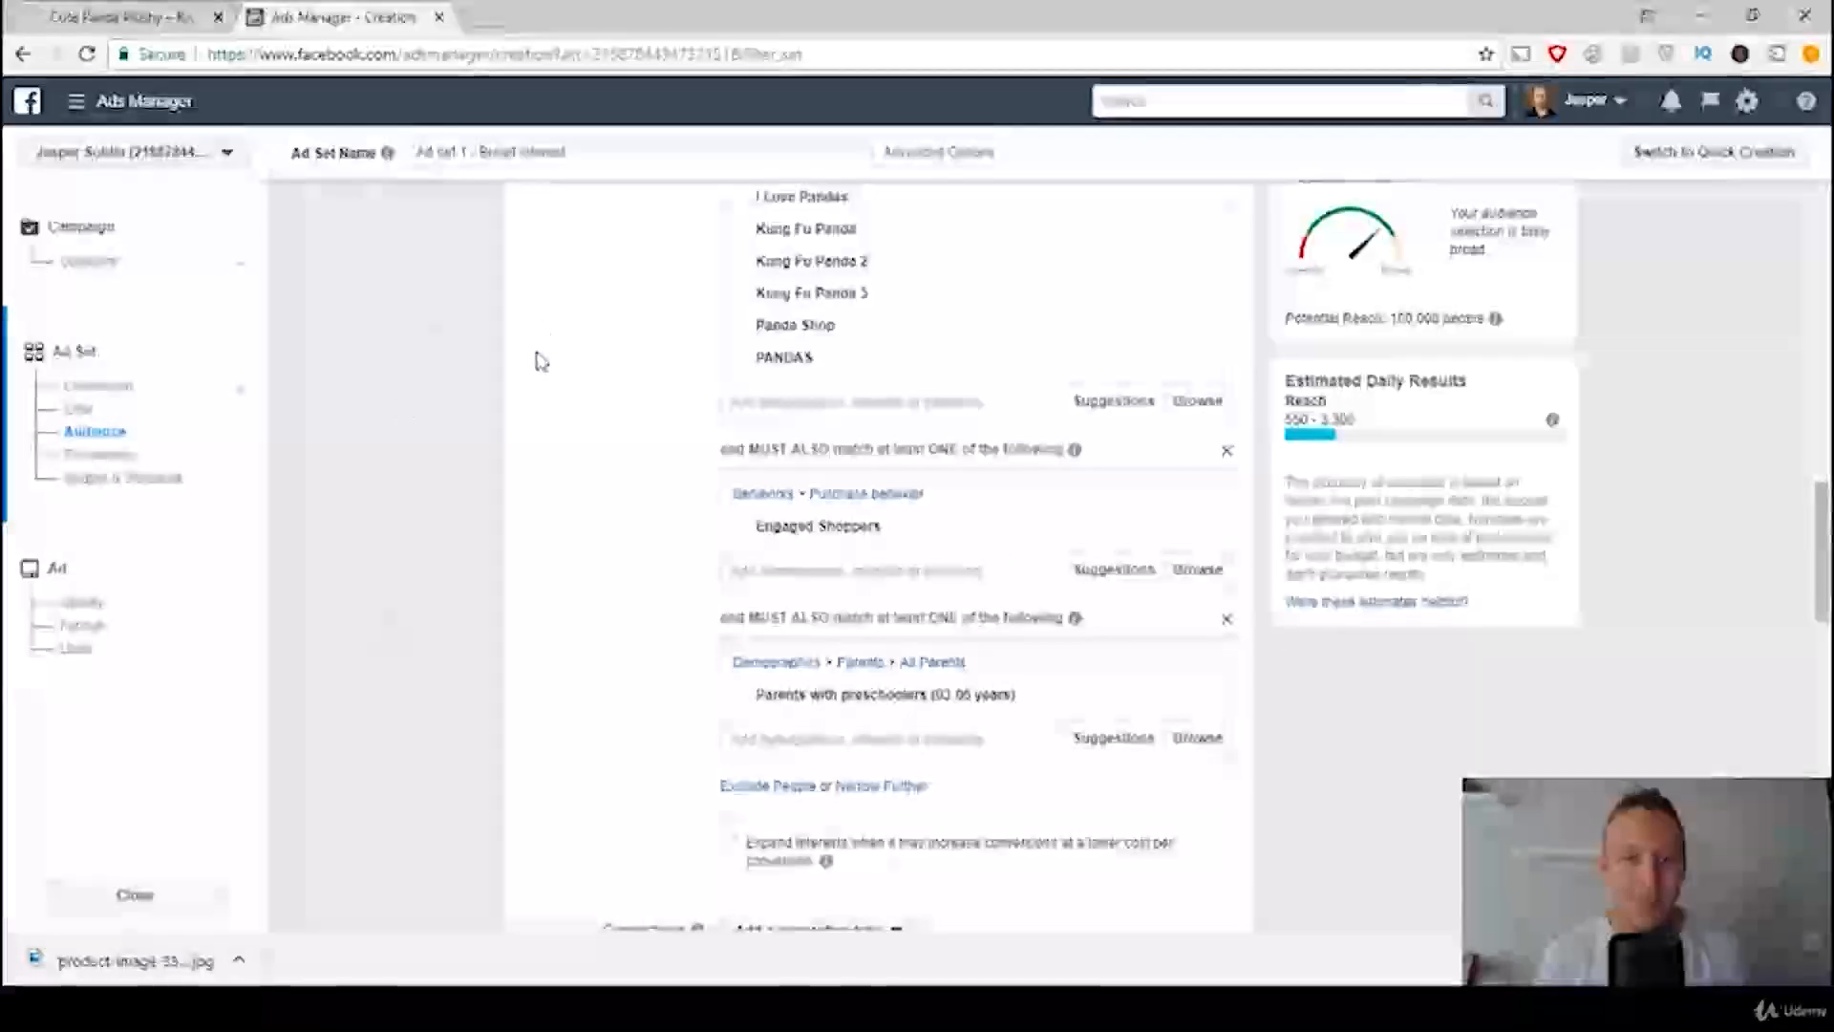
scroll(541, 361, "down", 5)
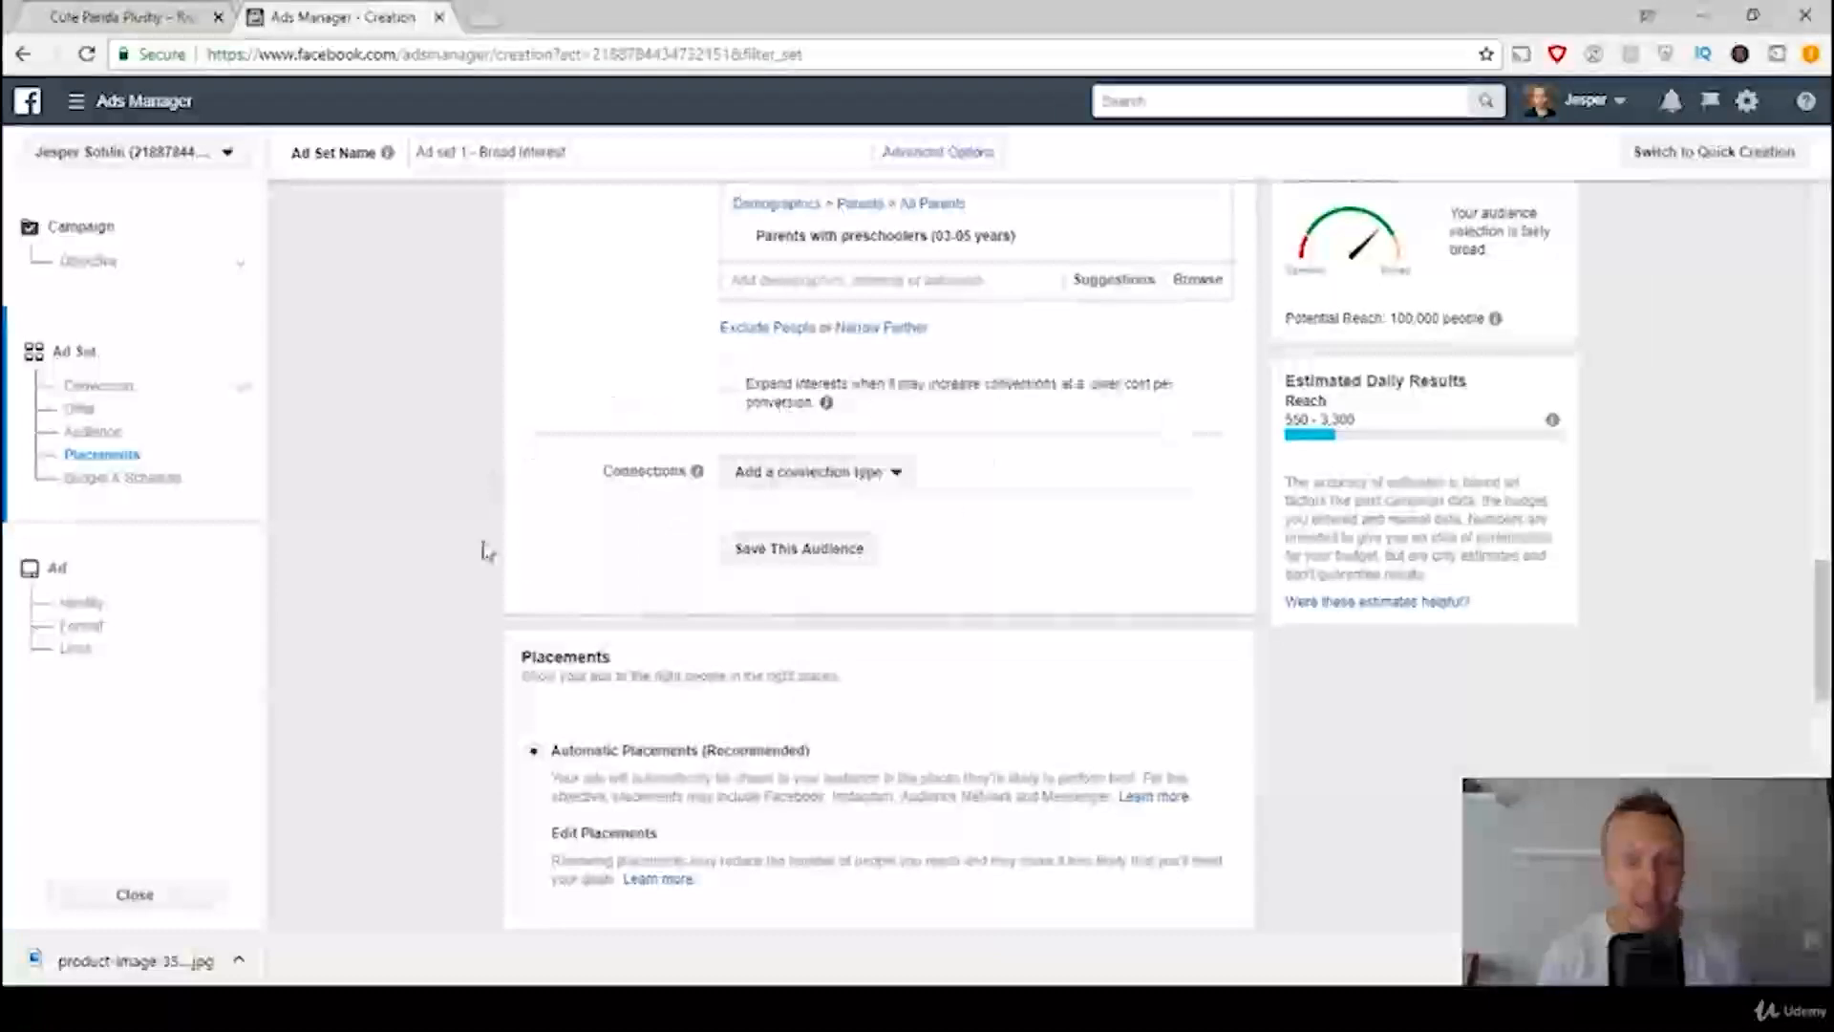
scroll(466, 491, "down", 3)
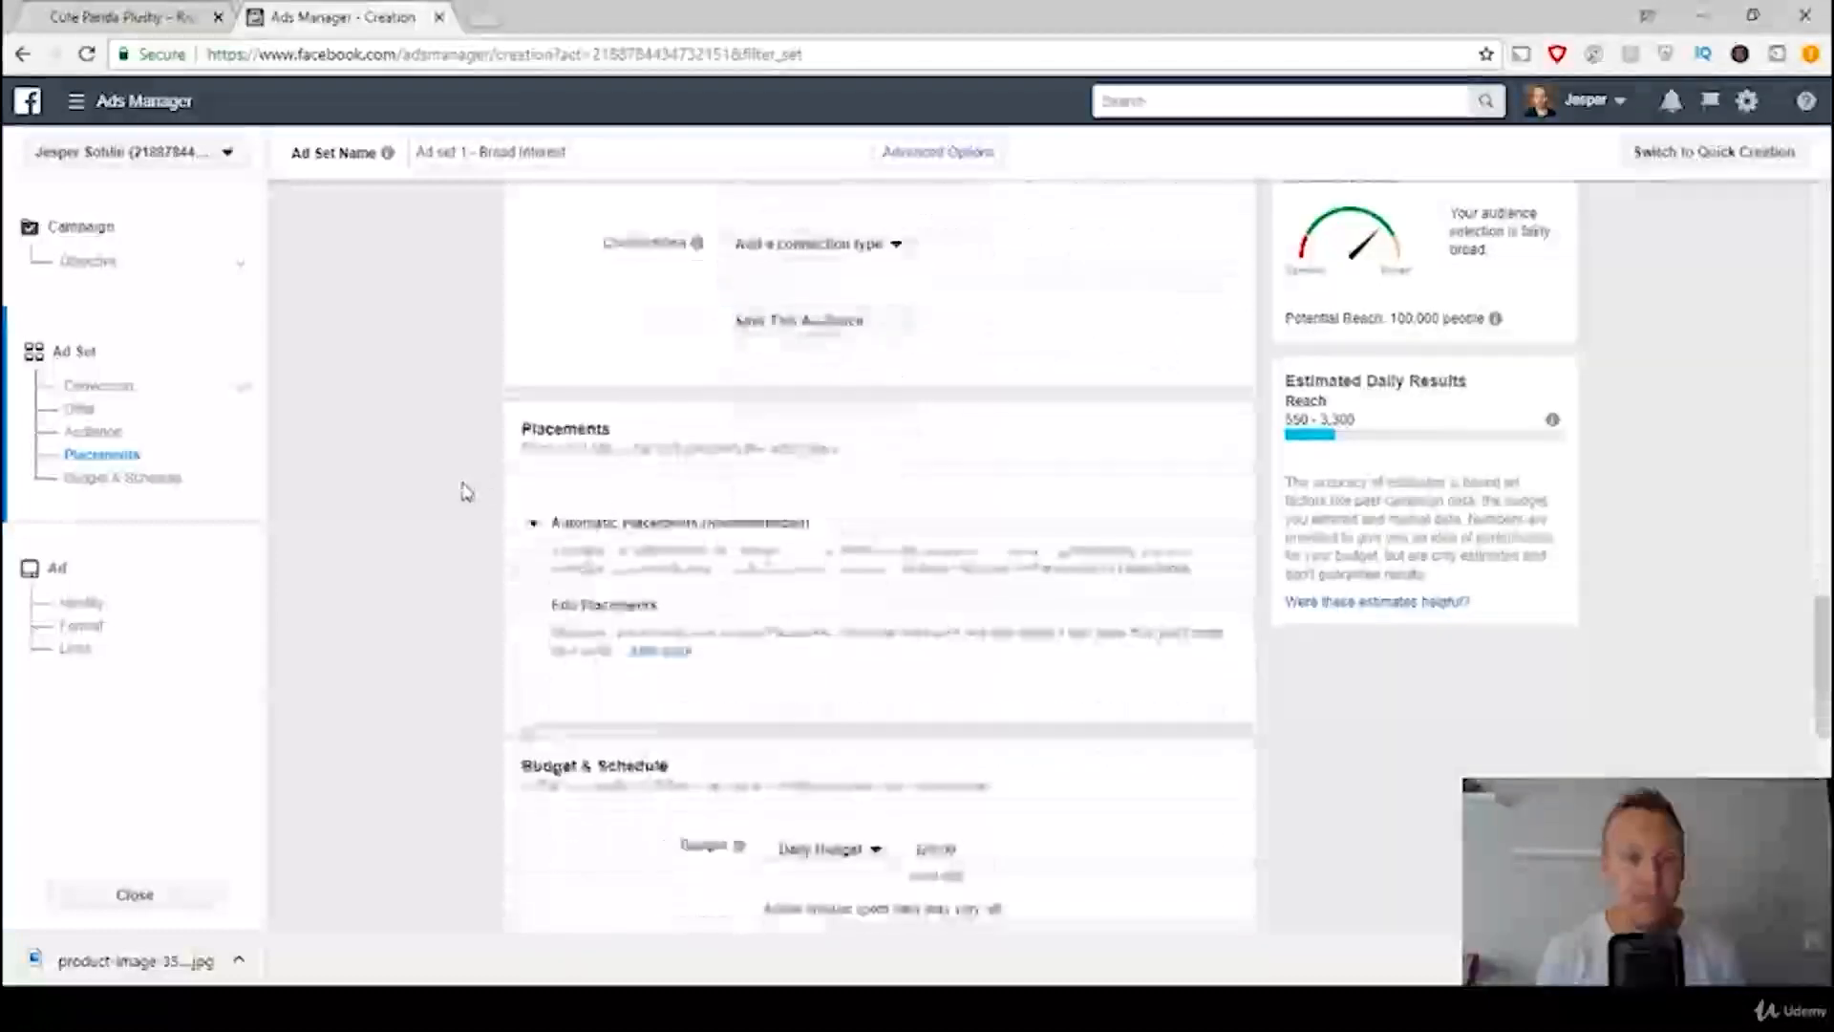
scroll(449, 491, "down", 3)
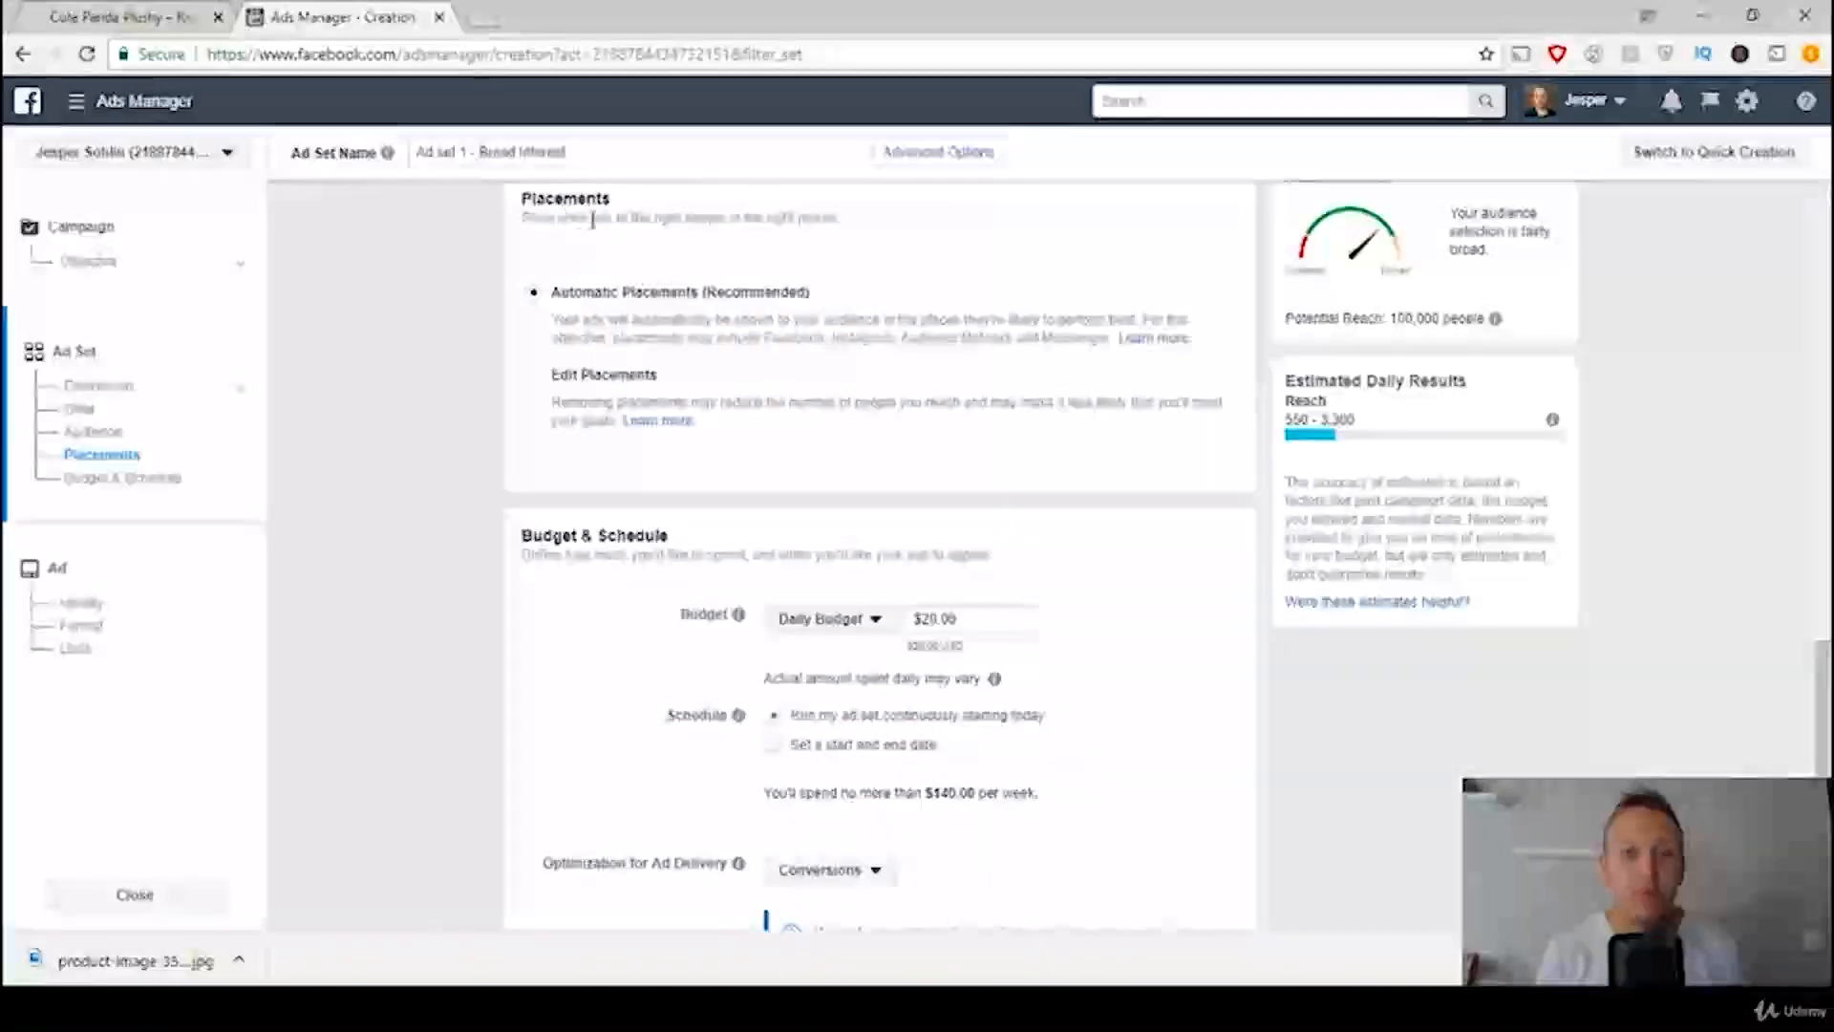
left_click(761, 1008)
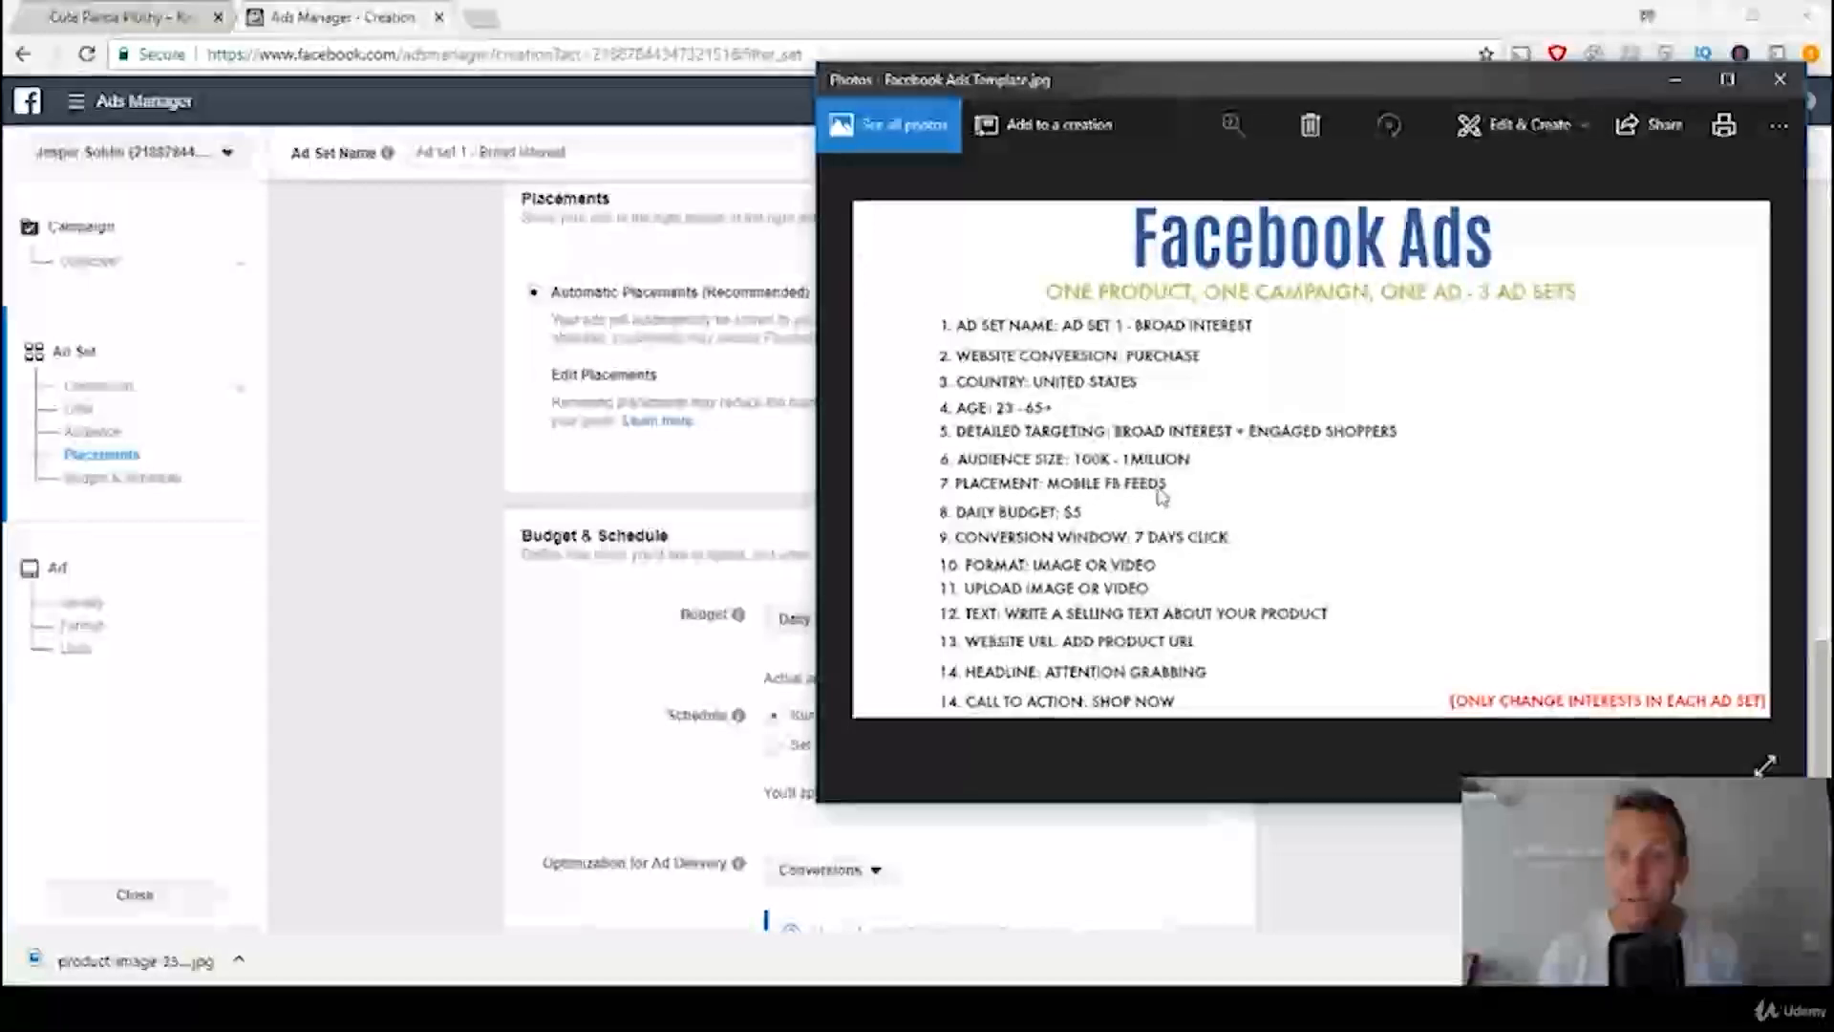
left_click(319, 361)
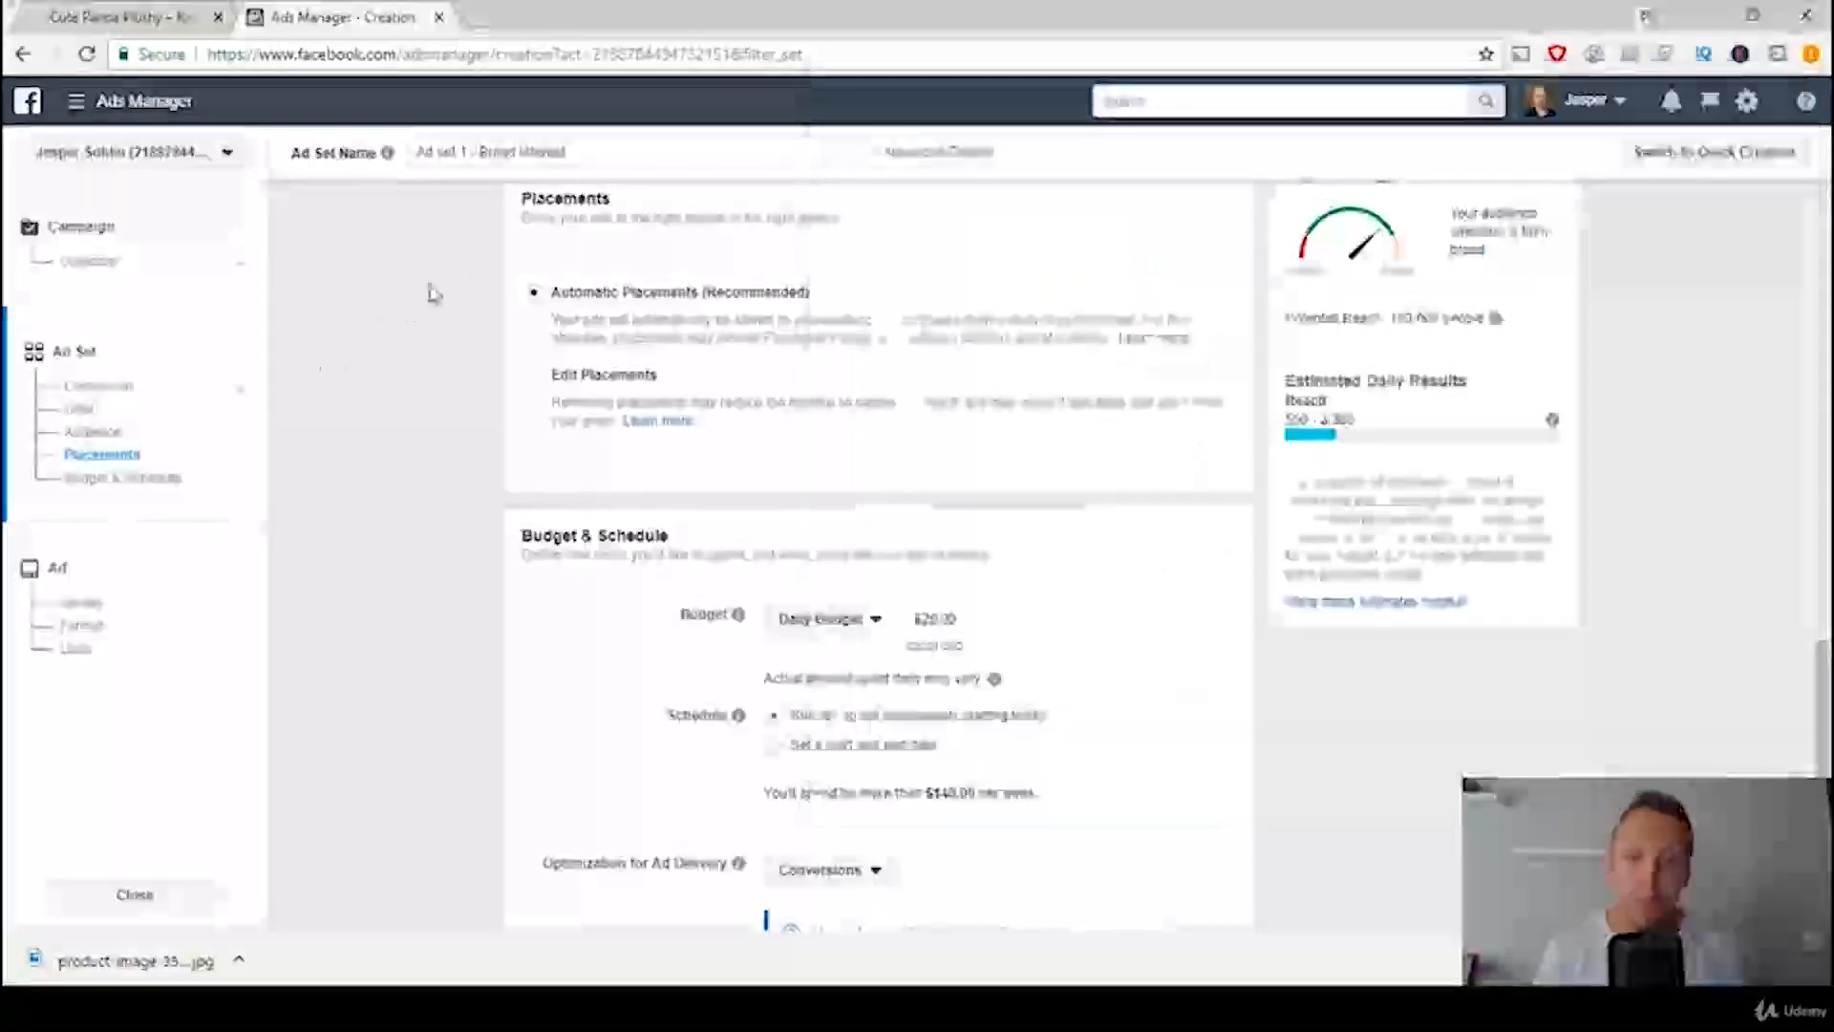
left_click(535, 375)
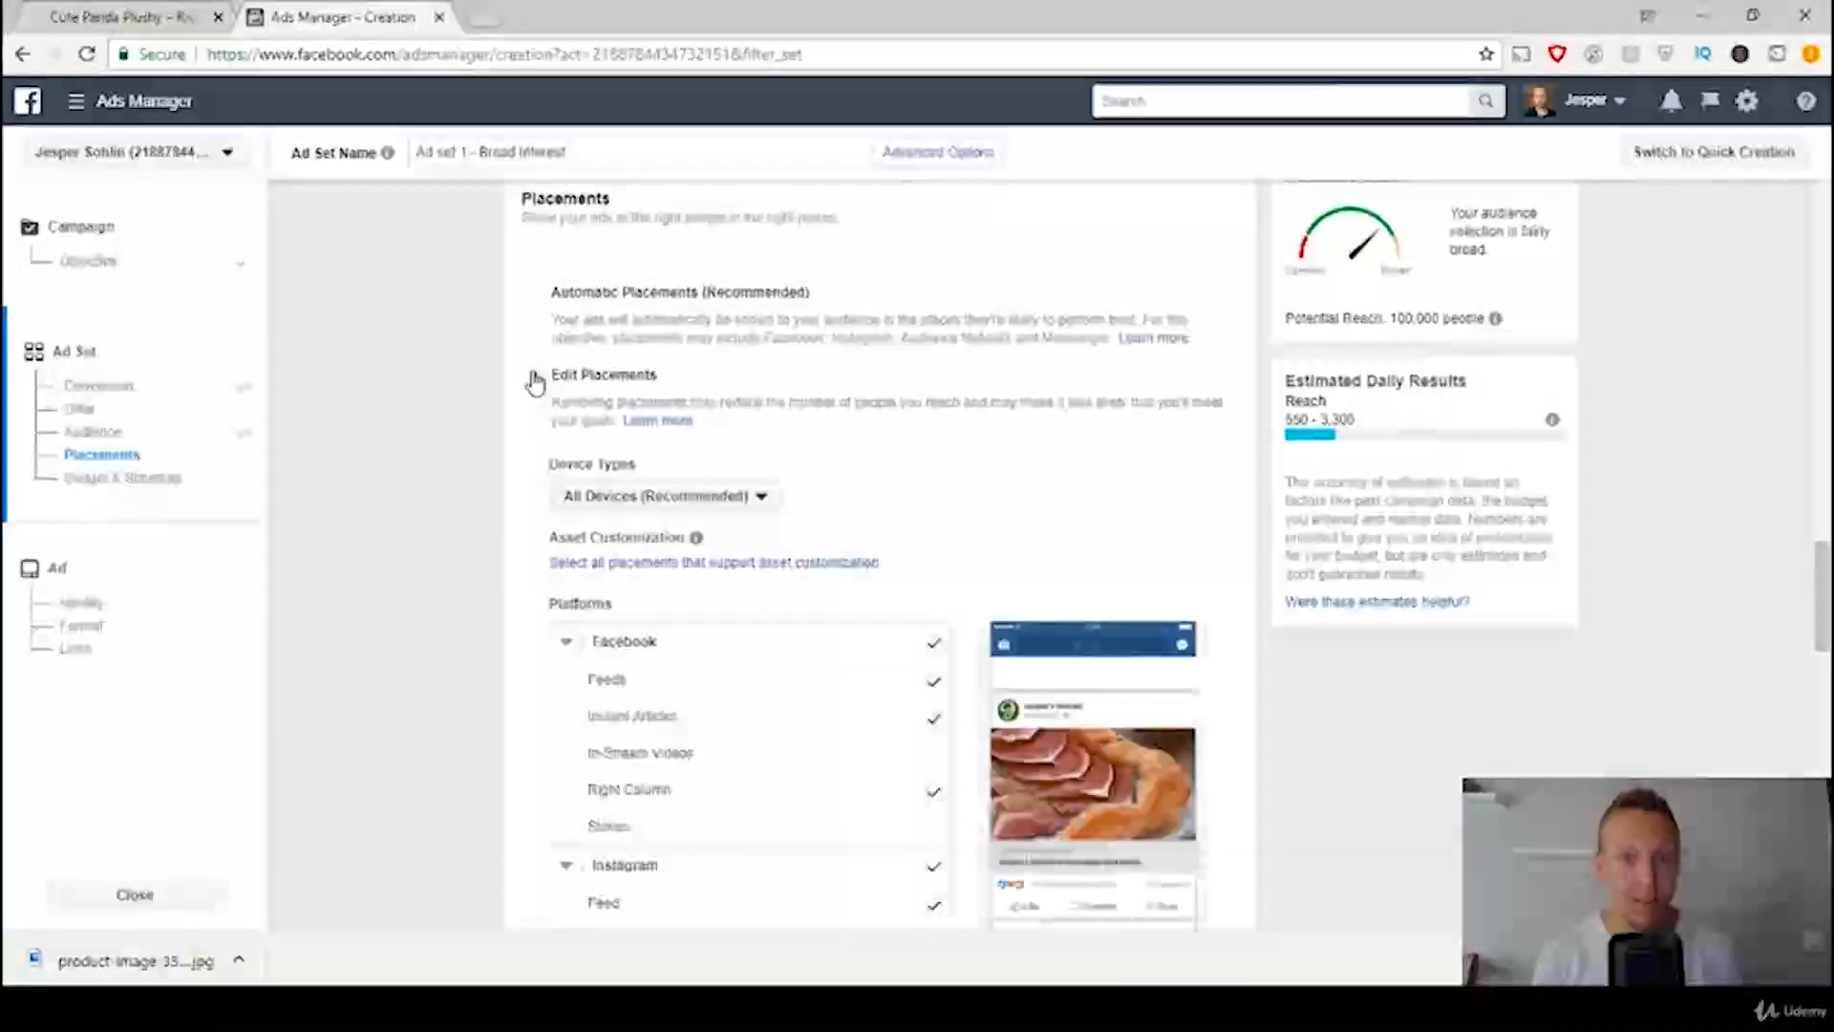
Step: Limit the ad set's device types to Mobile by excluding Desktop
left_click(708, 497)
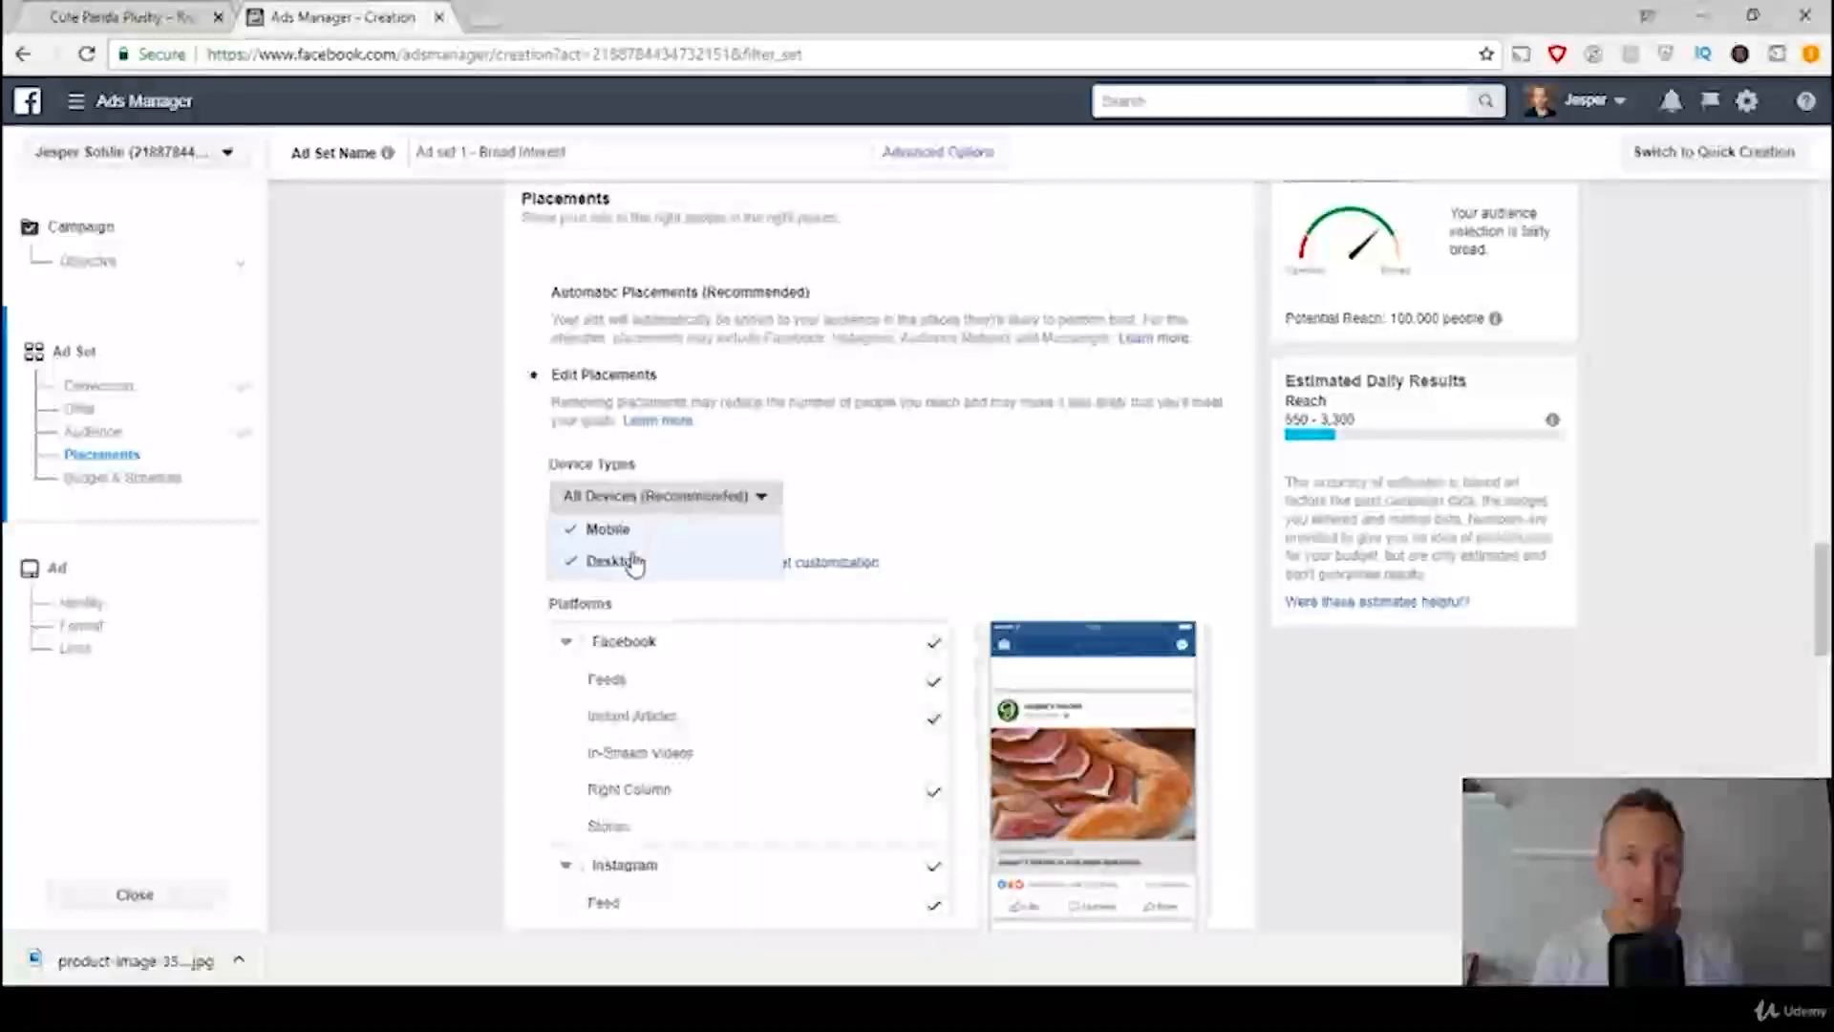
left_click(630, 563)
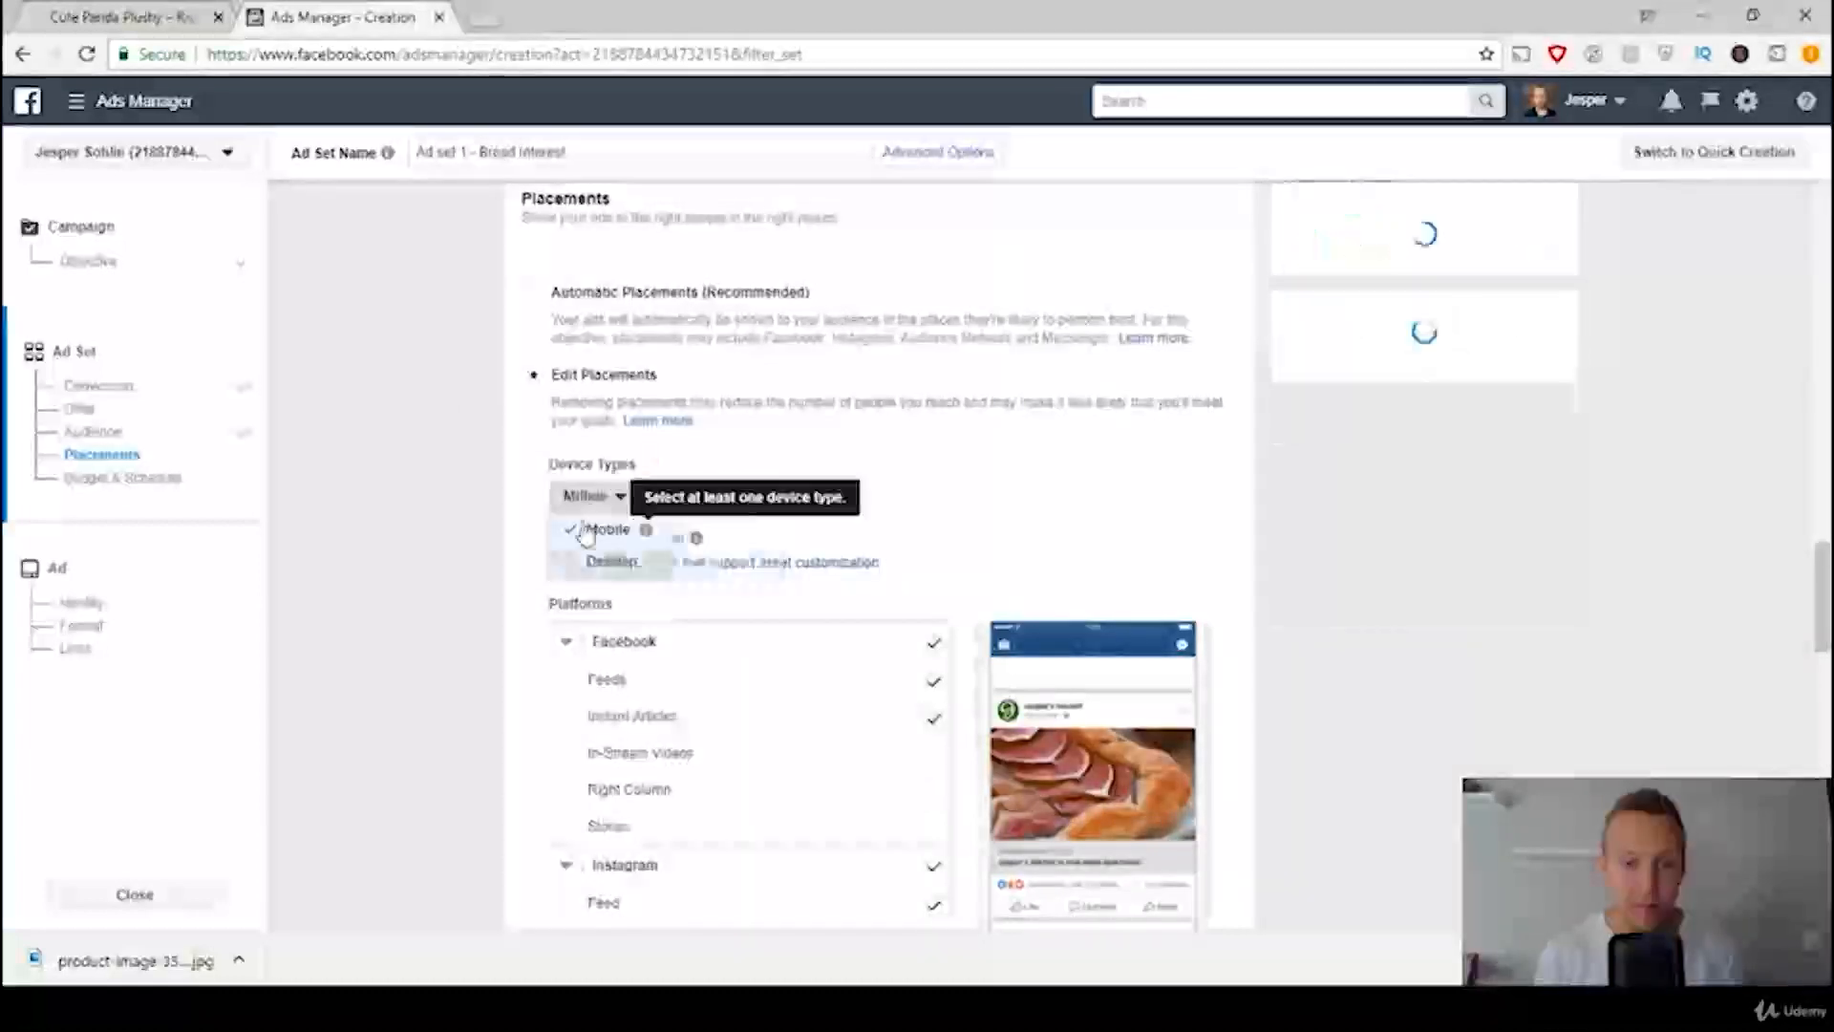
left_click(440, 405)
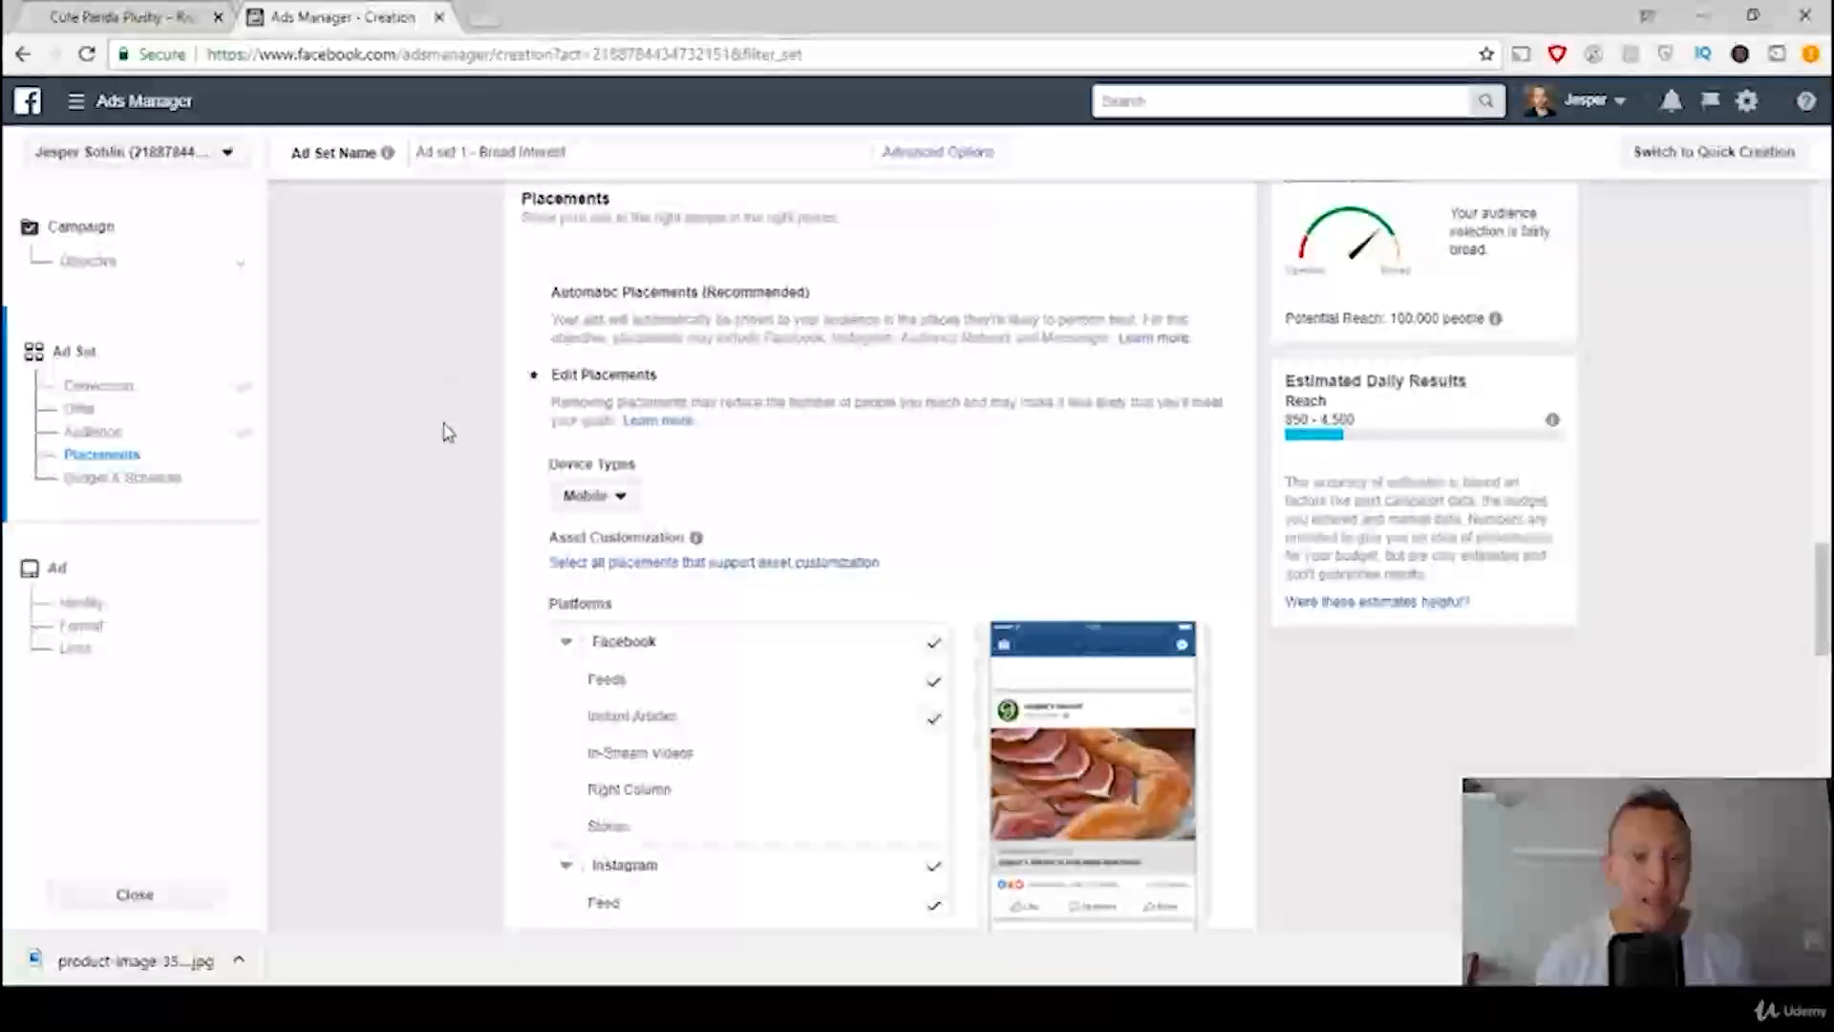
Step: Restrict the placements to Facebook Feeds by removing Instant Articles, Instagram, Audience Network and Messenger
scroll(447, 431, "down", 3)
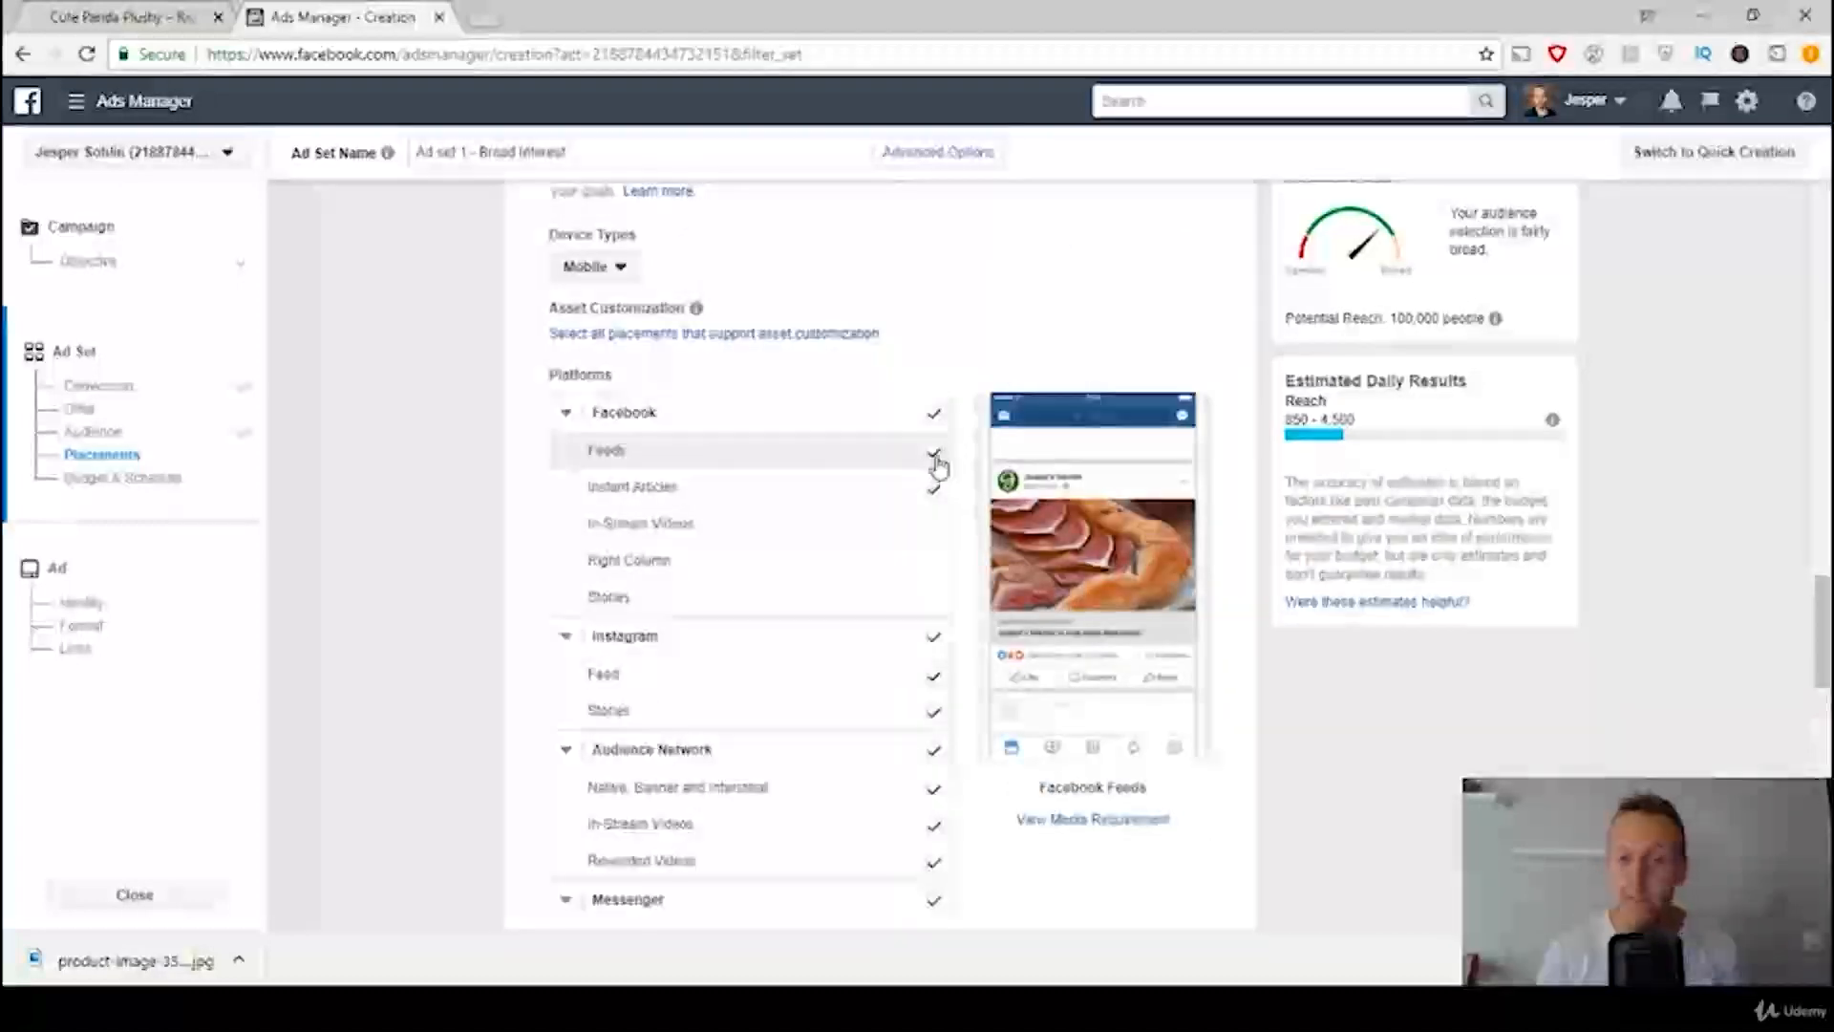
left_click(935, 455)
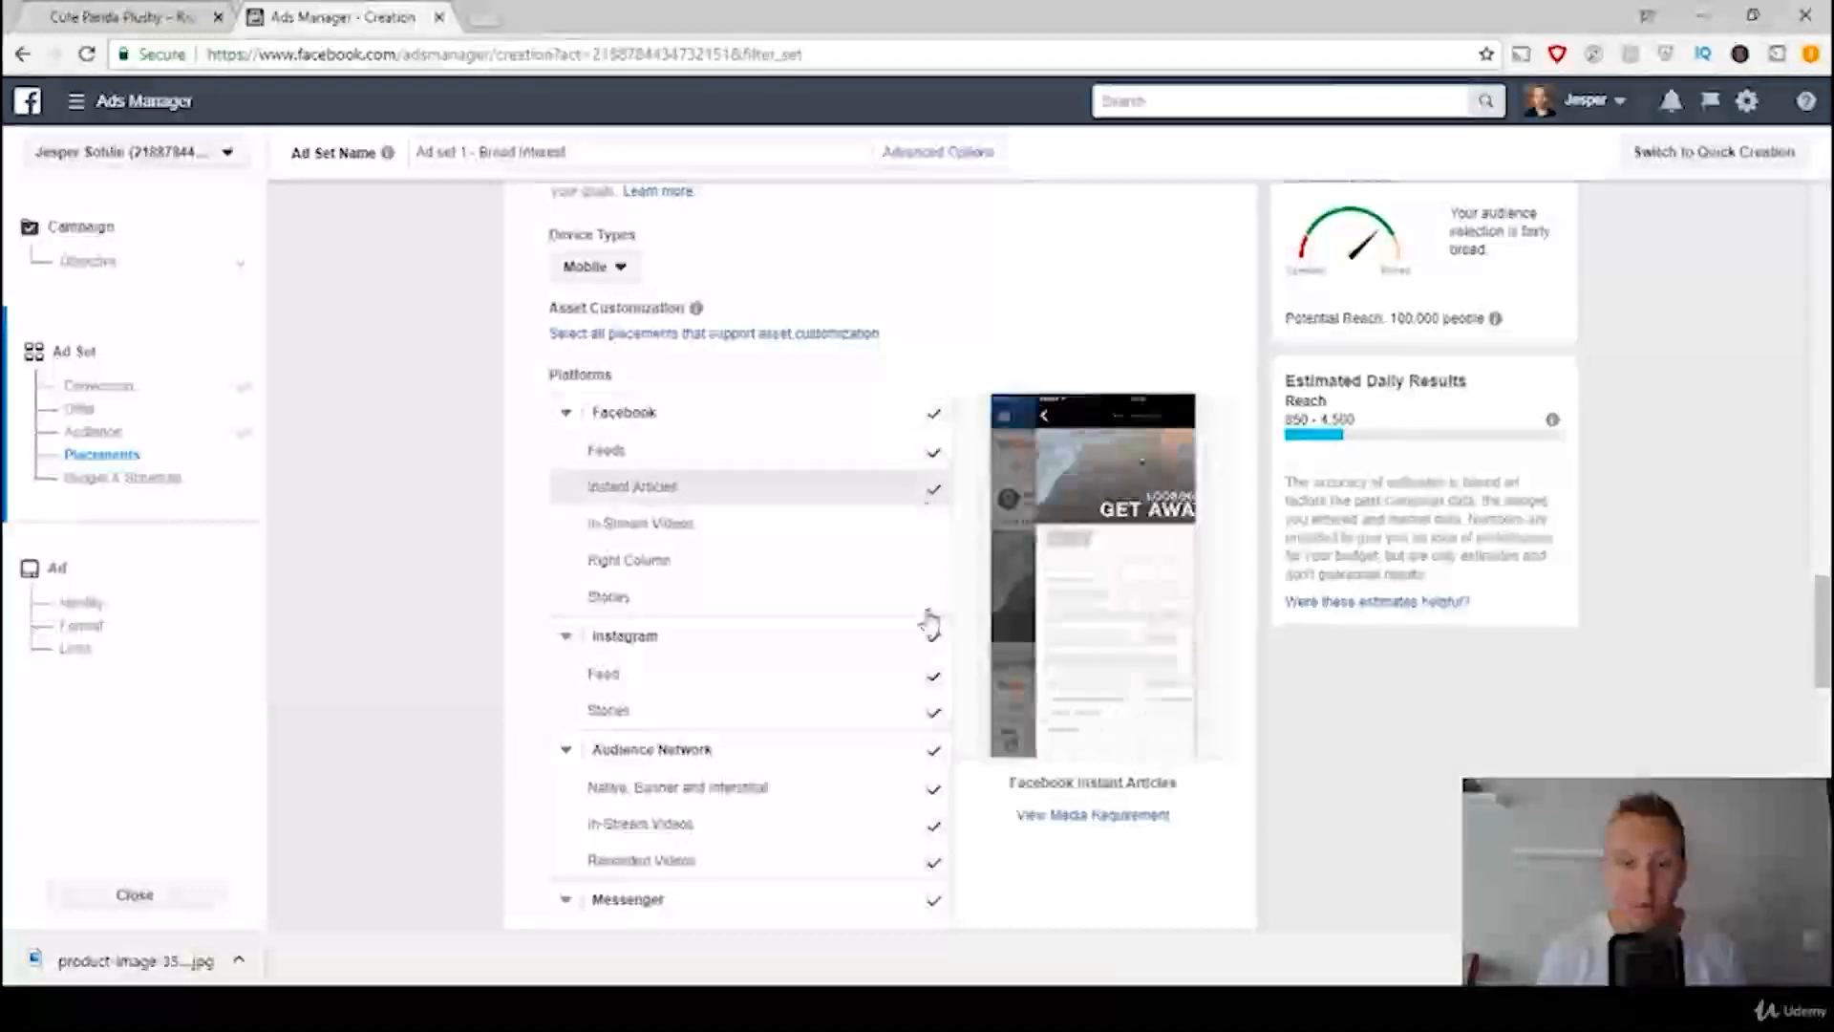
left_click(933, 492)
left_click(934, 679)
left_click(934, 713)
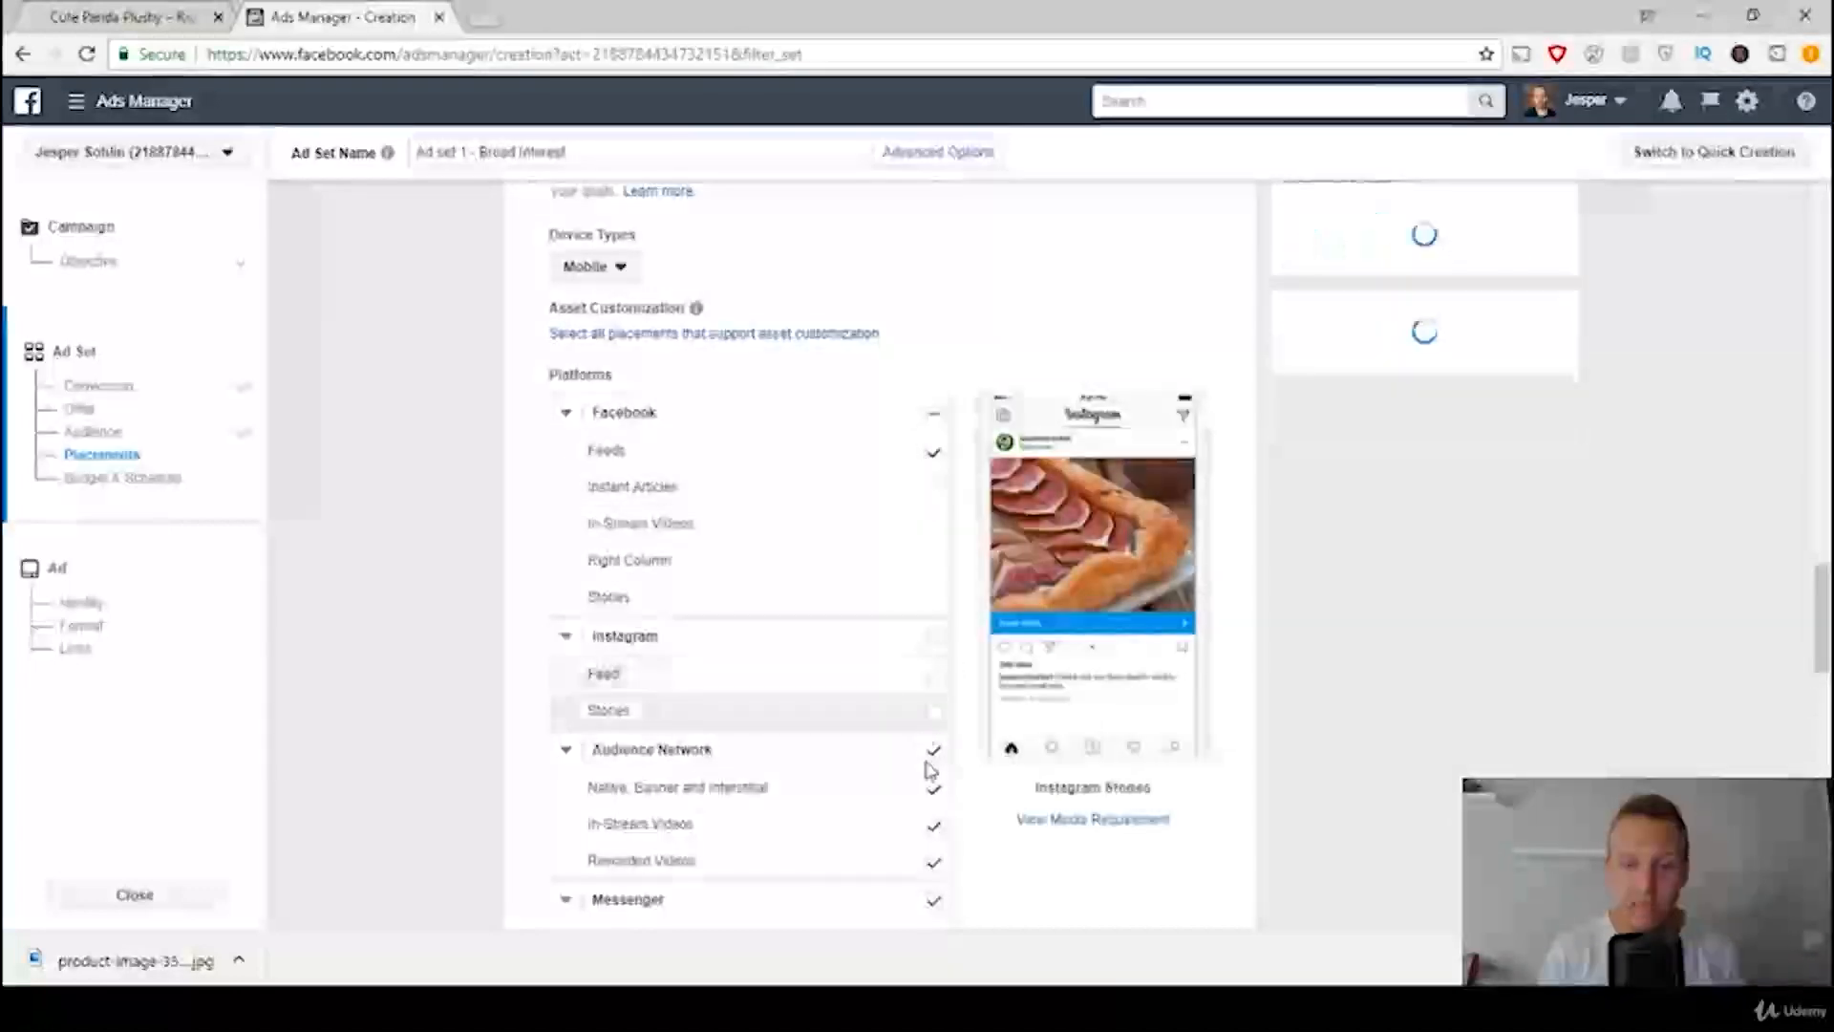
left_click(933, 751)
scroll(884, 742, "down", 3)
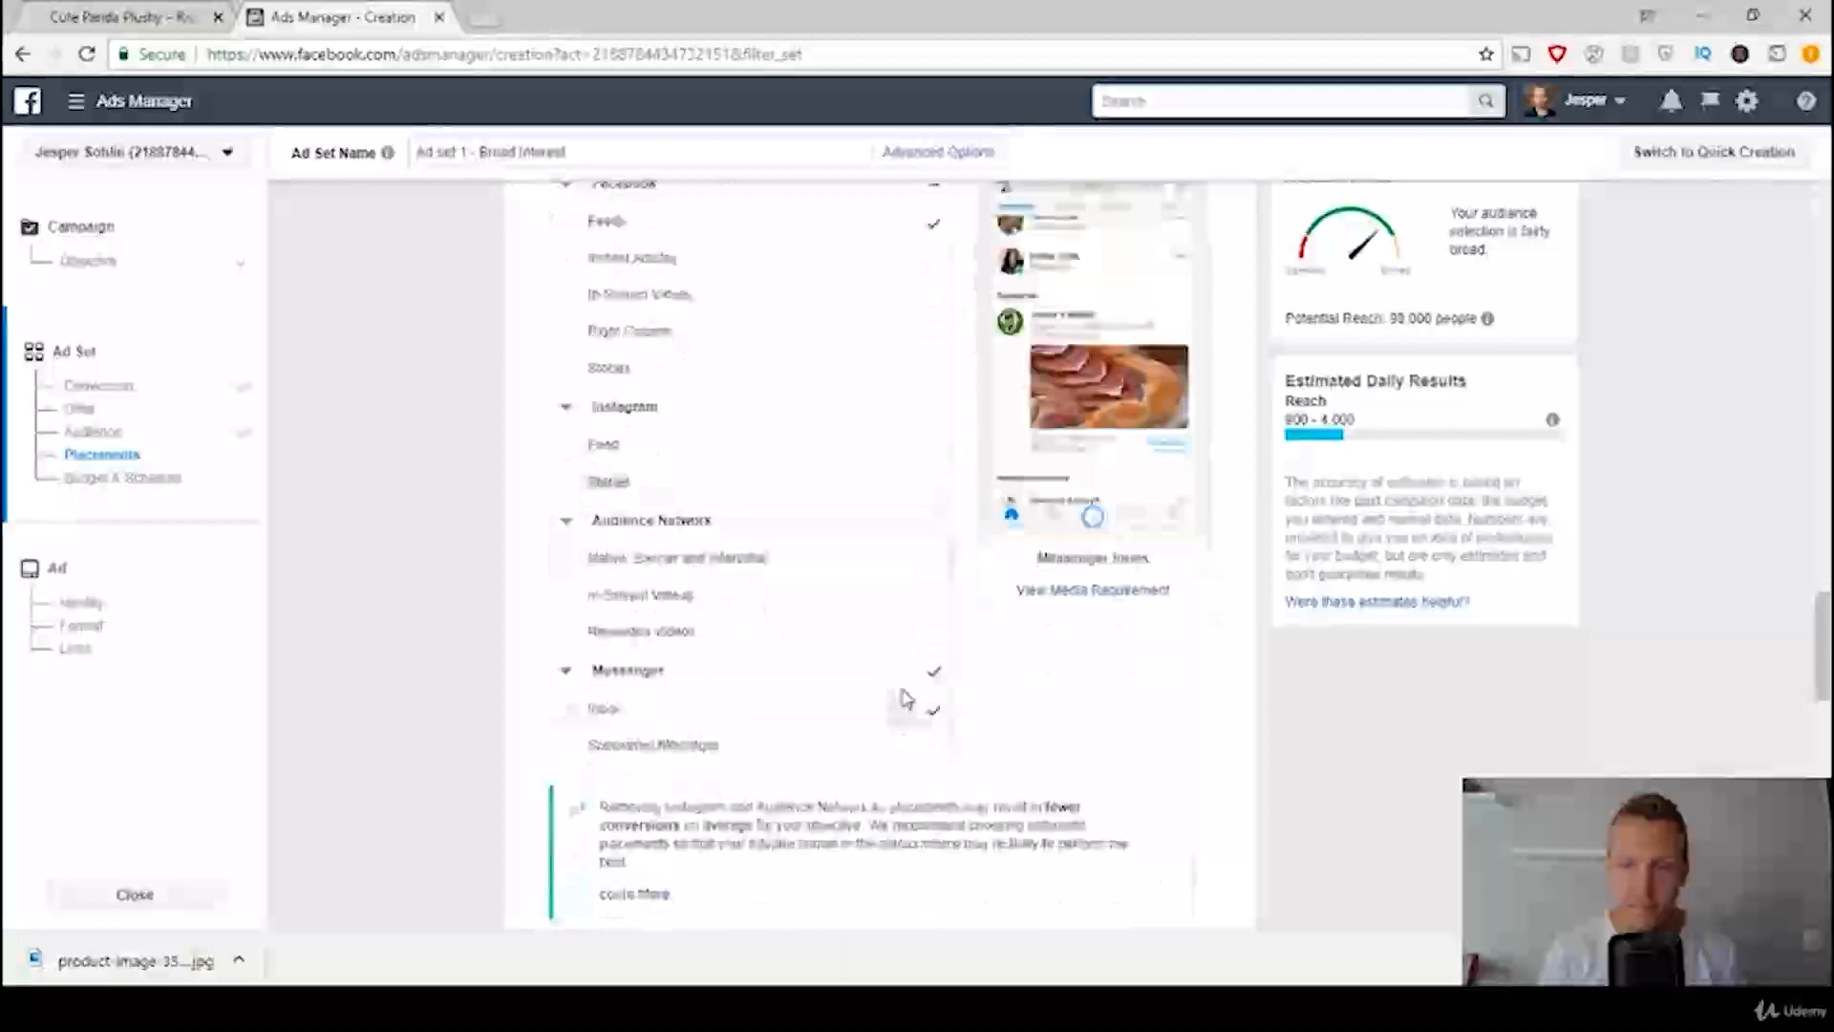
left_click(935, 680)
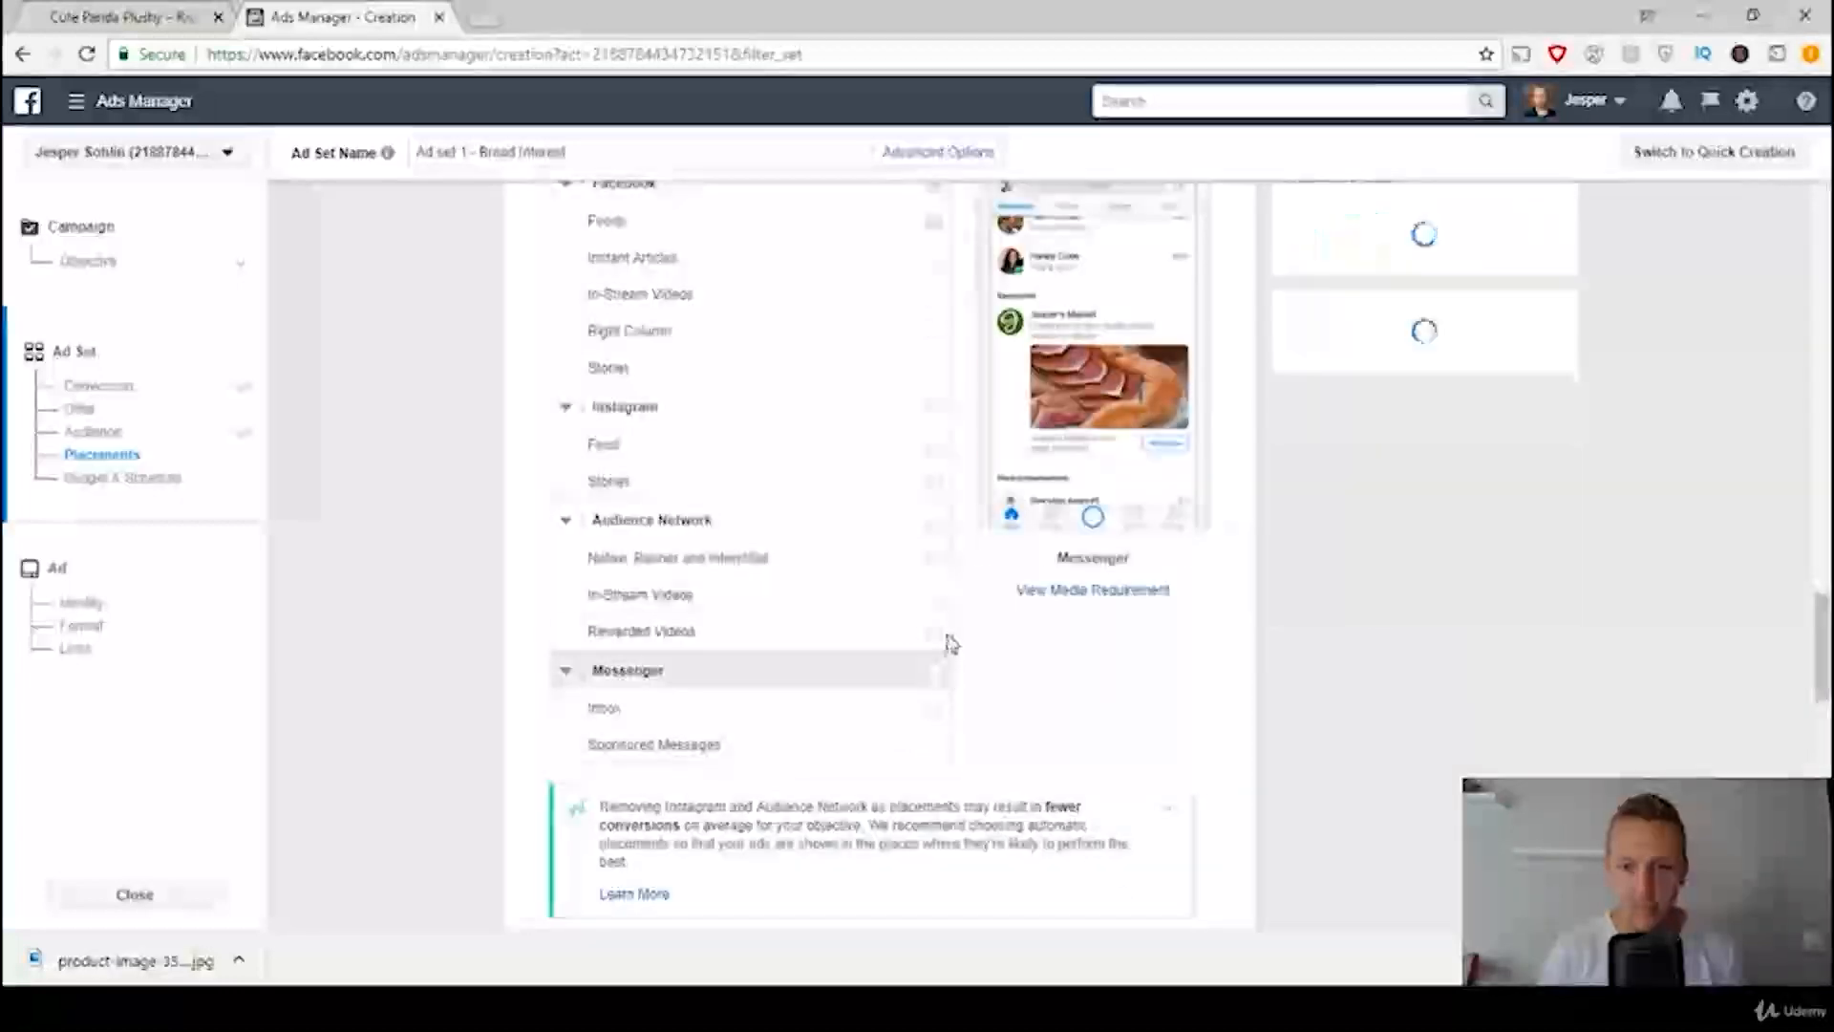
scroll(856, 697, "up", 3)
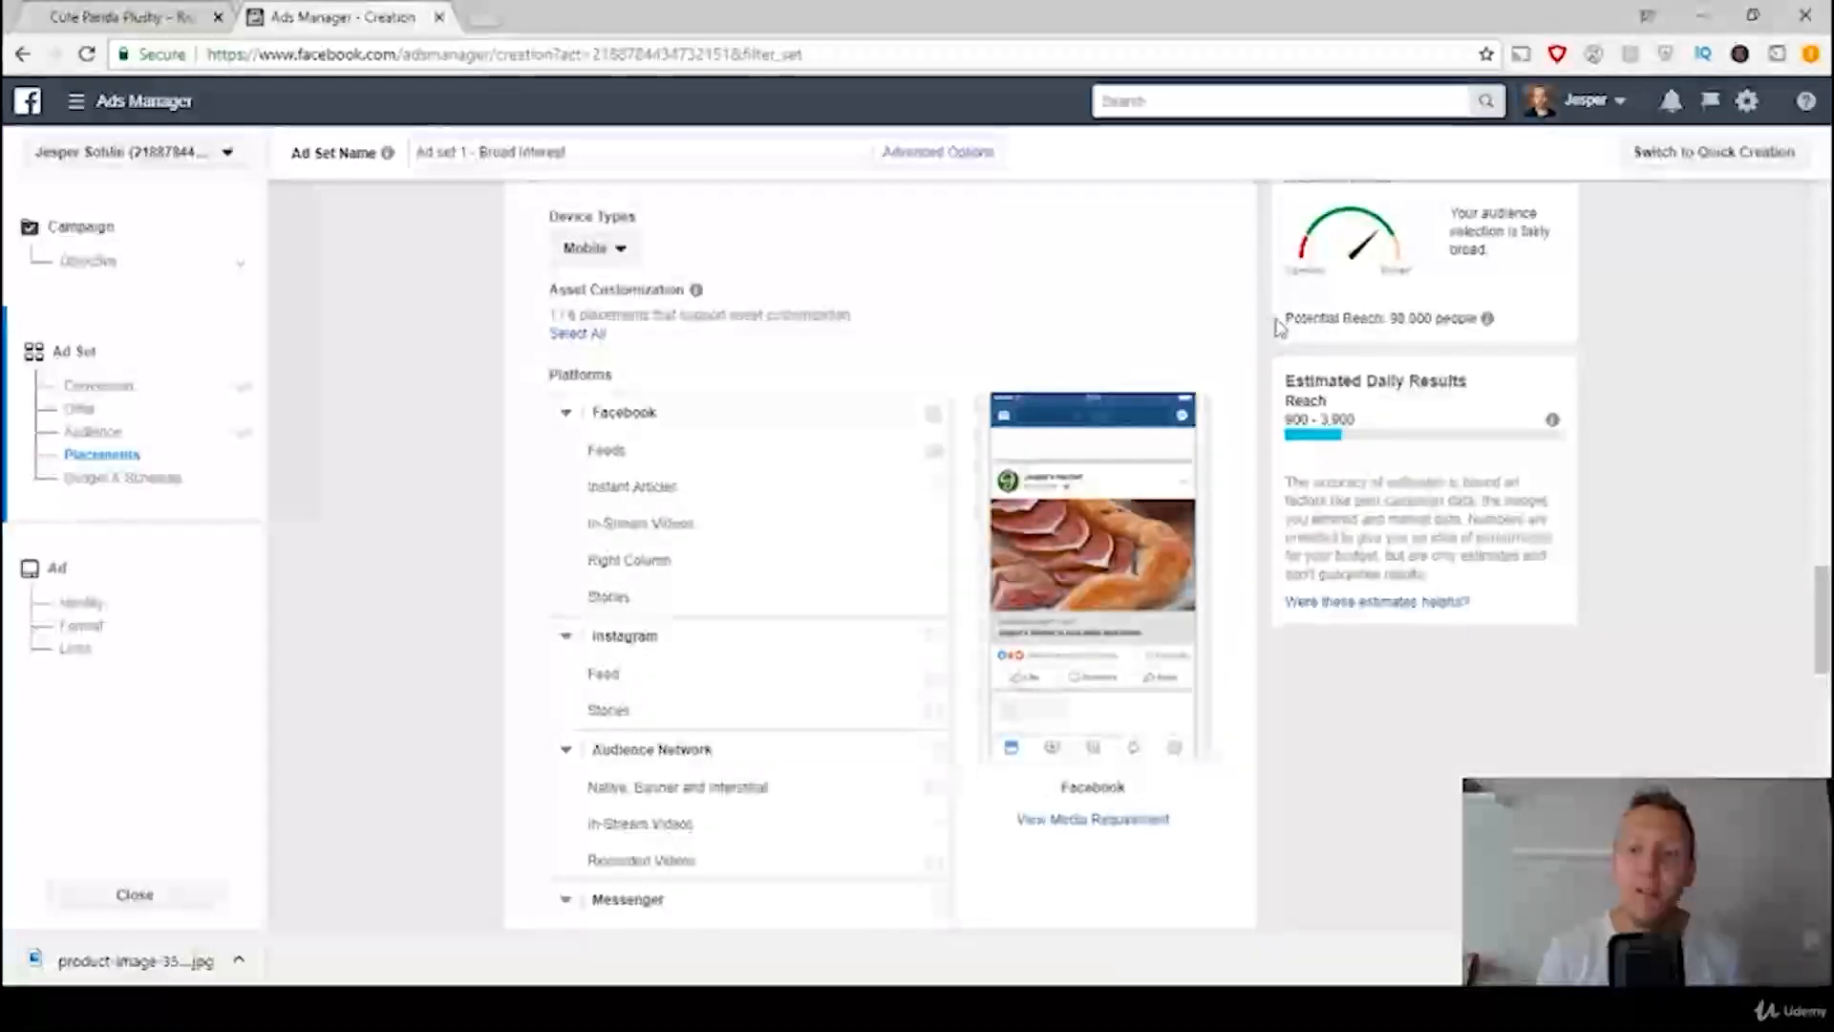
mouse_move(1330, 315)
left_mouse_down()
mouse_move(1433, 340)
mouse_move(1298, 325)
left_mouse_up()
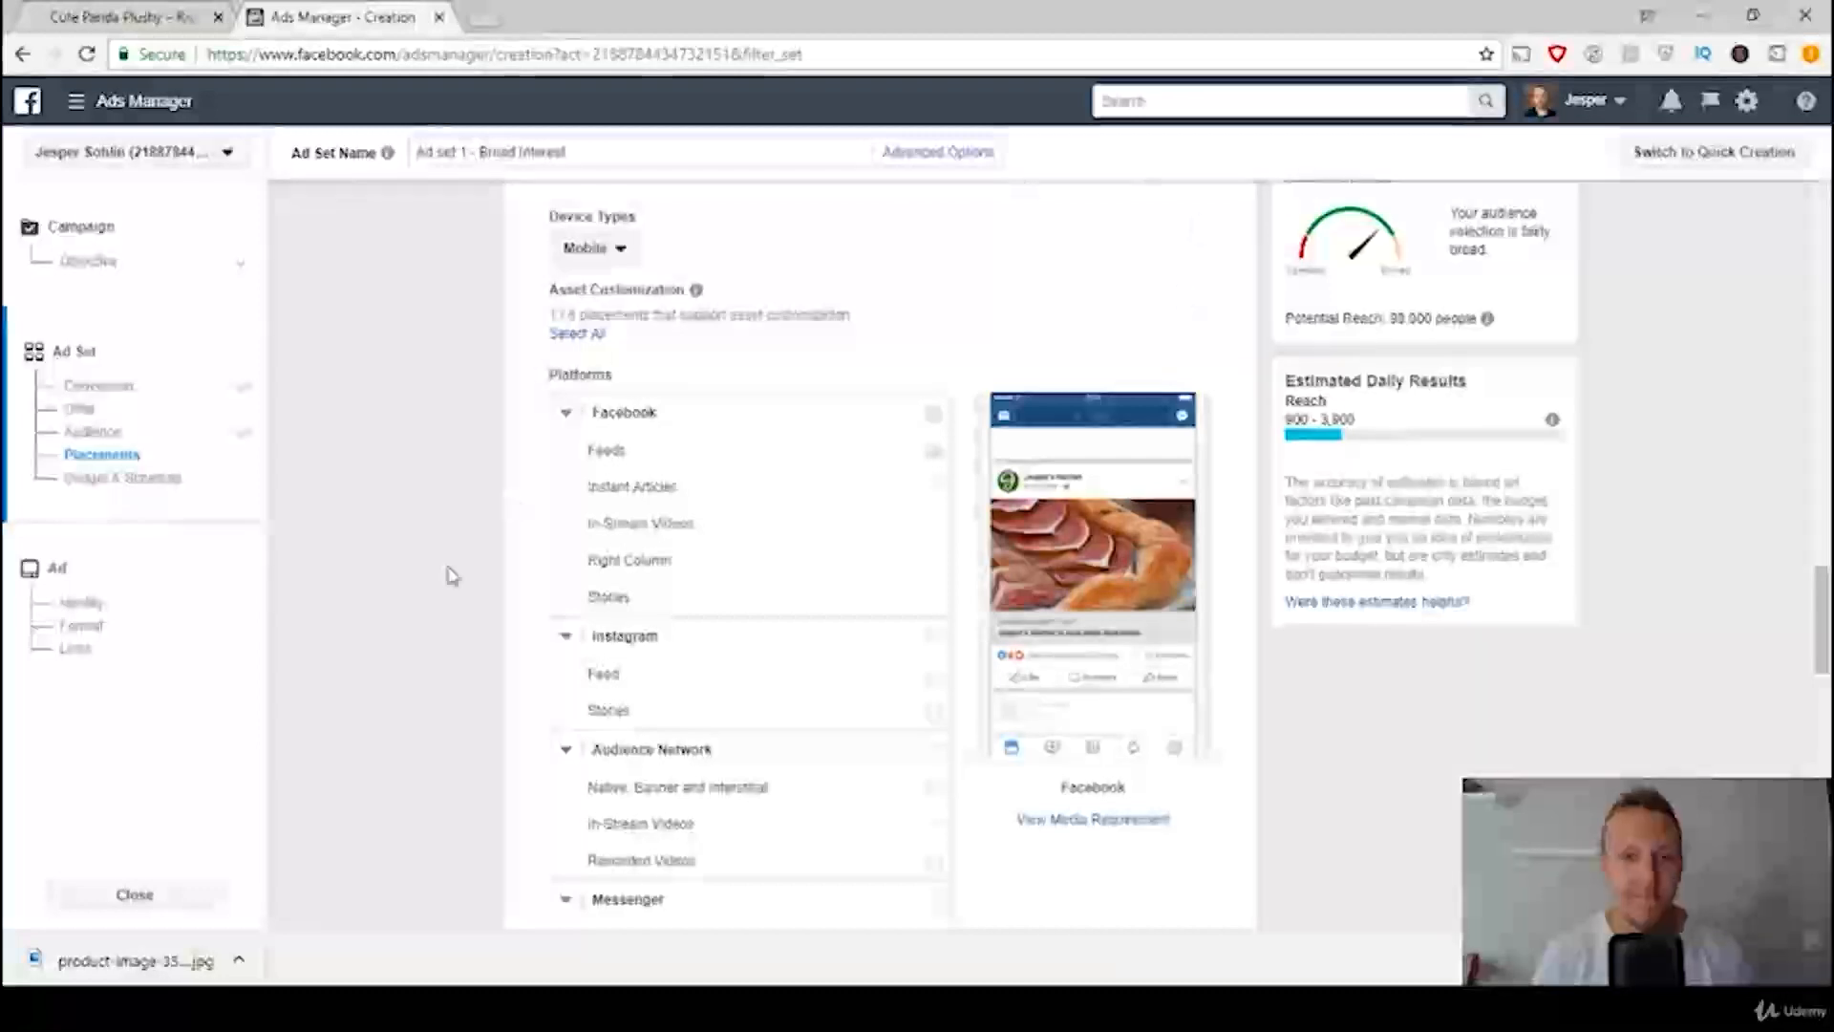
Step: Check the budget rule in the ads template and set the ad set's daily budget to $5
scroll(459, 454, "down", 6)
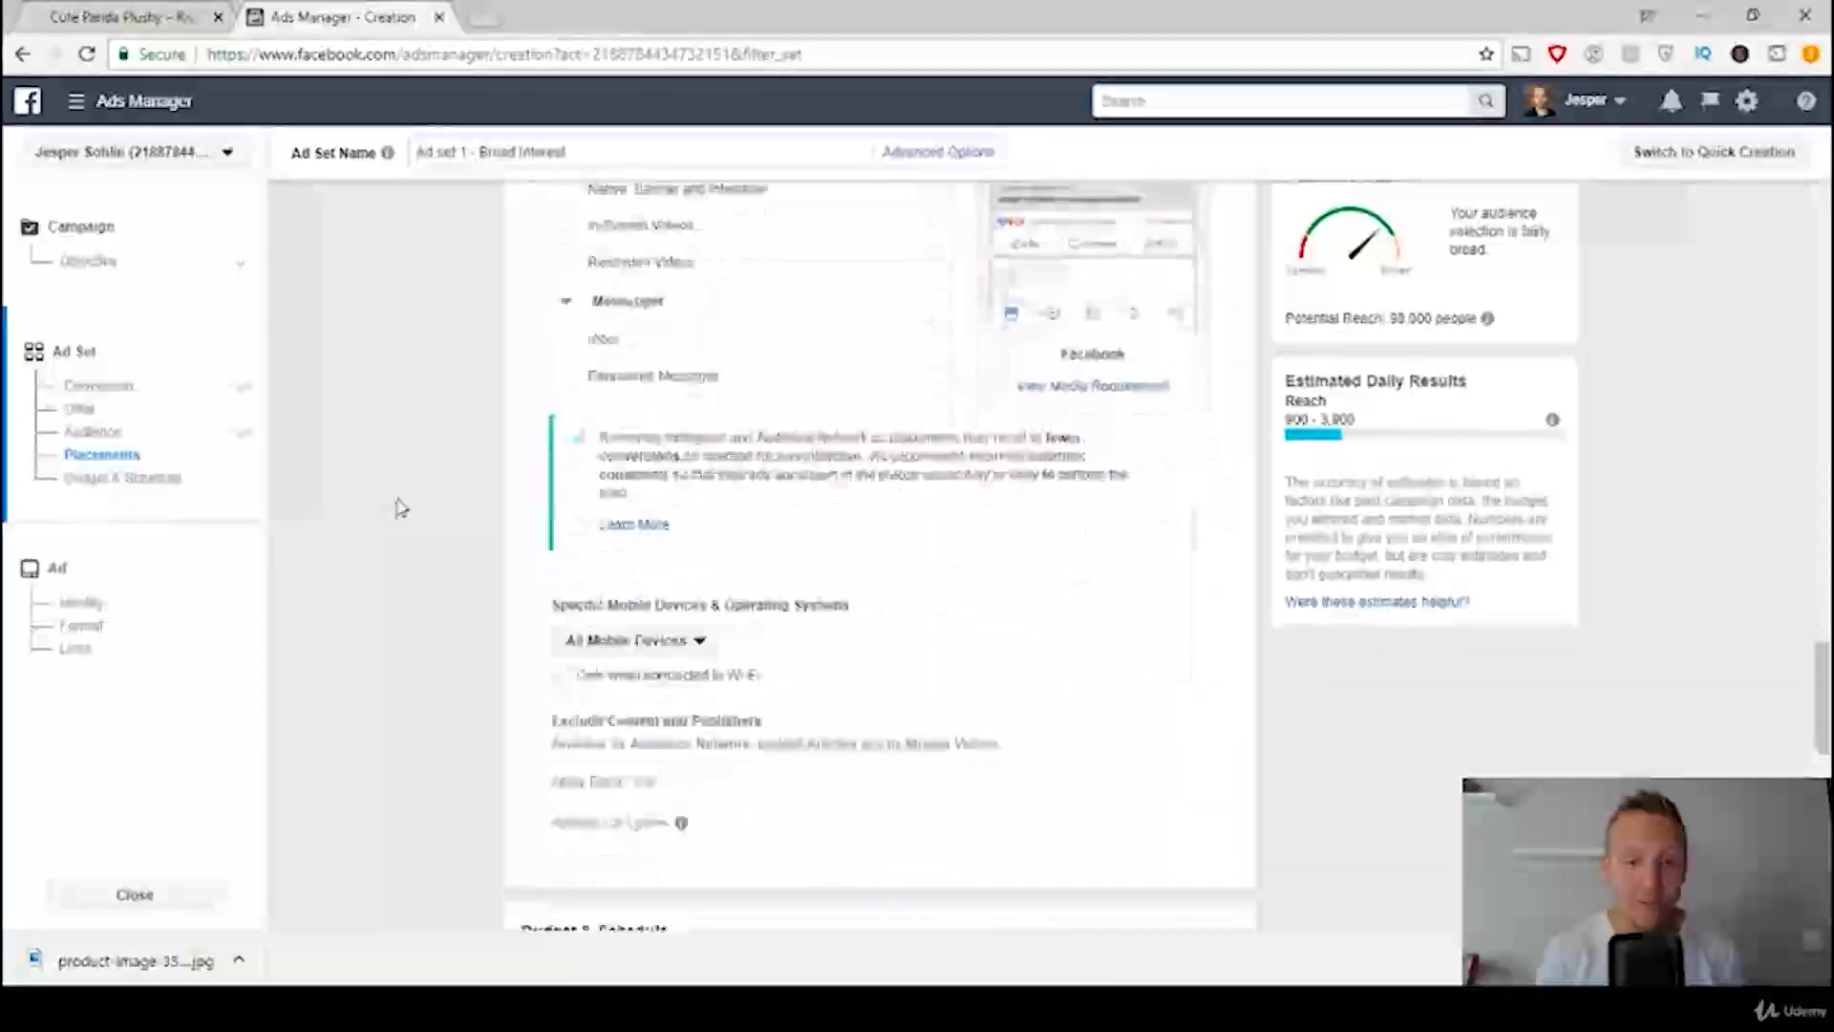
scroll(401, 508, "down", 3)
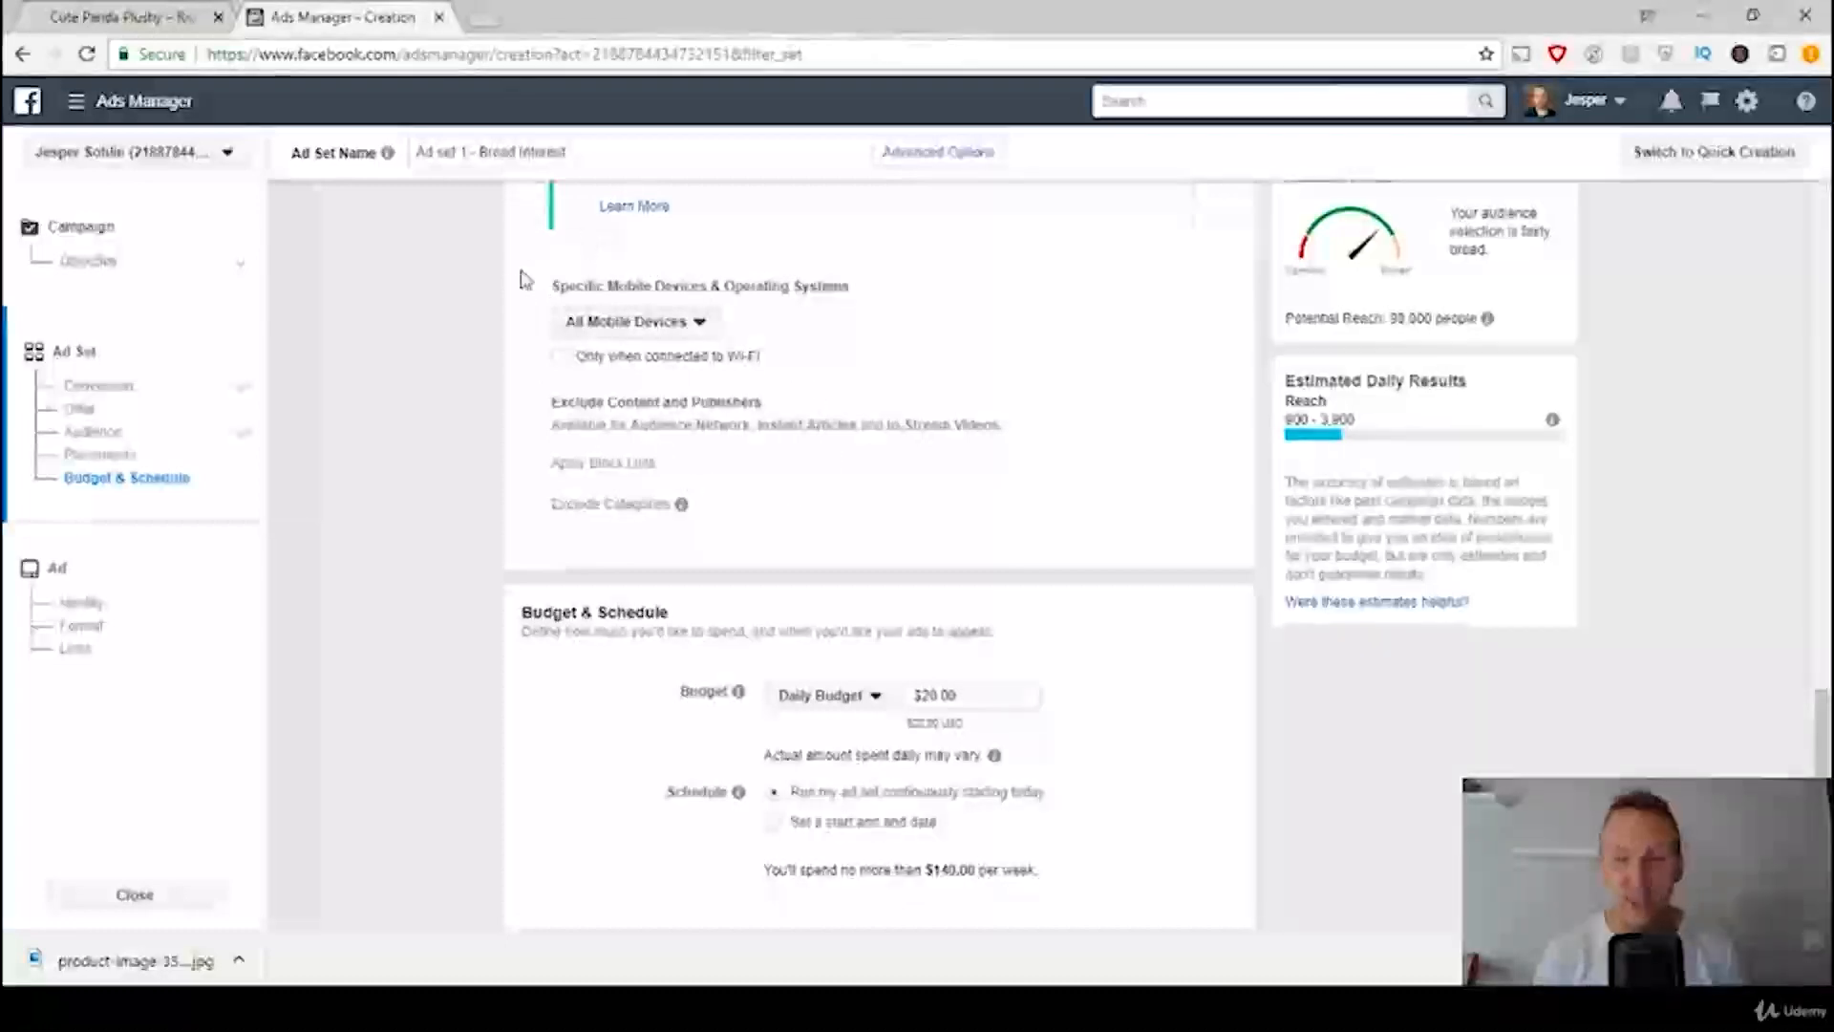
scroll(397, 343, "down", 3)
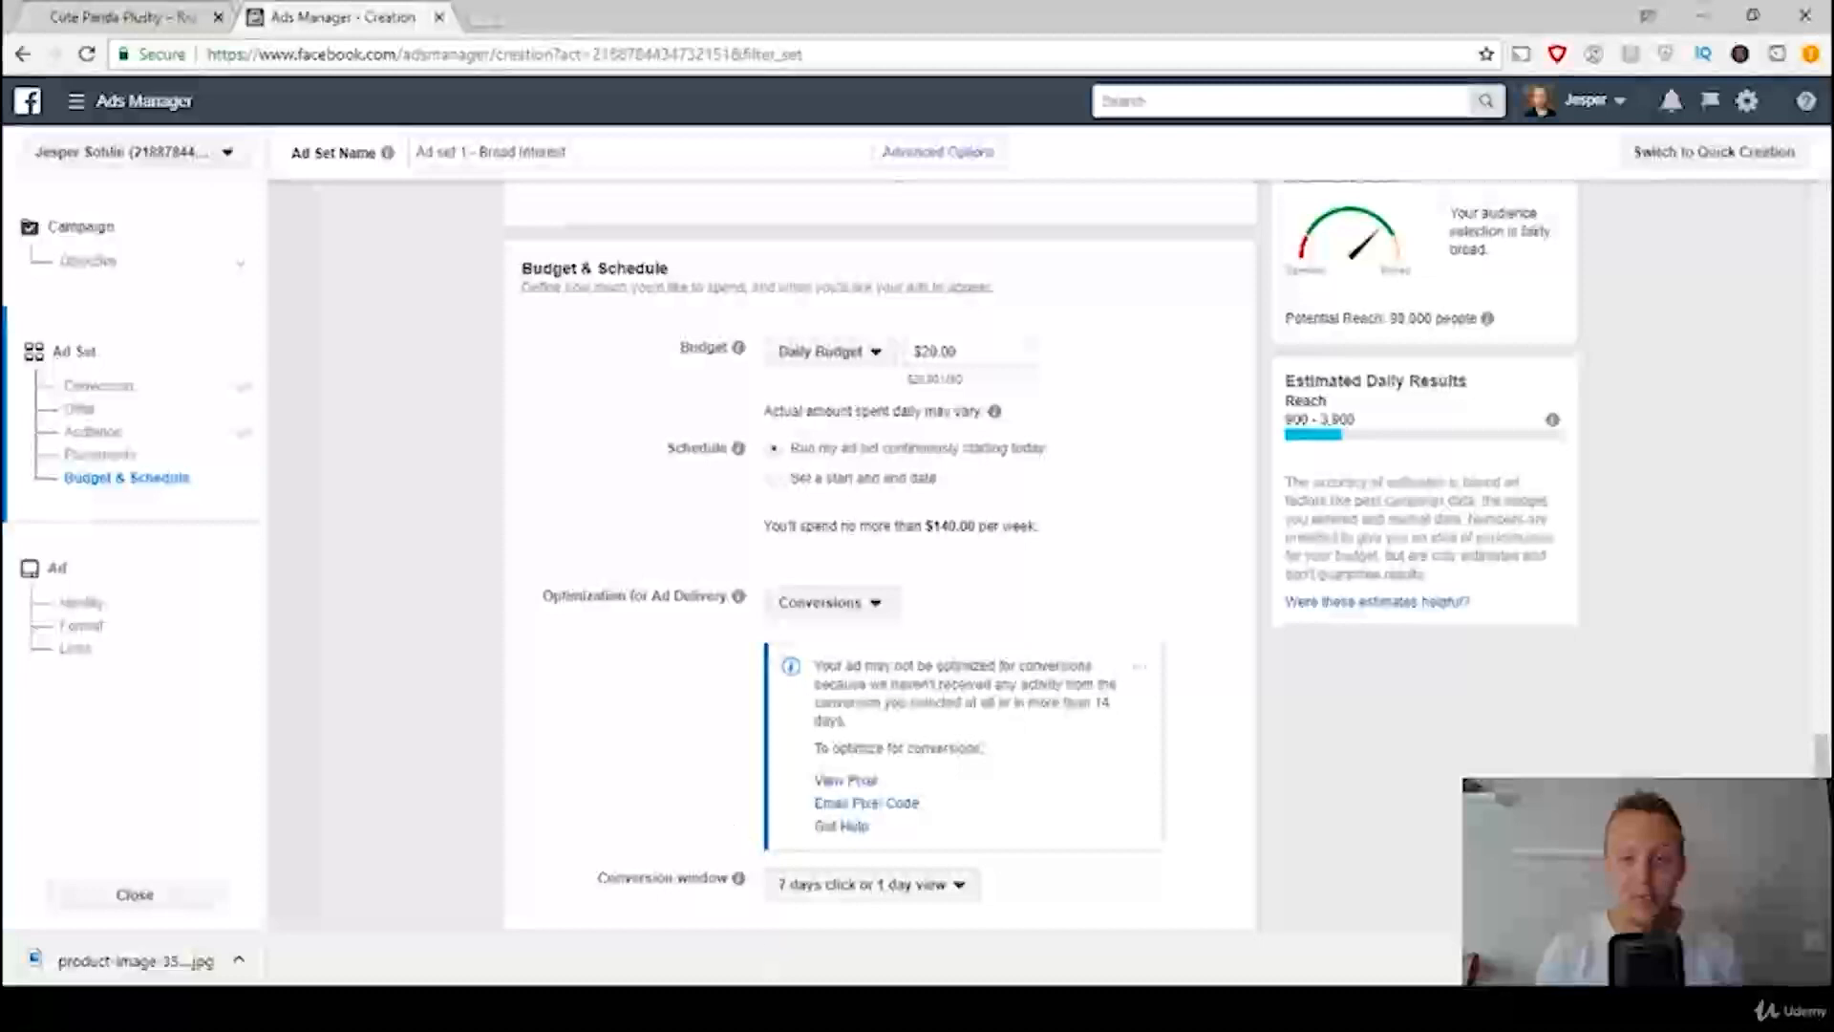
key("alt+Tab")
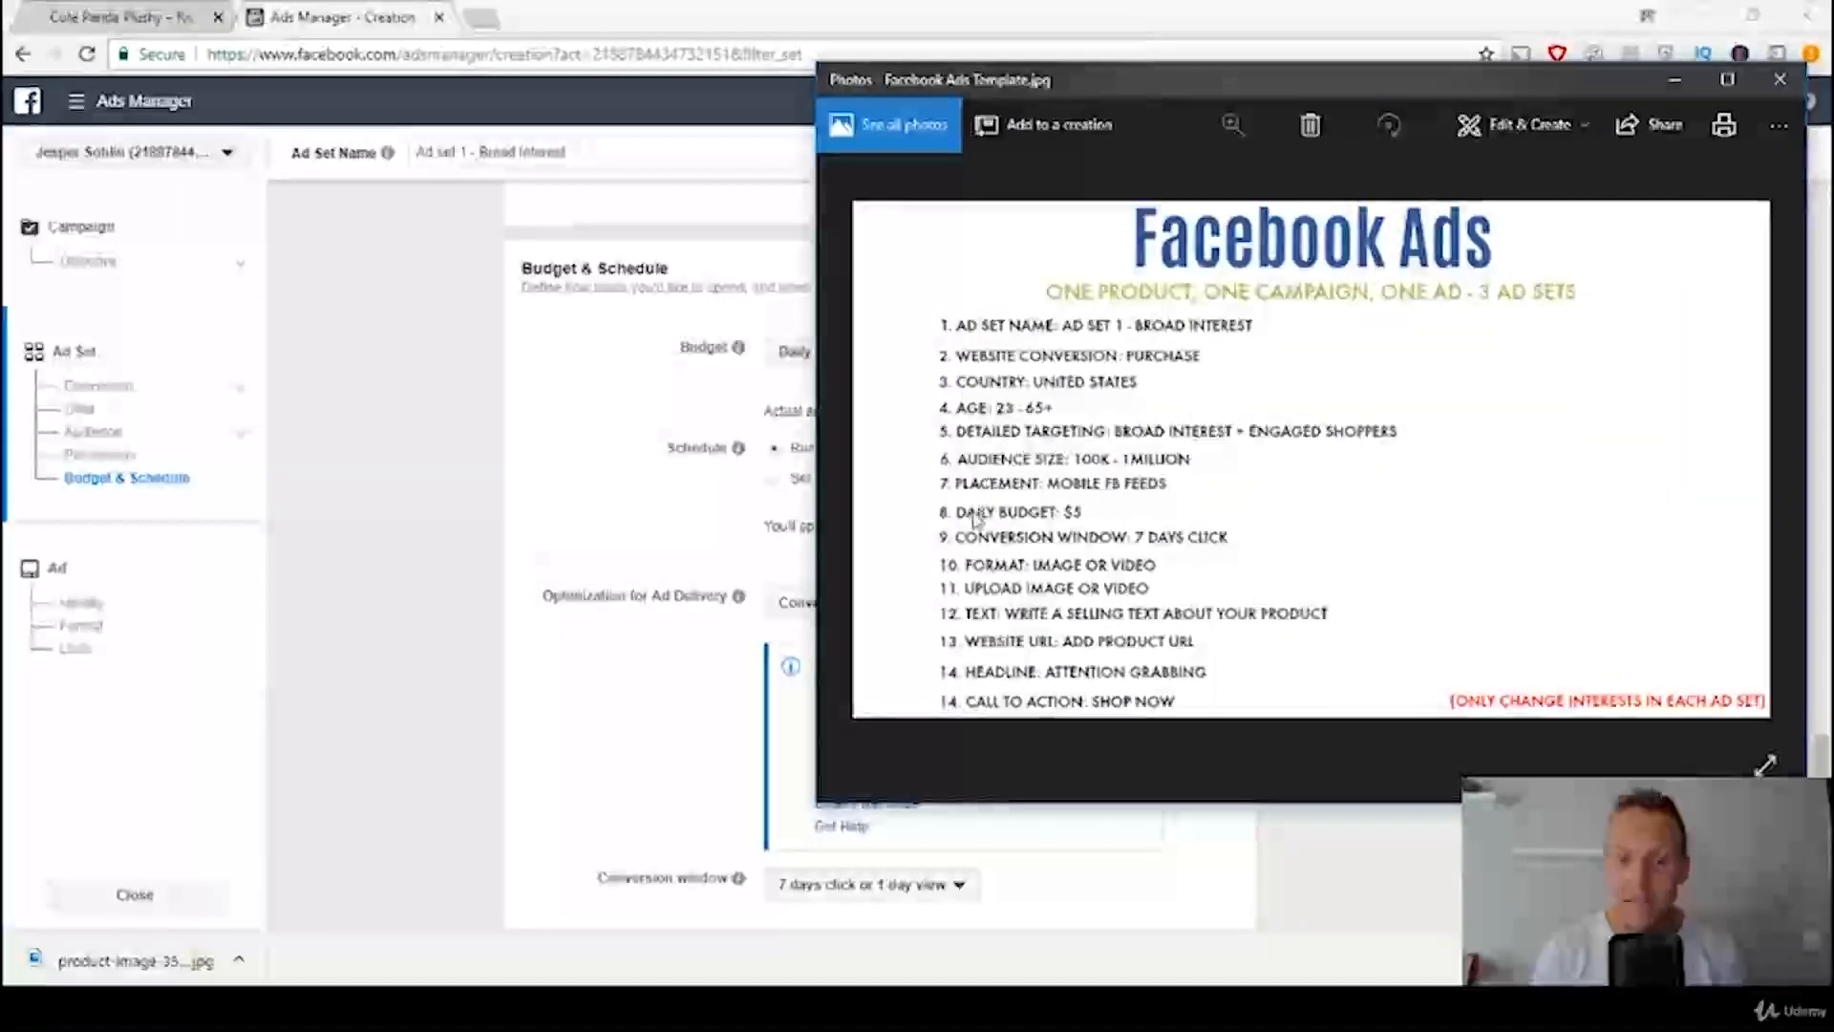
key("alt+Tab")
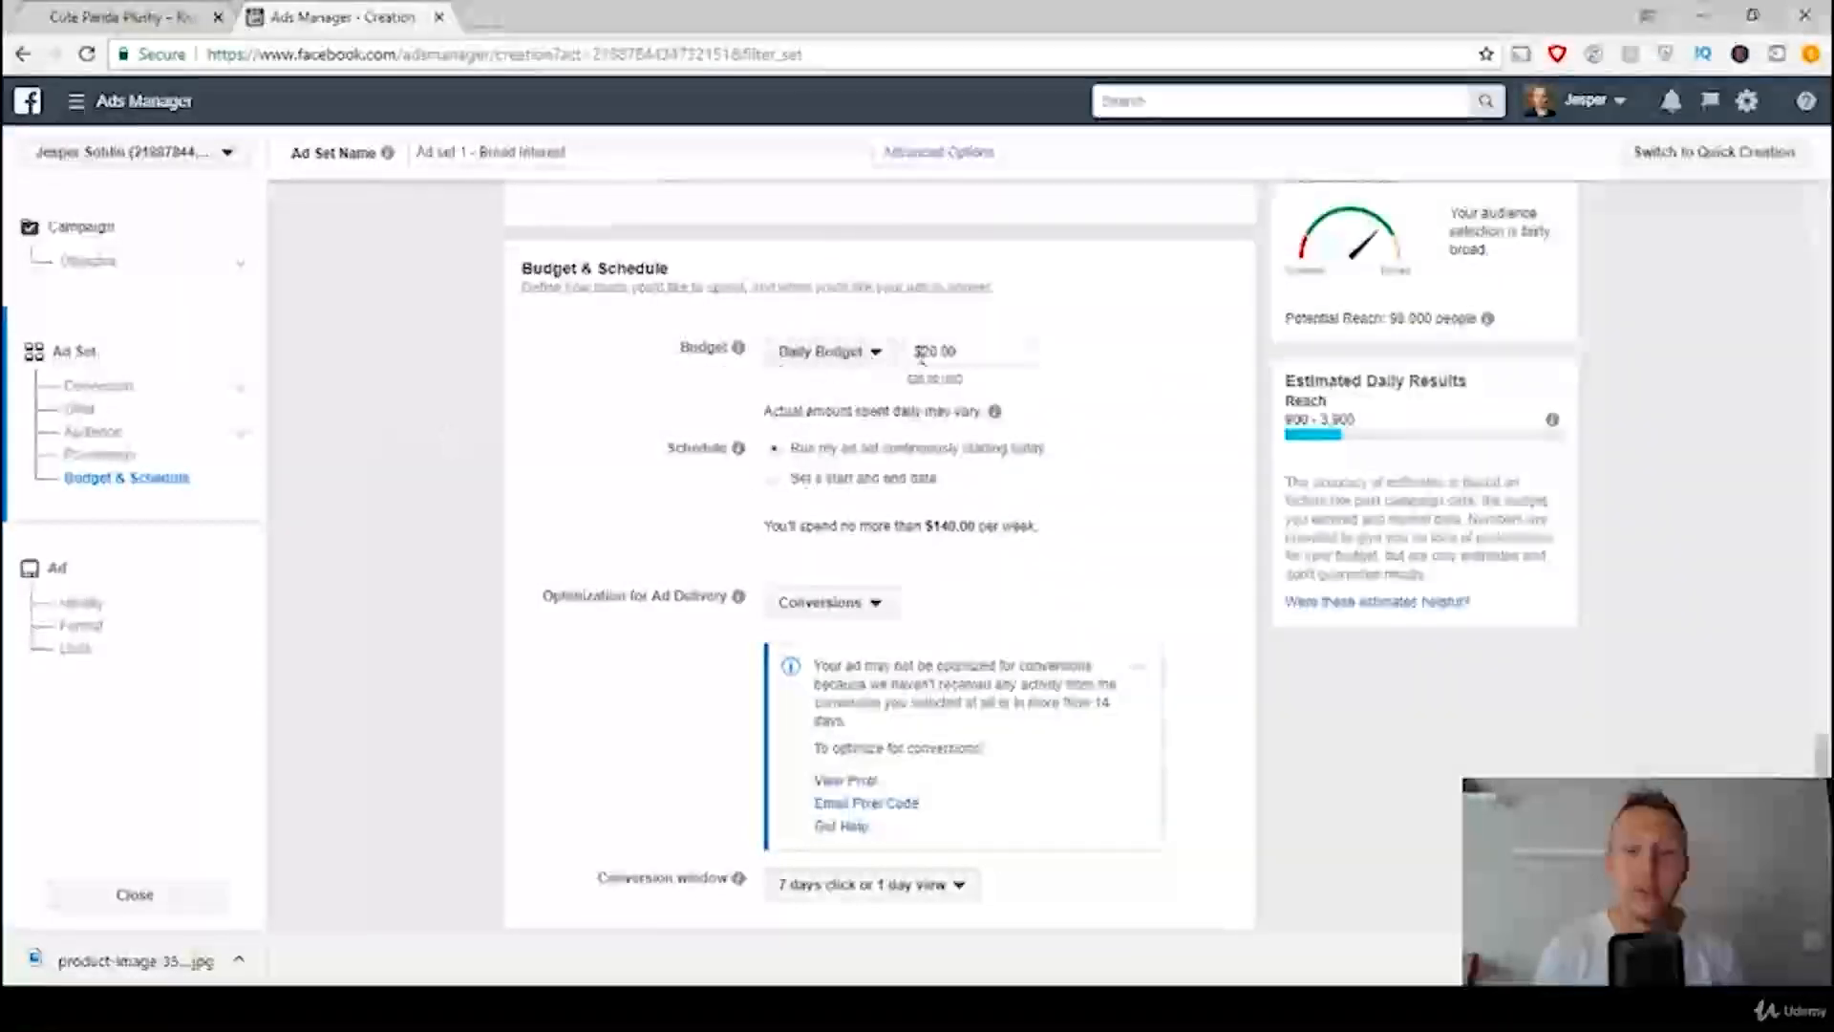
left_click(965, 350)
left_click_drag(991, 350, 840, 352)
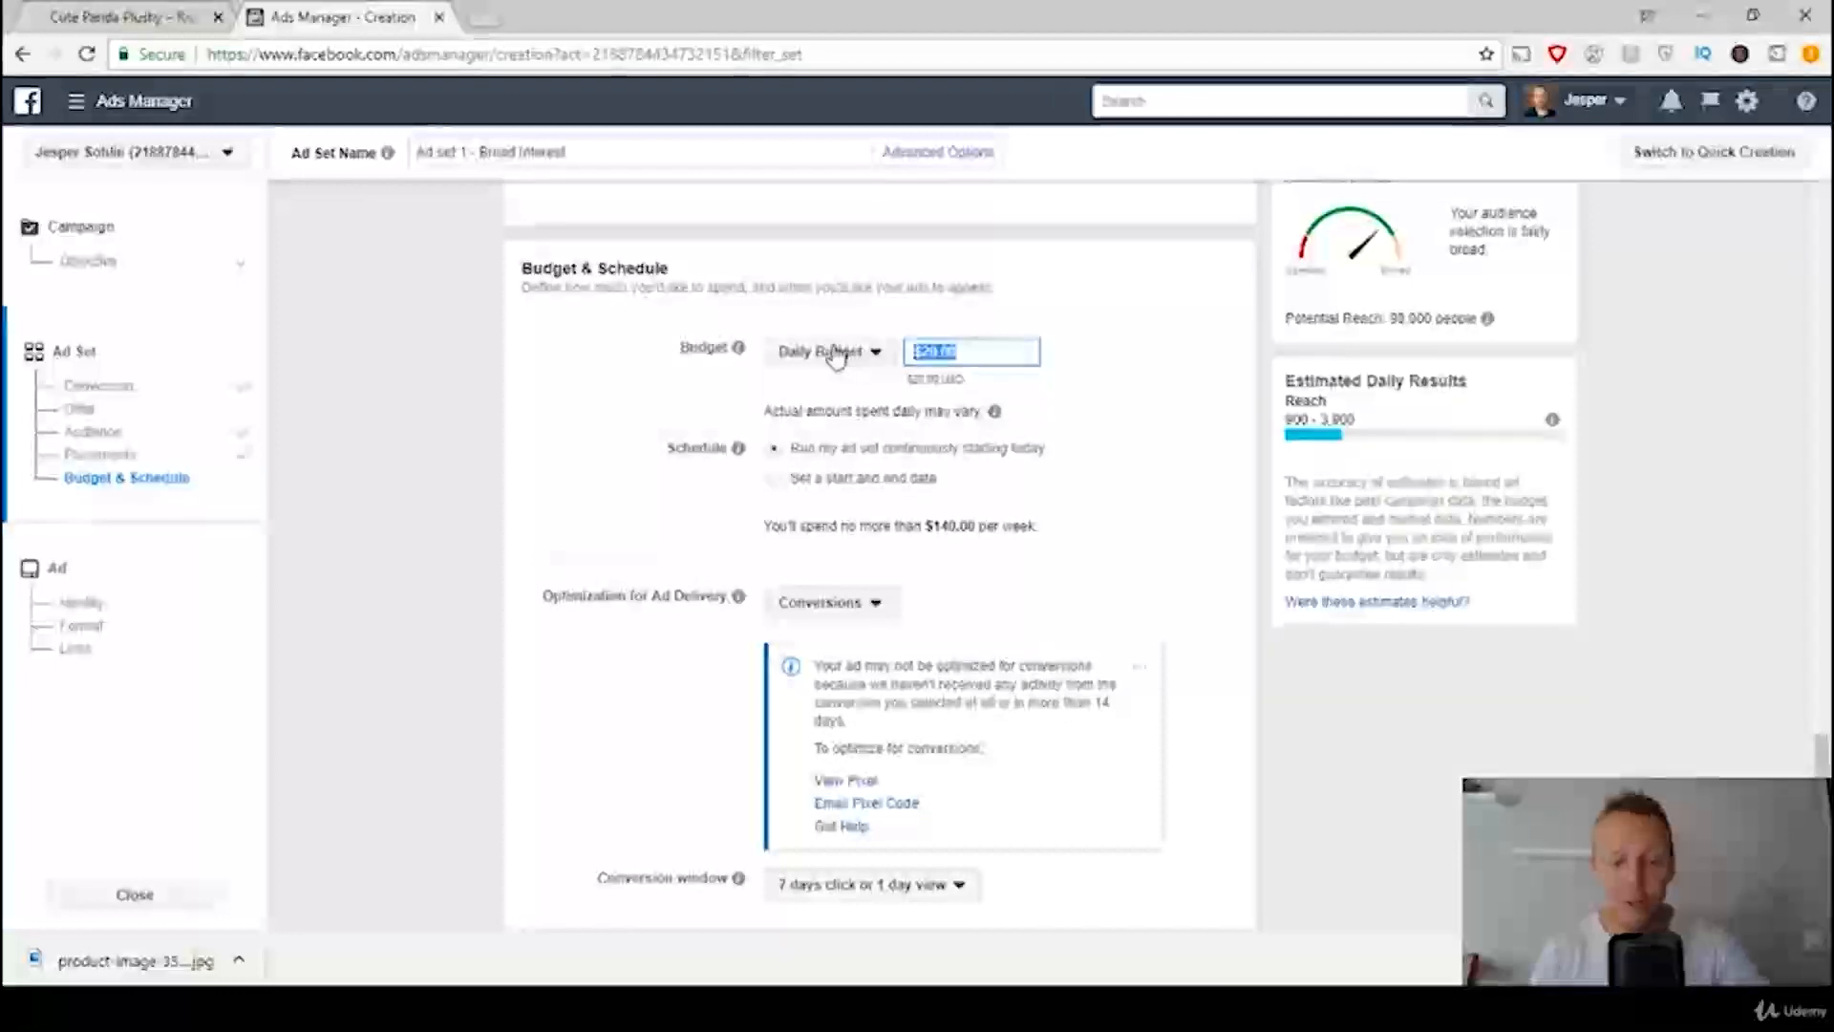
type("5")
left_click(298, 367)
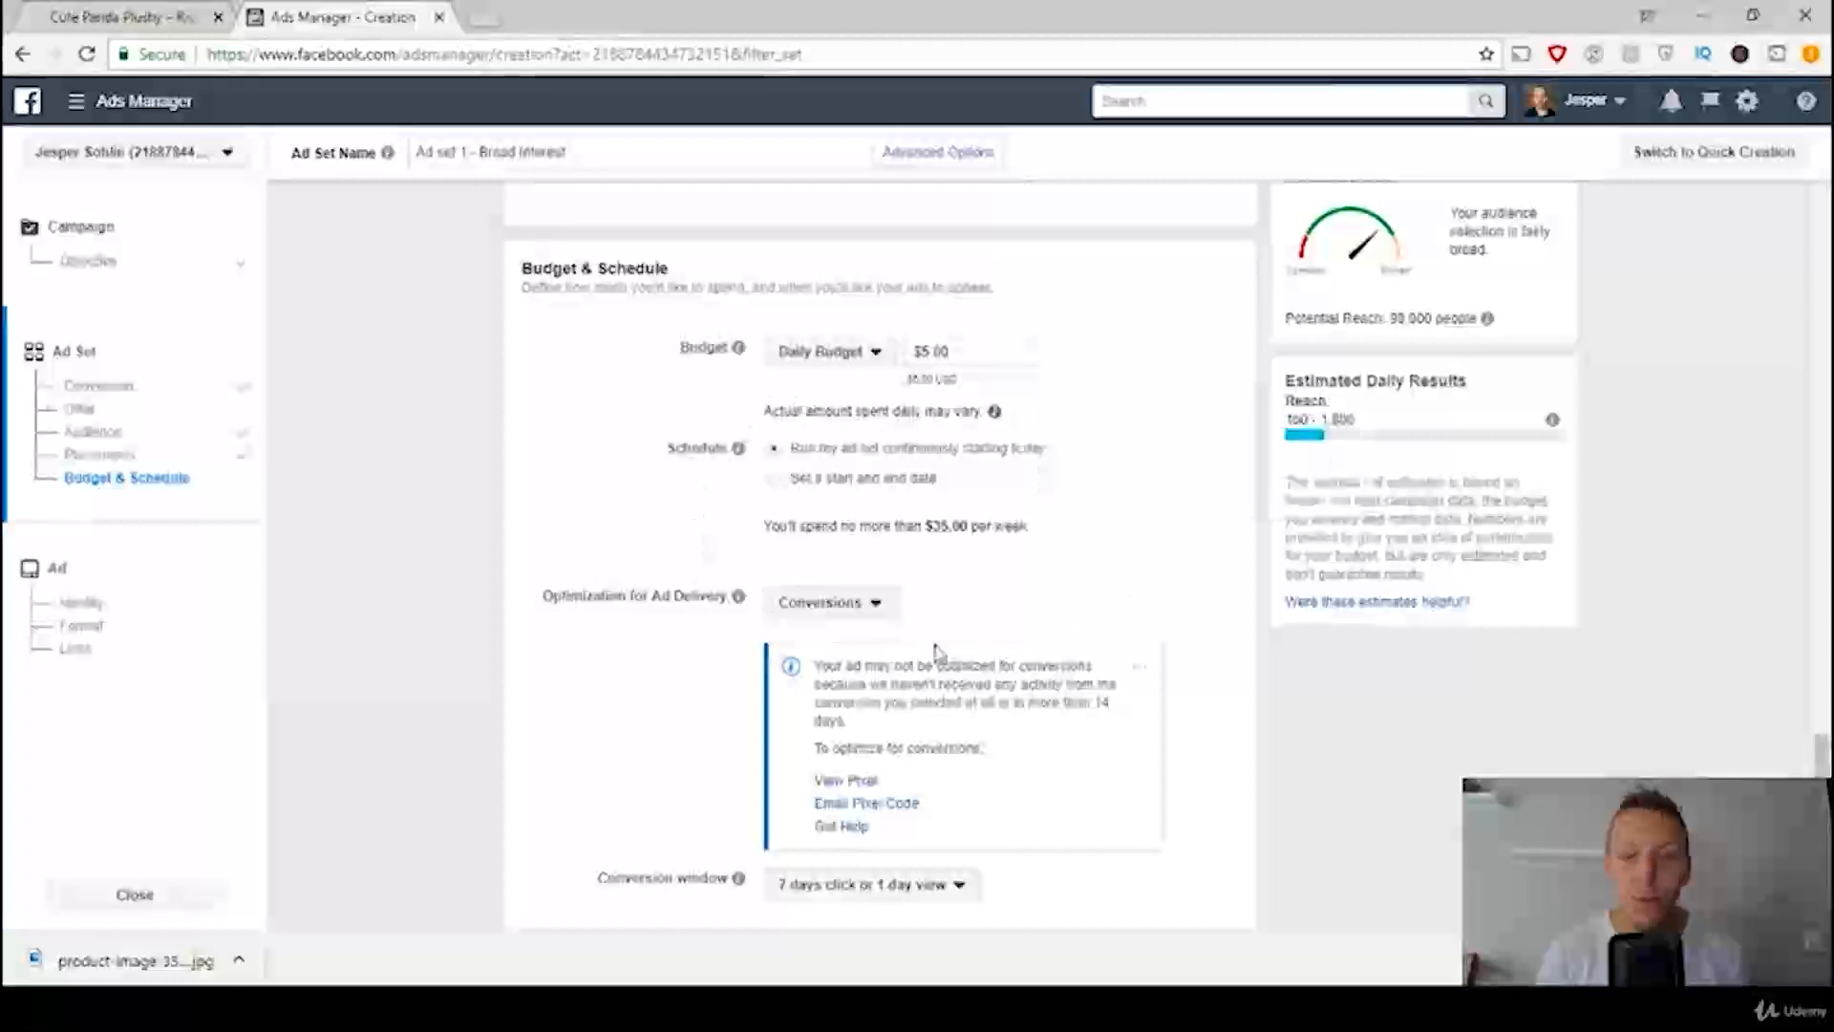
Step: Check the conversion window rule in the ads template and set the ad set's conversion window to 7 days click
scroll(494, 403, "down", 3)
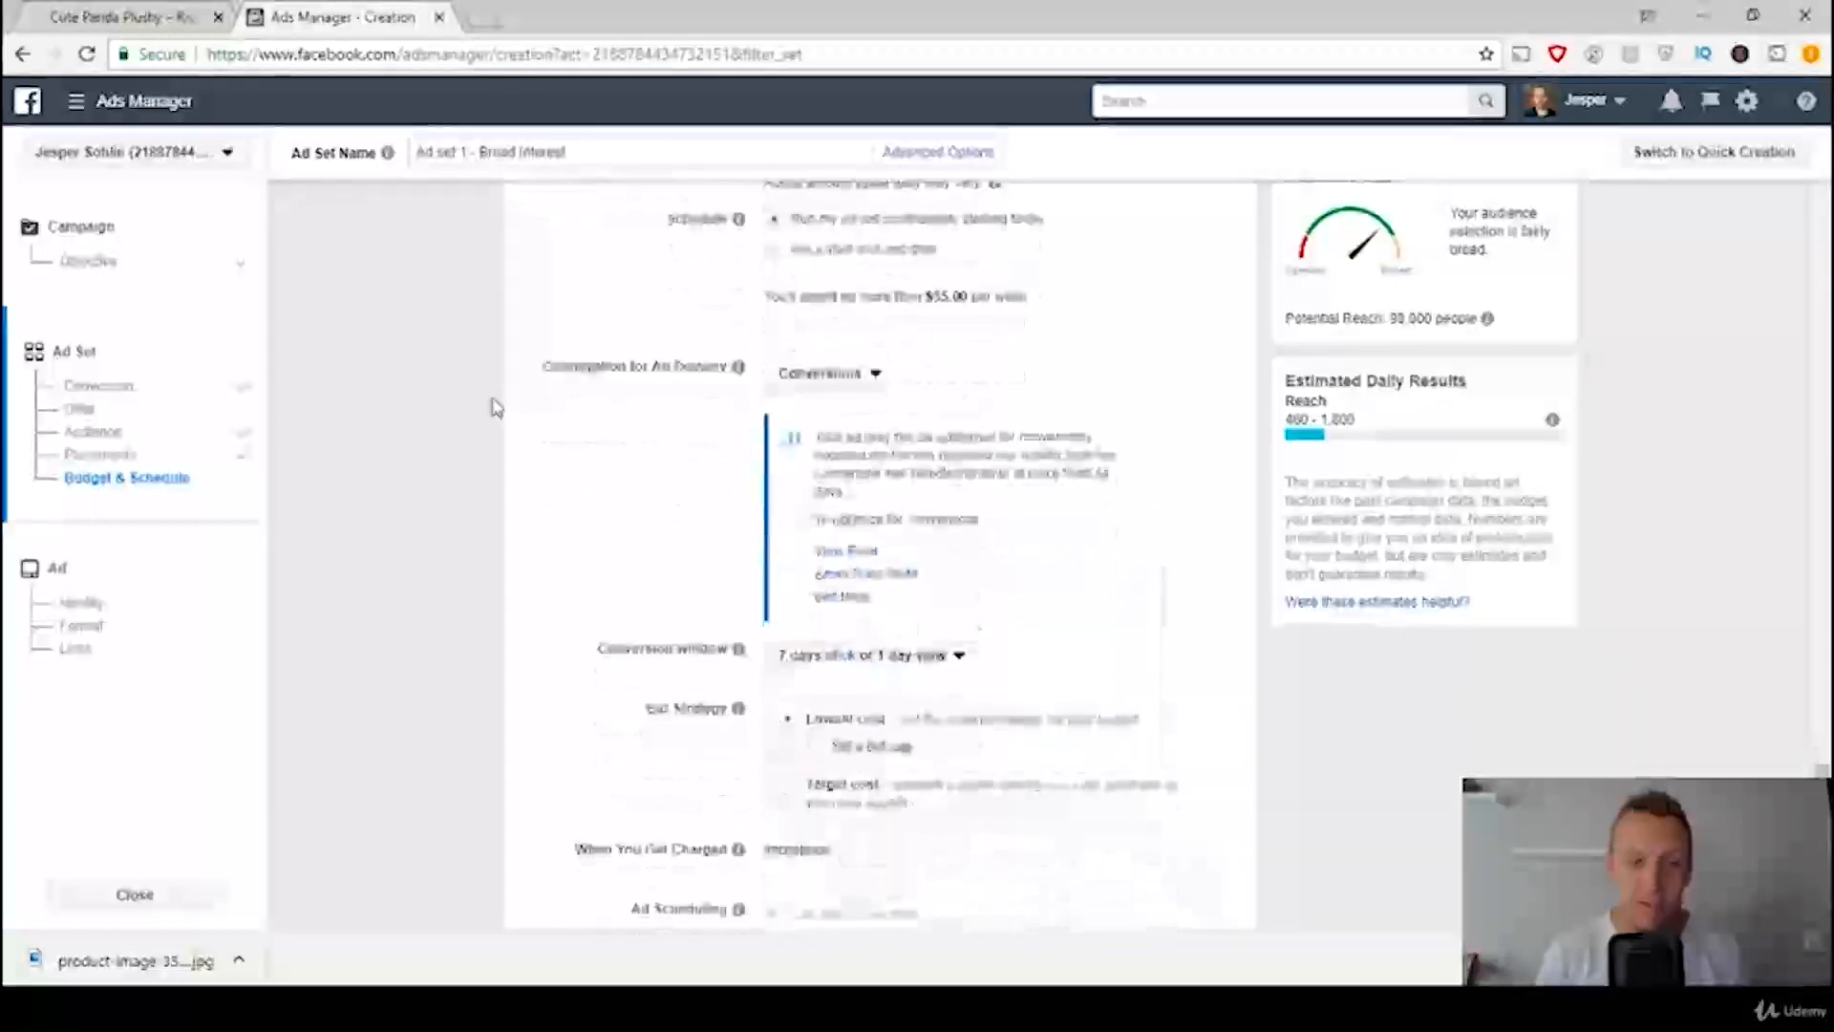
scroll(436, 428, "down", 1)
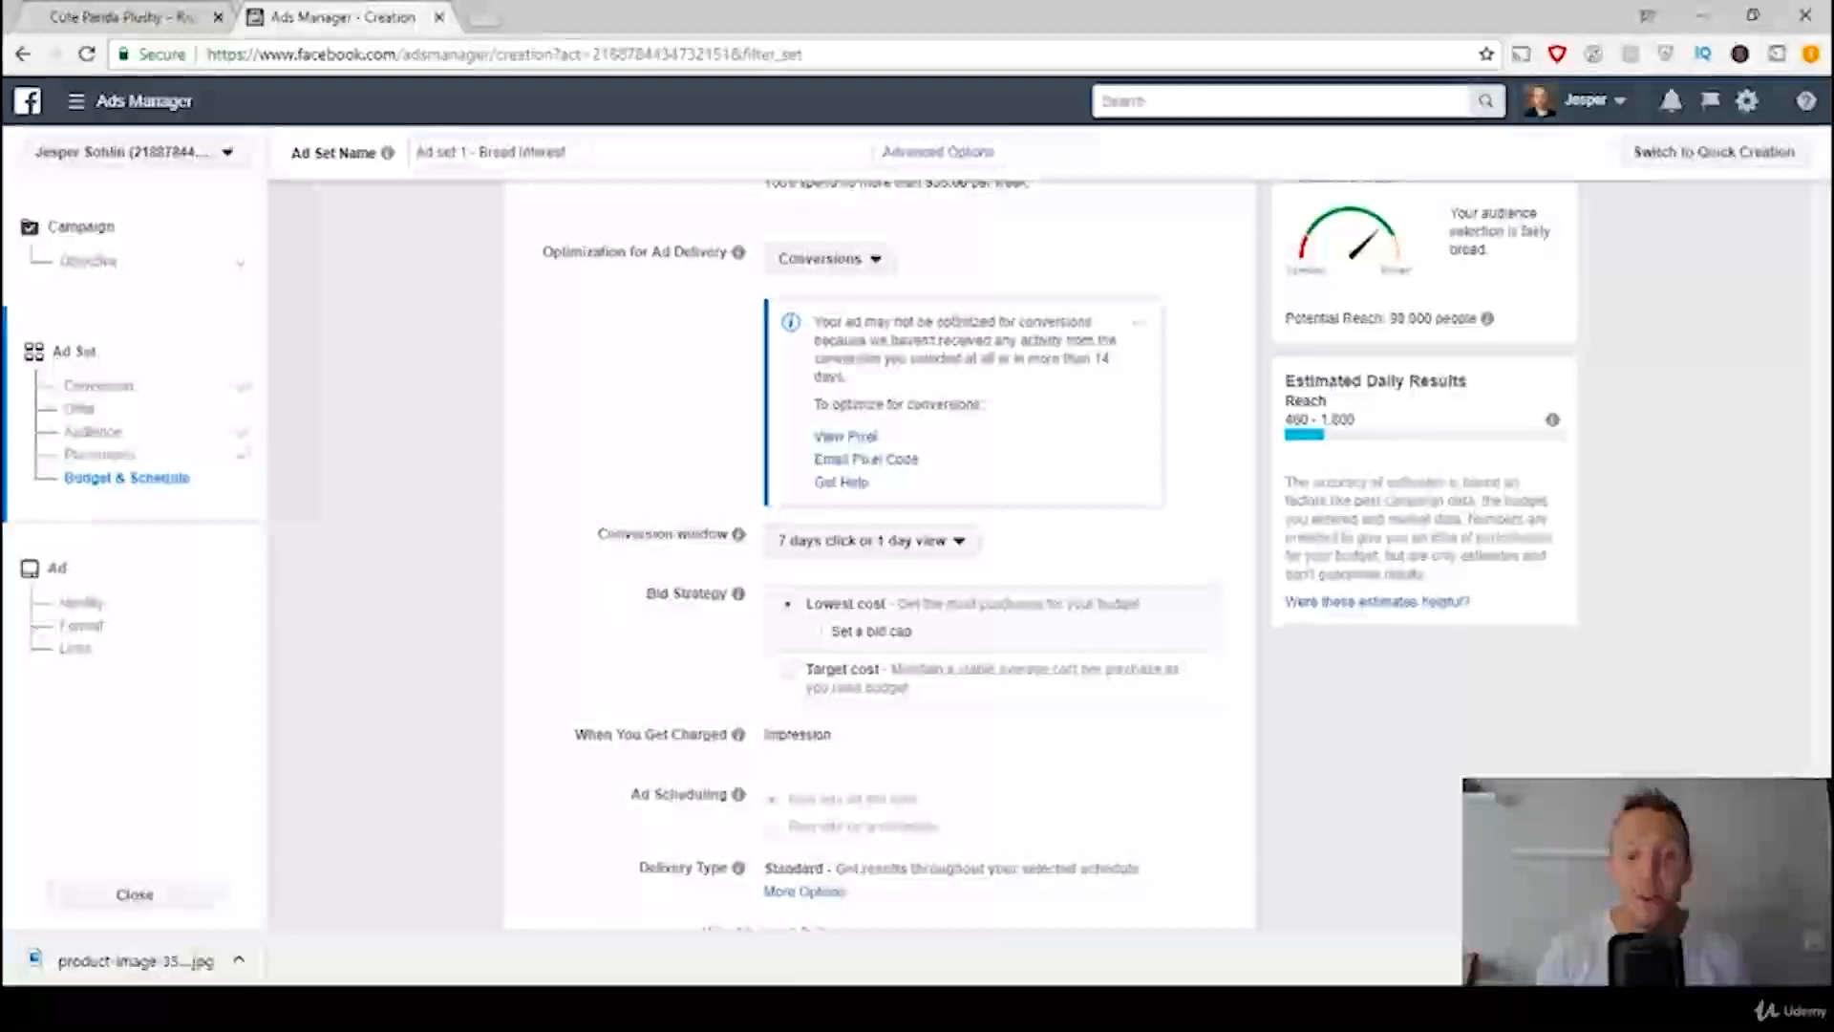
key("alt+Tab")
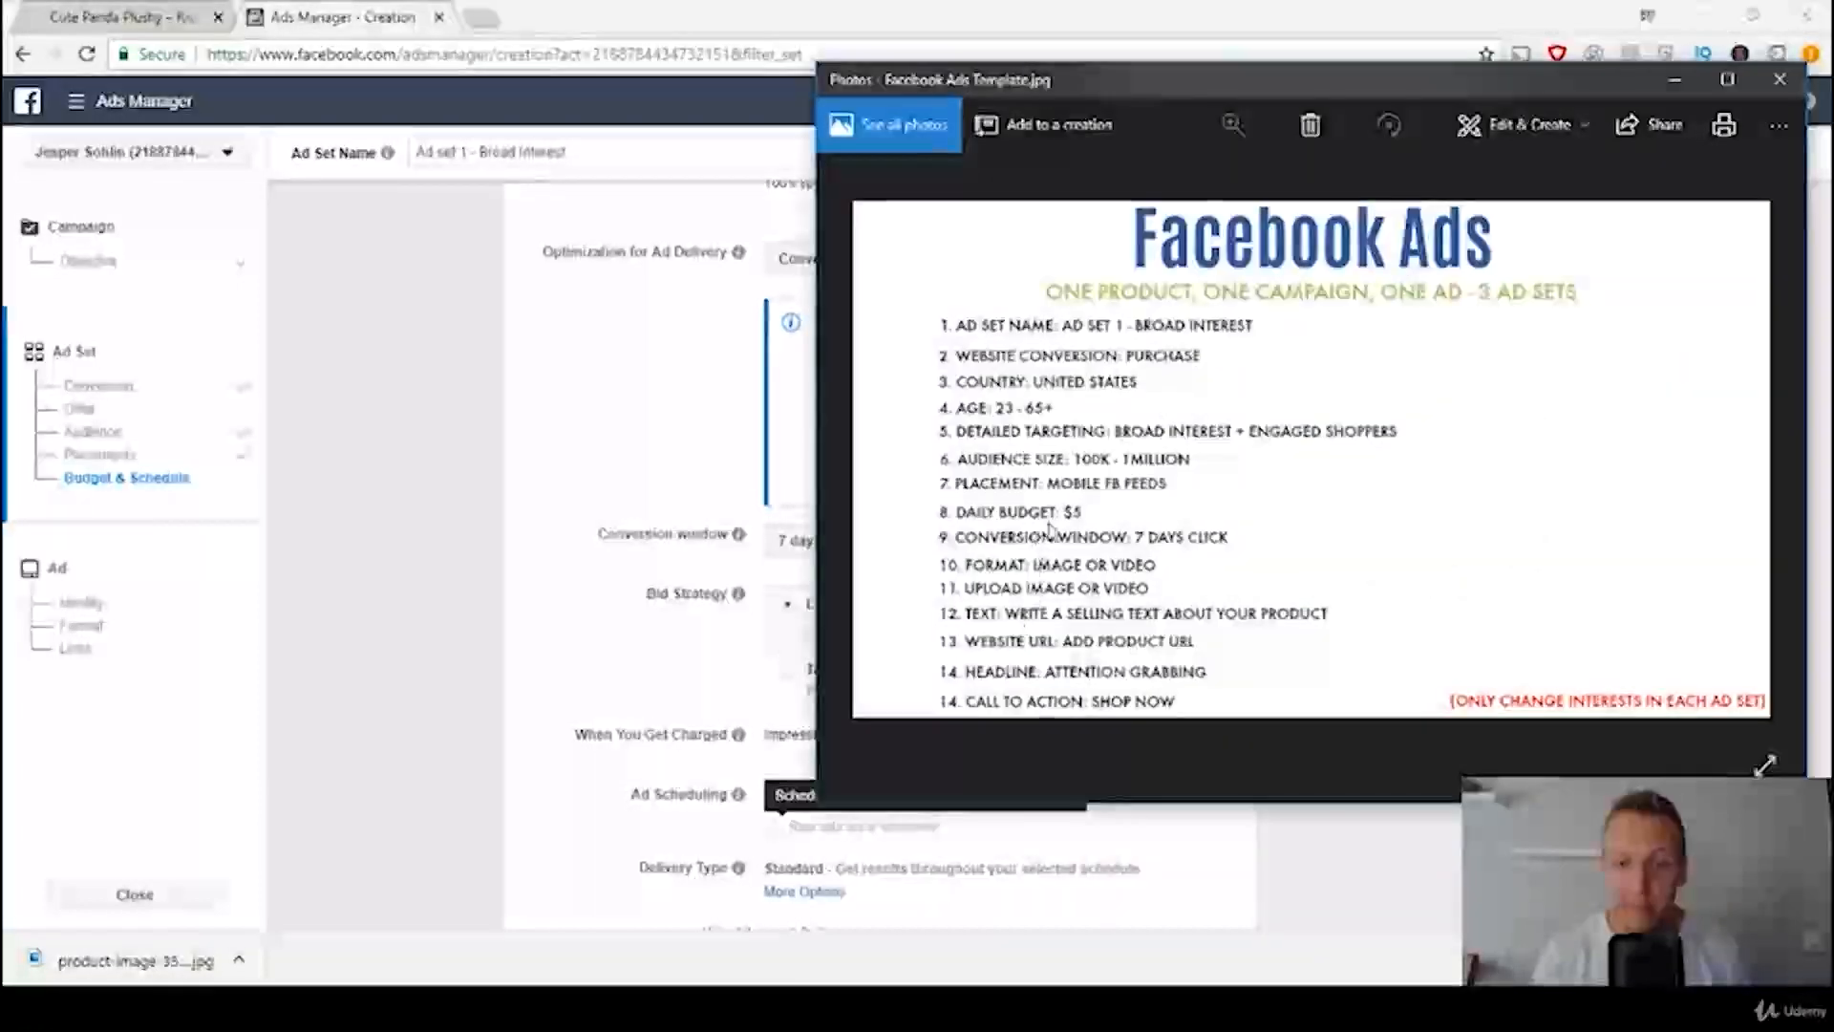
left_click(430, 525)
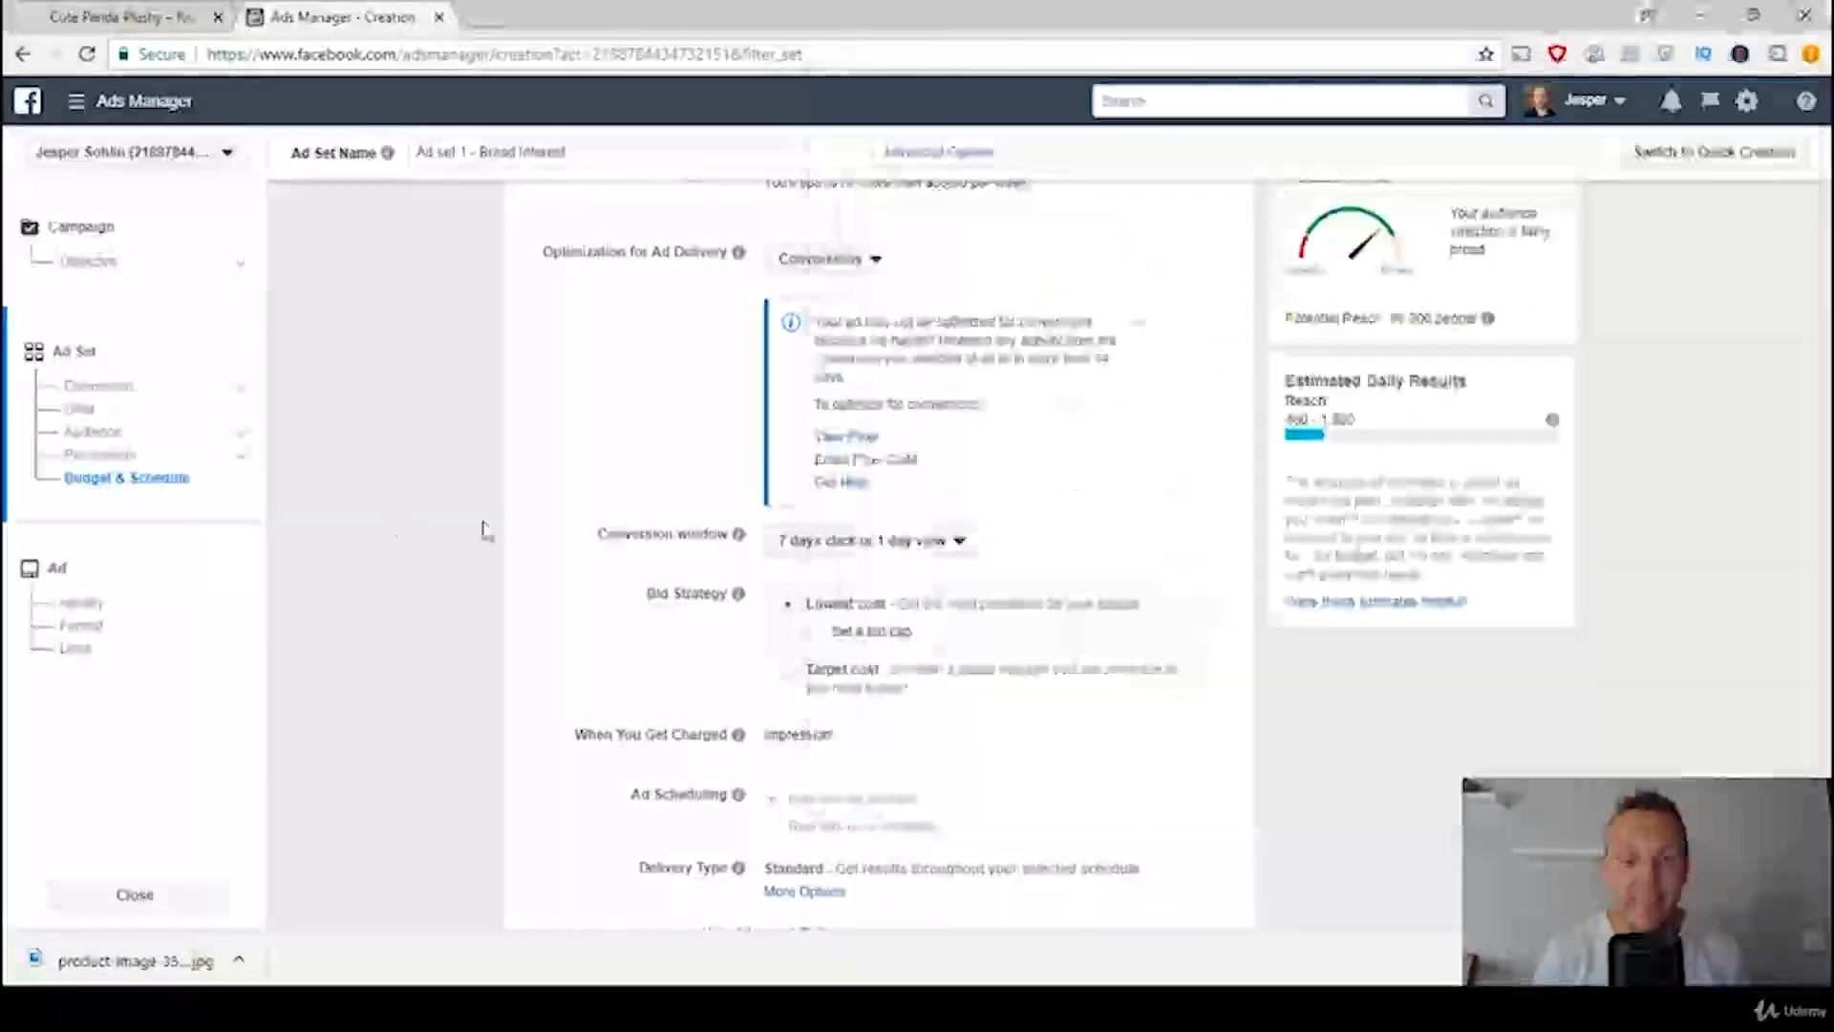
left_click(886, 546)
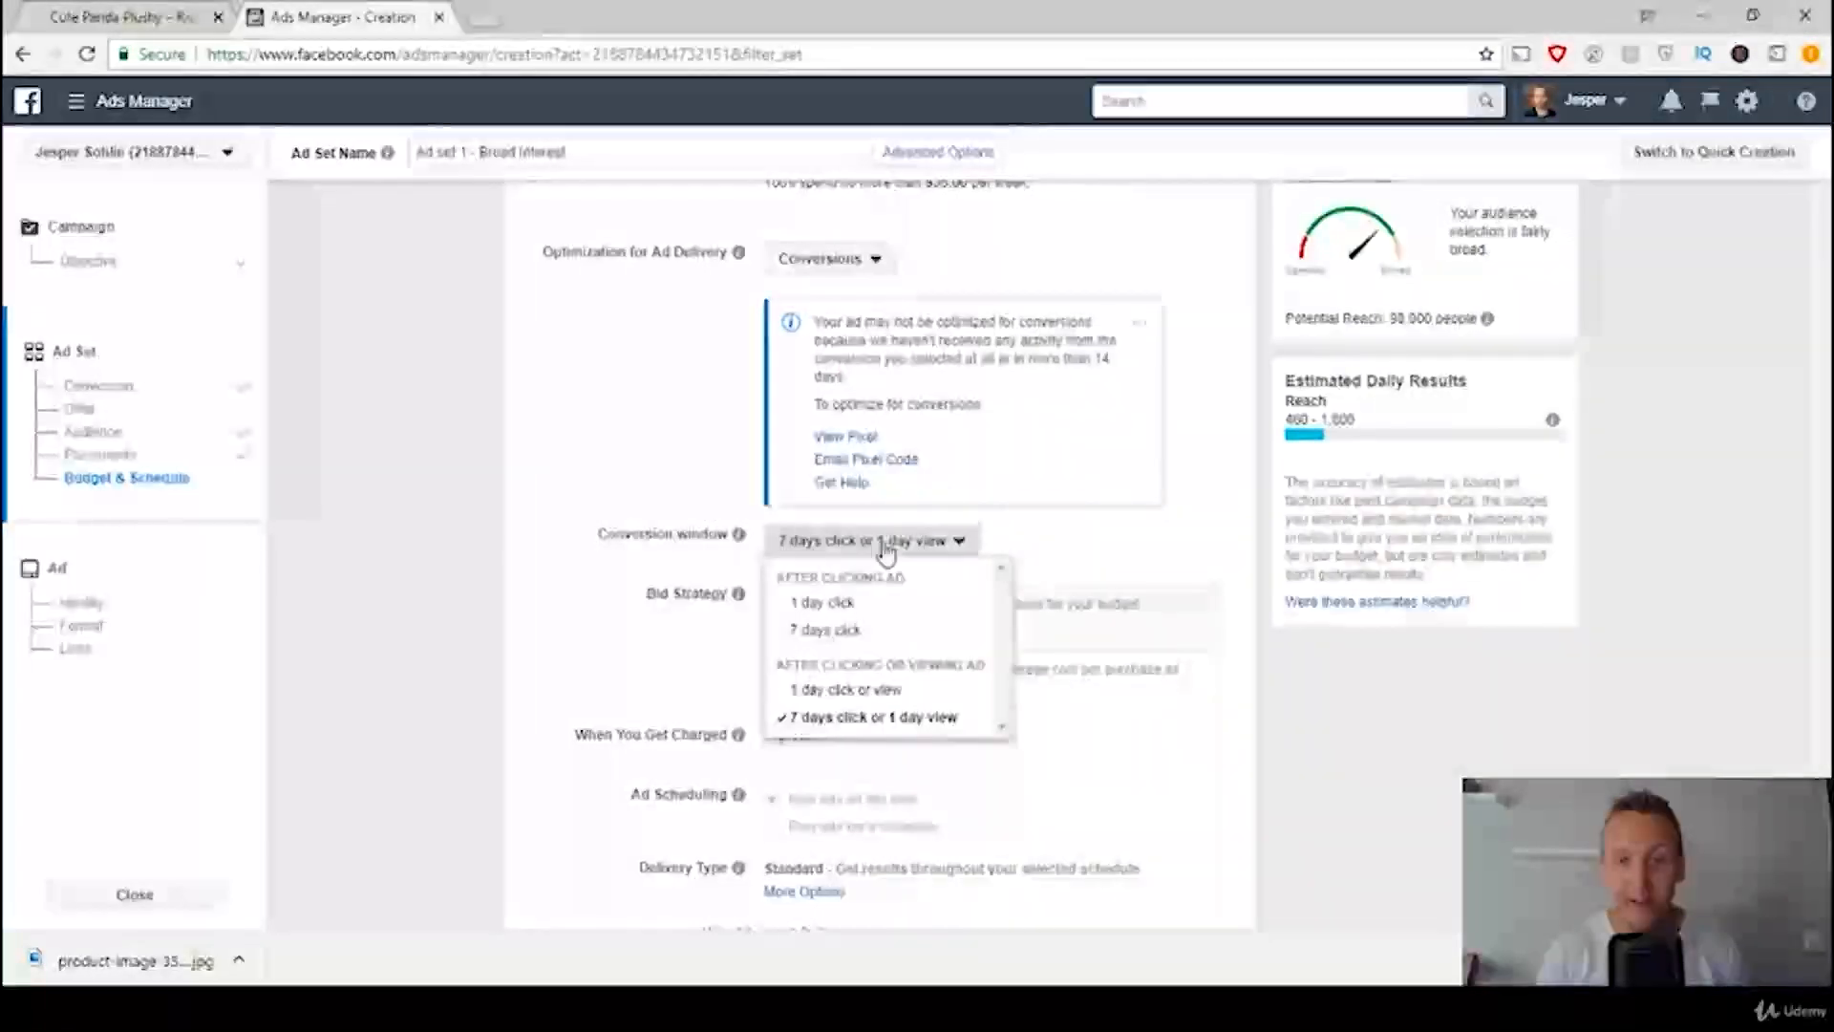
left_click(857, 632)
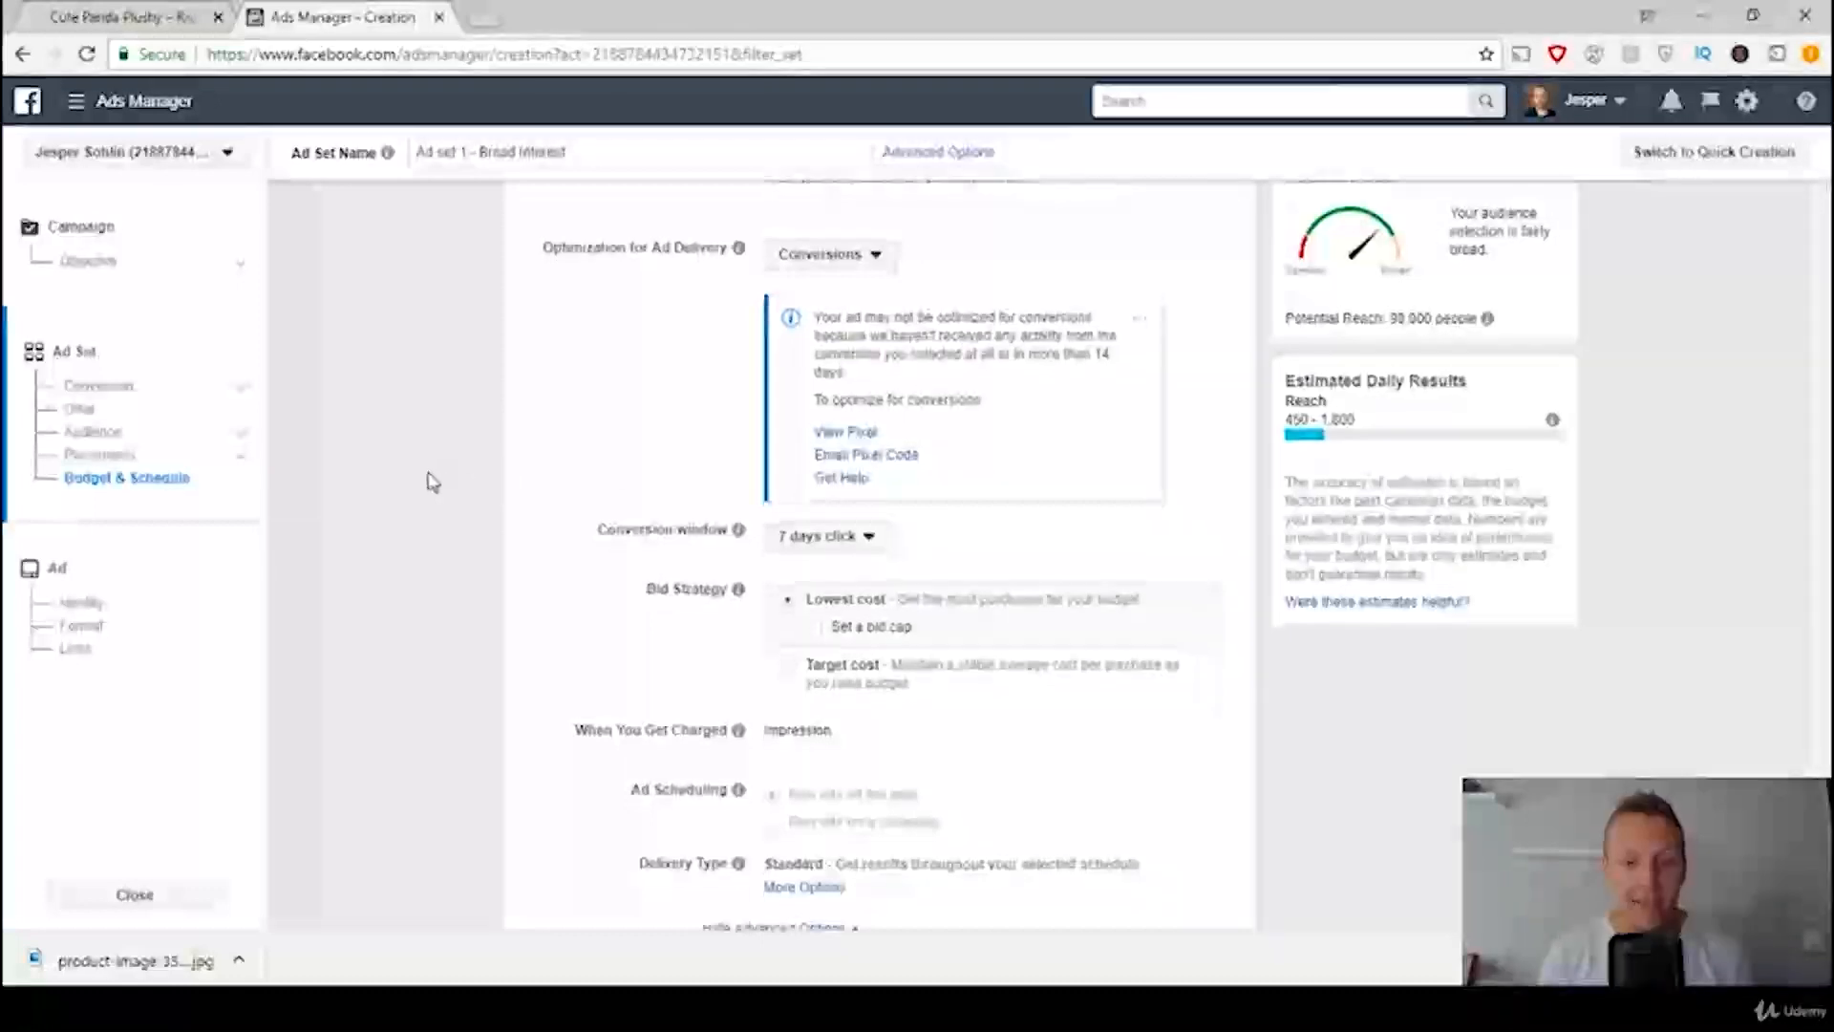
Step: Collapse and reopen the advanced budget options, and continue from the ad set to the ad setup
scroll(426, 479, "down", 2)
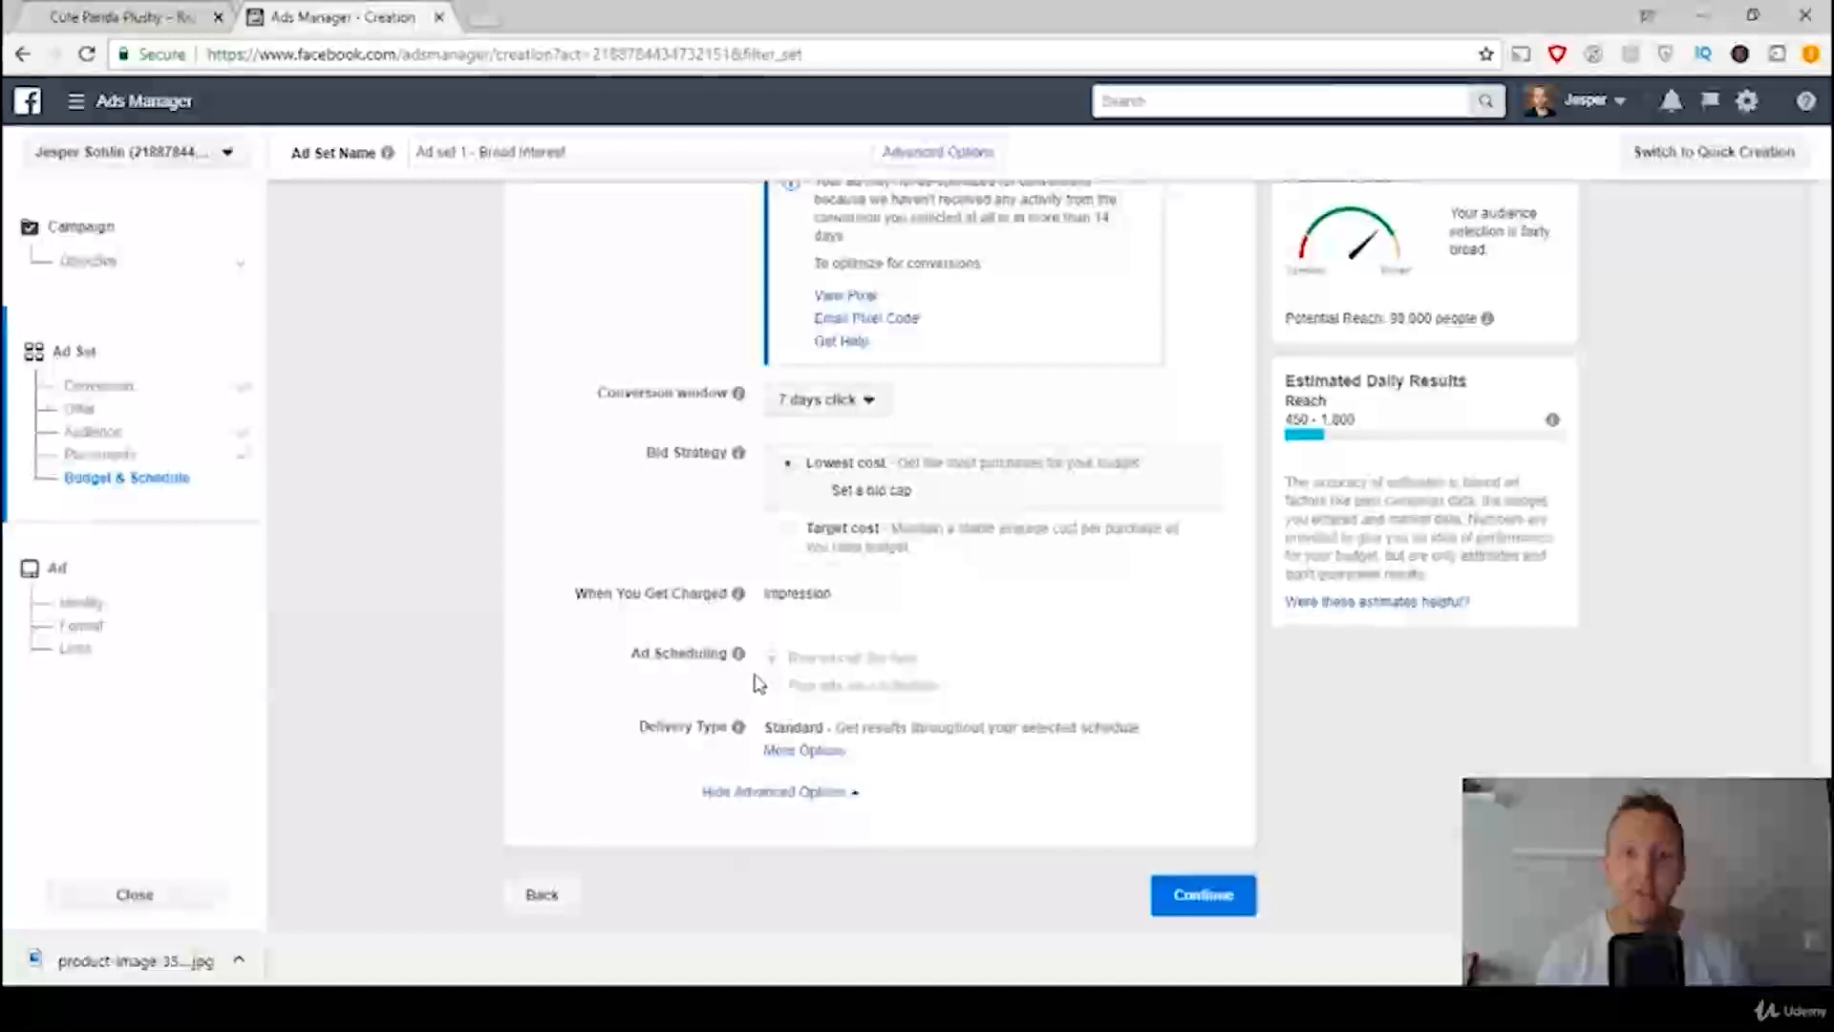
left_click(820, 799)
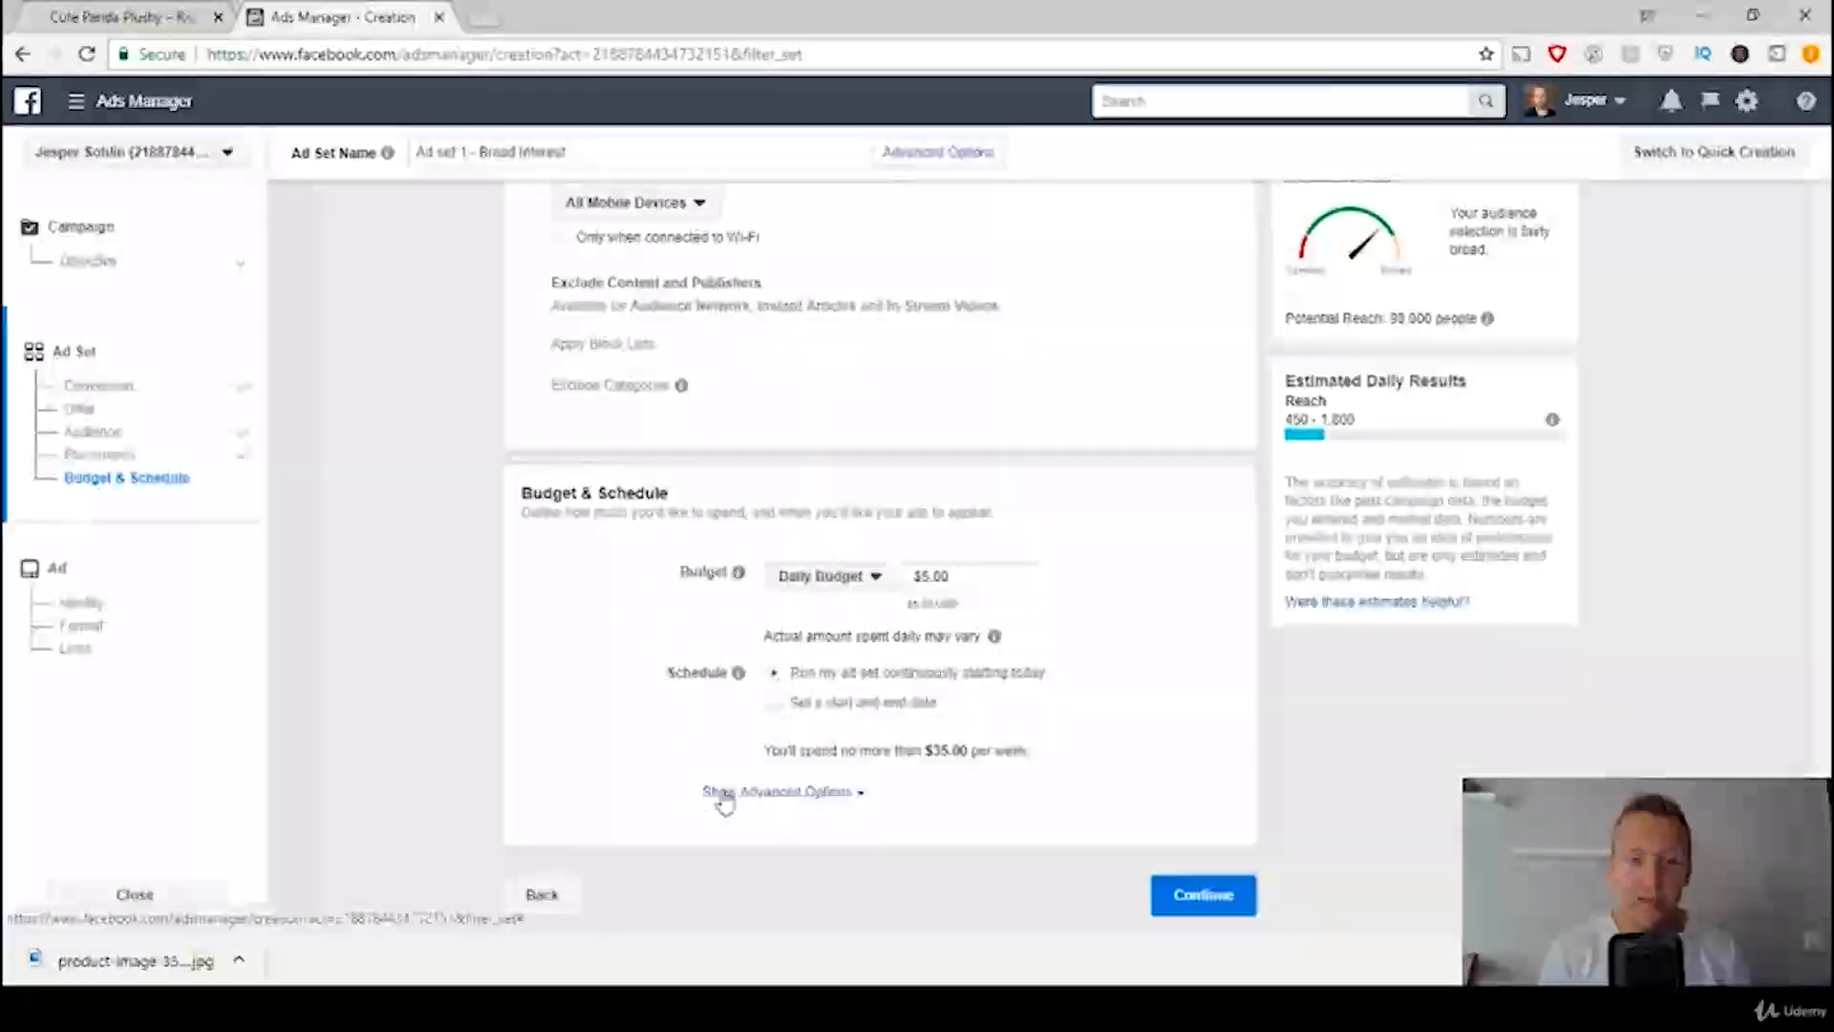
left_click(781, 799)
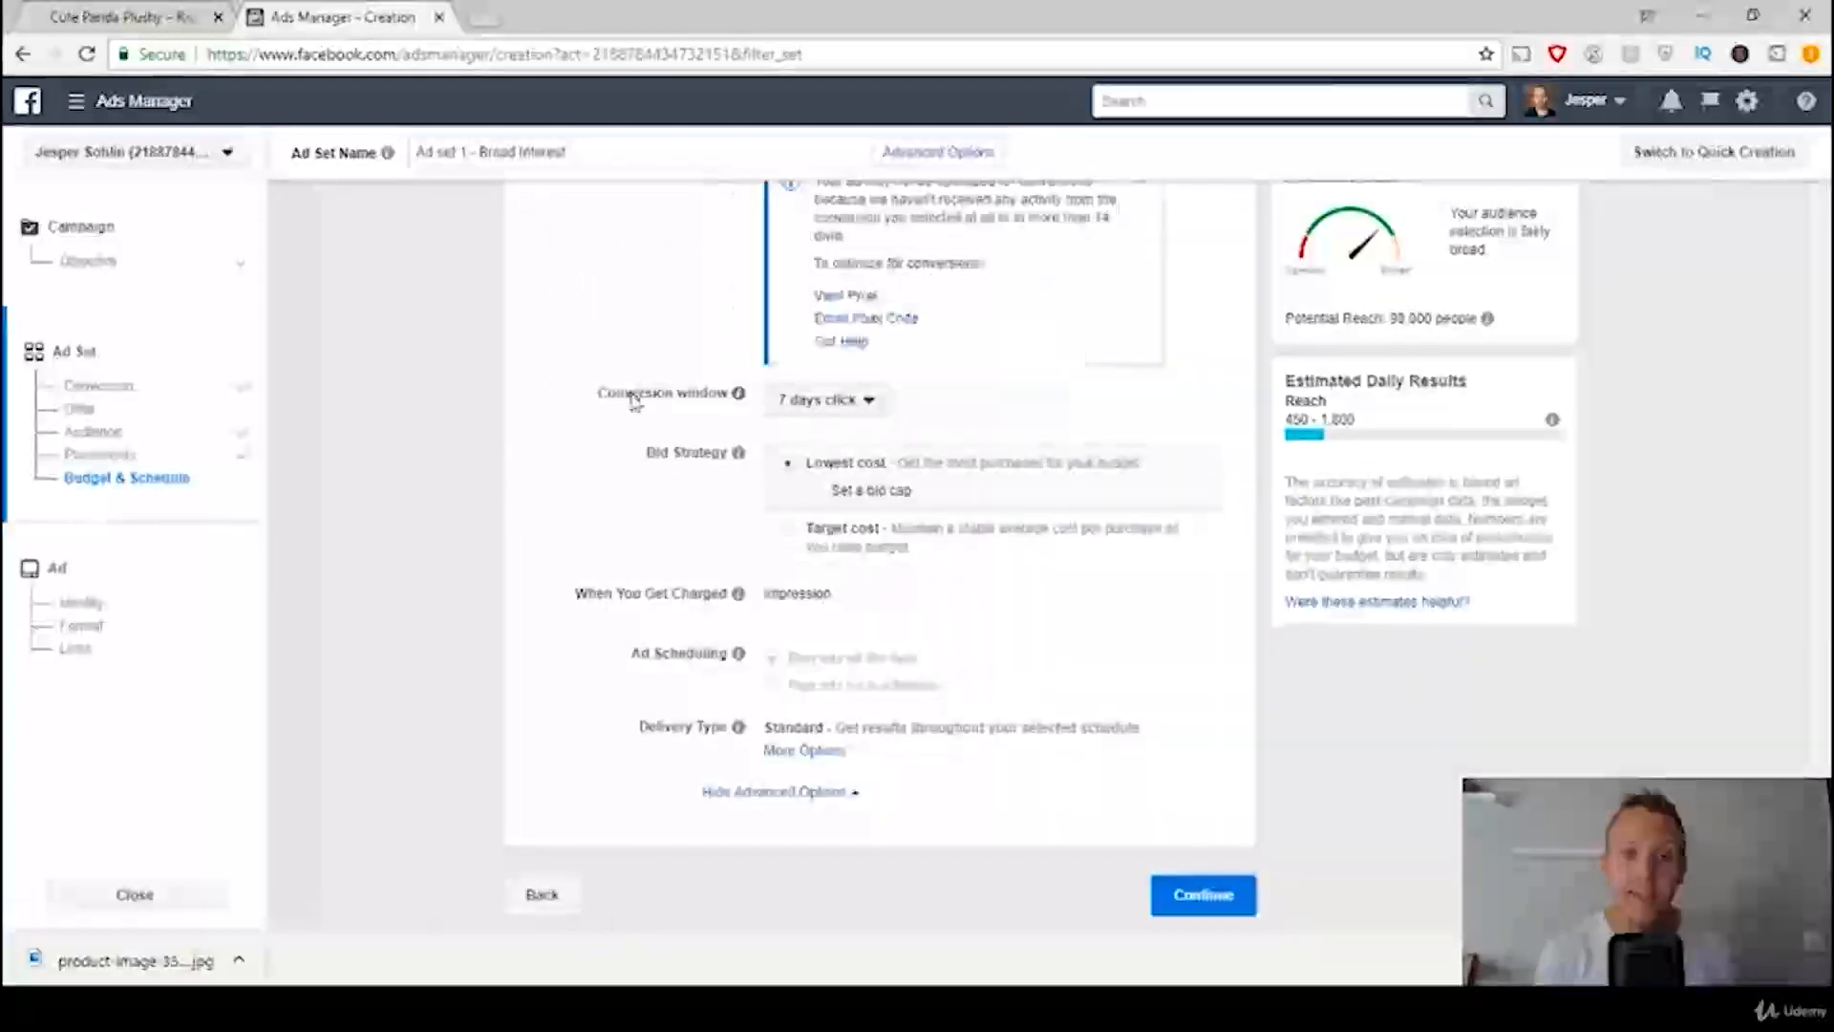
left_click(1195, 910)
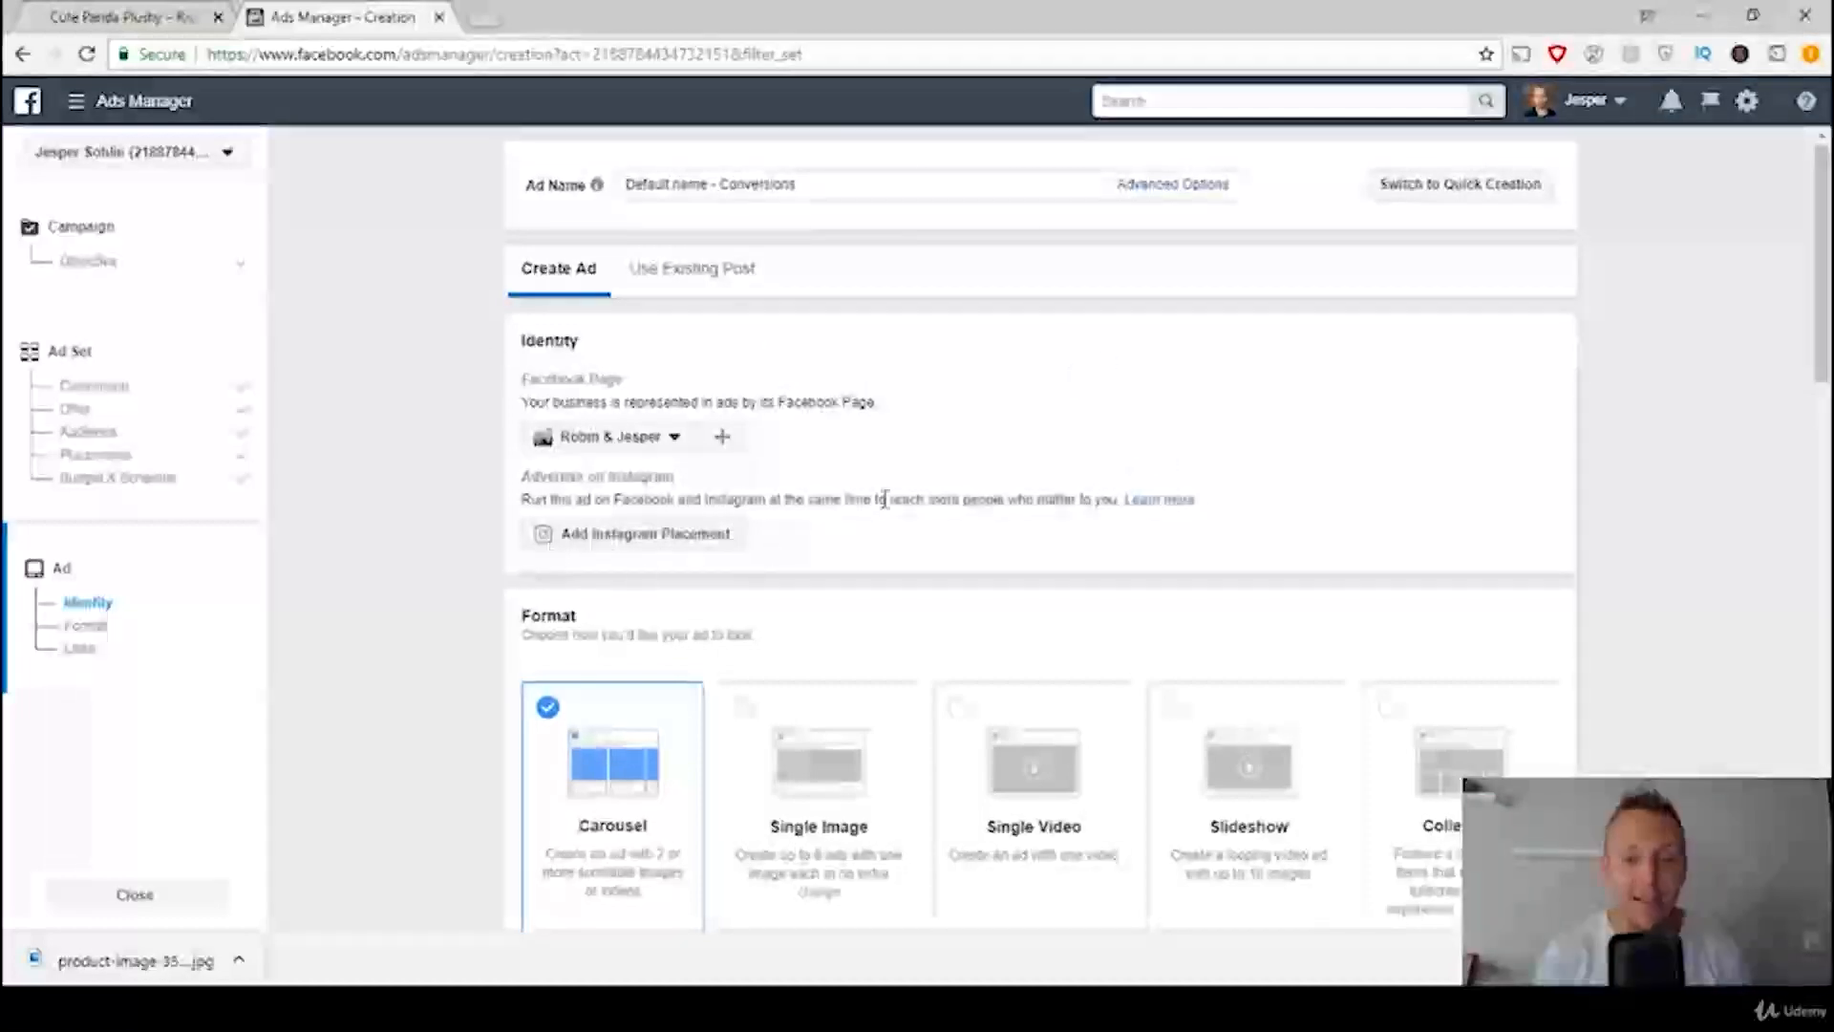
Step: Check the format rule in the ads template and choose Single Image as the ad format
scroll(884, 498, "down", 3)
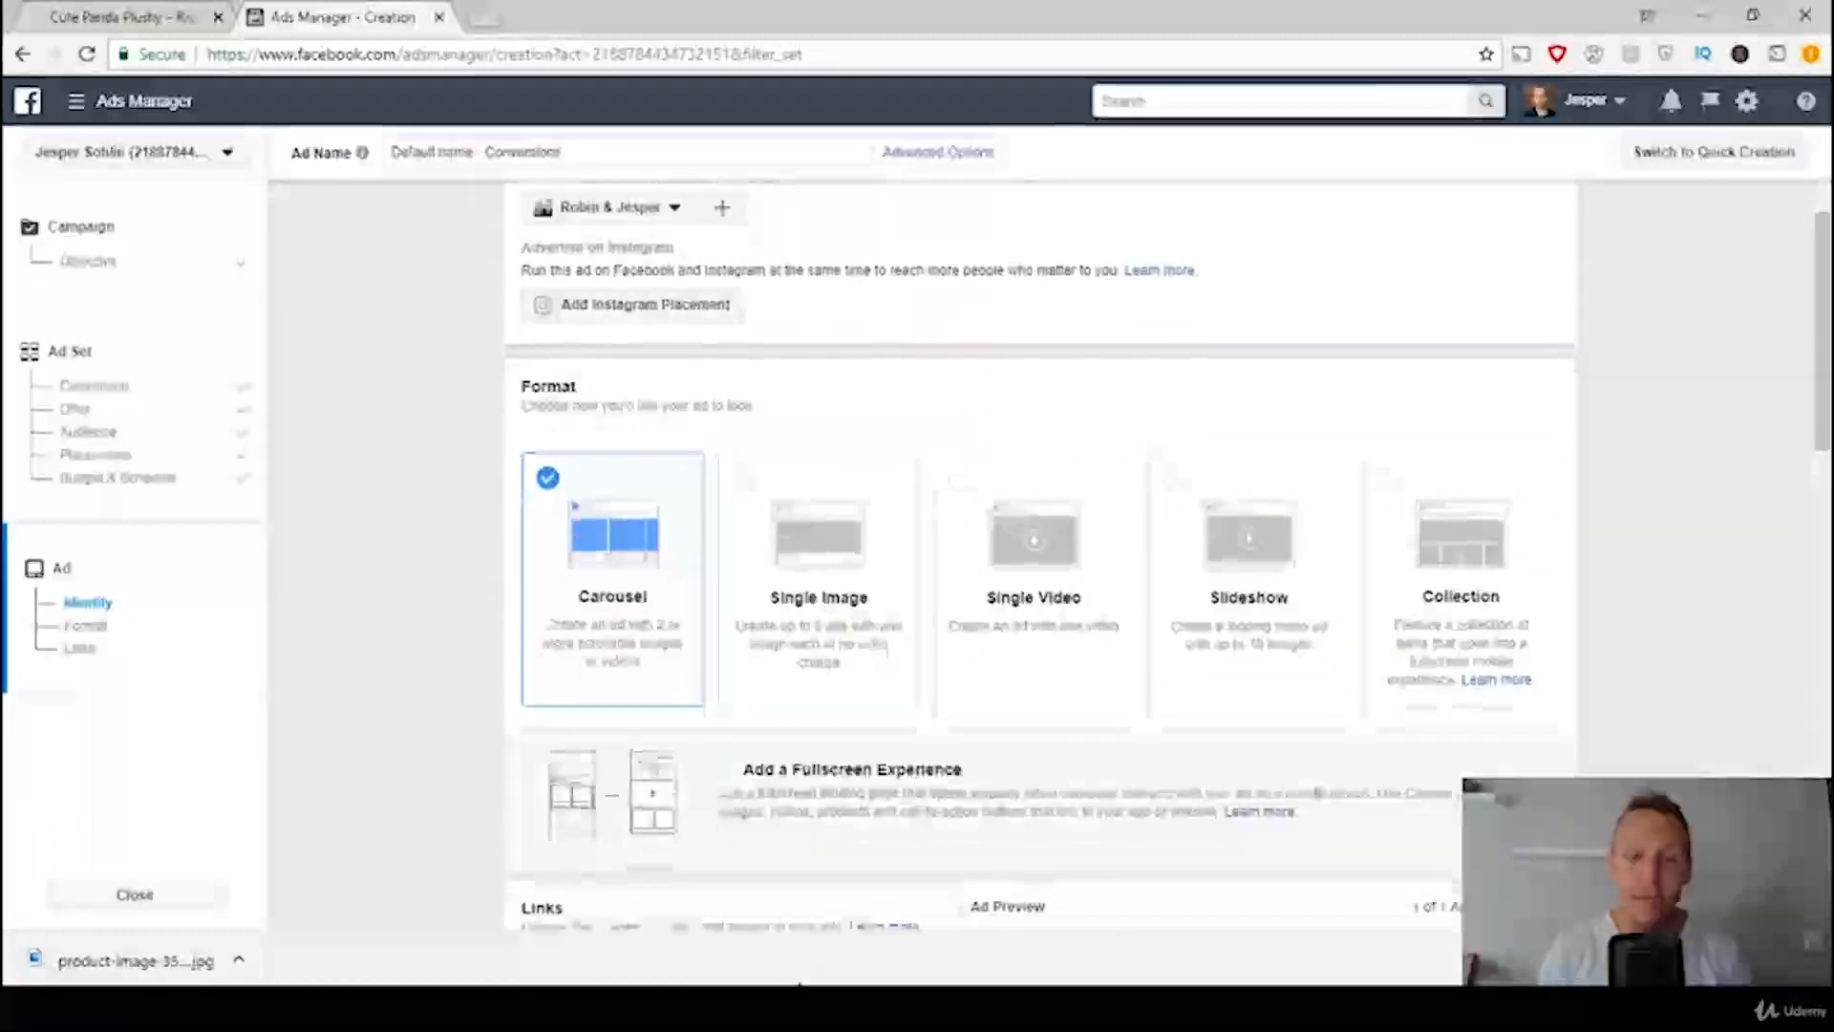
left_click(800, 1006)
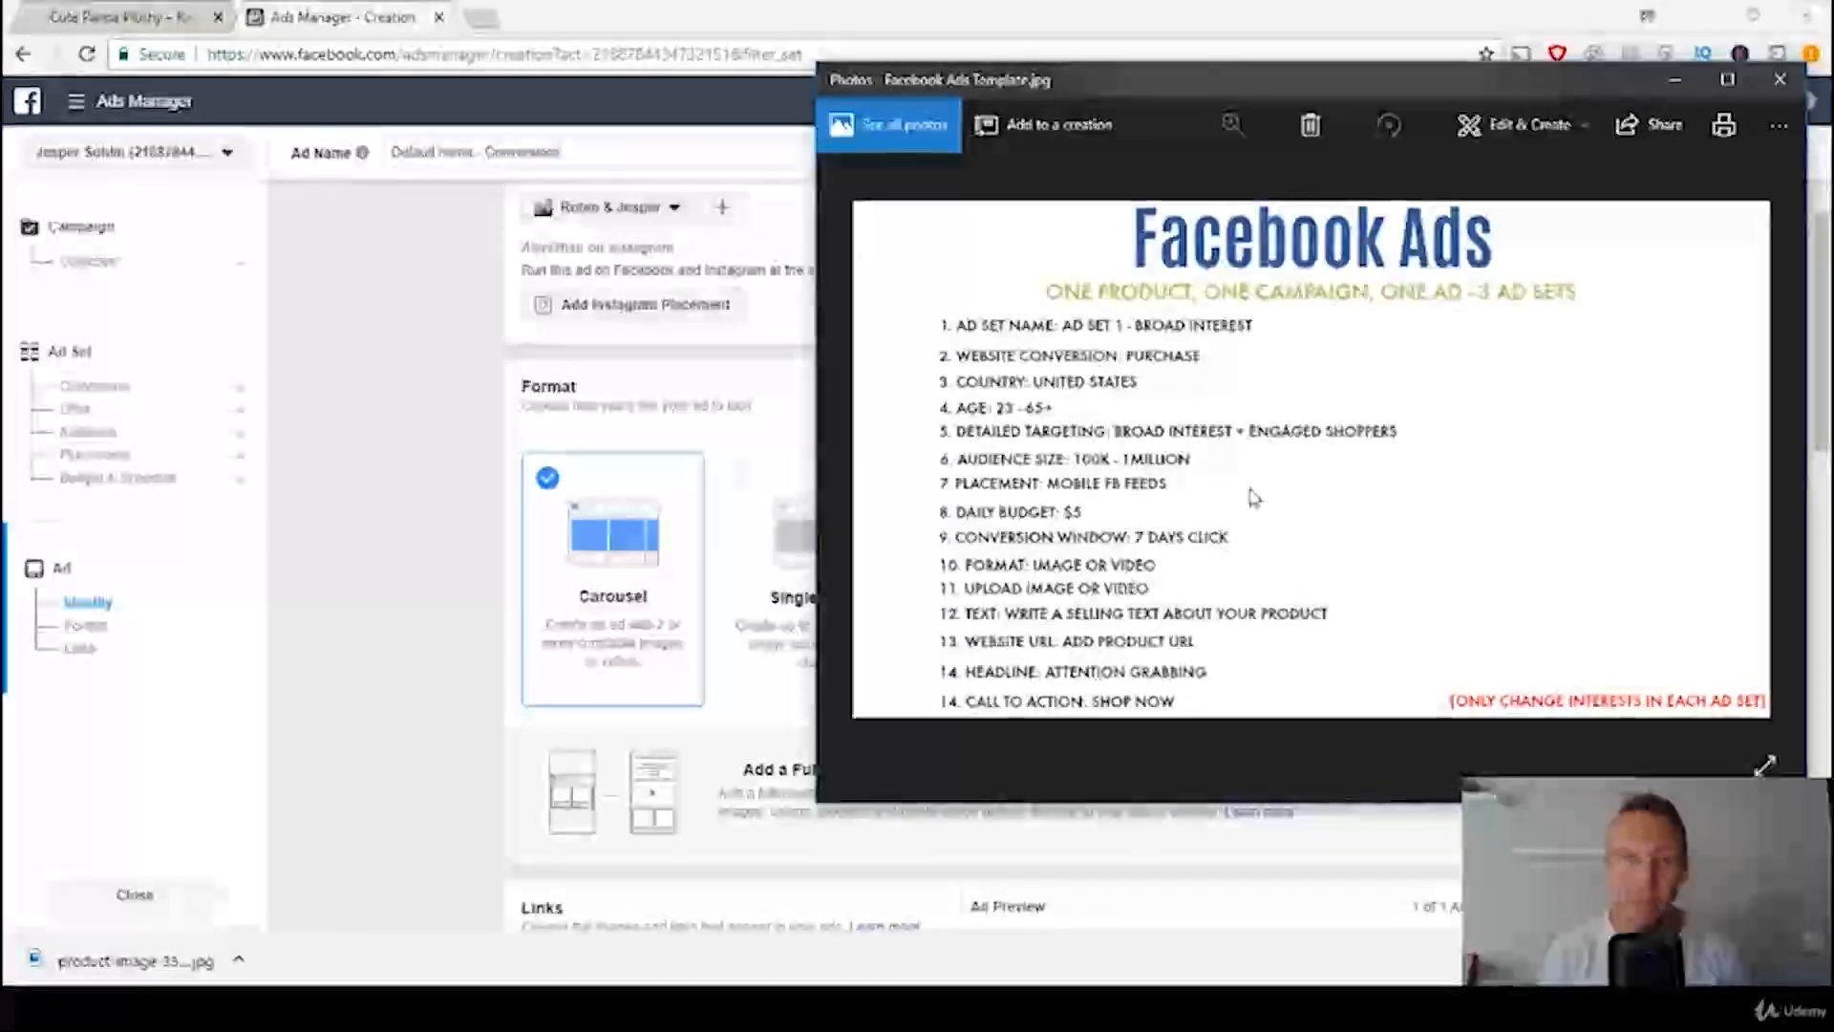
left_click(339, 521)
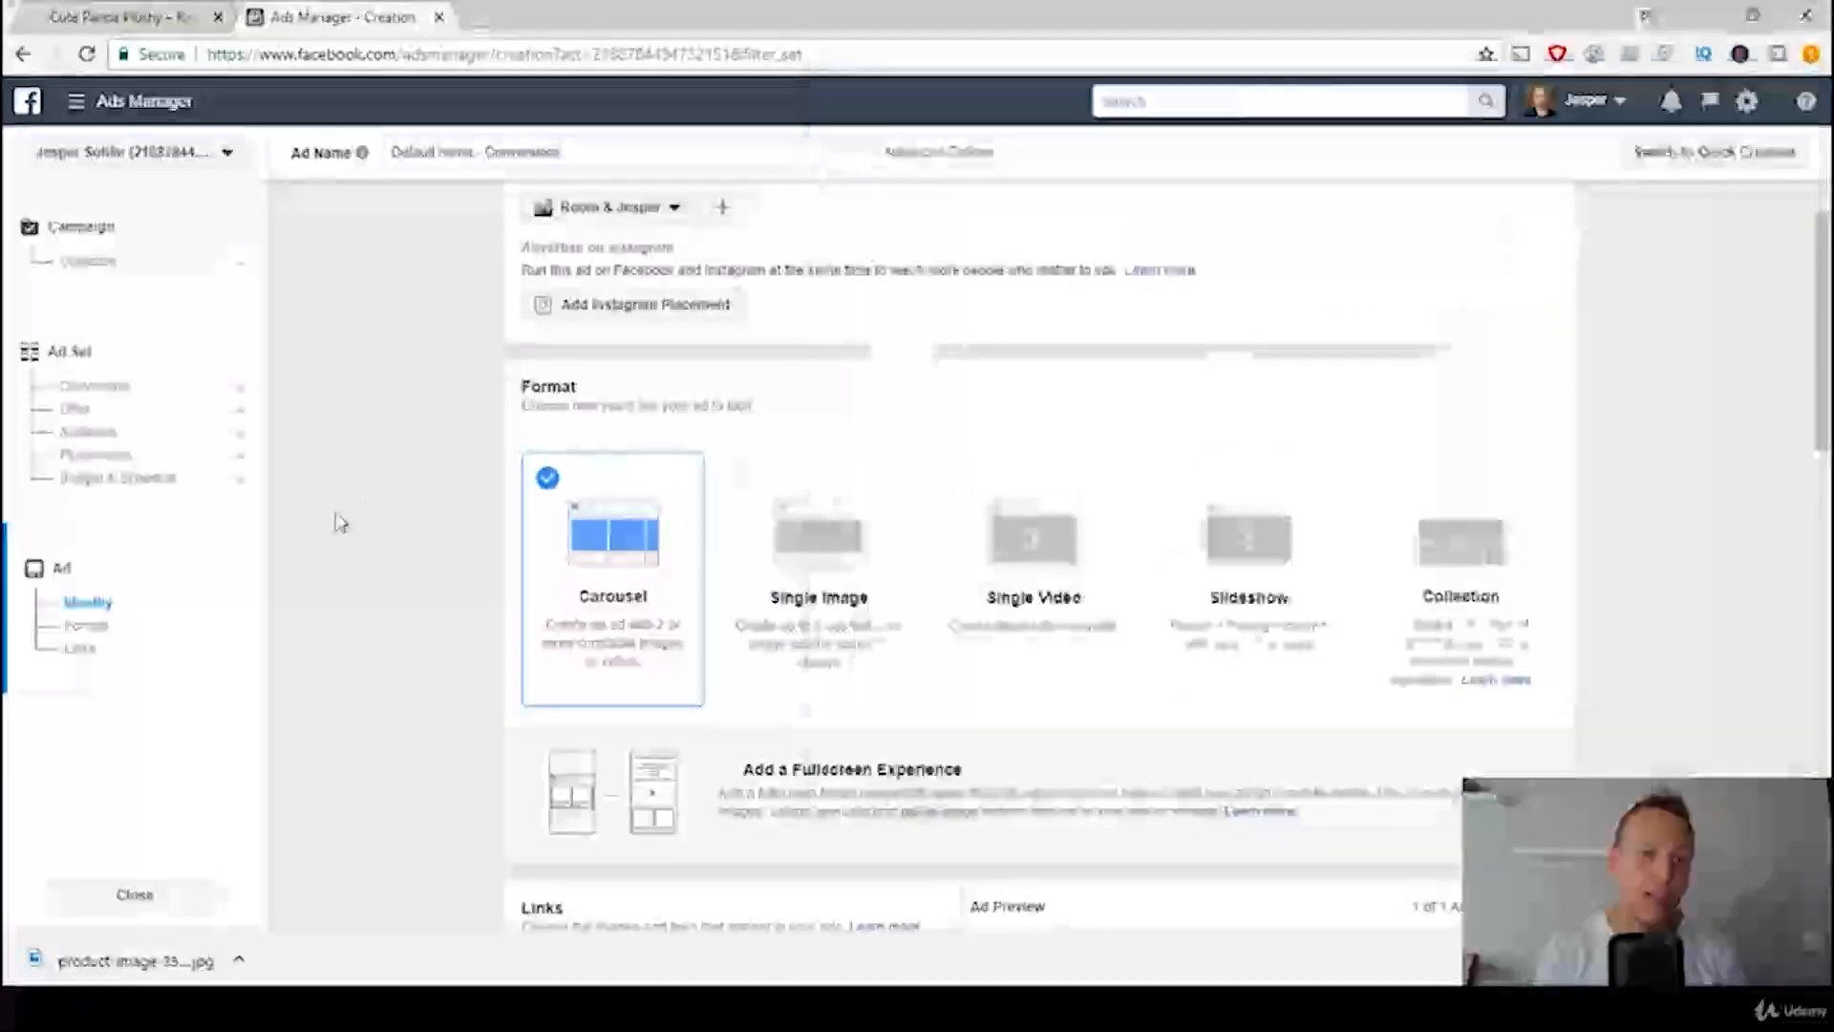
left_click(849, 558)
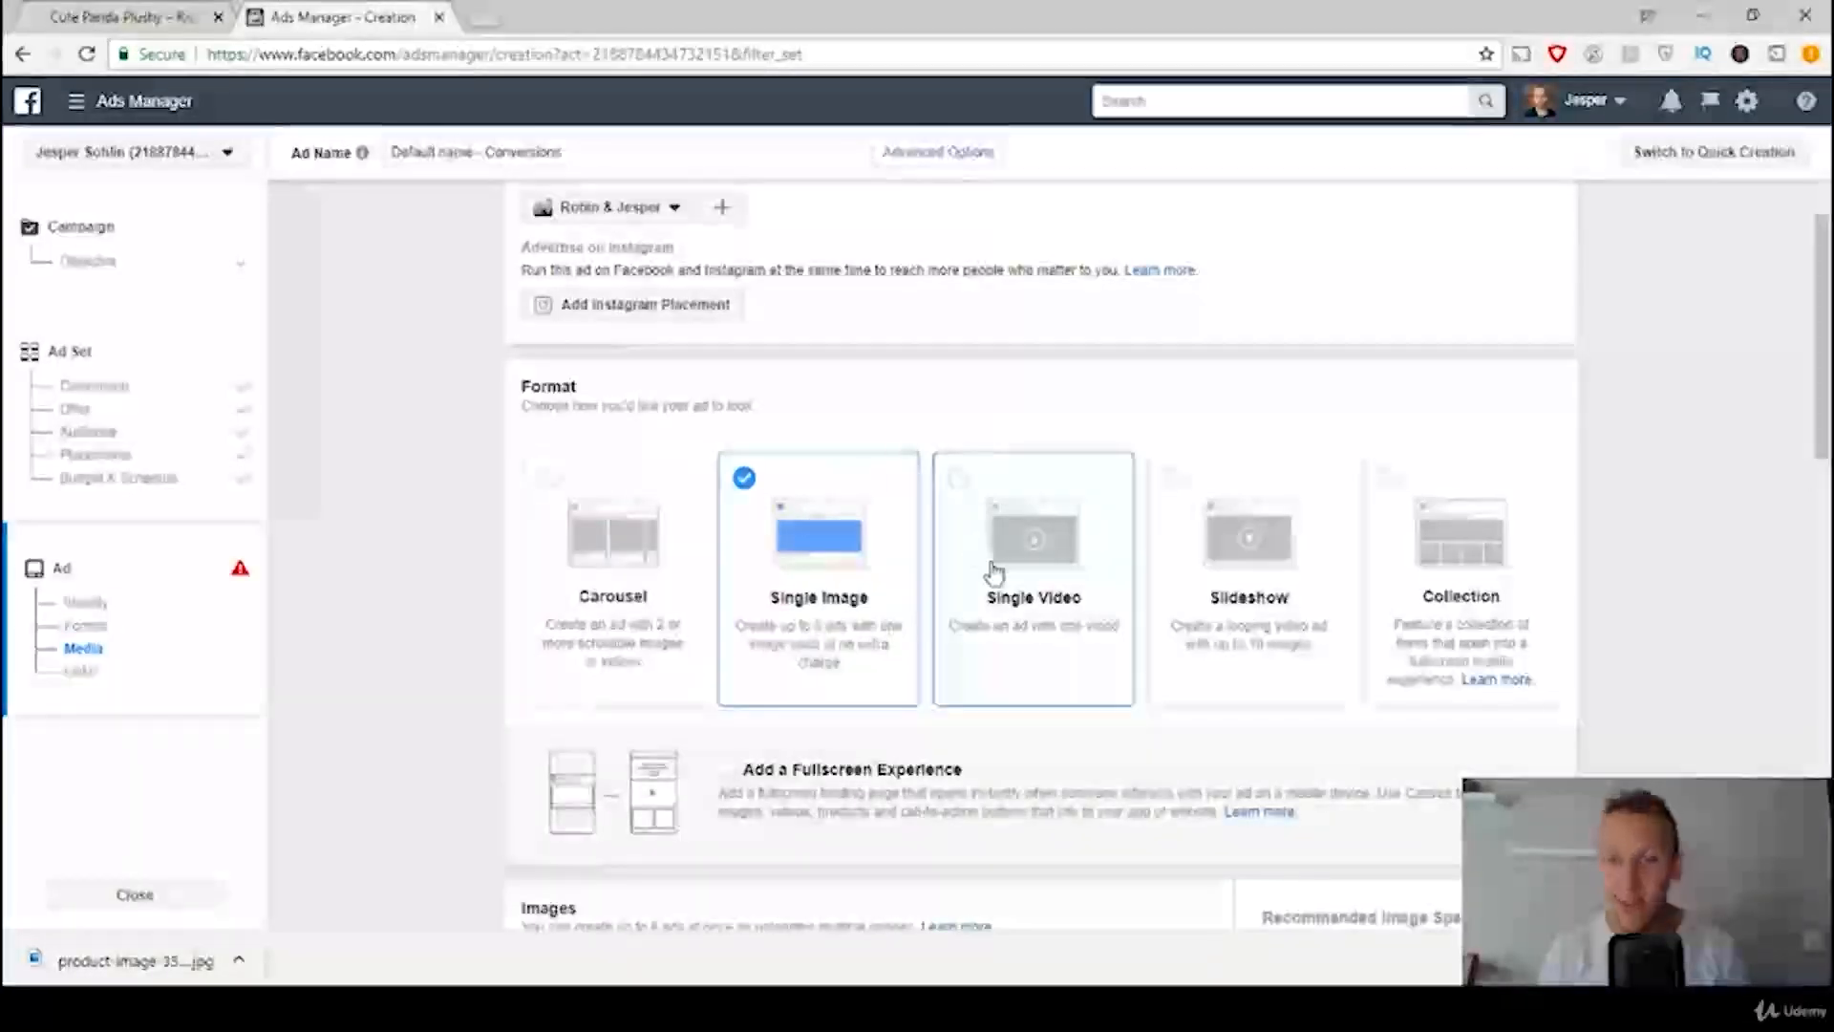
Step: Review the ad's image and link settings against the upload rule in the ads template
scroll(370, 470, "down", 3)
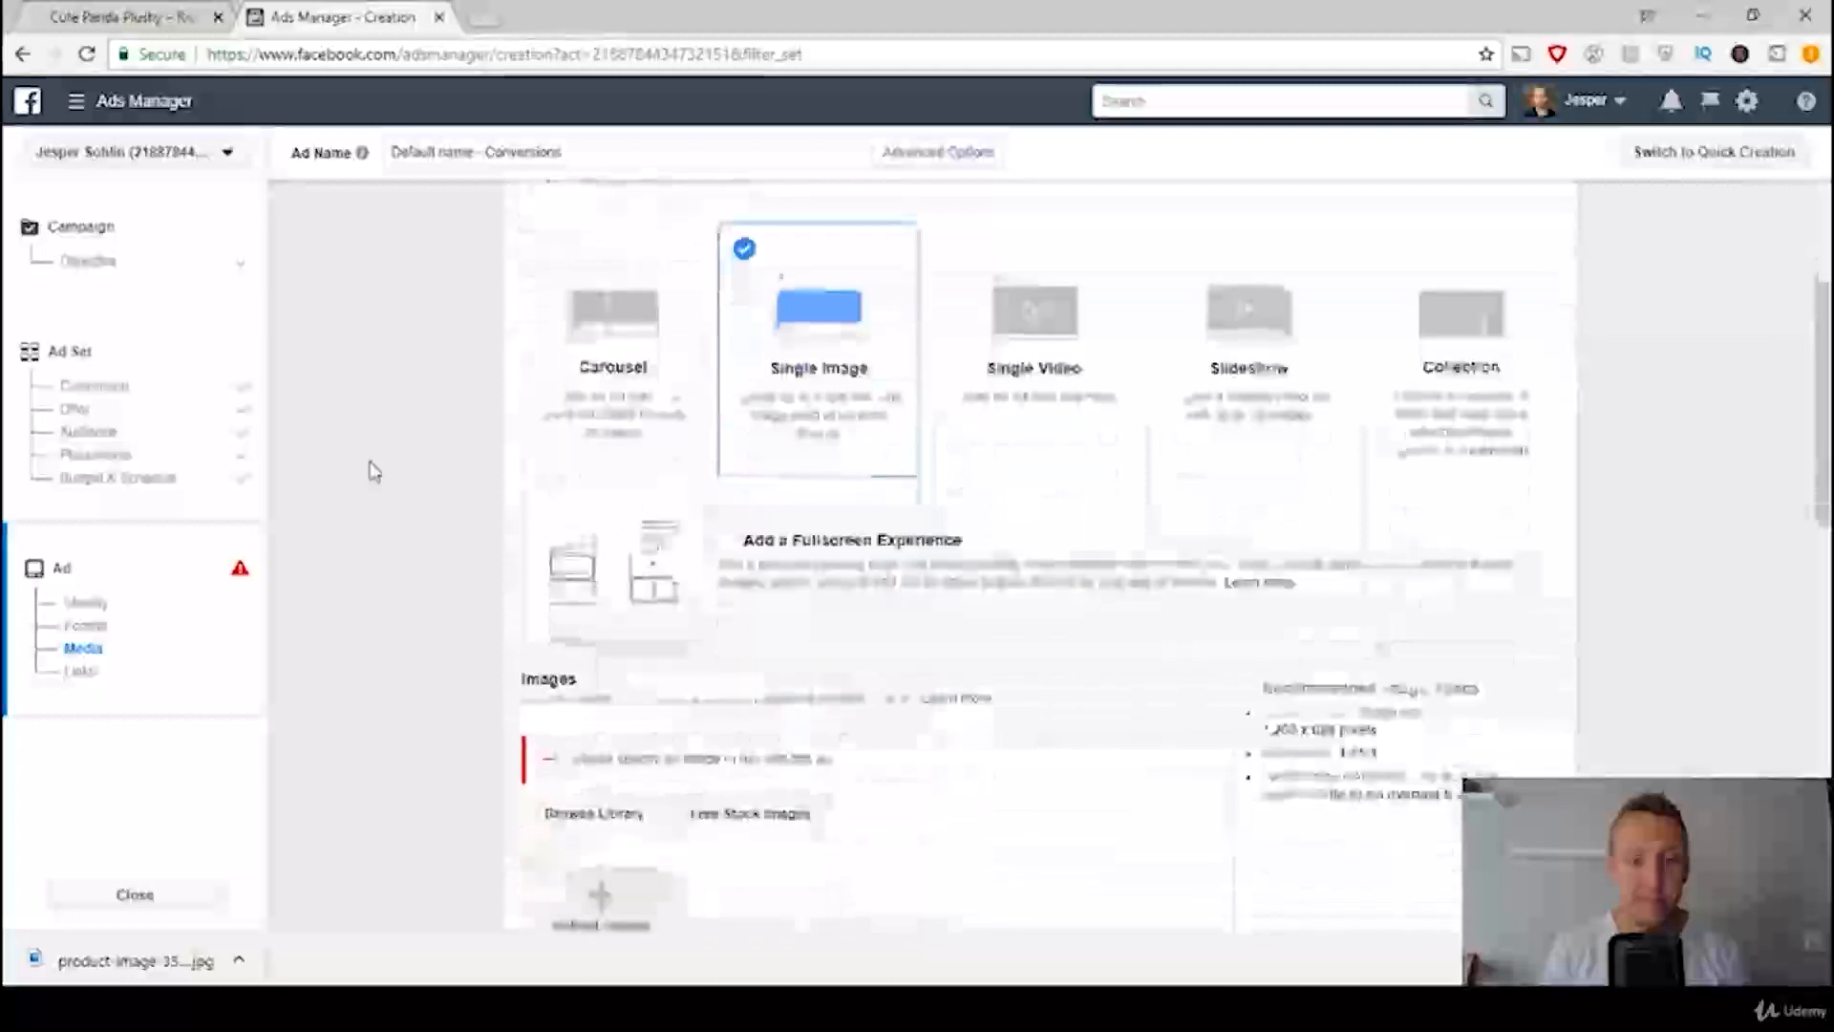
scroll(371, 473, "down", 5)
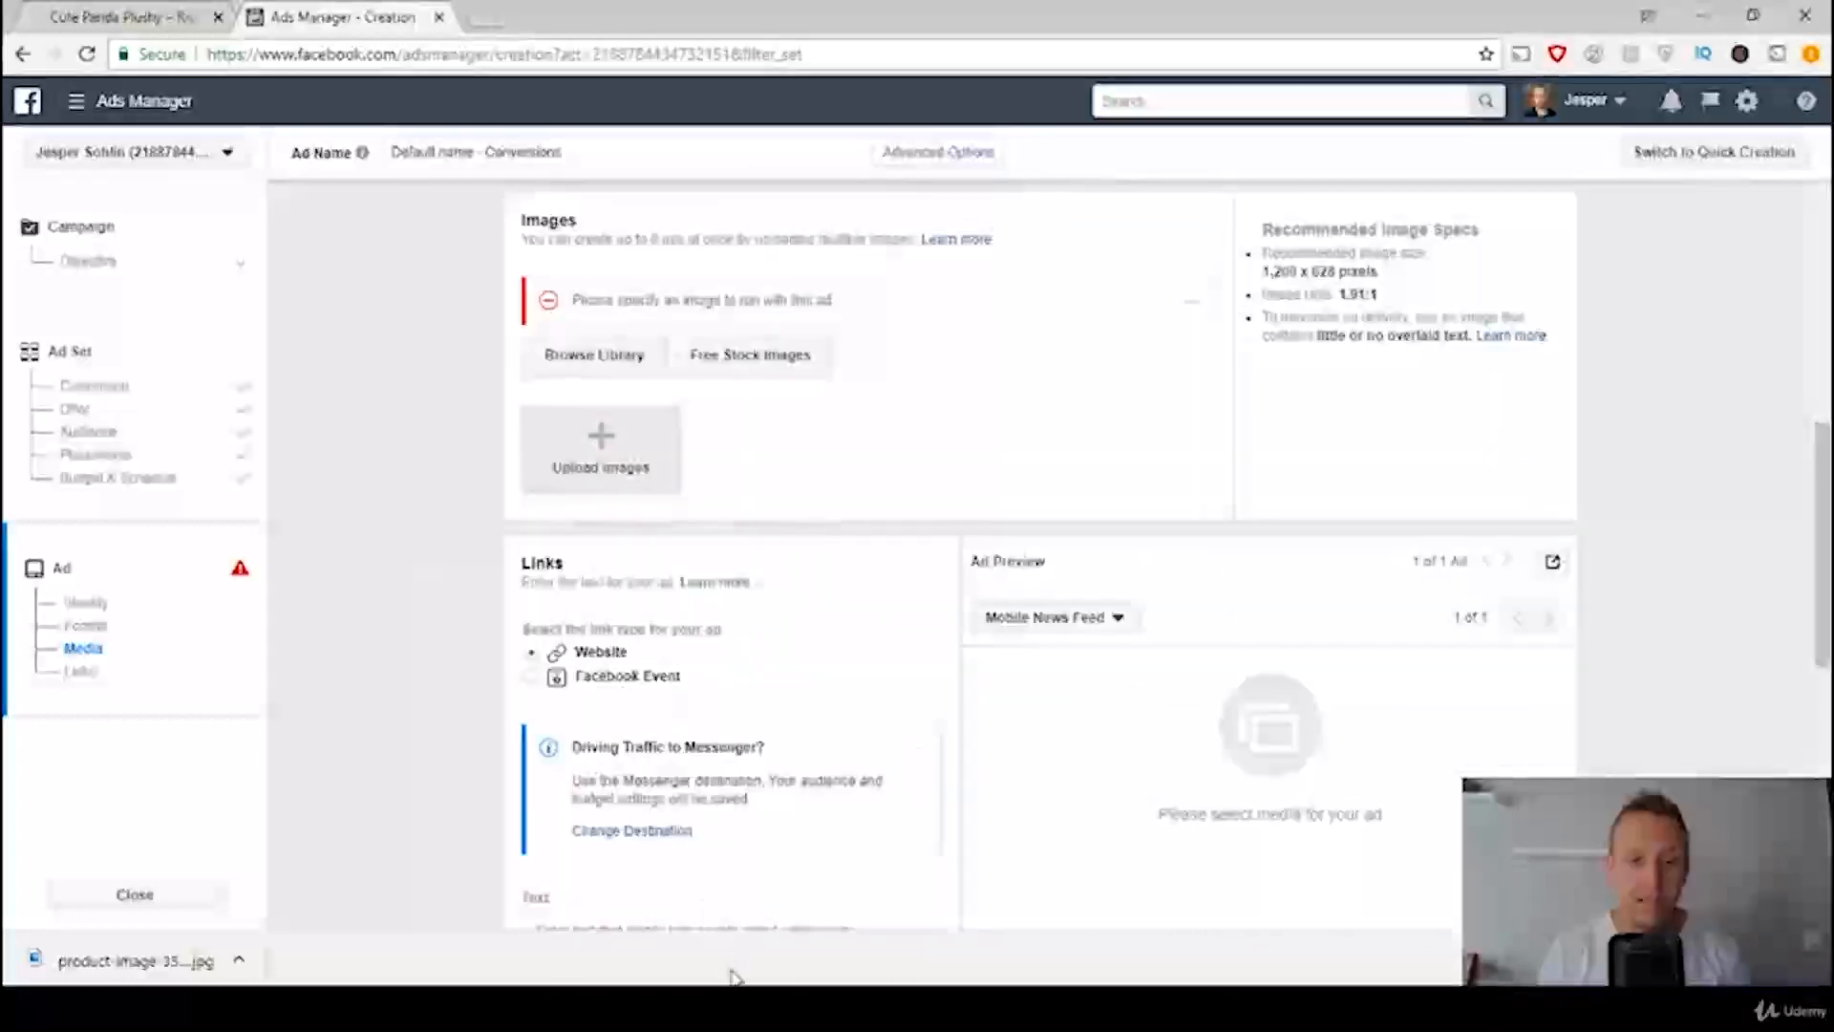
left_click(754, 1007)
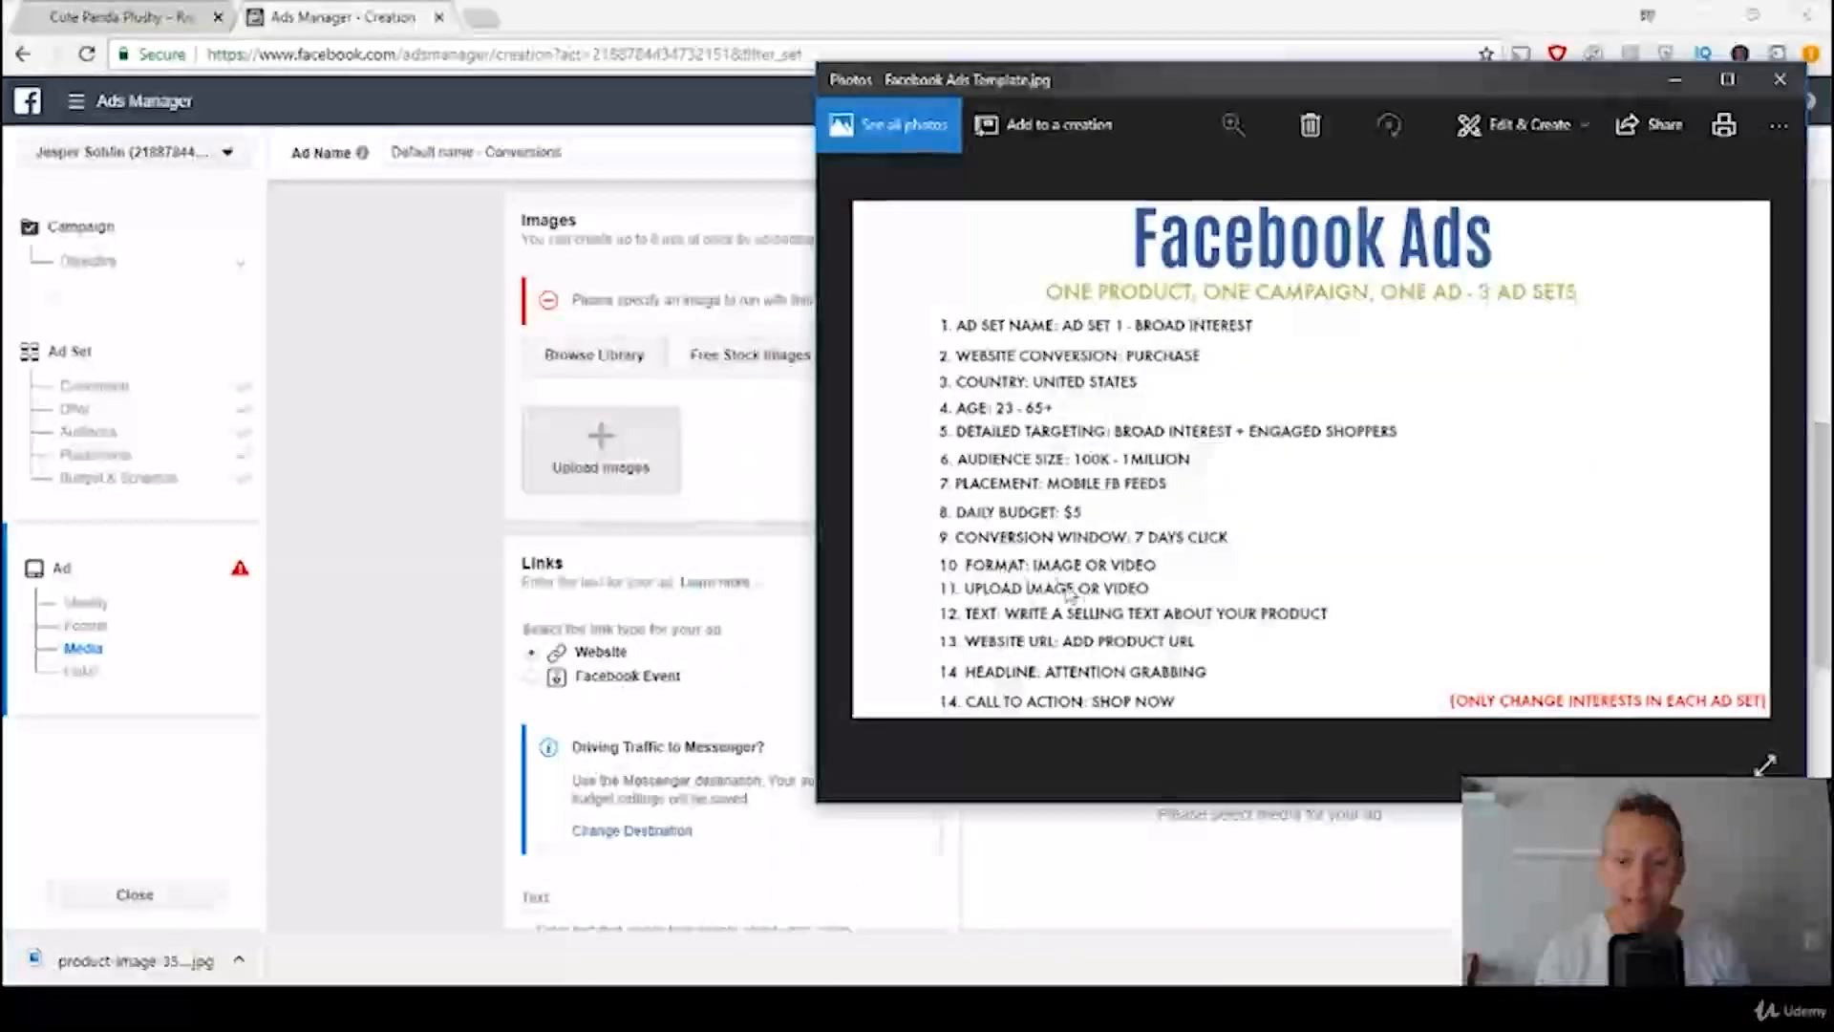
left_click(420, 416)
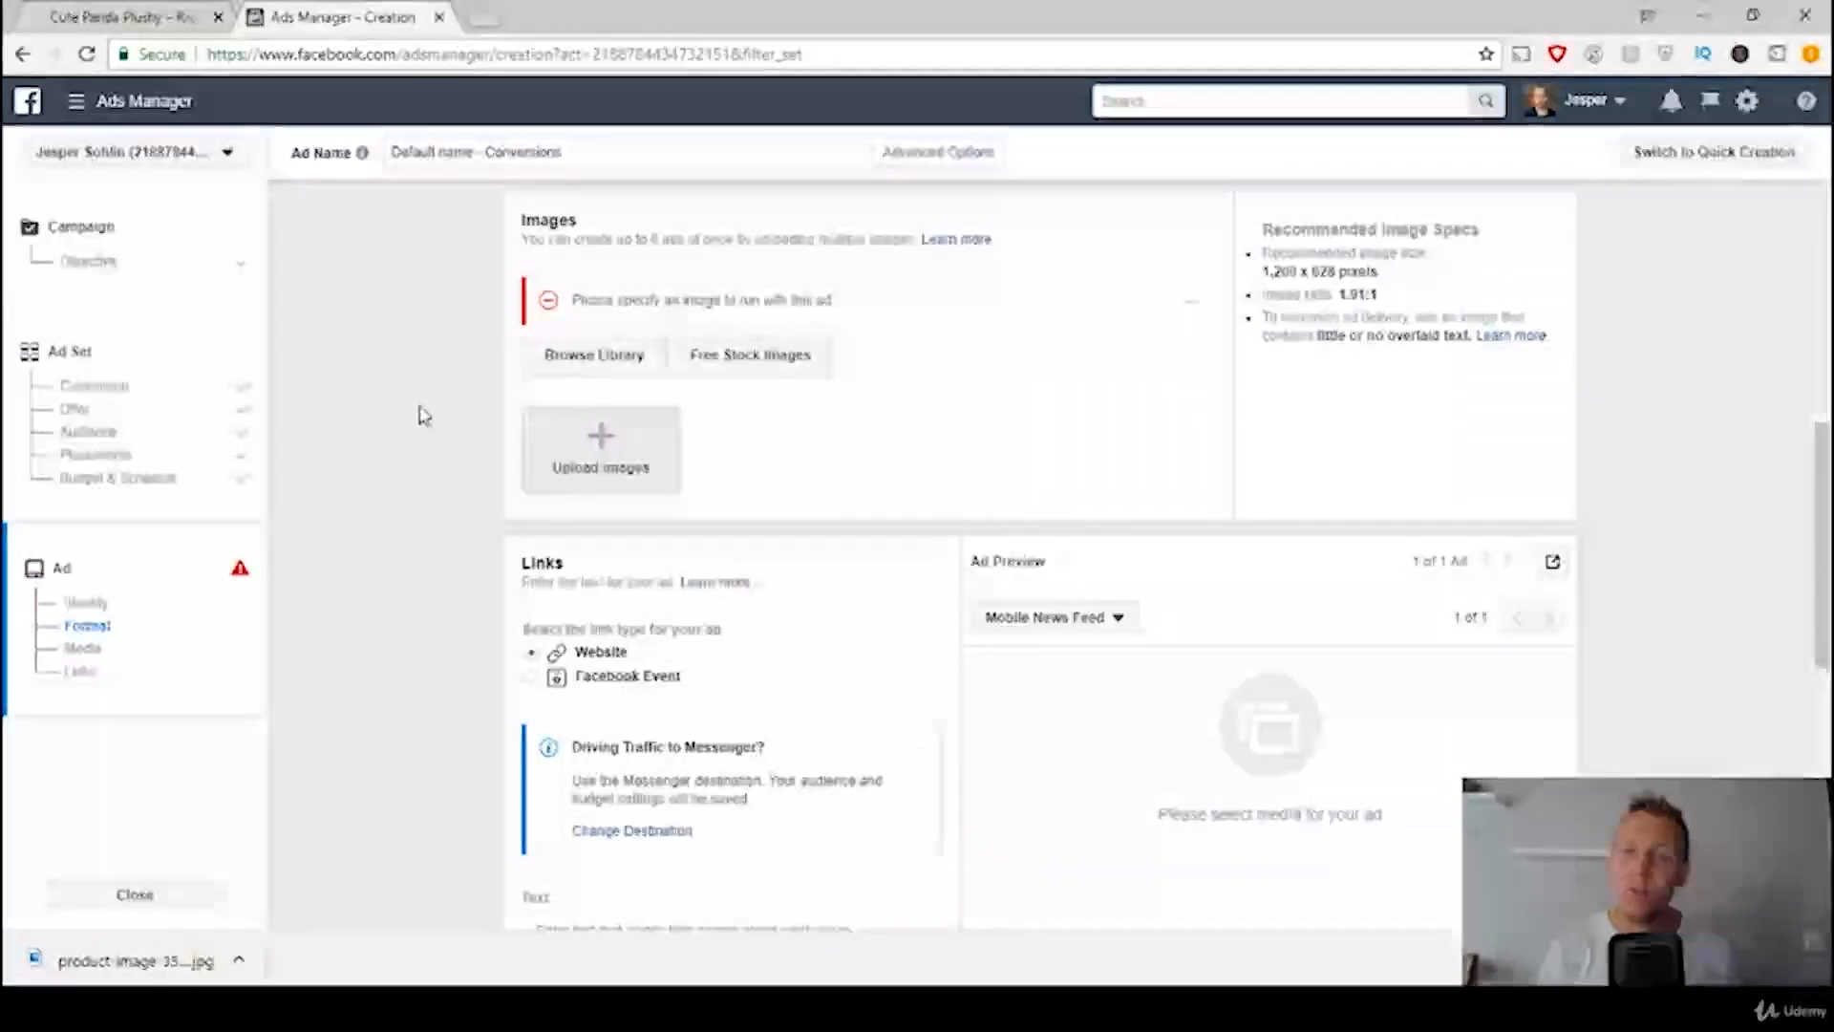
Step: Switch to the store's Cute Panda Plushy page and bring up the product photo of the panda with bamboo leaves
left_click(64, 9)
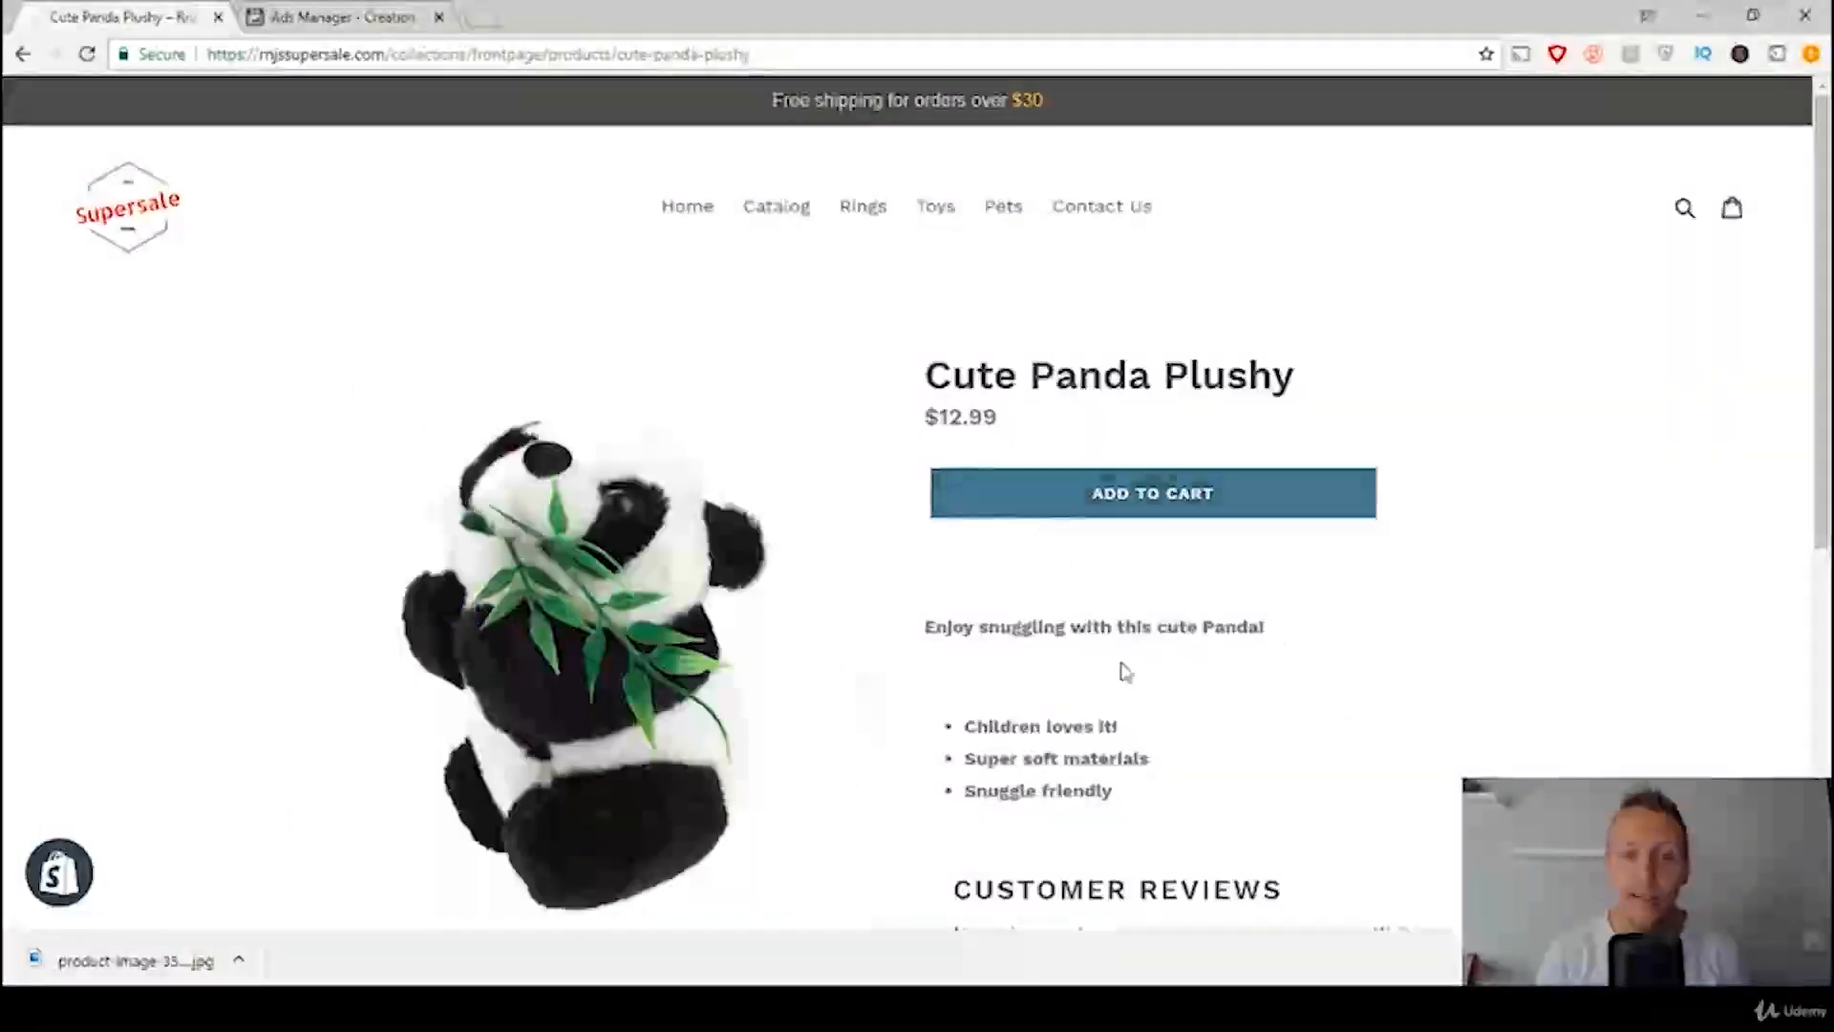
scroll(1156, 669, "down", 1)
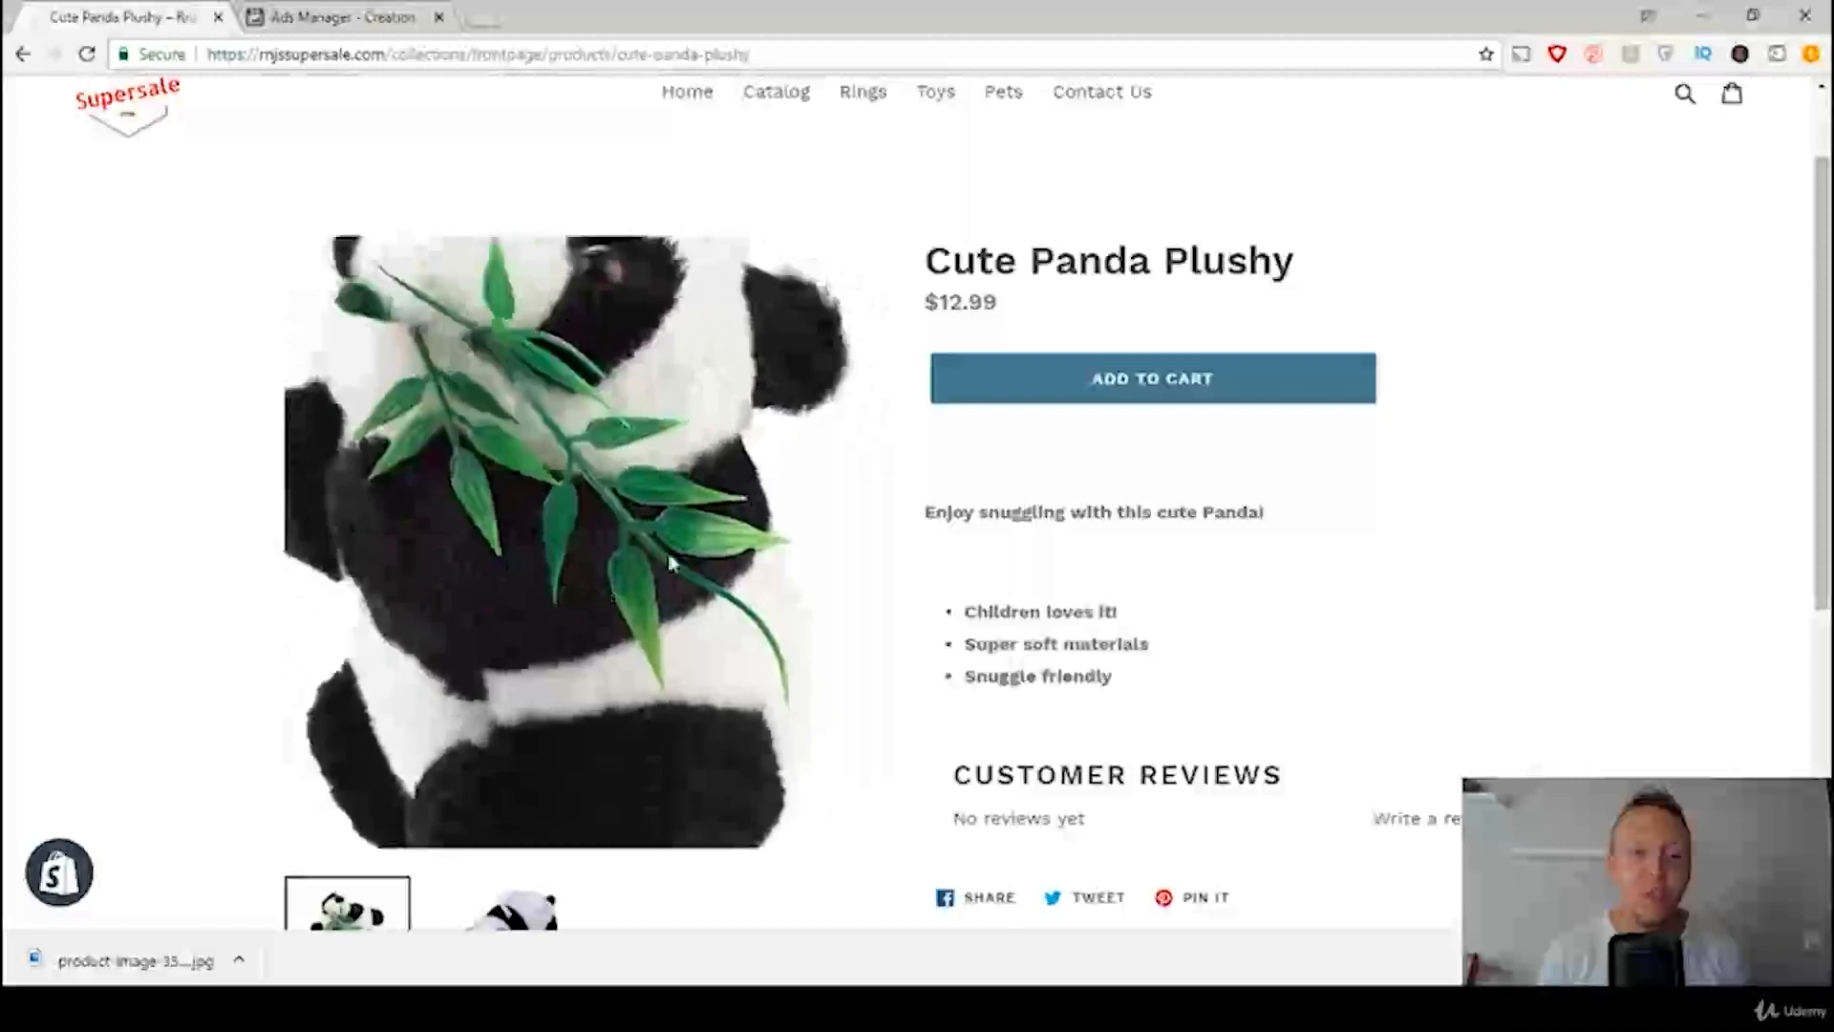
scroll(614, 811, "down", 1)
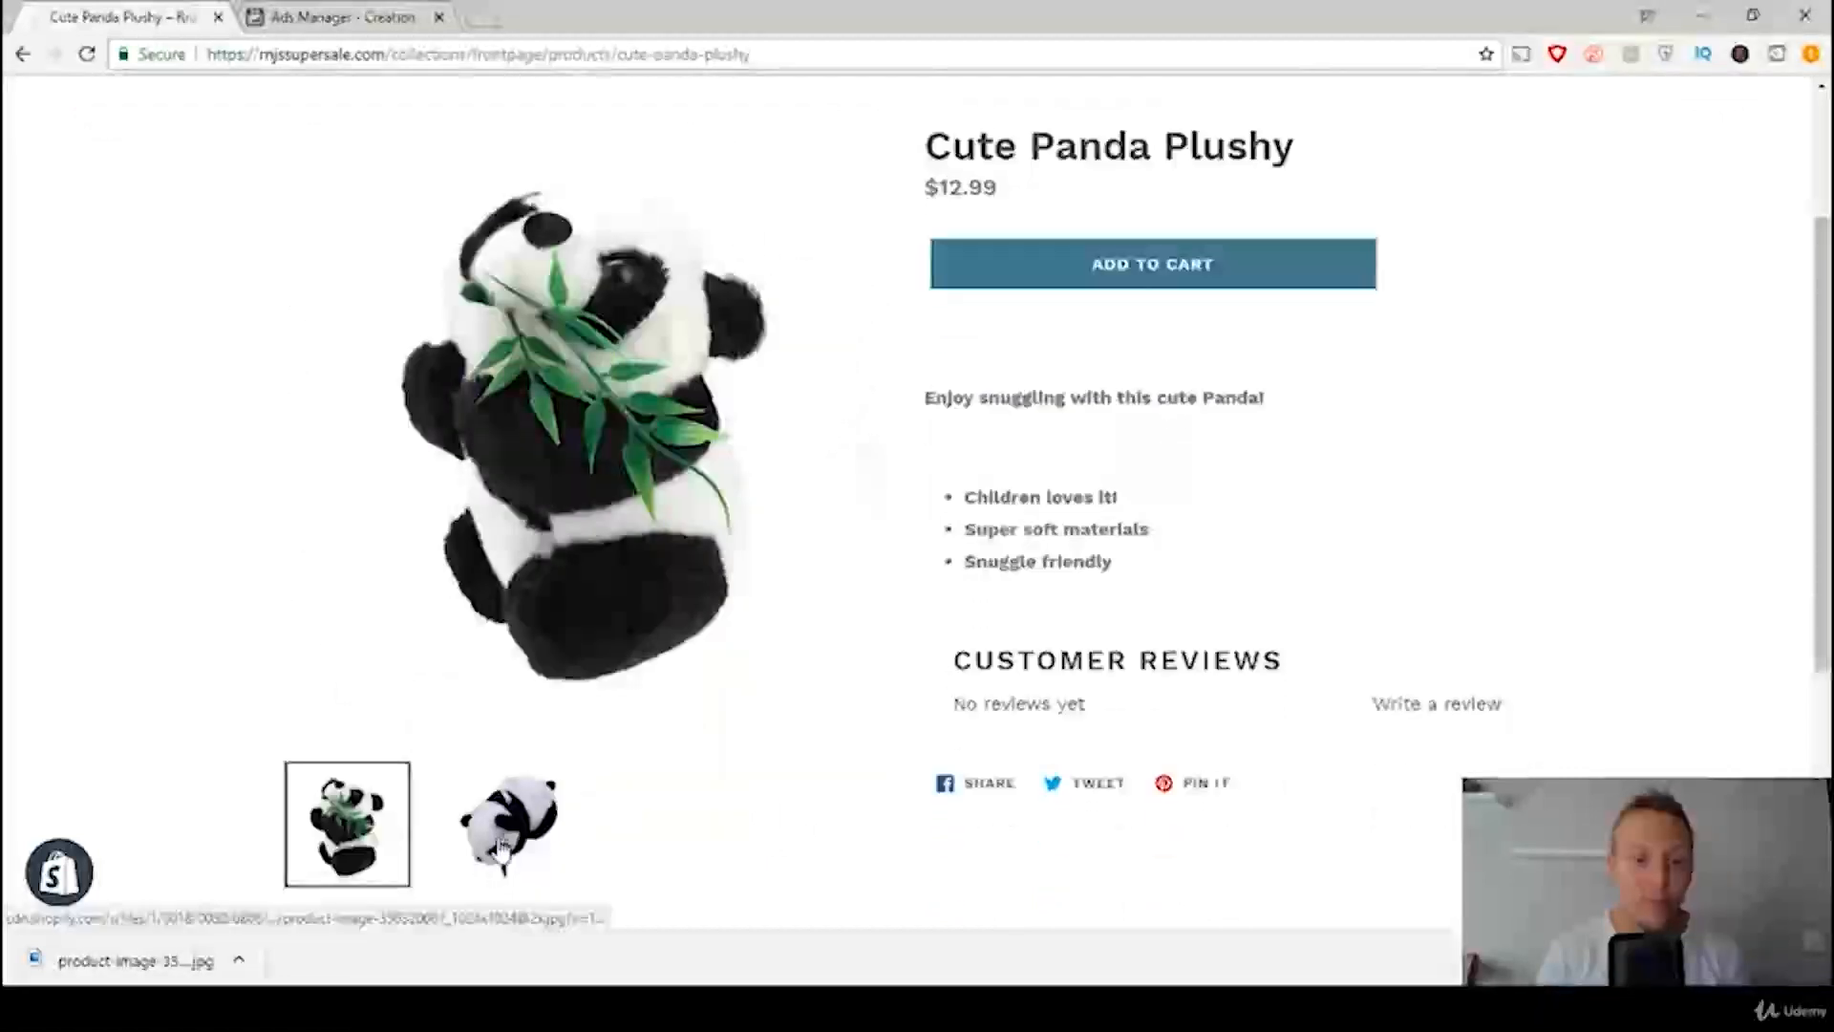
left_click(502, 847)
left_click(387, 846)
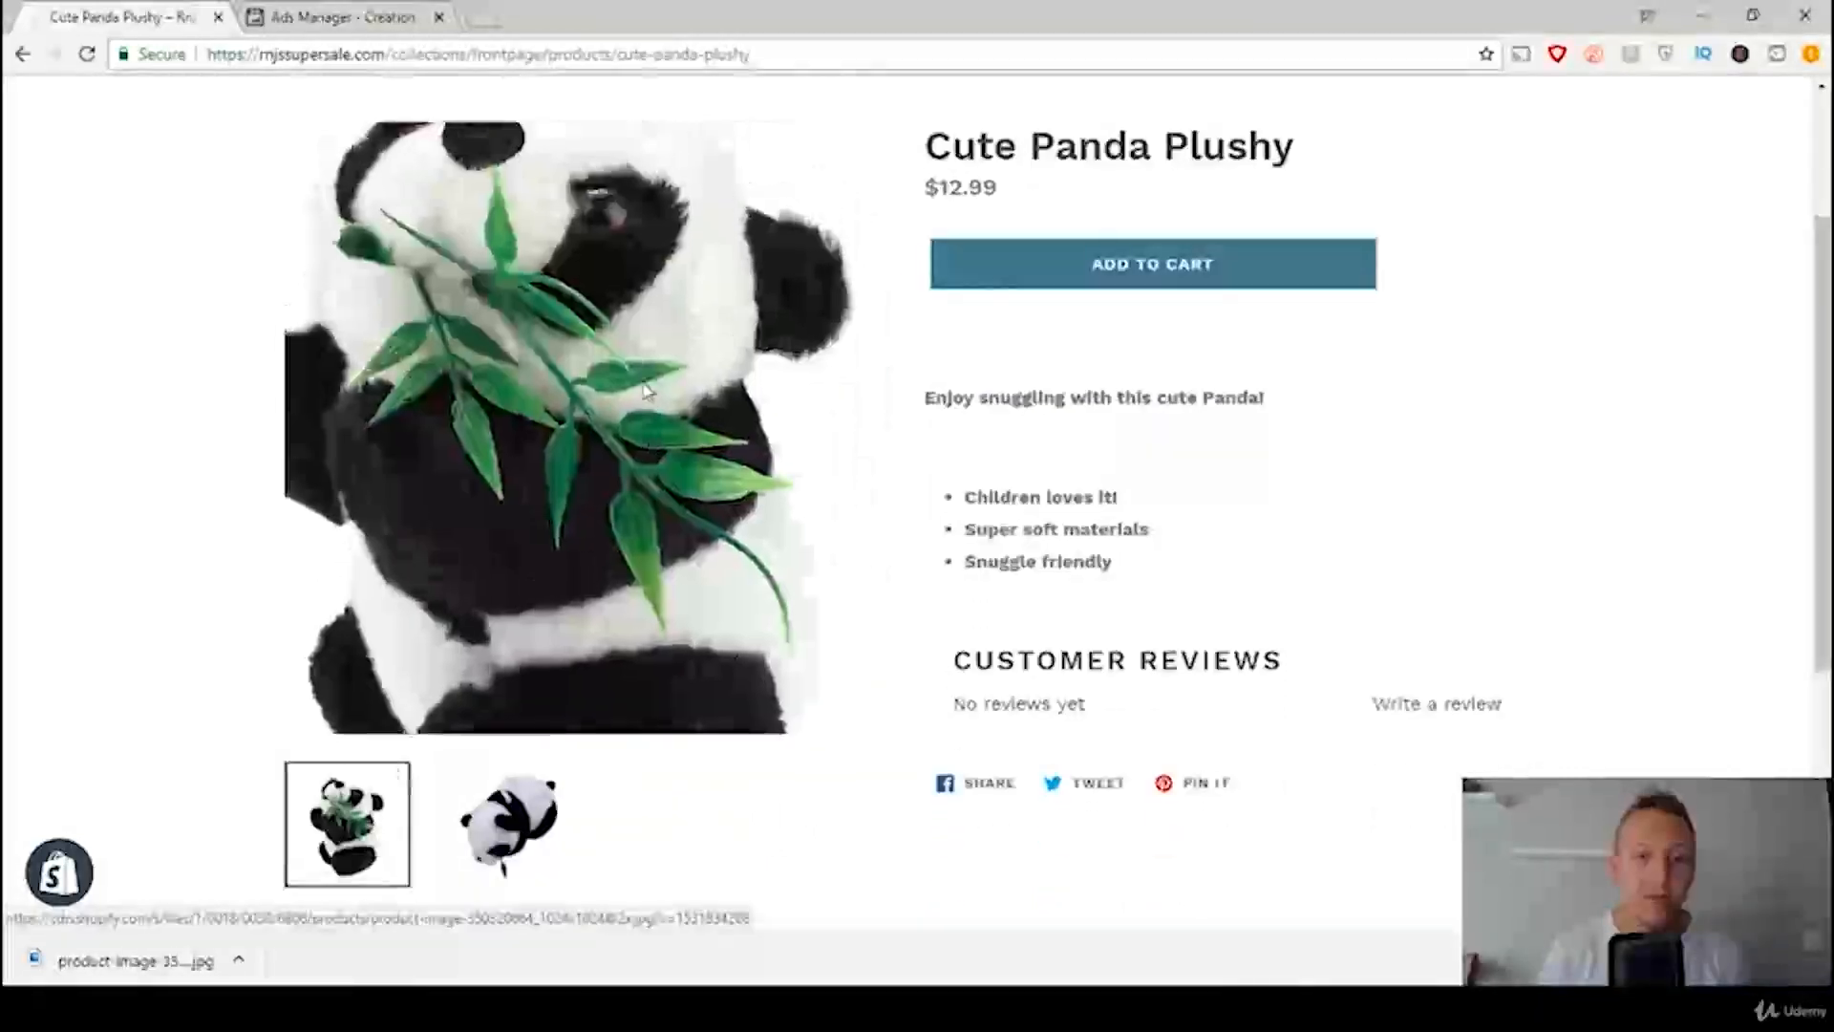
scroll(965, 488, "up", 1)
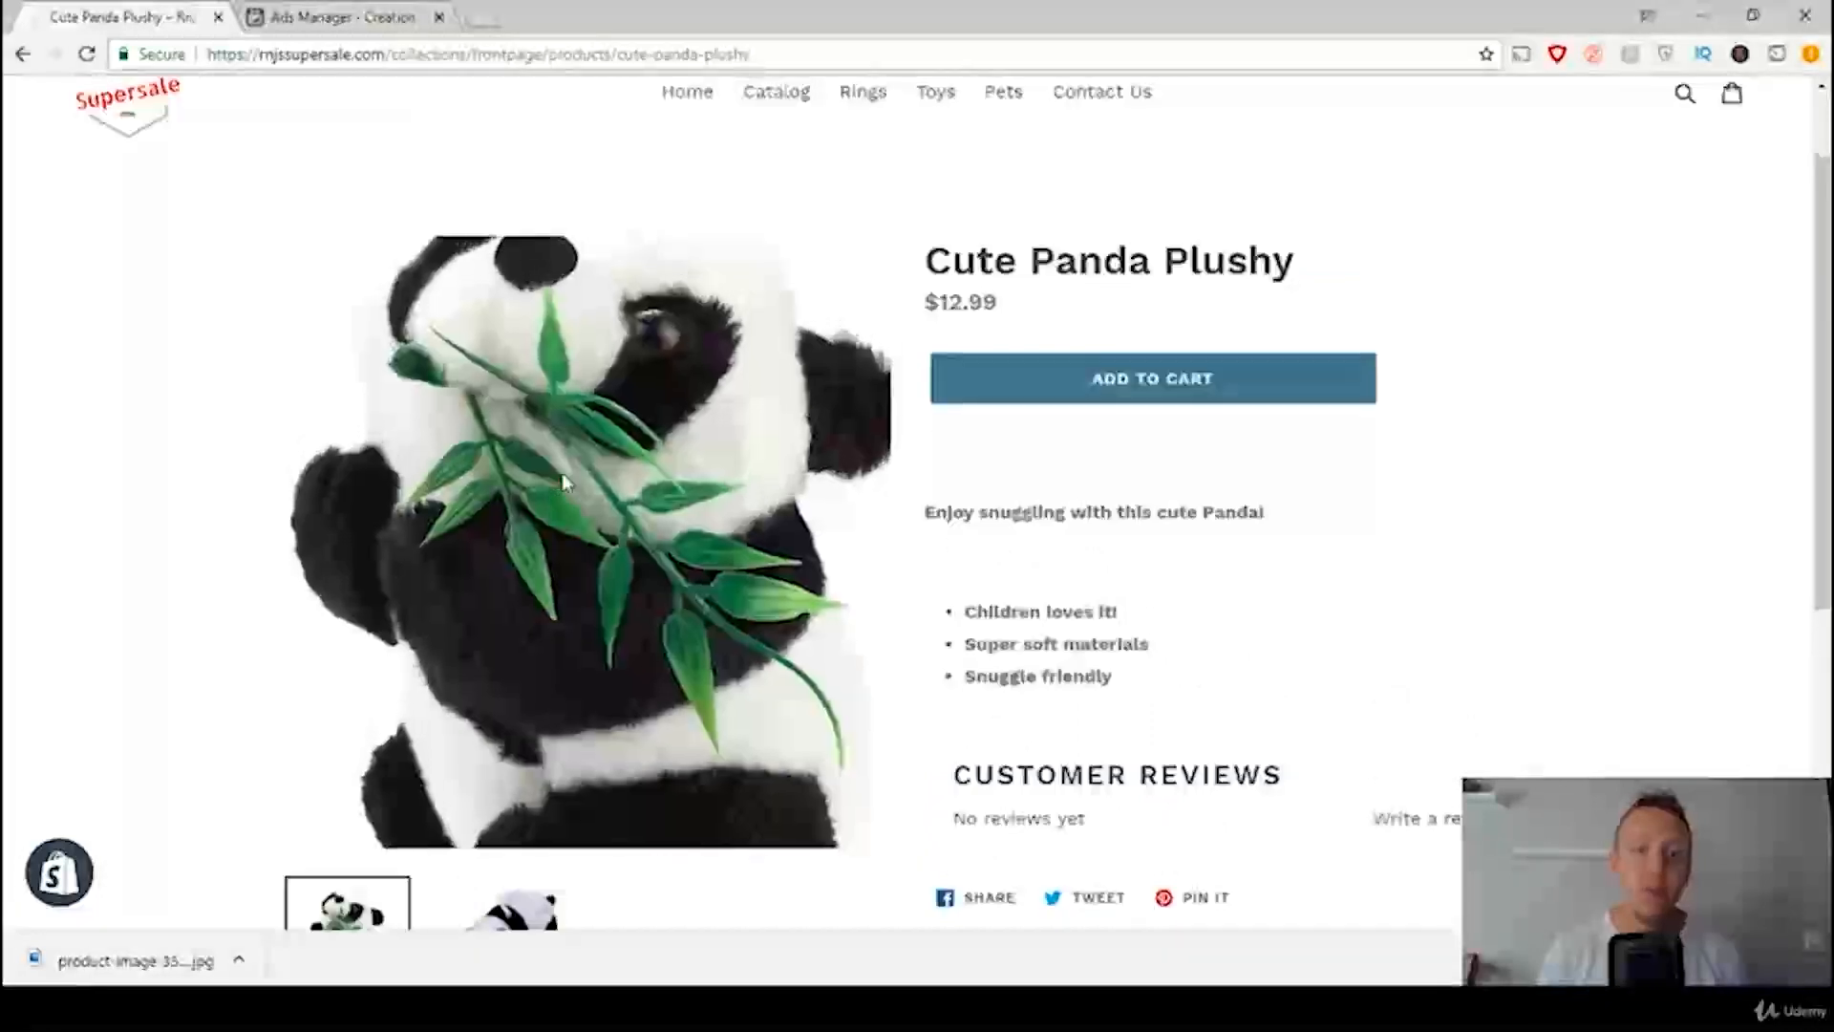
Step: Save the panda product photo to the desktop (Skrivbord) as a JPEG named Panda Product
right_click(565, 484)
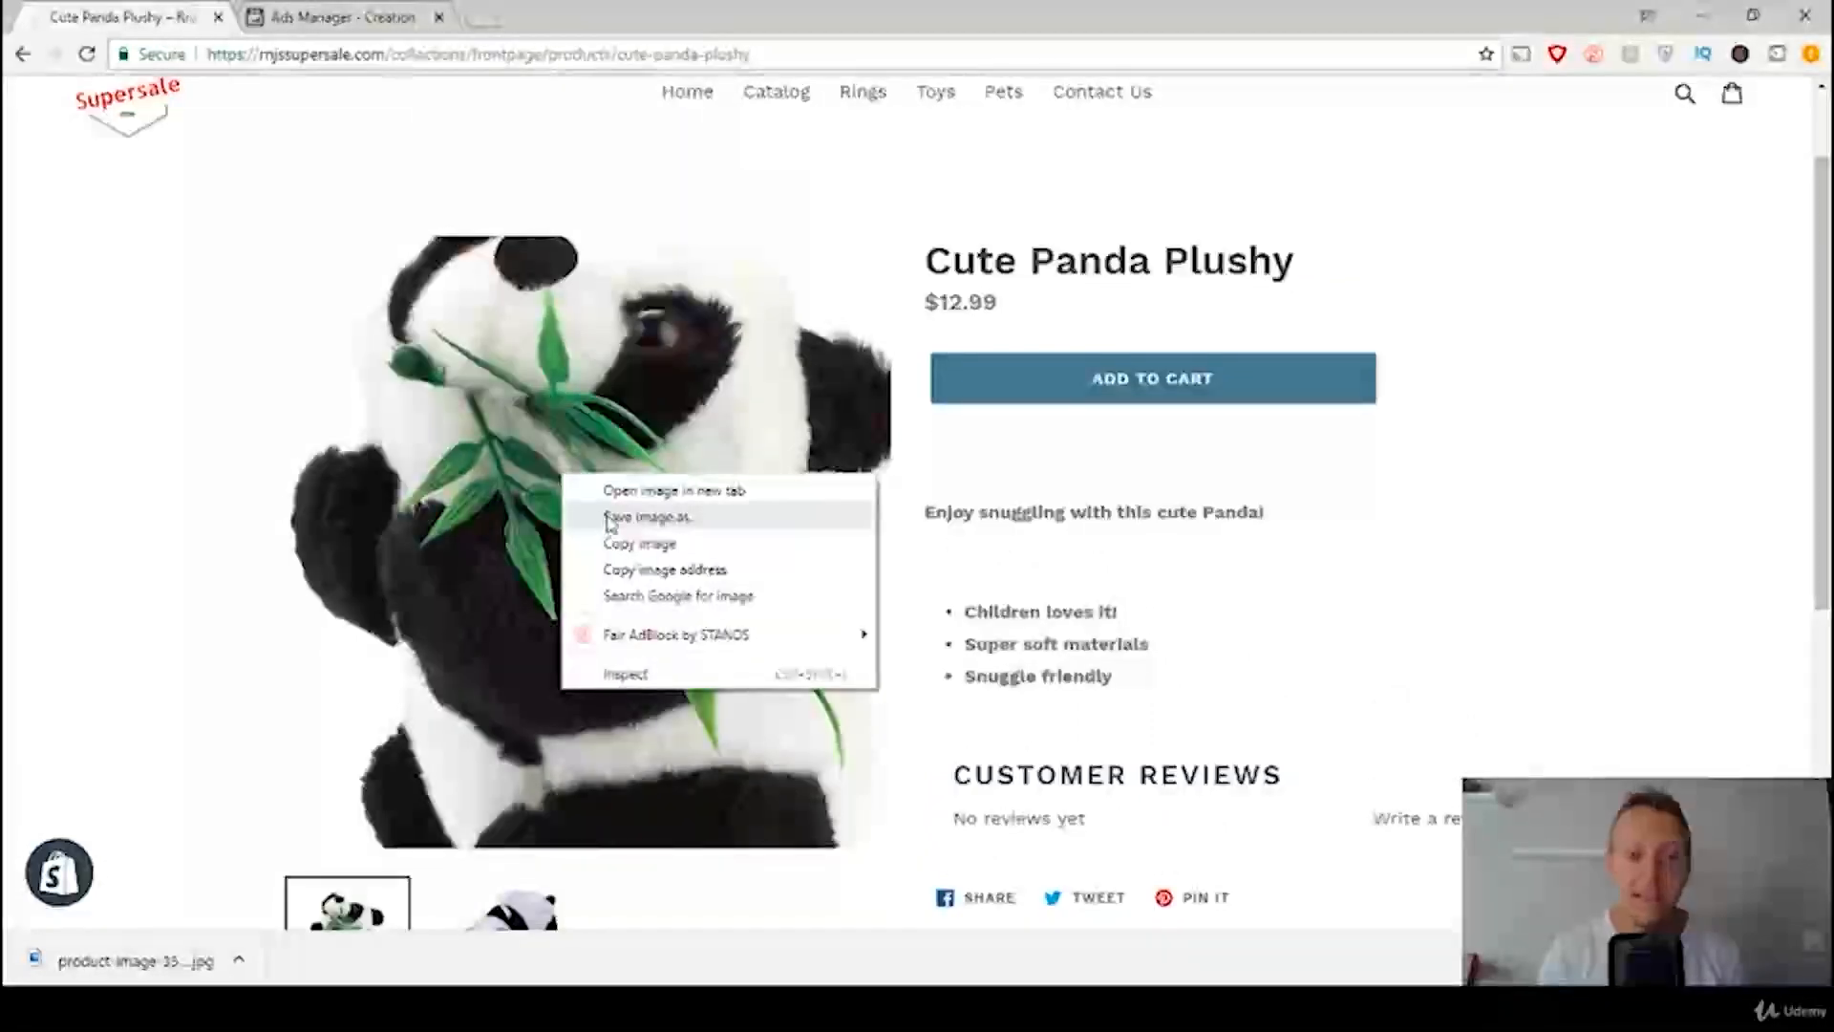
left_click(612, 517)
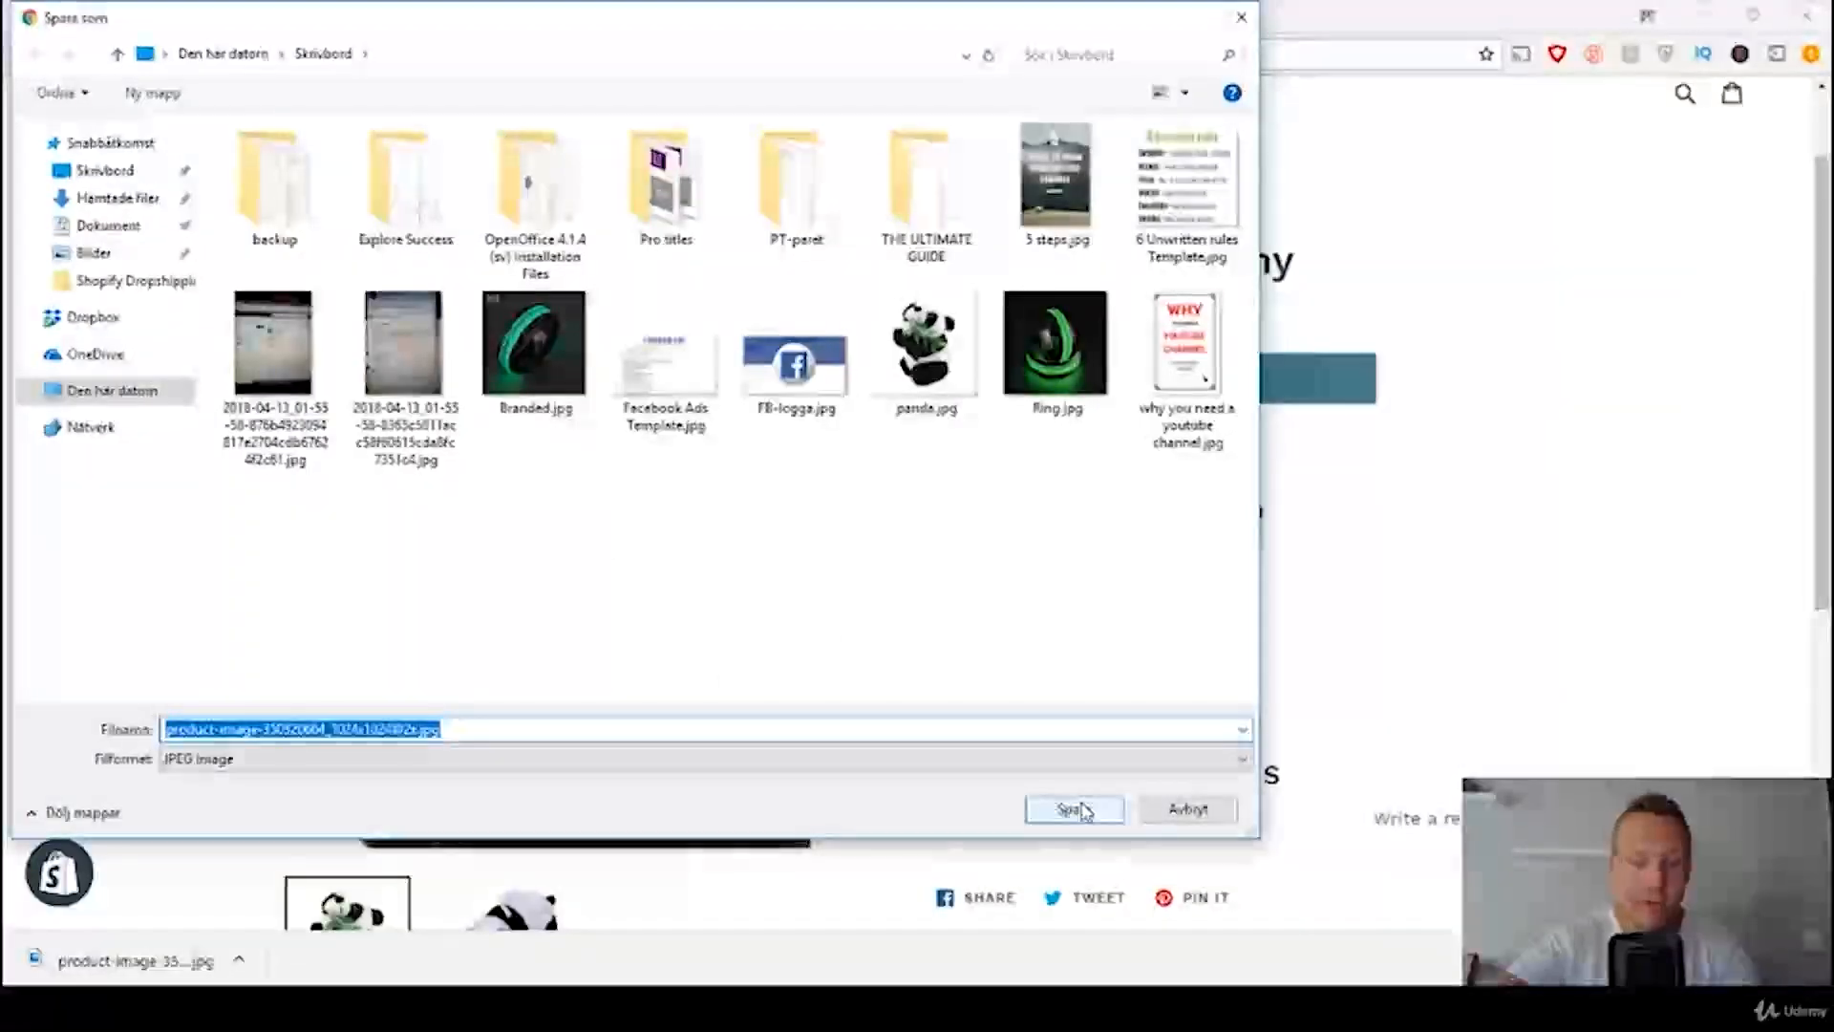
type("Panda Prod")
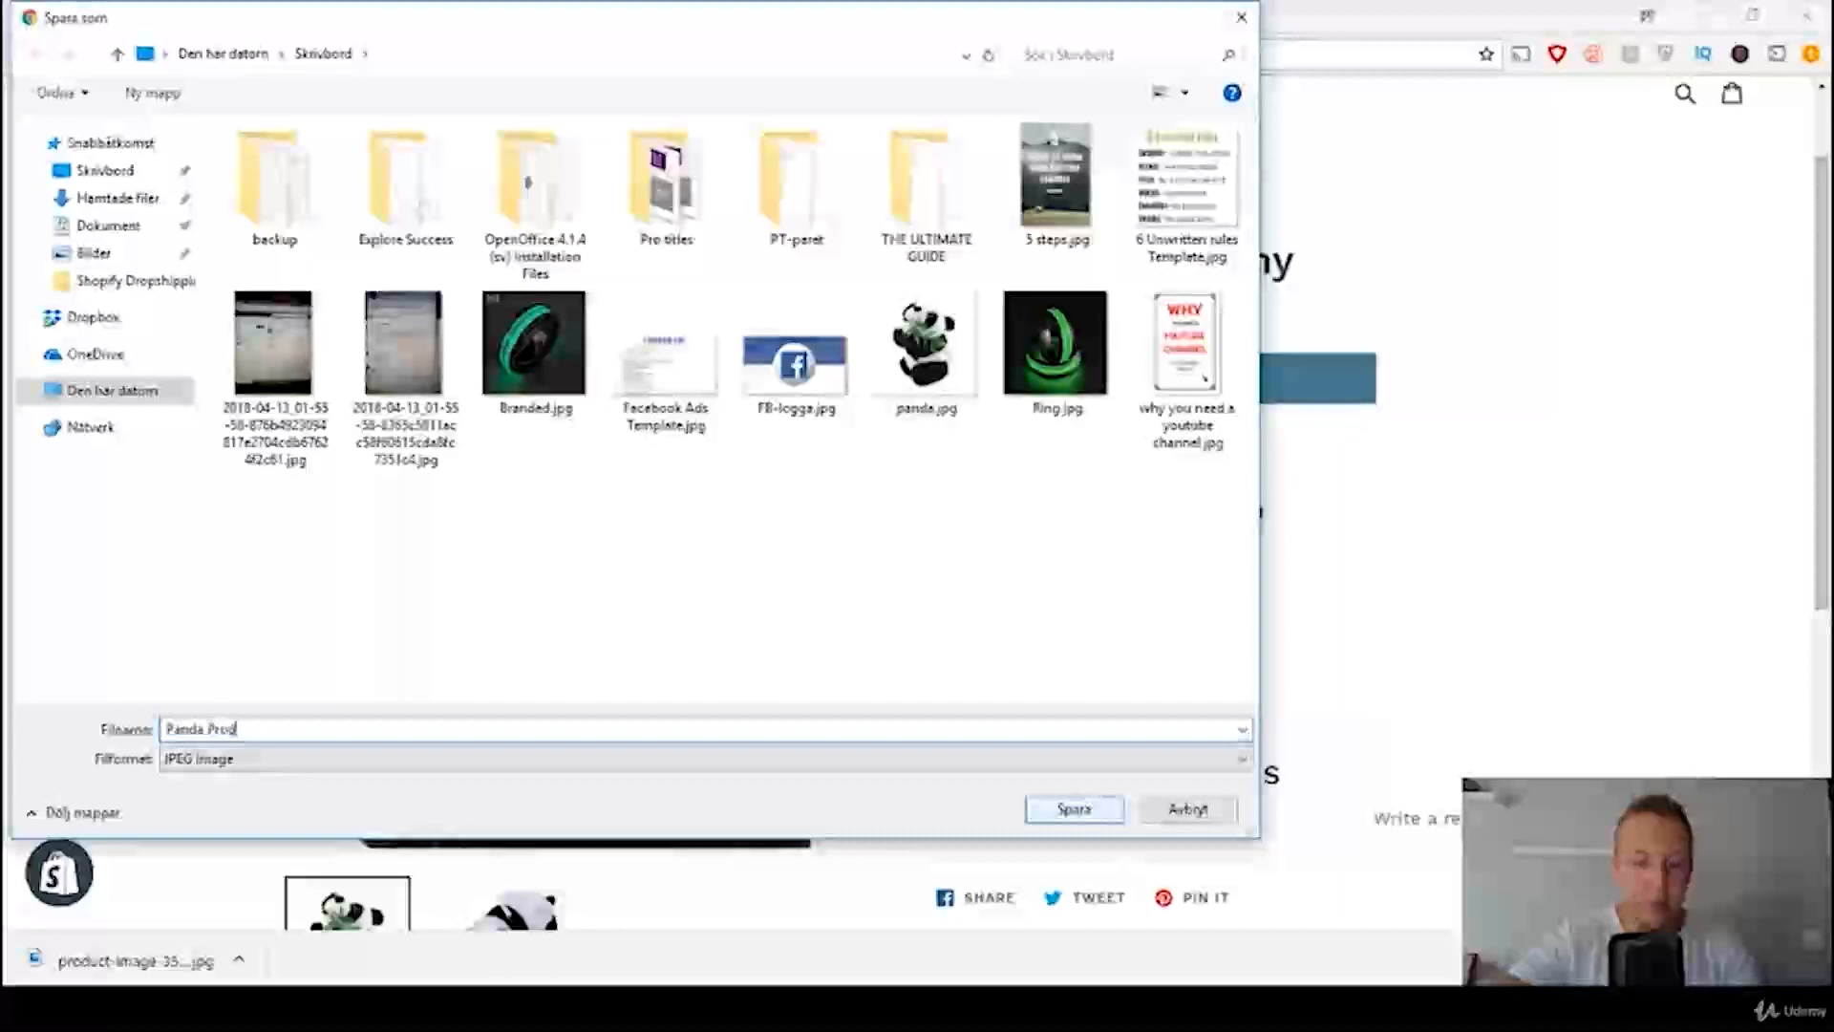
type("uct")
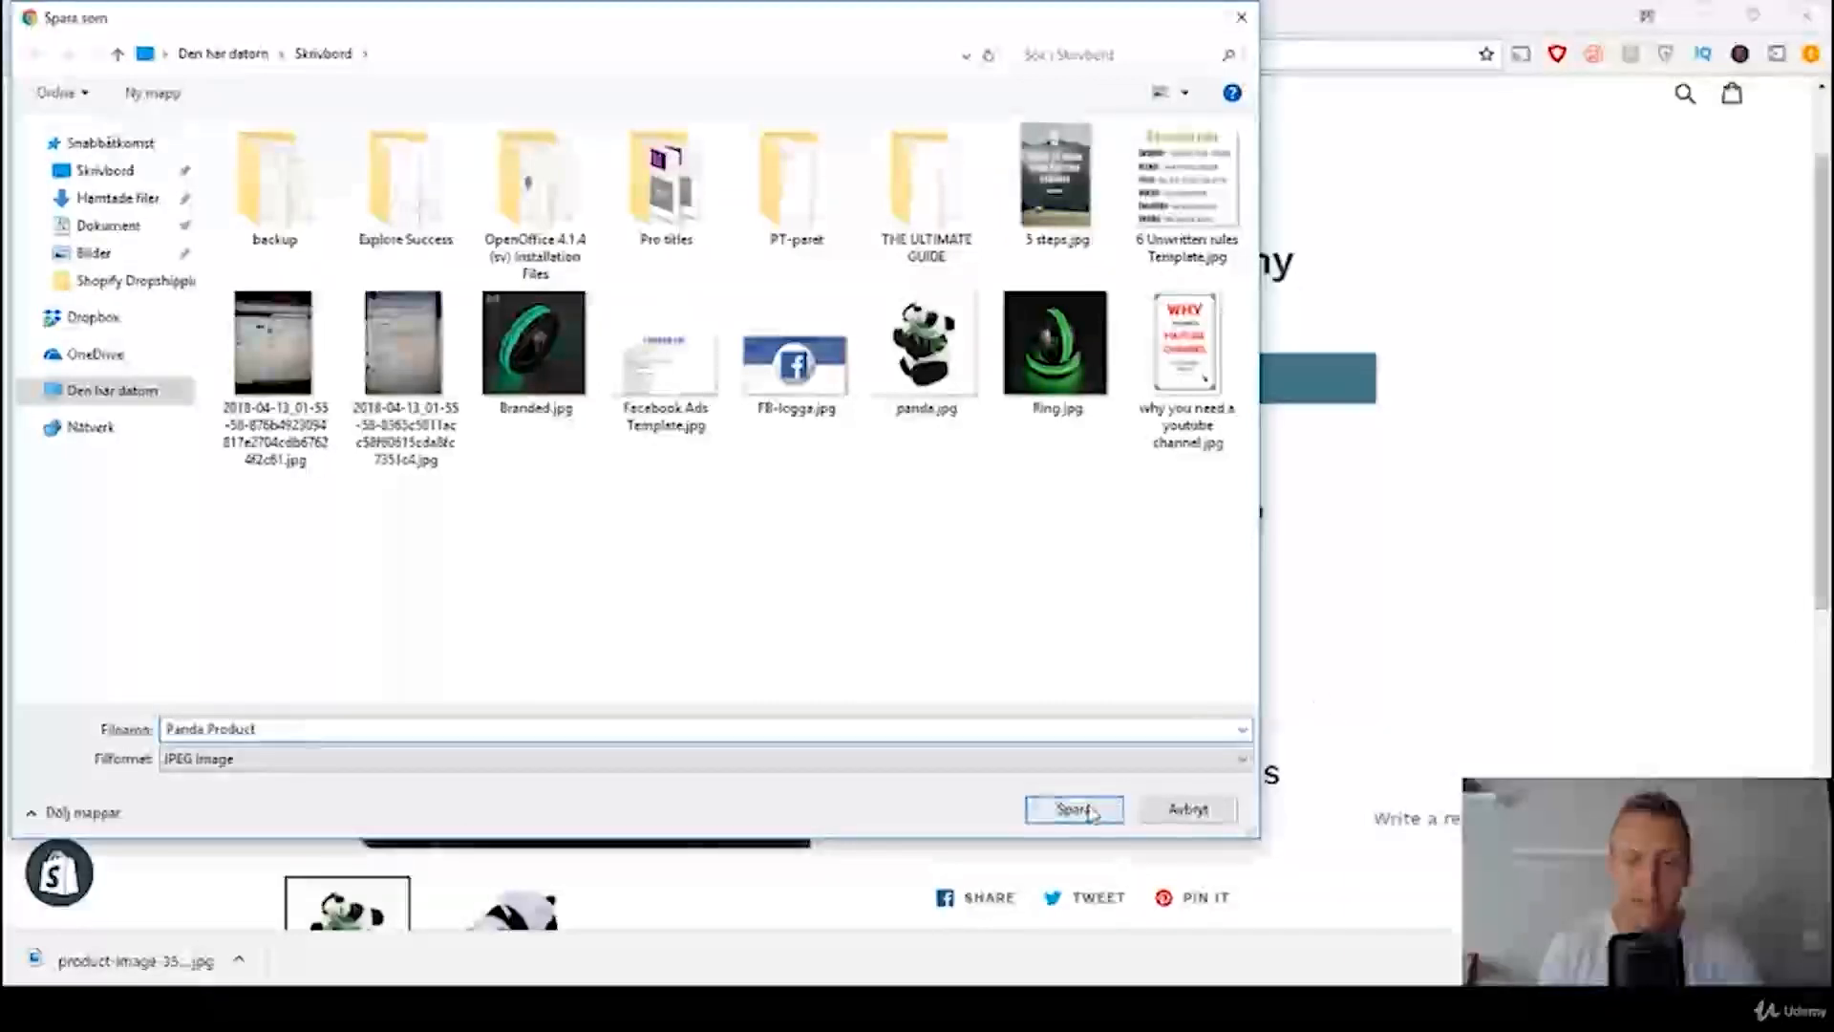
left_click(1091, 811)
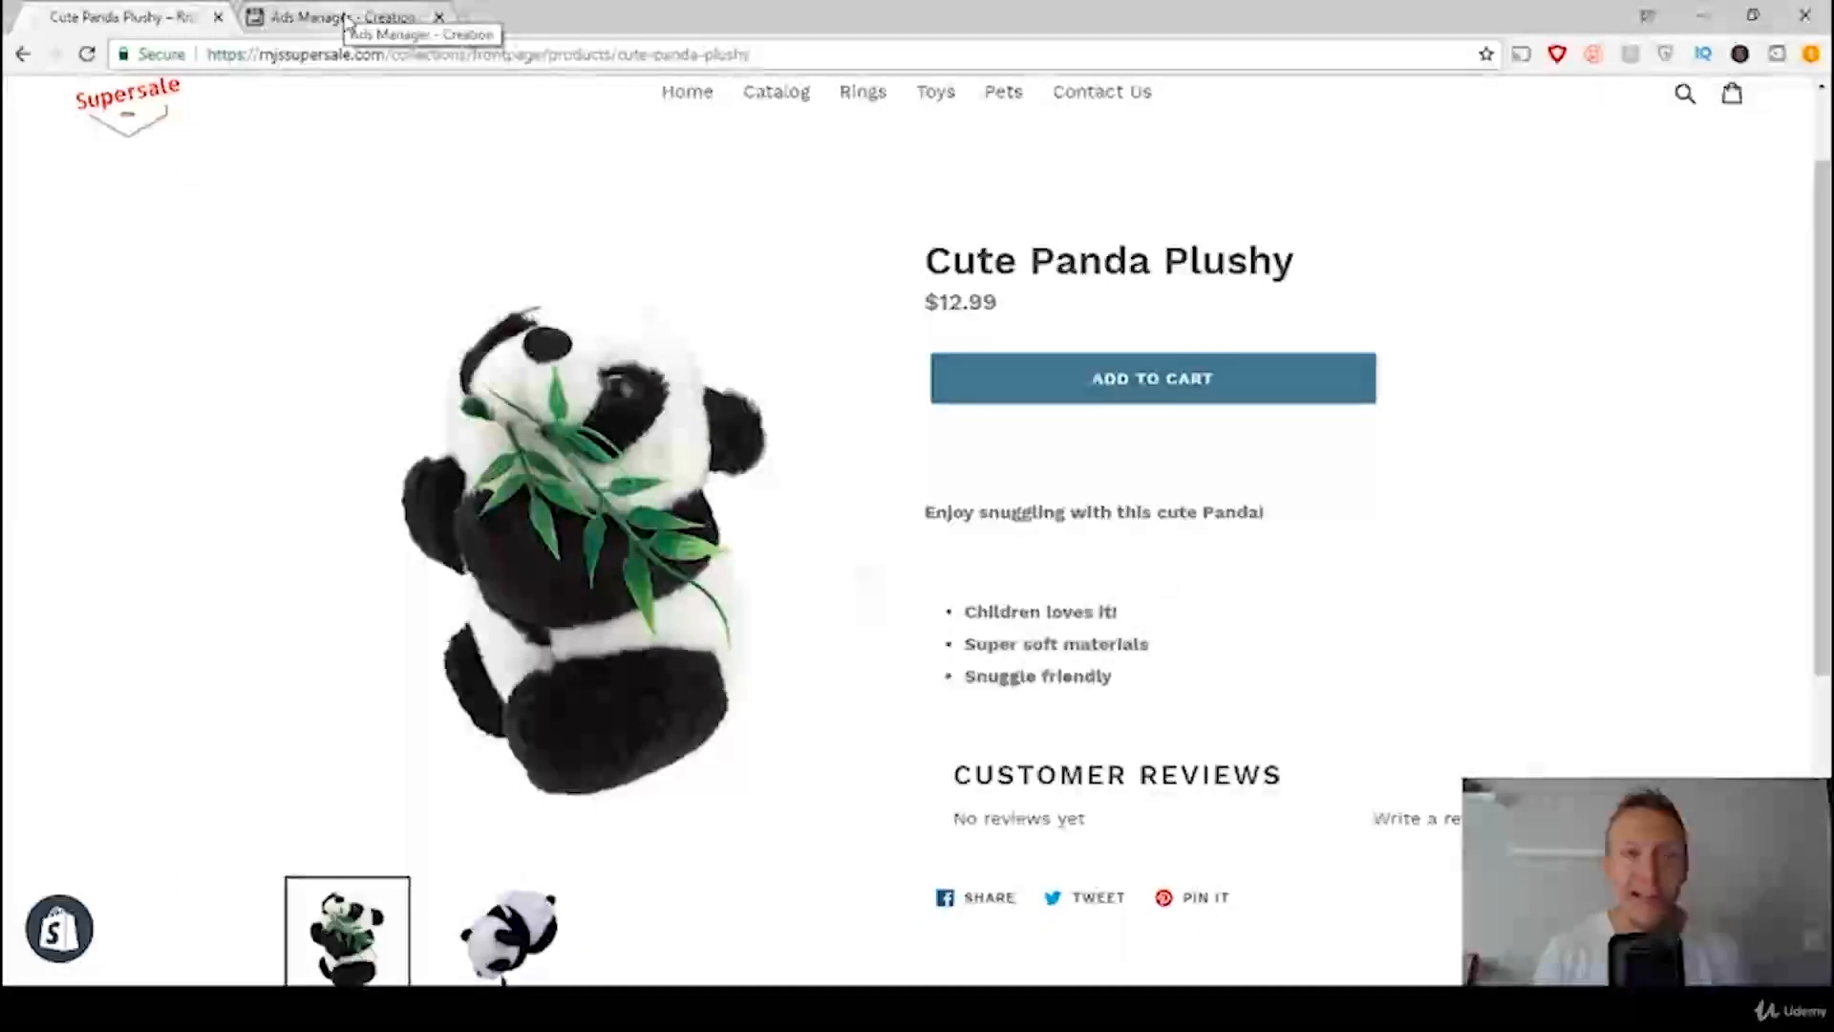
Step: Return to Ads Manager, upload Panda Product.jpg as the ad image and check it in the ad preview
left_click(349, 19)
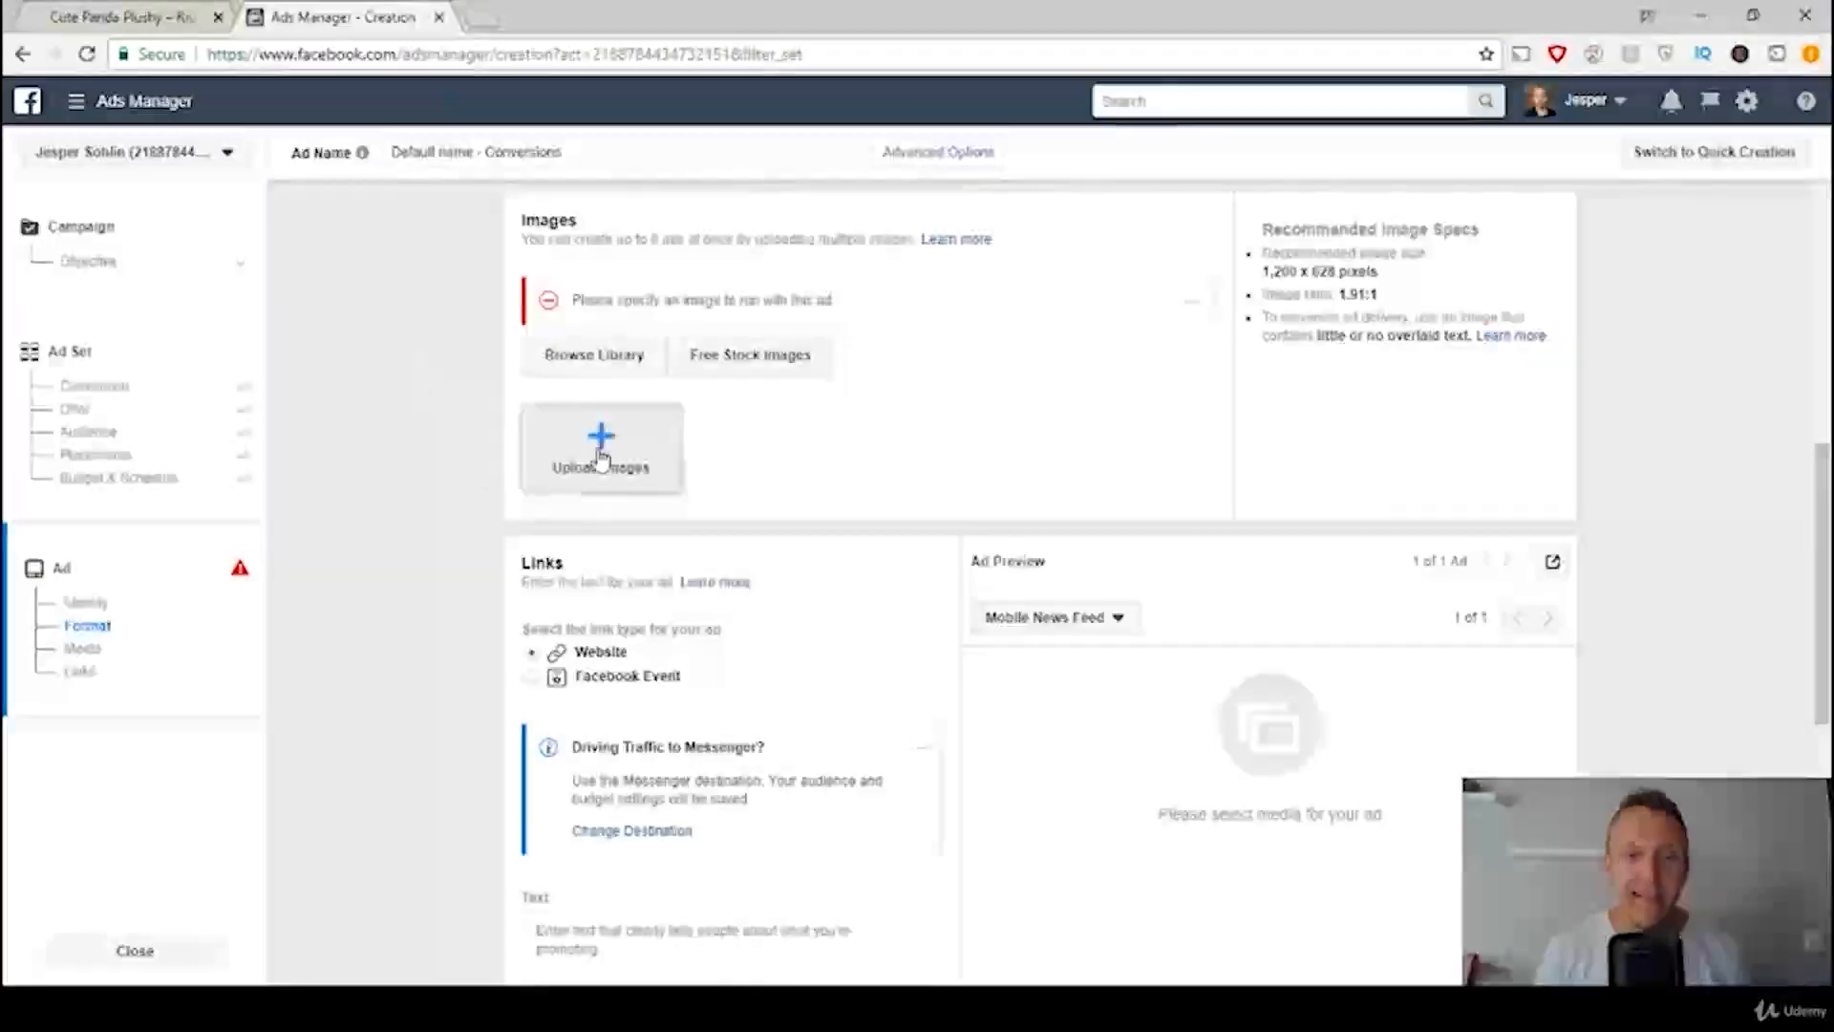
left_click(602, 457)
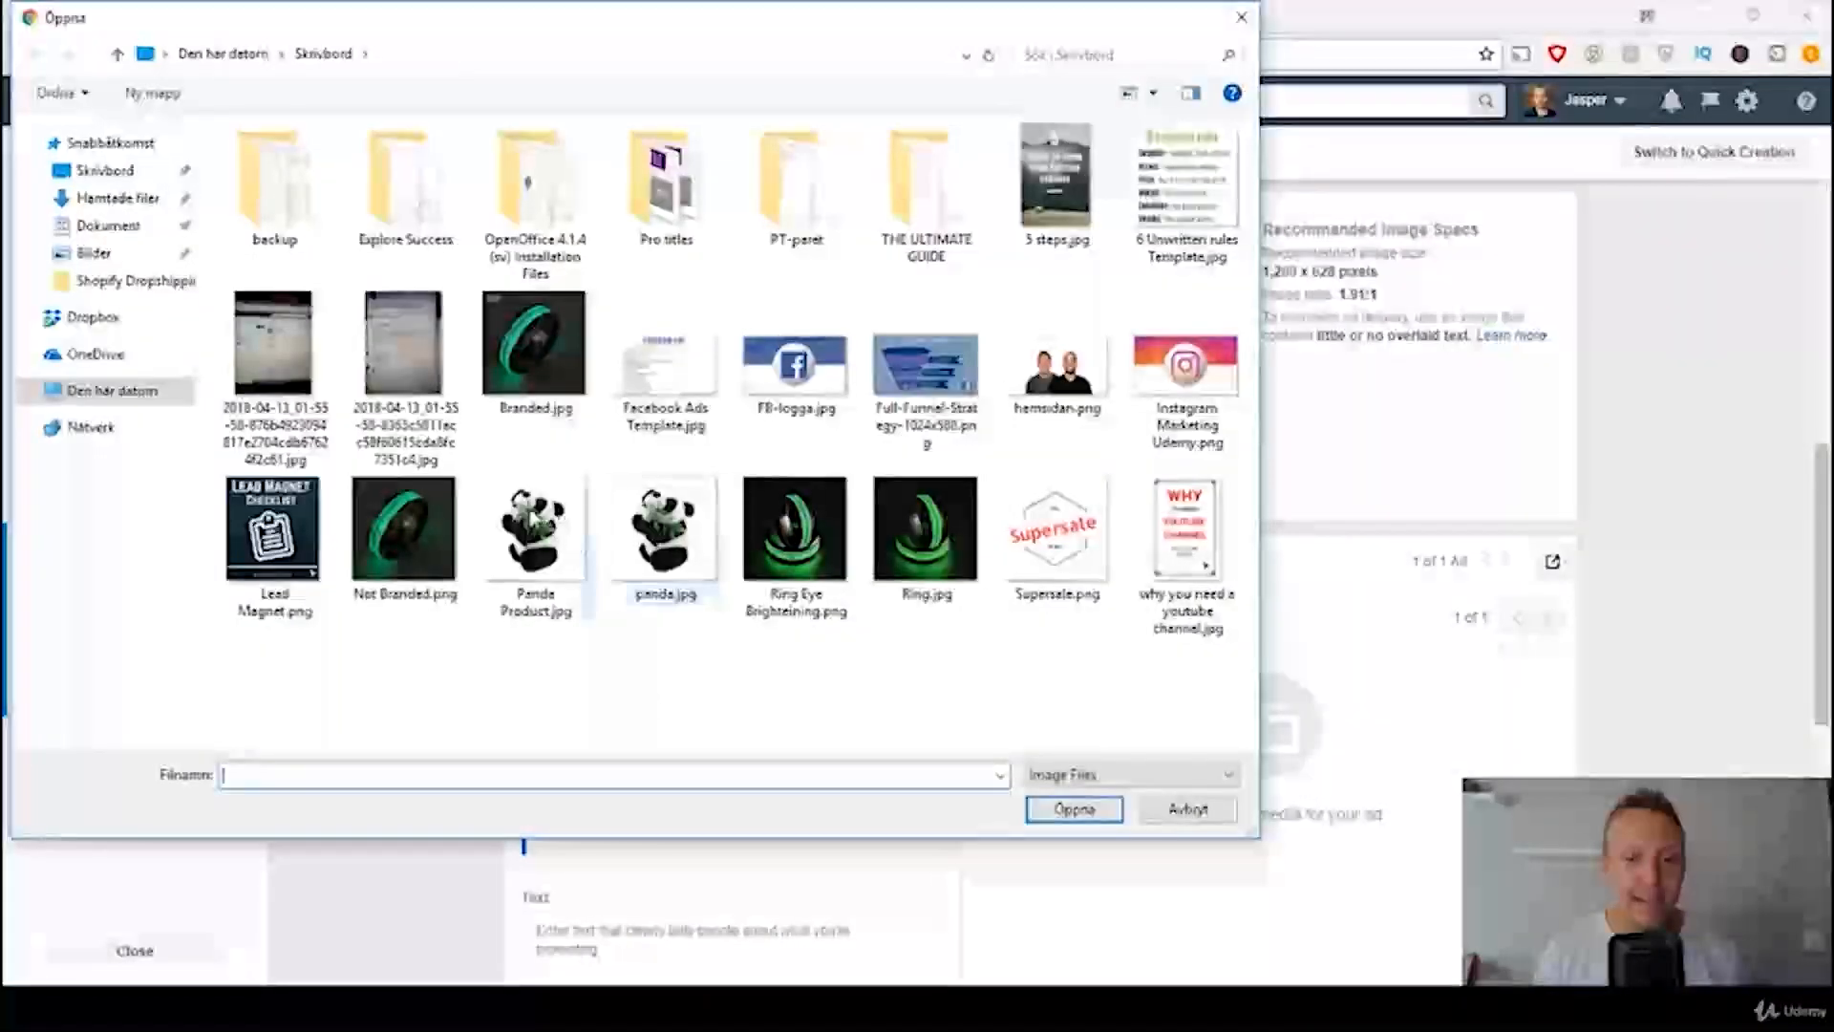
double_click(532, 521)
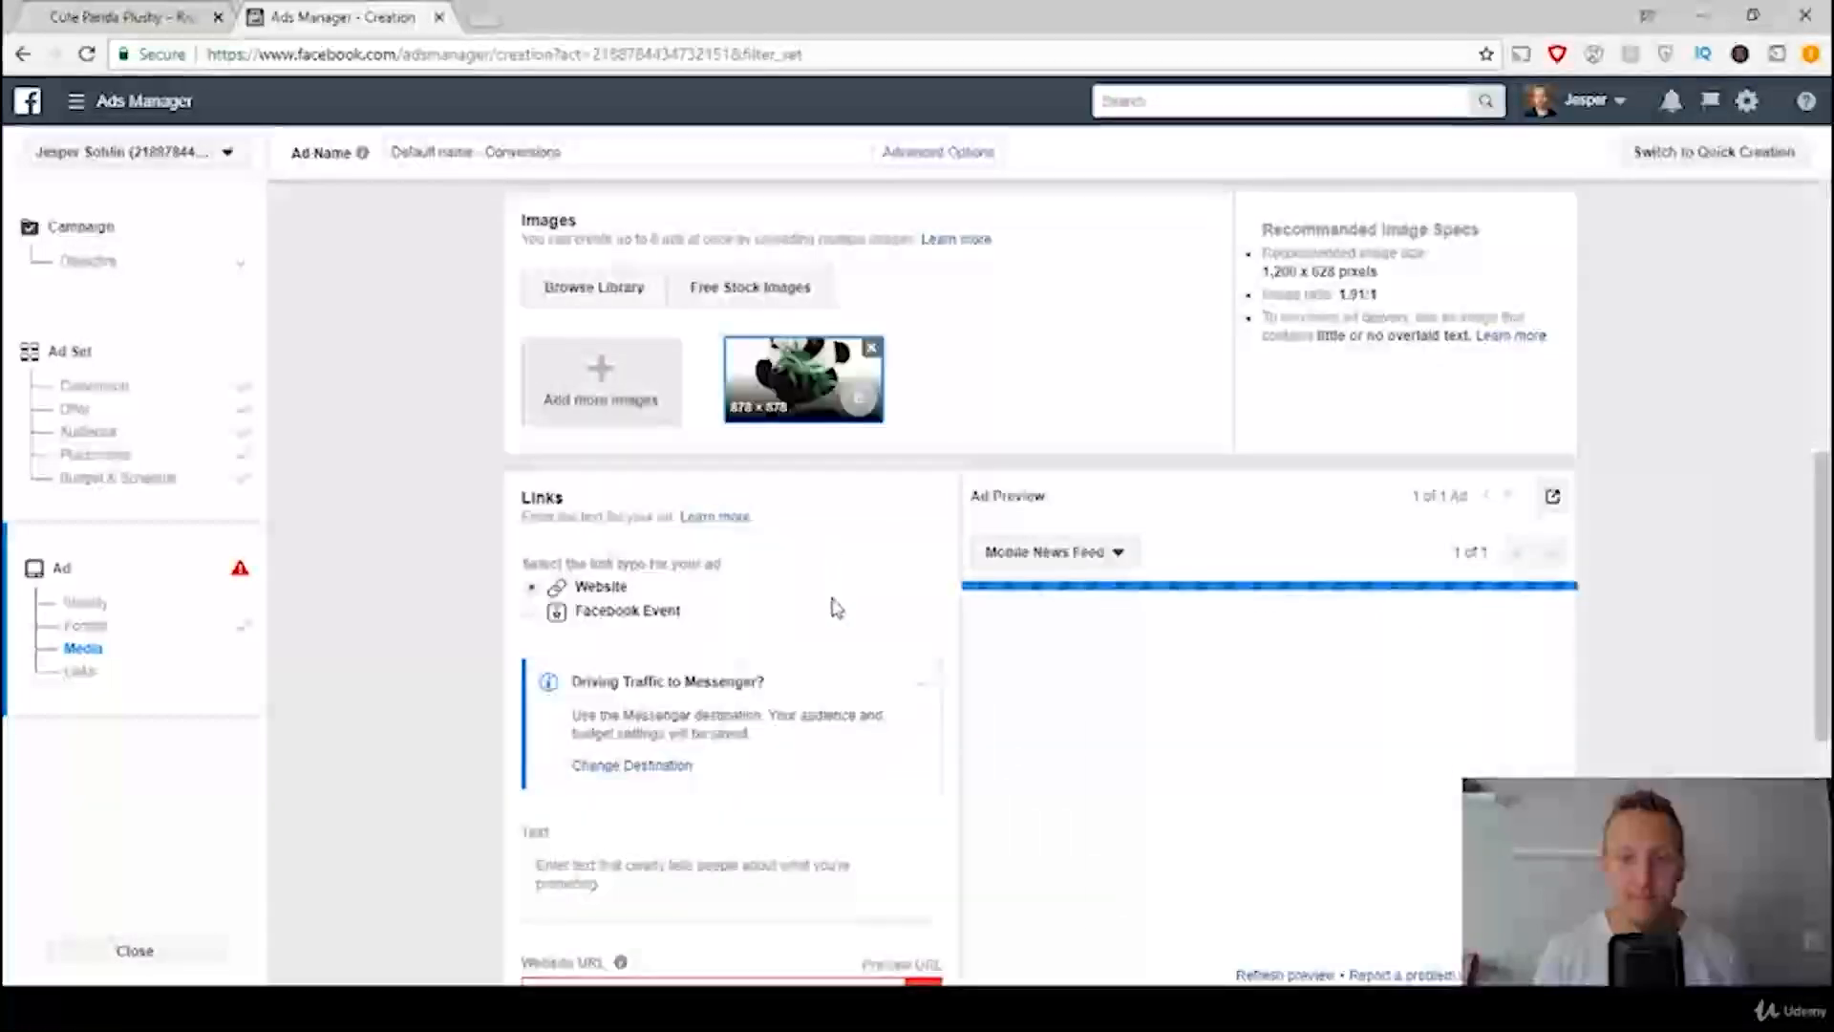
scroll(833, 602, "down", 1)
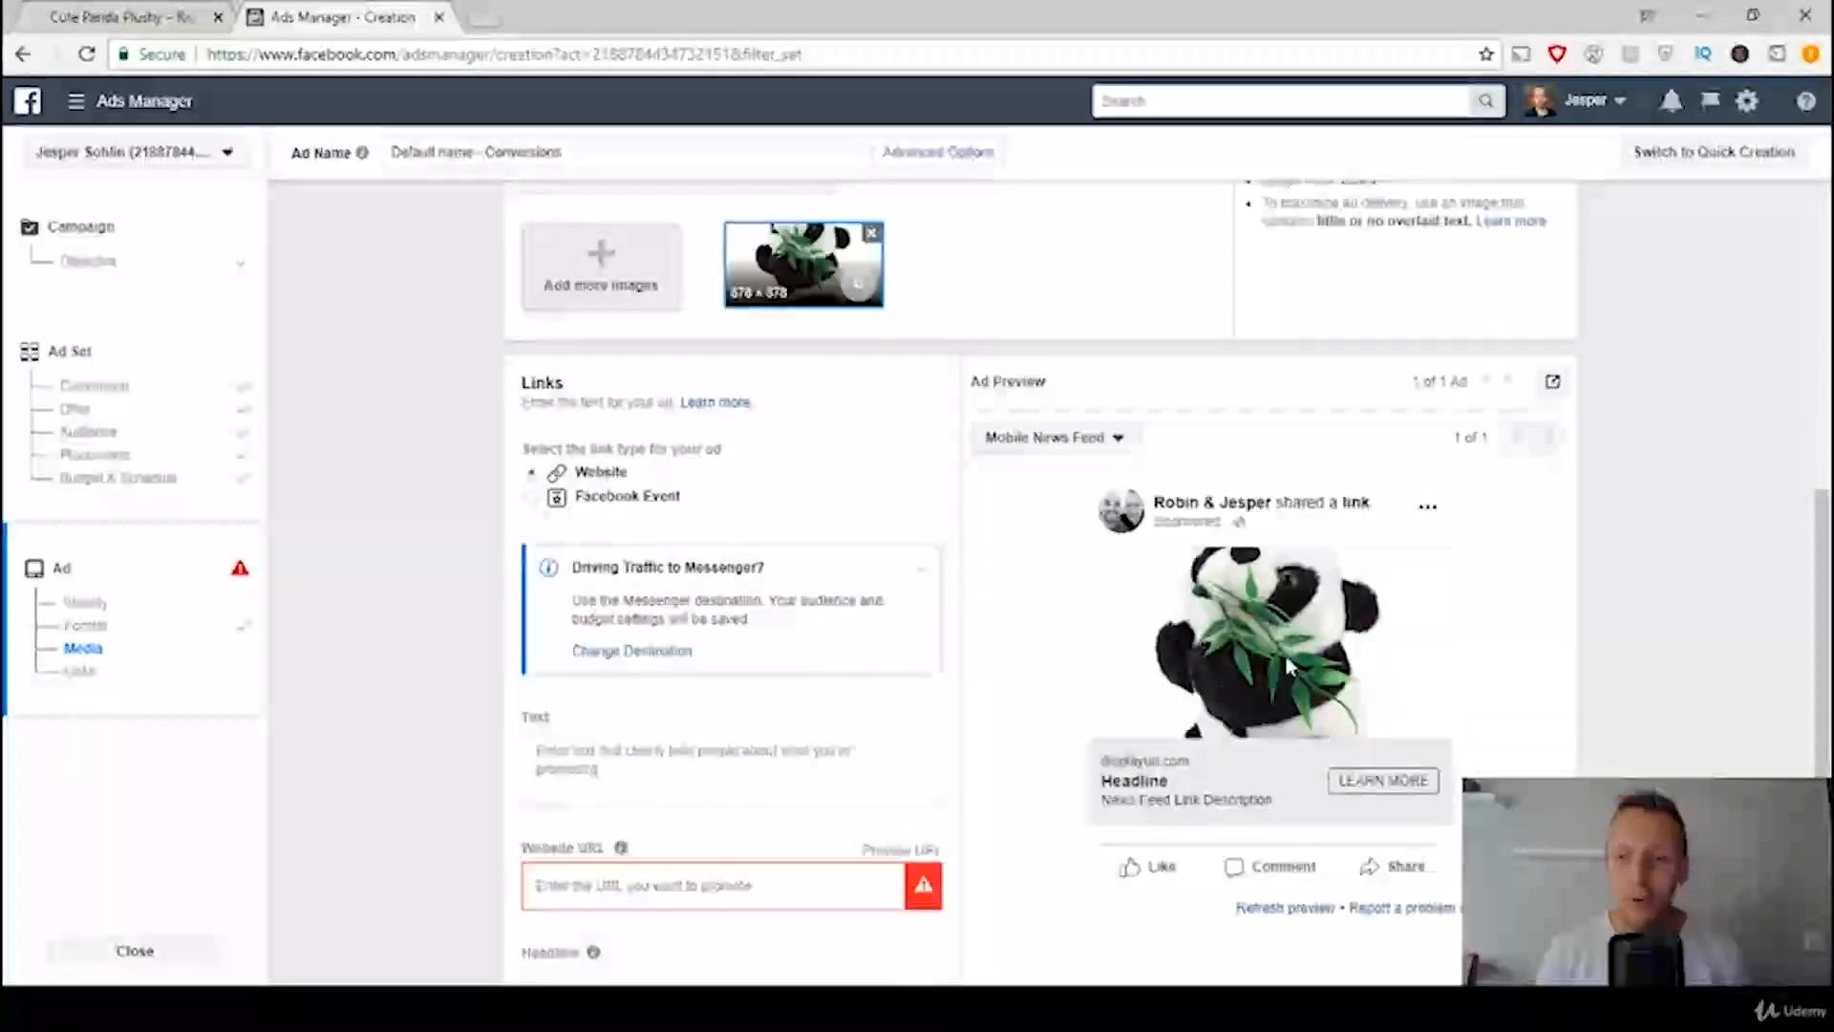
Step: Crop the uploaded panda image, moving the crop area up so the panda's whole head is included
scroll(1271, 627, "up", 1)
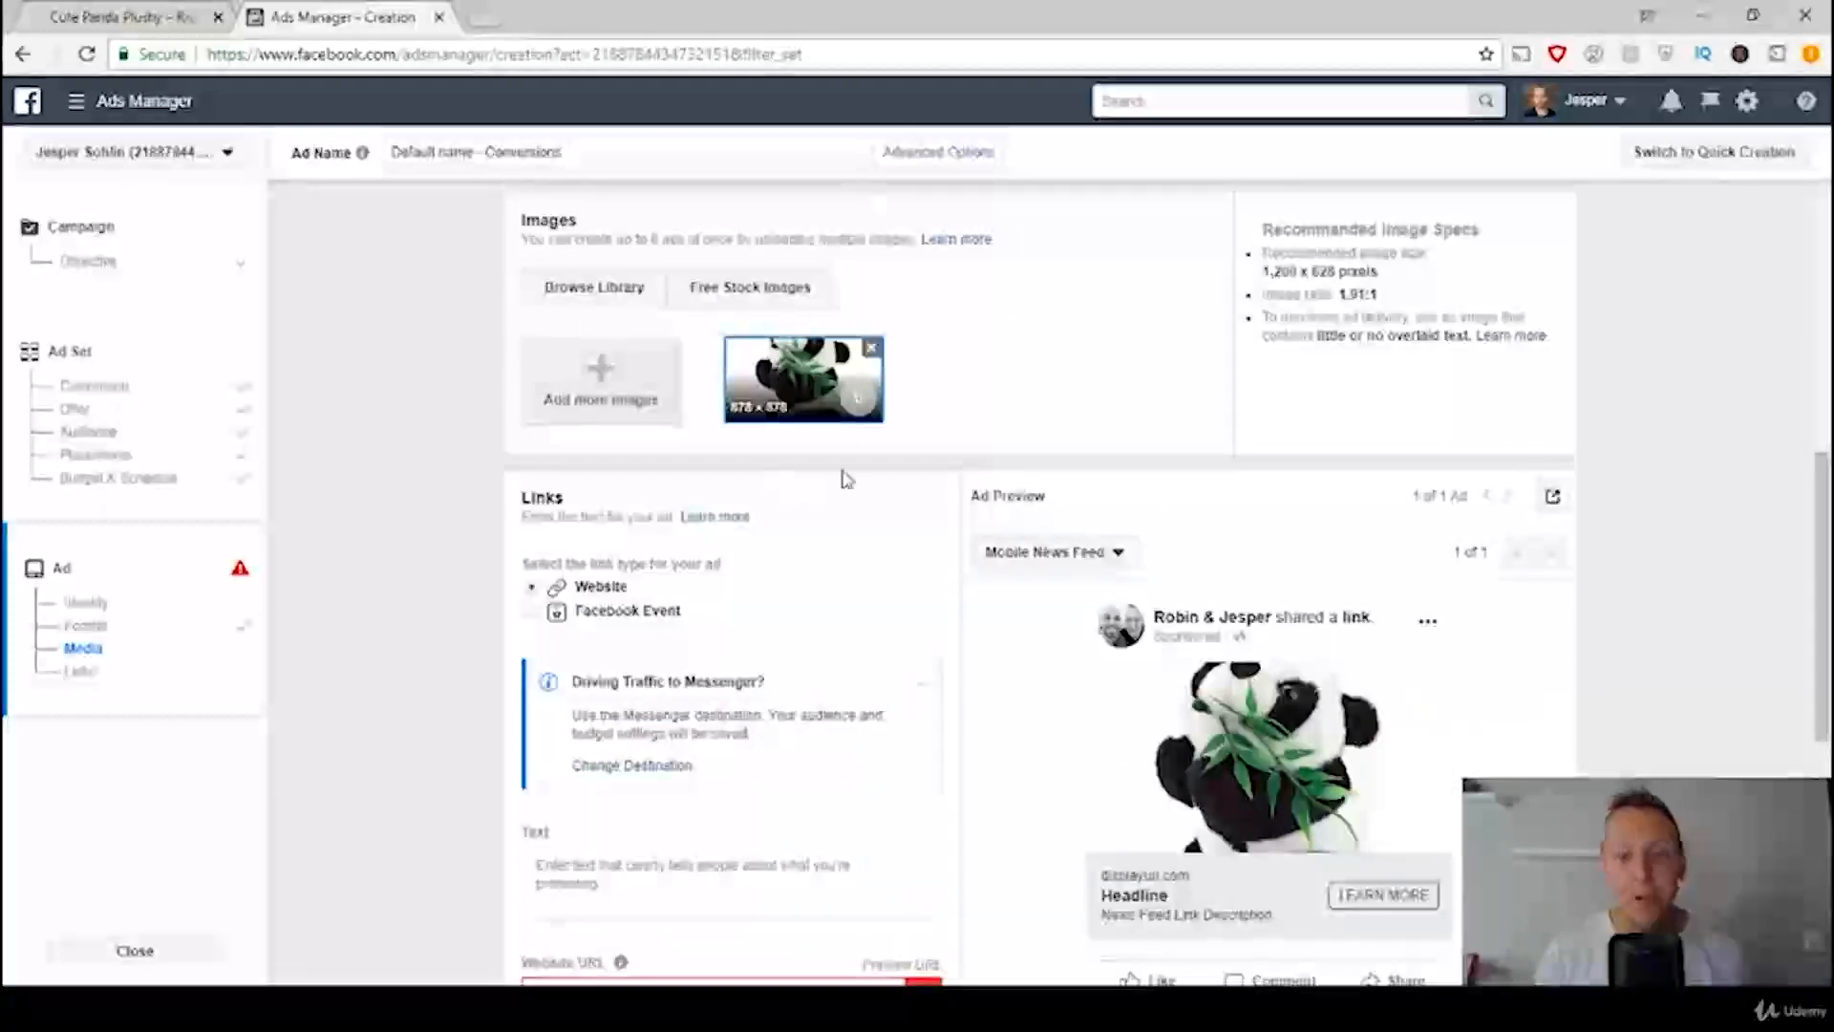
left_click(857, 406)
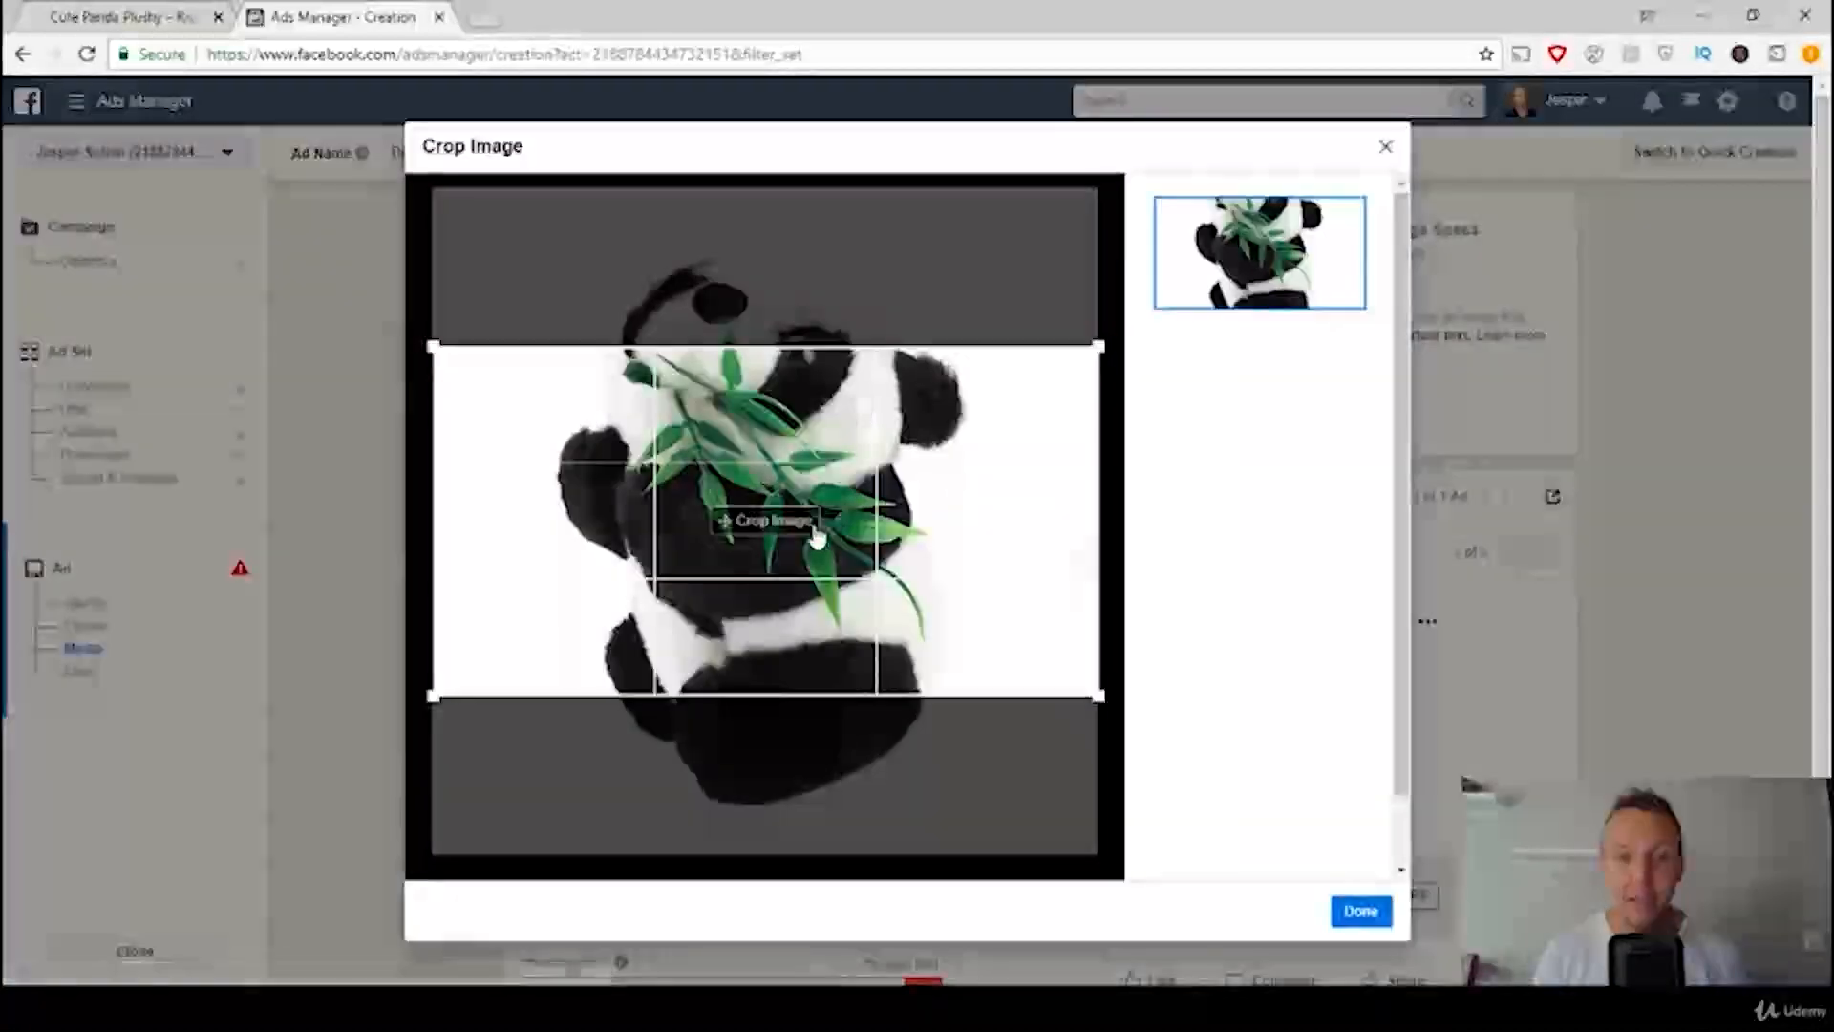
left_click_drag(942, 622, 943, 531)
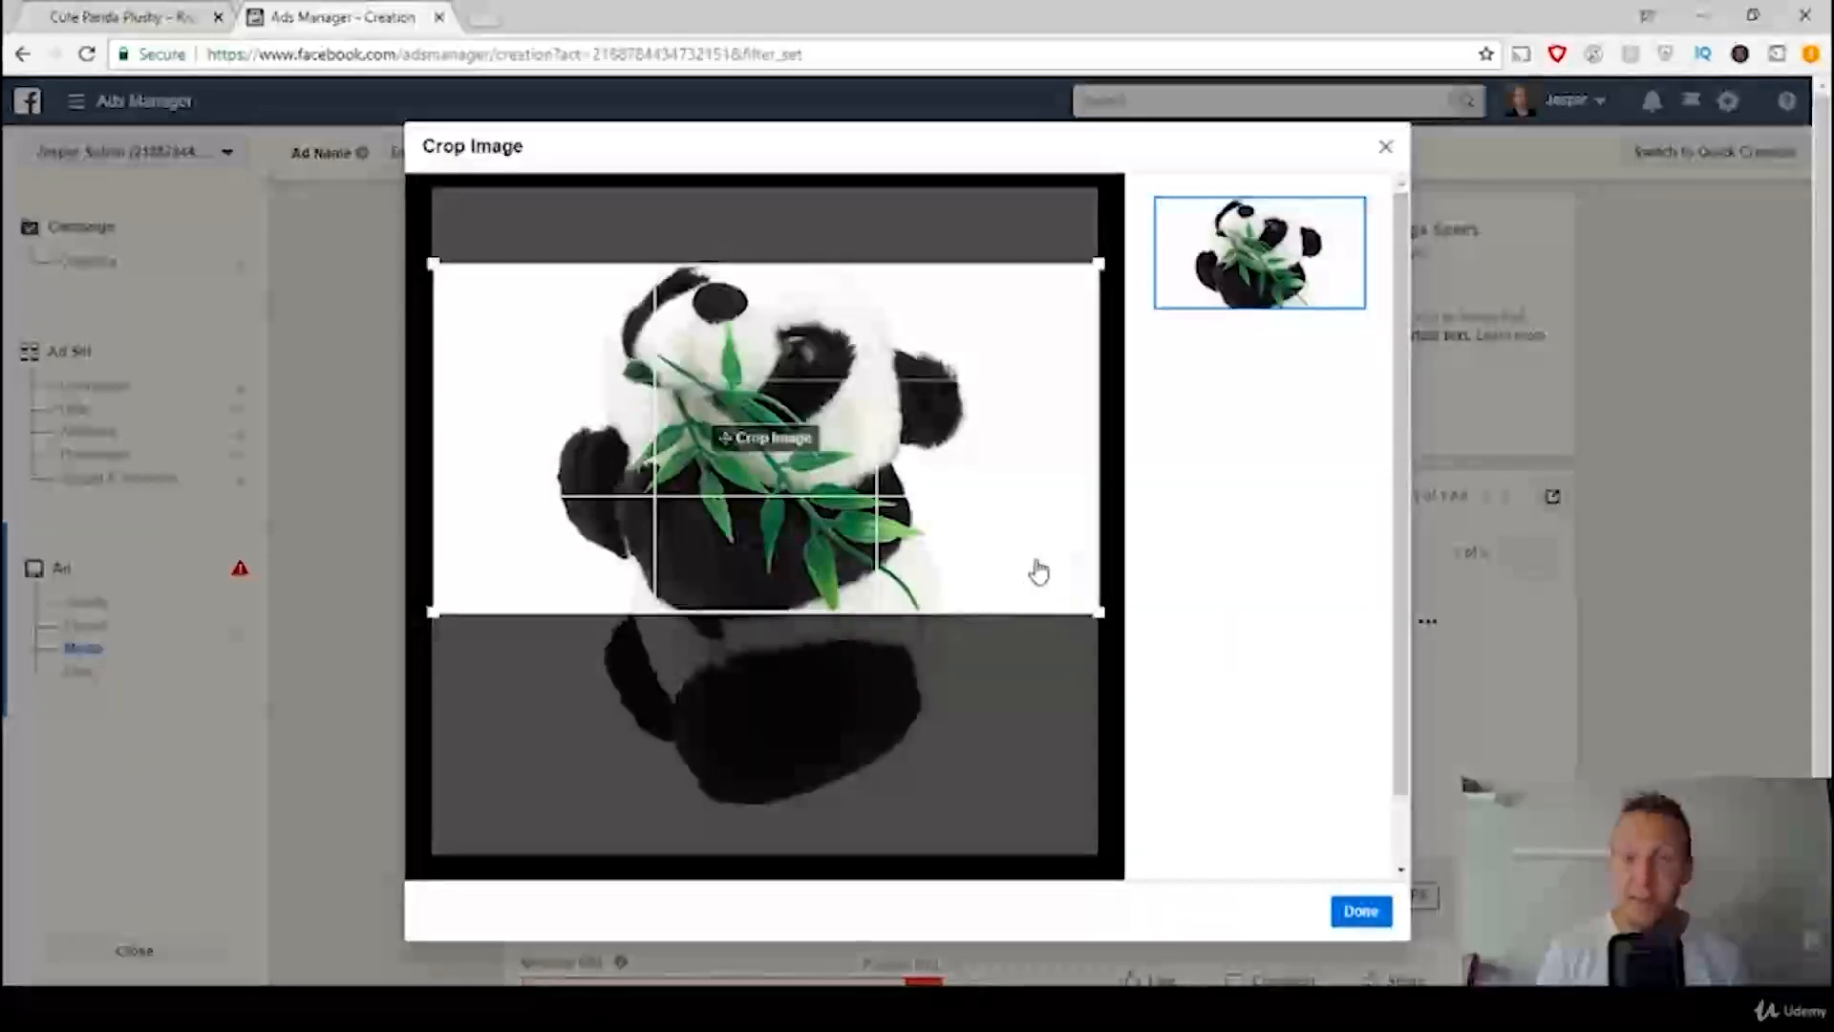
left_click(1362, 910)
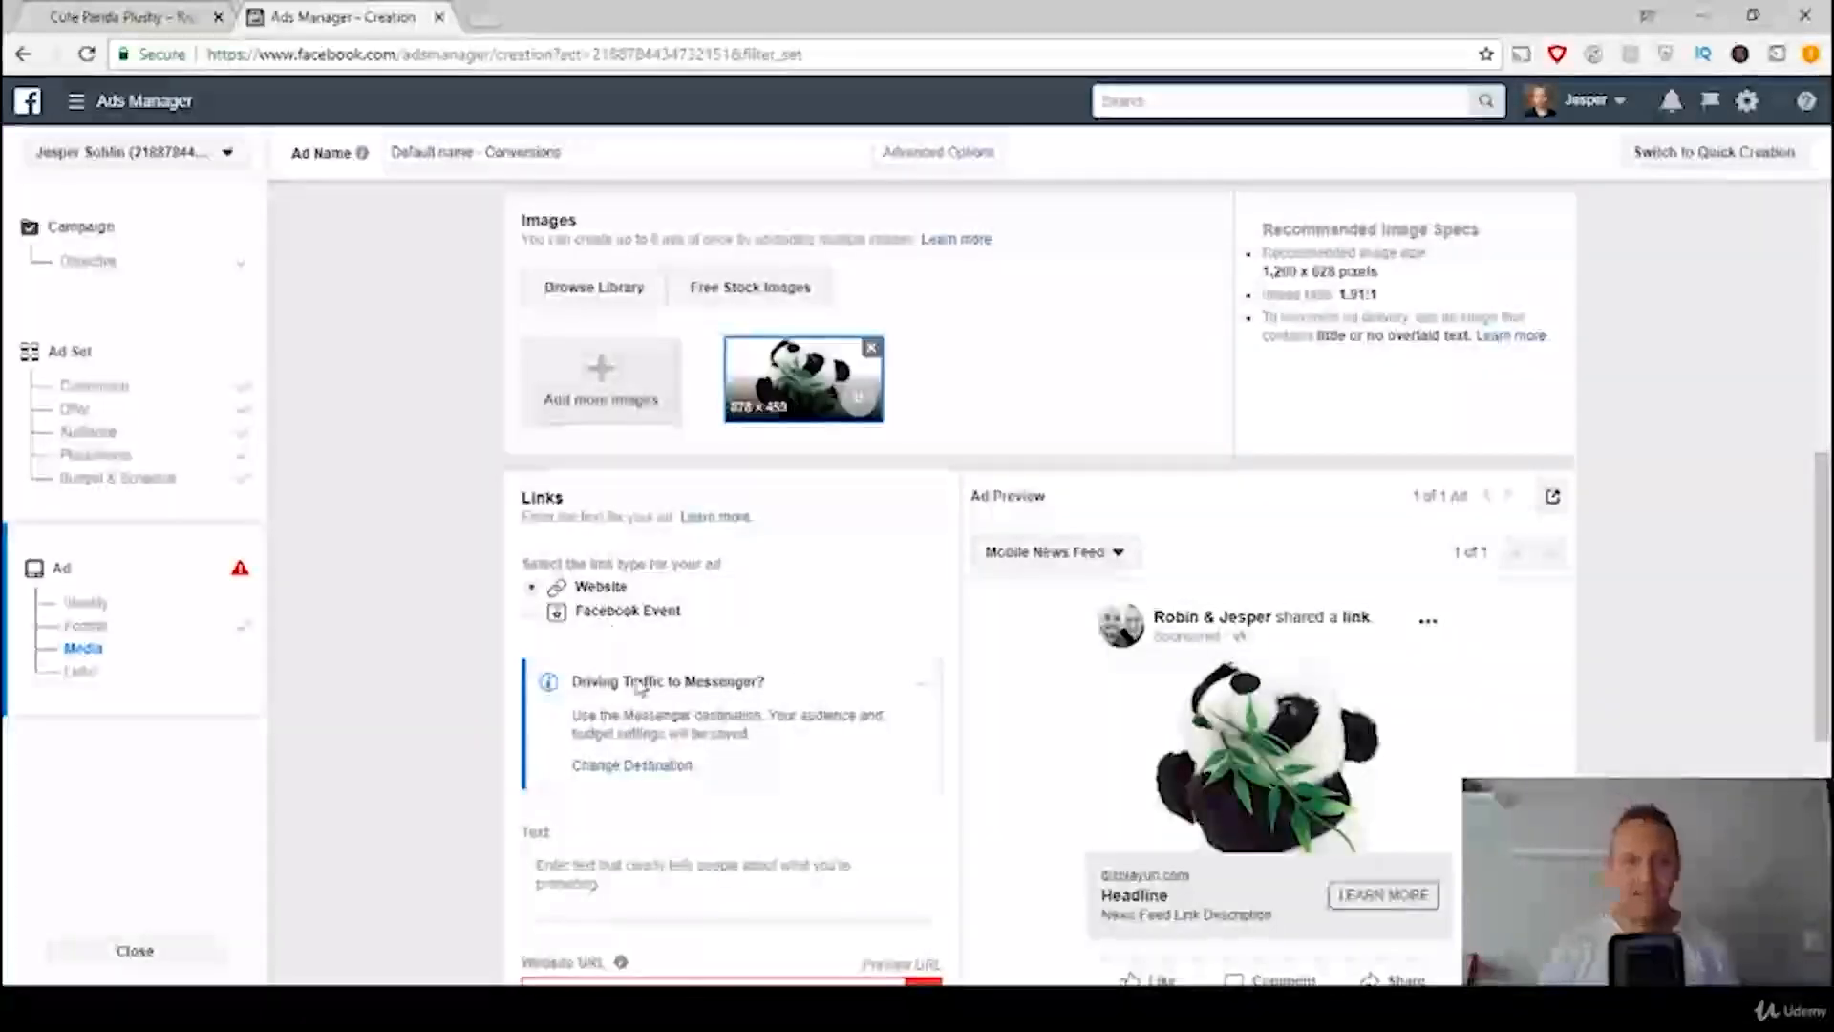
Step: Check the text rule in the ads template and return to the text field in the ad's link settings
left_click(762, 1008)
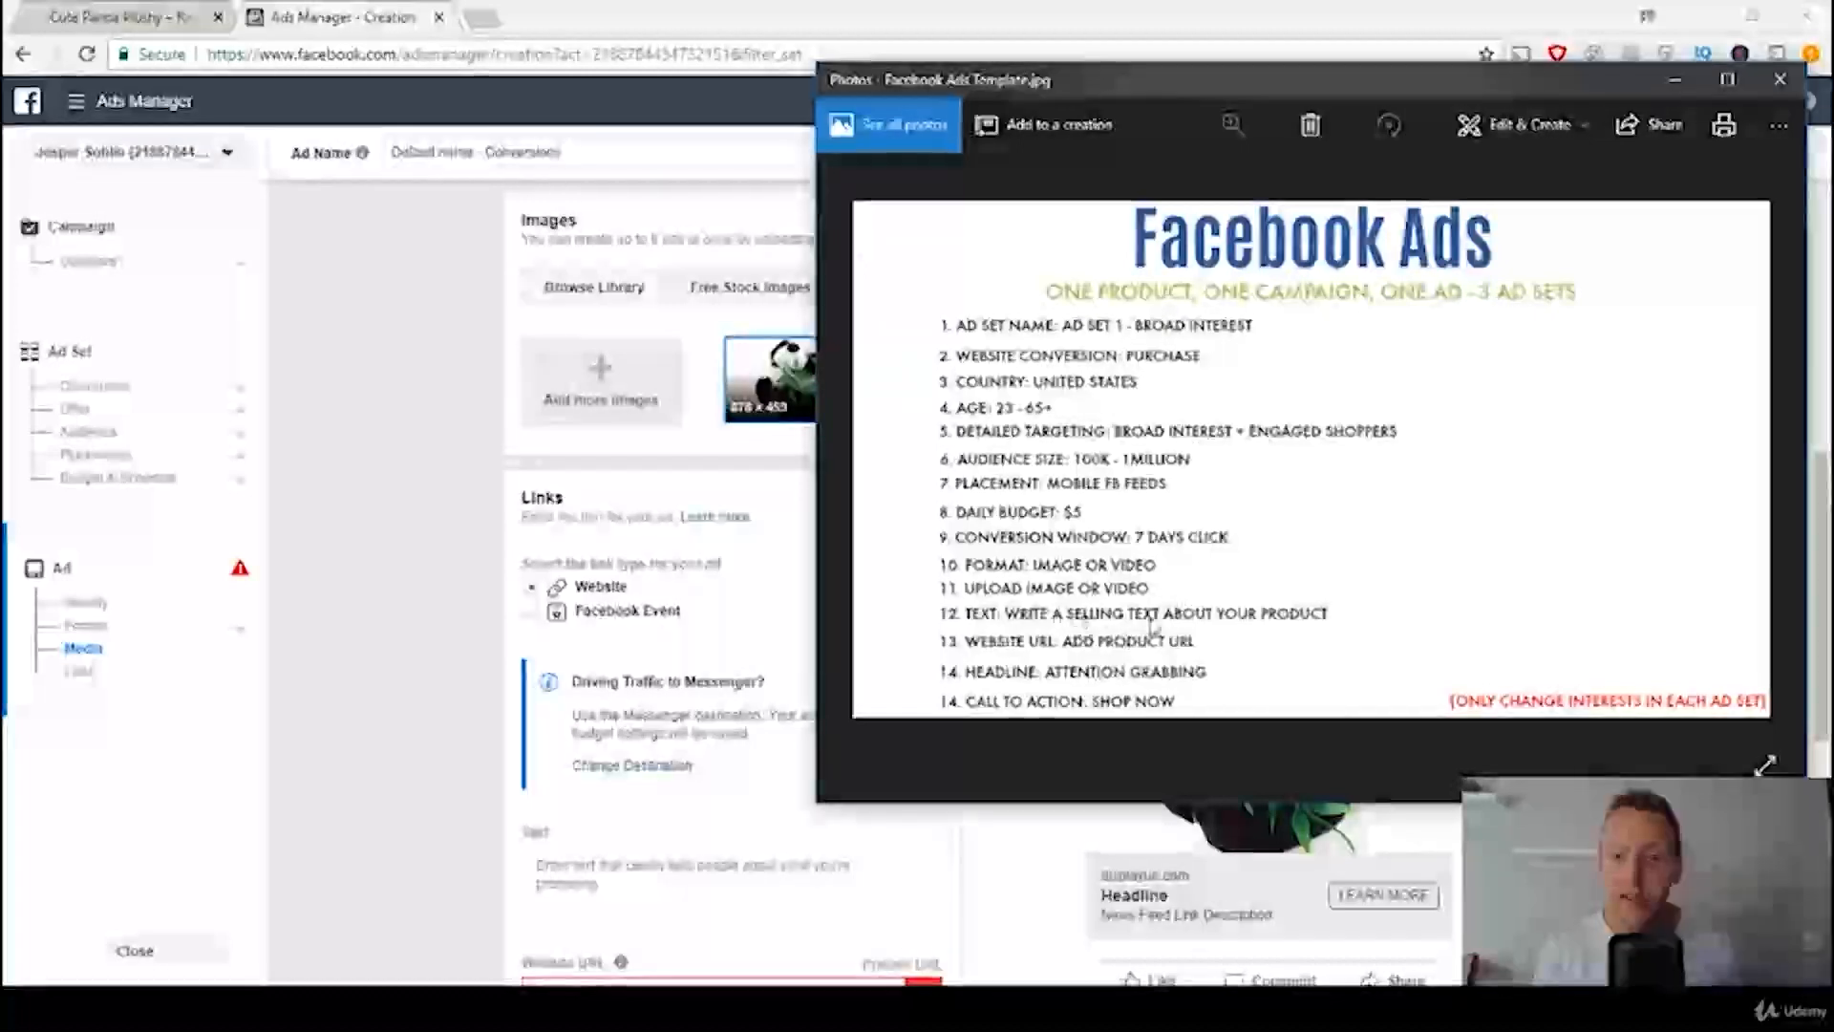
left_click(444, 622)
scroll(779, 645, "down", 1)
scroll(778, 645, "down", 3)
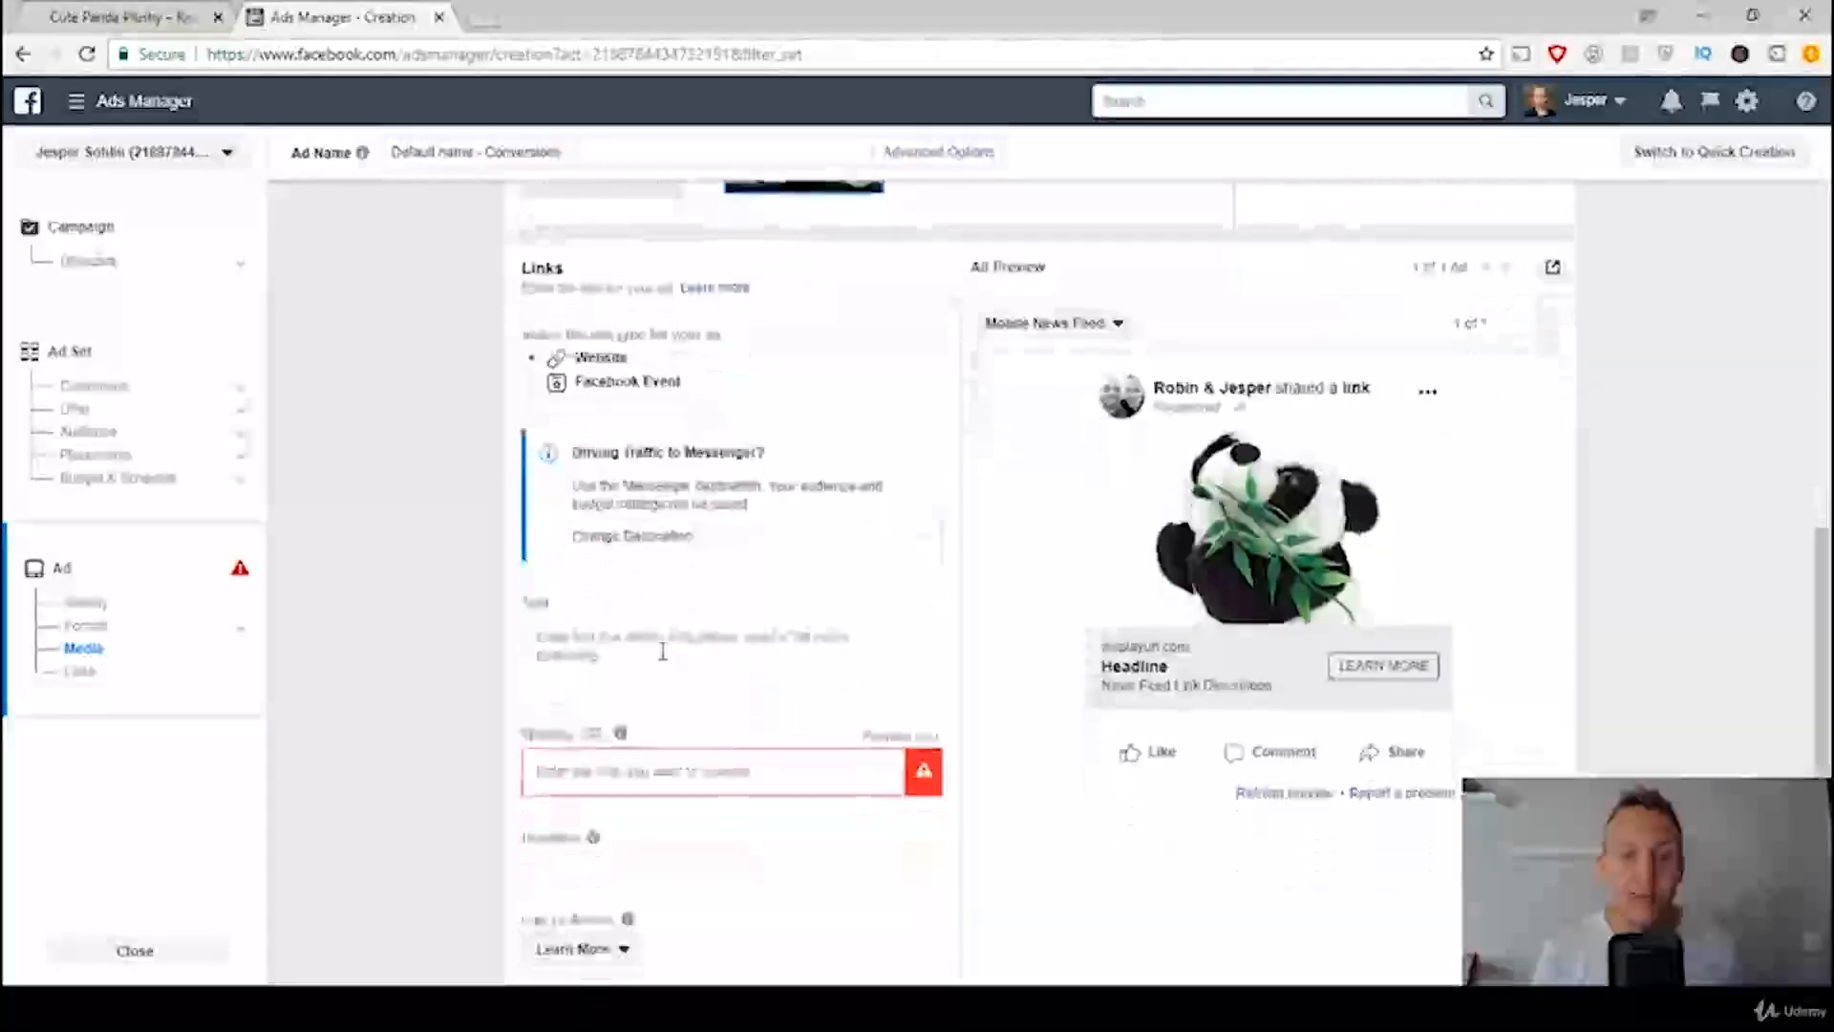
Step: Write the ad text "Do you love Pandas? Do your children as well? Enjoy snuggling with this cute Panda Toy"
left_click(663, 649)
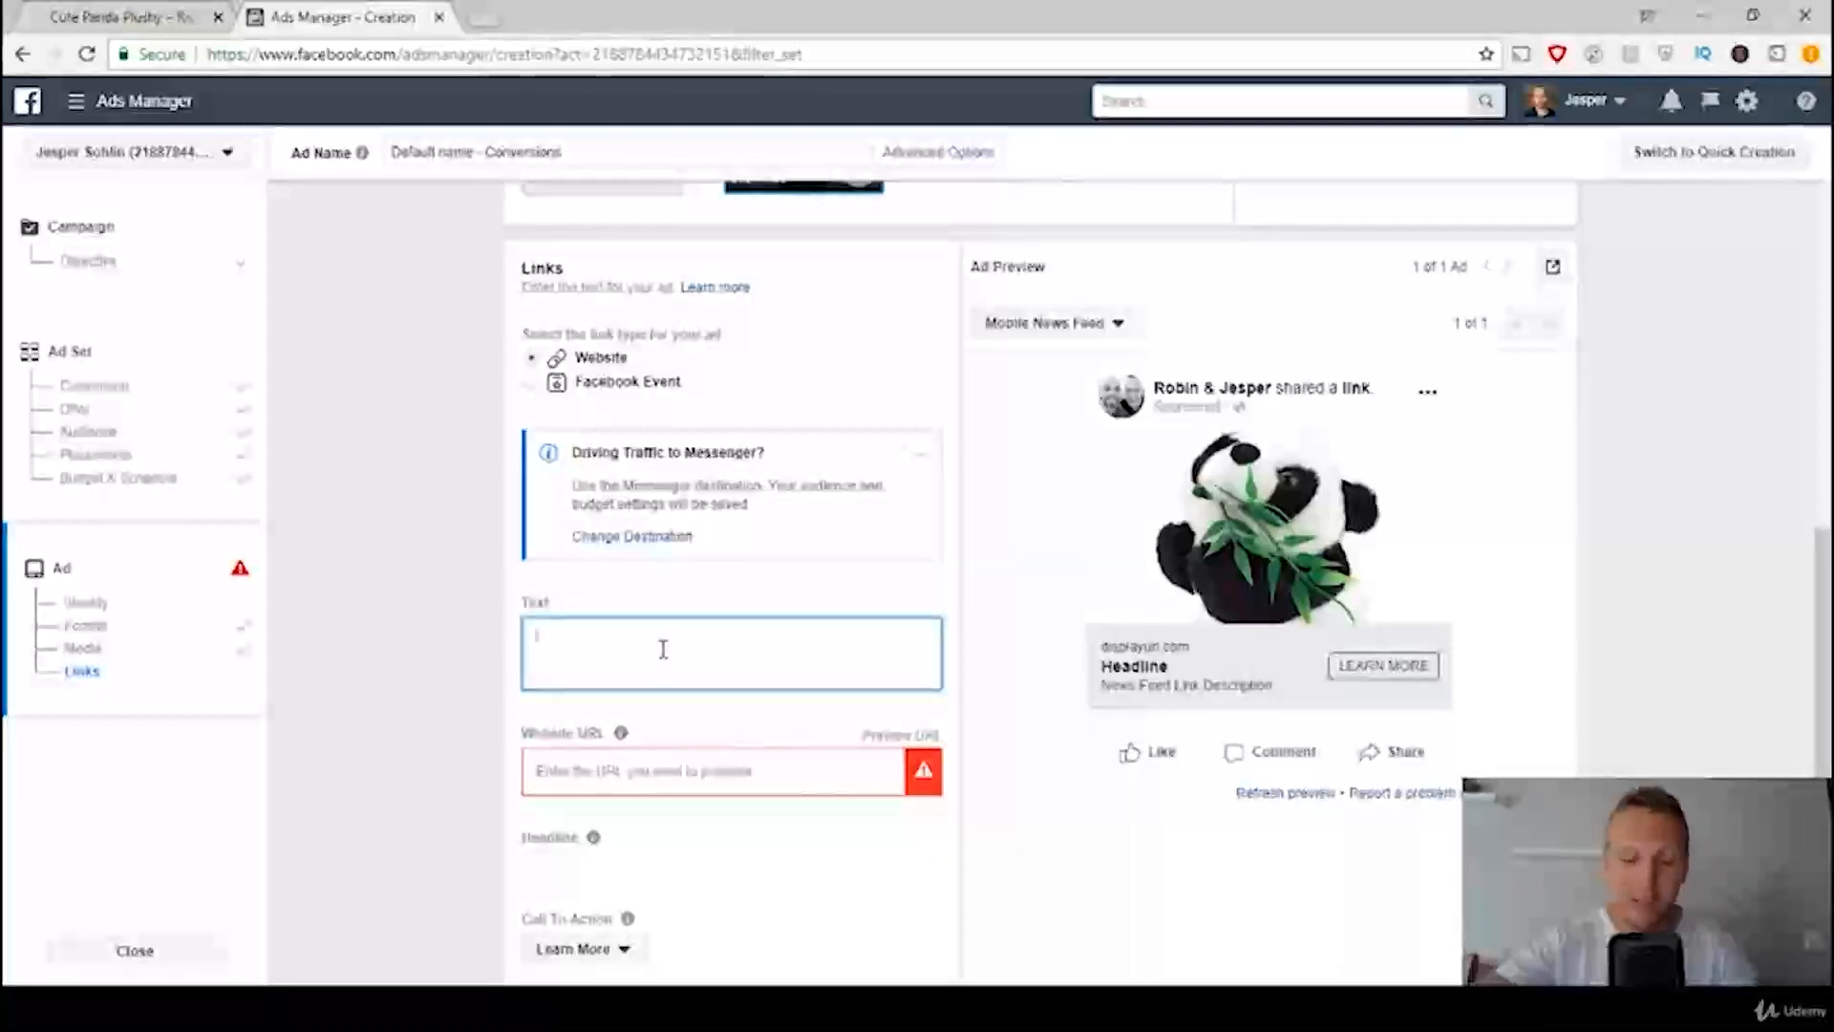
type("Dd you love Pand")
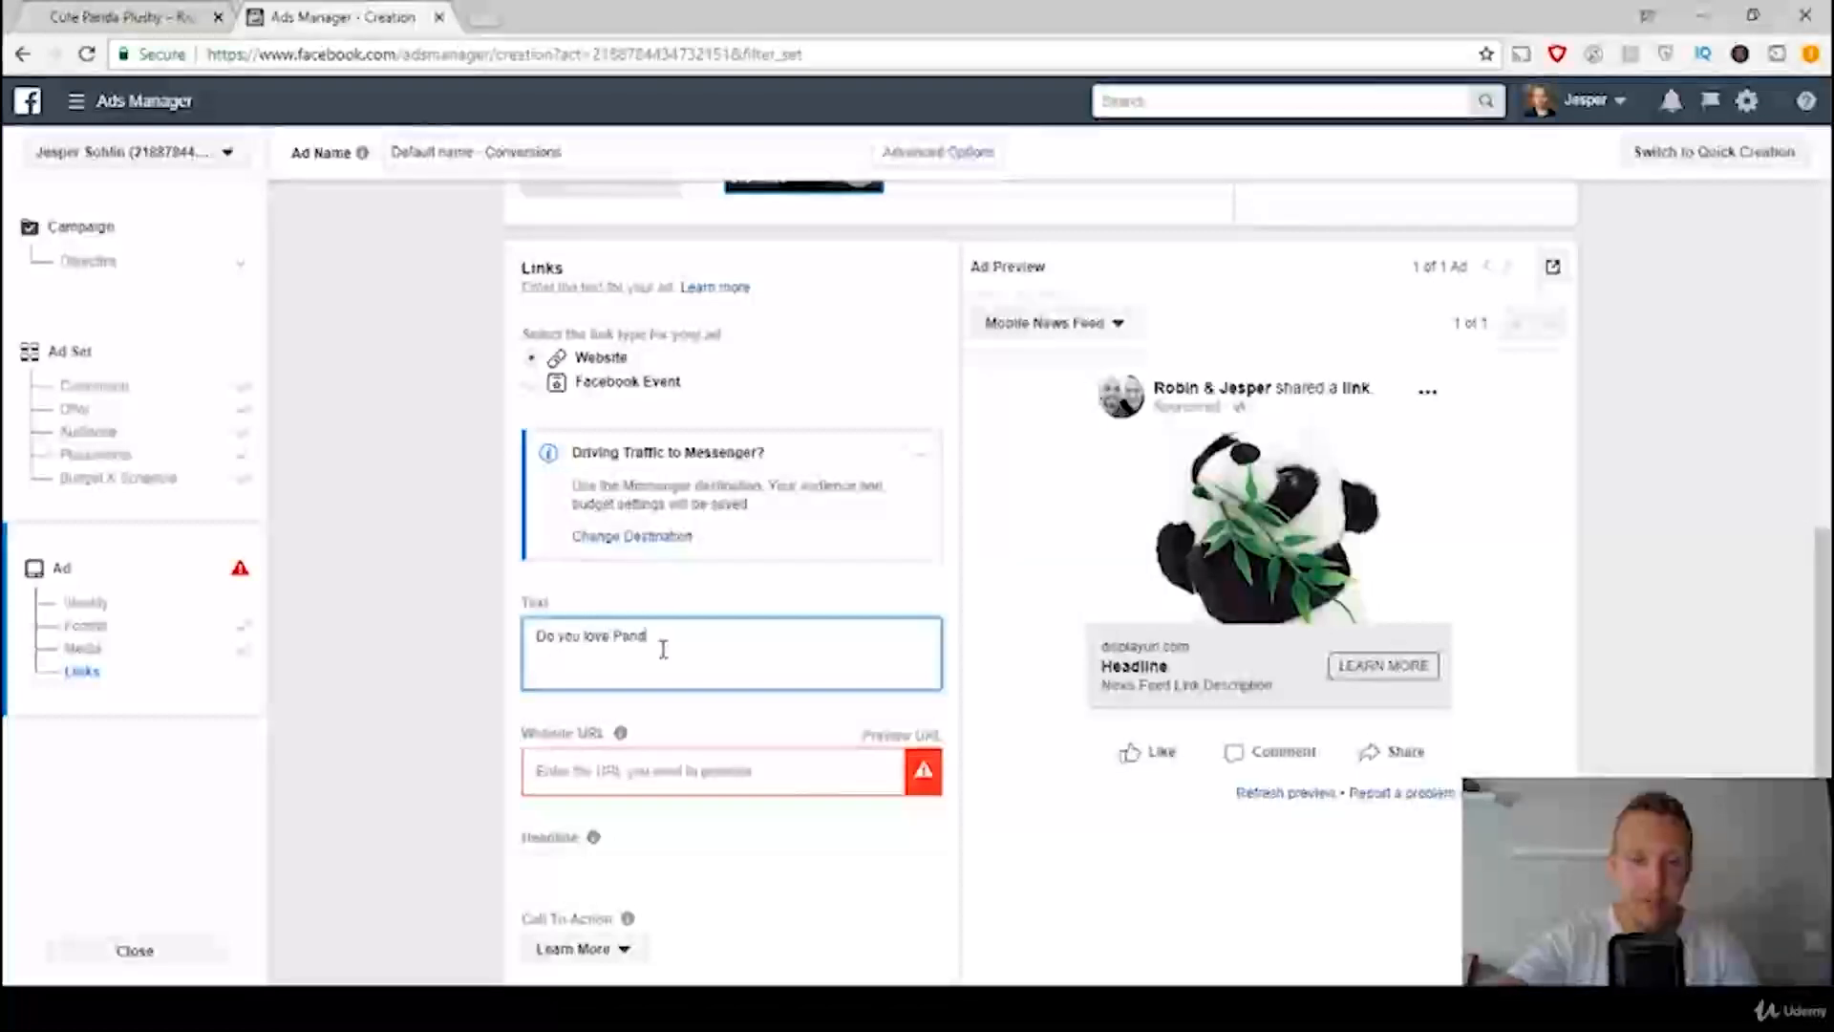
type("as? Do")
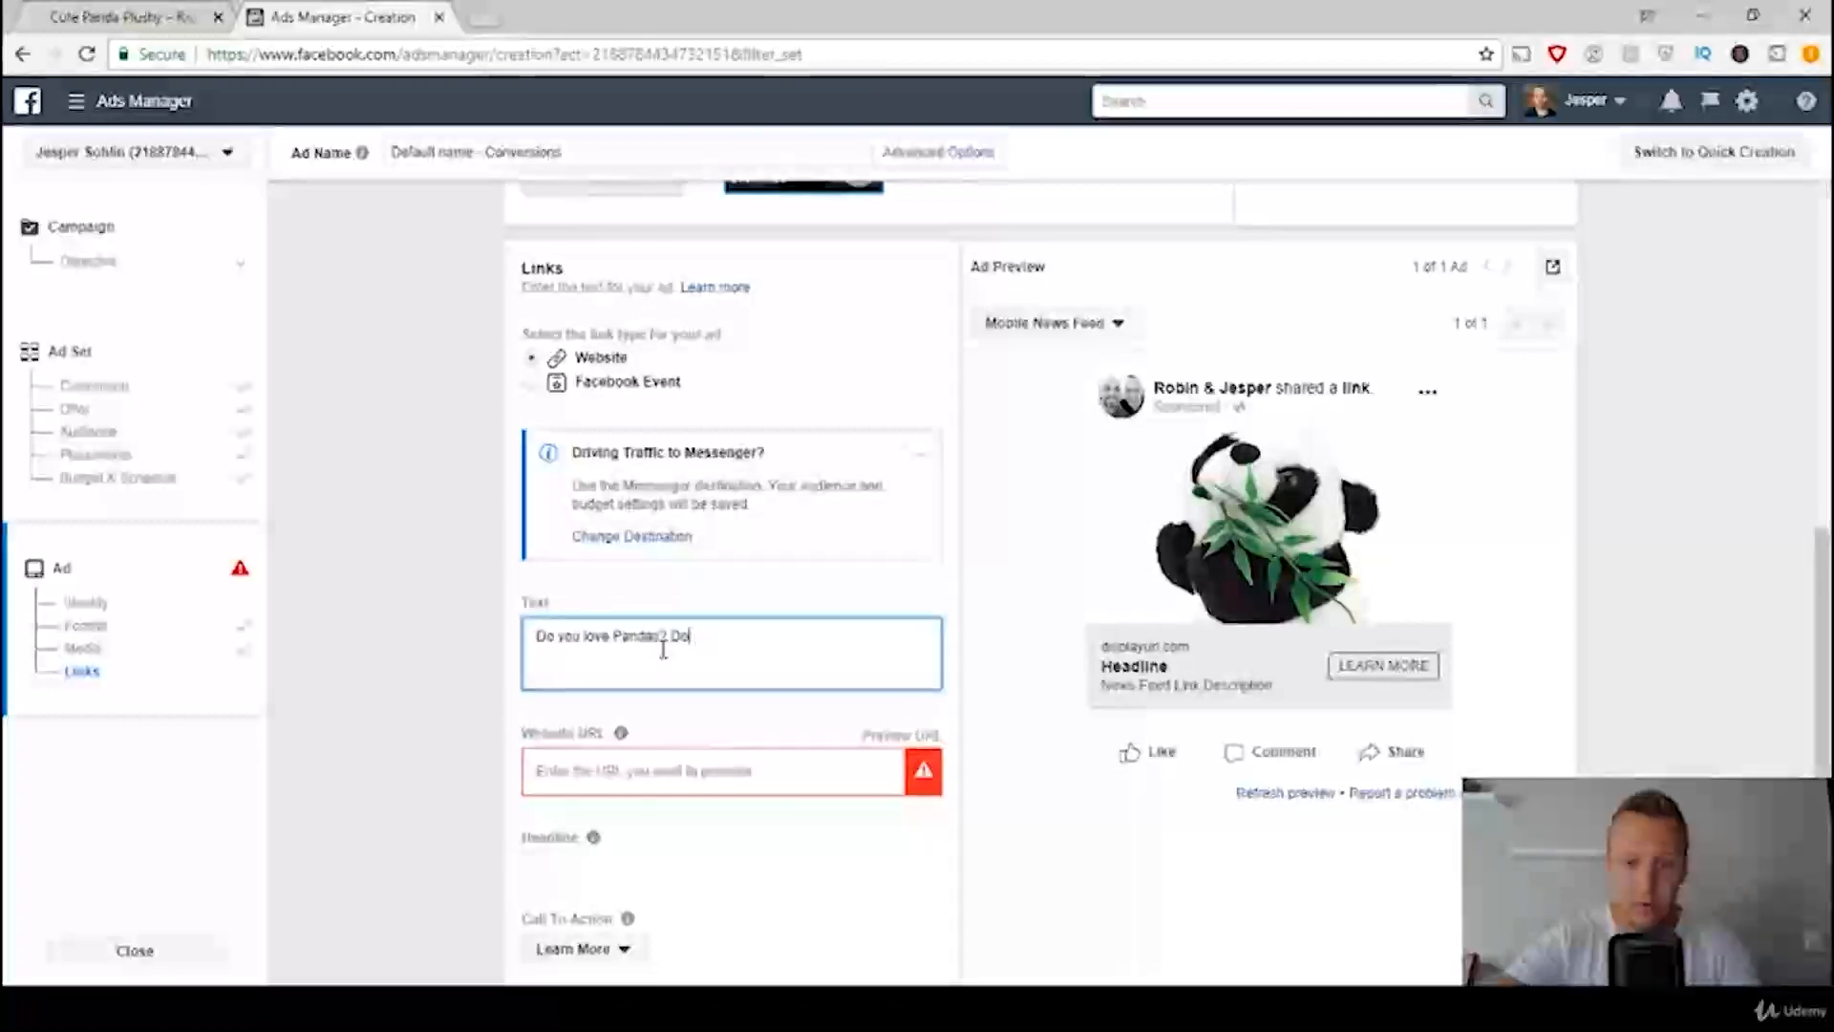
type(" your child")
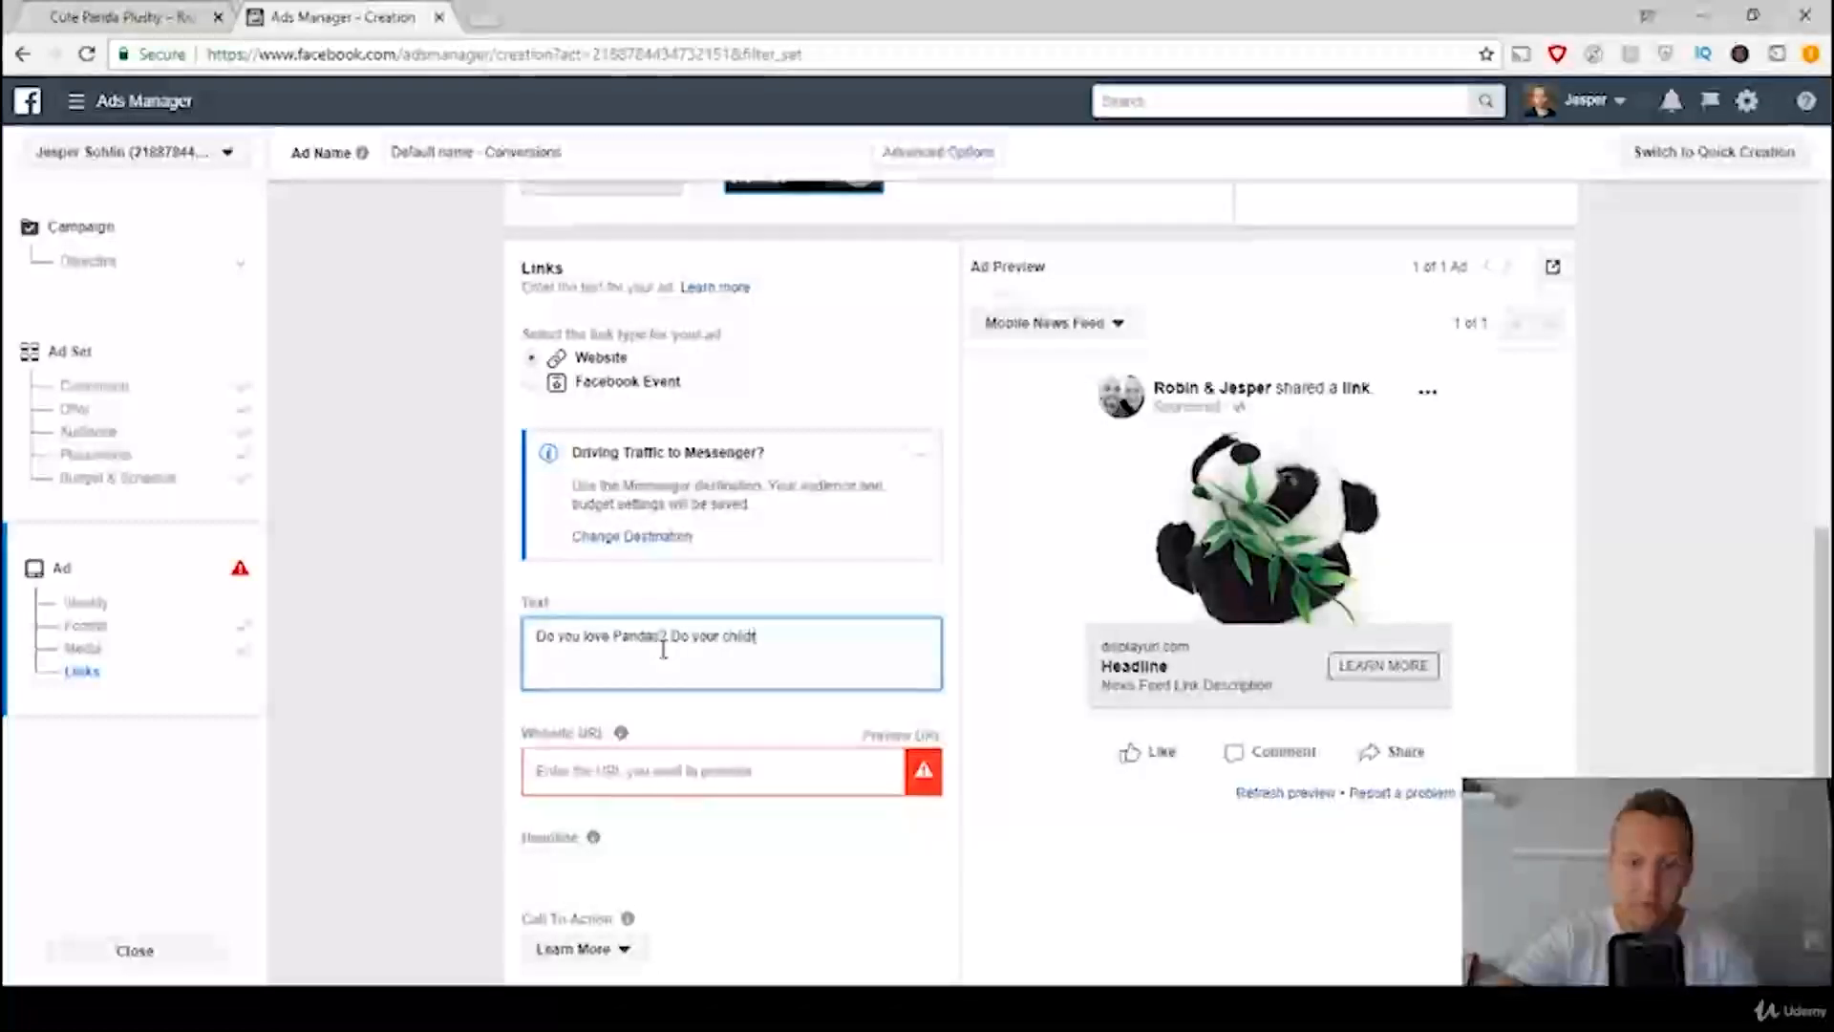
type("ren as well?")
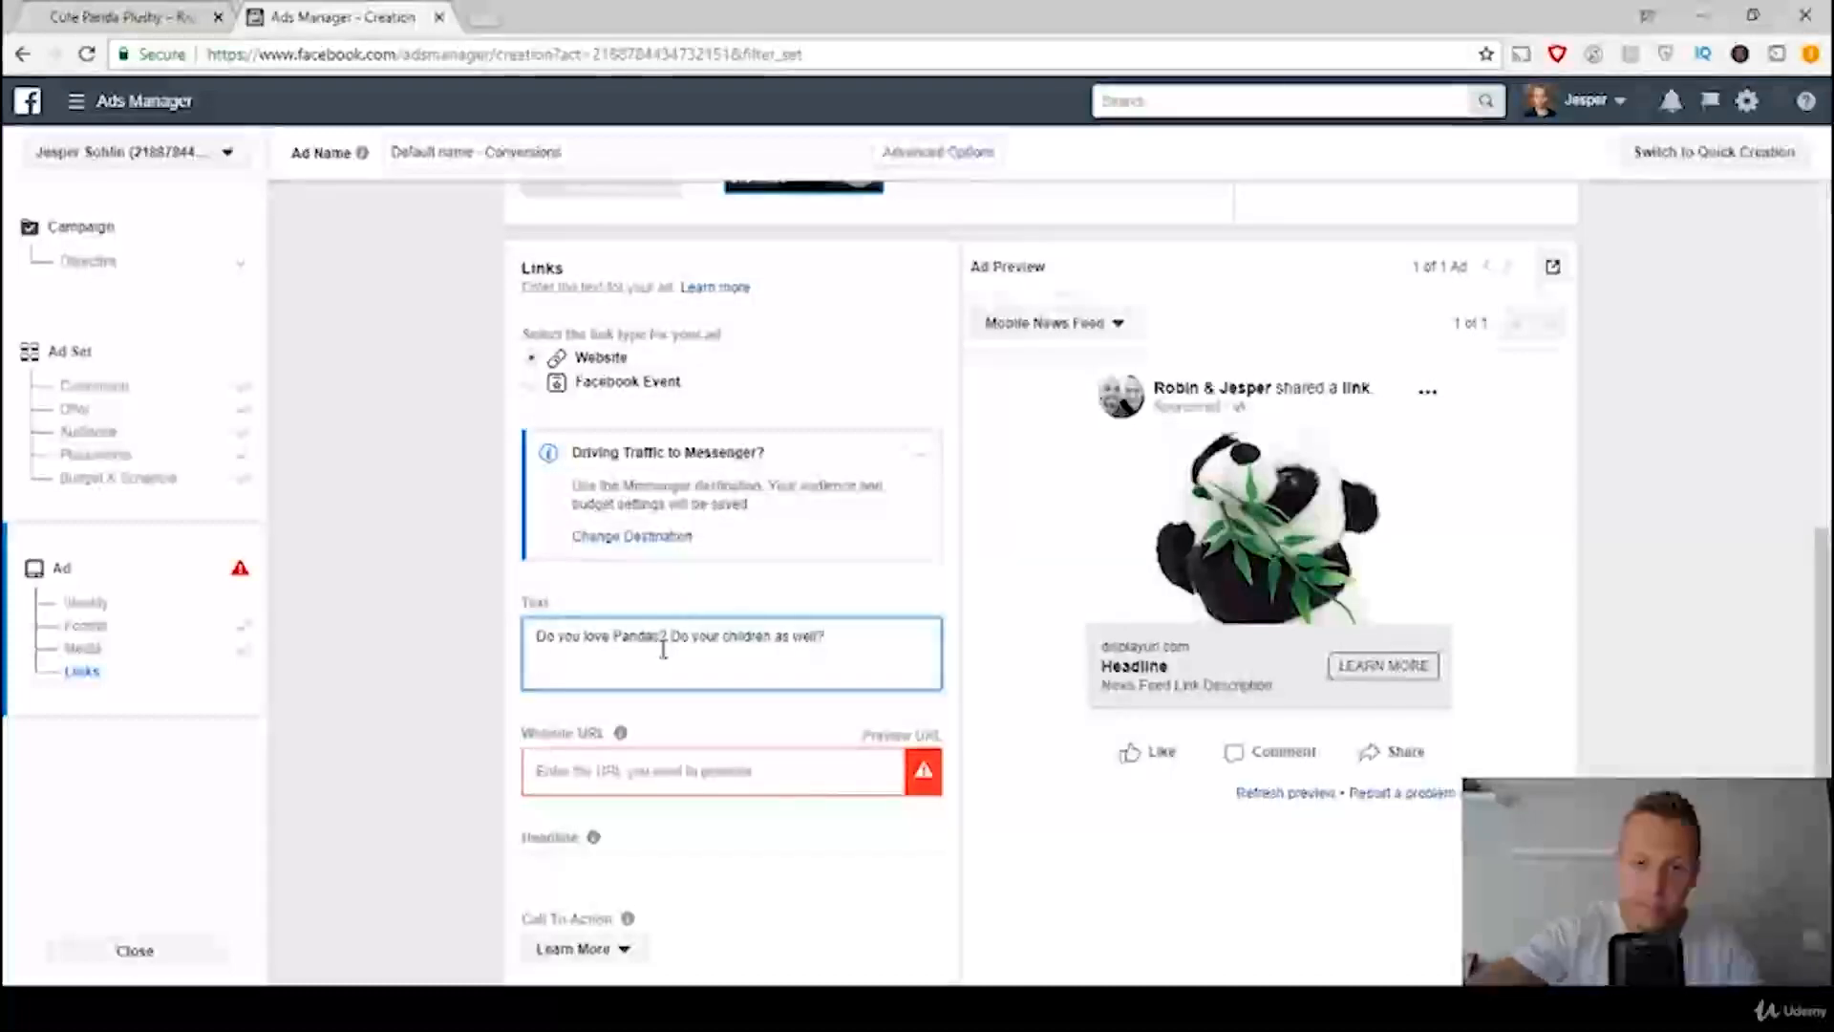
type(" Enjoy s")
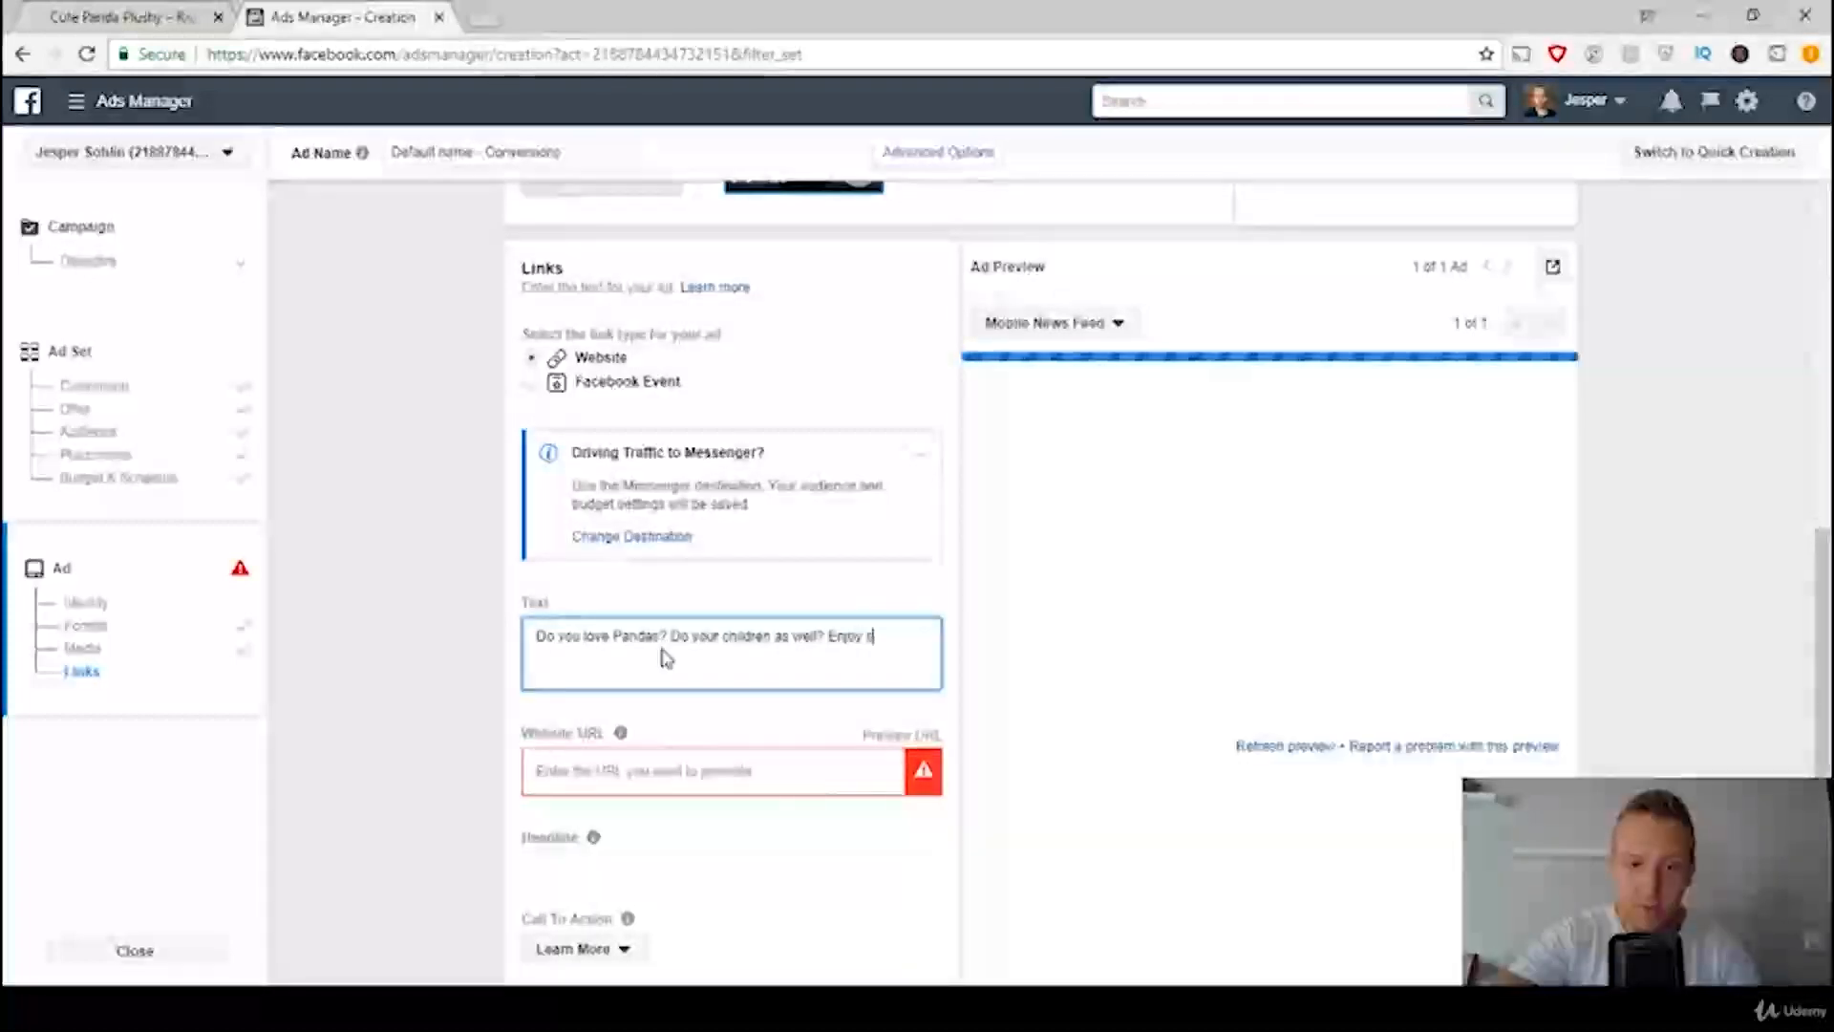
type("nuggling with this ")
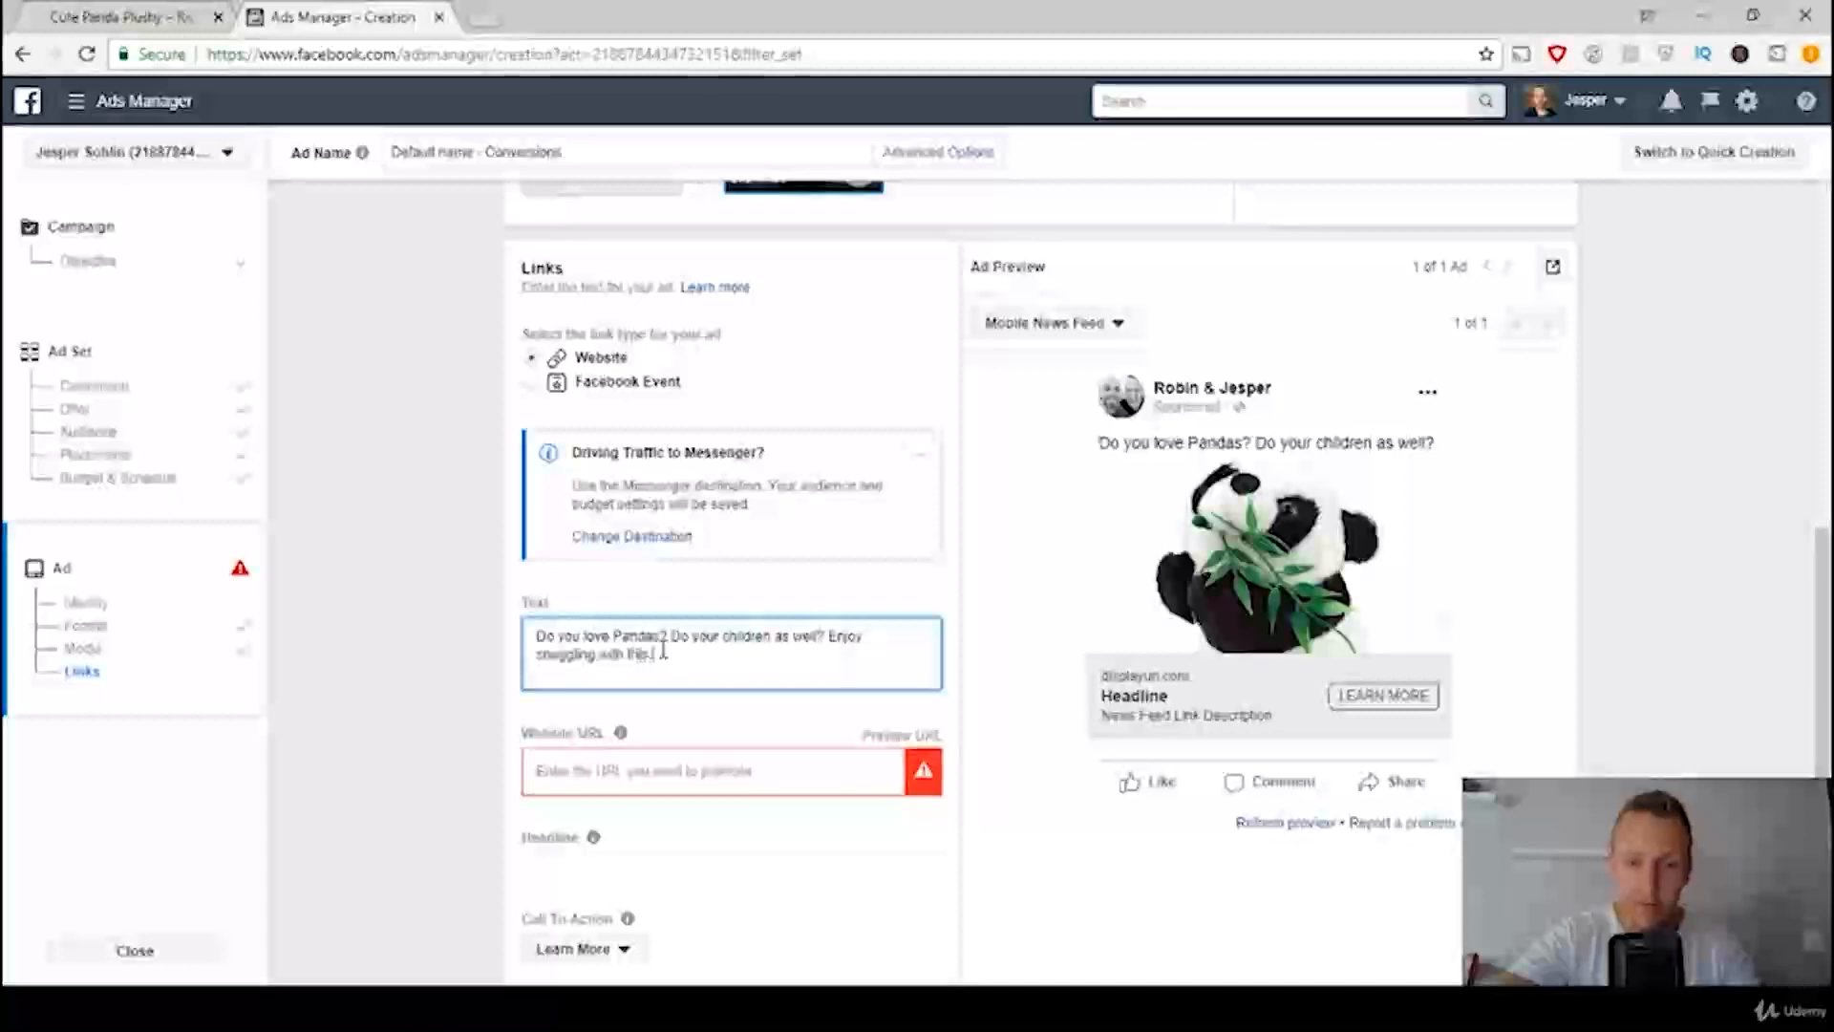
type("cute Panda Toy!")
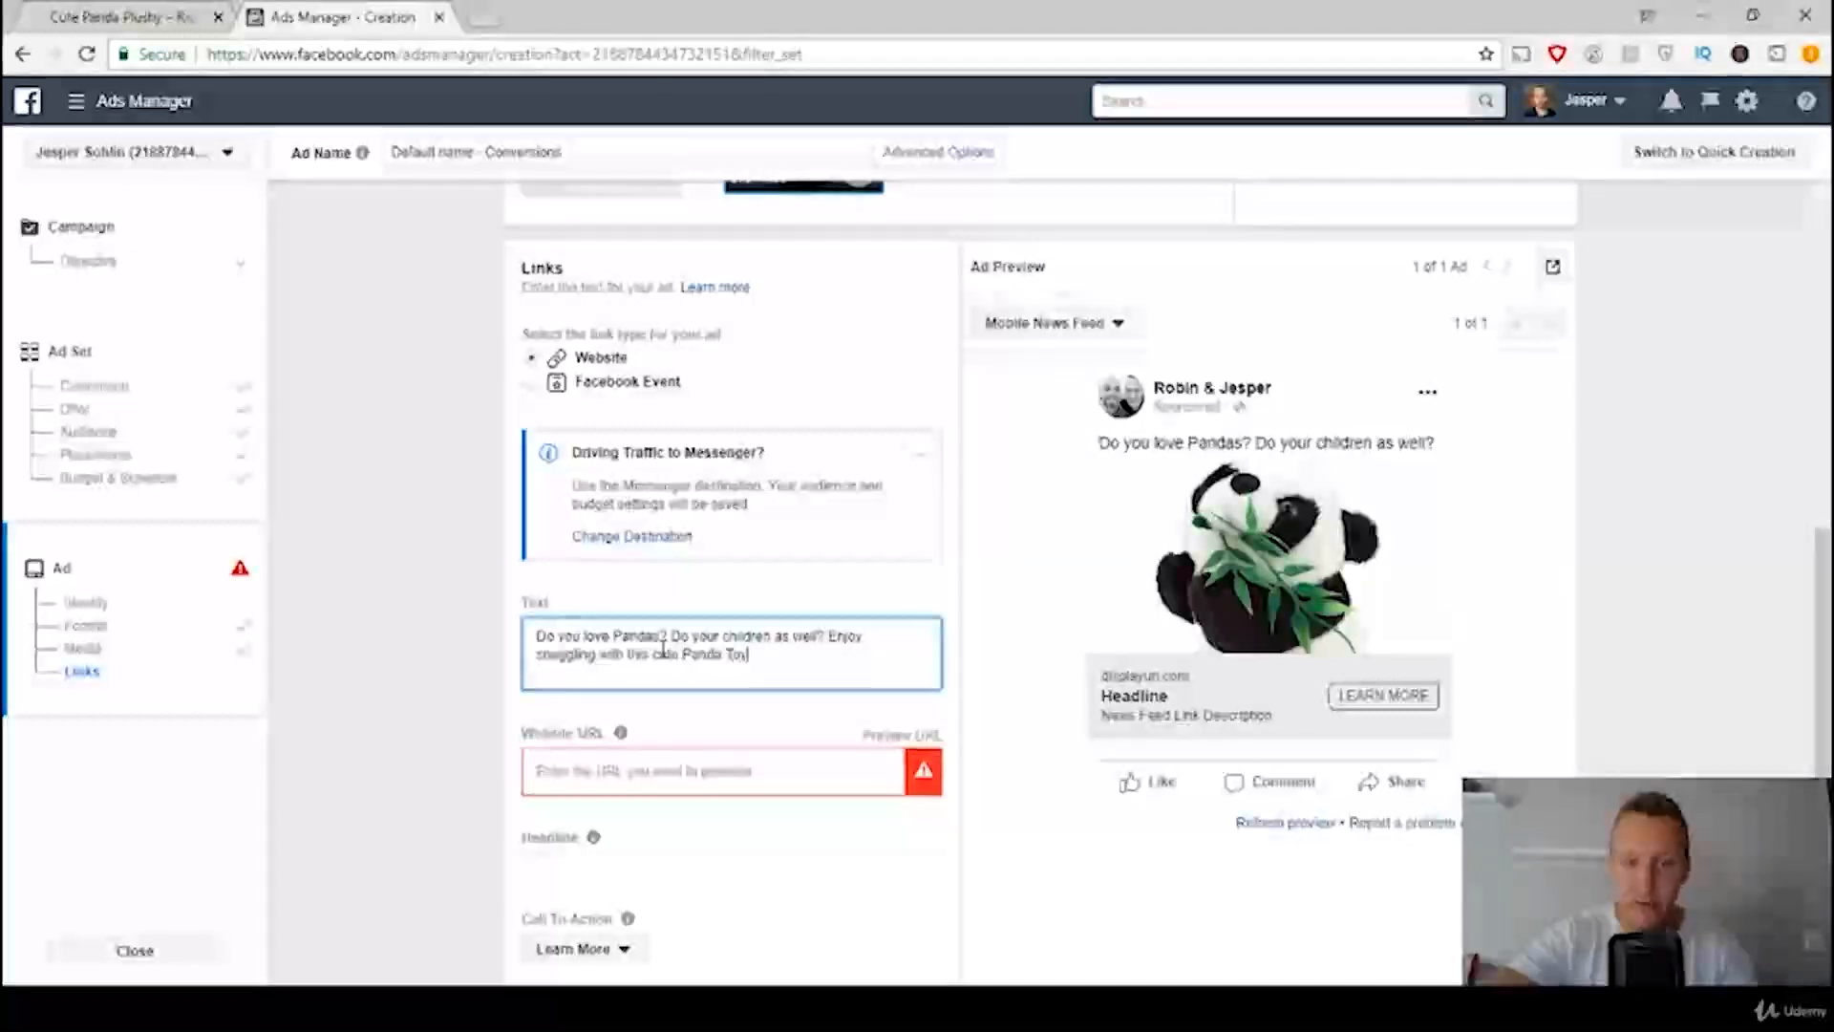
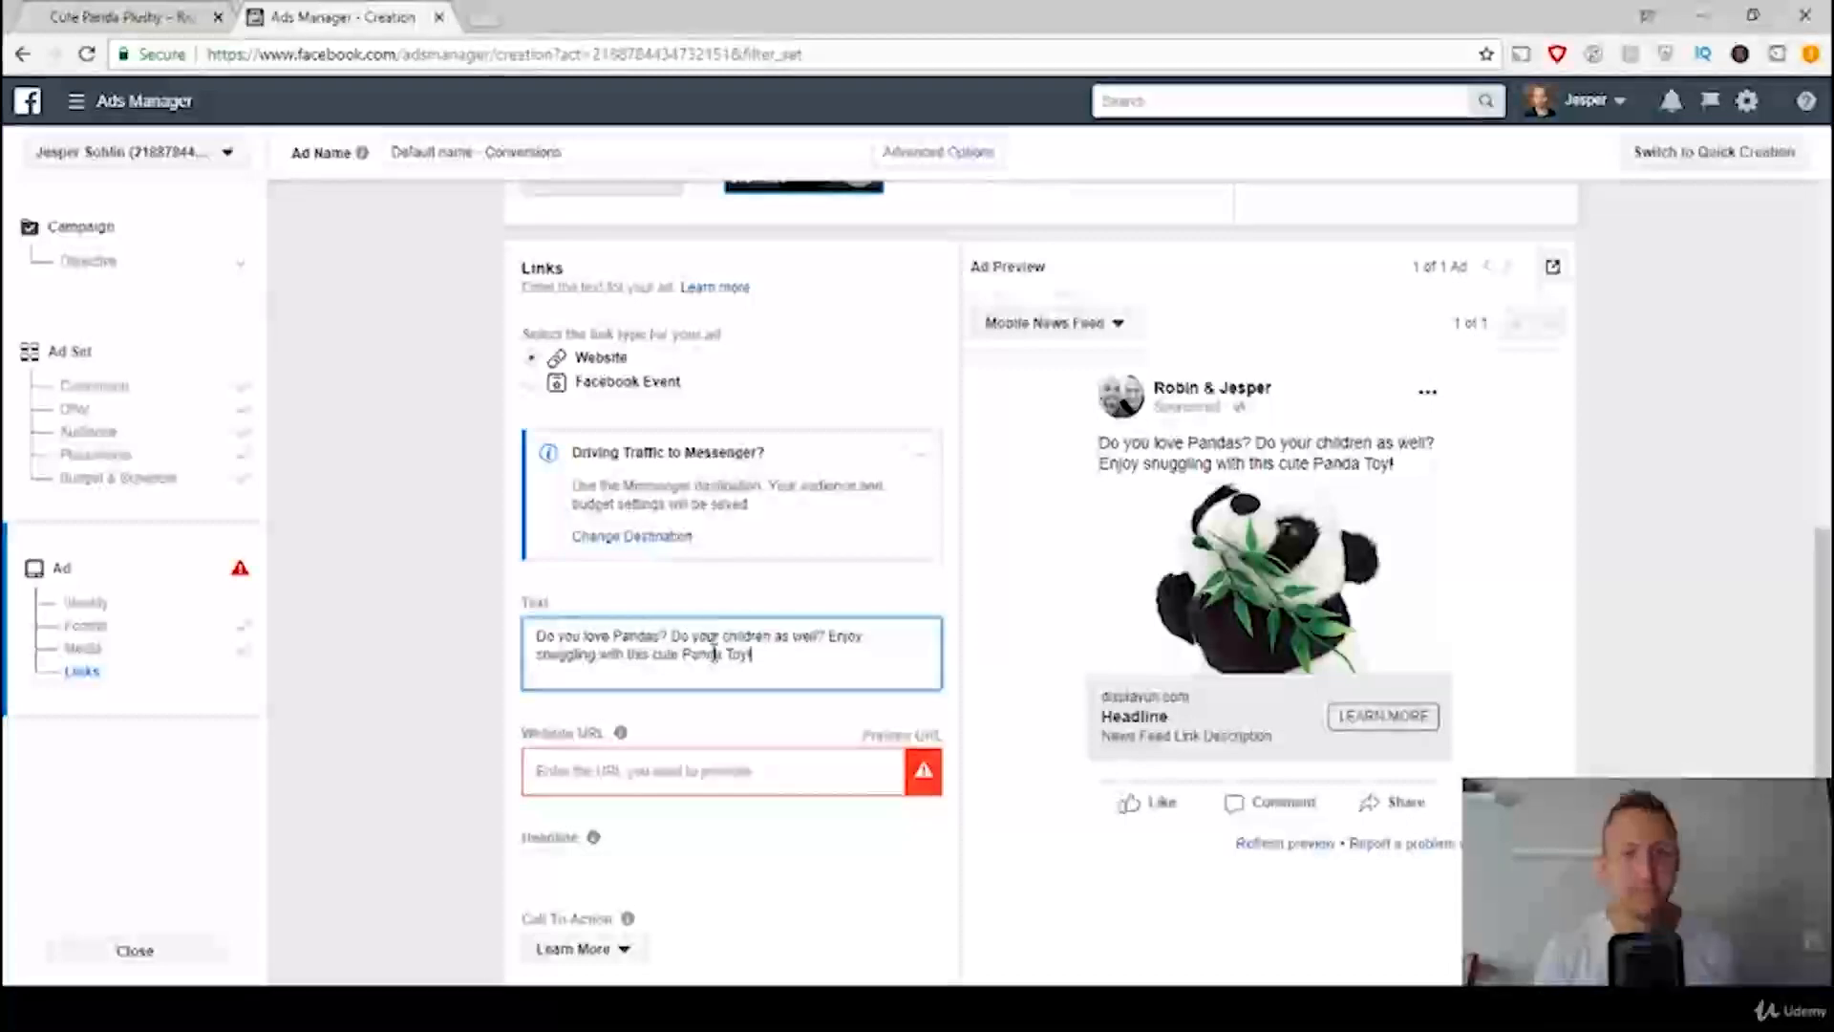
Step: Copy the Cute Panda Plushy product page's address and paste it as the ad's website URL
scroll(669, 678, "down", 2)
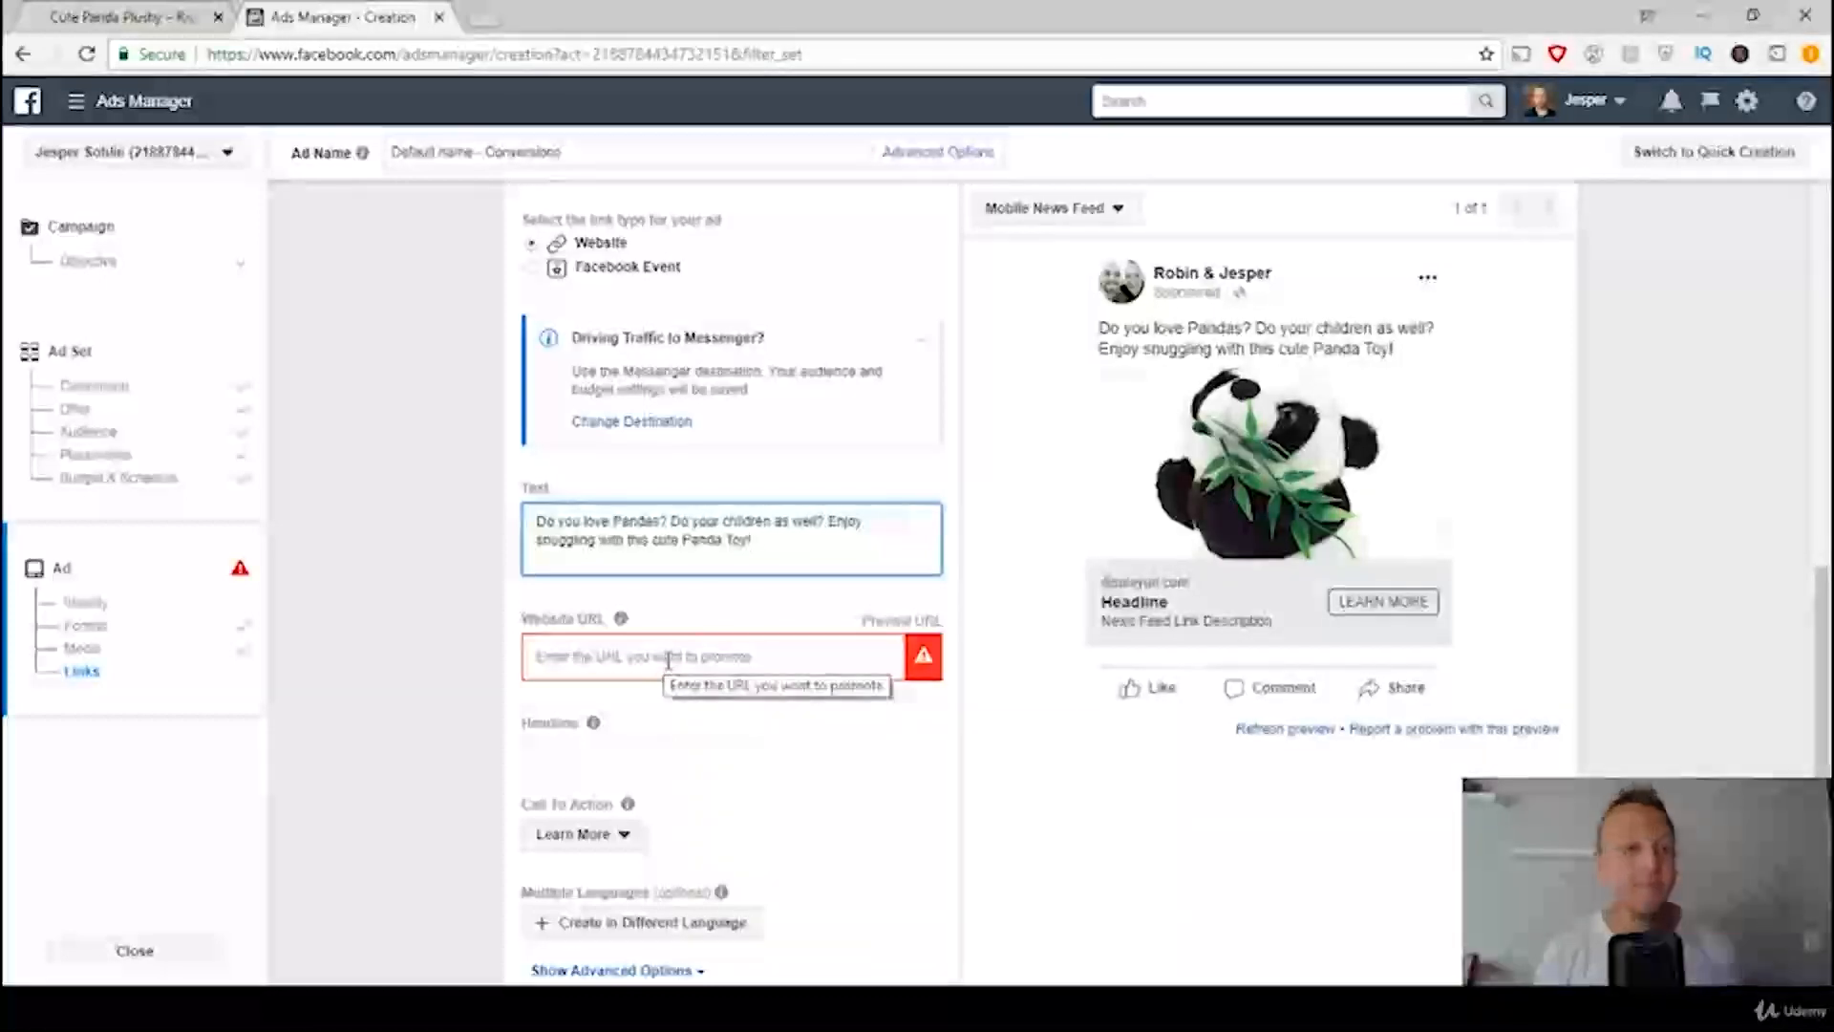
left_click(109, 14)
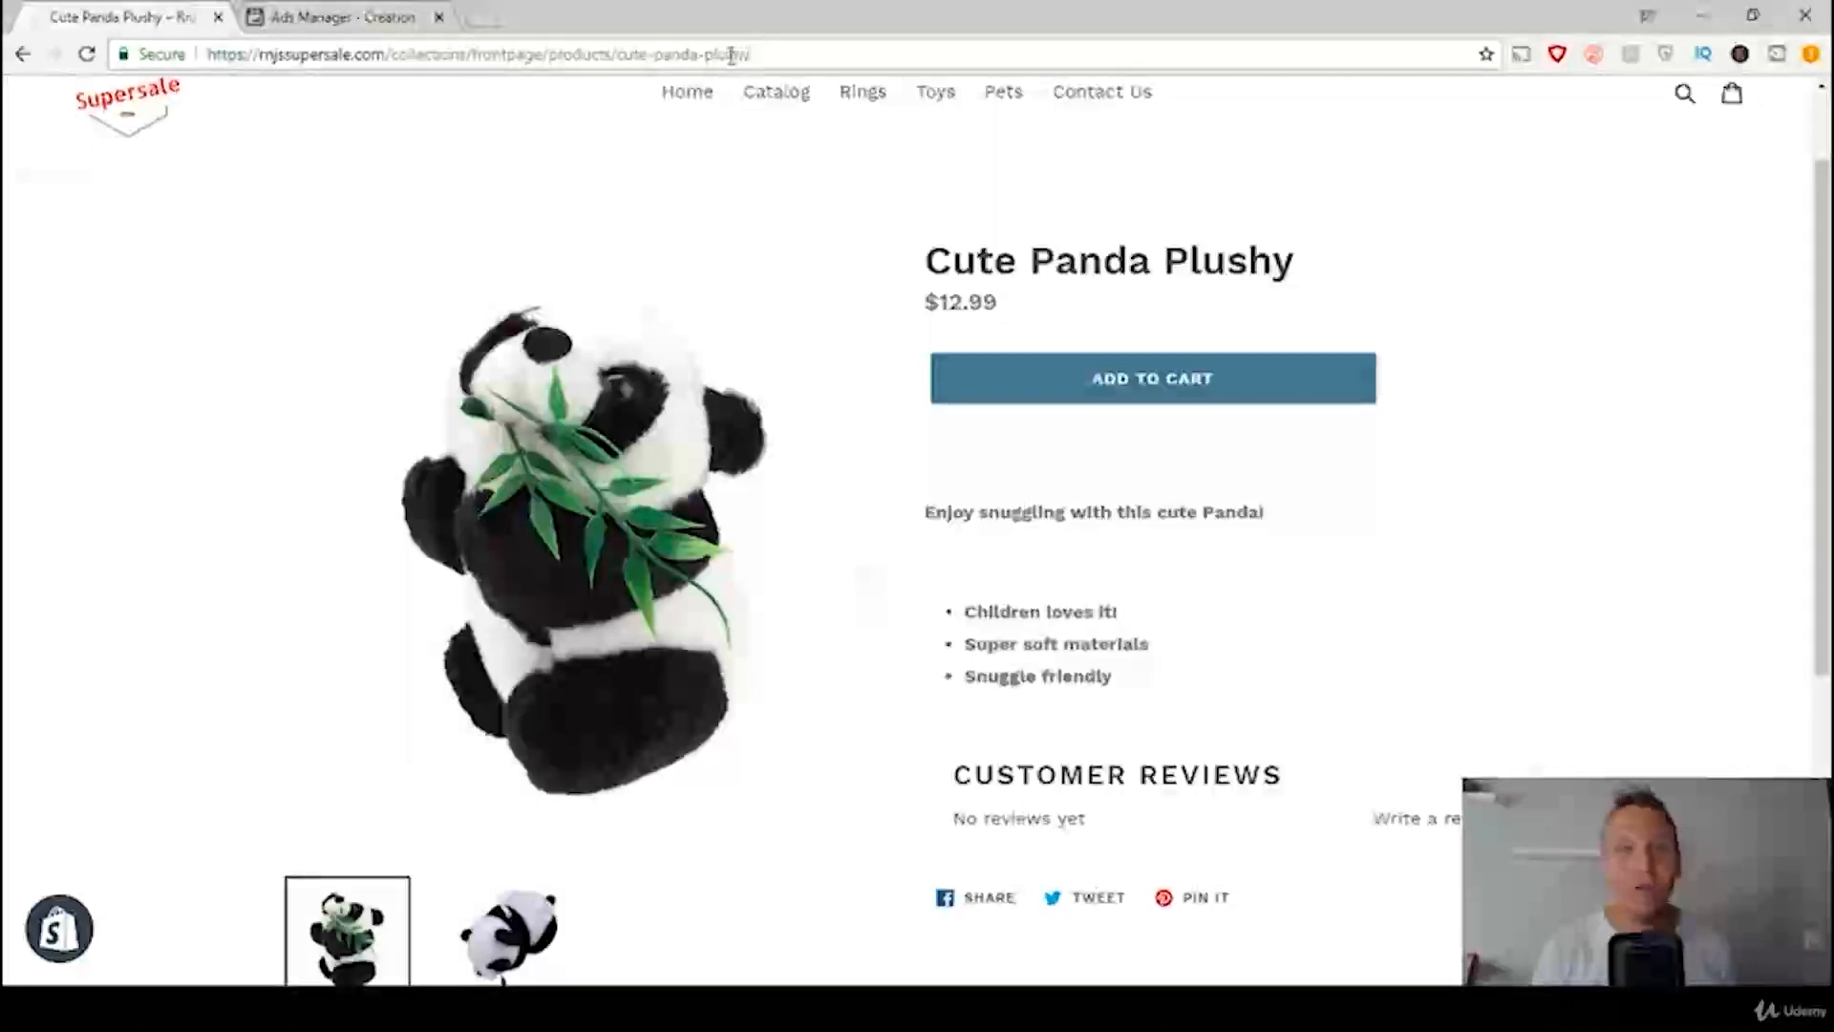
left_click(733, 58)
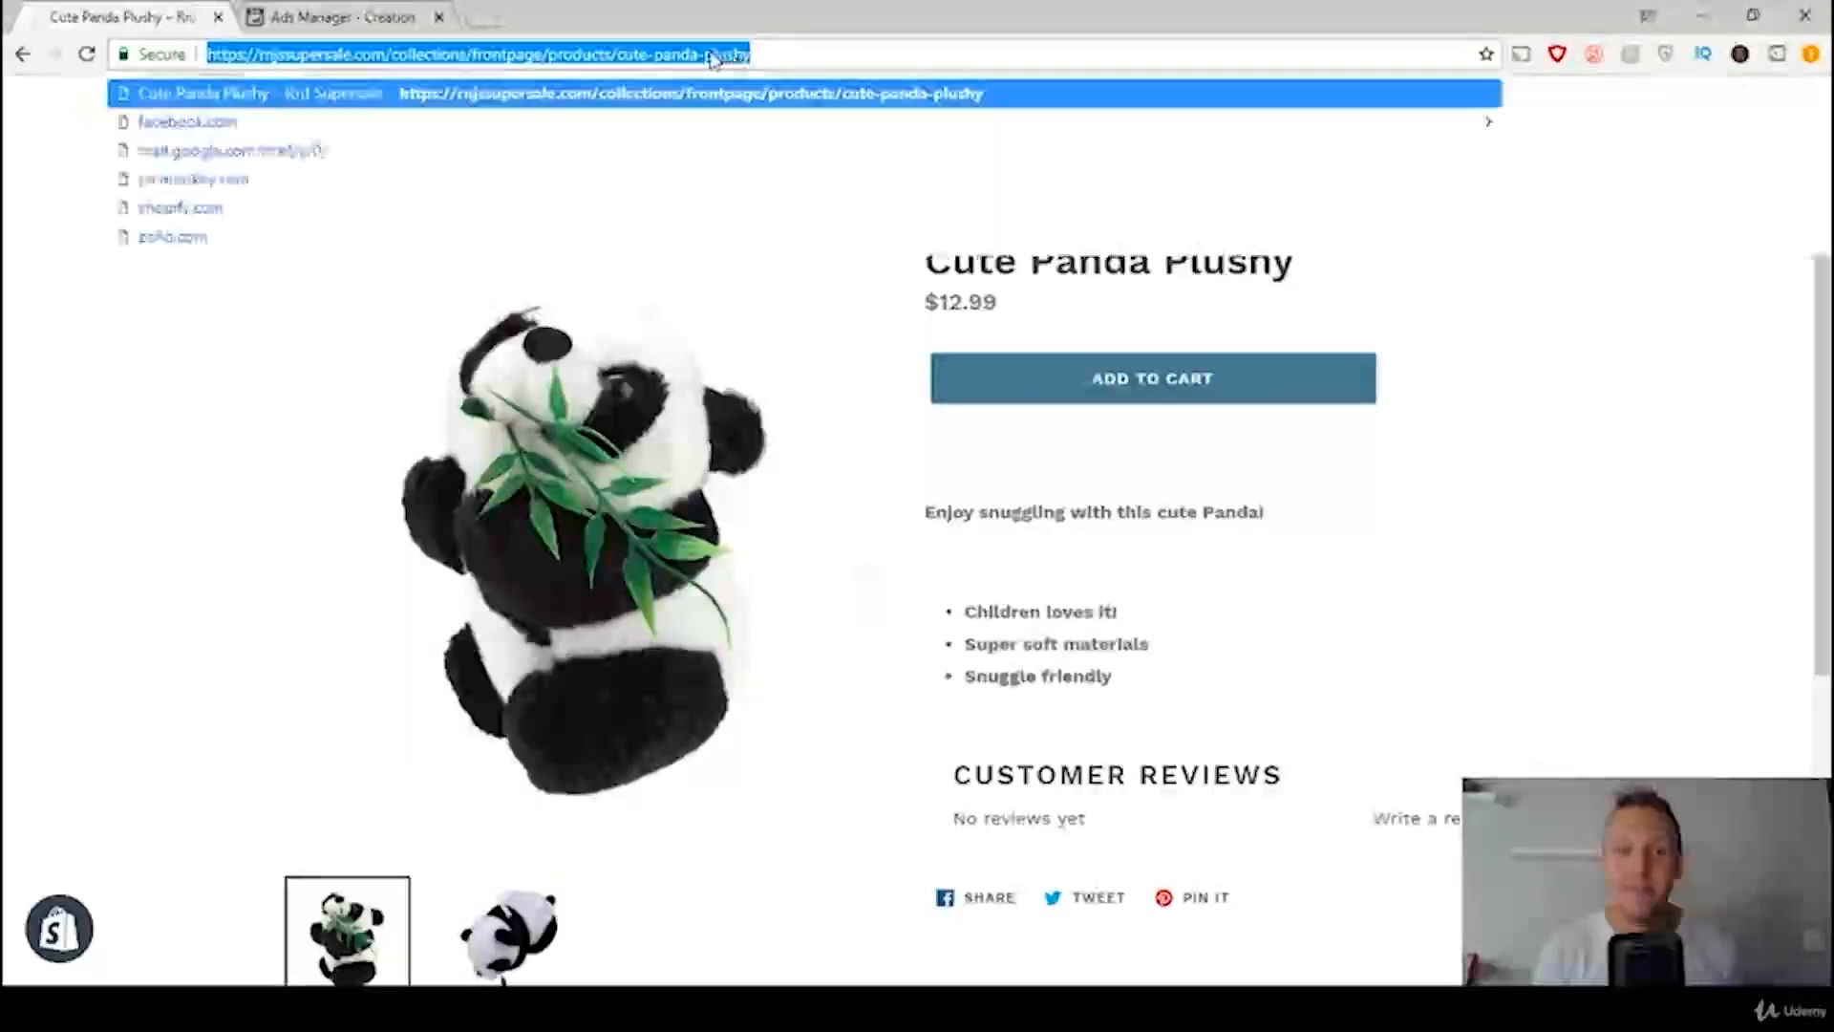
right_click(712, 60)
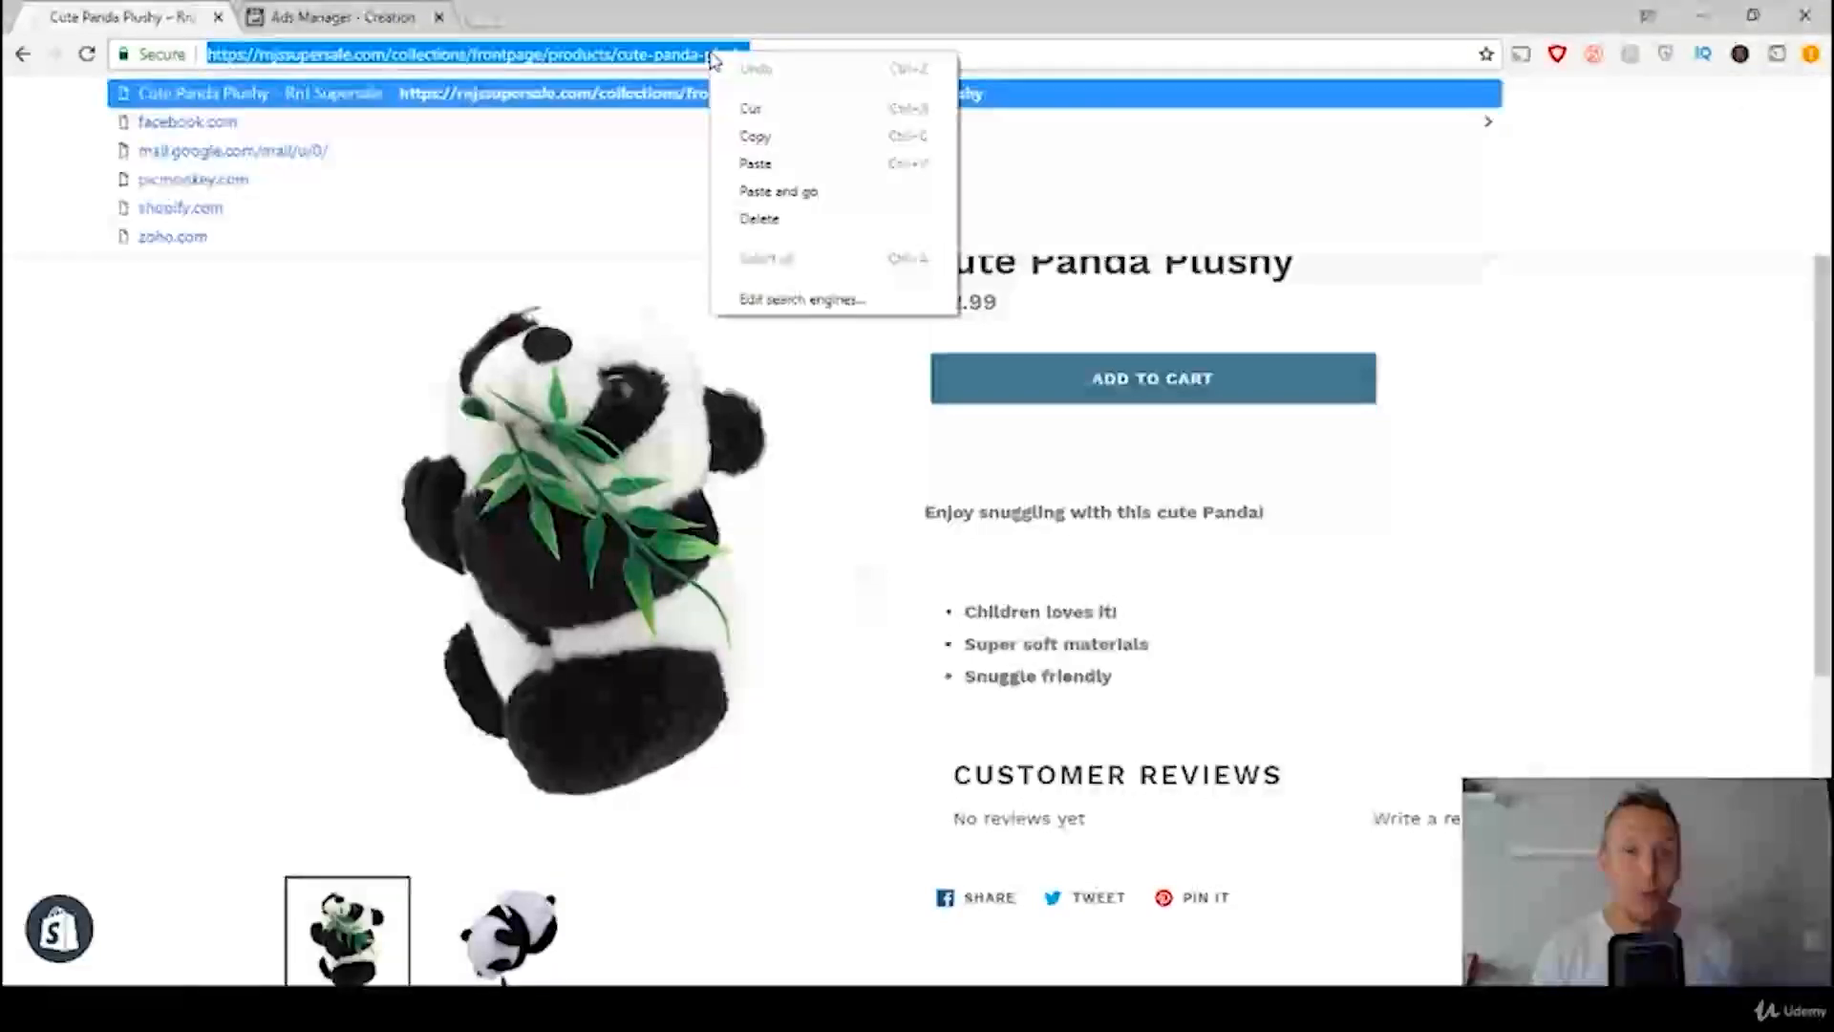
left_click(754, 138)
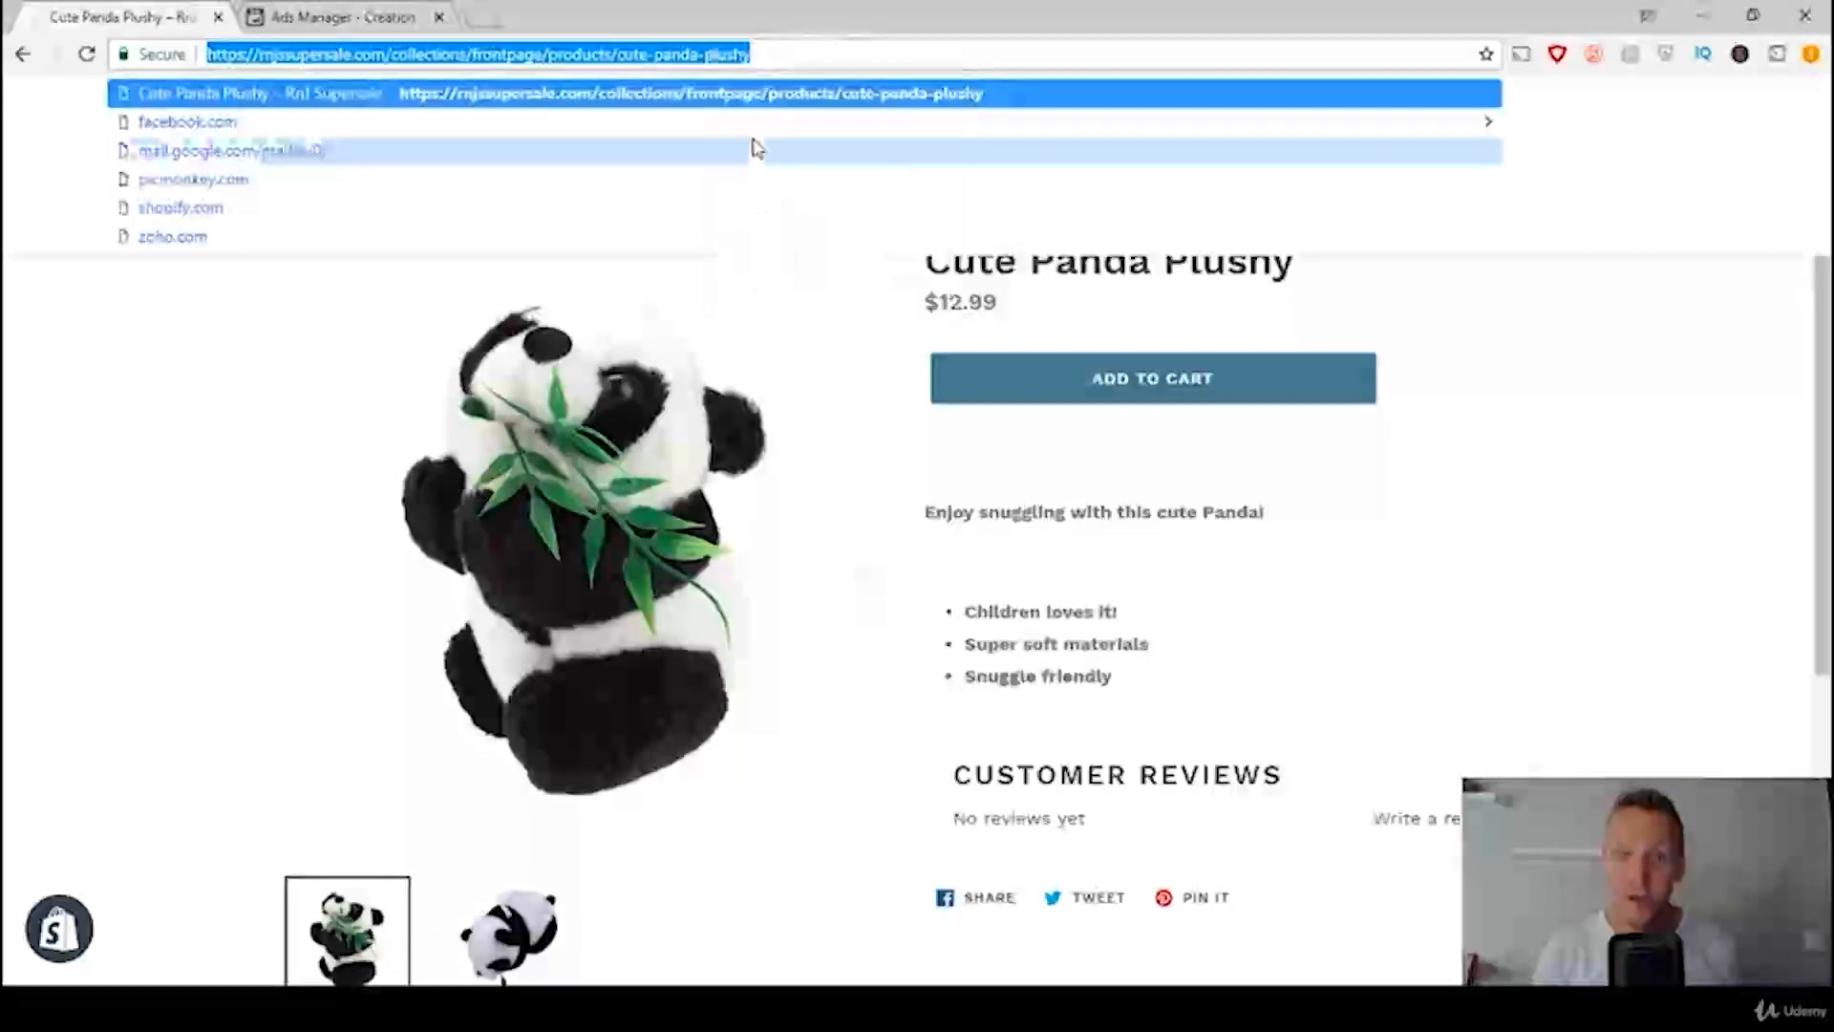
left_click(354, 24)
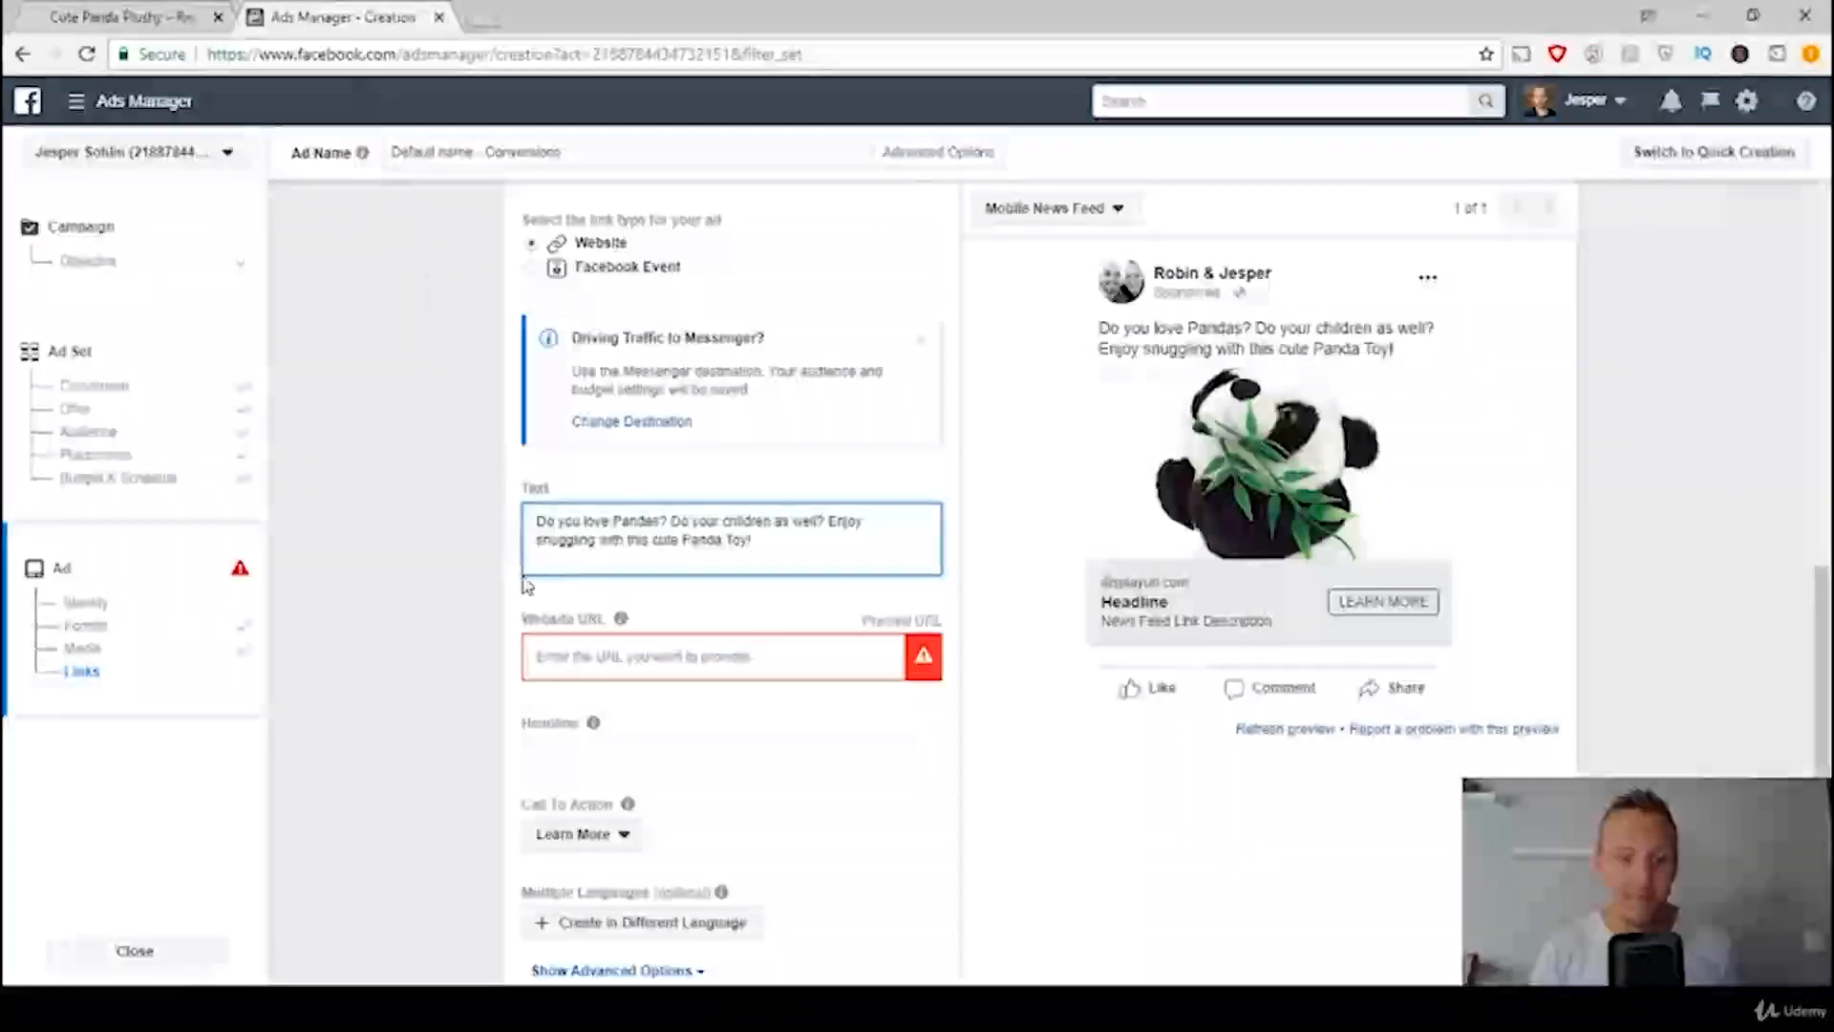
right_click(564, 659)
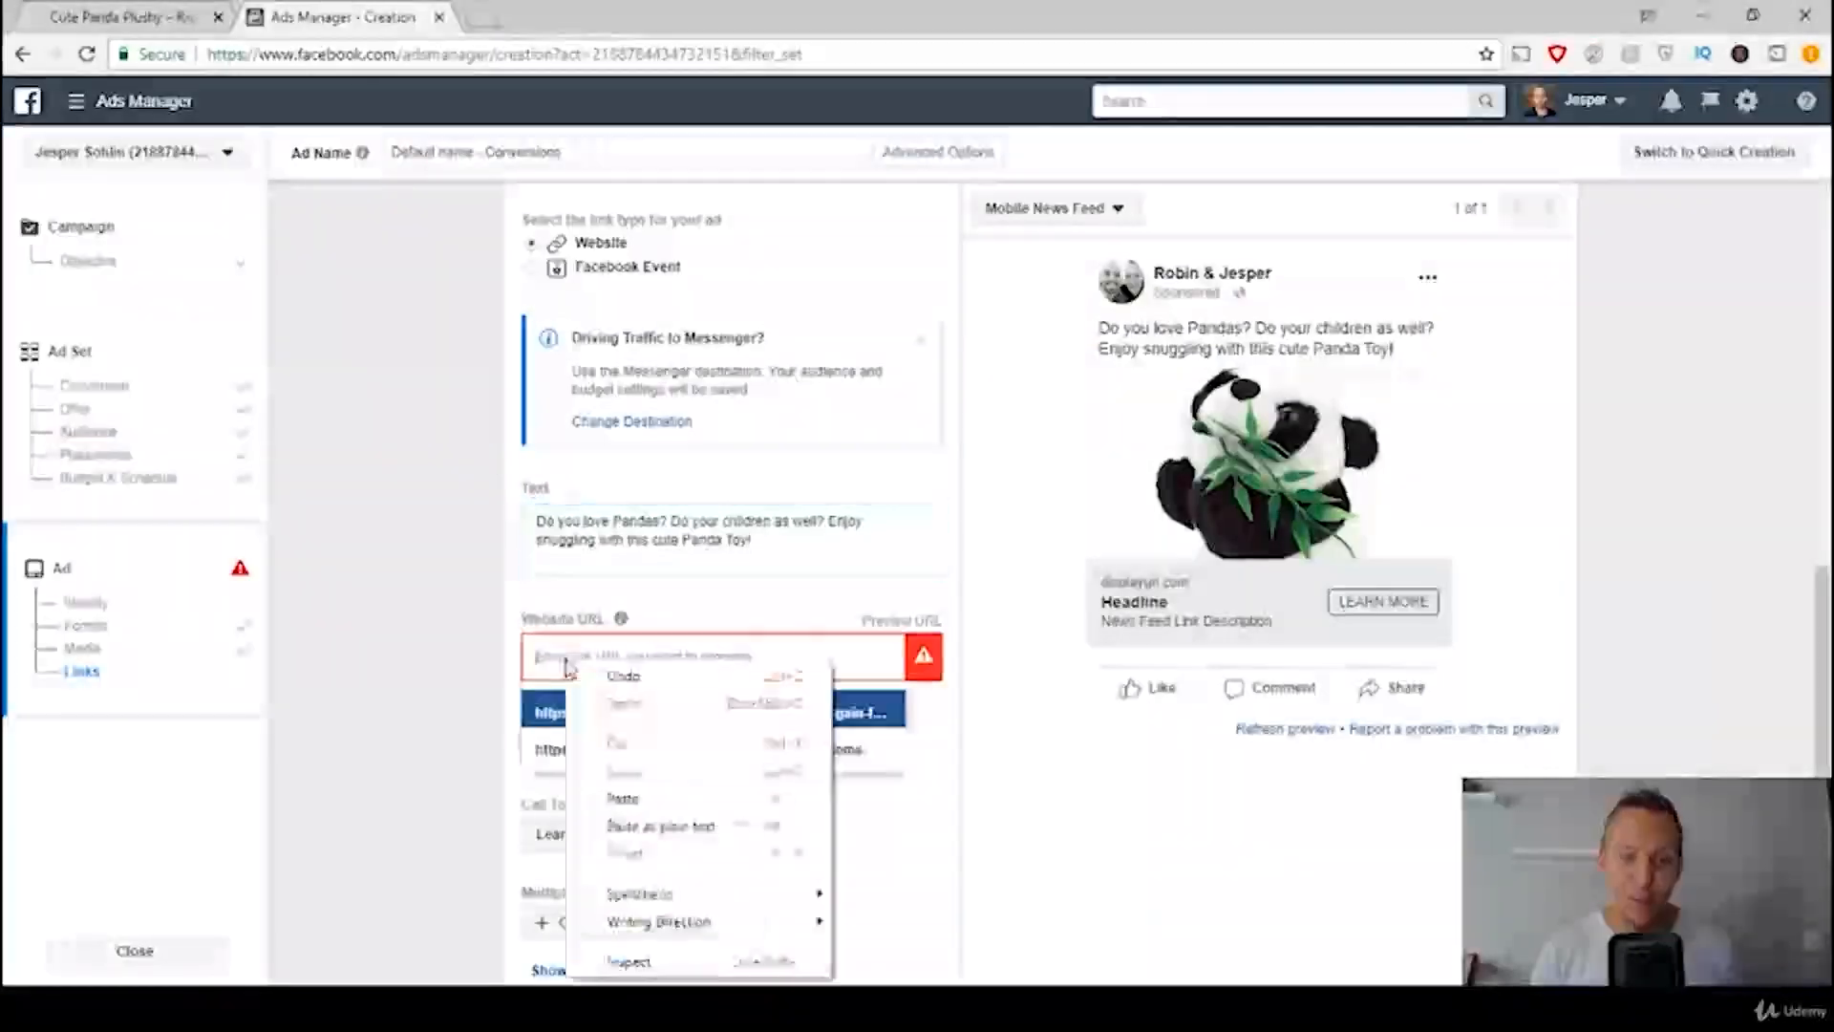
left_click(673, 800)
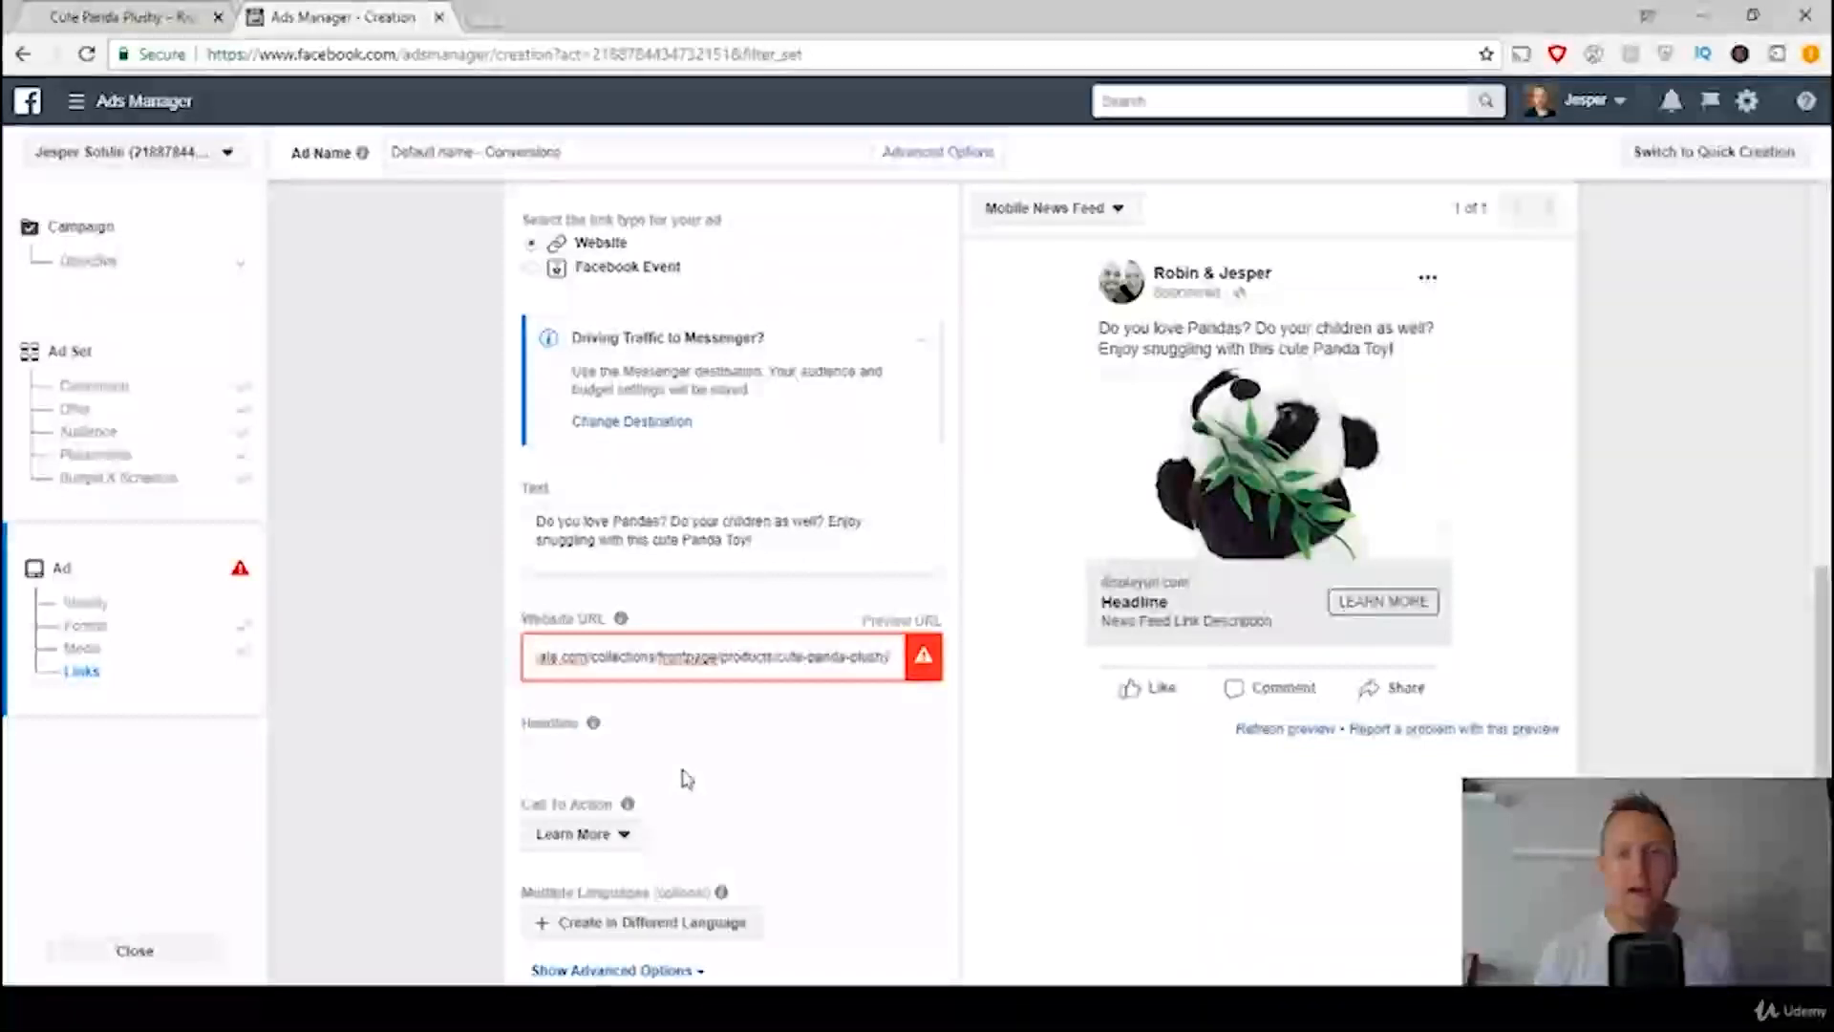
left_click(416, 701)
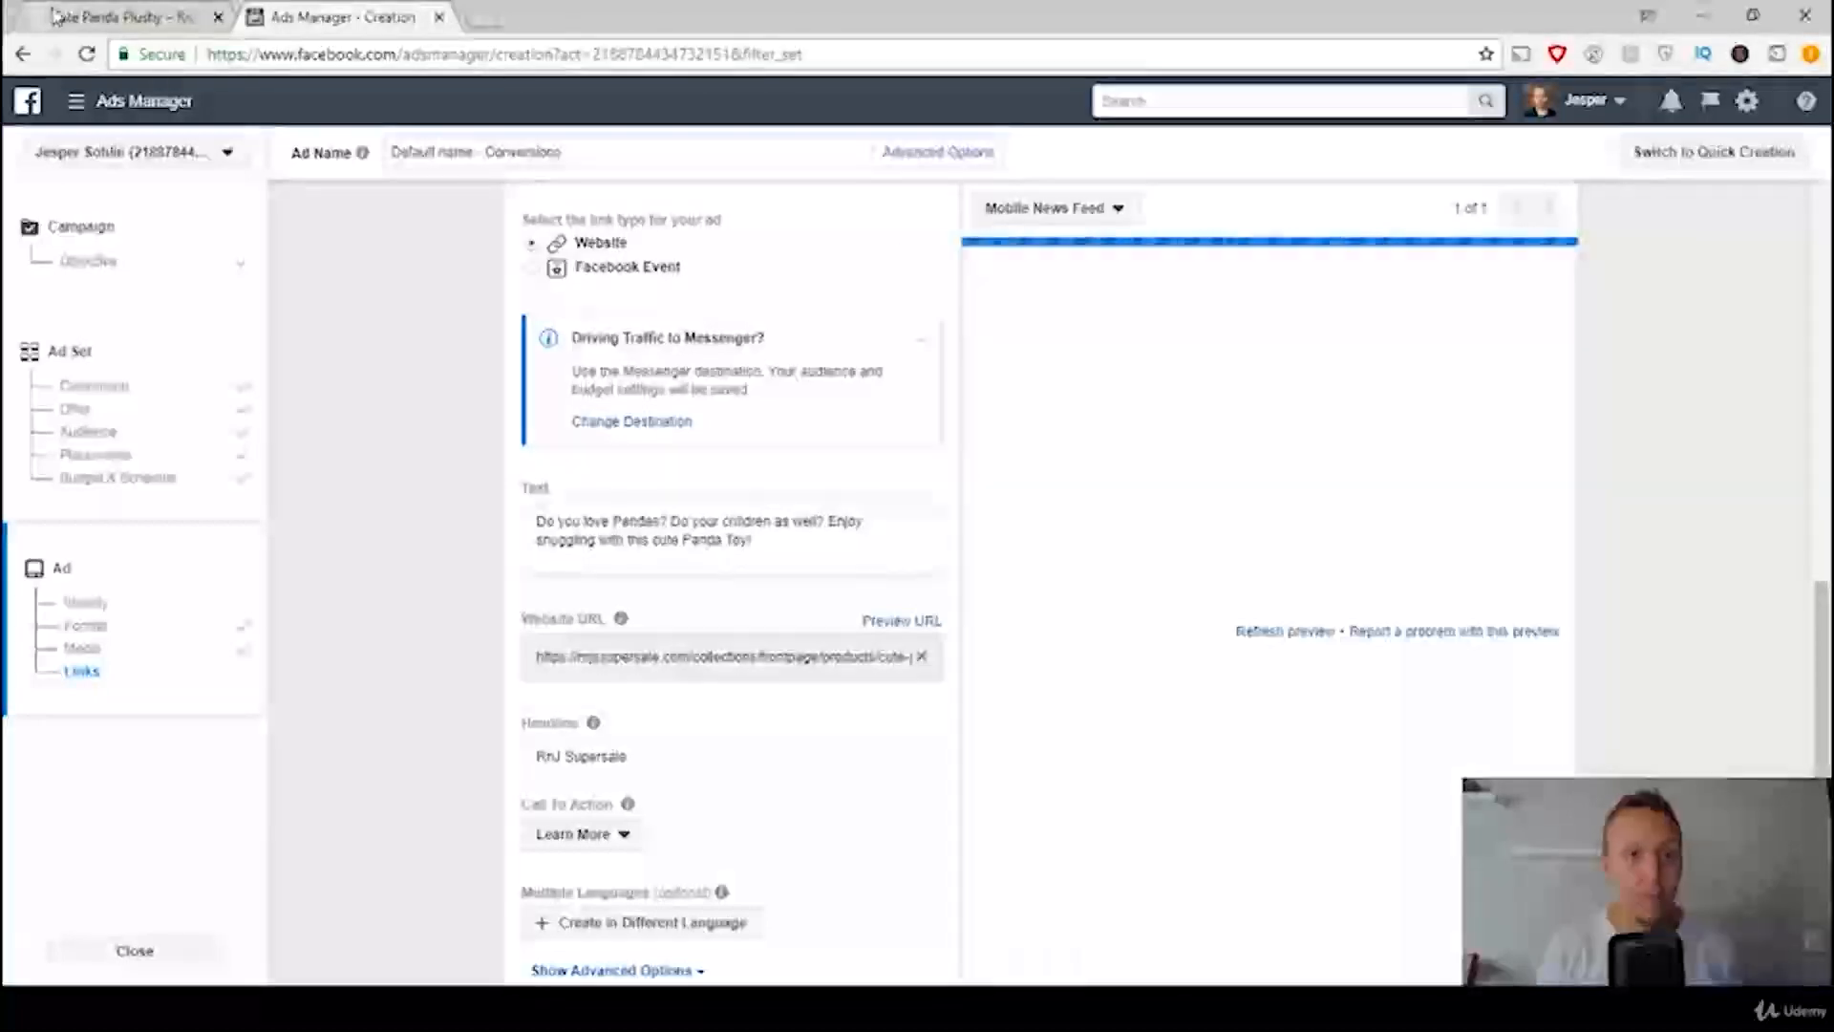
Step: Review the product page that the ad links to and check the headline rule in the ads template
left_click(124, 17)
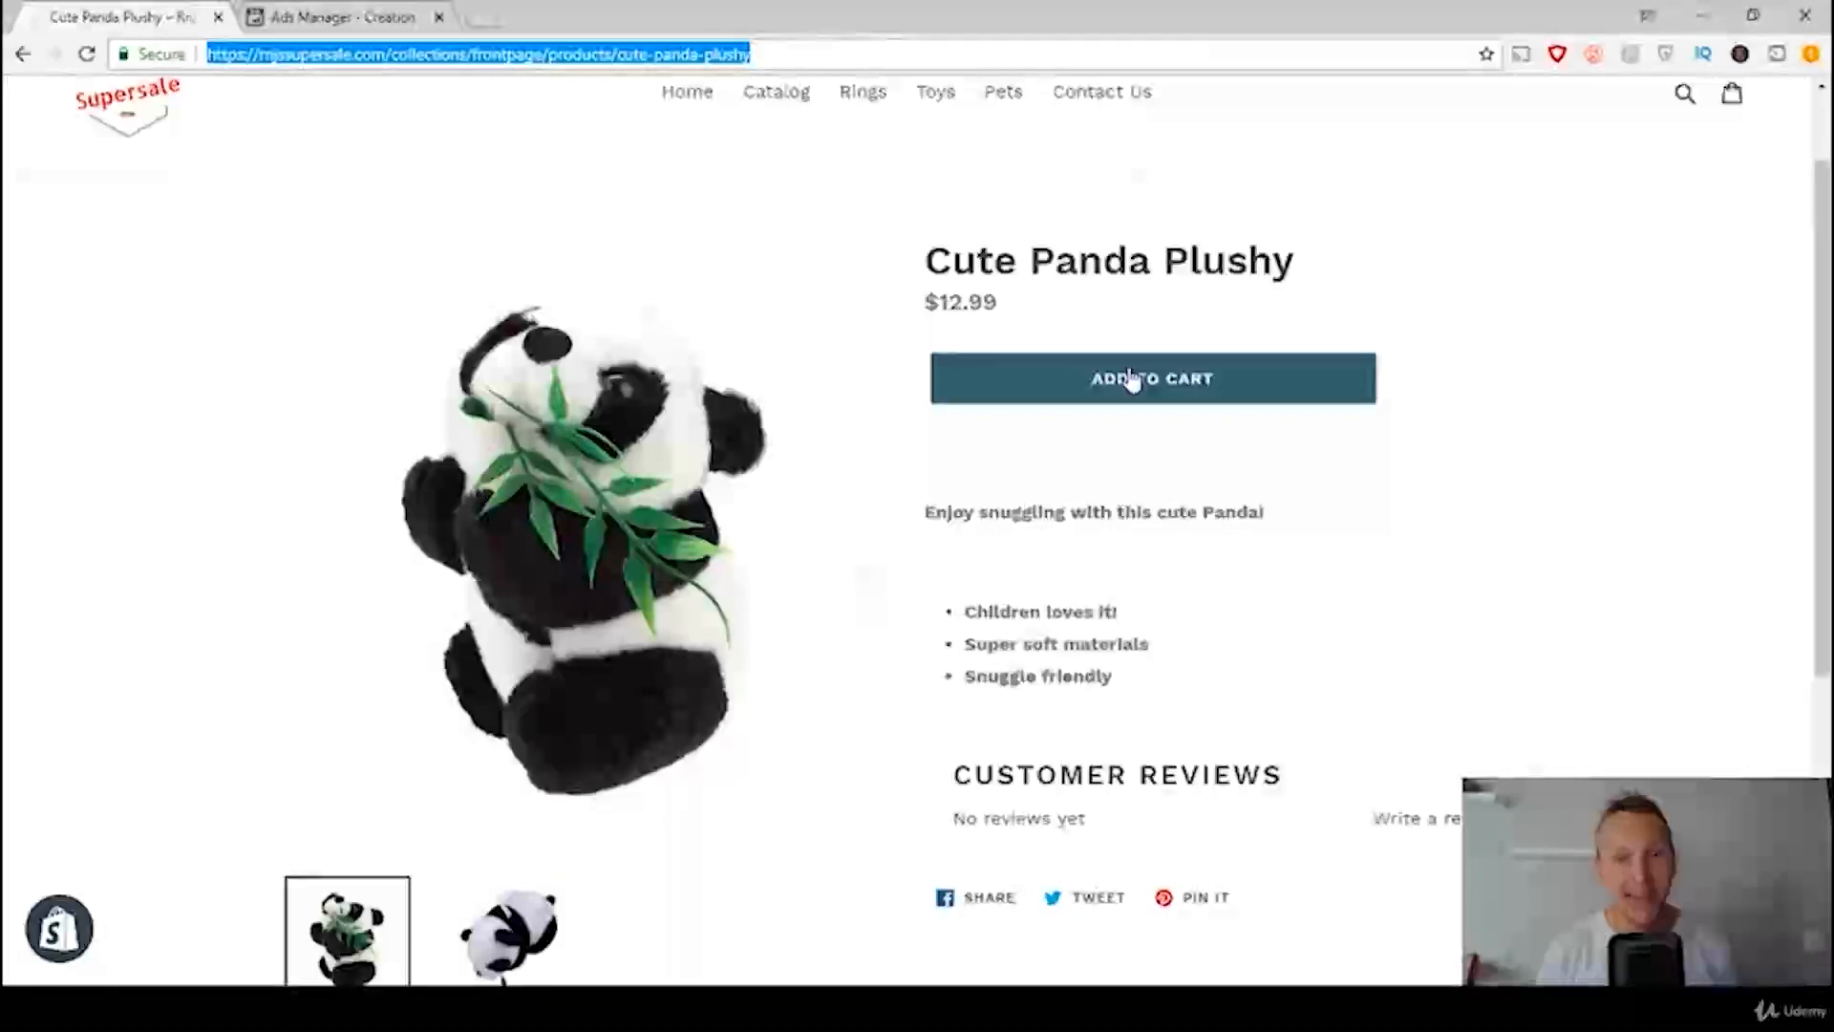
left_click(321, 17)
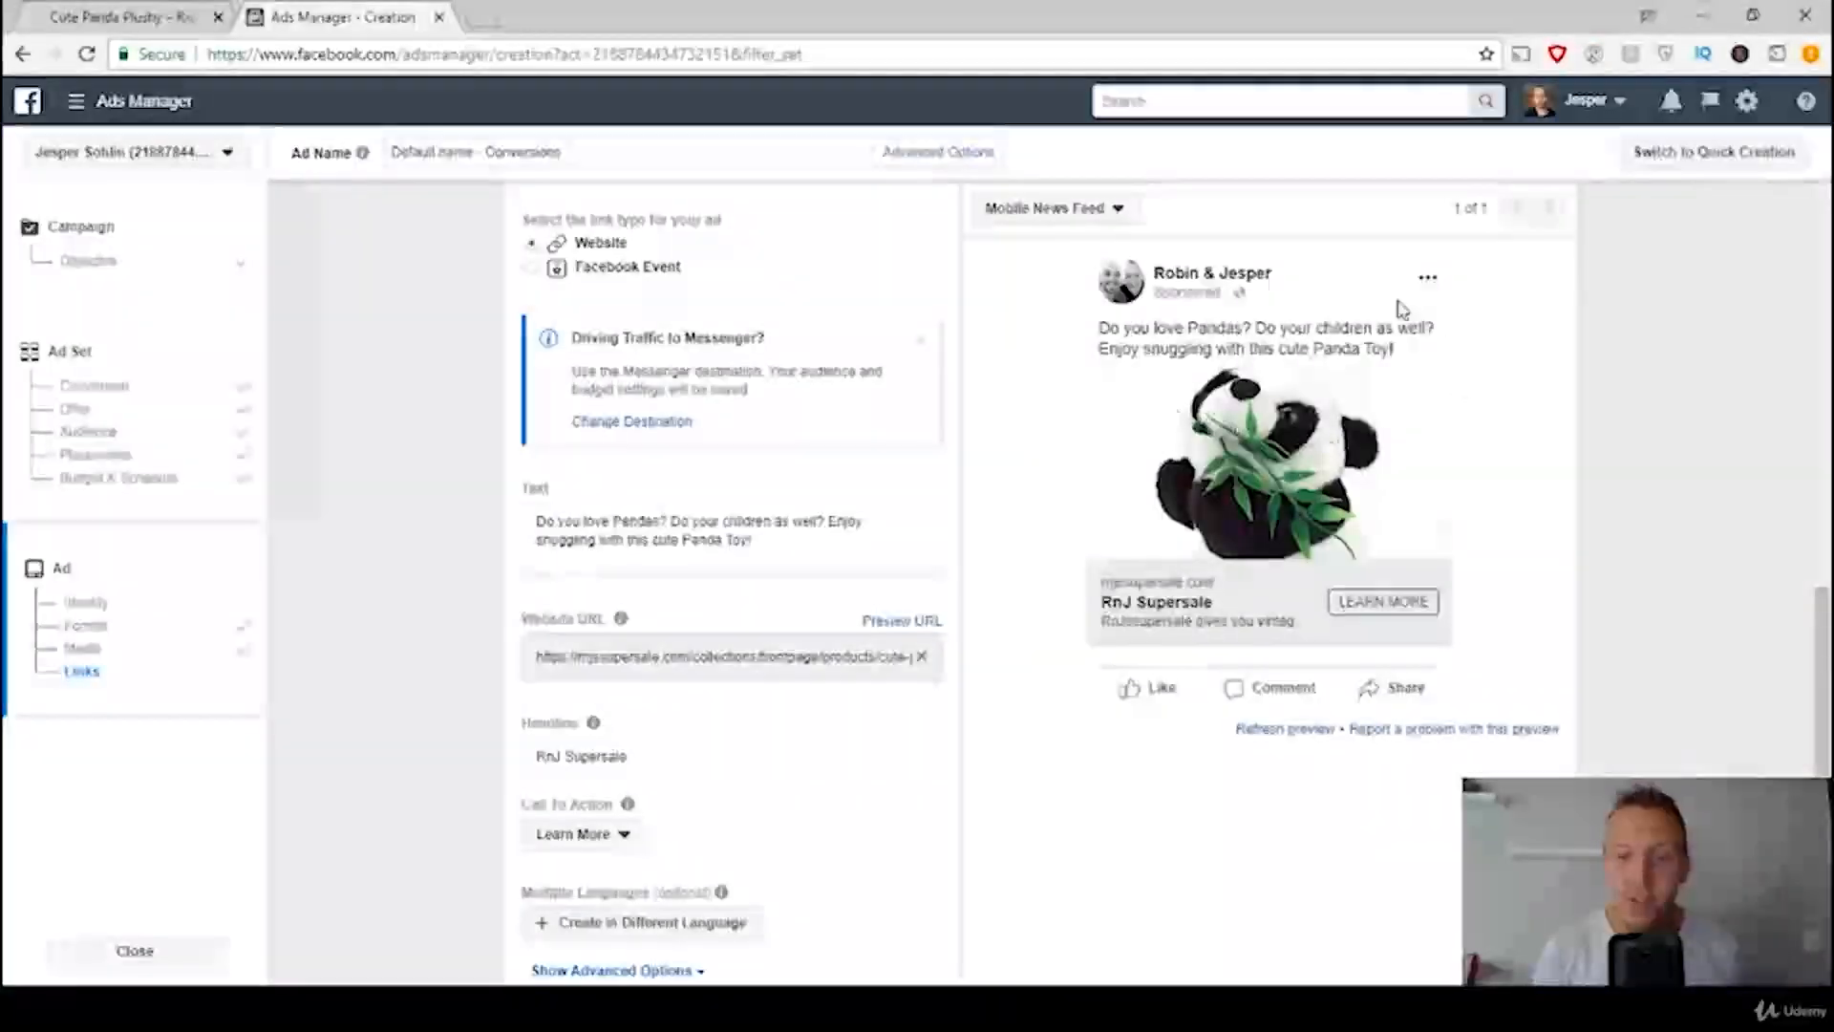
scroll(1000, 571, "down", 2)
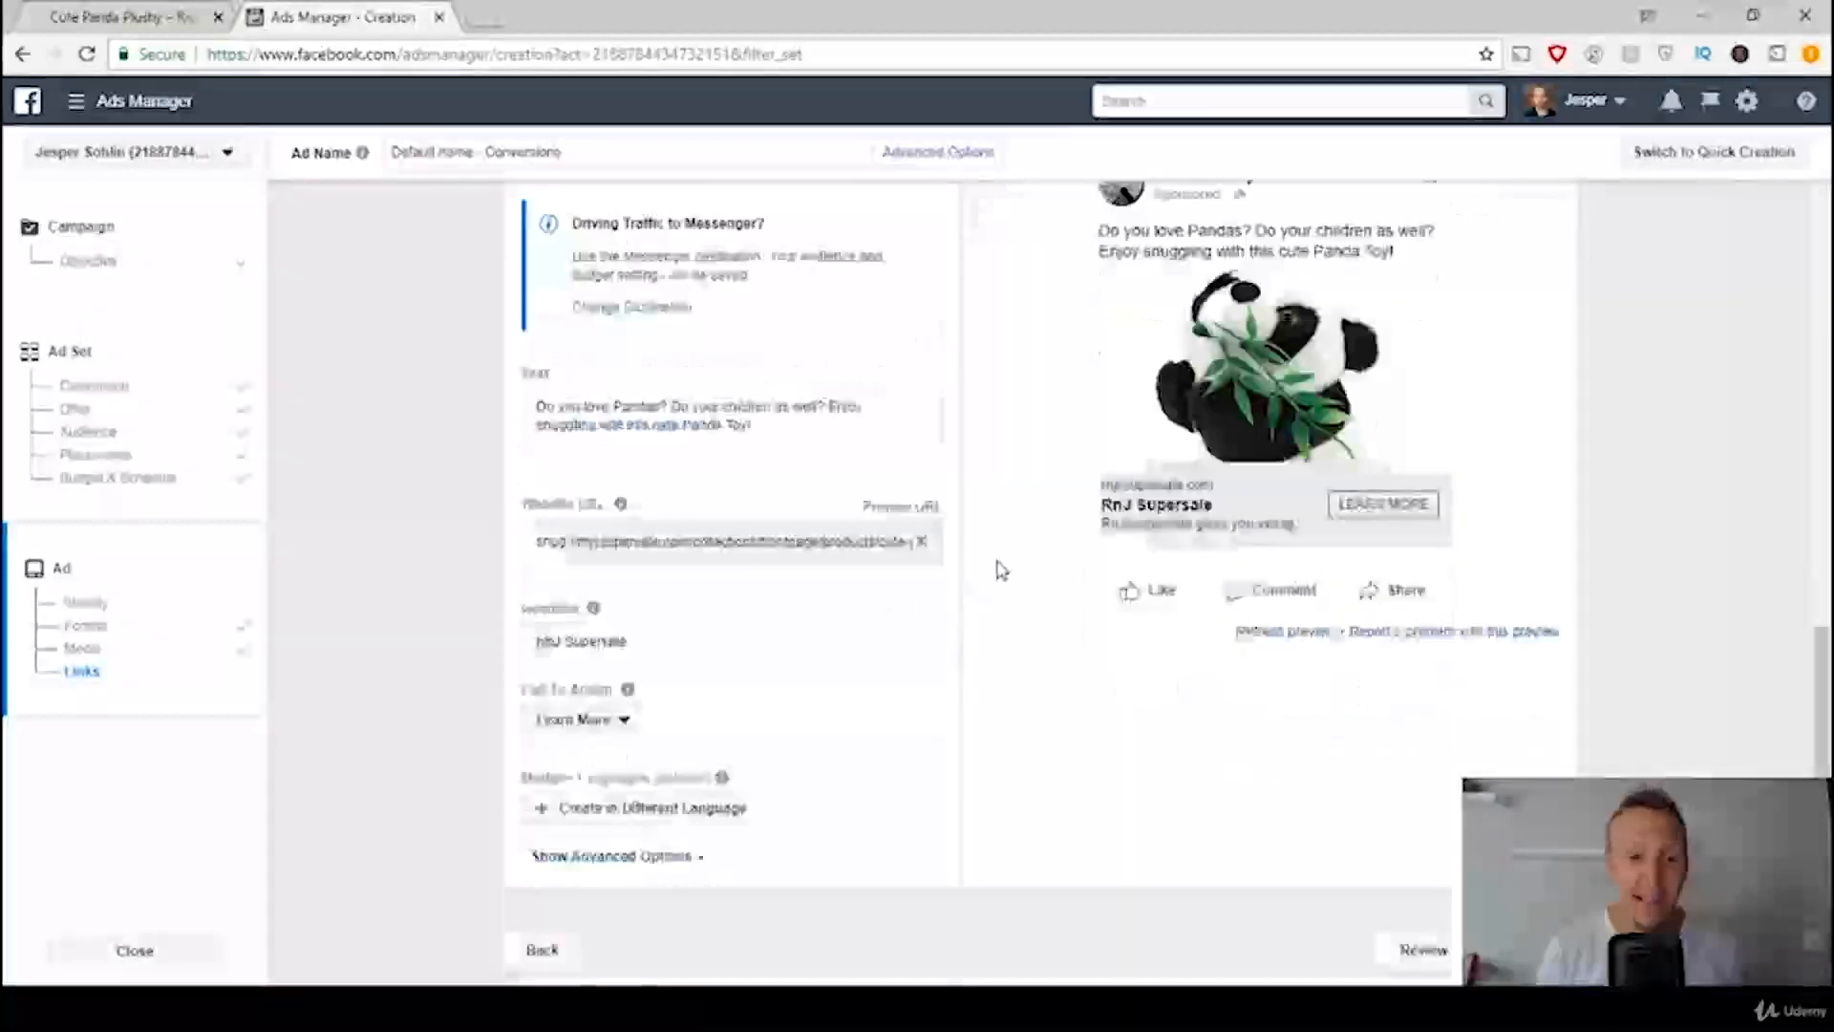
scroll(893, 660, "down", 2)
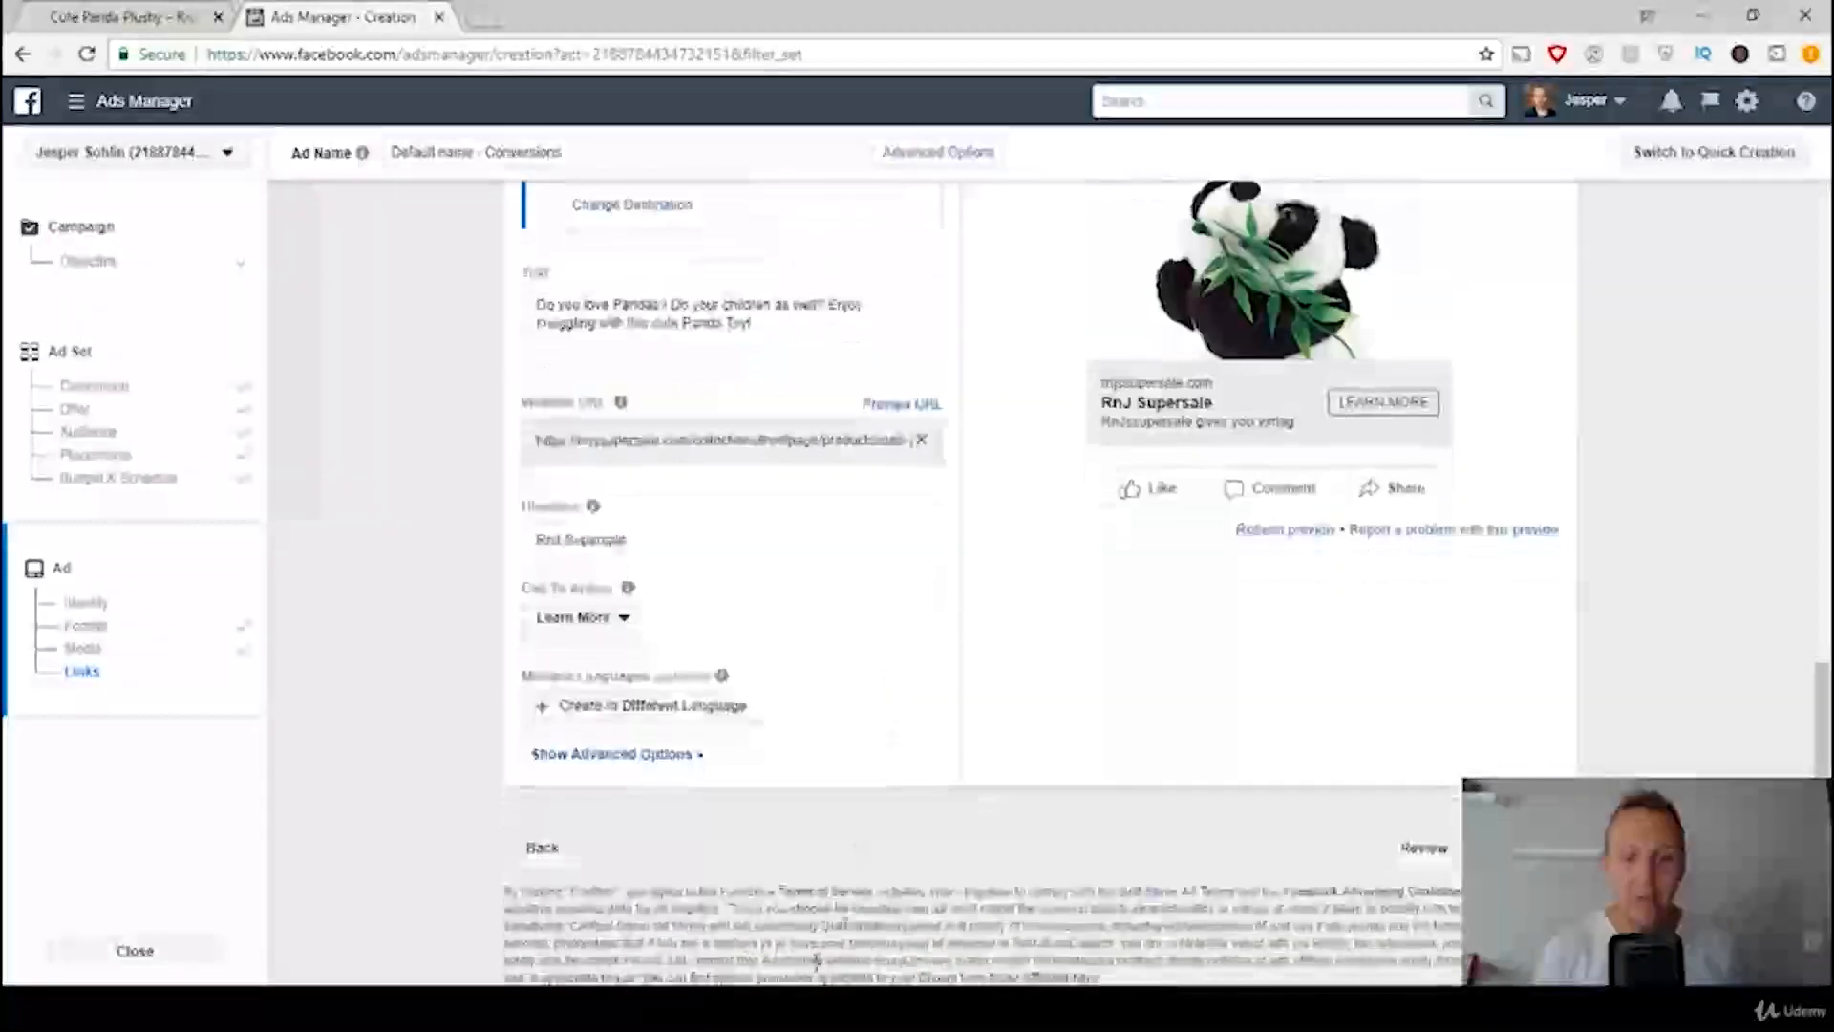
mouse_move(764, 1006)
left_click(818, 931)
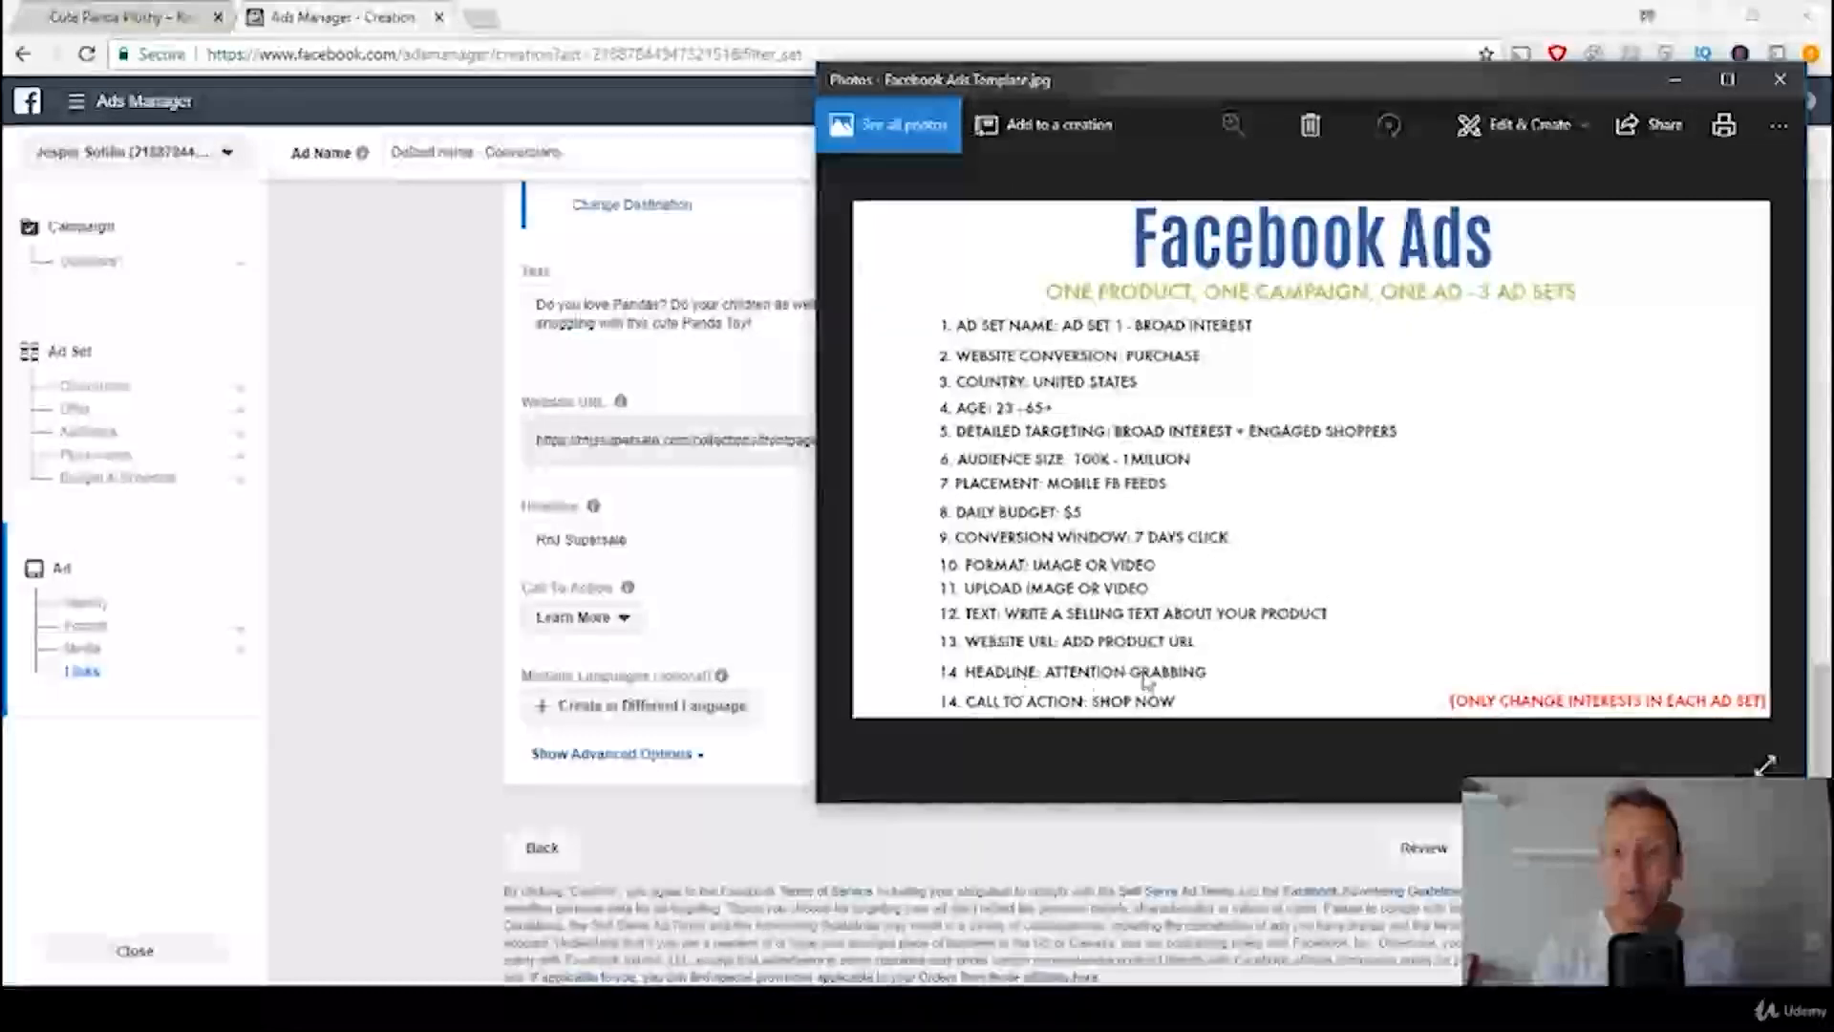
left_click(382, 596)
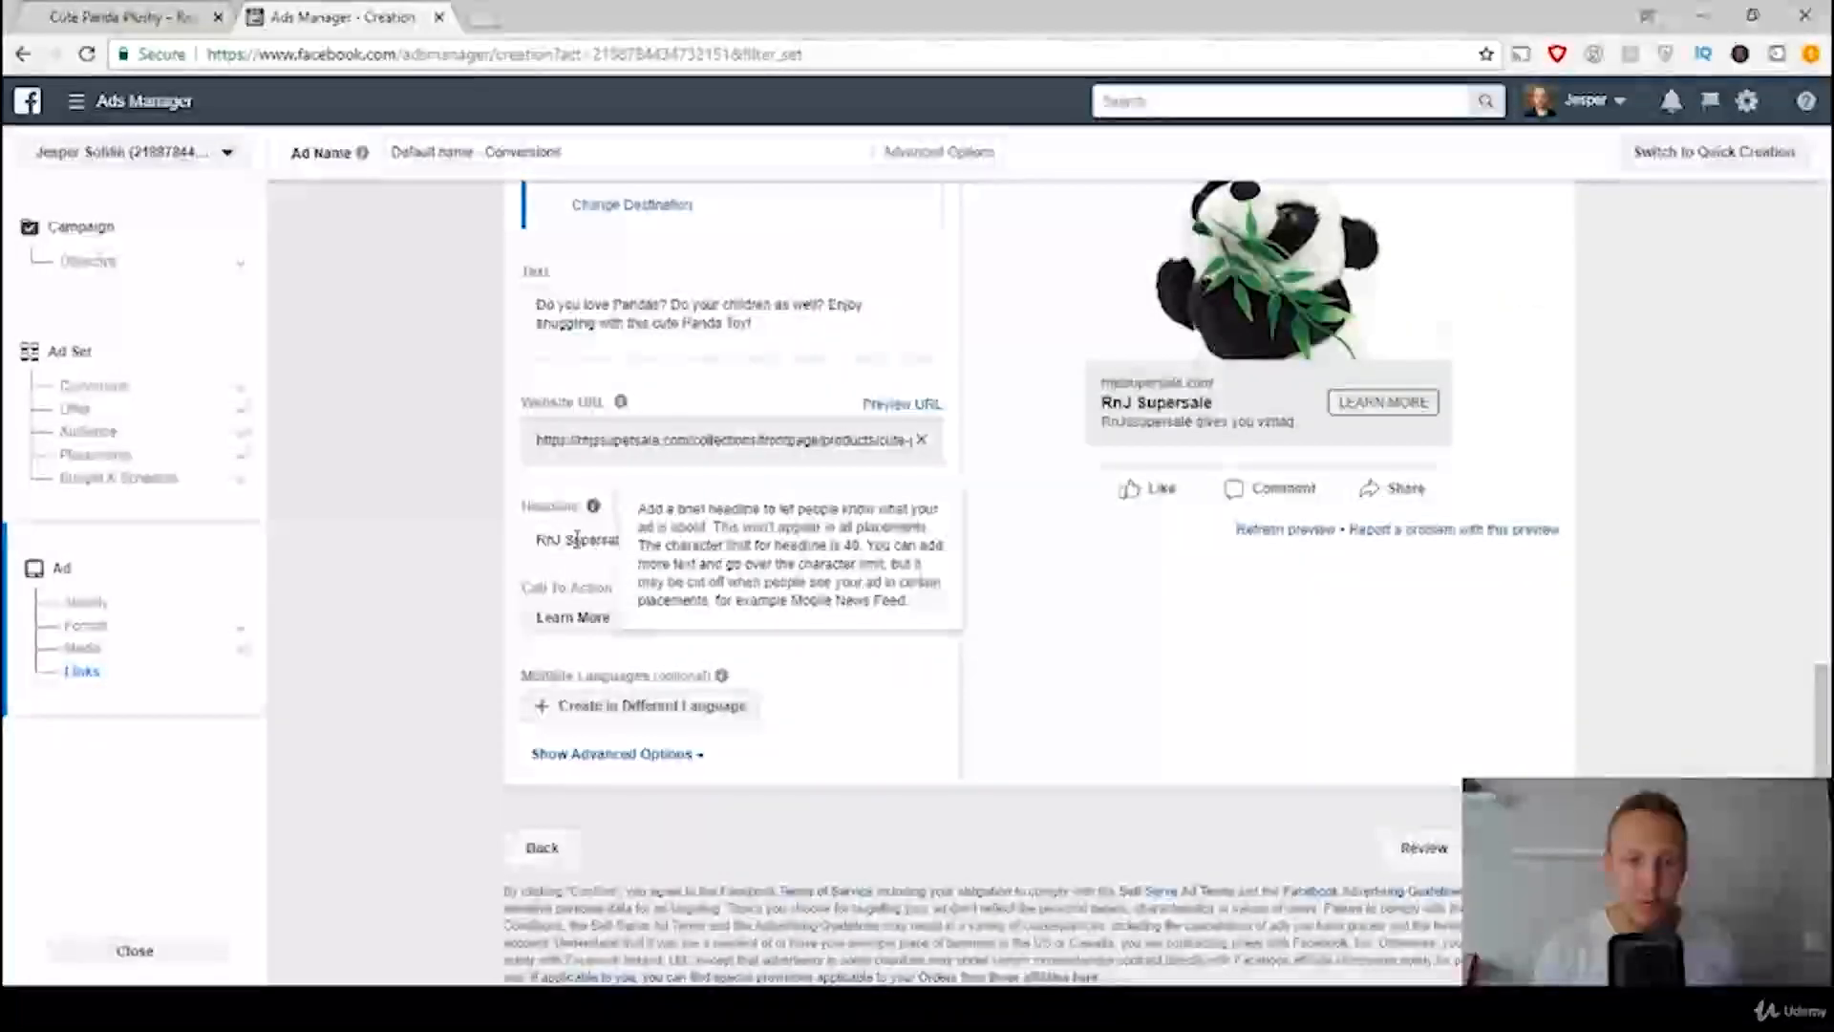
Step: Replace the ad's headline with "FOR PANDA LOVERS!"
left_click(705, 544)
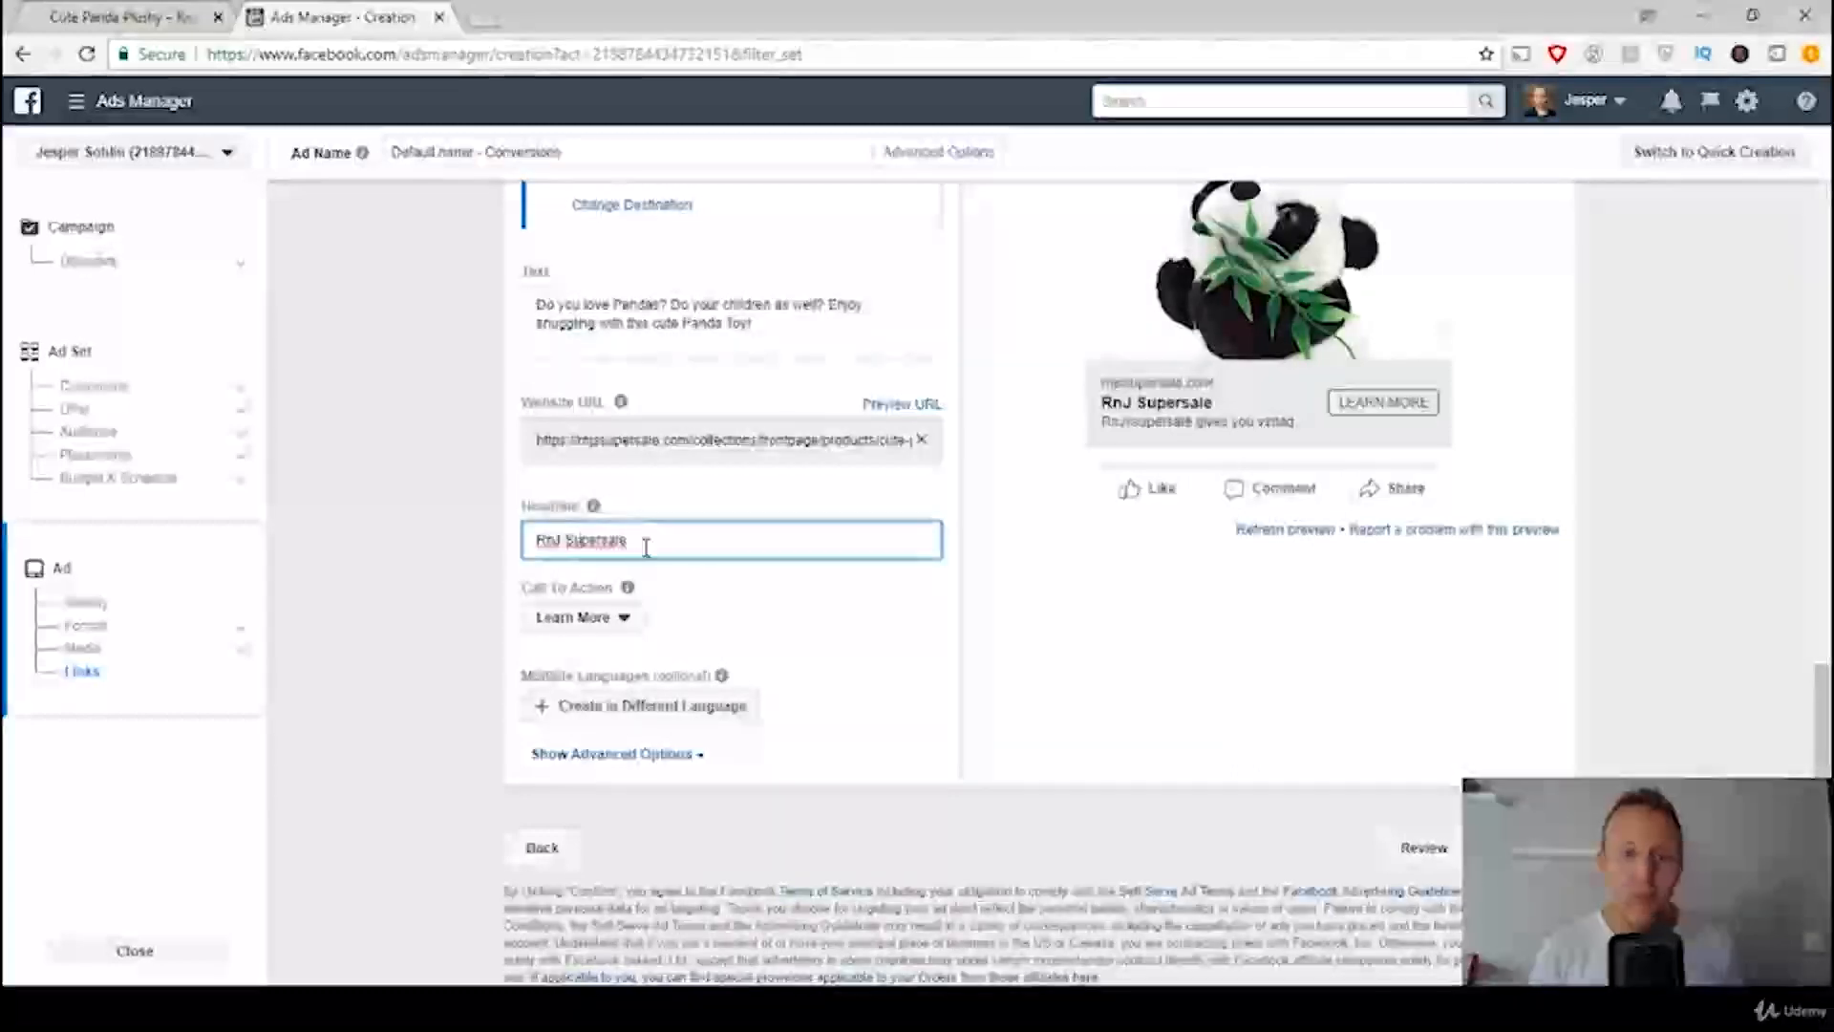
left_click_drag(659, 541, 437, 533)
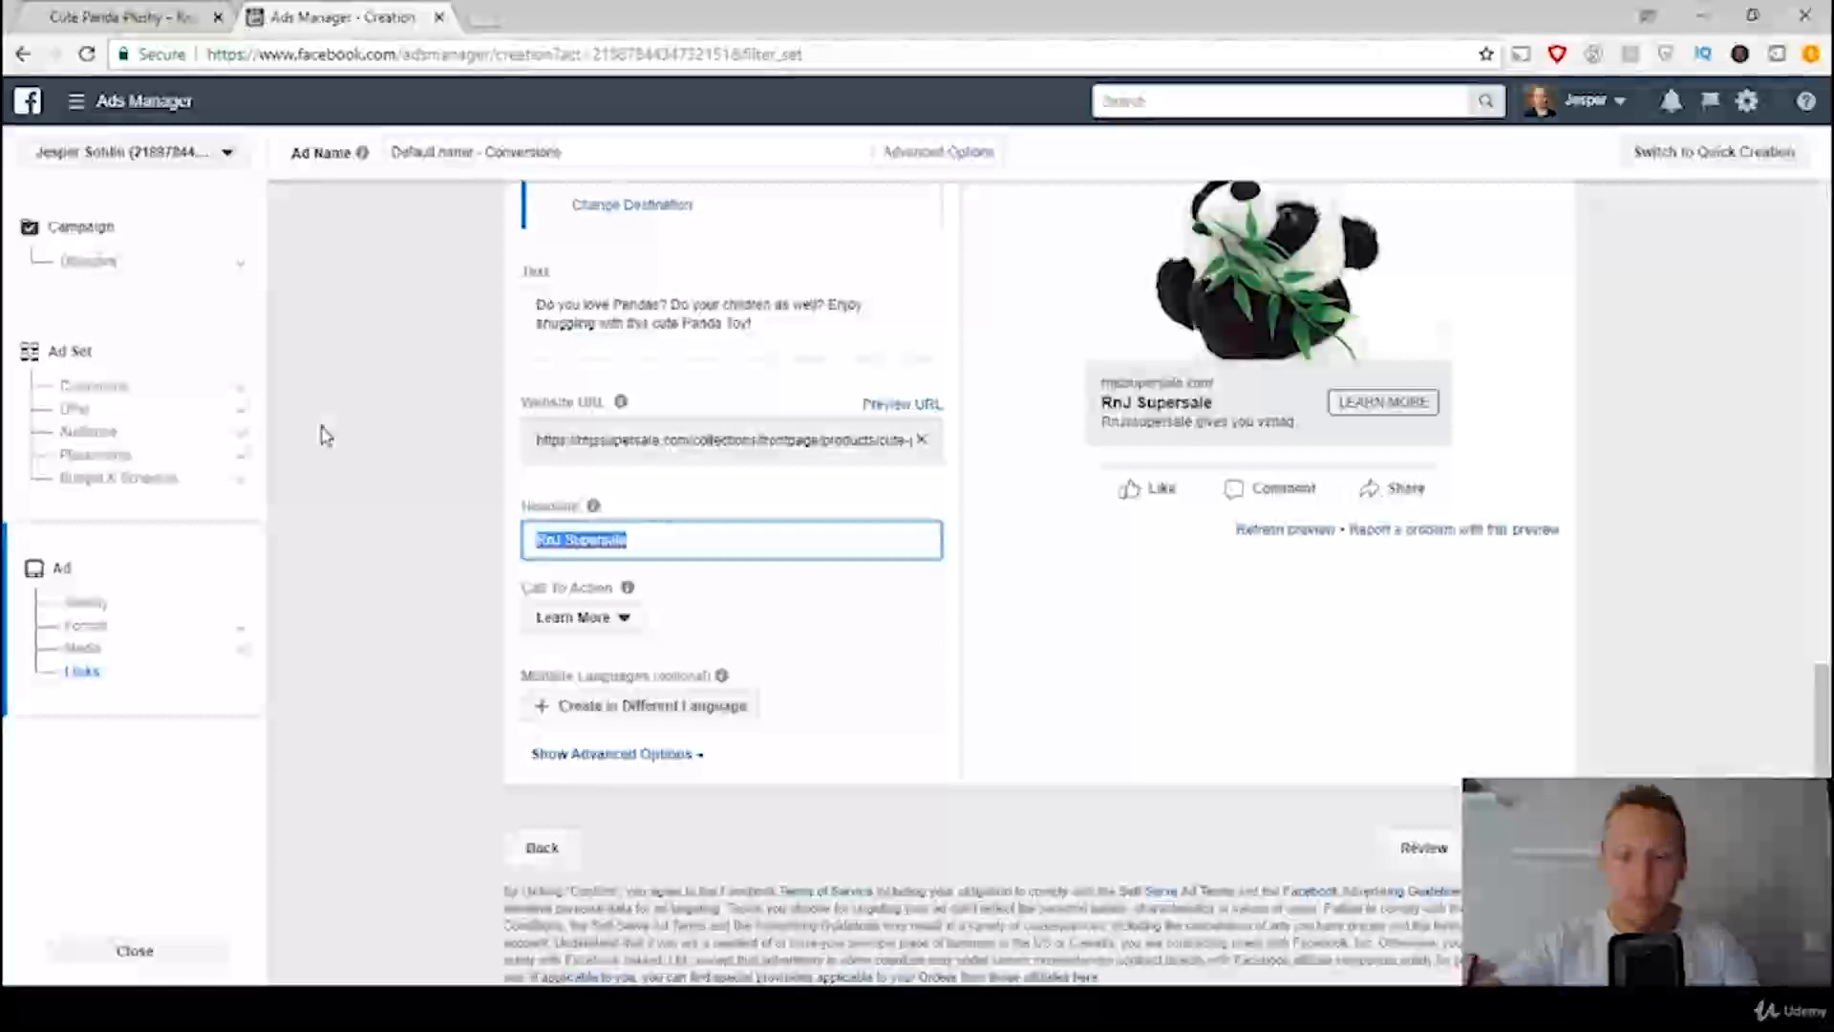
type("FO")
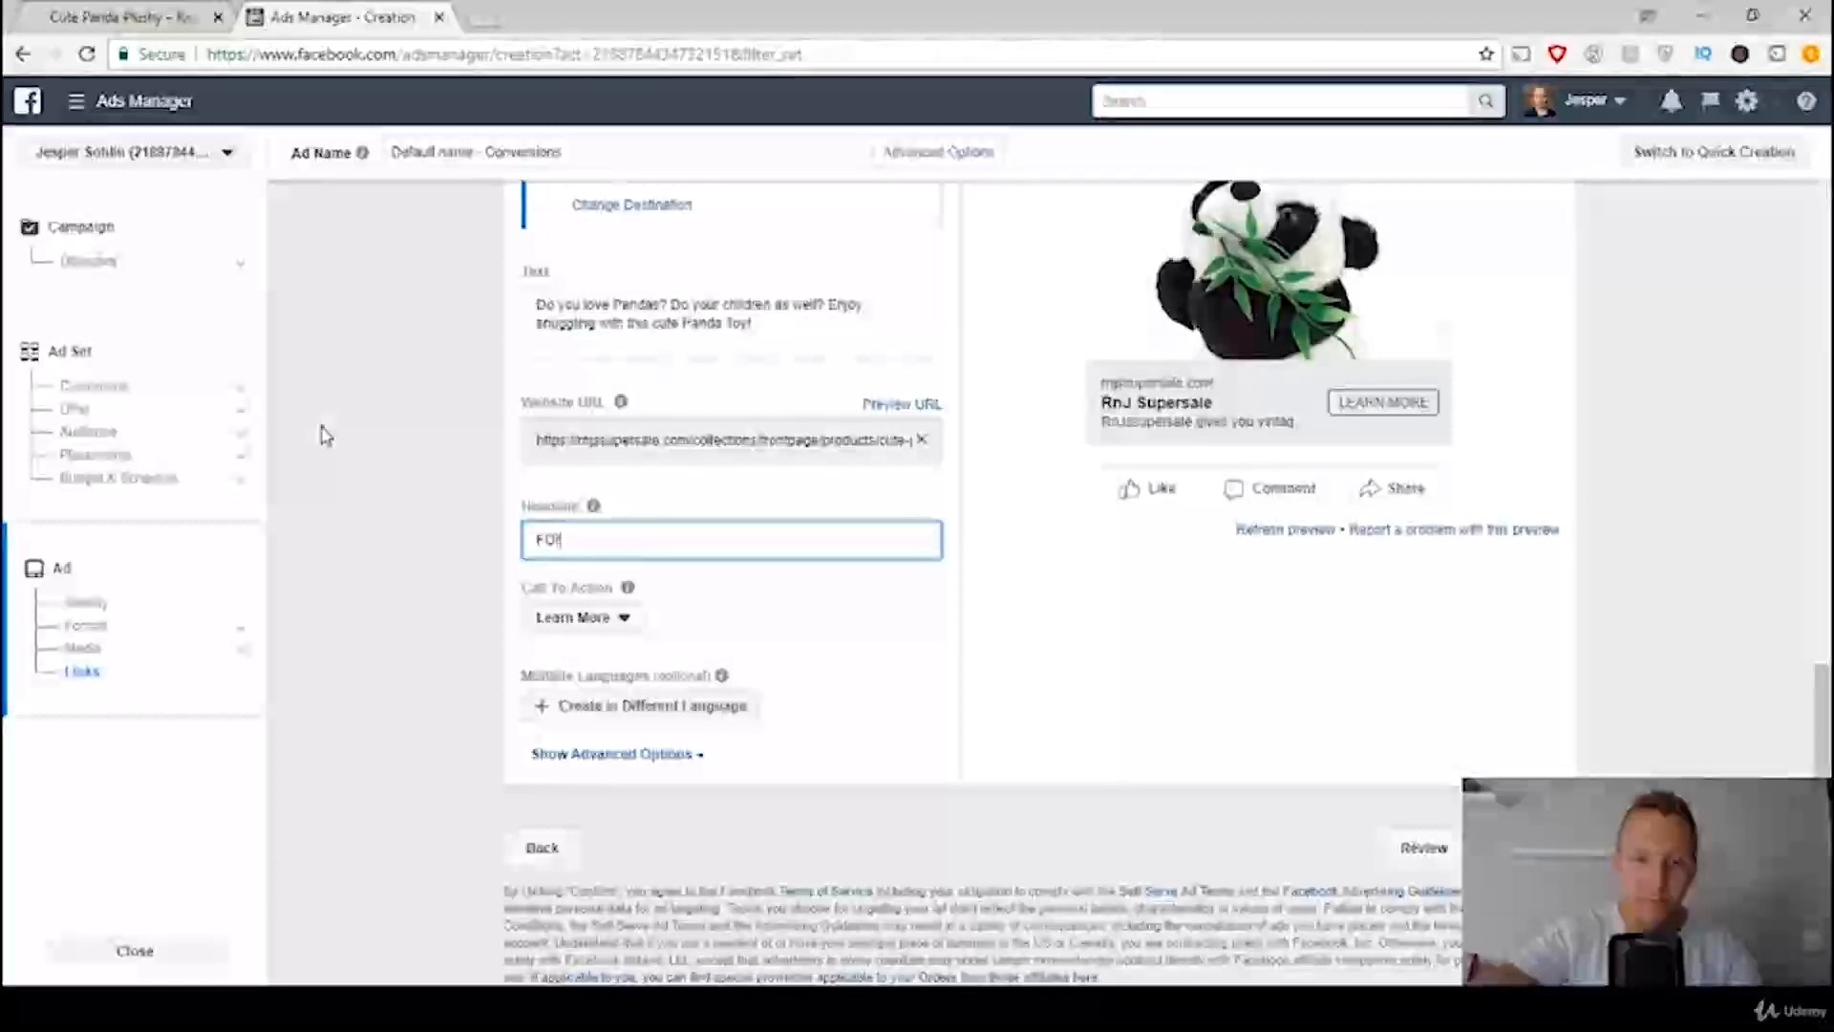
type("R PANDA LOVER")
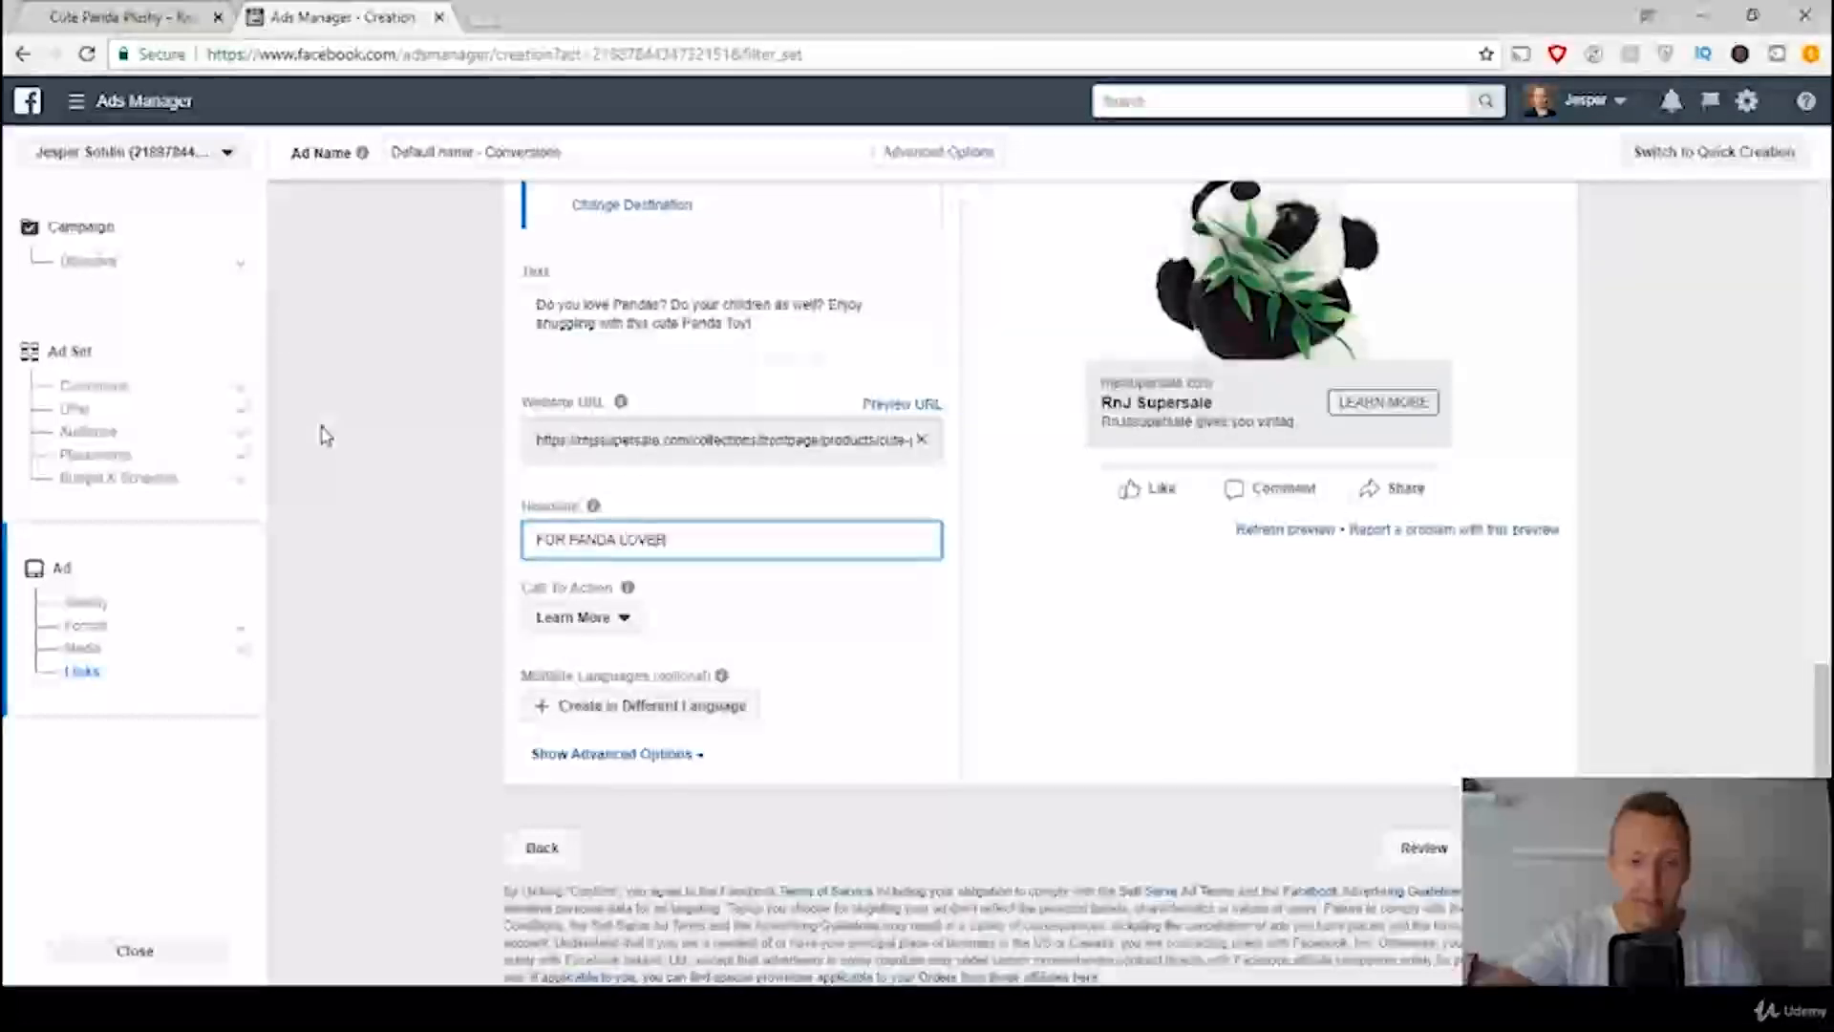
type("S!")
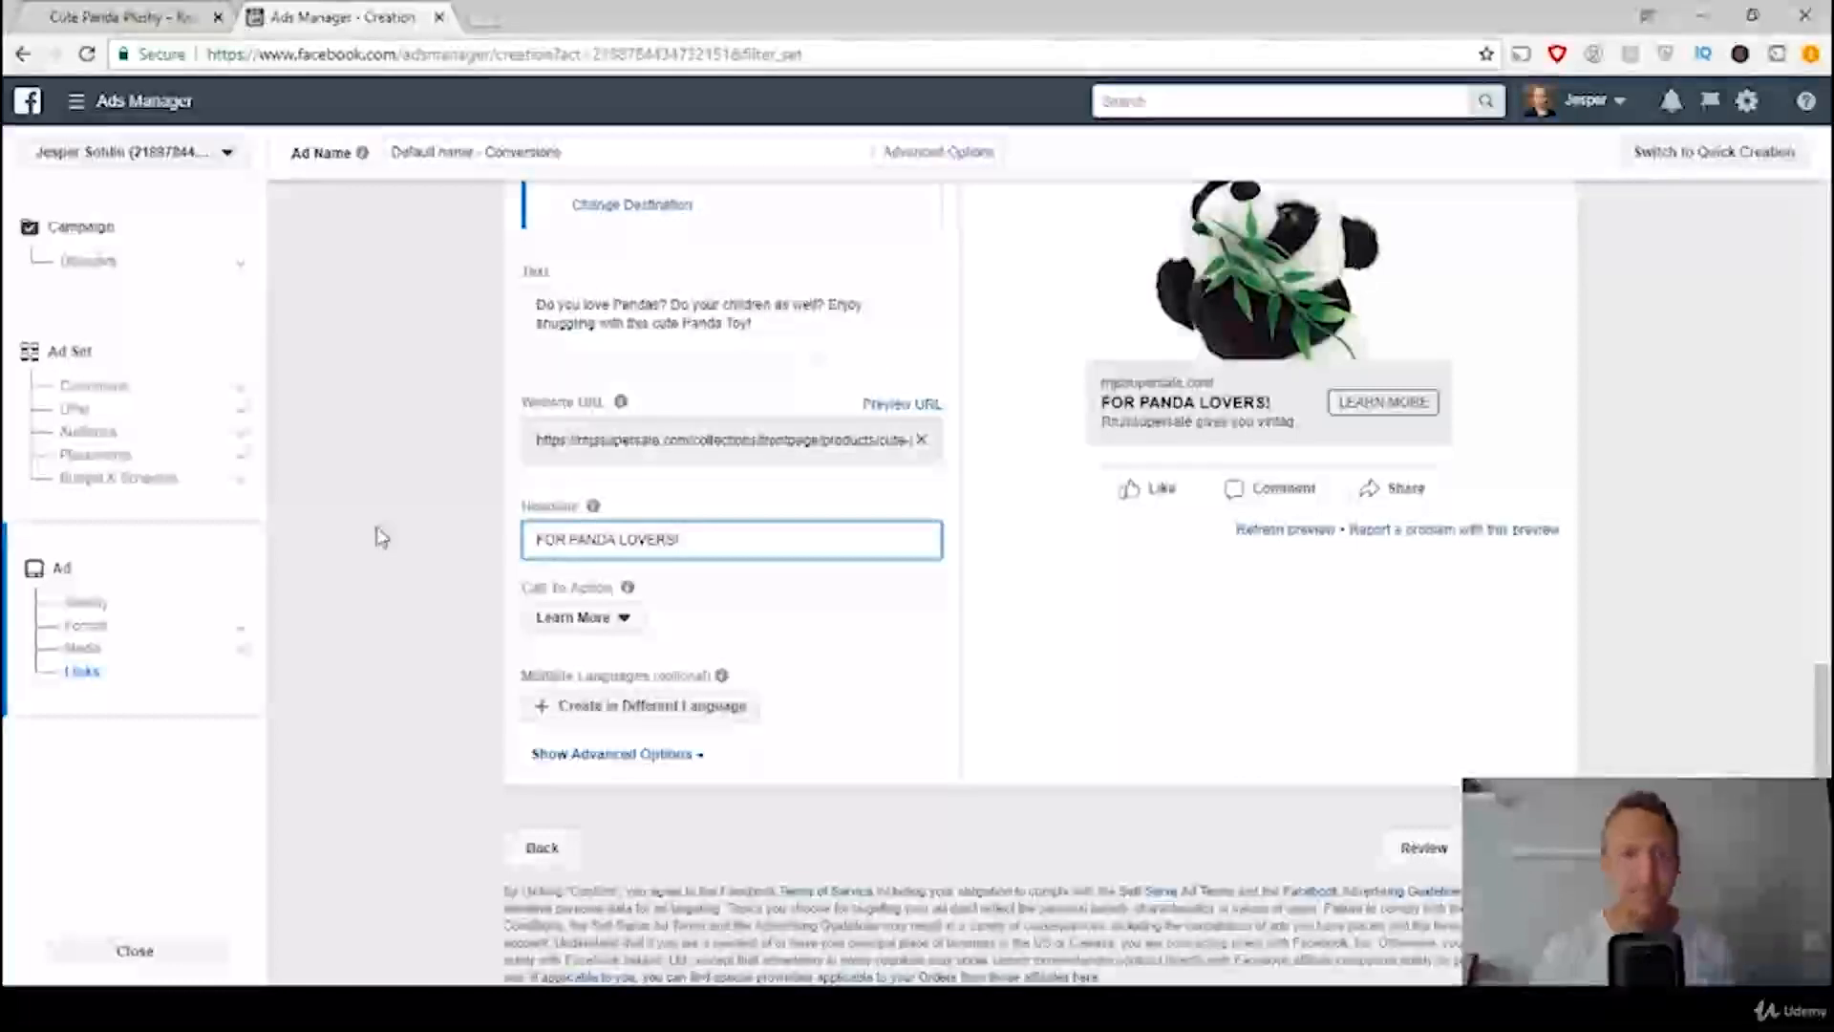
Step: Check the call-to-action rule in the ads template and set the ad's call to action to Shop Now
key("alt+Tab")
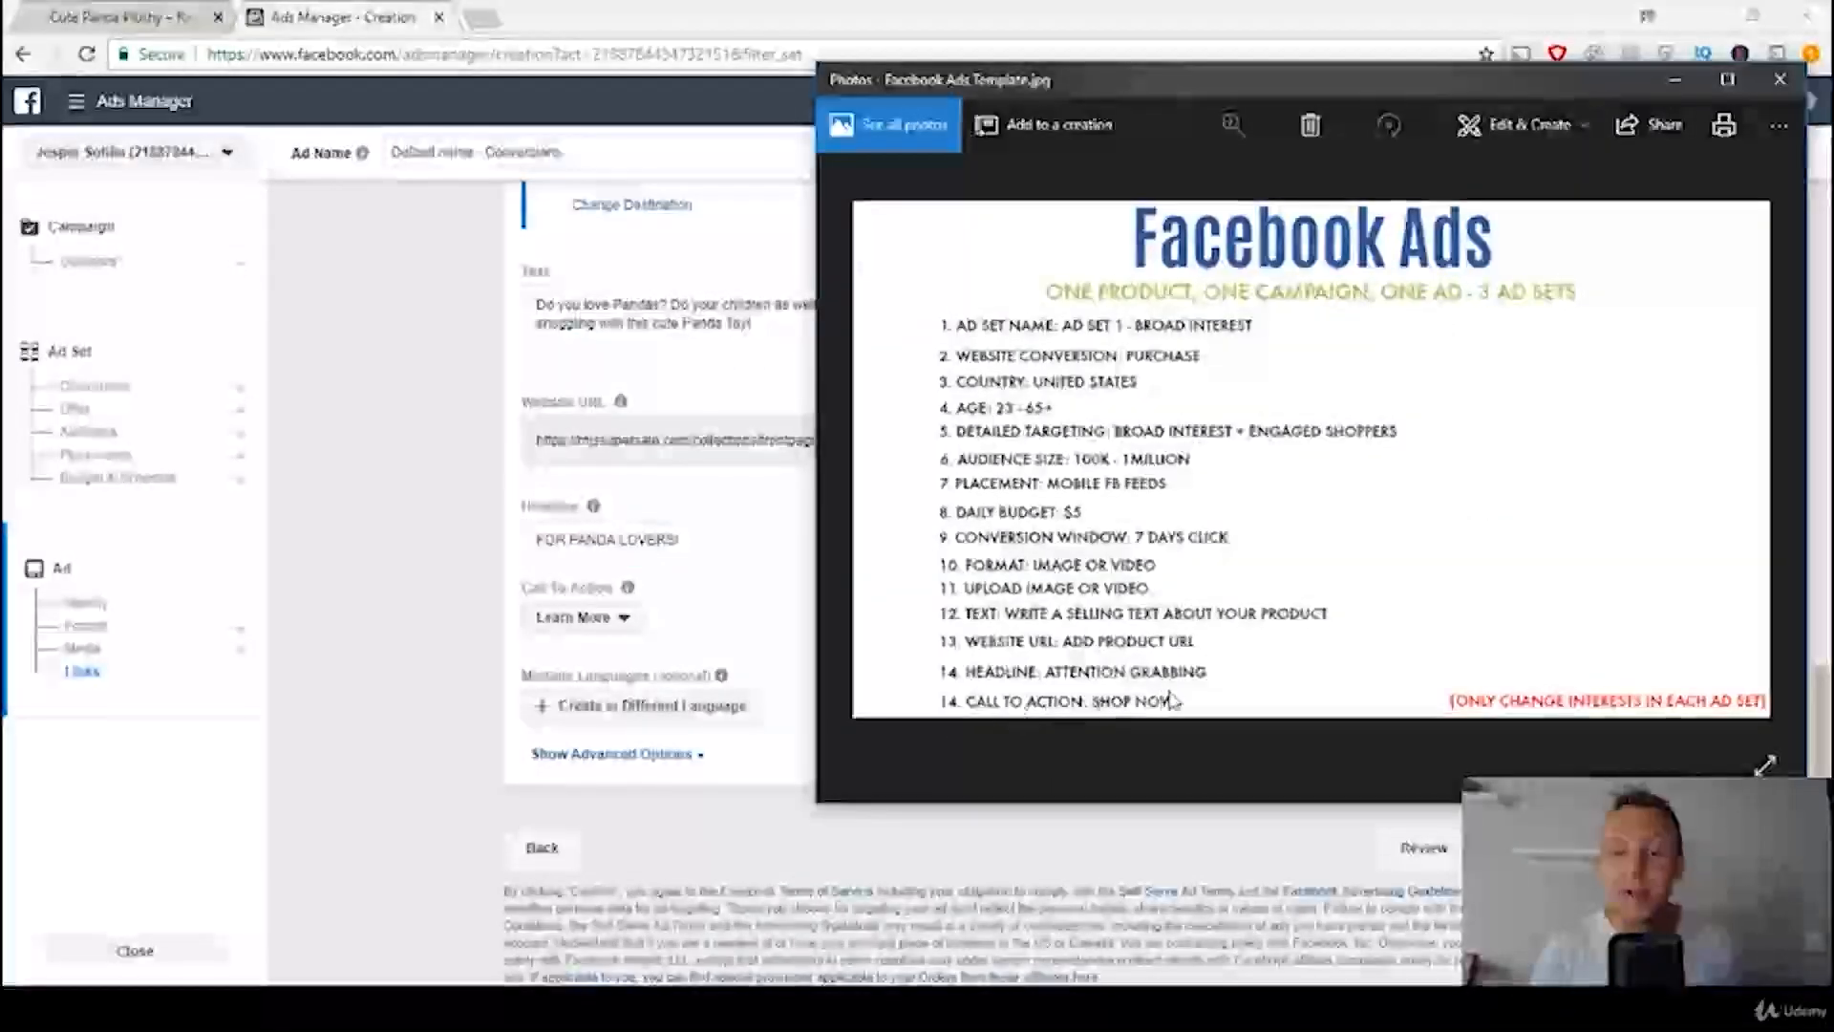
left_click(305, 531)
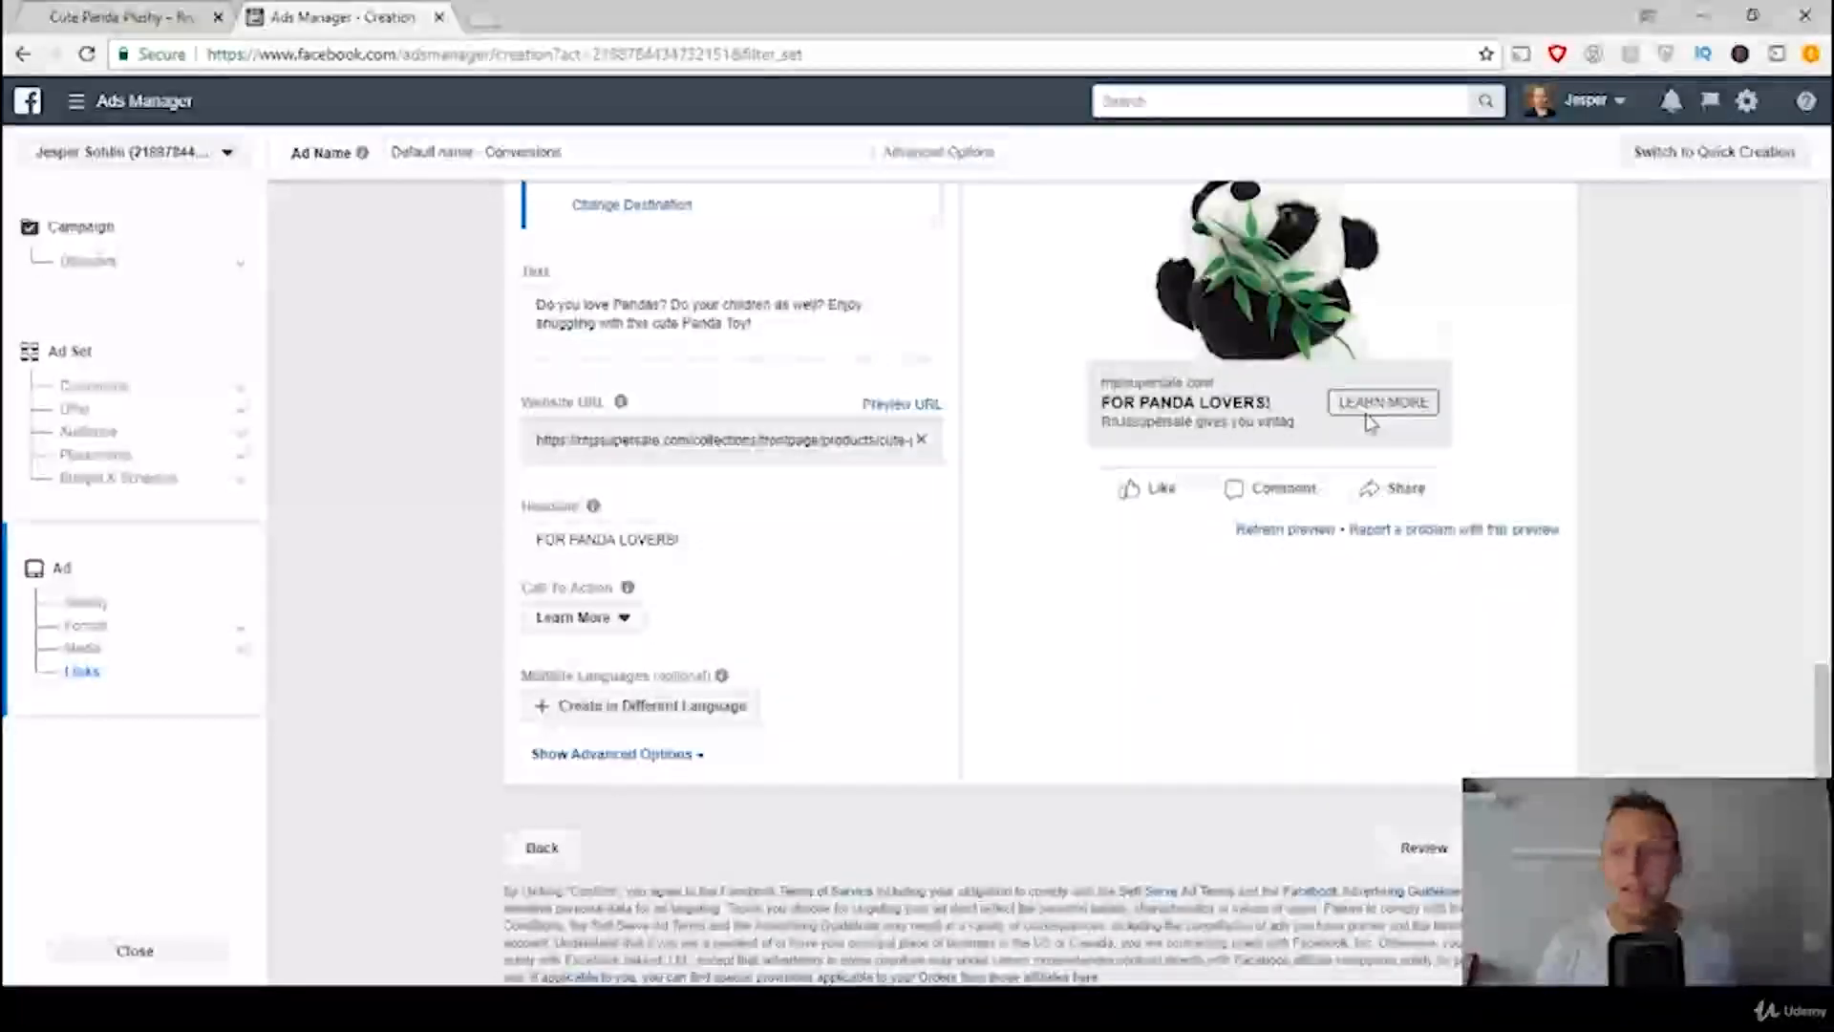
left_click(591, 616)
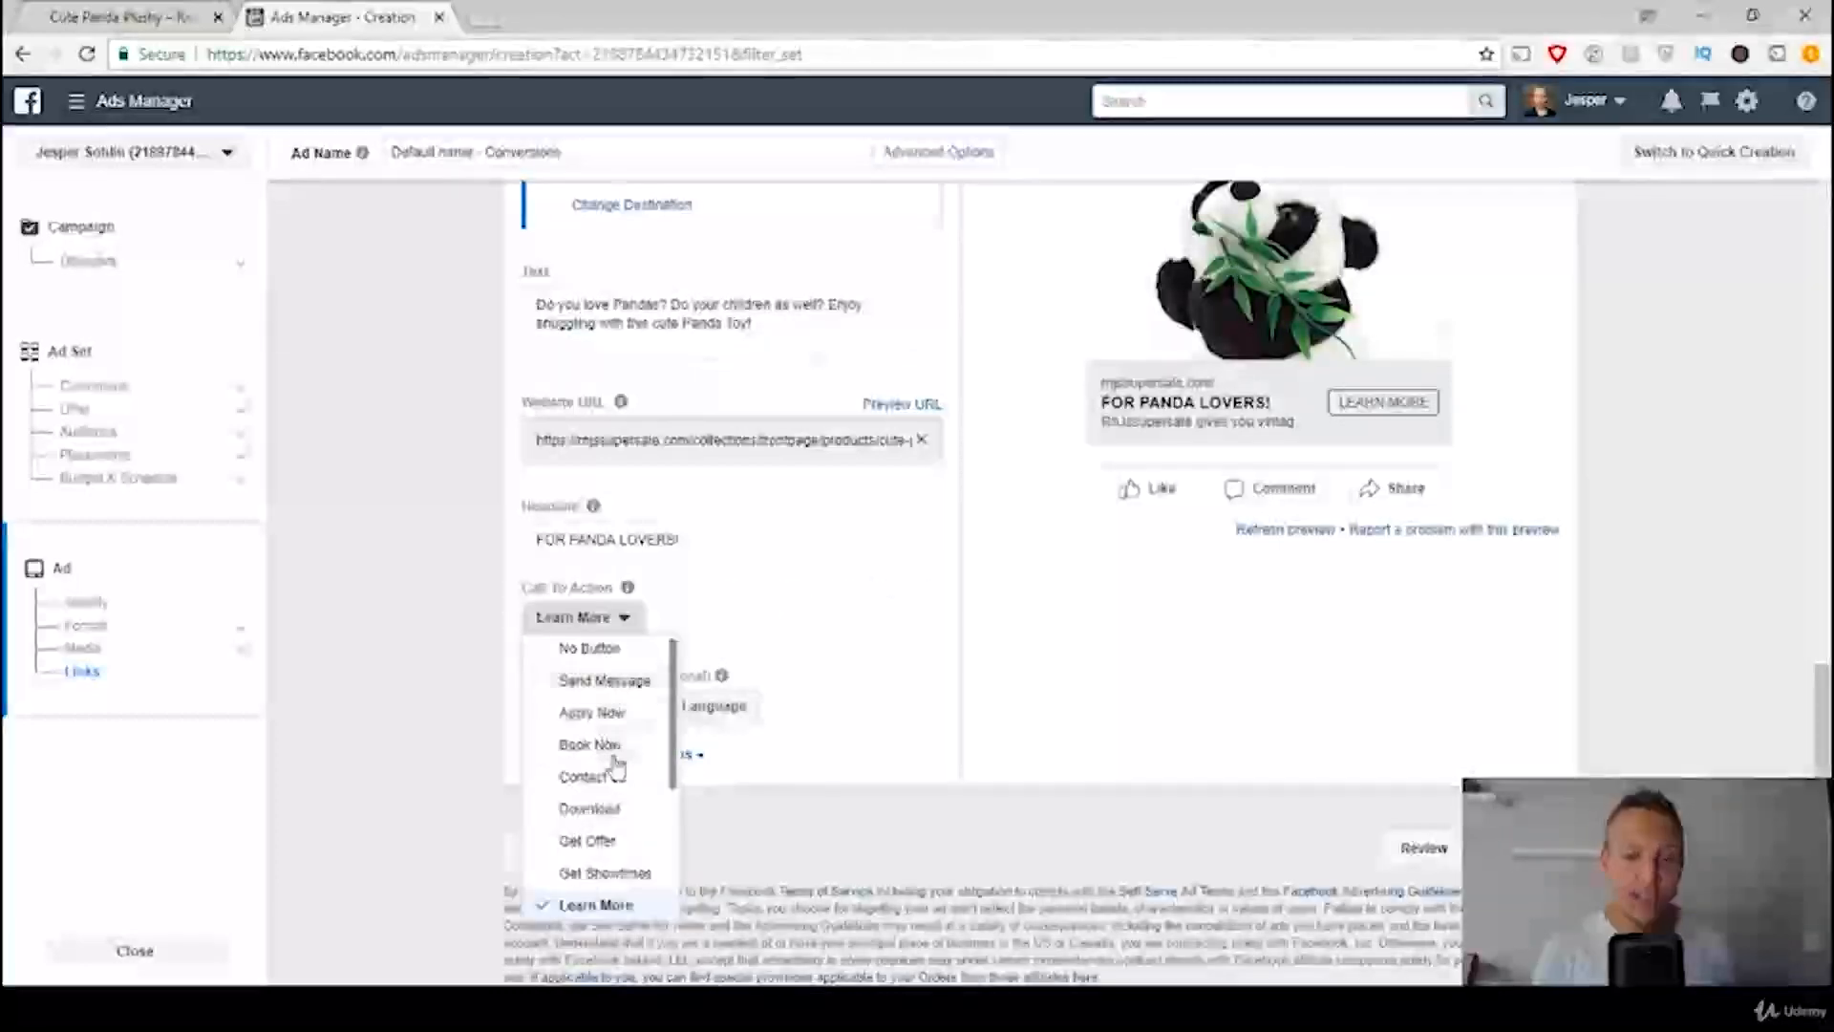
scroll(614, 807, "down", 3)
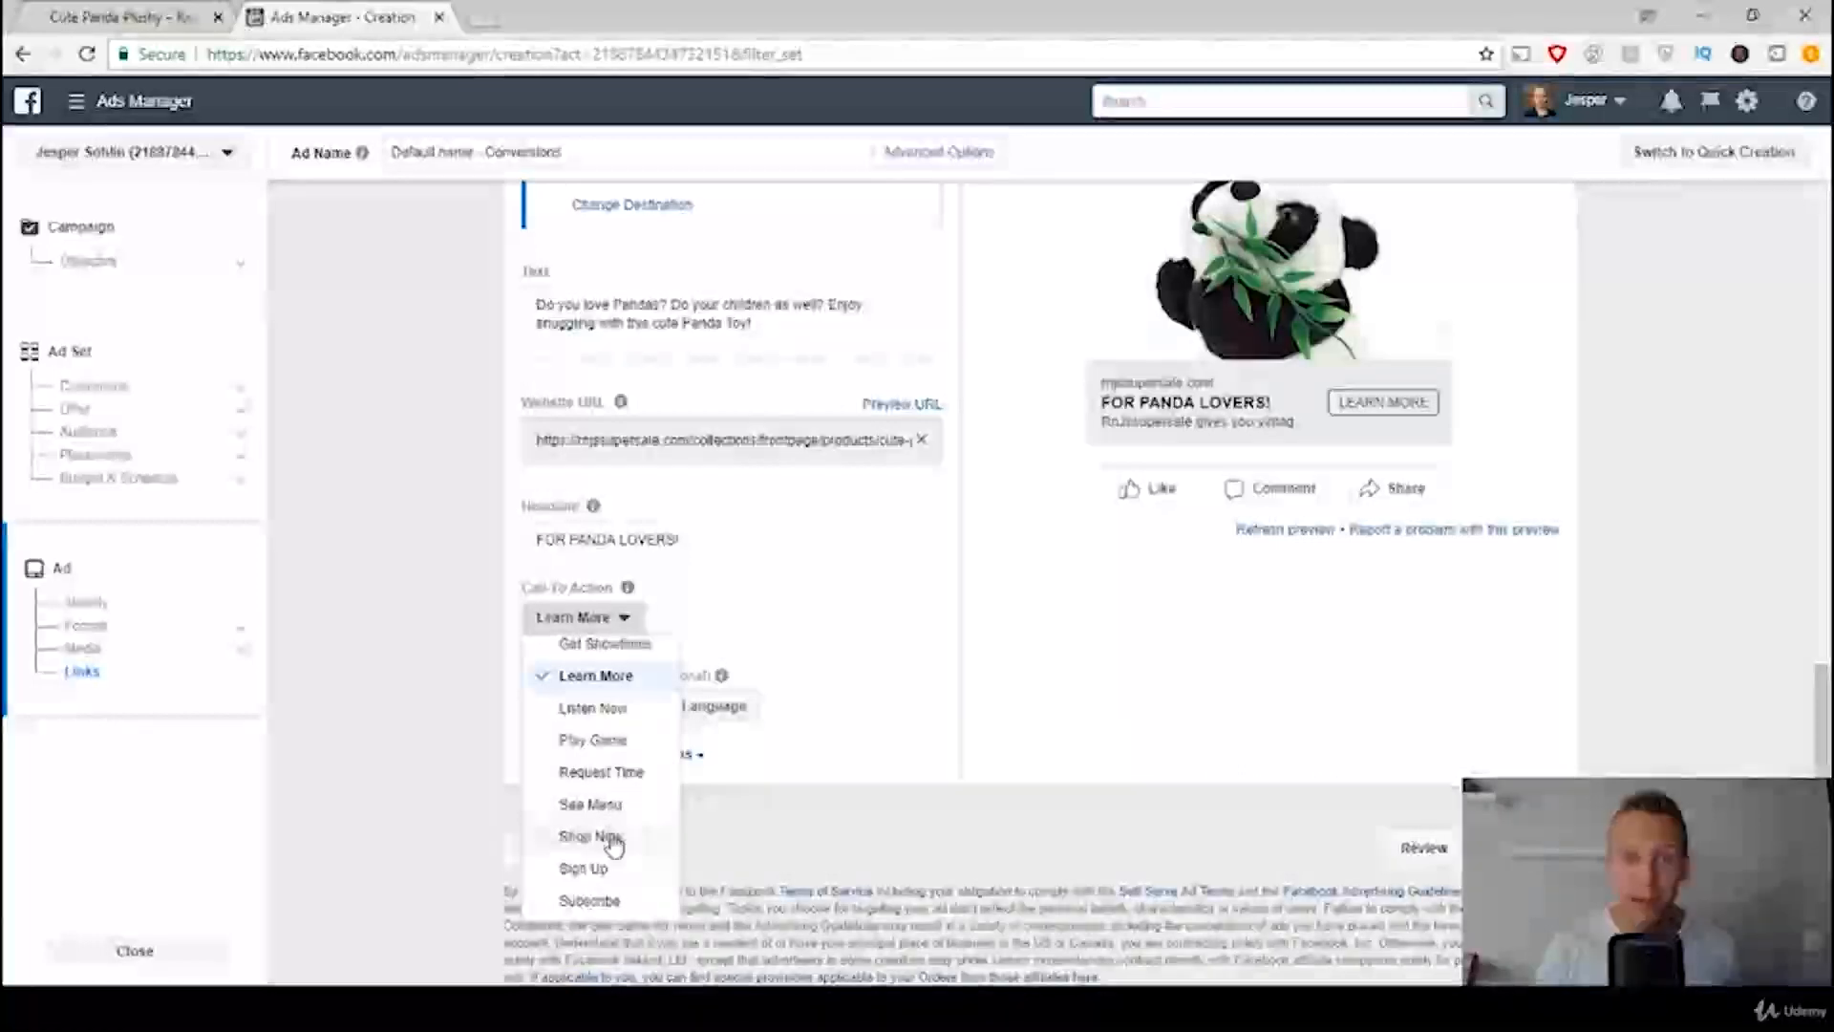
left_click(611, 837)
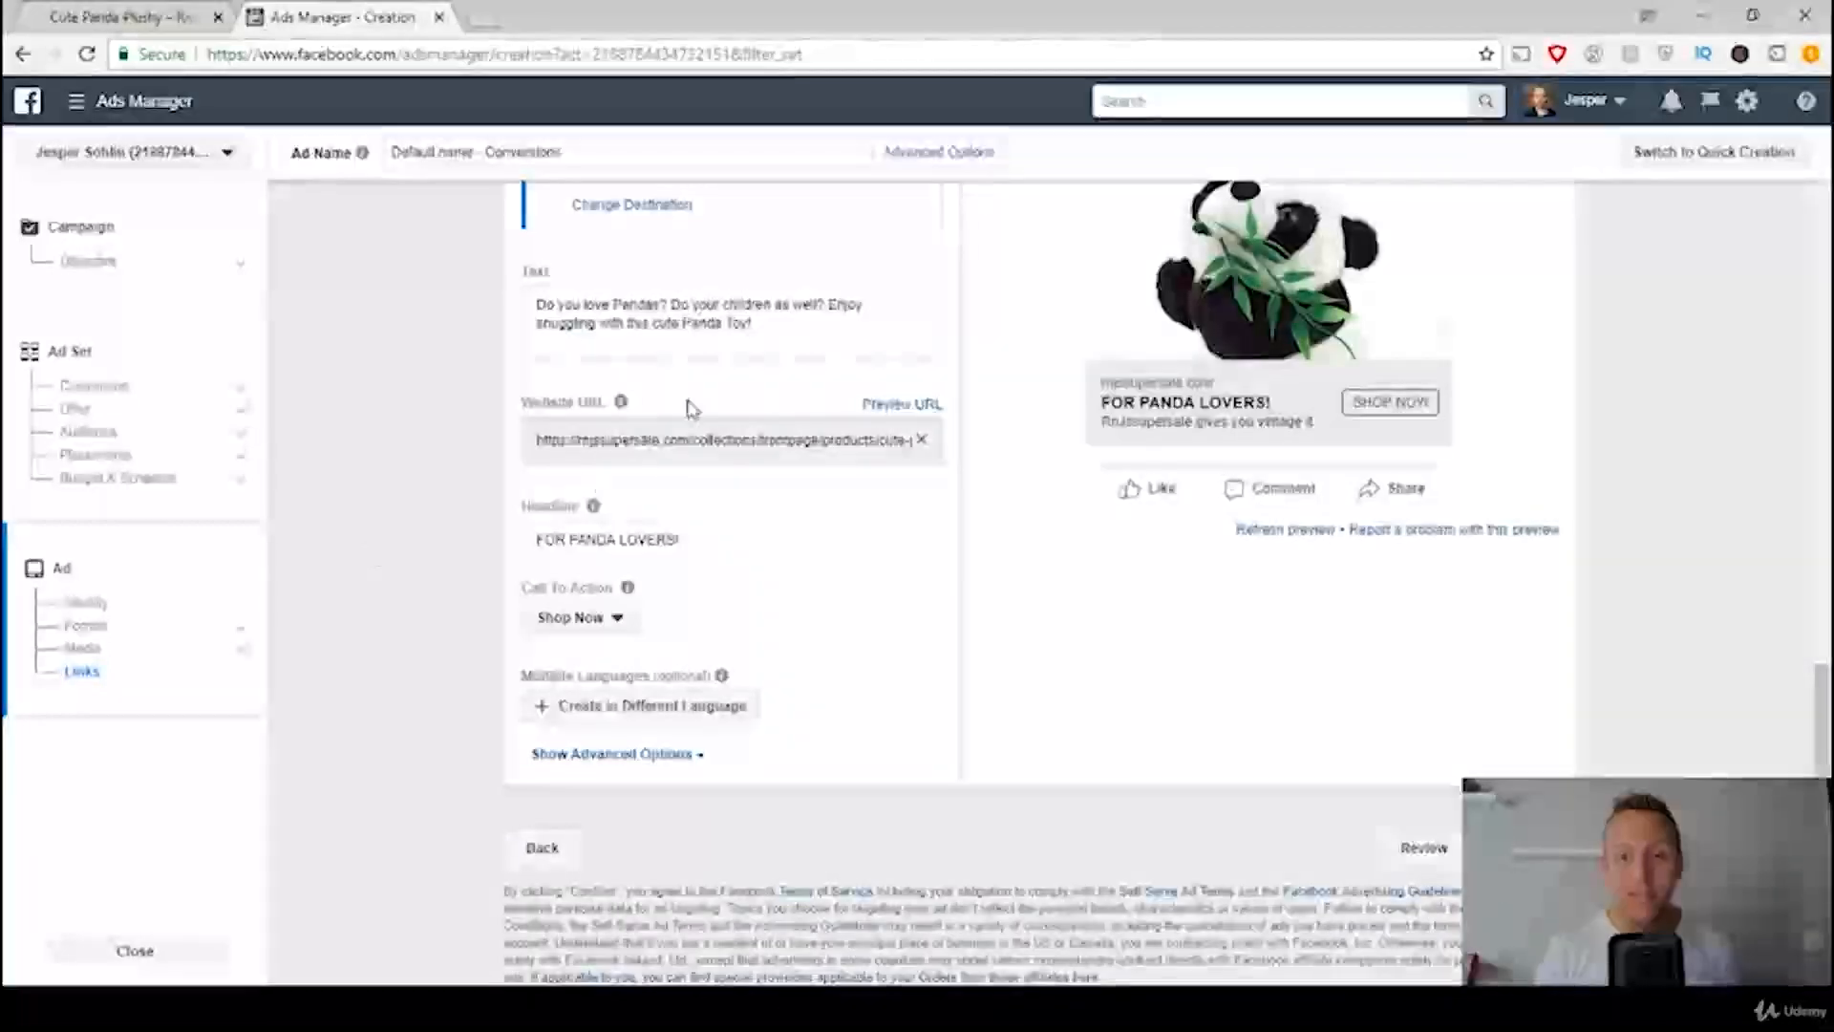
Step: Check the finished ad preview and its linked product page, and confirm the ad to submit the campaign
scroll(1048, 563, "up", 3)
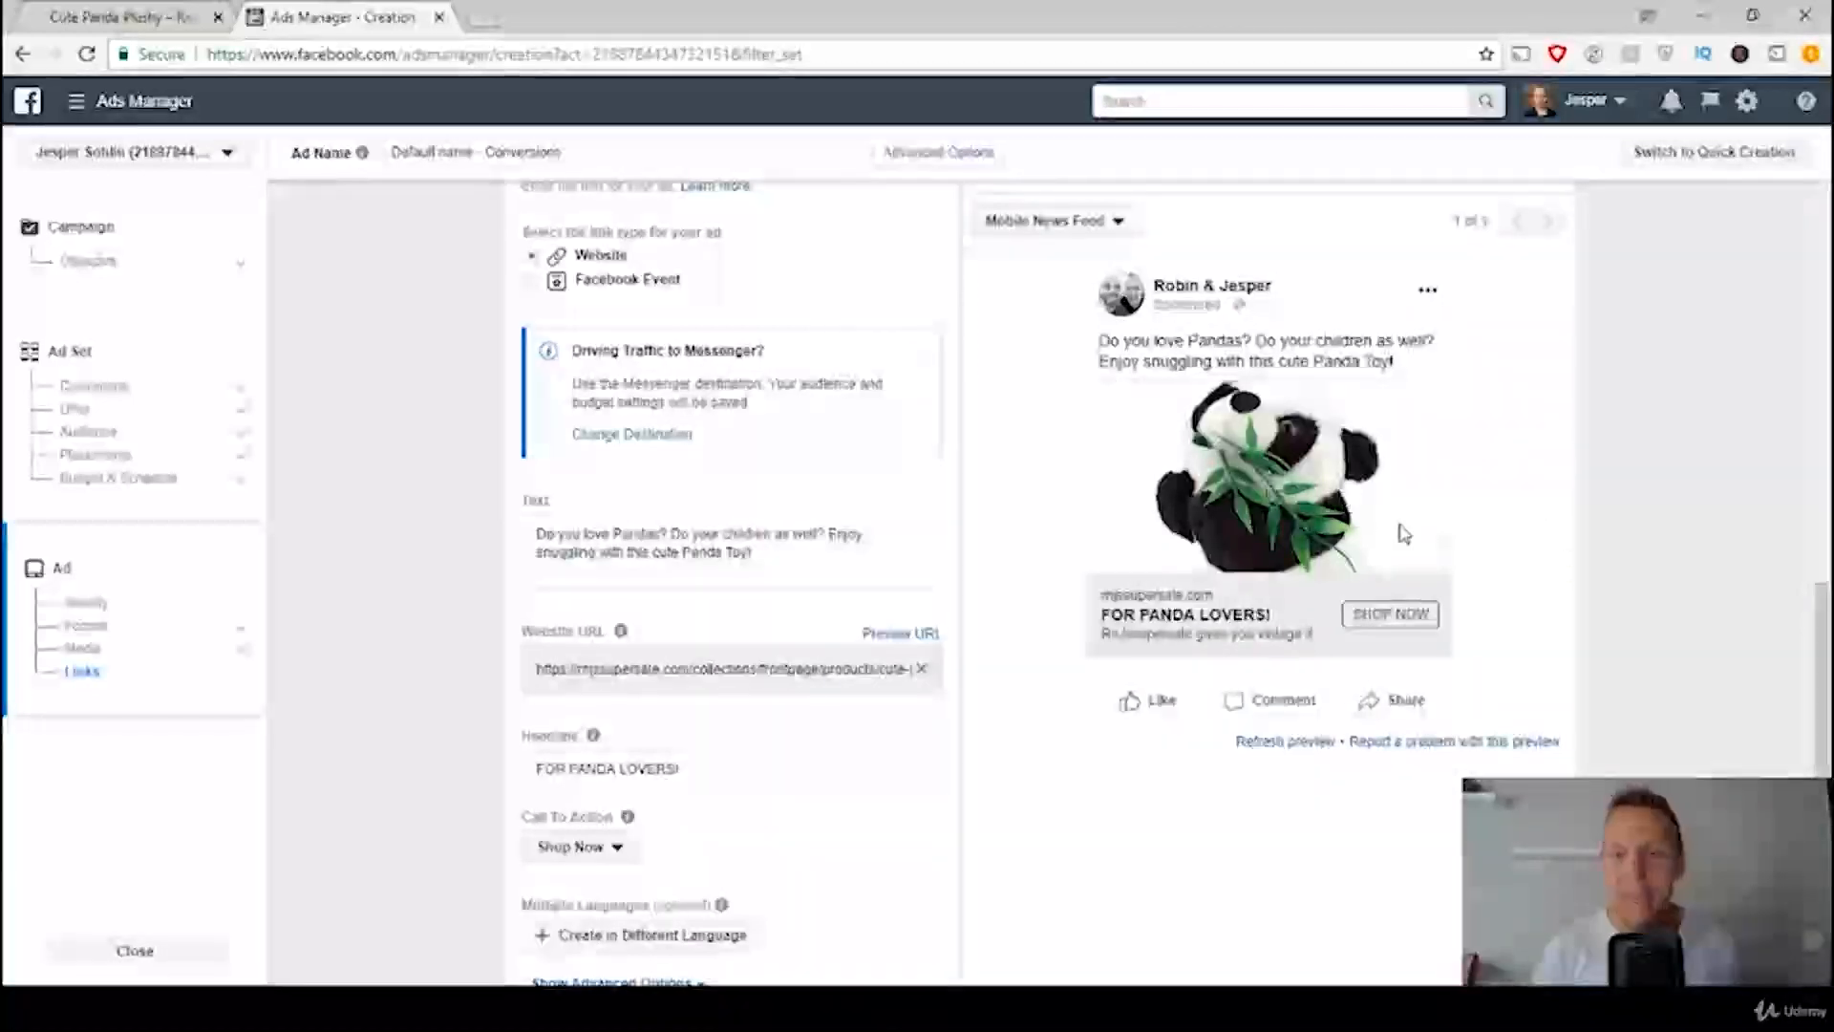
left_click(101, 18)
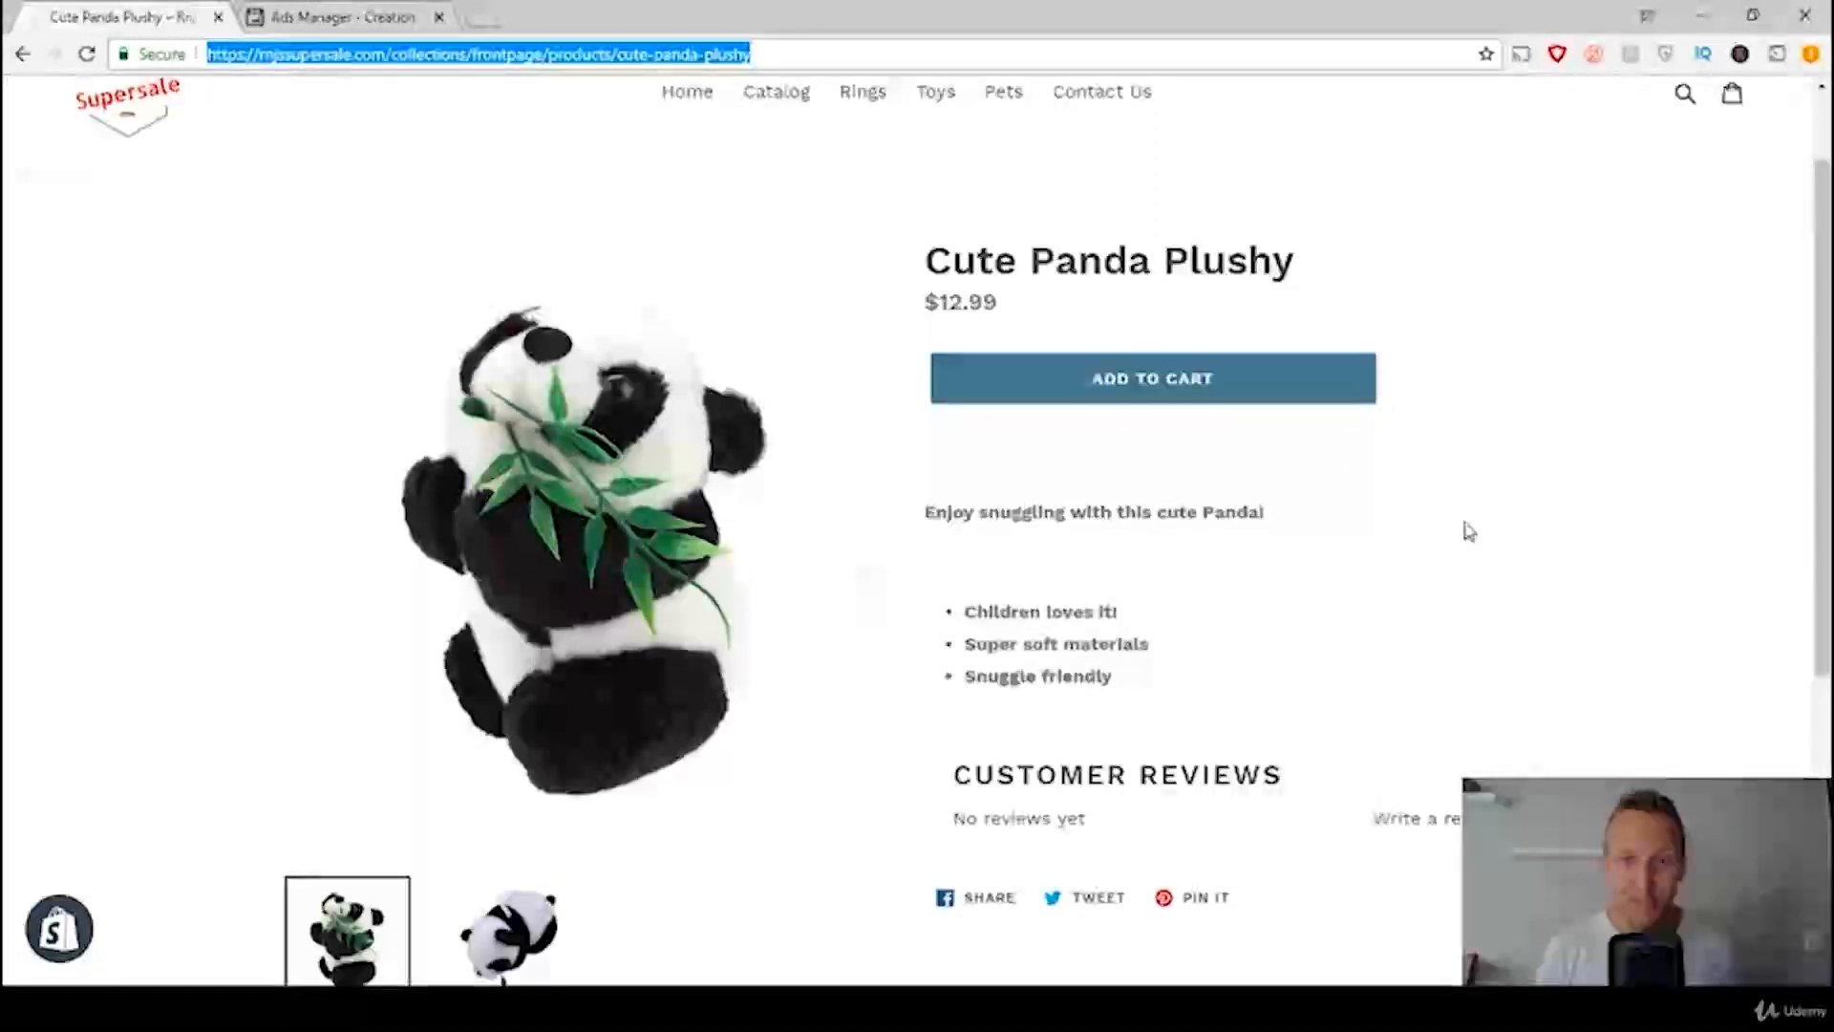
left_click(349, 17)
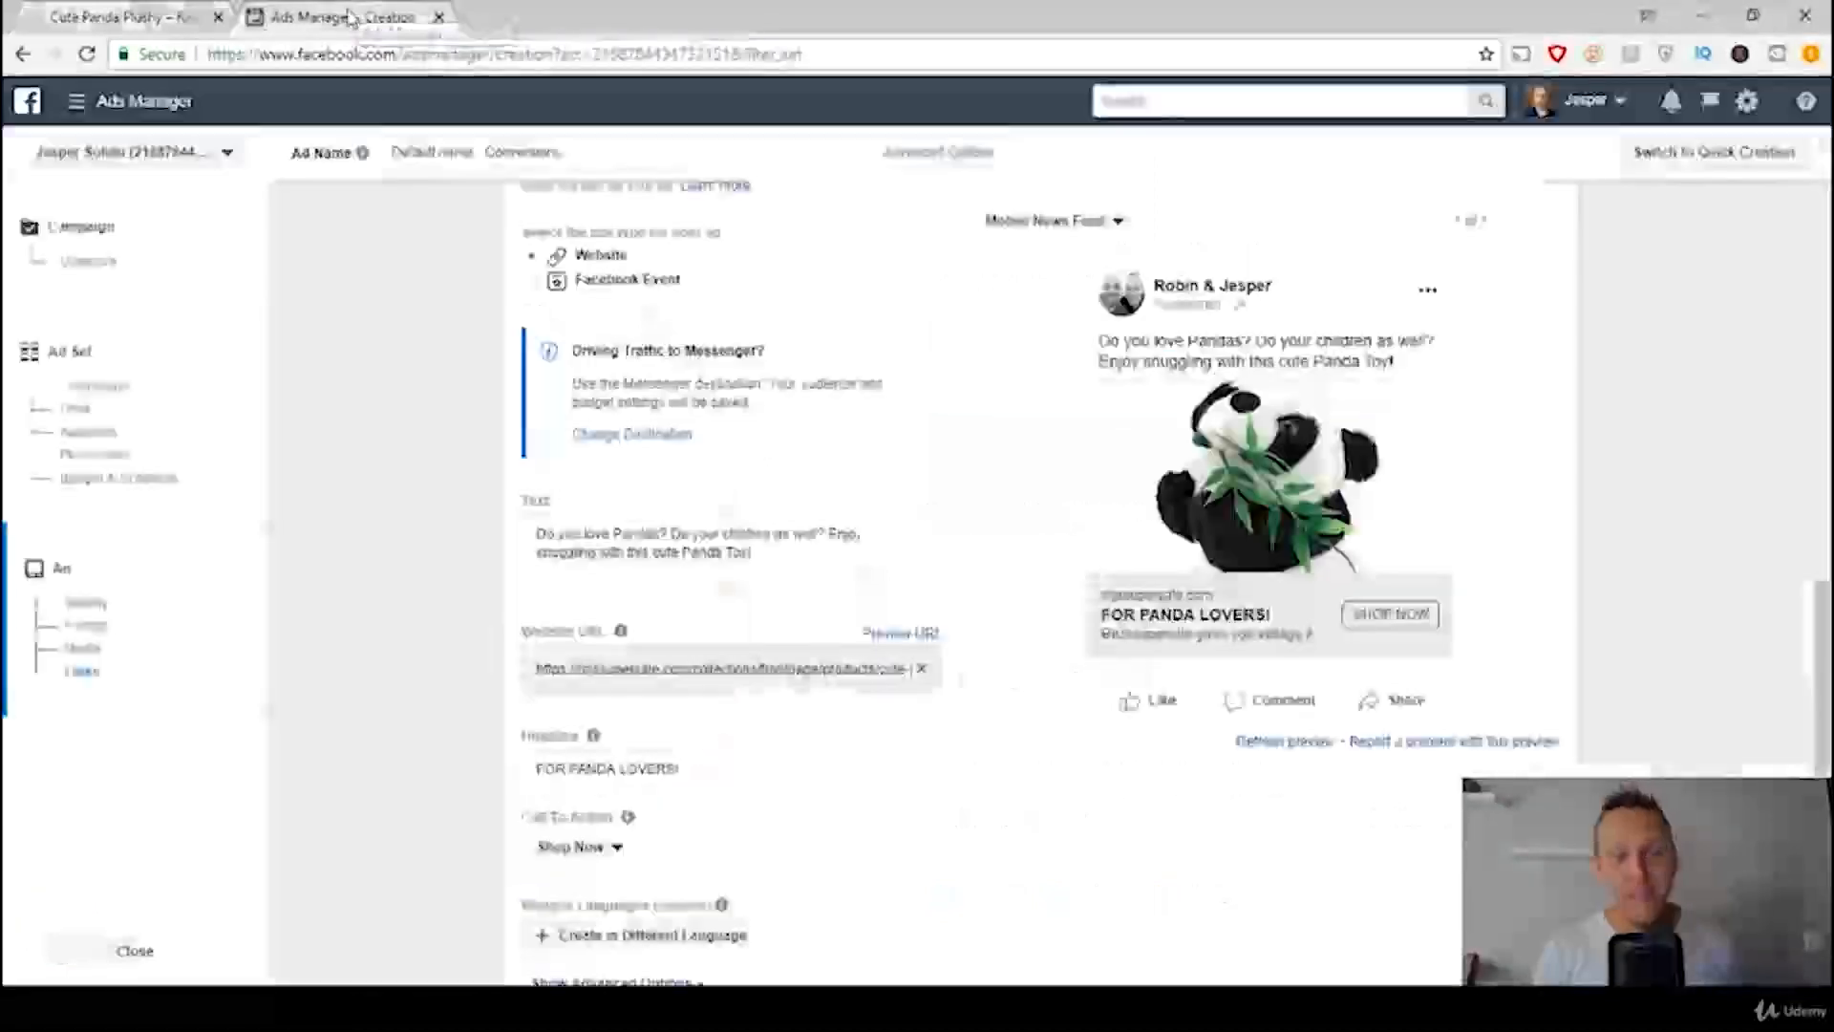
scroll(1026, 578, "down", 2)
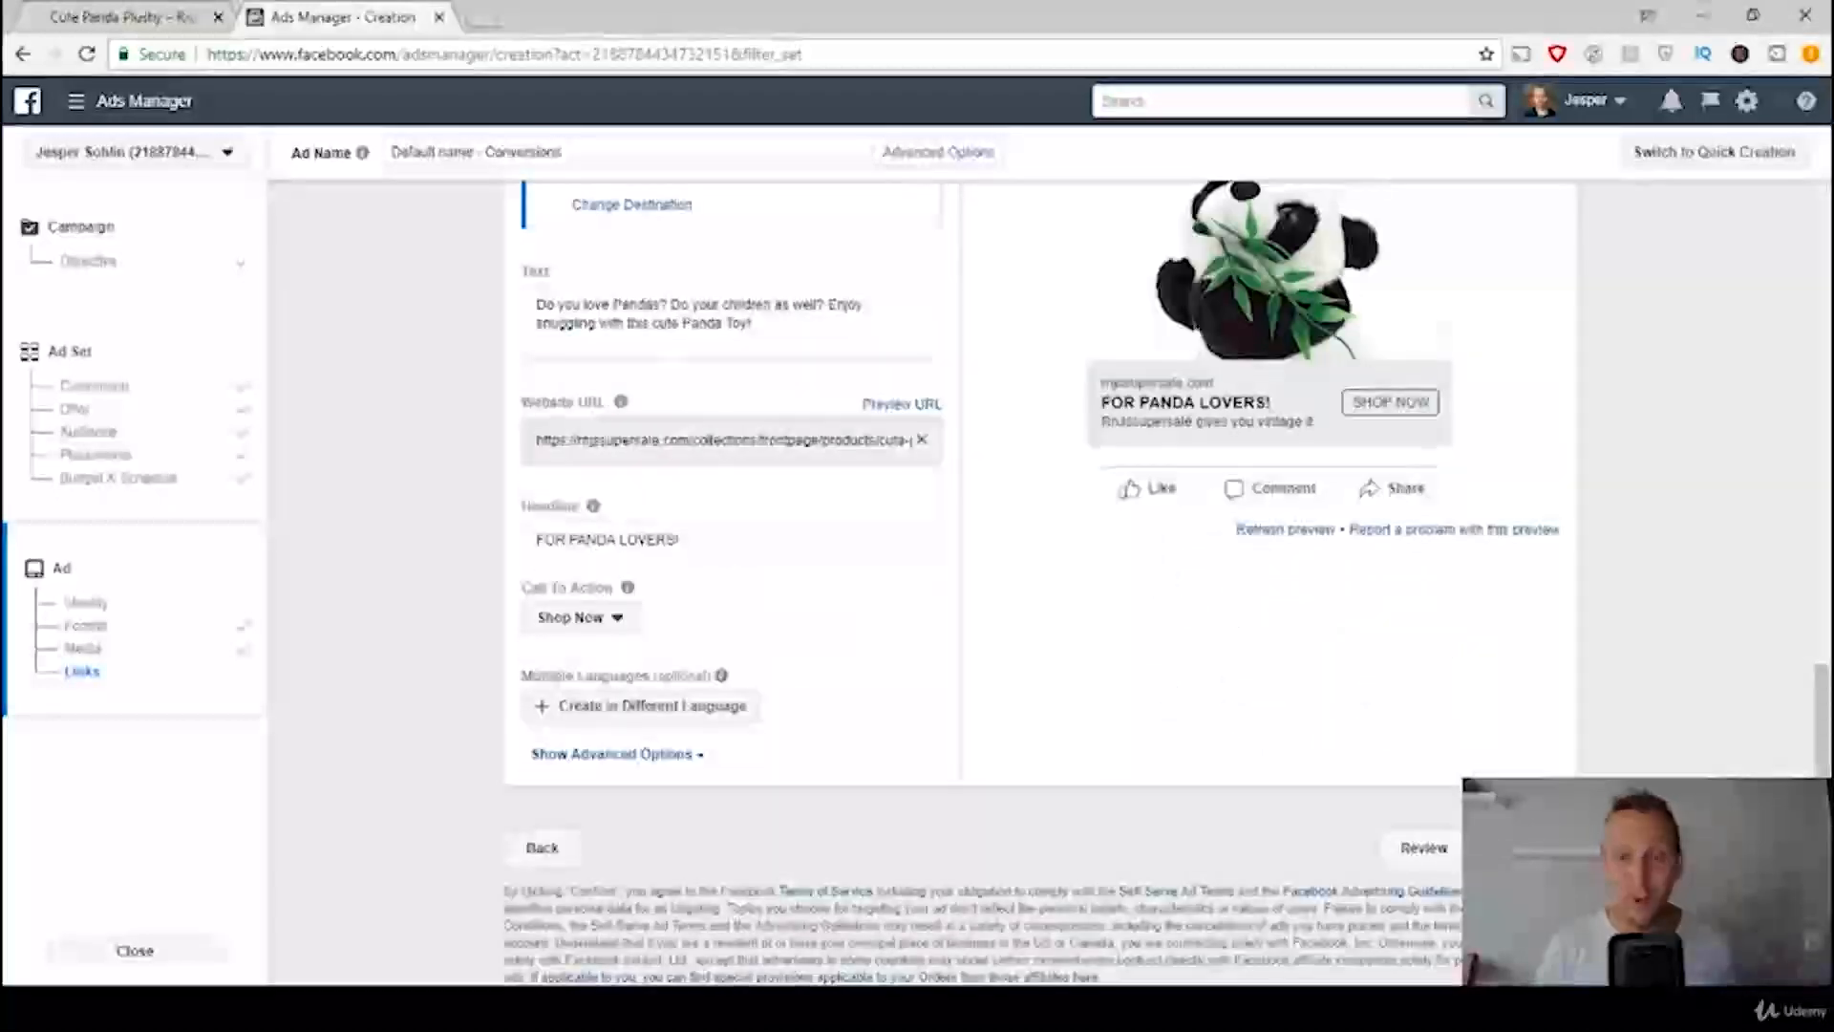
left_click(1526, 848)
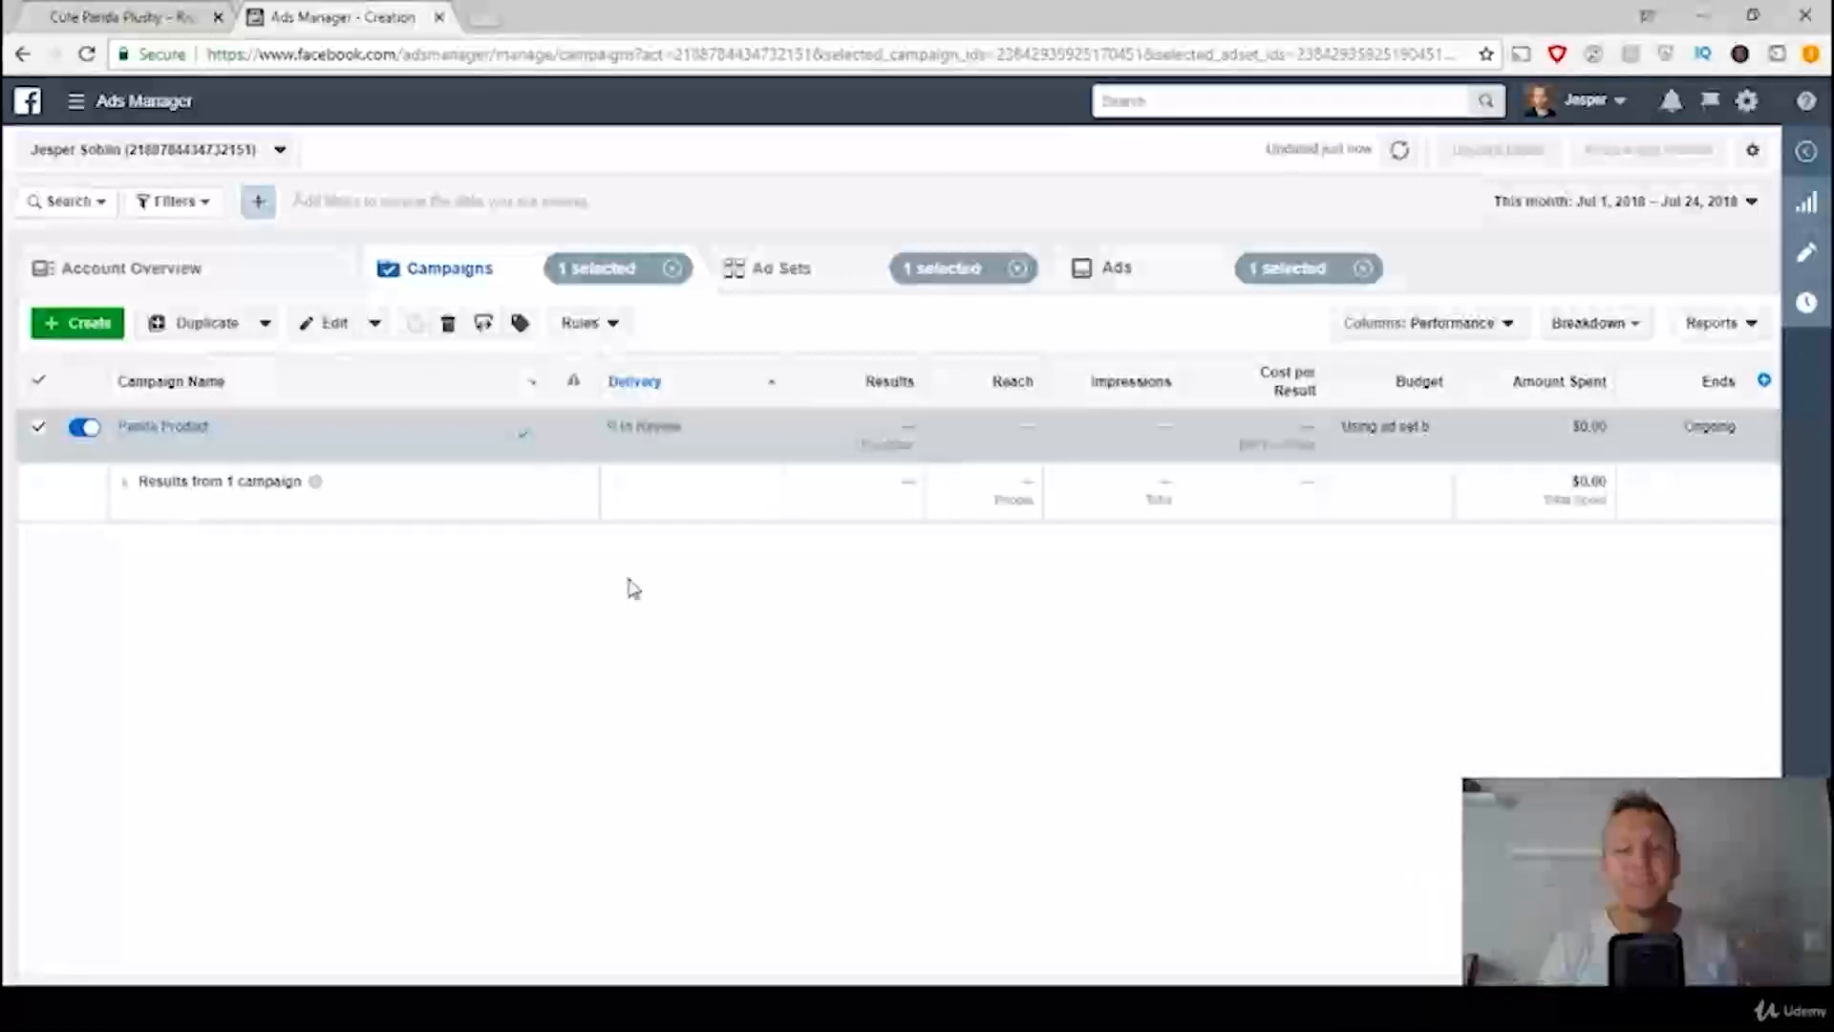
Step: Revisit the ads template and examine the Panda Product campaign's reach and link clicks in the campaign list
left_click(772, 1007)
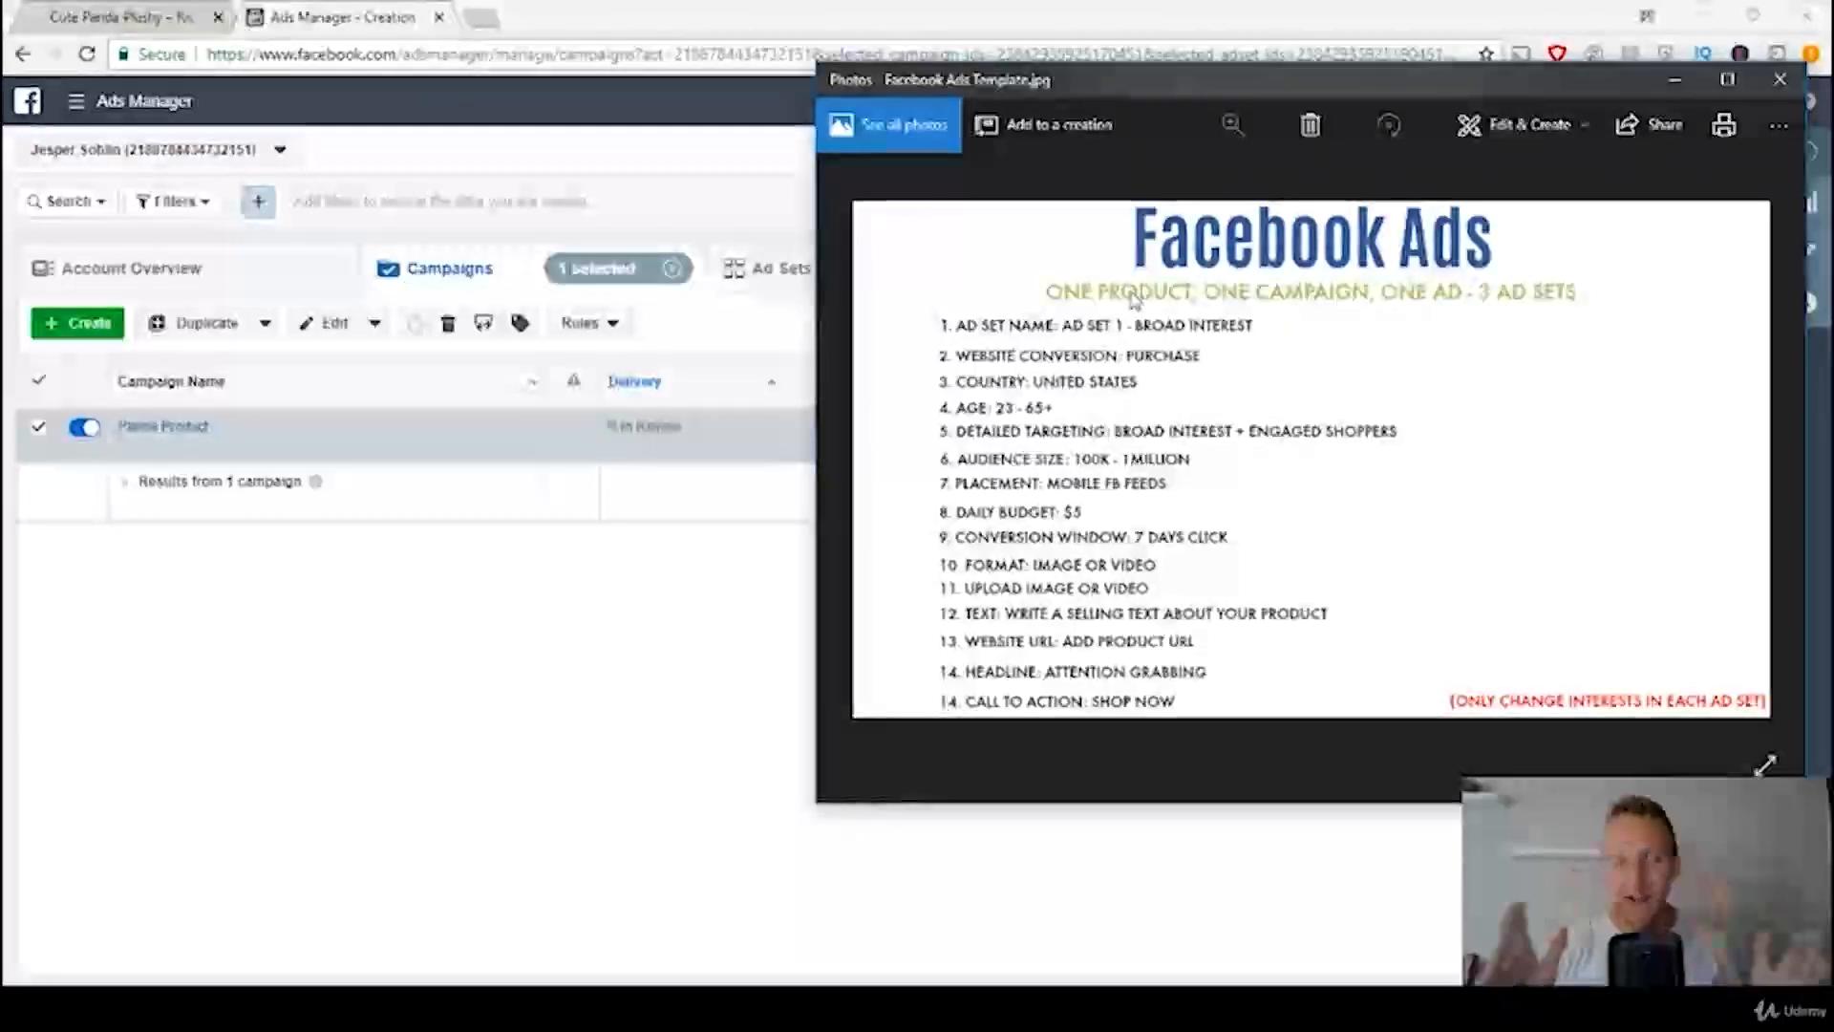
left_click(626, 712)
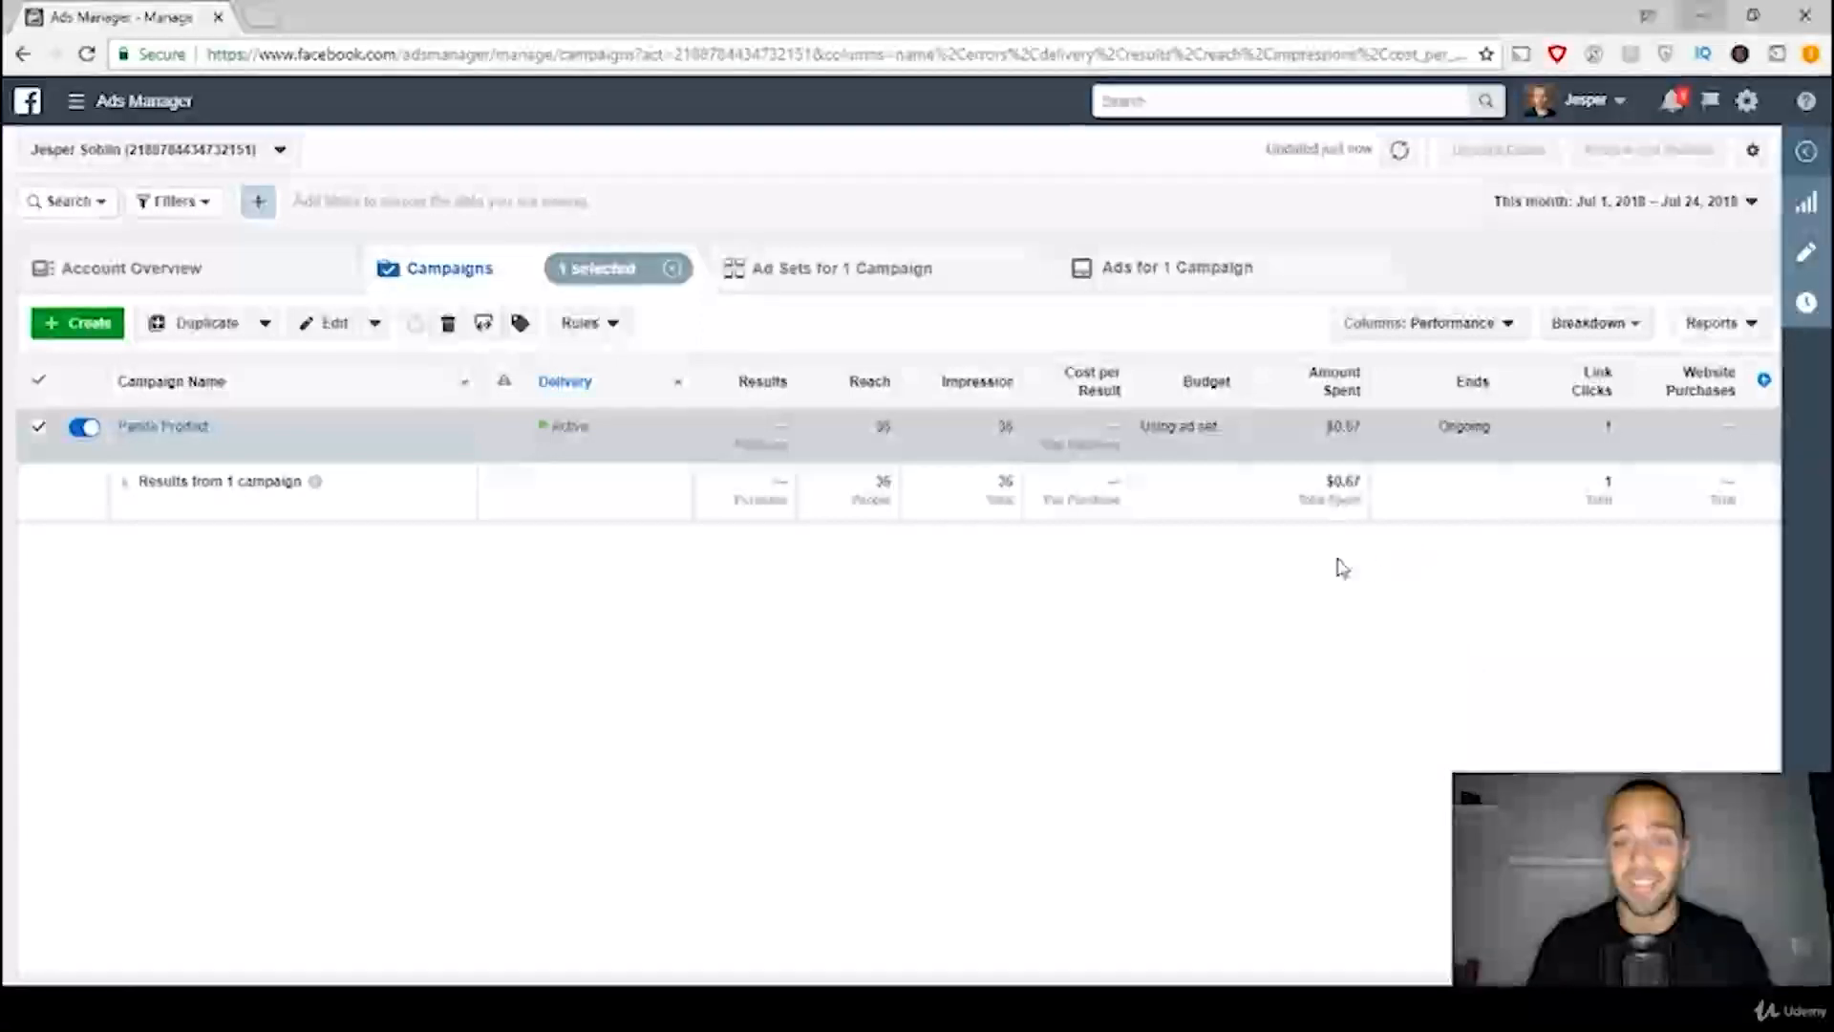
double_click(884, 427)
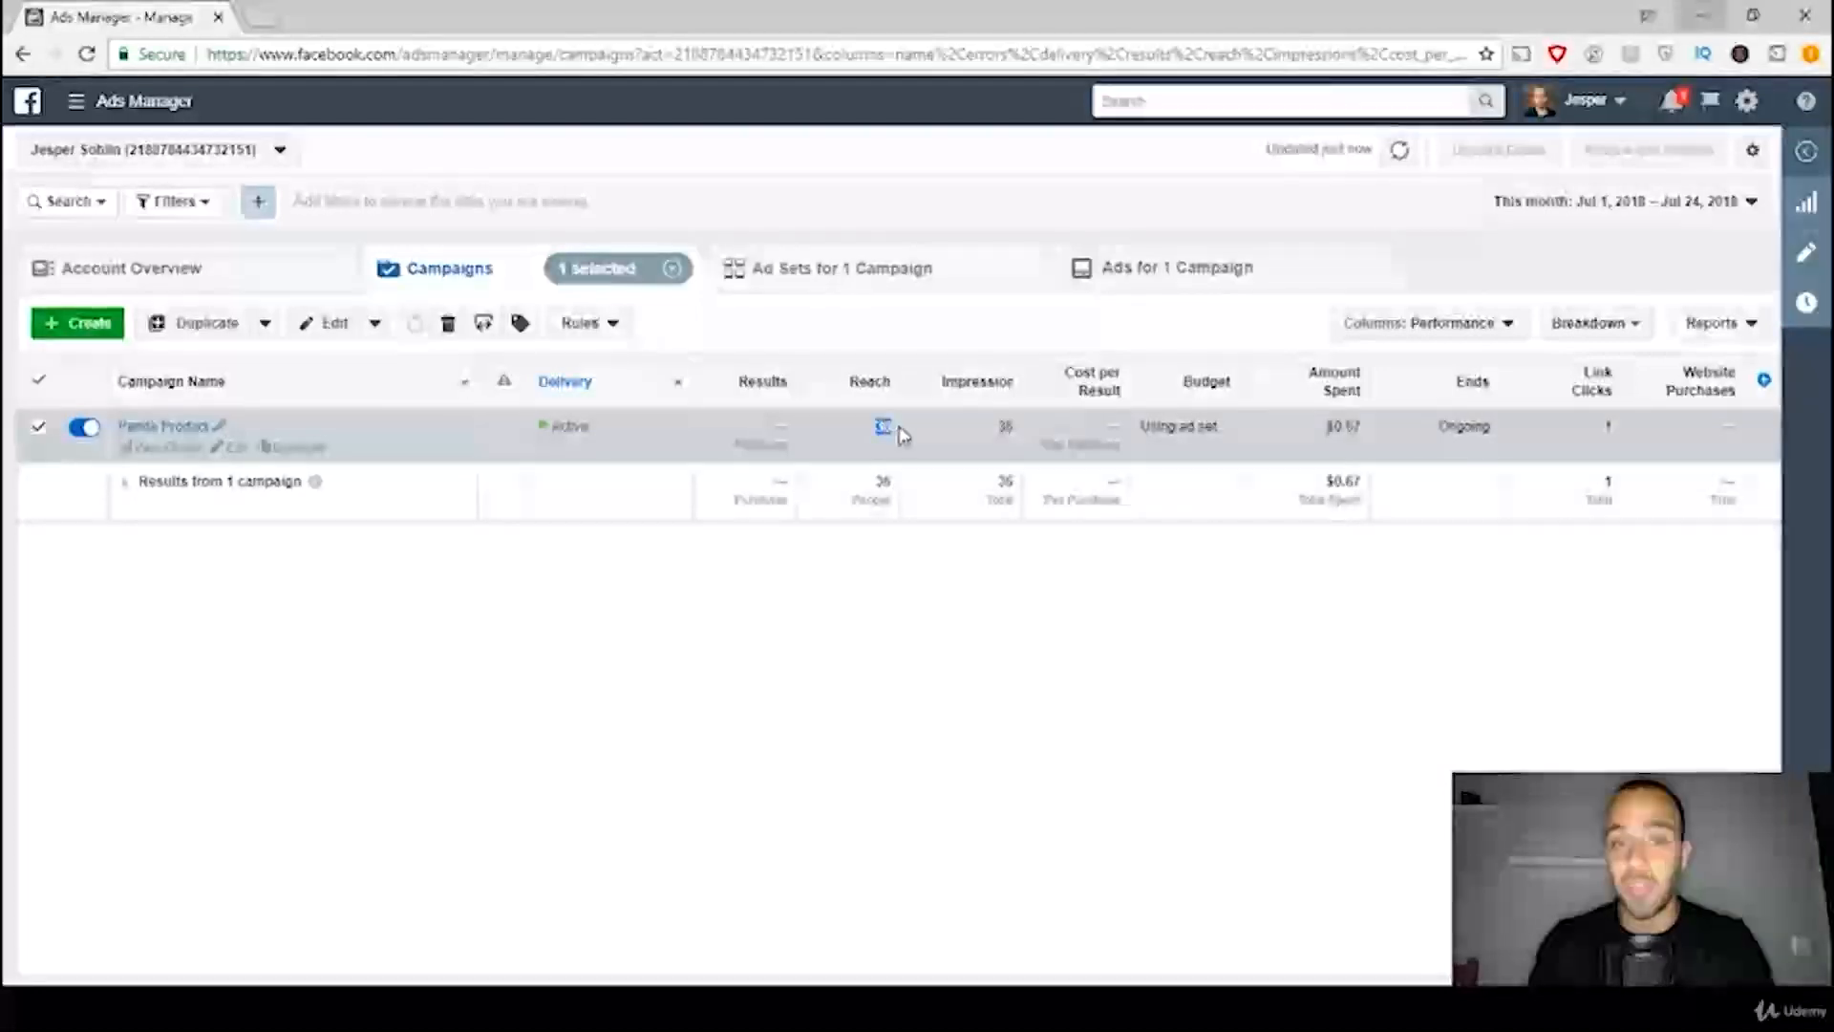
left_click(930, 564)
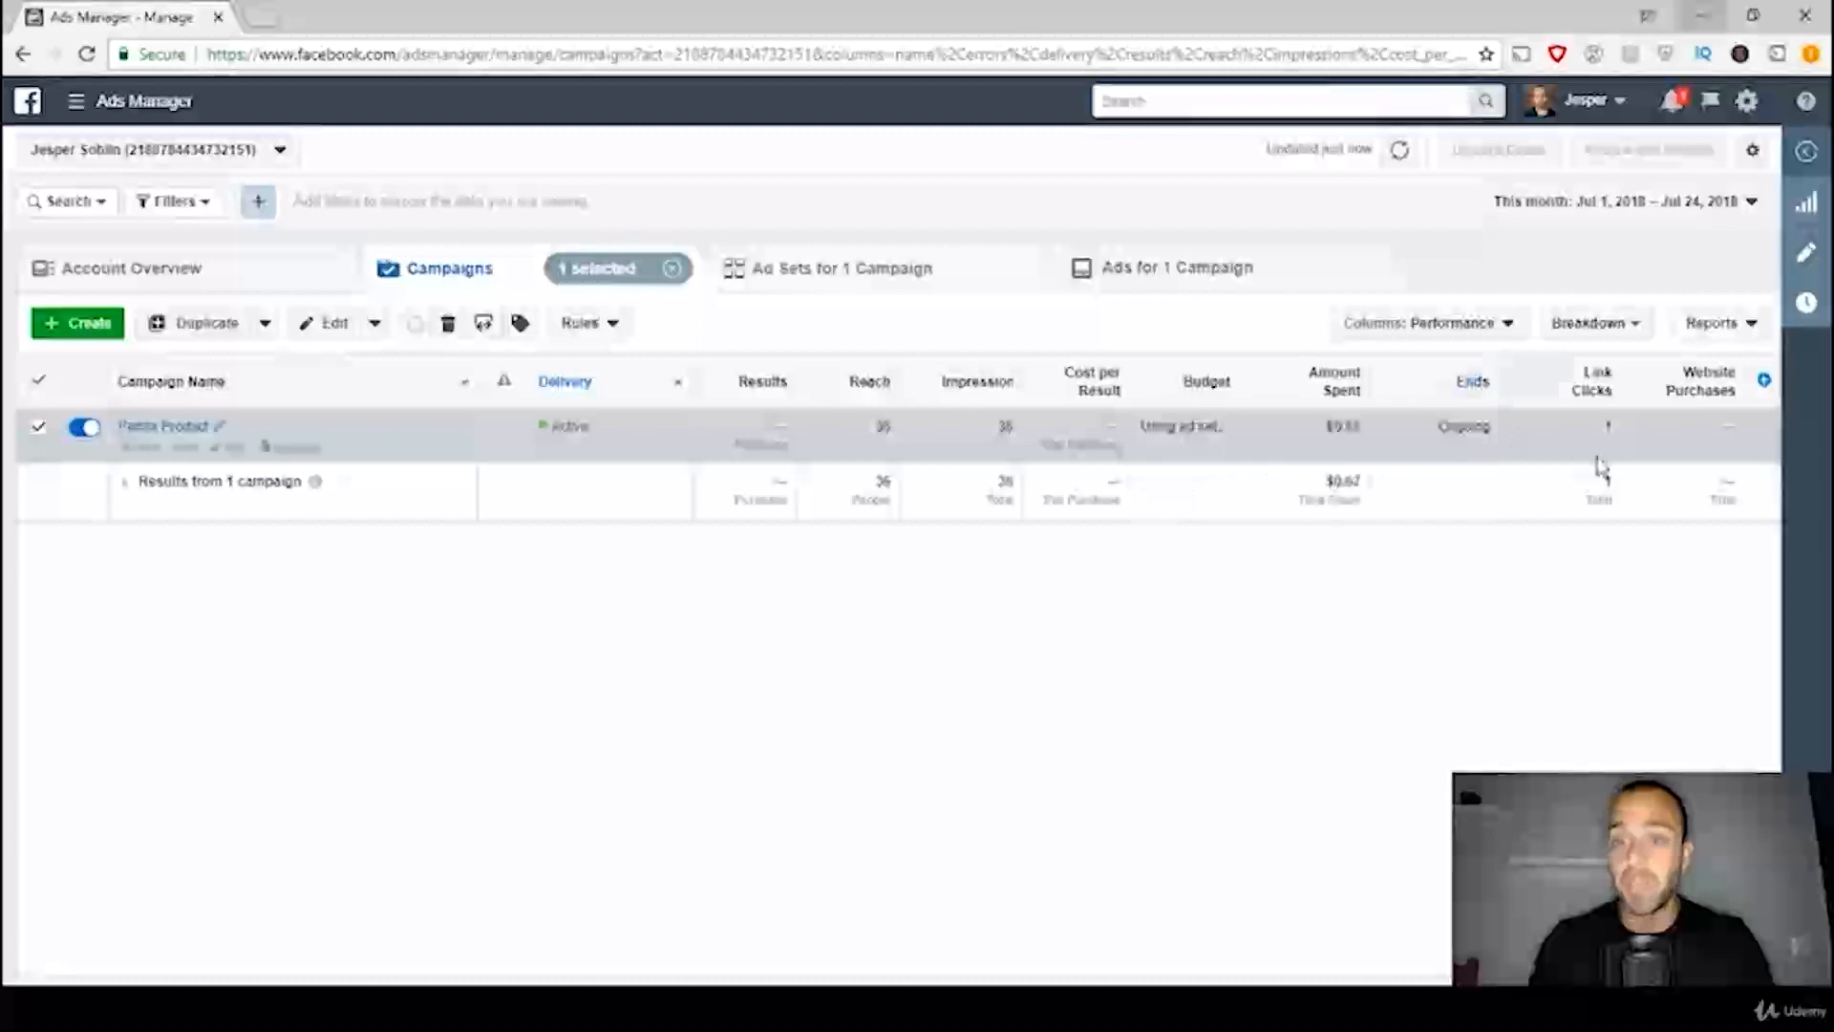
double_click(1607, 427)
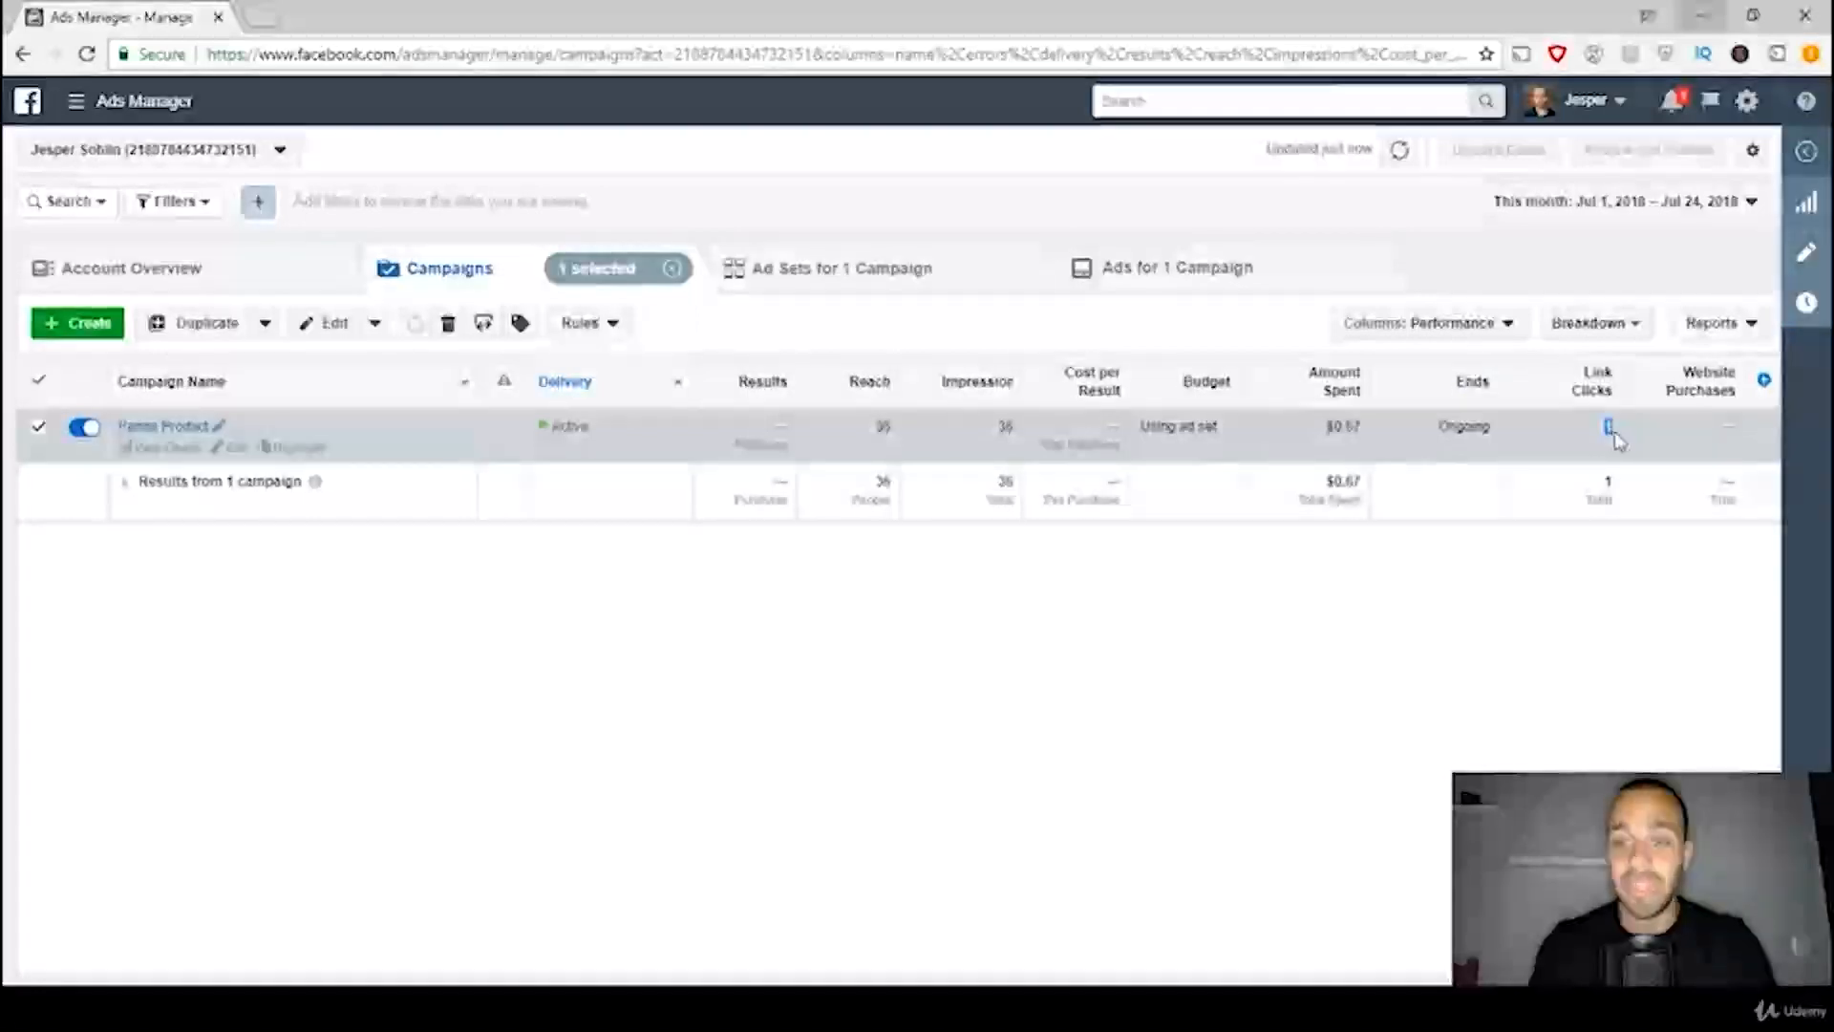
Step: Open the Panda Product campaign's ad for editing, review its settings and preview, and close the editor
left_click(1581, 653)
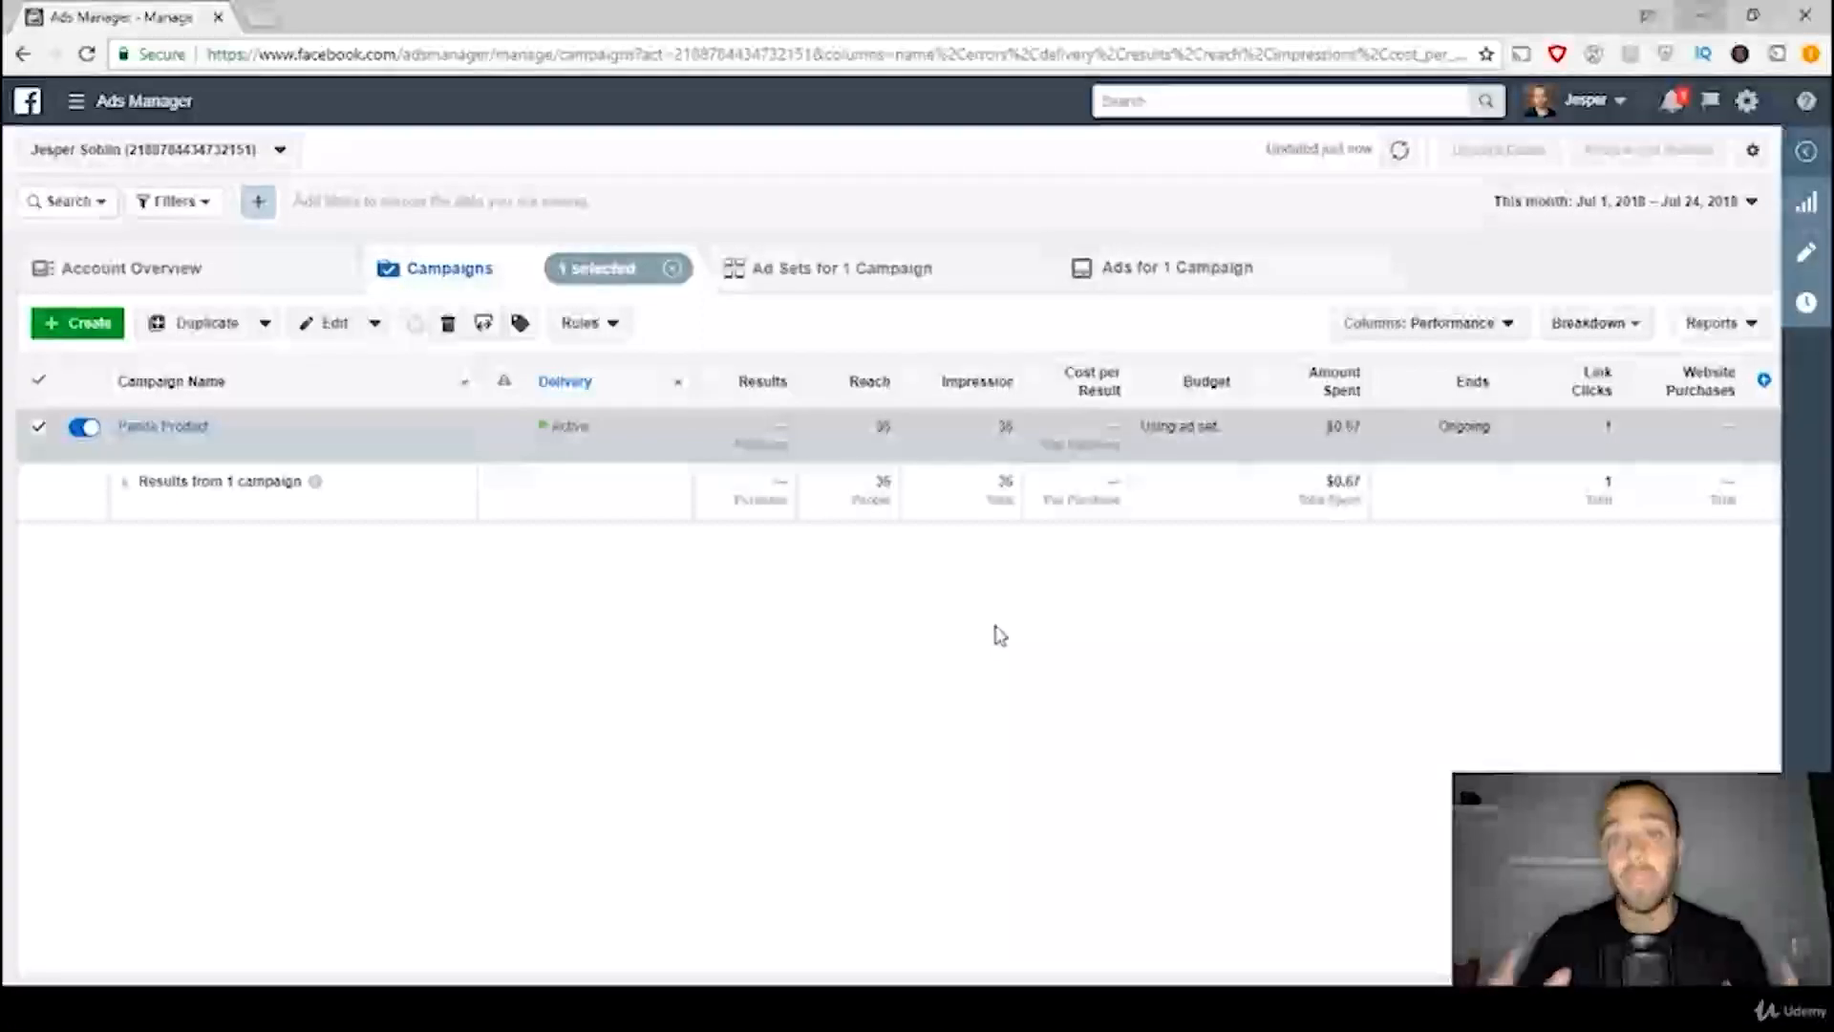
left_click(1157, 286)
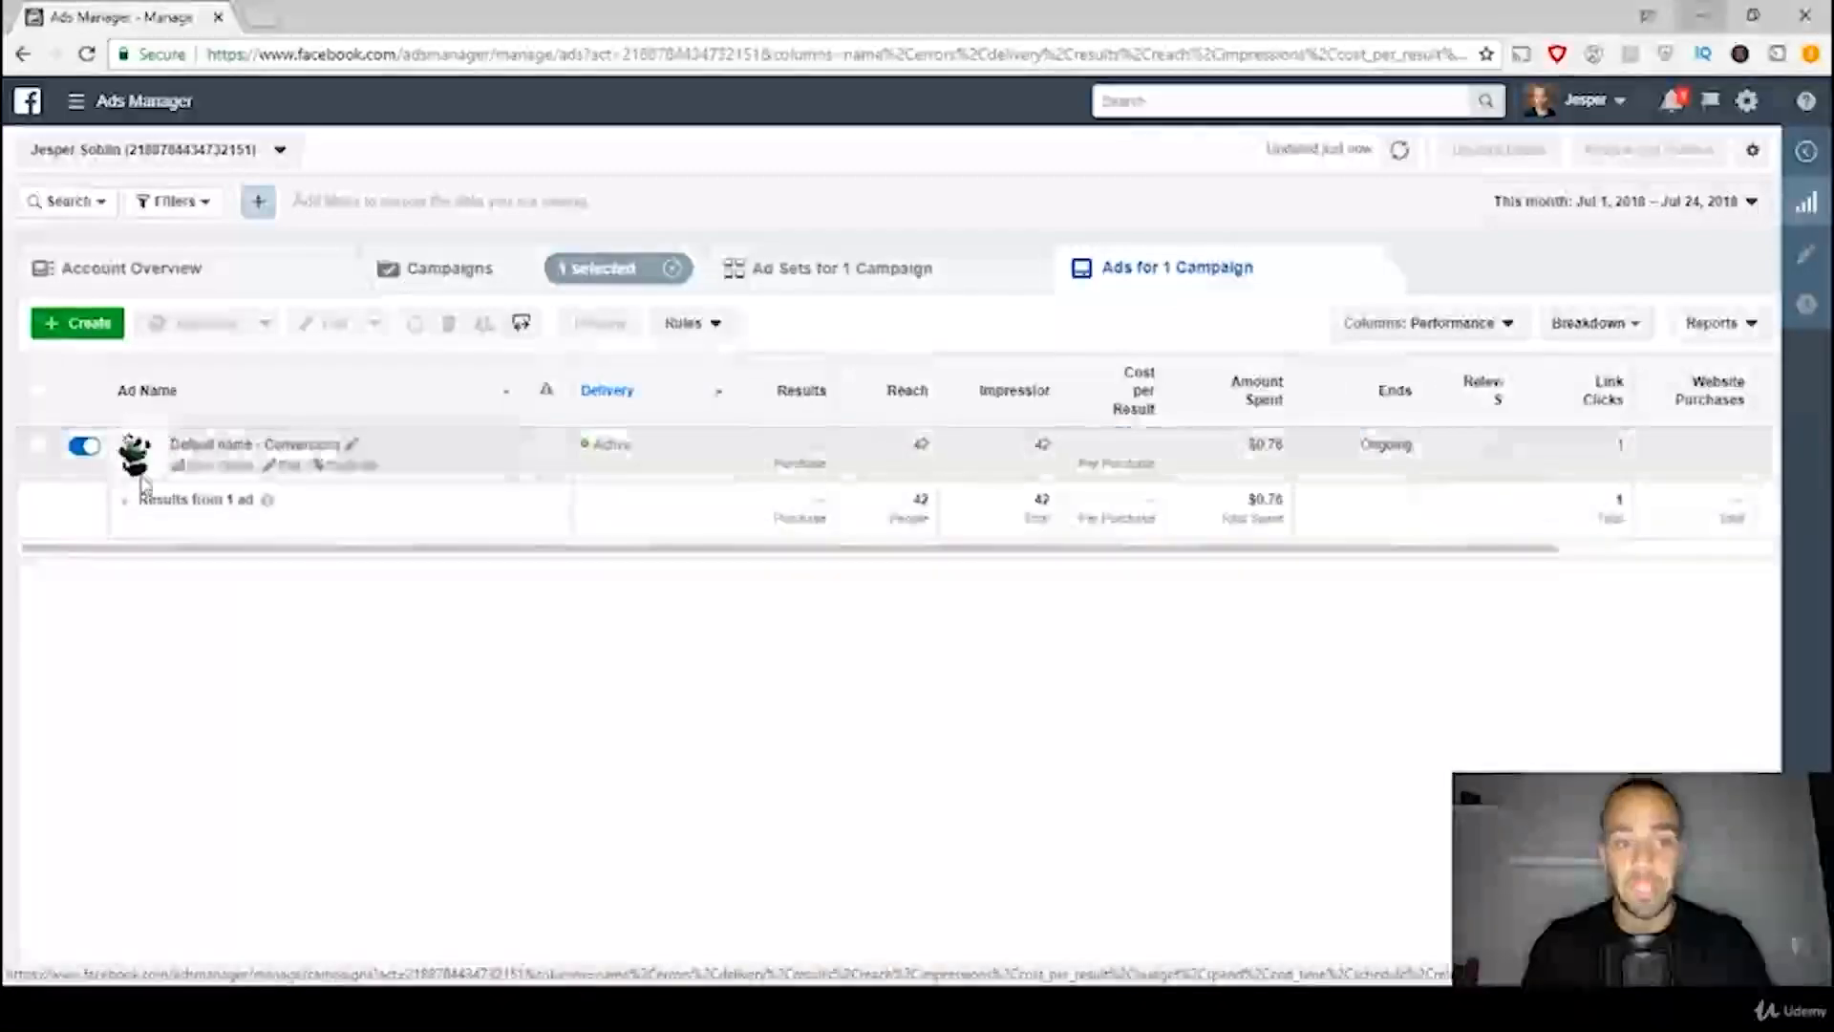
left_click(287, 467)
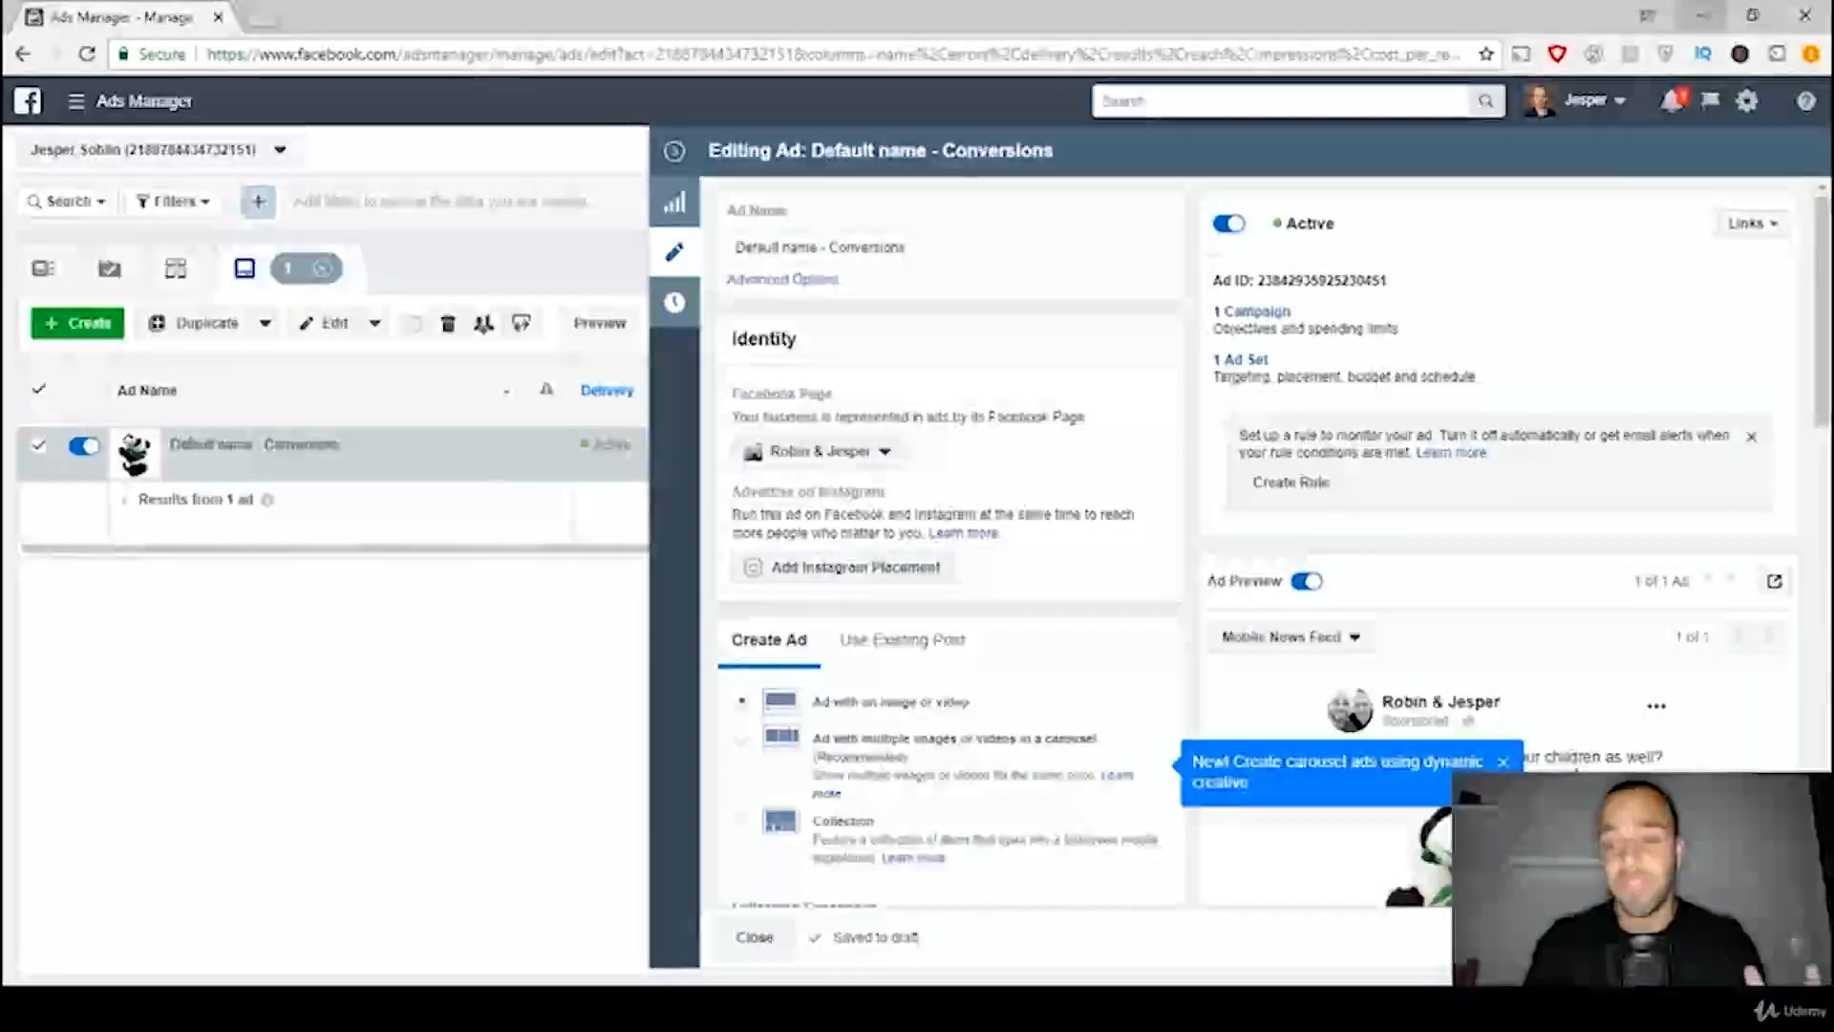
scroll(1242, 545, "down", 1)
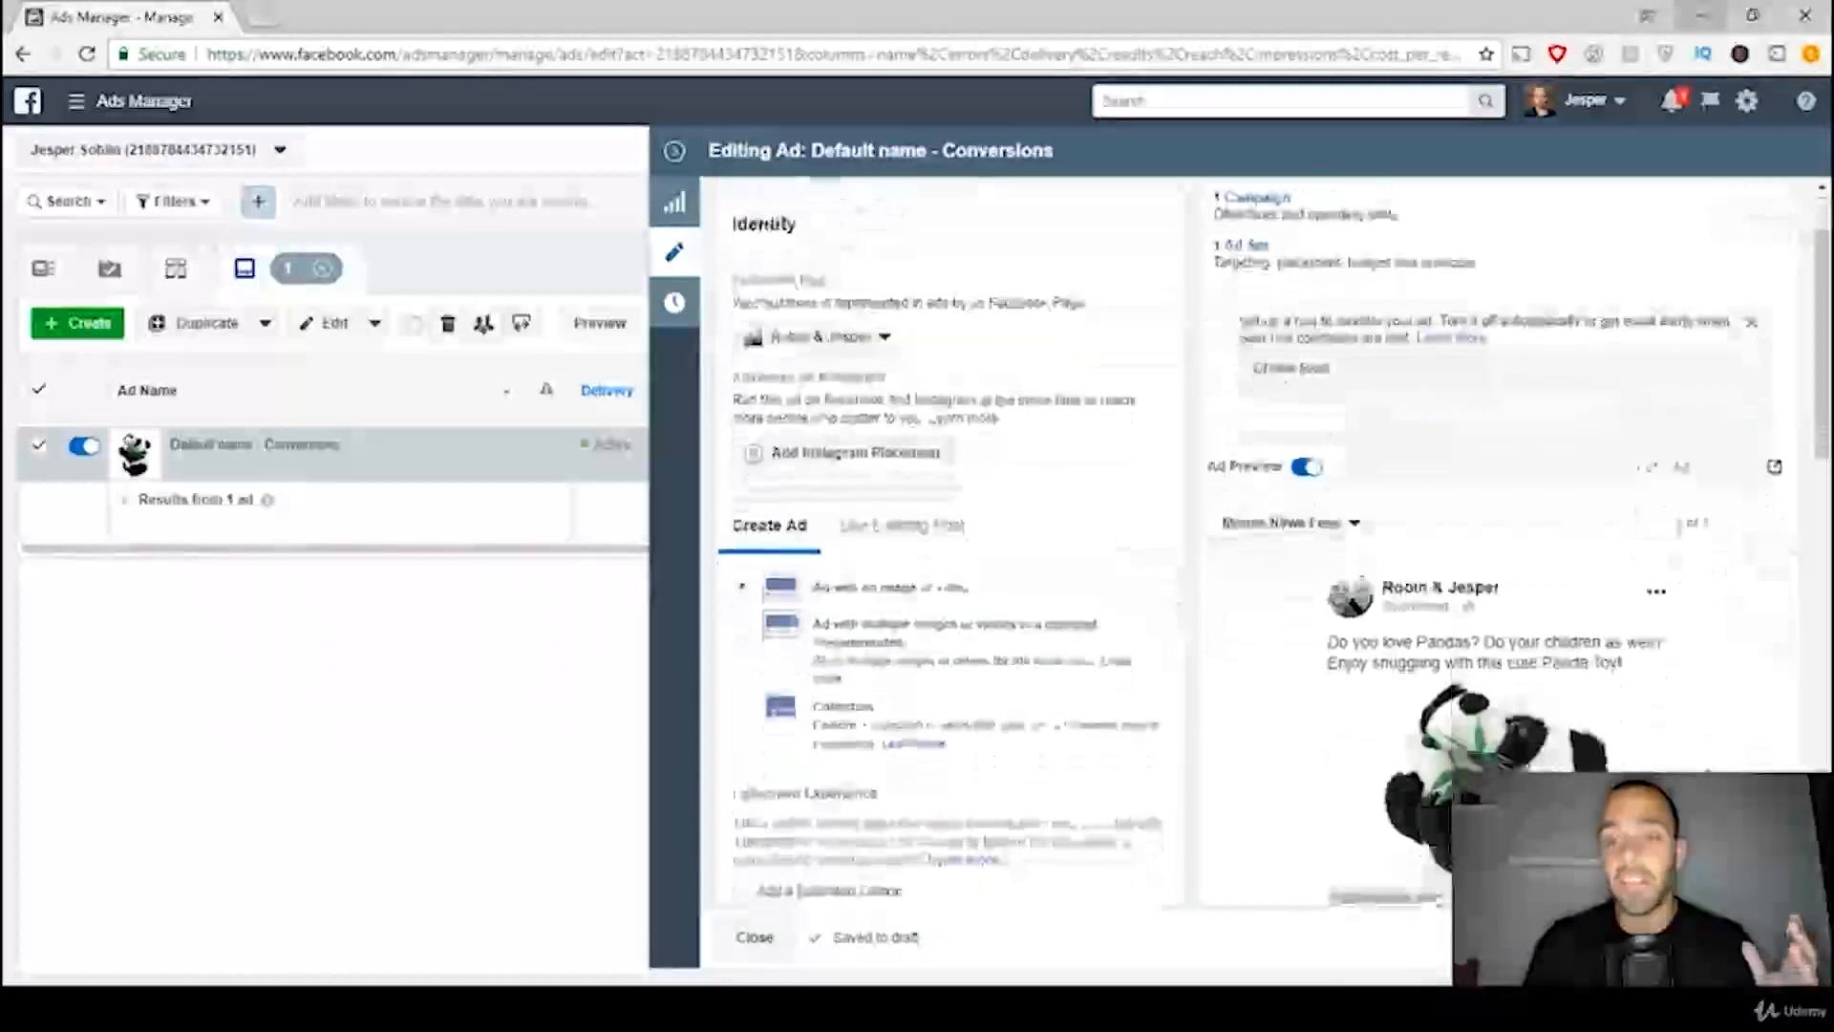
scroll(1666, 688, "down", 1)
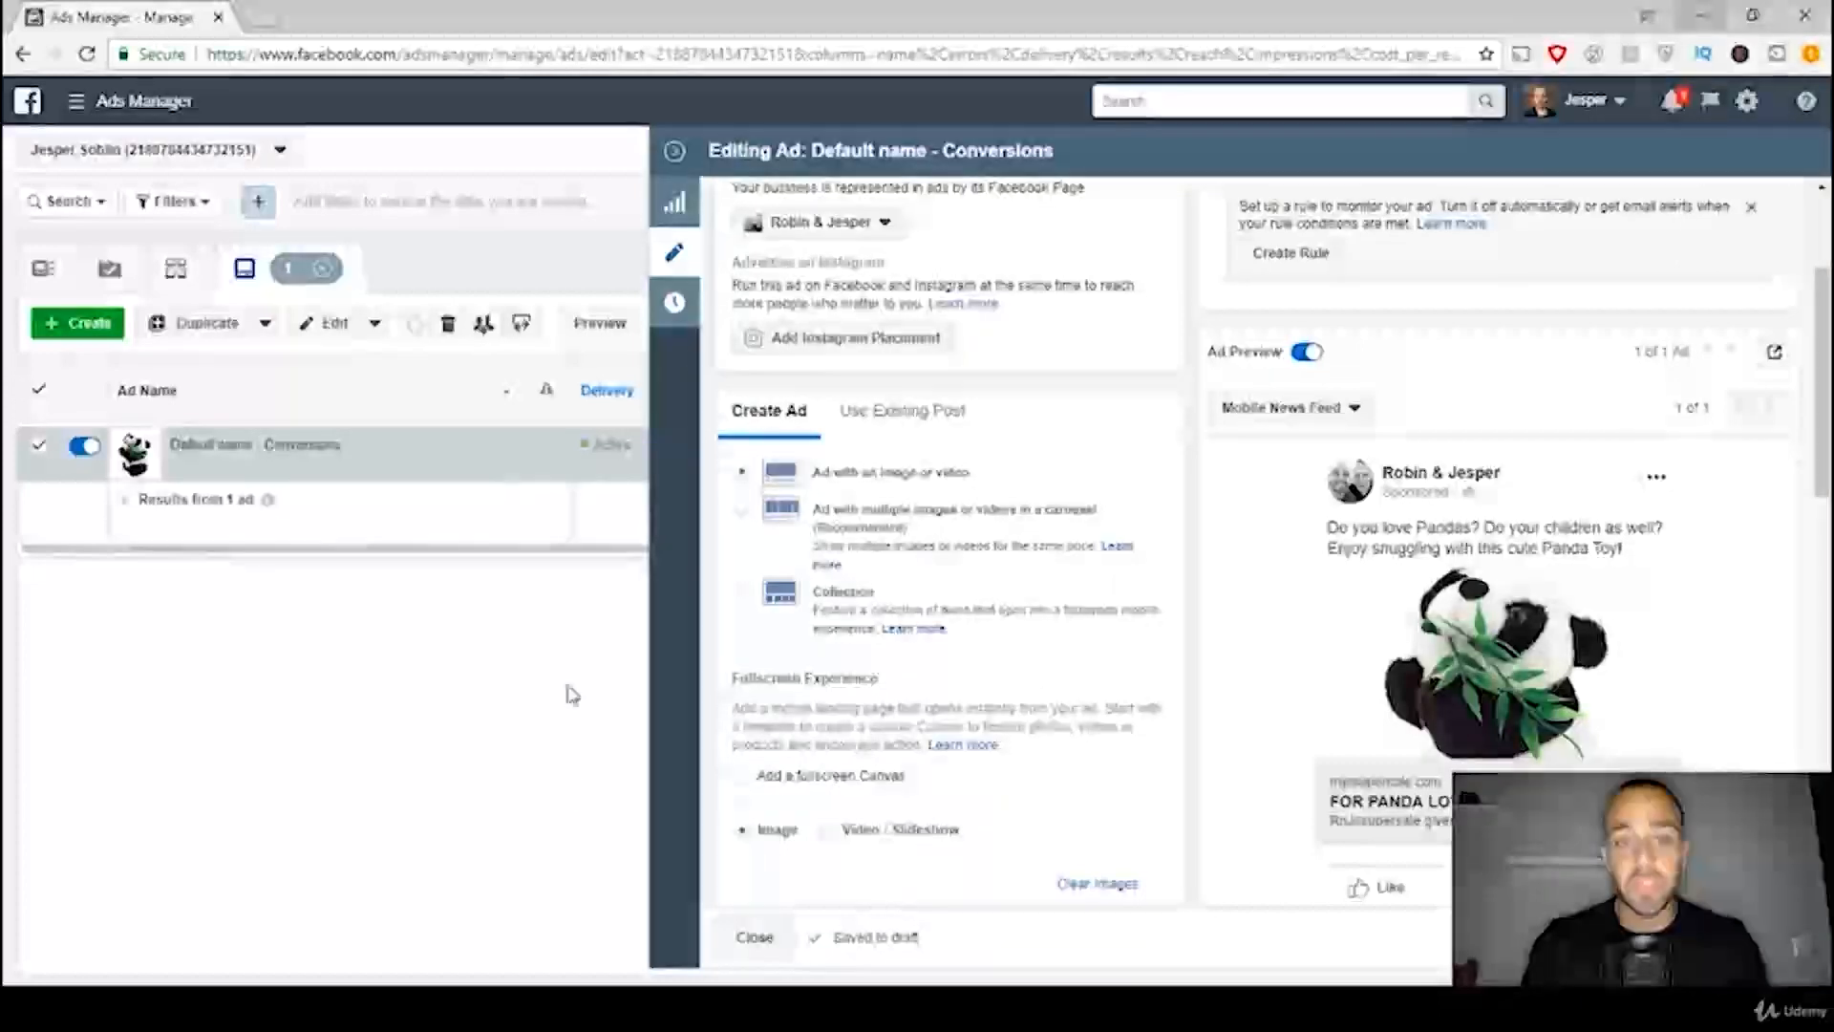
left_click(674, 151)
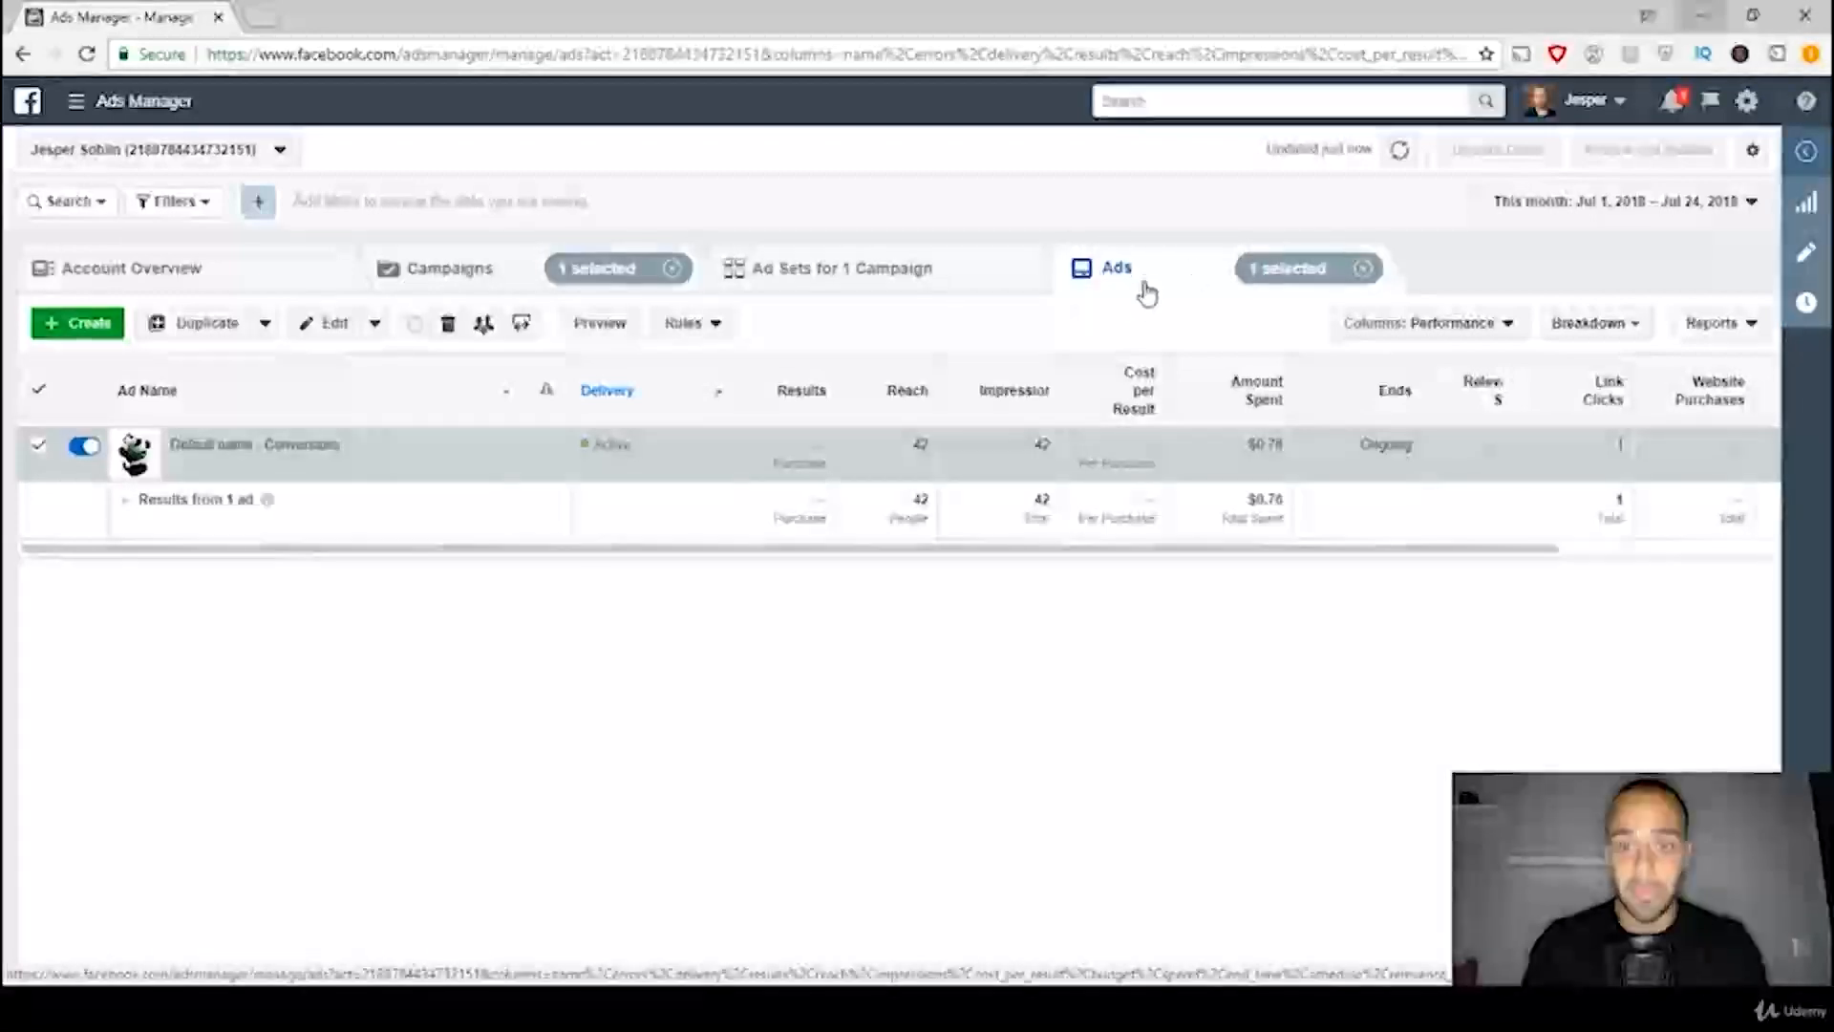
Step: Duplicate the ad once into the existing Panda Product campaign and its existing ad set, Ad set 1 - Broad Interest
mouse_move(220, 468)
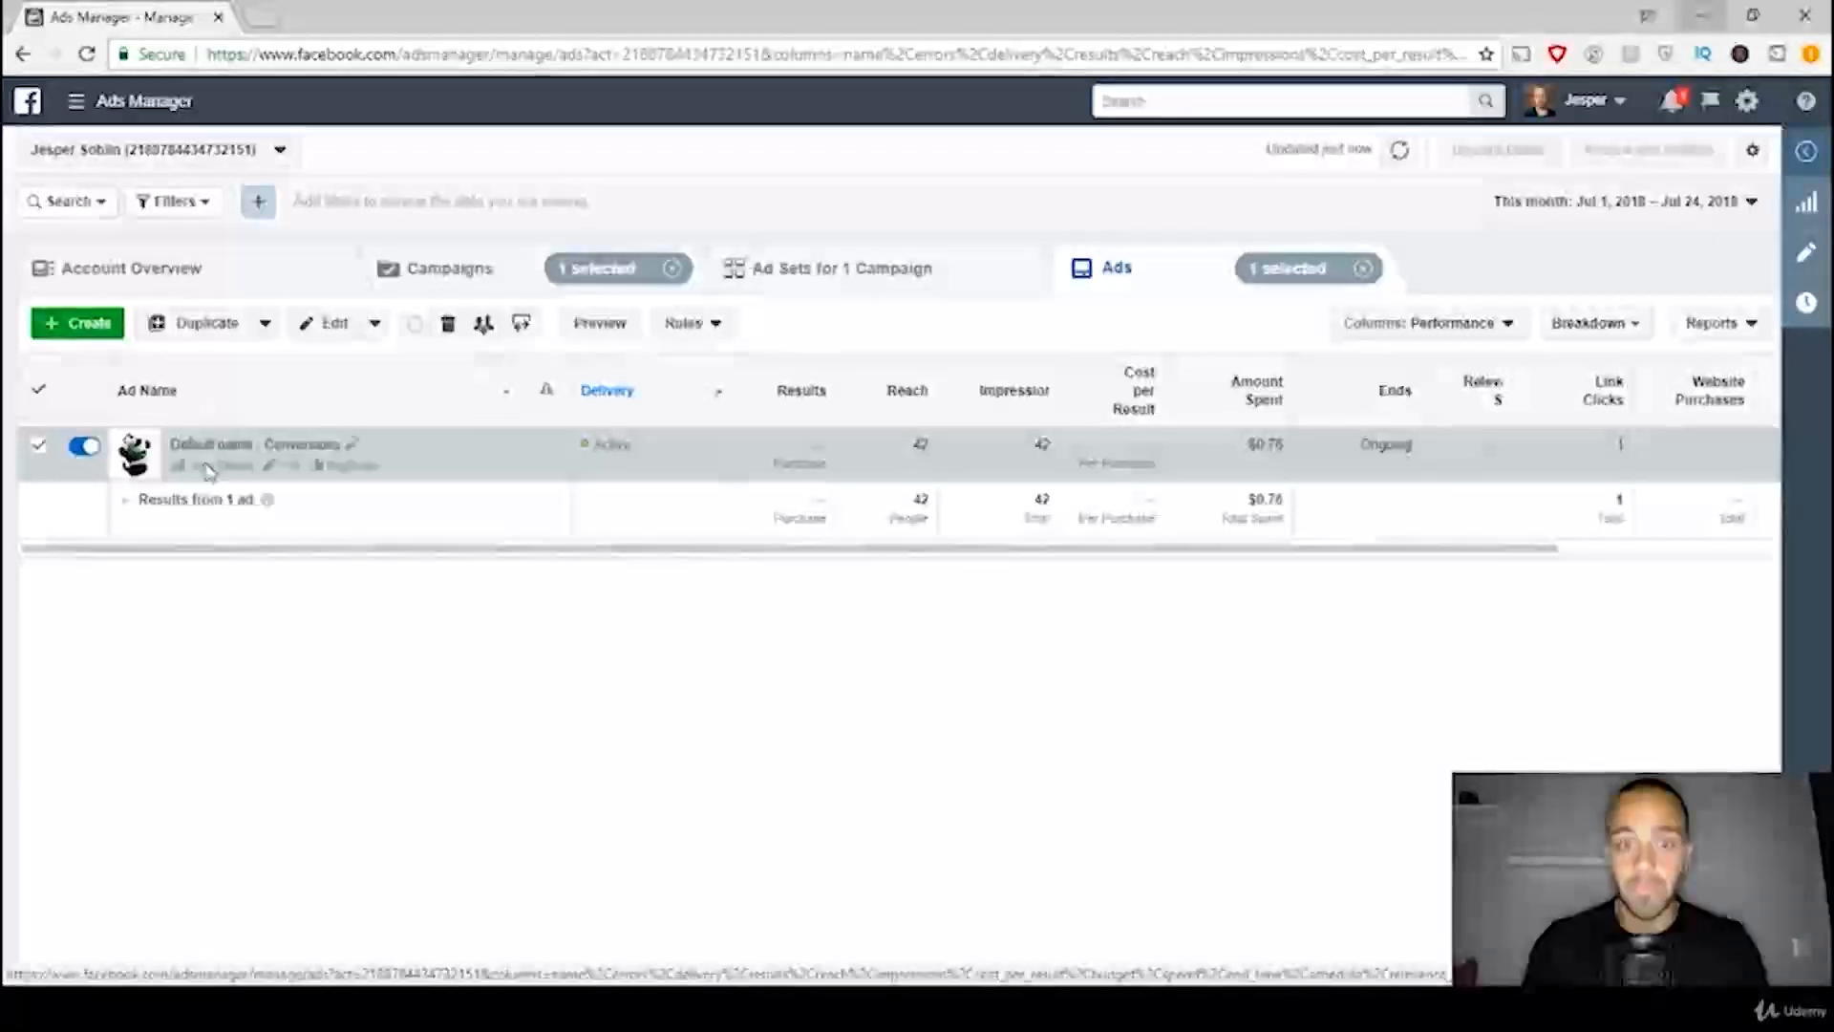
left_click(351, 466)
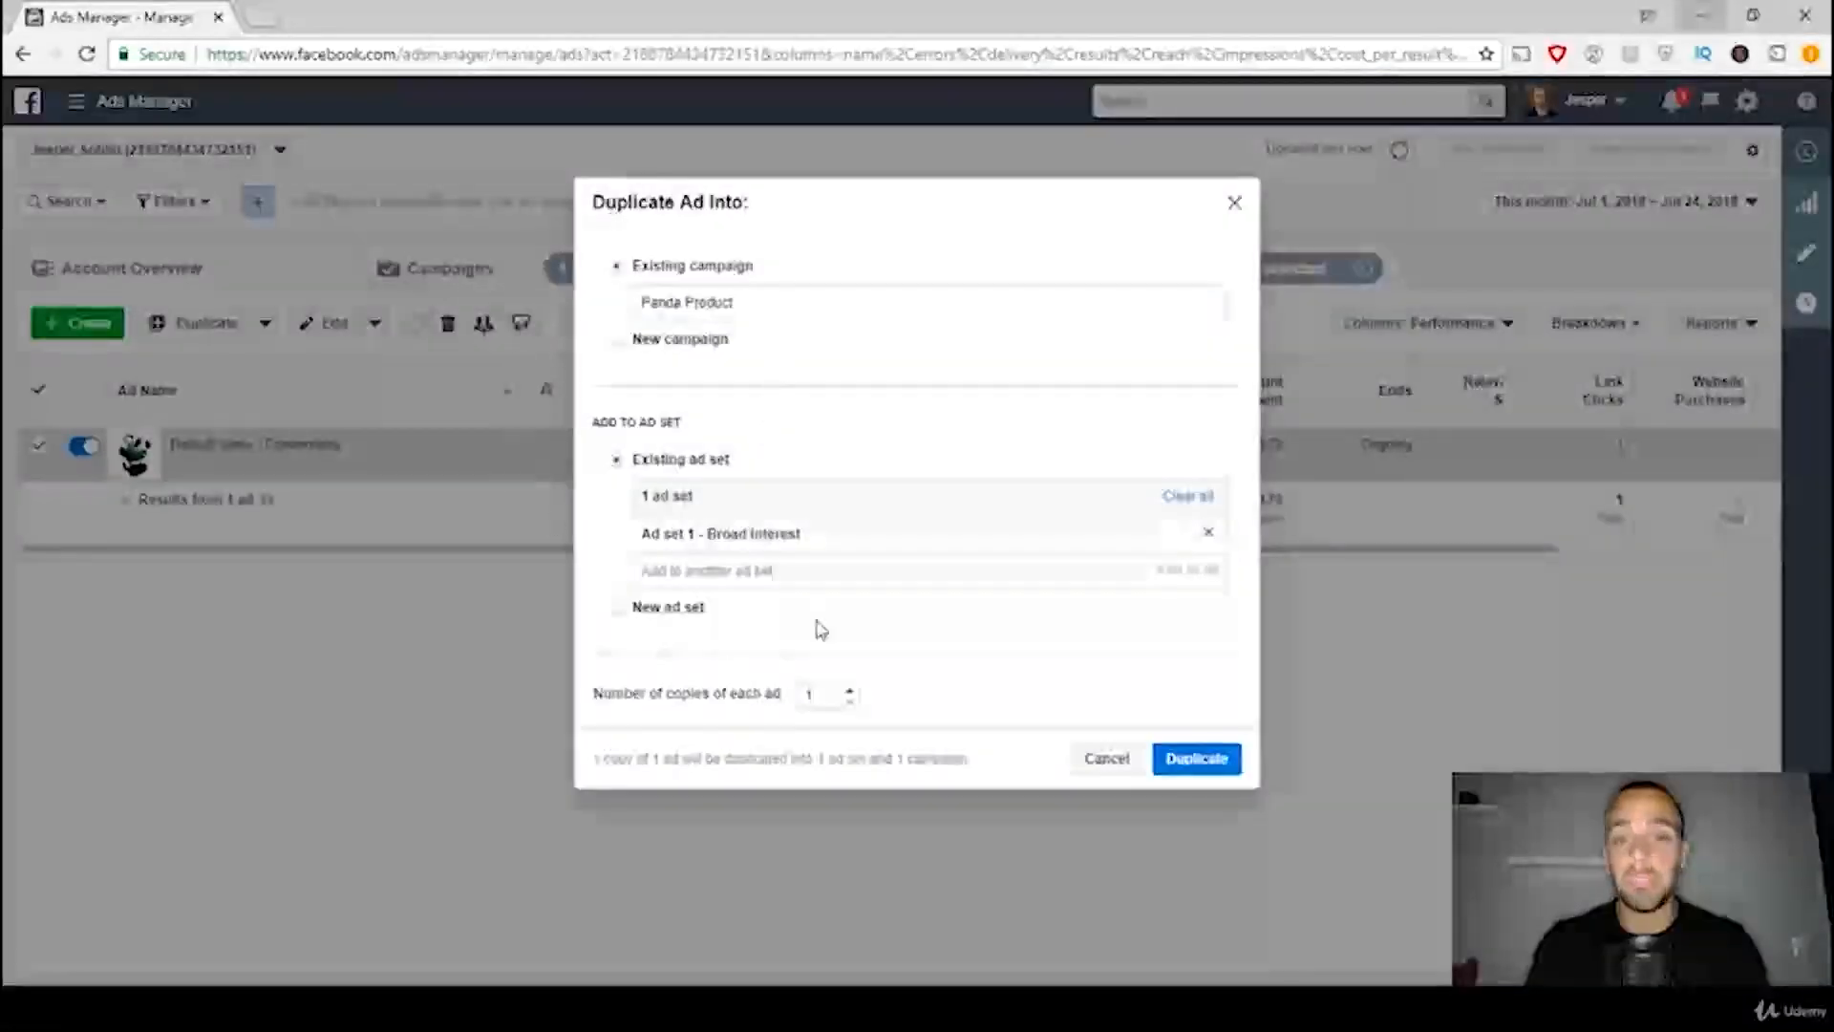
left_click(623, 612)
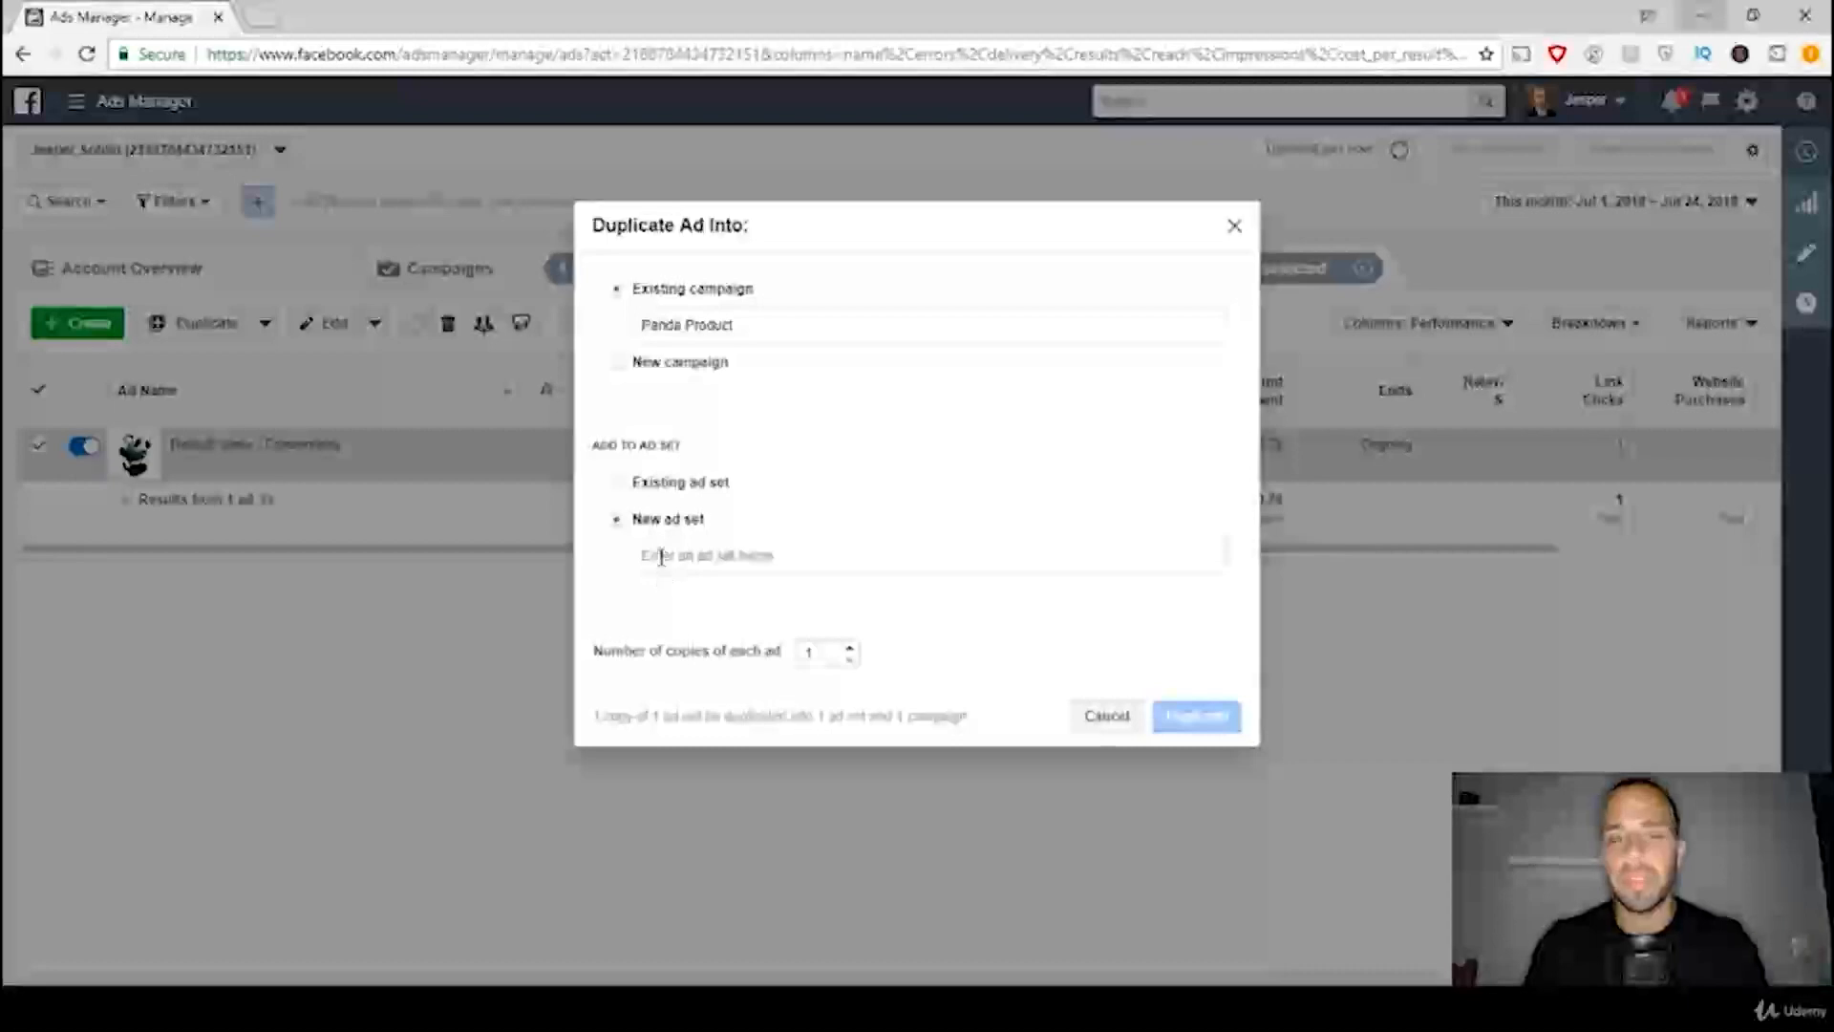
left_click(619, 489)
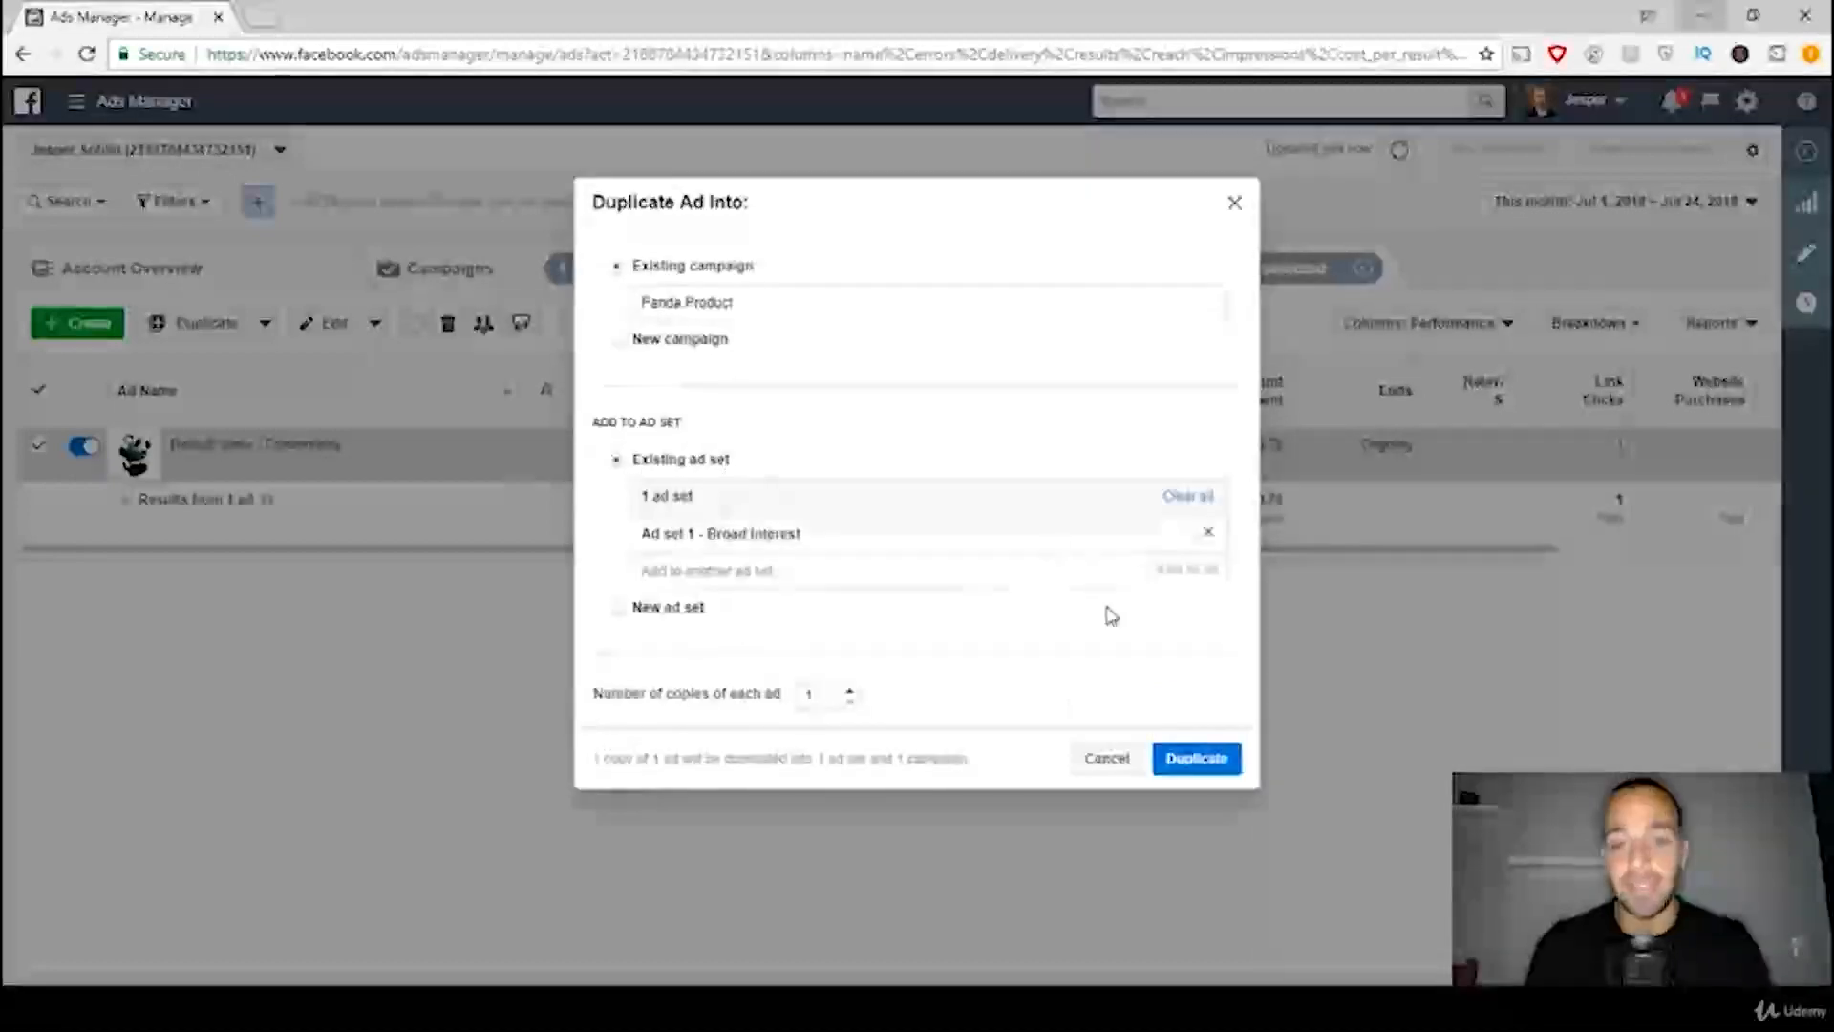
left_click(1198, 758)
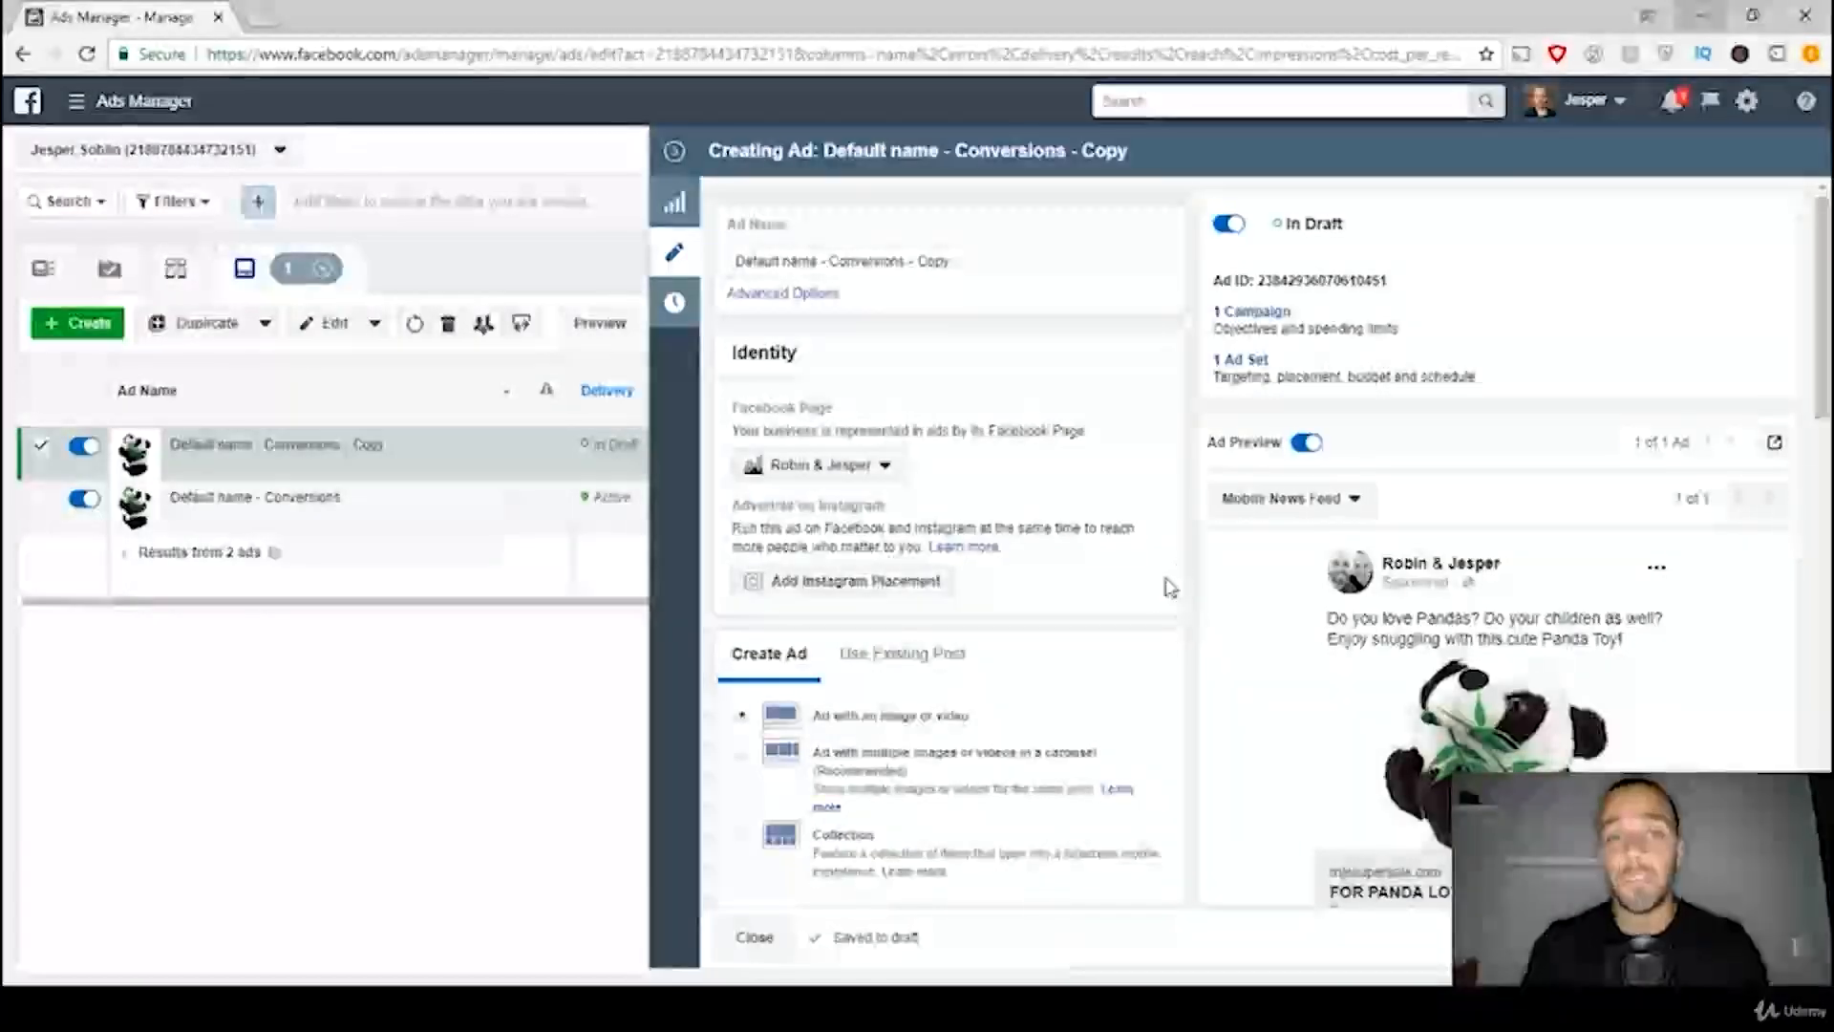
Step: Rename the duplicated ad as "Default name - Conversions - 2"
left_click(990, 259)
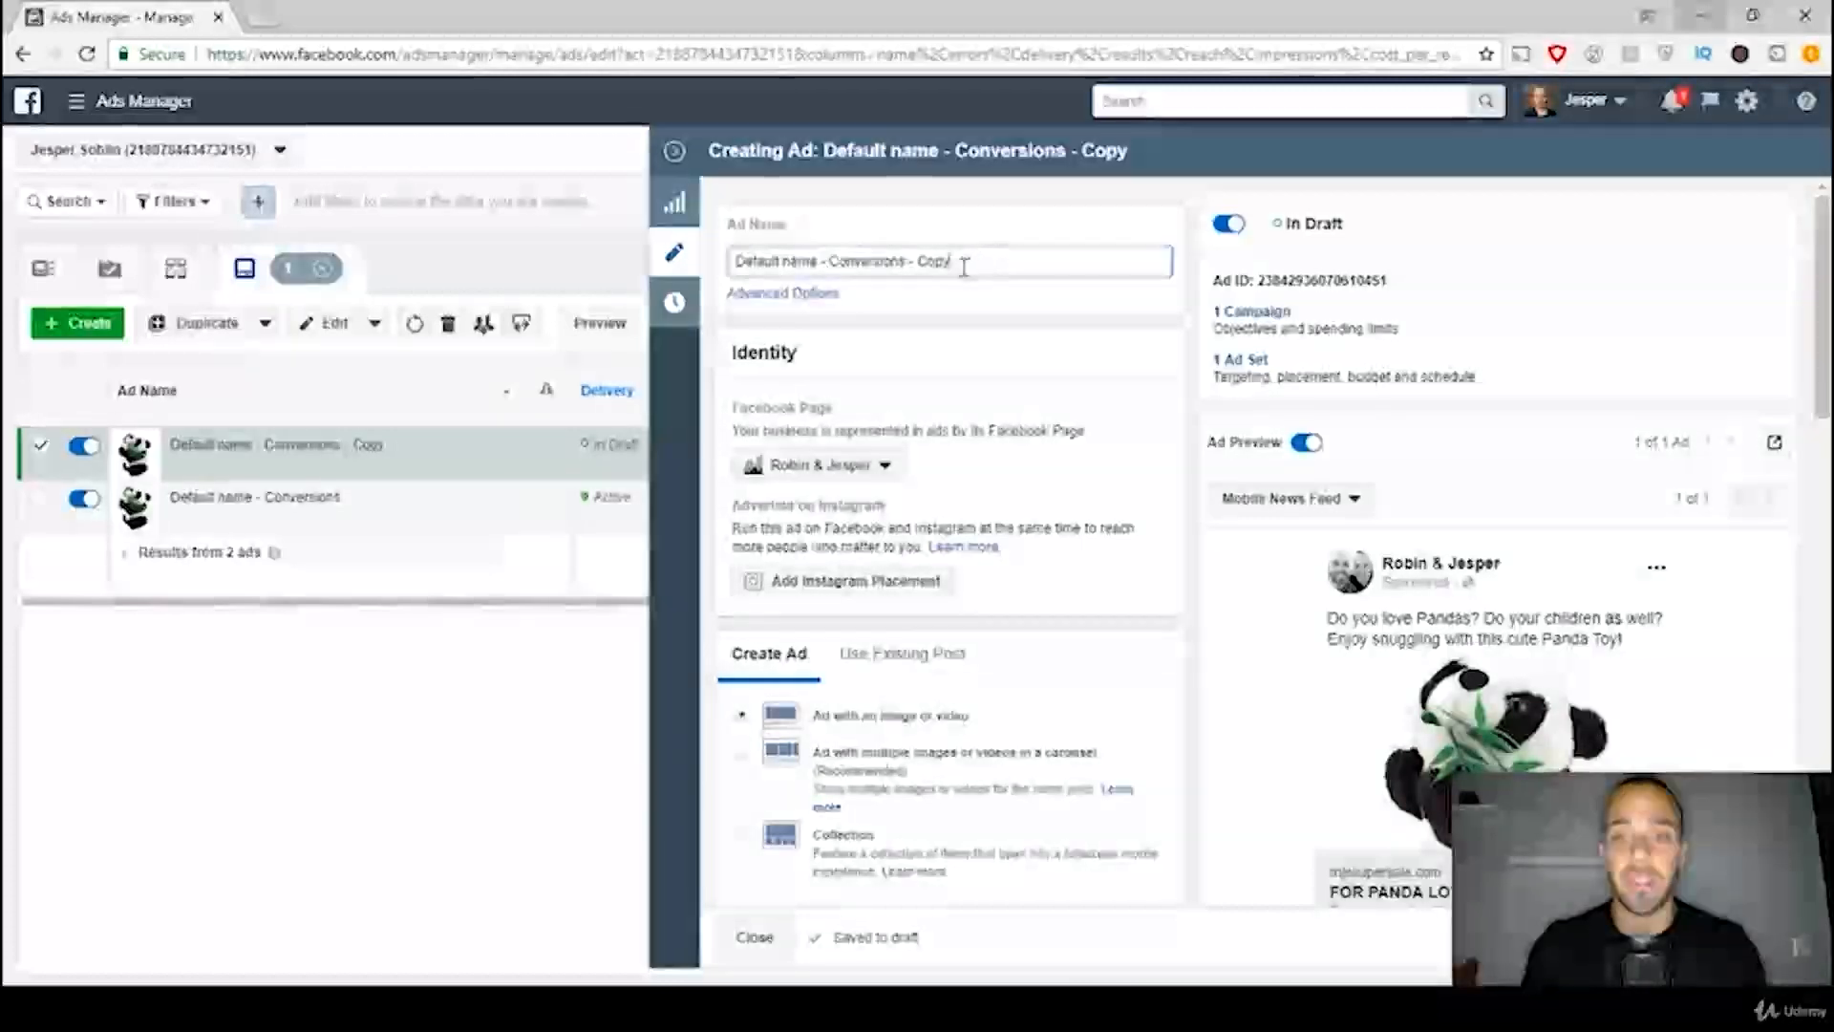
left_click_drag(964, 267, 928, 271)
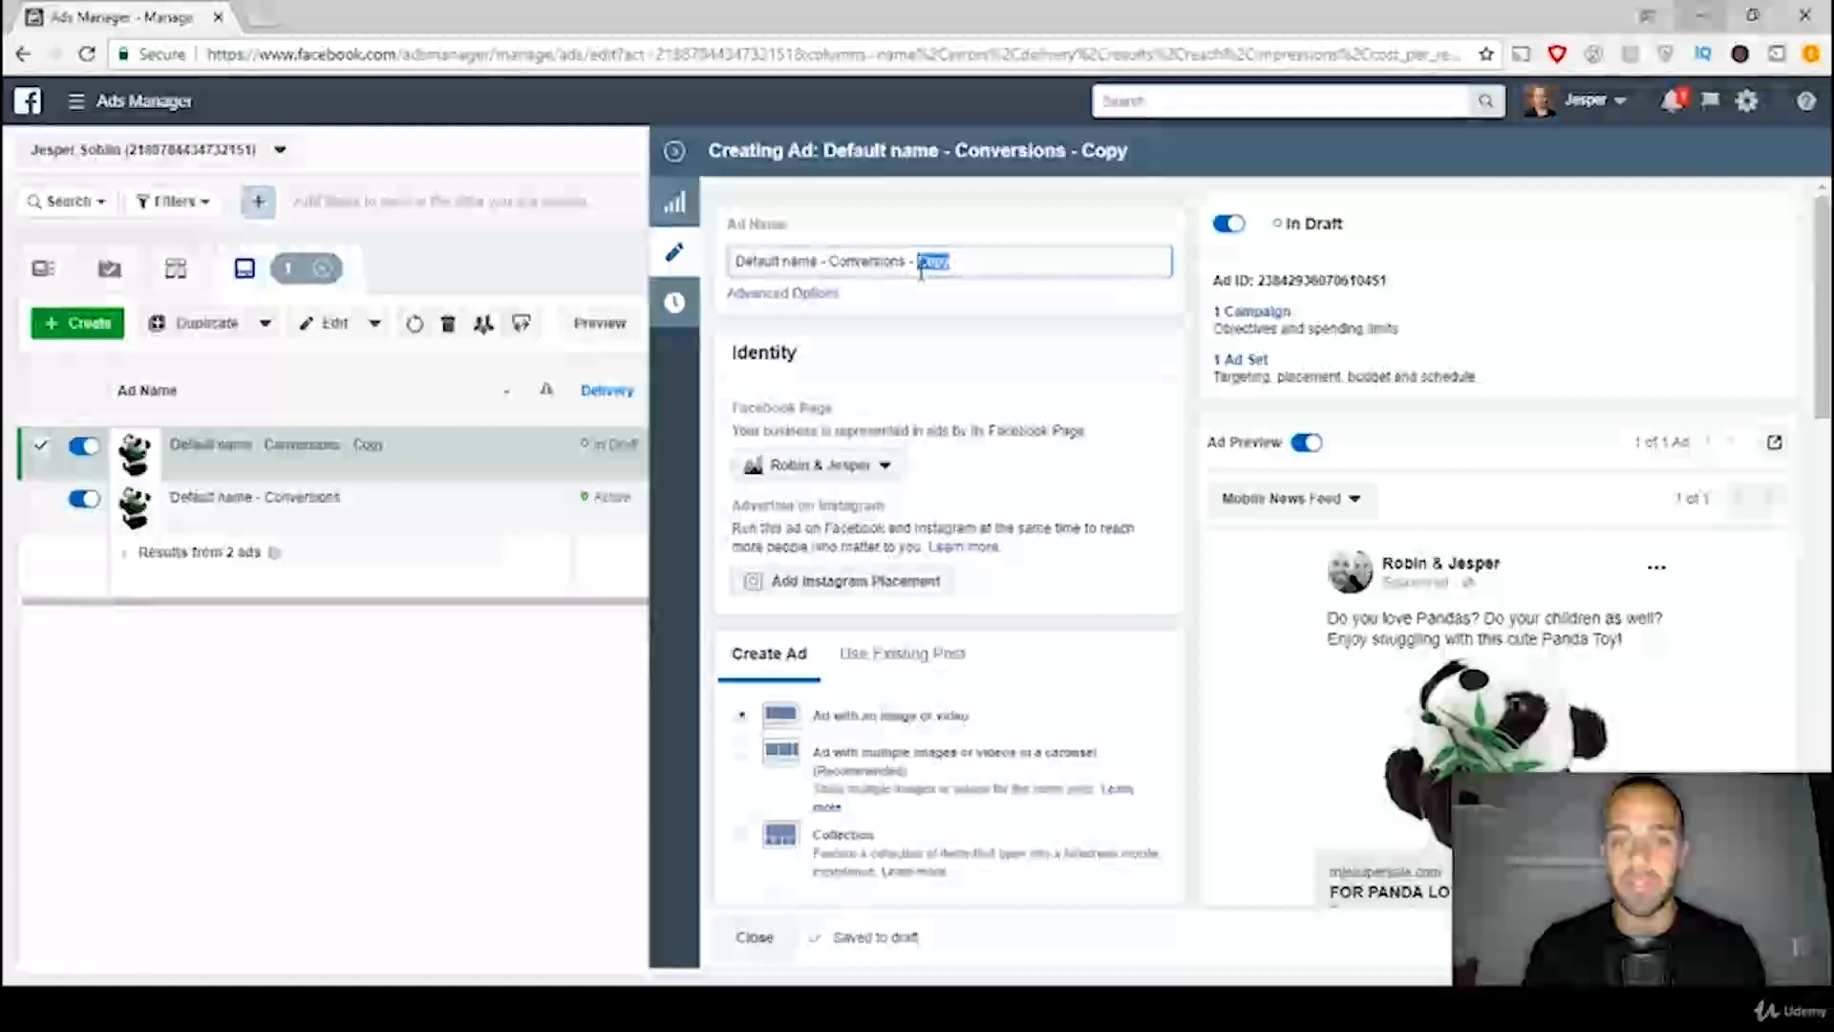
mouse_move(921, 272)
left_mouse_down()
mouse_move(900, 274)
mouse_move(924, 289)
left_mouse_up()
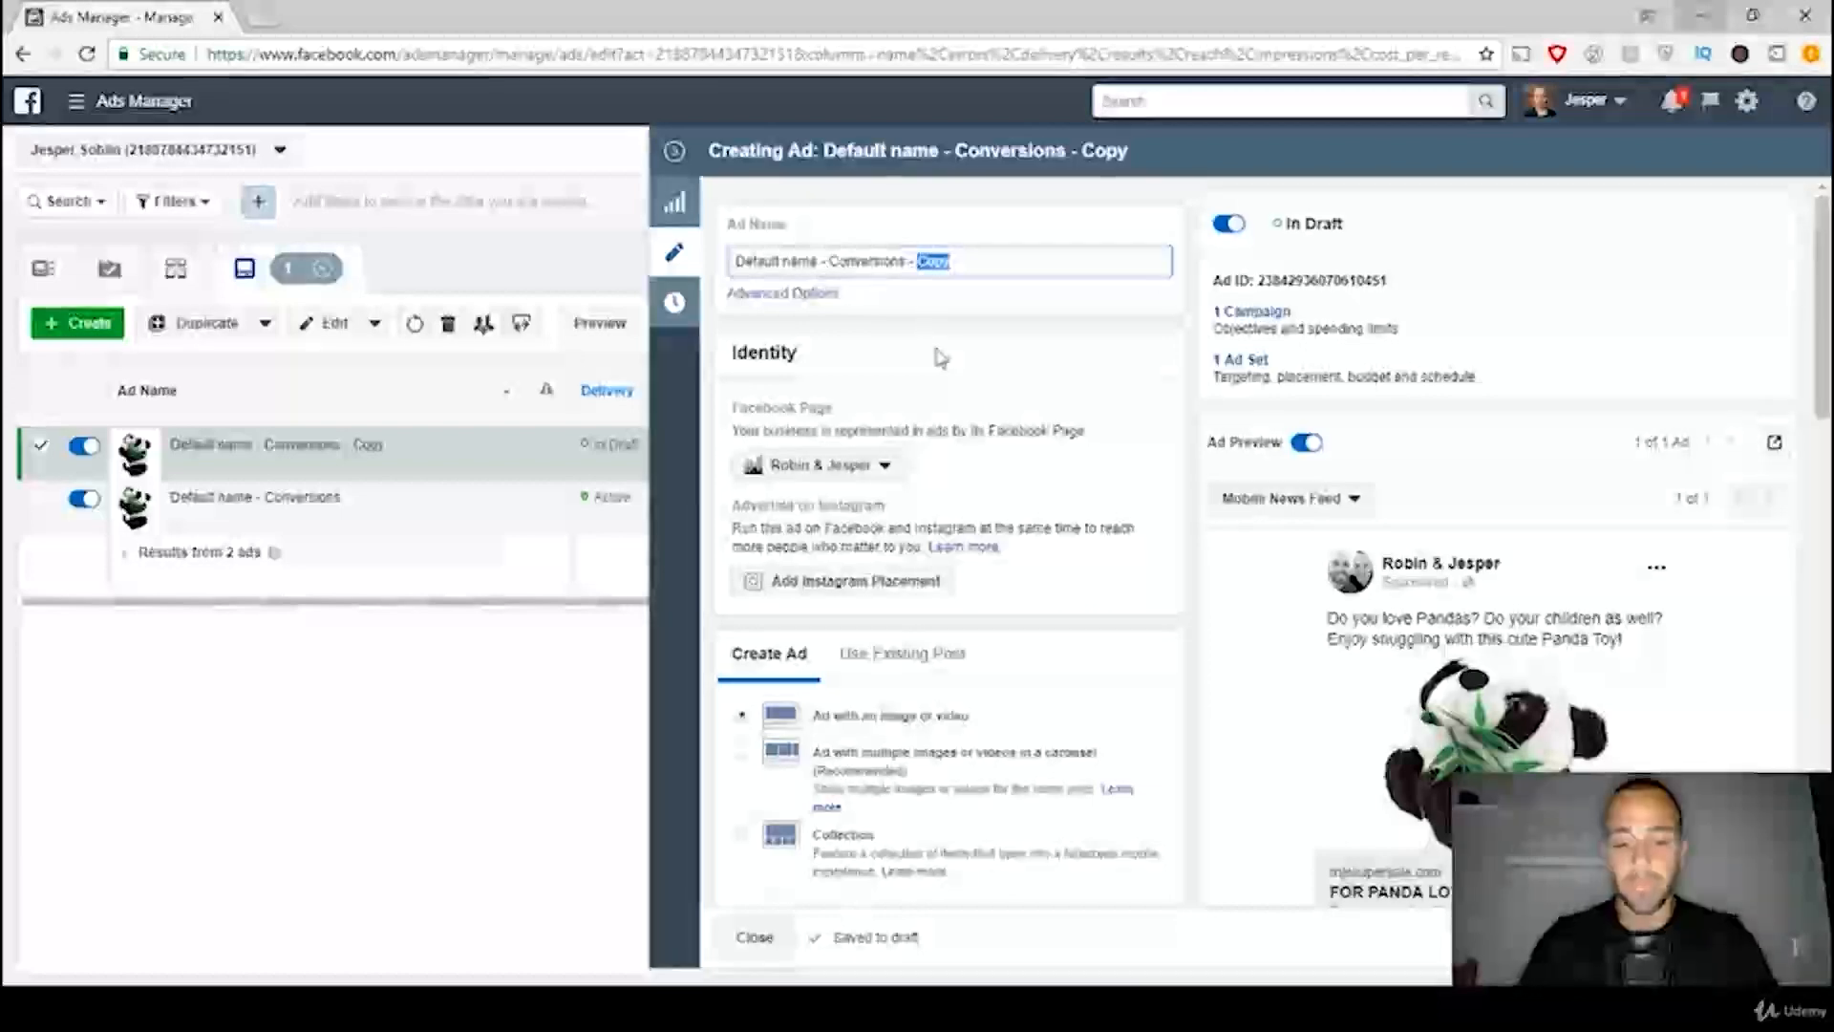
type("2")
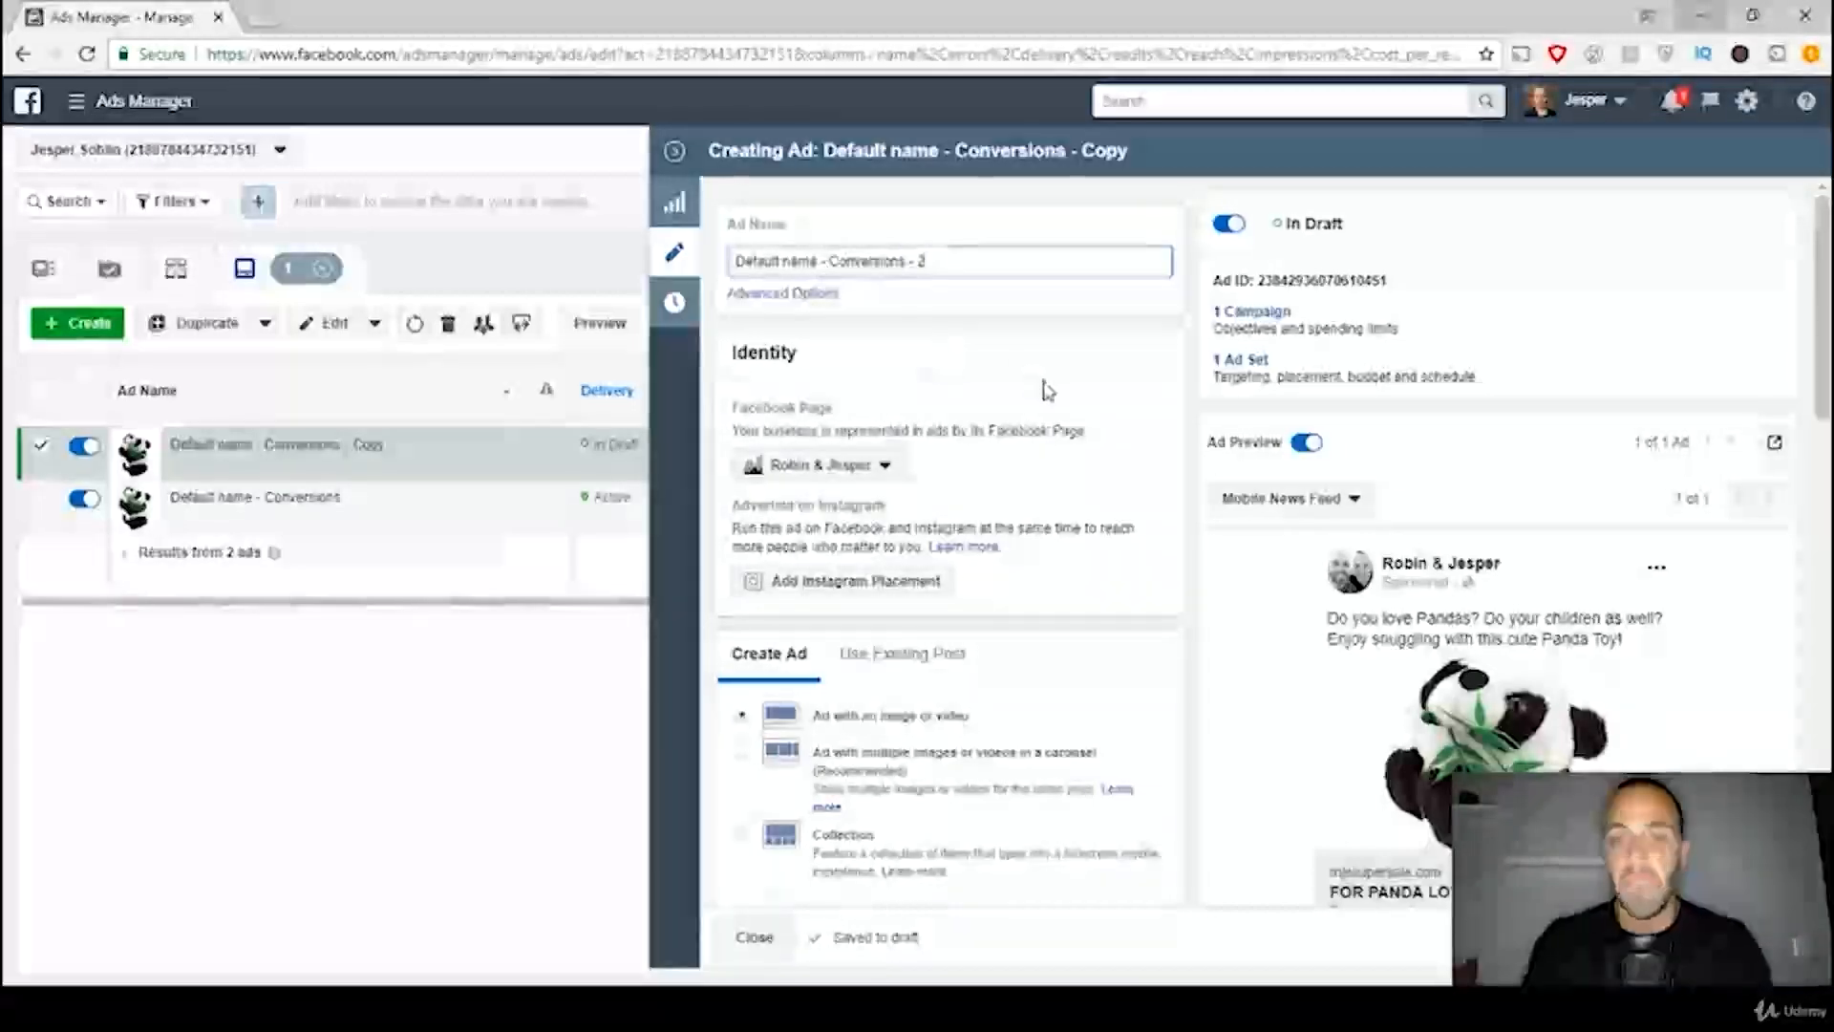
Step: Clear the duplicated ad's current image and upload Panda 2.jpg from the desktop as its replacement
scroll(1118, 406, "down", 3)
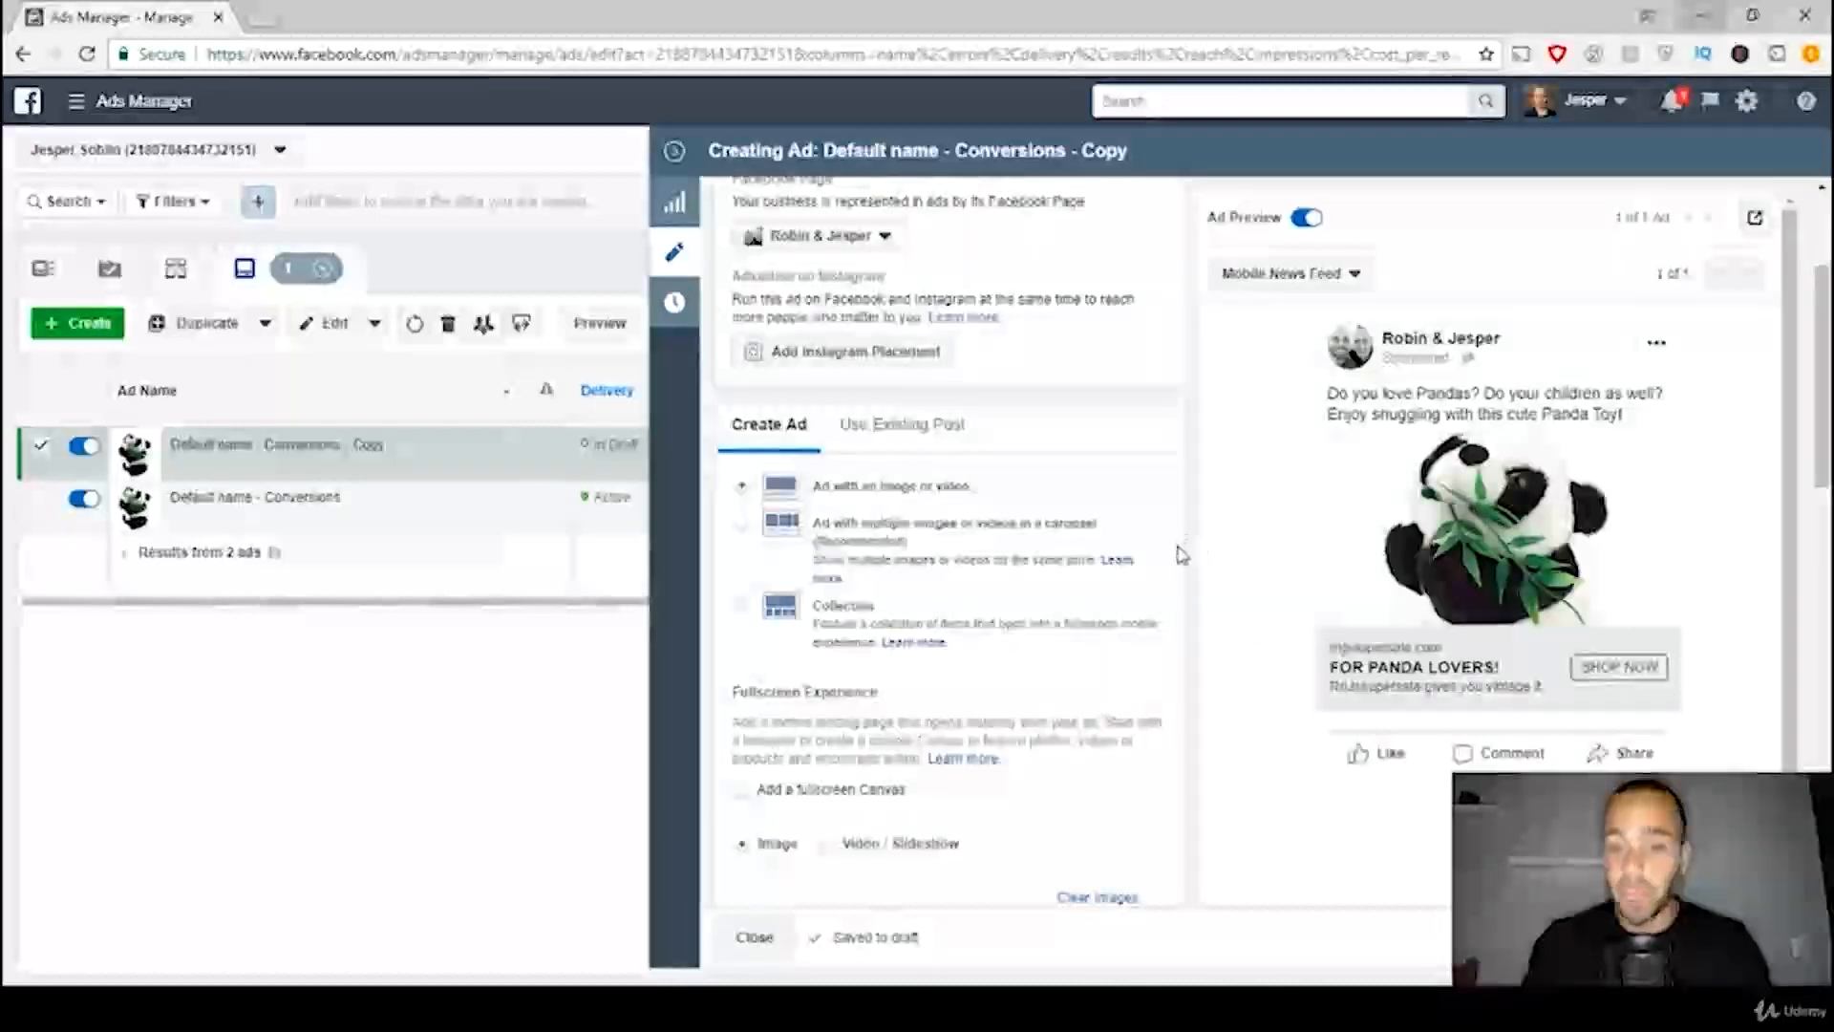
scroll(1180, 559, "down", 4)
scroll(1180, 564, "down", 2)
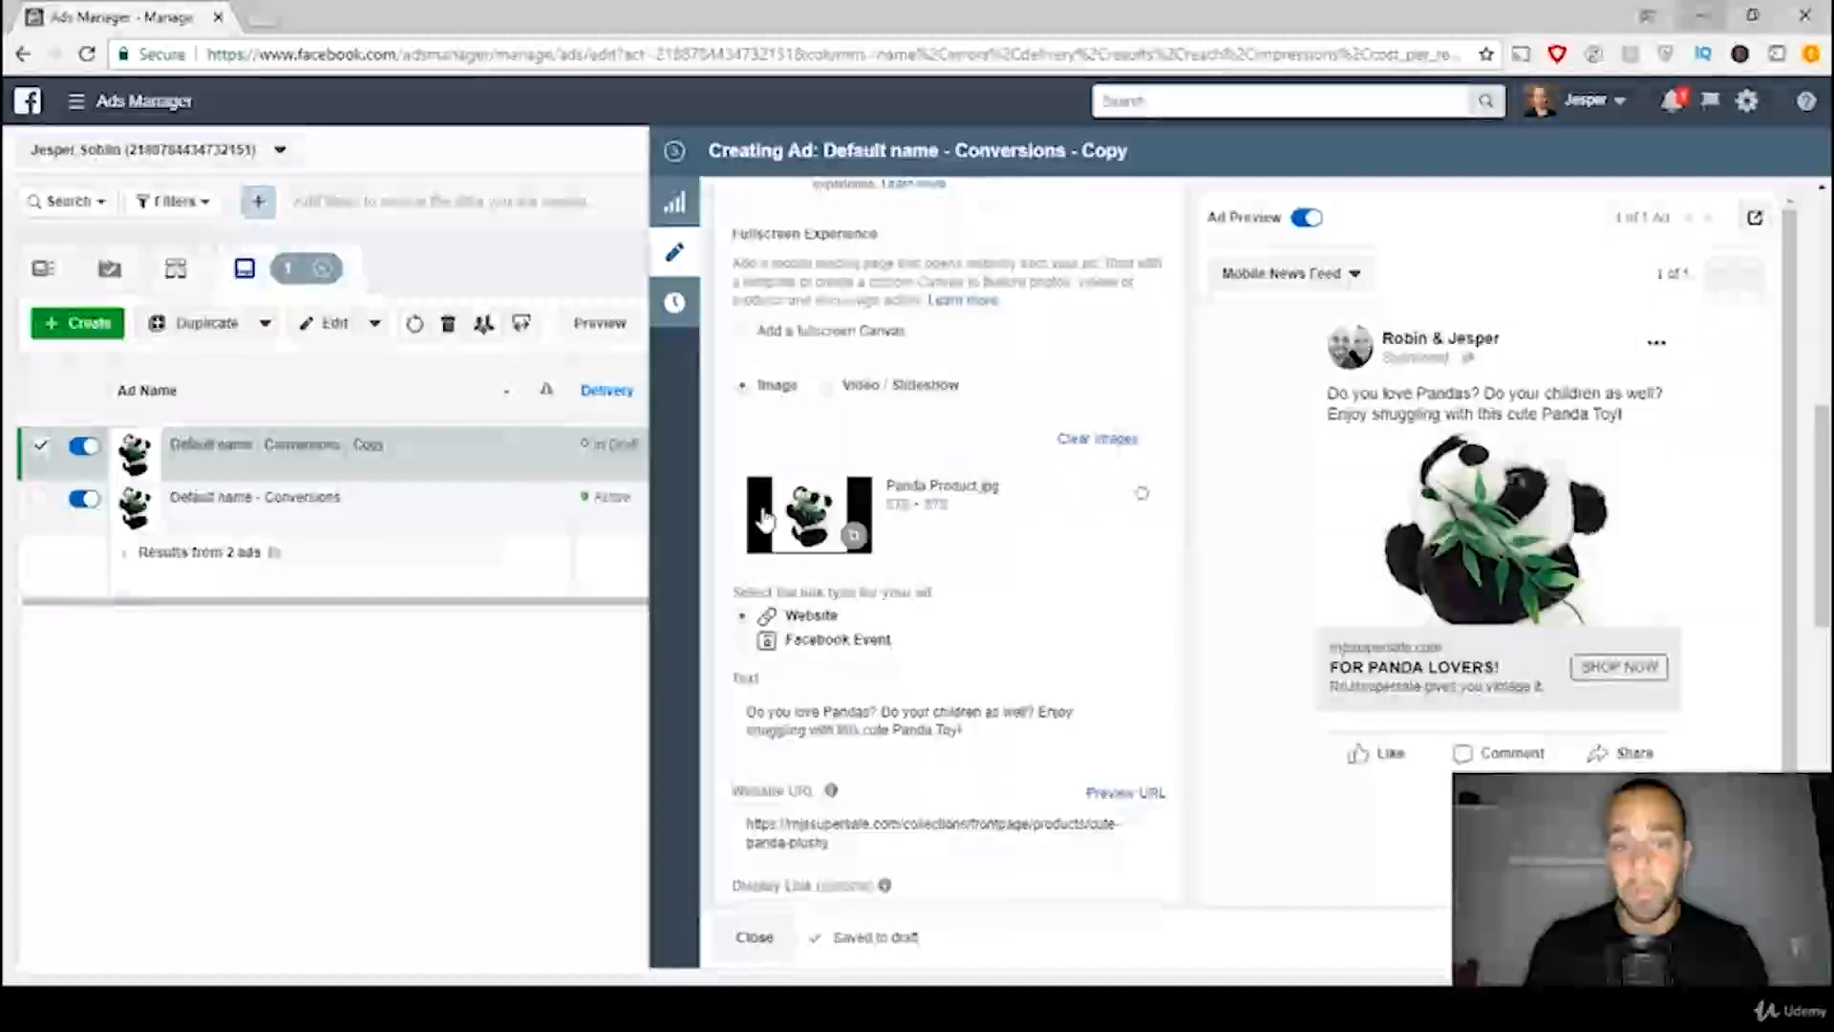
left_click(1090, 445)
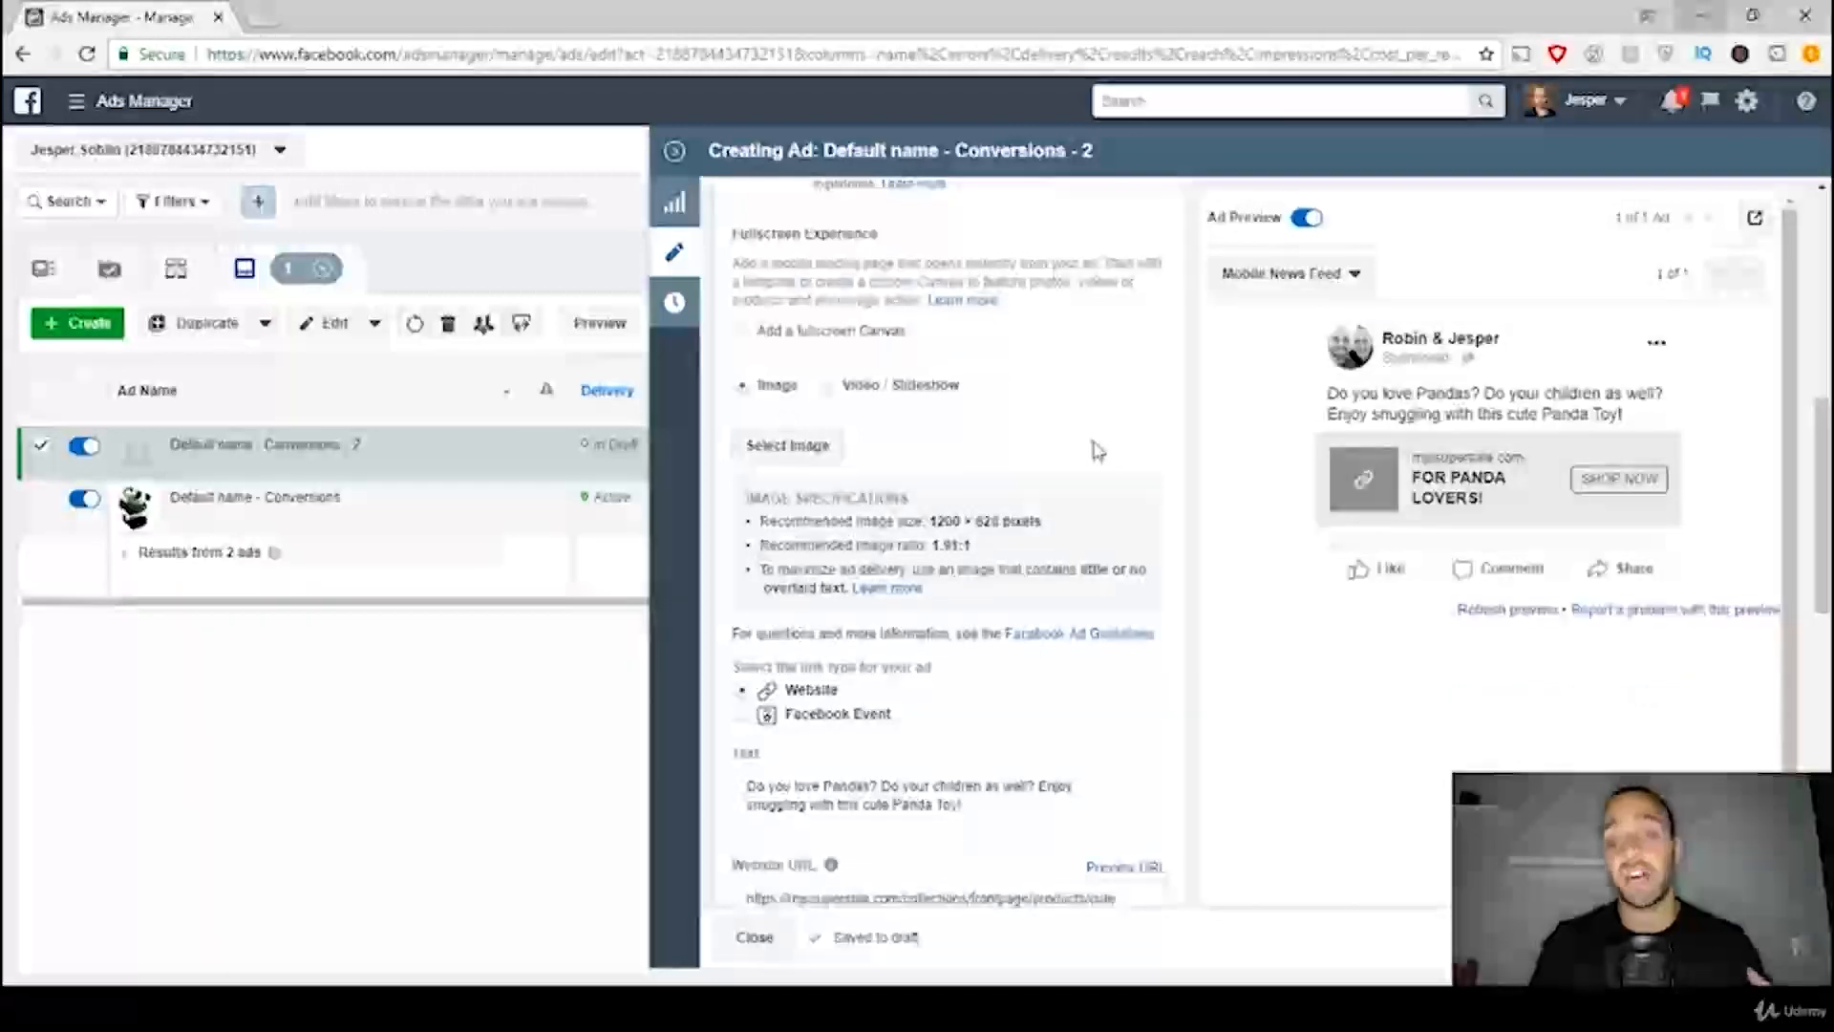
left_click(796, 463)
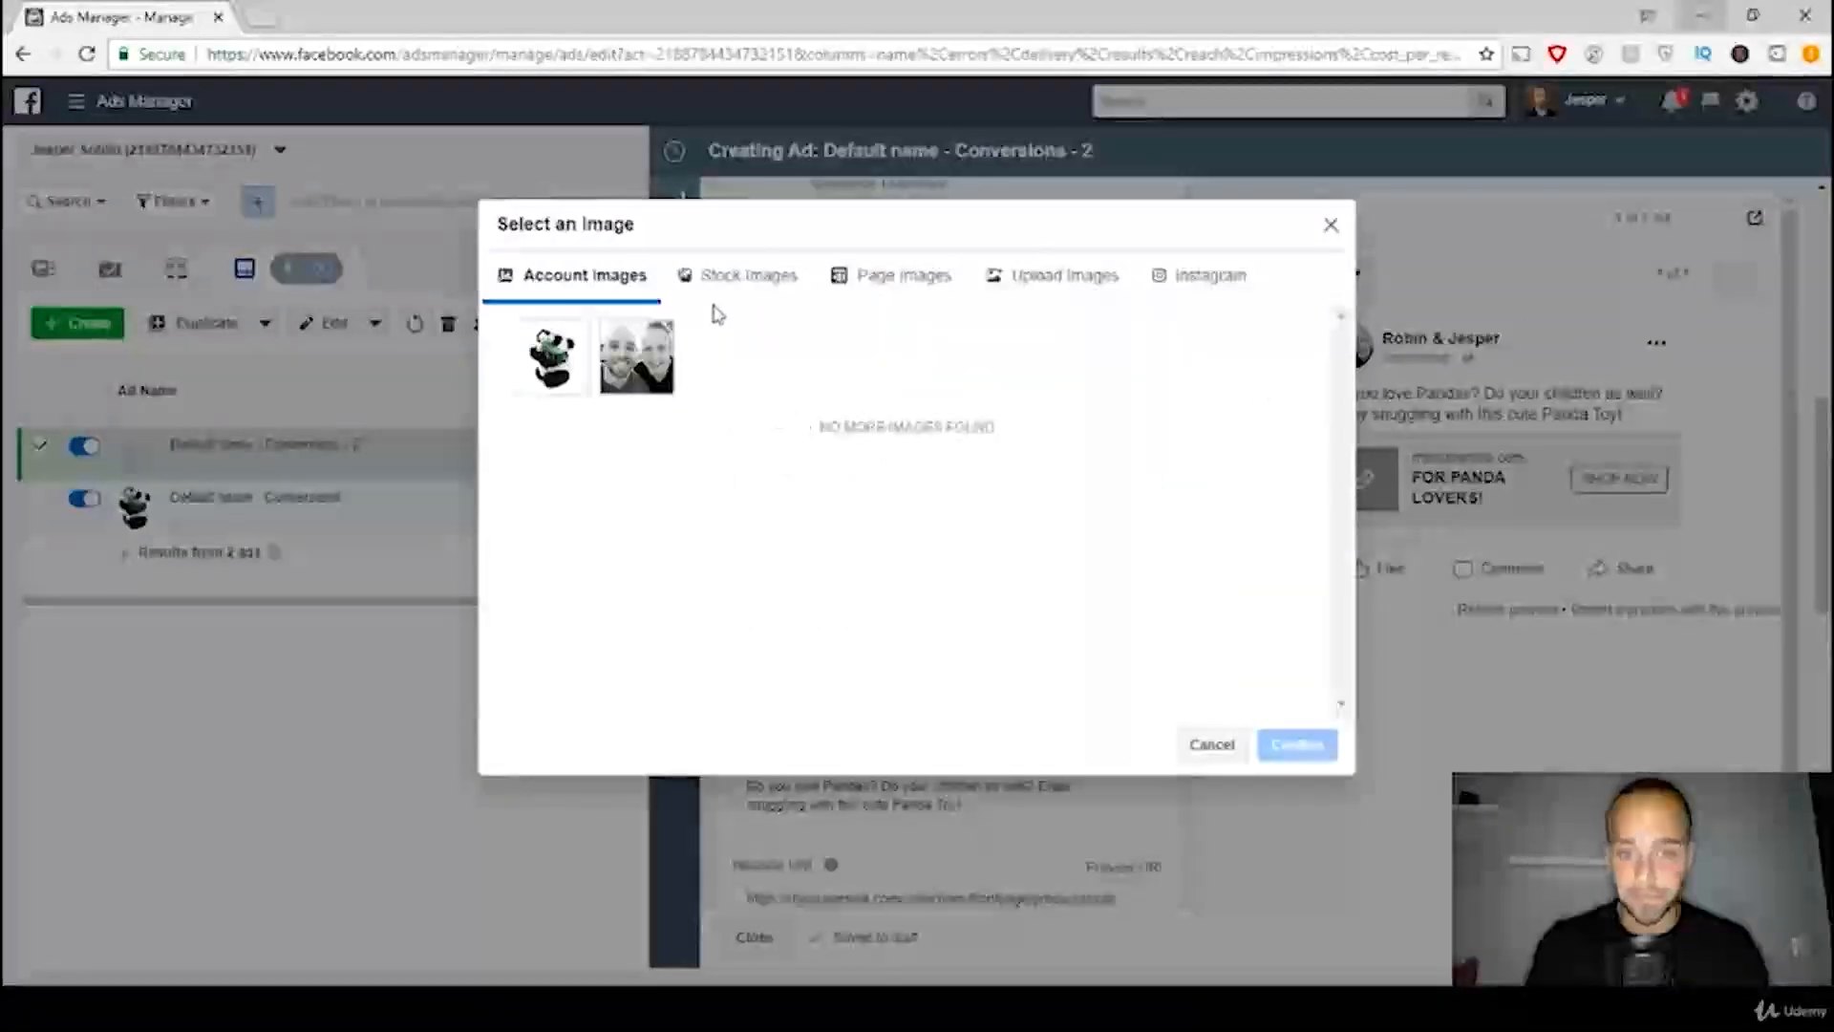
left_click(1024, 288)
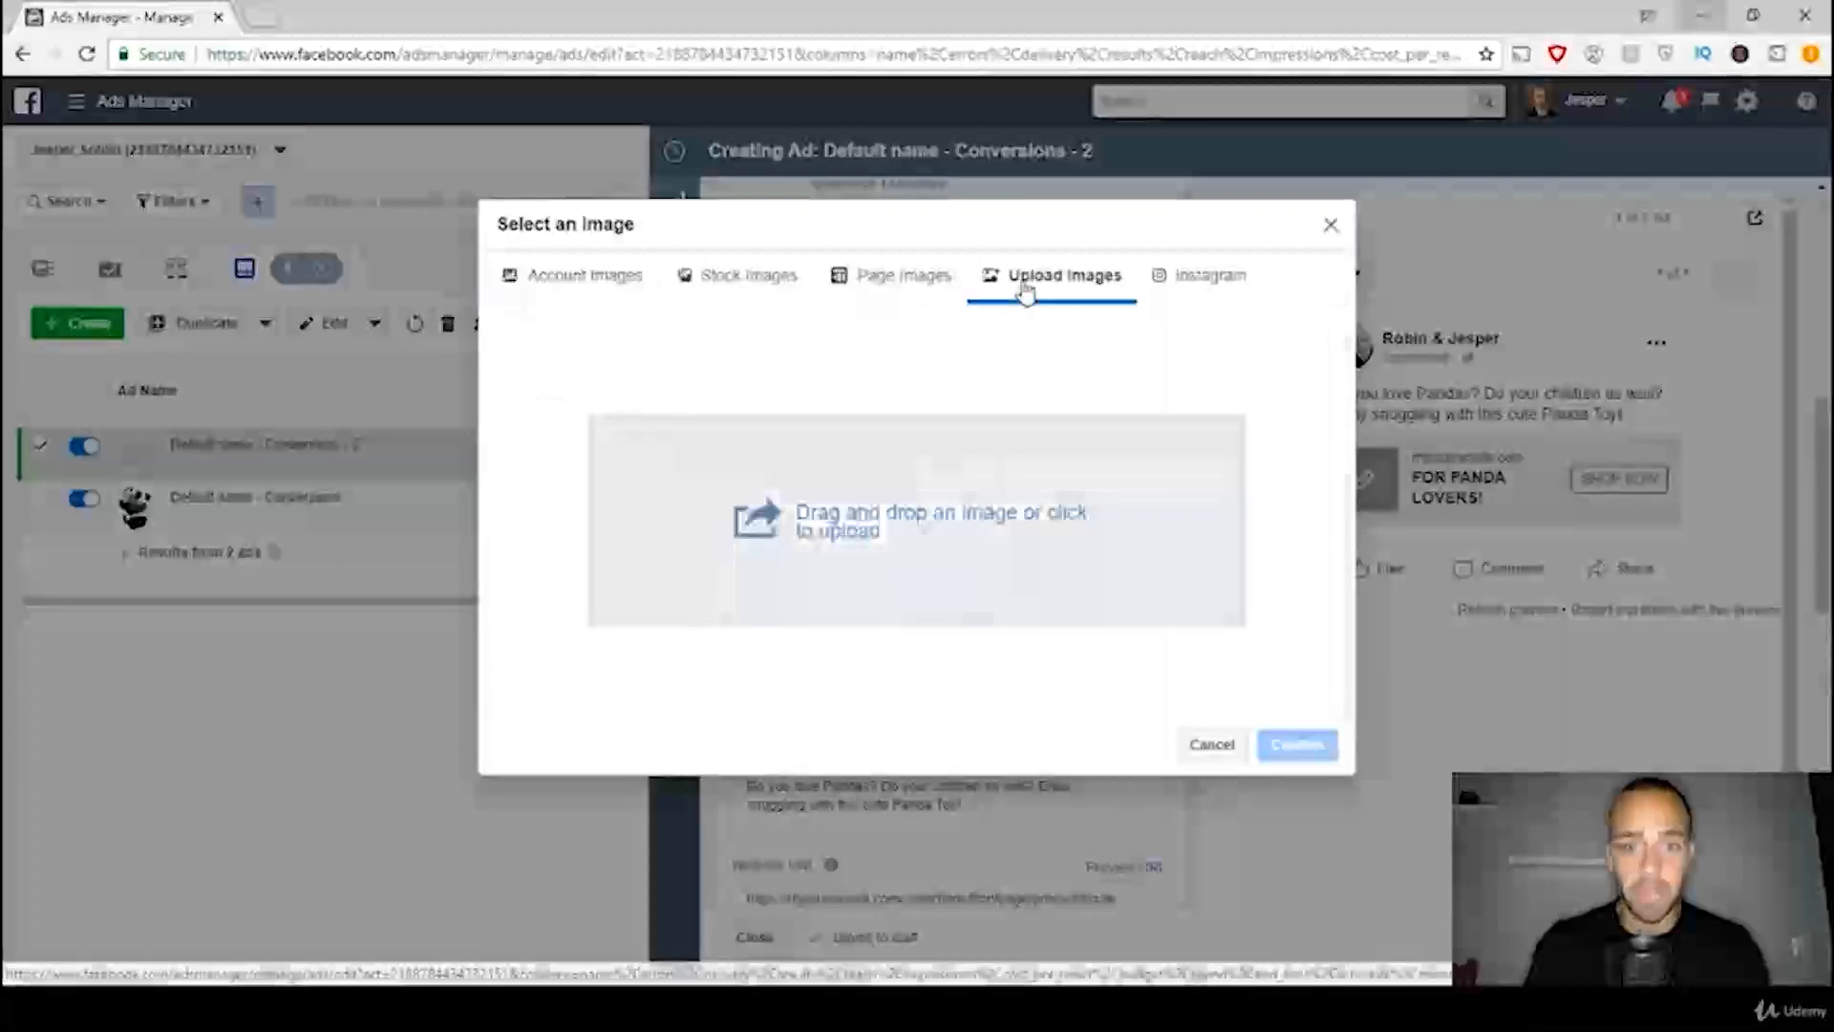
left_click(893, 524)
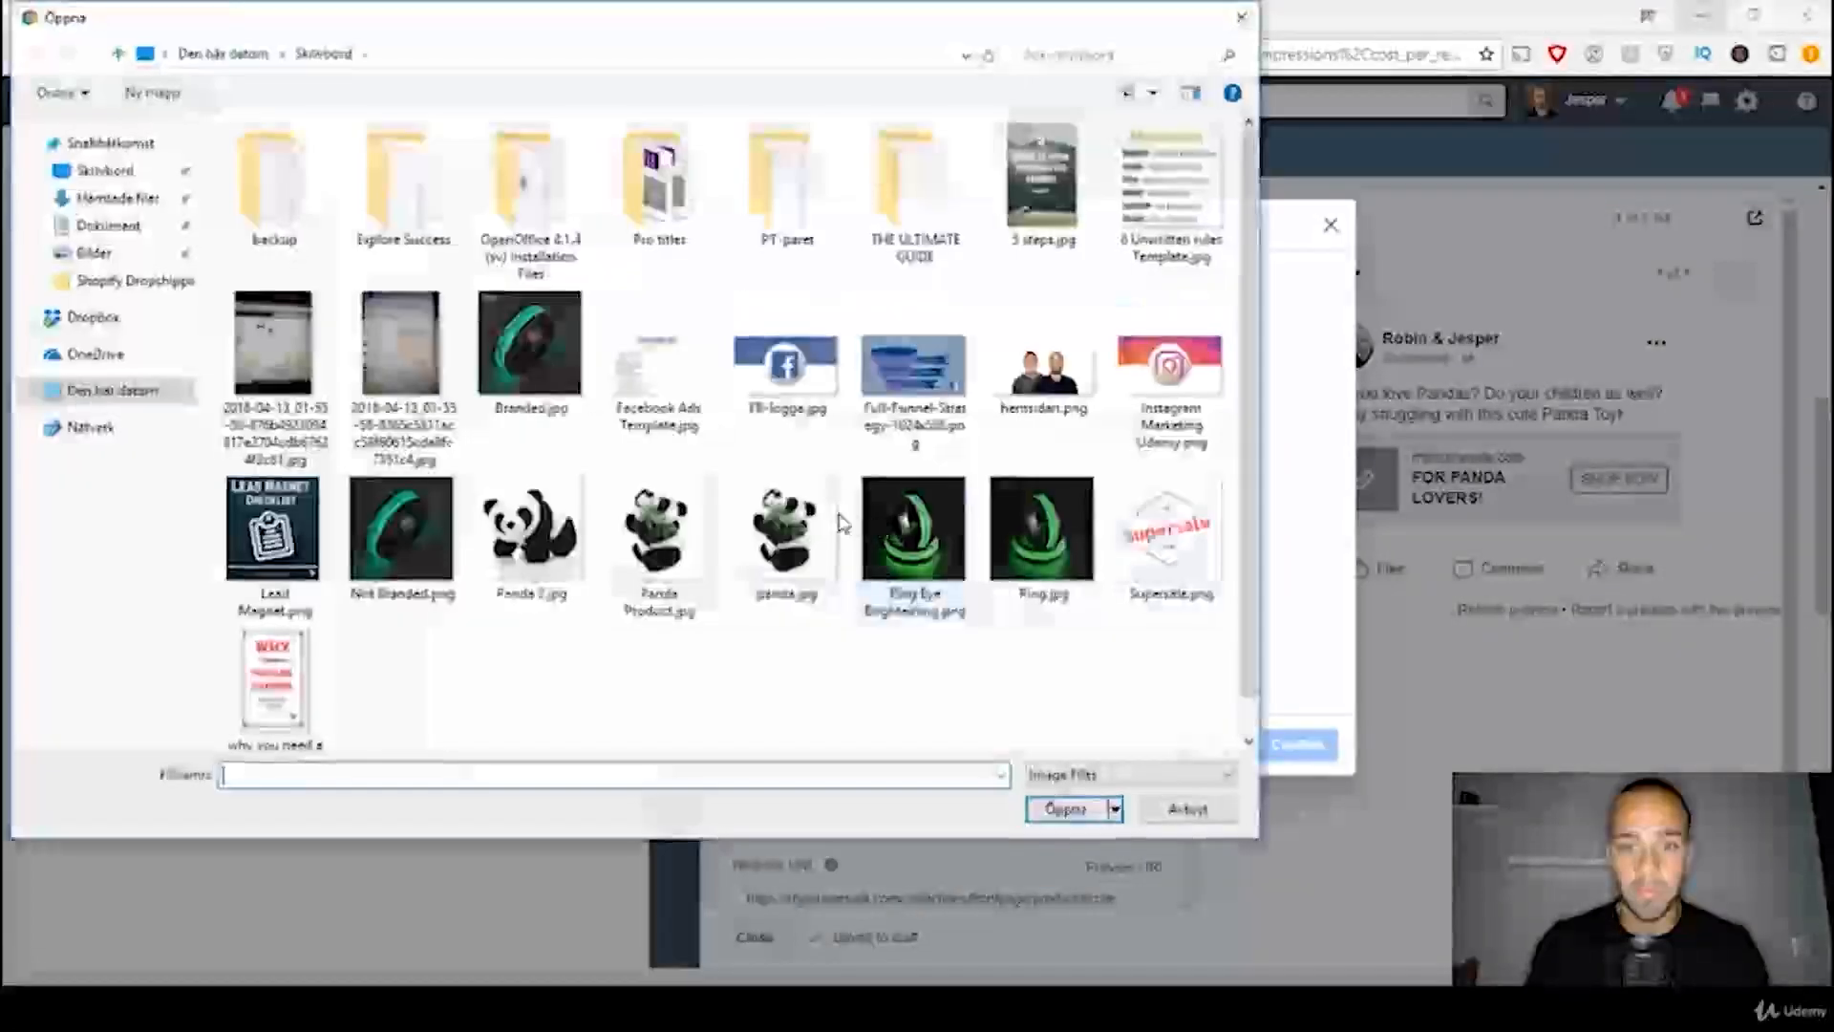
double_click(550, 528)
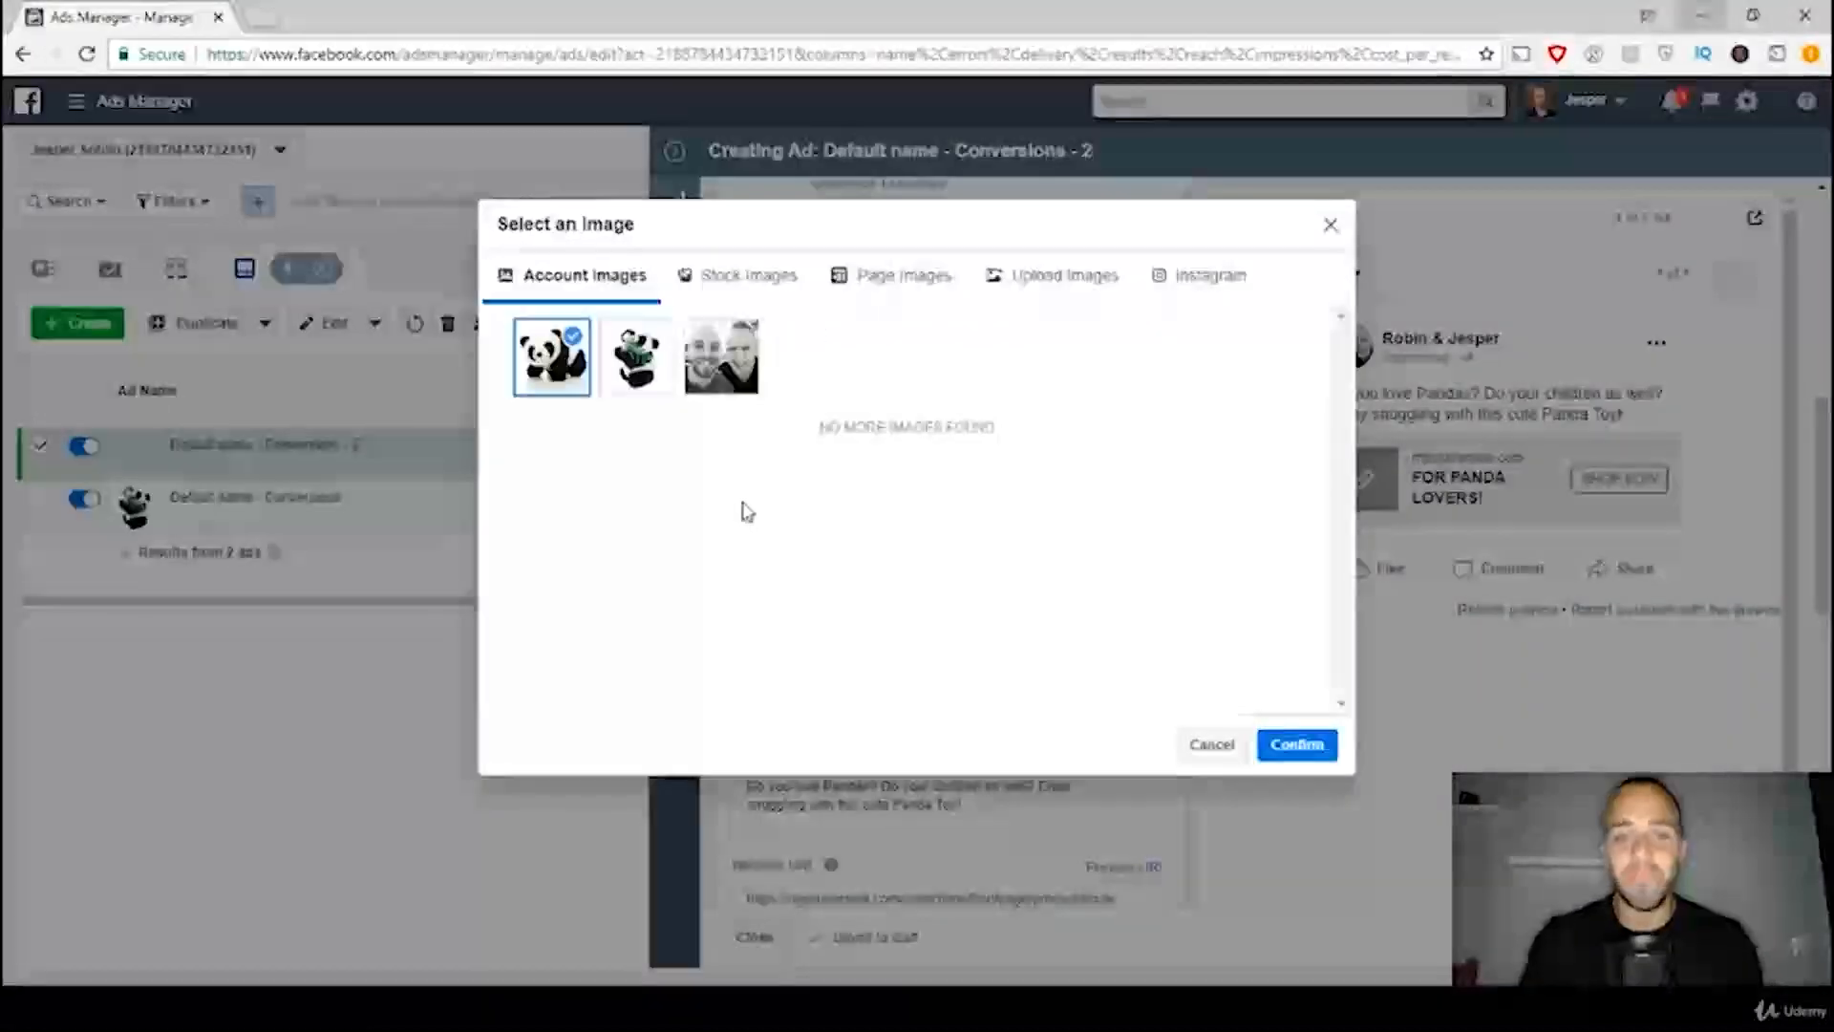
left_click(1297, 750)
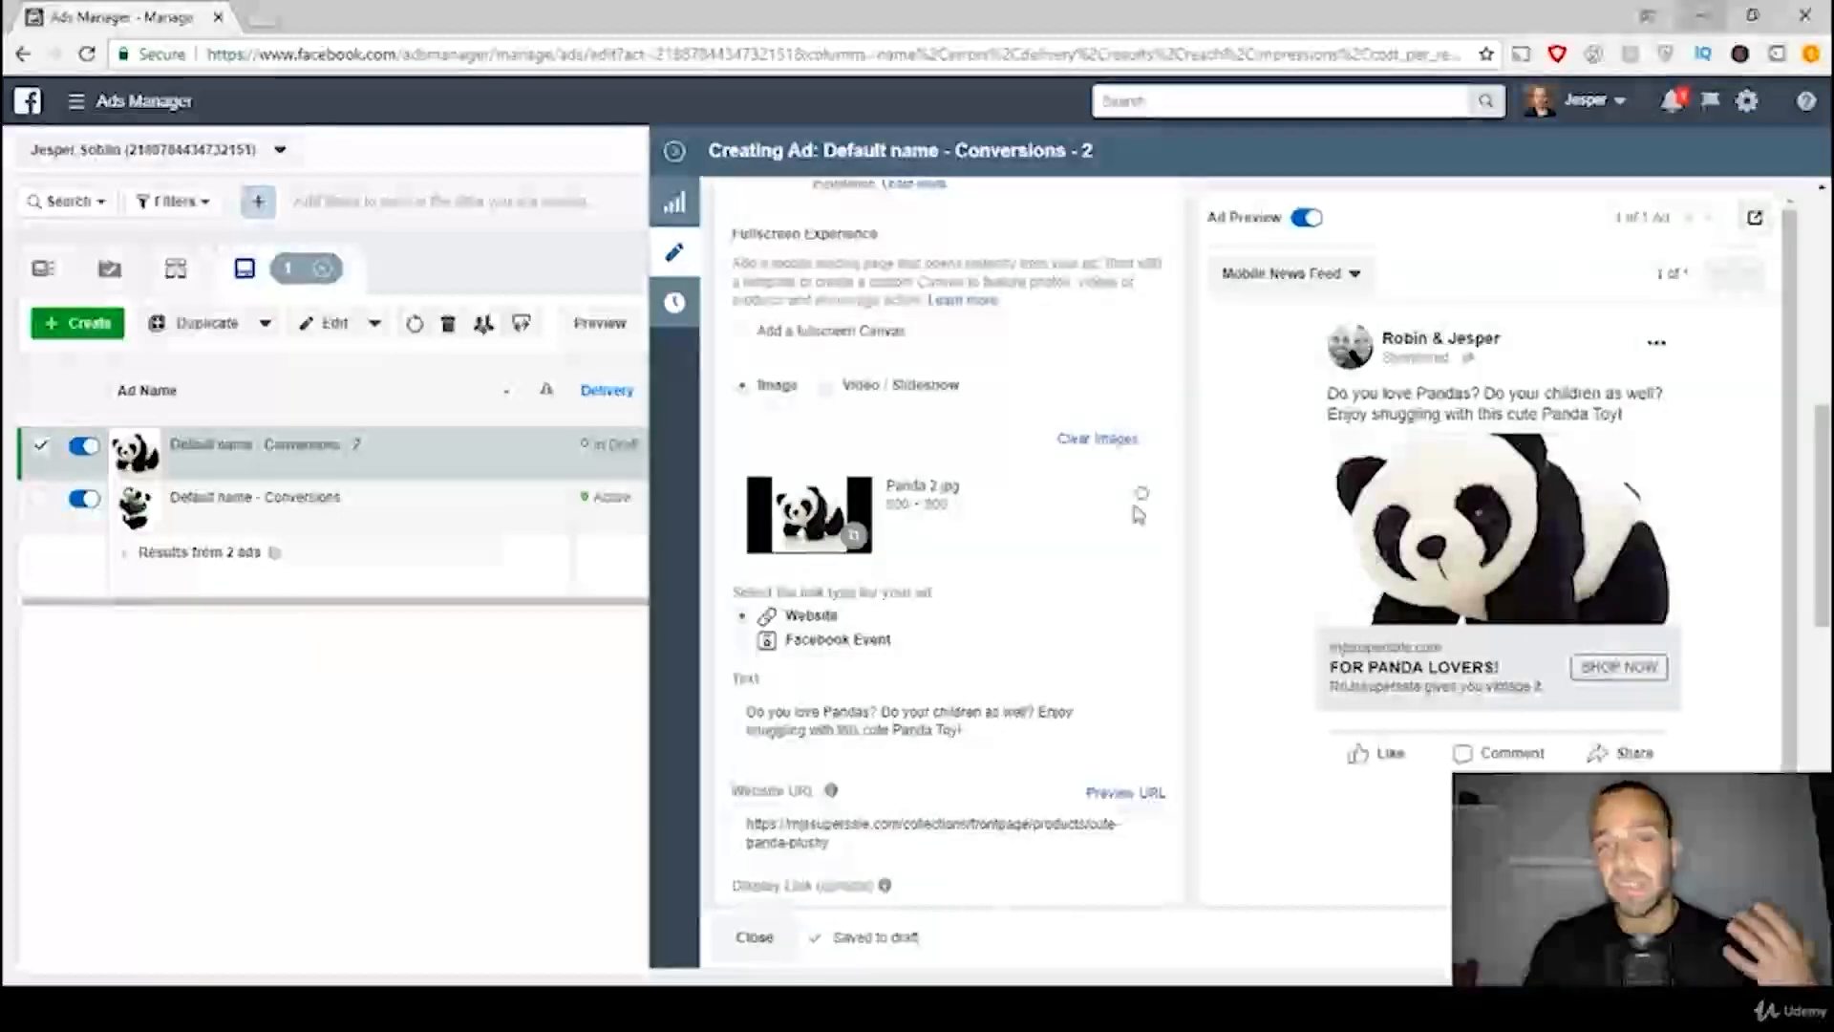
Step: Shift the new image's crop area up to frame the panda's face and upper body, and publish the duplicated ad
left_click(857, 541)
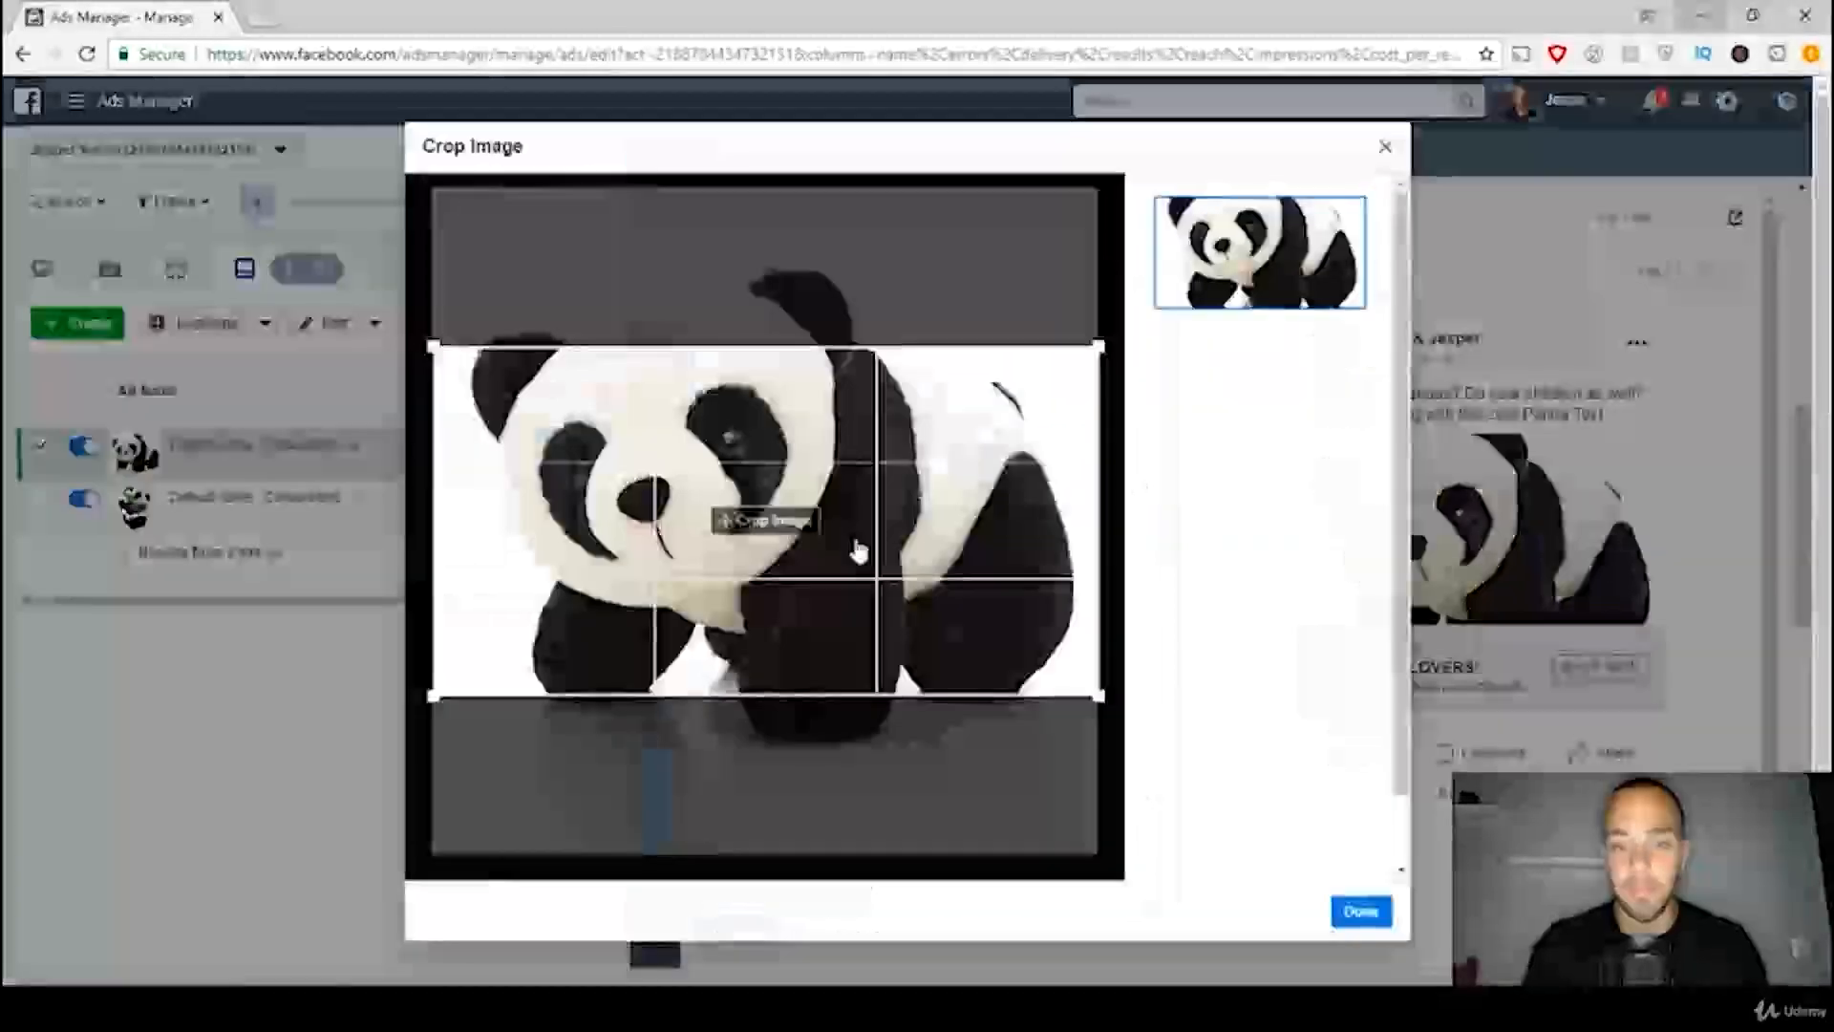
left_click_drag(851, 565, 806, 499)
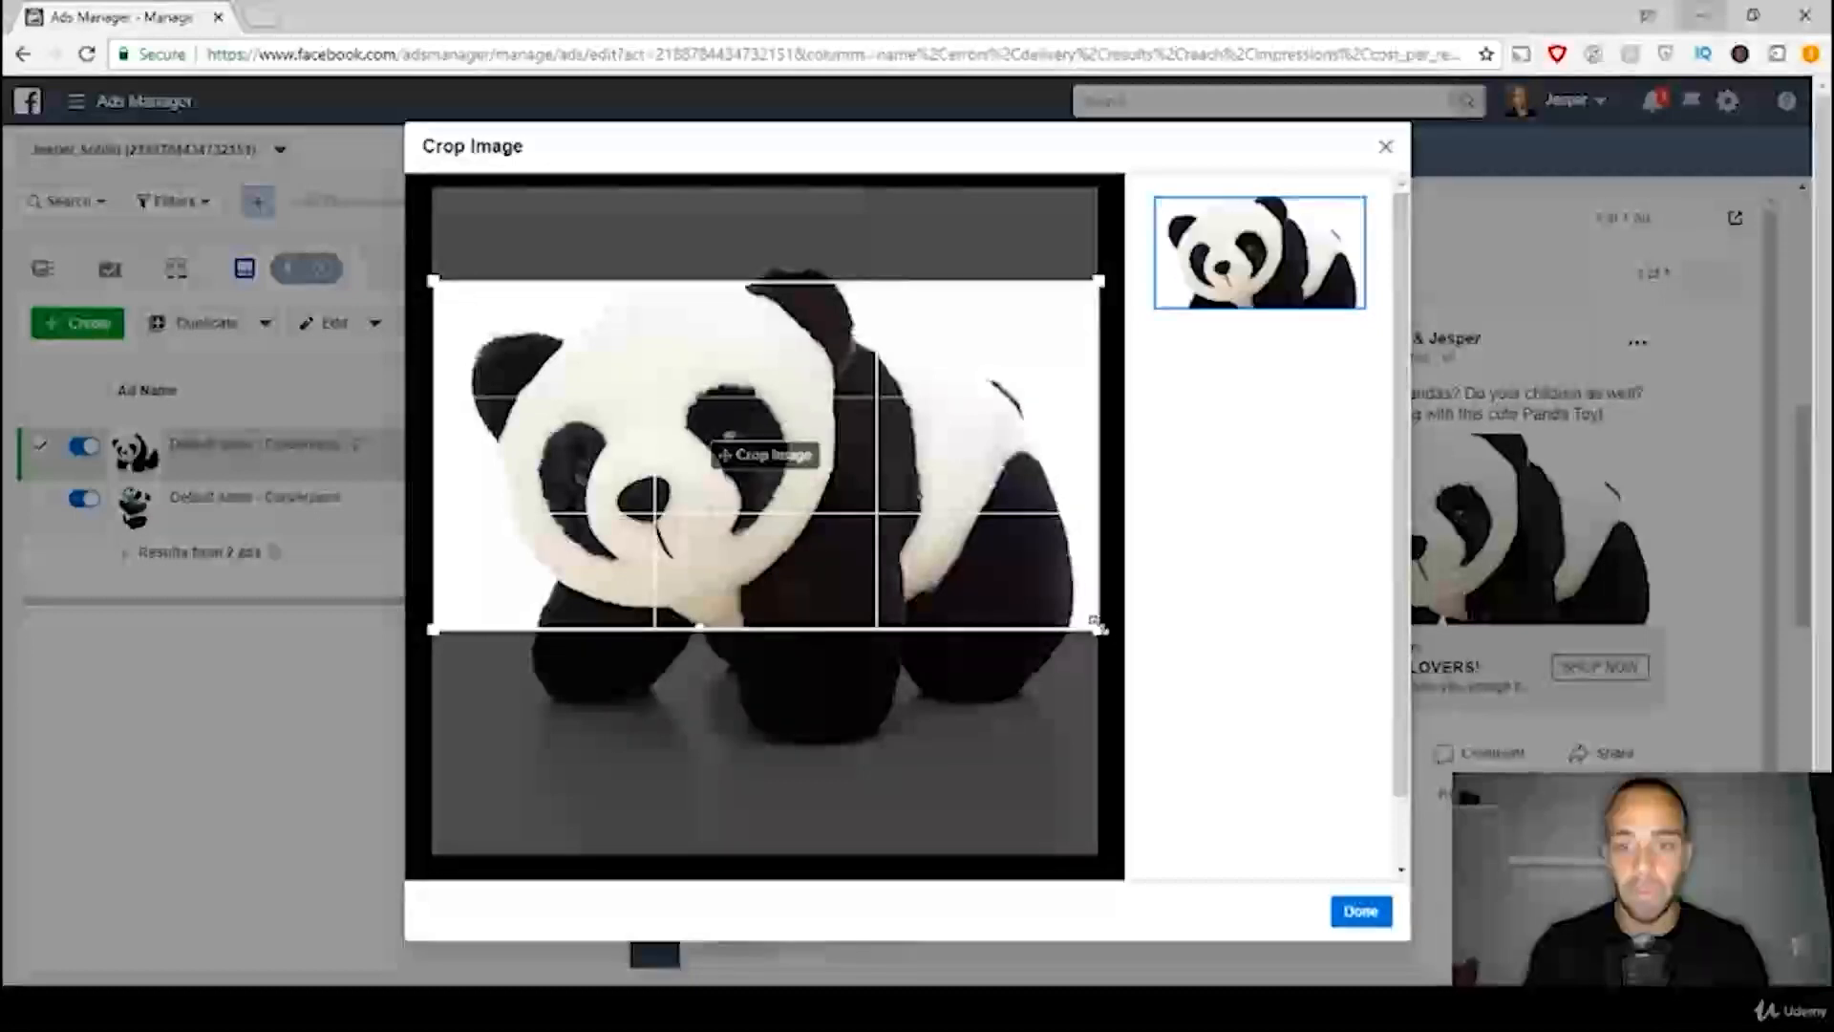
mouse_move(1096, 626)
left_mouse_down()
mouse_move(1023, 589)
mouse_move(1116, 640)
left_mouse_up()
mouse_move(1024, 565)
left_mouse_down()
mouse_move(1019, 536)
mouse_move(1023, 577)
left_mouse_up()
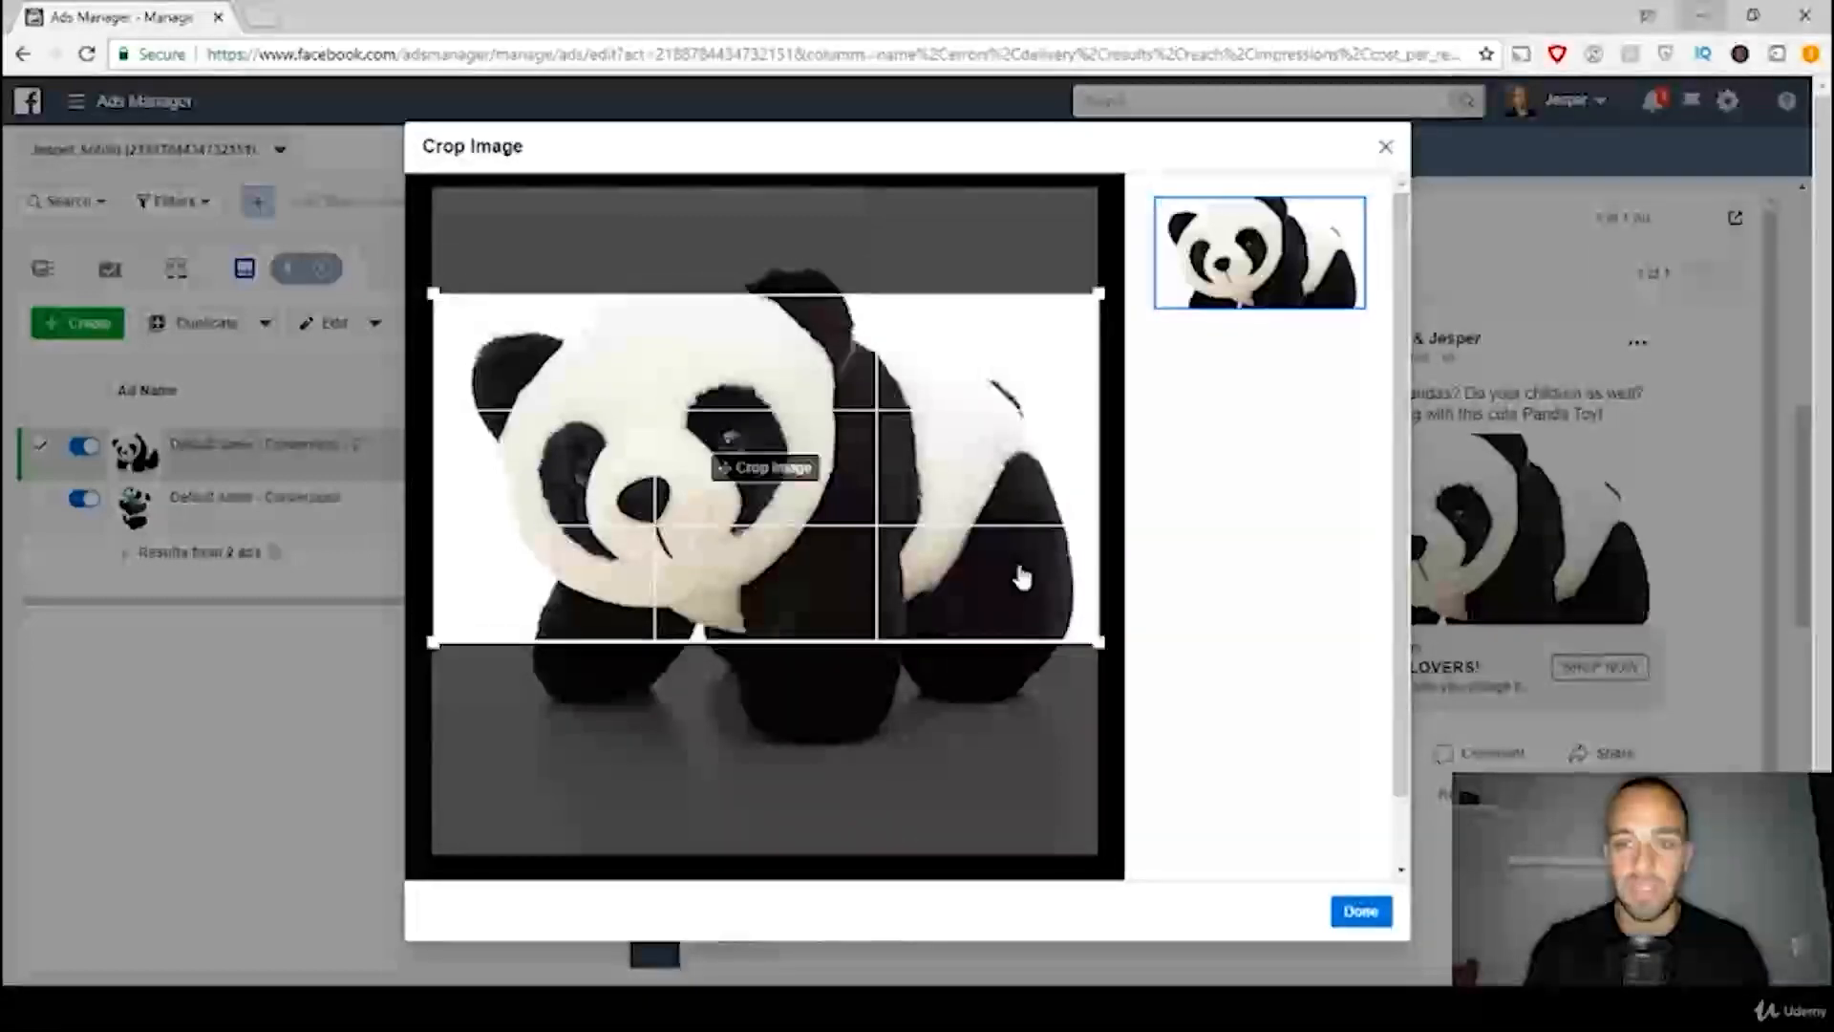
left_click(1359, 913)
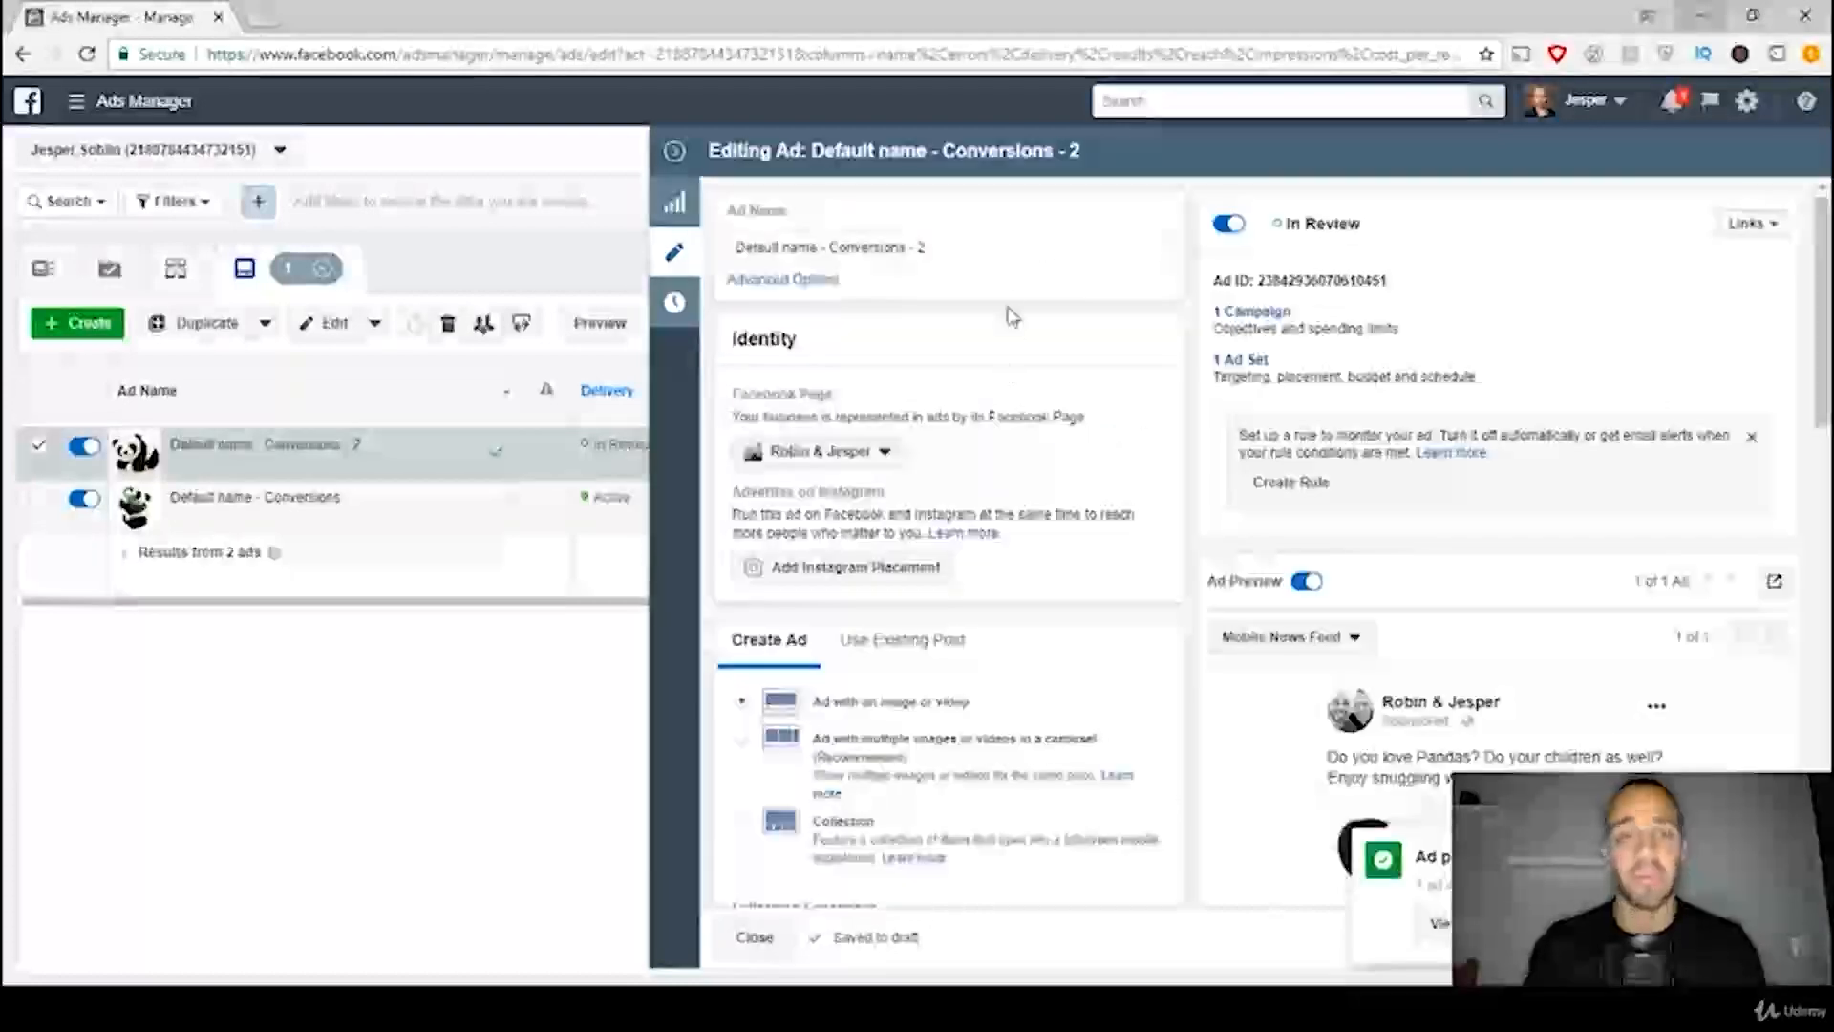
left_click(673, 155)
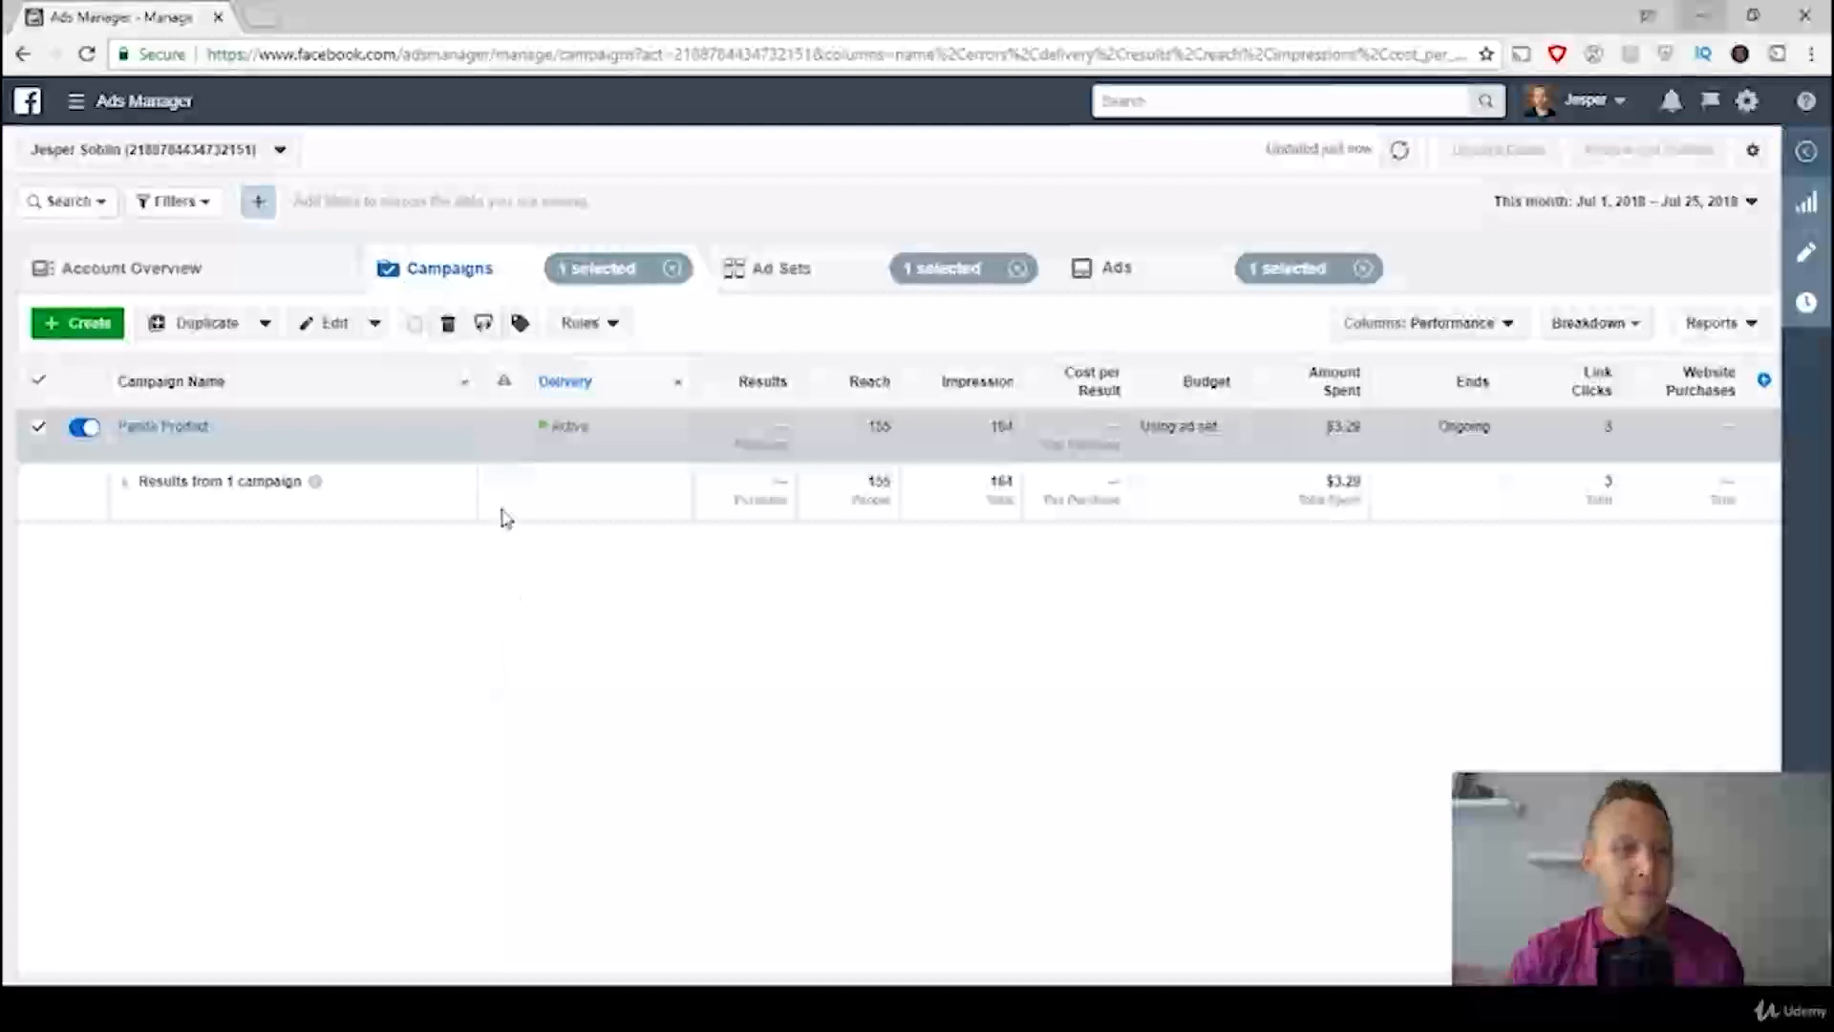
Step: Examine the account overview's spending limit, reach, amount spent, and the age, gender, hour and location breakdowns
left_click(220, 278)
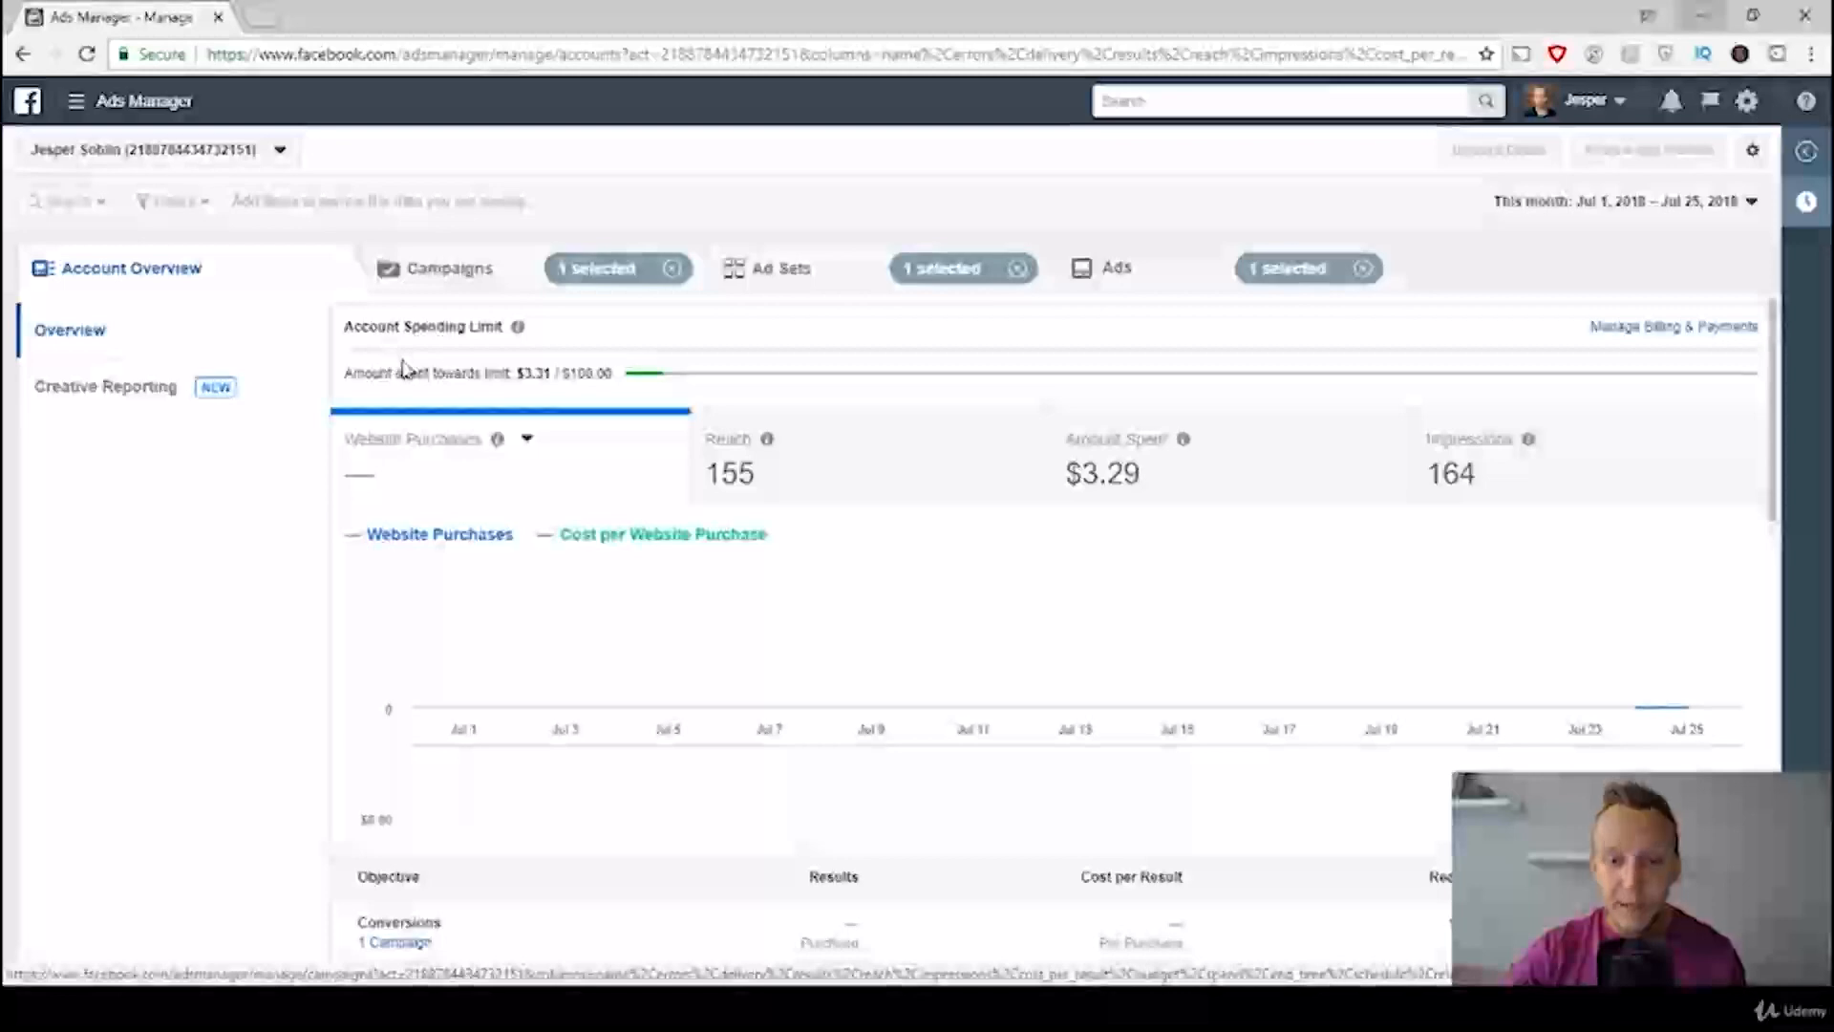
left_click_drag(518, 372, 686, 378)
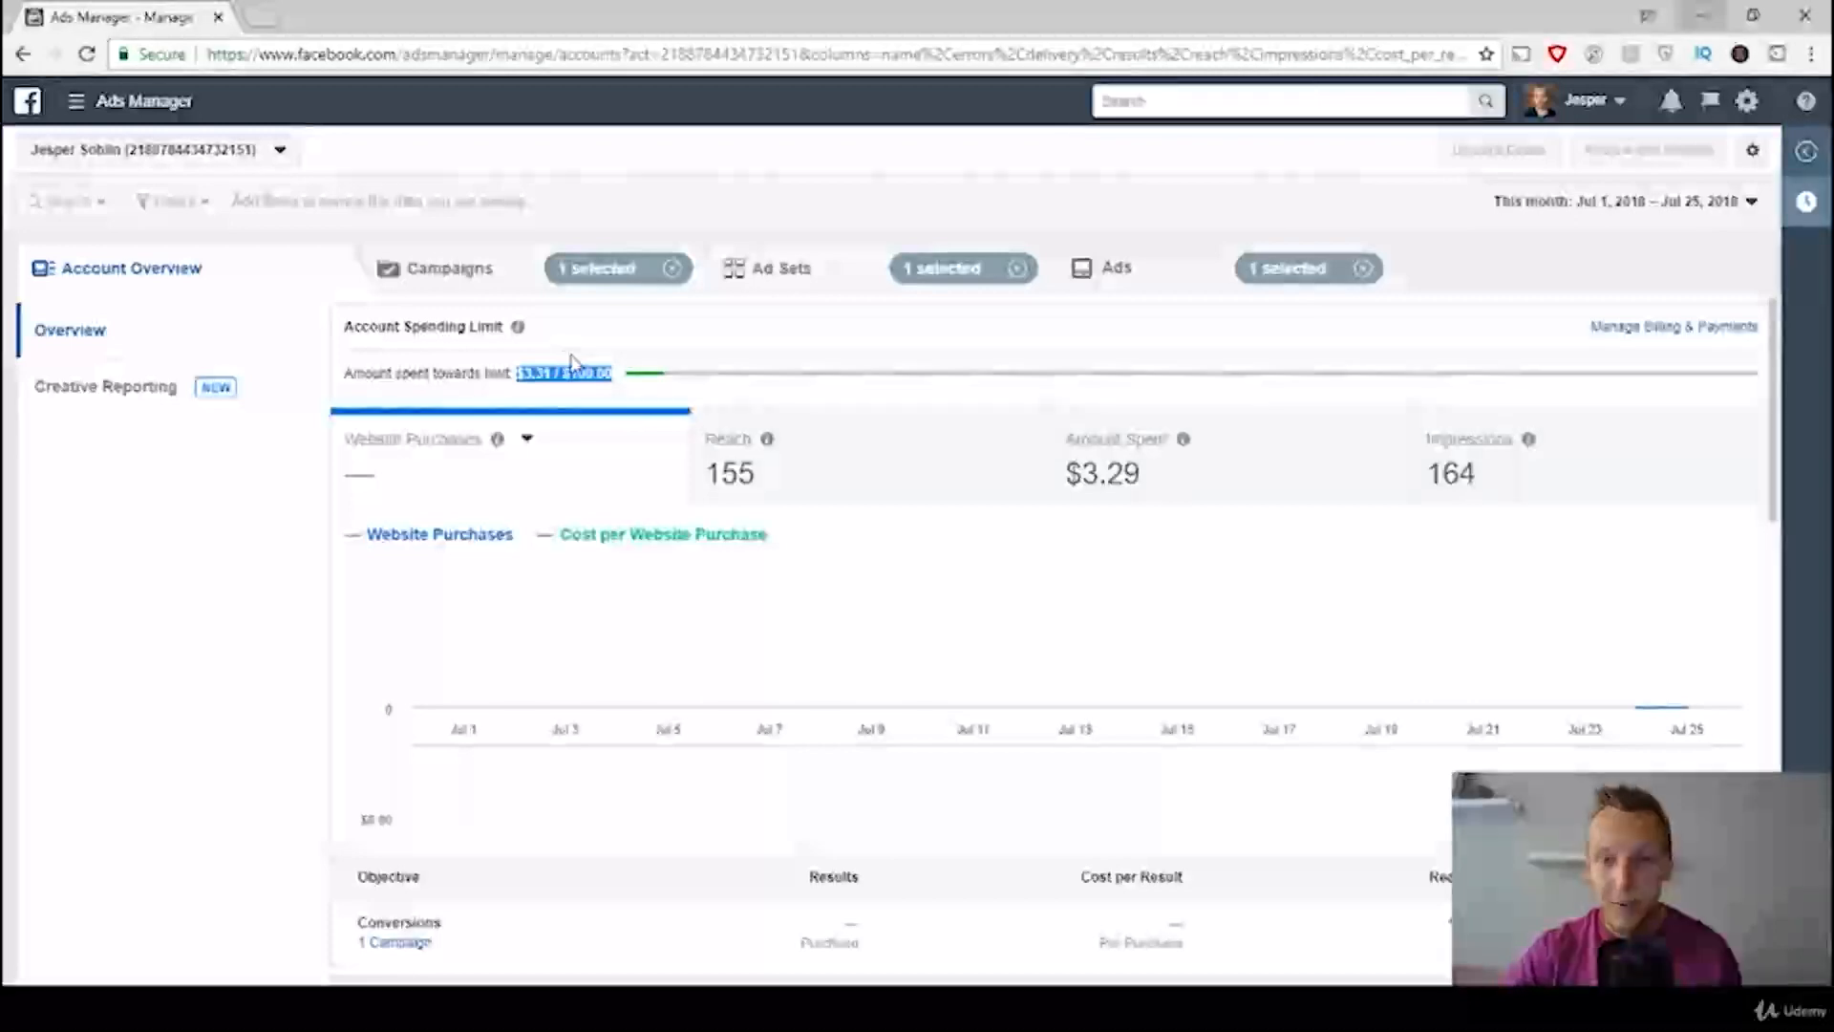
left_click(656, 343)
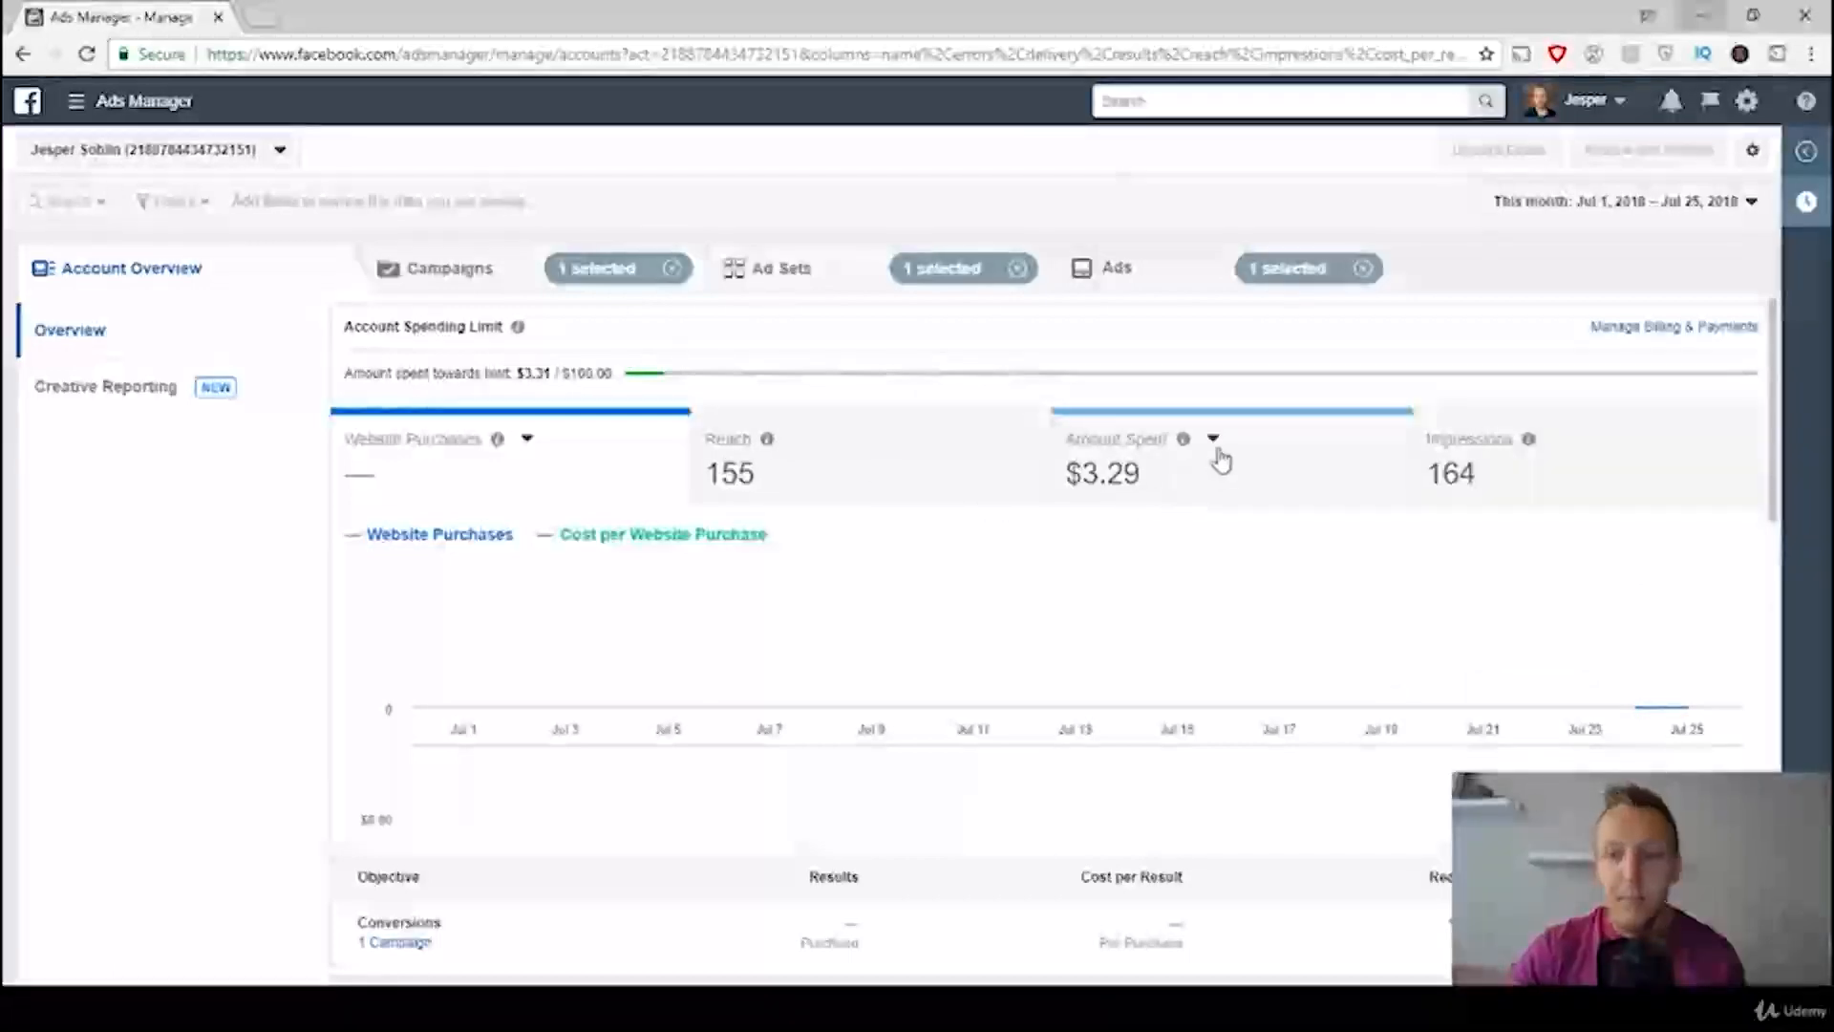
scroll(746, 495, "down", 5)
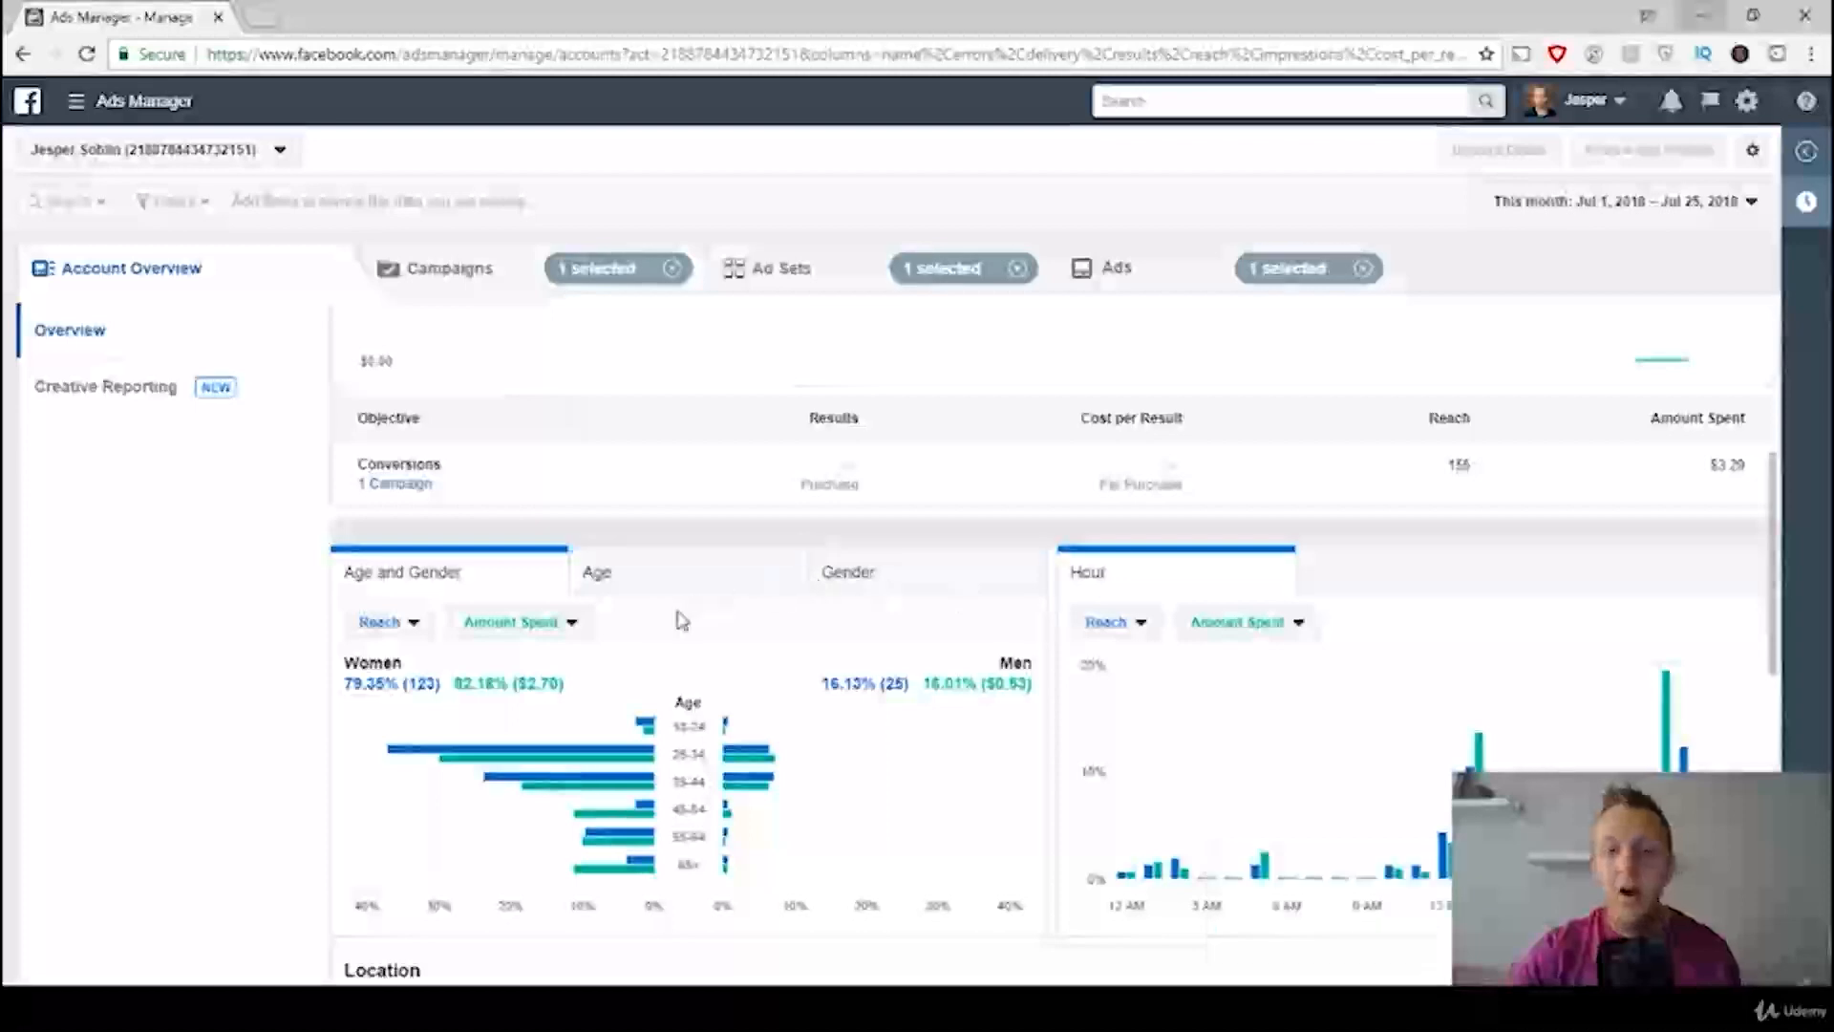
scroll(819, 612, "down", 1)
scroll(819, 612, "down", 3)
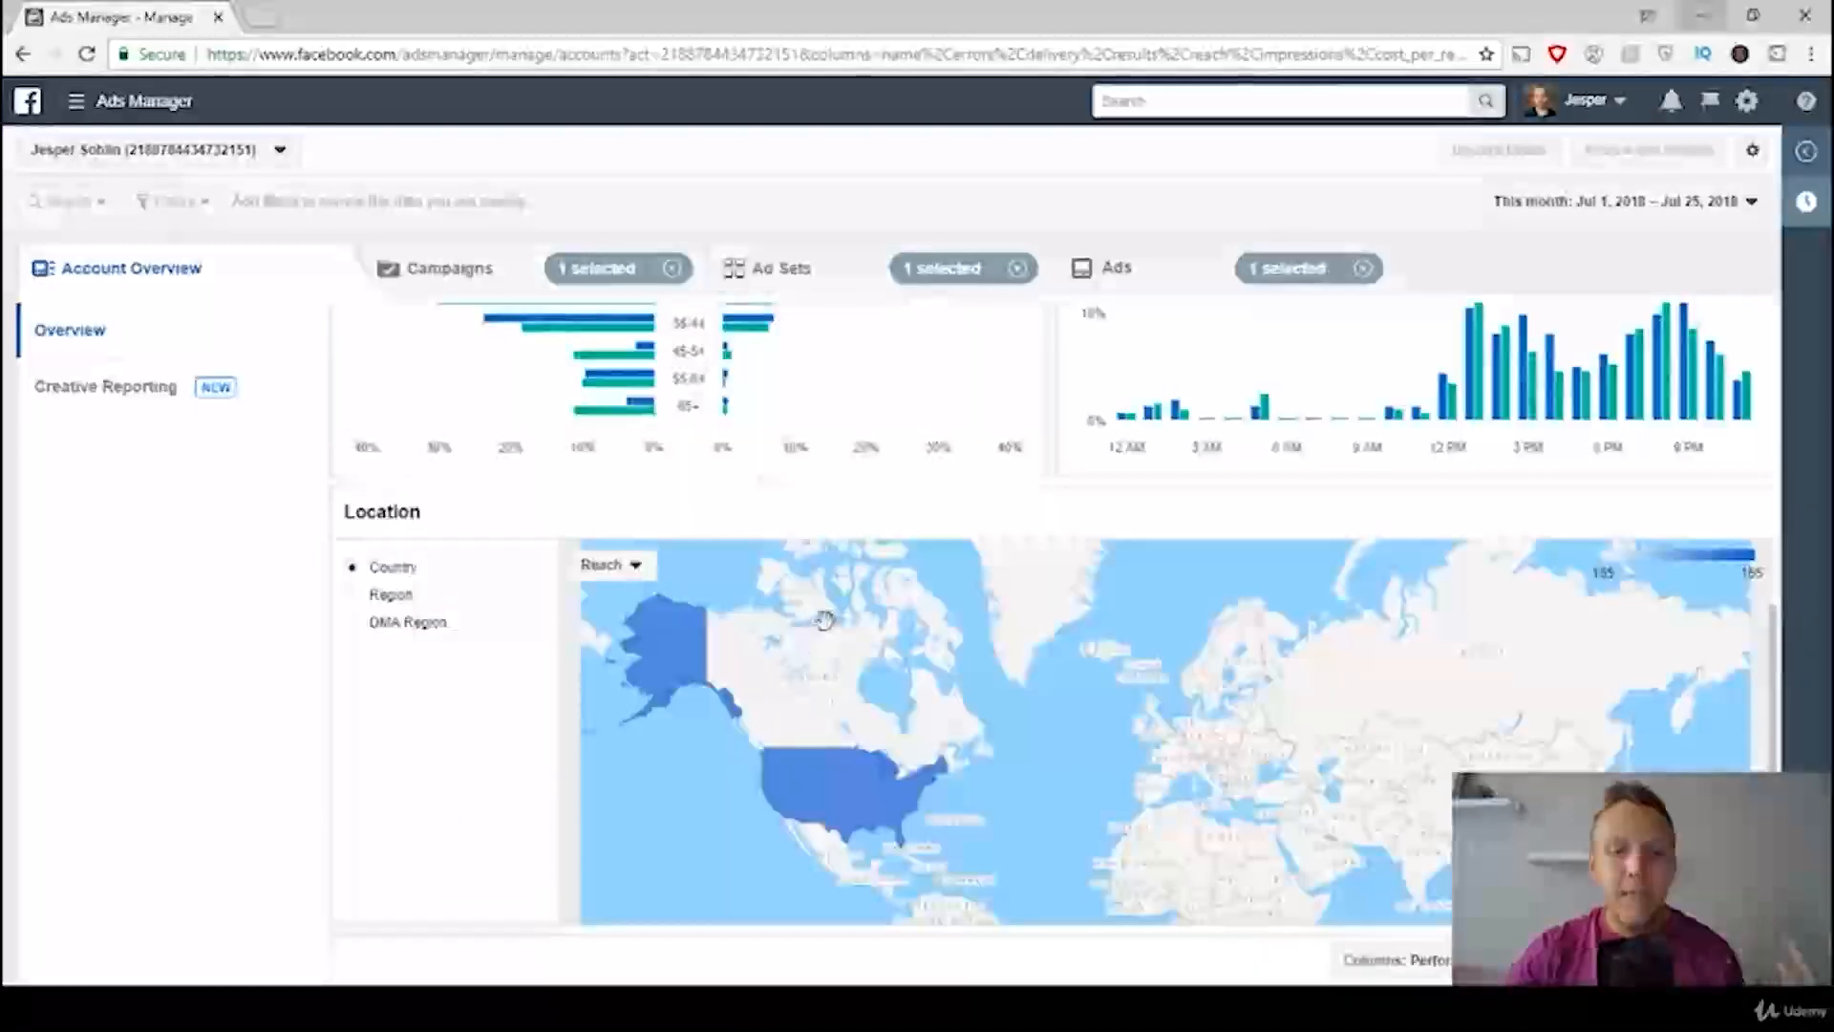
scroll(858, 625, "up", 3)
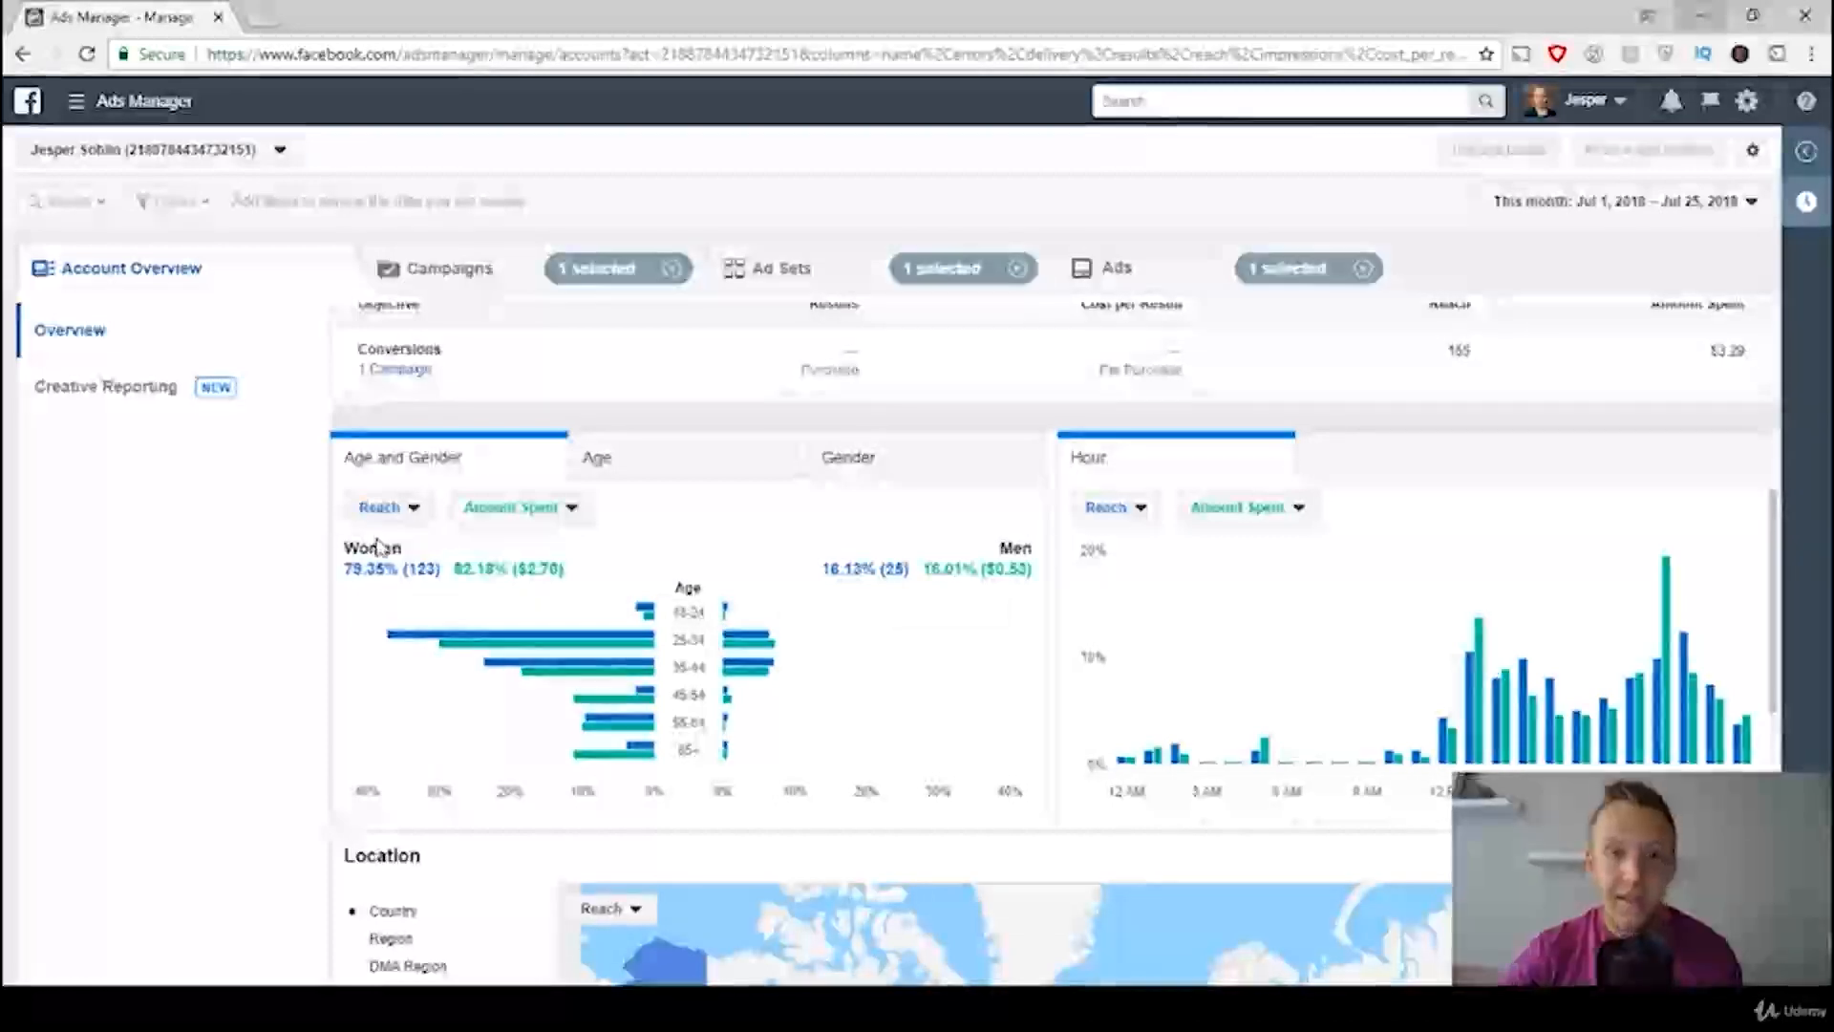
scroll(566, 552, "up", 1)
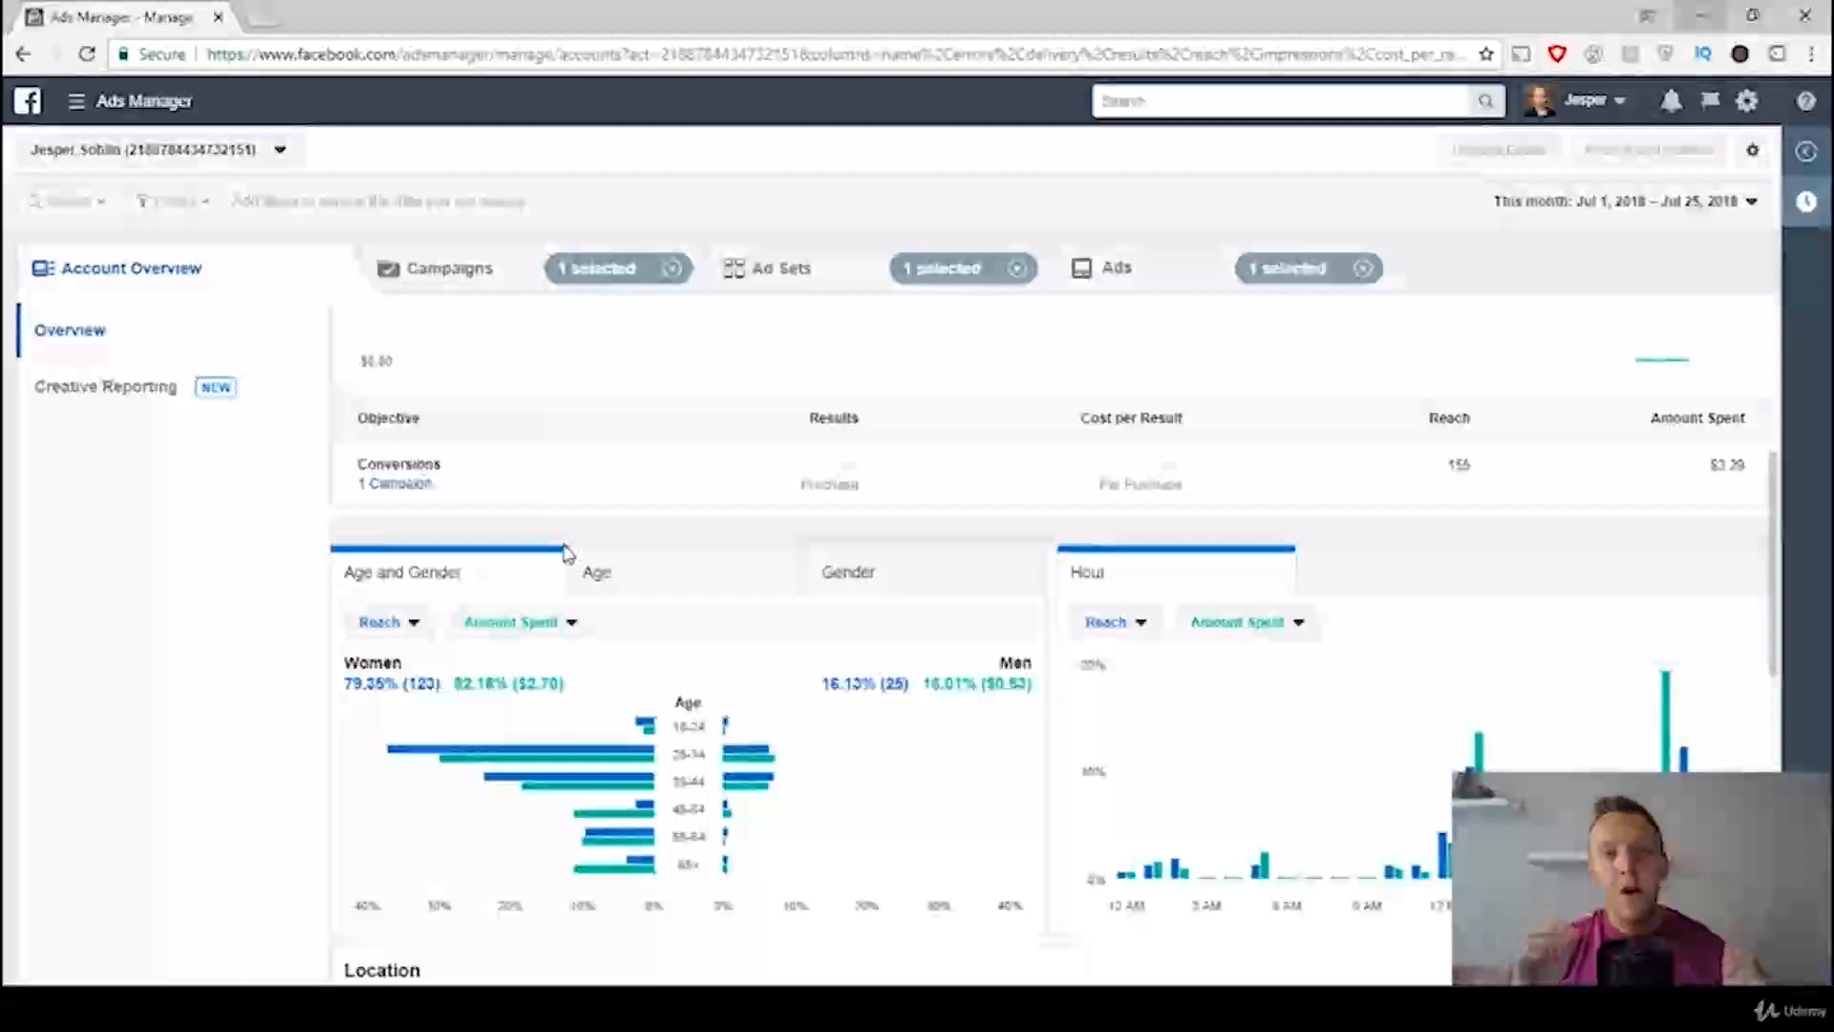
Step: Check the reporting date range options and review performance at the campaign, ad set and ad levels
left_click(1529, 203)
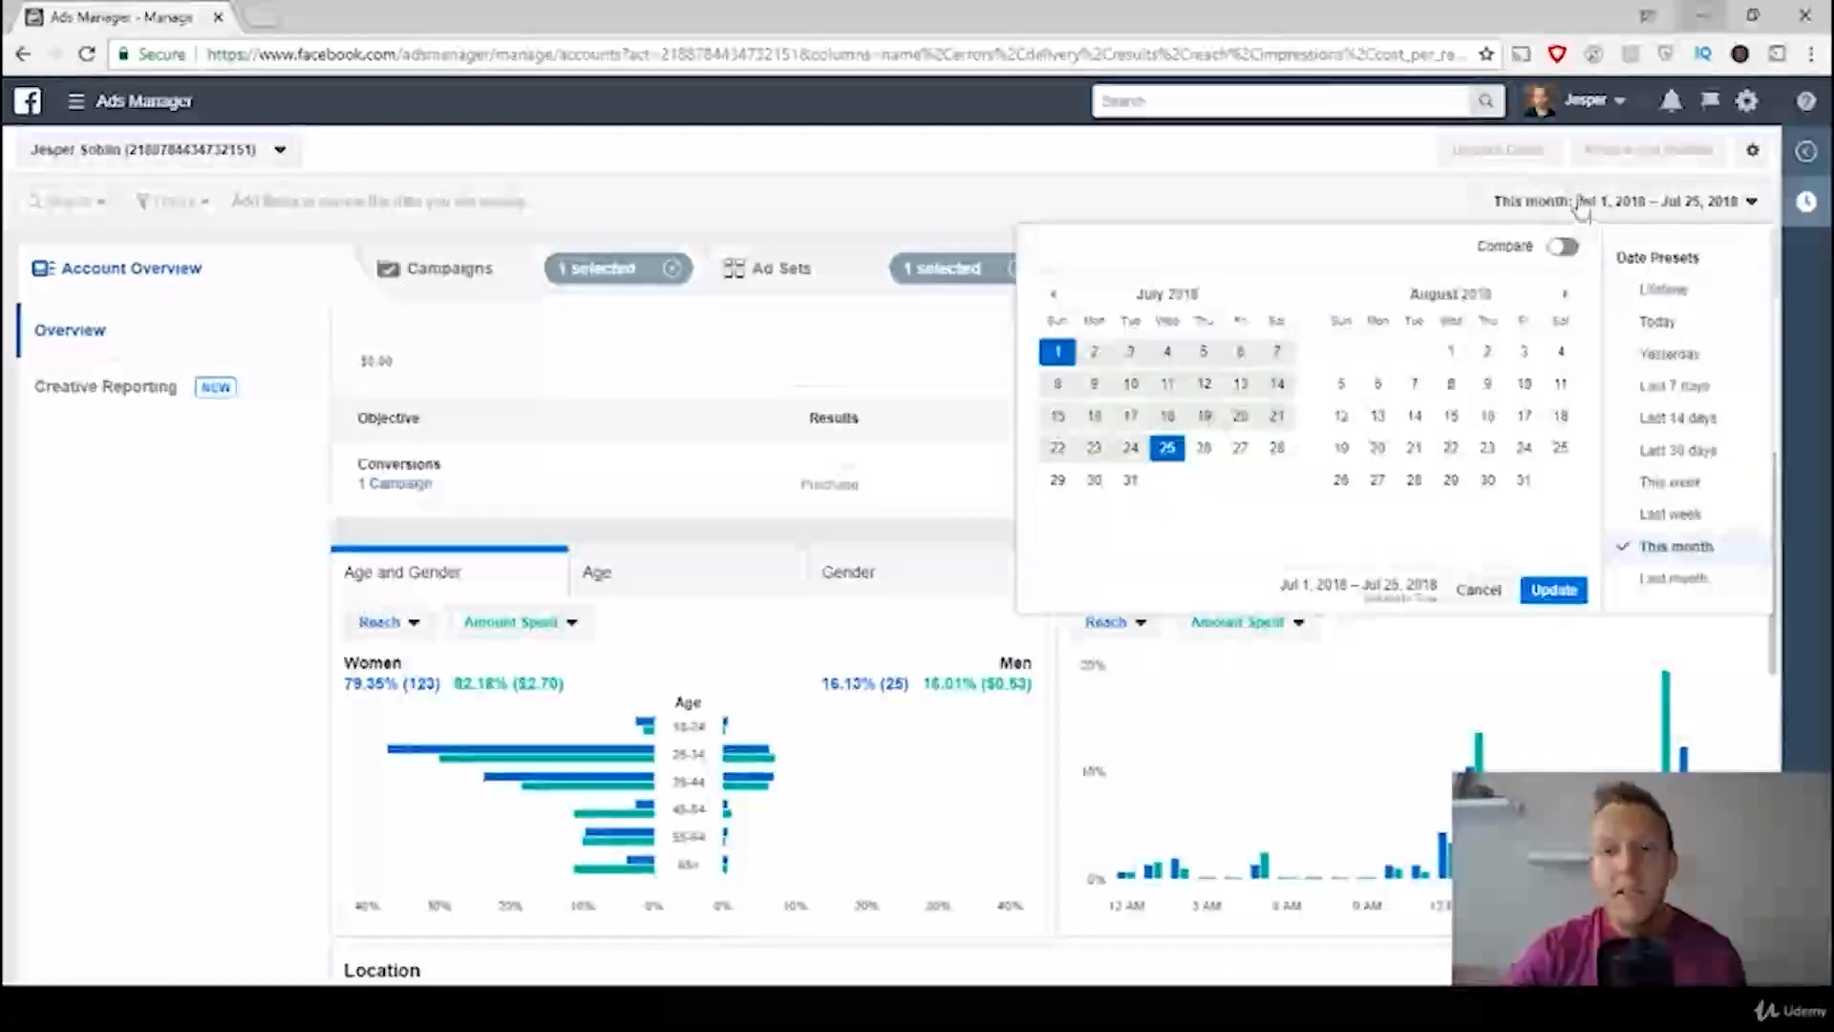
left_click(1581, 204)
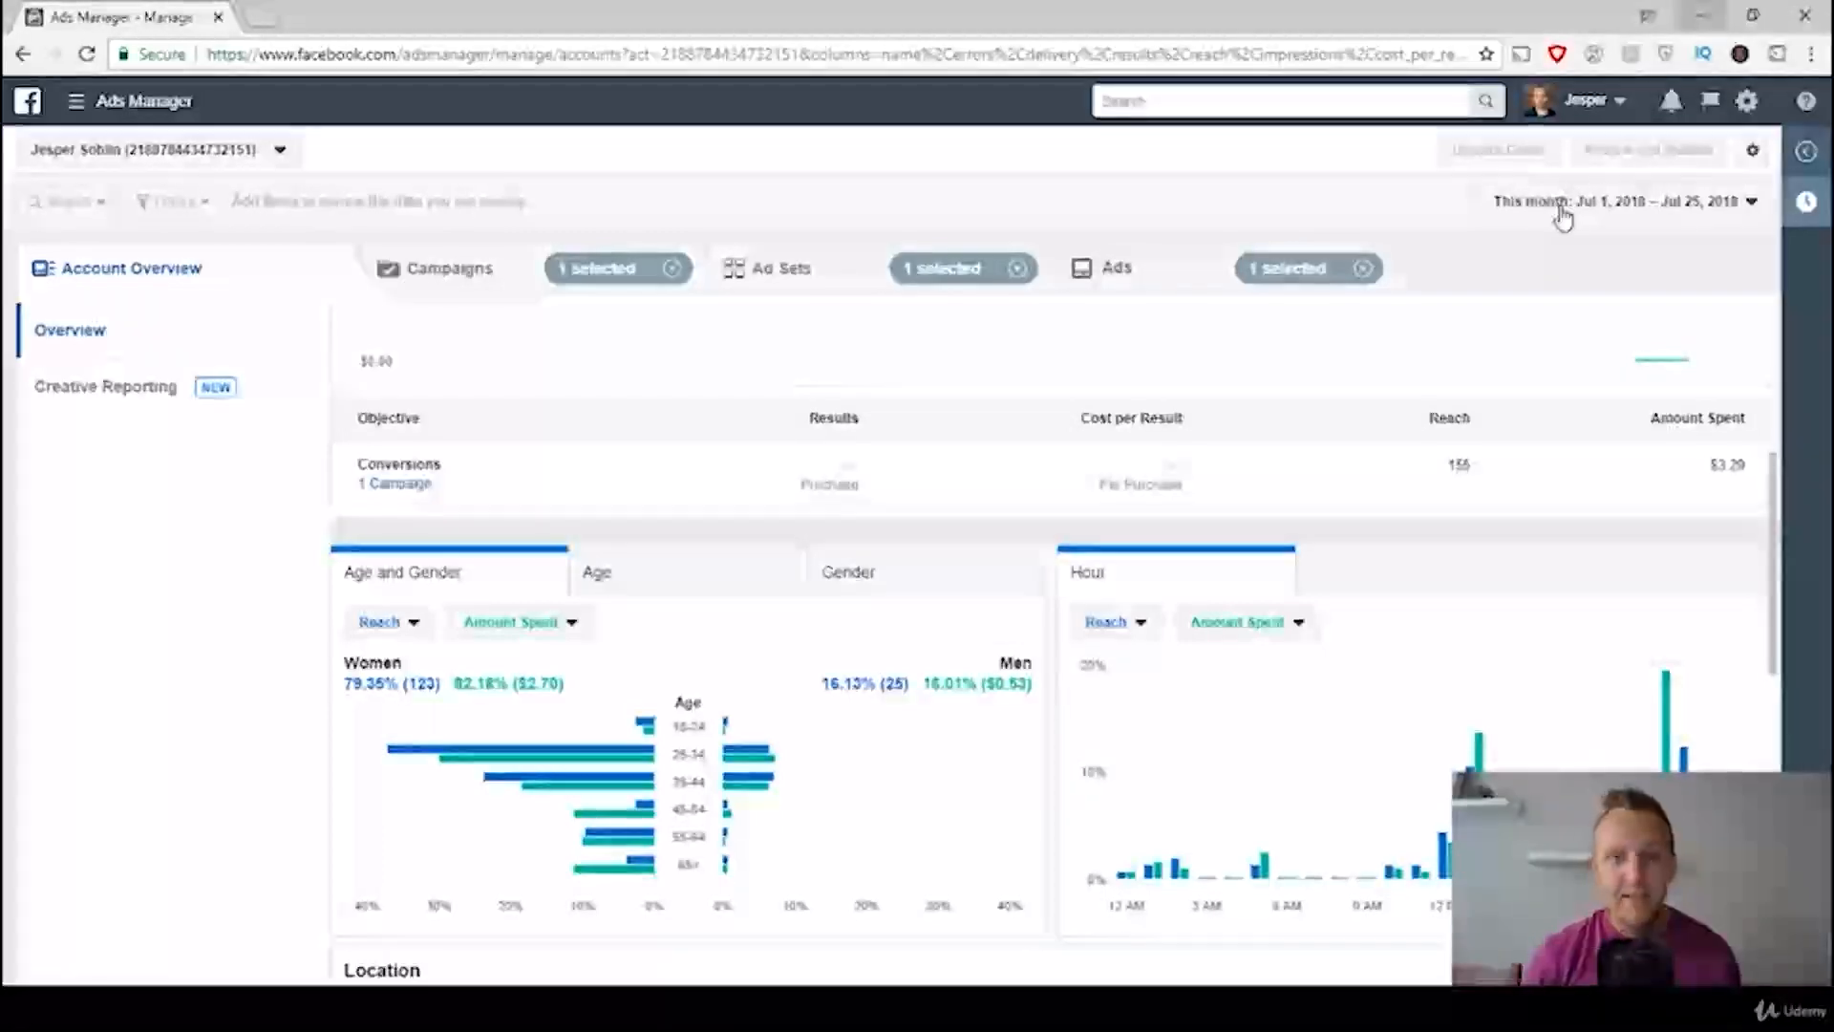
left_click(496, 285)
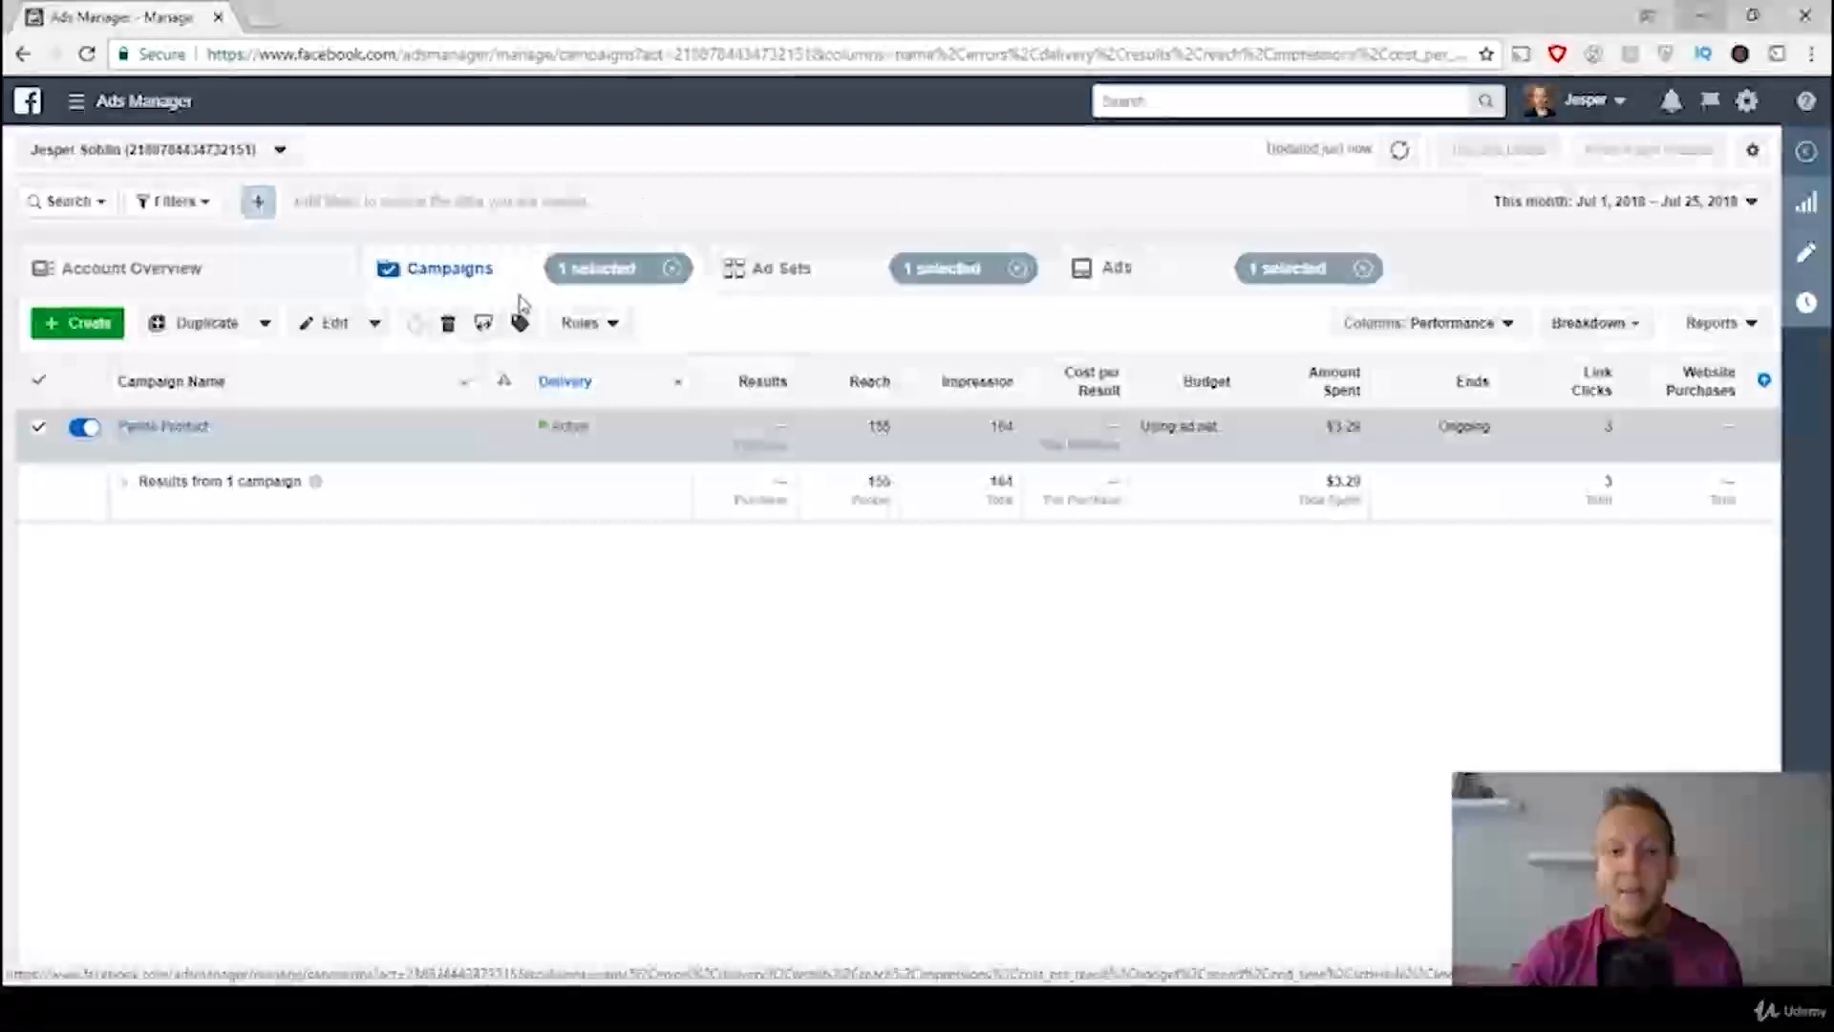
mouse_move(366, 1008)
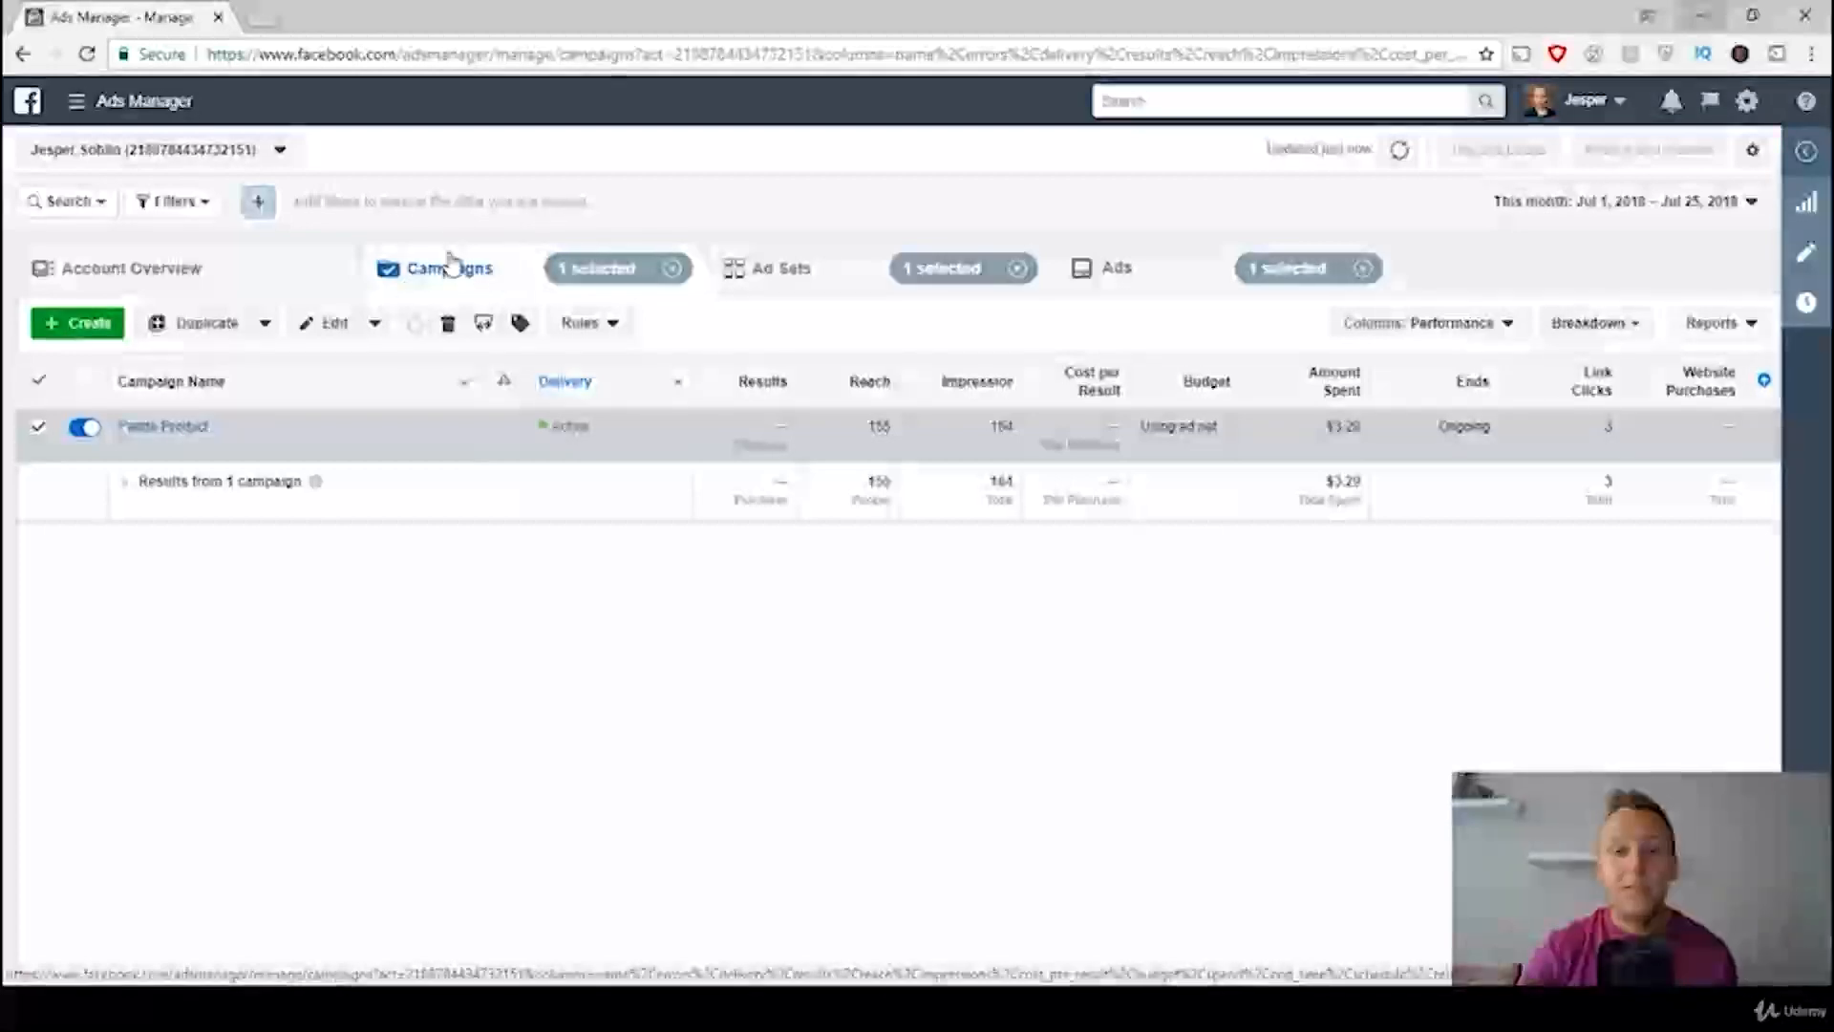
left_click(801, 271)
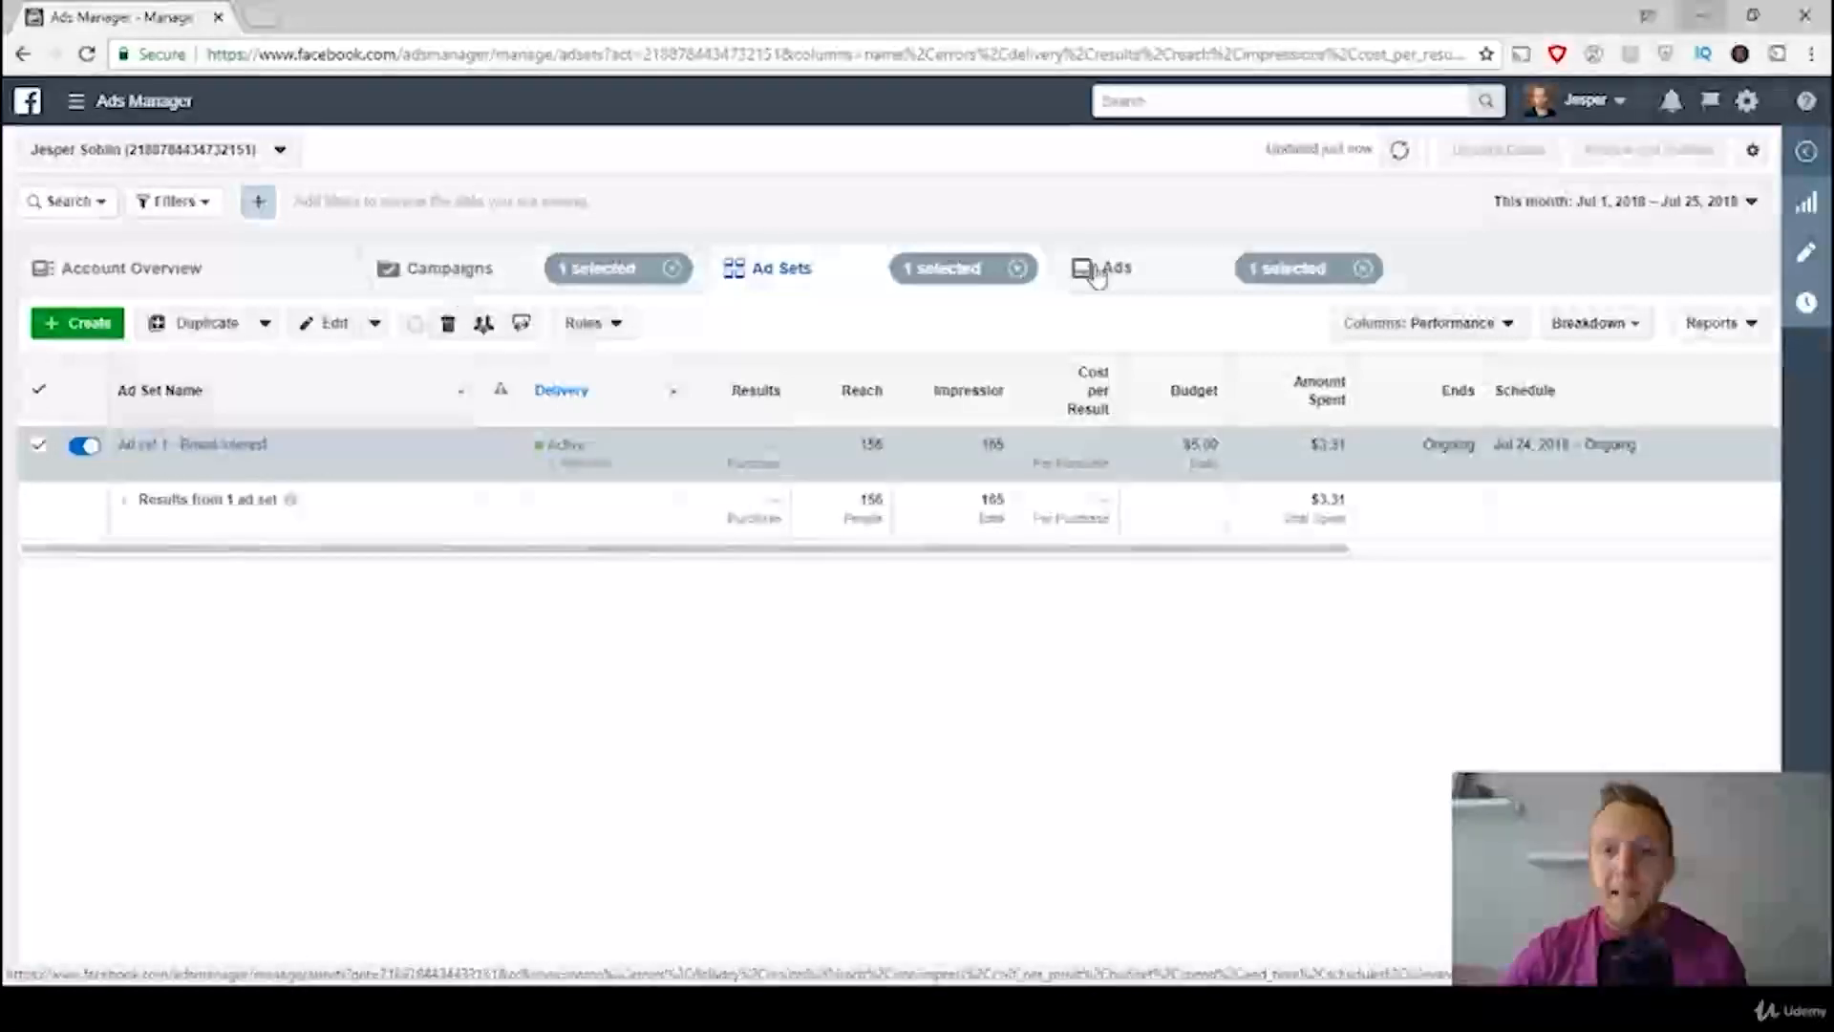
left_click(1166, 277)
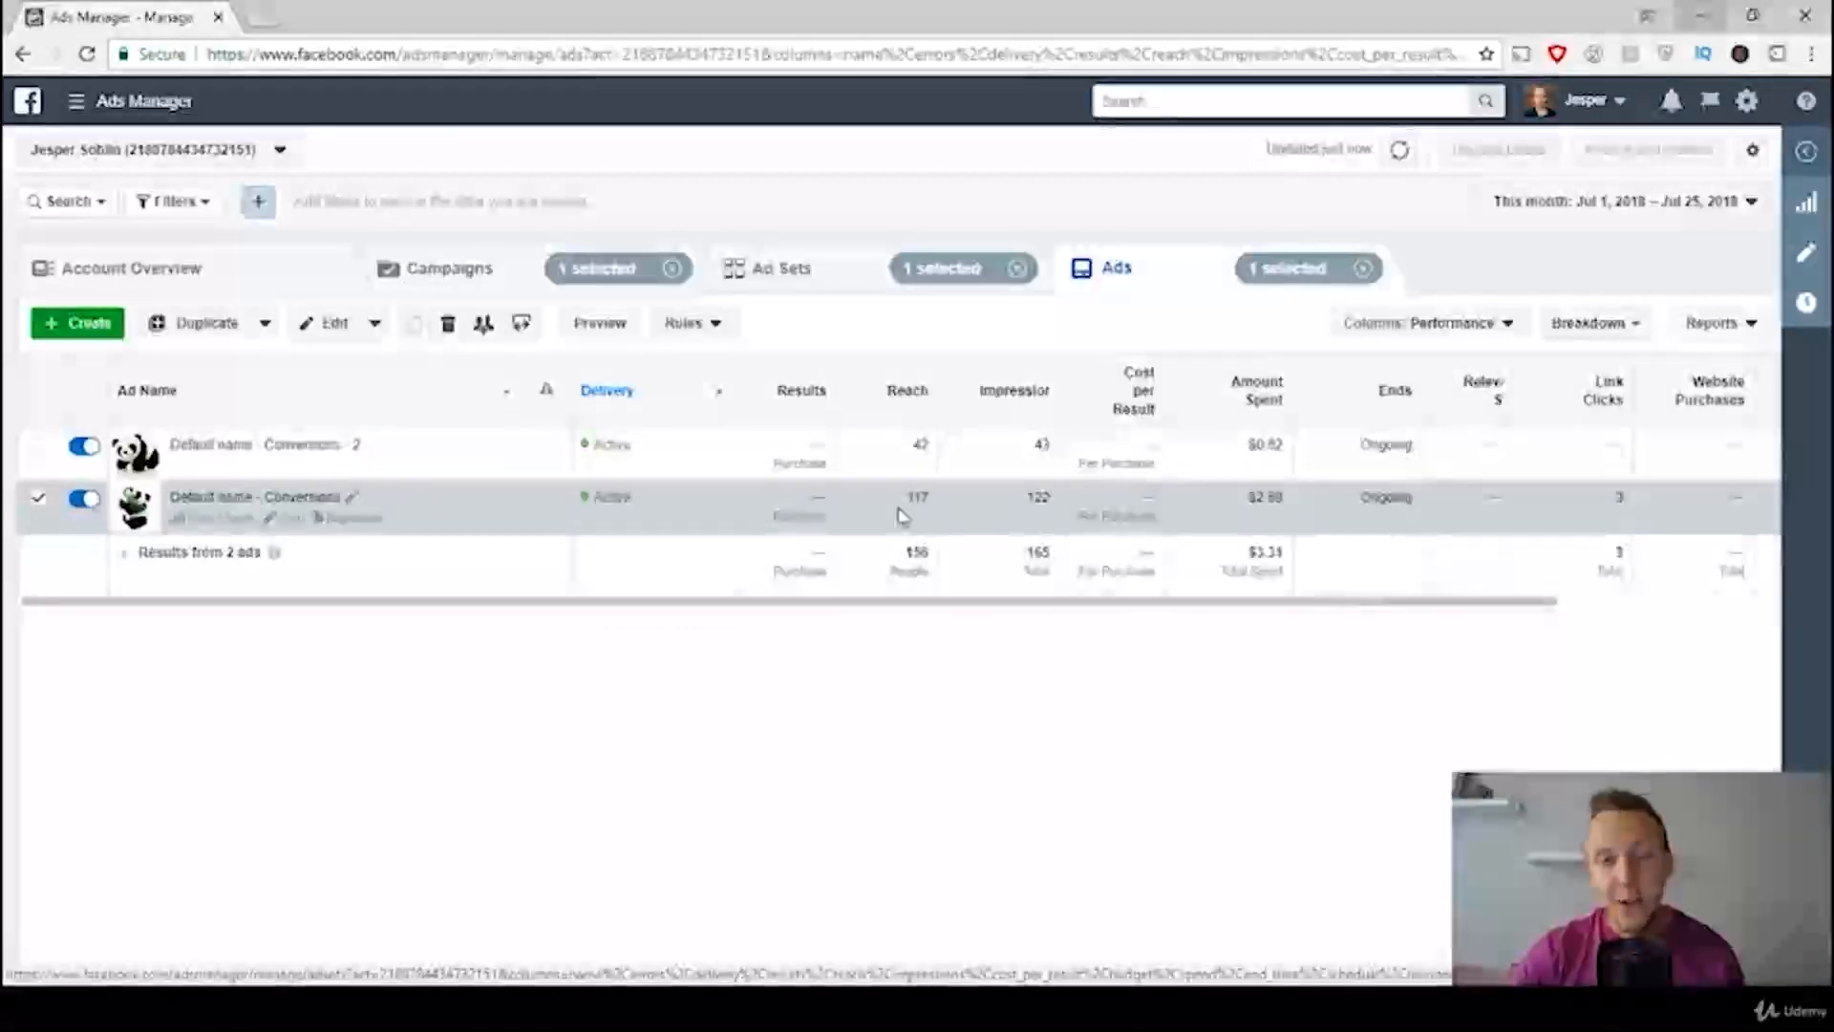
Step: Drill down from the Panda Product campaign through its Broad Interest ad set to the individual ads
left_click(482, 278)
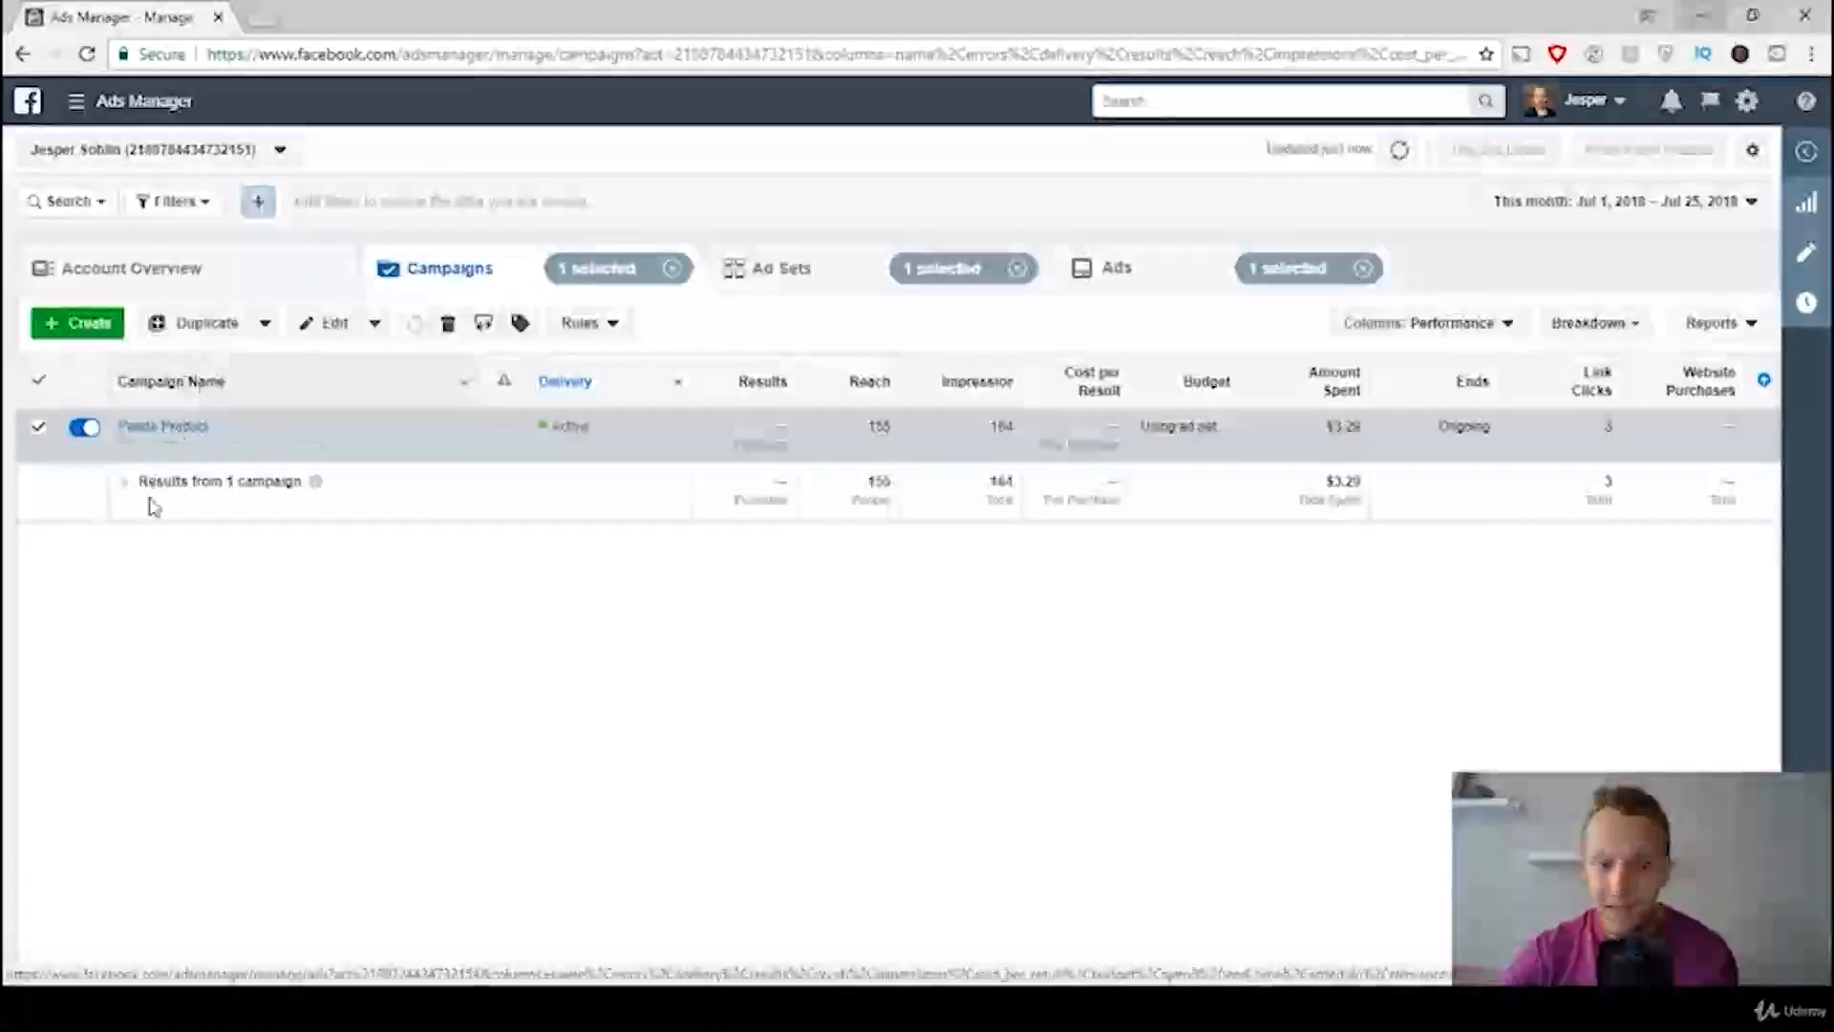
mouse_move(146, 459)
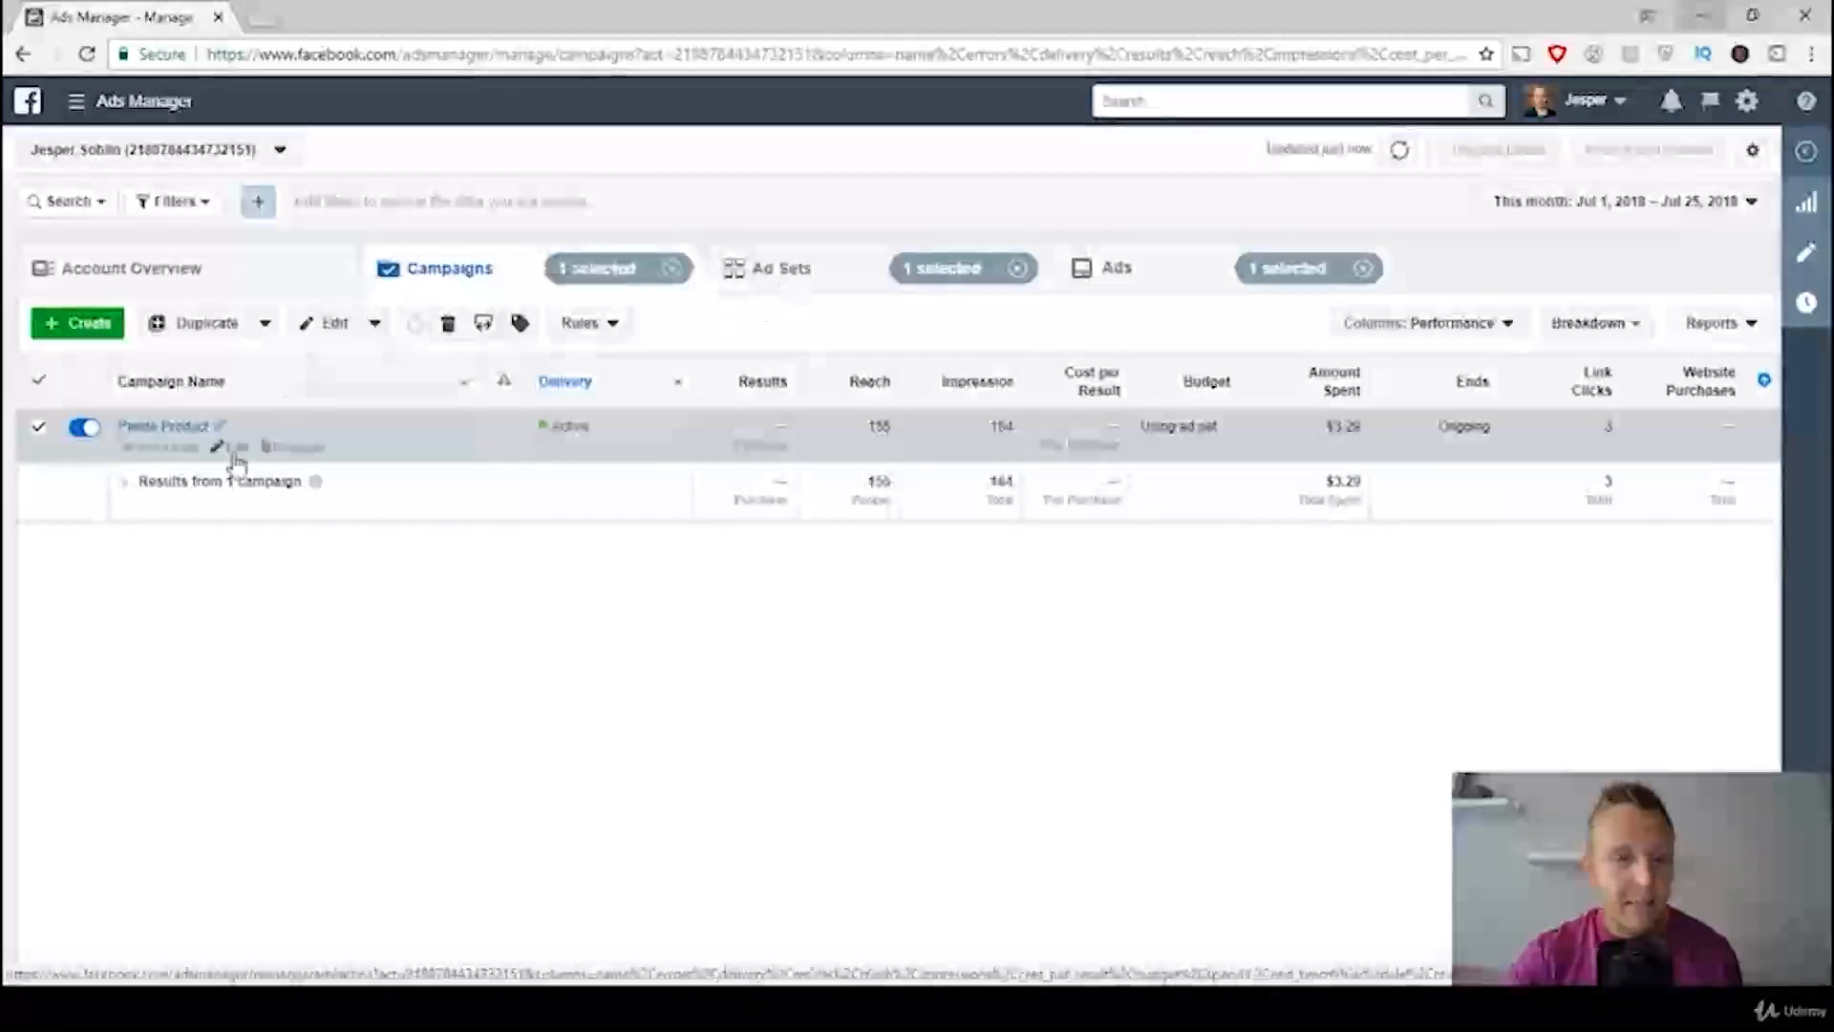
left_click(151, 427)
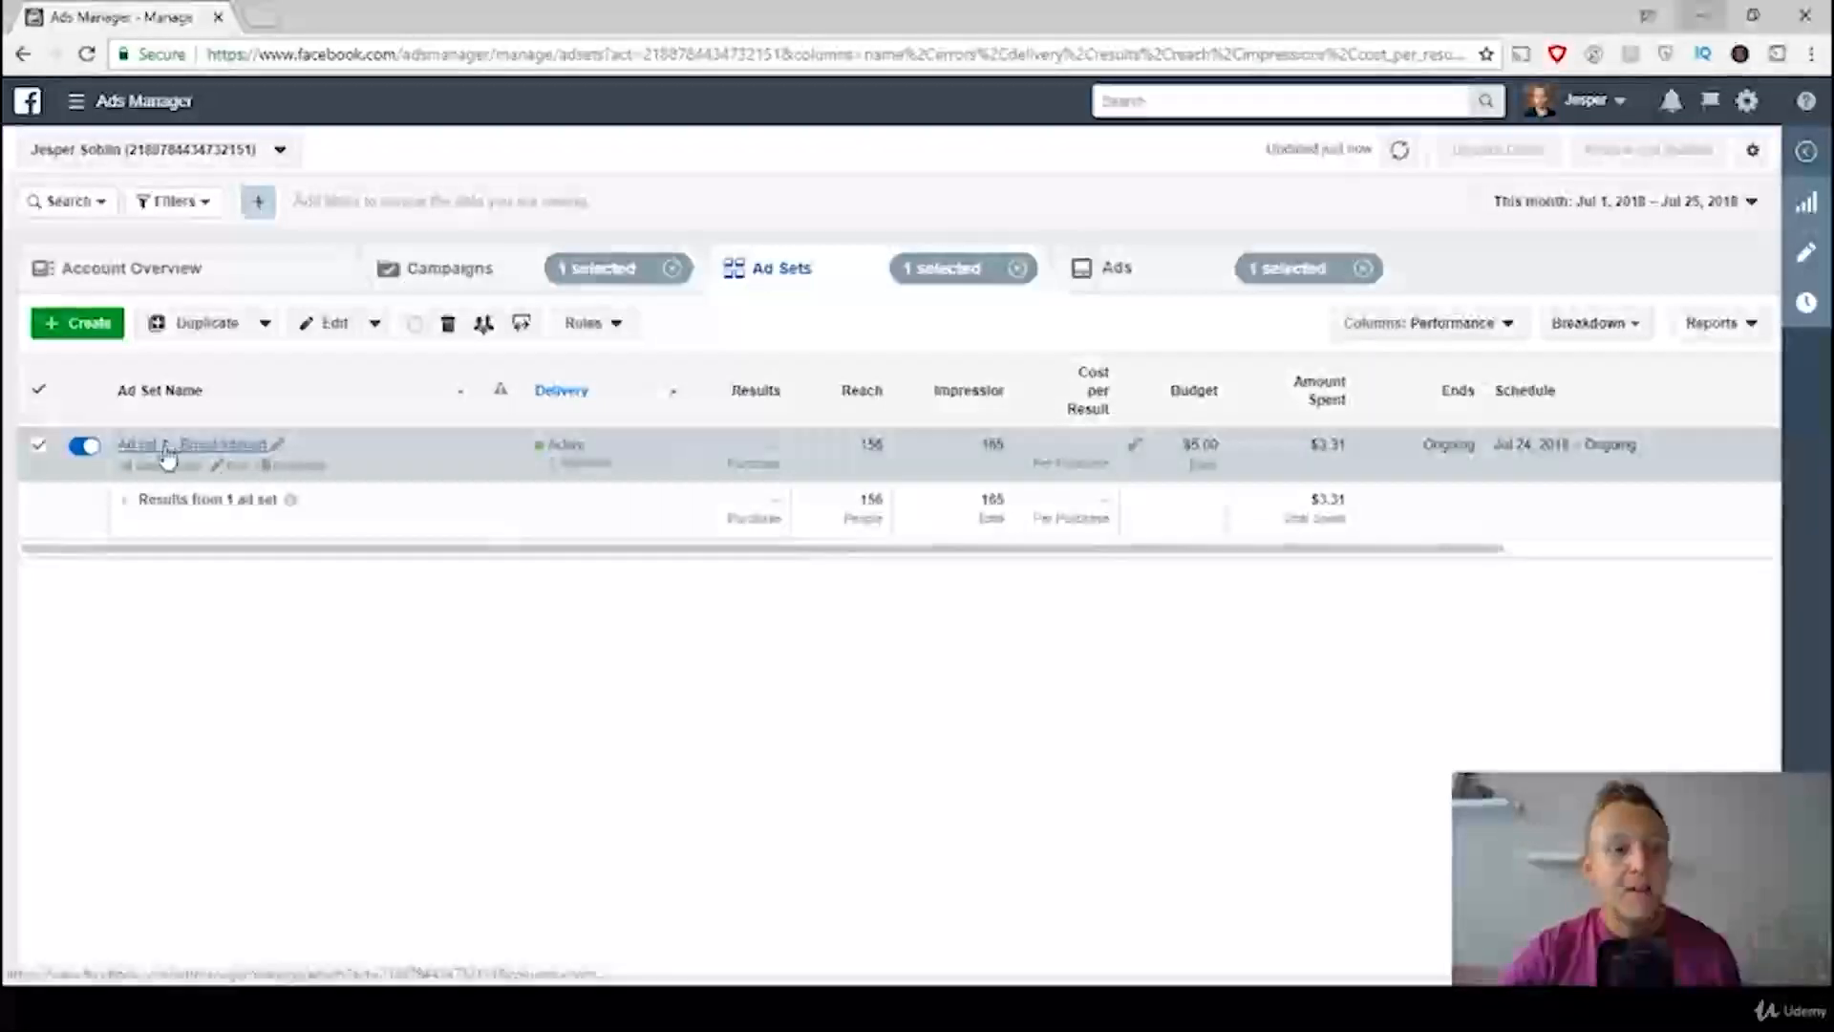
left_click(164, 449)
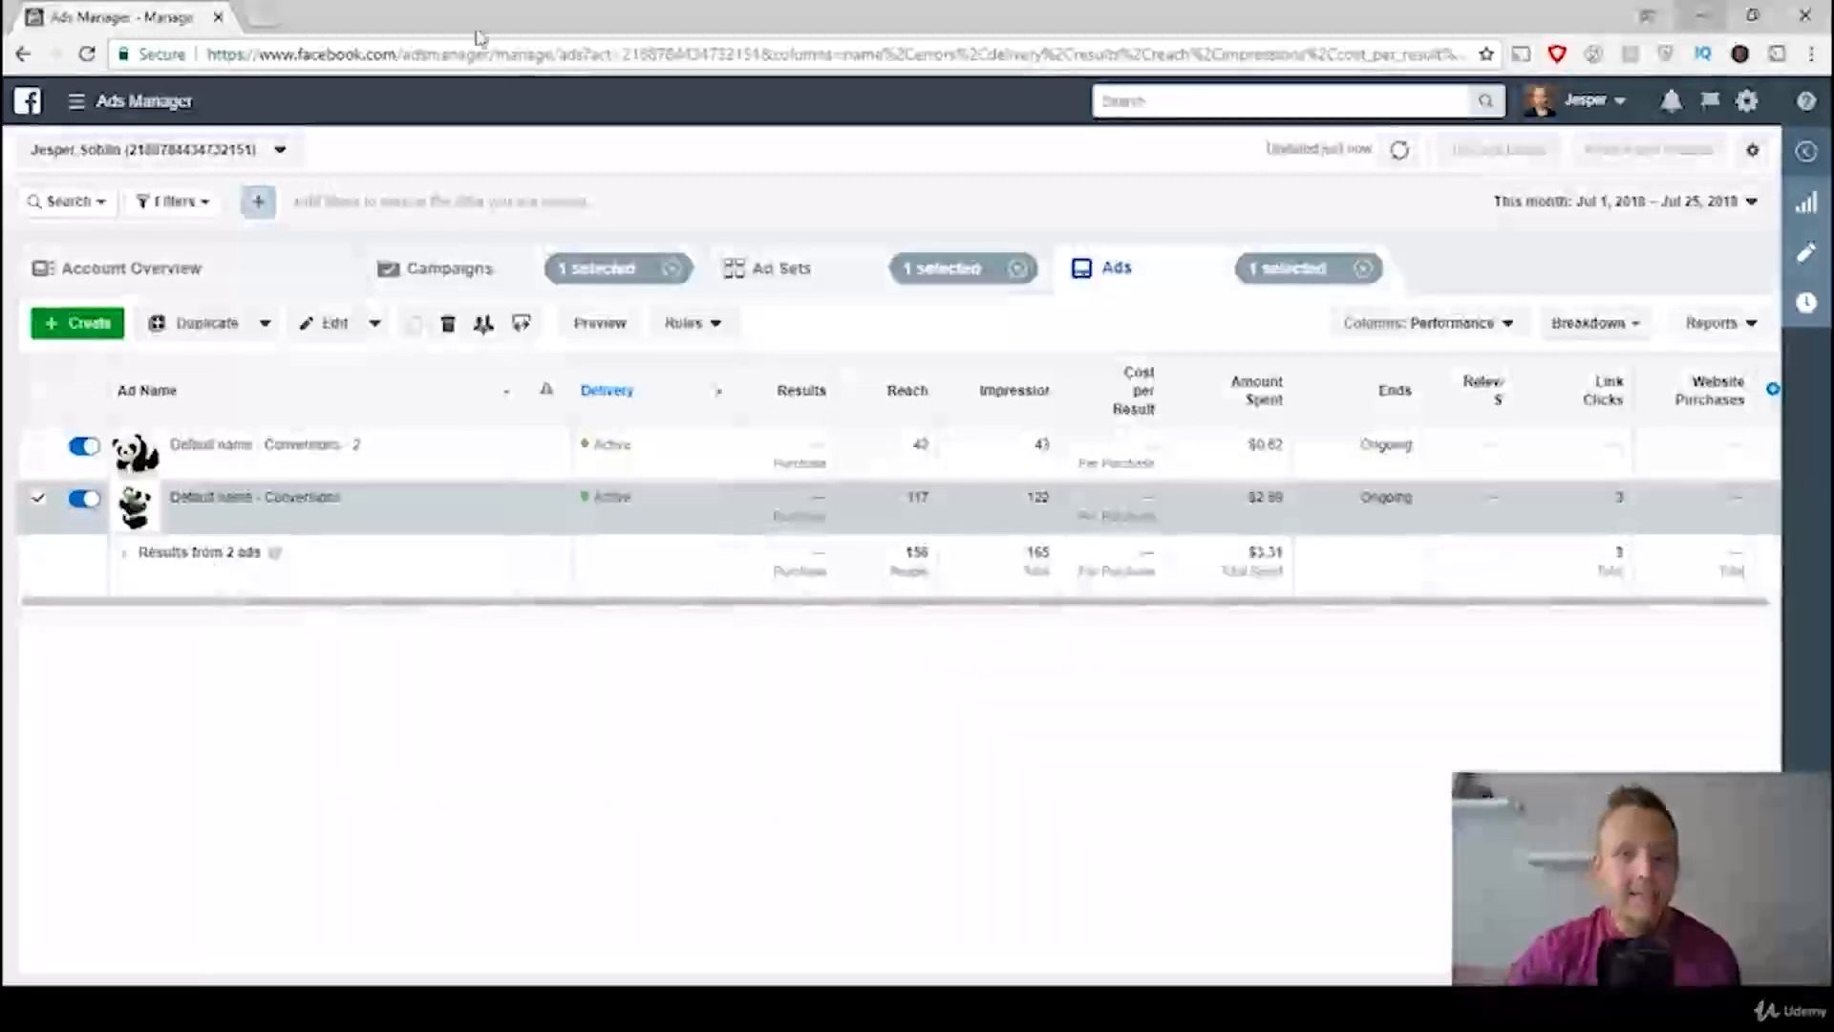
Step: Return to the campaign list and examine Panda Product's delivery, results and website purchases columns, keeping the campaign selected
left_click(469, 256)
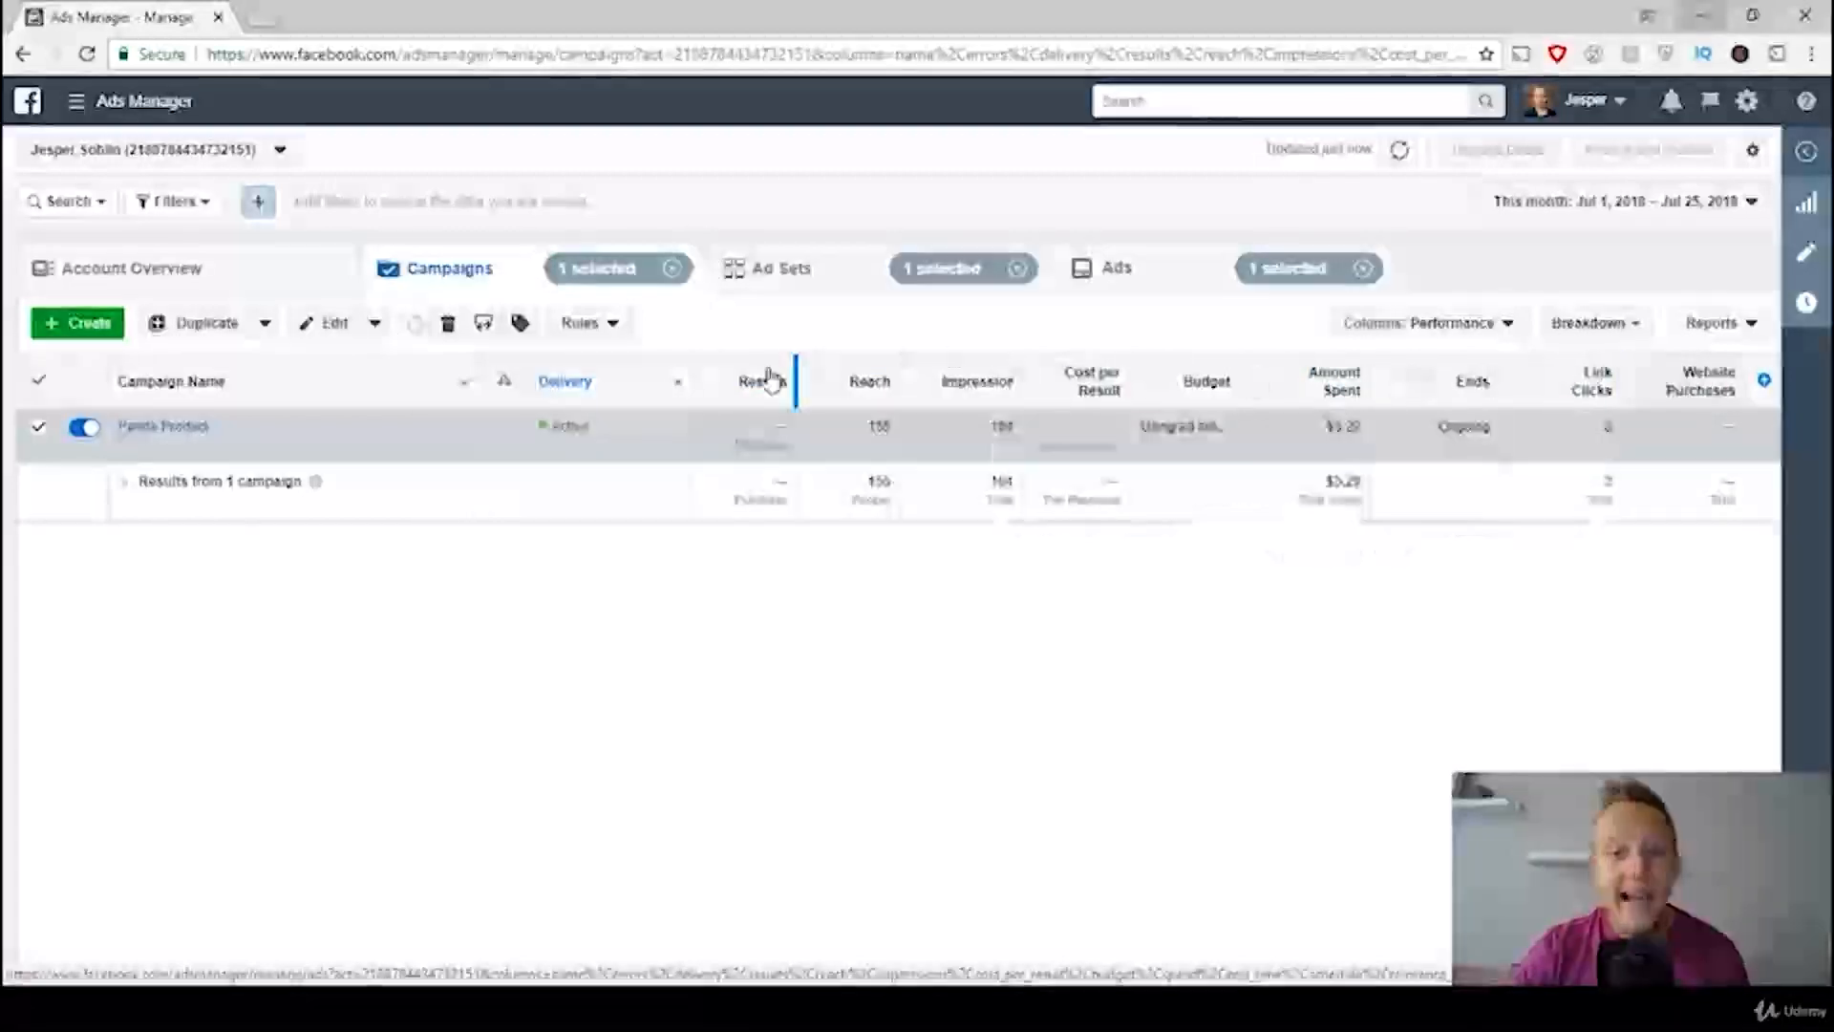
left_click(37, 384)
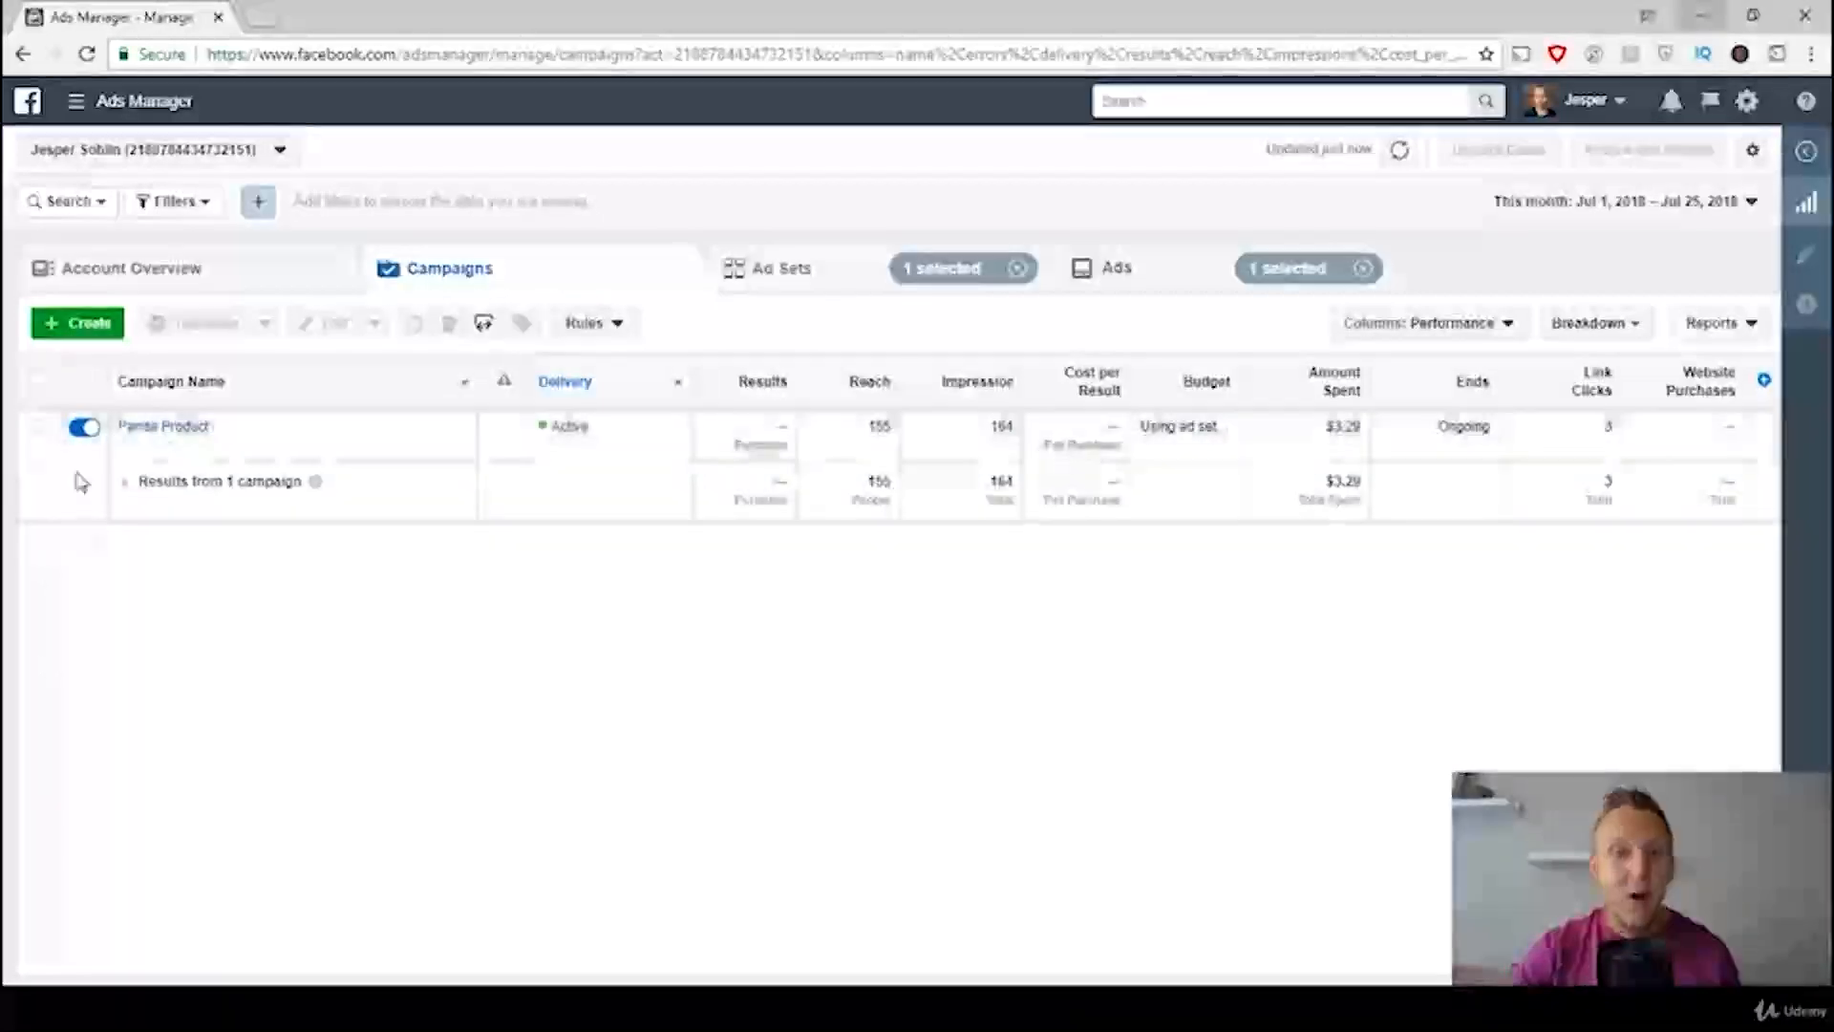
left_click(40, 384)
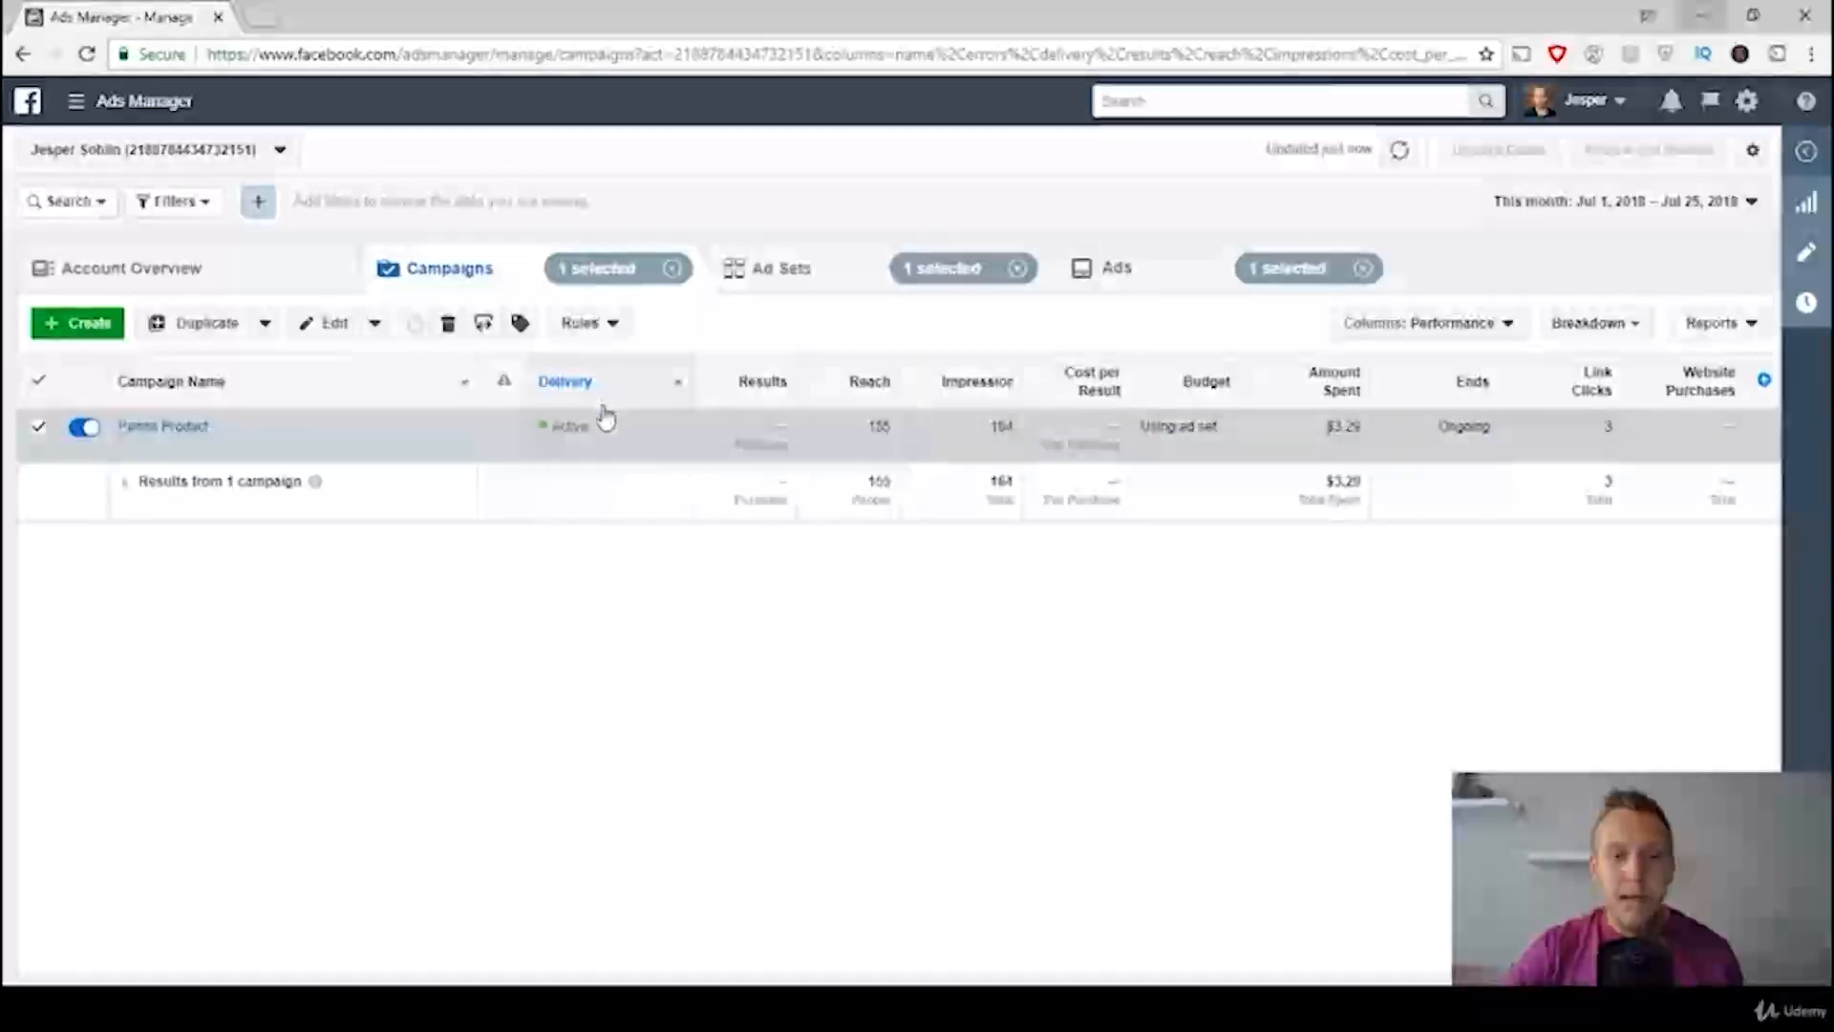
mouse_move(585, 398)
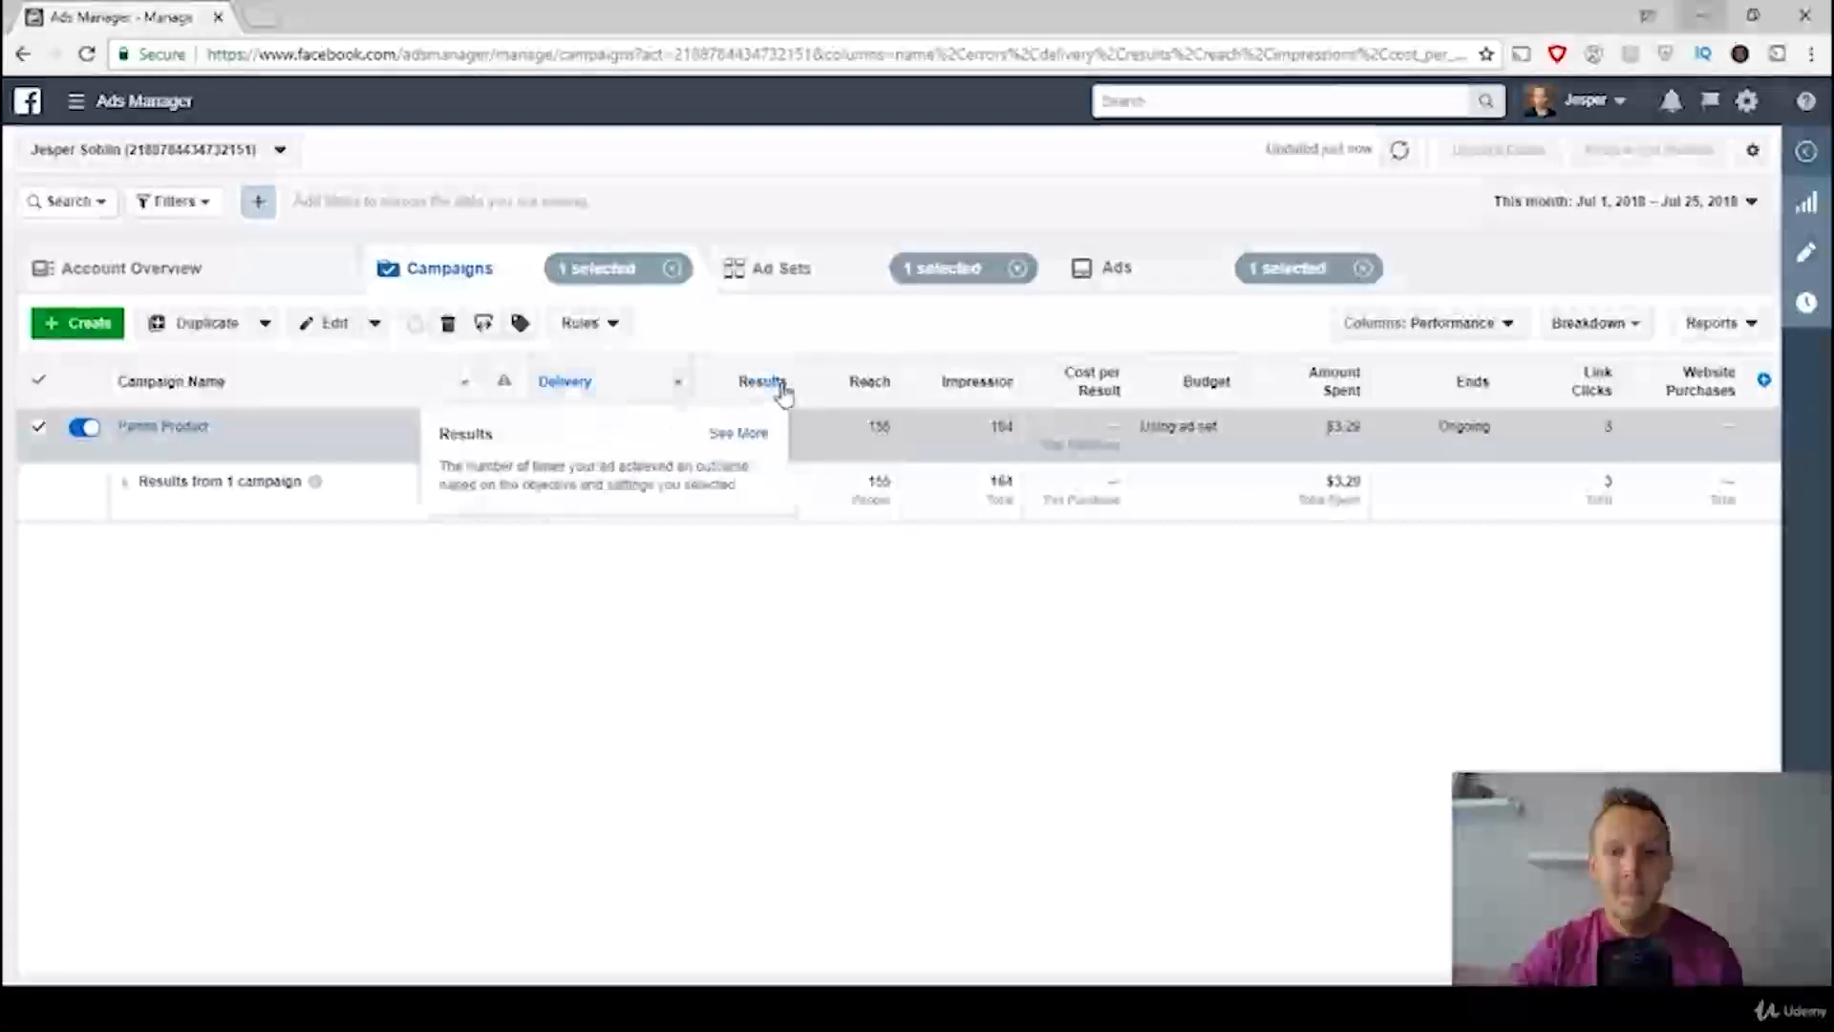
mouse_move(762, 381)
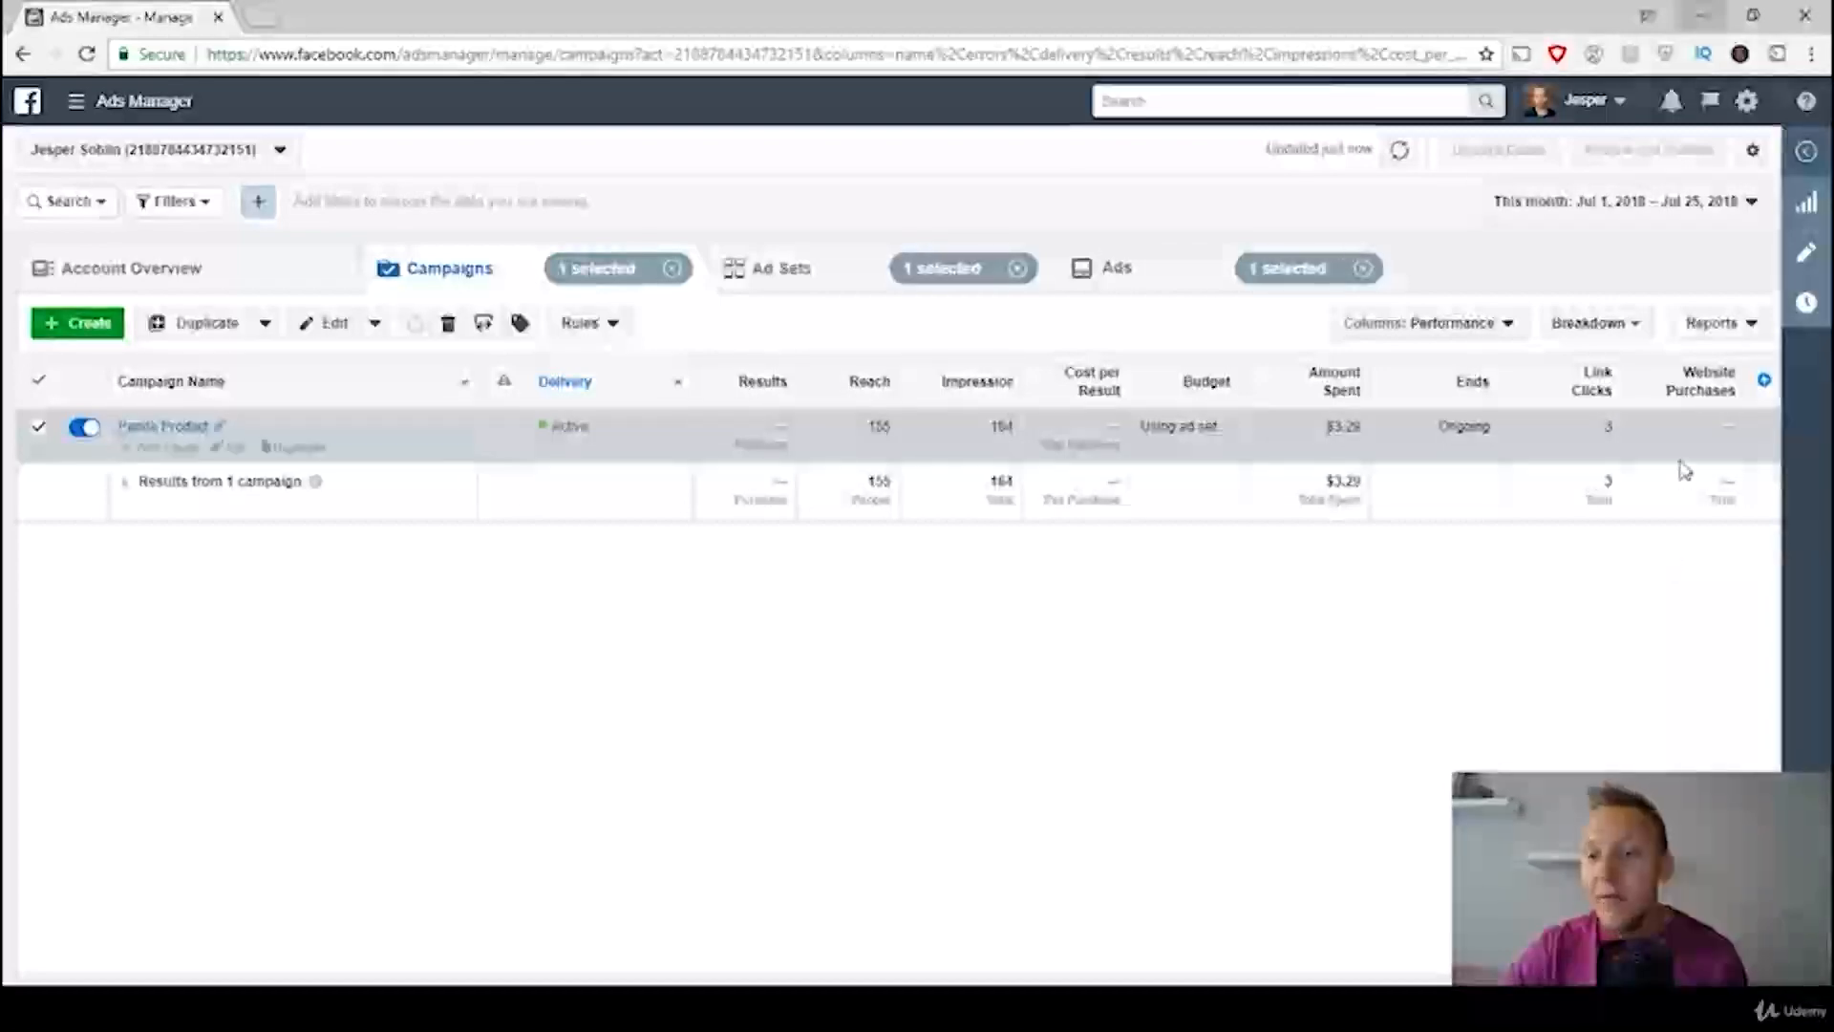
mouse_move(1716, 405)
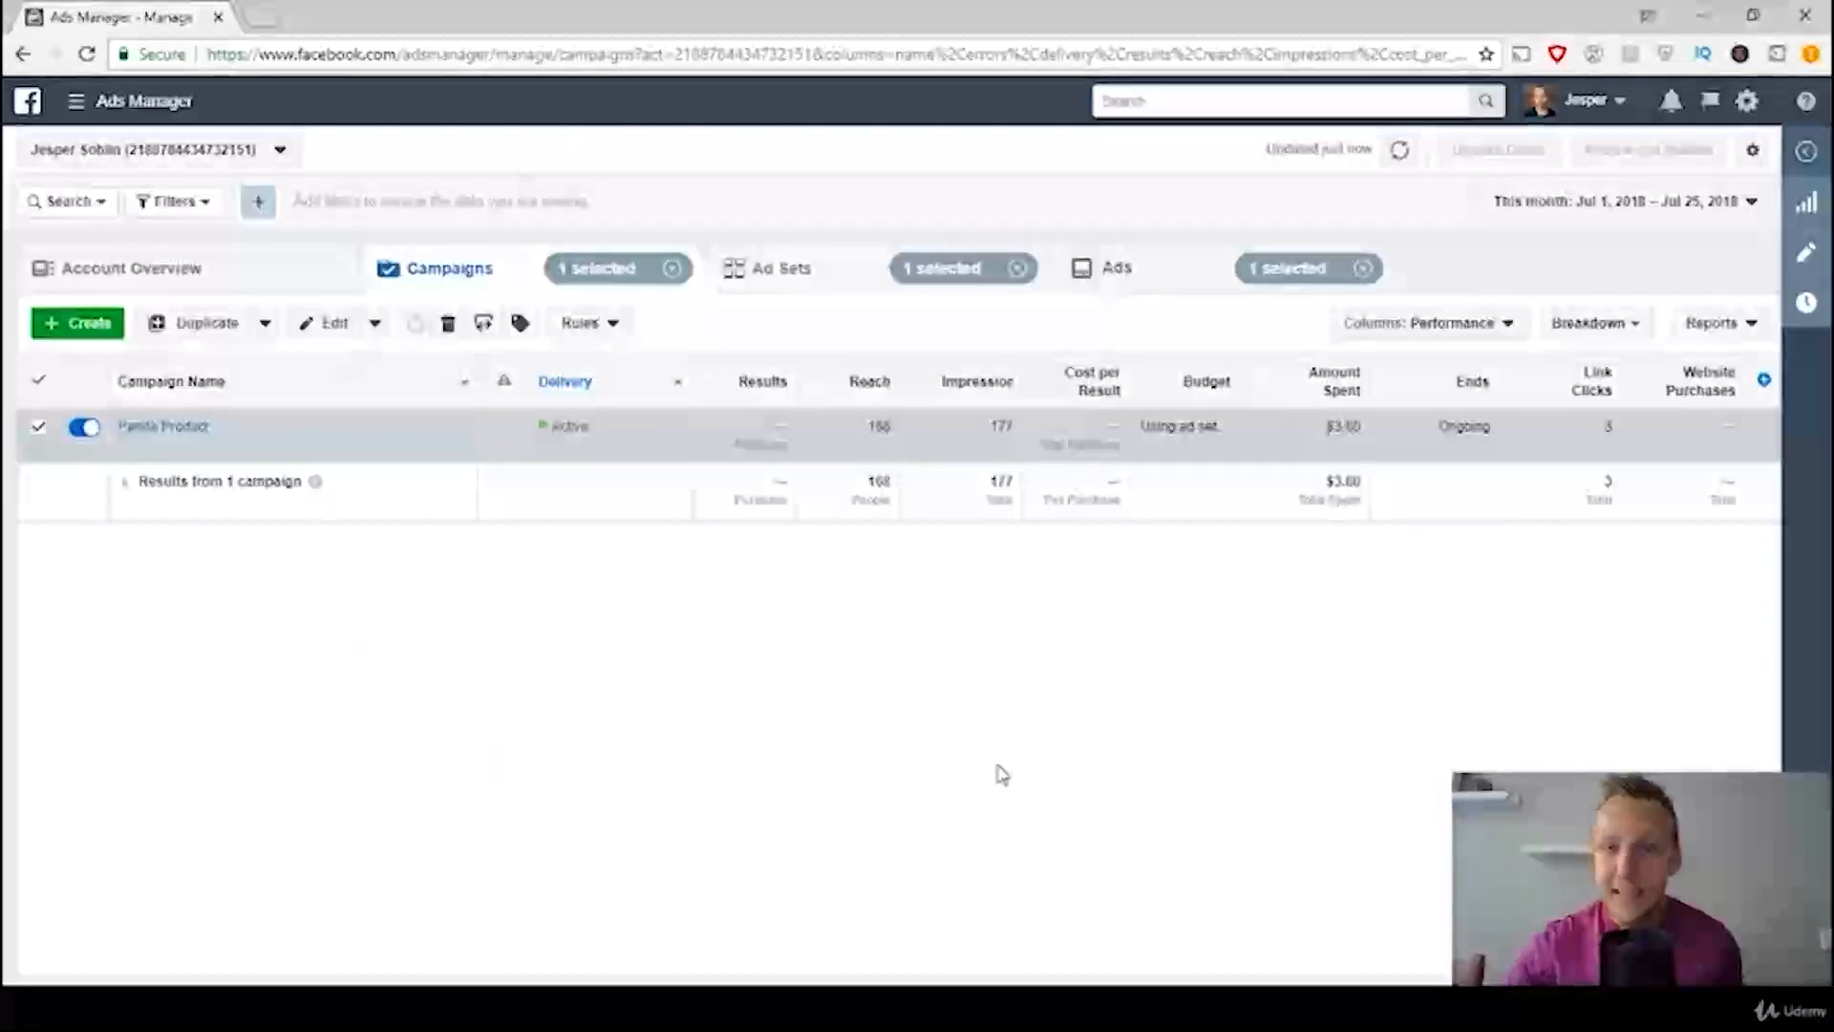
Step: Consult the Ad Sets Template image and duplicate the Broad Interest ad set once into its original campaign
left_click(814, 279)
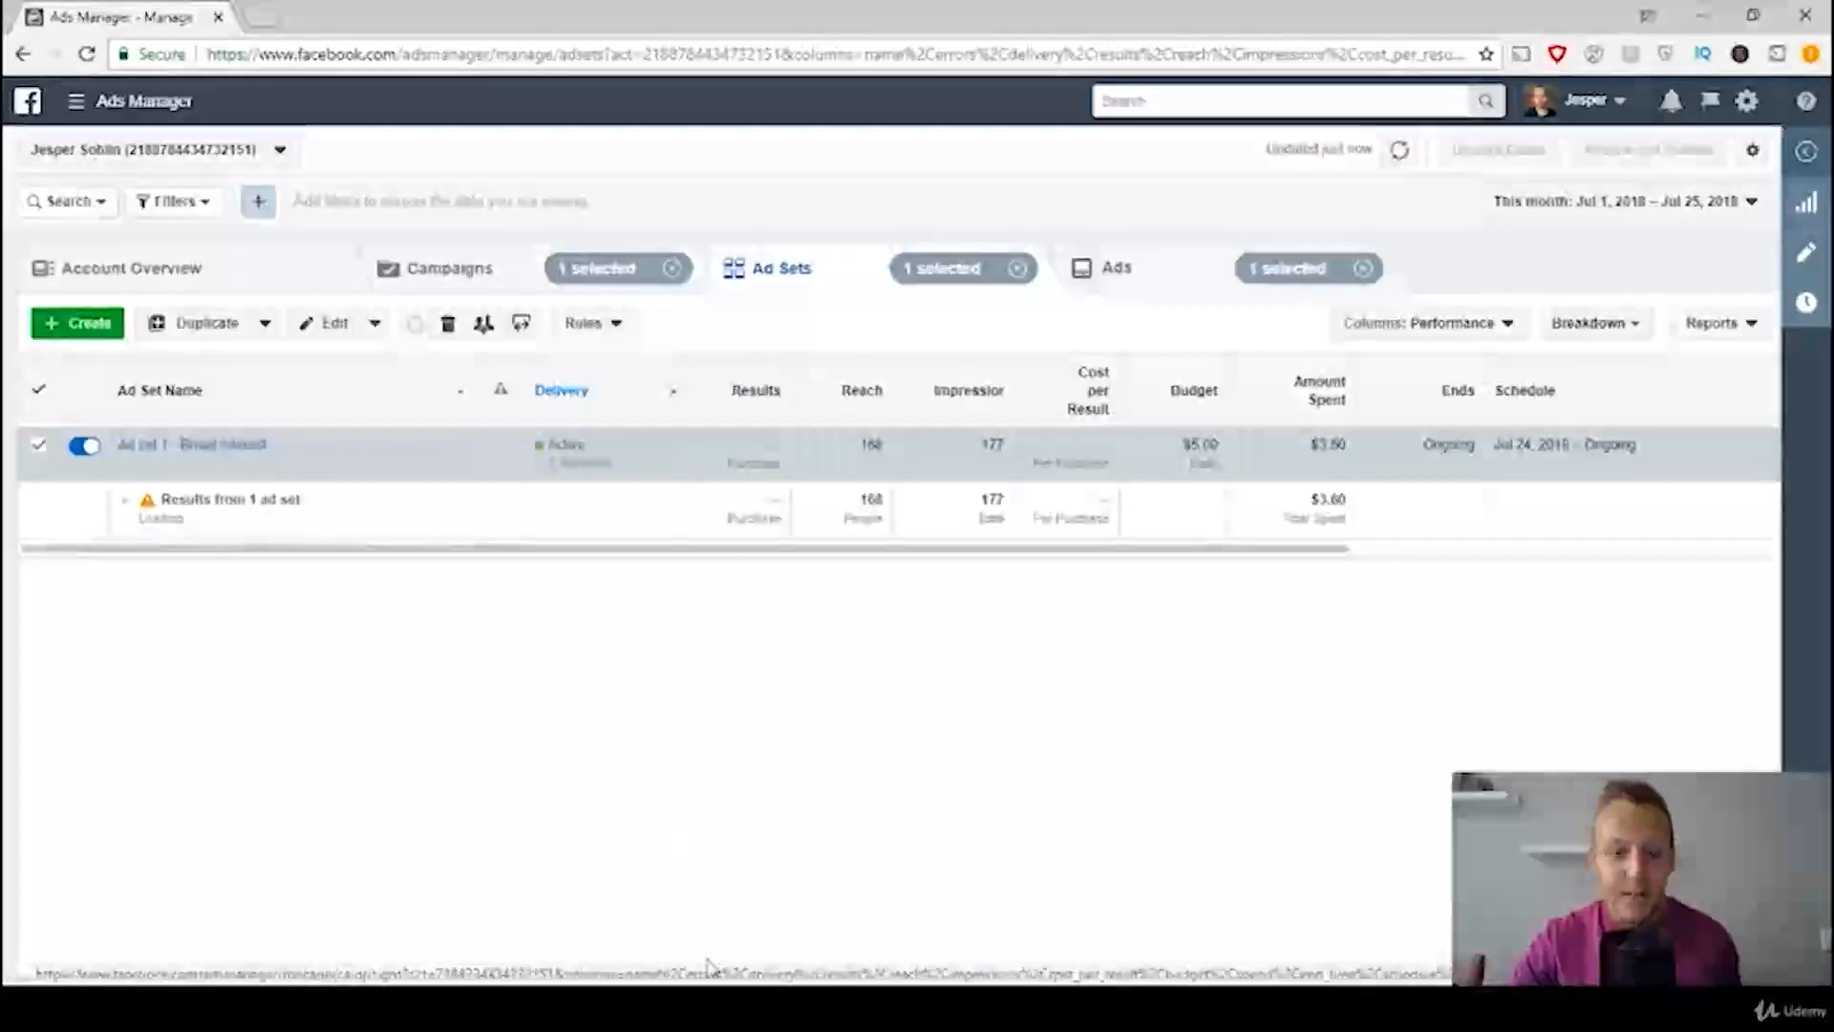
left_click(714, 1007)
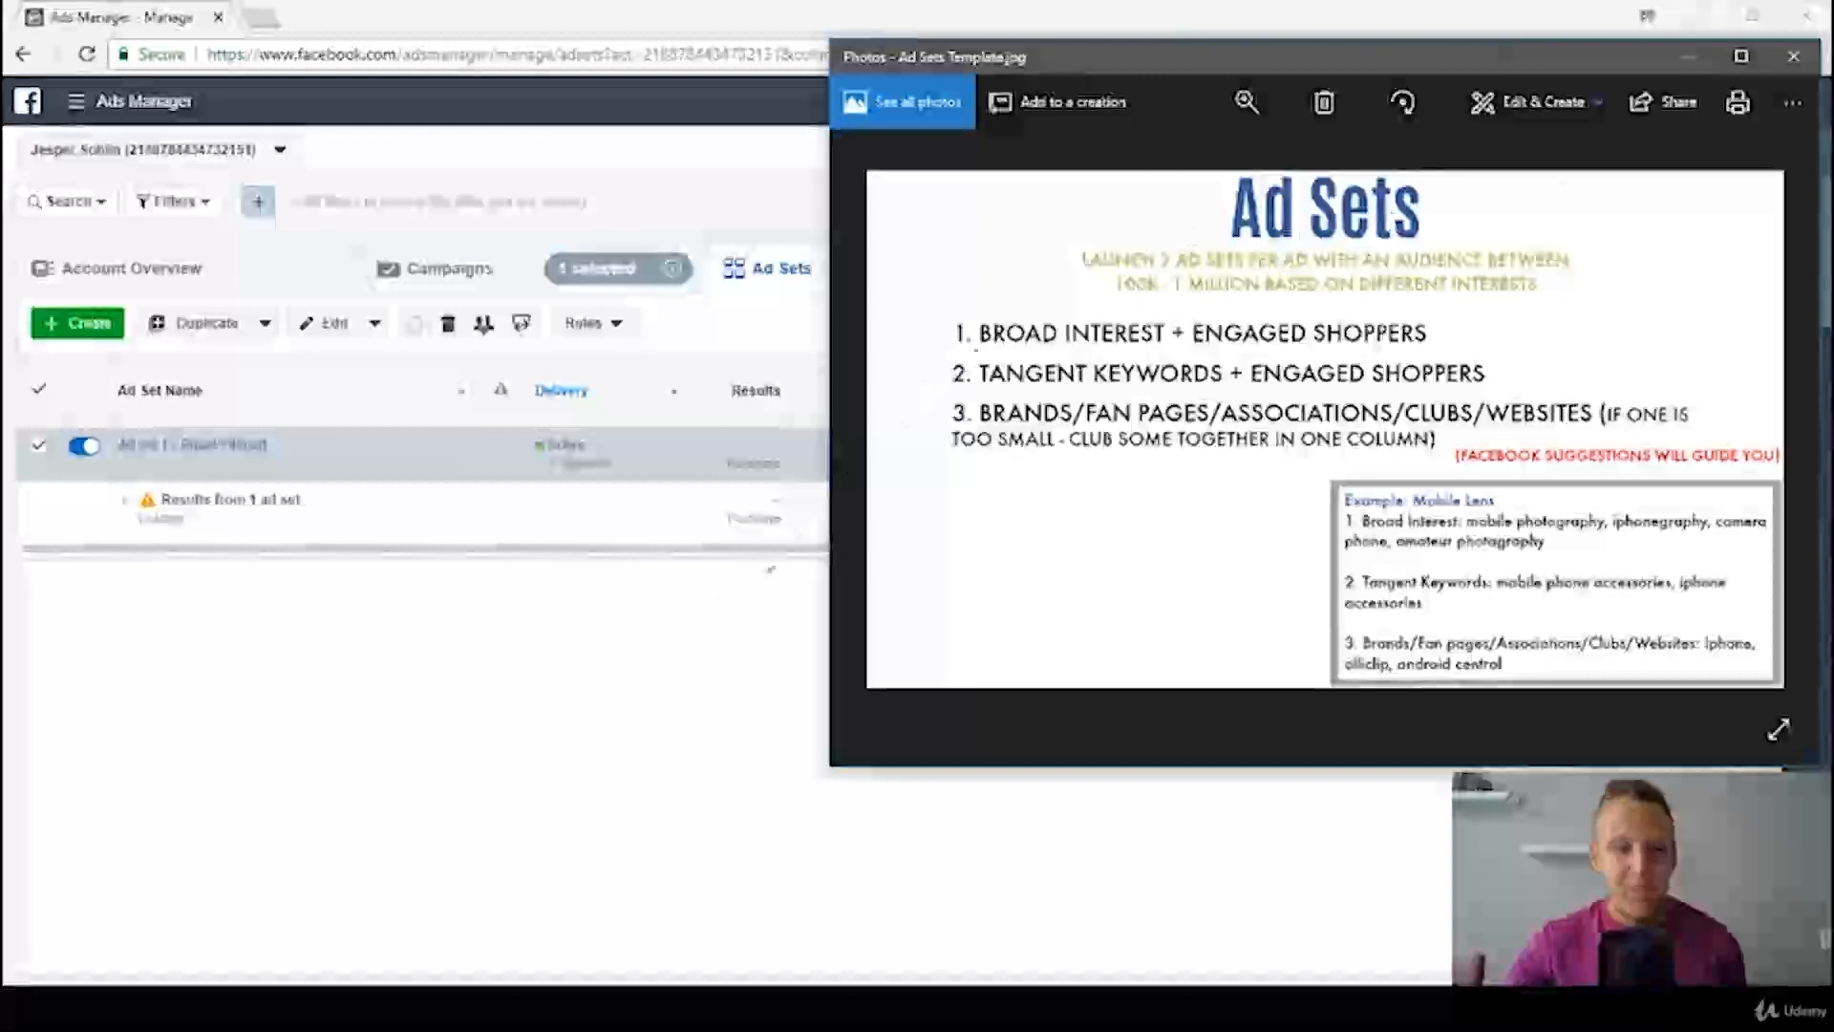
left_click(559, 741)
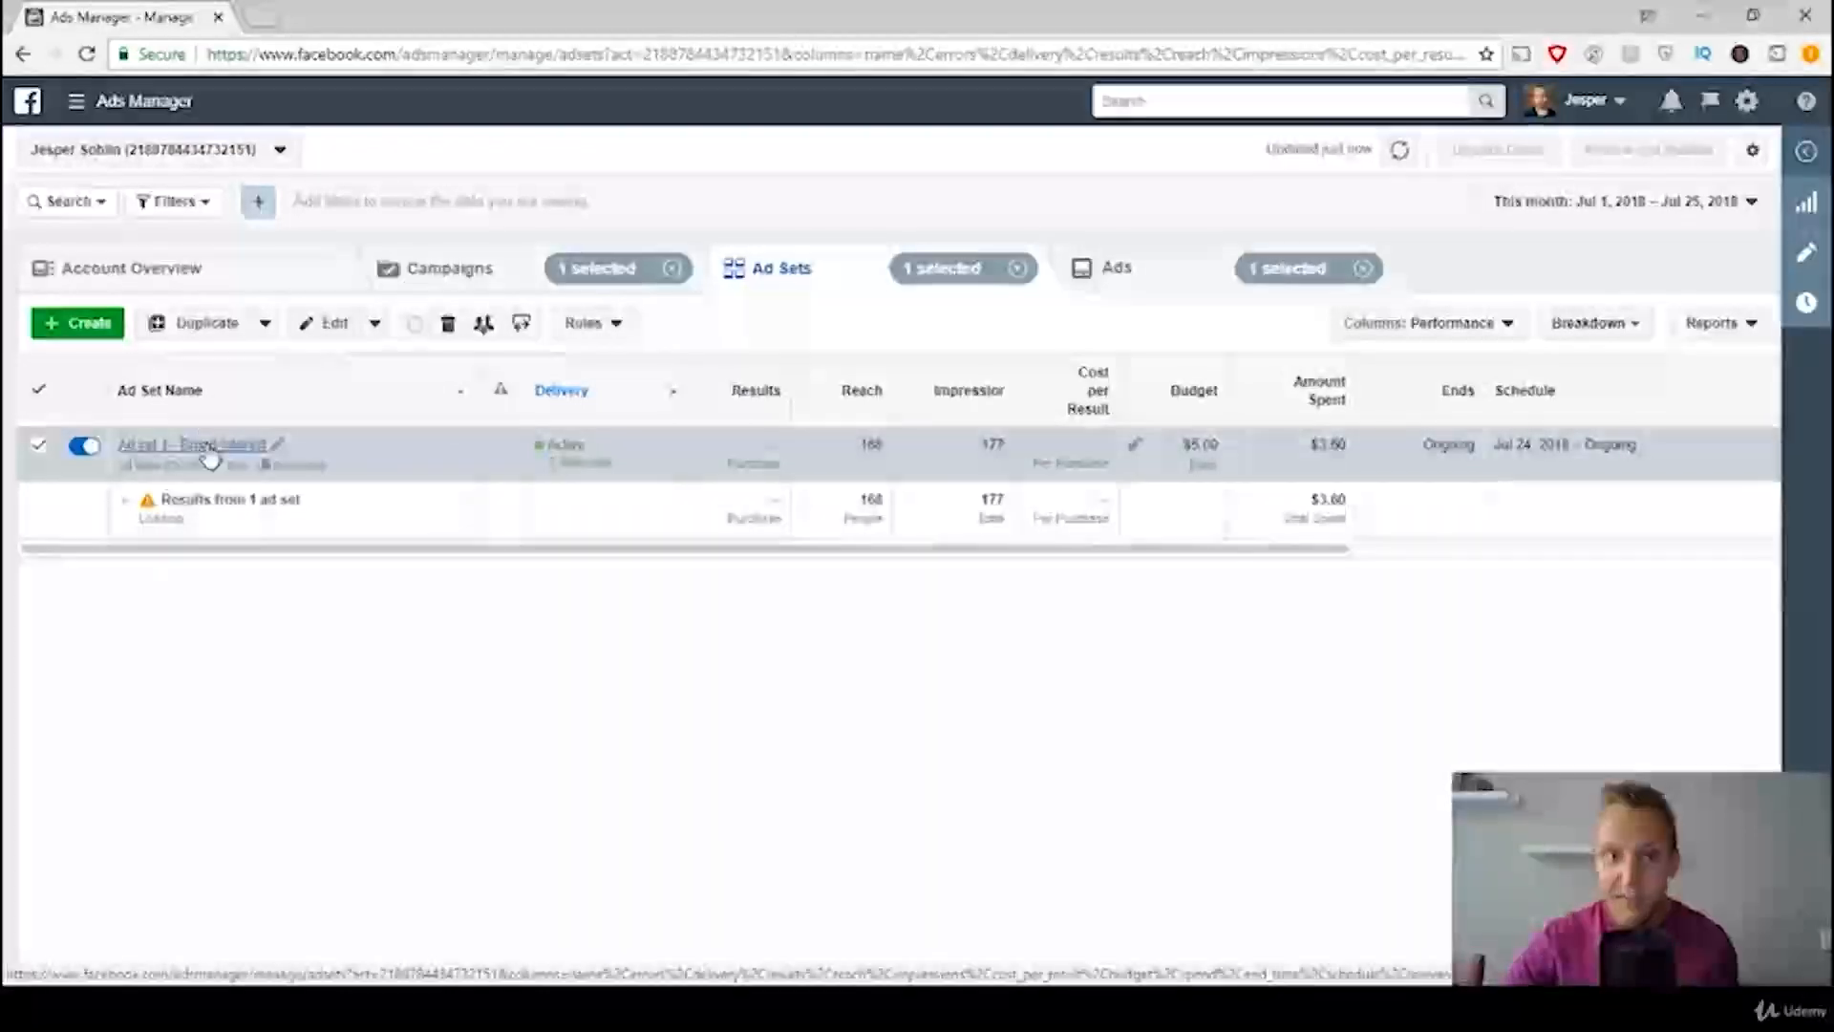
left_click(296, 466)
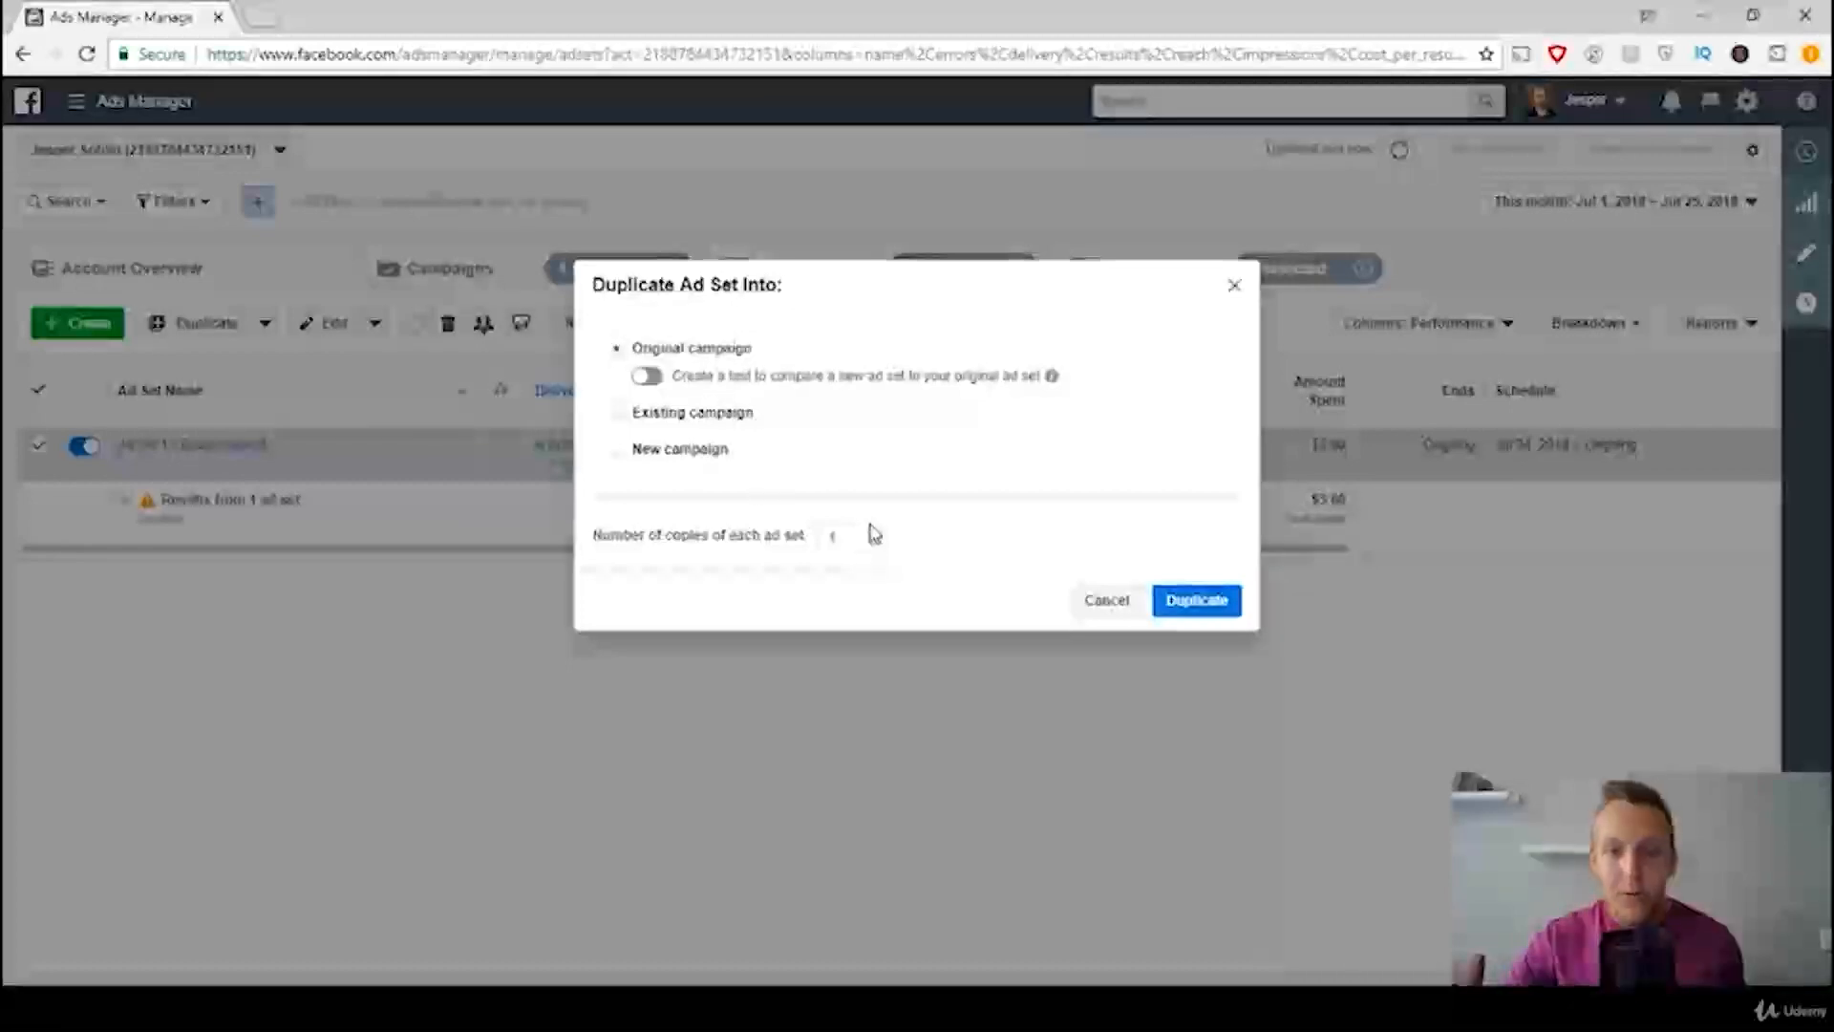
left_click(1211, 604)
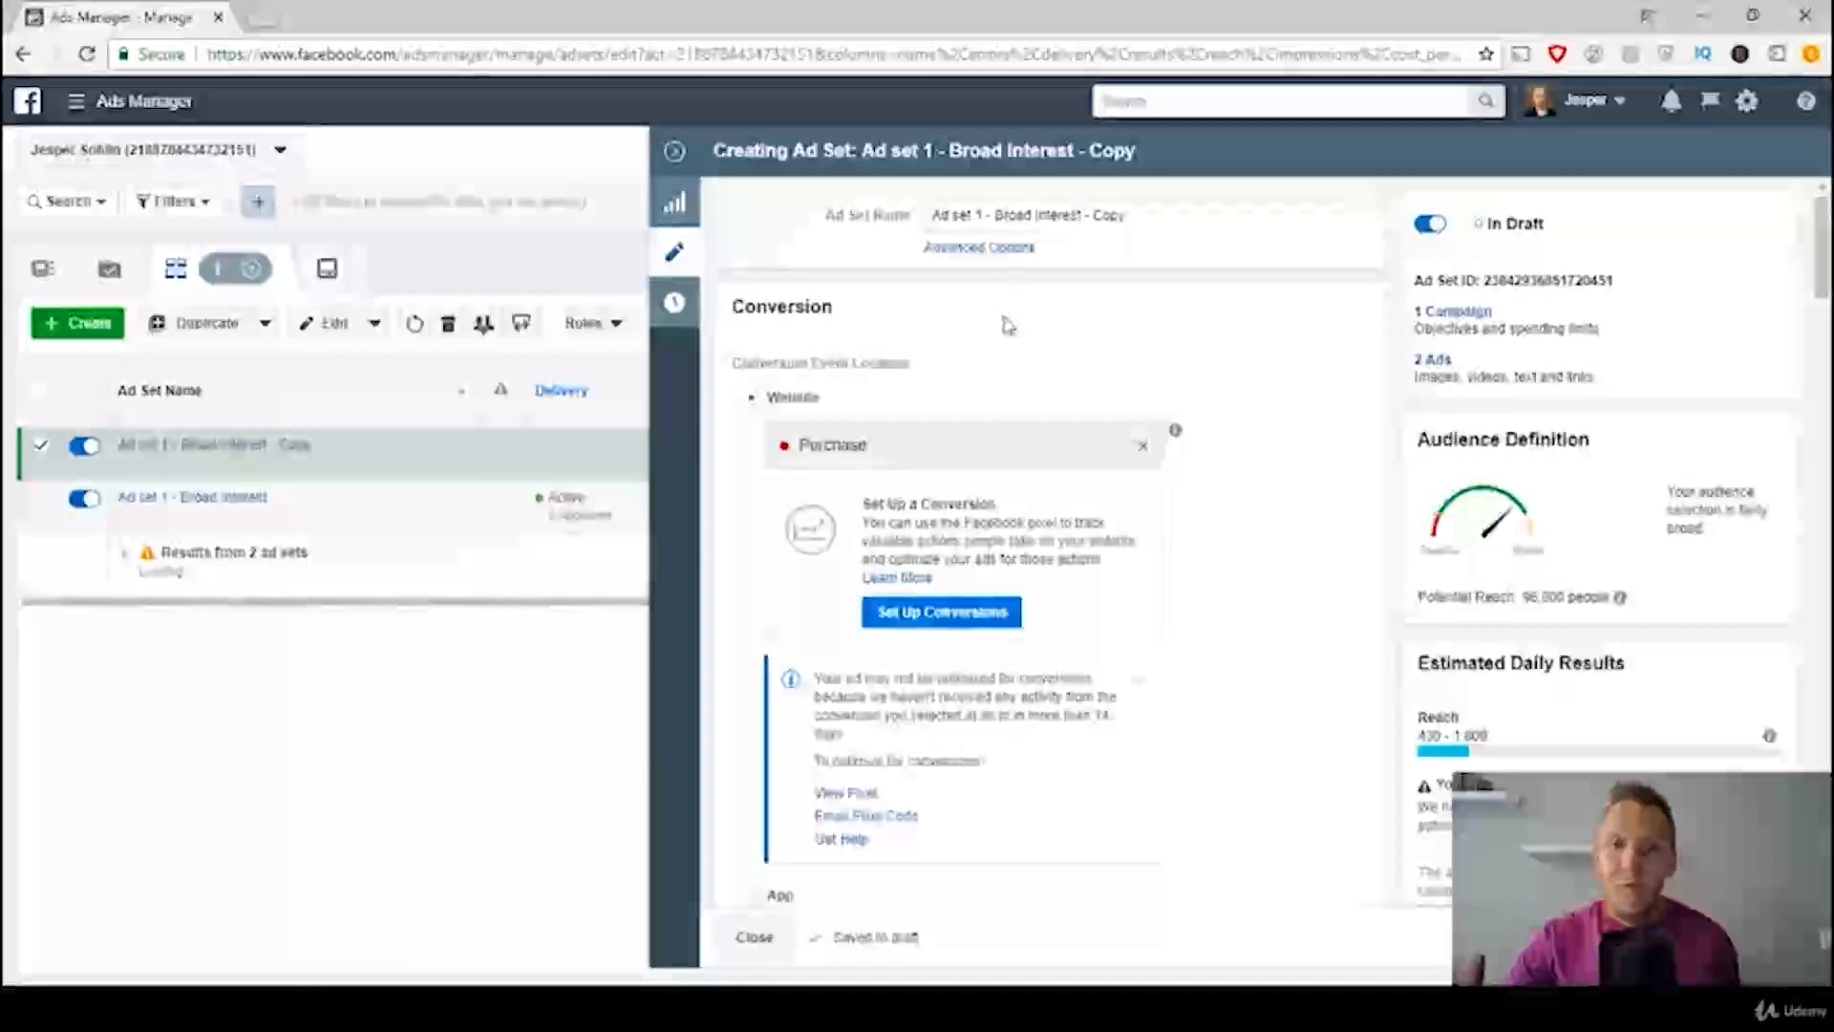
Step: Rename the duplicated ad set as "Ad set 2 - Tangent Keywords"
left_click(983, 214)
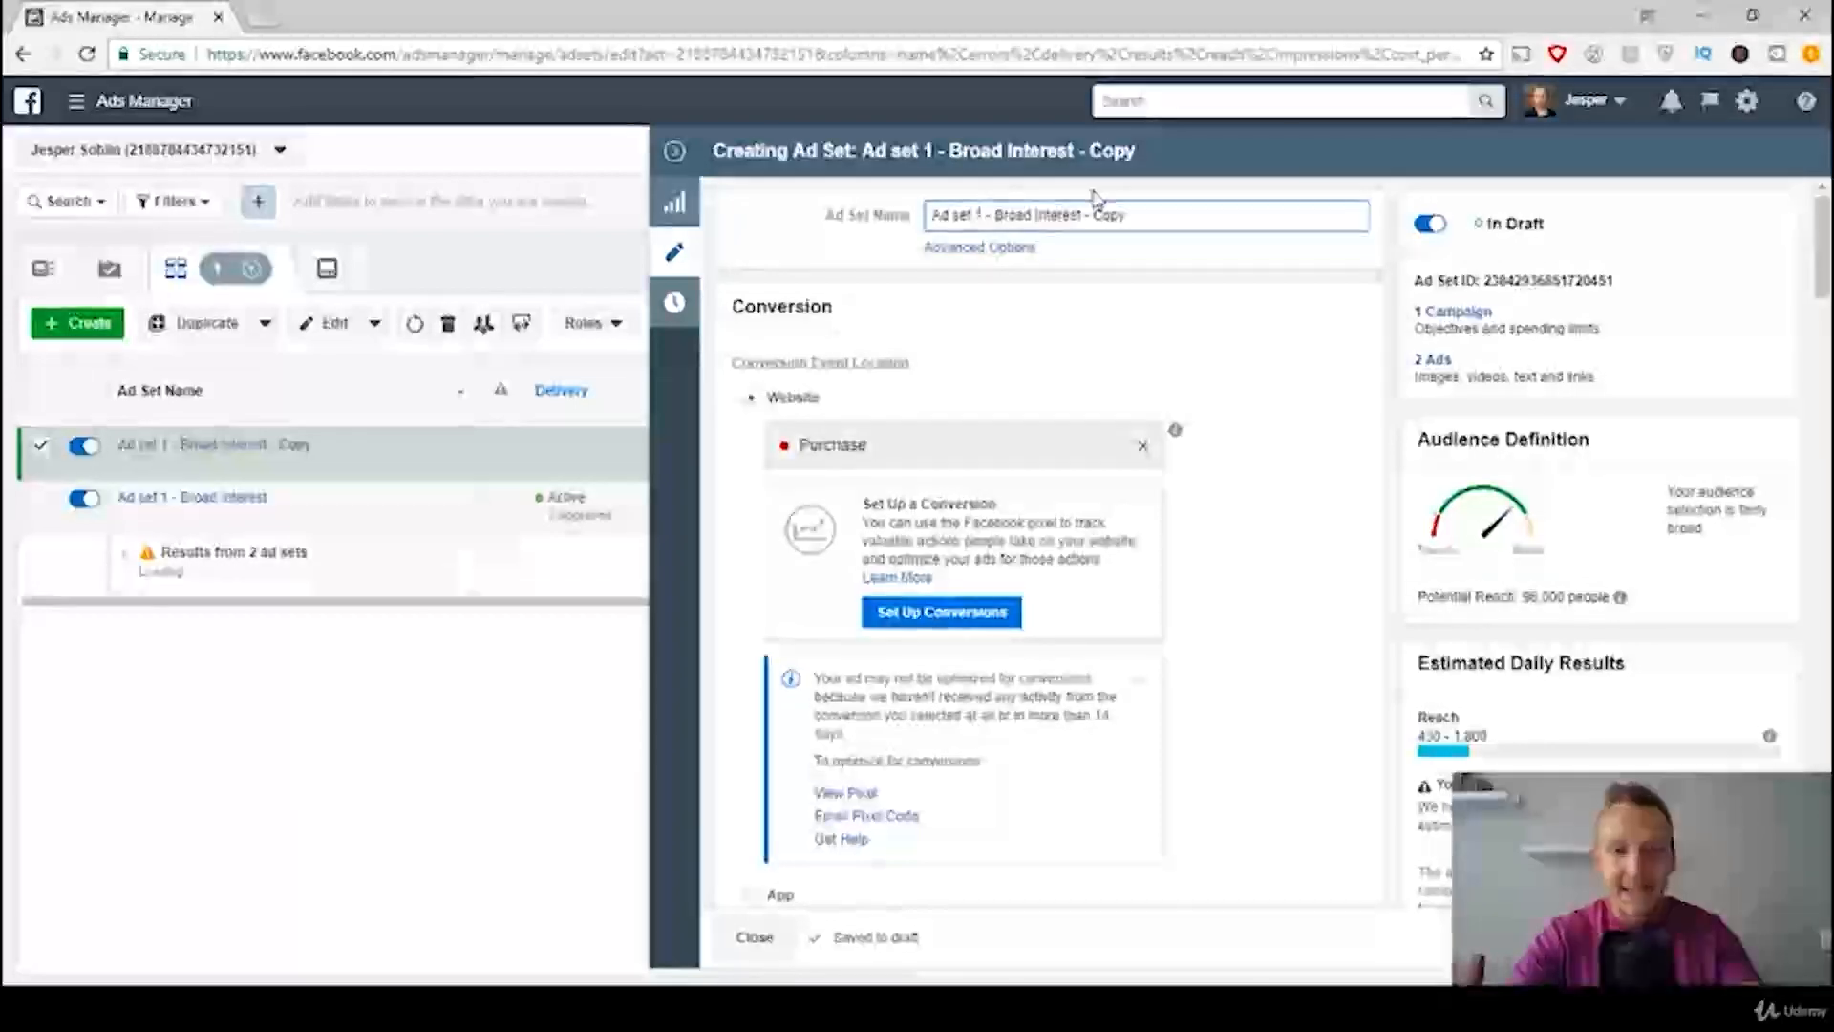
key("BackSpace")
type("2")
left_click_drag(1141, 217, 991, 215)
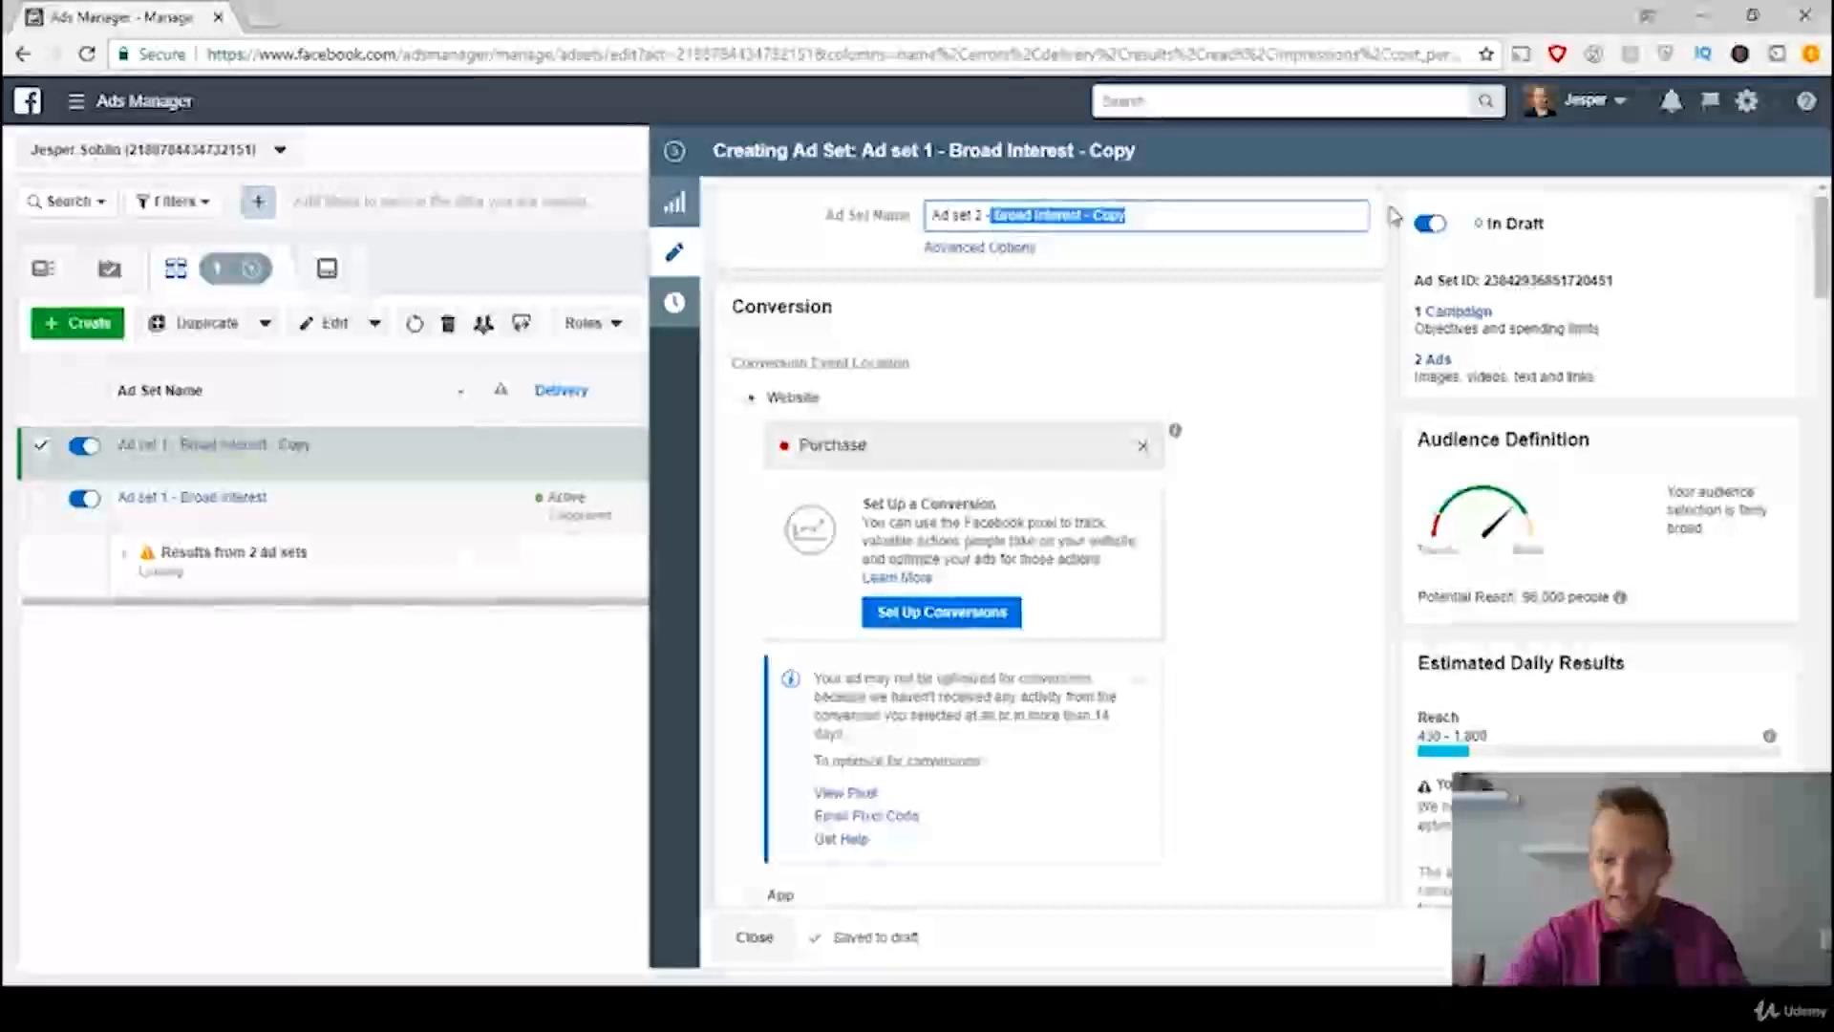
type("Tangent Int")
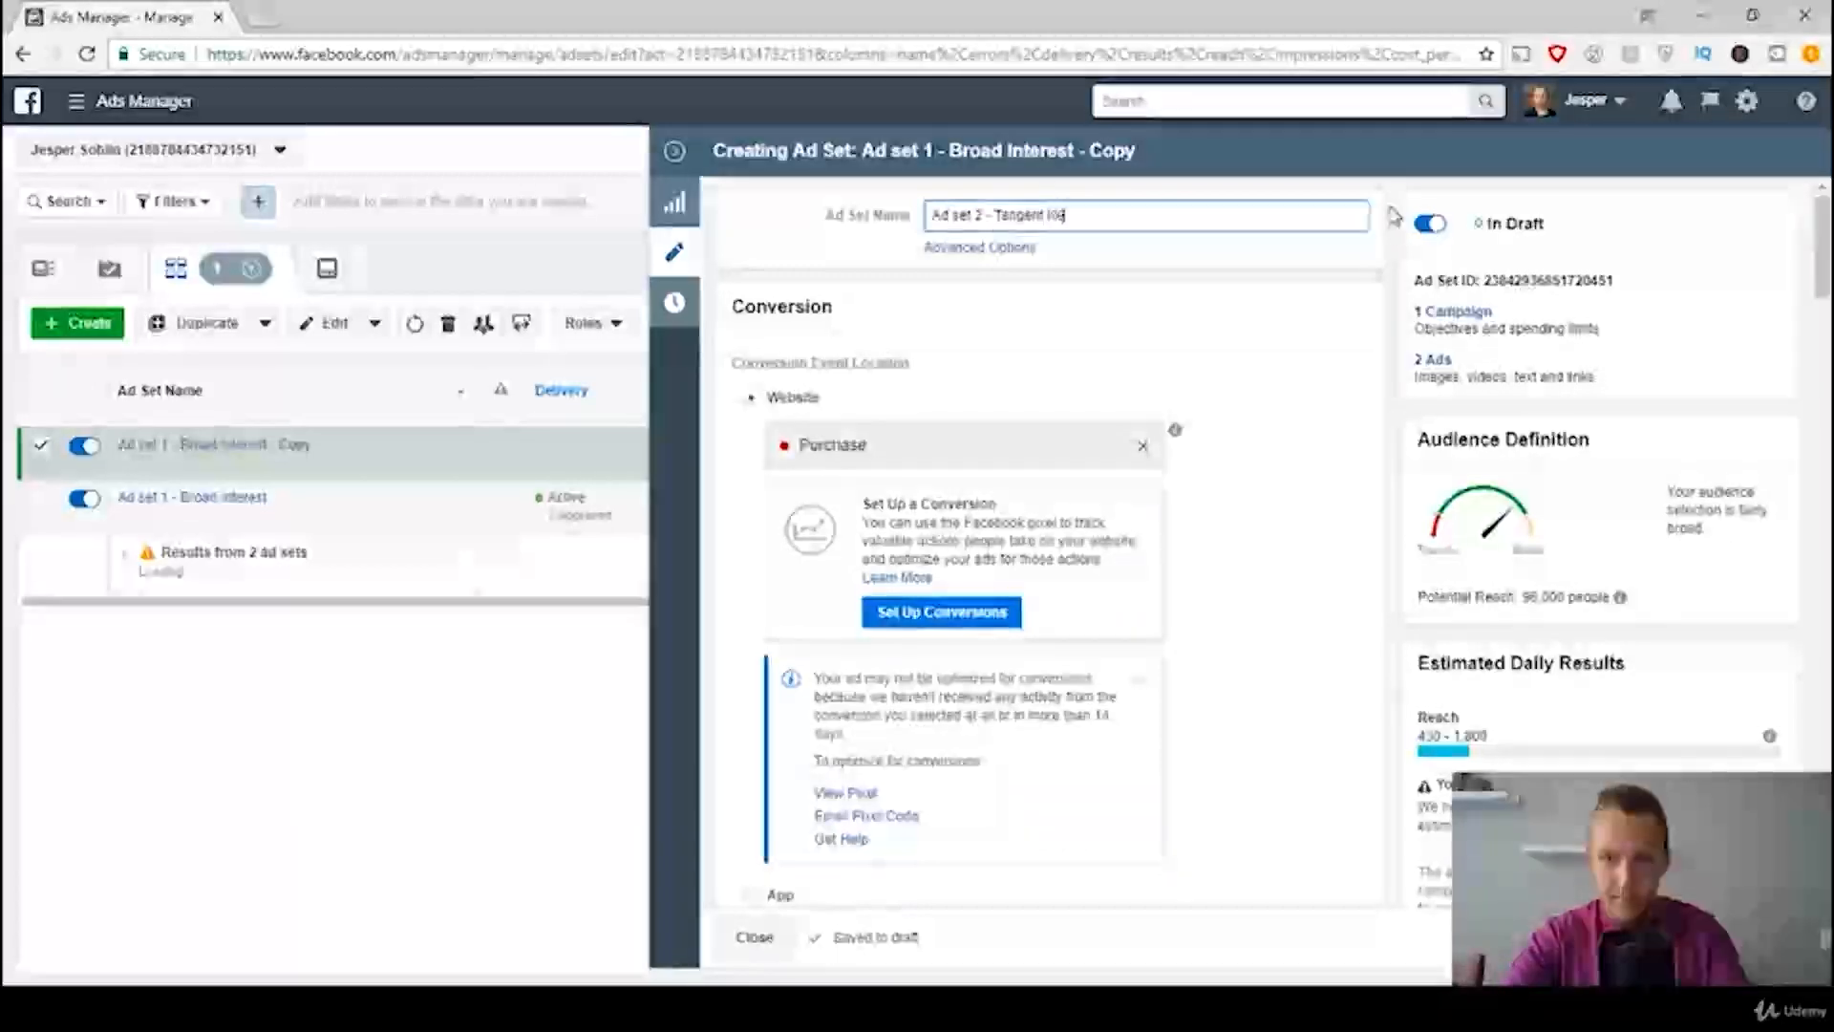
key("BackSpace")
key("BackSpace")
key("BackSpace")
type("Keywords")
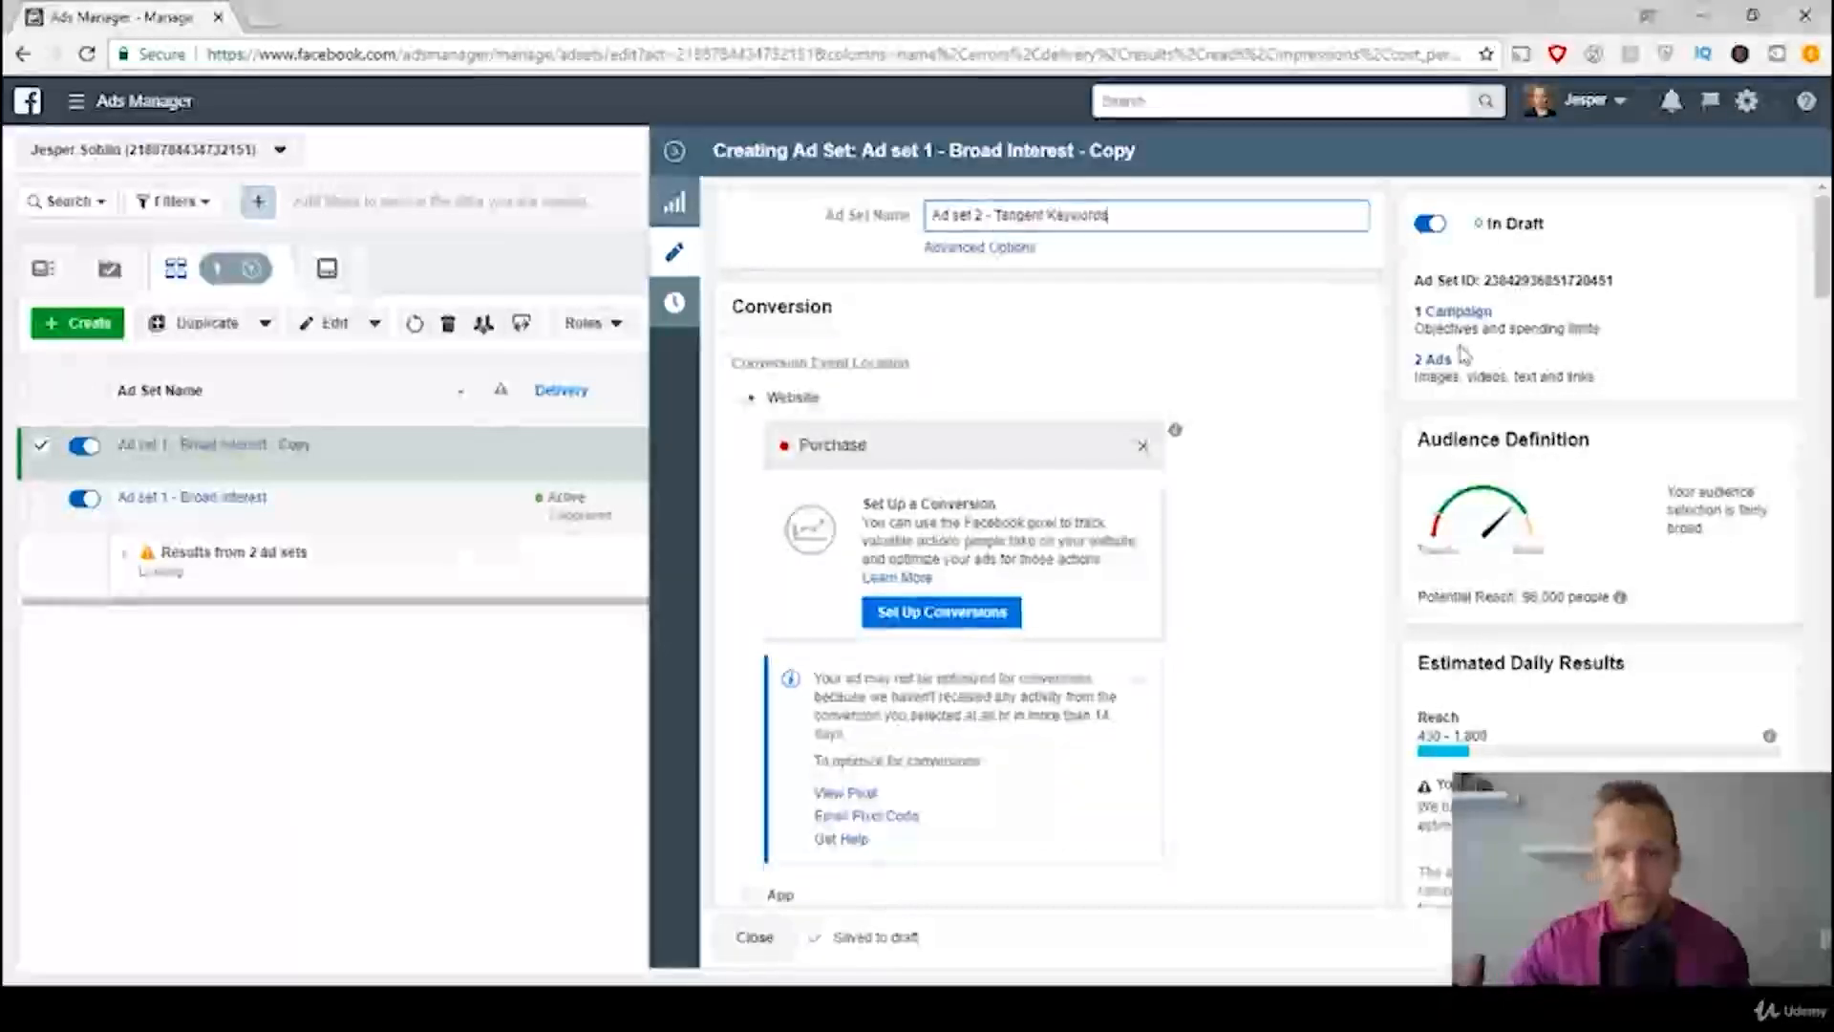
Step: Clear the ad set's detailed targeting by removing every panda interest and both narrowing groups, Engaged Shoppers and Parents with preschoolers
scroll(1229, 426, "down", 1)
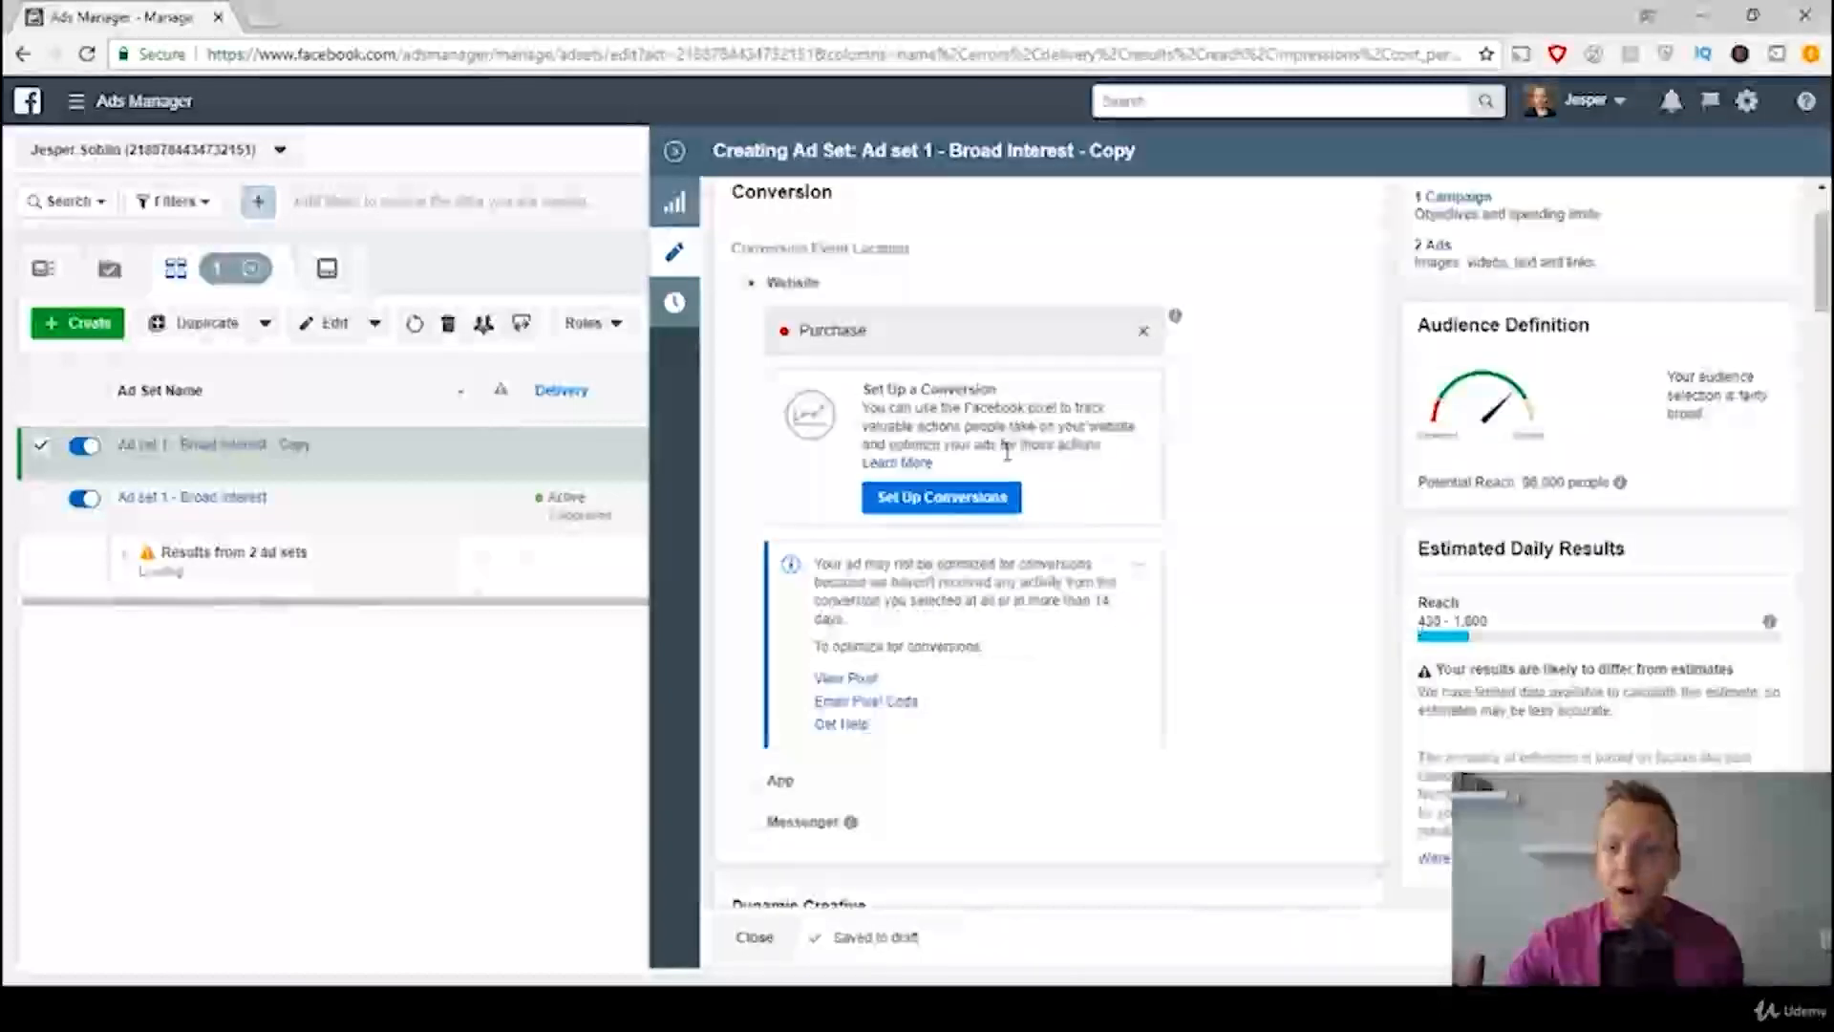
scroll(1007, 452, "down", 4)
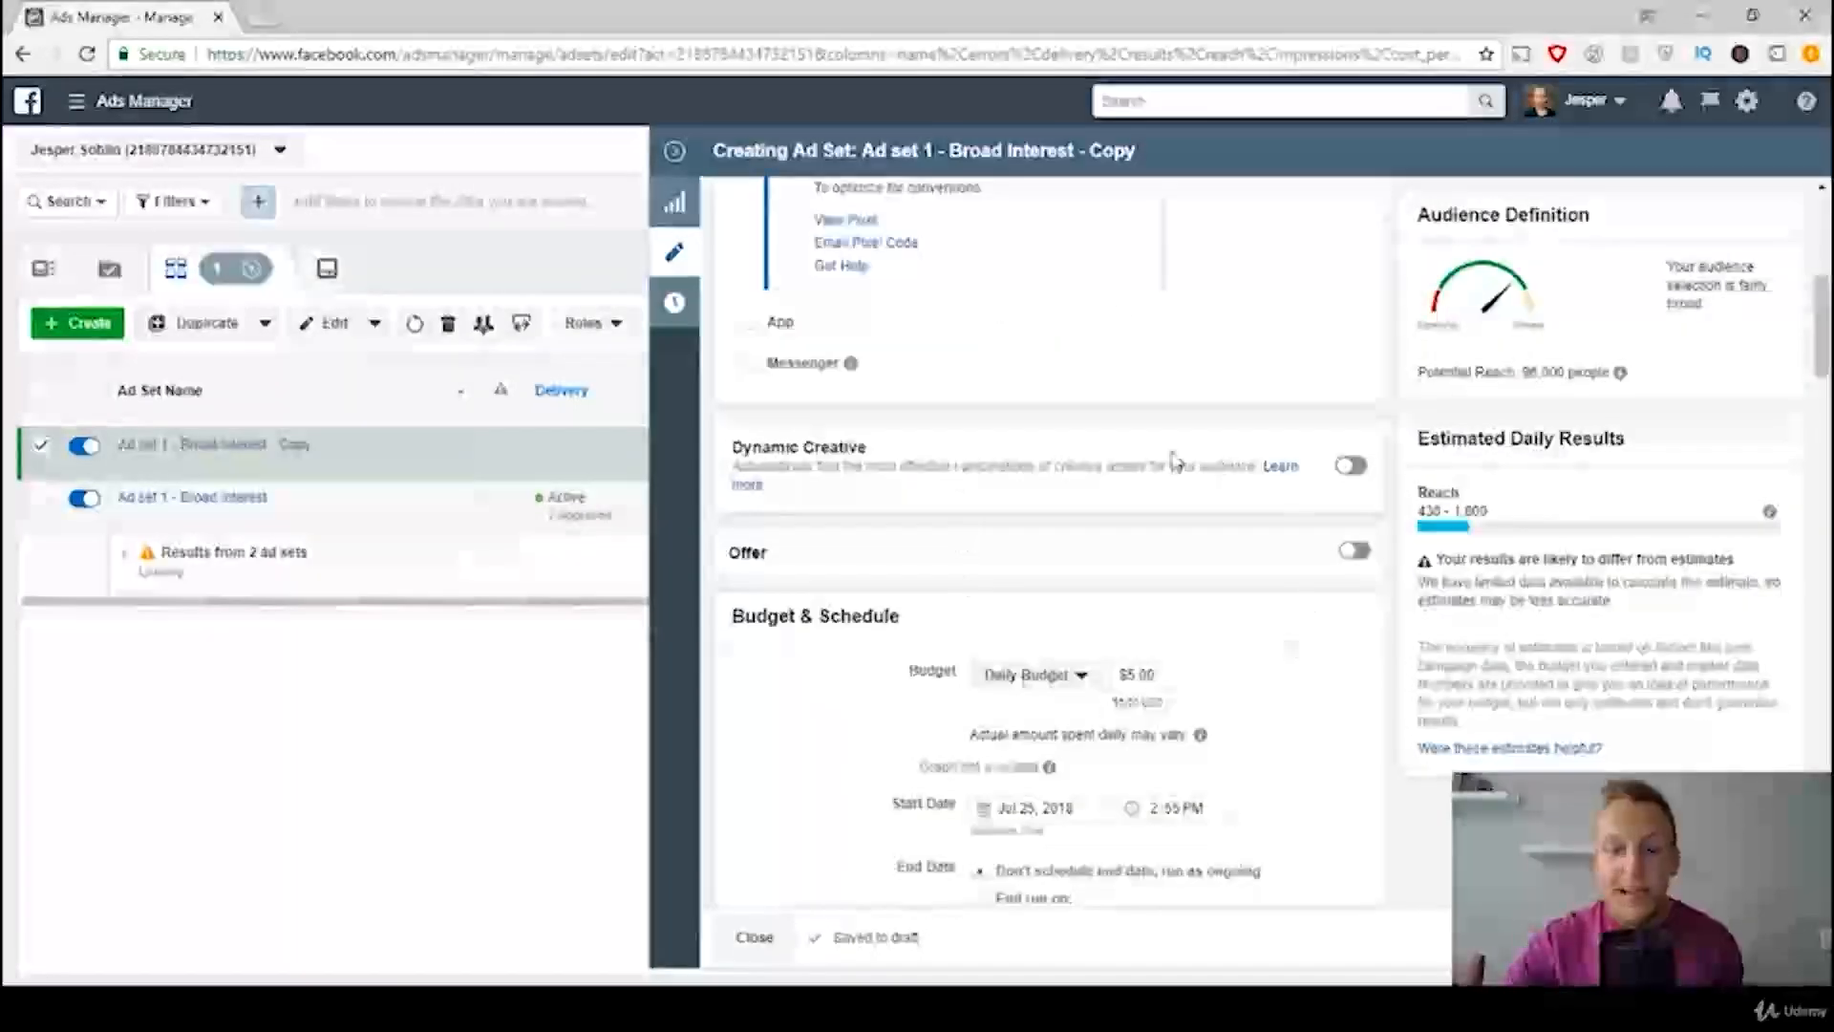
scroll(1175, 462, "down", 2)
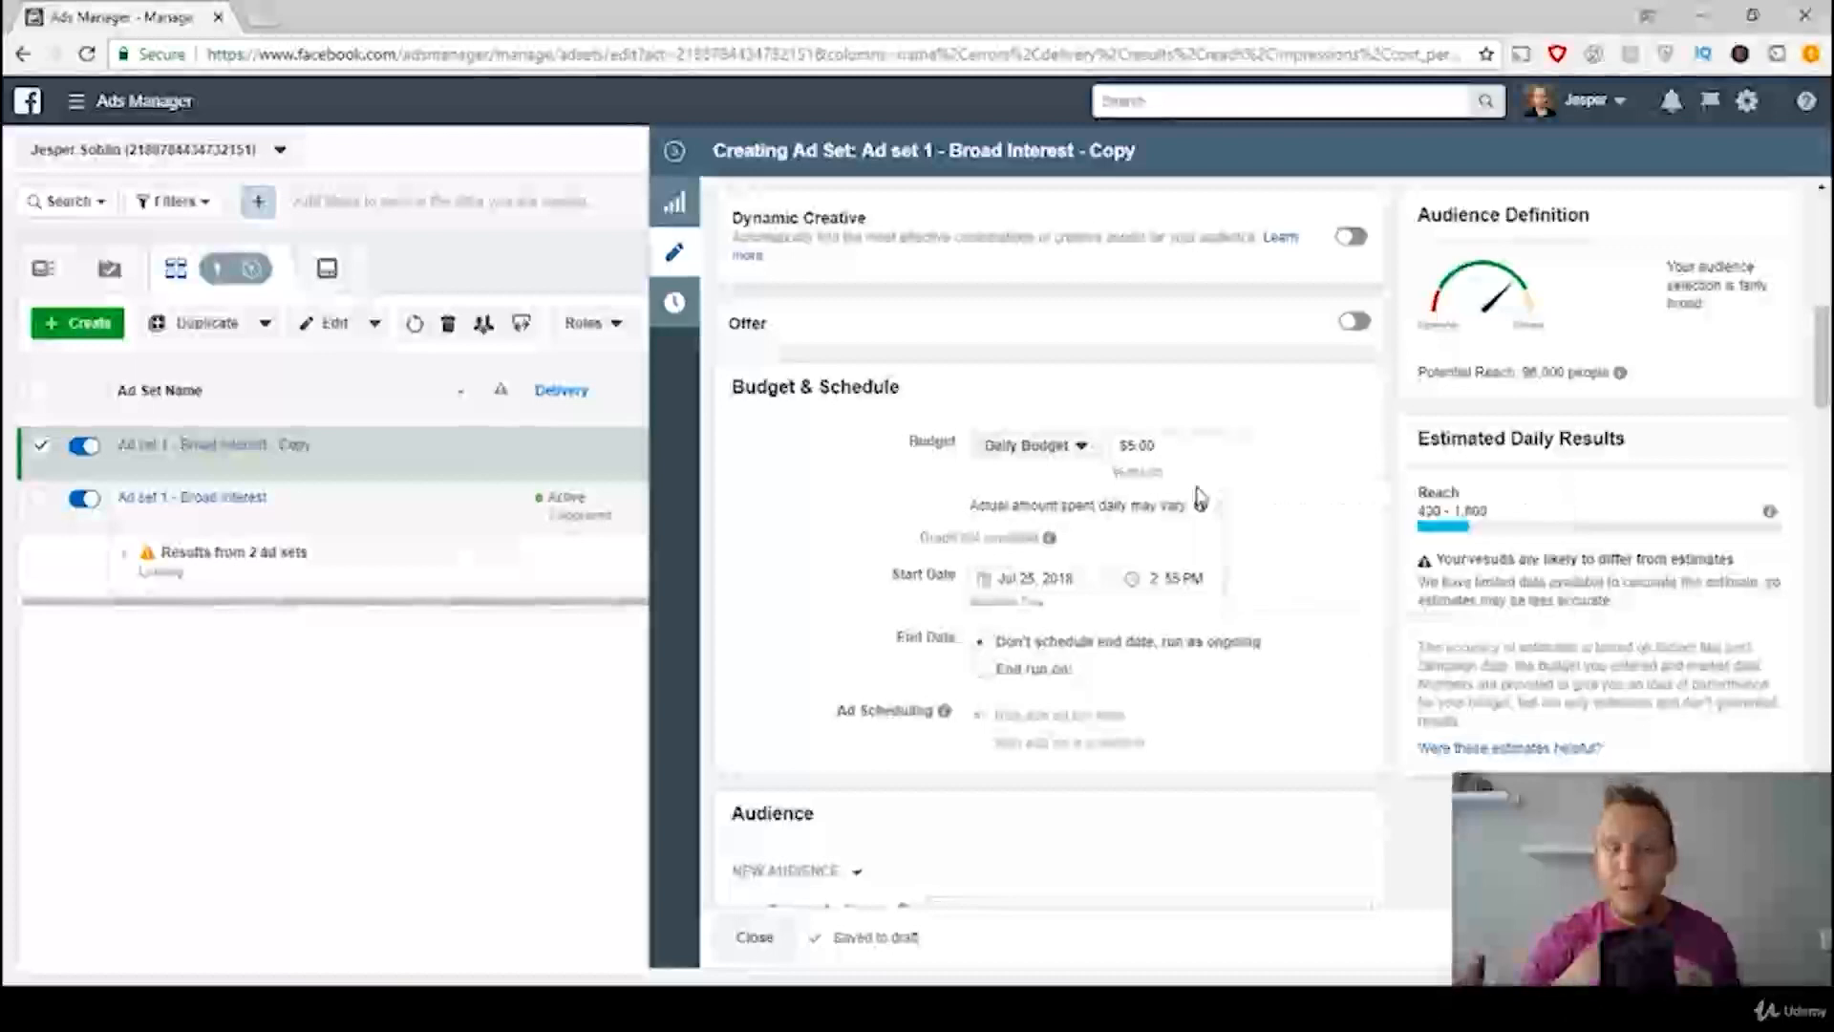
scroll(1290, 569, "down", 3)
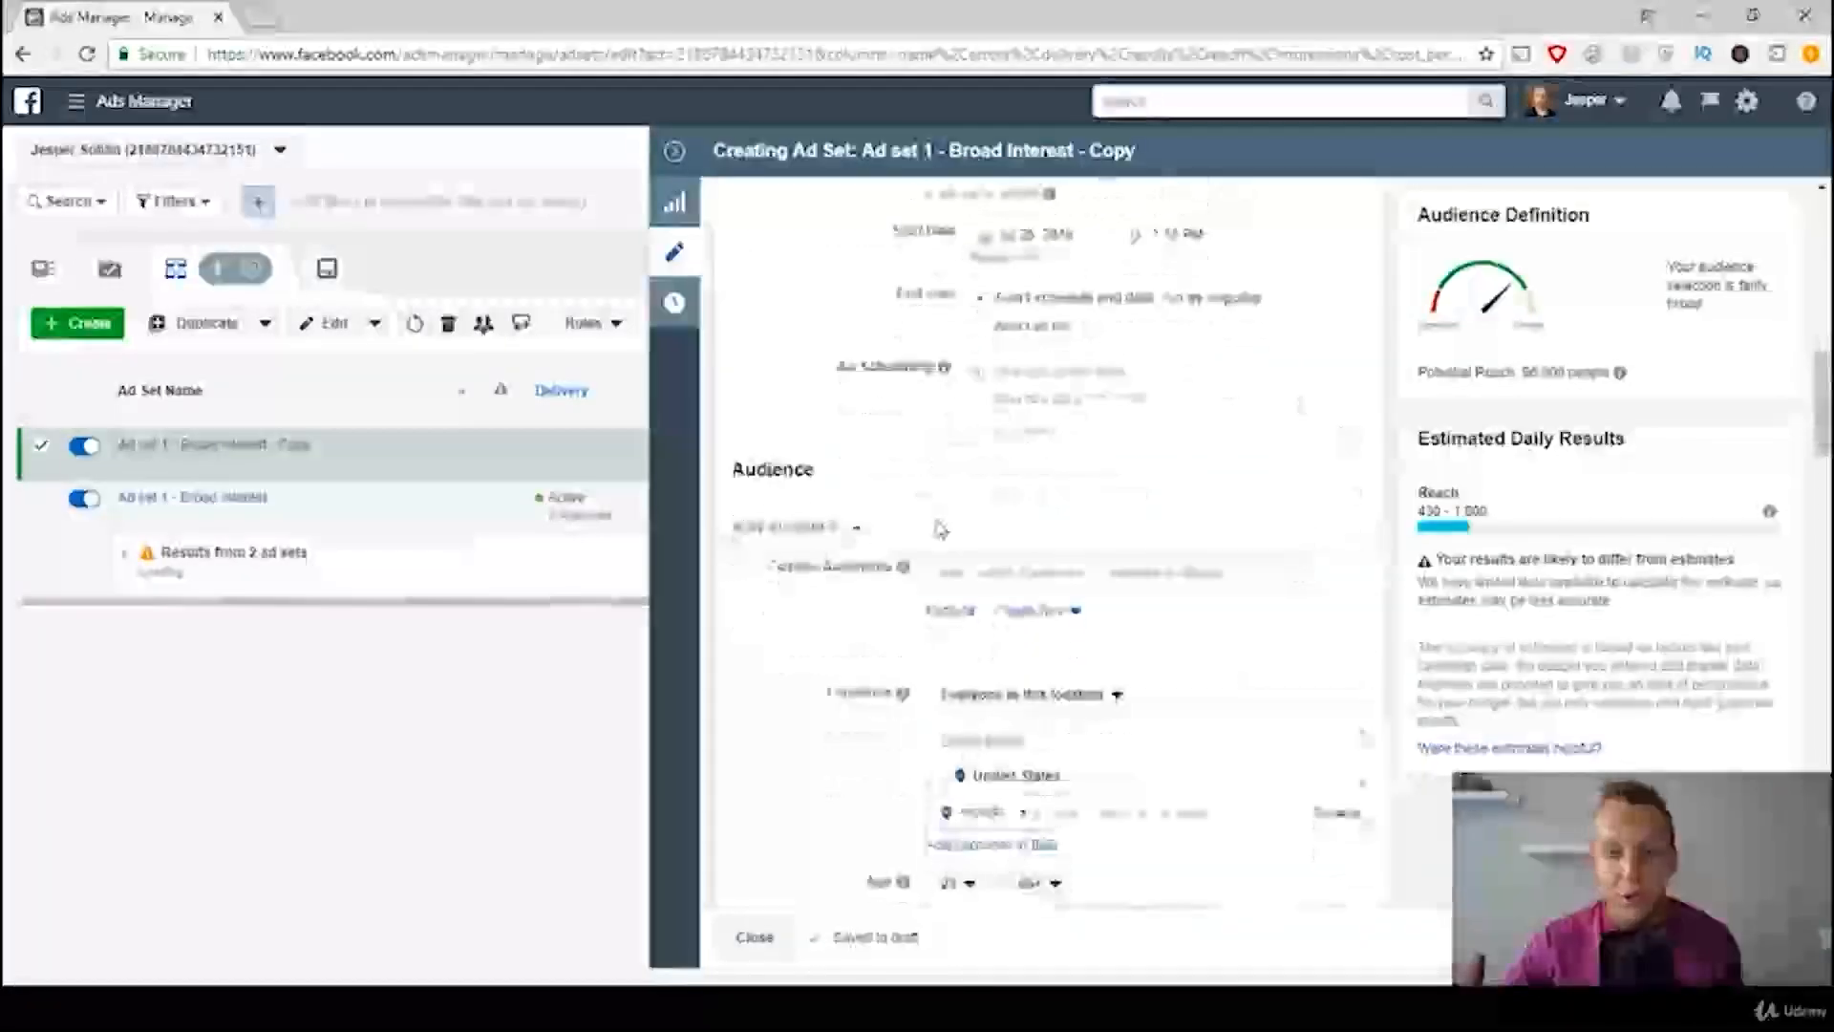
scroll(1039, 441, "down", 7)
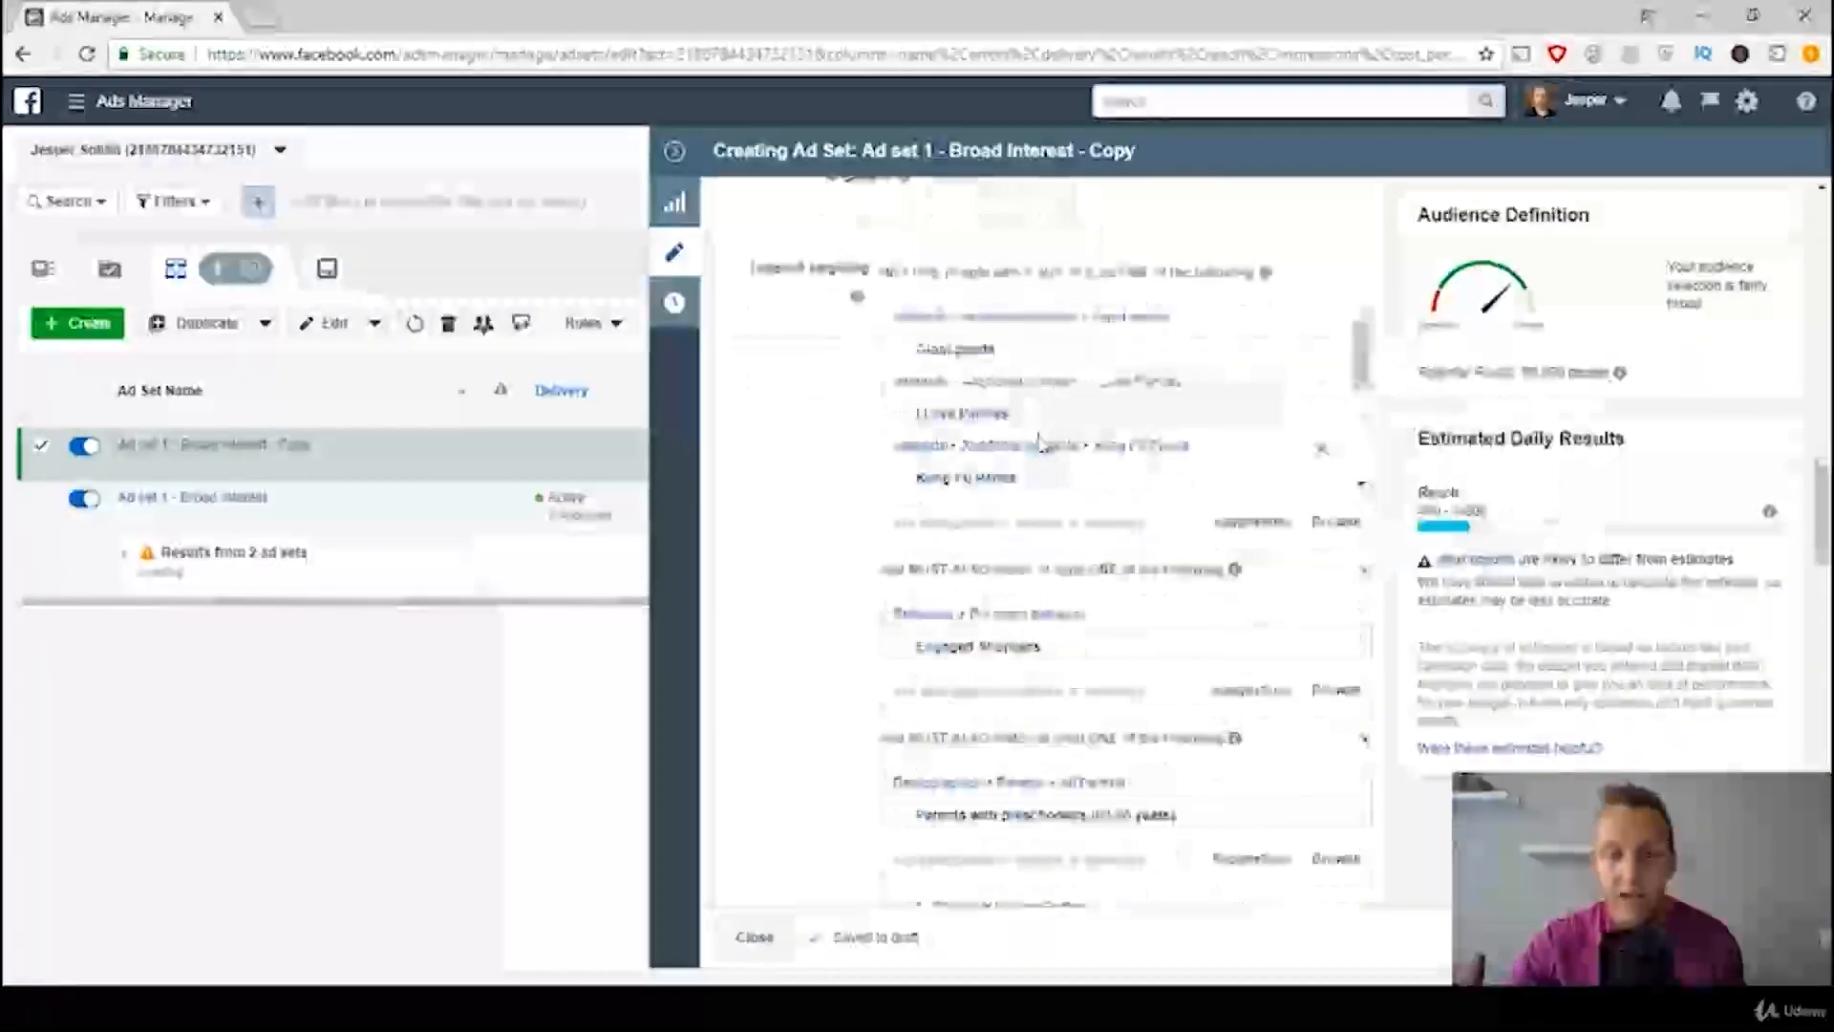
mouse_move(943, 492)
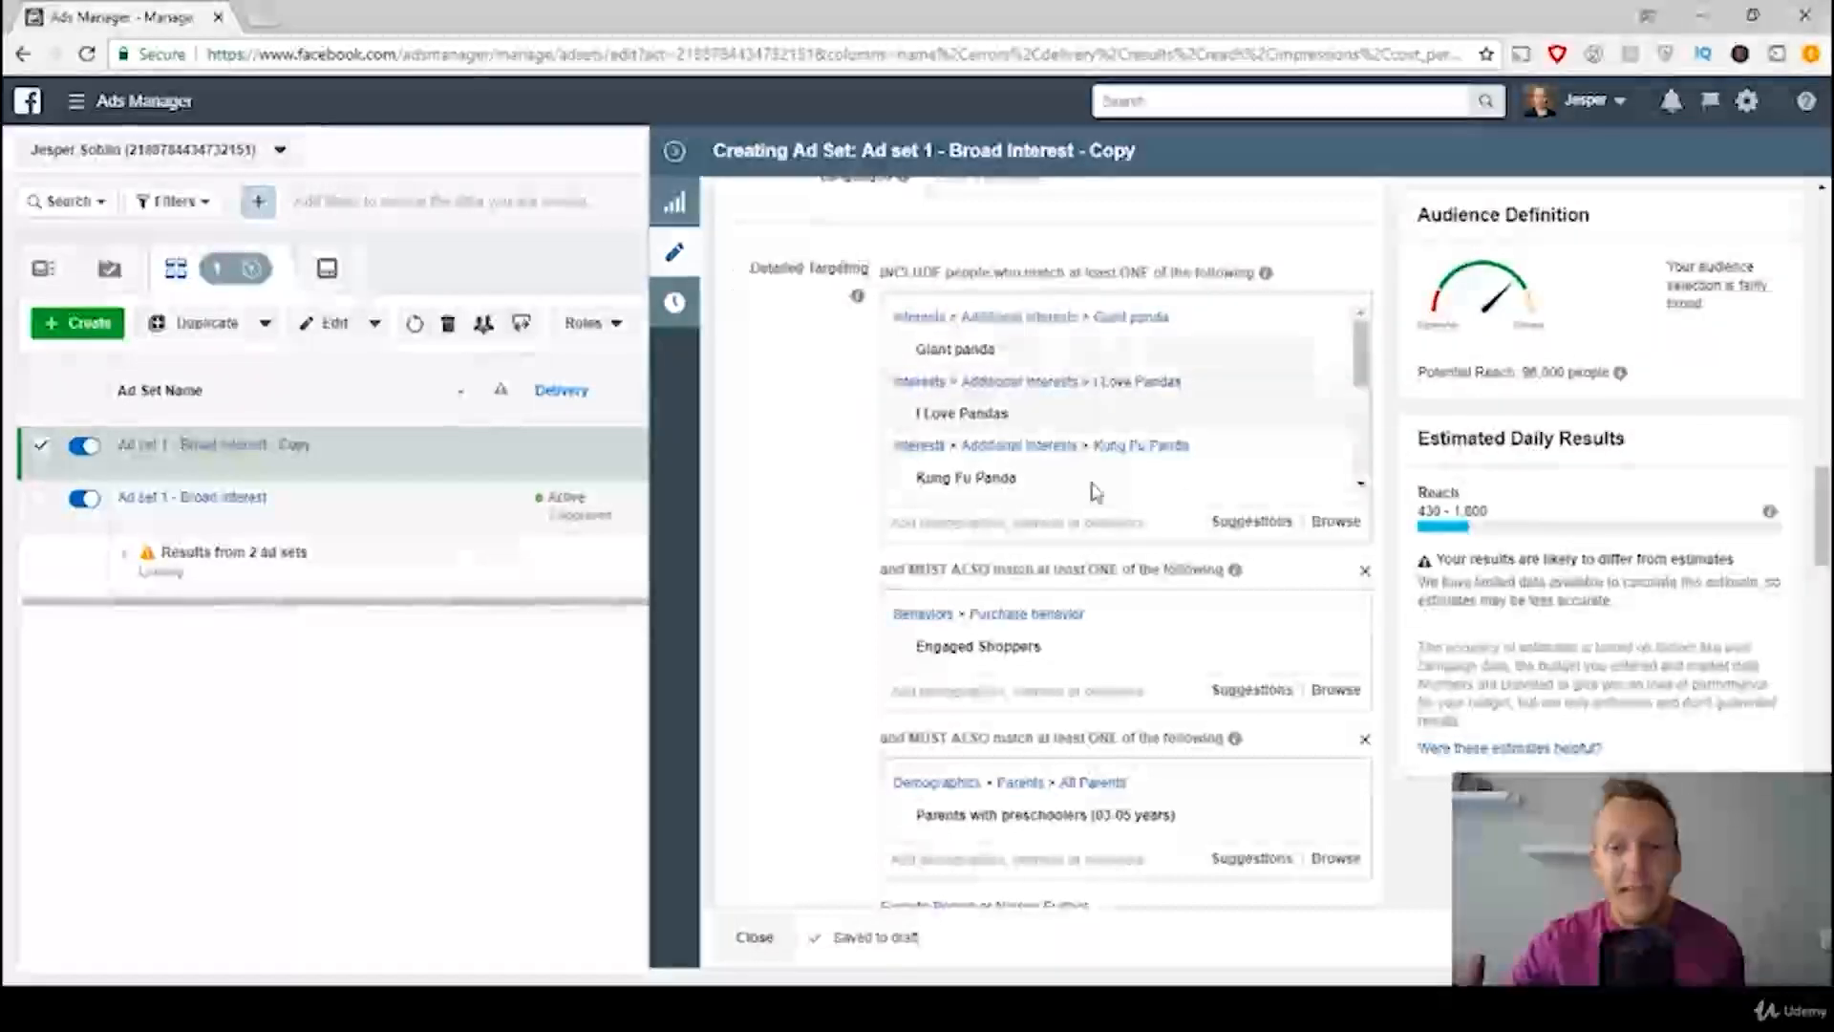
left_click(1321, 320)
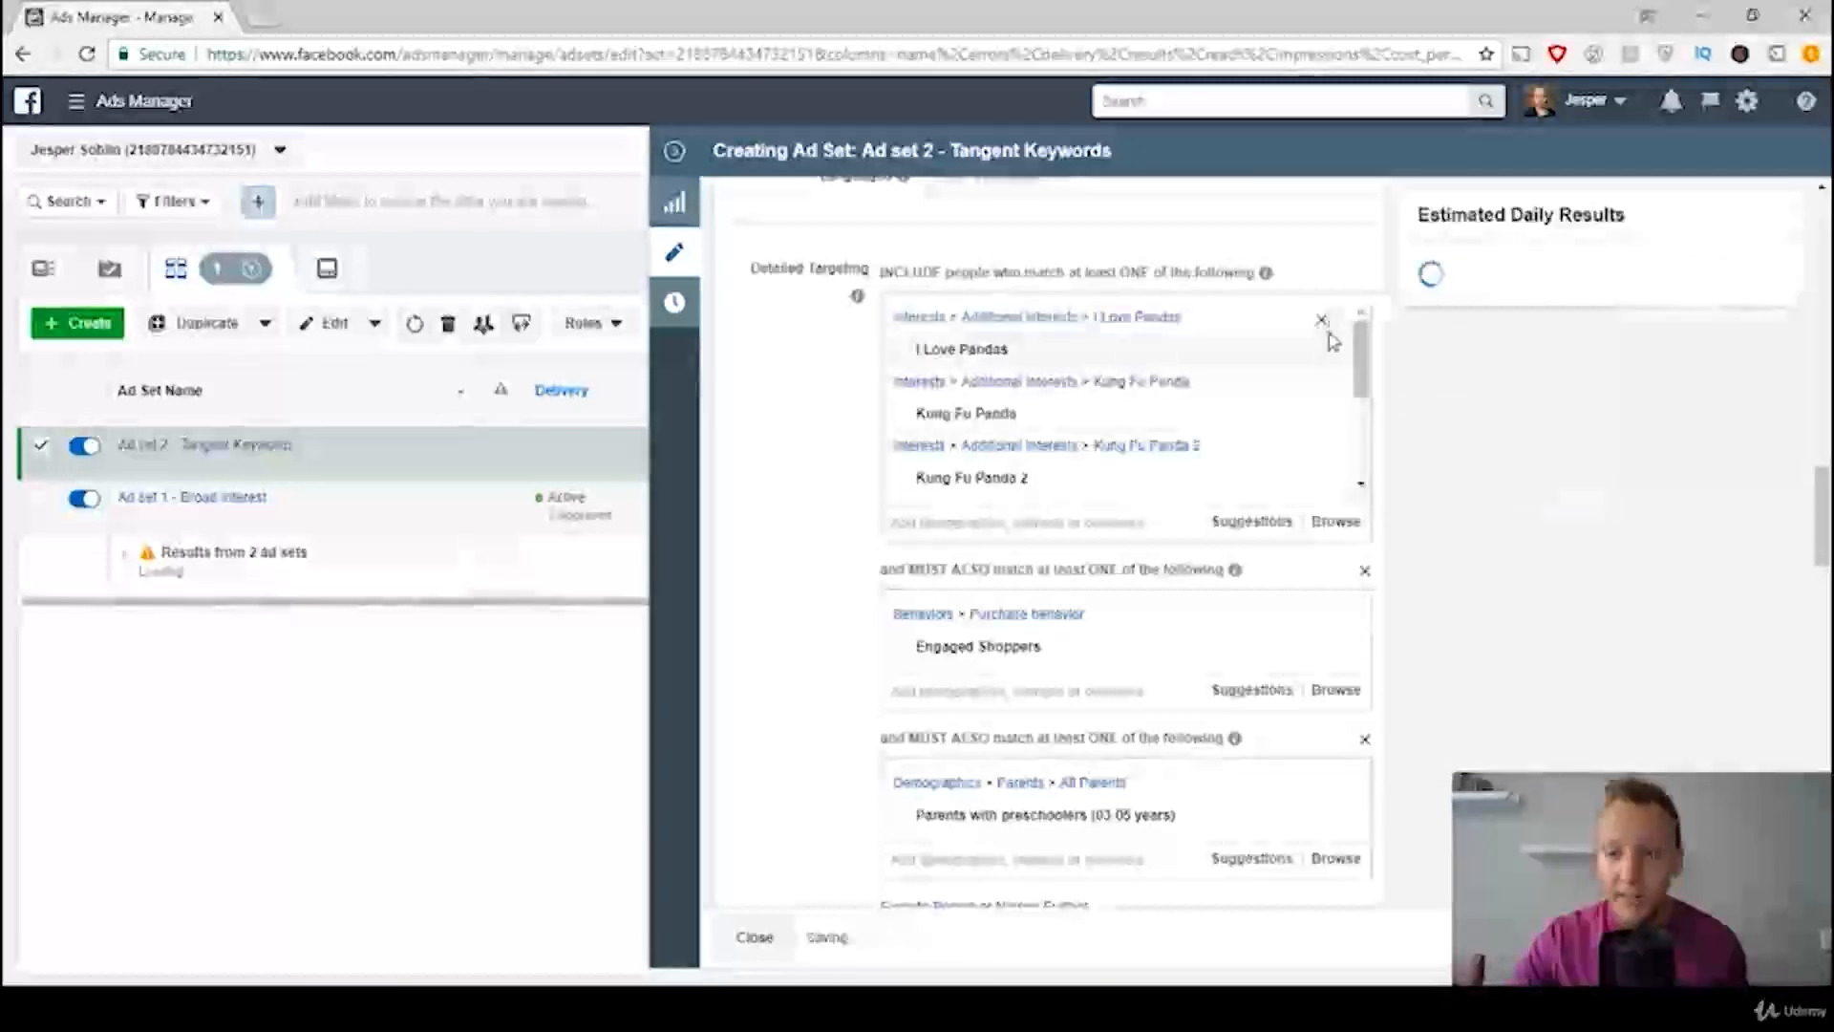
left_click(1321, 321)
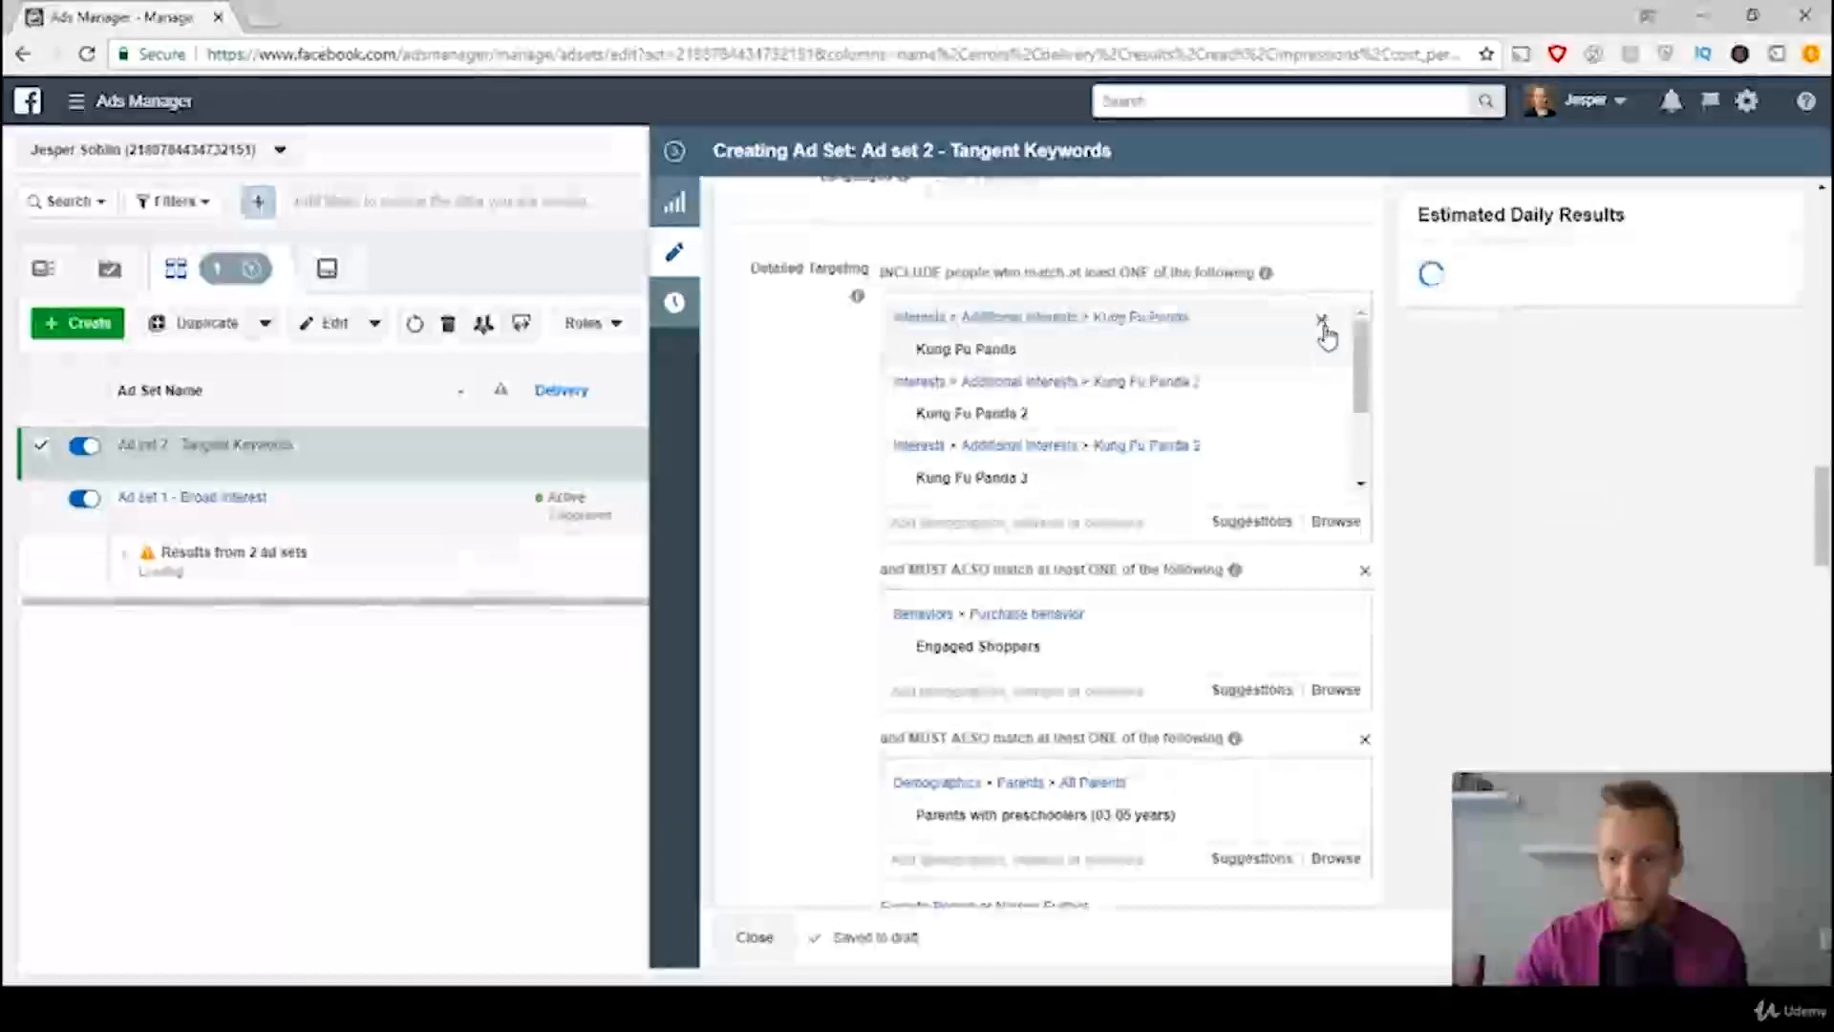
left_click(1321, 320)
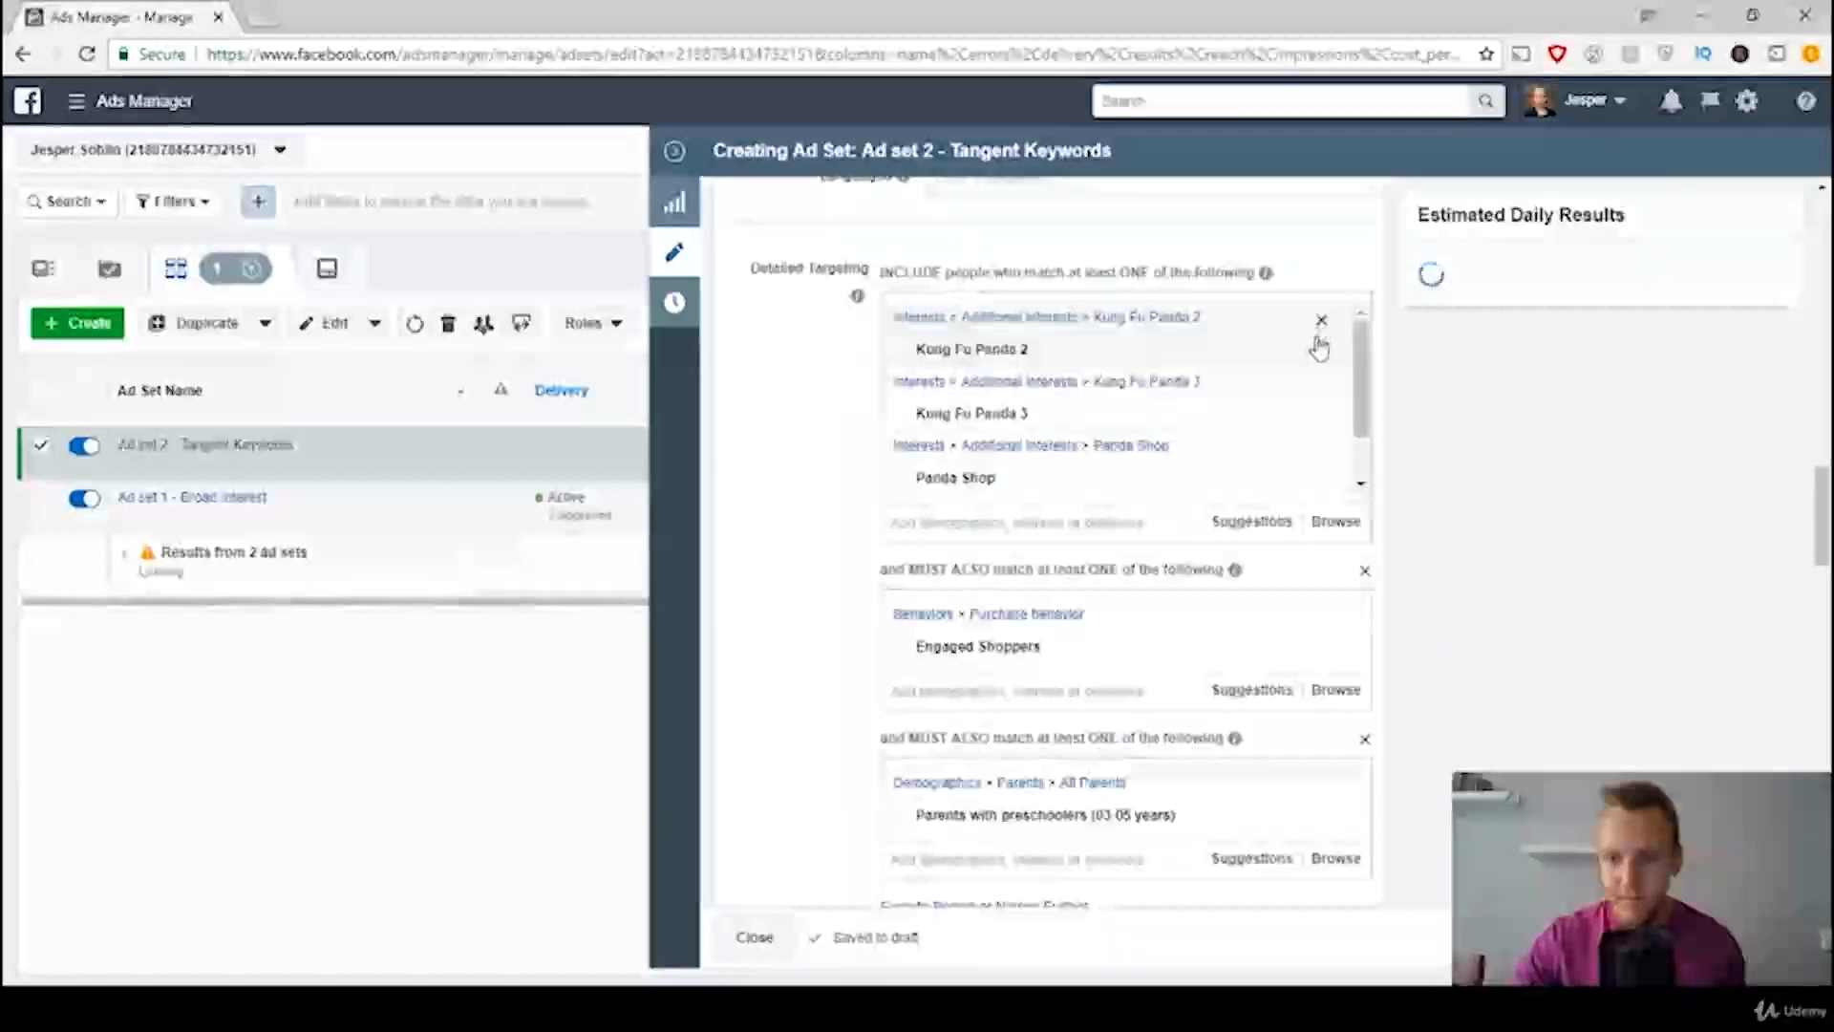
left_click(1322, 322)
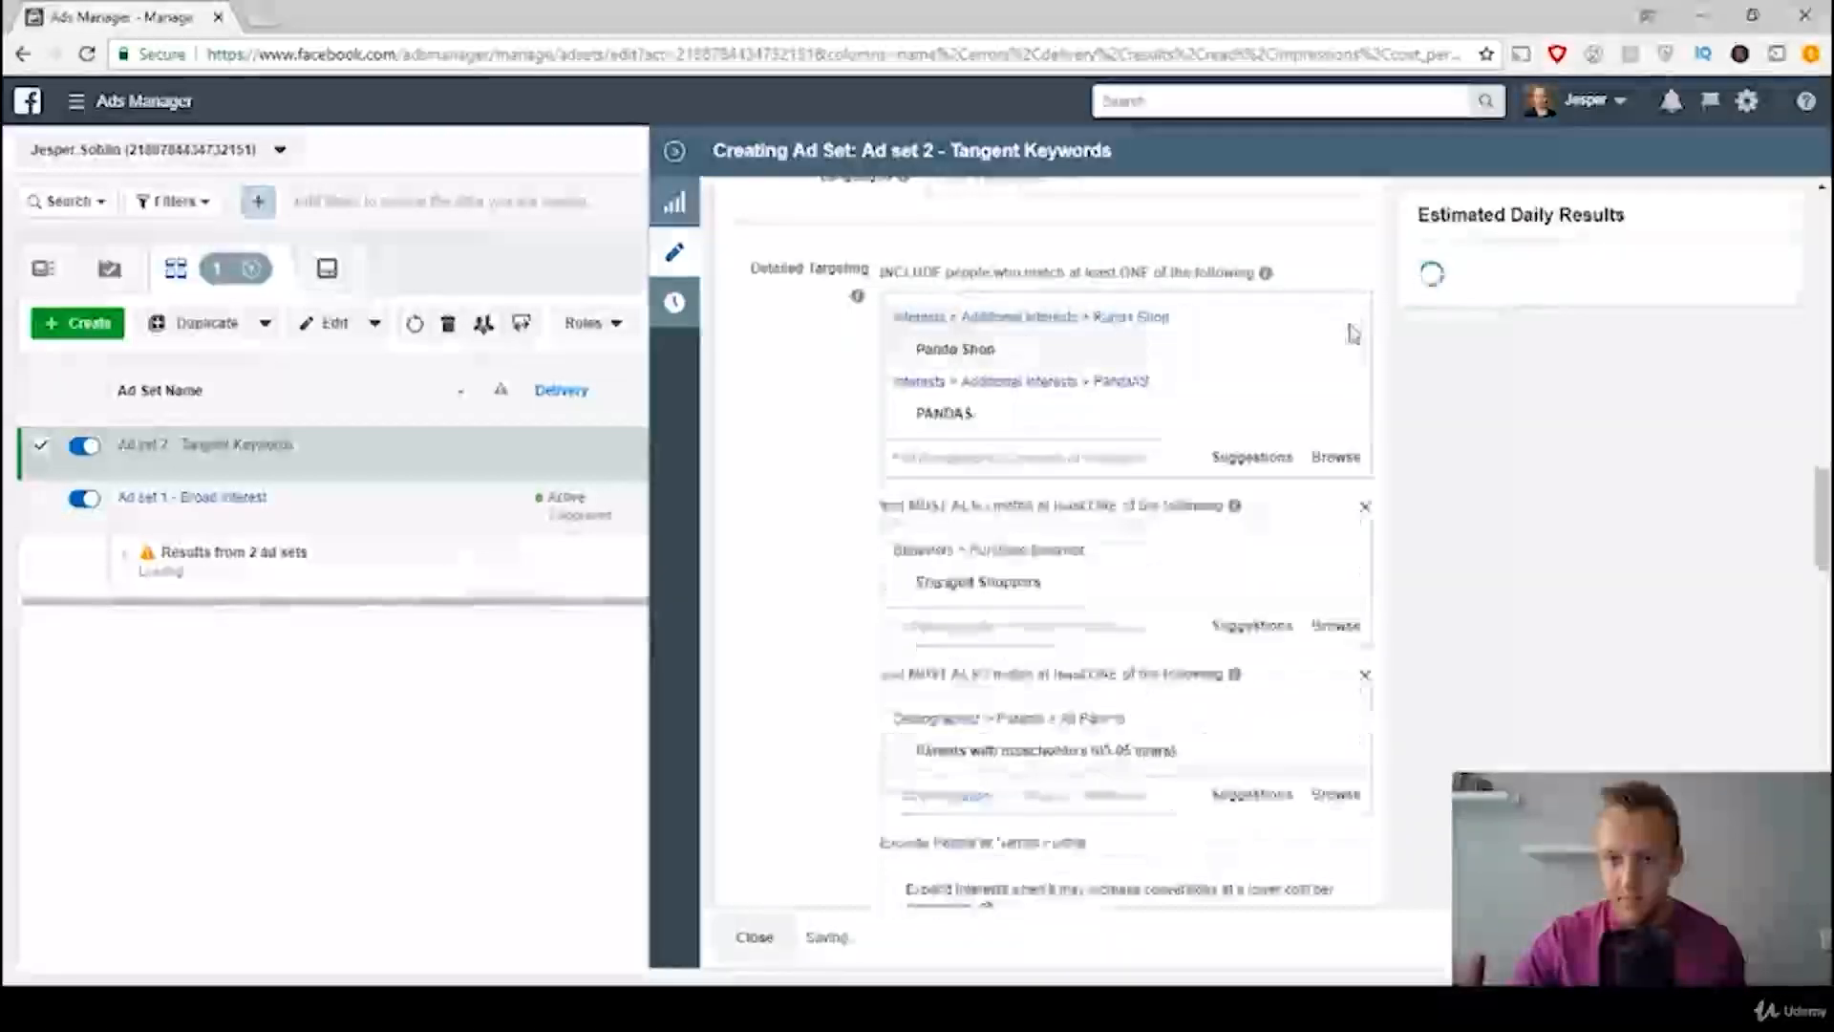
left_click(1342, 323)
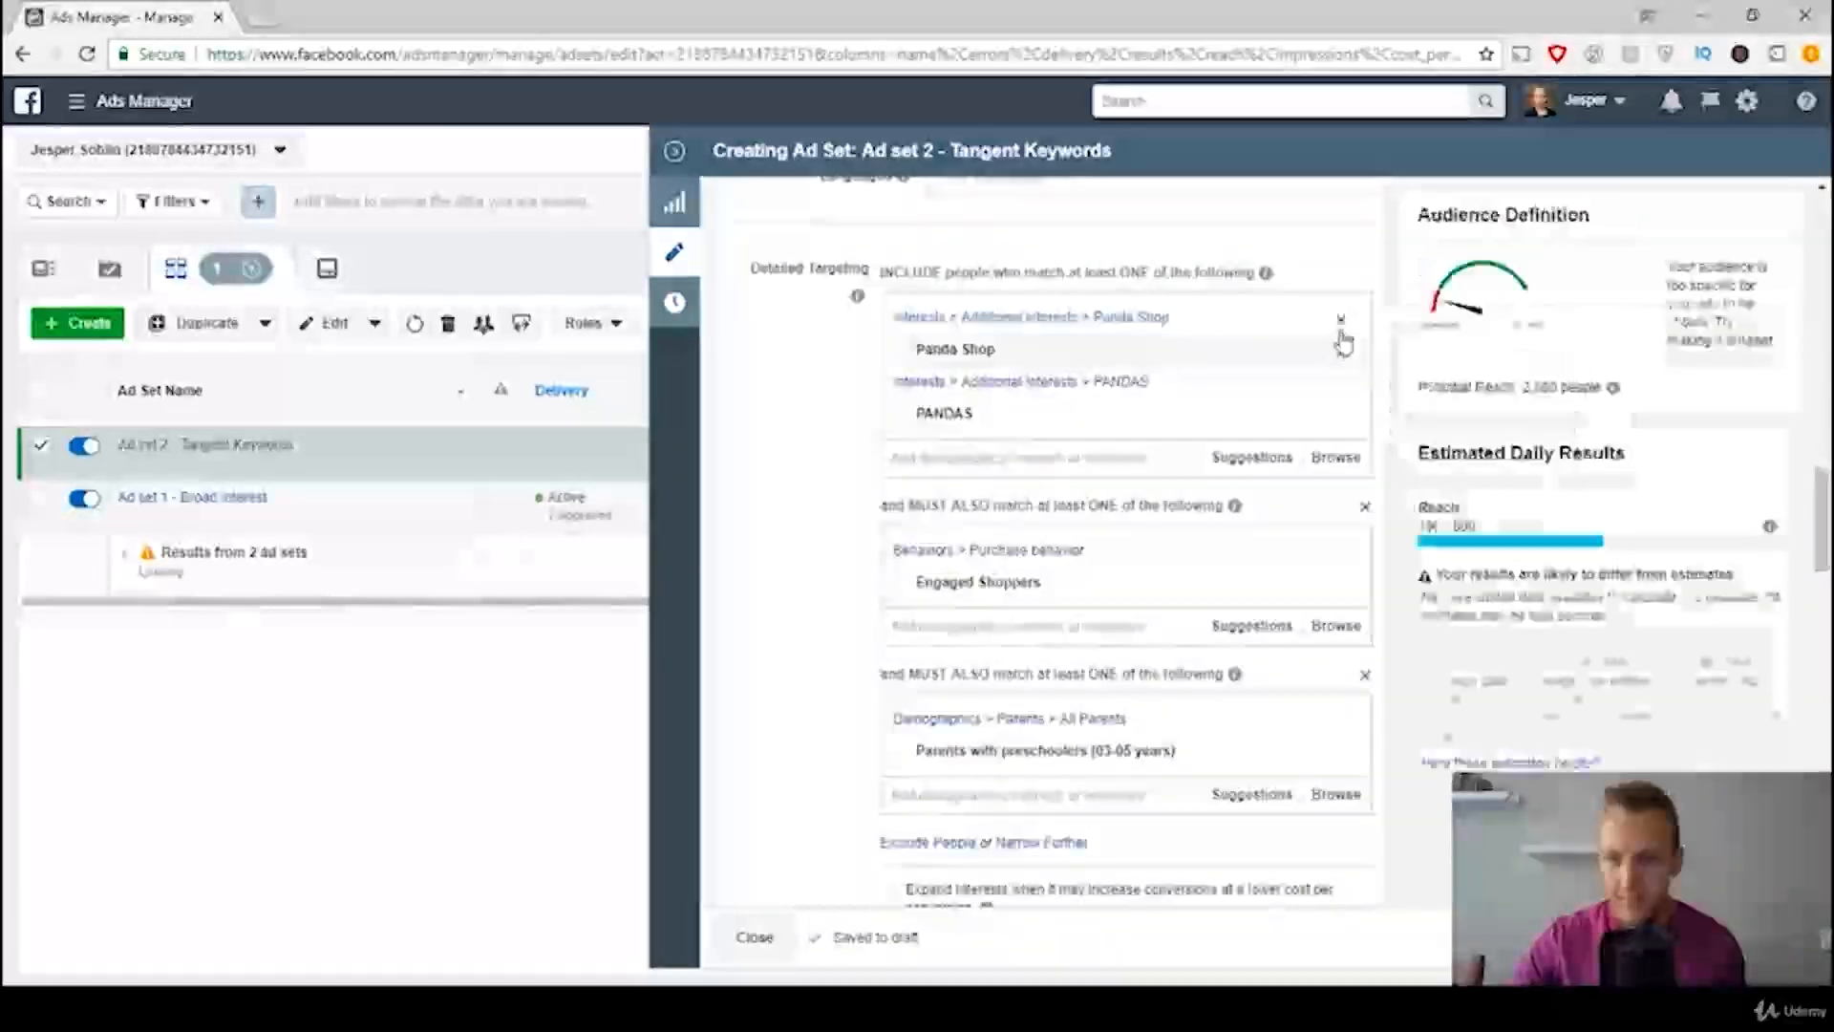
left_click(1347, 327)
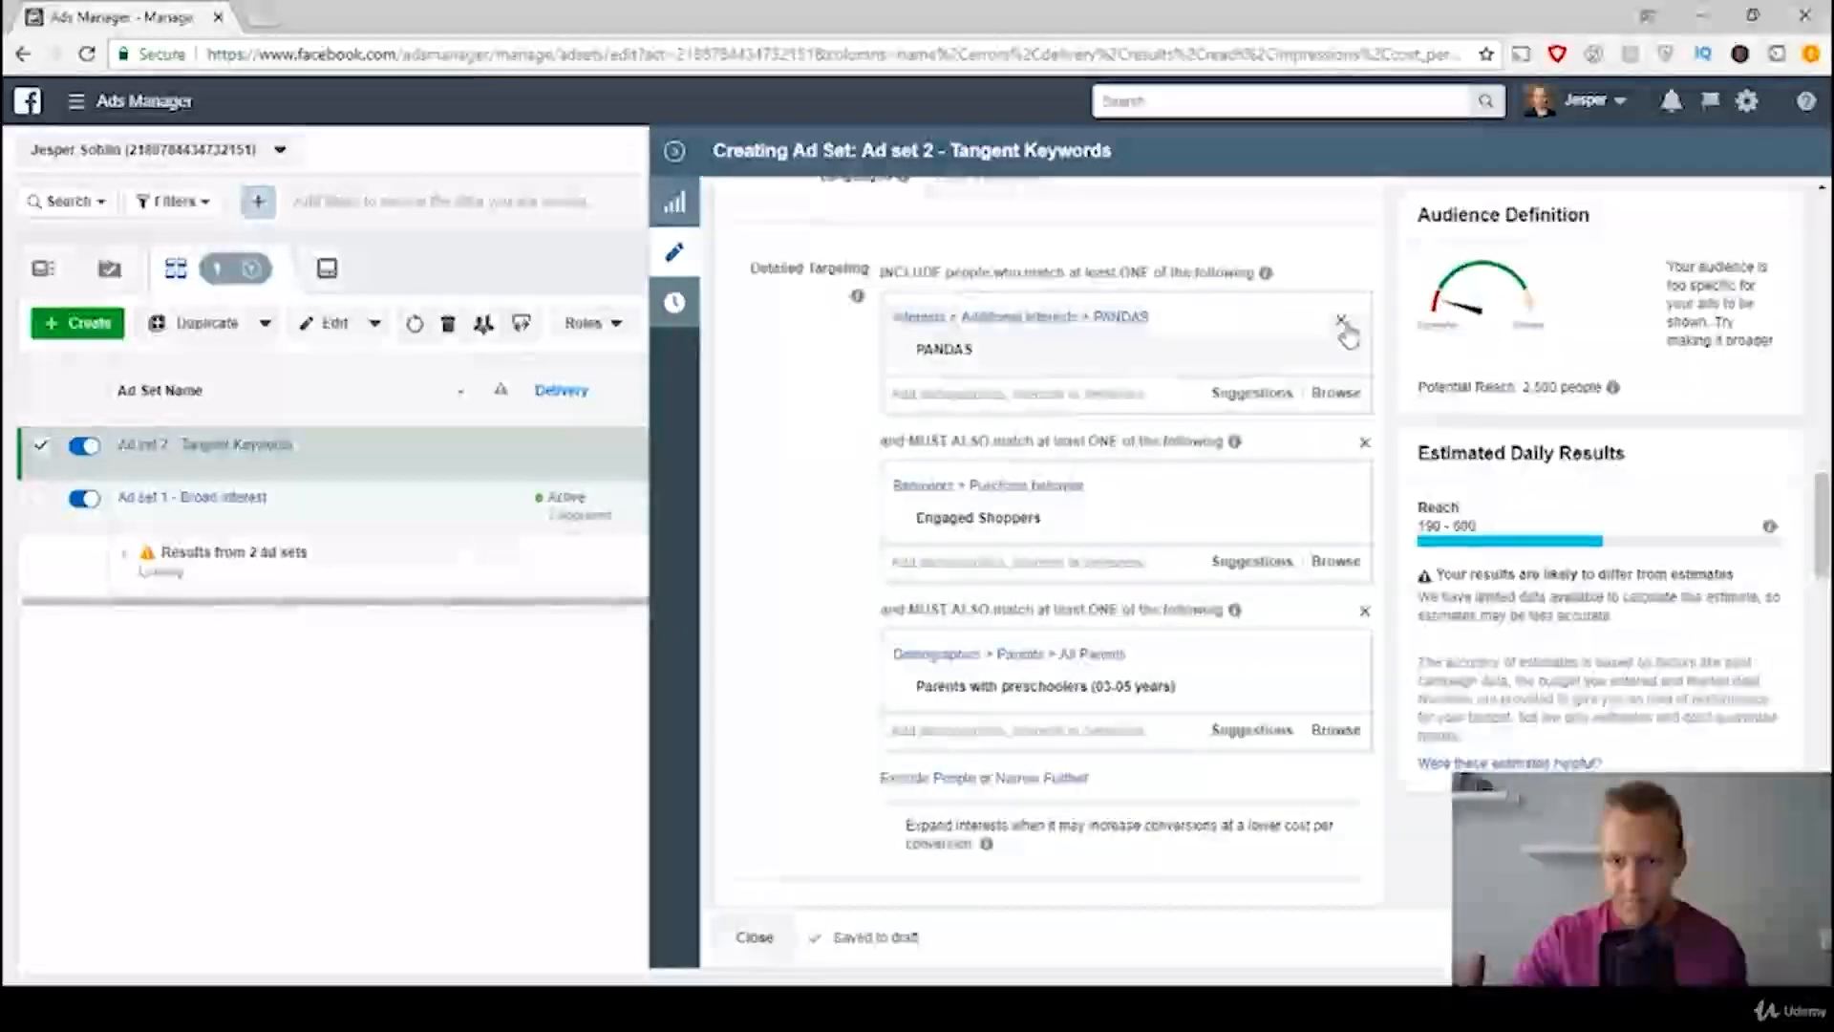
left_click(1344, 323)
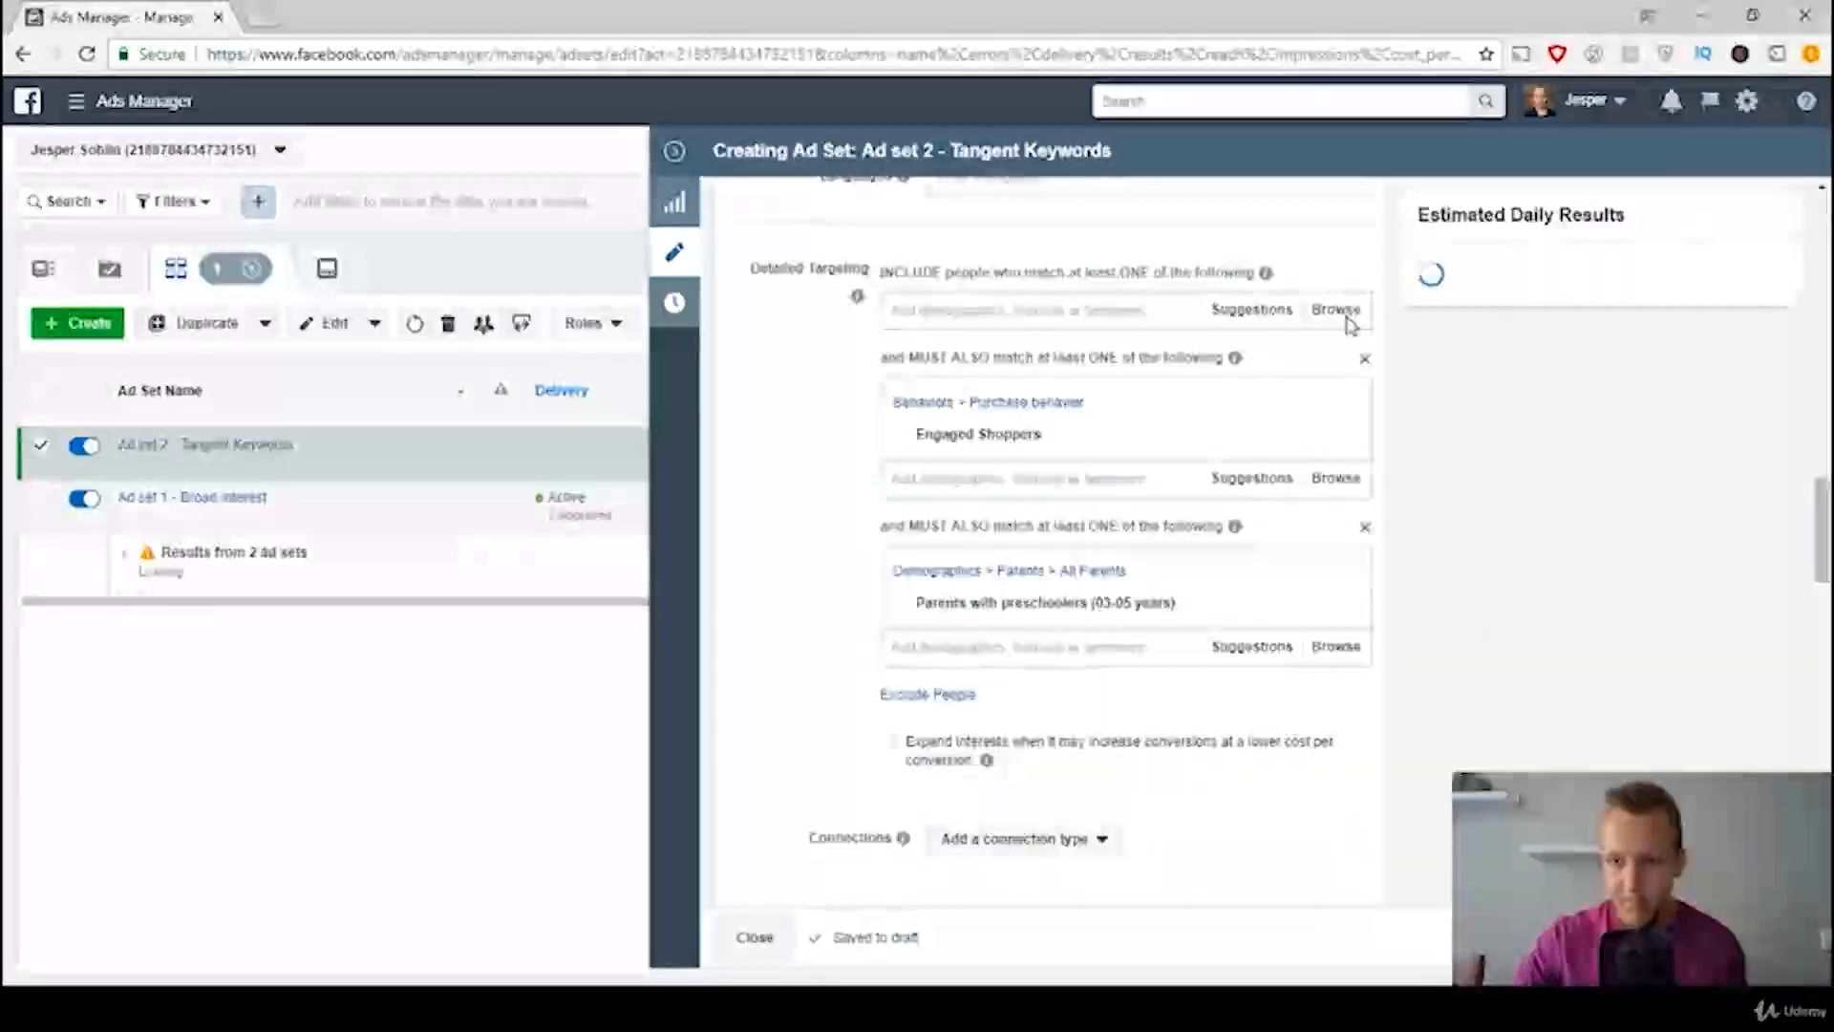
left_click(1372, 430)
left_click(1361, 361)
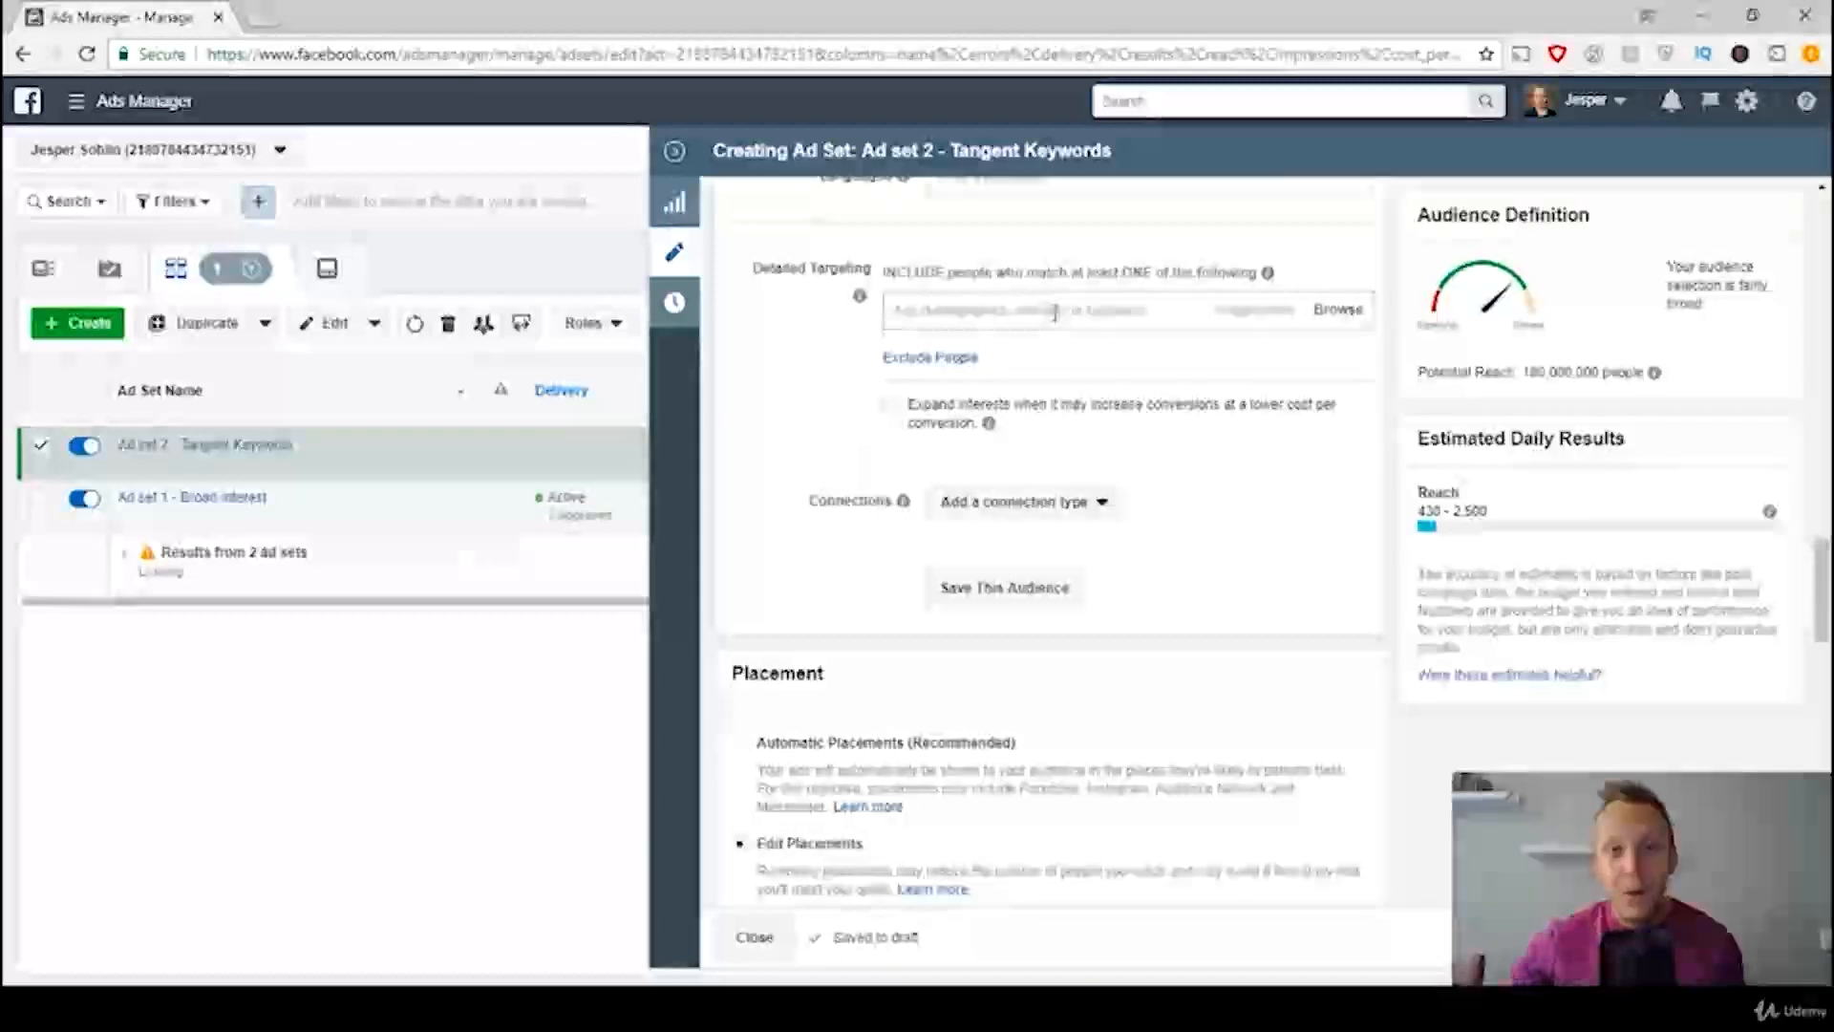
Step: Consult the Ad Sets Template image and include the interest "Stuffed toy" in the detailed targeting, found by searching for "stuffed toys"
left_click(724, 1008)
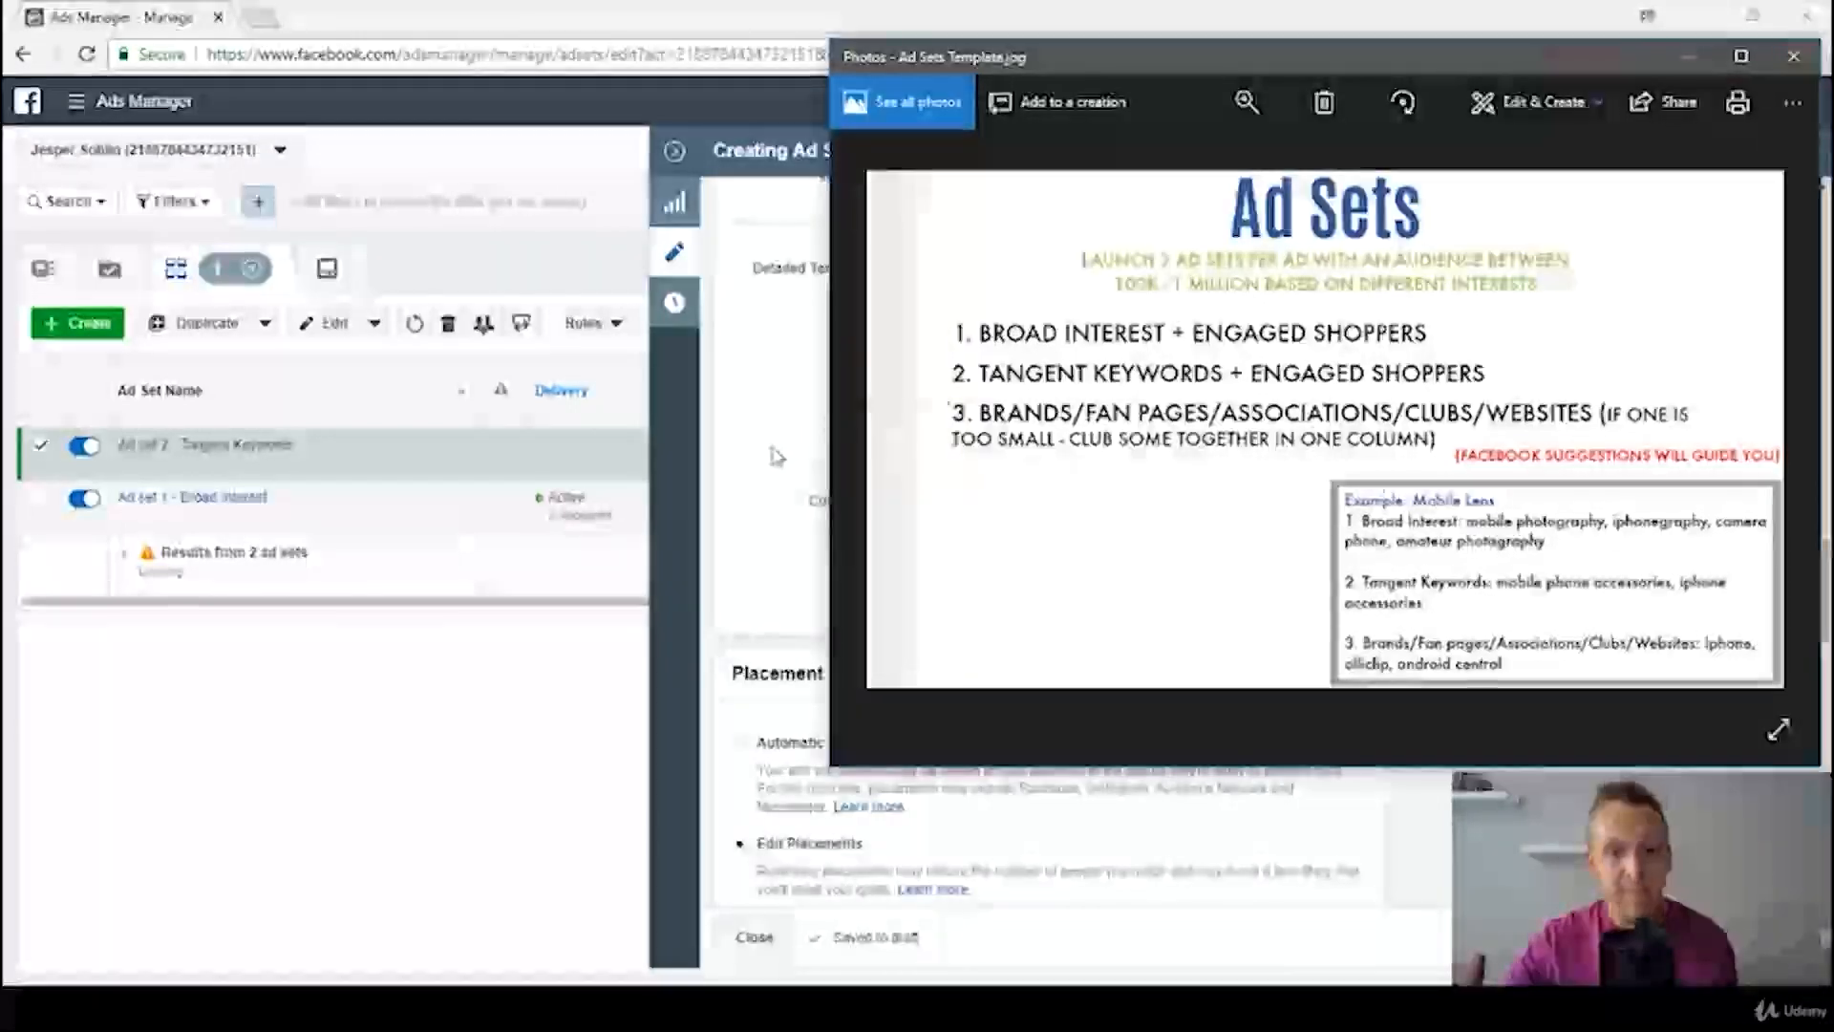
left_click(770, 447)
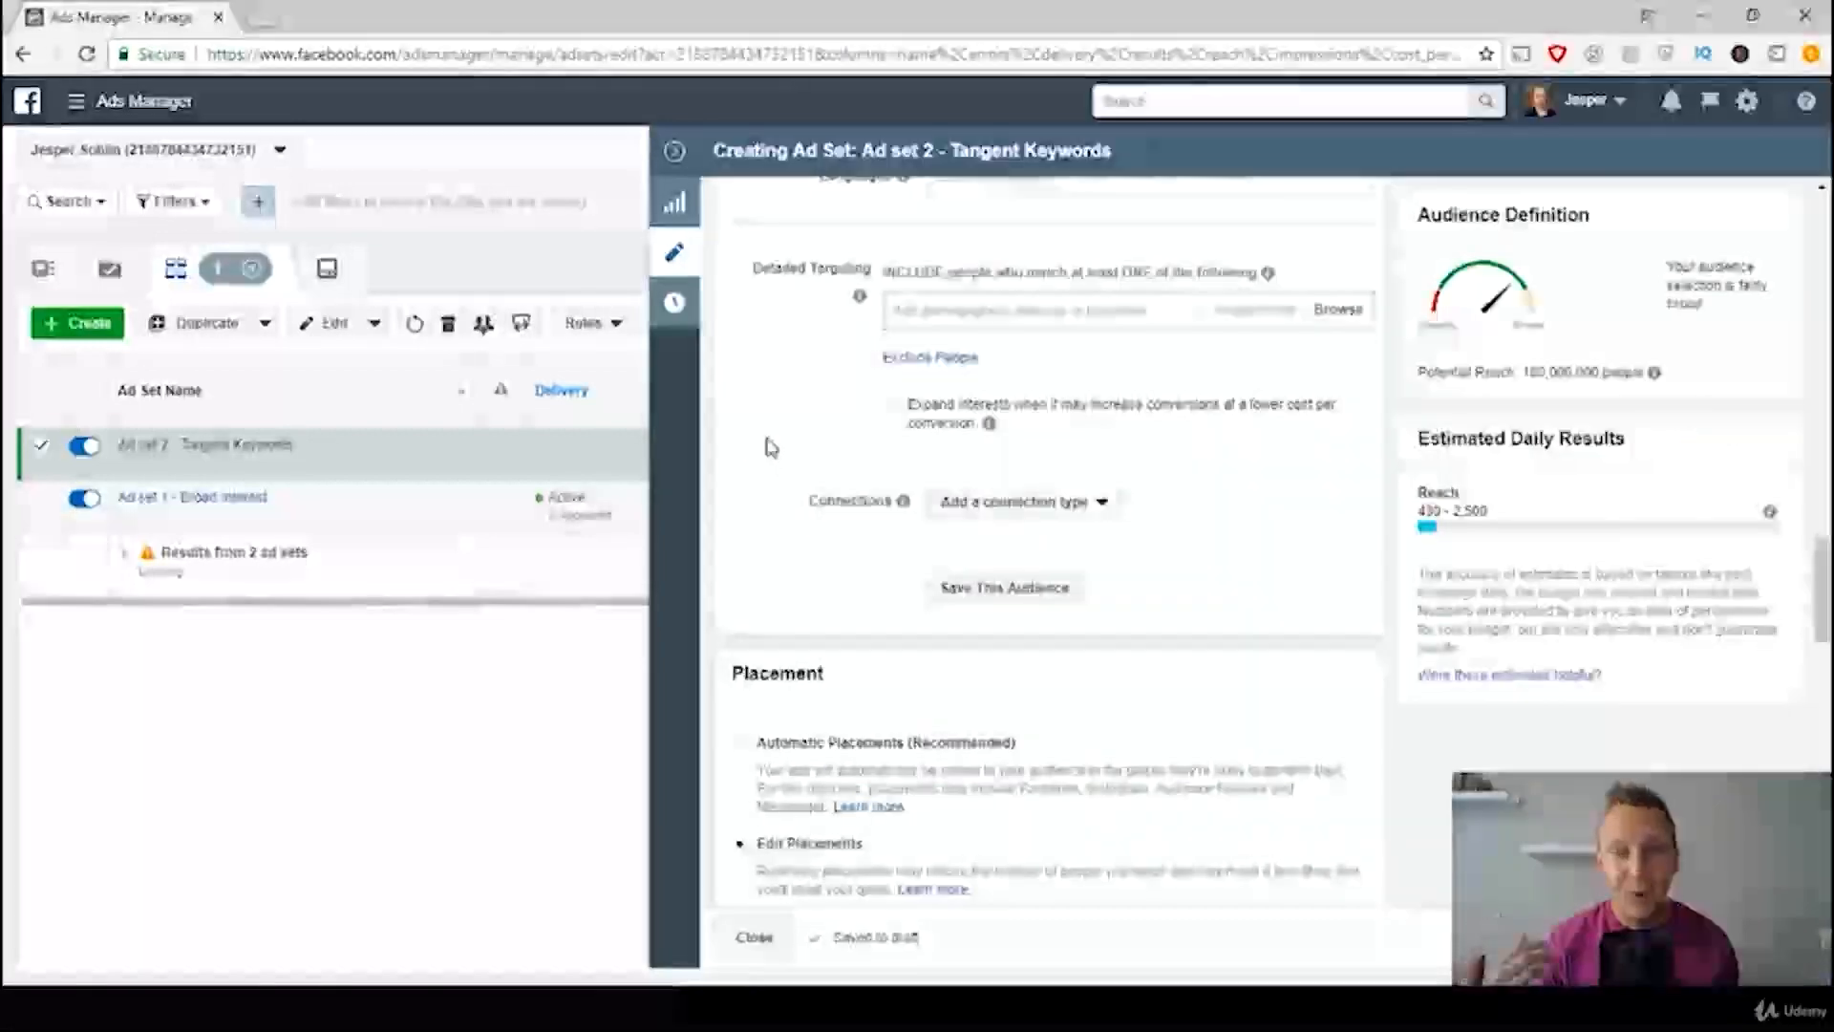
left_click(934, 306)
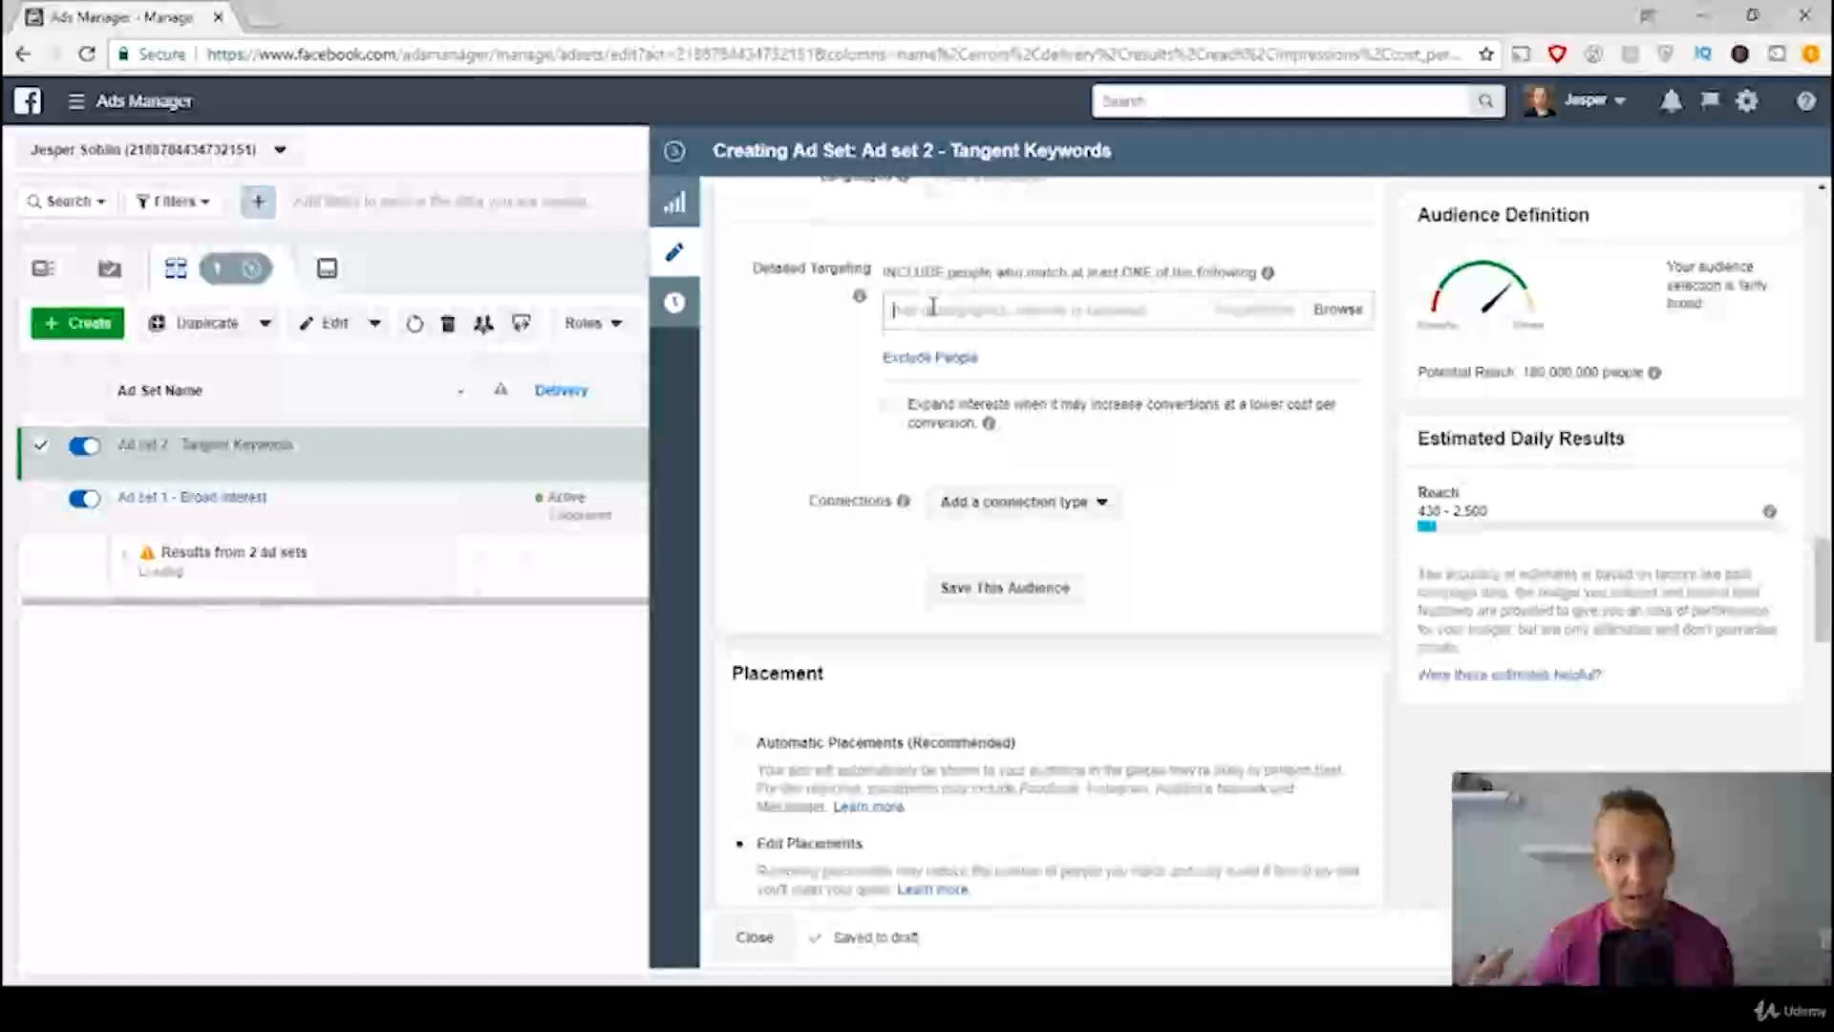
type("stuffed")
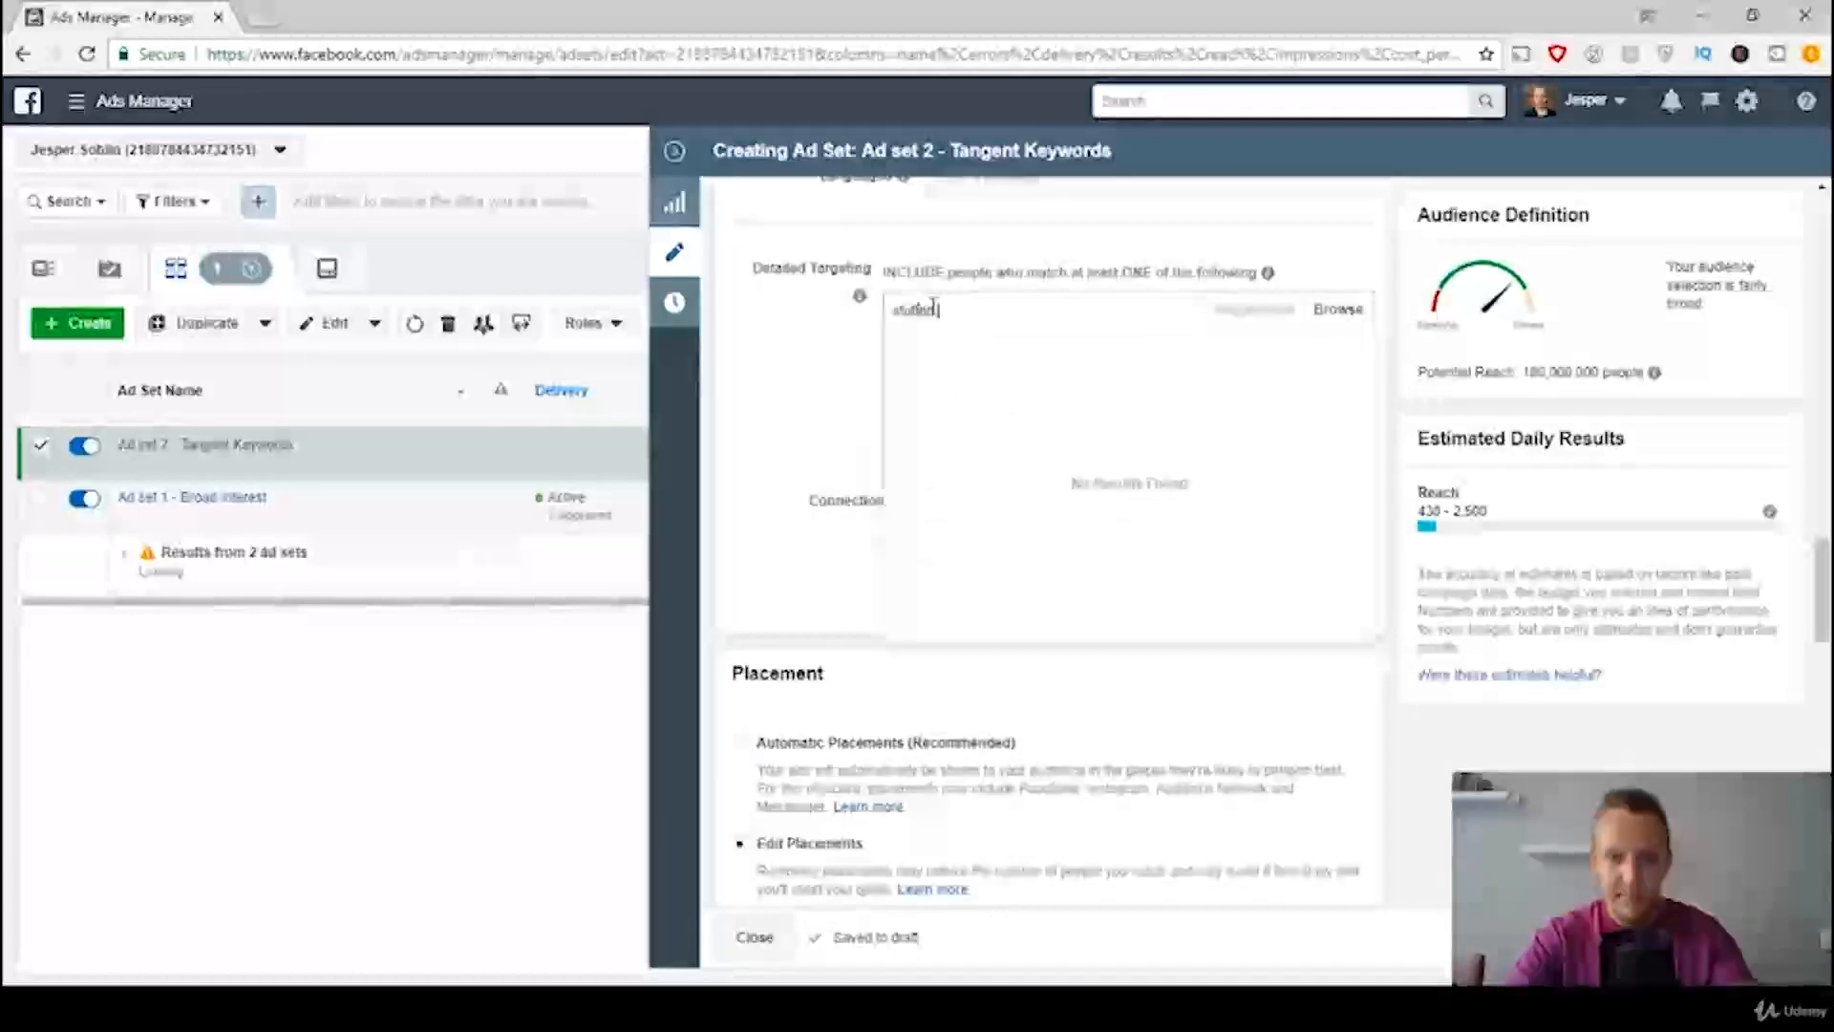
type(" toys")
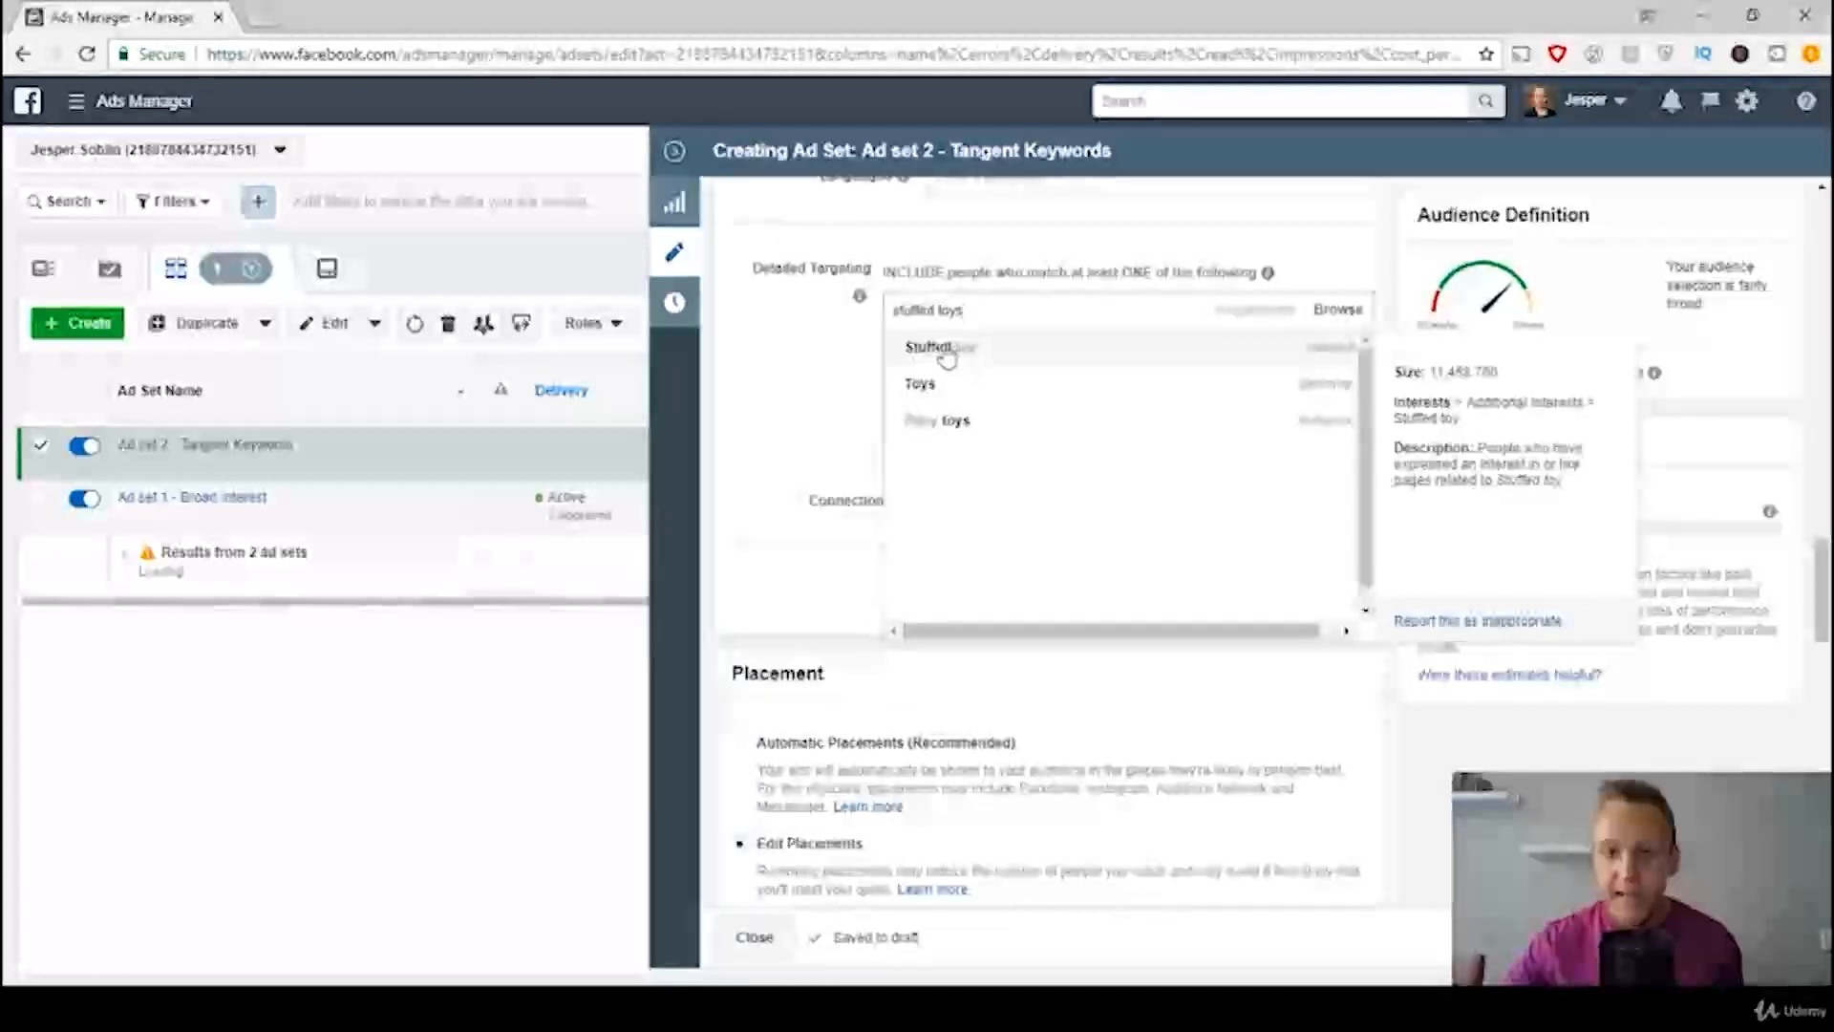
left_click(982, 363)
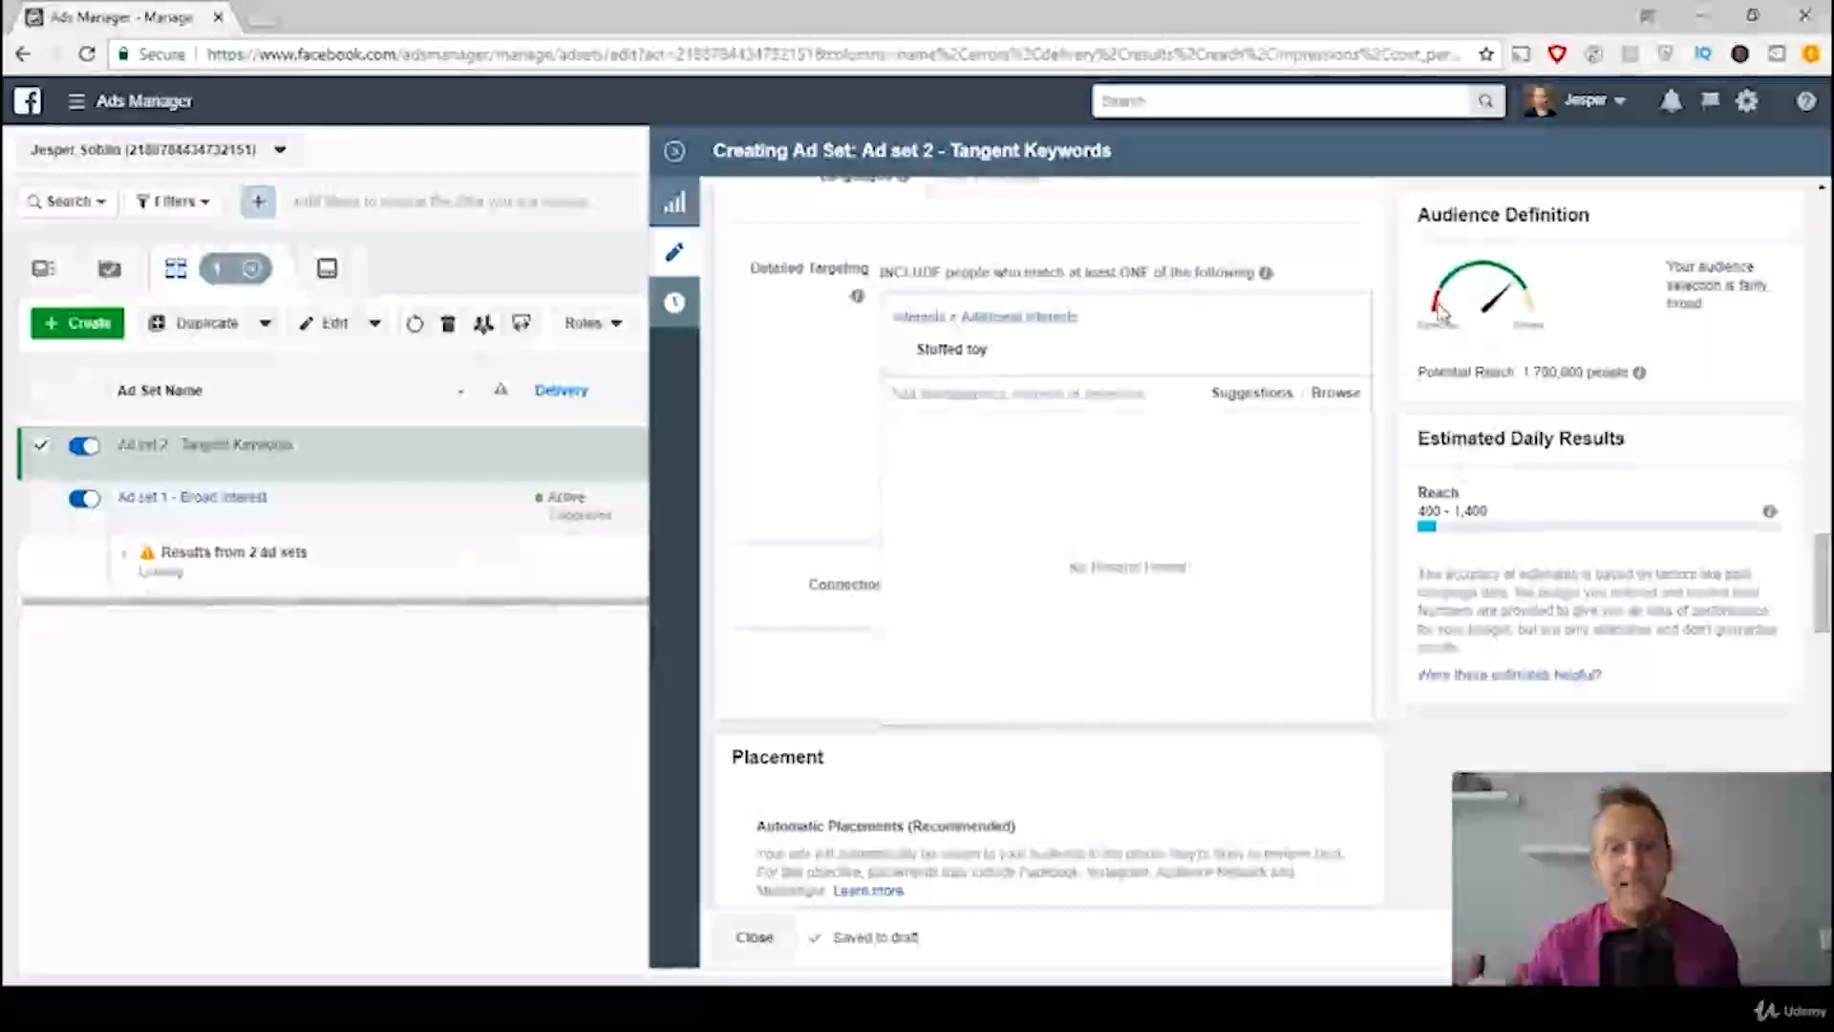
left_click(832, 406)
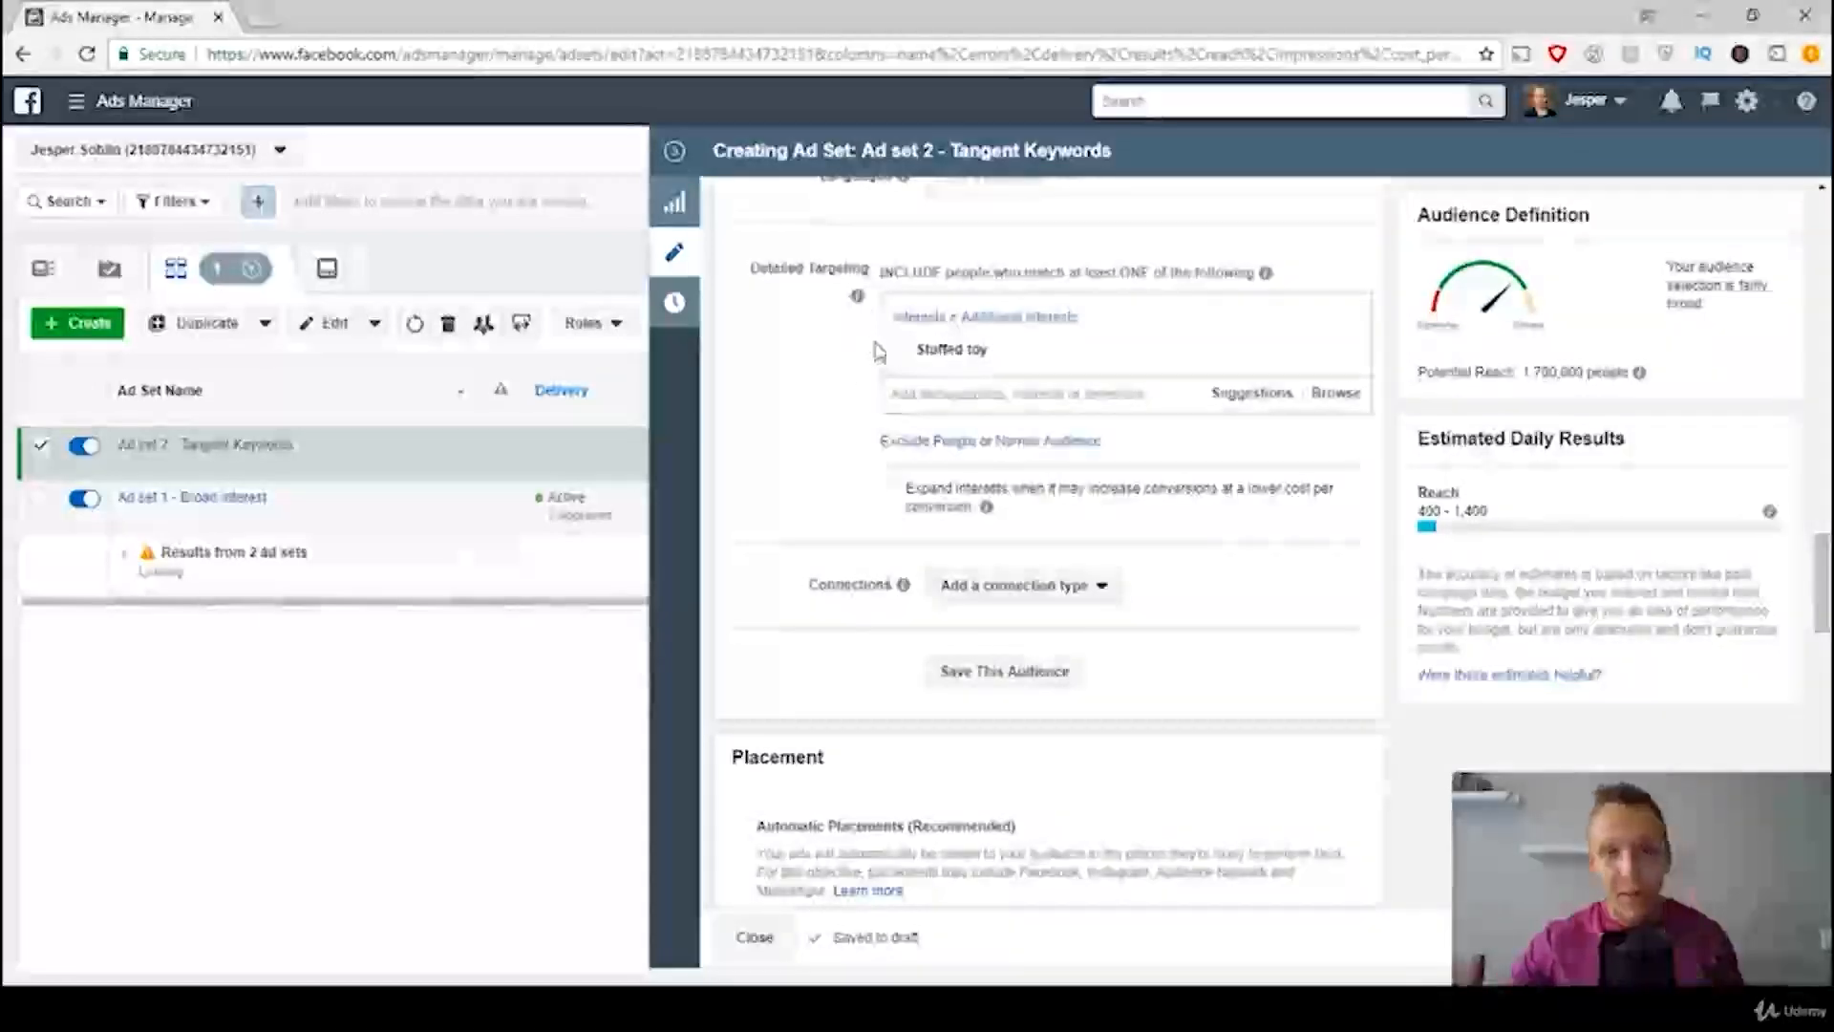
Step: Check the template's tangent keywords rule and narrow the audience to people who also match the purchase behavior Engaged Shoppers
left_click(765, 1008)
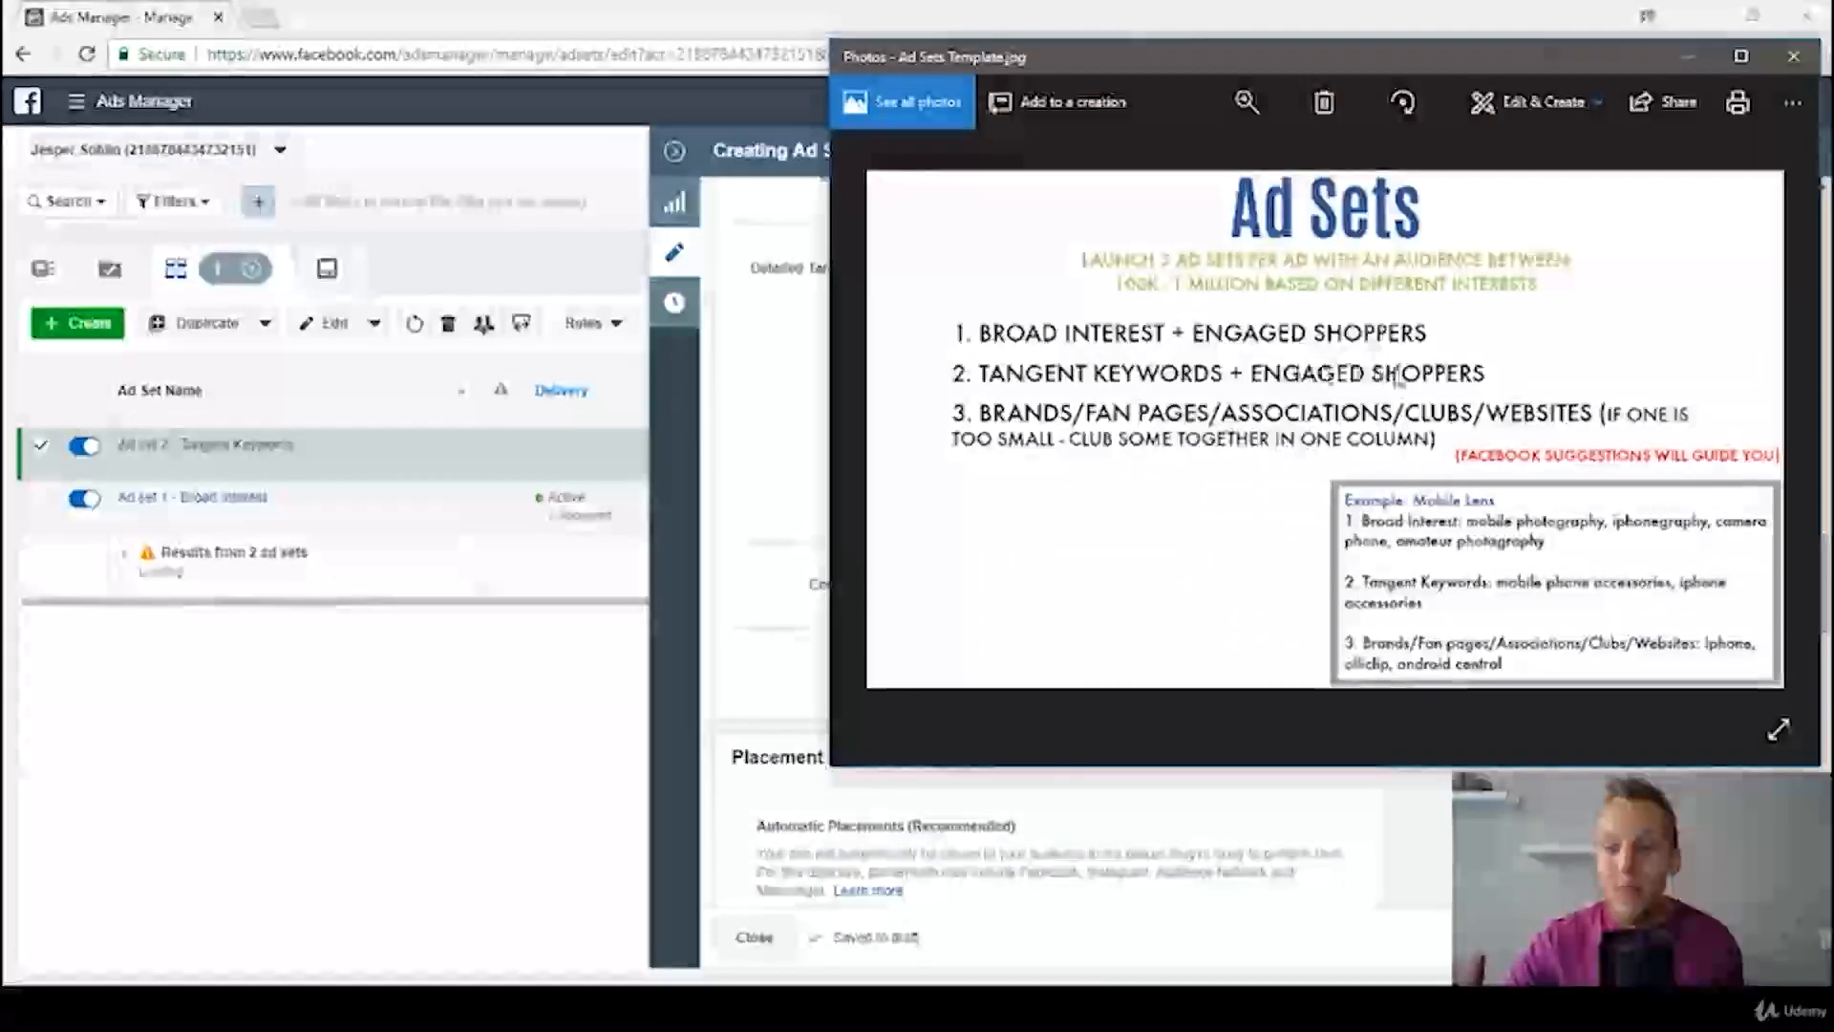
left_click(750, 381)
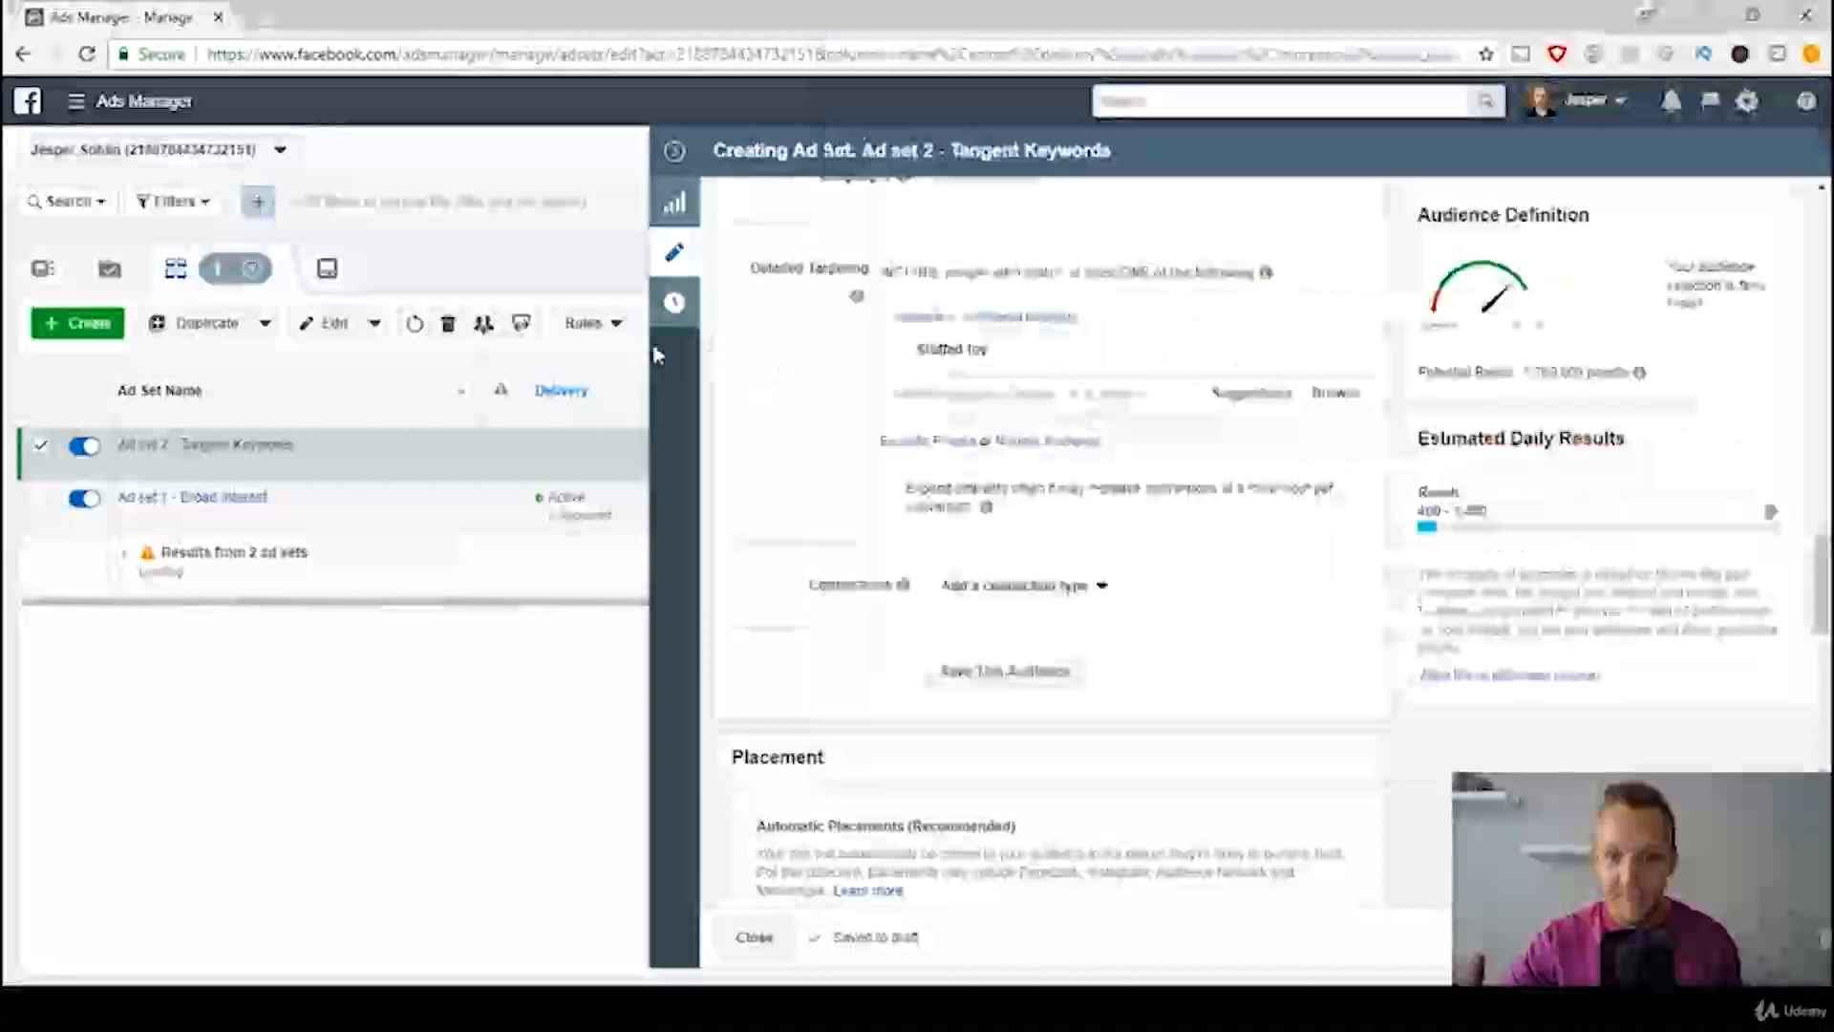
left_click(1063, 441)
left_click(1052, 476)
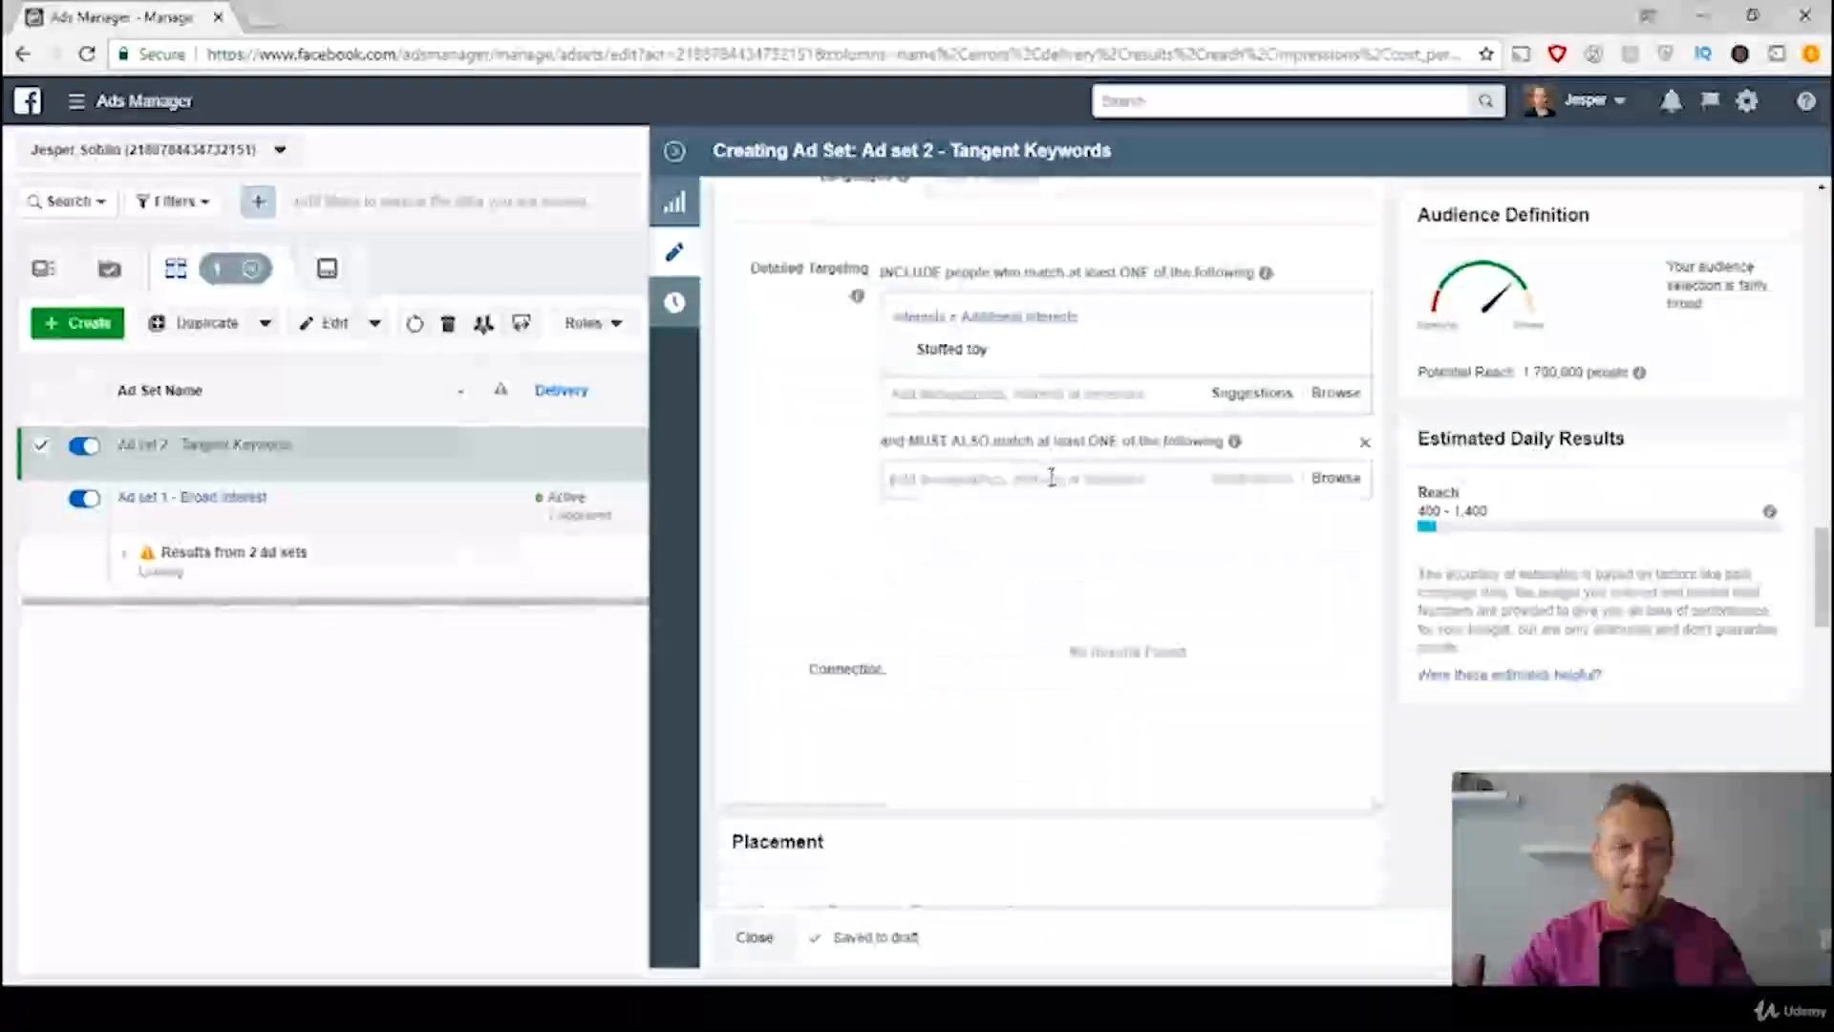
type("engaged sho")
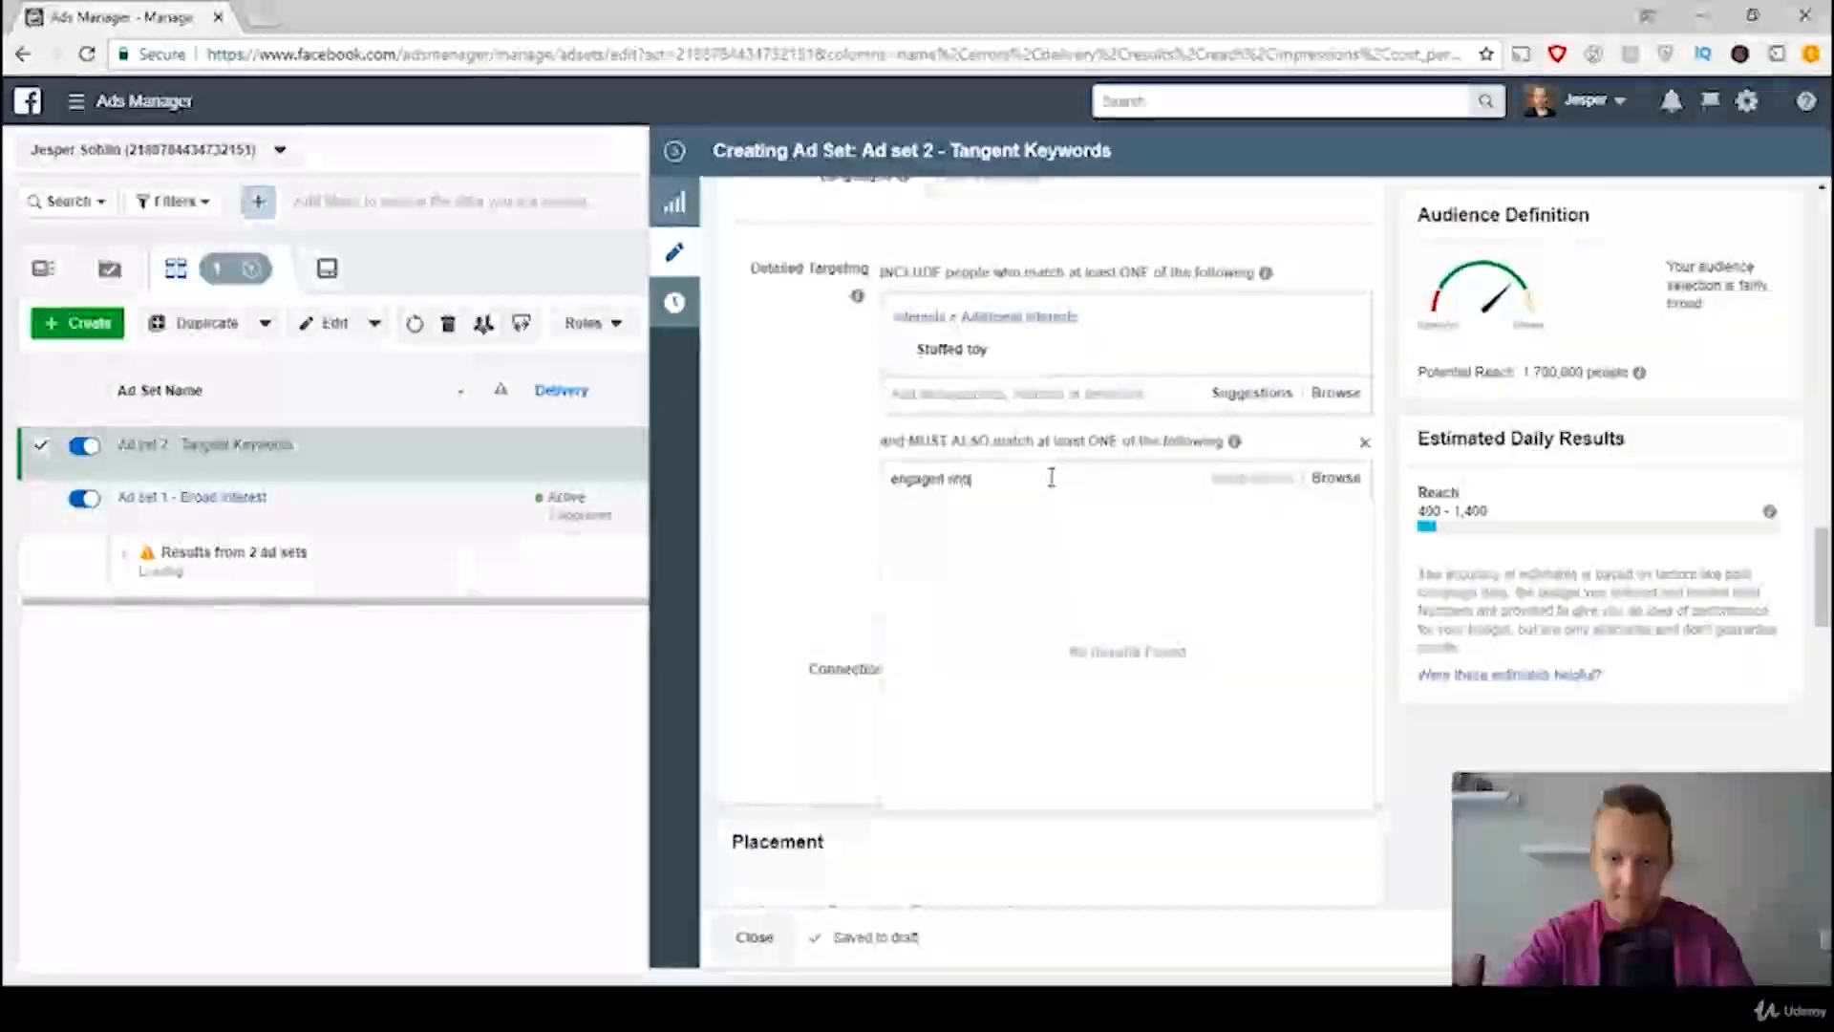
type("ppers")
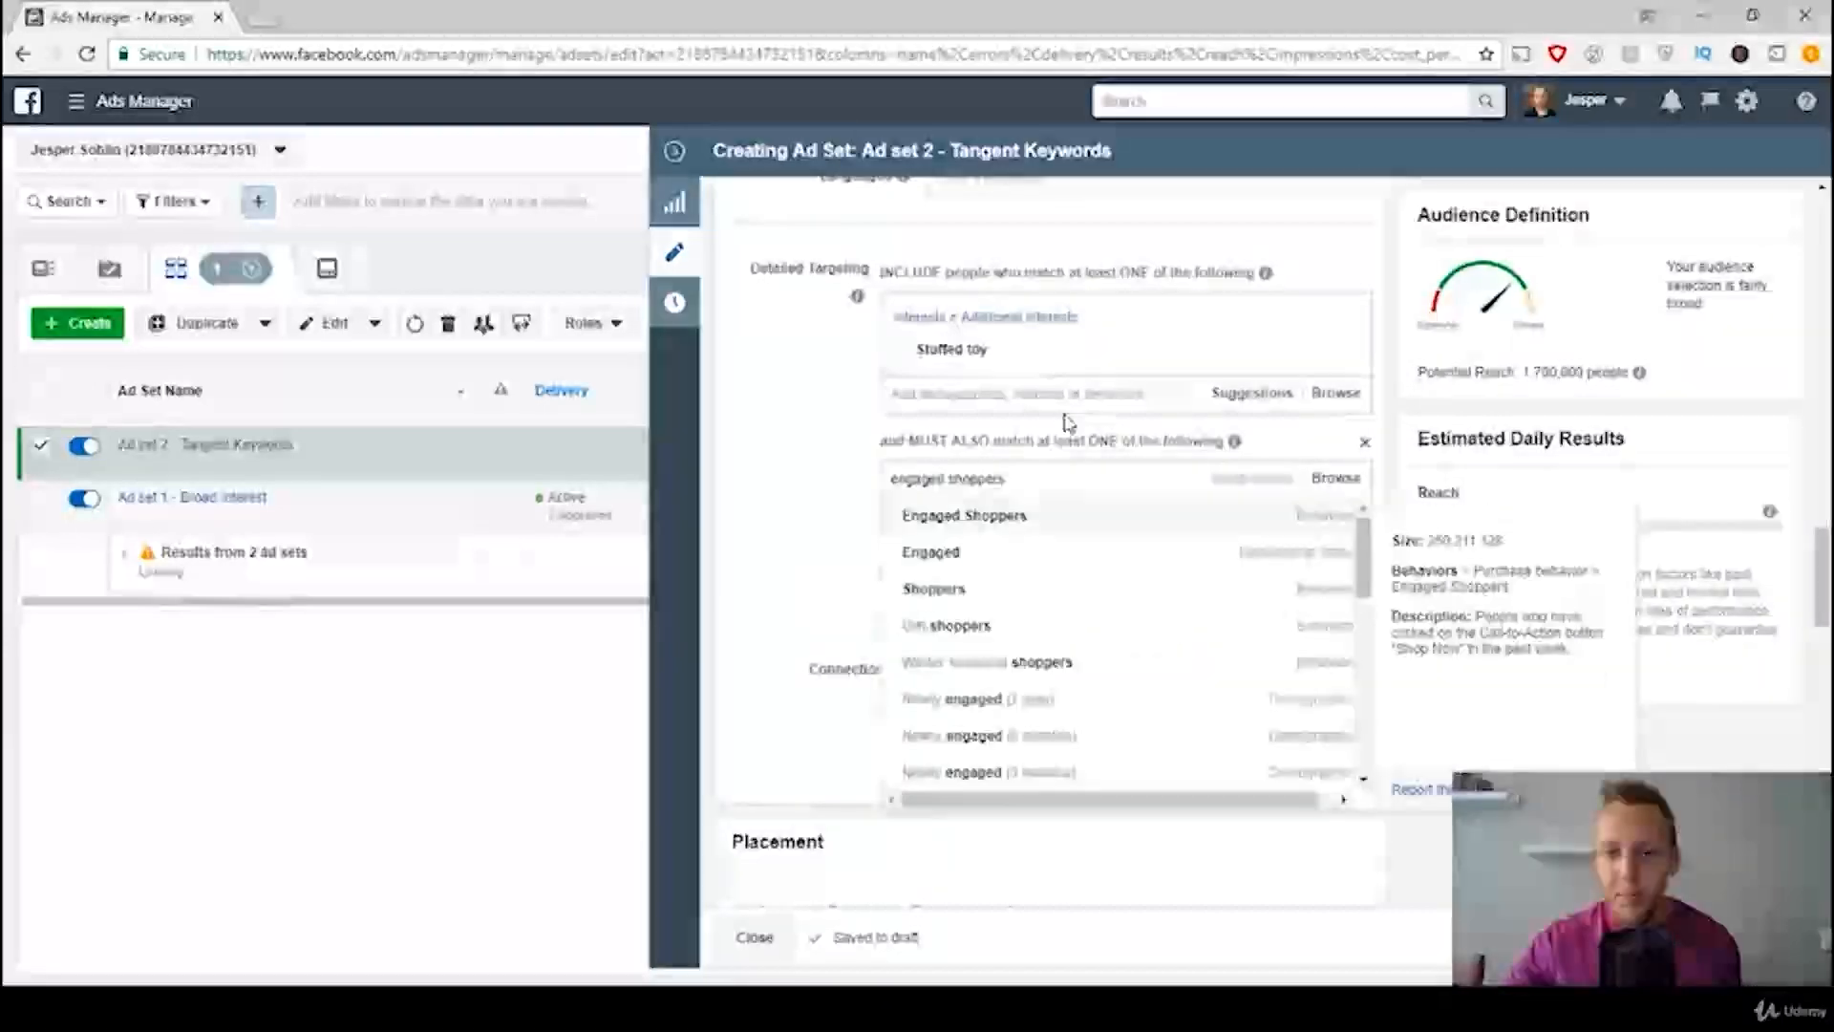
left_click(991, 519)
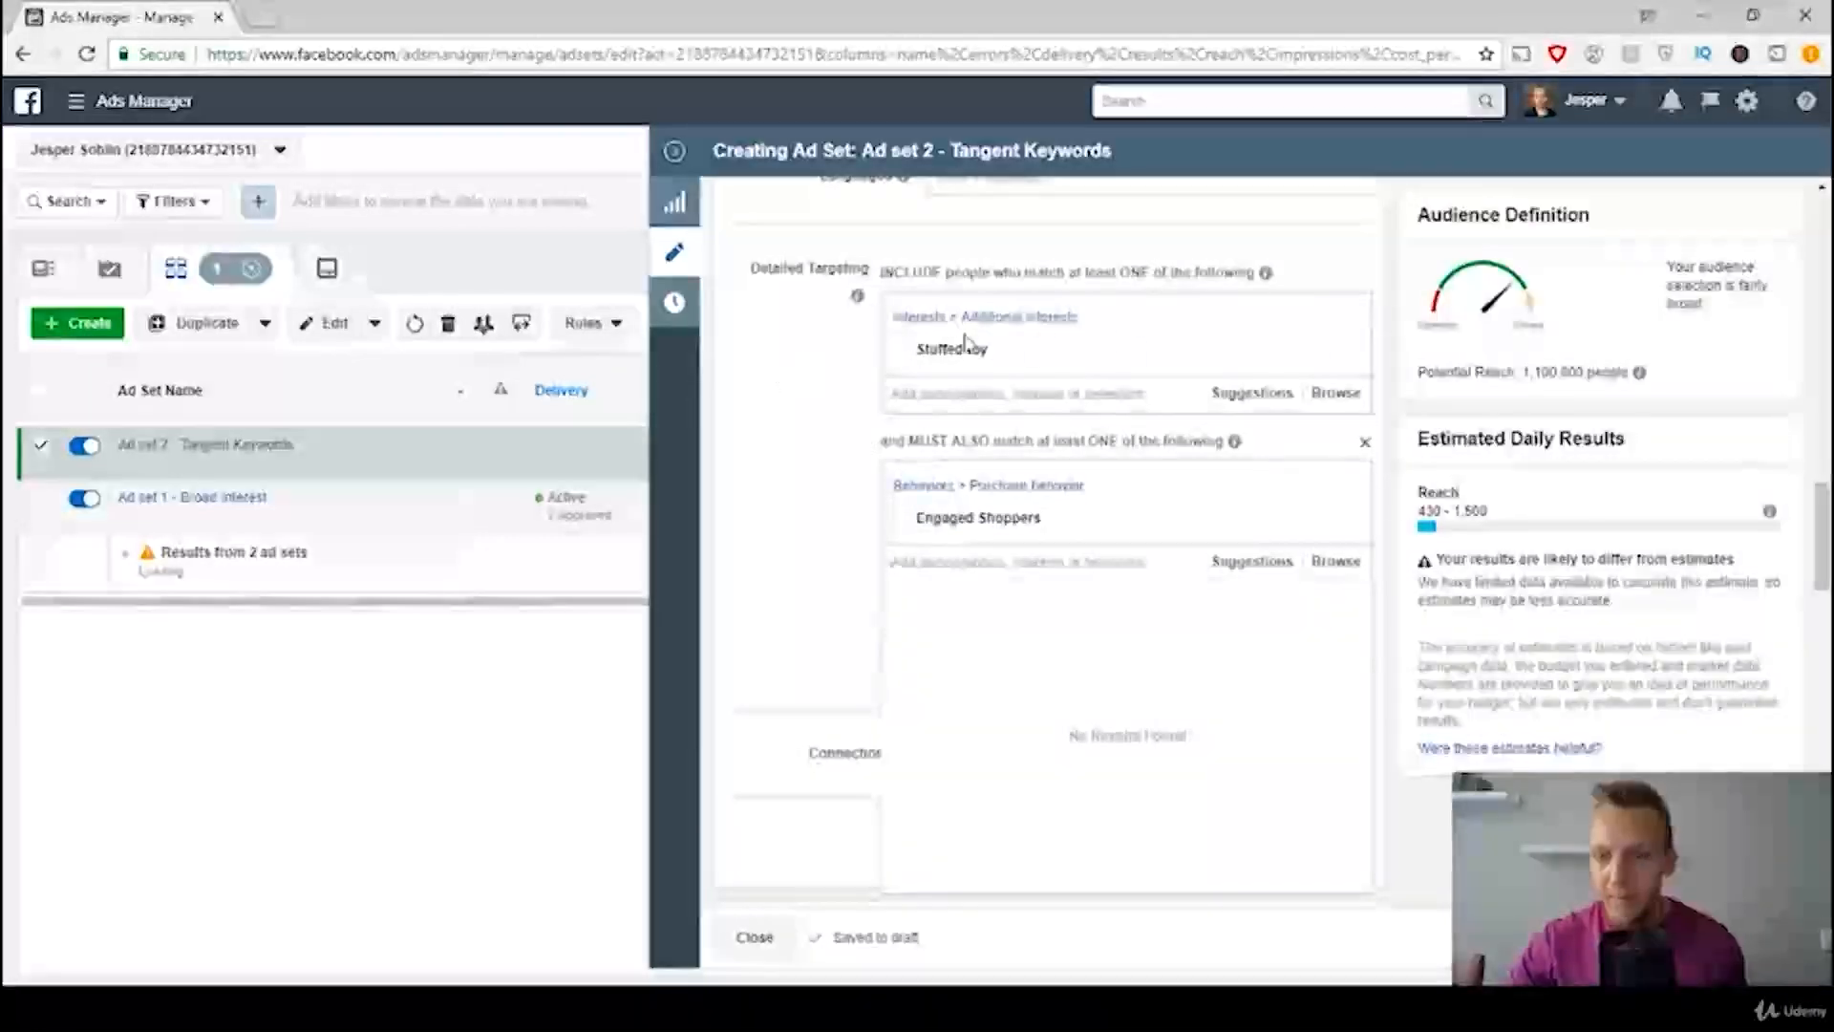
mouse_move(1629, 374)
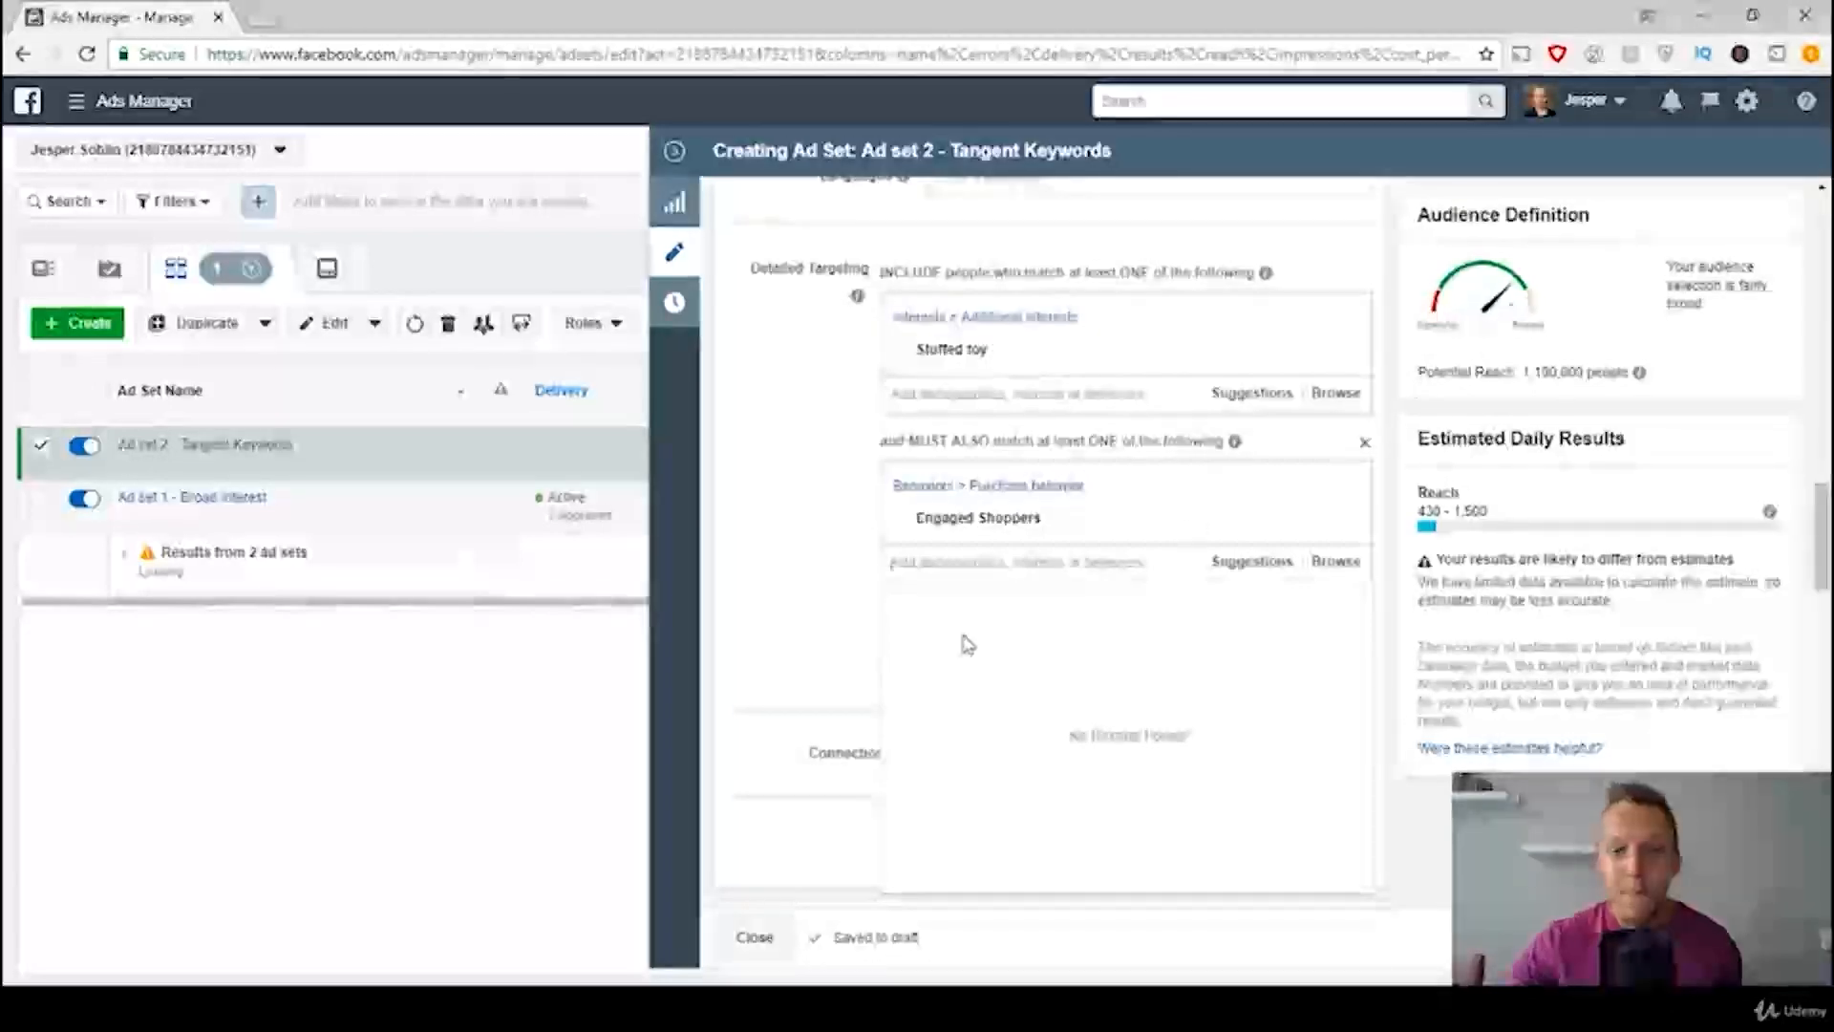
left_click(798, 385)
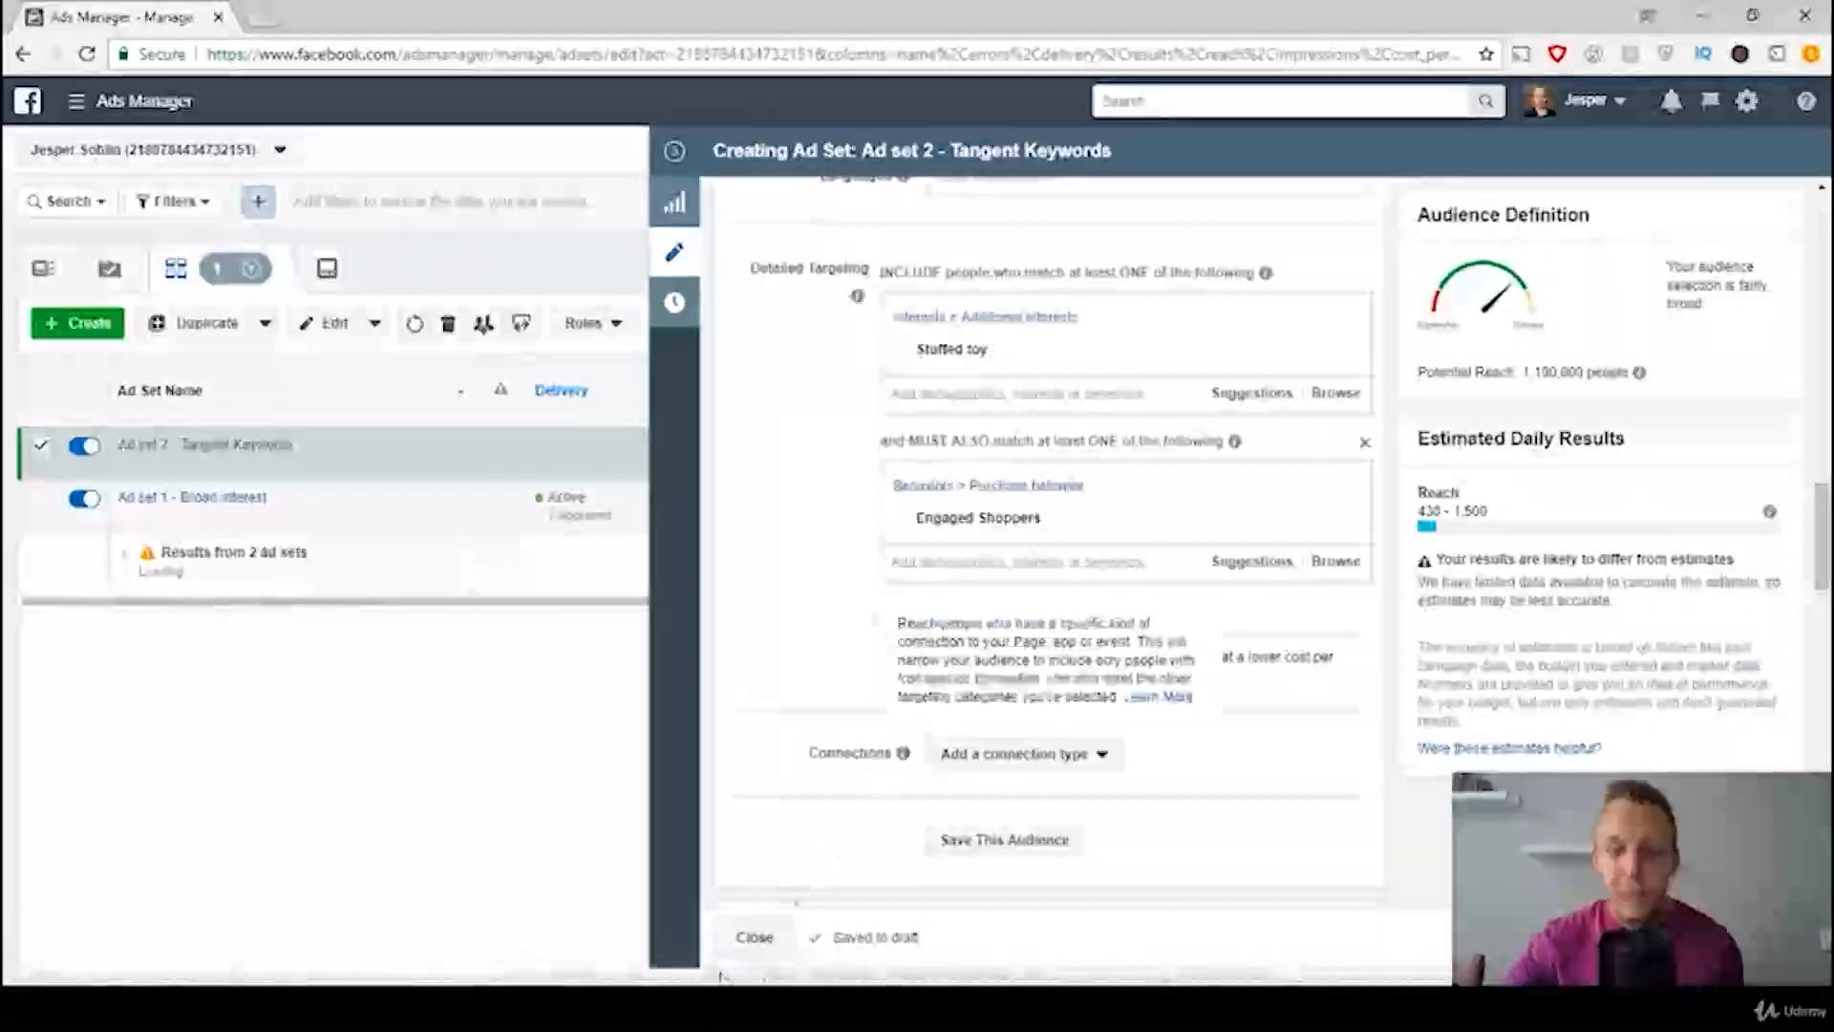
Step: Consult the Ad Sets Template image and narrow the audience further to people who also match the Shopping and fashion interest Toys
left_click(704, 898)
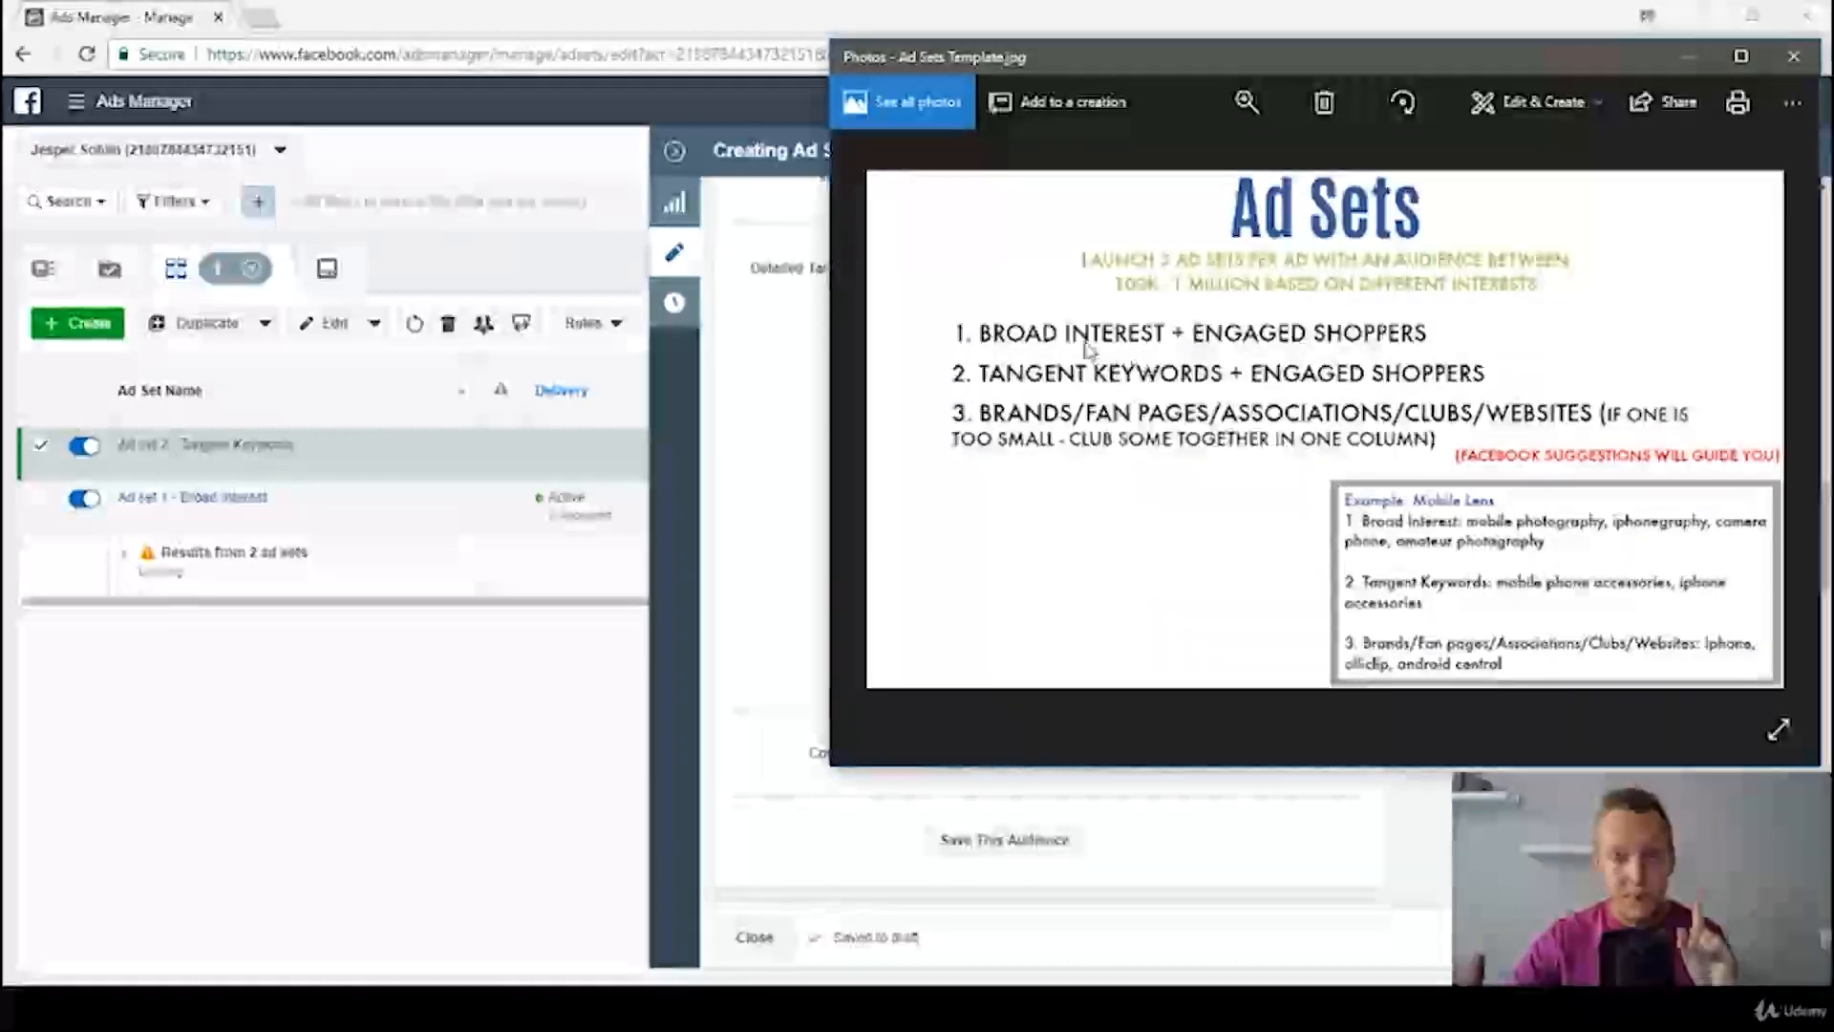
left_click(770, 410)
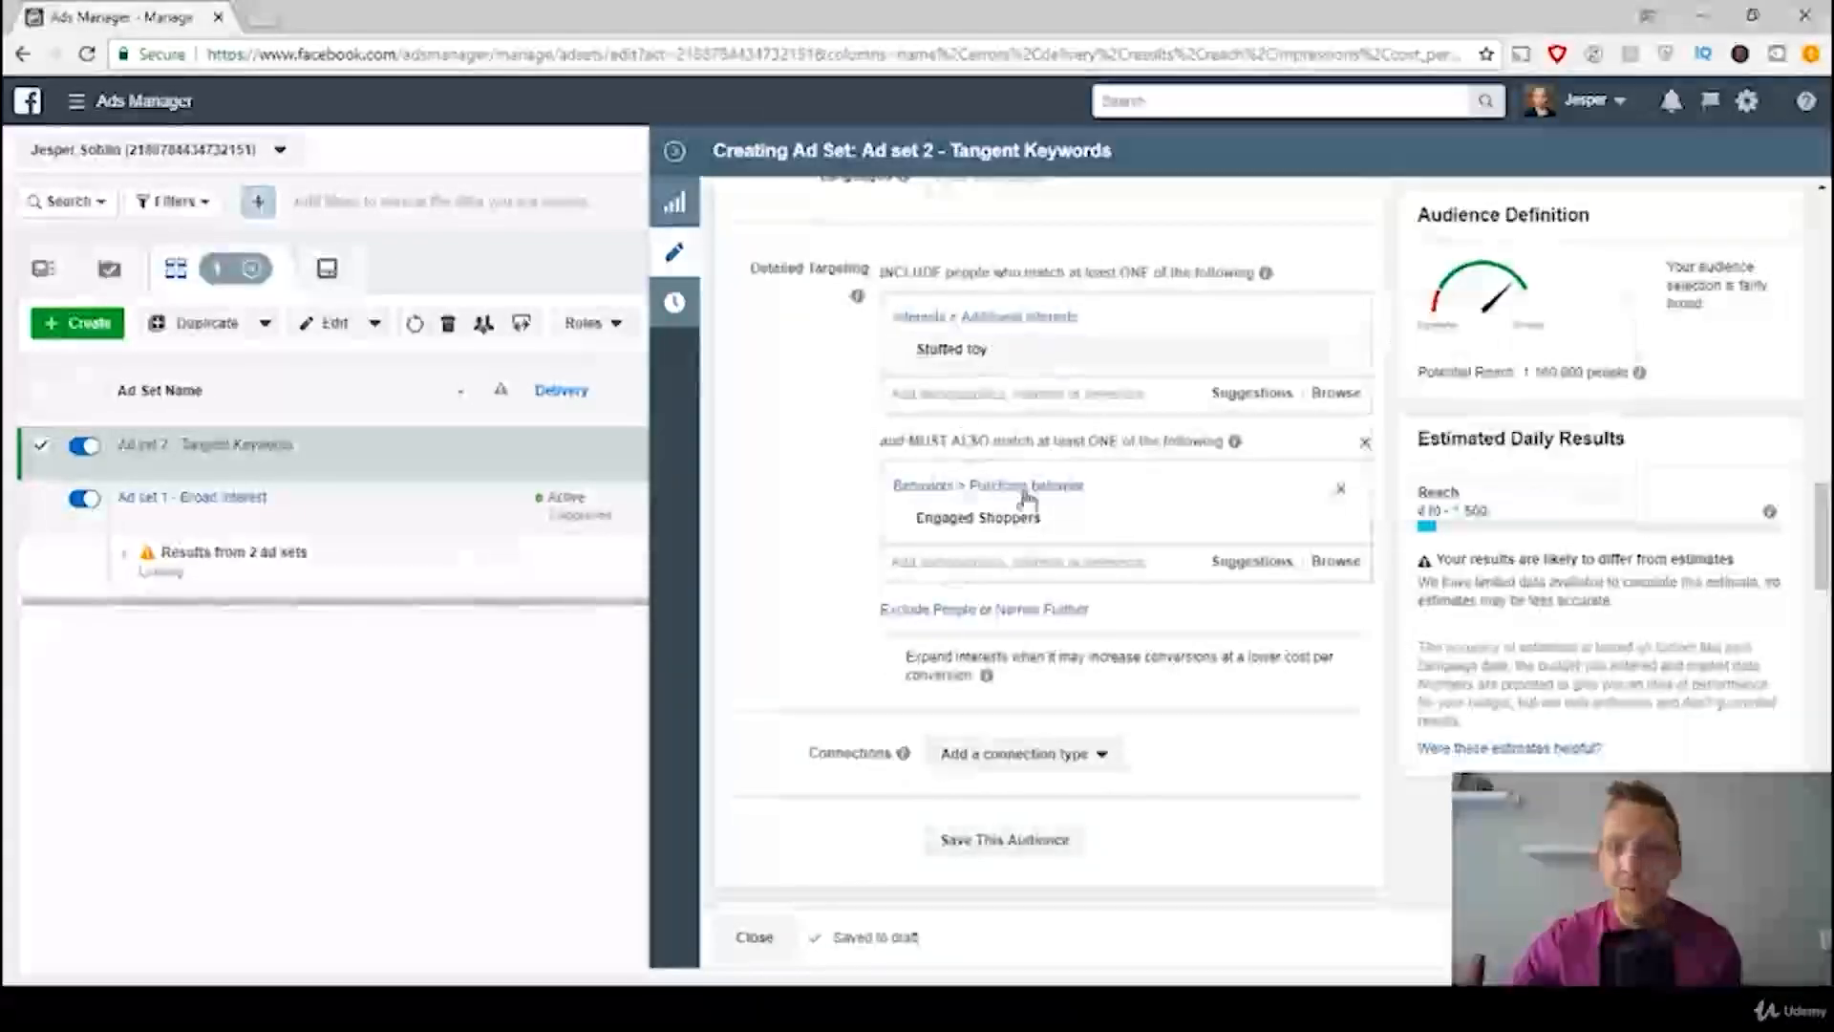
mouse_move(701, 1008)
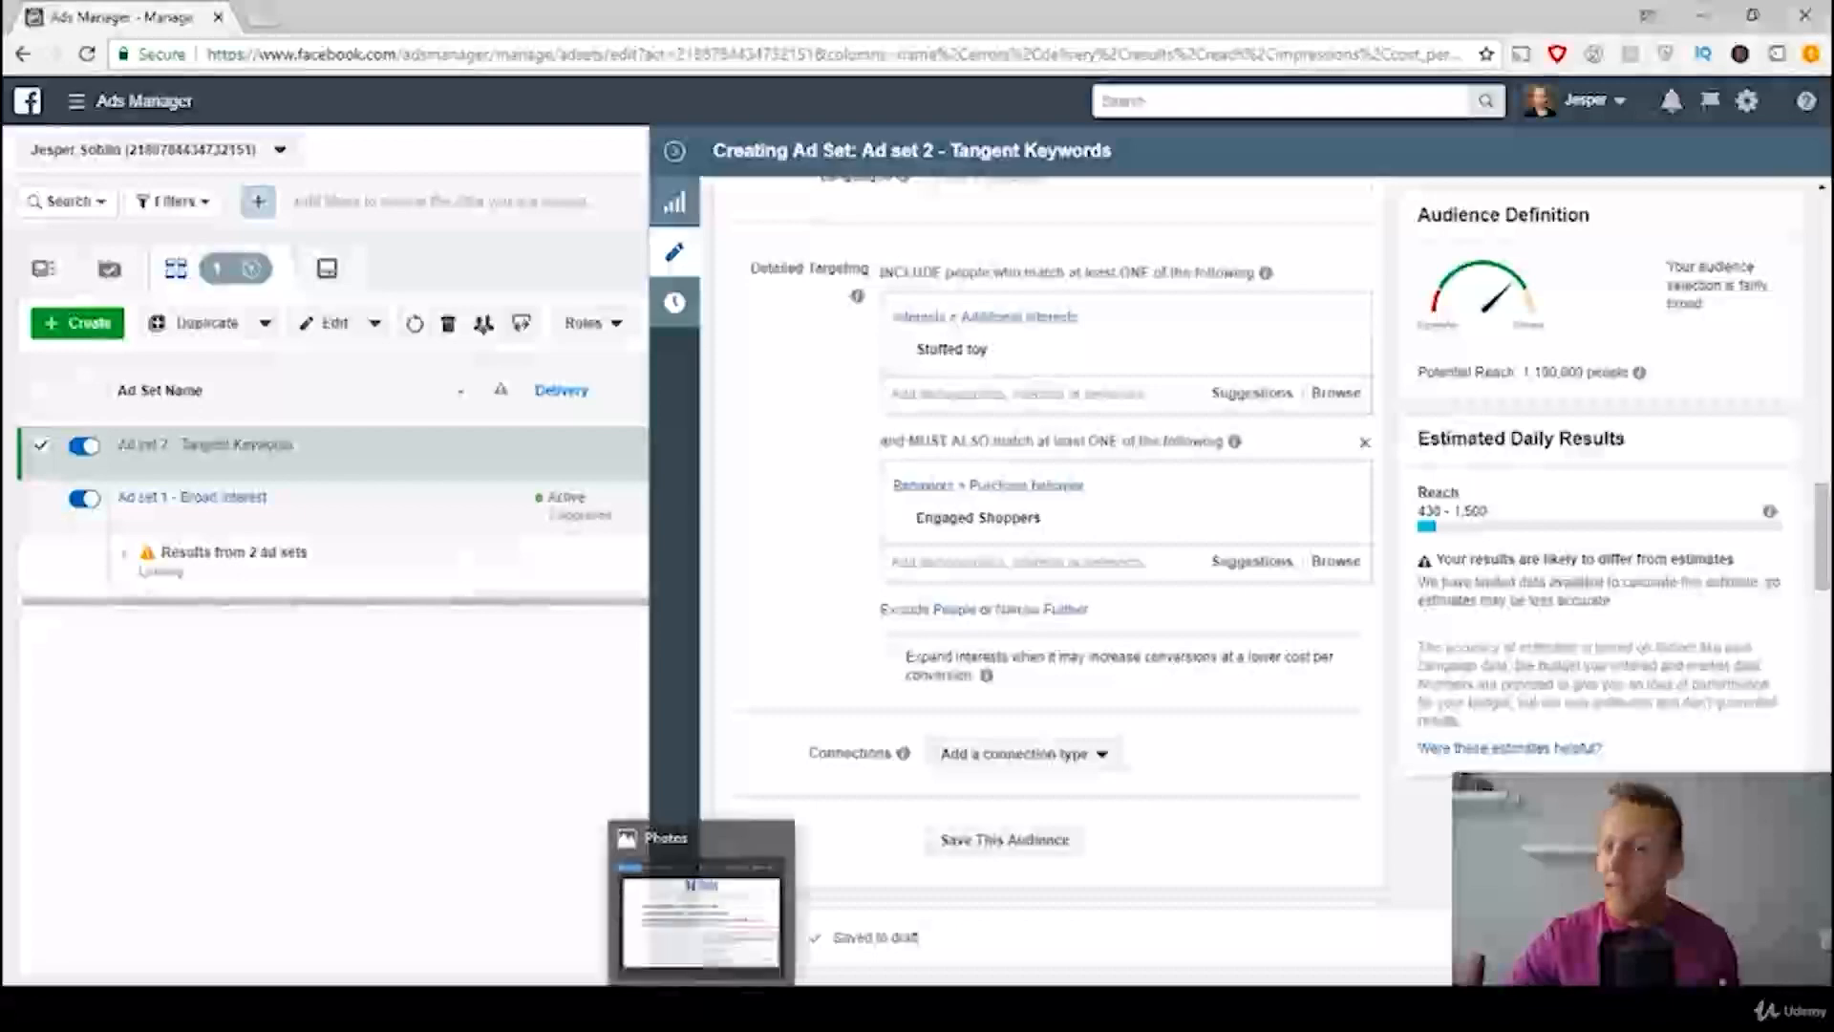
left_click(701, 917)
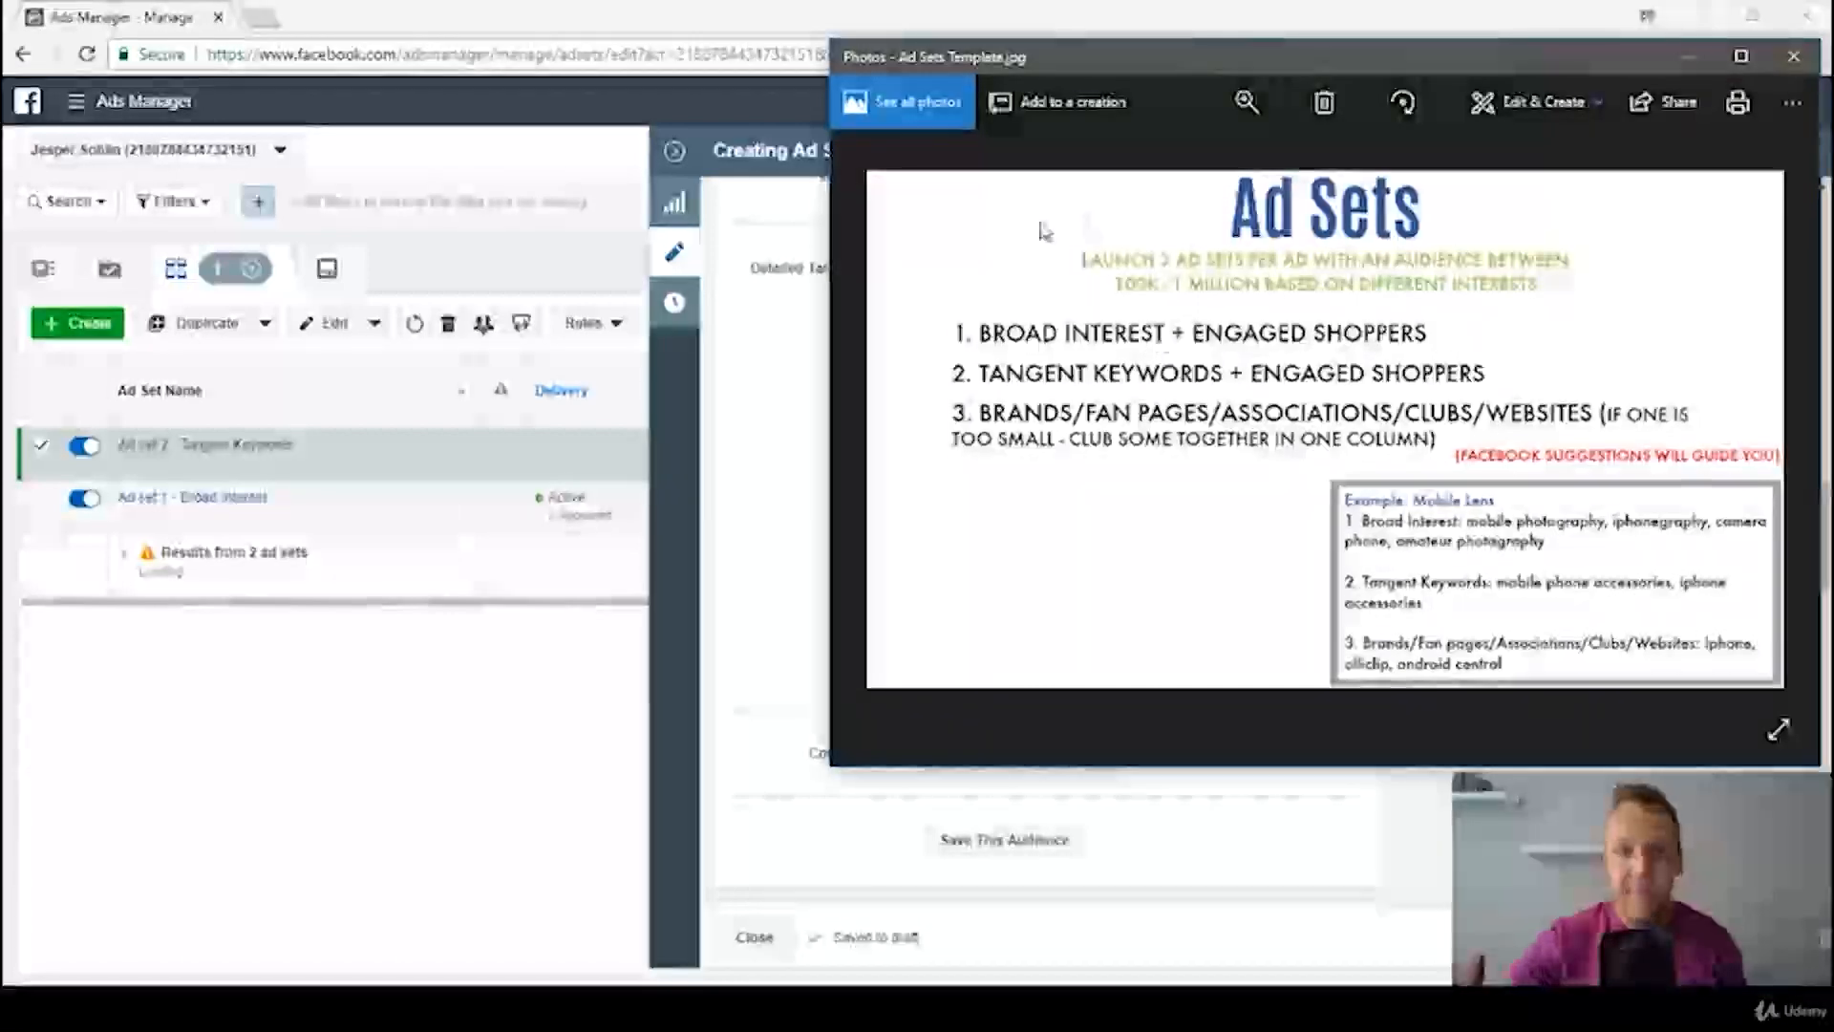
left_click(737, 386)
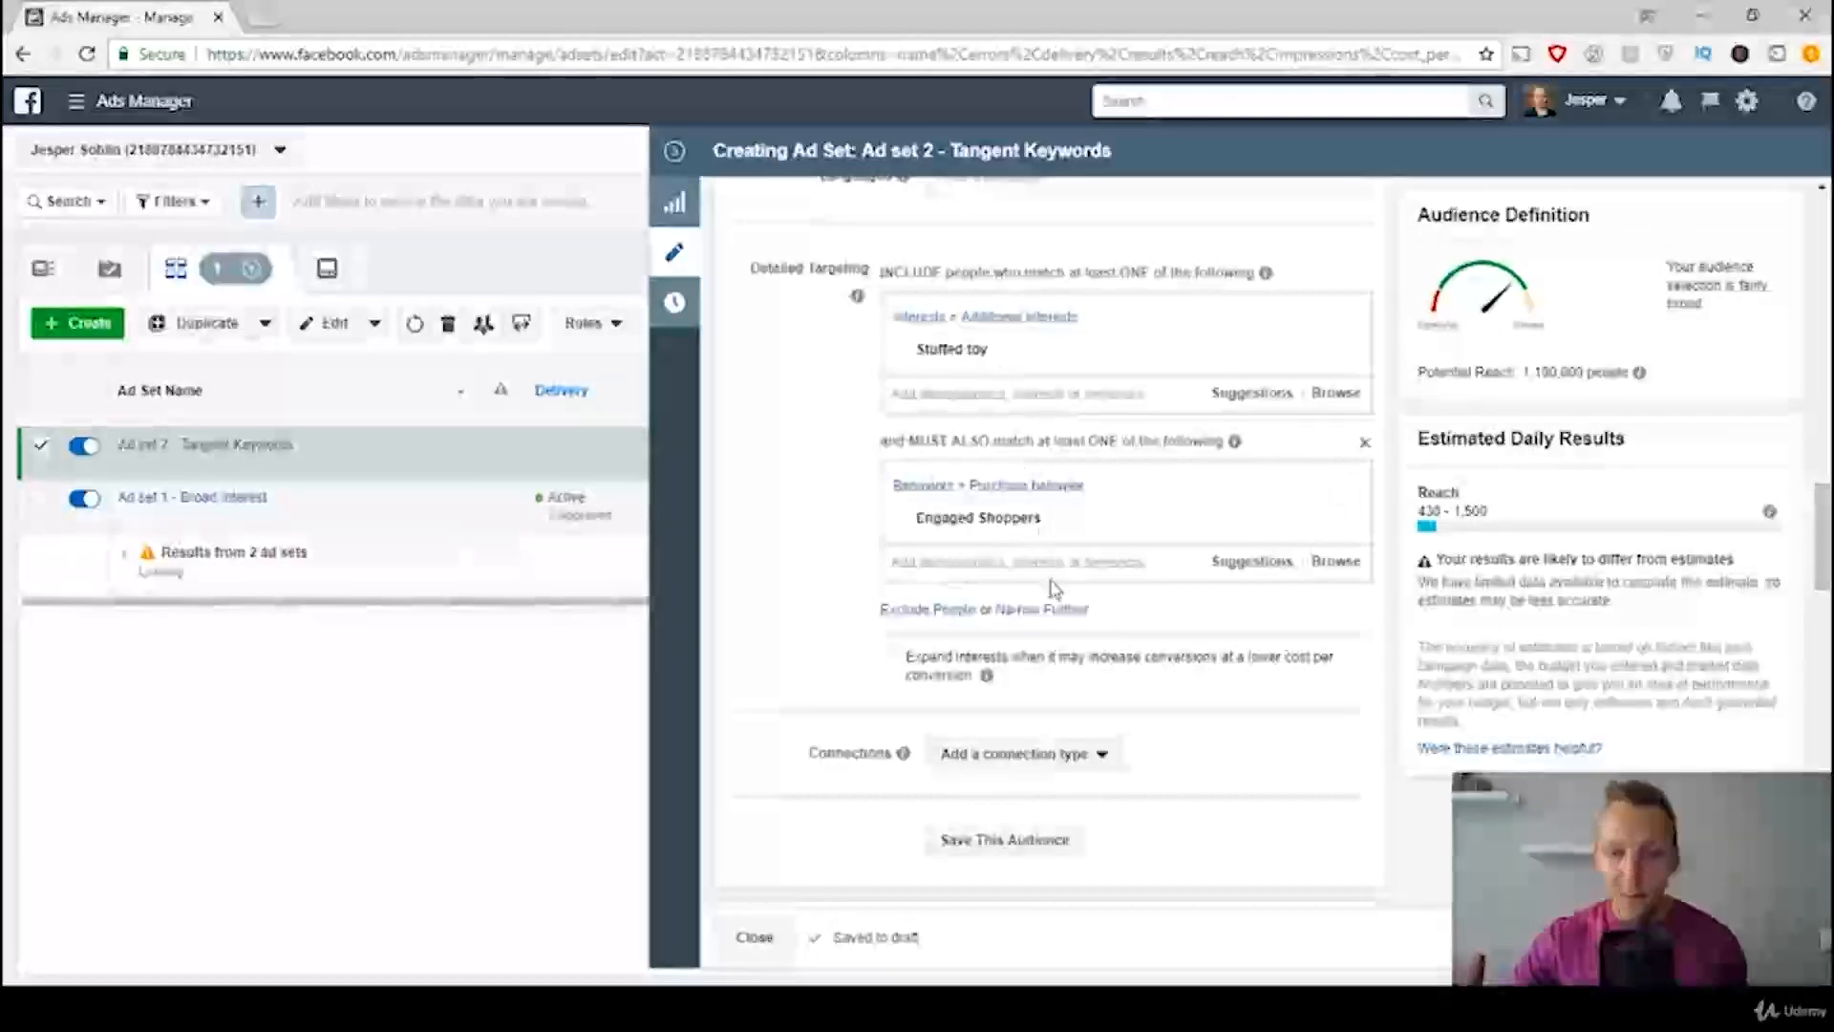
left_click(1051, 616)
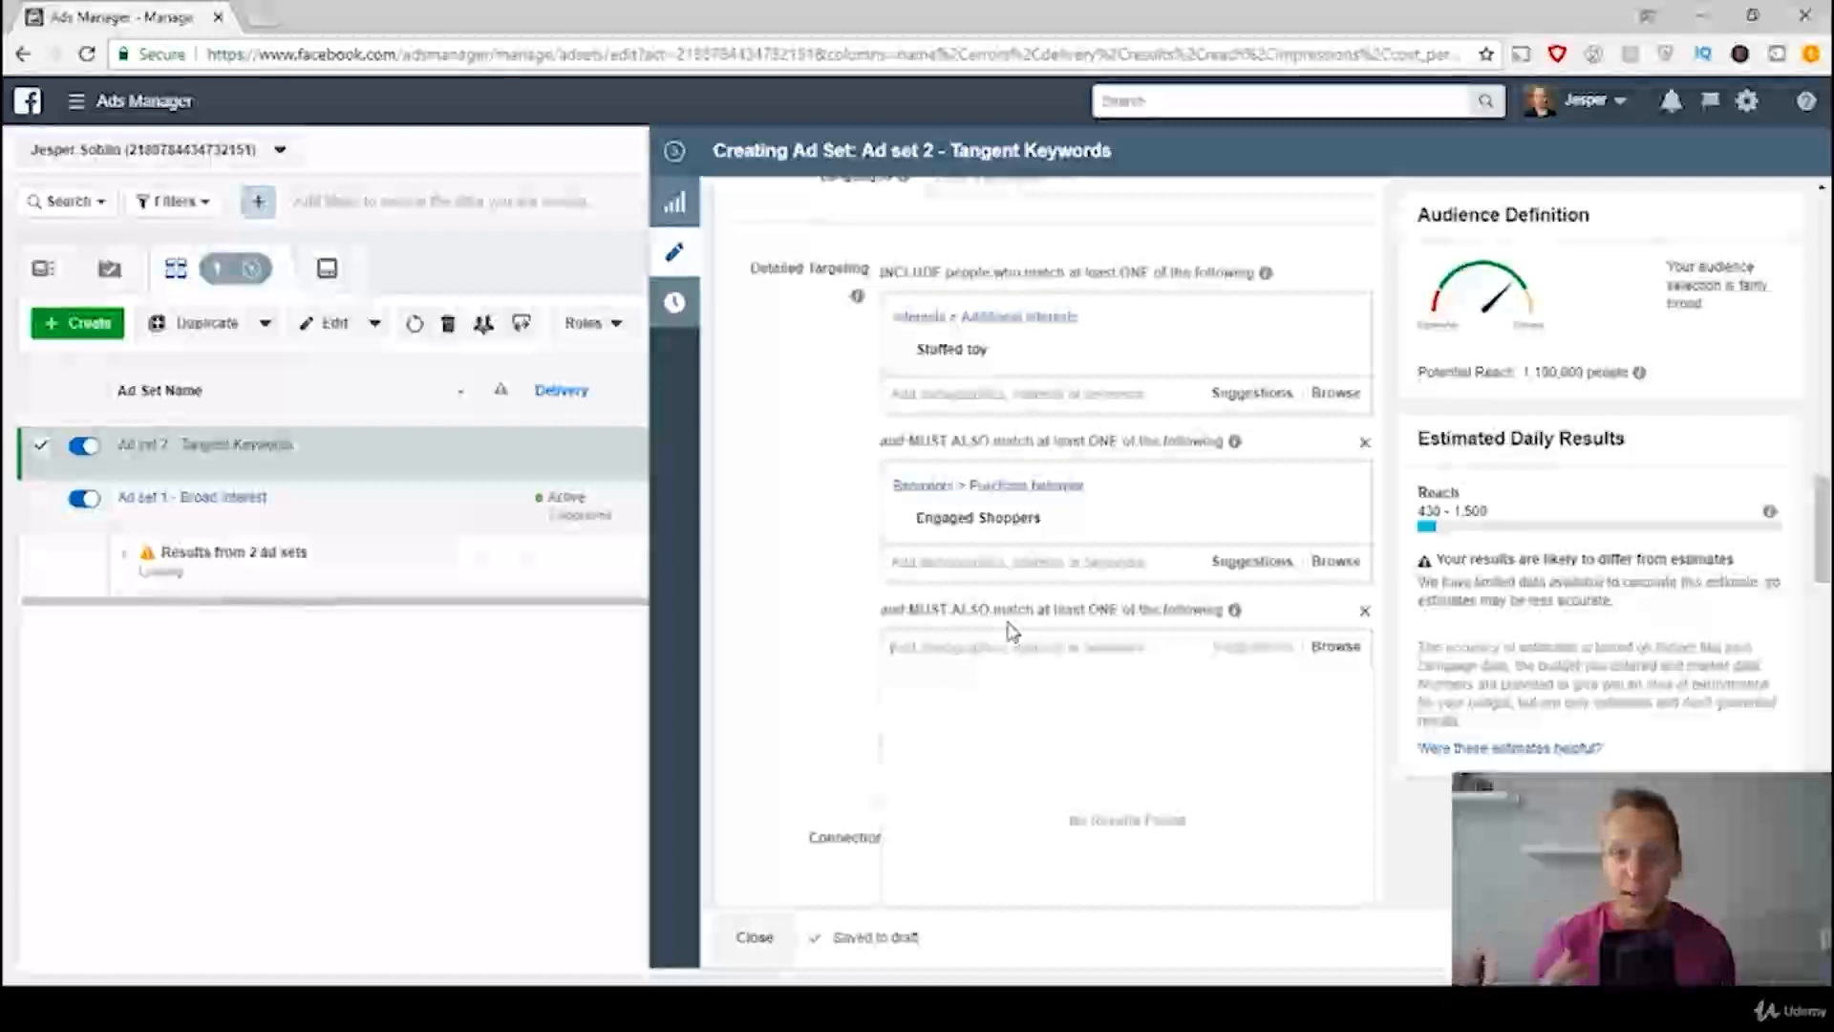
type("toys")
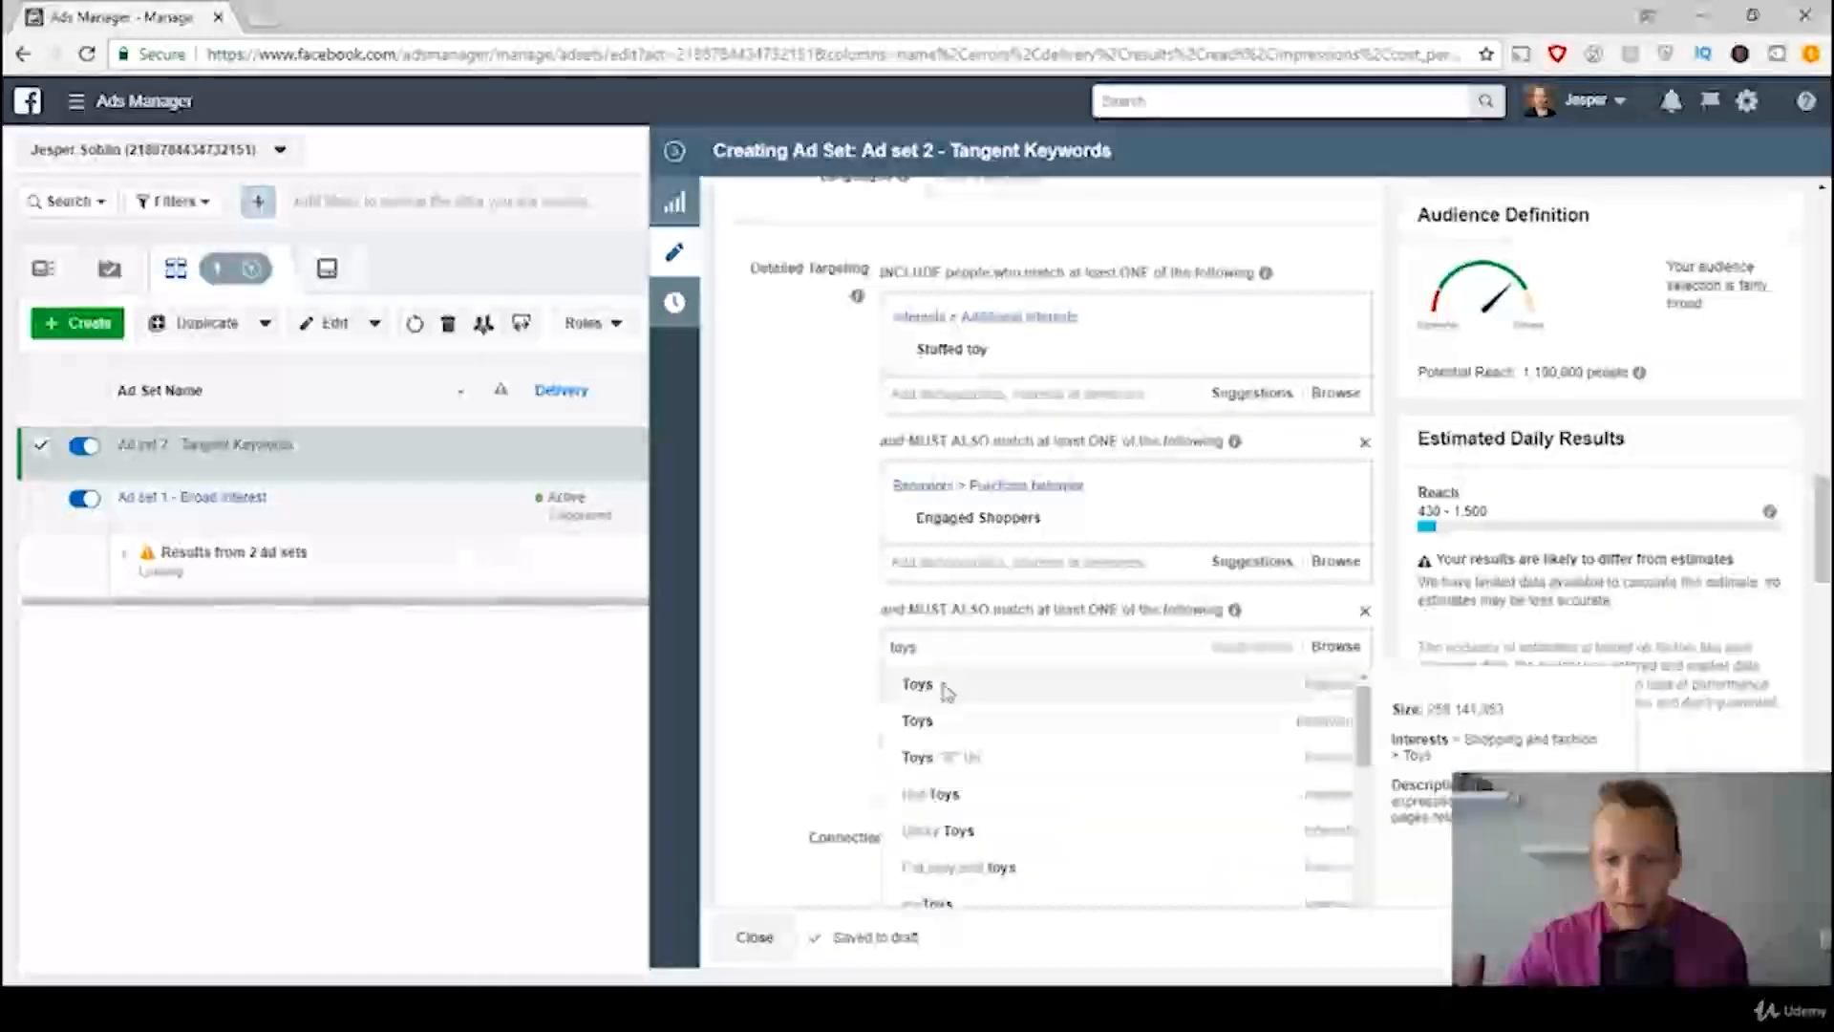
left_click(945, 688)
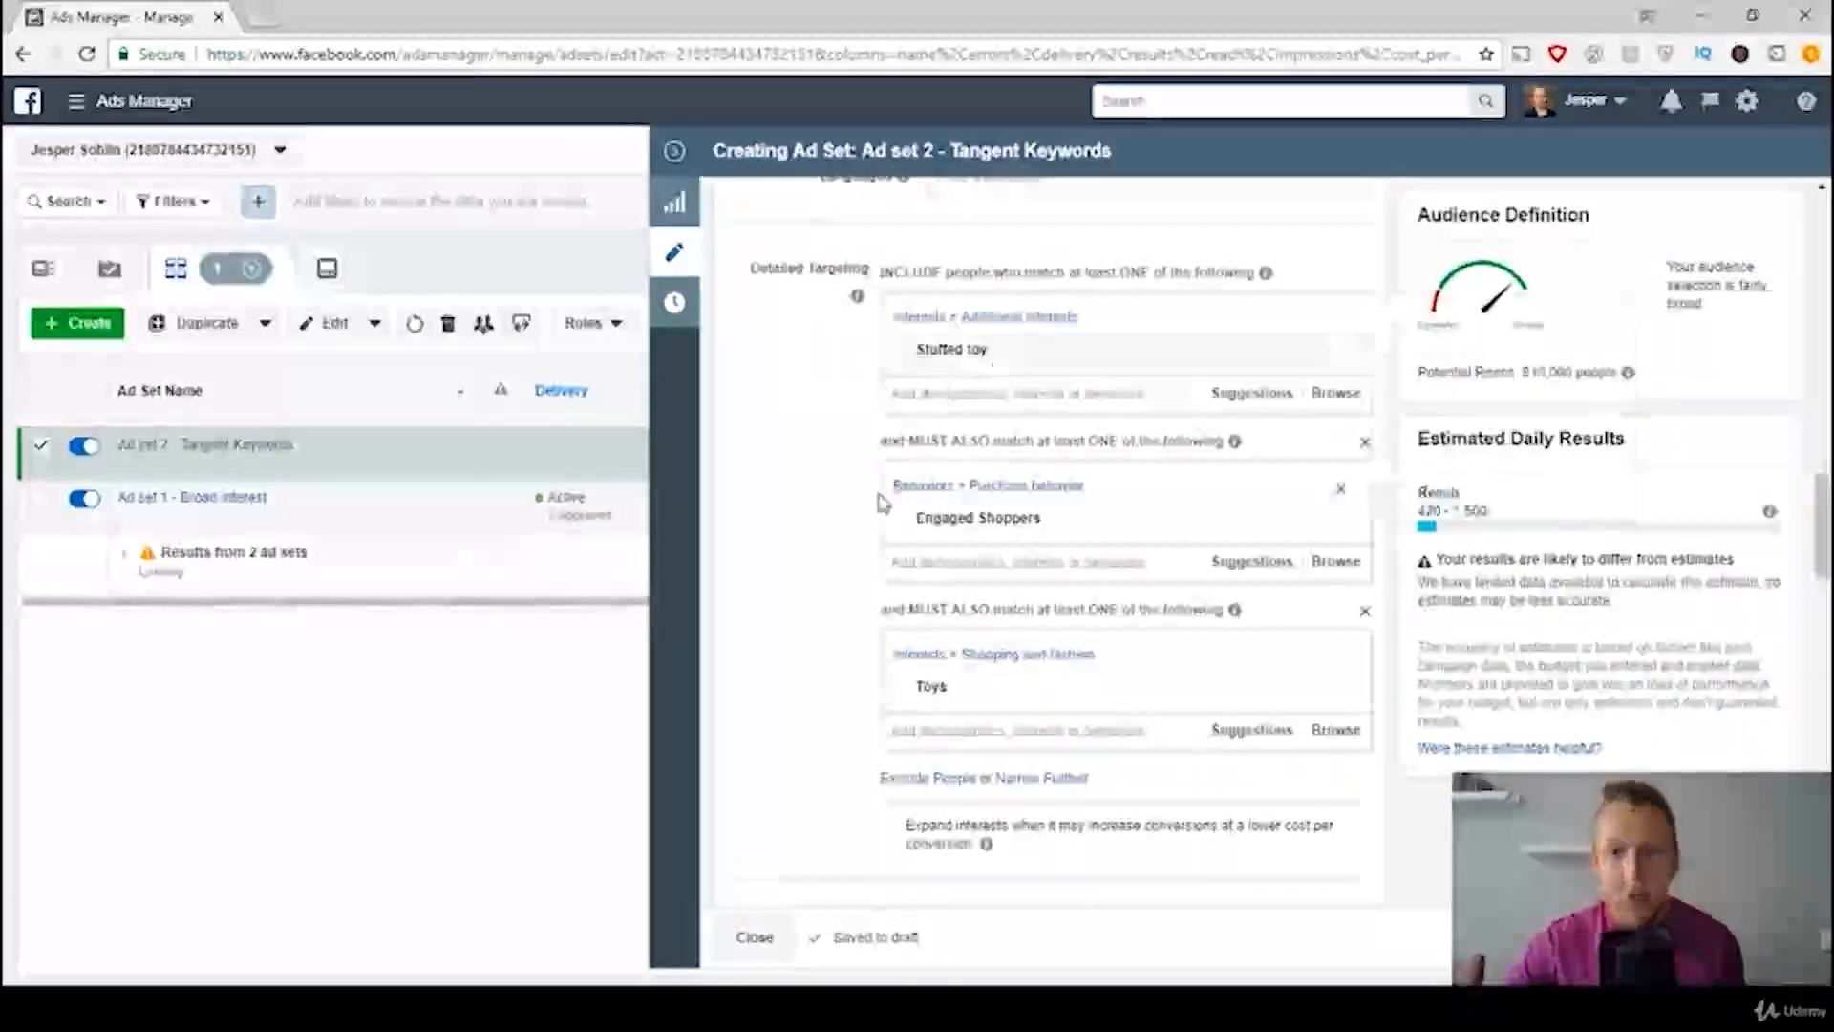
mouse_move(929, 688)
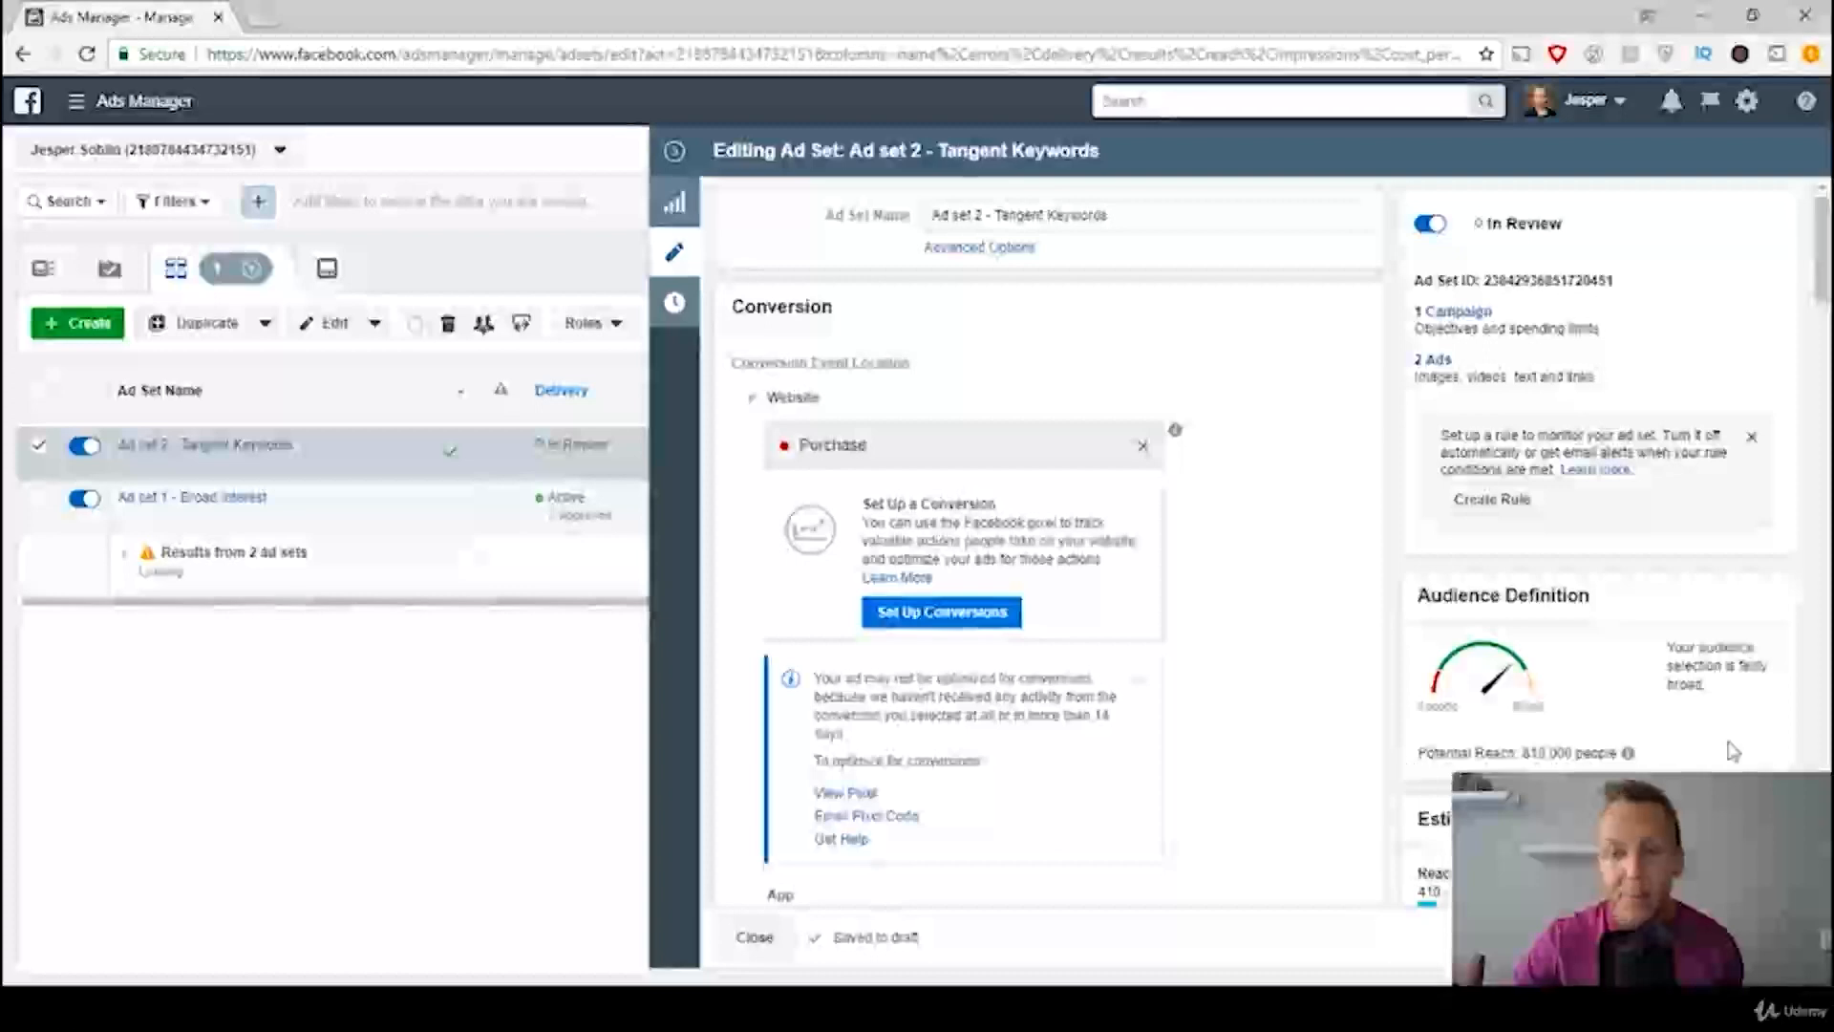
Step: Return to the full ad set list and duplicate "Ad set 1 - Broad Interest" once into its original campaign
left_click(675, 155)
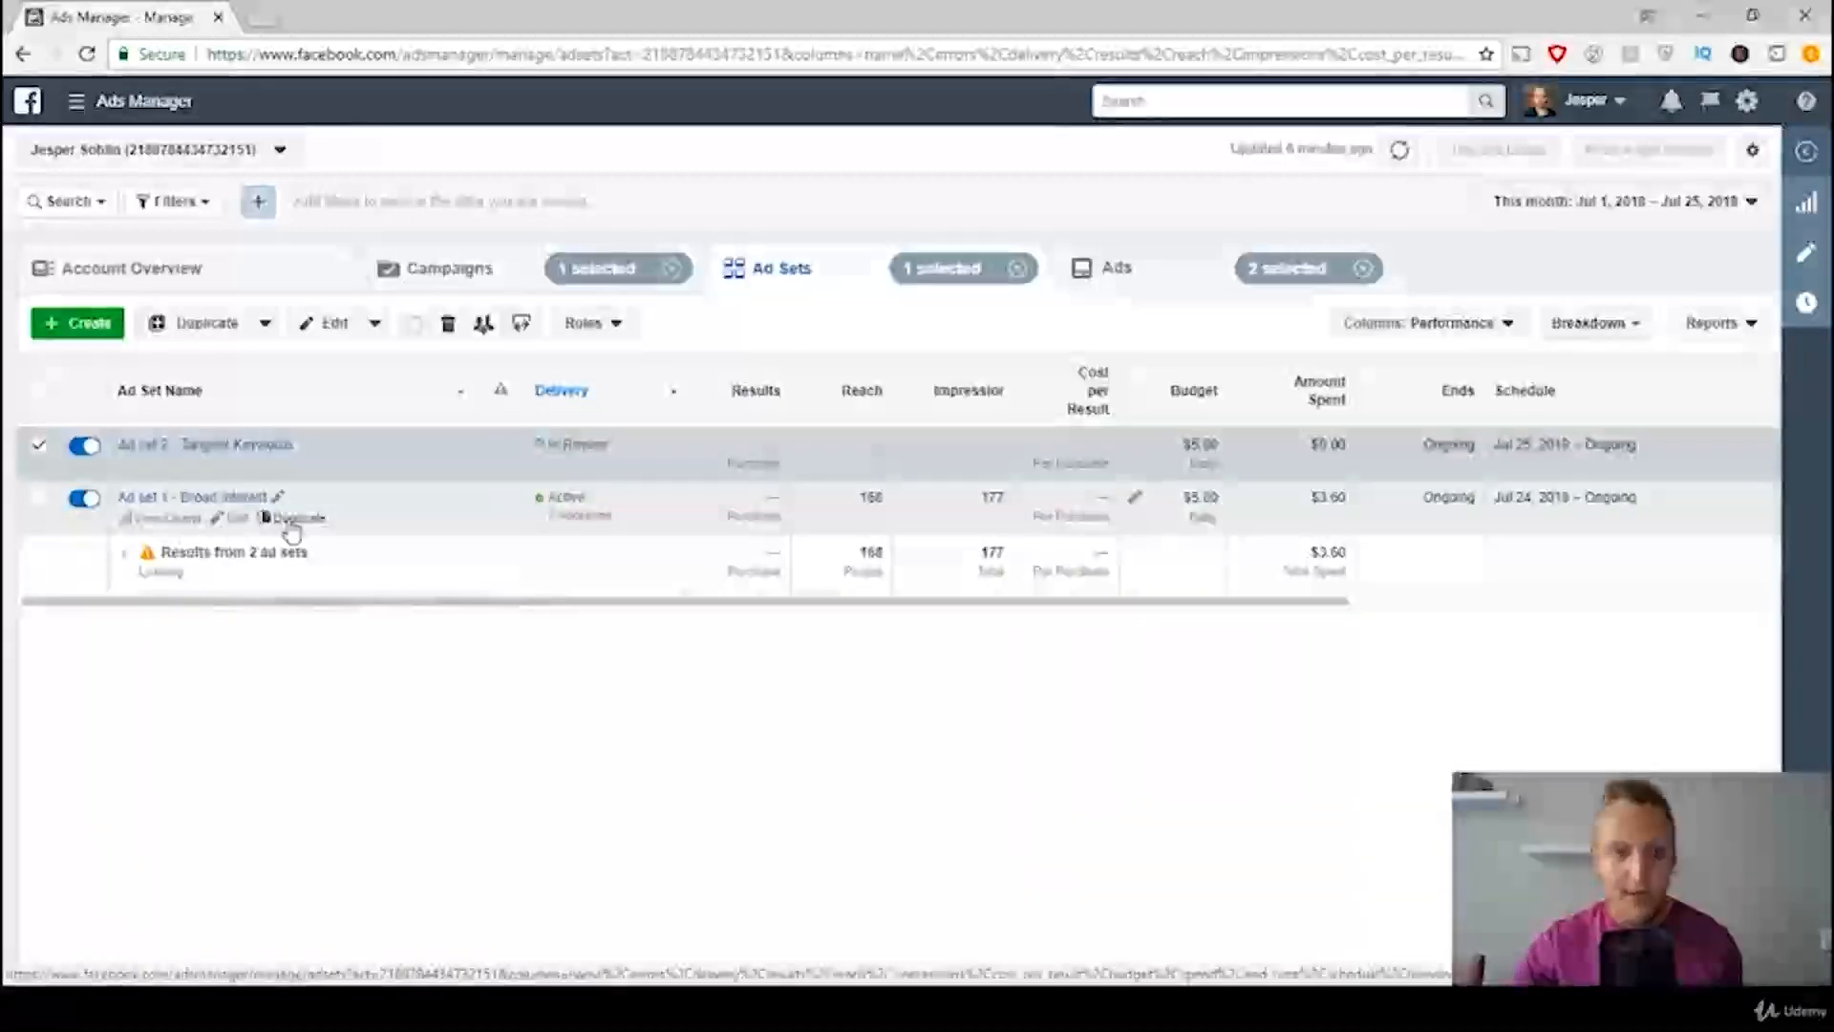
left_click(291, 521)
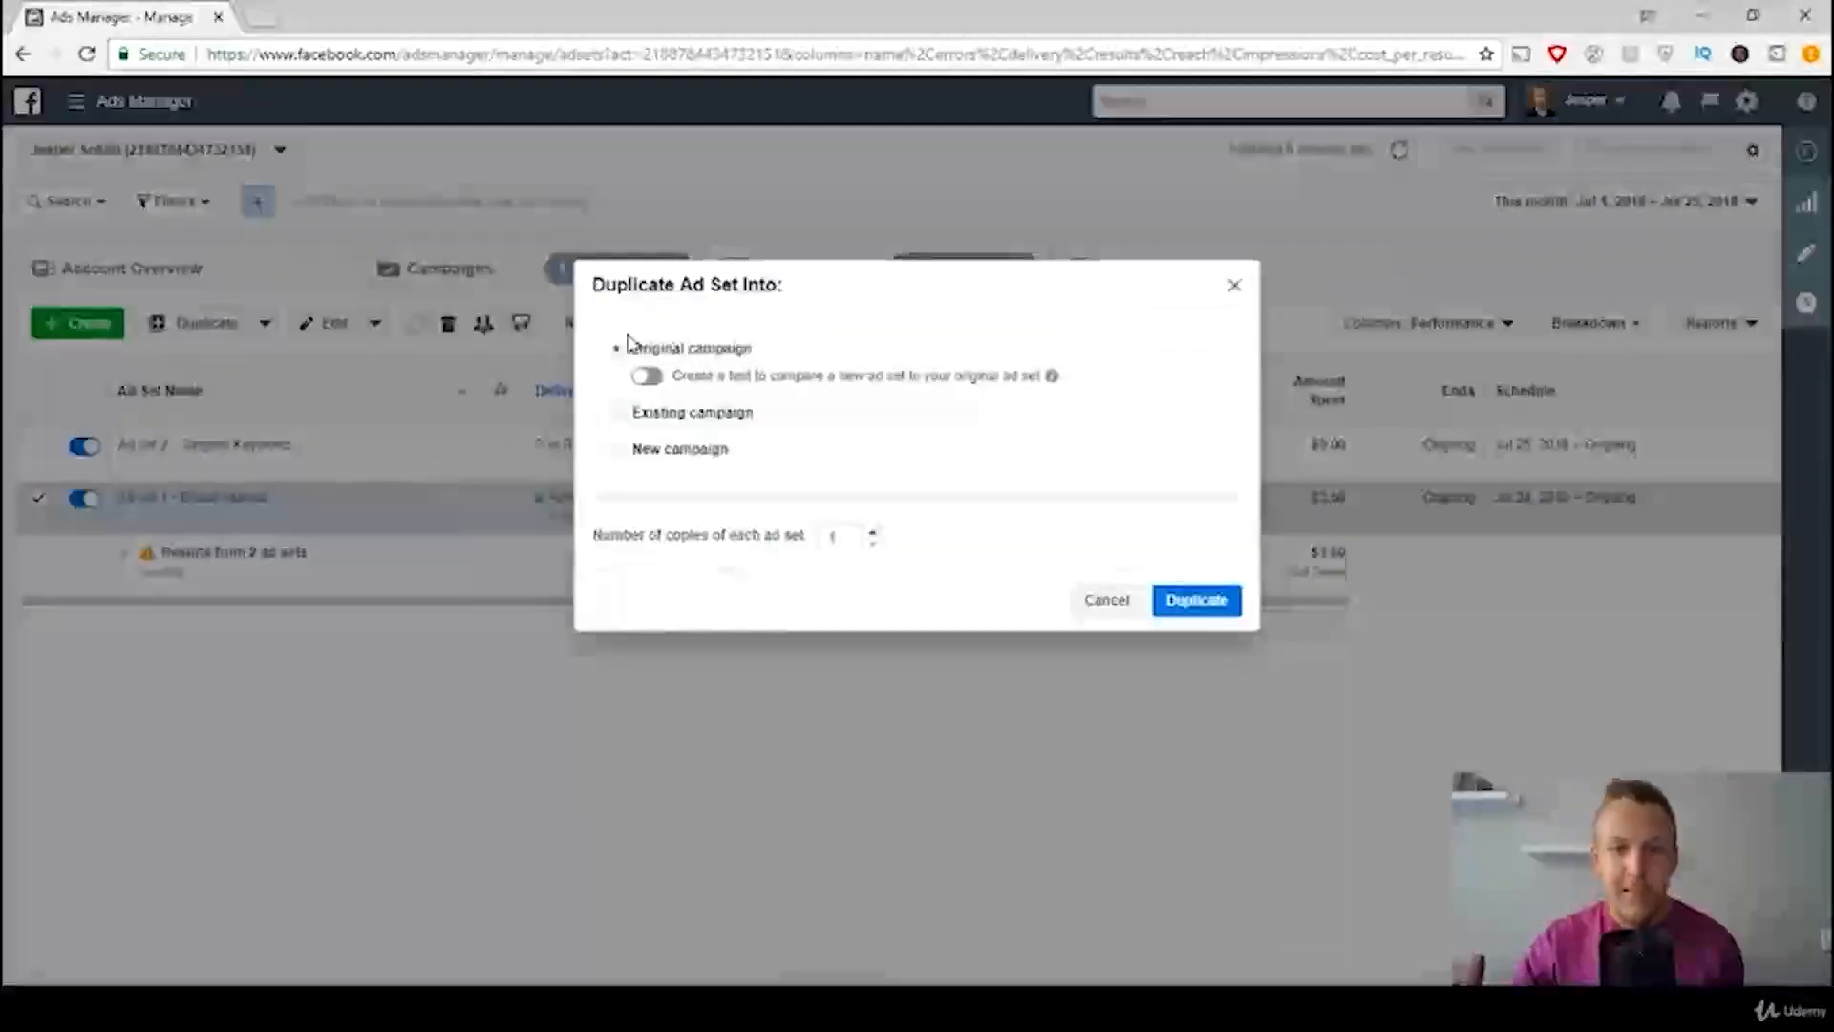
left_click(1194, 602)
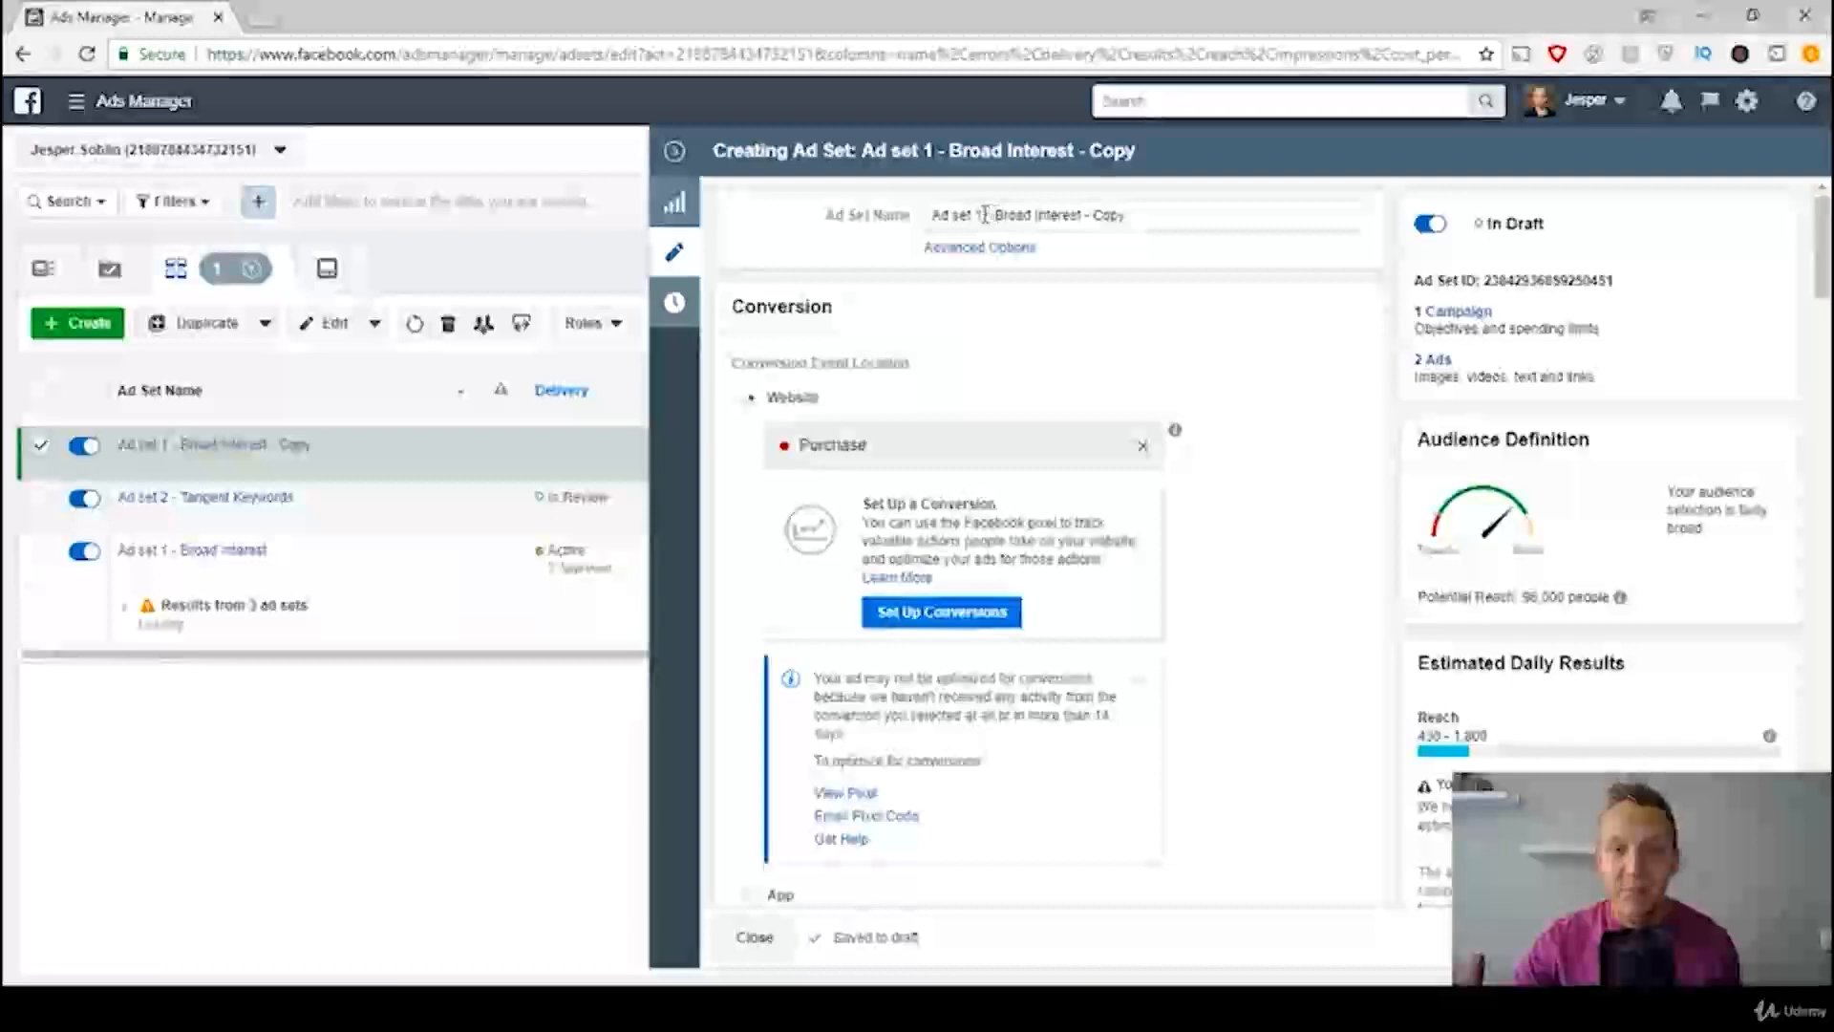
Step: Check the template's third audience type and rename the duplicated ad set as "Ad set 3 - Brands"
left_click(1126, 204)
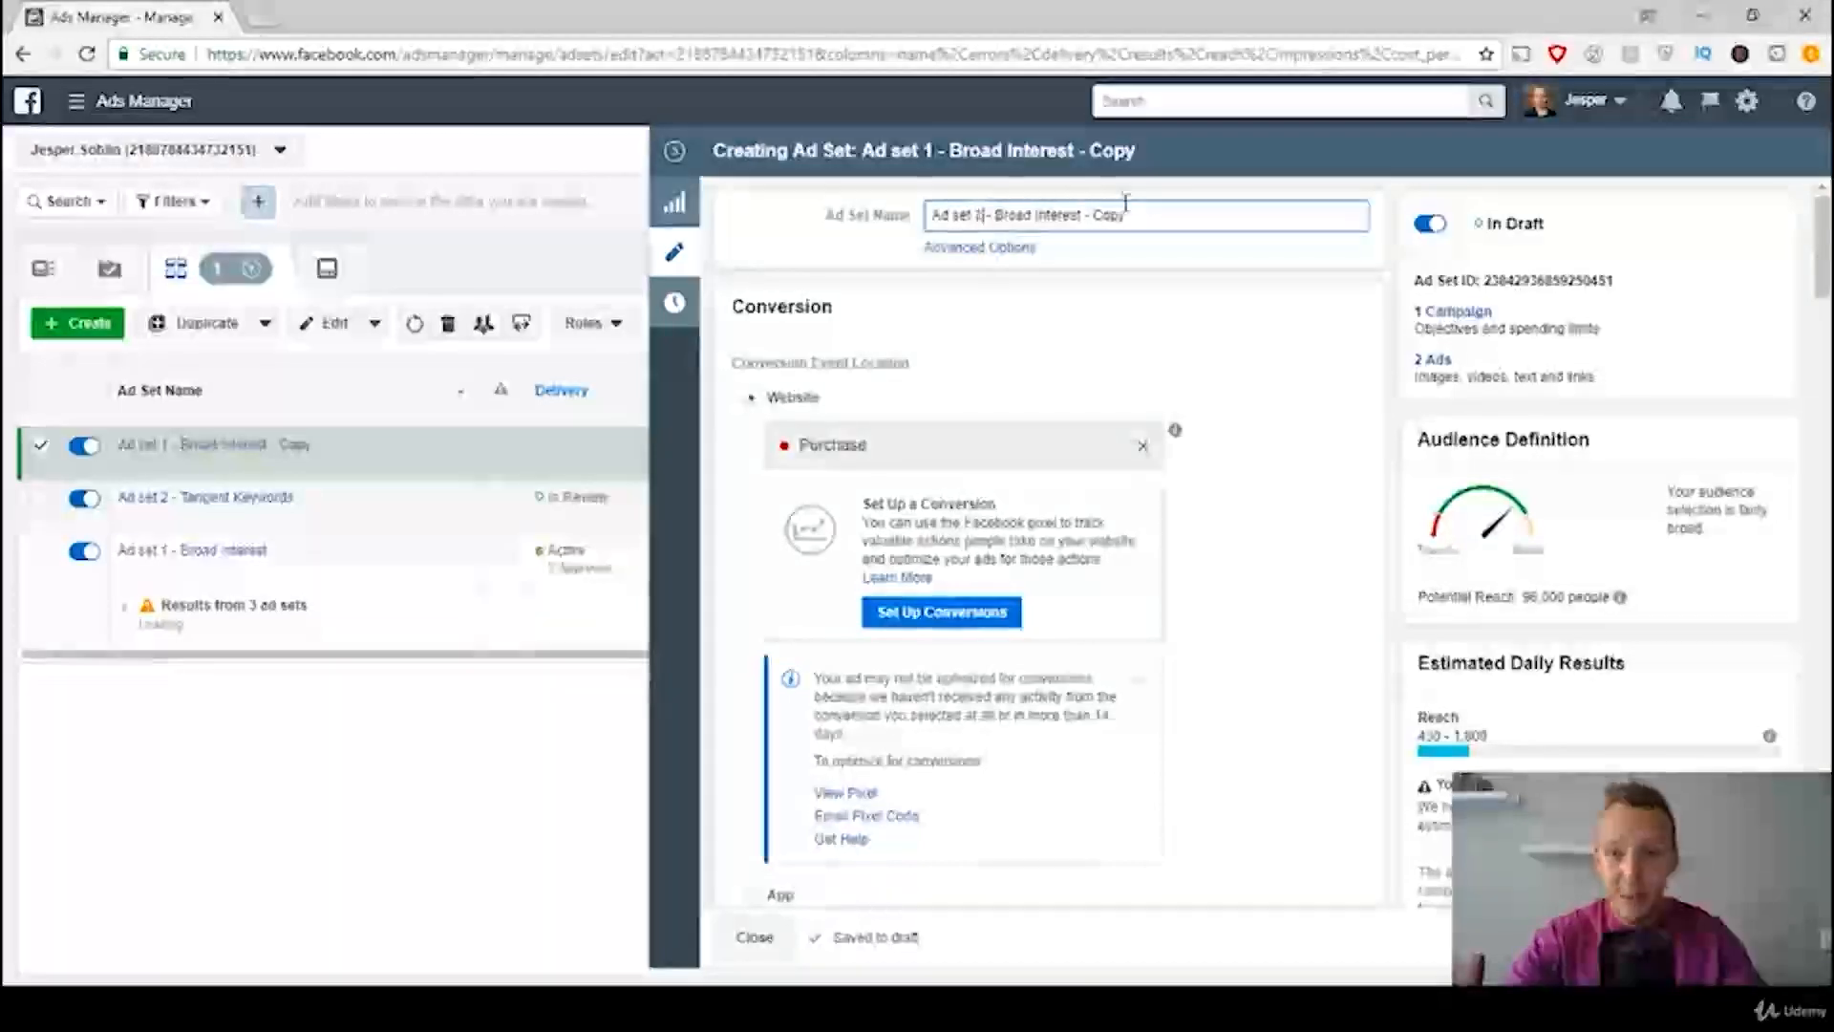
key("BackSpace")
type("3")
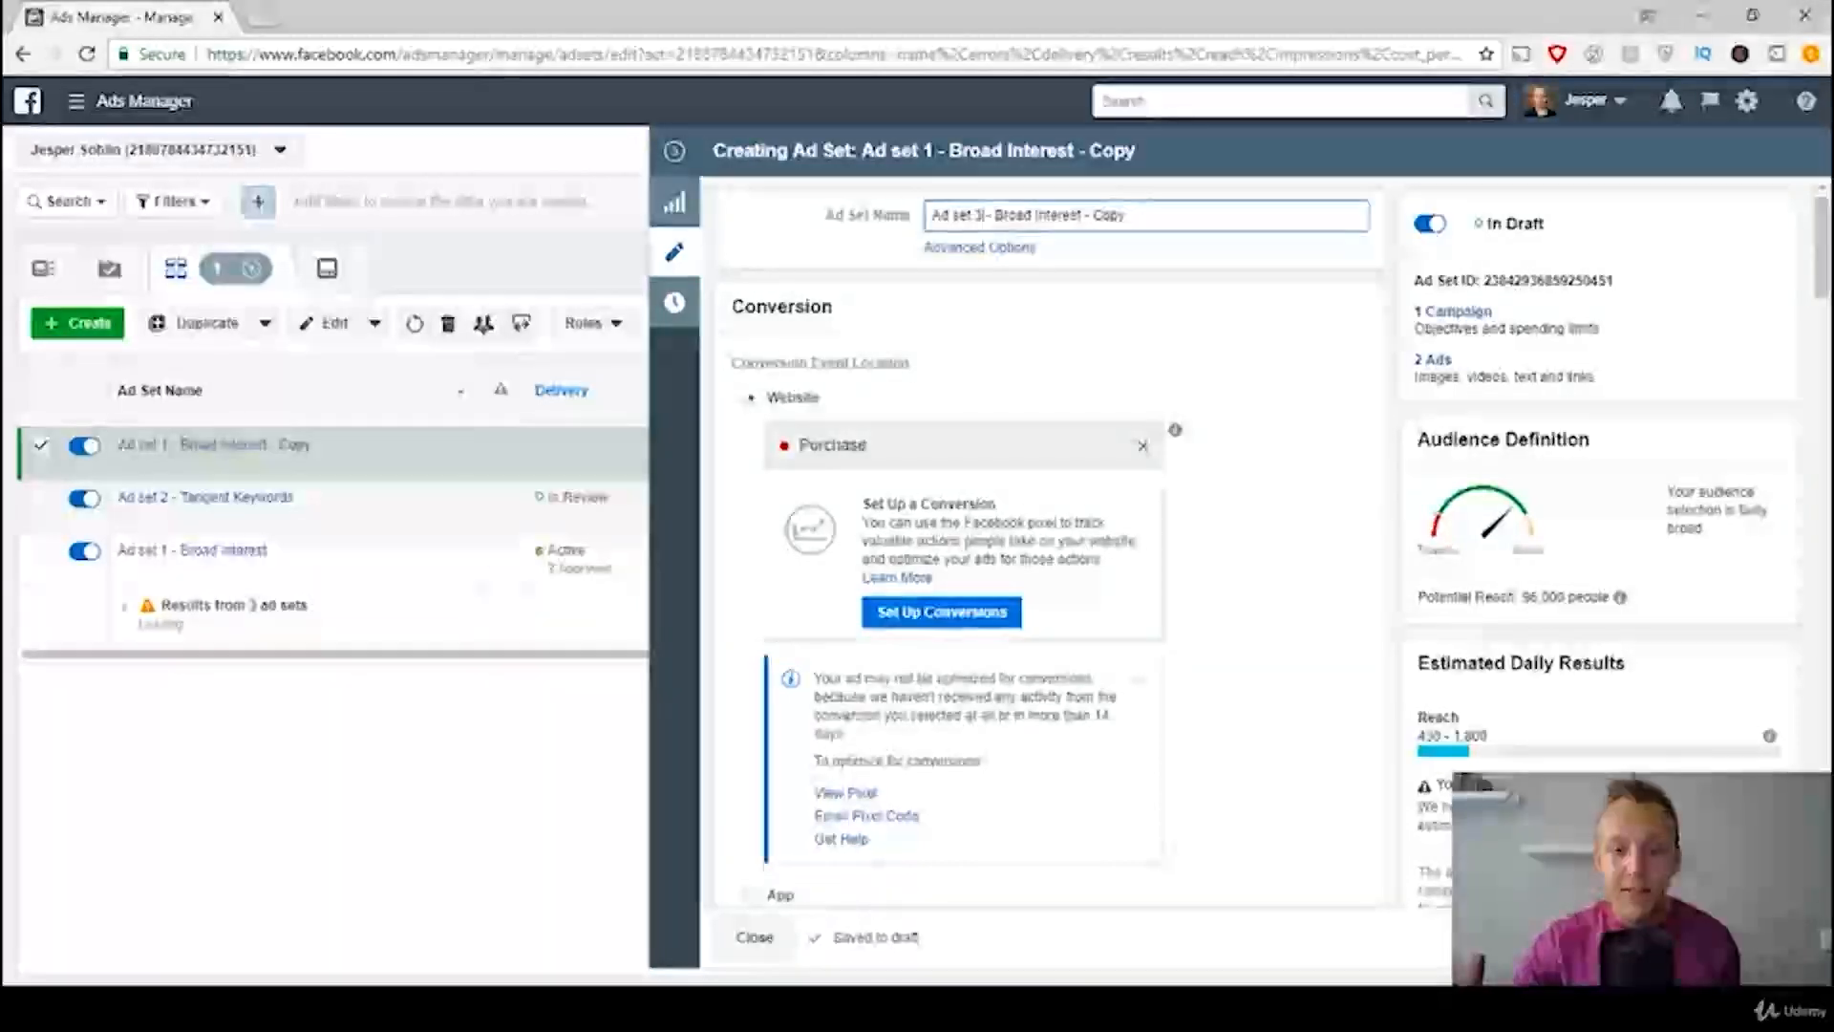
left_click(592, 1008)
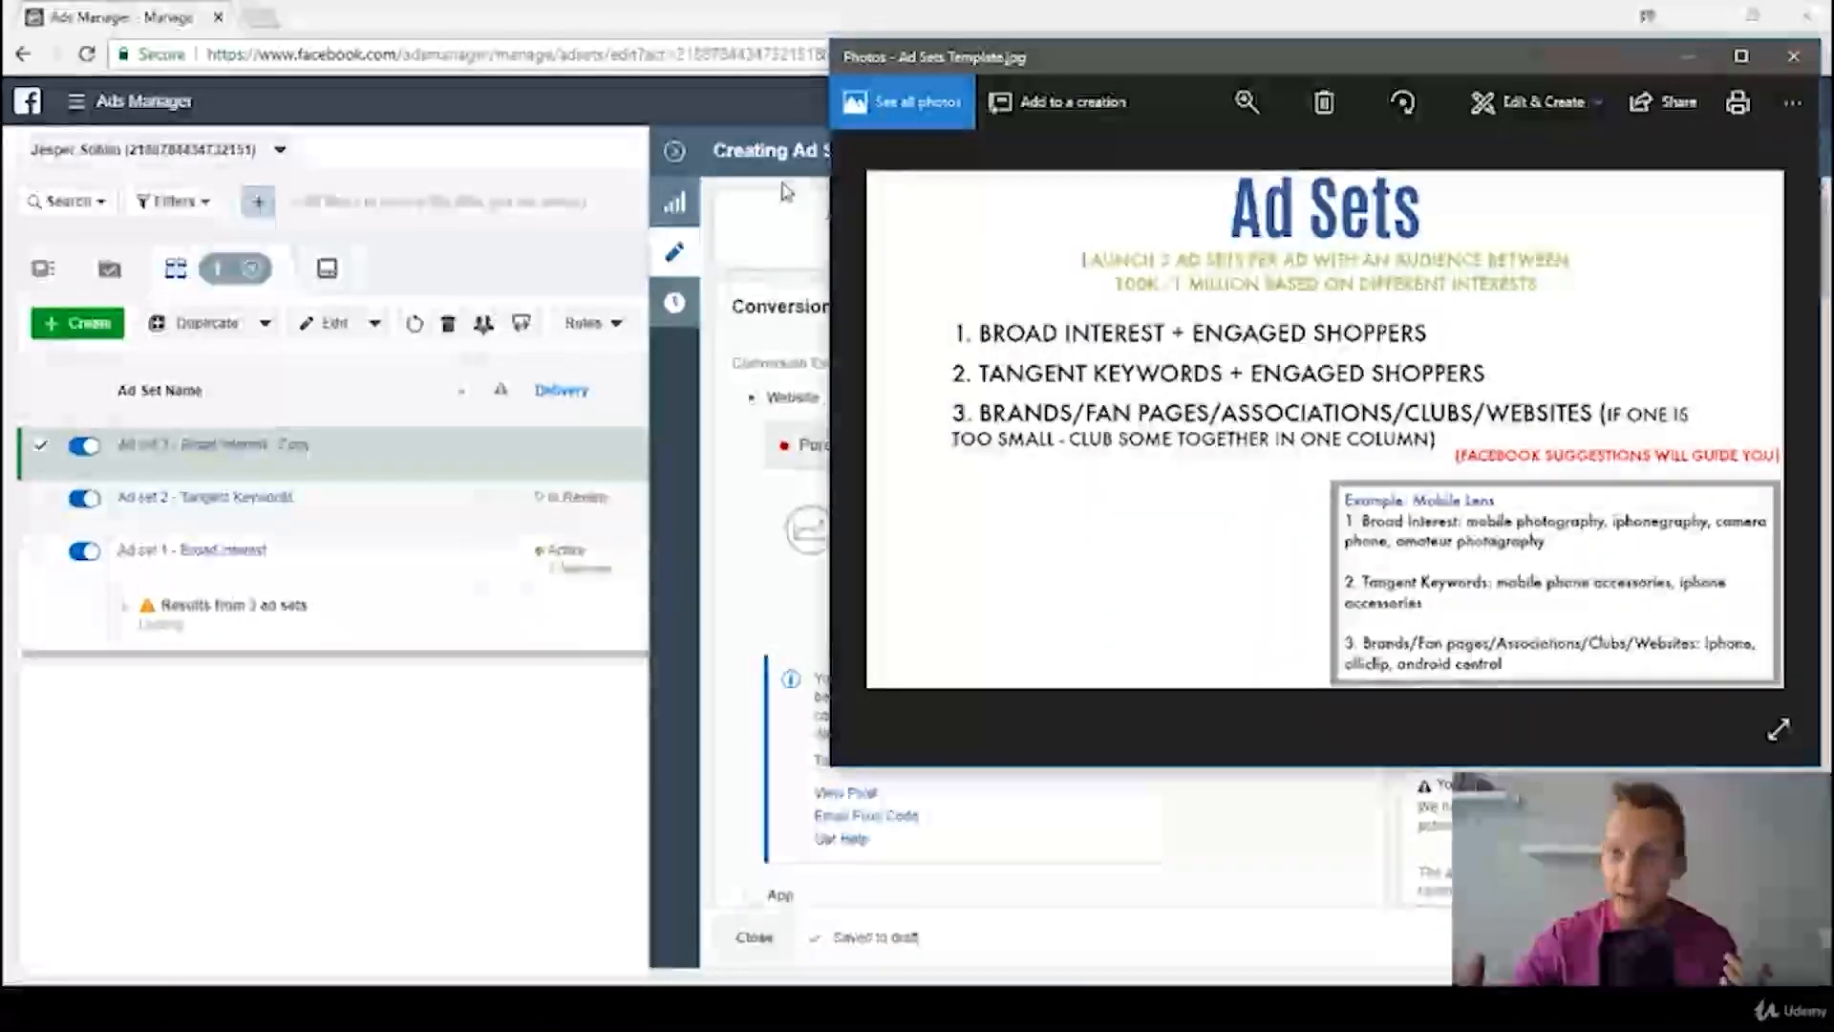
left_click(780, 250)
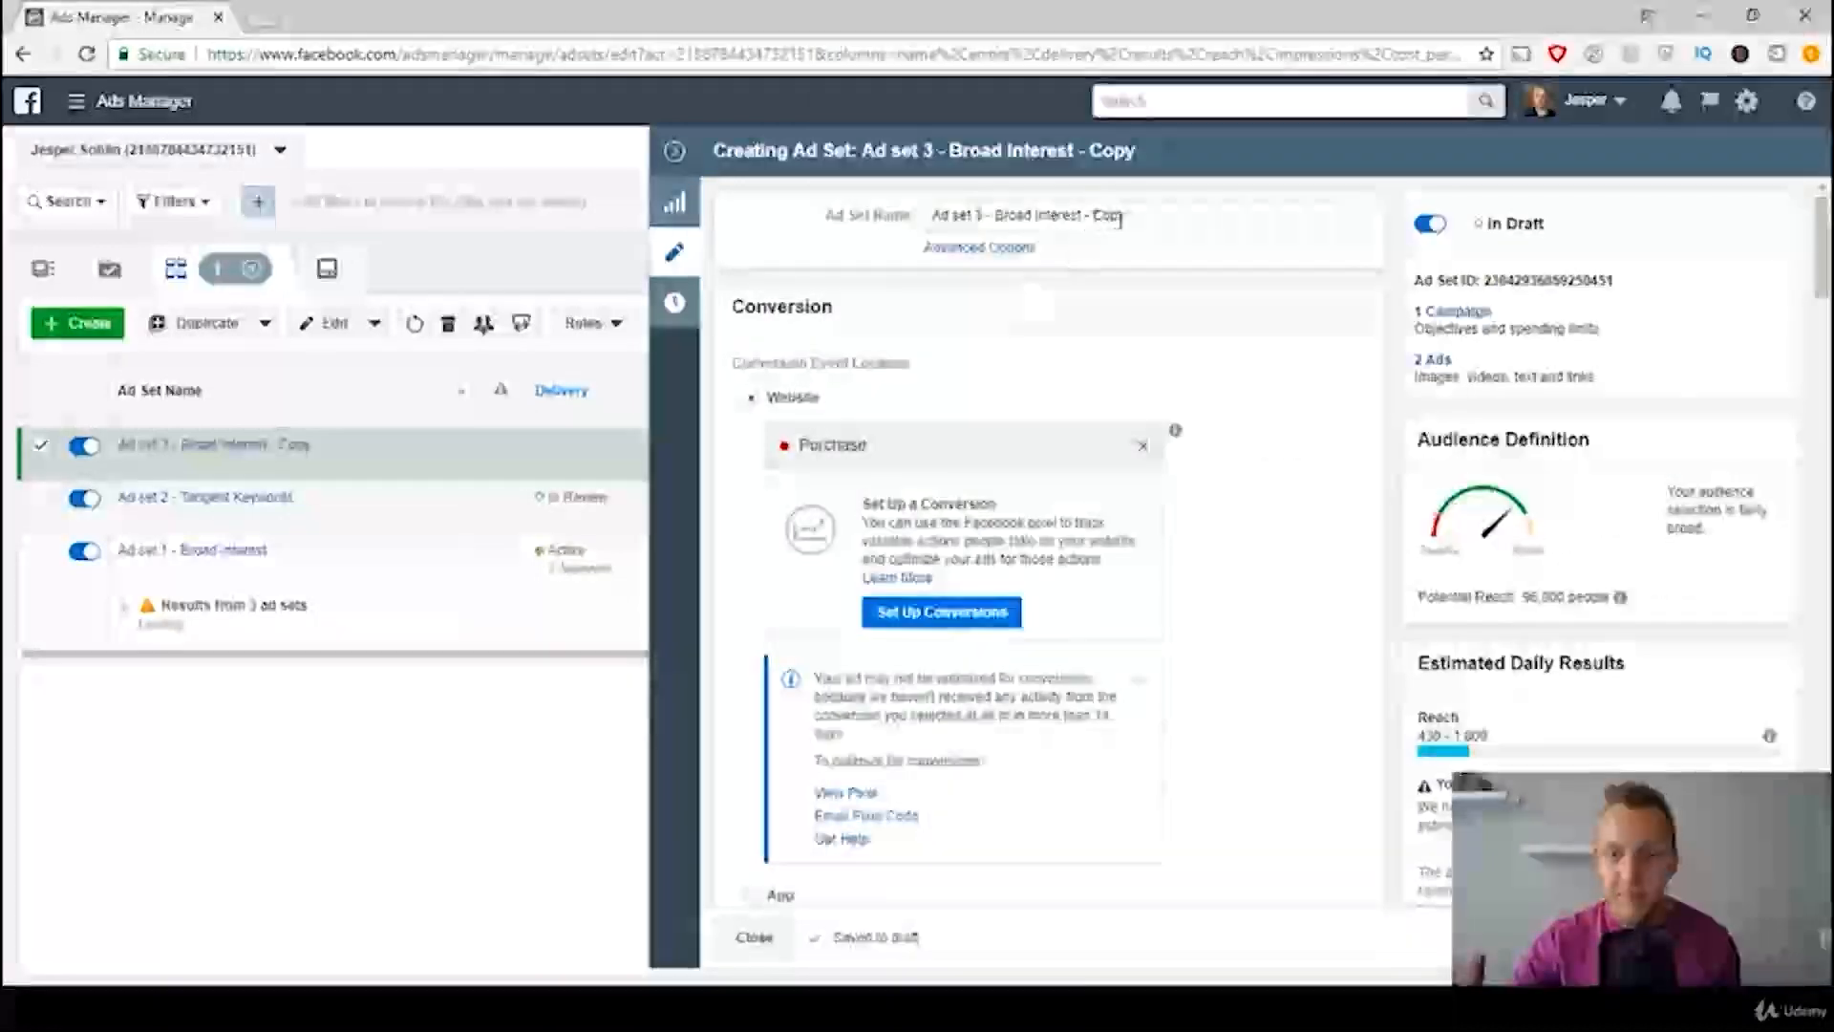
left_click_drag(1128, 216, 995, 220)
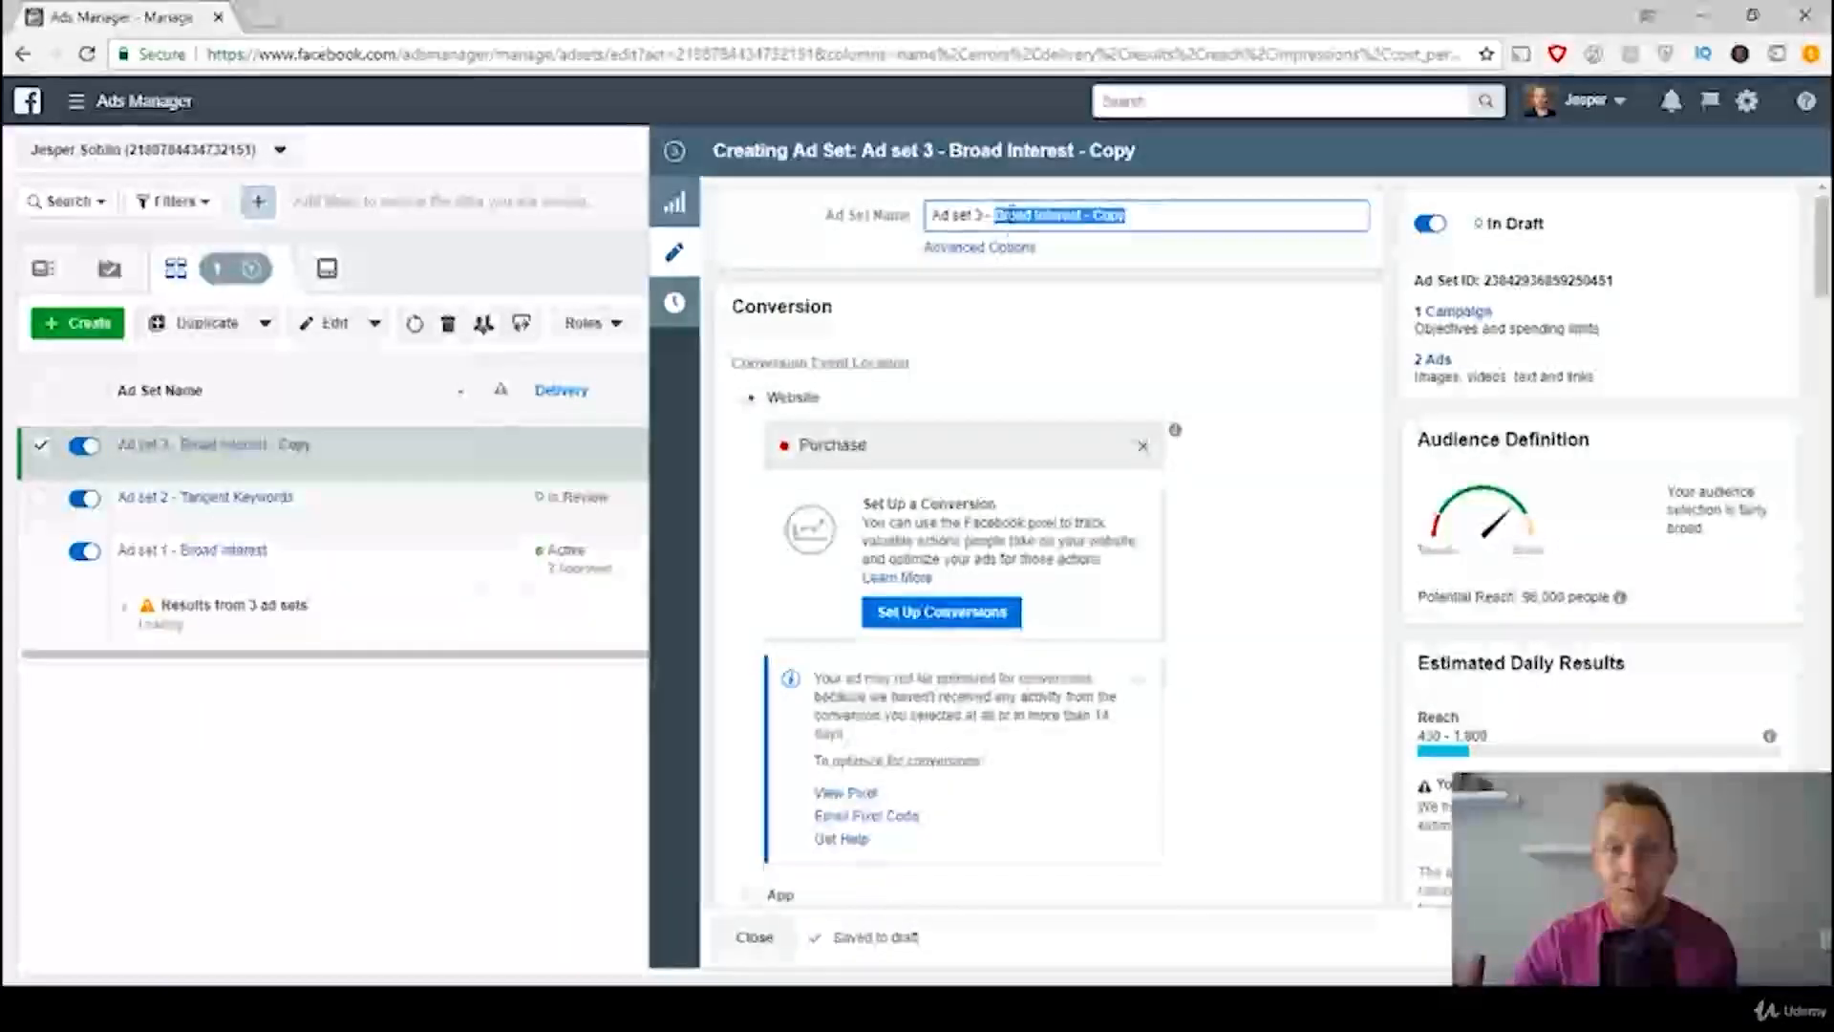
type("Brands")
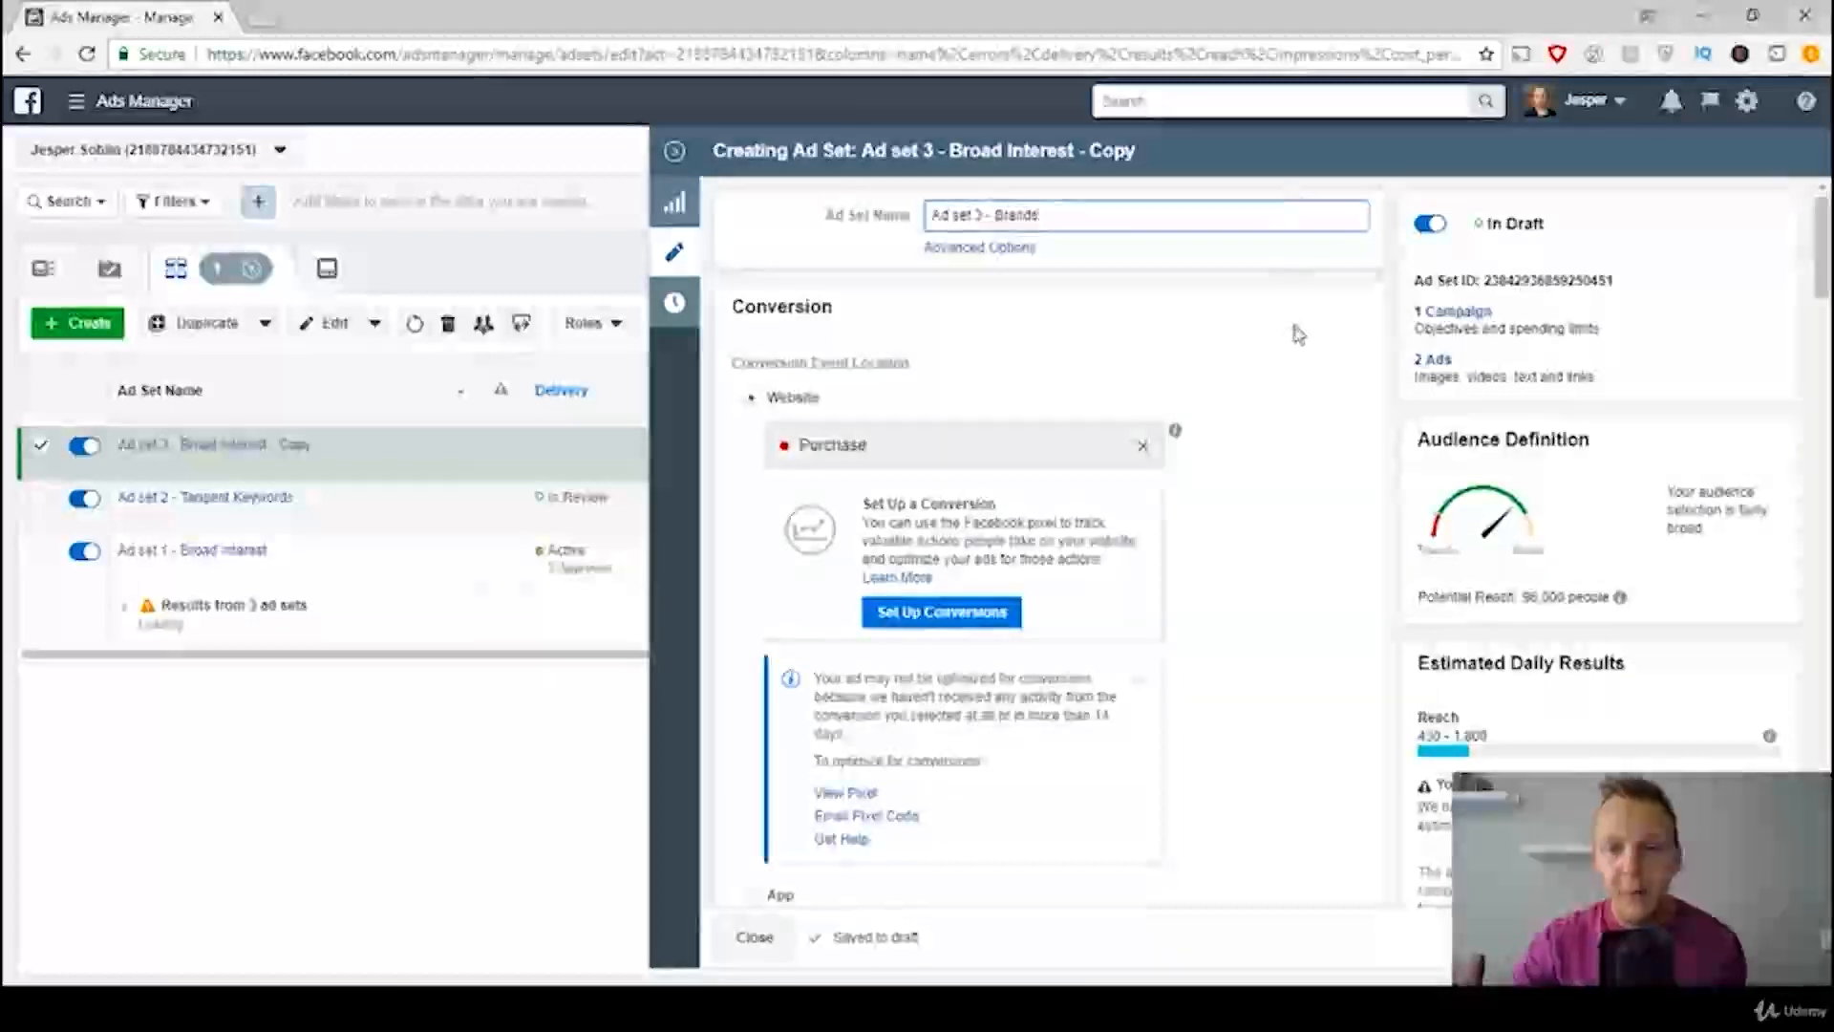
Step: Clear the Brands ad set's detailed targeting by removing all panda interests and the Engaged Shoppers and Parents with preschoolers narrowing groups
scroll(1306, 466, "down", 1)
scroll(1229, 392, "down", 15)
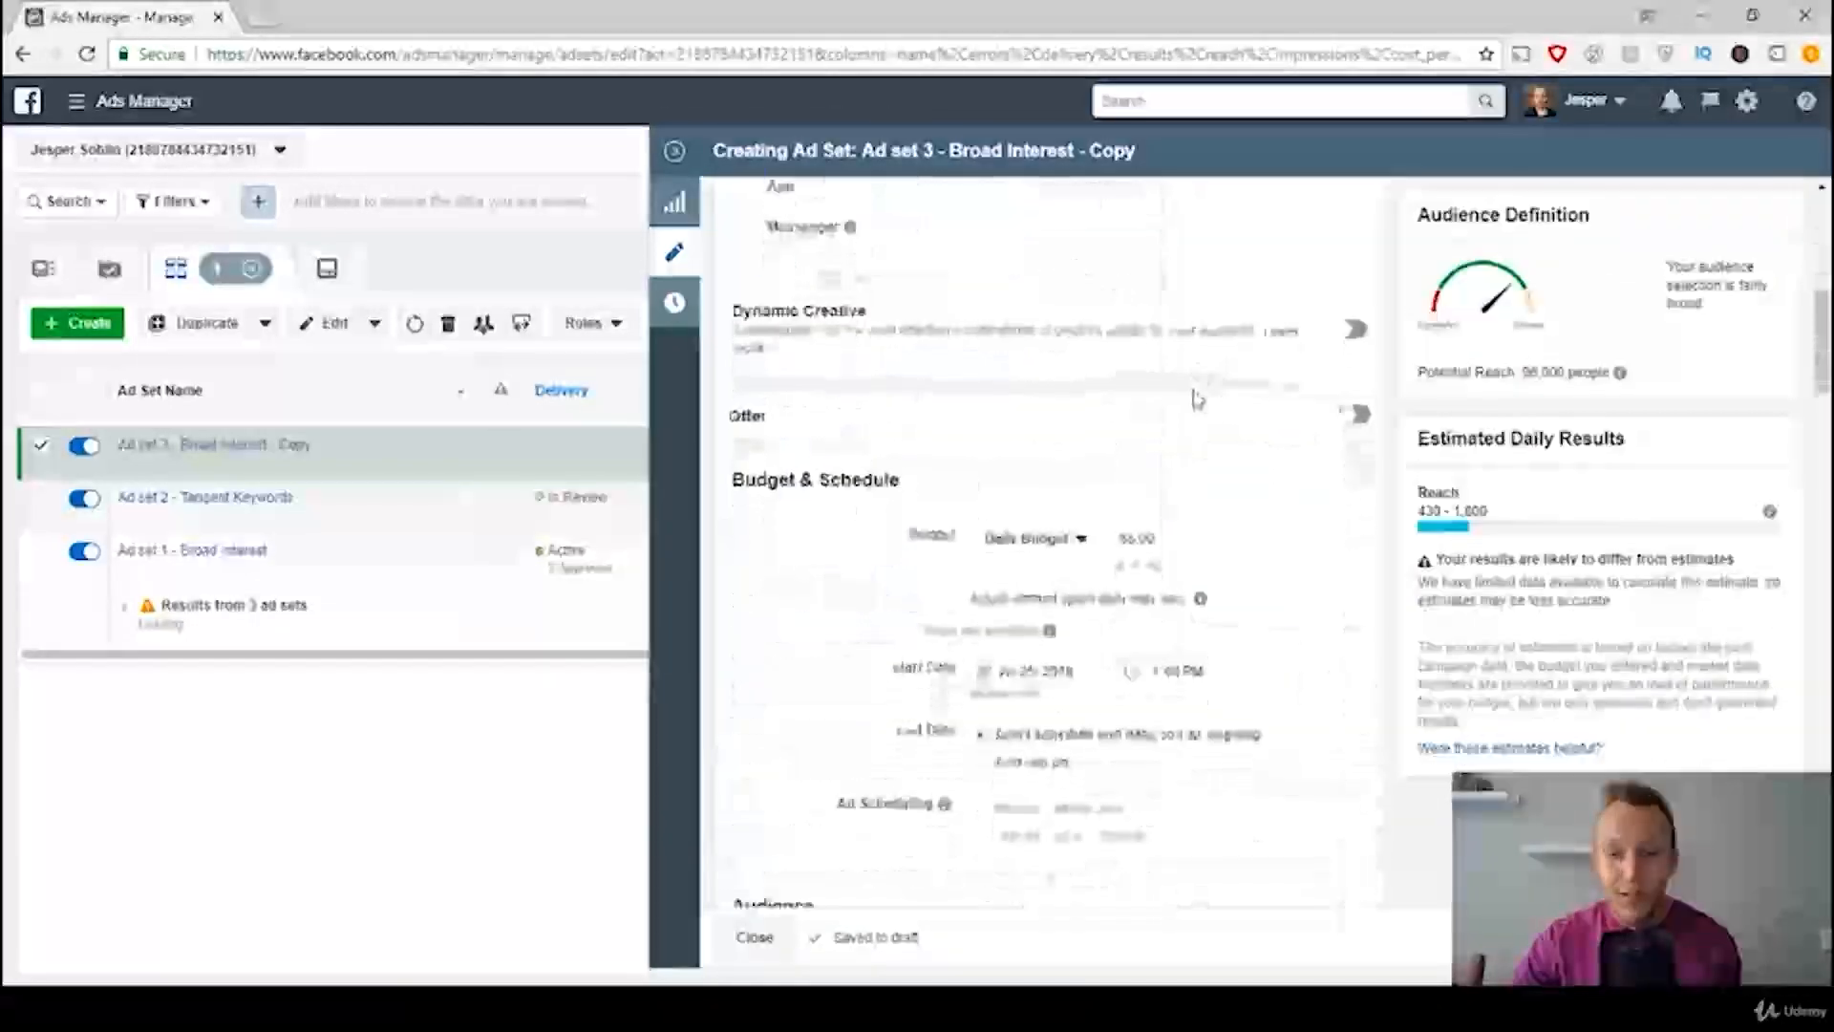
scroll(1177, 395, "down", 5)
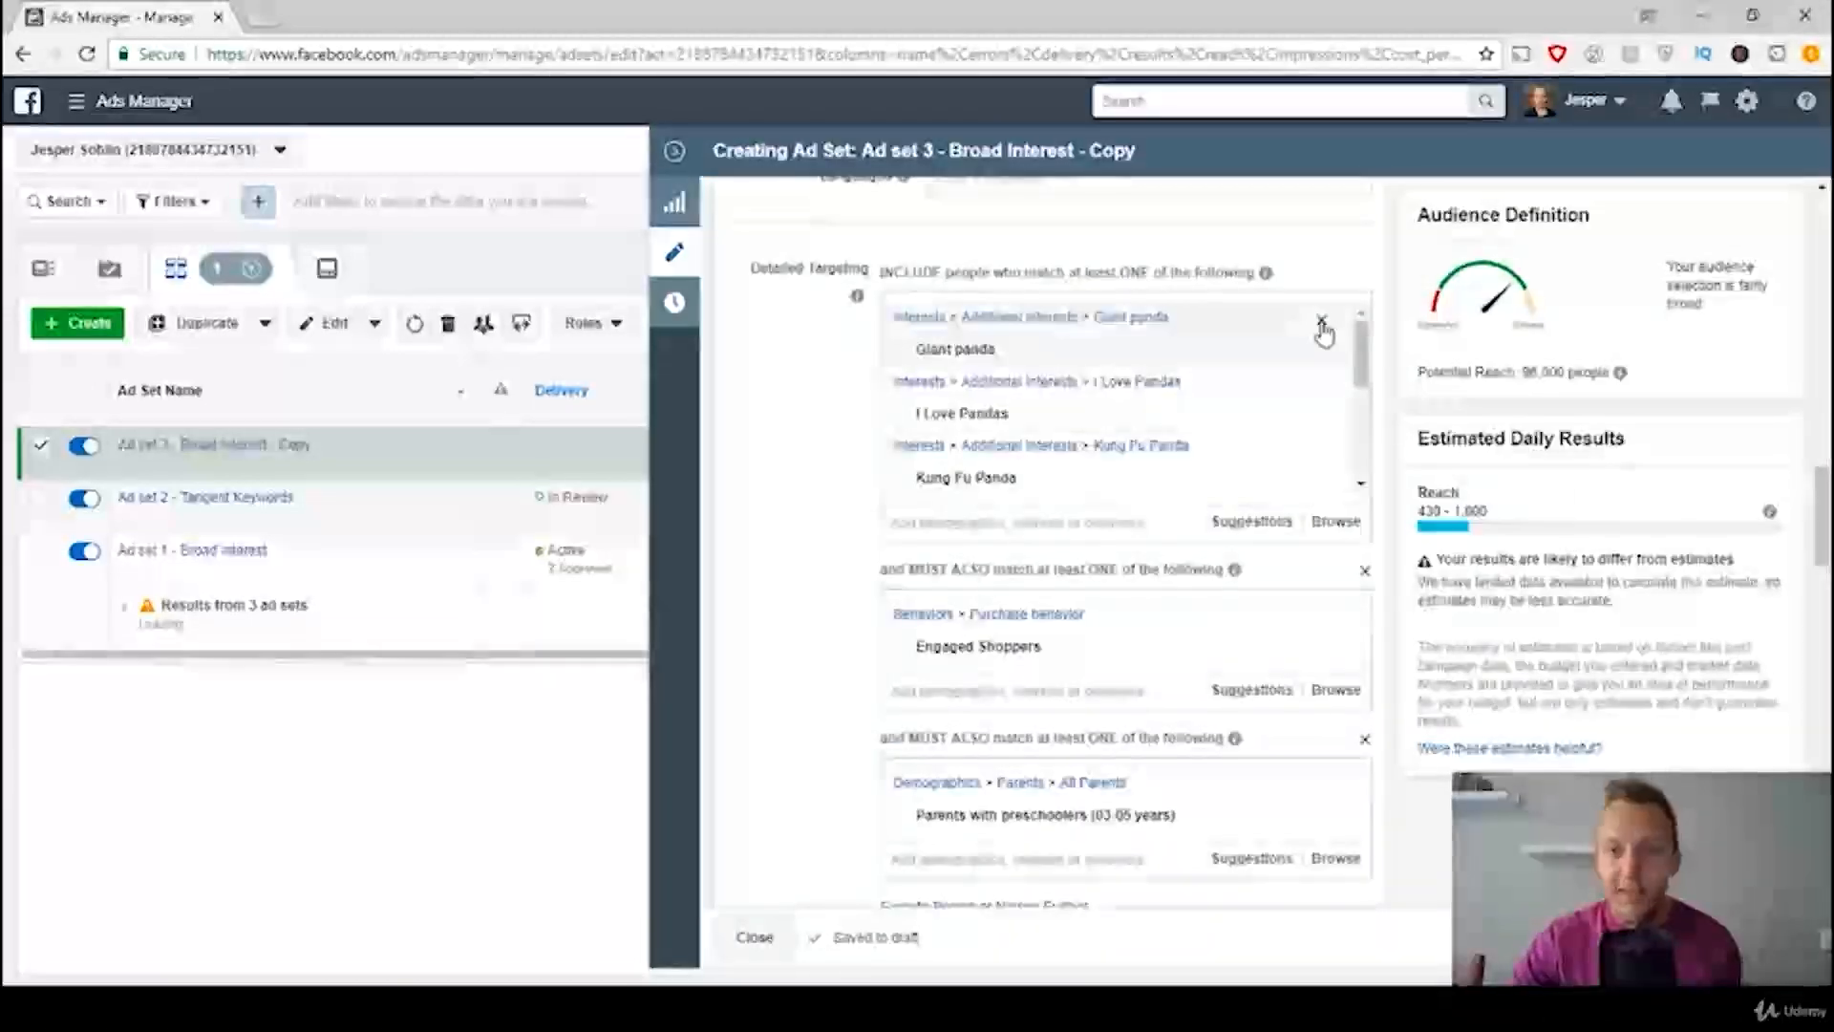
left_click(1322, 321)
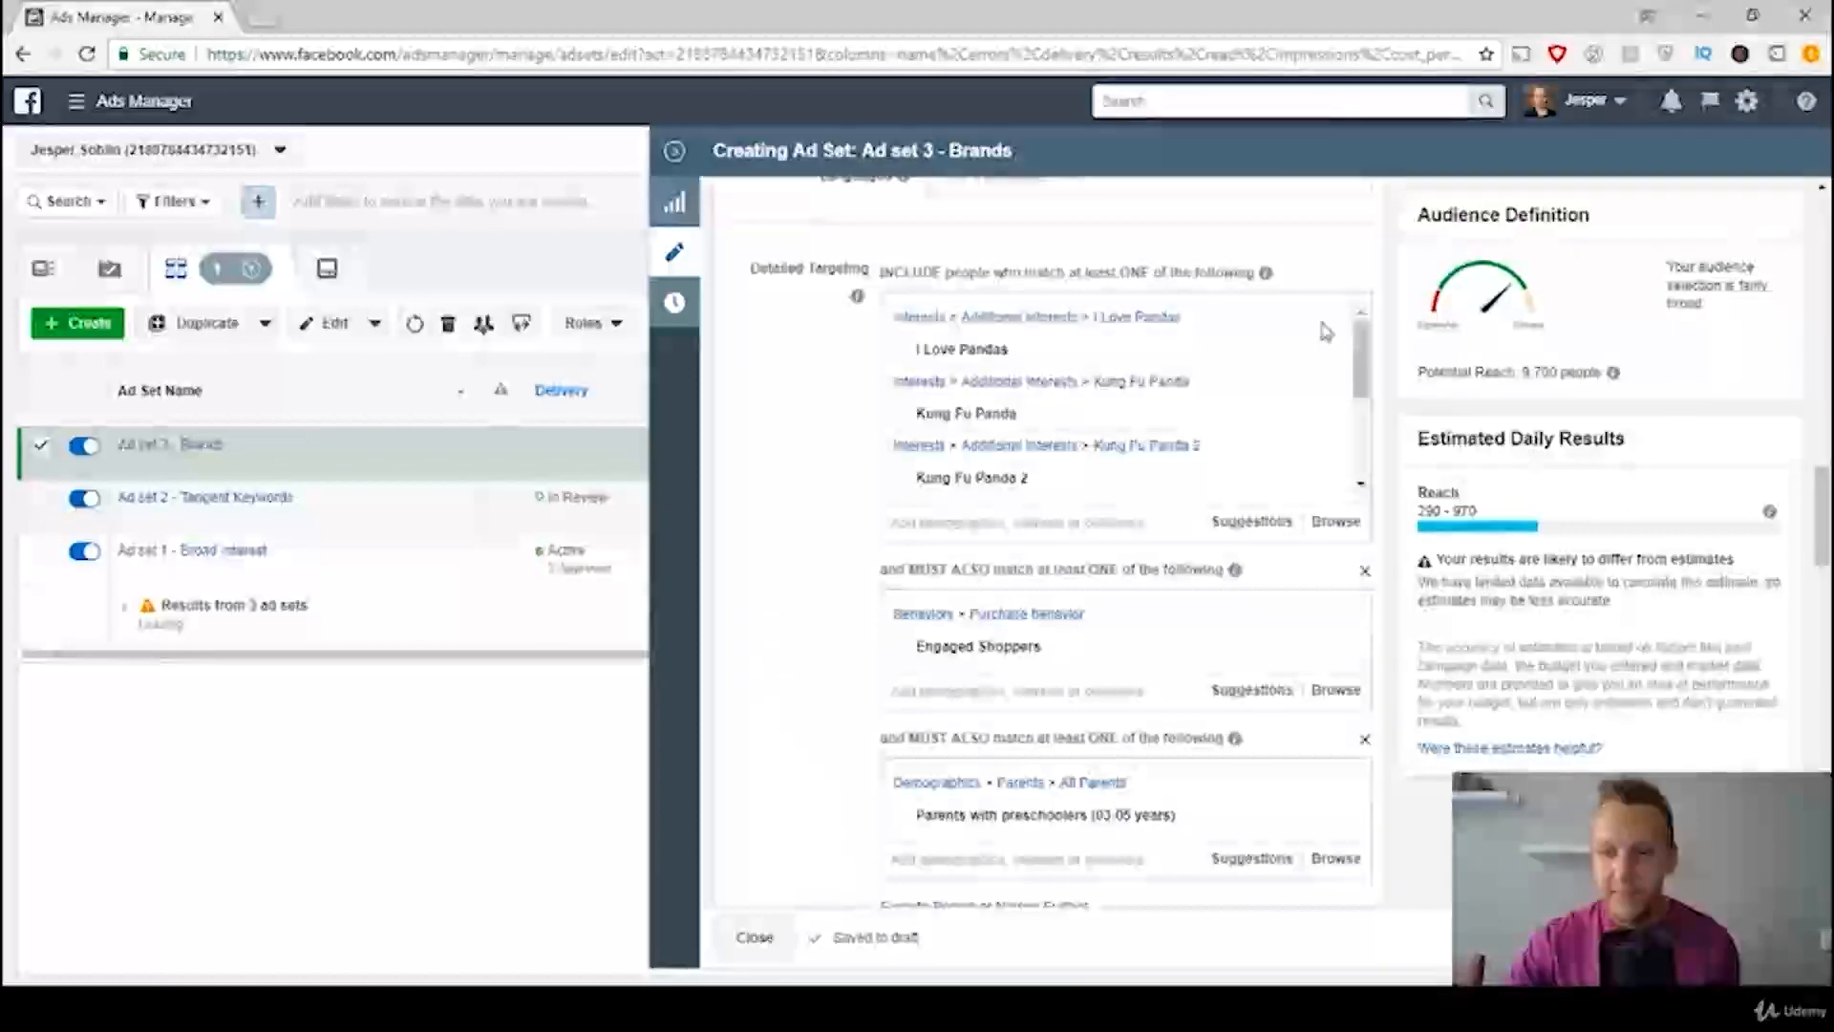
left_click(1364, 572)
left_click(1364, 572)
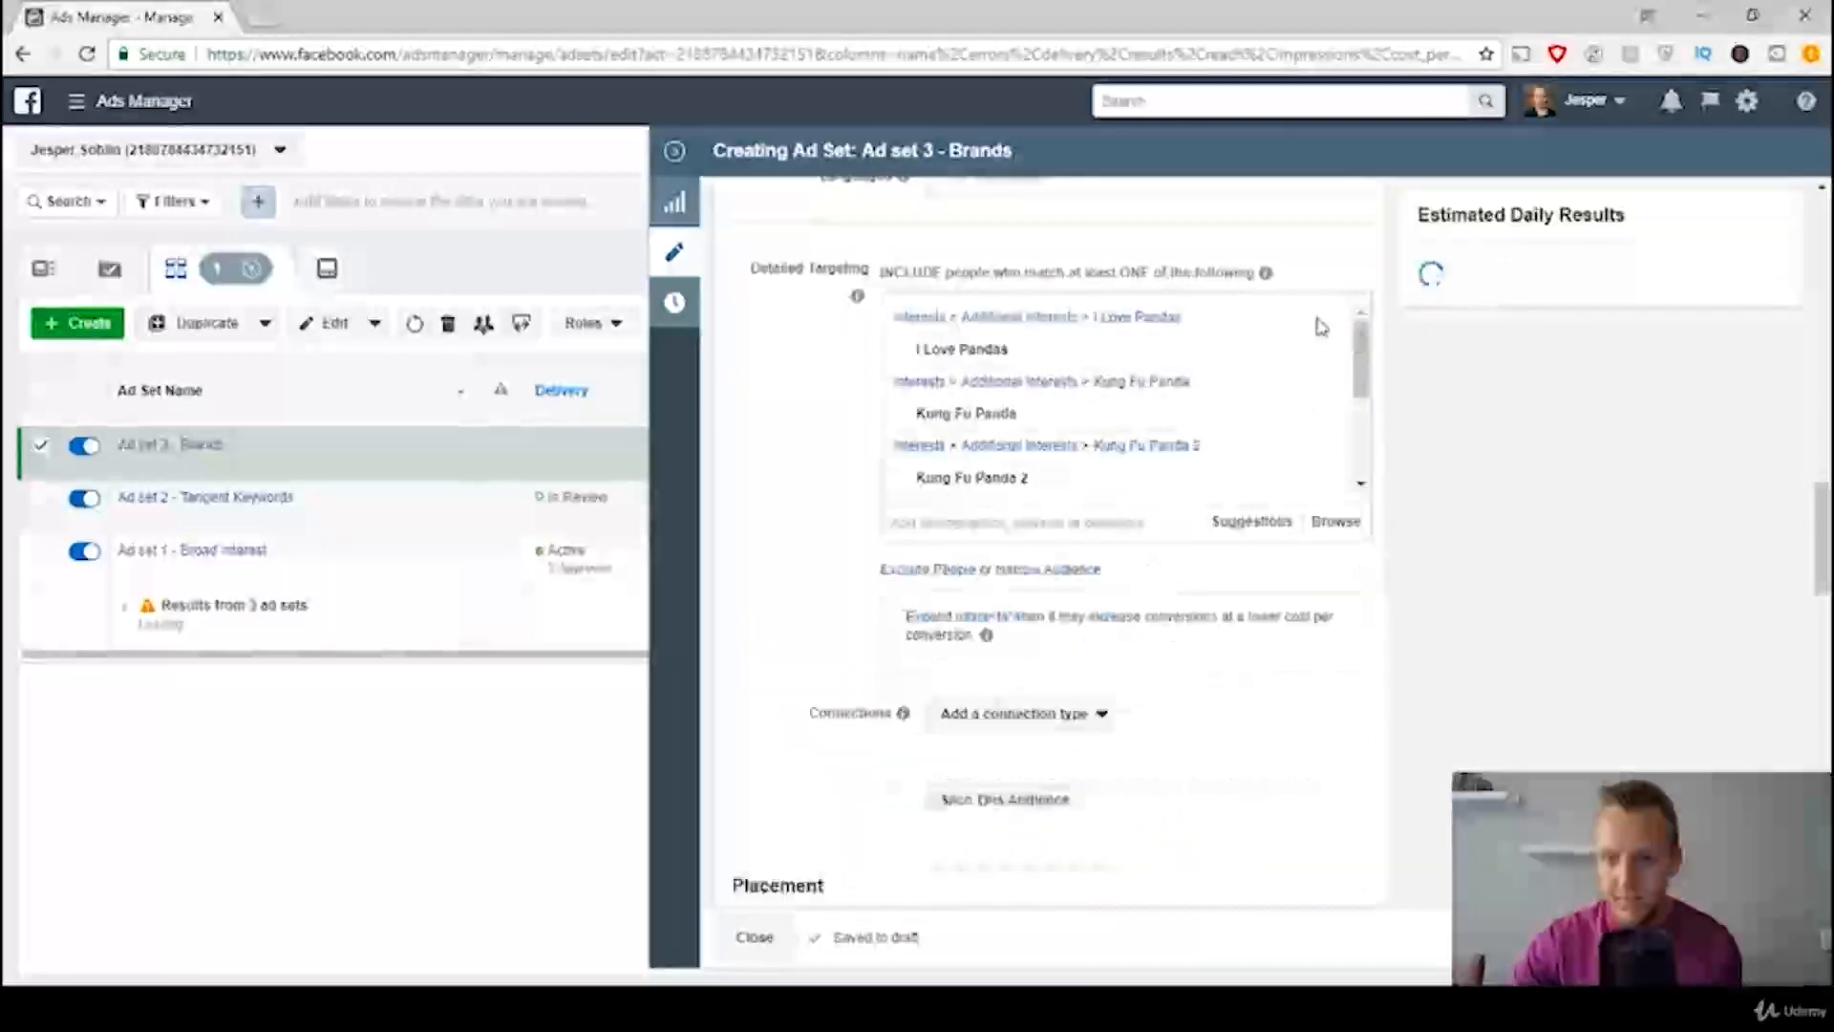
left_click(1323, 354)
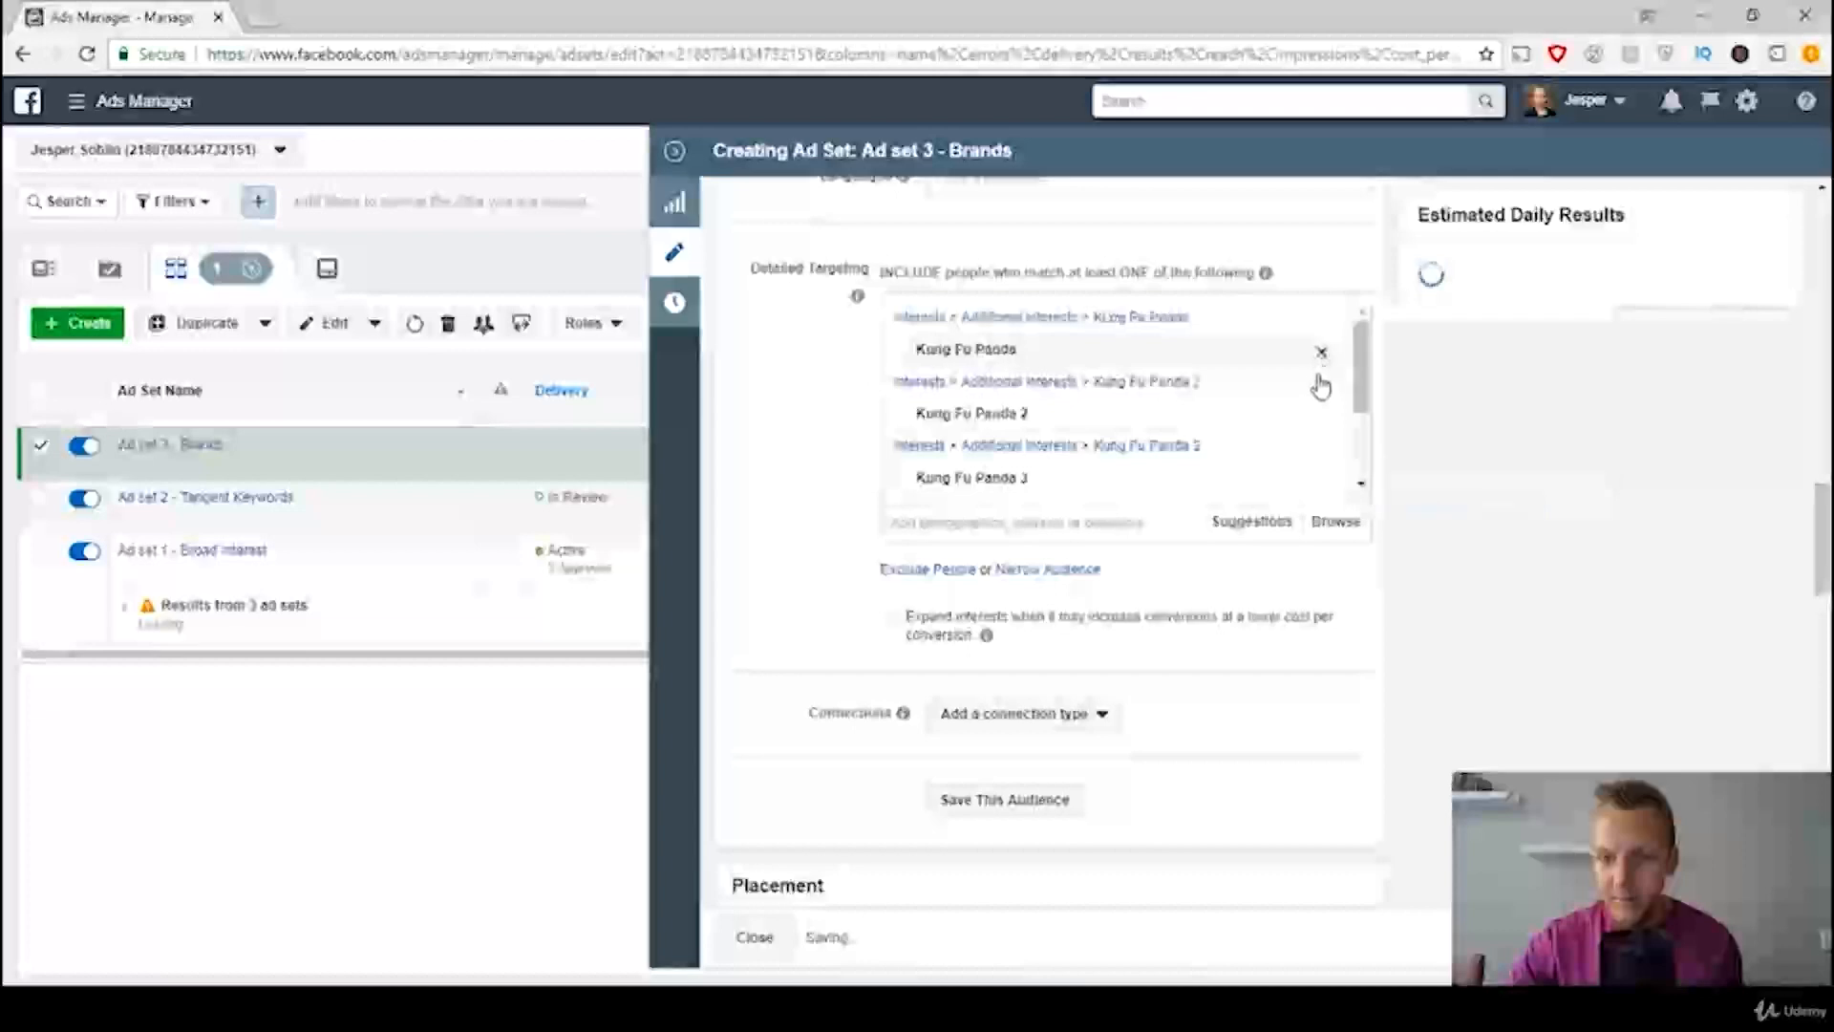
left_click(1323, 353)
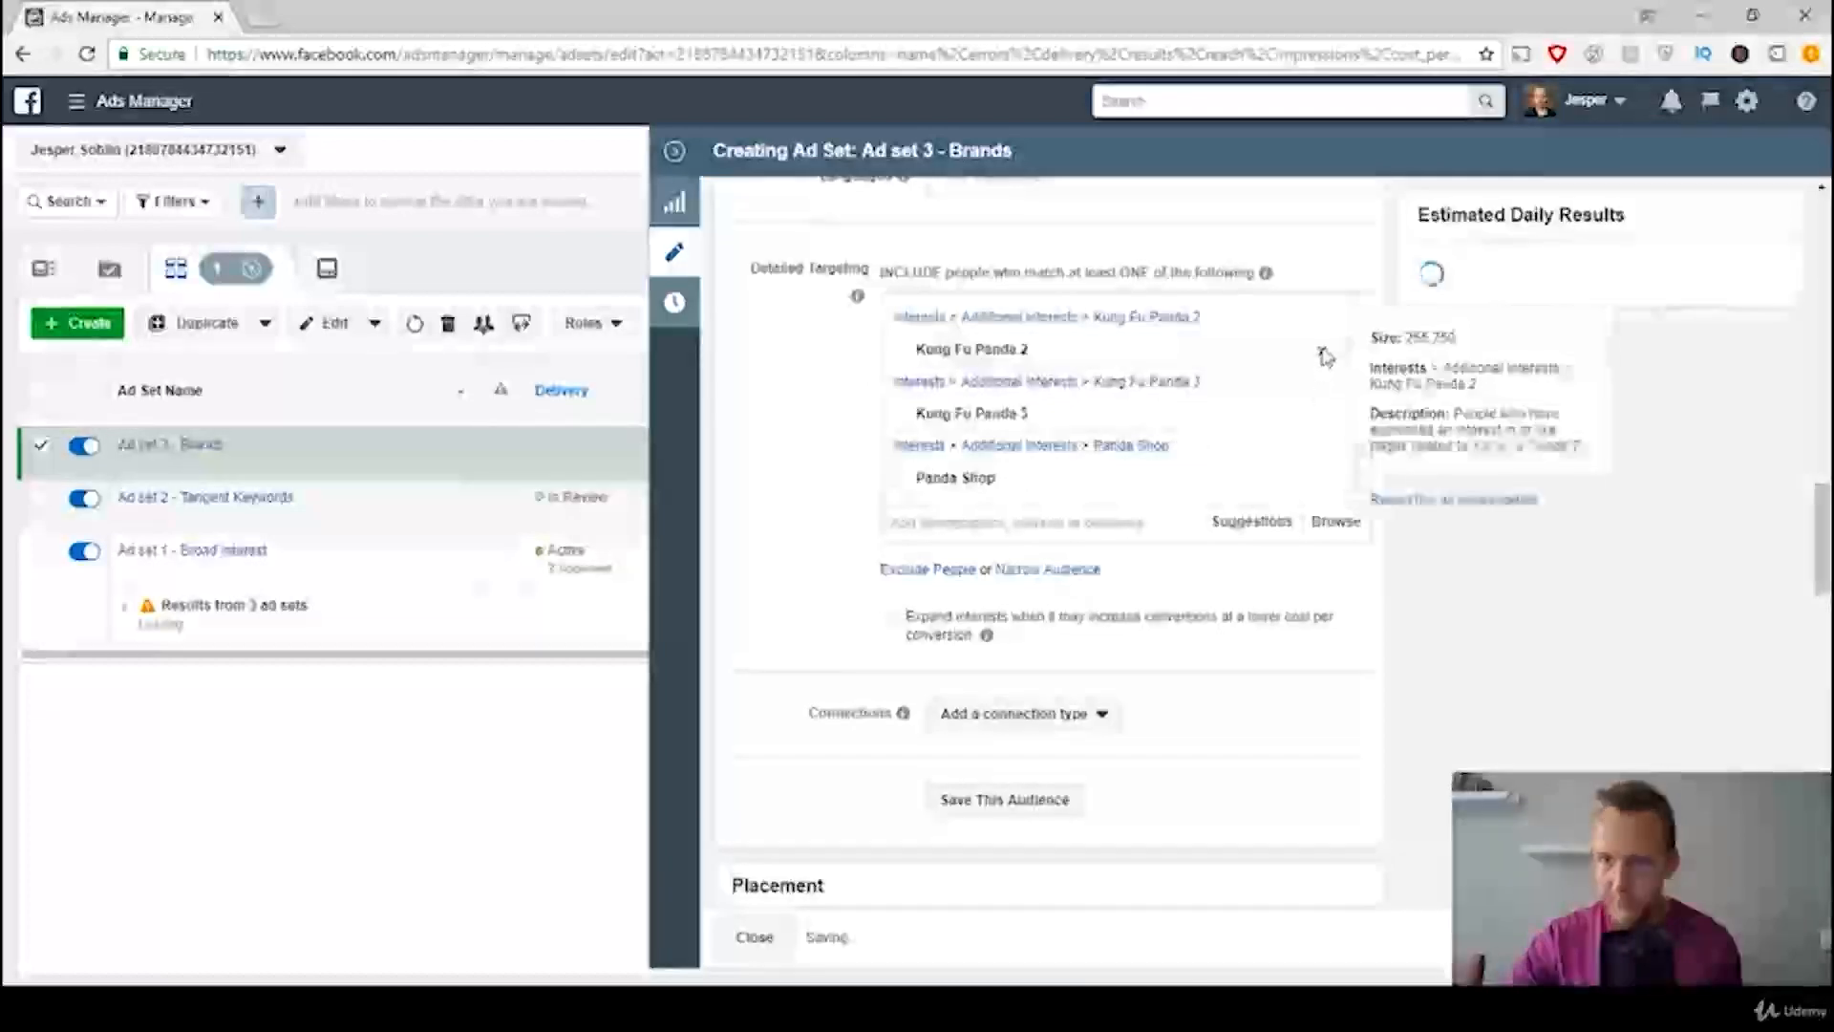
left_click(1322, 354)
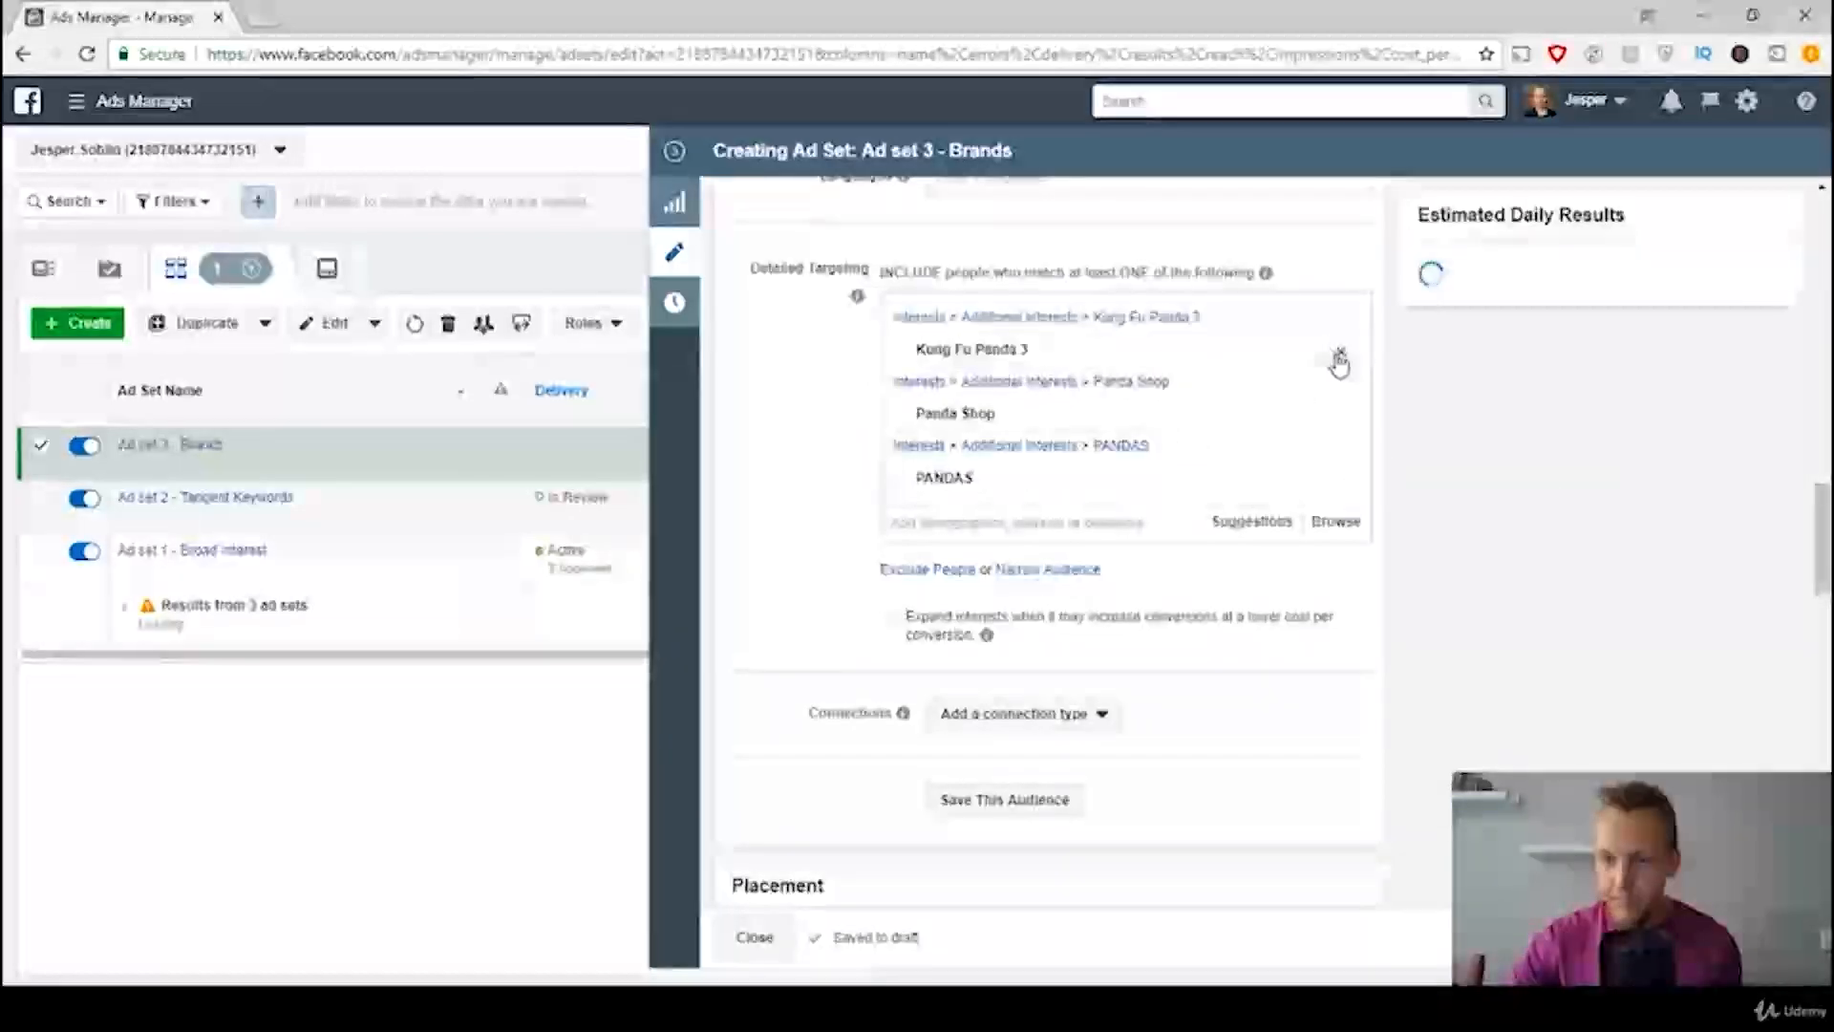
left_click(1325, 353)
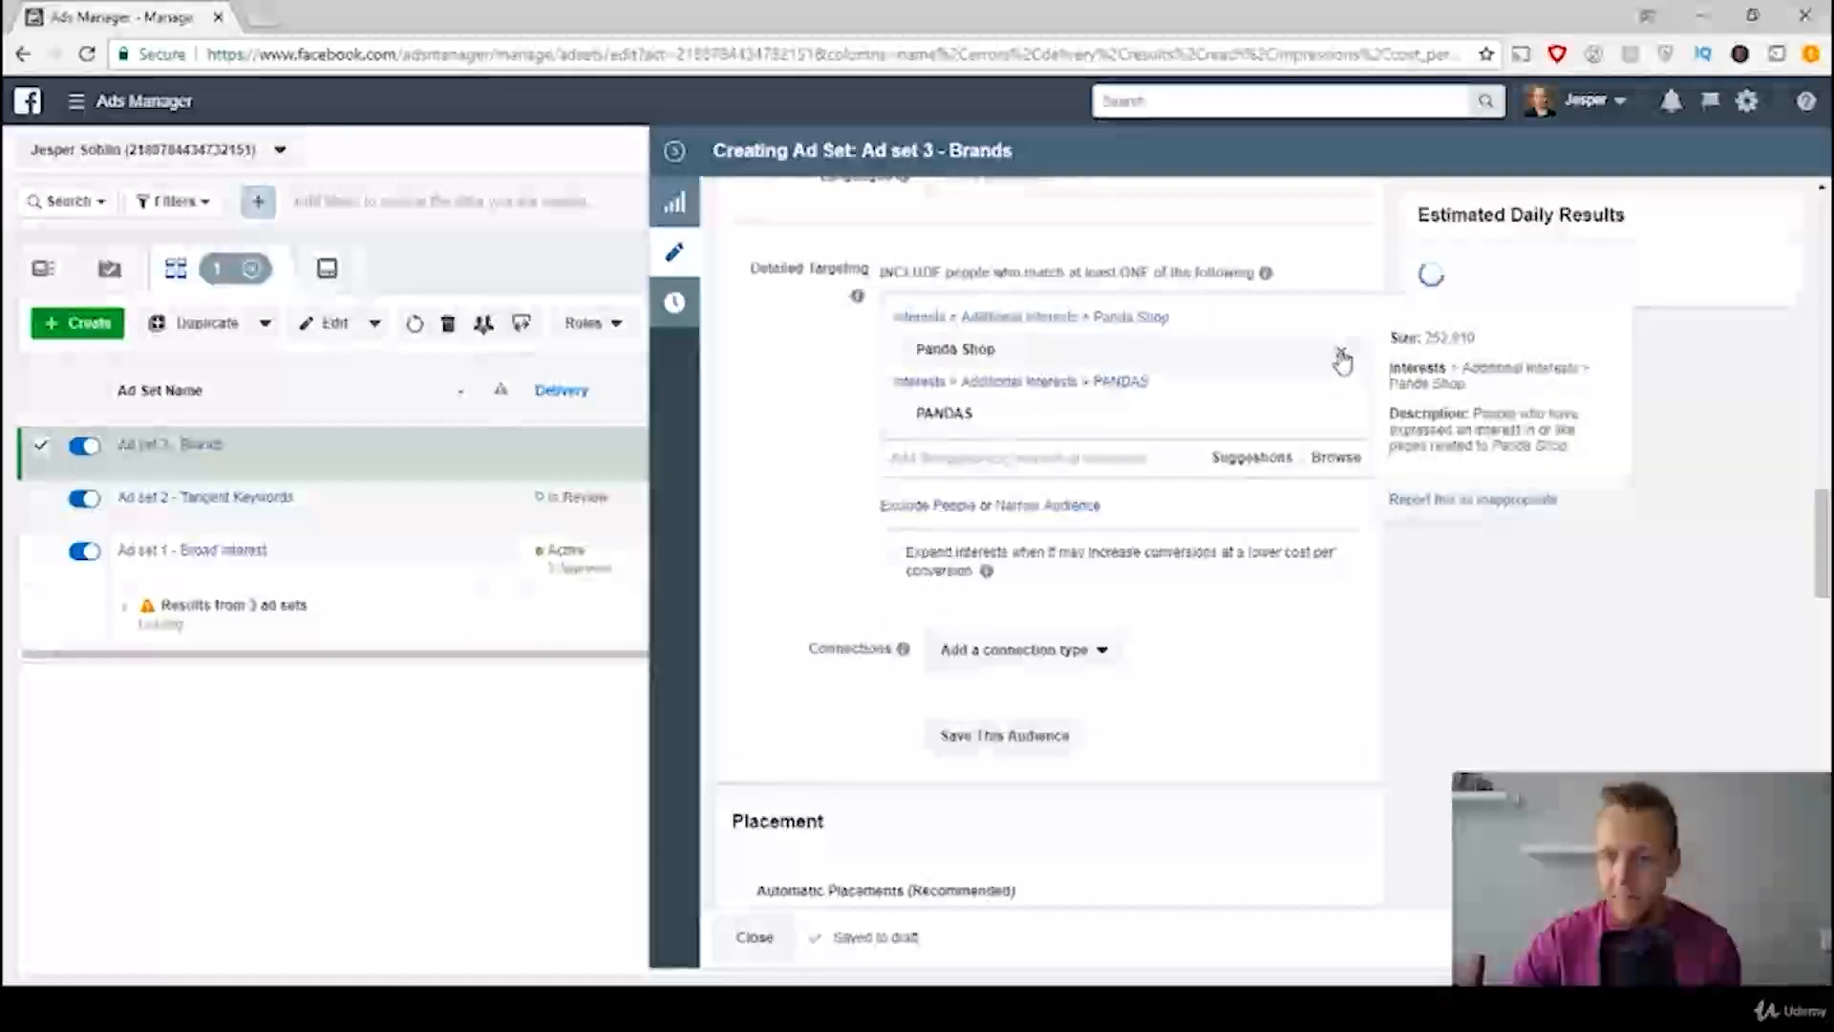
left_click(1341, 351)
left_click(1341, 353)
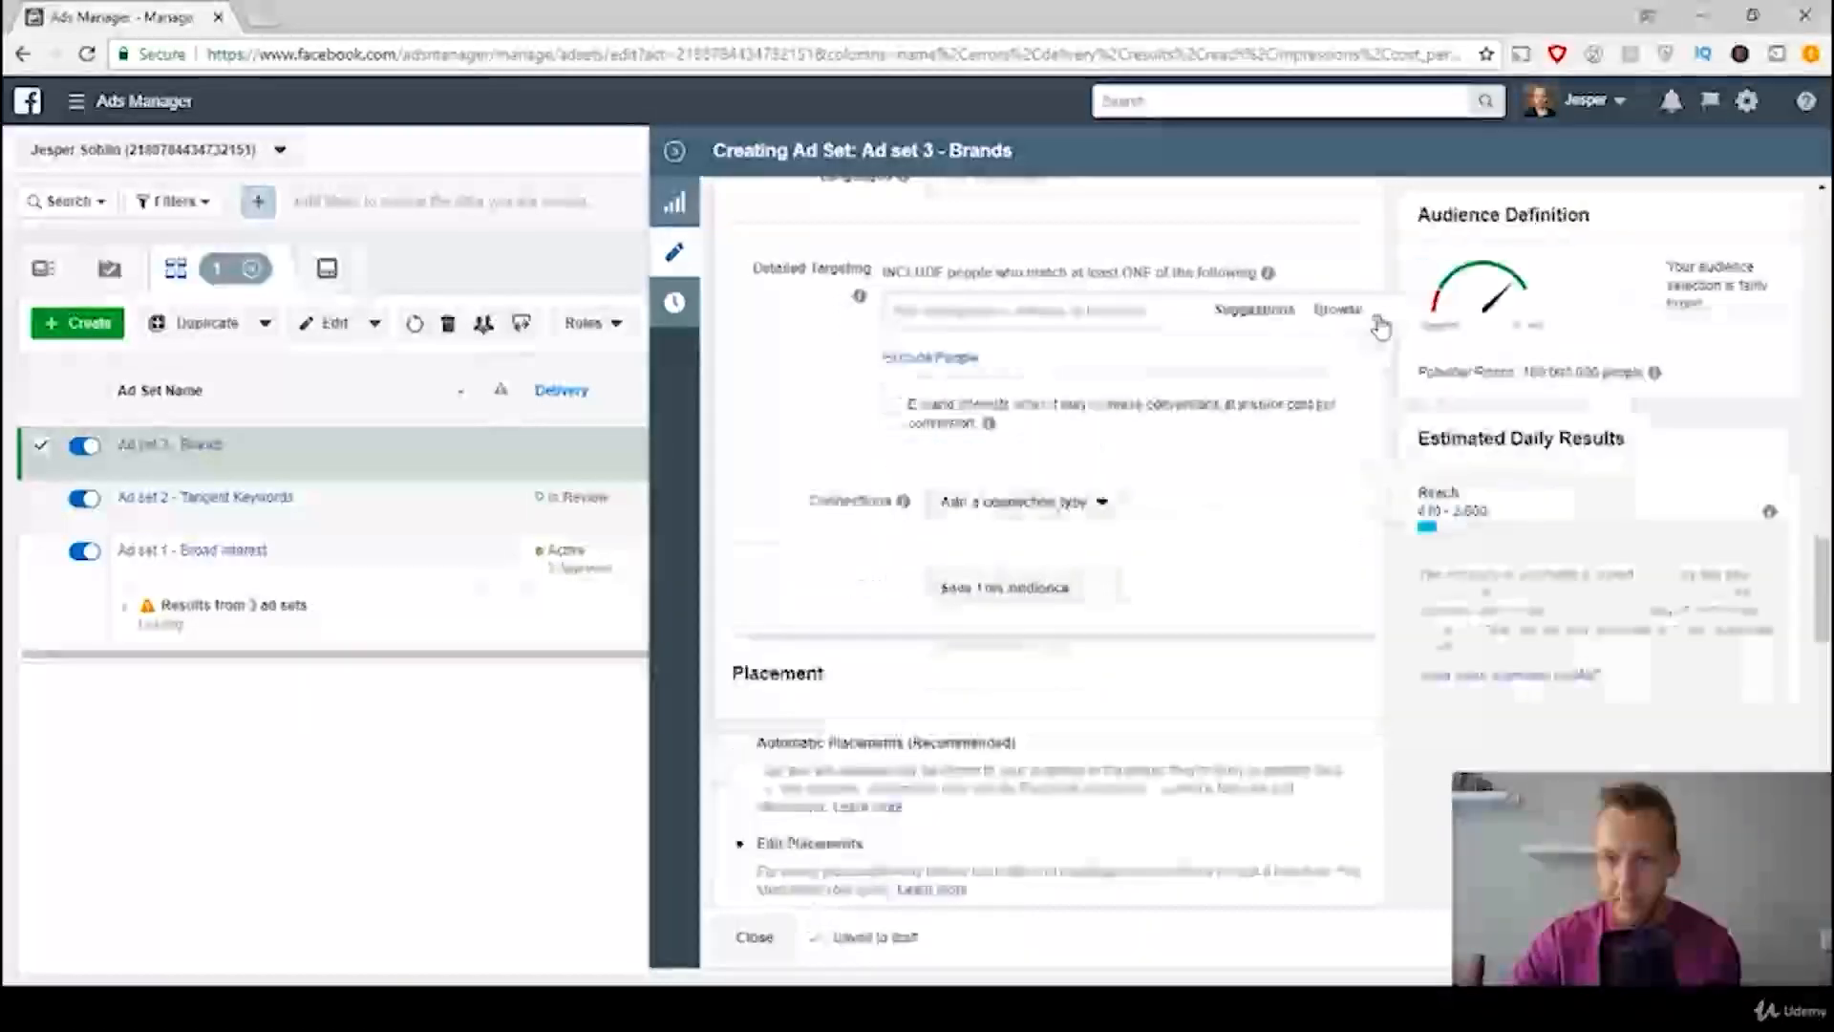
Step: Consult the template's brands rule and include the interest Toys "R" Us in the Brands ad set's detailed targeting
left_click(1120, 322)
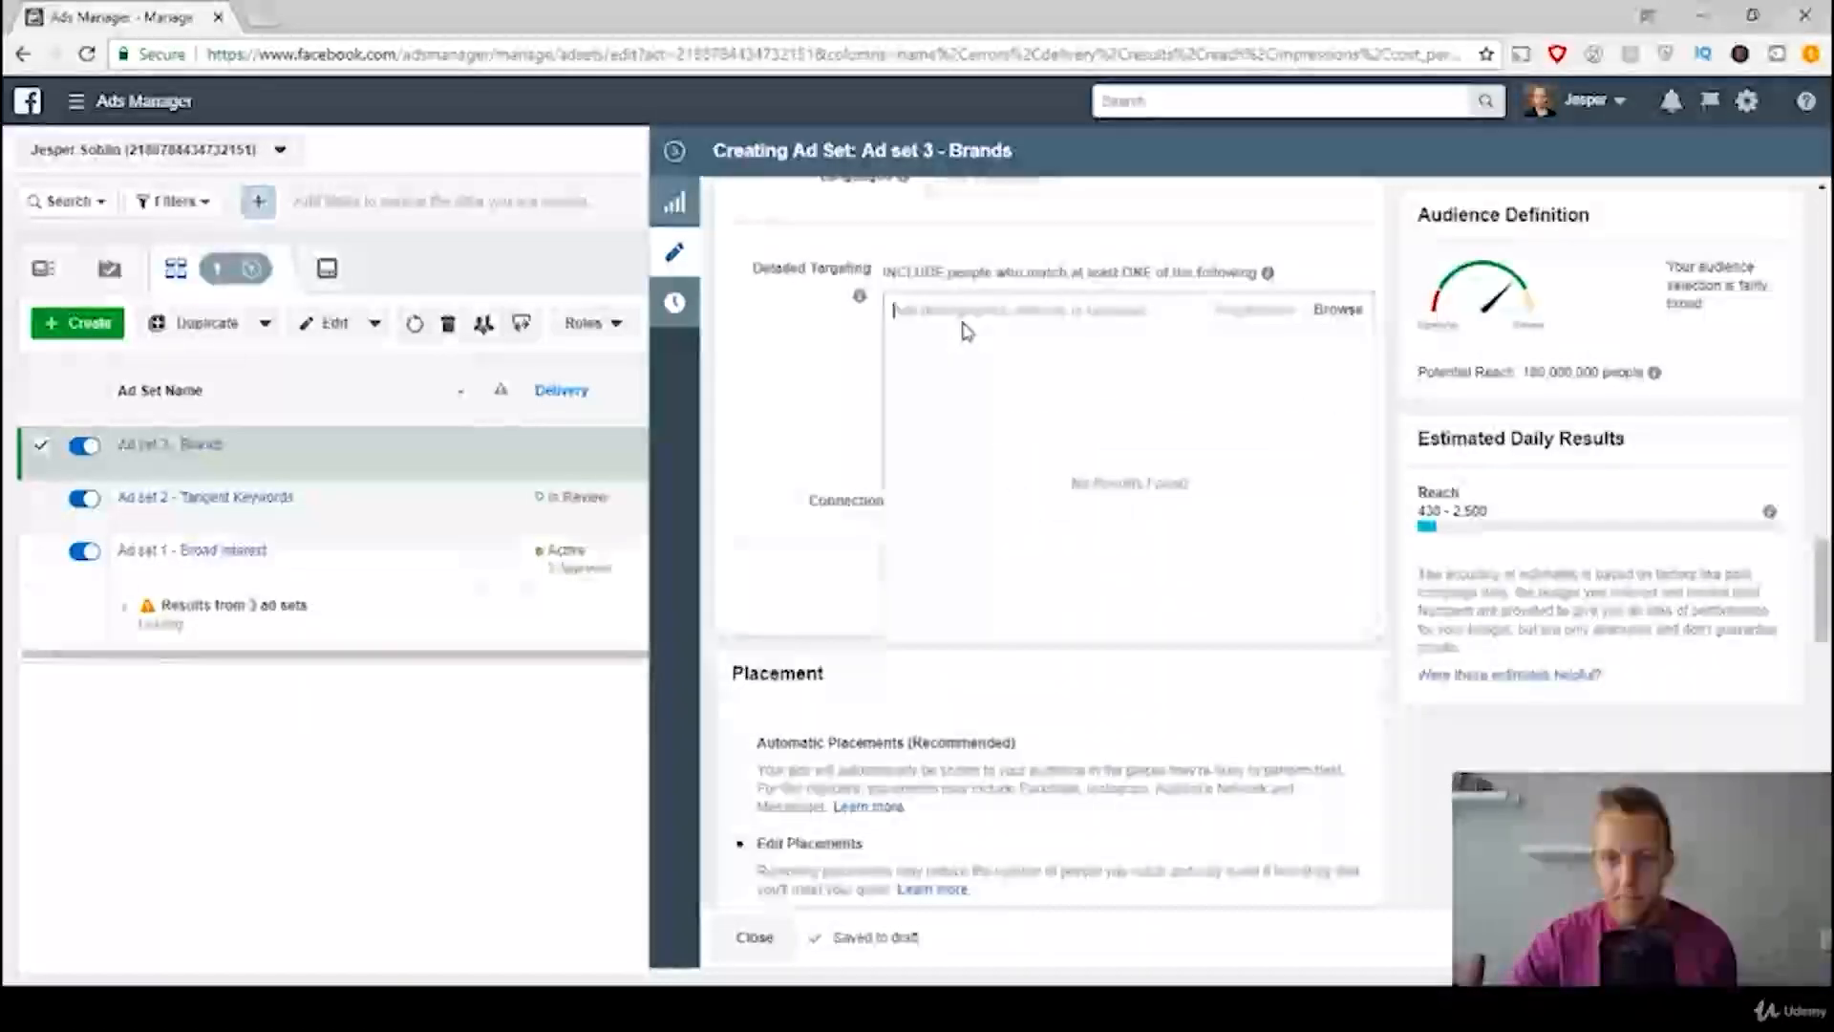
left_click(789, 343)
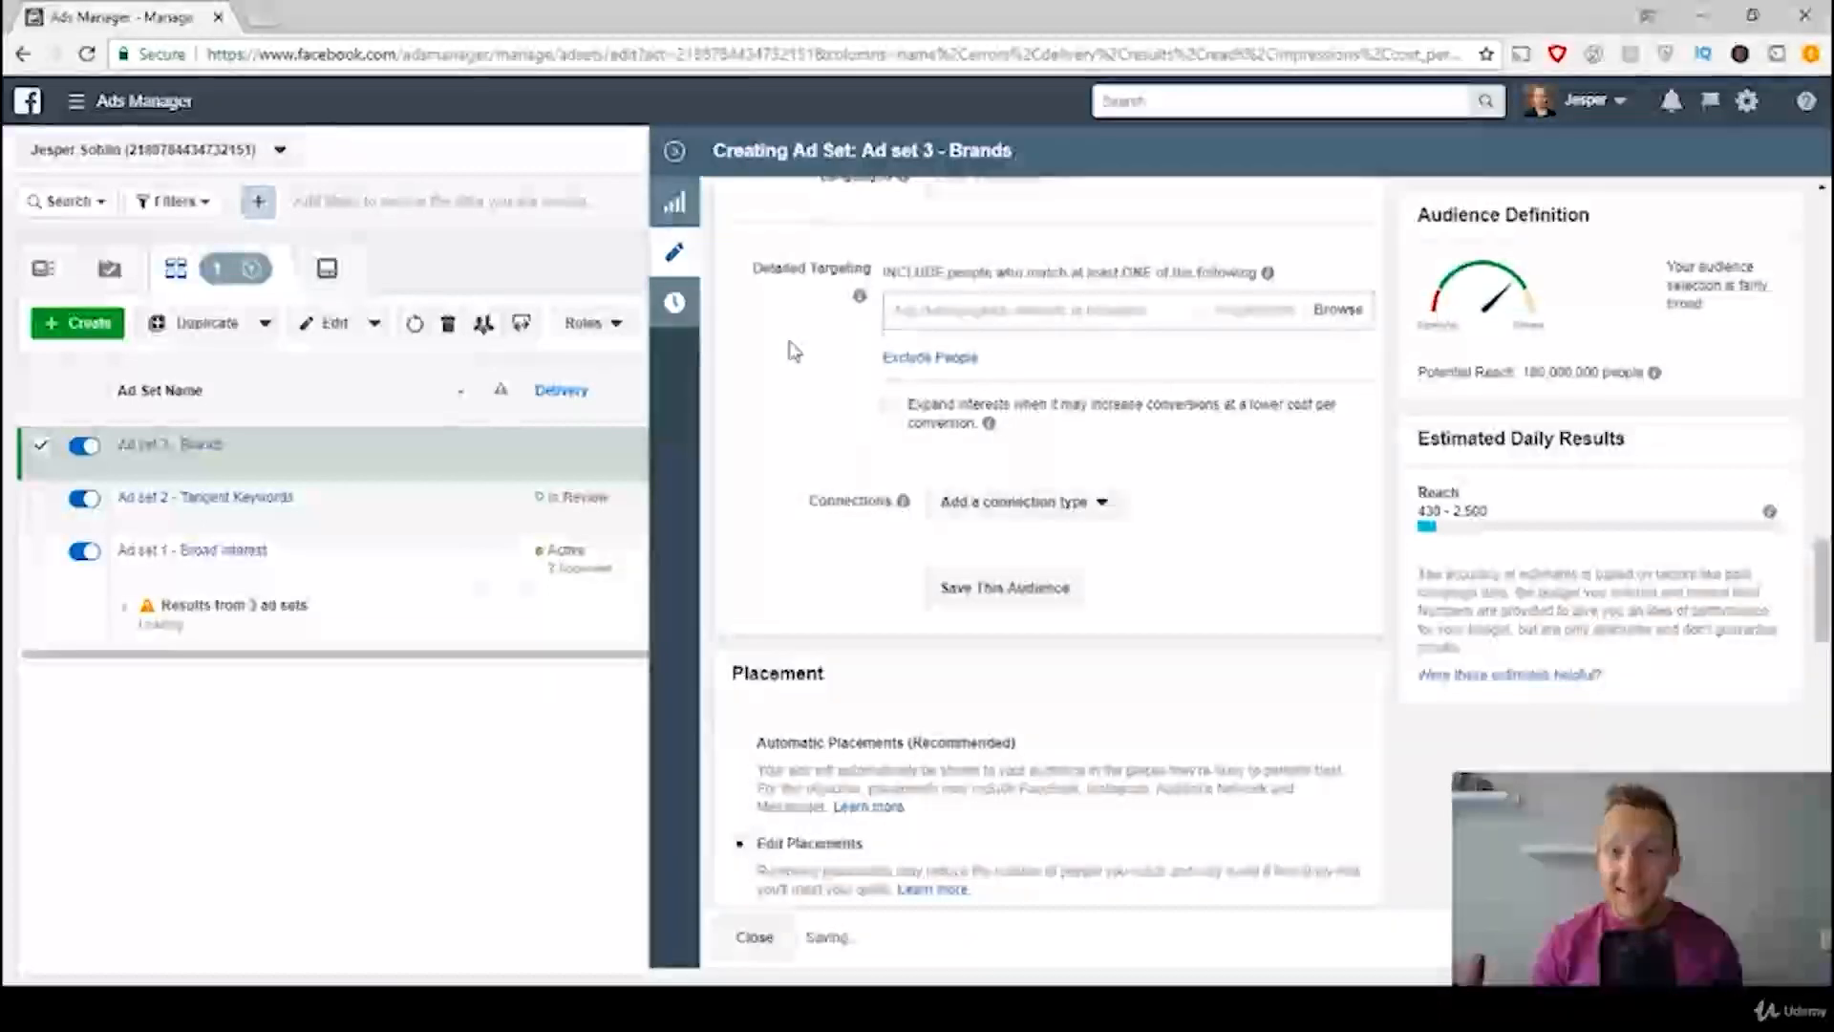
left_click(751, 1009)
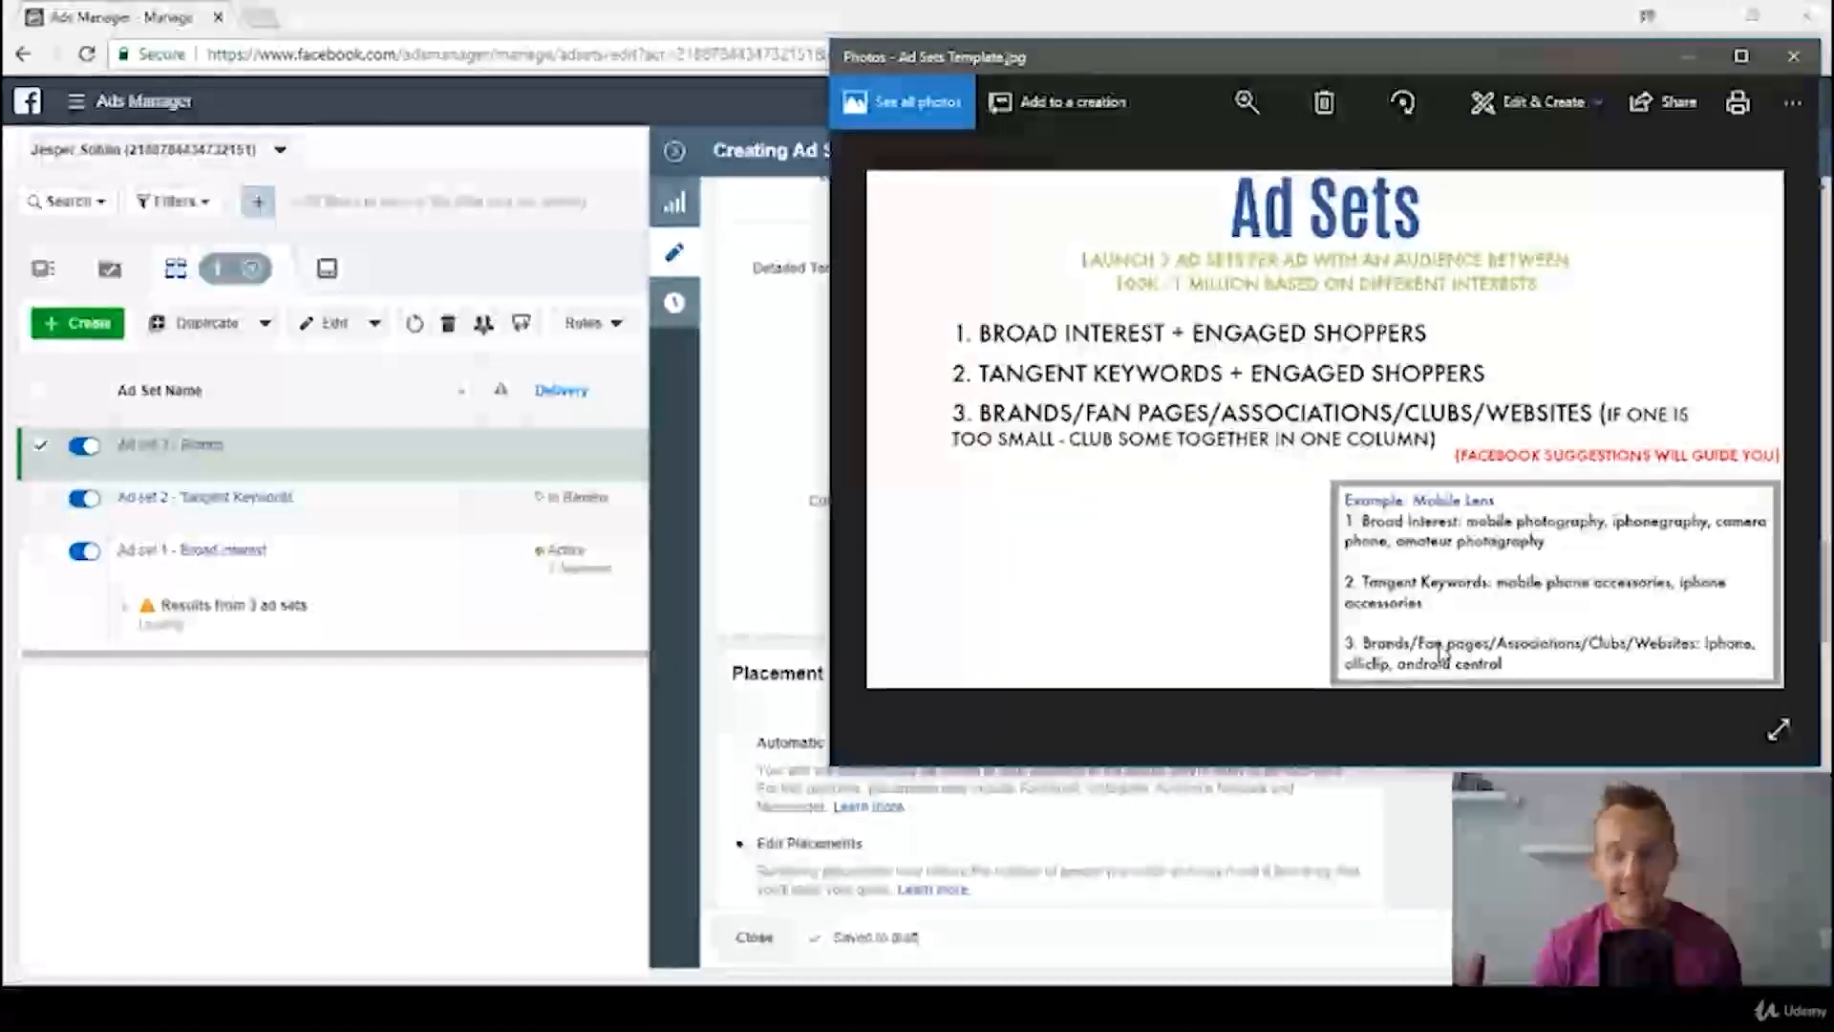
left_click(753, 440)
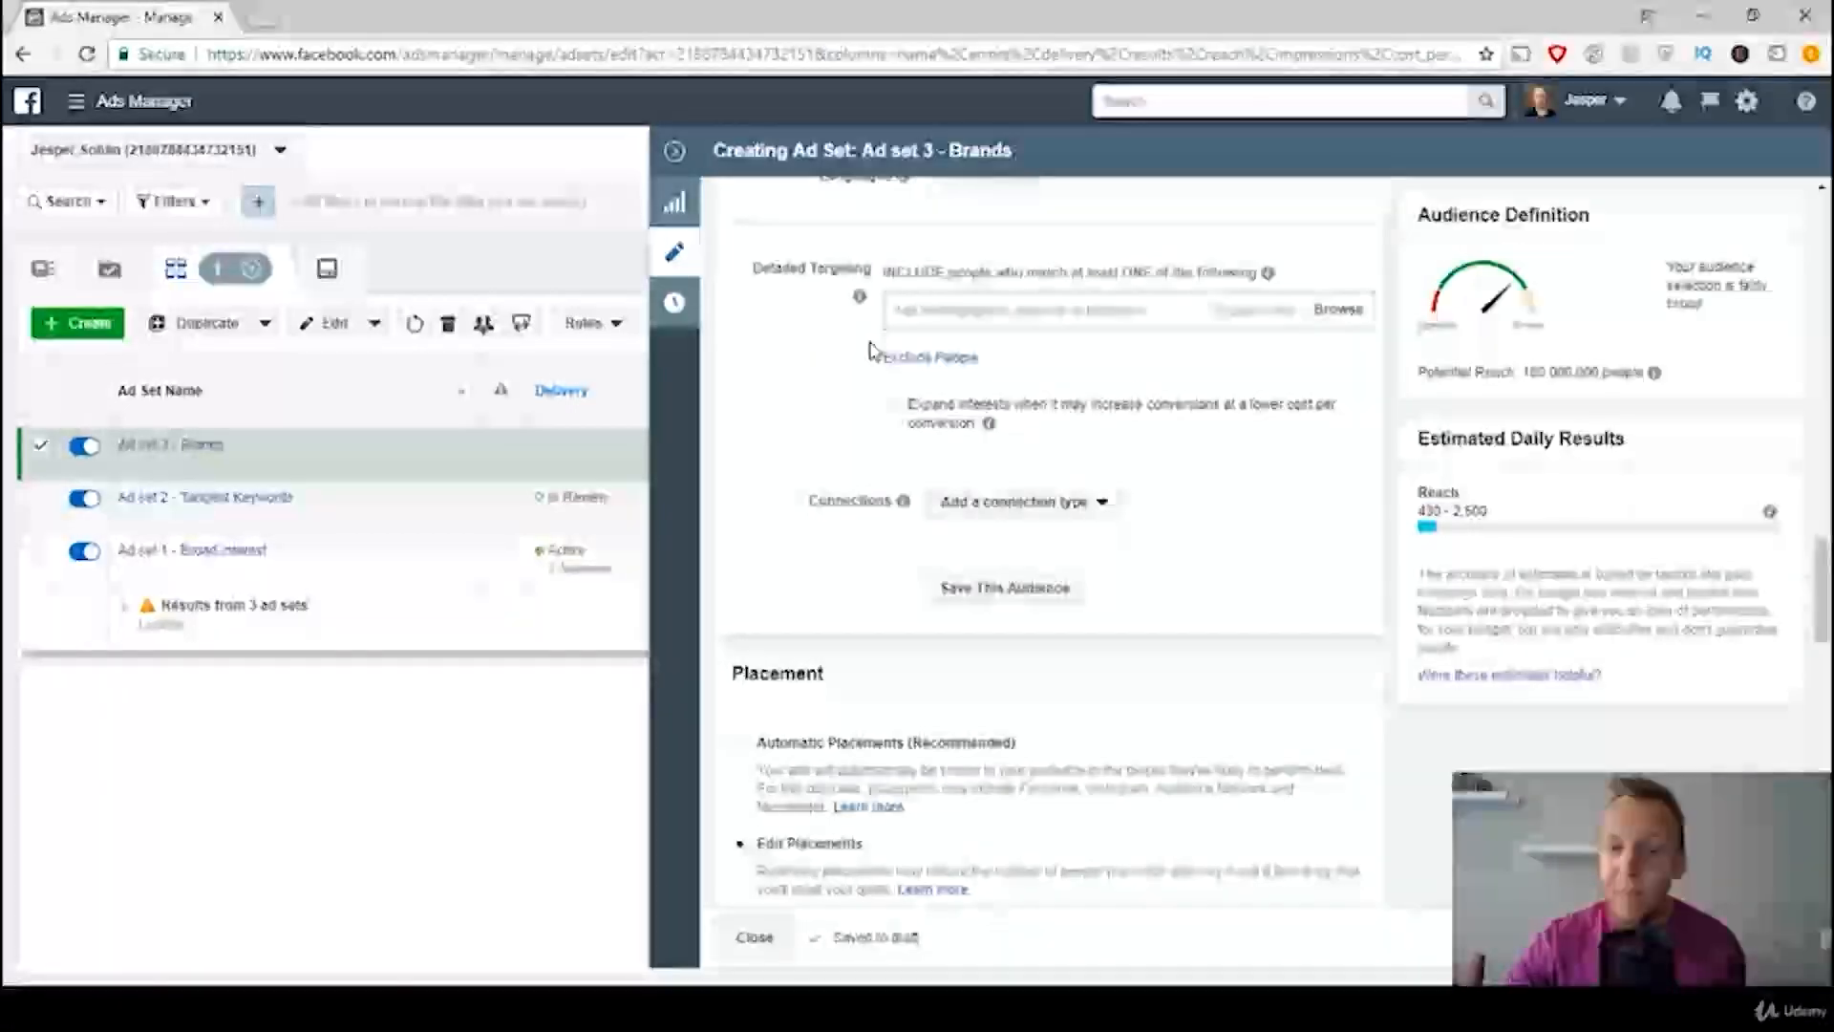
left_click(949, 313)
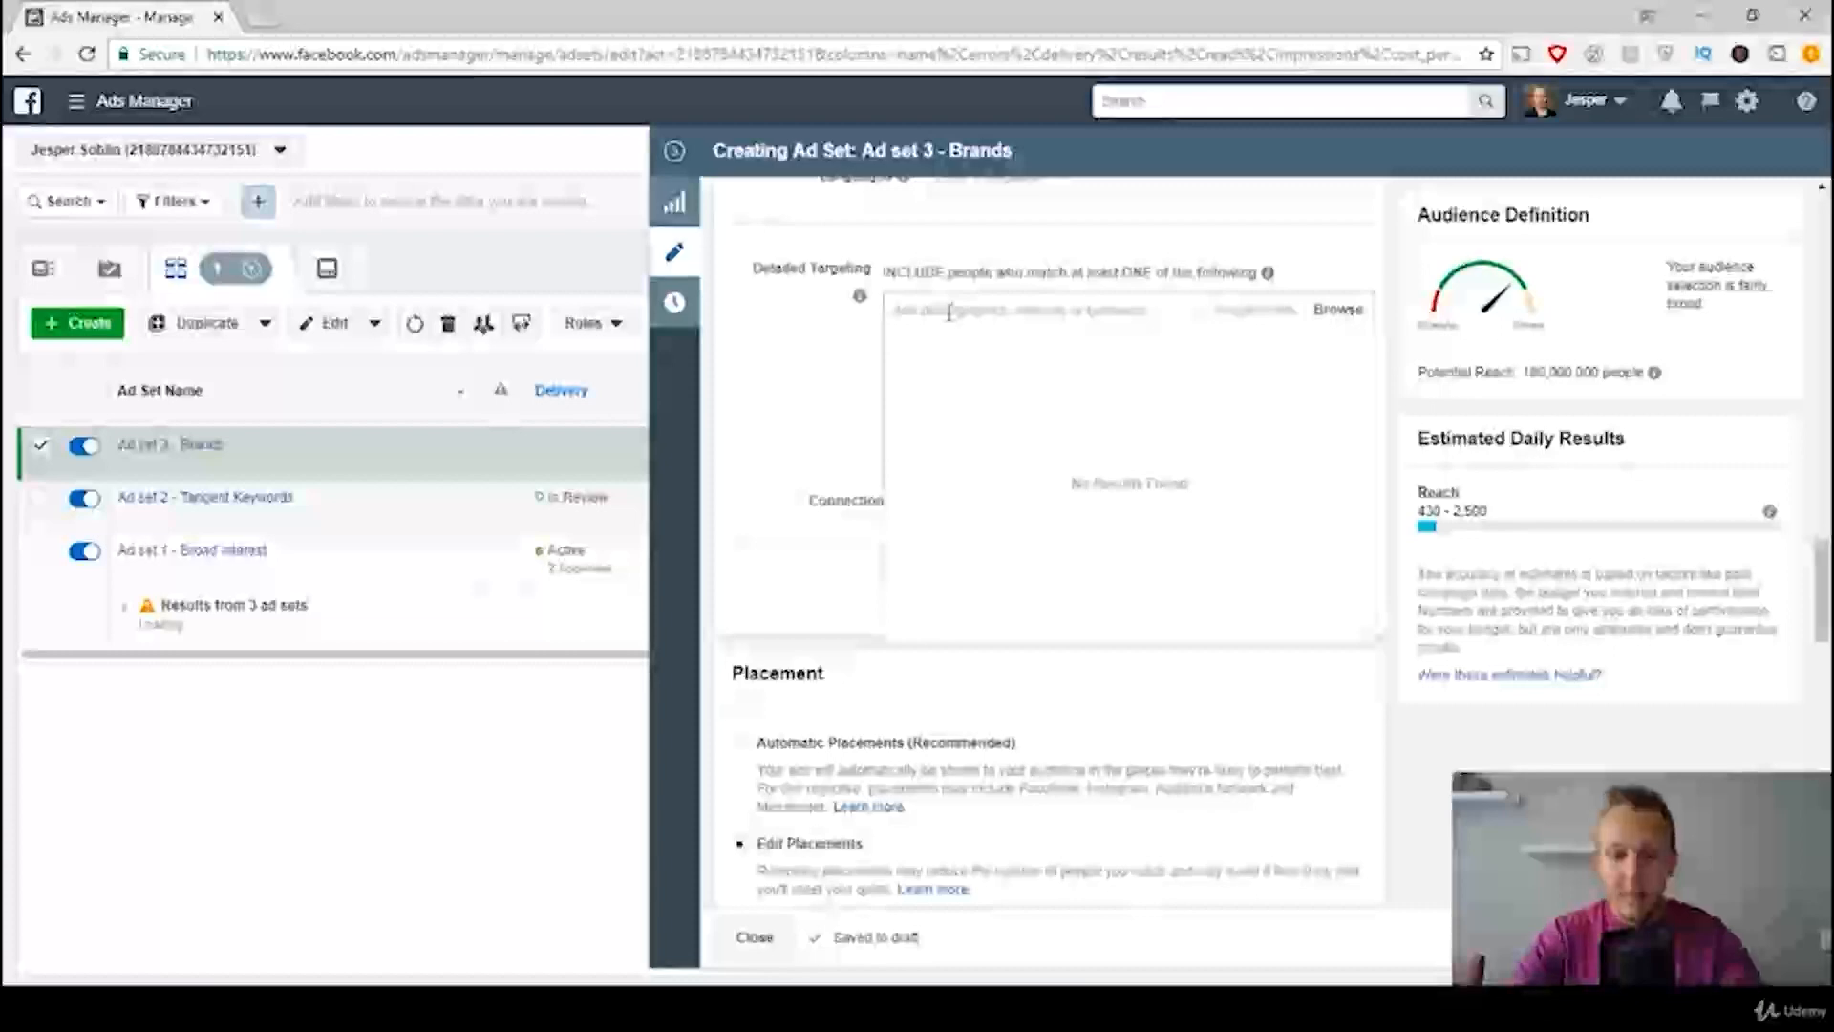
type("toys r us")
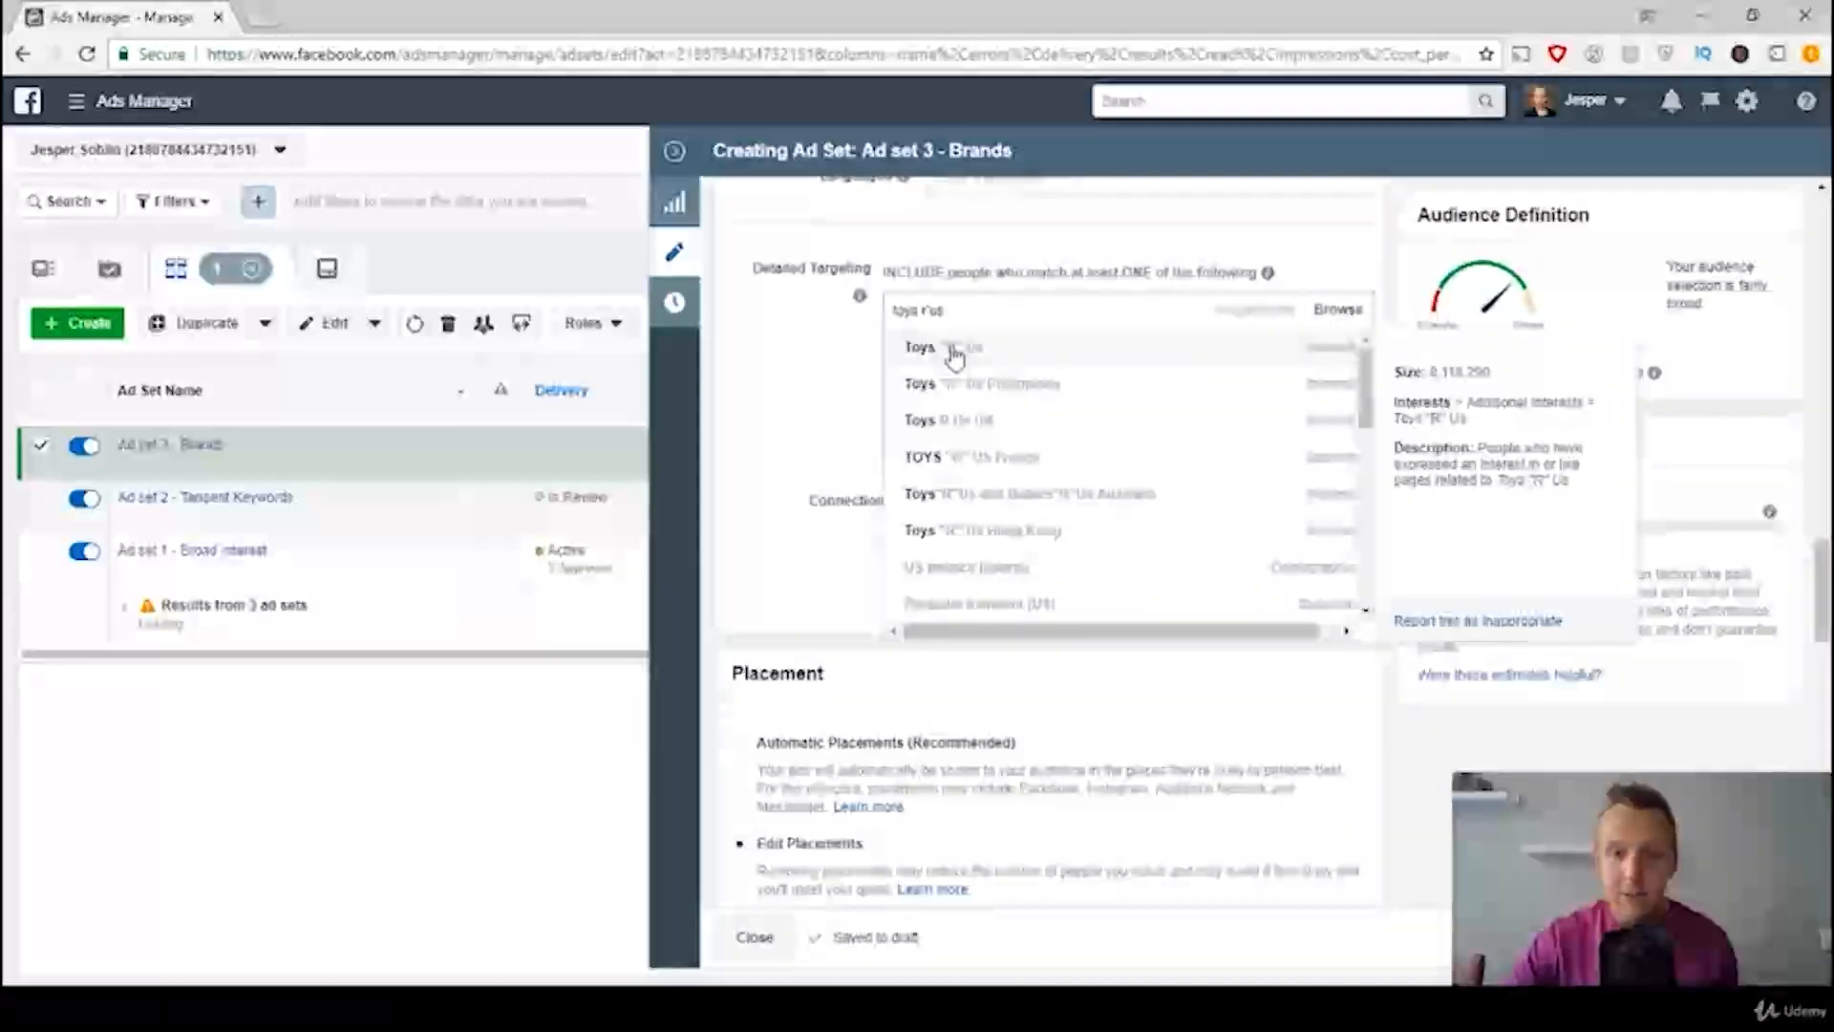
left_click(953, 351)
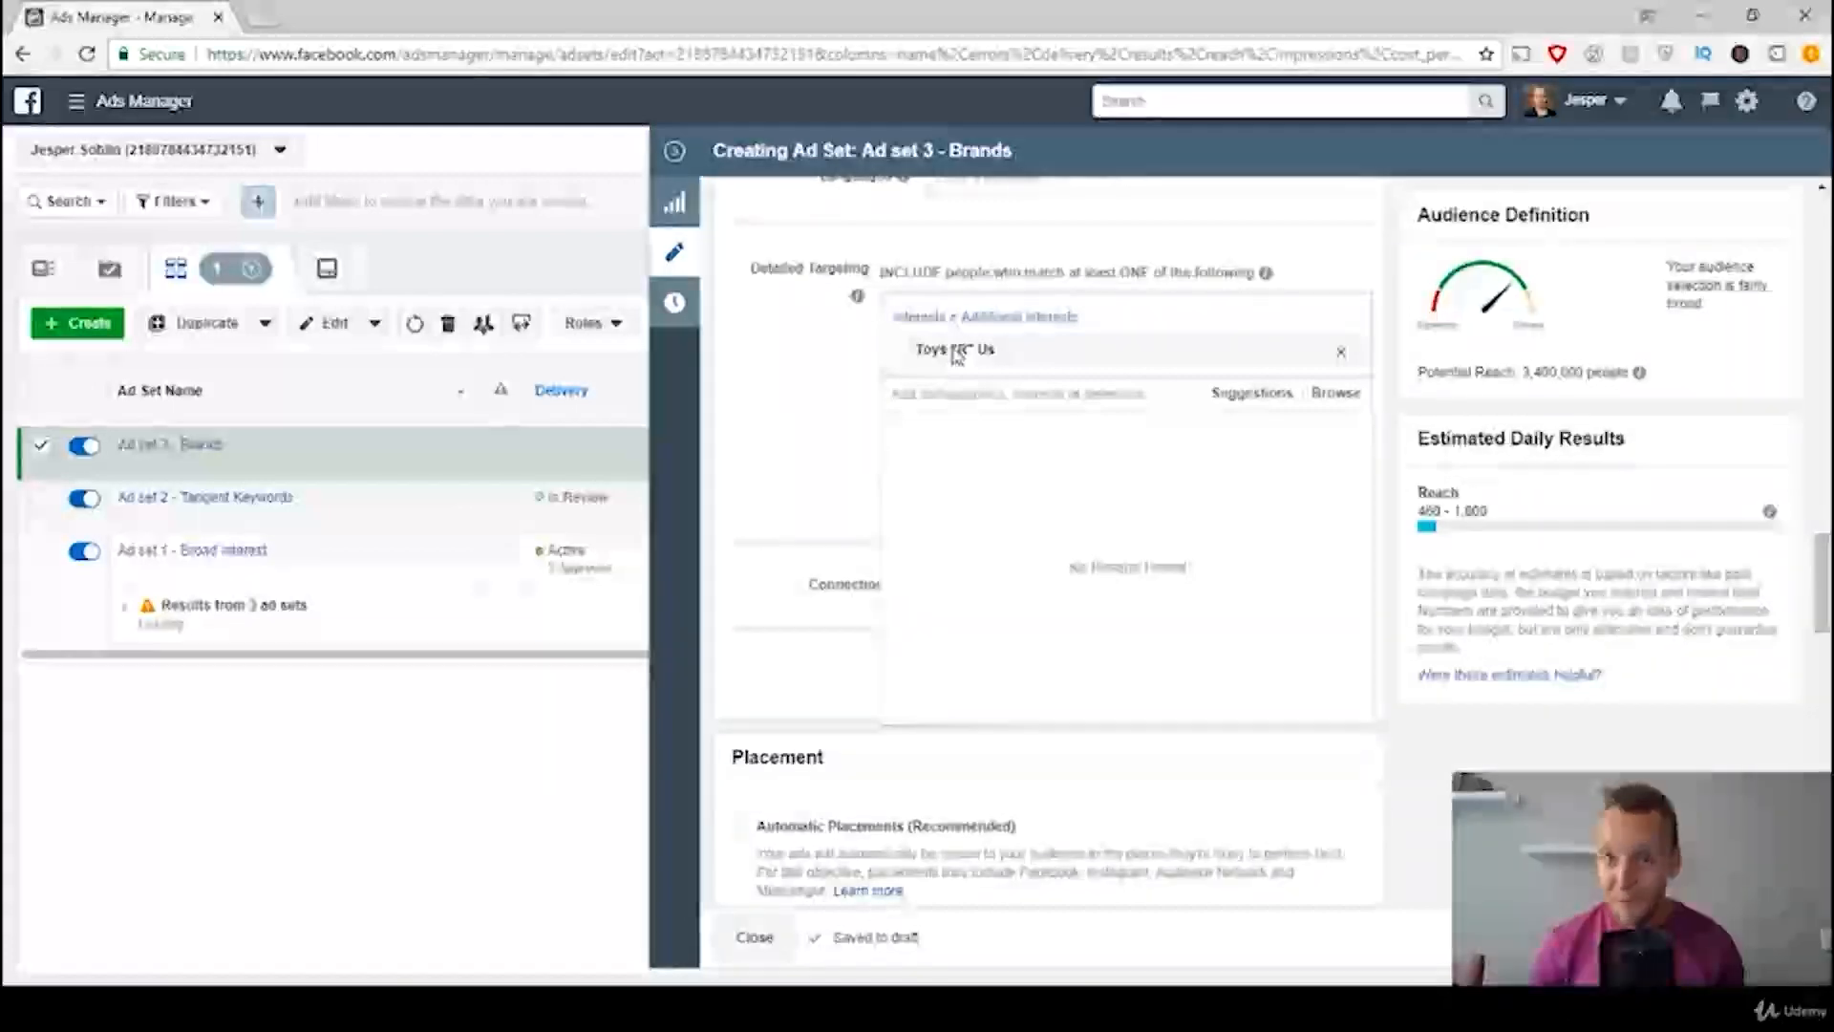
left_click(763, 318)
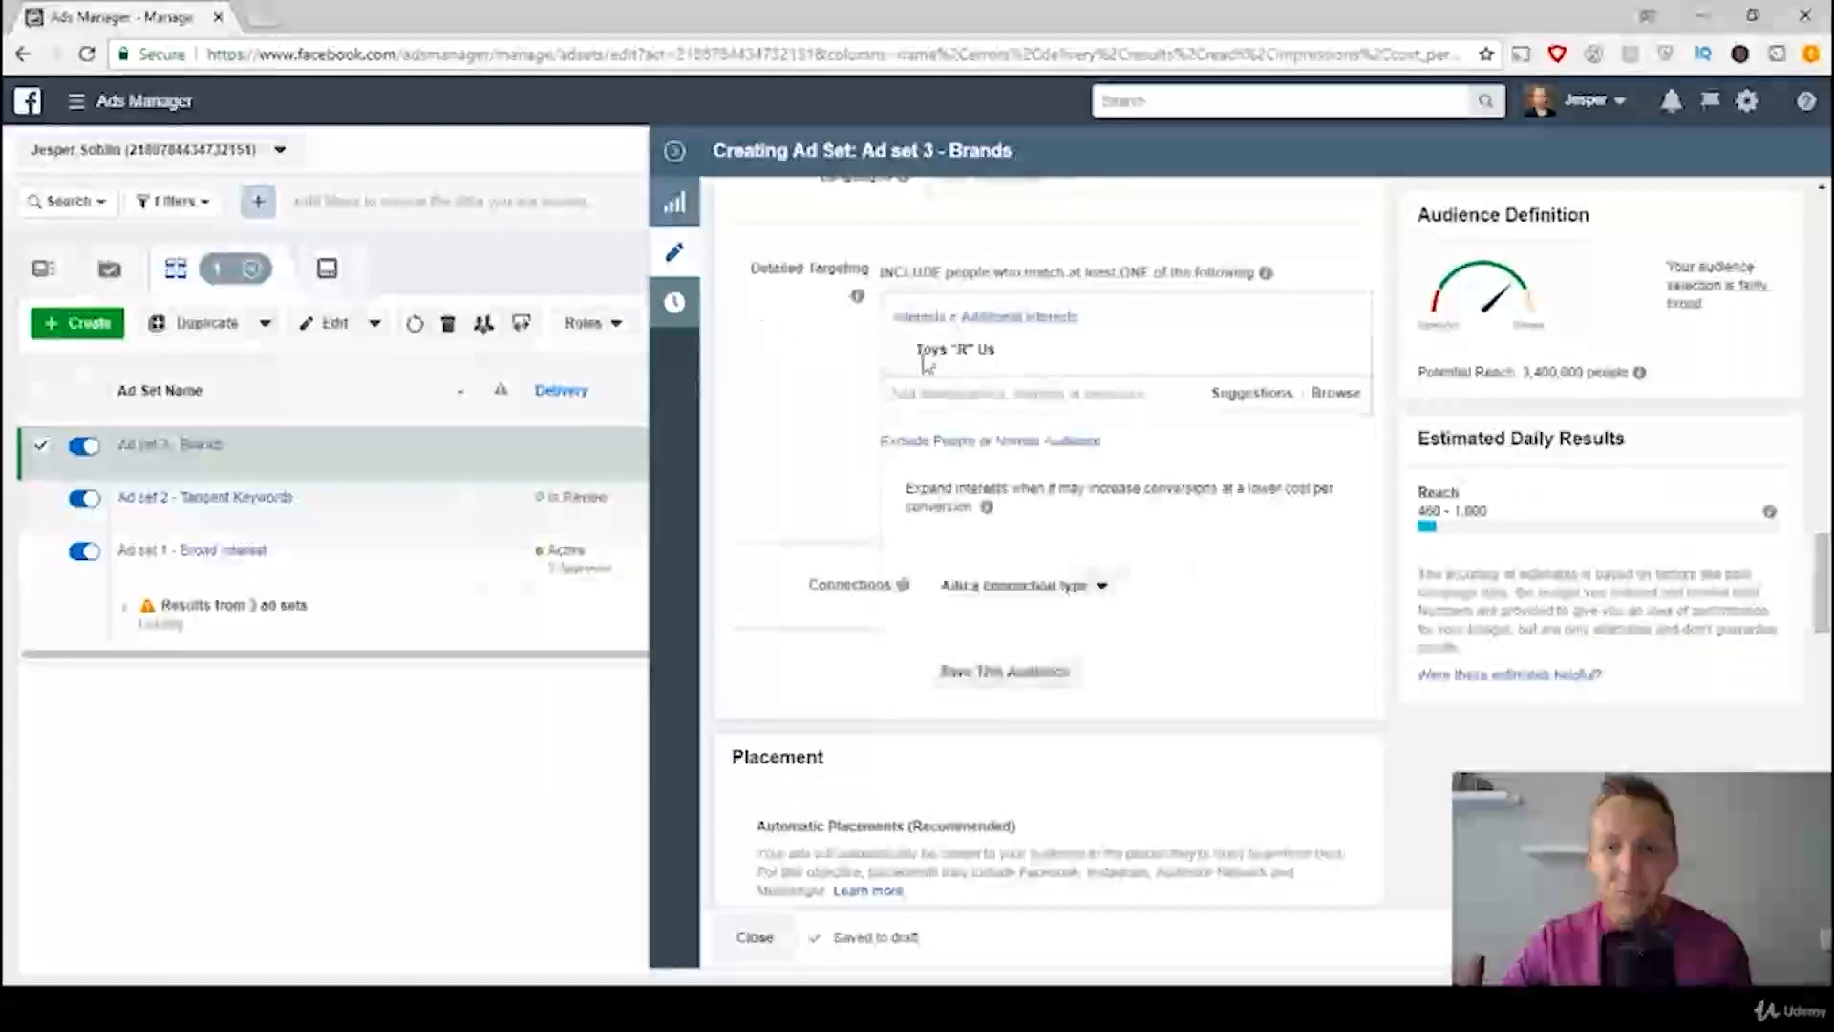
Step: Narrow the Brands ad set's audience to people who must also match the purchase behavior Engaged Shoppers
mouse_move(1146, 350)
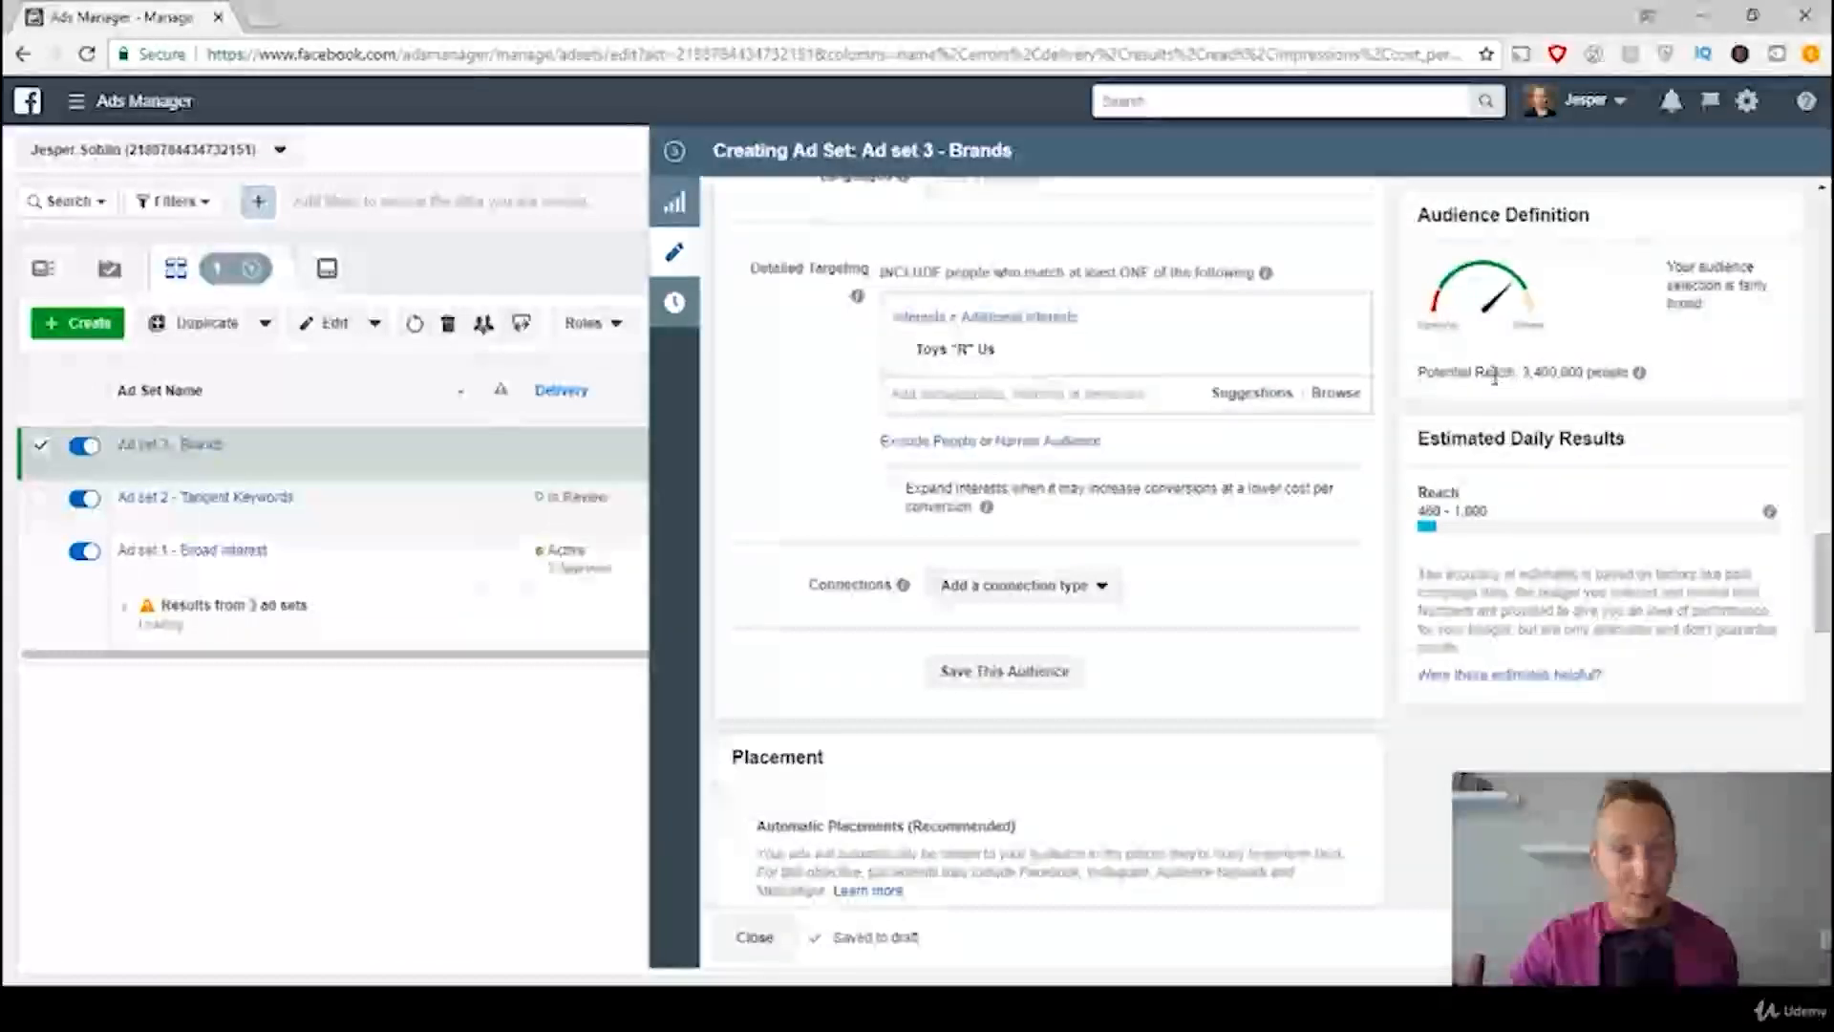
left_click(1051, 445)
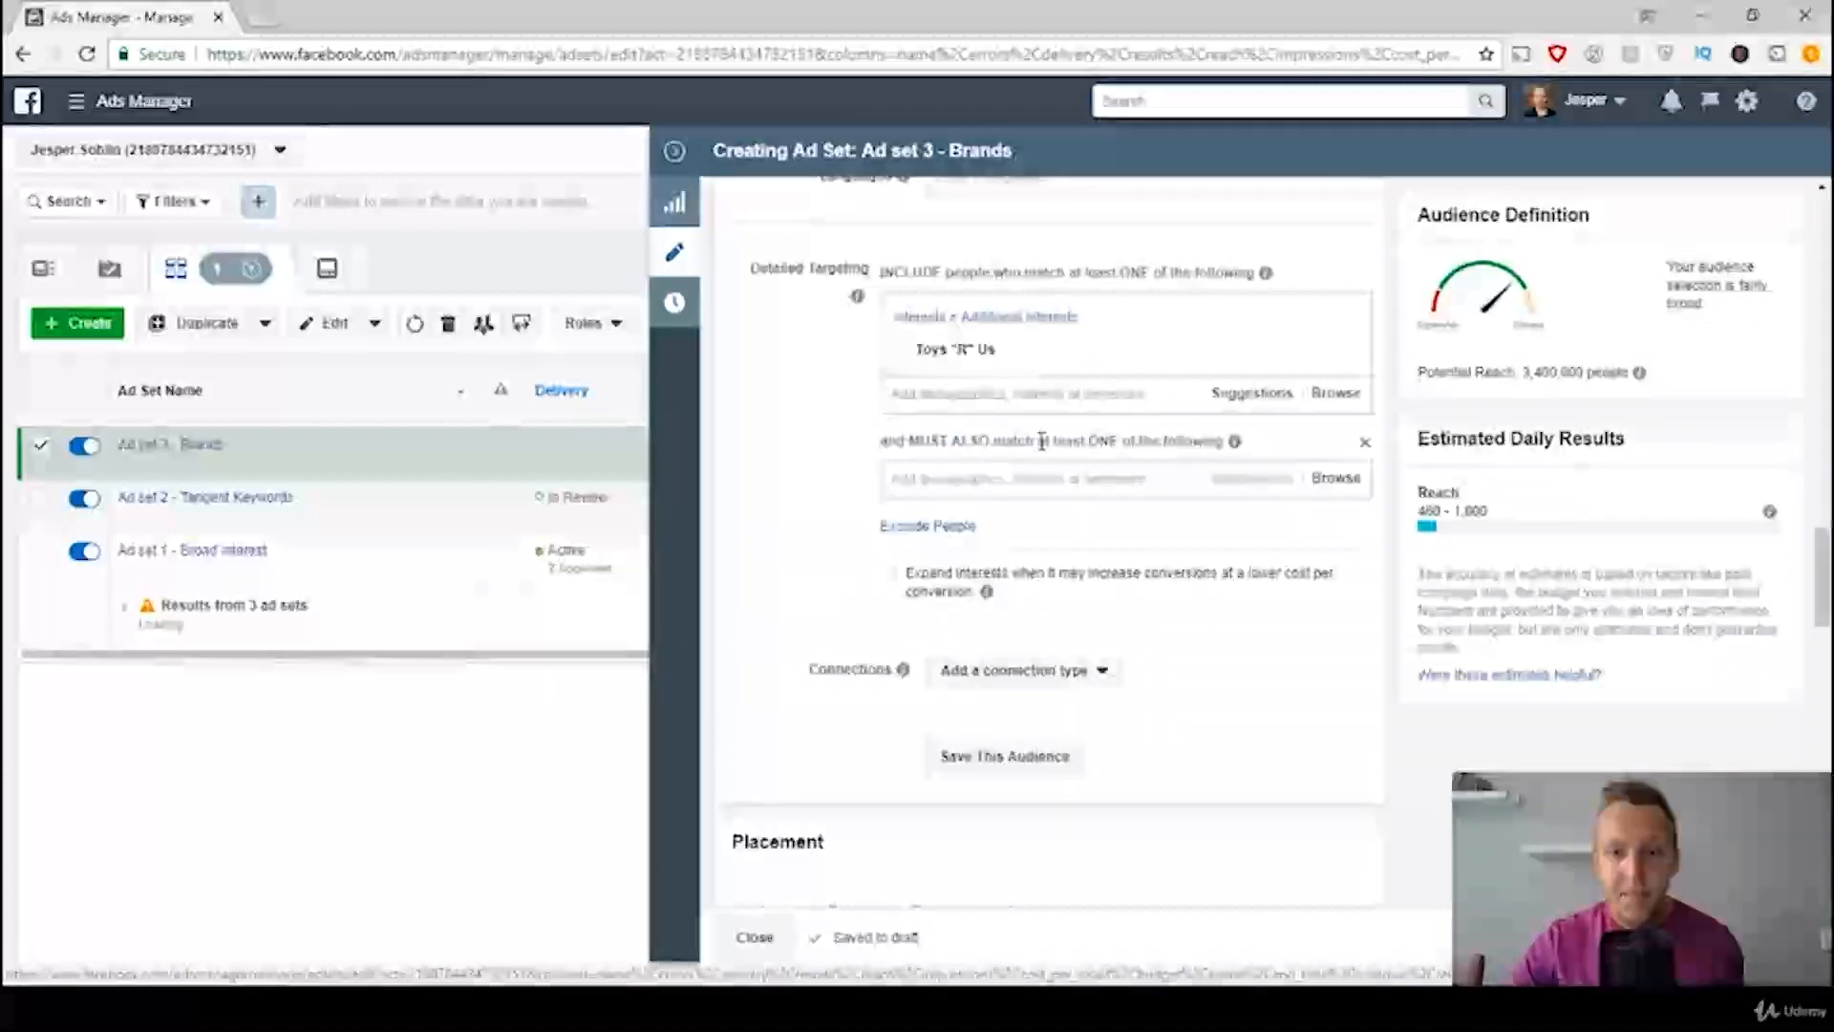
left_click(994, 483)
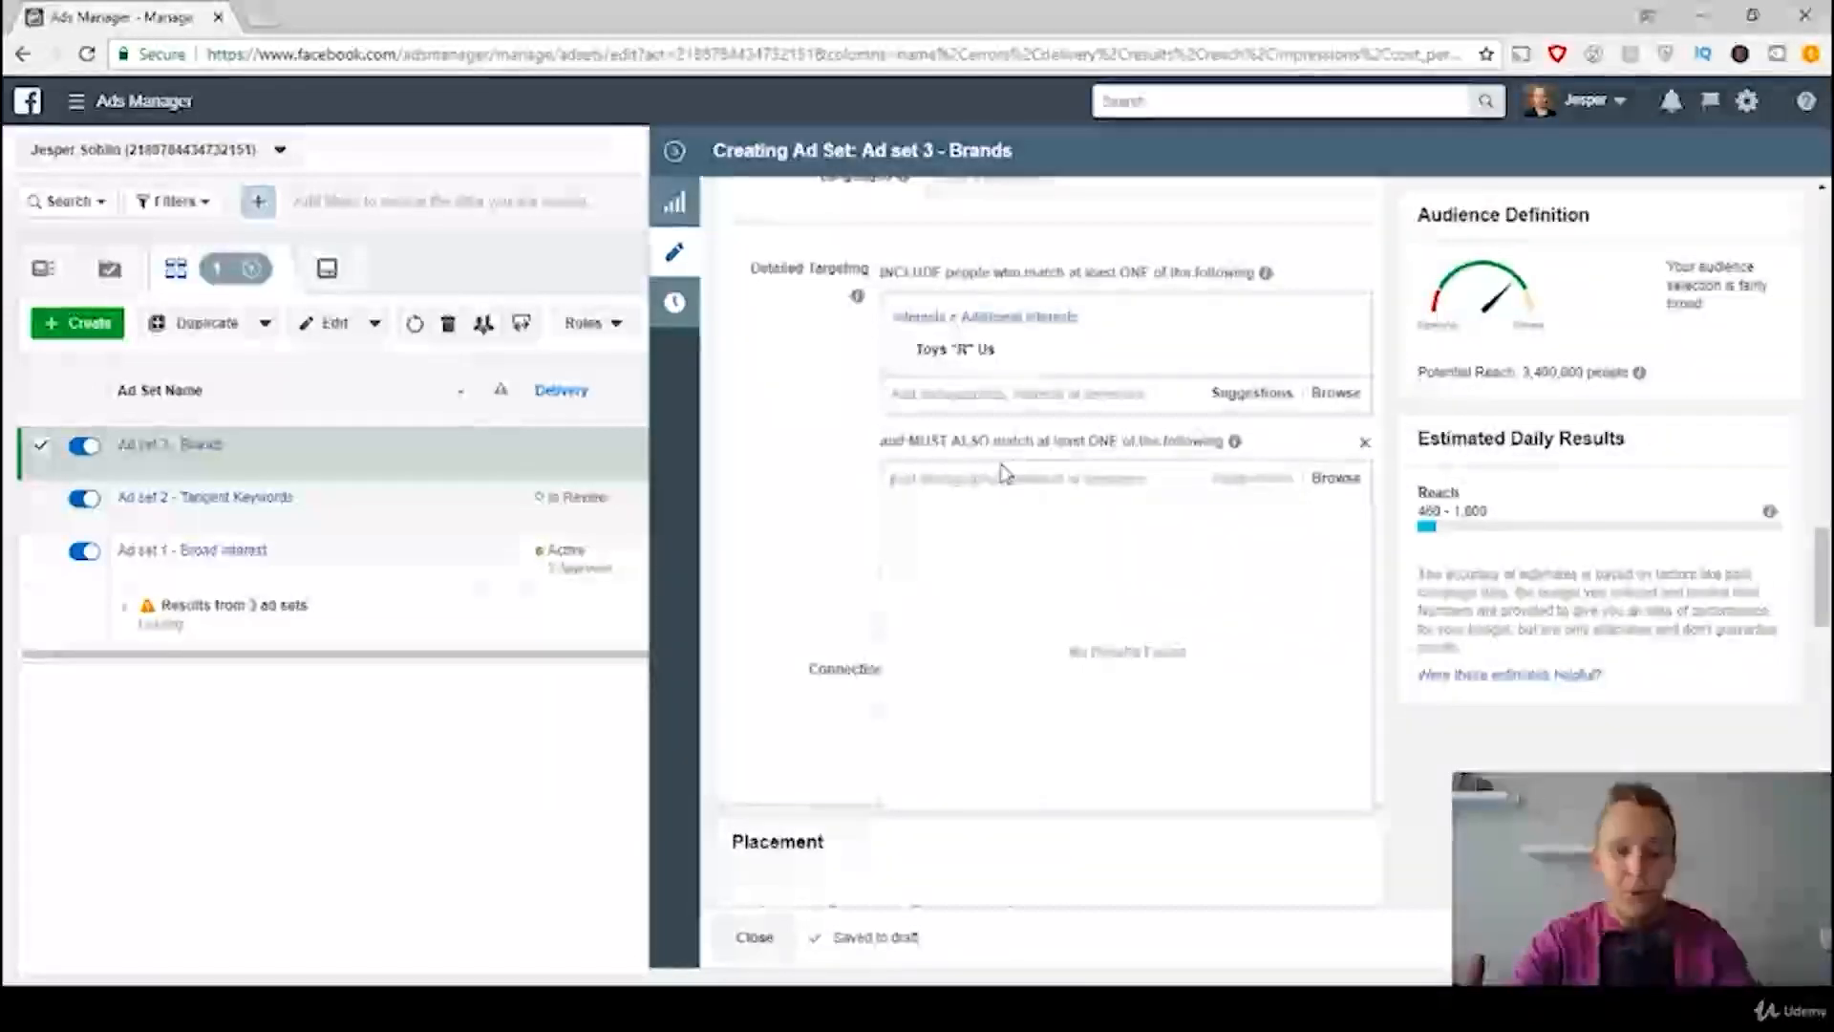
type("engaged sho")
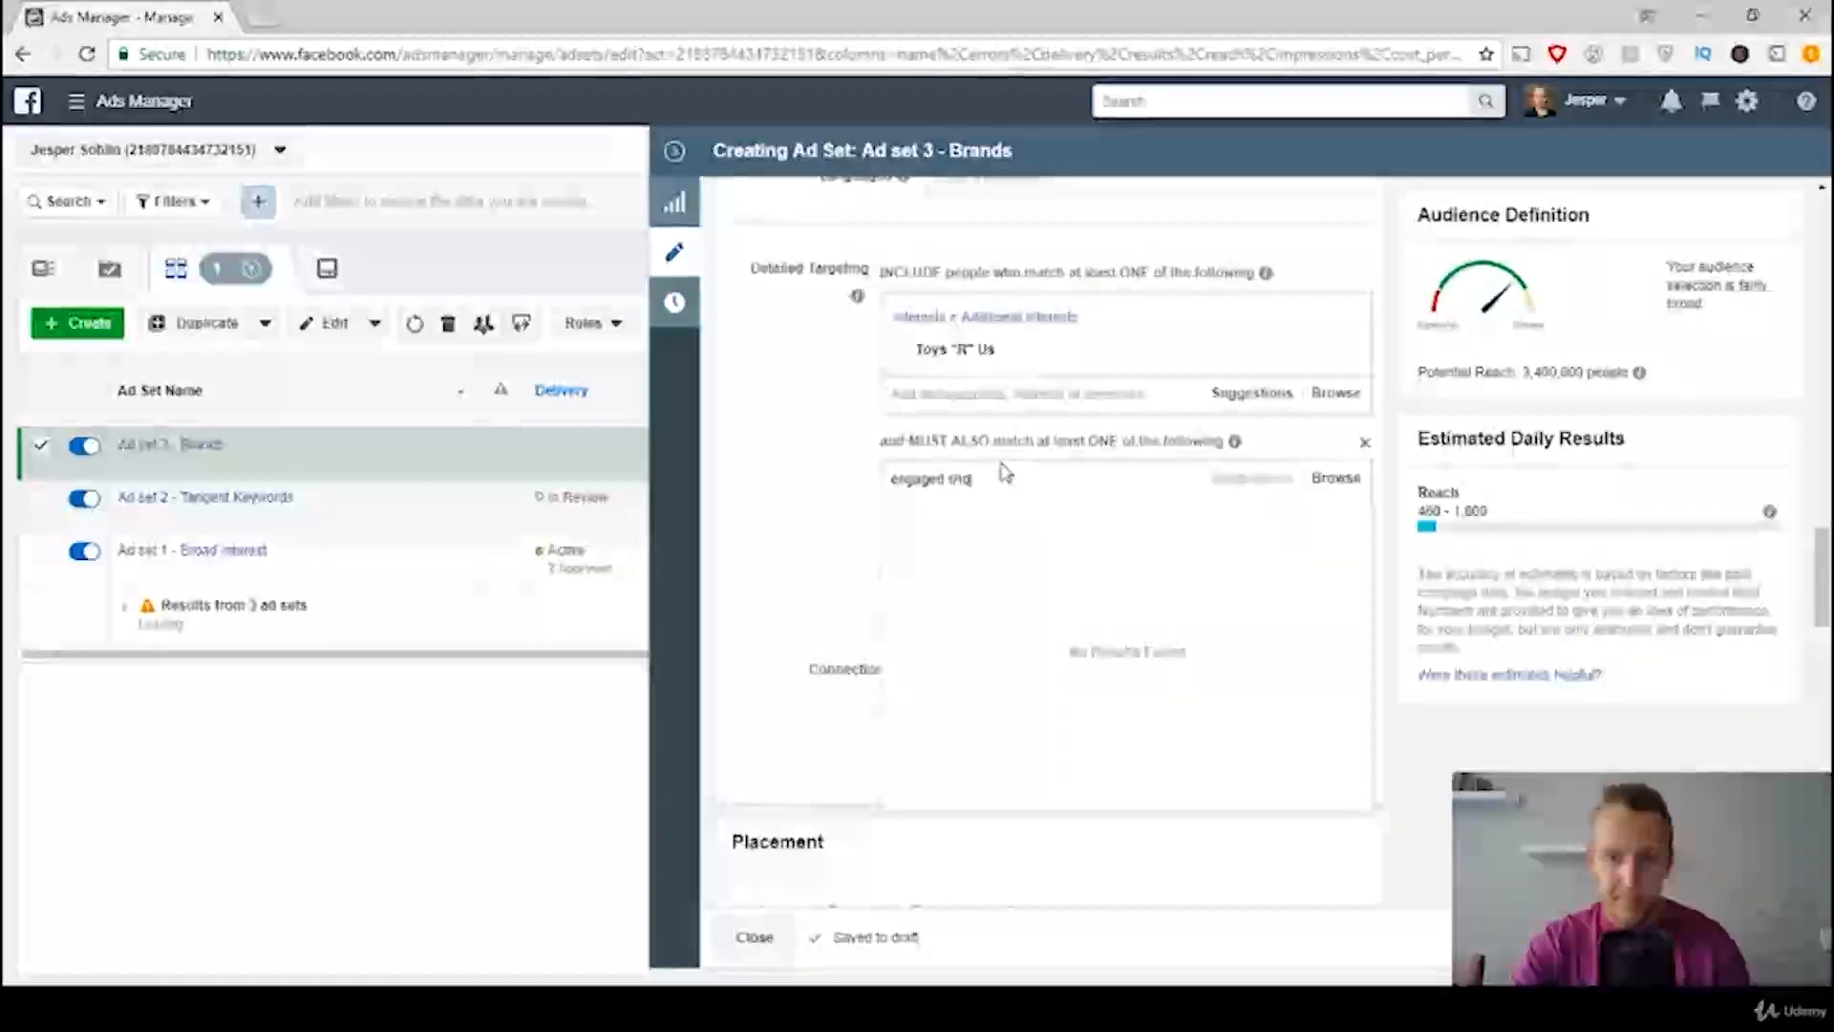
type("ppers")
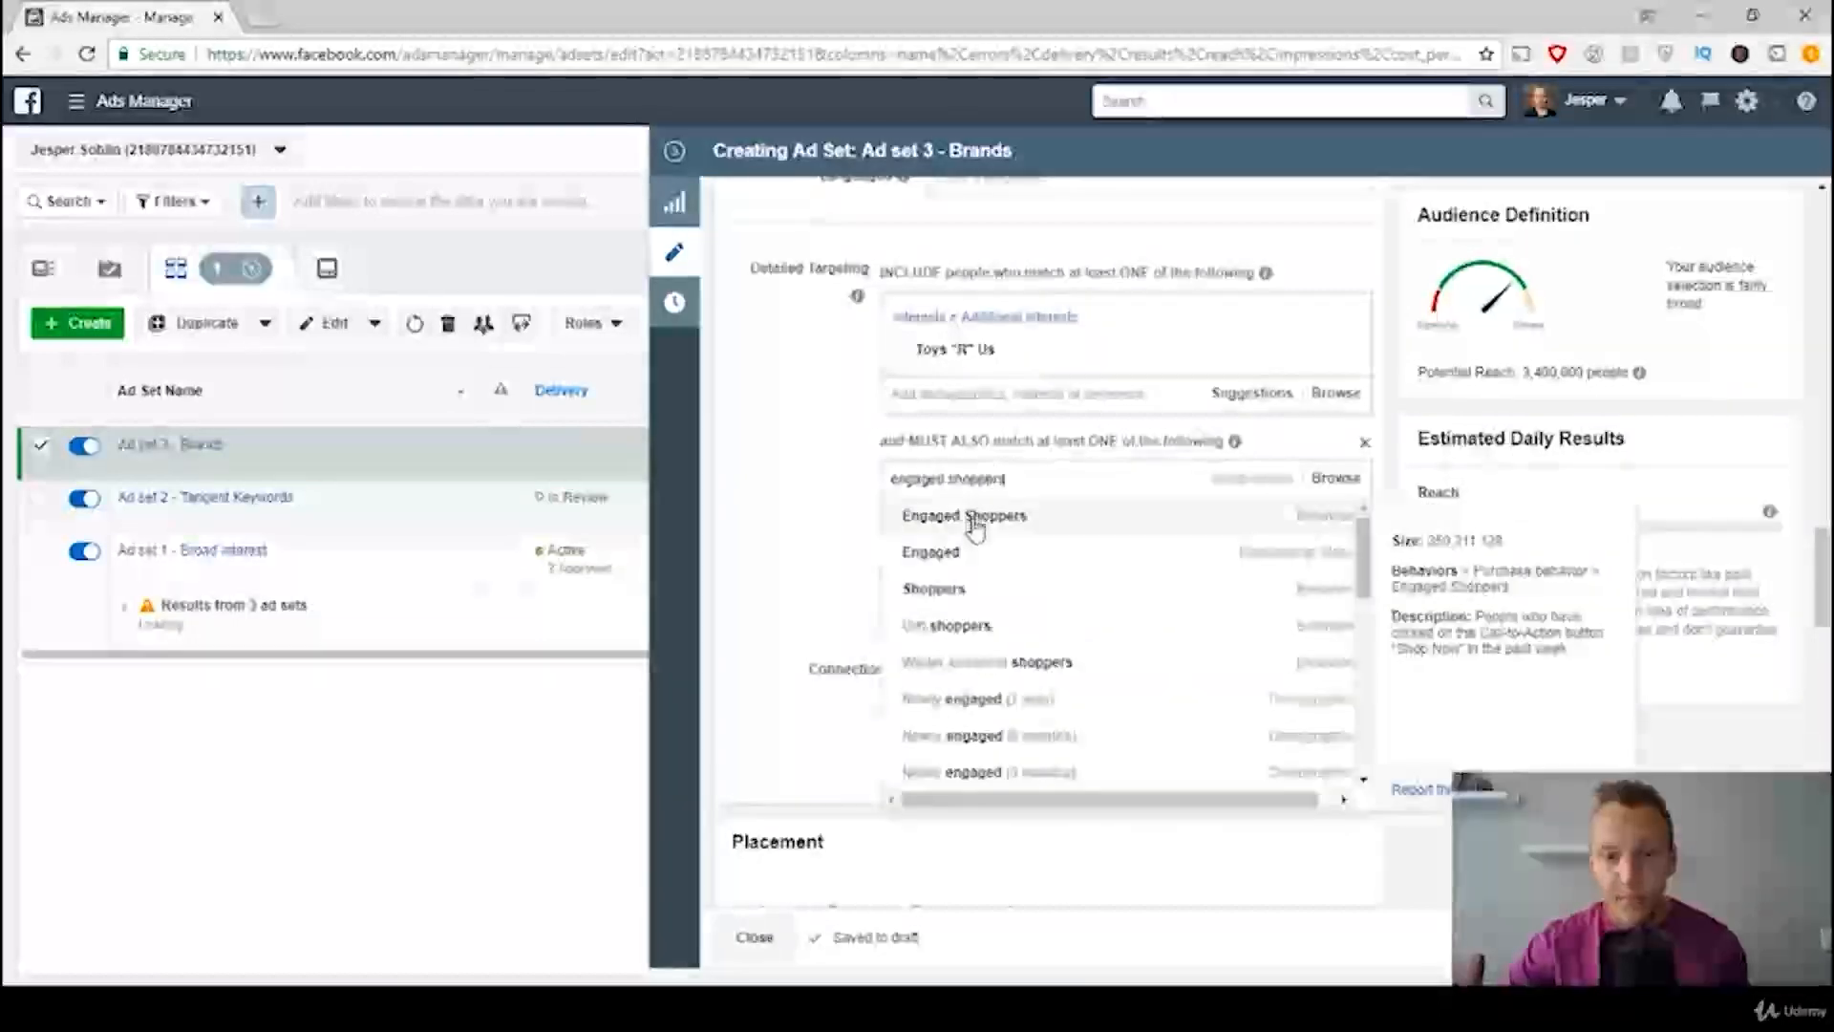
left_click(984, 524)
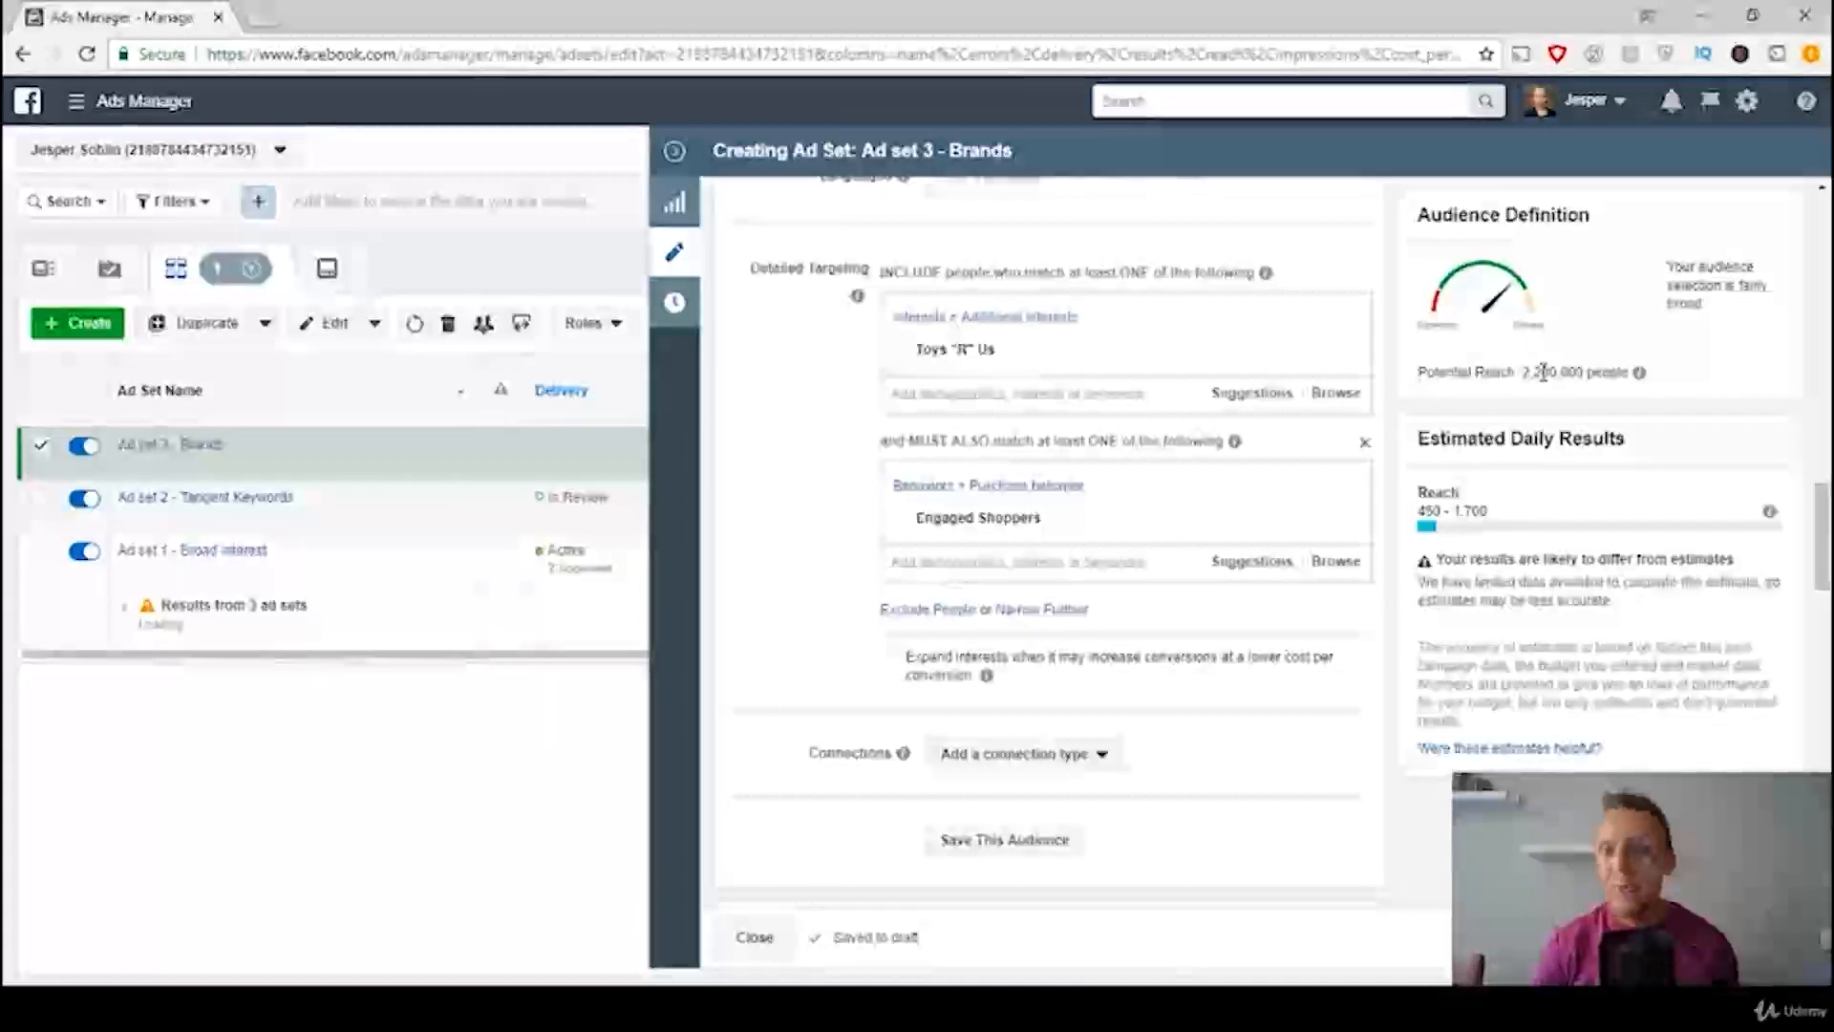
Step: Narrow the Brands audience further with a second must-also-match group containing the interest Stuffed toy
left_click(1065, 612)
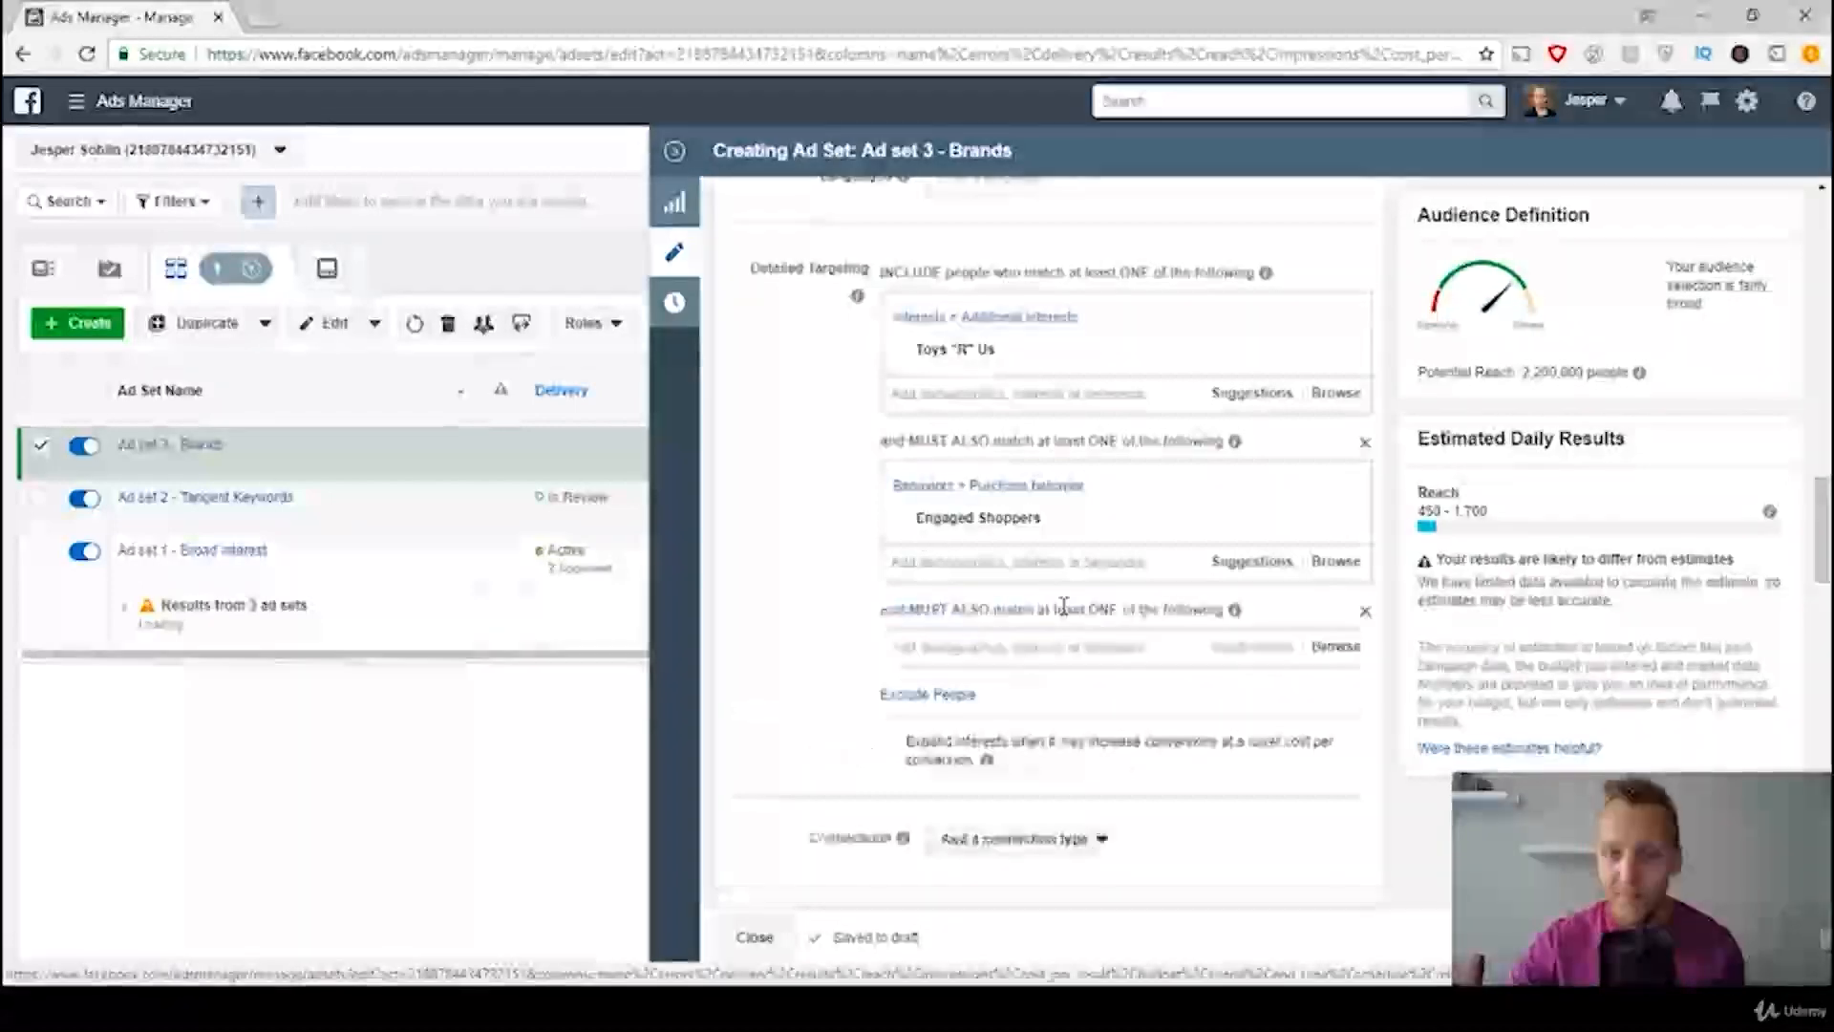
left_click(981, 652)
type("s")
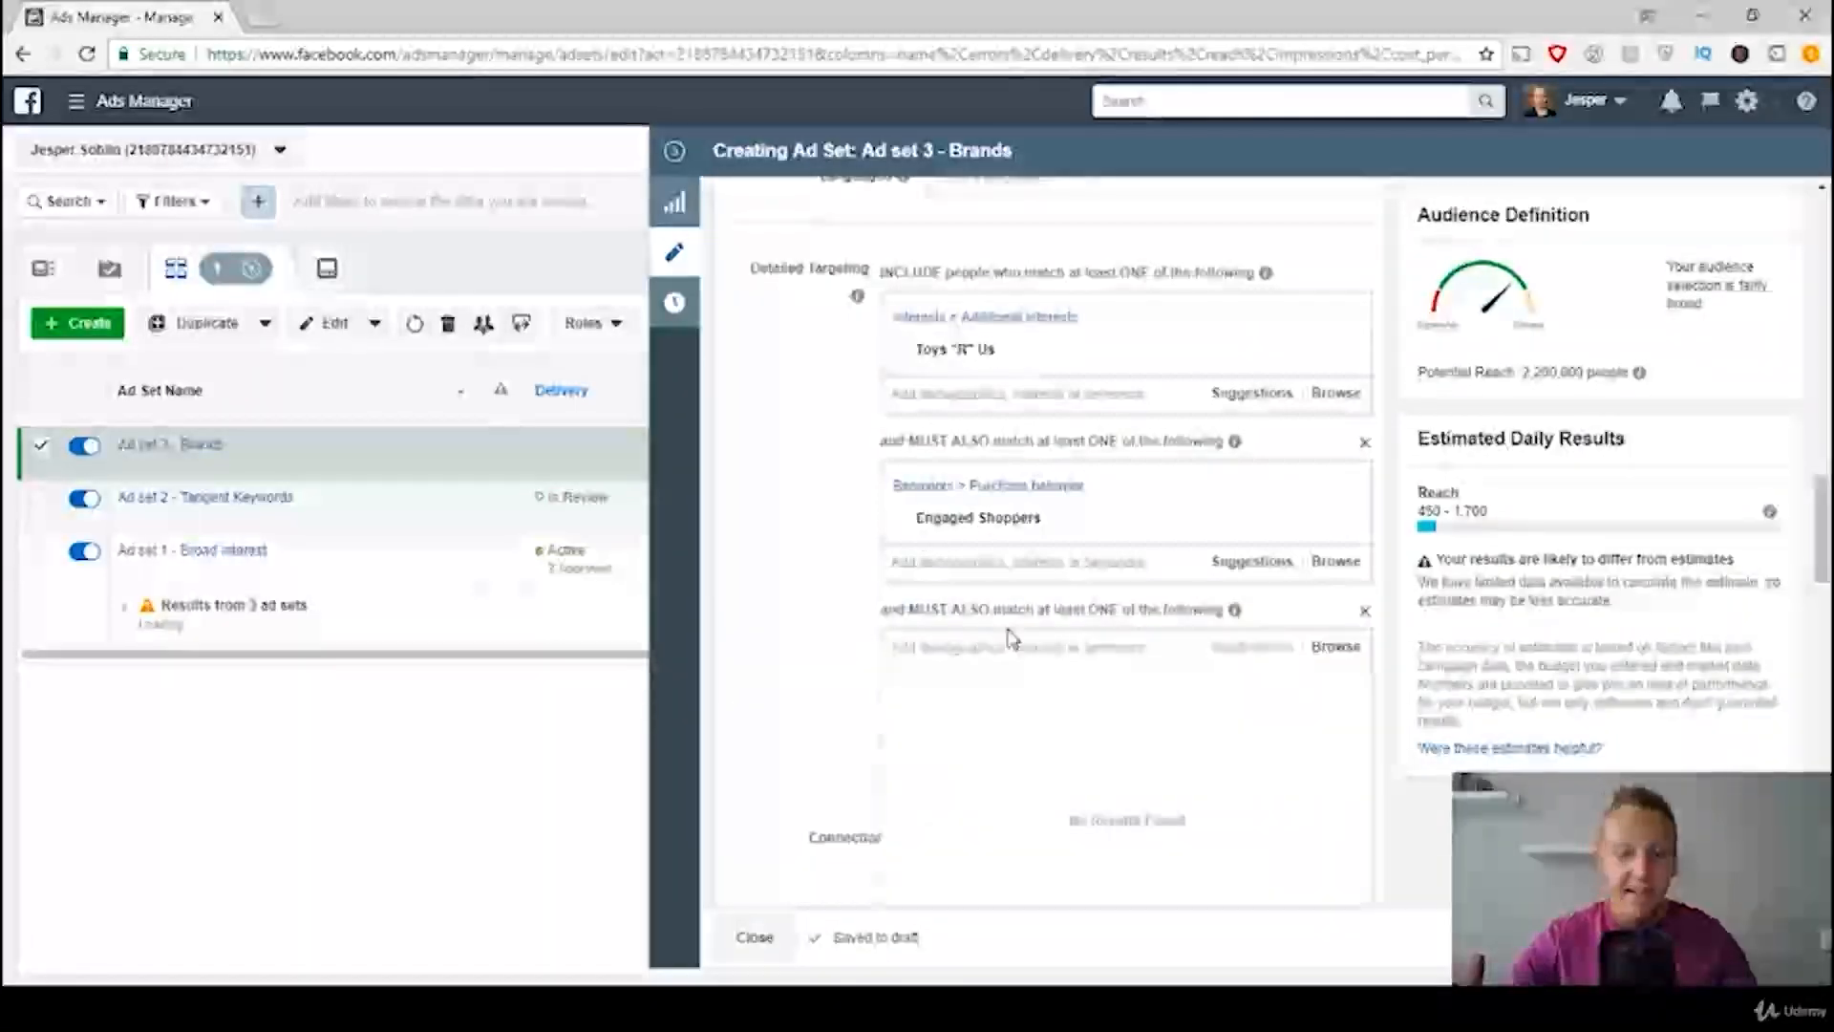
type("tuffed toys")
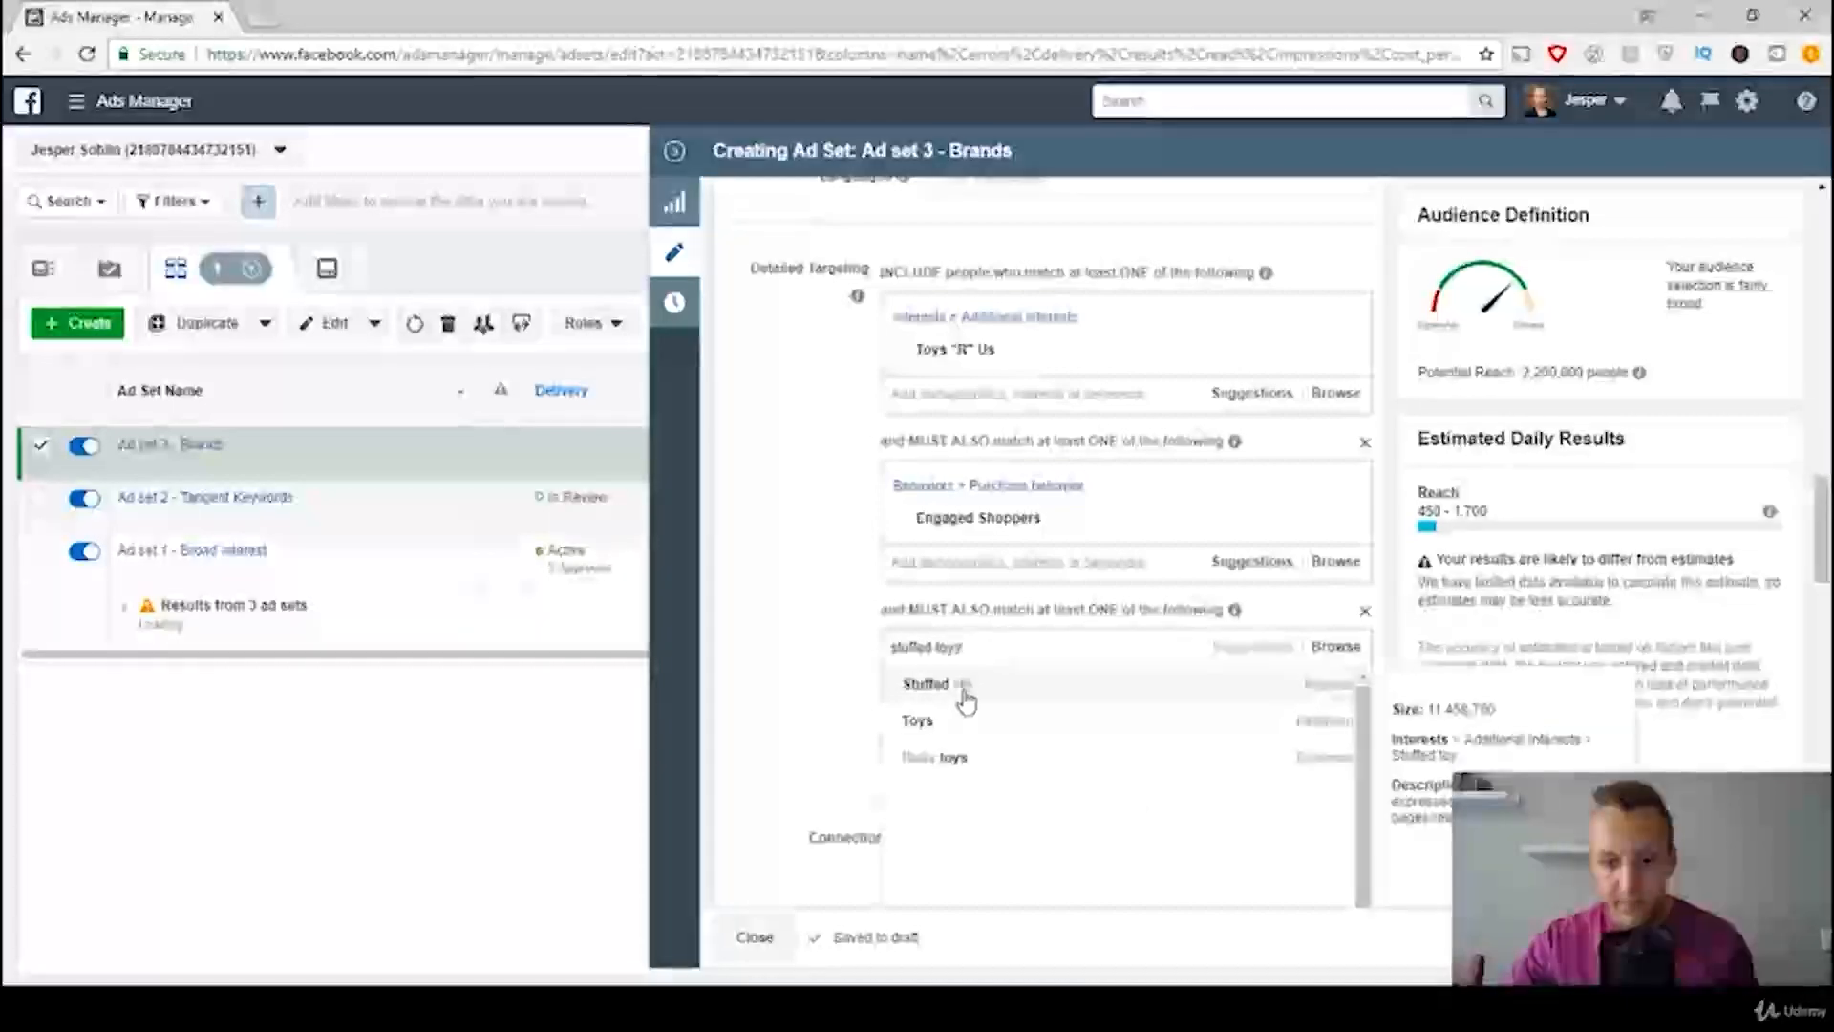
left_click(967, 692)
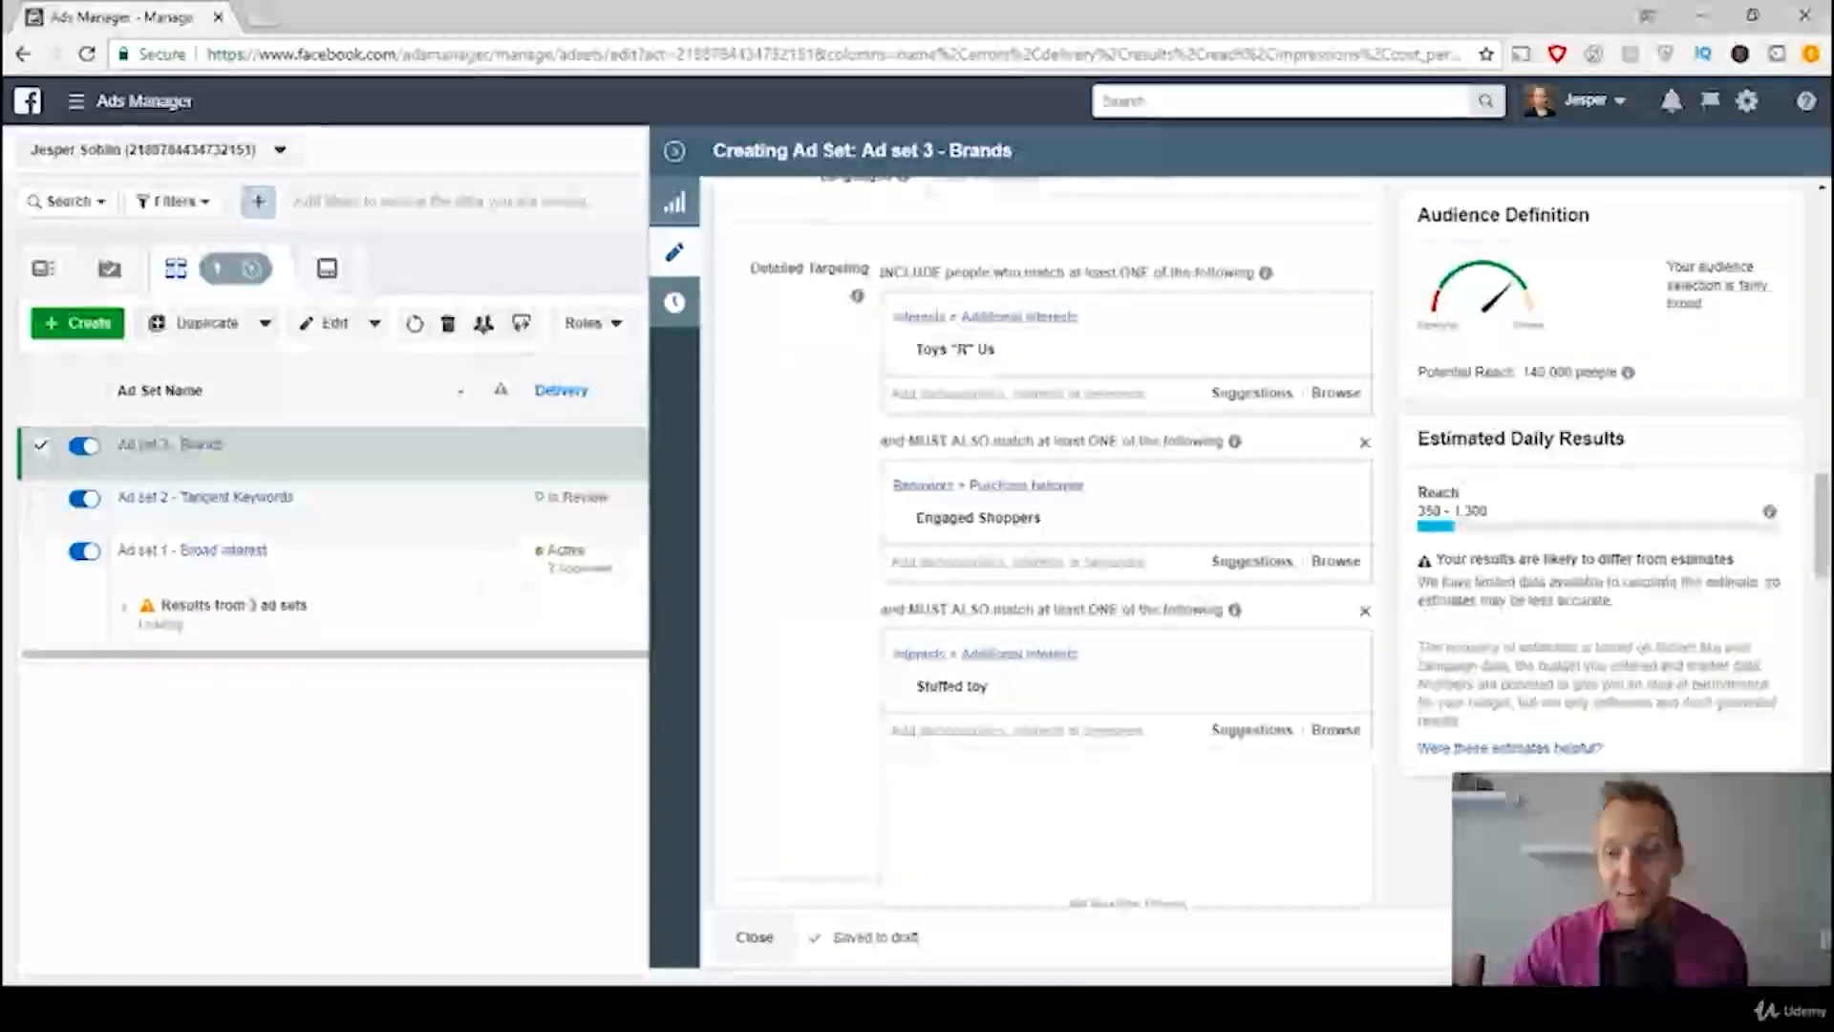
Step: Publish the Brands ad set and collapse its editor to return to the full ad set list
left_click(450, 457)
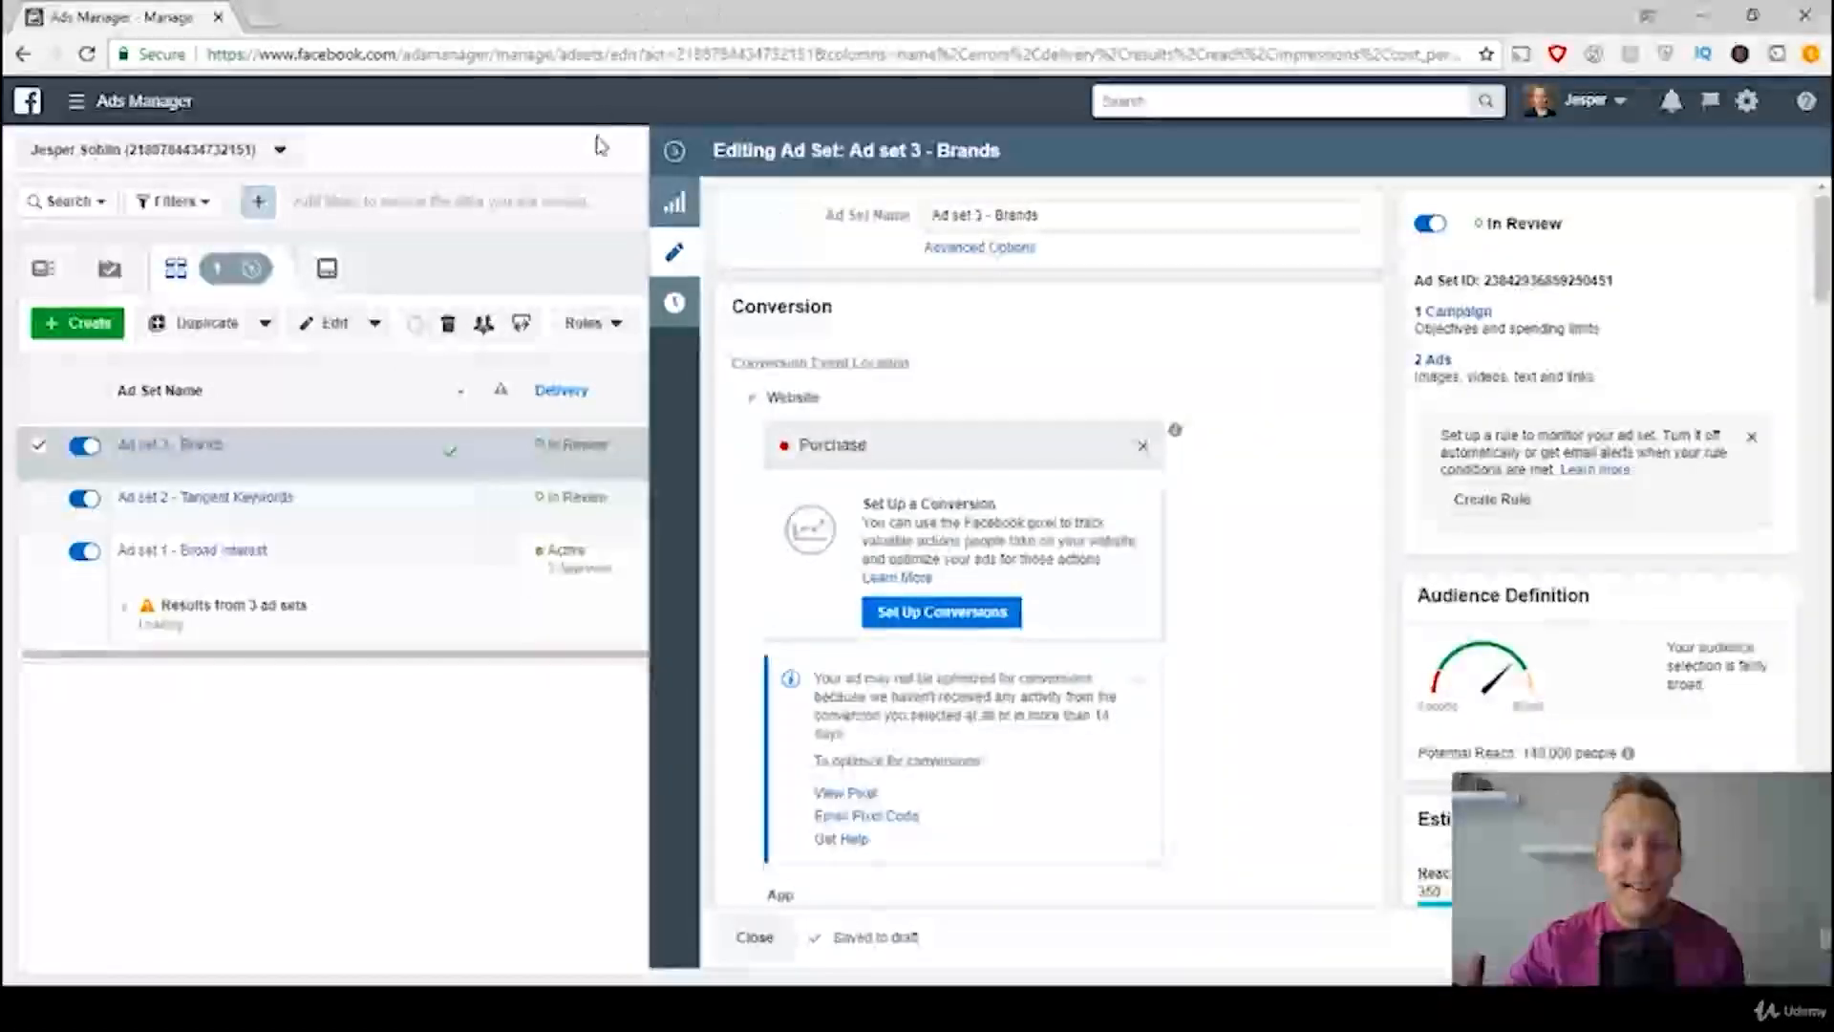
left_click(673, 155)
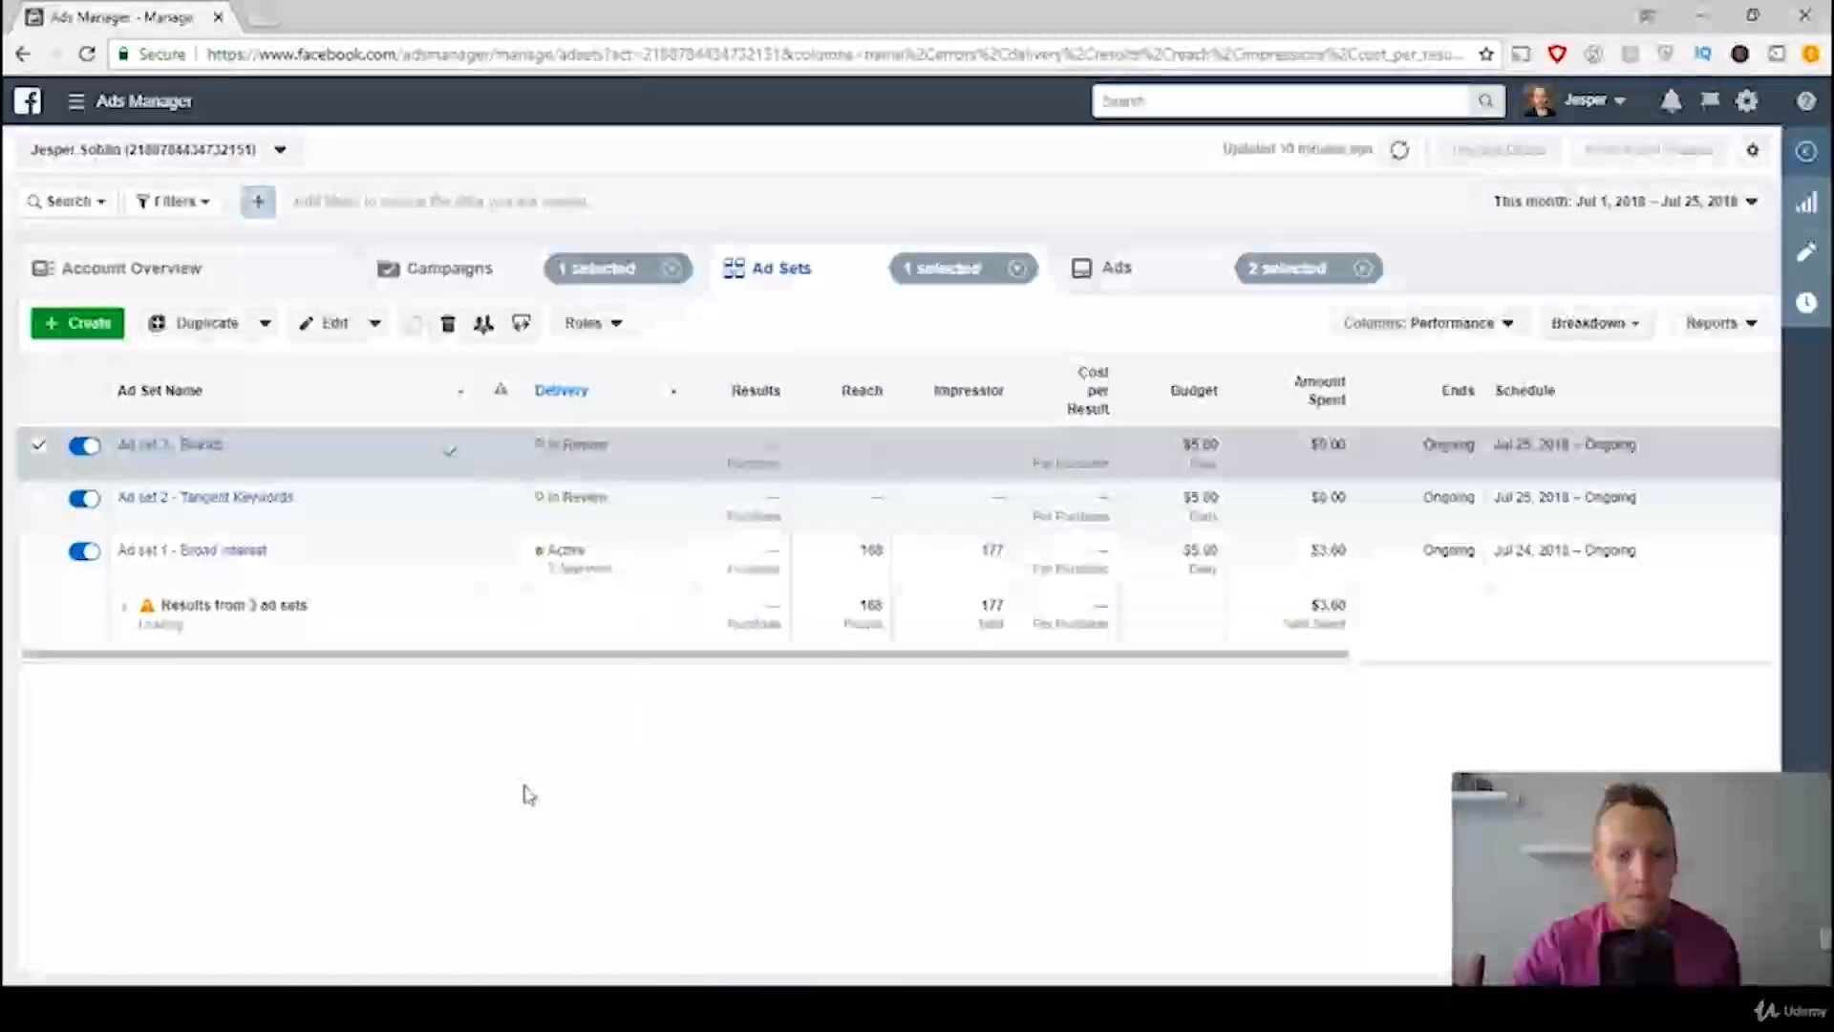
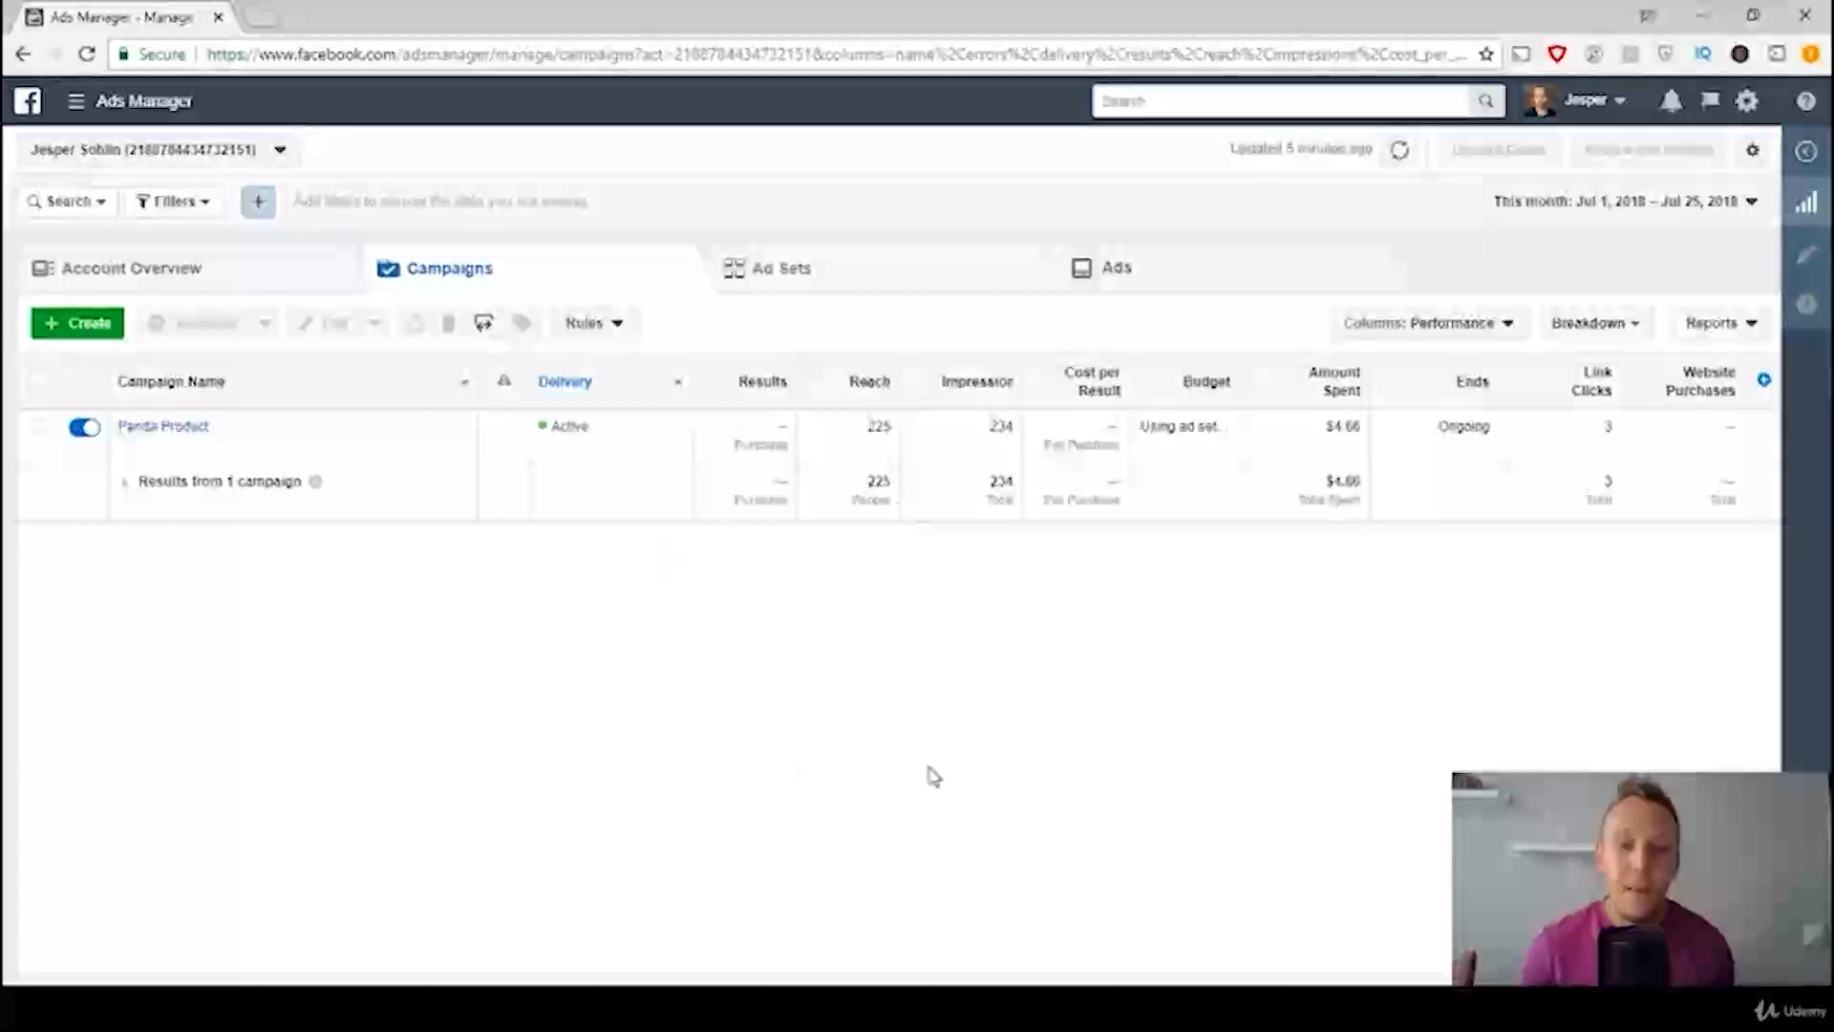
Step: Open the column customization for the ad sets table, find the cart metrics and include the Website Adds to Cart column
left_click(798, 279)
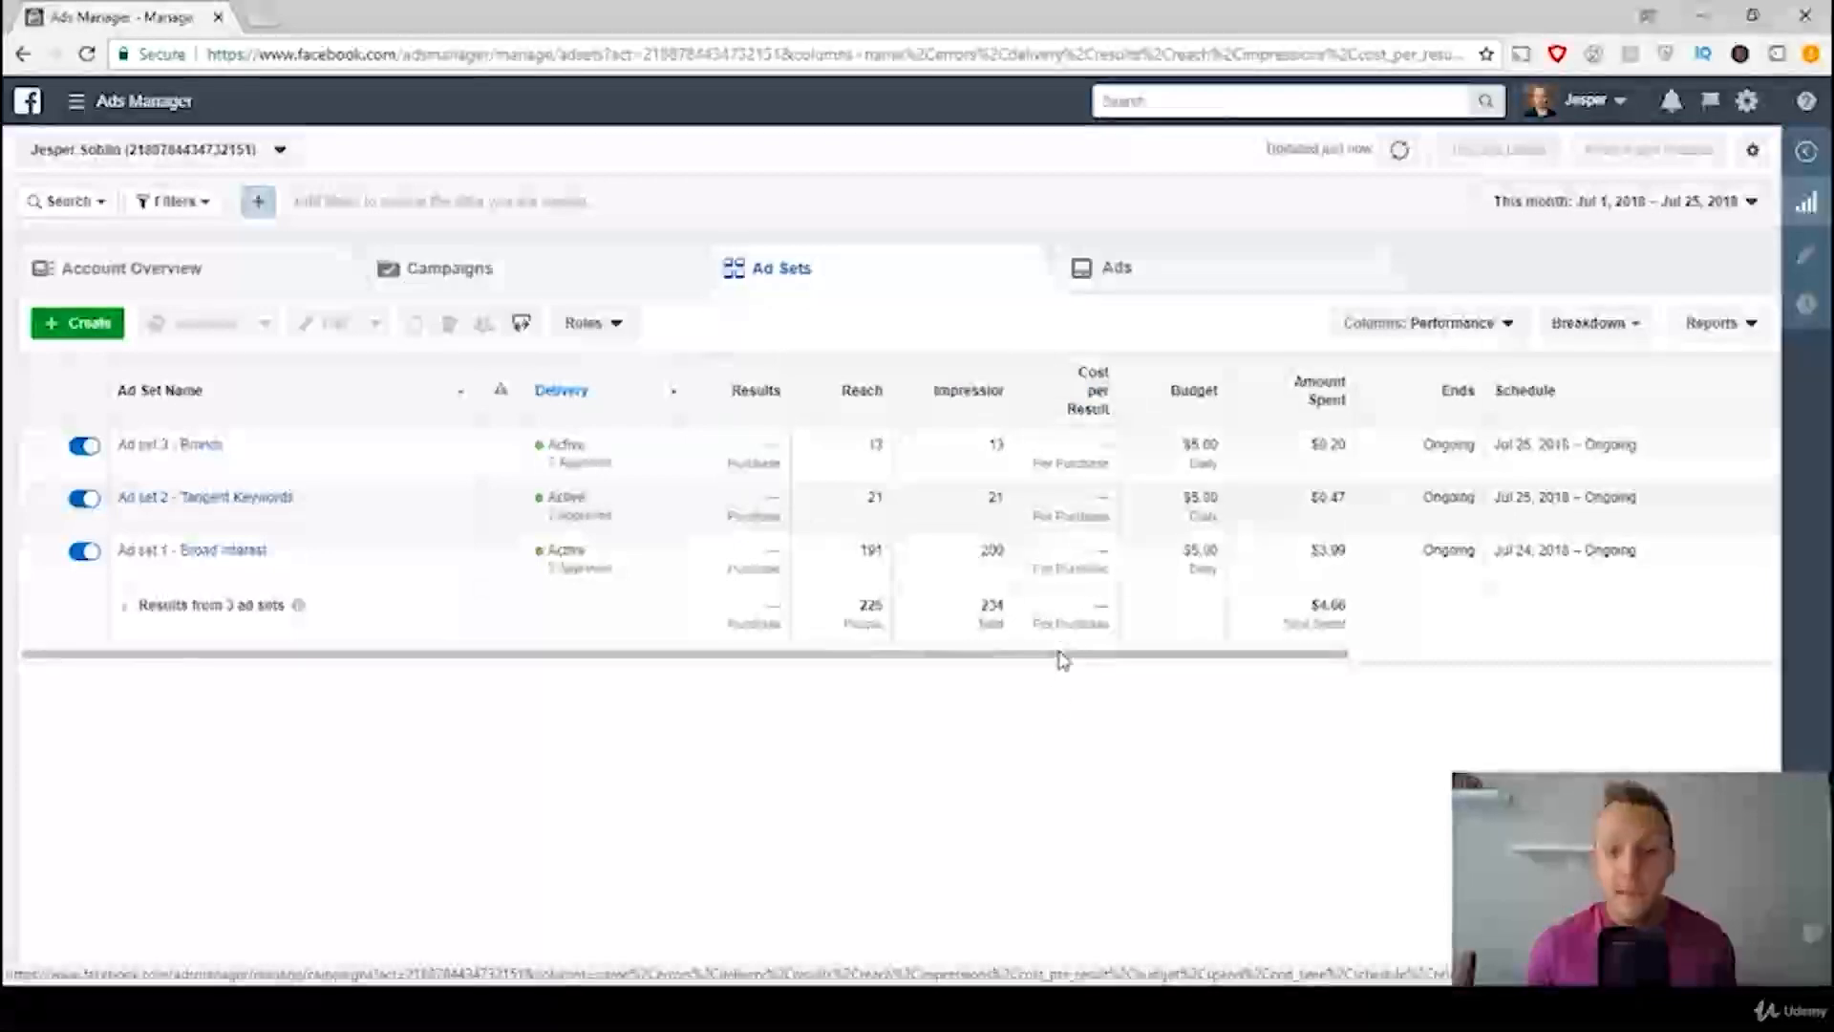
left_click_drag(1062, 659, 1499, 655)
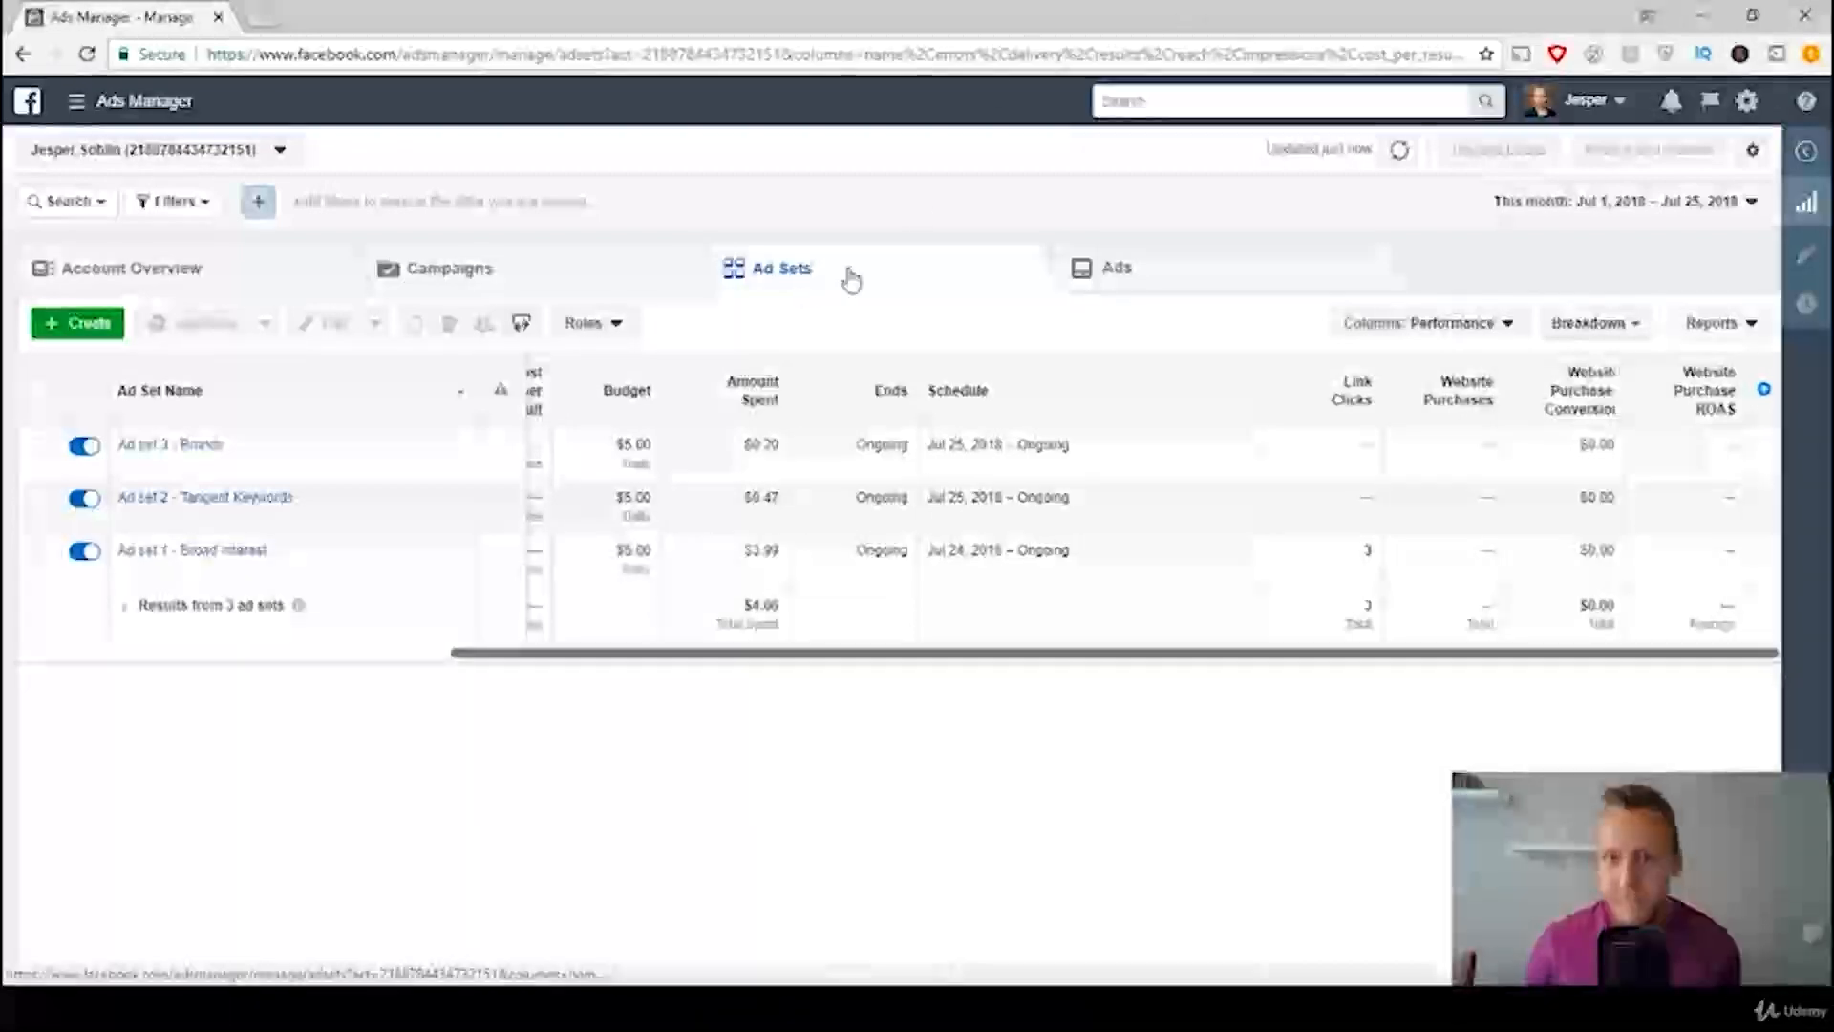
left_click(1419, 327)
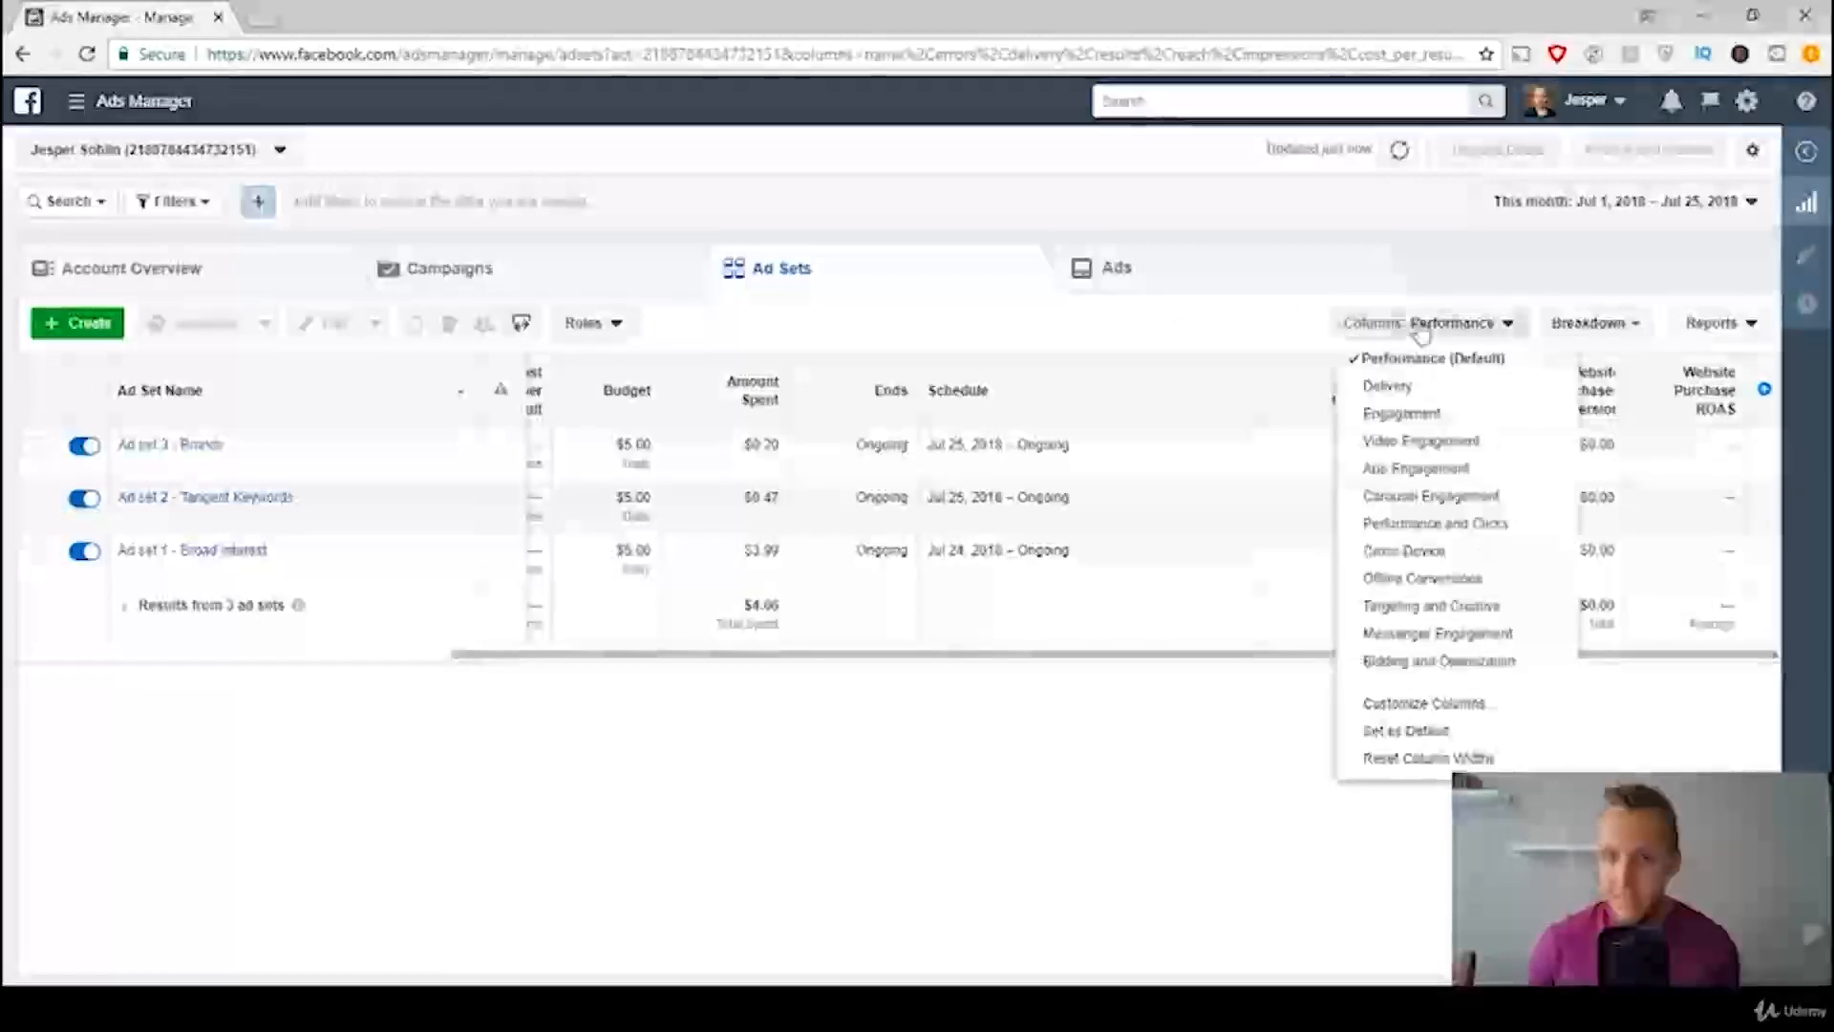
left_click(1425, 705)
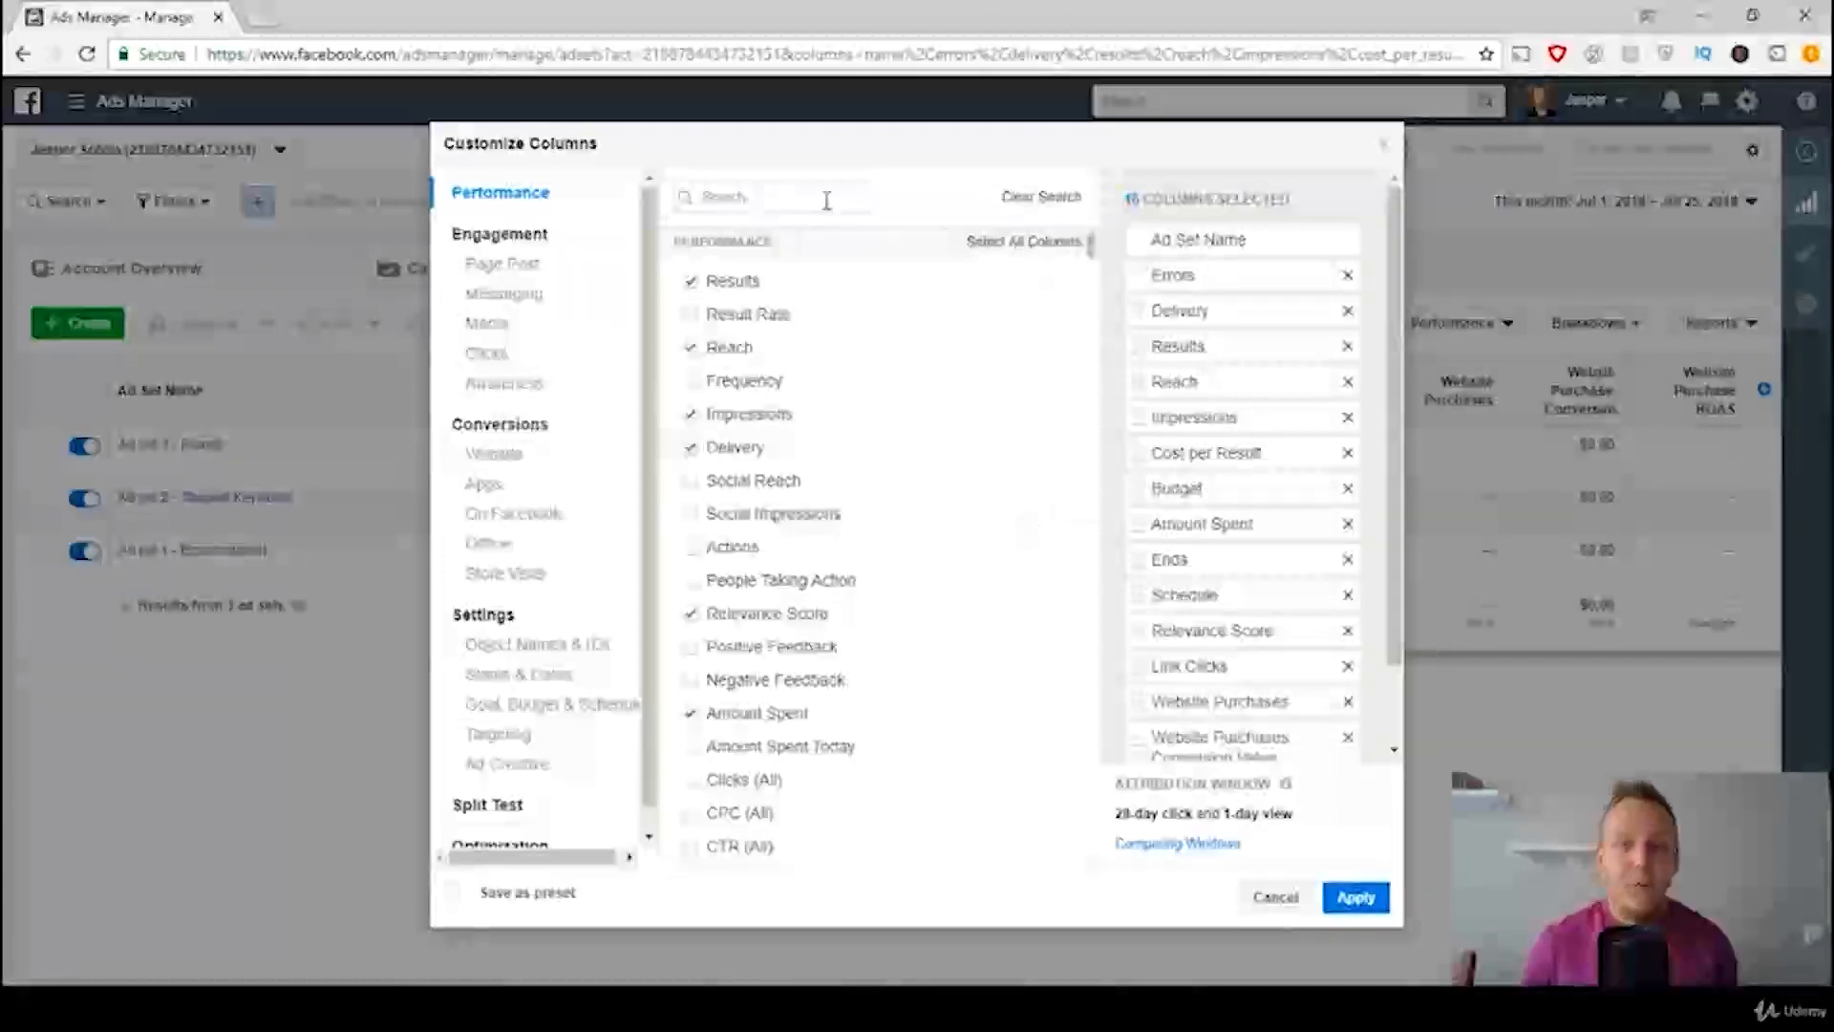
left_click(780, 196)
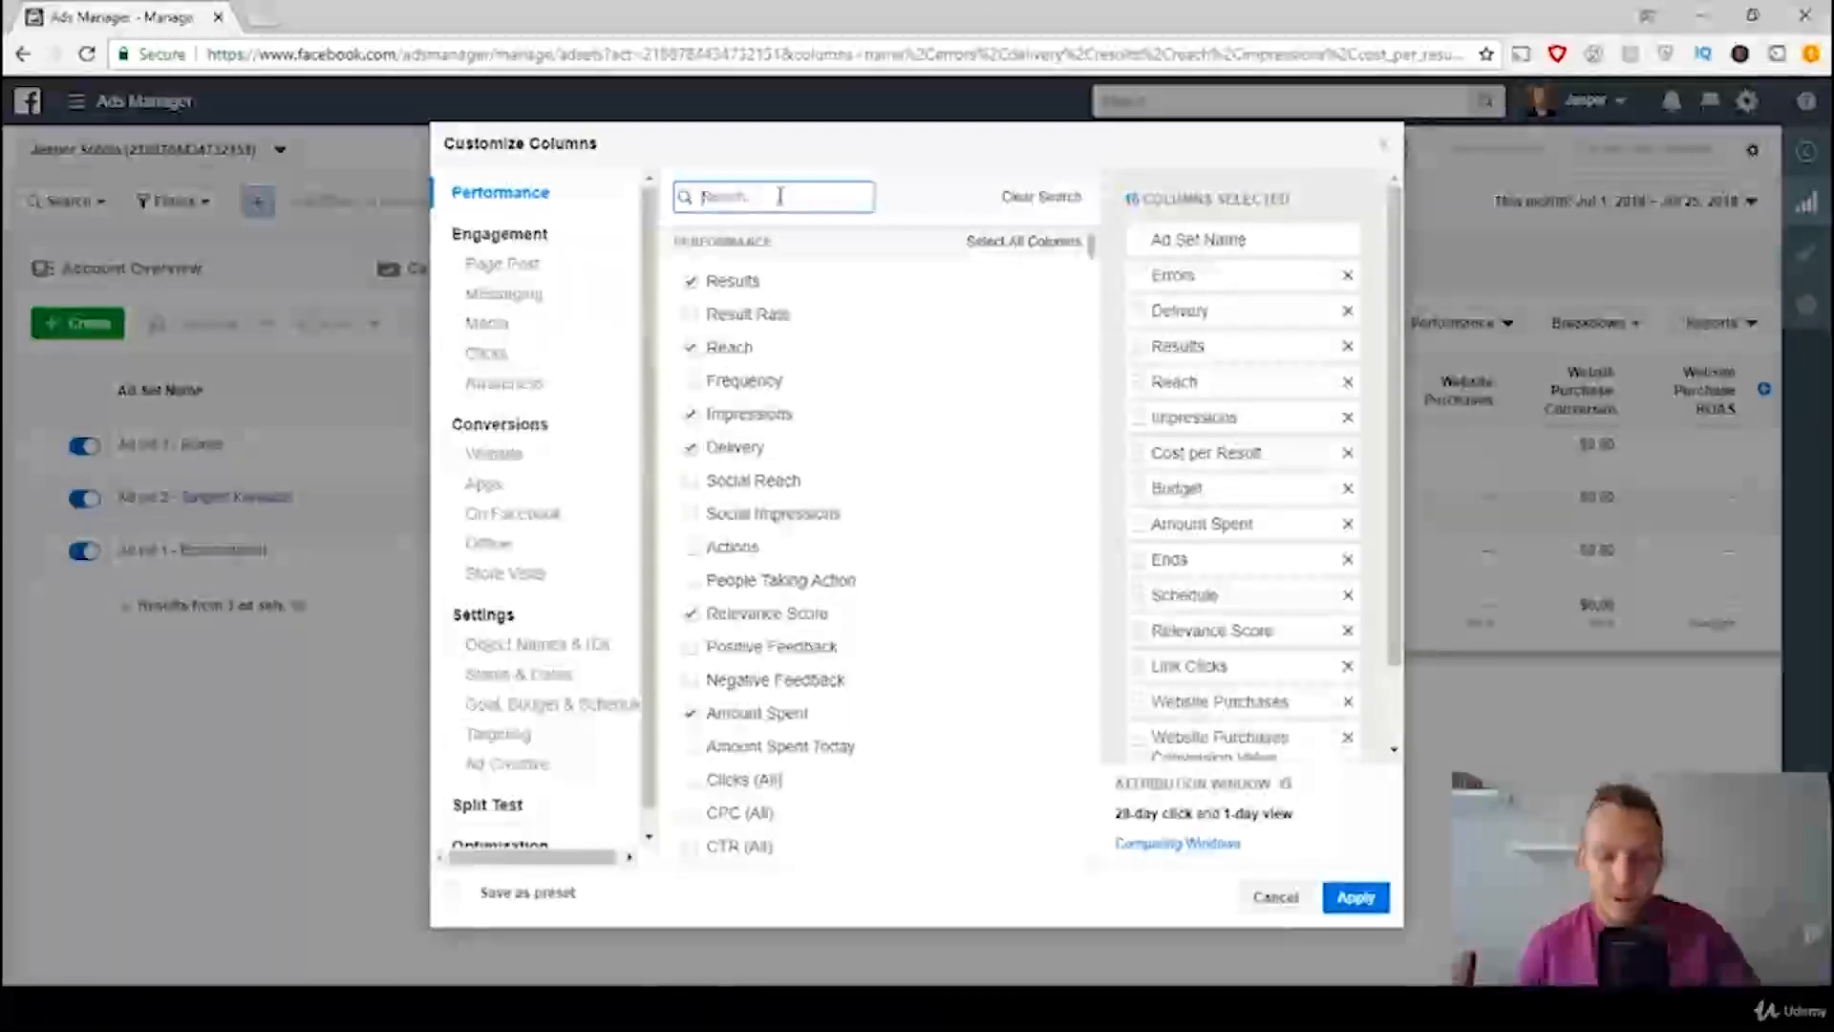
type("cart")
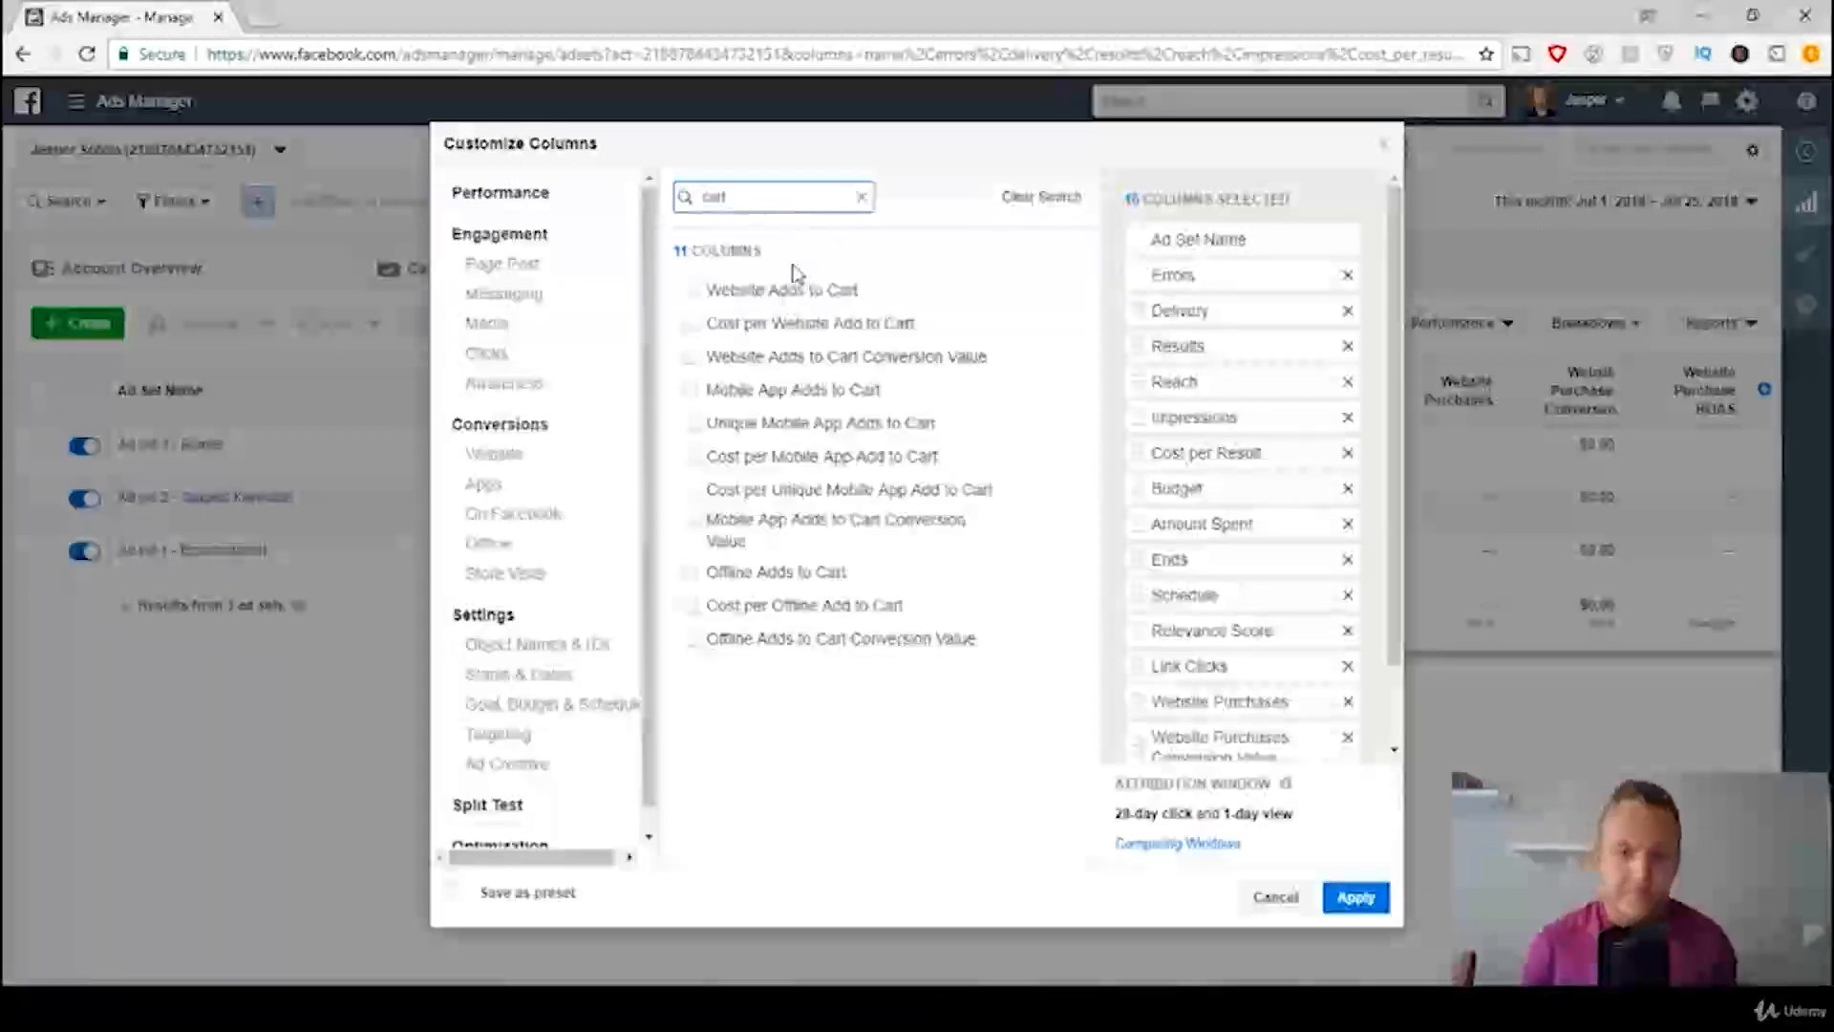
mouse_move(722, 298)
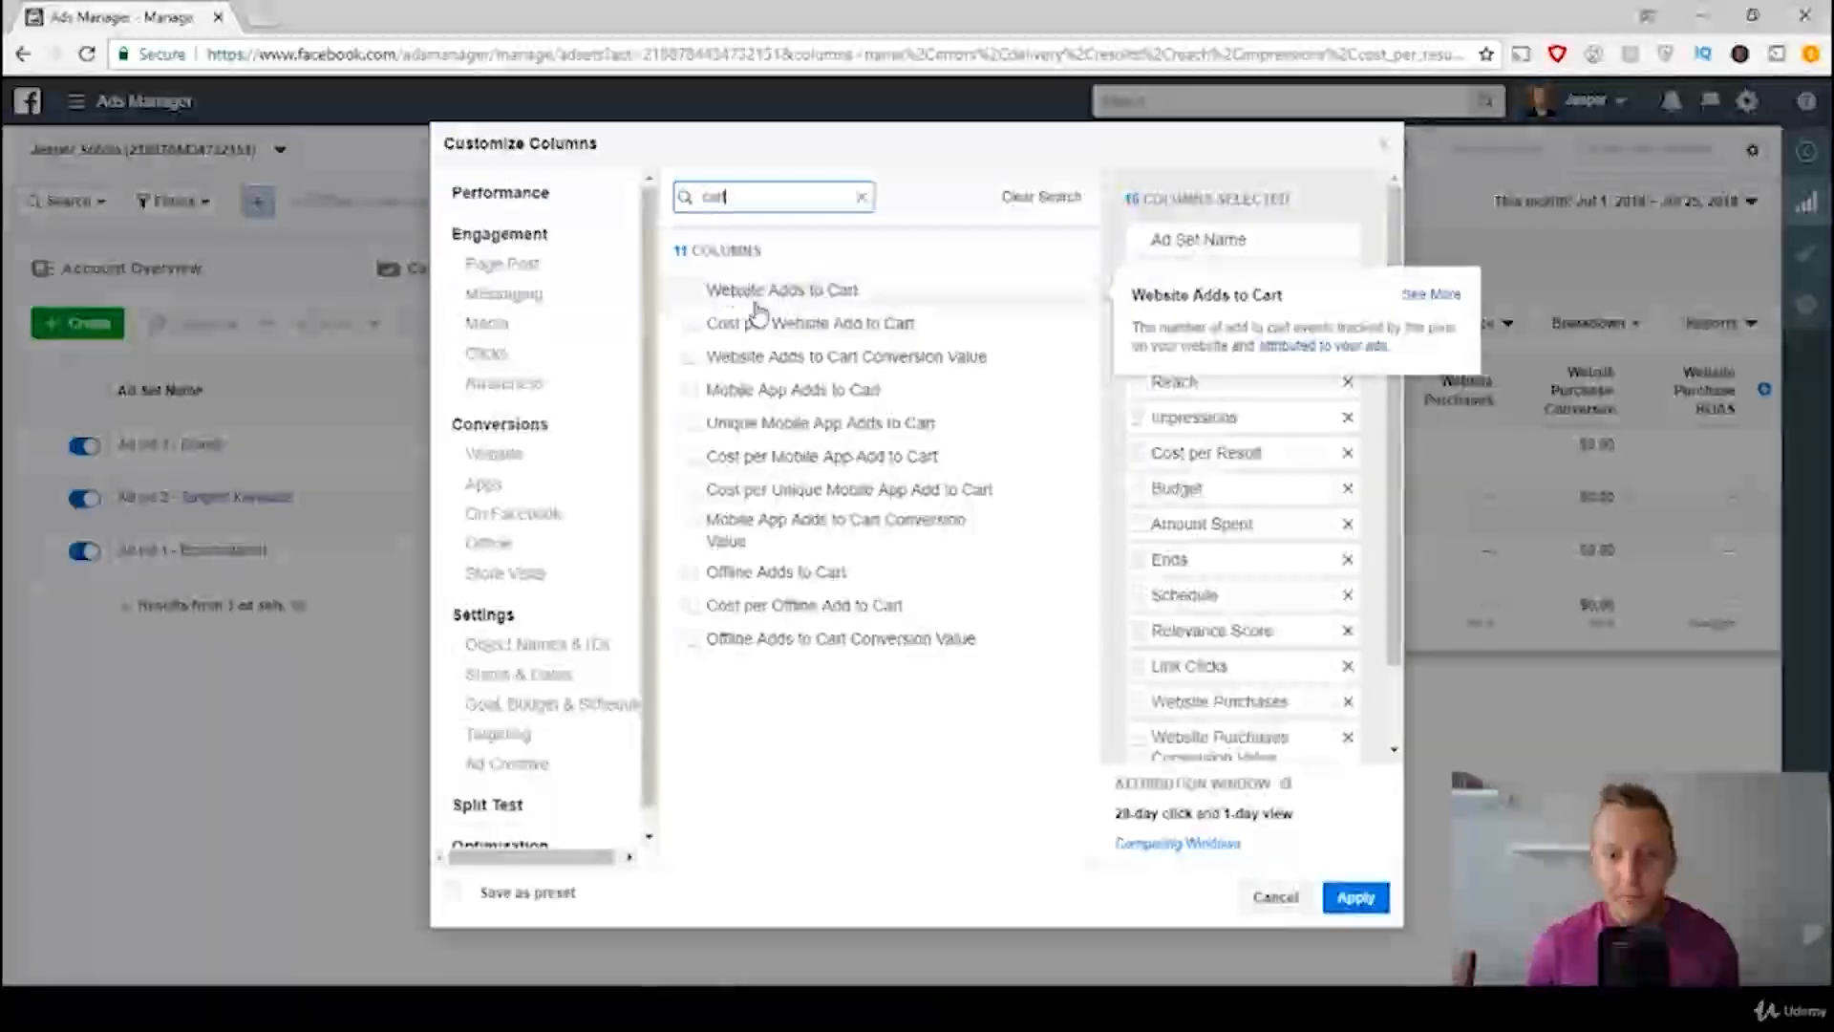
left_click(689, 292)
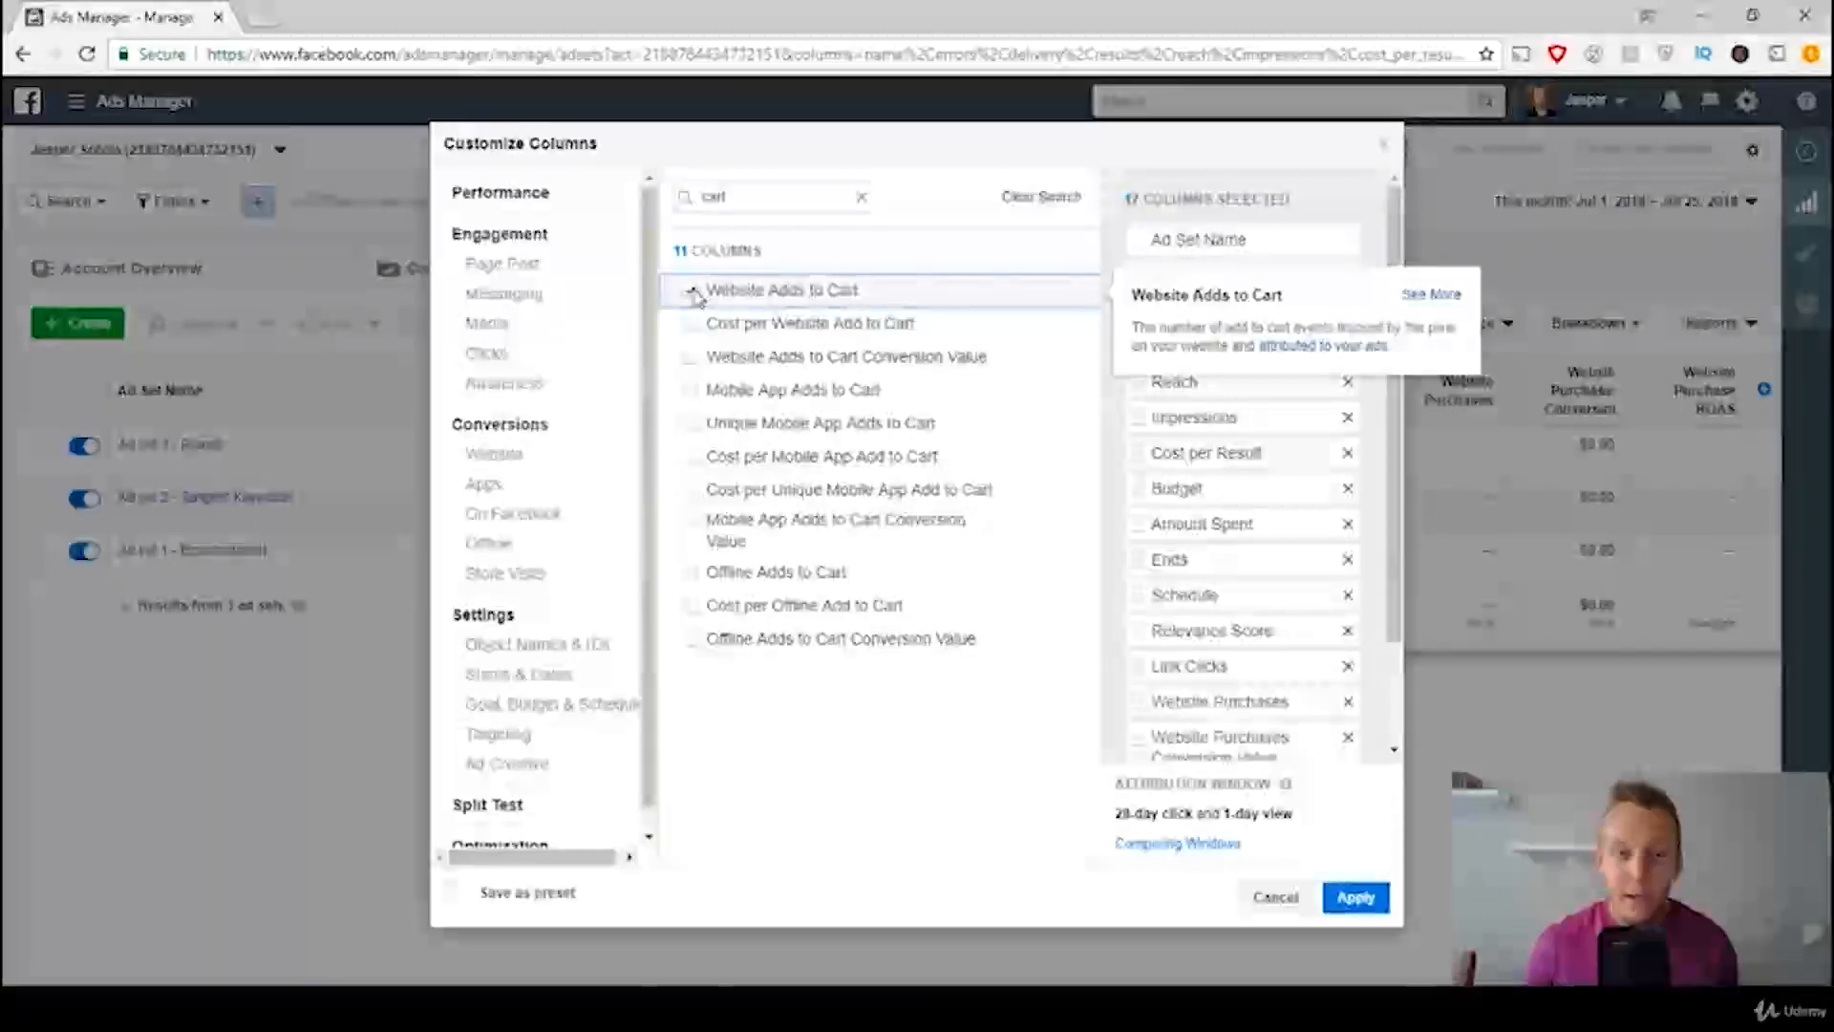
Step: Remove the Website Purchases column and reorder the last ones as Link Clicks, Website Adds to Cart, Website Purchase ROAS
scroll(1402, 625, "down", 2)
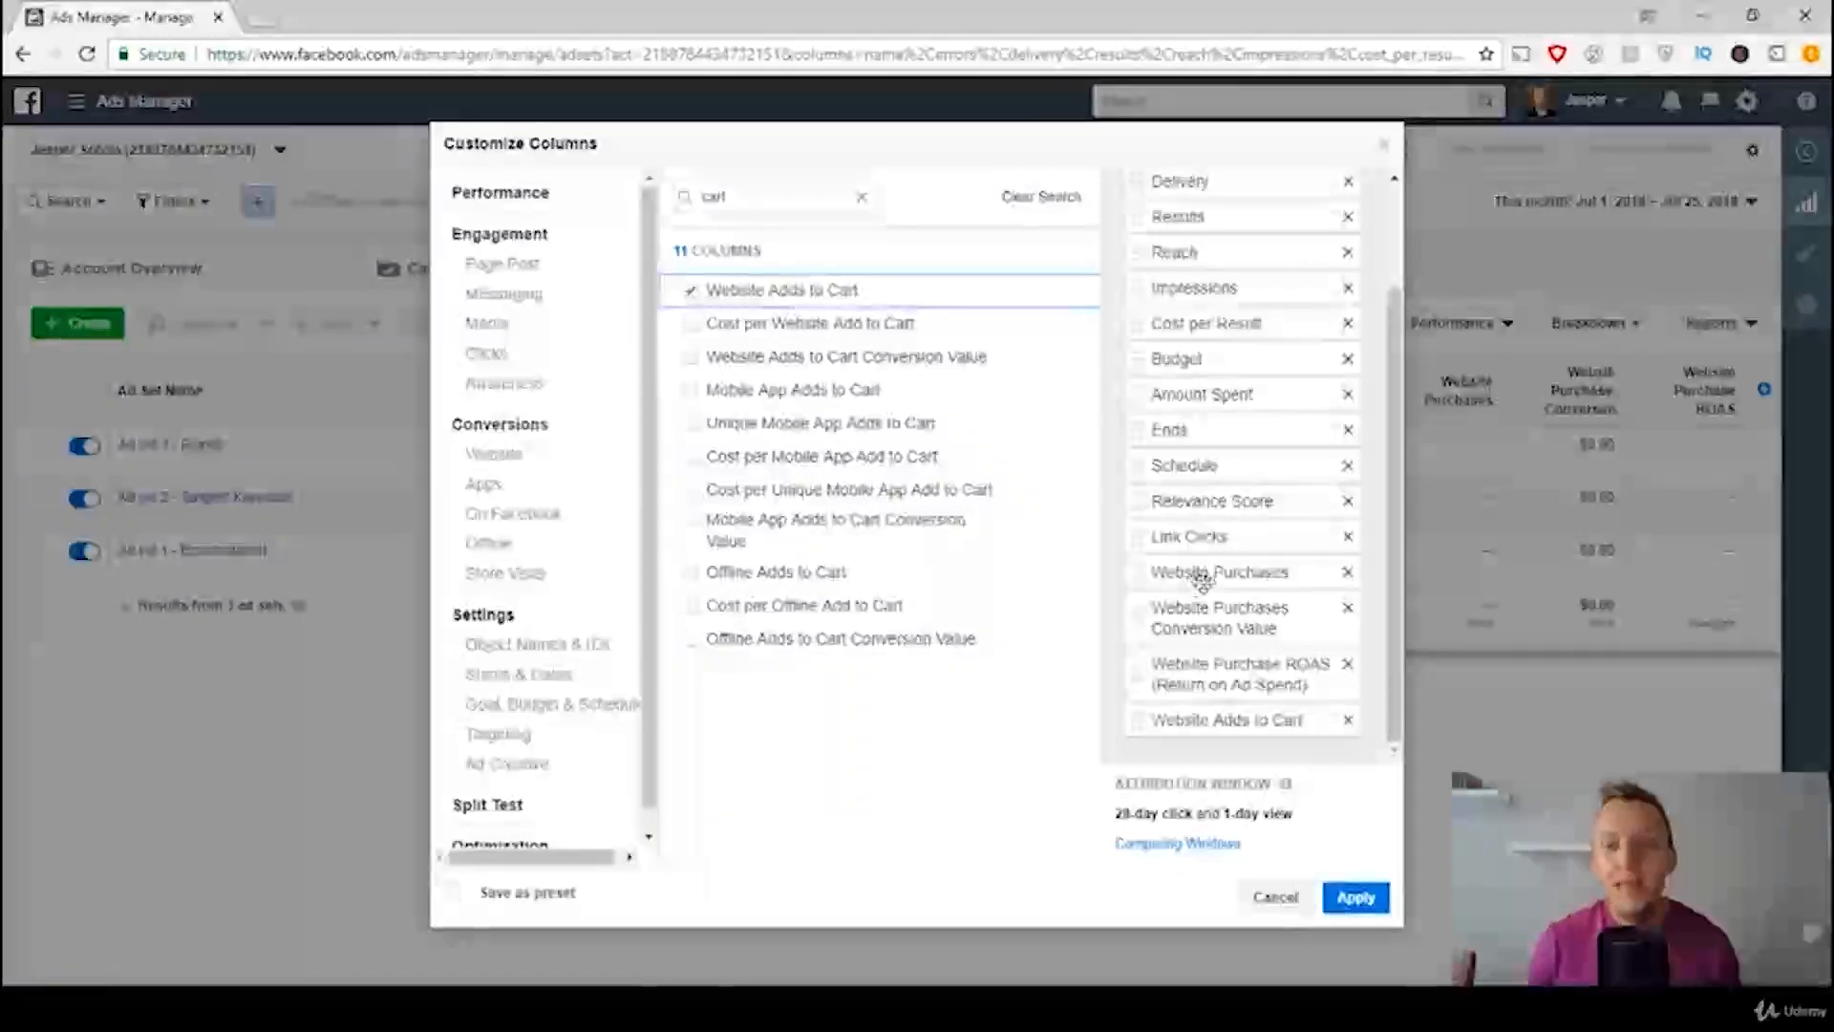
left_click(1350, 571)
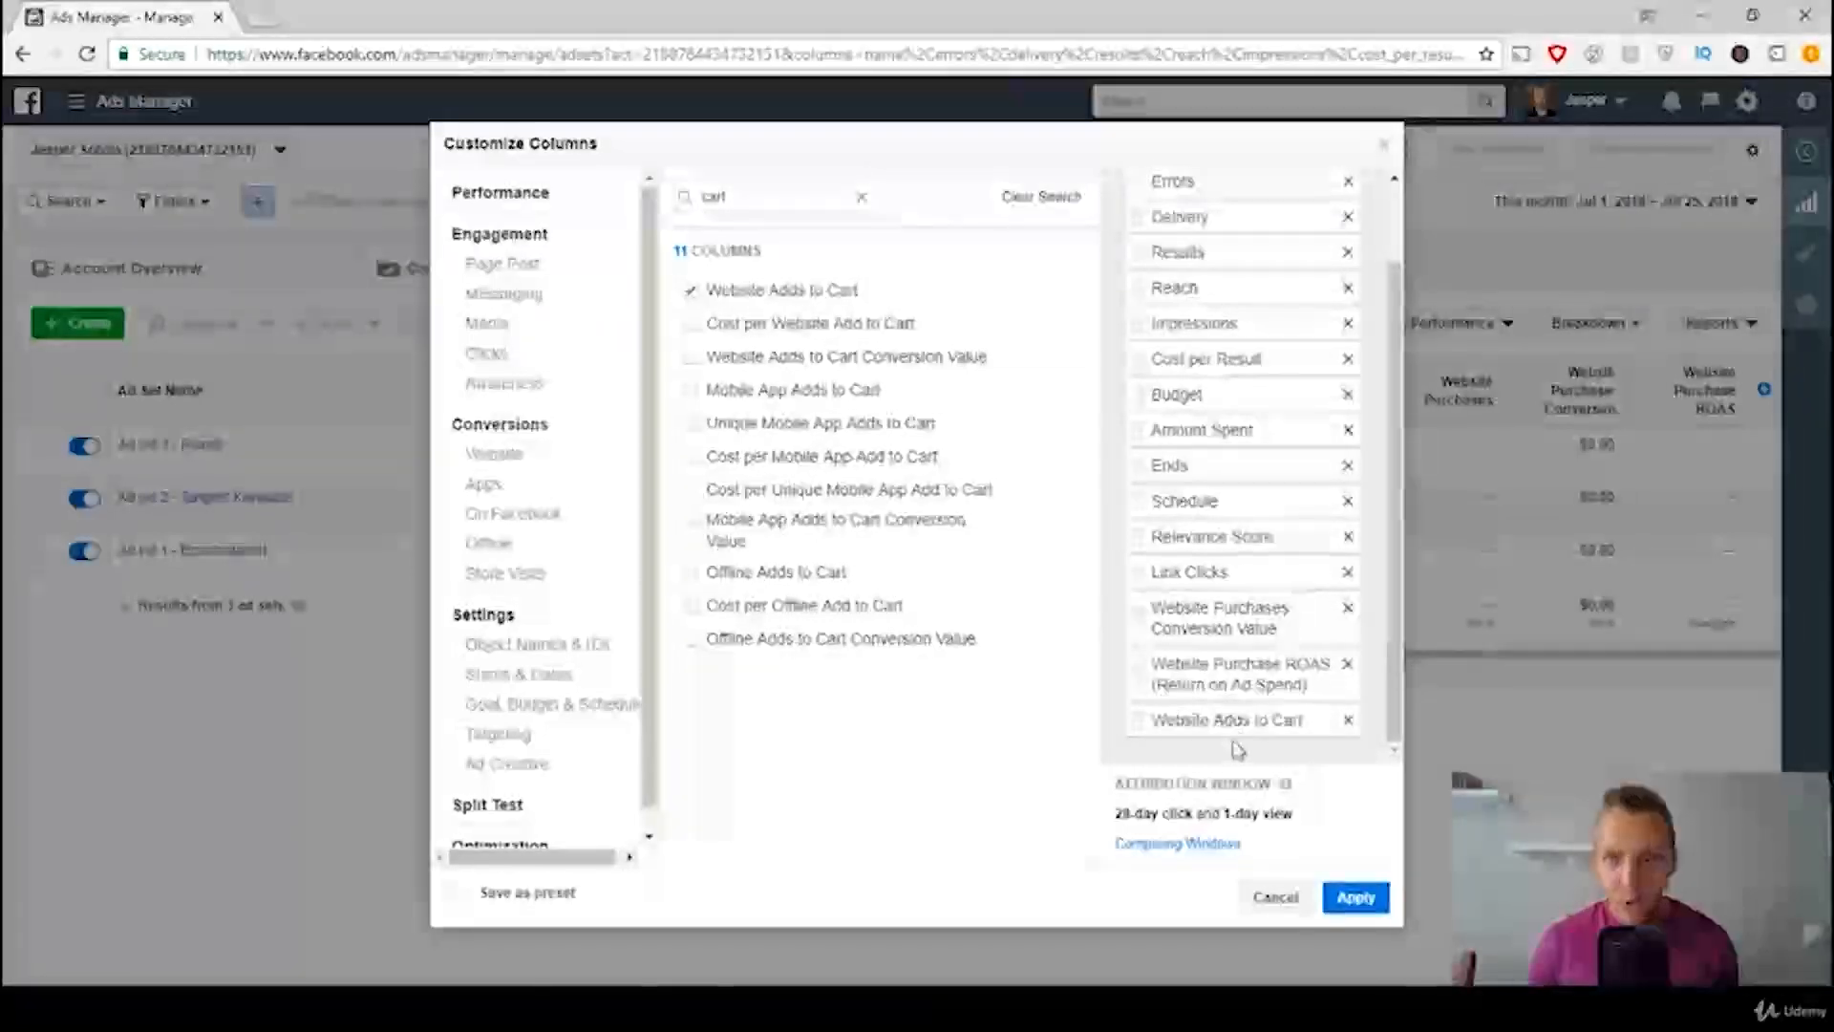
left_click_drag(1236, 722, 1232, 660)
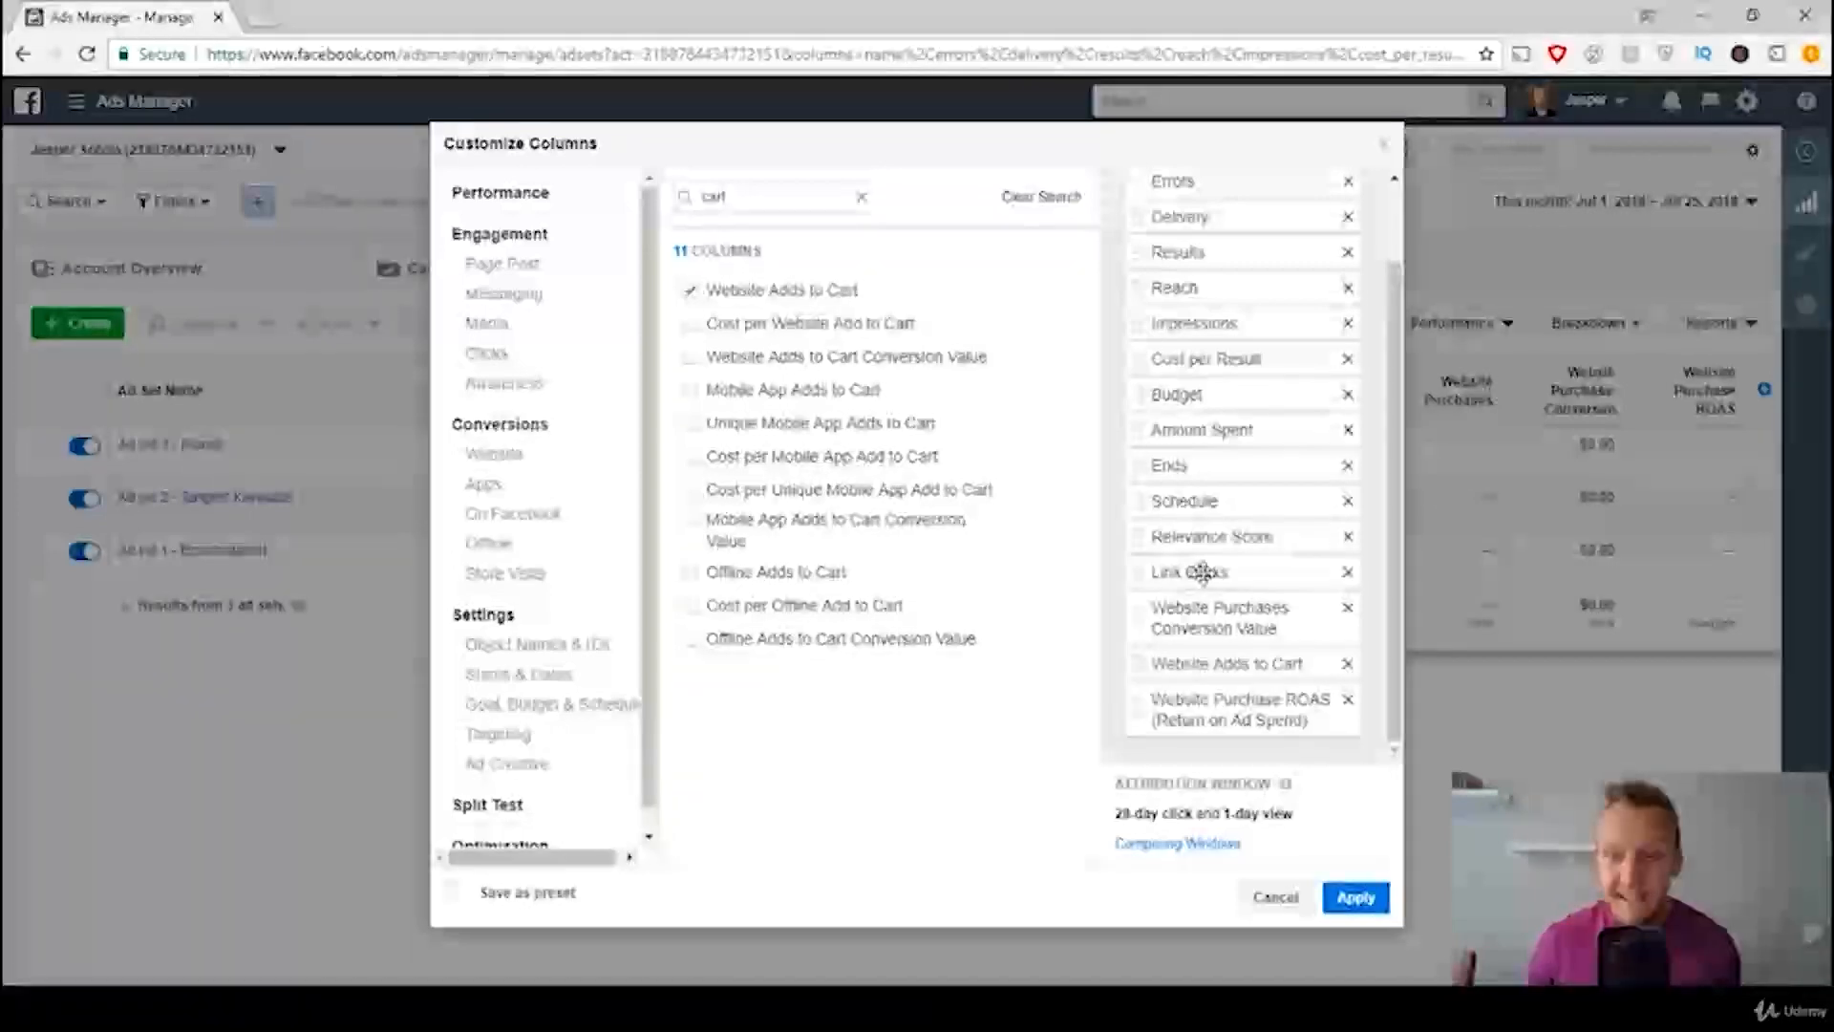
left_click_drag(1203, 572, 1202, 630)
Step: Save the column selection as a preset named New Default and apply it to the ad sets table
mouse_move(659, 614)
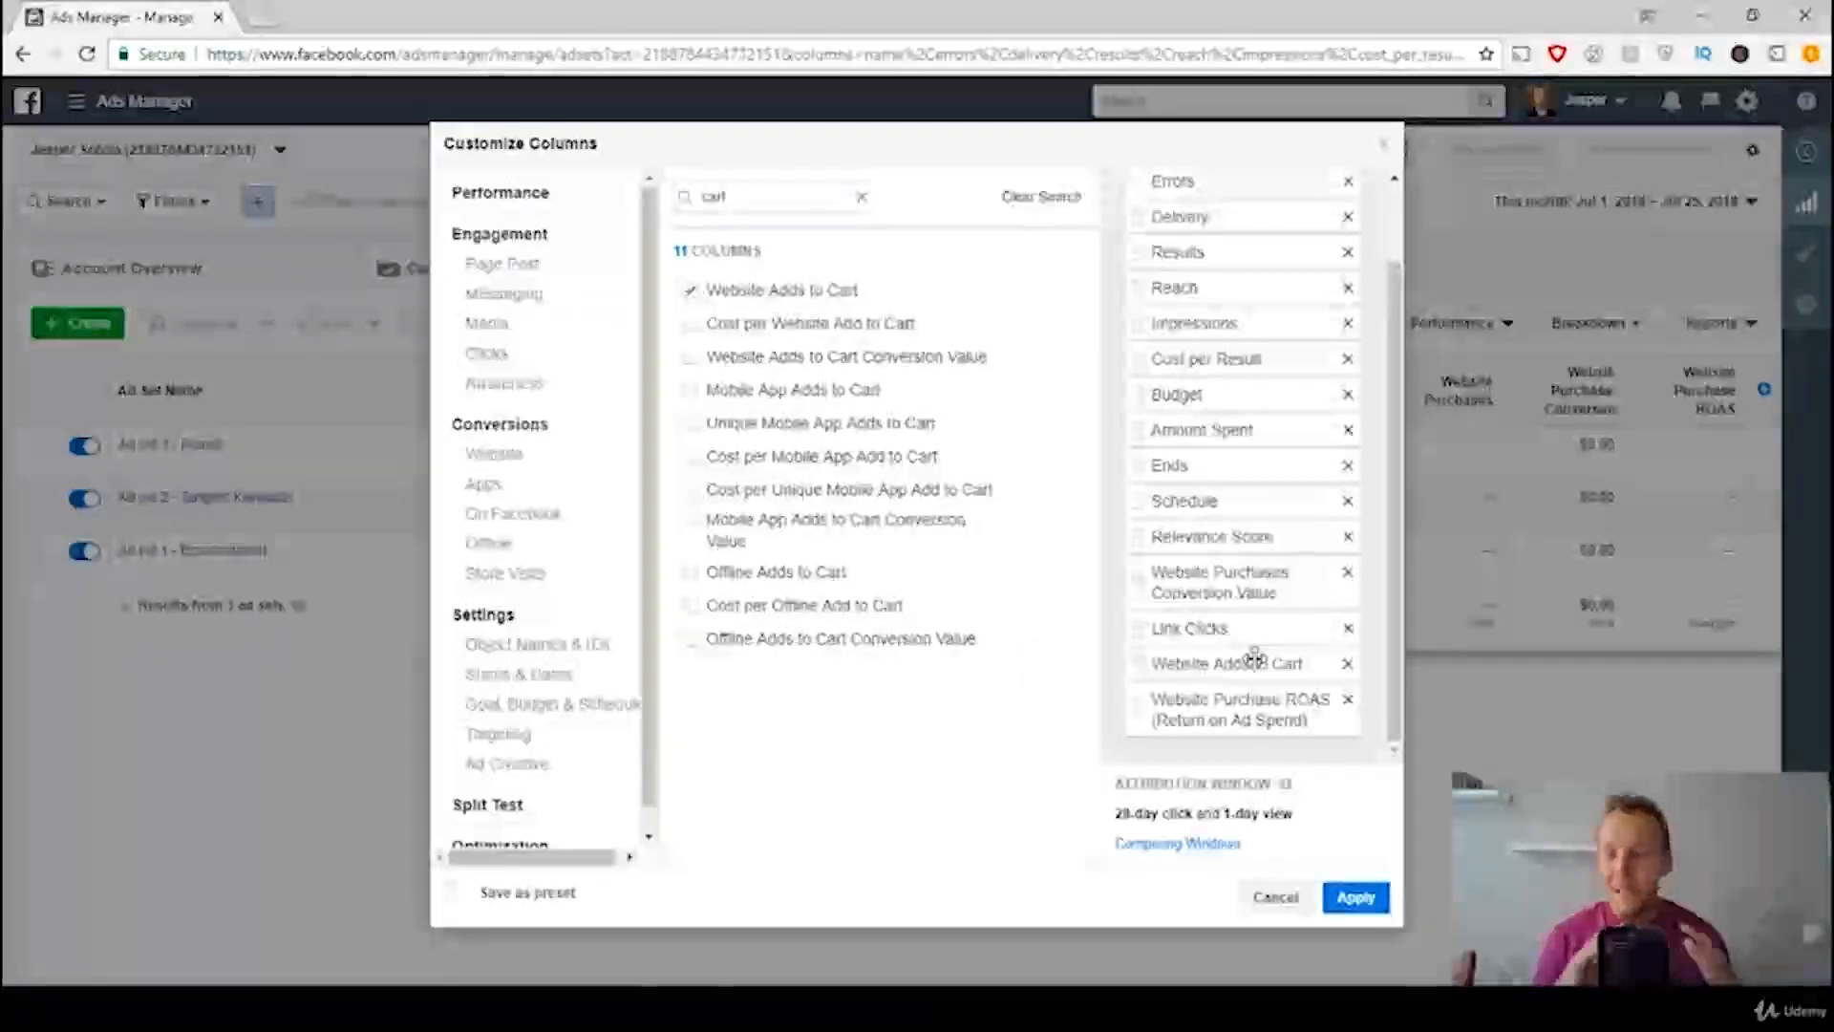
left_click(455, 895)
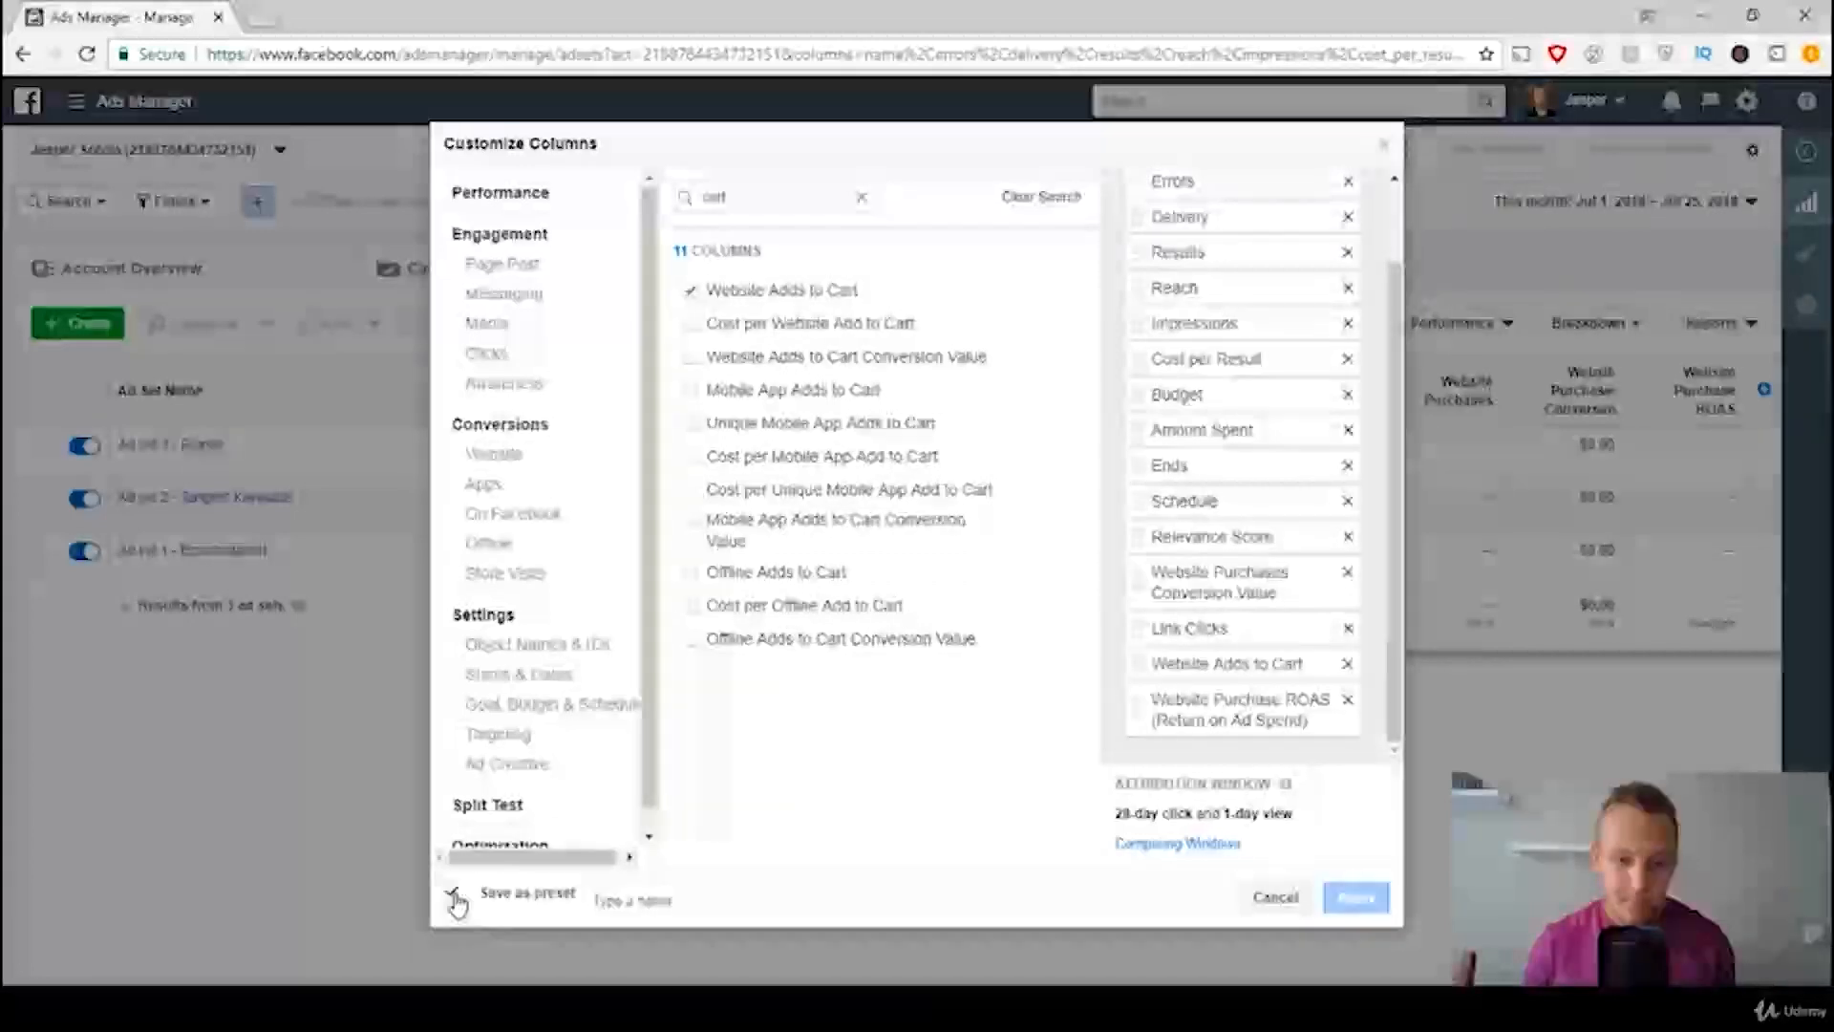
left_click(623, 903)
type("N")
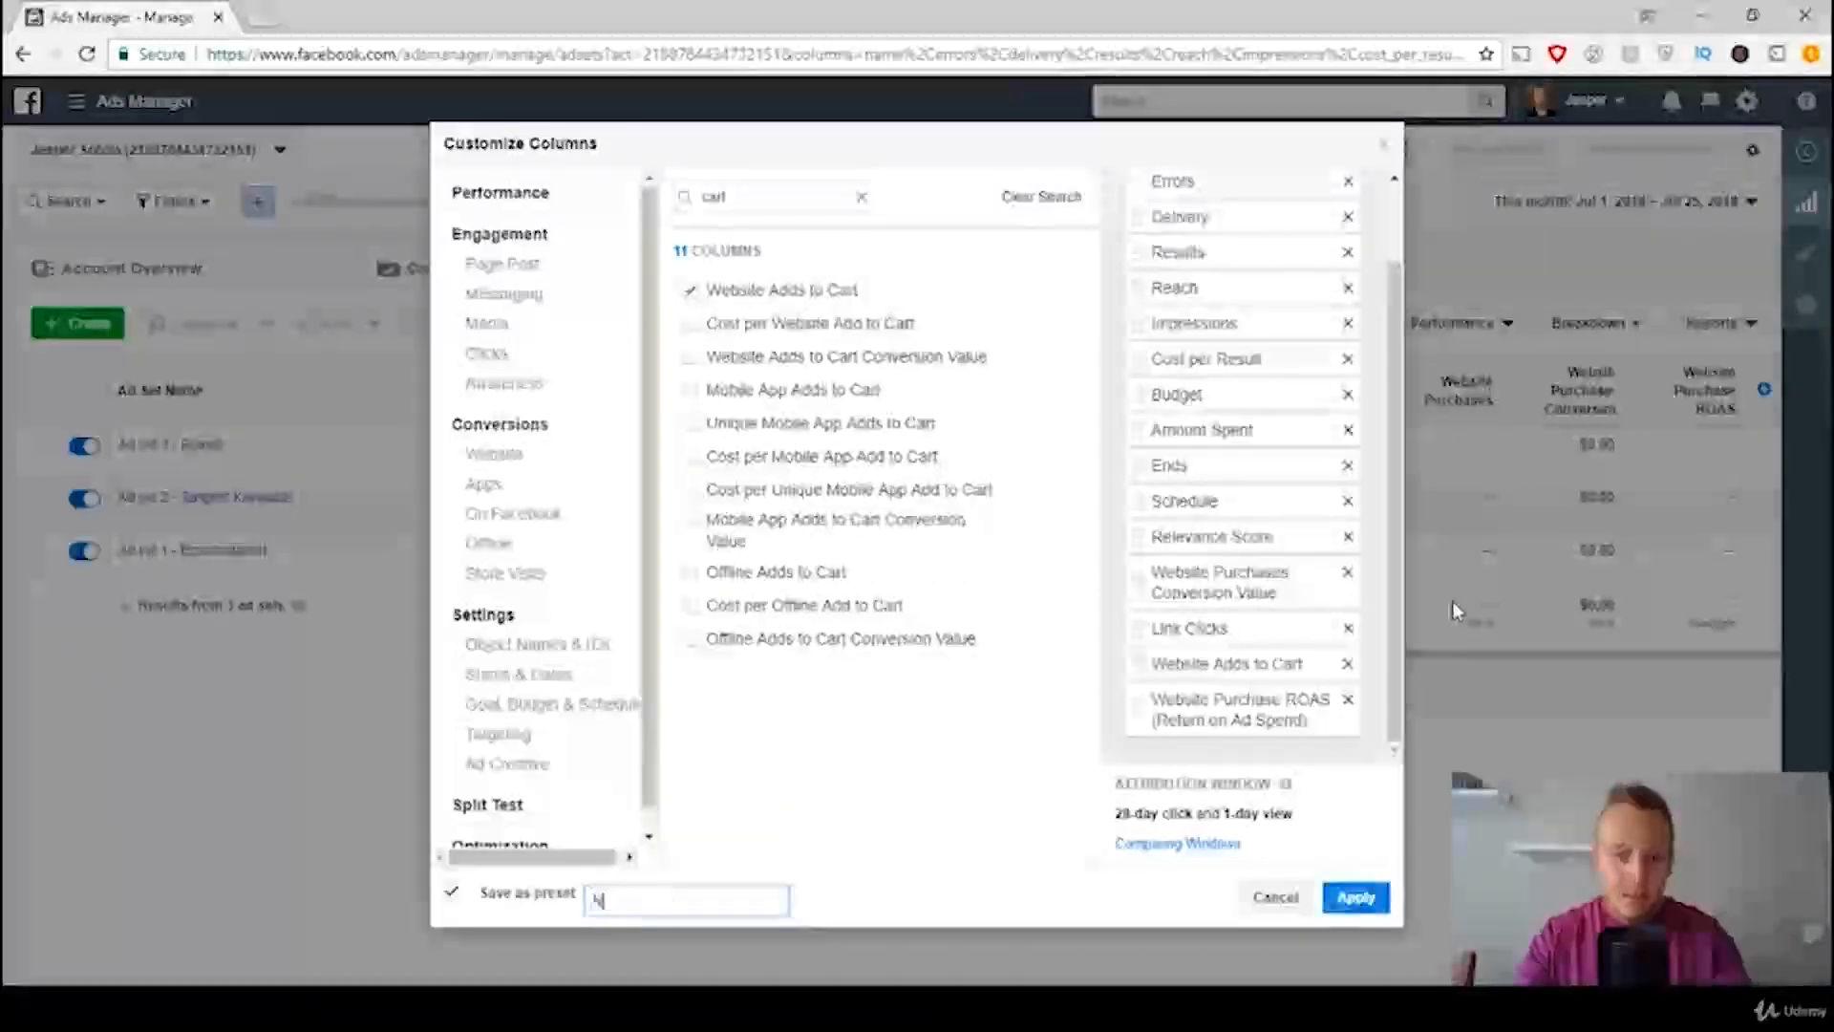
type("ew Default")
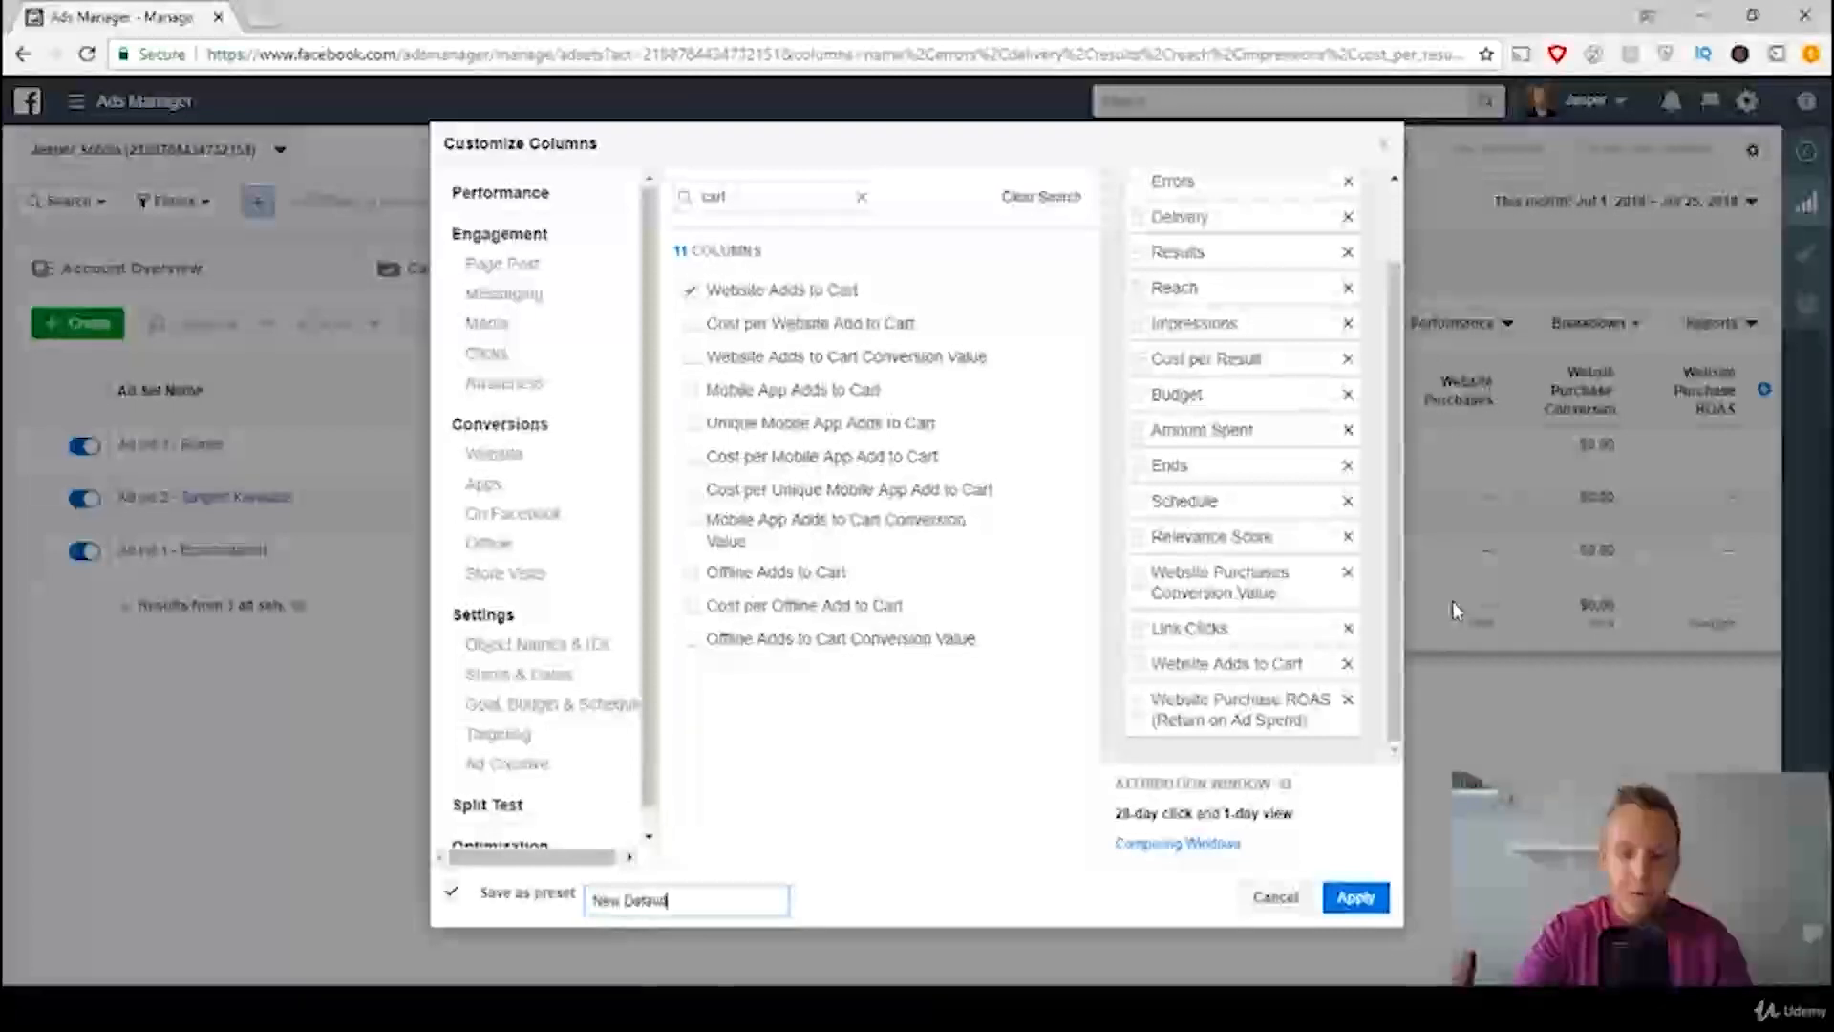
left_click(1357, 898)
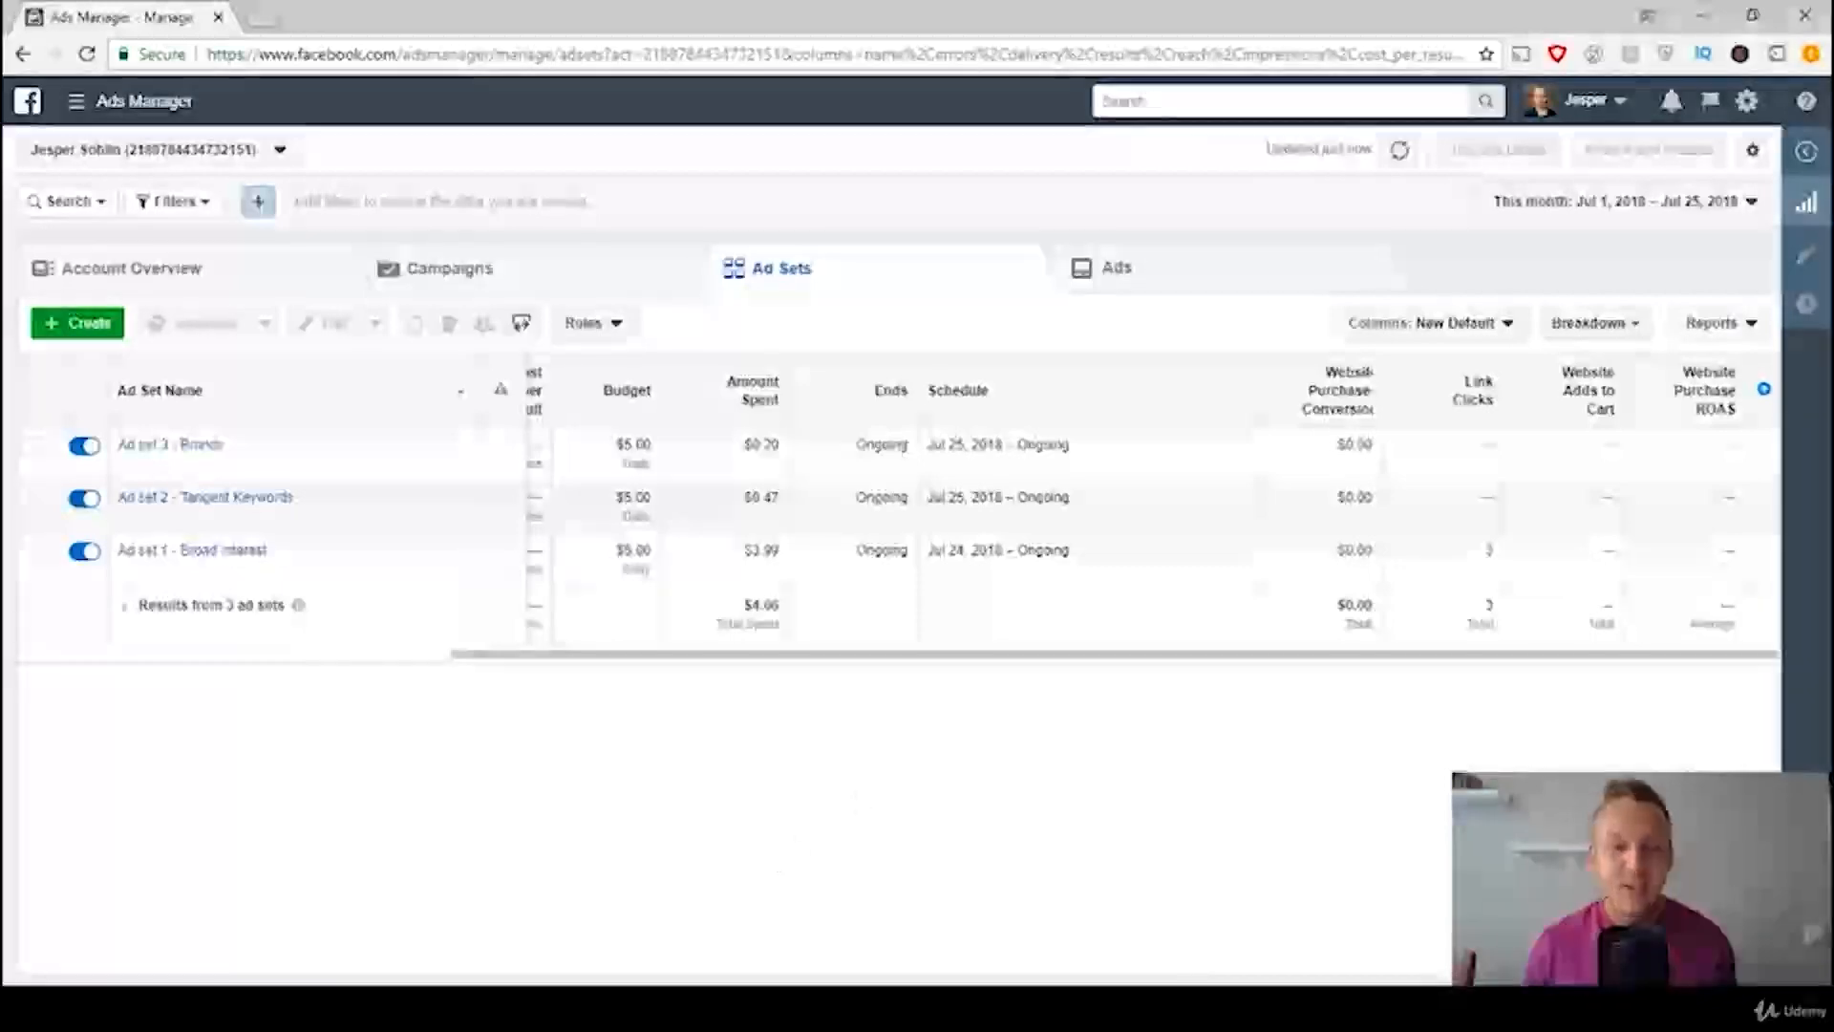
Step: Switch to the Scale or Stop.jpg chart in Photos and compare its Day #1 clicks rule with the ad sets table
key("alt+Tab")
left_click_drag(1406, 31, 765, 103)
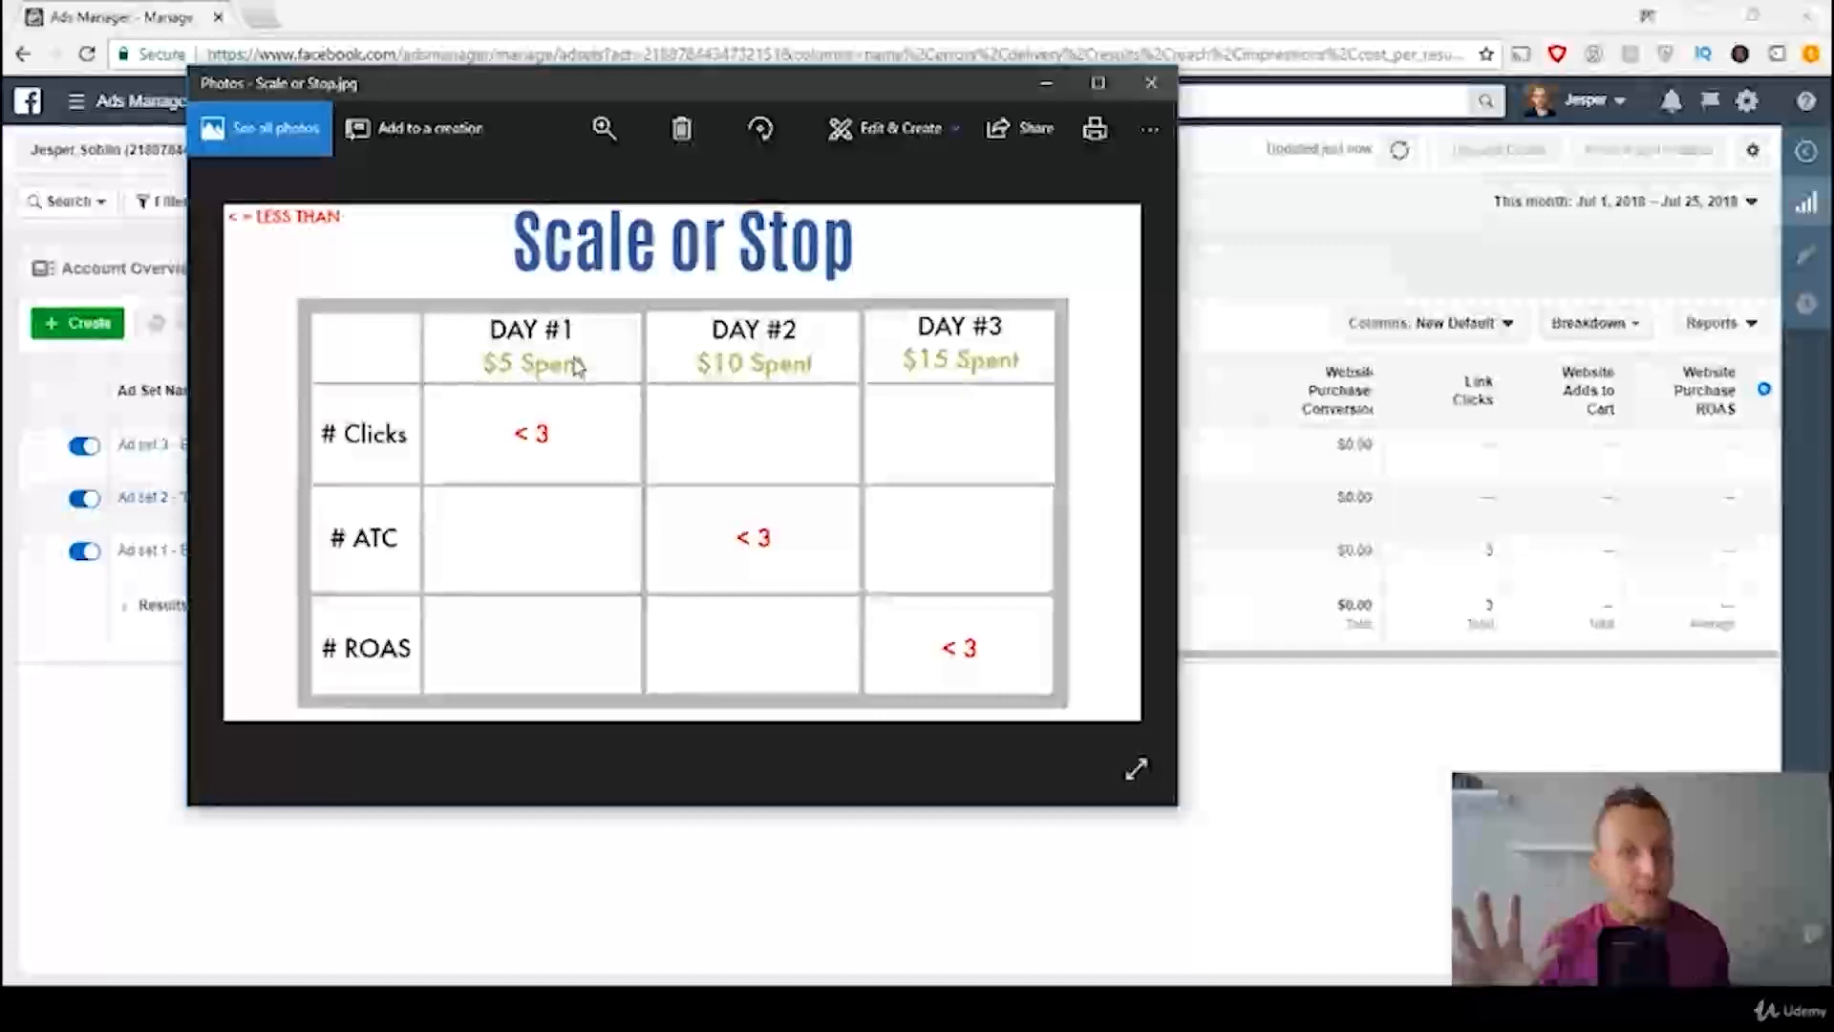
left_click(1046, 83)
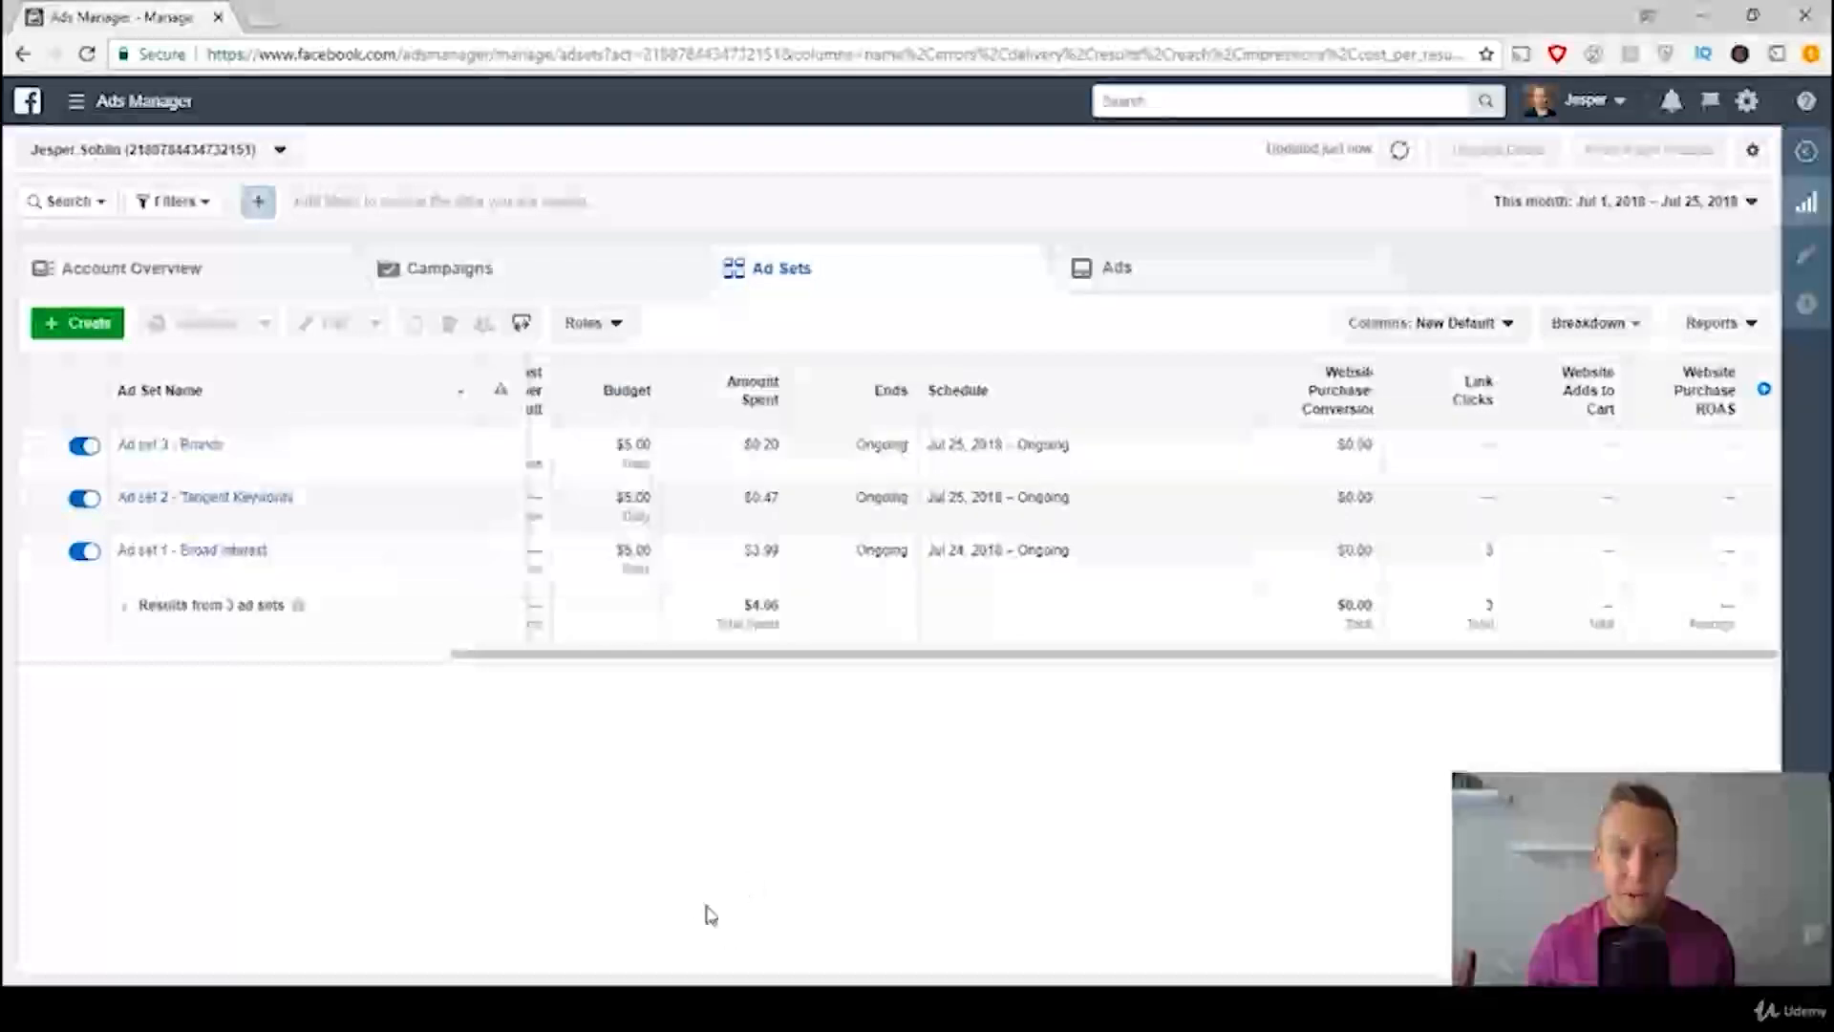
left_click(683, 1009)
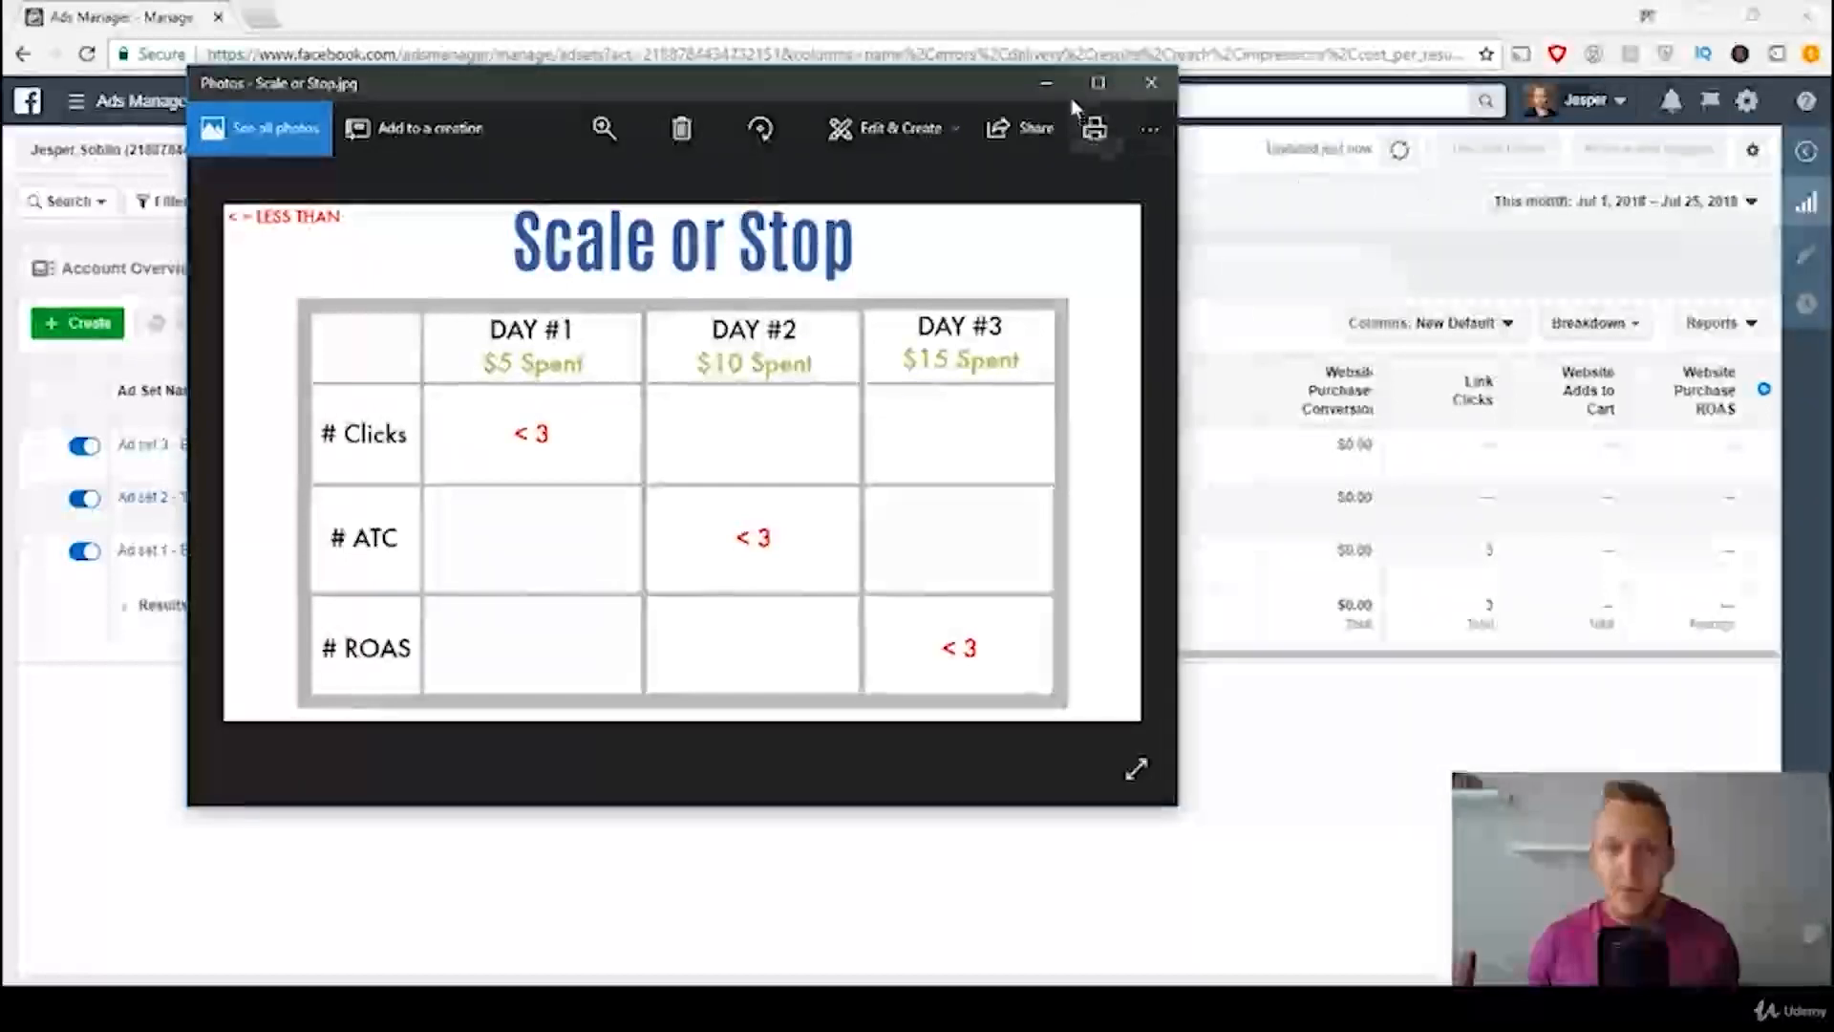
left_click(1048, 83)
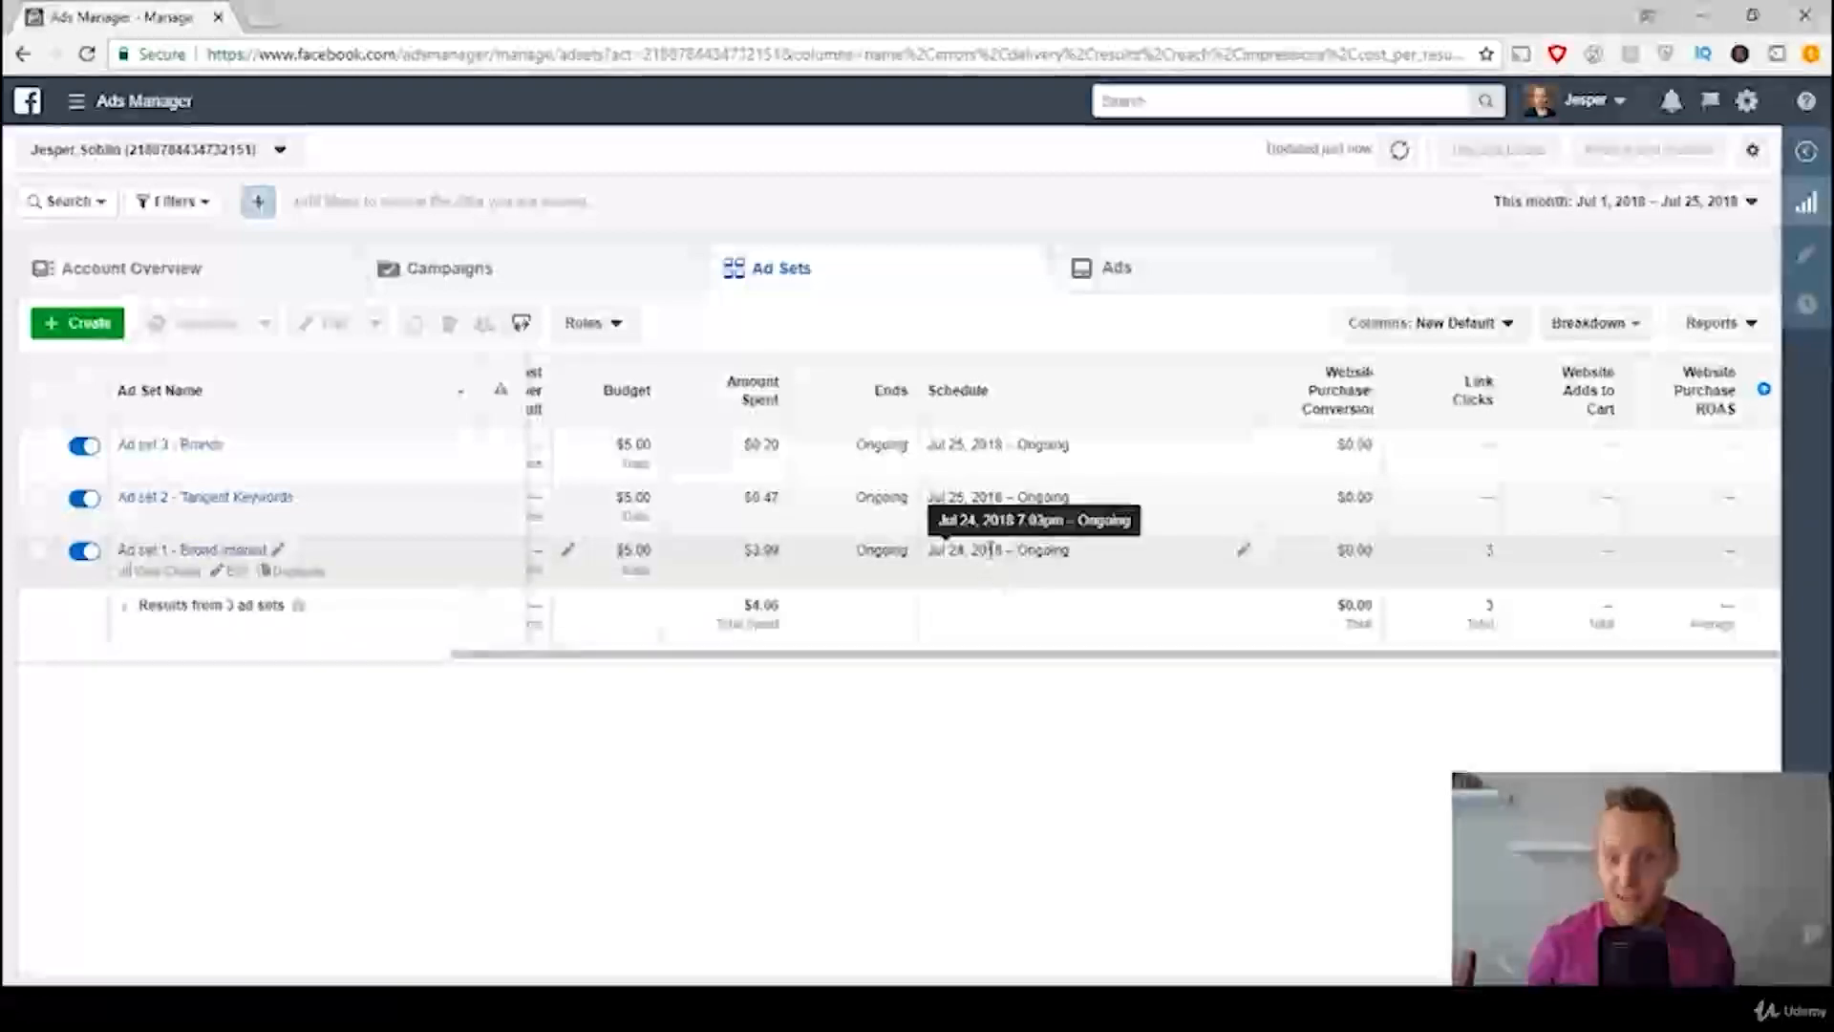
Step: Compare the chart's Day #2 adds-to-cart and Day #3 ROAS rules with the matching columns of the ad sets table
left_click(683, 1008)
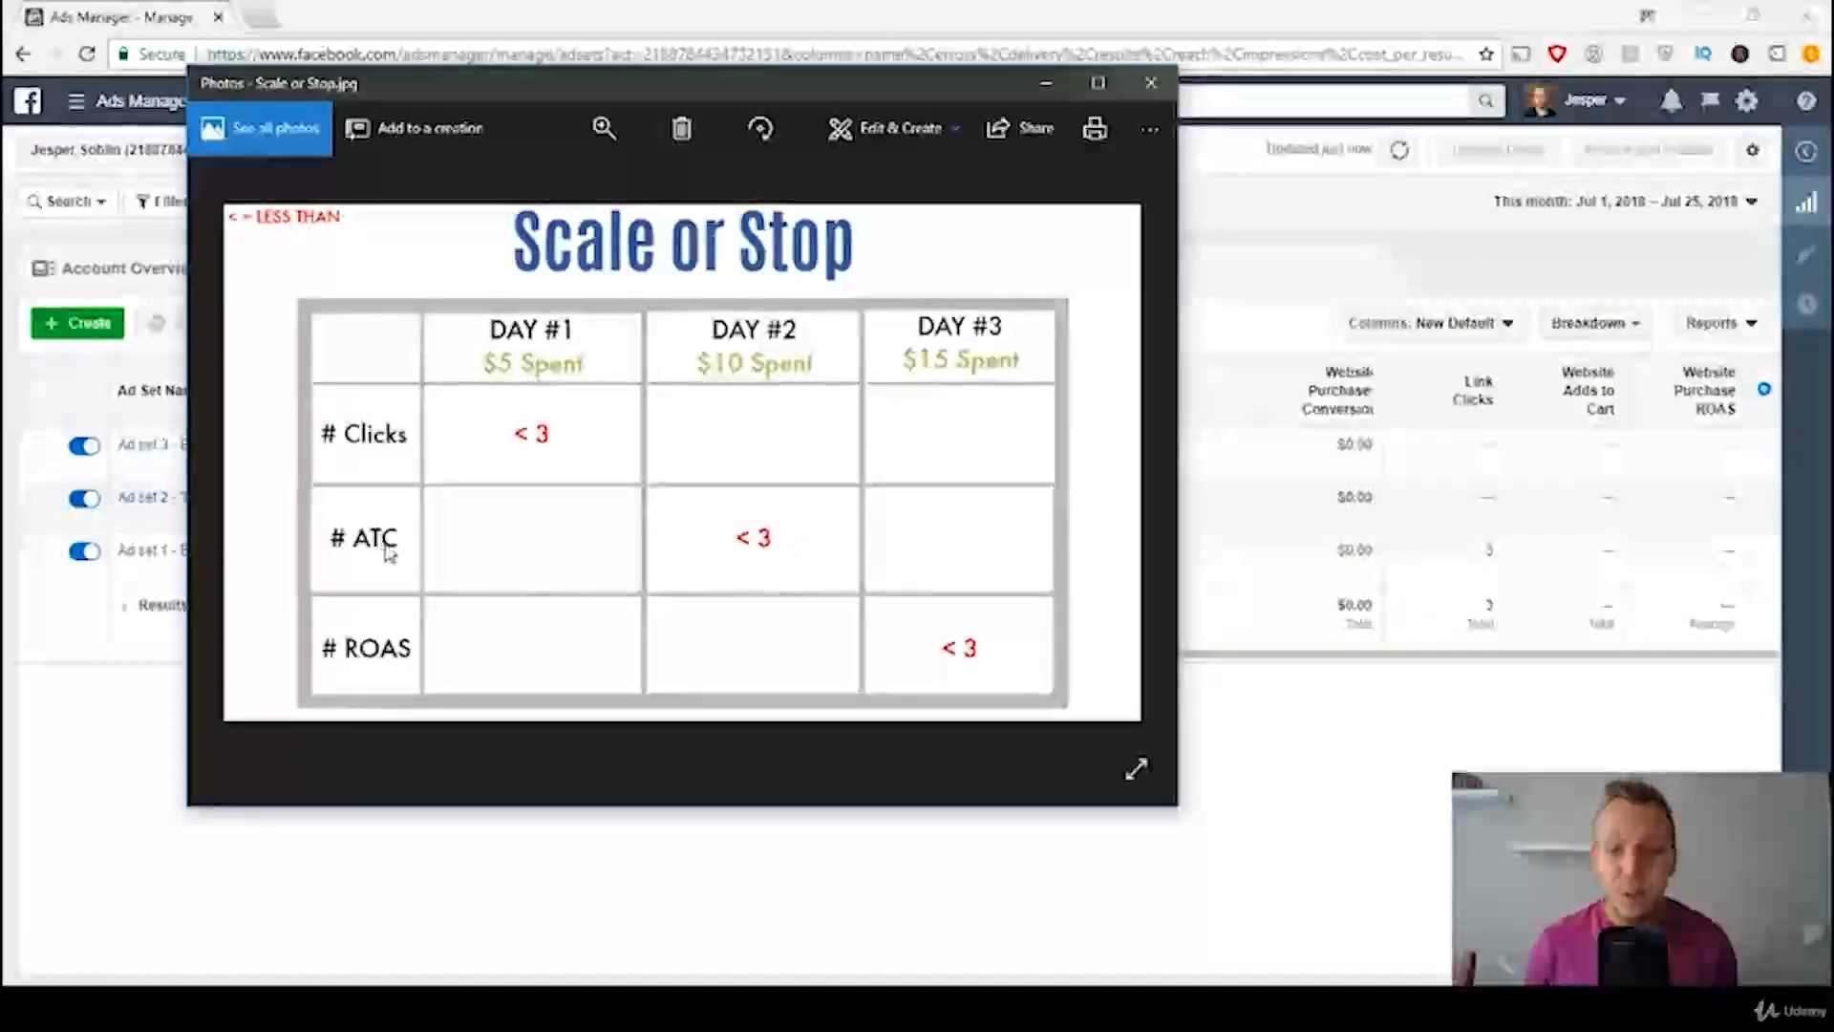
left_click(1047, 85)
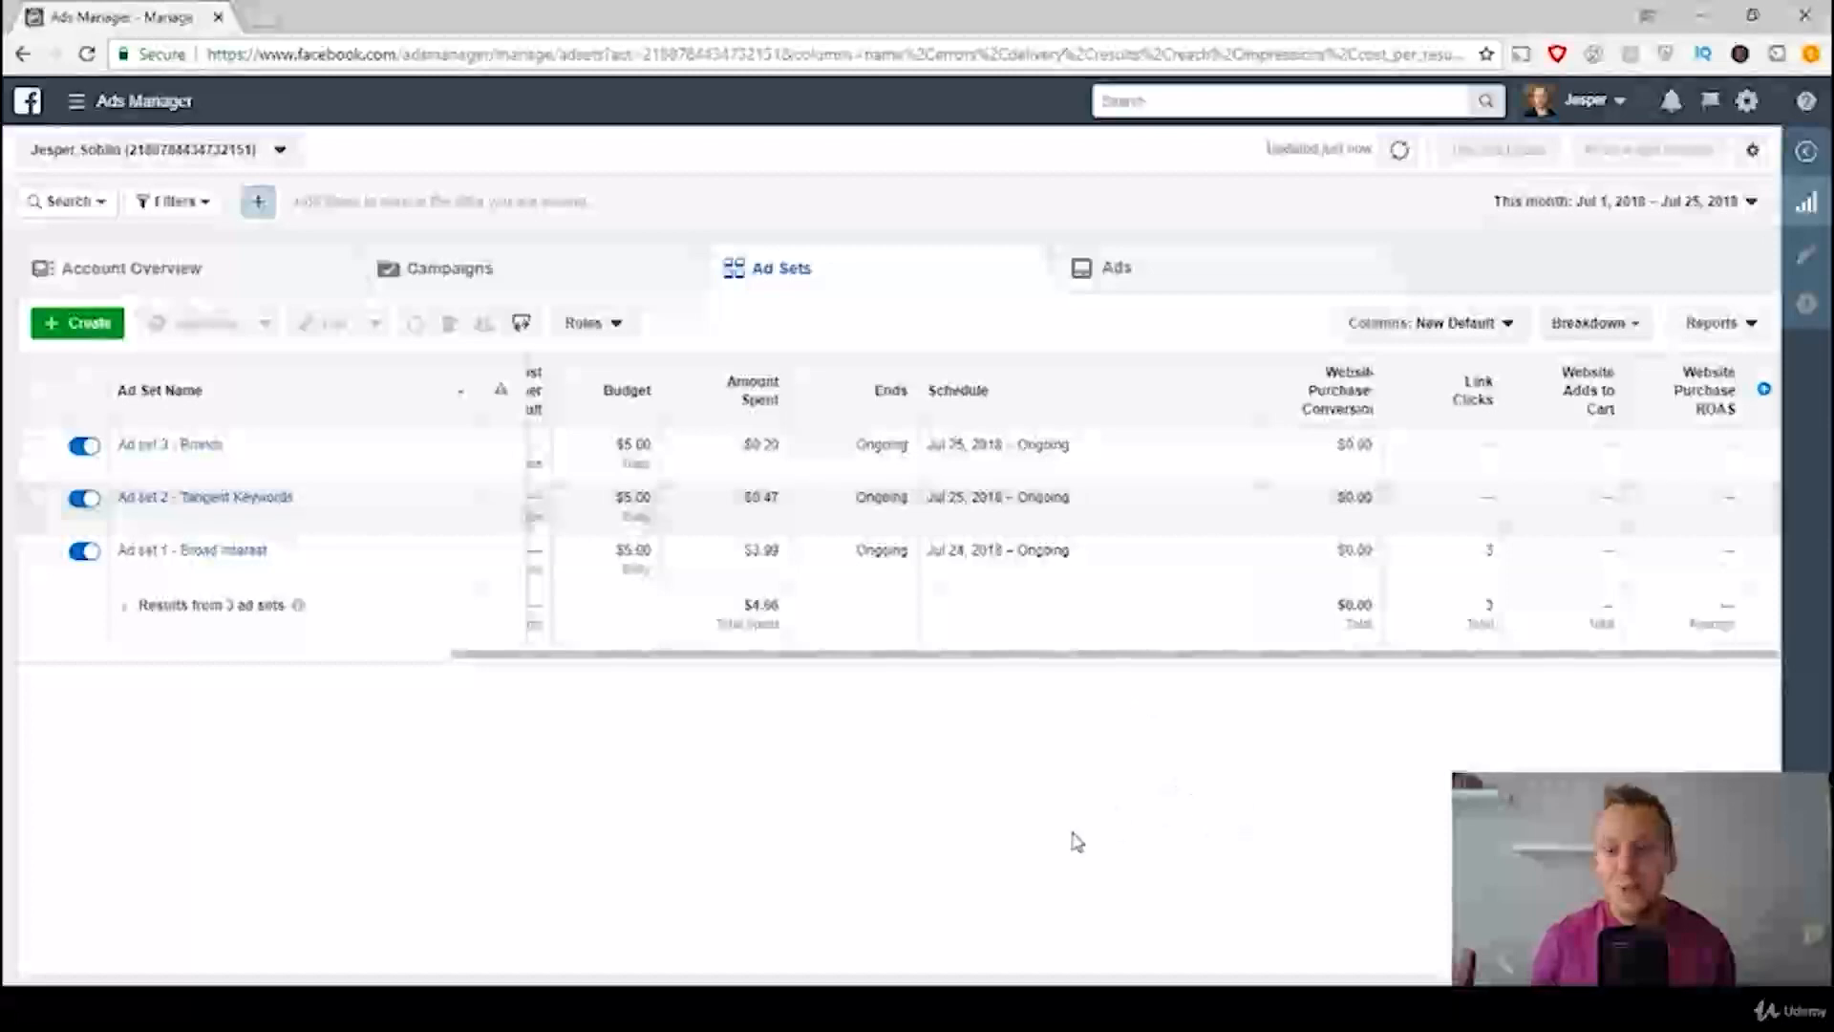
mouse_move(1593, 400)
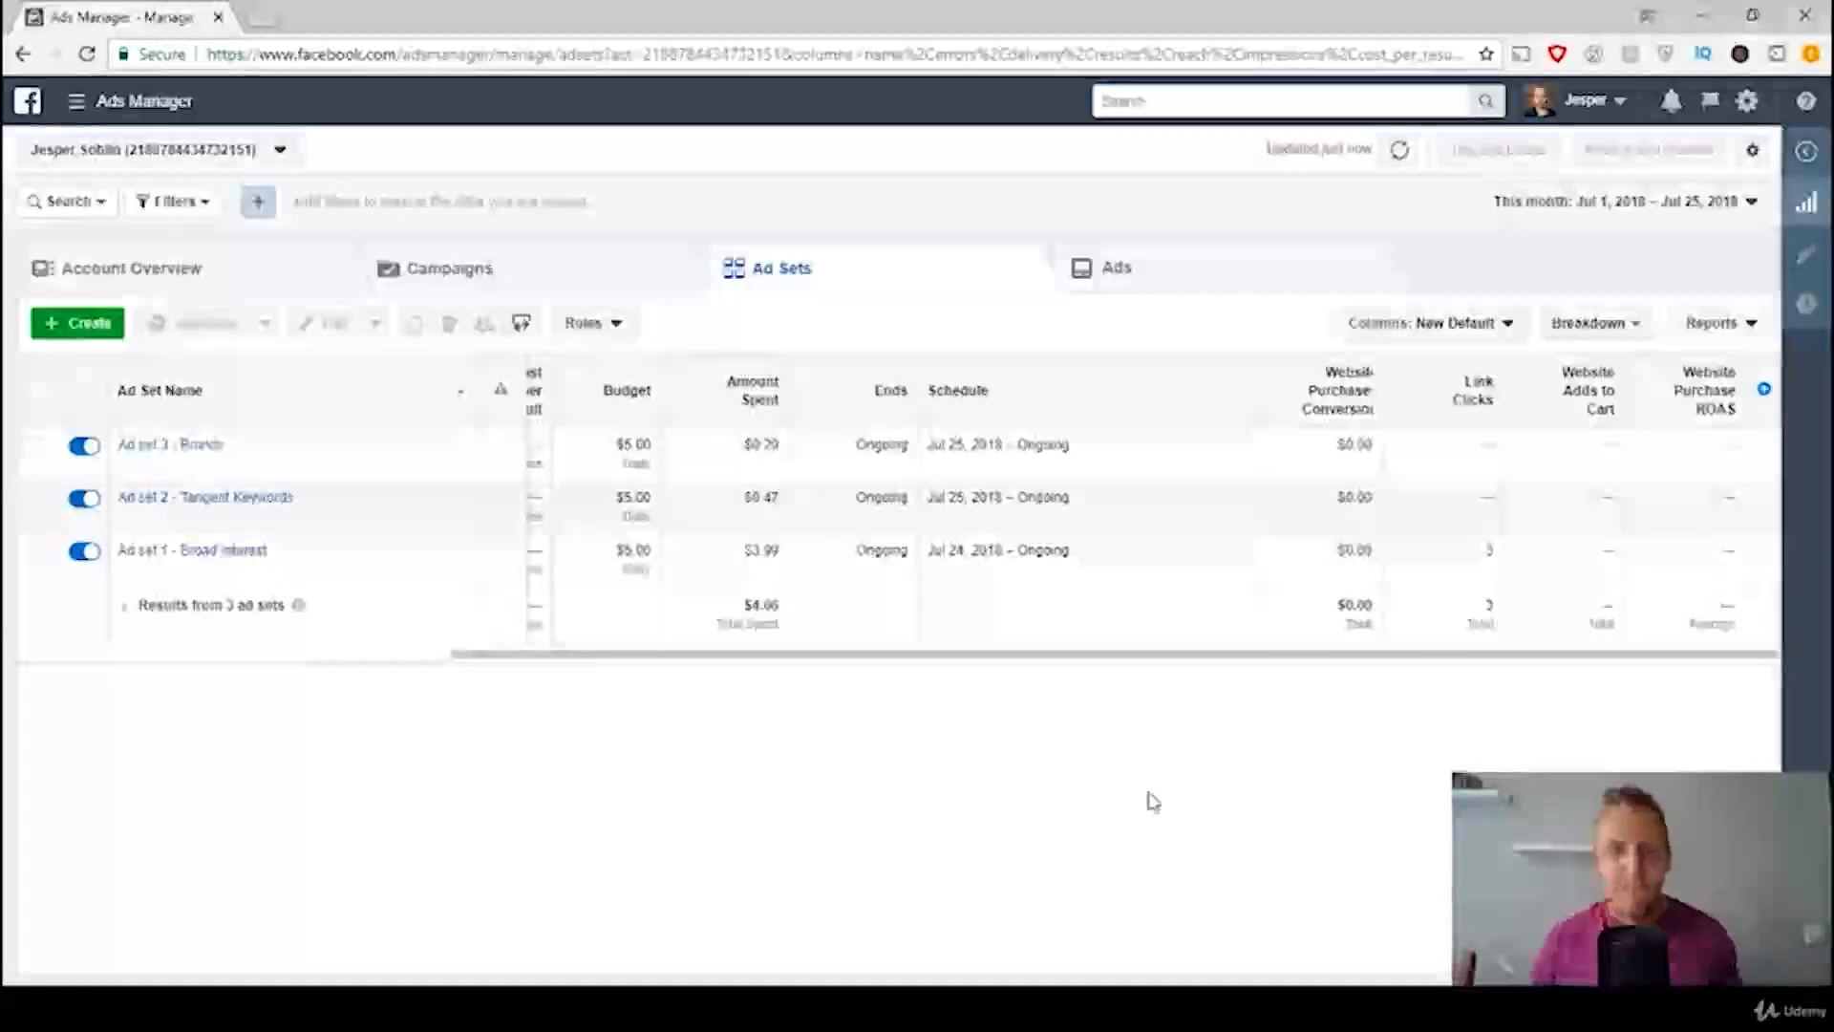
left_click(648, 1007)
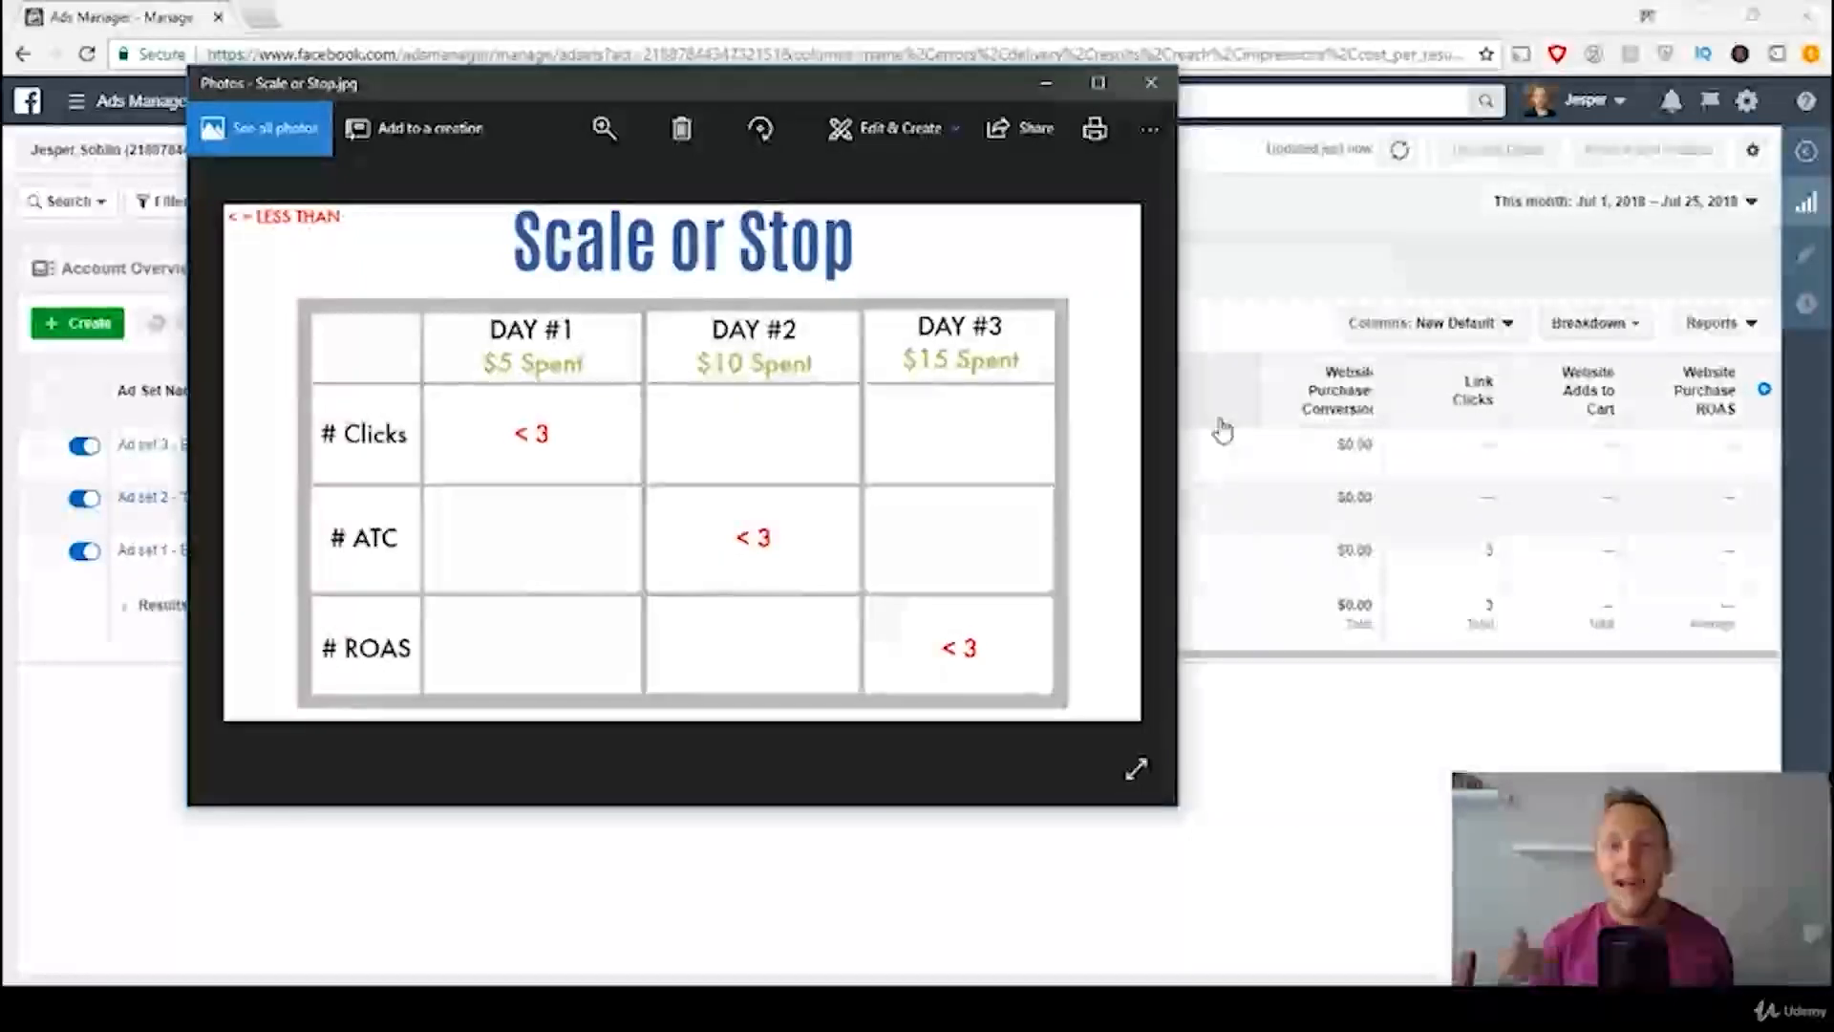
left_click(1047, 86)
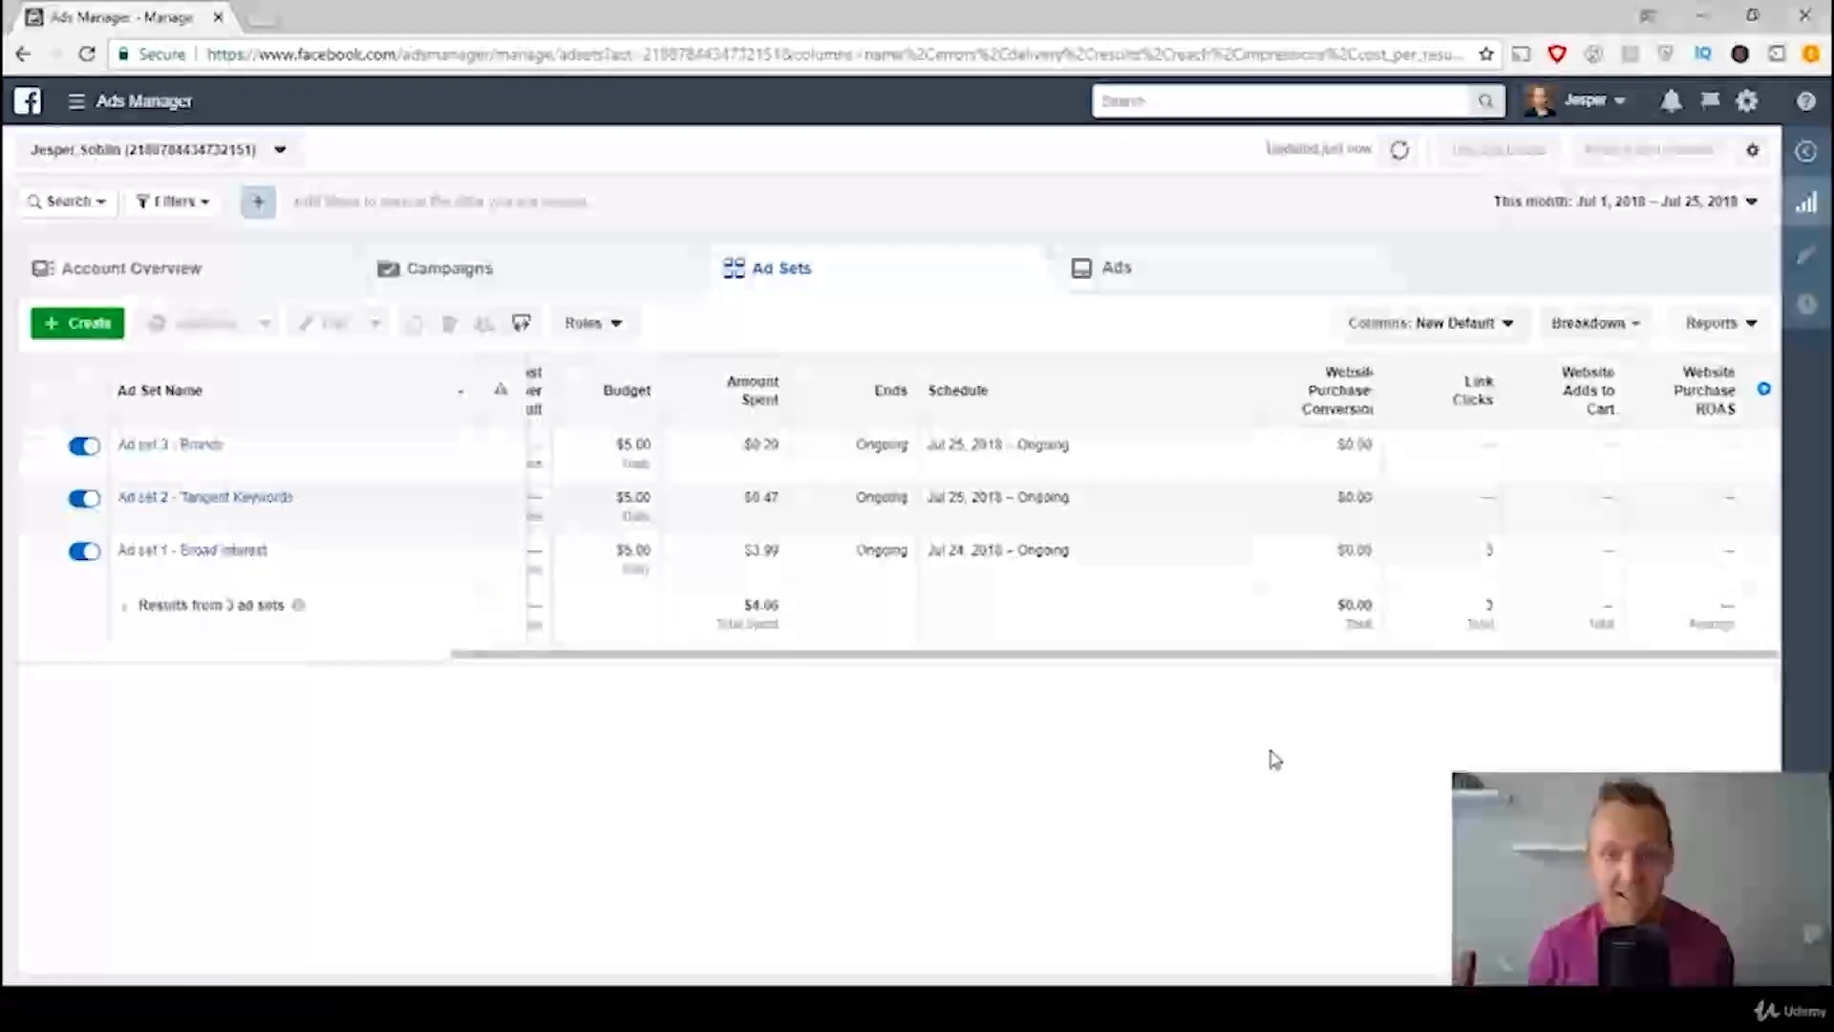
left_click(668, 1008)
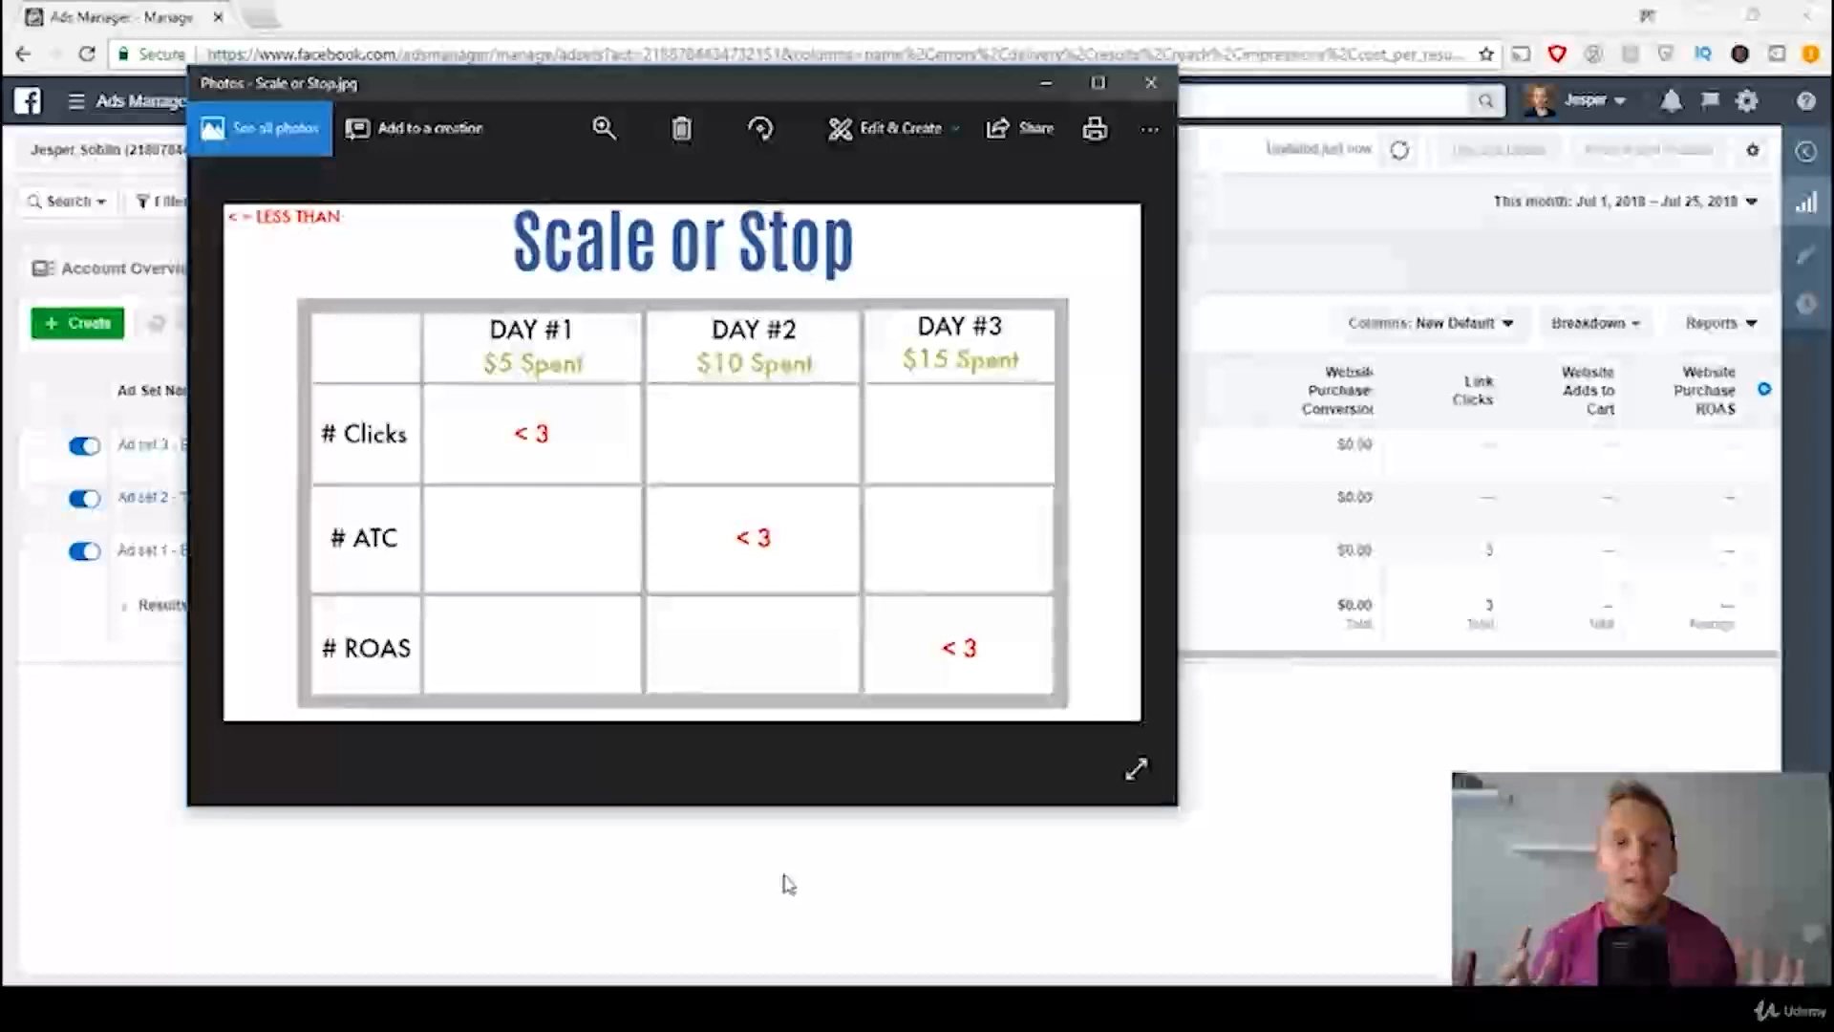
left_click(1048, 84)
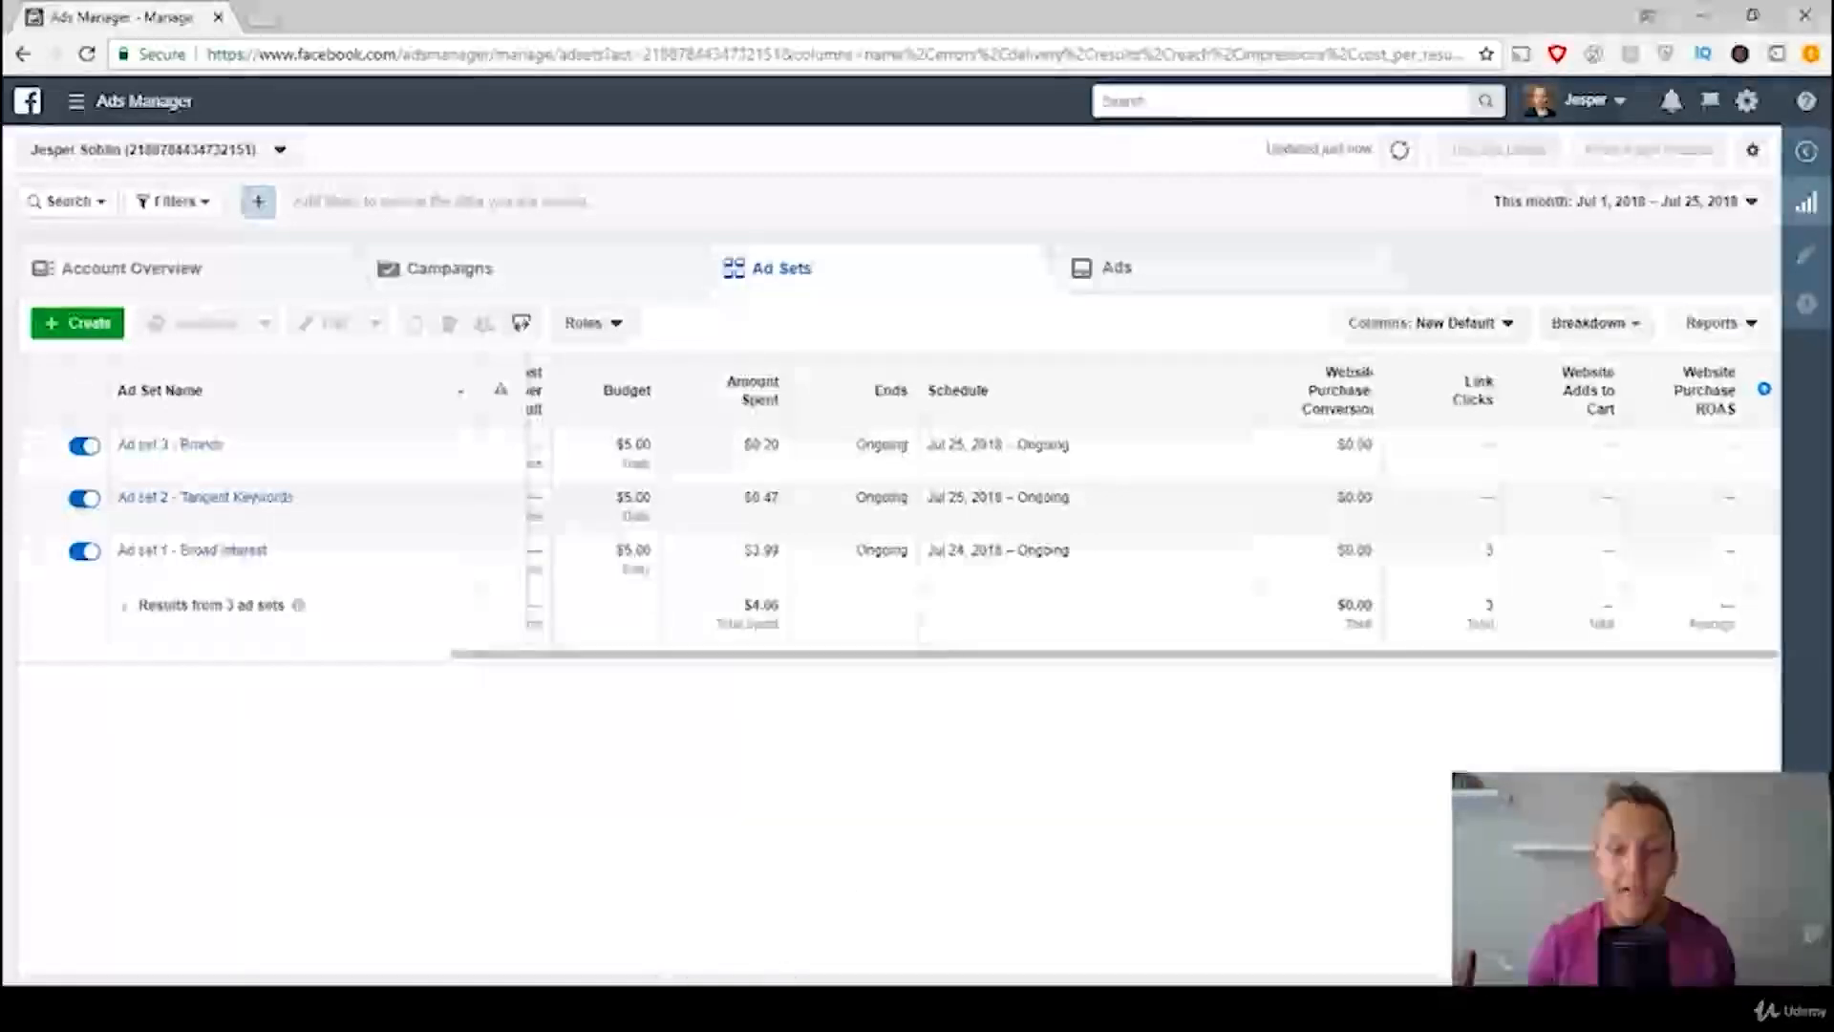
left_click(665, 1005)
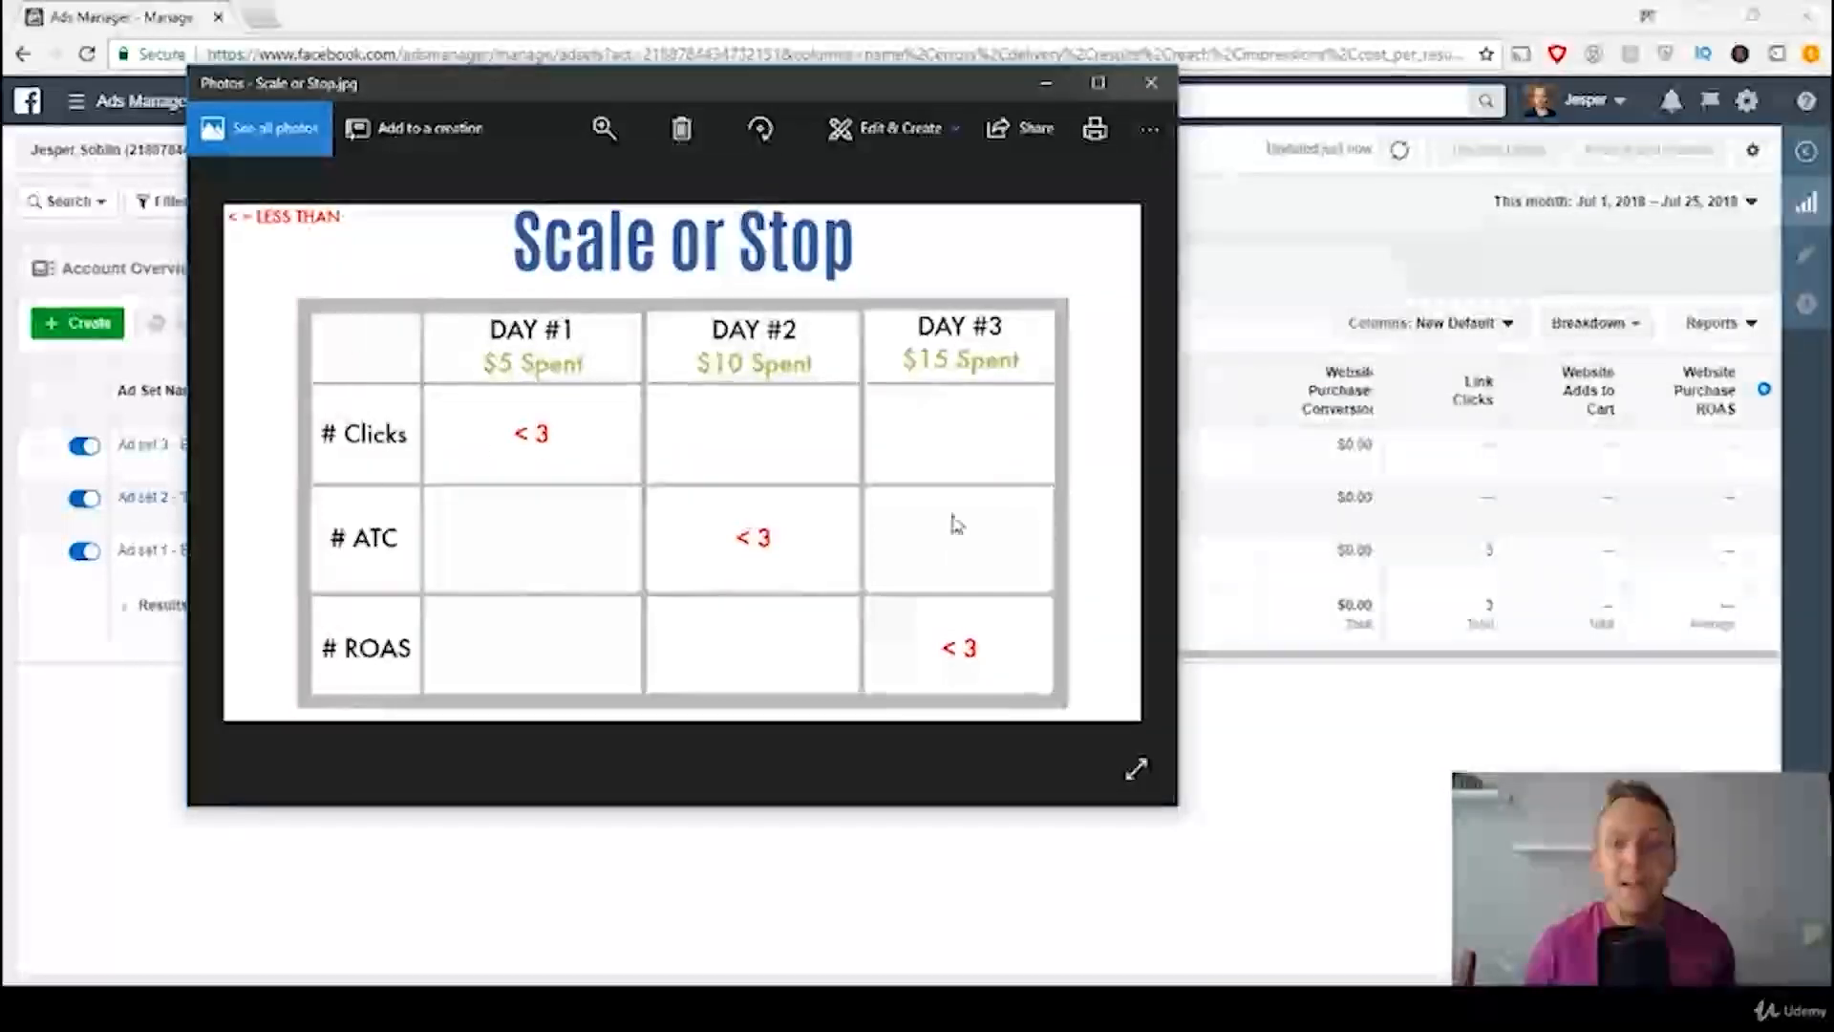
left_click(1046, 84)
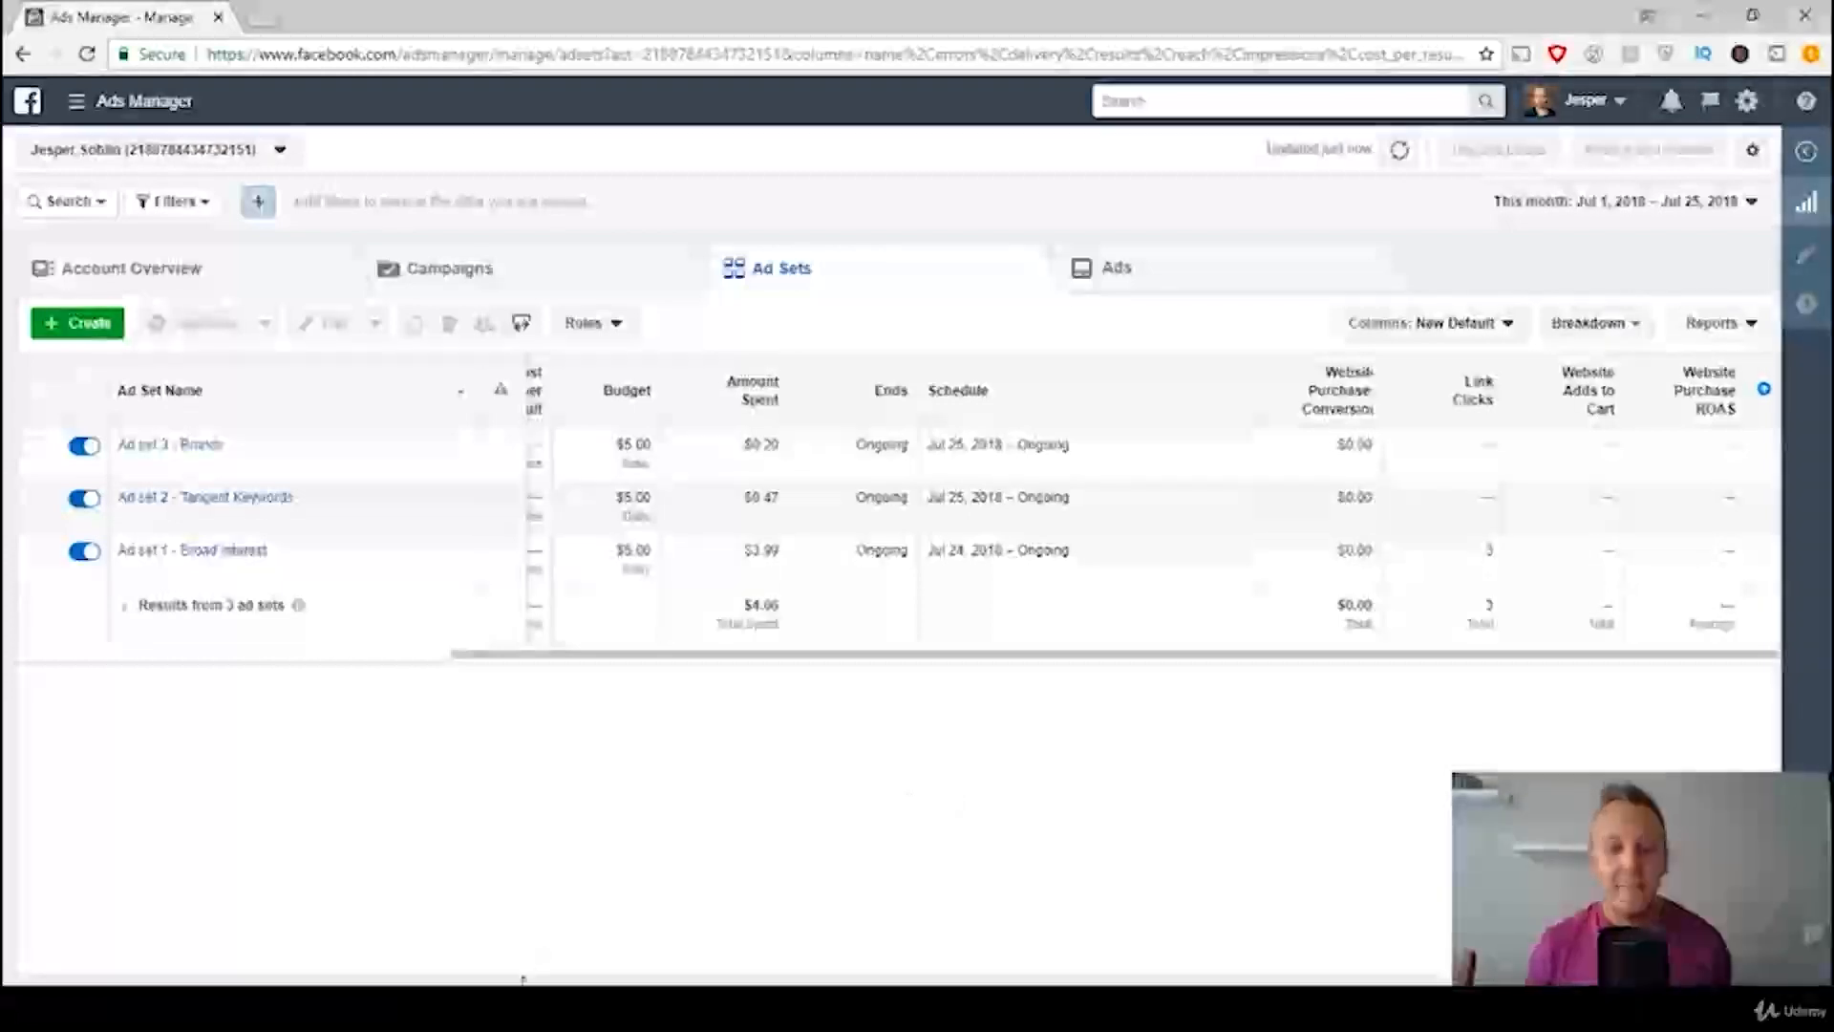
left_click(522, 998)
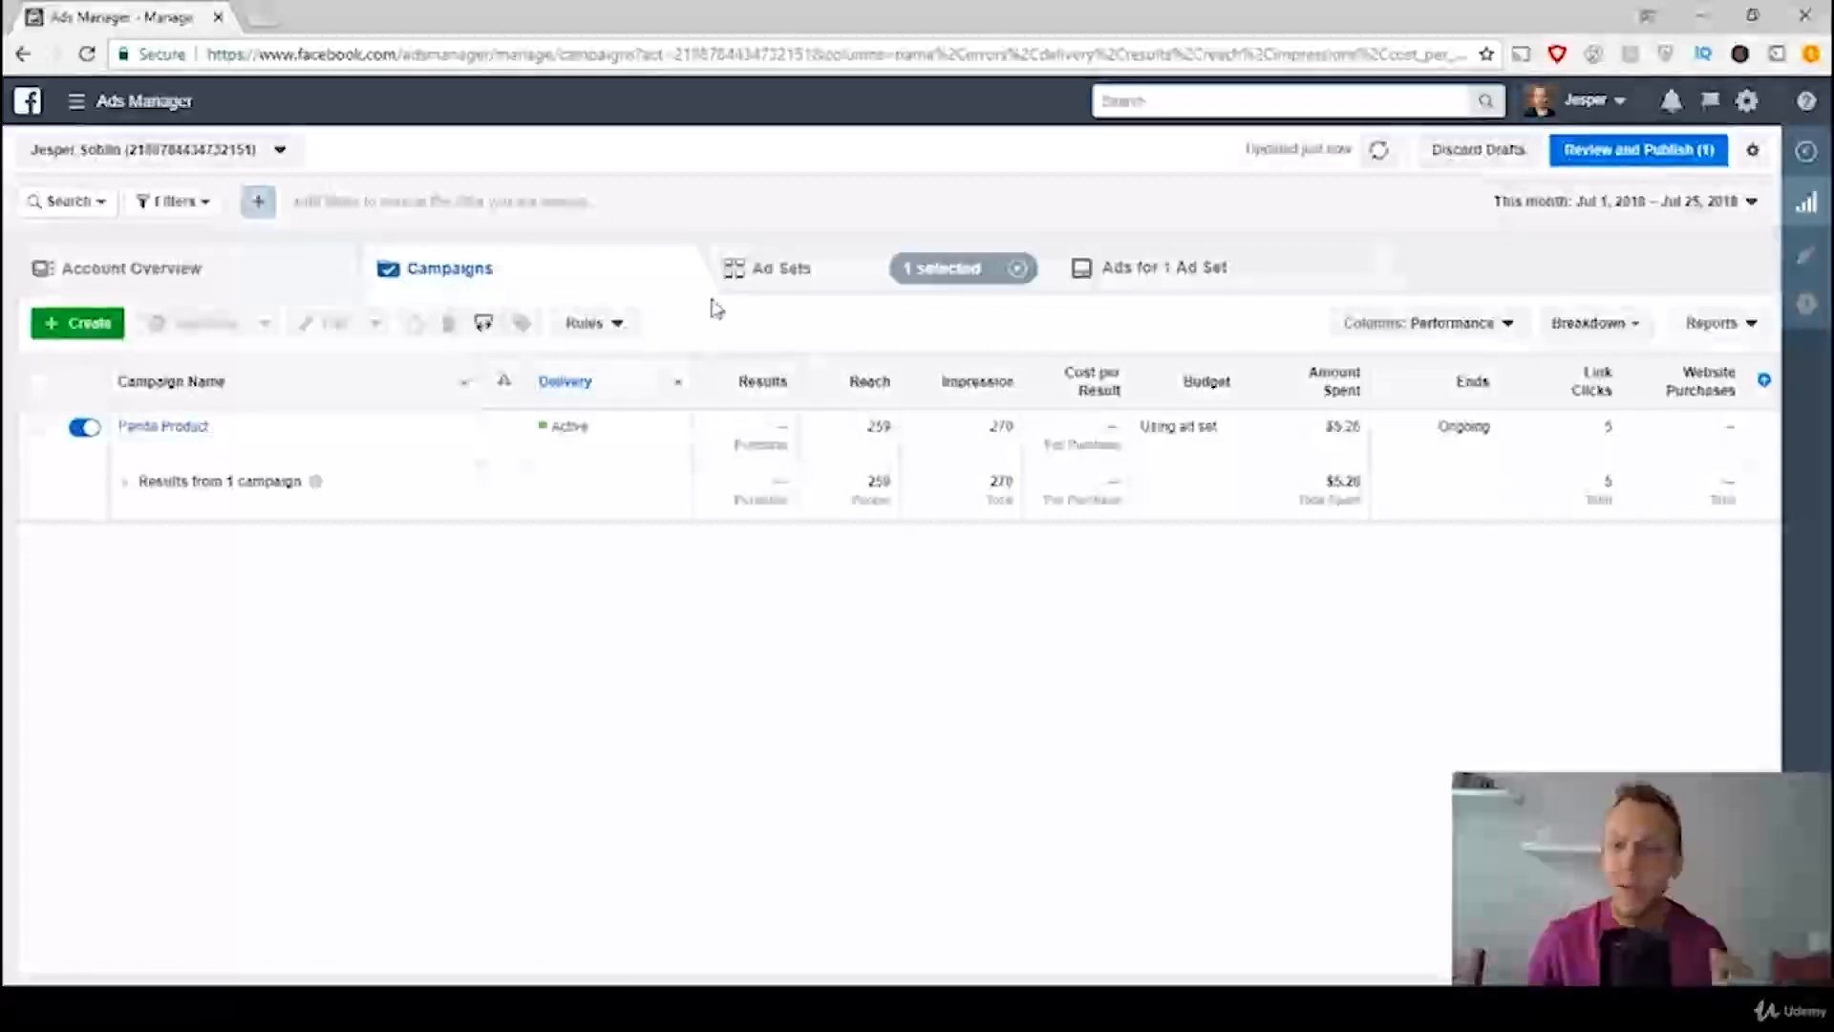
Step: Switch the ad sets table to the New Default column preset and set it as the default view
left_click(802, 277)
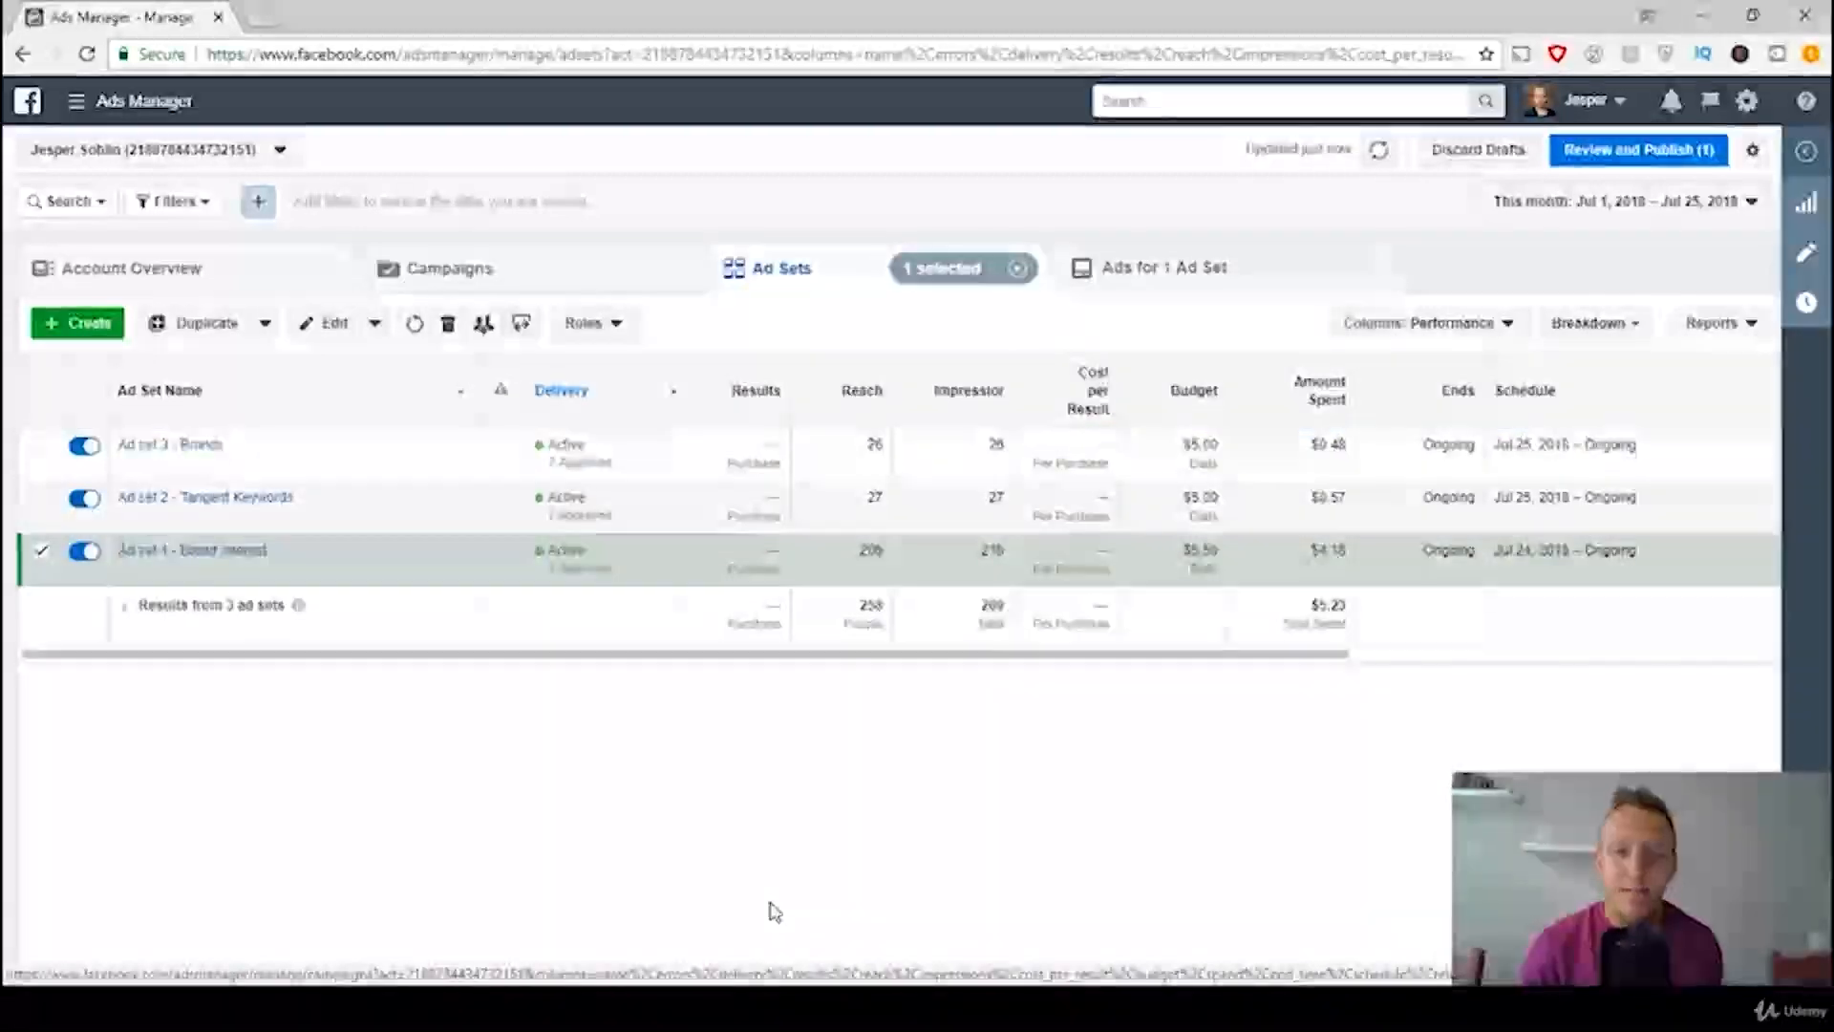
left_click(1438, 325)
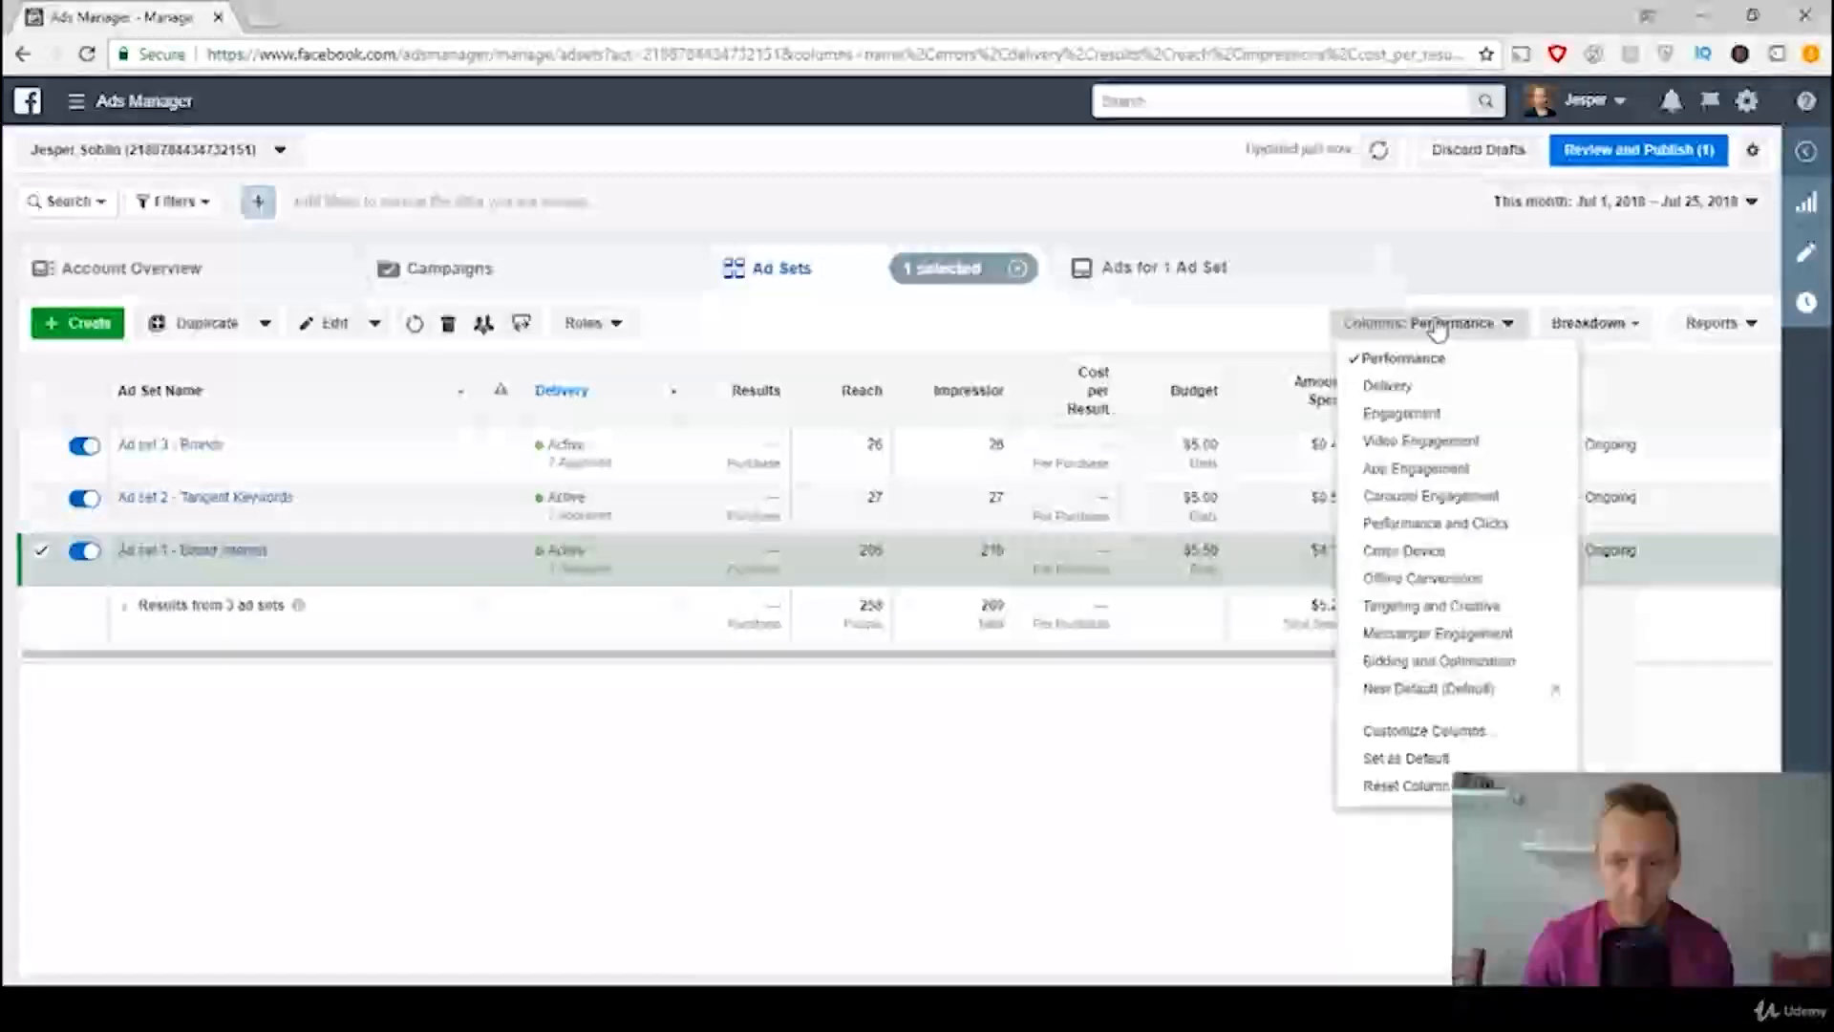
left_click(1449, 701)
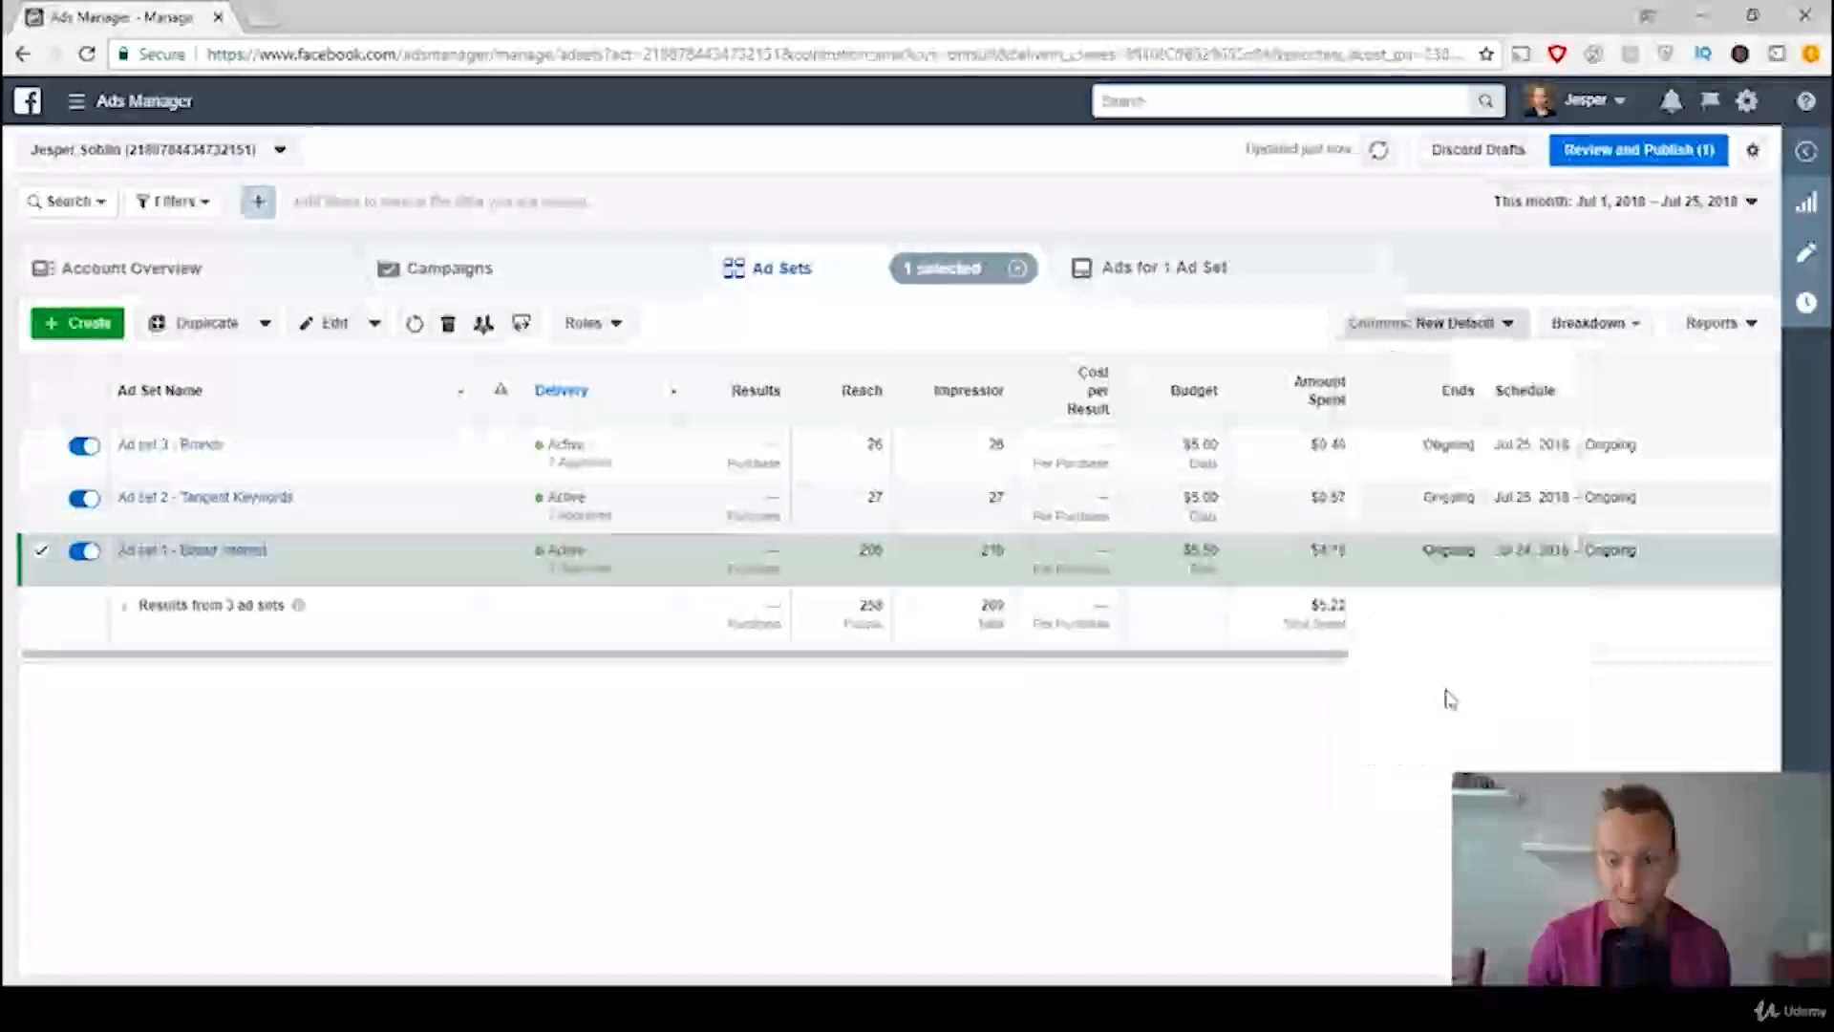
left_click(1433, 323)
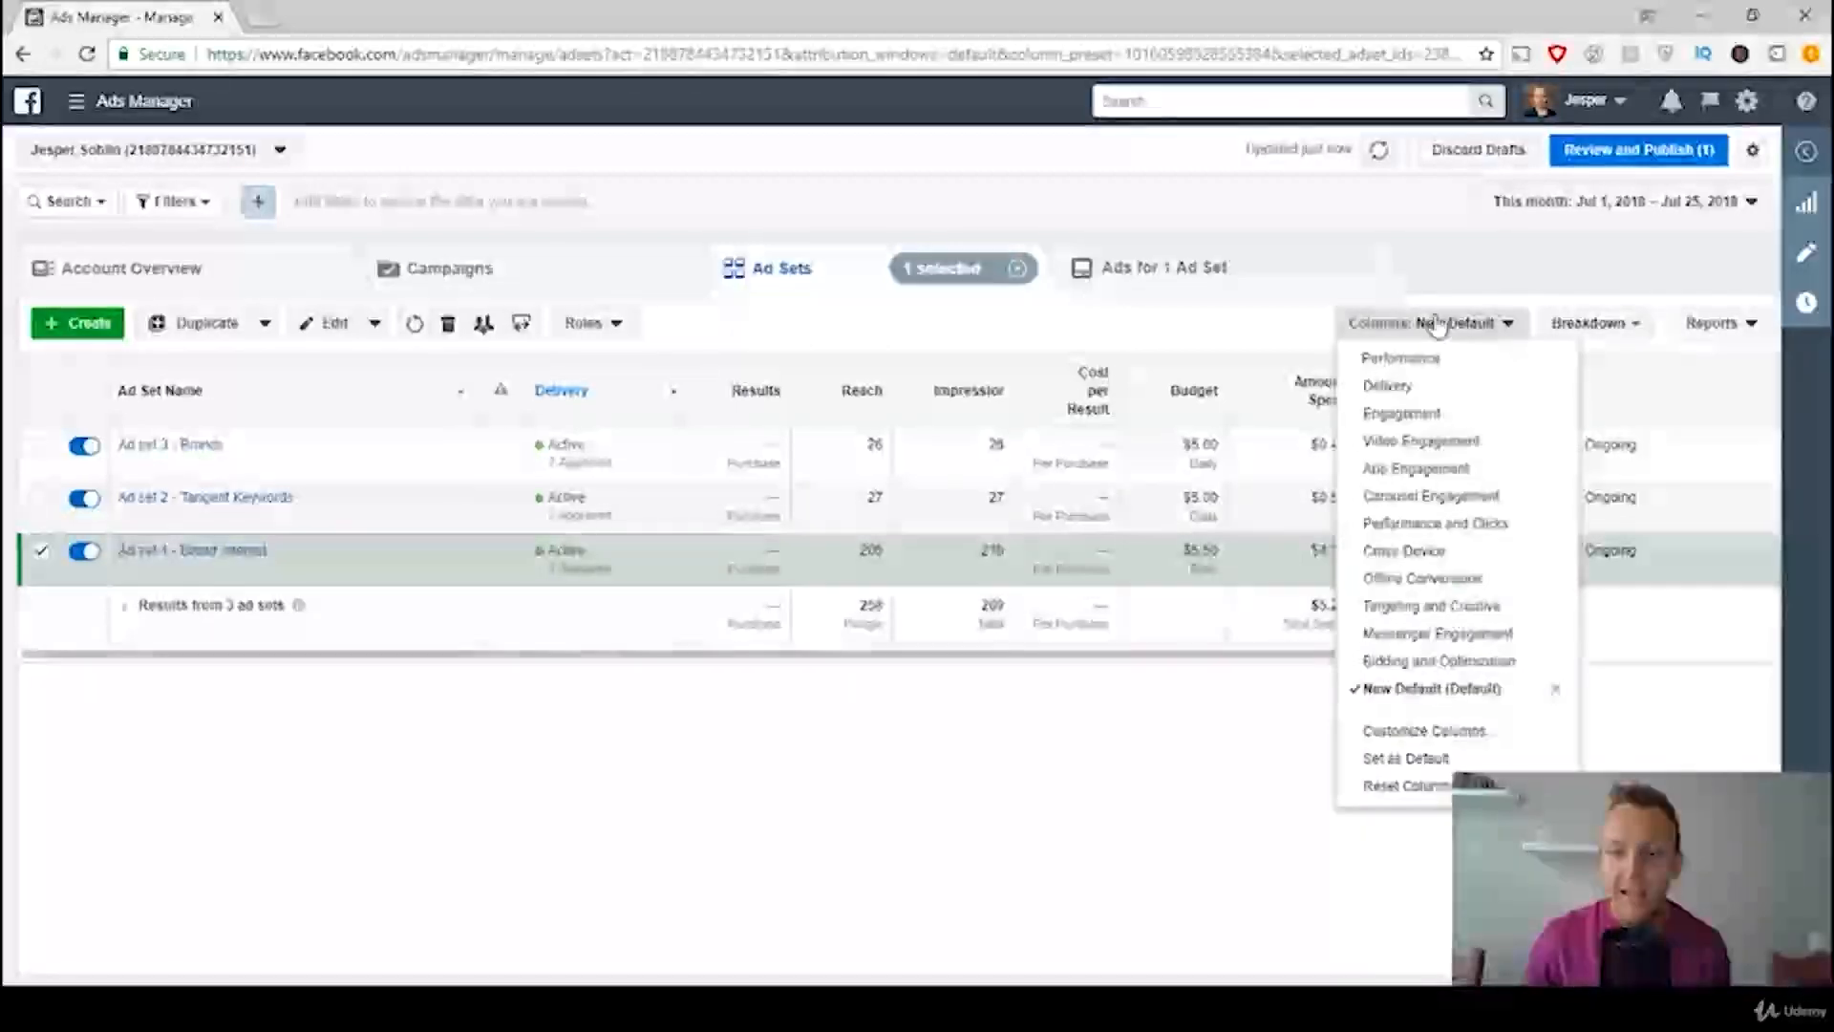
left_click(1436, 761)
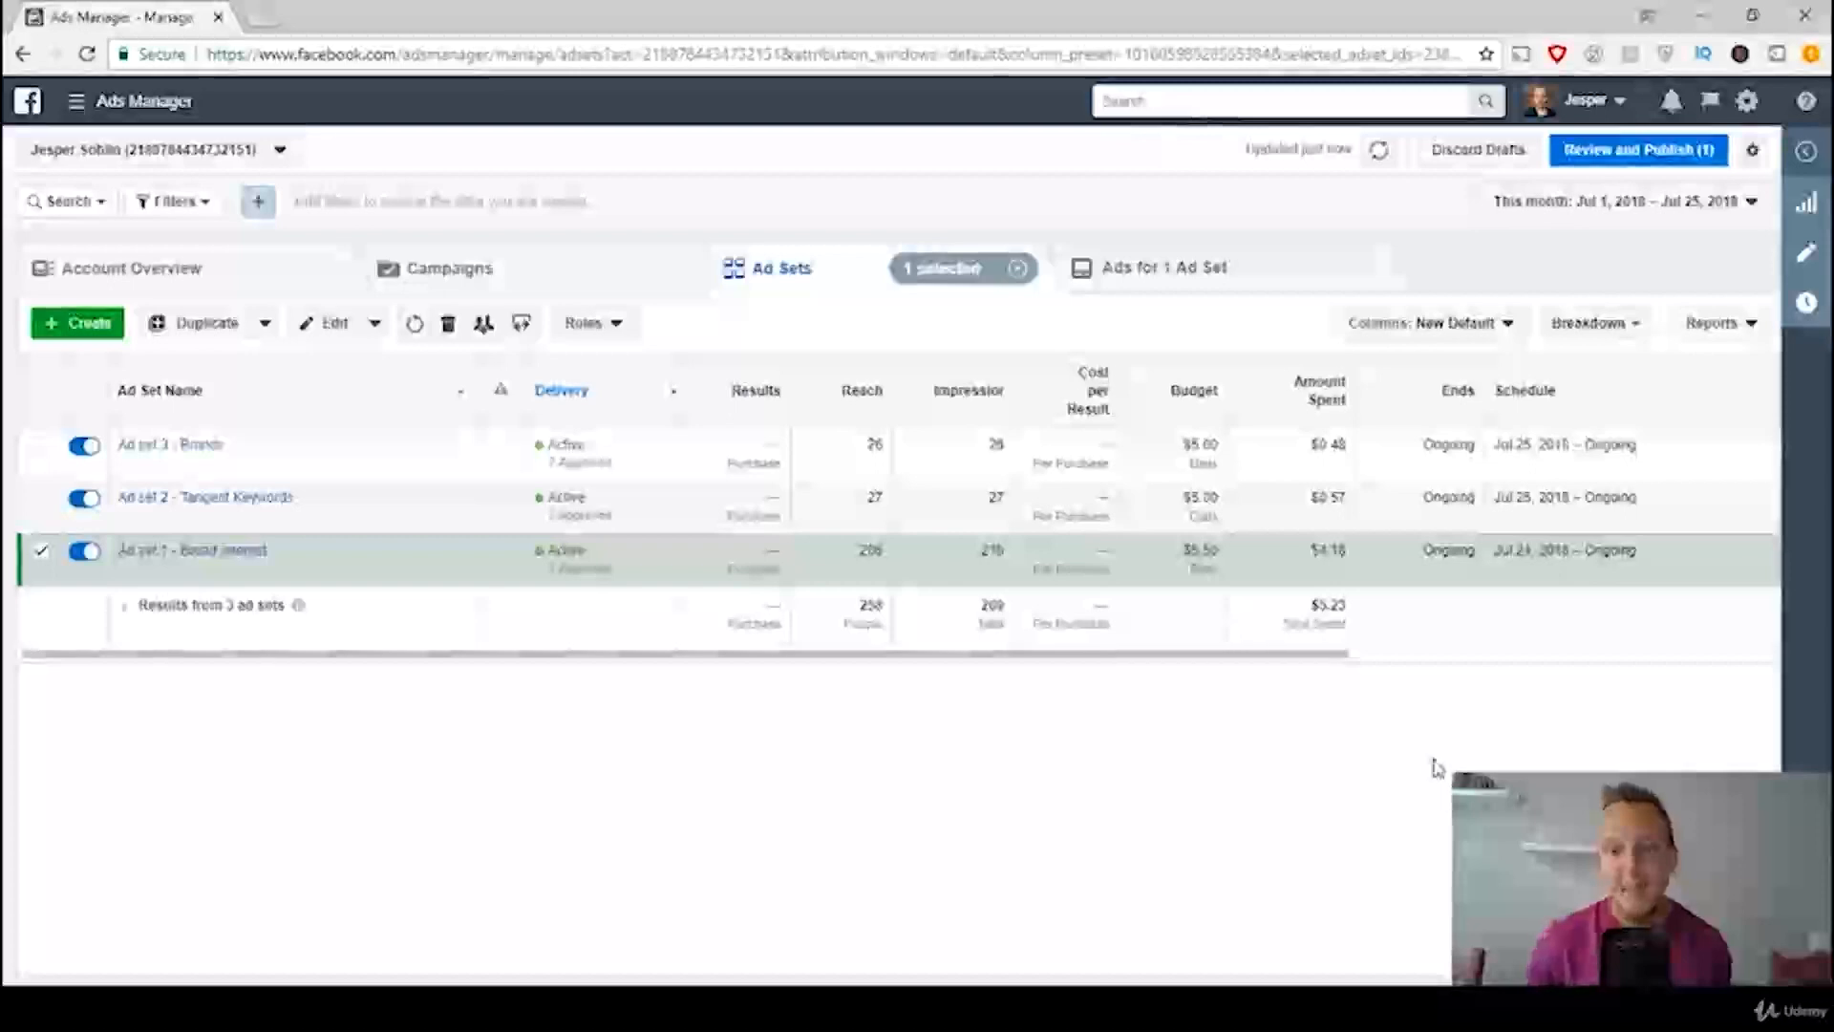
Step: Examine the Link Clicks, Website Adds to Cart and Website Purchase ROAS columns for the three ad sets
left_click_drag(1281, 655, 1694, 661)
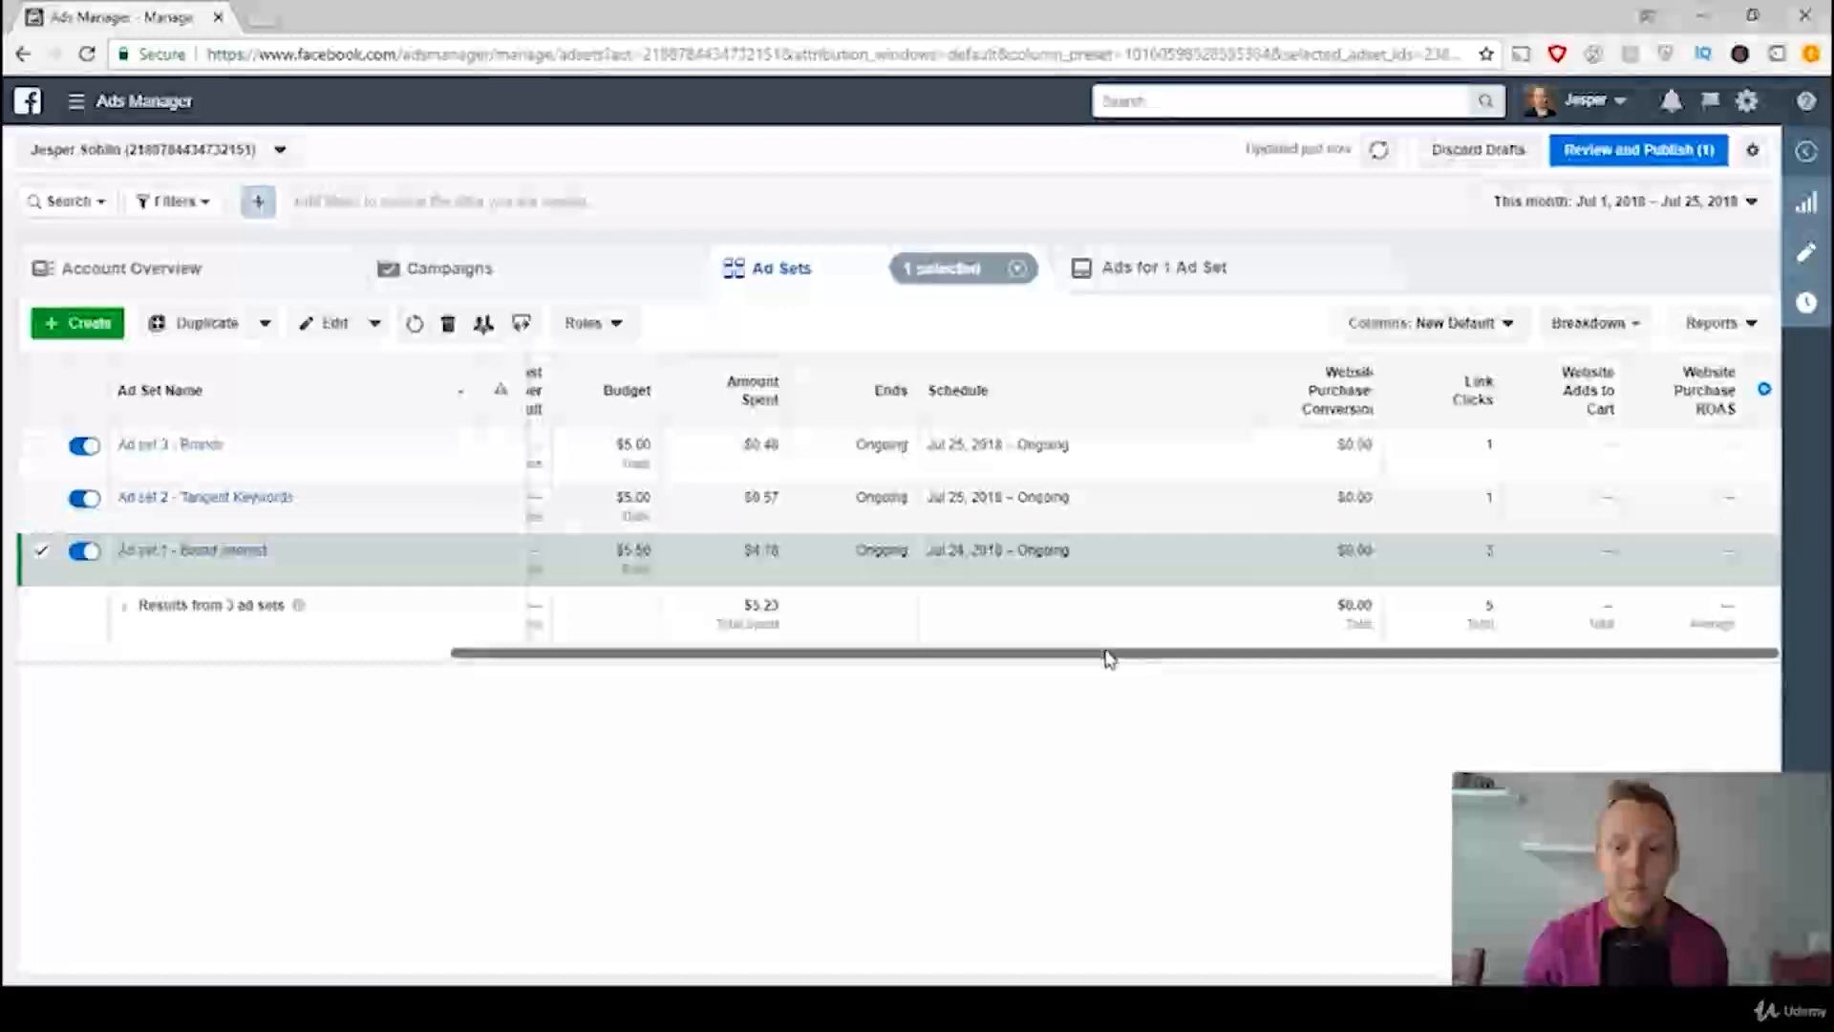
mouse_move(1107, 659)
left_mouse_down()
mouse_move(659, 655)
mouse_move(1142, 666)
left_mouse_up()
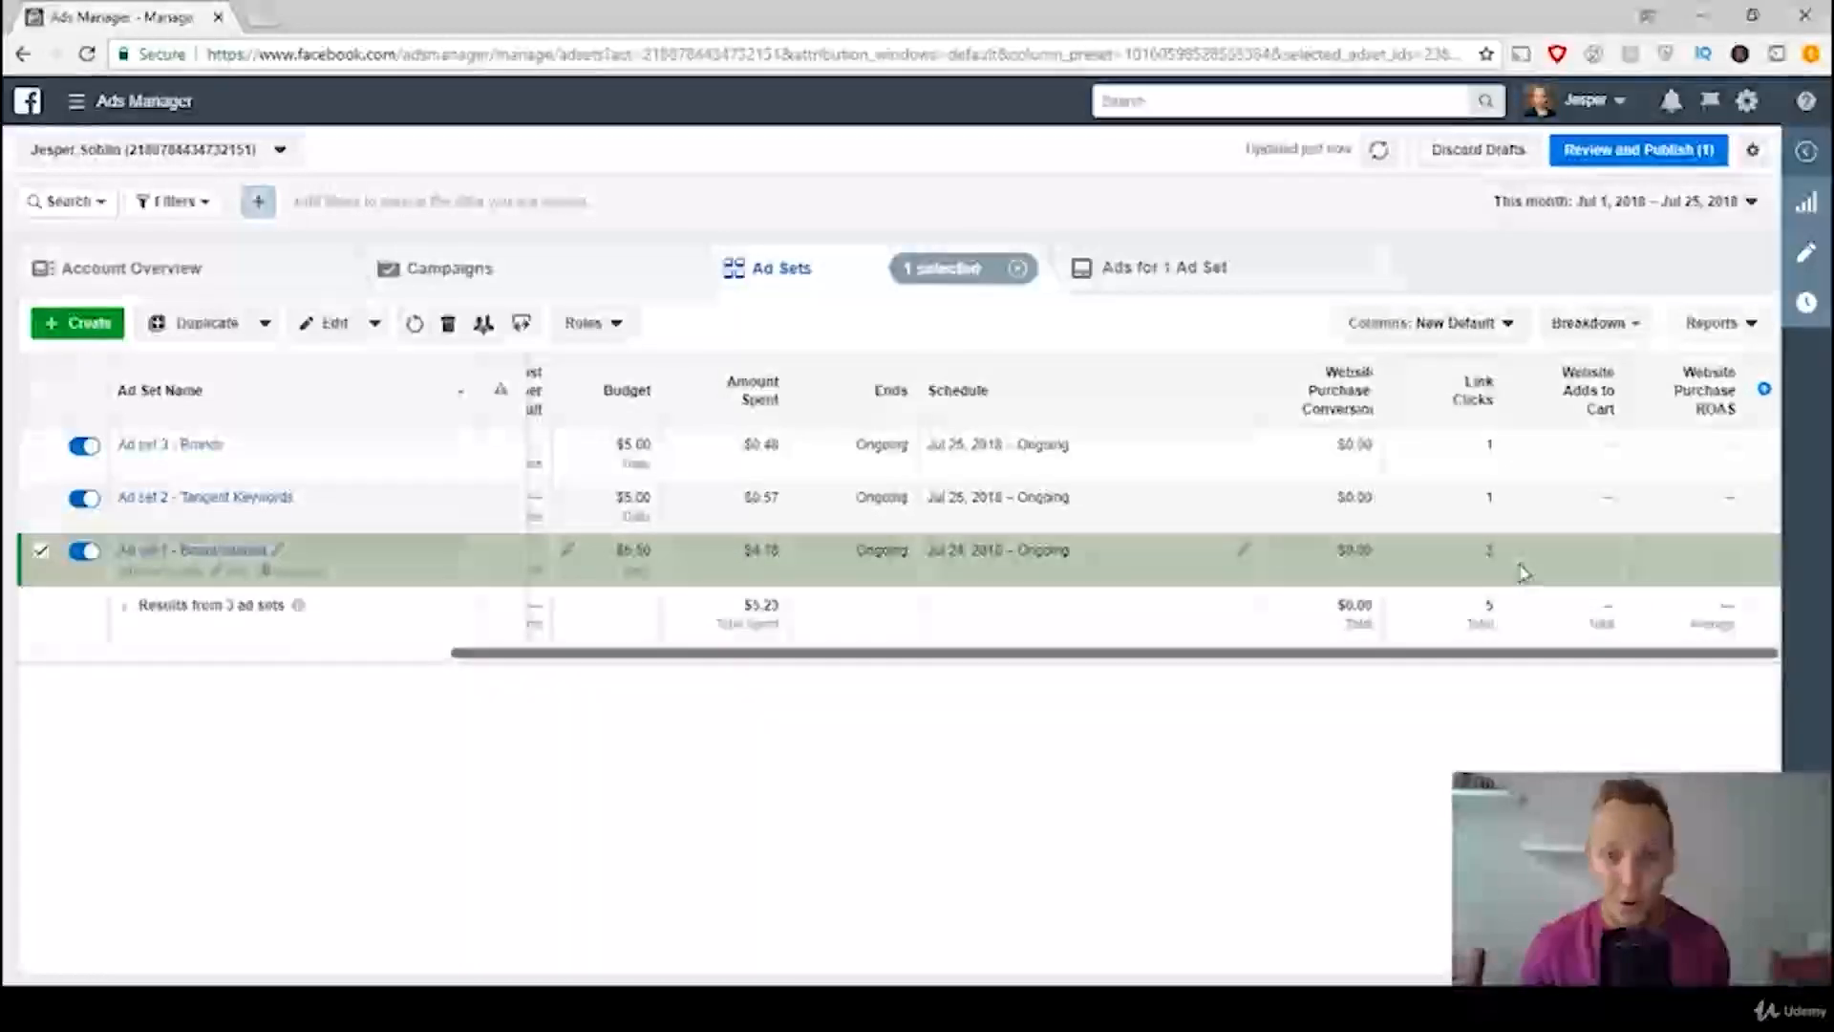
left_click_drag(1046, 657, 564, 654)
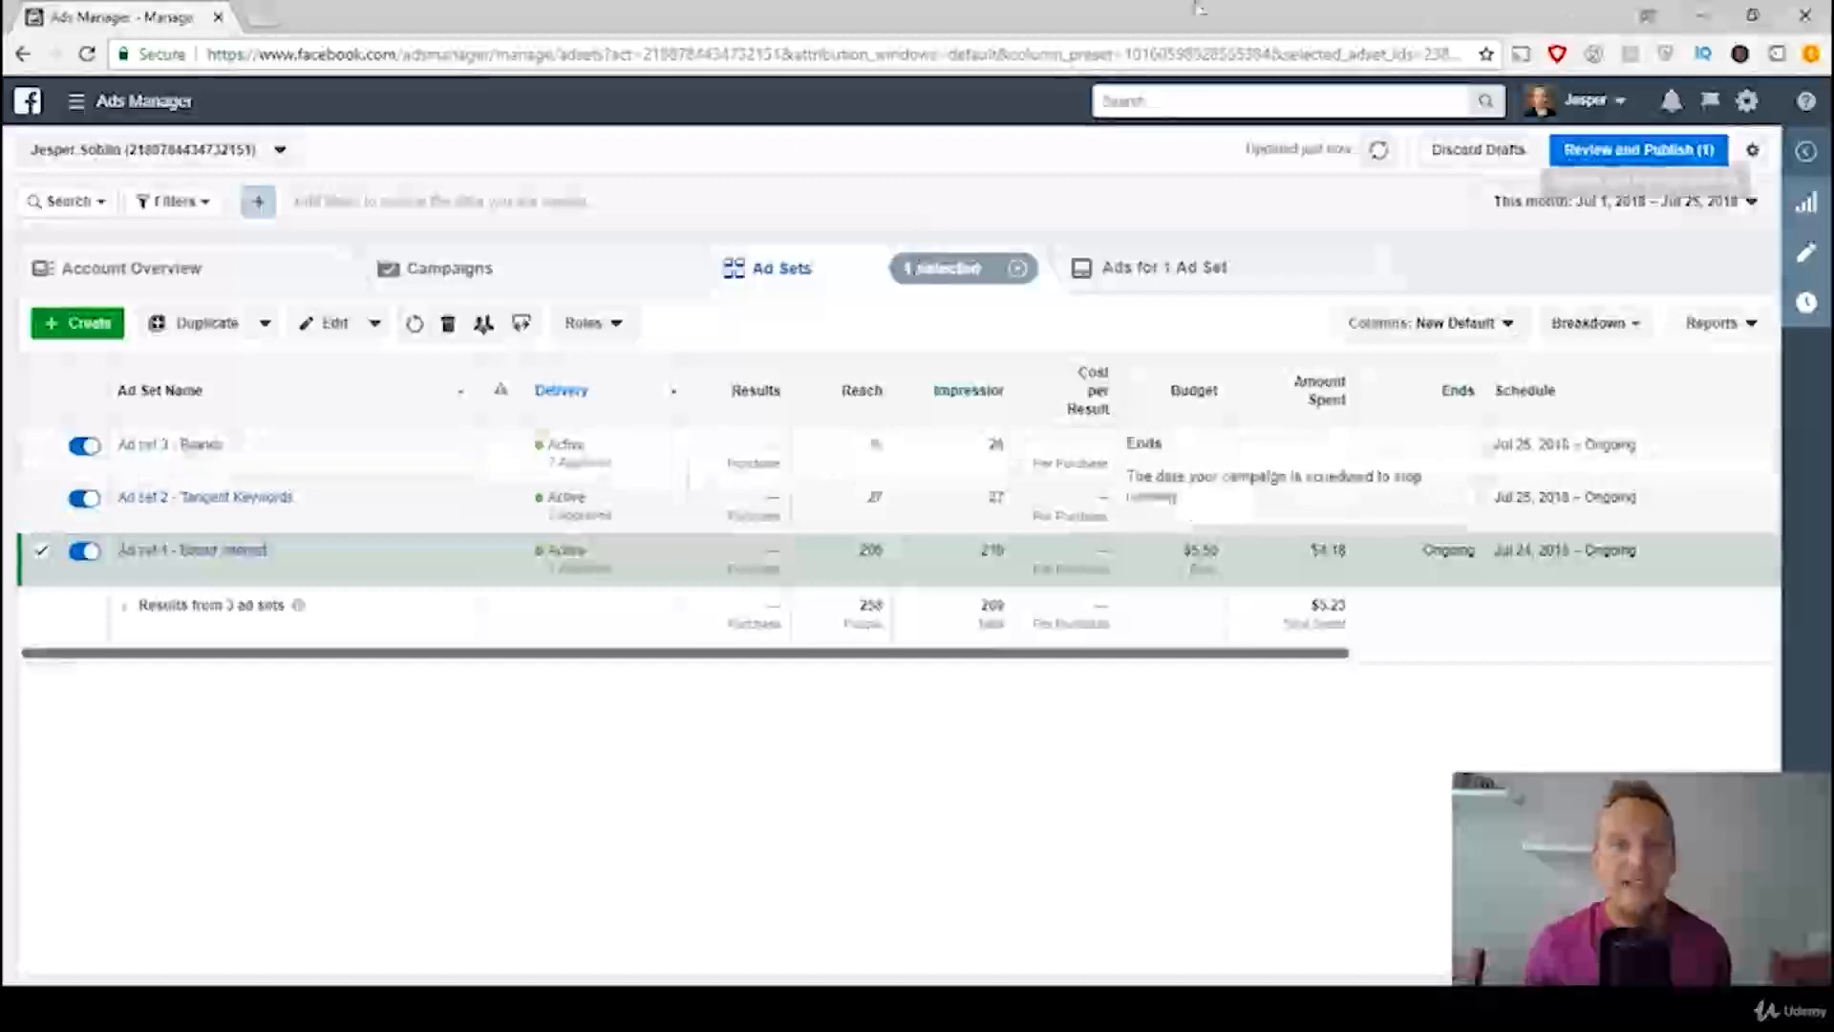
Step: Switch to the Scale It.jpg chart in Photos and review its rules for doubling up profitable ad sets
left_click(822, 1008)
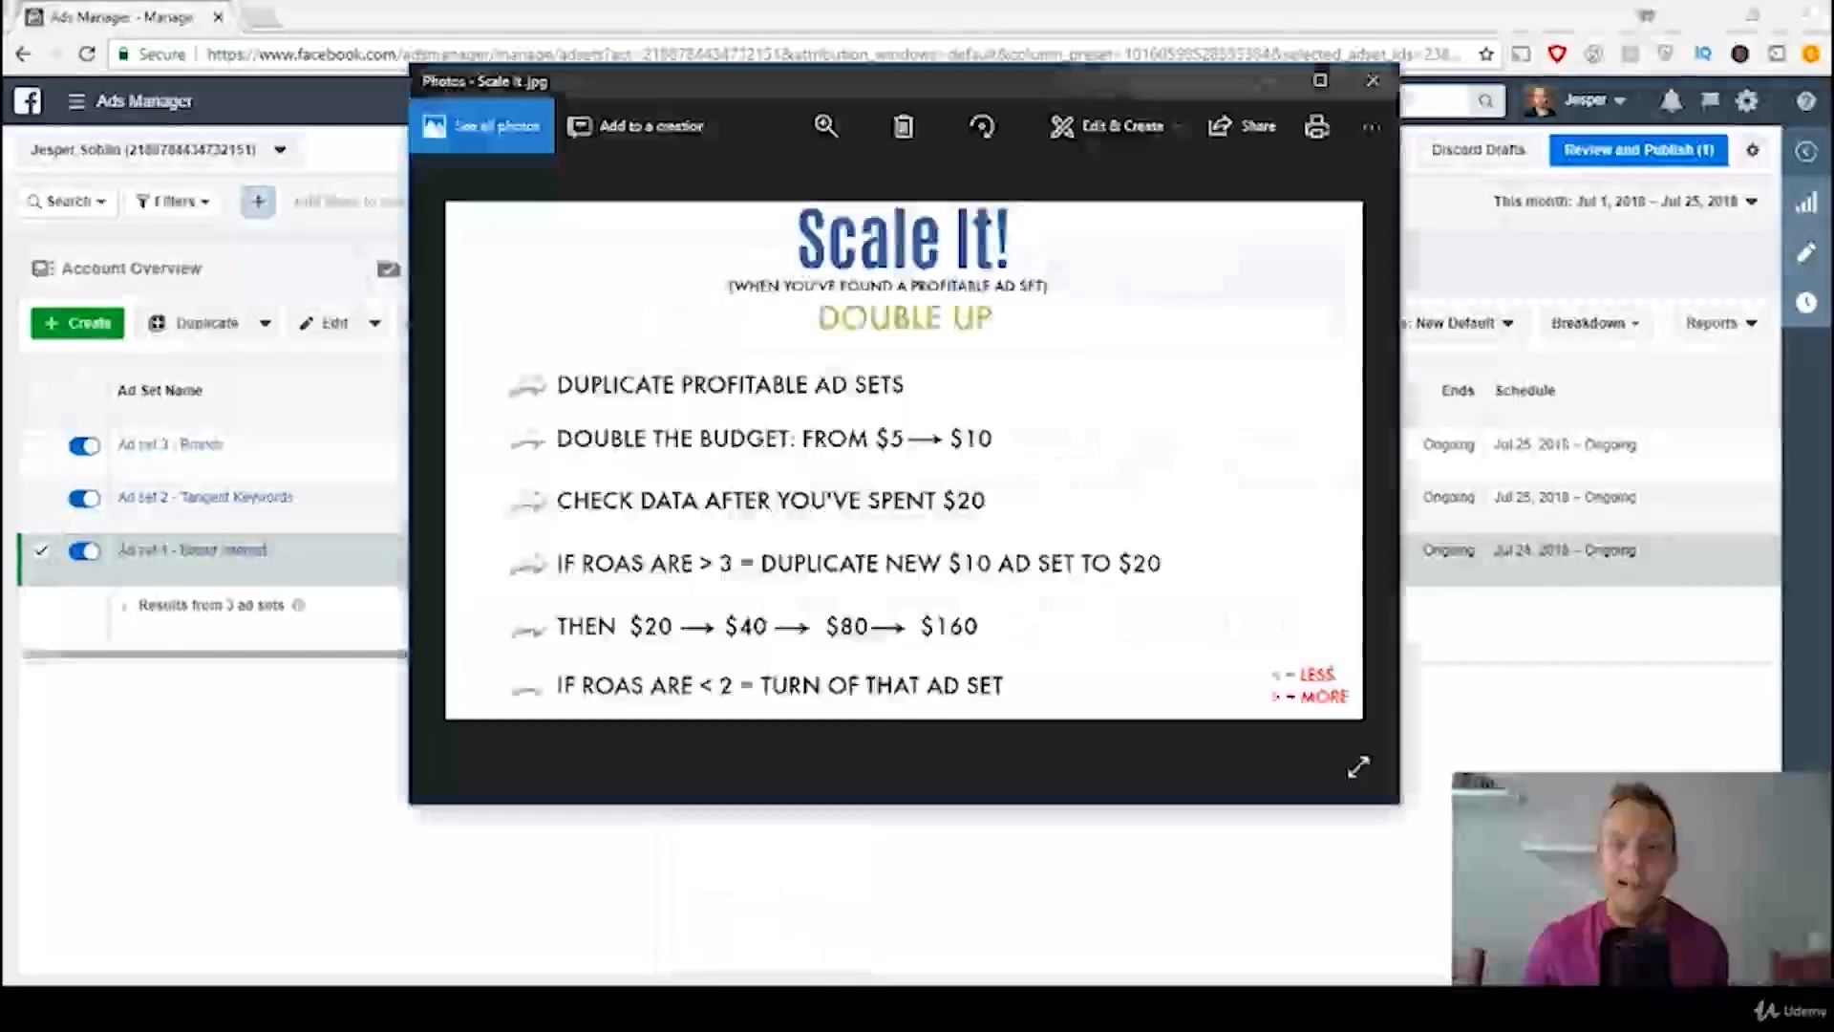
left_click_drag(961, 88, 1122, 65)
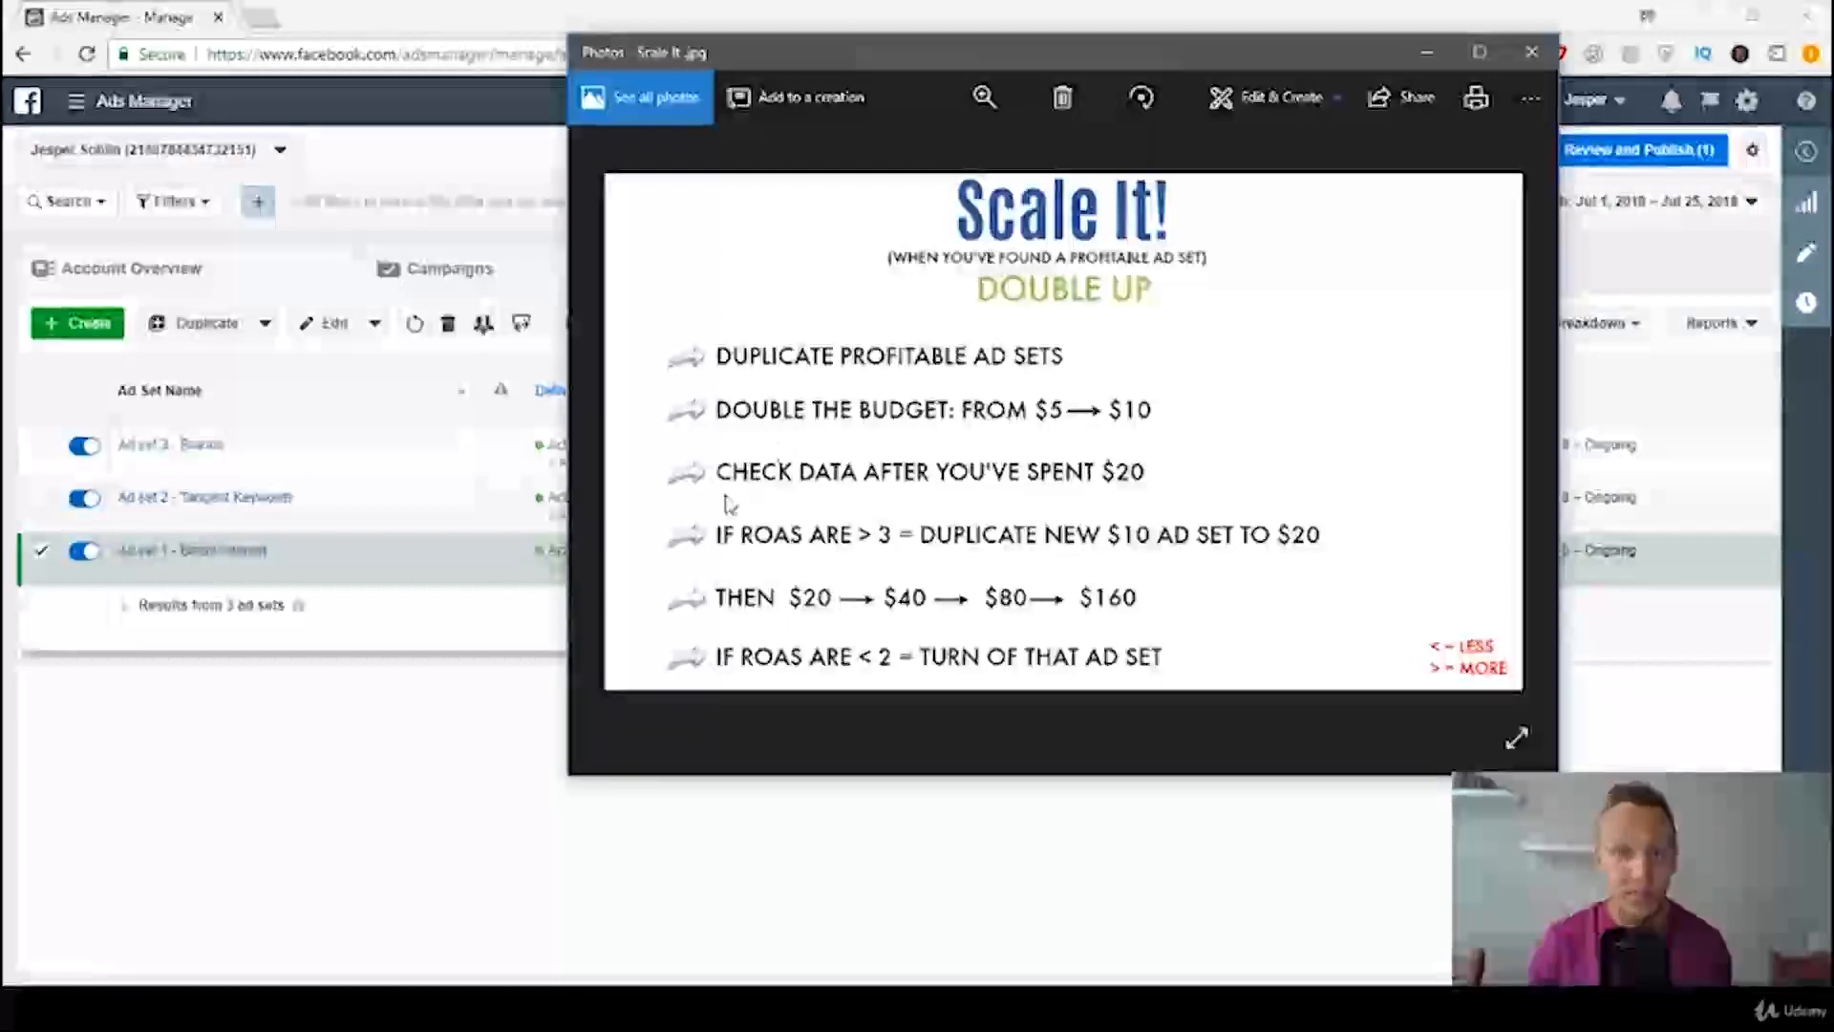
Step: Return to Ads Manager and duplicate Ad set 1 - Broad Interest once into its original campaign
left_click(482, 767)
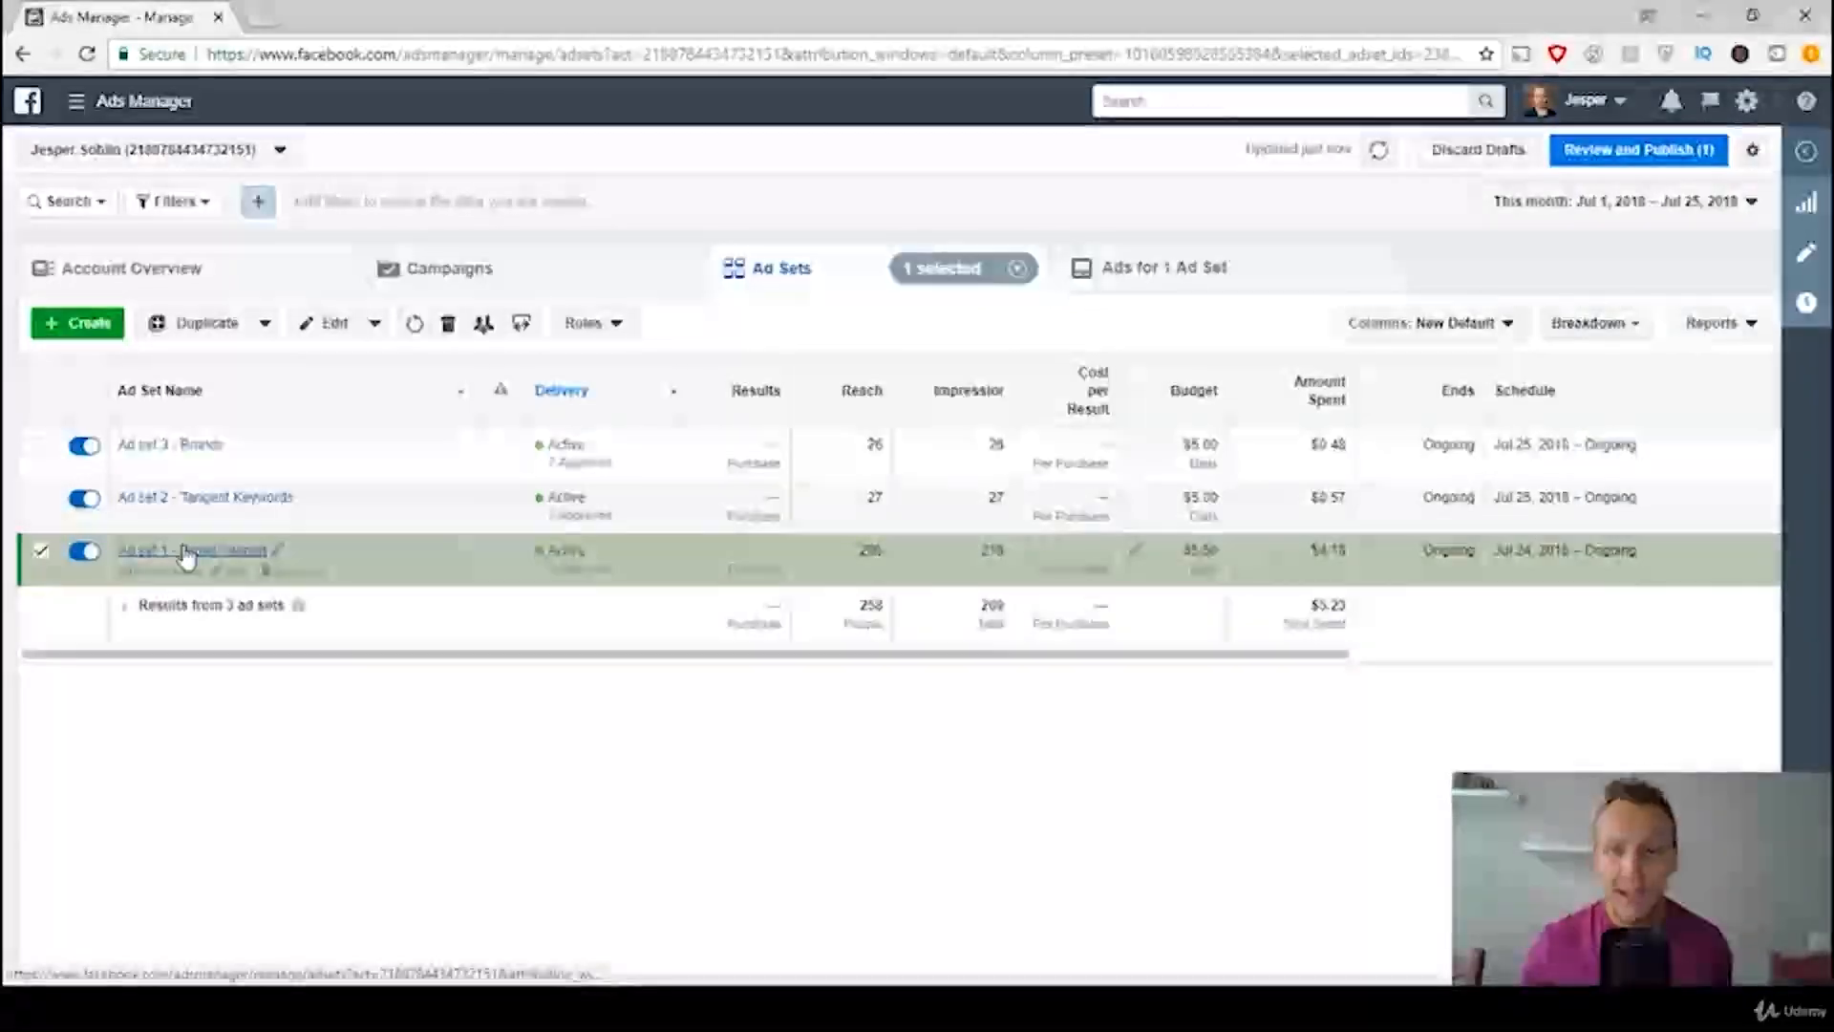
left_click(279, 572)
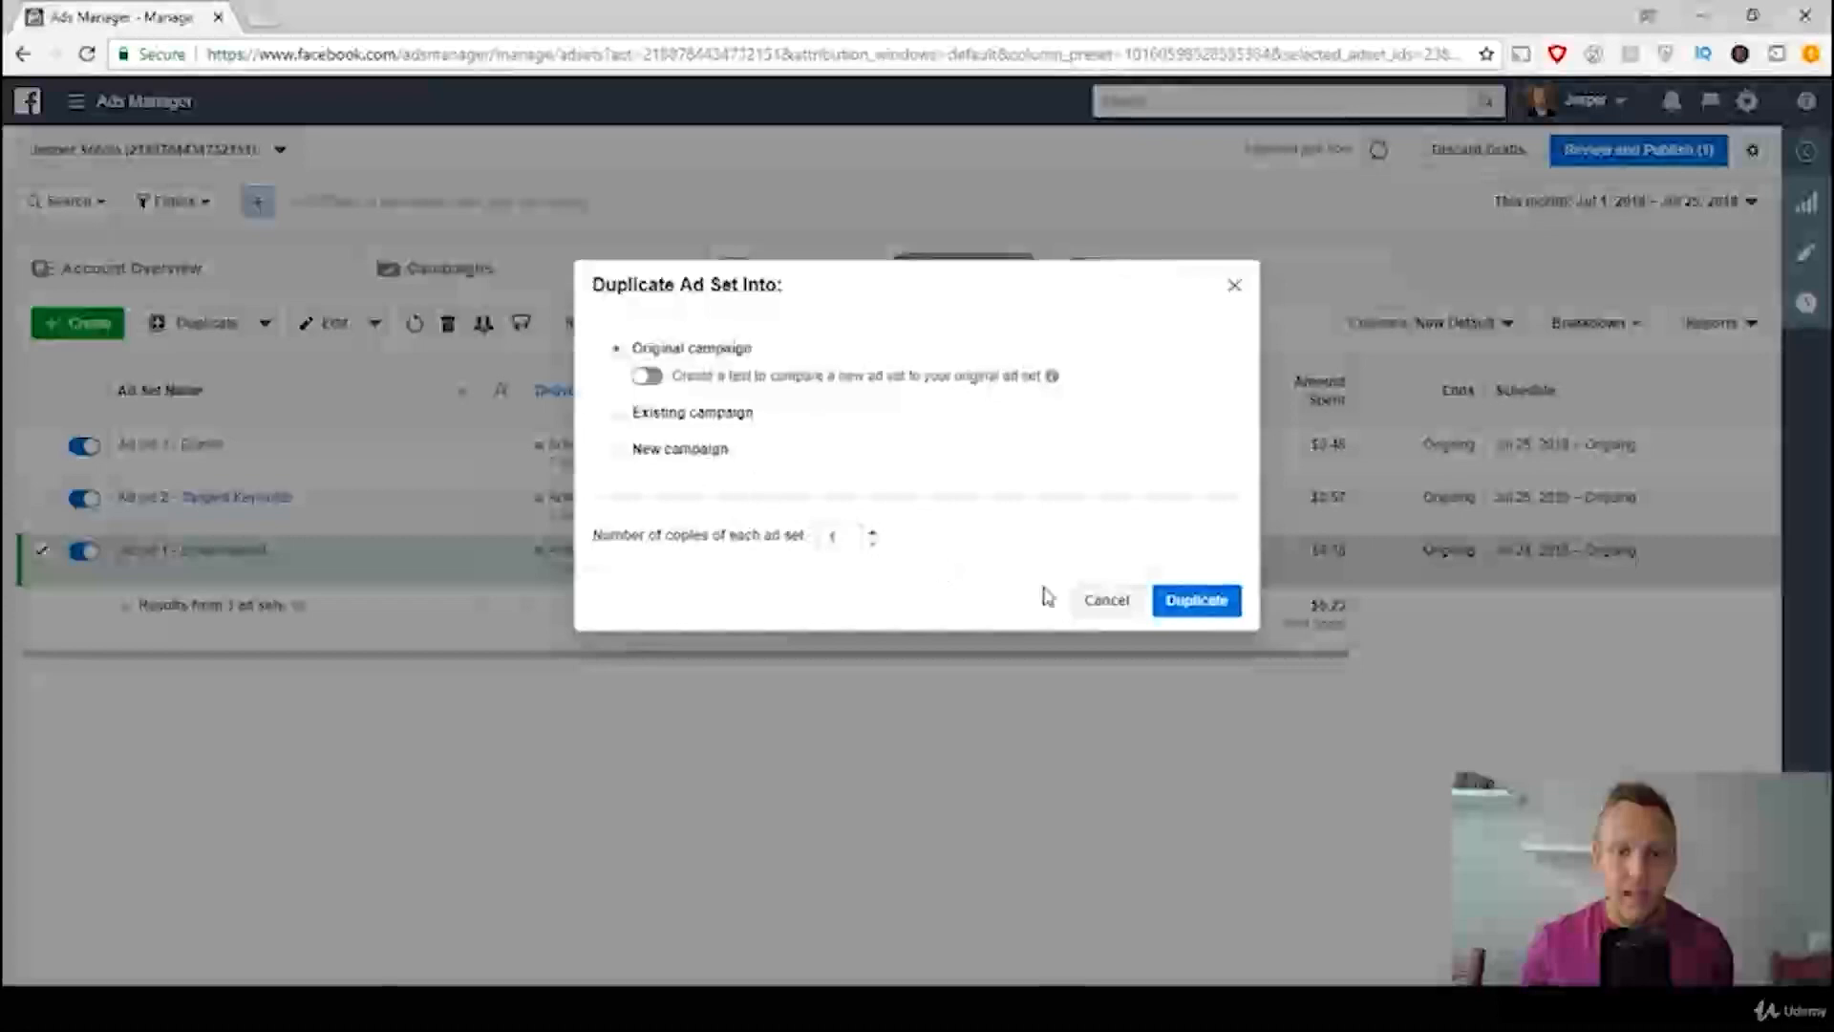
left_click(1194, 602)
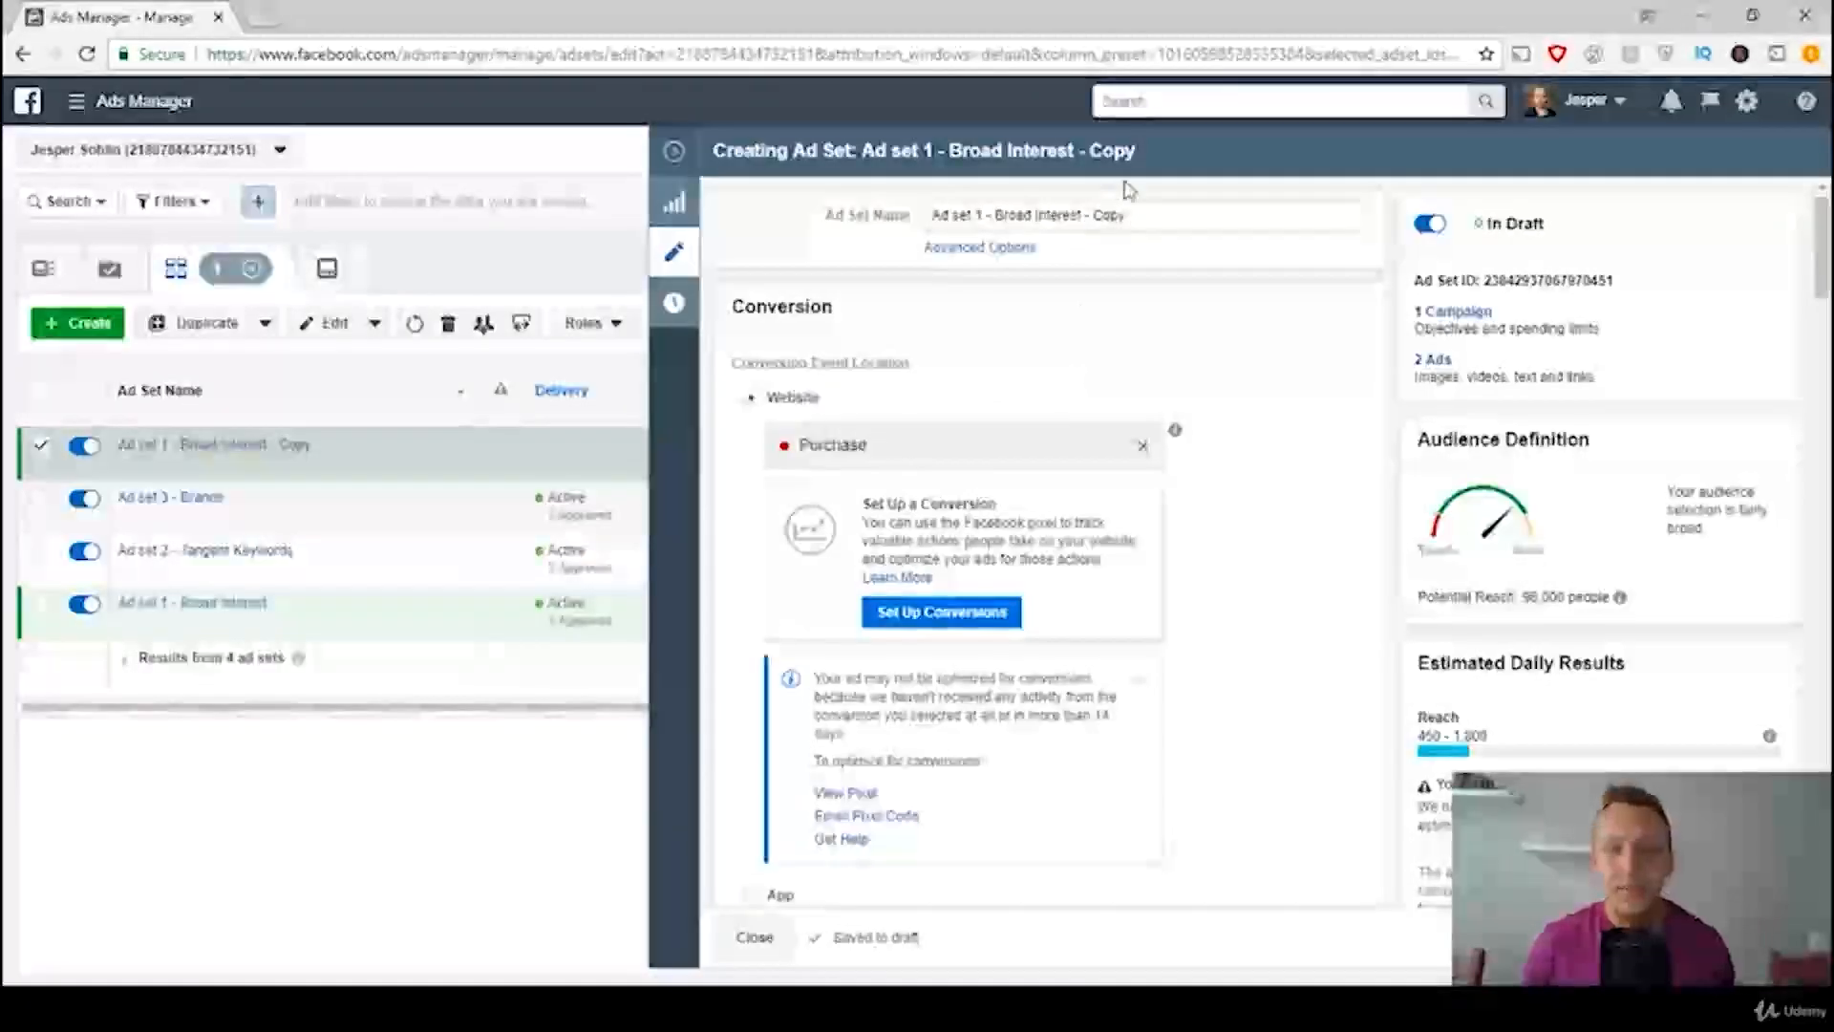
Step: Rename the duplicated ad set as Ad set 1 - Broad Interest - SCALED
left_click(1164, 212)
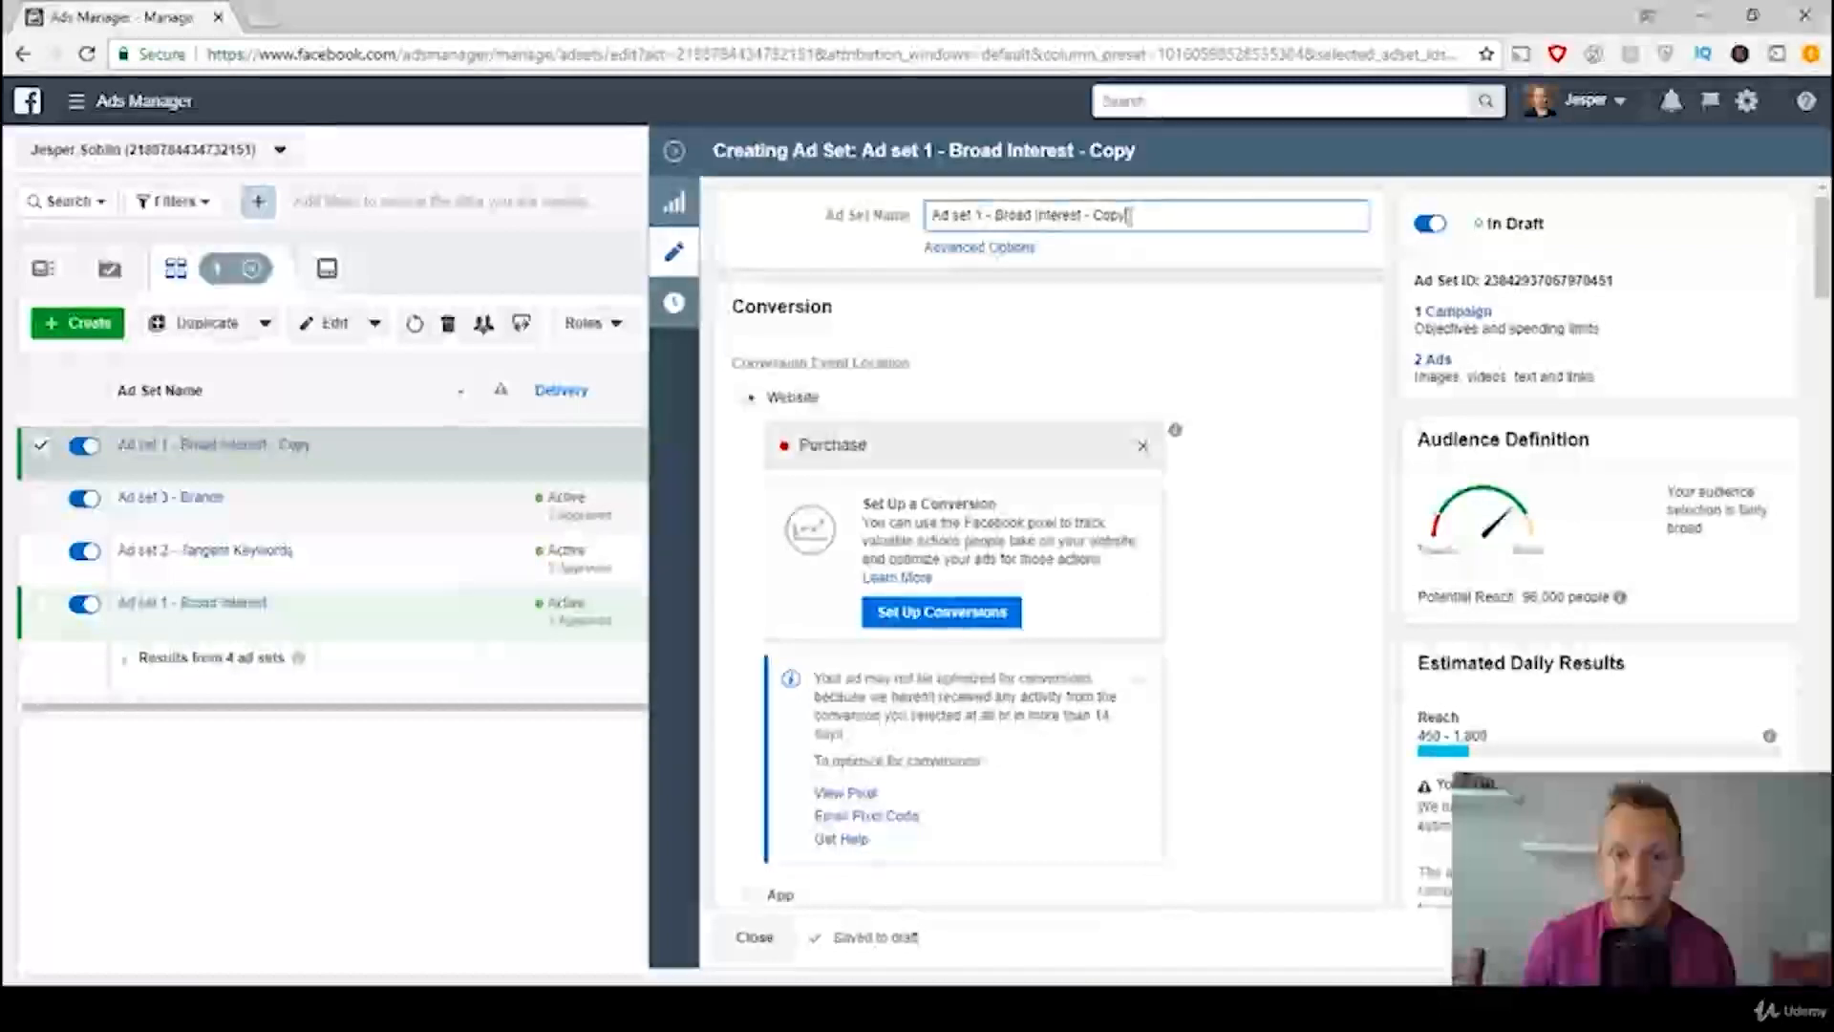
double_click(1108, 216)
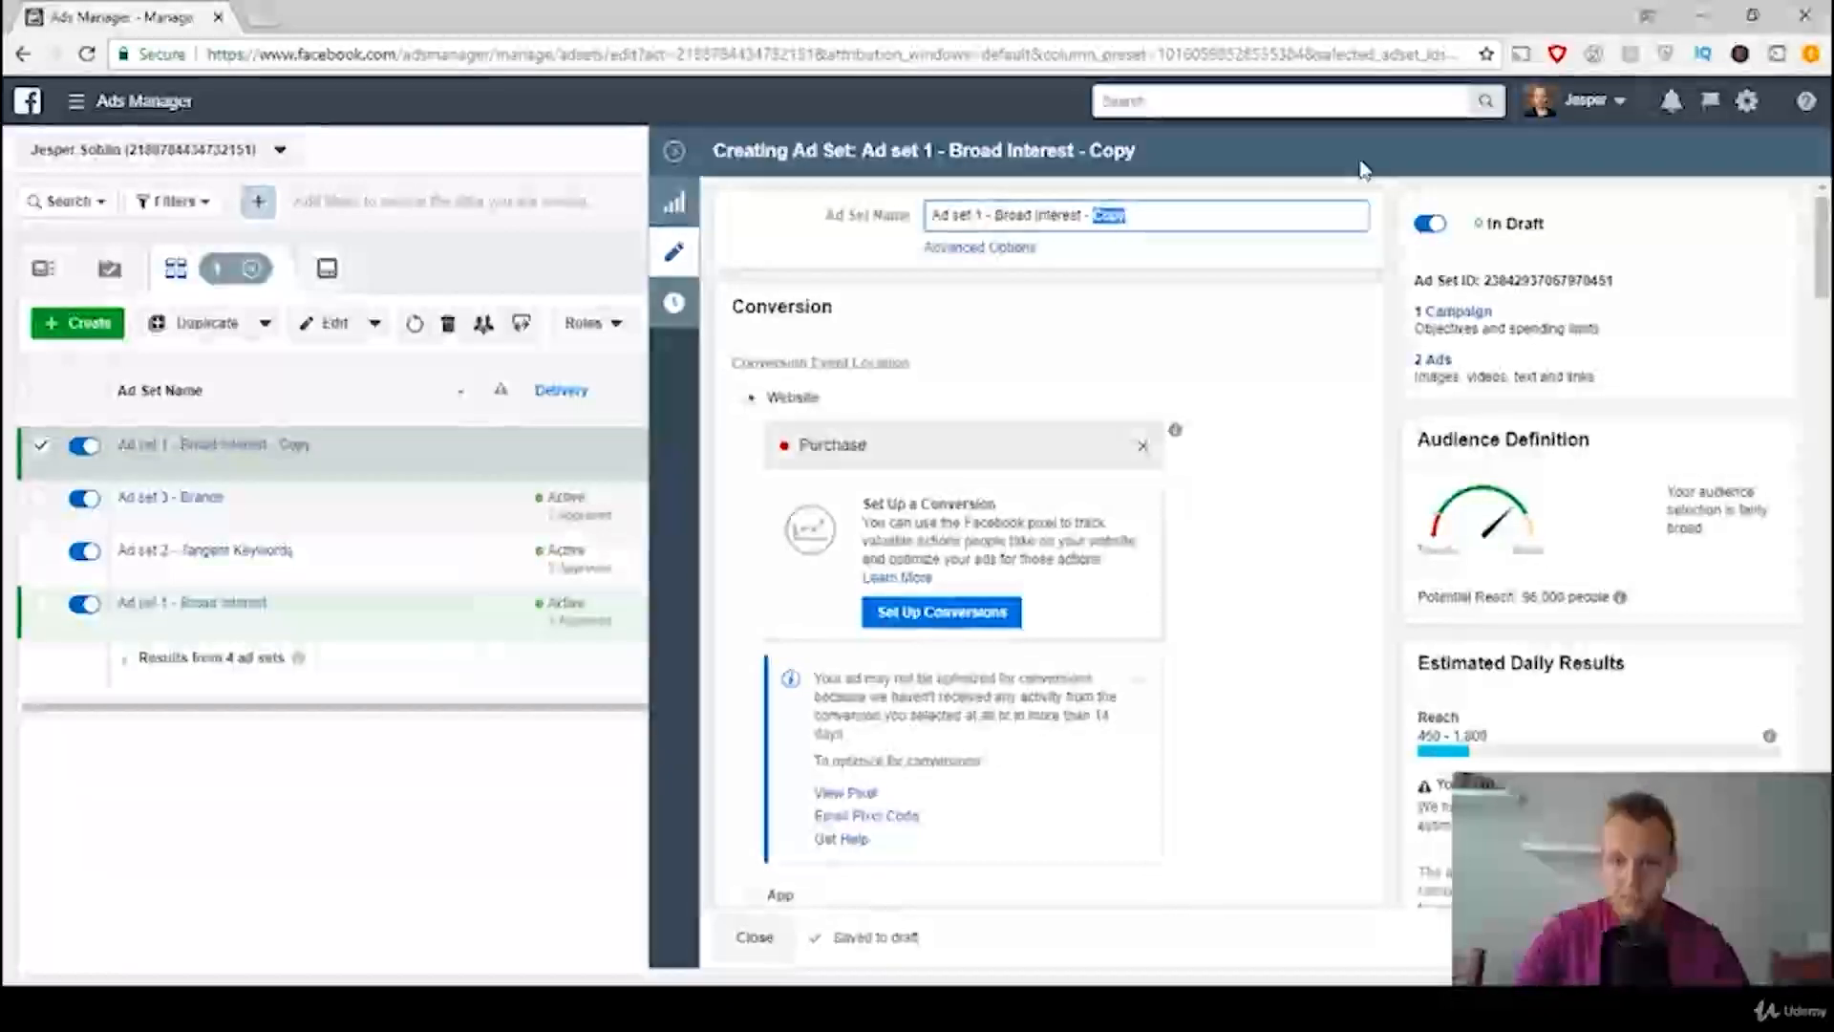
type("SCALED")
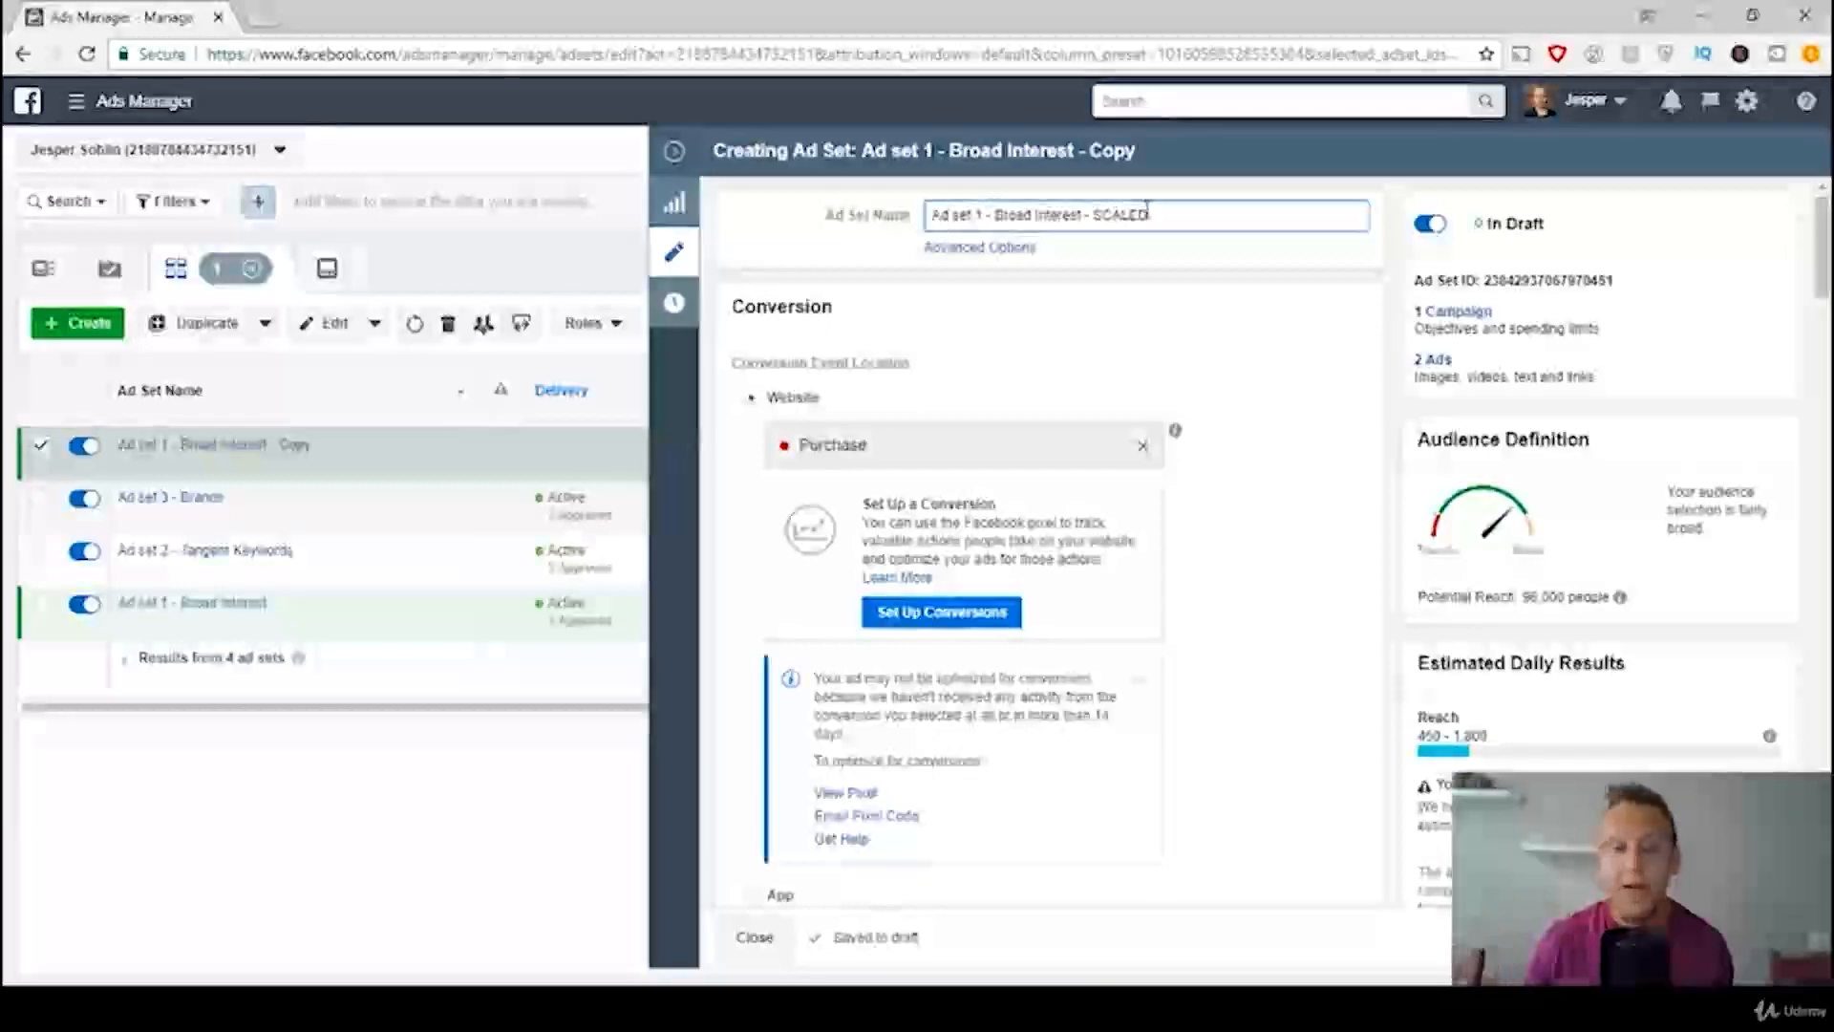
left_click(1192, 401)
Step: Set the daily budget of the SCALED ad set to $10.00
scroll(1167, 565, "down", 3)
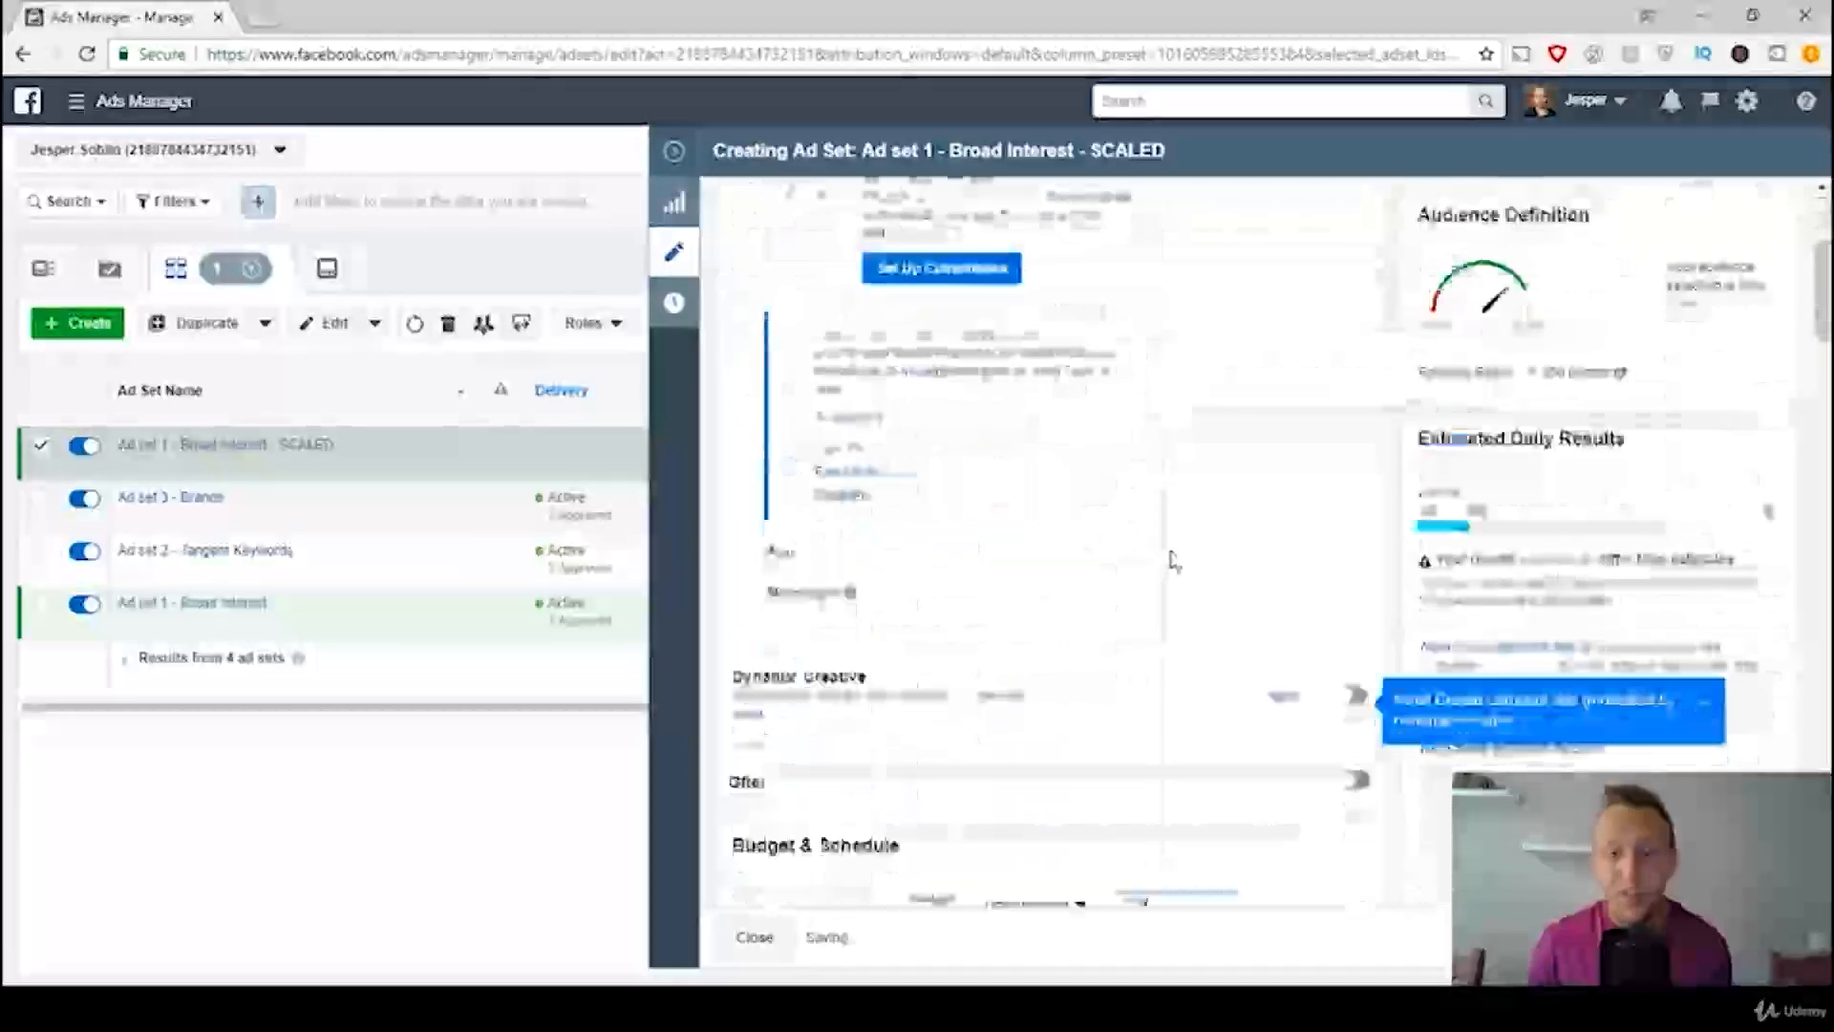
scroll(1175, 566, "down", 3)
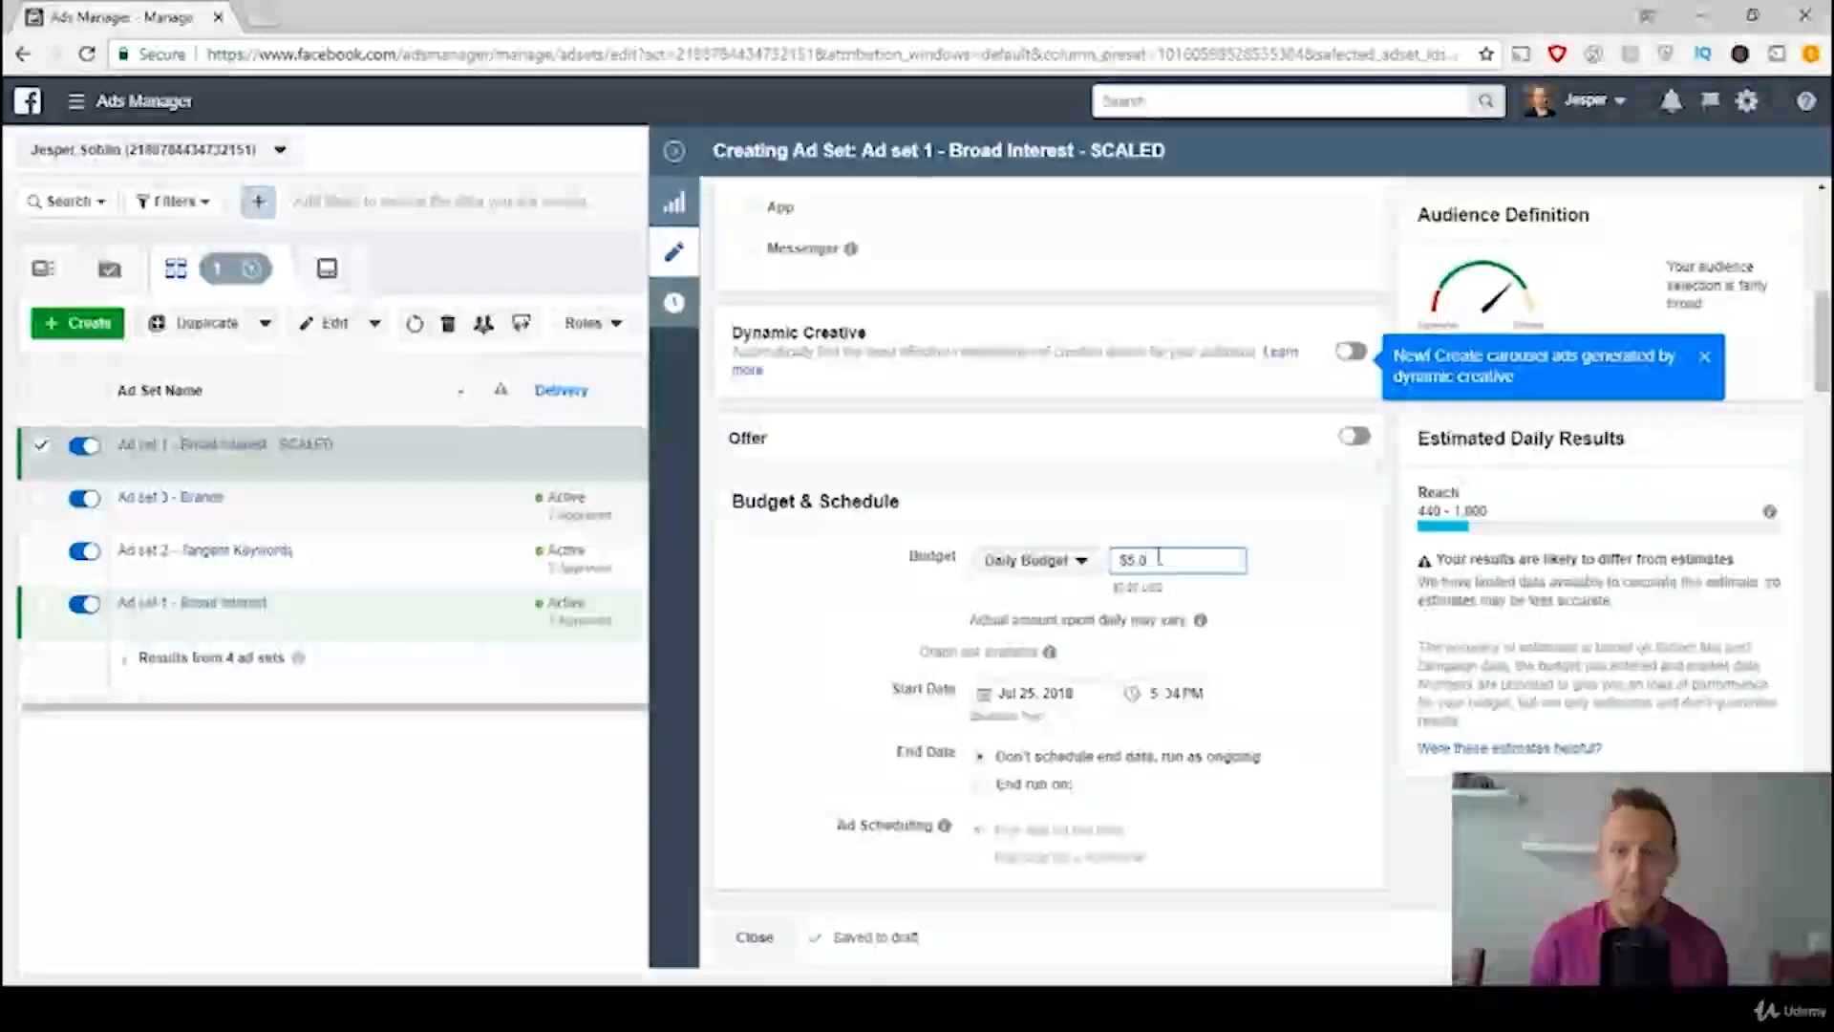
left_click_drag(1179, 564, 1063, 570)
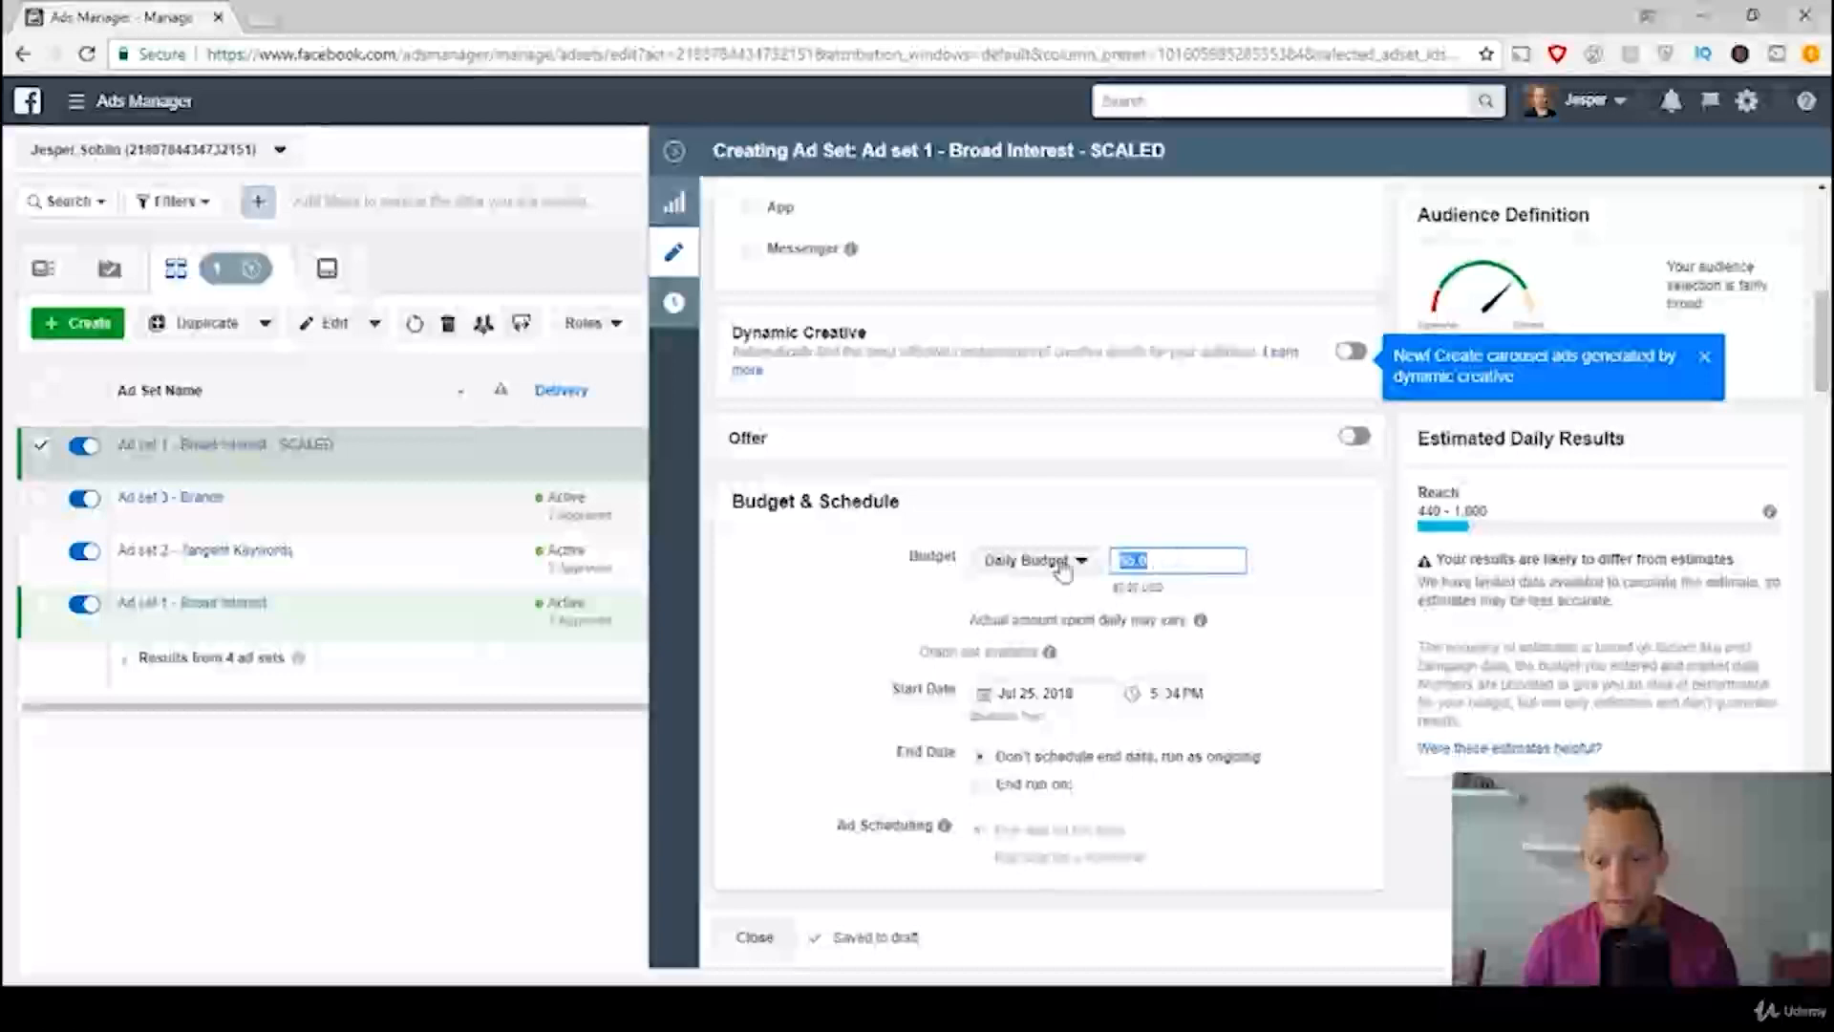
type("10")
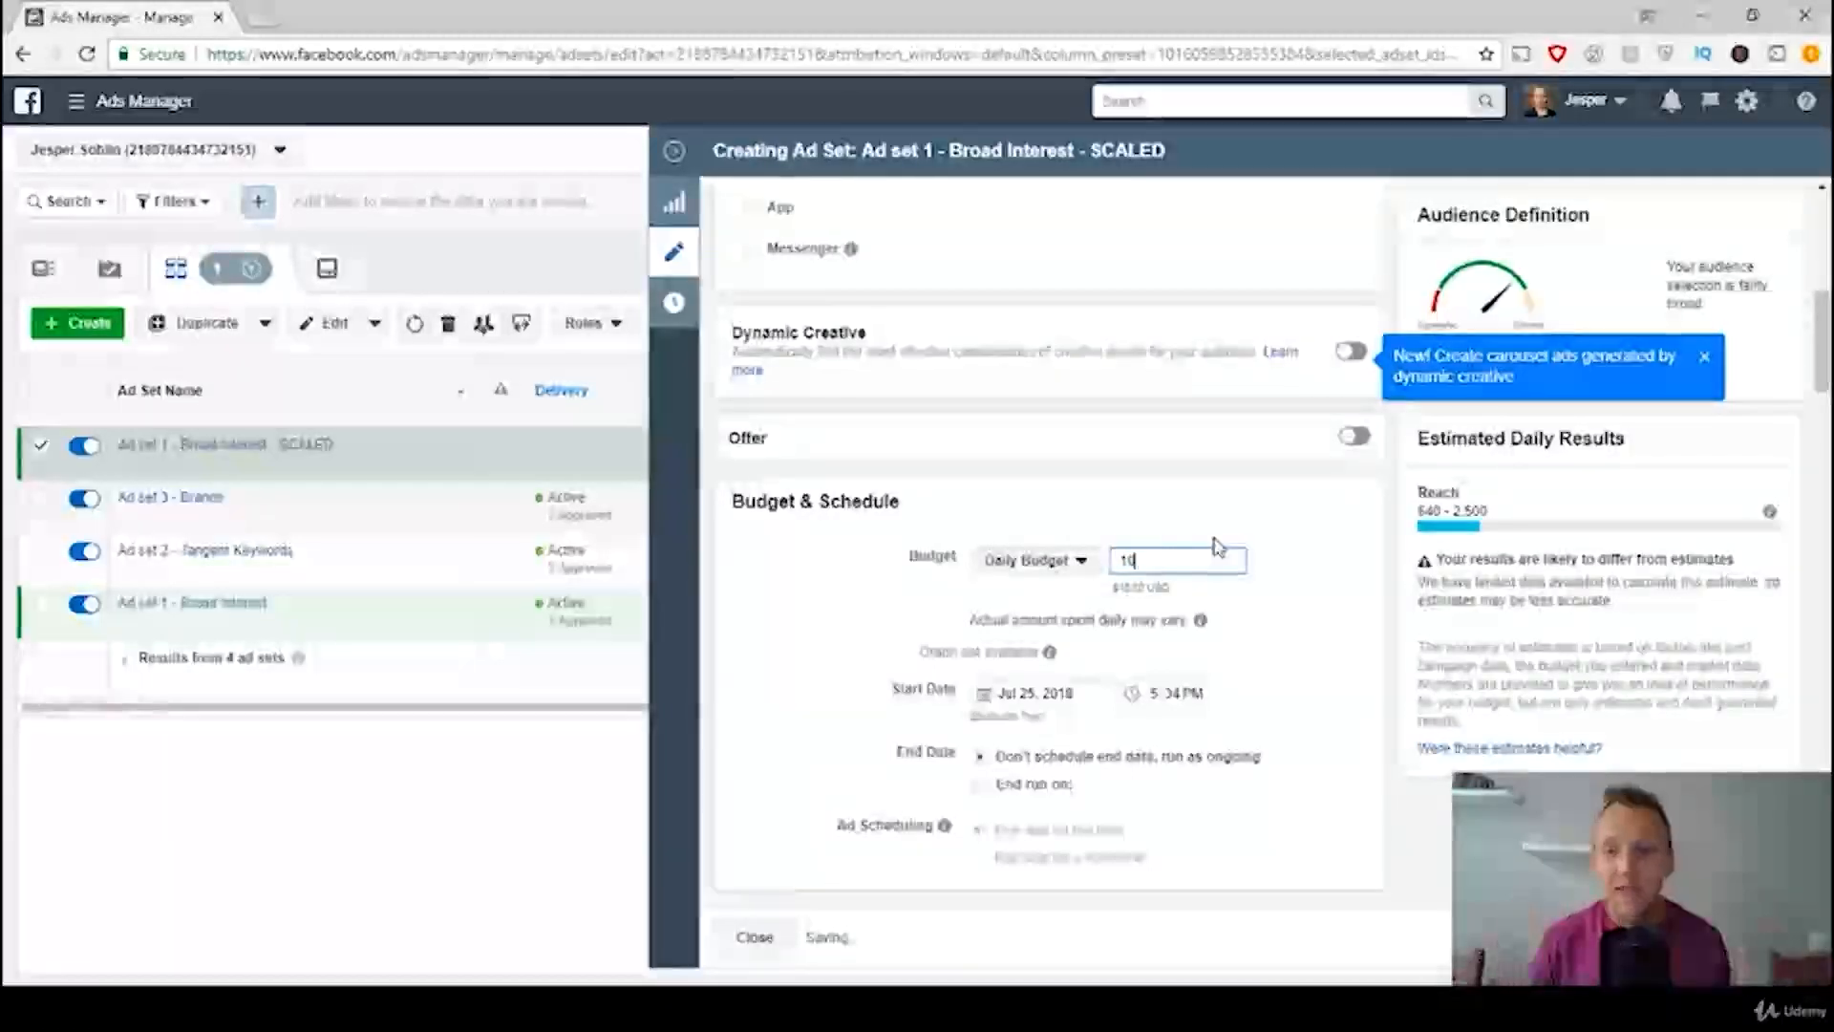
left_click(1274, 550)
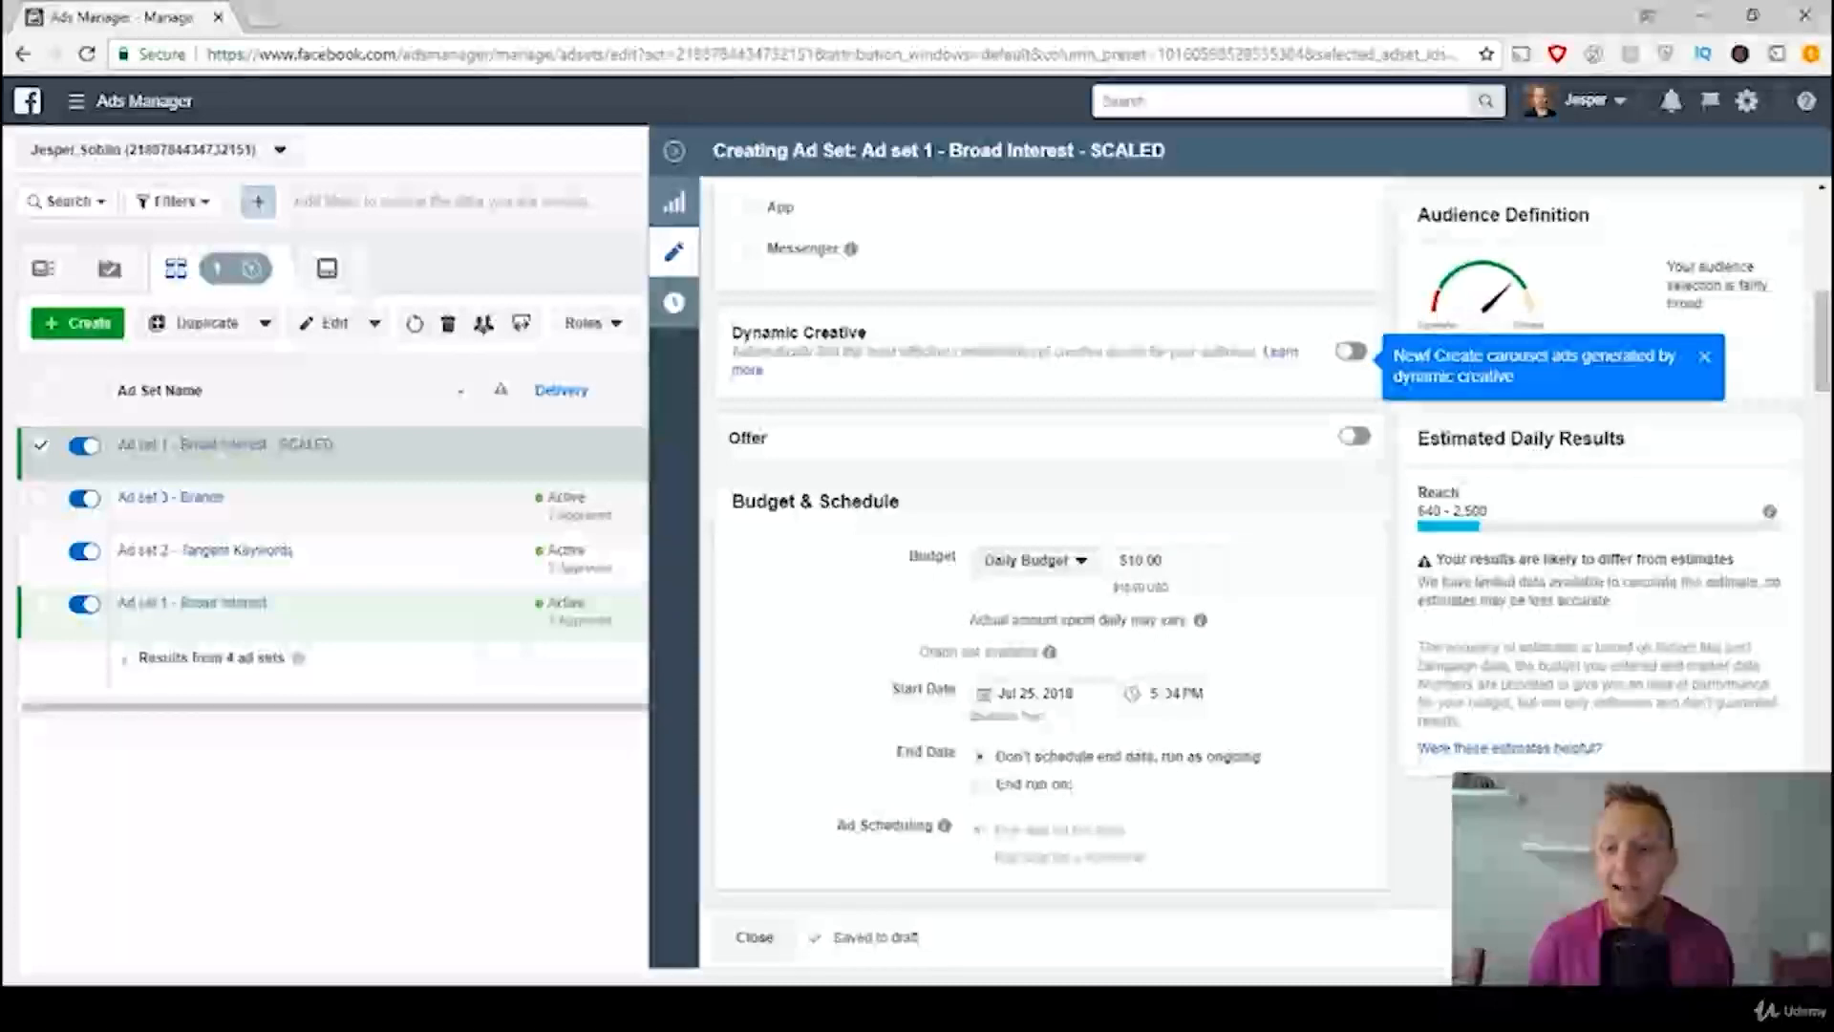
Step: Publish the SCALED ad set and collapse its editor to return to the full ad sets table
left_click(1764, 937)
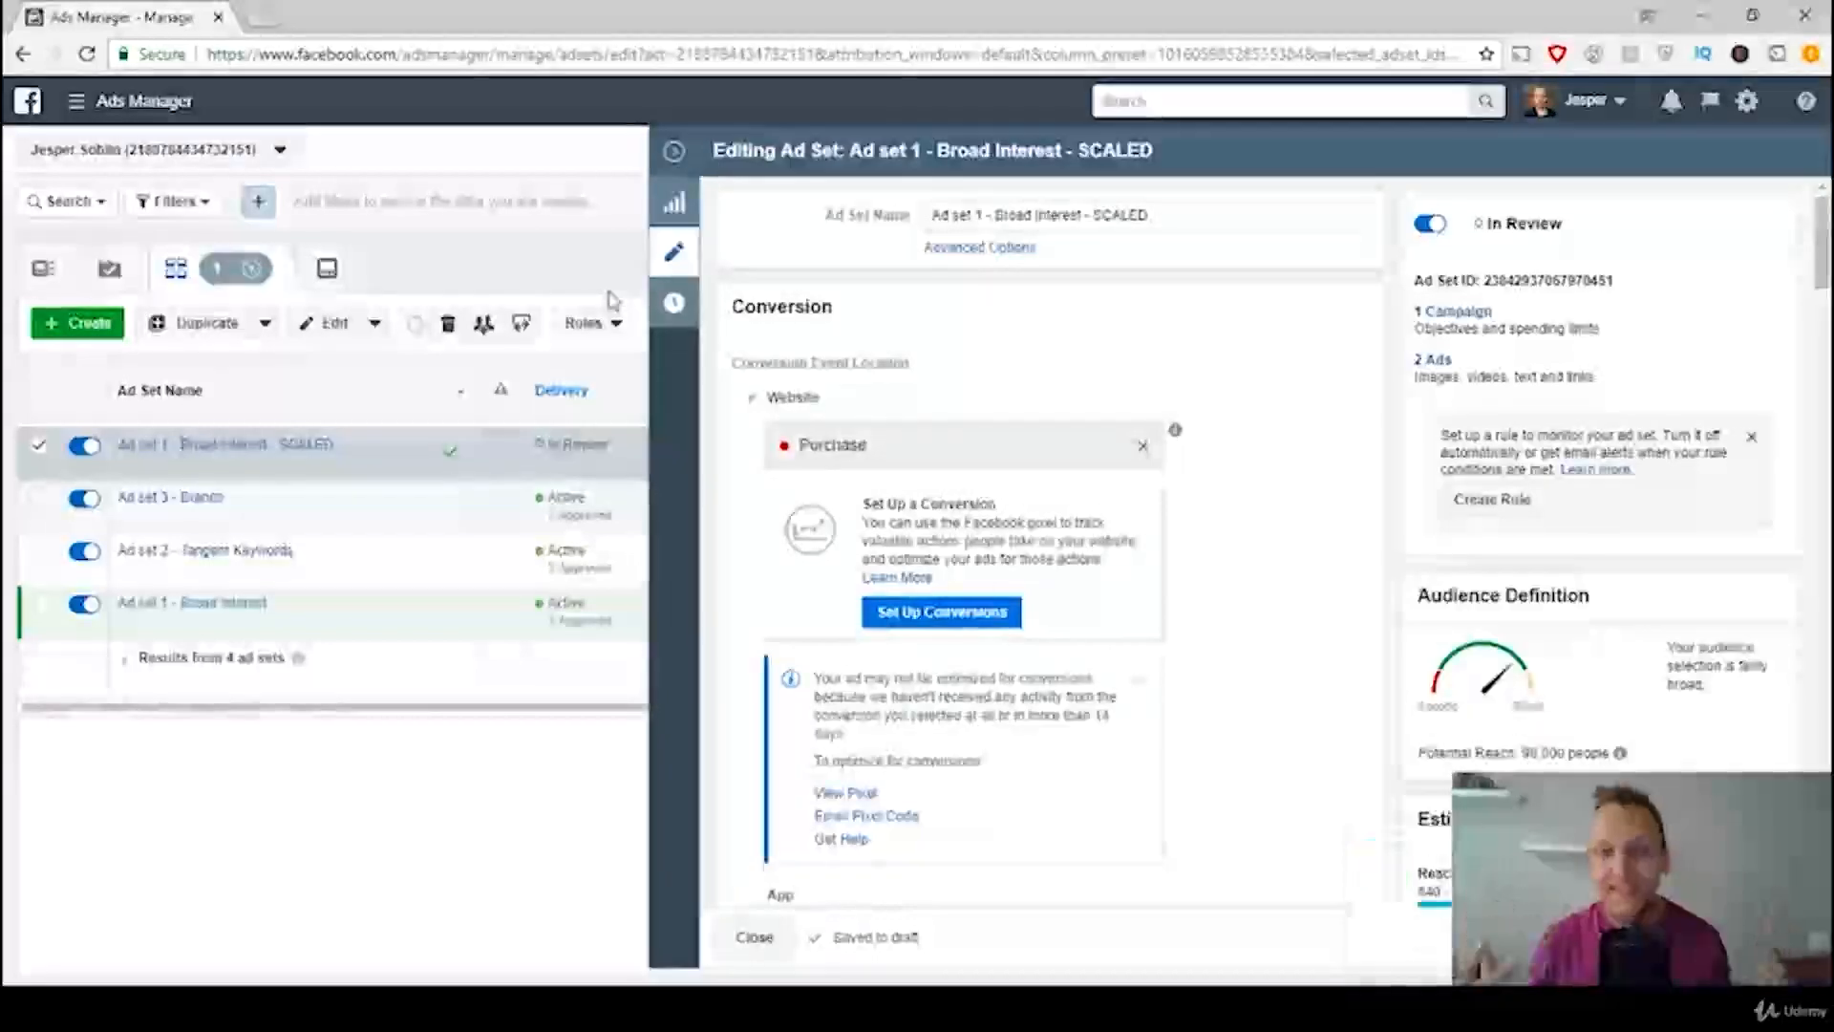
left_click(675, 153)
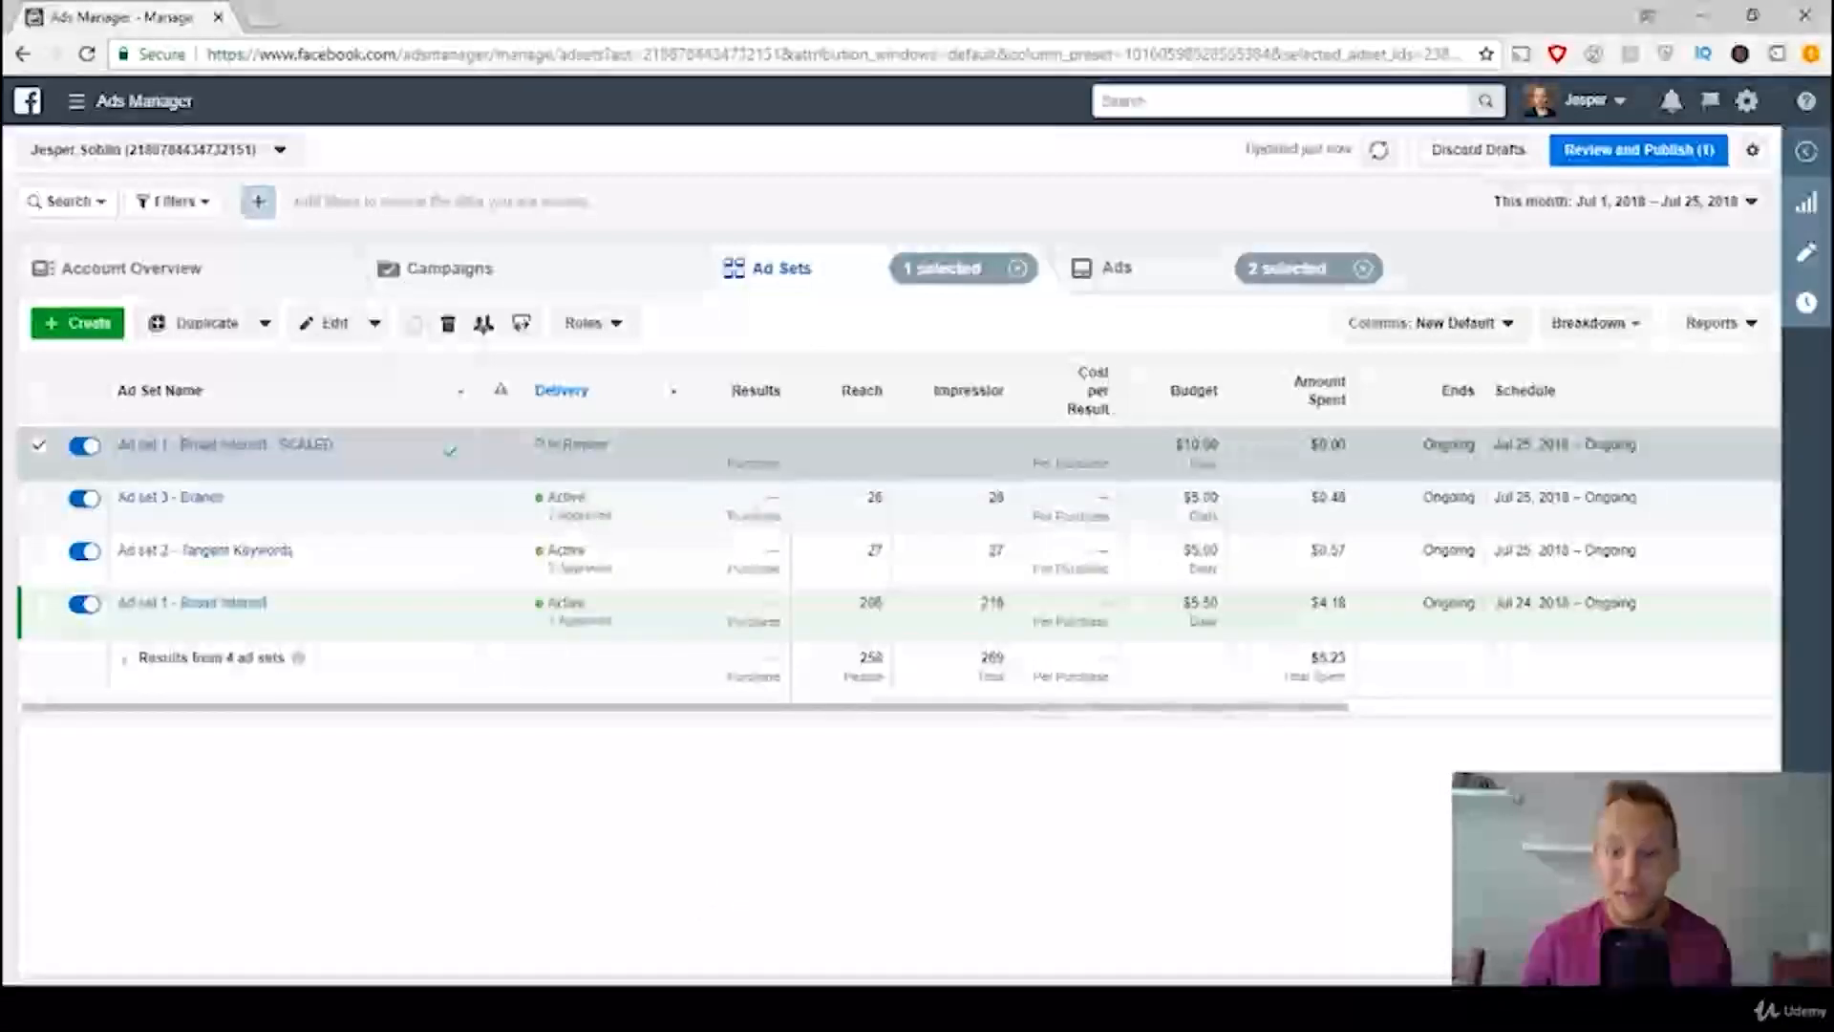
Step: Switch back to the Scale It.jpg chart in Photos to check the spend and ROAS rules for further scaling
left_click(830, 1008)
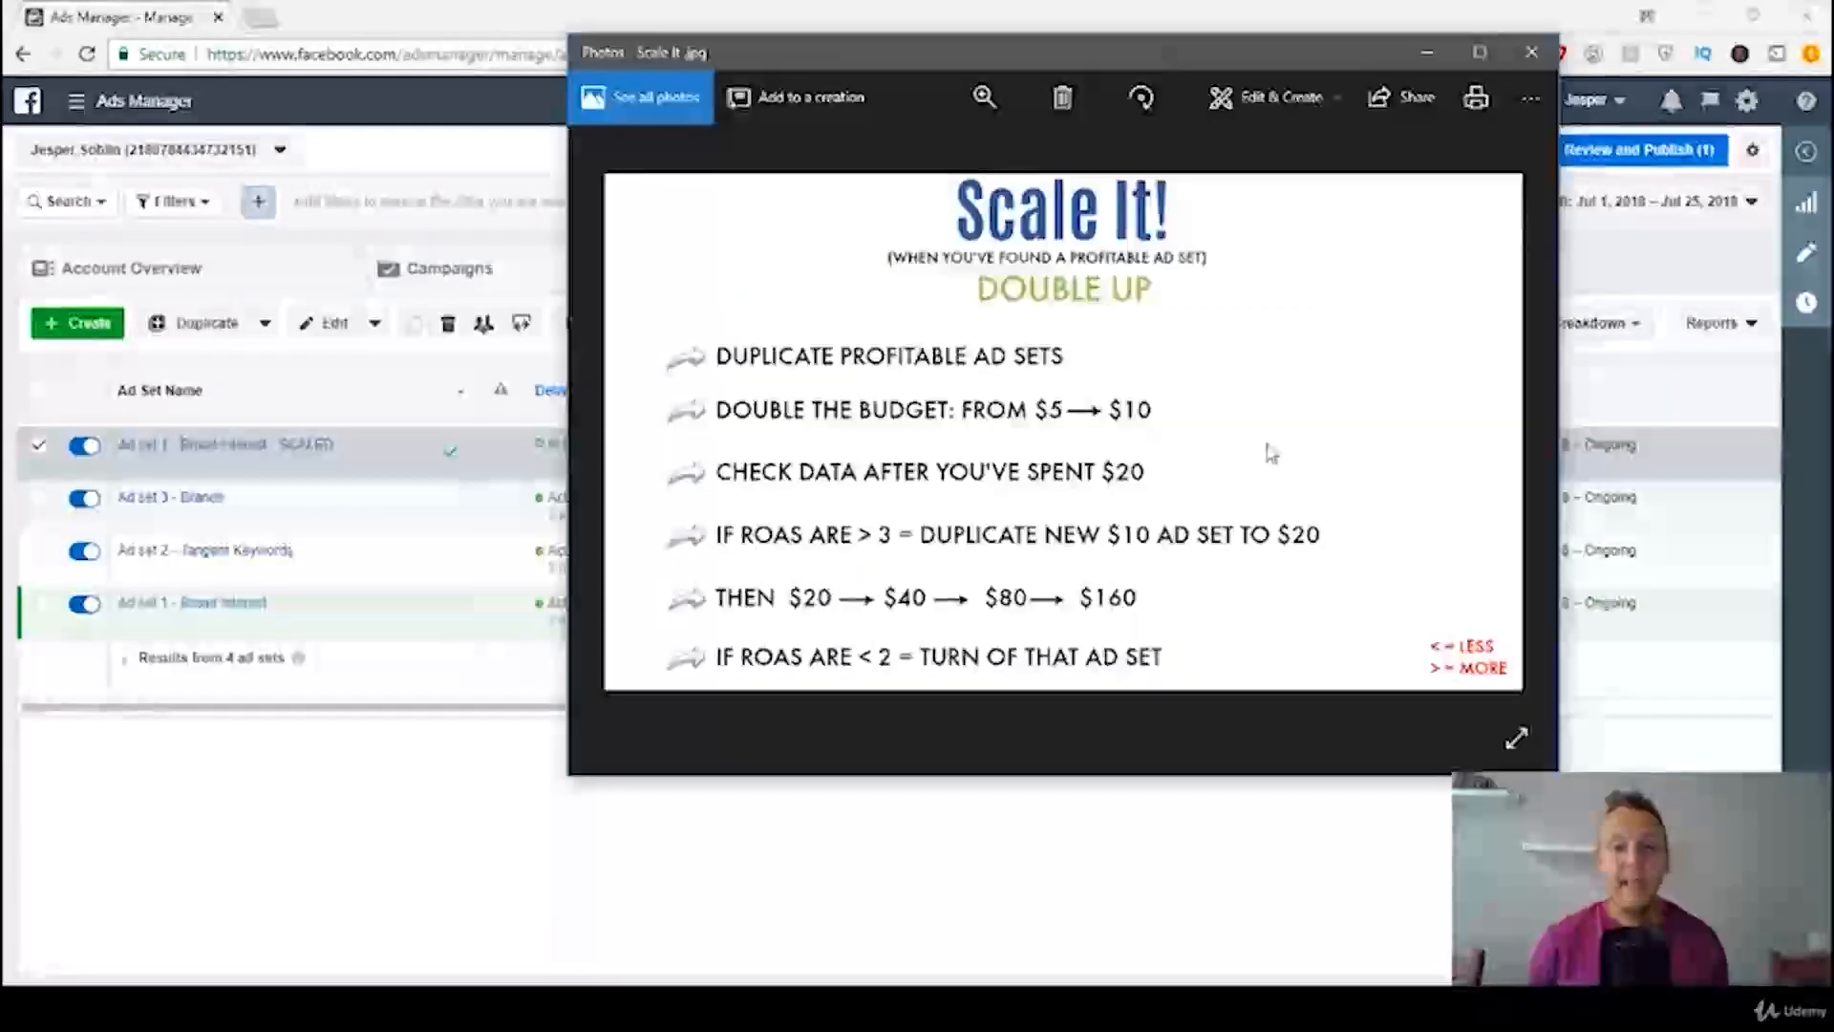
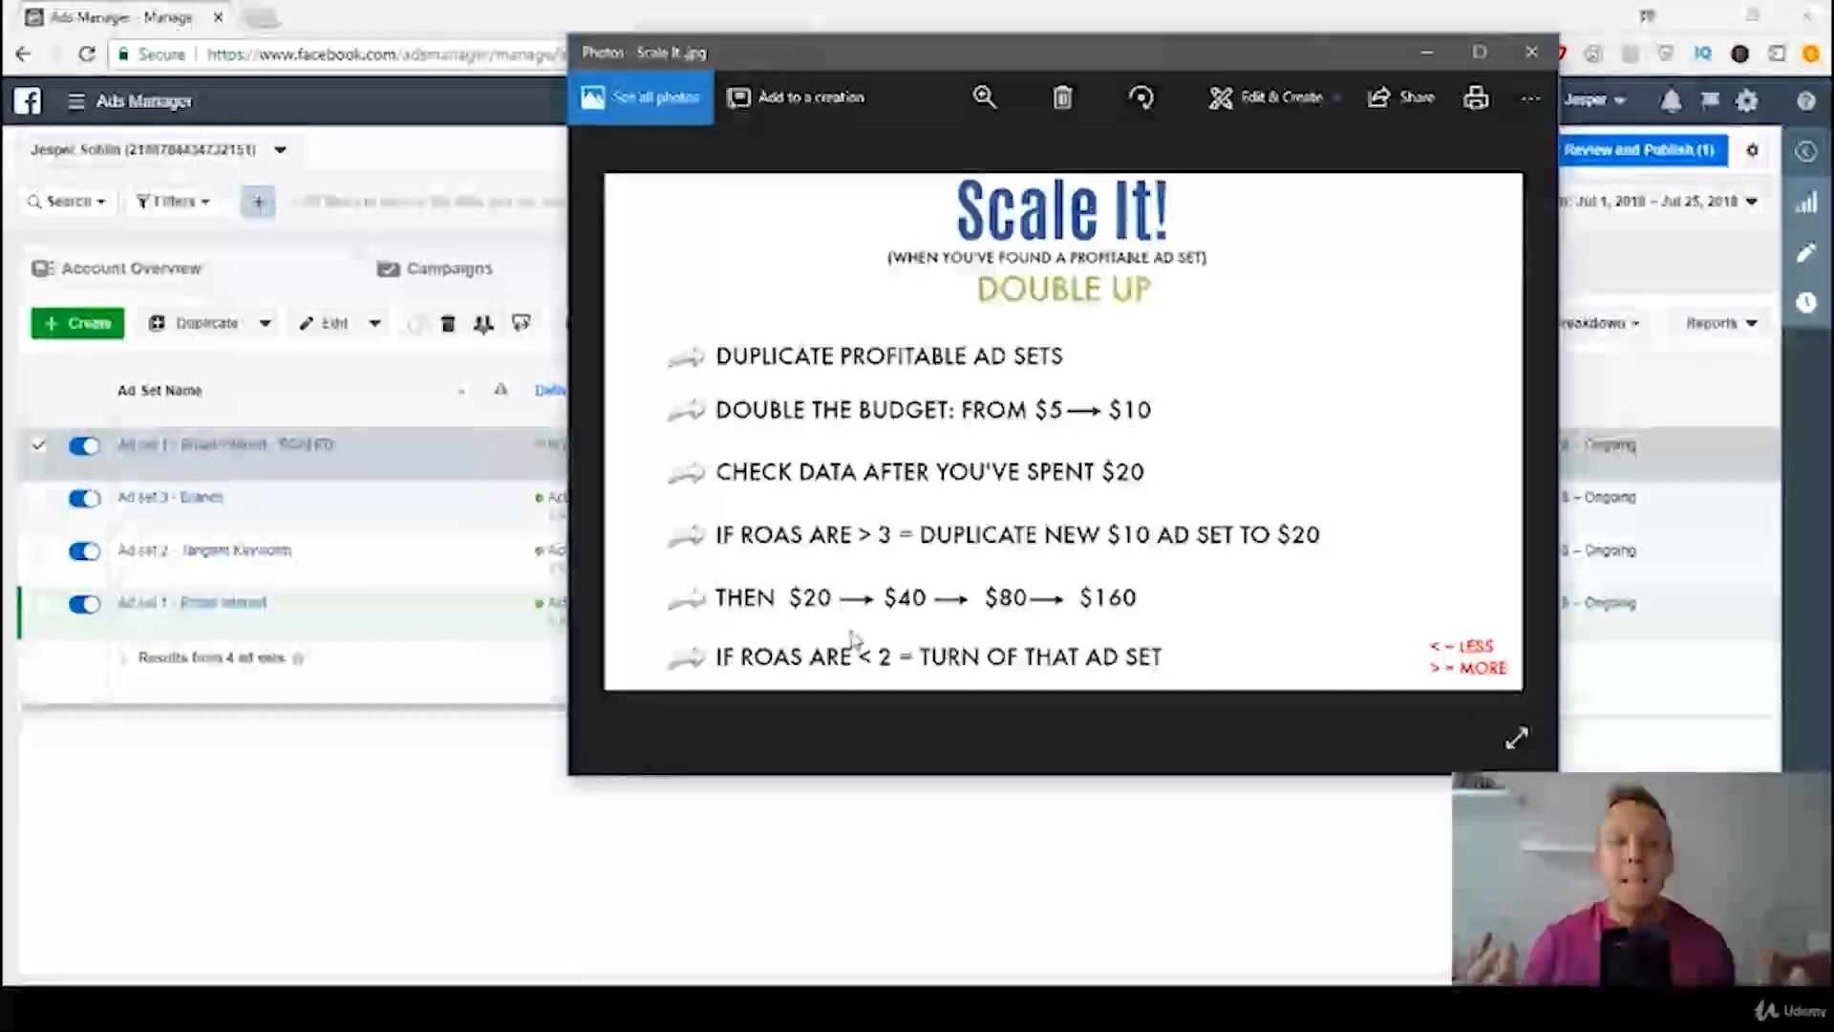
Step: Compare the ad sets' budget, amount spent and Website Purchase ROAS columns in Ads Manager with the scaling rules in Scale It.jpg
left_click(1422, 53)
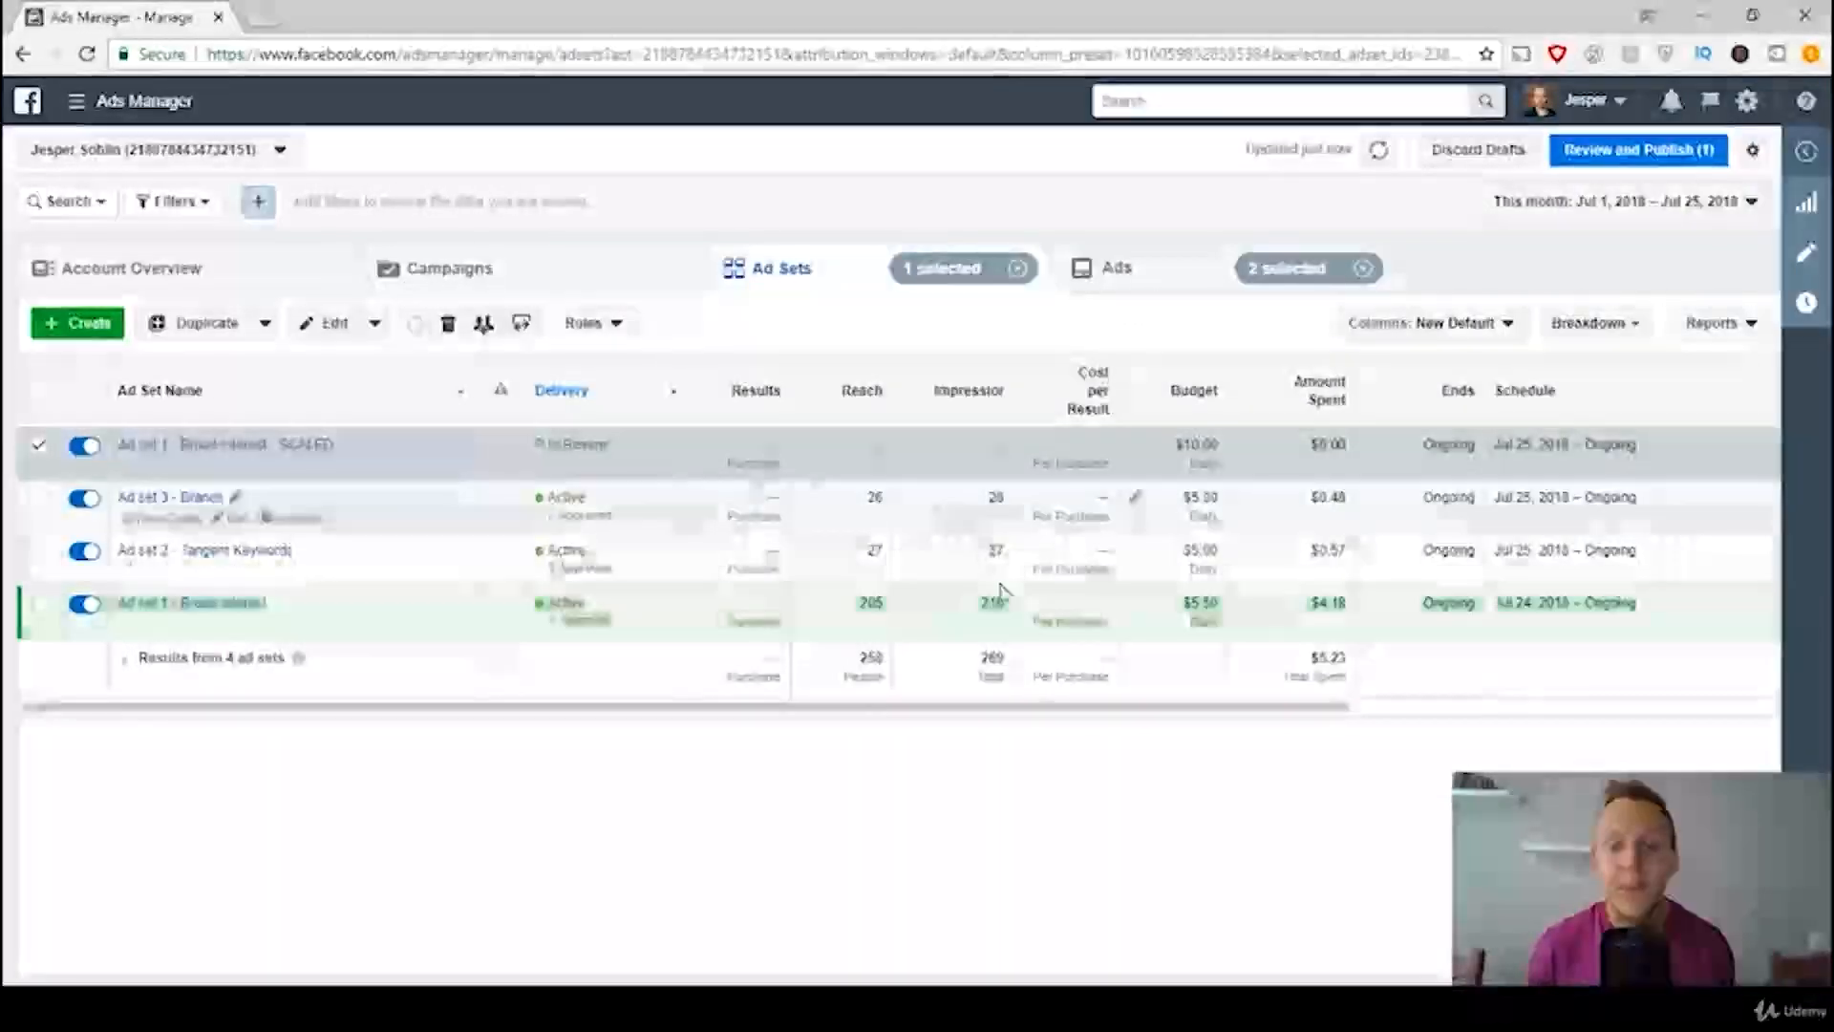
left_click_drag(1032, 711, 1497, 677)
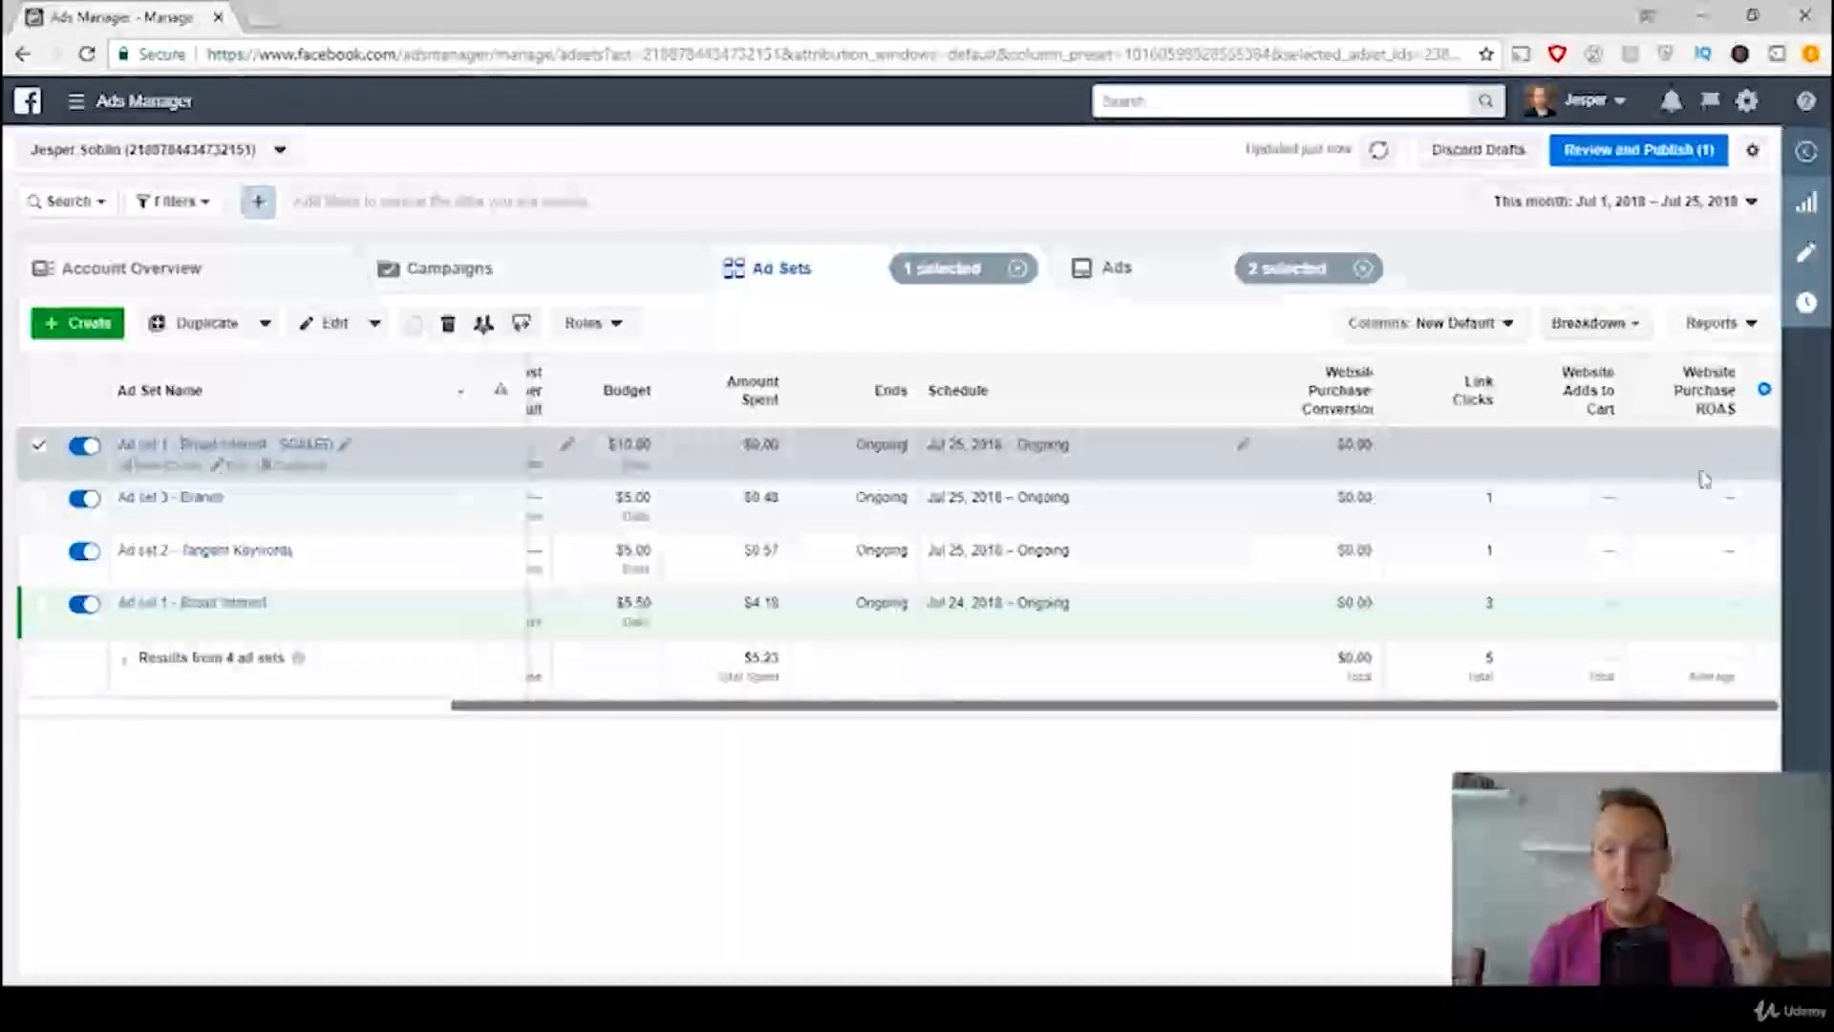
left_click_drag(1242, 709, 826, 712)
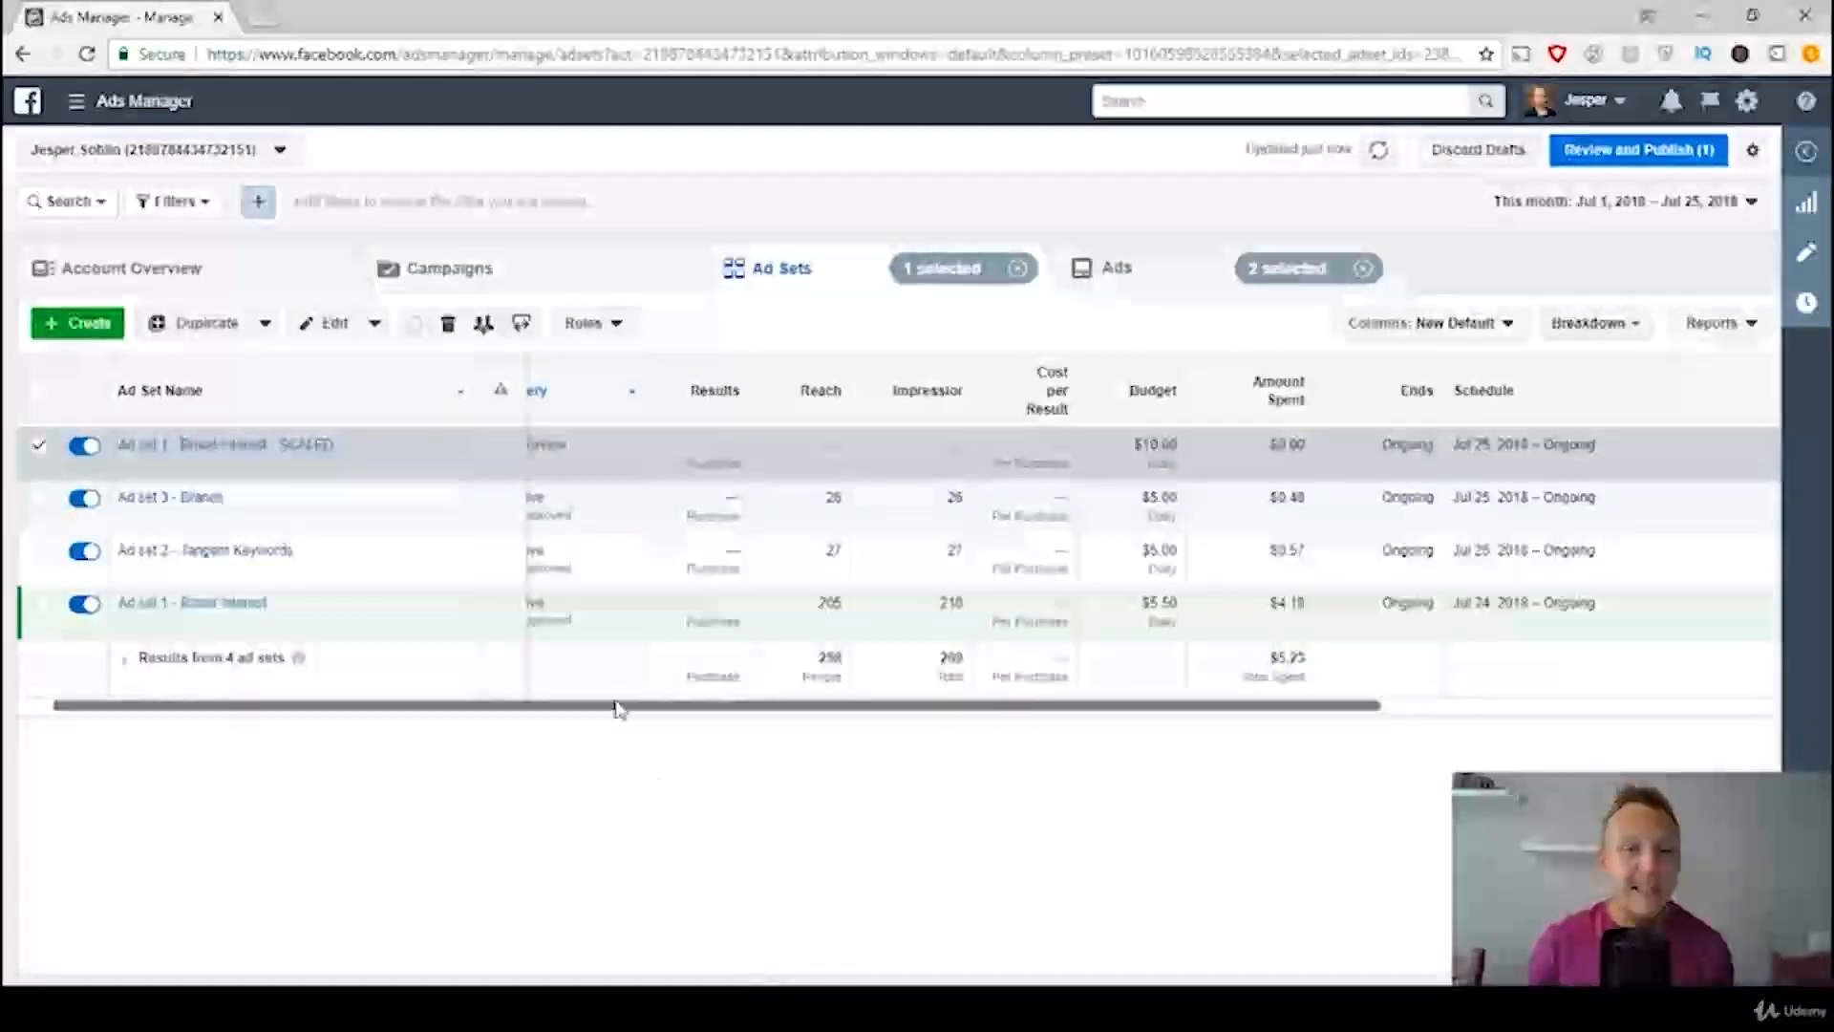
key("alt+Tab")
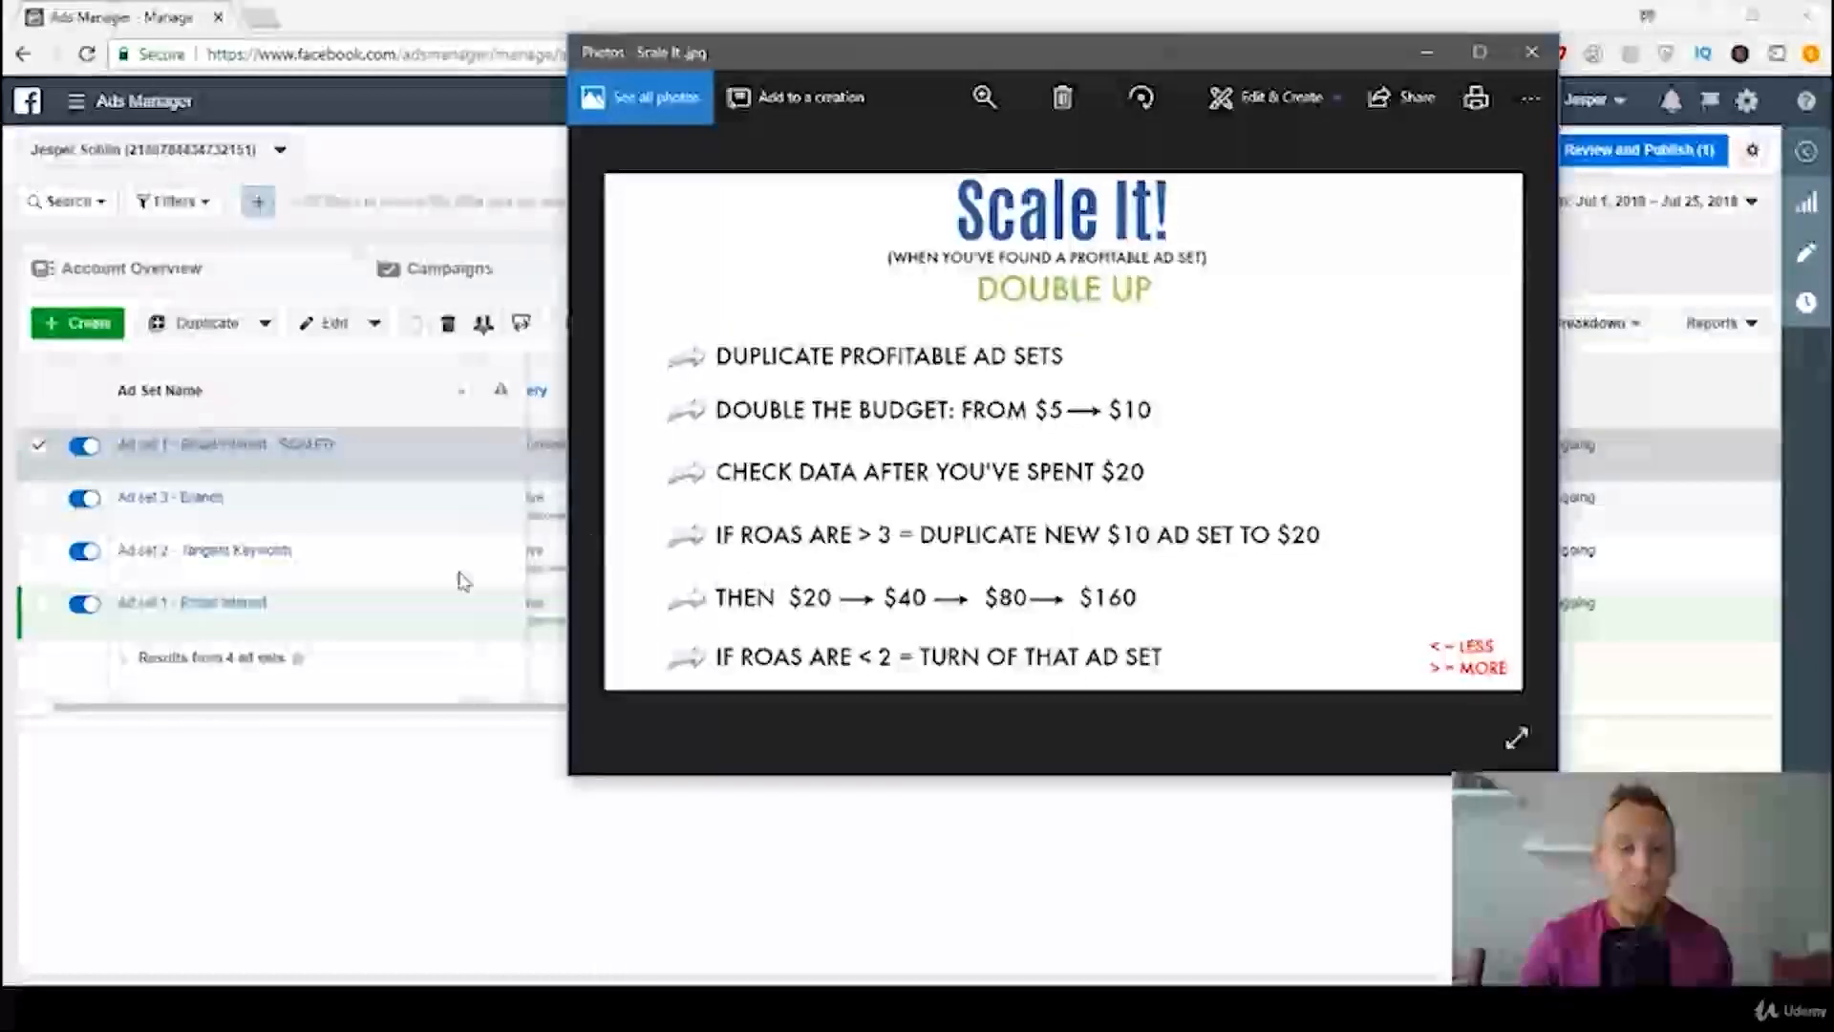
left_click(410, 838)
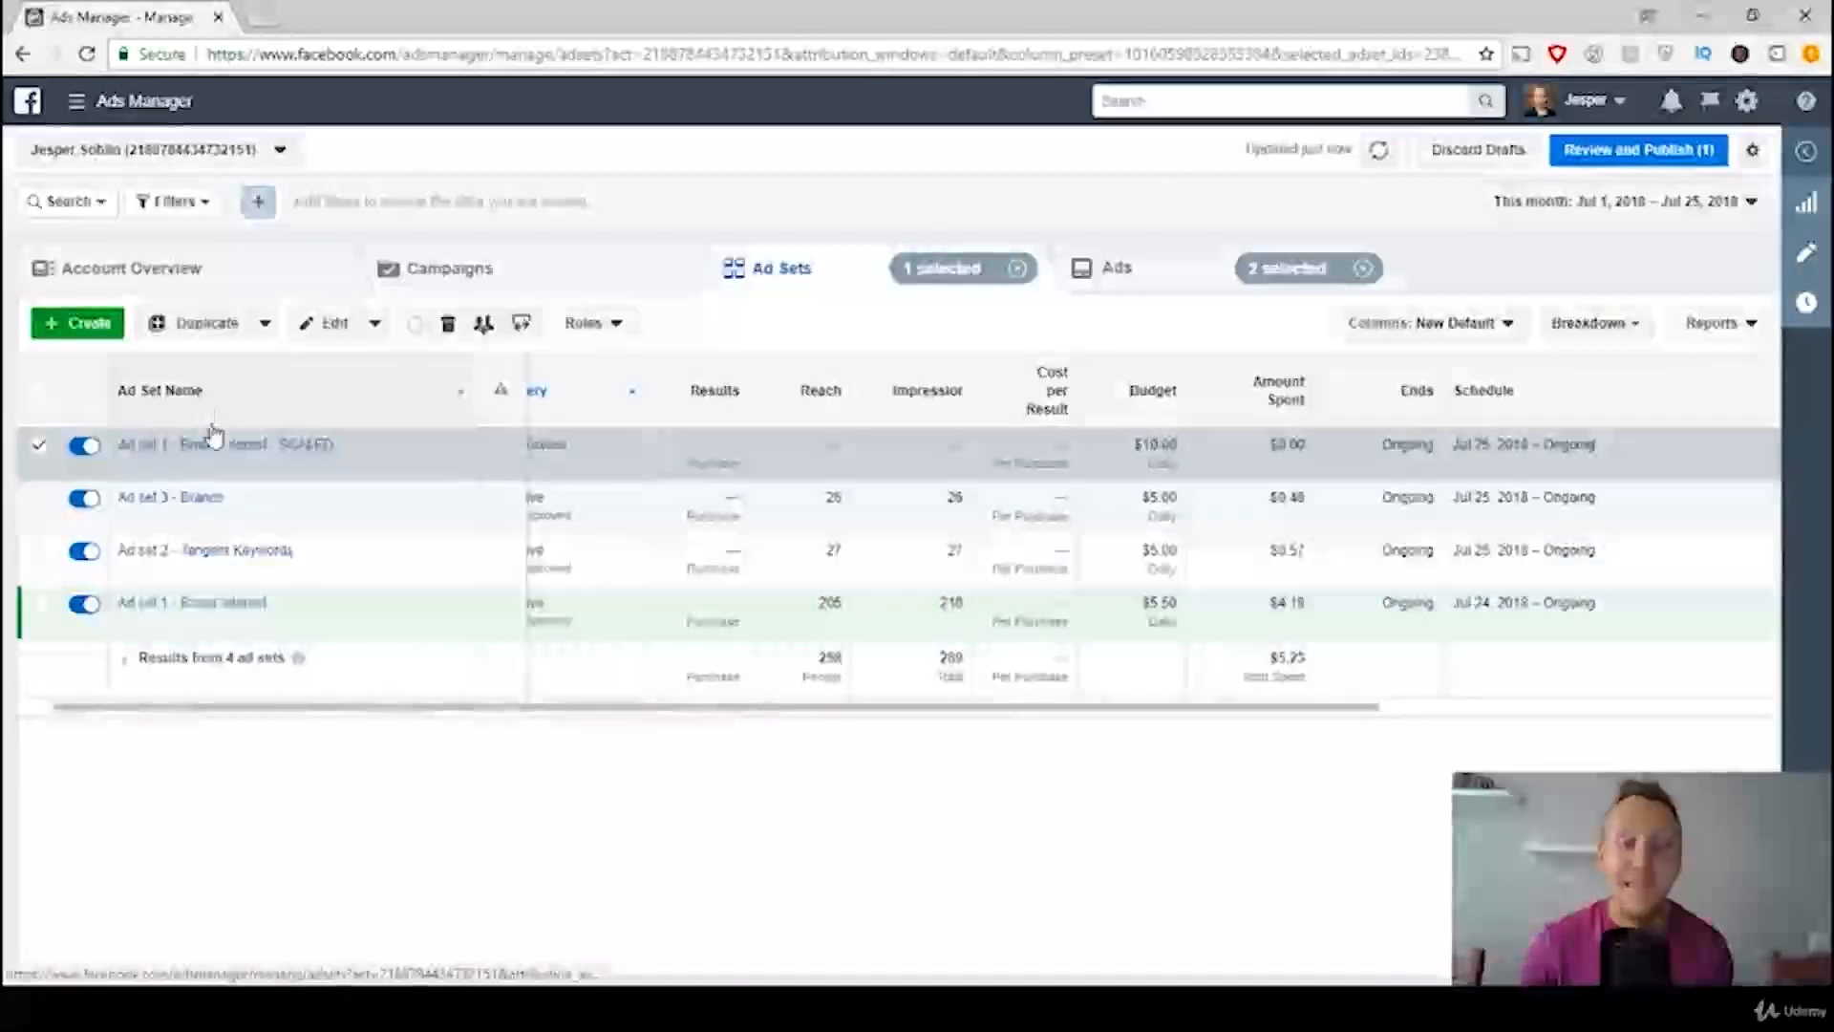
left_click_drag(834, 715, 1242, 703)
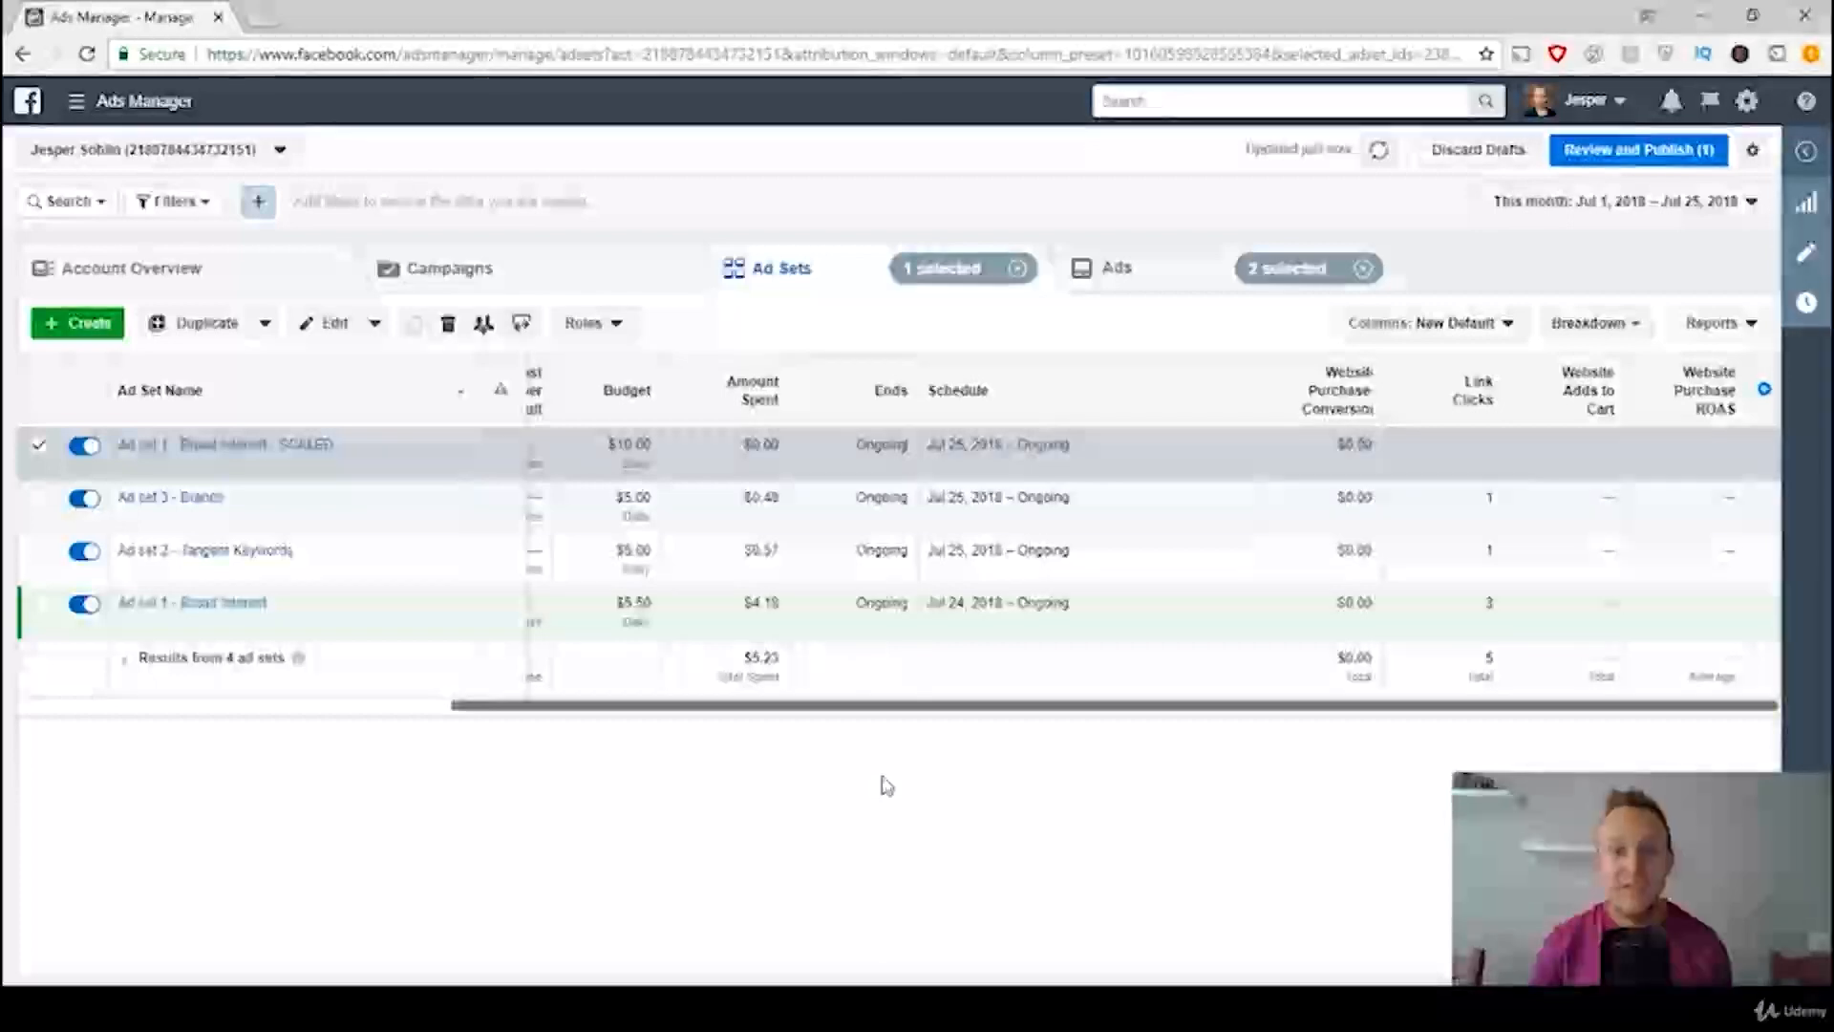
key("alt+Tab")
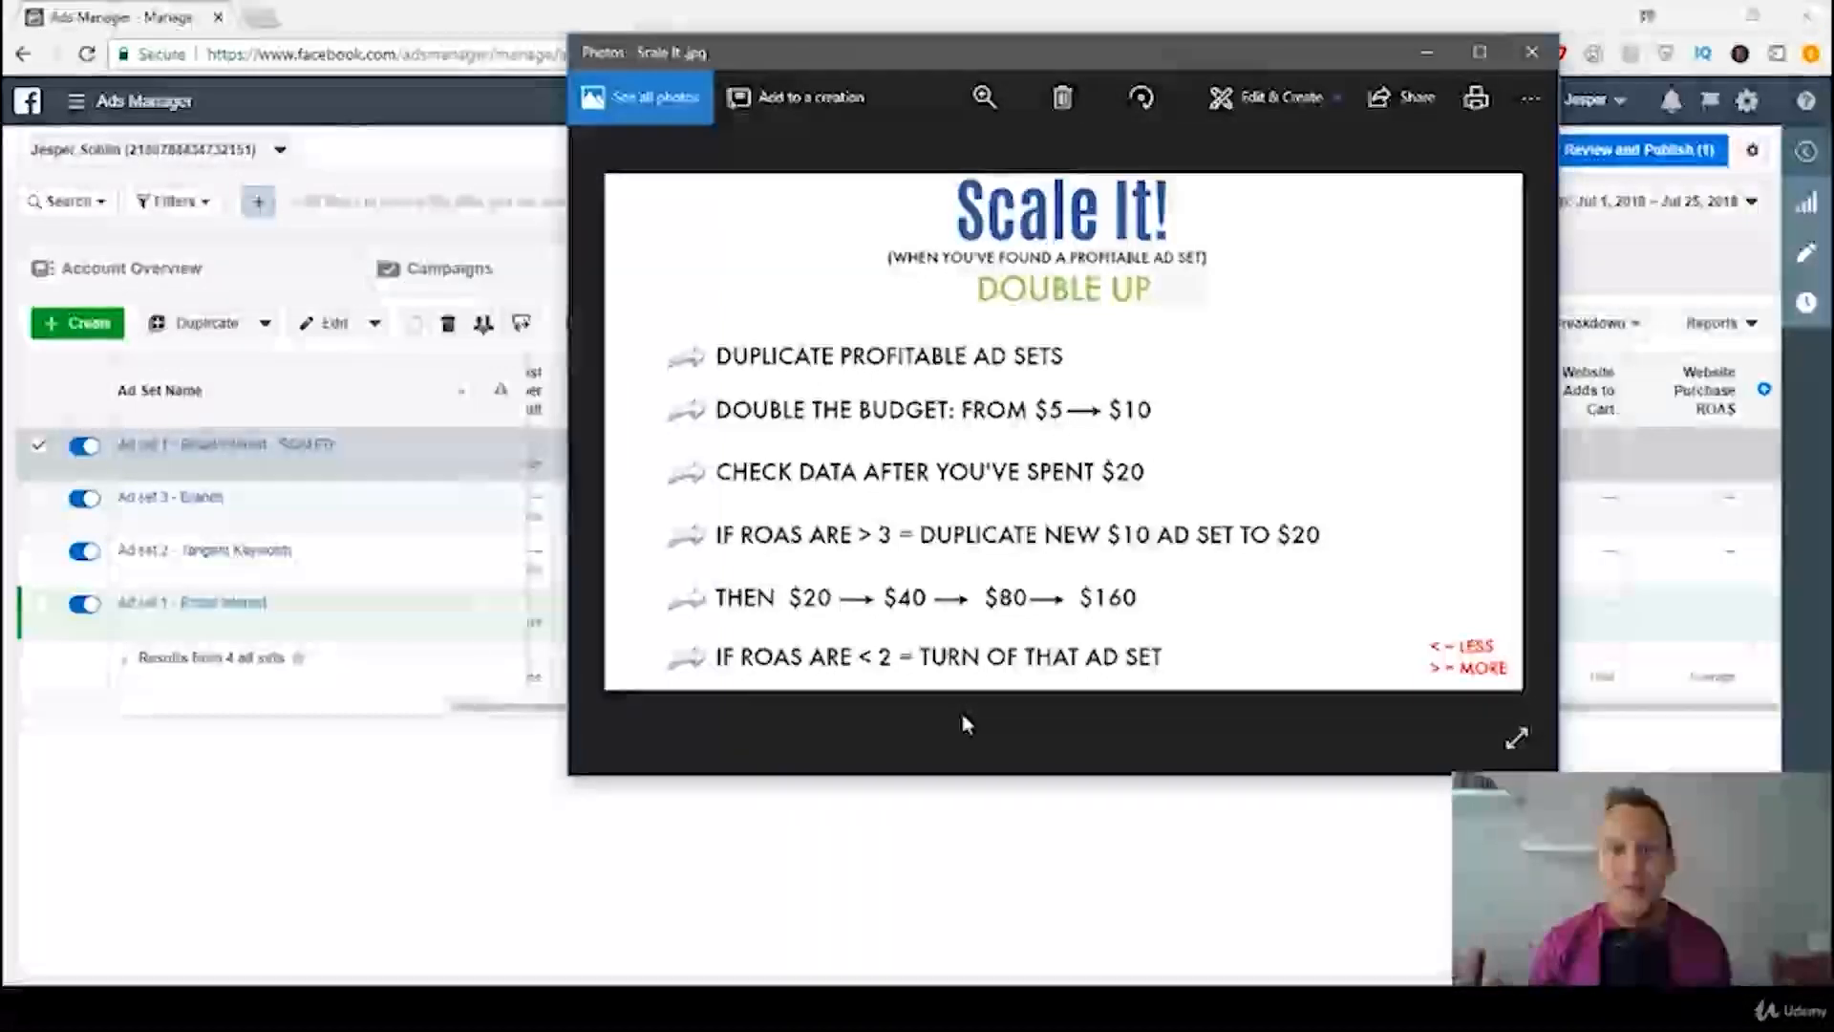
left_click(462, 856)
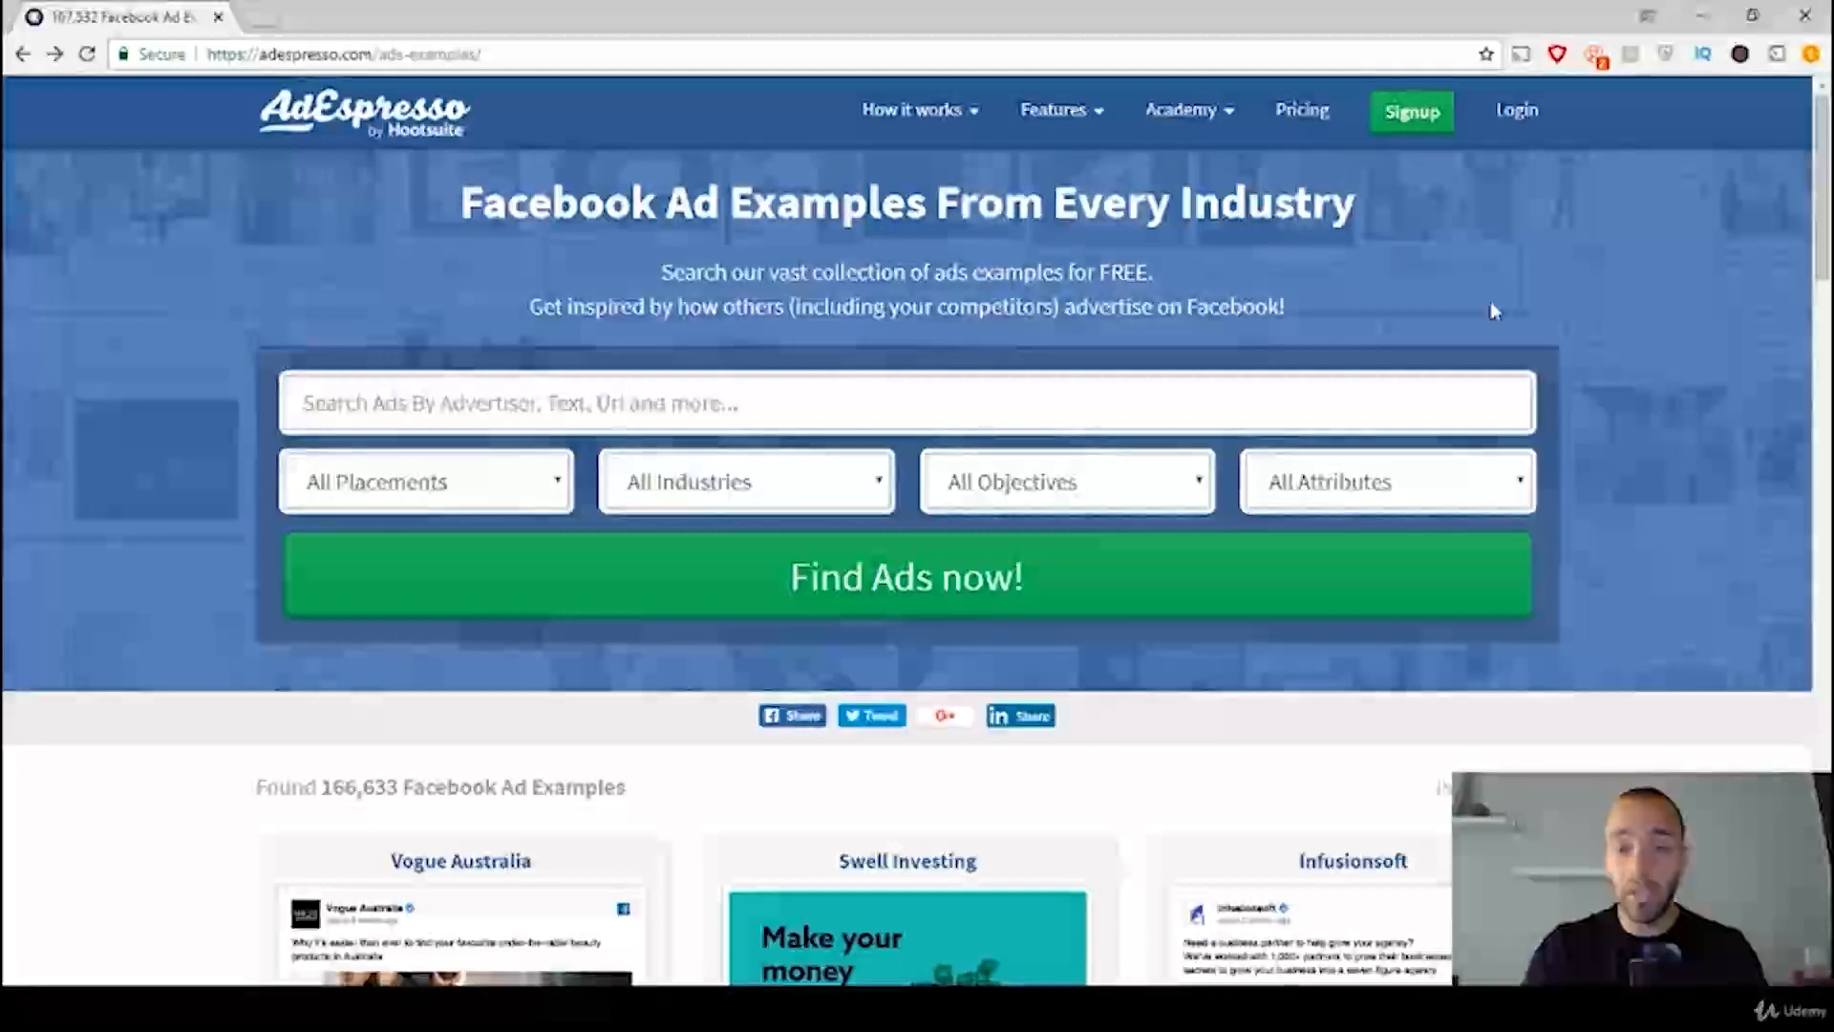
Step: Look through the Facebook ad examples listed on AdEspresso's ads-examples page and return to its search form
scroll(1667, 602, "down", 5)
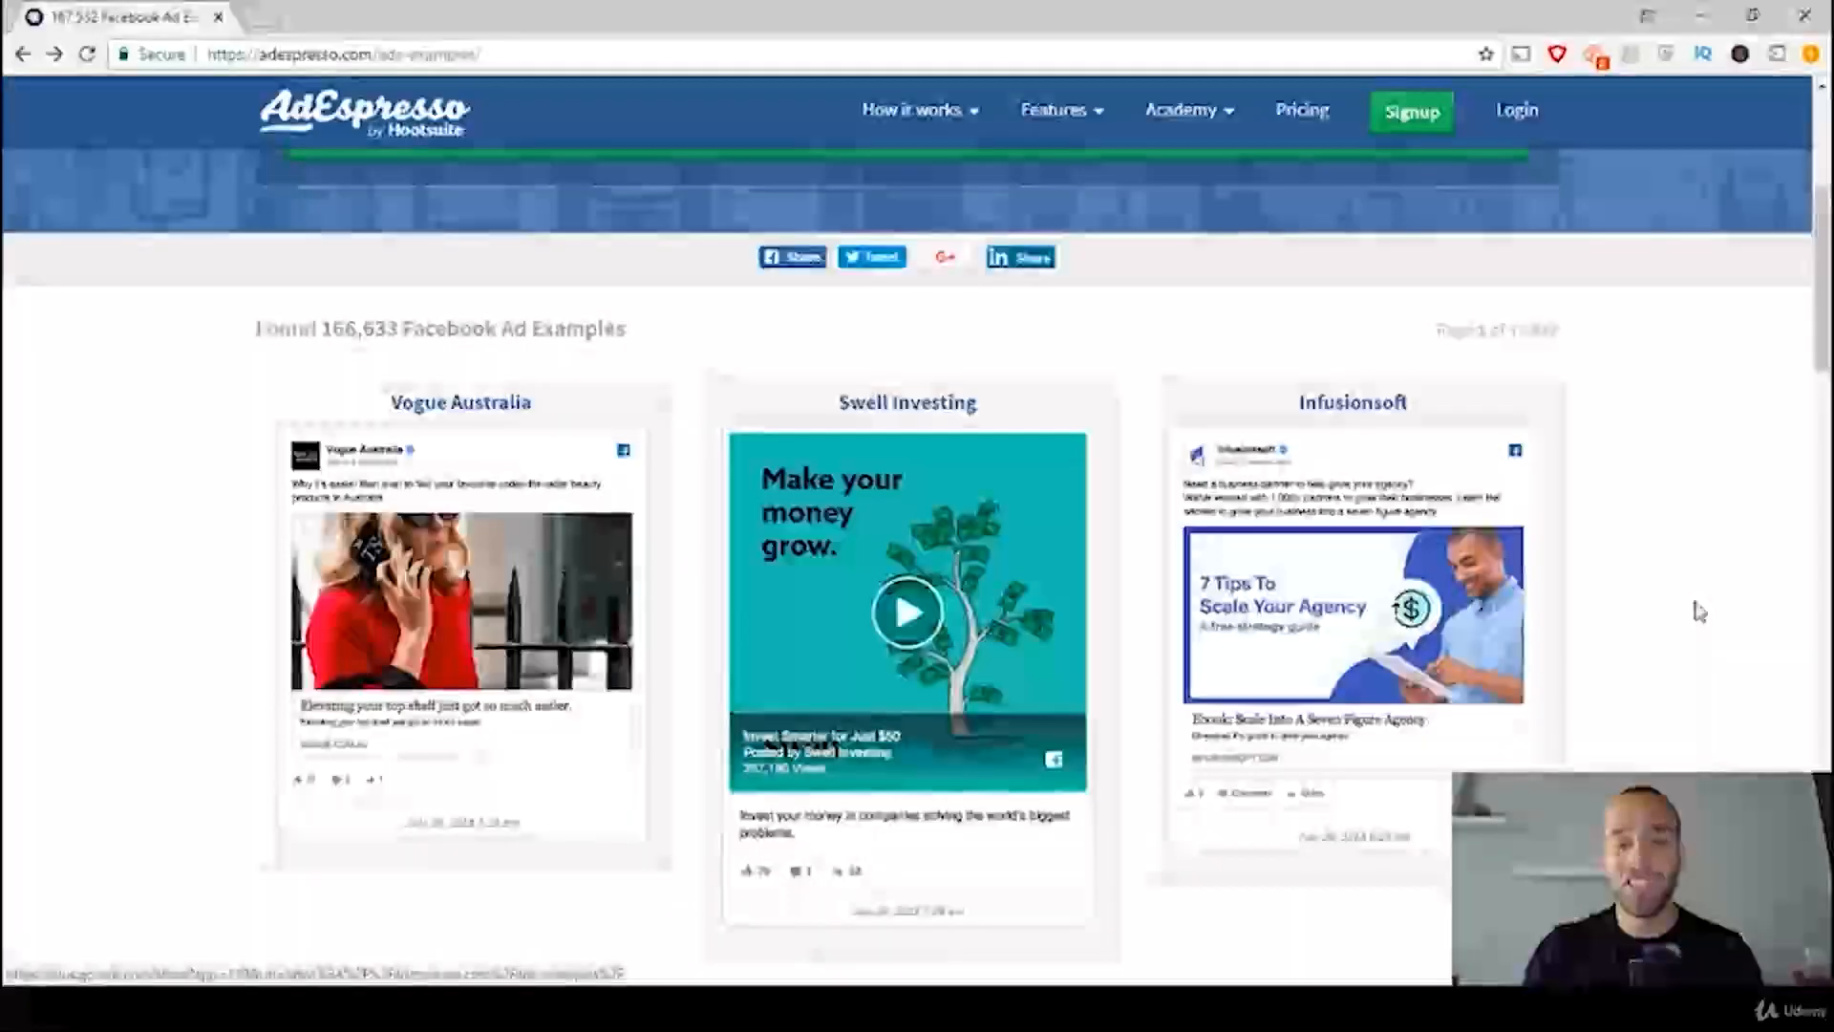
scroll(1698, 611, "down", 1)
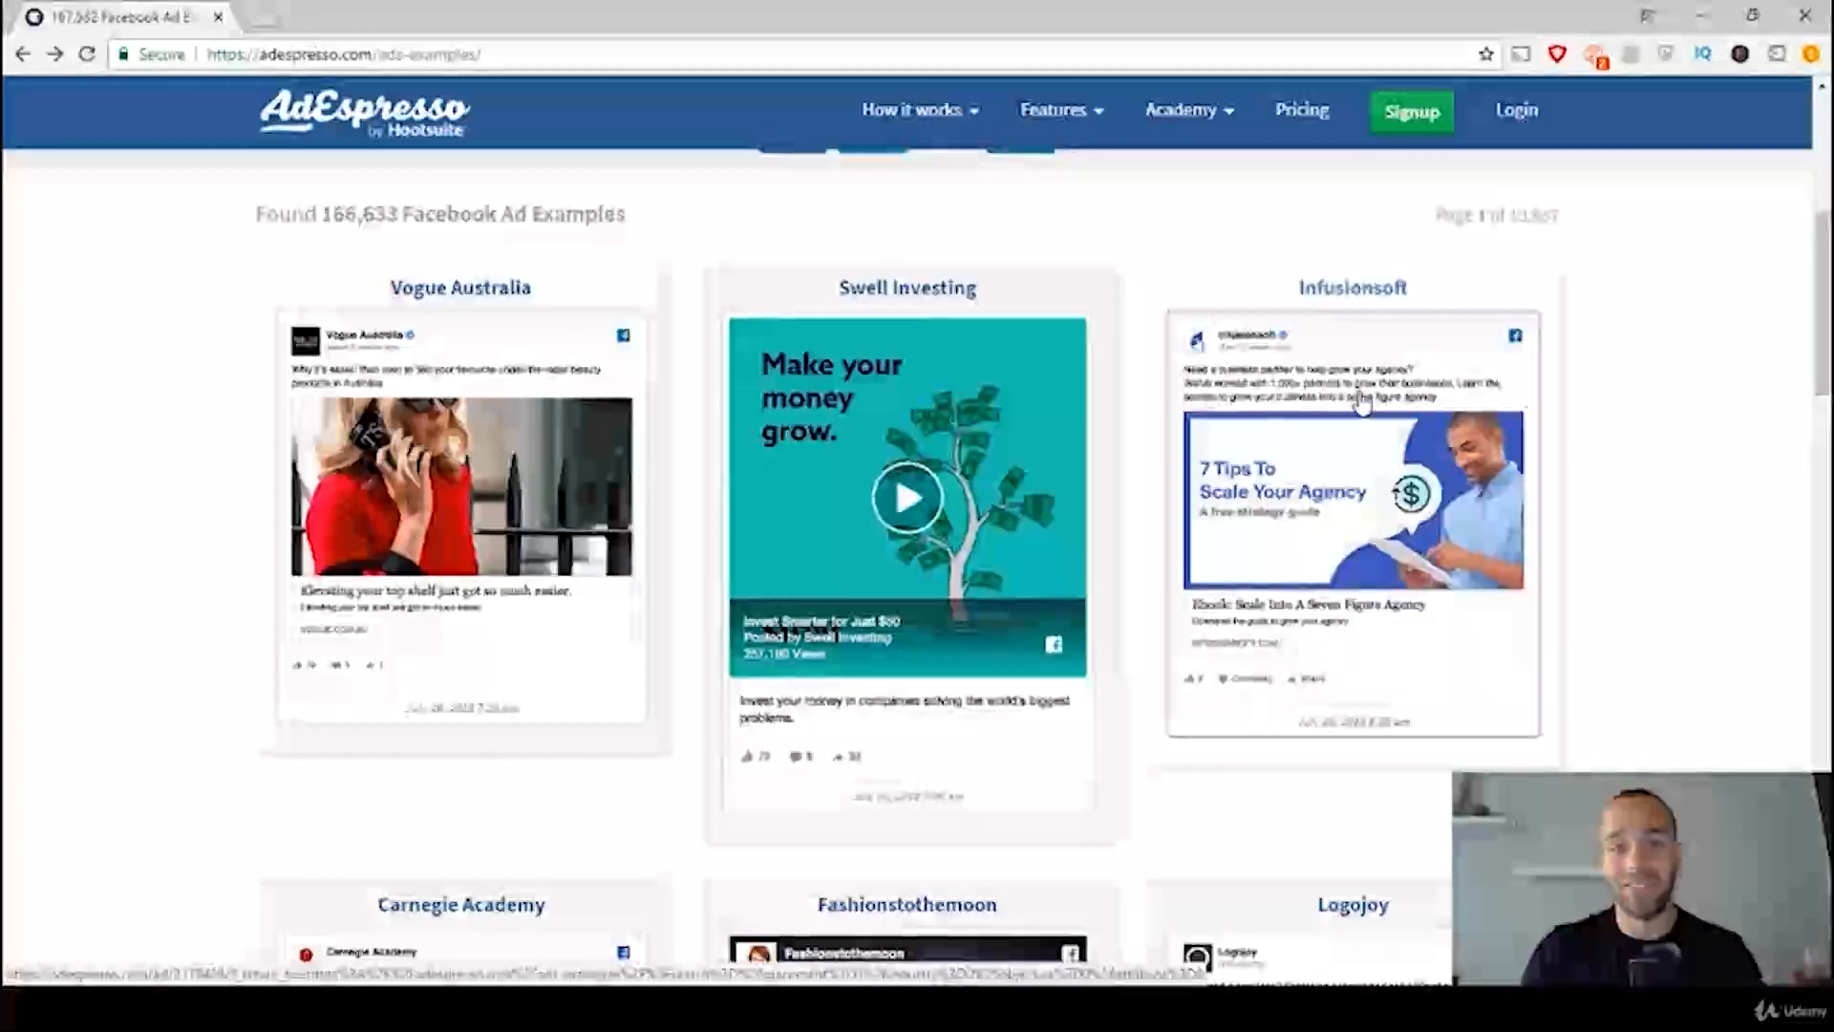
scroll(1362, 401, "down", 6)
scroll(1487, 449, "down", 1)
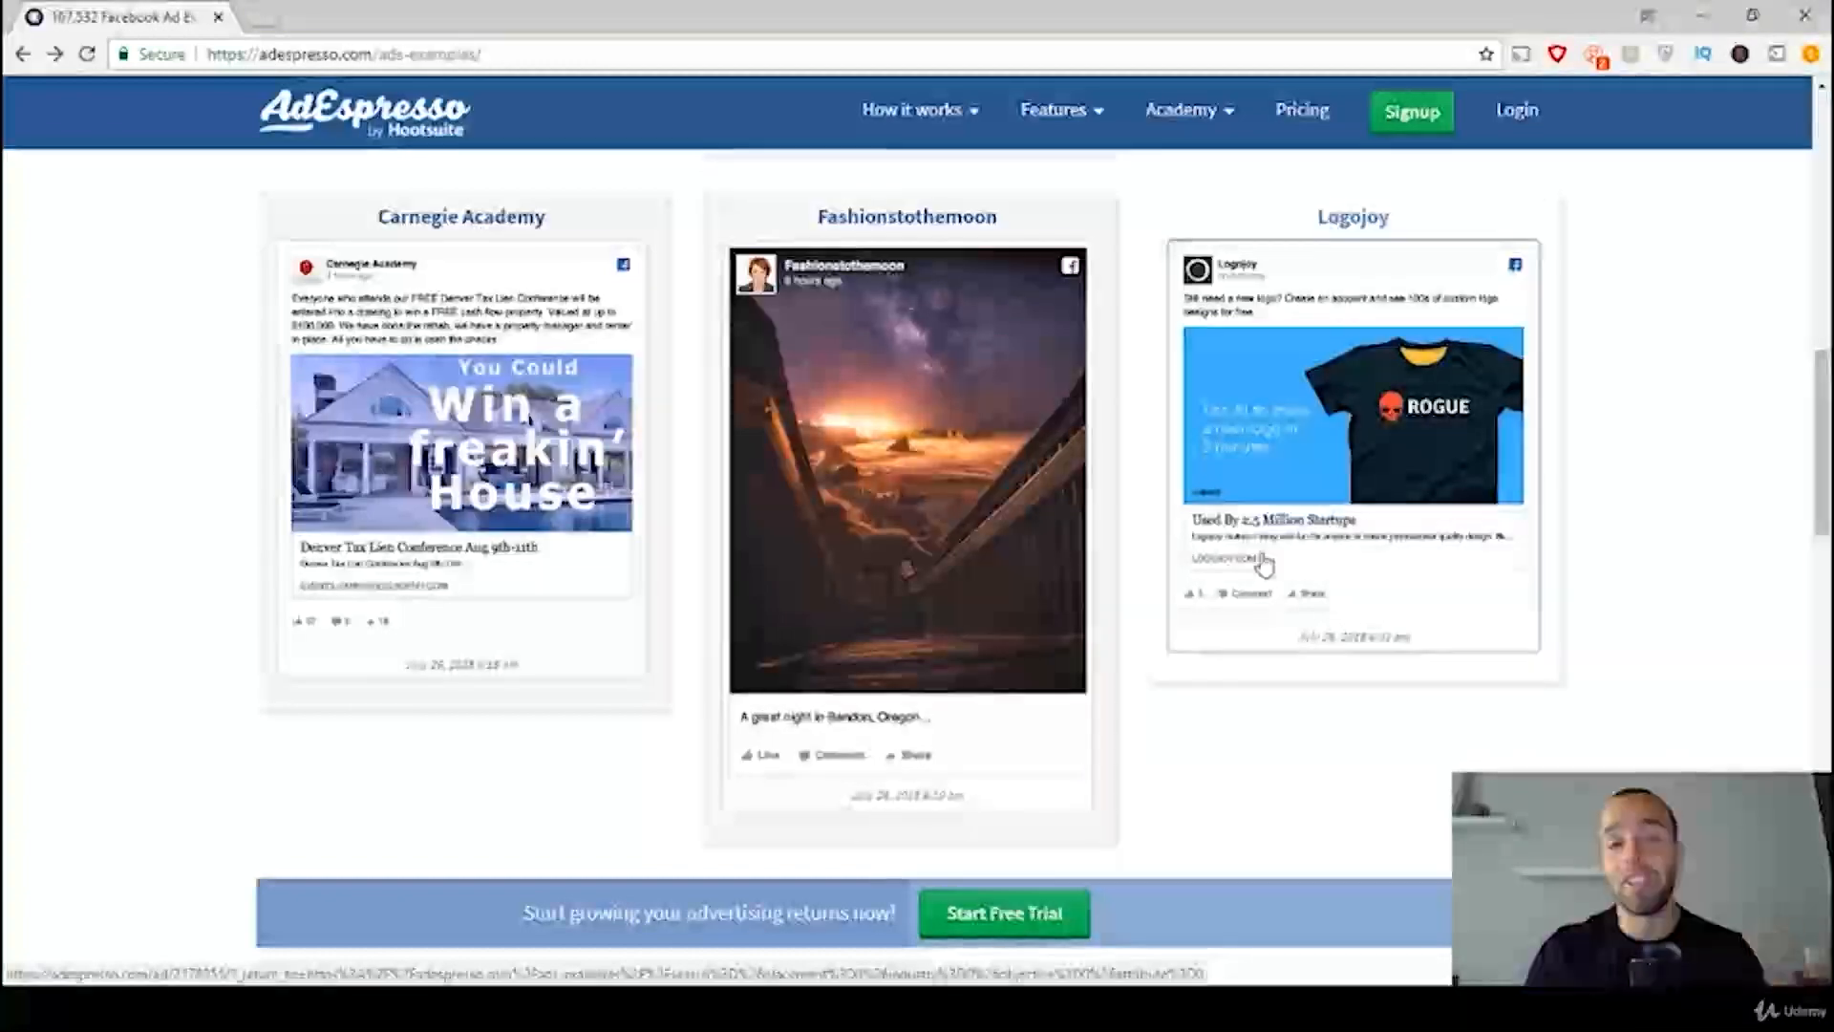
scroll(1372, 621, "up", 8)
scroll(1364, 668, "up", 5)
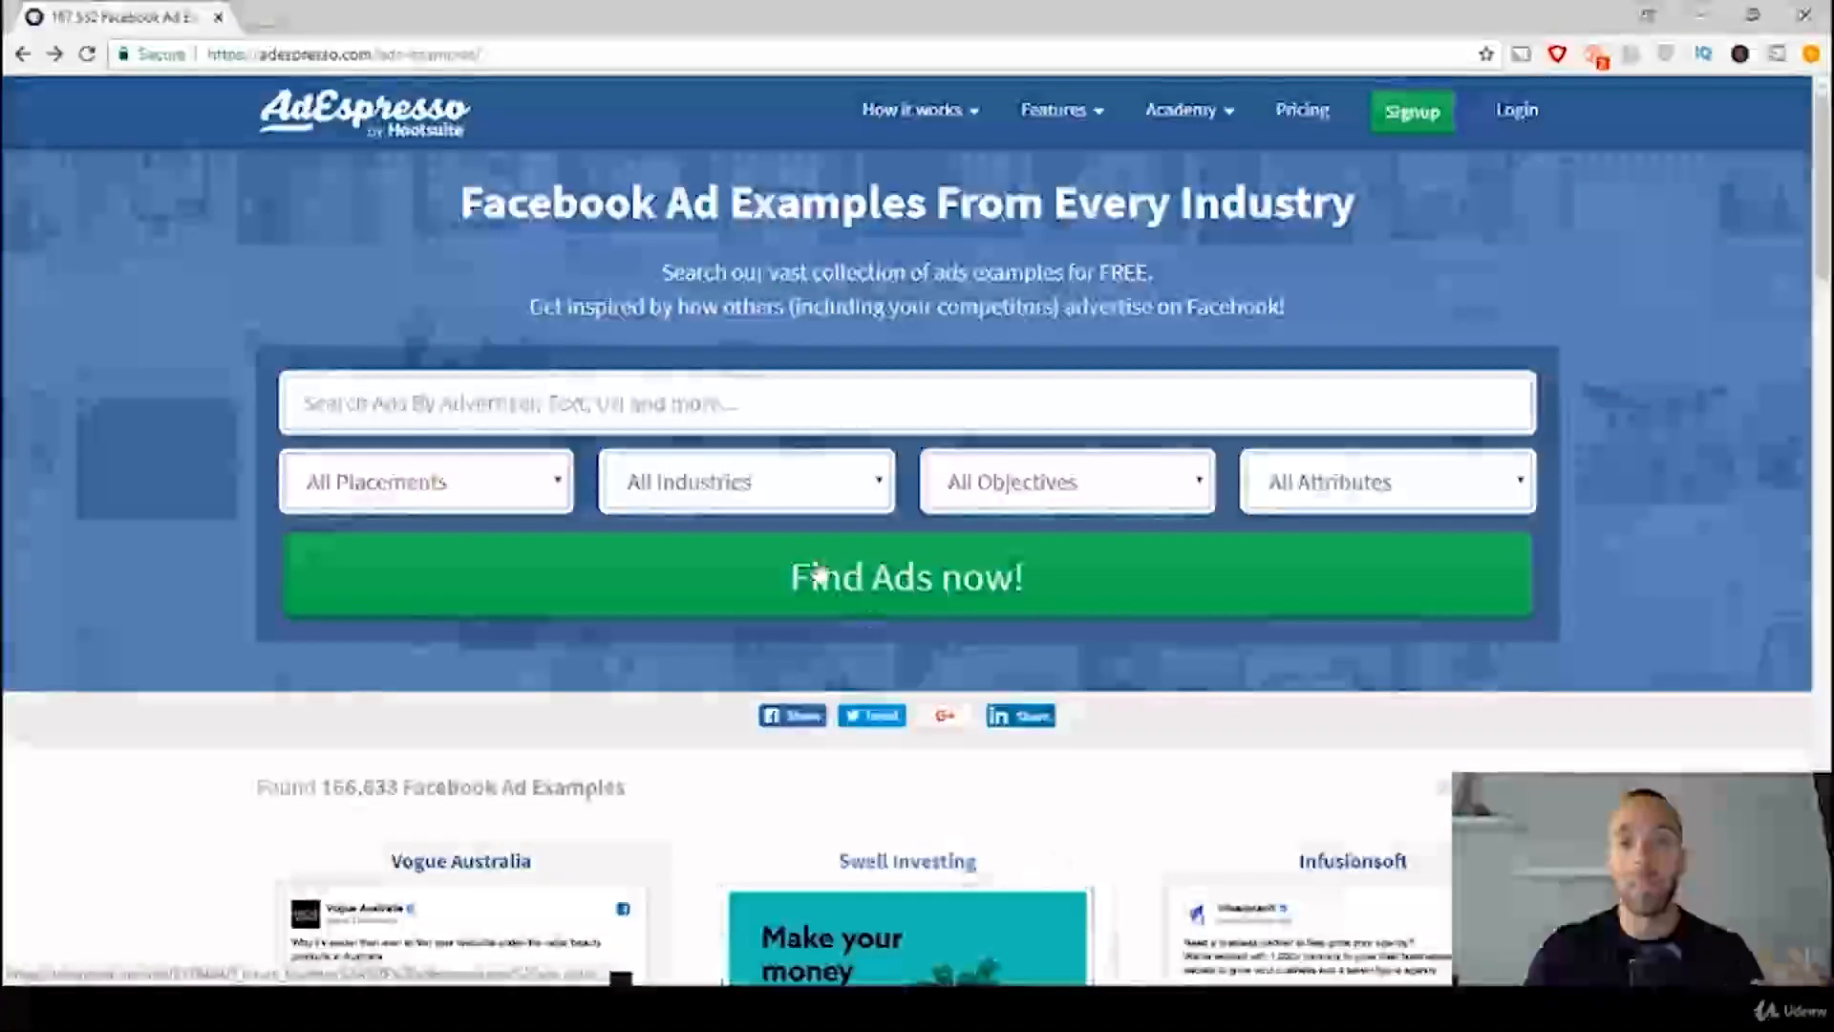
Step: Search the Facebook ad examples for steel ring across all placements, industries, objectives and attributes
left_click(735, 413)
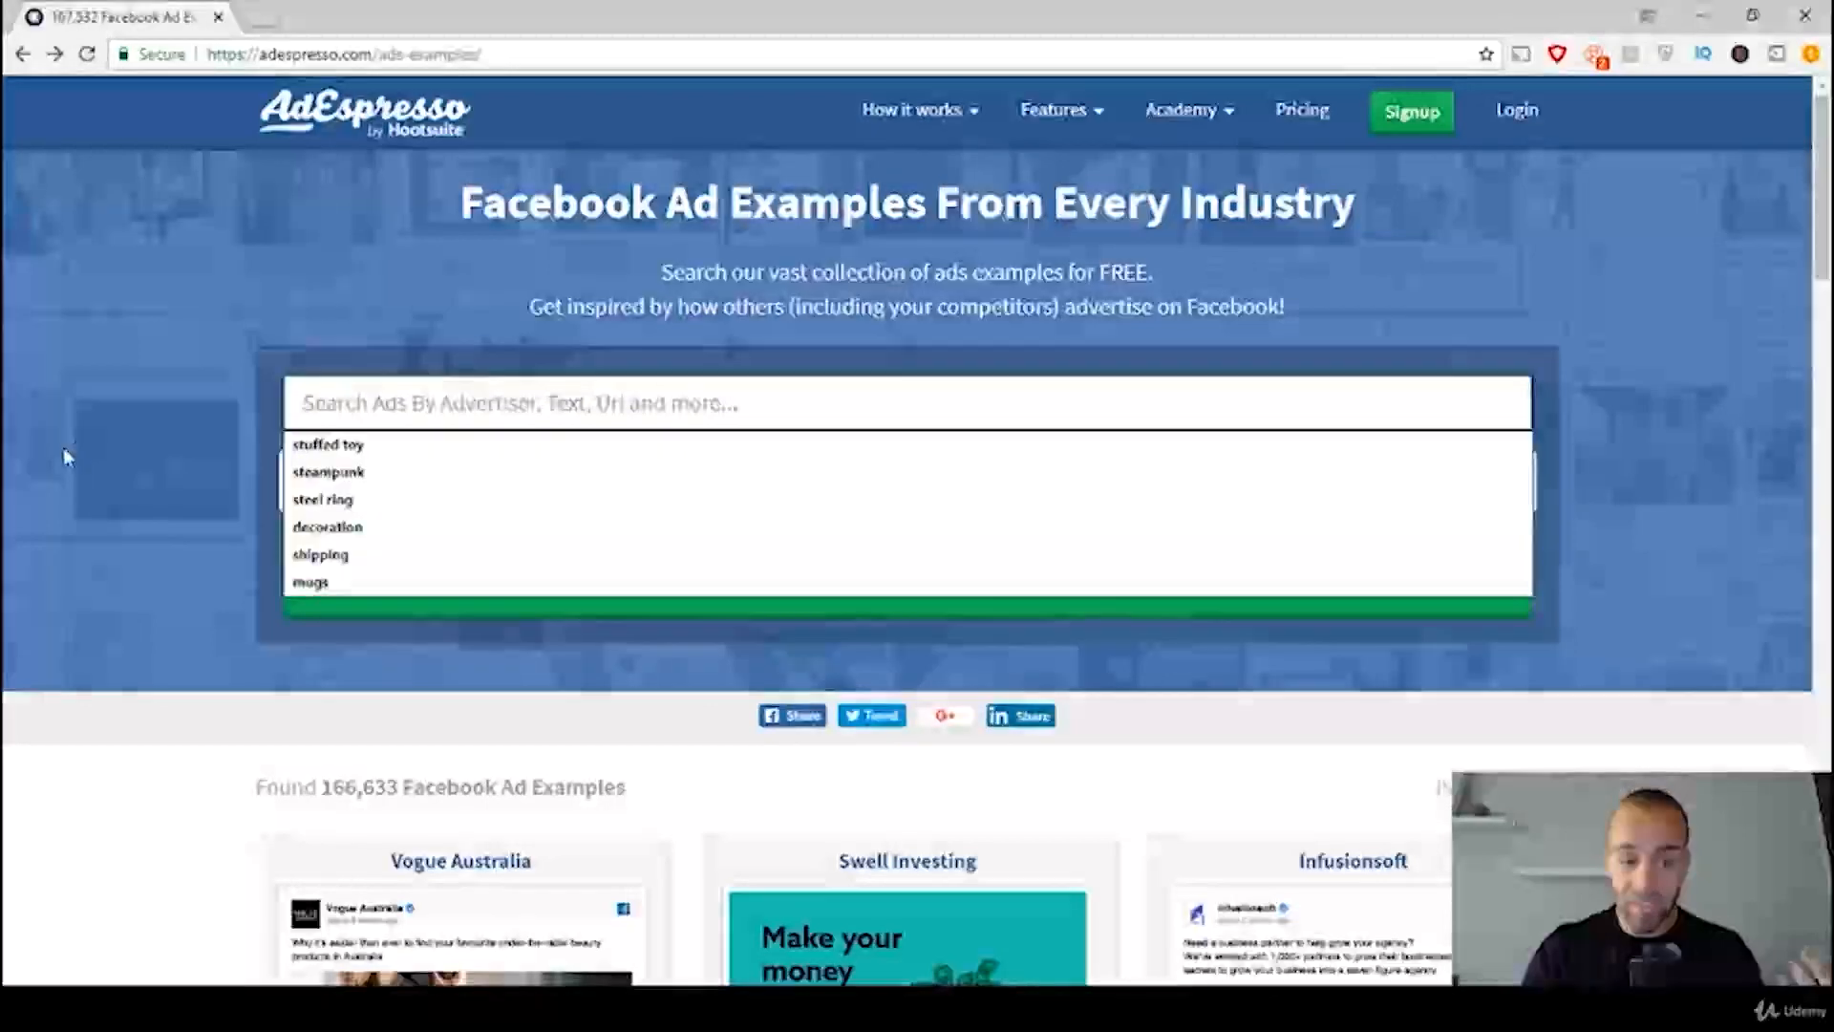
type("steel ring")
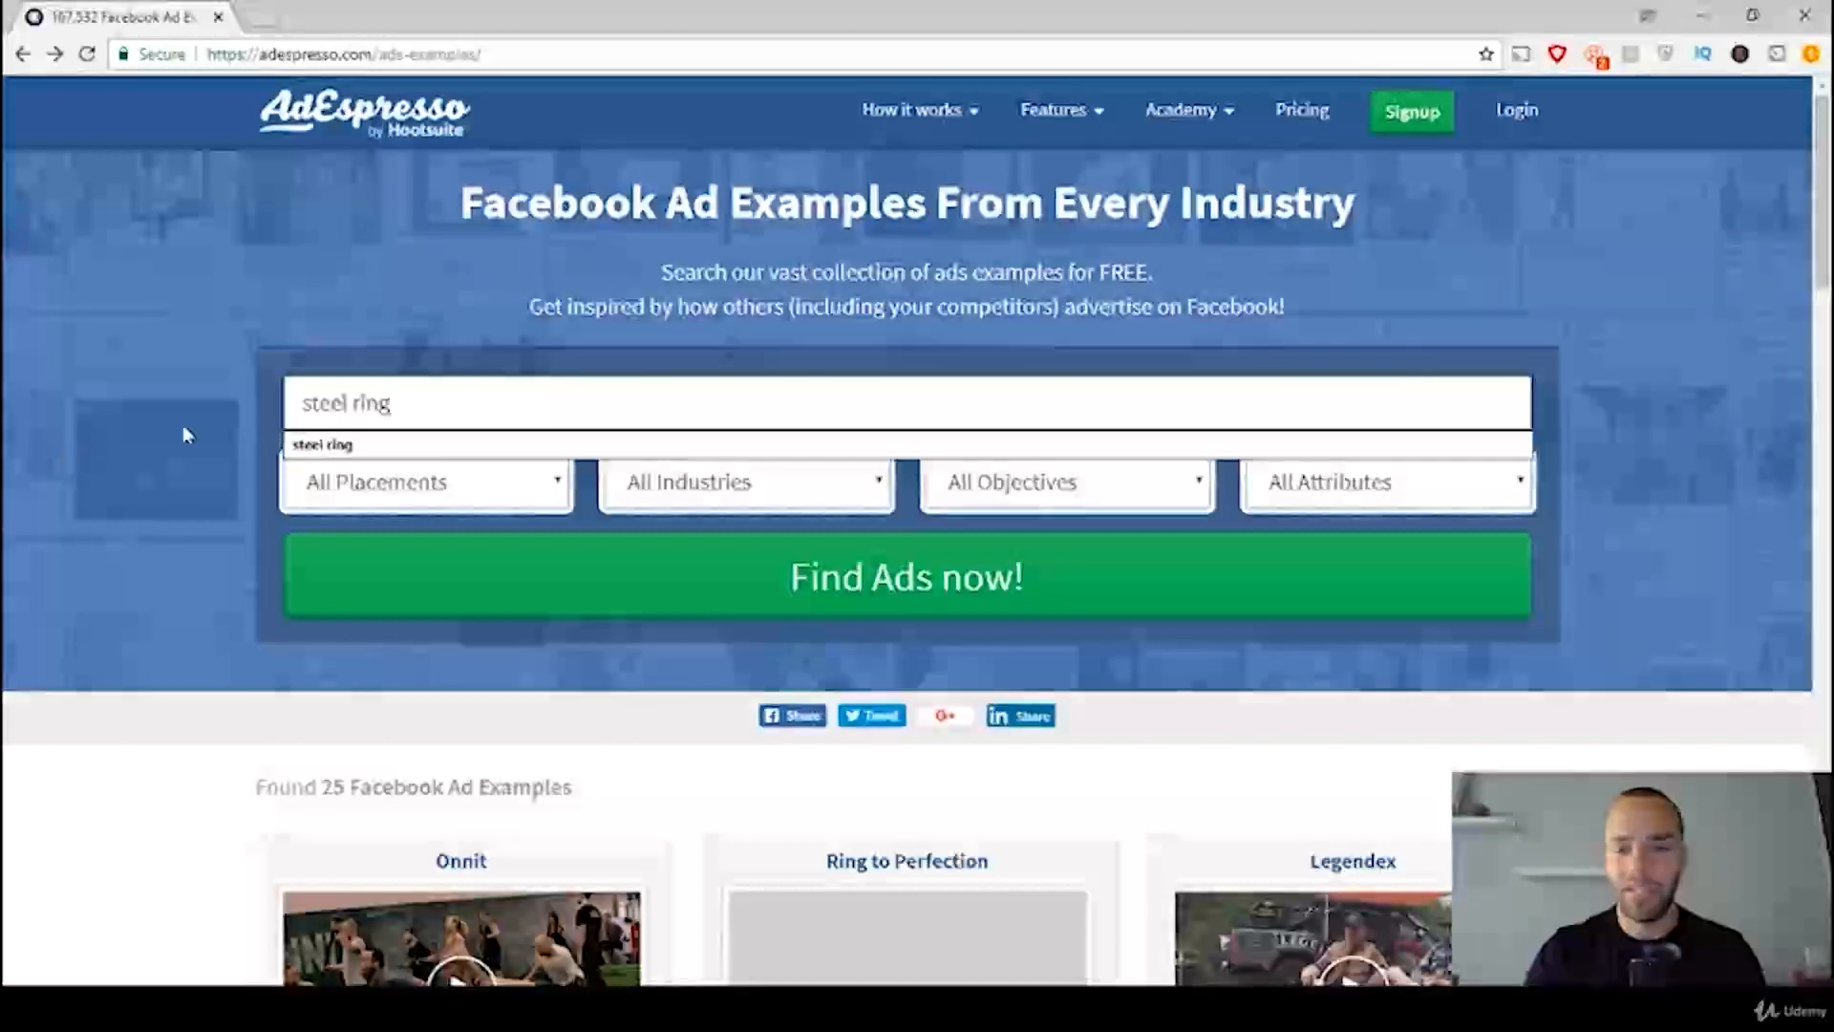
left_click(1659, 447)
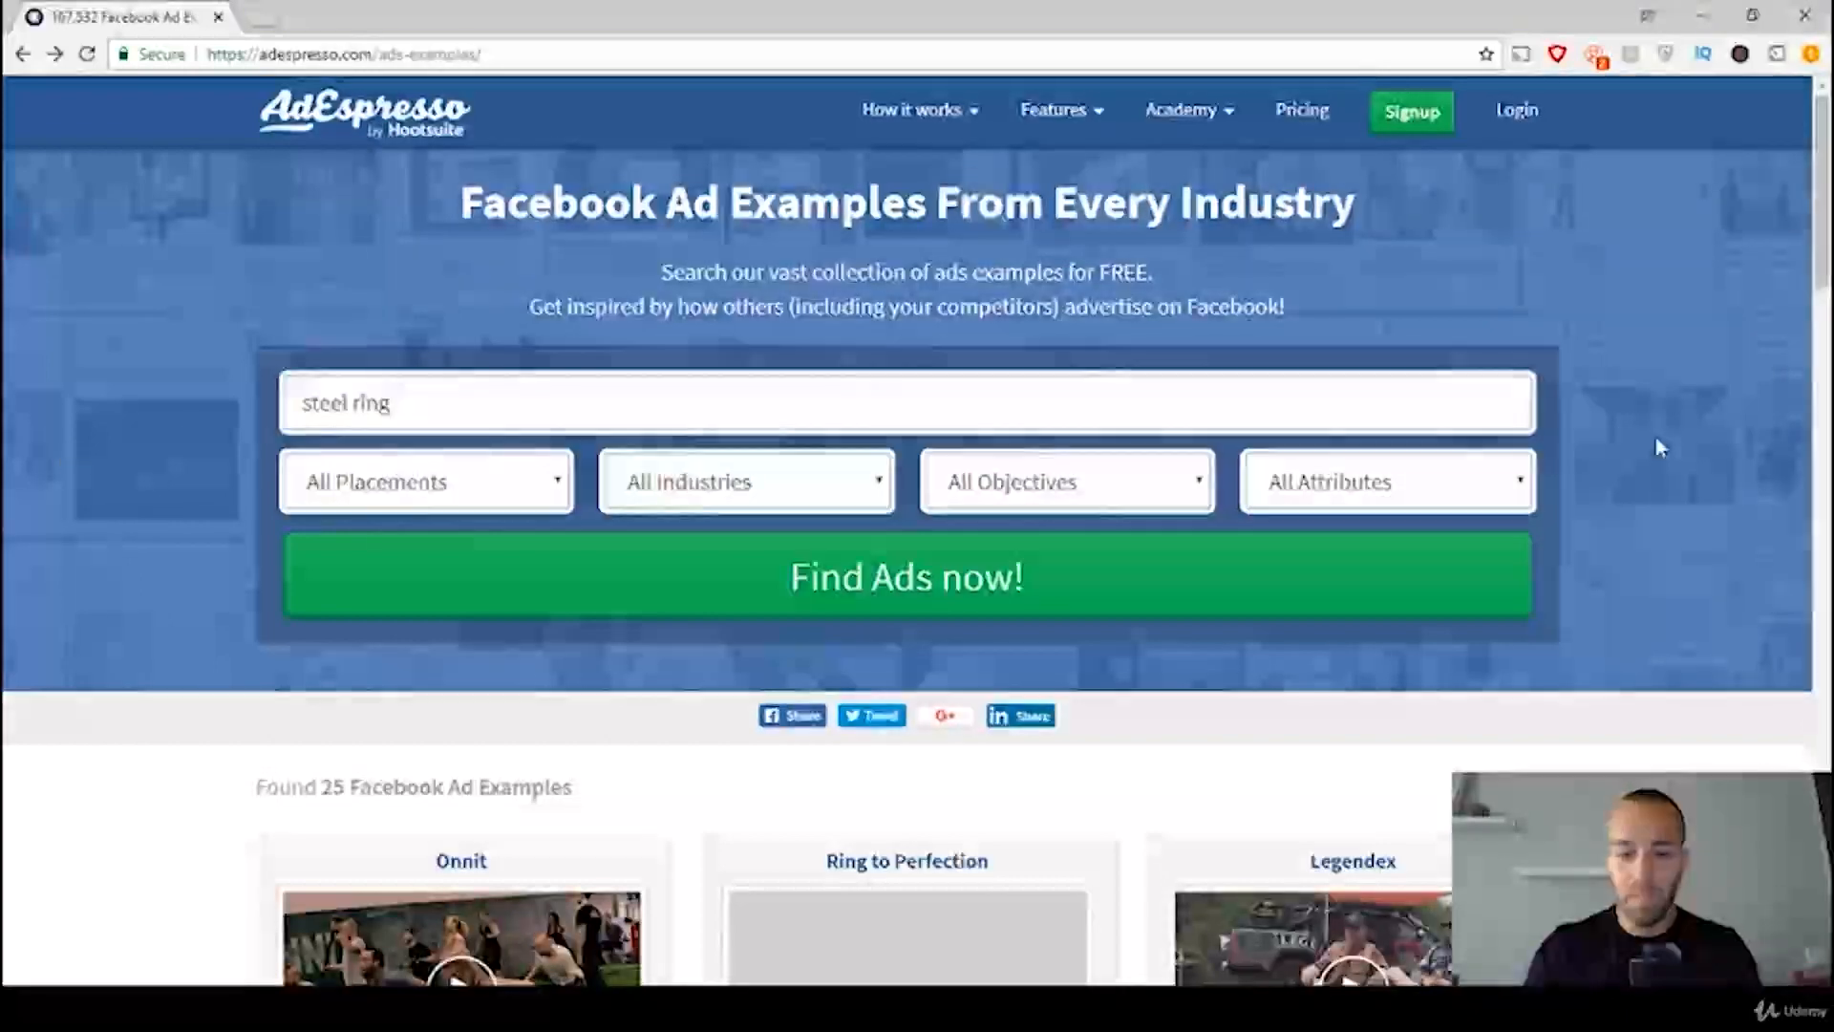
Step: Look through the steel ring ad examples and open the Blue Steel ad
scroll(1658, 446, "down", 3)
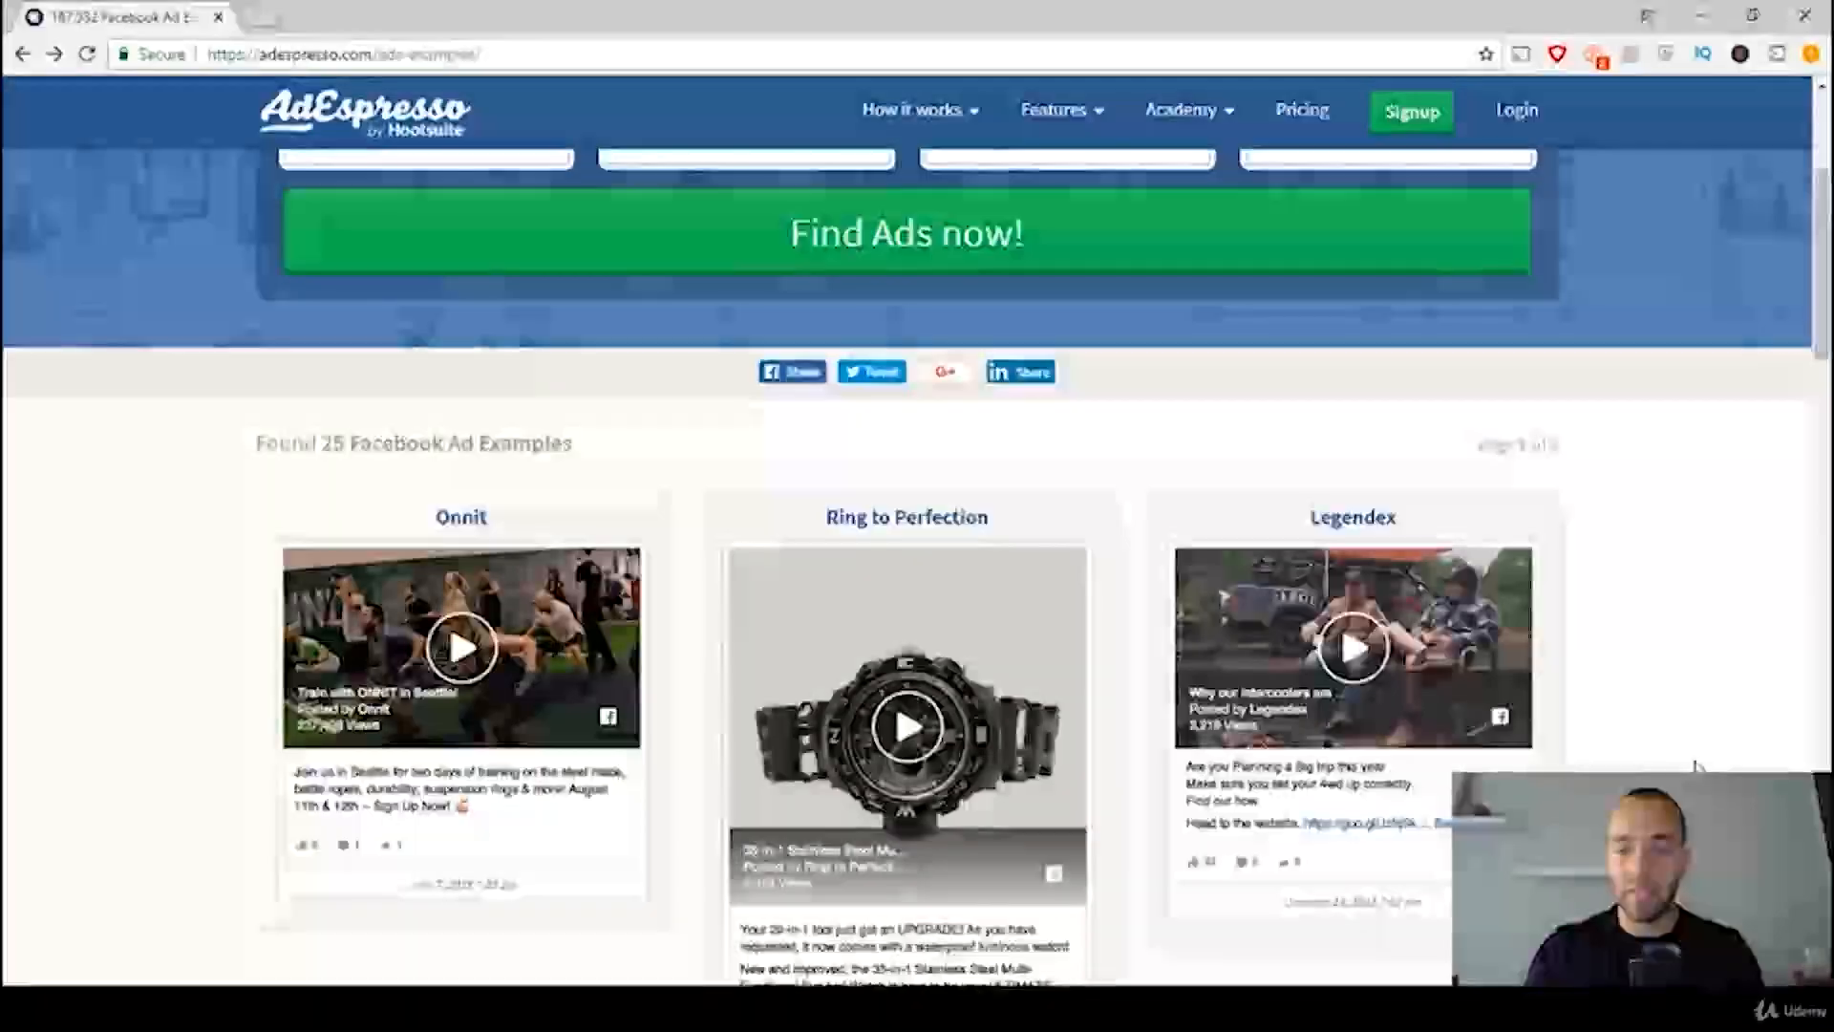
scroll(1696, 721, "up", 3)
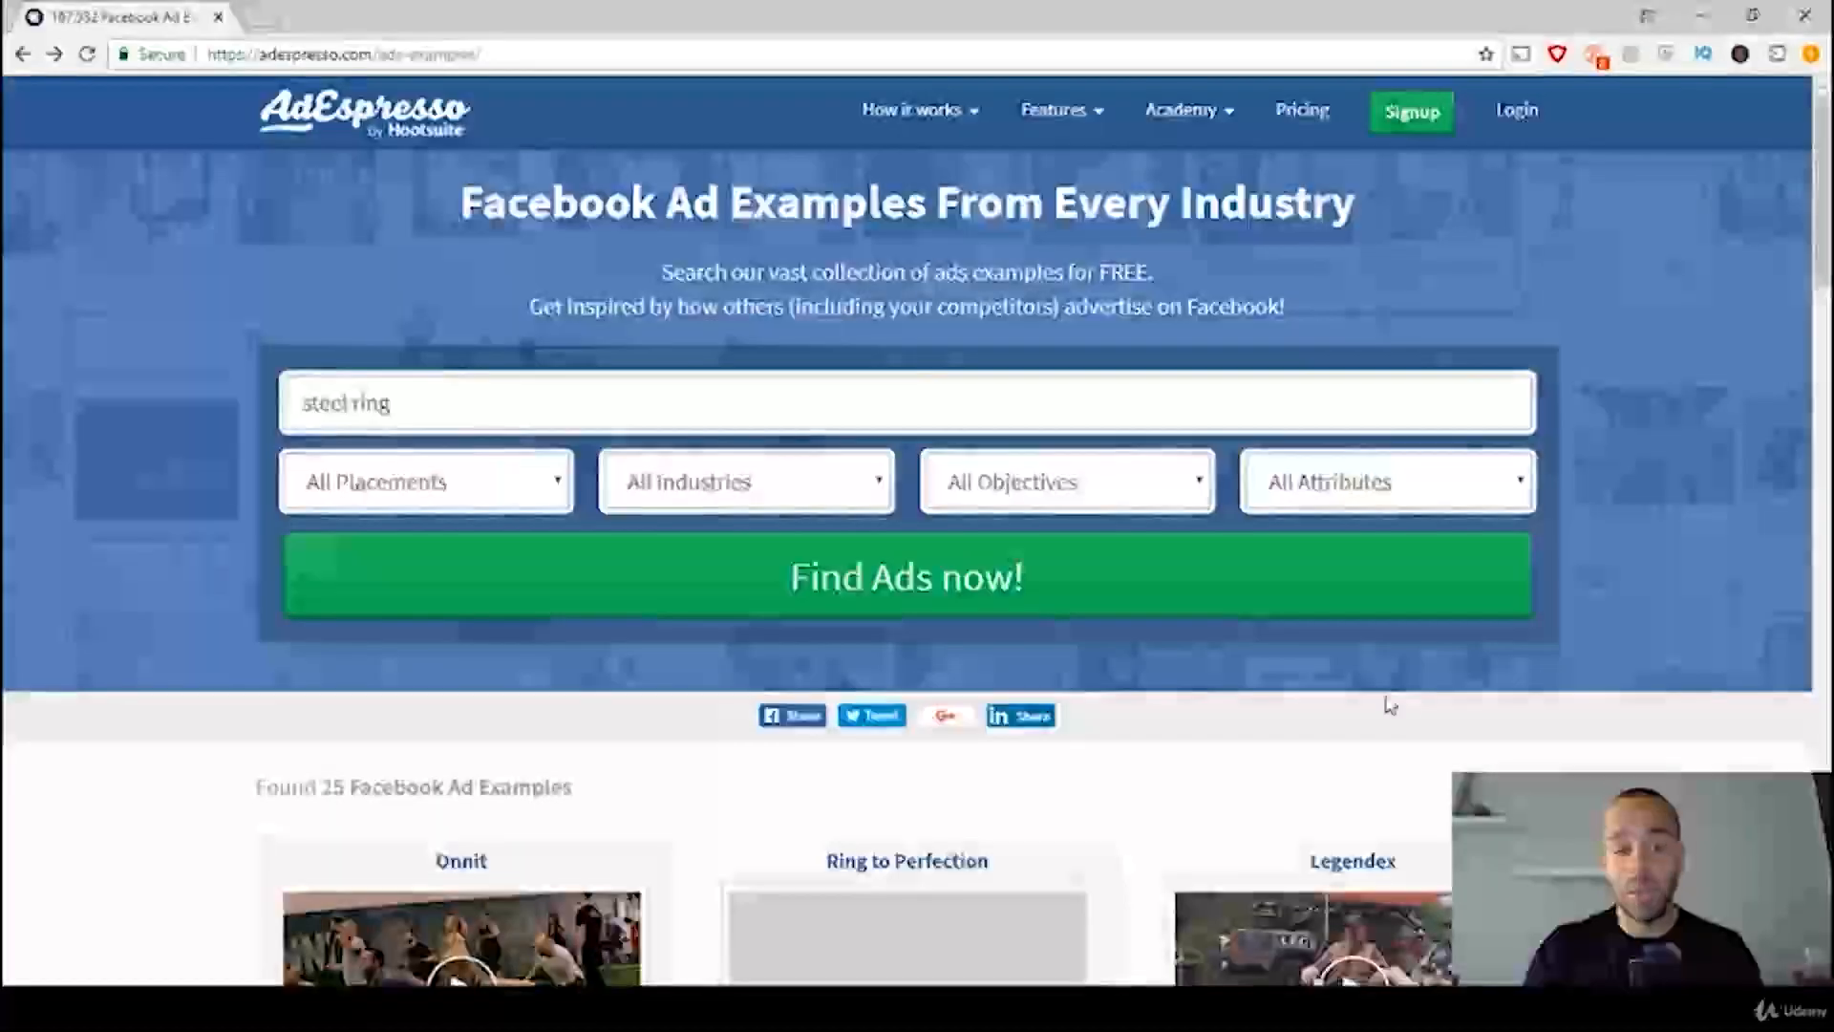
scroll(1719, 736, "down", 3)
scroll(1739, 744, "down", 1)
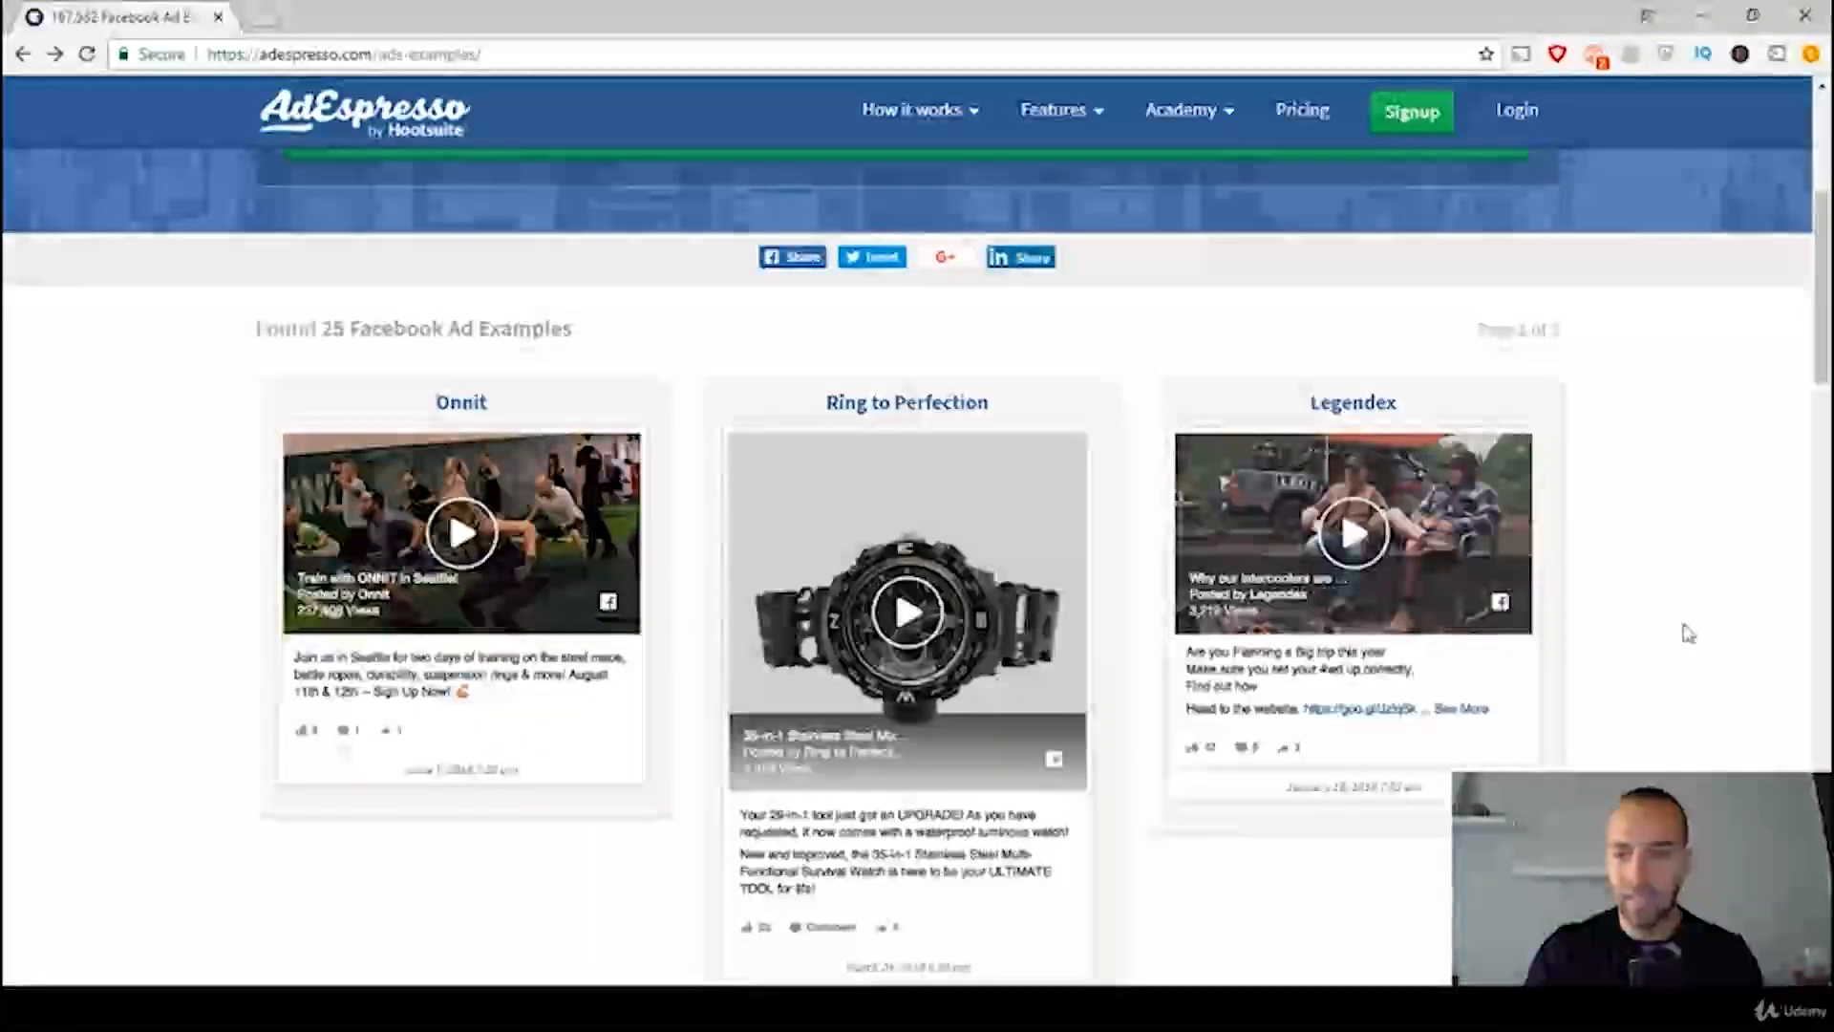
scroll(1723, 638, "down", 3)
scroll(1681, 632, "down", 2)
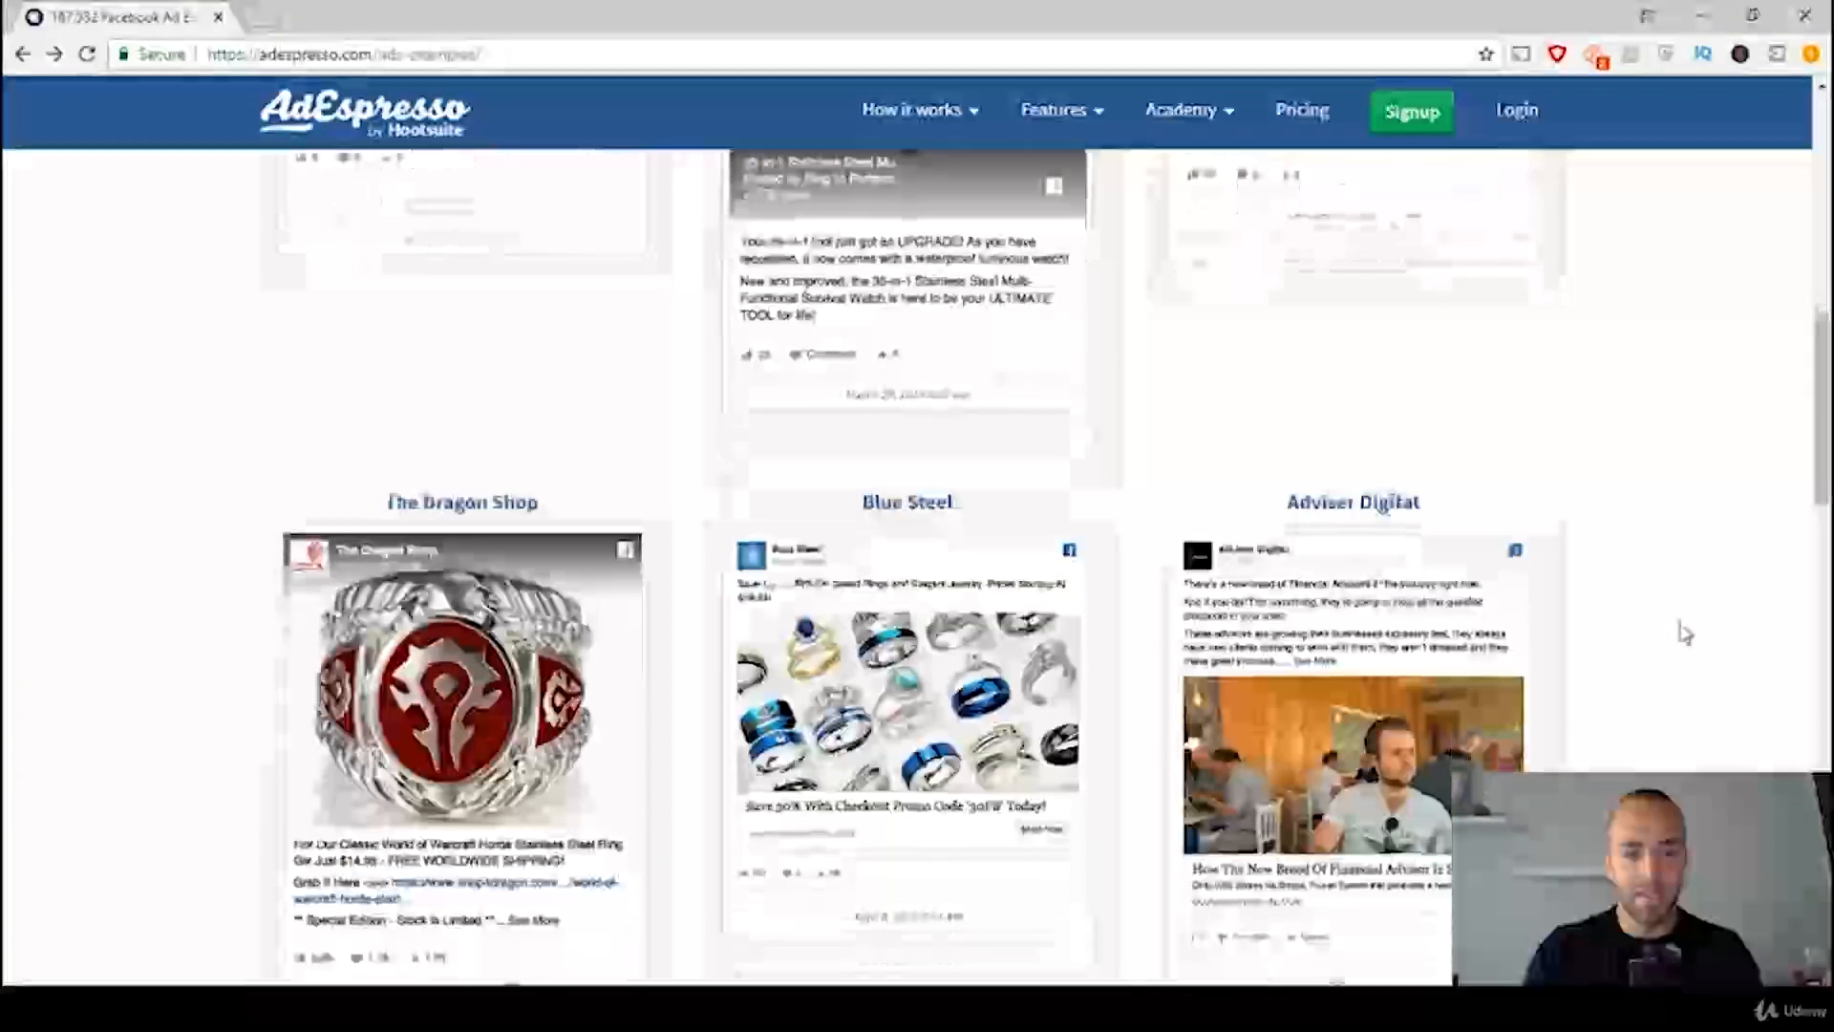
scroll(917, 574, "down", 2)
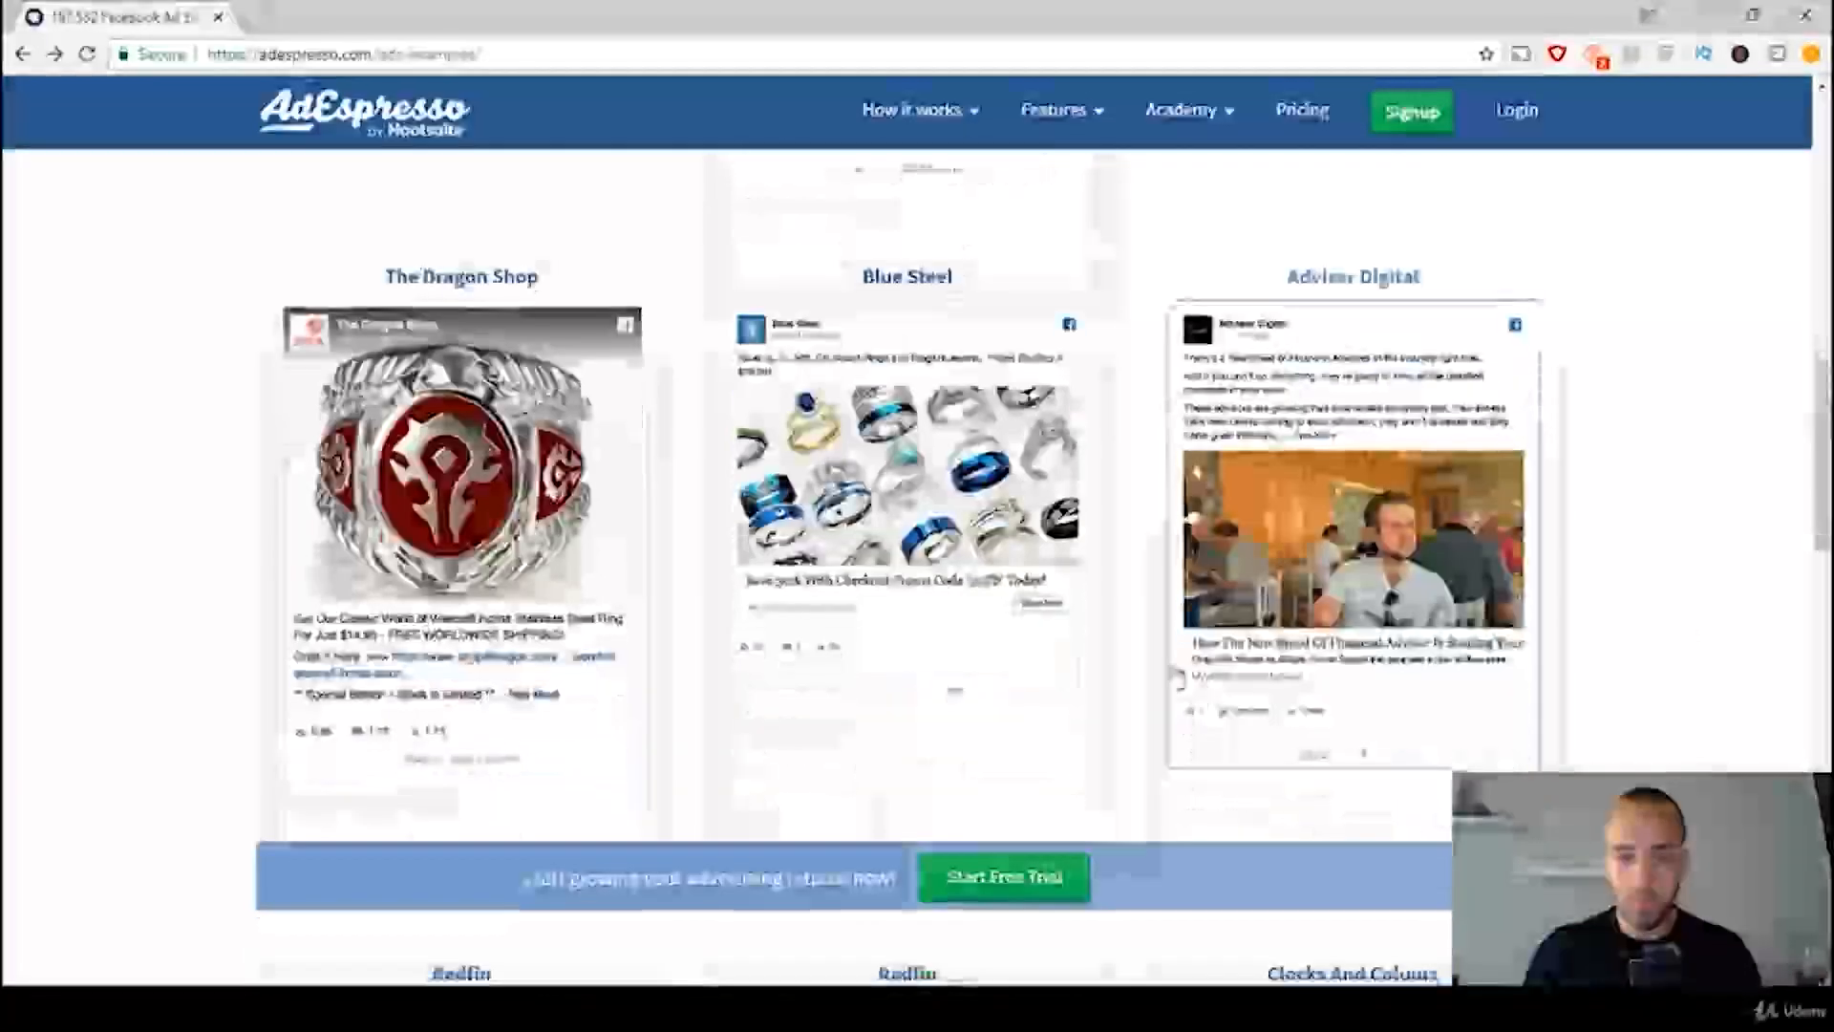
left_click(934, 493)
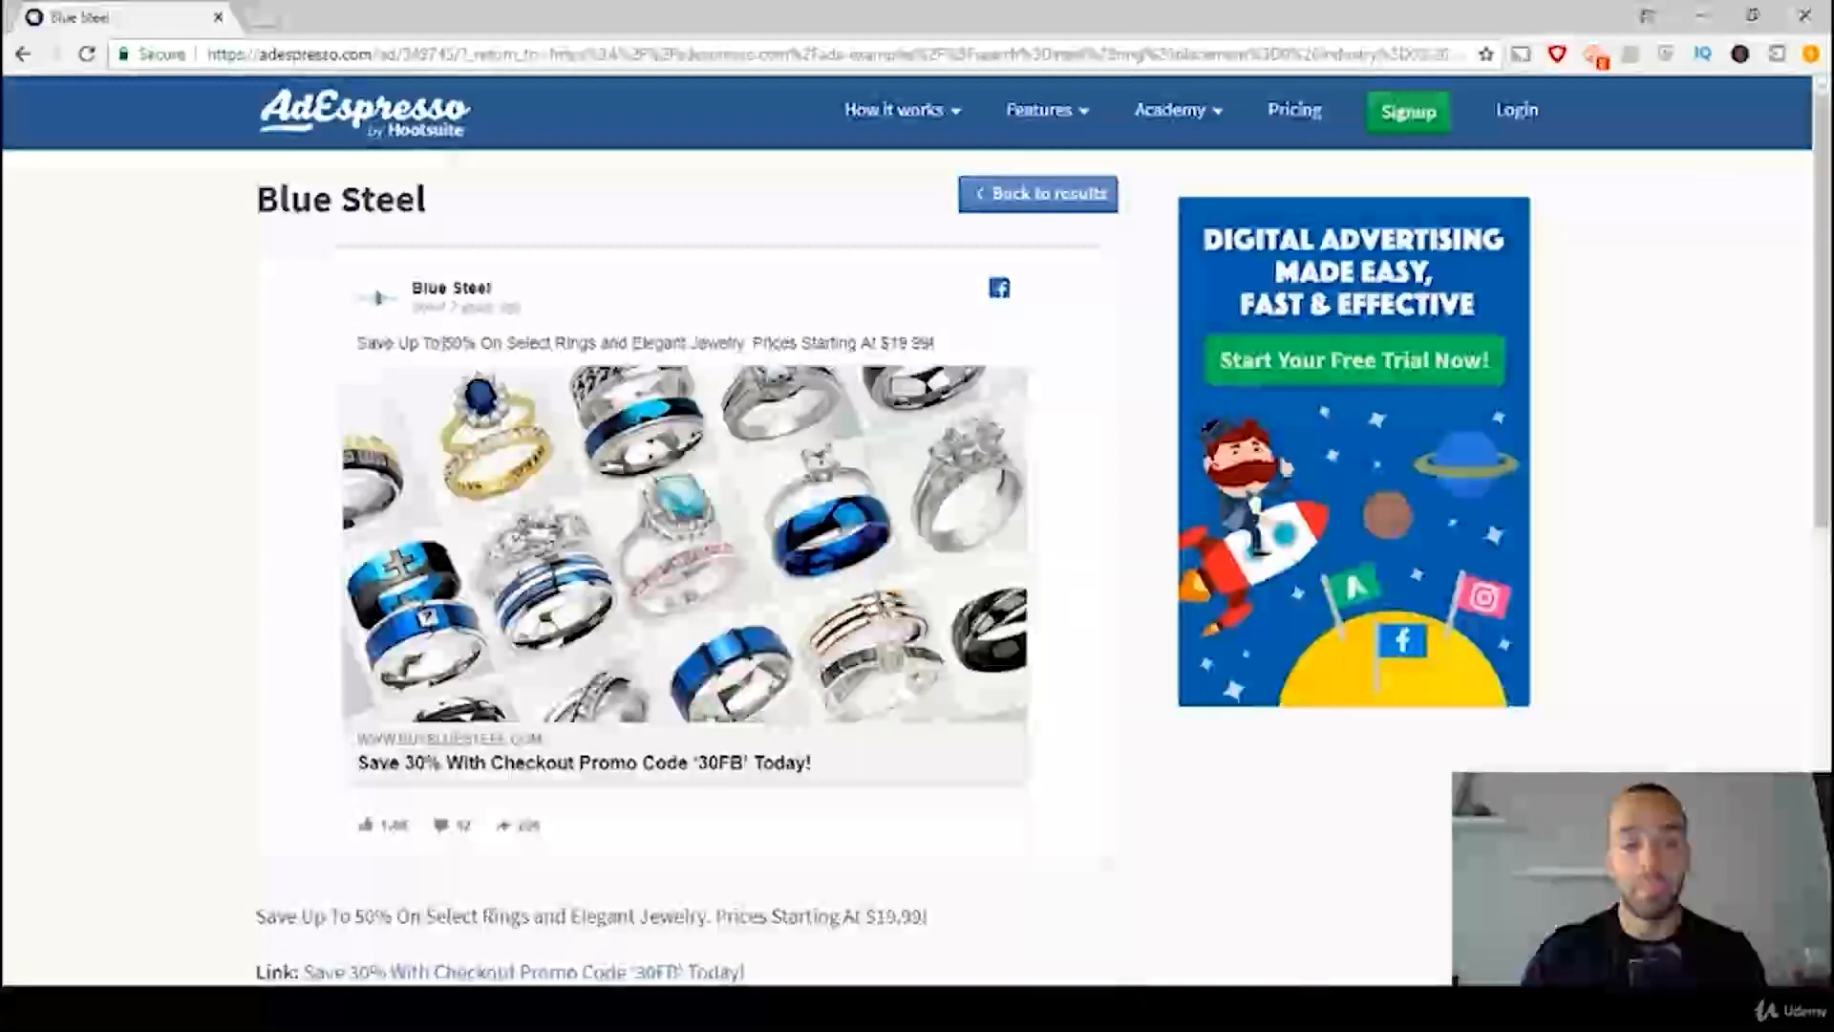
Step: Examine the Blue Steel ad's text, highlighting its percentage discount and starting price
left_click_drag(440, 342, 476, 344)
left_click(770, 292)
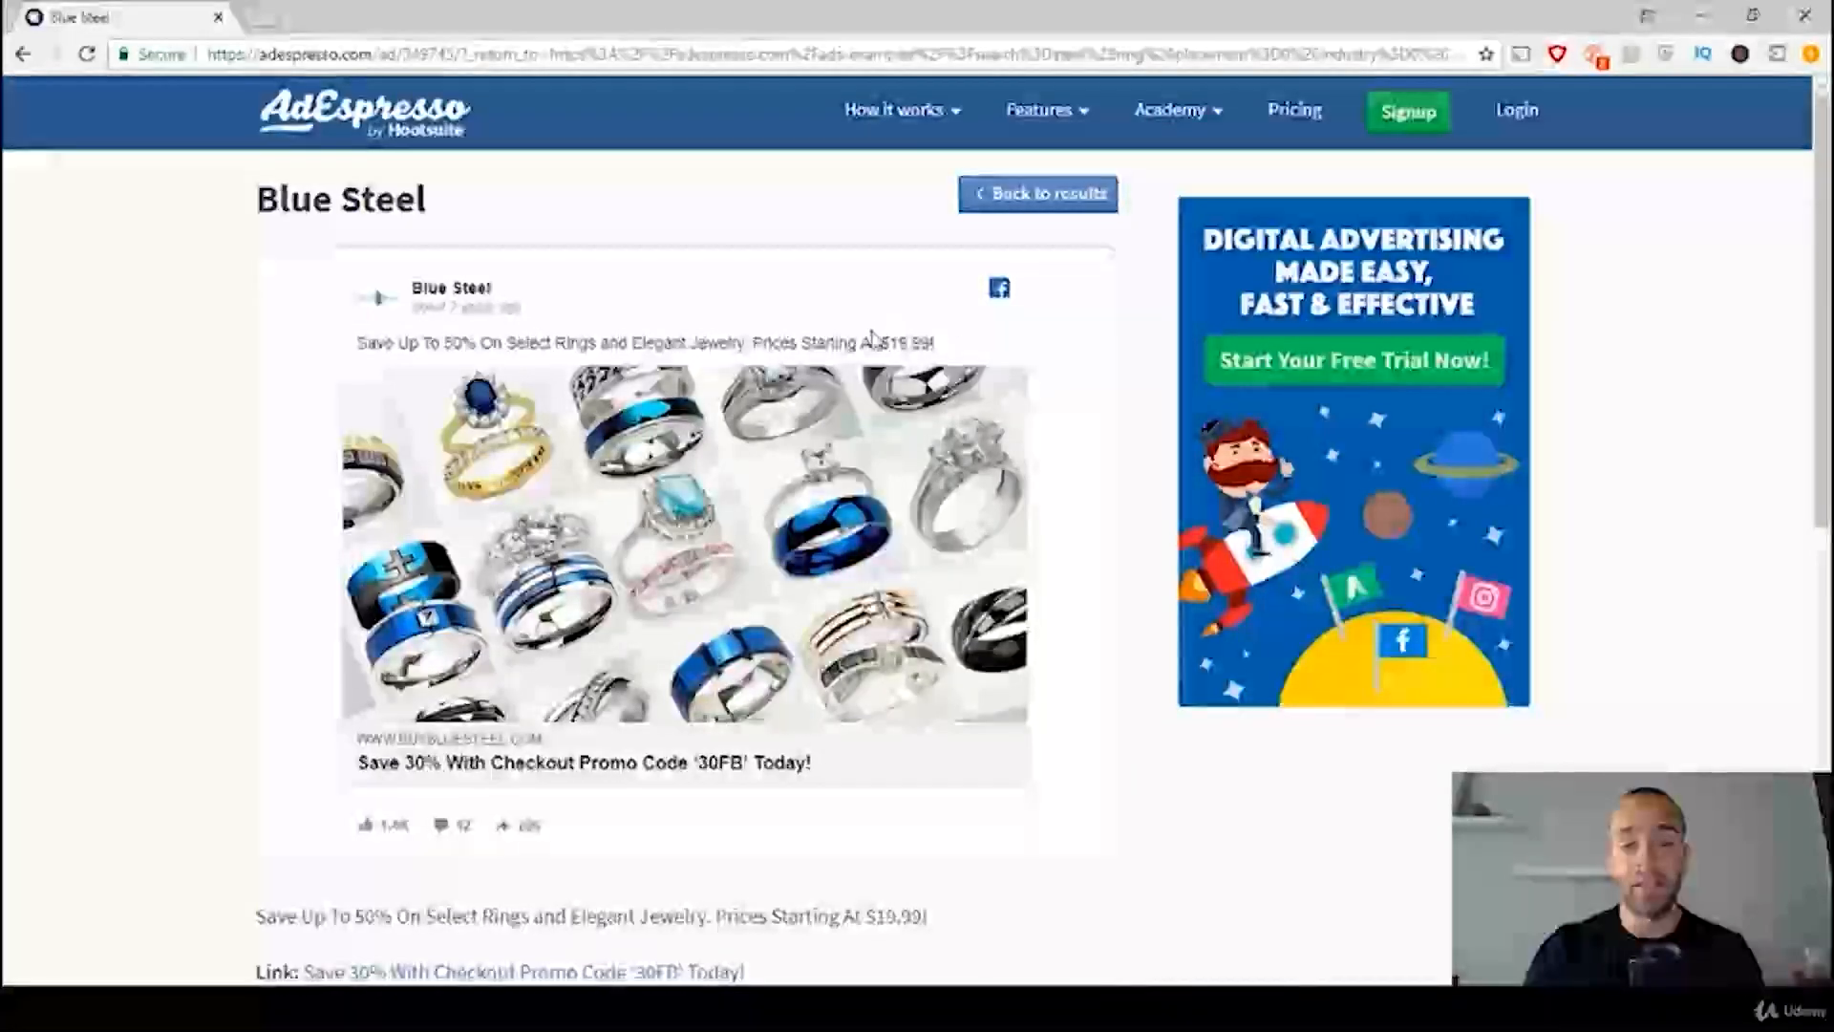
left_click_drag(871, 342, 935, 344)
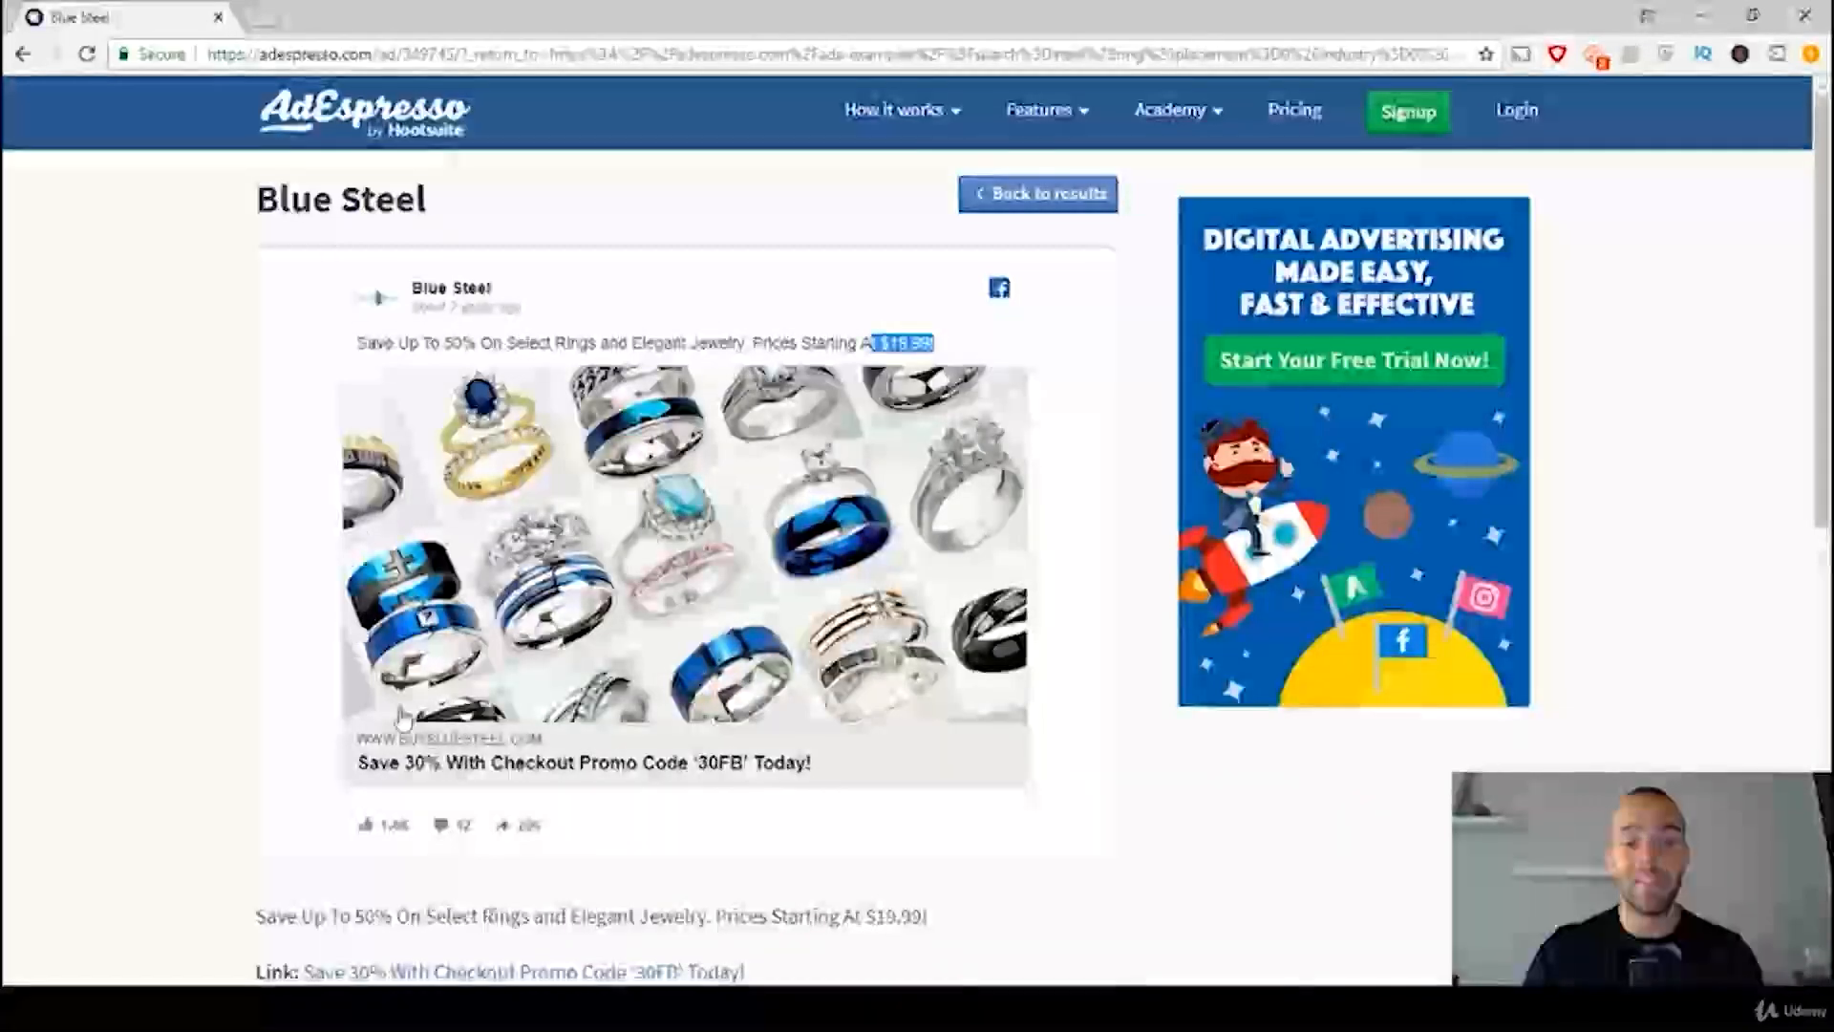
key("alt+Tab")
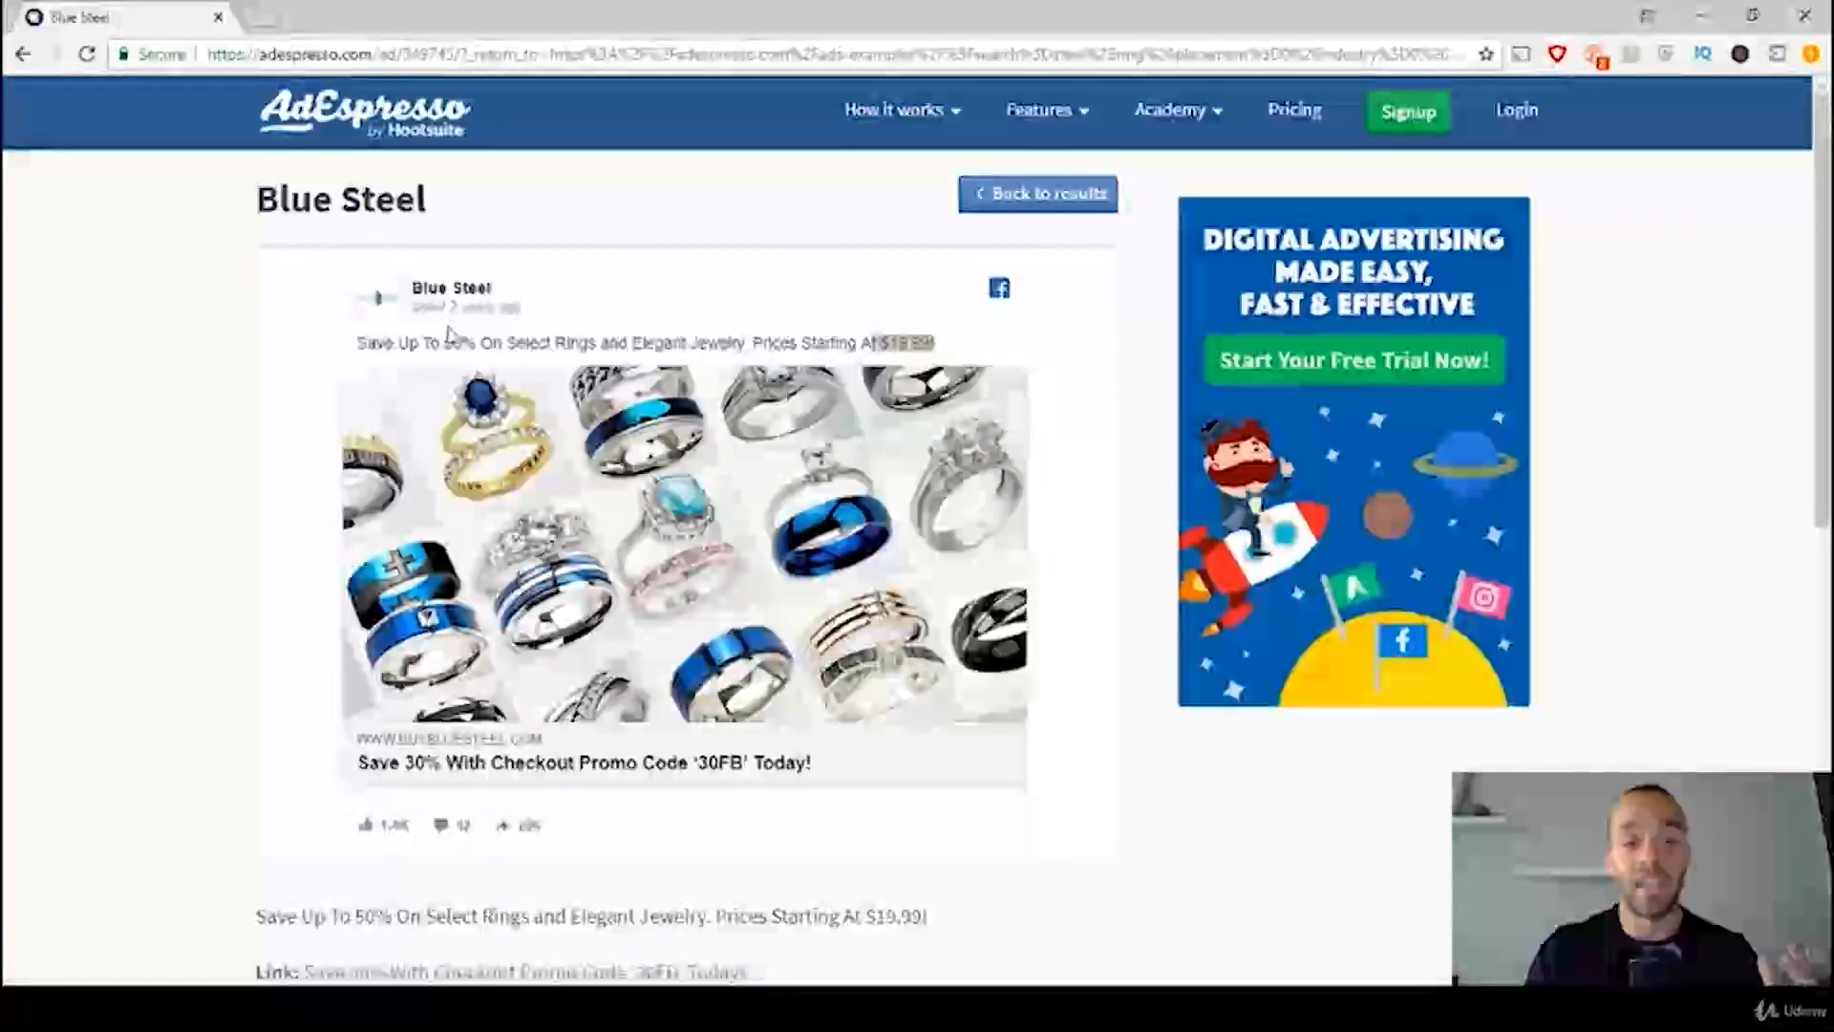
left_click_drag(445, 343, 464, 342)
left_click(440, 339)
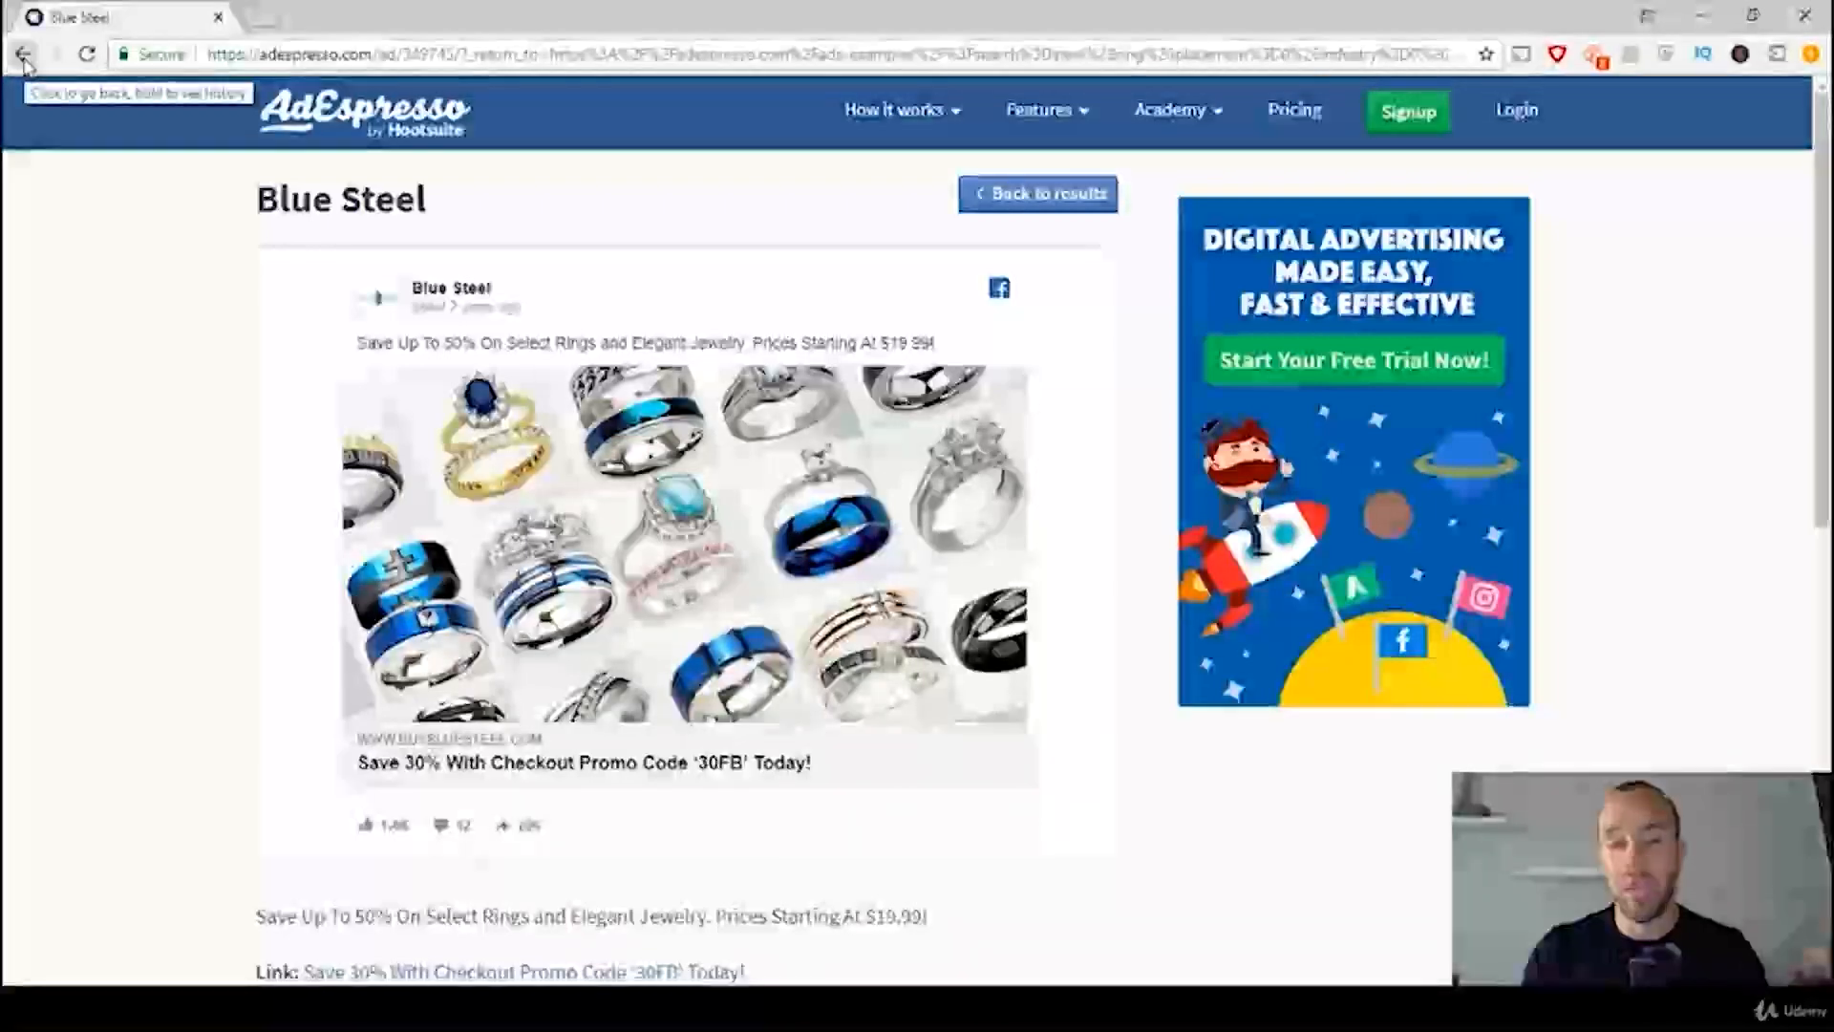
Step: Return to the ad examples list and replace the search keyword with necklace
left_click(23, 63)
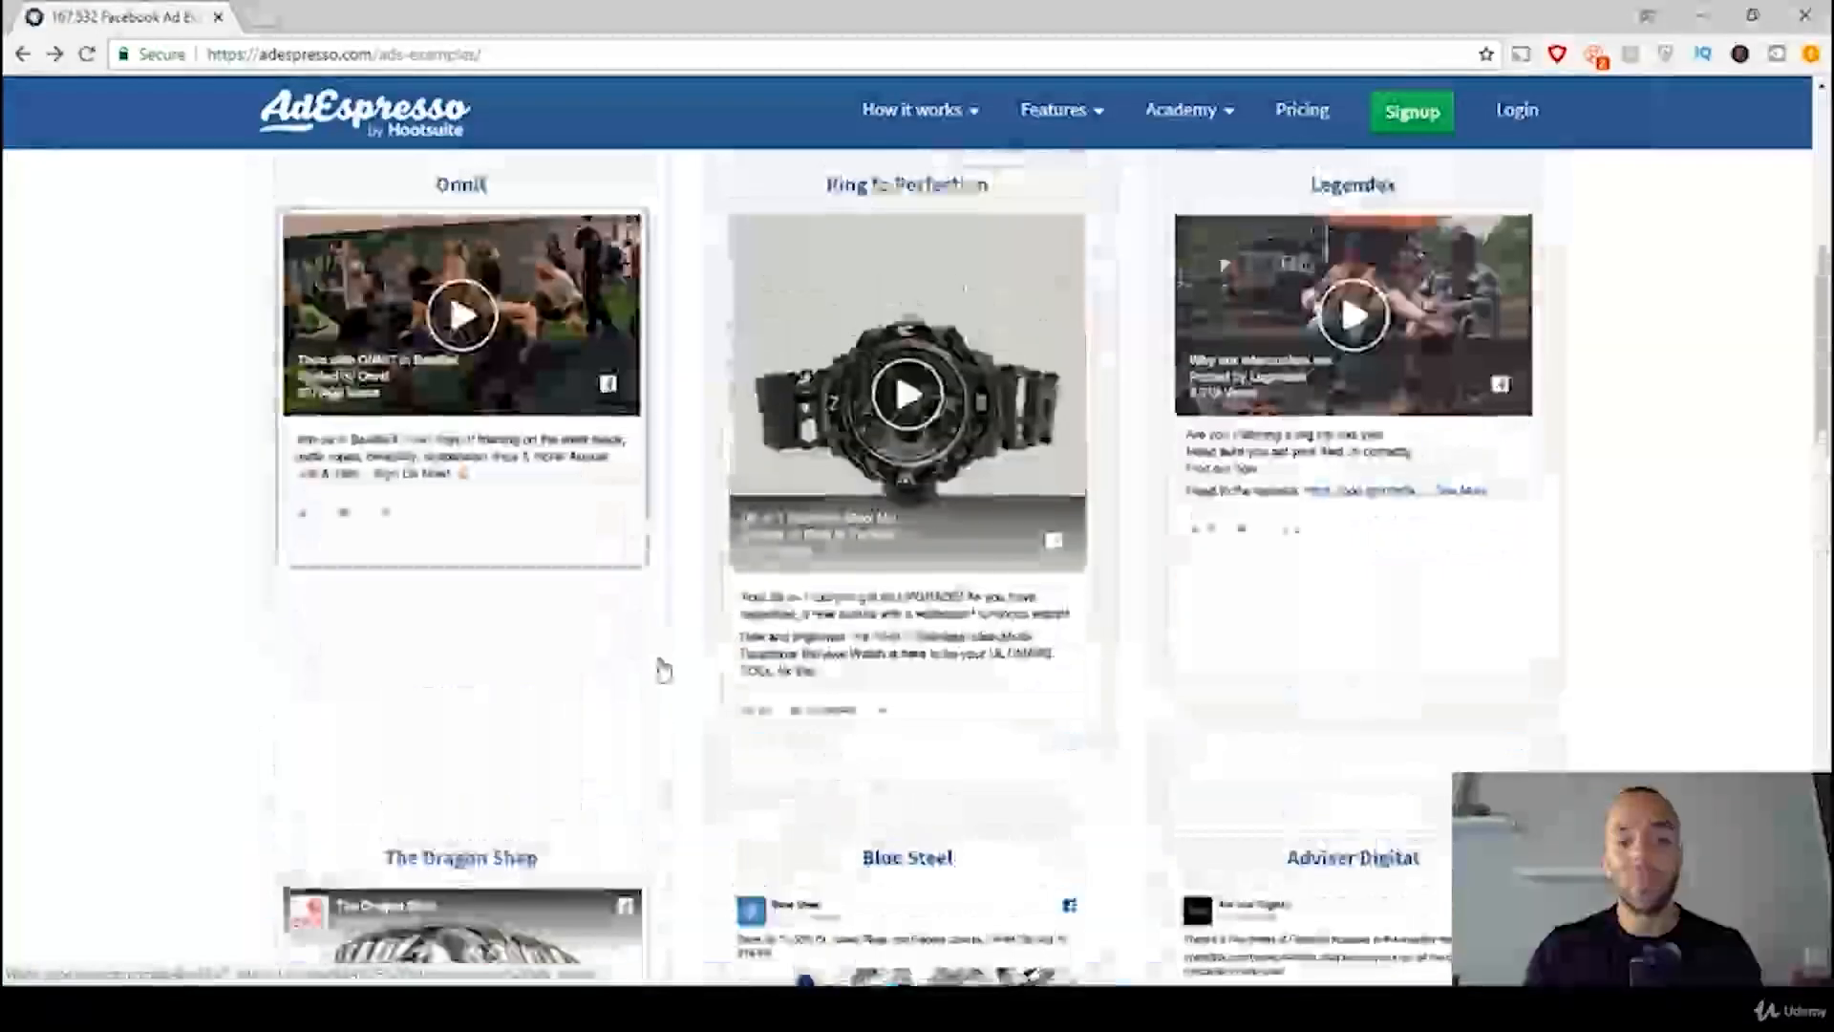
scroll(660, 669, "up", 7)
left_click_drag(548, 402, 181, 592)
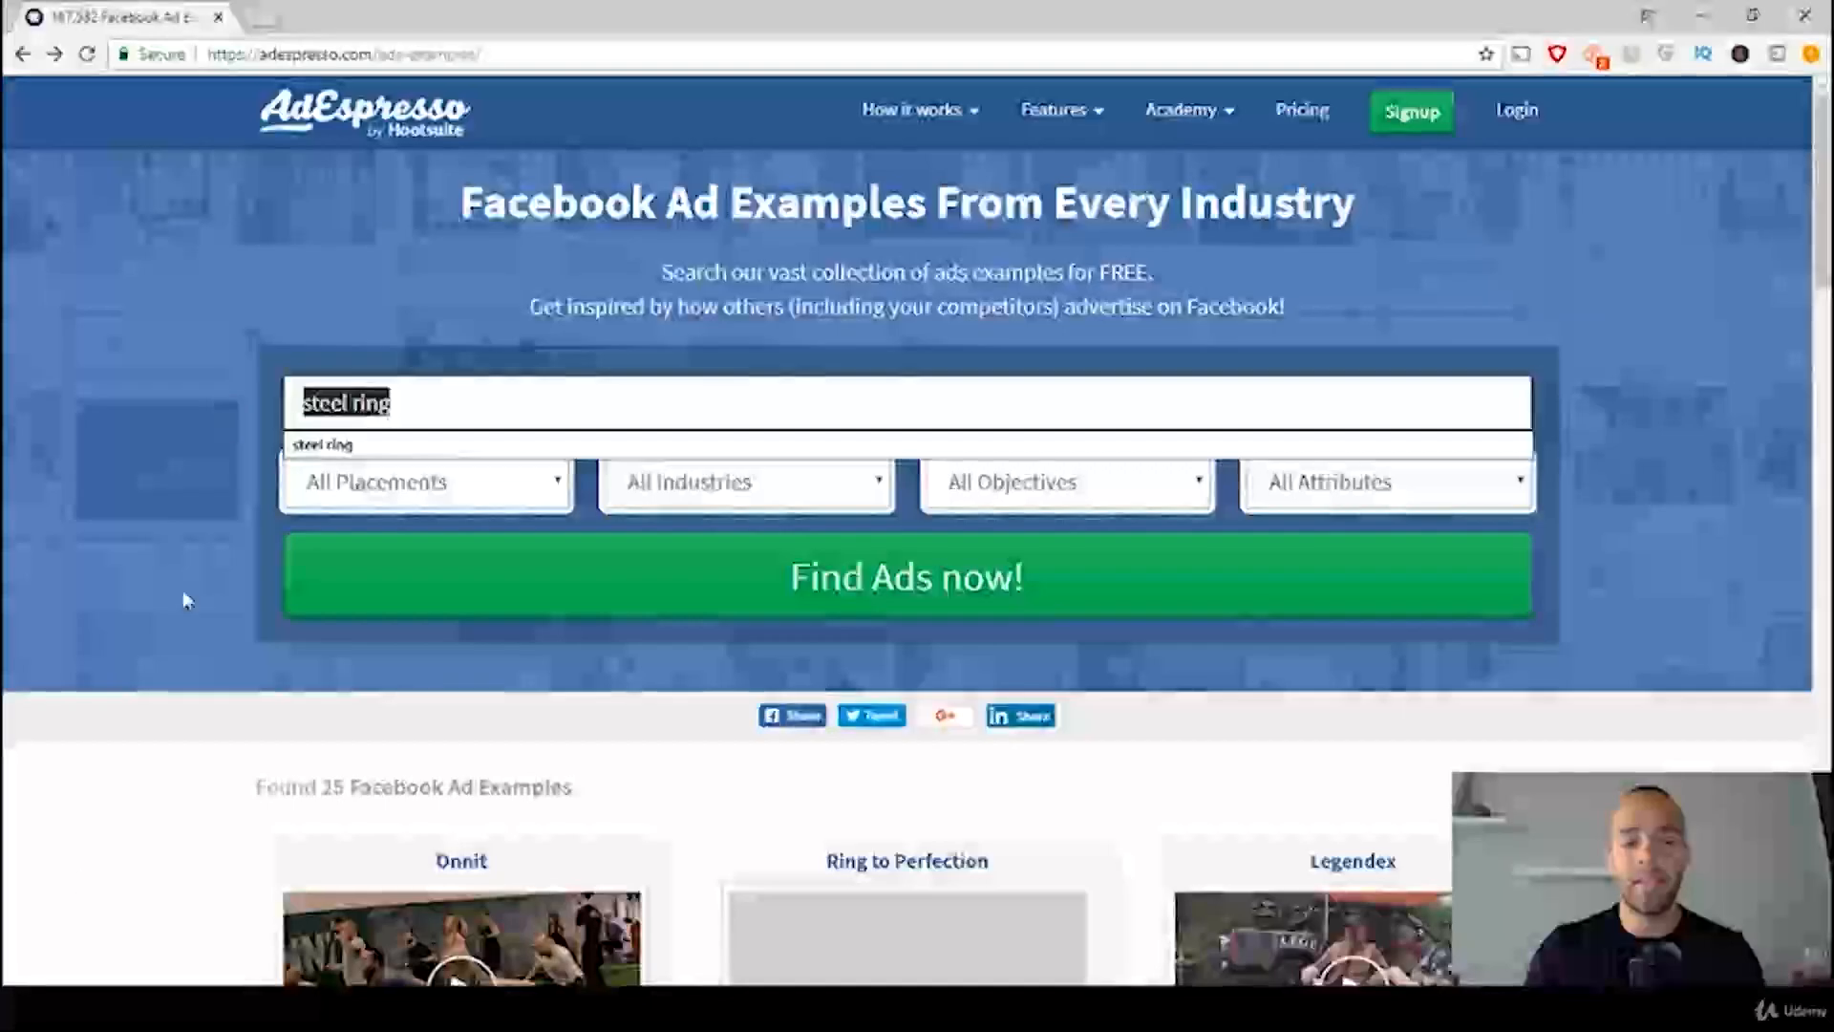
type("neck")
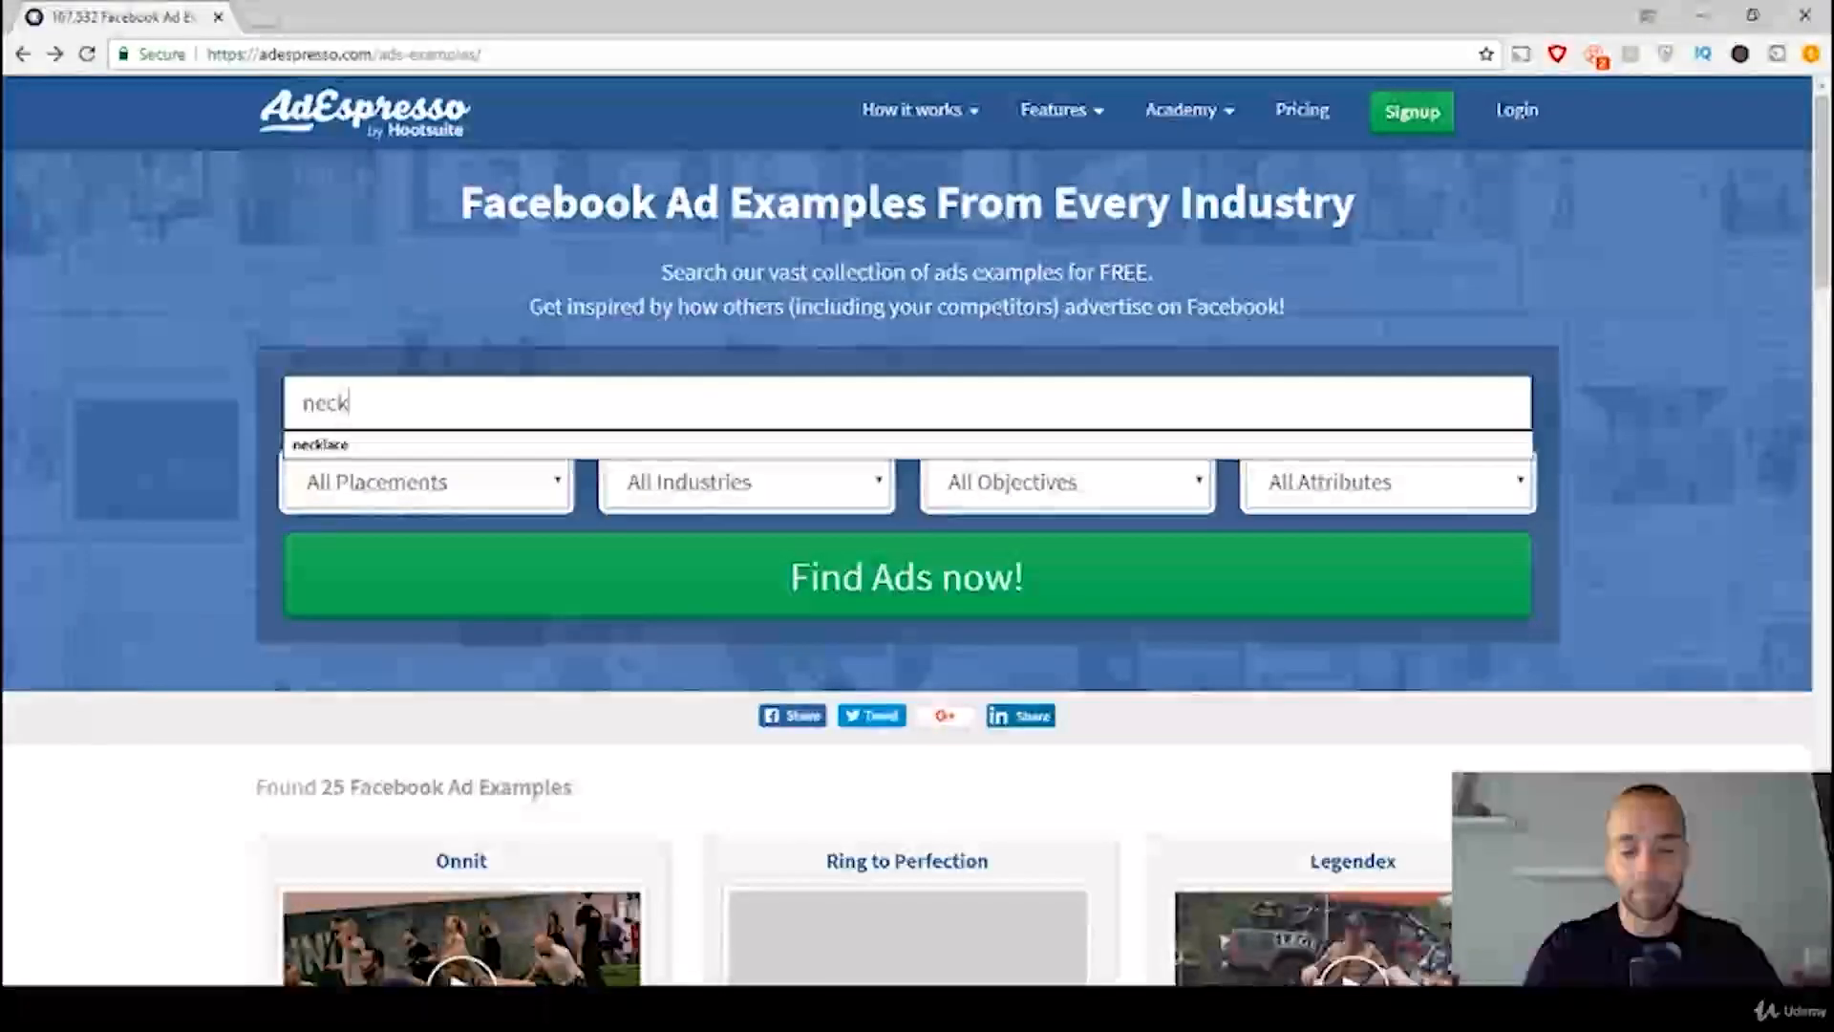
type("lace")
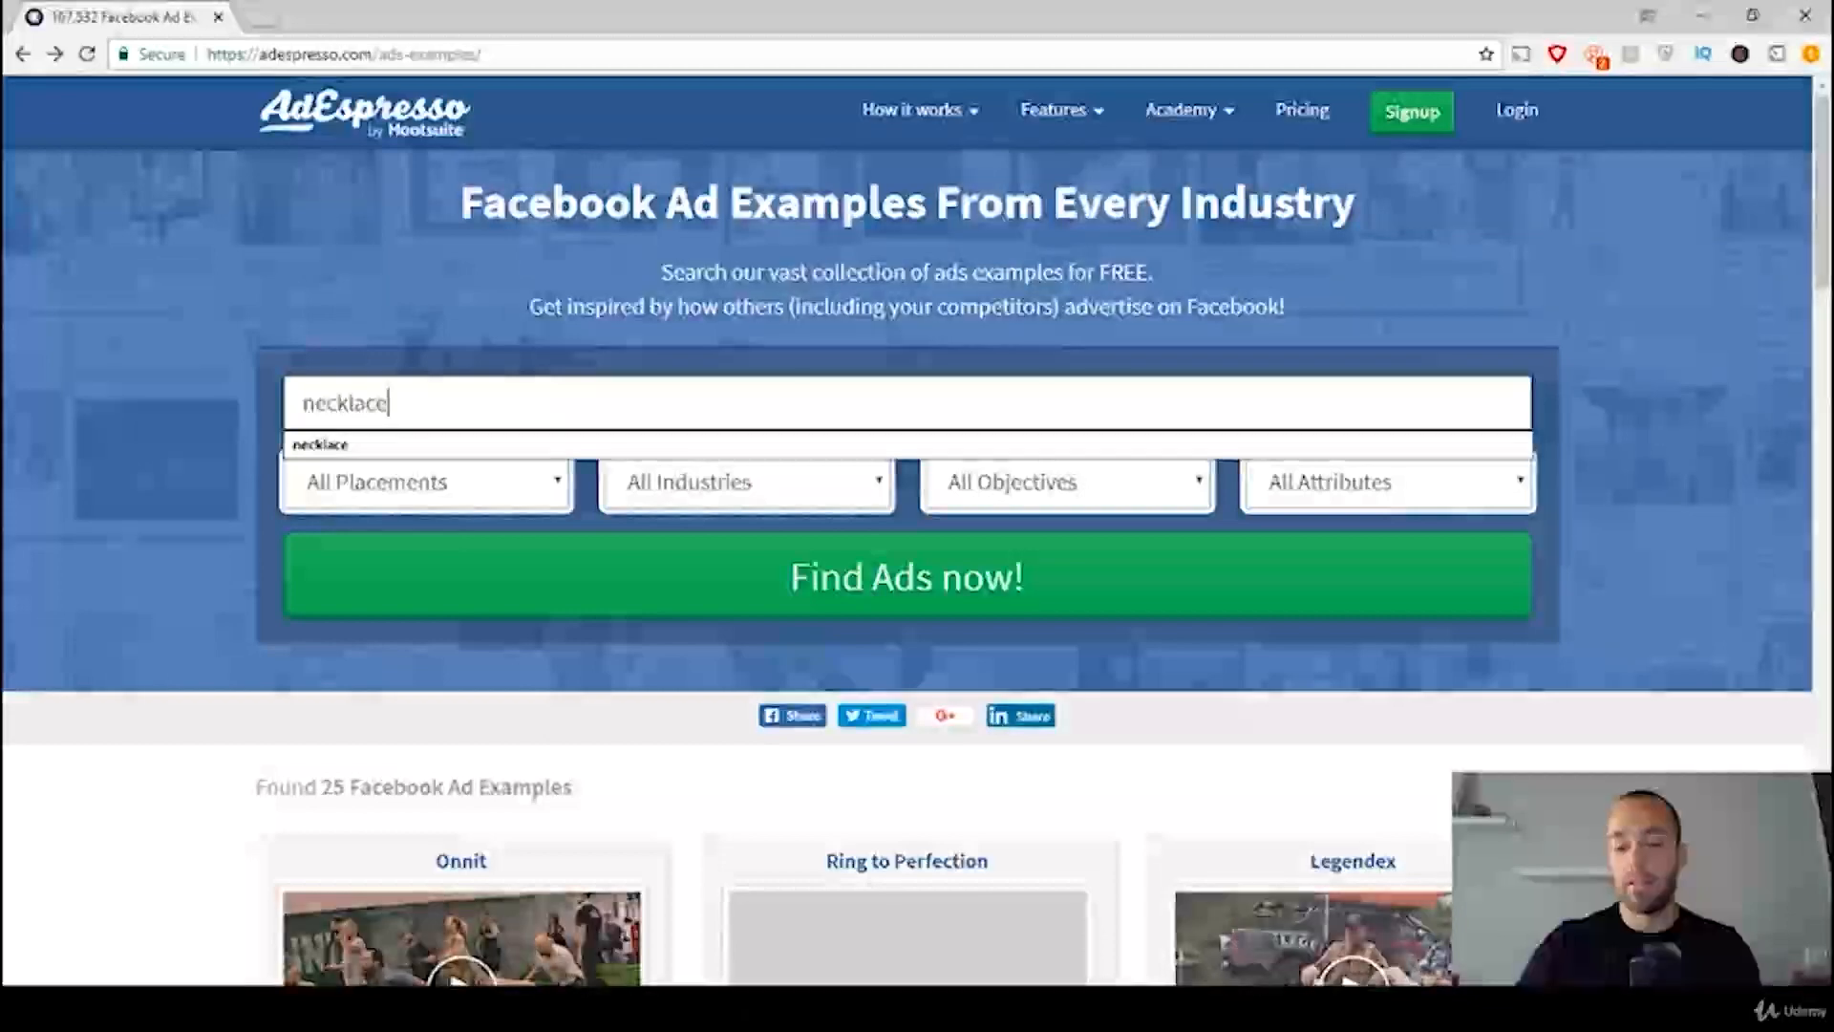
left_click(1694, 568)
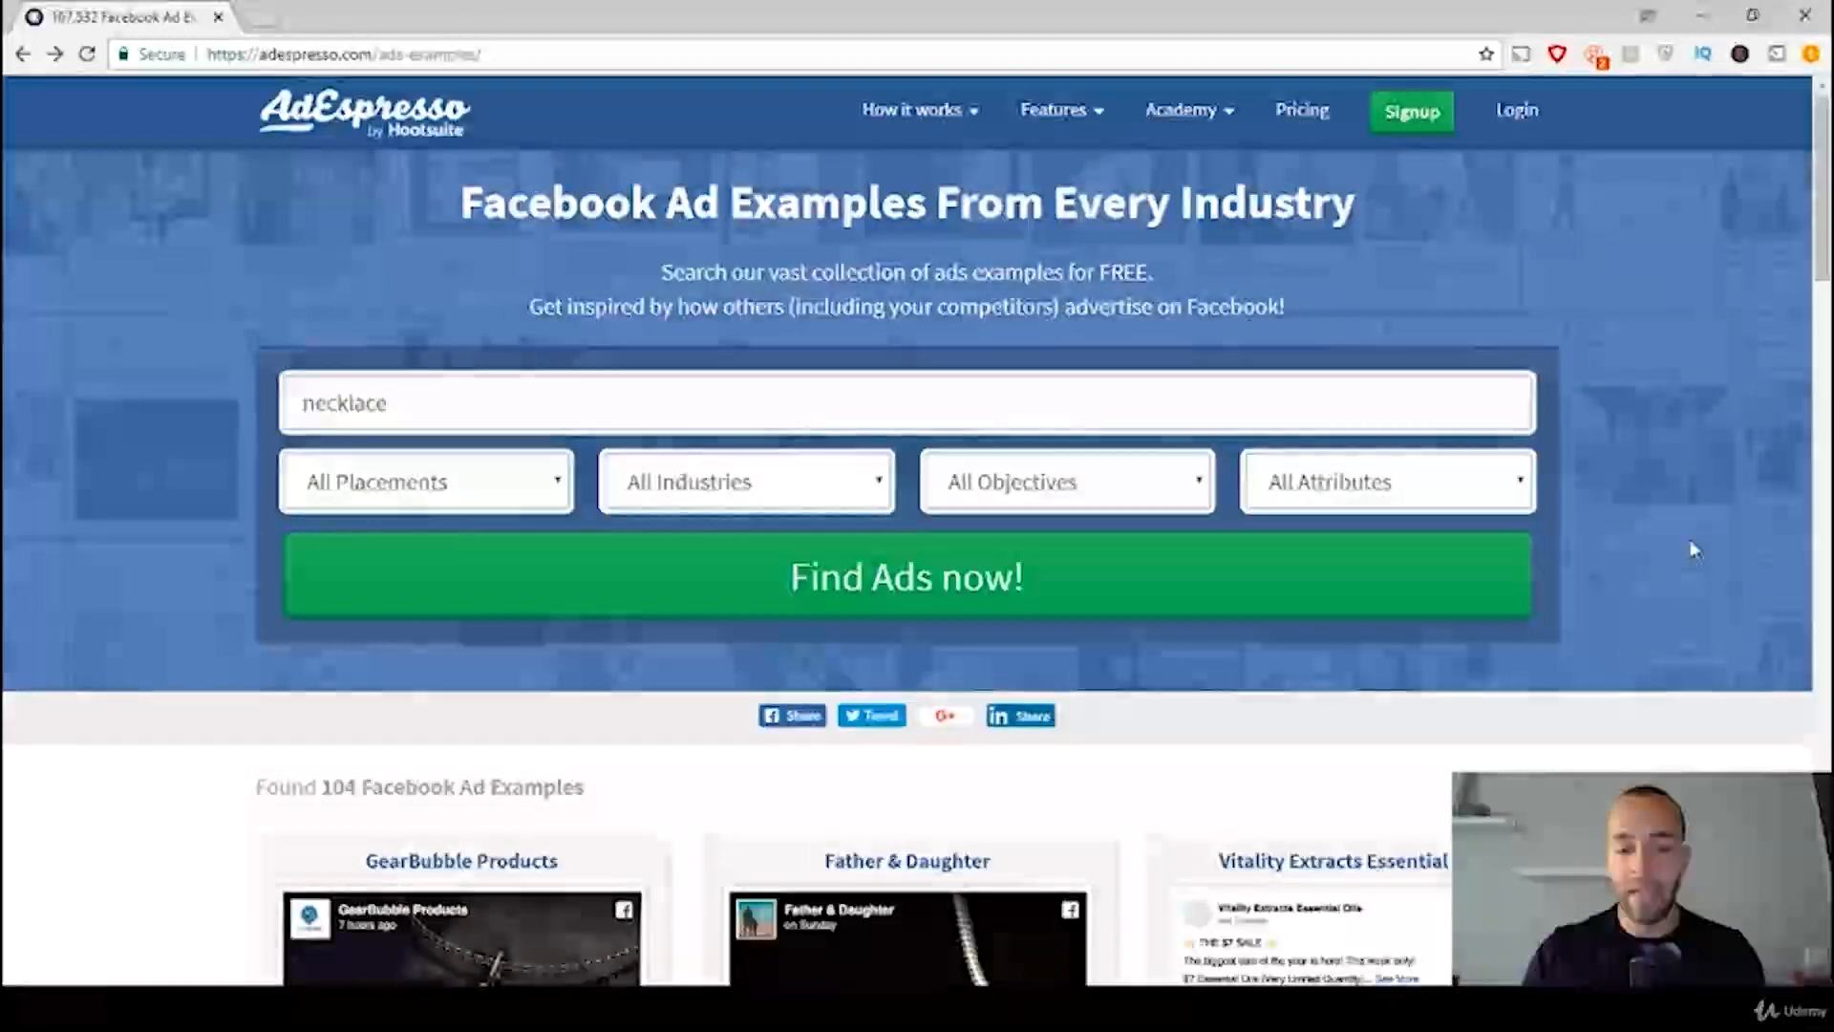
Step: Look through the necklace ad examples and open the Father & Daughter ad
scroll(1694, 568, "down", 1)
scroll(1694, 549, "down", 1)
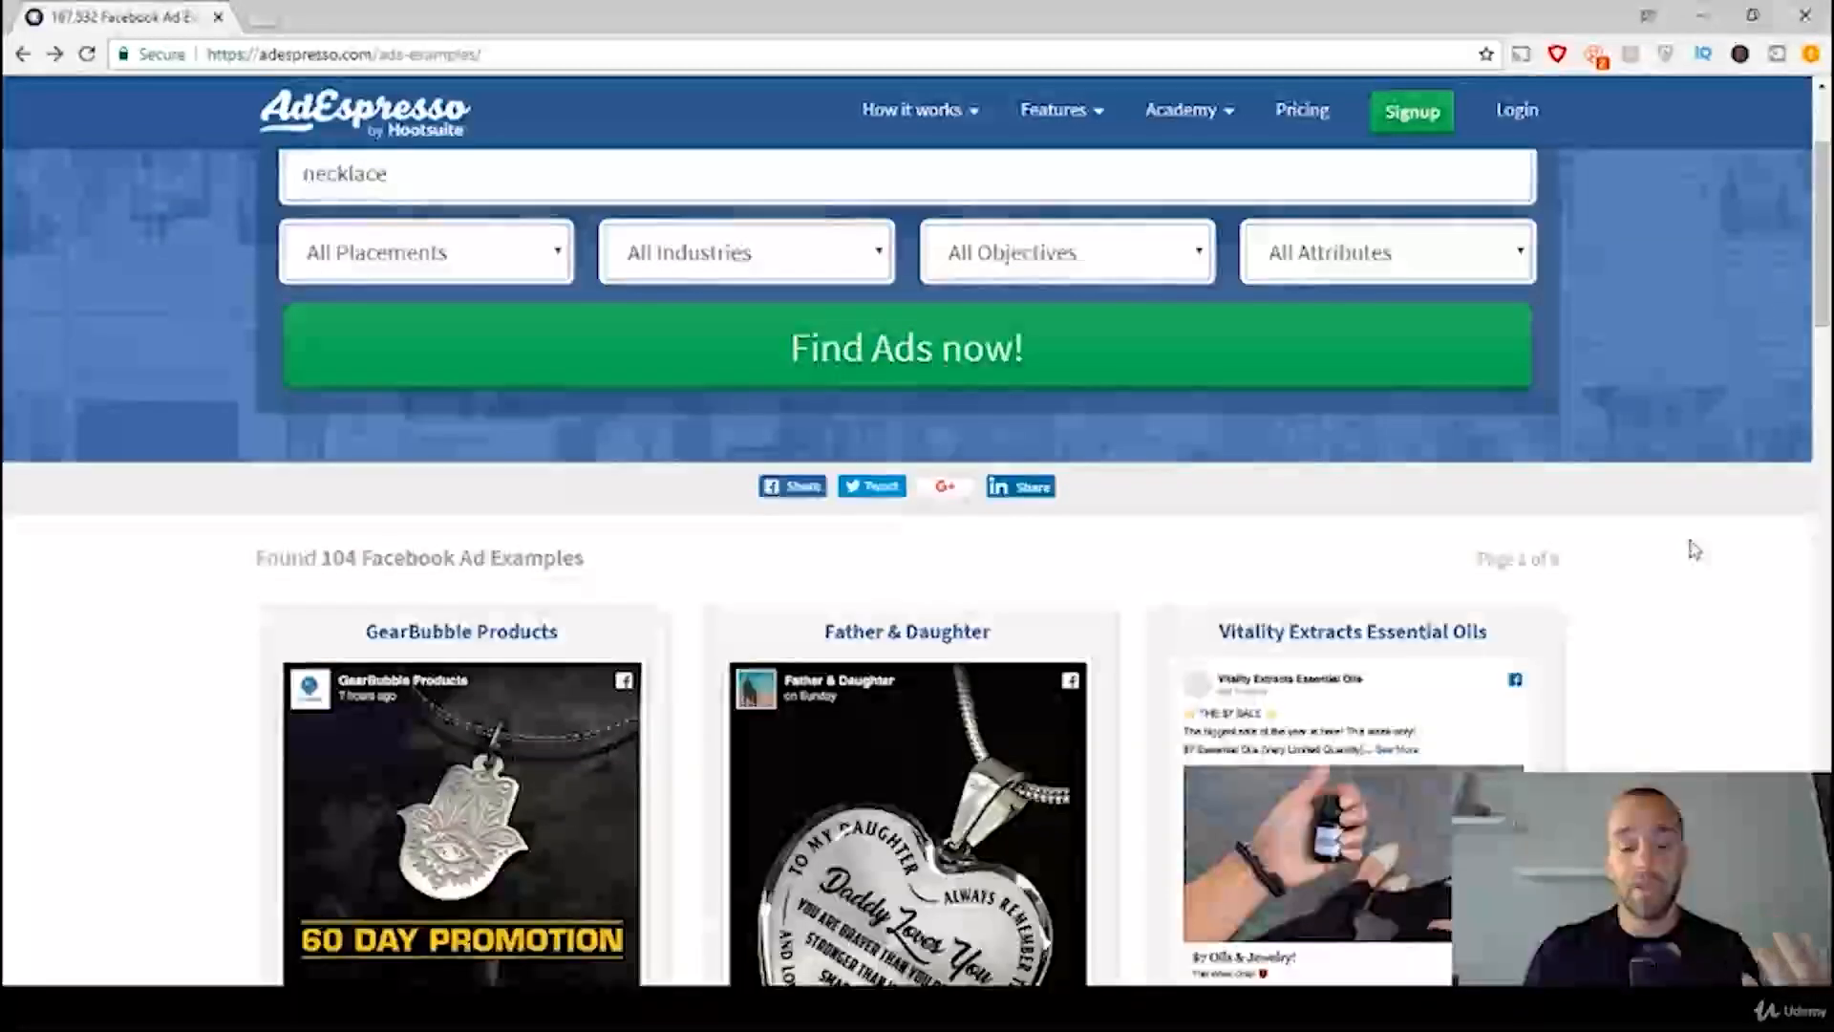
scroll(1694, 550, "down", 2)
scroll(1694, 549, "down", 1)
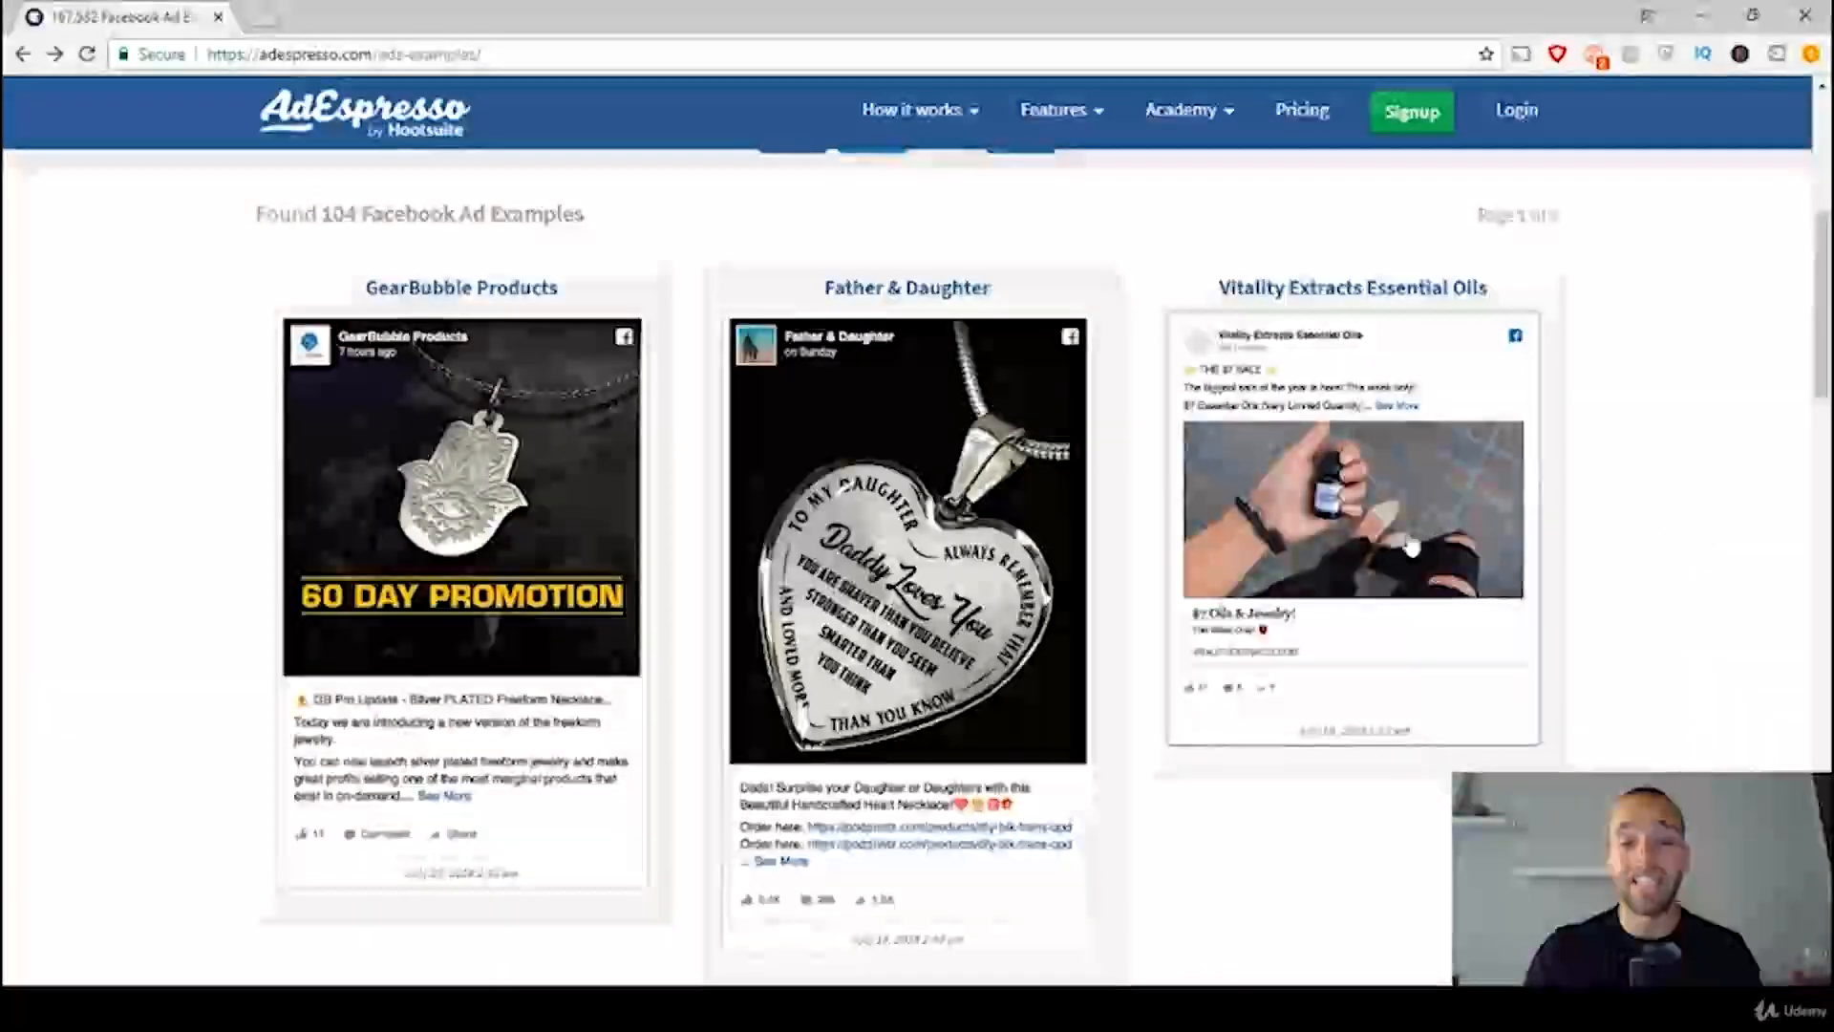
left_click(933, 577)
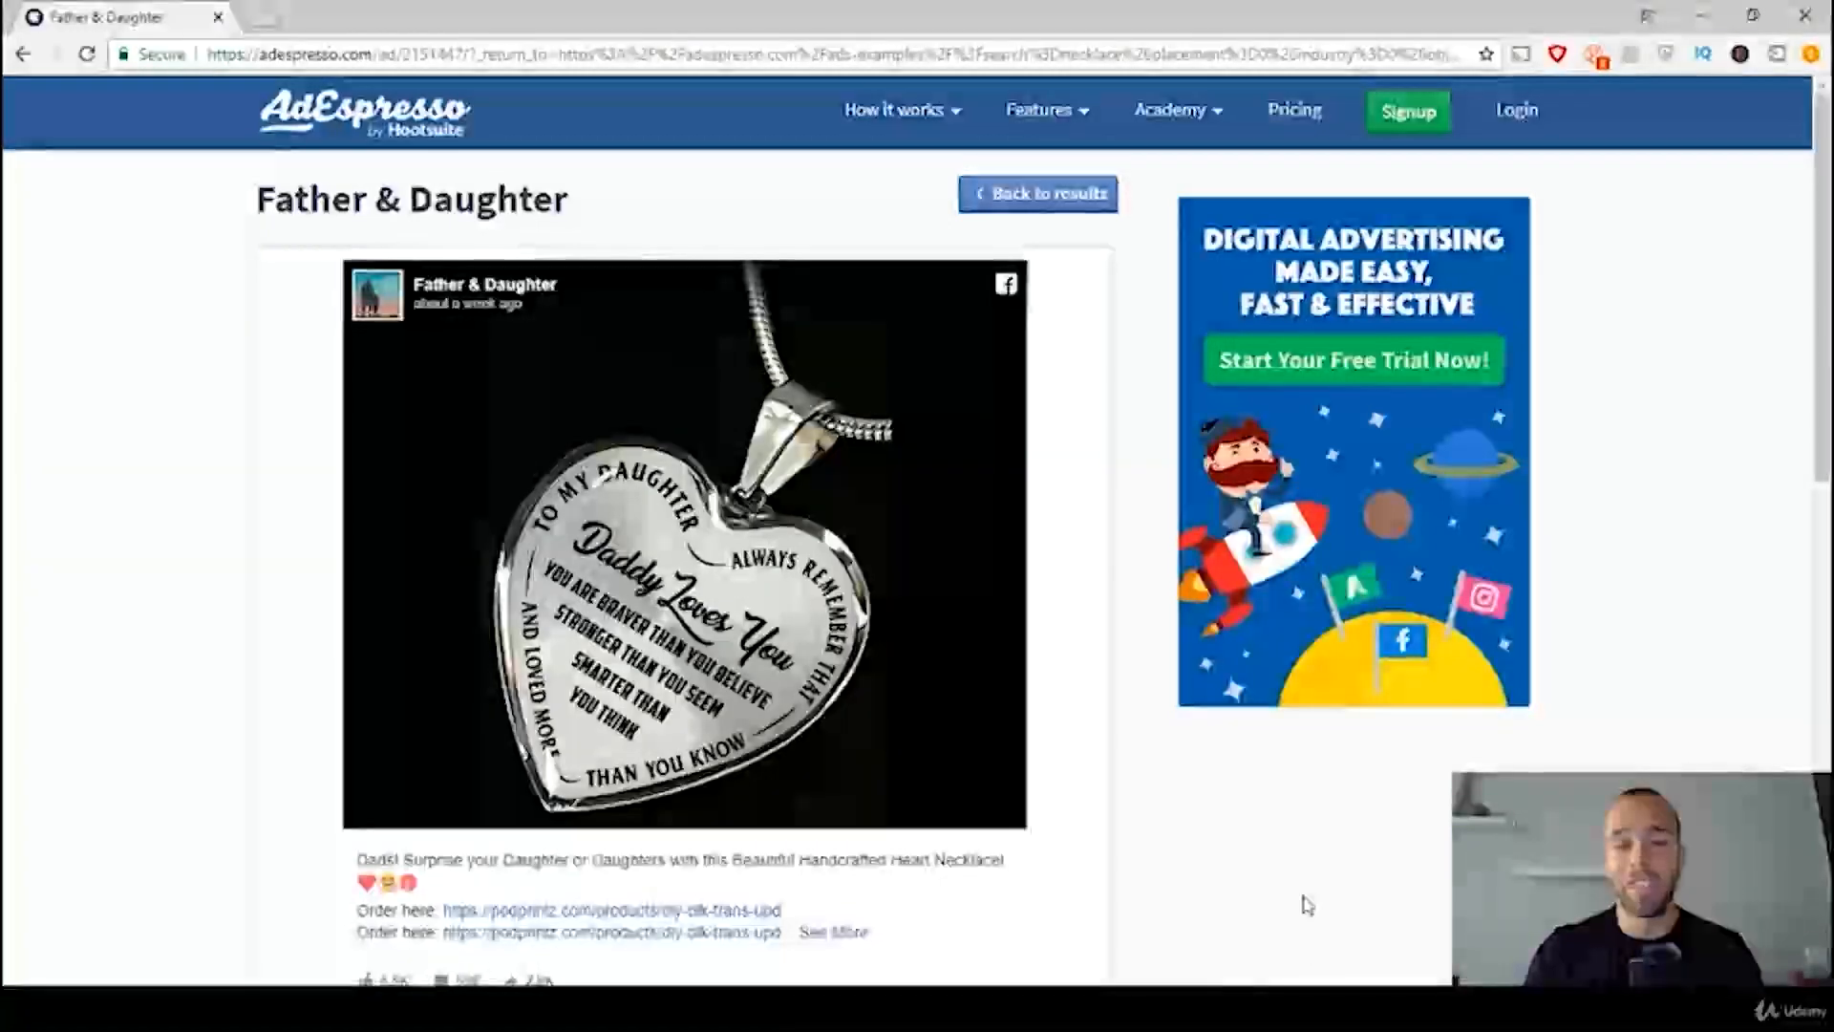
Step: Examine the Father & Daughter ad's copy and engagement, highlighting the Order here text before its product link
scroll(1060, 663, "down", 1)
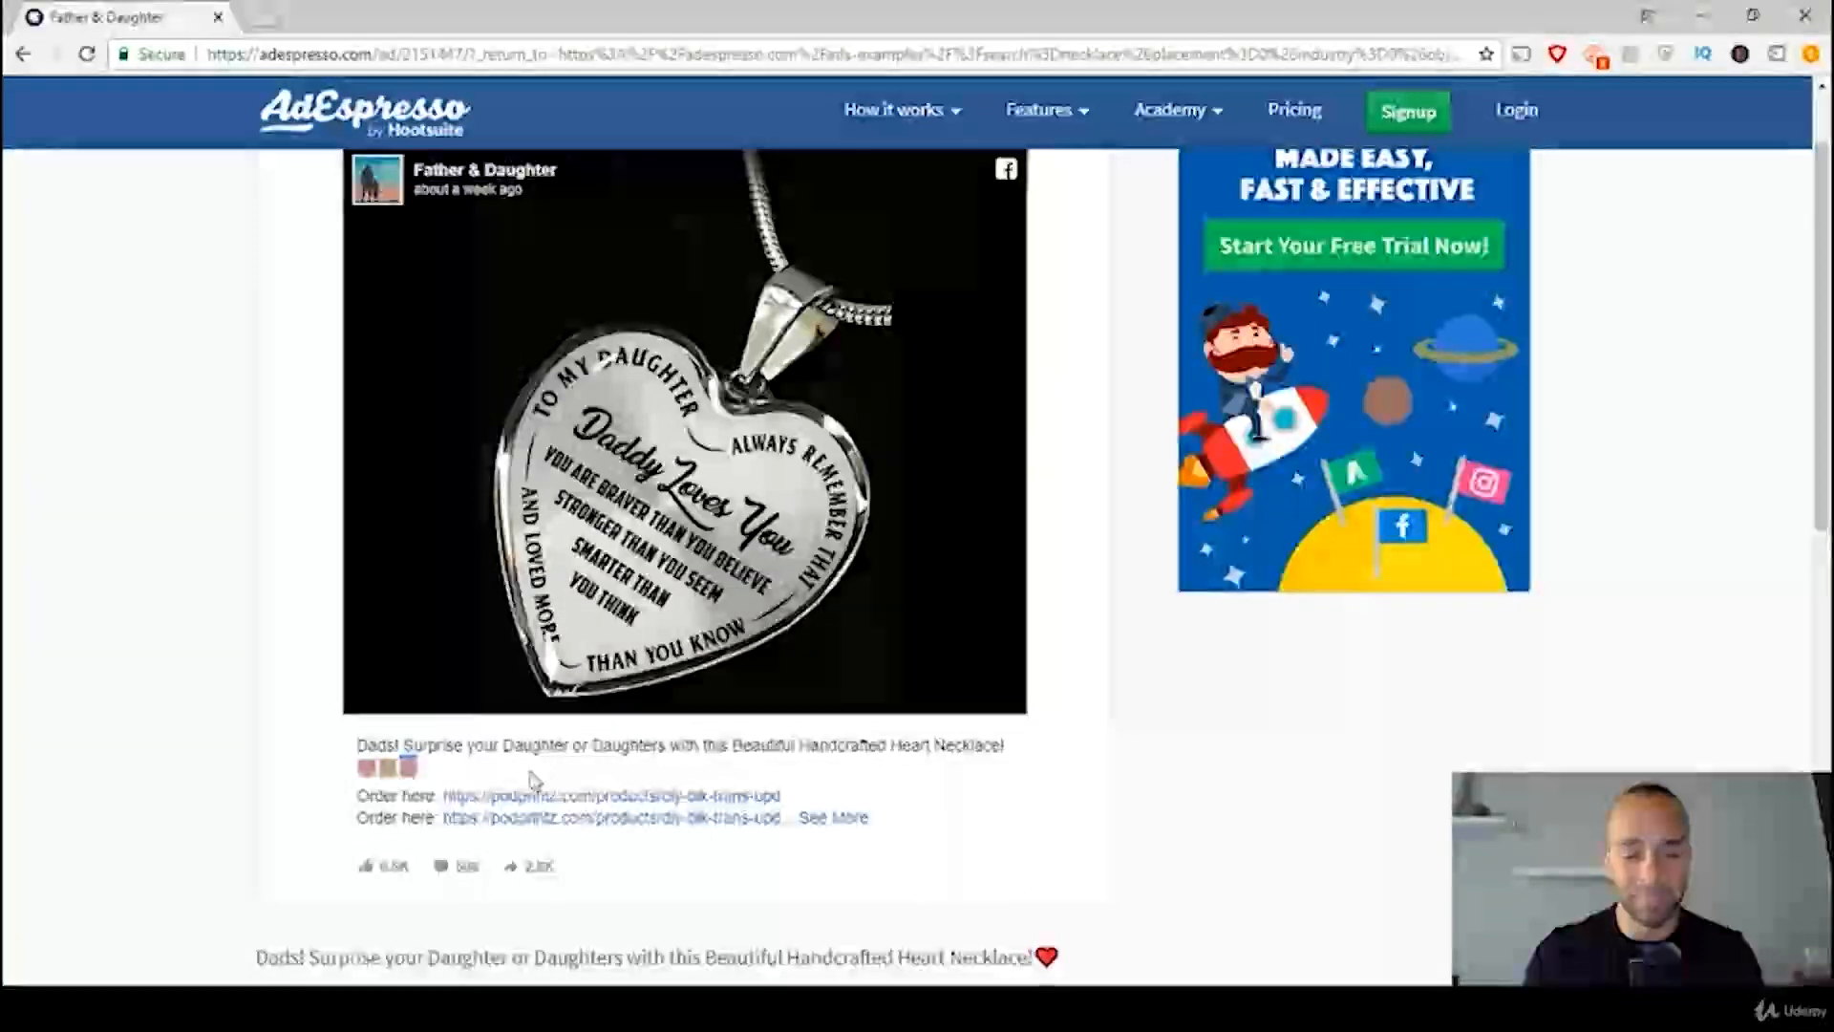
left_click_drag(357, 800, 427, 800)
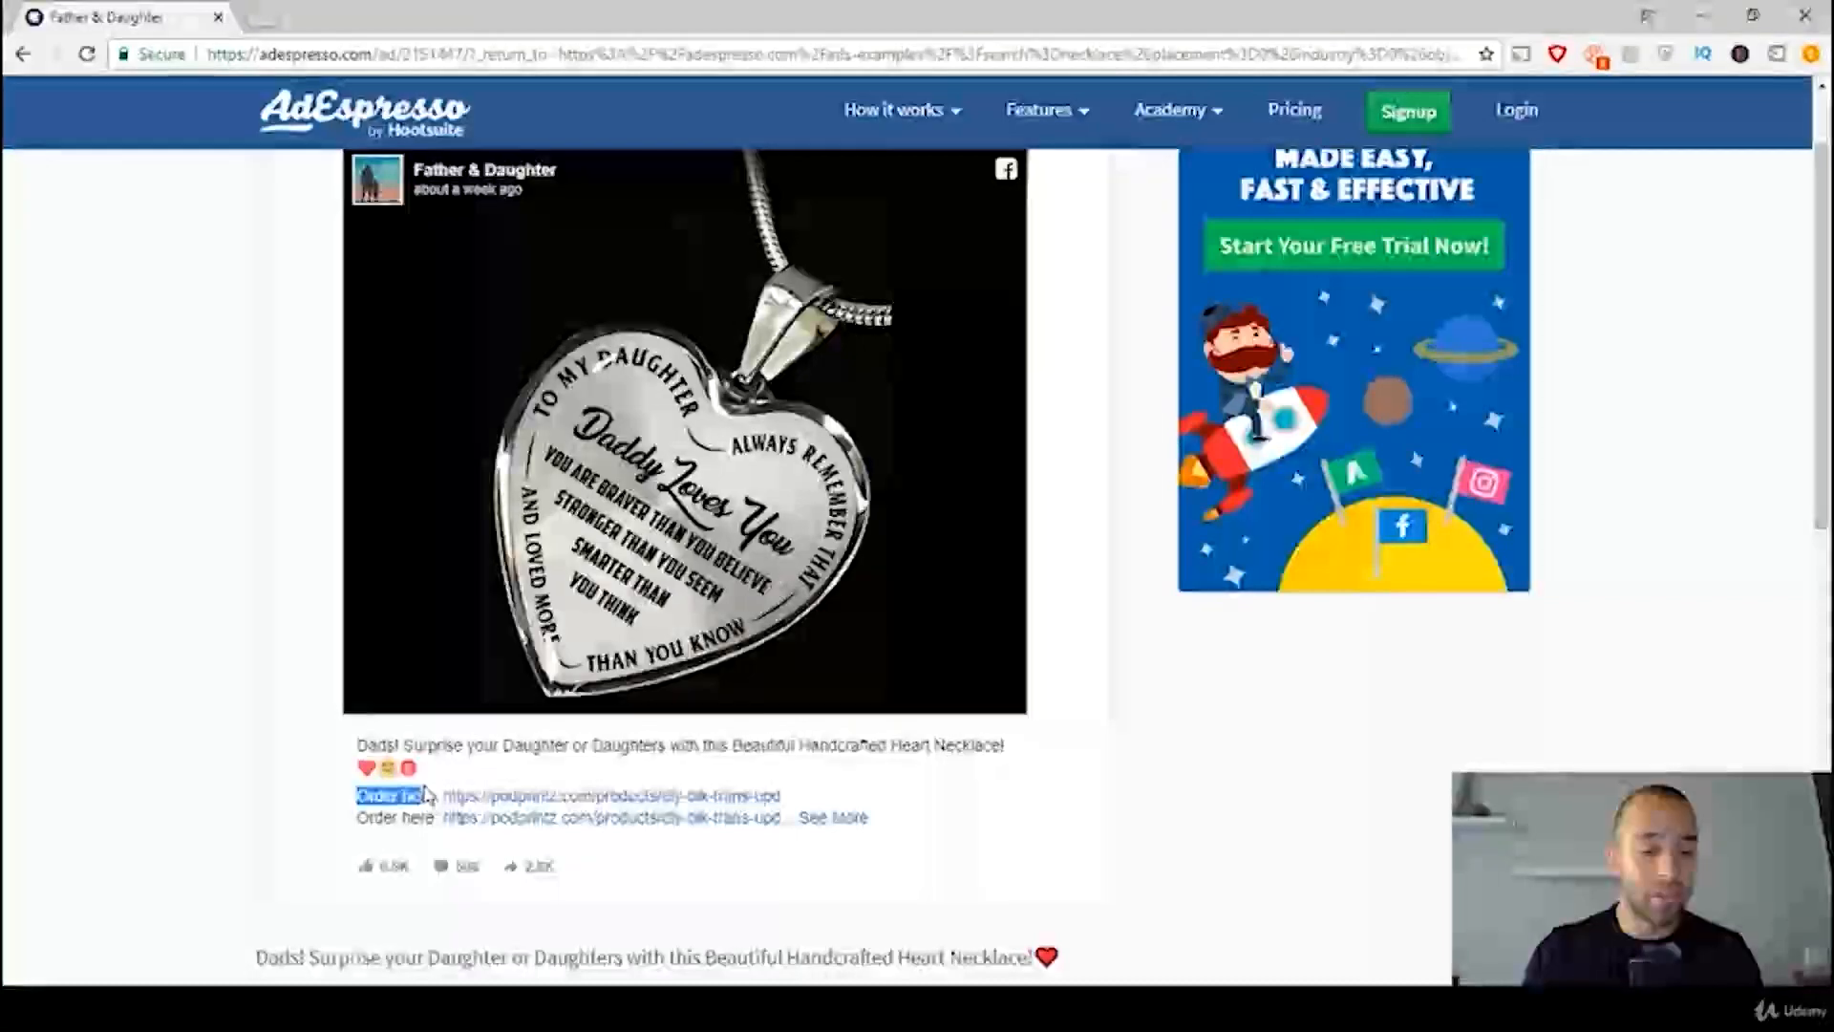
left_click(374, 806)
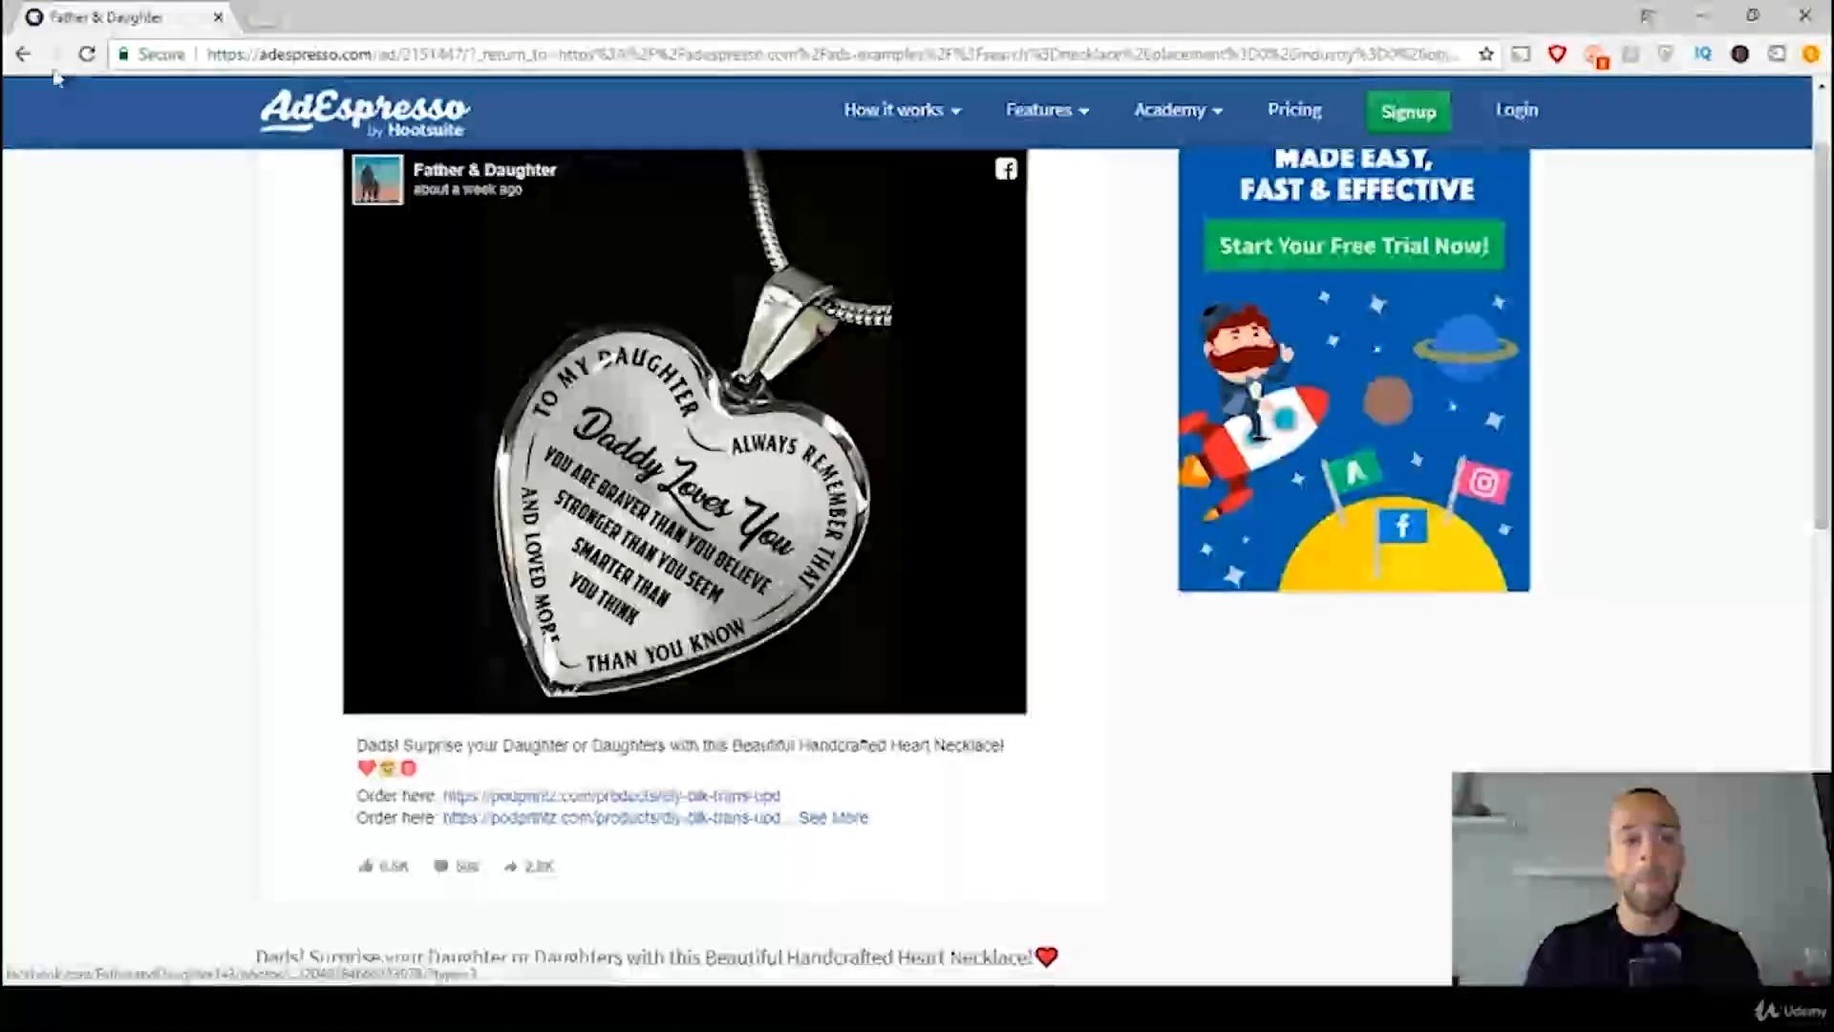
Step: Return to the necklace ad examples, clear the search keyword and look over the listed ads again
left_click(24, 54)
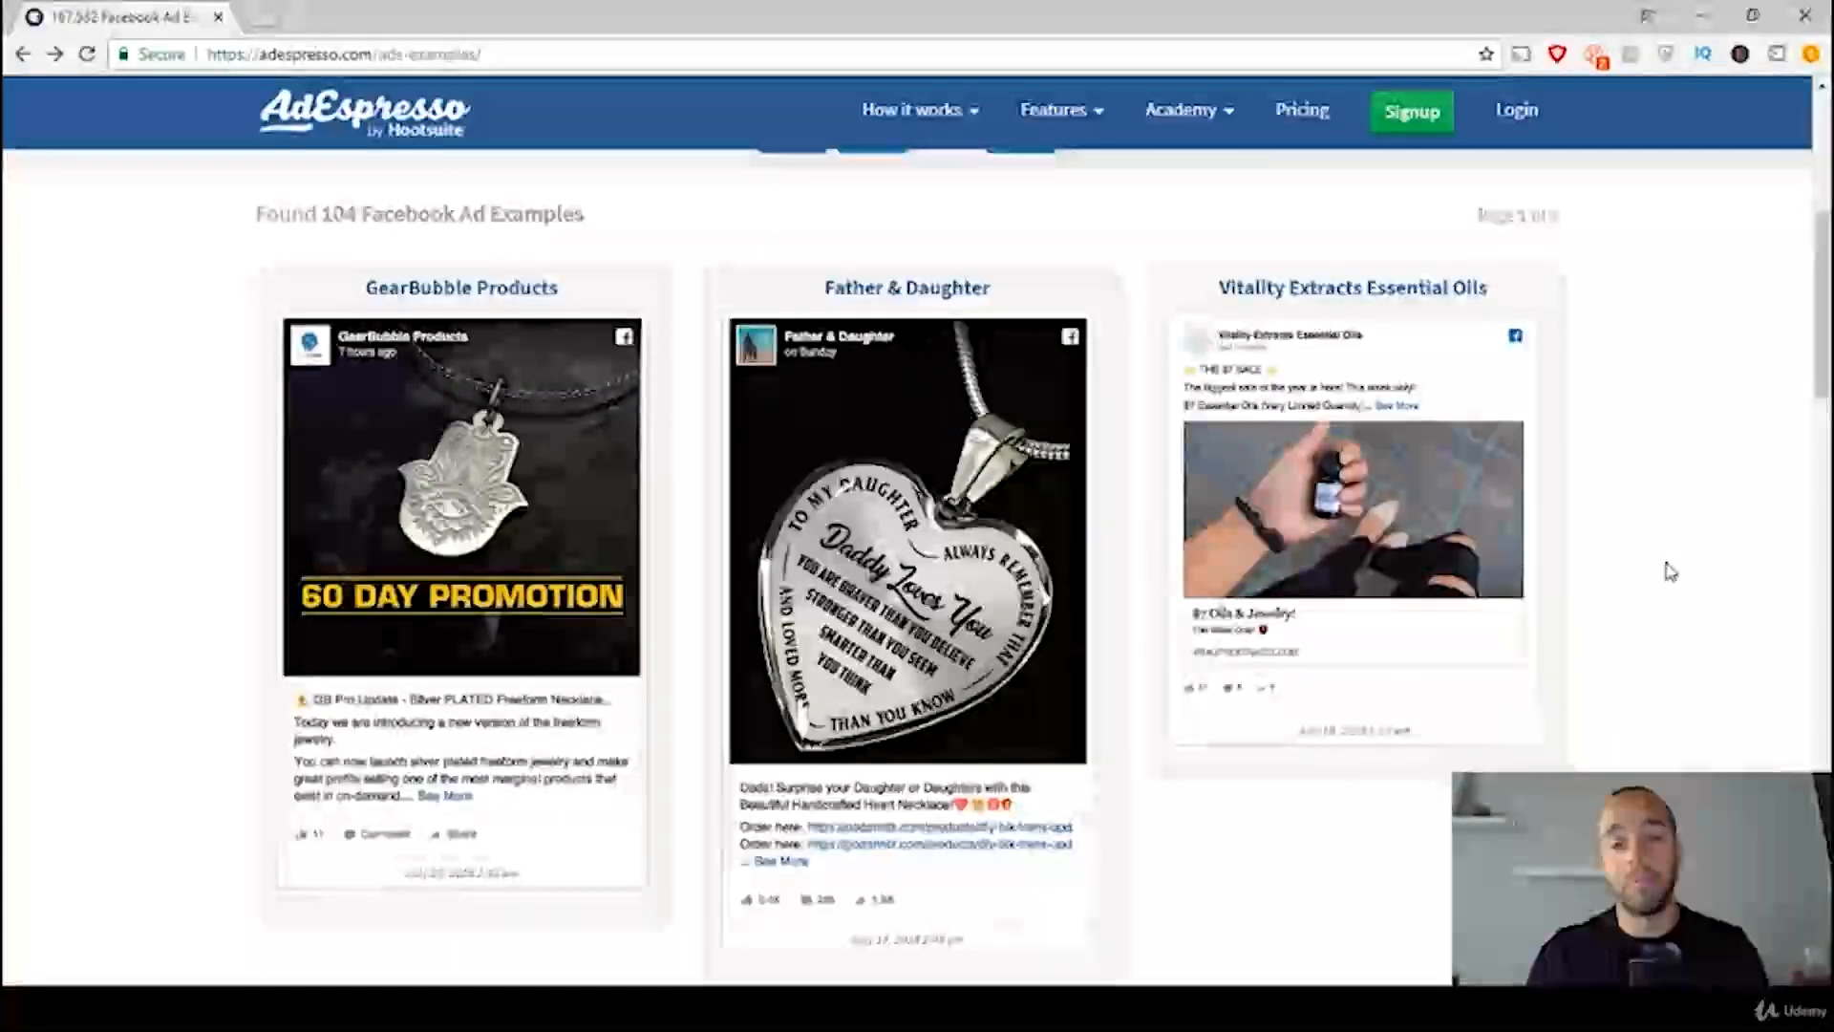
scroll(1667, 569, "up", 6)
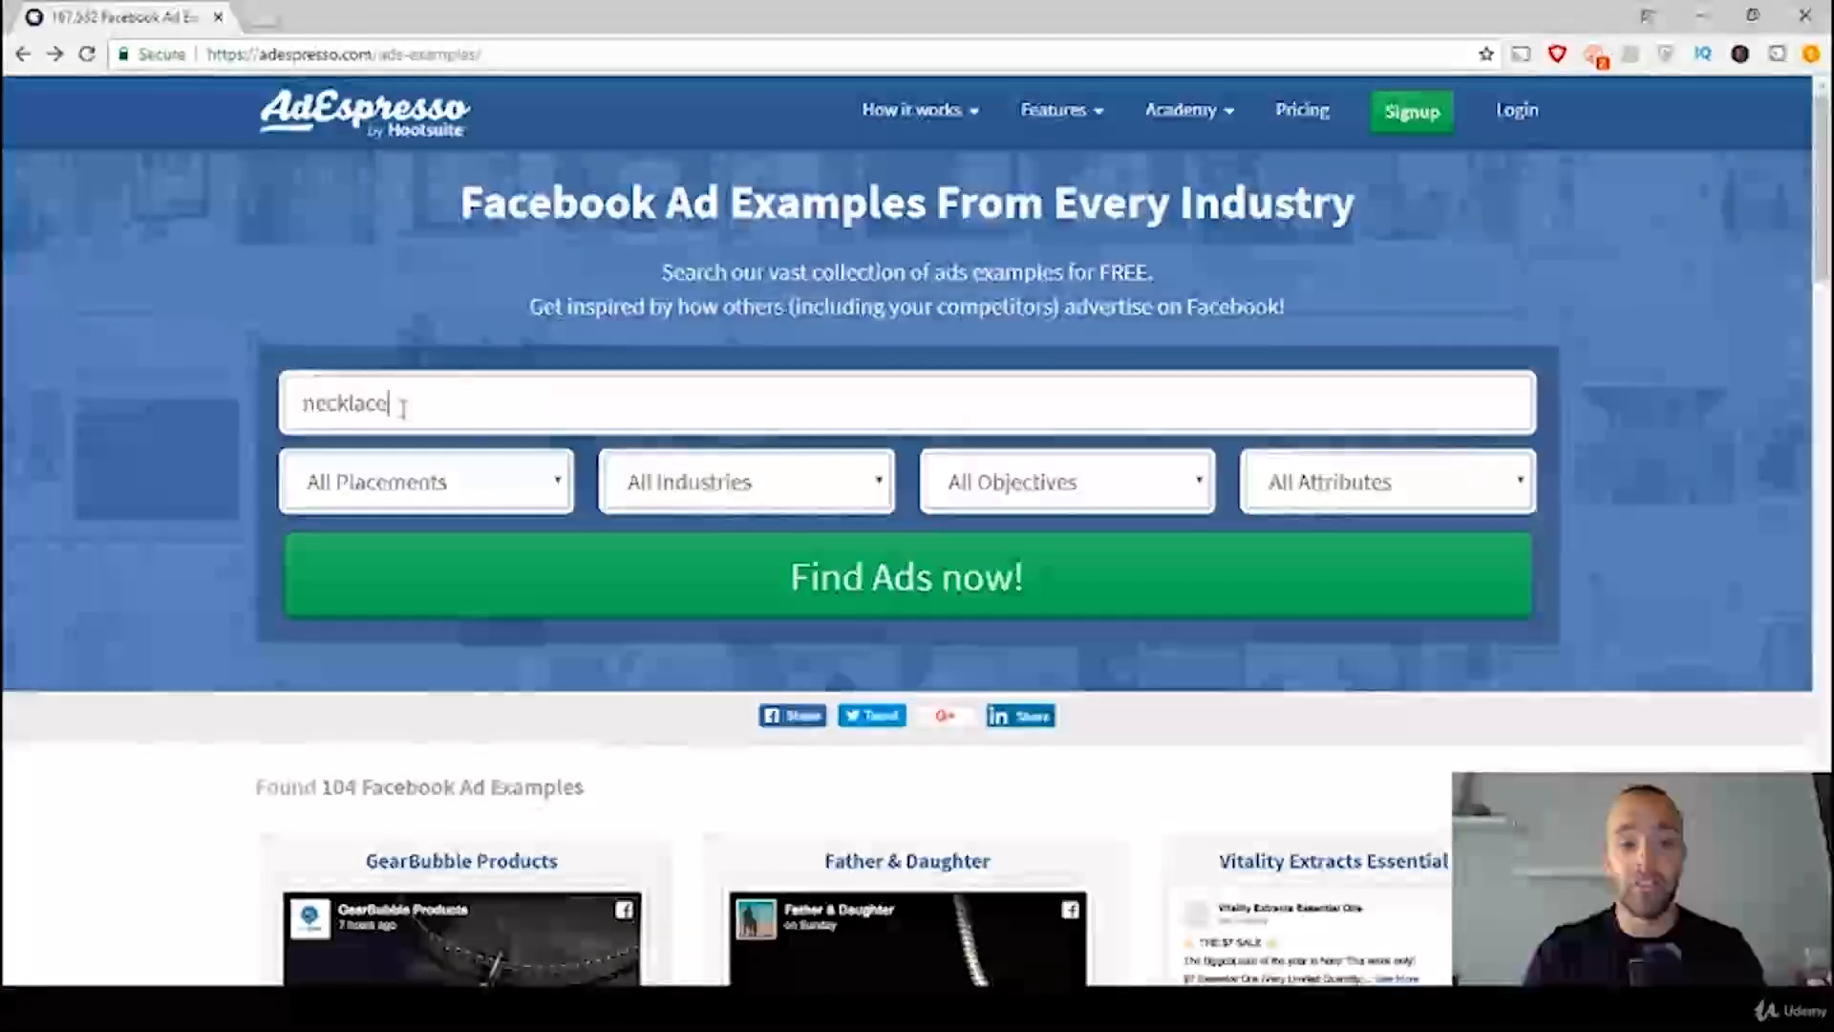
left_click_drag(402, 406, 279, 421)
key("BackSpace")
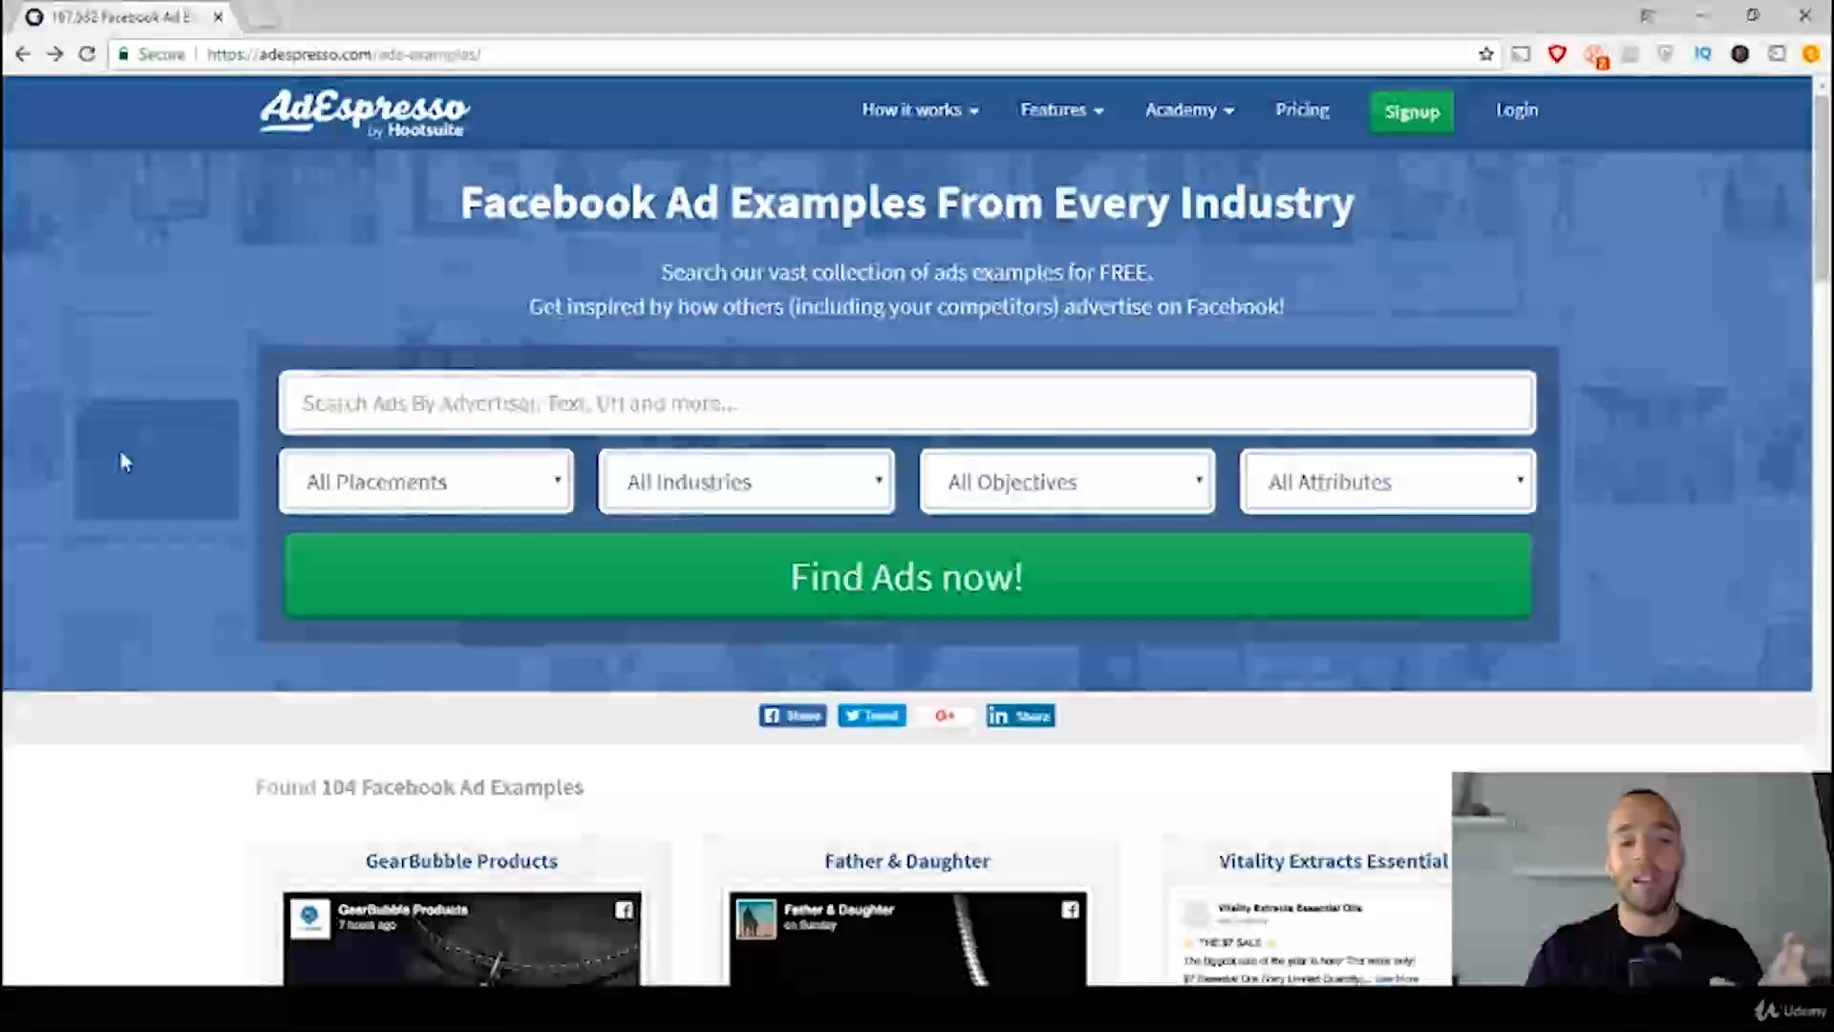
scroll(121, 451, "down", 4)
scroll(11, 580, "down", 2)
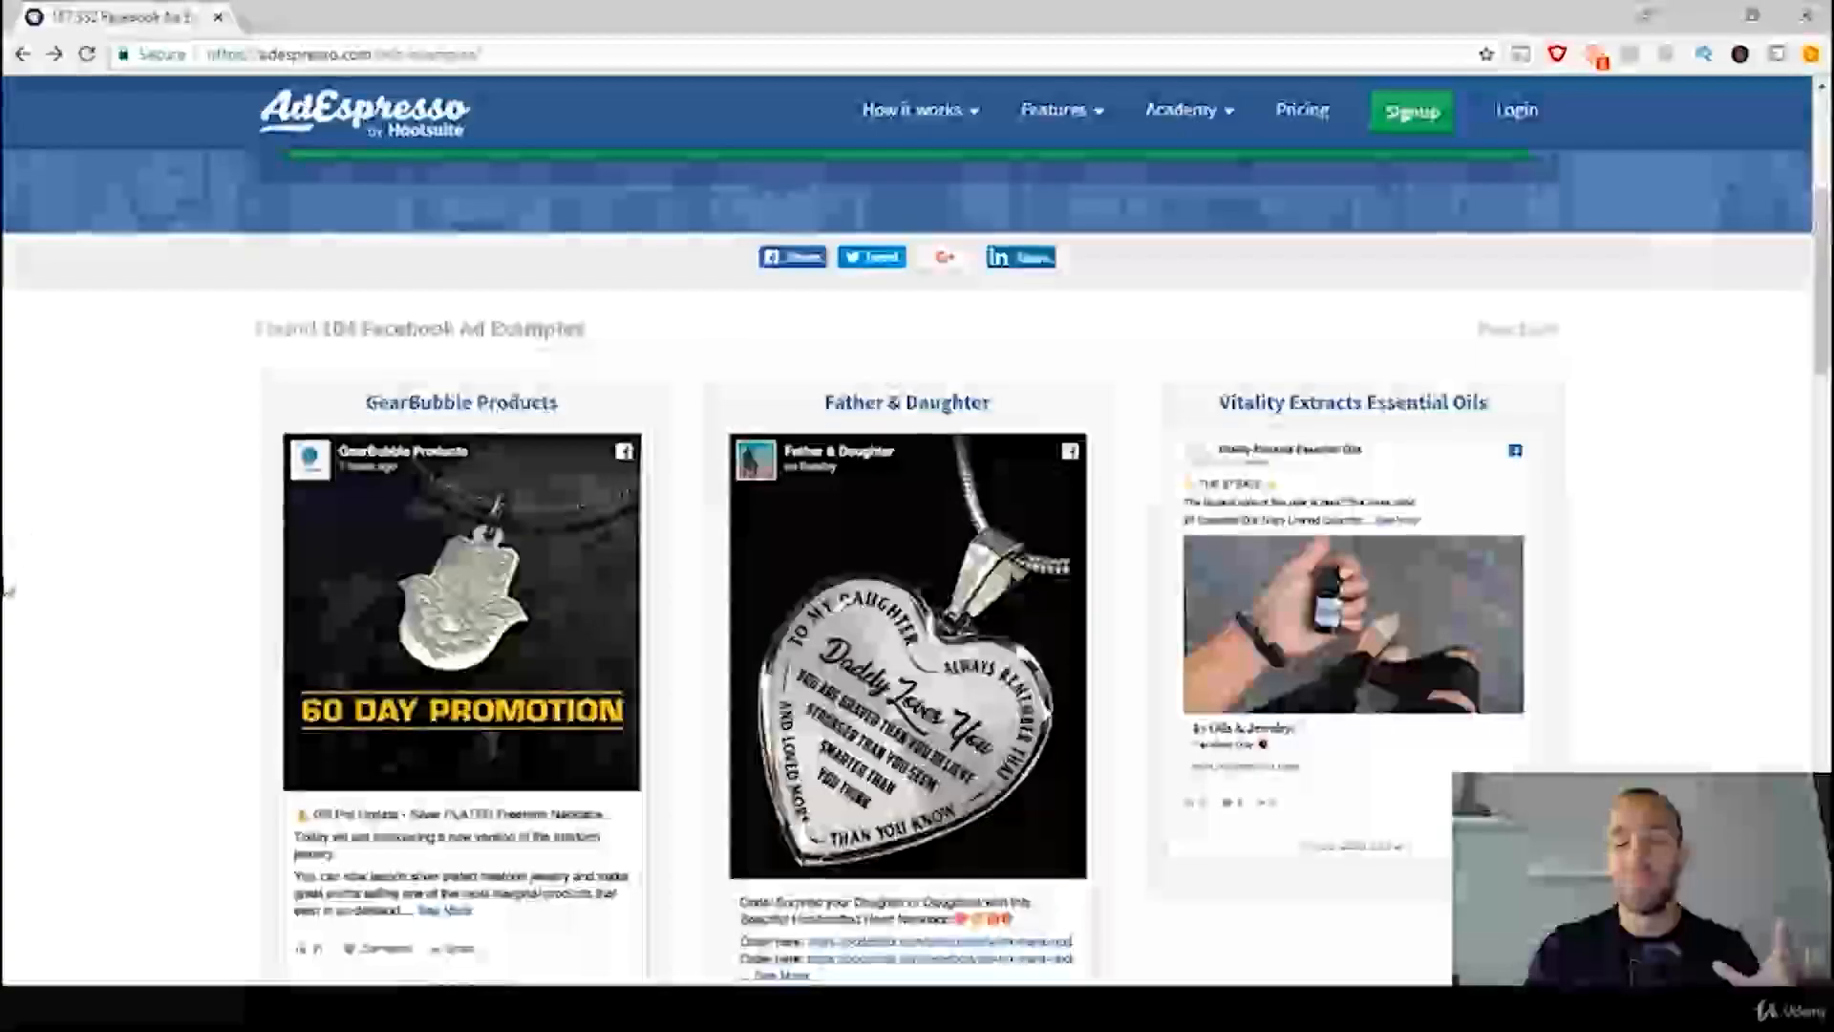